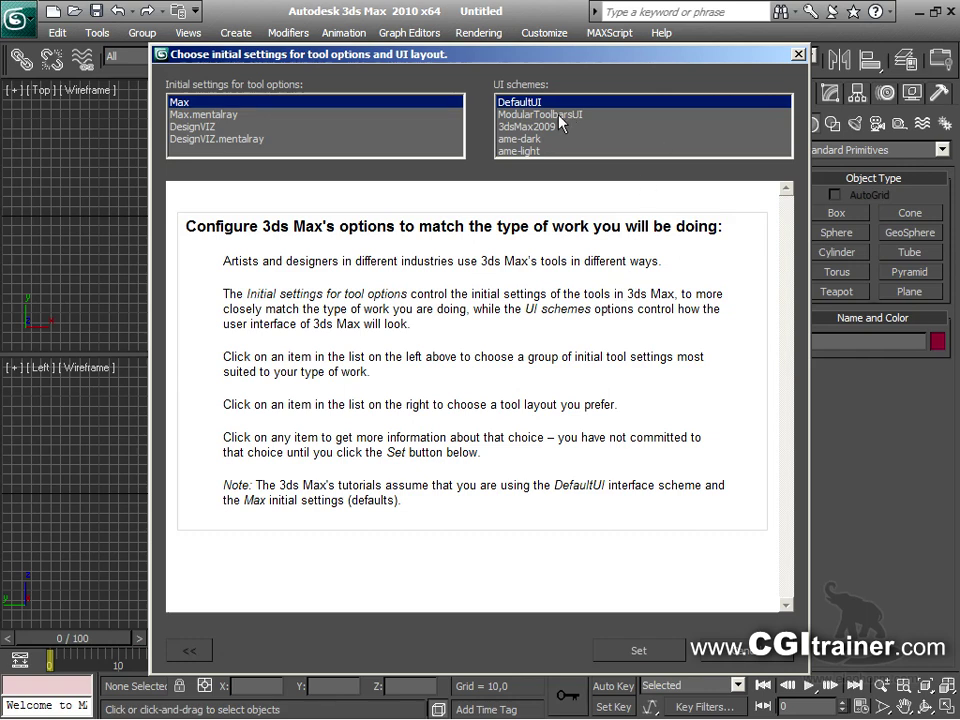
Apply the ame-light UI scheme with the Max initial tool settings and acknowledge the restart notice
{"action": "left_click_drag", "start_coordinate": [584, 56], "coordinate": [546, 32]}
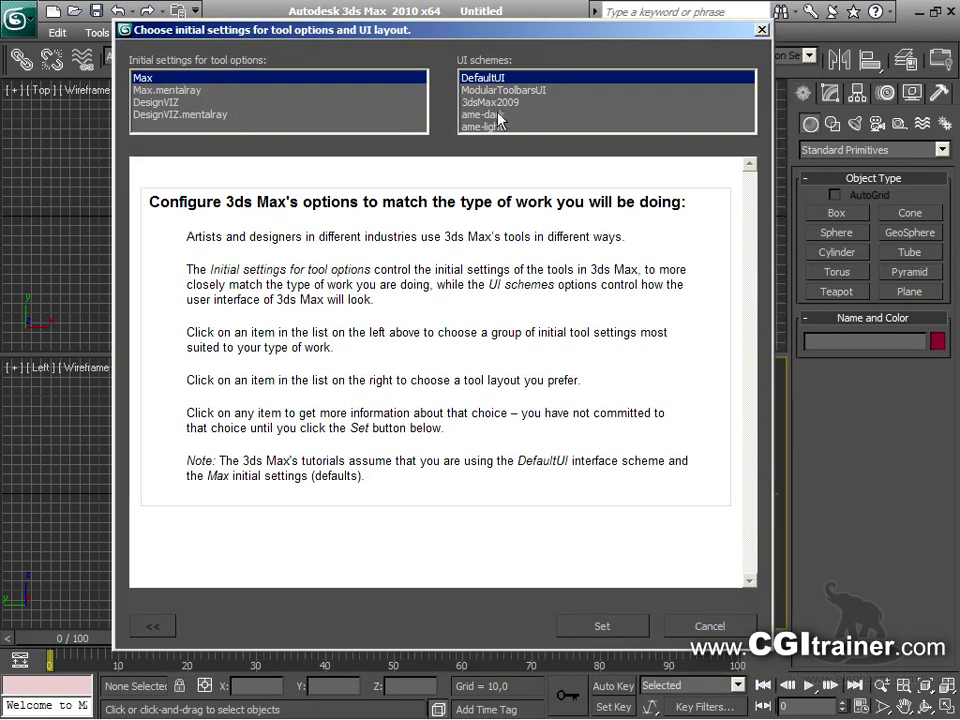
{"action": "left_click", "coordinate": [498, 116]}
{"action": "left_click", "coordinate": [495, 127]}
{"action": "left_click_drag", "start_coordinate": [756, 293], "coordinate": [744, 416]}
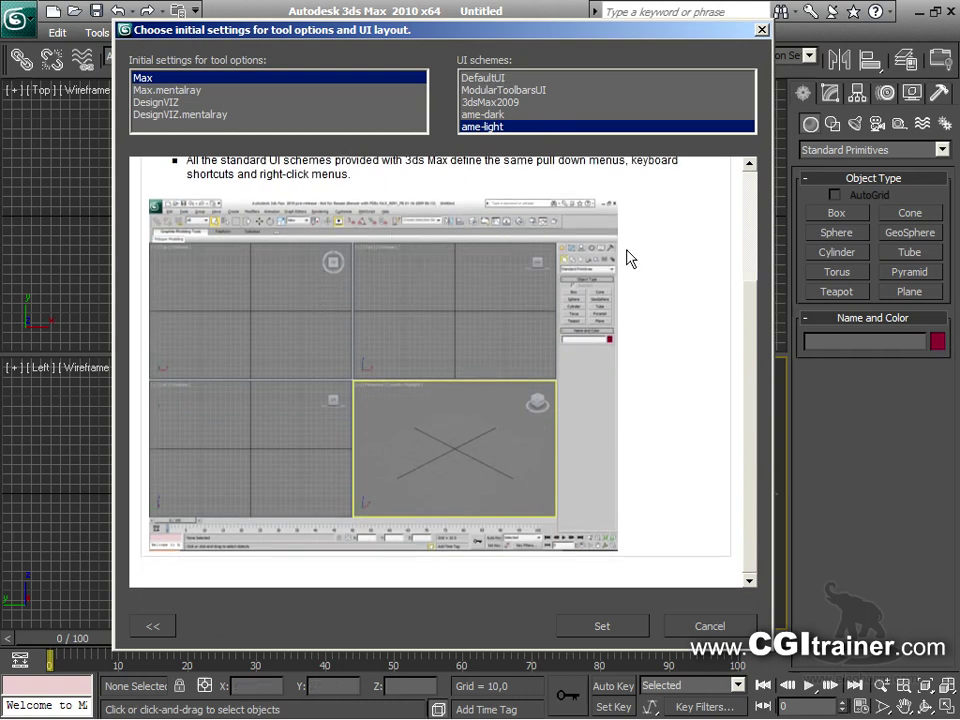
{"action": "left_click", "coordinate": [603, 626]}
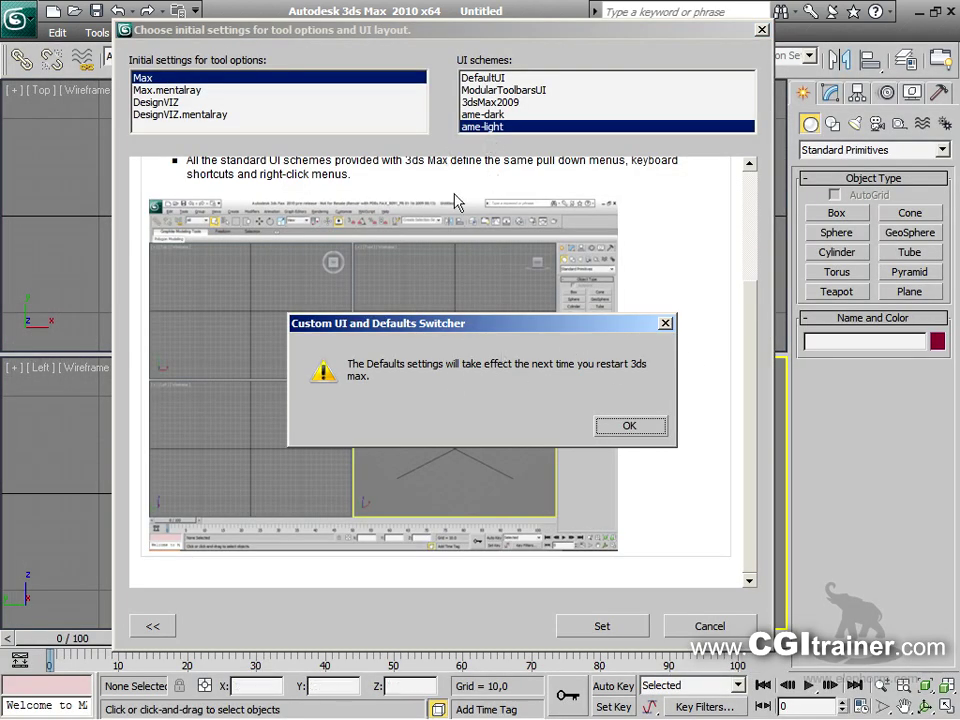
{"action": "left_click", "coordinate": [628, 426]}
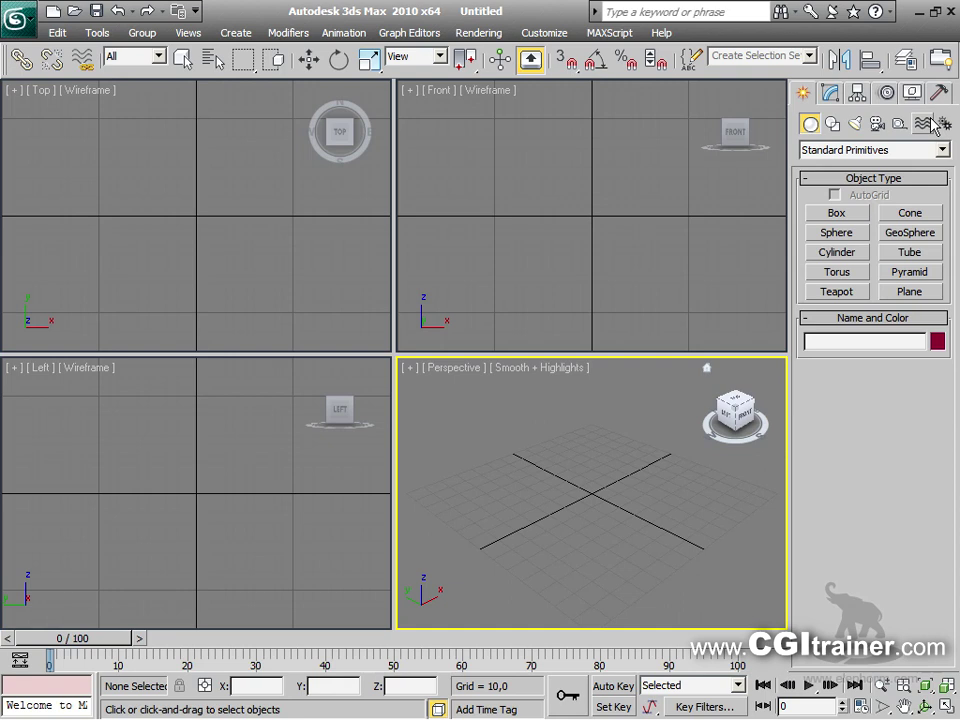
Create a box in the perspective view about 105 long, 120 wide and 27 high
{"action": "left_click", "coordinate": [848, 214]}
{"action": "left_click_drag", "start_coordinate": [443, 486], "coordinate": [732, 481]}
{"action": "left_click", "coordinate": [681, 432]}
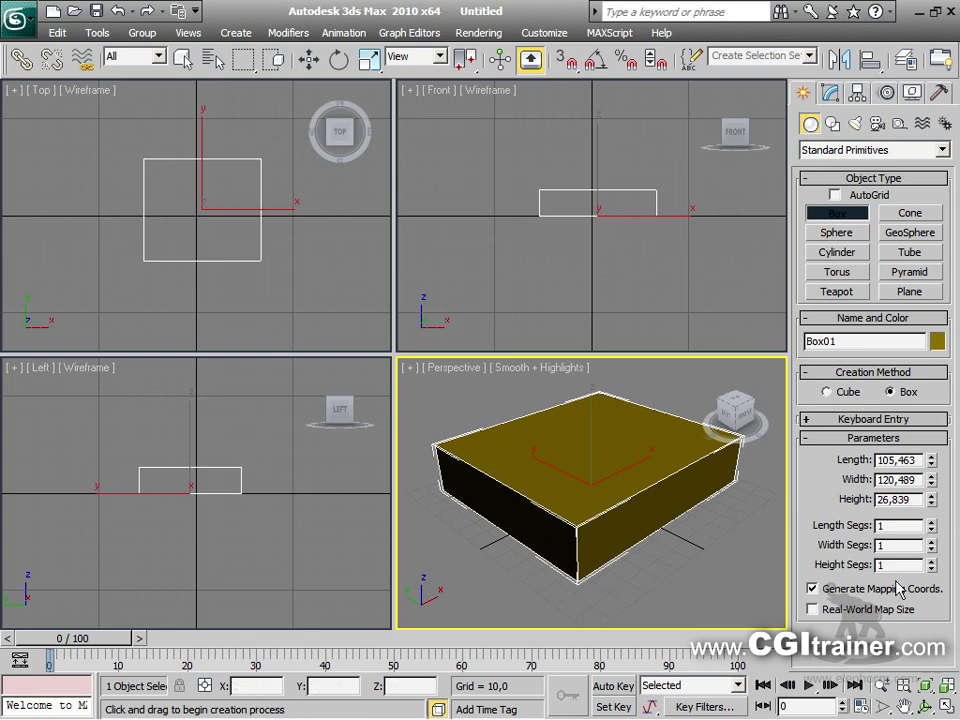
Set the box's length, width and height segments to 3 each and show edged faces
{"action": "key", "text": "Tab"}
{"action": "type", "text": "3"}
{"action": "key", "text": "Tab"}
{"action": "type", "text": "3"}
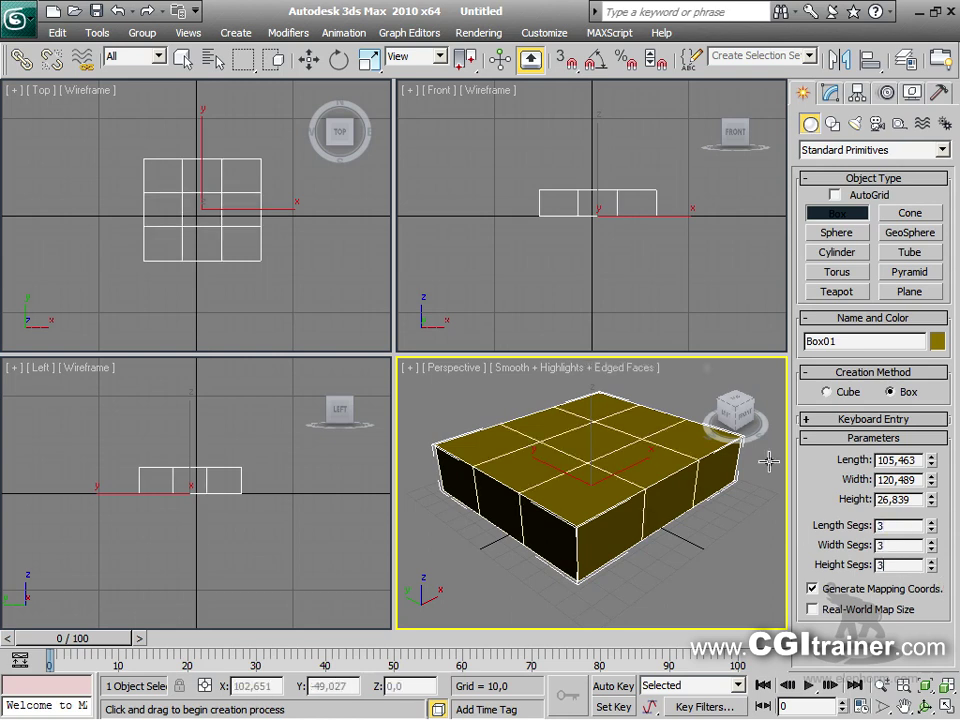
Convert the segmented box to an Editable Poly
{"action": "right_click", "coordinate": [568, 443]}
{"action": "right_click", "coordinate": [568, 437]}
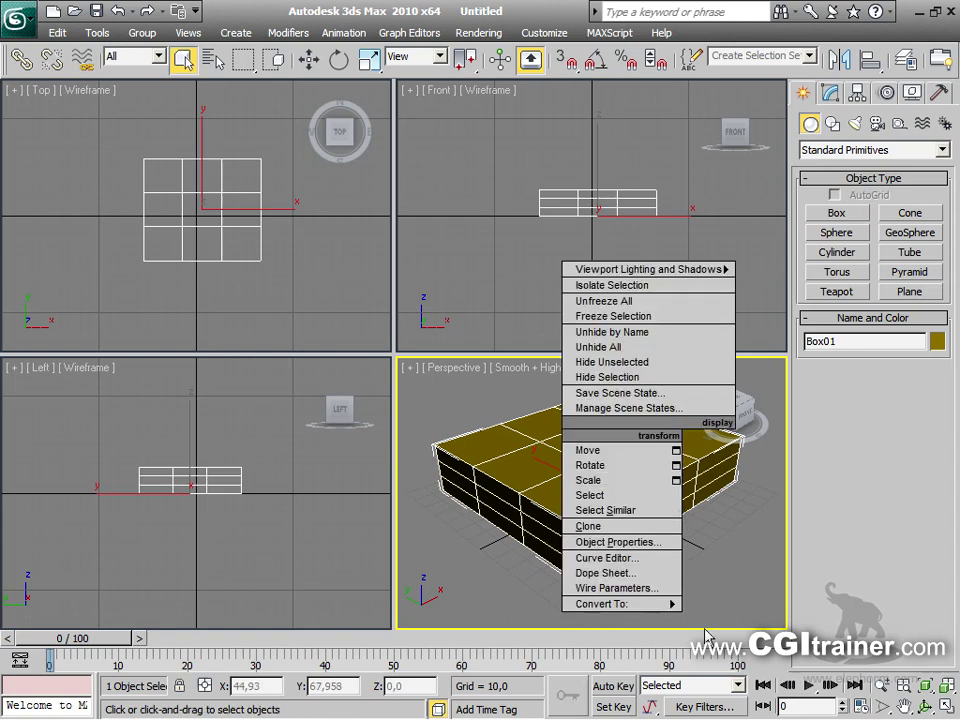
{"action": "mouse_move", "coordinate": [640, 604]}
{"action": "left_click", "coordinate": [748, 621]}
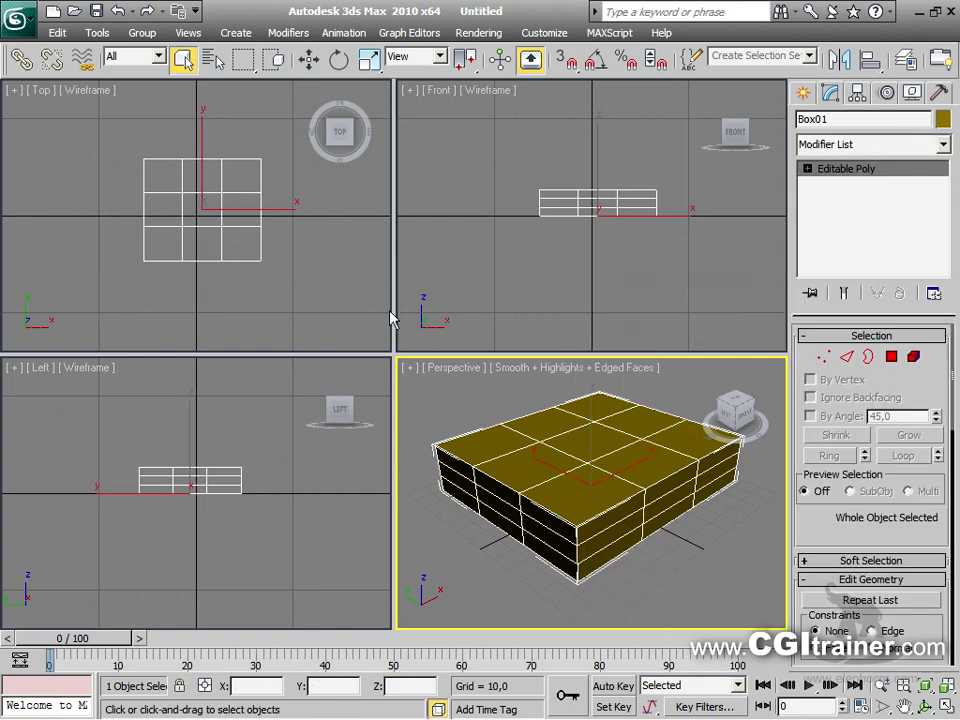
Maximize the perspective view and select the middle polygons on the two opposite sides, with Ignore Backfacing enabled
{"action": "left_click_drag", "start_coordinate": [394, 350], "coordinate": [200, 133]}
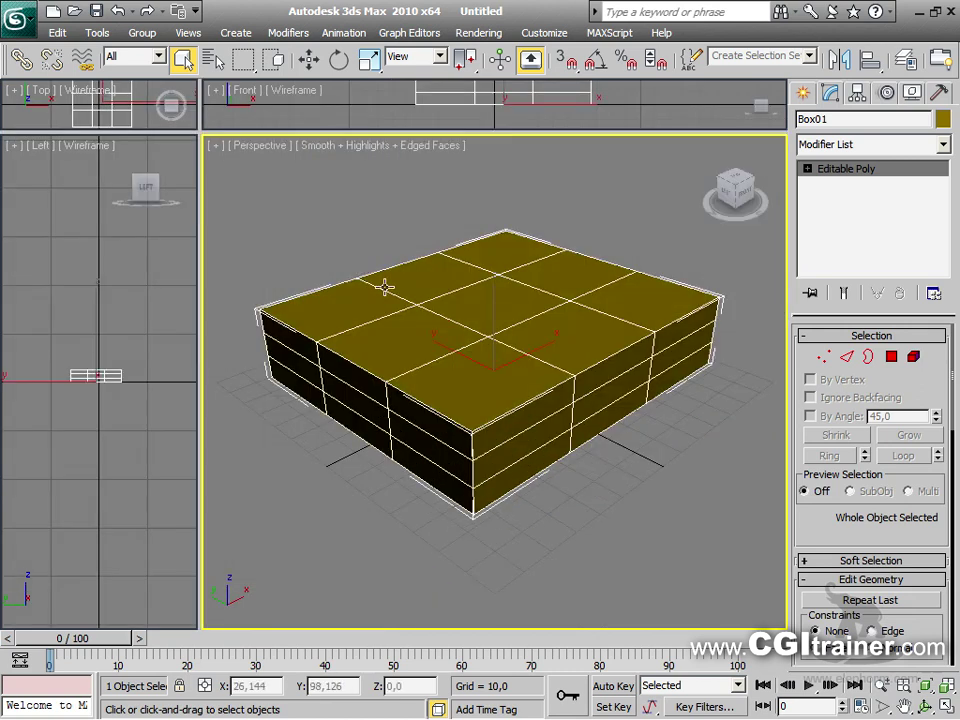
{"action": "key", "text": "alt+w"}
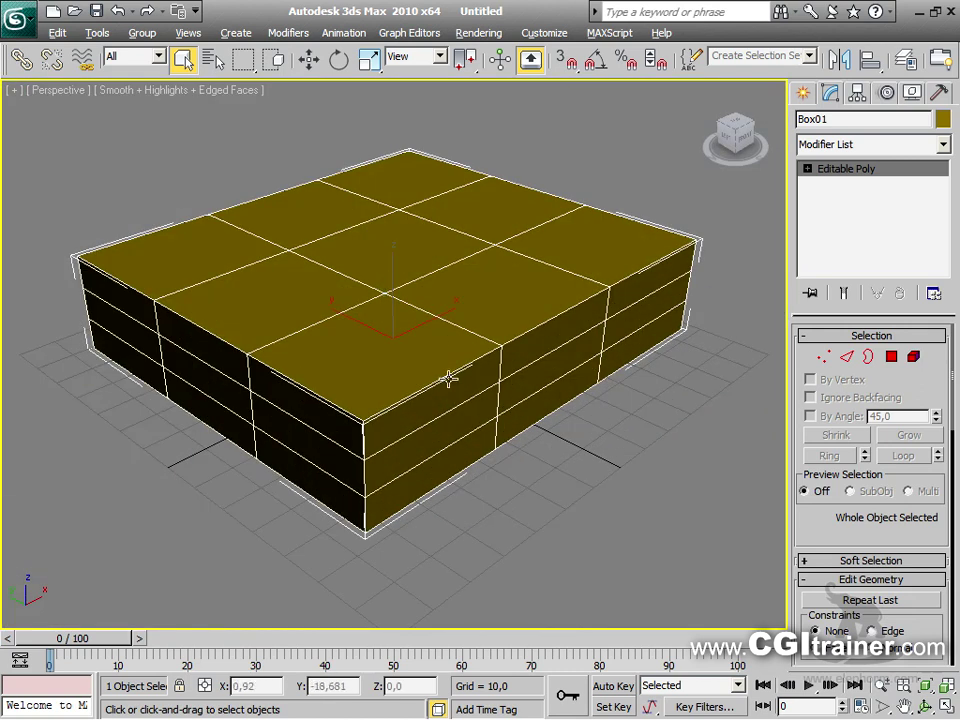
{"action": "left_click", "coordinate": [893, 358]}
{"action": "left_click", "coordinate": [576, 369]}
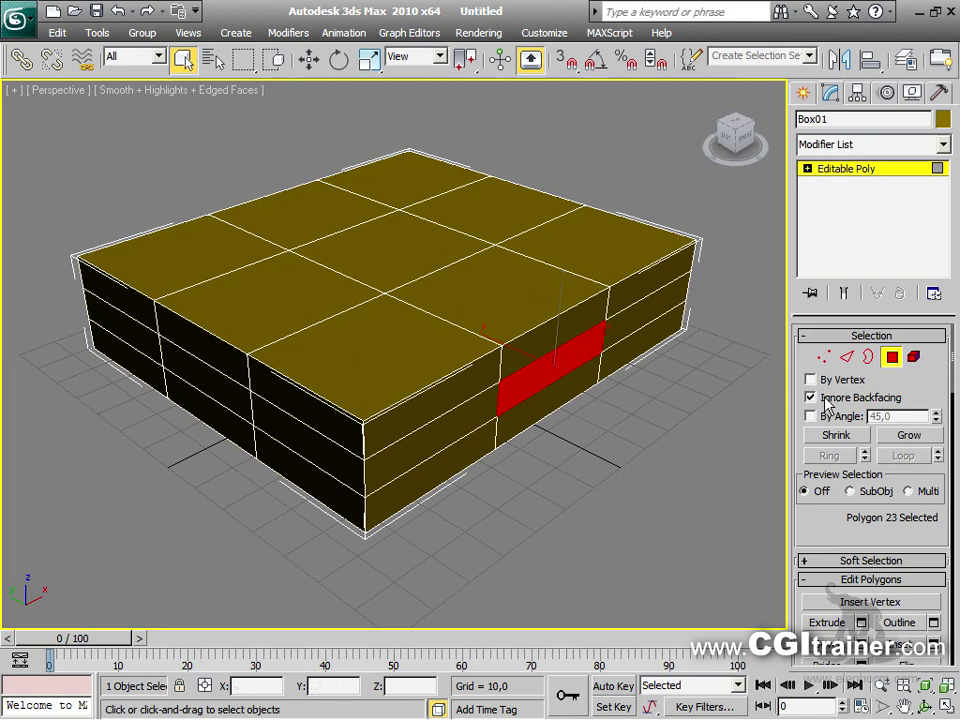
{"action": "middle_click_drag", "start_coordinate": [391, 320], "coordinate": [343, 377], "text": "alt"}
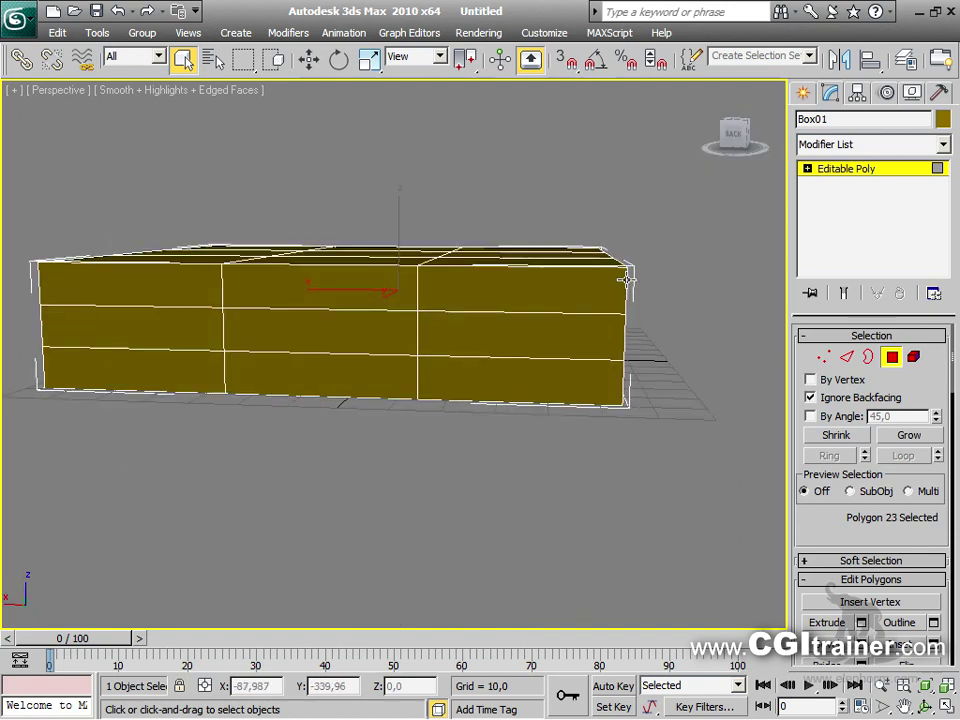
{"action": "left_click", "coordinate": [405, 340], "text": "ctrl"}
Scale up the two selected side polygons and extrude them outward as wings
{"action": "middle_click_drag", "start_coordinate": [446, 345], "coordinate": [353, 494], "text": "alt"}
{"action": "right_click", "coordinate": [449, 348]}
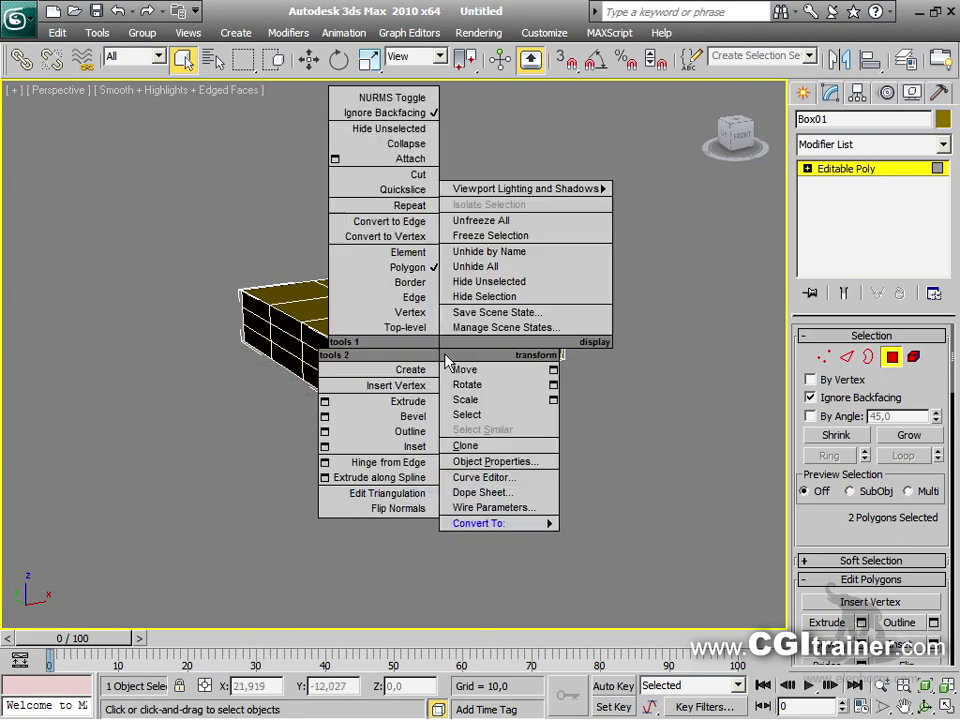
{"action": "left_click", "coordinate": [466, 400]}
{"action": "left_click_drag", "start_coordinate": [386, 371], "coordinate": [500, 210]}
{"action": "right_click", "coordinate": [416, 367]}
{"action": "left_click", "coordinate": [370, 407]}
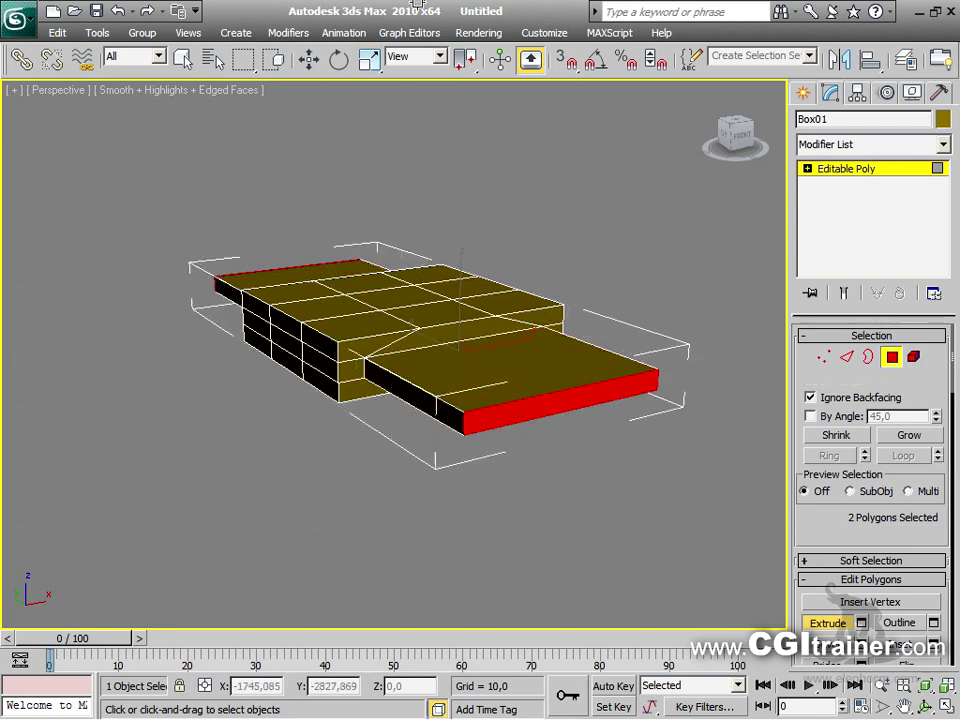
Taper the wings by scaling down their tip polygons and sweep the tips back along X
{"action": "right_click", "coordinate": [536, 326]}
{"action": "left_click_drag", "start_coordinate": [570, 317], "coordinate": [631, 364]}
{"action": "right_click", "coordinate": [542, 362]}
{"action": "left_click", "coordinate": [546, 377]}
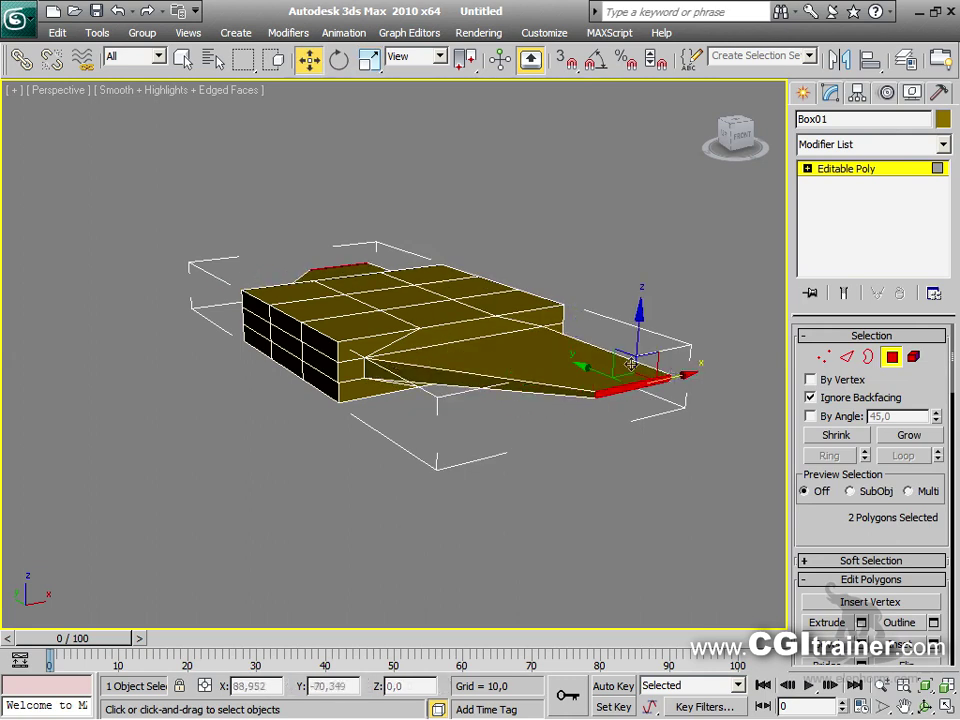
Narrow the centre polygon on top of the body and move it along X to about 25.7
{"action": "left_click", "coordinate": [408, 288]}
{"action": "middle_click_drag", "start_coordinate": [408, 288], "coordinate": [370, 306], "text": "alt"}
{"action": "right_click", "coordinate": [370, 306]}
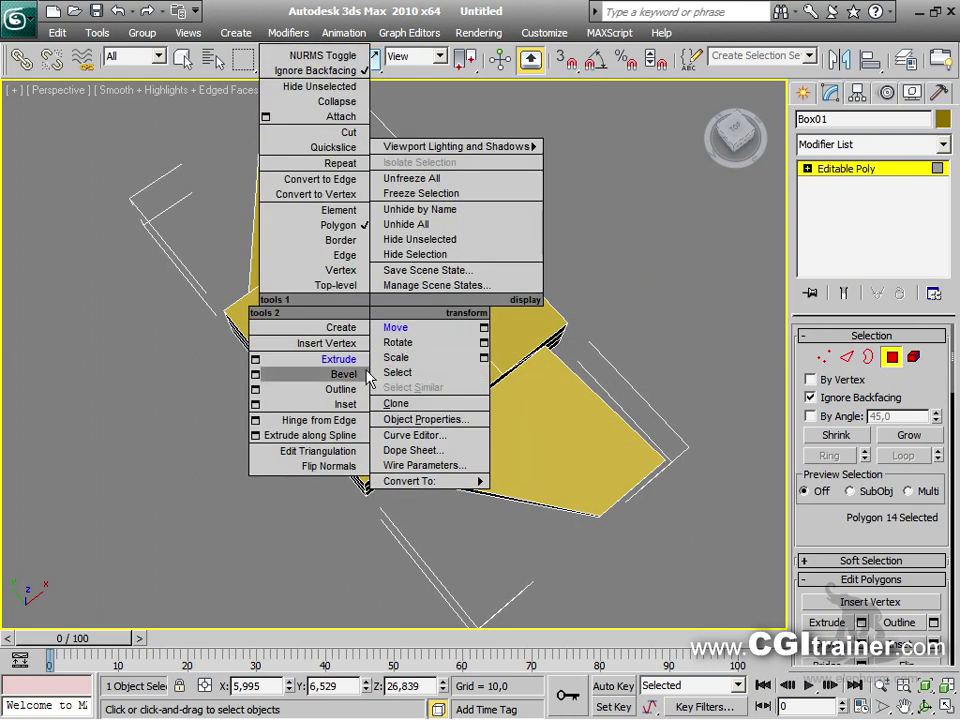
{"action": "left_click", "coordinate": [400, 358]}
{"action": "left_click_drag", "start_coordinate": [447, 376], "coordinate": [320, 368]}
{"action": "right_click", "coordinate": [380, 340]}
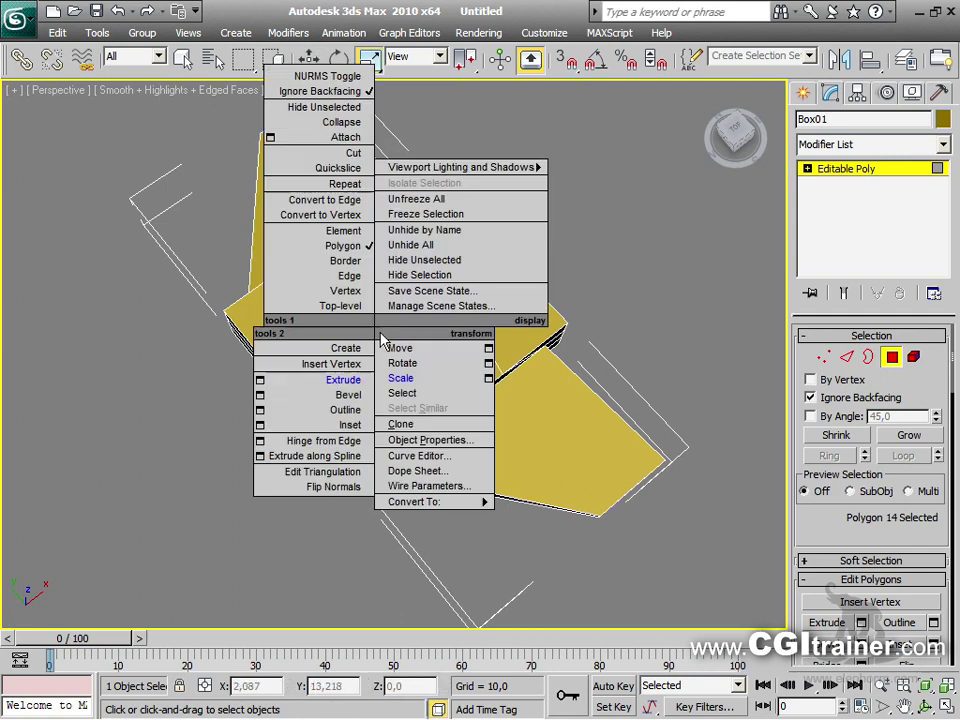
{"action": "left_click", "coordinate": [400, 348]}
{"action": "left_click_drag", "start_coordinate": [443, 279], "coordinate": [458, 268]}
Extrude the narrowed top polygon upward by about 60 units as a tail fin
{"action": "right_click", "coordinate": [422, 308]}
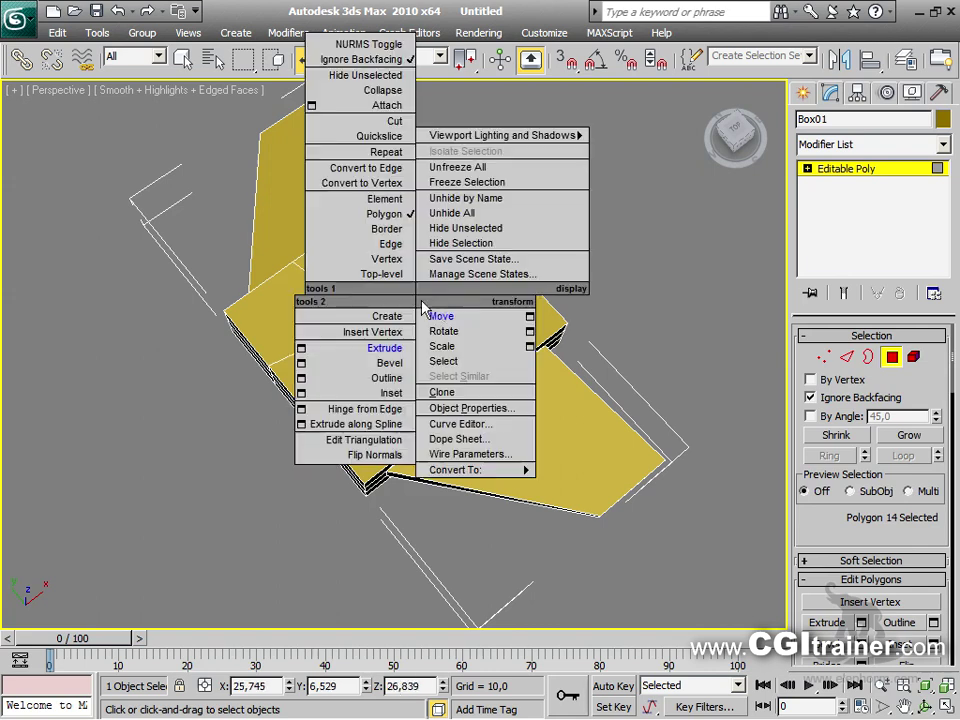
{"action": "left_click", "coordinate": [384, 348]}
{"action": "left_click_drag", "start_coordinate": [424, 280], "coordinate": [406, 3]}
Scale down the tail fin's top polygon and shift it backward along X to slant the fin
{"action": "middle_click_drag", "start_coordinate": [432, 307], "coordinate": [476, 189], "text": "alt"}
{"action": "key", "text": "w"}
{"action": "right_click", "coordinate": [474, 262]}
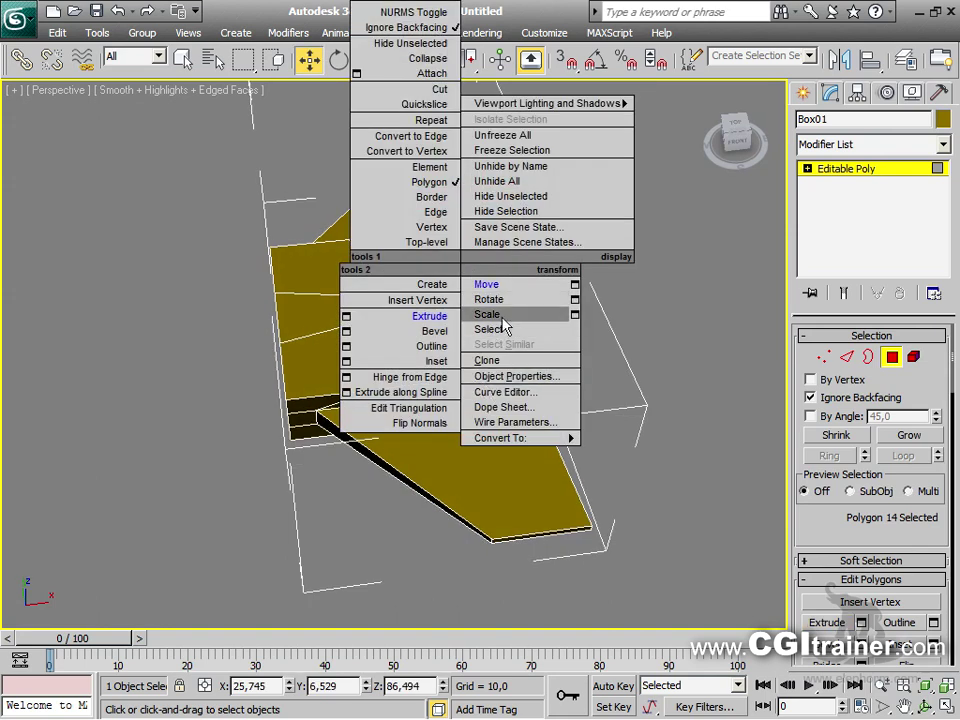
{"action": "left_click", "coordinate": [490, 313]}
{"action": "left_click_drag", "start_coordinate": [471, 247], "coordinate": [460, 275]}
{"action": "right_click", "coordinate": [450, 272]}
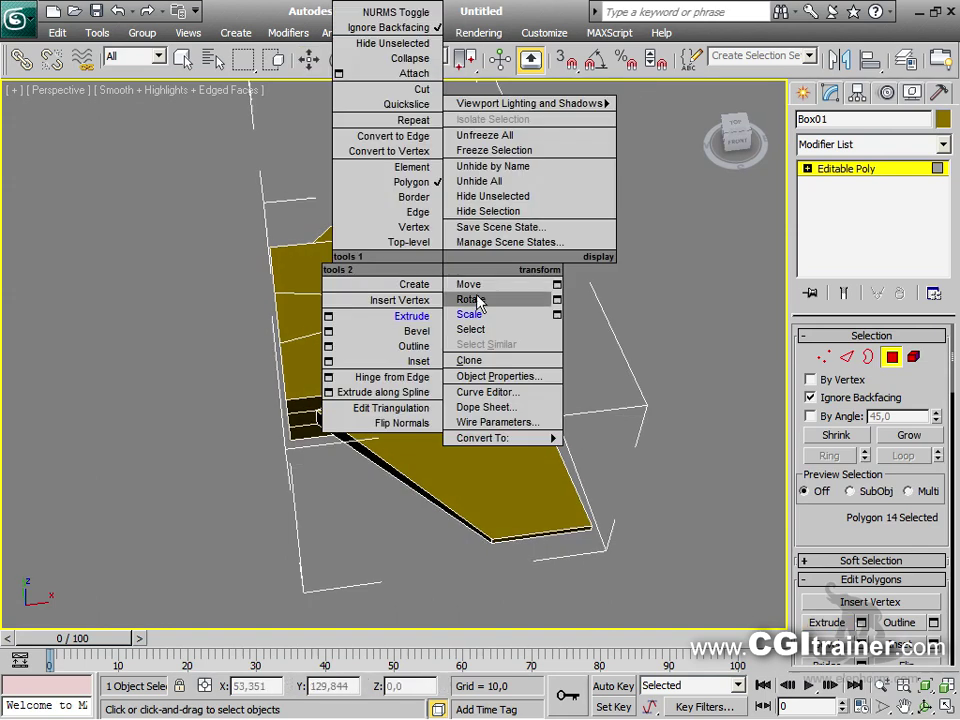
{"action": "left_click", "coordinate": [467, 283]}
{"action": "left_click_drag", "start_coordinate": [500, 190], "coordinate": [574, 193]}
Select the polygons on both sides of the tail fin and inset them
{"action": "middle_click_drag", "start_coordinate": [574, 193], "coordinate": [521, 214], "text": "alt"}
{"action": "left_click", "coordinate": [311, 244]}
{"action": "left_click", "coordinate": [506, 273], "text": "ctrl"}
{"action": "middle_click_drag", "start_coordinate": [506, 273], "coordinate": [528, 268], "text": "alt"}
{"action": "scroll", "coordinate": [499, 281], "scroll_direction": "up", "scroll_amount": 3}
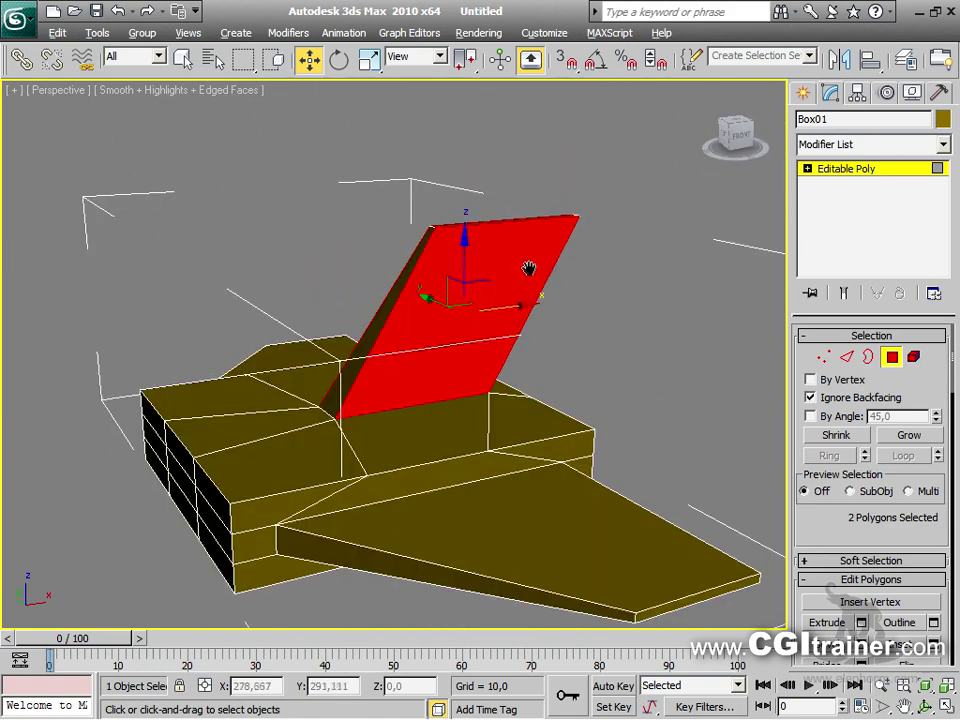
{"action": "right_click", "coordinate": [453, 284]}
{"action": "left_click", "coordinate": [425, 374]}
{"action": "left_click_drag", "start_coordinate": [439, 360], "coordinate": [455, 344]}
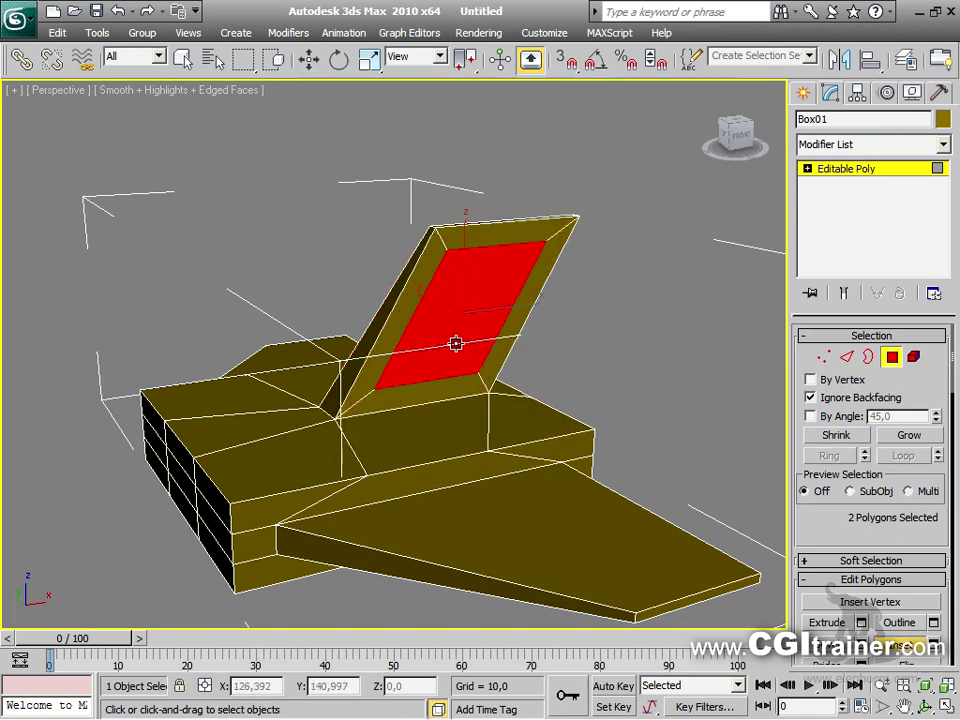
Flatten the inset fin polygons along Z and shorten them along X into thin tailplane bases
{"action": "right_click", "coordinate": [457, 268]}
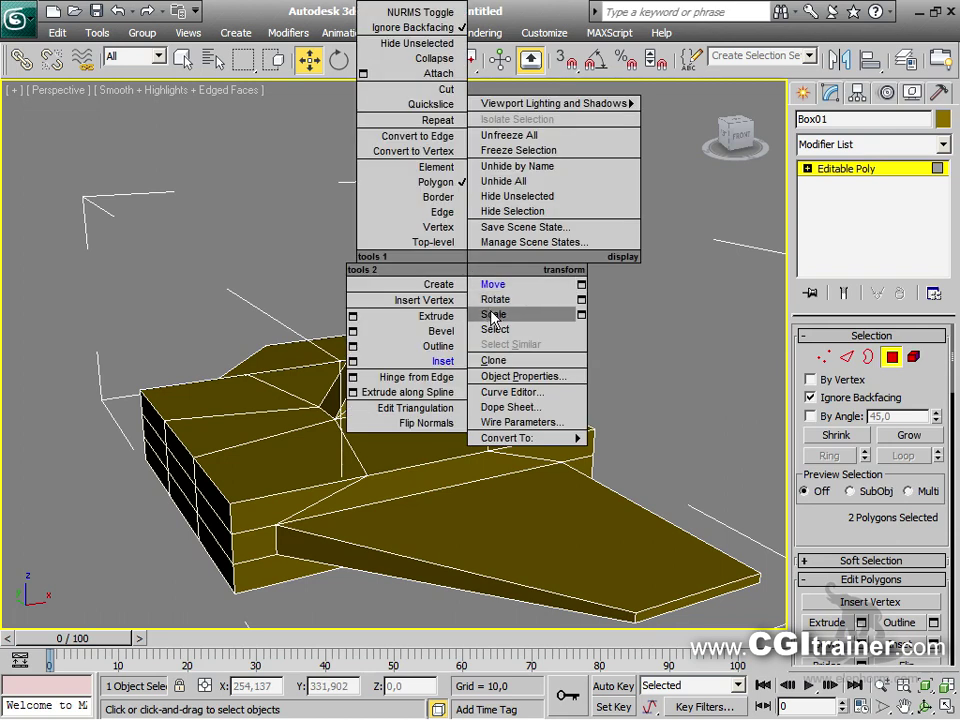
{"action": "left_click", "coordinate": [494, 300]}
{"action": "left_click_drag", "start_coordinate": [462, 325], "coordinate": [456, 604]}
{"action": "left_click_drag", "start_coordinate": [388, 323], "coordinate": [439, 316]}
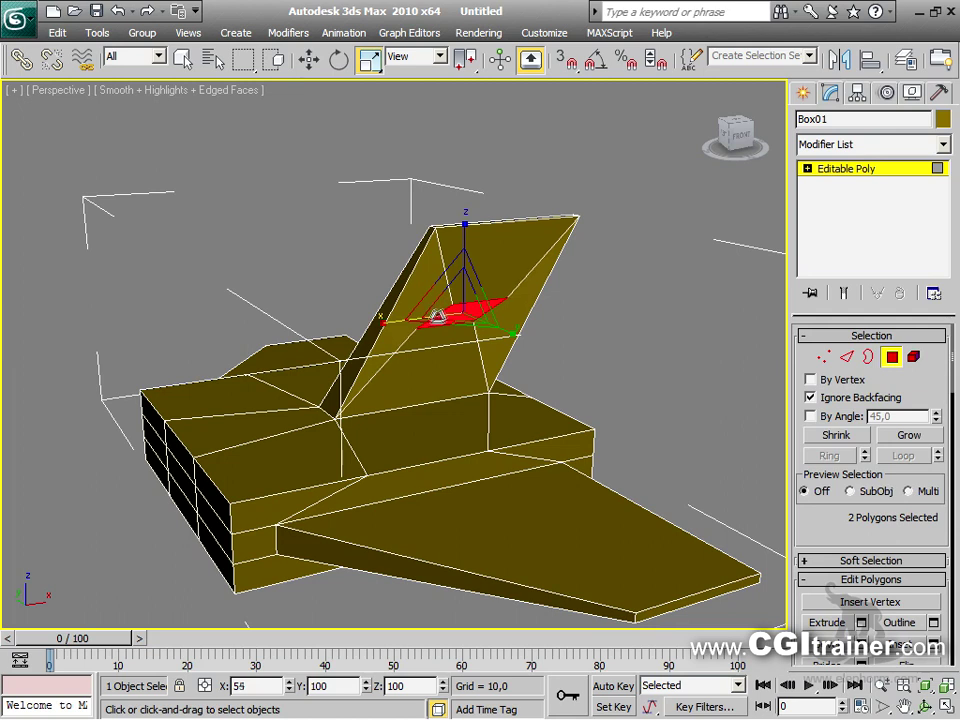
Extrude the two flattened fin polygons outward as horizontal tailplanes
{"action": "right_click", "coordinate": [440, 316]}
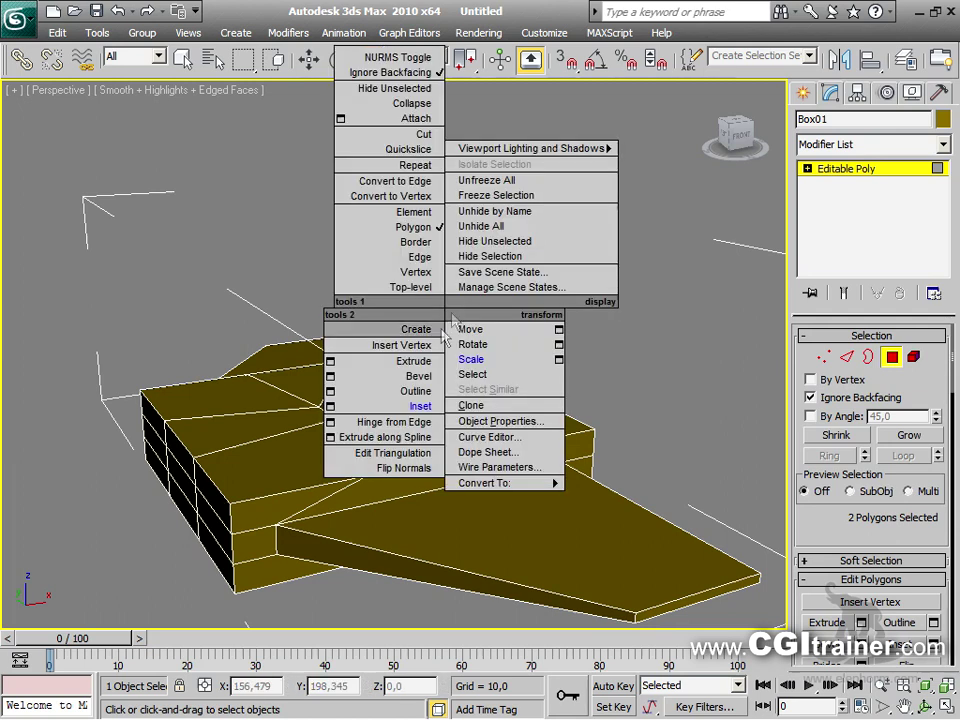
{"action": "left_click", "coordinate": [351, 360]}
{"action": "left_click_drag", "start_coordinate": [467, 313], "coordinate": [441, 4]}
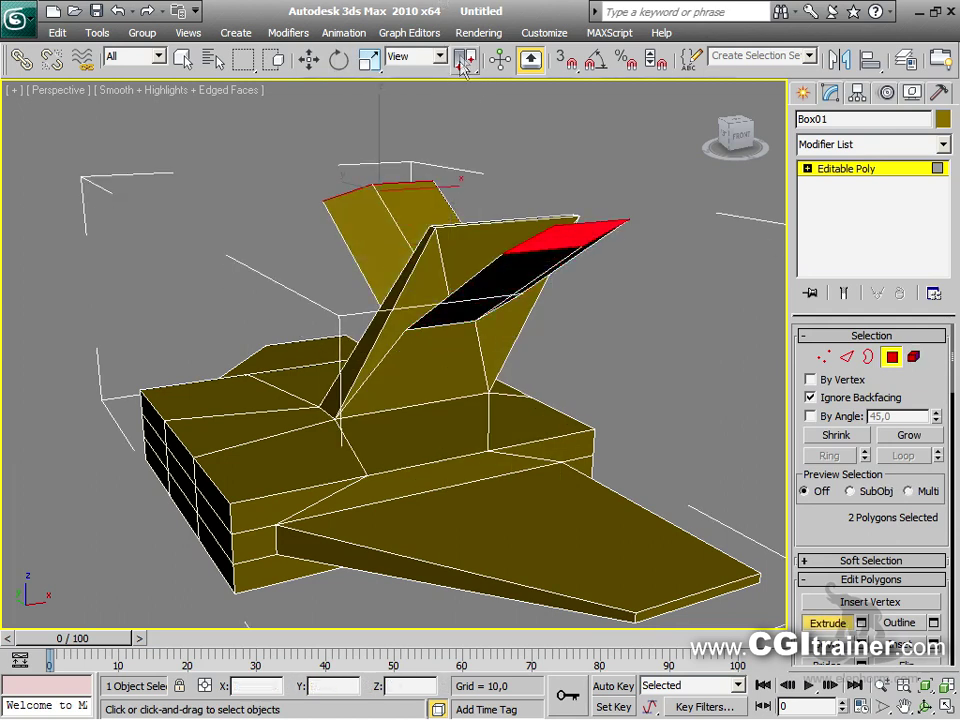
Move the tailplane tips down and backward along X
{"action": "right_click", "coordinate": [347, 266]}
{"action": "left_click", "coordinate": [546, 285]}
{"action": "left_click_drag", "start_coordinate": [379, 119], "coordinate": [371, 244]}
{"action": "middle_click_drag", "start_coordinate": [371, 244], "coordinate": [288, 243], "text": "alt"}
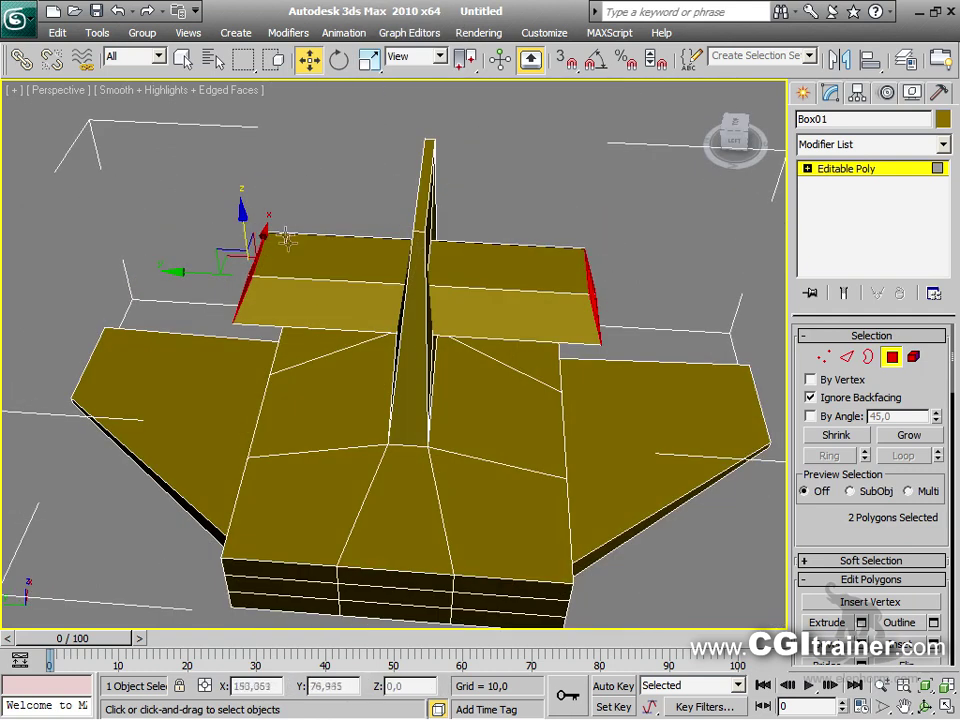
{"action": "left_click_drag", "start_coordinate": [275, 238], "coordinate": [276, 180]}
Scale down the polygons at the tailplane tips
{"action": "middle_click_drag", "start_coordinate": [321, 223], "coordinate": [443, 262], "text": "alt"}
{"action": "right_click", "coordinate": [443, 262]}
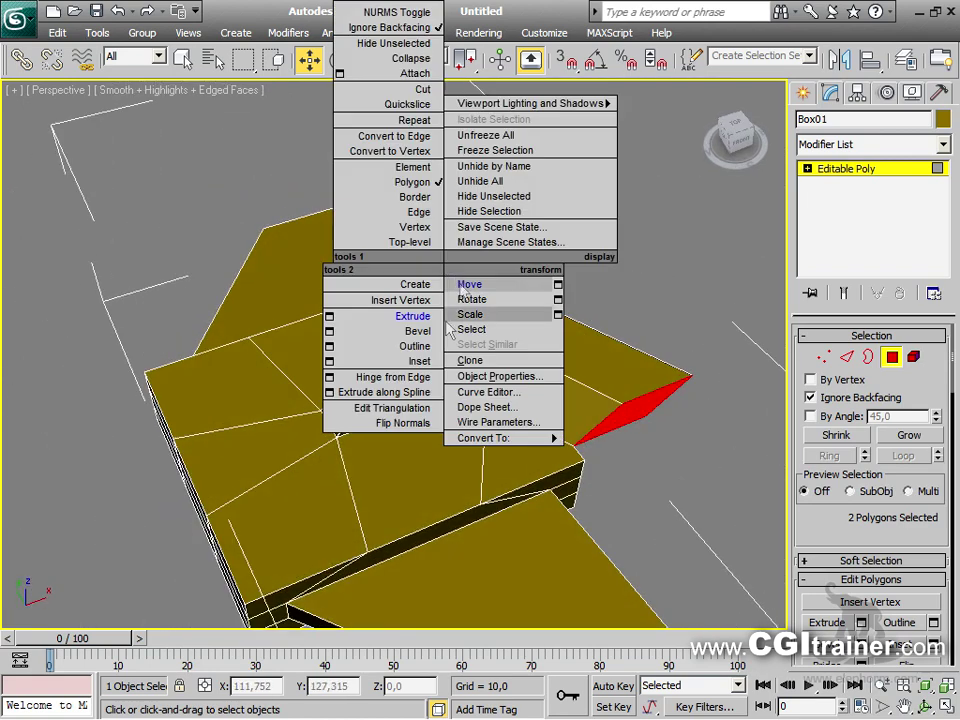
{"action": "left_click", "coordinate": [491, 320]}
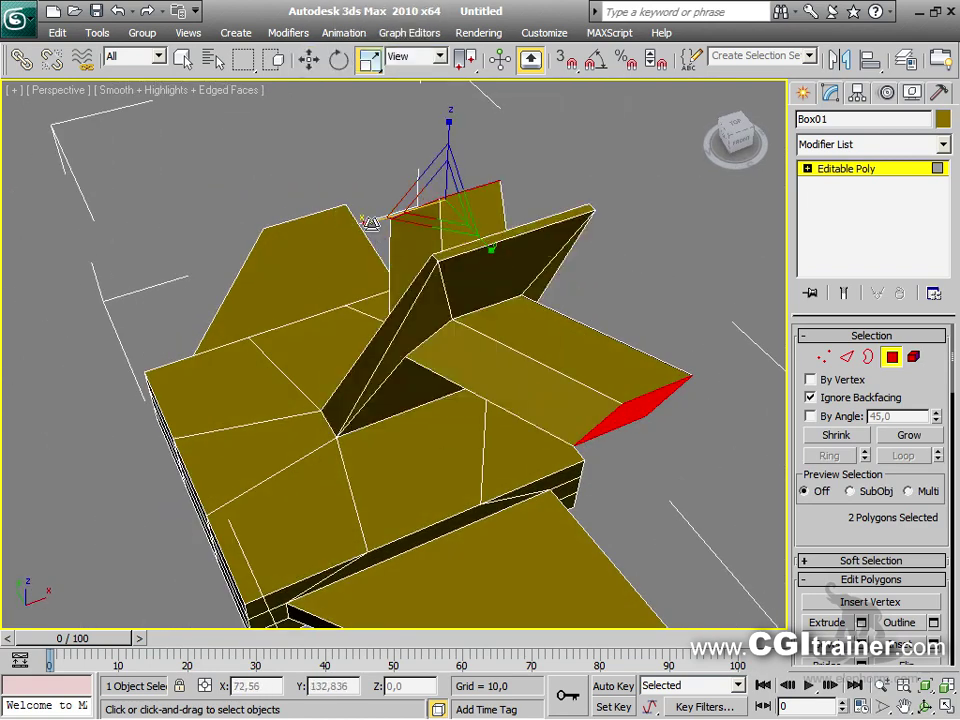
{"action": "left_click_drag", "start_coordinate": [455, 170], "coordinate": [460, 188]}
Select the centre polygon on the front of the body, scale it up and extrude it forward as the nose
{"action": "middle_click_drag", "start_coordinate": [460, 188], "coordinate": [505, 245], "text": "alt"}
{"action": "left_click", "coordinate": [385, 508]}
{"action": "left_click_drag", "start_coordinate": [381, 501], "coordinate": [447, 385]}
{"action": "right_click", "coordinate": [461, 487]}
{"action": "left_click", "coordinate": [305, 538]}
{"action": "left_click_drag", "start_coordinate": [305, 538], "coordinate": [429, 133]}
Taper the nose by scaling its end polygon down in height and width
{"action": "middle_click_drag", "start_coordinate": [400, 326], "coordinate": [439, 279], "text": "alt"}
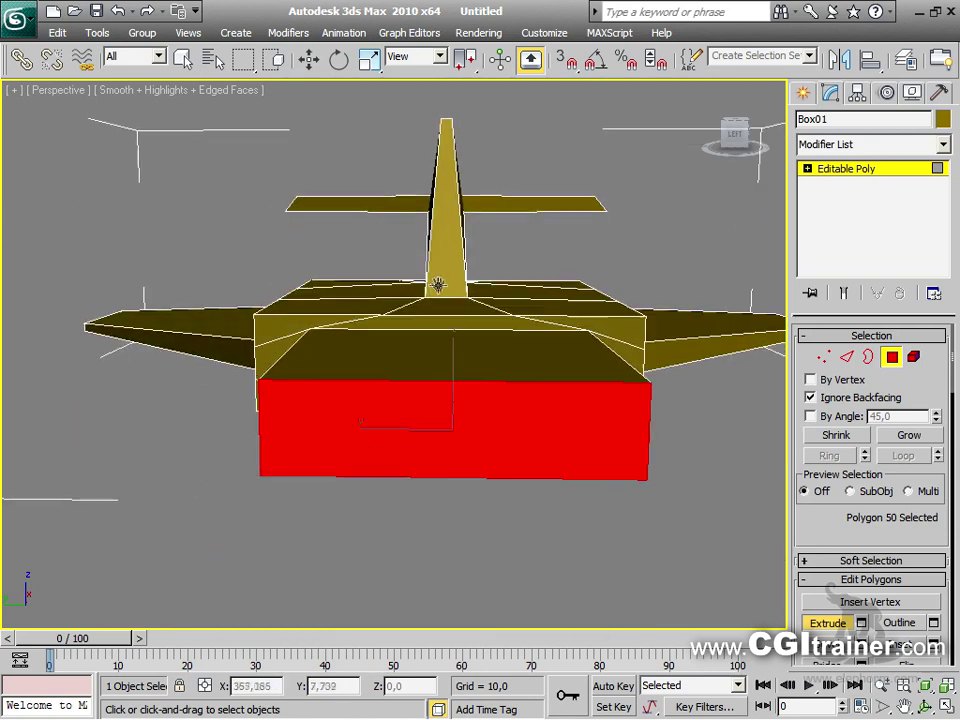
{"action": "right_click", "coordinate": [450, 328]}
{"action": "left_click_drag", "start_coordinate": [450, 335], "coordinate": [452, 420]}
{"action": "left_click_drag", "start_coordinate": [514, 437], "coordinate": [401, 432]}
Inset the two front polygons flanking the nose and extrude them inward as air intakes
{"action": "middle_click_drag", "start_coordinate": [401, 432], "coordinate": [561, 424], "text": "alt"}
{"action": "left_click", "coordinate": [561, 424]}
{"action": "left_click", "coordinate": [241, 394], "text": "ctrl"}
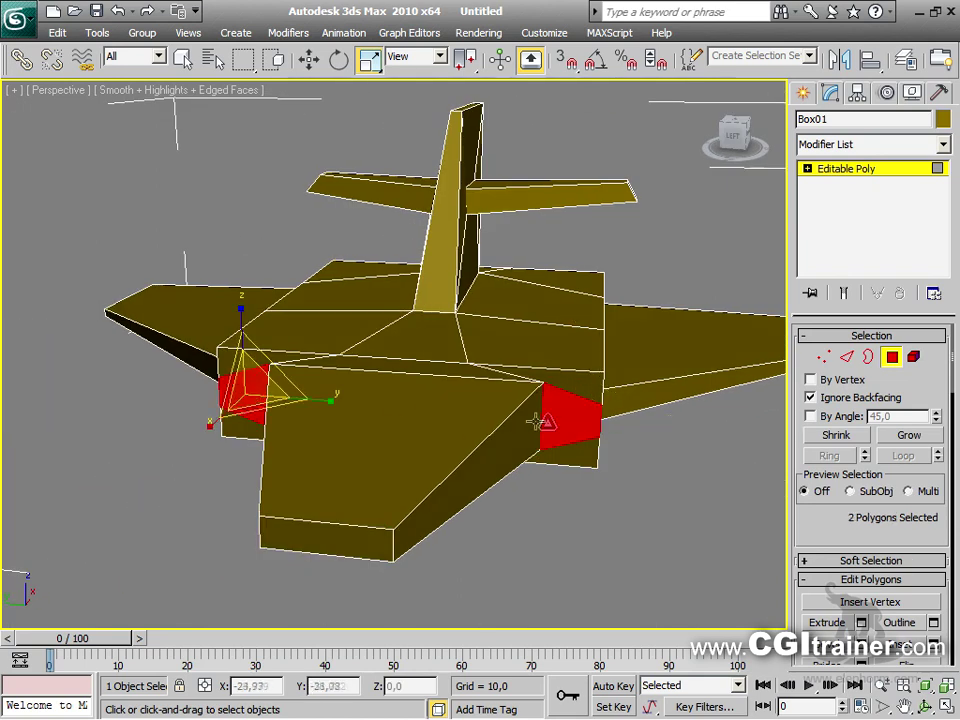
{"action": "right_click", "coordinate": [260, 402]}
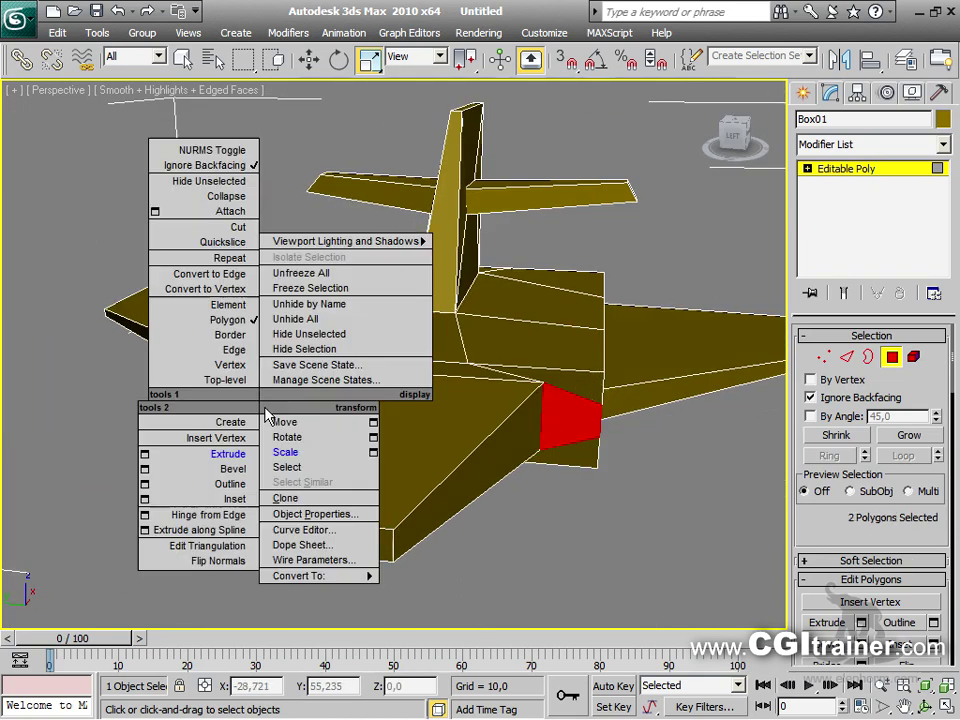
{"action": "left_click", "coordinate": [232, 499]}
{"action": "left_click_drag", "start_coordinate": [240, 381], "coordinate": [187, 667]}
{"action": "right_click", "coordinate": [243, 391]}
{"action": "left_click", "coordinate": [176, 435]}
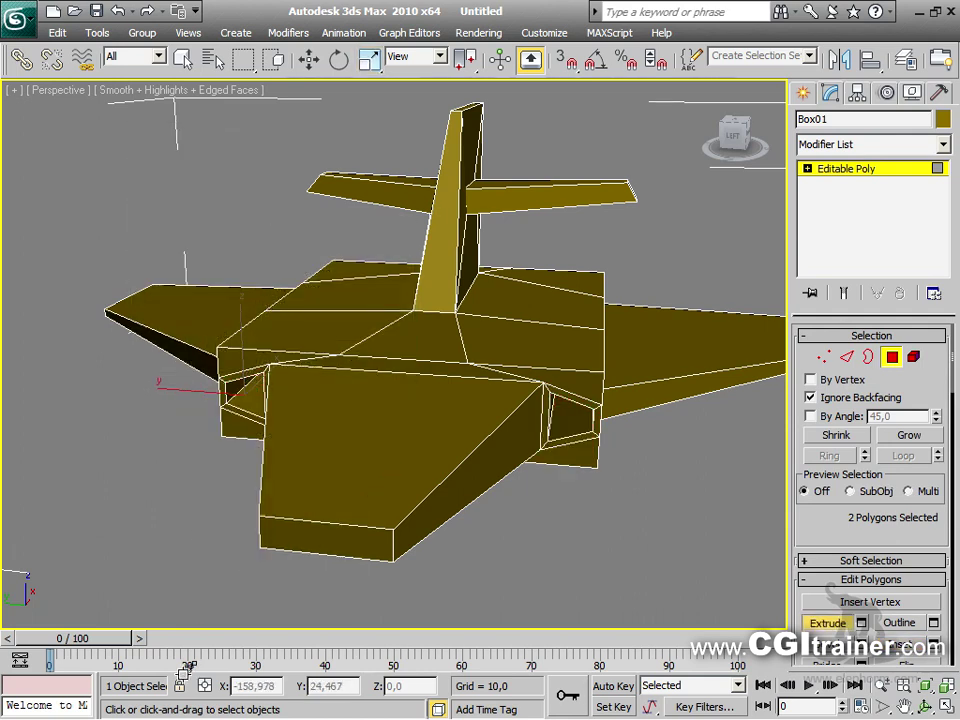
Select the centre polygon on the rear of the body and scale it up
{"action": "middle_click_drag", "start_coordinate": [330, 470], "coordinate": [386, 377], "text": "alt"}
{"action": "left_click", "coordinate": [361, 368]}
{"action": "right_click", "coordinate": [361, 368]}
{"action": "left_click_drag", "start_coordinate": [361, 368], "coordinate": [338, 292]}
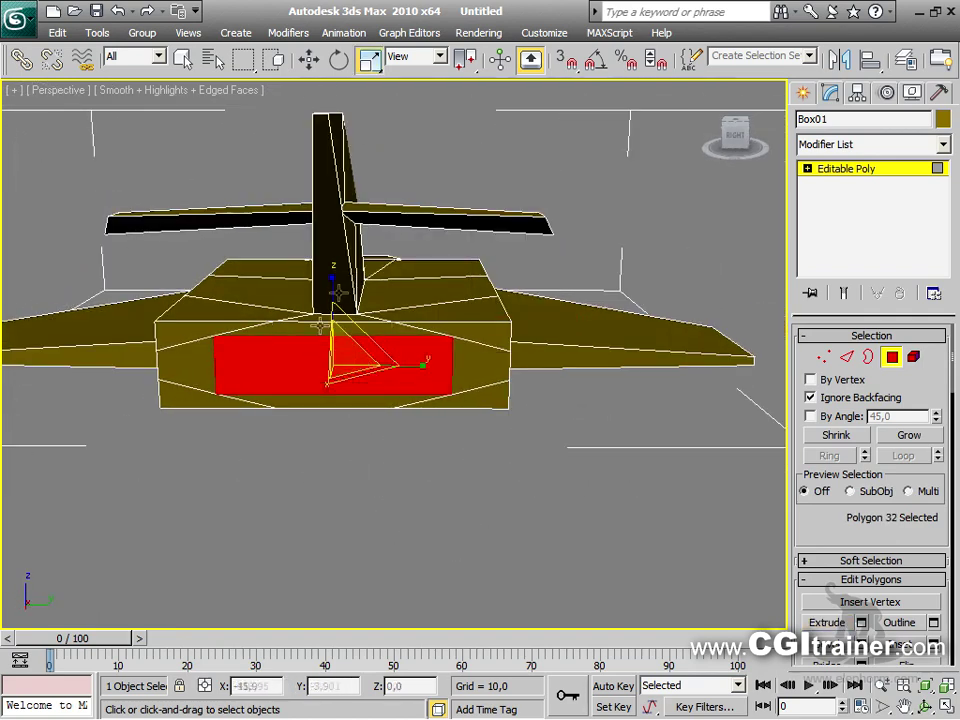
Inset the enlarged rear polygon and extrude it inward as the engine exhaust
{"action": "right_click", "coordinate": [304, 360]}
{"action": "left_click", "coordinate": [214, 452]}
{"action": "left_click_drag", "start_coordinate": [300, 366], "coordinate": [250, 634]}
{"action": "right_click", "coordinate": [290, 365]}
{"action": "left_click", "coordinate": [205, 409]}
{"action": "middle_click_drag", "start_coordinate": [281, 497], "coordinate": [460, 560], "text": "alt"}
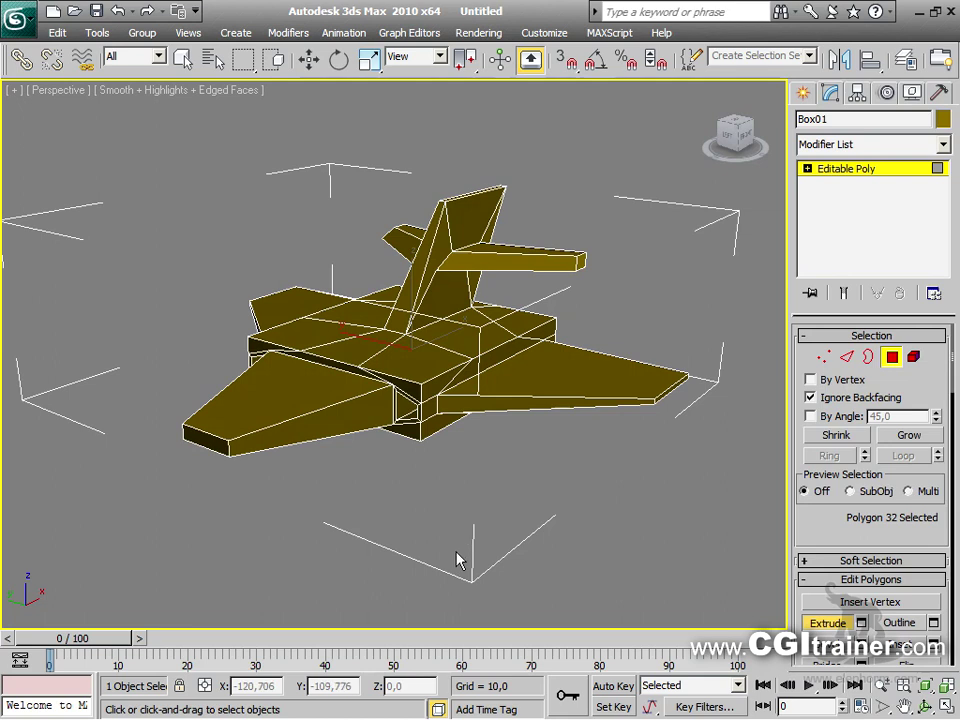
Cycle through the vertex, edge, border, polygon and element sub-object levels and the whole-object level of the aircraft
{"action": "left_click", "coordinate": [825, 358]}
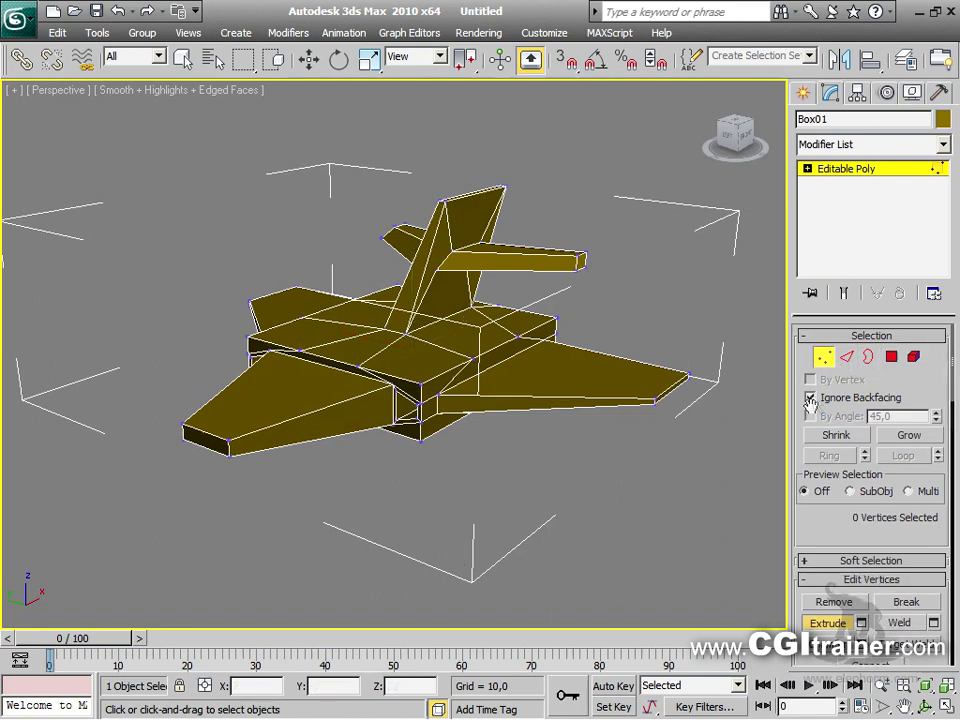
{"action": "left_click", "coordinate": [848, 360]}
{"action": "left_click", "coordinate": [867, 357]}
{"action": "left_click", "coordinate": [912, 357]}
{"action": "left_click", "coordinate": [827, 357]}
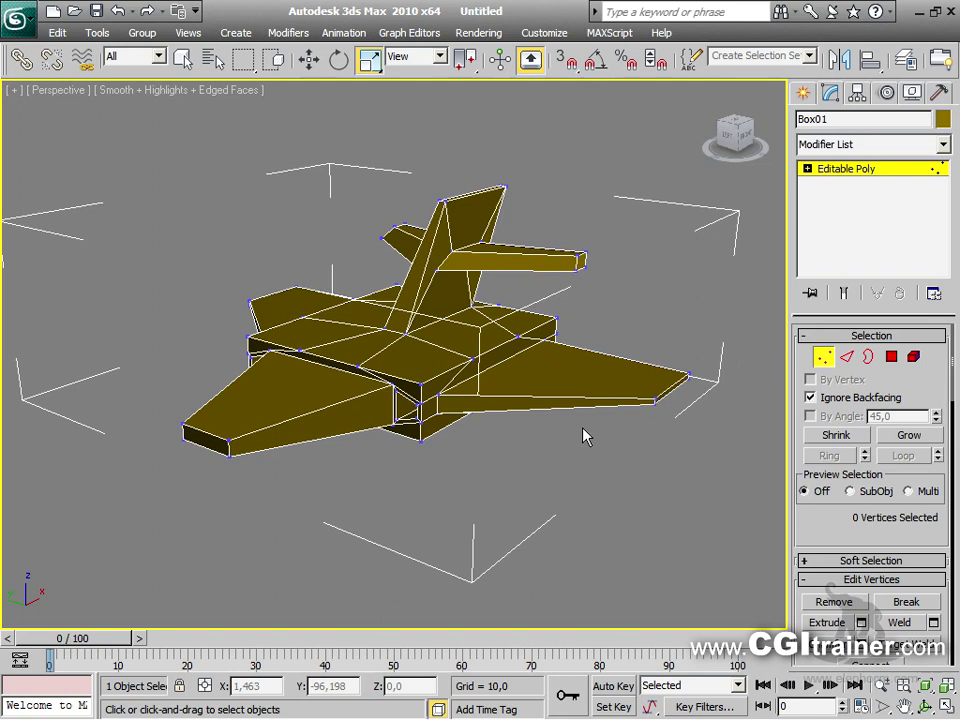
{"action": "key", "text": "2"}
{"action": "key", "text": "3"}
{"action": "key", "text": "4"}
{"action": "key", "text": "5"}
{"action": "key", "text": "6"}
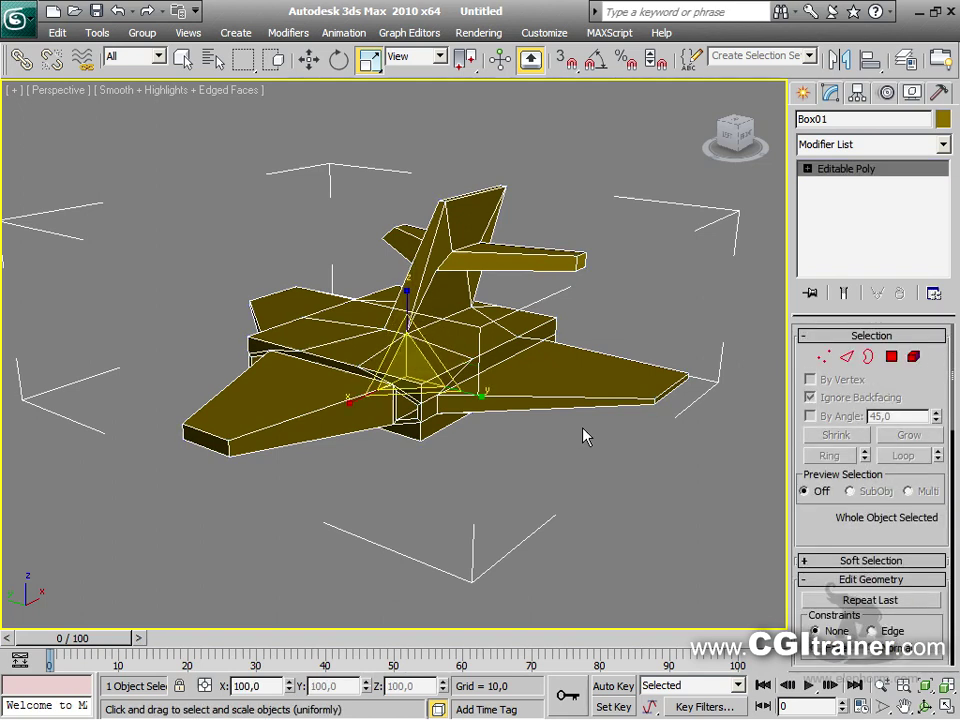
{"action": "key", "text": "1"}
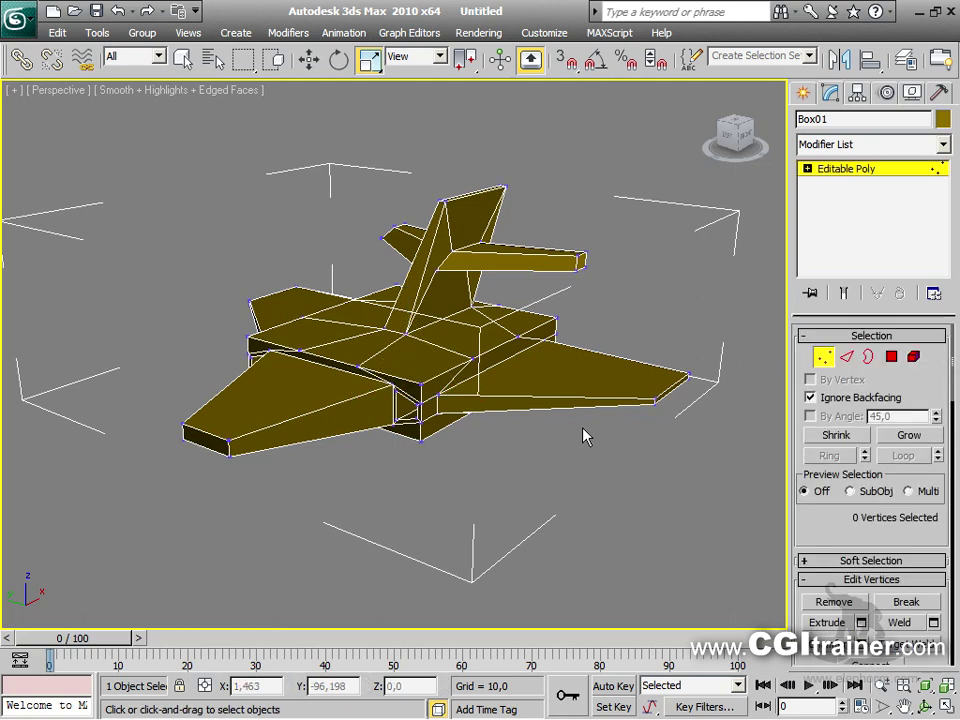
{"action": "key", "text": "2"}
{"action": "key", "text": "3"}
{"action": "key", "text": "4"}
{"action": "key", "text": "5"}
{"action": "key", "text": "6"}
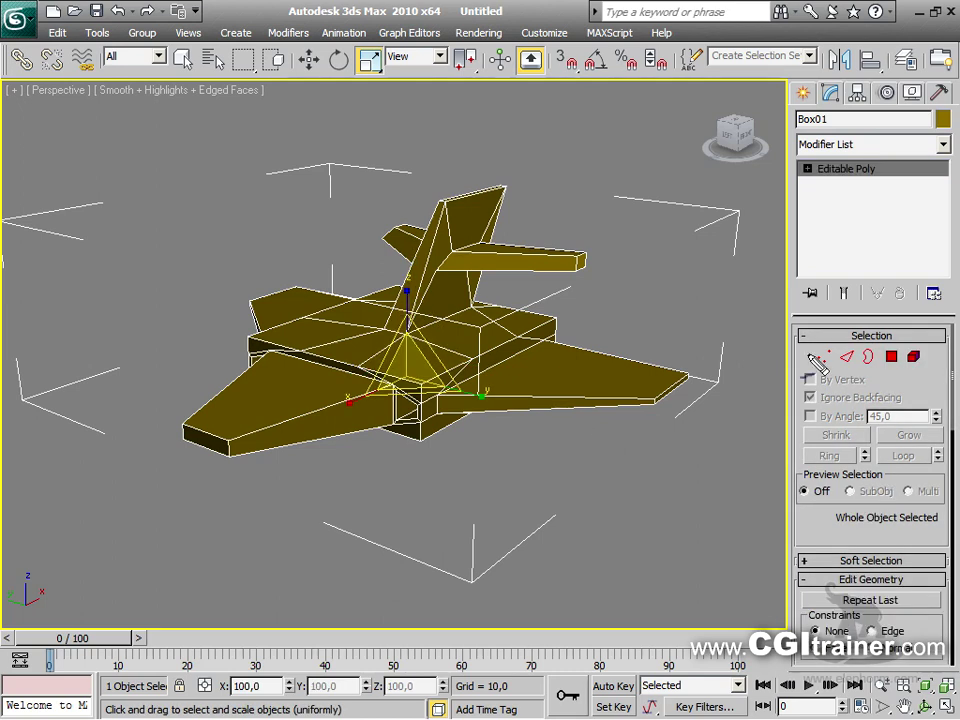
{"action": "left_click_drag", "start_coordinate": [815, 372], "coordinate": [787, 312]}
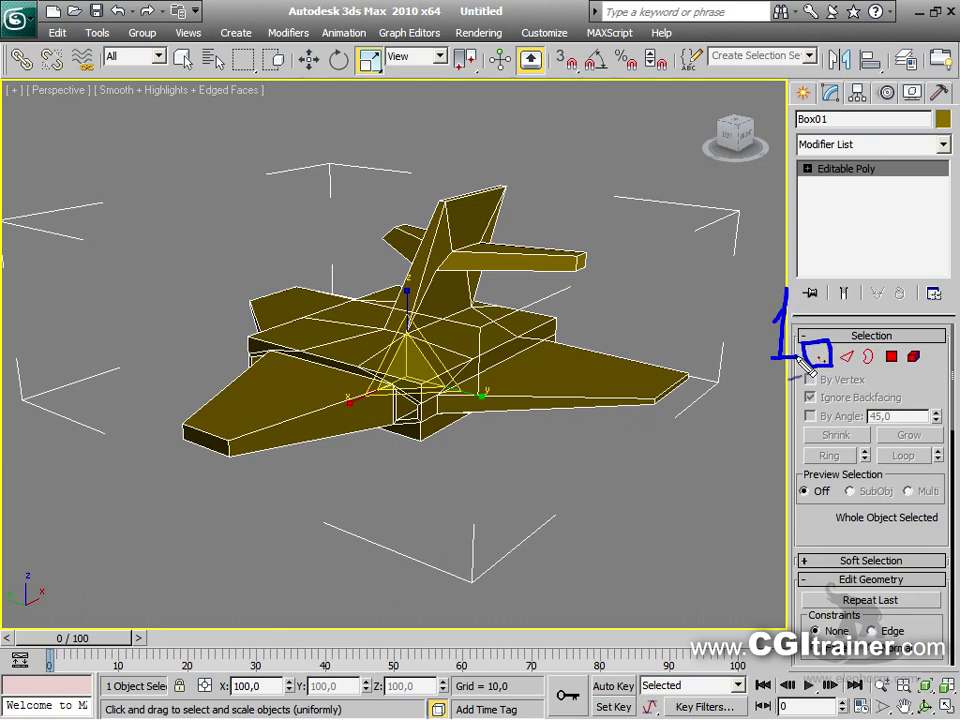
{"action": "left_click_drag", "start_coordinate": [882, 386], "coordinate": [857, 407]}
{"action": "left_click_drag", "start_coordinate": [887, 322], "coordinate": [901, 328]}
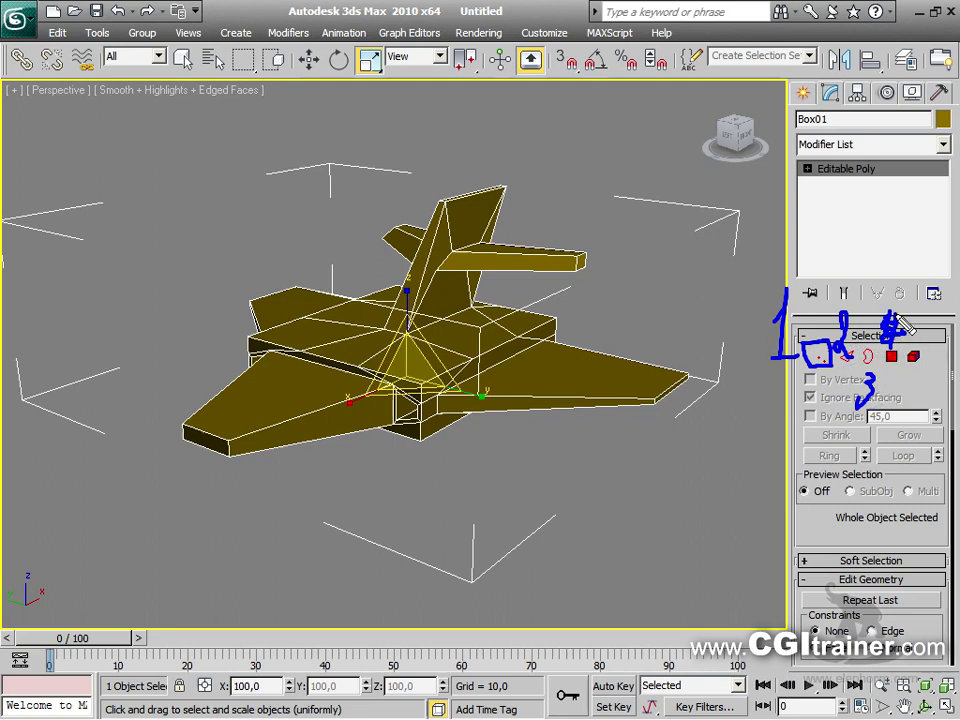
{"action": "mouse_move", "coordinate": [625, 184]}
{"action": "left_mouse_down"}
{"action": "mouse_move", "coordinate": [608, 269]}
{"action": "mouse_move", "coordinate": [614, 258]}
{"action": "left_mouse_up"}
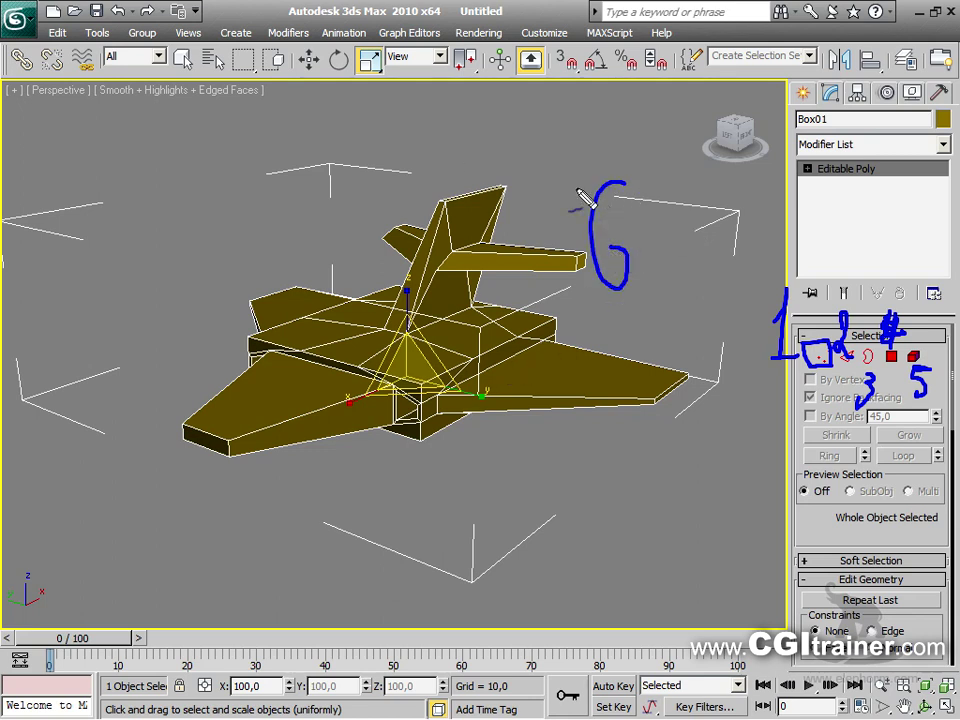
{"action": "mouse_move", "coordinate": [325, 153]}
{"action": "left_mouse_down"}
{"action": "mouse_move", "coordinate": [713, 198]}
{"action": "mouse_move", "coordinate": [589, 287]}
{"action": "mouse_move", "coordinate": [493, 332]}
{"action": "mouse_move", "coordinate": [67, 235]}
{"action": "left_mouse_up"}
{"action": "mouse_move", "coordinate": [480, 328]}
{"action": "left_mouse_down"}
{"action": "mouse_move", "coordinate": [479, 610]}
{"action": "mouse_move", "coordinate": [586, 516]}
{"action": "mouse_move", "coordinate": [802, 436]}
{"action": "mouse_move", "coordinate": [762, 252]}
{"action": "left_mouse_up"}
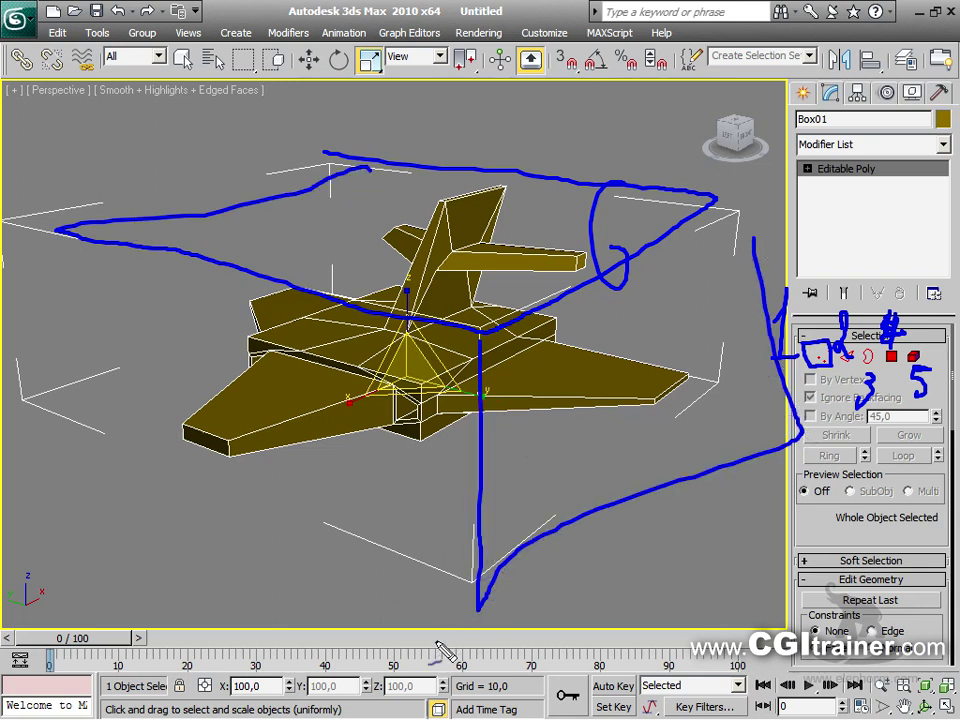
{"action": "left_click_drag", "start_coordinate": [440, 600], "coordinate": [163, 462]}
{"action": "key", "text": "Escape"}
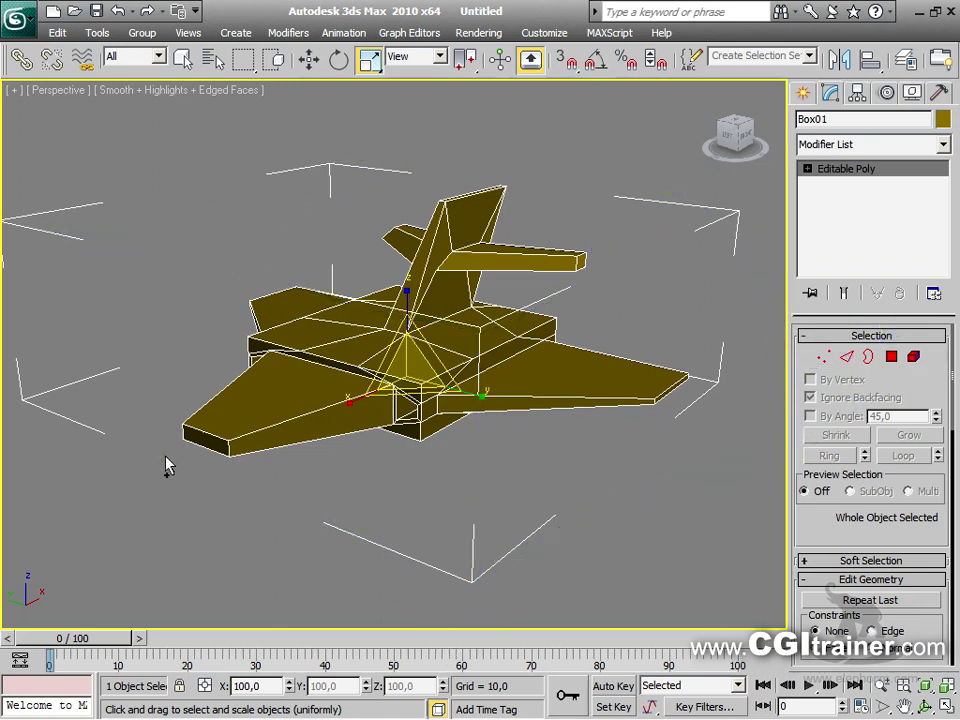
{"action": "right_click", "coordinate": [370, 320]}
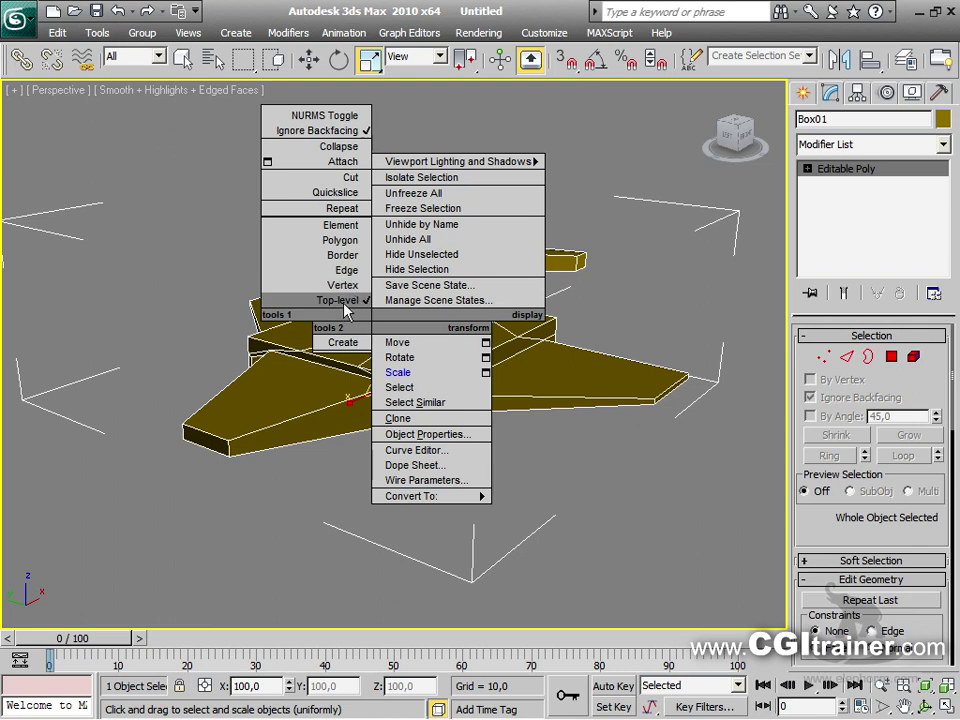
{"action": "left_click", "coordinate": [613, 416]}
Select the four outer corner vertices at the front of the aircraft body and move them rearward along the X axis
{"action": "key", "text": "1"}
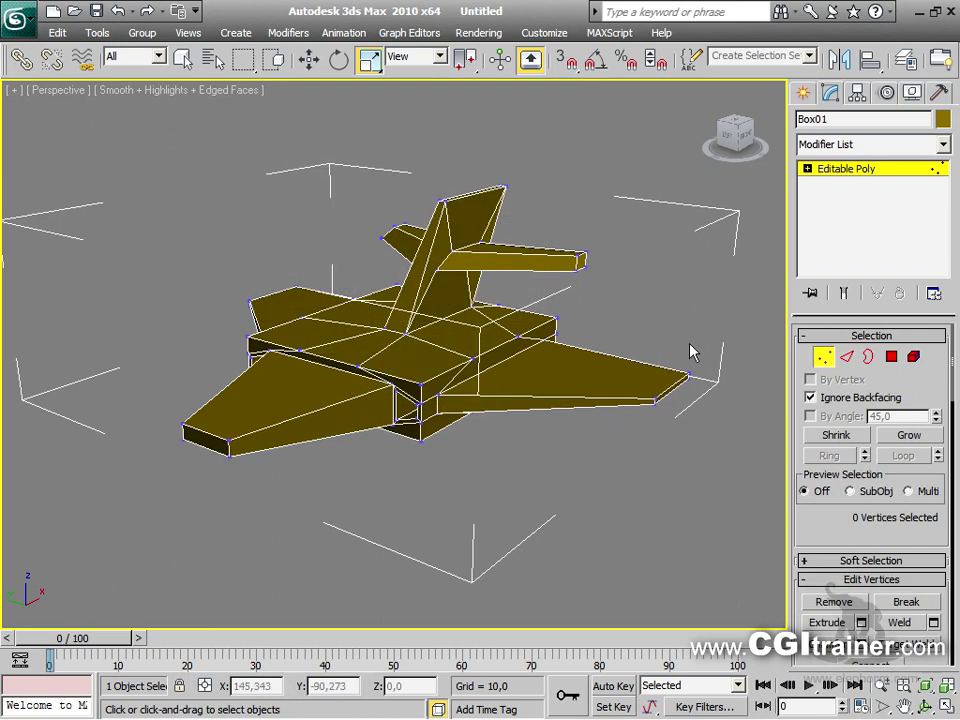
{"action": "left_click", "coordinate": [421, 402]}
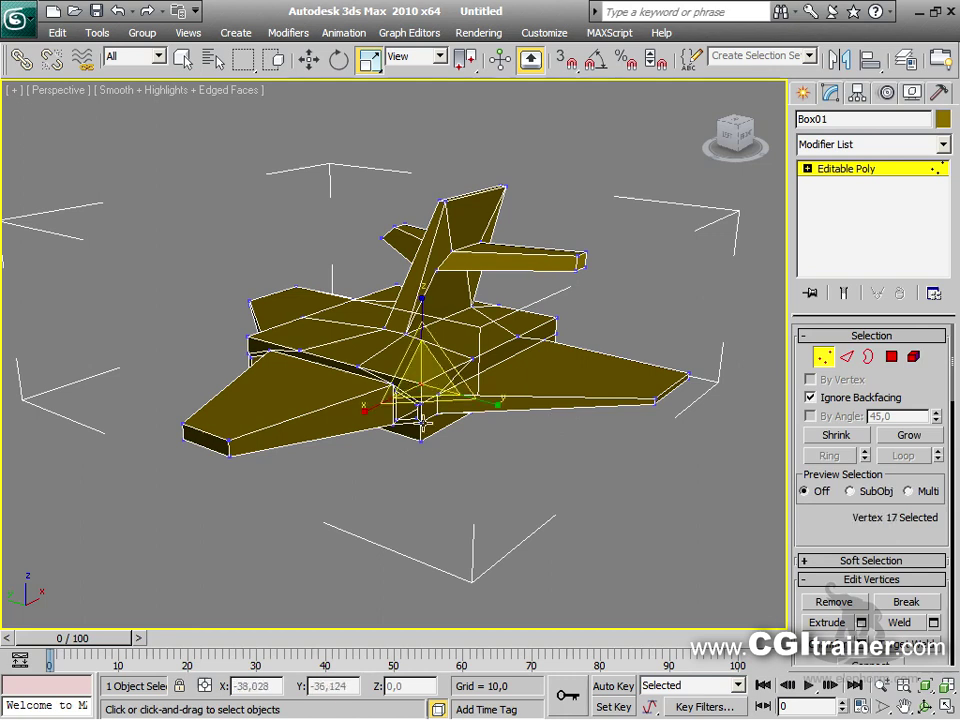
{"action": "left_click", "coordinate": [422, 440], "text": "ctrl"}
{"action": "left_click", "coordinate": [249, 337], "text": "ctrl"}
{"action": "middle_click_drag", "start_coordinate": [300, 350], "coordinate": [330, 390], "text": "alt"}
{"action": "left_click", "coordinate": [333, 310], "text": "ctrl"}
{"action": "right_click", "coordinate": [330, 390]}
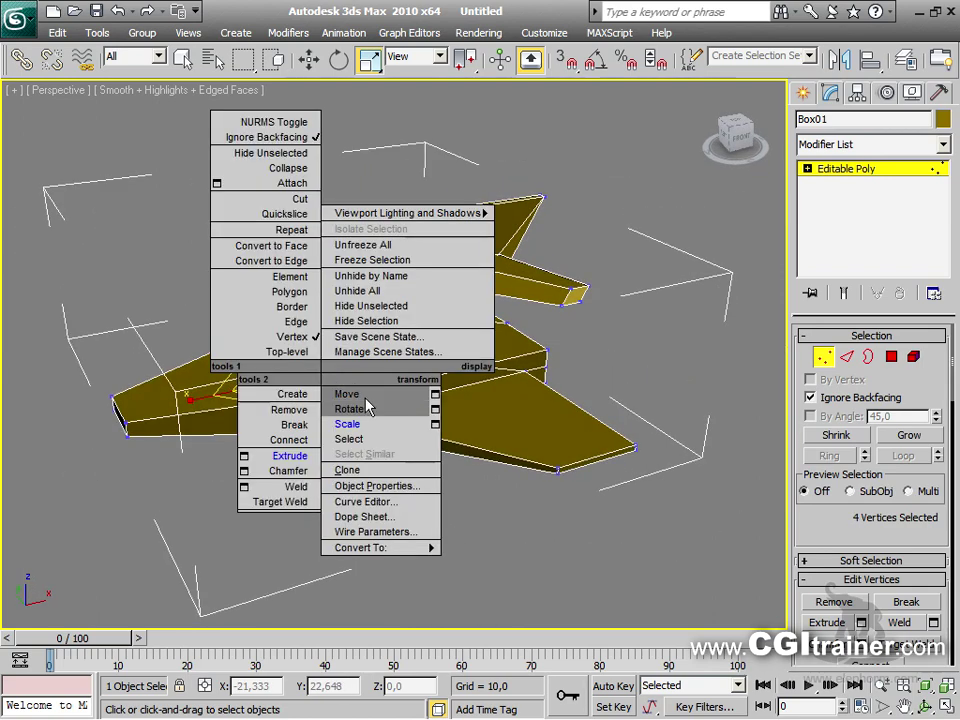
{"action": "left_click", "coordinate": [366, 396]}
{"action": "left_click_drag", "start_coordinate": [333, 370], "coordinate": [350, 369]}
{"action": "middle_click_drag", "start_coordinate": [350, 369], "coordinate": [477, 357], "text": "alt"}
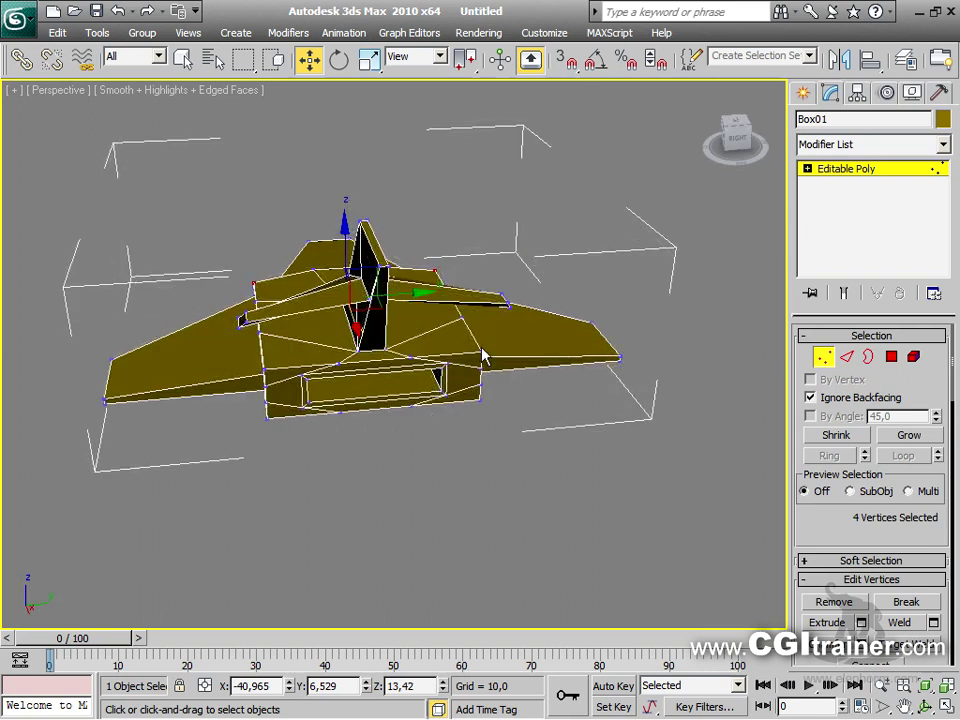
Select the four outer corner vertices at the rear of the body, move them forward, and clear the selection
{"action": "left_click", "coordinate": [481, 352]}
{"action": "left_click", "coordinate": [263, 371], "text": "ctrl"}
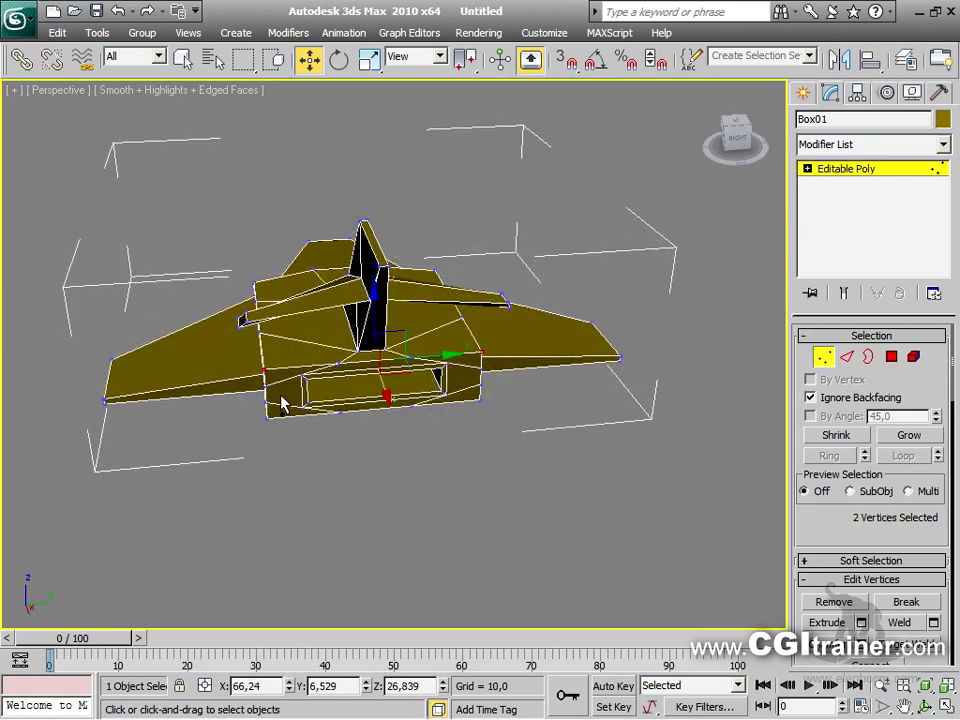
{"action": "left_click", "coordinate": [266, 415], "text": "ctrl"}
{"action": "left_click", "coordinate": [479, 396], "text": "ctrl"}
{"action": "middle_click_drag", "start_coordinate": [479, 396], "coordinate": [612, 376], "text": "alt"}
{"action": "left_click", "coordinate": [654, 409]}
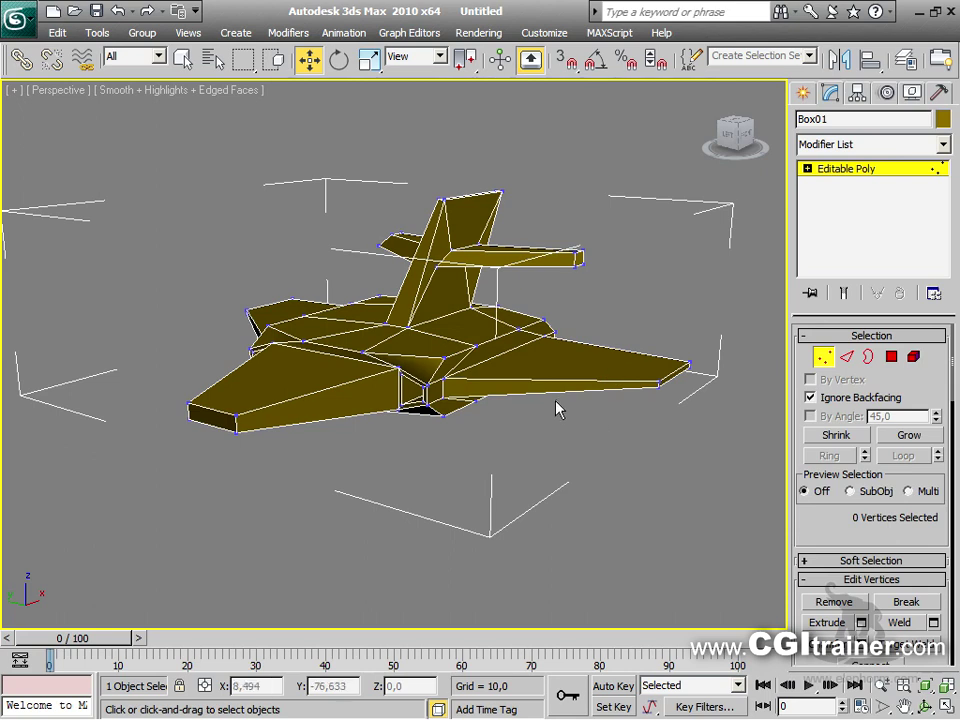
Collapse all Editable Poly rollouts and expand only the Subdivision Surface settings
{"action": "middle_click_drag", "start_coordinate": [637, 365], "coordinate": [574, 379], "text": "alt"}
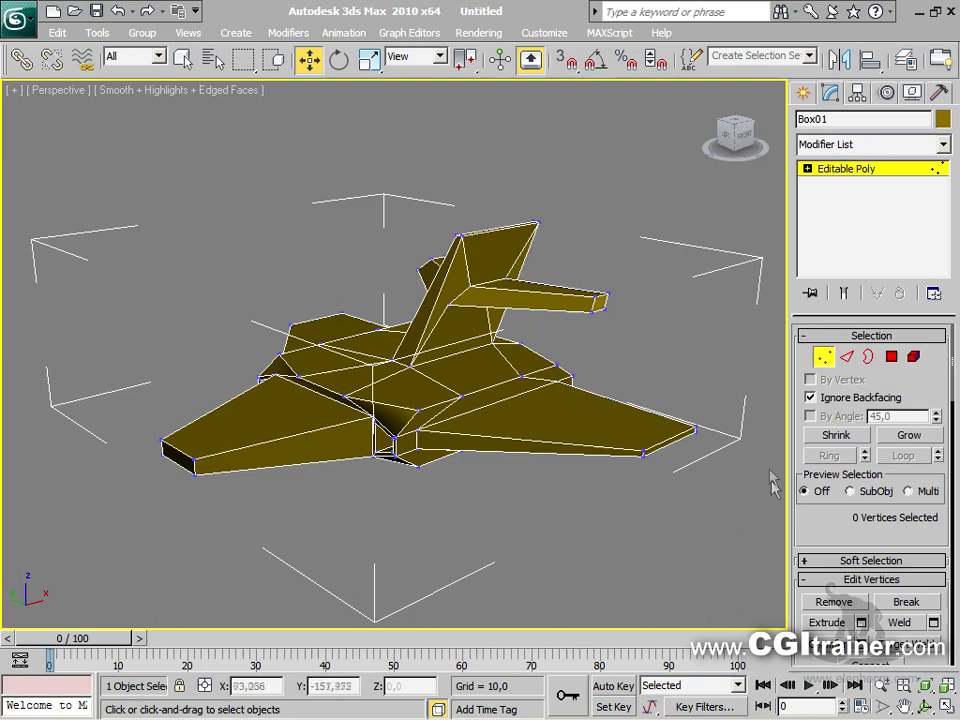
{"action": "left_click_drag", "start_coordinate": [830, 533], "coordinate": [818, 292]}
{"action": "scroll", "coordinate": [800, 452], "scroll_direction": "down", "scroll_amount": 5}
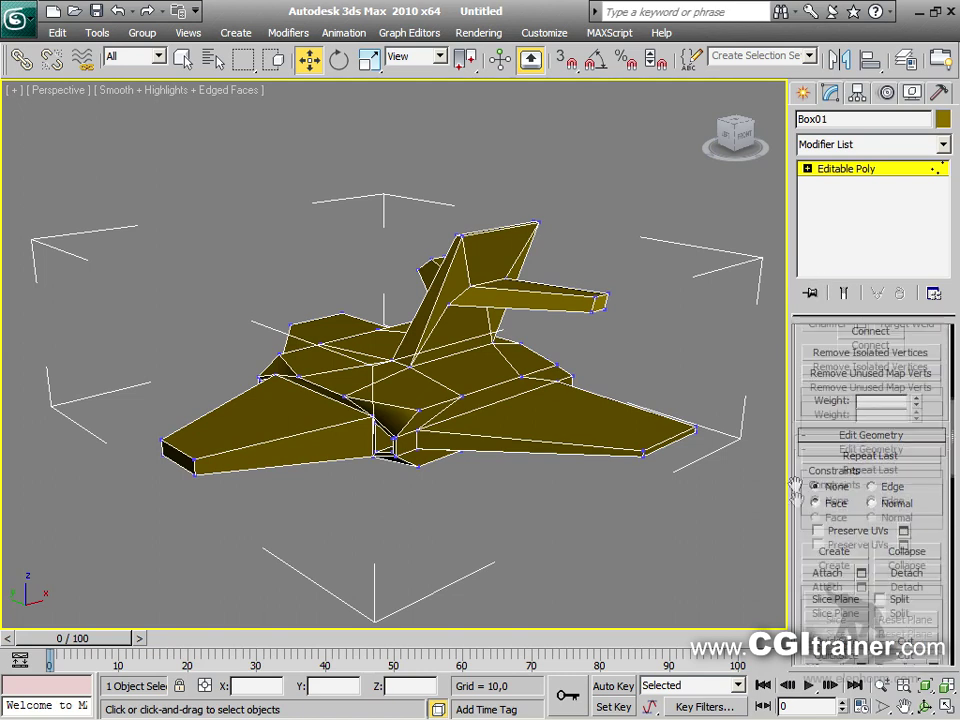
{"action": "scroll", "coordinate": [800, 452], "scroll_direction": "up", "scroll_amount": 5}
{"action": "right_click", "coordinate": [808, 395]}
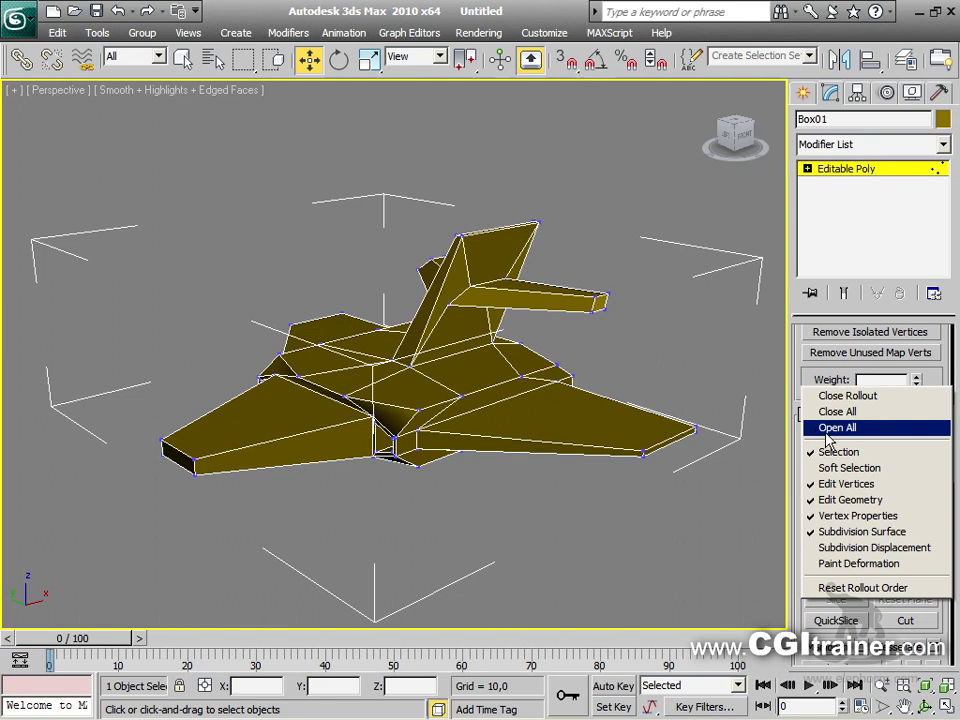
{"action": "left_click", "coordinate": [825, 411]}
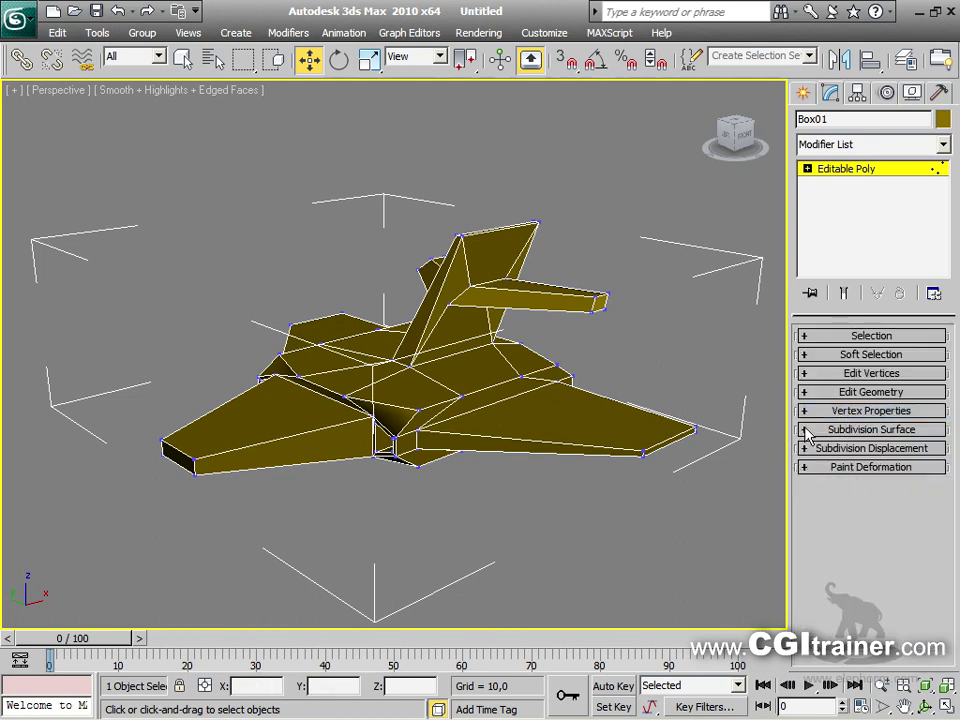
{"action": "left_click", "coordinate": [810, 430]}
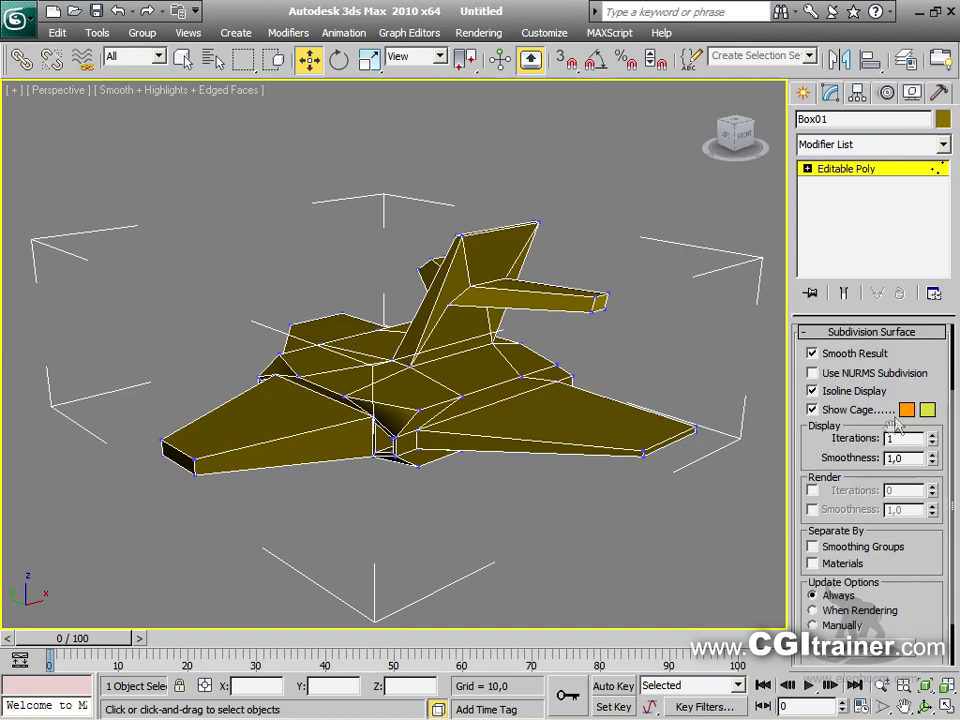
Turn on NURMS subdivision for the aircraft, with 1 display iteration and separate render iterations enabled and set to 3
{"action": "left_click", "coordinate": [852, 374]}
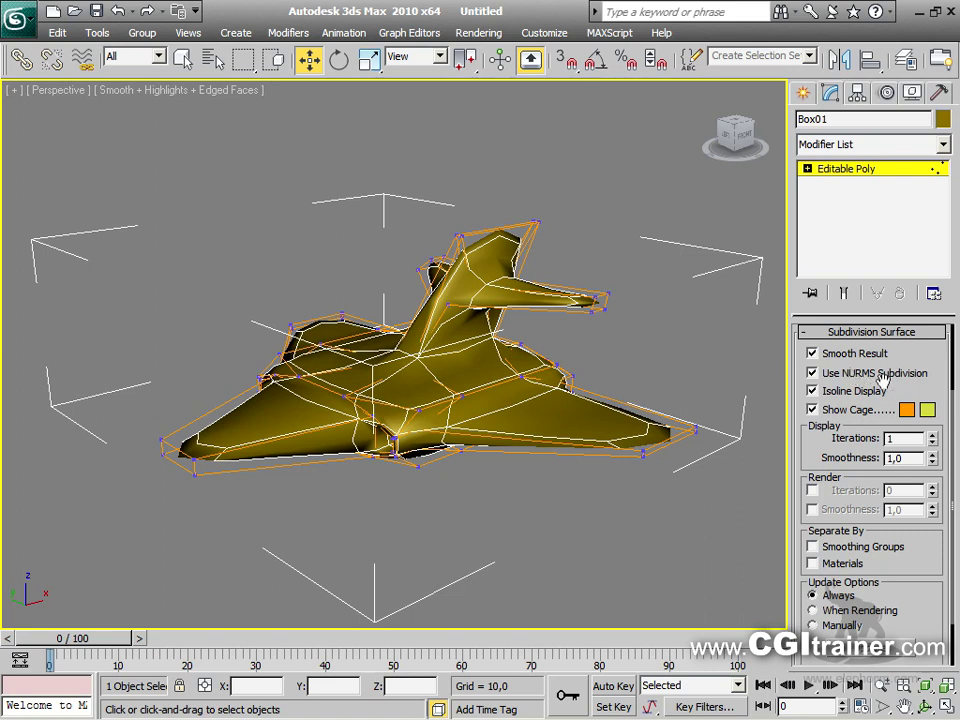
{"action": "left_click", "coordinate": [932, 438]}
{"action": "left_click", "coordinate": [932, 438]}
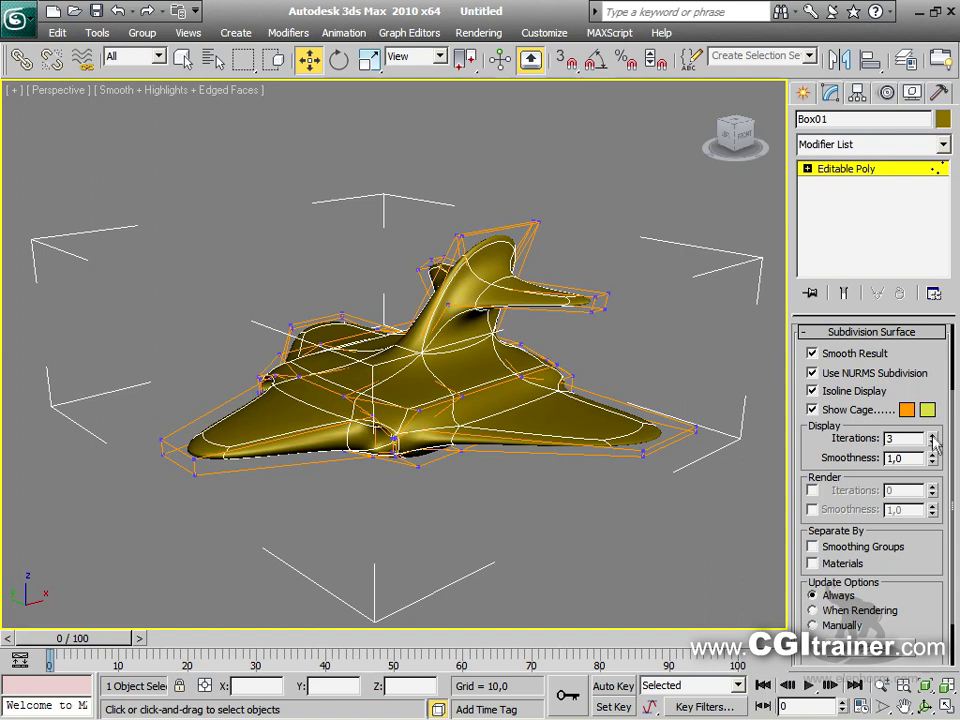
{"action": "left_click", "coordinate": [932, 443]}
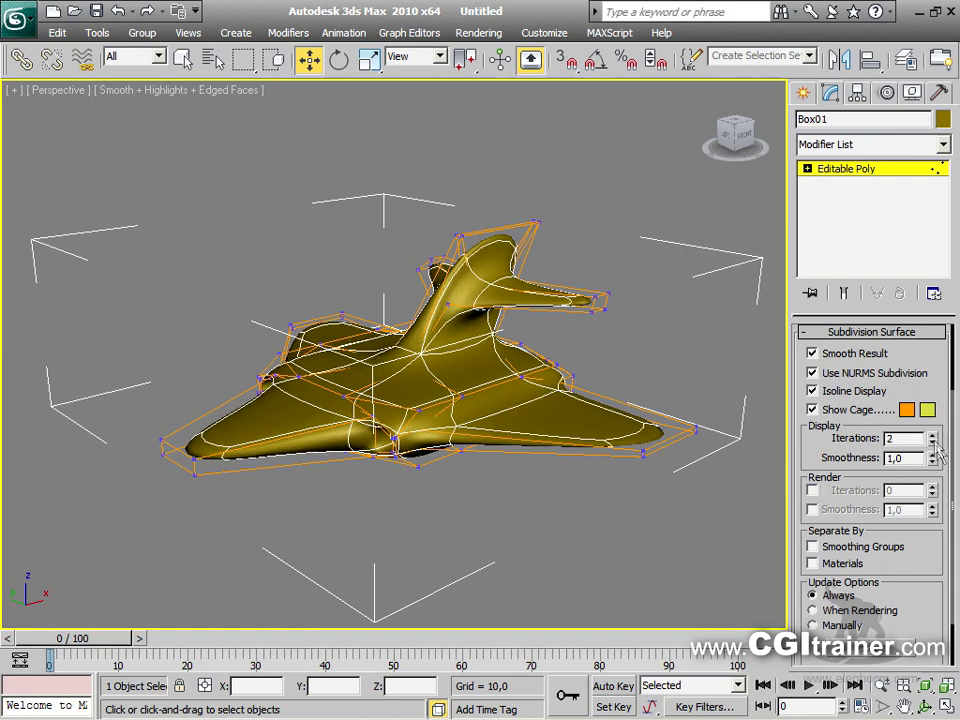
{"action": "left_click", "coordinate": [932, 443]}
{"action": "left_click", "coordinate": [932, 434]}
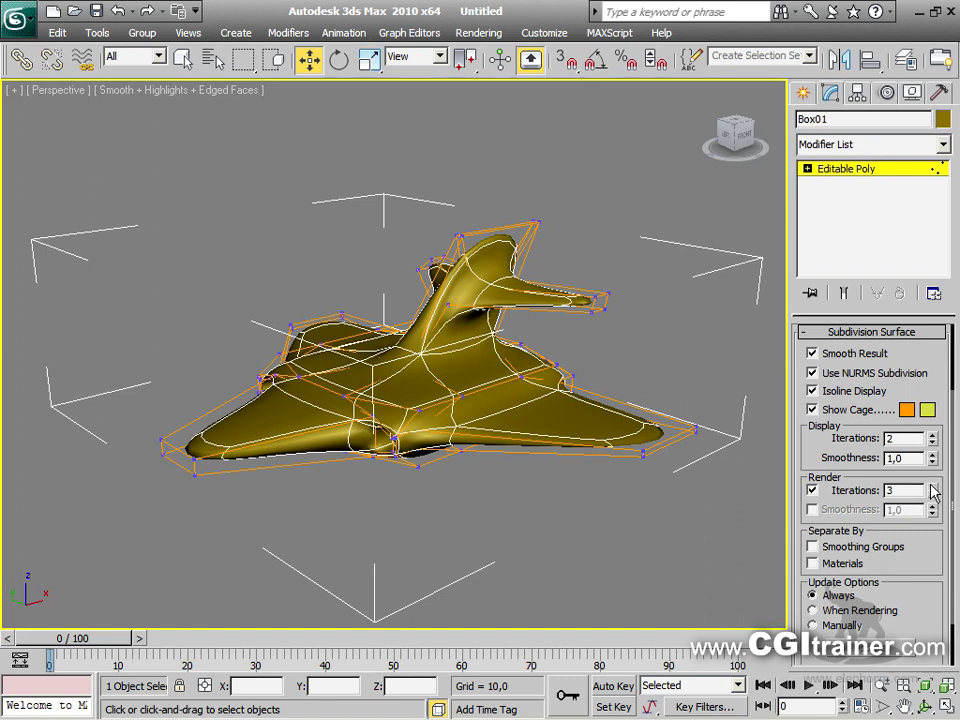
{"action": "left_click", "coordinate": [932, 442]}
Render the Perspective view to compare the smoothed aircraft with the viewport, then close the render
{"action": "key", "text": "shift+q"}
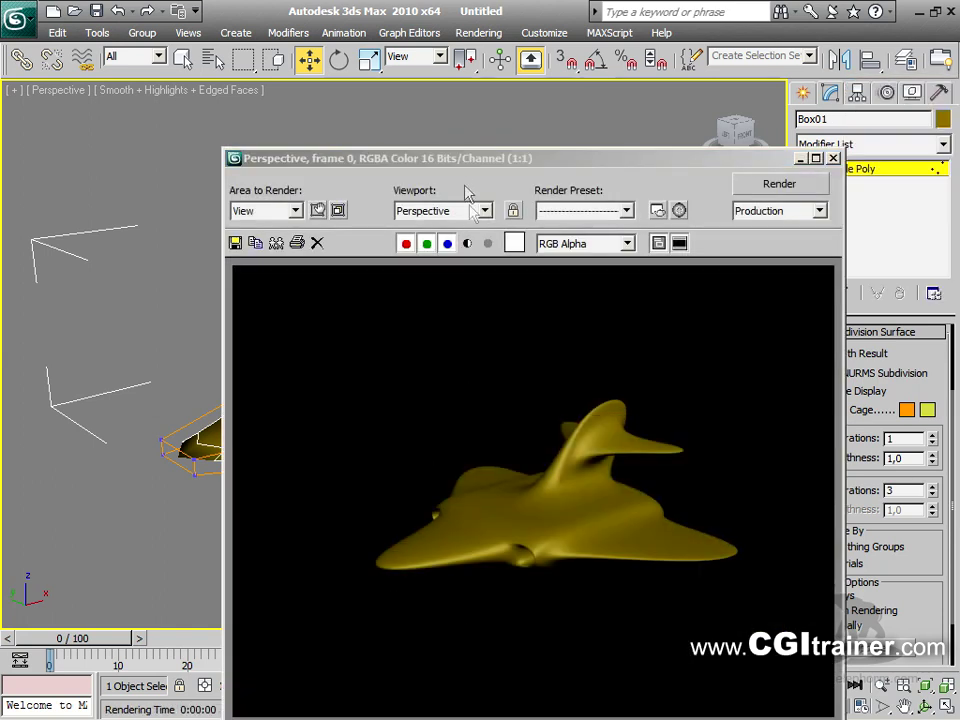
{"action": "left_click_drag", "start_coordinate": [467, 159], "coordinate": [699, 86]}
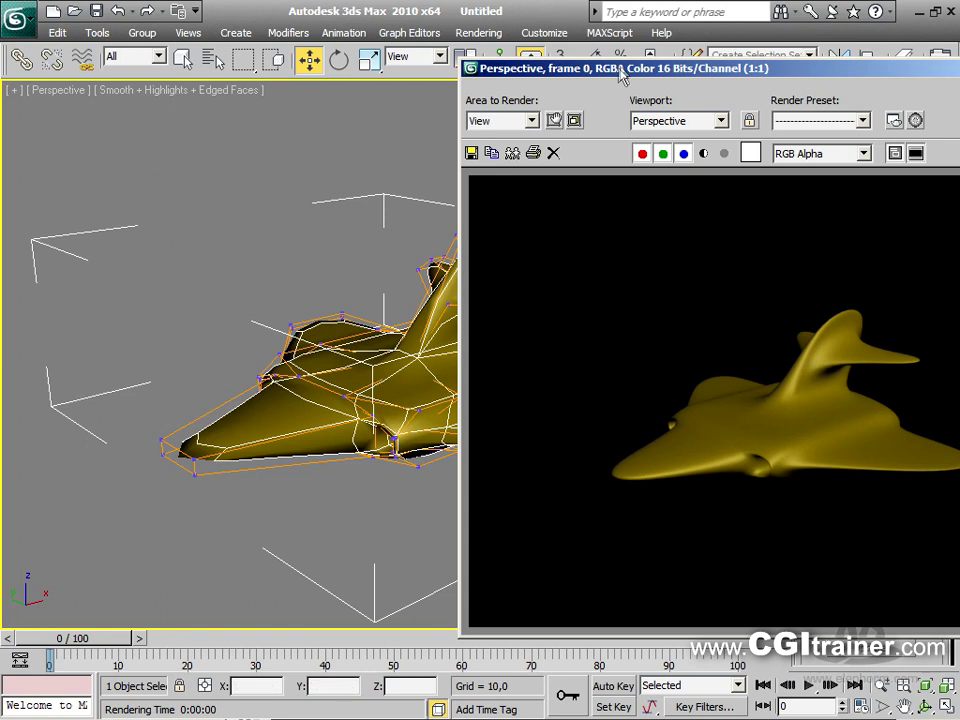
{"action": "left_click_drag", "start_coordinate": [620, 78], "coordinate": [167, 111]}
{"action": "left_click", "coordinate": [617, 107]}
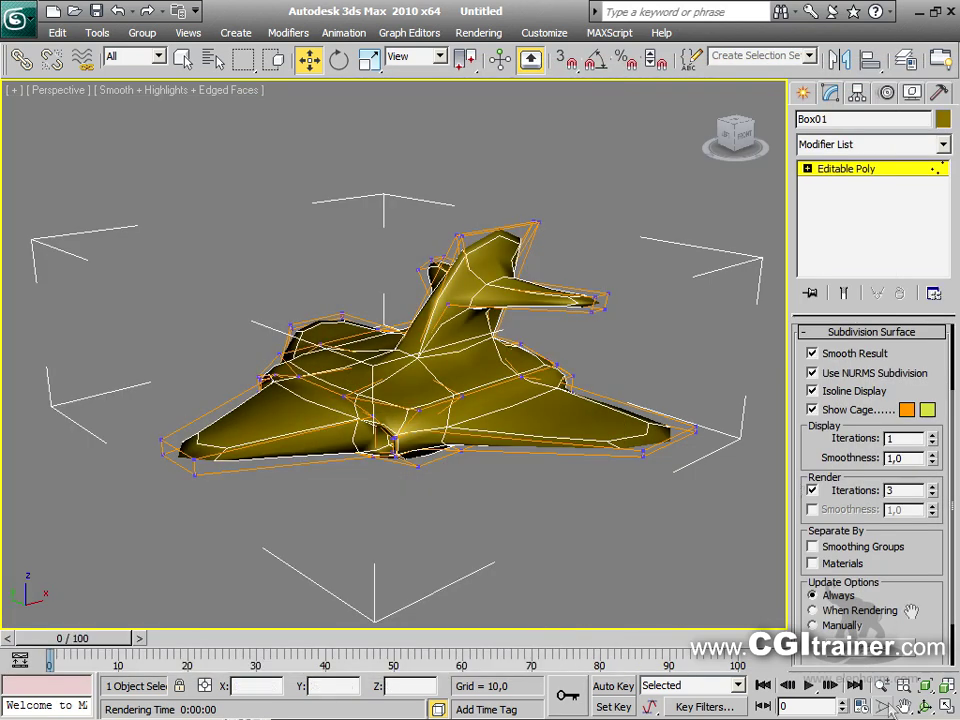
Turn off the separate render iterations and set the display iterations to 2
{"action": "left_click_drag", "start_coordinate": [851, 493], "coordinate": [858, 482]}
{"action": "left_click", "coordinate": [812, 490]}
{"action": "left_click", "coordinate": [932, 434]}
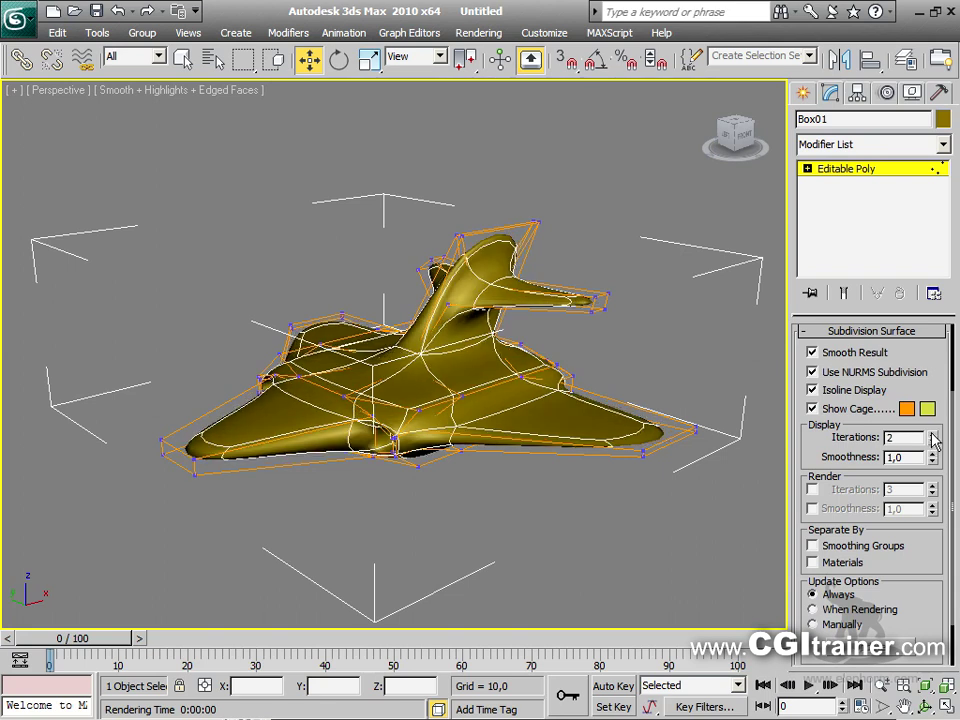
In vertex mode, select the two upper front vertices of the tail fin and raise them to about Z 89.66
{"action": "scroll", "coordinate": [930, 344], "scroll_direction": "up", "scroll_amount": 3}
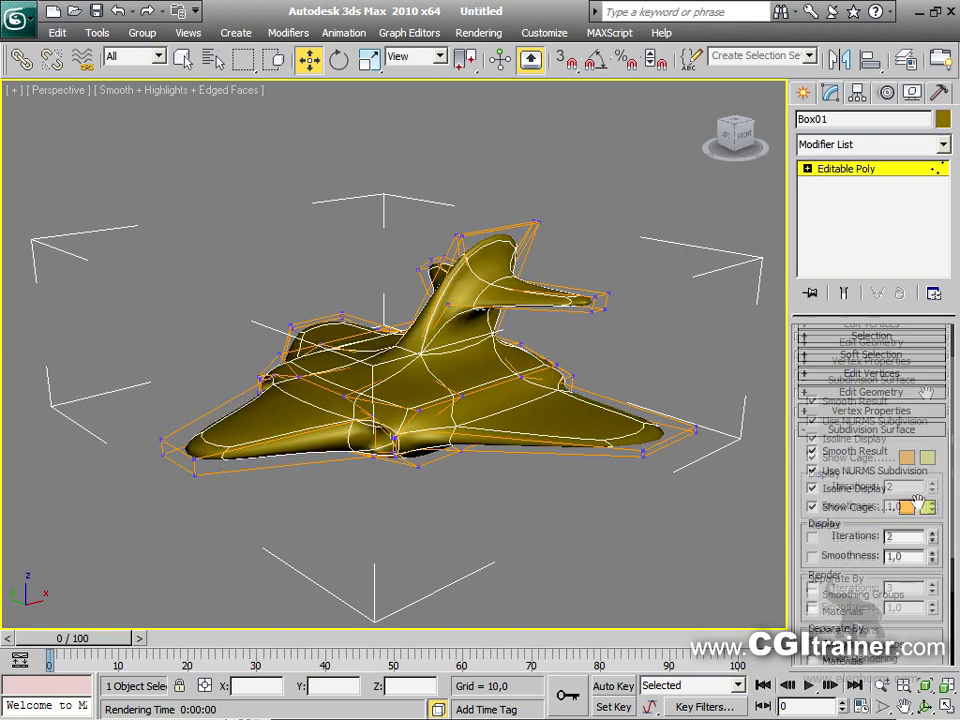
{"action": "left_click", "coordinate": [806, 335]}
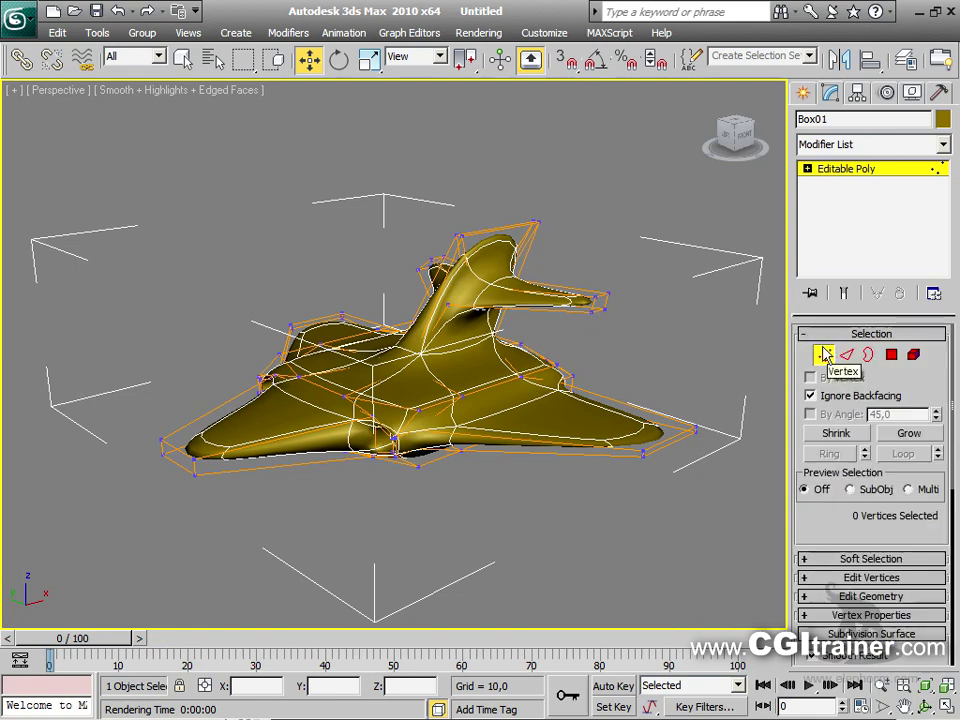
{"action": "left_click", "coordinate": [824, 355]}
{"action": "scroll", "coordinate": [616, 420], "scroll_direction": "up", "scroll_amount": 10}
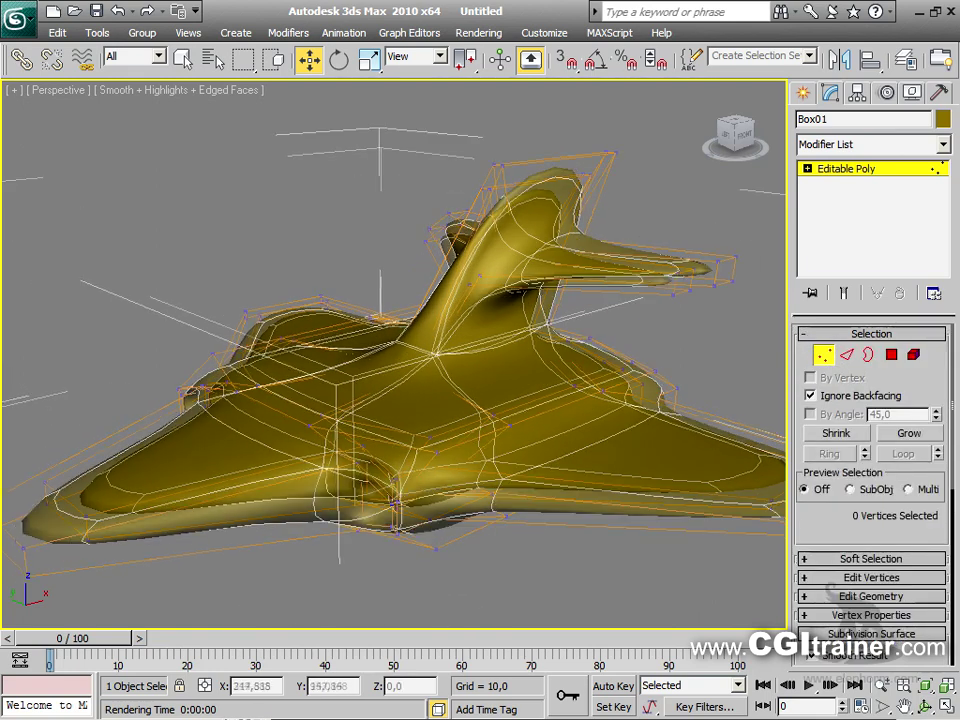
{"action": "middle_click_drag", "start_coordinate": [400, 350], "coordinate": [760, 325], "text": "alt"}
{"action": "middle_click_drag", "start_coordinate": [500, 257], "coordinate": [536, 224], "text": "alt"}
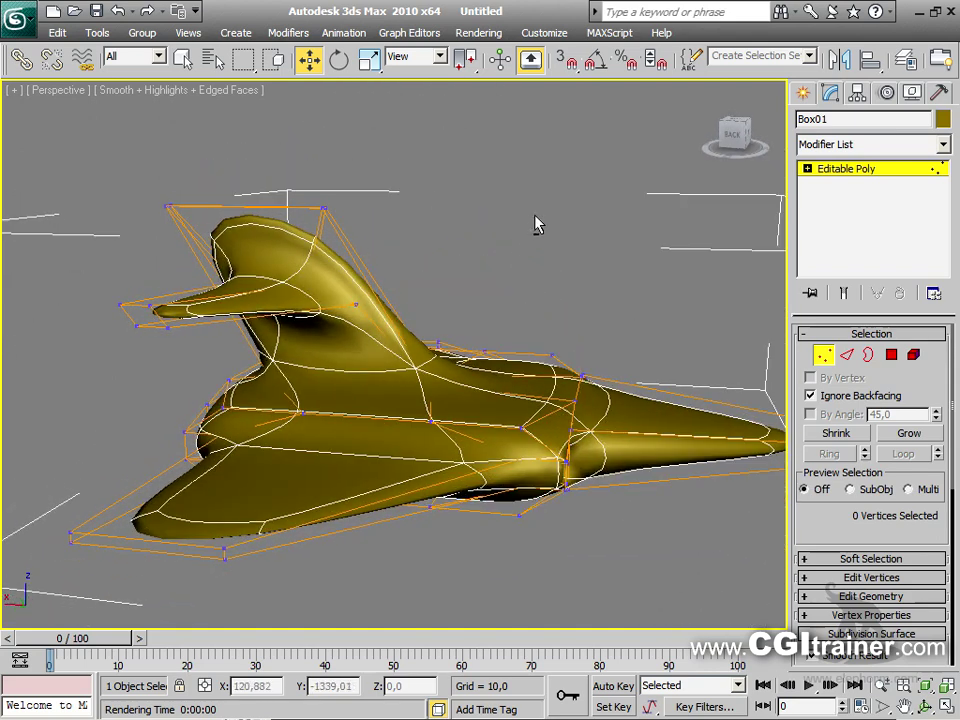
{"action": "left_click_drag", "start_coordinate": [270, 195], "coordinate": [350, 222]}
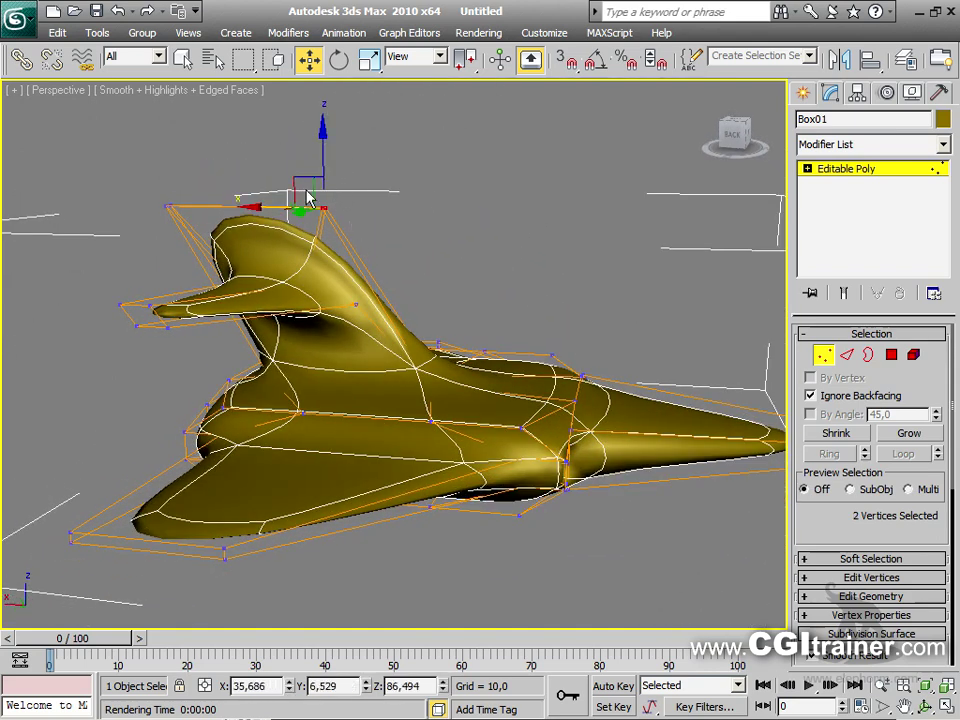
{"action": "mouse_move", "coordinate": [304, 175]}
{"action": "left_mouse_down"}
{"action": "mouse_move", "coordinate": [300, 205]}
{"action": "mouse_move", "coordinate": [332, 170]}
{"action": "mouse_move", "coordinate": [302, 146]}
{"action": "mouse_move", "coordinate": [305, 166]}
{"action": "left_mouse_up"}
{"action": "middle_click_drag", "start_coordinate": [350, 243], "coordinate": [412, 335], "text": "alt"}
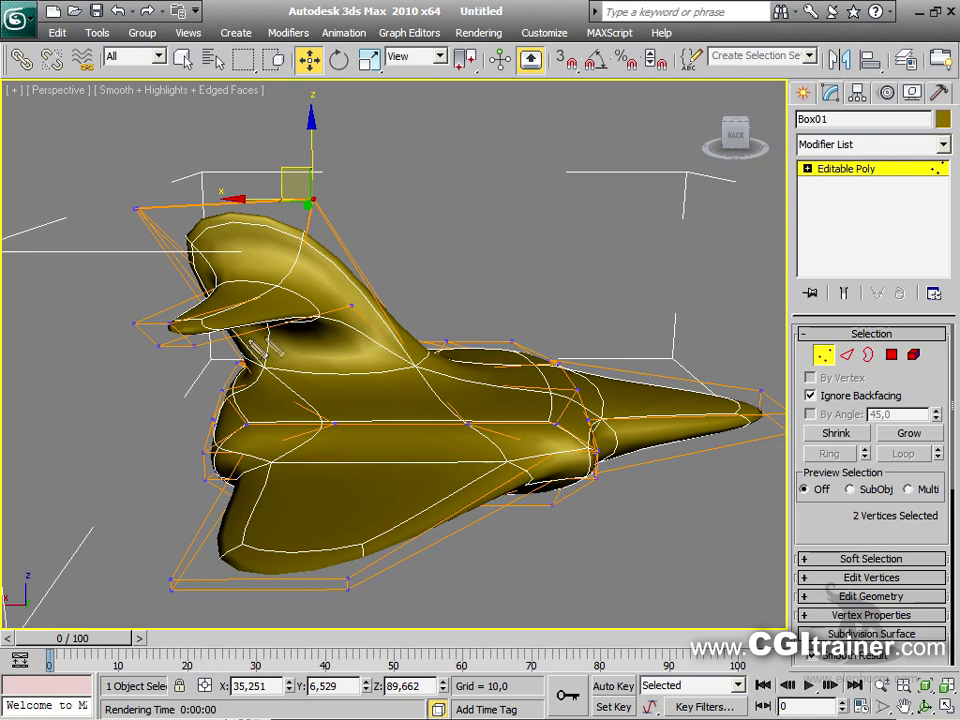
{"action": "left_click_drag", "start_coordinate": [128, 200], "coordinate": [146, 210]}
{"action": "left_click_drag", "start_coordinate": [313, 187], "coordinate": [313, 202]}
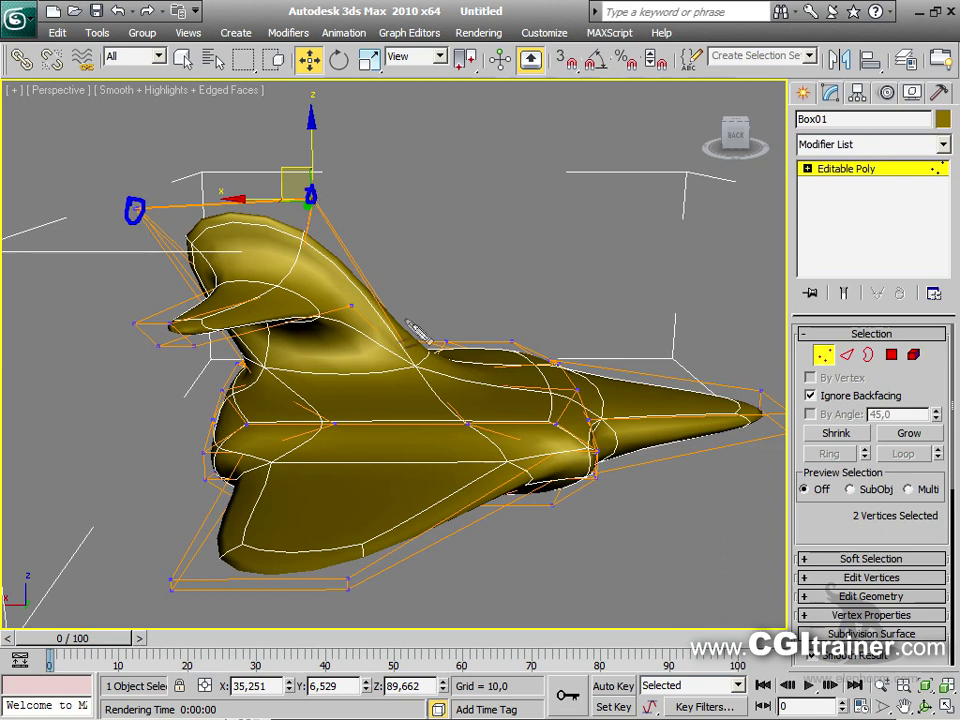
{"action": "mouse_move", "coordinate": [412, 343]}
{"action": "left_mouse_down"}
{"action": "mouse_move", "coordinate": [418, 348]}
{"action": "mouse_move", "coordinate": [305, 207]}
{"action": "mouse_move", "coordinate": [214, 200]}
{"action": "mouse_move", "coordinate": [152, 212]}
{"action": "left_mouse_up"}
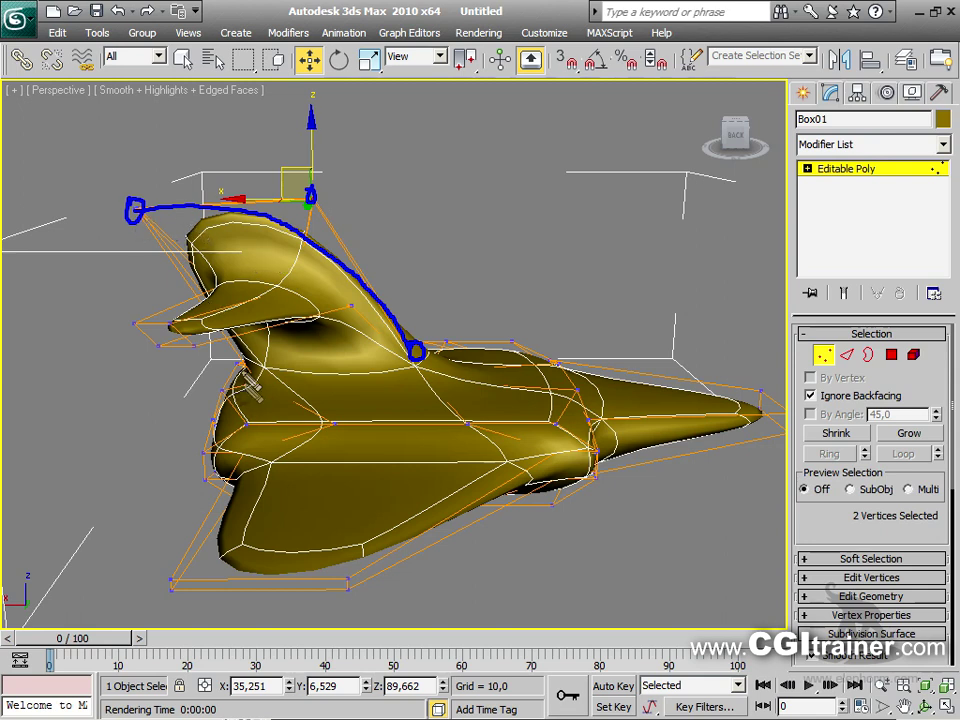
{"action": "mouse_move", "coordinate": [315, 205]}
{"action": "left_mouse_down"}
{"action": "mouse_move", "coordinate": [219, 215]}
{"action": "mouse_move", "coordinate": [194, 246]}
{"action": "mouse_move", "coordinate": [210, 306]}
{"action": "left_mouse_up"}
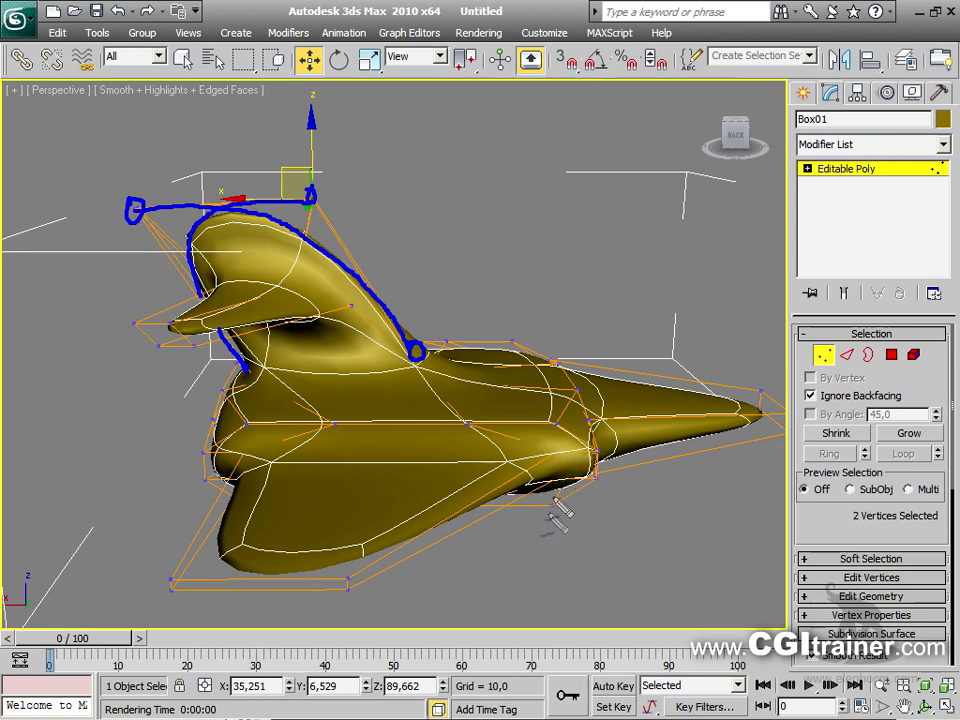
{"action": "left_click_drag", "start_coordinate": [172, 580], "coordinate": [176, 574]}
{"action": "left_click_drag", "start_coordinate": [246, 455], "coordinate": [250, 465]}
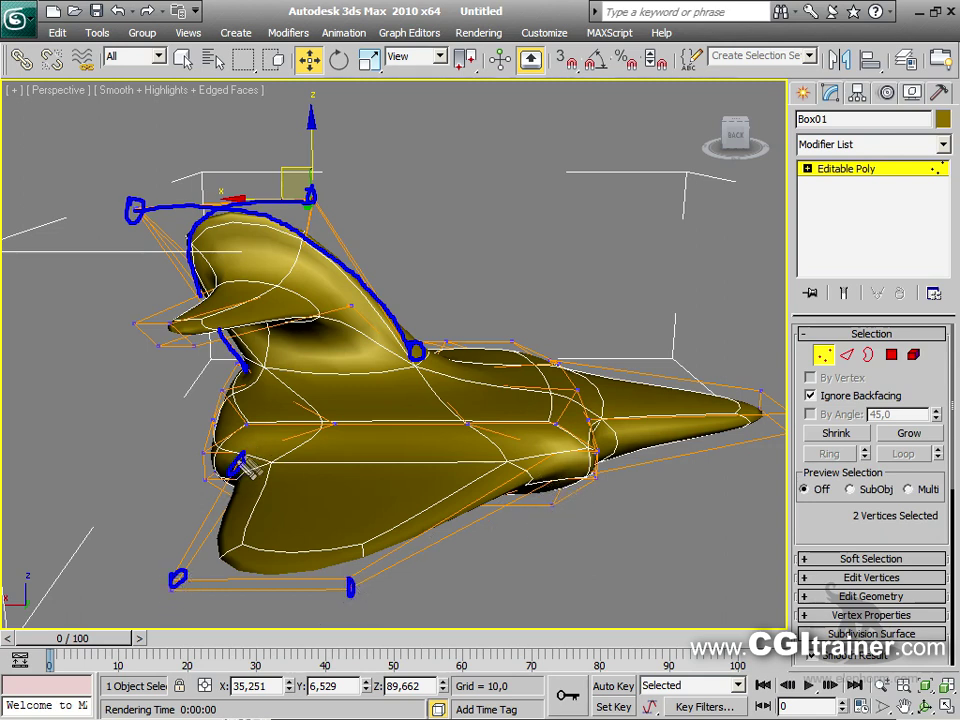
{"action": "mouse_move", "coordinate": [569, 456]}
{"action": "left_mouse_down"}
{"action": "mouse_move", "coordinate": [575, 483]}
{"action": "mouse_move", "coordinate": [478, 520]}
{"action": "mouse_move", "coordinate": [377, 582]}
{"action": "mouse_move", "coordinate": [290, 588]}
{"action": "mouse_move", "coordinate": [230, 578]}
{"action": "mouse_move", "coordinate": [212, 530]}
{"action": "mouse_move", "coordinate": [250, 478]}
{"action": "left_mouse_up"}
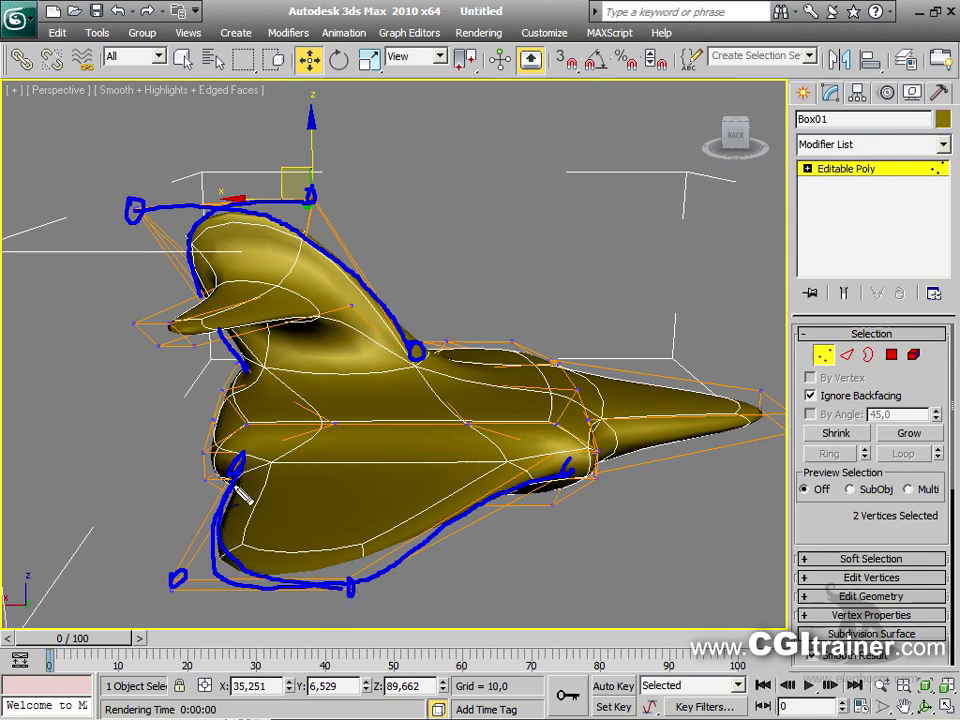
{"action": "key", "text": "Escape"}
Increase the weight of the two selected tail fin vertices to 1.36
{"action": "middle_click_drag", "start_coordinate": [468, 345], "coordinate": [256, 155], "text": "alt"}
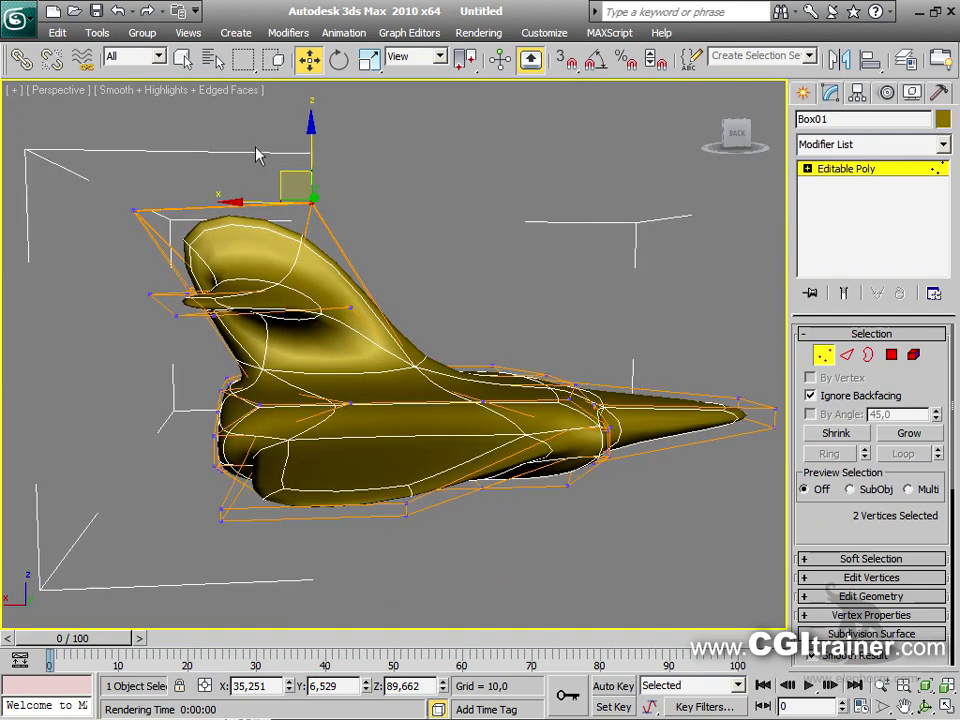
{"action": "left_click", "coordinate": [871, 634]}
{"action": "mouse_move", "coordinate": [810, 393]}
{"action": "left_mouse_down"}
{"action": "mouse_move", "coordinate": [810, 357]}
{"action": "mouse_move", "coordinate": [810, 384]}
{"action": "left_mouse_up"}
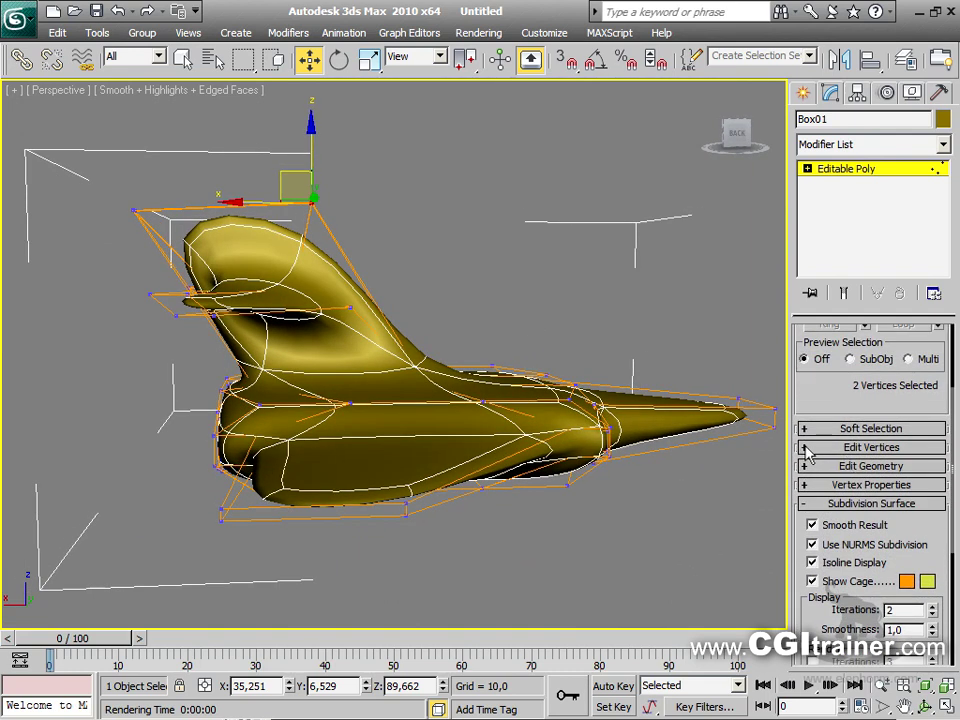
{"action": "left_click", "coordinate": [818, 448]}
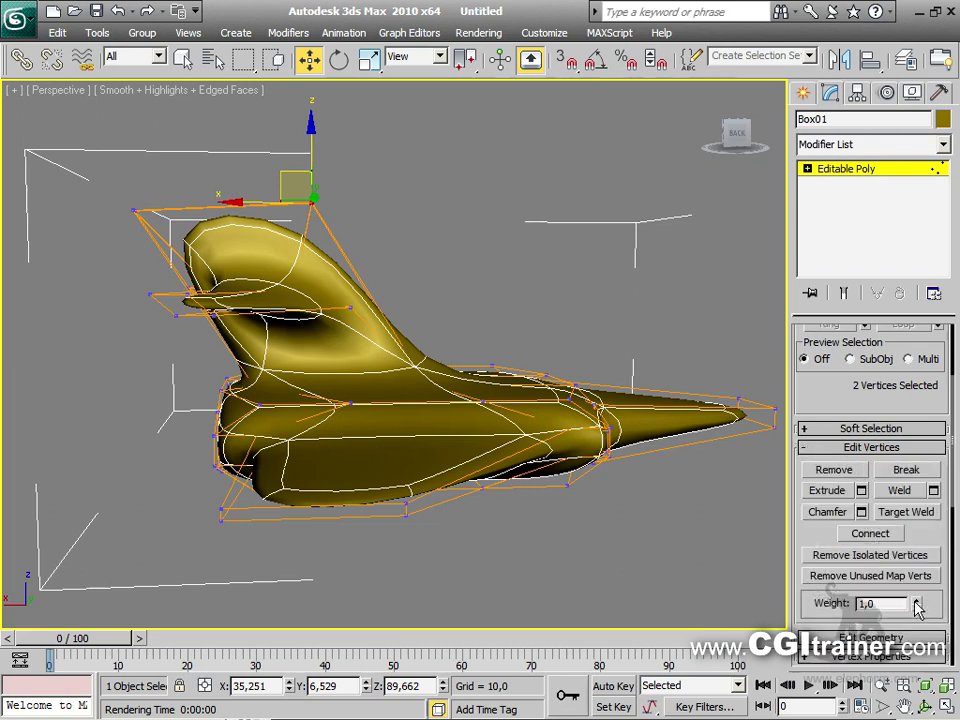
{"action": "left_click_drag", "start_coordinate": [918, 607], "coordinate": [816, 566]}
{"action": "middle_click_drag", "start_coordinate": [606, 340], "coordinate": [498, 373], "text": "alt"}
Switch to edge mode, select the edges around the aircraft's nose, and set their crease to 1.0 and weight to 0.7
{"action": "right_click", "coordinate": [465, 313]}
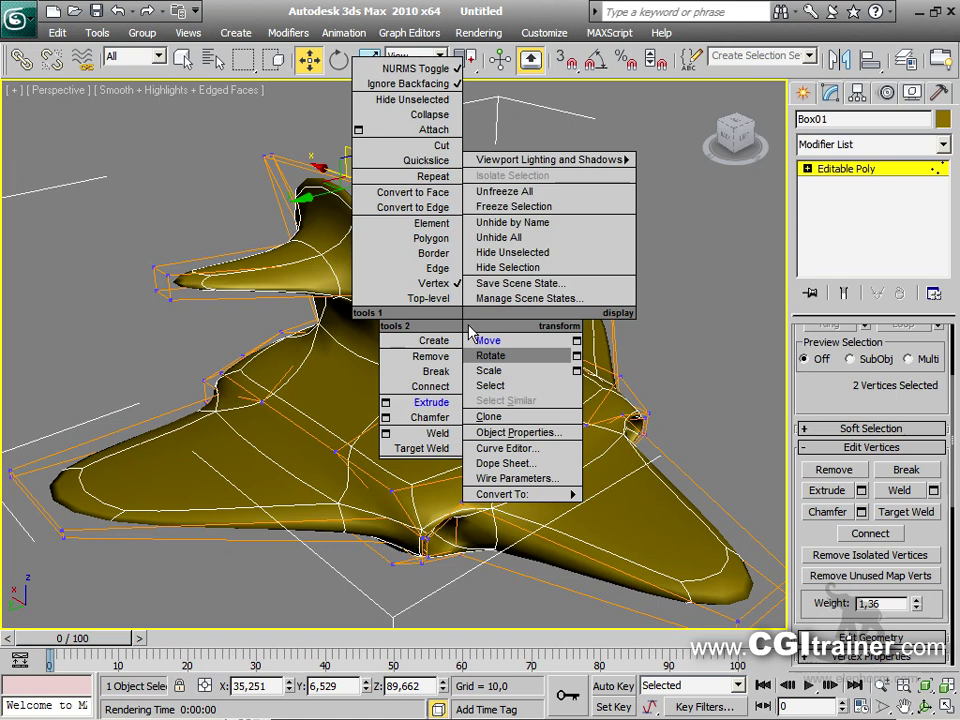
{"action": "left_click", "coordinate": [439, 266]}
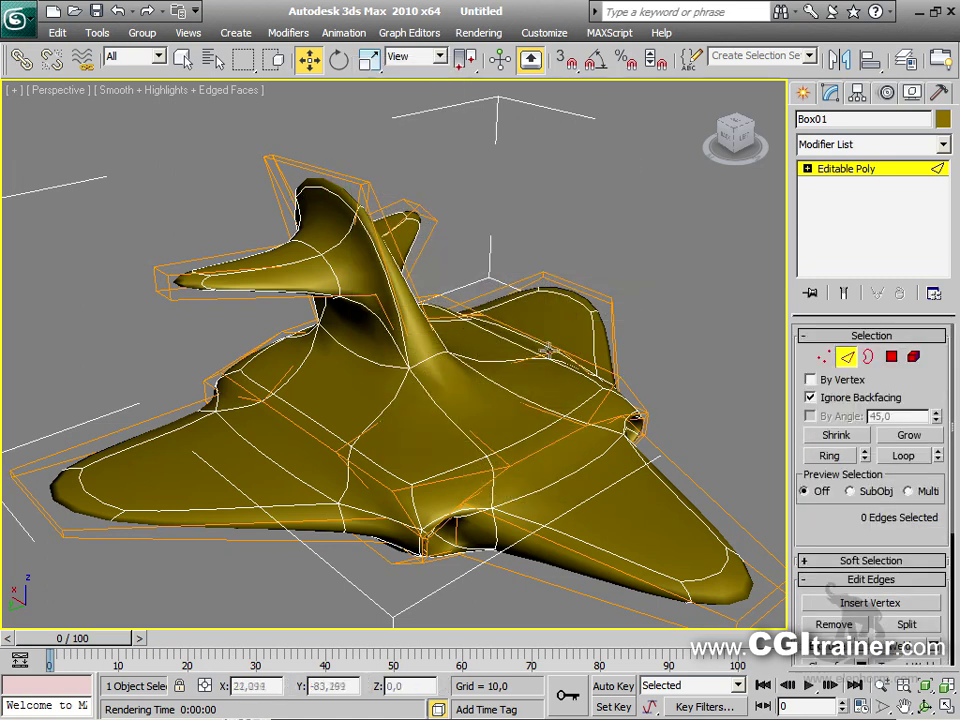
{"action": "scroll", "coordinate": [853, 418], "scroll_direction": "down", "scroll_amount": 3}
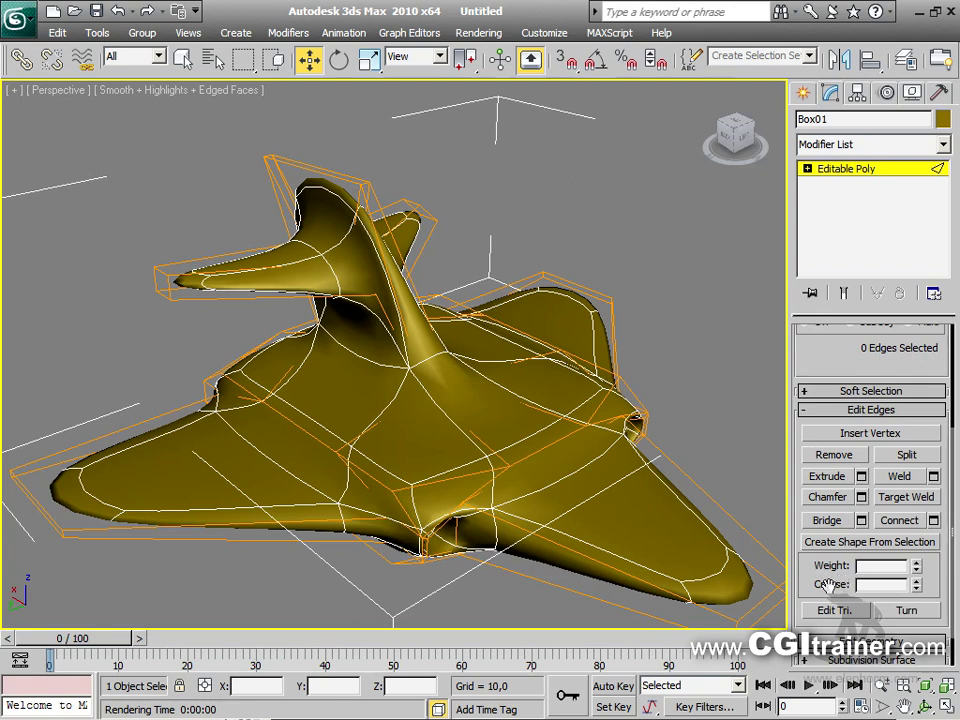
{"action": "middle_click_drag", "start_coordinate": [689, 425], "coordinate": [613, 454], "text": "alt"}
{"action": "left_click_drag", "start_coordinate": [640, 478], "coordinate": [633, 425]}
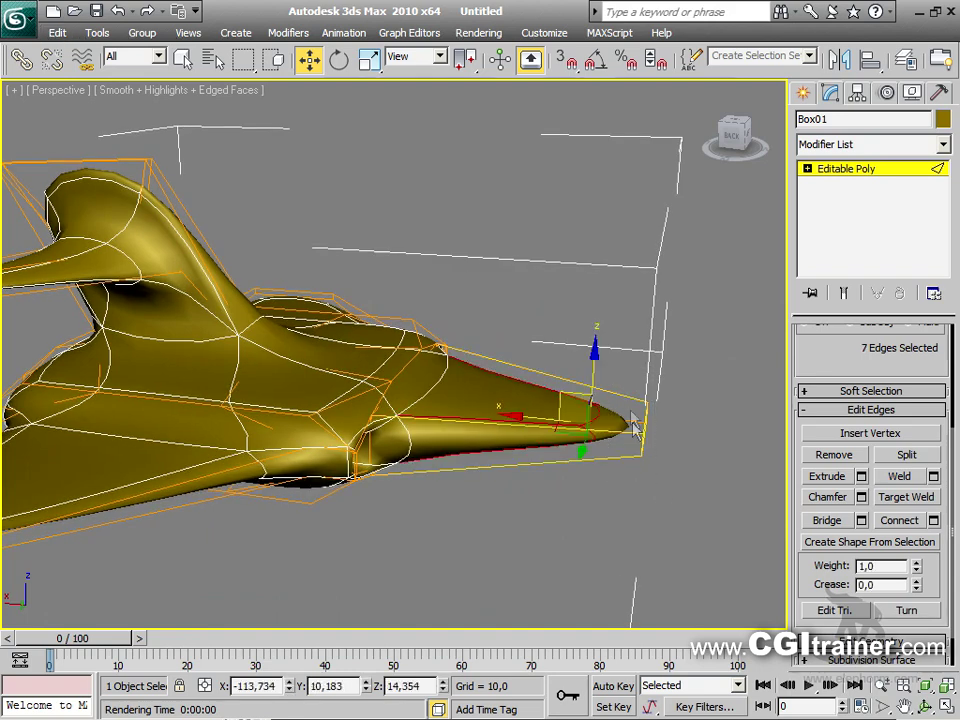
{"action": "middle_click_drag", "start_coordinate": [598, 481], "coordinate": [556, 496], "text": "alt"}
{"action": "left_click_drag", "start_coordinate": [916, 570], "coordinate": [905, 480]}
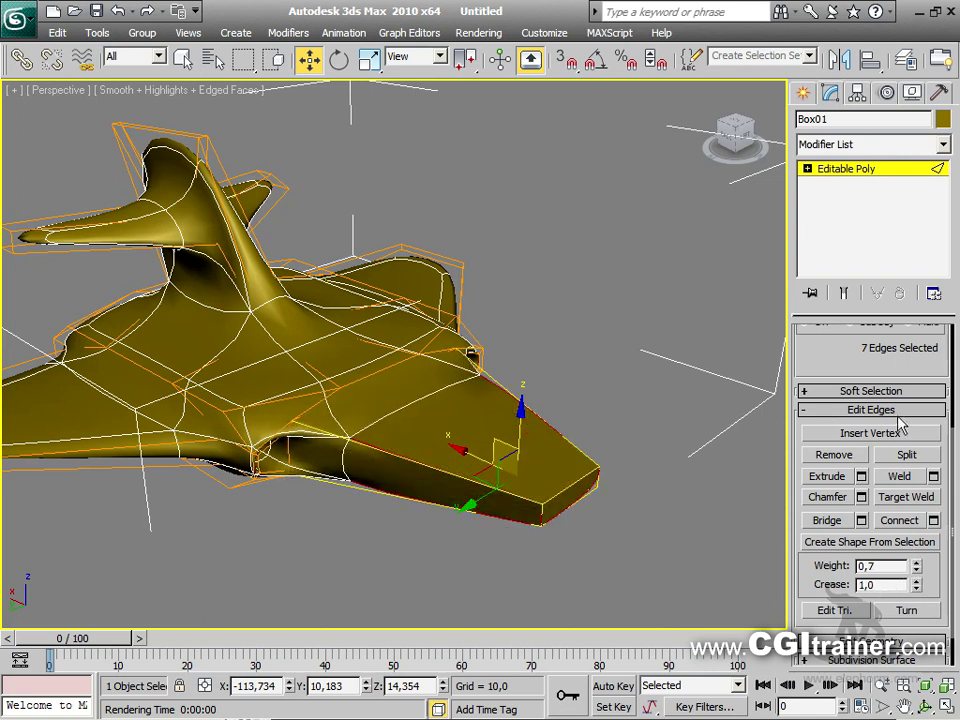
Add the missing side edge of the nose to the selection and set the crease of all selected edges to 1.0
{"action": "middle_click_drag", "start_coordinate": [666, 509], "coordinate": [533, 533], "text": "alt"}
{"action": "left_click", "coordinate": [288, 354], "text": "ctrl"}
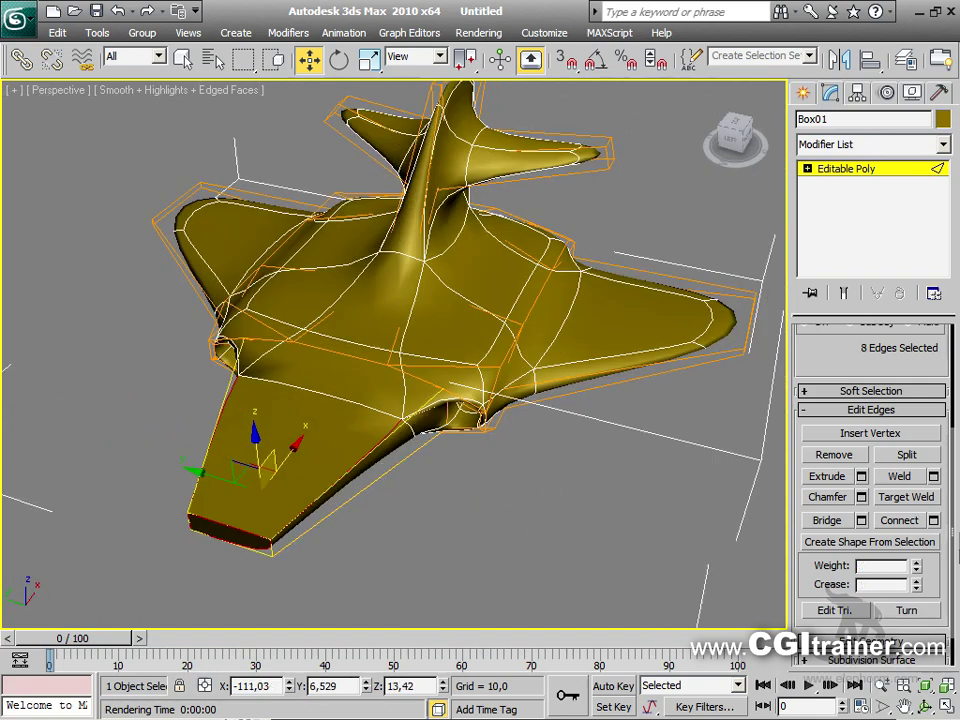
{"action": "left_click_drag", "start_coordinate": [916, 588], "coordinate": [917, 458]}
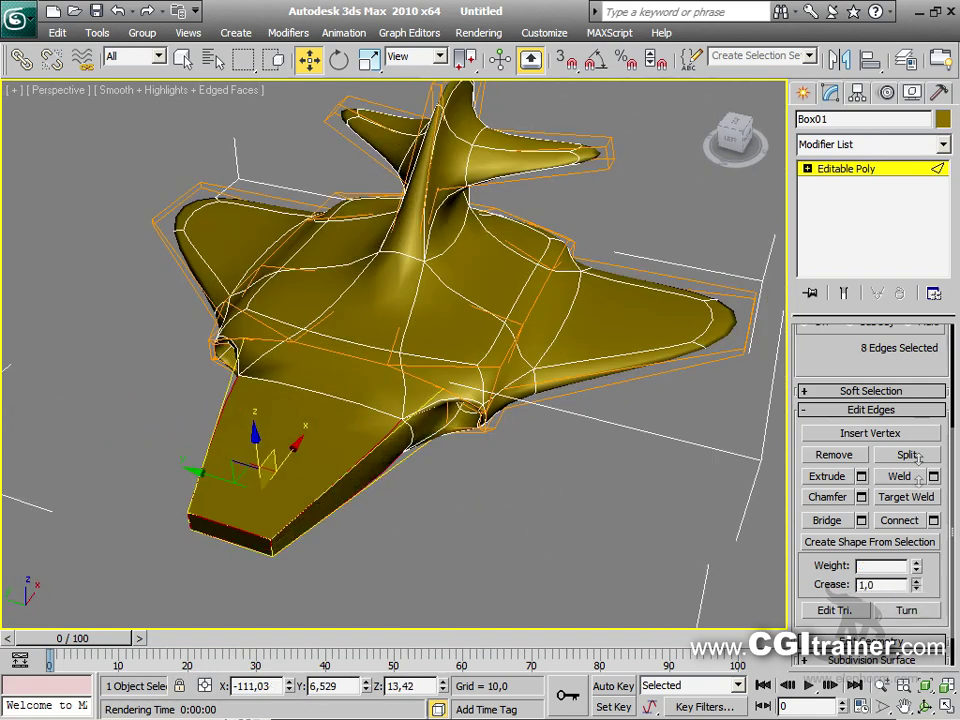
{"action": "middle_click_drag", "start_coordinate": [366, 414], "coordinate": [560, 466], "text": "alt"}
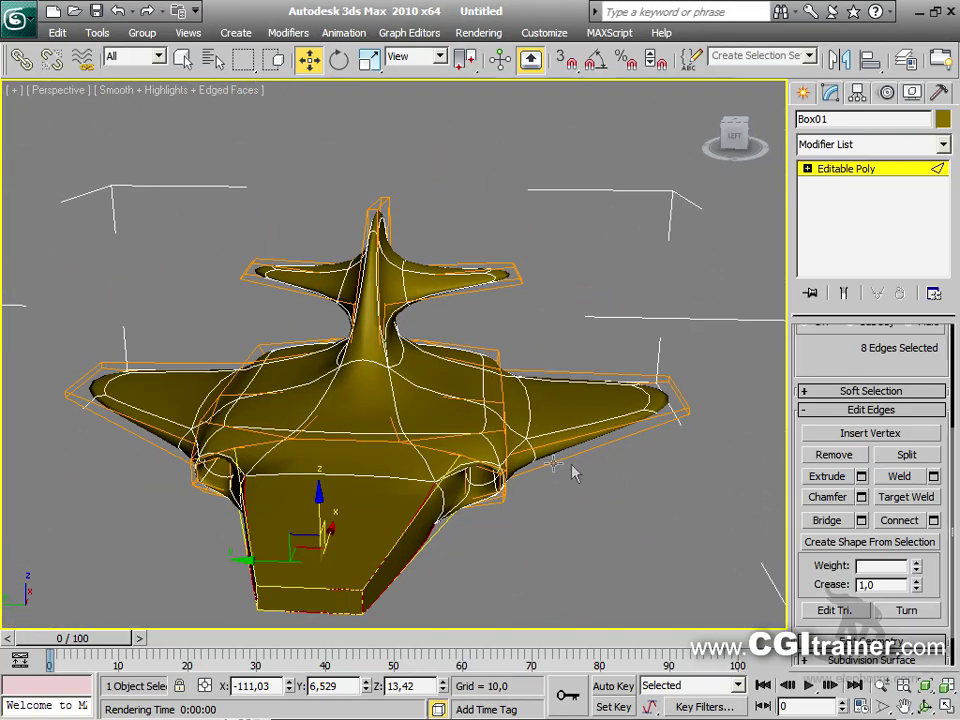
Turn off Ignore Backfacing, select the outer edges of both main wings and raise their crease to the maximum
{"action": "left_click_drag", "start_coordinate": [711, 453], "coordinate": [678, 372]}
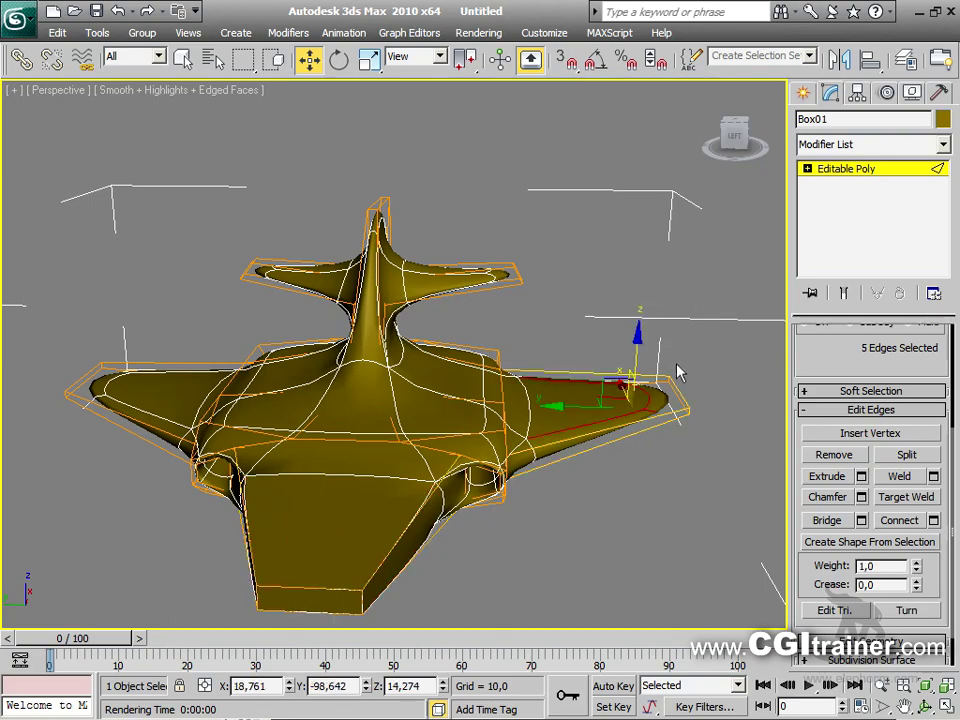
{"action": "middle_click_drag", "start_coordinate": [683, 425], "coordinate": [430, 316], "text": "alt"}
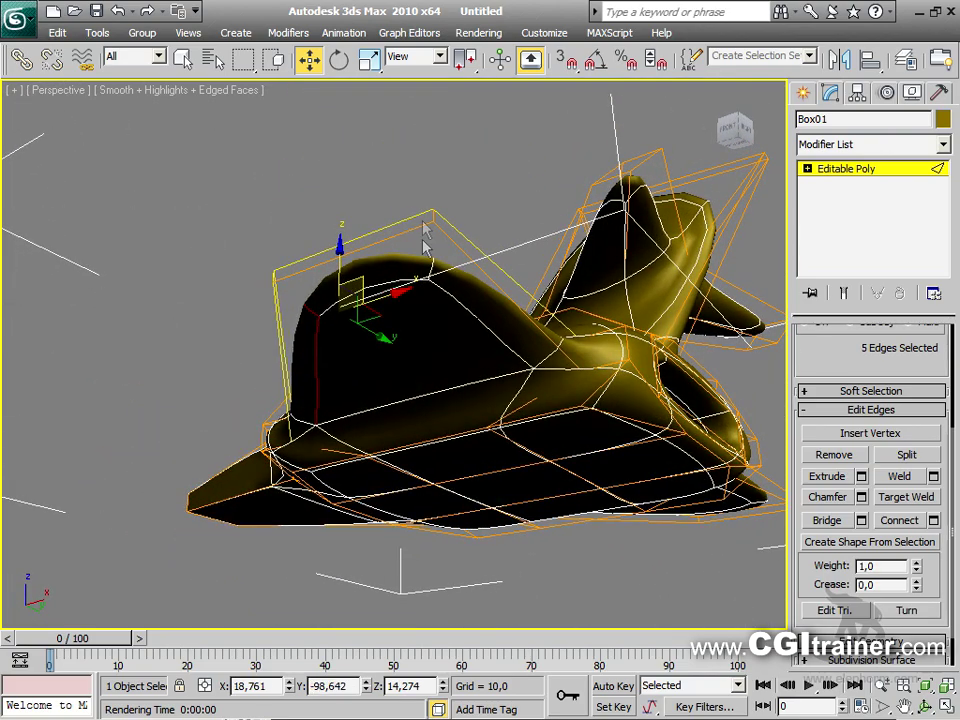
{"action": "middle_click_drag", "start_coordinate": [300, 220], "coordinate": [598, 410], "text": "alt"}
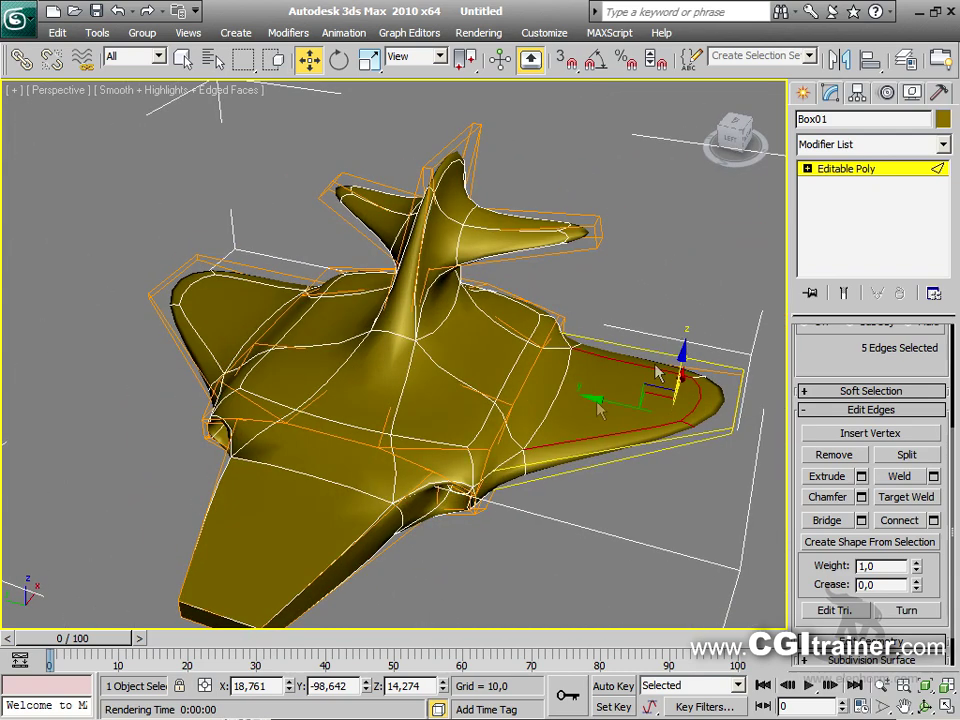
{"action": "scroll", "coordinate": [820, 359], "scroll_direction": "up", "scroll_amount": 4}
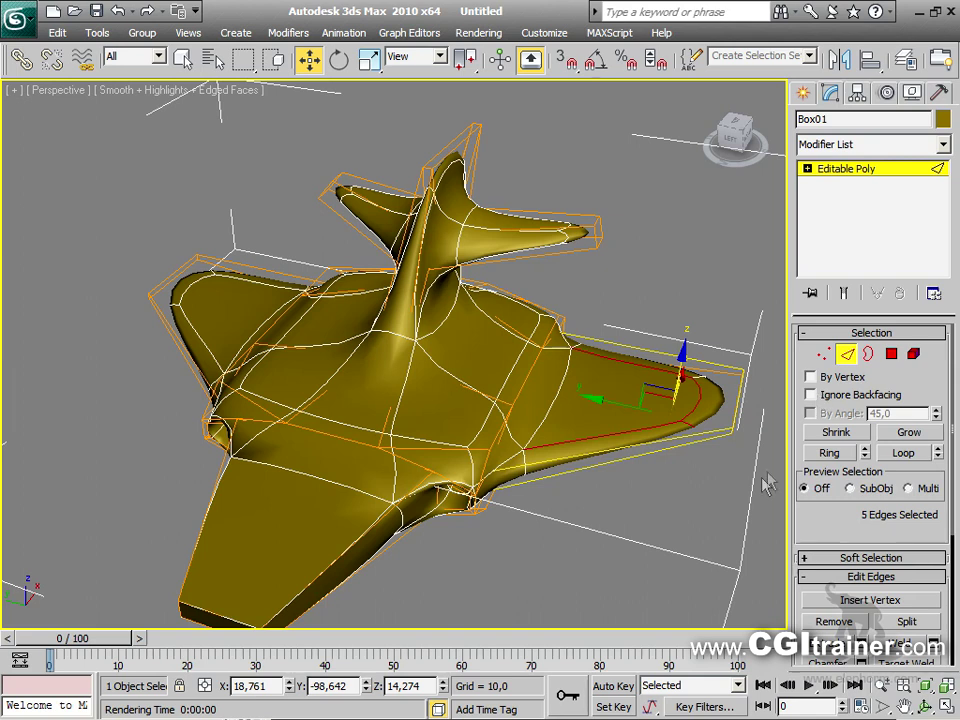
{"action": "left_click", "coordinate": [700, 355], "text": "ctrl"}
{"action": "left_click_drag", "start_coordinate": [185, 309], "coordinate": [204, 326], "text": "ctrl"}
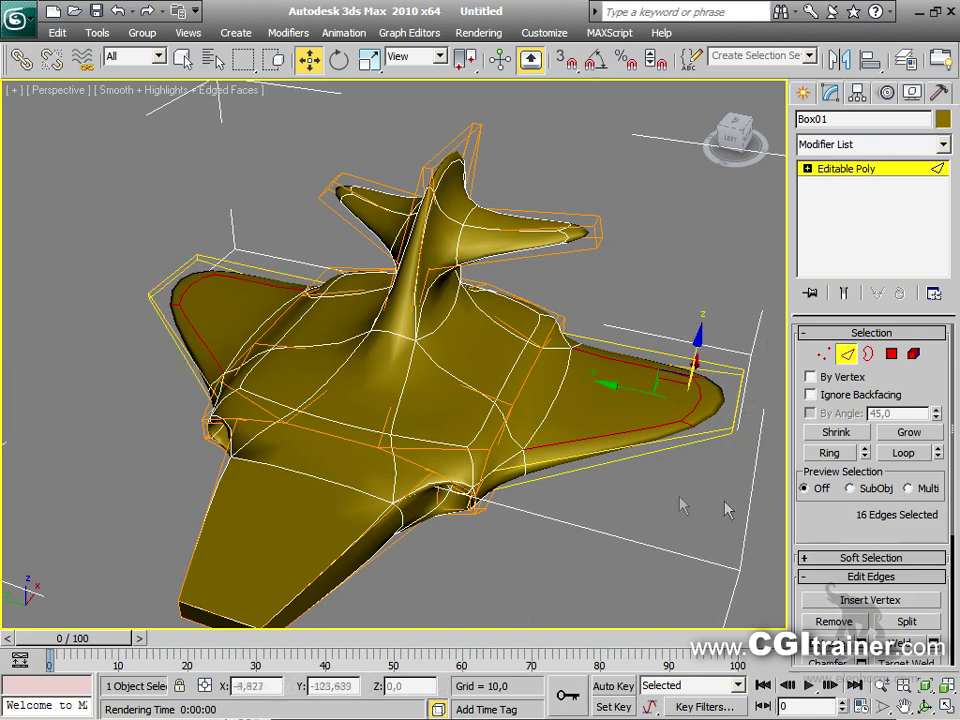
{"action": "scroll", "coordinate": [840, 460], "scroll_direction": "down", "scroll_amount": 5}
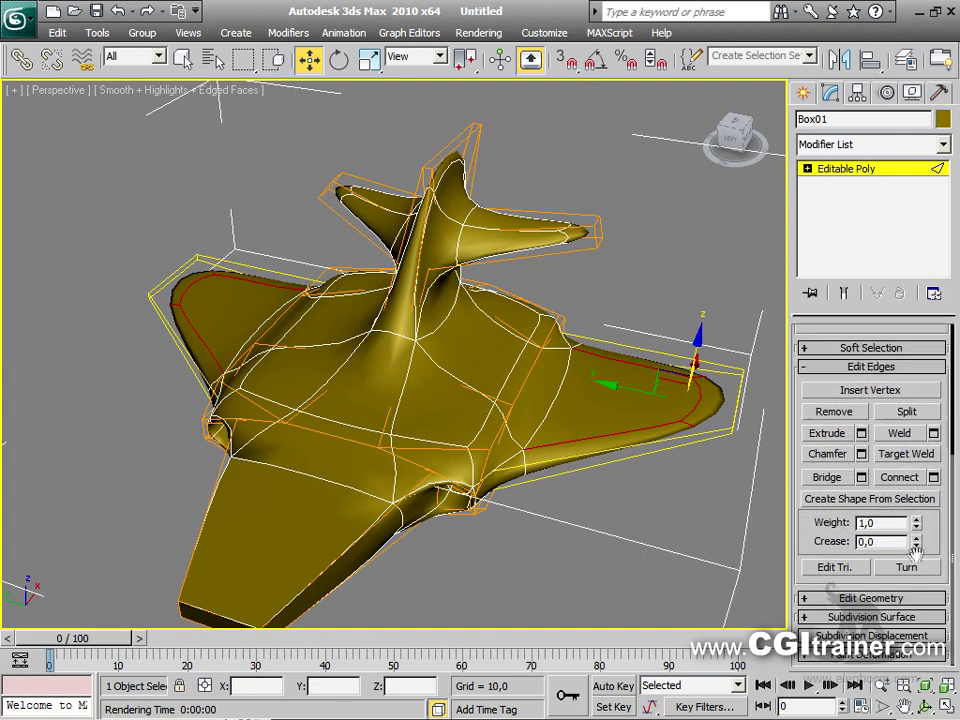
{"action": "left_click_drag", "start_coordinate": [916, 541], "coordinate": [878, 385]}
Select the outer edges of the tail fin and both tailplanes together with the wings, set their crease to 1.0, and deselect them
{"action": "middle_click_drag", "start_coordinate": [607, 454], "coordinate": [574, 364], "text": "alt"}
{"action": "left_click_drag", "start_coordinate": [510, 343], "coordinate": [170, 258]}
{"action": "left_click_drag", "start_coordinate": [246, 354], "coordinate": [242, 348], "text": "ctrl"}
{"action": "left_click_drag", "start_coordinate": [376, 262], "coordinate": [337, 237], "text": "ctrl"}
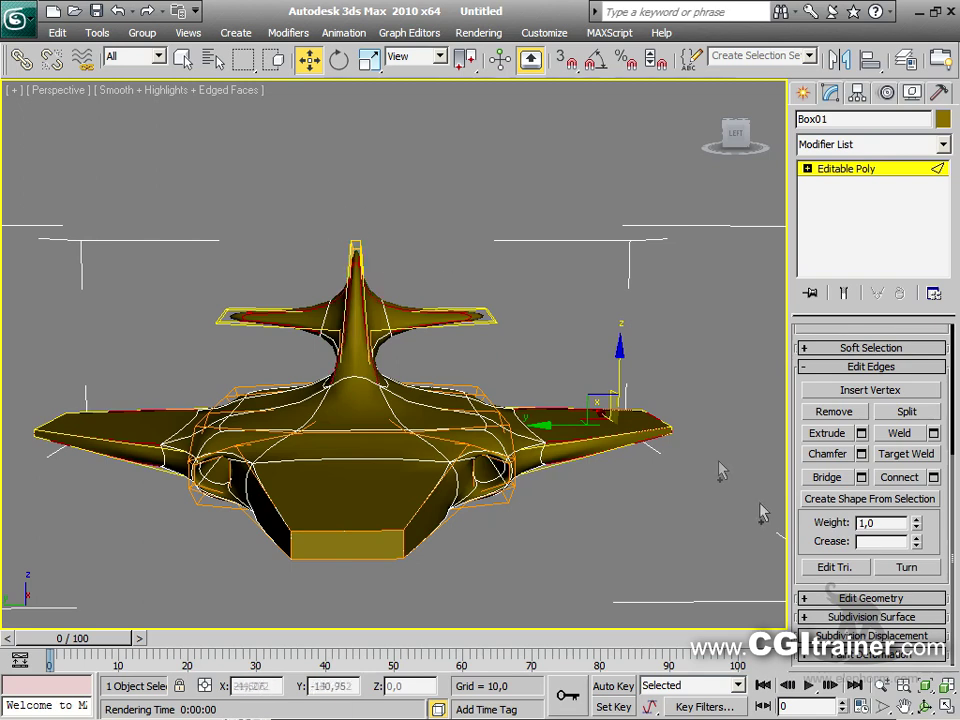
{"action": "left_click", "coordinate": [916, 546]}
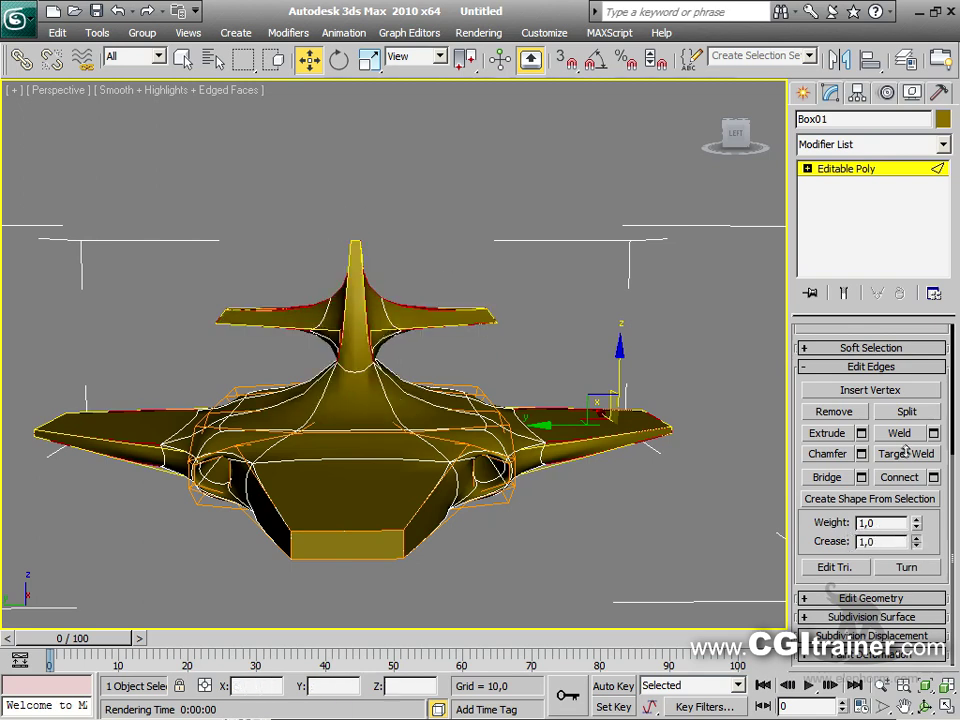
{"action": "left_click", "coordinate": [698, 290]}
Render the Perspective view of the aircraft from the front to check its creased edges, then close the render window
{"action": "middle_click_drag", "start_coordinate": [628, 379], "coordinate": [700, 378], "text": "alt"}
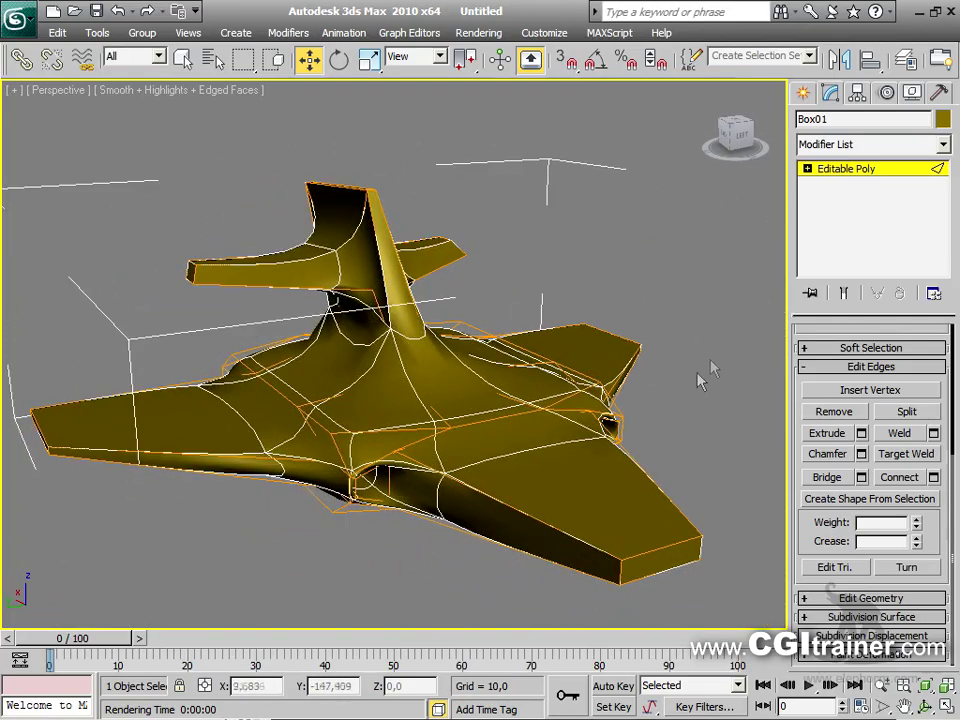
{"action": "key", "text": "shift+q"}
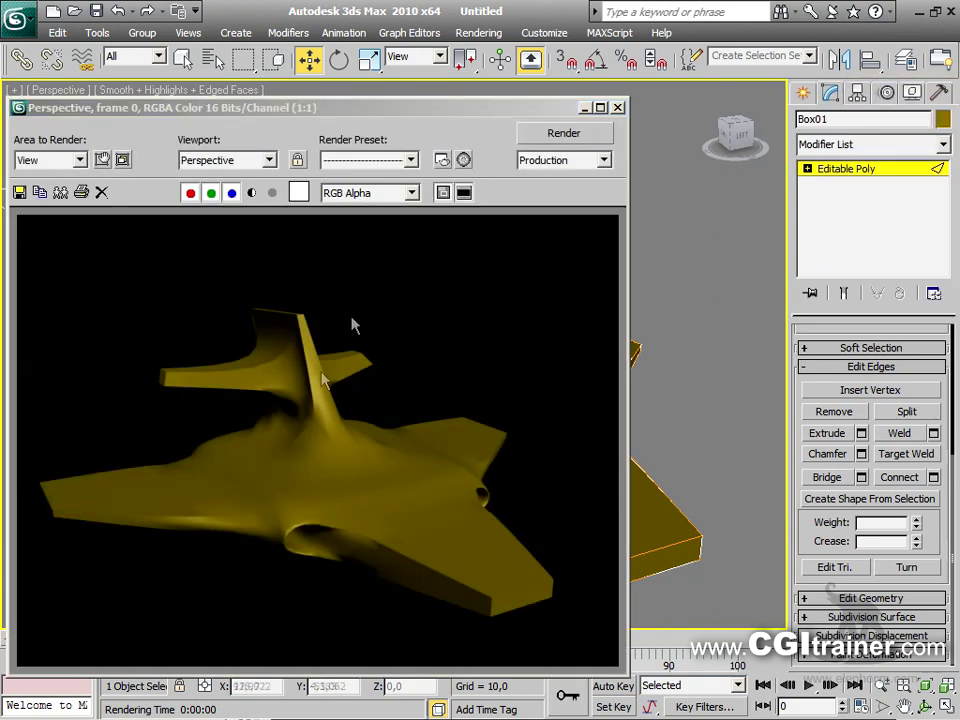
{"action": "left_click", "coordinate": [617, 108]}
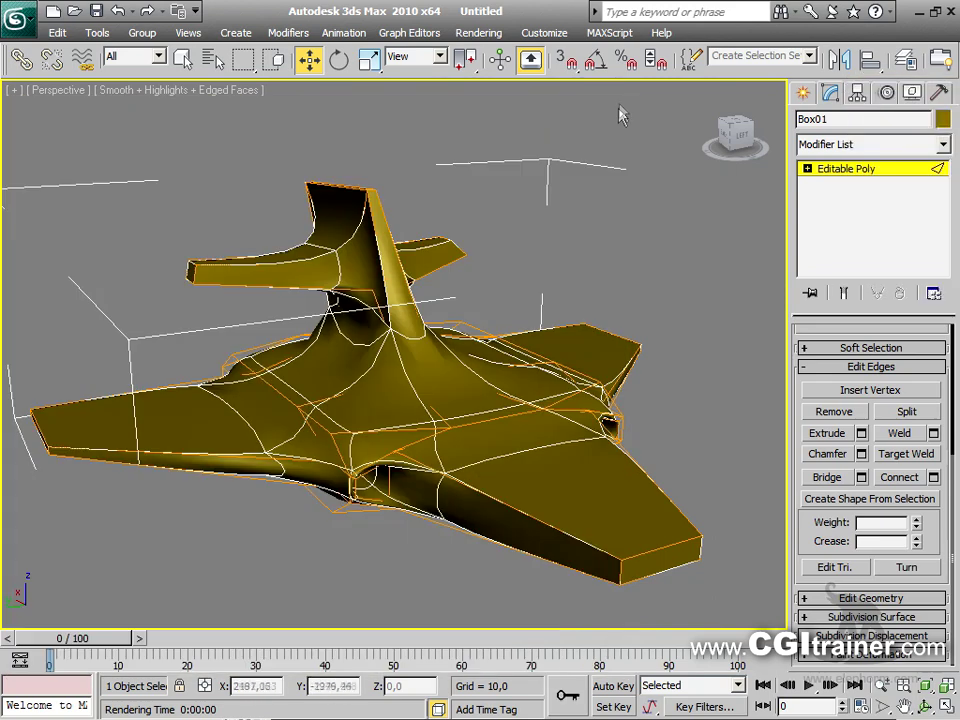
Turn off the Edged Faces display in the Perspective view and inspect the shaded aircraft from above
{"action": "middle_click_drag", "start_coordinate": [590, 364], "coordinate": [350, 346], "text": "alt"}
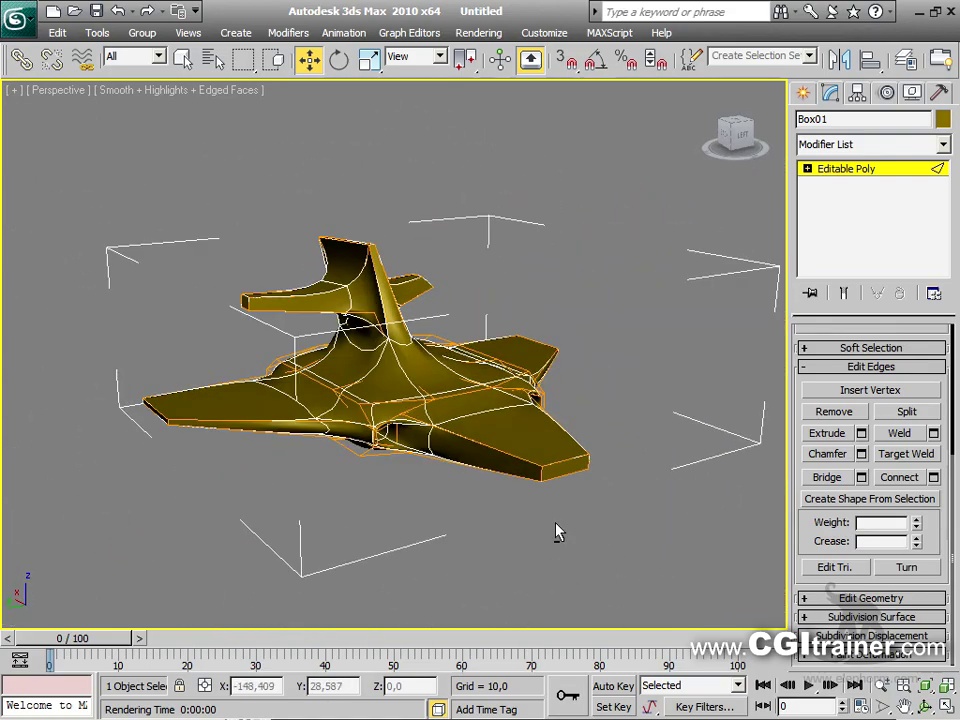
{"action": "key", "text": "F4"}
{"action": "middle_click_drag", "start_coordinate": [555, 482], "coordinate": [462, 341], "text": "alt"}
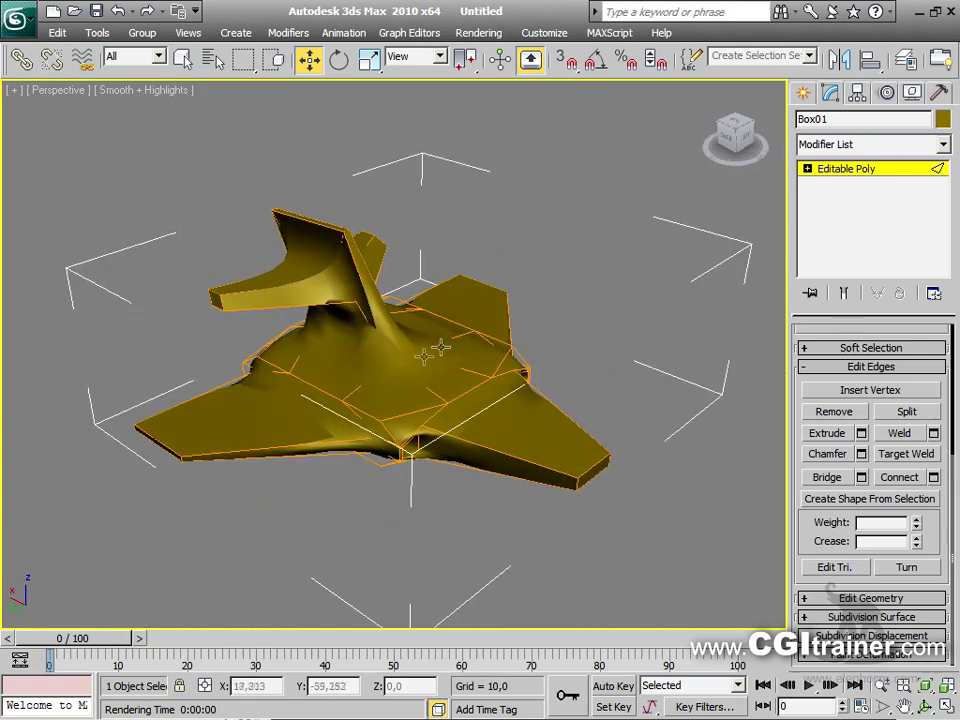
Turn off NURMS subdivision on the aircraft and show Edged Faces in the Perspective view
{"action": "left_click_drag", "start_coordinate": [787, 225], "coordinate": [781, 93]}
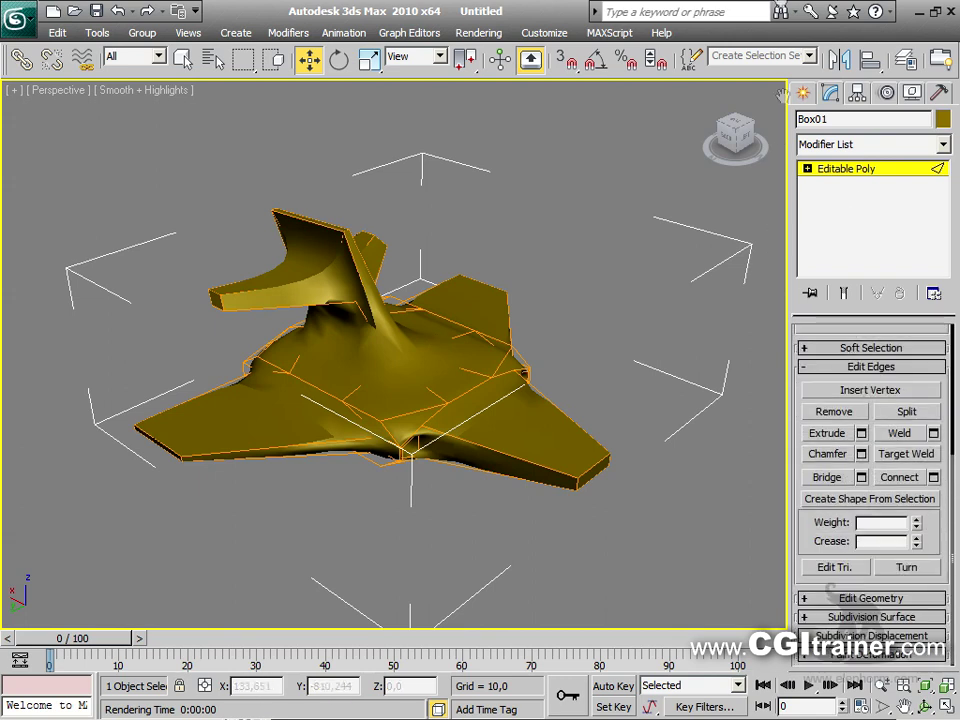
{"action": "left_click", "coordinate": [807, 620]}
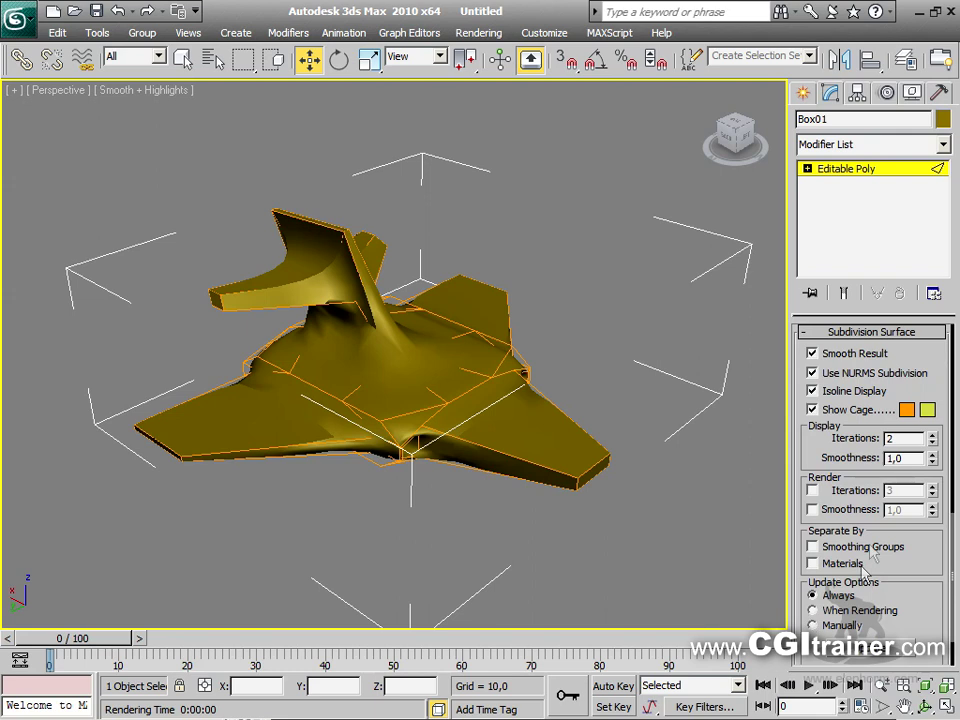
{"action": "left_click", "coordinate": [829, 375]}
{"action": "middle_click_drag", "start_coordinate": [521, 459], "coordinate": [558, 470], "text": "alt"}
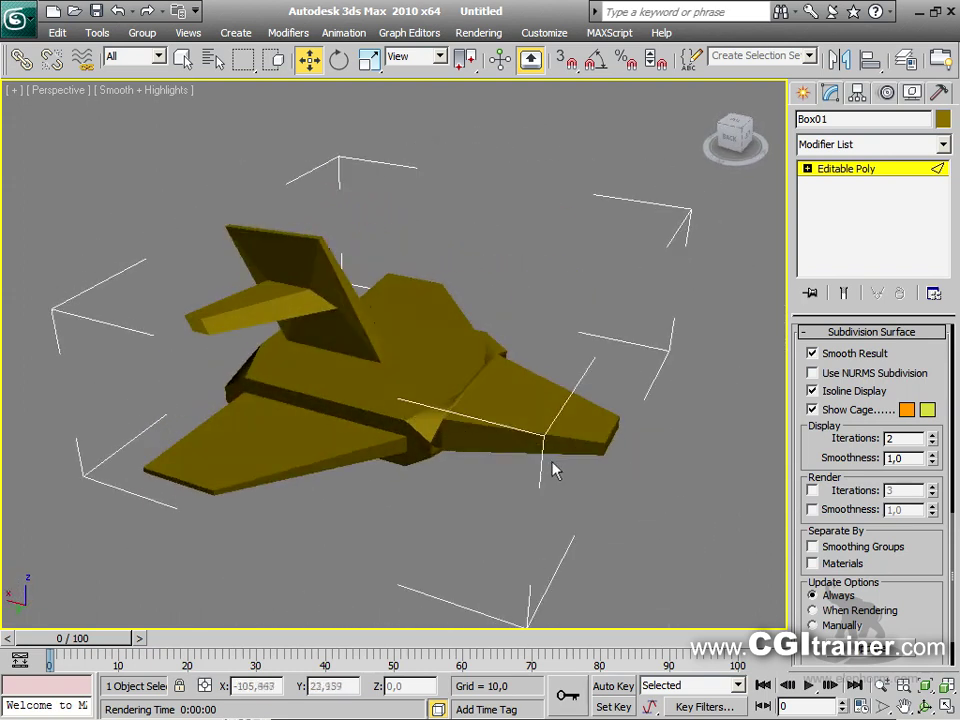
{"action": "key", "text": "F4"}
Add a TurboSmooth modifier to the aircraft and set its iterations to 2
{"action": "left_click", "coordinate": [288, 32]}
{"action": "mouse_move", "coordinate": [340, 264]}
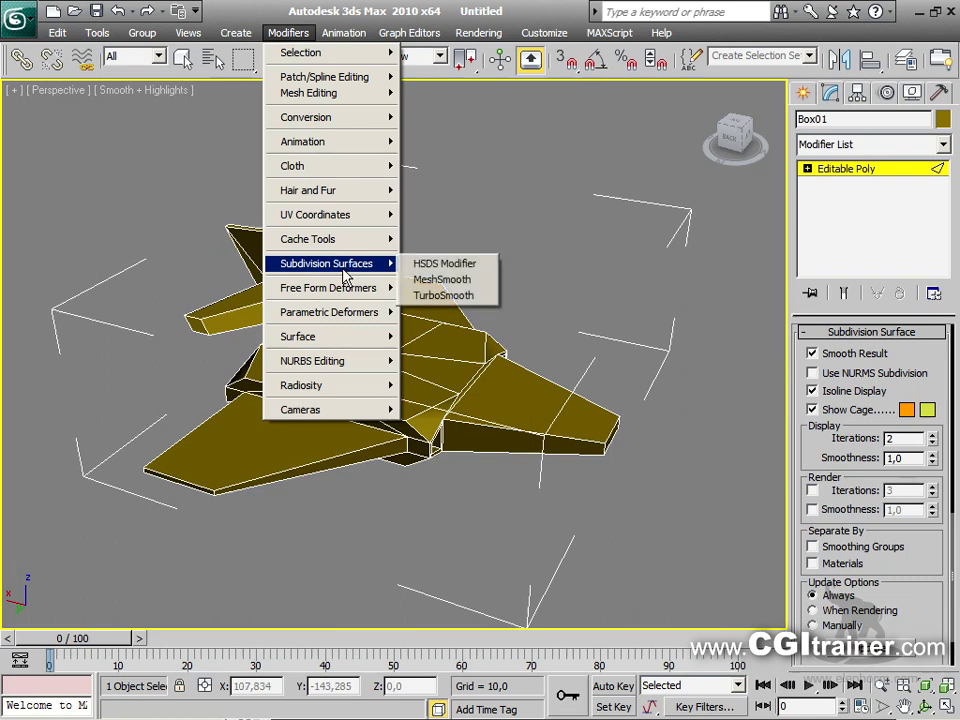
{"action": "left_click", "coordinate": [466, 298]}
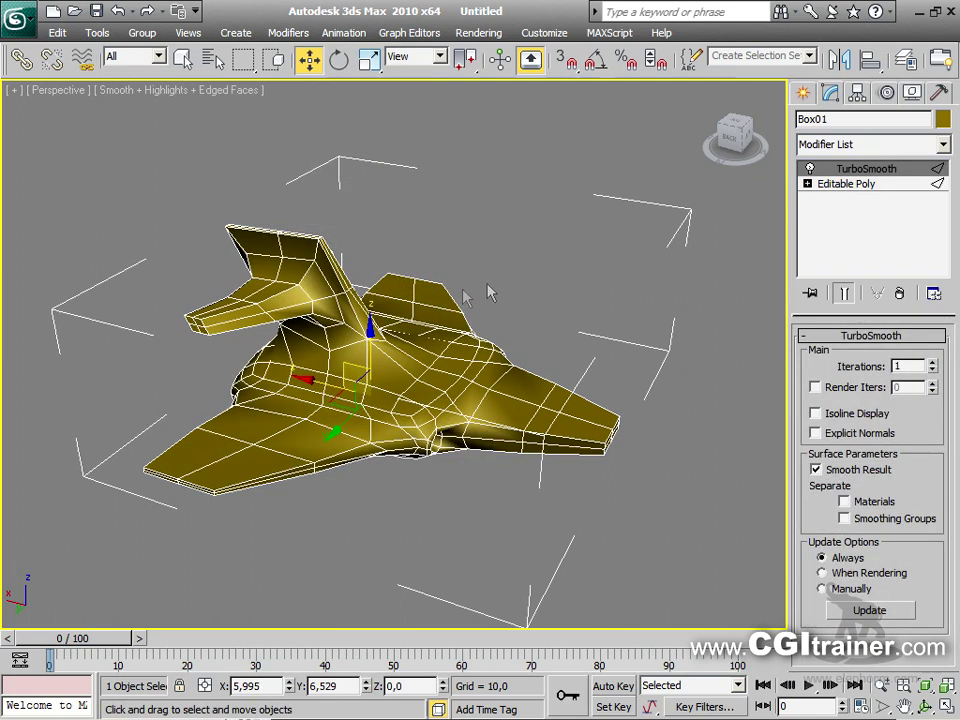
{"action": "left_click", "coordinate": [933, 363]}
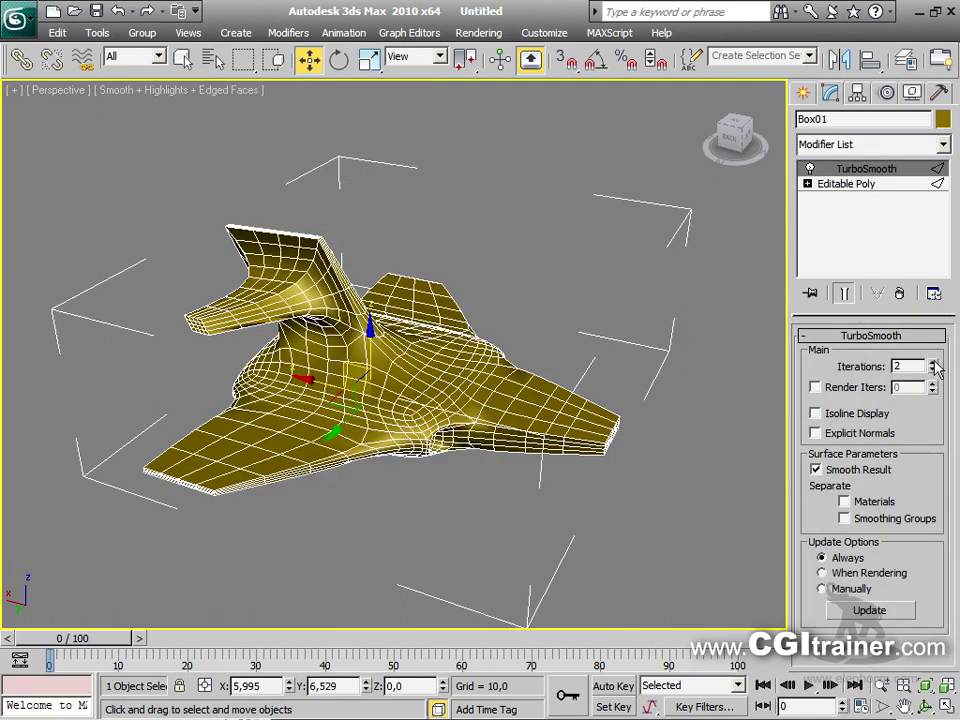
Deselect the aircraft to inspect its smoothed mesh, reselect it and raise the TurboSmooth iterations to 3
{"action": "left_click", "coordinate": [622, 285]}
{"action": "middle_click_drag", "start_coordinate": [622, 316], "coordinate": [600, 295], "text": "alt"}
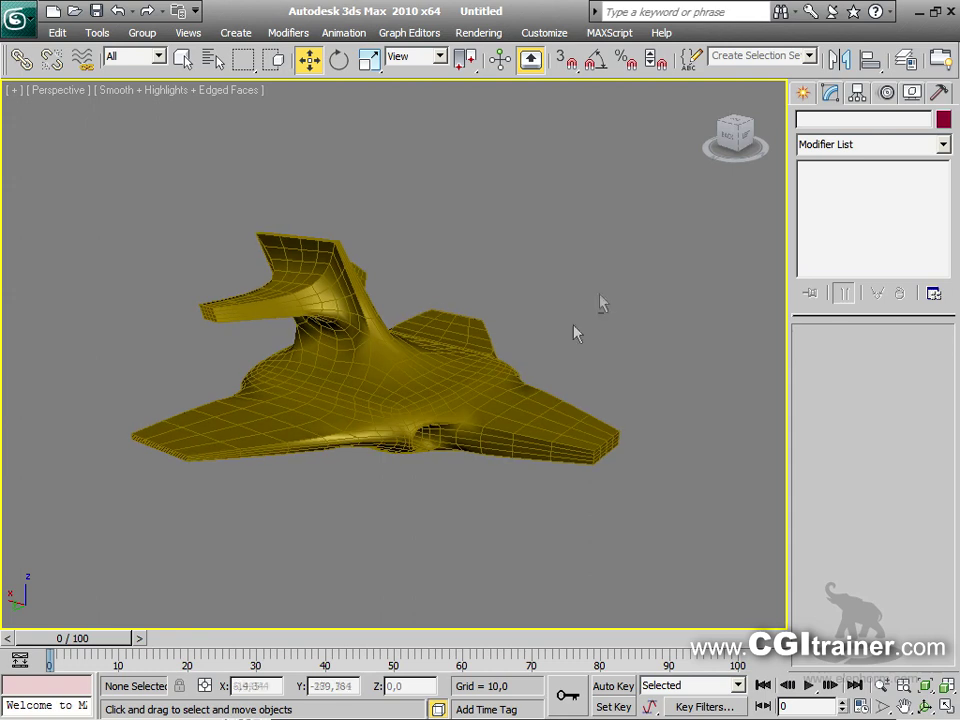
{"action": "key", "text": "ctrl+a"}
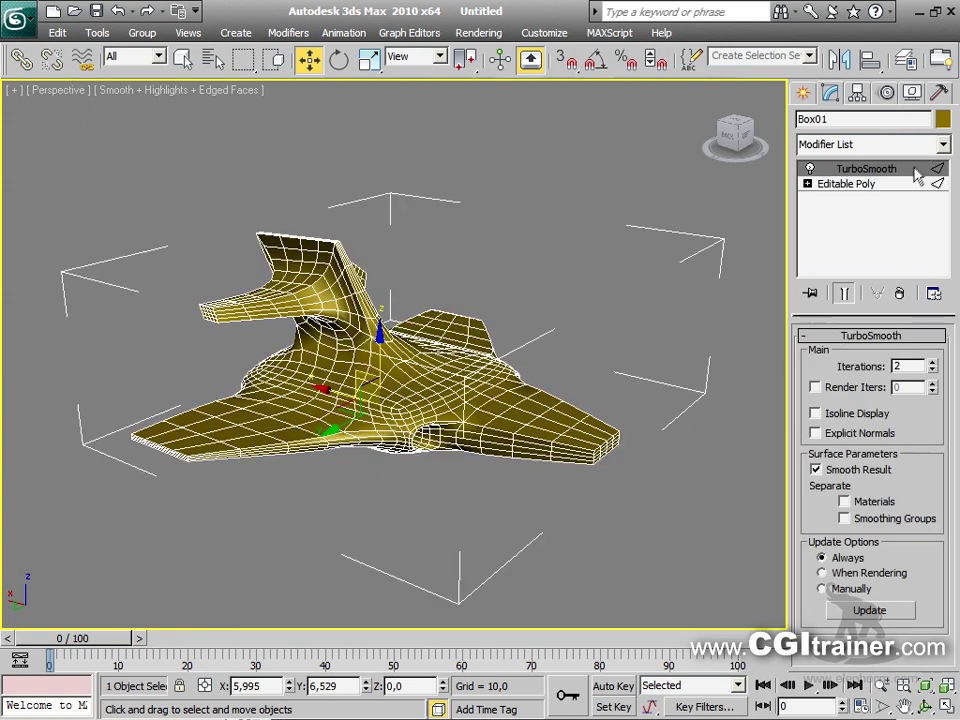
{"action": "left_click", "coordinate": [933, 364]}
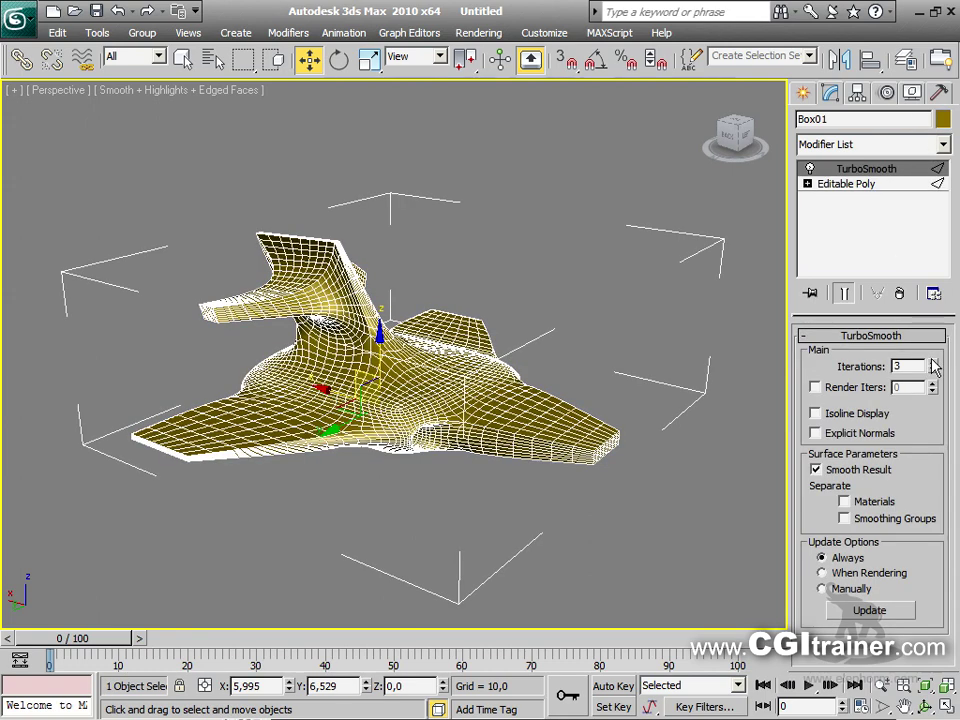
{"action": "middle_click_drag", "start_coordinate": [517, 318], "coordinate": [600, 300], "text": "alt"}
Switch TurboSmooth off and on twice to compare the aircraft's base mesh with the smoothed one
{"action": "left_click", "coordinate": [810, 169]}
{"action": "left_click", "coordinate": [810, 169]}
{"action": "left_click", "coordinate": [810, 169]}
{"action": "left_click", "coordinate": [810, 169]}
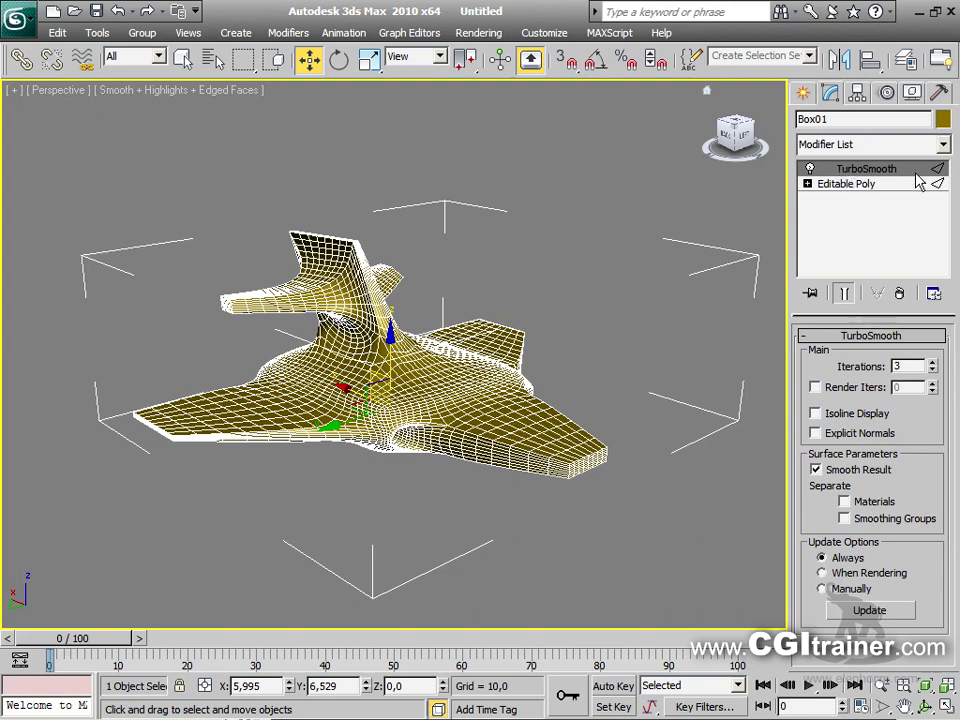
{"action": "middle_click_drag", "start_coordinate": [400, 350], "coordinate": [590, 412], "text": "alt"}
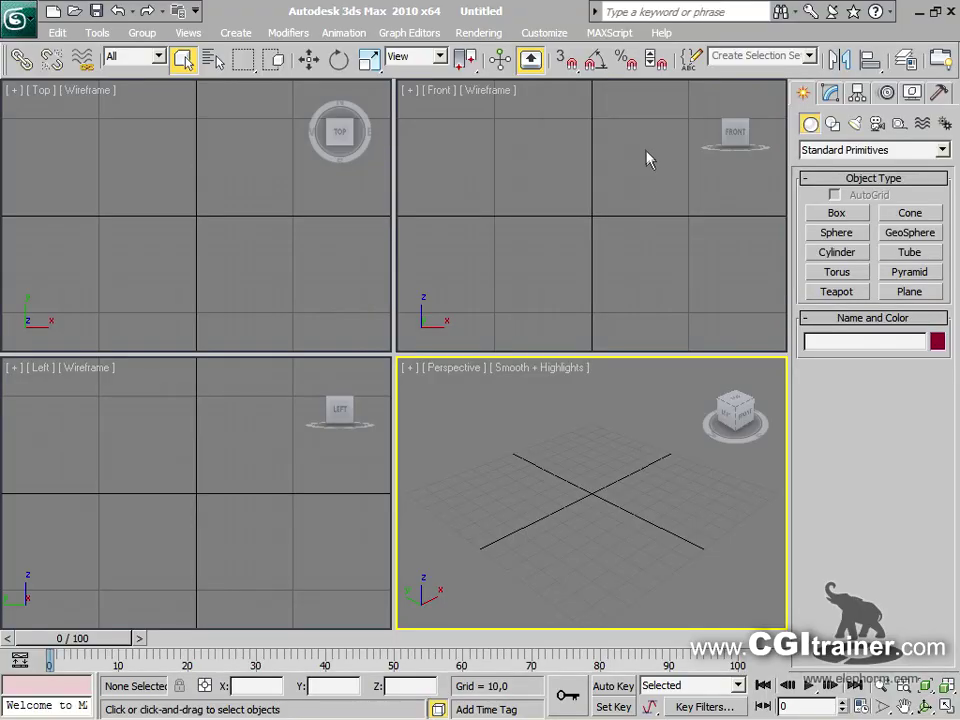
In an empty scene, create a teapot with a radius of about 28.6 near the grid centre and maximise the Perspective view
{"action": "left_click", "coordinate": [837, 292]}
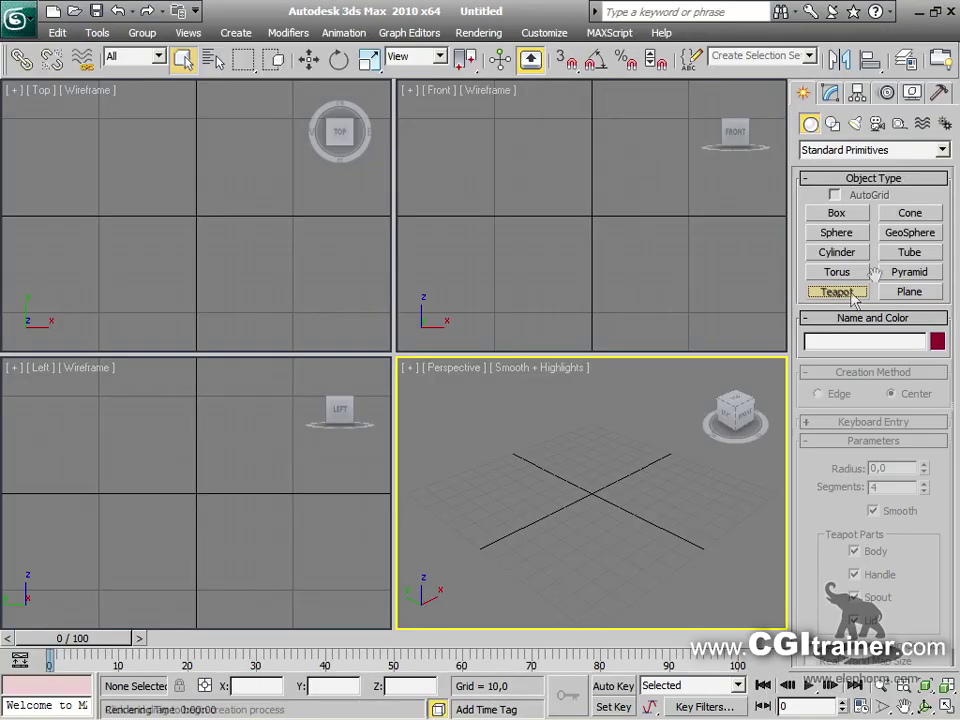
{"action": "left_click_drag", "start_coordinate": [581, 495], "coordinate": [607, 472]}
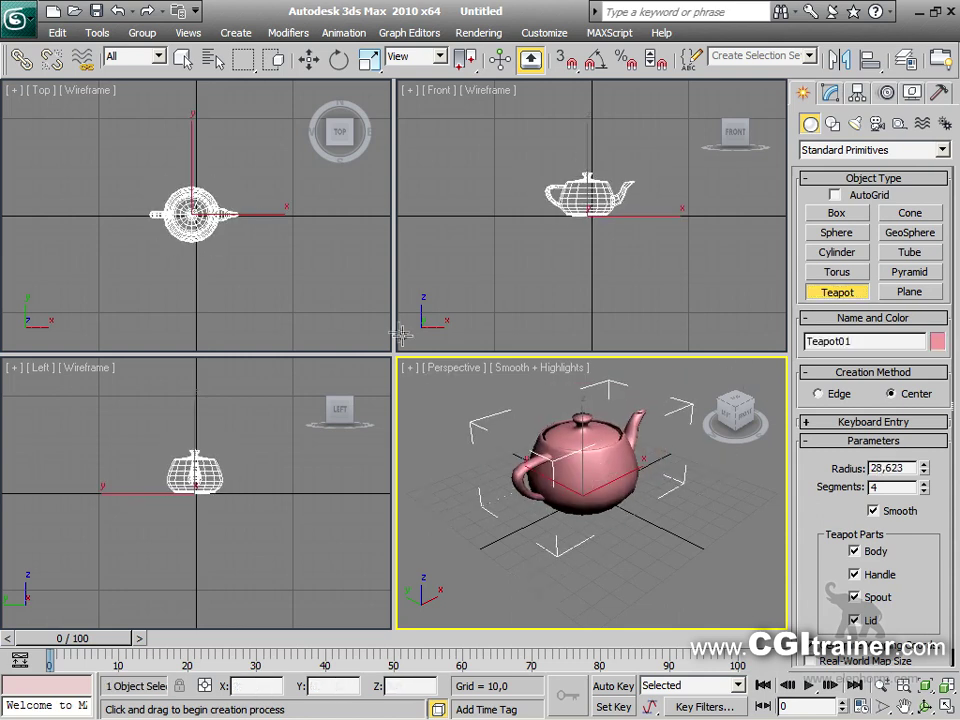
{"action": "key", "text": "alt+w"}
Convert the teapot to an Editable Poly and hide the grid in the Perspective view
{"action": "right_click", "coordinate": [361, 290]}
{"action": "mouse_move", "coordinate": [440, 466]}
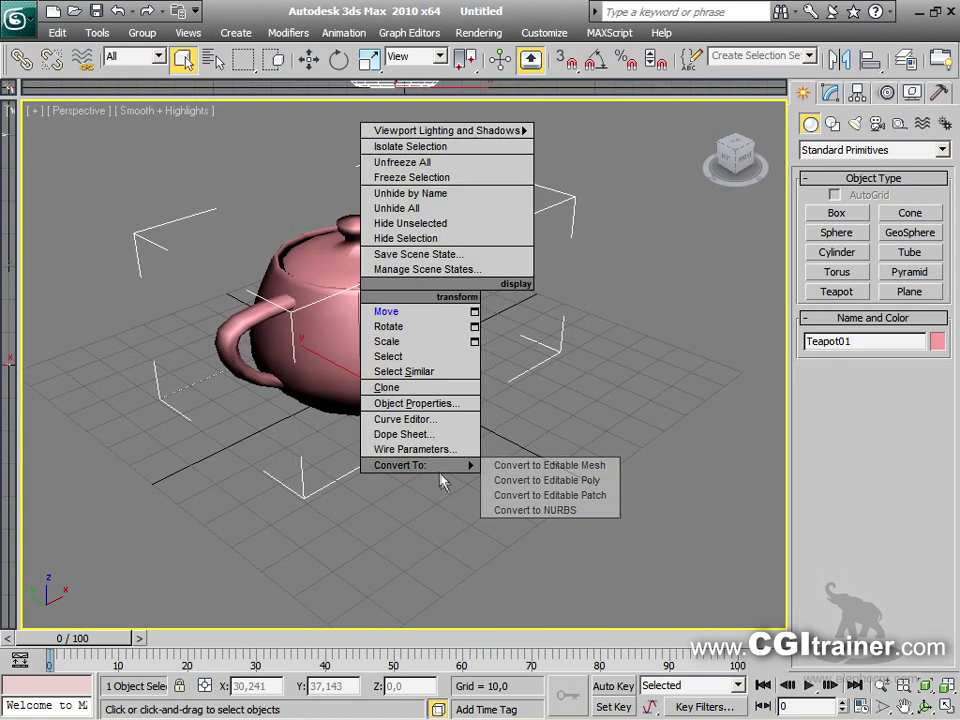
{"action": "left_click", "coordinate": [566, 482]}
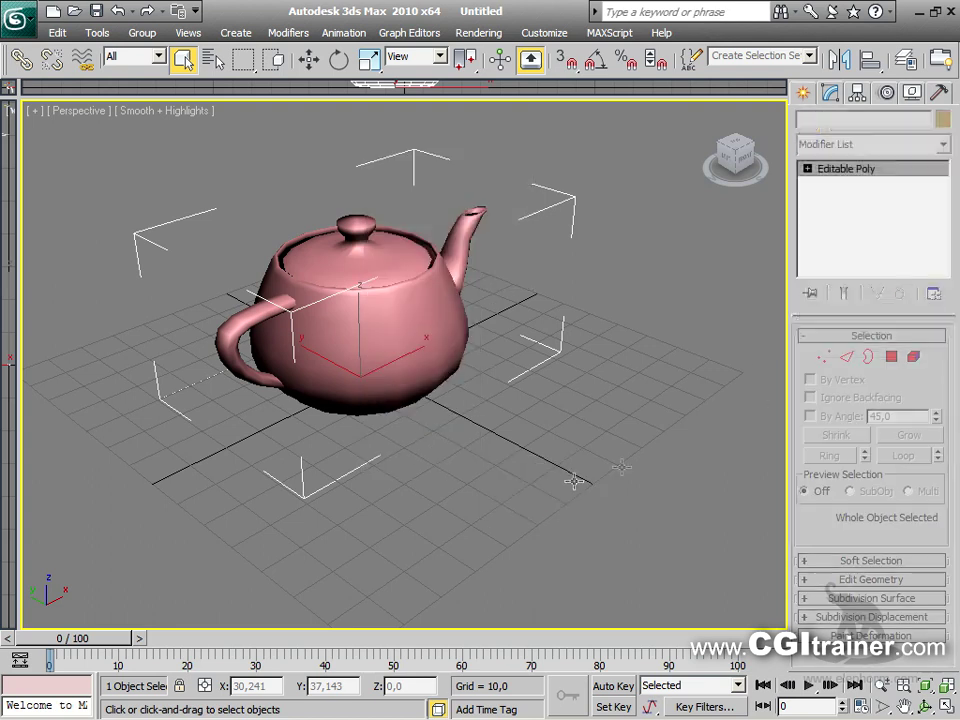
{"action": "key", "text": "g"}
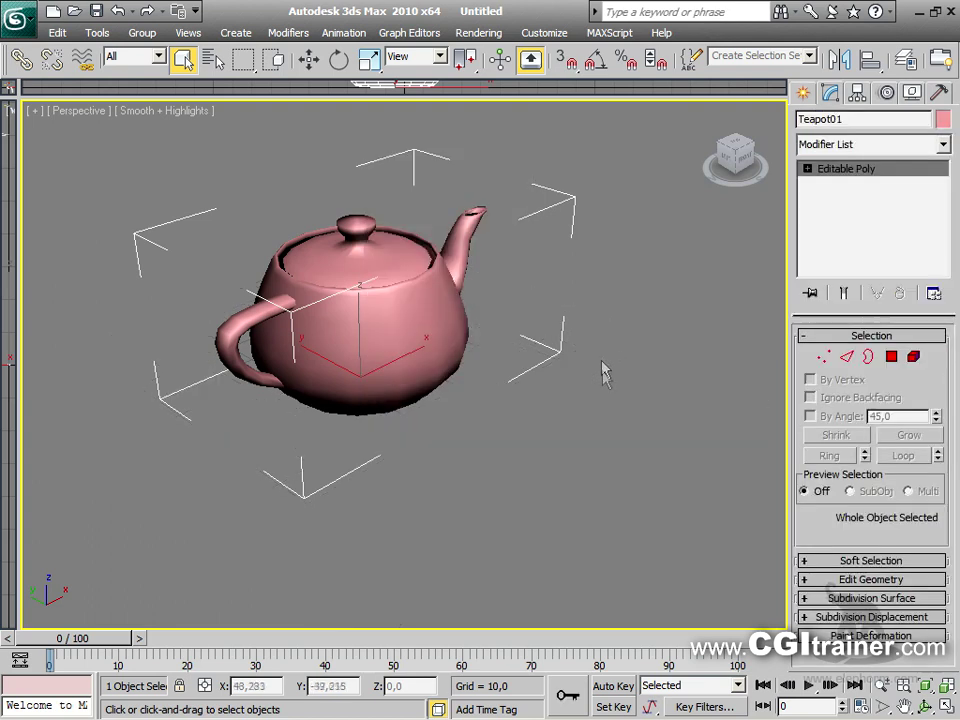
Go through the teapot's vertex, edge, border and polygon sub-object levels in turn, ending at element level
{"action": "left_click", "coordinate": [823, 356]}
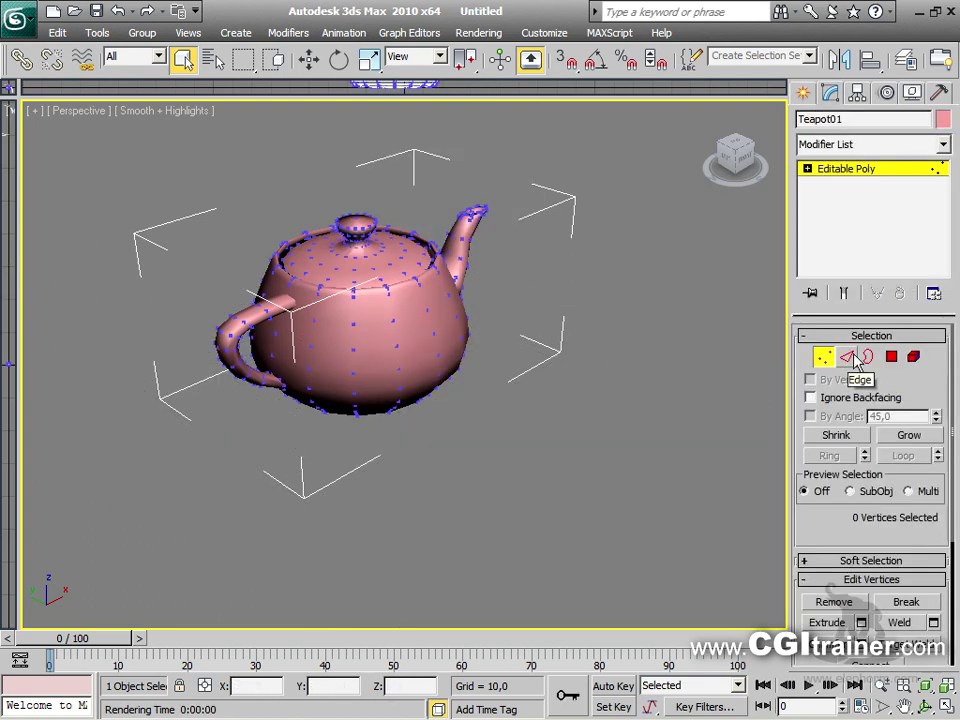
{"action": "left_click", "coordinate": [847, 357]}
{"action": "left_click", "coordinate": [869, 360]}
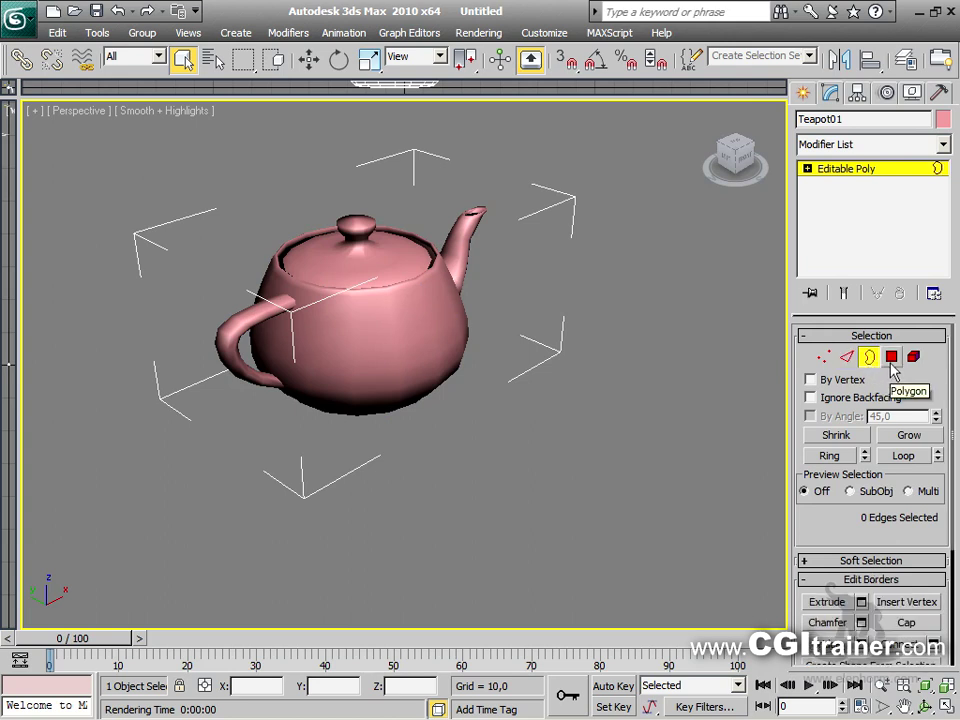
{"action": "left_click", "coordinate": [891, 358]}
{"action": "left_click", "coordinate": [915, 358]}
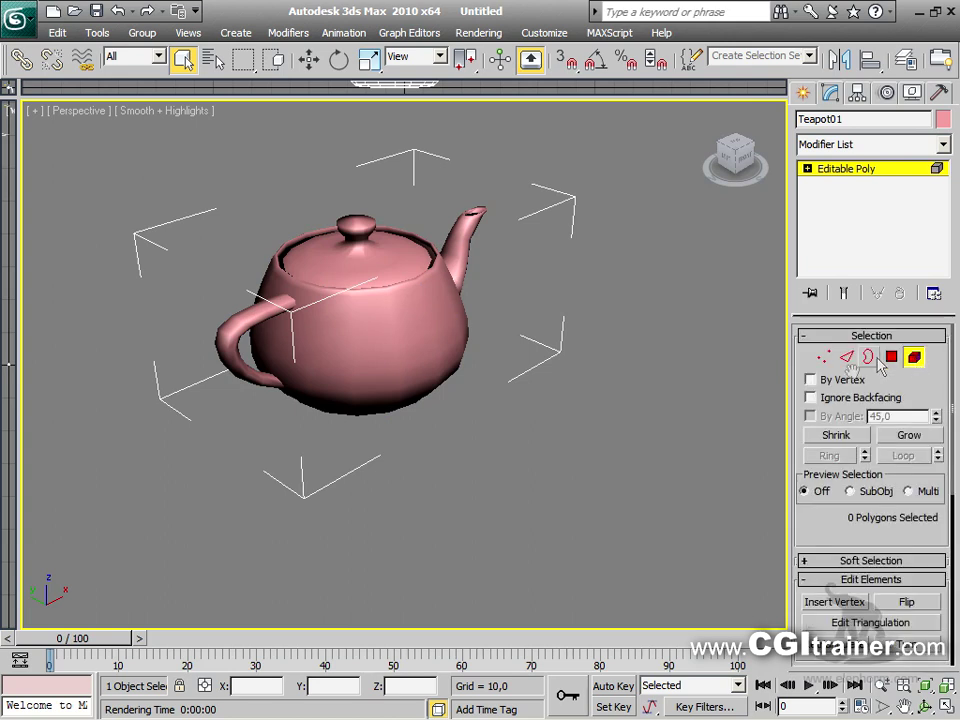
View the teapot closer with Edged Faces turned on, and show its vertex and edge sub-object levels
{"action": "scroll", "coordinate": [416, 349], "scroll_direction": "up", "scroll_amount": 5}
{"action": "scroll", "coordinate": [430, 355], "scroll_direction": "down", "scroll_amount": 3}
{"action": "middle_click_drag", "start_coordinate": [430, 355], "coordinate": [458, 242], "text": "alt"}
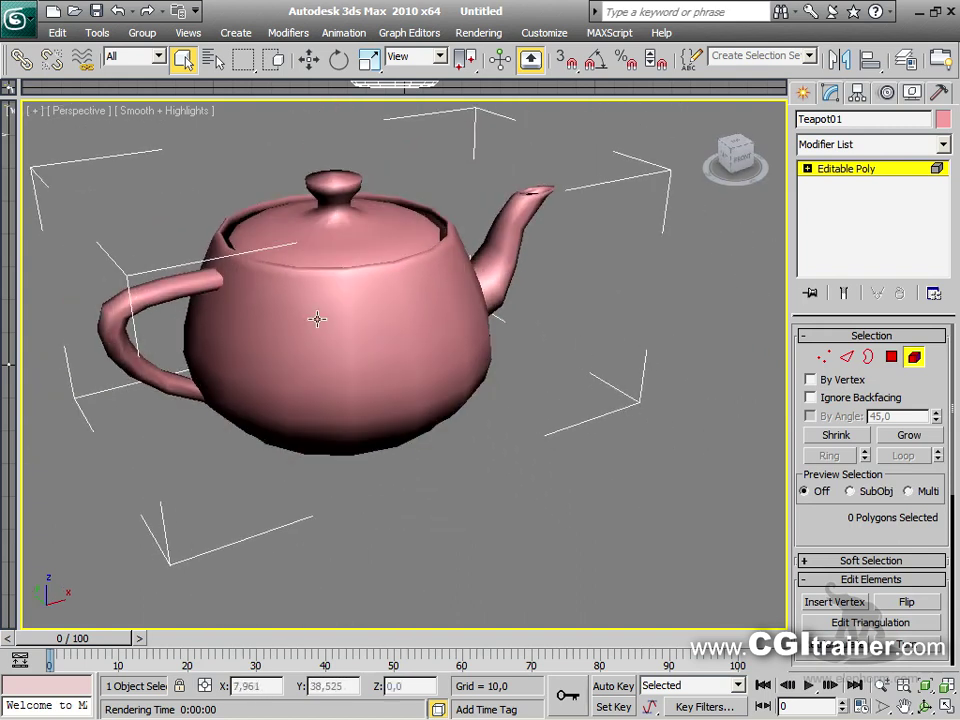
{"action": "key", "text": "F4"}
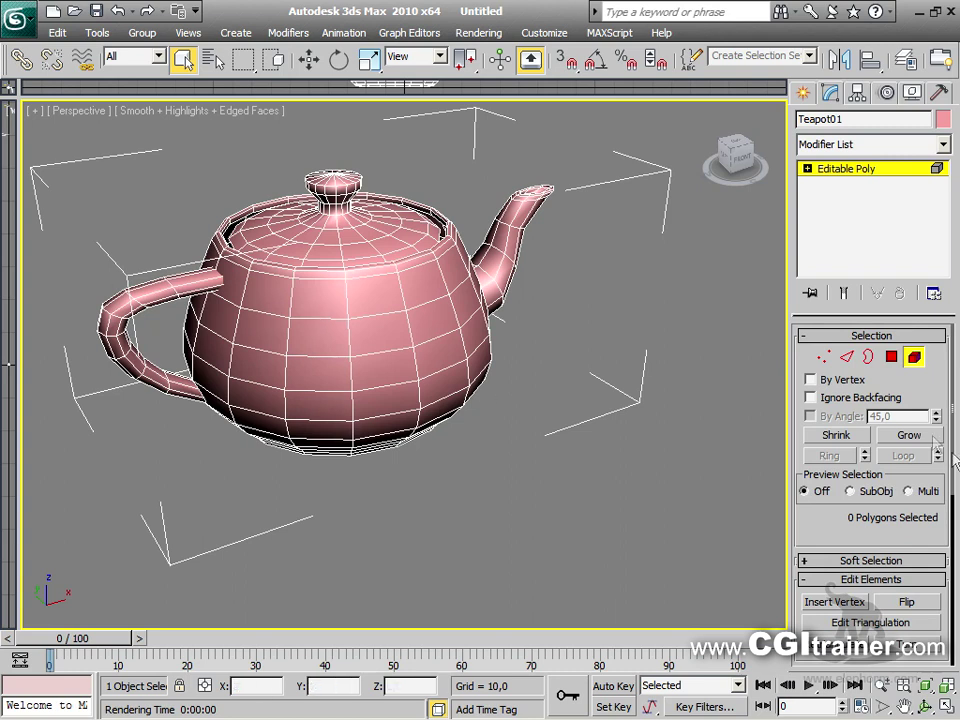
{"action": "left_click", "coordinate": [823, 356]}
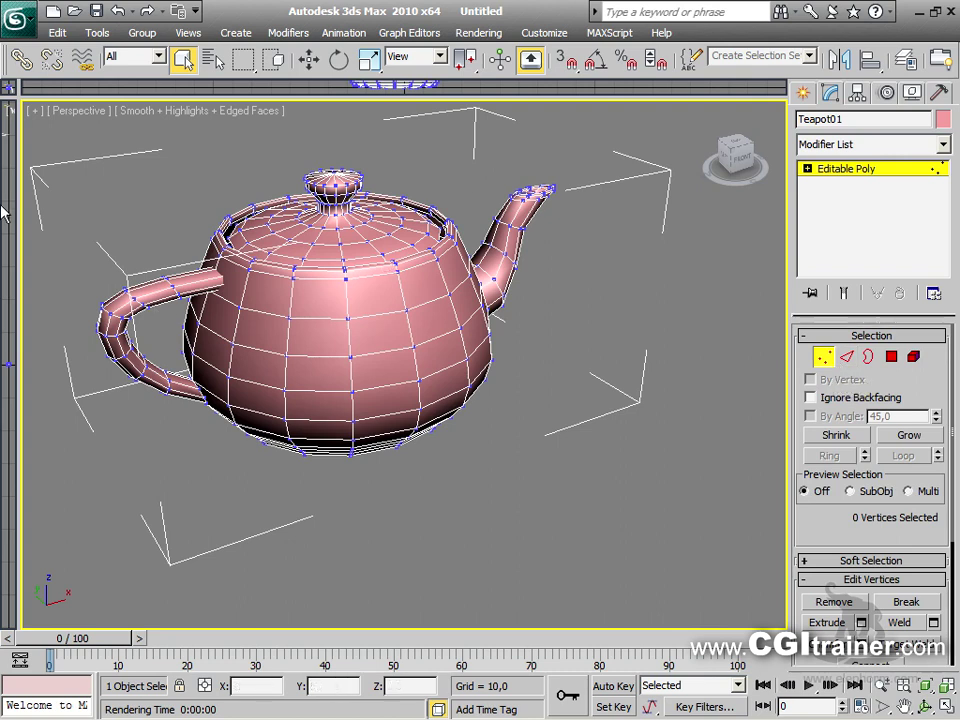
{"action": "left_click", "coordinate": [847, 357]}
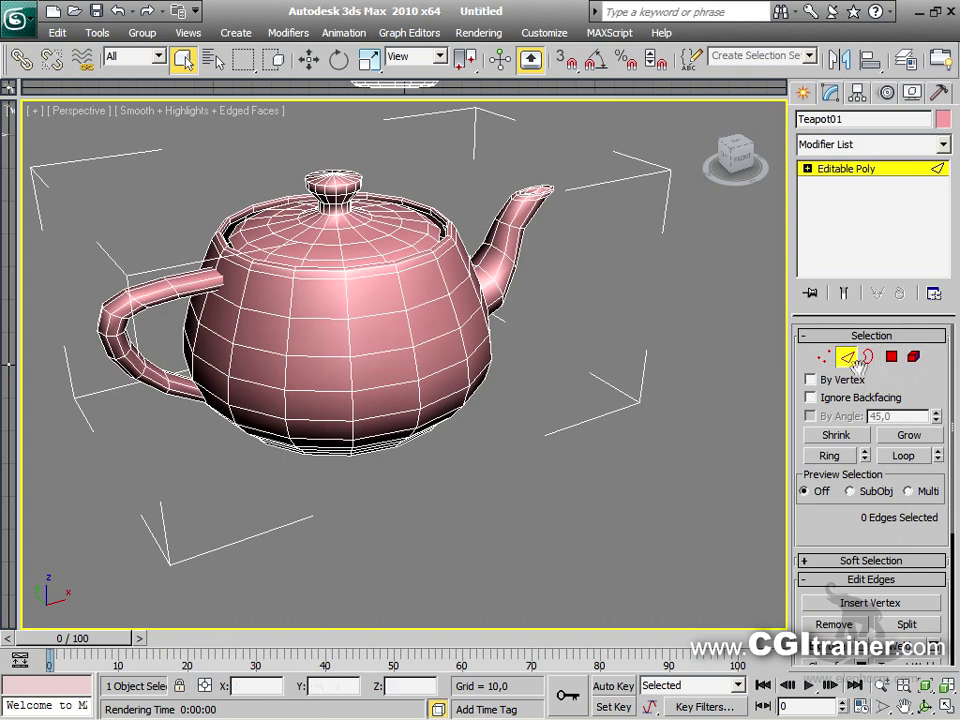
At element level, select the spout and move it away from the teapot body to about X 65.9
{"action": "left_click", "coordinate": [913, 358]}
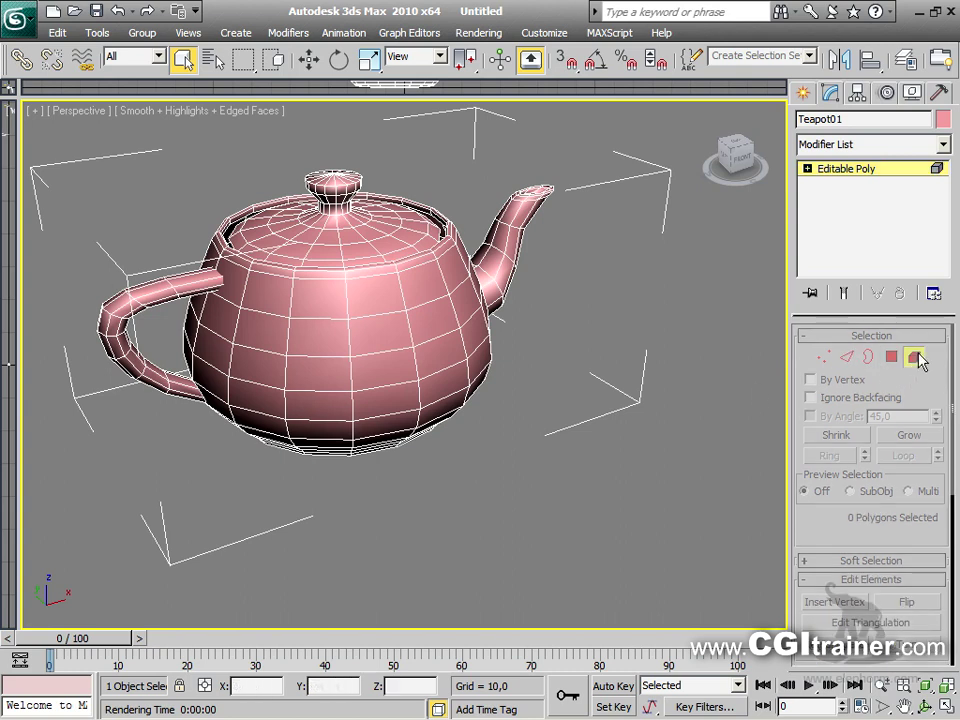
{"action": "left_click", "coordinate": [505, 247]}
{"action": "right_click", "coordinate": [507, 246]}
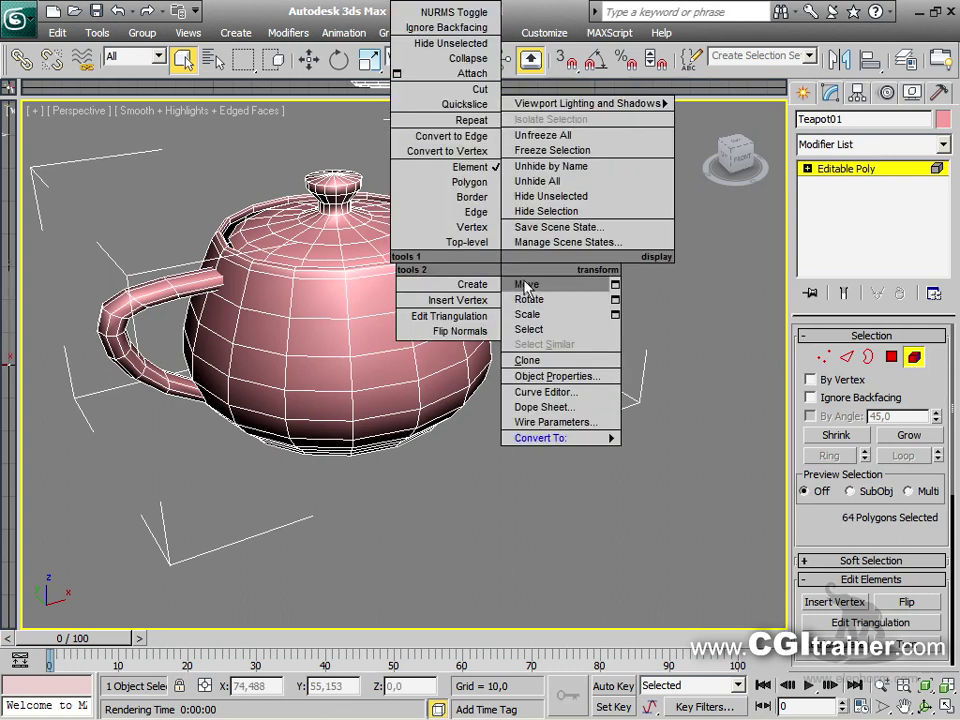
{"action": "left_click", "coordinate": [527, 294]}
{"action": "left_click_drag", "start_coordinate": [556, 212], "coordinate": [611, 226]}
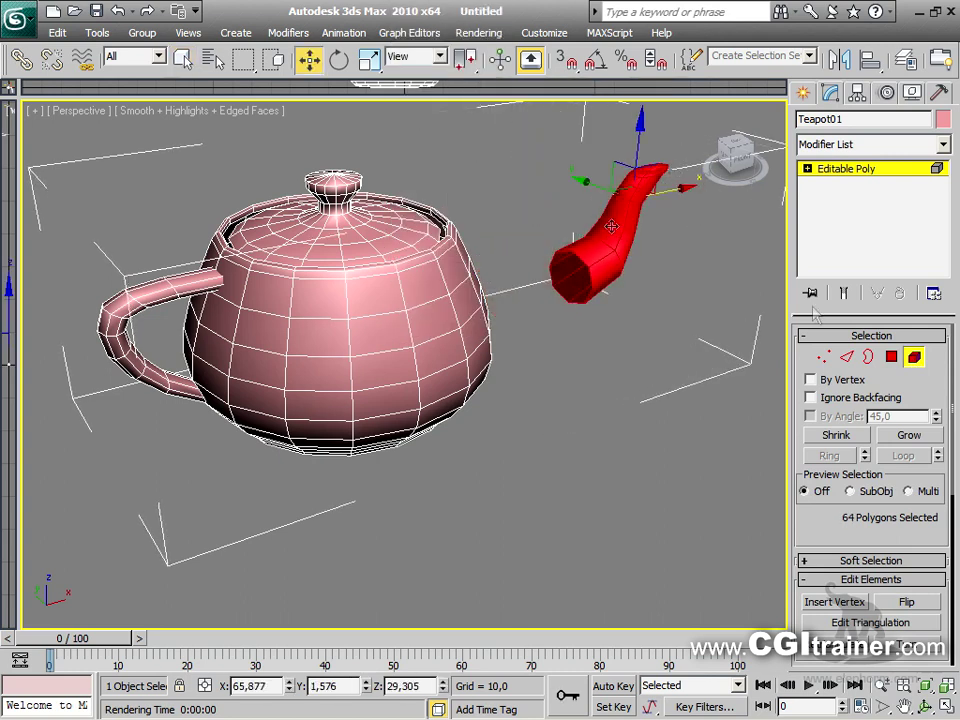
At border level, select the open border at the spout's base and examine the teapot lid's rim from above
{"action": "left_click", "coordinate": [869, 357]}
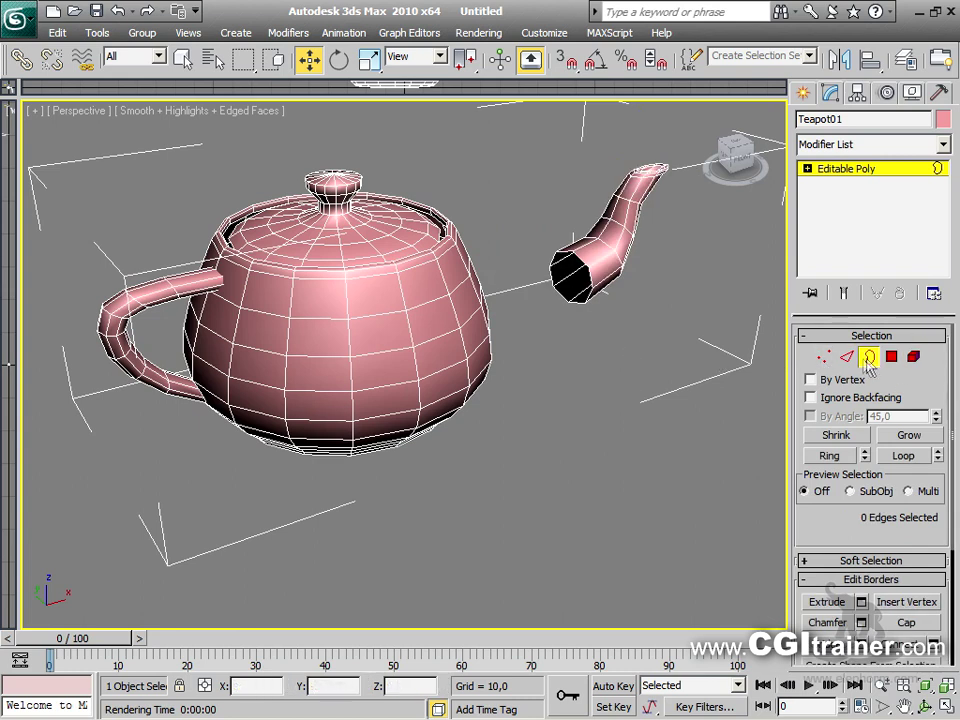
{"action": "left_click", "coordinate": [581, 307]}
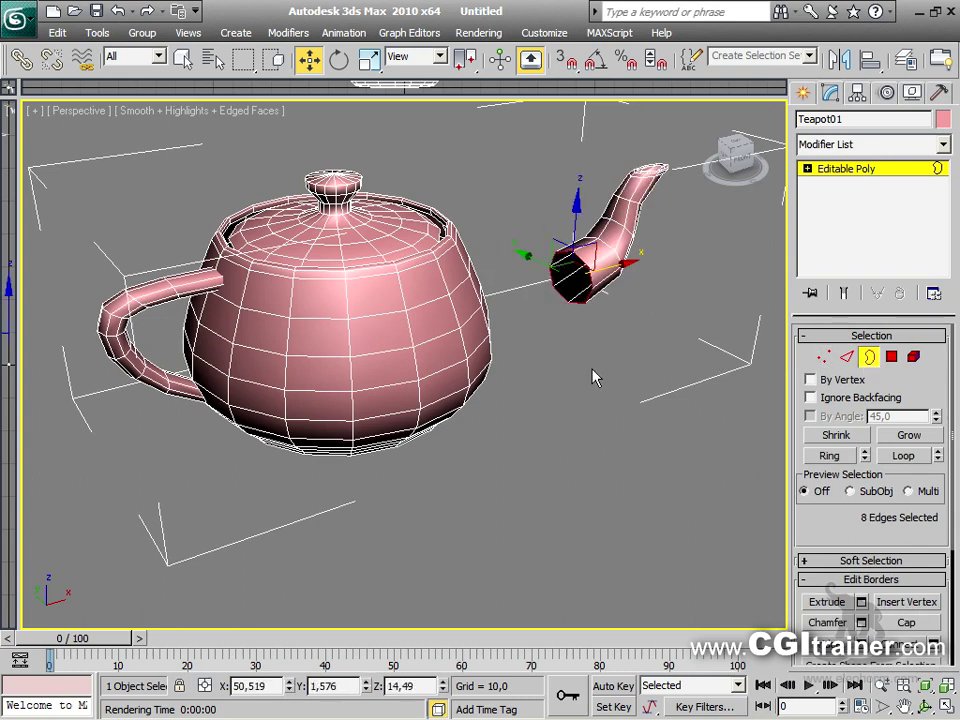
{"action": "middle_click_drag", "start_coordinate": [603, 347], "coordinate": [436, 272], "text": "alt"}
{"action": "scroll", "coordinate": [490, 362], "scroll_direction": "up", "scroll_amount": 6}
{"action": "scroll", "coordinate": [490, 362], "scroll_direction": "down", "scroll_amount": 3}
{"action": "middle_click_drag", "start_coordinate": [490, 362], "coordinate": [575, 416], "text": "alt"}
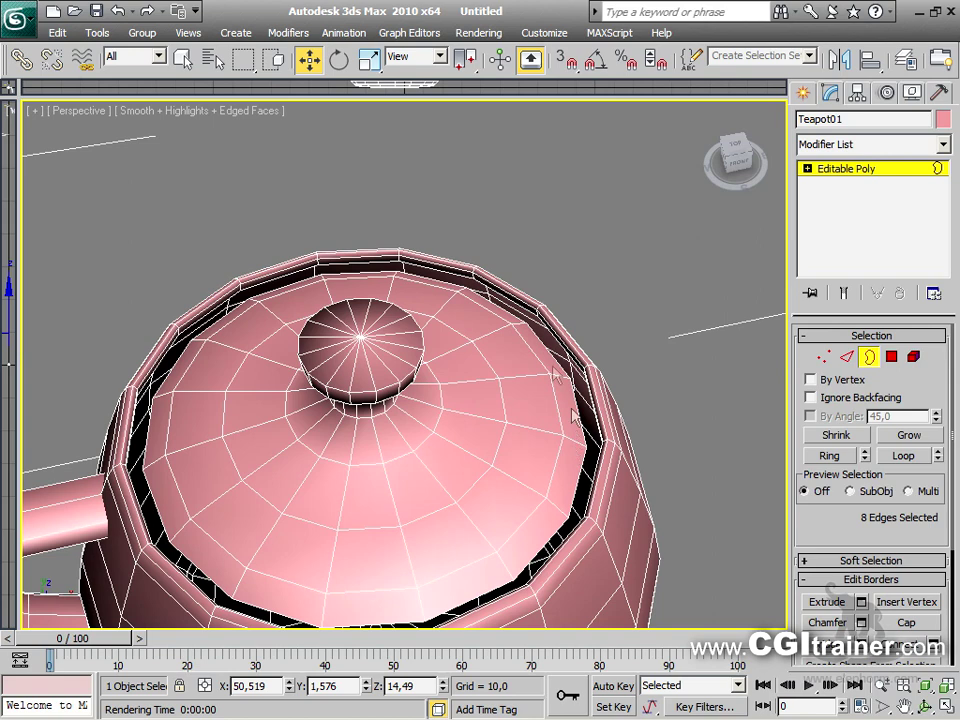
Return to element level and the previous view, then lift the lid straight up to about Z 64.7
{"action": "left_click", "coordinate": [912, 358]}
{"action": "key", "text": "shift+z"}
{"action": "key", "text": "shift+z"}
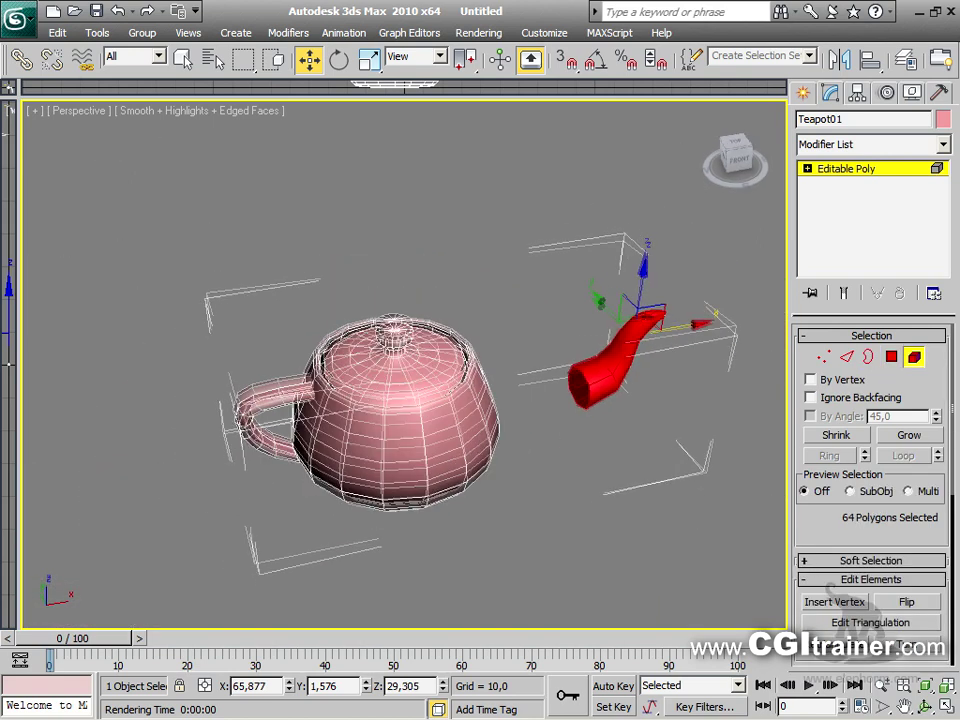
{"action": "key", "text": "shift+z"}
{"action": "left_click", "coordinate": [392, 328]}
{"action": "left_click_drag", "start_coordinate": [393, 268], "coordinate": [393, 160]}
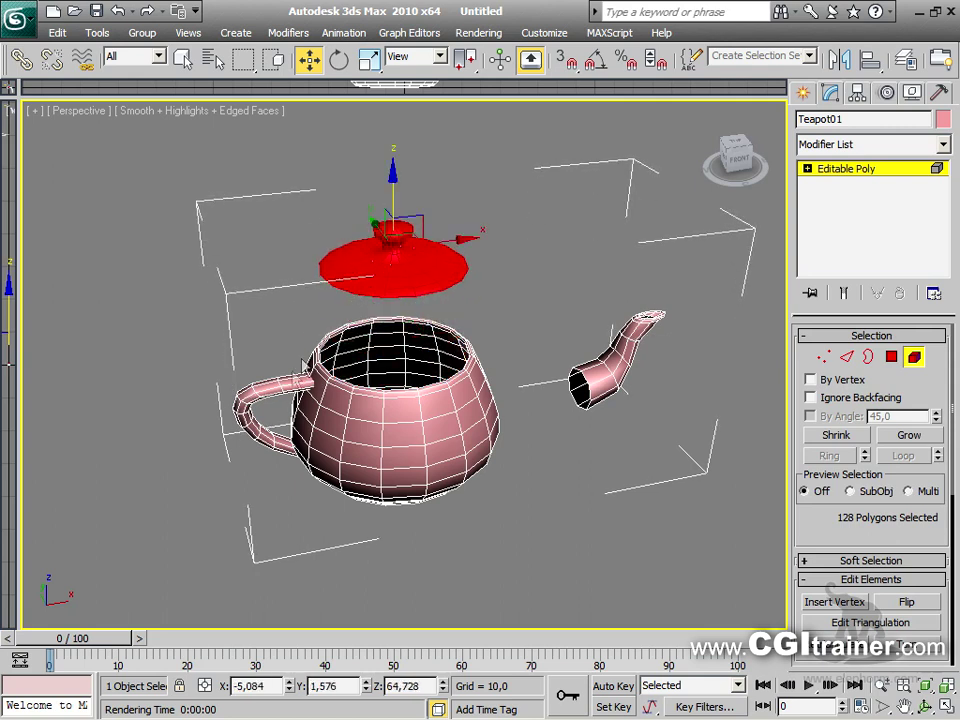
Move the handle element away from the teapot body to about X -67.2 and inspect the separated parts
{"action": "left_click", "coordinate": [282, 386]}
{"action": "left_click_drag", "start_coordinate": [326, 402], "coordinate": [200, 408]}
{"action": "middle_click_drag", "start_coordinate": [391, 452], "coordinate": [427, 330], "text": "alt"}
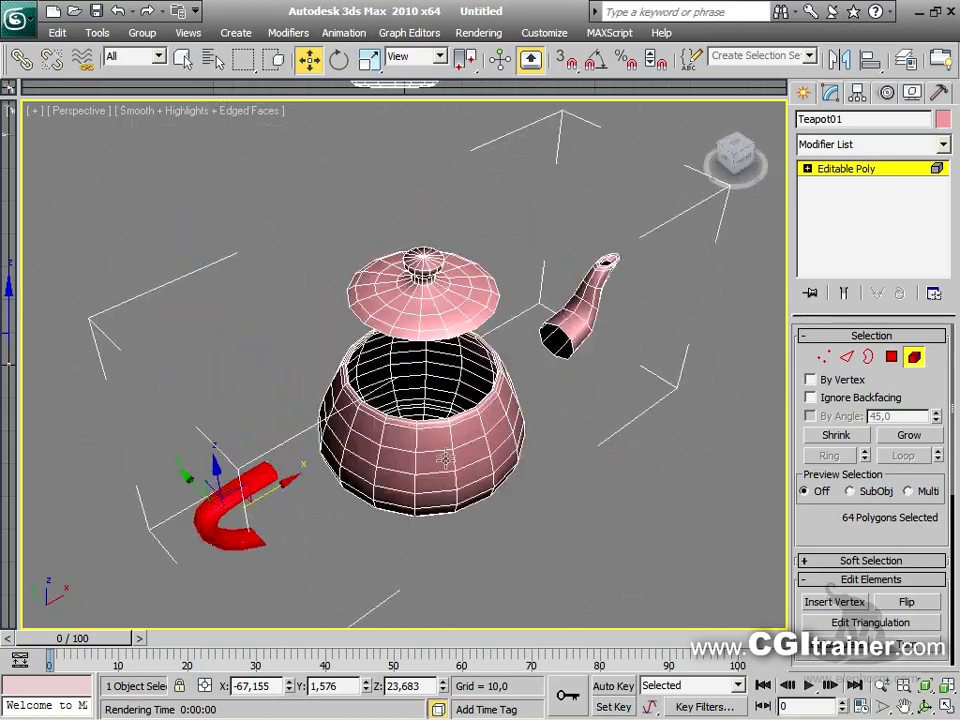
{"action": "scroll", "coordinate": [427, 316], "scroll_direction": "up", "scroll_amount": 5}
{"action": "scroll", "coordinate": [427, 316], "scroll_direction": "down", "scroll_amount": 6}
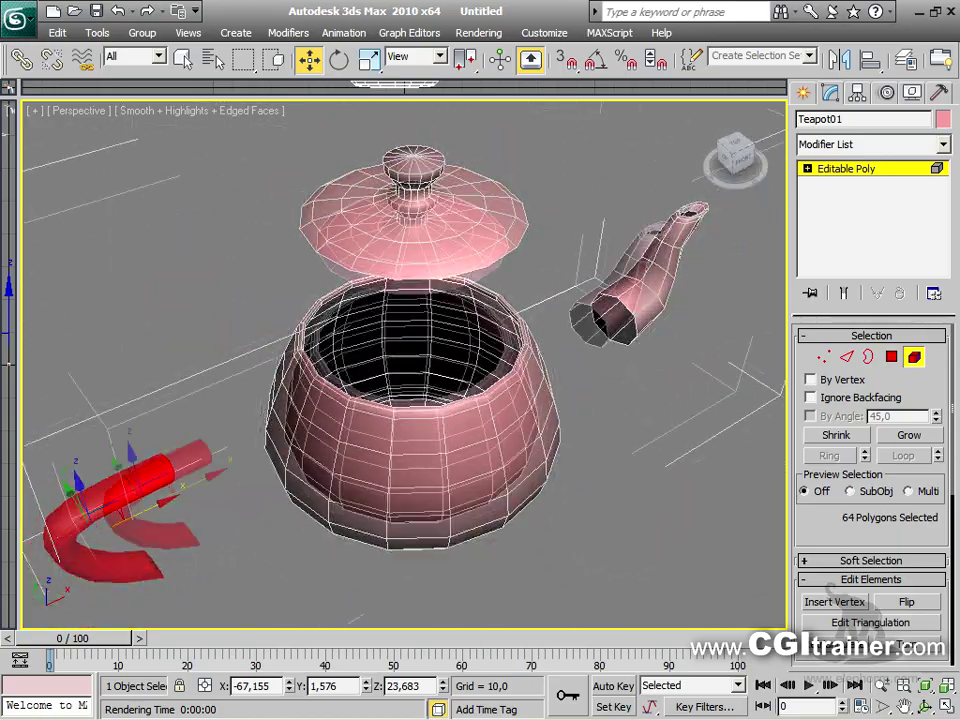
{"action": "middle_click_drag", "start_coordinate": [427, 316], "coordinate": [430, 292], "text": "alt"}
Review all five sub-object levels again on the separated teapot parts, from vertex through to element
{"action": "left_click", "coordinate": [822, 358]}
{"action": "left_click", "coordinate": [848, 358]}
{"action": "left_click", "coordinate": [868, 358]}
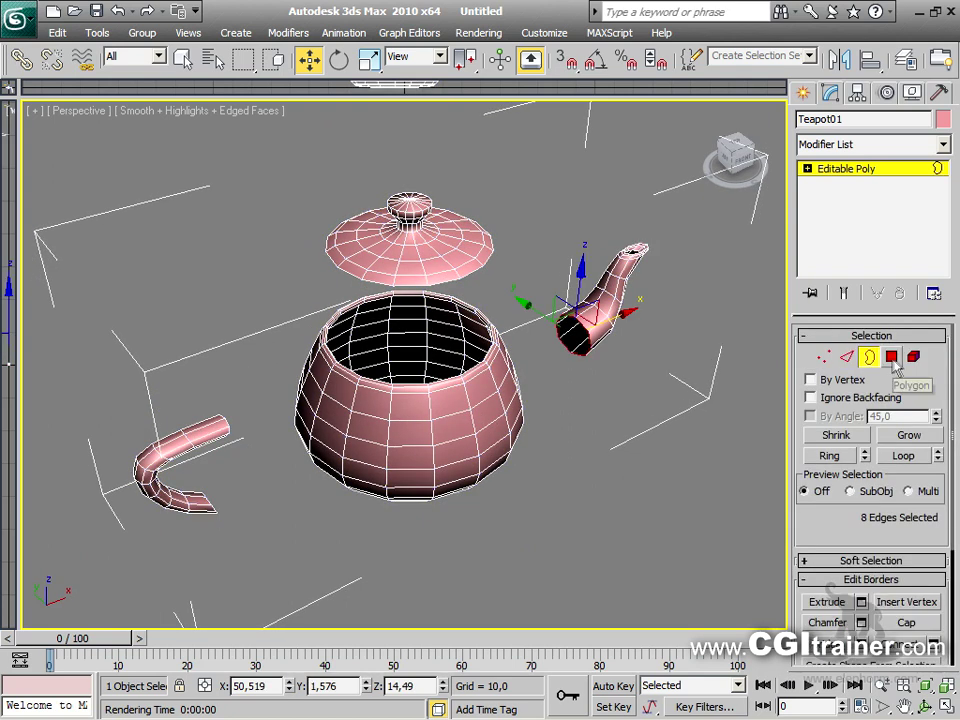
{"action": "left_click", "coordinate": [891, 357]}
{"action": "left_click", "coordinate": [913, 357]}
{"action": "scroll", "coordinate": [447, 413], "scroll_direction": "up", "scroll_amount": 5}
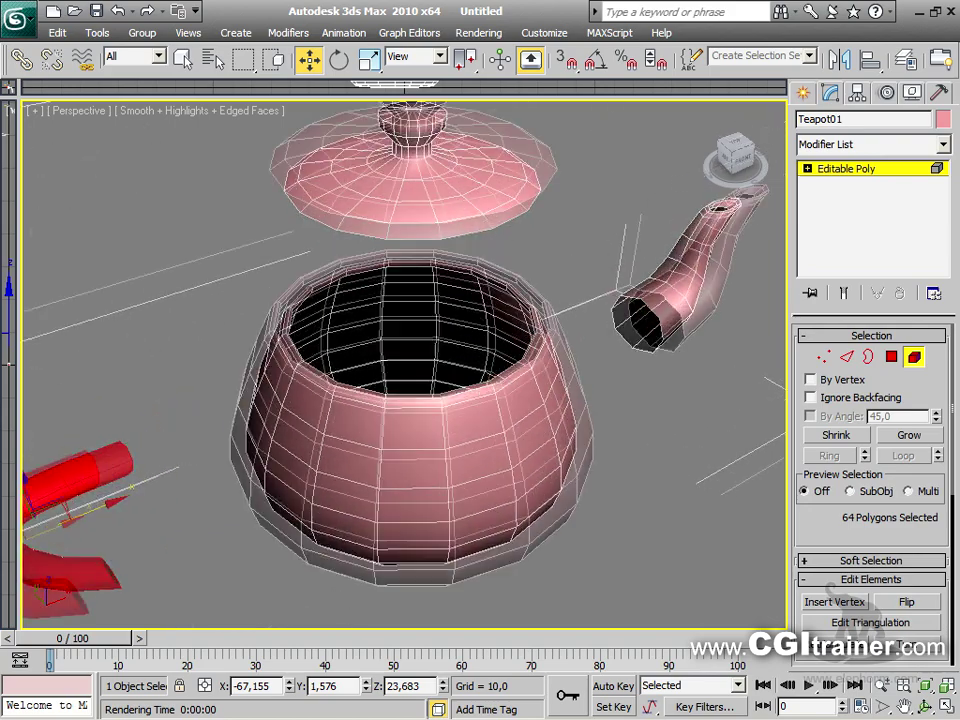
Switch to vertex level, select single vertices on the spout and on the teapot body, and shrink the selection
{"action": "scroll", "coordinate": [404, 370], "scroll_direction": "down", "scroll_amount": 5}
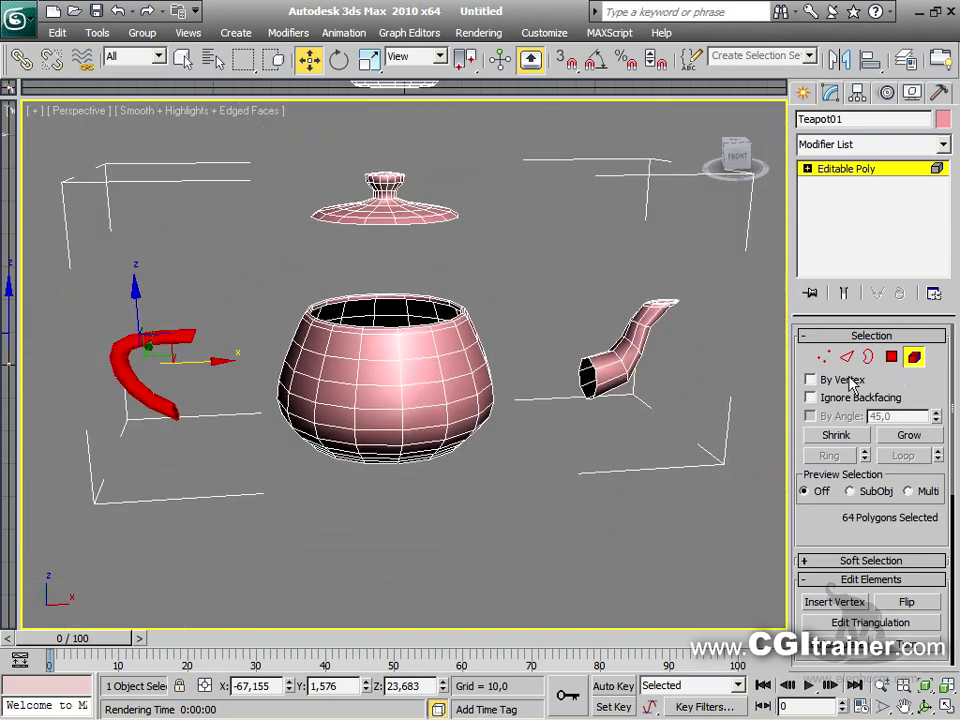
{"action": "left_click", "coordinate": [821, 357]}
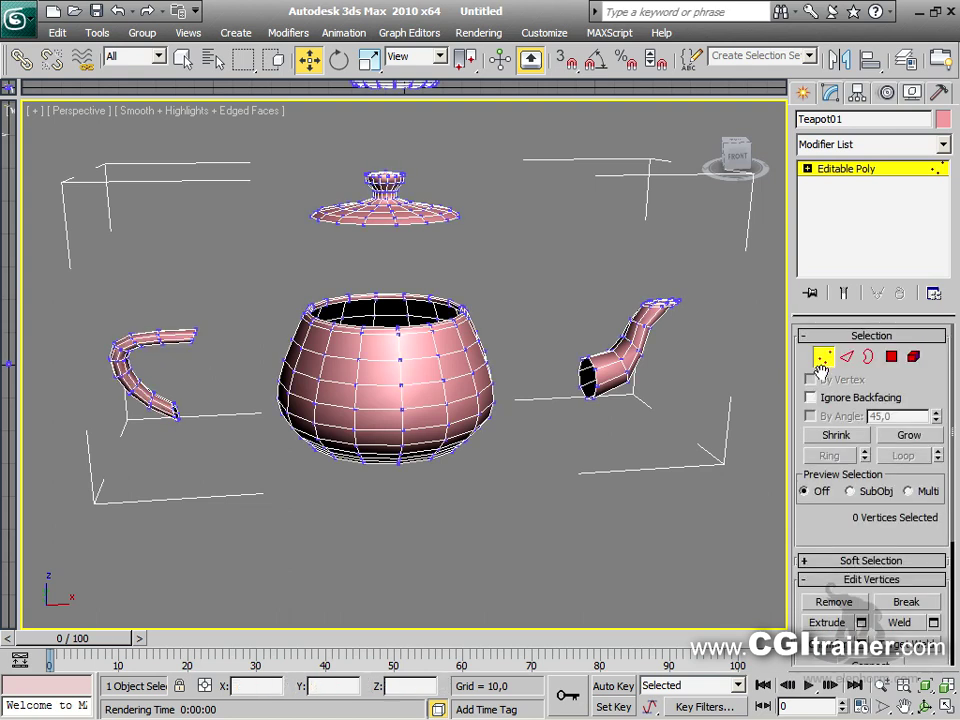
{"action": "left_click", "coordinate": [588, 350]}
{"action": "left_click", "coordinate": [641, 340]}
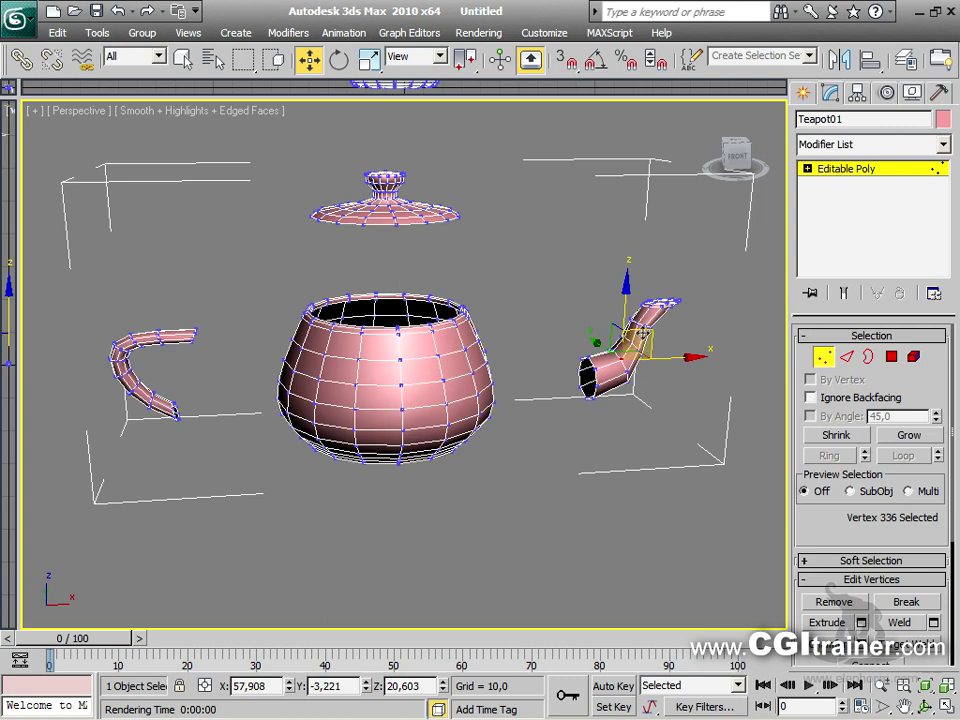
{"action": "left_click", "coordinate": [401, 384]}
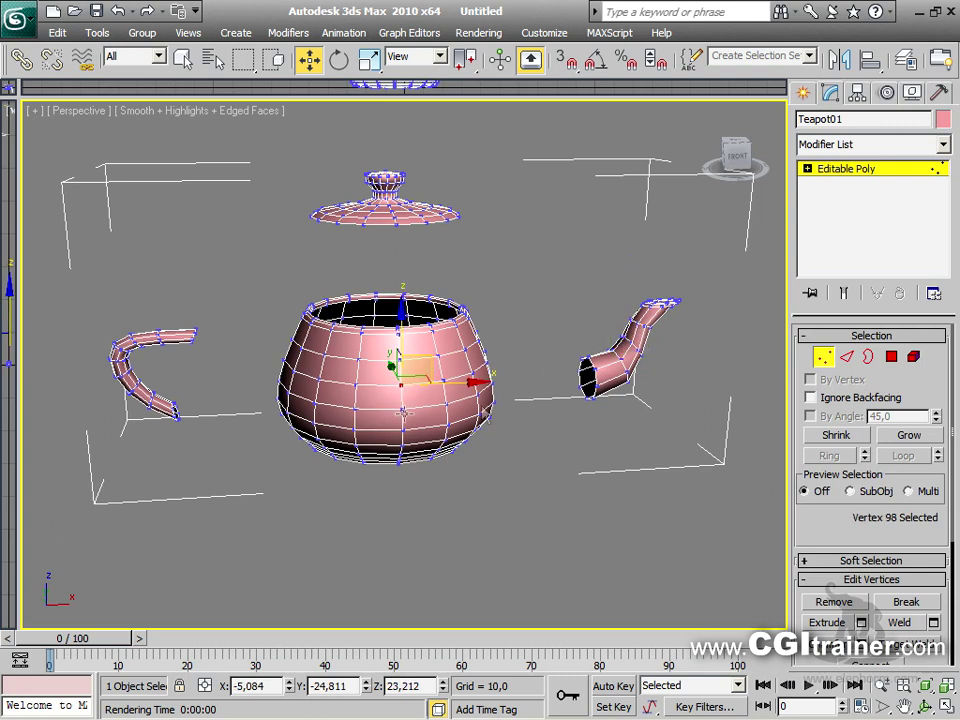
{"action": "left_click", "coordinate": [851, 437]}
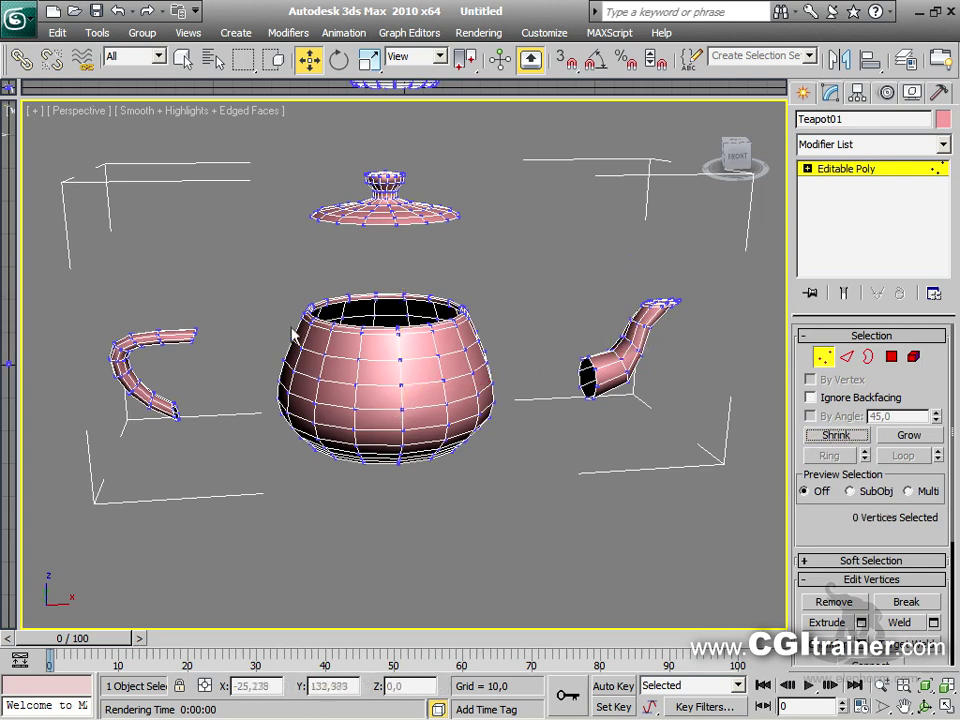
Select a vertex on the front of the teapot body, grow the selection outward repeatedly, and shrink it until nothing is selected
{"action": "left_click", "coordinate": [401, 385]}
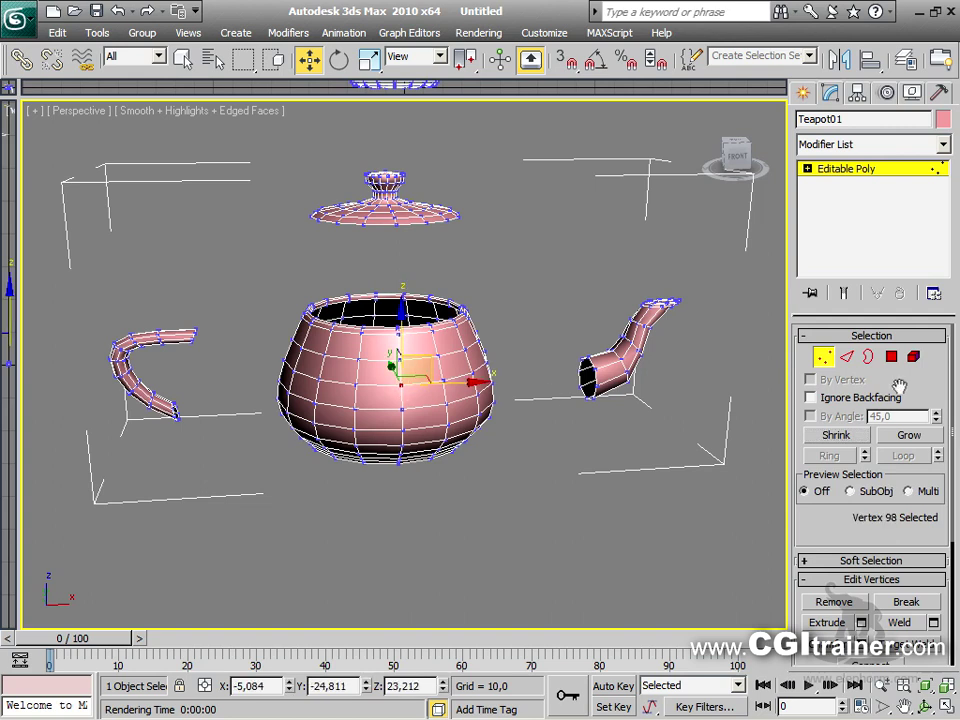
{"action": "left_click", "coordinate": [903, 437]}
{"action": "left_click", "coordinate": [904, 437]}
{"action": "left_click", "coordinate": [904, 437]}
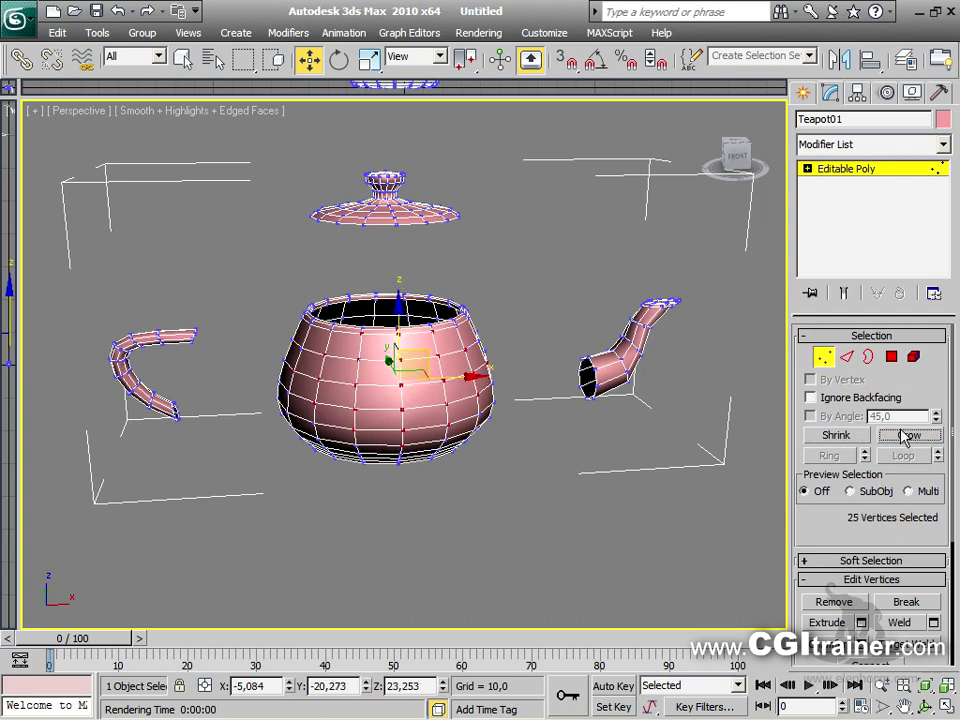
{"action": "left_click", "coordinate": [842, 440]}
{"action": "left_click", "coordinate": [842, 440]}
{"action": "left_click", "coordinate": [842, 440]}
{"action": "left_click", "coordinate": [842, 440]}
Set the size of vertices shown as dots to 7 in the viewport preferences and apply it
{"action": "middle_click_drag", "start_coordinate": [590, 460], "coordinate": [500, 420], "text": "alt"}
{"action": "scroll", "coordinate": [500, 420], "scroll_direction": "down", "scroll_amount": 4}
{"action": "scroll", "coordinate": [500, 420], "scroll_direction": "up", "scroll_amount": 10}
{"action": "scroll", "coordinate": [415, 191], "scroll_direction": "down", "scroll_amount": 8}
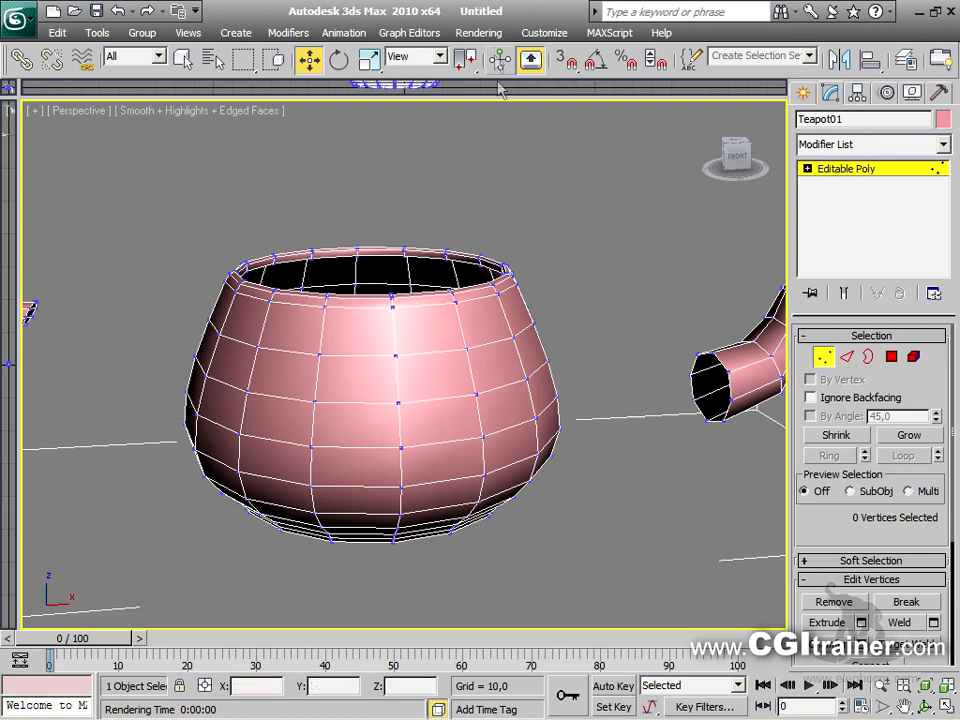
{"action": "left_click", "coordinate": [544, 34]}
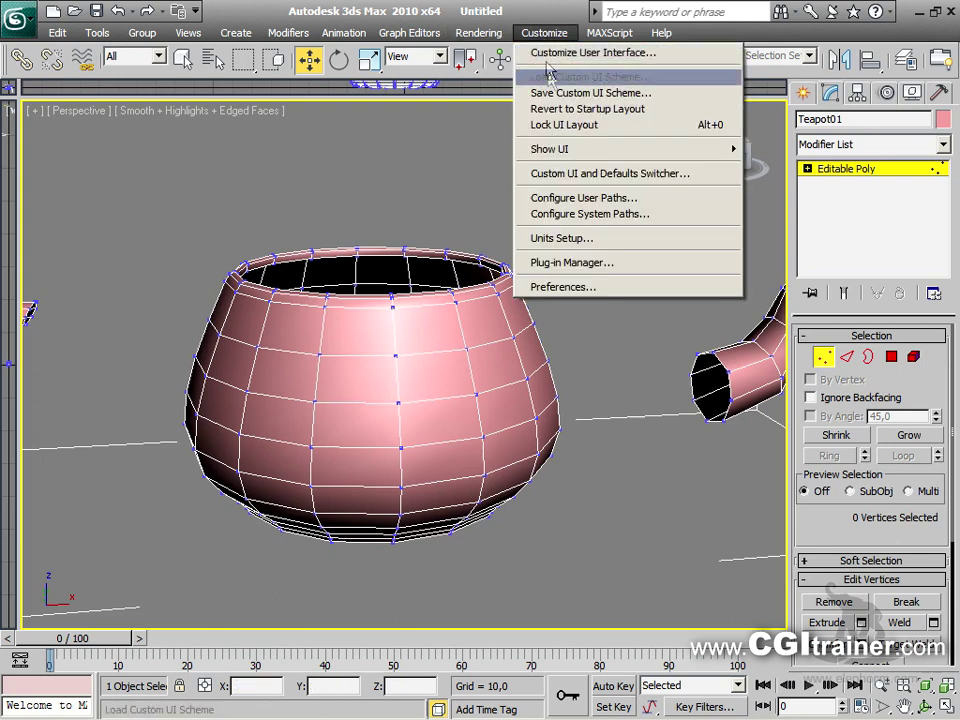
{"action": "left_click", "coordinate": [560, 290]}
{"action": "left_click", "coordinate": [400, 162]}
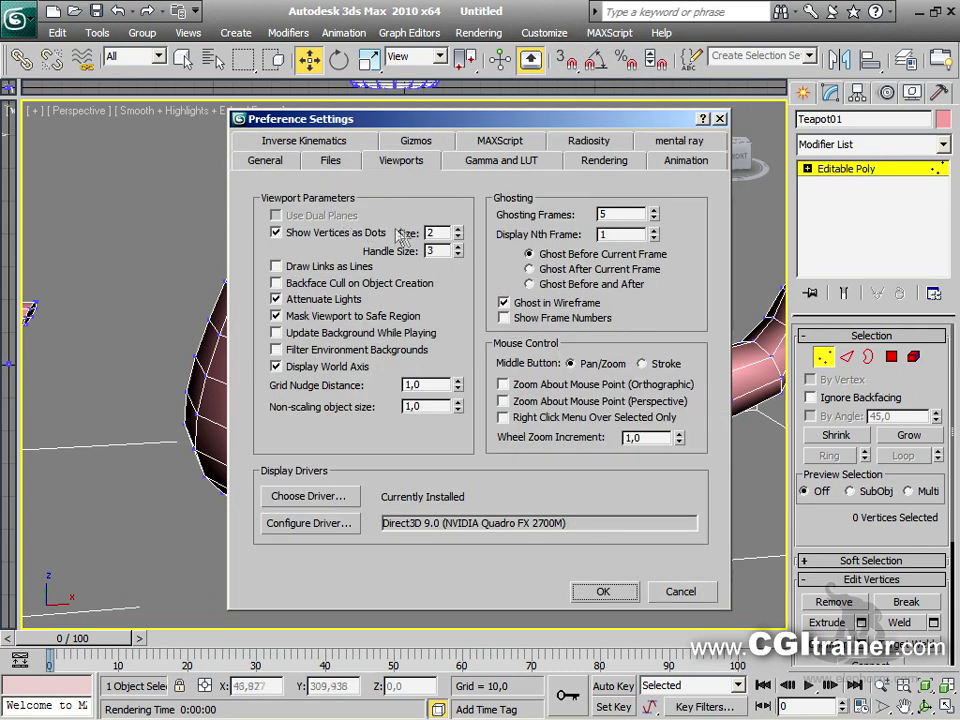
{"action": "left_click_drag", "start_coordinate": [457, 232], "coordinate": [453, 204]}
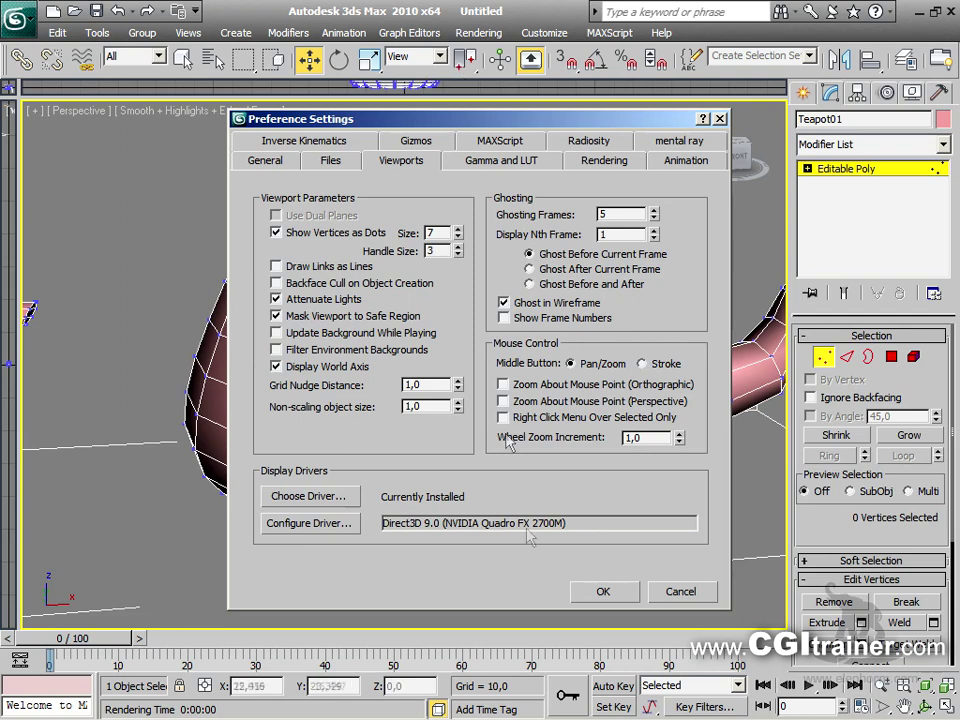
{"action": "left_click", "coordinate": [601, 592]}
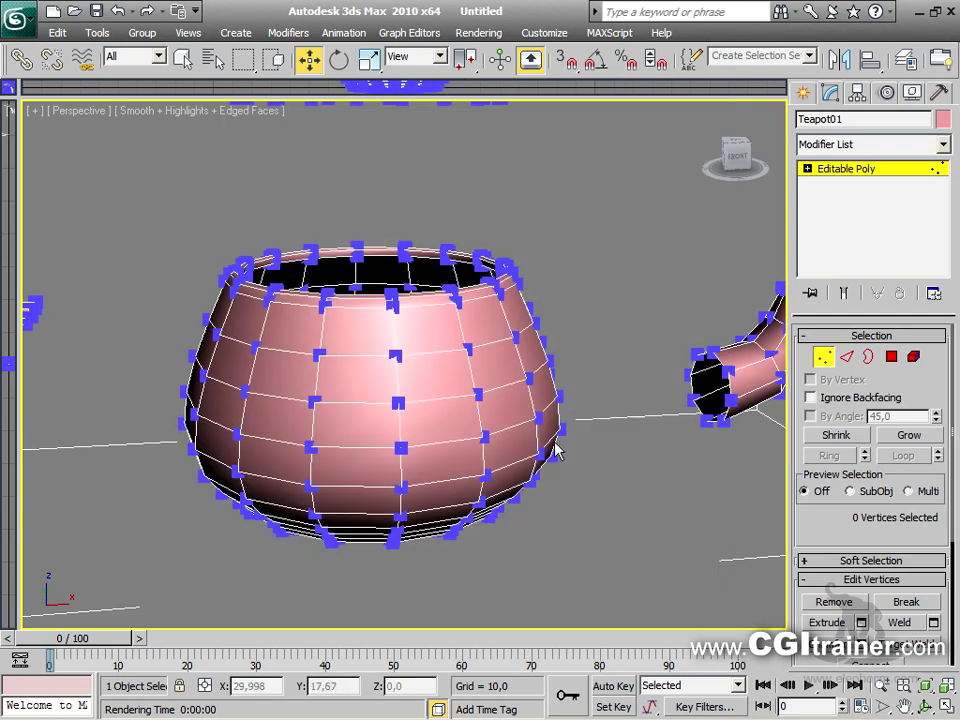
Inspect the vertex dots on the teapot parts and set their display size to 3 in the viewport preferences
{"action": "scroll", "coordinate": [556, 452], "scroll_direction": "down", "scroll_amount": 5}
{"action": "scroll", "coordinate": [556, 452], "scroll_direction": "up", "scroll_amount": 3}
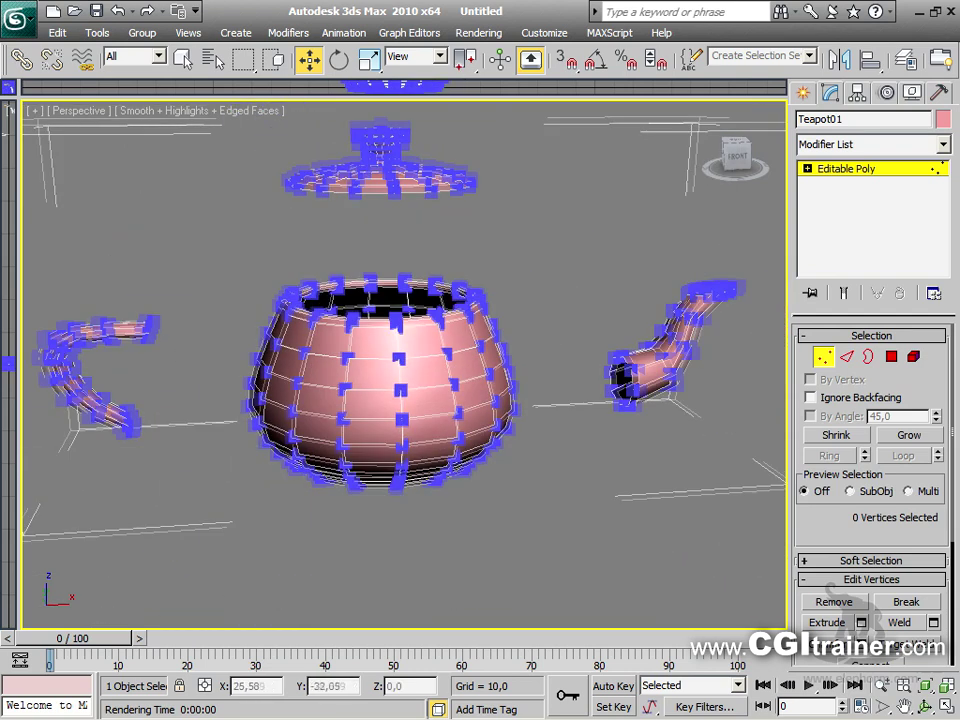
{"action": "scroll", "coordinate": [397, 352], "scroll_direction": "up", "scroll_amount": 2}
{"action": "left_click", "coordinate": [544, 33]}
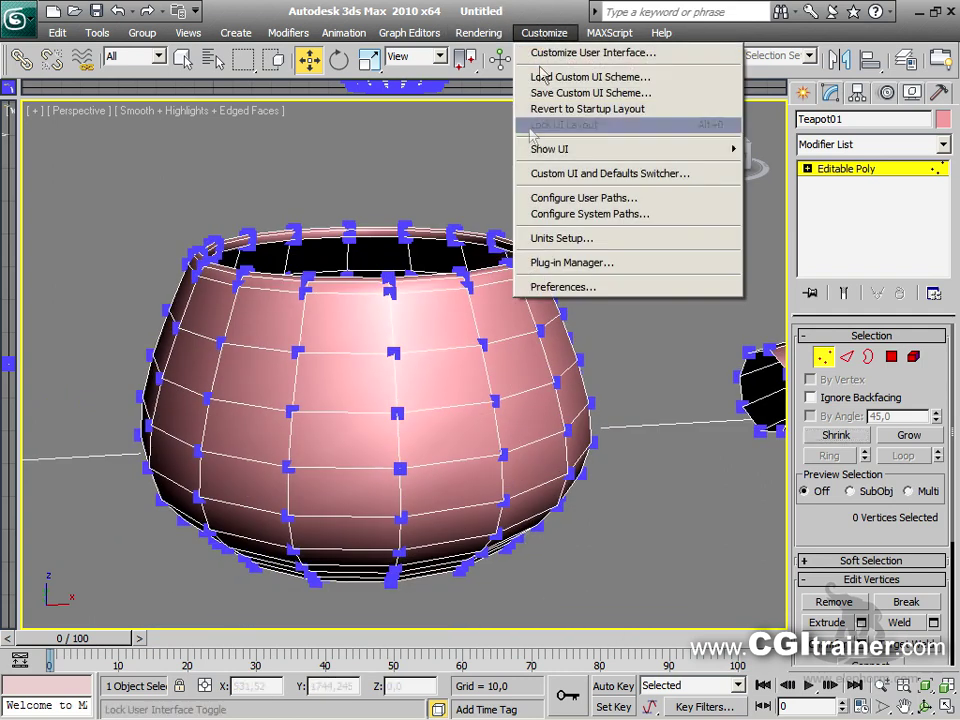
{"action": "left_click", "coordinate": [558, 285]}
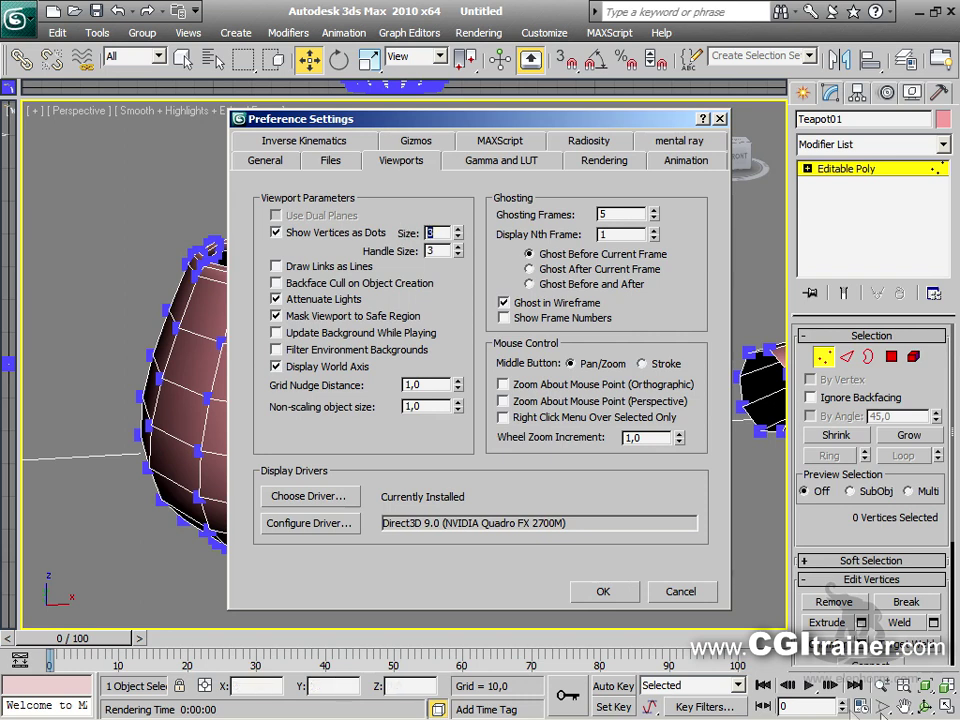
{"action": "left_click", "coordinate": [605, 591]}
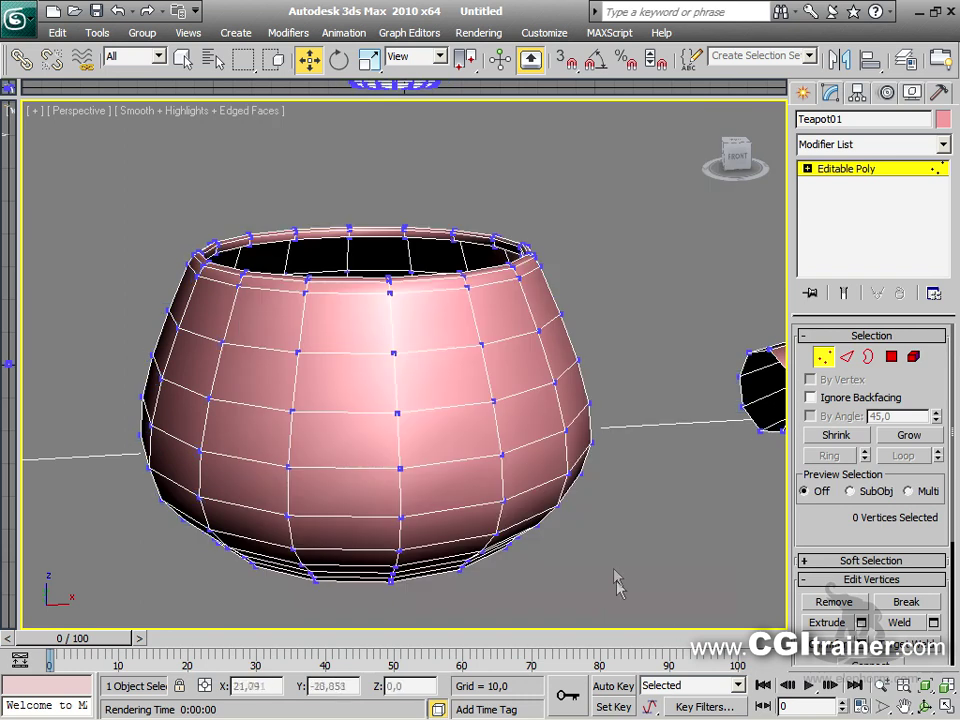
Select a vertex at the middle of the body's front, grow the selection twice, and shrink it back until it is empty
{"action": "left_click", "coordinate": [398, 411]}
{"action": "left_click", "coordinate": [916, 437]}
{"action": "left_click", "coordinate": [921, 437]}
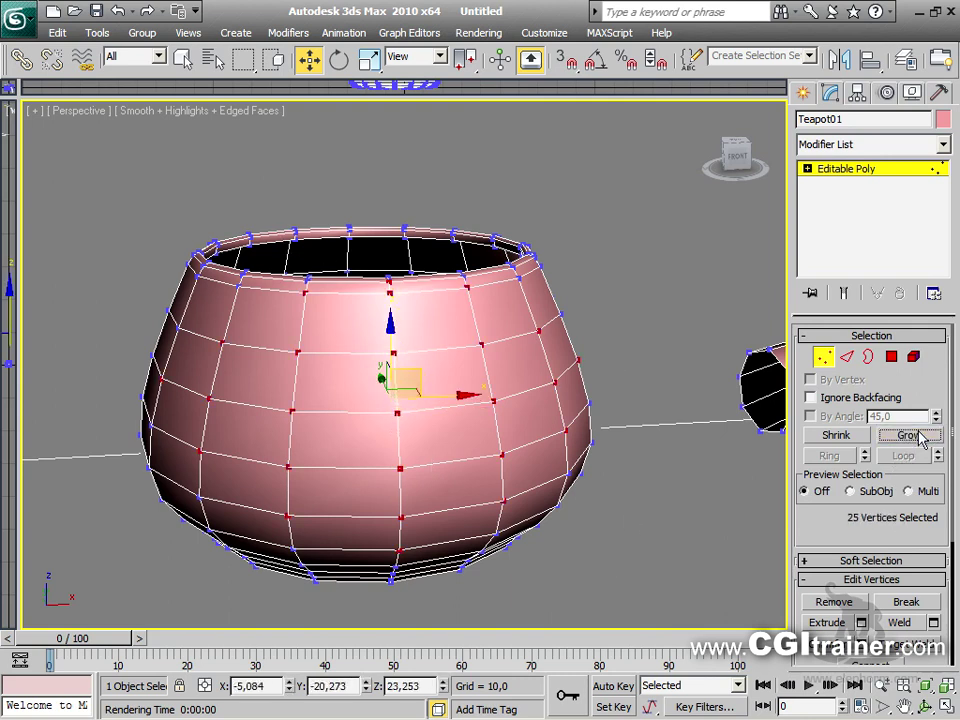
{"action": "left_click", "coordinate": [836, 436]}
{"action": "left_click", "coordinate": [845, 437]}
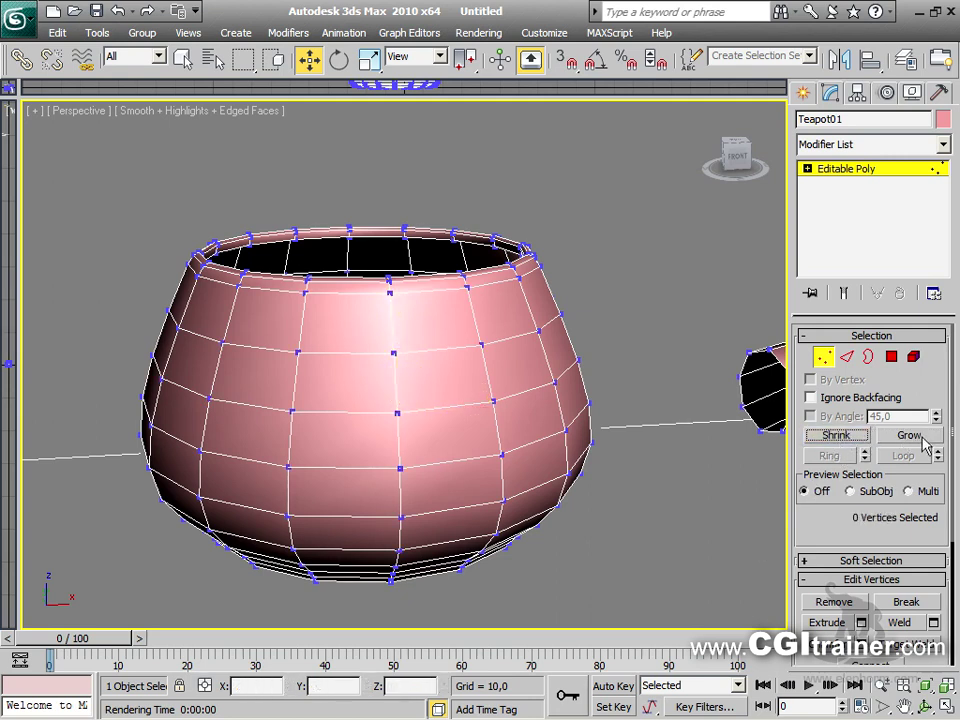
Review the edge, border, polygon and element levels, return to edge level, and select one vertical edge on the body's front
{"action": "left_click", "coordinate": [847, 358]}
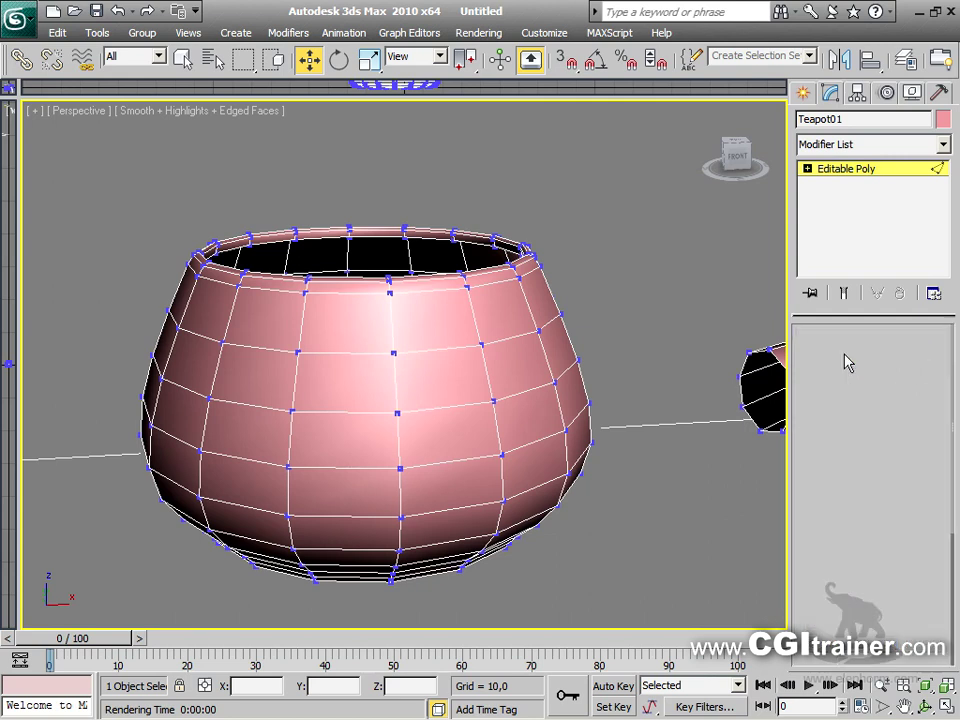
{"action": "left_click", "coordinate": [869, 358]}
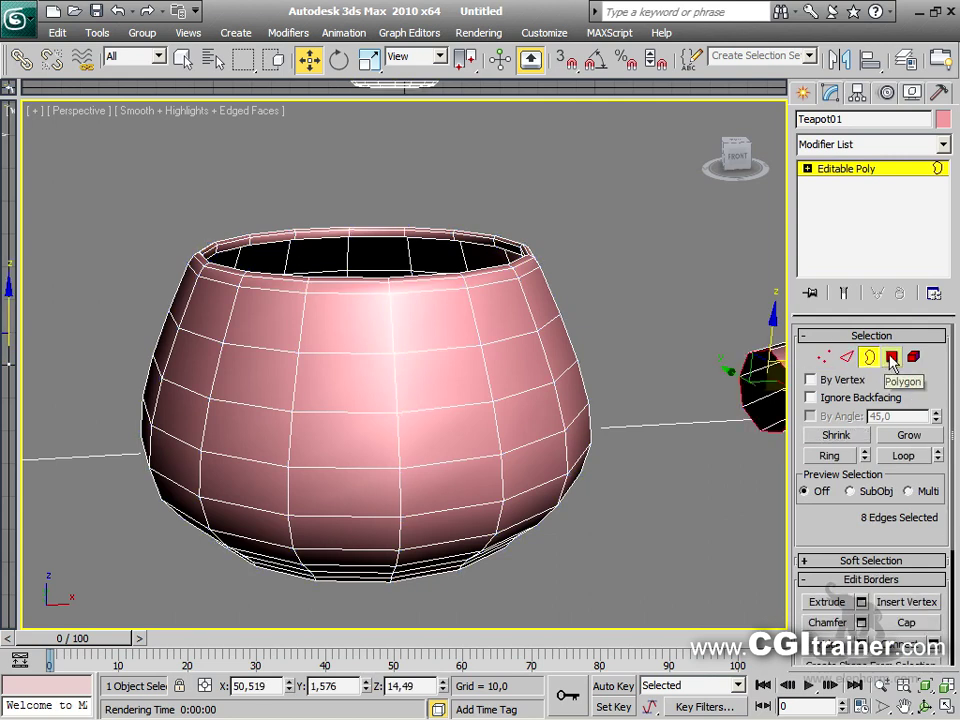
{"action": "left_click", "coordinate": [891, 357]}
{"action": "left_click", "coordinate": [913, 358]}
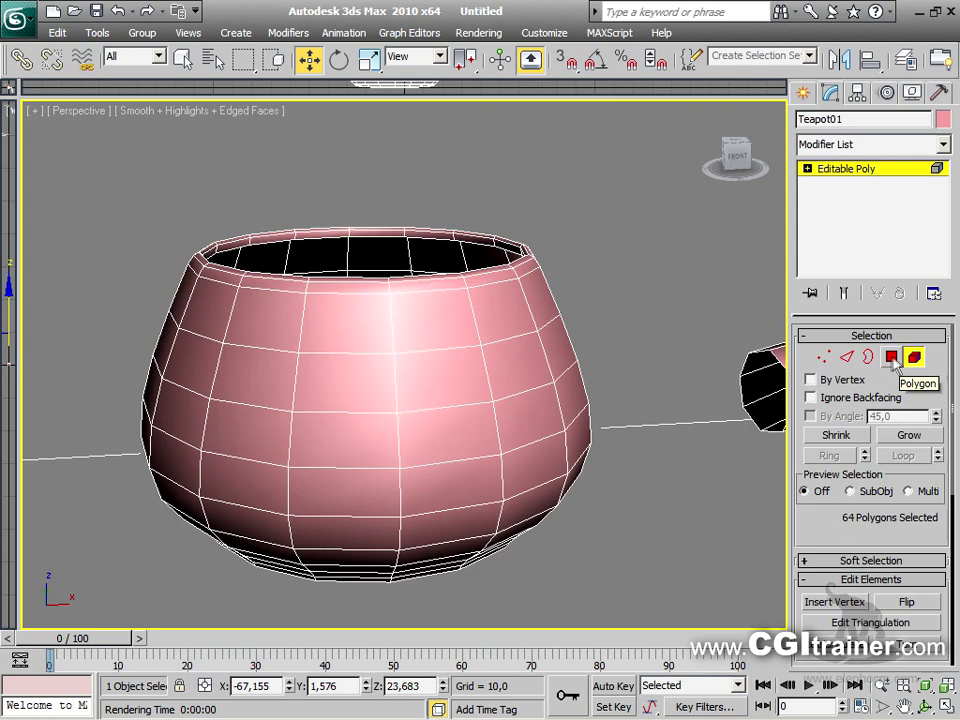
{"action": "left_click", "coordinate": [847, 358]}
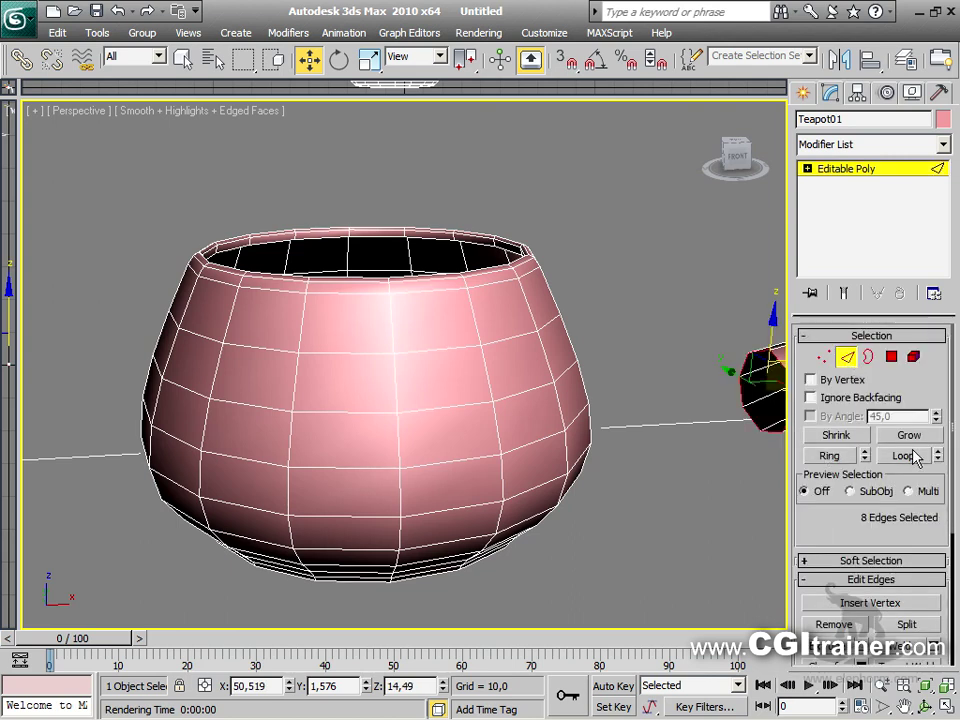
{"action": "left_click", "coordinate": [399, 445]}
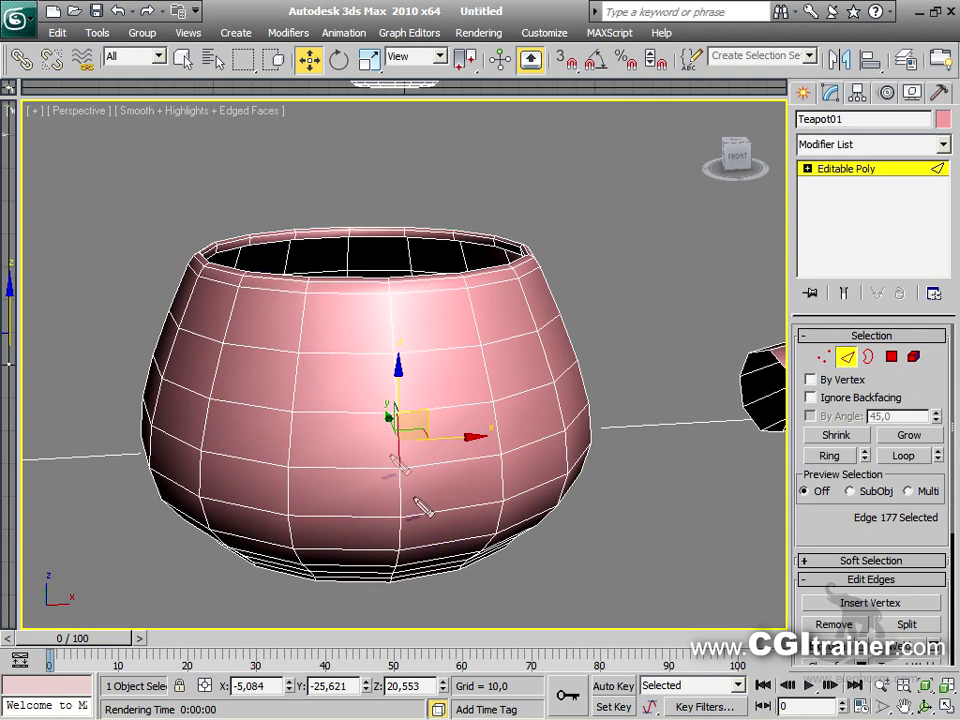
{"action": "mouse_move", "coordinate": [400, 515]}
{"action": "left_mouse_down"}
{"action": "mouse_move", "coordinate": [398, 370]}
{"action": "mouse_move", "coordinate": [388, 338]}
{"action": "mouse_move", "coordinate": [398, 352]}
{"action": "left_mouse_up"}
{"action": "left_click_drag", "start_coordinate": [382, 489], "coordinate": [408, 518]}
{"action": "left_click_drag", "start_coordinate": [286, 410], "coordinate": [287, 455]}
{"action": "left_click_drag", "start_coordinate": [493, 405], "coordinate": [494, 438]}
{"action": "left_click_drag", "start_coordinate": [556, 388], "coordinate": [558, 428]}
{"action": "left_click_drag", "start_coordinate": [213, 403], "coordinate": [216, 426]}
{"action": "mouse_move", "coordinate": [368, 437]}
{"action": "left_mouse_down"}
{"action": "mouse_move", "coordinate": [313, 437]}
{"action": "mouse_move", "coordinate": [325, 462]}
{"action": "left_mouse_up"}
{"action": "mouse_move", "coordinate": [452, 437]}
{"action": "left_mouse_down"}
{"action": "mouse_move", "coordinate": [519, 433]}
{"action": "mouse_move", "coordinate": [517, 422]}
{"action": "mouse_move", "coordinate": [530, 450]}
{"action": "left_mouse_up"}
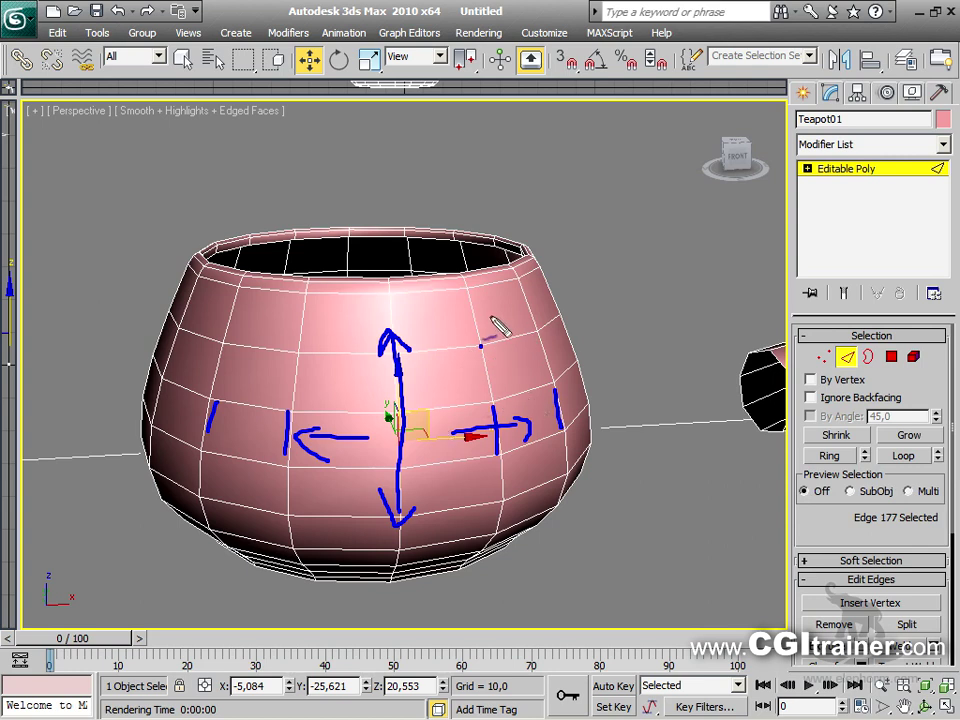
{"action": "left_click_drag", "start_coordinate": [491, 313], "coordinate": [498, 345]}
{"action": "mouse_move", "coordinate": [805, 444]}
{"action": "left_mouse_down"}
{"action": "mouse_move", "coordinate": [865, 445]}
{"action": "mouse_move", "coordinate": [874, 467]}
{"action": "mouse_move", "coordinate": [807, 475]}
{"action": "mouse_move", "coordinate": [805, 437]}
{"action": "left_mouse_up"}
{"action": "mouse_move", "coordinate": [879, 446]}
{"action": "left_mouse_down"}
{"action": "mouse_move", "coordinate": [937, 460]}
{"action": "mouse_move", "coordinate": [940, 445]}
{"action": "mouse_move", "coordinate": [880, 450]}
{"action": "mouse_move", "coordinate": [894, 470]}
{"action": "mouse_move", "coordinate": [848, 478]}
{"action": "left_mouse_up"}
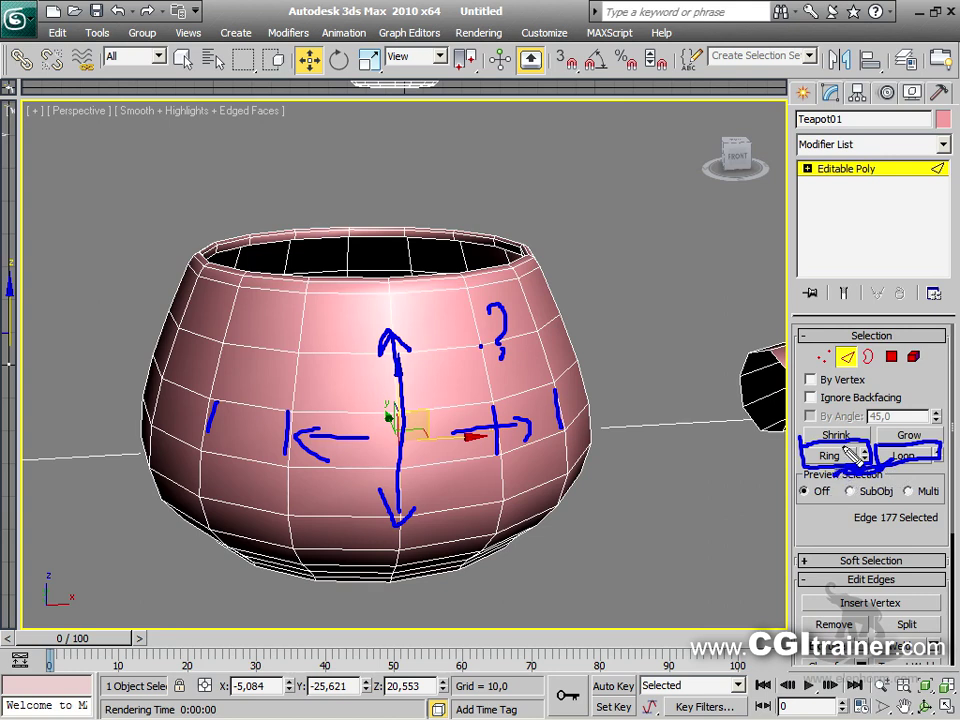
{"action": "key", "text": "Escape"}
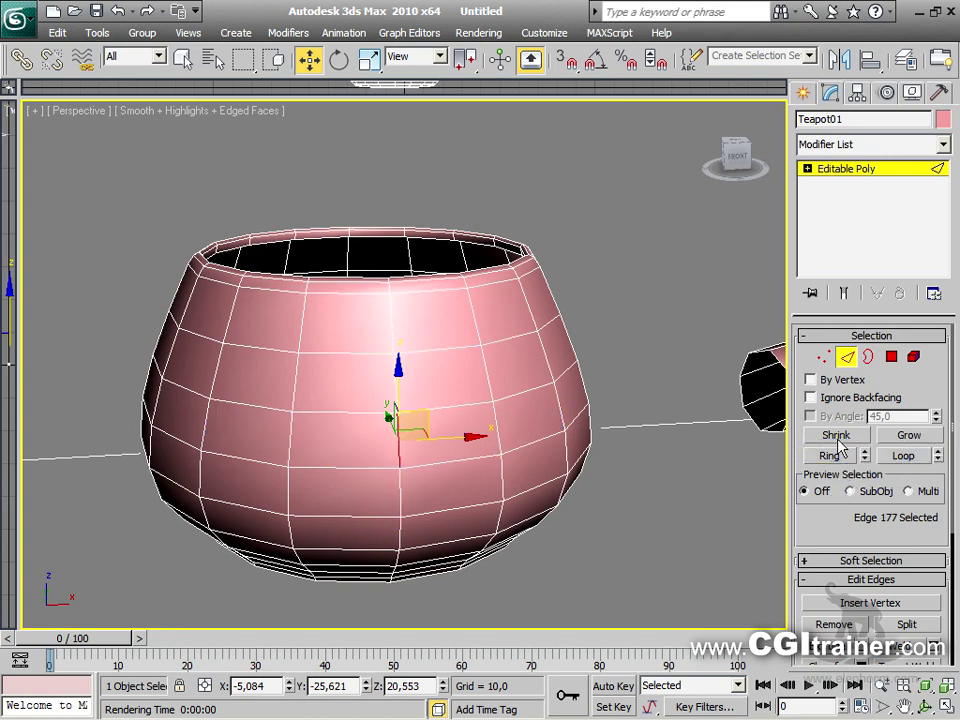
Extend the vertical edge selection to its ring around the teapot body, inspect it, and undo that selection
{"action": "left_click", "coordinate": [830, 456]}
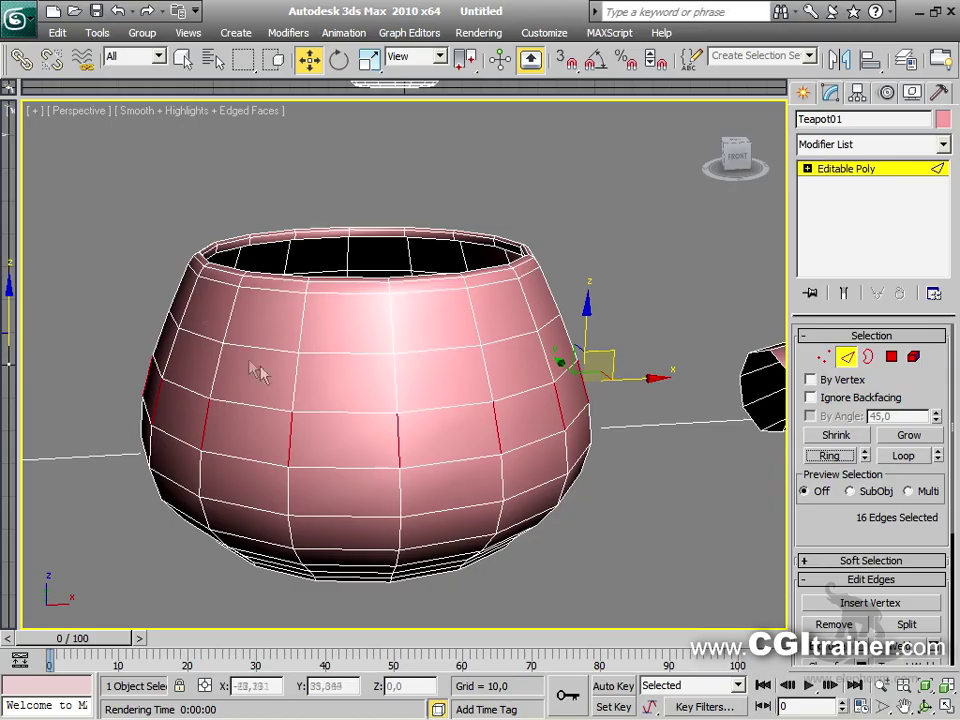
{"action": "mouse_move", "coordinate": [598, 375]}
{"action": "middle_mouse_down", "text": "alt"}
{"action": "mouse_move", "coordinate": [253, 405]}
{"action": "mouse_move", "coordinate": [386, 414]}
{"action": "mouse_move", "coordinate": [578, 388]}
{"action": "mouse_move", "coordinate": [613, 372]}
{"action": "middle_mouse_up", "text": "alt"}
{"action": "key", "text": "ctrl+z"}
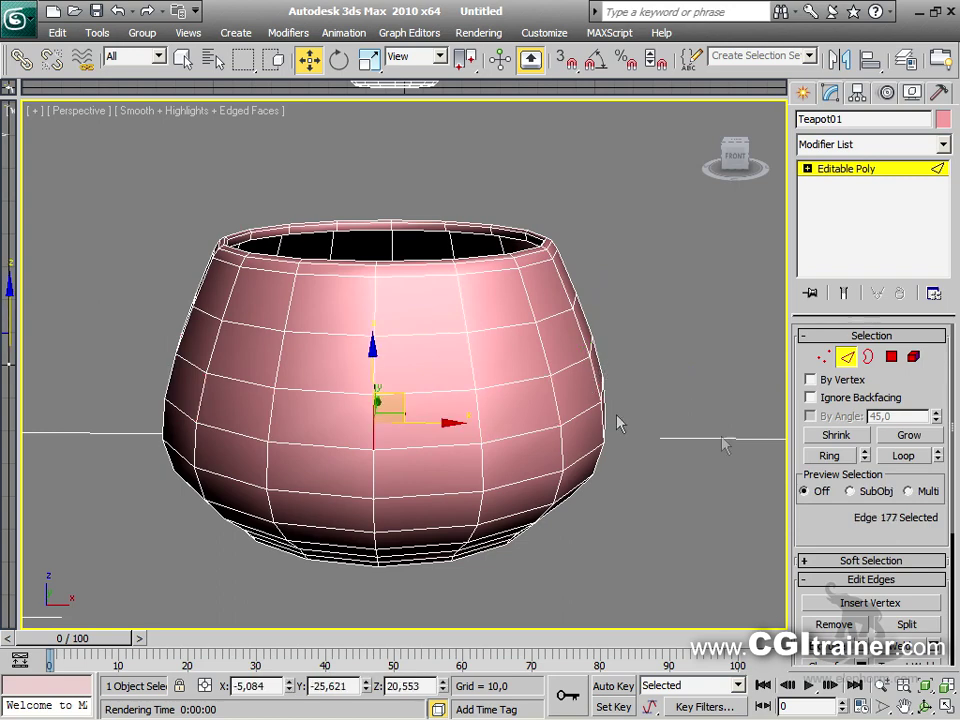
Extend the vertical edge to its full loop down the body, and expand that loop with Ring to the parallel vertical edges
{"action": "left_click", "coordinate": [897, 456]}
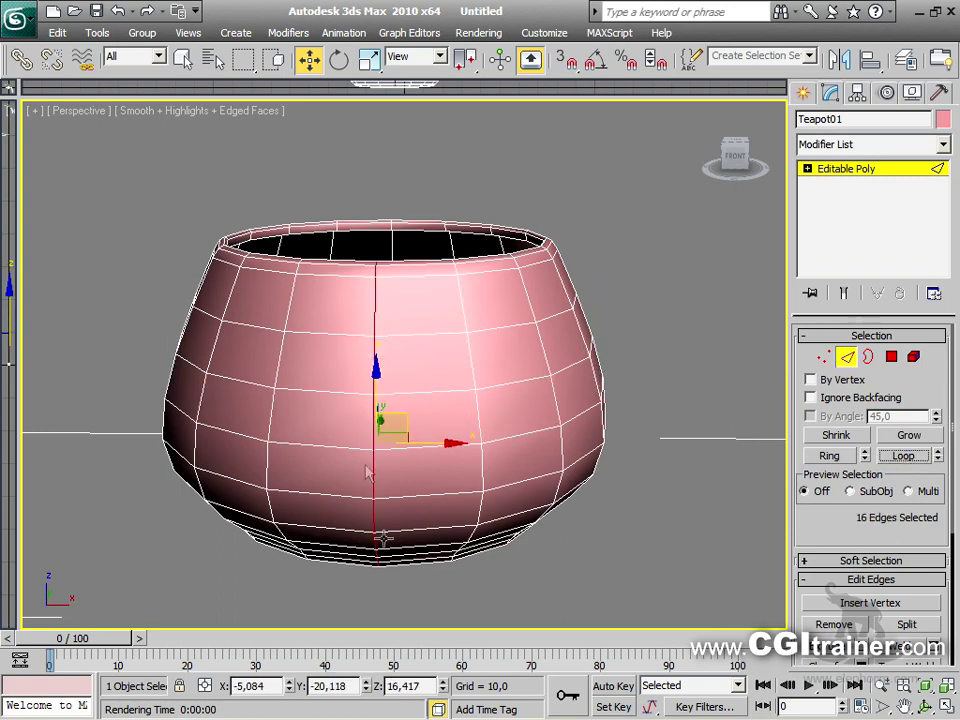
{"action": "middle_click_drag", "start_coordinate": [420, 385], "coordinate": [447, 367], "text": "alt"}
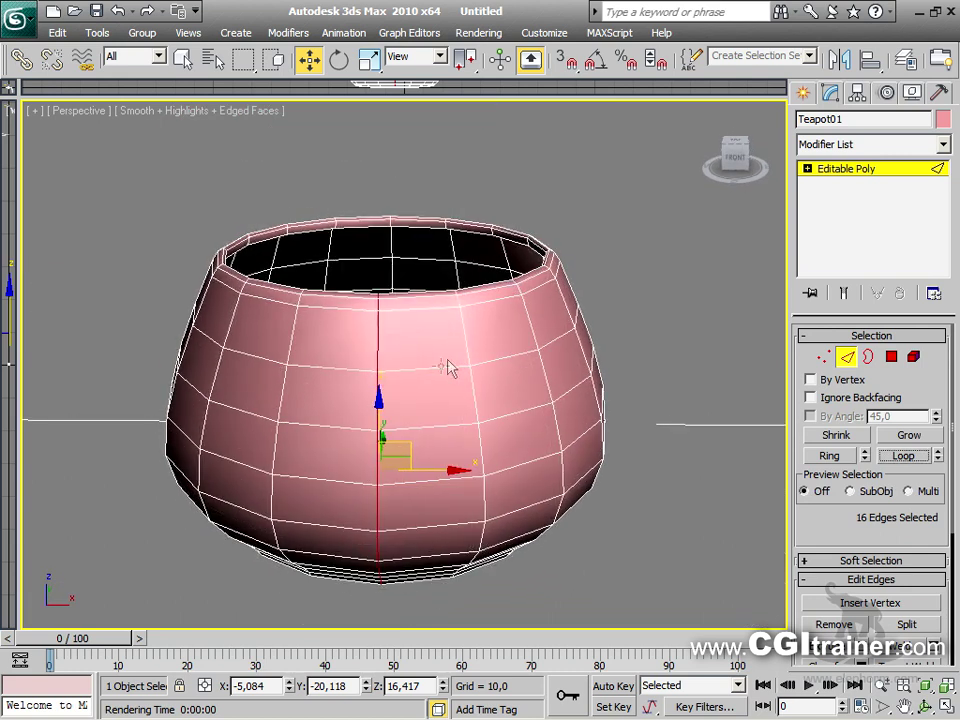
{"action": "left_click", "coordinate": [830, 456]}
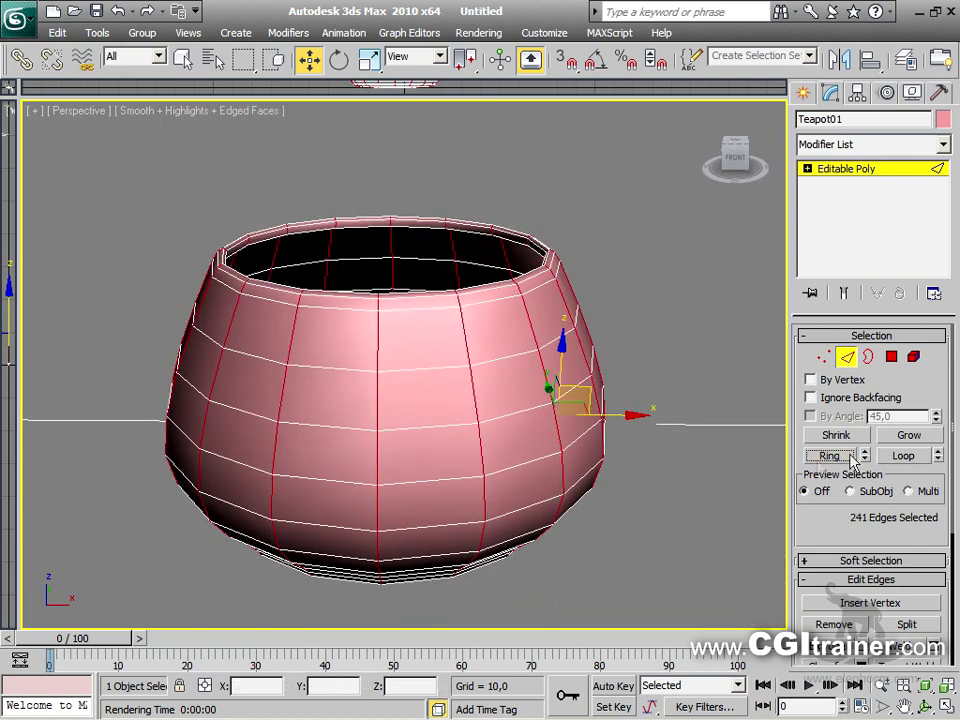
Activate the Scale tool for the selected edges and set the transform center to the selection center
{"action": "right_click", "coordinate": [355, 377]}
{"action": "left_click", "coordinate": [380, 421]}
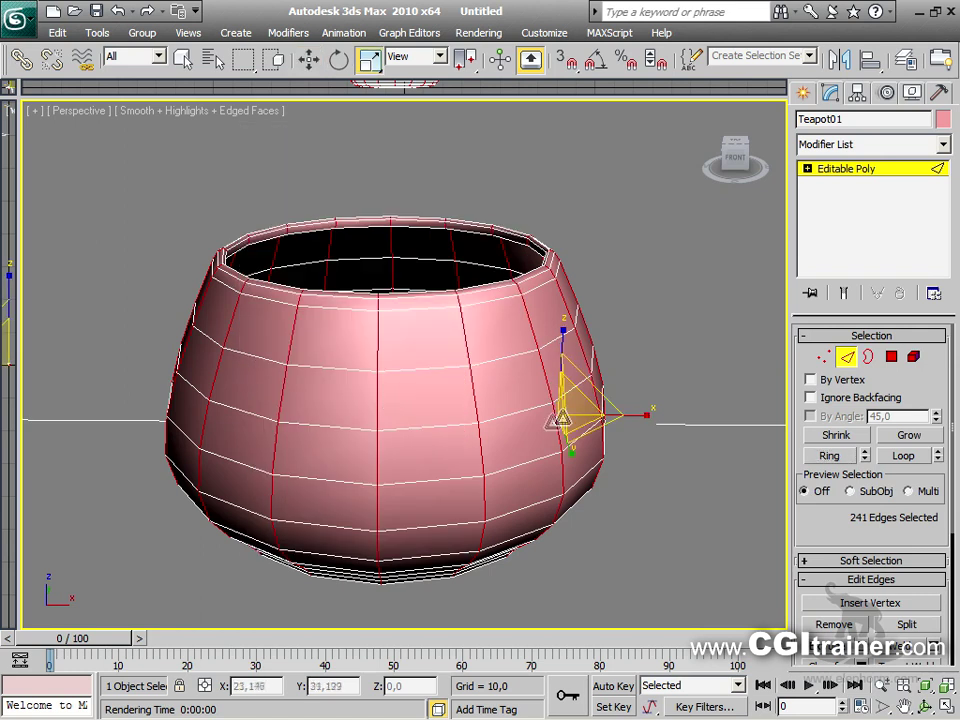
{"action": "left_click_drag", "start_coordinate": [434, 310], "coordinate": [429, 307]}
{"action": "left_click_drag", "start_coordinate": [464, 58], "coordinate": [464, 82]}
{"action": "mouse_move", "coordinate": [399, 376]}
{"action": "left_mouse_down"}
{"action": "mouse_move", "coordinate": [403, 394]}
{"action": "mouse_move", "coordinate": [401, 362]}
{"action": "mouse_move", "coordinate": [396, 422]}
{"action": "mouse_move", "coordinate": [392, 373]}
{"action": "left_mouse_up"}
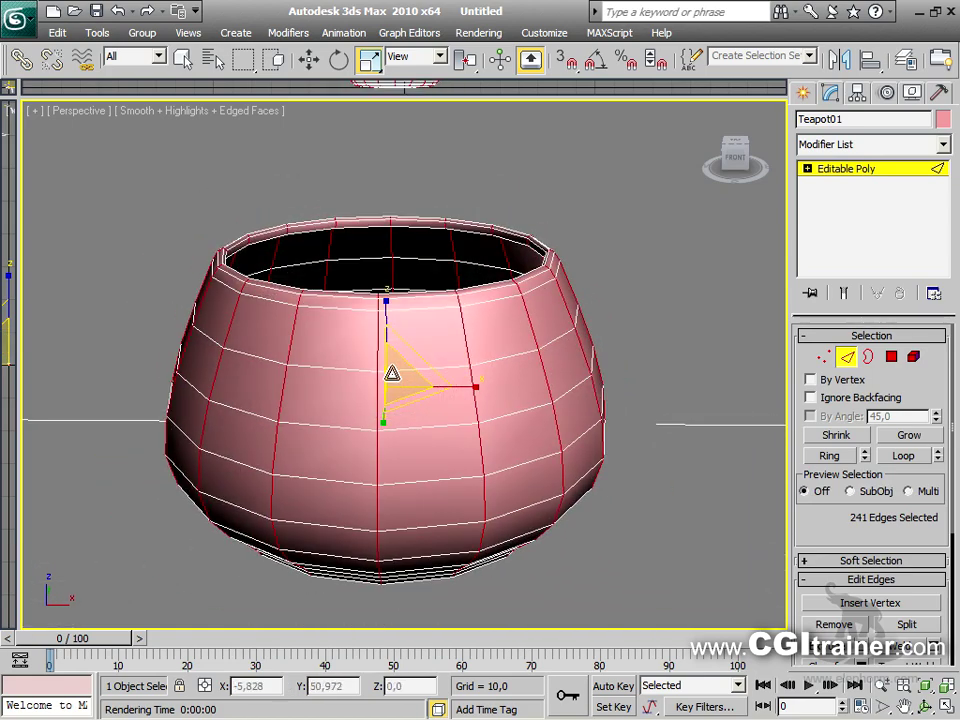
Select a horizontal edge on the upper front of the teapot body and extend it to its vertical ring
{"action": "left_click", "coordinate": [446, 366]}
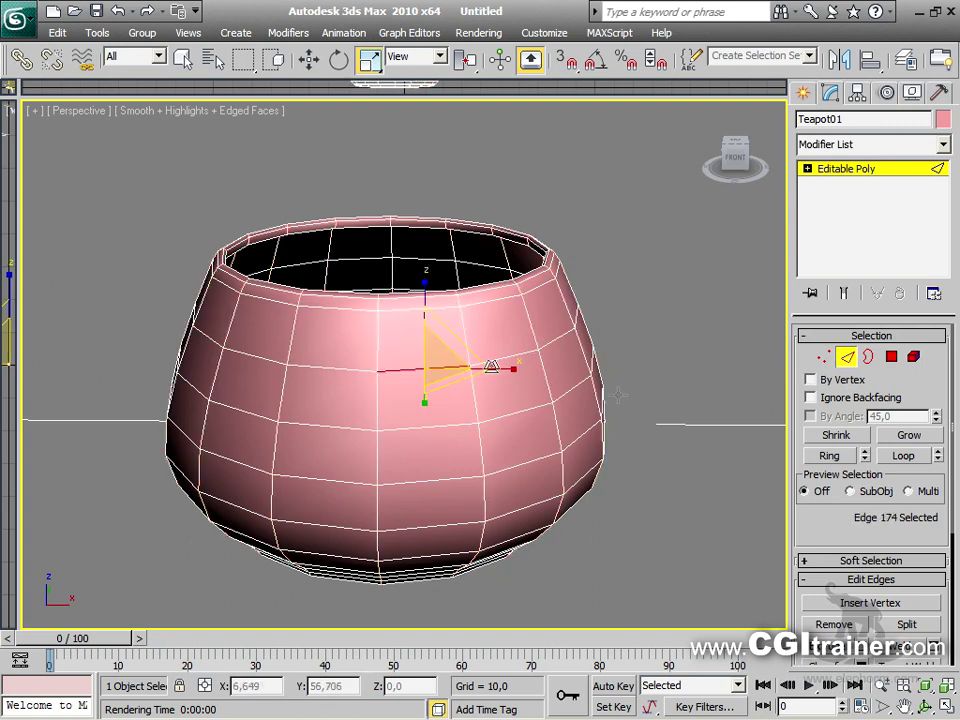
{"action": "left_click", "coordinate": [830, 456]}
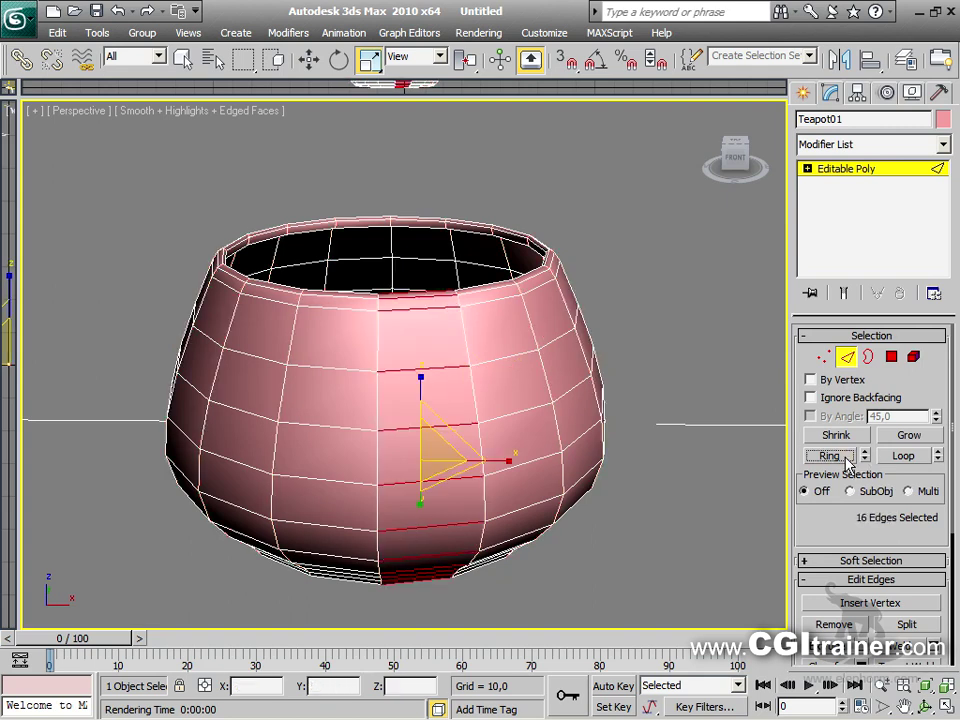
Expand the vertical edge ring to all horizontal loops around the body, convert the selection to vertices, and clear the vertex selection
{"action": "left_click", "coordinate": [903, 456]}
{"action": "scroll", "coordinate": [400, 400], "scroll_direction": "down", "scroll_amount": 2}
{"action": "scroll", "coordinate": [401, 400], "scroll_direction": "up", "scroll_amount": 3}
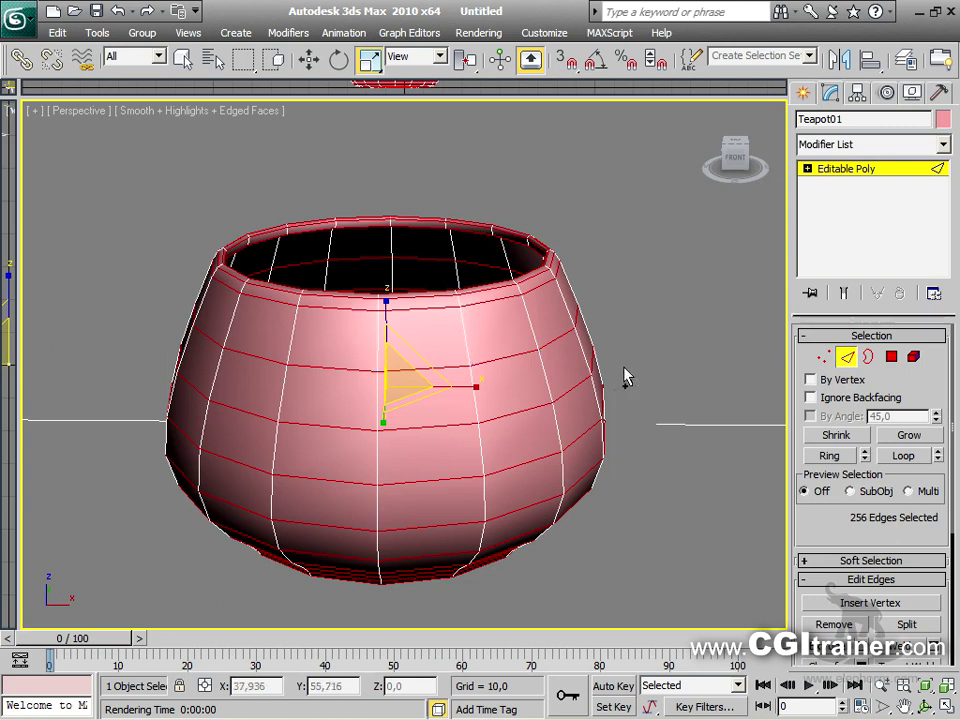
{"action": "left_click", "coordinate": [823, 358]}
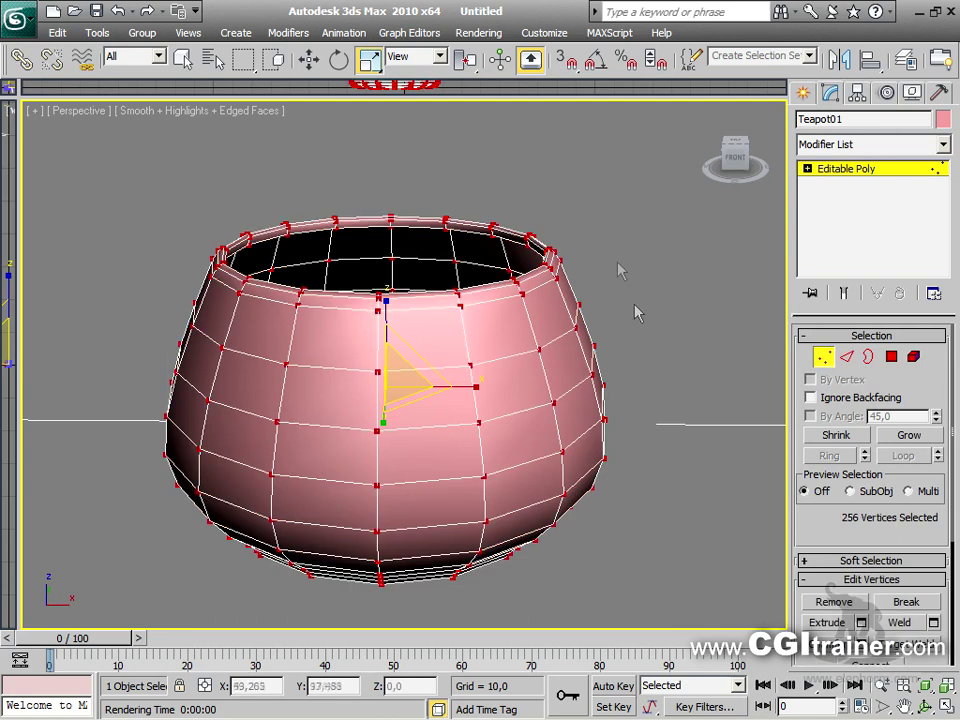
{"action": "left_click", "coordinate": [567, 478]}
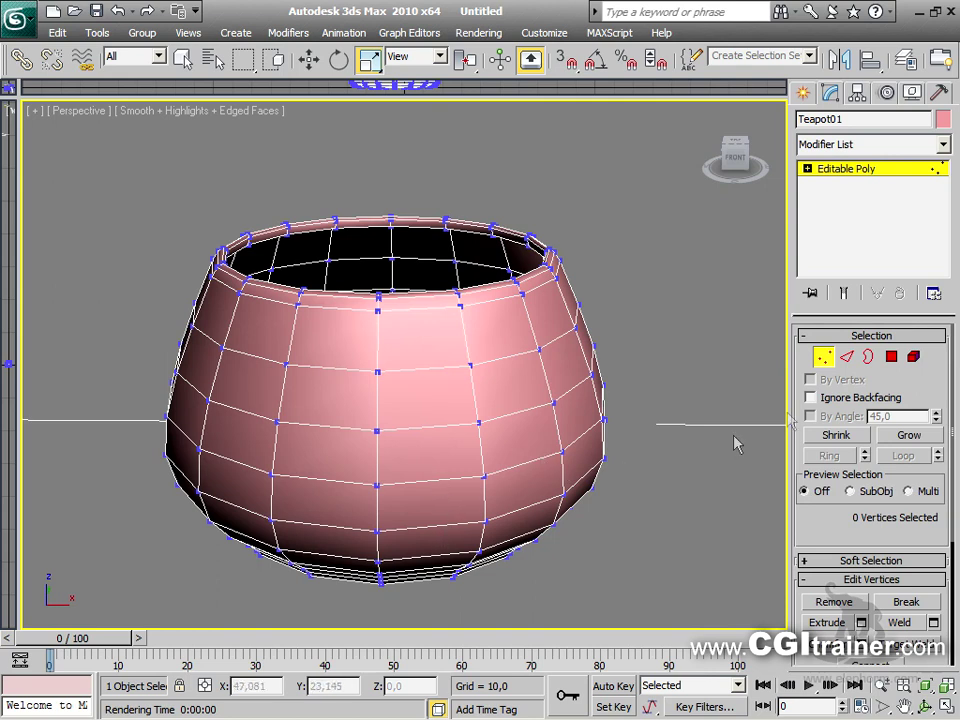
Clear the edge selection, select three spaced horizontal edges on the front of the body, and extend them to full loops
{"action": "left_click", "coordinate": [847, 358]}
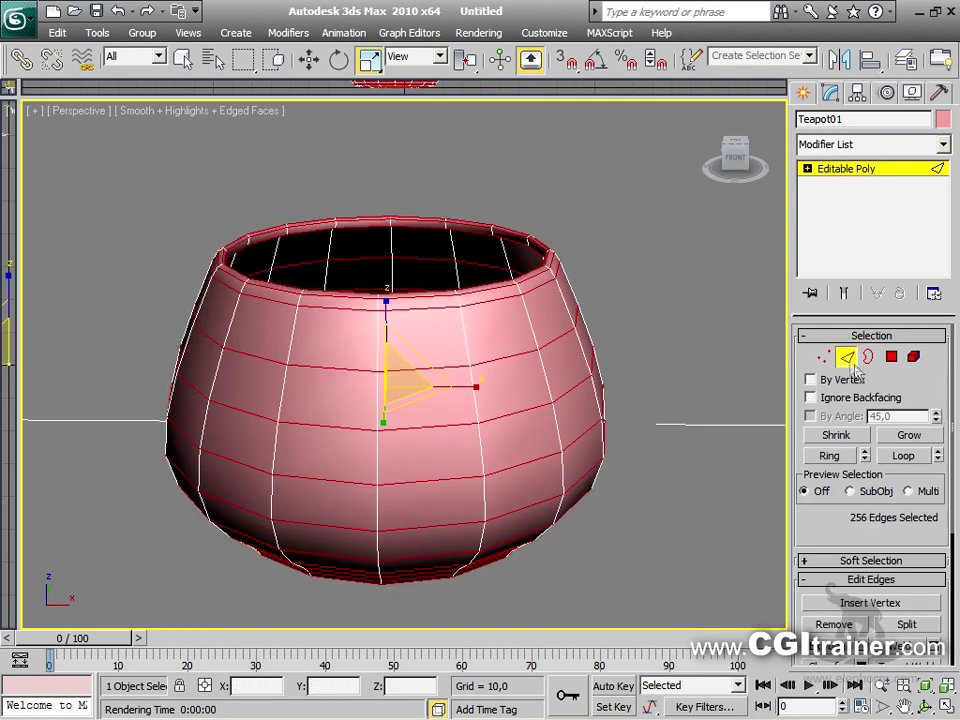
{"action": "left_click", "coordinate": [409, 393]}
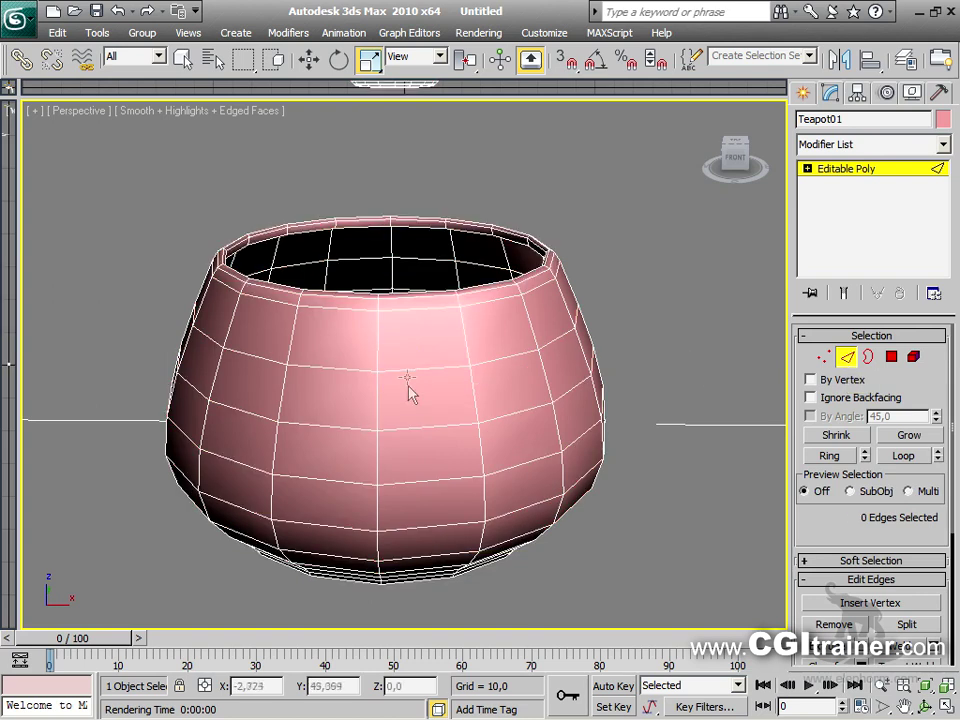
{"action": "left_click", "coordinate": [425, 308]}
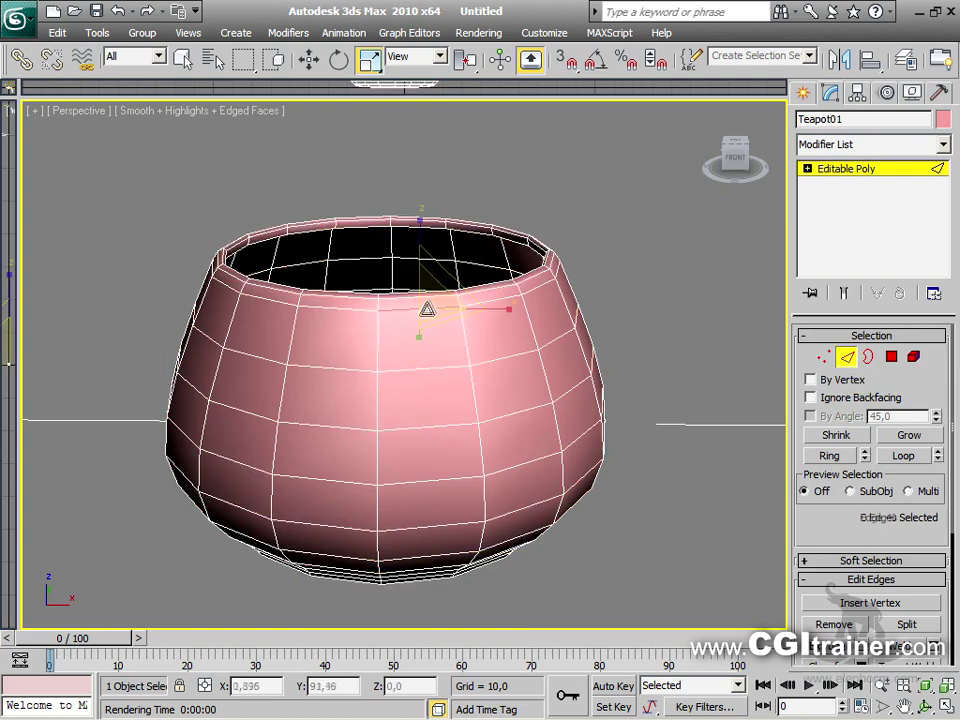
{"action": "left_click", "coordinate": [431, 424], "text": "ctrl"}
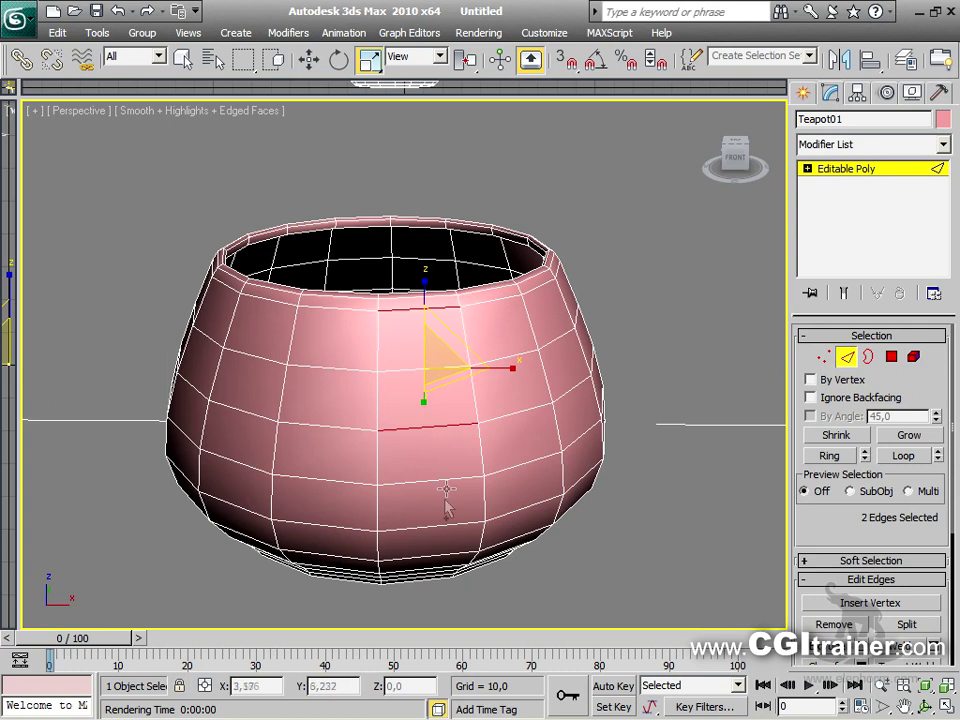
{"action": "left_click", "coordinate": [435, 524], "text": "ctrl"}
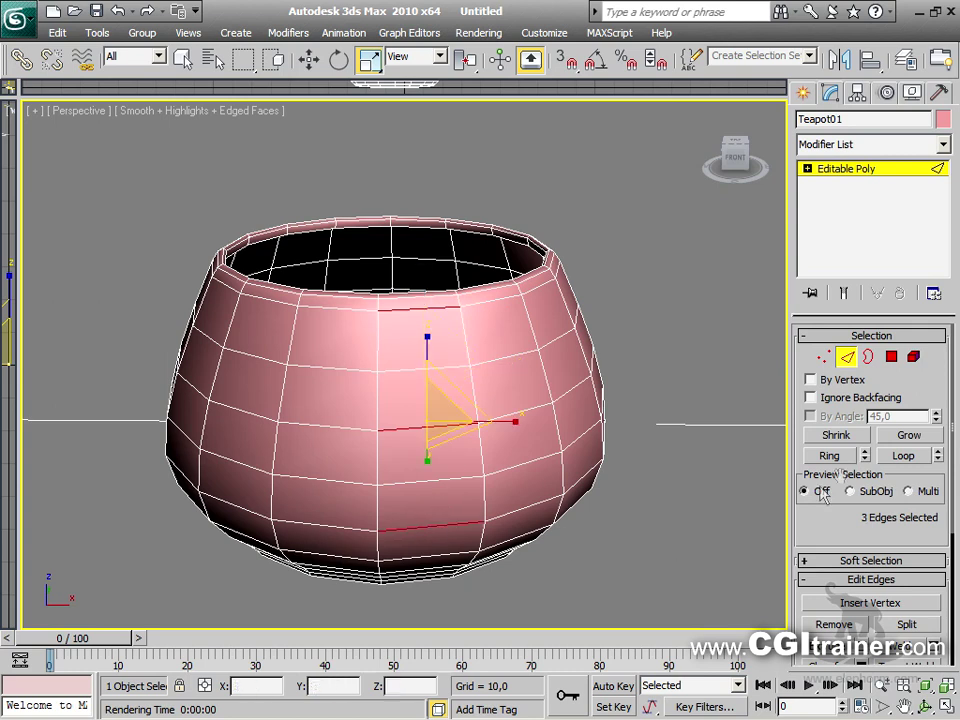
{"action": "left_click", "coordinate": [903, 456]}
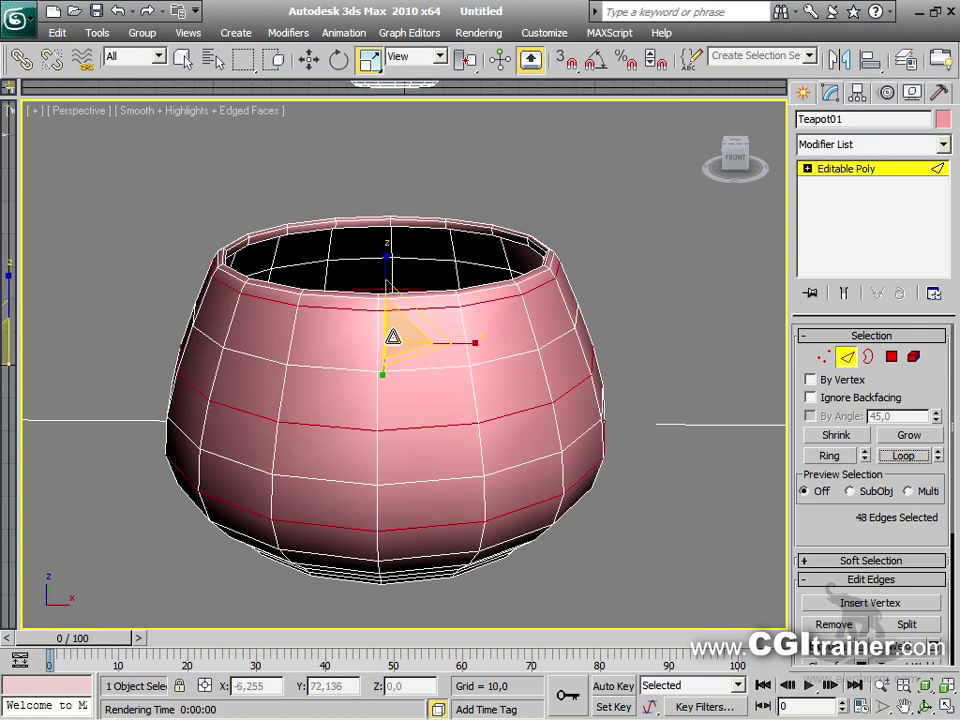
Scale the three edge loops inward to form grooves around the body, and convert the loop selection to vertices before deselecting them
{"action": "left_click_drag", "start_coordinate": [392, 338], "coordinate": [393, 353]}
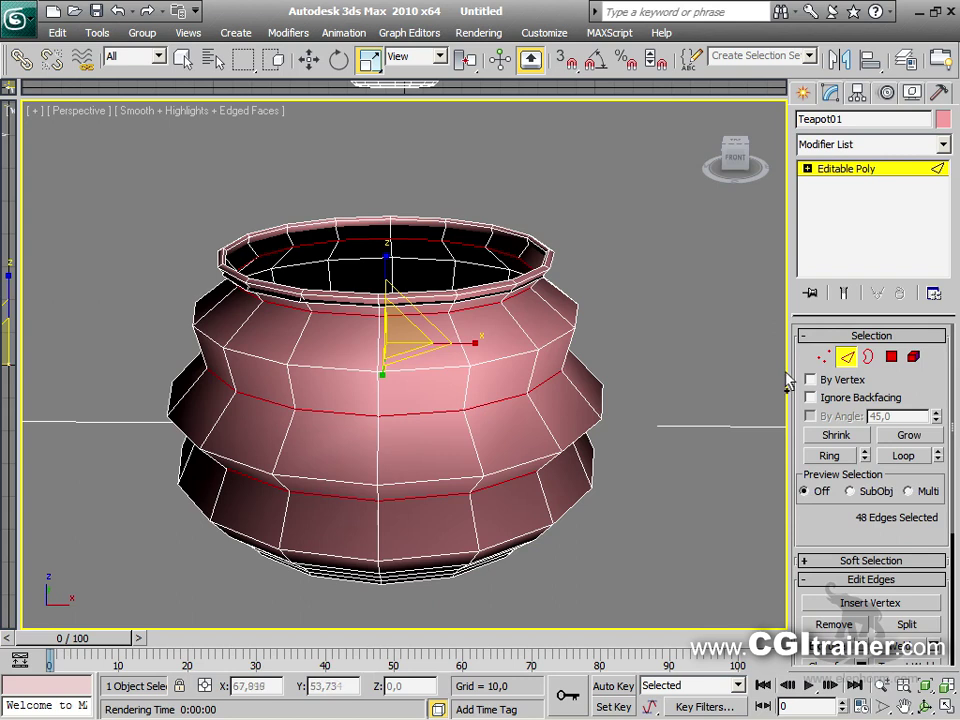
{"action": "left_click", "coordinate": [823, 357], "text": "ctrl"}
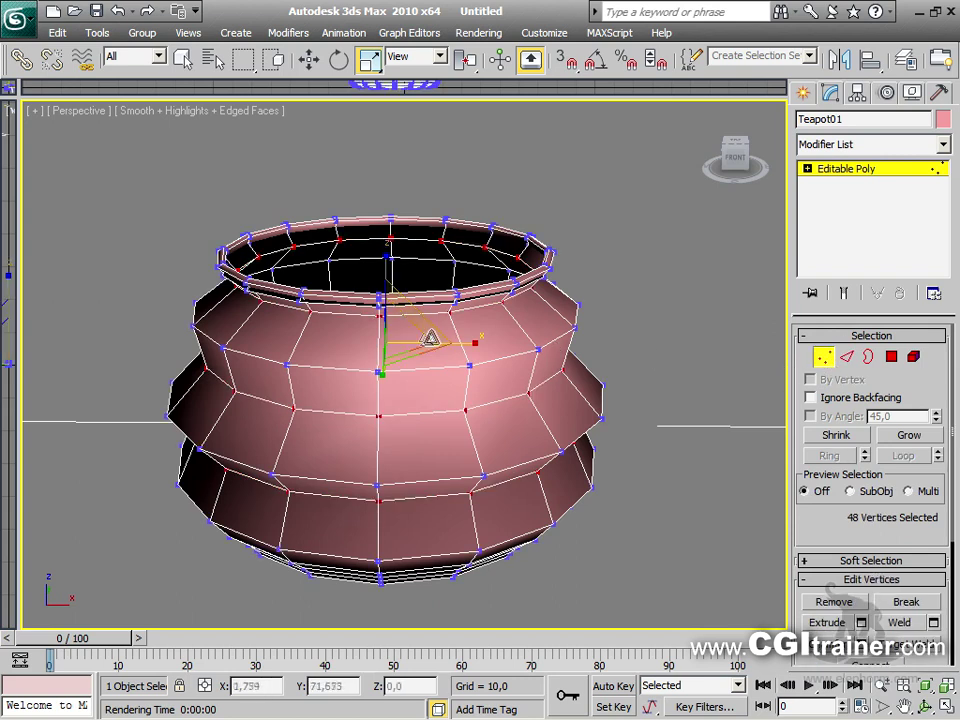
{"action": "mouse_move", "coordinate": [401, 338]}
{"action": "left_mouse_down"}
{"action": "mouse_move", "coordinate": [406, 308]}
{"action": "mouse_move", "coordinate": [396, 342]}
{"action": "left_mouse_up"}
{"action": "left_click", "coordinate": [555, 480]}
{"action": "mouse_move", "coordinate": [555, 480]}
{"action": "middle_mouse_down", "text": "alt"}
{"action": "mouse_move", "coordinate": [422, 437]}
{"action": "mouse_move", "coordinate": [390, 487]}
{"action": "mouse_move", "coordinate": [544, 467]}
{"action": "middle_mouse_up", "text": "alt"}
{"action": "scroll", "coordinate": [493, 347], "scroll_direction": "down", "scroll_amount": 4}
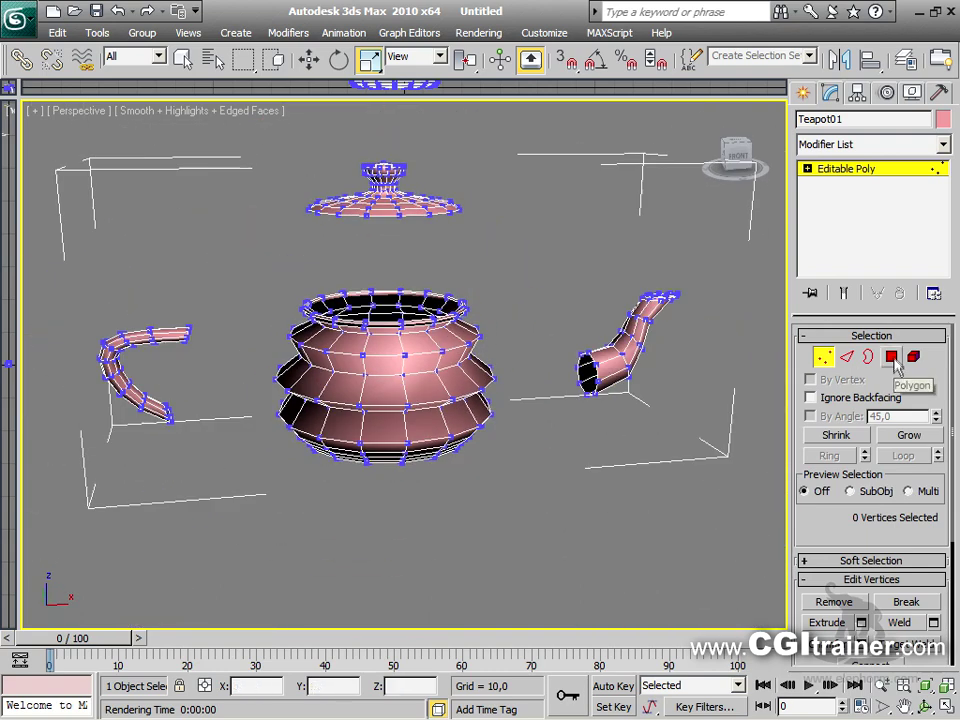
At the Polygon level, enable By Angle with a threshold of 45 and select the front body polygons with it
{"action": "left_click", "coordinate": [891, 357]}
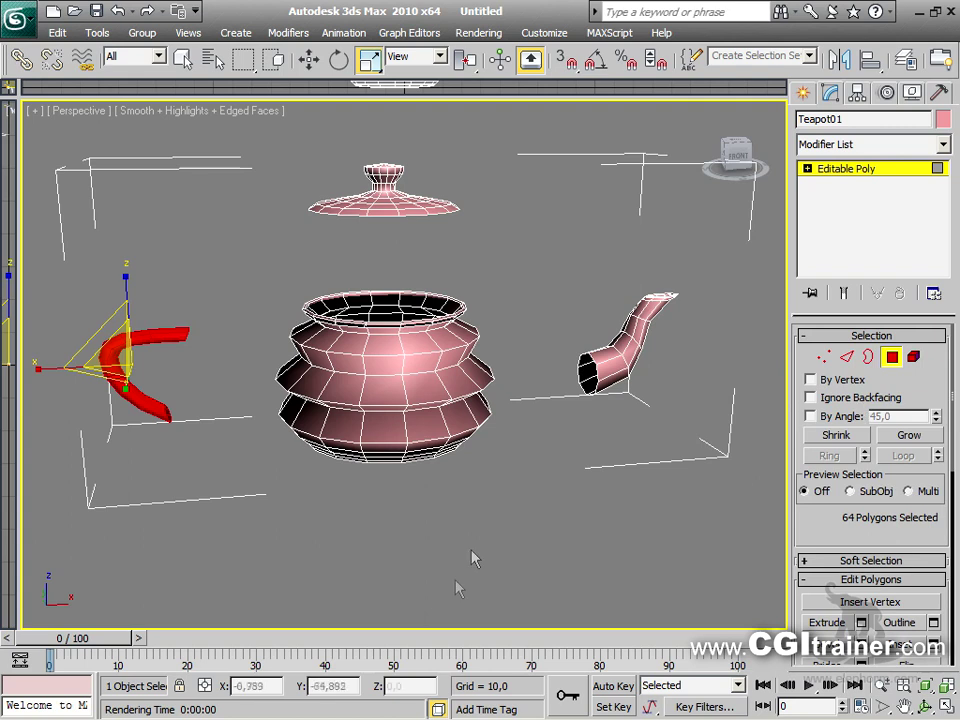
{"action": "left_click", "coordinate": [422, 390]}
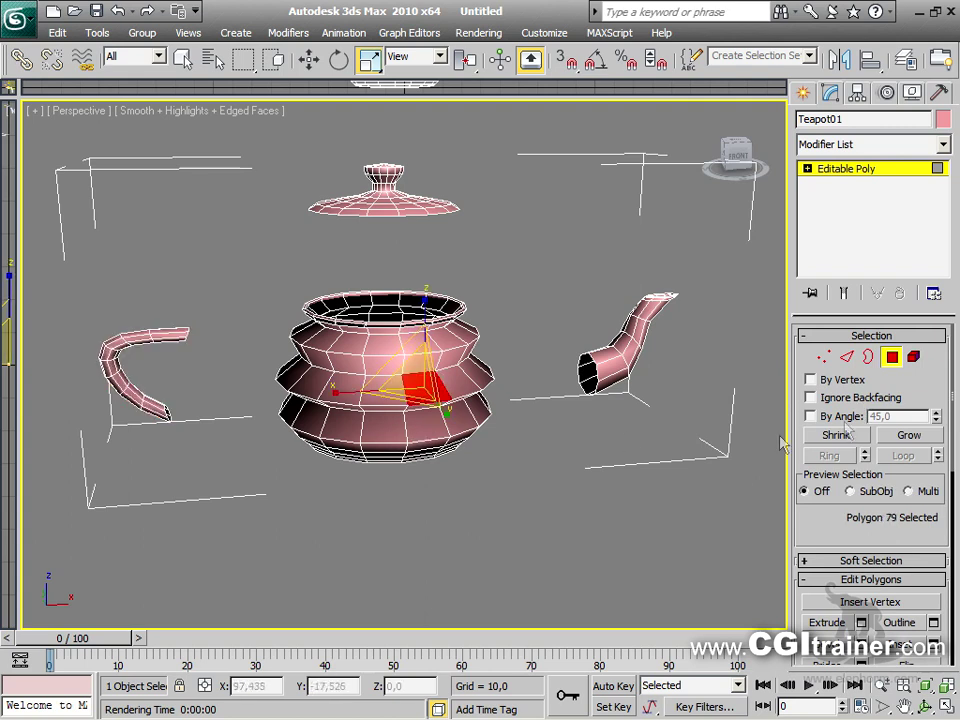
{"action": "left_click", "coordinate": [394, 394]}
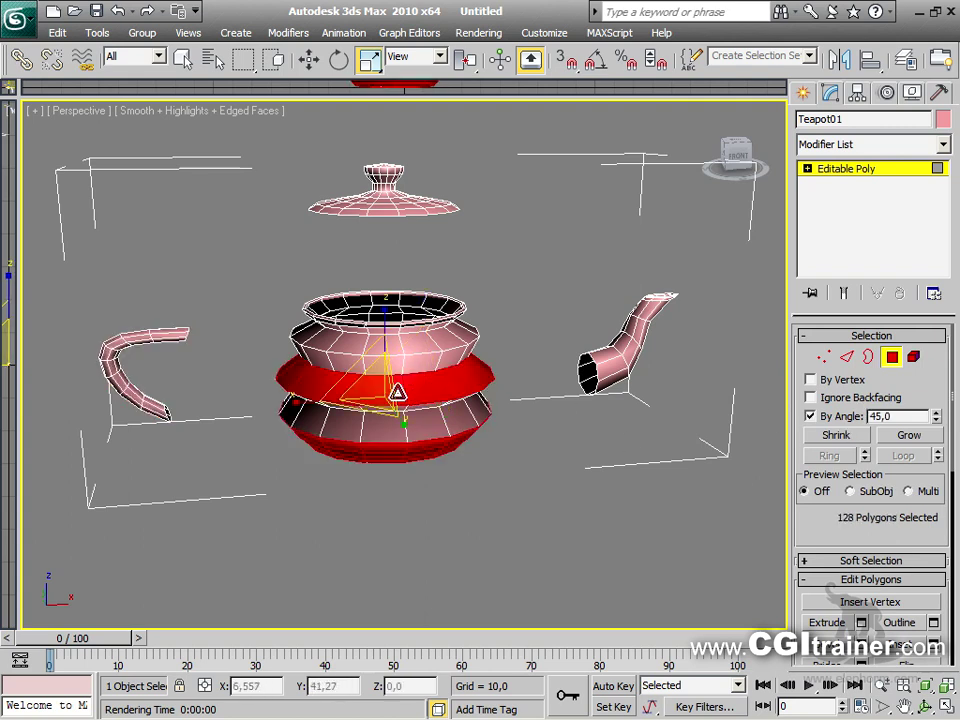
Raise the By Angle threshold to 84,15 and reselect the body polygons from a front polygon
{"action": "middle_click_drag", "start_coordinate": [422, 435], "coordinate": [432, 484], "text": "alt"}
{"action": "left_click_drag", "start_coordinate": [935, 412], "coordinate": [929, 328]}
{"action": "left_click", "coordinate": [404, 398]}
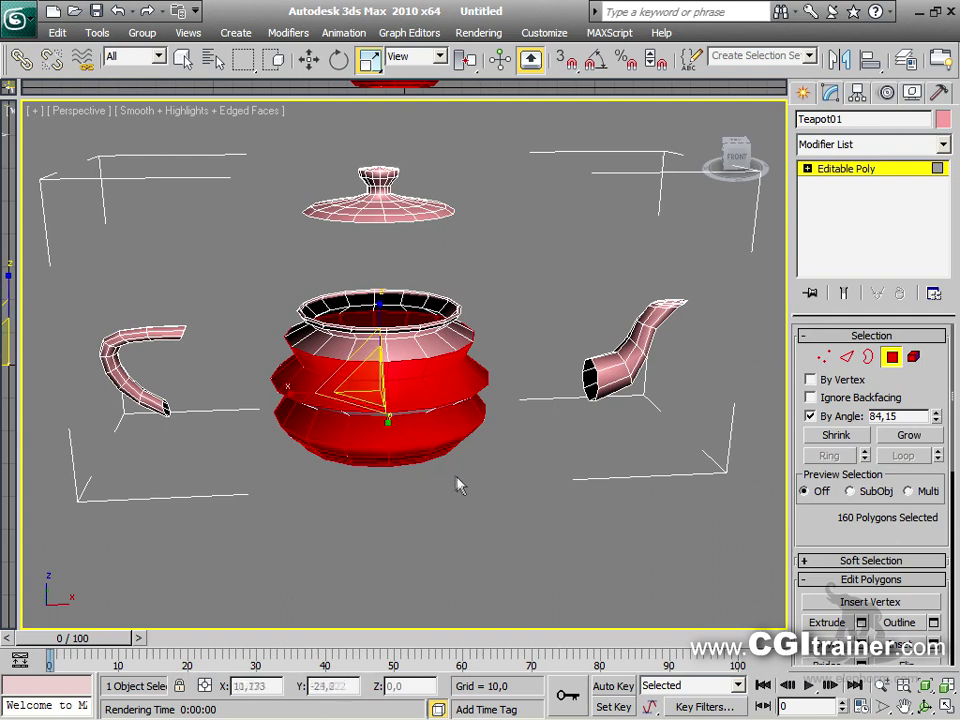
{"action": "scroll", "coordinate": [457, 484], "scroll_direction": "up", "scroll_amount": 4}
{"action": "middle_click_drag", "start_coordinate": [452, 392], "coordinate": [458, 388], "text": "alt"}
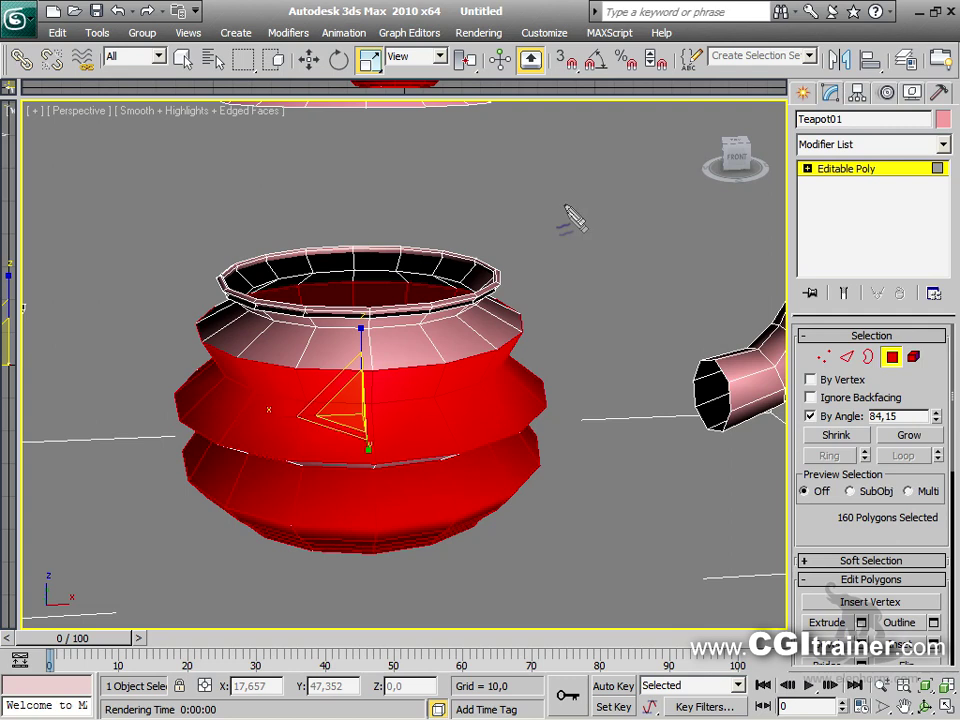
{"action": "mouse_move", "coordinate": [516, 363]}
{"action": "left_mouse_down"}
{"action": "mouse_move", "coordinate": [540, 383]}
{"action": "mouse_move", "coordinate": [514, 350]}
{"action": "mouse_move", "coordinate": [528, 322]}
{"action": "mouse_move", "coordinate": [545, 374]}
{"action": "mouse_move", "coordinate": [529, 364]}
{"action": "mouse_move", "coordinate": [546, 343]}
{"action": "mouse_move", "coordinate": [538, 336]}
{"action": "left_mouse_up"}
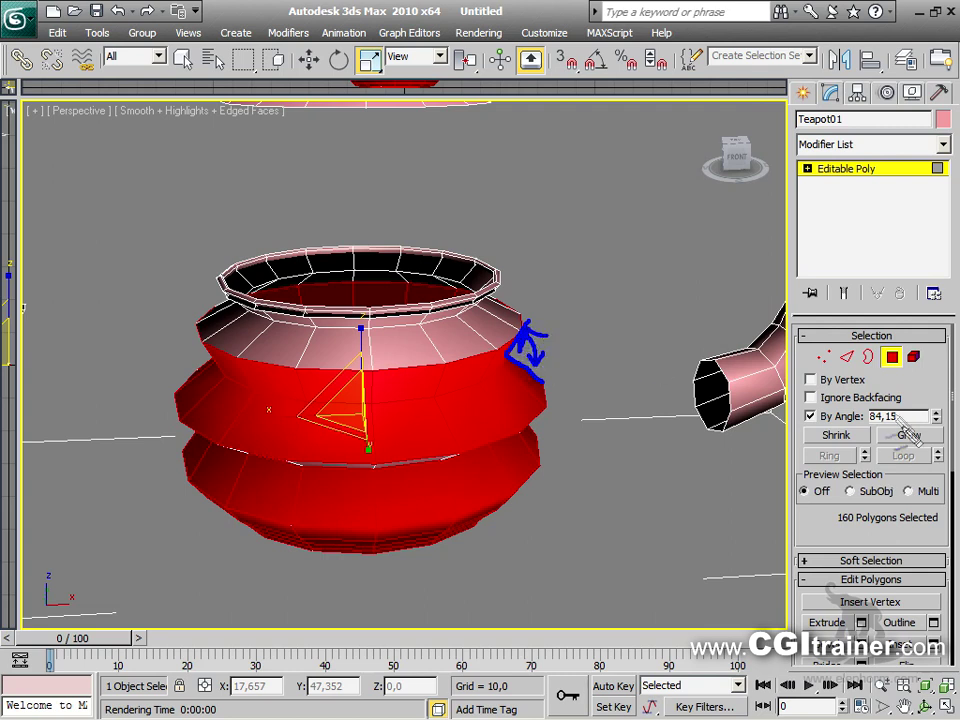
{"action": "mouse_move", "coordinate": [866, 400]}
{"action": "left_mouse_down"}
{"action": "mouse_move", "coordinate": [941, 406]}
{"action": "mouse_move", "coordinate": [943, 416]}
{"action": "mouse_move", "coordinate": [873, 441]}
{"action": "mouse_move", "coordinate": [863, 405]}
{"action": "left_mouse_up"}
{"action": "key", "text": "Escape"}
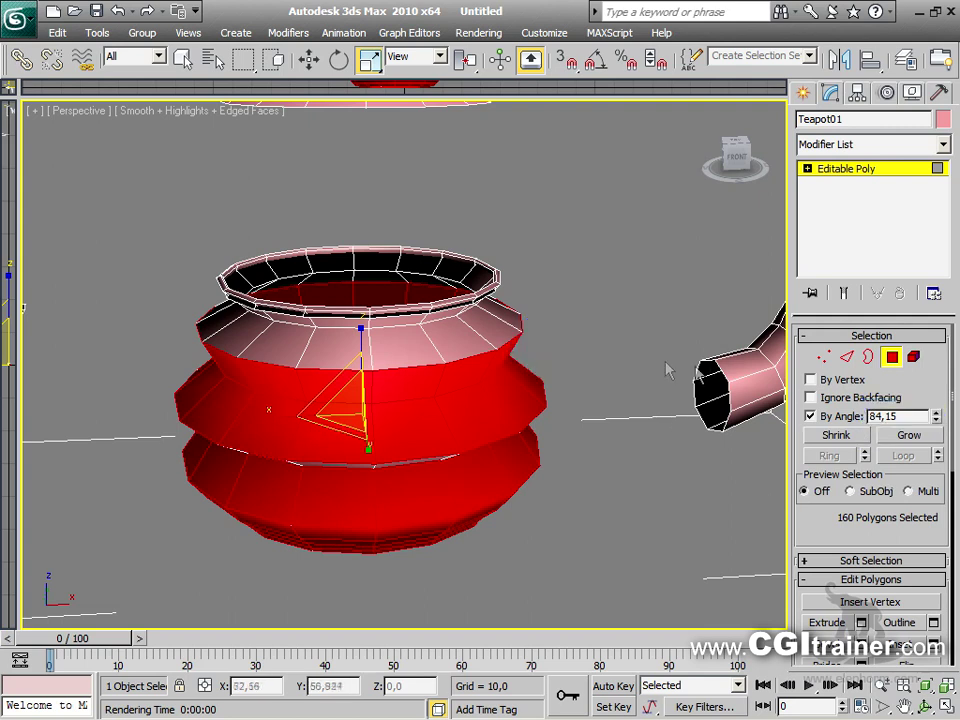
Clear the polygon selection and cycle through the Vertex, Edge, Border, Polygon and Element levels, ending at Element
{"action": "left_click", "coordinate": [605, 390]}
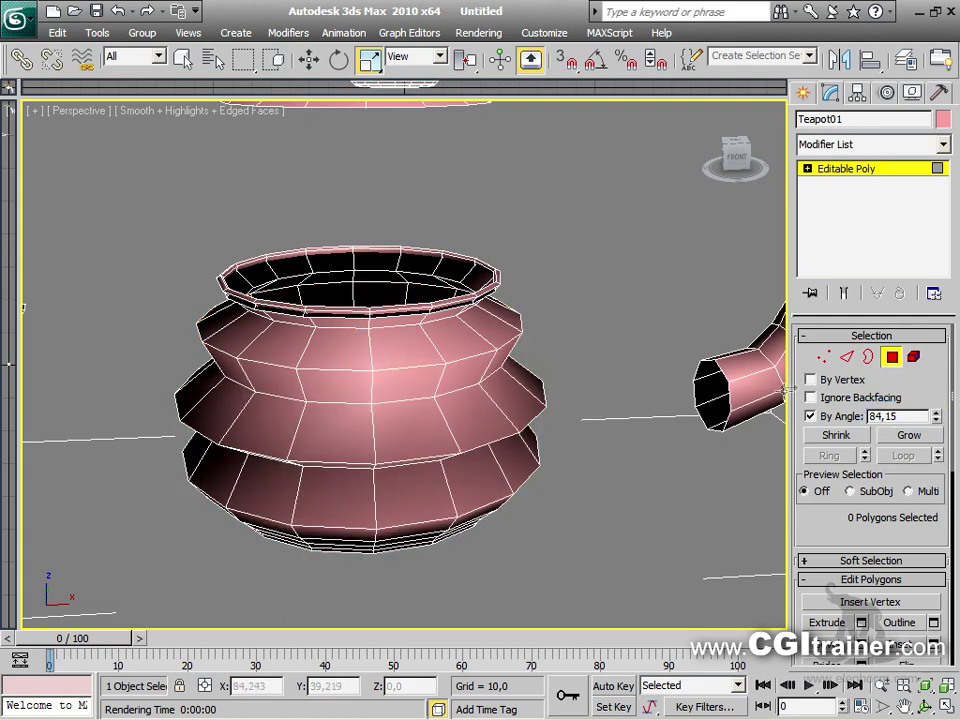
{"action": "left_click", "coordinate": [823, 358]}
{"action": "left_click", "coordinate": [868, 357]}
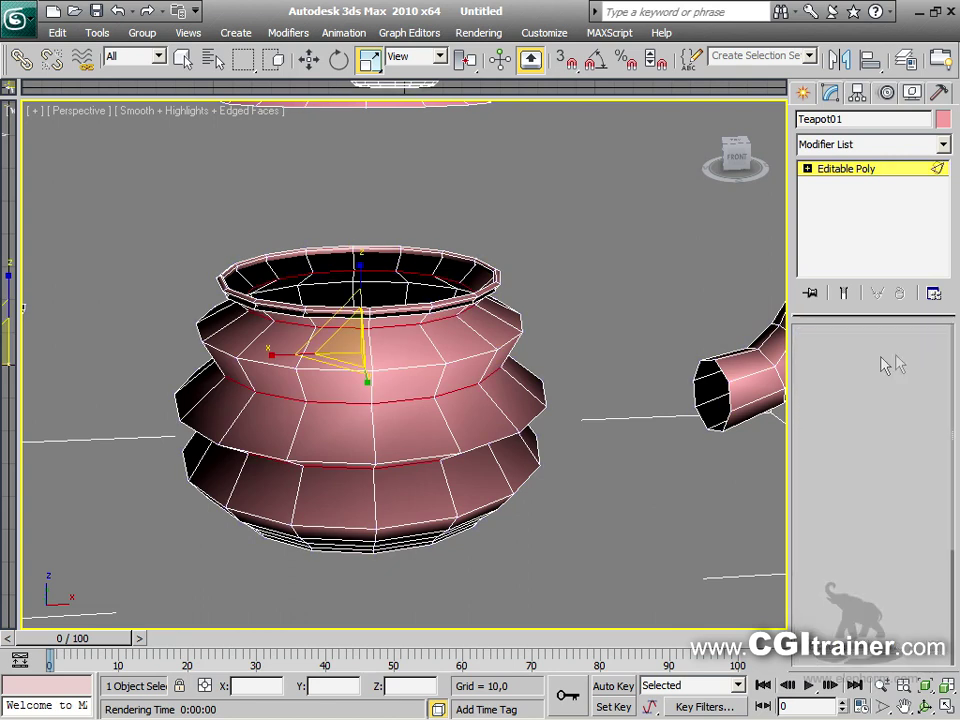
{"action": "left_click", "coordinate": [893, 358]}
{"action": "left_click", "coordinate": [912, 357]}
{"action": "left_click", "coordinate": [823, 358]}
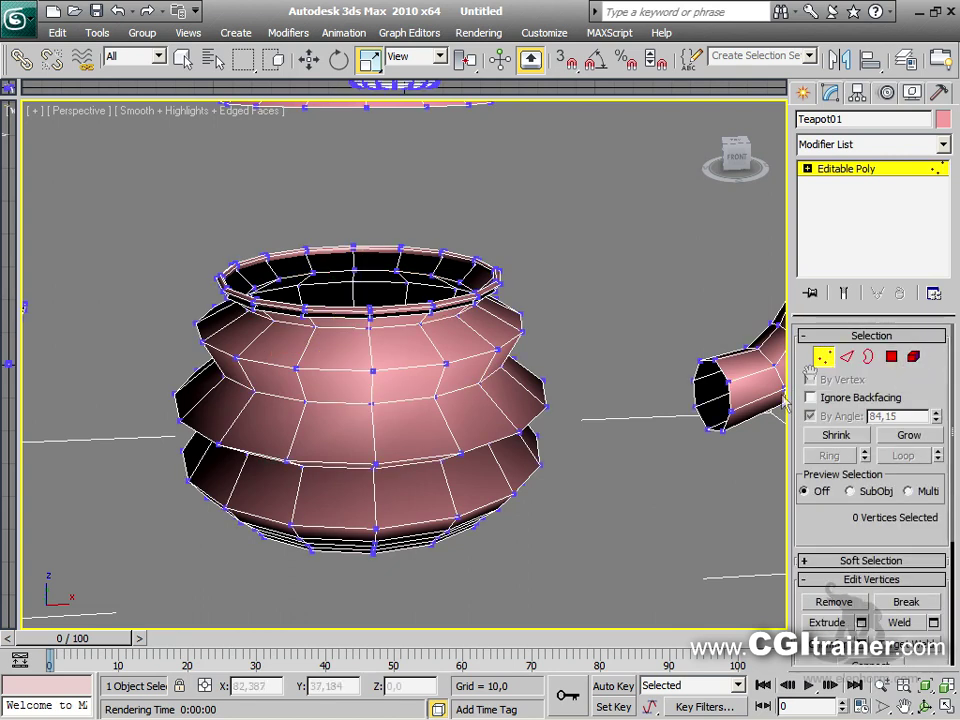
{"action": "left_click", "coordinate": [846, 358]}
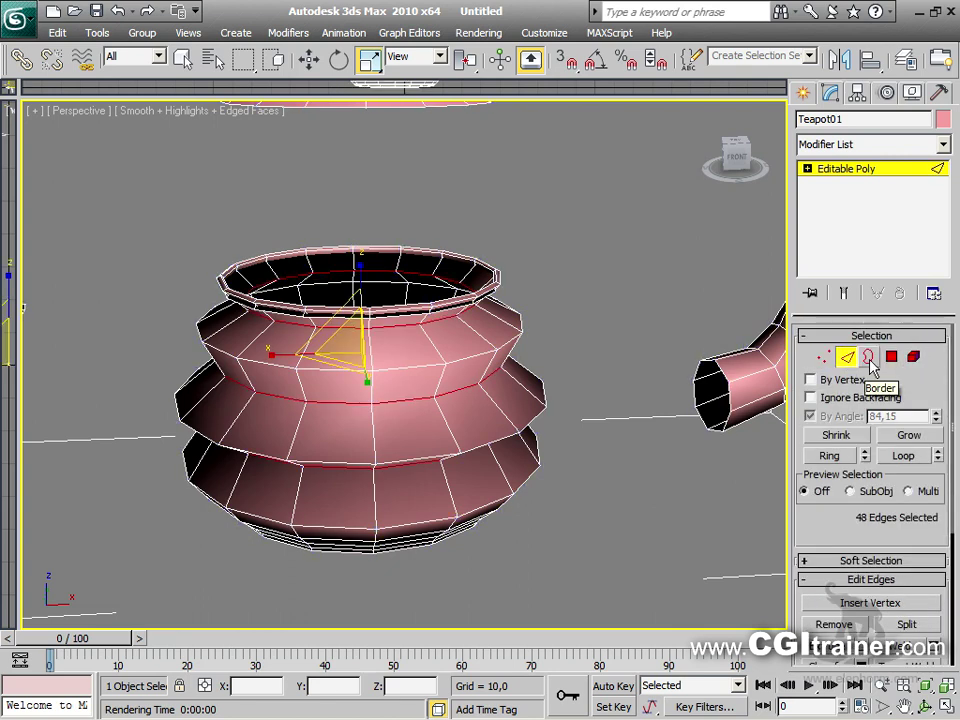
{"action": "left_click", "coordinate": [868, 358]}
{"action": "left_click", "coordinate": [892, 357]}
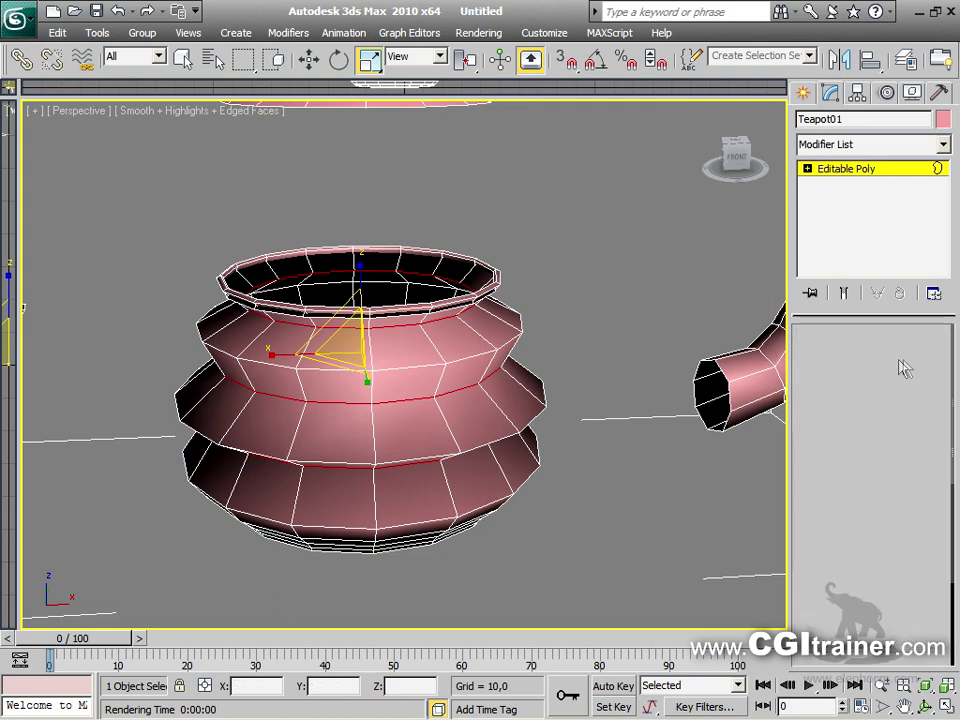
{"action": "left_click", "coordinate": [914, 358]}
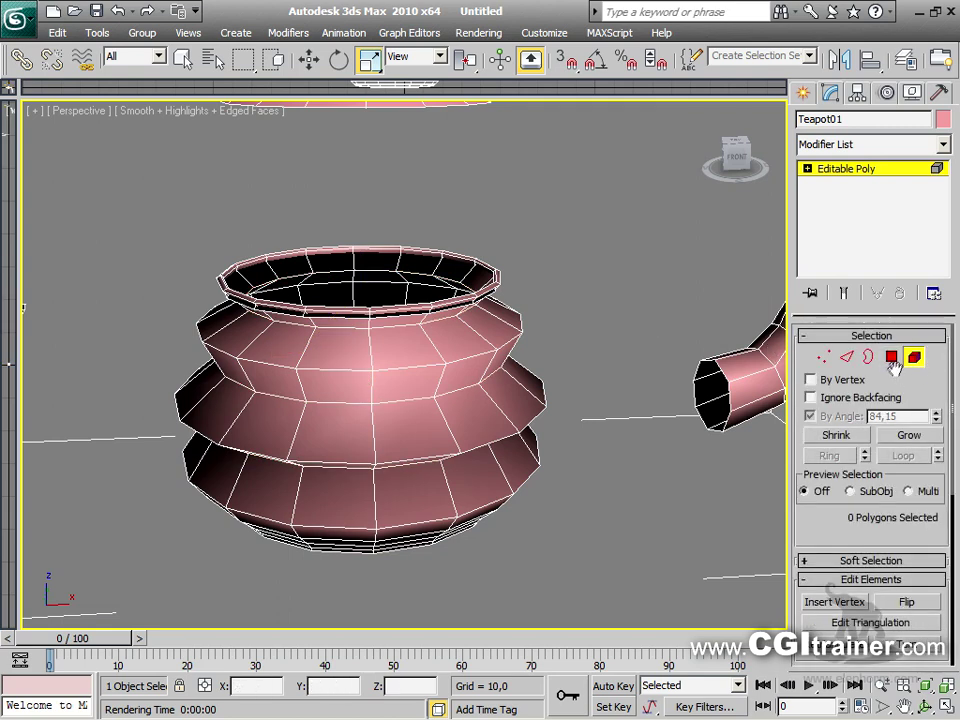
Try the SubObj selection preview, set Preview Selection to Multi, and activate the Move tool
{"action": "left_click", "coordinate": [851, 491]}
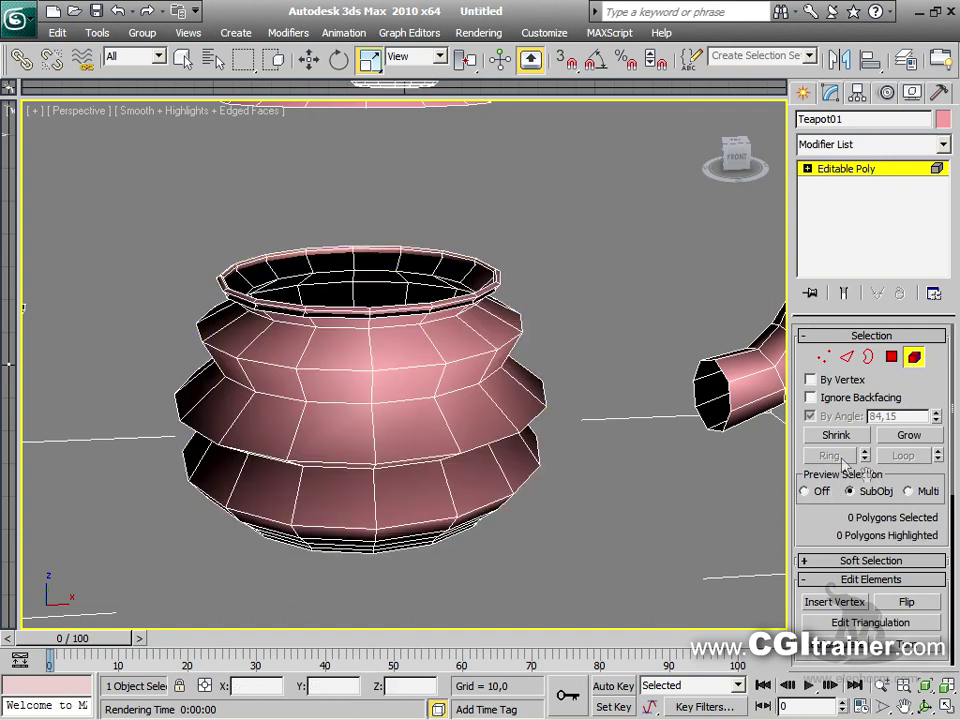
{"action": "left_click", "coordinate": [908, 491]}
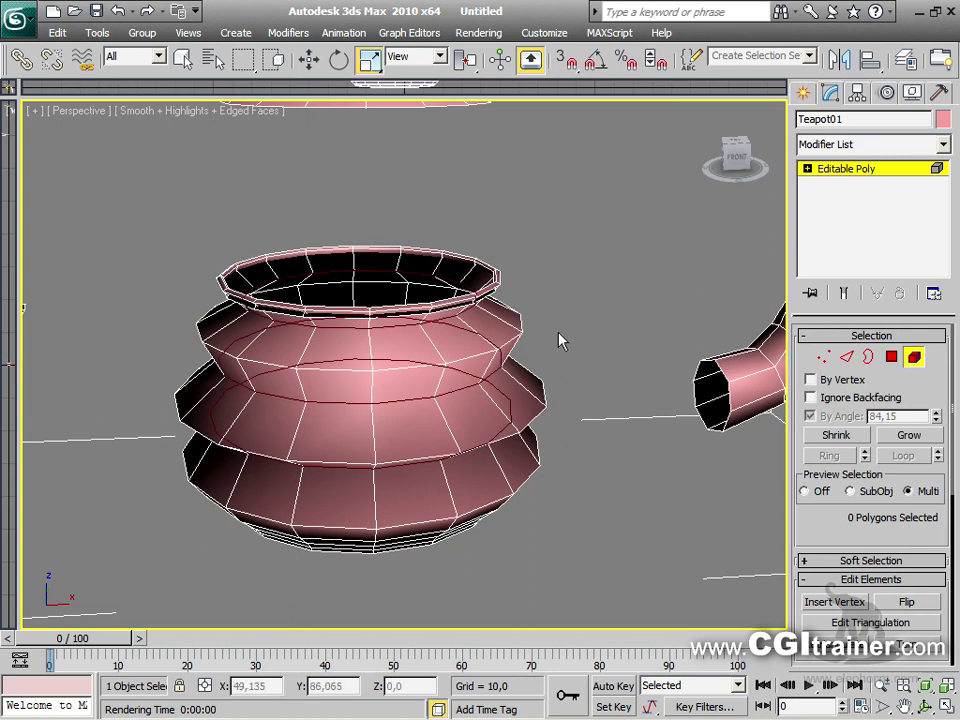
{"action": "key", "text": "w"}
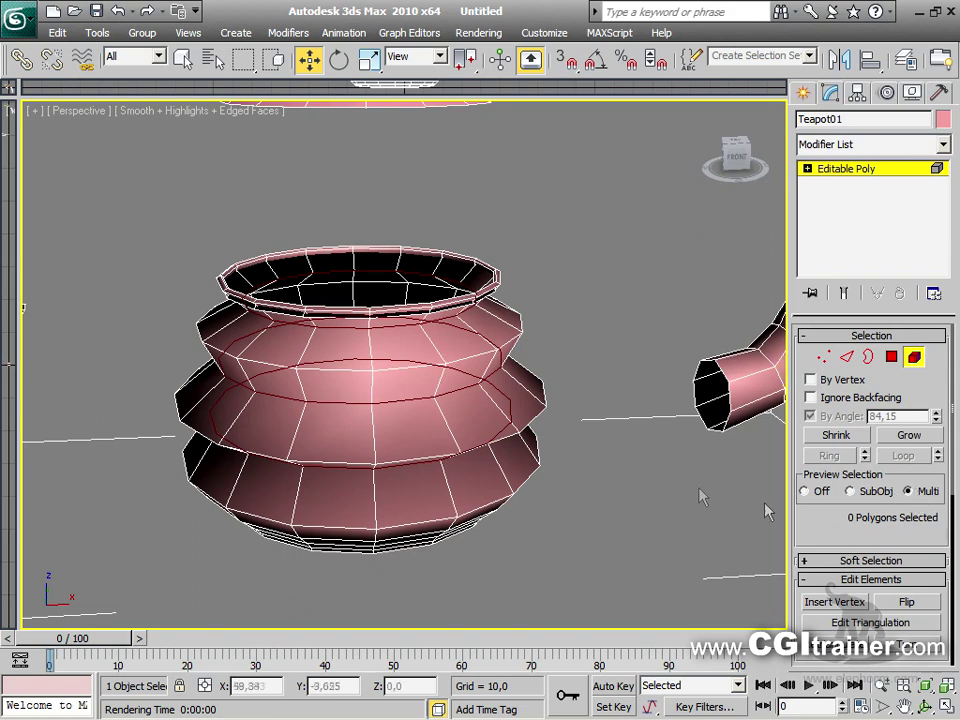
{"action": "scroll", "coordinate": [548, 374], "scroll_direction": "down", "scroll_amount": 5}
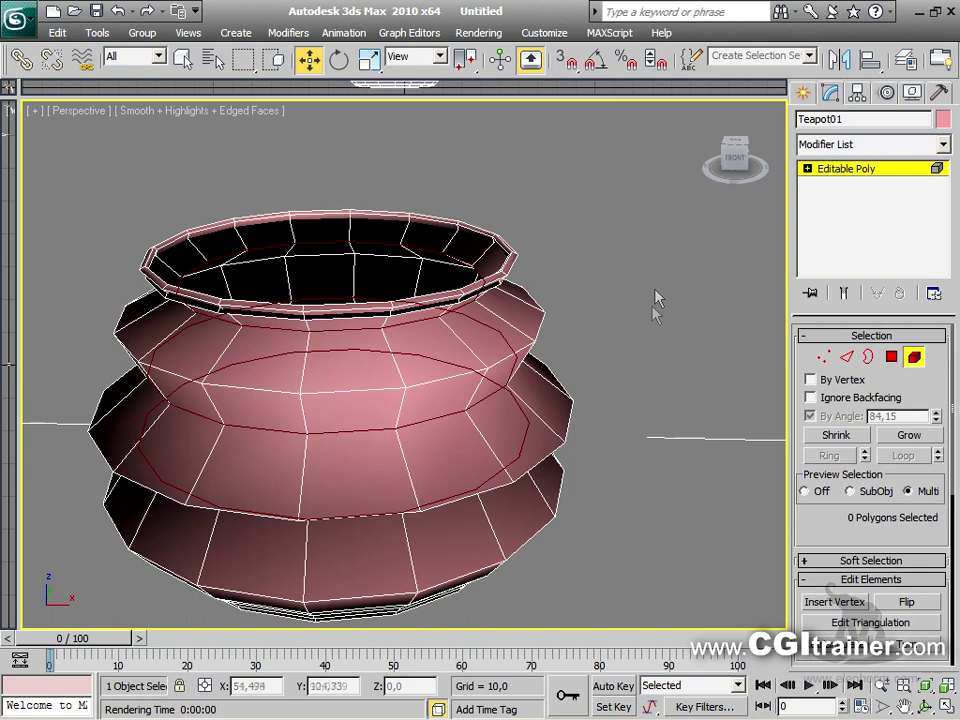
Select the middle band of body polygons by angle, and switch to the Vertex level to select a vertex on the body
{"action": "key", "text": "4"}
{"action": "left_click", "coordinate": [438, 459]}
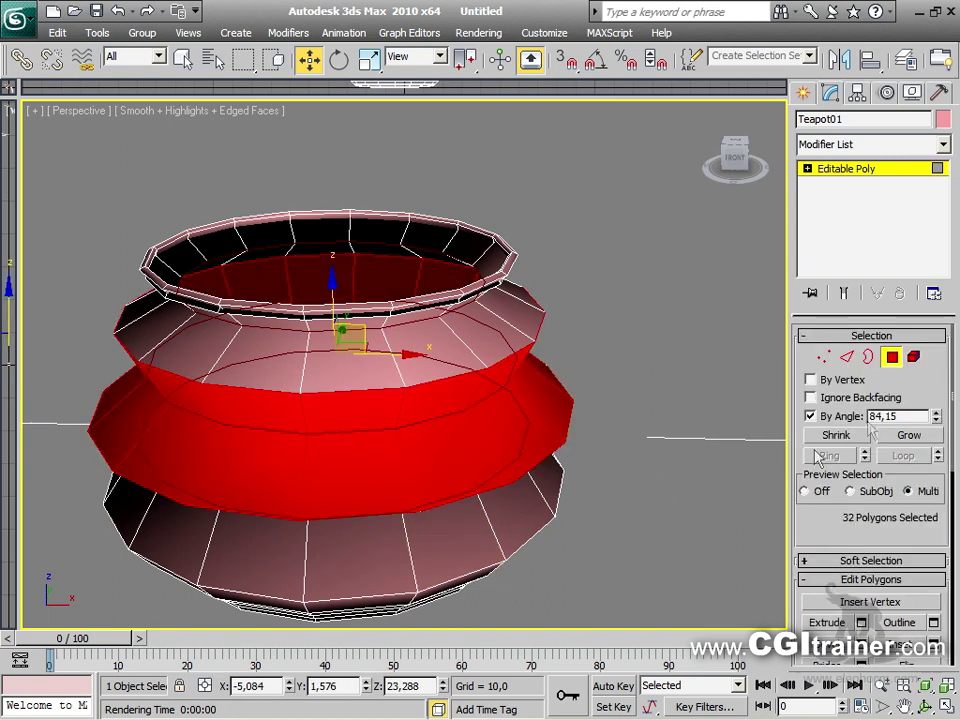
{"action": "key", "text": "1"}
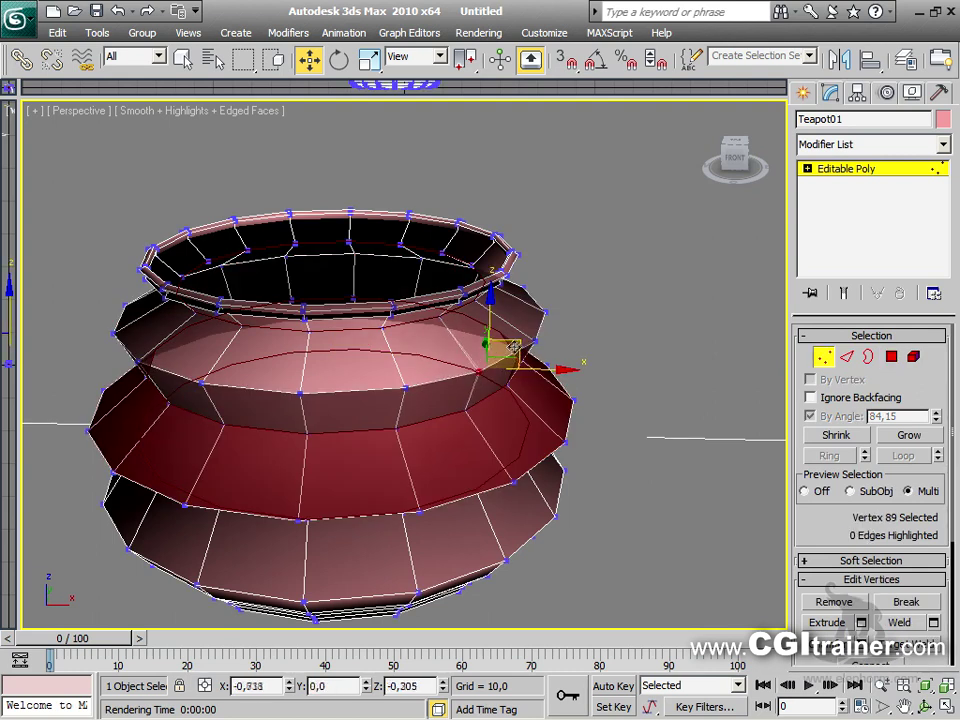
{"action": "left_click", "coordinate": [471, 346]}
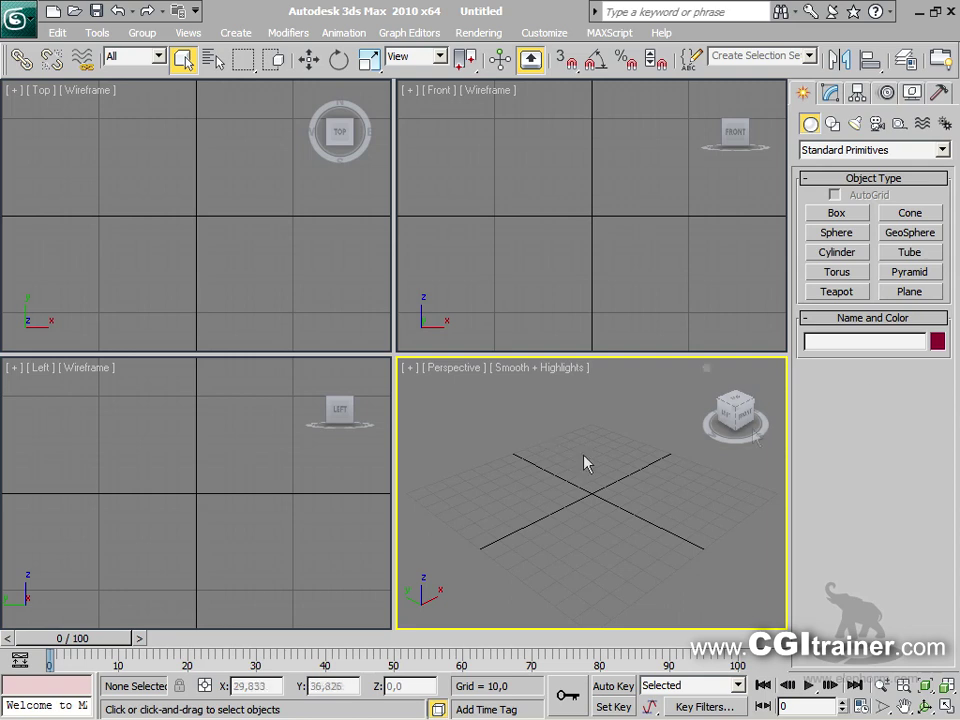
Create a plane about 143 by 134 units across the perspective grid with 50 length segments and 50 width segments
{"action": "left_click", "coordinate": [910, 291]}
{"action": "left_click_drag", "start_coordinate": [411, 501], "coordinate": [784, 491]}
{"action": "double_click", "coordinate": [880, 510]}
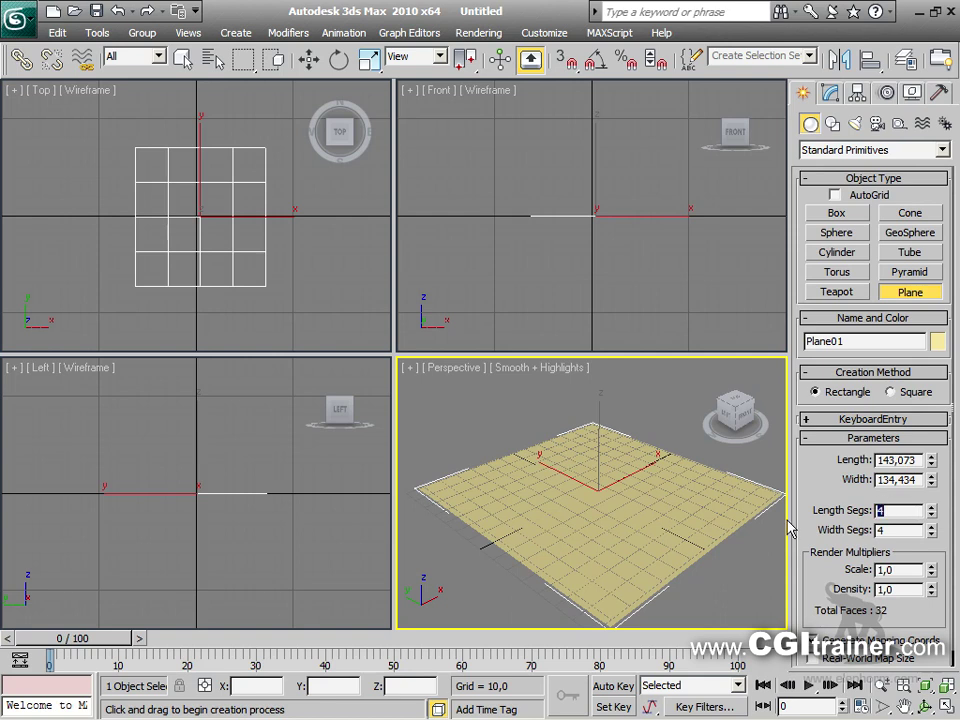
{"action": "key", "text": "Tab"}
{"action": "type", "text": "50"}
{"action": "key", "text": "Return"}
{"action": "right_click", "coordinate": [580, 495]}
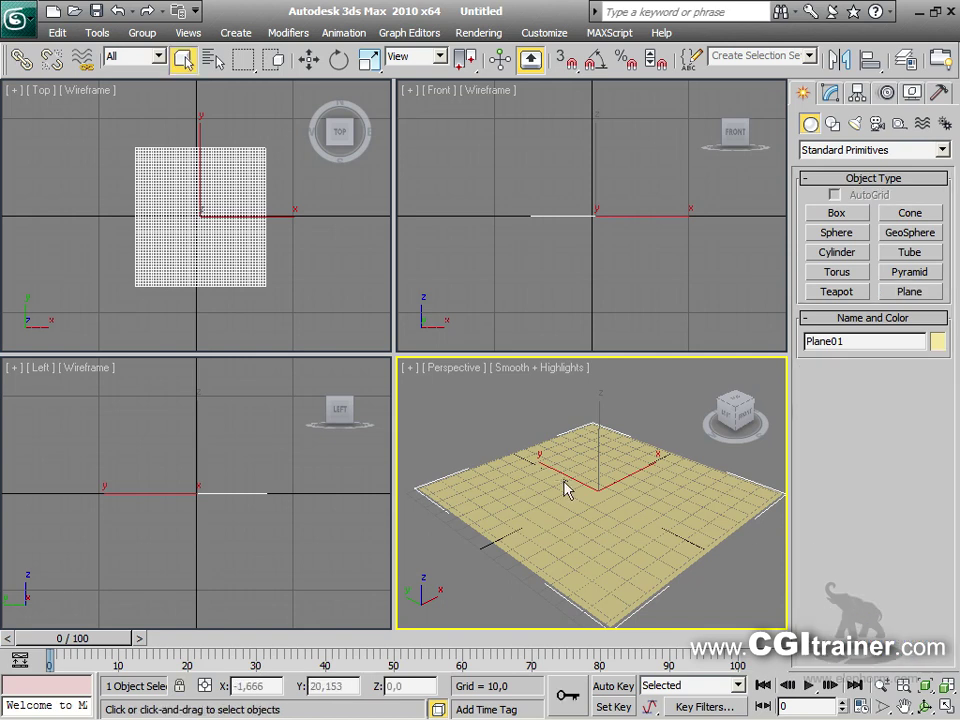
Convert the plane to Editable Poly, hide the grid and maximize the Perspective view
{"action": "right_click", "coordinate": [568, 489]}
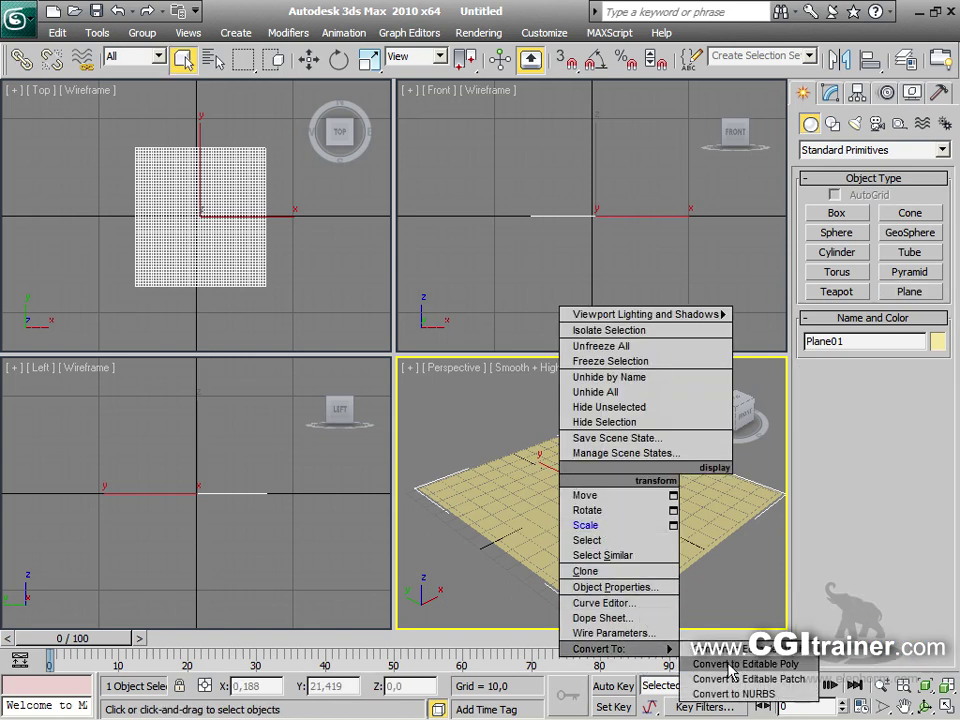
{"action": "left_click", "coordinate": [745, 662]}
{"action": "key", "text": "g"}
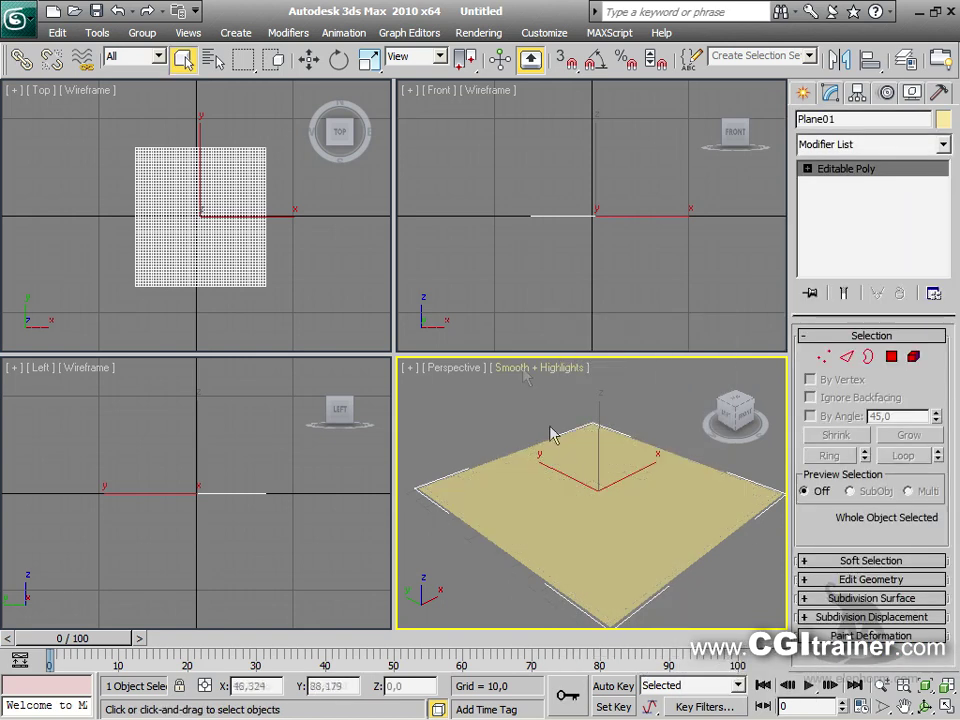
{"action": "key", "text": "alt+w"}
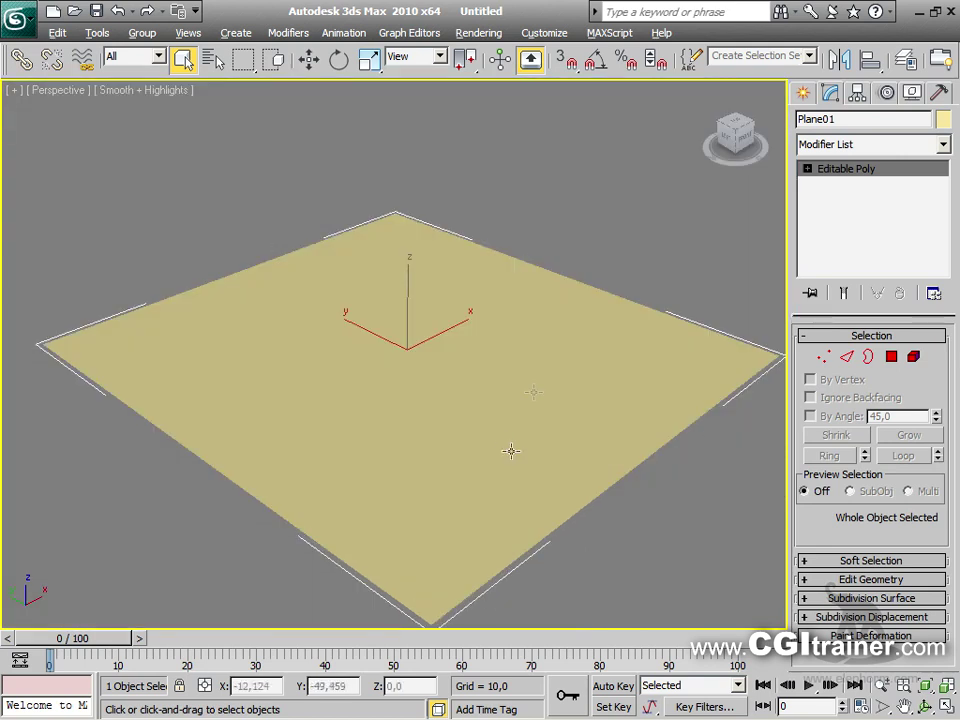
Select a vertex near the plane's centre at Vertex level and enable Use Soft Selection with a Falloff of 64,8
{"action": "left_click", "coordinate": [824, 357]}
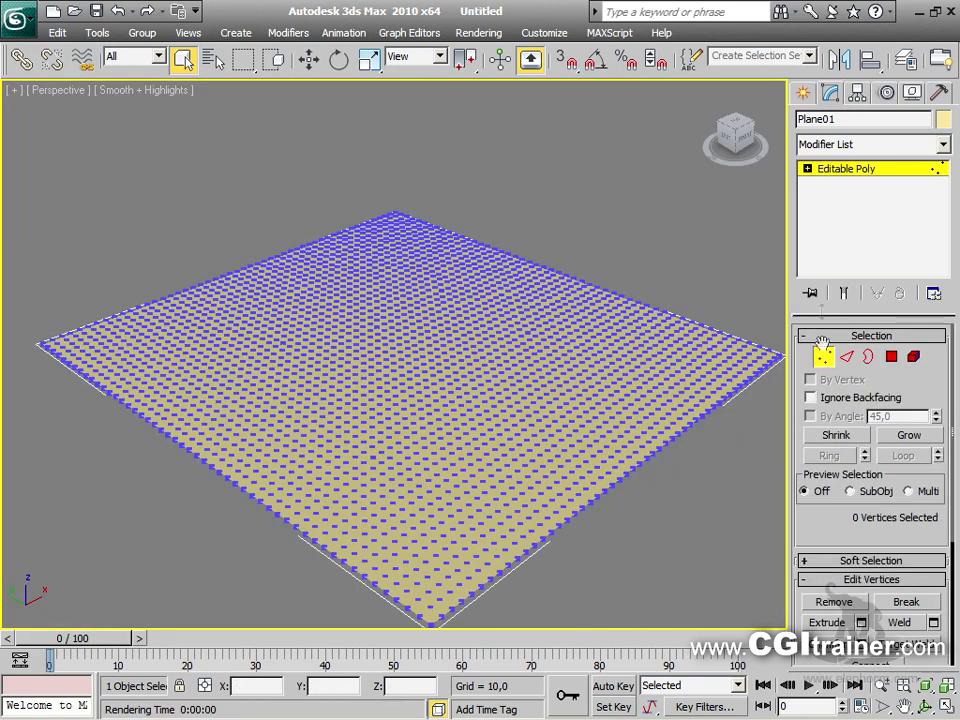
{"action": "left_click", "coordinate": [415, 345]}
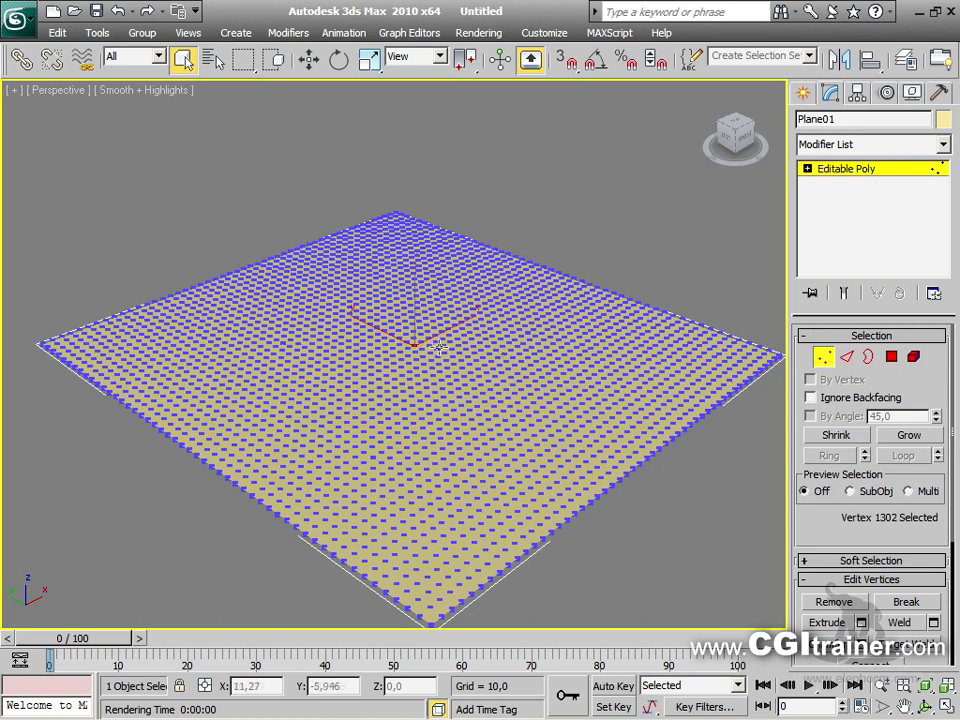
{"action": "left_click", "coordinate": [812, 563]}
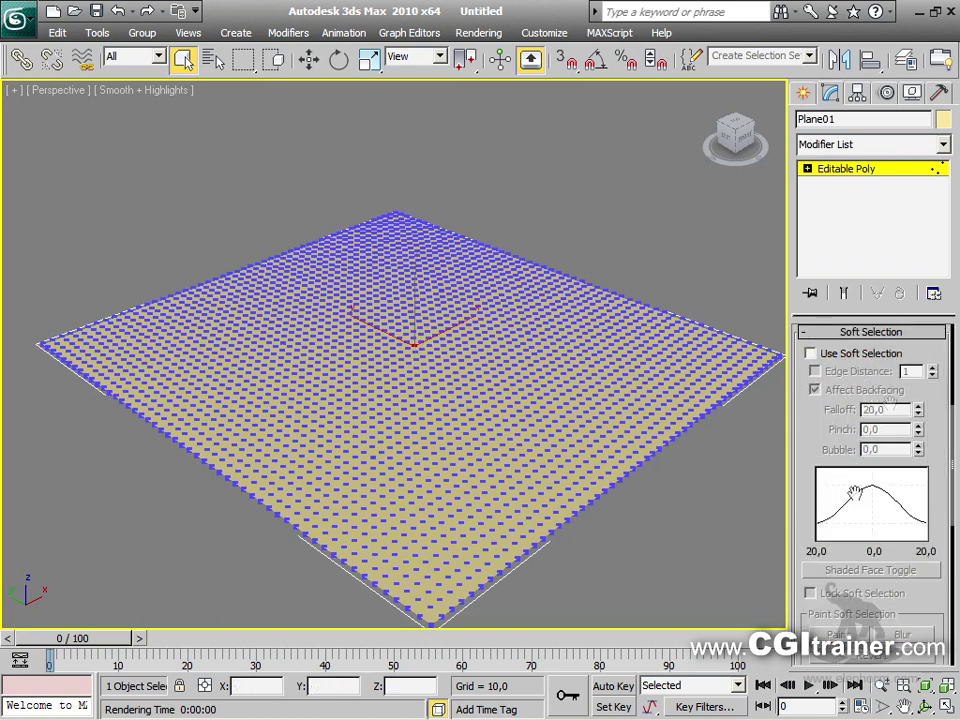
{"action": "left_click", "coordinate": [862, 353]}
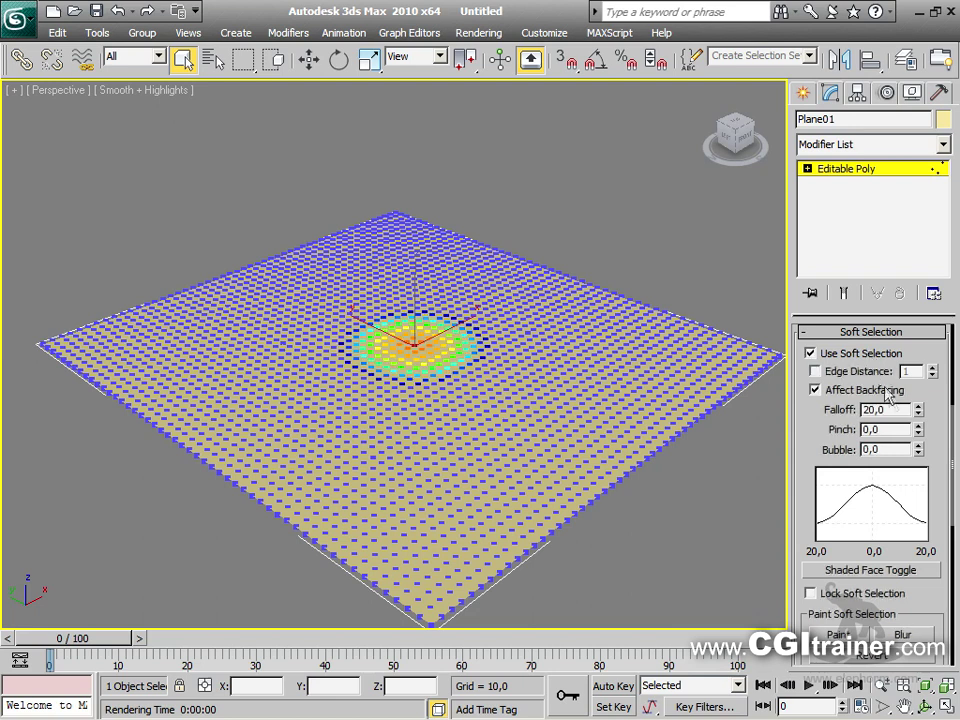
{"action": "left_click_drag", "start_coordinate": [921, 415], "coordinate": [925, 206]}
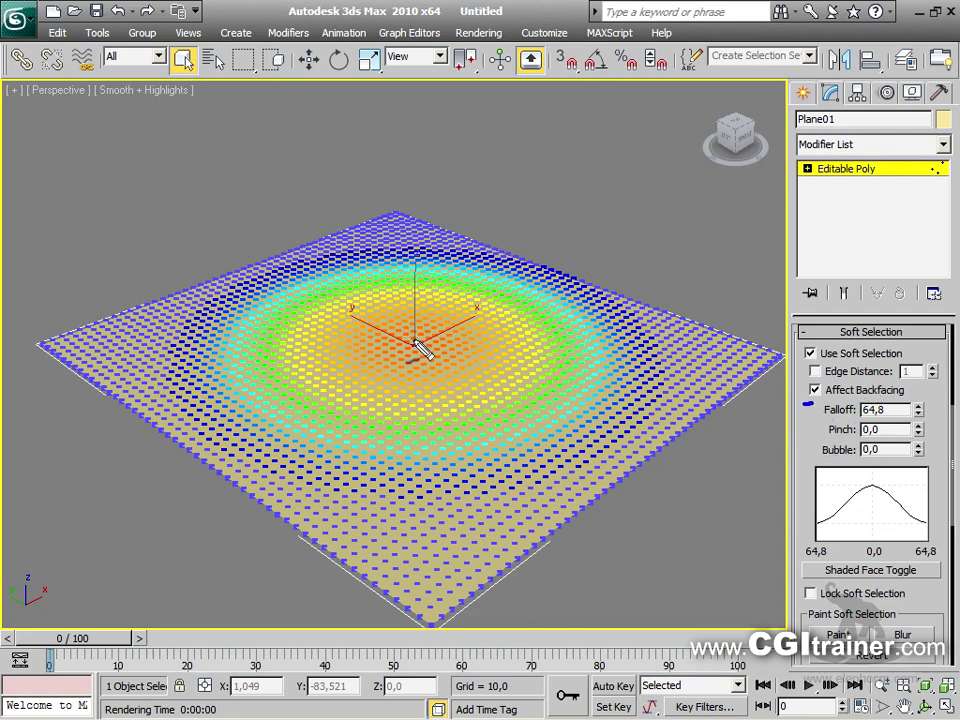
{"action": "left_click_drag", "start_coordinate": [447, 343], "coordinate": [513, 321]}
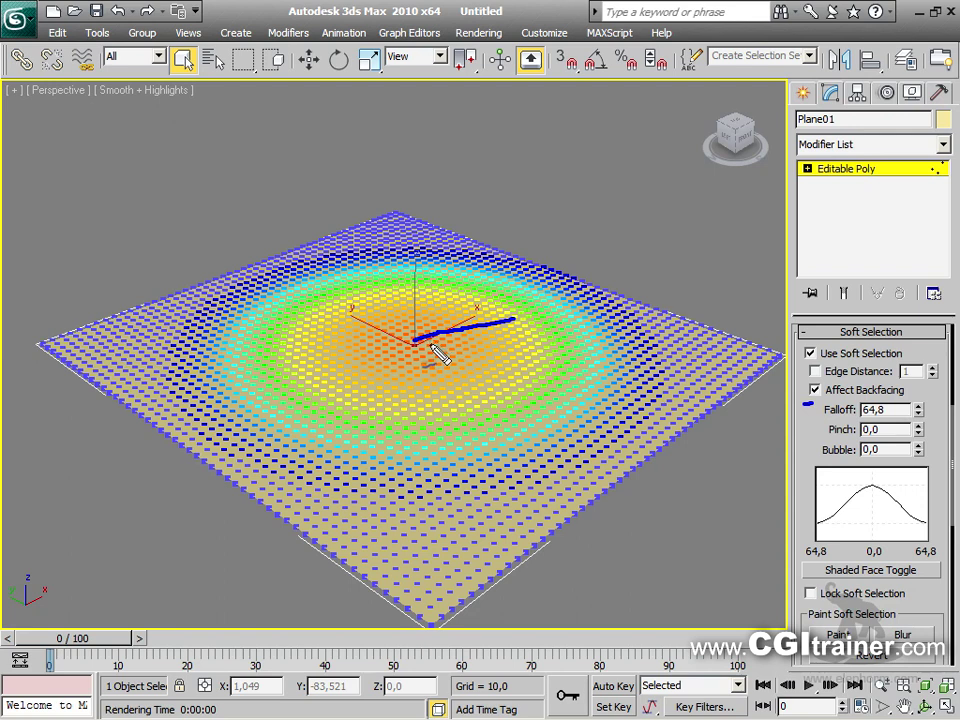
{"action": "mouse_move", "coordinate": [857, 489]}
{"action": "left_mouse_down"}
{"action": "mouse_move", "coordinate": [878, 483]}
{"action": "mouse_move", "coordinate": [886, 505]}
{"action": "left_mouse_up"}
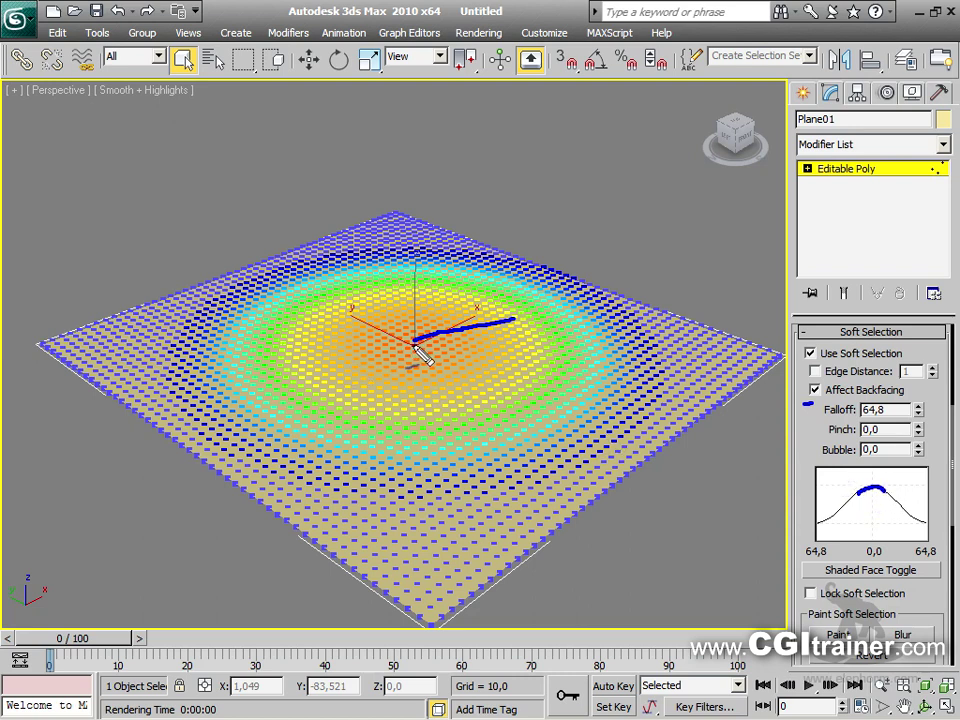
{"action": "mouse_move", "coordinate": [402, 318]}
{"action": "left_mouse_down"}
{"action": "mouse_move", "coordinate": [360, 333]}
{"action": "mouse_move", "coordinate": [354, 357]}
{"action": "mouse_move", "coordinate": [400, 377]}
{"action": "mouse_move", "coordinate": [462, 374]}
{"action": "mouse_move", "coordinate": [467, 325]}
{"action": "mouse_move", "coordinate": [385, 318]}
{"action": "left_mouse_up"}
{"action": "mouse_move", "coordinate": [856, 488]}
{"action": "left_mouse_down"}
{"action": "mouse_move", "coordinate": [862, 500]}
{"action": "mouse_move", "coordinate": [834, 527]}
{"action": "left_mouse_up"}
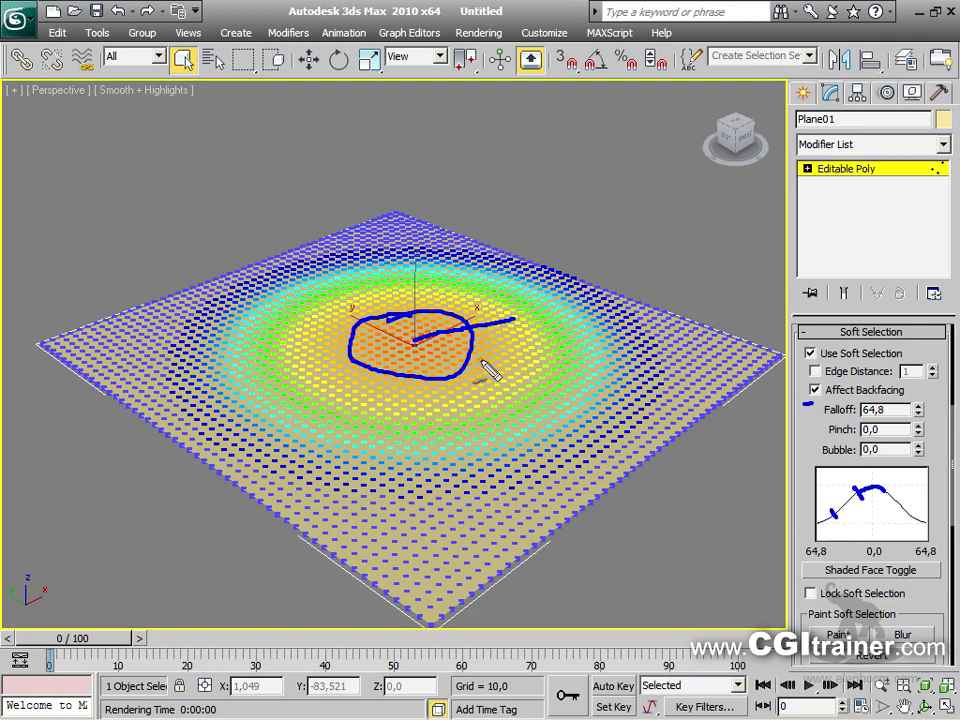
{"action": "left_click_drag", "start_coordinate": [468, 356], "coordinate": [548, 375]}
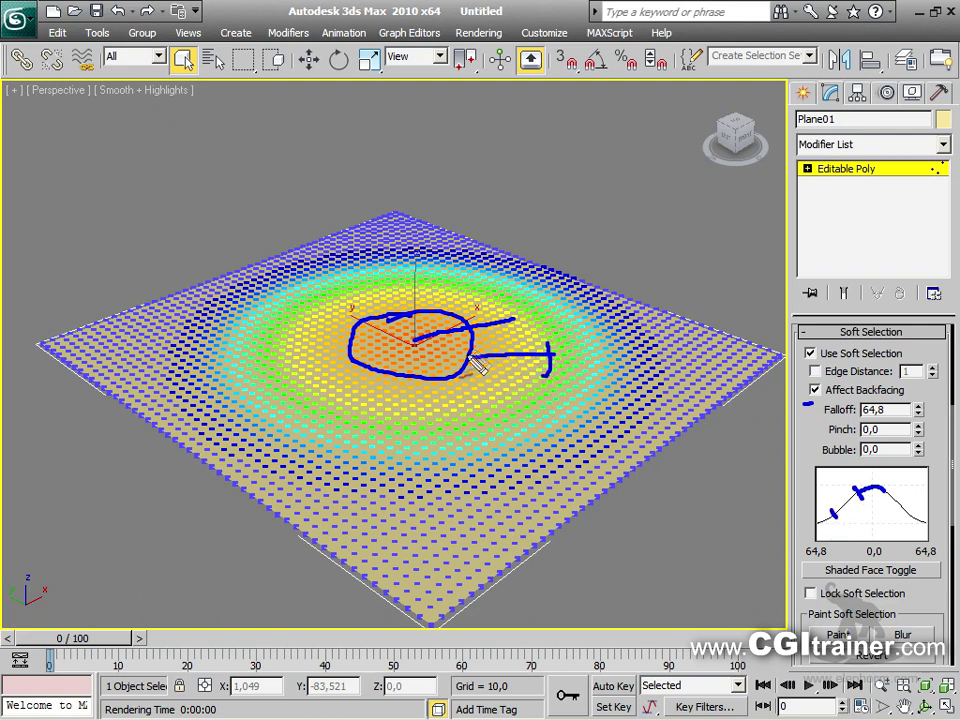
{"action": "left_click_drag", "start_coordinate": [808, 525], "coordinate": [836, 510]}
{"action": "left_click_drag", "start_coordinate": [550, 370], "coordinate": [640, 352]}
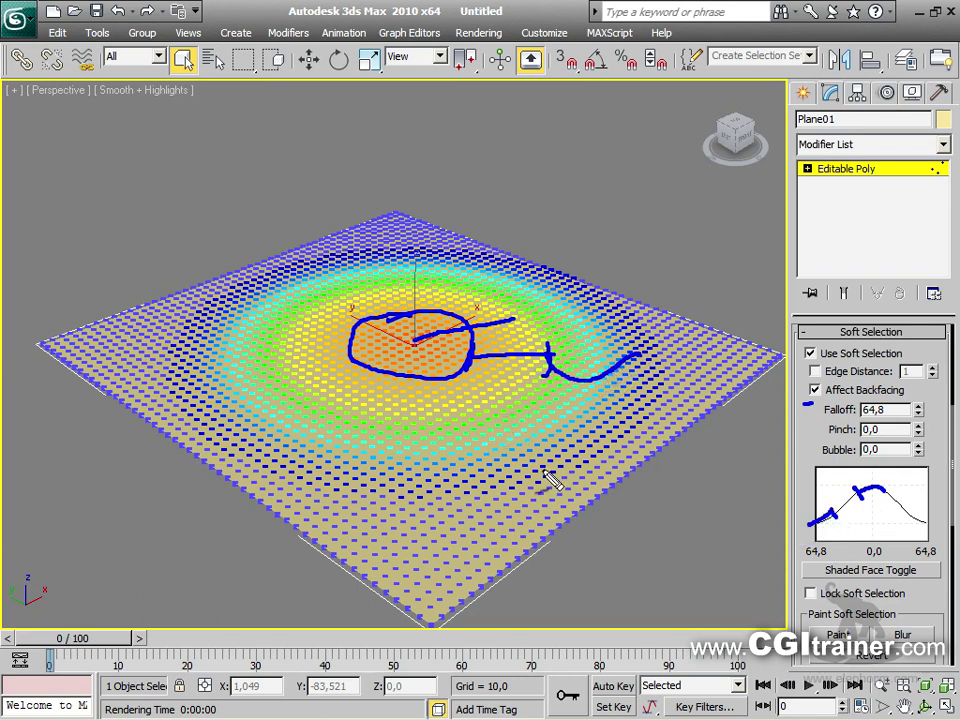
{"action": "key", "text": "Escape"}
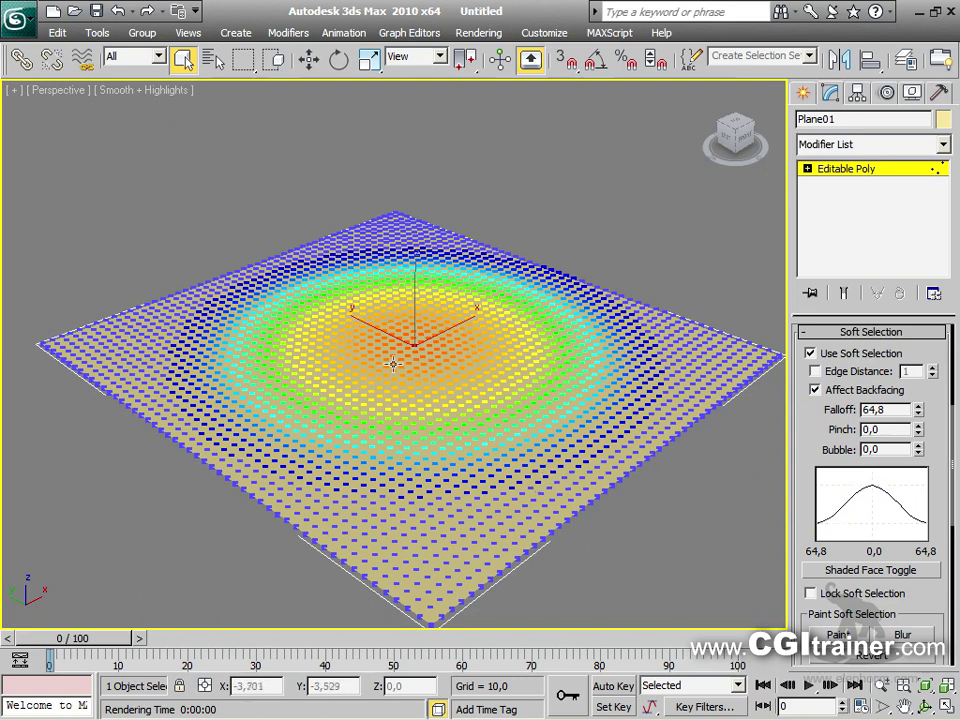
Try moving the soft-selected centre vertices straight up along Z with the Move tool, and undo the move
{"action": "key", "text": "w"}
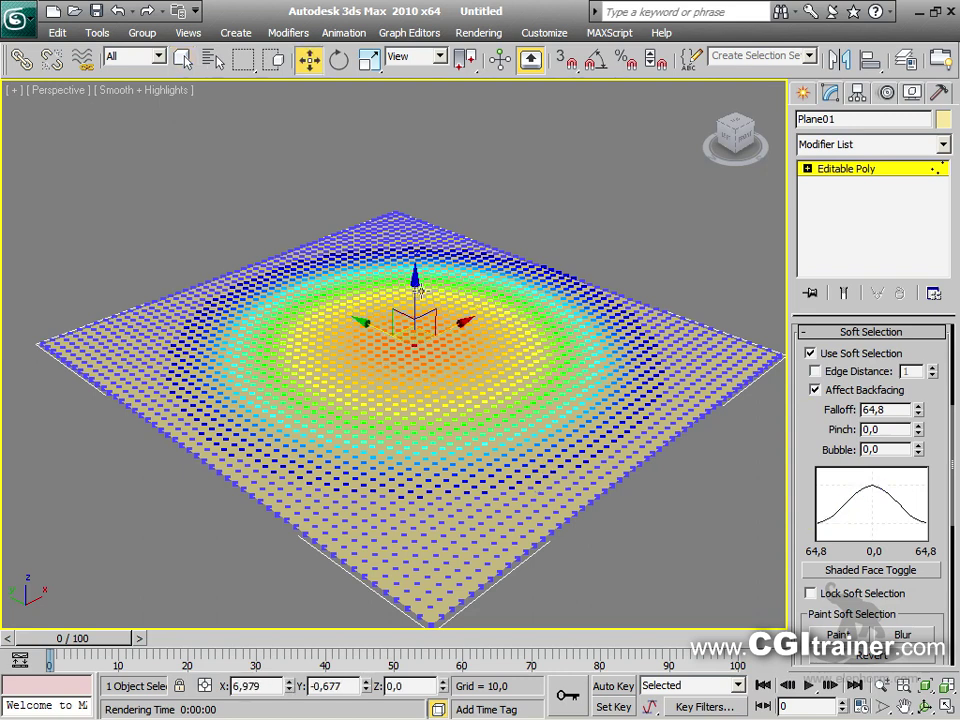
{"action": "left_click_drag", "start_coordinate": [414, 295], "coordinate": [412, 171]}
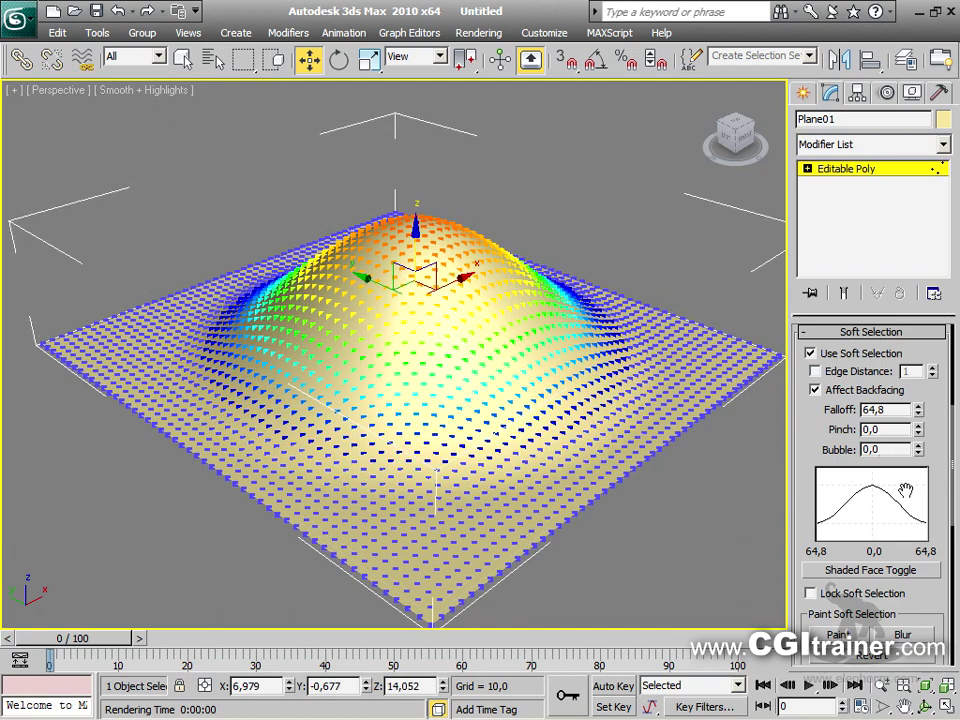
{"action": "key", "text": "ctrl+z"}
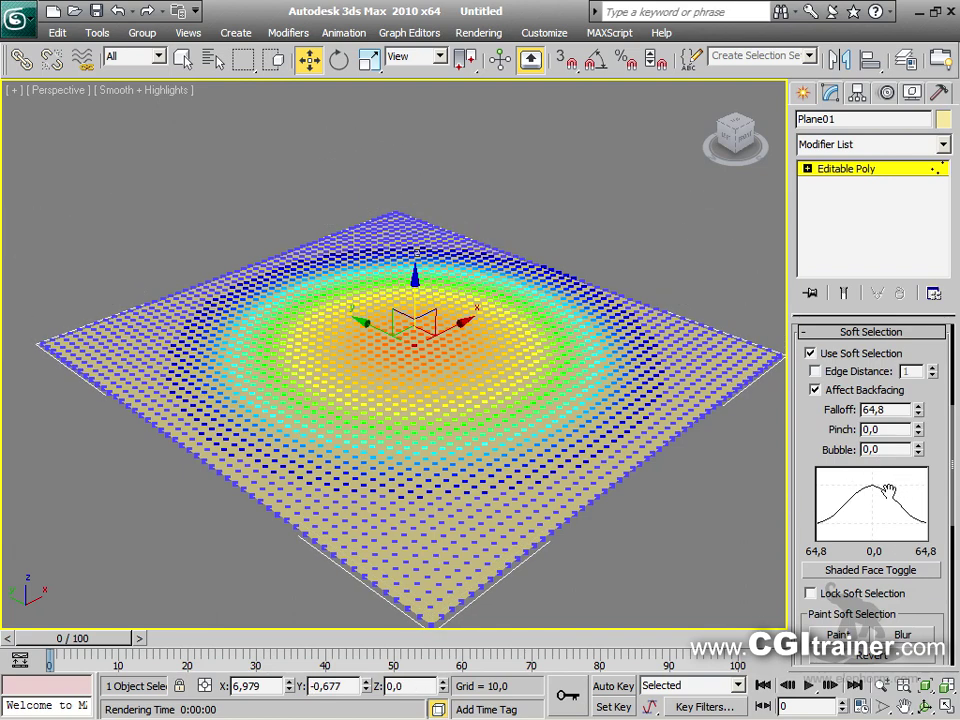
Try raising the centre vertices with a Pinch of 0,71, undo the move and reset Pinch to 0
{"action": "left_click_drag", "start_coordinate": [918, 434], "coordinate": [920, 362]}
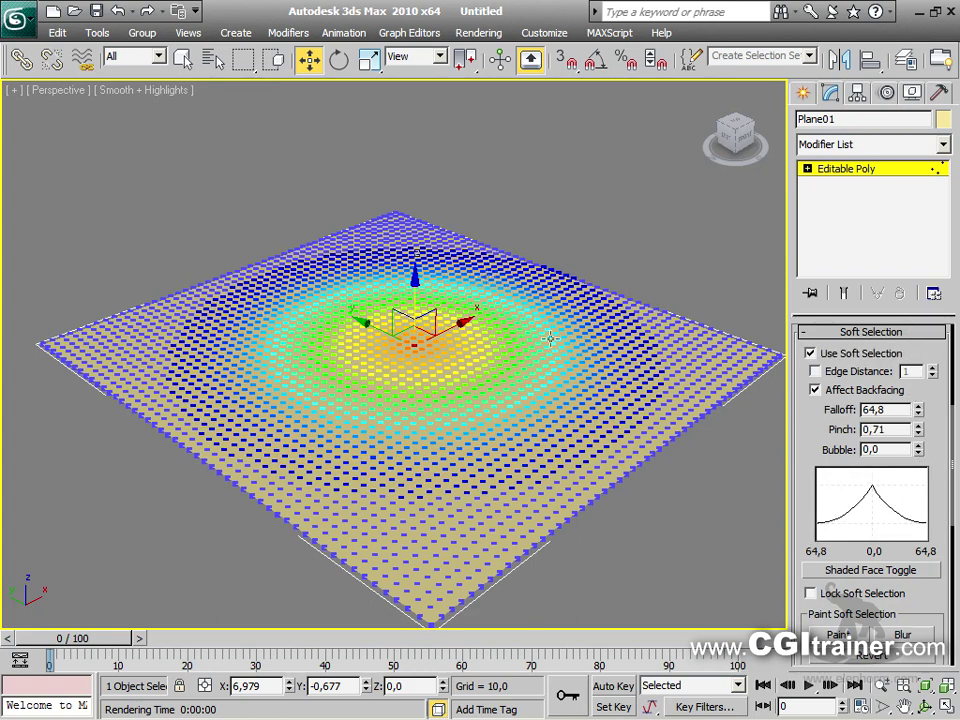
{"action": "left_click_drag", "start_coordinate": [413, 290], "coordinate": [405, 100]}
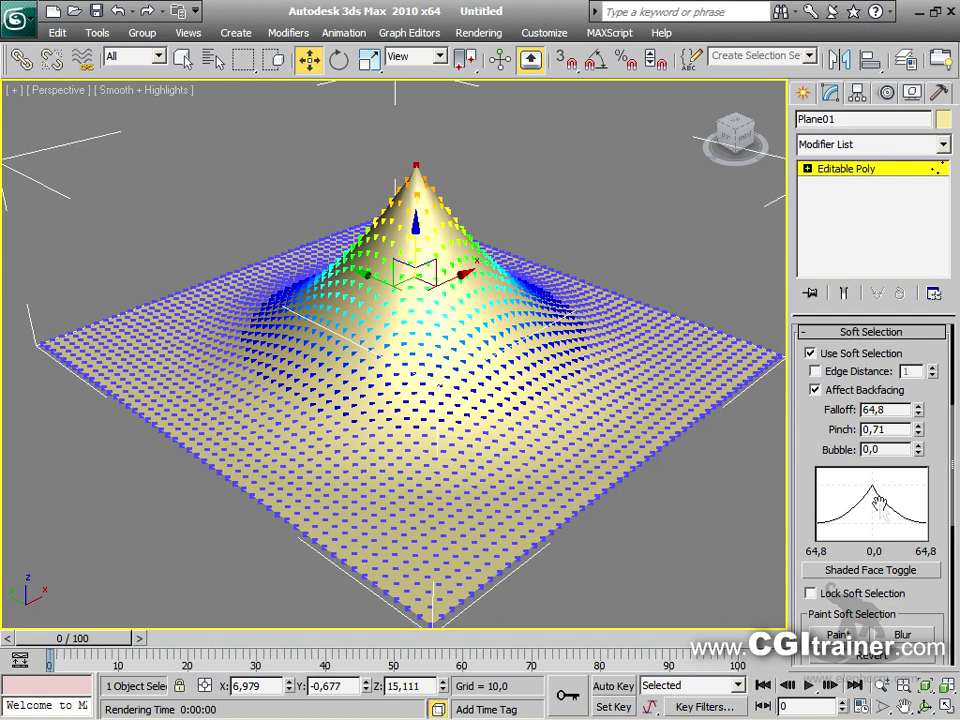
{"action": "key", "text": "ctrl+z"}
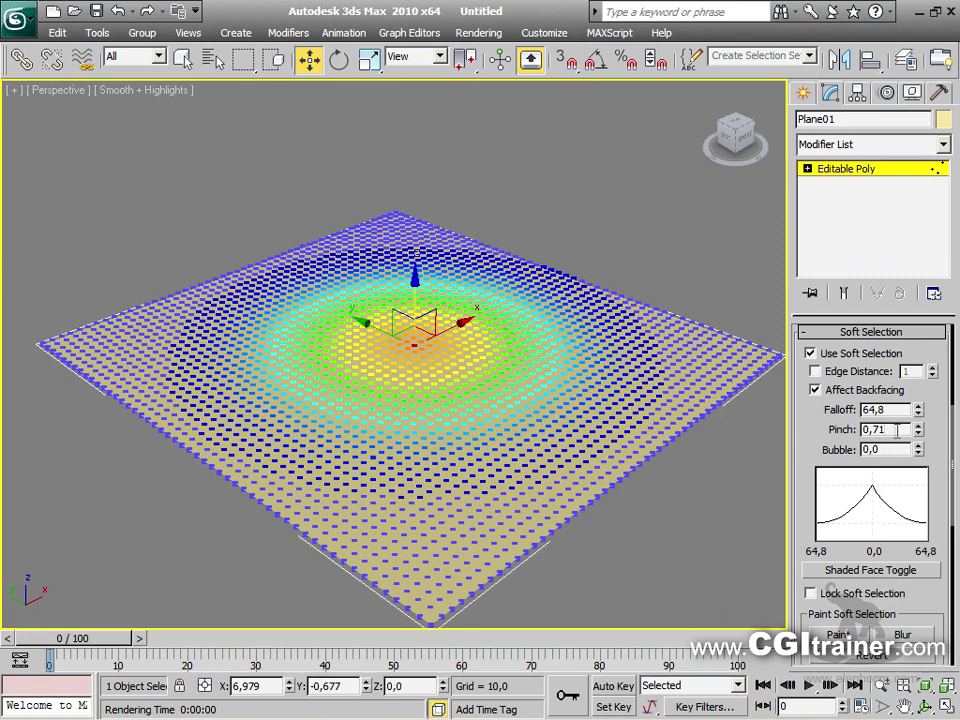
{"action": "type", "text": "0"}
{"action": "key", "text": "Return"}
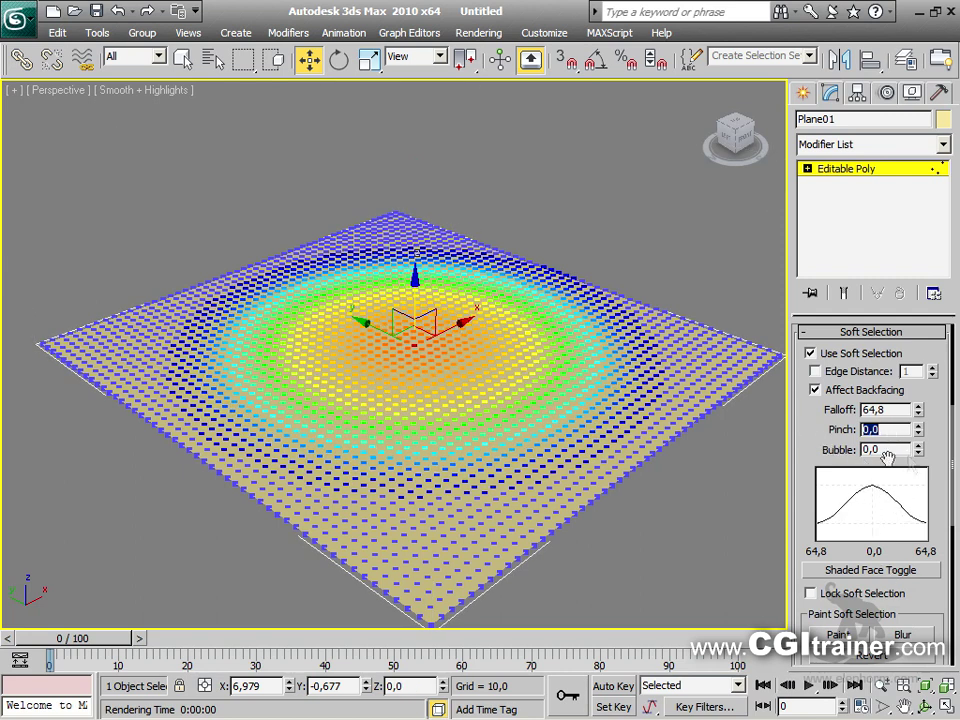
Set the soft selection's Bubble to 0,79, try raising the centre vertices along Z, and undo the move
{"action": "left_click_drag", "start_coordinate": [918, 451], "coordinate": [917, 374]}
{"action": "left_click_drag", "start_coordinate": [418, 303], "coordinate": [405, 95]}
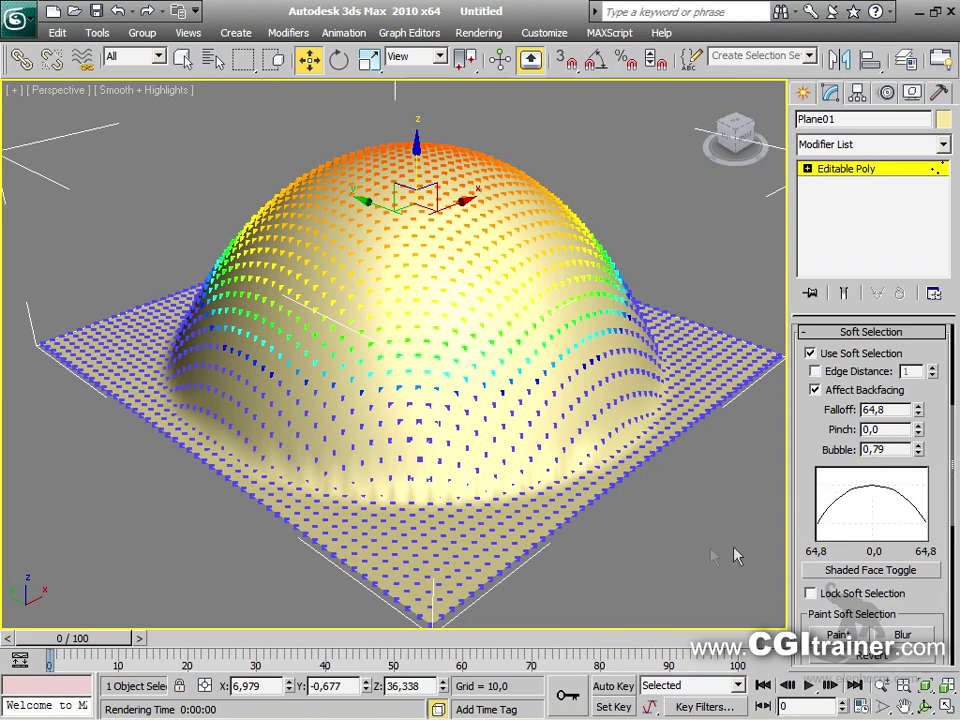
{"action": "key", "text": "ctrl+z"}
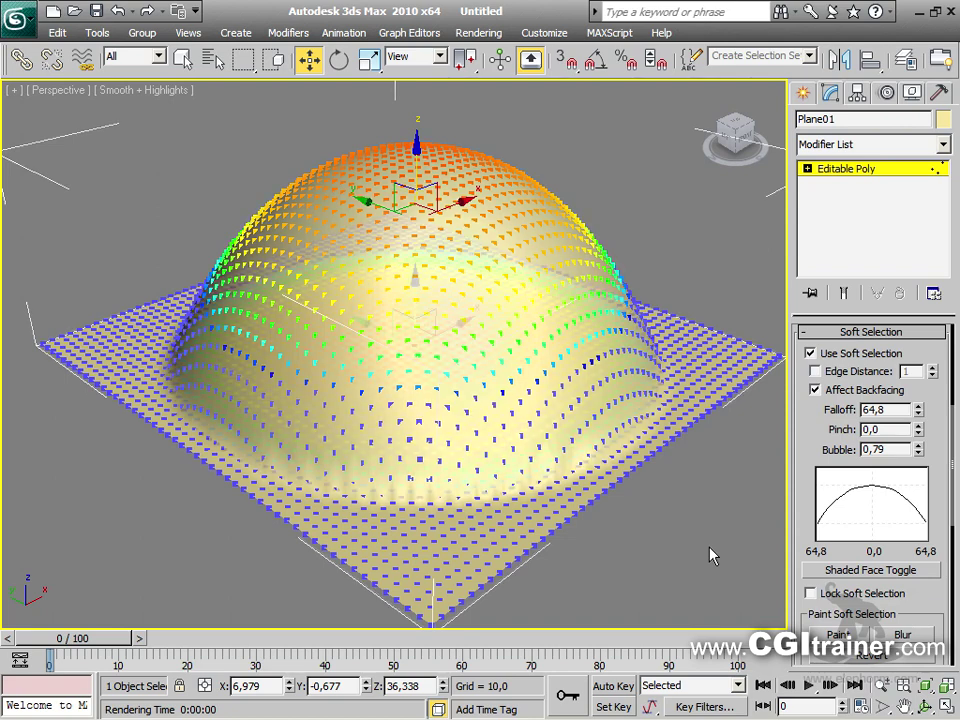
Move the soft-selected centre vertices up along Z to a height of about 58,7, forming a dome
{"action": "mouse_move", "coordinate": [553, 403]}
{"action": "middle_mouse_down"}
{"action": "mouse_move", "coordinate": [547, 417]}
{"action": "mouse_move", "coordinate": [550, 404]}
{"action": "middle_mouse_up"}
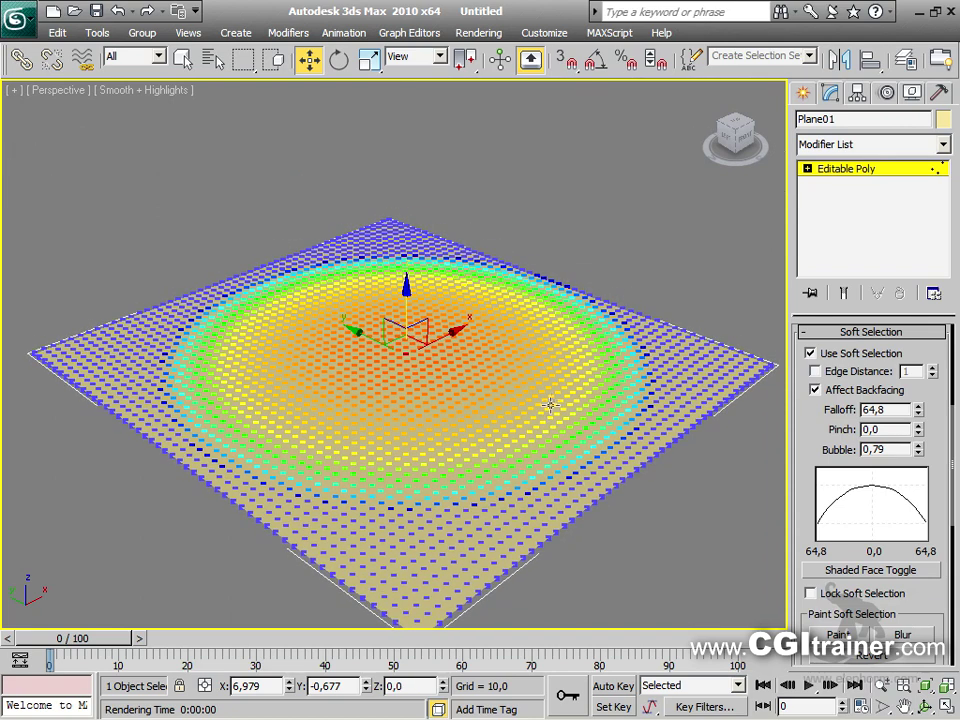
{"action": "scroll", "coordinate": [551, 368], "scroll_direction": "down", "scroll_amount": 5}
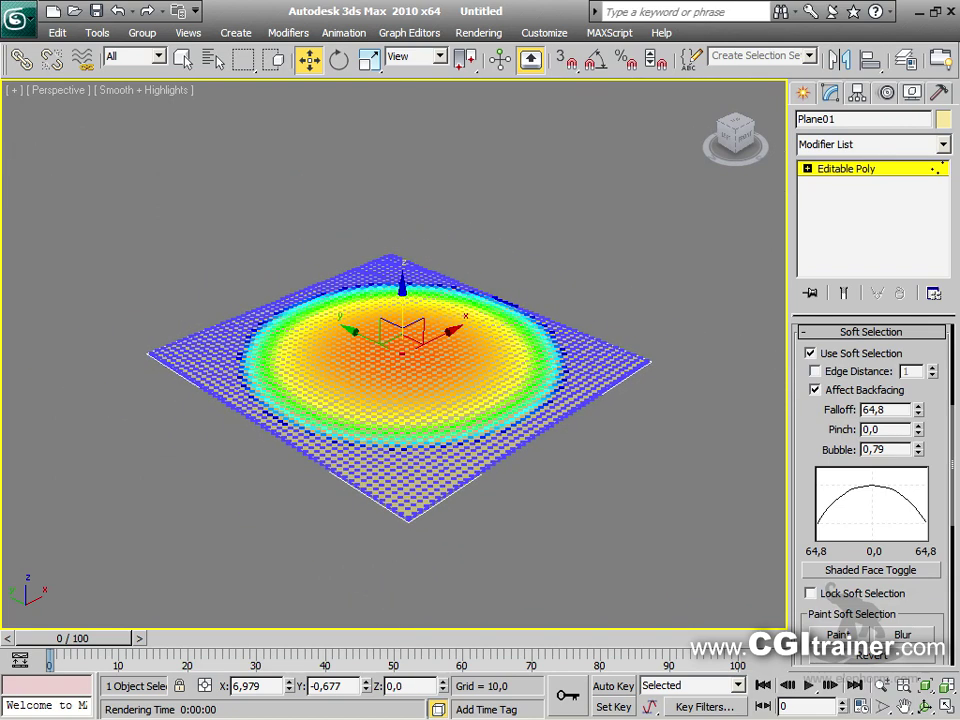
{"action": "left_click_drag", "start_coordinate": [403, 301], "coordinate": [396, 124]}
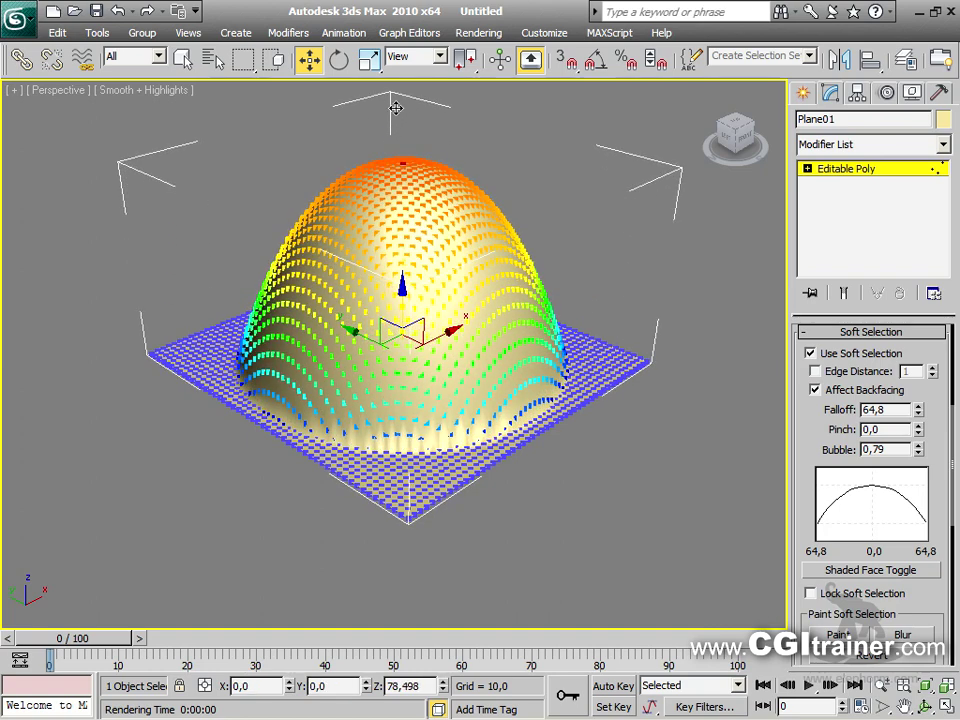
{"action": "left_click_drag", "start_coordinate": [440, 215], "coordinate": [372, 140]}
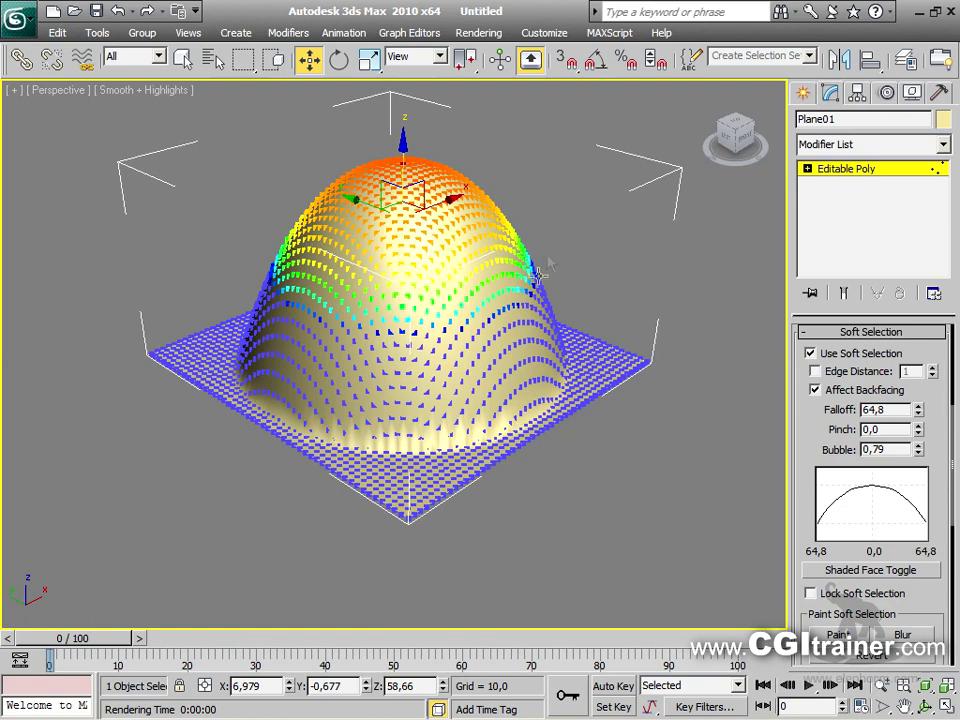
Pull the top of the dome further up along Z to about 104,8, and undo the accidental deselection of its vertex
{"action": "middle_click_drag", "start_coordinate": [390, 205], "coordinate": [385, 262]}
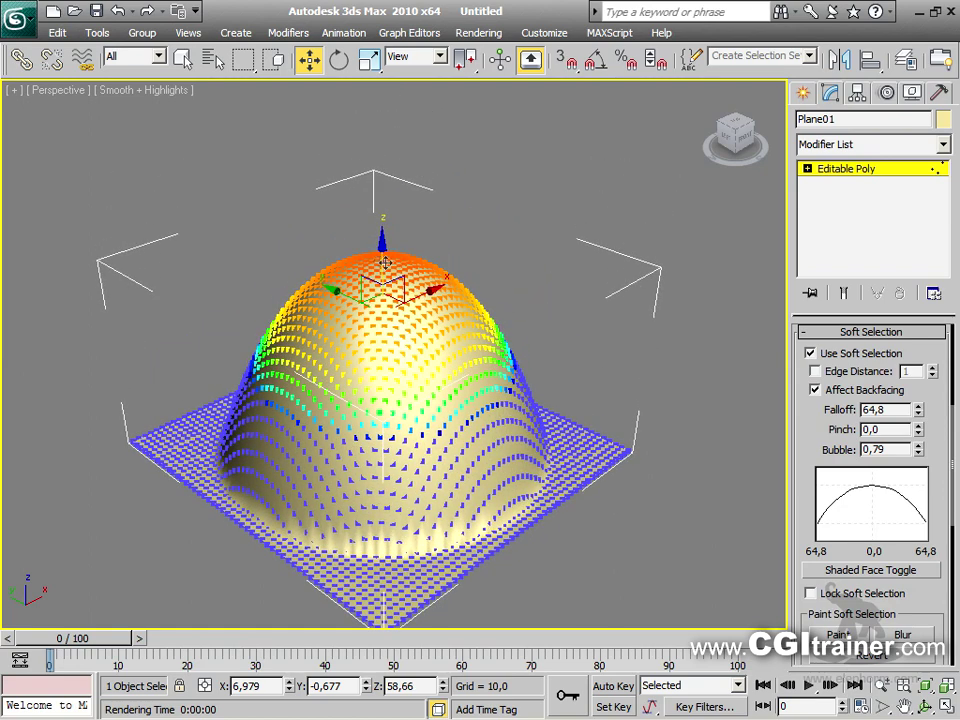
{"action": "left_click_drag", "start_coordinate": [384, 255], "coordinate": [369, 135]}
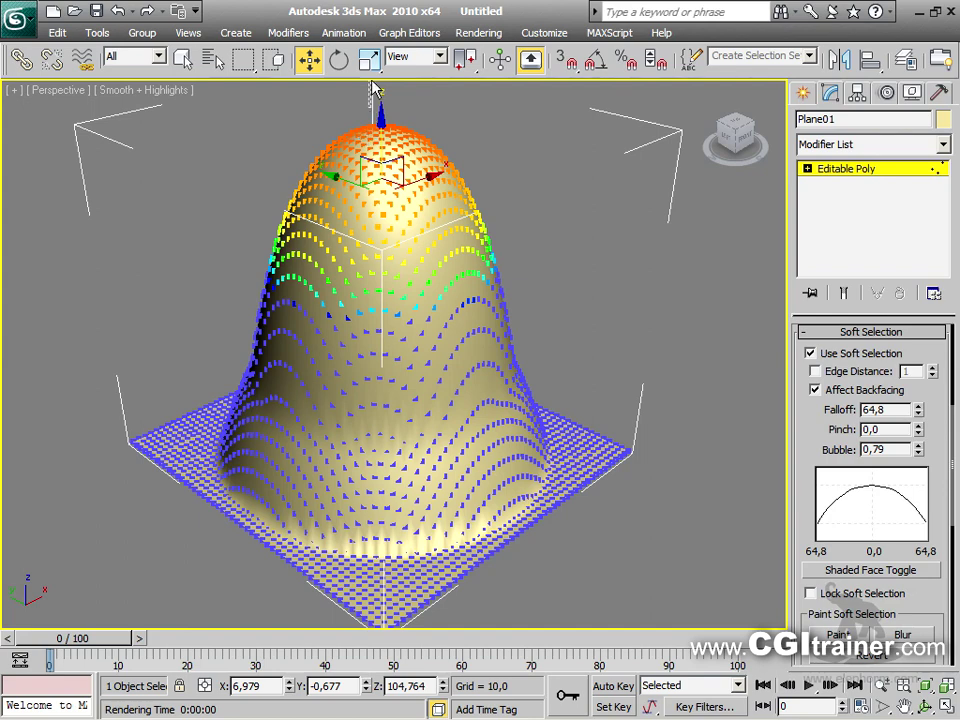
{"action": "left_click", "coordinate": [373, 90]}
{"action": "middle_click_drag", "start_coordinate": [346, 236], "coordinate": [483, 395], "text": "alt"}
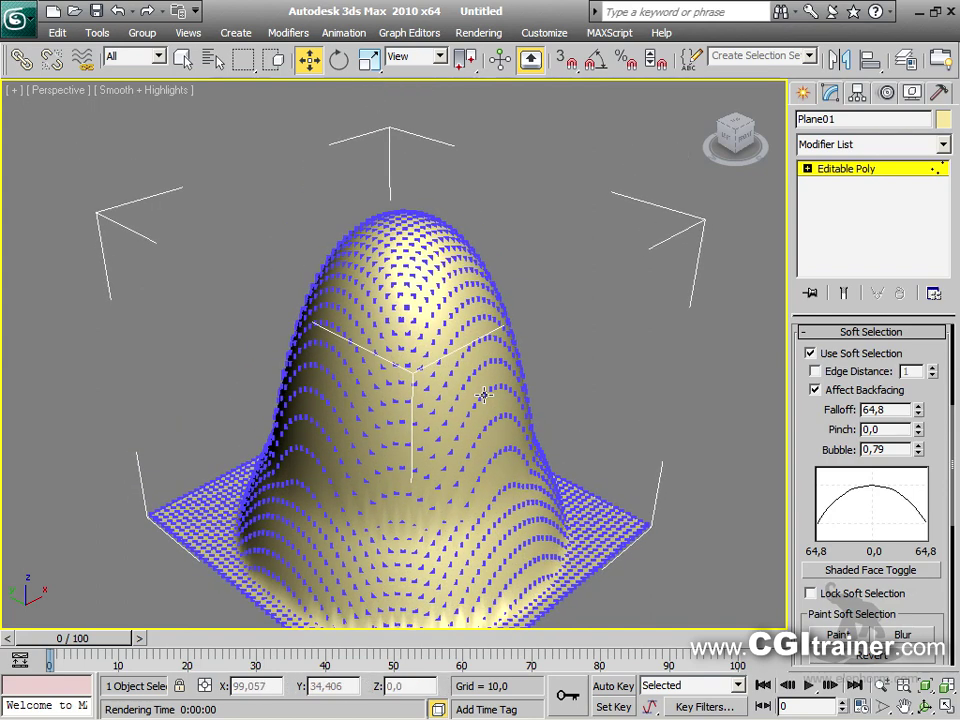
{"action": "key", "text": "ctrl+z"}
{"action": "scroll", "coordinate": [521, 343], "scroll_direction": "down", "scroll_amount": 3}
{"action": "middle_click_drag", "start_coordinate": [521, 343], "coordinate": [500, 320], "text": "alt"}
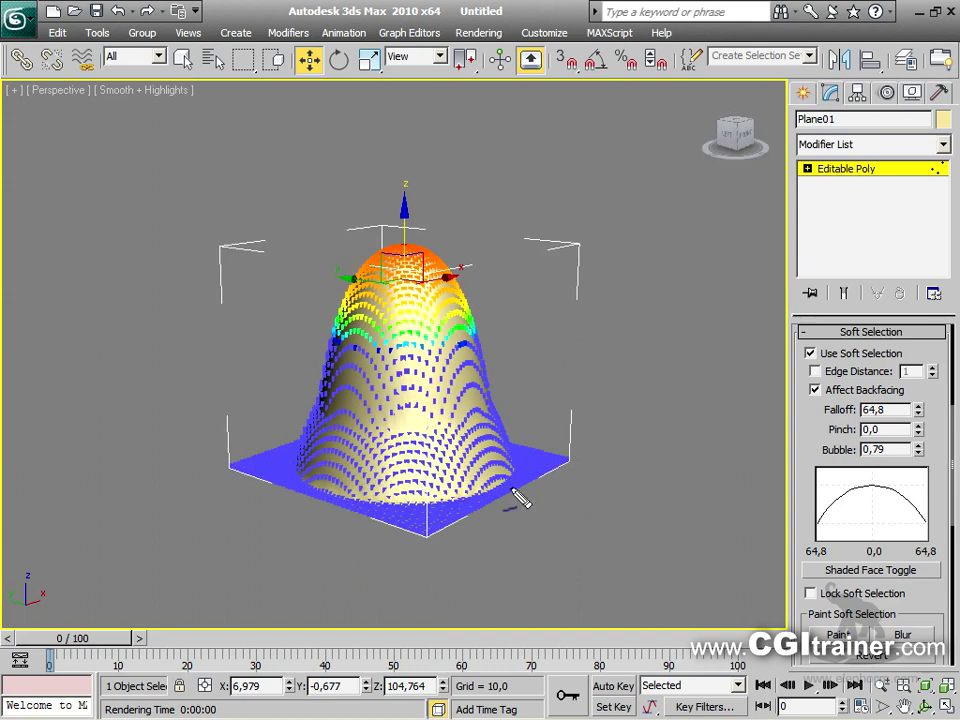
{"action": "mouse_move", "coordinate": [824, 400]}
{"action": "left_mouse_down"}
{"action": "mouse_move", "coordinate": [917, 407]}
{"action": "mouse_move", "coordinate": [923, 417]}
{"action": "mouse_move", "coordinate": [907, 431]}
{"action": "mouse_move", "coordinate": [820, 412]}
{"action": "left_mouse_up"}
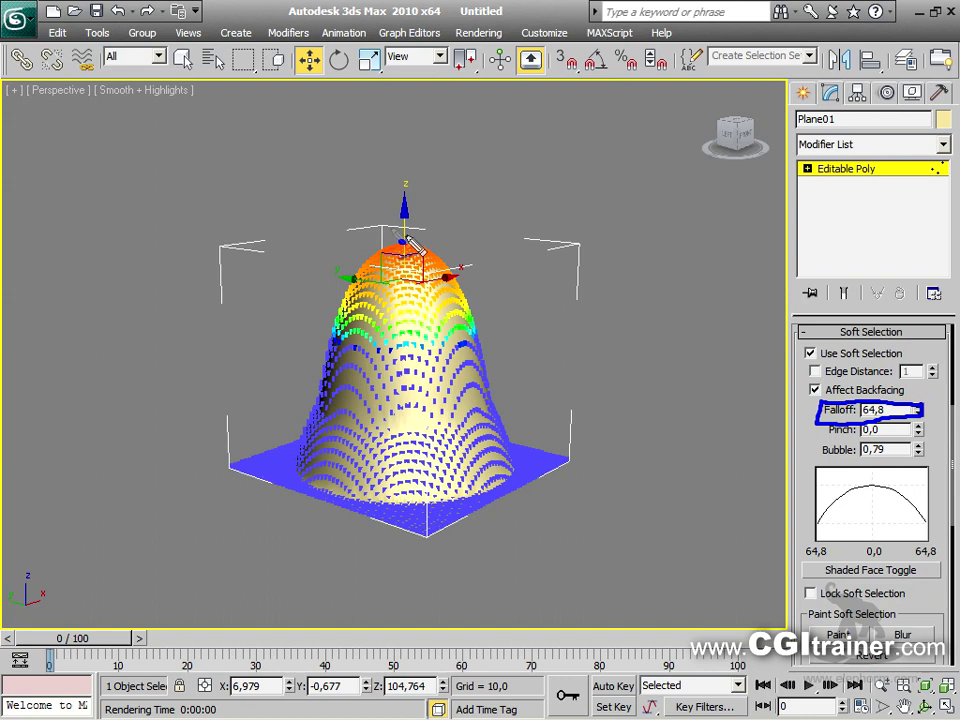
{"action": "mouse_move", "coordinate": [401, 246]}
{"action": "left_mouse_down"}
{"action": "mouse_move", "coordinate": [405, 334]}
{"action": "mouse_move", "coordinate": [377, 330]}
{"action": "mouse_move", "coordinate": [415, 334]}
{"action": "left_mouse_up"}
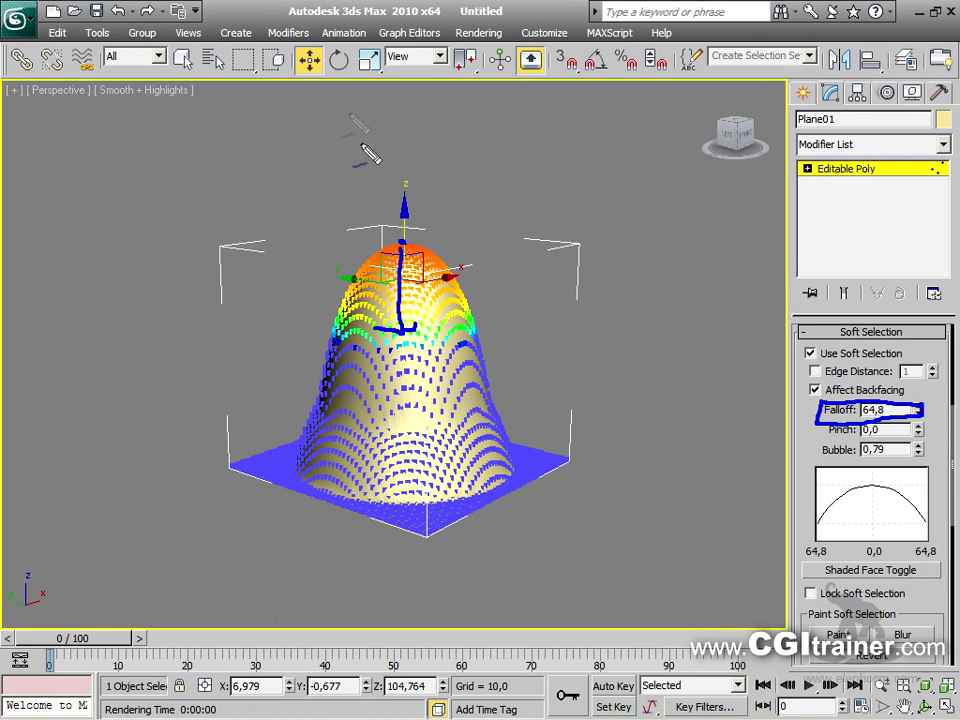
{"action": "mouse_move", "coordinate": [302, 140]}
{"action": "left_mouse_down"}
{"action": "mouse_move", "coordinate": [296, 214]}
{"action": "mouse_move", "coordinate": [345, 322]}
{"action": "mouse_move", "coordinate": [470, 322]}
{"action": "mouse_move", "coordinate": [498, 250]}
{"action": "mouse_move", "coordinate": [464, 130]}
{"action": "mouse_move", "coordinate": [368, 107]}
{"action": "mouse_move", "coordinate": [302, 140]}
{"action": "left_mouse_up"}
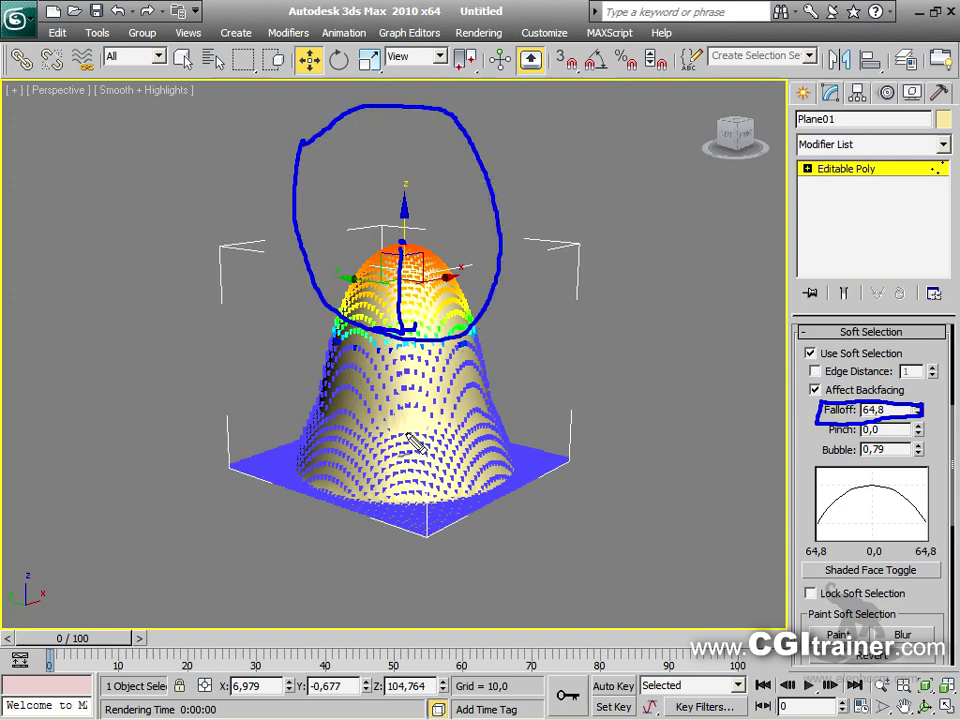
{"action": "mouse_move", "coordinate": [304, 376]}
{"action": "left_mouse_down"}
{"action": "mouse_move", "coordinate": [304, 528]}
{"action": "mouse_move", "coordinate": [343, 571]}
{"action": "mouse_move", "coordinate": [388, 585]}
{"action": "mouse_move", "coordinate": [451, 579]}
{"action": "mouse_move", "coordinate": [483, 563]}
{"action": "mouse_move", "coordinate": [508, 530]}
{"action": "mouse_move", "coordinate": [515, 490]}
{"action": "mouse_move", "coordinate": [511, 432]}
{"action": "mouse_move", "coordinate": [478, 394]}
{"action": "mouse_move", "coordinate": [379, 360]}
{"action": "mouse_move", "coordinate": [317, 386]}
{"action": "left_mouse_up"}
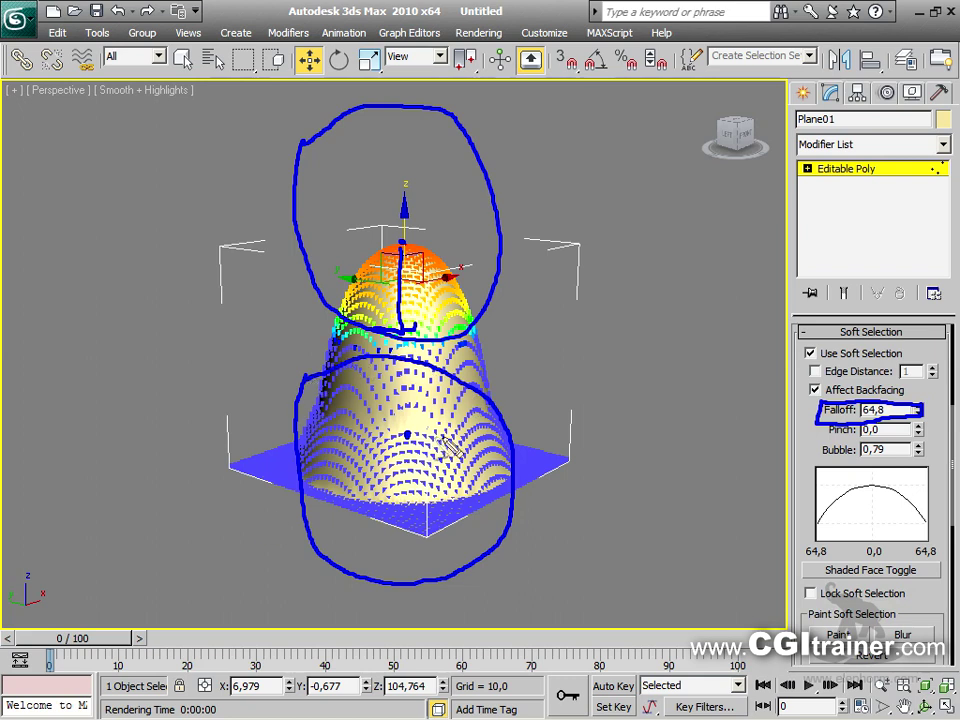
{"action": "left_click_drag", "start_coordinate": [407, 435], "coordinate": [411, 287]}
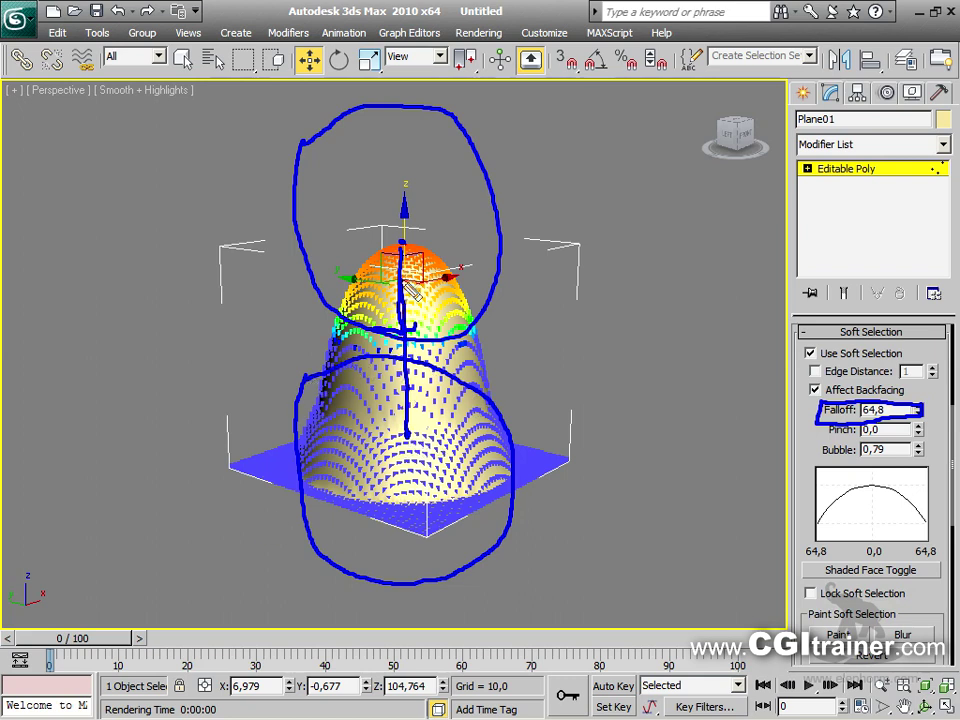
{"action": "left_click_drag", "start_coordinate": [339, 122], "coordinate": [302, 195]}
{"action": "left_click_drag", "start_coordinate": [373, 108], "coordinate": [330, 272]}
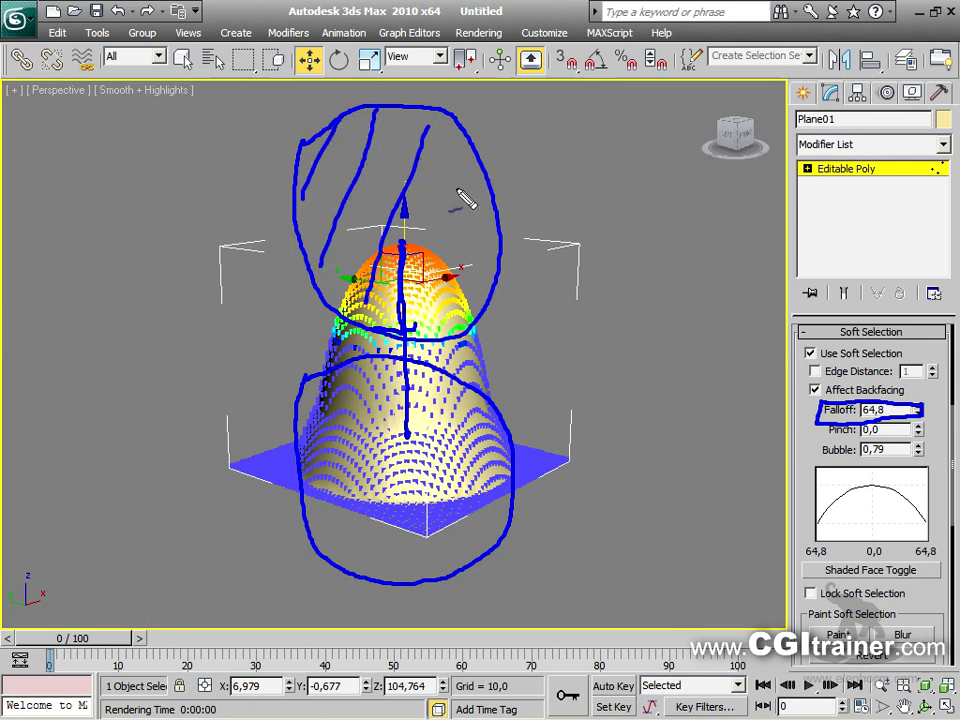
Undo both upward moves of the centre vertices that formed the dome
{"action": "key", "text": "Escape"}
{"action": "key", "text": "ctrl+z"}
{"action": "key", "text": "ctrl+z"}
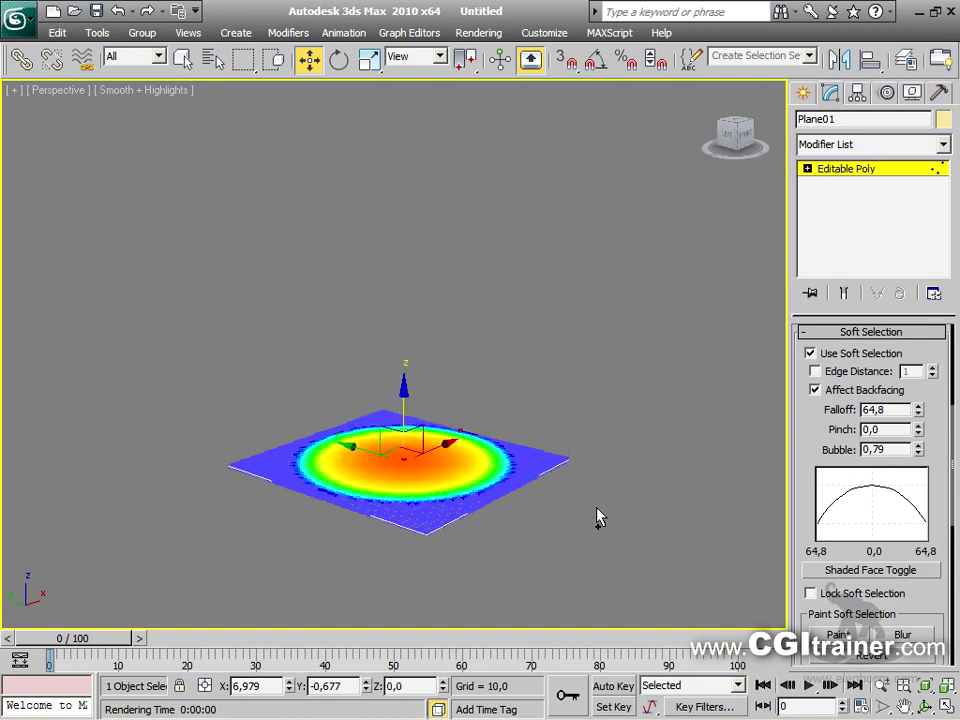
Lock the soft selection, raise the centre vertices along Z in two moves to about 85,4, and unlock the soft selection
{"action": "left_click", "coordinate": [811, 593]}
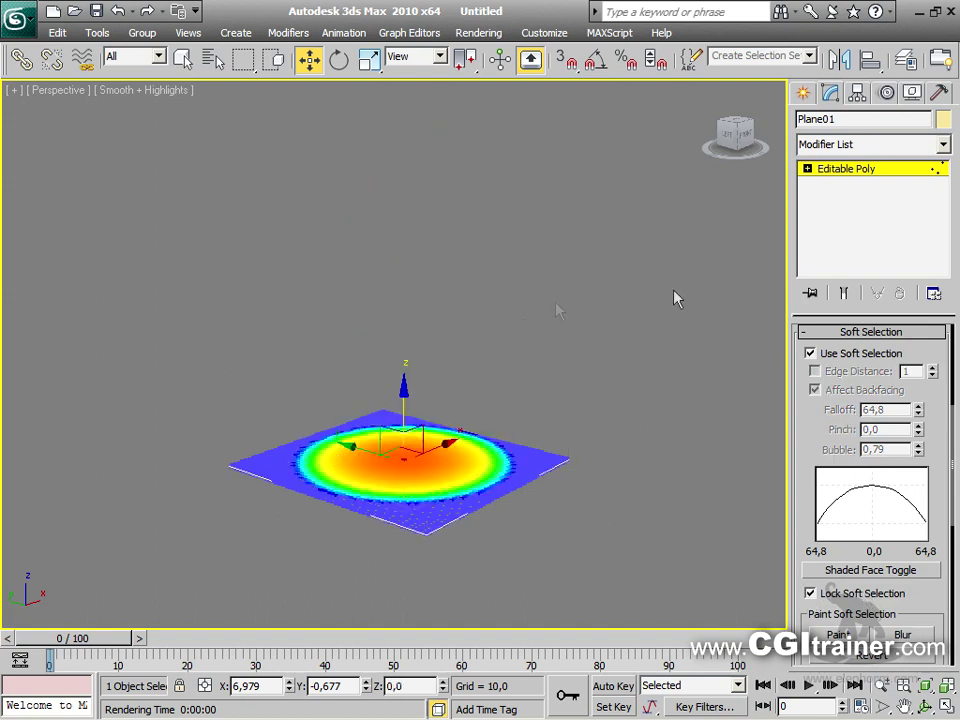
{"action": "left_click_drag", "start_coordinate": [405, 407], "coordinate": [392, 145]}
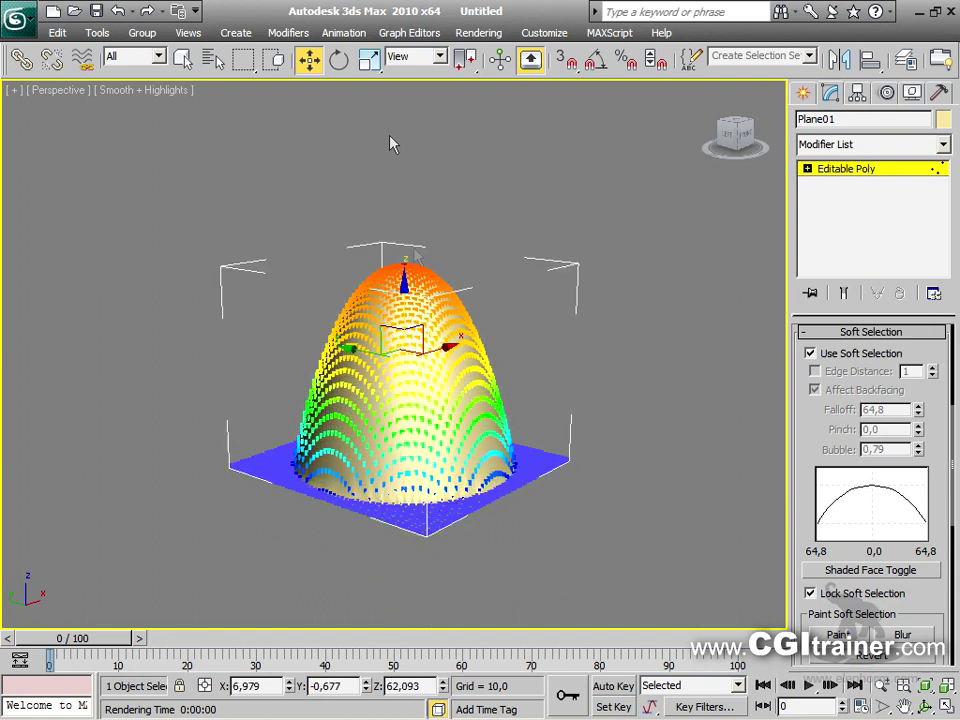
{"action": "left_click_drag", "start_coordinate": [403, 297], "coordinate": [404, 244]}
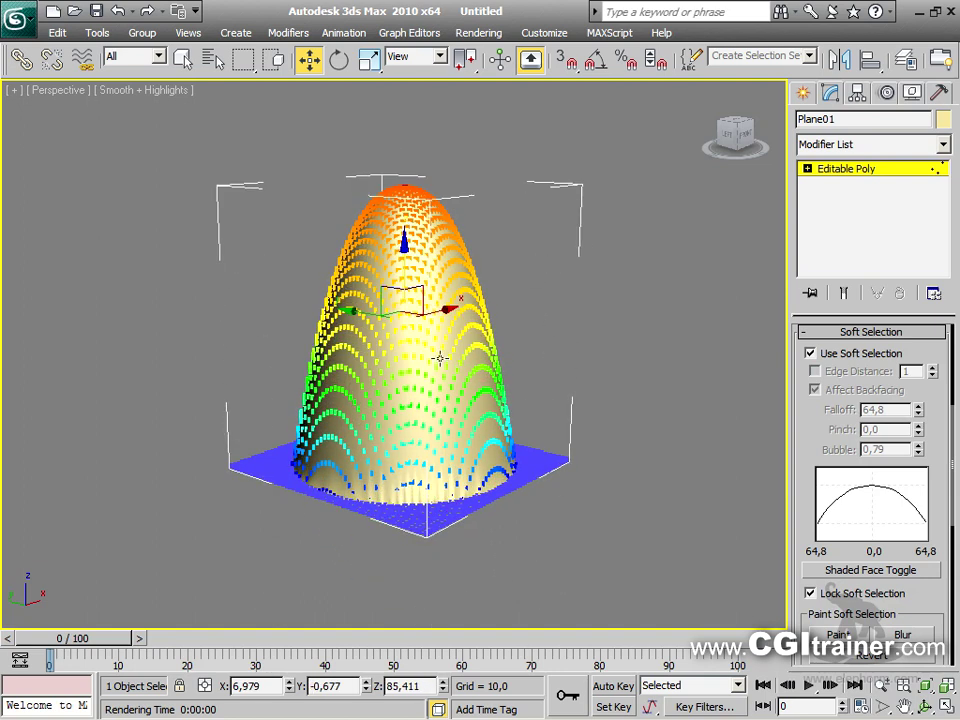
{"action": "left_click", "coordinate": [811, 594]}
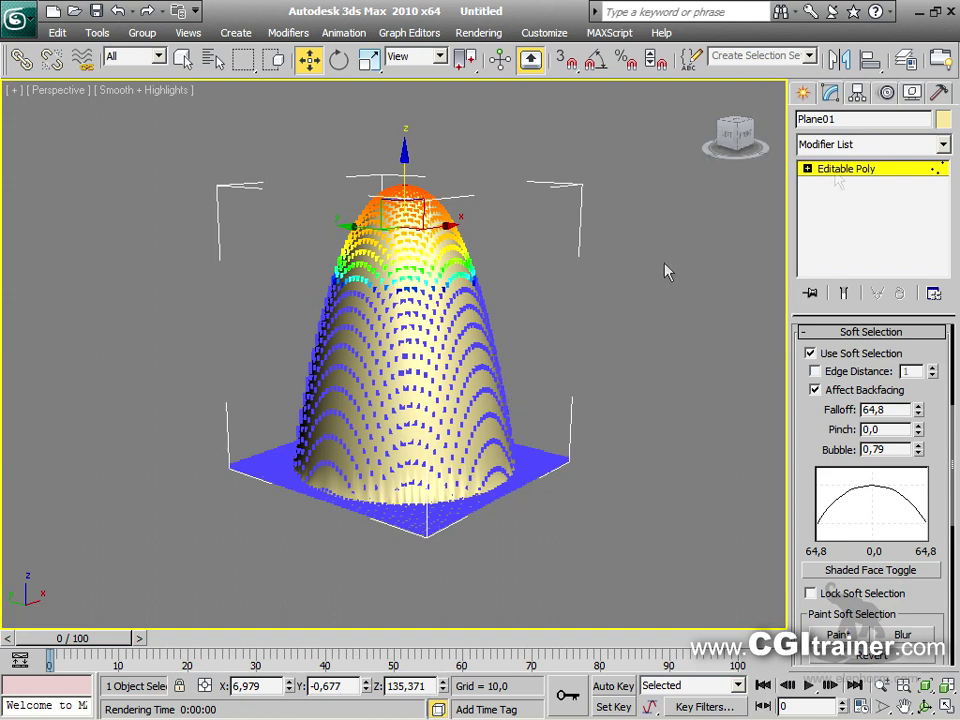
Switch to the Polygon level, select a polygon at the dome's top, and display its soft selection as shaded faces
{"action": "left_click", "coordinate": [807, 168]}
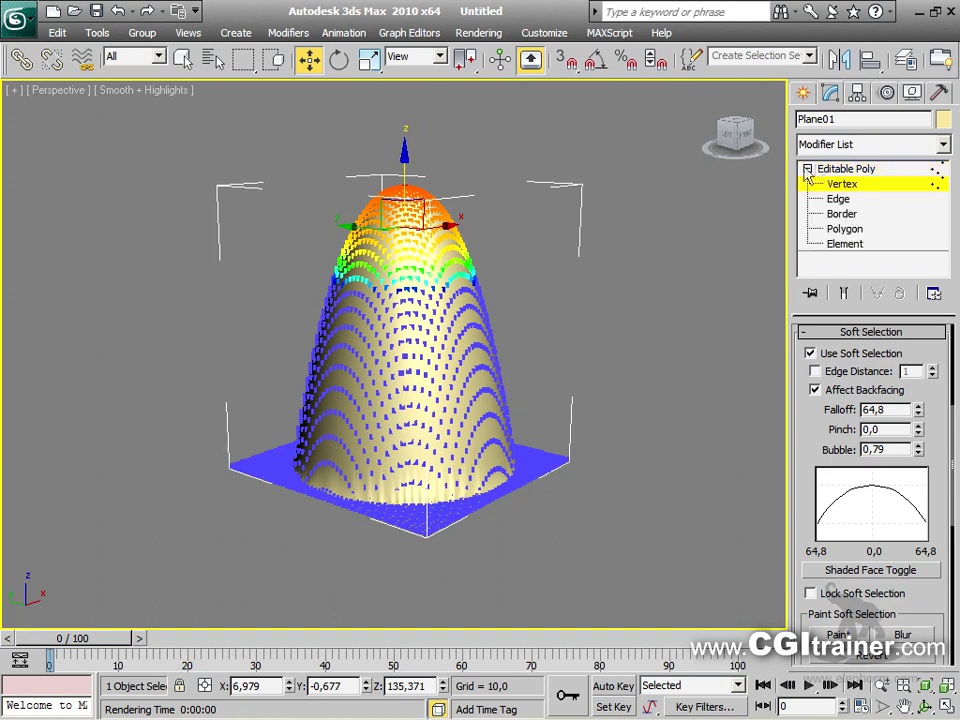
{"action": "left_click", "coordinate": [852, 230]}
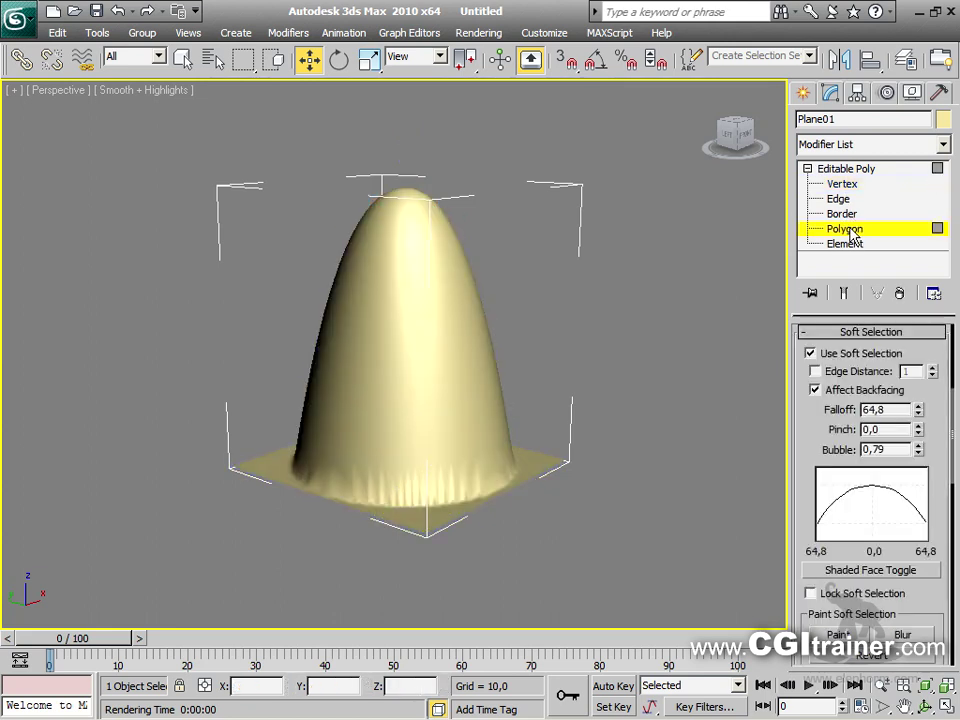
{"action": "left_click", "coordinate": [404, 209]}
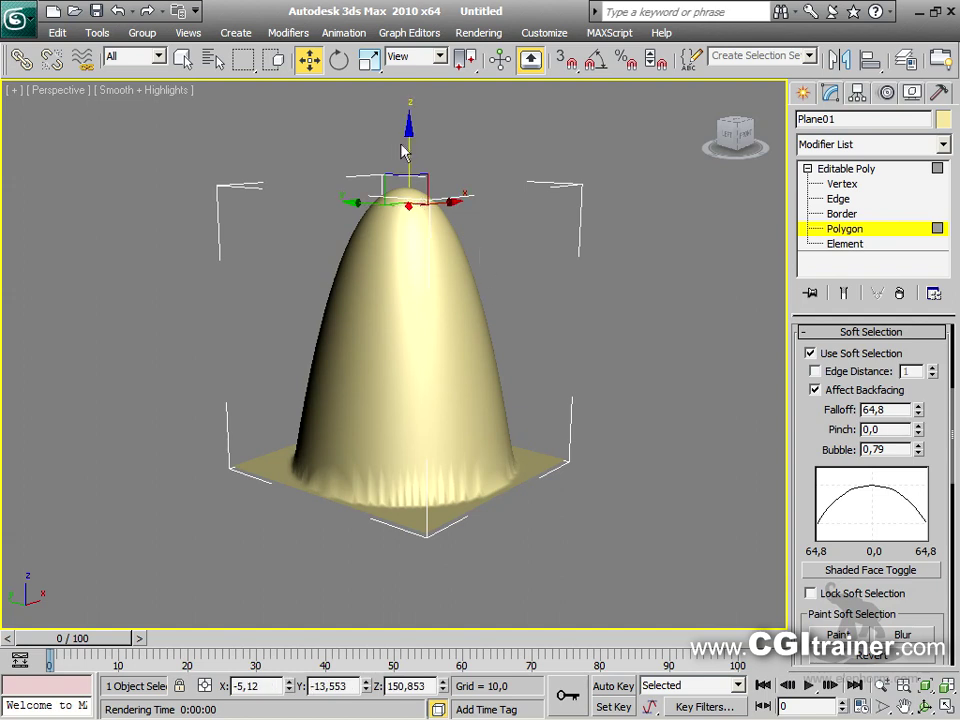
{"action": "mouse_move", "coordinate": [409, 143]}
{"action": "left_mouse_down"}
{"action": "mouse_move", "coordinate": [403, 243]}
{"action": "mouse_move", "coordinate": [422, 155]}
{"action": "left_mouse_up"}
{"action": "left_click", "coordinate": [910, 571]}
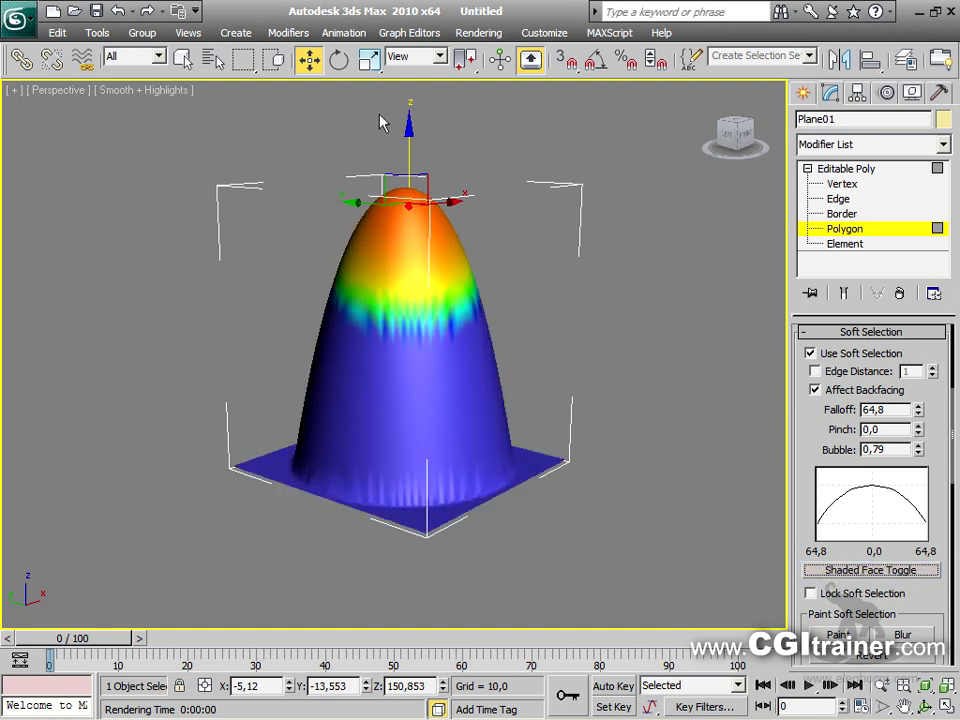
Try moving the soft-selected top polygon along Z, and undo the moves back to the flat plane
{"action": "left_click_drag", "start_coordinate": [412, 139], "coordinate": [397, 205]}
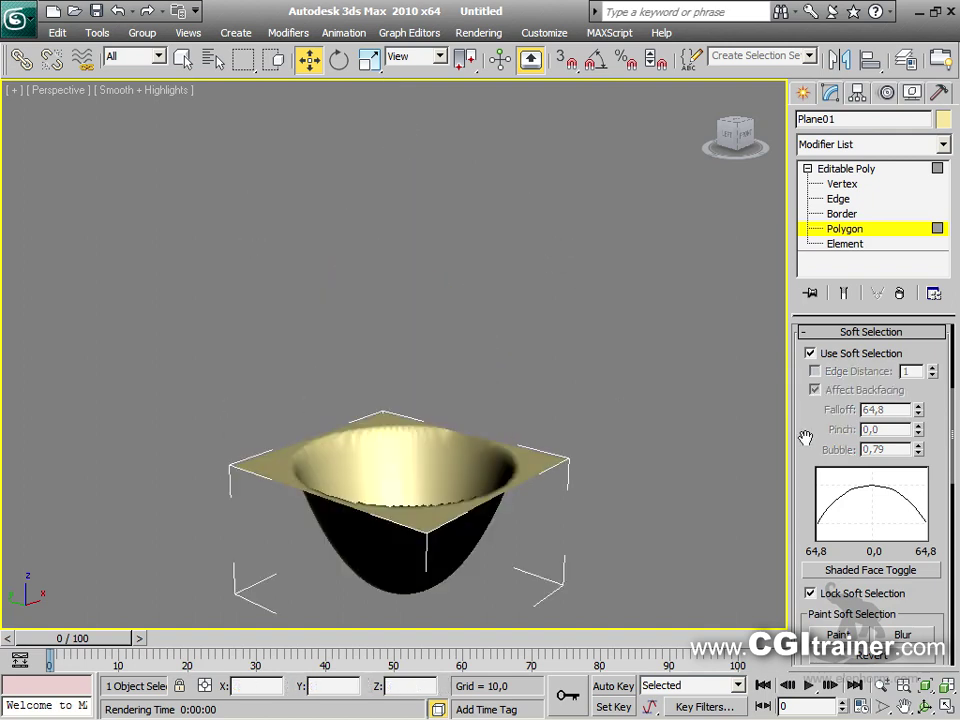
{"action": "key", "text": "ctrl+z"}
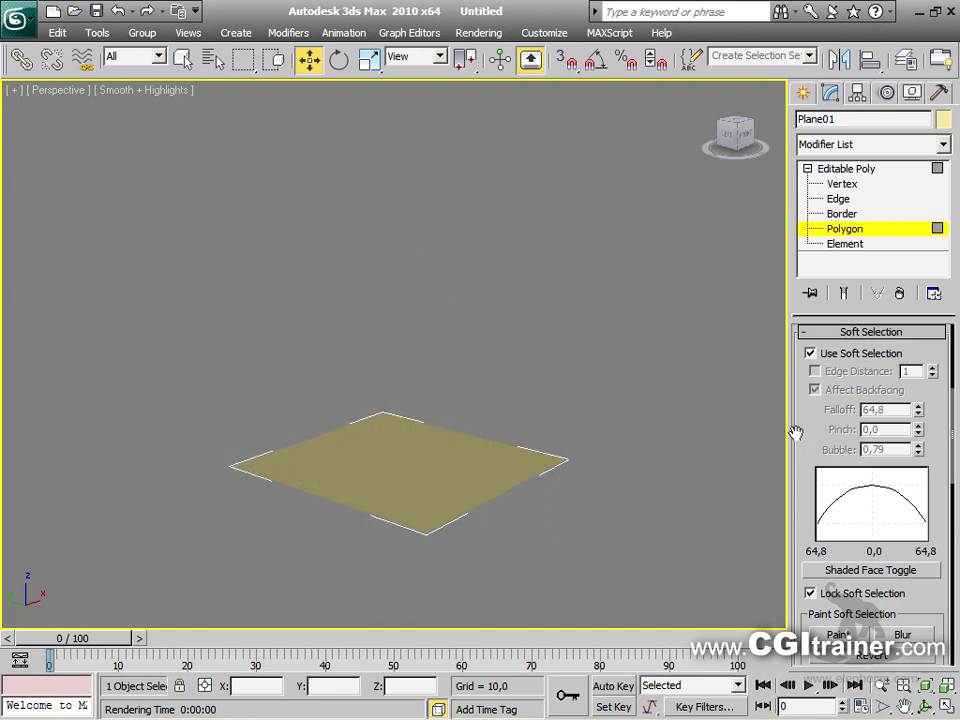
Return to the Vertex level and paint a freehand soft selection over the plane's centre, front corner and far edges
{"action": "left_click", "coordinate": [838, 185]}
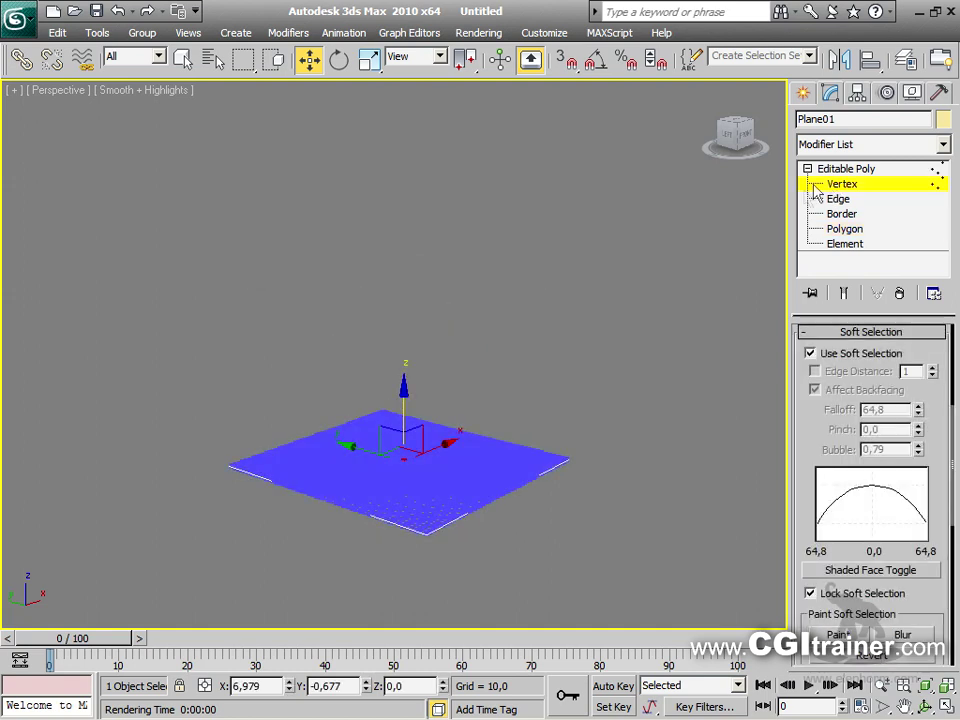
{"action": "scroll", "coordinate": [548, 424], "scroll_direction": "up", "scroll_amount": 5}
{"action": "middle_click_drag", "start_coordinate": [548, 424], "coordinate": [398, 111], "text": "alt"}
{"action": "scroll", "coordinate": [800, 540], "scroll_direction": "down", "scroll_amount": 5}
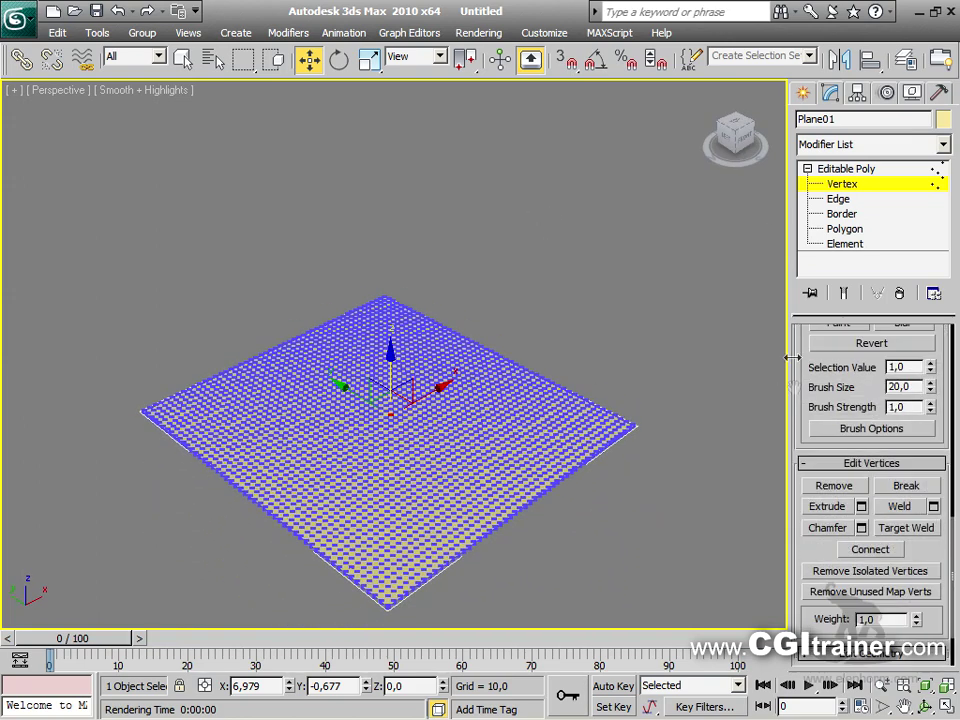
{"action": "scroll", "coordinate": [800, 540], "scroll_direction": "up", "scroll_amount": 3}
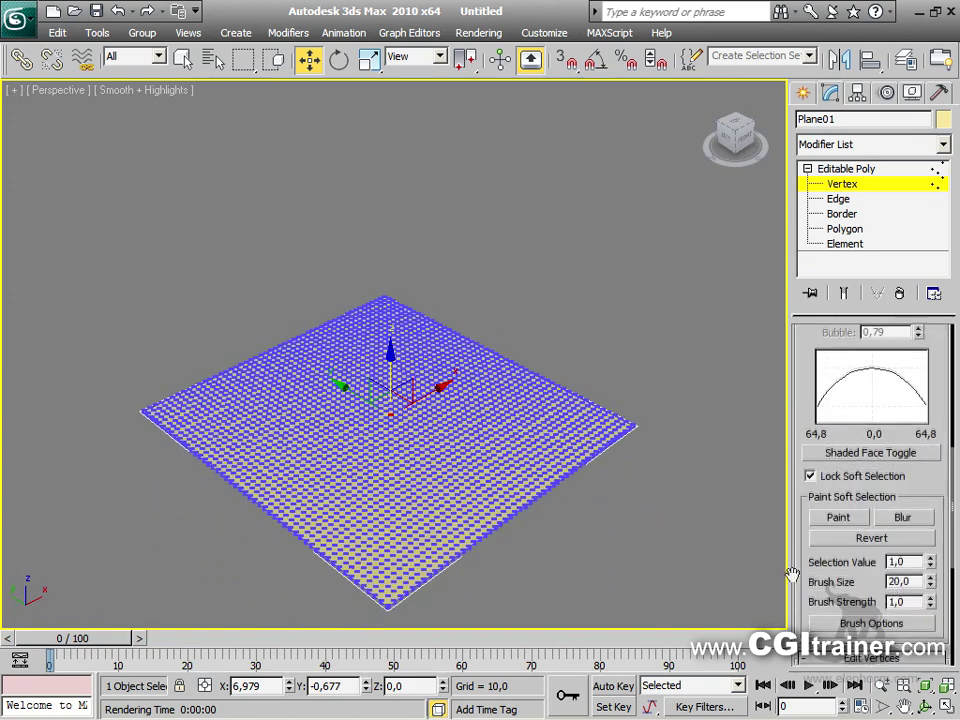
{"action": "left_click", "coordinate": [838, 515]}
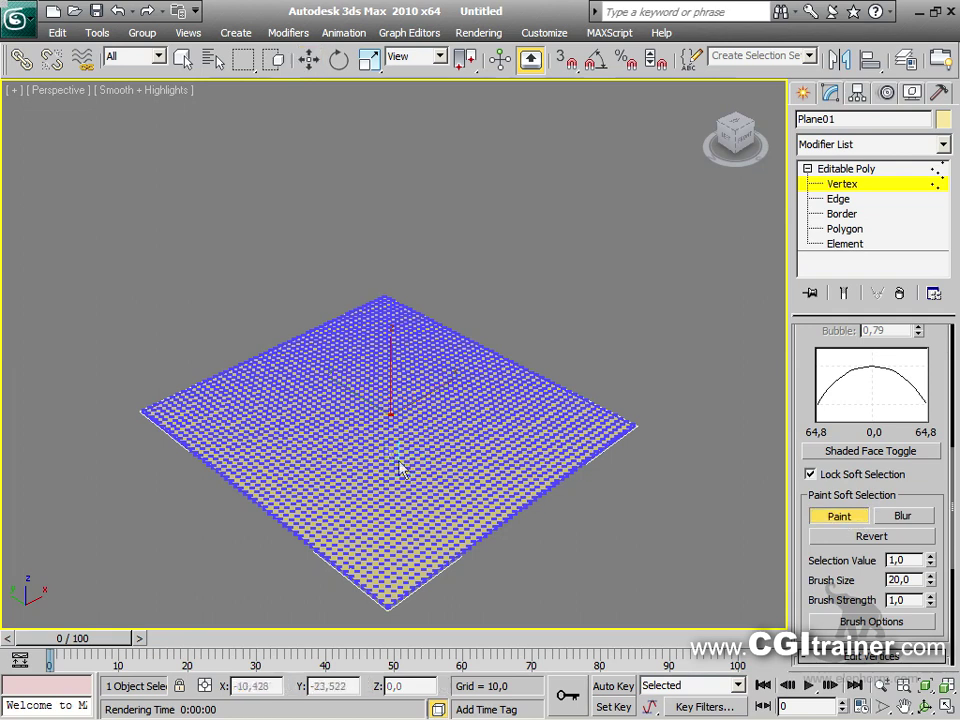
{"action": "mouse_move", "coordinate": [393, 367]}
{"action": "left_mouse_down"}
{"action": "mouse_move", "coordinate": [334, 455]}
{"action": "mouse_move", "coordinate": [363, 511]}
{"action": "mouse_move", "coordinate": [463, 505]}
{"action": "mouse_move", "coordinate": [495, 426]}
{"action": "mouse_move", "coordinate": [570, 410]}
{"action": "mouse_move", "coordinate": [529, 405]}
{"action": "mouse_move", "coordinate": [444, 364]}
{"action": "mouse_move", "coordinate": [403, 317]}
{"action": "left_mouse_up"}
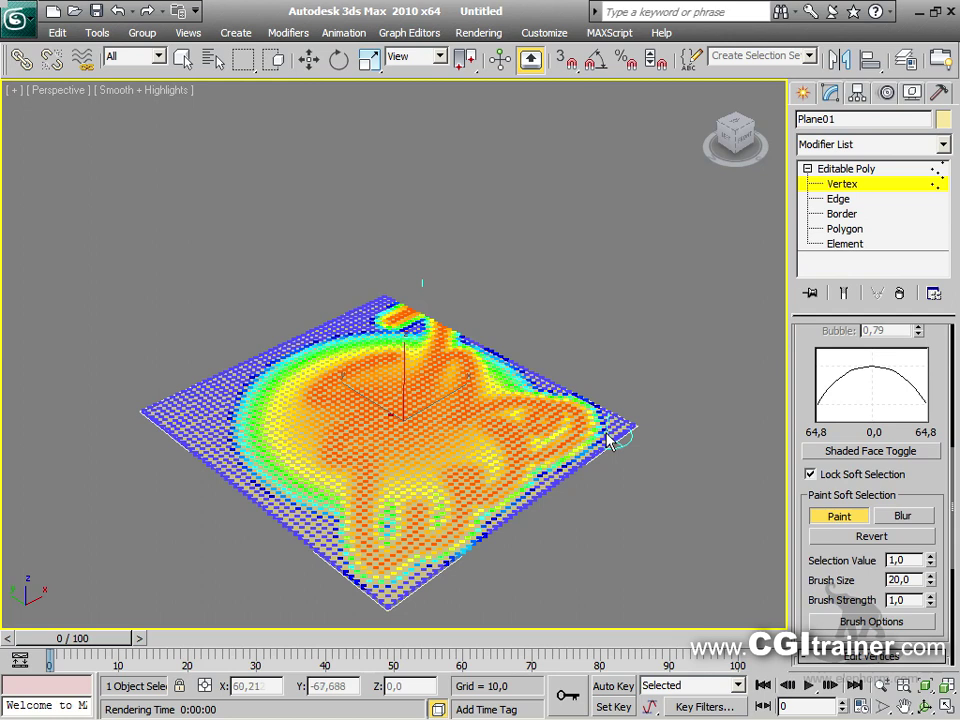
Blur the painted soft selection with strokes across the plane, and activate the Revert brush
{"action": "left_click", "coordinate": [903, 516]}
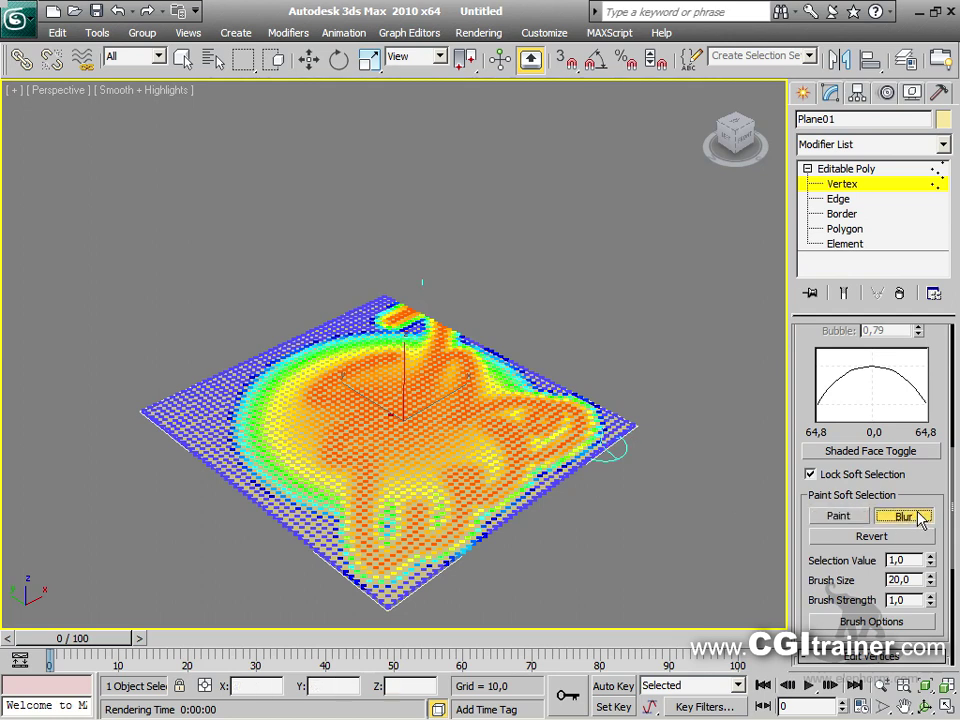
{"action": "mouse_move", "coordinate": [527, 444]}
{"action": "left_mouse_down"}
{"action": "mouse_move", "coordinate": [523, 399]}
{"action": "mouse_move", "coordinate": [546, 370]}
{"action": "mouse_move", "coordinate": [556, 393]}
{"action": "mouse_move", "coordinate": [507, 426]}
{"action": "mouse_move", "coordinate": [505, 363]}
{"action": "mouse_move", "coordinate": [444, 336]}
{"action": "mouse_move", "coordinate": [419, 295]}
{"action": "mouse_move", "coordinate": [417, 326]}
{"action": "mouse_move", "coordinate": [391, 360]}
{"action": "mouse_move", "coordinate": [409, 343]}
{"action": "mouse_move", "coordinate": [312, 362]}
{"action": "left_mouse_up"}
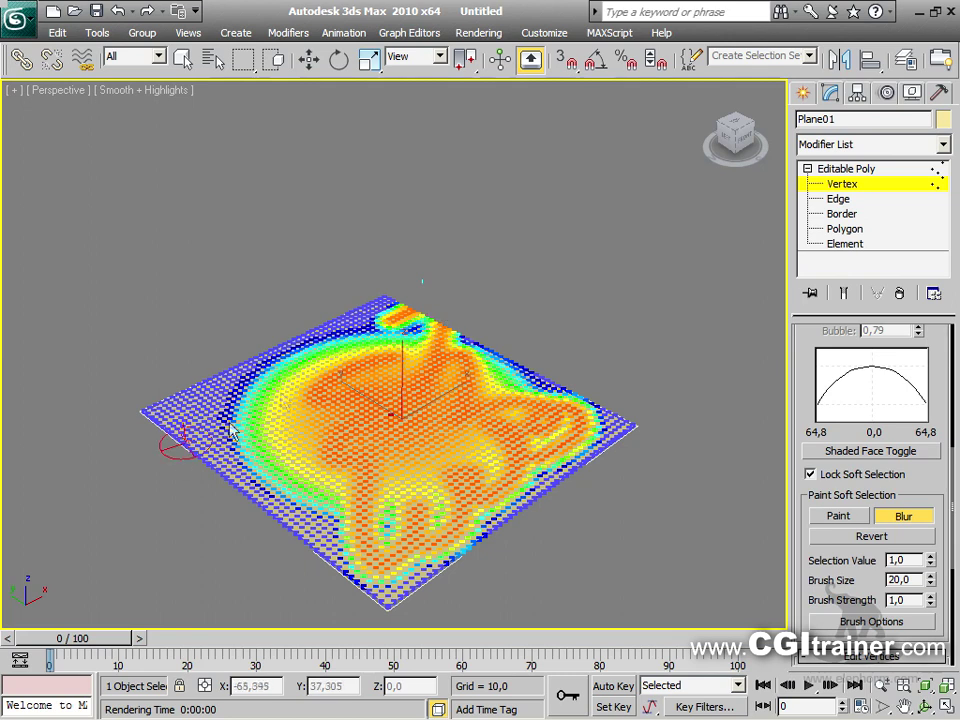
{"action": "left_click", "coordinate": [891, 540]}
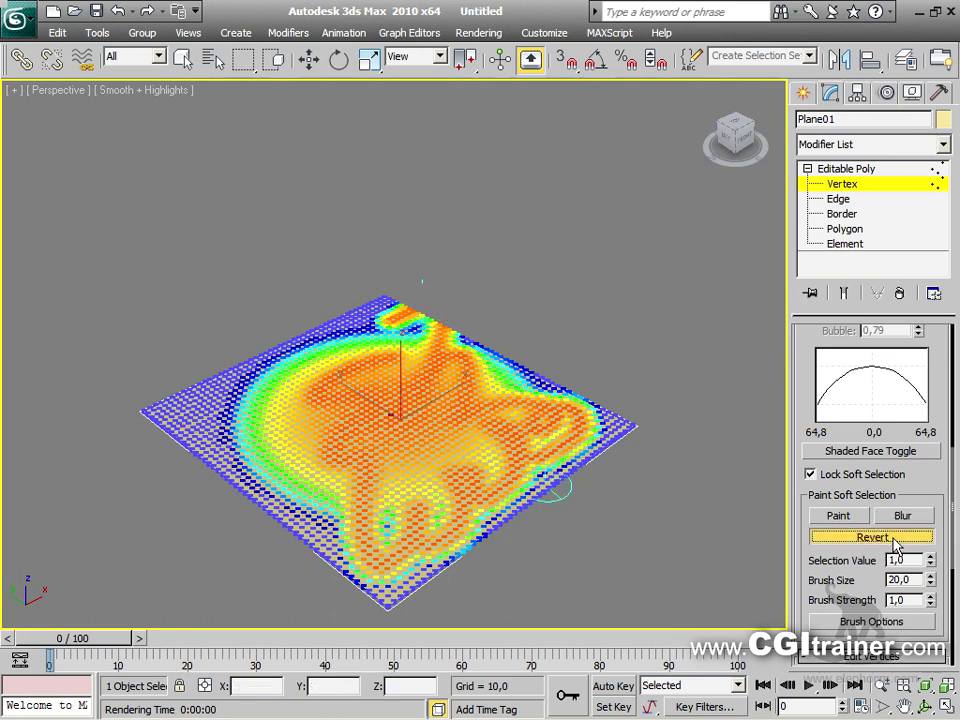
Try raising the painted vertices along Z to about 7,75, and undo the move together with the painted selection
{"action": "key", "text": "w"}
{"action": "left_click_drag", "start_coordinate": [398, 381], "coordinate": [447, 477]}
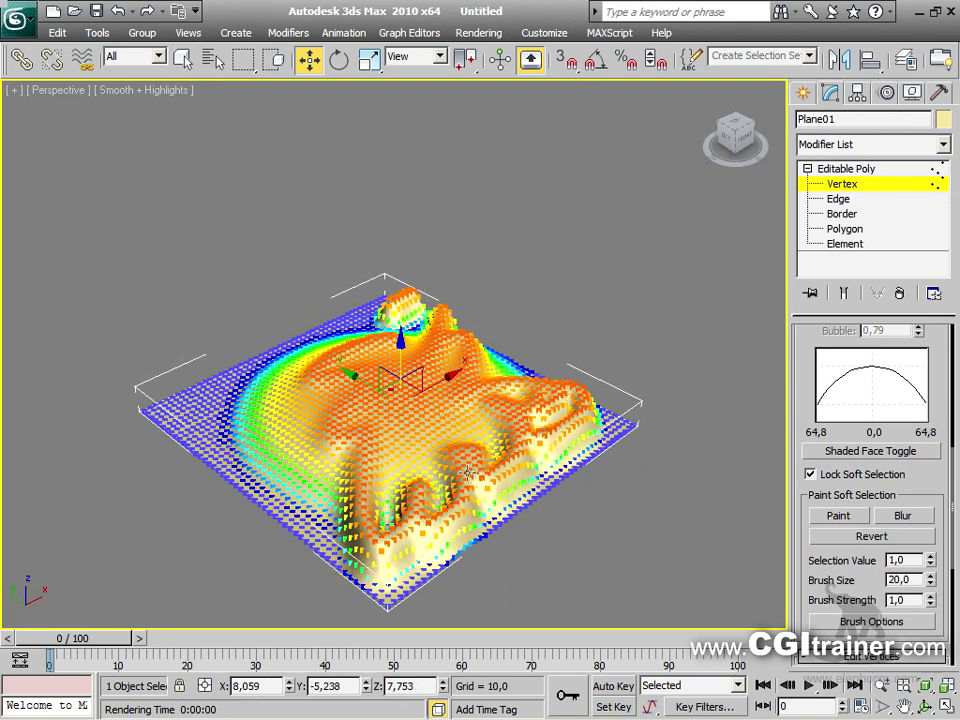
{"action": "key", "text": "ctrl+z"}
{"action": "key", "text": "ctrl+z"}
{"action": "key", "text": "ctrl+z"}
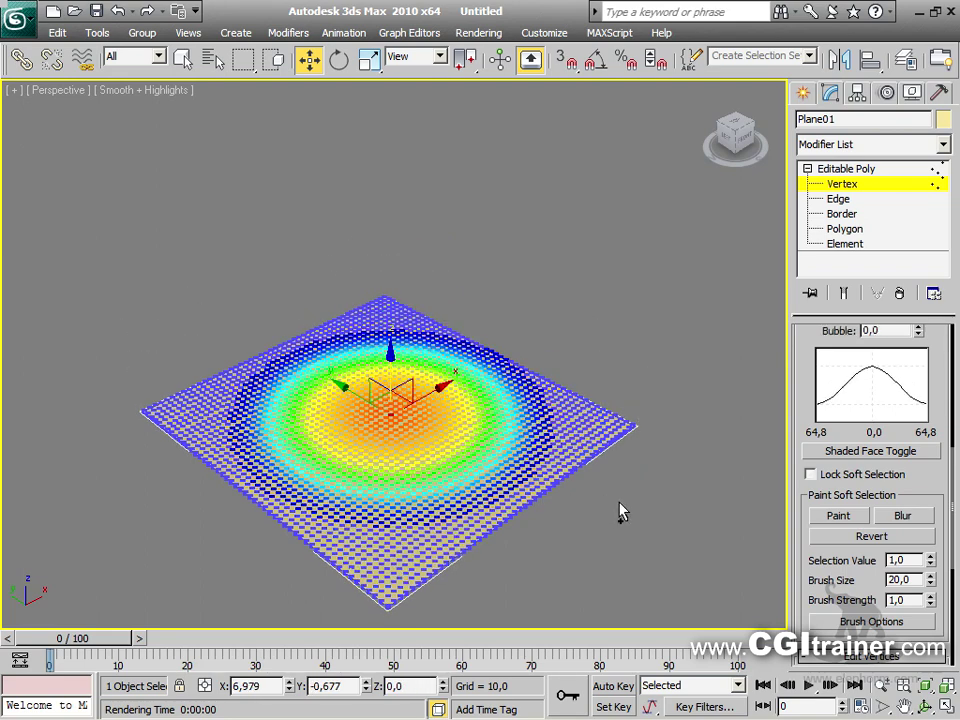
Clear the vertex selection and paint a new winding soft selection stroke with a wide patch across the plane's middle
{"action": "left_click", "coordinate": [607, 268]}
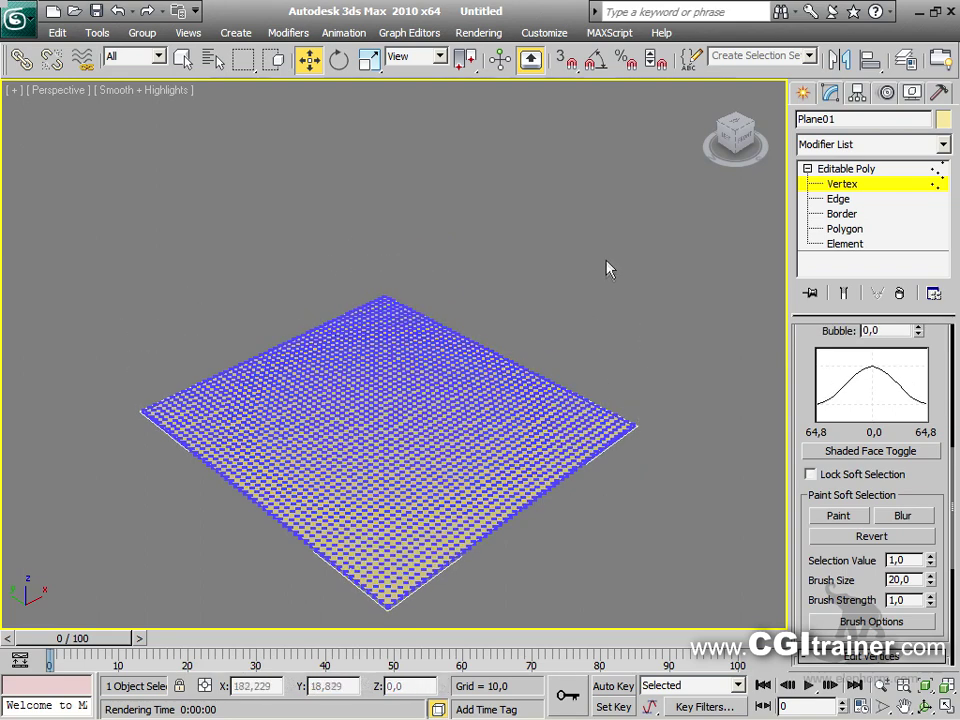
{"action": "left_click", "coordinate": [826, 519]}
{"action": "mouse_move", "coordinate": [262, 384]}
{"action": "left_mouse_down"}
{"action": "mouse_move", "coordinate": [311, 416]}
{"action": "mouse_move", "coordinate": [315, 458]}
{"action": "mouse_move", "coordinate": [367, 468]}
{"action": "mouse_move", "coordinate": [408, 462]}
{"action": "mouse_move", "coordinate": [451, 487]}
{"action": "mouse_move", "coordinate": [450, 424]}
{"action": "mouse_move", "coordinate": [479, 399]}
{"action": "mouse_move", "coordinate": [514, 396]}
{"action": "mouse_move", "coordinate": [521, 426]}
{"action": "mouse_move", "coordinate": [515, 450]}
{"action": "mouse_move", "coordinate": [452, 431]}
{"action": "mouse_move", "coordinate": [419, 419]}
{"action": "mouse_move", "coordinate": [417, 381]}
{"action": "mouse_move", "coordinate": [383, 380]}
{"action": "mouse_move", "coordinate": [417, 400]}
{"action": "mouse_move", "coordinate": [468, 391]}
{"action": "mouse_move", "coordinate": [429, 377]}
{"action": "left_mouse_up"}
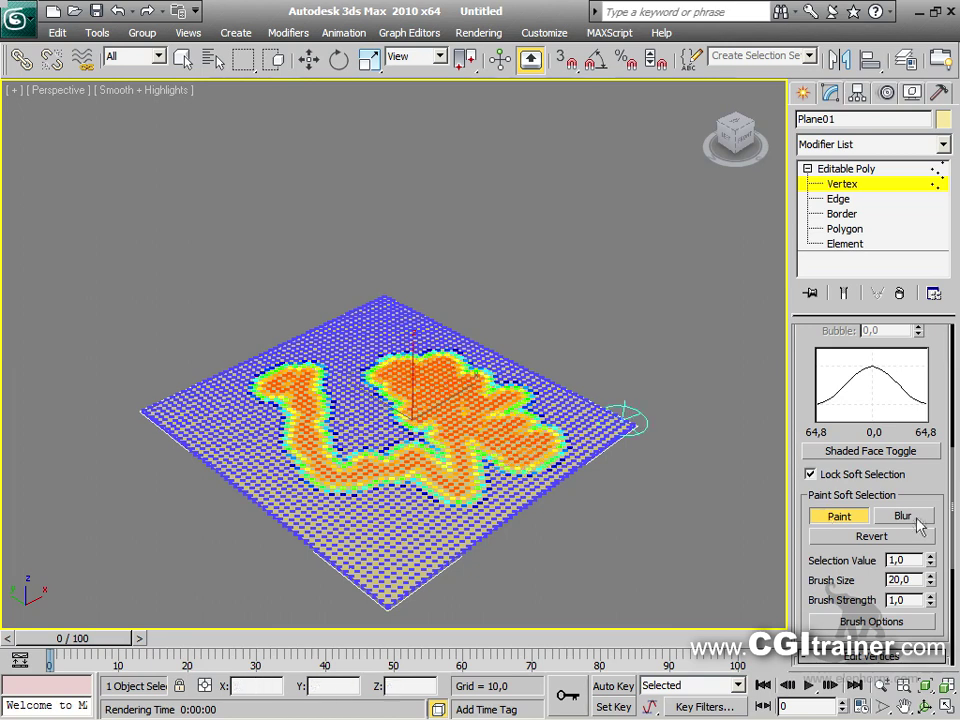
Paint the plane's front-left edge, back corner and right edge, using Selection Value 0,69, Brush Size 34,8 and Brush Strength 0,79
{"action": "left_click_drag", "start_coordinate": [930, 560], "coordinate": [935, 589]}
{"action": "mouse_move", "coordinate": [391, 541]}
{"action": "left_mouse_down"}
{"action": "mouse_move", "coordinate": [417, 556]}
{"action": "mouse_move", "coordinate": [348, 544]}
{"action": "mouse_move", "coordinate": [238, 471]}
{"action": "mouse_move", "coordinate": [166, 374]}
{"action": "mouse_move", "coordinate": [213, 393]}
{"action": "left_mouse_up"}
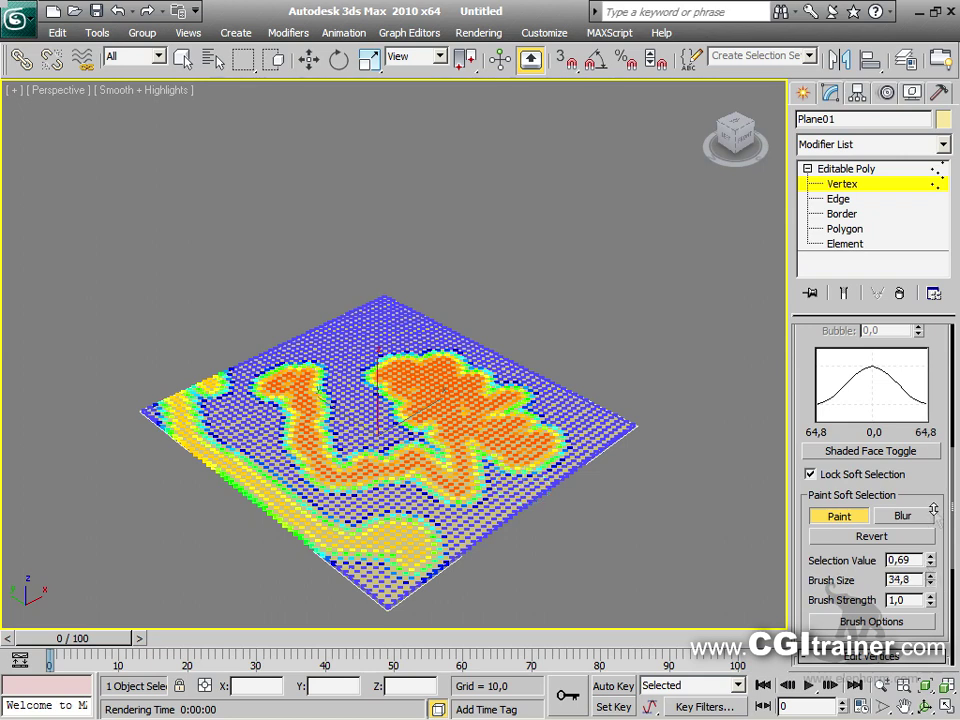
{"action": "left_click_drag", "start_coordinate": [381, 343], "coordinate": [380, 320]}
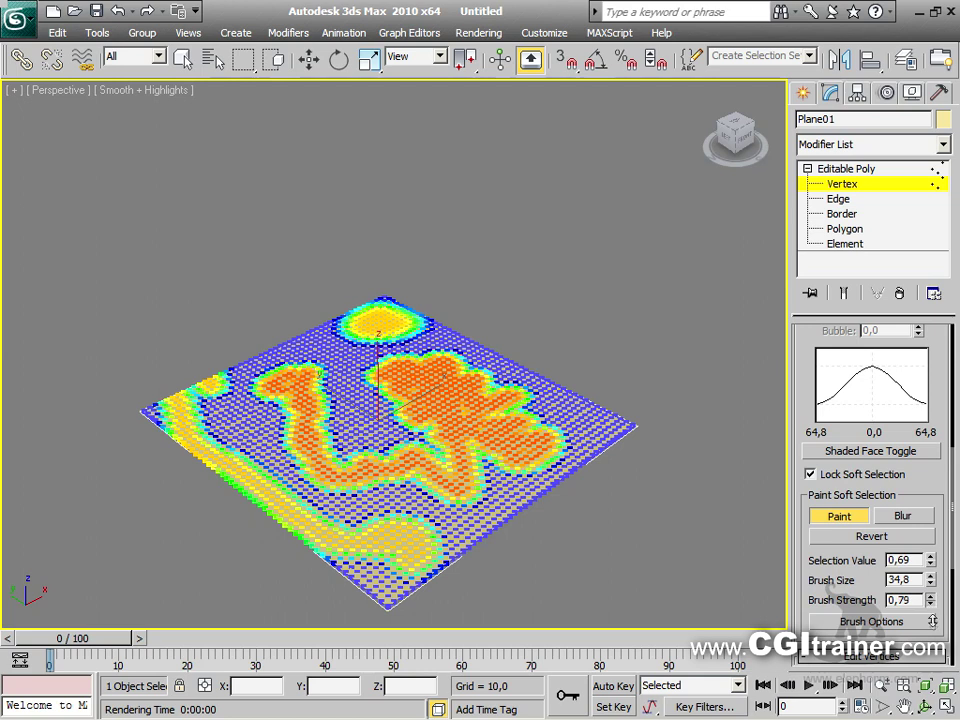
{"action": "left_click_drag", "start_coordinate": [535, 368], "coordinate": [597, 413]}
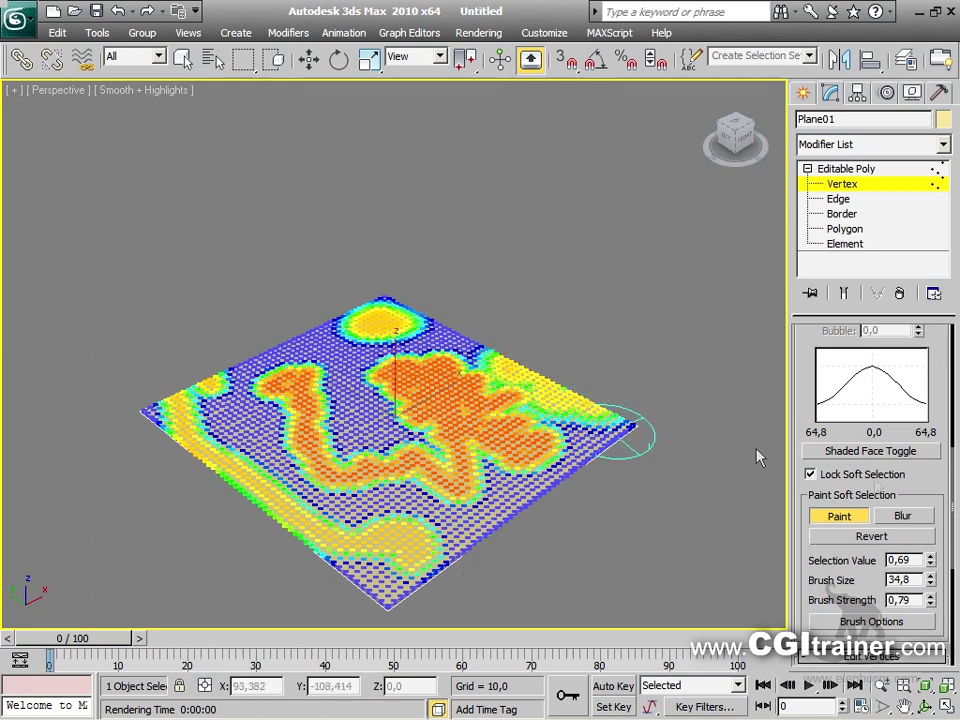
Blur the edges of the painted soft selection areas and set the Selection Value to 1,0
{"action": "left_click", "coordinate": [903, 516]}
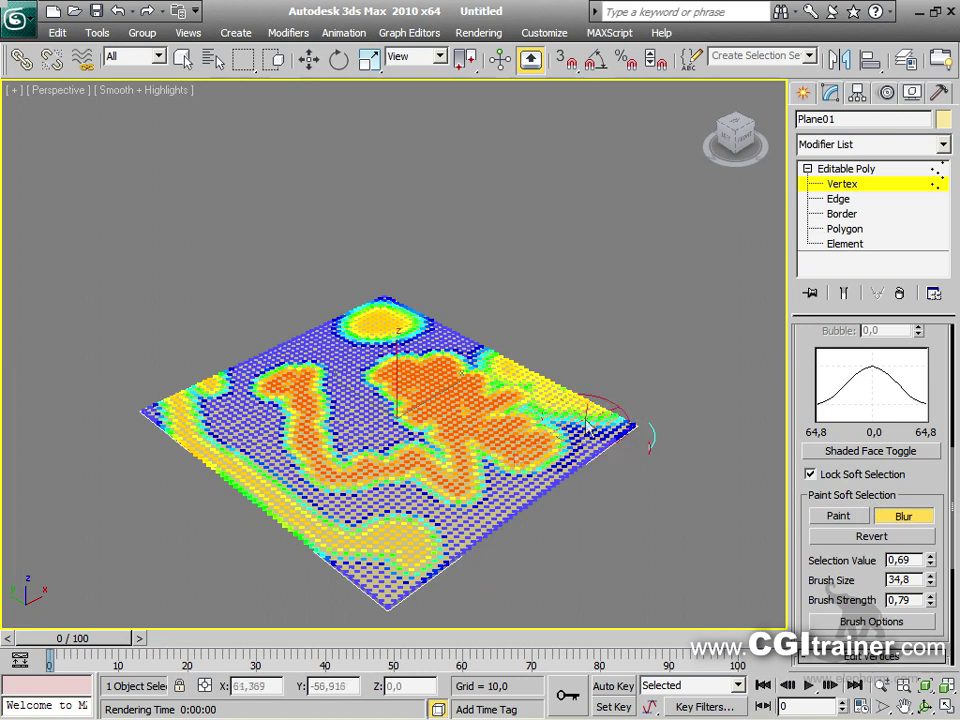
{"action": "mouse_move", "coordinate": [535, 458]}
{"action": "left_mouse_down"}
{"action": "mouse_move", "coordinate": [422, 477]}
{"action": "mouse_move", "coordinate": [446, 484]}
{"action": "mouse_move", "coordinate": [483, 464]}
{"action": "mouse_move", "coordinate": [445, 483]}
{"action": "mouse_move", "coordinate": [459, 466]}
{"action": "mouse_move", "coordinate": [511, 451]}
{"action": "mouse_move", "coordinate": [535, 457]}
{"action": "mouse_move", "coordinate": [506, 458]}
{"action": "mouse_move", "coordinate": [503, 482]}
{"action": "mouse_move", "coordinate": [465, 481]}
{"action": "mouse_move", "coordinate": [403, 500]}
{"action": "mouse_move", "coordinate": [421, 542]}
{"action": "mouse_move", "coordinate": [441, 555]}
{"action": "mouse_move", "coordinate": [347, 608]}
{"action": "mouse_move", "coordinate": [349, 568]}
{"action": "mouse_move", "coordinate": [432, 495]}
{"action": "mouse_move", "coordinate": [486, 417]}
{"action": "mouse_move", "coordinate": [454, 450]}
{"action": "mouse_move", "coordinate": [478, 470]}
{"action": "left_mouse_up"}
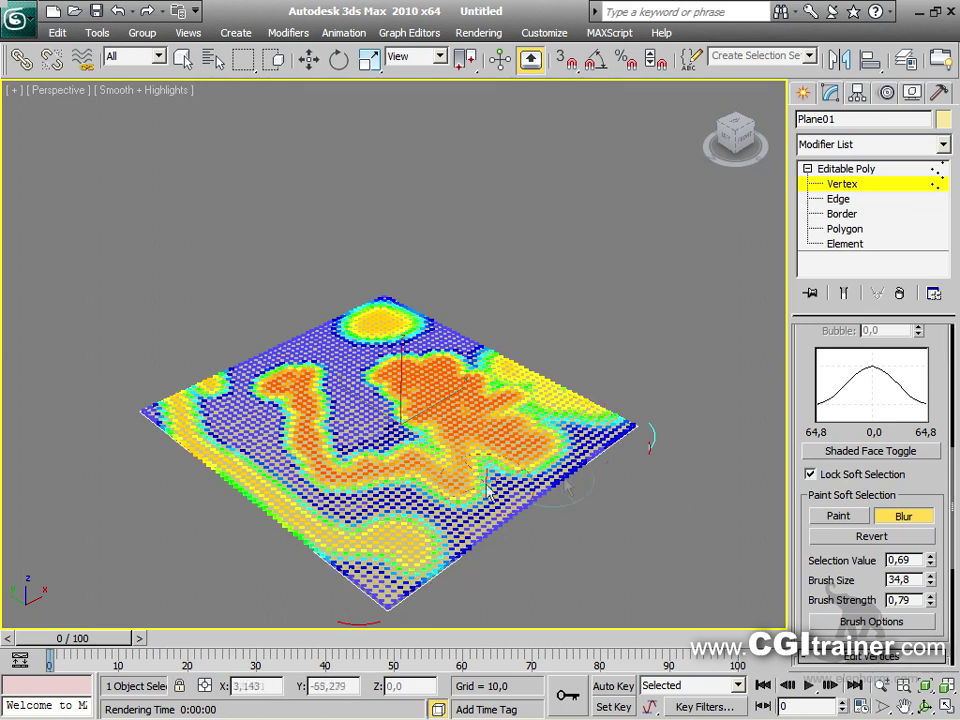
{"action": "left_click_drag", "start_coordinate": [941, 560], "coordinate": [941, 520]}
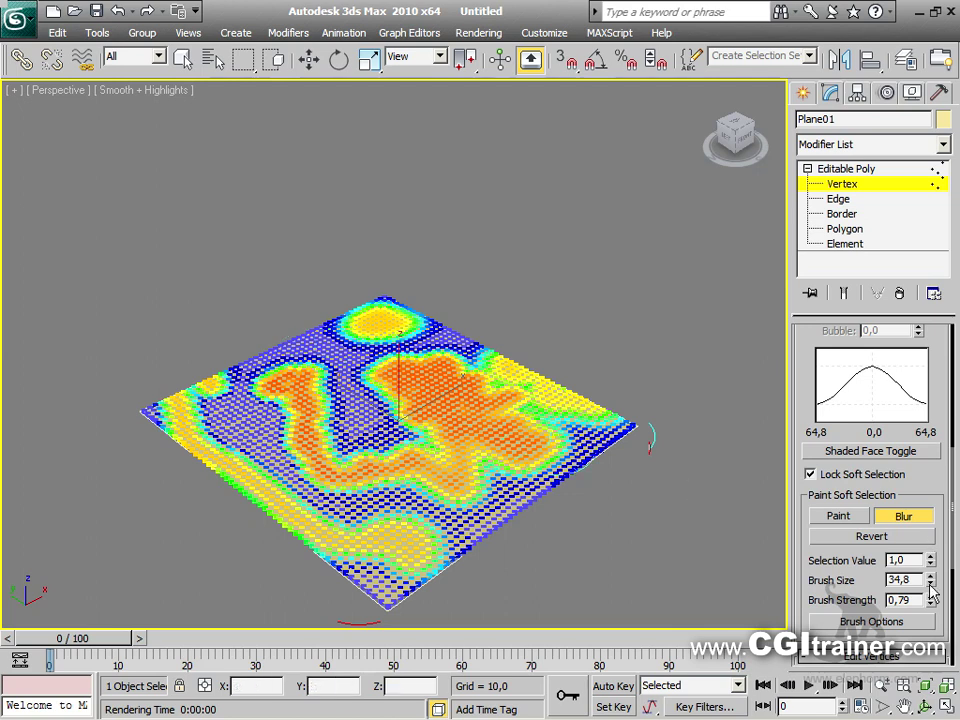
Move the painted vertices down along Z to about -7,5 to form a terrain, and leave the Vertex level
{"action": "key", "text": "w"}
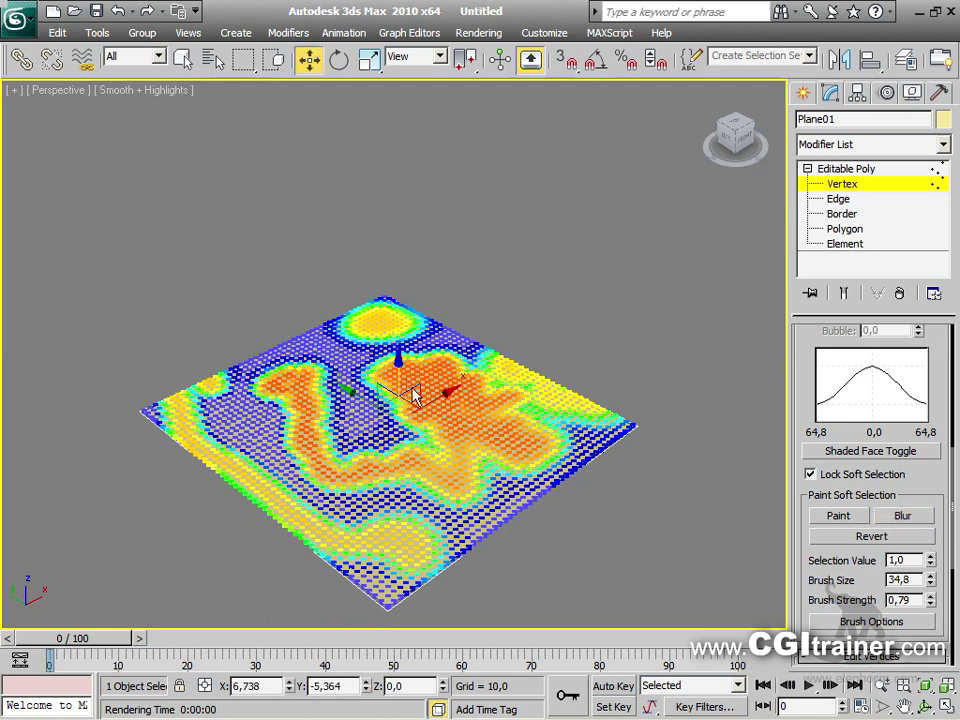
{"action": "mouse_move", "coordinate": [395, 373]}
{"action": "left_mouse_down"}
{"action": "mouse_move", "coordinate": [393, 356]}
{"action": "mouse_move", "coordinate": [392, 408]}
{"action": "mouse_move", "coordinate": [393, 385]}
{"action": "left_mouse_up"}
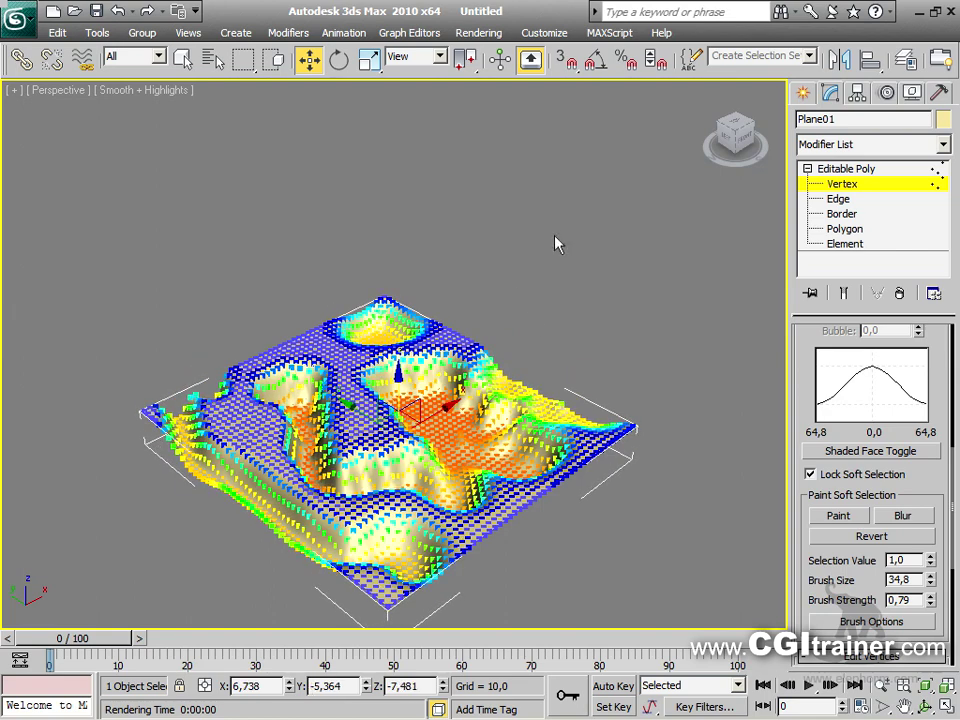
{"action": "right_click", "coordinate": [637, 330]}
{"action": "key", "text": "1"}
{"action": "mouse_move", "coordinate": [639, 510]}
{"action": "middle_mouse_down", "text": "alt"}
{"action": "mouse_move", "coordinate": [481, 494]}
{"action": "mouse_move", "coordinate": [600, 500]}
{"action": "mouse_move", "coordinate": [686, 484]}
{"action": "mouse_move", "coordinate": [686, 460]}
{"action": "mouse_move", "coordinate": [550, 458]}
{"action": "mouse_move", "coordinate": [600, 400]}
{"action": "mouse_move", "coordinate": [613, 262]}
{"action": "middle_mouse_up", "text": "alt"}
Reset the scene without saving the changes to the terrain
{"action": "left_click", "coordinate": [18, 18]}
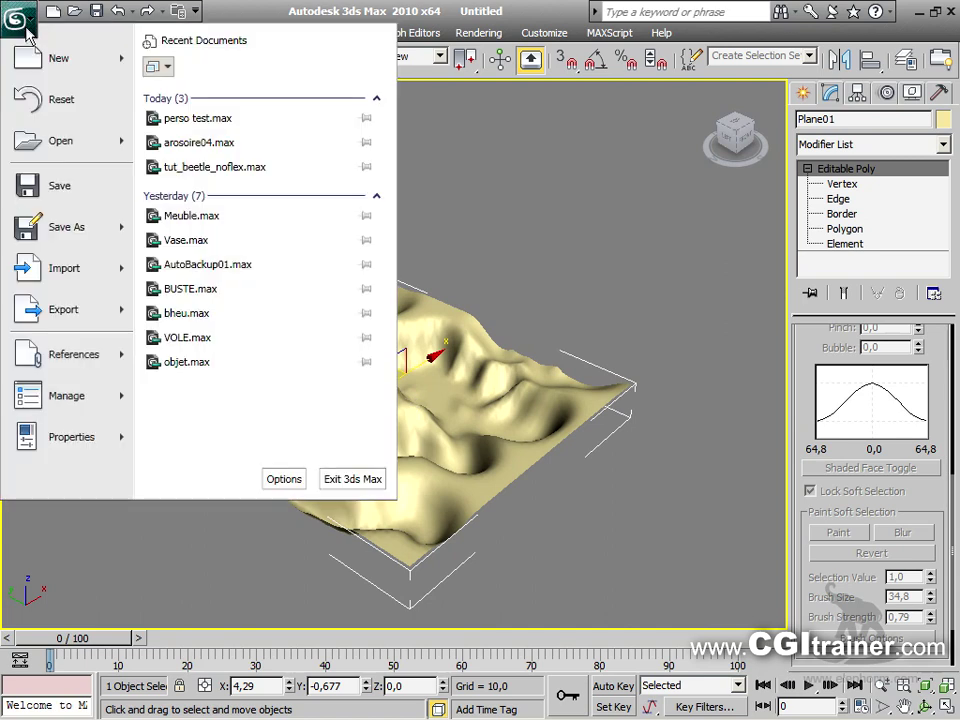
{"action": "left_click", "coordinate": [60, 108]}
{"action": "left_click", "coordinate": [494, 425]}
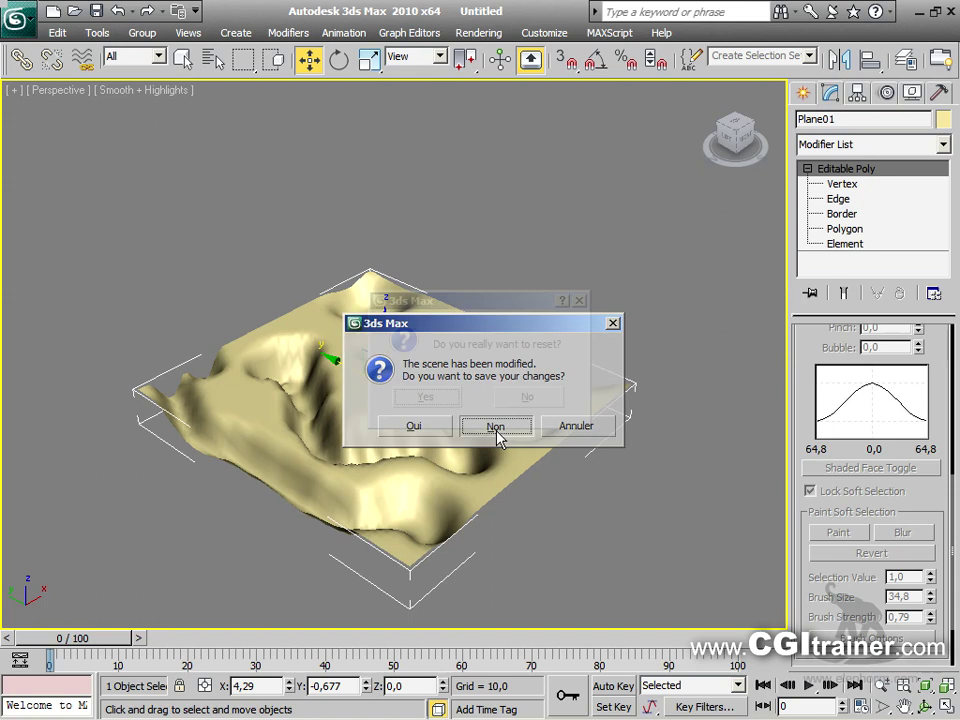
{"action": "left_click", "coordinate": [427, 398]}
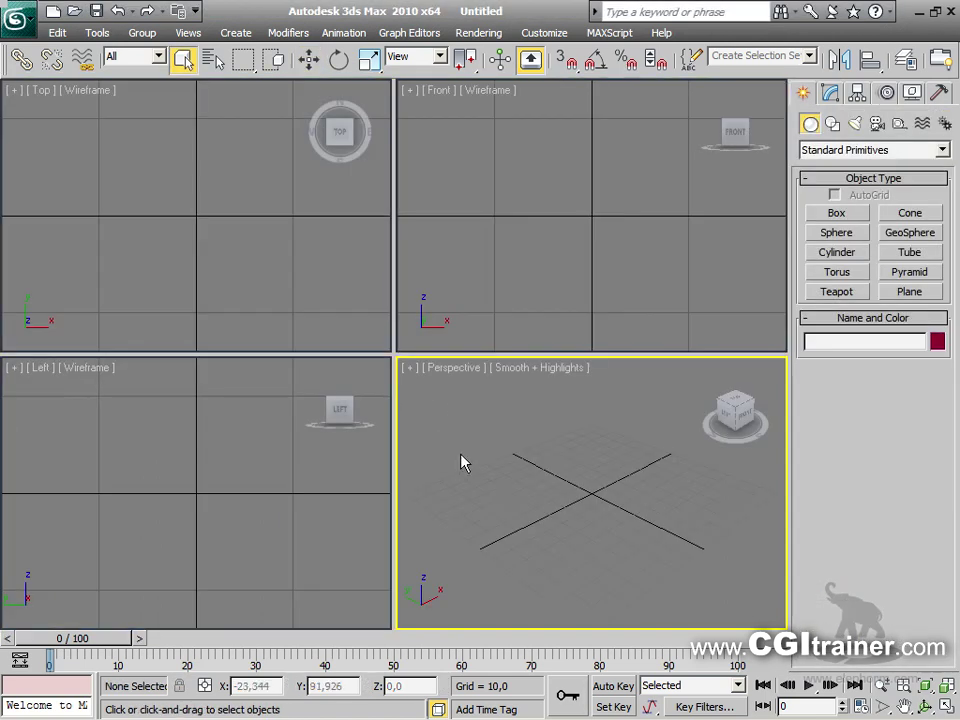
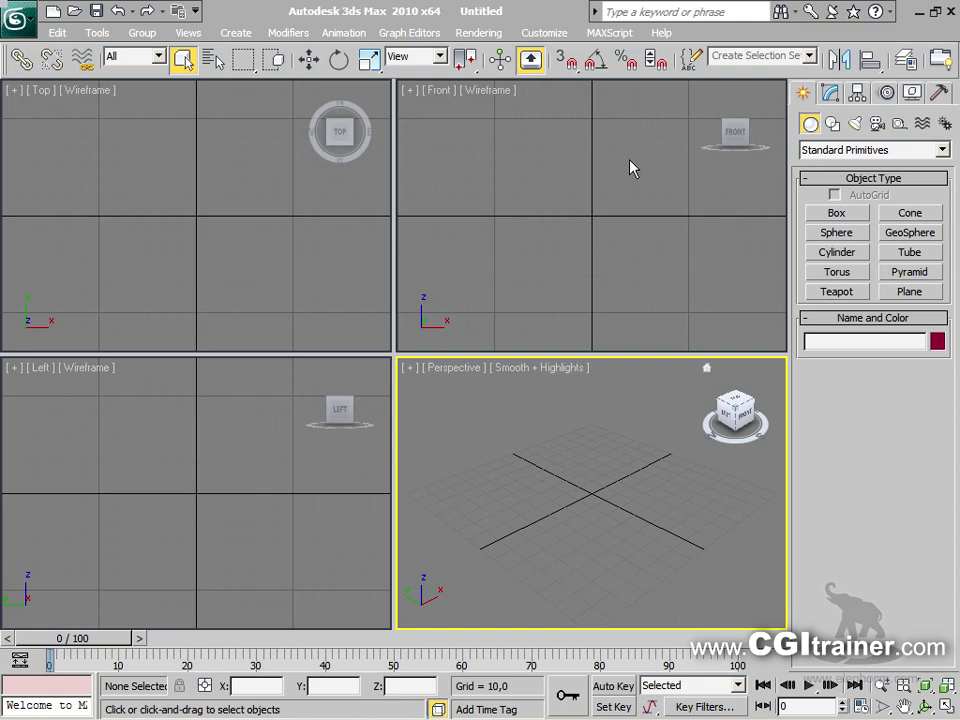
Create a sphere of about 70 radius at the grid's centre in the Perspective view and set its segments to 60
{"action": "left_click", "coordinate": [850, 236]}
{"action": "left_click_drag", "start_coordinate": [592, 492], "coordinate": [600, 442]}
{"action": "double_click", "coordinate": [888, 487]}
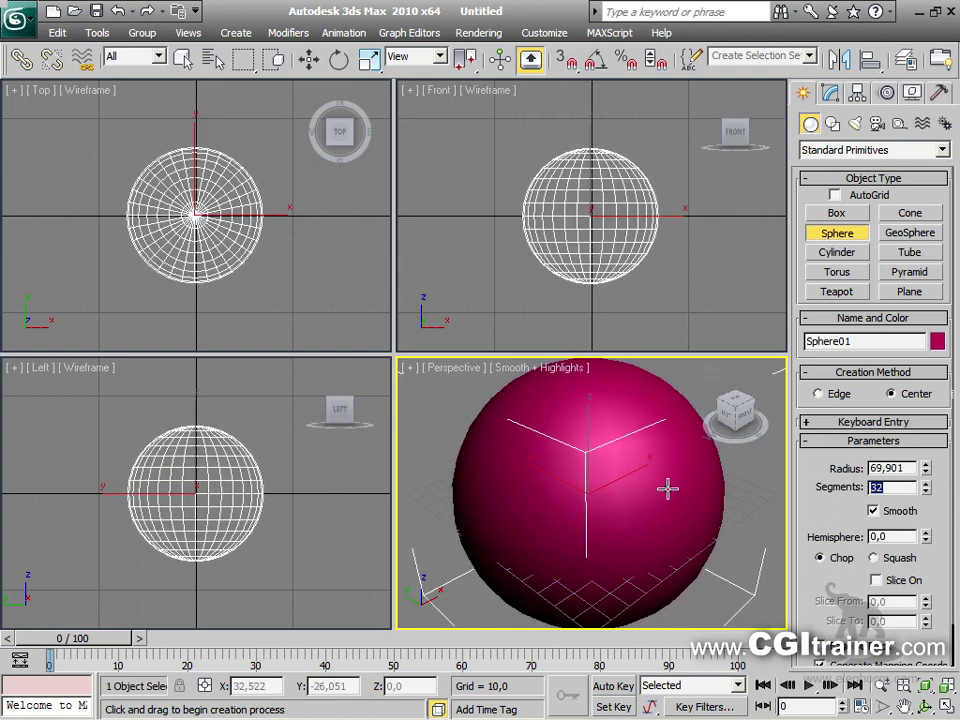
{"action": "type", "text": "60"}
{"action": "key", "text": "Return"}
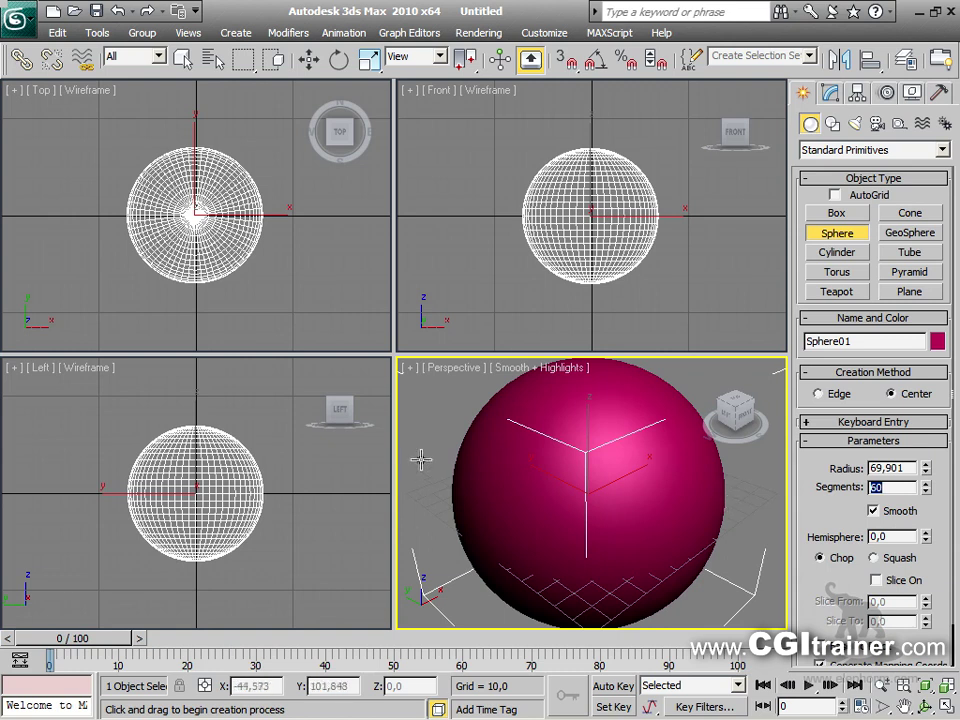
Convert the sphere to an Editable Poly and enlarge the Perspective view to a single viewport
{"action": "right_click", "coordinate": [520, 472]}
{"action": "right_click", "coordinate": [557, 466]}
{"action": "mouse_move", "coordinate": [605, 640]}
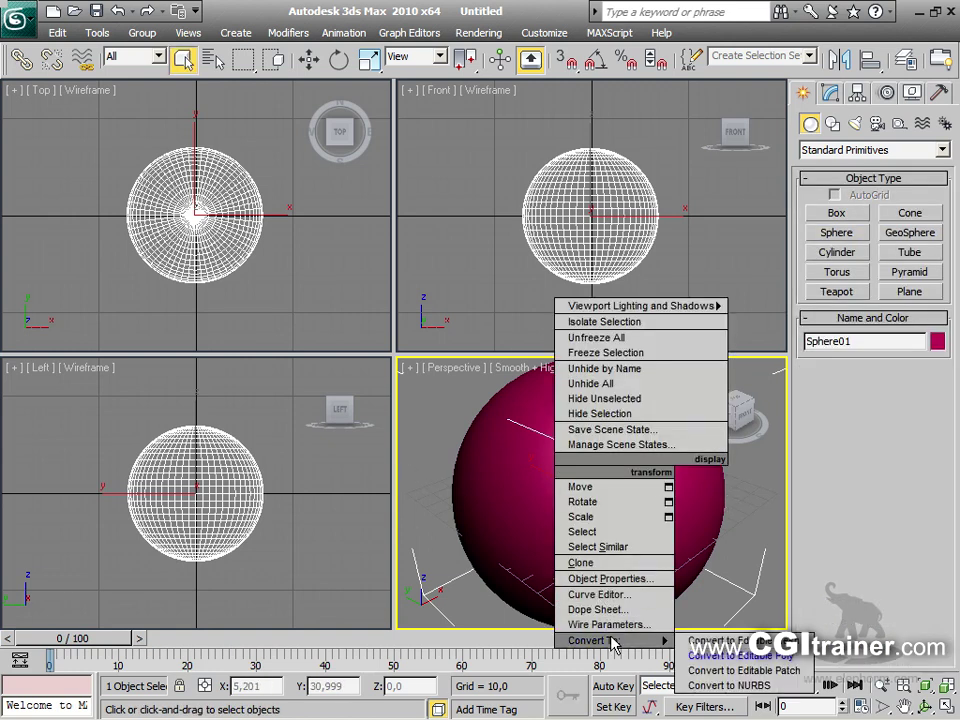
{"action": "left_click", "coordinate": [715, 654]}
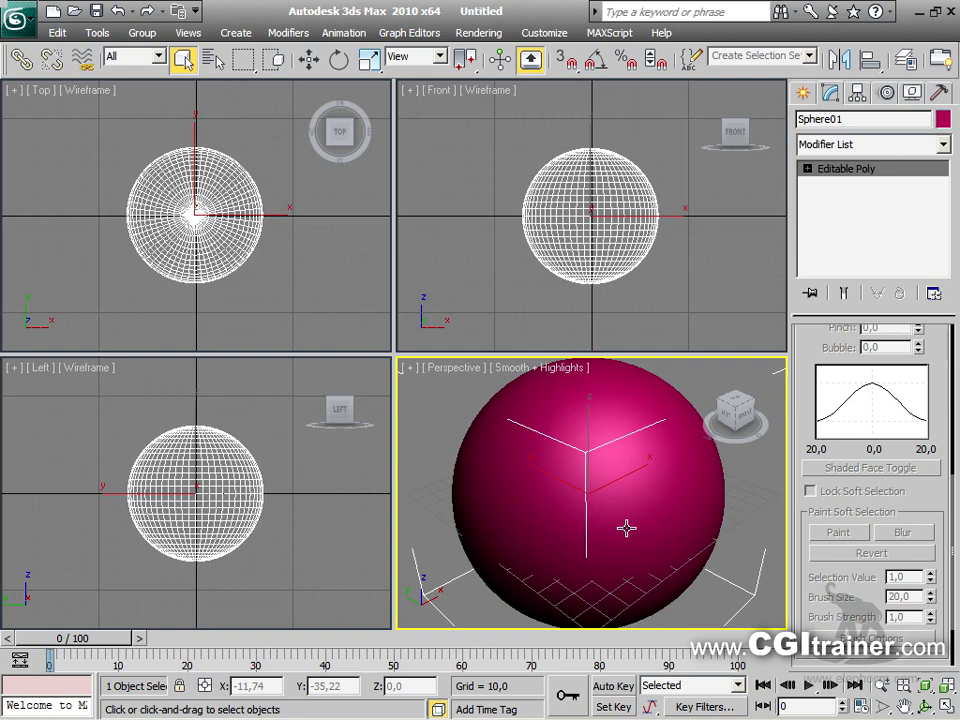
{"action": "key", "text": "alt+w"}
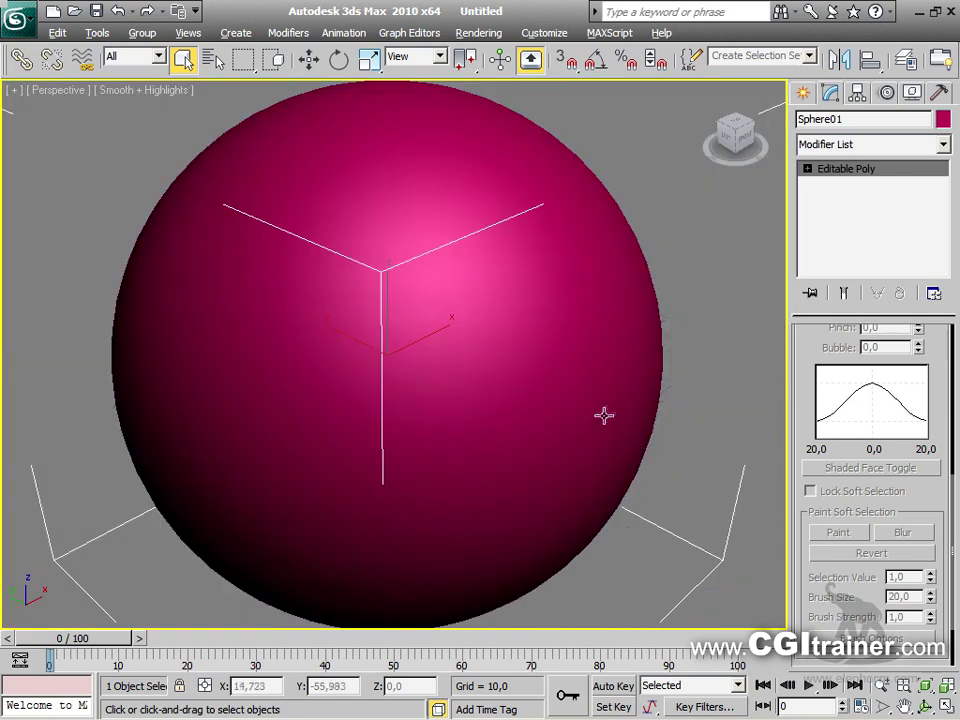
{"action": "scroll", "coordinate": [603, 415], "scroll_direction": "down", "scroll_amount": 5}
Enter the sphere's Vertex level, enable Use Soft Selection and start Paint Soft Selection
{"action": "left_click", "coordinate": [808, 169]}
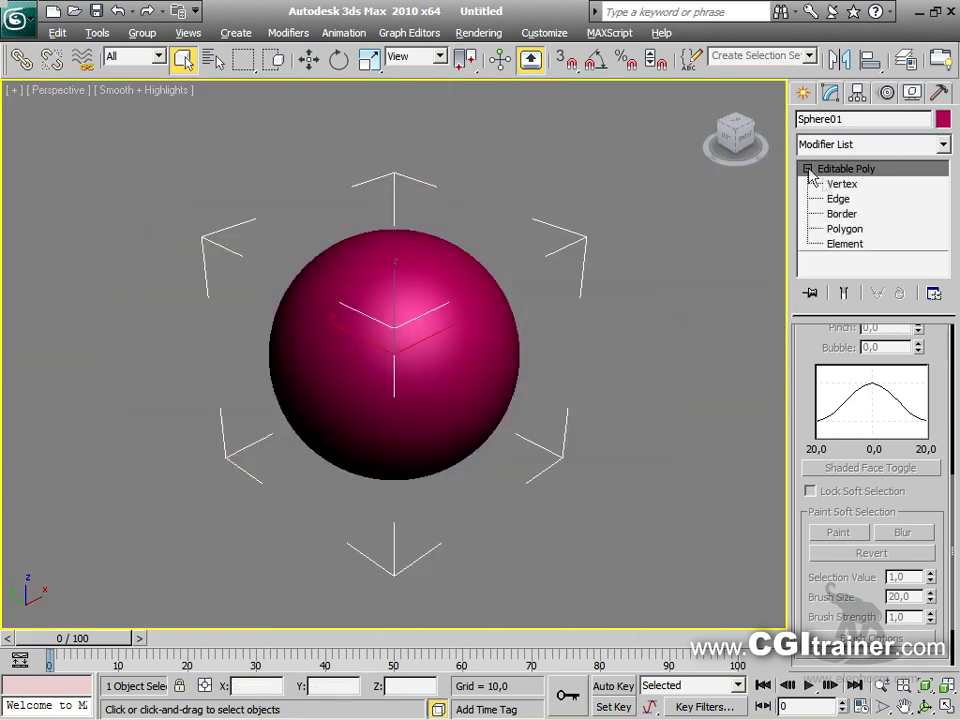
{"action": "left_click", "coordinate": [841, 185]}
{"action": "scroll", "coordinate": [815, 410], "scroll_direction": "up", "scroll_amount": 5}
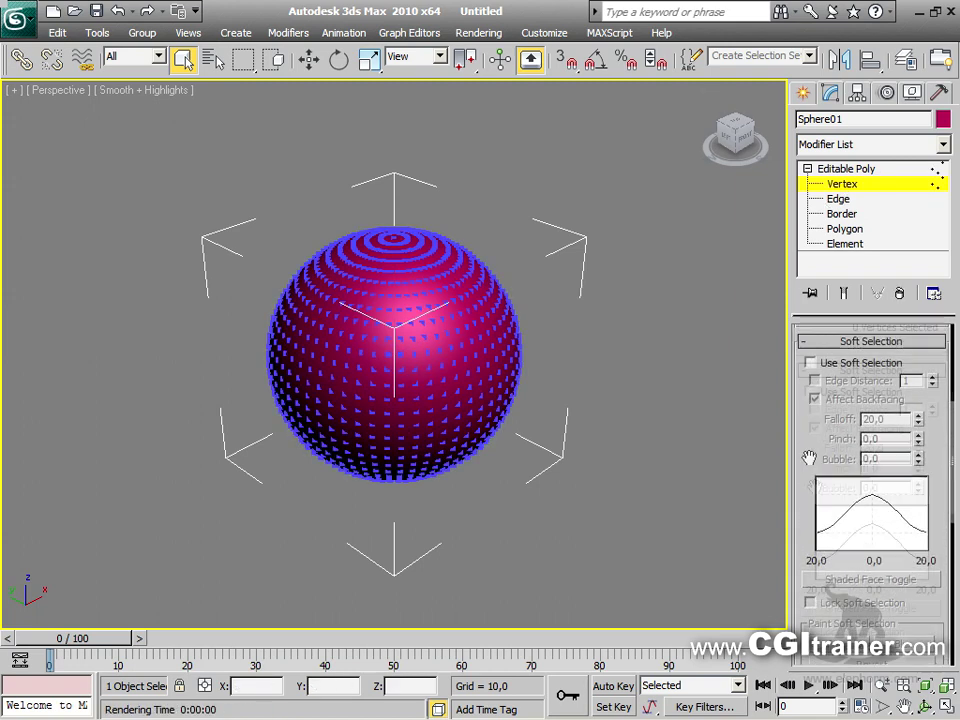
{"action": "left_click", "coordinate": [811, 398]}
{"action": "left_click_drag", "start_coordinate": [810, 476], "coordinate": [792, 263]}
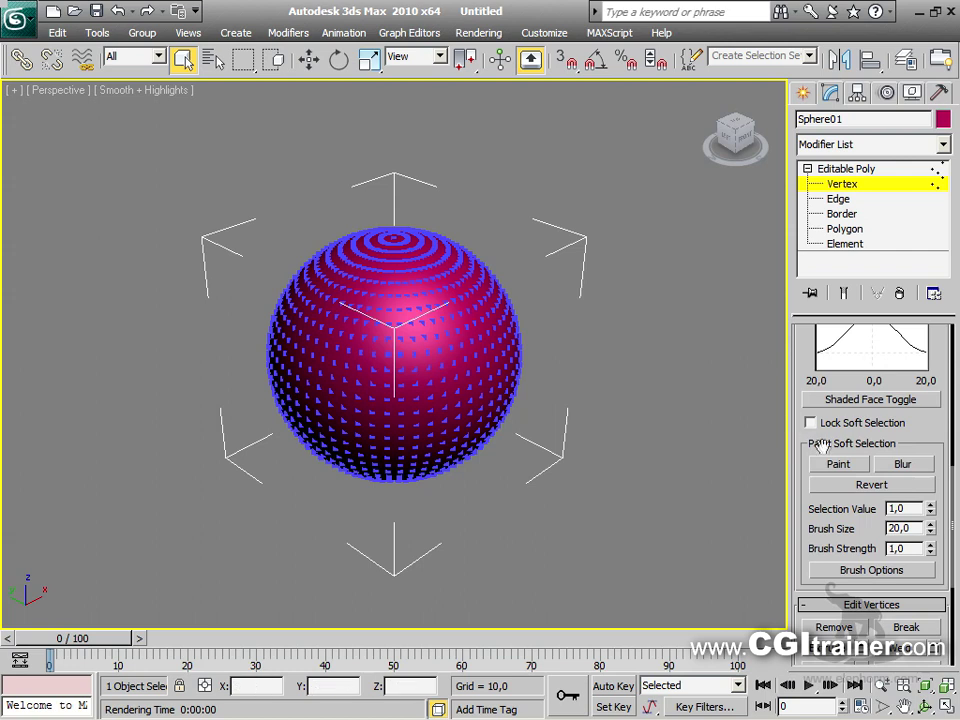
{"action": "left_click", "coordinate": [836, 465]}
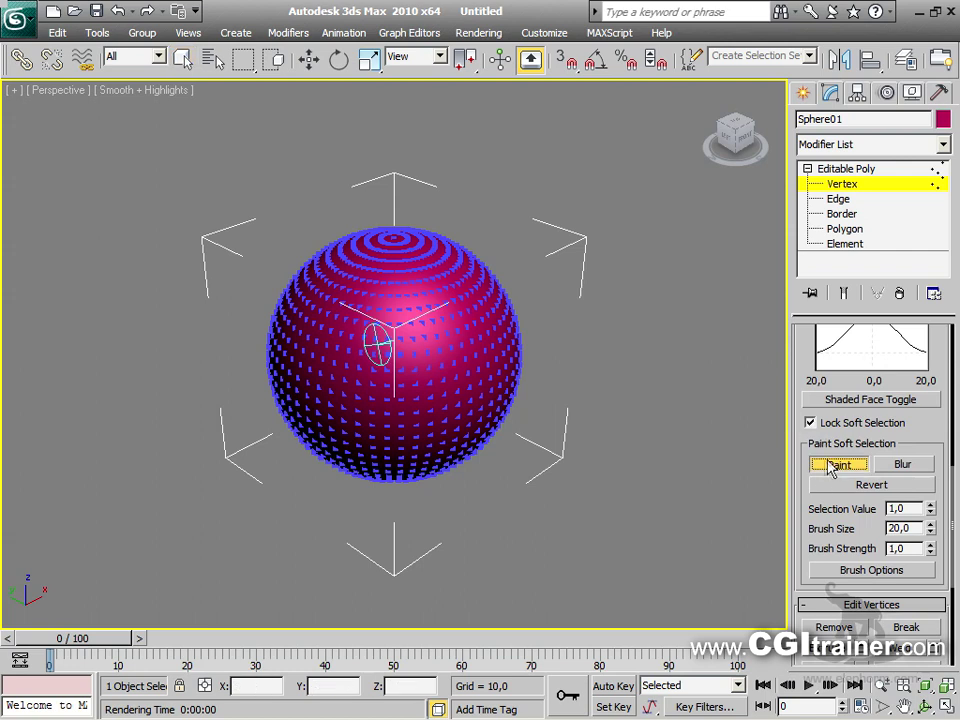
Open the Brush Options beside the sphere and paint a soft selection stroke across its upper front
{"action": "left_click", "coordinate": [832, 570]}
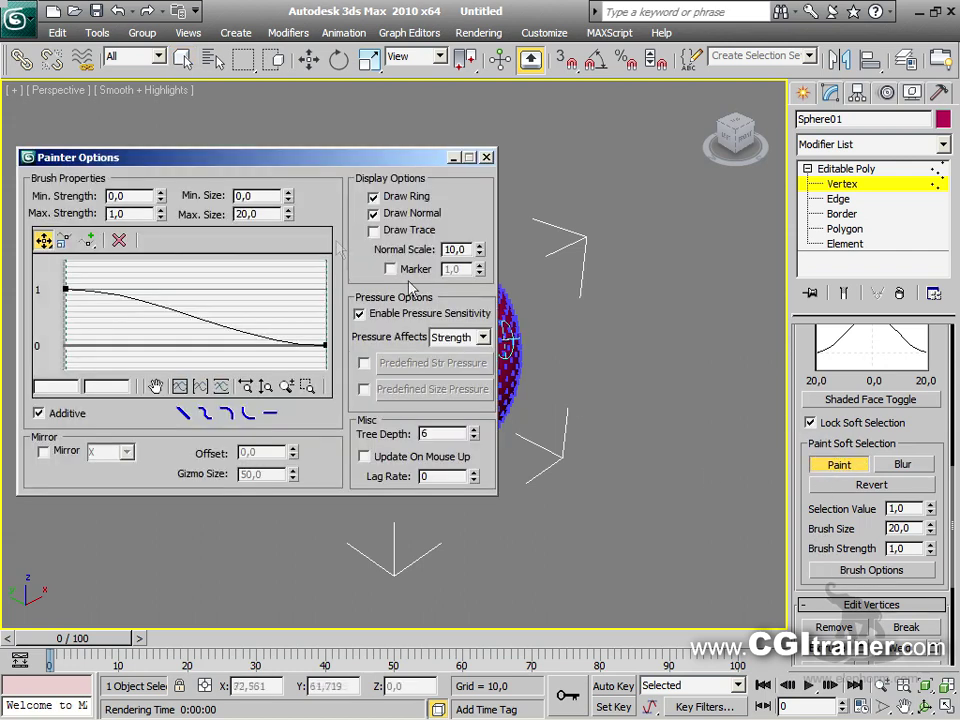
{"action": "left_click_drag", "start_coordinate": [178, 157], "coordinate": [652, 160]}
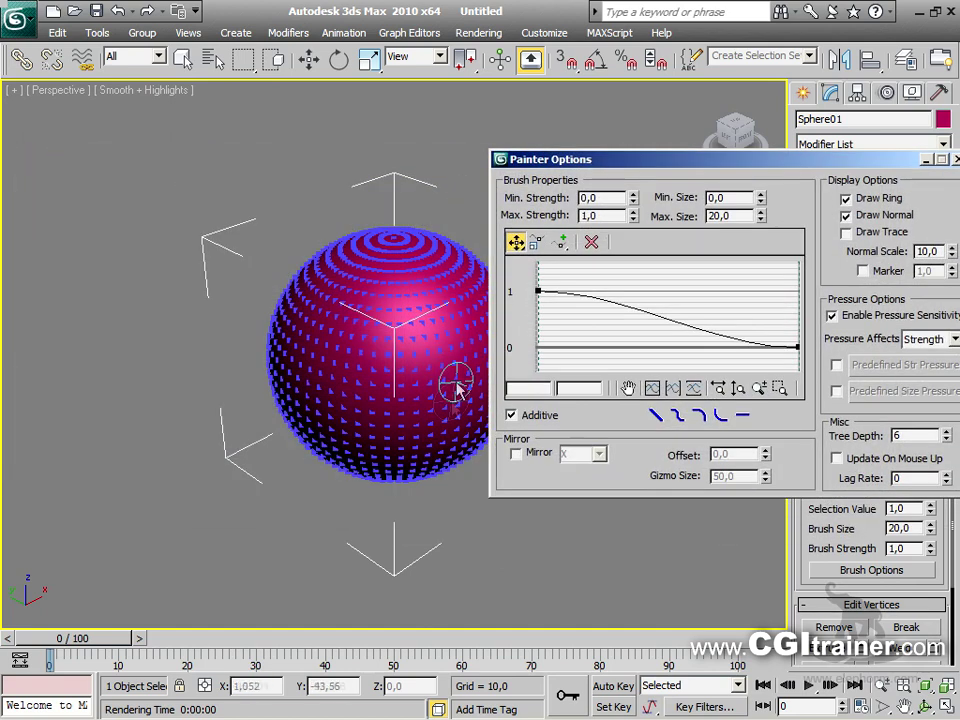
{"action": "middle_click_drag", "start_coordinate": [449, 512], "coordinate": [287, 463]}
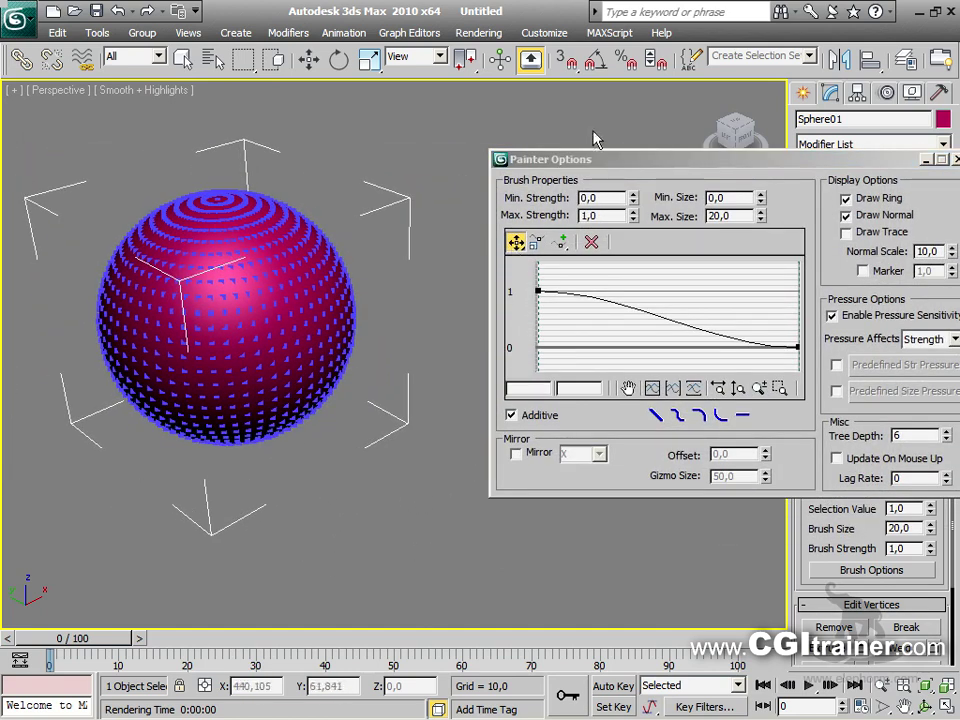
{"action": "left_click_drag", "start_coordinate": [600, 163], "coordinate": [502, 93]}
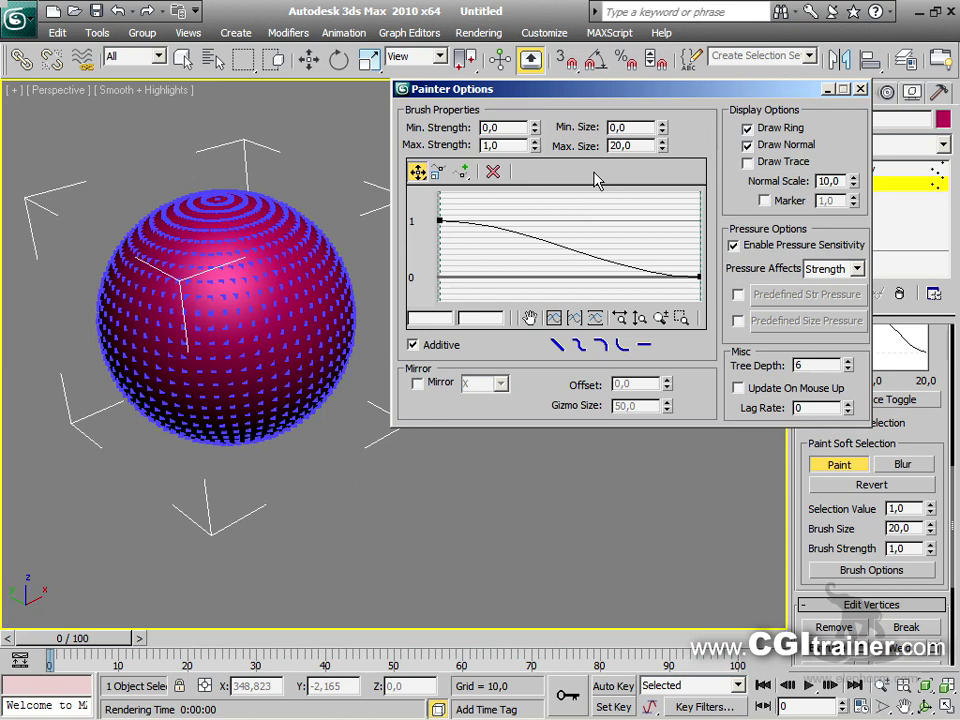
{"action": "mouse_move", "coordinate": [330, 248]}
{"action": "left_mouse_down"}
{"action": "mouse_move", "coordinate": [302, 272]}
{"action": "mouse_move", "coordinate": [254, 294]}
{"action": "mouse_move", "coordinate": [212, 292]}
{"action": "left_mouse_up"}
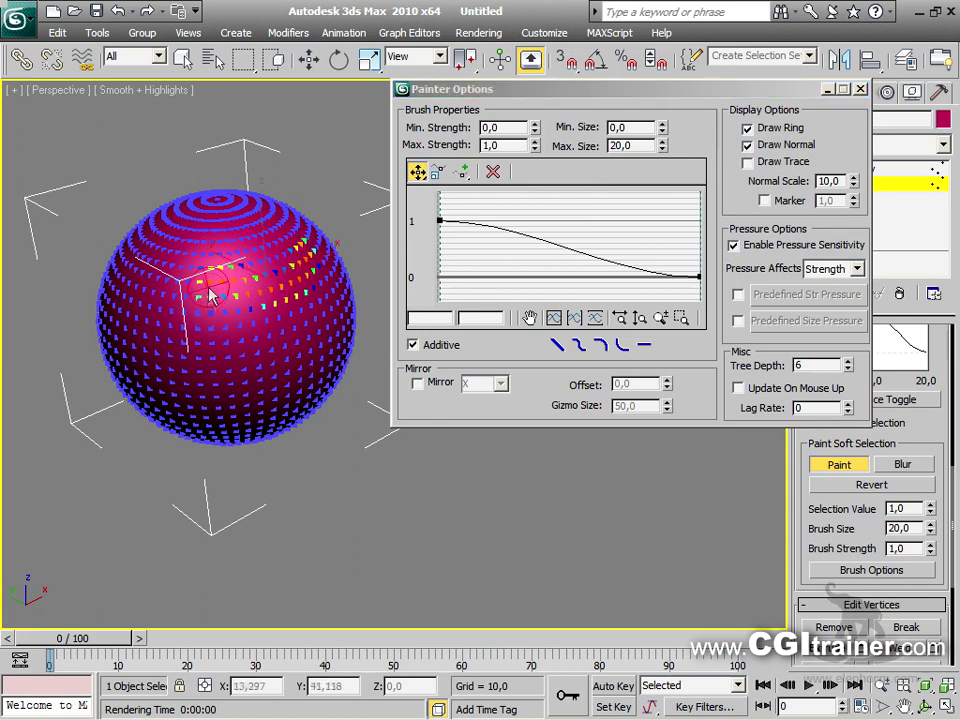
Turn off Draw Normal and Draw Ring for the brush and paint another stroke near the sphere's top
{"action": "left_click", "coordinate": [788, 146]}
{"action": "left_click", "coordinate": [752, 129]}
{"action": "mouse_move", "coordinate": [280, 268]}
{"action": "left_mouse_down"}
{"action": "mouse_move", "coordinate": [236, 278]}
{"action": "mouse_move", "coordinate": [214, 248]}
{"action": "left_mouse_up"}
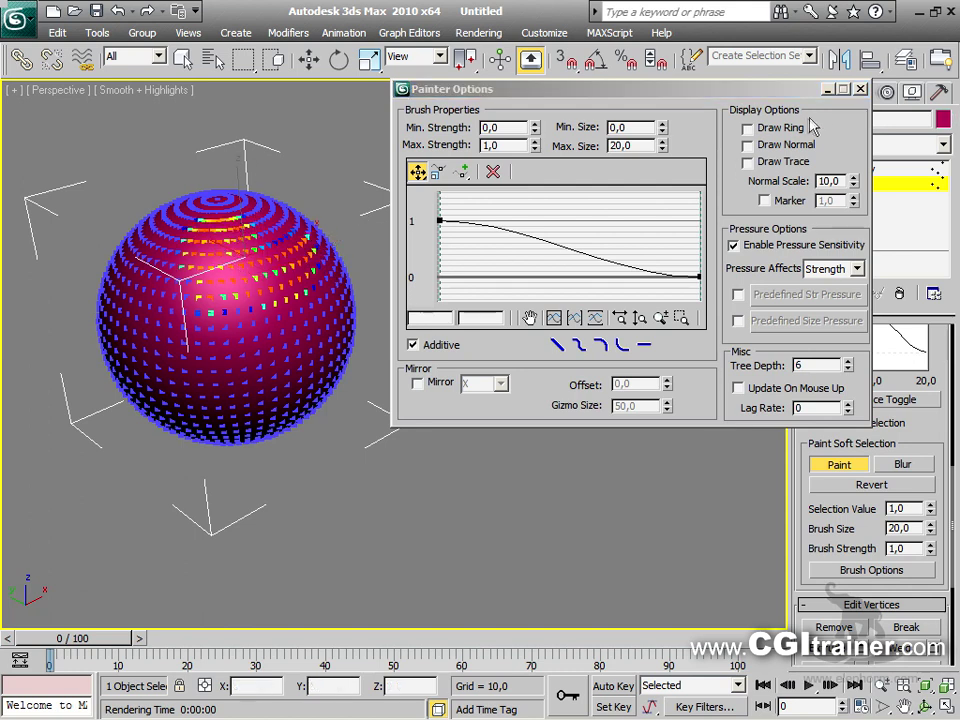
Turn Draw Ring and Draw Normal back on, painting a short stroke between them, and set the Normal Scale to 22,4
{"action": "left_click", "coordinate": [793, 130]}
{"action": "mouse_move", "coordinate": [325, 228]}
{"action": "left_mouse_down"}
{"action": "mouse_move", "coordinate": [306, 208]}
{"action": "mouse_move", "coordinate": [280, 228]}
{"action": "left_mouse_up"}
{"action": "left_click", "coordinate": [757, 146]}
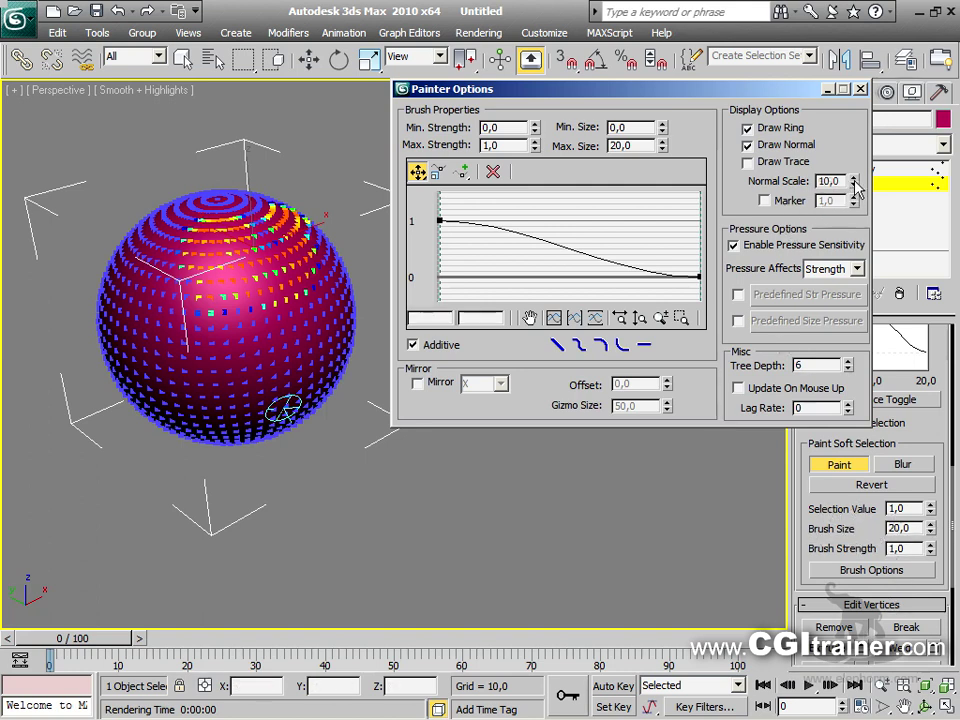
{"action": "left_click_drag", "start_coordinate": [852, 140], "coordinate": [852, 118]}
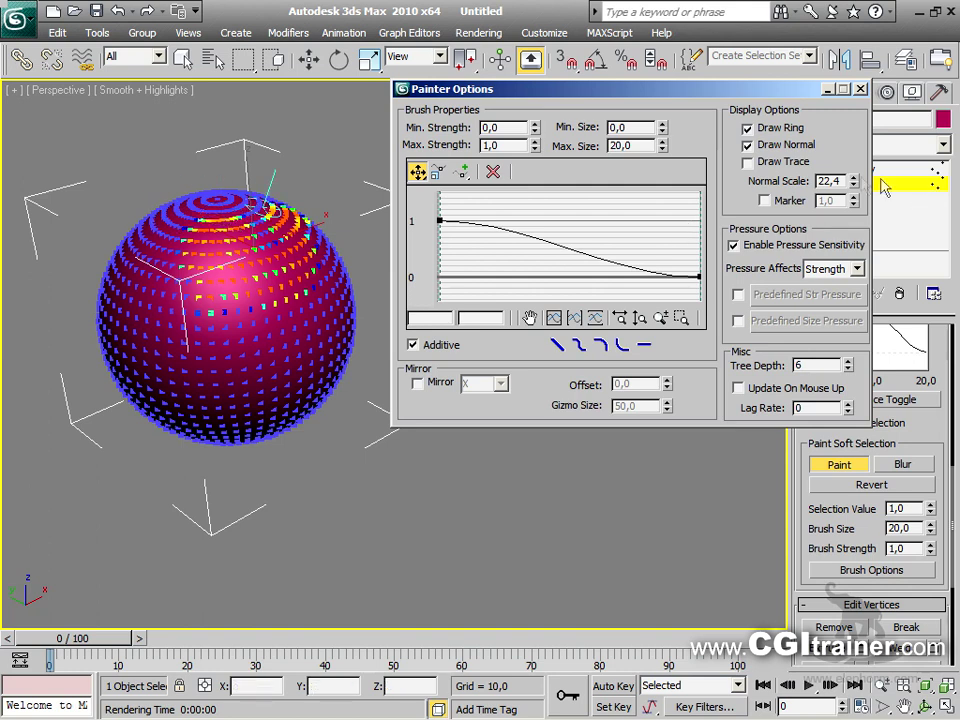
Turn on Draw Trace and paint winding soft selection strokes down and across the sphere's front
{"action": "left_click", "coordinate": [779, 163]}
{"action": "mouse_move", "coordinate": [264, 250]}
{"action": "left_mouse_down"}
{"action": "mouse_move", "coordinate": [299, 308]}
{"action": "mouse_move", "coordinate": [285, 367]}
{"action": "mouse_move", "coordinate": [158, 358]}
{"action": "mouse_move", "coordinate": [146, 322]}
{"action": "mouse_move", "coordinate": [128, 327]}
{"action": "mouse_move", "coordinate": [142, 366]}
{"action": "mouse_move", "coordinate": [175, 332]}
{"action": "mouse_move", "coordinate": [225, 343]}
{"action": "left_mouse_up"}
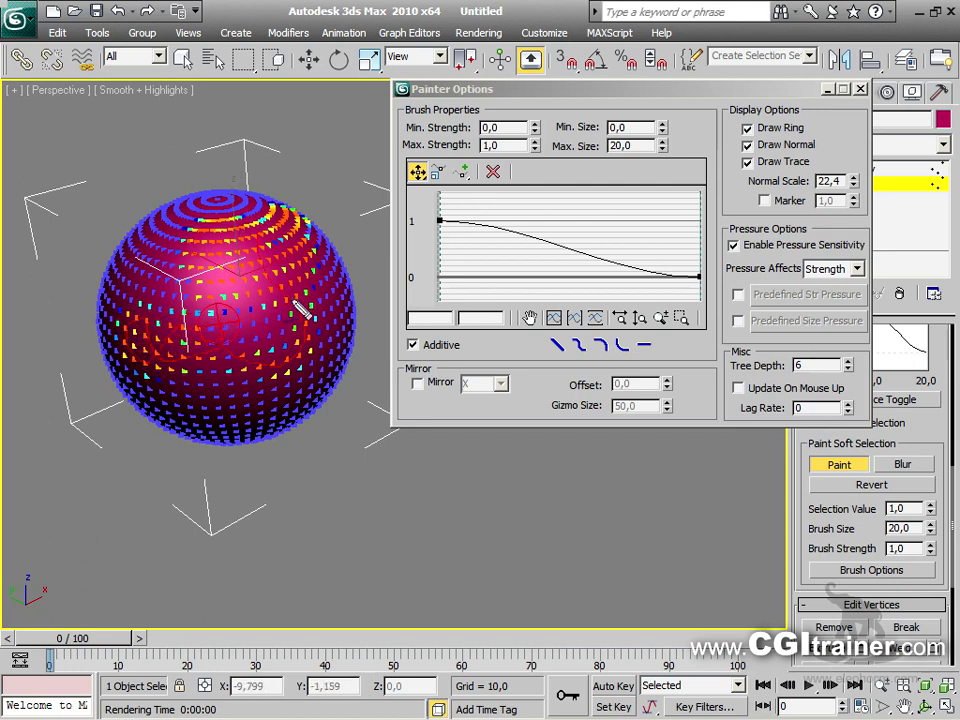
{"action": "left_click_drag", "start_coordinate": [268, 243], "coordinate": [273, 279]}
{"action": "mouse_move", "coordinate": [303, 320]}
{"action": "left_mouse_down"}
{"action": "mouse_move", "coordinate": [292, 360]}
{"action": "mouse_move", "coordinate": [258, 368]}
{"action": "mouse_move", "coordinate": [219, 357]}
{"action": "mouse_move", "coordinate": [163, 362]}
{"action": "left_mouse_up"}
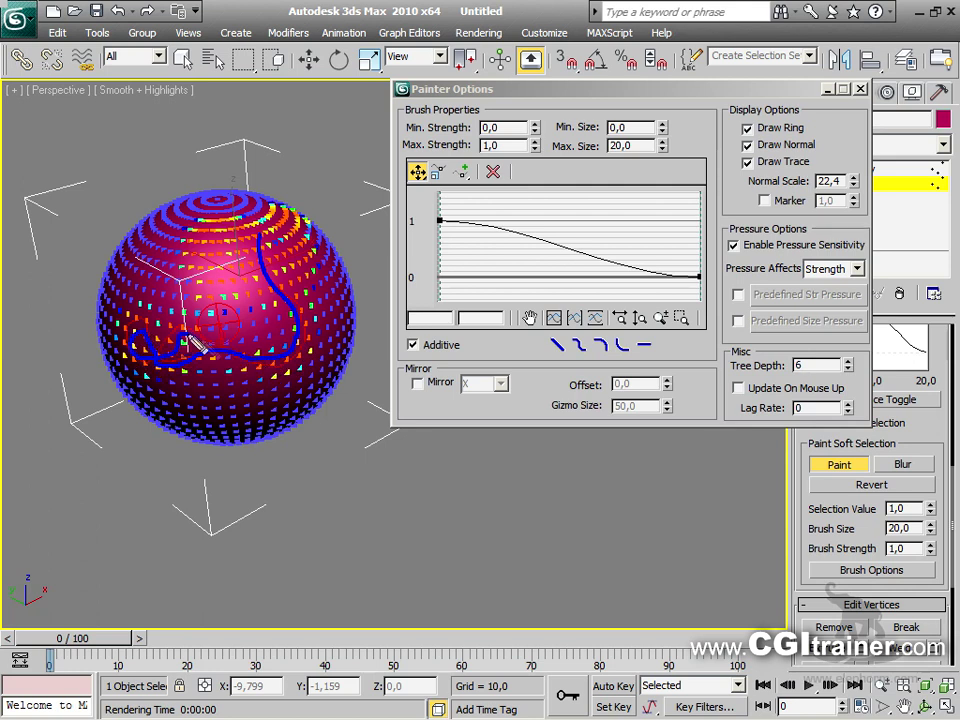
{"action": "left_click_drag", "start_coordinate": [222, 342], "coordinate": [217, 340]}
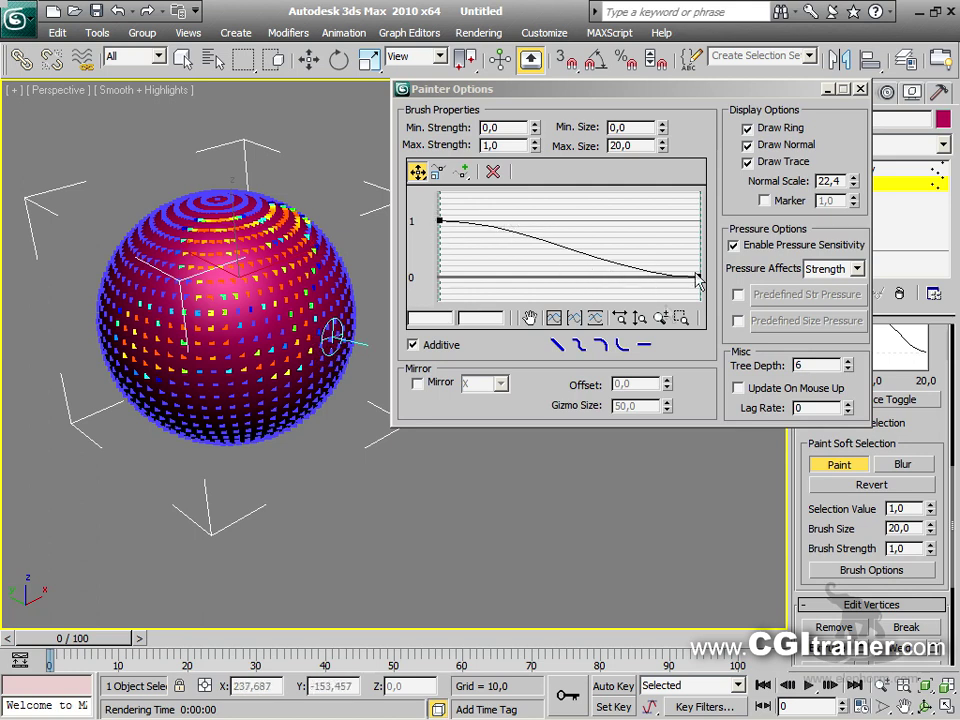
Try the linear, smooth, fast, slow and flat brush falloff curve presets and return to the smooth curve
{"action": "left_click", "coordinate": [556, 345]}
{"action": "left_click", "coordinate": [578, 345]}
{"action": "left_click", "coordinate": [601, 345]}
{"action": "left_click", "coordinate": [622, 345]}
{"action": "left_click", "coordinate": [644, 346]}
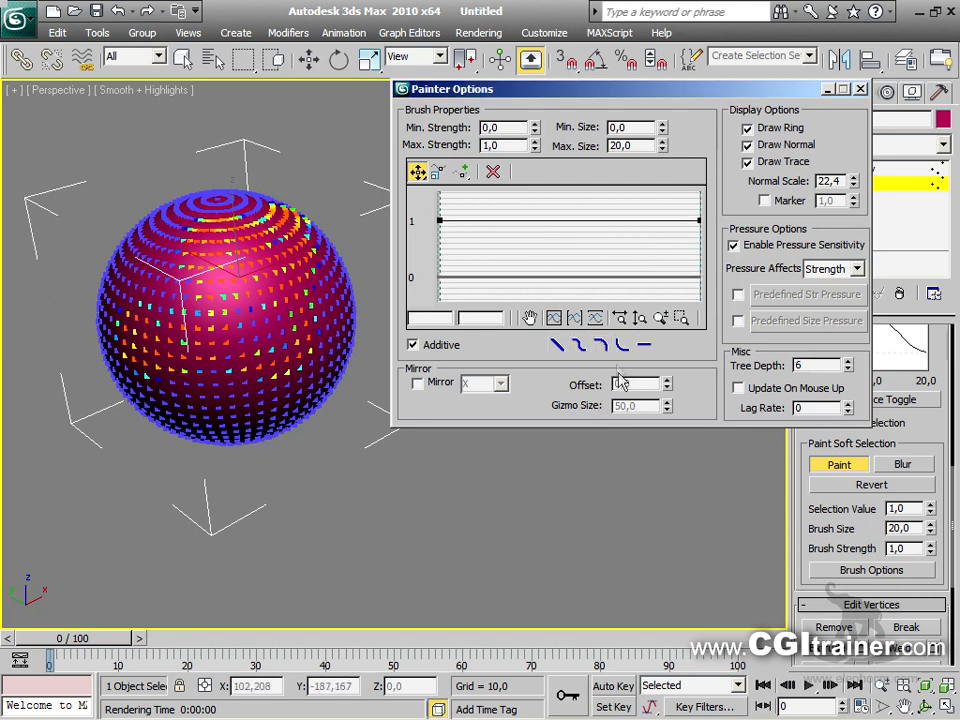
{"action": "left_click", "coordinate": [579, 346]}
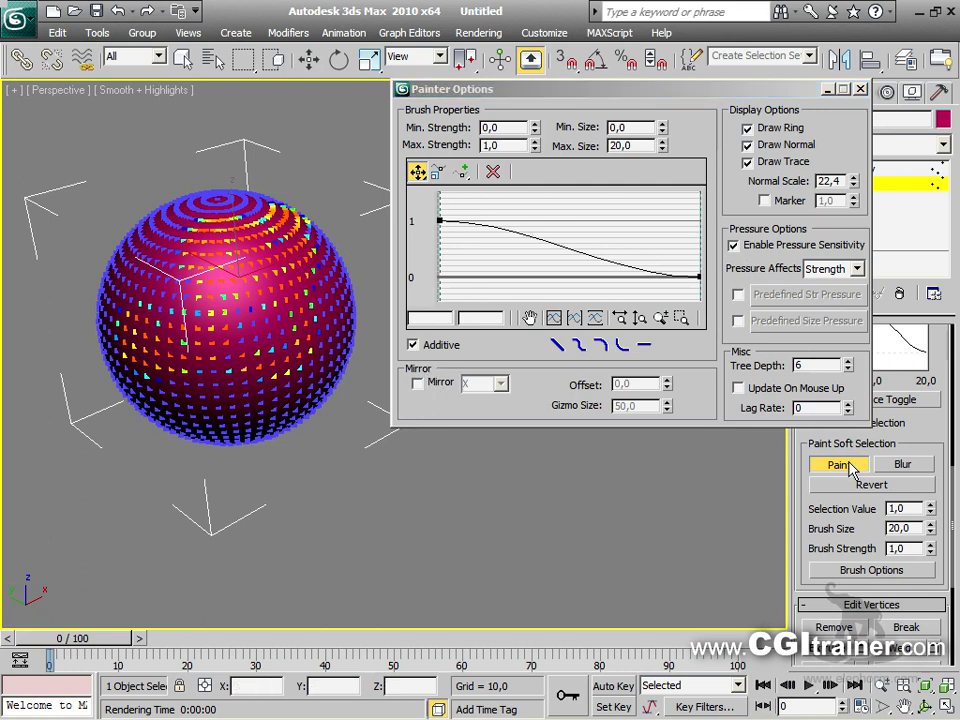
Turn on brush Mirror and paint mirrored soft selection strokes on the sphere along the X, Y and Z axes
{"action": "left_click", "coordinate": [418, 384]}
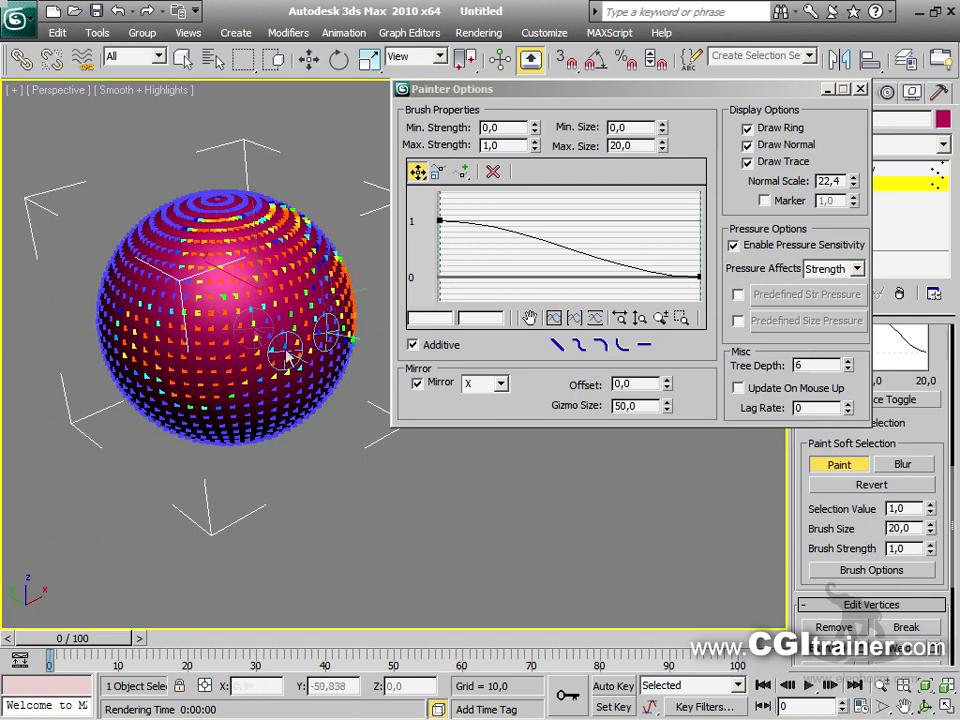
{"action": "left_click", "coordinate": [485, 383]}
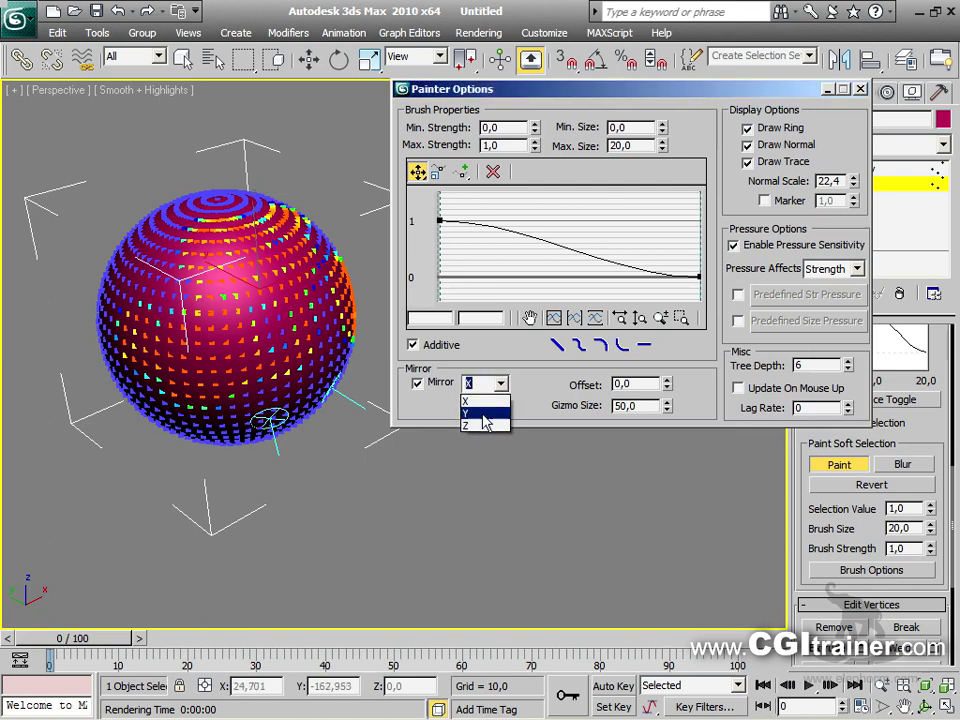
{"action": "left_click", "coordinate": [482, 412]}
{"action": "mouse_move", "coordinate": [290, 335]}
{"action": "left_mouse_down"}
{"action": "mouse_move", "coordinate": [206, 295]}
{"action": "mouse_move", "coordinate": [193, 234]}
{"action": "mouse_move", "coordinate": [180, 263]}
{"action": "mouse_move", "coordinate": [201, 248]}
{"action": "mouse_move", "coordinate": [191, 296]}
{"action": "mouse_move", "coordinate": [225, 252]}
{"action": "left_mouse_up"}
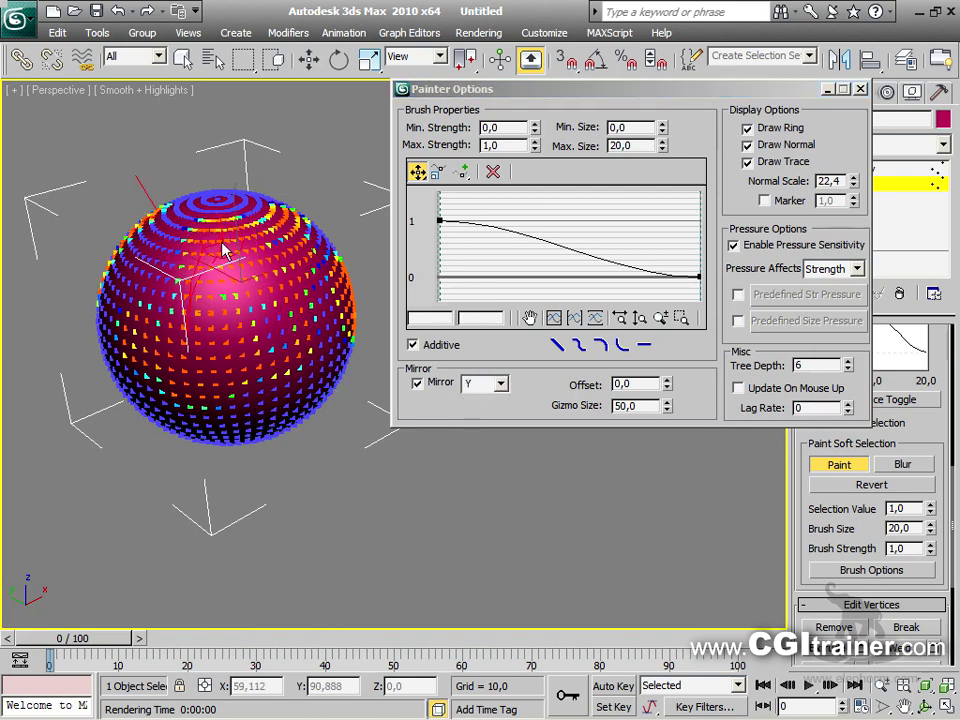
{"action": "left_click", "coordinate": [500, 384]}
{"action": "left_click", "coordinate": [478, 425]}
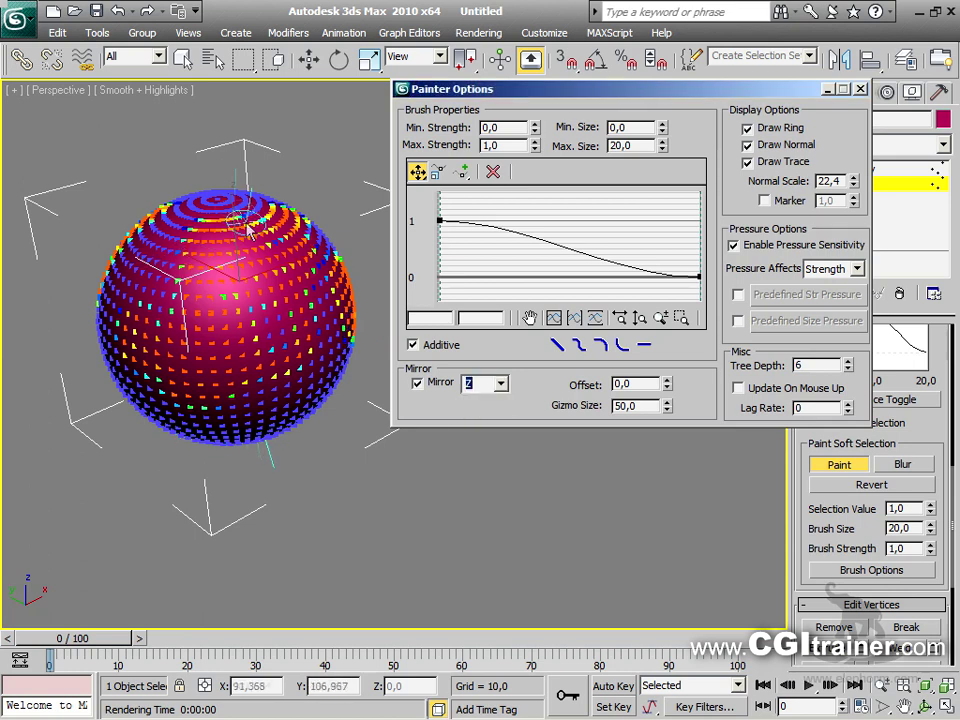
Set the mirror axis back to X, turn off Draw Trace and close the Painter Options
{"action": "left_click", "coordinate": [501, 386]}
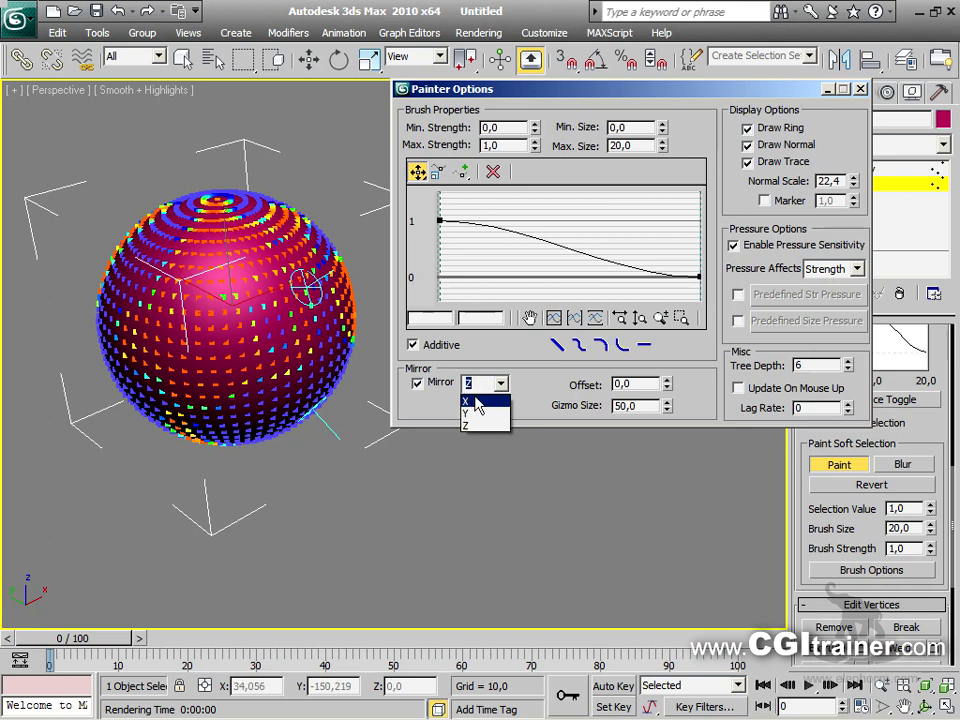
{"action": "left_click", "coordinate": [478, 405]}
{"action": "left_click", "coordinate": [756, 161]}
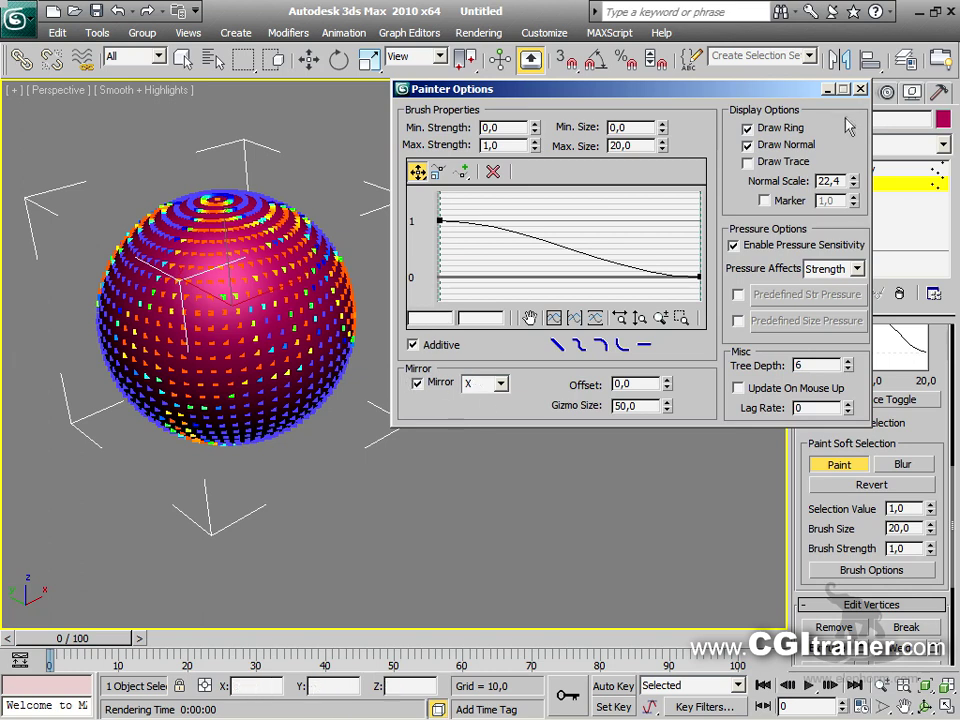
{"action": "left_click", "coordinate": [862, 89]}
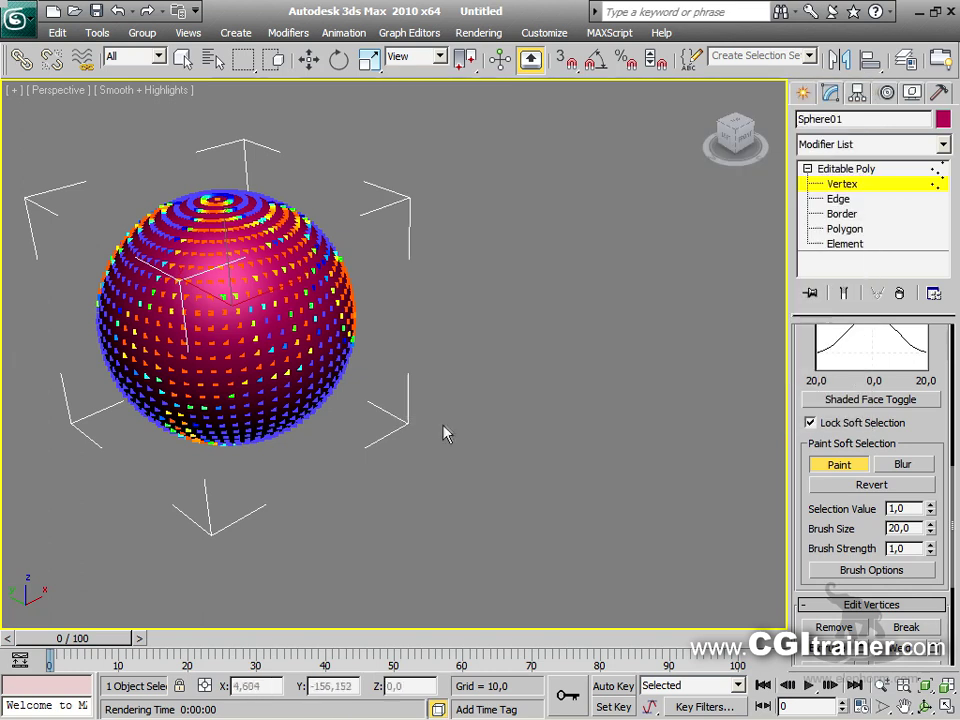
Leave soft selection painting and turn off Use Soft Selection for the sphere
{"action": "left_click", "coordinate": [839, 465]}
{"action": "right_click", "coordinate": [497, 372]}
{"action": "left_click", "coordinate": [394, 408]}
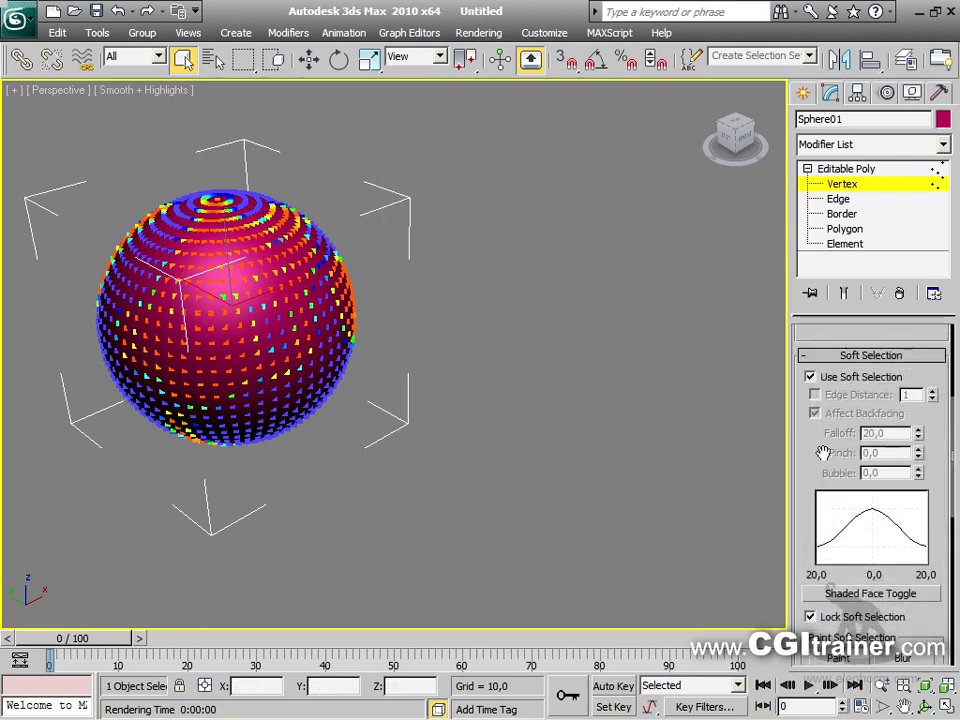
{"action": "left_click", "coordinate": [810, 376]}
{"action": "middle_click_drag", "start_coordinate": [317, 407], "coordinate": [513, 413]}
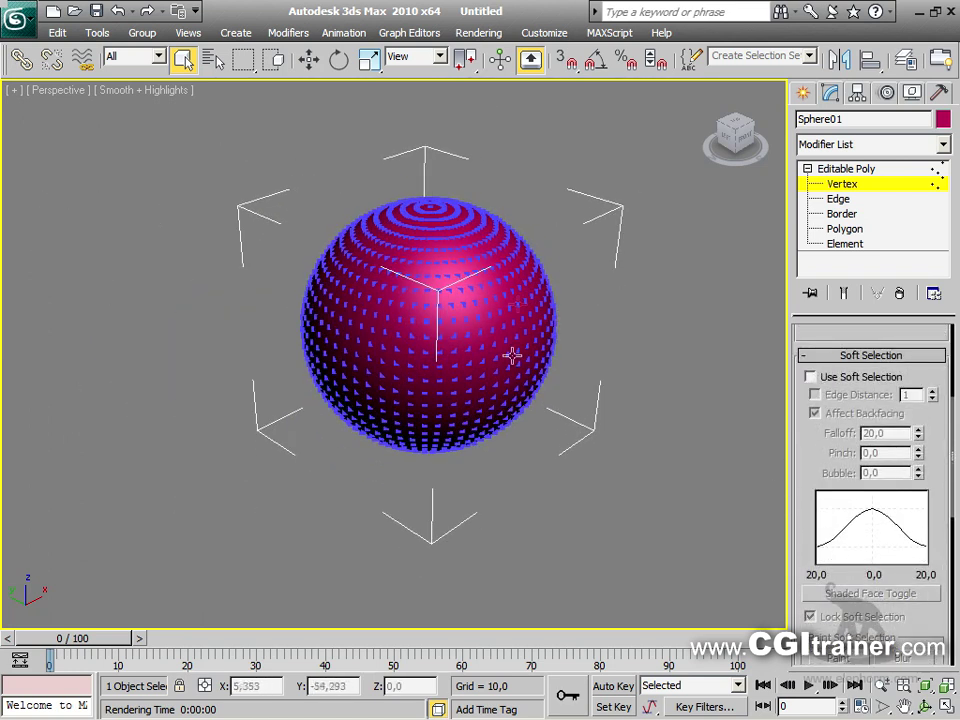
Turn on Use Soft Selection and paint mirrored soft selection on the front of the sphere, enlarging the brush size to 63.8
{"action": "middle_click_drag", "start_coordinate": [610, 365], "coordinate": [526, 364], "text": "alt"}
{"action": "left_click", "coordinate": [849, 377]}
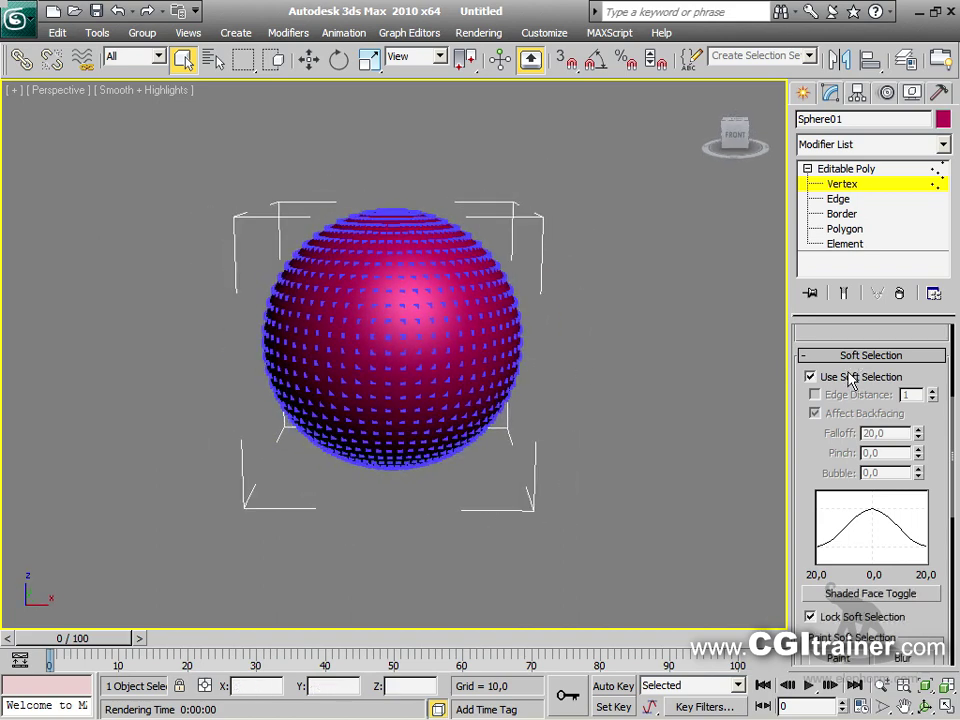
{"action": "left_click_drag", "start_coordinate": [810, 472], "coordinate": [805, 343]}
{"action": "left_click", "coordinate": [840, 543]}
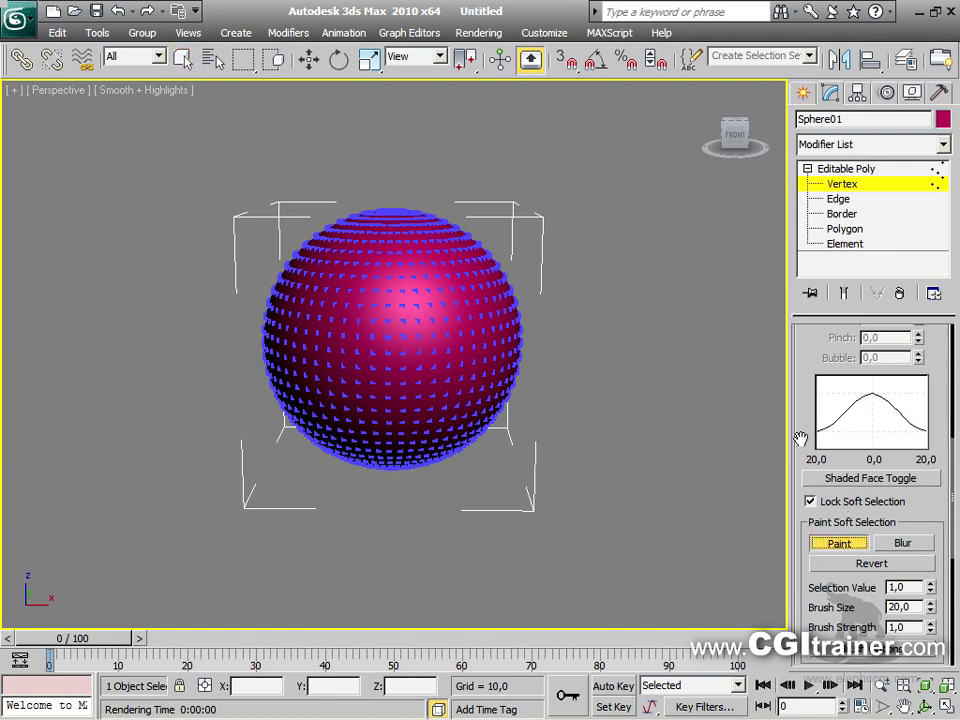
{"action": "left_click_drag", "start_coordinate": [801, 440], "coordinate": [801, 378]}
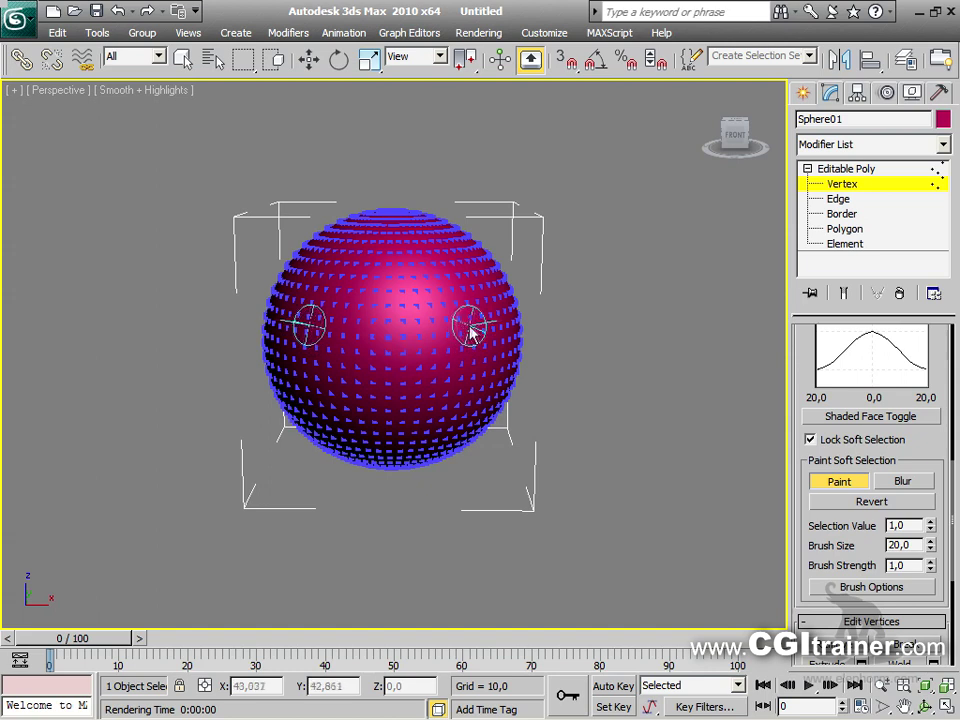
{"action": "mouse_move", "coordinate": [484, 332]}
{"action": "left_mouse_down"}
{"action": "mouse_move", "coordinate": [491, 298]}
{"action": "mouse_move", "coordinate": [494, 325]}
{"action": "mouse_move", "coordinate": [504, 207]}
{"action": "mouse_move", "coordinate": [509, 270]}
{"action": "mouse_move", "coordinate": [486, 116]}
{"action": "mouse_move", "coordinate": [497, 250]}
{"action": "left_mouse_up"}
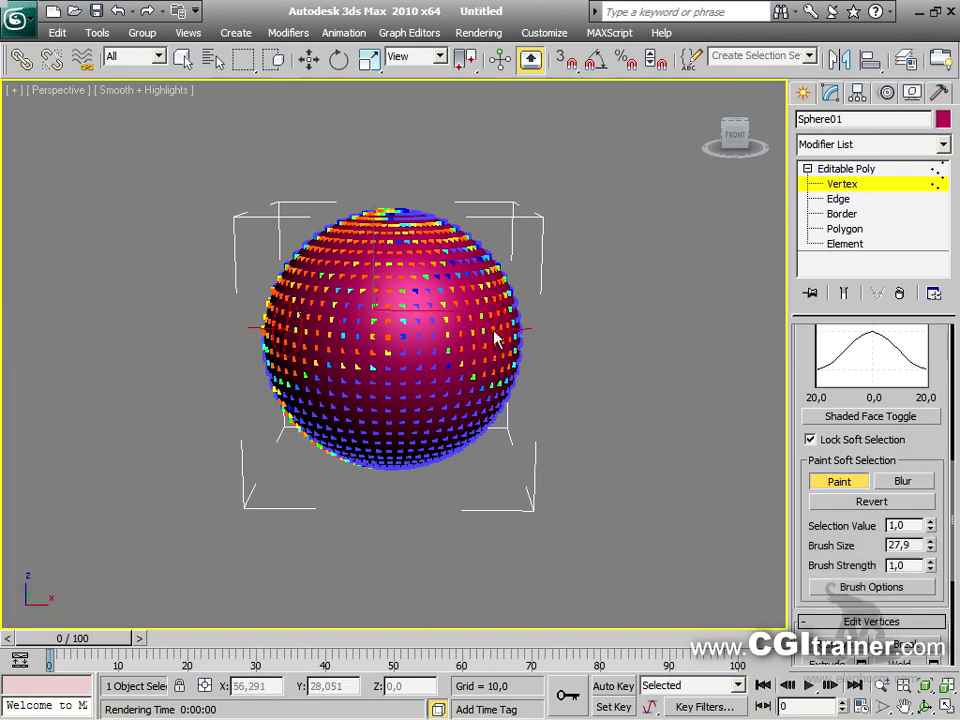
{"action": "mouse_move", "coordinate": [500, 340]}
{"action": "left_mouse_down", "text": "ctrl+shift"}
{"action": "mouse_move", "coordinate": [512, 292]}
{"action": "mouse_move", "coordinate": [487, 320]}
{"action": "left_mouse_up", "text": "ctrl+shift"}
Erase the painted soft selection from the front of the sphere with the Revert brush
{"action": "left_click", "coordinate": [871, 501]}
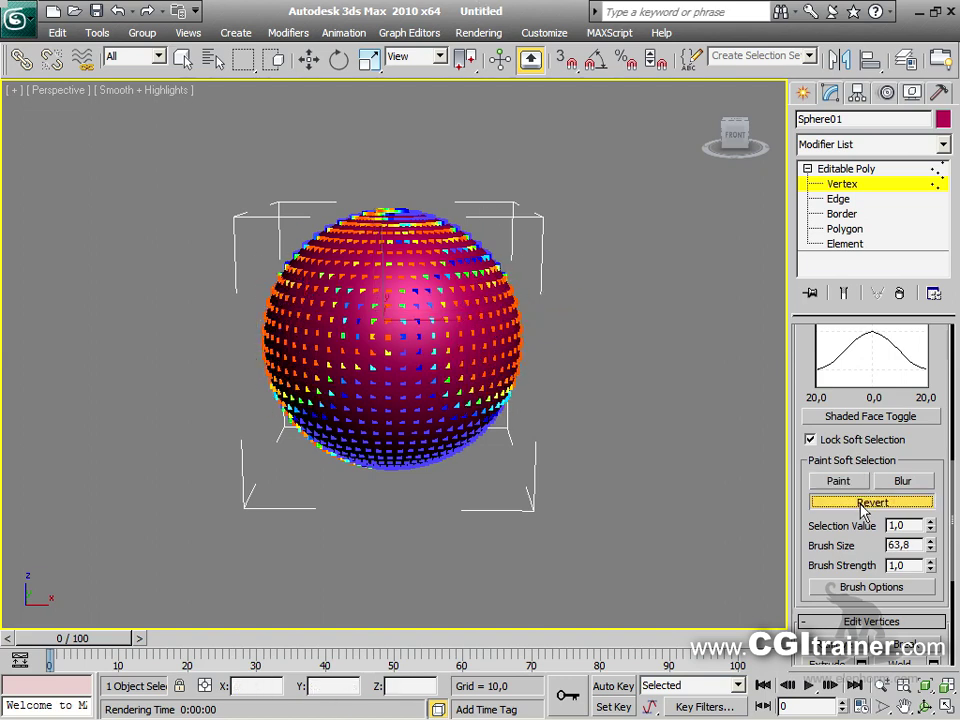
{"action": "mouse_move", "coordinate": [510, 342]}
{"action": "left_mouse_down"}
{"action": "mouse_move", "coordinate": [300, 205]}
{"action": "mouse_move", "coordinate": [328, 165]}
{"action": "mouse_move", "coordinate": [253, 343]}
{"action": "mouse_move", "coordinate": [362, 333]}
{"action": "mouse_move", "coordinate": [356, 405]}
{"action": "mouse_move", "coordinate": [216, 388]}
{"action": "mouse_move", "coordinate": [381, 444]}
{"action": "mouse_move", "coordinate": [345, 383]}
{"action": "left_mouse_up"}
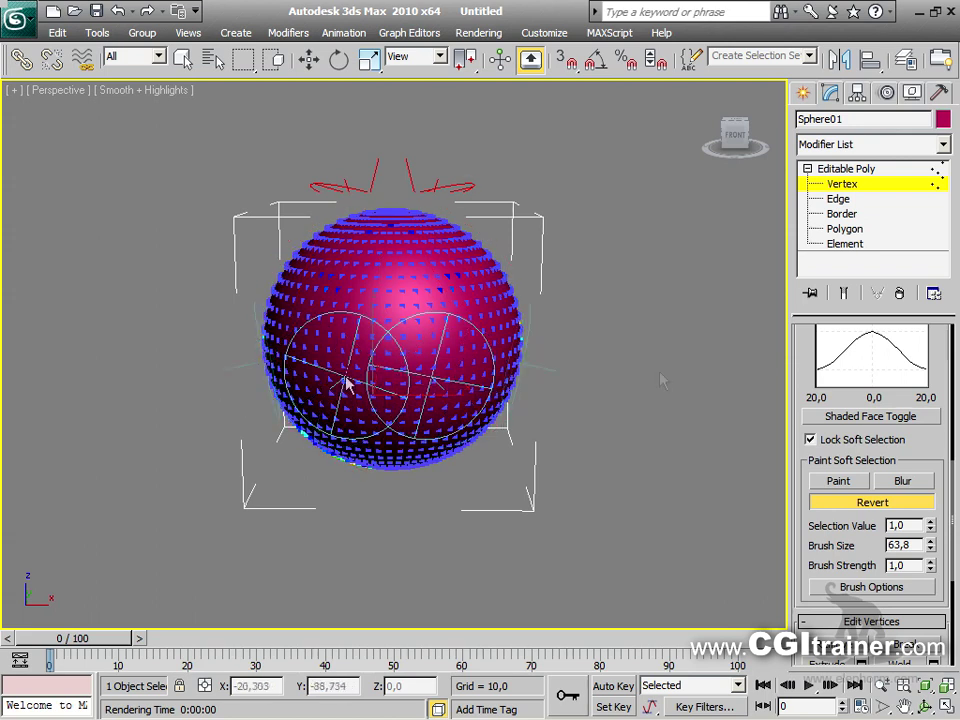
Paint mirrored soft selection on the sphere's sides again, adjusting the brush size to 41.7 and the brush strength to 0.526
{"action": "left_click", "coordinate": [840, 482]}
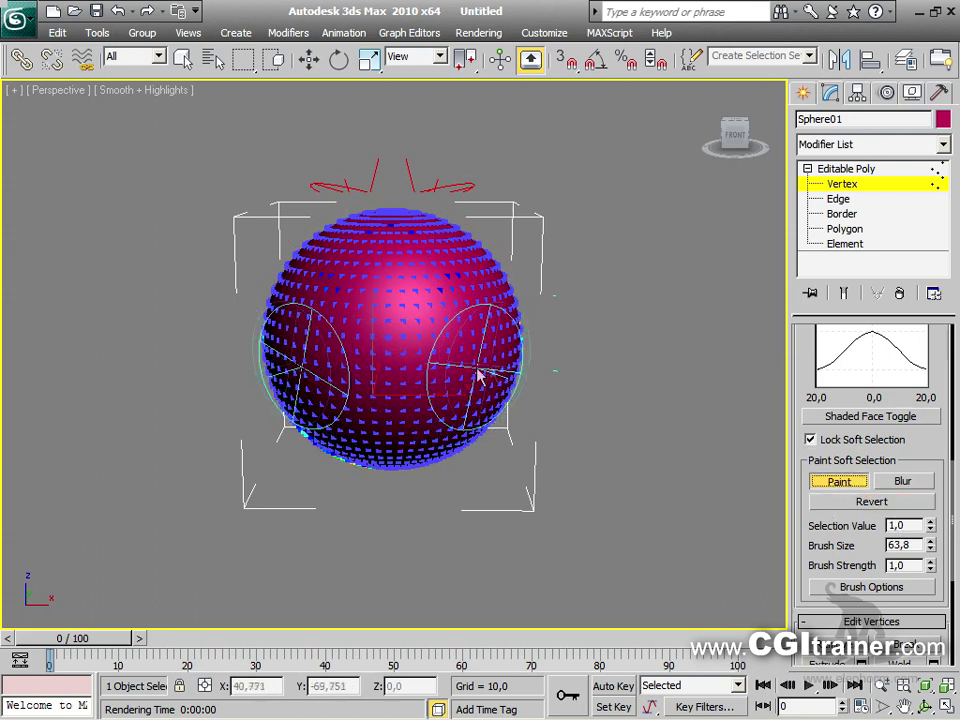
{"action": "mouse_move", "coordinate": [460, 374]}
{"action": "left_mouse_down", "text": "ctrl+shift"}
{"action": "mouse_move", "coordinate": [469, 377]}
{"action": "mouse_move", "coordinate": [478, 328]}
{"action": "mouse_move", "coordinate": [461, 563]}
{"action": "mouse_move", "coordinate": [469, 550]}
{"action": "left_mouse_up", "text": "ctrl+shift"}
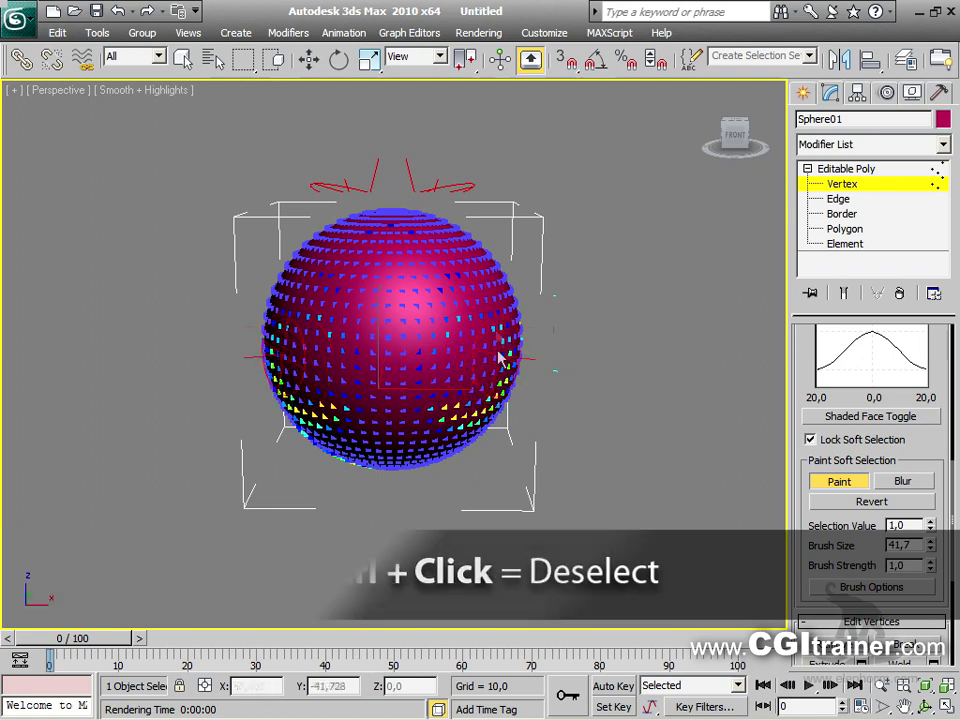
{"action": "mouse_move", "coordinate": [490, 352]}
{"action": "left_mouse_down"}
{"action": "mouse_move", "coordinate": [454, 336]}
{"action": "mouse_move", "coordinate": [476, 336]}
{"action": "left_mouse_up"}
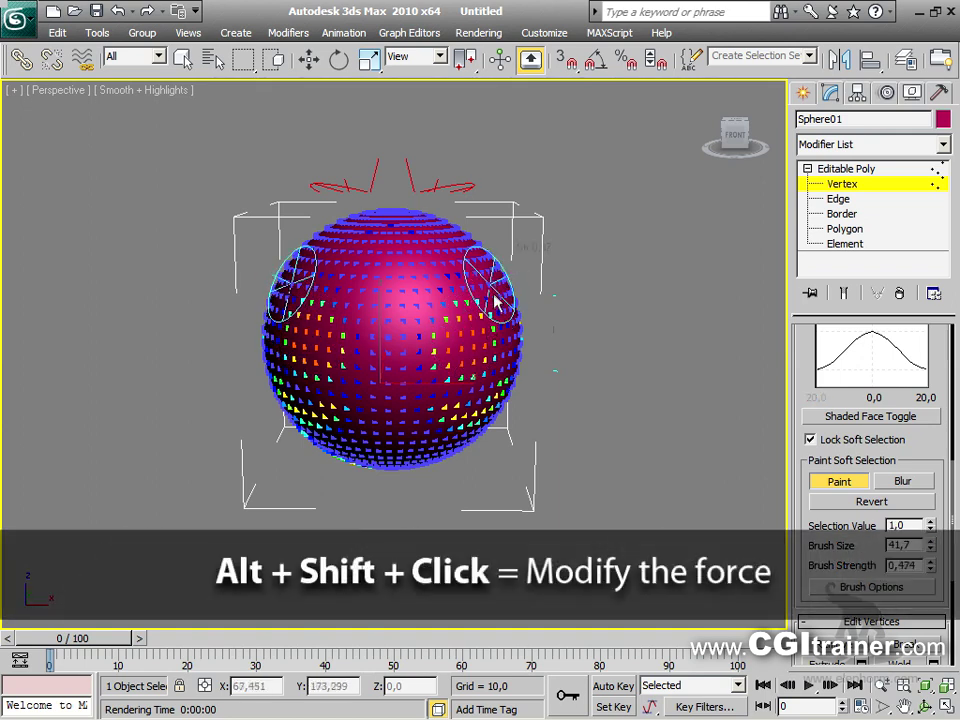
{"action": "mouse_move", "coordinate": [492, 290]}
{"action": "left_mouse_down", "text": "alt+shift"}
{"action": "mouse_move", "coordinate": [497, 303]}
{"action": "mouse_move", "coordinate": [487, 288]}
{"action": "left_mouse_up", "text": "alt+shift"}
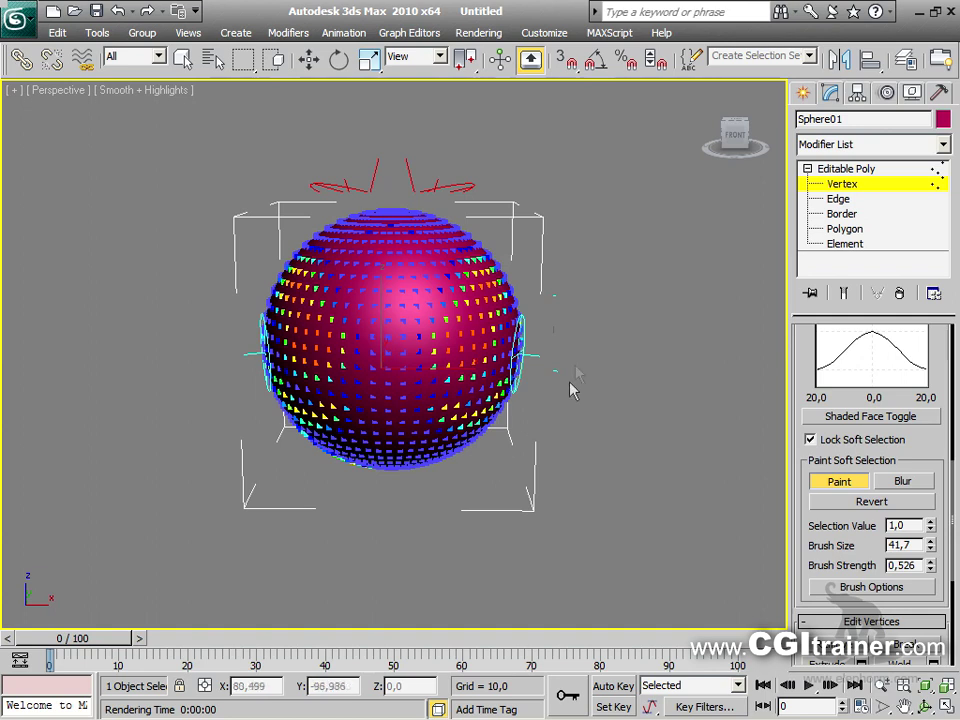
Scale the softly selected vertices up uniformly so the painted areas bulge out, and inspect the sphere from several sides
{"action": "key", "text": "w"}
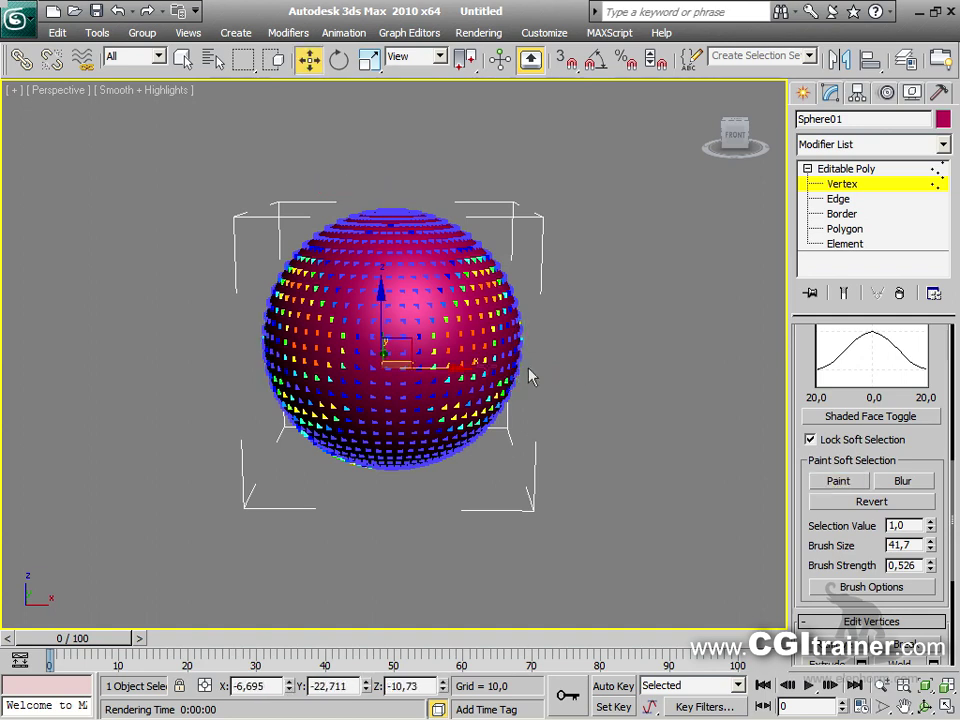
{"action": "key", "text": "r"}
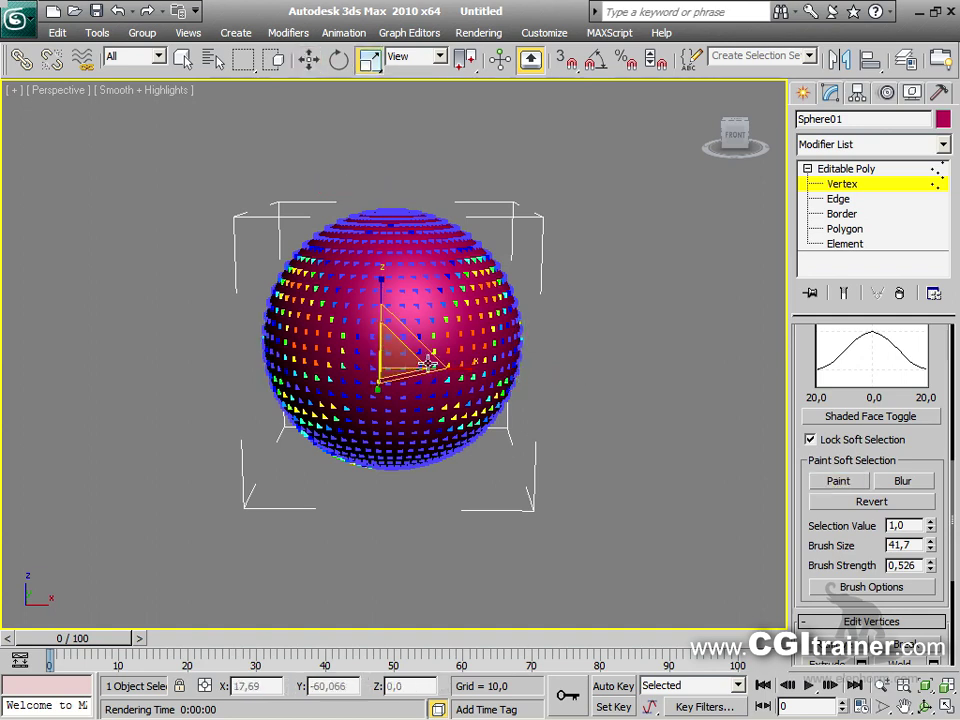
{"action": "left_click_drag", "start_coordinate": [392, 357], "coordinate": [403, 320]}
{"action": "middle_click_drag", "start_coordinate": [525, 444], "coordinate": [805, 383], "text": "alt"}
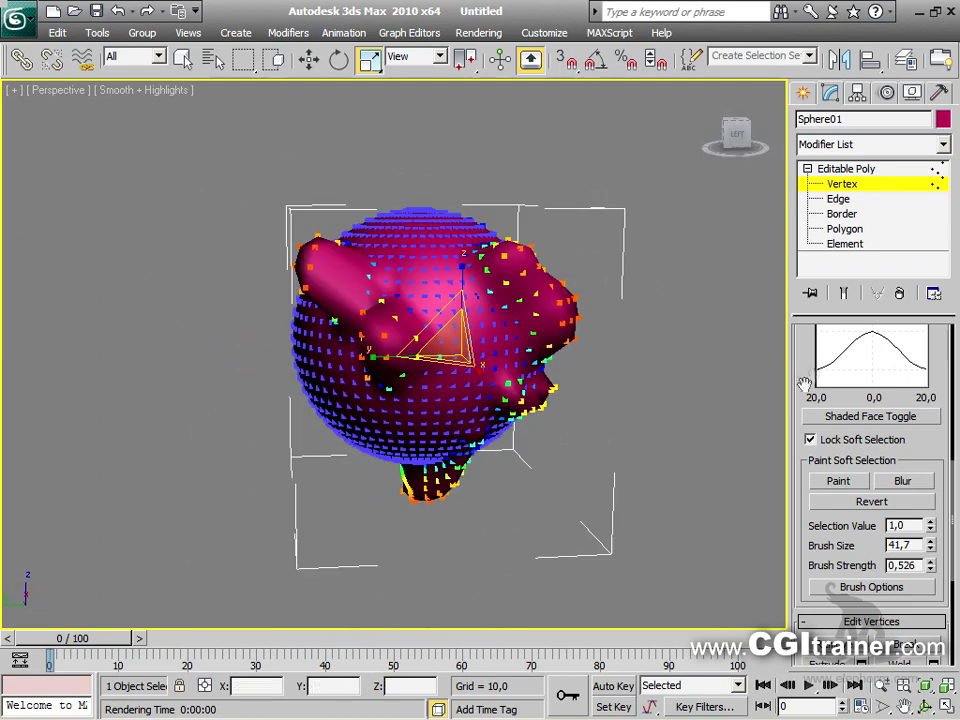
{"action": "middle_click_drag", "start_coordinate": [463, 430], "coordinate": [828, 415], "text": "alt"}
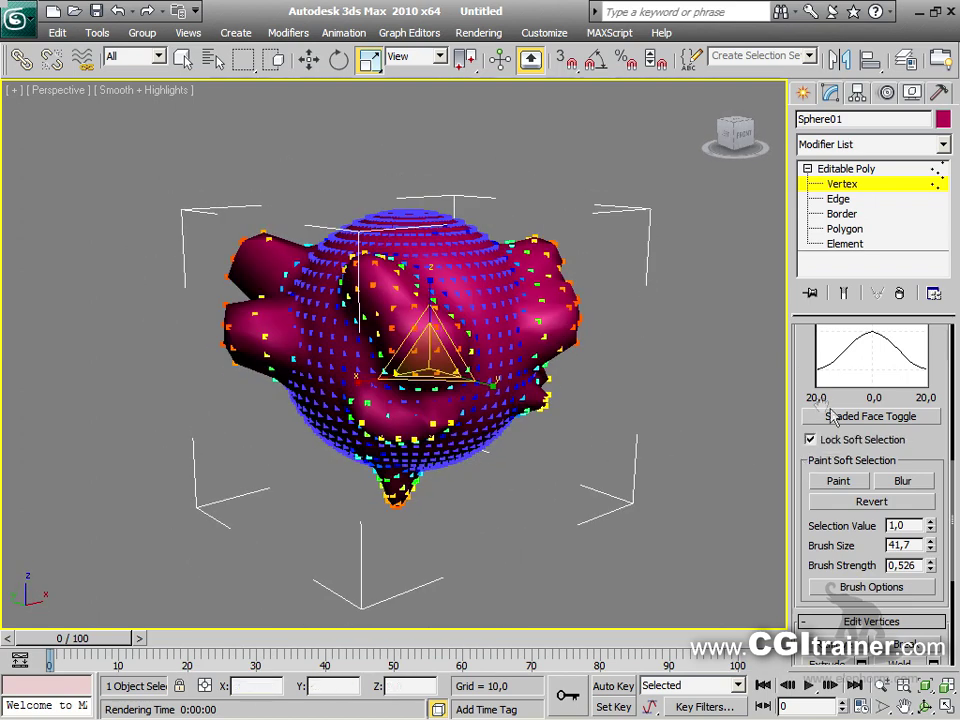
Undo the scaling of the sphere's vertices and turn off Use Soft Selection
{"action": "left_click_drag", "start_coordinate": [804, 361], "coordinate": [807, 546]}
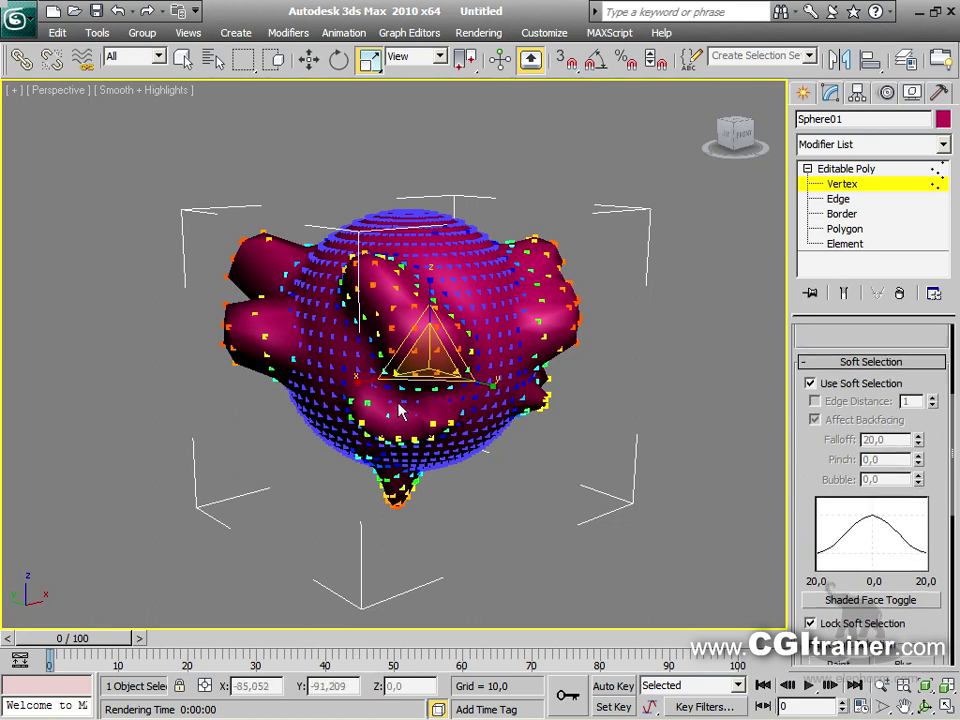
{"action": "left_click", "coordinate": [612, 286]}
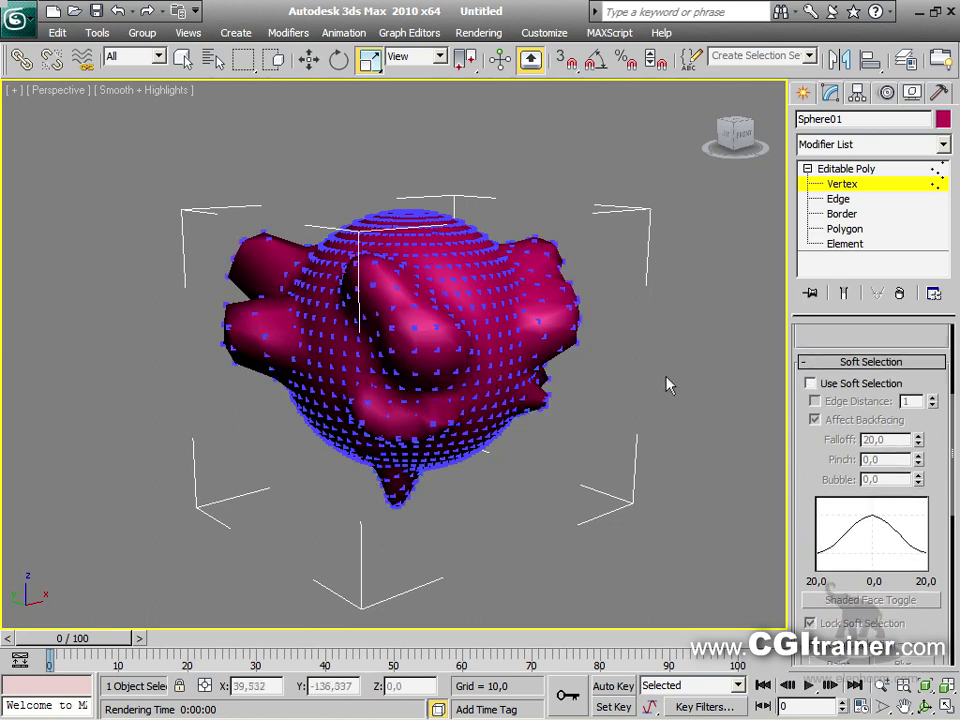
{"action": "key", "text": "ctrl+z"}
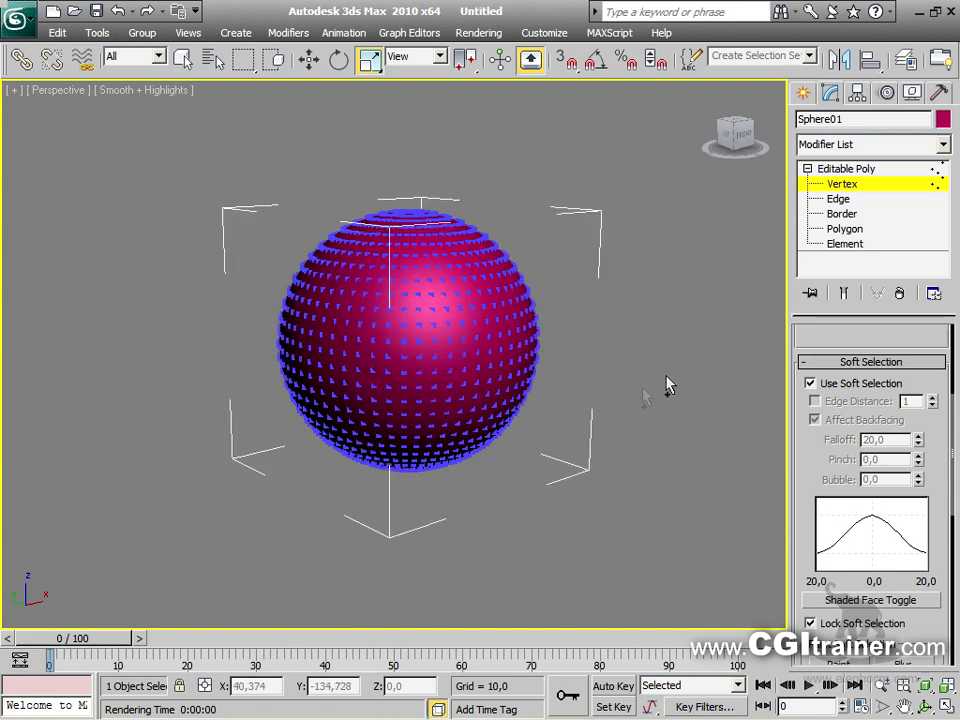
{"action": "left_click", "coordinate": [810, 384]}
Show the Paint Deformation settings and view their brush options in the Painter Options, closing them without edits
{"action": "left_click_drag", "start_coordinate": [802, 544], "coordinate": [800, 150]}
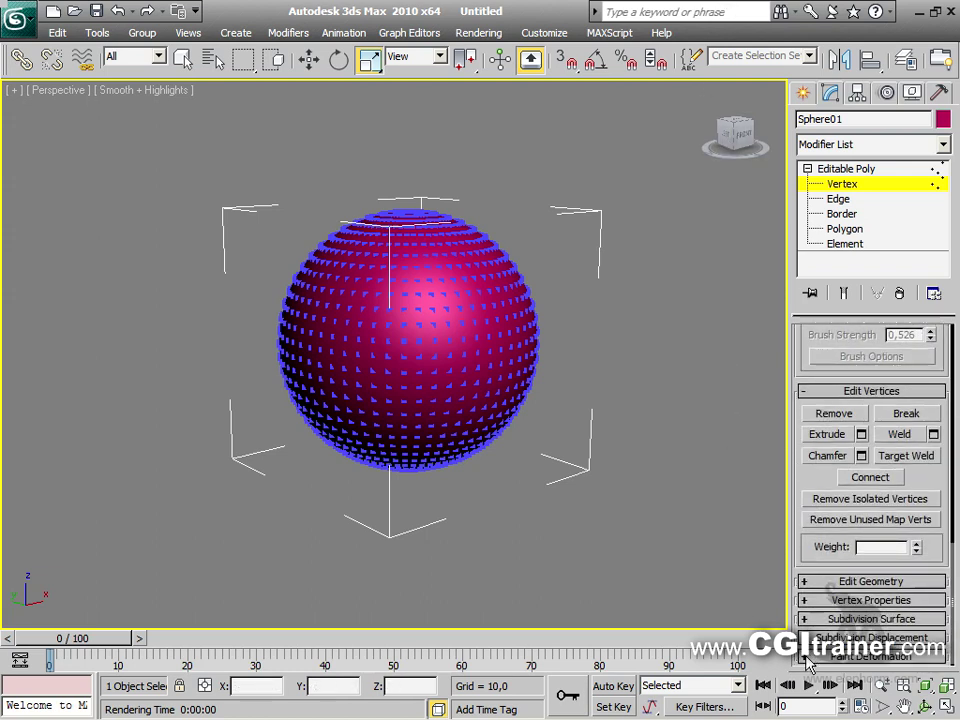
{"action": "left_click", "coordinate": [806, 655]}
{"action": "left_click_drag", "start_coordinate": [800, 608], "coordinate": [799, 521]}
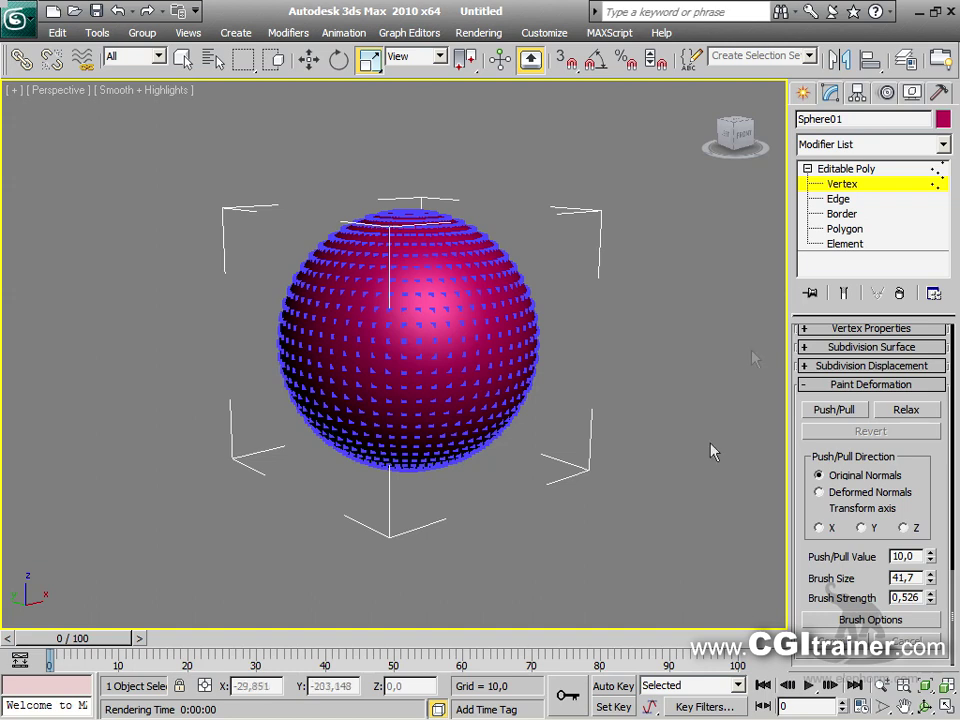
{"action": "left_click", "coordinate": [870, 619]}
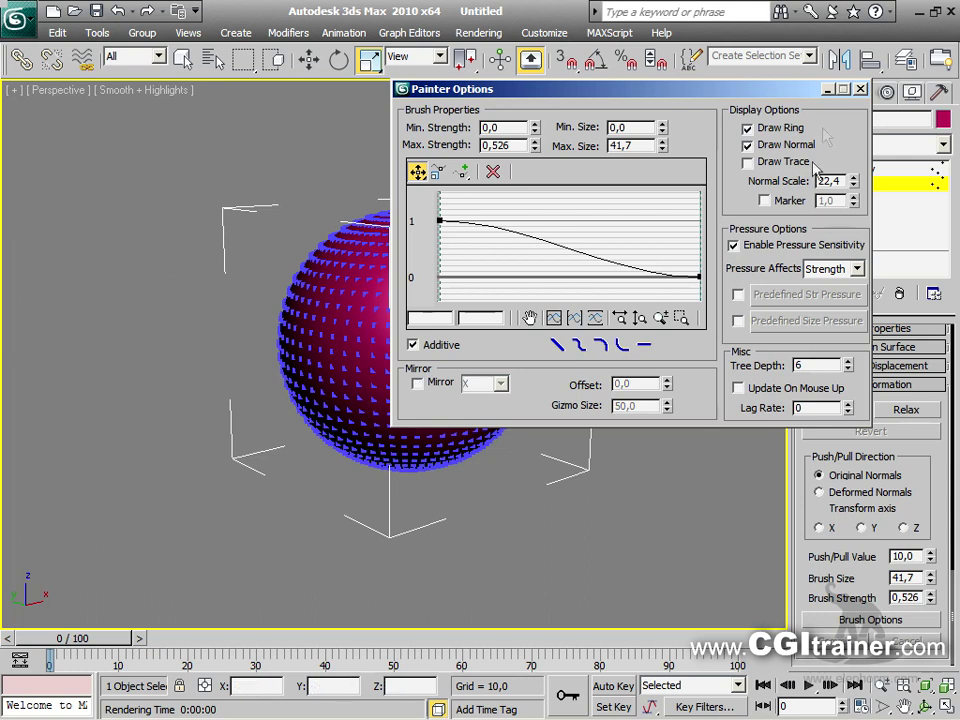
{"action": "left_click", "coordinate": [860, 90]}
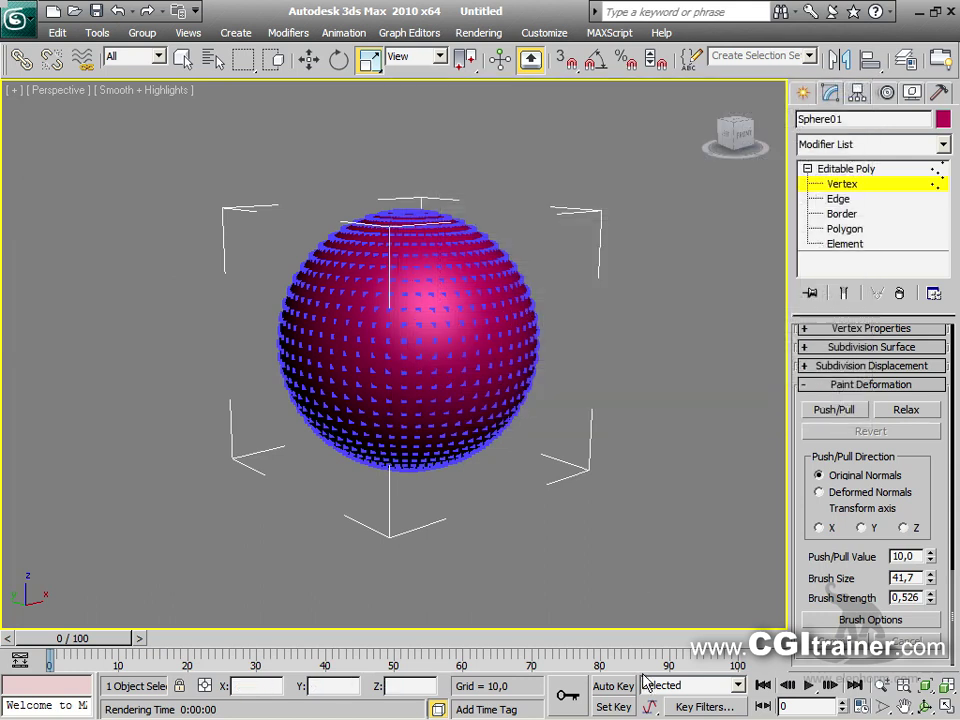
Paint Push/Pull deformation at value 10 over the upper and front areas of the sphere, with brush strength 1.0 and brush size 68.4
{"action": "left_click", "coordinate": [834, 410]}
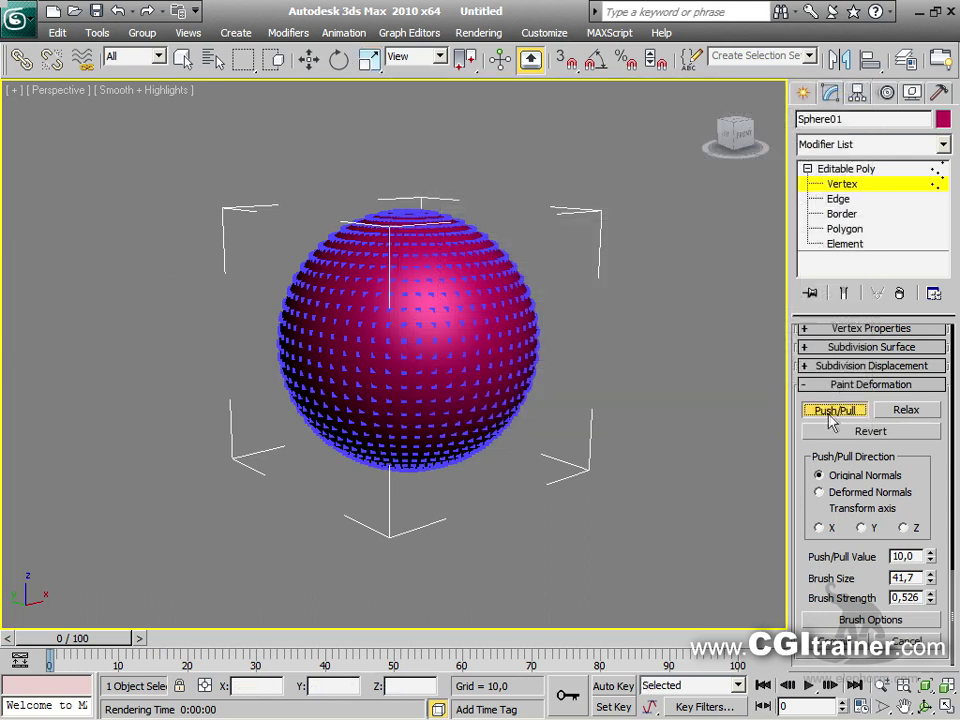
{"action": "mouse_move", "coordinate": [489, 285]}
{"action": "left_mouse_down"}
{"action": "mouse_move", "coordinate": [503, 333]}
{"action": "mouse_move", "coordinate": [471, 241]}
{"action": "mouse_move", "coordinate": [428, 231]}
{"action": "mouse_move", "coordinate": [324, 296]}
{"action": "mouse_move", "coordinate": [404, 237]}
{"action": "mouse_move", "coordinate": [452, 268]}
{"action": "mouse_move", "coordinate": [451, 310]}
{"action": "mouse_move", "coordinate": [465, 255]}
{"action": "mouse_move", "coordinate": [504, 293]}
{"action": "mouse_move", "coordinate": [493, 307]}
{"action": "mouse_move", "coordinate": [502, 221]}
{"action": "mouse_move", "coordinate": [485, 274]}
{"action": "mouse_move", "coordinate": [425, 223]}
{"action": "mouse_move", "coordinate": [517, 270]}
{"action": "mouse_move", "coordinate": [476, 234]}
{"action": "mouse_move", "coordinate": [391, 218]}
{"action": "mouse_move", "coordinate": [359, 224]}
{"action": "mouse_move", "coordinate": [316, 270]}
{"action": "left_mouse_up"}
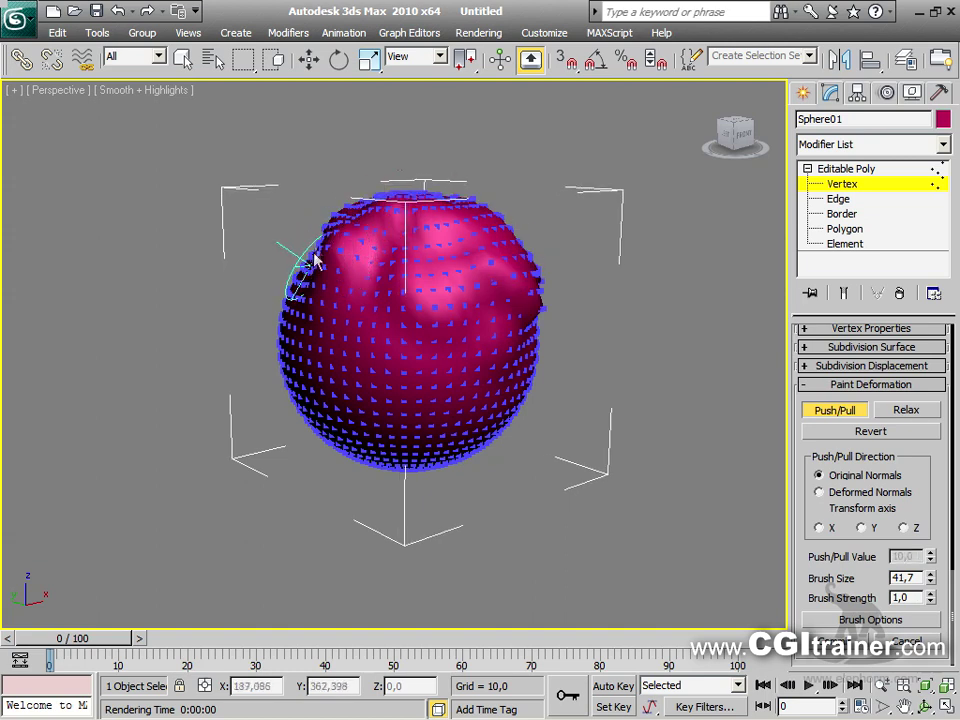
{"action": "mouse_move", "coordinate": [309, 272]}
{"action": "left_mouse_down", "text": "alt+shift"}
{"action": "mouse_move", "coordinate": [297, 315]}
{"action": "mouse_move", "coordinate": [303, 237]}
{"action": "mouse_move", "coordinate": [291, 286]}
{"action": "mouse_move", "coordinate": [312, 222]}
{"action": "mouse_move", "coordinate": [290, 307]}
{"action": "mouse_move", "coordinate": [300, 336]}
{"action": "left_mouse_up", "text": "alt+shift"}
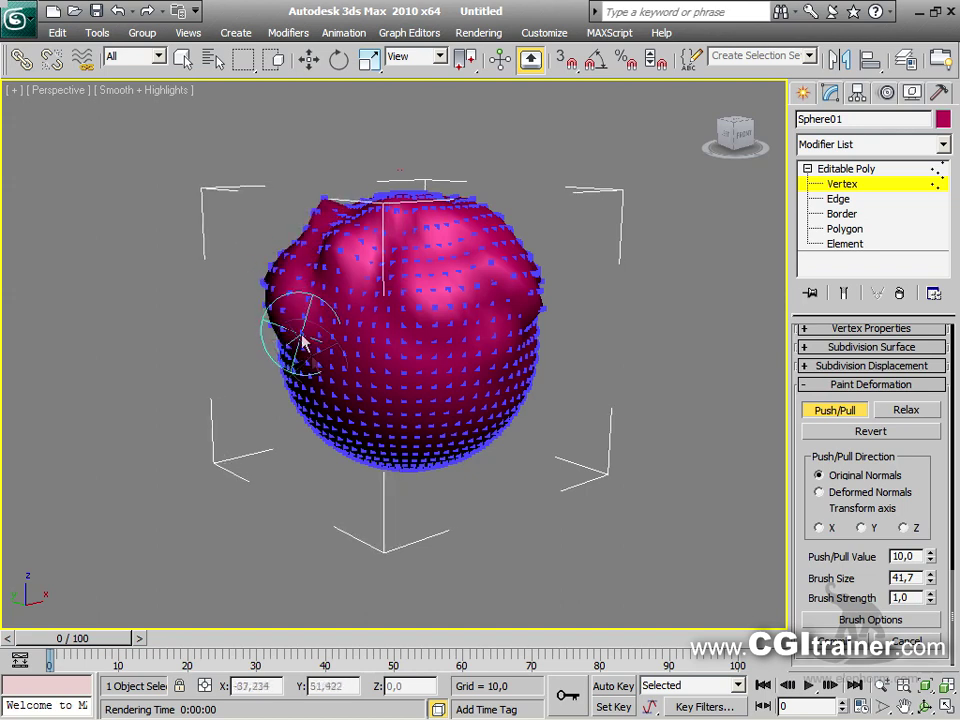
{"action": "mouse_move", "coordinate": [326, 381]}
{"action": "left_mouse_down", "text": "ctrl+shift"}
{"action": "mouse_move", "coordinate": [352, 149]}
{"action": "mouse_move", "coordinate": [361, 284]}
{"action": "mouse_move", "coordinate": [334, 296]}
{"action": "mouse_move", "coordinate": [321, 332]}
{"action": "mouse_move", "coordinate": [338, 384]}
{"action": "mouse_move", "coordinate": [320, 299]}
{"action": "mouse_move", "coordinate": [340, 299]}
{"action": "mouse_move", "coordinate": [328, 353]}
{"action": "mouse_move", "coordinate": [365, 290]}
{"action": "mouse_move", "coordinate": [345, 345]}
{"action": "mouse_move", "coordinate": [379, 298]}
{"action": "mouse_move", "coordinate": [335, 298]}
{"action": "mouse_move", "coordinate": [343, 261]}
{"action": "mouse_move", "coordinate": [315, 268]}
{"action": "mouse_move", "coordinate": [319, 237]}
{"action": "mouse_move", "coordinate": [351, 257]}
{"action": "mouse_move", "coordinate": [380, 235]}
{"action": "mouse_move", "coordinate": [435, 236]}
{"action": "mouse_move", "coordinate": [498, 290]}
{"action": "mouse_move", "coordinate": [513, 373]}
{"action": "mouse_move", "coordinate": [503, 278]}
{"action": "mouse_move", "coordinate": [494, 371]}
{"action": "mouse_move", "coordinate": [387, 466]}
{"action": "mouse_move", "coordinate": [324, 401]}
{"action": "mouse_move", "coordinate": [339, 410]}
{"action": "mouse_move", "coordinate": [408, 366]}
{"action": "mouse_move", "coordinate": [510, 345]}
{"action": "left_mouse_up", "text": "ctrl+shift"}
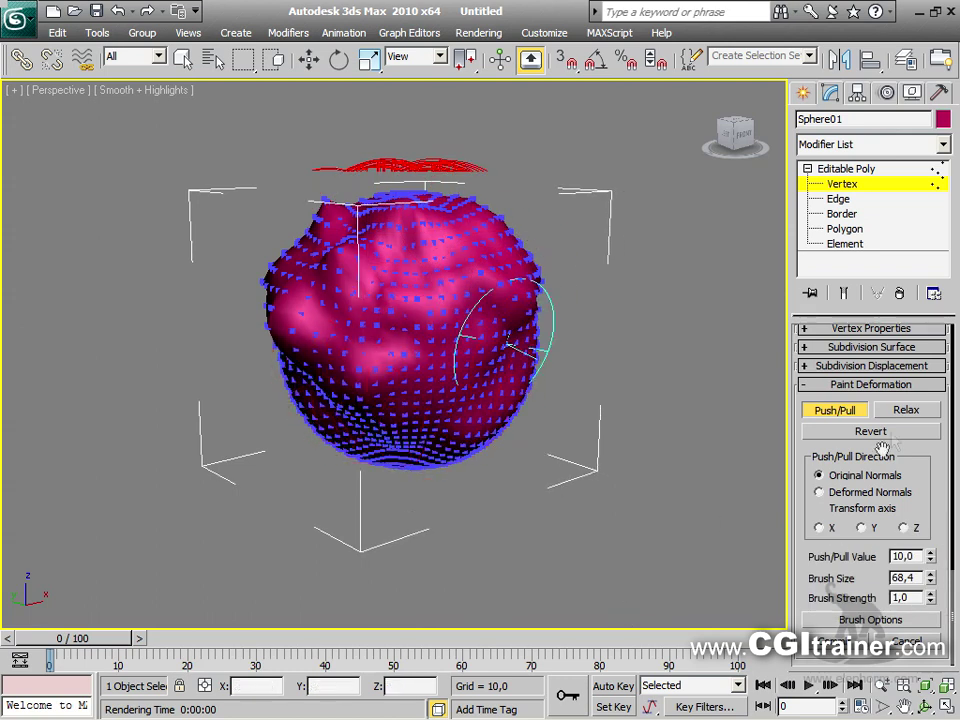
Smooth the lower part of the deformed sphere with Relax and brush away some of the painted deformation with Revert
{"action": "left_click", "coordinate": [906, 410]}
{"action": "mouse_move", "coordinate": [321, 467]}
{"action": "left_mouse_down"}
{"action": "mouse_move", "coordinate": [326, 300]}
{"action": "mouse_move", "coordinate": [317, 249]}
{"action": "mouse_move", "coordinate": [340, 235]}
{"action": "mouse_move", "coordinate": [285, 343]}
{"action": "mouse_move", "coordinate": [414, 272]}
{"action": "mouse_move", "coordinate": [364, 208]}
{"action": "mouse_move", "coordinate": [462, 372]}
{"action": "mouse_move", "coordinate": [444, 381]}
{"action": "mouse_move", "coordinate": [456, 285]}
{"action": "mouse_move", "coordinate": [336, 267]}
{"action": "mouse_move", "coordinate": [302, 296]}
{"action": "mouse_move", "coordinate": [484, 364]}
{"action": "mouse_move", "coordinate": [475, 400]}
{"action": "mouse_move", "coordinate": [307, 333]}
{"action": "mouse_move", "coordinate": [544, 369]}
{"action": "mouse_move", "coordinate": [551, 300]}
{"action": "mouse_move", "coordinate": [482, 223]}
{"action": "mouse_move", "coordinate": [299, 287]}
{"action": "mouse_move", "coordinate": [489, 326]}
{"action": "mouse_move", "coordinate": [366, 446]}
{"action": "mouse_move", "coordinate": [432, 389]}
{"action": "mouse_move", "coordinate": [553, 350]}
{"action": "mouse_move", "coordinate": [467, 289]}
{"action": "mouse_move", "coordinate": [520, 505]}
{"action": "left_mouse_up"}
{"action": "left_click", "coordinate": [870, 432]}
{"action": "middle_click_drag", "start_coordinate": [446, 448], "coordinate": [338, 305], "text": "alt"}
{"action": "mouse_move", "coordinate": [338, 305]}
{"action": "left_mouse_down"}
{"action": "mouse_move", "coordinate": [272, 313]}
{"action": "mouse_move", "coordinate": [341, 225]}
{"action": "mouse_move", "coordinate": [392, 313]}
{"action": "mouse_move", "coordinate": [487, 275]}
{"action": "mouse_move", "coordinate": [402, 252]}
{"action": "mouse_move", "coordinate": [384, 317]}
{"action": "mouse_move", "coordinate": [307, 307]}
{"action": "mouse_move", "coordinate": [289, 268]}
{"action": "mouse_move", "coordinate": [270, 315]}
{"action": "mouse_move", "coordinate": [285, 264]}
{"action": "mouse_move", "coordinate": [308, 283]}
{"action": "mouse_move", "coordinate": [428, 258]}
{"action": "mouse_move", "coordinate": [340, 214]}
{"action": "mouse_move", "coordinate": [275, 257]}
{"action": "mouse_move", "coordinate": [268, 295]}
{"action": "mouse_move", "coordinate": [364, 392]}
{"action": "left_mouse_up"}
{"action": "mouse_move", "coordinate": [364, 392]}
{"action": "middle_mouse_down", "text": "alt"}
{"action": "mouse_move", "coordinate": [529, 270]}
{"action": "mouse_move", "coordinate": [577, 320]}
{"action": "middle_mouse_up", "text": "alt"}
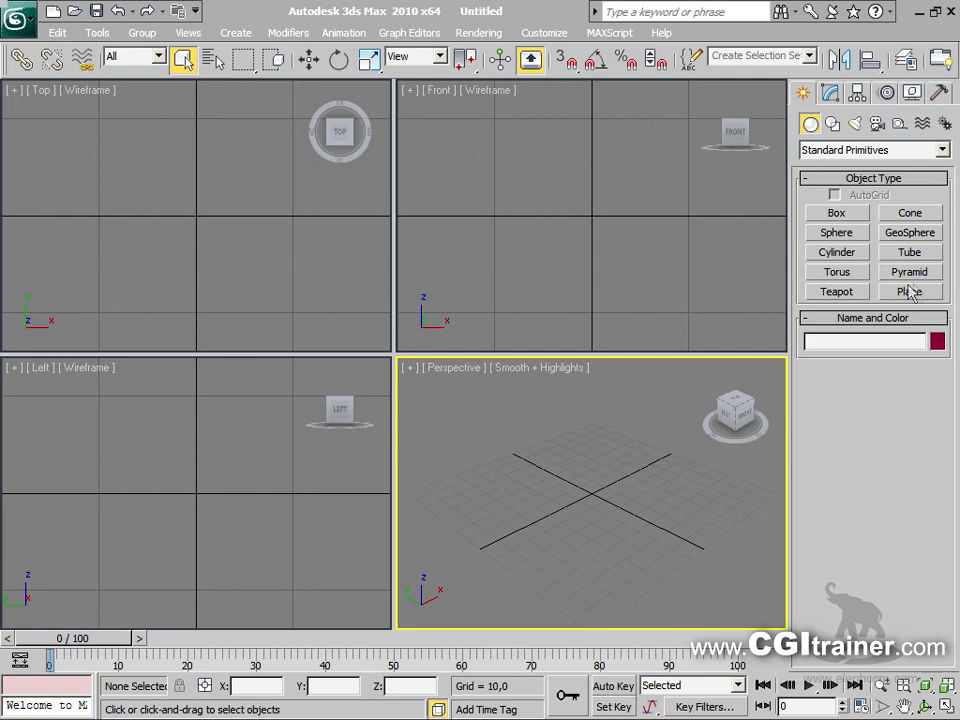
Create a box about 138 by 138 by 61 units with 5 length, width and height segments in the Perspective view
{"action": "left_click", "coordinate": [855, 216]}
{"action": "left_click_drag", "start_coordinate": [400, 492], "coordinate": [754, 484]}
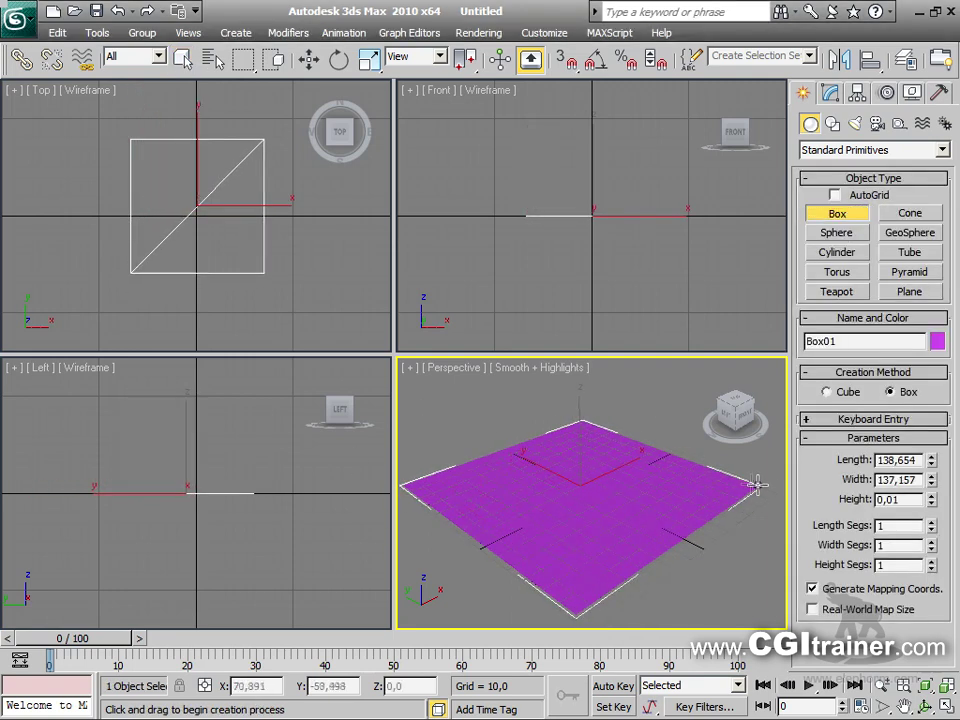
{"action": "left_click", "coordinate": [615, 443]}
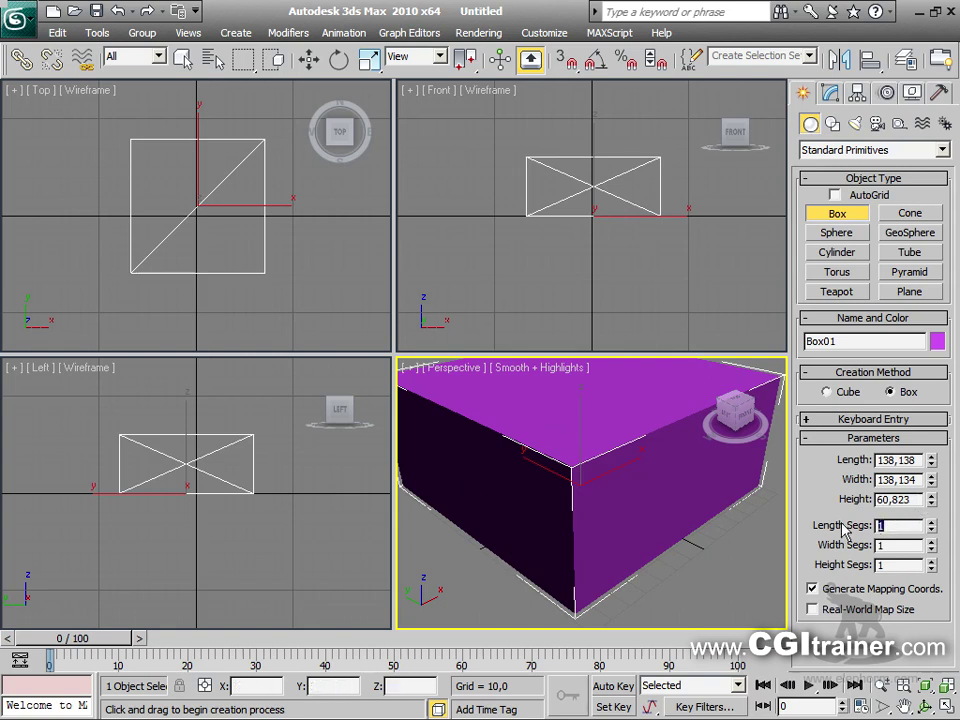
{"action": "key", "text": "Tab"}
{"action": "type", "text": "5"}
{"action": "key", "text": "Tab"}
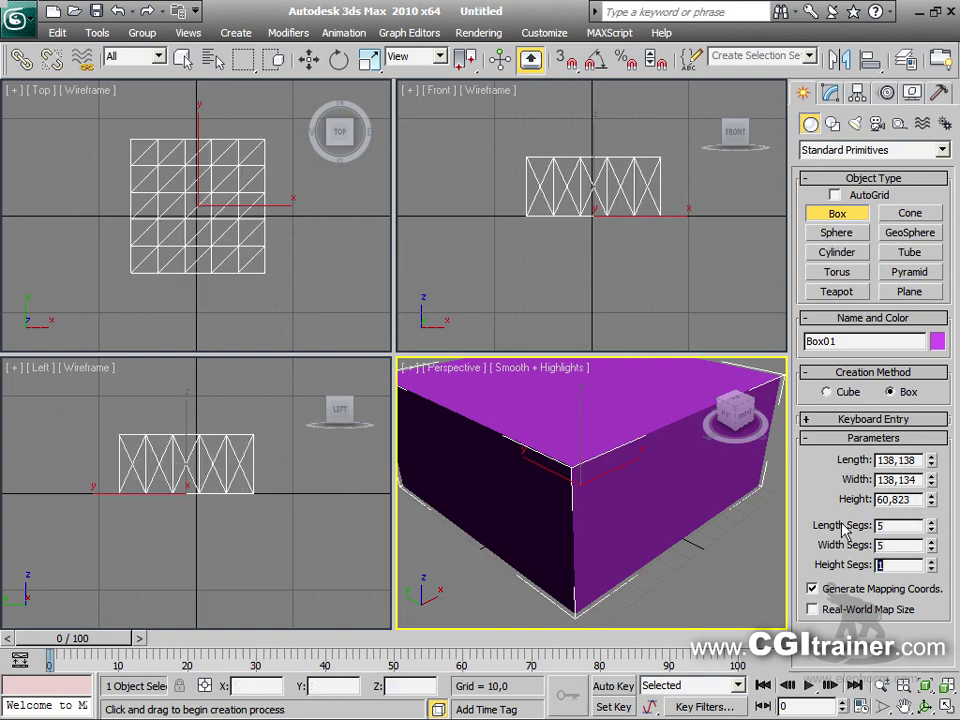
{"action": "key", "text": "Return"}
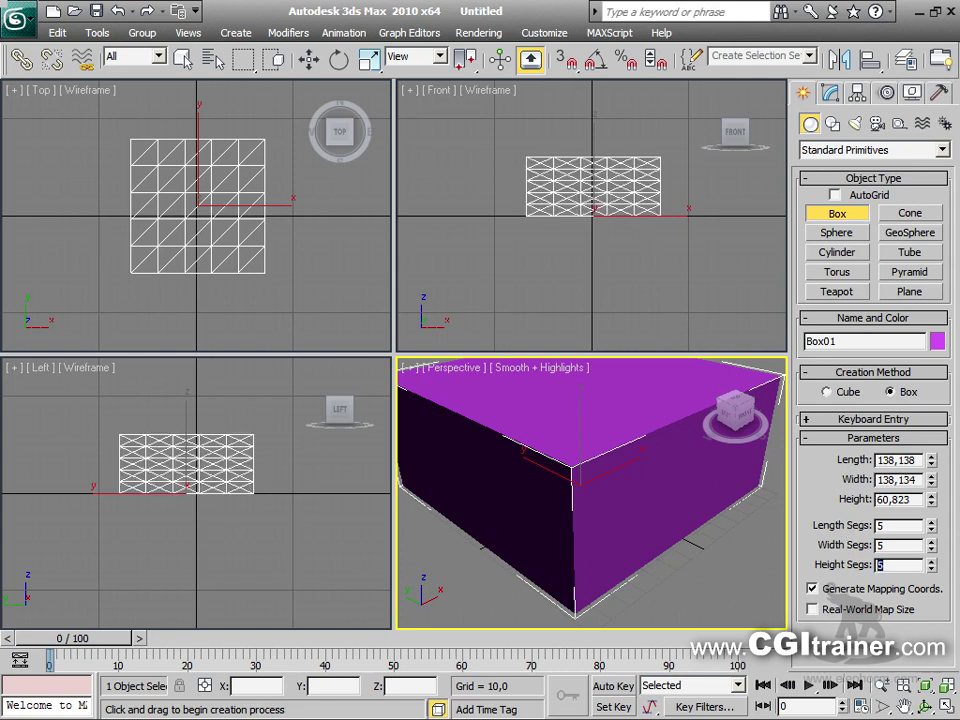
Show edged faces in the maximized Perspective view and convert the box to an Editable Poly
{"action": "right_click", "coordinate": [617, 458]}
{"action": "key", "text": "F4"}
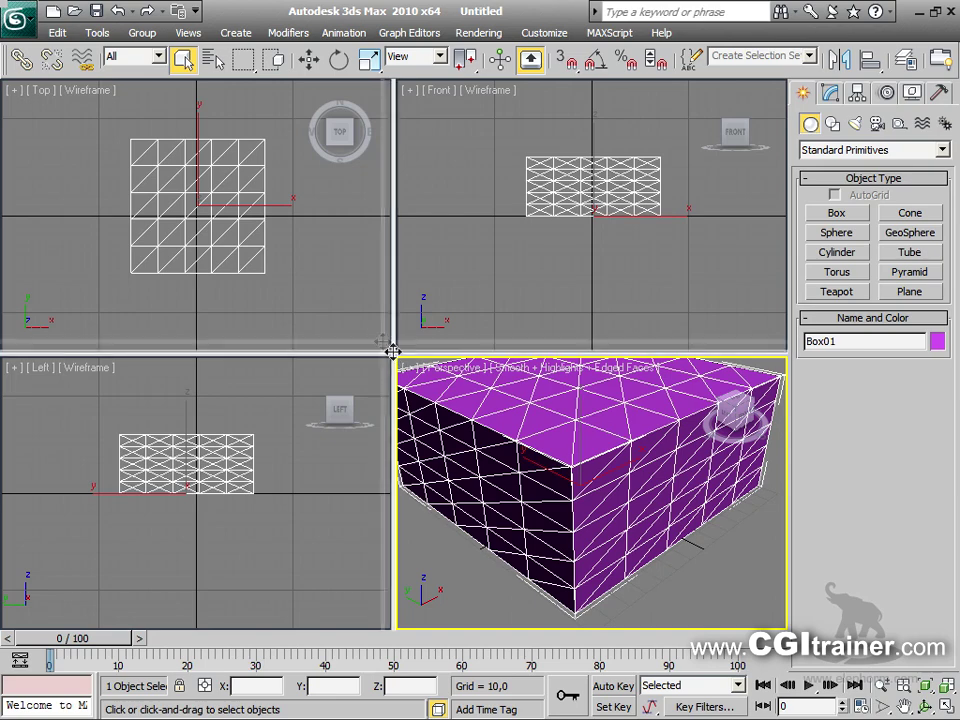
{"action": "key", "text": "alt+w"}
{"action": "mouse_move", "coordinate": [551, 321]}
{"action": "middle_mouse_down", "text": "alt"}
{"action": "mouse_move", "coordinate": [545, 377]}
{"action": "mouse_move", "coordinate": [556, 302]}
{"action": "middle_mouse_up", "text": "alt"}
{"action": "right_click", "coordinate": [556, 302]}
{"action": "mouse_move", "coordinate": [618, 475]}
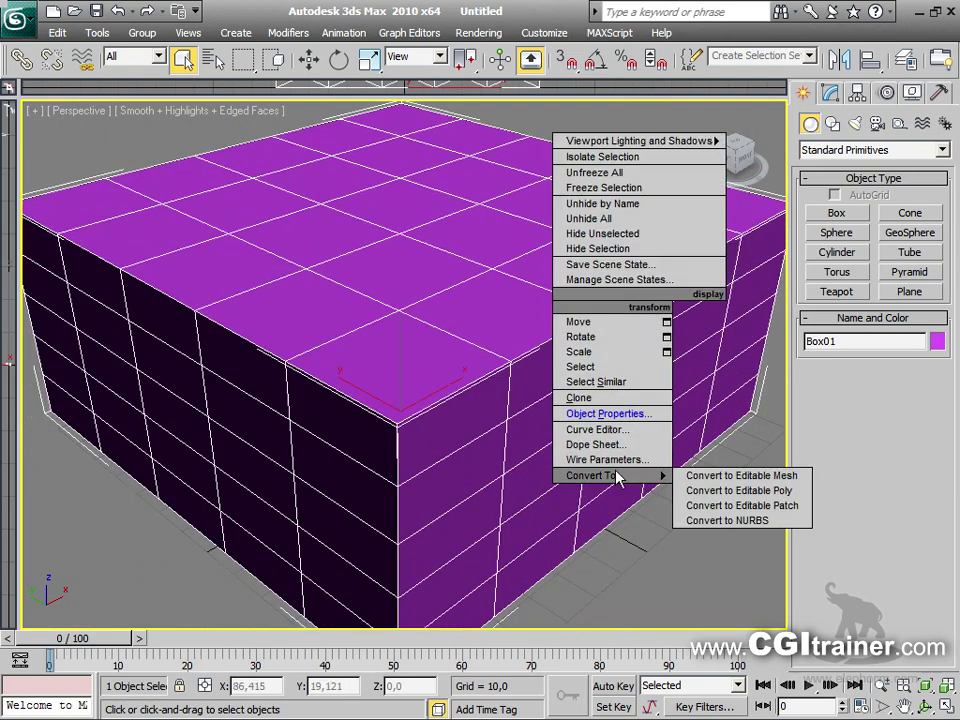
{"action": "left_click", "coordinate": [740, 476]}
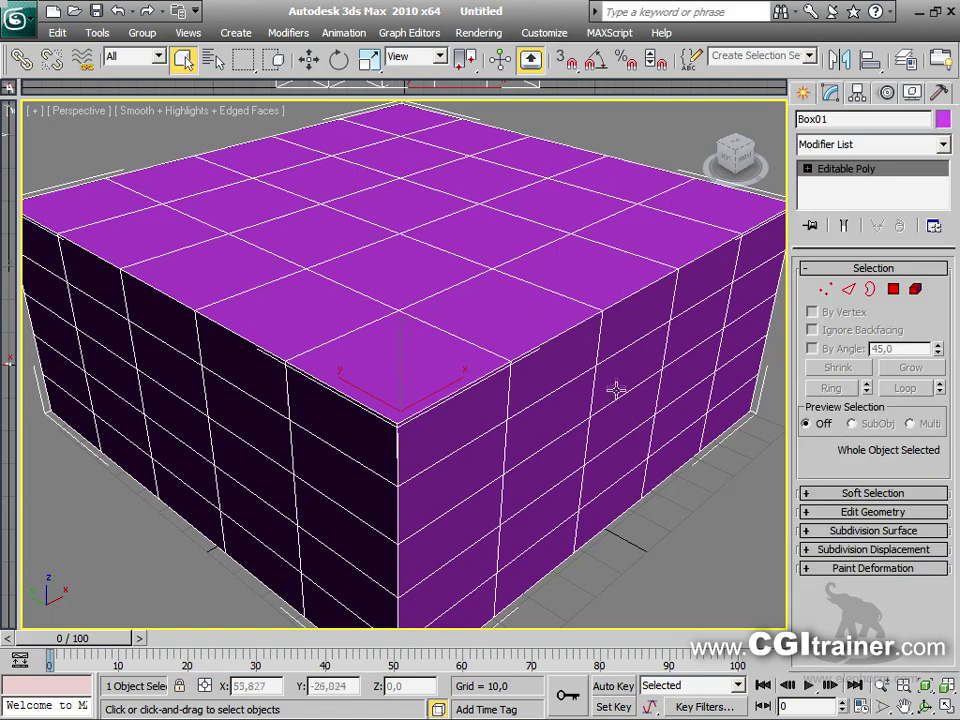
{"action": "scroll", "coordinate": [617, 390], "scroll_direction": "down", "scroll_amount": 4}
{"action": "middle_click_drag", "start_coordinate": [440, 320], "coordinate": [480, 356], "text": "alt"}
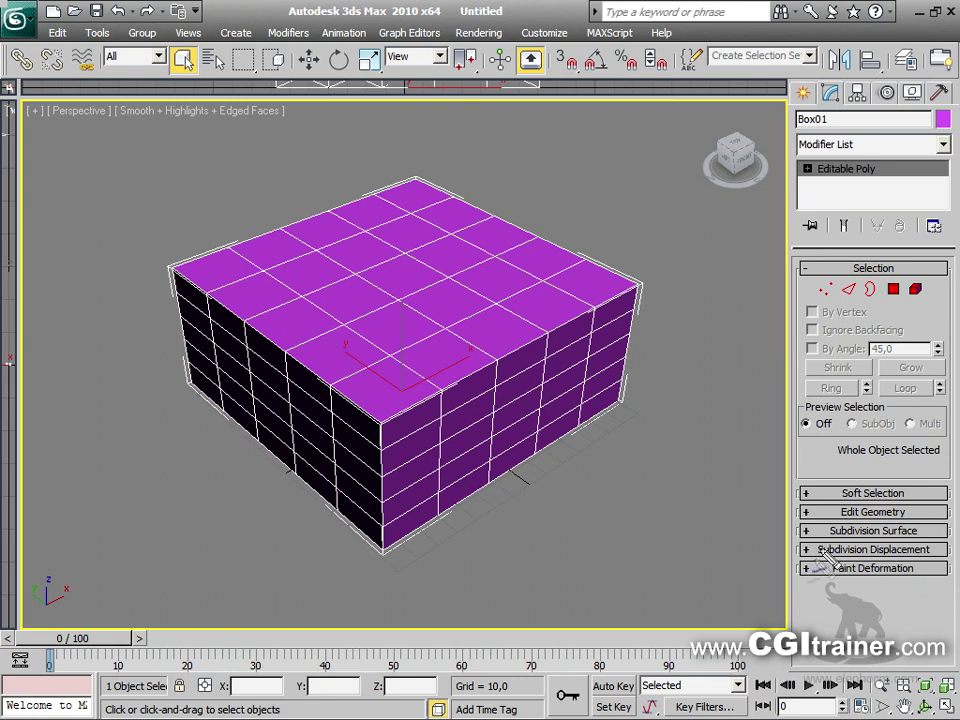
{"action": "left_click_drag", "start_coordinate": [803, 571], "coordinate": [912, 571]}
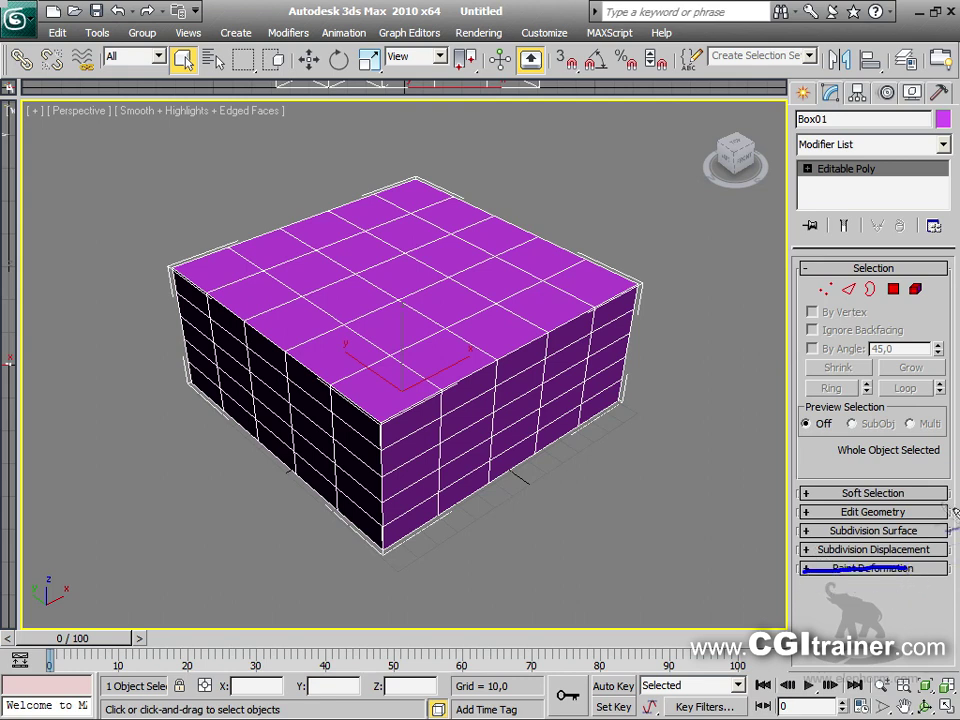
{"action": "left_click_drag", "start_coordinate": [806, 495], "coordinate": [908, 492]}
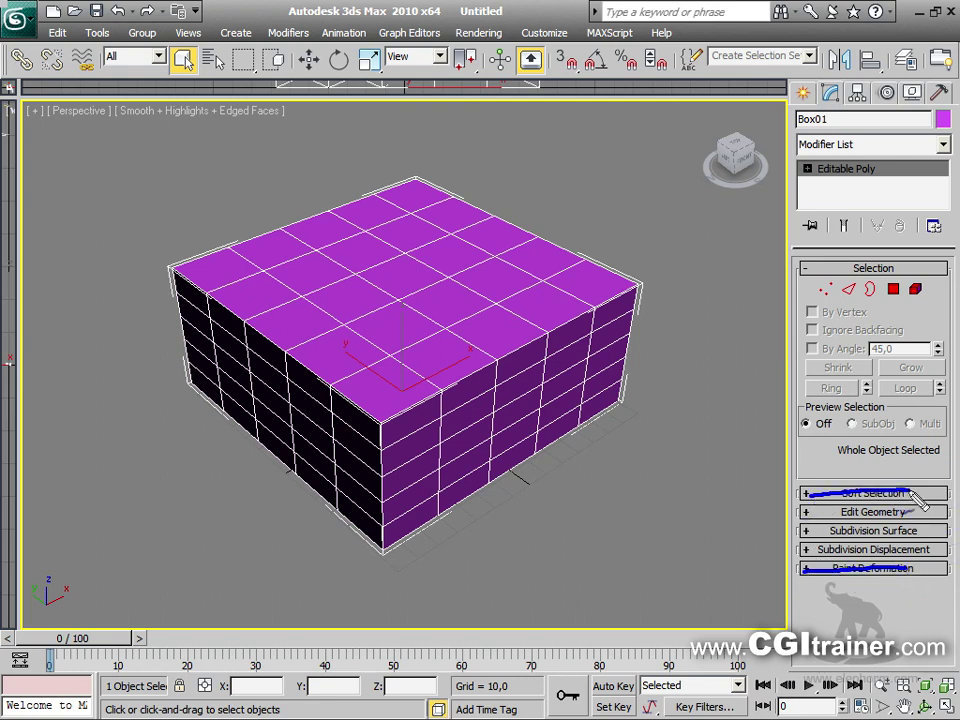
{"action": "mouse_move", "coordinate": [801, 285]}
{"action": "left_mouse_down"}
{"action": "mouse_move", "coordinate": [781, 386]}
{"action": "mouse_move", "coordinate": [790, 433]}
{"action": "mouse_move", "coordinate": [803, 453]}
{"action": "mouse_move", "coordinate": [833, 461]}
{"action": "mouse_move", "coordinate": [899, 456]}
{"action": "mouse_move", "coordinate": [917, 440]}
{"action": "mouse_move", "coordinate": [934, 390]}
{"action": "mouse_move", "coordinate": [908, 286]}
{"action": "mouse_move", "coordinate": [810, 268]}
{"action": "left_mouse_up"}
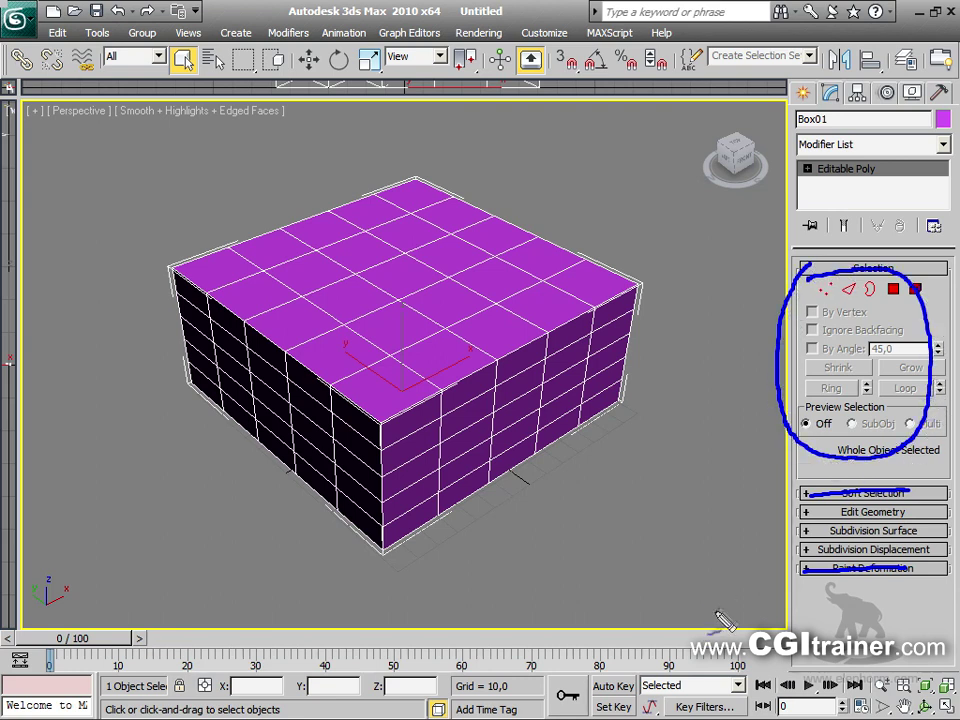
{"action": "mouse_move", "coordinate": [803, 533]}
{"action": "left_mouse_down"}
{"action": "mouse_move", "coordinate": [820, 531]}
{"action": "mouse_move", "coordinate": [767, 518]}
{"action": "left_mouse_up"}
{"action": "left_click_drag", "start_coordinate": [805, 532], "coordinate": [738, 545]}
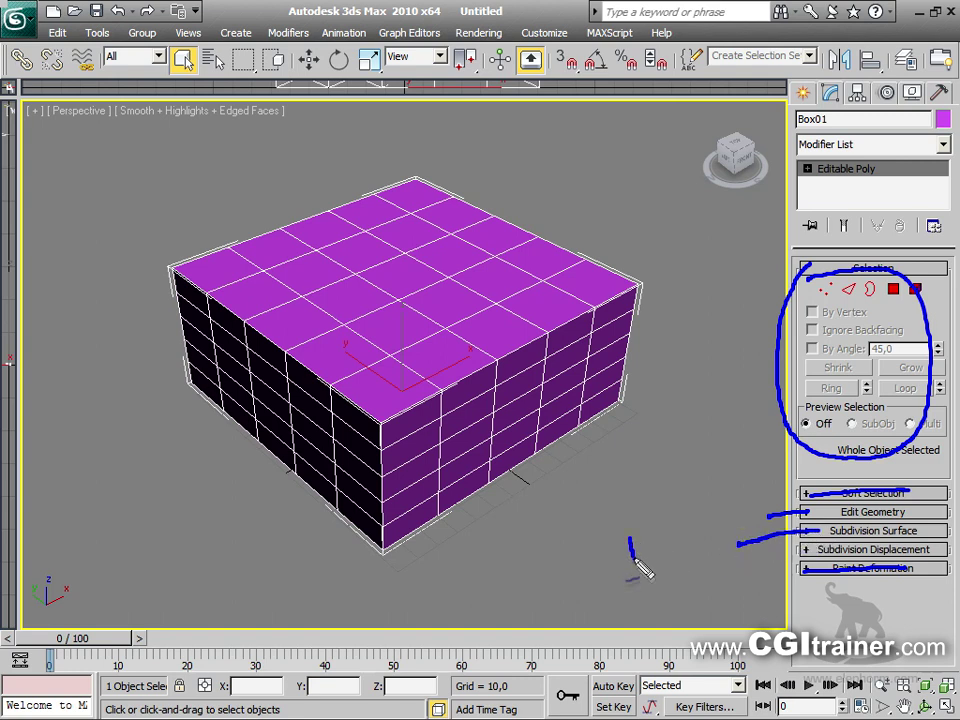
{"action": "mouse_move", "coordinate": [634, 563]}
{"action": "left_mouse_down"}
{"action": "mouse_move", "coordinate": [653, 527]}
{"action": "mouse_move", "coordinate": [673, 546]}
{"action": "mouse_move", "coordinate": [691, 513]}
{"action": "mouse_move", "coordinate": [703, 546]}
{"action": "mouse_move", "coordinate": [705, 499]}
{"action": "mouse_move", "coordinate": [703, 522]}
{"action": "mouse_move", "coordinate": [724, 550]}
{"action": "mouse_move", "coordinate": [721, 497]}
{"action": "mouse_move", "coordinate": [725, 521]}
{"action": "mouse_move", "coordinate": [722, 501]}
{"action": "mouse_move", "coordinate": [755, 485]}
{"action": "left_mouse_up"}
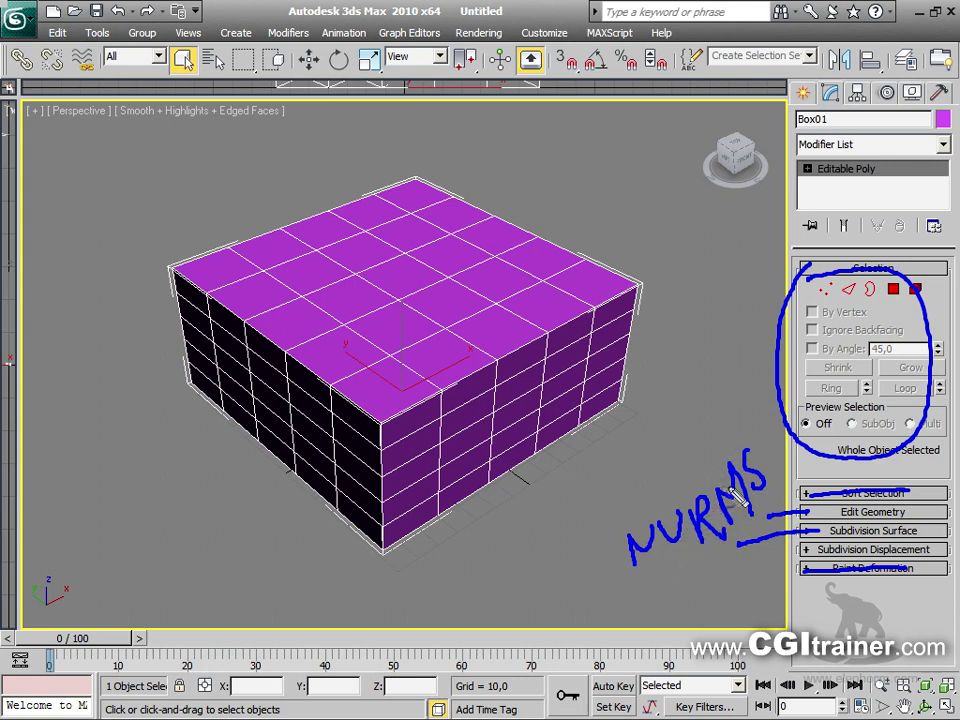
{"action": "left_click_drag", "start_coordinate": [758, 557], "coordinate": [771, 553]}
{"action": "left_click_drag", "start_coordinate": [703, 440], "coordinate": [709, 460]}
{"action": "left_click_drag", "start_coordinate": [716, 441], "coordinate": [711, 458]}
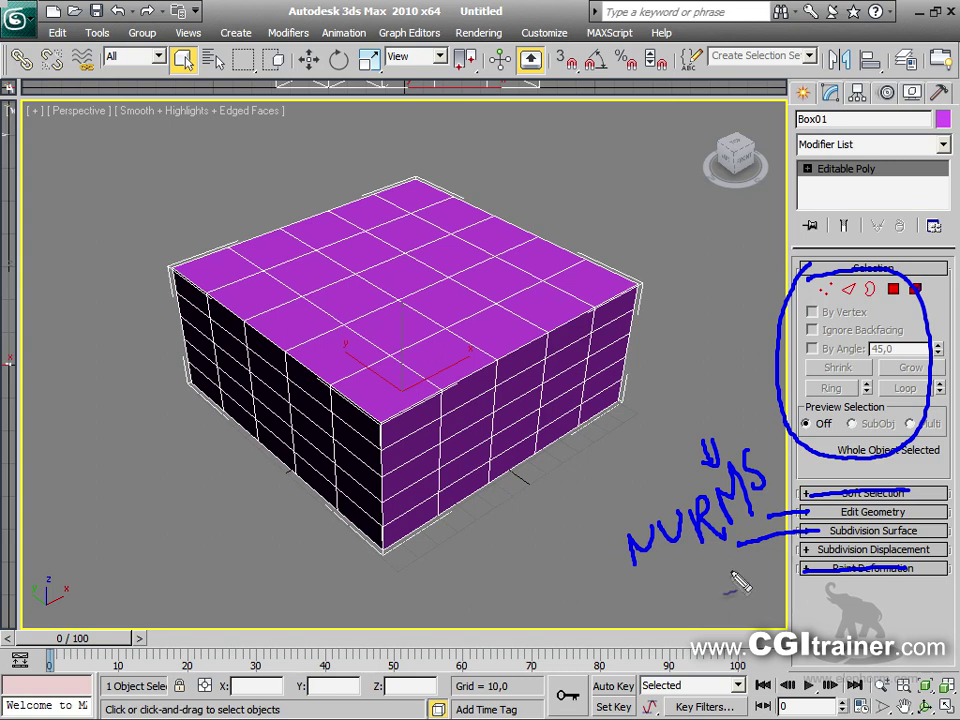
{"action": "left_click_drag", "start_coordinate": [726, 584], "coordinate": [810, 553]}
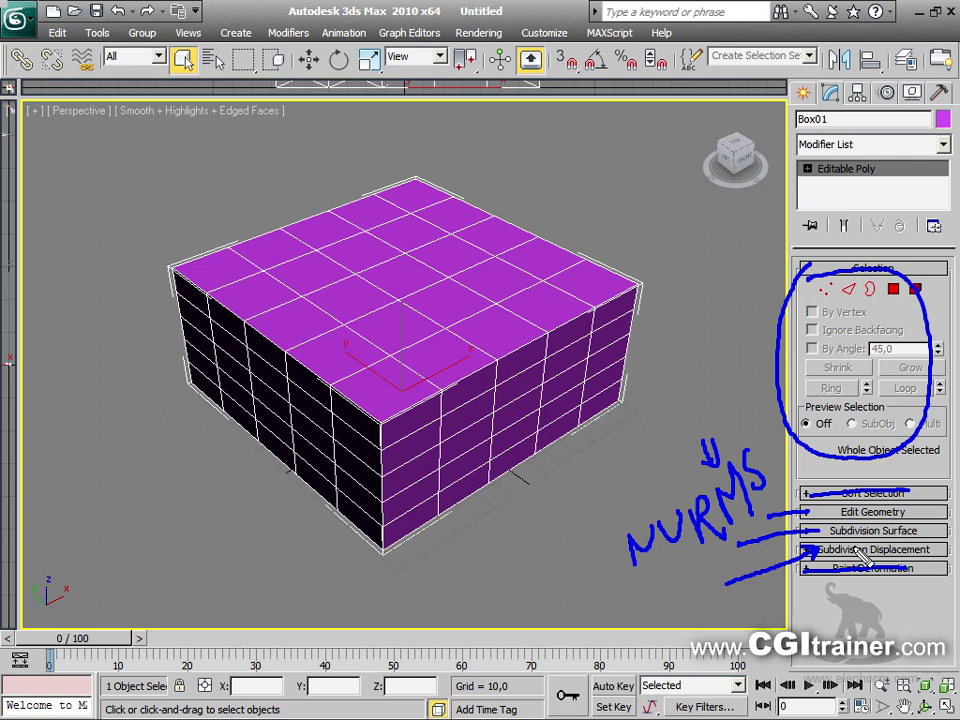
{"action": "left_click_drag", "start_coordinate": [880, 548], "coordinate": [938, 552]}
{"action": "left_click_drag", "start_coordinate": [869, 552], "coordinate": [931, 555]}
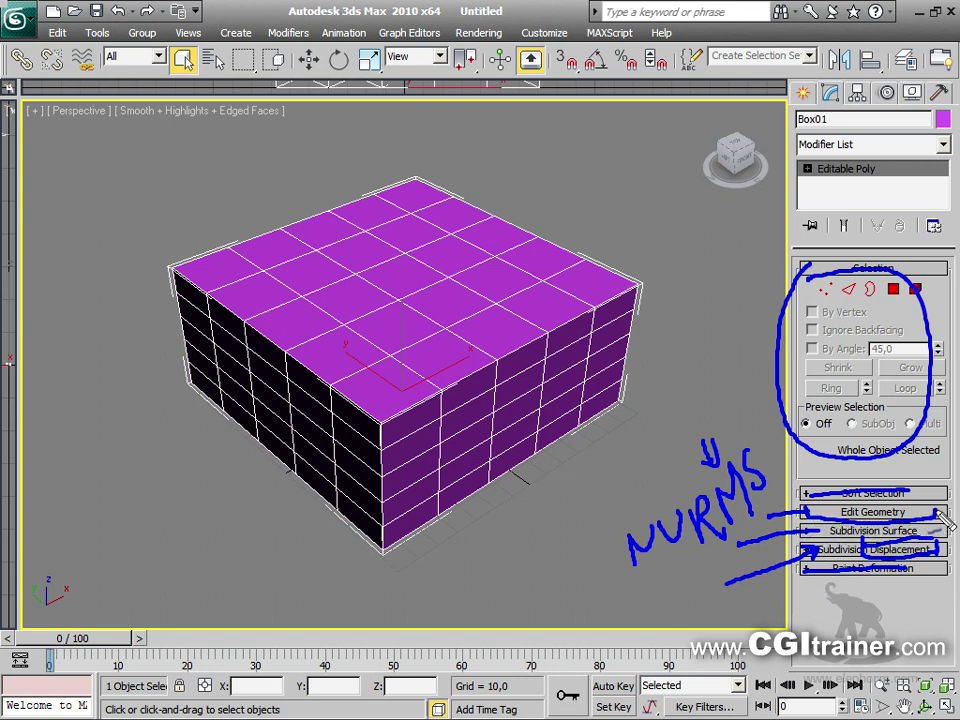
{"action": "mouse_move", "coordinate": [926, 510]}
{"action": "left_mouse_down"}
{"action": "mouse_move", "coordinate": [850, 505]}
{"action": "mouse_move", "coordinate": [815, 515]}
{"action": "left_mouse_up"}
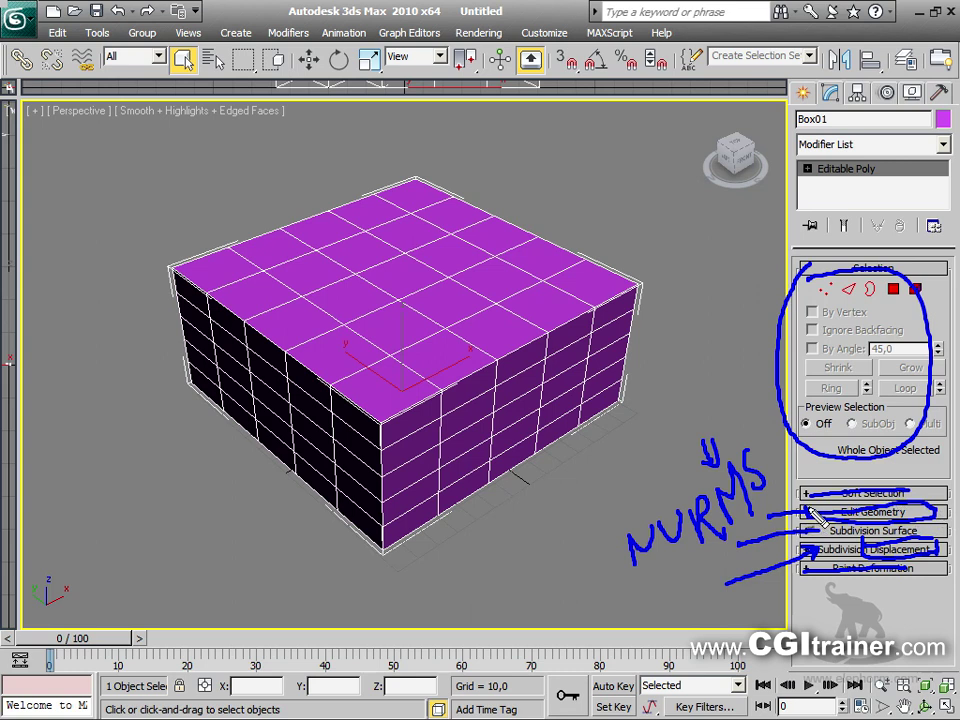
{"action": "key", "text": "Escape"}
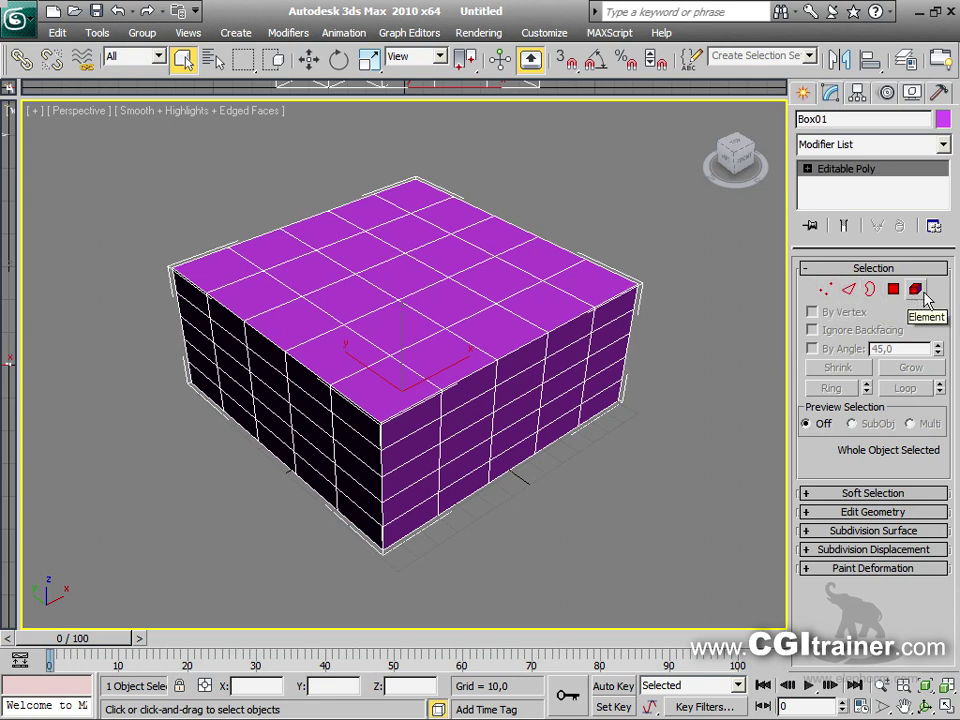
Go through the Vertex, Edge, Border, Polygon and Element levels of the box to compare their edit options
{"action": "left_click", "coordinate": [826, 291]}
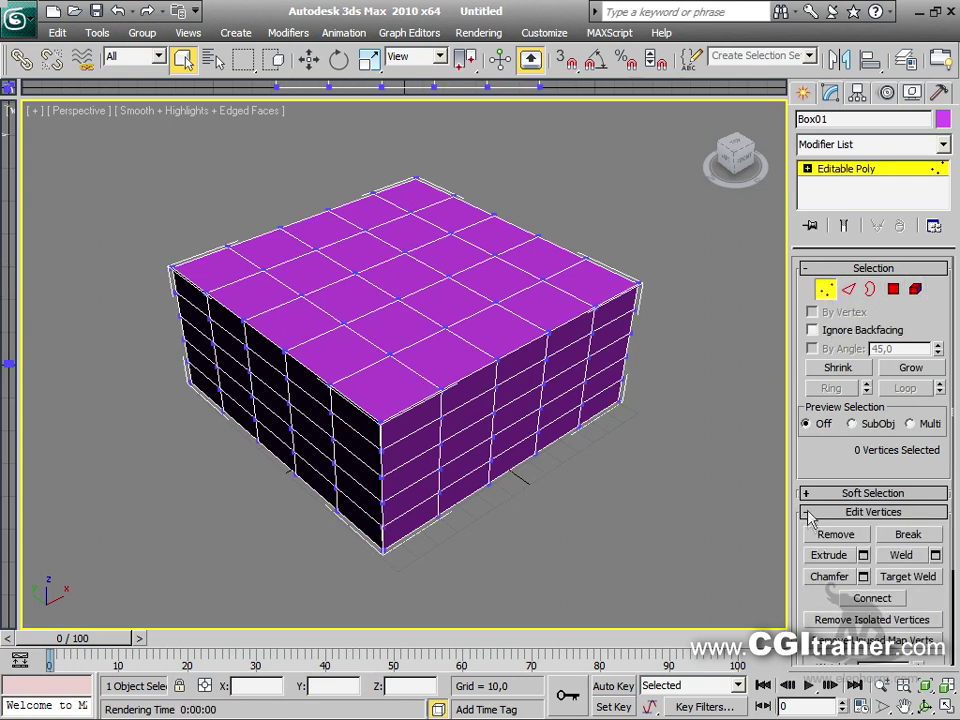
{"action": "left_click", "coordinate": [810, 515]}
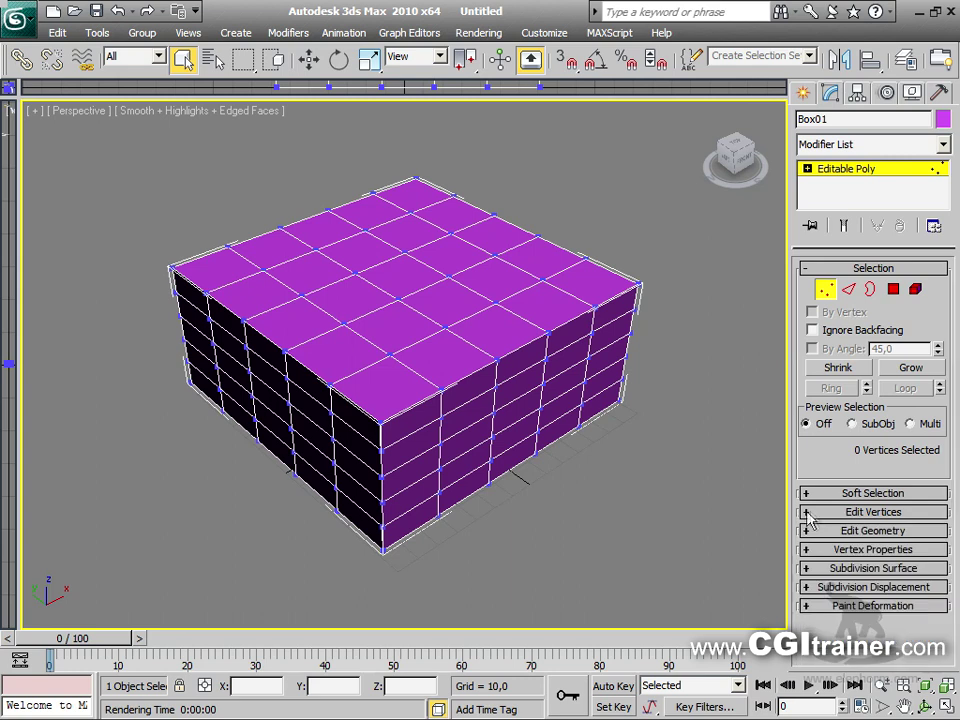
{"action": "left_click", "coordinate": [850, 290]}
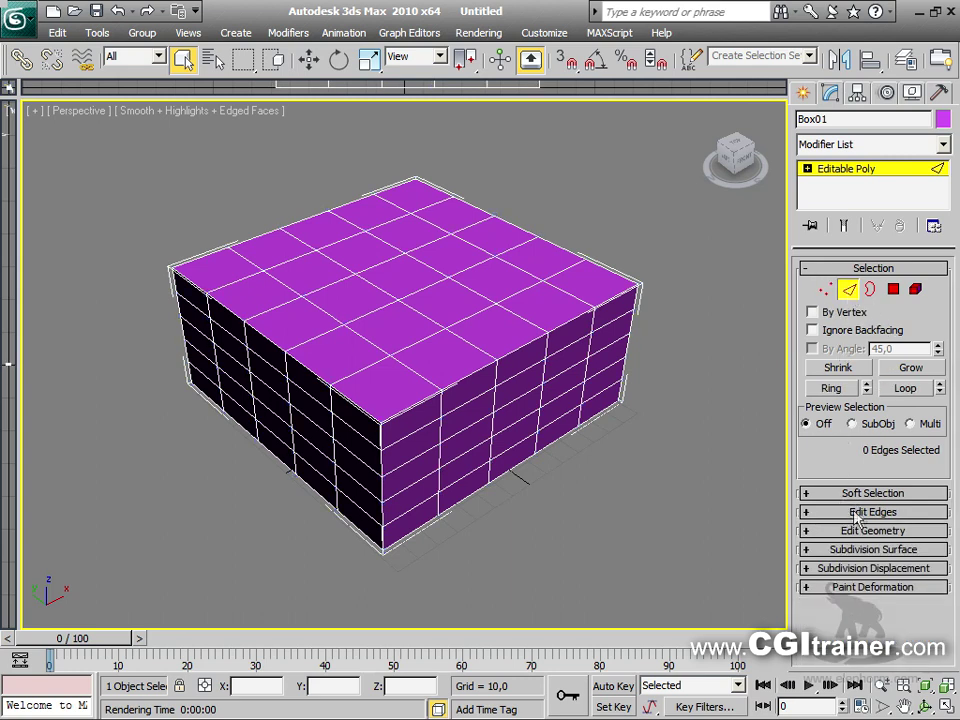
{"action": "left_click", "coordinate": [871, 289]}
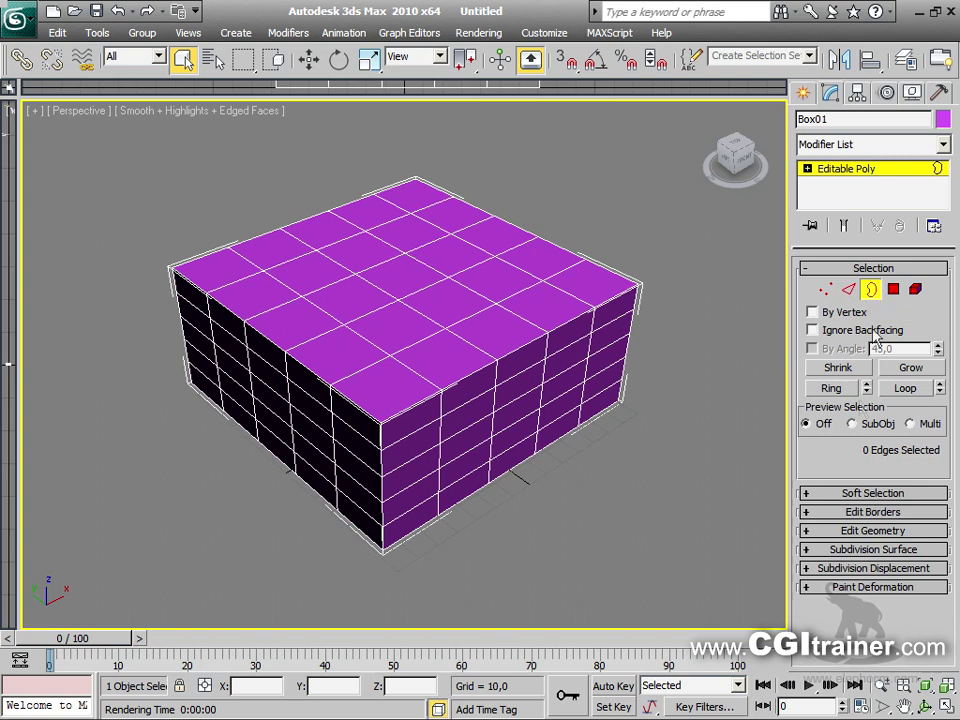
{"action": "left_click", "coordinate": [893, 289]}
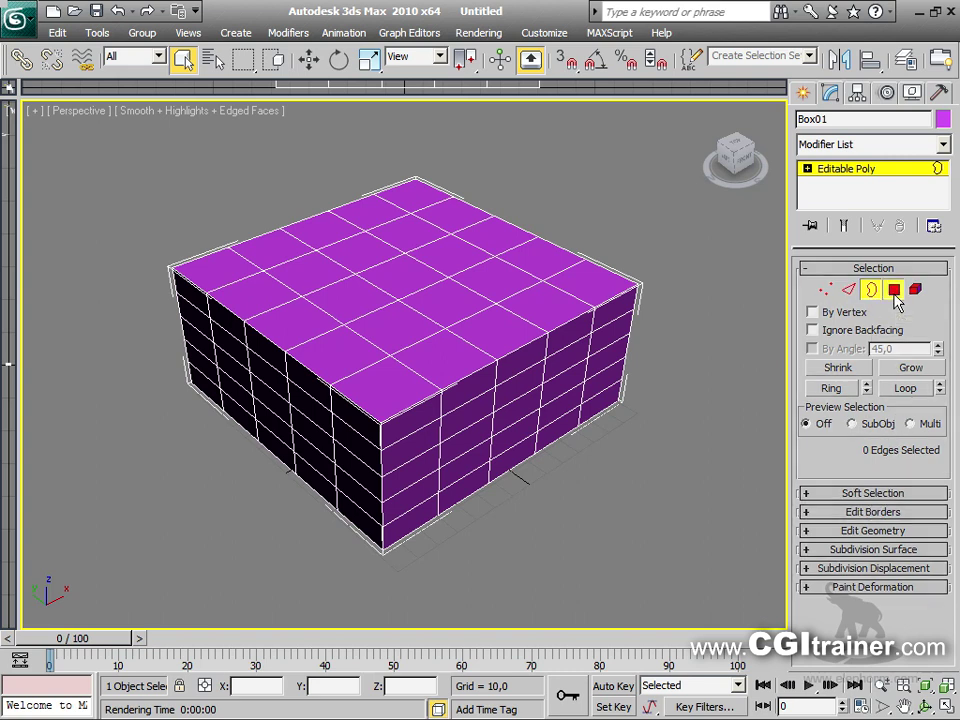
{"action": "left_click", "coordinate": [915, 289]}
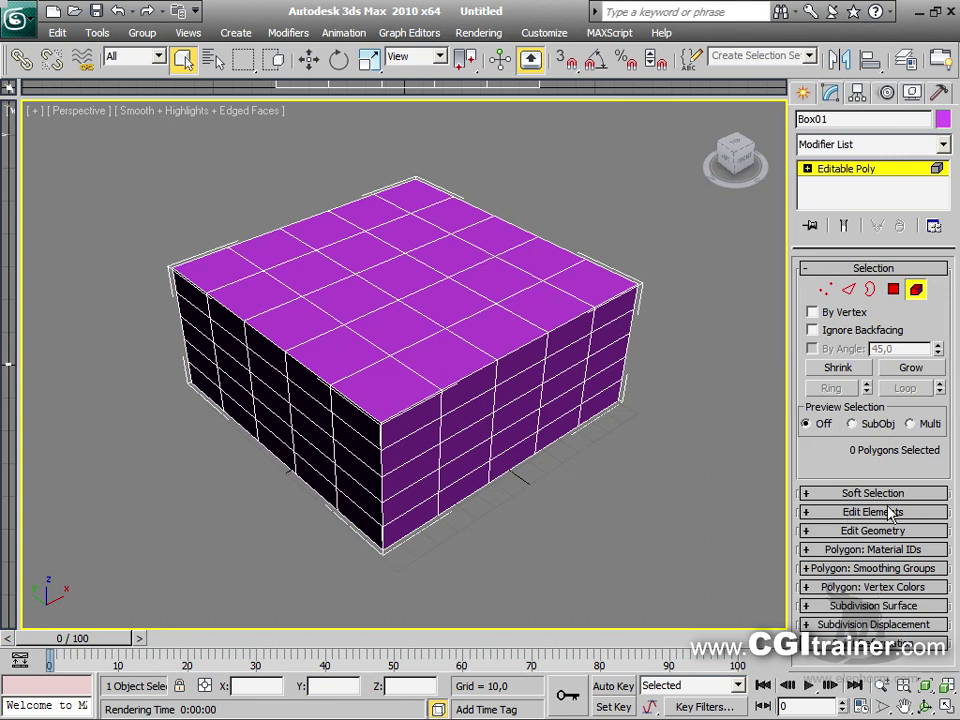
Return the box to Vertex level and show the full set of Edit Vertices tools
{"action": "left_click", "coordinate": [825, 289]}
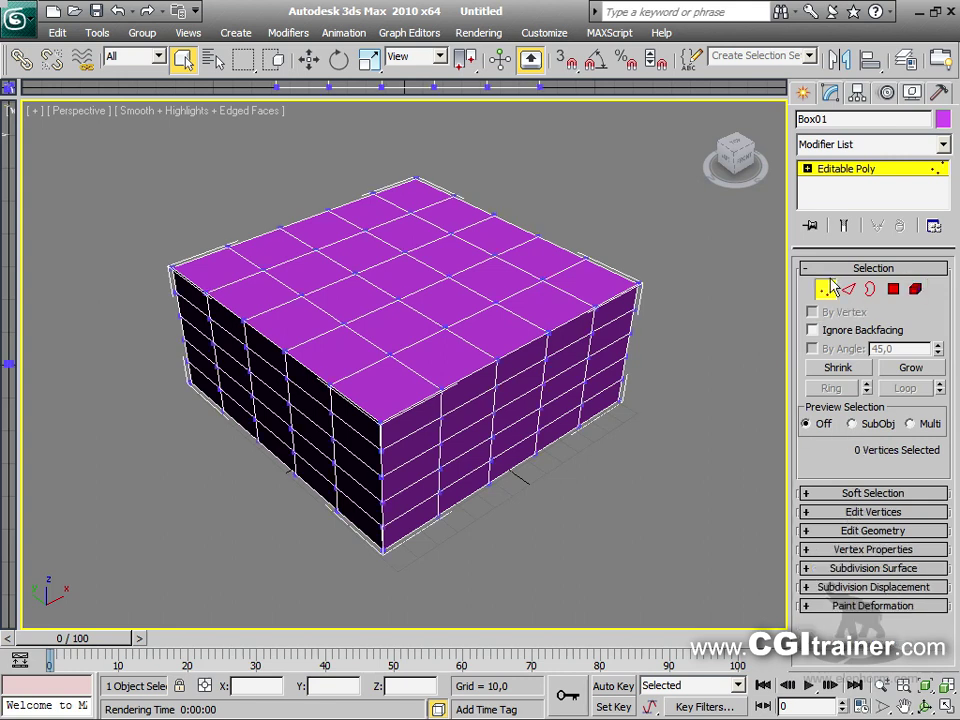
{"action": "left_click", "coordinate": [808, 516]}
{"action": "left_click_drag", "start_coordinate": [821, 577], "coordinate": [812, 477]}
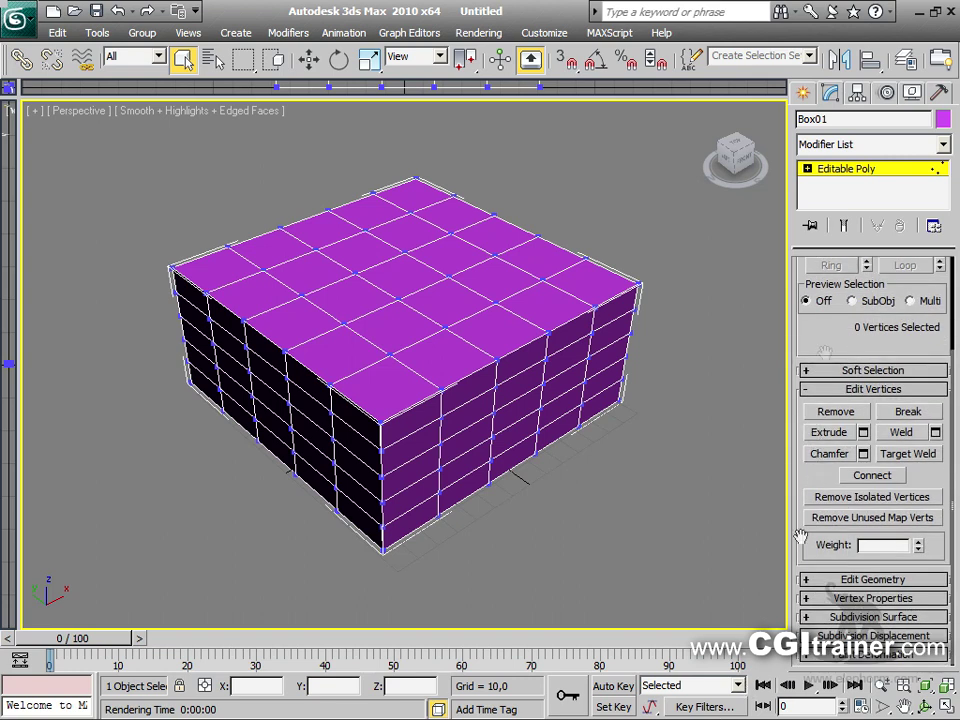
Delete the interior vertex behind the centre of the box's top face and undo the deletion
{"action": "left_click", "coordinate": [405, 251]}
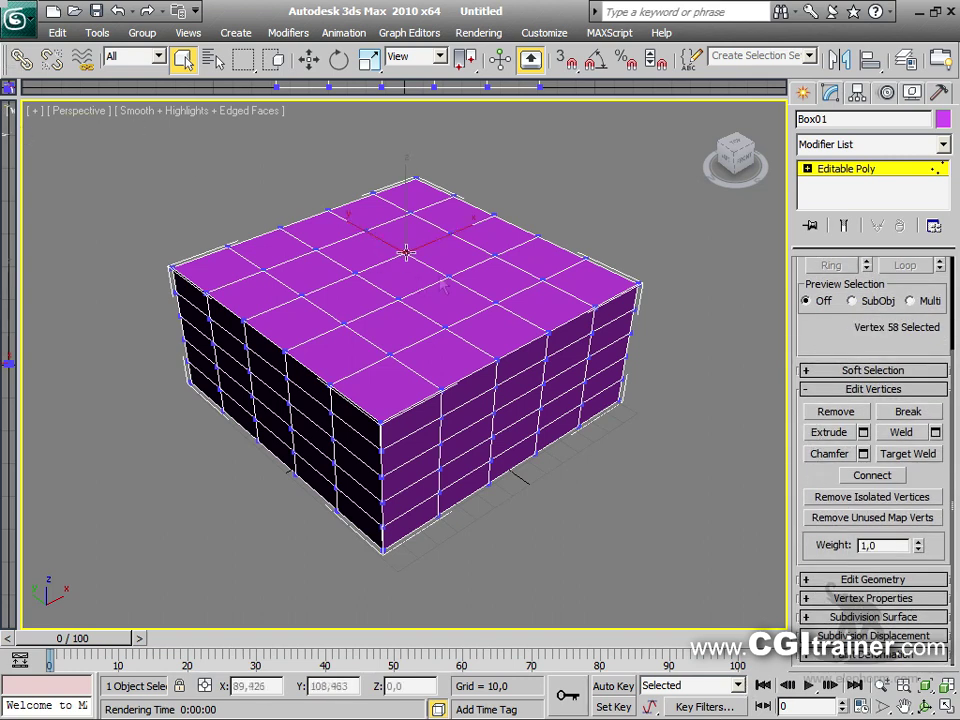
{"action": "key", "text": "Delete"}
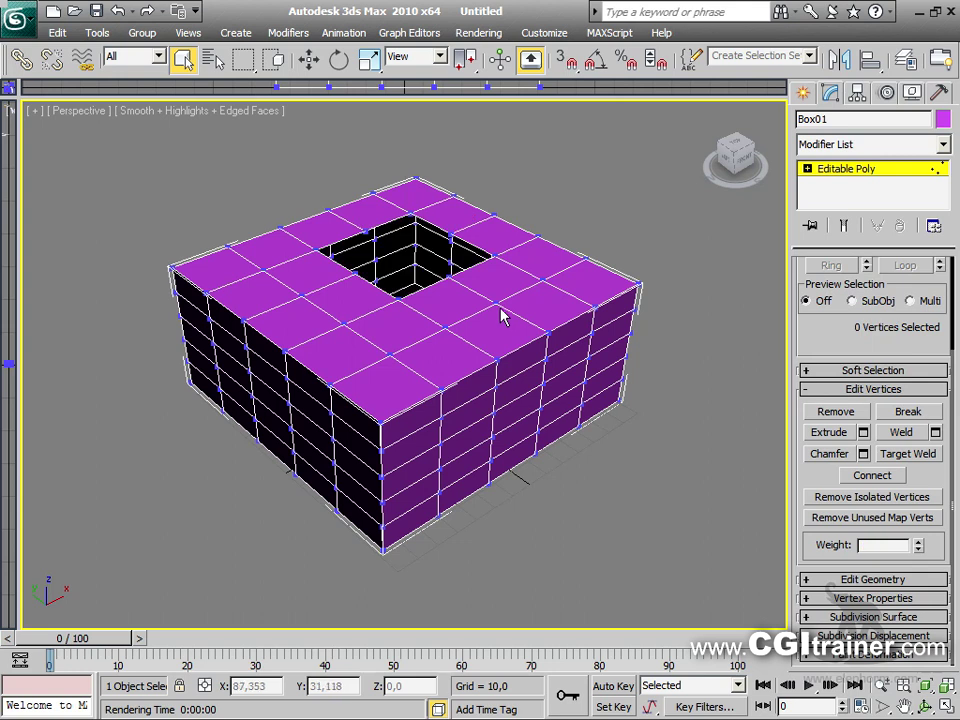
{"action": "key", "text": "ctrl+z"}
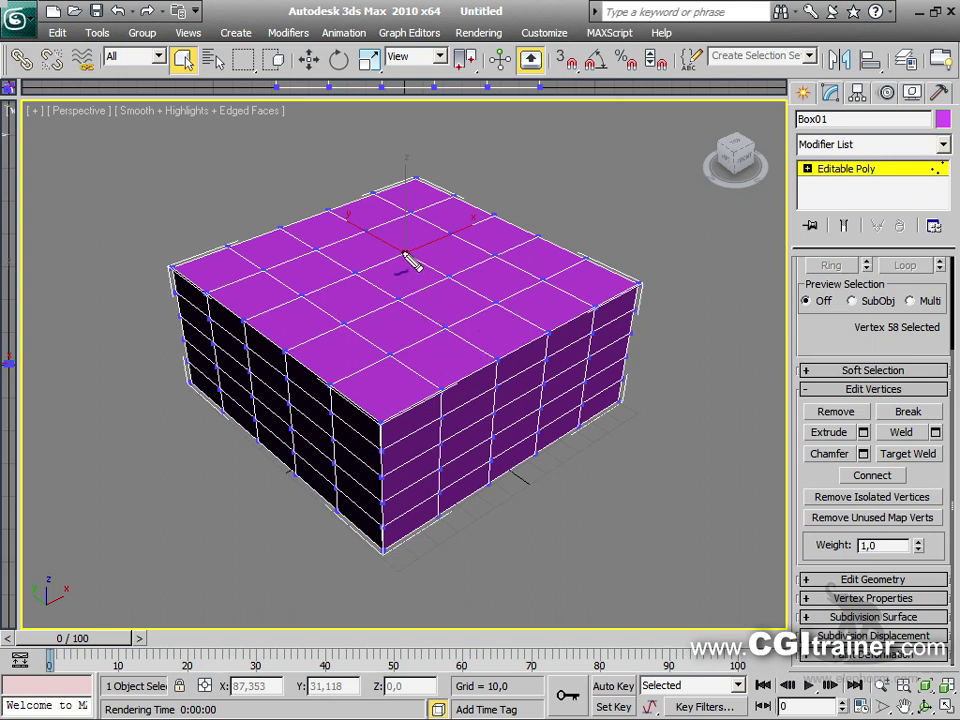
Use Remove on the selected interior vertex of the top face instead of deleting it
{"action": "left_click_drag", "start_coordinate": [408, 258], "coordinate": [406, 253]}
{"action": "mouse_move", "coordinate": [444, 253]}
{"action": "left_mouse_down"}
{"action": "mouse_move", "coordinate": [392, 236]}
{"action": "mouse_move", "coordinate": [377, 266]}
{"action": "mouse_move", "coordinate": [425, 268]}
{"action": "left_mouse_up"}
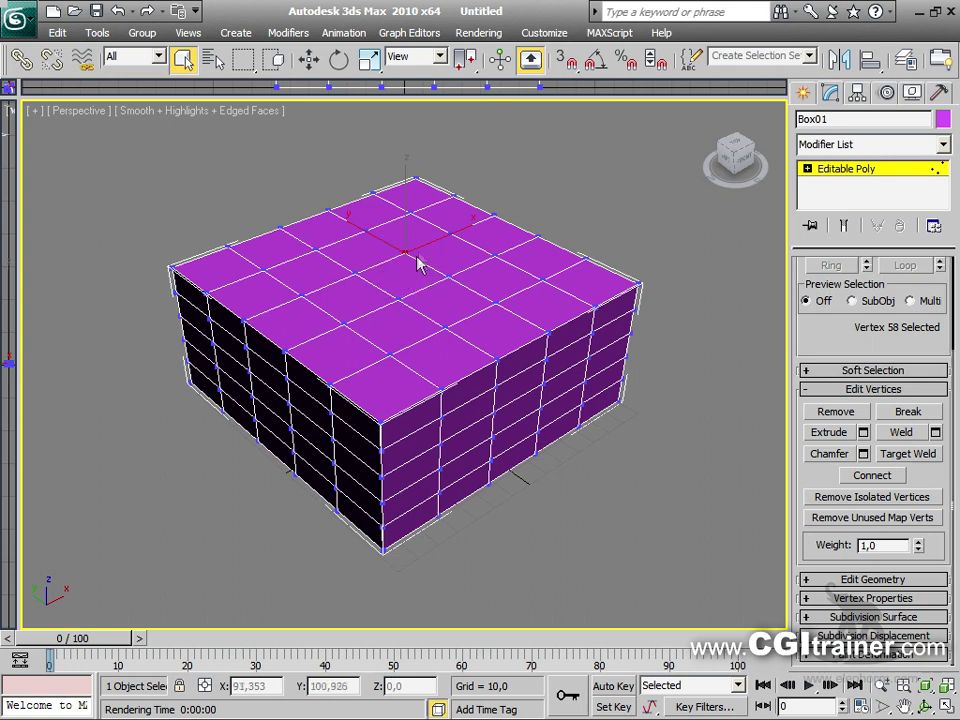
{"action": "left_click", "coordinate": [836, 412]}
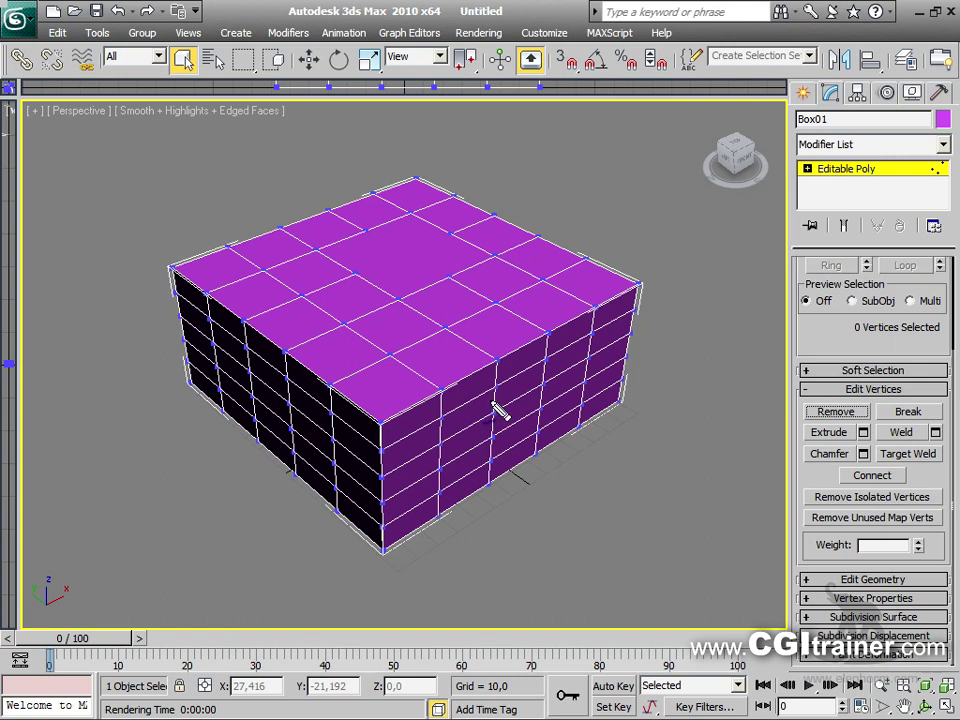
{"action": "mouse_move", "coordinate": [205, 290]}
{"action": "left_mouse_down"}
{"action": "mouse_move", "coordinate": [272, 276]}
{"action": "mouse_move", "coordinate": [303, 300]}
{"action": "mouse_move", "coordinate": [247, 326]}
{"action": "mouse_move", "coordinate": [204, 289]}
{"action": "mouse_move", "coordinate": [229, 308]}
{"action": "mouse_move", "coordinate": [209, 298]}
{"action": "mouse_move", "coordinate": [302, 298]}
{"action": "left_mouse_up"}
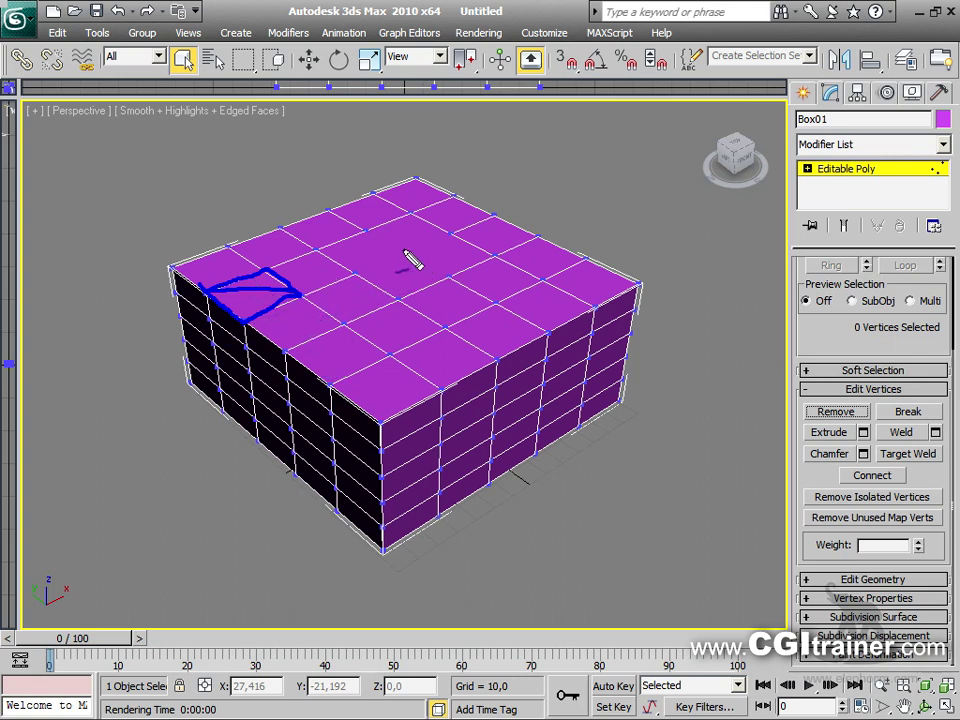
{"action": "left_click_drag", "start_coordinate": [227, 158], "coordinate": [235, 218]}
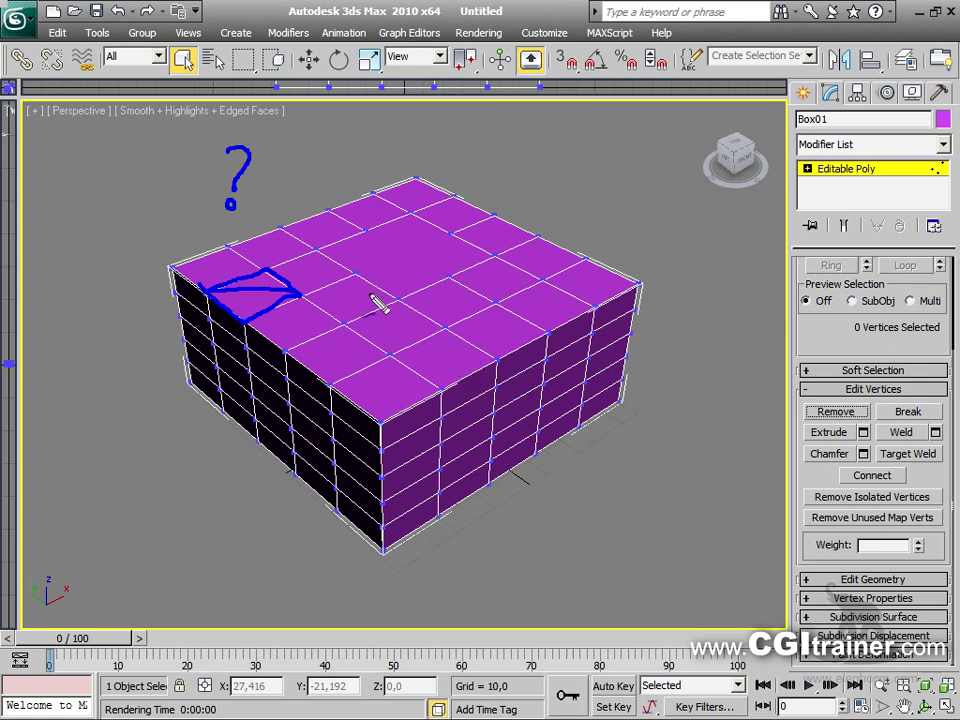
{"action": "mouse_move", "coordinate": [398, 299]}
{"action": "left_mouse_down"}
{"action": "mouse_move", "coordinate": [363, 224]}
{"action": "mouse_move", "coordinate": [379, 258]}
{"action": "mouse_move", "coordinate": [316, 252]}
{"action": "left_mouse_up"}
{"action": "left_click_drag", "start_coordinate": [414, 215], "coordinate": [378, 262]}
{"action": "mouse_move", "coordinate": [446, 233]}
{"action": "left_mouse_down"}
{"action": "mouse_move", "coordinate": [343, 262]}
{"action": "mouse_move", "coordinate": [489, 261]}
{"action": "mouse_move", "coordinate": [372, 250]}
{"action": "left_mouse_up"}
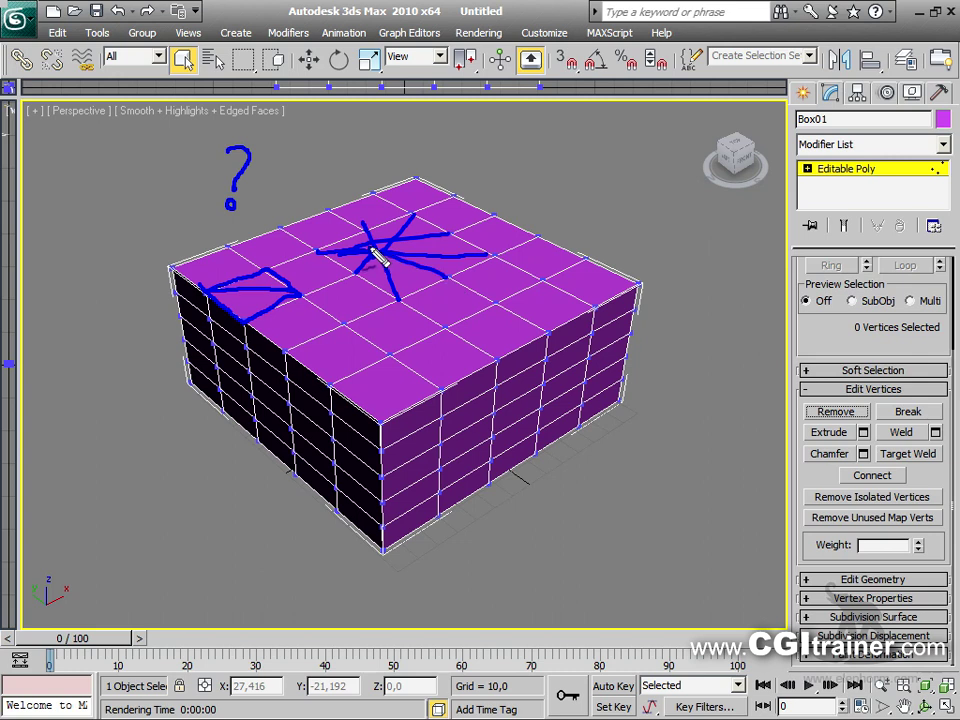
{"action": "mouse_move", "coordinate": [224, 132]}
{"action": "left_mouse_down"}
{"action": "mouse_move", "coordinate": [262, 151]}
{"action": "mouse_move", "coordinate": [232, 190]}
{"action": "left_mouse_up"}
{"action": "left_click", "coordinate": [229, 205]}
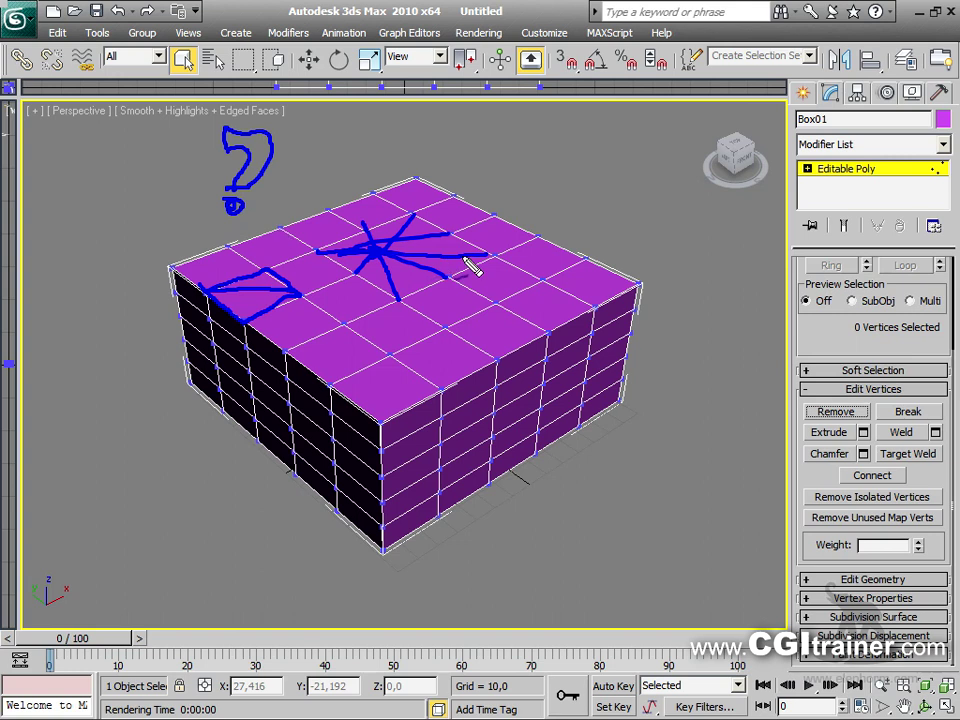
{"action": "key", "text": "Escape"}
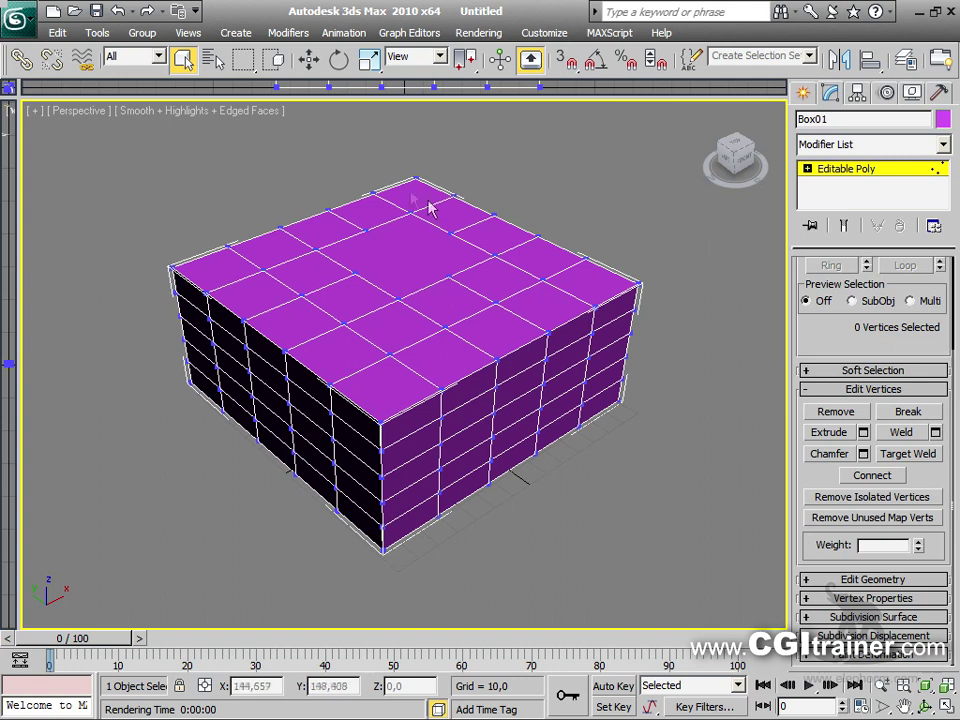
Turn off Edges Only in the box's object properties to display its hidden triangulation edges
{"action": "right_click", "coordinate": [470, 293]}
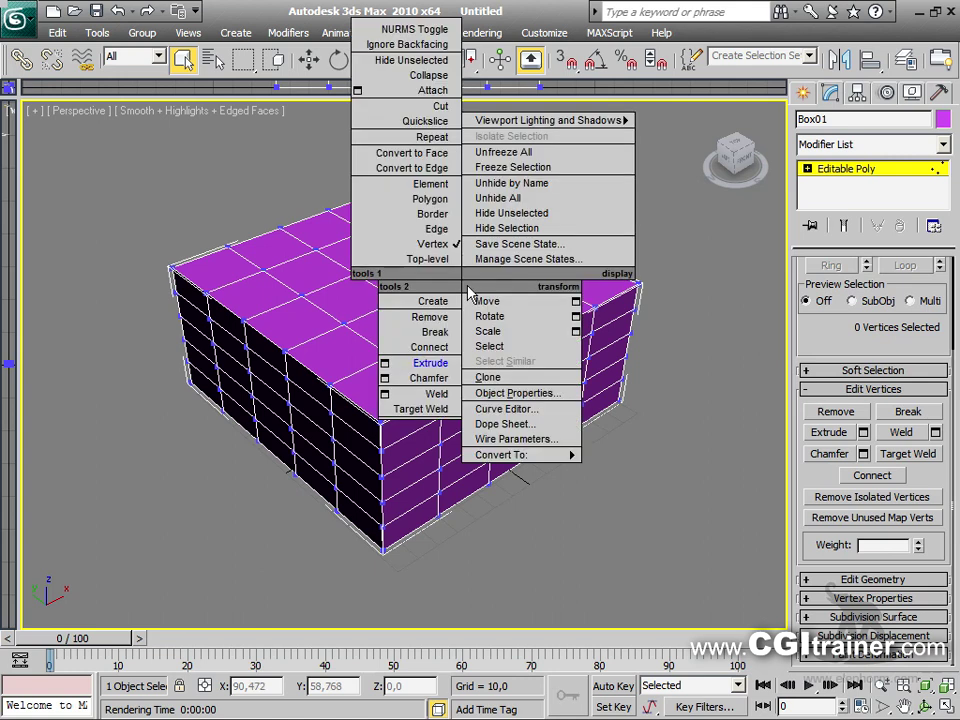
{"action": "left_click", "coordinate": [556, 403]}
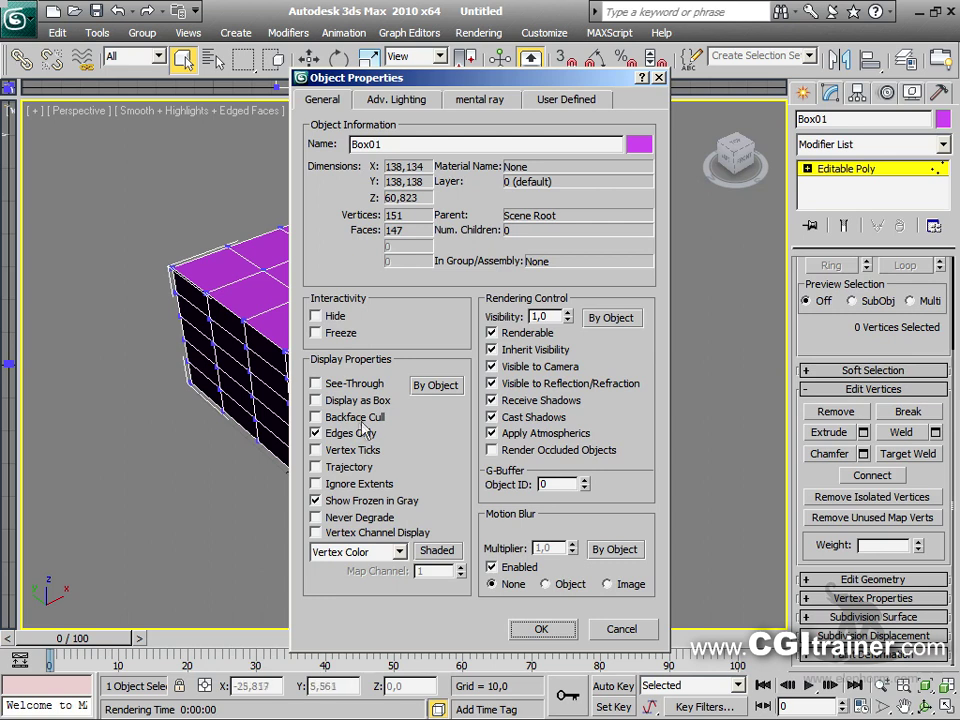
{"action": "left_click", "coordinate": [316, 433]}
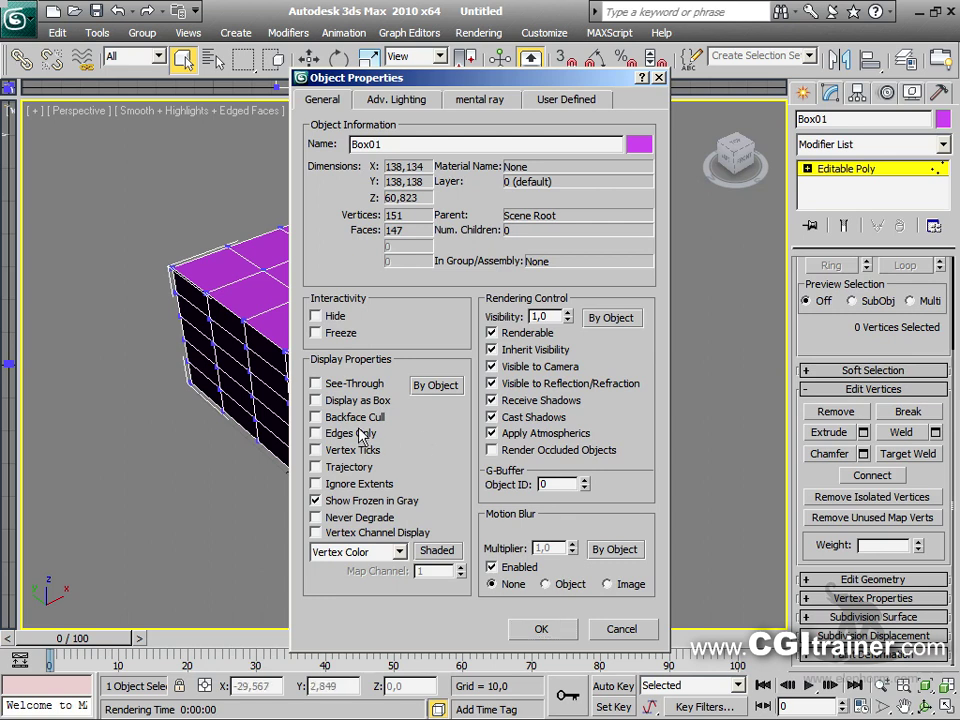
{"action": "left_click", "coordinate": [541, 628]}
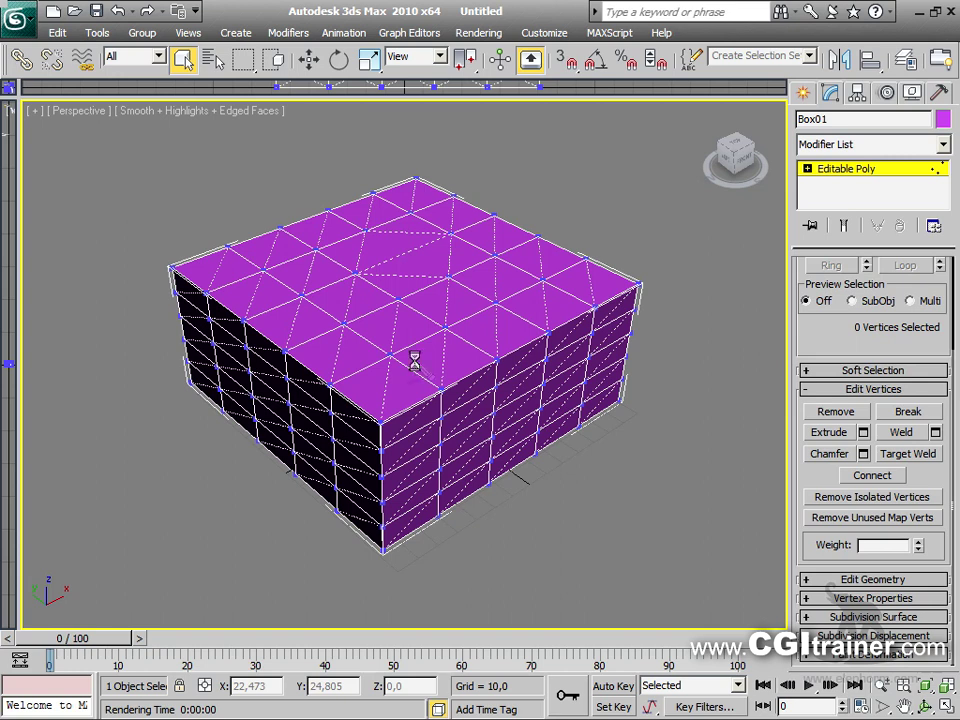
{"action": "mouse_move", "coordinate": [366, 232]}
{"action": "left_mouse_down"}
{"action": "mouse_move", "coordinate": [362, 276]}
{"action": "mouse_move", "coordinate": [453, 240]}
{"action": "mouse_move", "coordinate": [368, 243]}
{"action": "left_mouse_up"}
{"action": "mouse_move", "coordinate": [455, 243]}
{"action": "left_mouse_down"}
{"action": "mouse_move", "coordinate": [450, 284]}
{"action": "mouse_move", "coordinate": [371, 272]}
{"action": "left_mouse_up"}
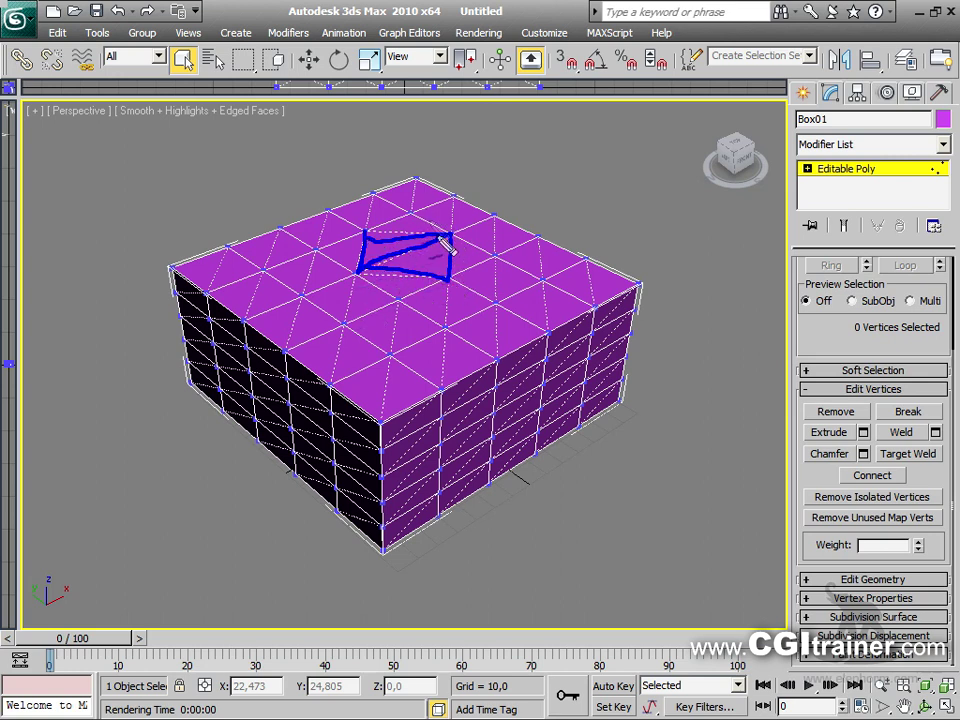
{"action": "left_click_drag", "start_coordinate": [515, 323], "coordinate": [524, 320]}
{"action": "key", "text": "Escape"}
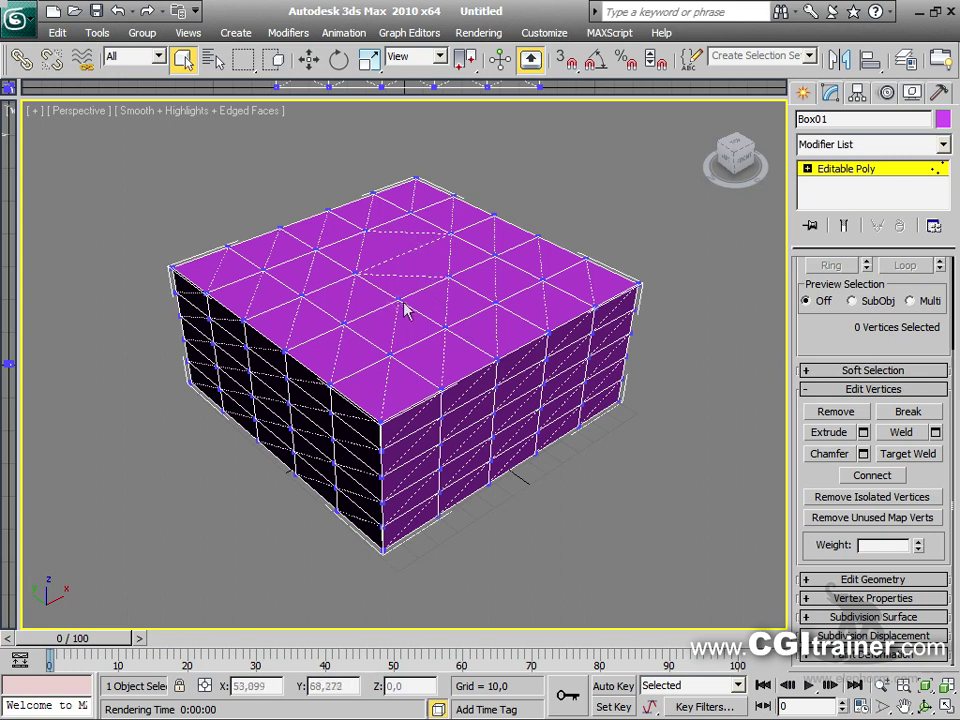
{"action": "middle_click_drag", "start_coordinate": [531, 349], "coordinate": [510, 369]}
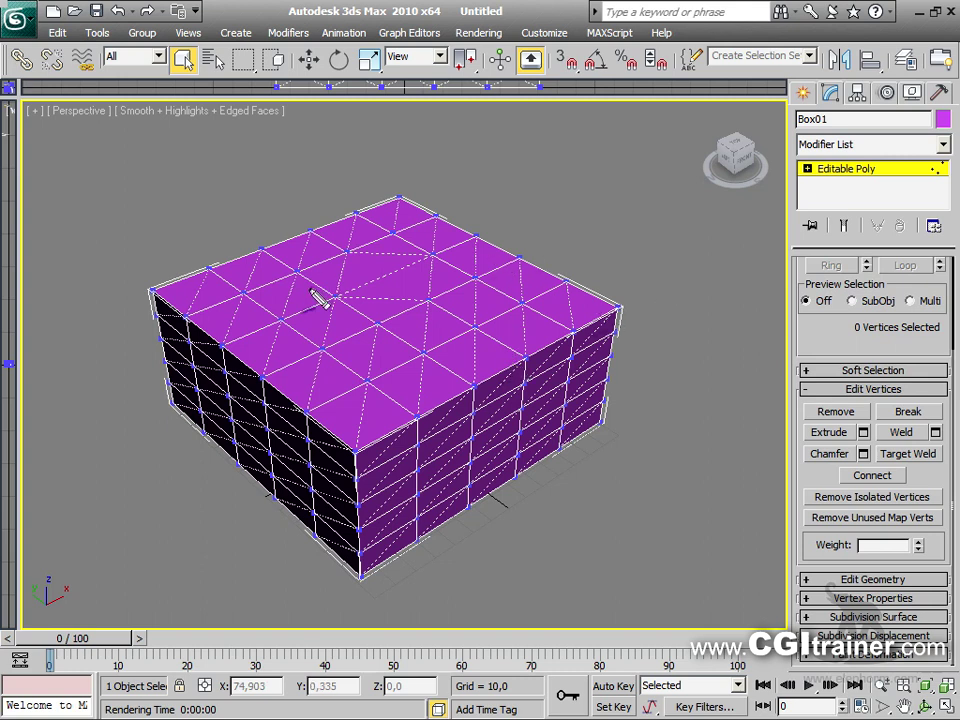
{"action": "mouse_move", "coordinate": [301, 272]}
{"action": "left_mouse_down"}
{"action": "mouse_move", "coordinate": [388, 234]}
{"action": "mouse_move", "coordinate": [463, 273]}
{"action": "mouse_move", "coordinate": [440, 305]}
{"action": "mouse_move", "coordinate": [385, 322]}
{"action": "mouse_move", "coordinate": [303, 279]}
{"action": "left_mouse_up"}
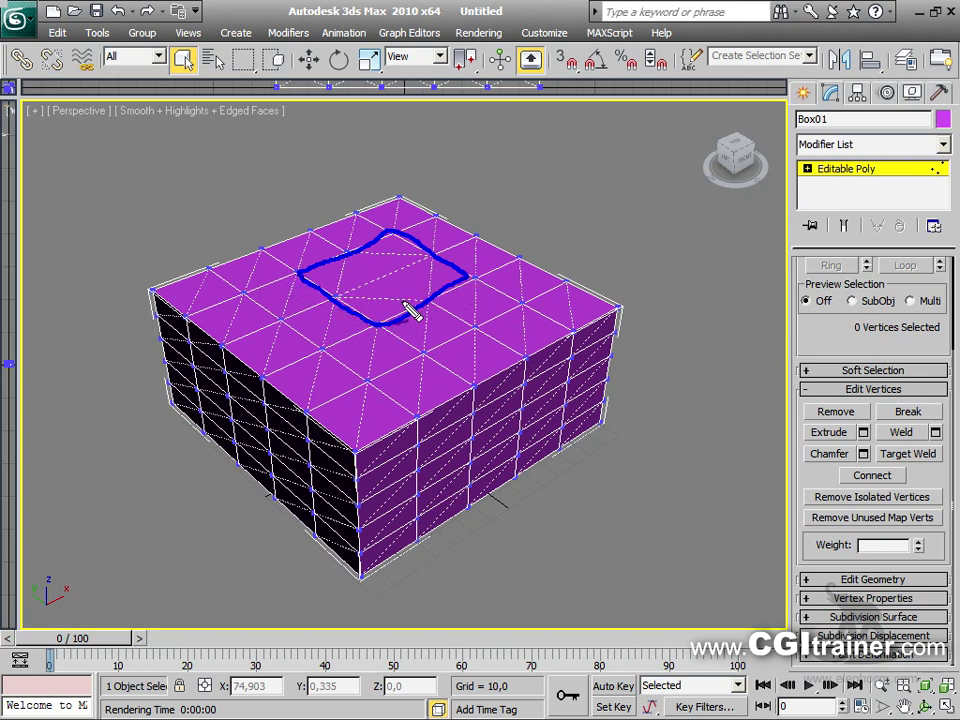
{"action": "left_click_drag", "start_coordinate": [389, 238], "coordinate": [396, 240]}
{"action": "left_click_drag", "start_coordinate": [377, 322], "coordinate": [382, 330]}
{"action": "left_click_drag", "start_coordinate": [297, 268], "coordinate": [302, 276]}
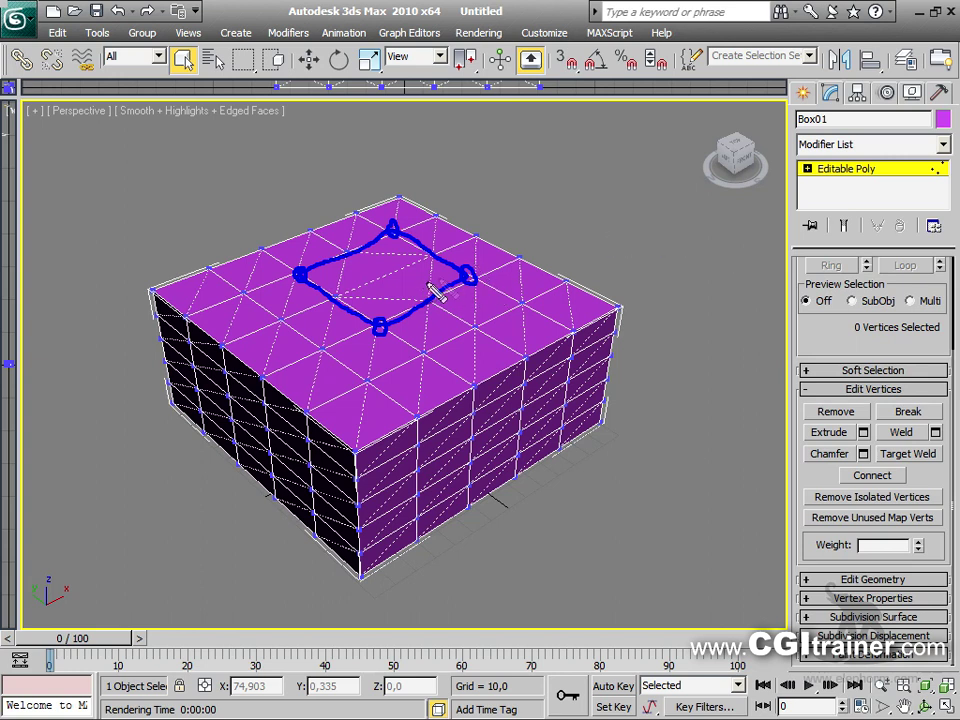
{"action": "key", "text": "Escape"}
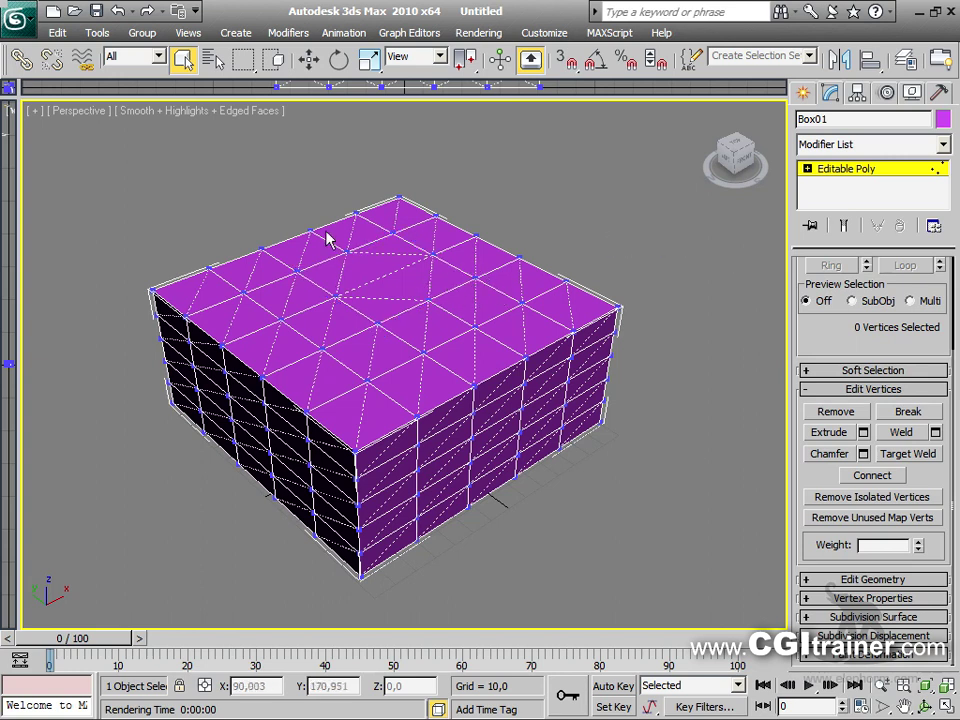
Turn Edges Only back on in the box's object properties to hide the triangulation diagonals
{"action": "right_click", "coordinate": [356, 264]}
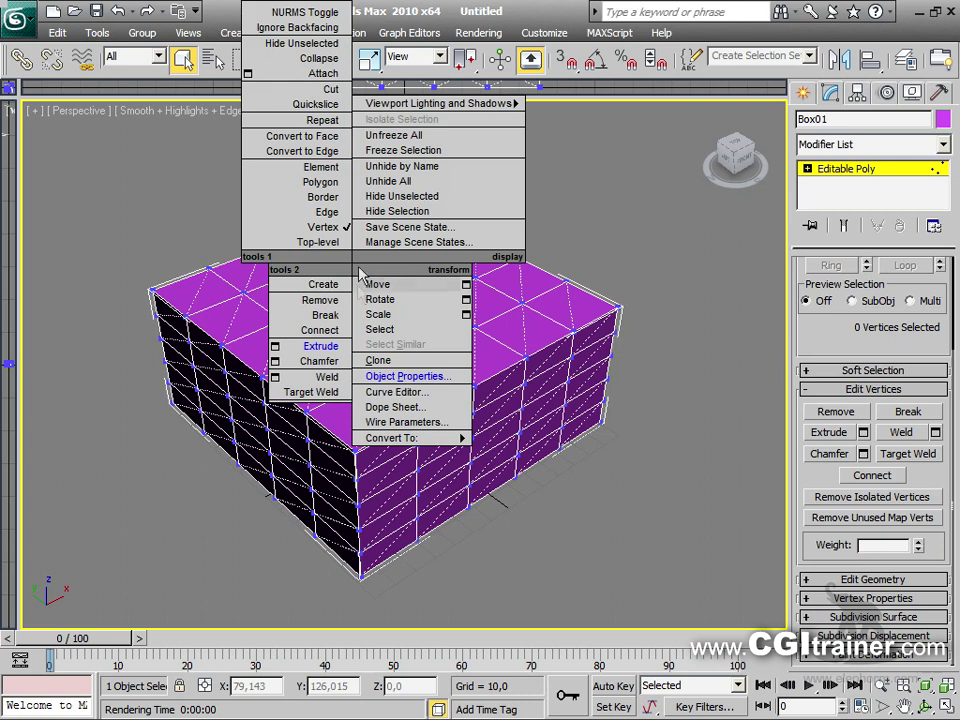
{"action": "left_click", "coordinate": [321, 374]}
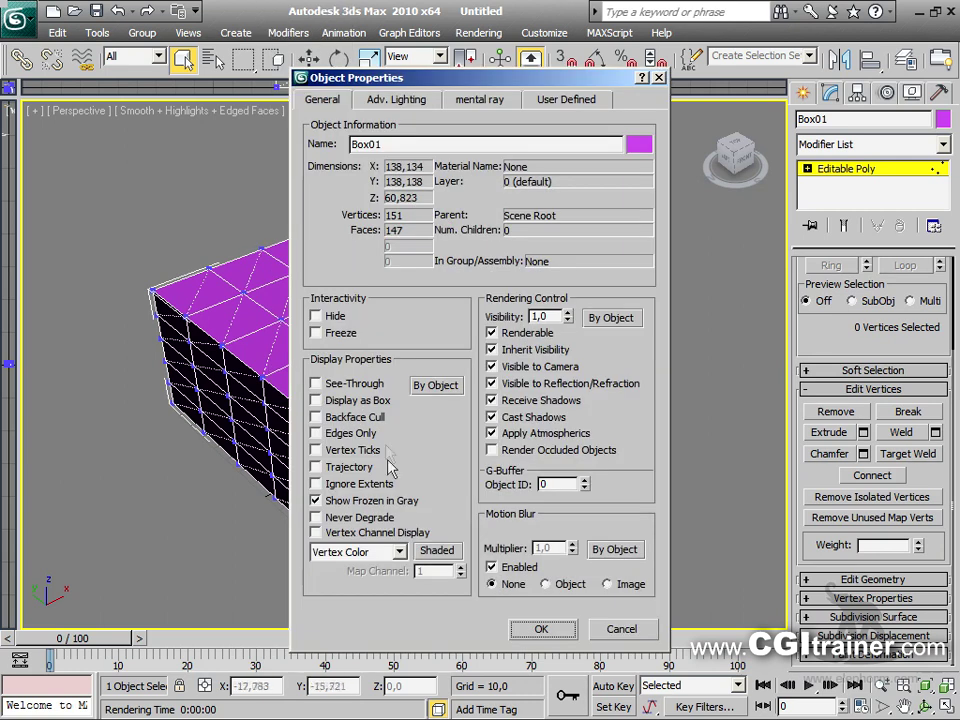
{"action": "left_click", "coordinate": [343, 437]}
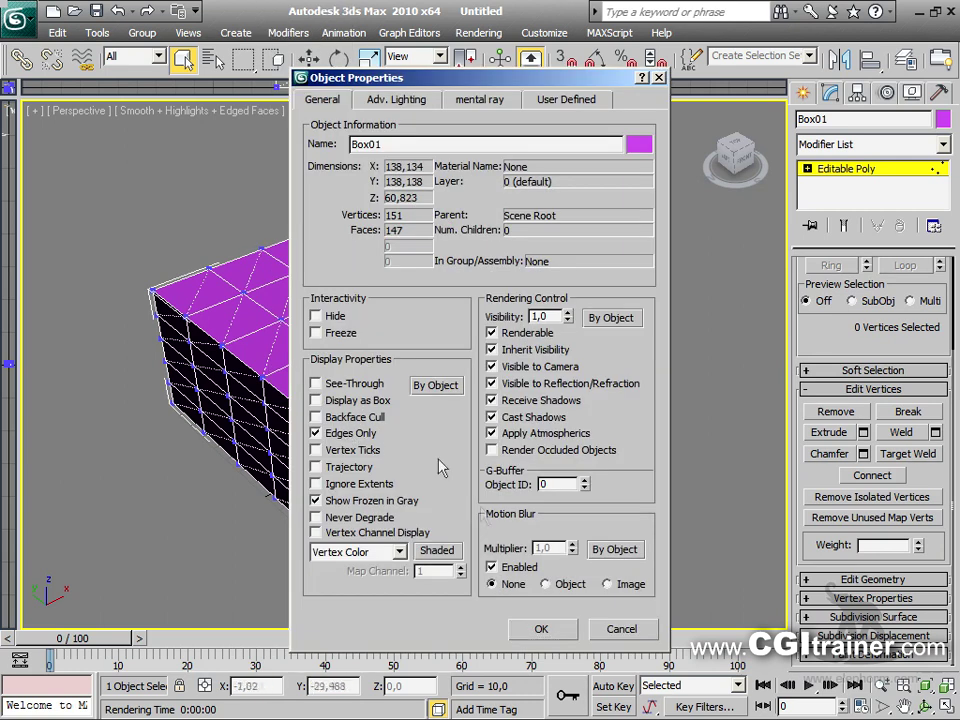
{"action": "left_click", "coordinate": [540, 628]}
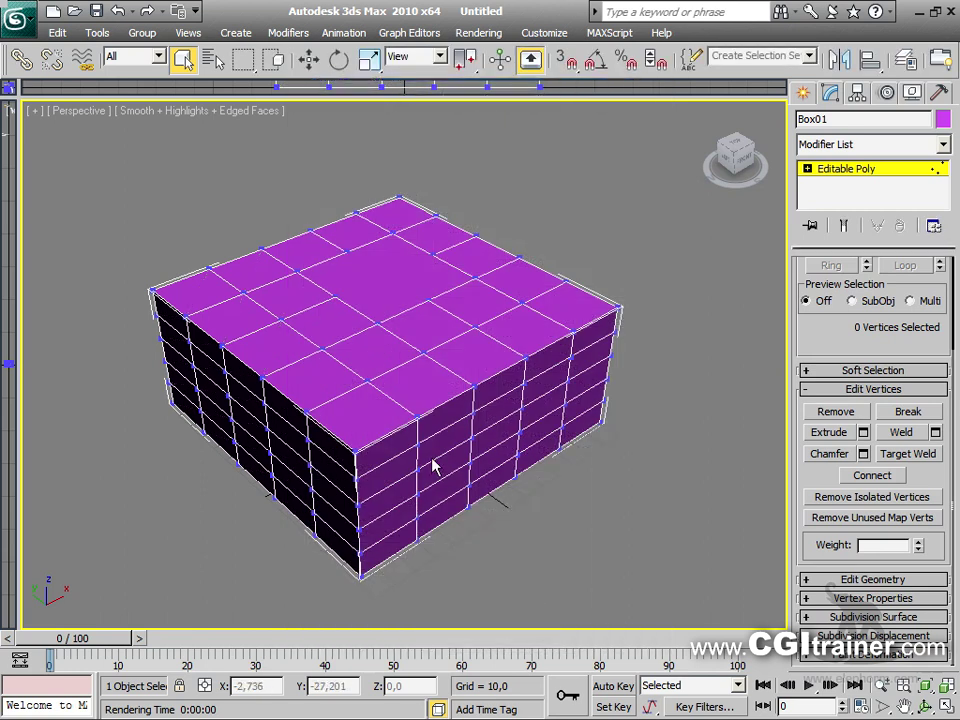
Switch to Edge level, activate Edit Triangulation, and use Turn to flip the hidden diagonals of the large polygon on the box's top face
{"action": "left_click_drag", "start_coordinate": [811, 322], "coordinate": [805, 470]}
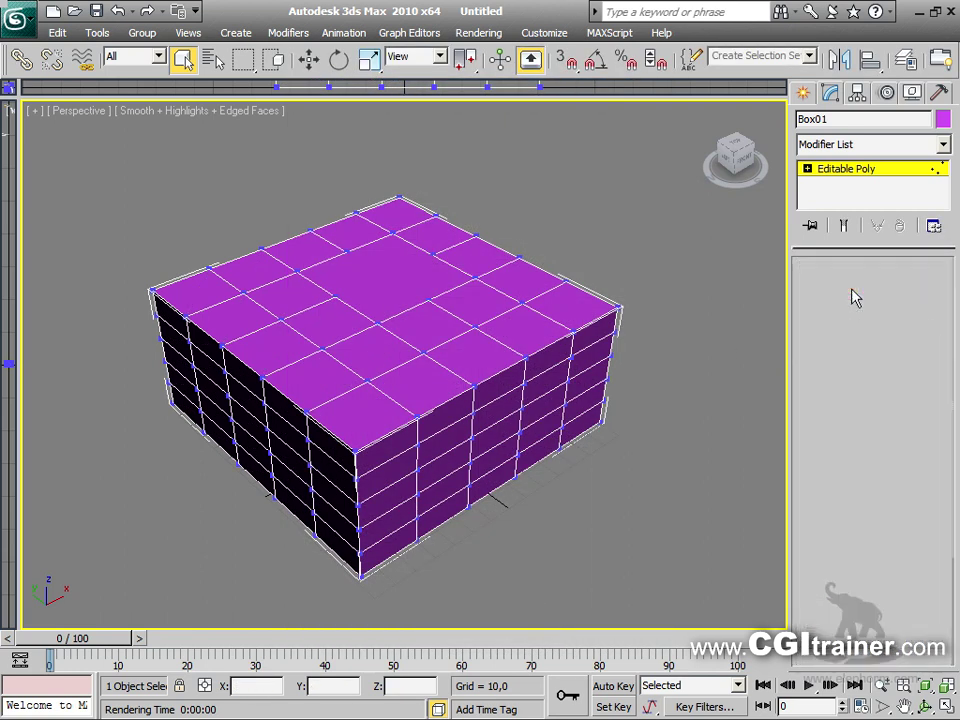
{"action": "left_click", "coordinate": [850, 290]}
{"action": "left_click_drag", "start_coordinate": [817, 475], "coordinate": [810, 289]}
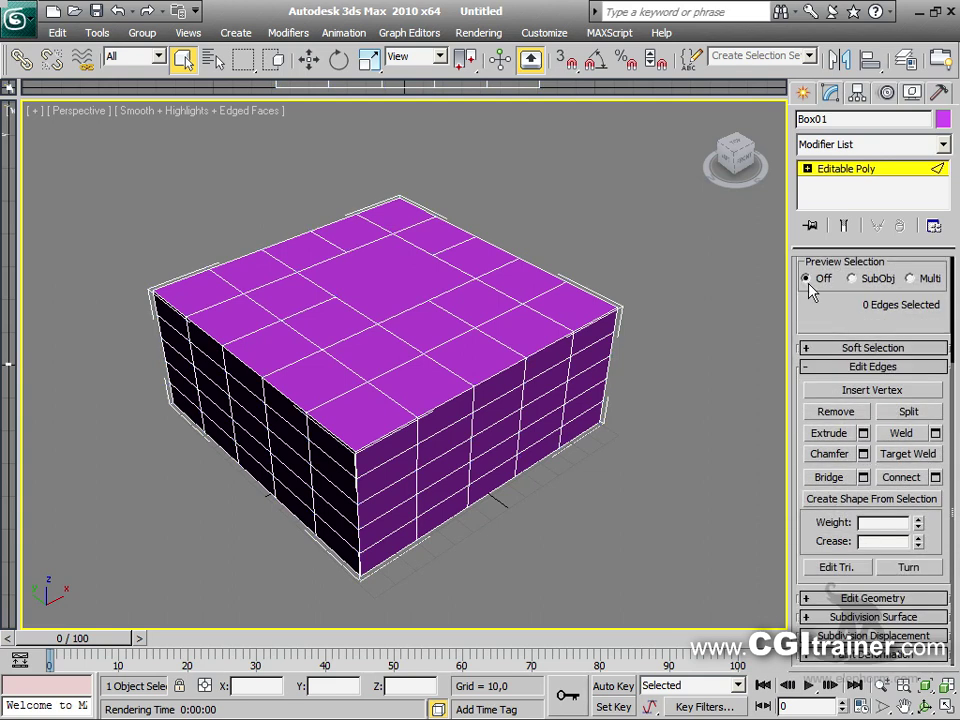
{"action": "left_click", "coordinate": [830, 567]}
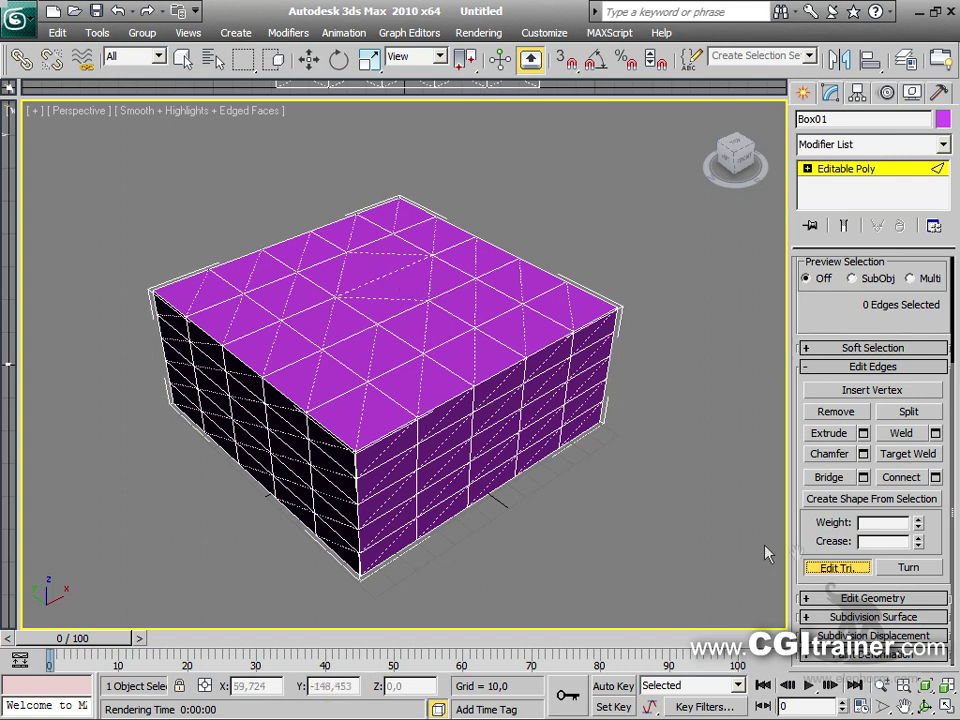
{"action": "left_click", "coordinate": [908, 567]}
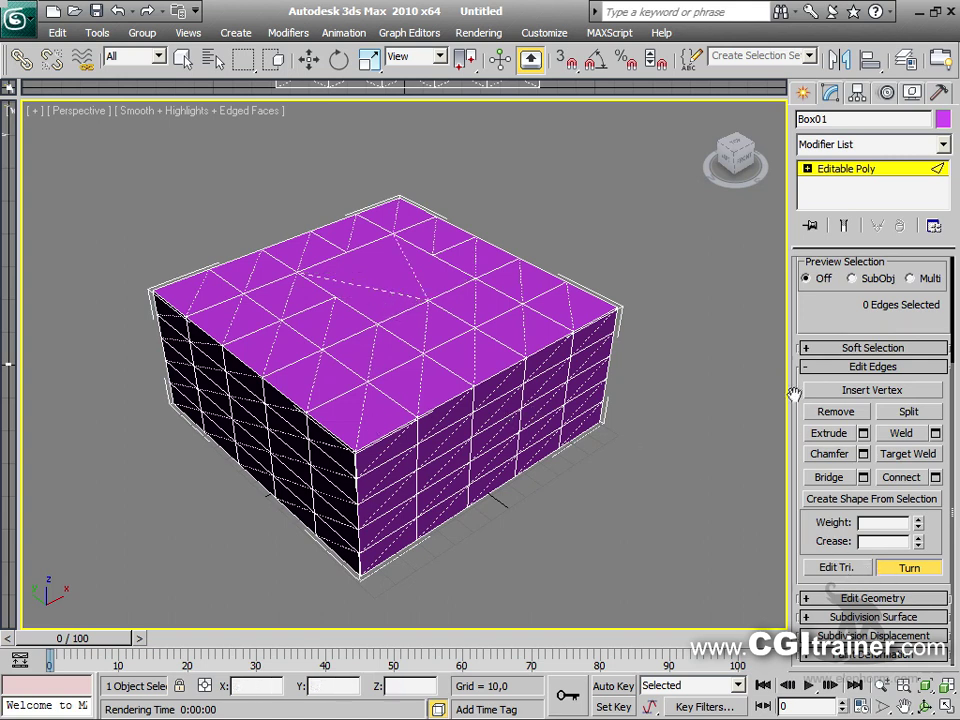
Go through the Vertex, Edge and Border levels and return to the object's top level
{"action": "scroll", "coordinate": [857, 472], "scroll_direction": "up", "scroll_amount": 5}
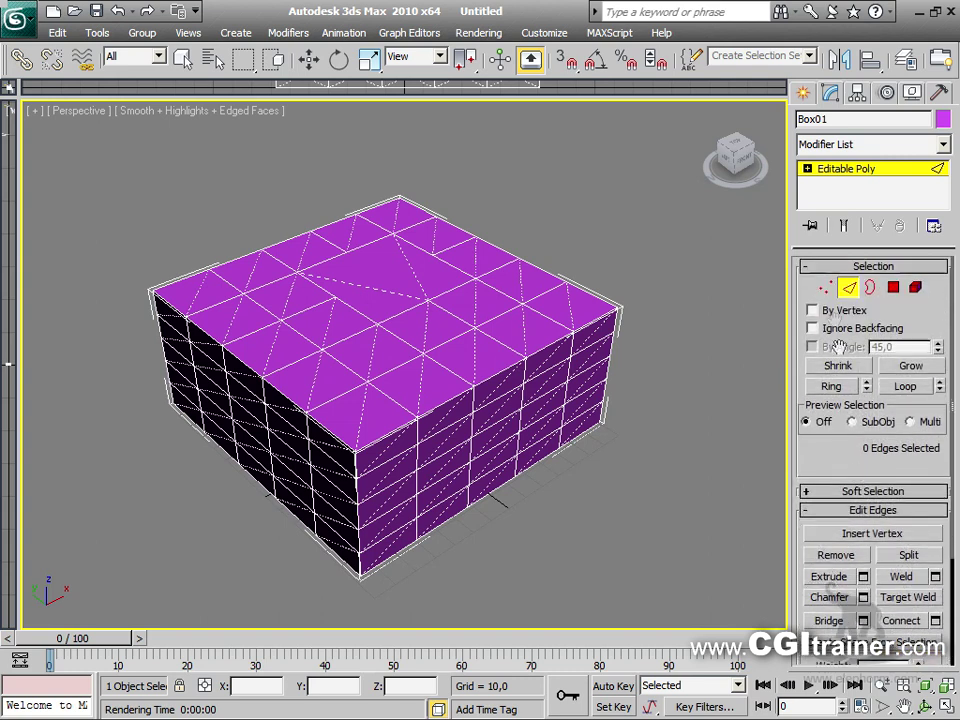
{"action": "left_click", "coordinate": [826, 289]}
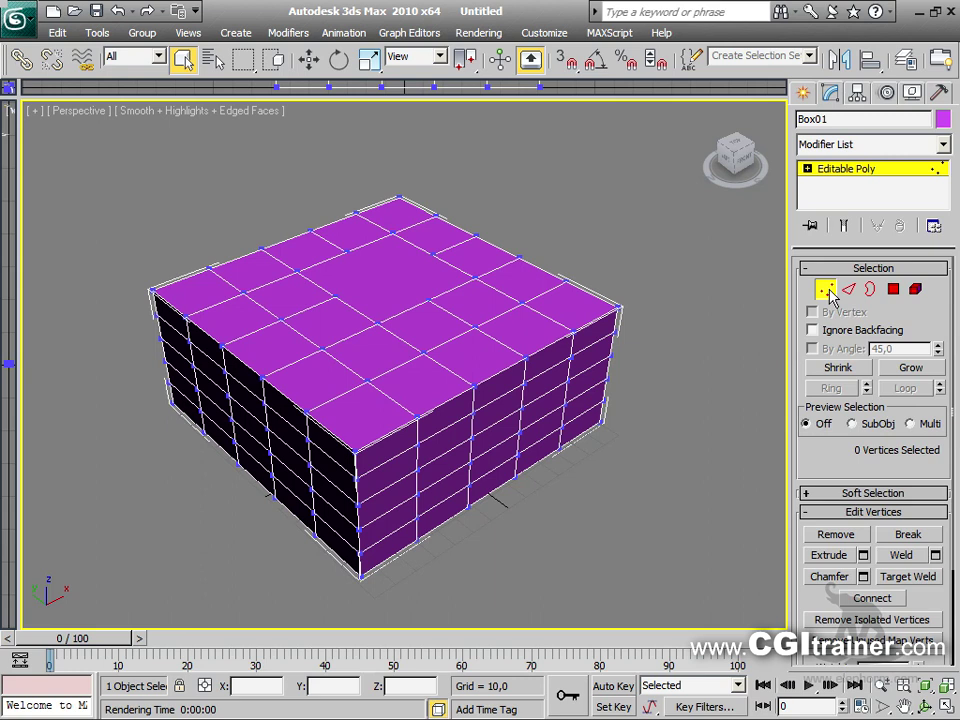
{"action": "left_click", "coordinate": [849, 290]}
{"action": "left_click", "coordinate": [869, 290]}
{"action": "left_click", "coordinate": [825, 290]}
{"action": "left_click", "coordinate": [824, 291]}
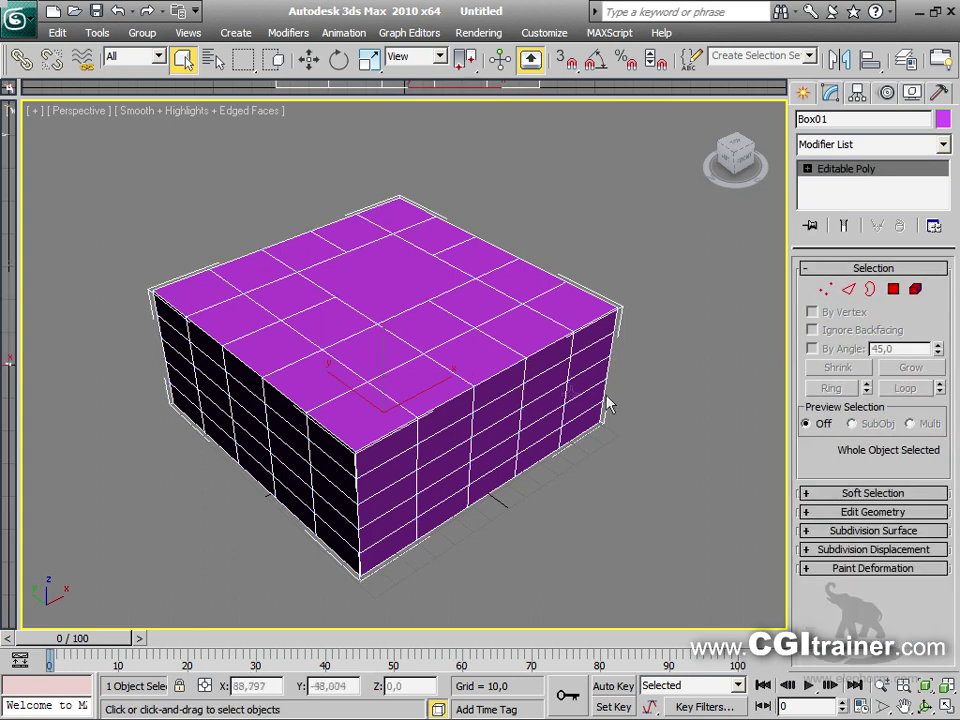
Turn on Vertex Ticks in the box's object properties
{"action": "right_click", "coordinate": [380, 279]}
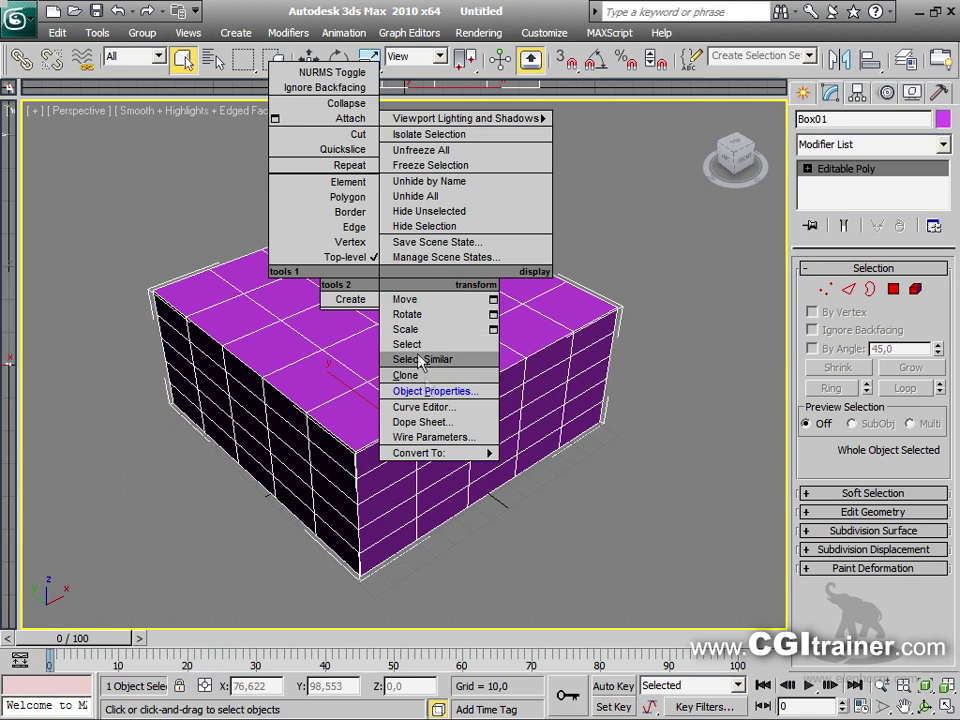
{"action": "left_click", "coordinate": [437, 392]}
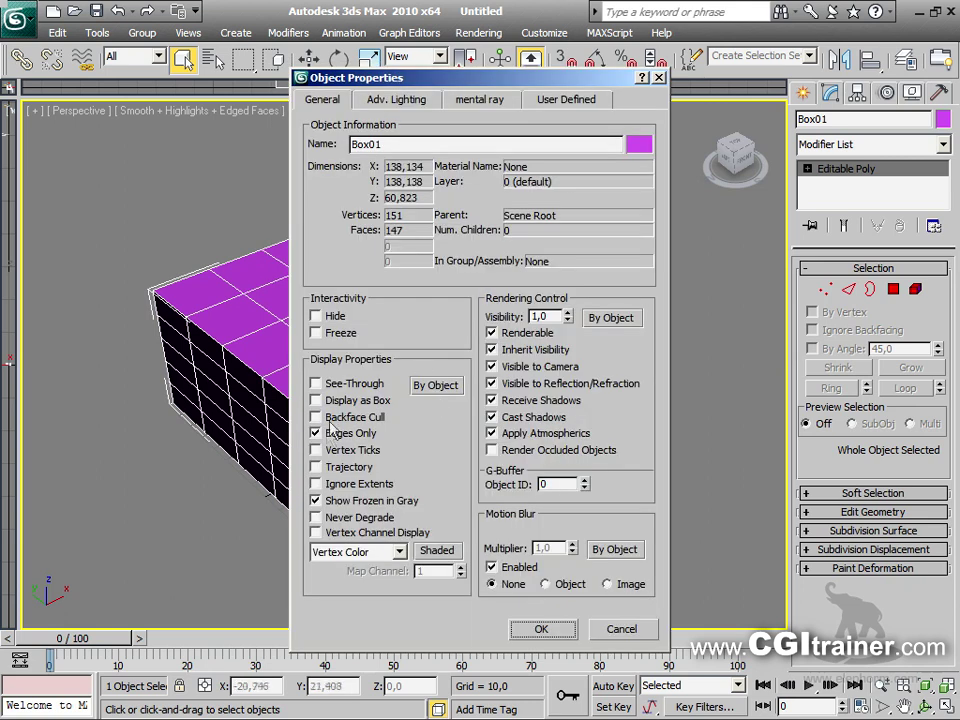
{"action": "left_click", "coordinate": [363, 452]}
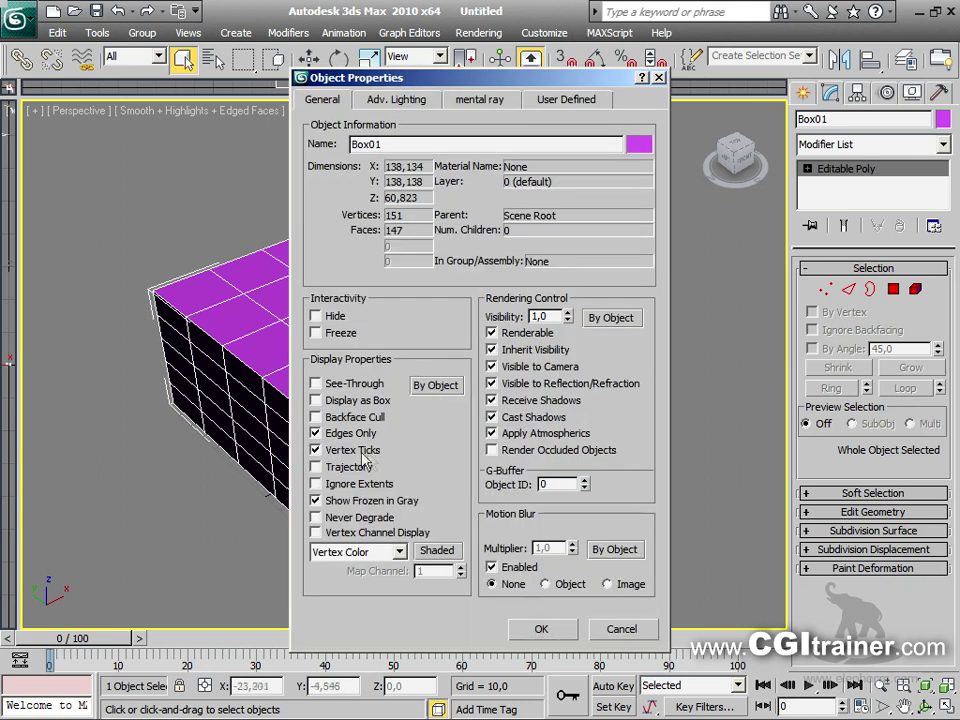
{"action": "left_click", "coordinate": [537, 628]}
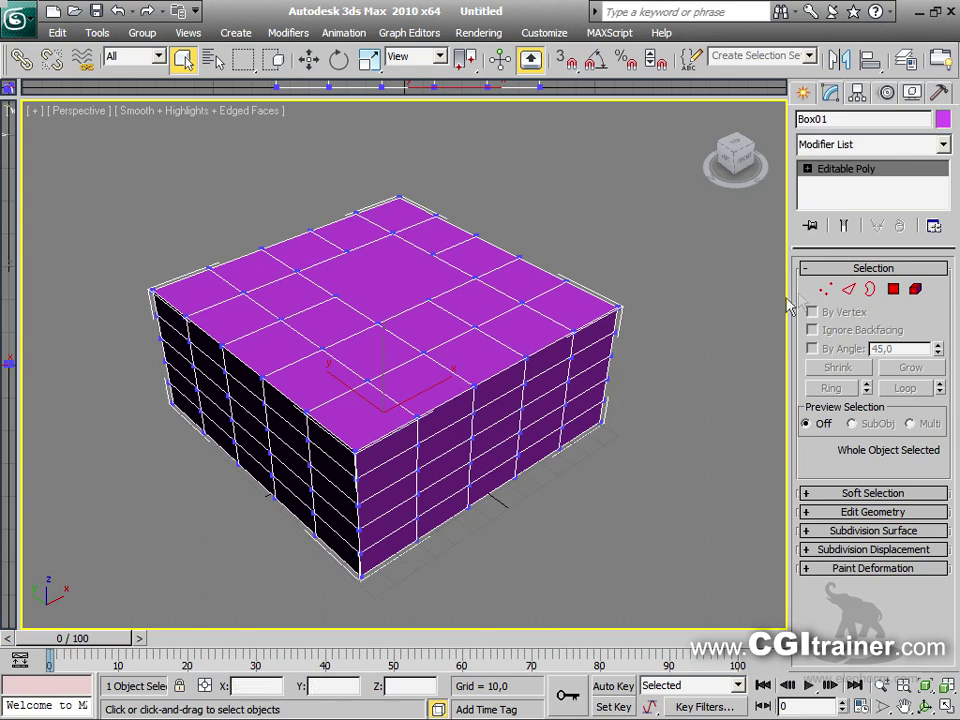
Check the vertex tick display at the Vertex, Edge, Polygon and Element levels, and return to the top level
{"action": "left_click", "coordinate": [825, 289]}
{"action": "left_click", "coordinate": [848, 289]}
{"action": "left_click", "coordinate": [893, 289]}
{"action": "left_click", "coordinate": [915, 289]}
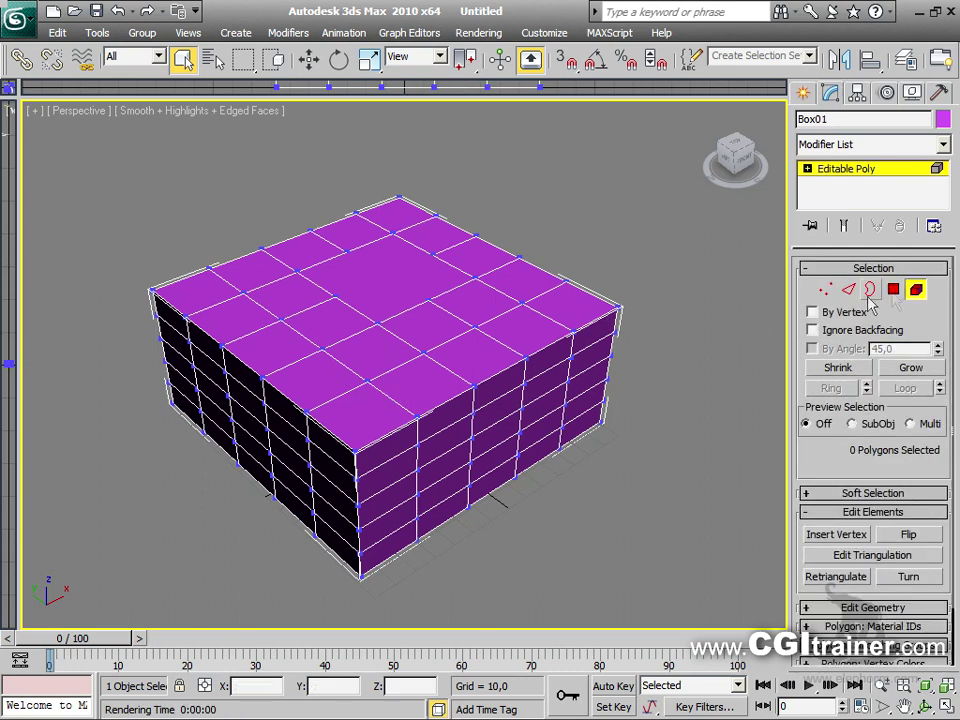
{"action": "left_click", "coordinate": [916, 290]}
Turn off Vertex Ticks in the box's object properties
{"action": "middle_click_drag", "start_coordinate": [494, 260], "coordinate": [409, 276], "text": "alt"}
{"action": "right_click", "coordinate": [409, 276]}
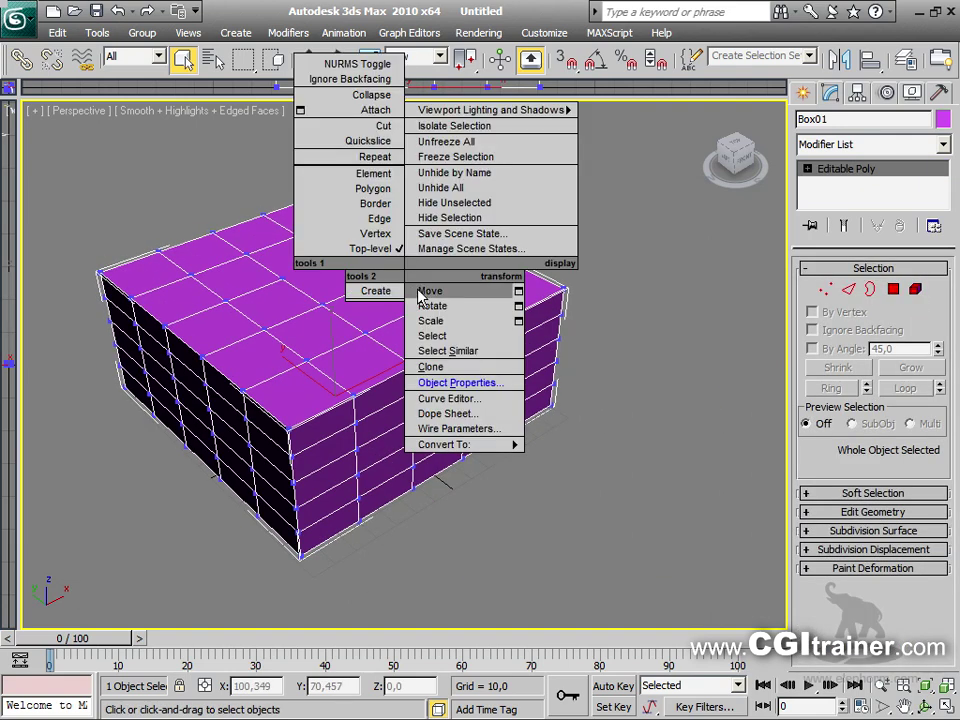
{"action": "left_click", "coordinate": [484, 386]}
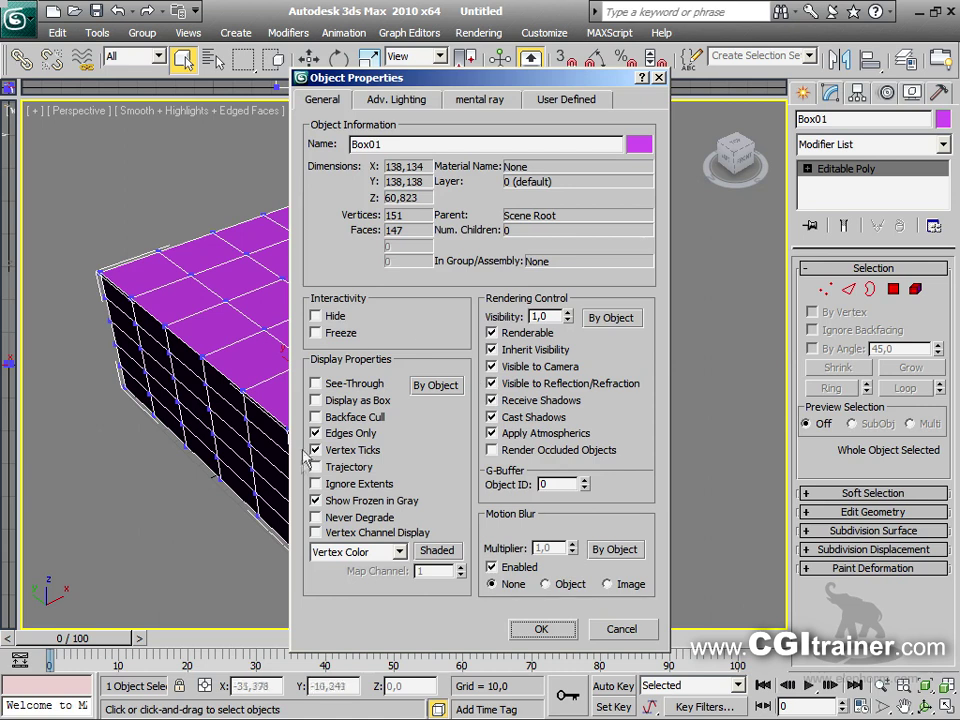
{"action": "left_click", "coordinate": [348, 455]}
{"action": "left_click", "coordinate": [541, 628]}
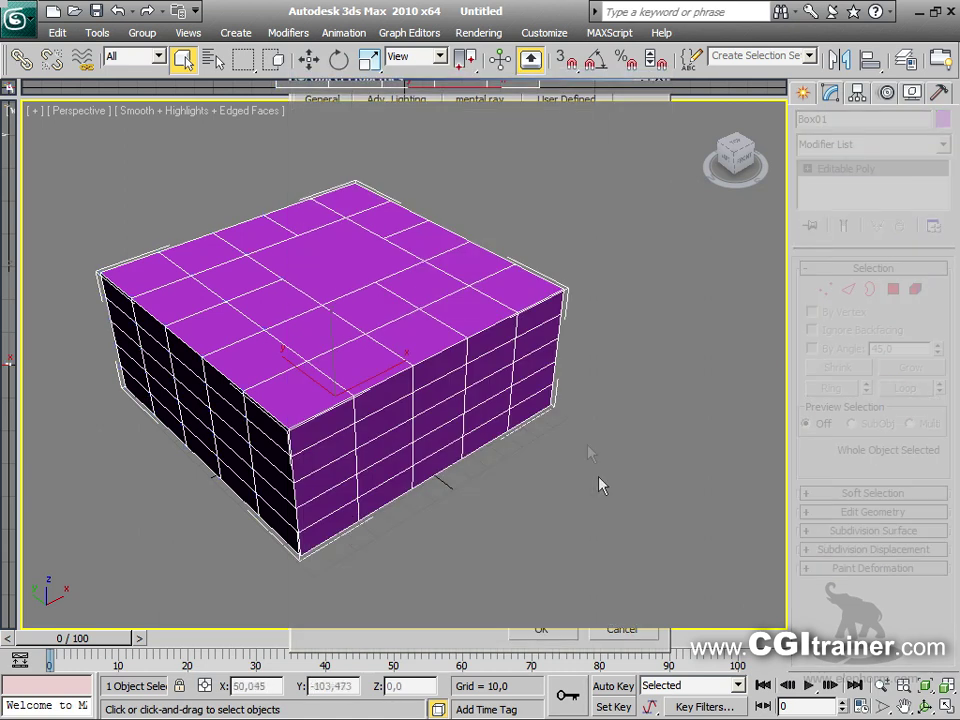
Enter Vertex level and select a single interior vertex on the box's top face, beside the large polygon
{"action": "left_click", "coordinate": [826, 290]}
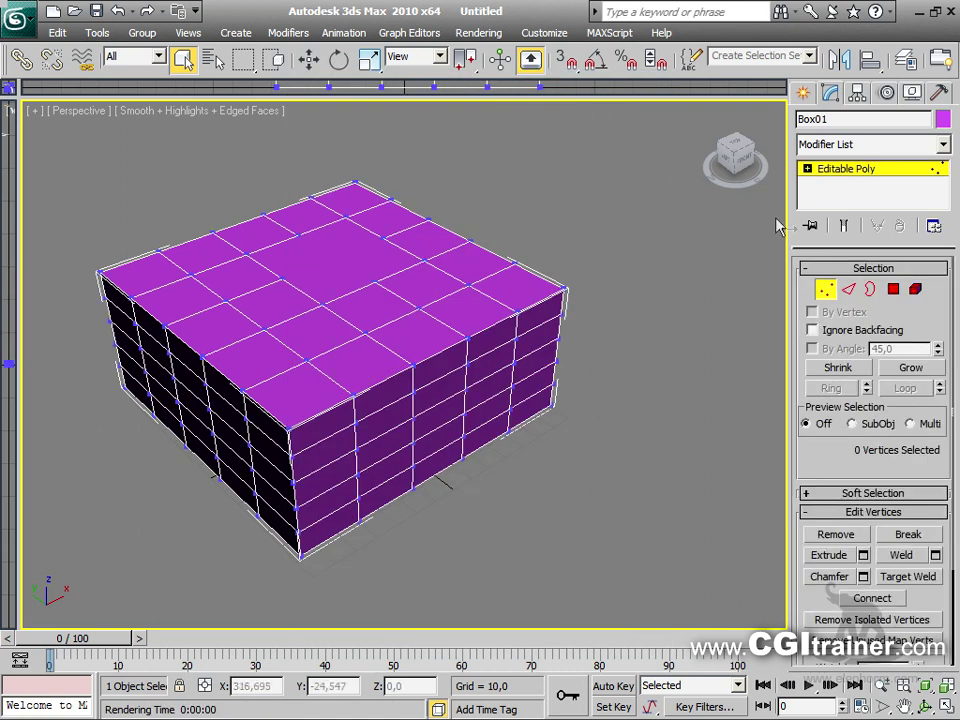
{"action": "left_click_drag", "start_coordinate": [828, 472], "coordinate": [828, 349]}
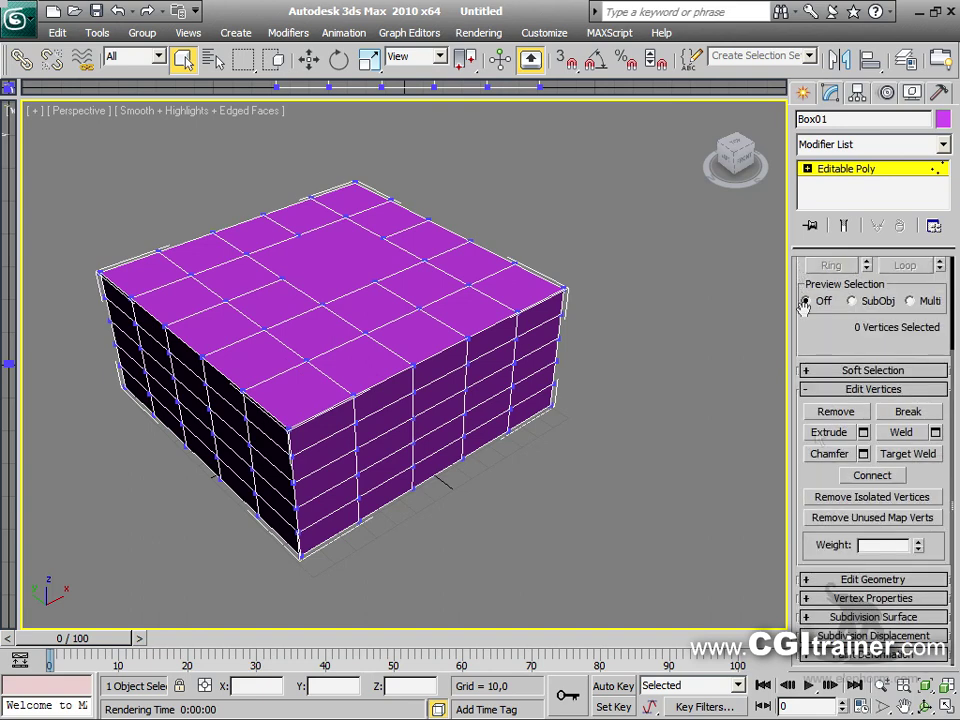
{"action": "middle_click_drag", "start_coordinate": [586, 527], "coordinate": [638, 537]}
{"action": "left_click", "coordinate": [541, 397]}
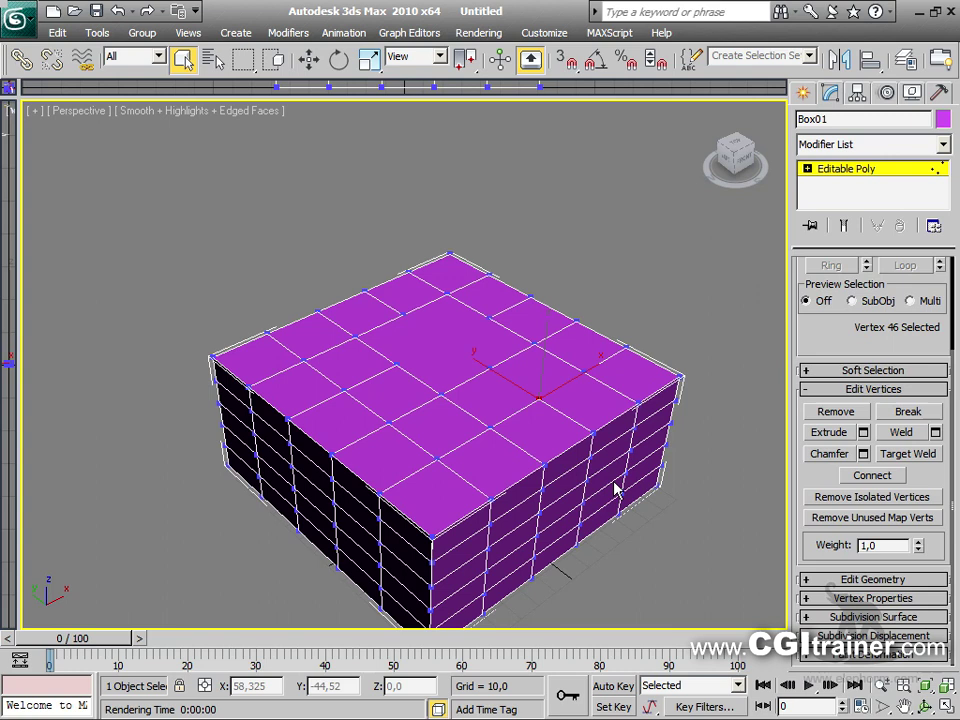
Break the selected top-face vertex and raise one of the separated vertices to a height of about 93
{"action": "left_click", "coordinate": [907, 411]}
{"action": "right_click", "coordinate": [557, 372]}
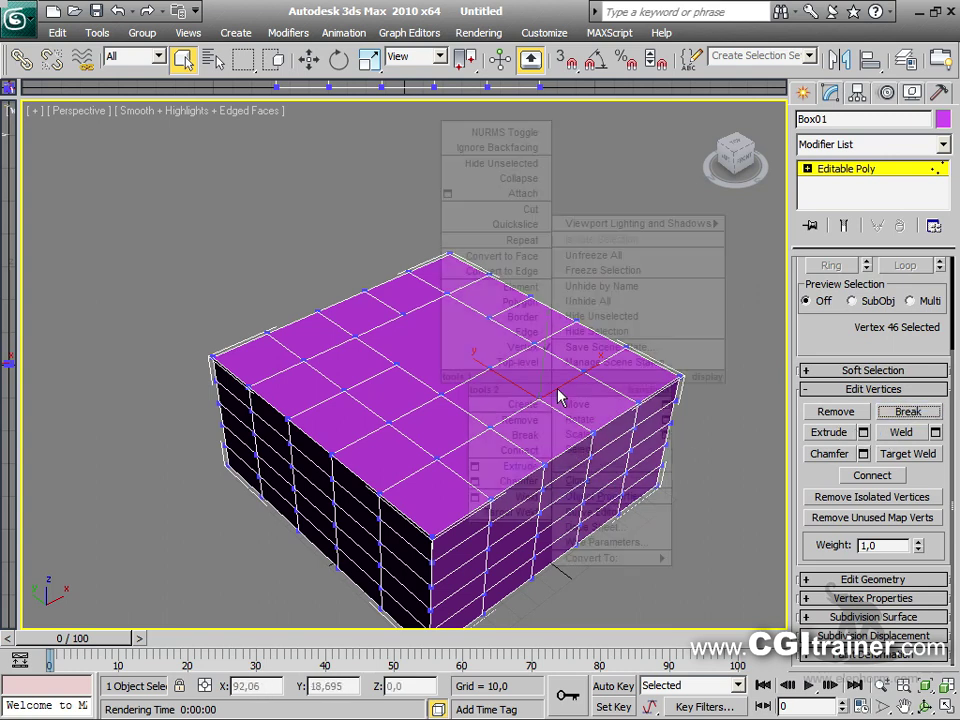
{"action": "left_click", "coordinate": [575, 400]}
{"action": "mouse_move", "coordinate": [540, 368]}
{"action": "left_mouse_down"}
{"action": "mouse_move", "coordinate": [542, 318]}
{"action": "mouse_move", "coordinate": [541, 382]}
{"action": "mouse_move", "coordinate": [540, 373]}
{"action": "left_mouse_up"}
{"action": "key", "text": "ctrl+a"}
{"action": "left_click_drag", "start_coordinate": [543, 311], "coordinate": [548, 402]}
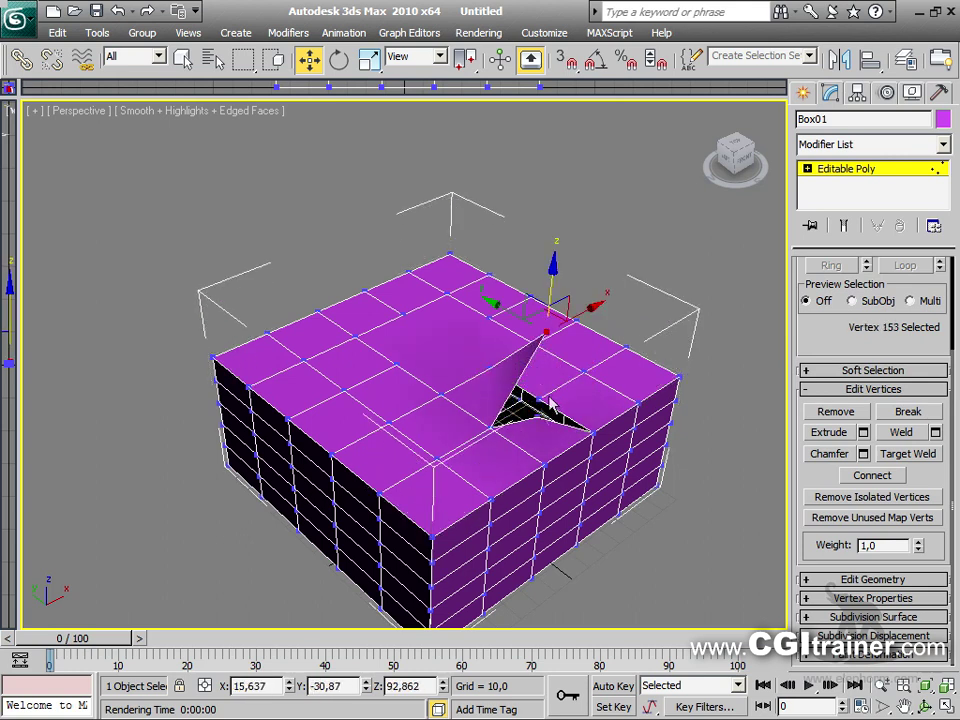
Raise a second separated vertex at the broken spot to a height of about 92, next to the raised one
{"action": "left_click", "coordinate": [540, 420]}
{"action": "left_click", "coordinate": [543, 398]}
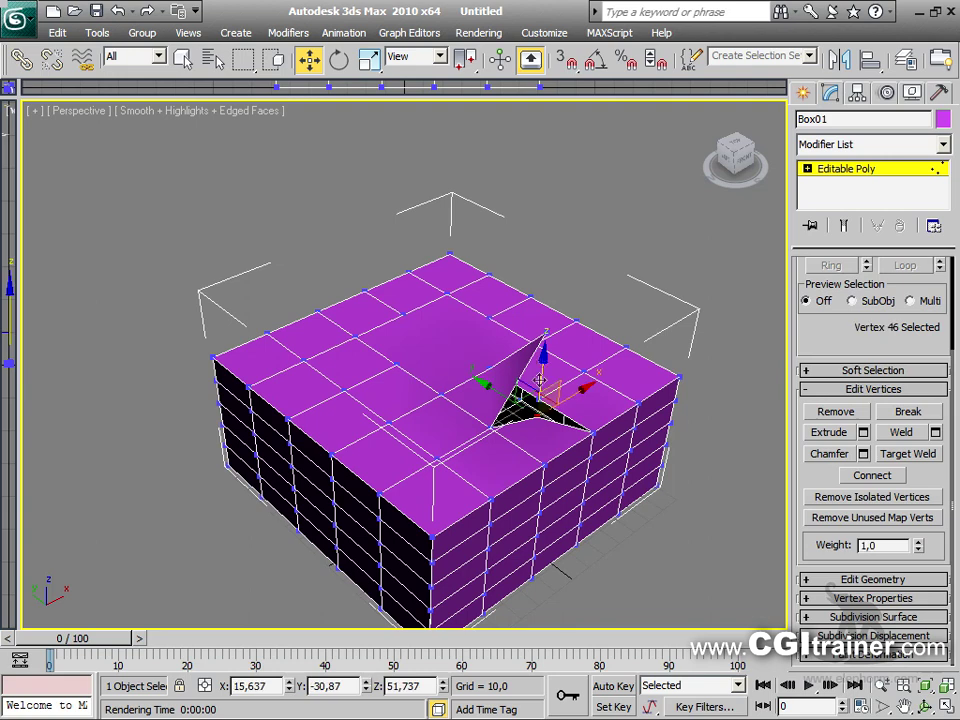
{"action": "left_click_drag", "start_coordinate": [543, 370], "coordinate": [560, 300]}
{"action": "middle_click_drag", "start_coordinate": [615, 325], "coordinate": [438, 262], "text": "alt"}
{"action": "scroll", "coordinate": [404, 278], "scroll_direction": "up", "scroll_amount": 10}
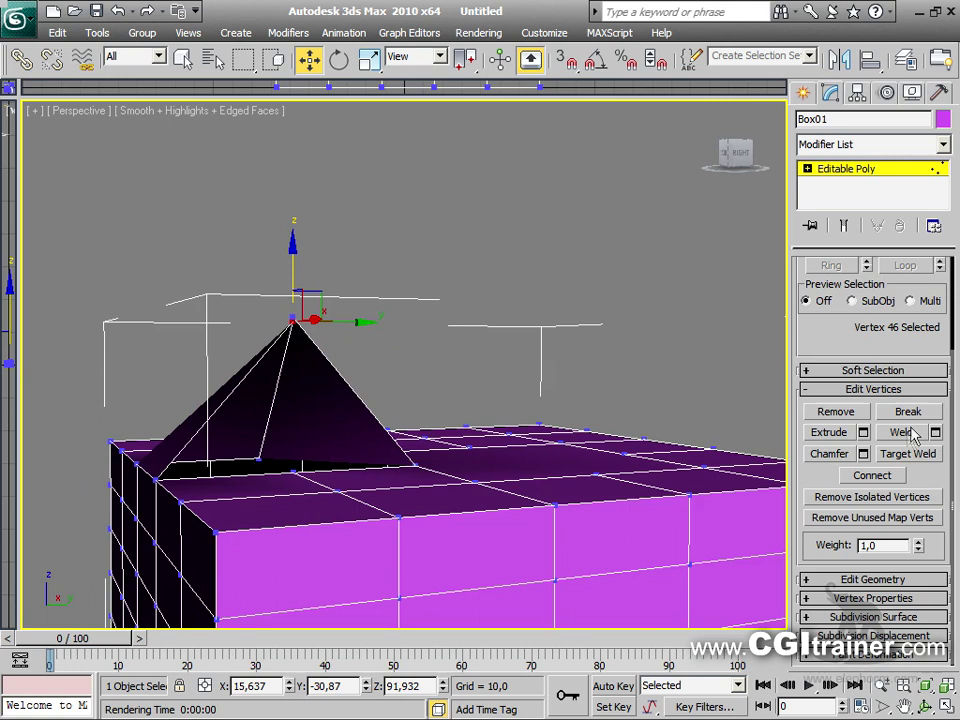
Select both raised vertices at the peak and weld them with a weld threshold of 1.97
{"action": "left_click_drag", "start_coordinate": [318, 332], "coordinate": [266, 298]}
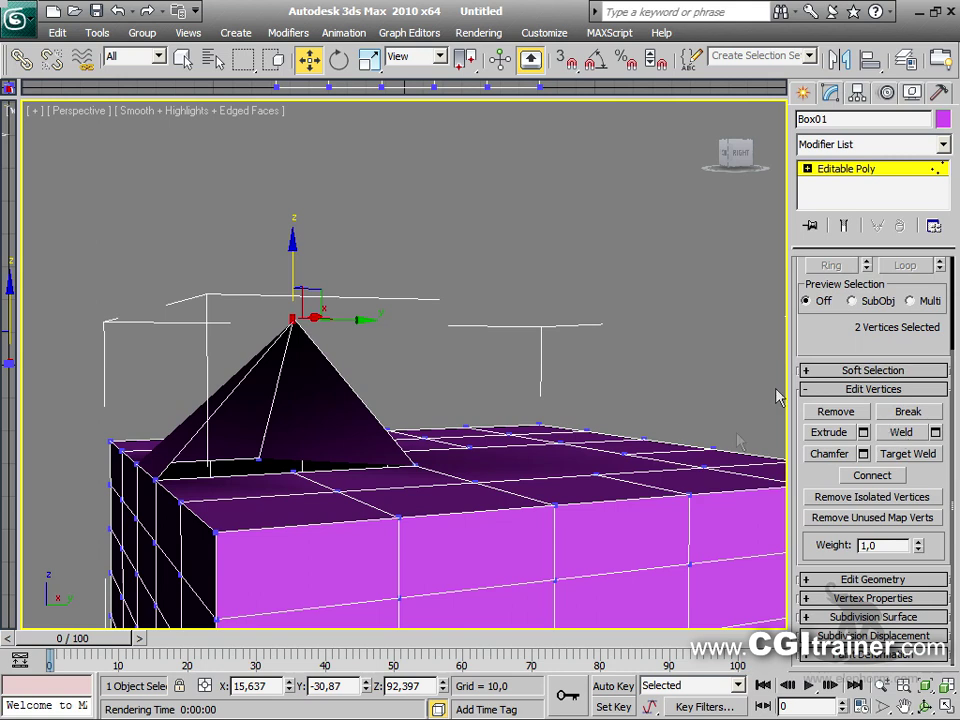
{"action": "left_click", "coordinate": [935, 433]}
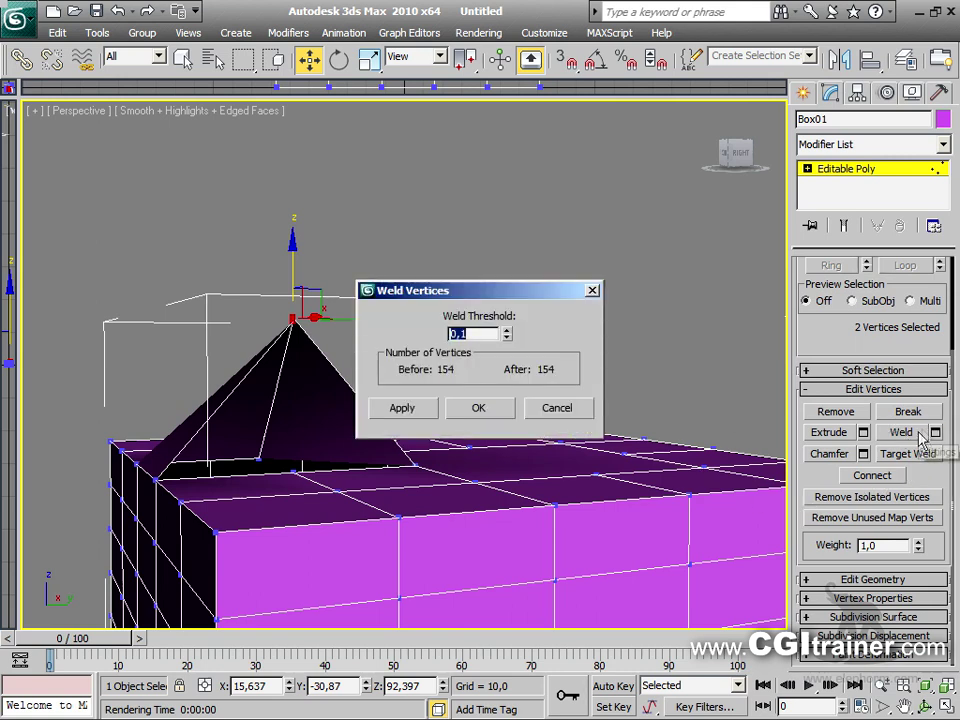
{"action": "left_click_drag", "start_coordinate": [524, 301], "coordinate": [584, 364]}
{"action": "left_click_drag", "start_coordinate": [561, 241], "coordinate": [334, 281]}
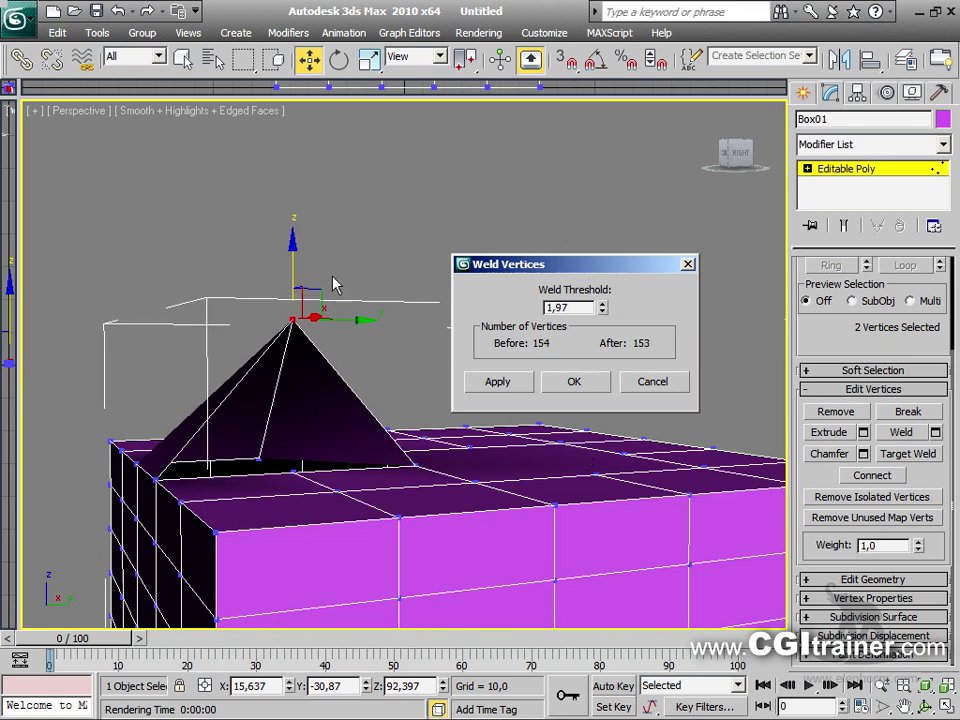
{"action": "left_click", "coordinate": [498, 382]}
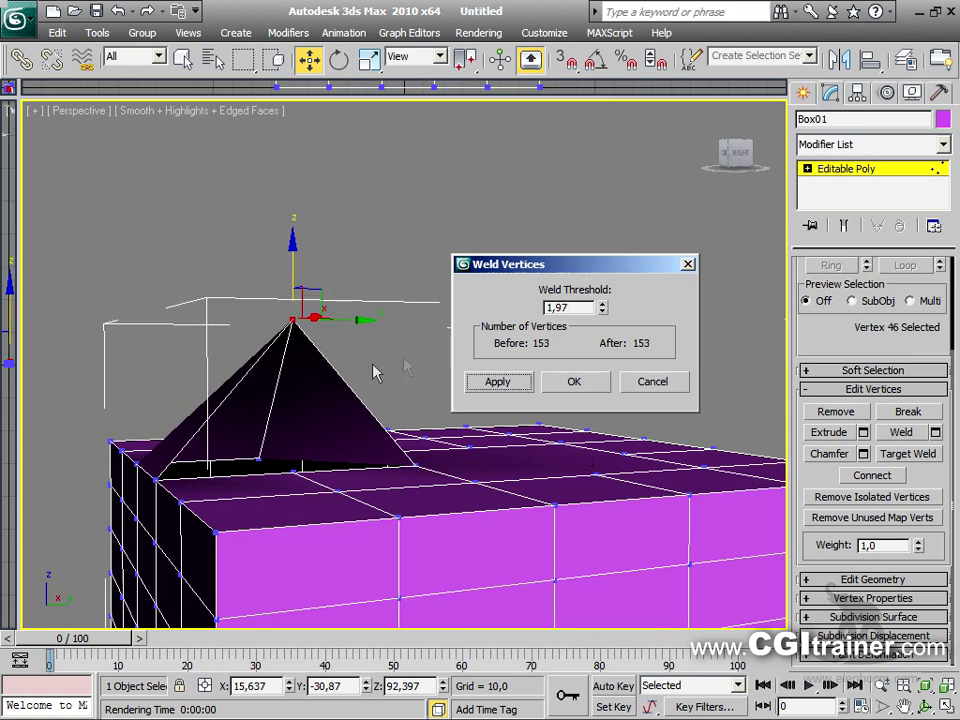
Raise the two remaining separated vertices close together below the peak, to a height of about 79
{"action": "middle_click_drag", "start_coordinate": [402, 381], "coordinate": [426, 421], "text": "alt"}
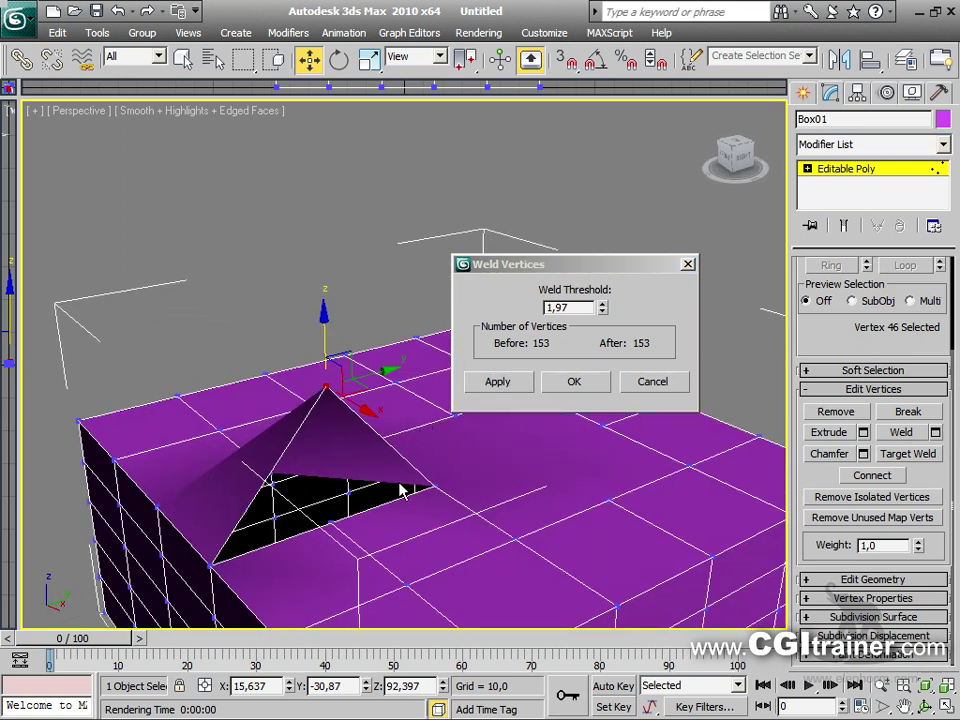
{"action": "left_click", "coordinate": [330, 523]}
{"action": "left_click_drag", "start_coordinate": [326, 471], "coordinate": [327, 386]}
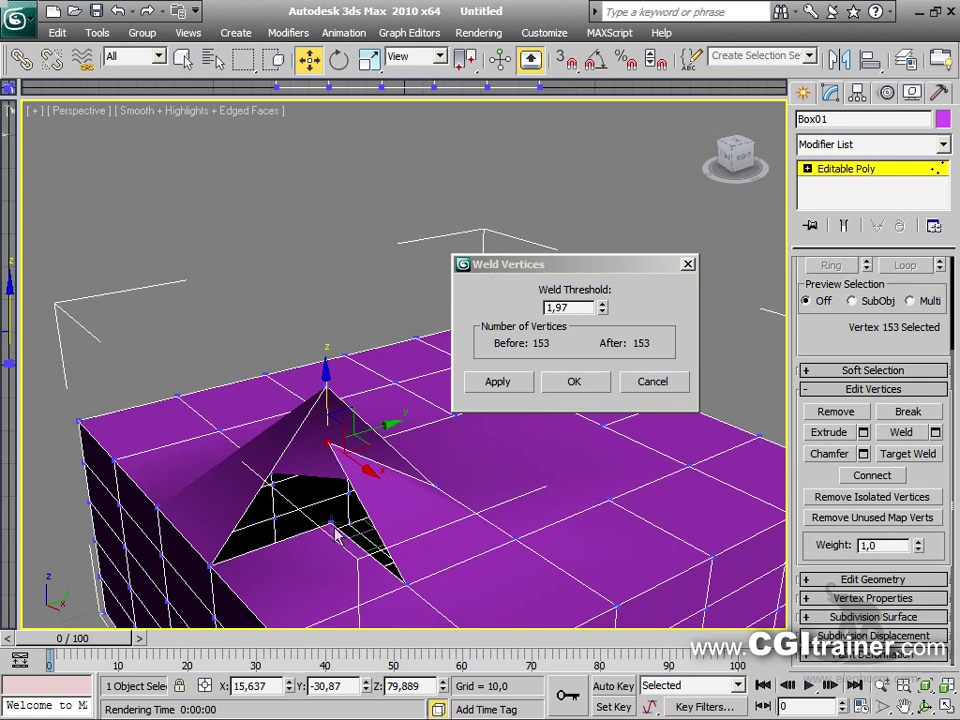
{"action": "left_click_drag", "start_coordinate": [330, 470], "coordinate": [324, 400]}
Select the two vertices raised below the peak and weld them with a weld threshold of 3.211
{"action": "left_click_drag", "start_coordinate": [250, 325], "coordinate": [380, 420]}
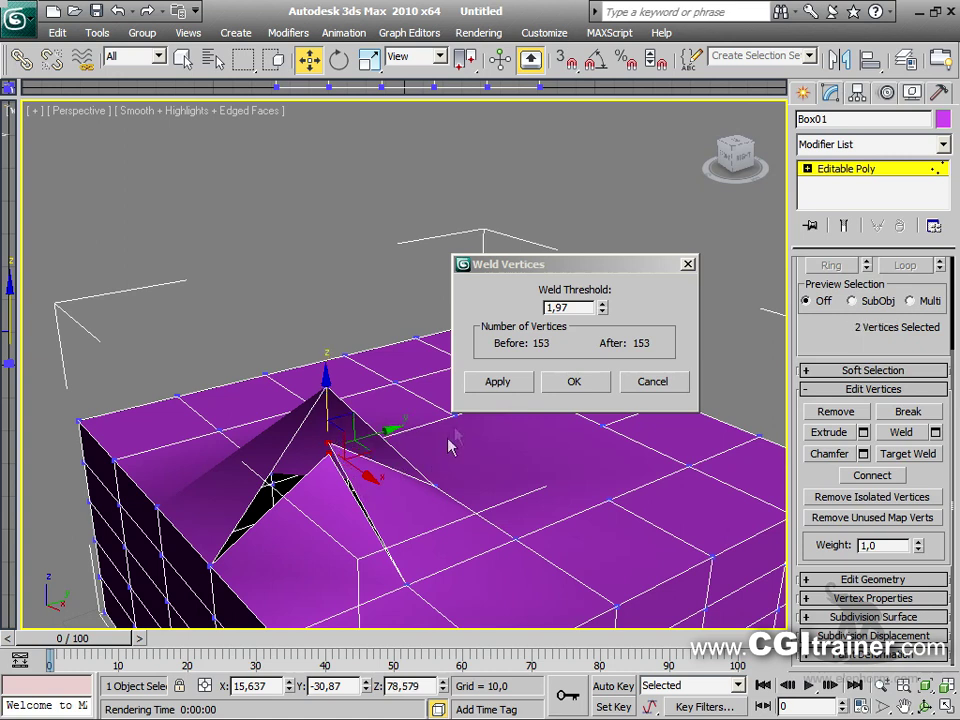
{"action": "left_click_drag", "start_coordinate": [602, 312], "coordinate": [576, 247]}
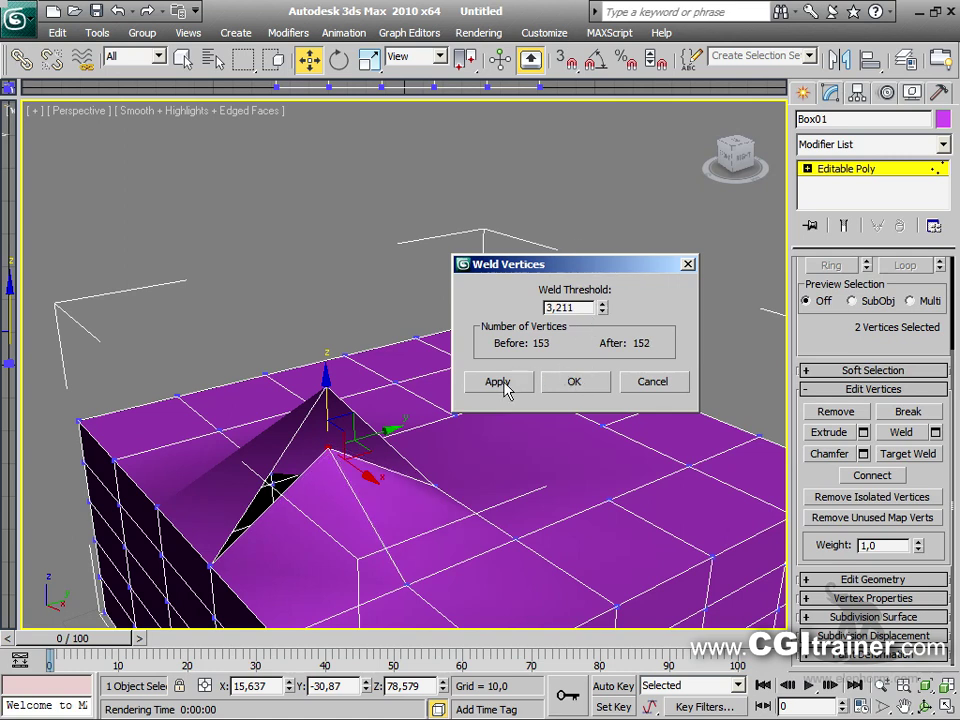
{"action": "left_click_drag", "start_coordinate": [586, 268], "coordinate": [588, 171]}
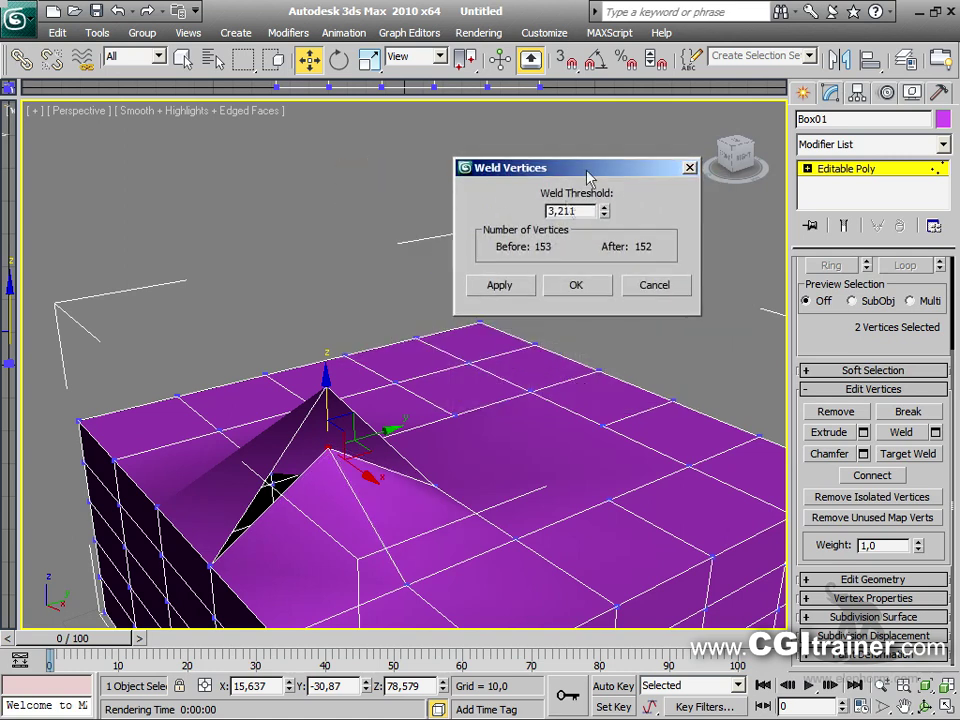
{"action": "left_click", "coordinate": [577, 285]}
Target Weld the lower welded vertex onto the peak vertex to close the gap in the surface
{"action": "middle_click_drag", "start_coordinate": [485, 440], "coordinate": [517, 421], "text": "alt"}
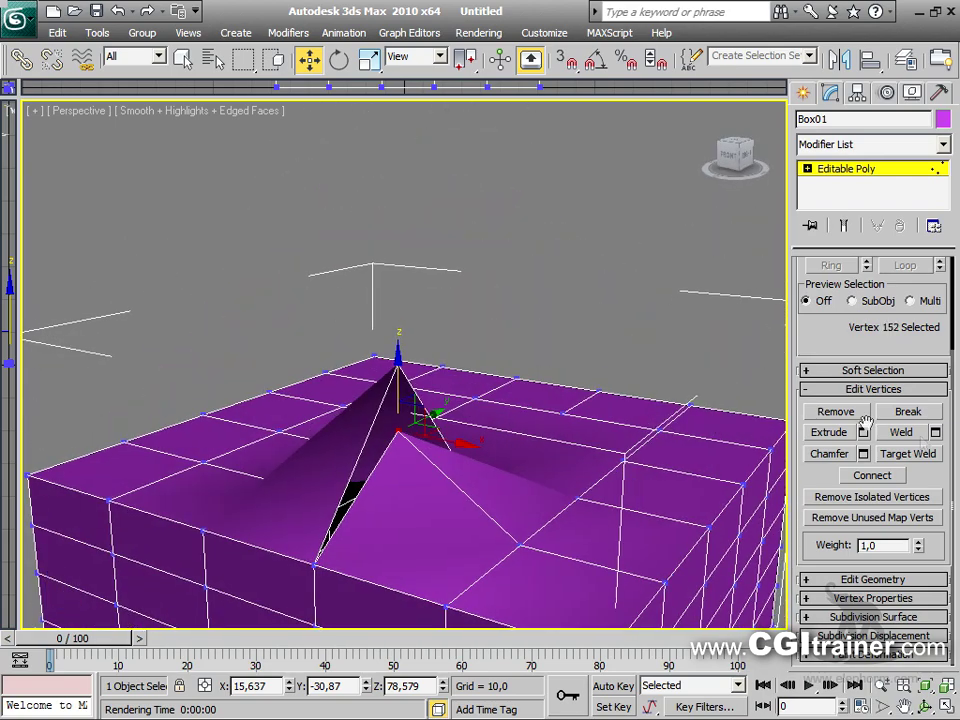
{"action": "left_click", "coordinate": [936, 455]}
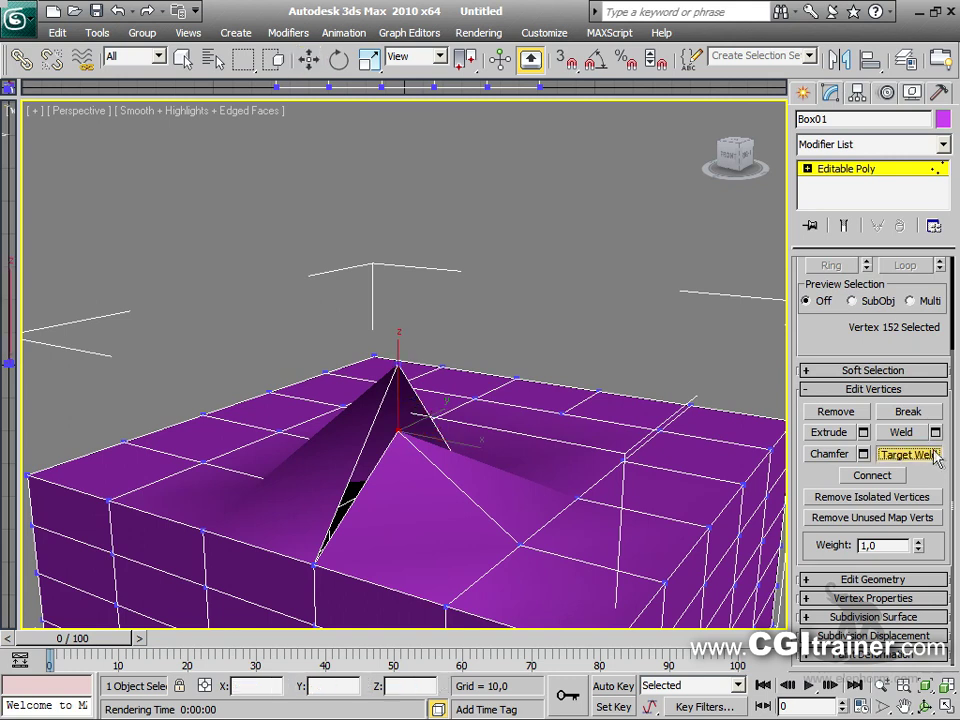
{"action": "left_click", "coordinate": [396, 432]}
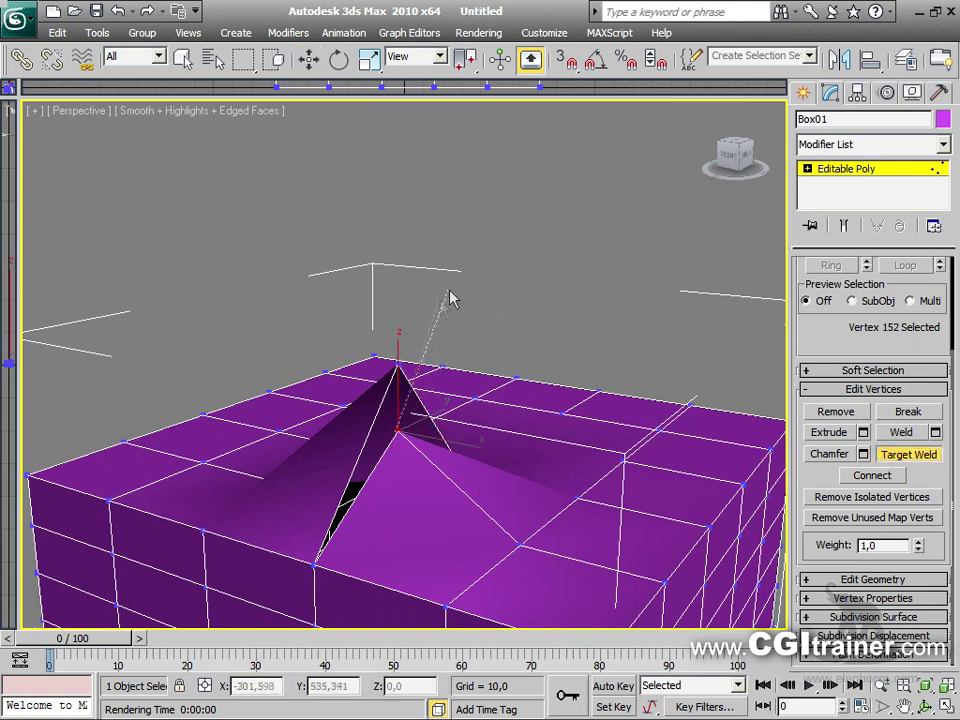
{"action": "left_click", "coordinate": [397, 364]}
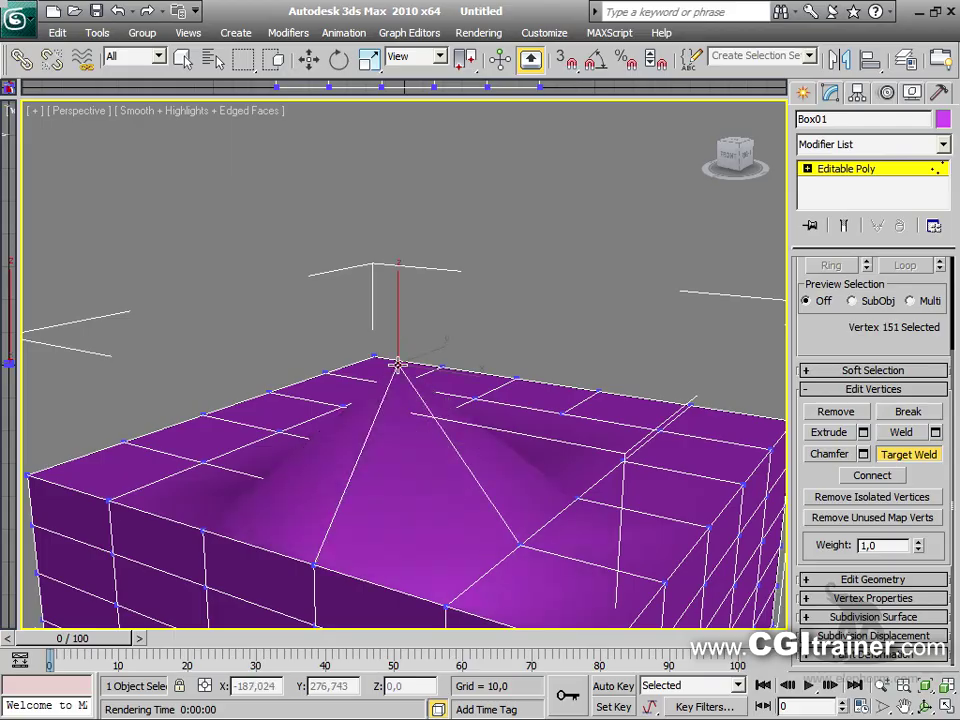
Try extruding an interior top-face vertex with a height of 11.8 and a base width of 7.11, and cancel the extrusion
{"action": "middle_click_drag", "start_coordinate": [420, 352], "coordinate": [471, 370], "text": "alt"}
{"action": "middle_click_drag", "start_coordinate": [392, 358], "coordinate": [274, 332]}
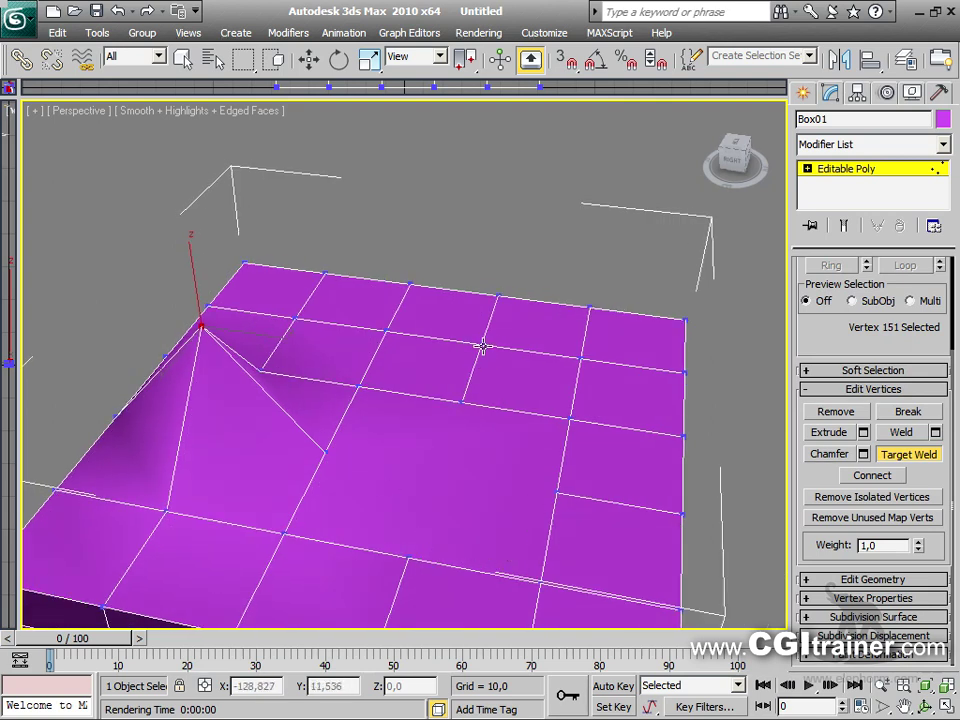
{"action": "key", "text": "w"}
{"action": "scroll", "coordinate": [505, 393], "scroll_direction": "up", "scroll_amount": 3}
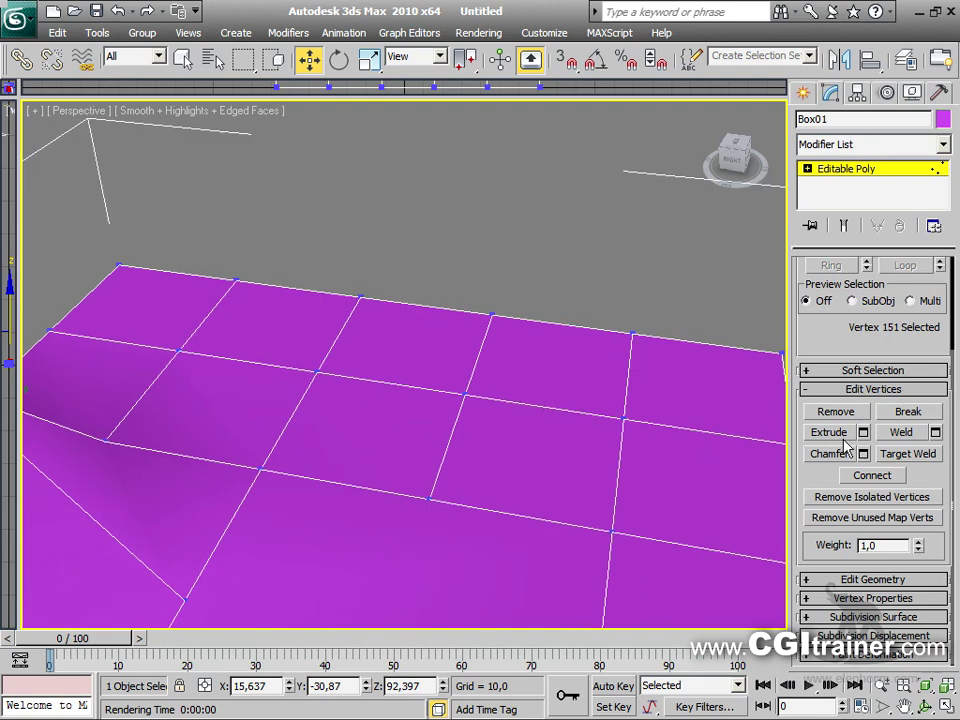
{"action": "left_click", "coordinate": [463, 394]}
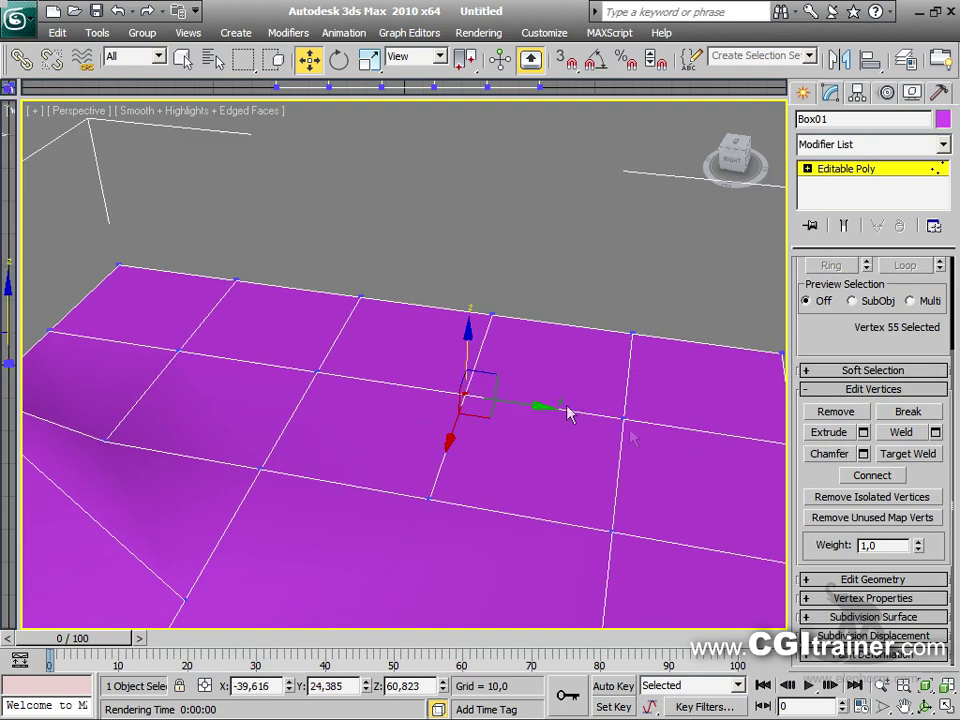
{"action": "left_click", "coordinate": [862, 432]}
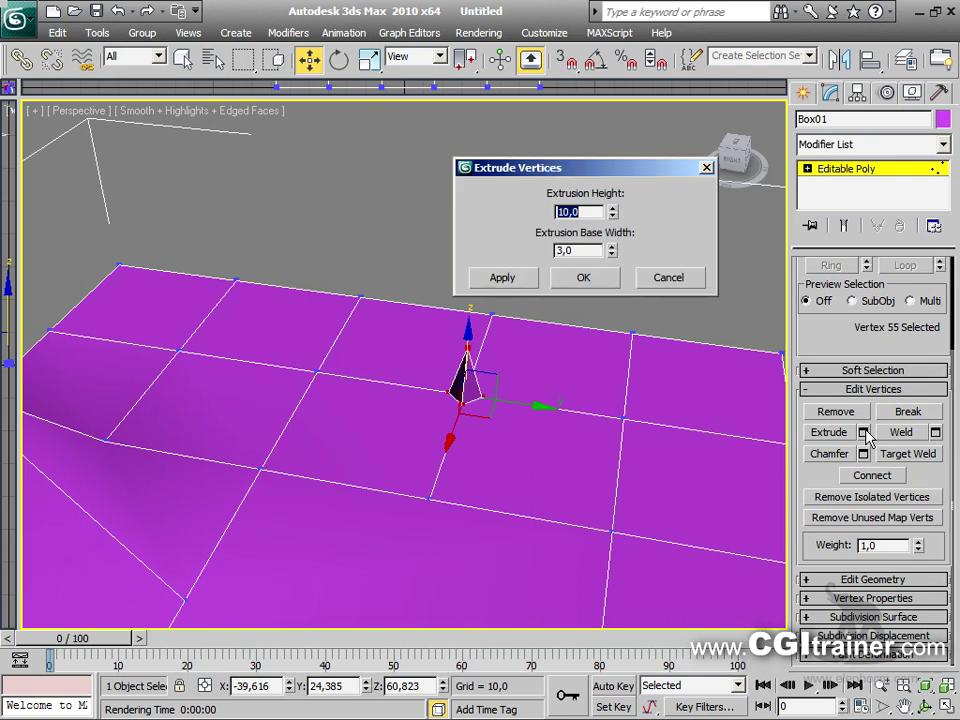
{"action": "left_click_drag", "start_coordinate": [603, 178], "coordinate": [300, 249]}
{"action": "left_click_drag", "start_coordinate": [305, 303], "coordinate": [324, 176]}
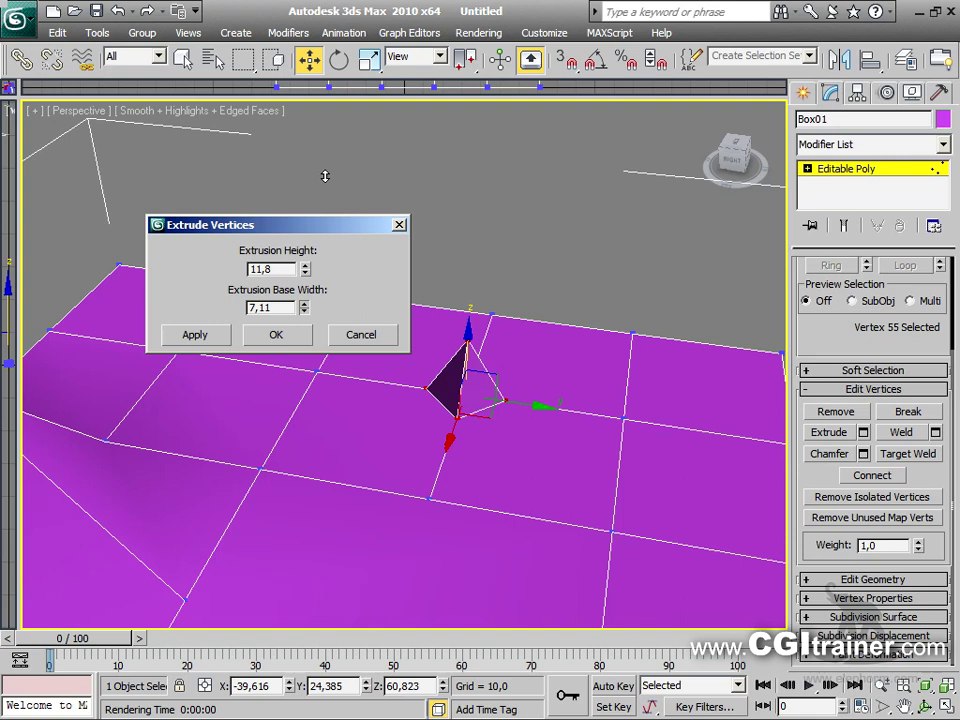
{"action": "left_click", "coordinate": [357, 337]}
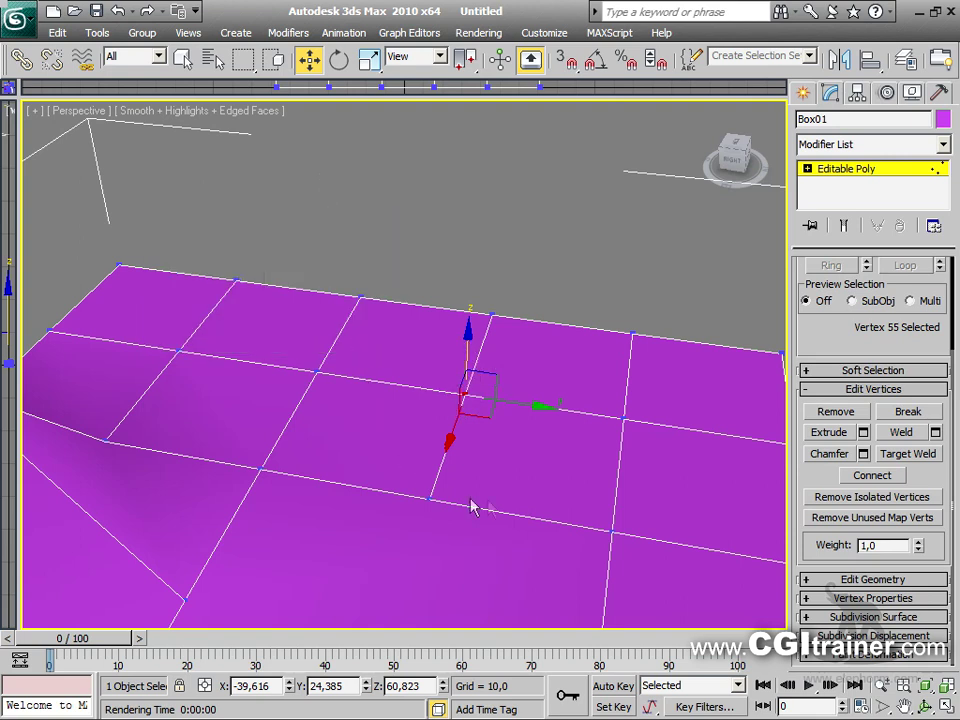
Extrude the selected interior vertex freehand into a spike, and extrude all the resulting vertices again into smaller spikes
{"action": "left_click", "coordinate": [837, 436]}
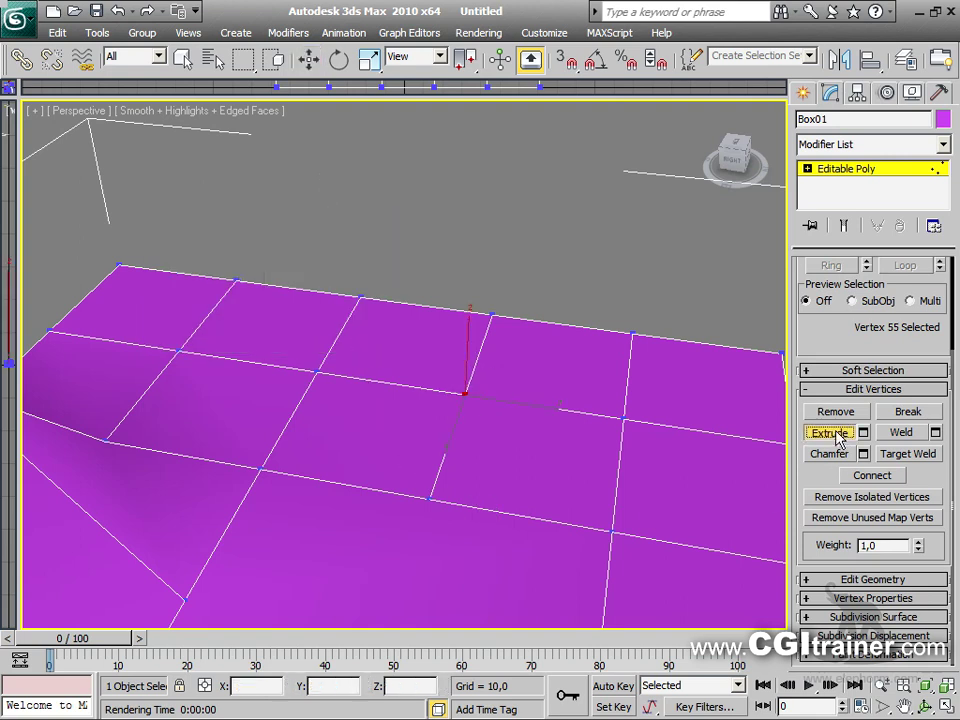
{"action": "left_click_drag", "start_coordinate": [466, 391], "coordinate": [543, 280]}
{"action": "middle_click_drag", "start_coordinate": [591, 302], "coordinate": [458, 432], "text": "alt"}
{"action": "left_click_drag", "start_coordinate": [459, 432], "coordinate": [476, 376]}
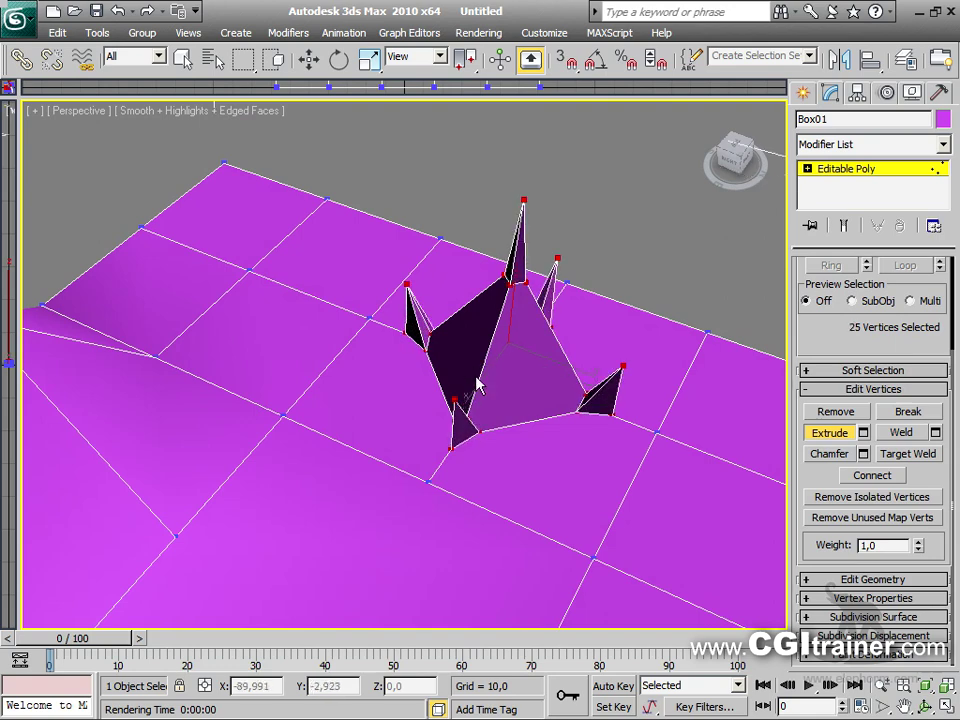
Chamfer the welded peak vertex by 8.97, trying the Open option and leaving it off
{"action": "middle_click_drag", "start_coordinate": [505, 386], "coordinate": [790, 420], "text": "alt"}
{"action": "scroll", "coordinate": [555, 242], "scroll_direction": "down", "scroll_amount": 5}
{"action": "scroll", "coordinate": [660, 467], "scroll_direction": "up", "scroll_amount": 5}
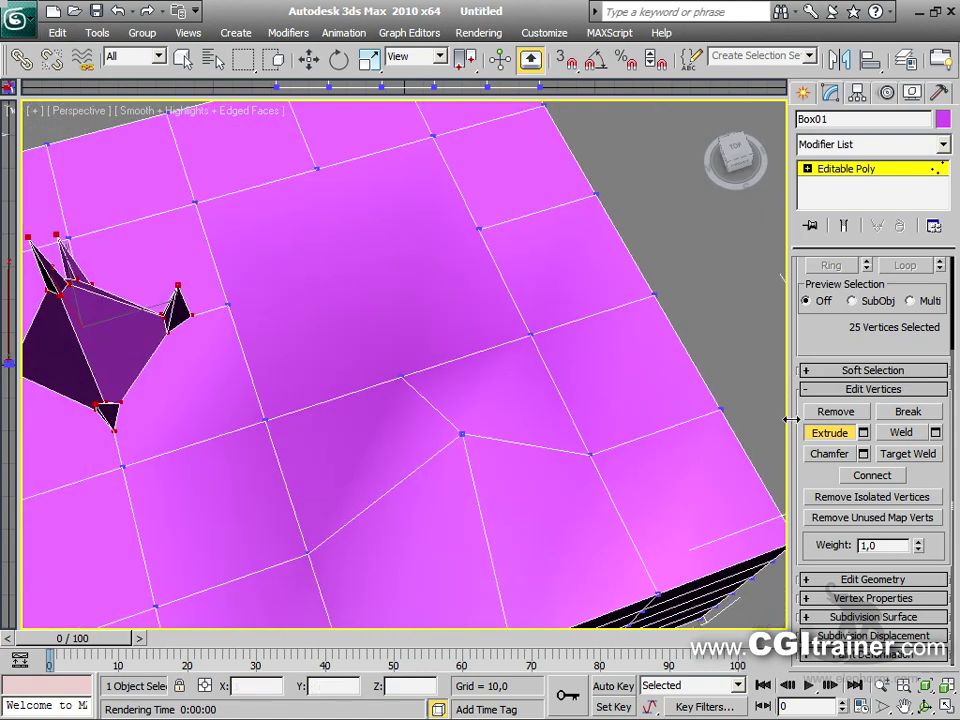
{"action": "key", "text": "w"}
{"action": "left_click", "coordinate": [830, 454]}
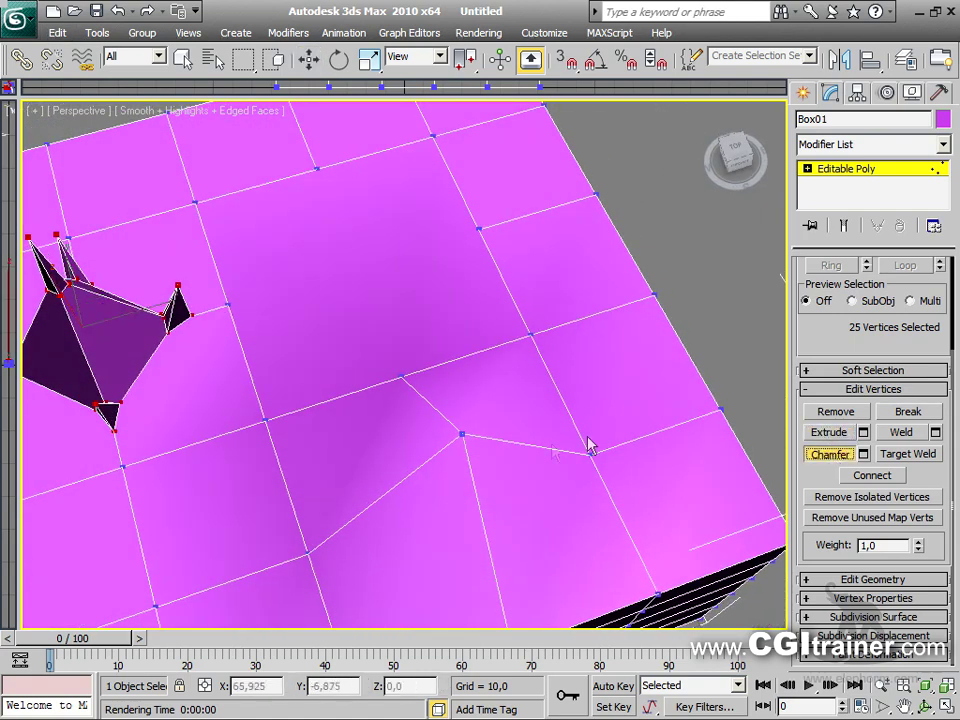
{"action": "left_click", "coordinate": [459, 433]}
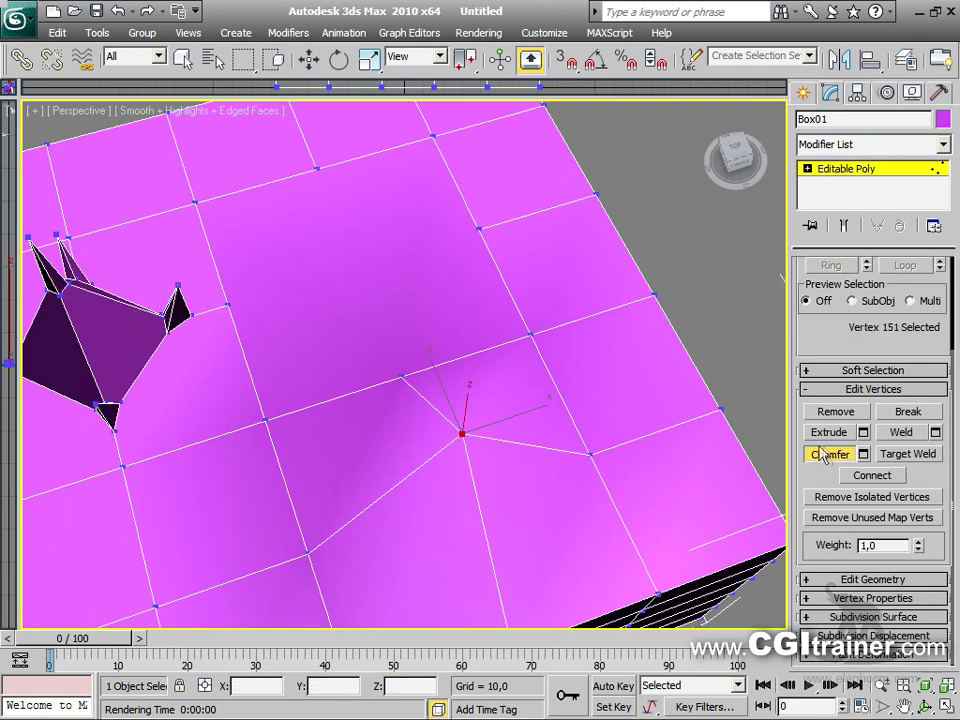
{"action": "left_click", "coordinate": [862, 454]}
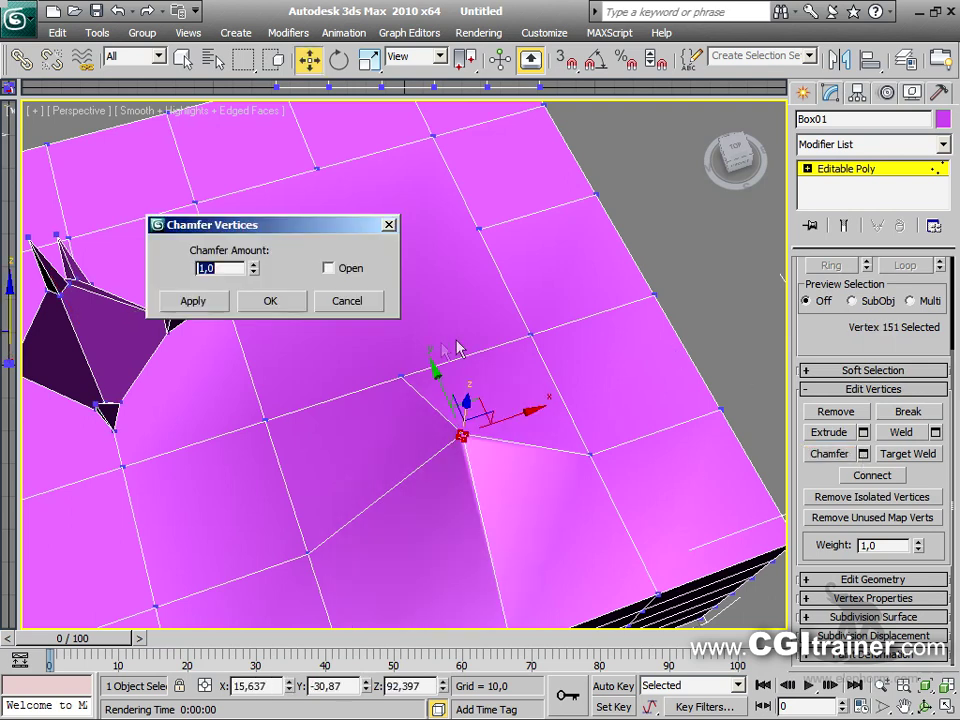
{"action": "left_click_drag", "start_coordinate": [253, 270], "coordinate": [257, 215]}
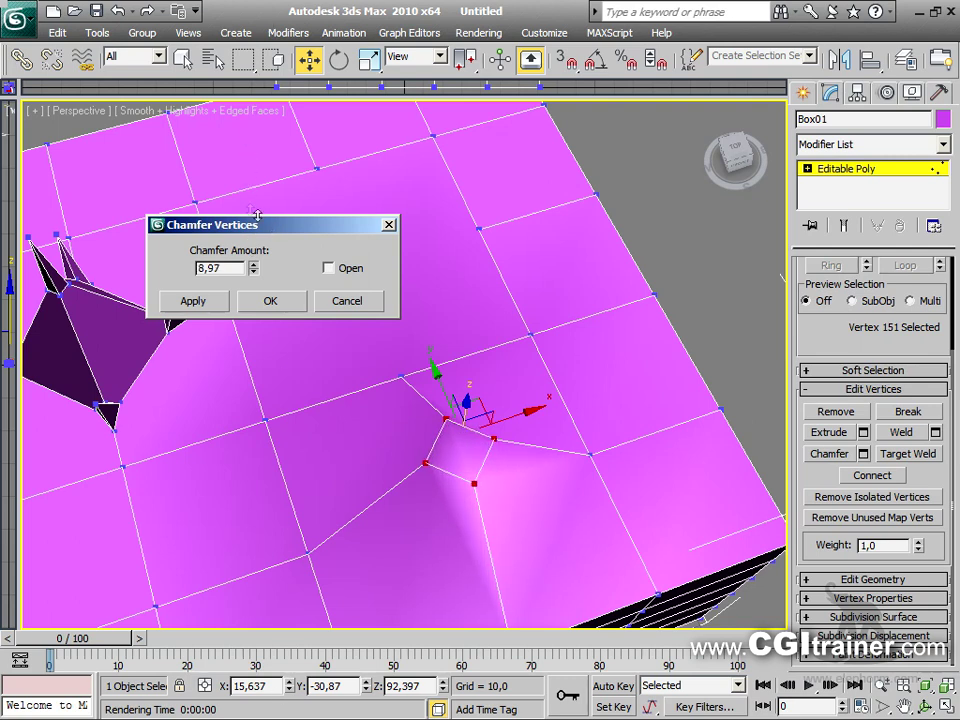
{"action": "left_click", "coordinate": [329, 268]}
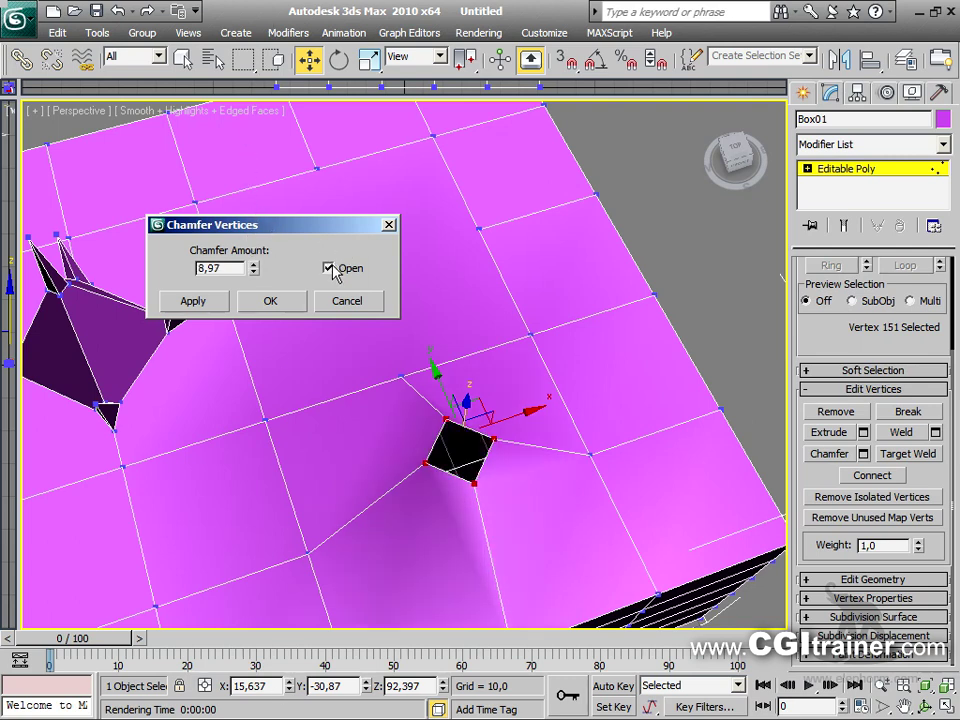
{"action": "left_click", "coordinate": [329, 268]}
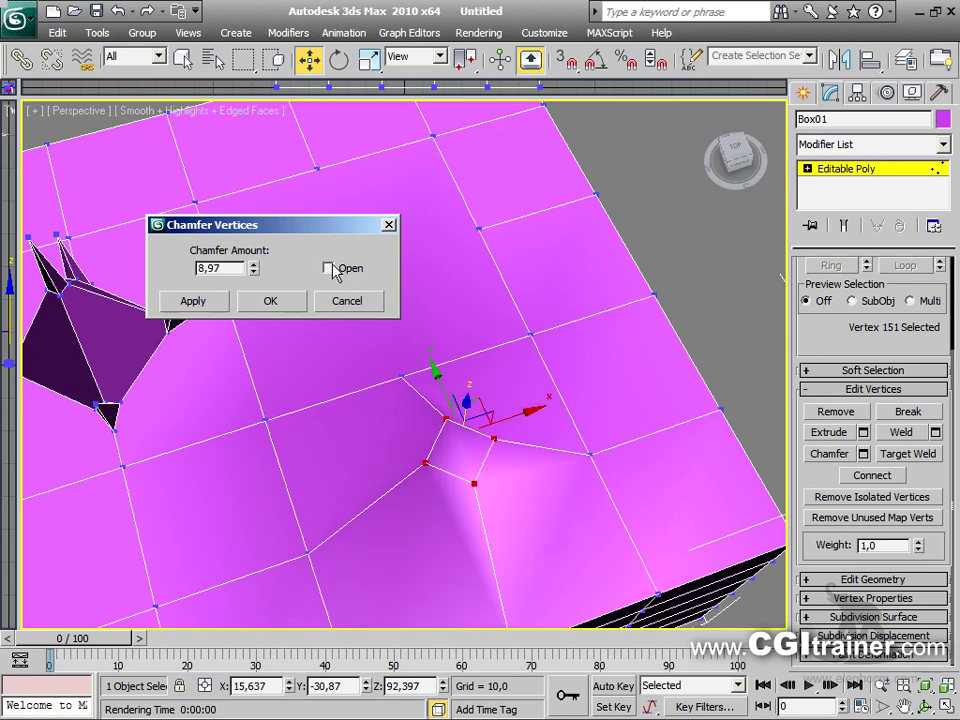
{"action": "left_click", "coordinate": [270, 301]}
Select four neighbouring vertices along the box's top edge, starting at the corner beside the chamfered peak, and chamfer them freehand
{"action": "middle_click_drag", "start_coordinate": [572, 413], "coordinate": [363, 218], "text": "alt"}
{"action": "scroll", "coordinate": [363, 218], "scroll_direction": "down", "scroll_amount": 5}
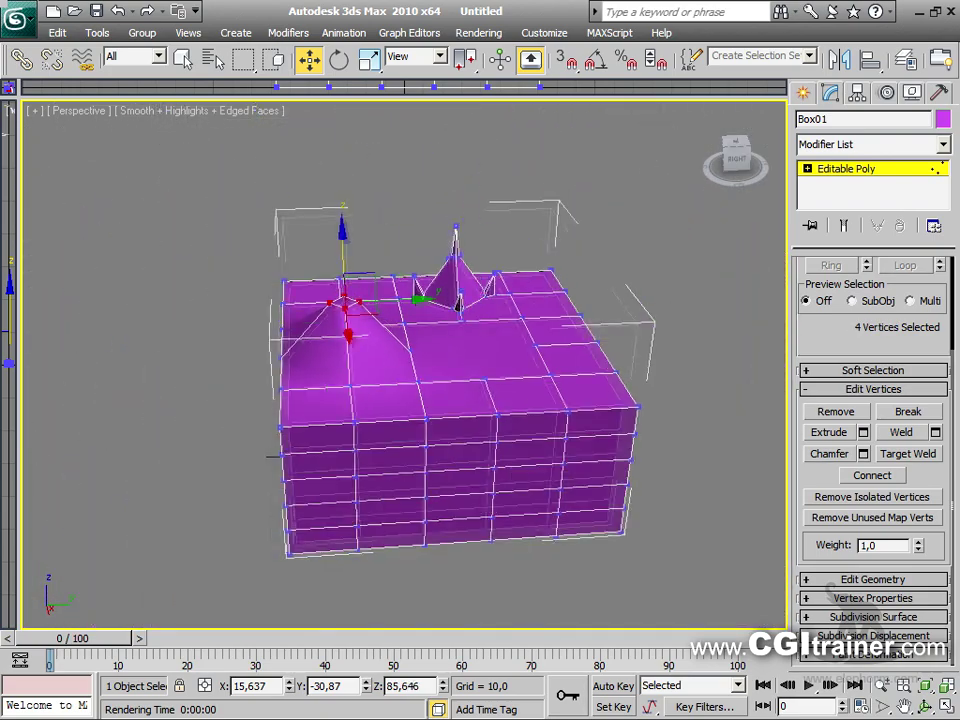
{"action": "left_click", "coordinate": [275, 410]}
{"action": "left_click", "coordinate": [340, 410], "text": "ctrl"}
{"action": "left_click", "coordinate": [408, 410], "text": "ctrl"}
{"action": "left_click", "coordinate": [476, 411], "text": "ctrl"}
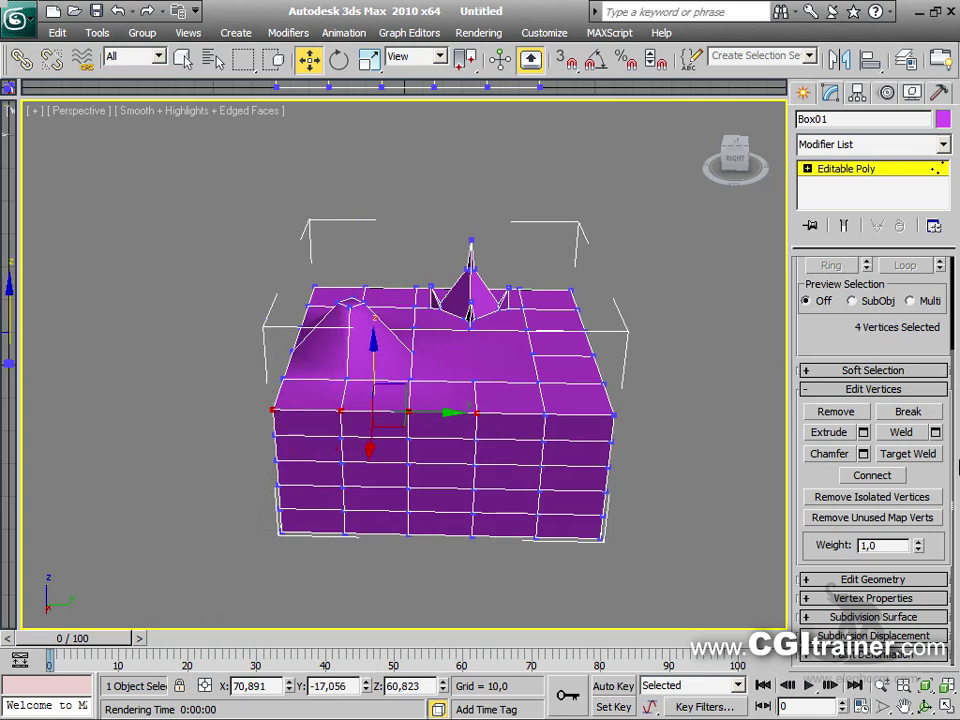
{"action": "left_click", "coordinate": [838, 456]}
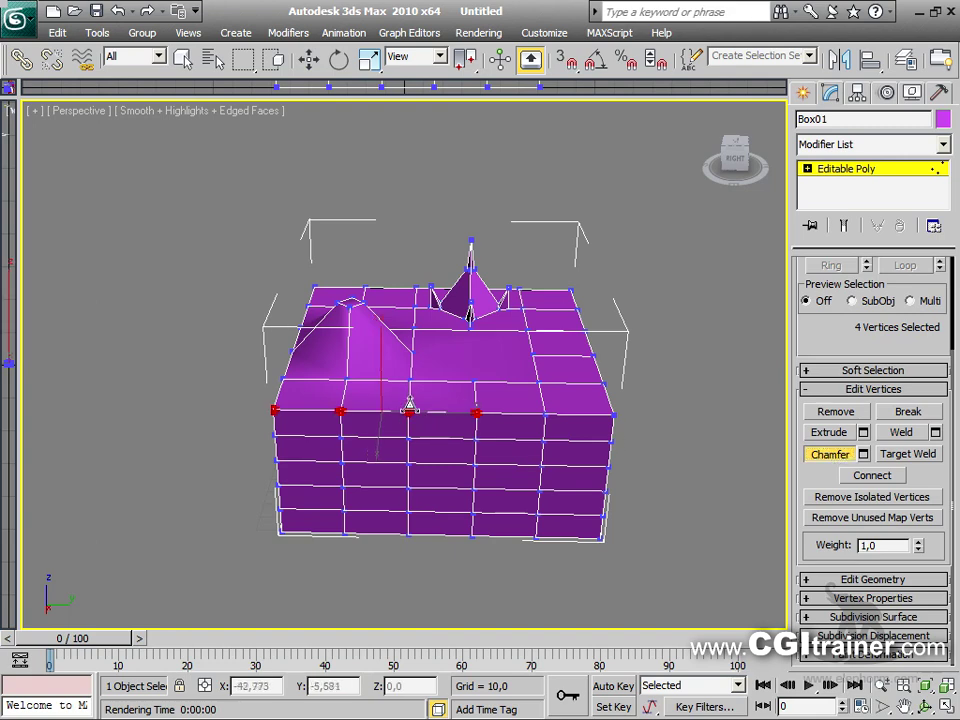
{"action": "middle_click_drag", "start_coordinate": [430, 428], "coordinate": [255, 446], "text": "alt"}
{"action": "left_click", "coordinate": [608, 432]}
{"action": "scroll", "coordinate": [608, 432], "scroll_direction": "up", "scroll_amount": 4}
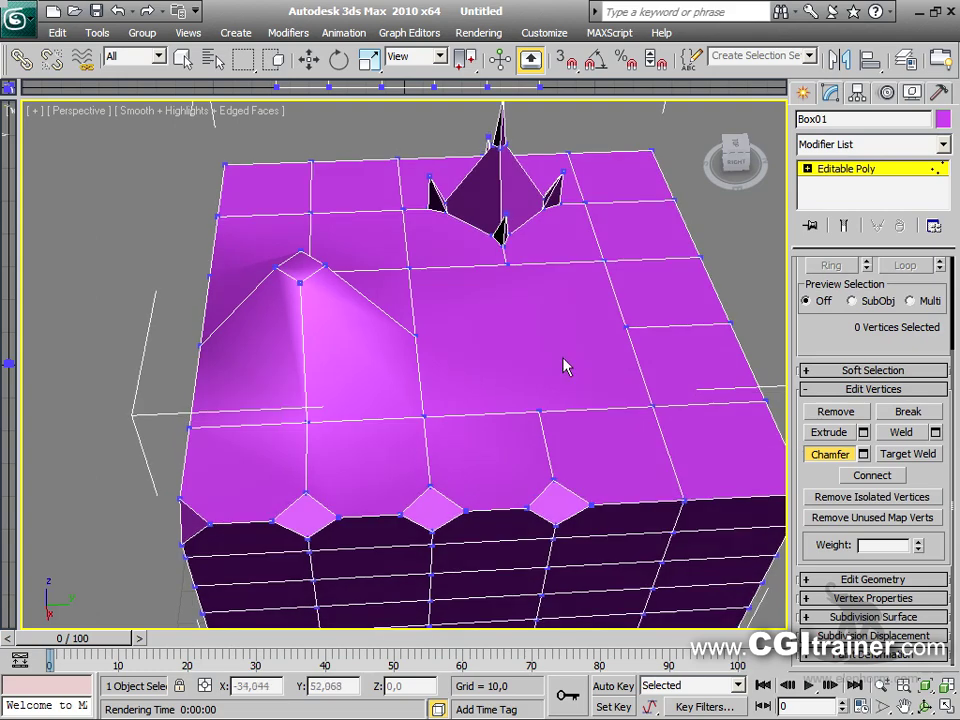
{"action": "middle_click_drag", "start_coordinate": [557, 370], "coordinate": [451, 368], "text": "alt"}
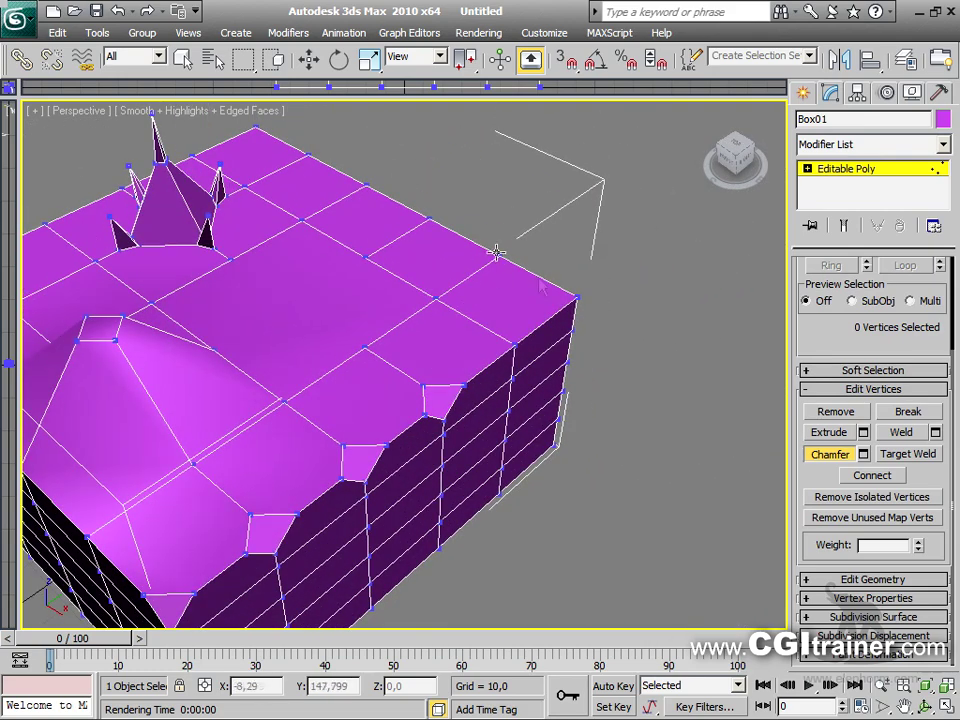
{"action": "left_click", "coordinate": [830, 454]}
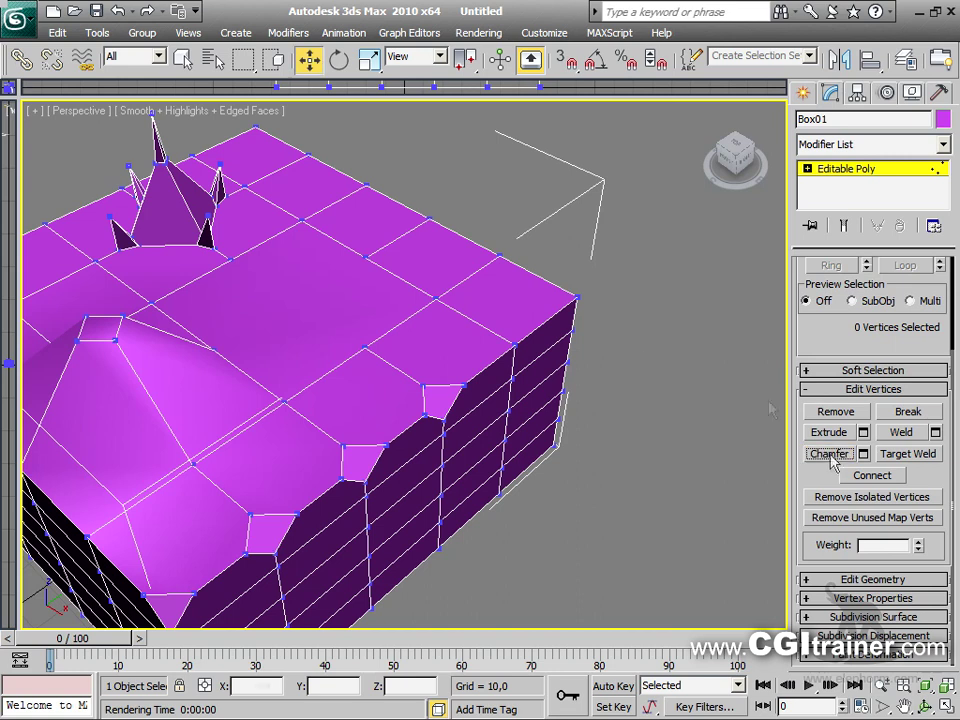
Clone a top-edge vertex to an element away from the box, and remove the isolated vertices
{"action": "left_click", "coordinate": [499, 255]}
{"action": "left_click_drag", "start_coordinate": [540, 233], "coordinate": [610, 150]}
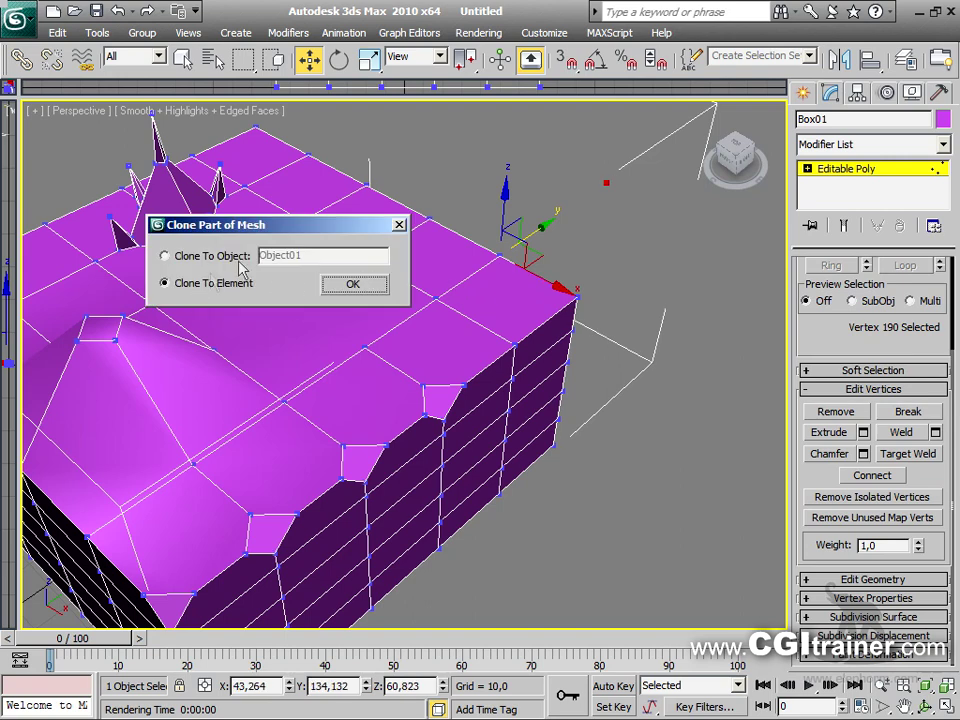
{"action": "left_click", "coordinate": [352, 284]}
{"action": "left_click", "coordinate": [664, 501]}
{"action": "mouse_move", "coordinate": [589, 510]}
{"action": "middle_mouse_down"}
{"action": "mouse_move", "coordinate": [546, 424]}
{"action": "mouse_move", "coordinate": [598, 489]}
{"action": "mouse_move", "coordinate": [639, 489]}
{"action": "mouse_move", "coordinate": [576, 405]}
{"action": "mouse_move", "coordinate": [523, 437]}
{"action": "mouse_move", "coordinate": [679, 446]}
{"action": "mouse_move", "coordinate": [658, 463]}
{"action": "mouse_move", "coordinate": [647, 452]}
{"action": "middle_mouse_up"}
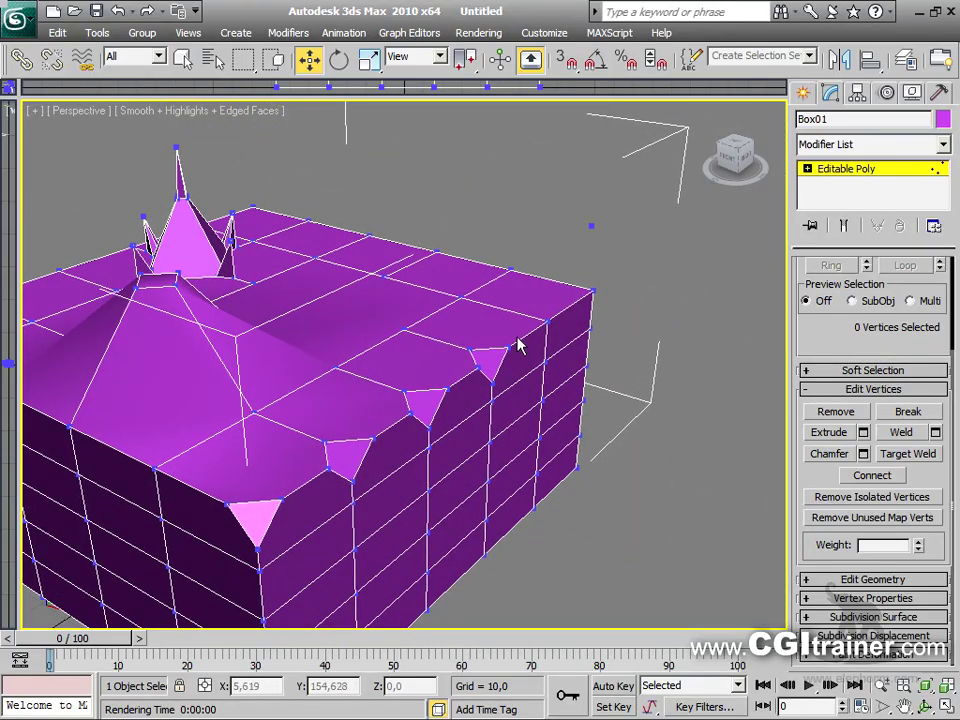
{"action": "left_click", "coordinate": [889, 497]}
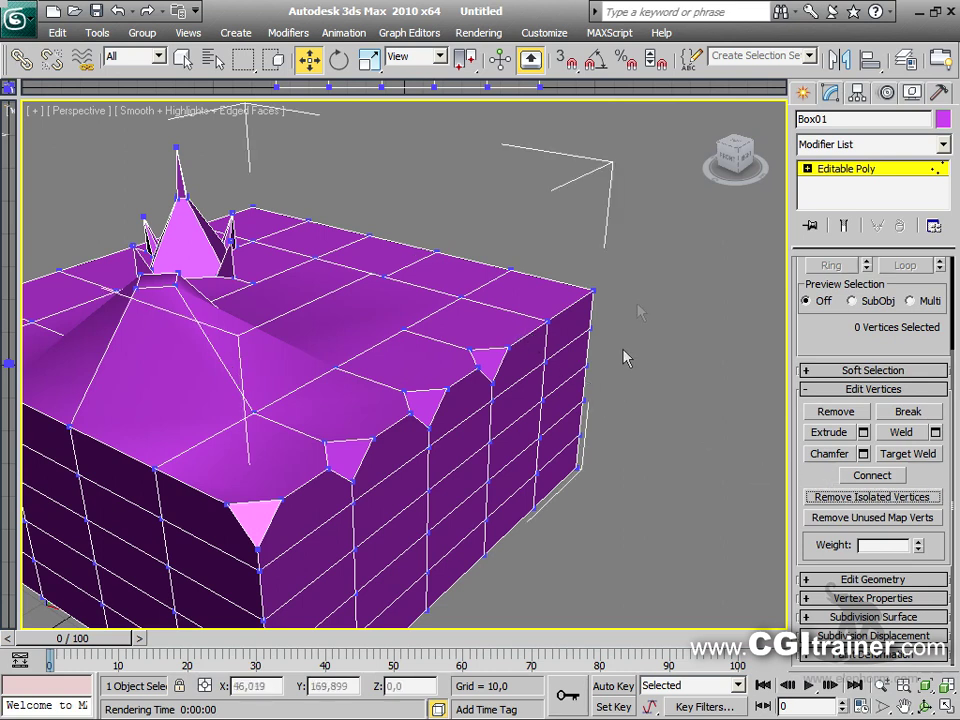
{"action": "middle_click_drag", "start_coordinate": [643, 279], "coordinate": [622, 360], "text": "alt"}
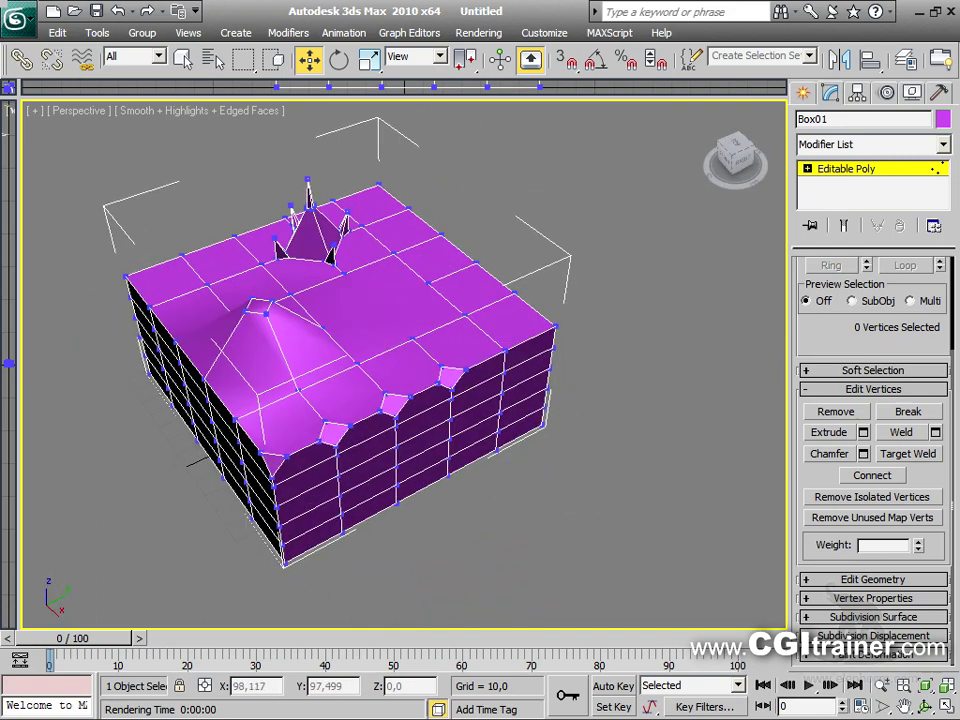
Connect the two opposite vertices of the open face between the spike and the chamfered edge with a new edge
{"action": "middle_click_drag", "start_coordinate": [625, 114], "coordinate": [650, 172]}
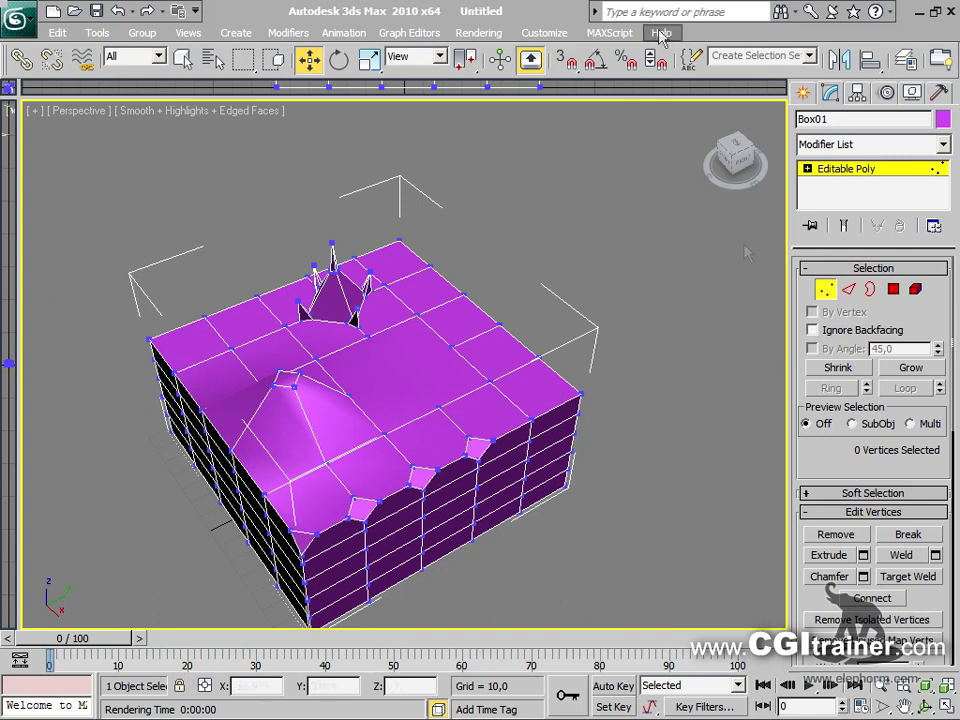
{"action": "scroll", "coordinate": [838, 452], "scroll_direction": "down", "scroll_amount": 4}
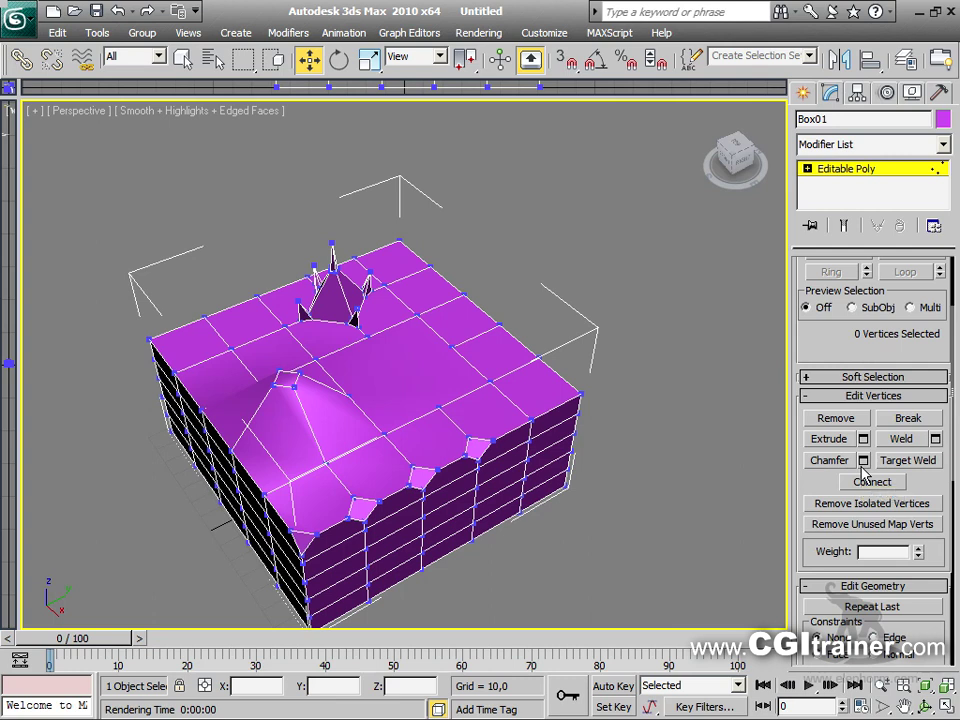
{"action": "left_click", "coordinate": [368, 318]}
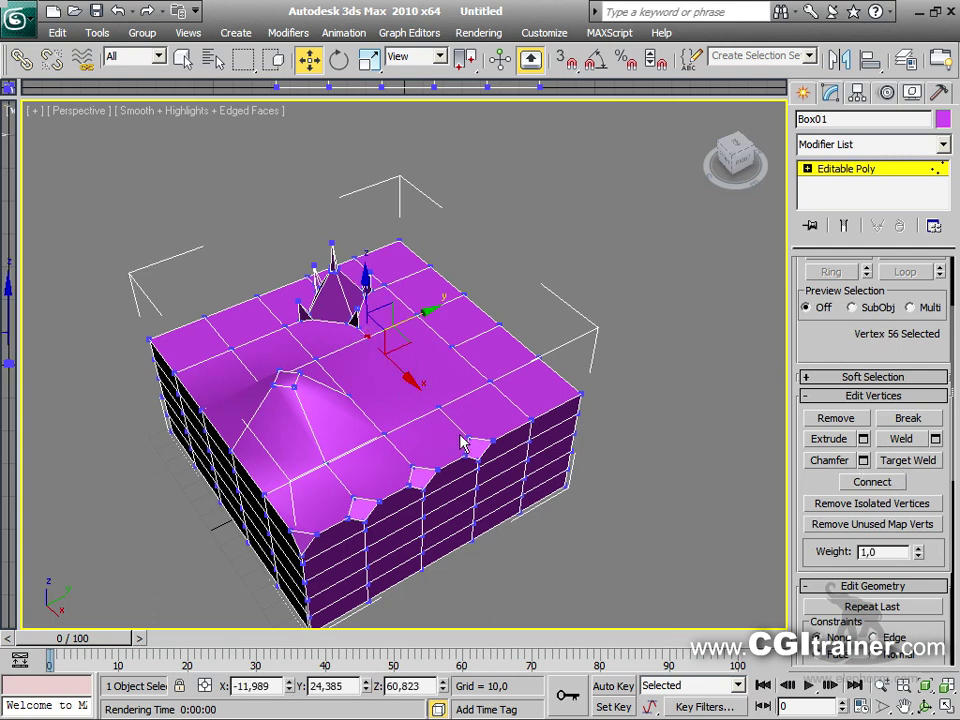
{"action": "left_click", "coordinate": [490, 382], "text": "ctrl"}
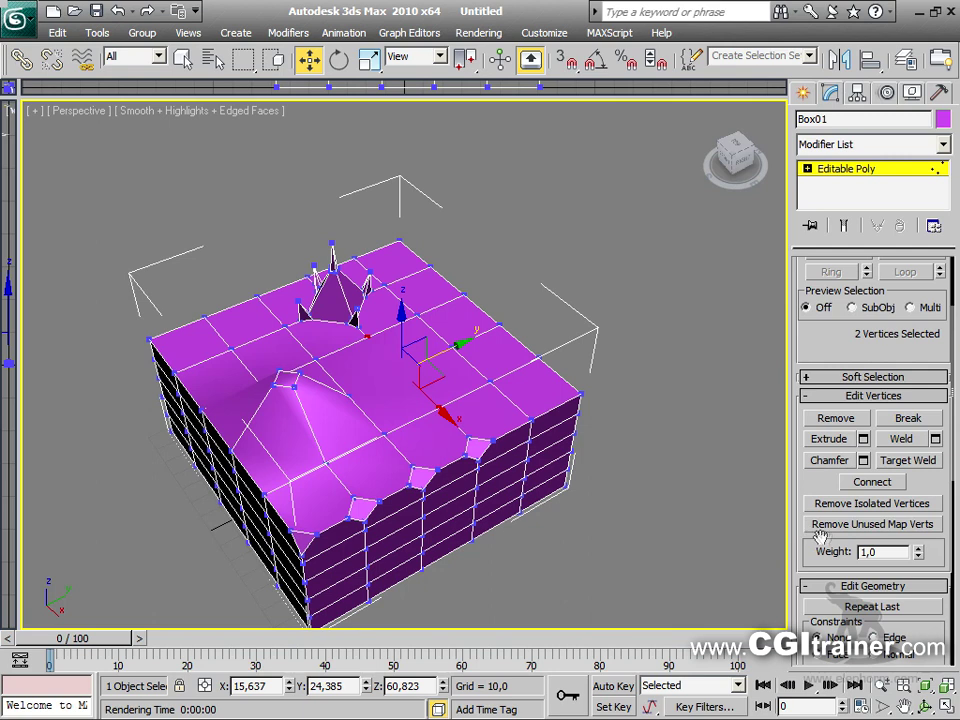
{"action": "left_click", "coordinate": [648, 414]}
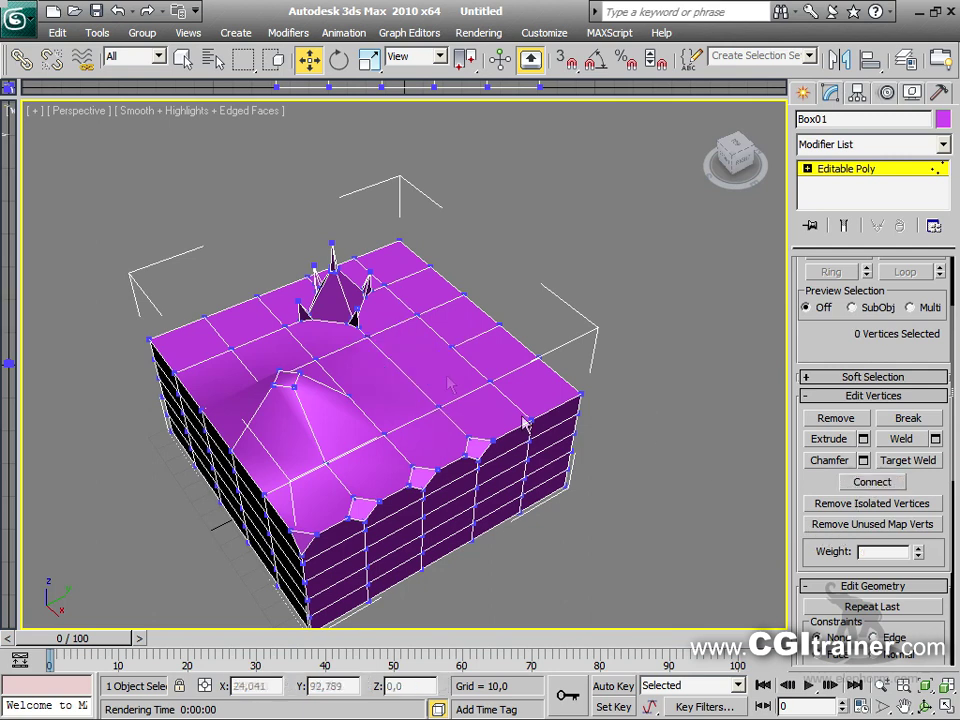
Connect the four vertices surrounding the chamfered peak with new edges, forming a diamond around it
{"action": "left_click", "coordinate": [348, 388]}
{"action": "left_click", "coordinate": [324, 462], "text": "ctrl"}
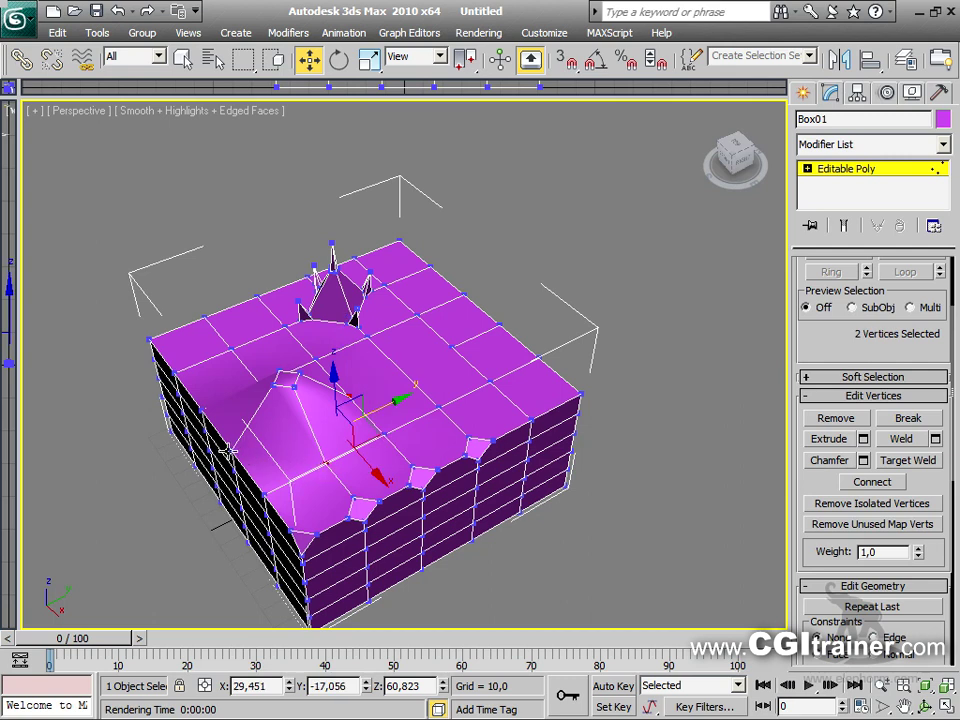
{"action": "left_click", "coordinate": [381, 460], "text": "ctrl"}
{"action": "middle_click_drag", "start_coordinate": [381, 460], "coordinate": [518, 457], "text": "alt"}
{"action": "left_click", "coordinate": [415, 512], "text": "ctrl"}
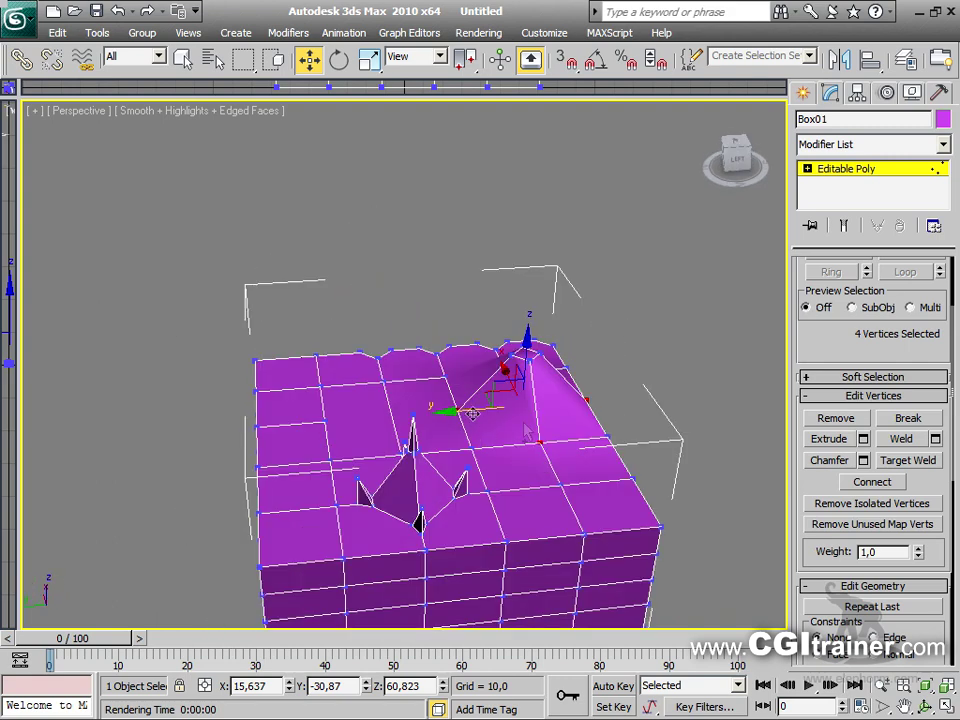
{"action": "left_click", "coordinate": [870, 481]}
{"action": "middle_click_drag", "start_coordinate": [700, 440], "coordinate": [368, 437], "text": "alt"}
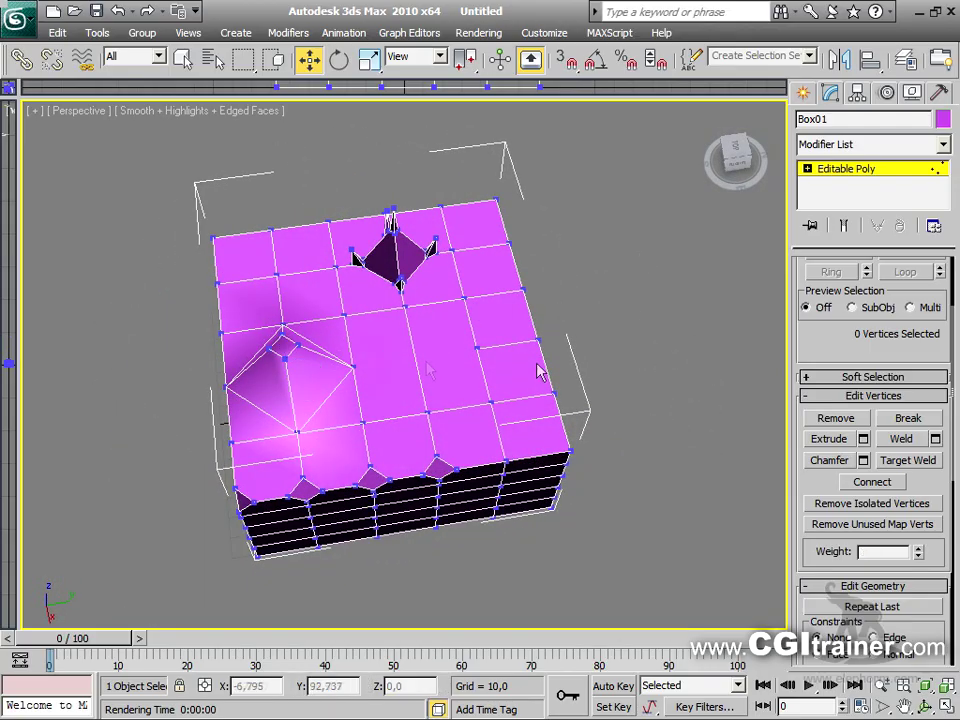
Try to connect the vertex beside the peak to the one on the far side of the newly added edge
{"action": "left_click", "coordinate": [352, 367]}
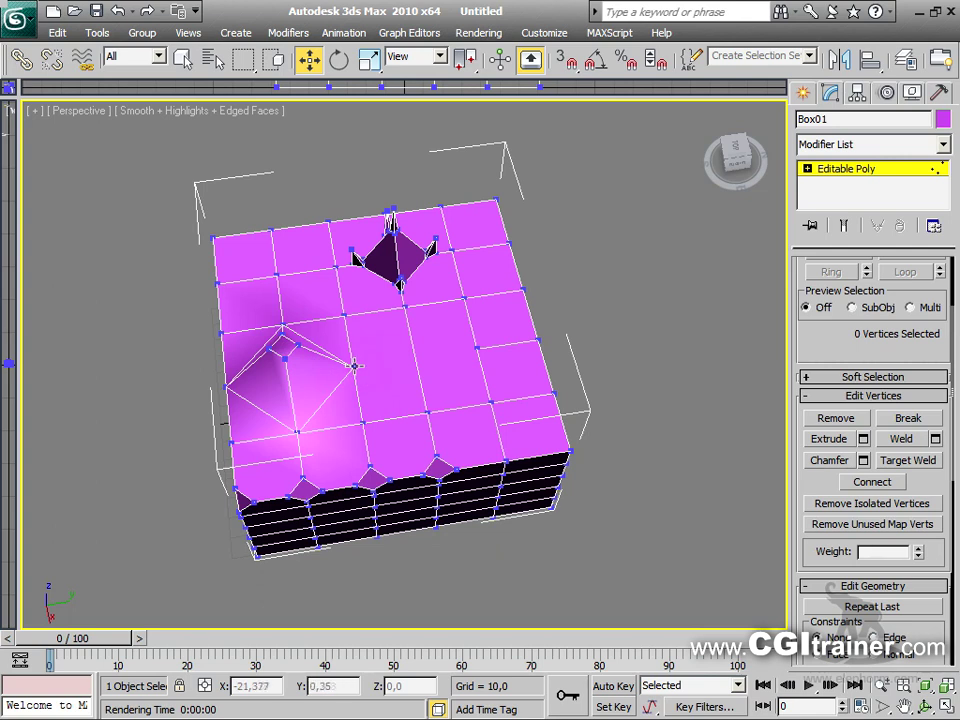
{"action": "left_click", "coordinate": [476, 354], "text": "ctrl"}
{"action": "left_click", "coordinate": [870, 483]}
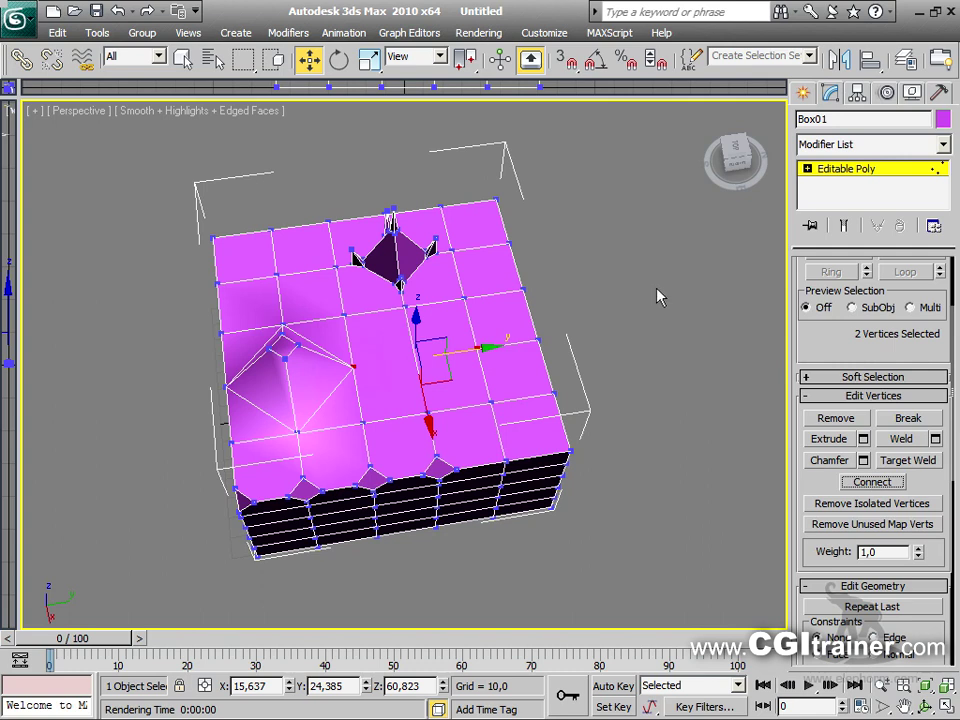
{"action": "left_click", "coordinate": [637, 367]}
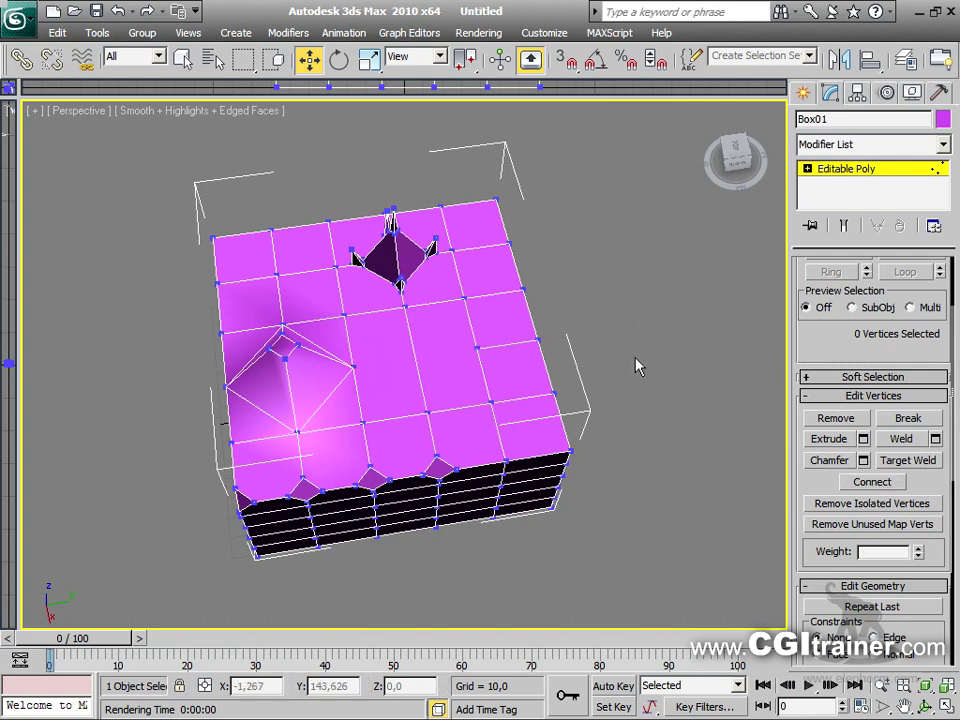
{"action": "key", "text": "alt+c"}
{"action": "left_click", "coordinate": [412, 352]}
{"action": "left_click", "coordinate": [358, 368]}
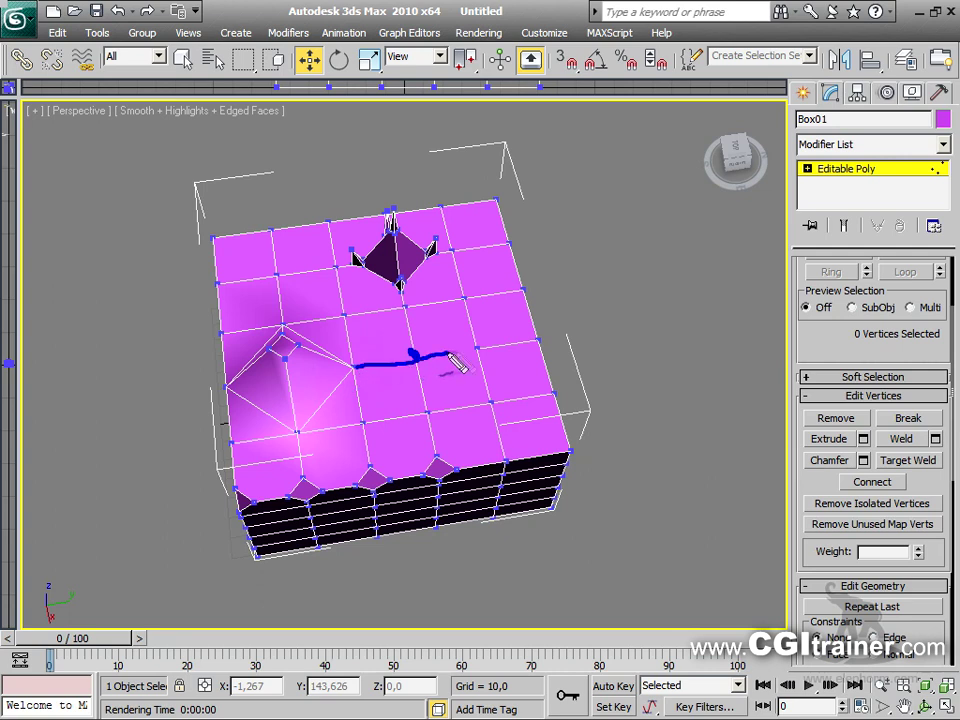
{"action": "left_click", "coordinate": [478, 350]}
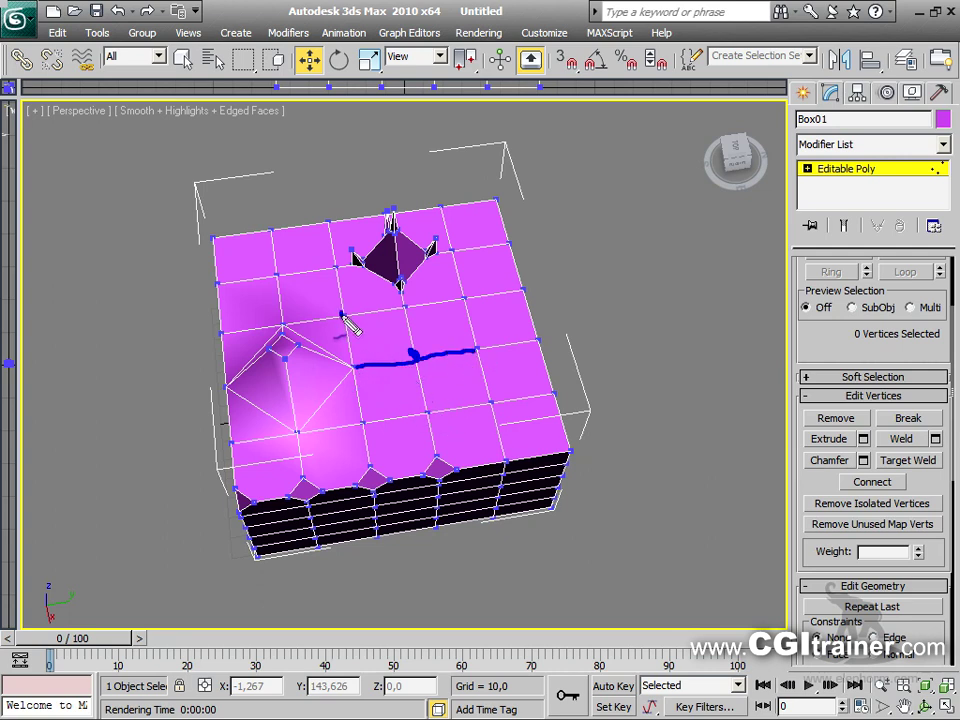
{"action": "left_click", "coordinate": [412, 310]}
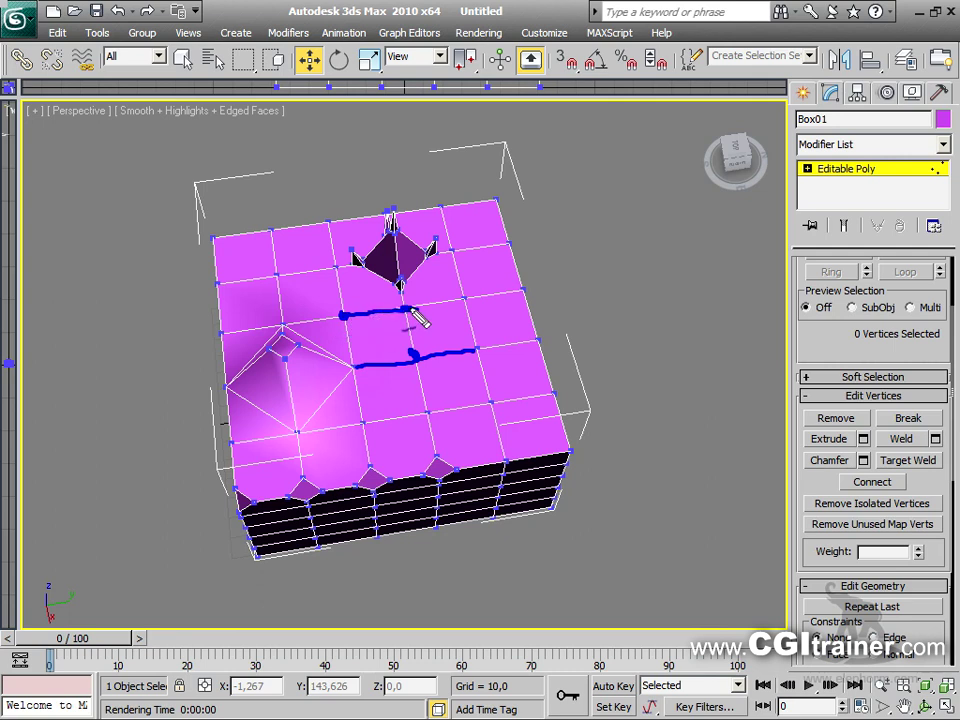
{"action": "left_click", "coordinate": [417, 311]}
{"action": "left_click", "coordinate": [380, 336]}
{"action": "left_click", "coordinate": [391, 338]}
{"action": "left_click", "coordinate": [386, 350]}
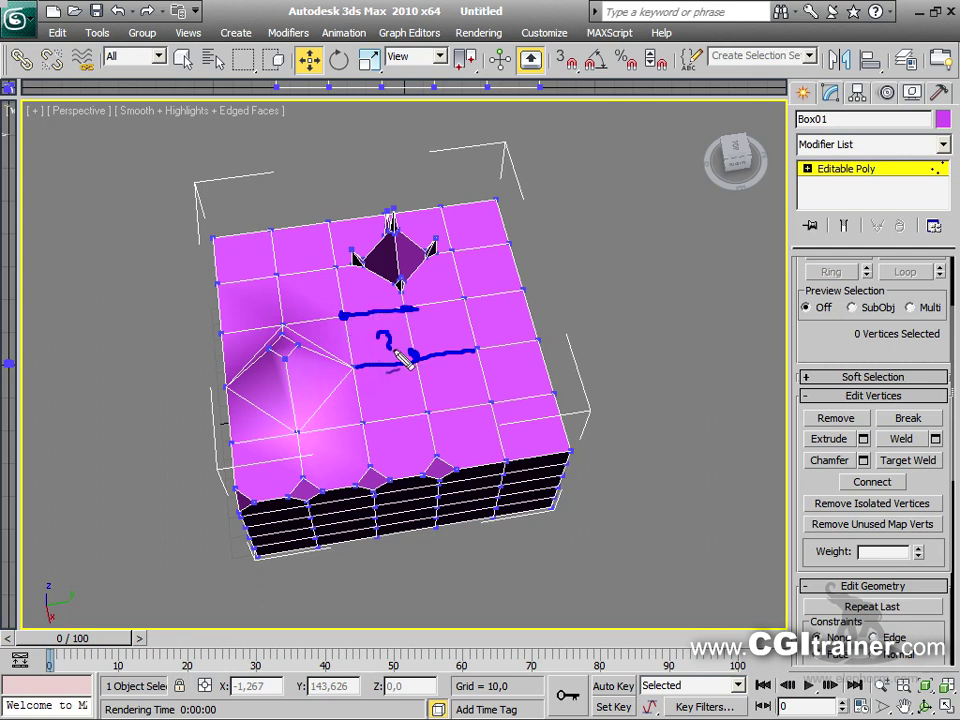
{"action": "left_click", "coordinate": [412, 352]}
{"action": "right_click", "coordinate": [562, 341]}
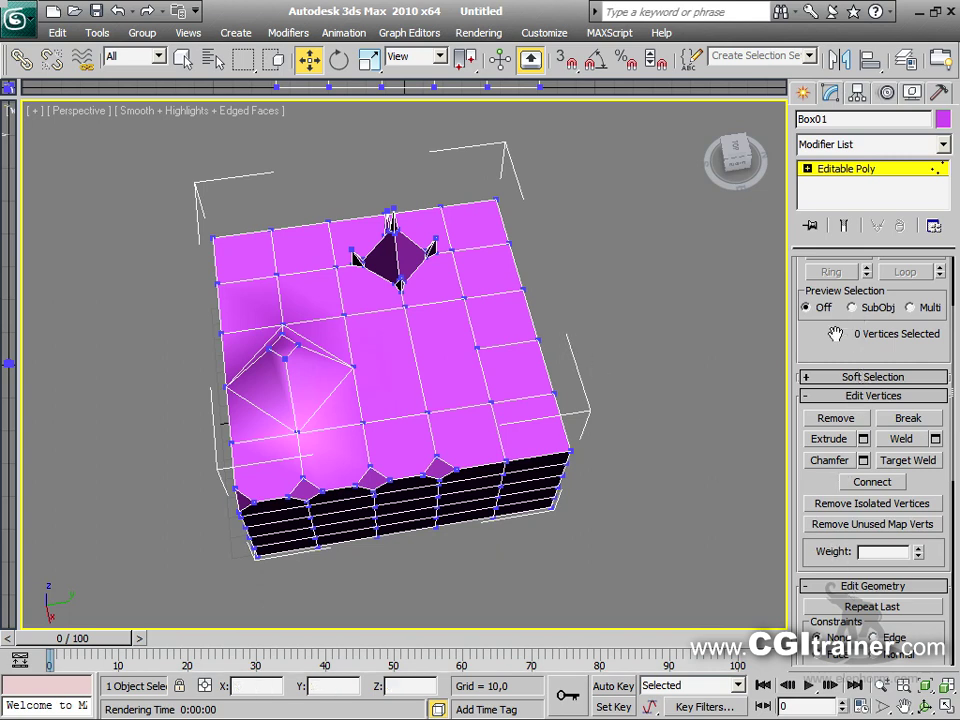
Switch to Edge sub-object level and clear the edge selection
{"action": "left_click_drag", "start_coordinate": [834, 341], "coordinate": [857, 437]}
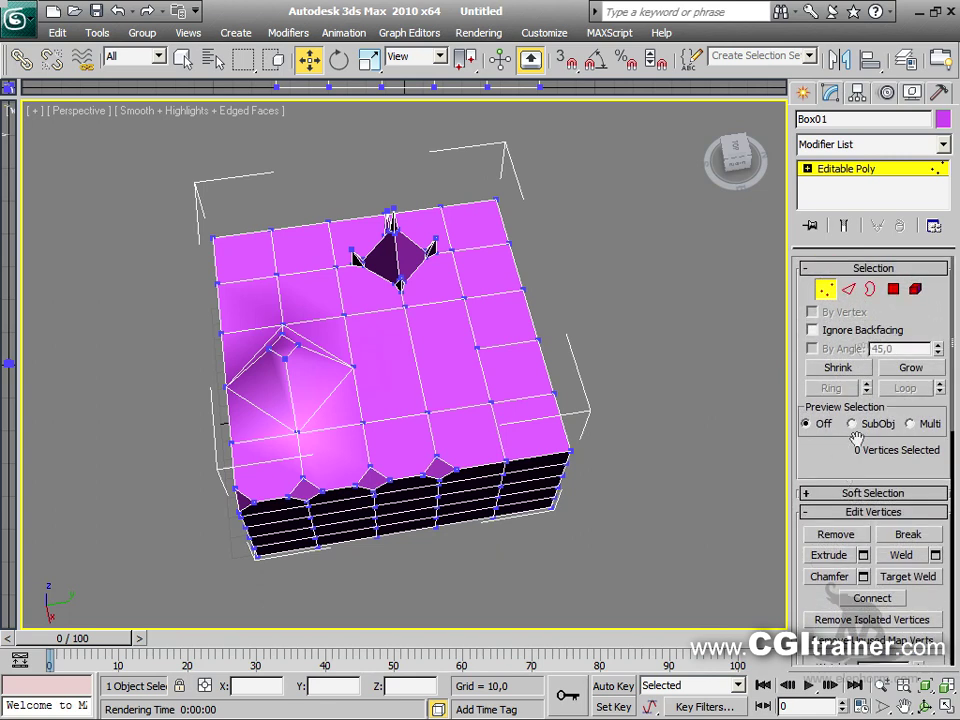
{"action": "left_click", "coordinate": [849, 290]}
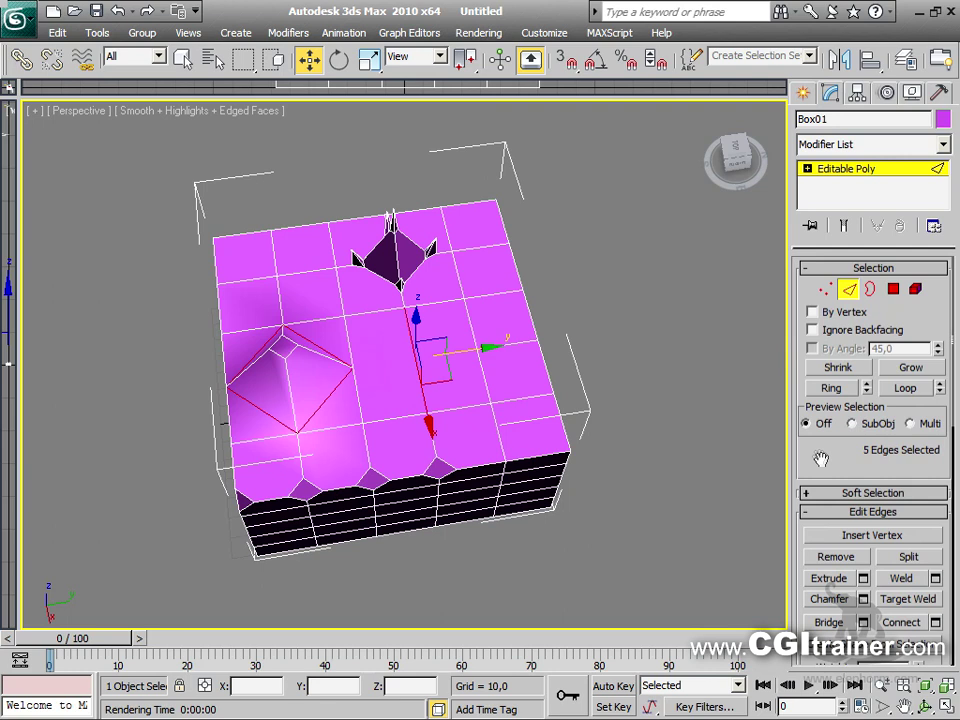
{"action": "scroll", "coordinate": [880, 430], "scroll_direction": "down", "scroll_amount": 5}
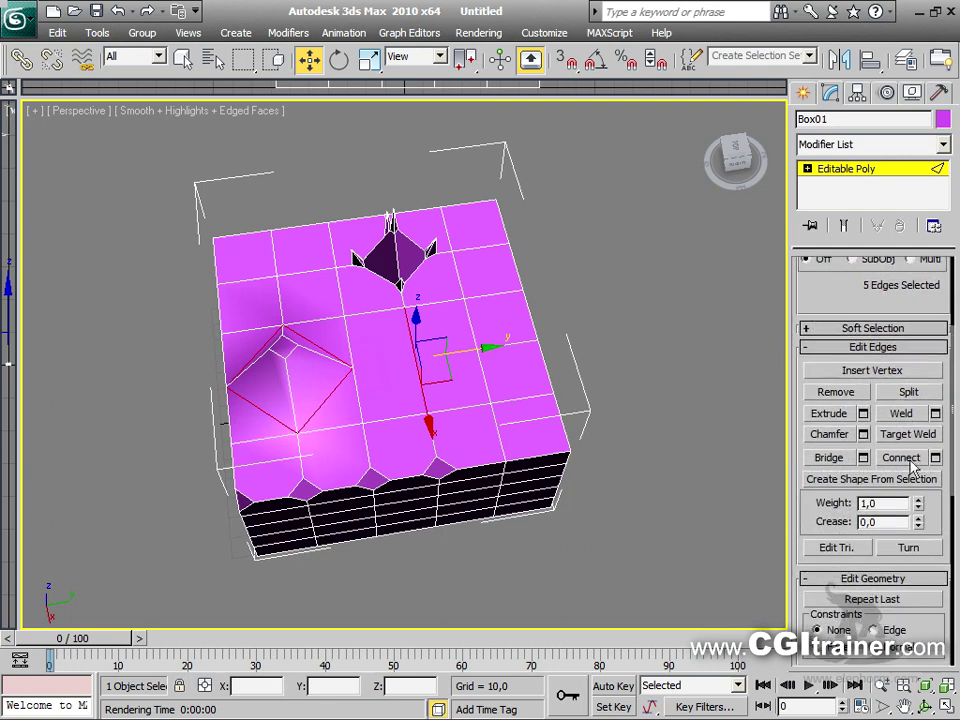
{"action": "left_click", "coordinate": [717, 467]}
Preview an edge Connect between two neighbouring lengthwise edges on the top face with 3 segments, pinch 3 and slide 17
{"action": "left_click", "coordinate": [370, 391]}
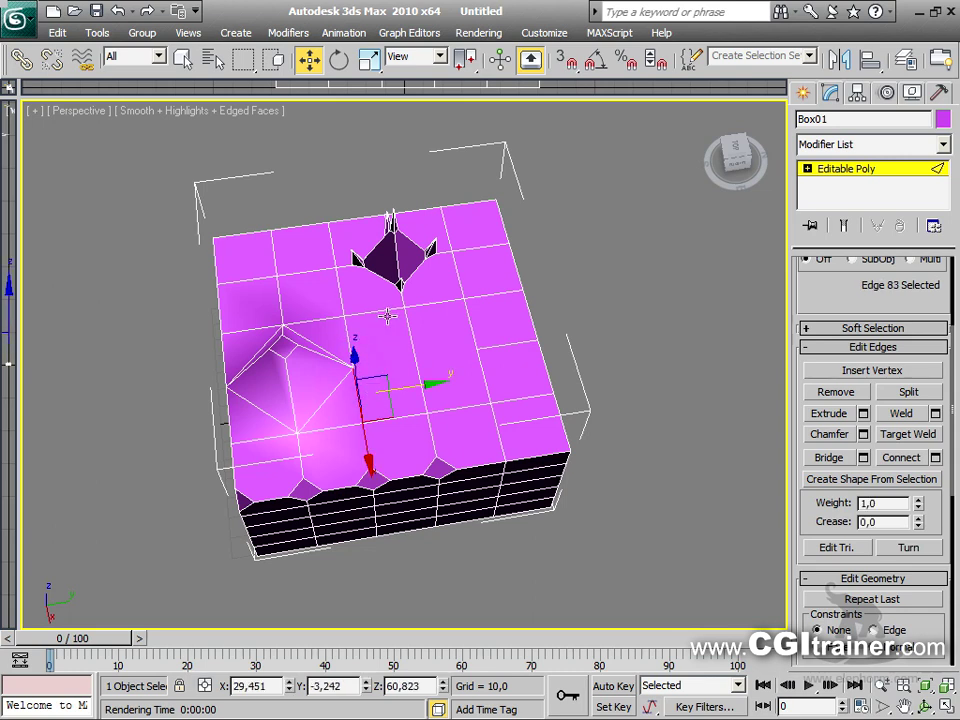
{"action": "left_click", "coordinate": [430, 334]}
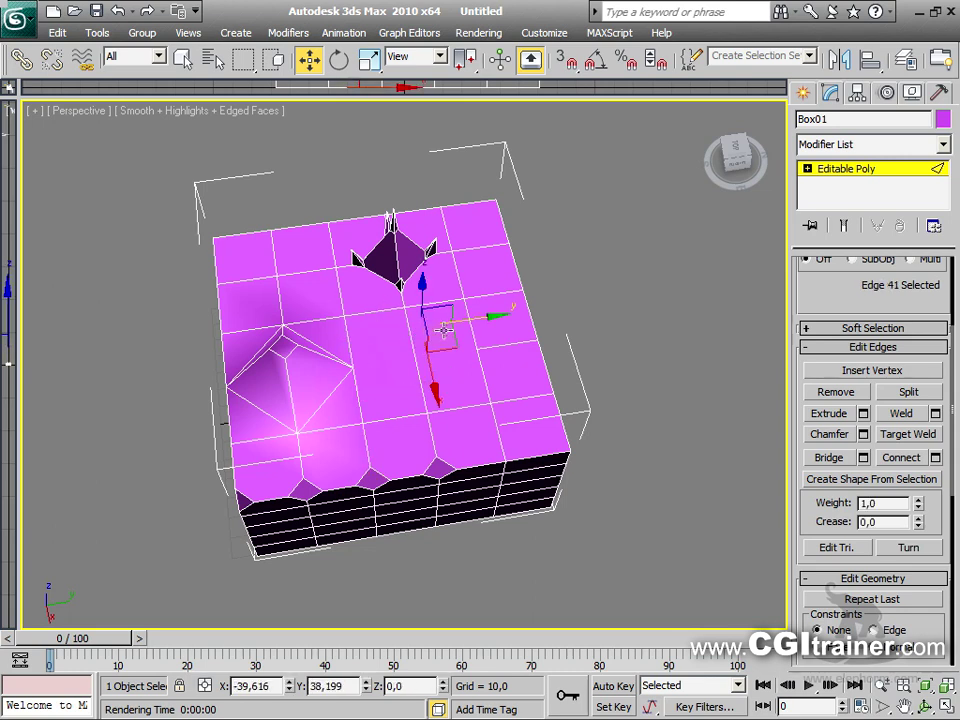
{"action": "left_click", "coordinate": [414, 338]}
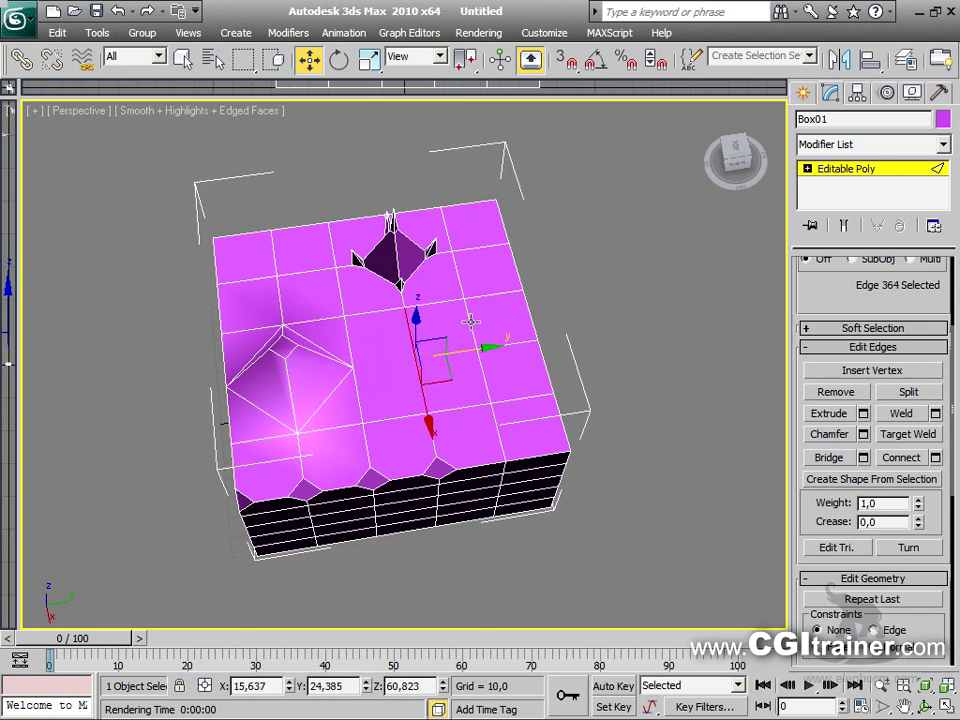
{"action": "left_click", "coordinate": [510, 437], "text": "ctrl"}
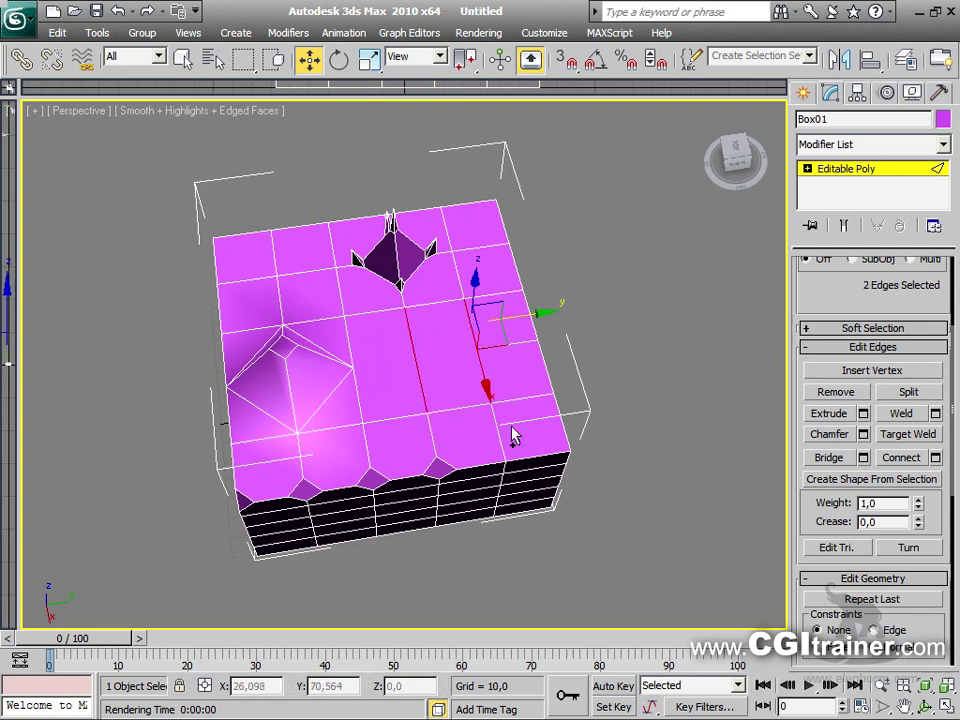
{"action": "left_click", "coordinate": [935, 457]}
{"action": "left_click_drag", "start_coordinate": [248, 222], "coordinate": [183, 171]}
{"action": "left_click", "coordinate": [200, 208]}
{"action": "left_click", "coordinate": [200, 208]}
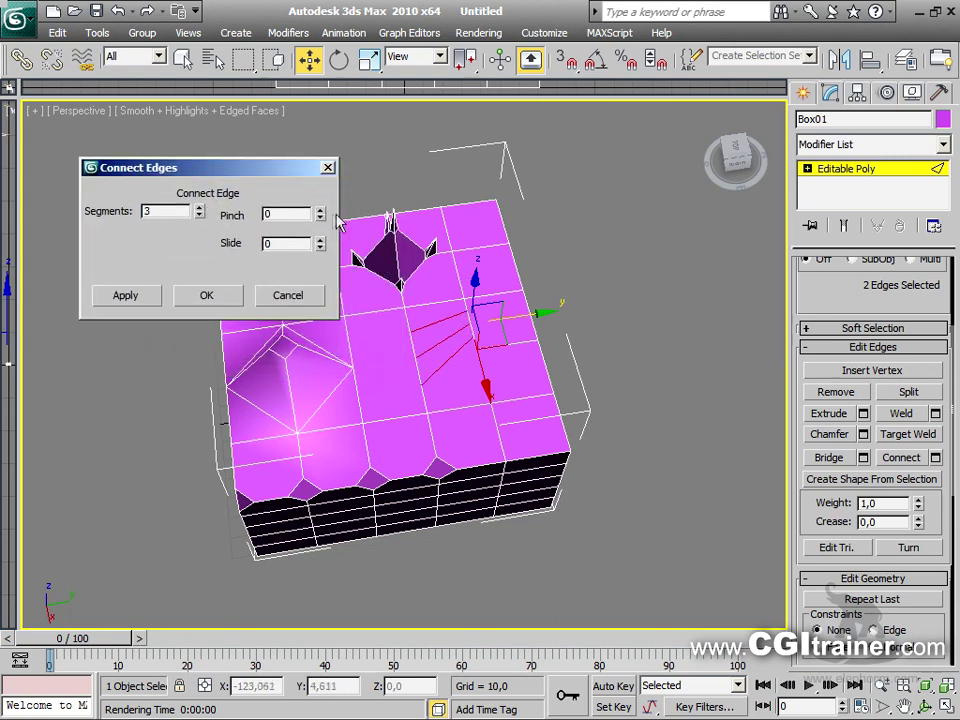
{"action": "left_click_drag", "start_coordinate": [320, 215], "coordinate": [350, 313]}
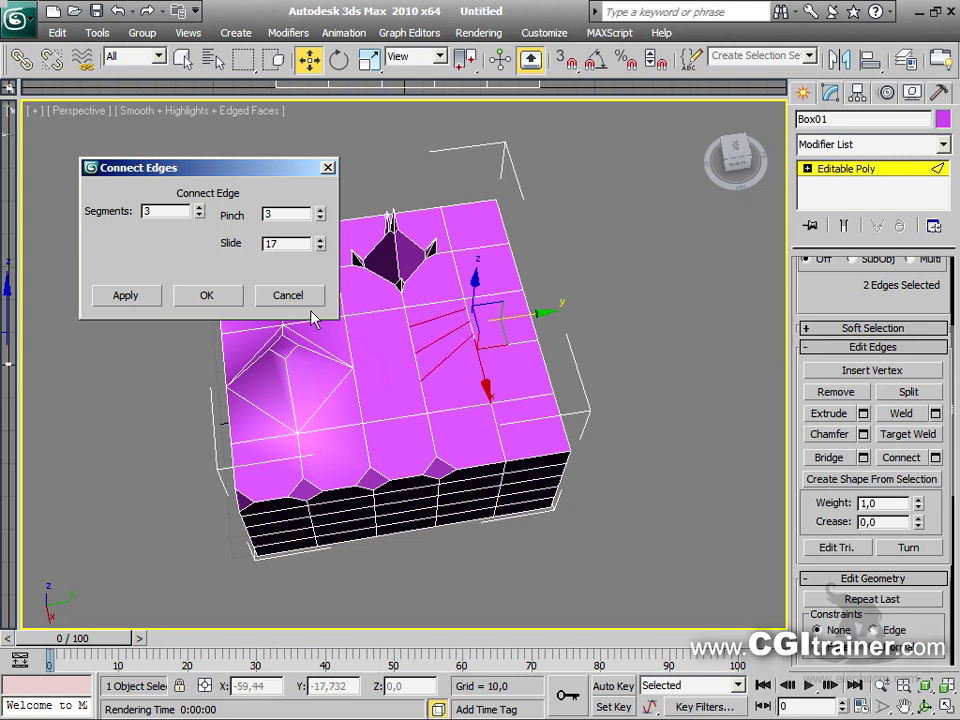
Rebuild the edge selection across the top face so the Connect preview runs as parallel lengthwise strips joined by angled turns
{"action": "left_click", "coordinate": [389, 322]}
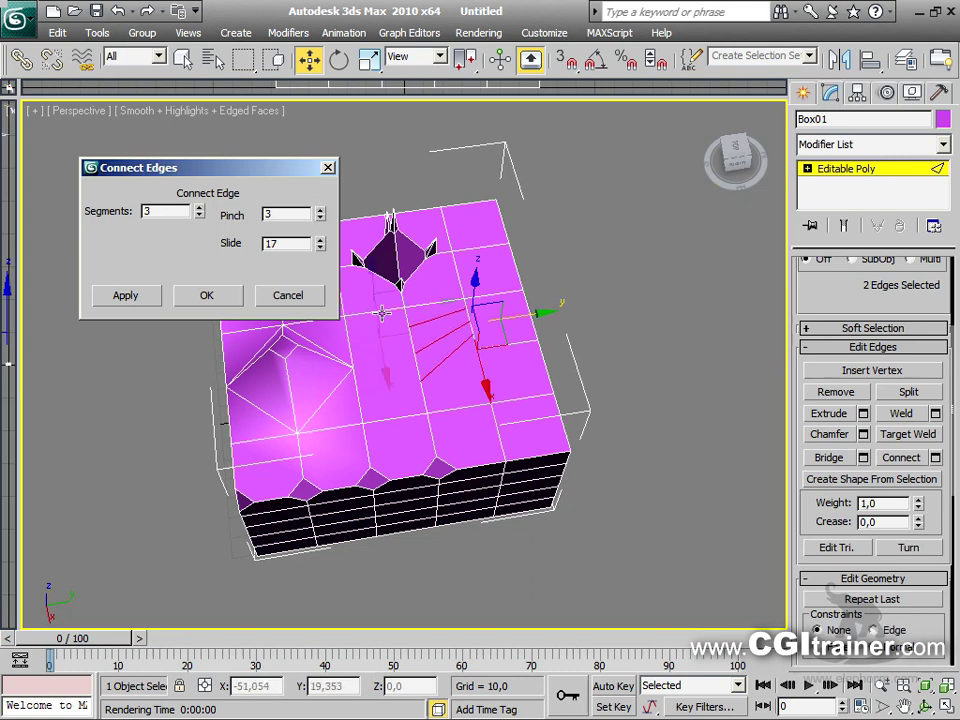
{"action": "left_click", "coordinate": [411, 414], "text": "ctrl"}
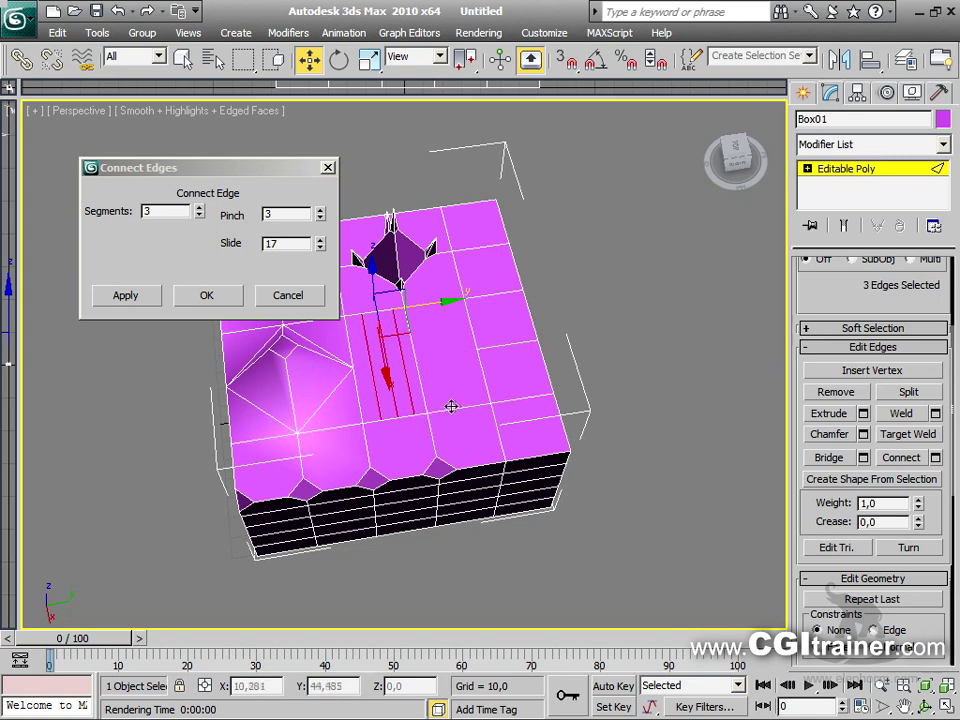
{"action": "left_click", "coordinate": [432, 429], "text": "ctrl"}
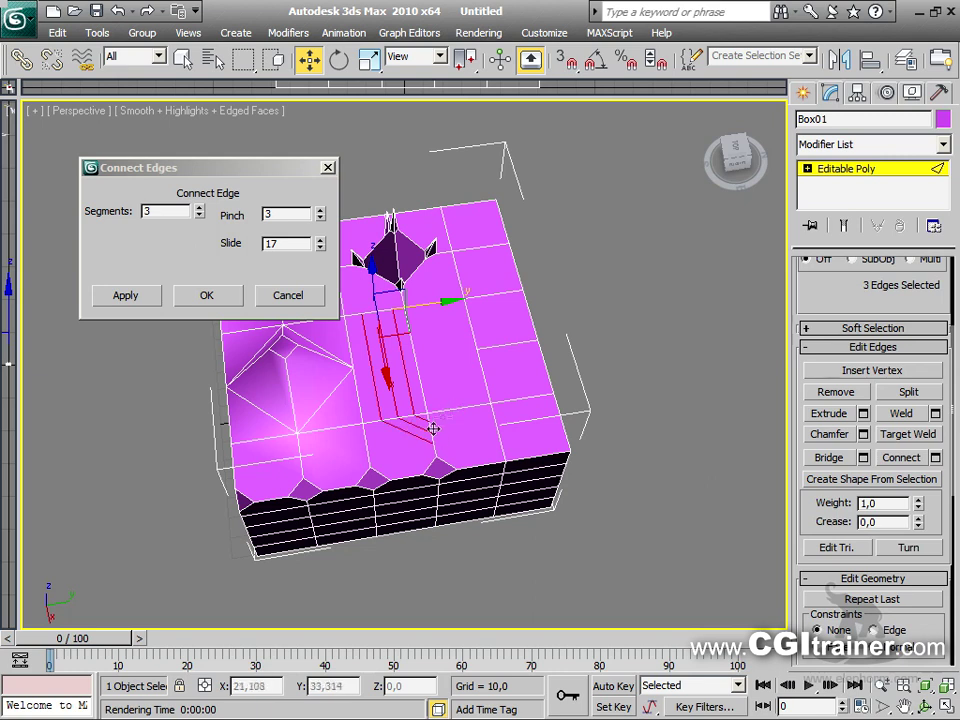
{"action": "left_click", "coordinate": [467, 345], "text": "ctrl"}
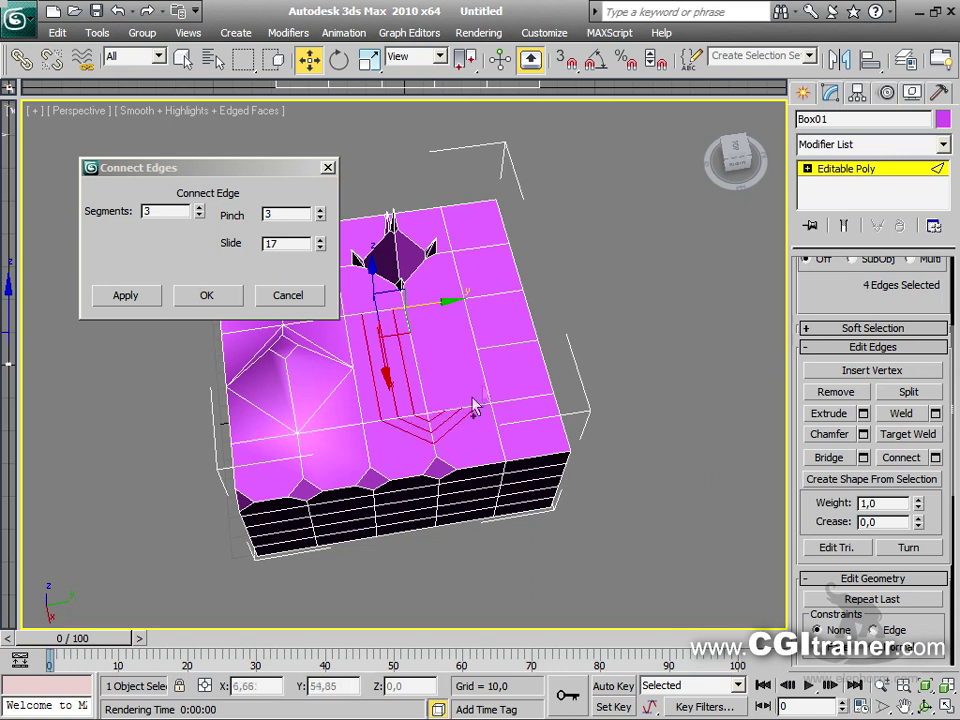
{"action": "left_click", "coordinate": [441, 302], "text": "ctrl"}
{"action": "left_click", "coordinate": [458, 279], "text": "ctrl"}
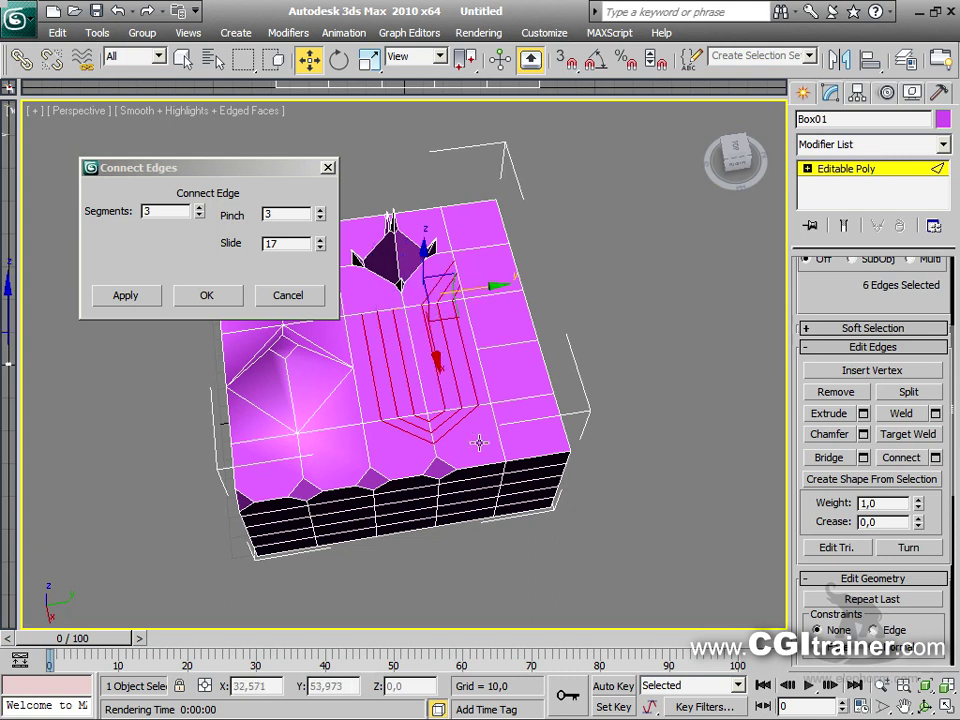
Set the edge connection to 2 segments with pinch -9 and slide 20
{"action": "left_click", "coordinate": [199, 216]}
{"action": "left_click", "coordinate": [199, 216]}
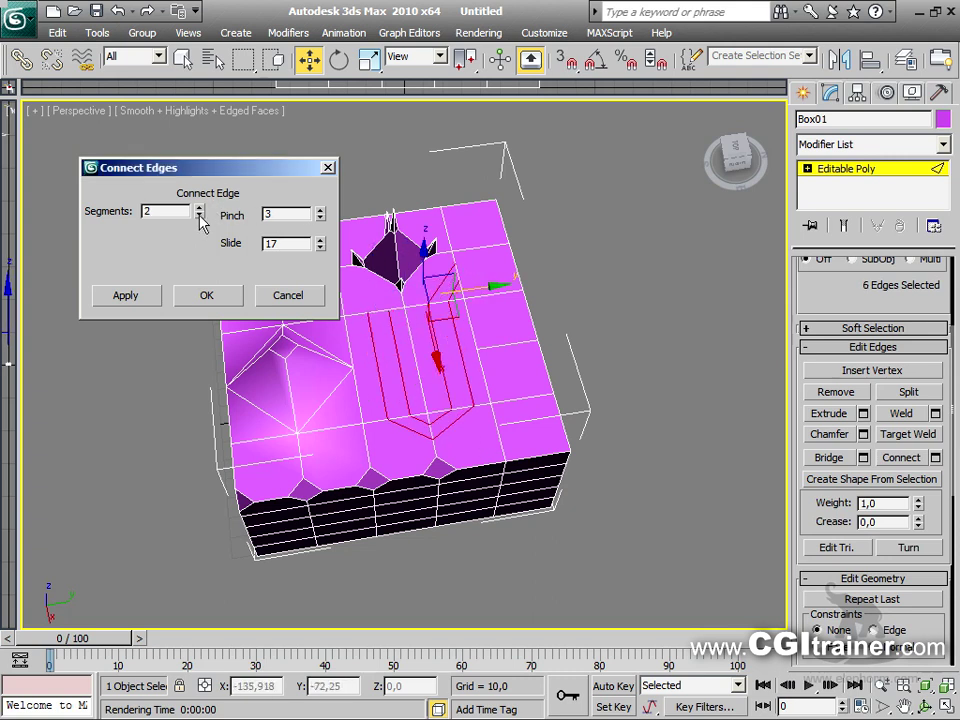
{"action": "left_click", "coordinate": [199, 208]}
{"action": "left_click_drag", "start_coordinate": [321, 215], "coordinate": [426, 245]}
Adjust the edges being connected so the preview forms a closed elongated ring beside a separate straight strip
{"action": "left_click", "coordinate": [511, 256], "text": "ctrl"}
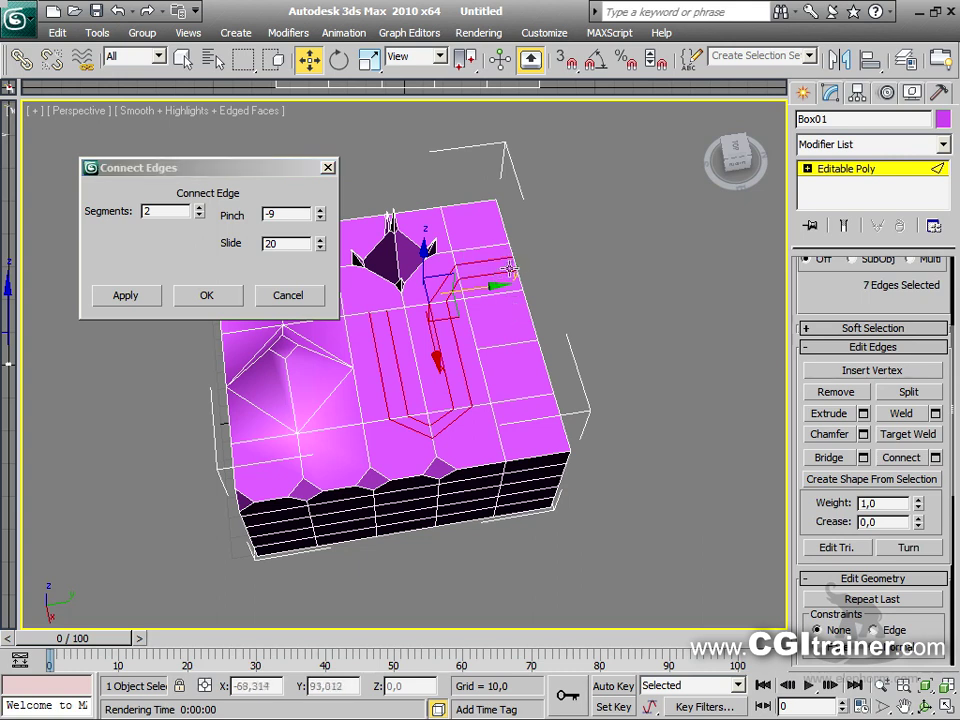
{"action": "left_click_drag", "start_coordinate": [514, 265], "coordinate": [504, 311]}
{"action": "left_click", "coordinate": [514, 392], "text": "ctrl"}
{"action": "left_click", "coordinate": [520, 375], "text": "ctrl"}
{"action": "left_click", "coordinate": [498, 437], "text": "ctrl"}
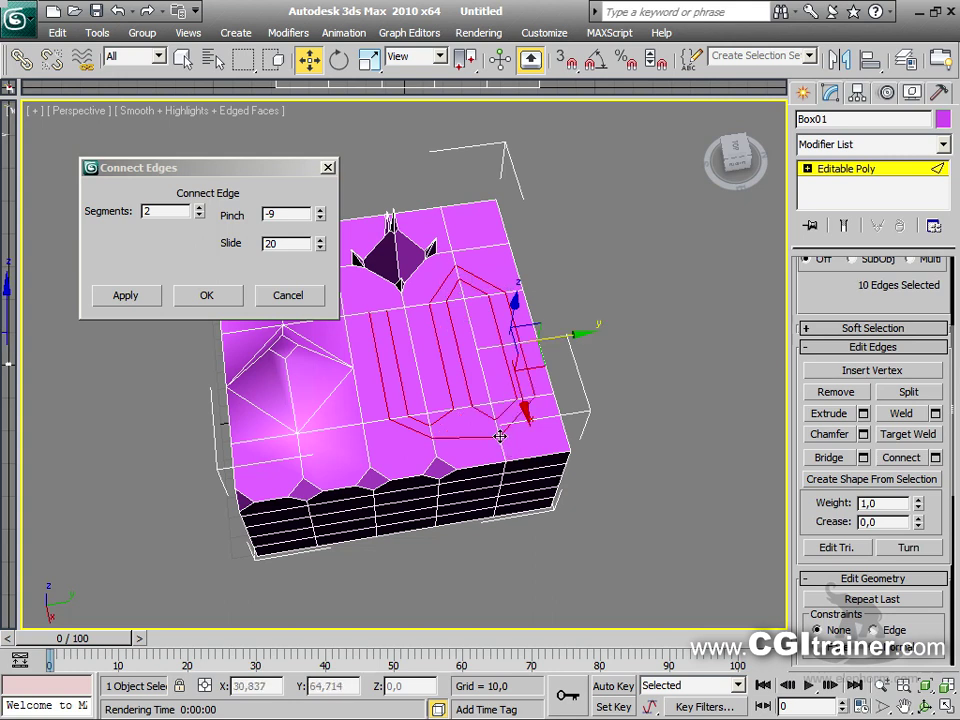
{"action": "left_click", "coordinate": [445, 461], "text": "ctrl"}
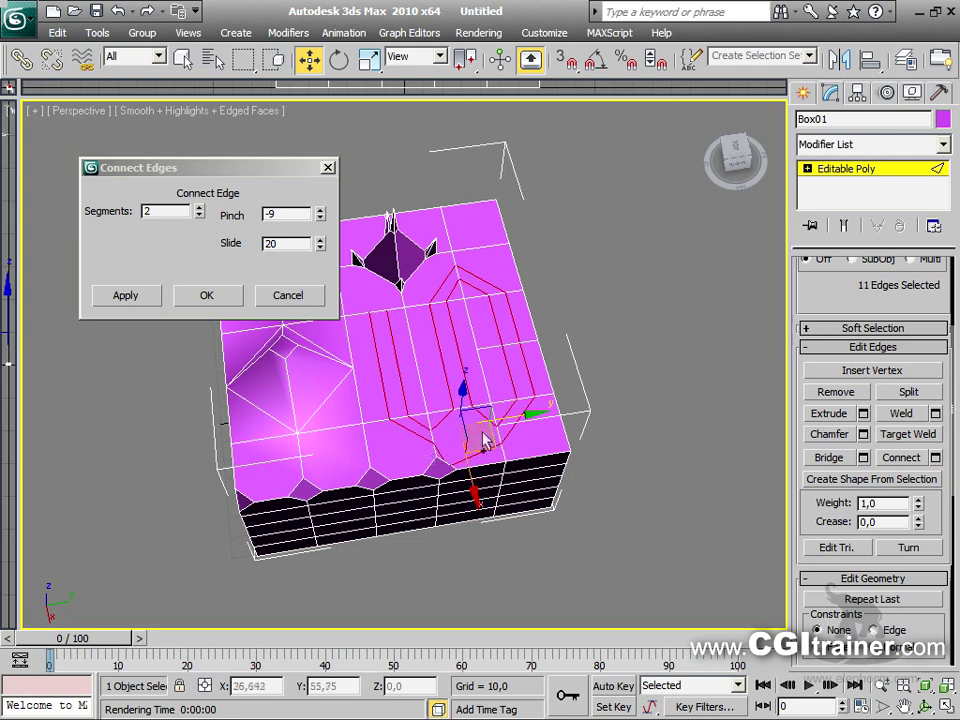
{"action": "left_click", "coordinate": [437, 460], "text": "alt"}
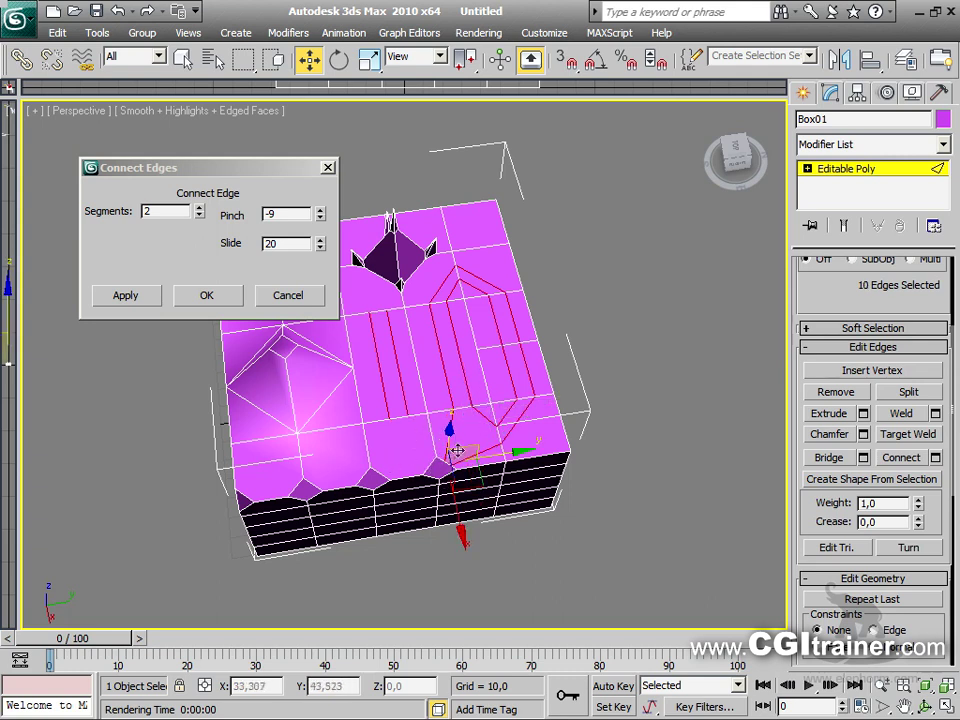
{"action": "left_click", "coordinate": [445, 463], "text": "alt"}
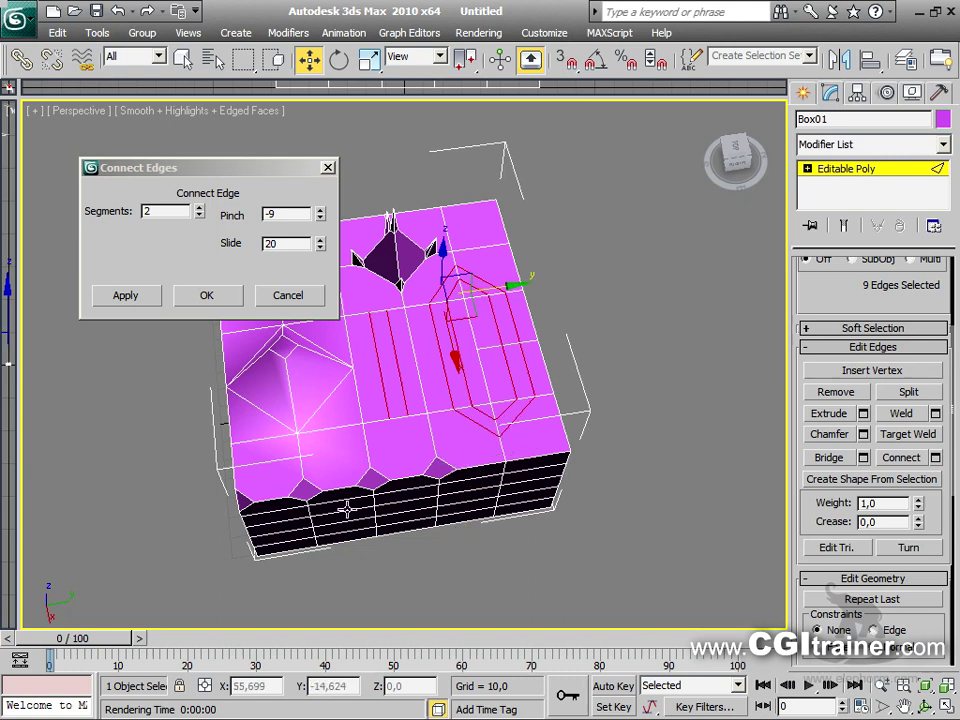
Apply the edge connection and clear the edge selection
{"action": "left_click_drag", "start_coordinate": [187, 177], "coordinate": [193, 168]}
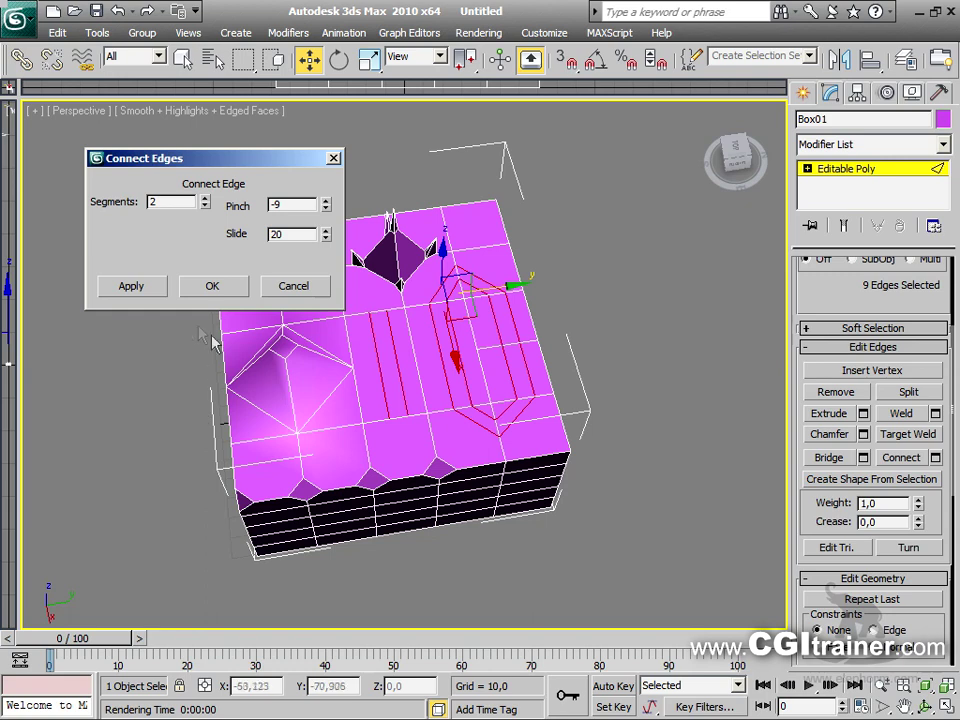
{"action": "left_click", "coordinate": [213, 287]}
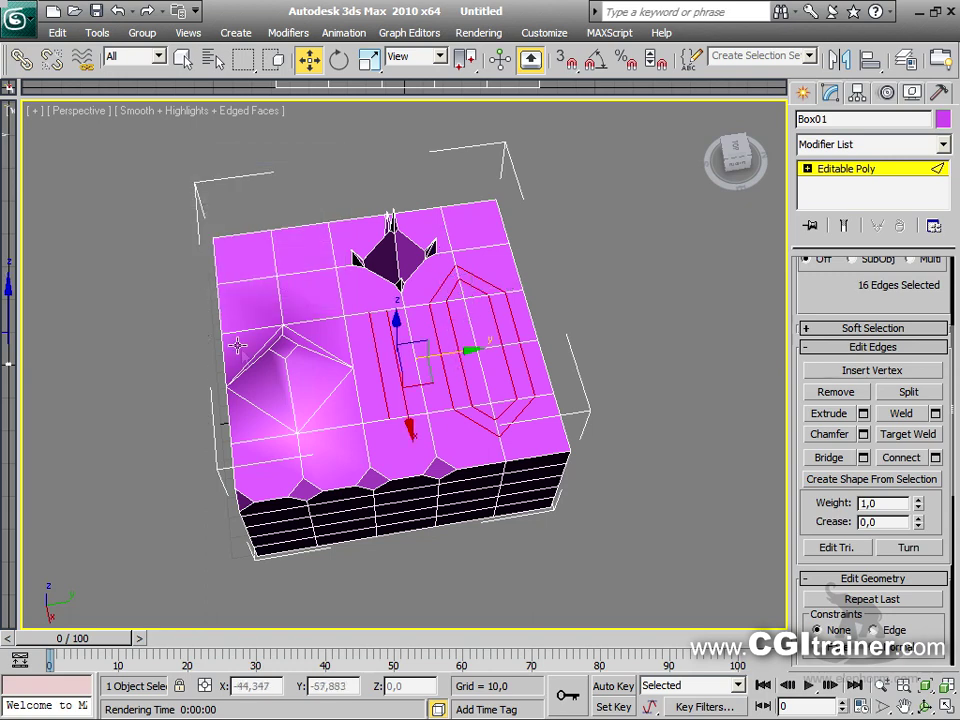
{"action": "left_click_drag", "start_coordinate": [400, 345], "coordinate": [380, 347]}
{"action": "left_click", "coordinate": [589, 471]}
{"action": "middle_click_drag", "start_coordinate": [589, 471], "coordinate": [636, 501], "text": "alt"}
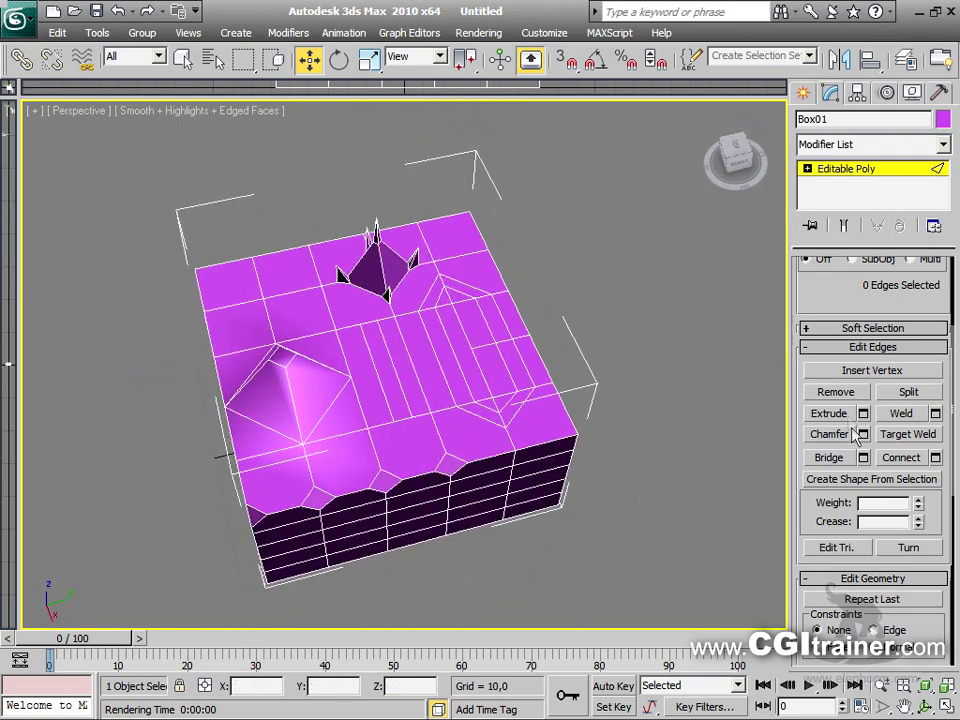
Remove the segments of the crosswise edge that cuts through the middle of the ring's far side
{"action": "left_click", "coordinate": [483, 341]}
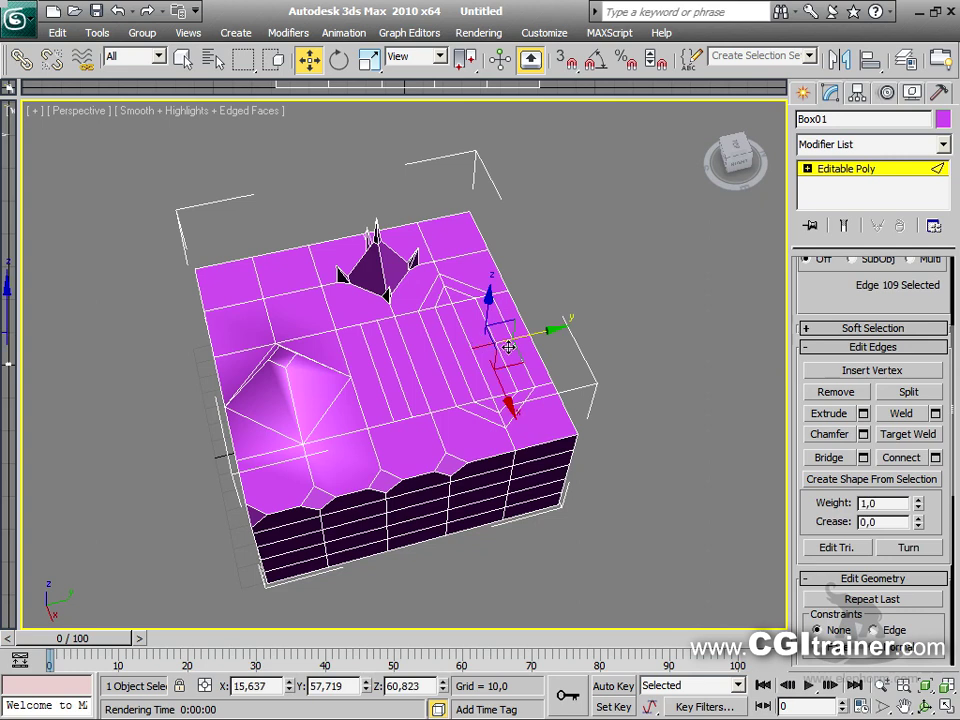
{"action": "left_click", "coordinate": [835, 395]}
{"action": "left_click", "coordinate": [563, 330]}
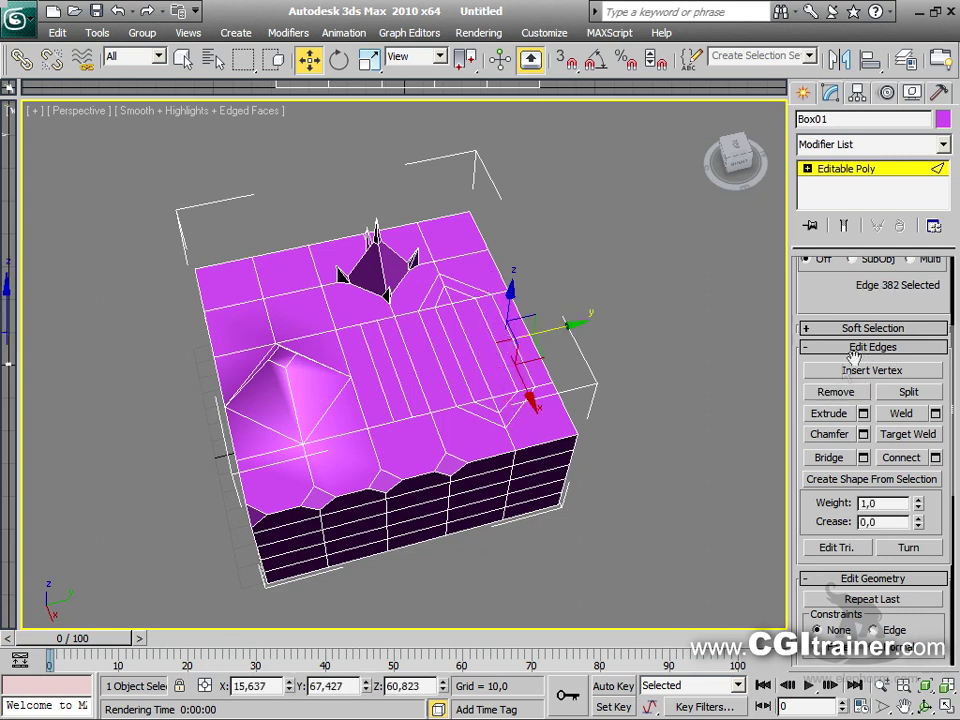
{"action": "key", "text": "BackSpace"}
{"action": "left_click", "coordinate": [522, 334]}
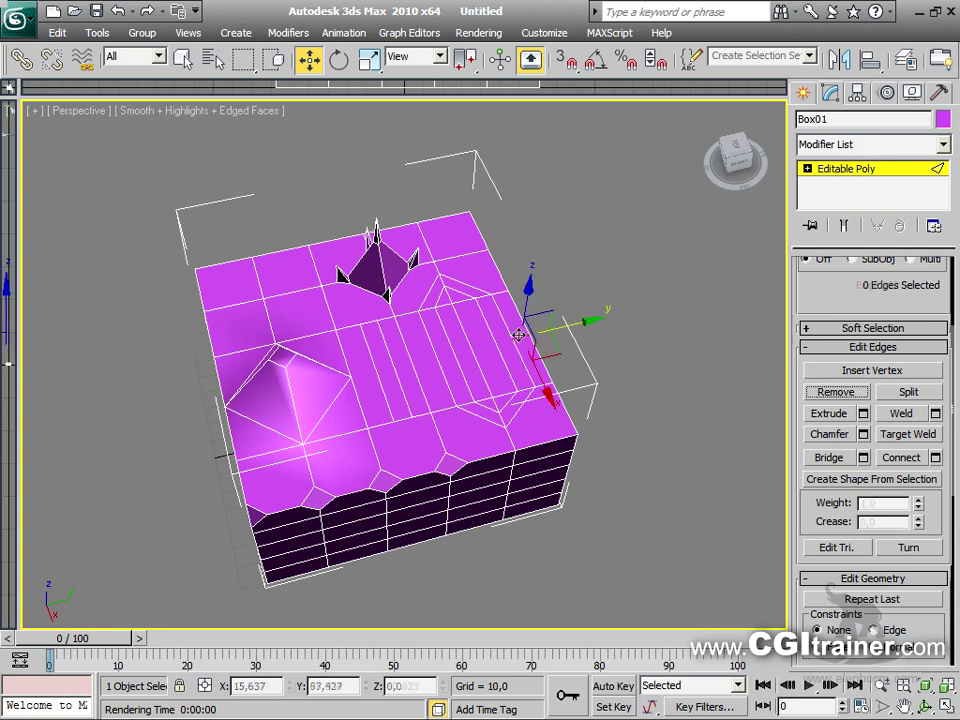
{"action": "left_click", "coordinate": [829, 393]}
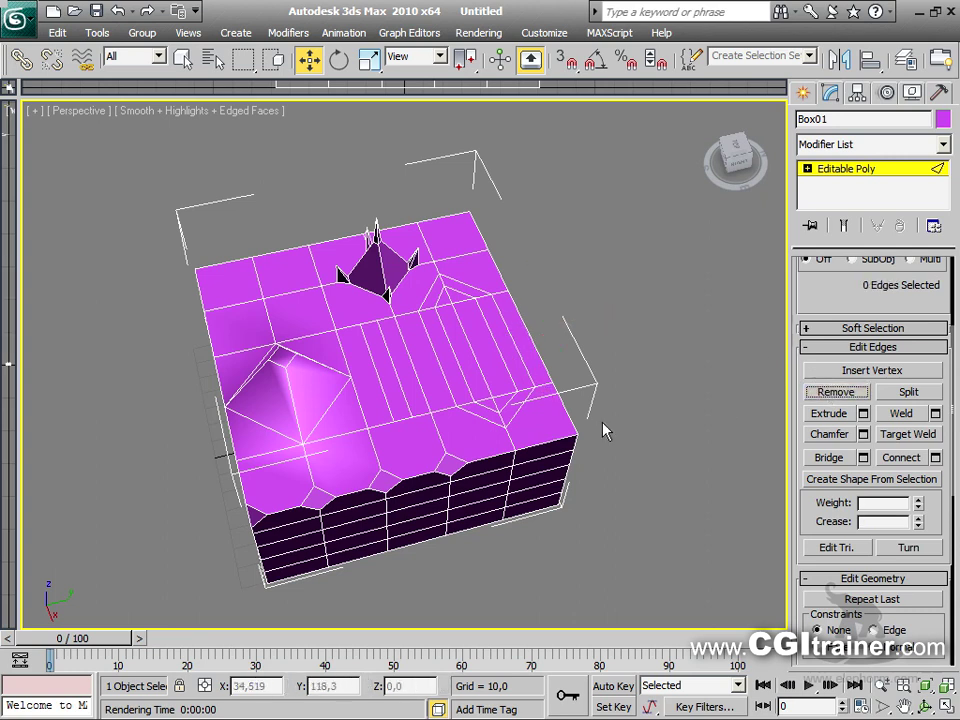
Remove the four short edges that cross the ring's band near its two pointed ends
{"action": "left_click", "coordinate": [465, 403]}
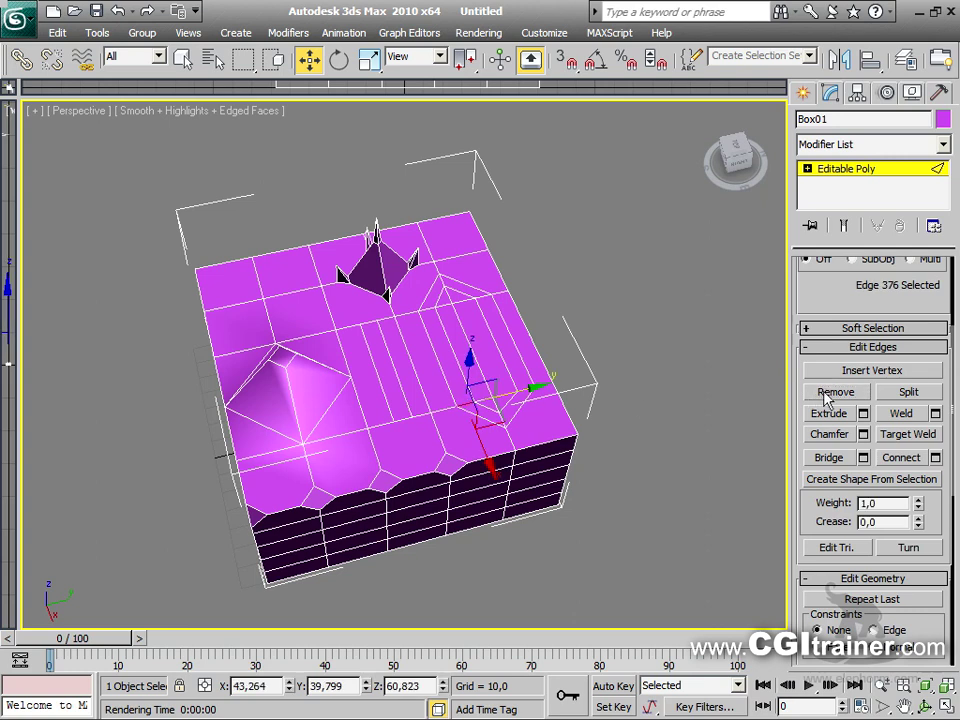
{"action": "left_click", "coordinate": [830, 393]}
{"action": "left_click", "coordinate": [532, 408]}
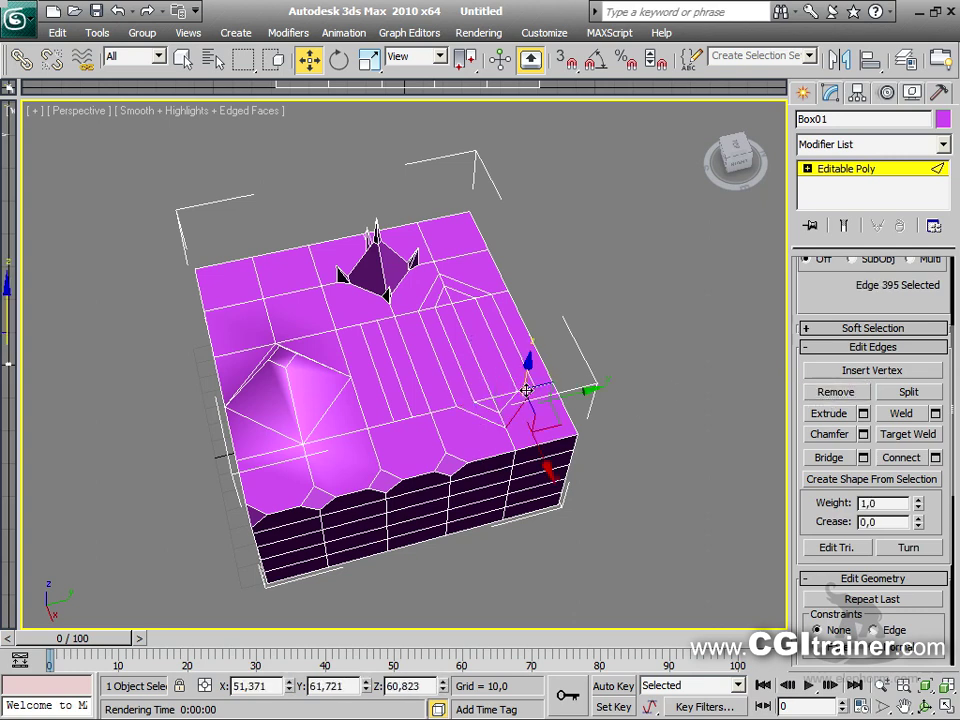
{"action": "left_click", "coordinate": [488, 297]}
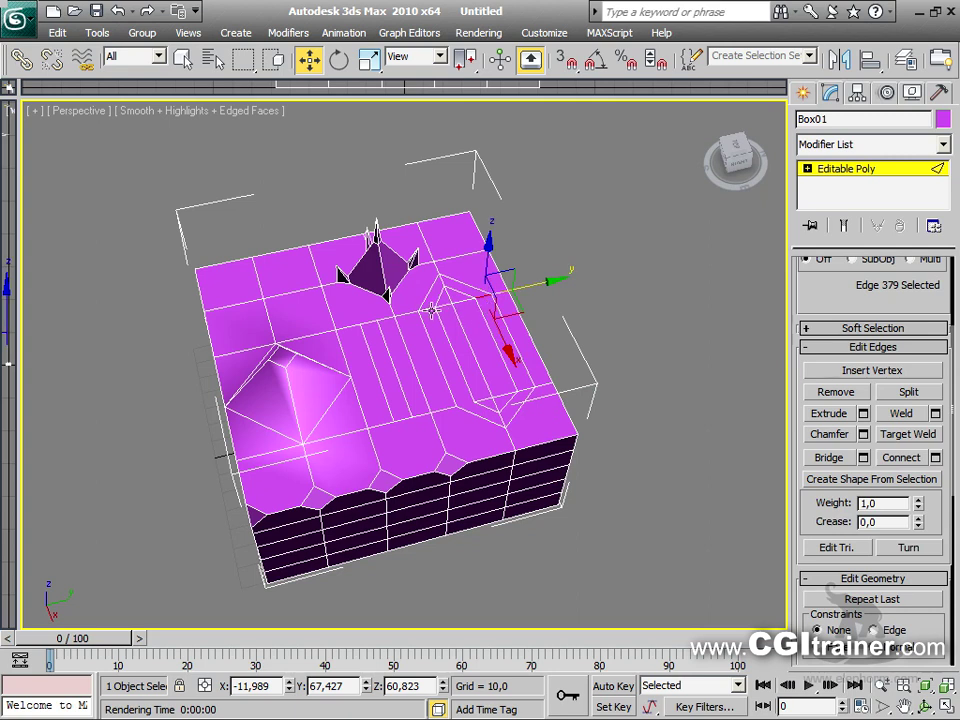
{"action": "left_click", "coordinate": [431, 311], "text": "ctrl"}
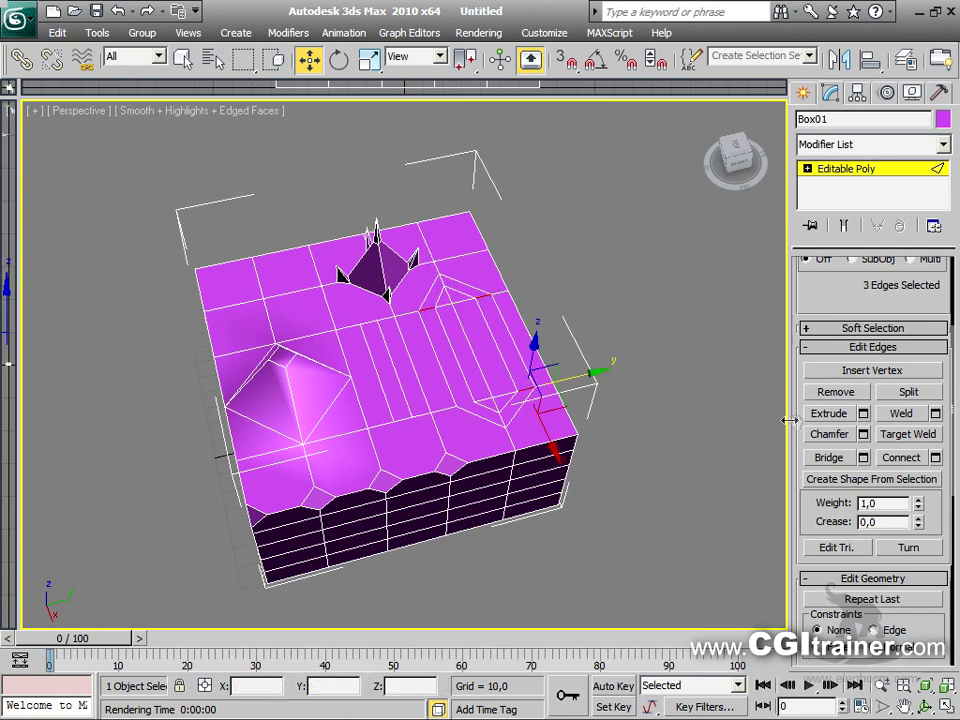
{"action": "left_click", "coordinate": [837, 393]}
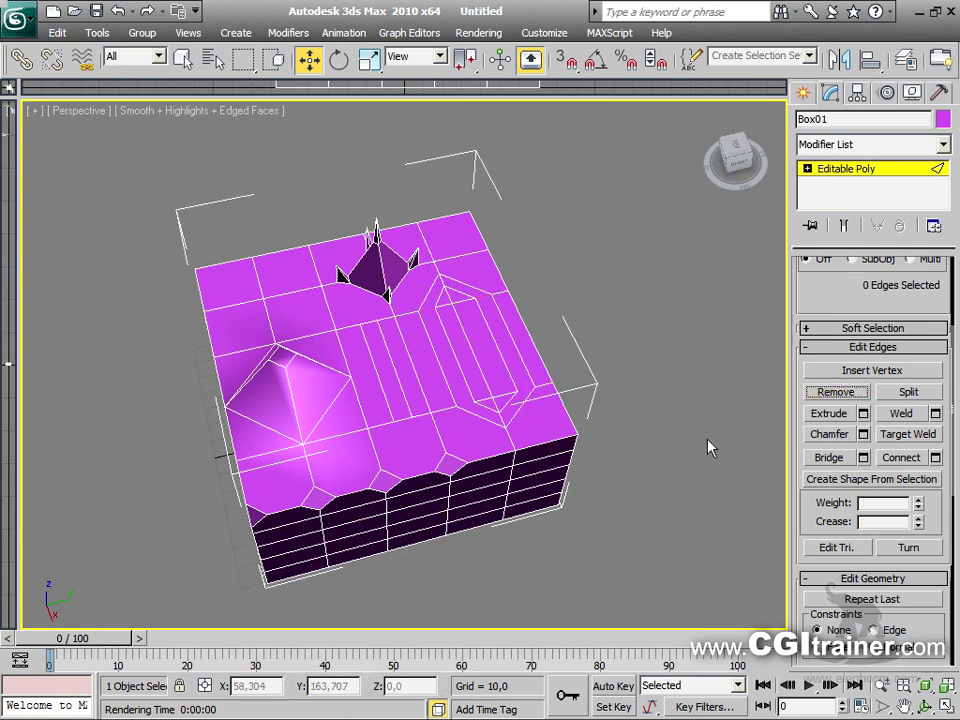
Extrude the polygons of the ring and the straight strip upward from the top face, then clear the polygon selection
{"action": "scroll", "coordinate": [801, 400], "scroll_direction": "up", "scroll_amount": 4}
{"action": "left_click", "coordinate": [893, 288]}
{"action": "left_click", "coordinate": [493, 371]}
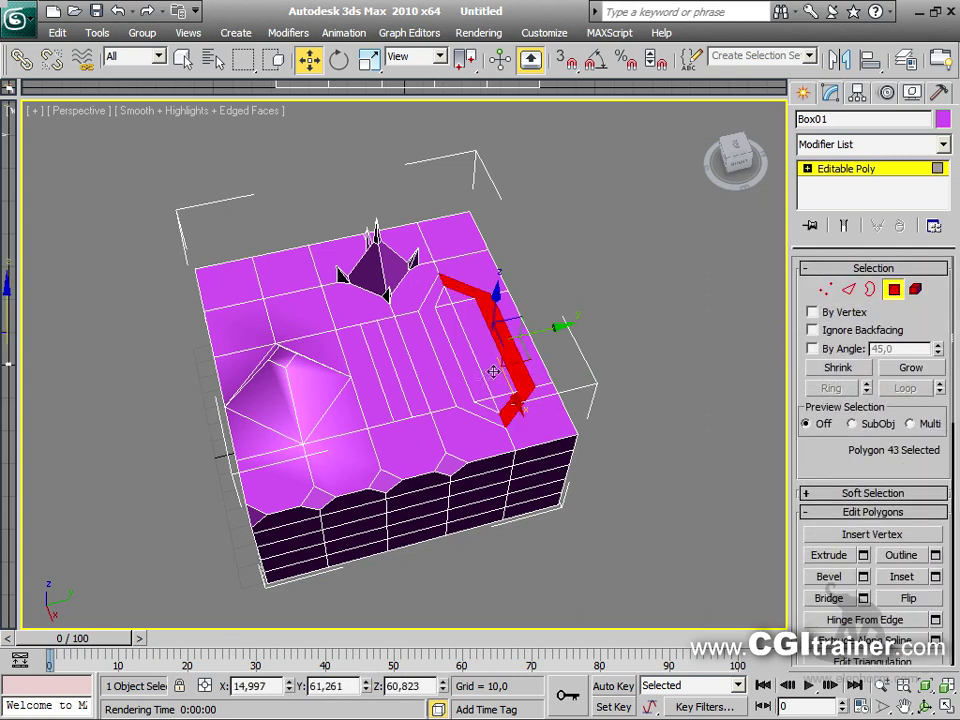
{"action": "left_click", "coordinate": [460, 380], "text": "ctrl"}
{"action": "left_click", "coordinate": [396, 389], "text": "ctrl"}
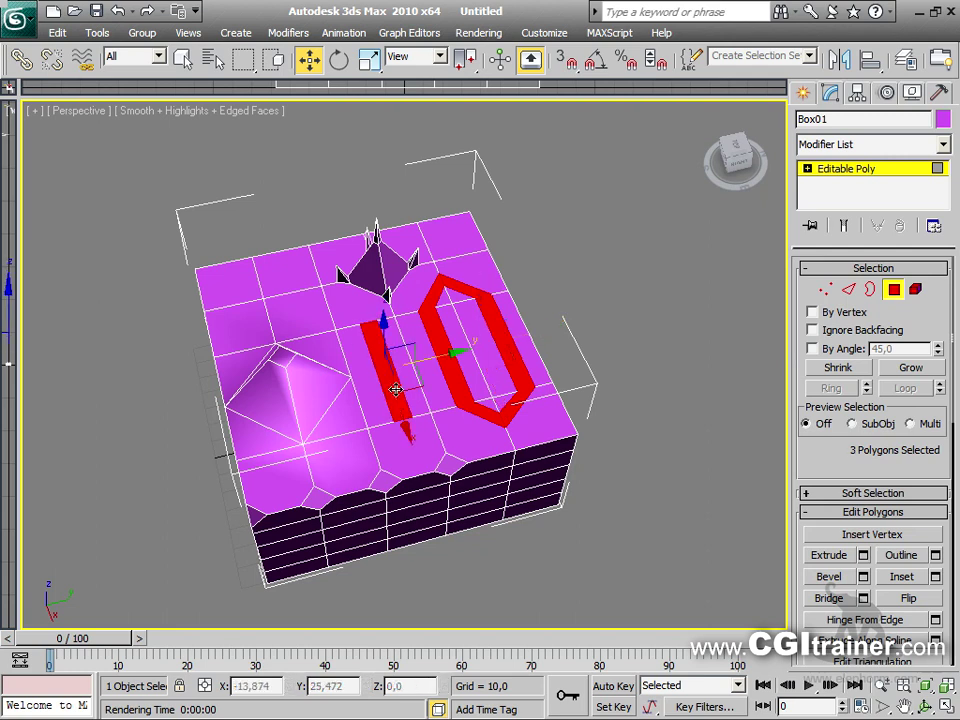
{"action": "right_click", "coordinate": [380, 365]}
{"action": "left_click", "coordinate": [359, 412]}
{"action": "left_click_drag", "start_coordinate": [359, 412], "coordinate": [385, 325]}
{"action": "left_click", "coordinate": [671, 390]}
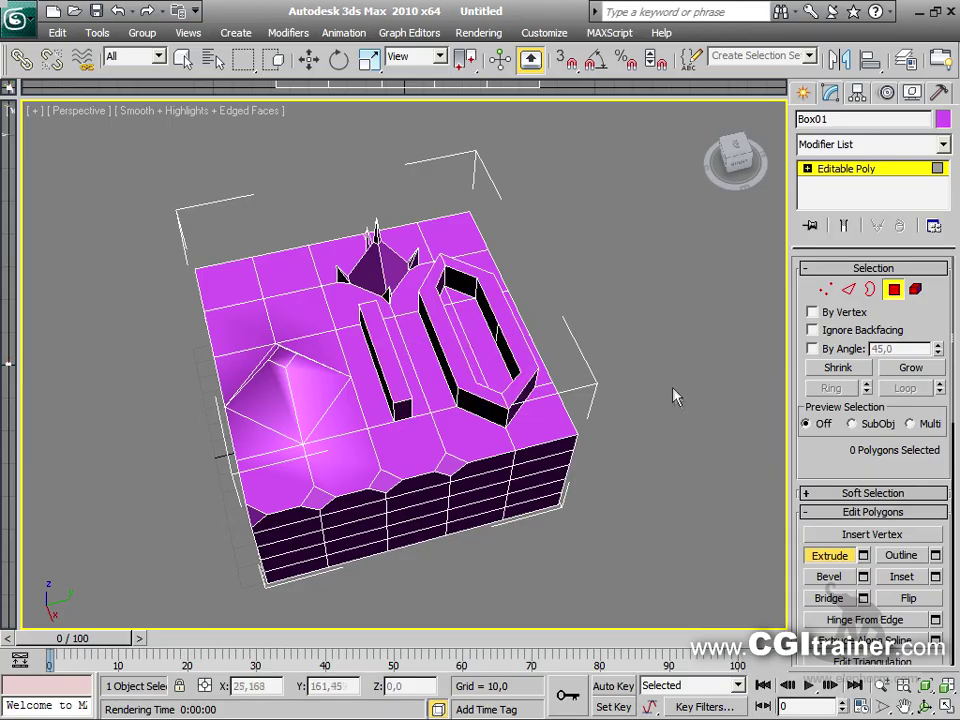
{"action": "middle_click_drag", "start_coordinate": [684, 398], "coordinate": [665, 362], "text": "alt"}
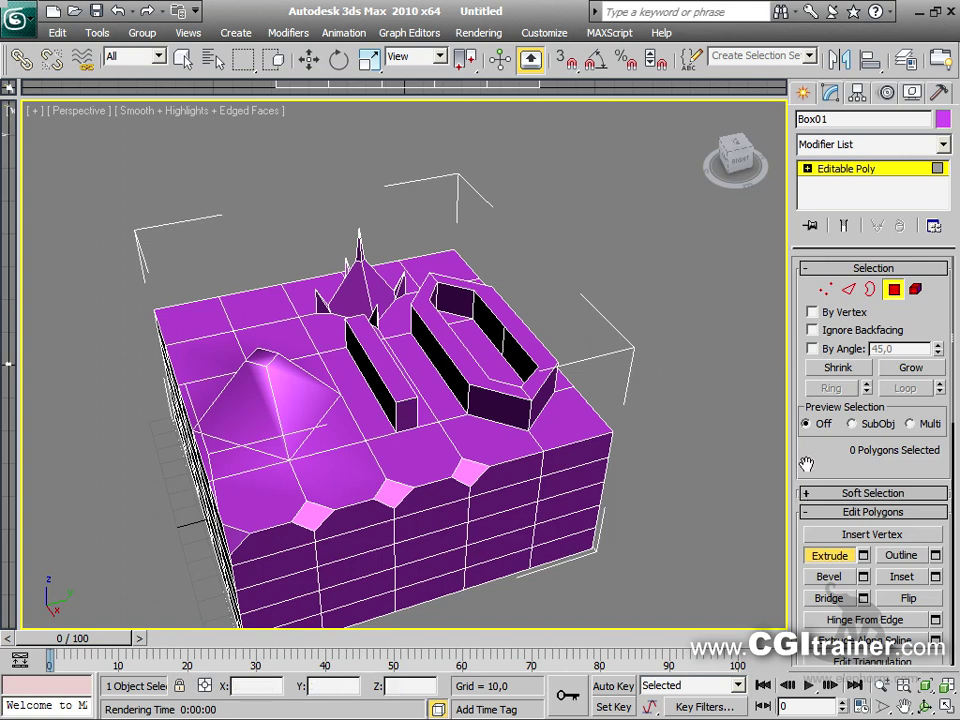
{"action": "scroll", "coordinate": [806, 464], "scroll_direction": "down", "scroll_amount": 5}
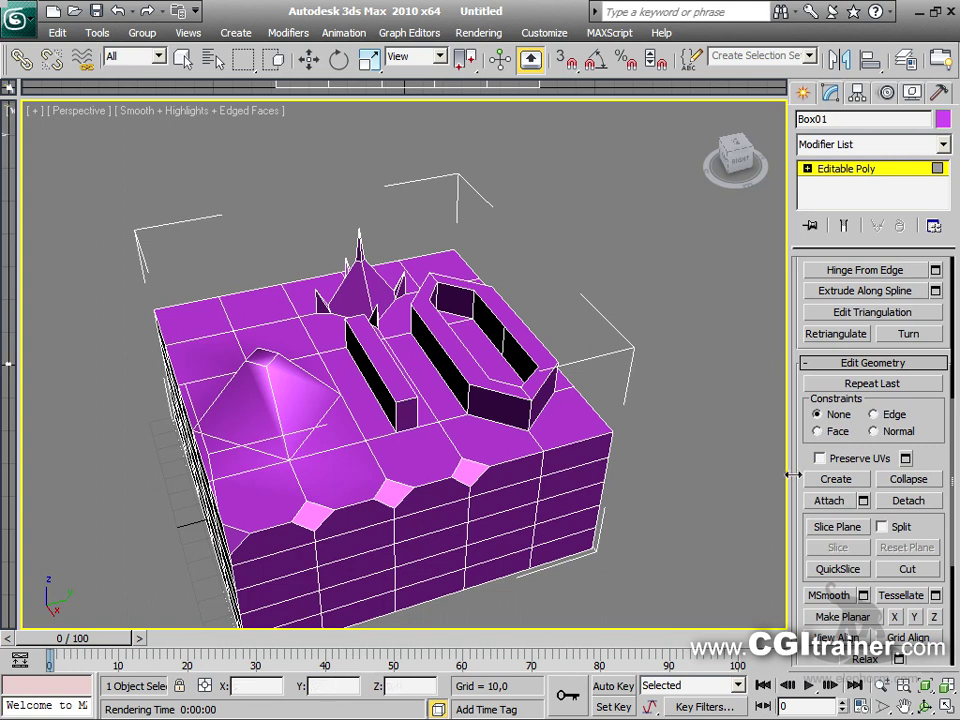
{"action": "scroll", "coordinate": [808, 456], "scroll_direction": "down", "scroll_amount": 5}
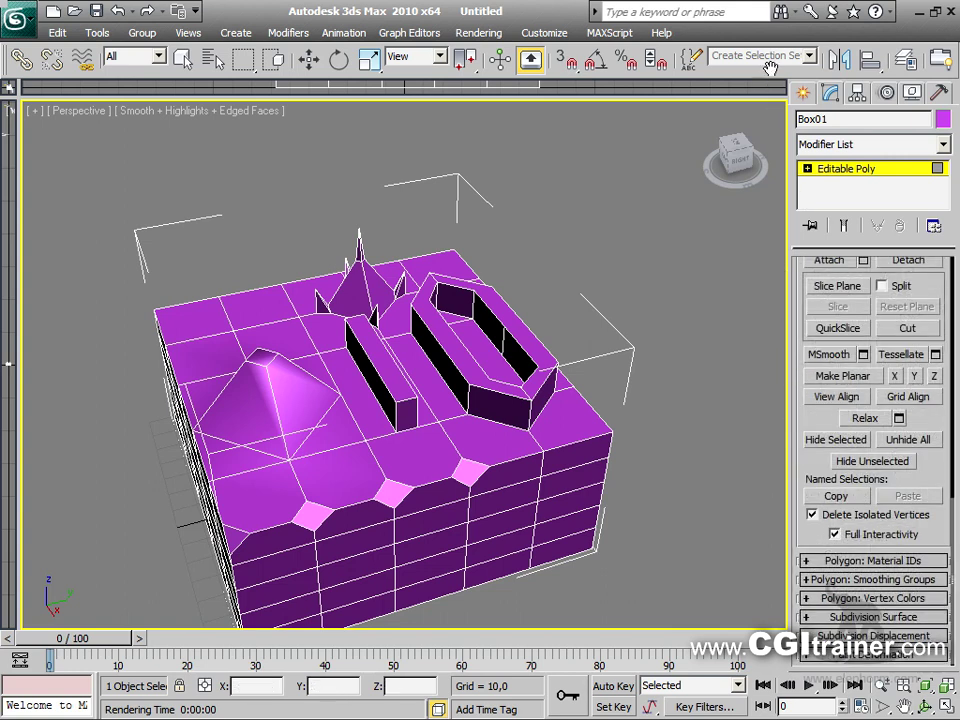
Preview the mesh with NURMS subdivision at 2 display iterations, and turn the smoothing back off
{"action": "left_click", "coordinate": [812, 617]}
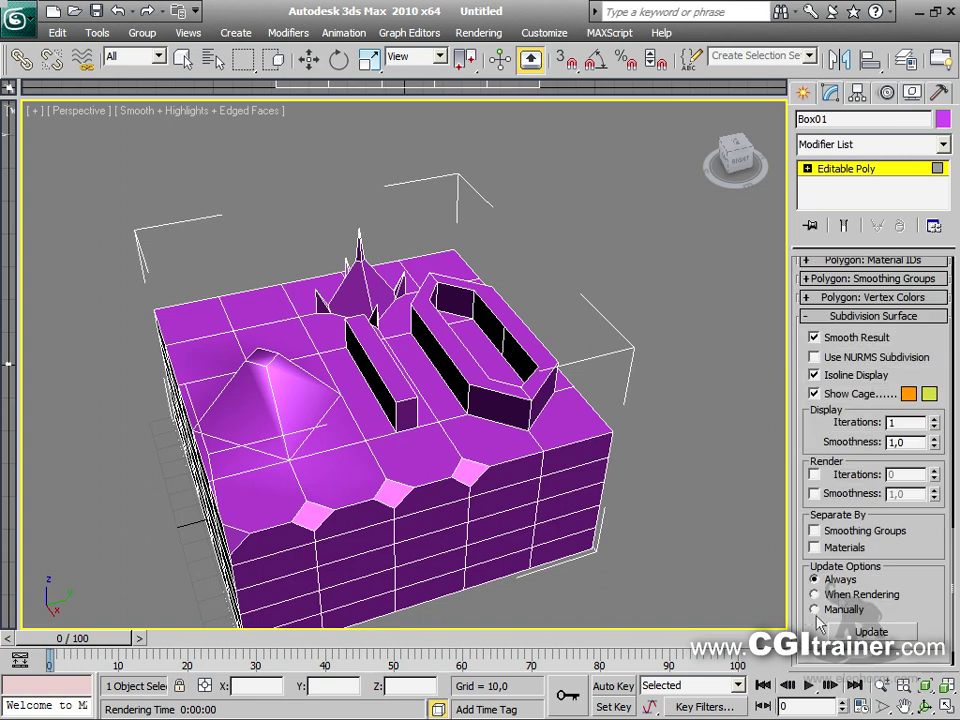
{"action": "left_click", "coordinate": [815, 357]}
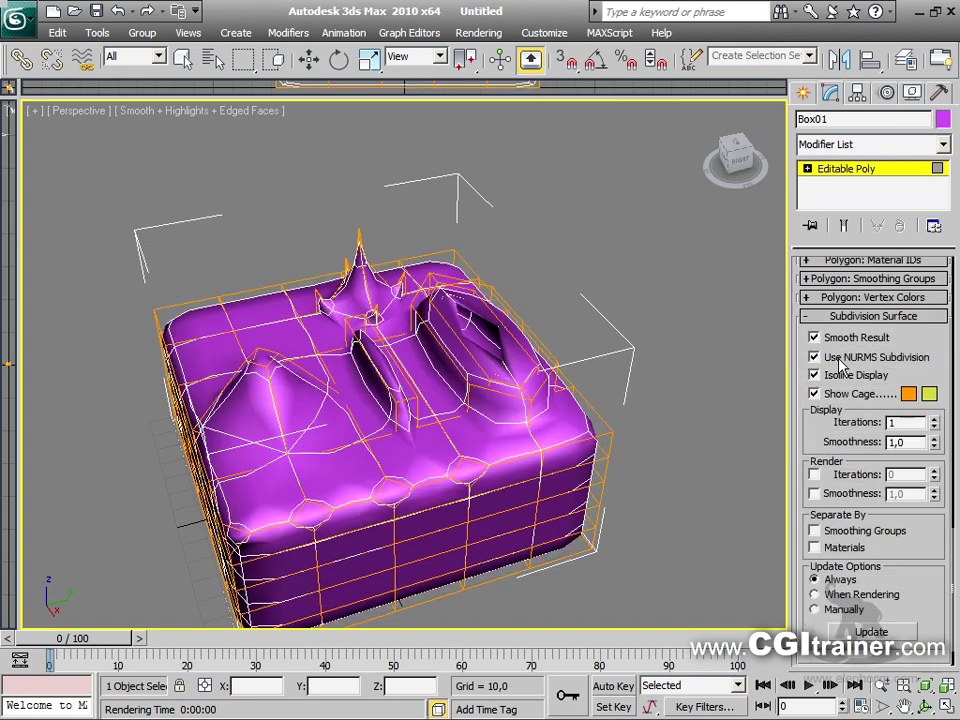
{"action": "left_click", "coordinate": [935, 420]}
{"action": "mouse_move", "coordinate": [679, 503]}
{"action": "middle_mouse_down", "text": "alt"}
{"action": "mouse_move", "coordinate": [662, 454]}
{"action": "mouse_move", "coordinate": [574, 435]}
{"action": "mouse_move", "coordinate": [523, 446]}
{"action": "mouse_move", "coordinate": [418, 505]}
{"action": "mouse_move", "coordinate": [446, 583]}
{"action": "mouse_move", "coordinate": [561, 579]}
{"action": "mouse_move", "coordinate": [666, 540]}
{"action": "mouse_move", "coordinate": [690, 515]}
{"action": "middle_mouse_up", "text": "alt"}
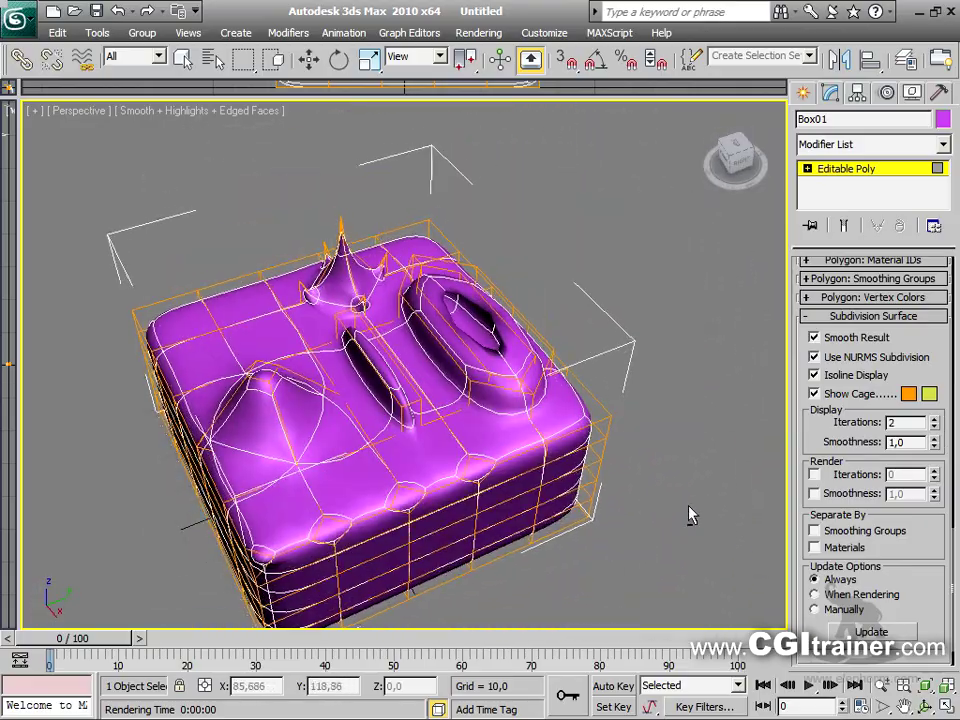
{"action": "scroll", "coordinate": [690, 515], "scroll_direction": "up", "scroll_amount": 8}
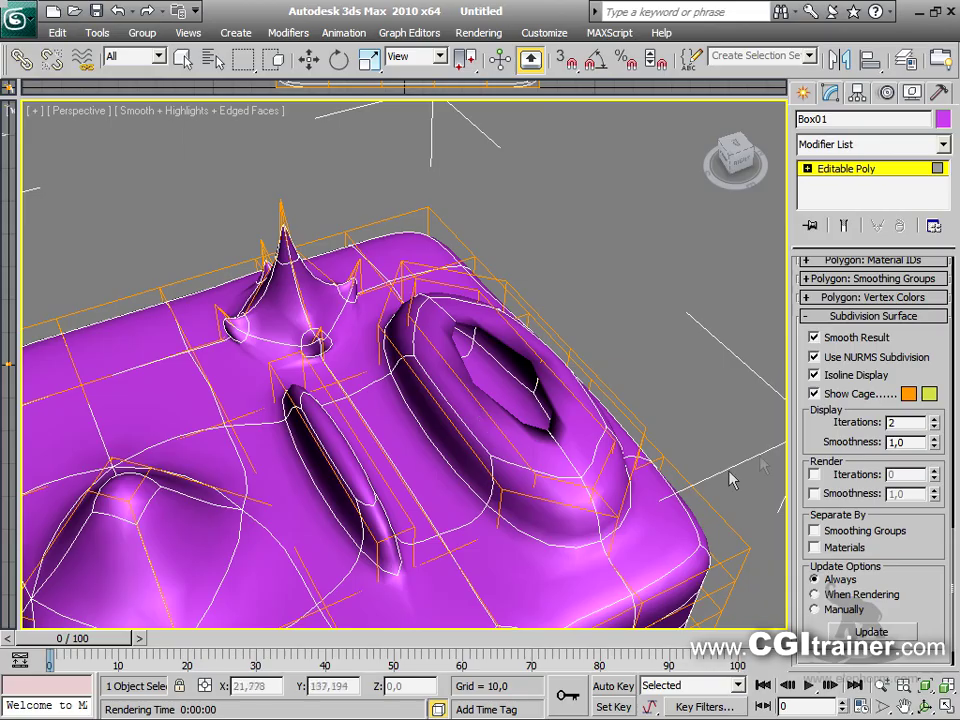
{"action": "left_click", "coordinate": [815, 357]}
Remove the inner and outer vertical edges that split the middle of the raised ring's far side
{"action": "middle_click_drag", "start_coordinate": [596, 396], "coordinate": [448, 459], "text": "alt"}
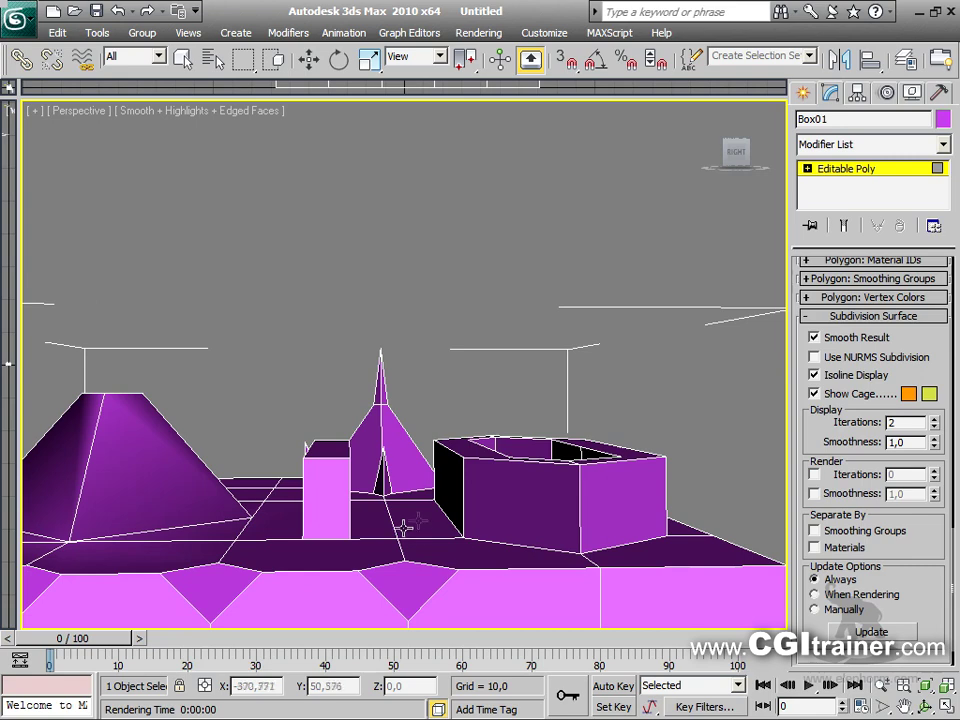
{"action": "middle_click_drag", "start_coordinate": [519, 435], "coordinate": [570, 511], "text": "alt"}
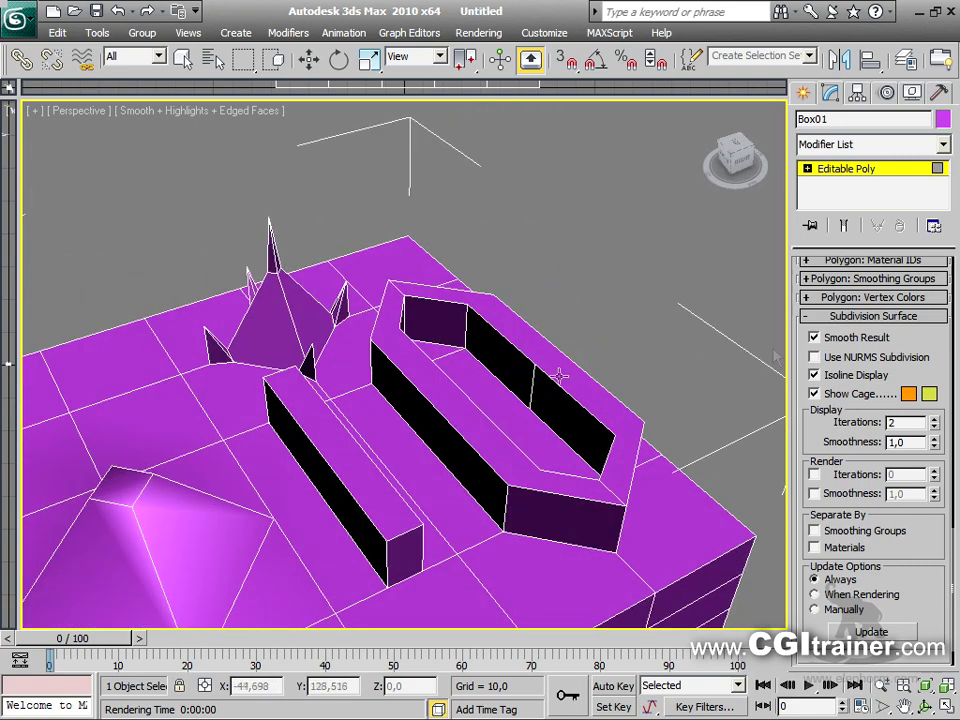
{"action": "scroll", "coordinate": [849, 305], "scroll_direction": "up", "scroll_amount": 8}
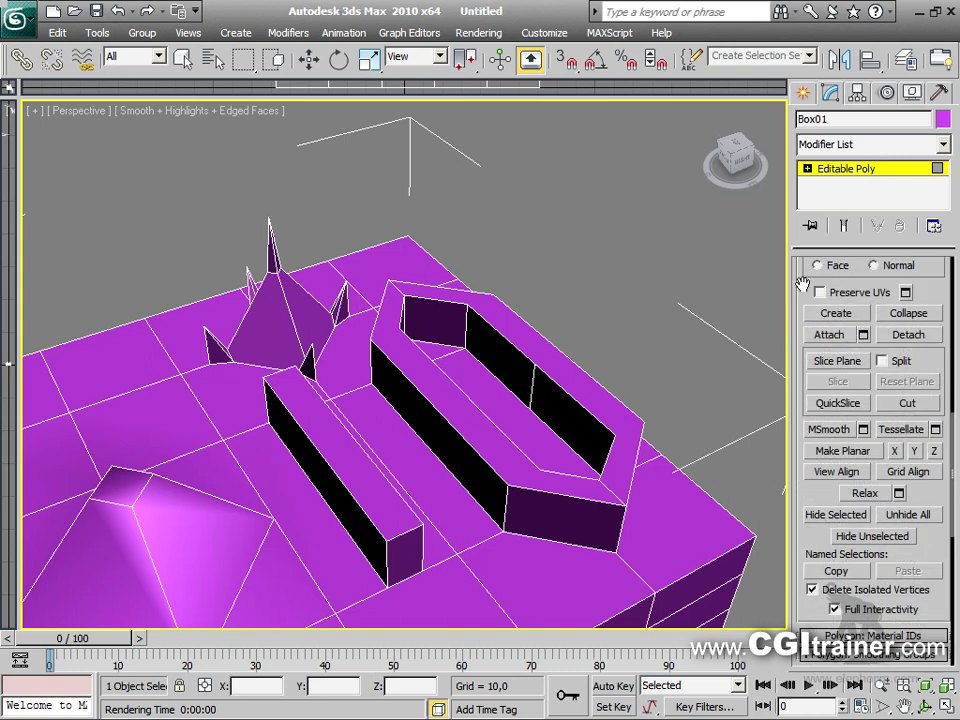
{"action": "scroll", "coordinate": [866, 610], "scroll_direction": "up", "scroll_amount": 8}
{"action": "scroll", "coordinate": [866, 620], "scroll_direction": "up", "scroll_amount": 3}
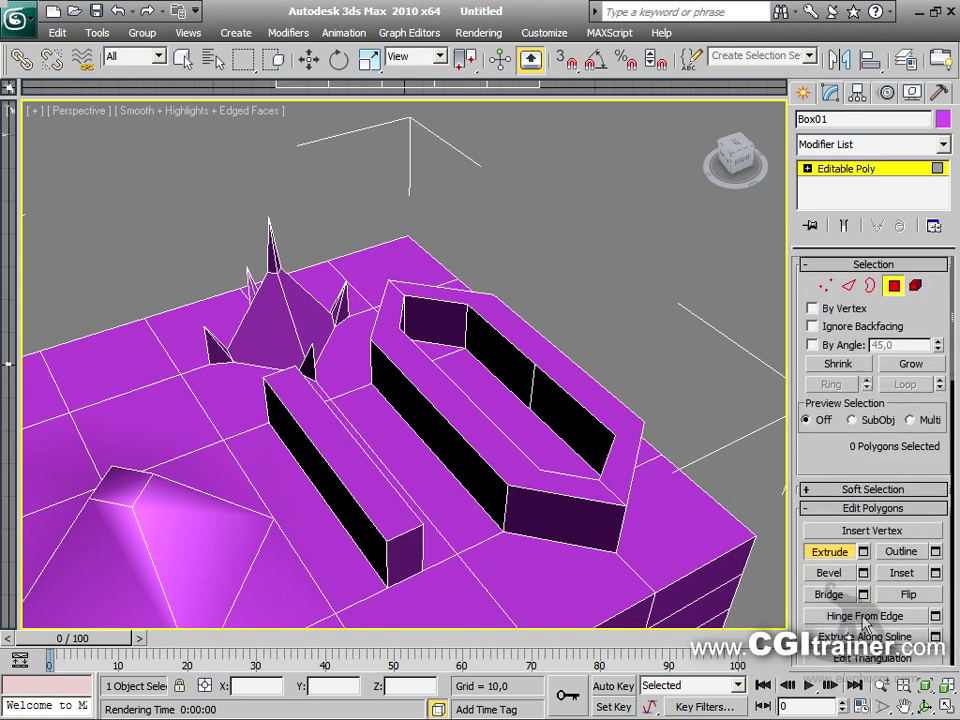
{"action": "key", "text": "2"}
{"action": "left_click", "coordinate": [556, 383]}
{"action": "middle_click_drag", "start_coordinate": [556, 383], "coordinate": [396, 326], "text": "alt"}
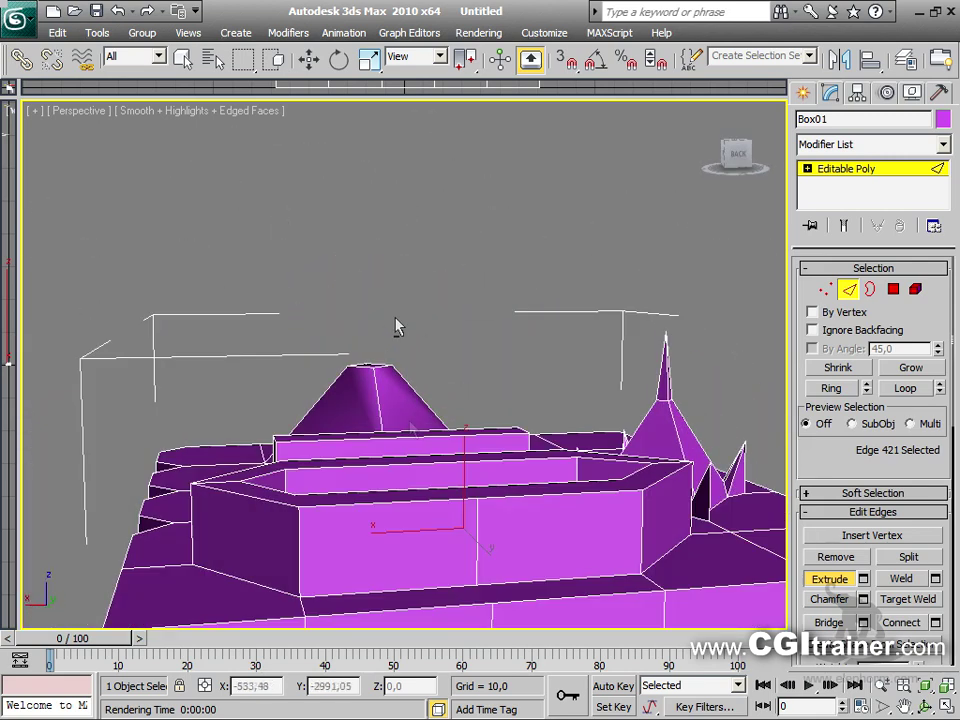
{"action": "left_click", "coordinate": [490, 516], "text": "ctrl"}
{"action": "left_click", "coordinate": [480, 518]}
{"action": "middle_click_drag", "start_coordinate": [480, 518], "coordinate": [677, 506], "text": "alt"}
{"action": "key", "text": "w"}
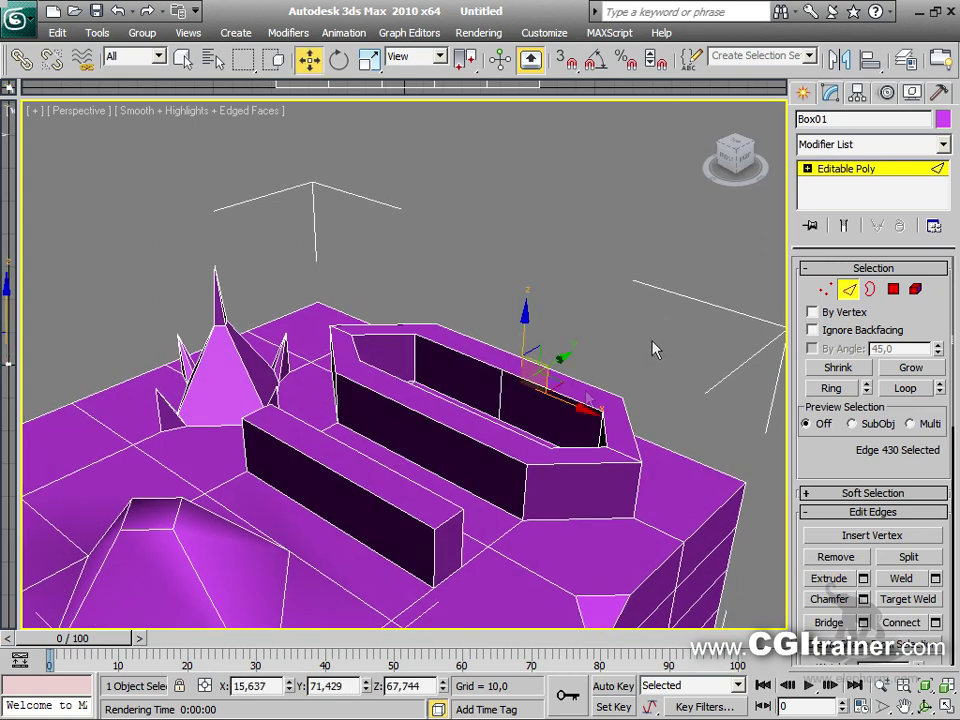
{"action": "left_click", "coordinate": [497, 392], "text": "ctrl"}
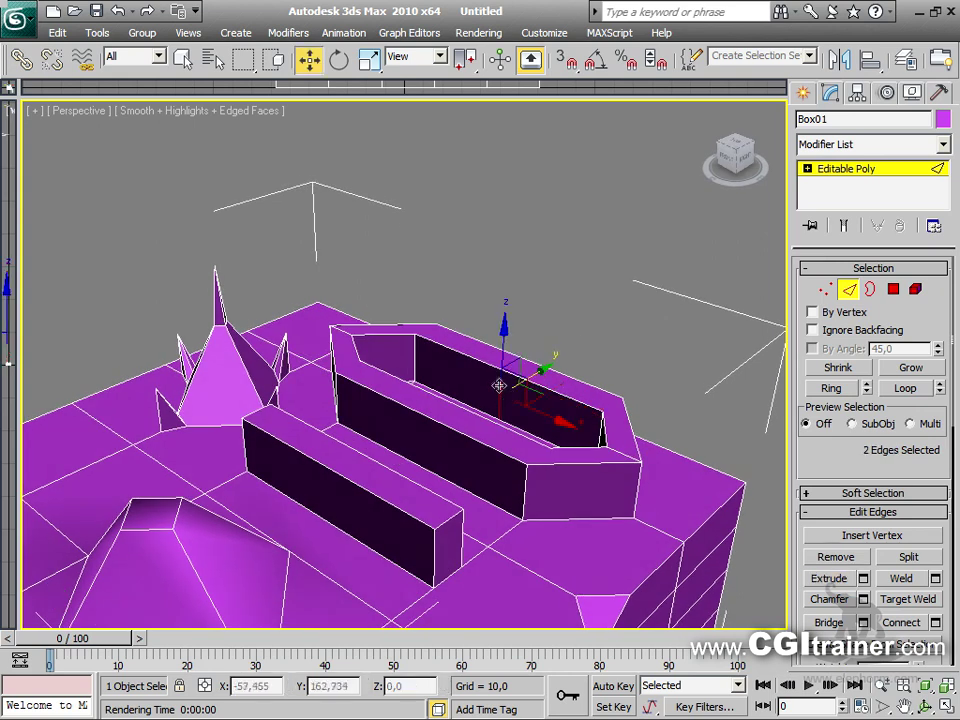
{"action": "left_click", "coordinate": [860, 558]}
Turn NURMS subdivision on to preview the cleaned-up ring smoothed, and switch it off again
{"action": "left_click_drag", "start_coordinate": [827, 476], "coordinate": [762, 193]}
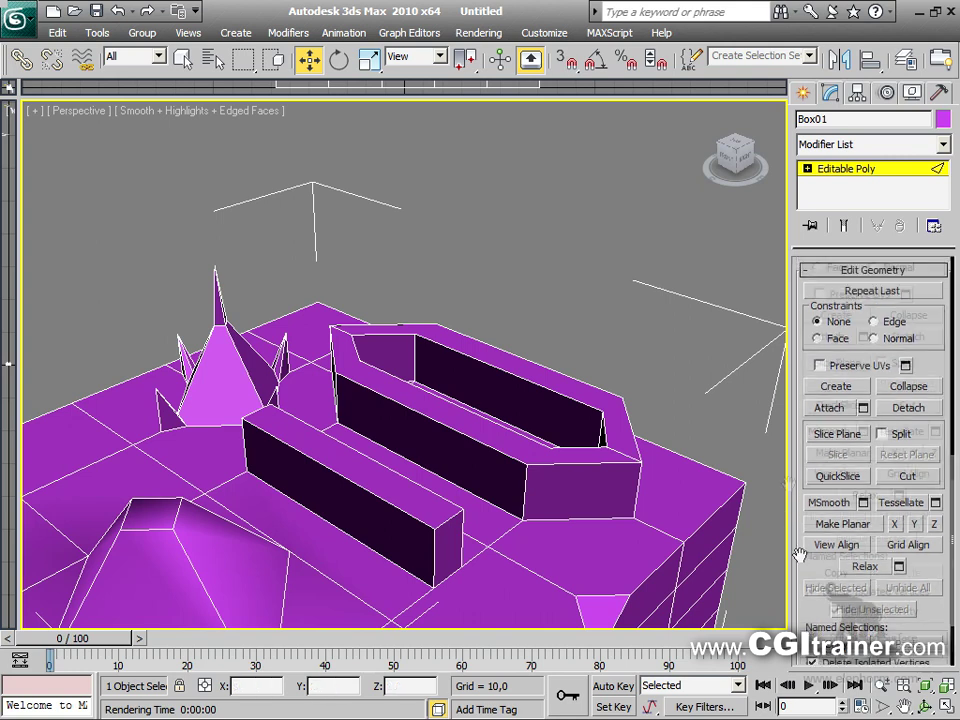
{"action": "scroll", "coordinate": [790, 520], "scroll_direction": "down", "scroll_amount": 3}
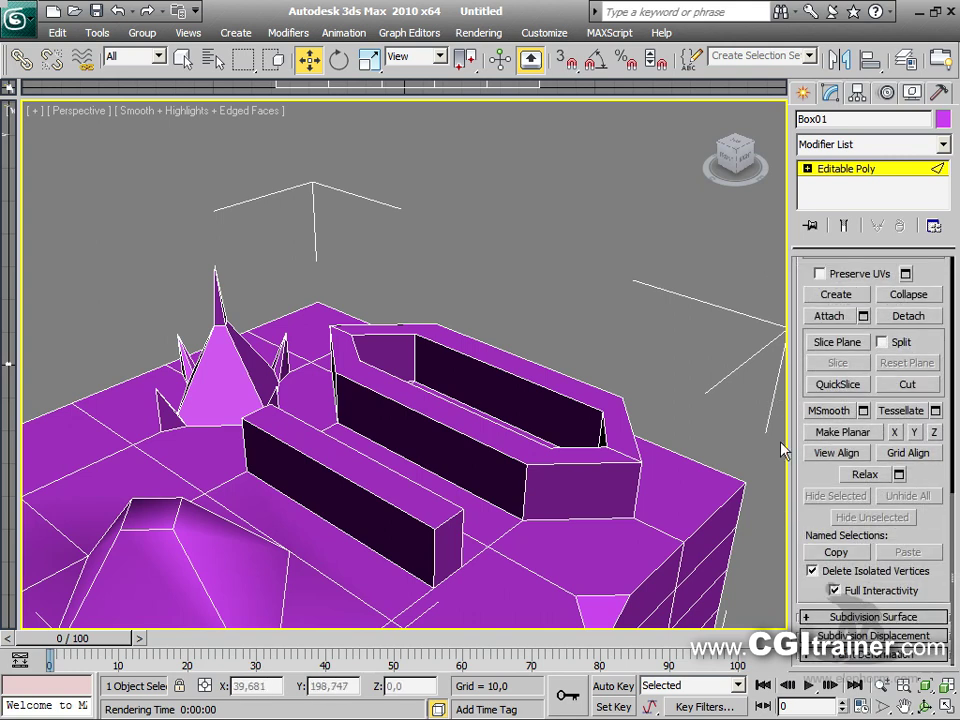
{"action": "left_click", "coordinate": [810, 617]}
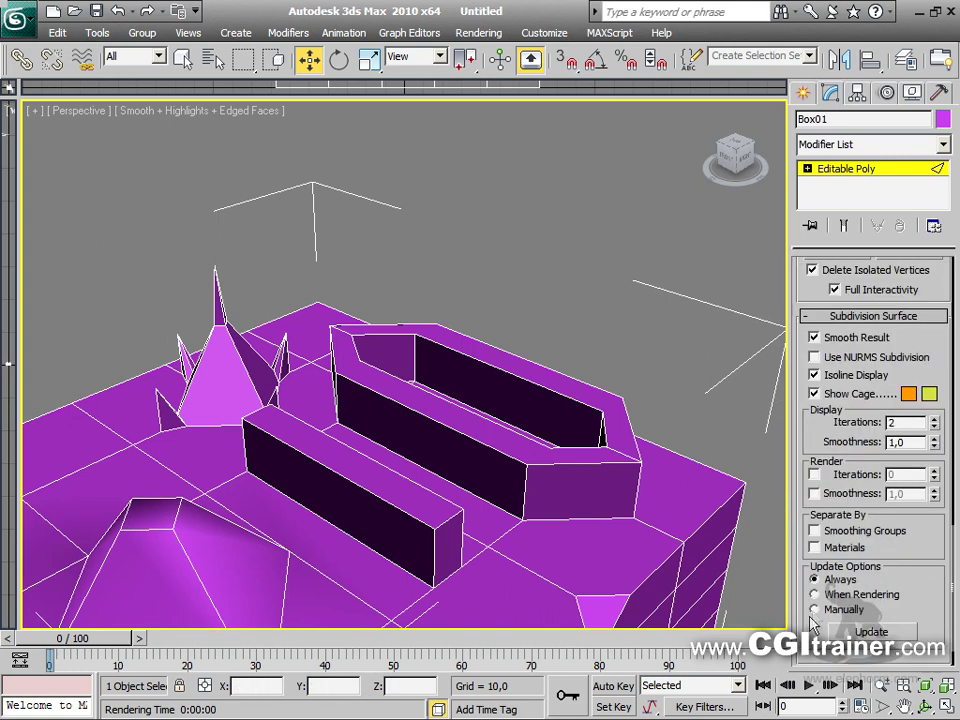
{"action": "left_click", "coordinate": [814, 357]}
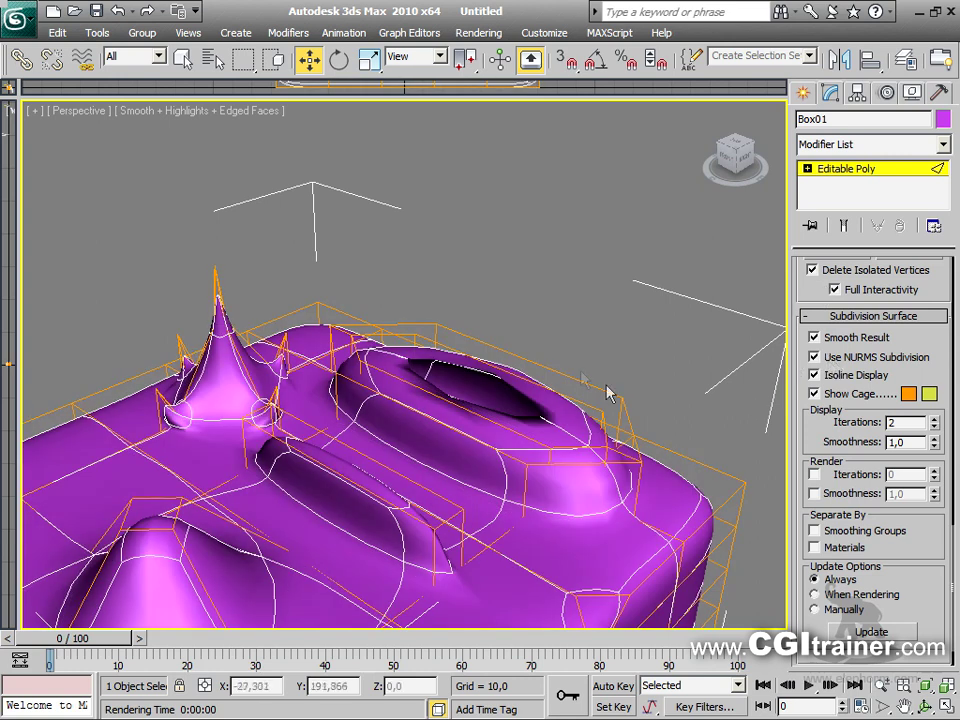
{"action": "right_click", "coordinate": [446, 396]}
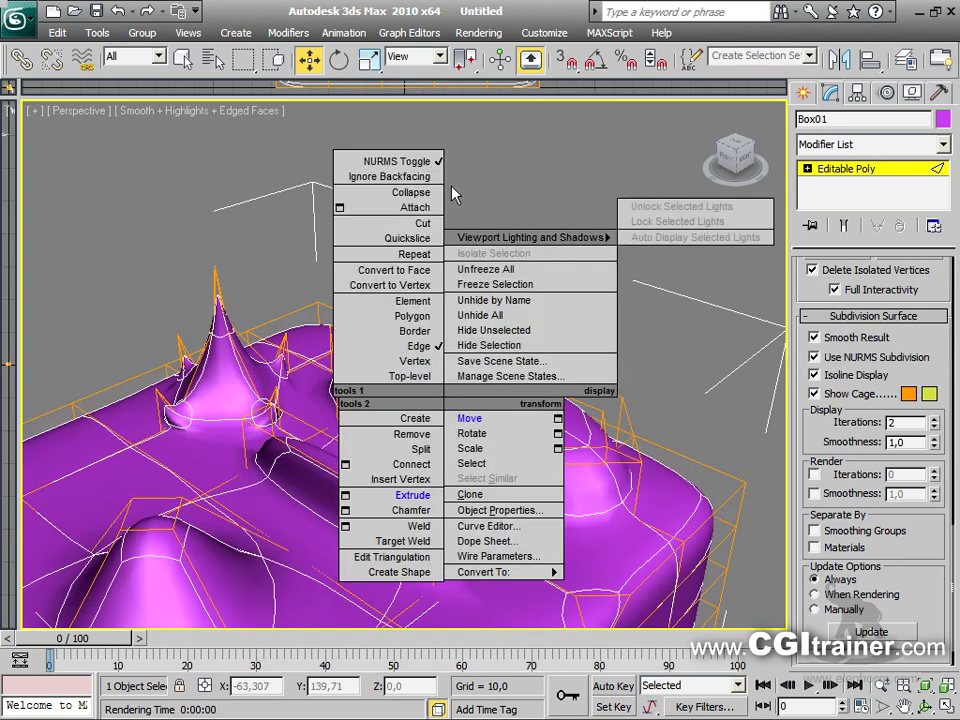
{"action": "left_click", "coordinate": [386, 173]}
{"action": "right_click", "coordinate": [460, 347]}
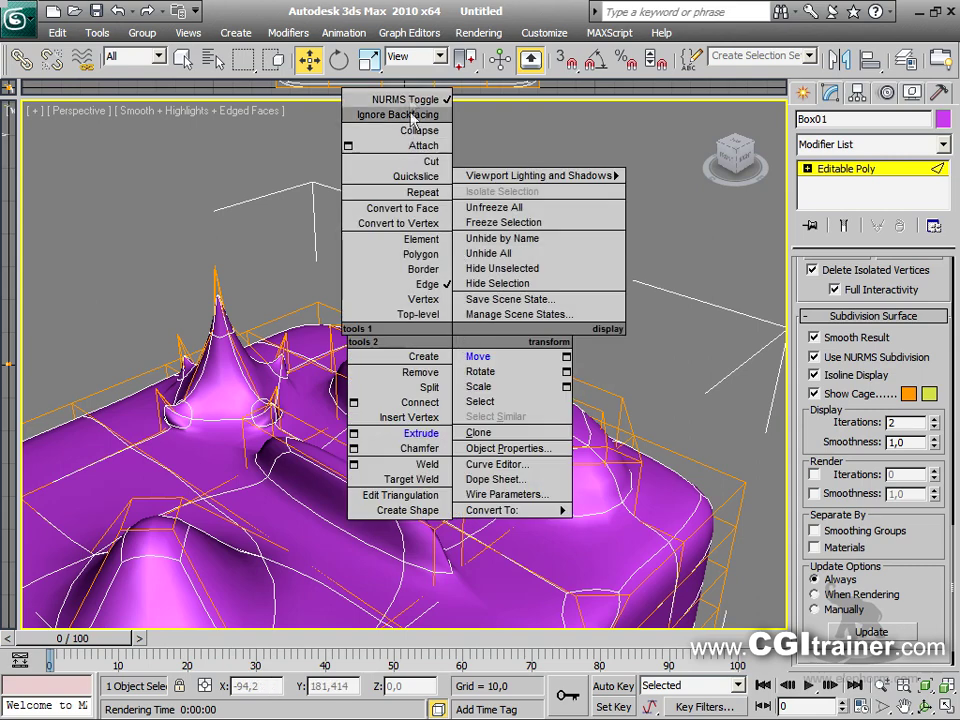
{"action": "left_click", "coordinate": [380, 97]}
Toggle NURMS subdivision on and off once more to compare the smoothed and unsmoothed mesh
{"action": "middle_click_drag", "start_coordinate": [362, 272], "coordinate": [418, 387], "text": "alt"}
{"action": "right_click", "coordinate": [408, 352]}
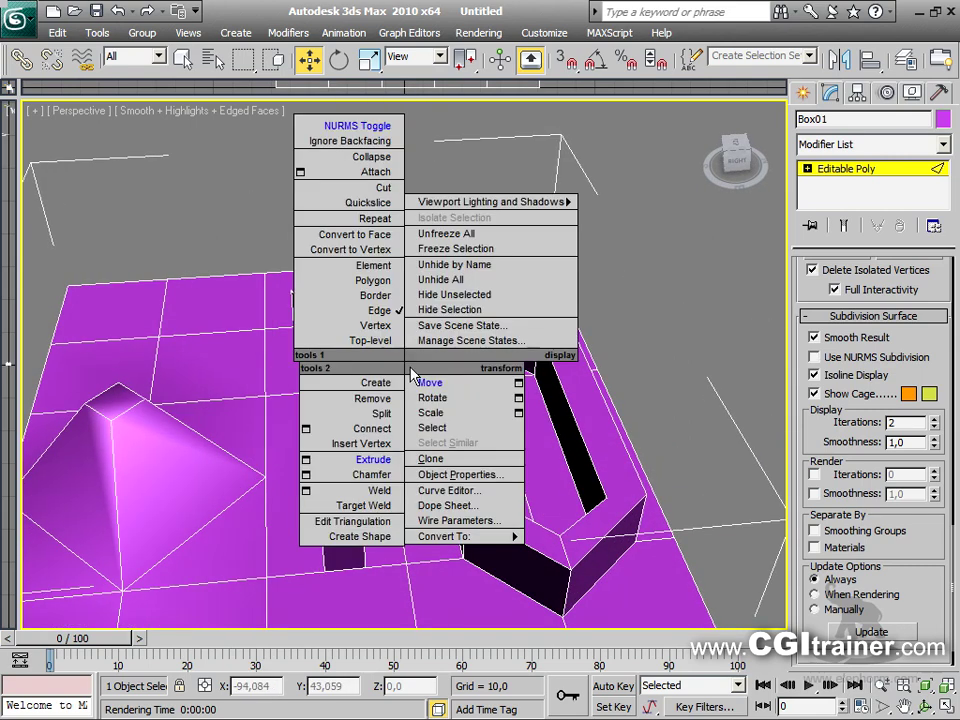
{"action": "left_click", "coordinate": [358, 127]}
{"action": "right_click", "coordinate": [516, 402]}
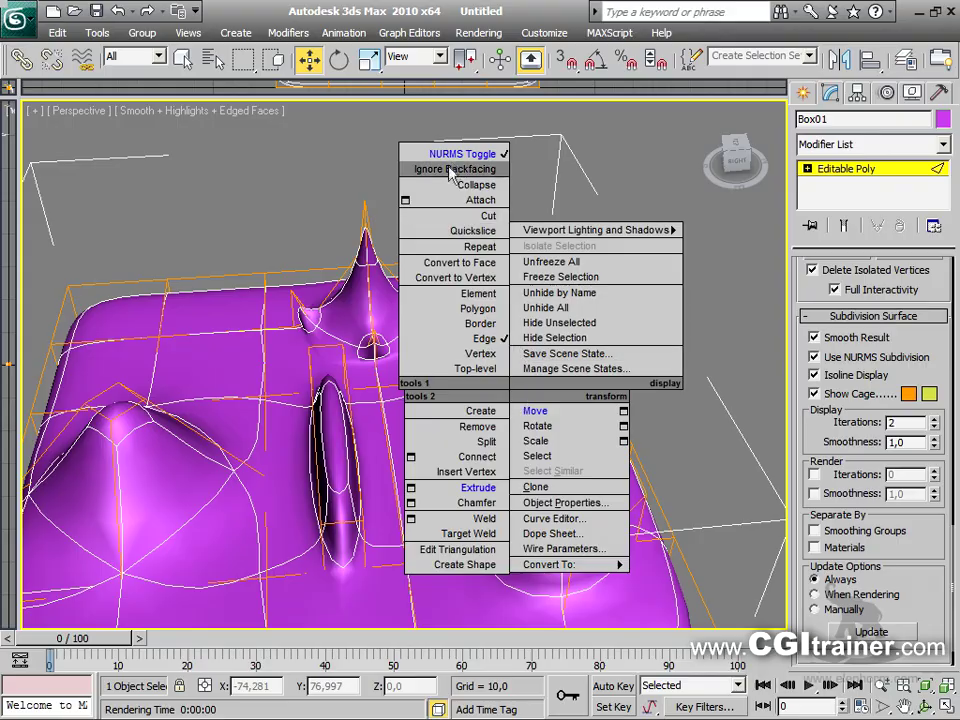
{"action": "left_click", "coordinate": [458, 155]}
{"action": "middle_click_drag", "start_coordinate": [430, 257], "coordinate": [596, 425], "text": "alt"}
{"action": "middle_click_drag", "start_coordinate": [471, 369], "coordinate": [614, 458], "text": "alt"}
{"action": "scroll", "coordinate": [605, 329], "scroll_direction": "down", "scroll_amount": 5}
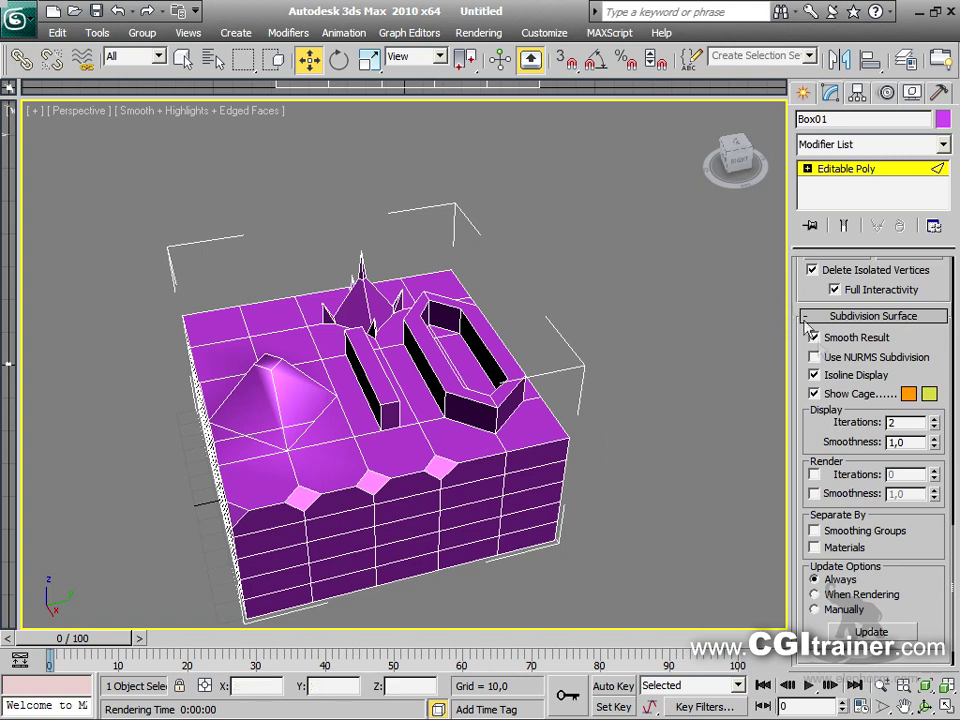
{"action": "left_click_drag", "start_coordinate": [797, 281], "coordinate": [801, 594]}
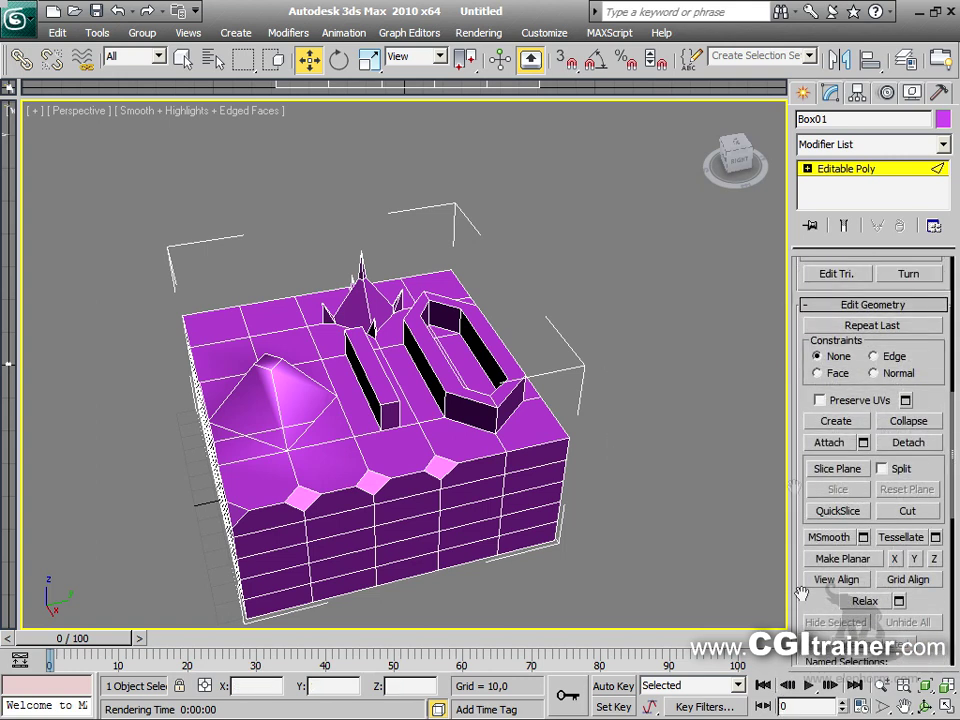
{"action": "left_click_drag", "start_coordinate": [795, 377], "coordinate": [811, 589]}
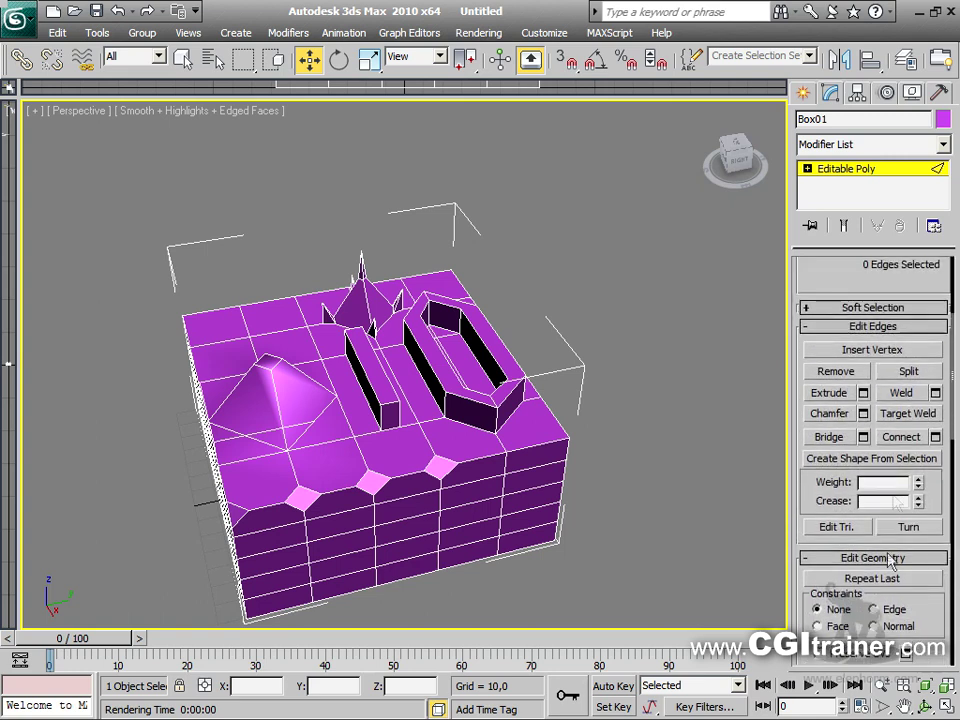
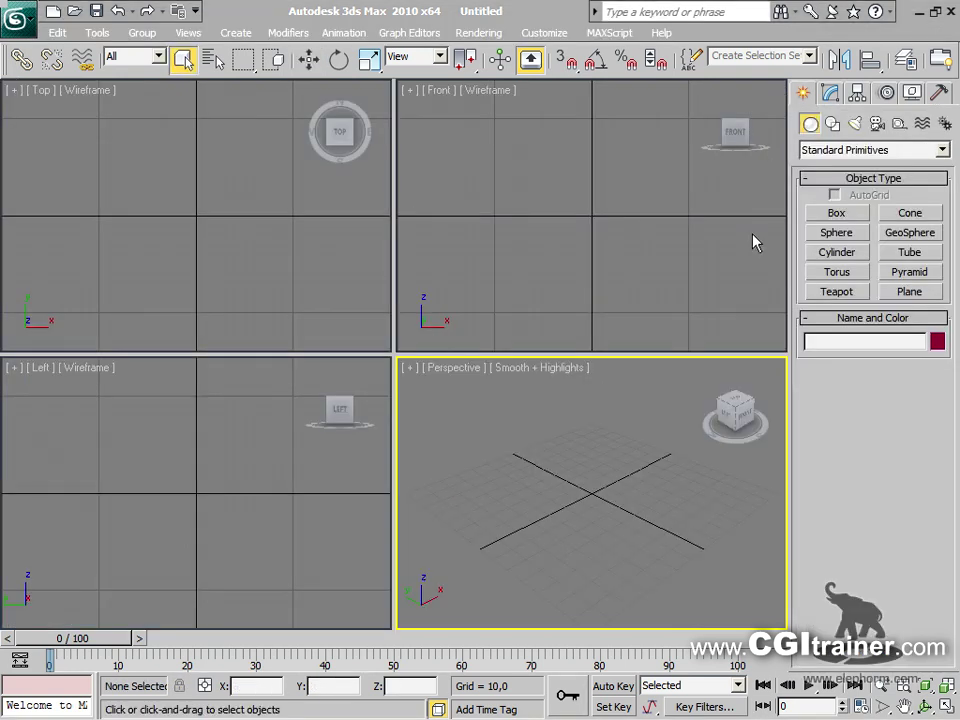
Create a box about 125.6 long, 120.2 wide and 43.5 high at the centre of the empty scene
{"action": "left_click", "coordinate": [837, 213]}
{"action": "left_click_drag", "start_coordinate": [422, 495], "coordinate": [750, 499]}
{"action": "left_click", "coordinate": [686, 418]}
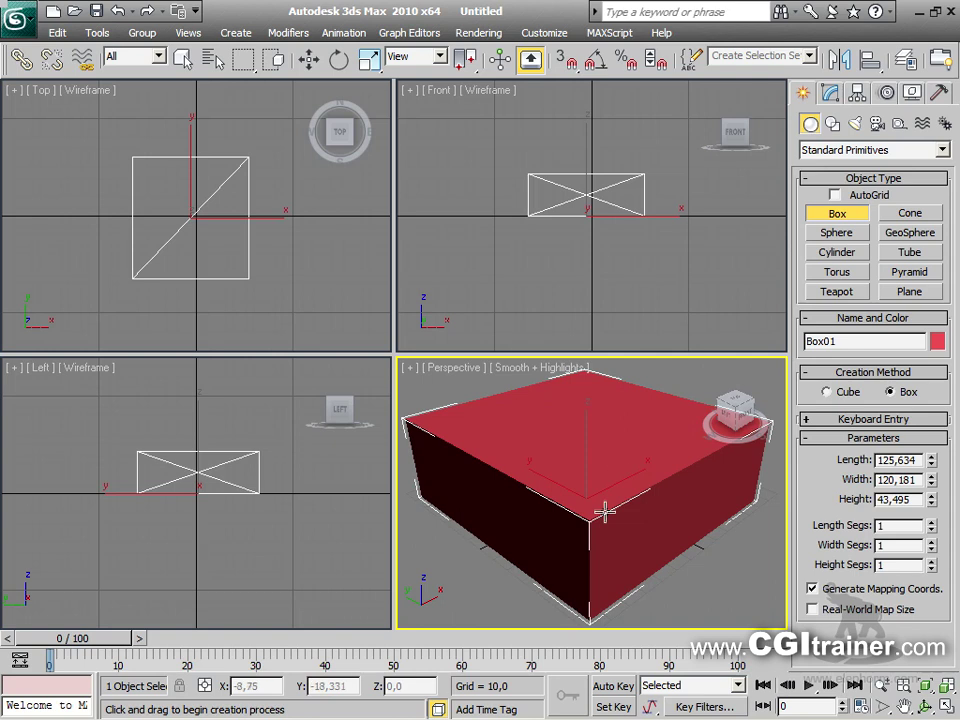
{"action": "right_click", "coordinate": [591, 469]}
Convert the box to Editable Poly and enlarge the perspective viewport to fill most of the workspace
{"action": "right_click", "coordinate": [588, 464]}
{"action": "mouse_move", "coordinate": [650, 636]}
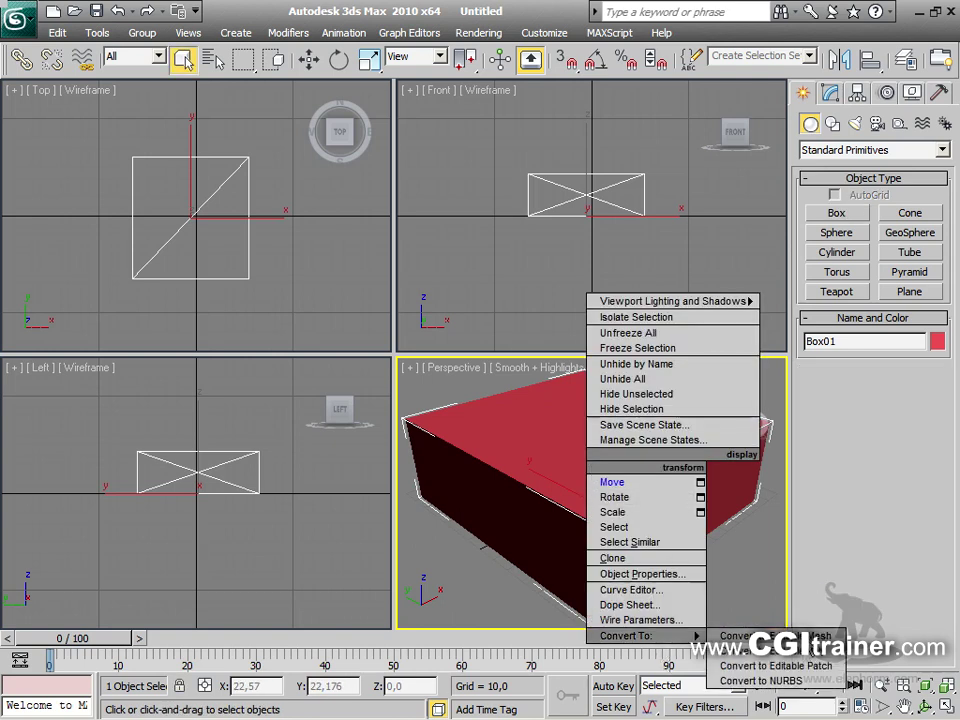
{"action": "left_click", "coordinate": [765, 650]}
{"action": "left_click_drag", "start_coordinate": [394, 353], "coordinate": [94, 97]}
{"action": "mouse_move", "coordinate": [501, 294]}
{"action": "middle_mouse_down"}
{"action": "mouse_move", "coordinate": [518, 279]}
{"action": "mouse_move", "coordinate": [510, 280]}
{"action": "middle_mouse_up"}
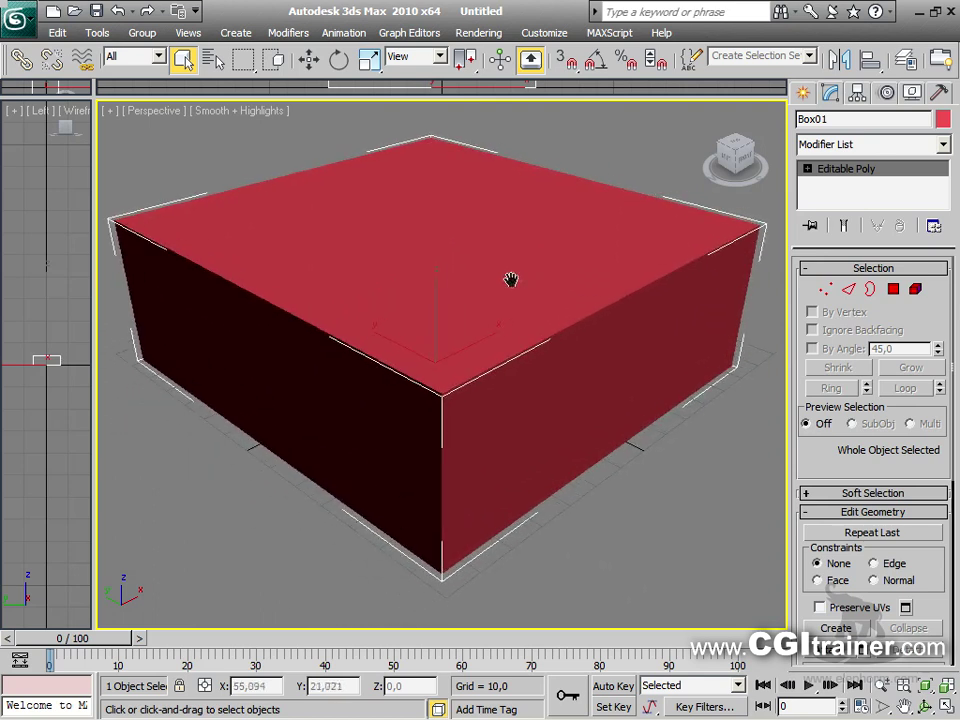
Switch the box to edge sub-object level and display edged faces in the perspective view
{"action": "left_click", "coordinate": [850, 288]}
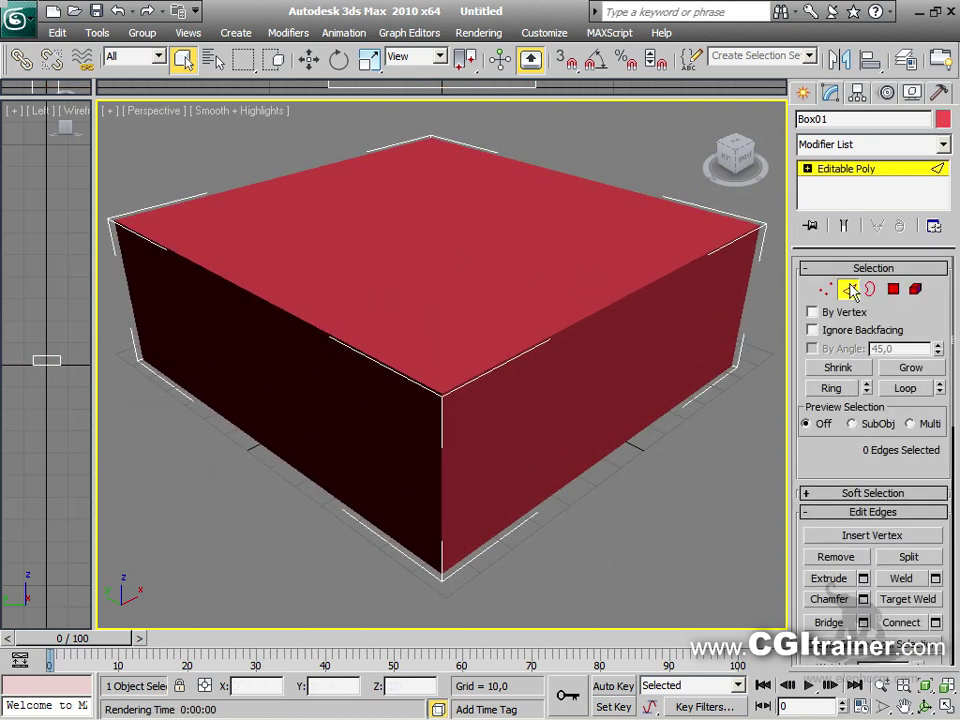
{"action": "left_click_drag", "start_coordinate": [851, 473], "coordinate": [843, 363]}
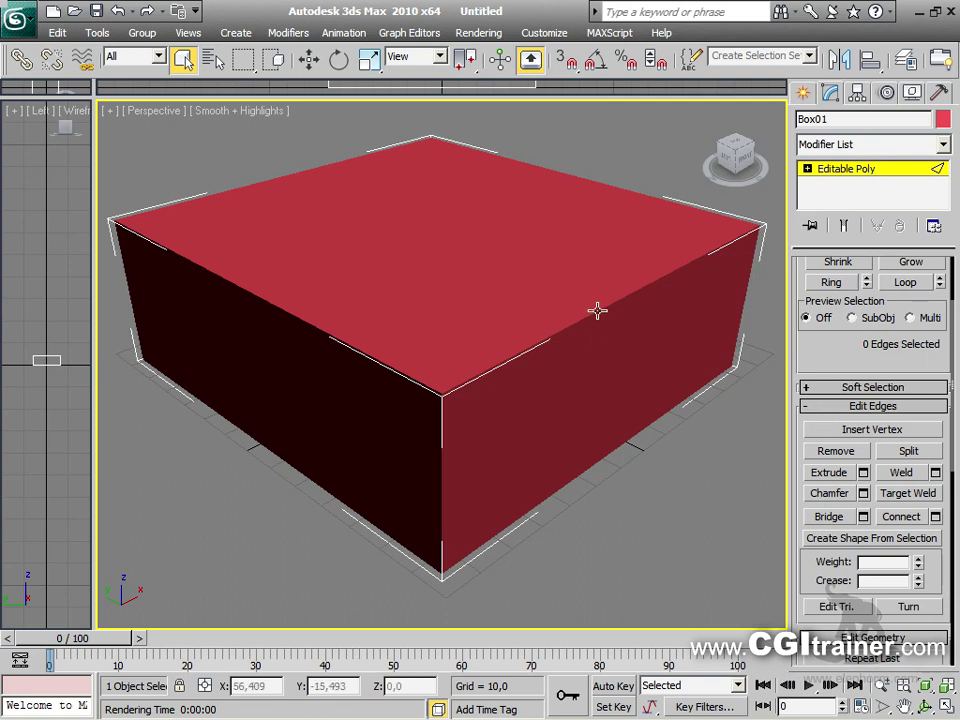
{"action": "key", "text": "F4"}
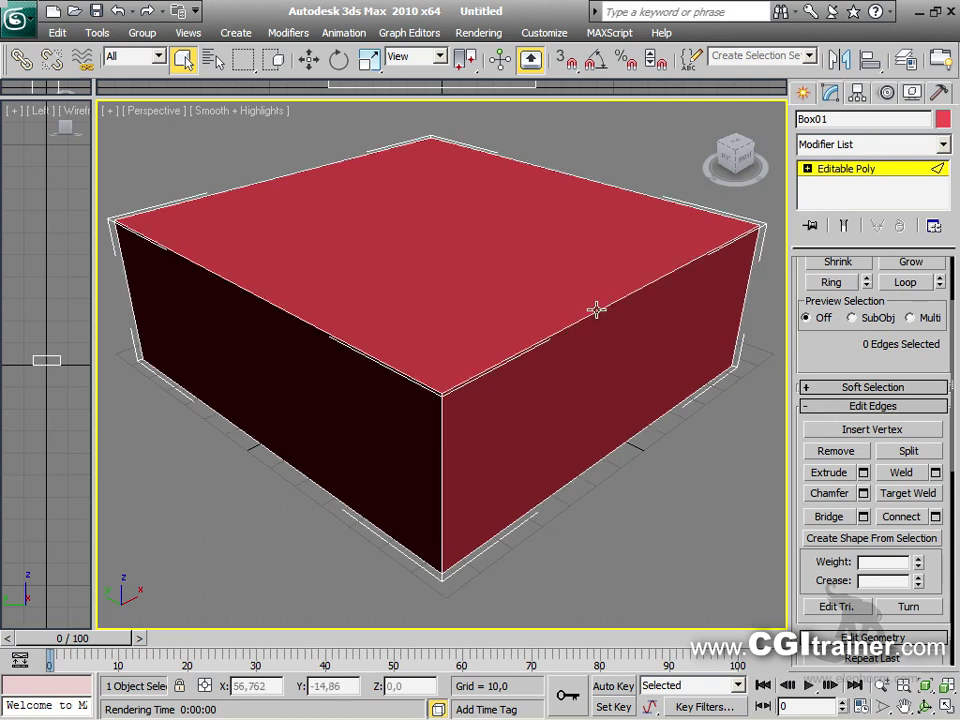
Extrude the four edges around the box's top face with an extrusion height of 8,892 and a base width of 4,89
{"action": "left_click", "coordinate": [597, 309]}
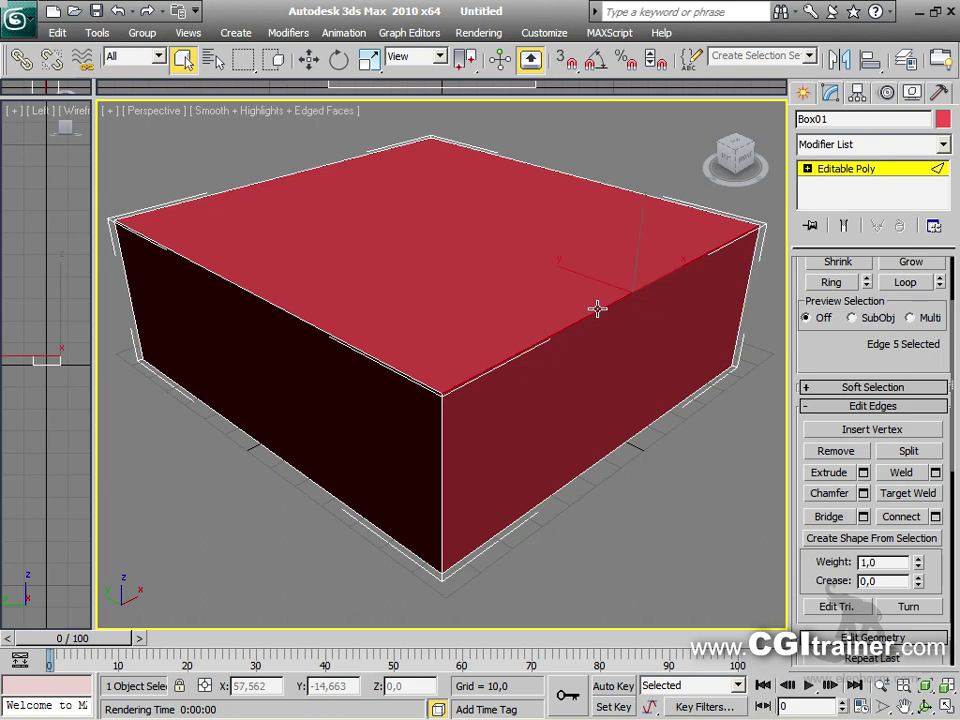
{"action": "left_click", "coordinate": [355, 347], "text": "ctrl"}
{"action": "left_click", "coordinate": [540, 164], "text": "ctrl"}
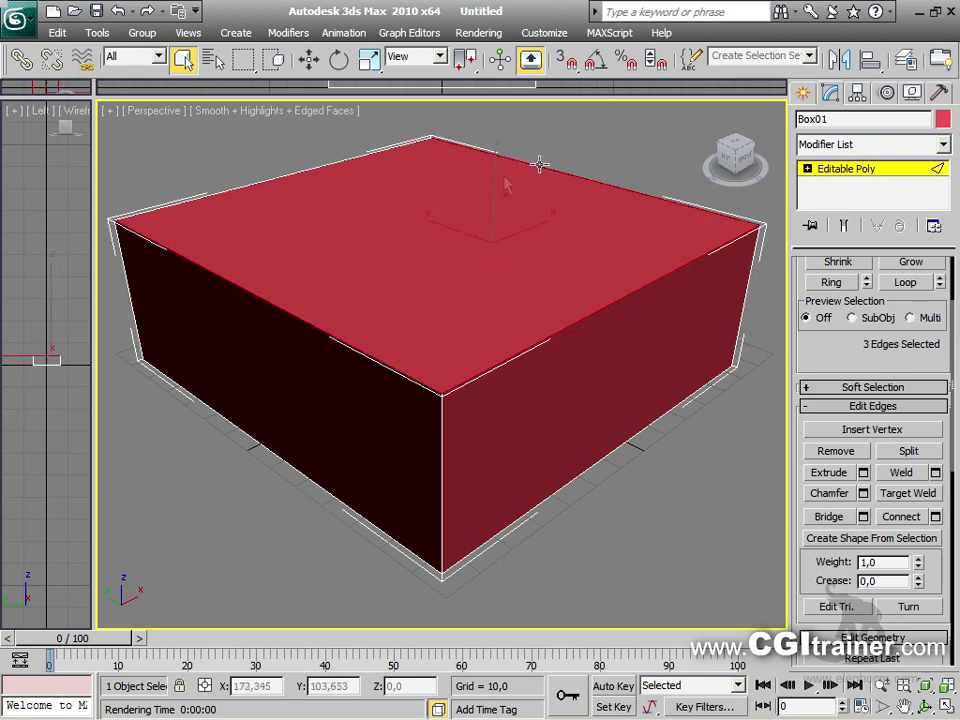
{"action": "left_click", "coordinate": [370, 153], "text": "ctrl"}
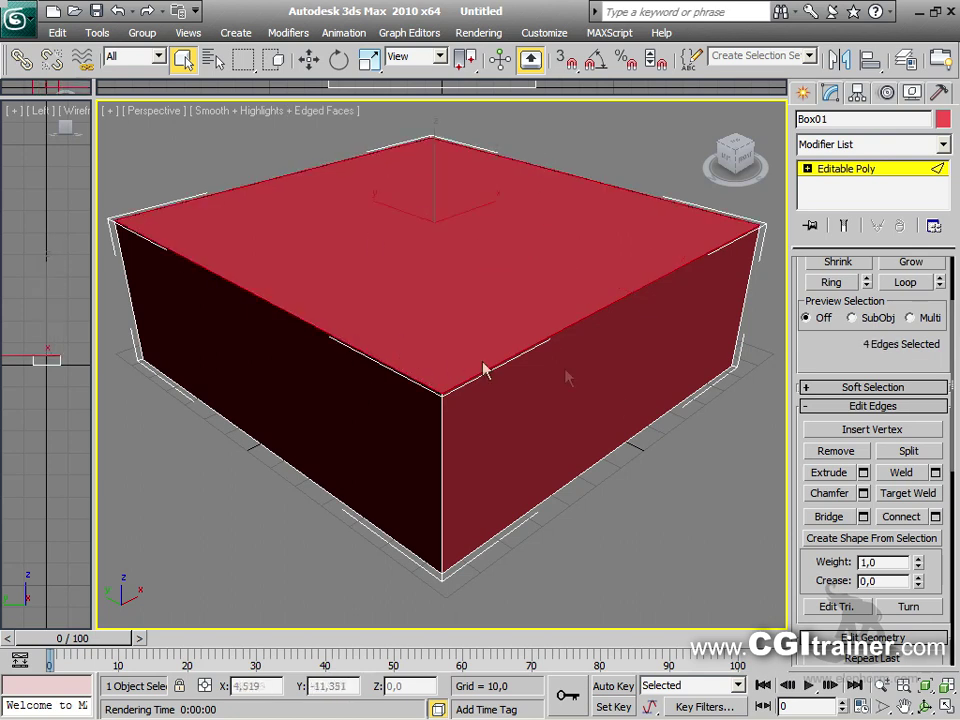
{"action": "left_click", "coordinate": [863, 472]}
{"action": "left_click_drag", "start_coordinate": [245, 203], "coordinate": [244, 311]}
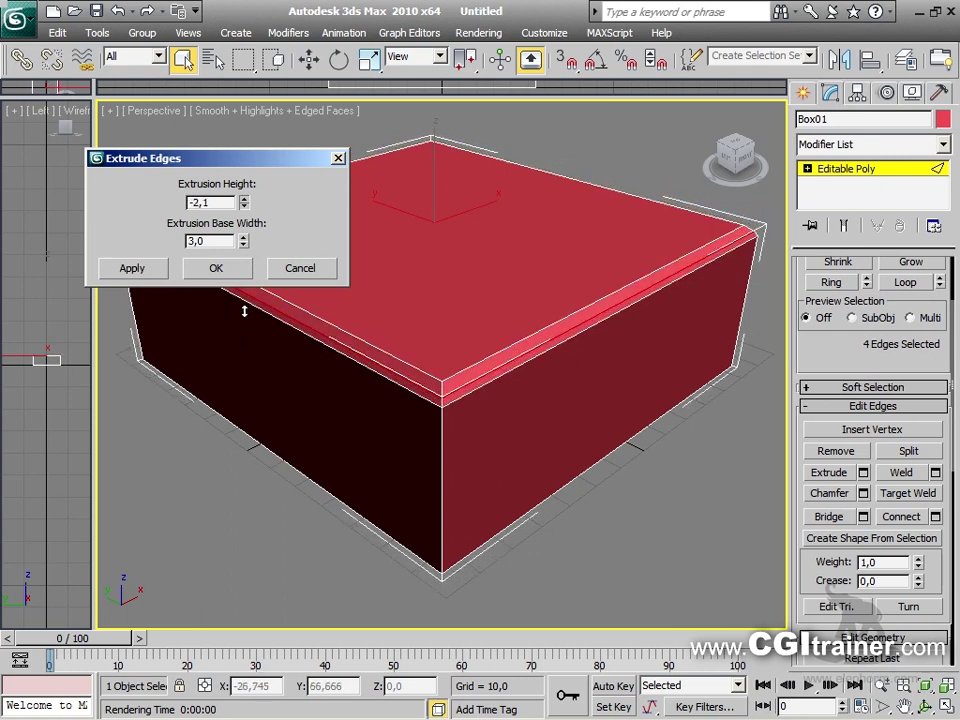
{"action": "left_click_drag", "start_coordinate": [245, 245], "coordinate": [214, 373]}
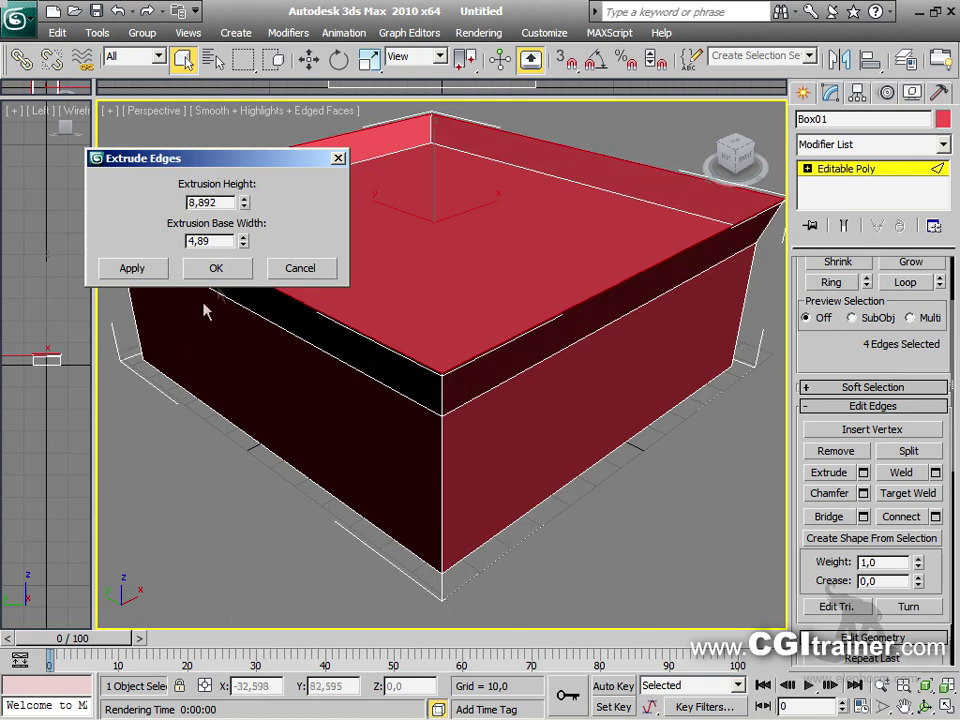
{"action": "left_click", "coordinate": [217, 268]}
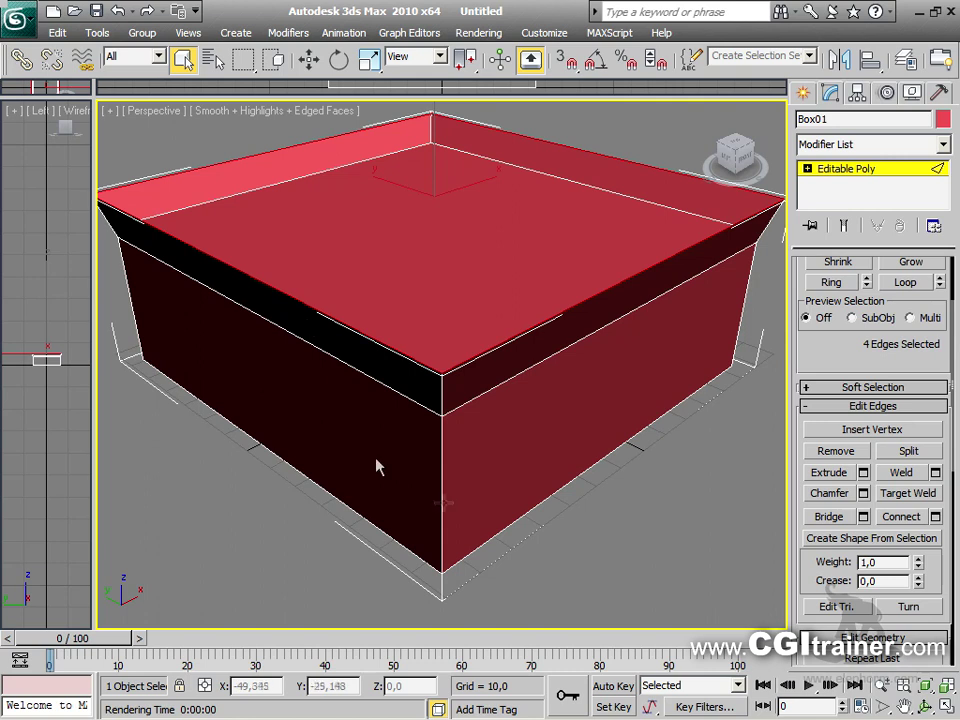
Start a chamfer with settings on the four raised rim edges and set its amount to 5,91
{"action": "left_click", "coordinate": [864, 493]}
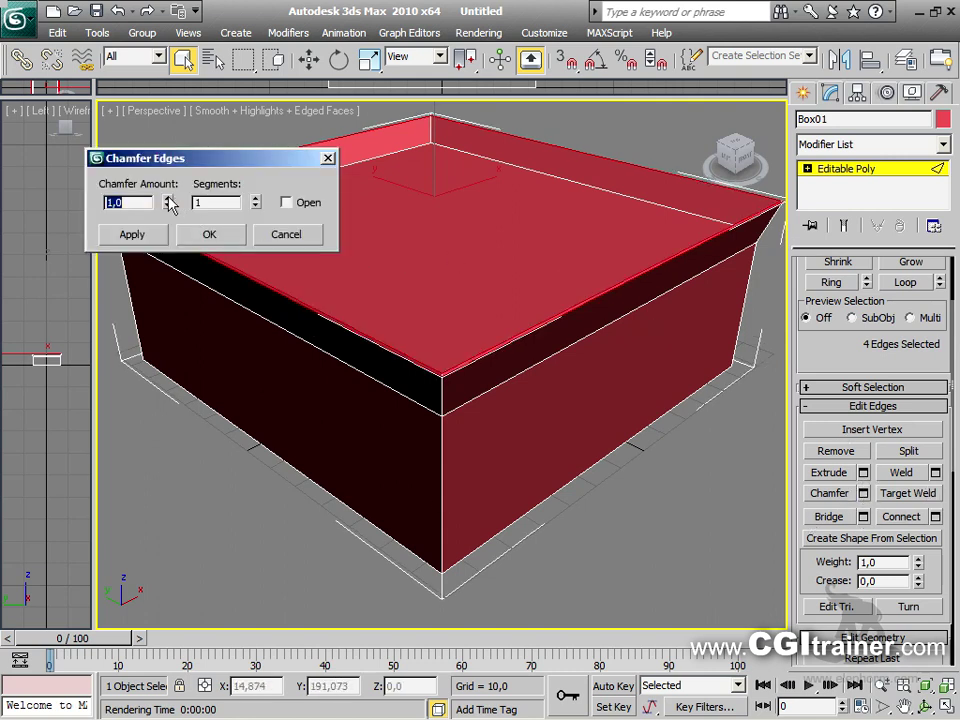
{"action": "left_click_drag", "start_coordinate": [168, 205], "coordinate": [186, 450]}
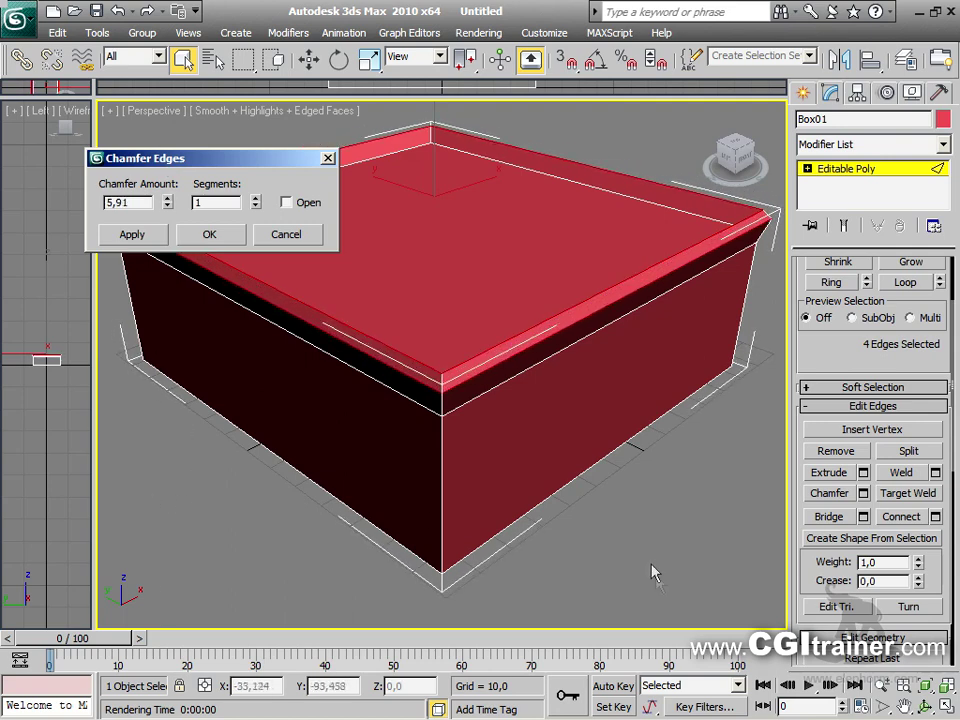
{"action": "scroll", "coordinate": [651, 572], "scroll_direction": "up", "scroll_amount": 6}
{"action": "middle_click_drag", "start_coordinate": [336, 300], "coordinate": [606, 383]}
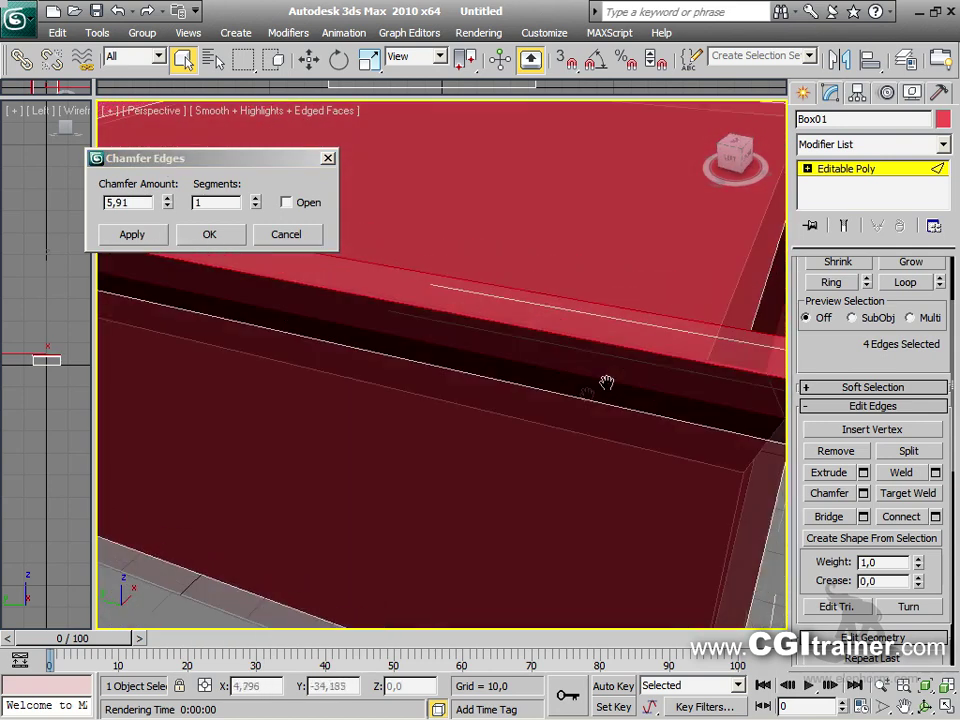
{"action": "scroll", "coordinate": [456, 435], "scroll_direction": "down", "scroll_amount": 4}
{"action": "scroll", "coordinate": [491, 426], "scroll_direction": "up", "scroll_amount": 4}
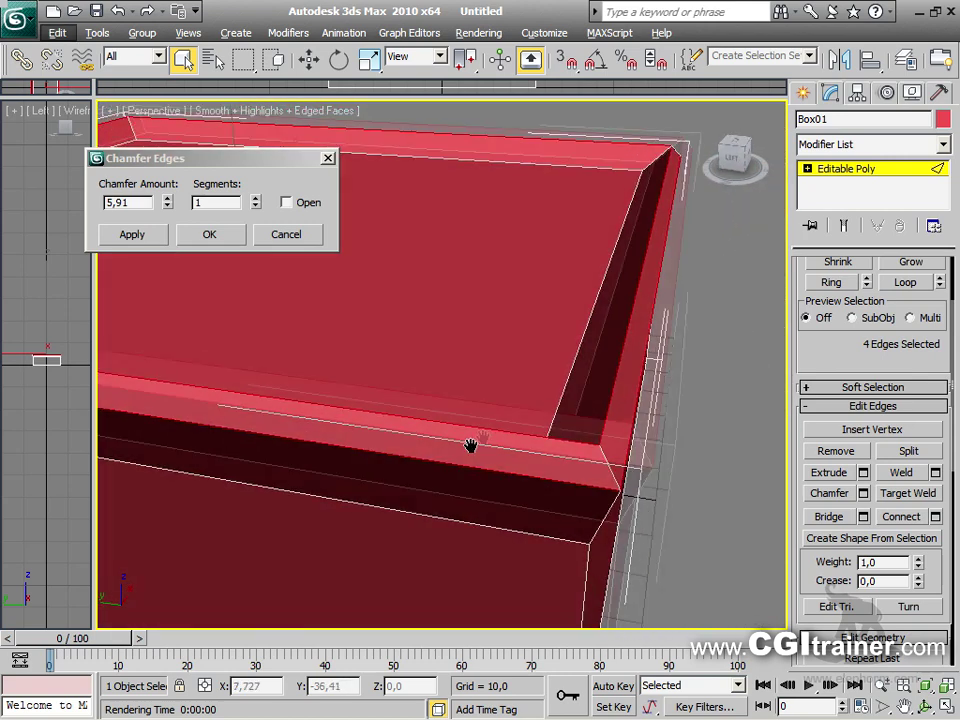
{"action": "middle_click_drag", "start_coordinate": [470, 446], "coordinate": [596, 444]}
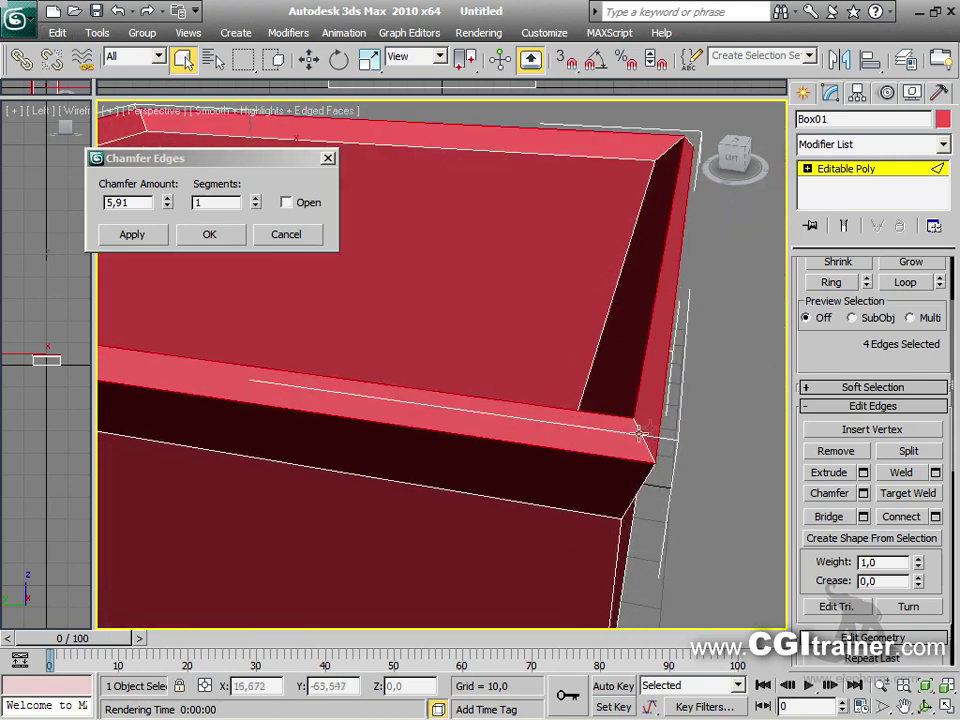
Set the chamfer to 9 segments and try the Open option, leaving it off
{"action": "left_click", "coordinate": [257, 200]}
{"action": "left_click", "coordinate": [257, 200]}
{"action": "left_click", "coordinate": [257, 200]}
{"action": "left_click", "coordinate": [257, 200]}
{"action": "left_click", "coordinate": [257, 200]}
{"action": "left_click", "coordinate": [257, 200]}
{"action": "left_click", "coordinate": [257, 200]}
{"action": "left_click", "coordinate": [257, 200]}
{"action": "middle_click_drag", "start_coordinate": [578, 395], "coordinate": [546, 384], "text": "alt"}
{"action": "left_click", "coordinate": [286, 203]}
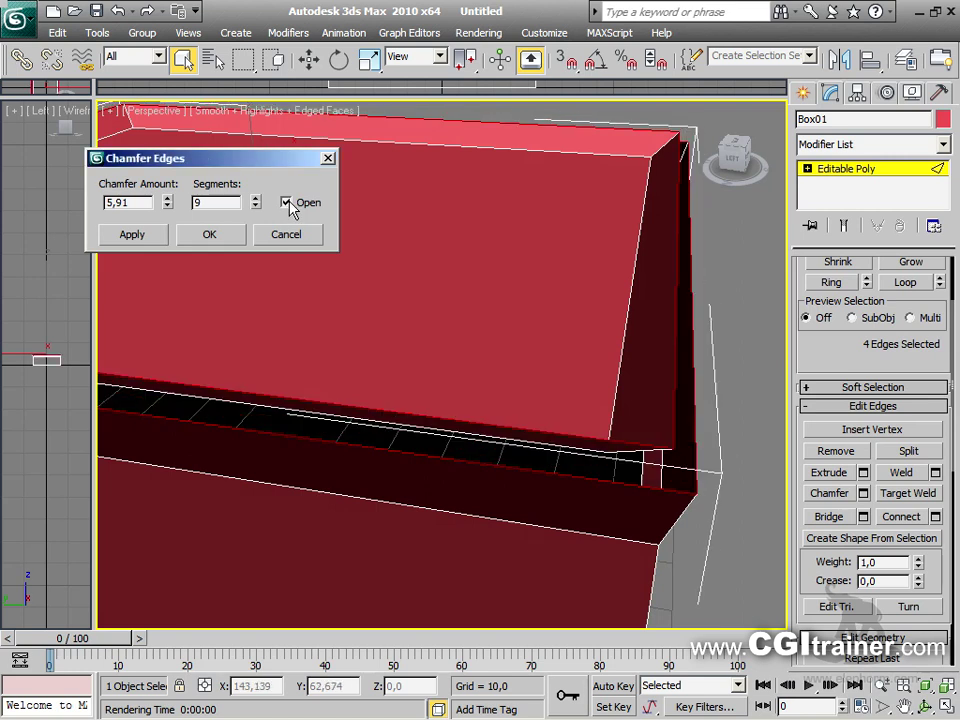
{"action": "left_click", "coordinate": [286, 203]}
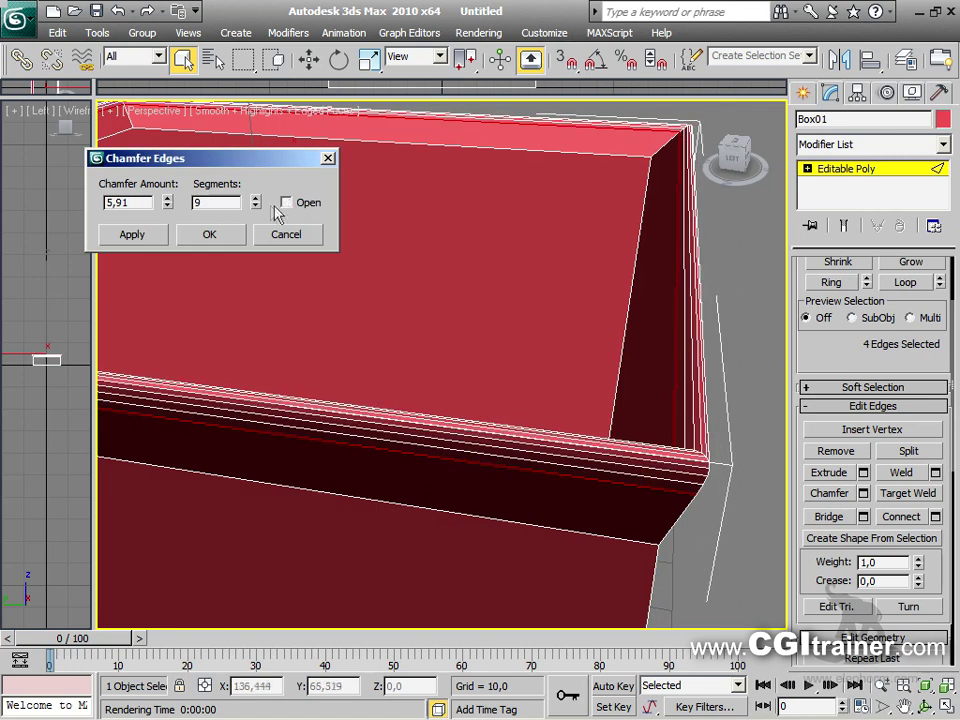
Increase the chamfer amount to 10,815 and accept the chamfer on the rim edges
{"action": "mouse_move", "coordinate": [168, 205]}
{"action": "left_mouse_down"}
{"action": "mouse_move", "coordinate": [174, 245]}
{"action": "mouse_move", "coordinate": [171, 182]}
{"action": "left_mouse_up"}
{"action": "scroll", "coordinate": [561, 264], "scroll_direction": "down", "scroll_amount": 6}
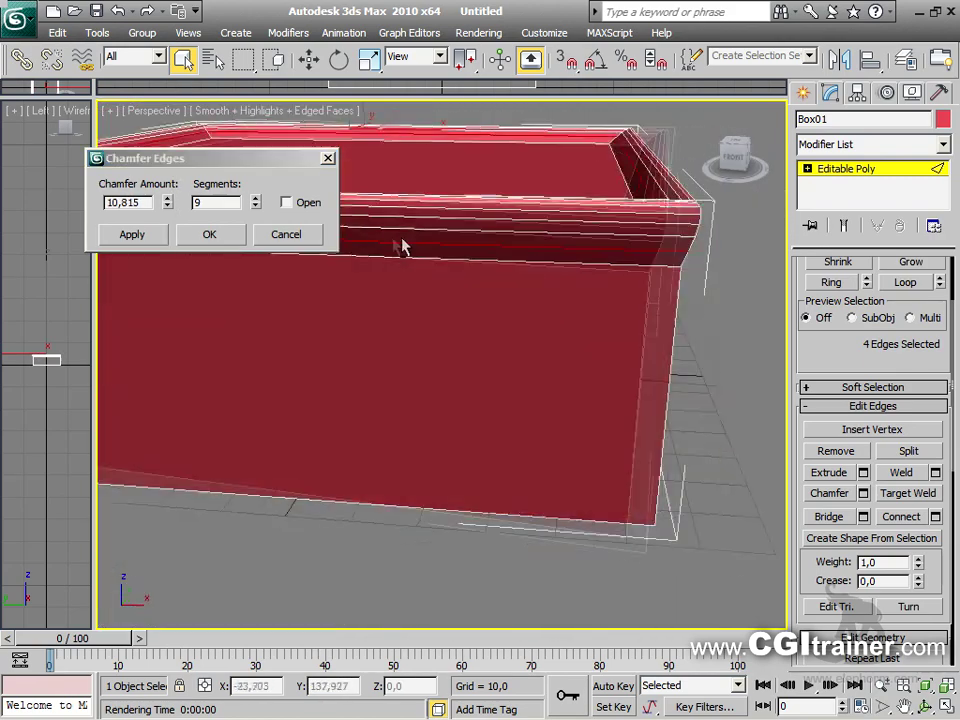
{"action": "middle_click_drag", "start_coordinate": [401, 246], "coordinate": [563, 437], "text": "alt"}
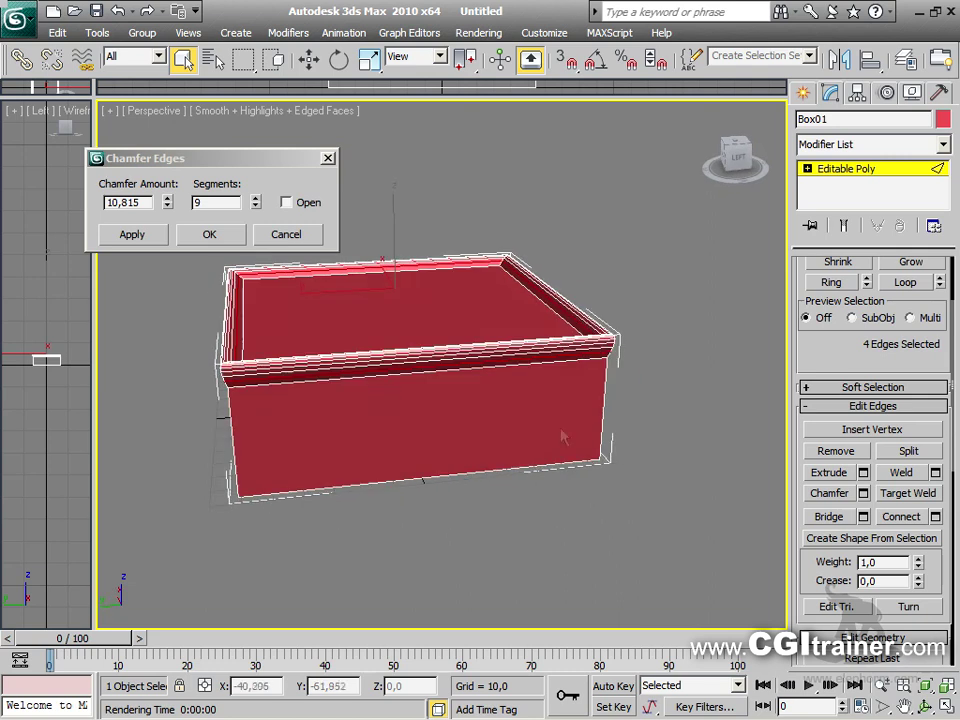
{"action": "left_click", "coordinate": [210, 234]}
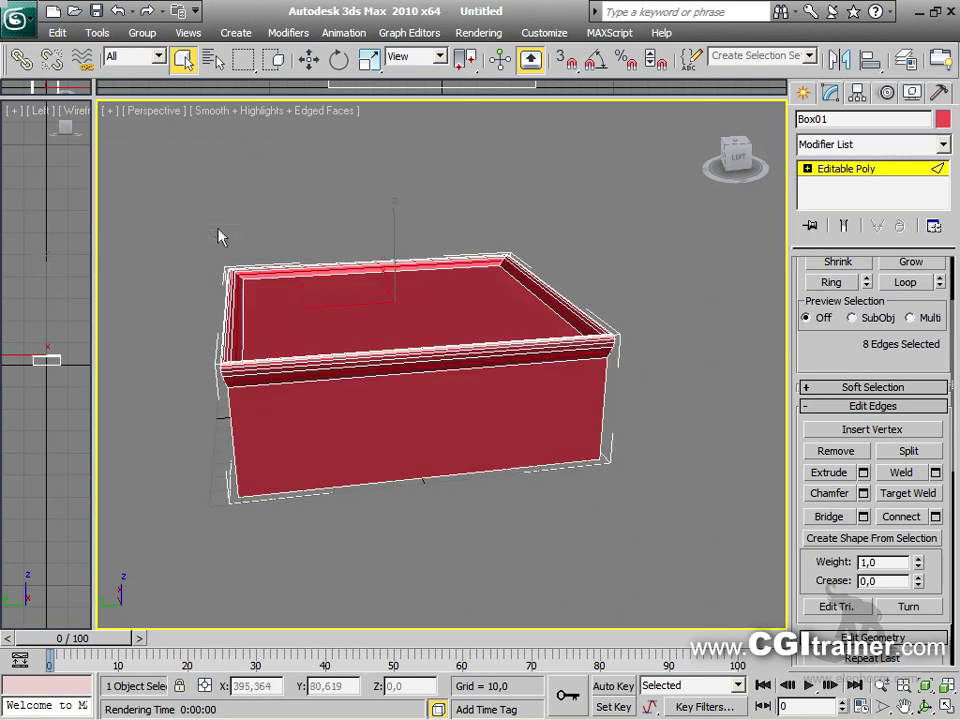
Leave edge sub-object level and create a teapot on the box's top face with AutoGrid
{"action": "middle_click_drag", "start_coordinate": [378, 458], "coordinate": [499, 462], "text": "alt"}
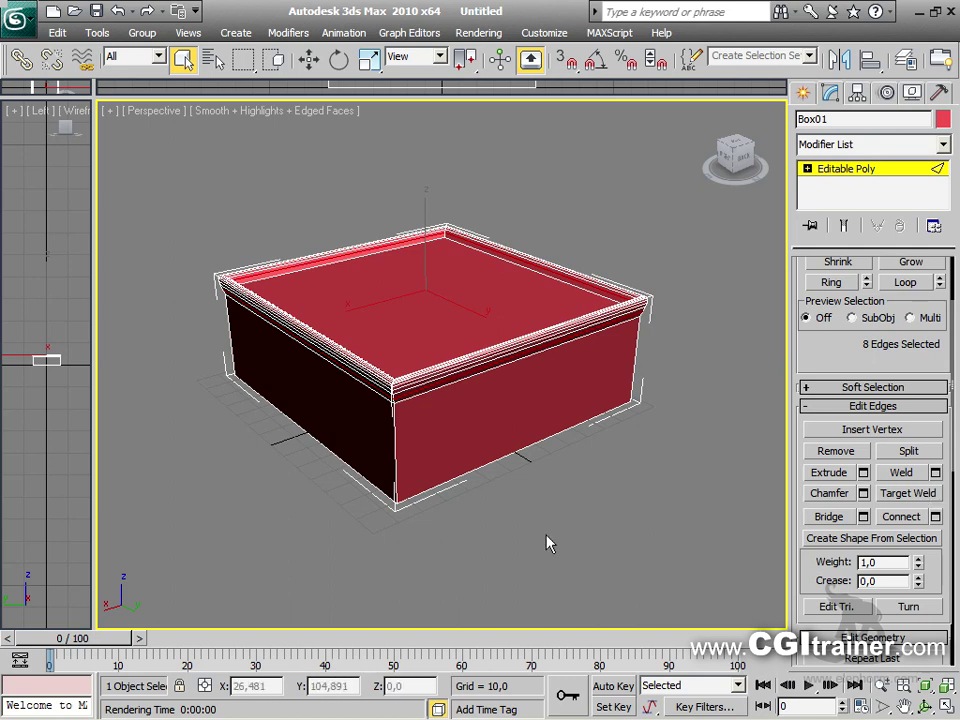
{"action": "middle_click_drag", "start_coordinate": [623, 494], "coordinate": [560, 125], "text": "alt"}
{"action": "scroll", "coordinate": [491, 510], "scroll_direction": "up", "scroll_amount": 5}
{"action": "middle_click_drag", "start_coordinate": [581, 420], "coordinate": [540, 433], "text": "alt"}
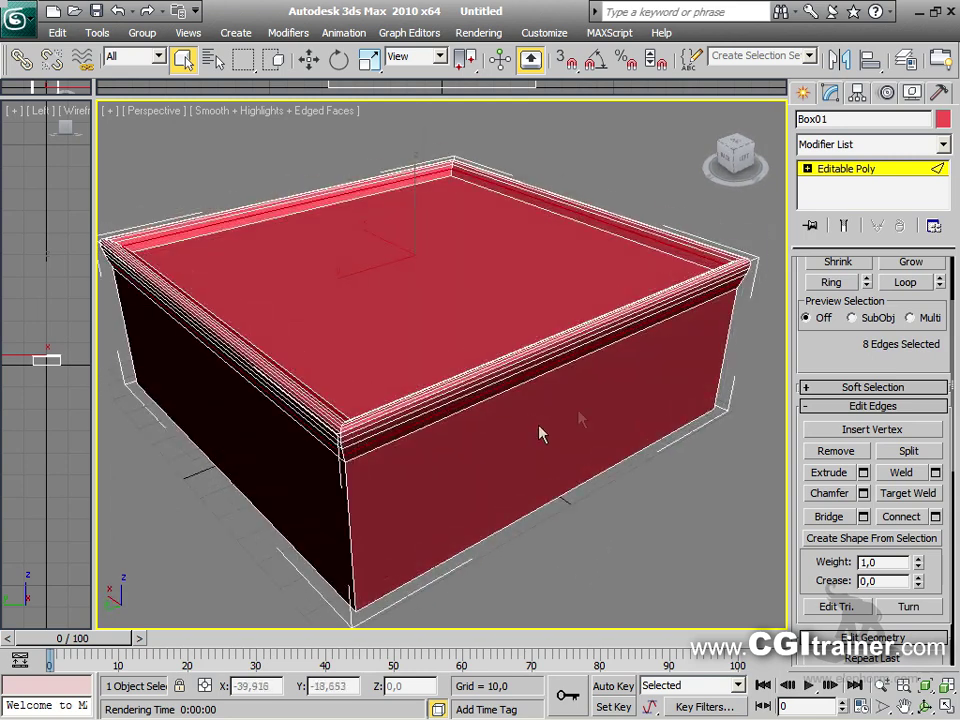
{"action": "left_click", "coordinate": [845, 169]}
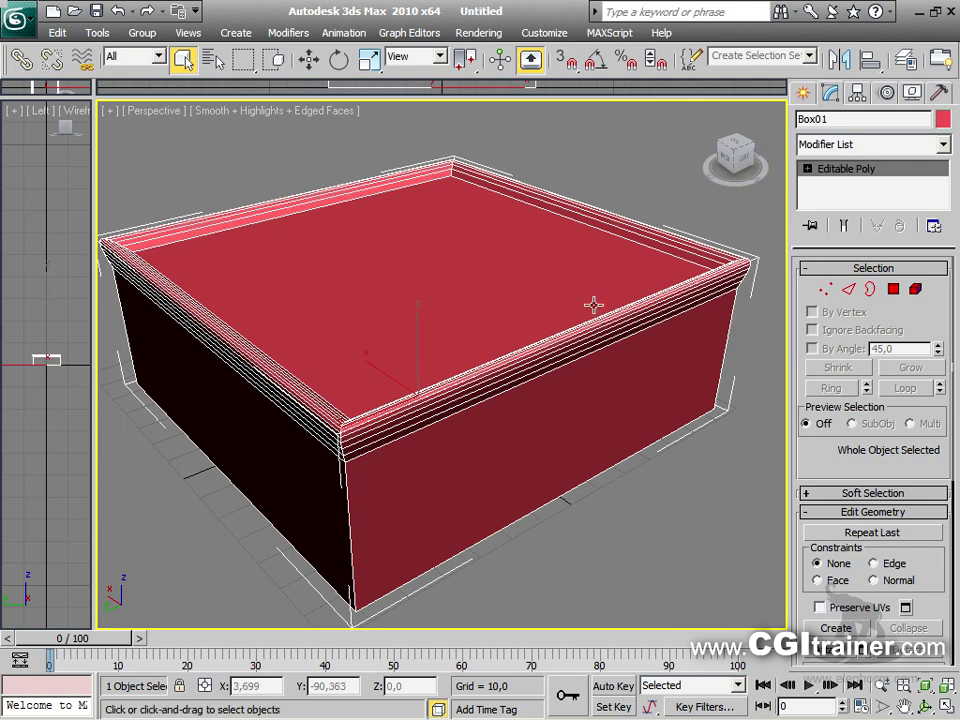
{"action": "left_click", "coordinate": [802, 93]}
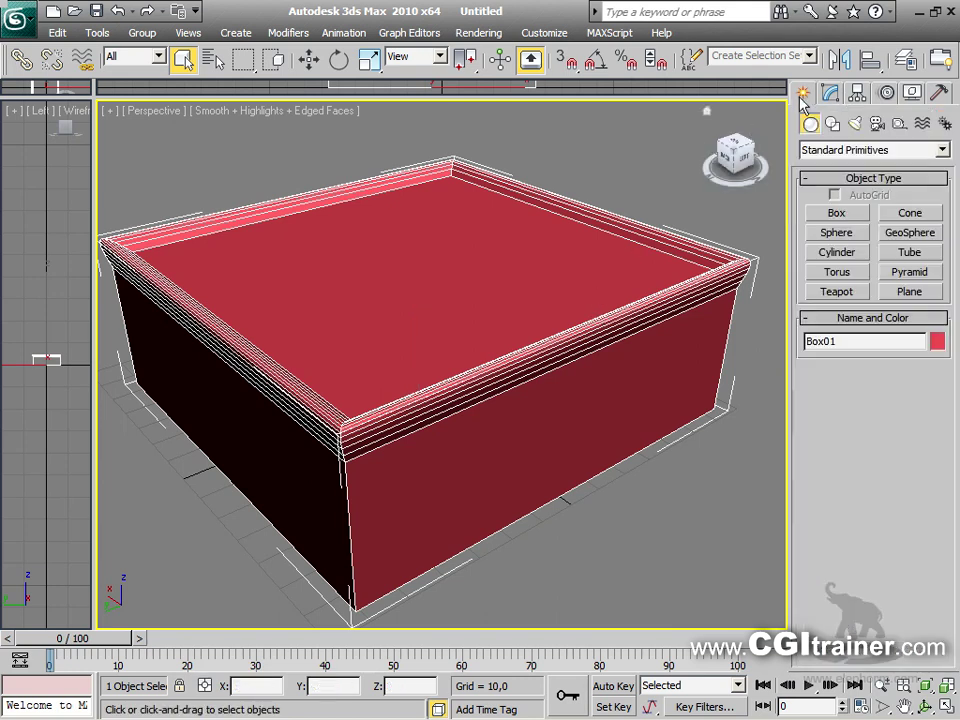
{"action": "left_click", "coordinate": [835, 291]}
{"action": "left_click_drag", "start_coordinate": [412, 258], "coordinate": [429, 226]}
{"action": "right_click", "coordinate": [426, 227]}
Convert the teapot to Editable Poly and bring its spout into close view
{"action": "middle_click_drag", "start_coordinate": [345, 175], "coordinate": [490, 220], "text": "alt"}
{"action": "right_click", "coordinate": [478, 209]}
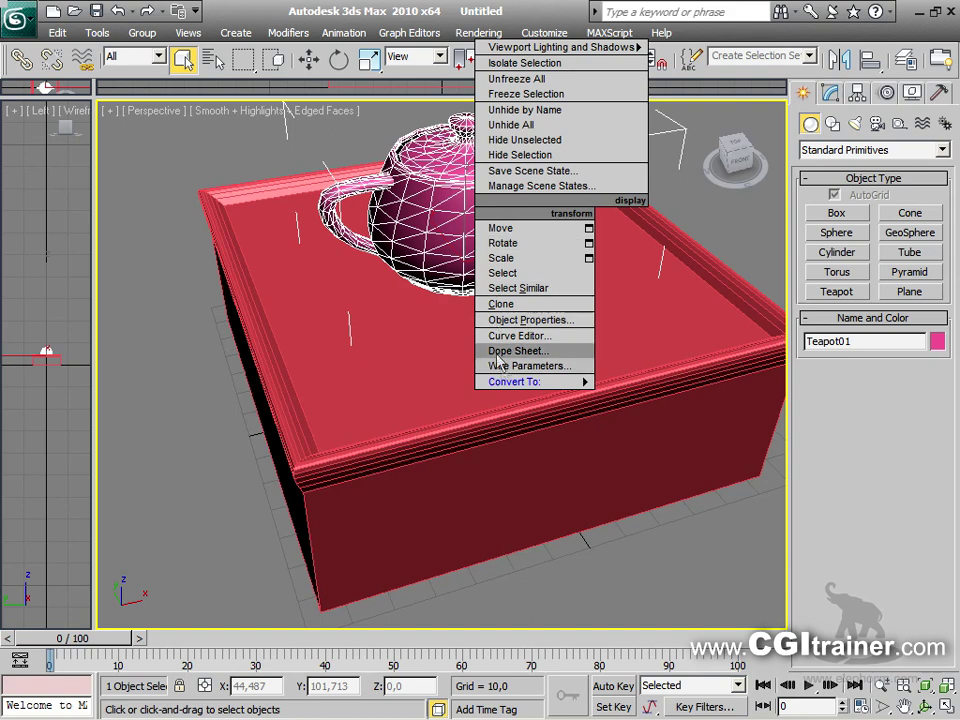
{"action": "mouse_move", "coordinate": [545, 390]}
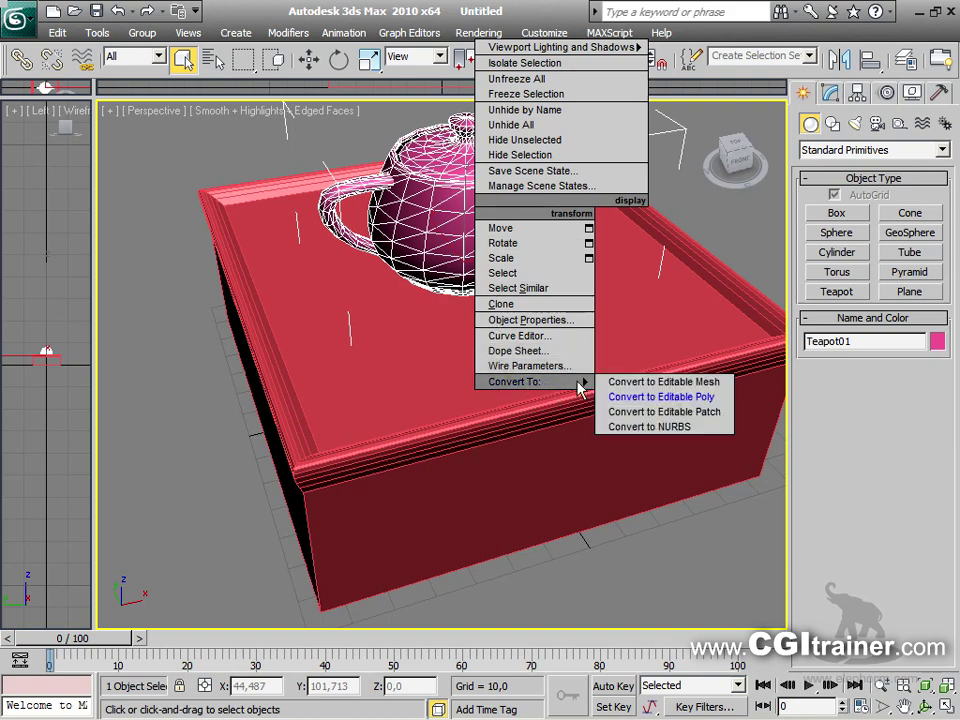
{"action": "left_click", "coordinate": [617, 396]}
{"action": "middle_click_drag", "start_coordinate": [617, 396], "coordinate": [559, 317], "text": "alt"}
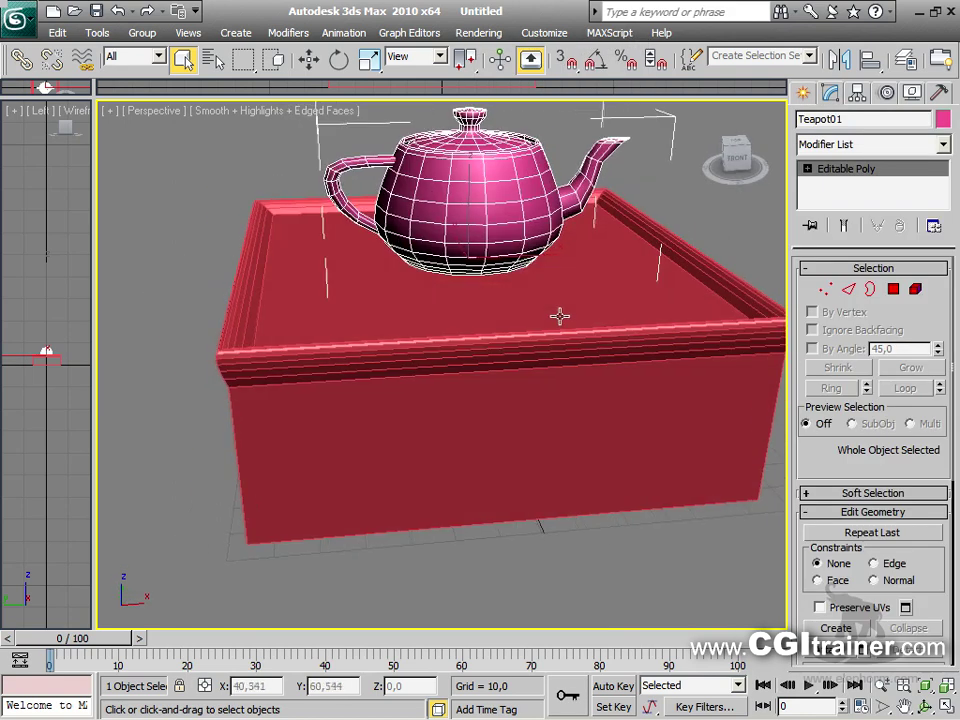
{"action": "scroll", "coordinate": [559, 317], "scroll_direction": "up", "scroll_amount": 5}
{"action": "scroll", "coordinate": [559, 317], "scroll_direction": "down", "scroll_amount": 2}
{"action": "scroll", "coordinate": [394, 459], "scroll_direction": "down", "scroll_amount": 5}
{"action": "middle_click_drag", "start_coordinate": [394, 459], "coordinate": [418, 568], "text": "alt"}
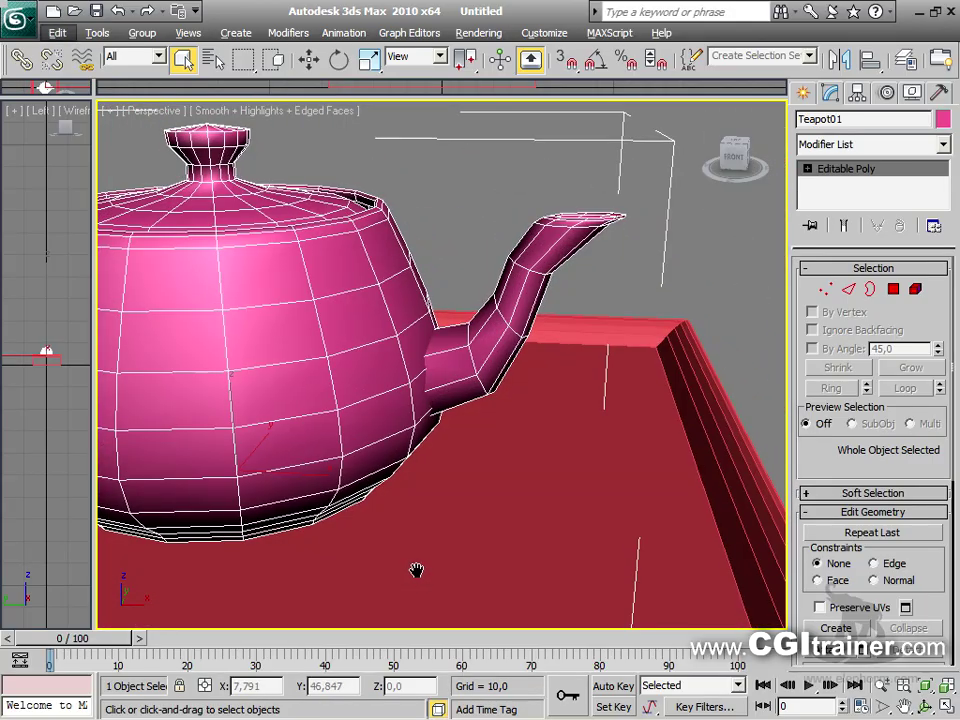
Select the spout at element level and move it about 7 units along X, away from the teapot body
{"action": "left_click", "coordinate": [915, 290]}
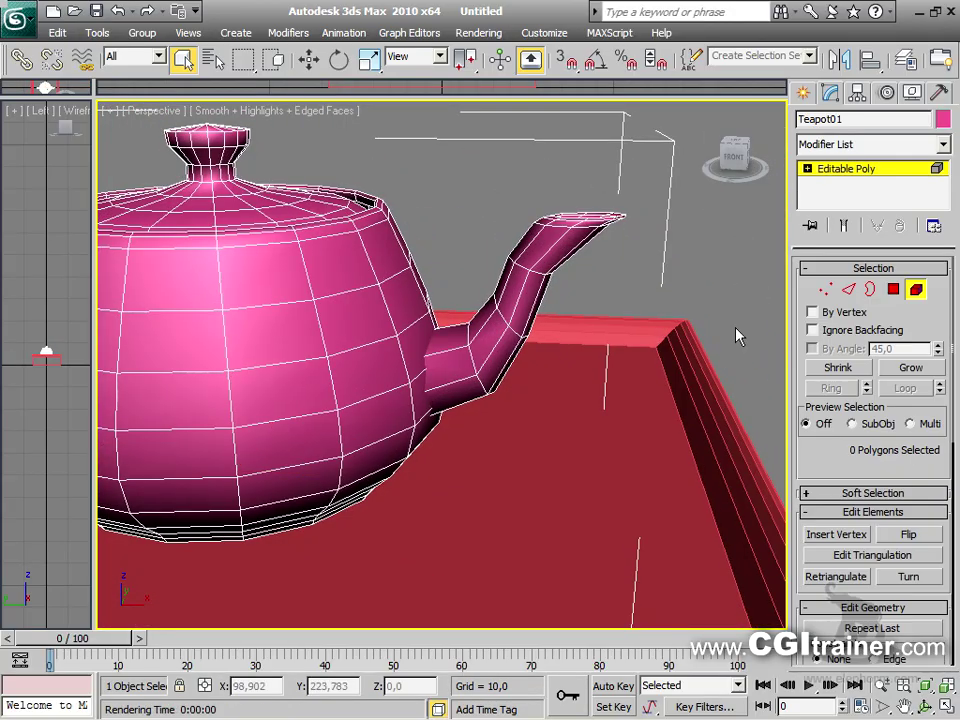
{"action": "left_click", "coordinate": [522, 318]}
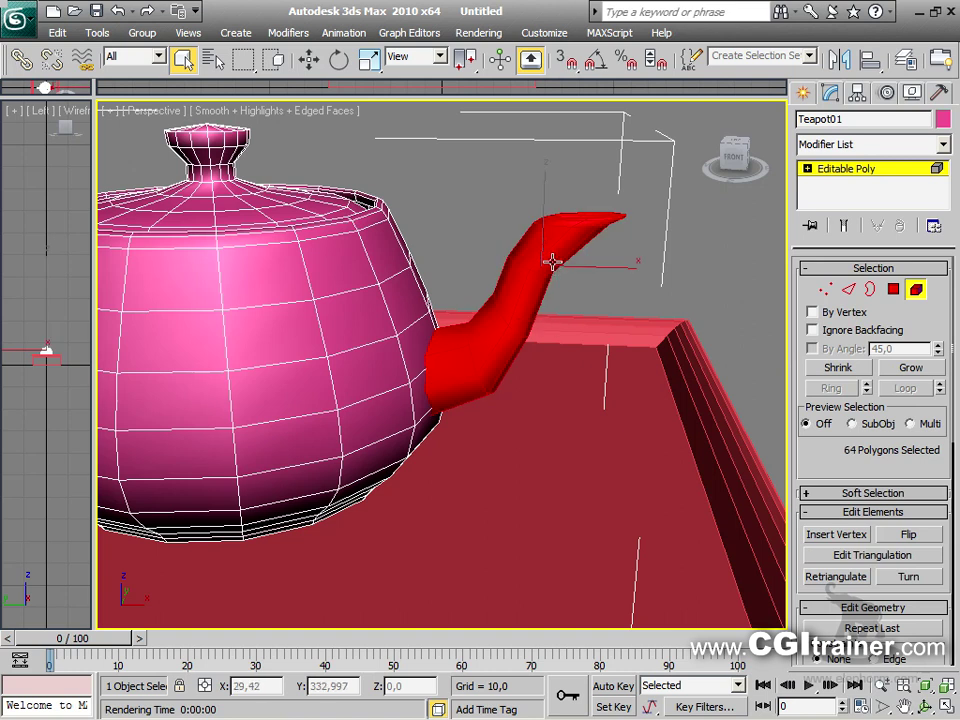
{"action": "key", "text": "w"}
{"action": "left_click_drag", "start_coordinate": [540, 262], "coordinate": [656, 251]}
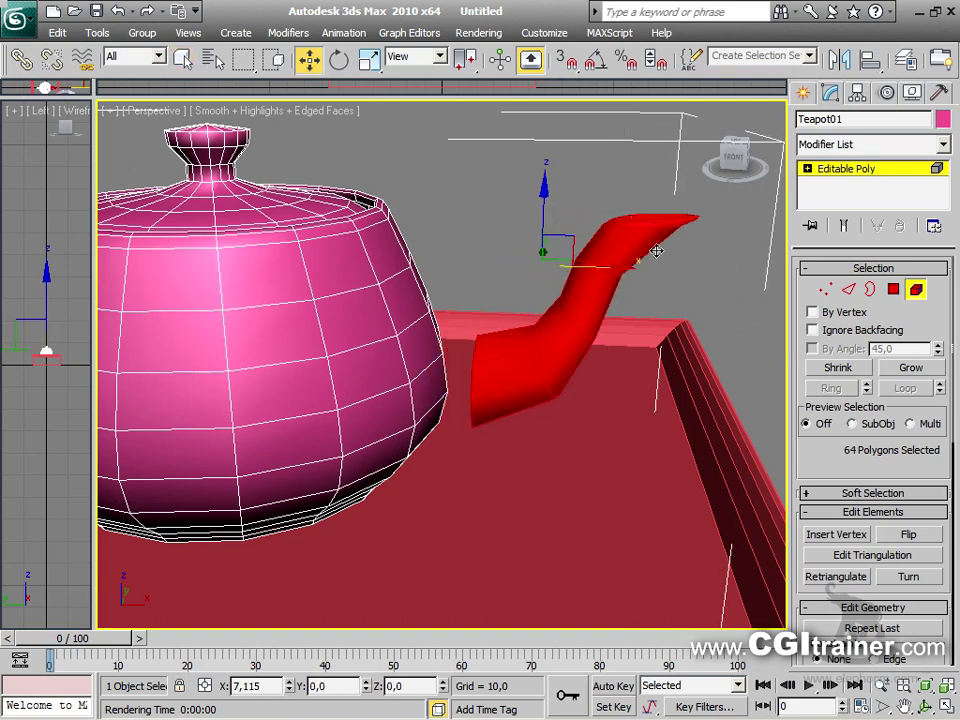
{"action": "middle_click_drag", "start_coordinate": [568, 411], "coordinate": [572, 444], "text": "alt"}
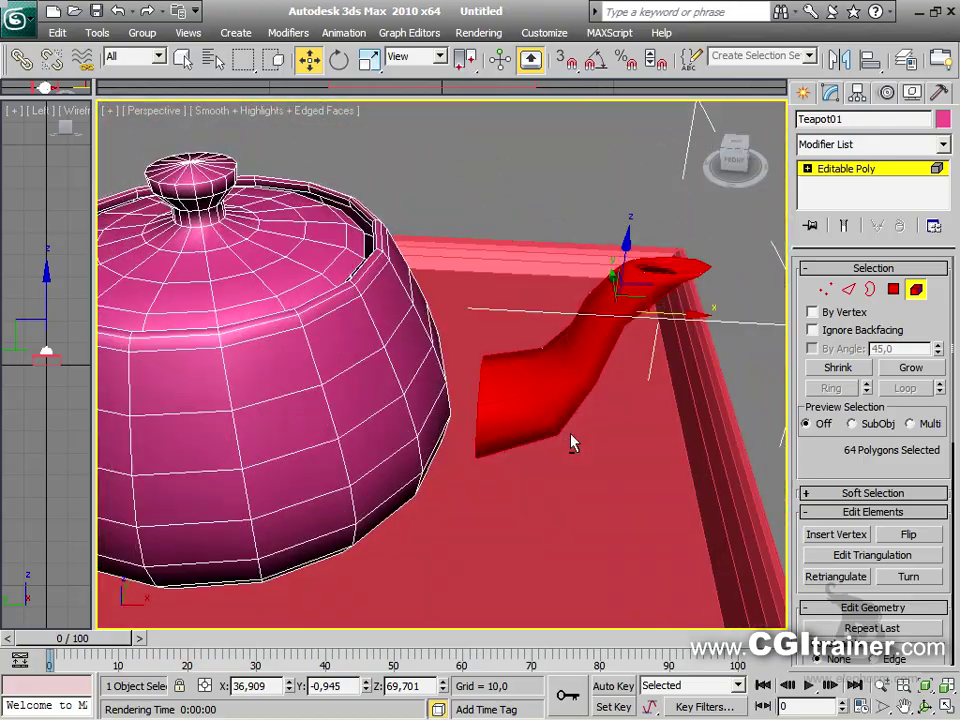
{"action": "mouse_move", "coordinate": [474, 452]}
{"action": "middle_mouse_down", "text": "alt"}
{"action": "mouse_move", "coordinate": [495, 437]}
{"action": "mouse_move", "coordinate": [469, 440]}
{"action": "middle_mouse_up", "text": "alt"}
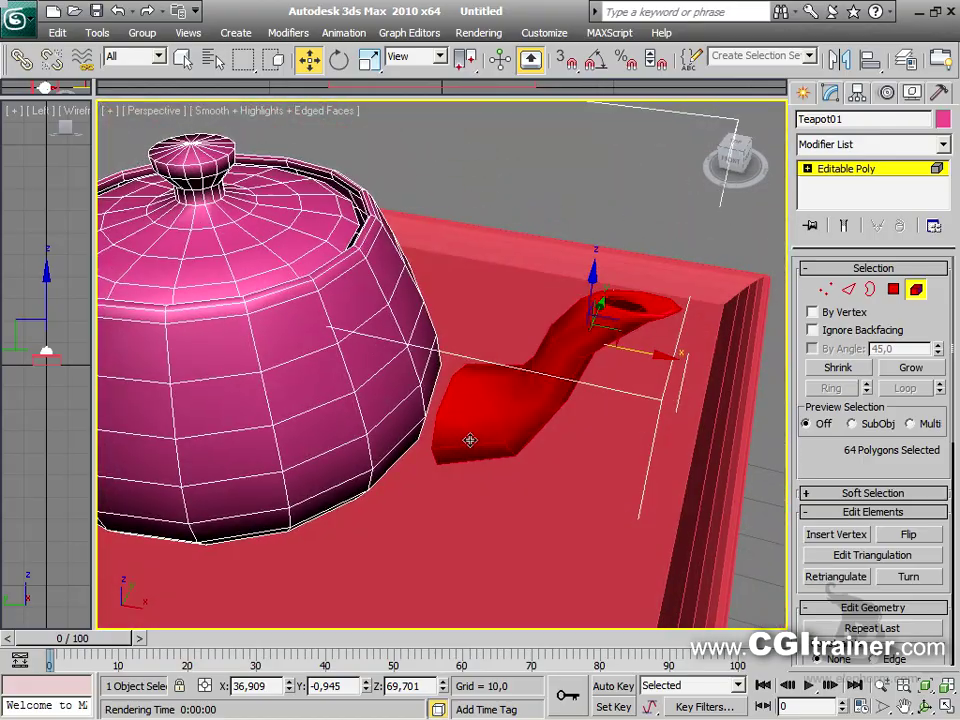
Delete the four teapot body polygons facing the detached spout at polygon level
{"action": "left_click", "coordinate": [412, 390]}
{"action": "left_click", "coordinate": [893, 289]}
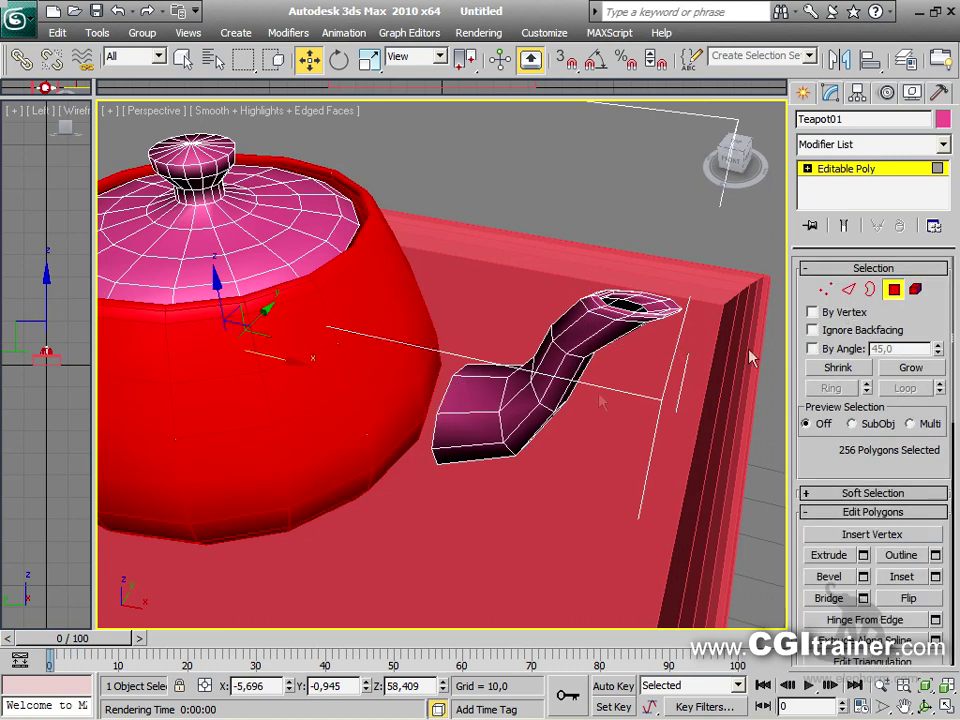
{"action": "left_click", "coordinate": [422, 376]}
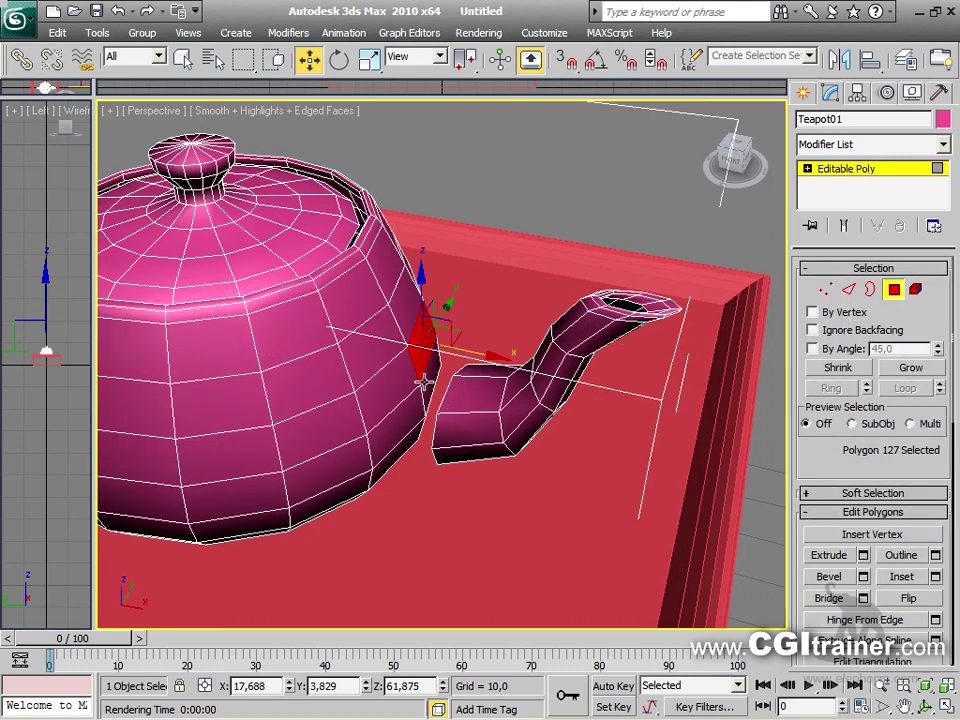
{"action": "left_click", "coordinate": [400, 410], "text": "ctrl"}
{"action": "left_click", "coordinate": [378, 428], "text": "ctrl"}
{"action": "left_click", "coordinate": [395, 391], "text": "ctrl"}
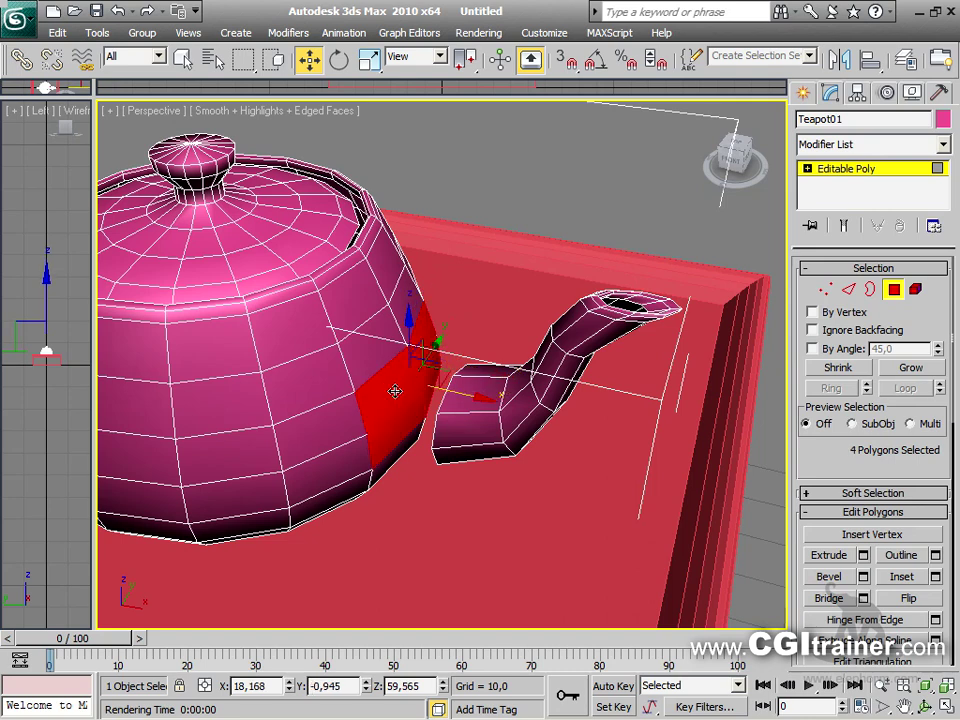
{"action": "key", "text": "Delete"}
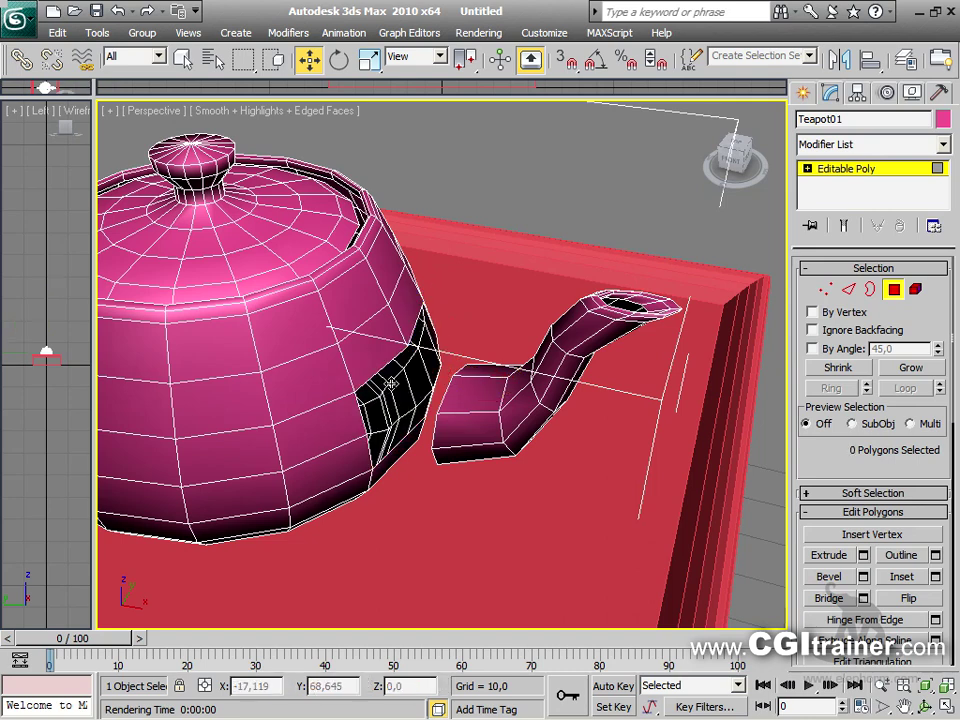
Select the loop of edges around the spout's open base at edge level
{"action": "middle_click_drag", "start_coordinate": [395, 396], "coordinate": [425, 390], "text": "alt"}
{"action": "middle_click_drag", "start_coordinate": [453, 377], "coordinate": [488, 400], "text": "alt"}
{"action": "left_click", "coordinate": [849, 290]}
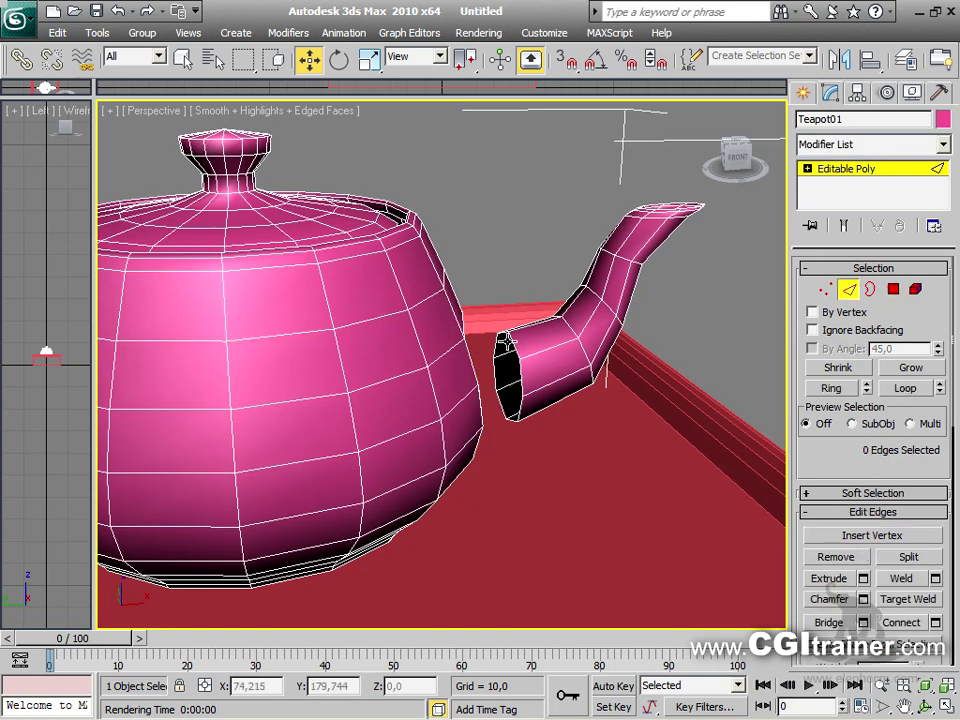
{"action": "left_click", "coordinate": [498, 338]}
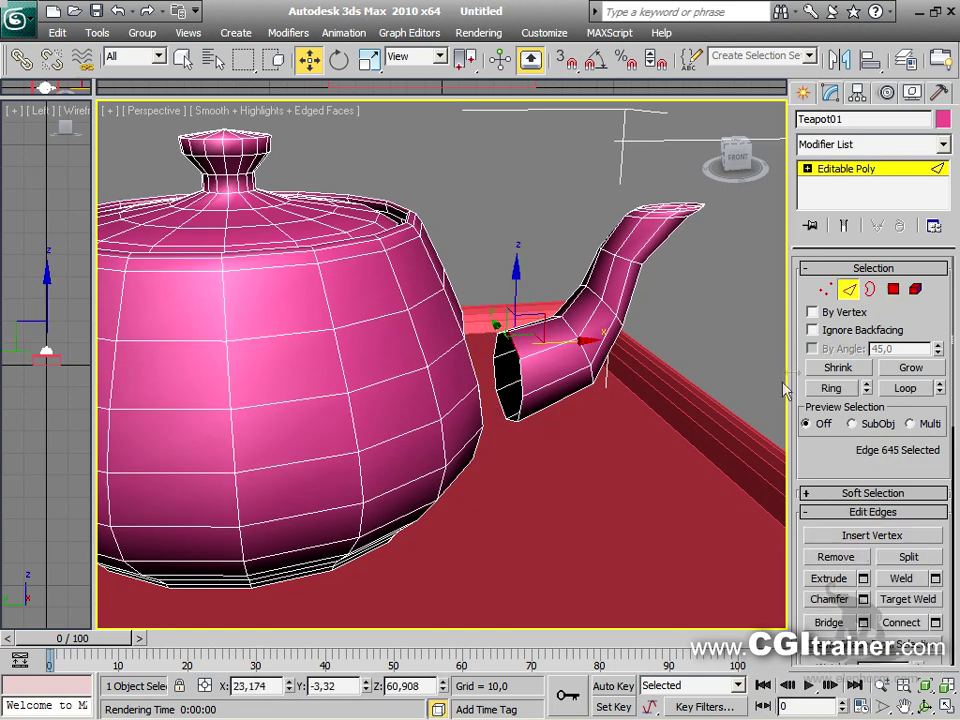
{"action": "left_click", "coordinate": [830, 389]}
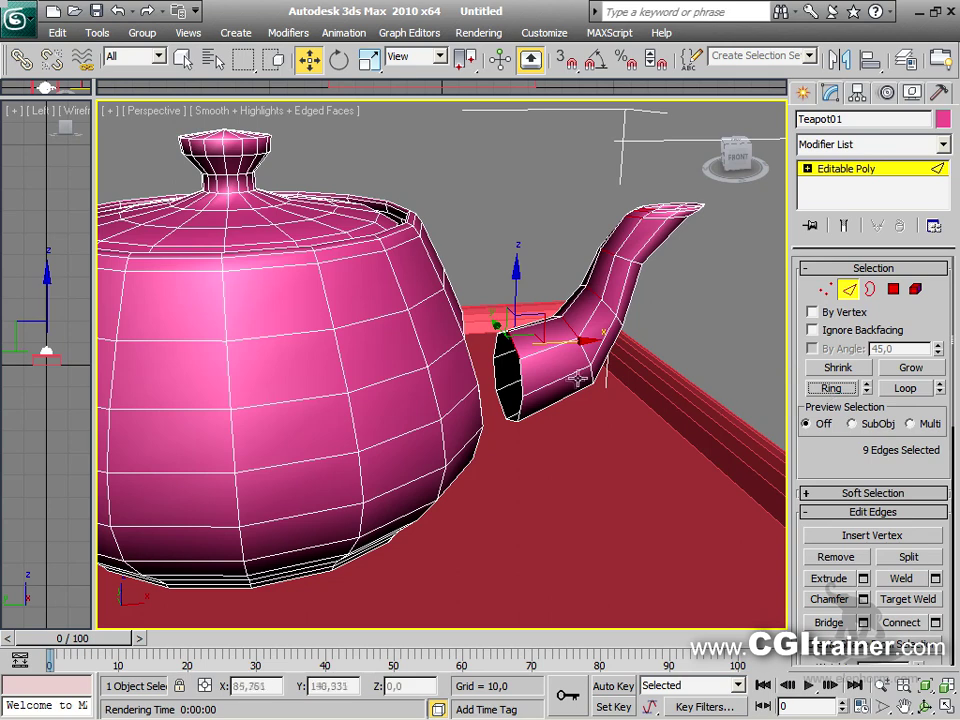
{"action": "left_click", "coordinate": [519, 377]}
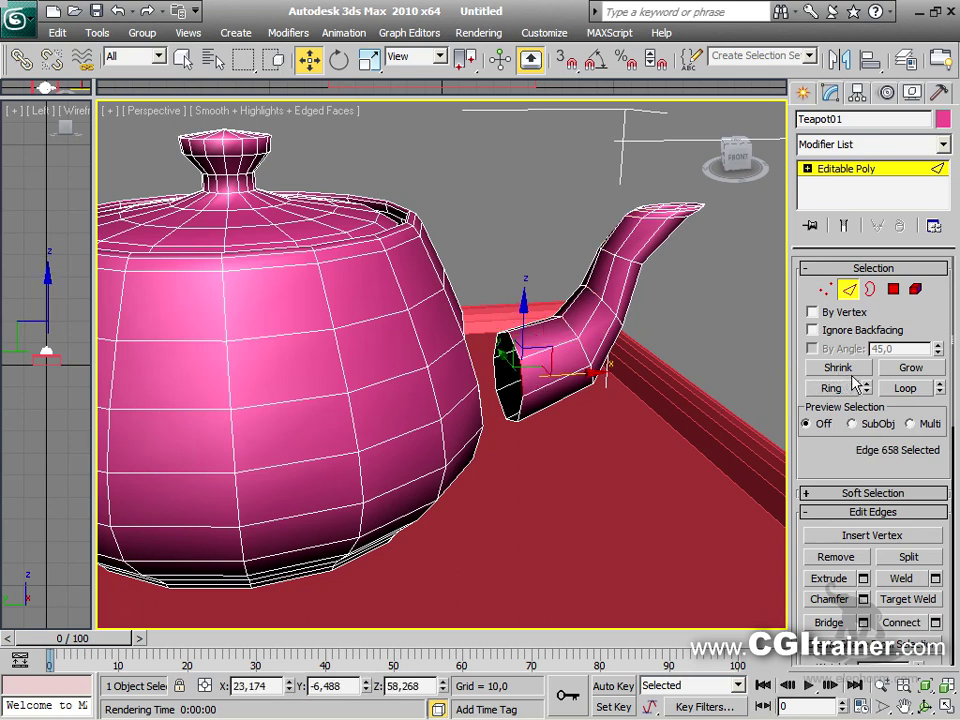
{"action": "left_click", "coordinate": [905, 388]}
{"action": "middle_click_drag", "start_coordinate": [714, 404], "coordinate": [478, 432], "text": "alt"}
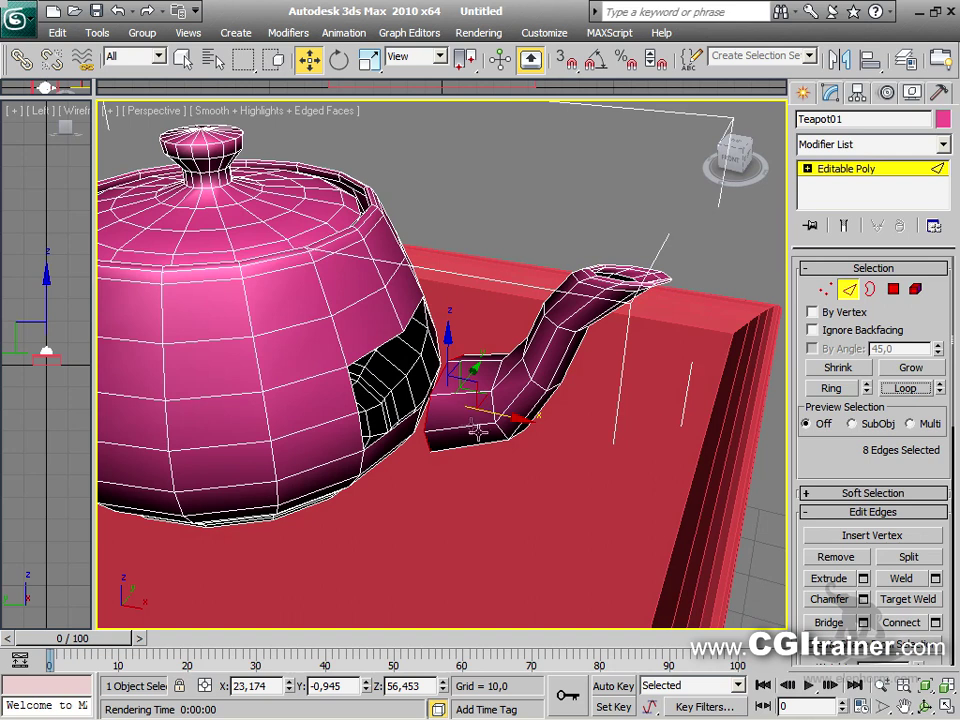
Add the eight edges bordering the hole in the teapot body to the spout edge selection
{"action": "left_click", "coordinate": [352, 392]}
{"action": "left_click", "coordinate": [914, 390]}
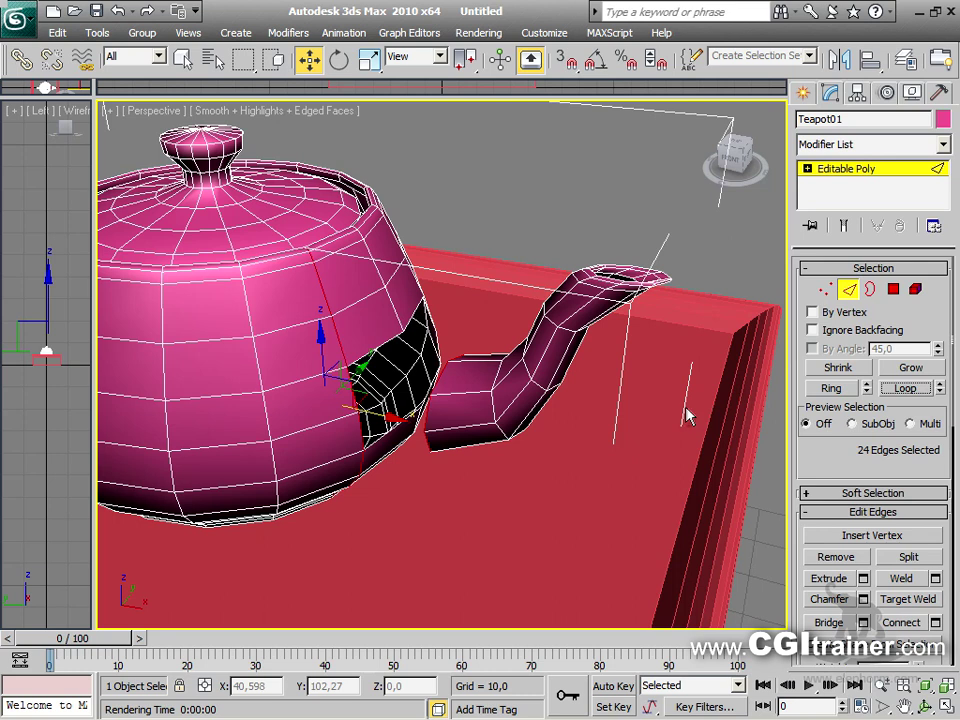
{"action": "key", "text": "ctrl+z"}
{"action": "left_click", "coordinate": [376, 418], "text": "ctrl"}
{"action": "left_click", "coordinate": [381, 436], "text": "ctrl"}
{"action": "left_click", "coordinate": [391, 335], "text": "ctrl"}
{"action": "left_click", "coordinate": [413, 317], "text": "ctrl"}
{"action": "middle_click_drag", "start_coordinate": [413, 317], "coordinate": [290, 320], "text": "alt"}
{"action": "left_click", "coordinate": [428, 345], "text": "ctrl"}
{"action": "left_click", "coordinate": [425, 358], "text": "ctrl"}
{"action": "middle_click_drag", "start_coordinate": [354, 373], "coordinate": [538, 360], "text": "alt"}
Preview a bridge between the selected hole and spout edges with 3 segments, smooth 46 and bridge adjacent 57.5
{"action": "scroll", "coordinate": [815, 275], "scroll_direction": "down", "scroll_amount": 5}
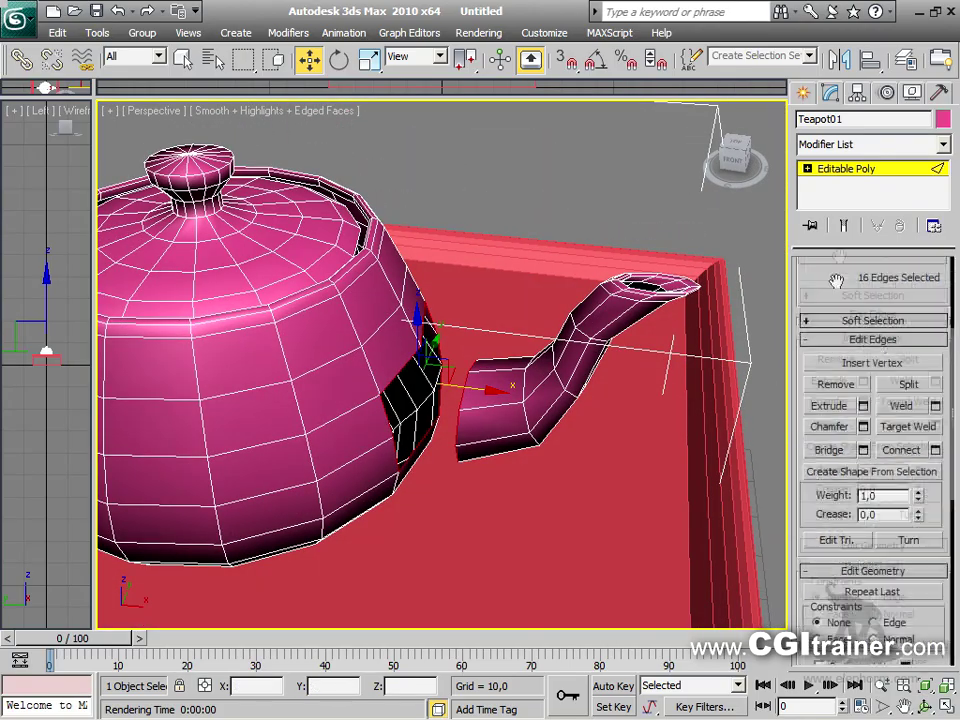
{"action": "left_click", "coordinate": [863, 355]}
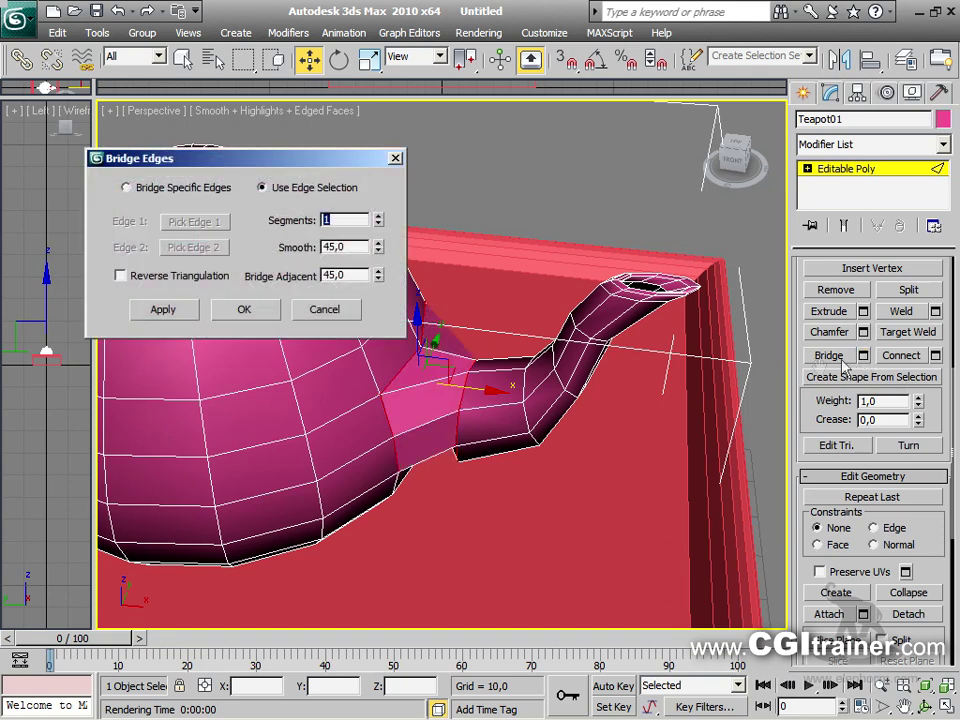
{"action": "middle_click_drag", "start_coordinate": [556, 360], "coordinate": [562, 335], "text": "alt"}
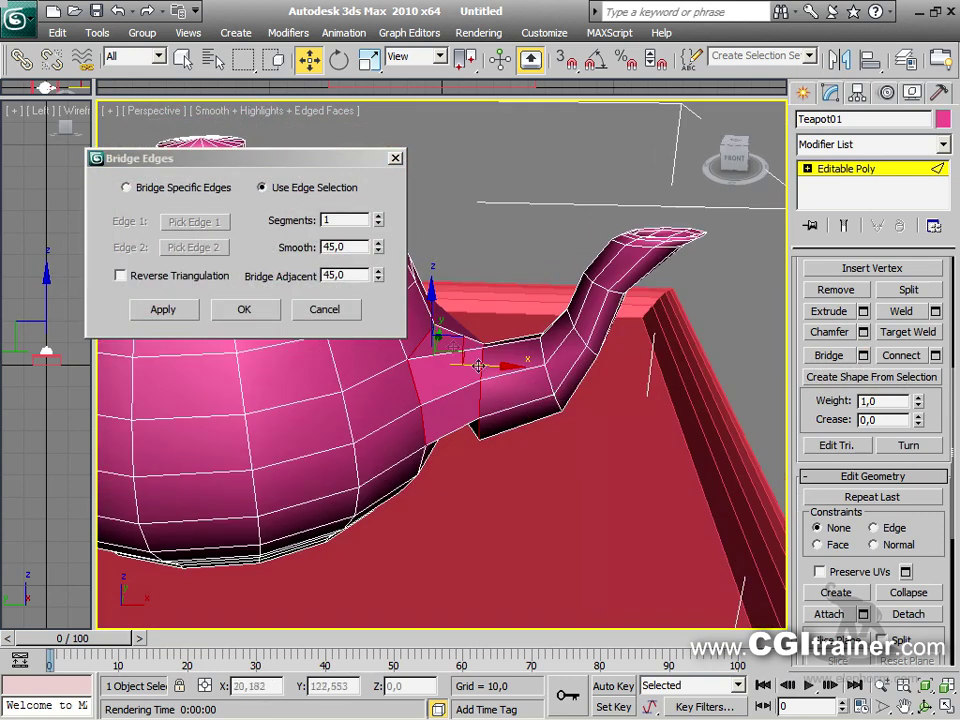
{"action": "left_click", "coordinate": [379, 216]}
{"action": "left_click", "coordinate": [379, 216]}
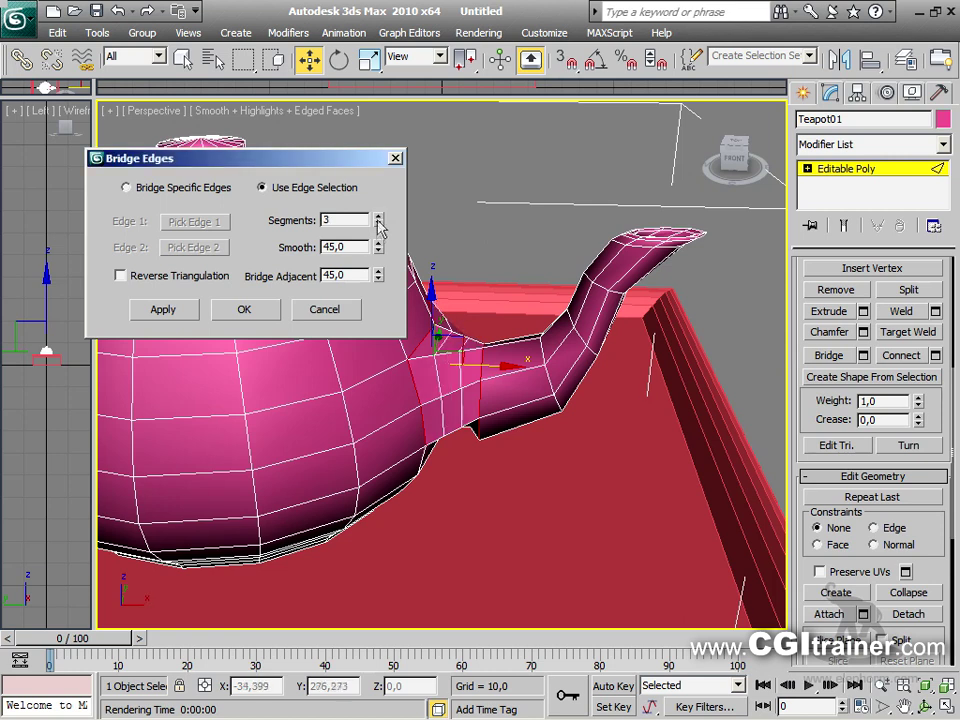
{"action": "mouse_move", "coordinate": [380, 252]}
{"action": "left_mouse_down"}
{"action": "mouse_move", "coordinate": [379, 265]}
{"action": "mouse_move", "coordinate": [381, 236]}
{"action": "mouse_move", "coordinate": [378, 245]}
{"action": "left_mouse_up"}
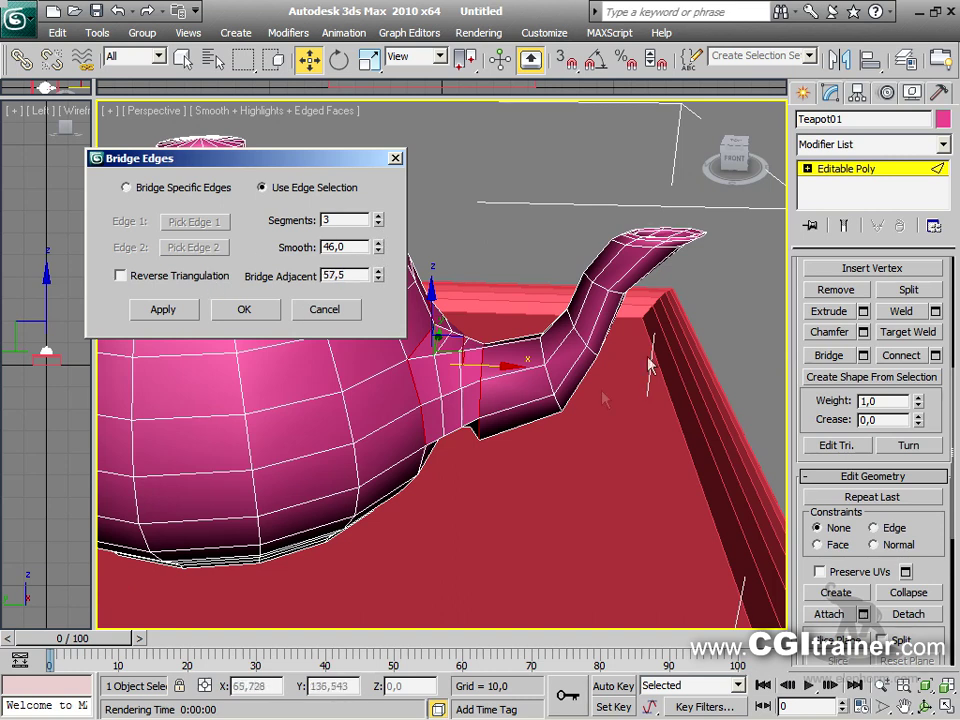
Bridge one specific edge of the teapot body hole to an edge of the spout base and apply it
{"action": "left_click", "coordinate": [212, 193]}
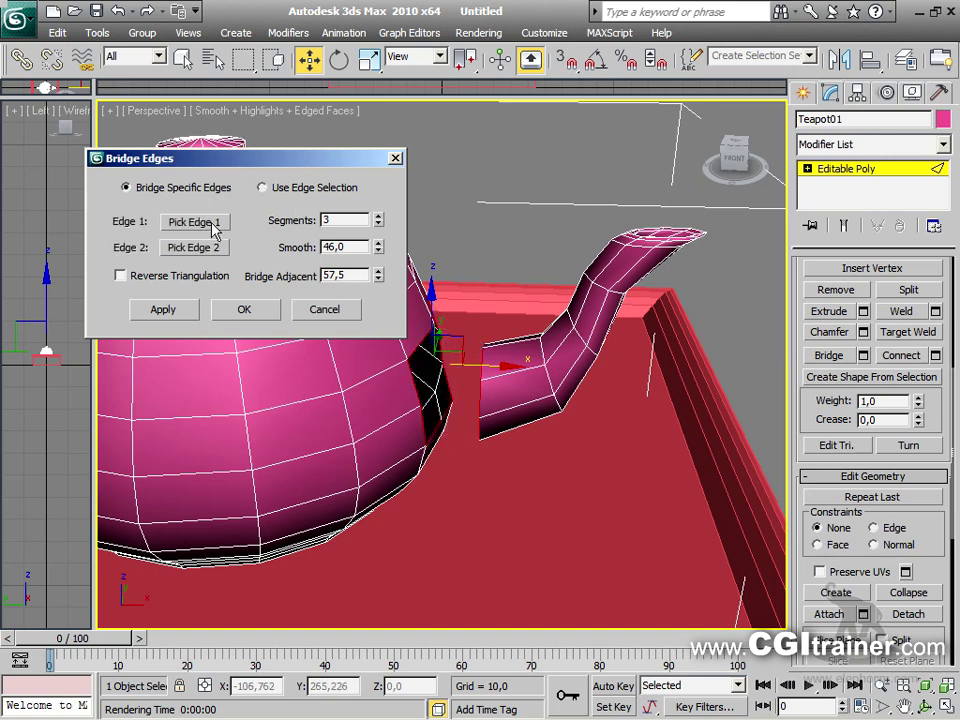
{"action": "left_click", "coordinate": [195, 222]}
{"action": "left_click", "coordinate": [417, 343]}
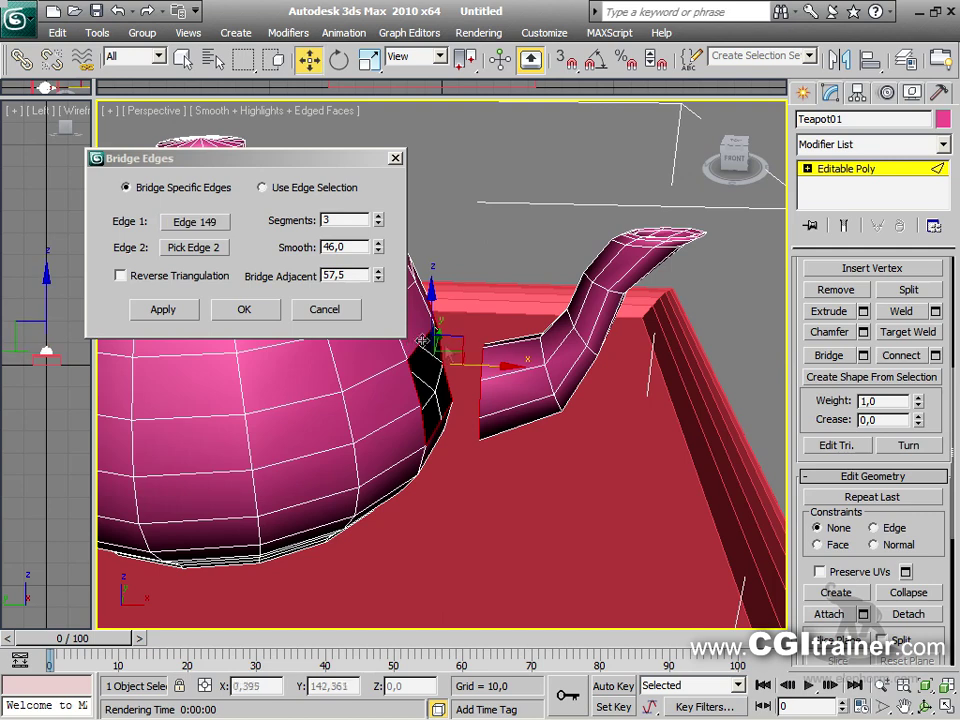
{"action": "left_click", "coordinate": [194, 247]}
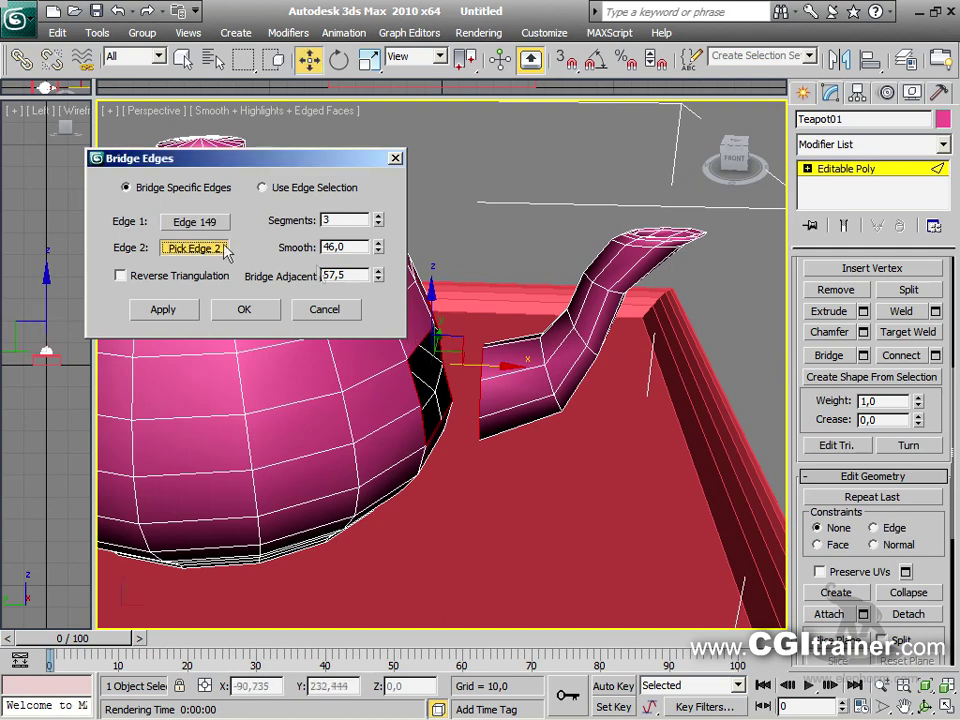
{"action": "left_click", "coordinate": [487, 378]}
{"action": "middle_click_drag", "start_coordinate": [542, 386], "coordinate": [455, 450], "text": "alt"}
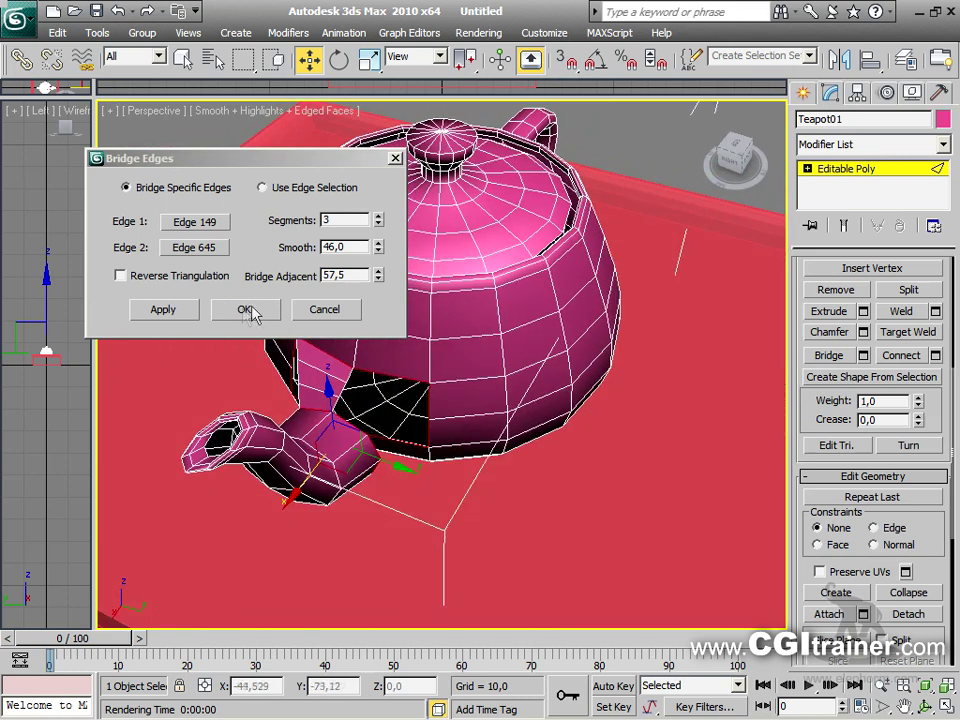
{"action": "left_click", "coordinate": [163, 310]}
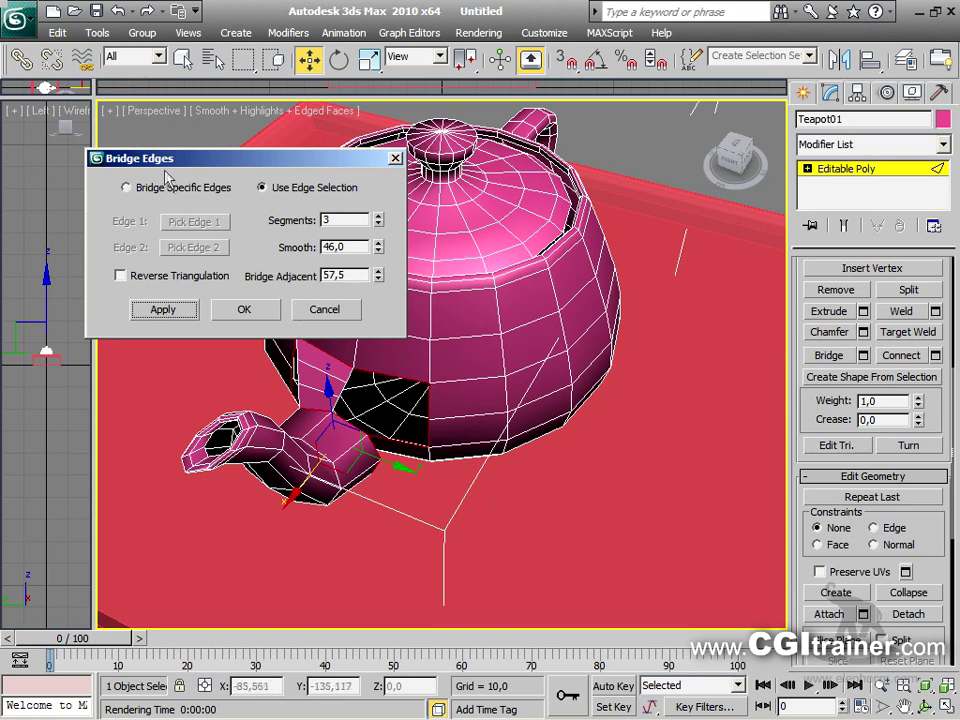
Bridge a second specific pair of edges between the body hole and spout base, and undo the edge bridges
{"action": "left_click", "coordinate": [126, 187]}
{"action": "left_click", "coordinate": [200, 222]}
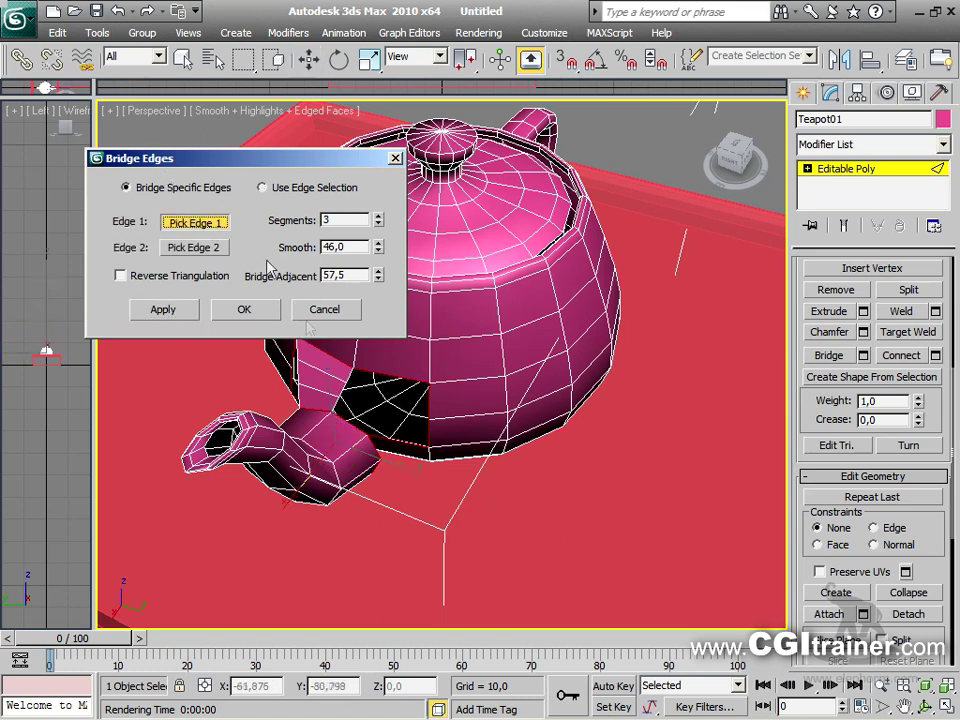
{"action": "left_click", "coordinate": [379, 374]}
{"action": "key", "text": "w"}
{"action": "left_click", "coordinate": [213, 246]}
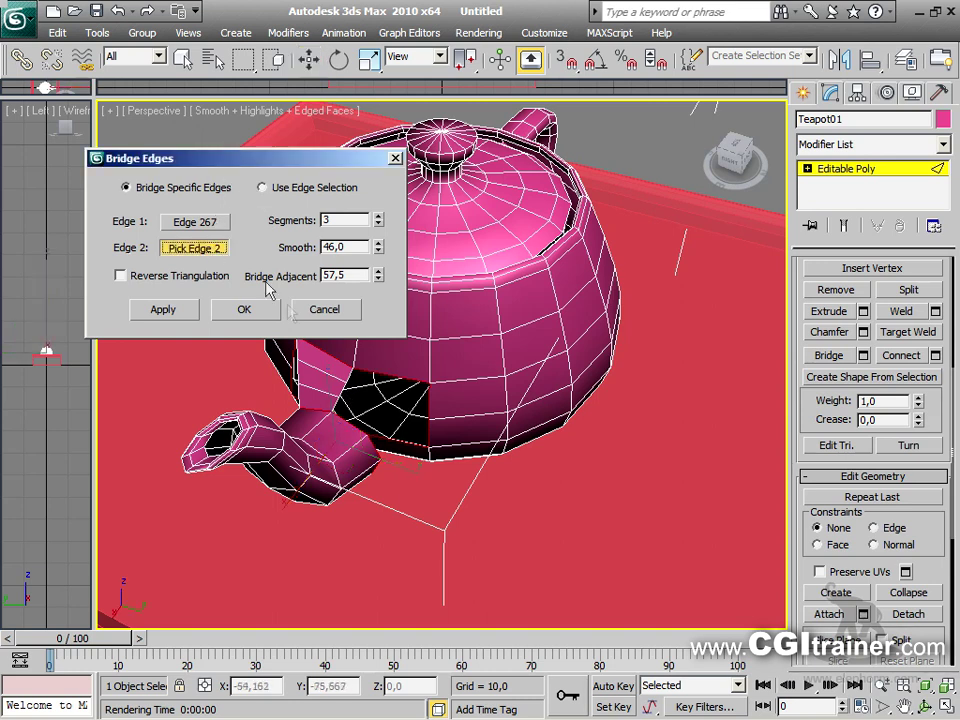
{"action": "left_click", "coordinate": [353, 423]}
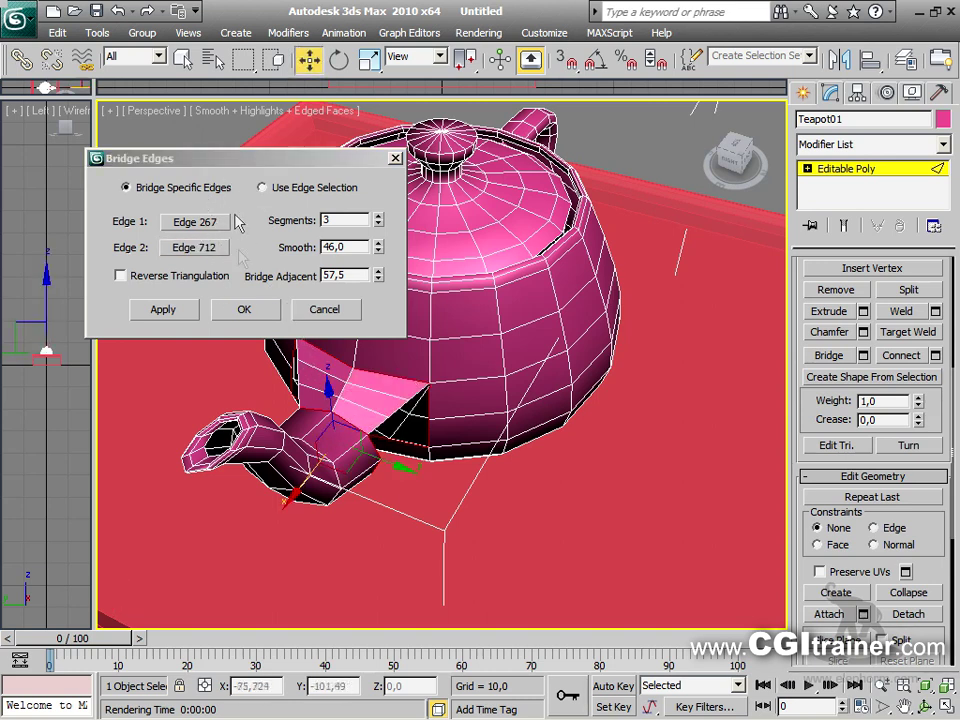
{"action": "left_click", "coordinate": [242, 312]}
{"action": "middle_click_drag", "start_coordinate": [407, 259], "coordinate": [618, 218], "text": "alt"}
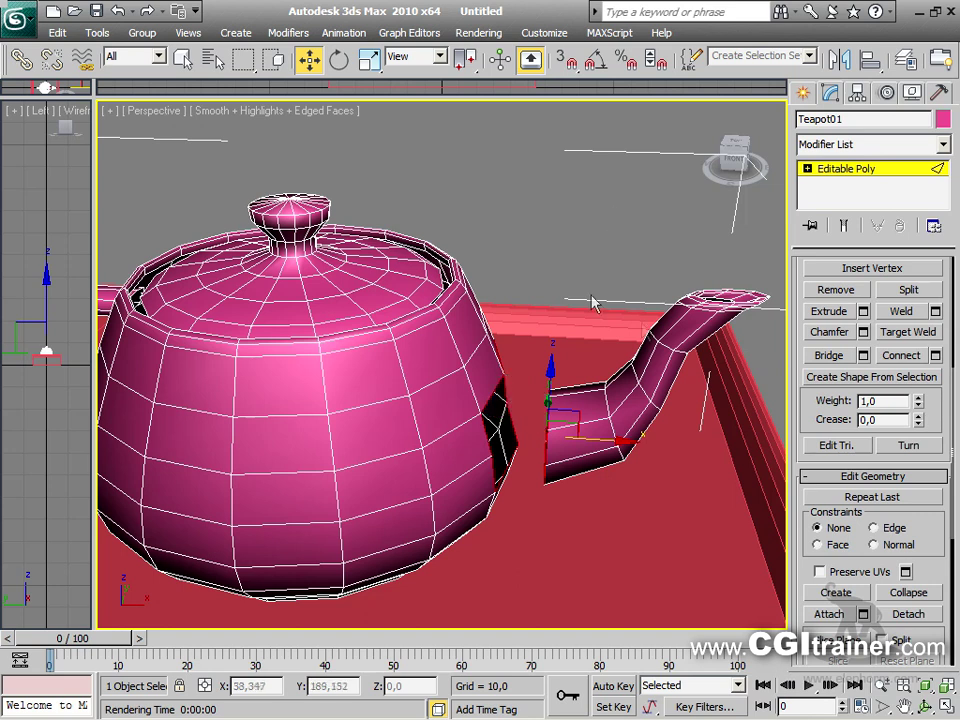
Select the teapot body hole's border and the spout base's open border together at border level
{"action": "left_click", "coordinate": [596, 205]}
{"action": "left_click_drag", "start_coordinate": [800, 267], "coordinate": [845, 532]}
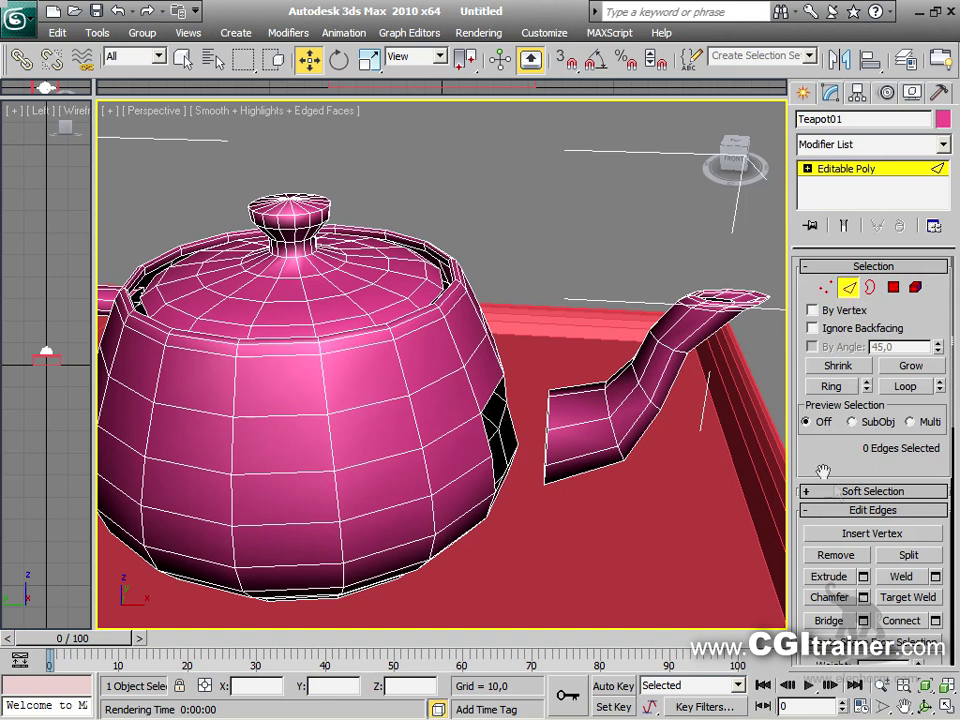
{"action": "left_click", "coordinate": [869, 287]}
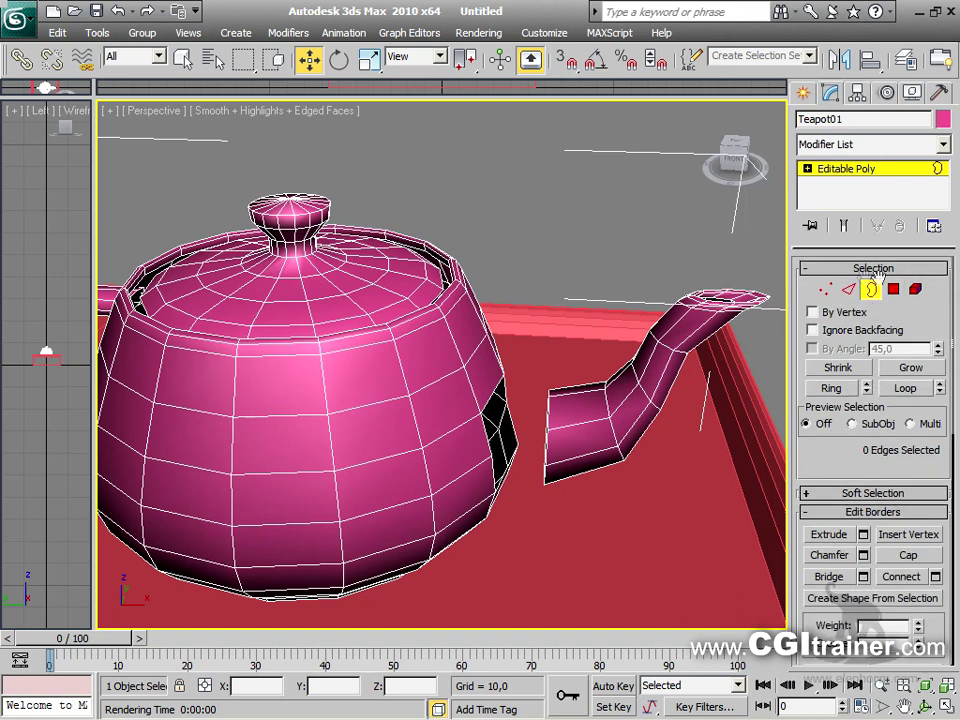
{"action": "left_click", "coordinate": [493, 442]}
{"action": "middle_click_drag", "start_coordinate": [493, 442], "coordinate": [627, 433], "text": "alt"}
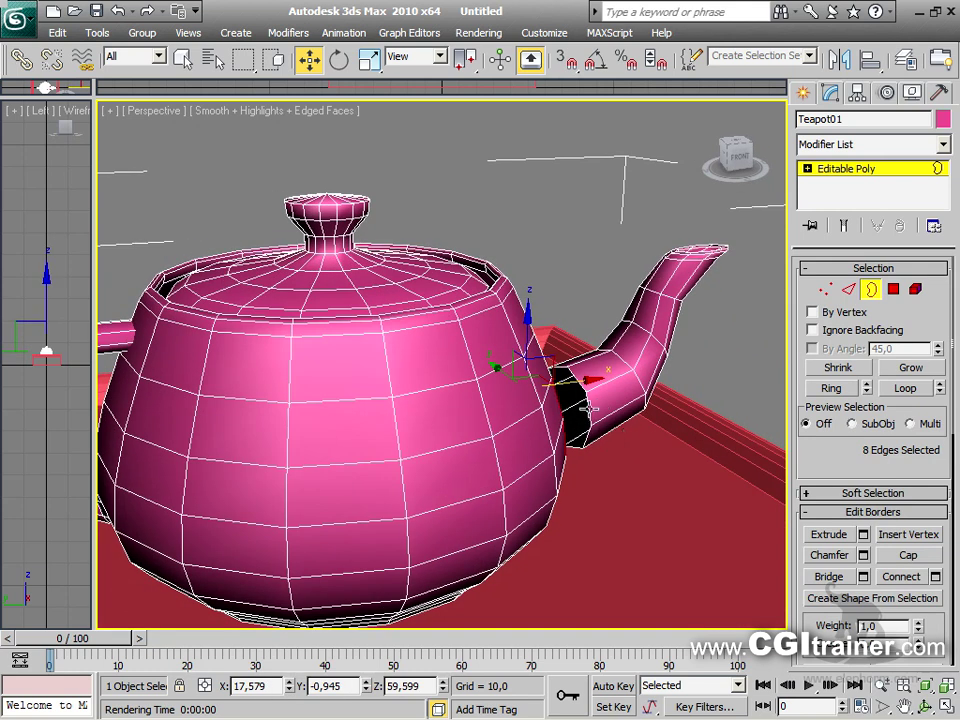
{"action": "left_click", "coordinate": [607, 425], "text": "ctrl"}
{"action": "middle_click_drag", "start_coordinate": [617, 414], "coordinate": [557, 412], "text": "alt"}
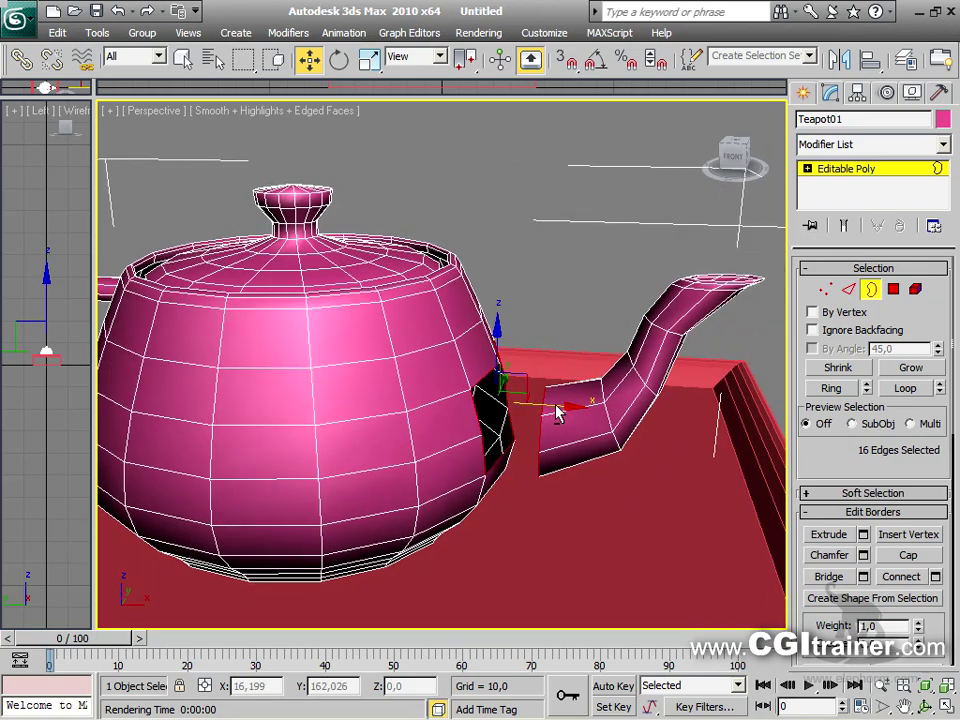
Preview a bridge between the borders with 7 segments, taper -0.04, bias -12 and smooth 40.5, testing the second twist and resetting it to 0
{"action": "left_click", "coordinate": [863, 577]}
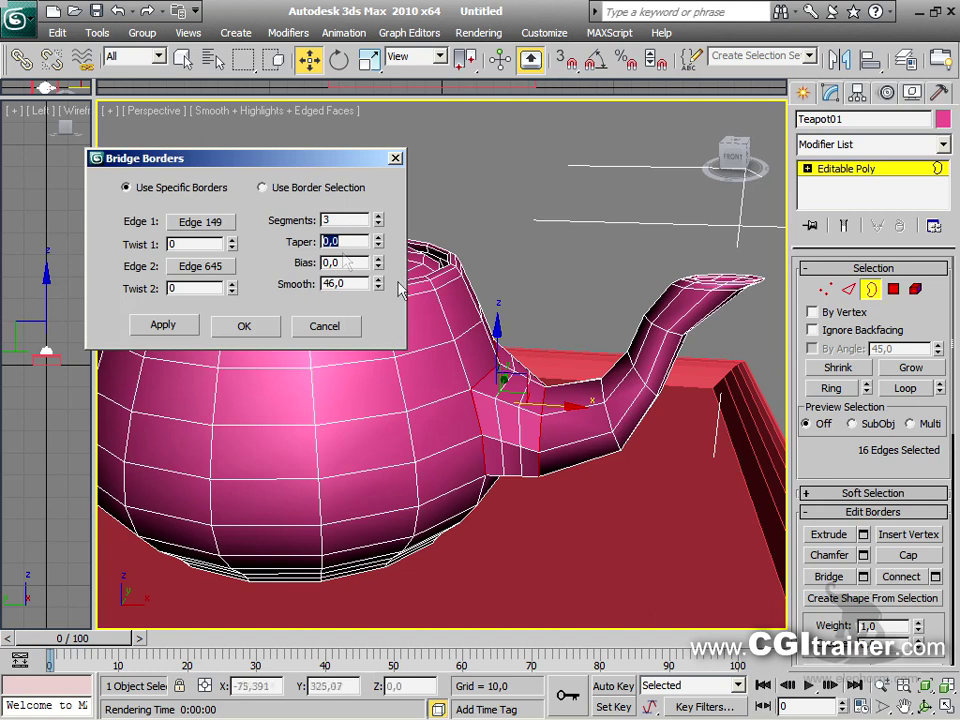
{"action": "left_click_drag", "start_coordinate": [379, 222], "coordinate": [381, 168]}
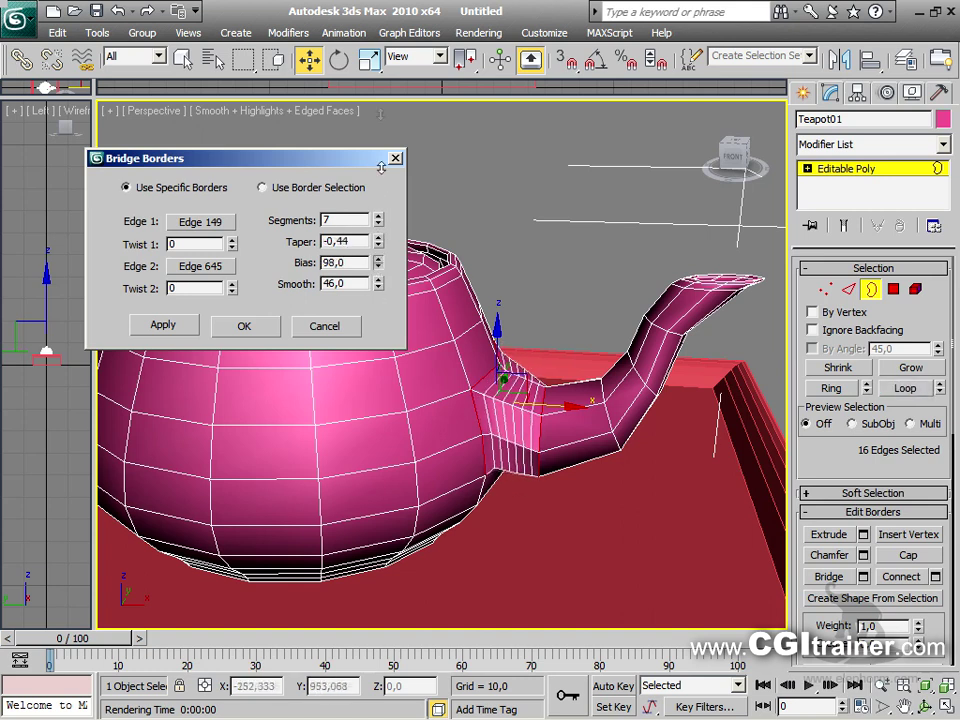
{"action": "mouse_move", "coordinate": [383, 240]}
{"action": "left_mouse_down"}
{"action": "mouse_move", "coordinate": [376, 257]}
{"action": "mouse_move", "coordinate": [394, 399]}
{"action": "mouse_move", "coordinate": [389, 263]}
{"action": "mouse_move", "coordinate": [391, 309]}
{"action": "mouse_move", "coordinate": [378, 265]}
{"action": "mouse_move", "coordinate": [378, 298]}
{"action": "mouse_move", "coordinate": [377, 263]}
{"action": "left_mouse_up"}
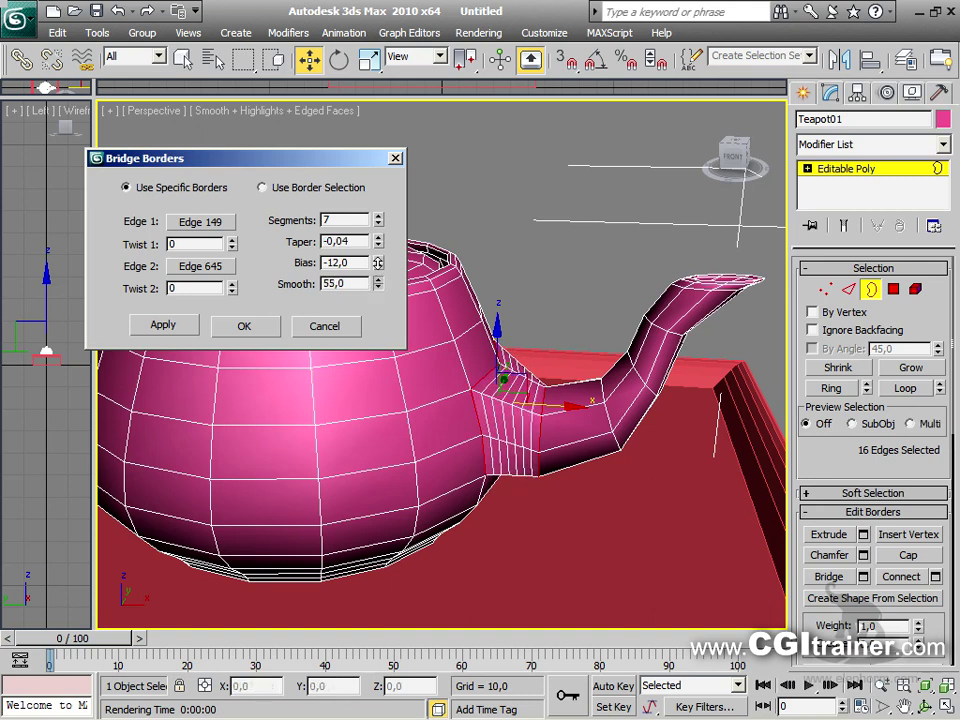
{"action": "left_click", "coordinate": [231, 284]}
{"action": "left_click", "coordinate": [231, 284]}
{"action": "left_click", "coordinate": [231, 284]}
{"action": "right_click", "coordinate": [232, 292]}
{"action": "middle_click_drag", "start_coordinate": [400, 420], "coordinate": [335, 365], "text": "alt"}
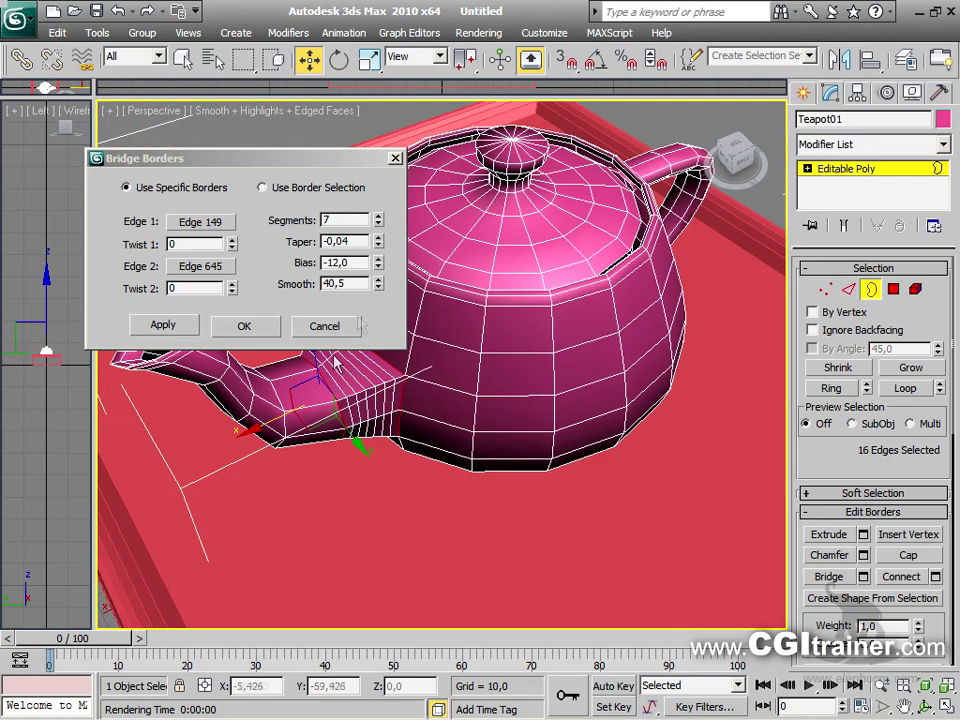
Reduce the previewed border bridge to 4 segments and cancel it
{"action": "left_click", "coordinate": [378, 226]}
{"action": "left_click", "coordinate": [378, 226]}
{"action": "left_click", "coordinate": [378, 226]}
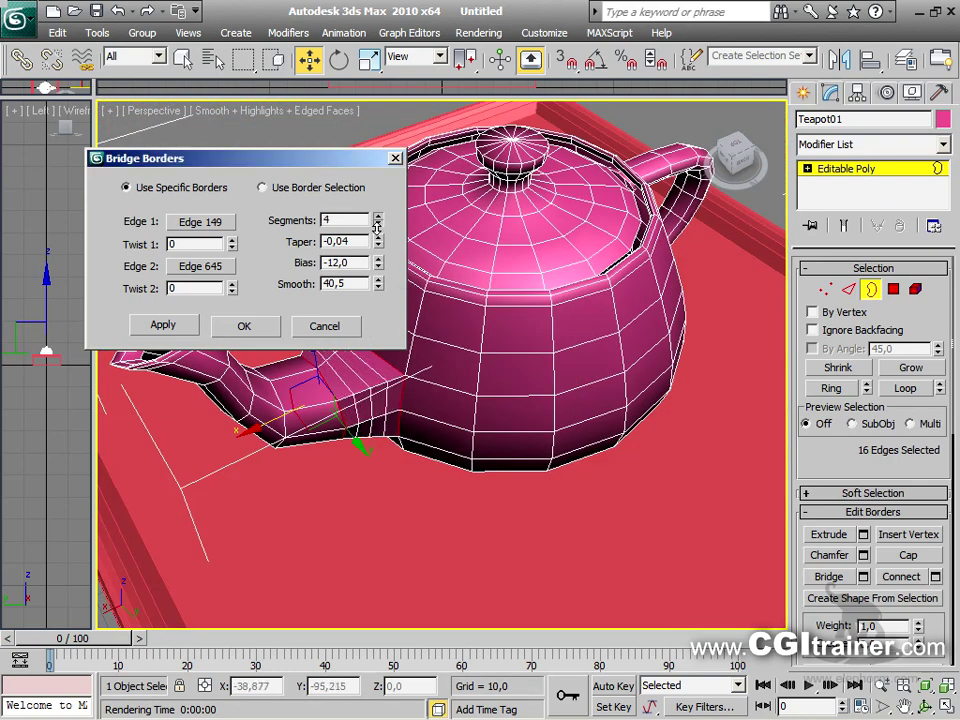
{"action": "left_click", "coordinate": [318, 327]}
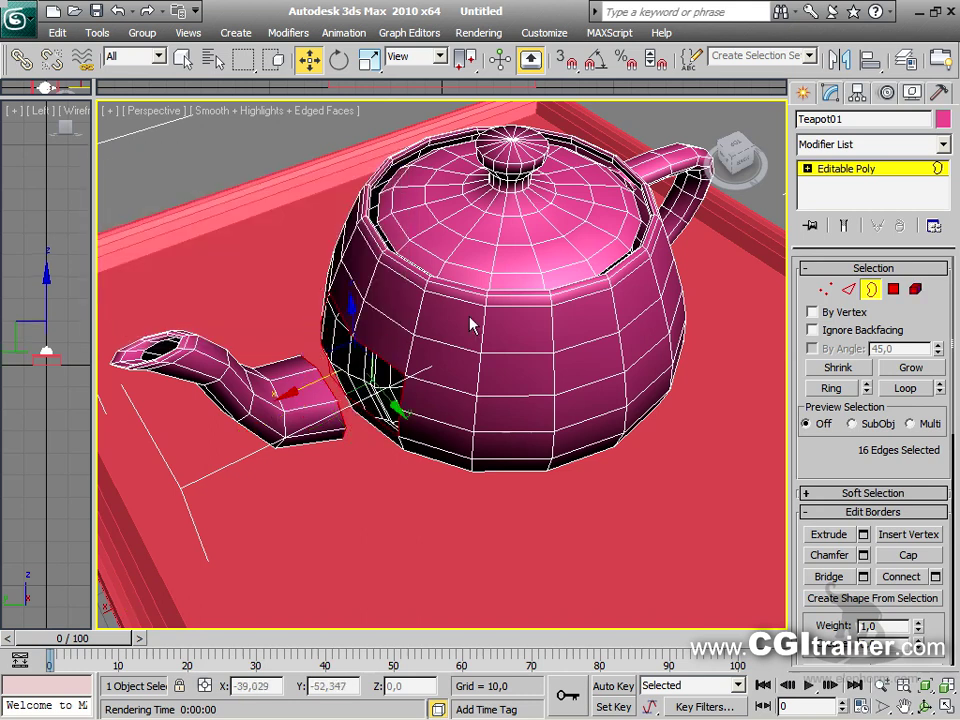
{"action": "left_click", "coordinate": [935, 577]}
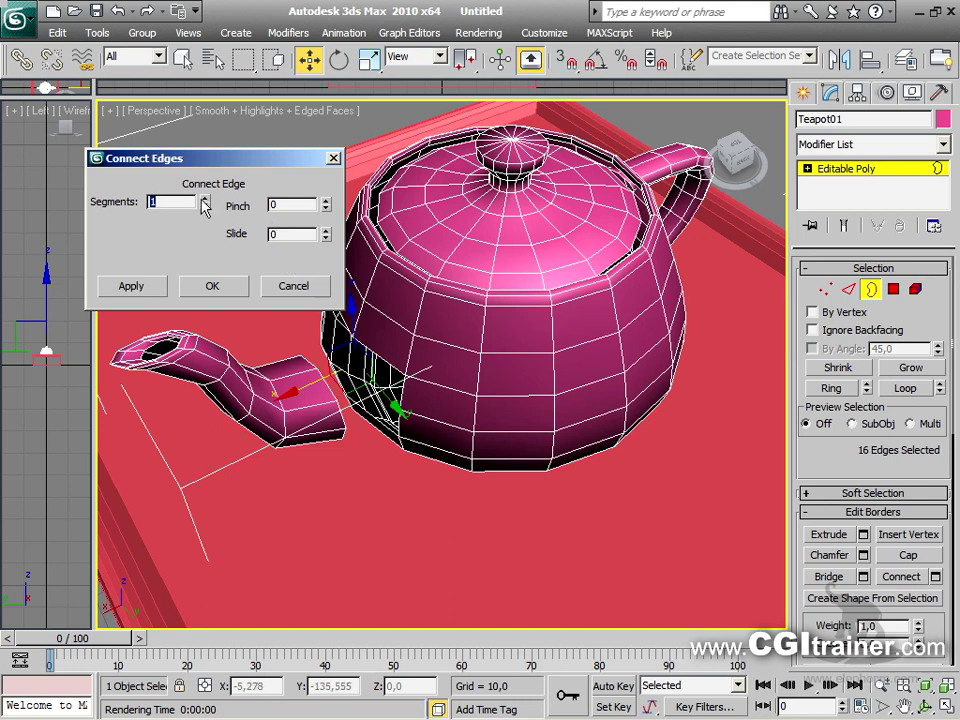
{"action": "left_click", "coordinate": [440, 425]}
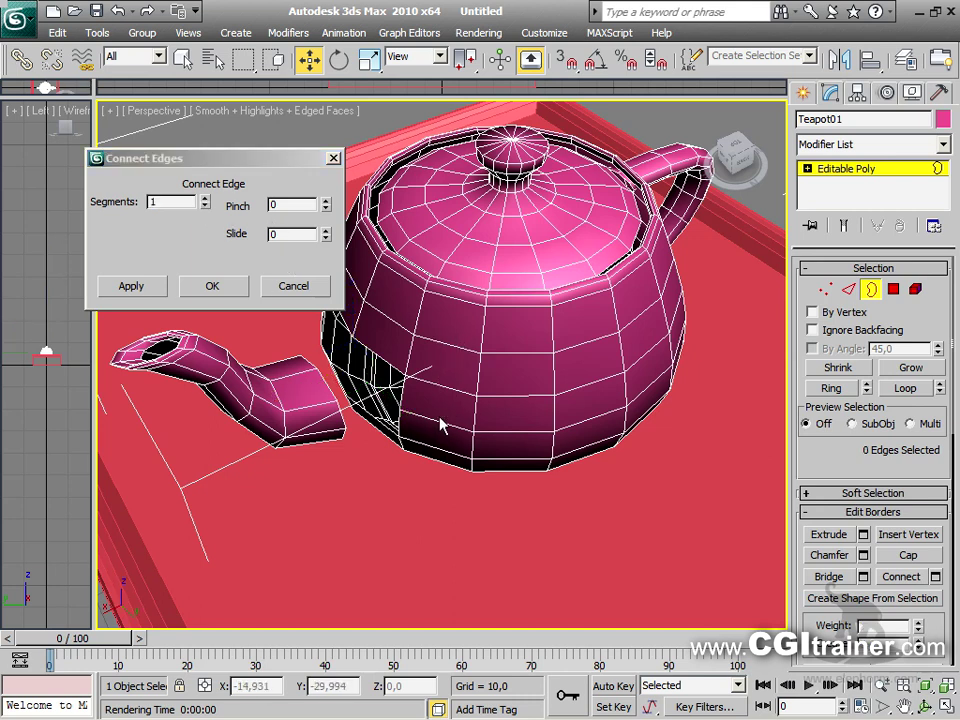
{"action": "left_click", "coordinate": [294, 287]}
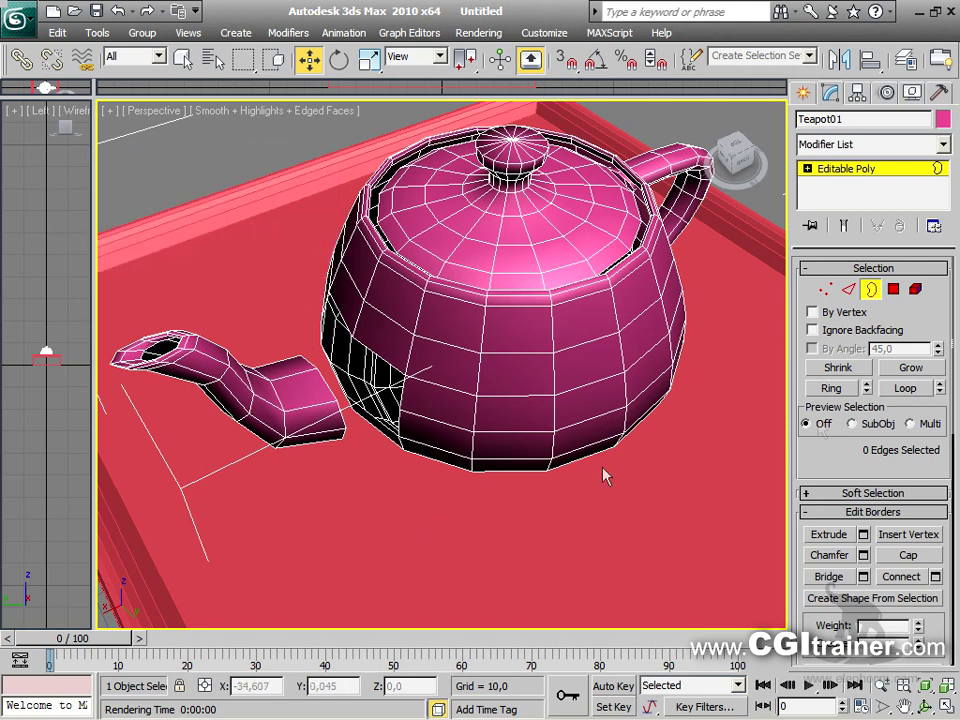
Bridge the body hole and spout base borders by border selection with 4 segments, accept it and undo the bridge
{"action": "left_click", "coordinate": [863, 577]}
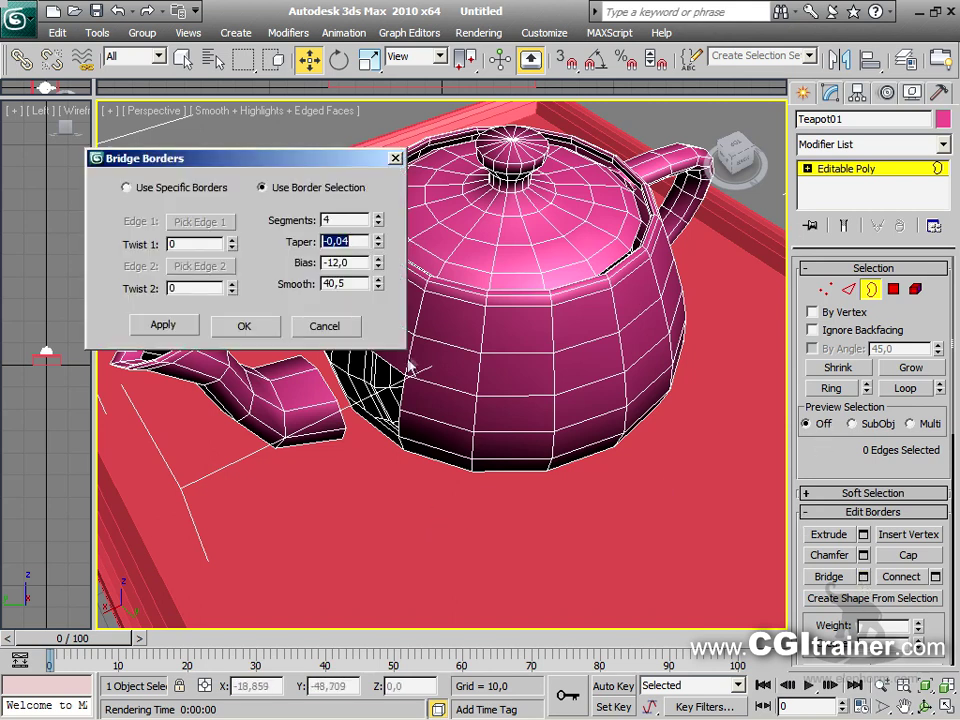
{"action": "left_click", "coordinate": [369, 410]}
{"action": "left_click", "coordinate": [343, 424], "text": "ctrl"}
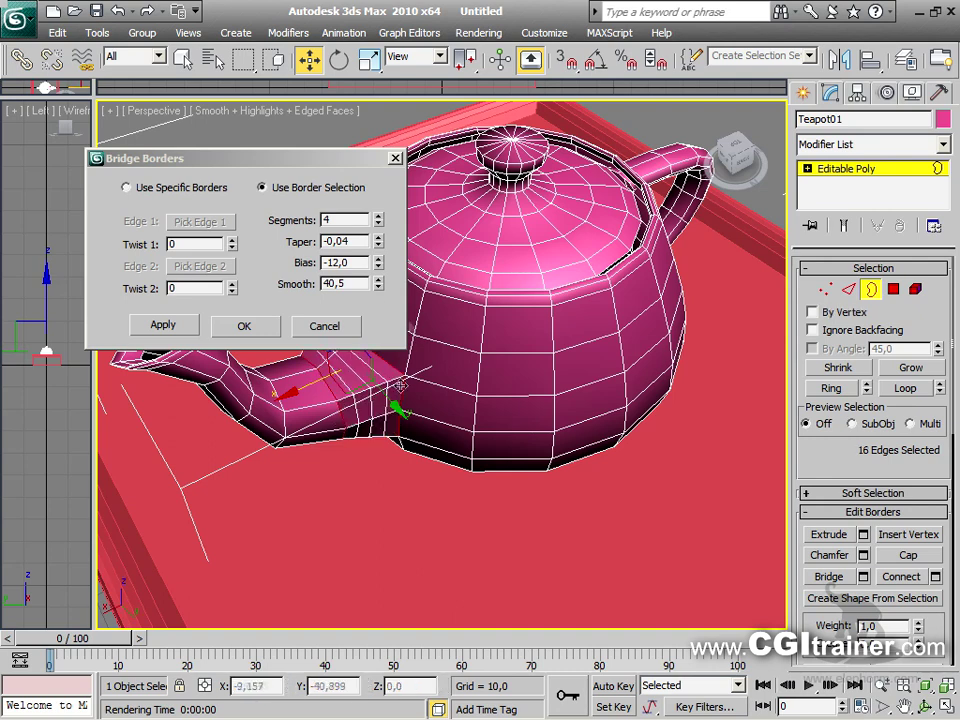
{"action": "left_click", "coordinate": [244, 326]}
{"action": "middle_click_drag", "start_coordinate": [363, 353], "coordinate": [620, 225], "text": "alt"}
{"action": "left_click", "coordinate": [600, 260]}
{"action": "middle_click_drag", "start_coordinate": [636, 411], "coordinate": [565, 369], "text": "alt"}
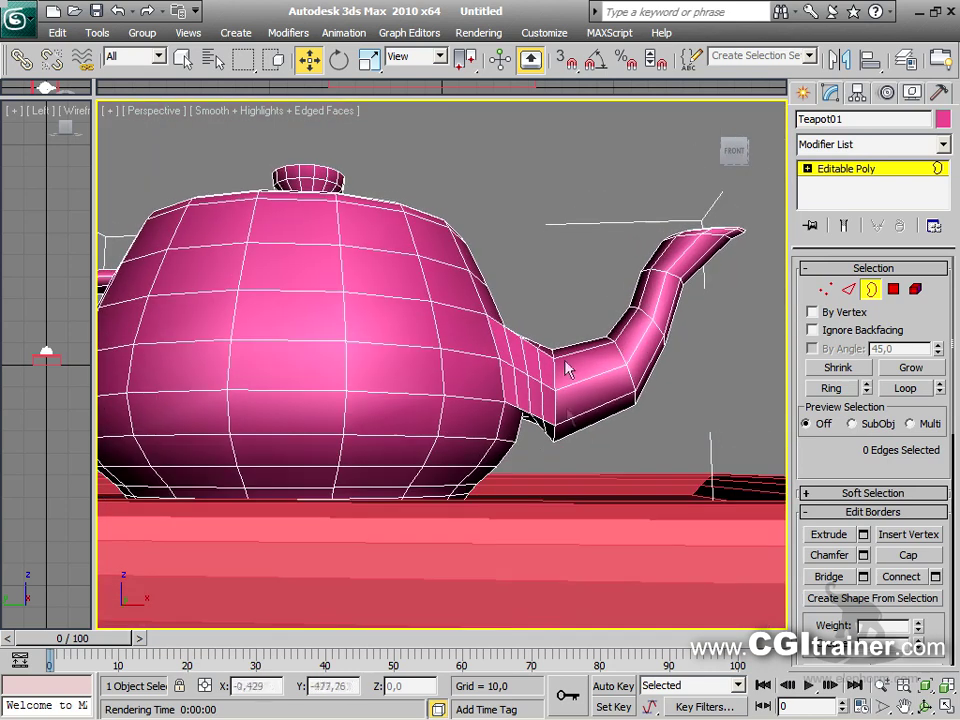
{"action": "left_click", "coordinate": [583, 402]}
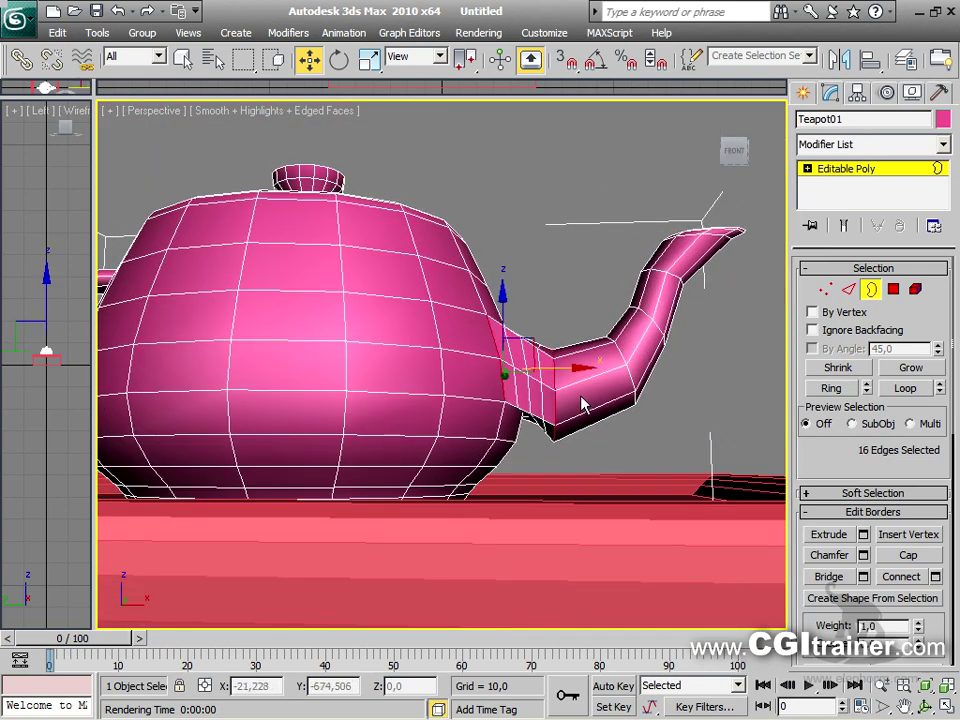
Save the two selected opening borders as a named selection set called OUVERTURES
{"action": "middle_click_drag", "start_coordinate": [593, 352], "coordinate": [512, 373], "text": "alt"}
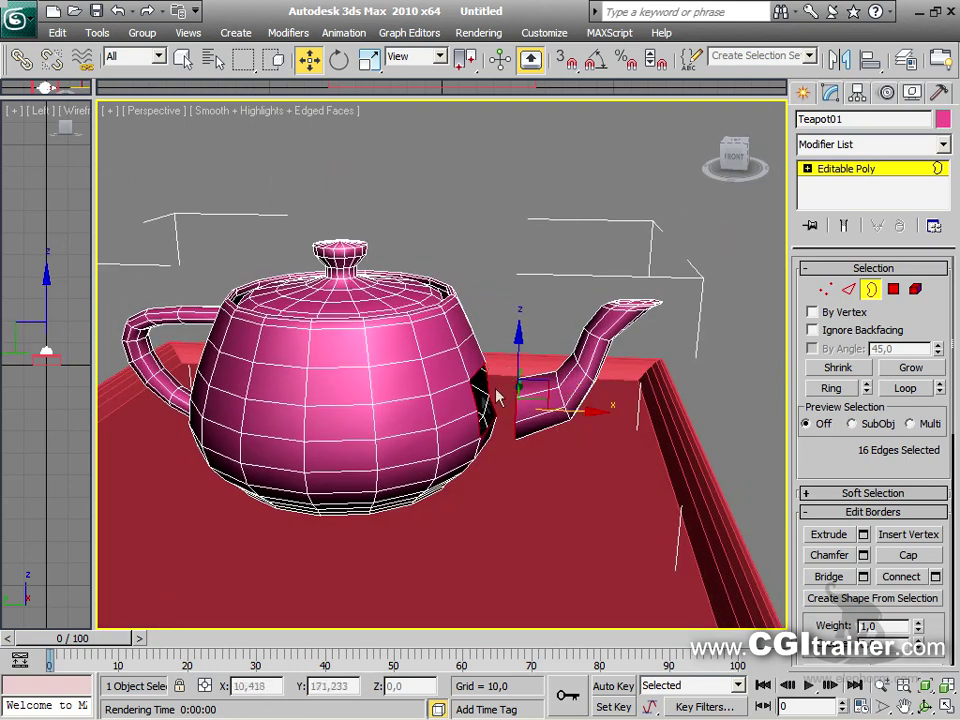
{"action": "left_click", "coordinate": [758, 54]}
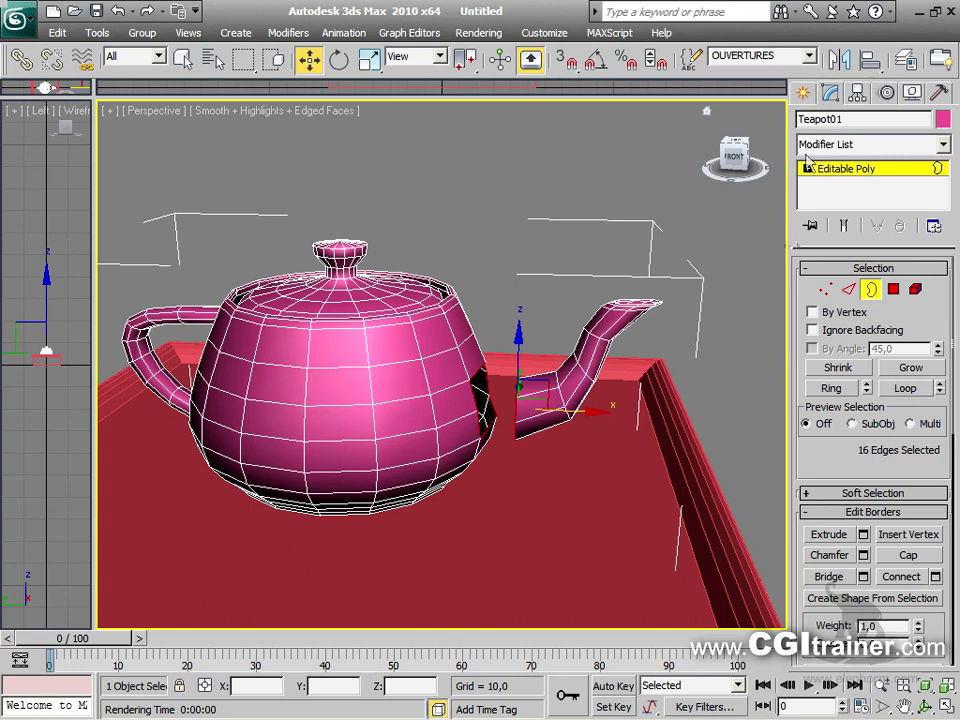
Select the teapot's spout element, save it as a named selection set called BEC, and clear the selection
{"action": "left_click", "coordinate": [915, 289]}
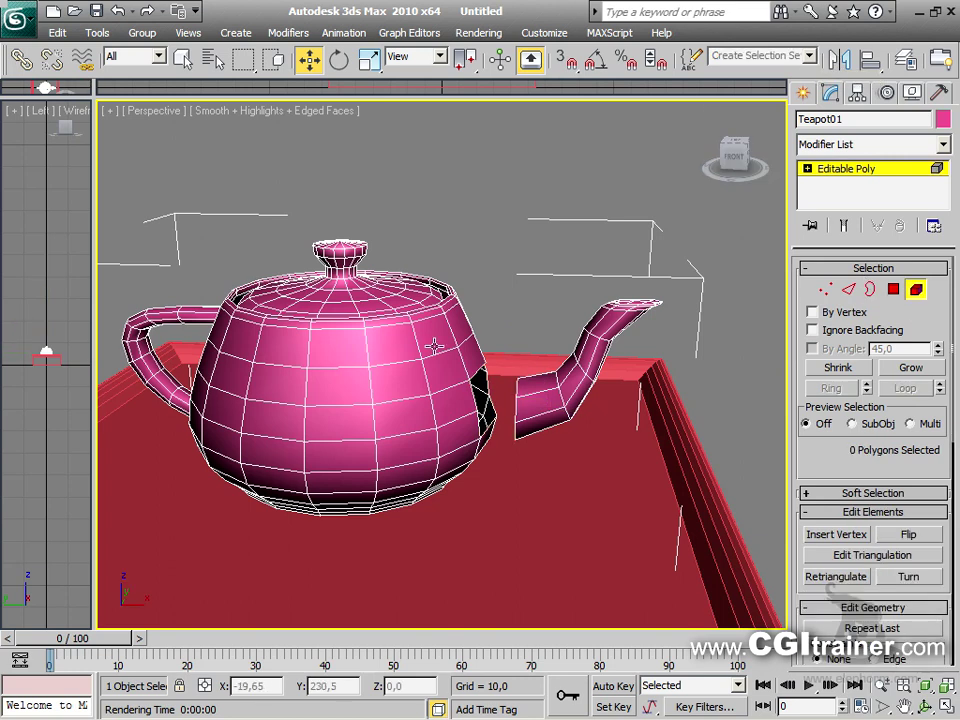
{"action": "left_click", "coordinate": [546, 381]}
{"action": "left_click", "coordinate": [729, 54]}
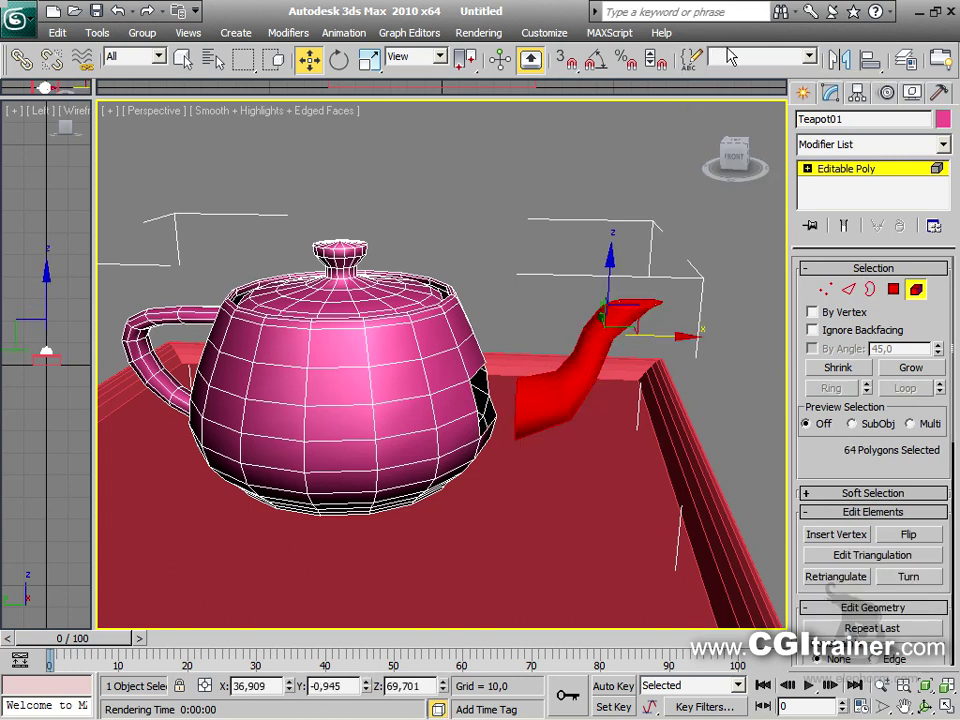
{"action": "type", "text": "BEC"}
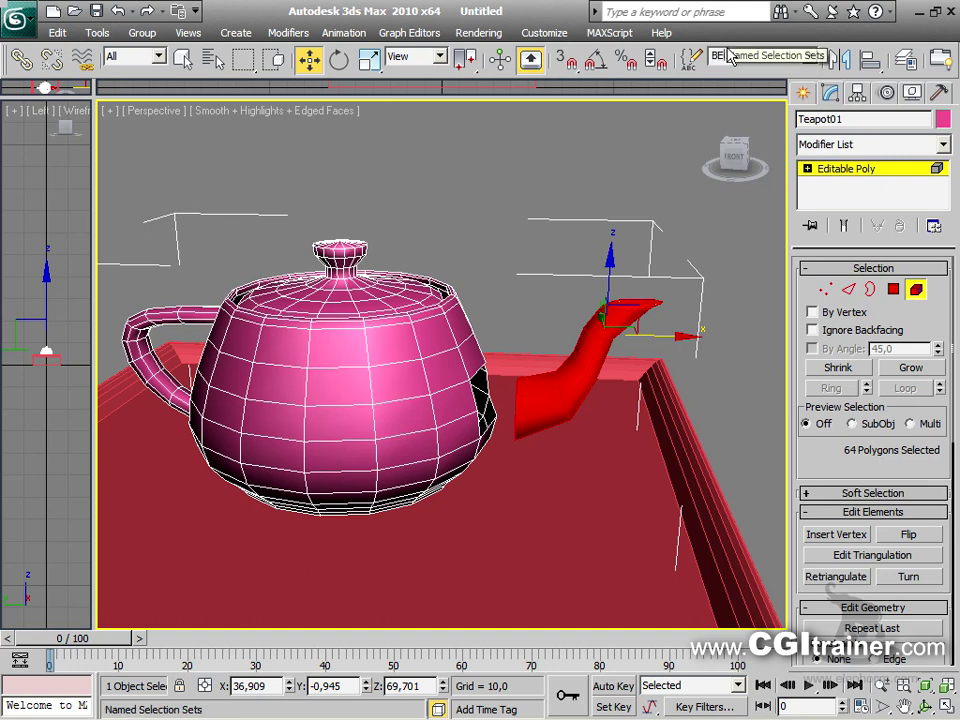
{"action": "left_click", "coordinate": [489, 236]}
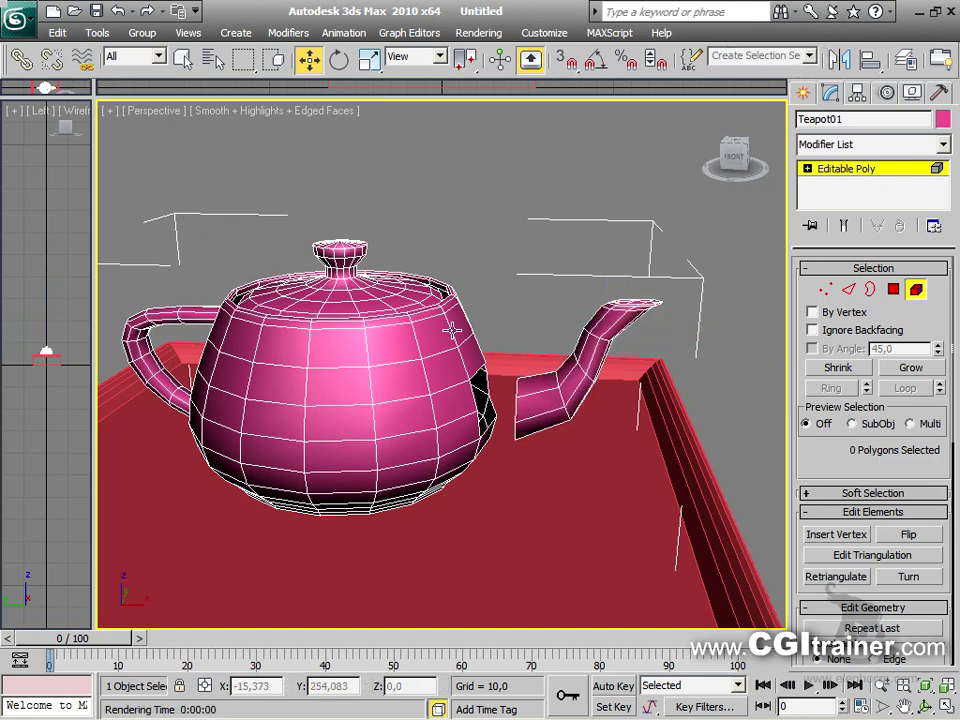
Check the named selection sets at vertex level and recall the OUVERTURES set at border level
{"action": "left_click", "coordinate": [825, 289]}
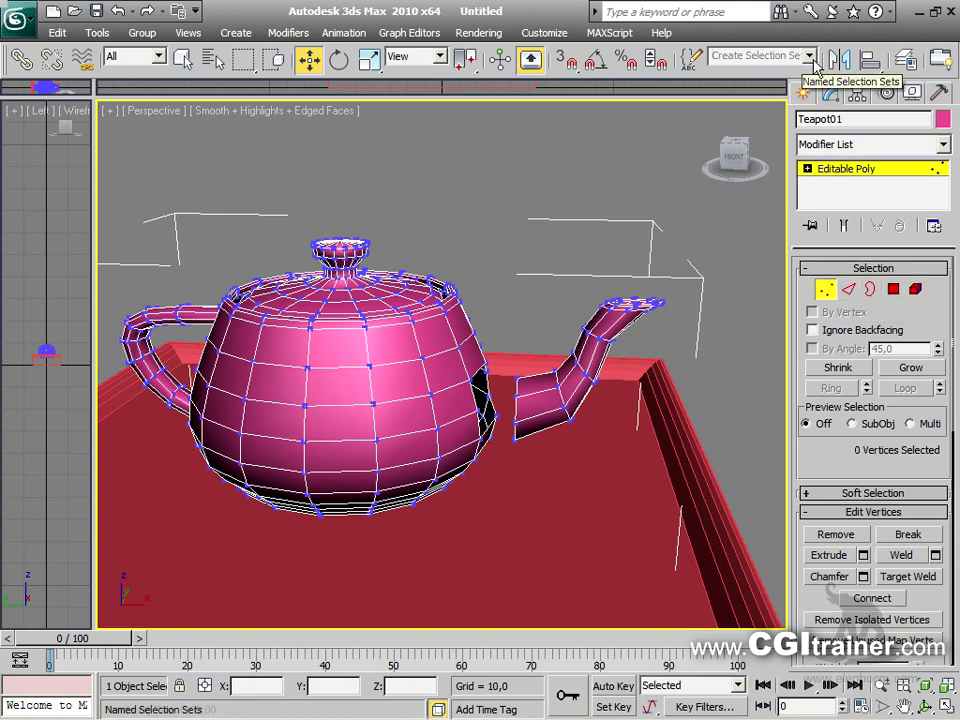
{"action": "left_click", "coordinate": [757, 56]}
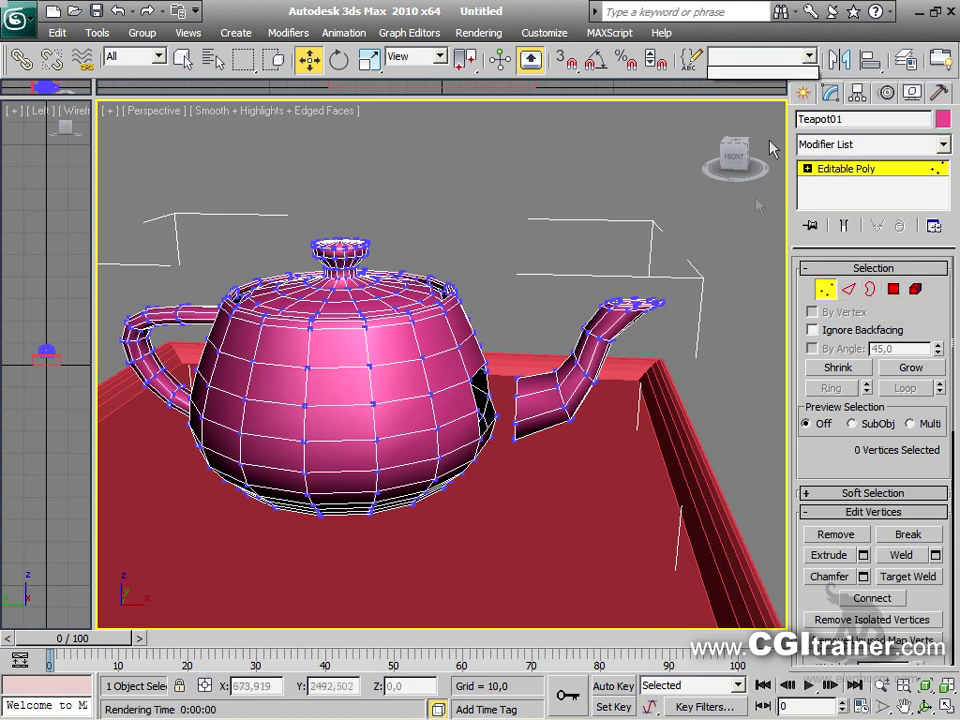
{"action": "left_click", "coordinate": [872, 289]}
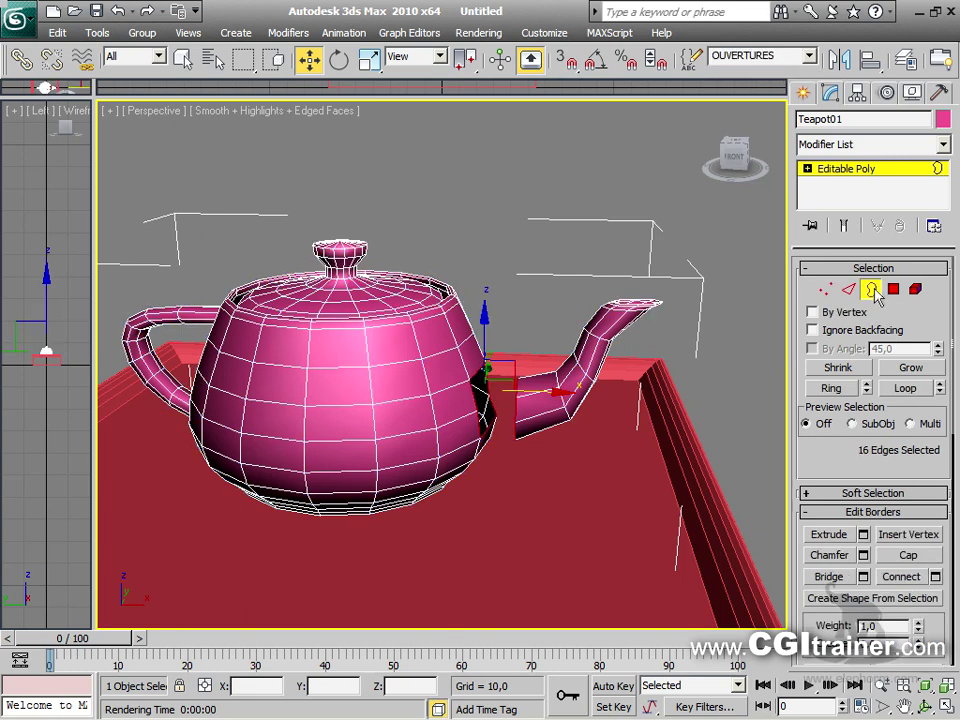
{"action": "left_click", "coordinate": [810, 57]}
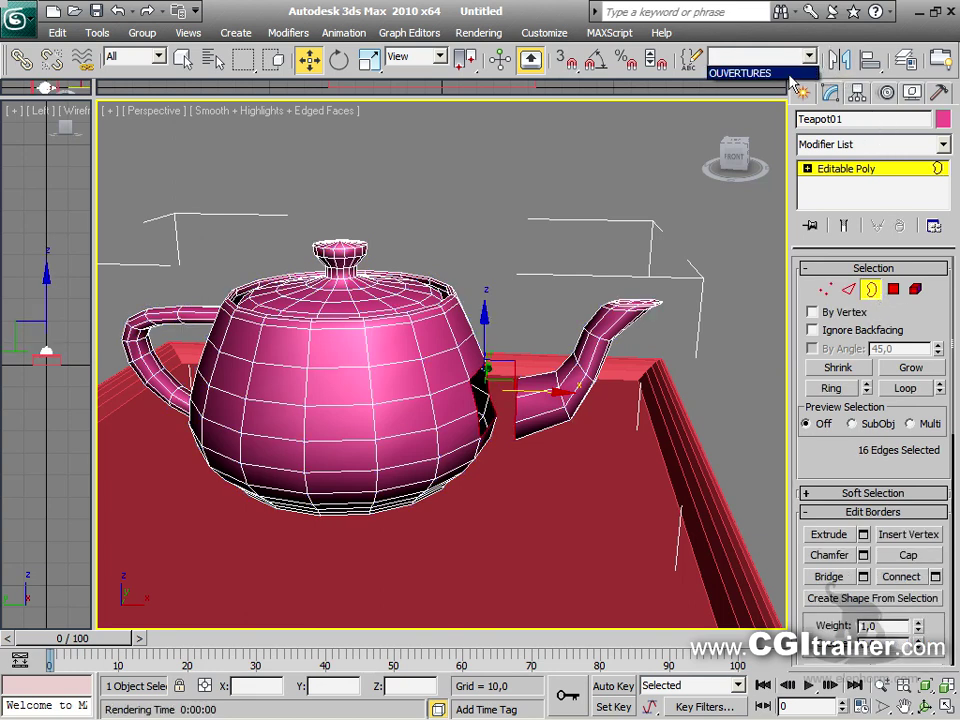
{"action": "left_click", "coordinate": [795, 73]}
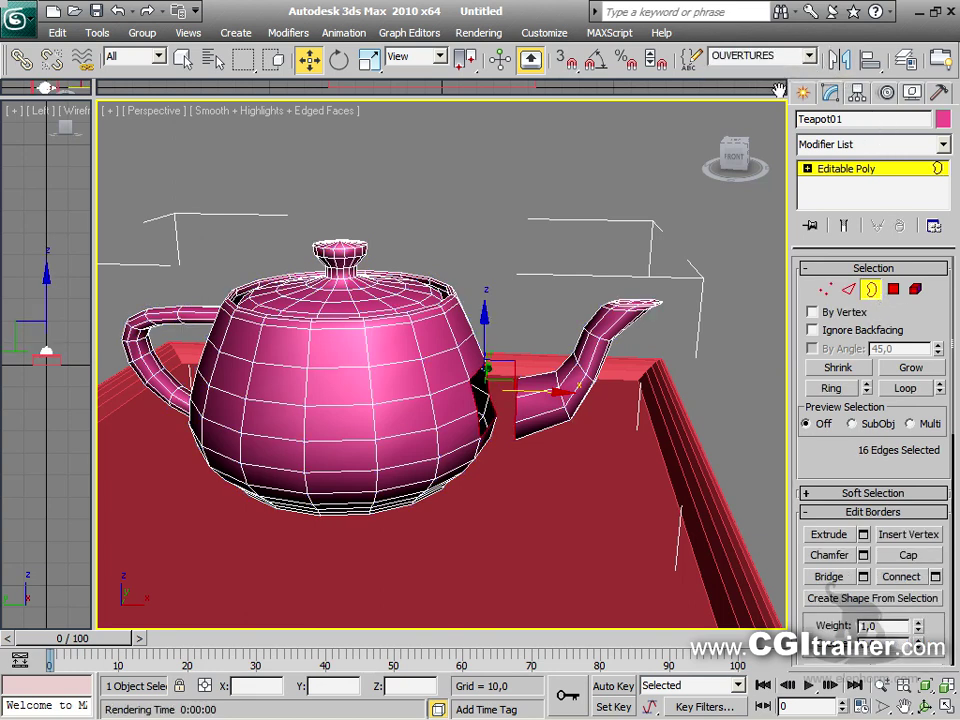
Recall the BEC selection set at polygon level and again at element level
{"action": "left_click", "coordinate": [893, 289]}
{"action": "left_click", "coordinate": [809, 57]}
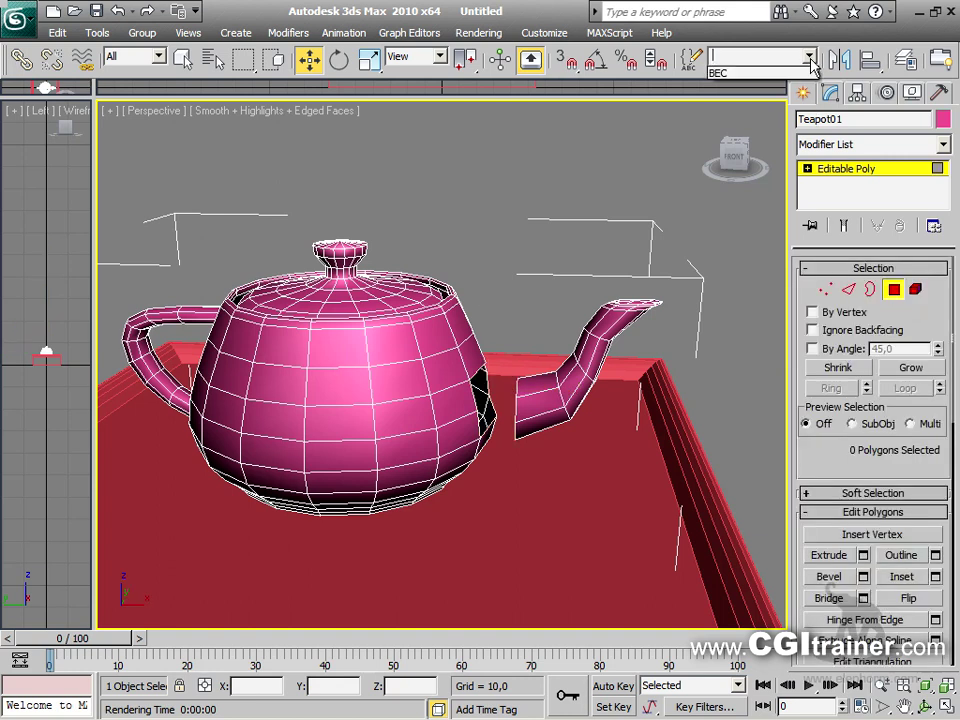
{"action": "left_click", "coordinate": [774, 75]}
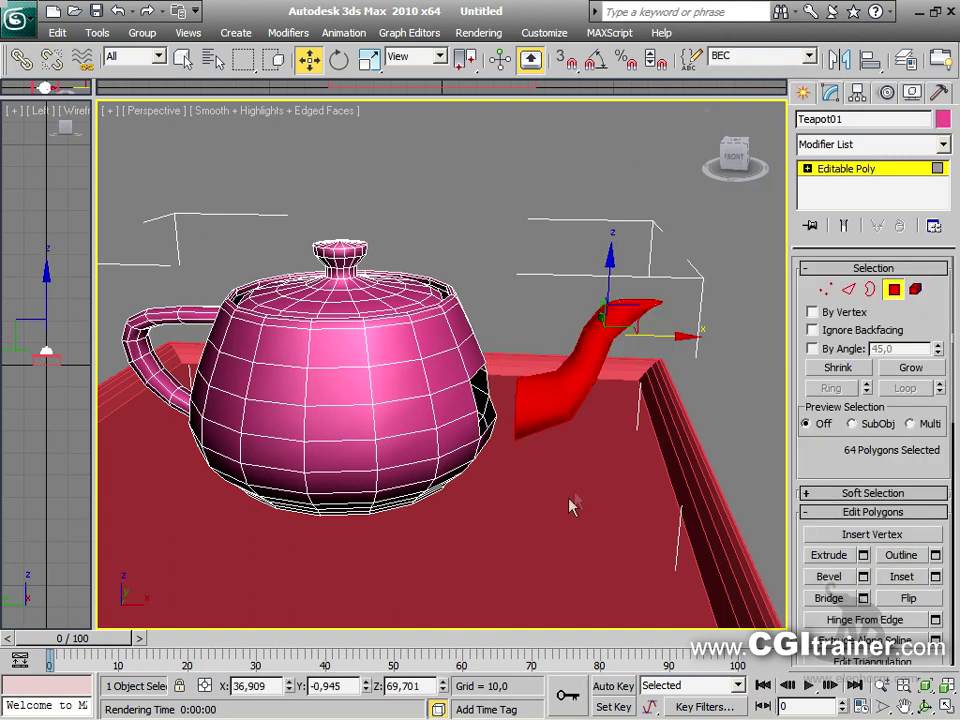
{"action": "left_click", "coordinate": [915, 289]}
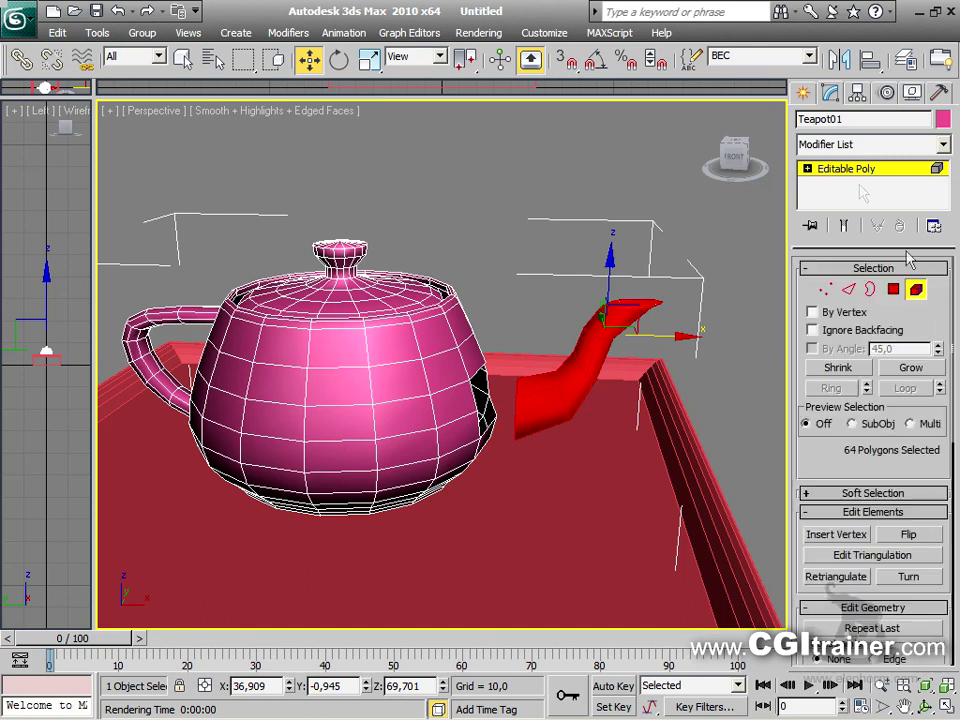
{"action": "left_click", "coordinate": [809, 57]}
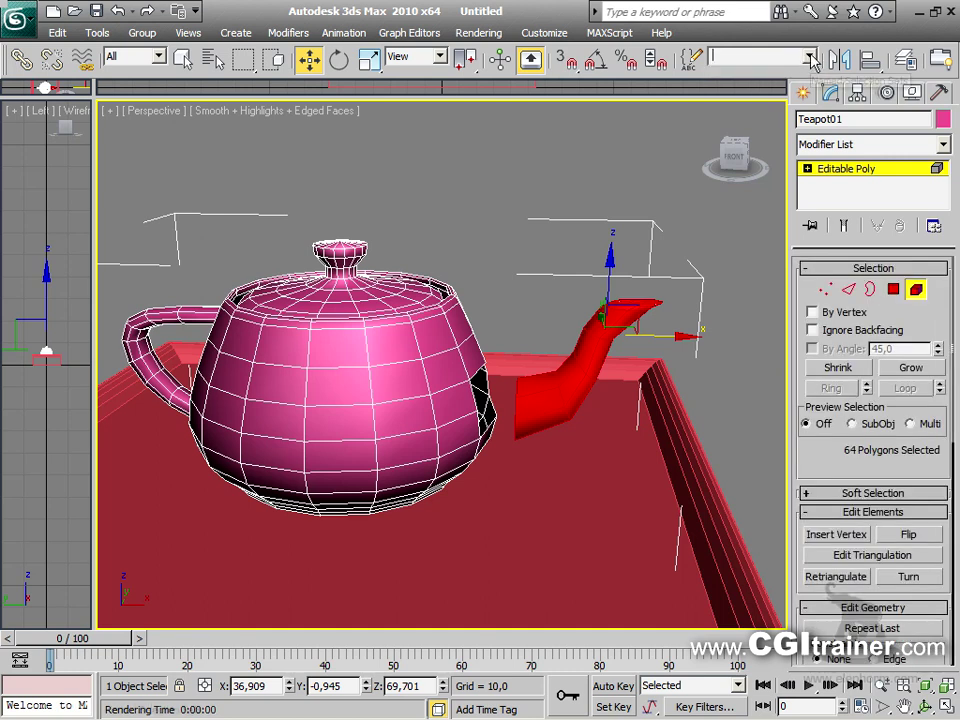
{"action": "left_click", "coordinate": [779, 73]}
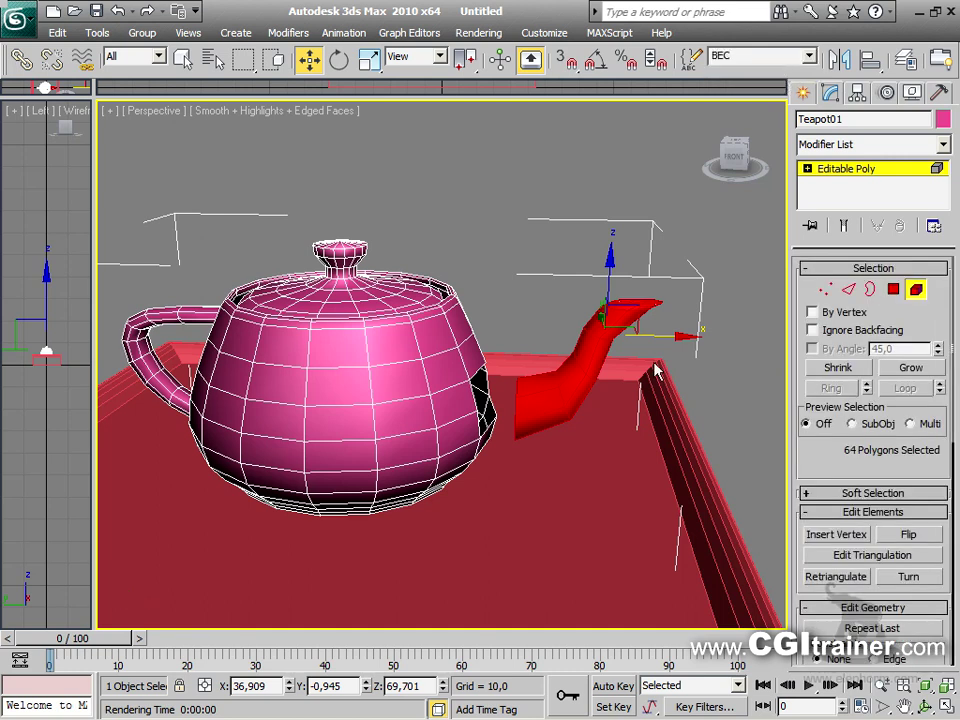
Try bridging the OUVERTURES borders and raising the BEC spout polygons, and undo both the move and the bridge
{"action": "left_click", "coordinate": [871, 290]}
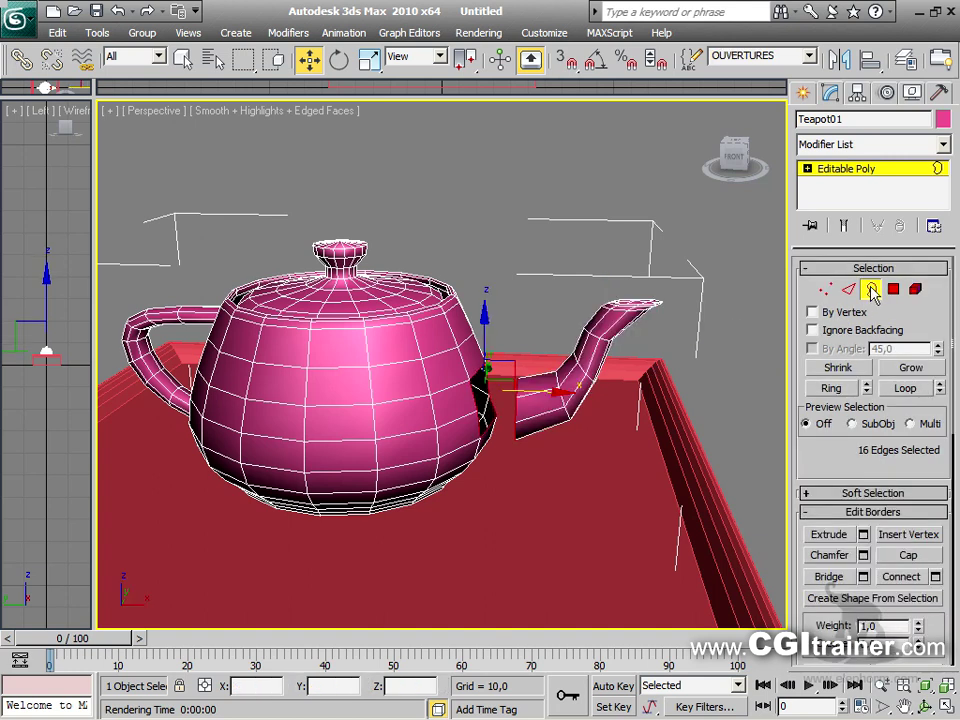
{"action": "left_click", "coordinate": [829, 577]}
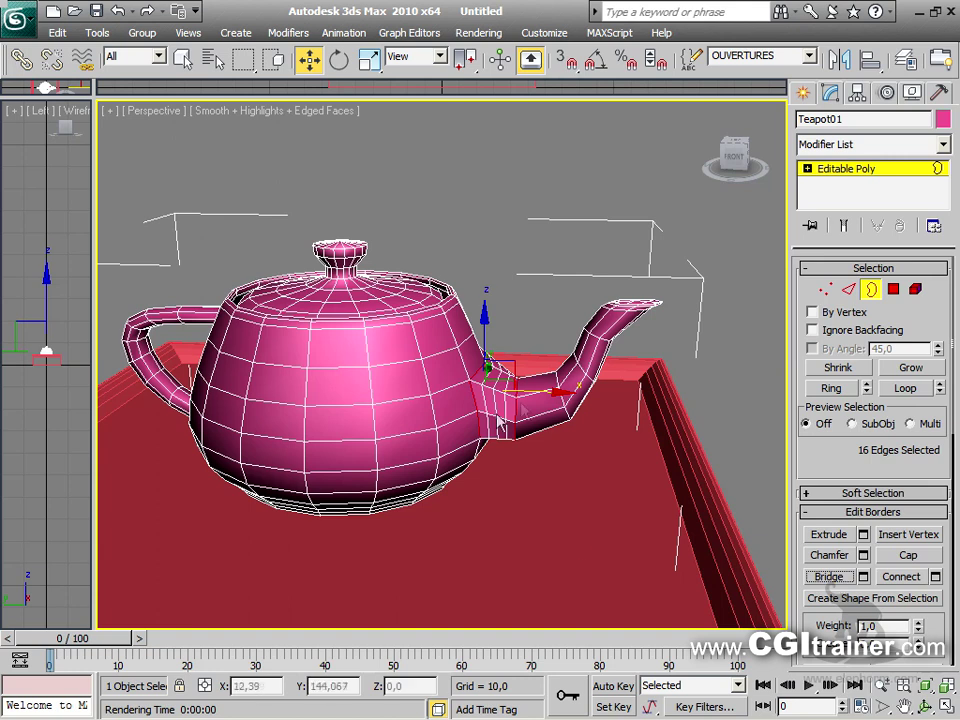
{"action": "left_click", "coordinate": [894, 290]}
{"action": "left_click", "coordinate": [809, 56]}
{"action": "left_click", "coordinate": [767, 72]}
{"action": "left_click_drag", "start_coordinate": [619, 272], "coordinate": [619, 249]}
{"action": "middle_click_drag", "start_coordinate": [665, 395], "coordinate": [555, 375], "text": "alt"}
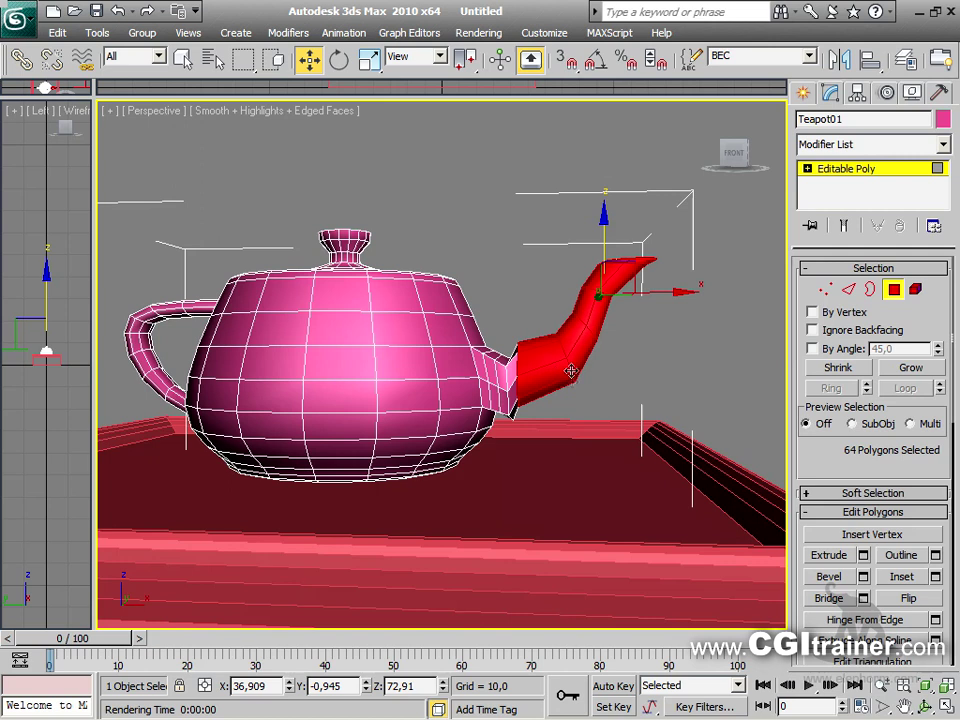
{"action": "key", "text": "ctrl+z"}
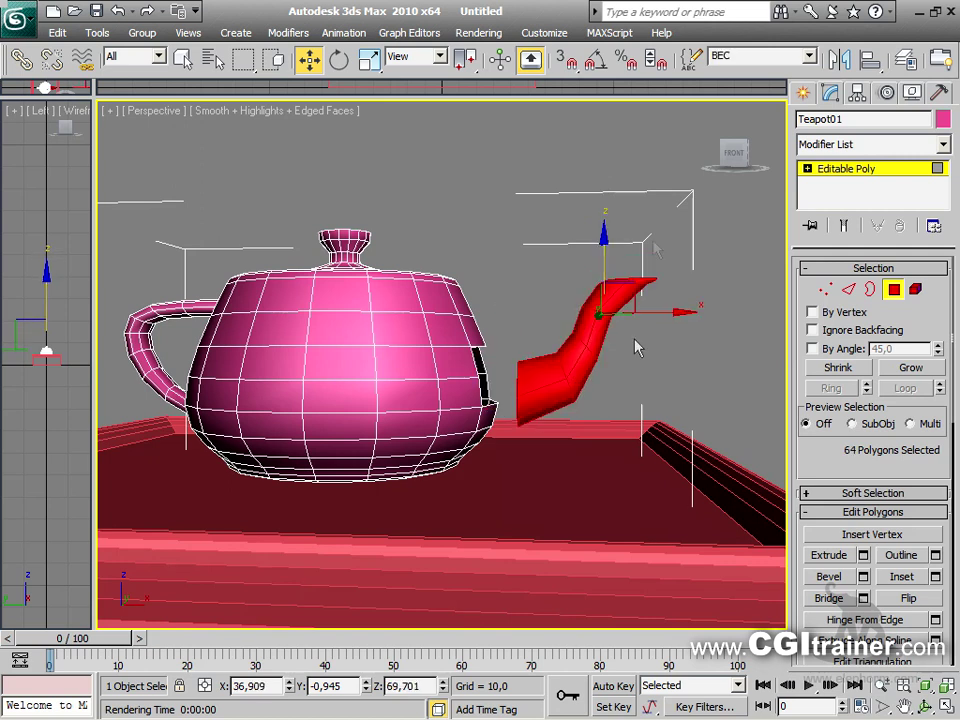
Raise the spout polygons to about Z 73.6, bridge the OUVERTURES borders, and inspect the joint from several angles
{"action": "left_click_drag", "start_coordinate": [603, 305], "coordinate": [677, 281]}
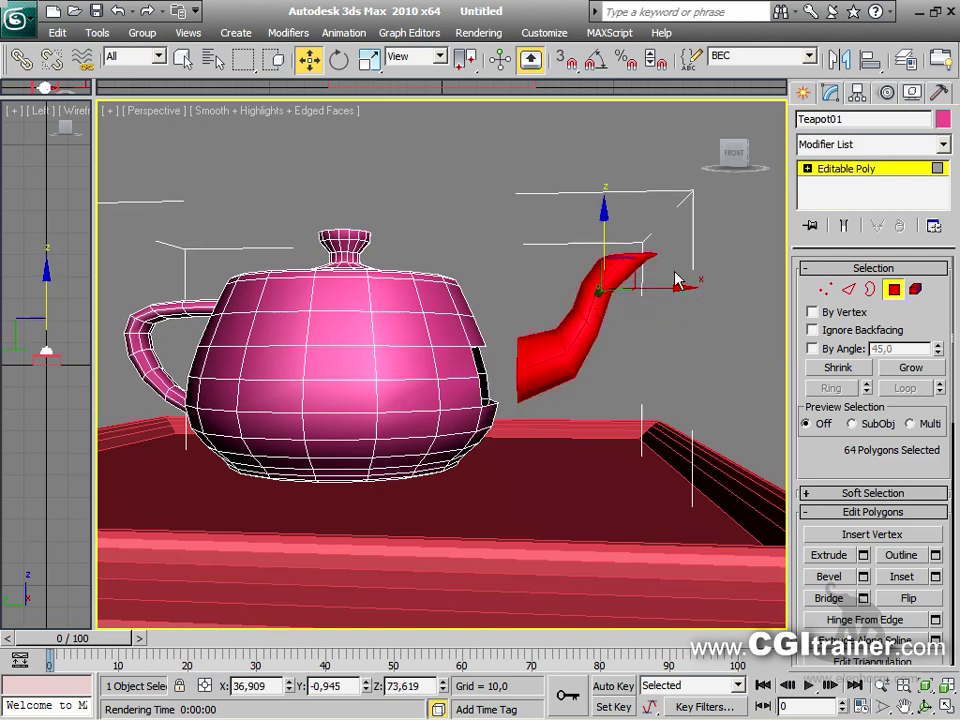
{"action": "left_click", "coordinate": [869, 290]}
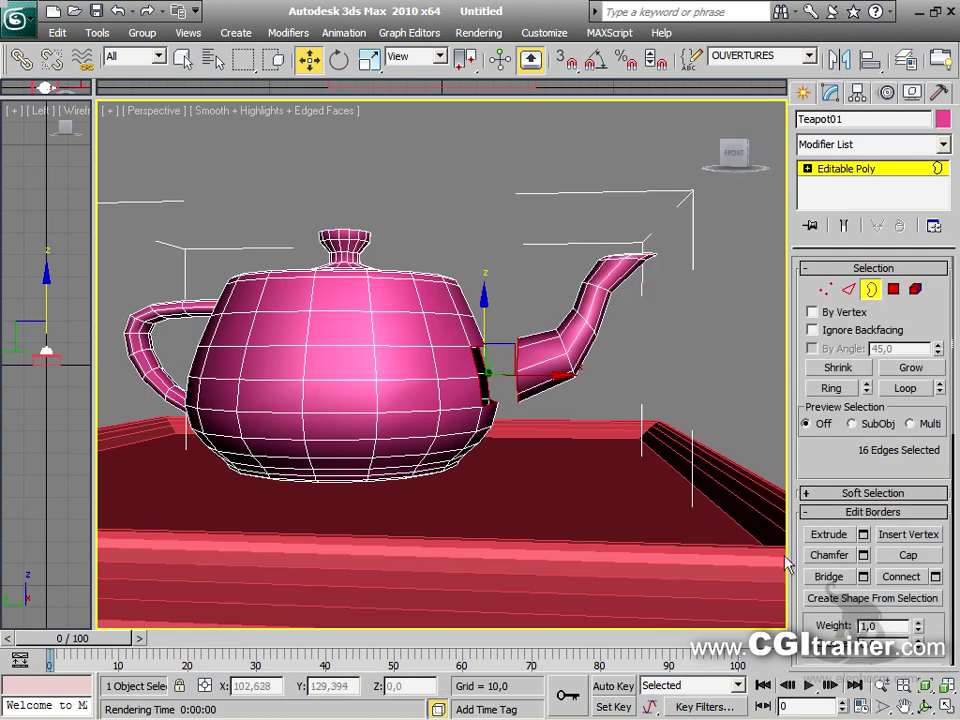
{"action": "left_click", "coordinate": [828, 576]}
{"action": "middle_click_drag", "start_coordinate": [619, 375], "coordinate": [489, 369], "text": "alt"}
{"action": "middle_click_drag", "start_coordinate": [574, 371], "coordinate": [611, 452], "text": "alt"}
{"action": "scroll", "coordinate": [611, 452], "scroll_direction": "up", "scroll_amount": 4}
{"action": "scroll", "coordinate": [610, 418], "scroll_direction": "down", "scroll_amount": 3}
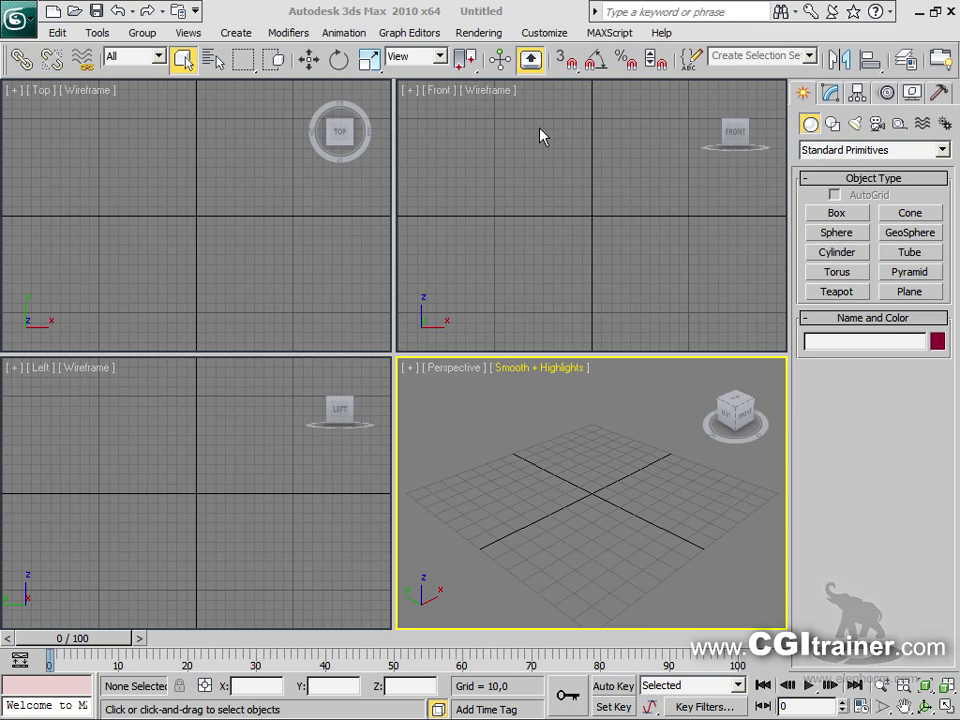
Create a sphere with a radius of about 44.9 at the grid centre, set 16 segments and show edged faces
{"action": "left_click", "coordinate": [838, 234]}
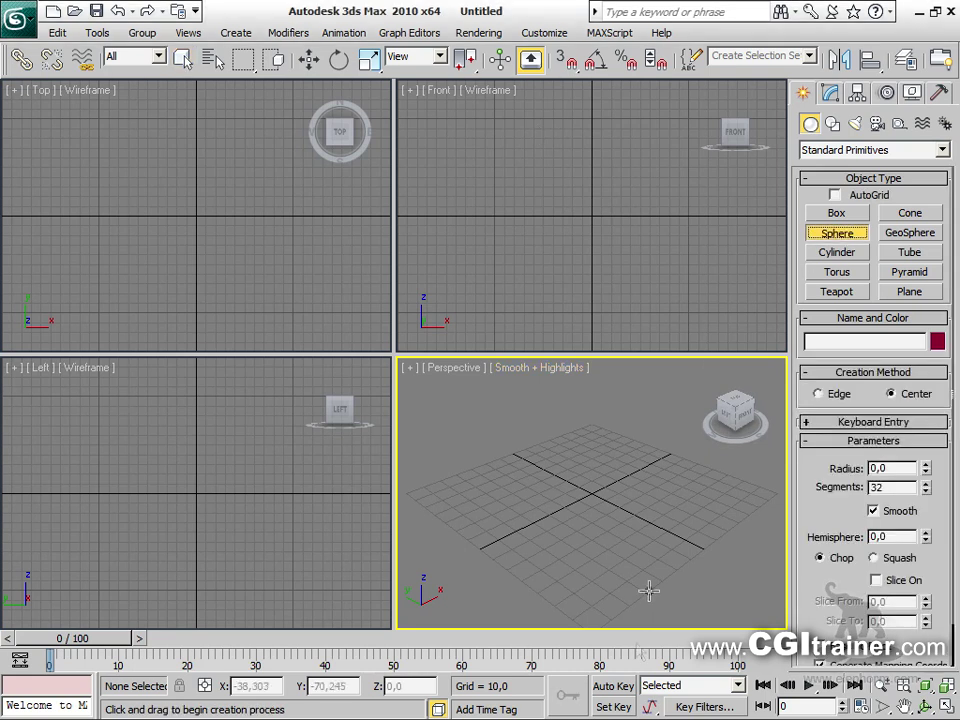
{"action": "left_click_drag", "start_coordinate": [591, 504], "coordinate": [604, 460]}
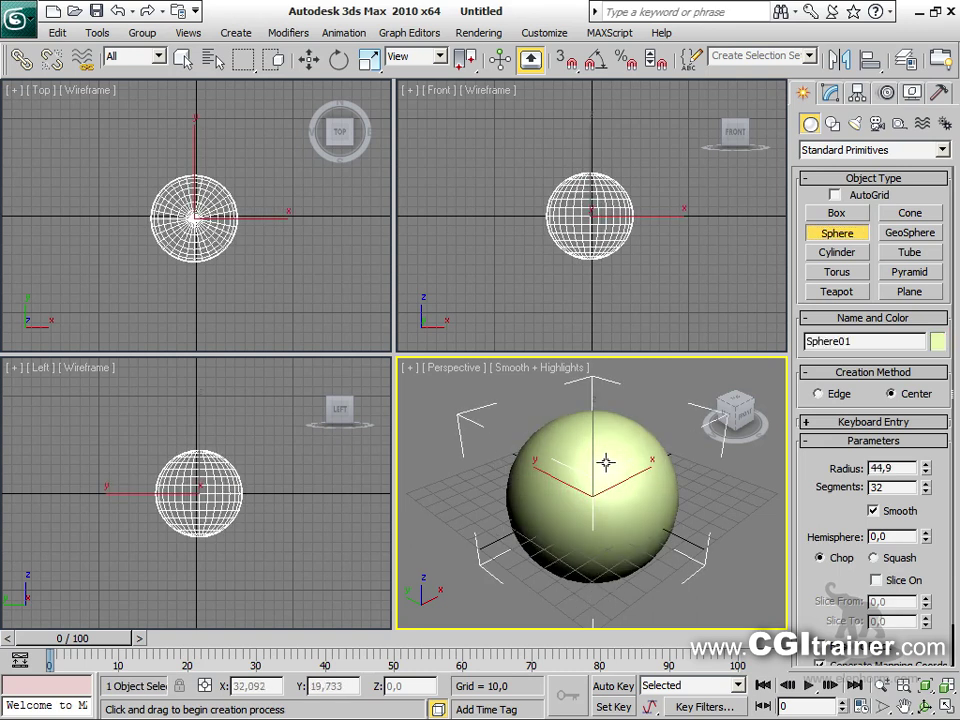
{"action": "left_click_drag", "start_coordinate": [926, 492], "coordinate": [925, 600]}
{"action": "key", "text": "F4"}
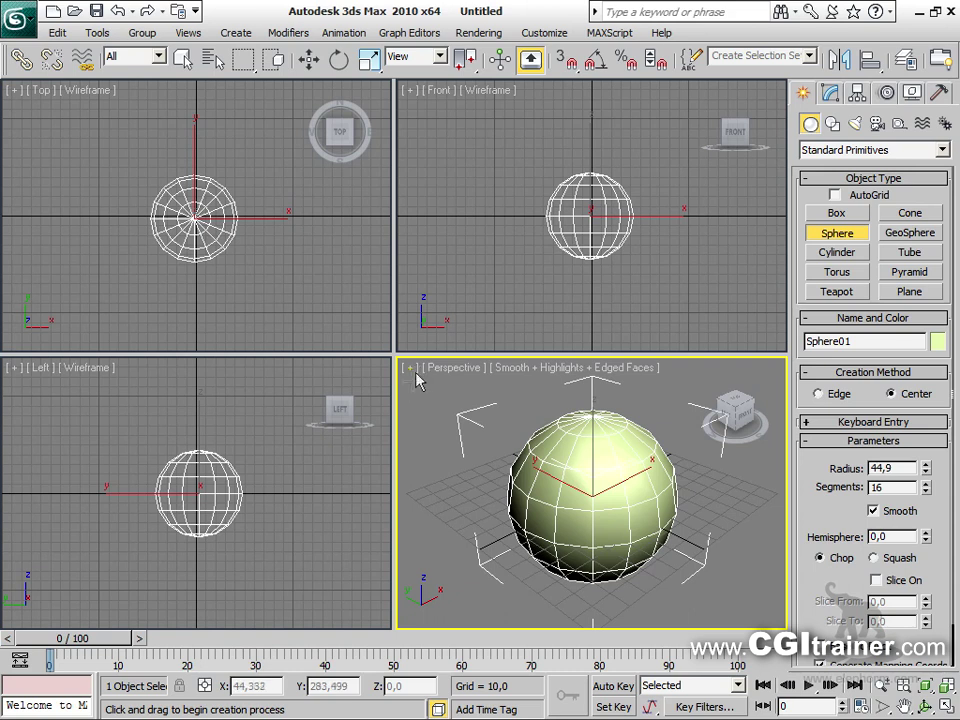
Maximize the Perspective view and convert the sphere to an Editable Poly
{"action": "key", "text": "alt+w"}
{"action": "right_click", "coordinate": [388, 352]}
{"action": "right_click", "coordinate": [392, 356]}
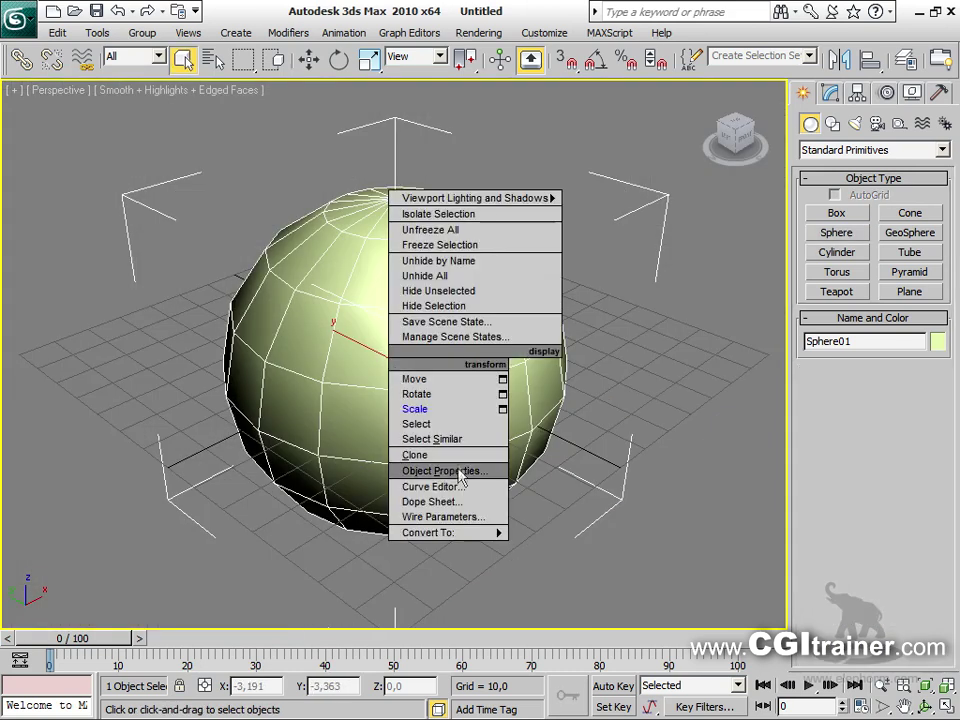
{"action": "mouse_move", "coordinate": [430, 532]}
{"action": "left_click", "coordinate": [579, 549]}
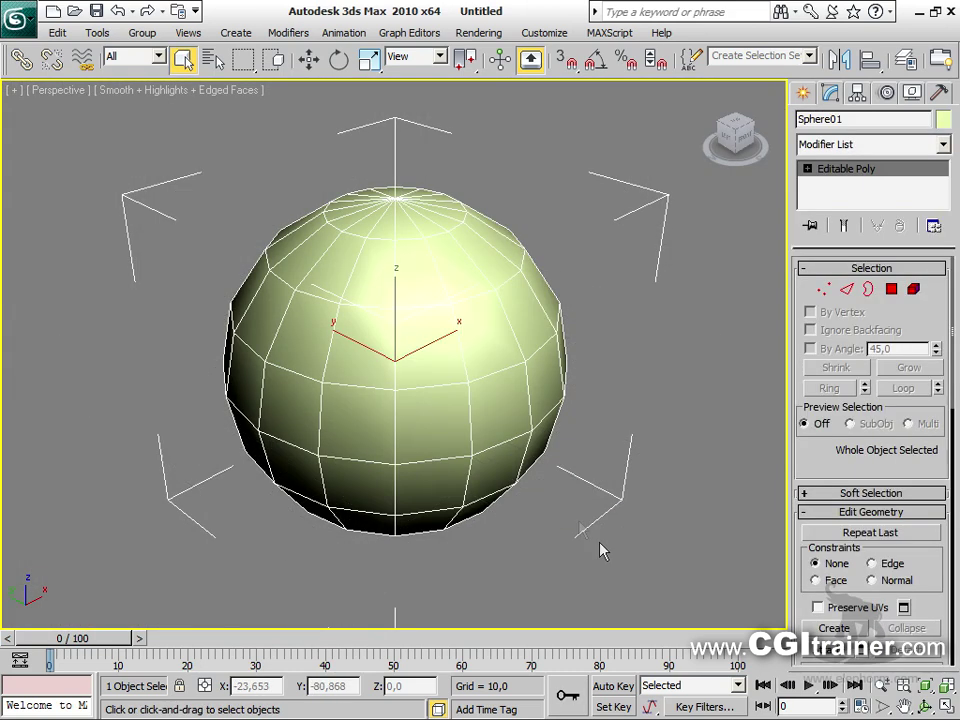
{"action": "middle_click_drag", "start_coordinate": [484, 414], "coordinate": [489, 381], "text": "alt"}
{"action": "scroll", "coordinate": [489, 381], "scroll_direction": "down", "scroll_amount": 4}
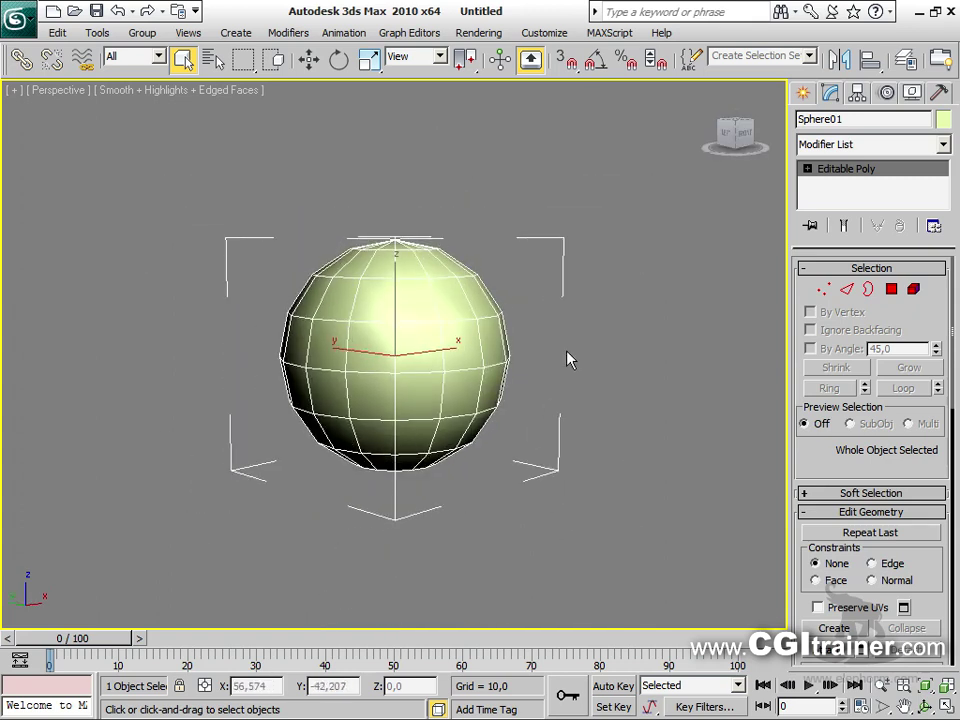
Select the sphere's upper polygons down to below its equator, using window selection so only fully enclosed polygons are included
{"action": "left_click", "coordinate": [893, 291]}
{"action": "left_click_drag", "start_coordinate": [438, 322], "coordinate": [545, 402]}
{"action": "middle_click_drag", "start_coordinate": [580, 393], "coordinate": [562, 375], "text": "alt"}
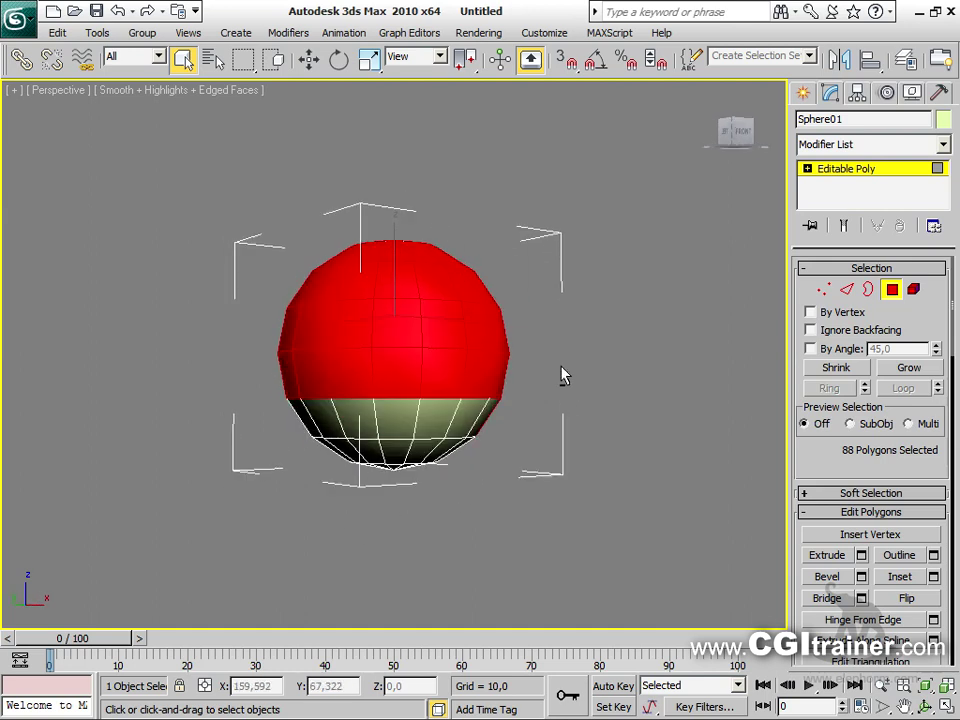
{"action": "left_click", "coordinate": [273, 60]}
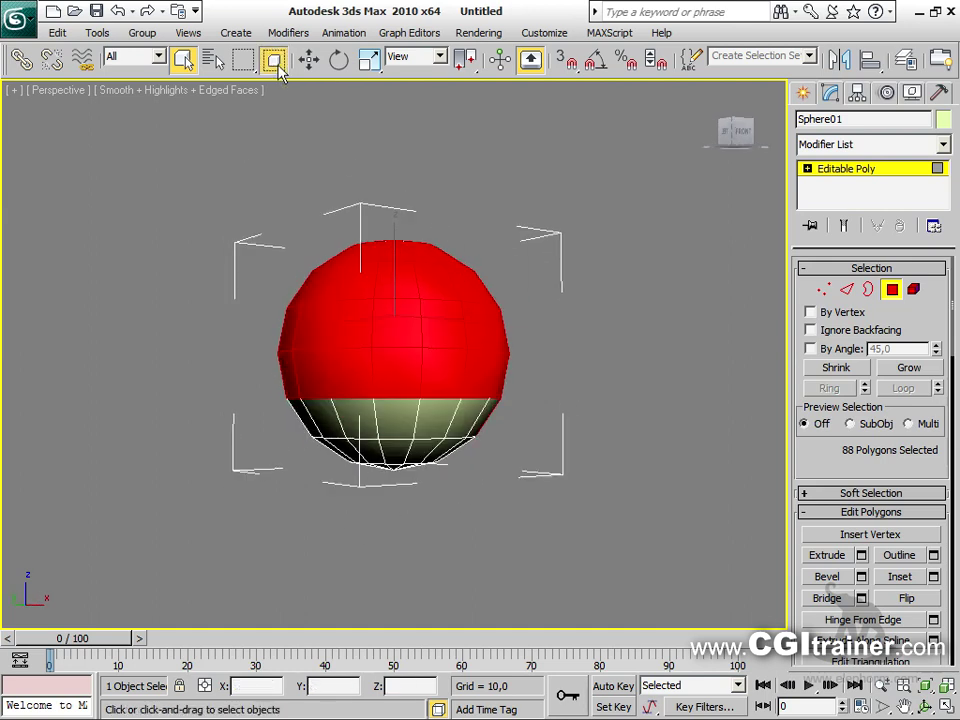
{"action": "left_click_drag", "start_coordinate": [263, 176], "coordinate": [546, 431]}
{"action": "middle_click_drag", "start_coordinate": [598, 426], "coordinate": [454, 424], "text": "alt"}
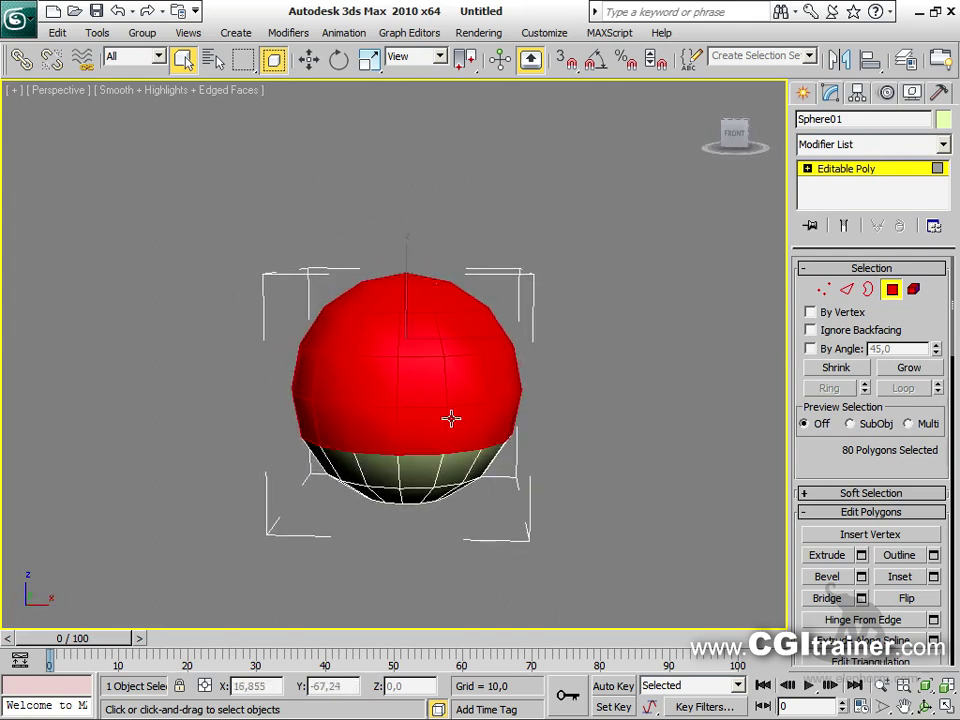
Clone the selected polygons straight up above the sphere to about Z 92.6 as a new element
{"action": "key", "text": "w"}
{"action": "mouse_move", "coordinate": [405, 250]}
{"action": "left_mouse_down"}
{"action": "mouse_move", "coordinate": [386, 100]}
{"action": "mouse_move", "coordinate": [390, 111]}
{"action": "left_mouse_up"}
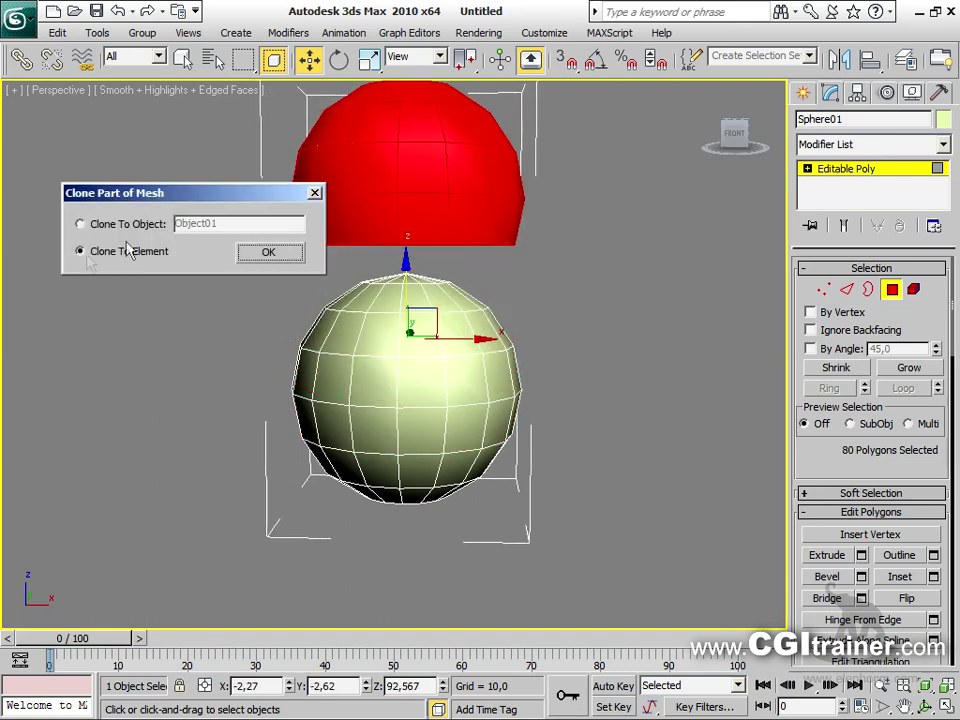
{"action": "left_click", "coordinate": [270, 253]}
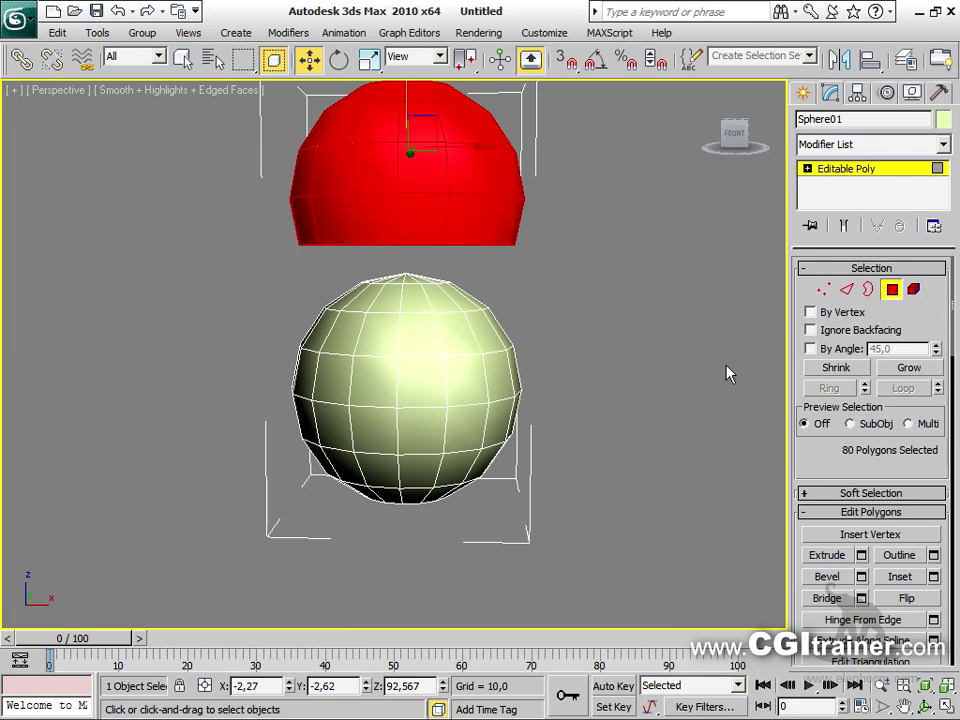
Scale the cloned cap uniformly down to 32 percent and activate the Move tool
{"action": "right_click", "coordinate": [412, 263]}
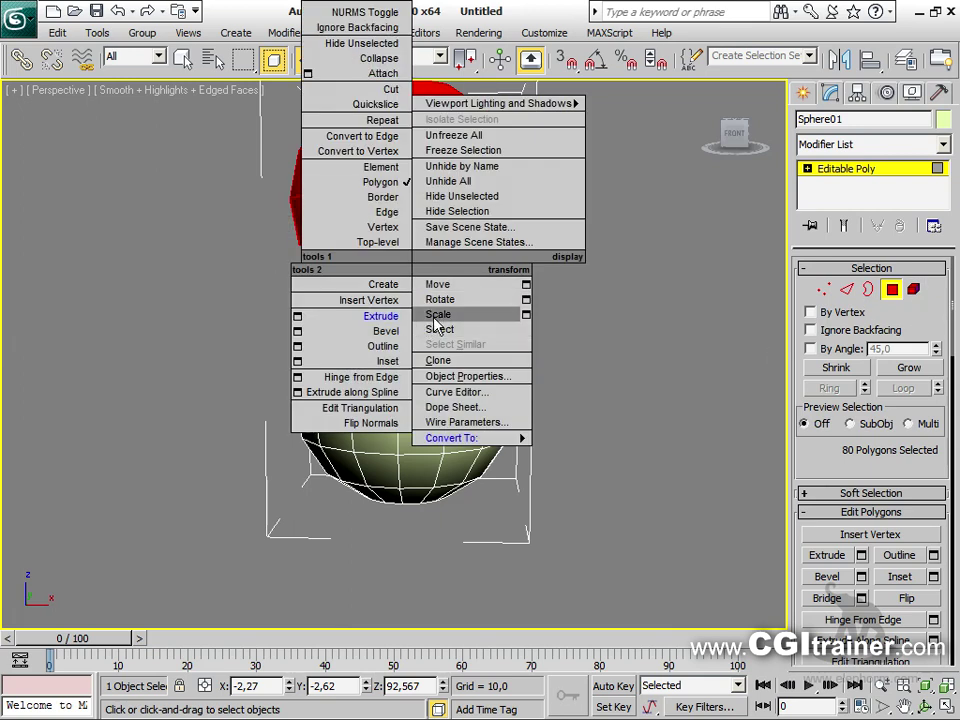
{"action": "left_click", "coordinate": [440, 314]}
{"action": "left_click_drag", "start_coordinate": [413, 131], "coordinate": [421, 340]}
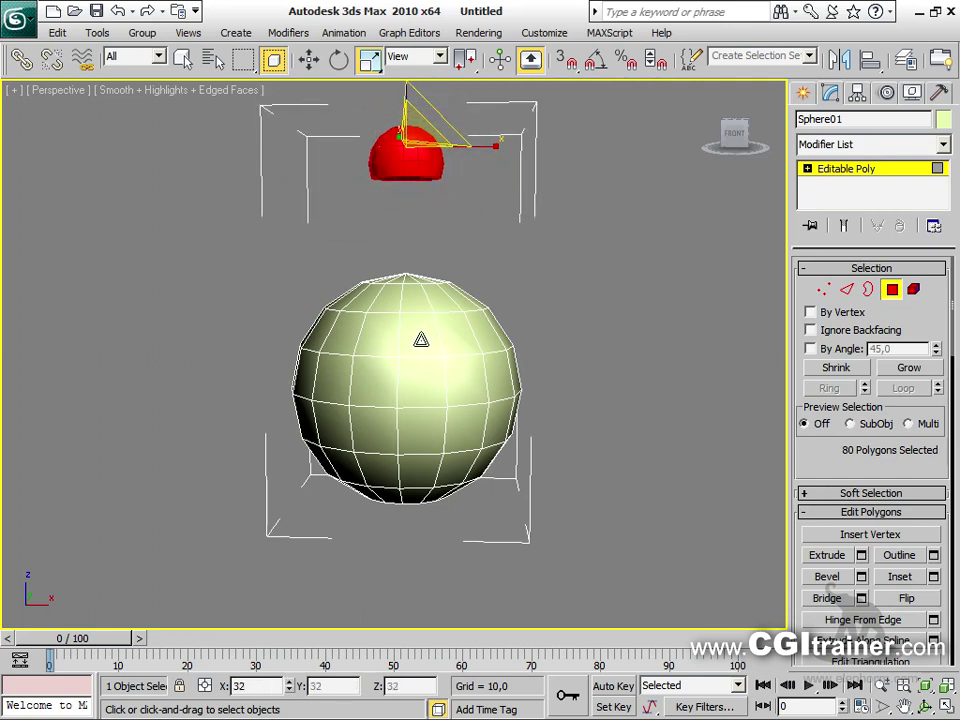
{"action": "right_click", "coordinate": [411, 167]}
{"action": "left_click", "coordinate": [432, 281]}
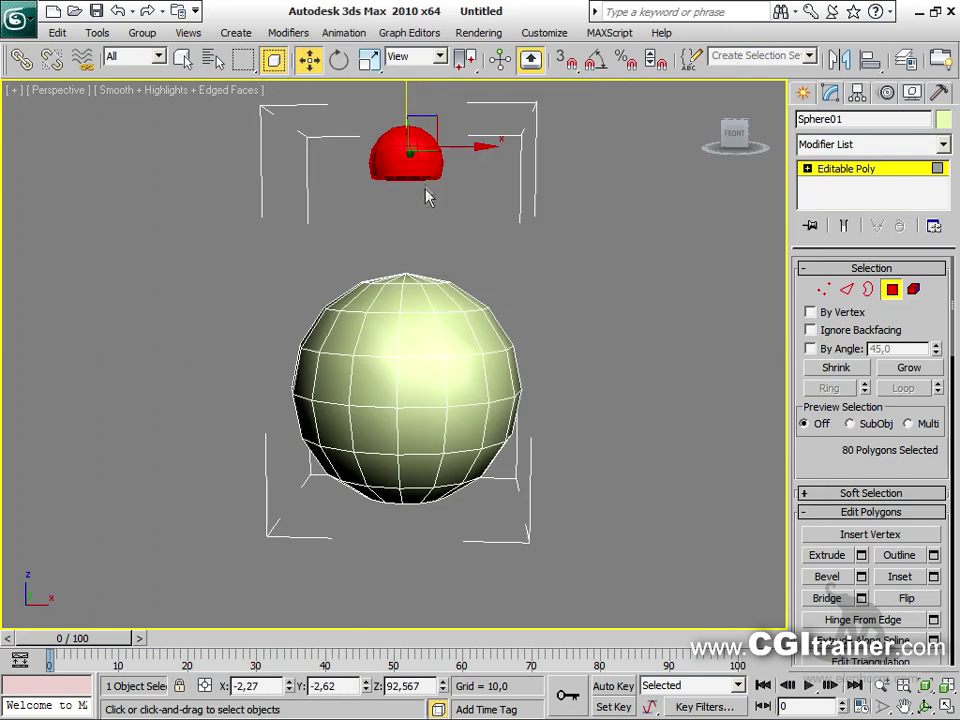
Lower the small cap to about Z 67.1 and clone the sphere's lower-half polygons straight down to about Z -101.9 as an element
{"action": "left_click_drag", "start_coordinate": [408, 93], "coordinate": [405, 148]}
{"action": "middle_click_drag", "start_coordinate": [503, 325], "coordinate": [488, 341], "text": "alt"}
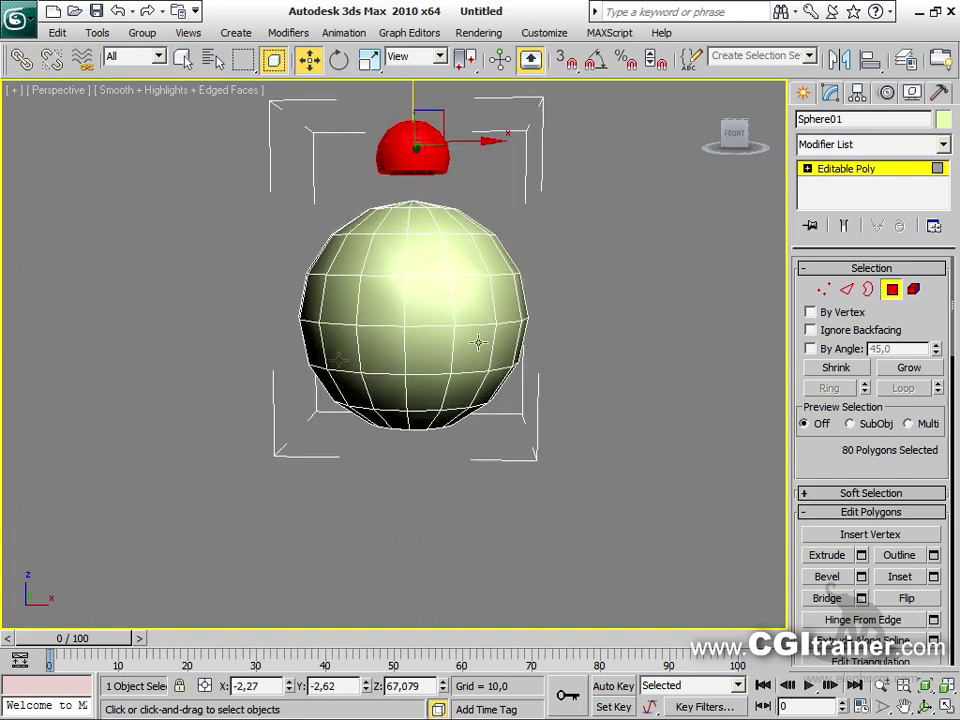
{"action": "left_click_drag", "start_coordinate": [338, 368], "coordinate": [568, 465]}
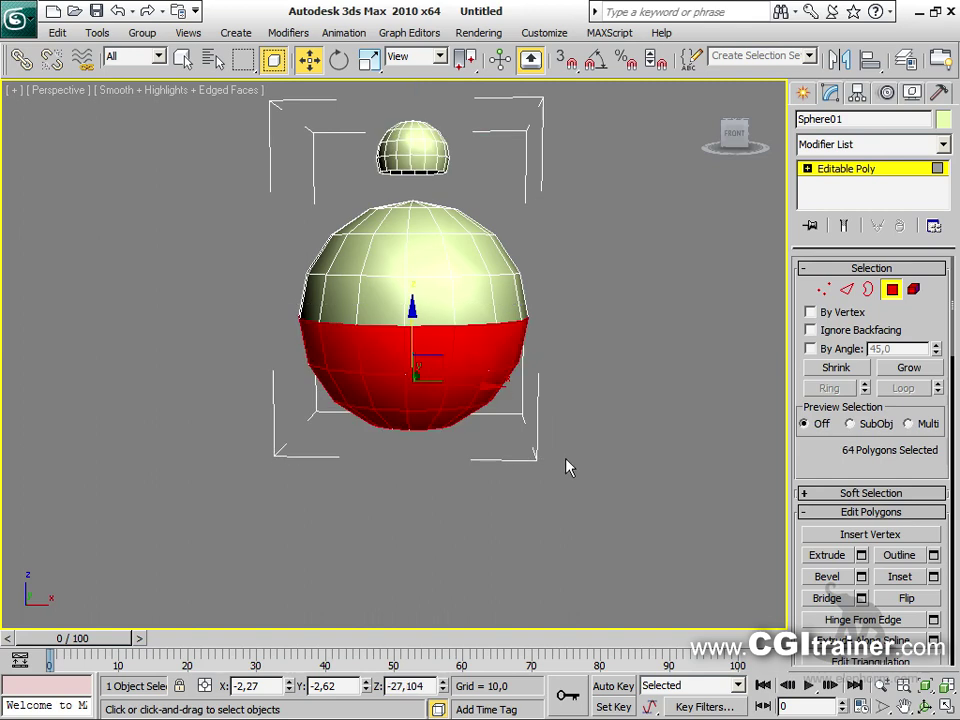
{"action": "left_click_drag", "start_coordinate": [411, 323], "coordinate": [409, 508]}
{"action": "left_click", "coordinate": [266, 254]}
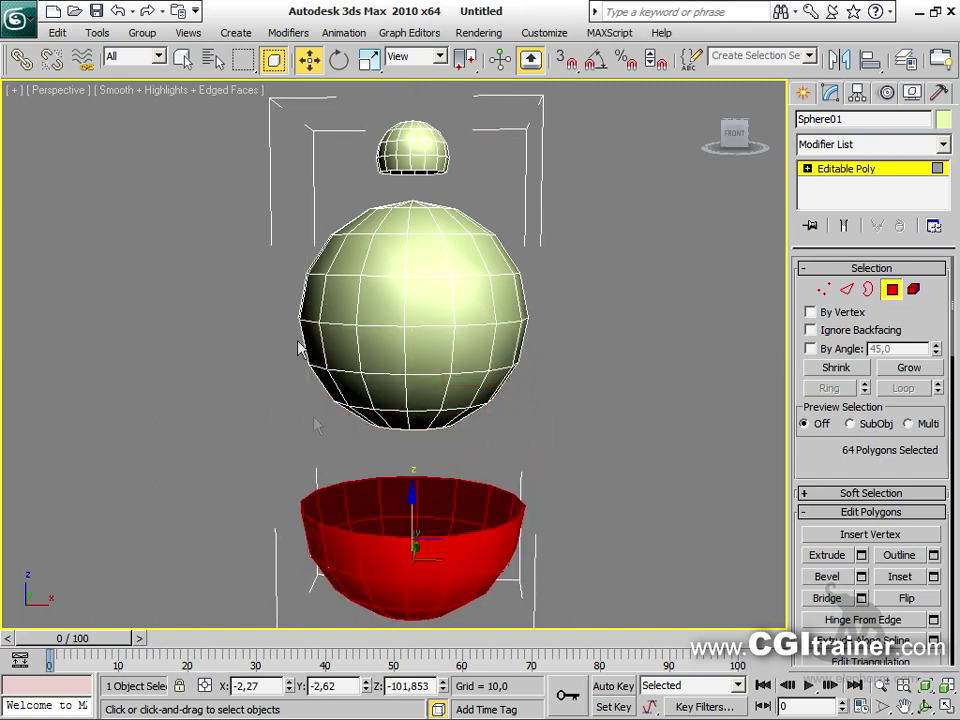
Scale the cloned lower half down along Z only to flatten it into a shallow dish, and clear the selection
{"action": "right_click", "coordinate": [385, 489]}
{"action": "left_click", "coordinate": [403, 534]}
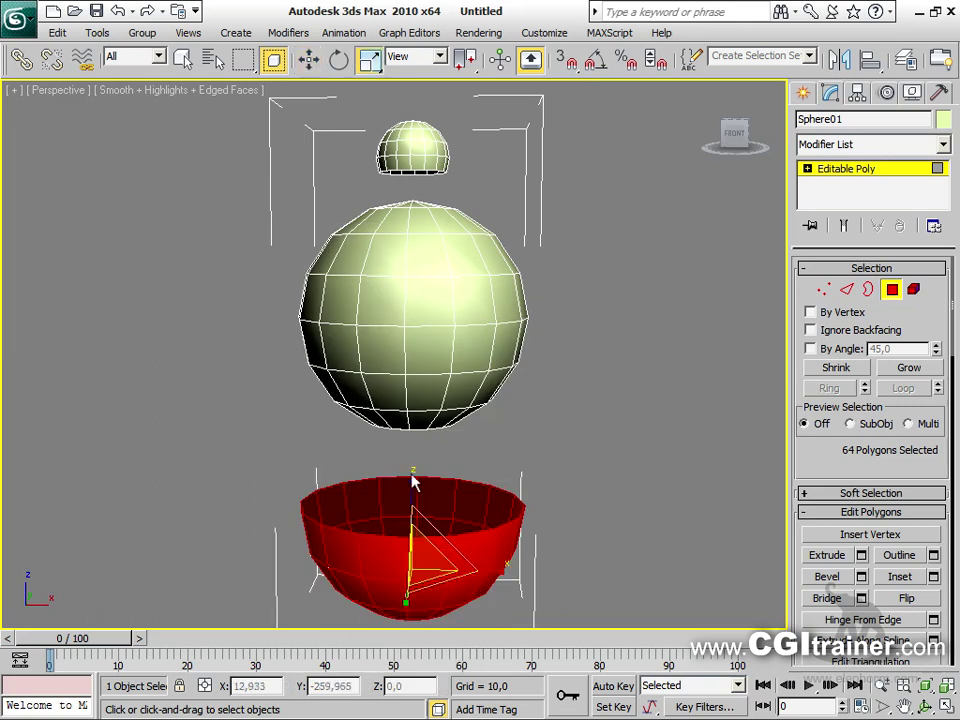
{"action": "left_click_drag", "start_coordinate": [412, 481], "coordinate": [414, 636]}
{"action": "left_click", "coordinate": [580, 357]}
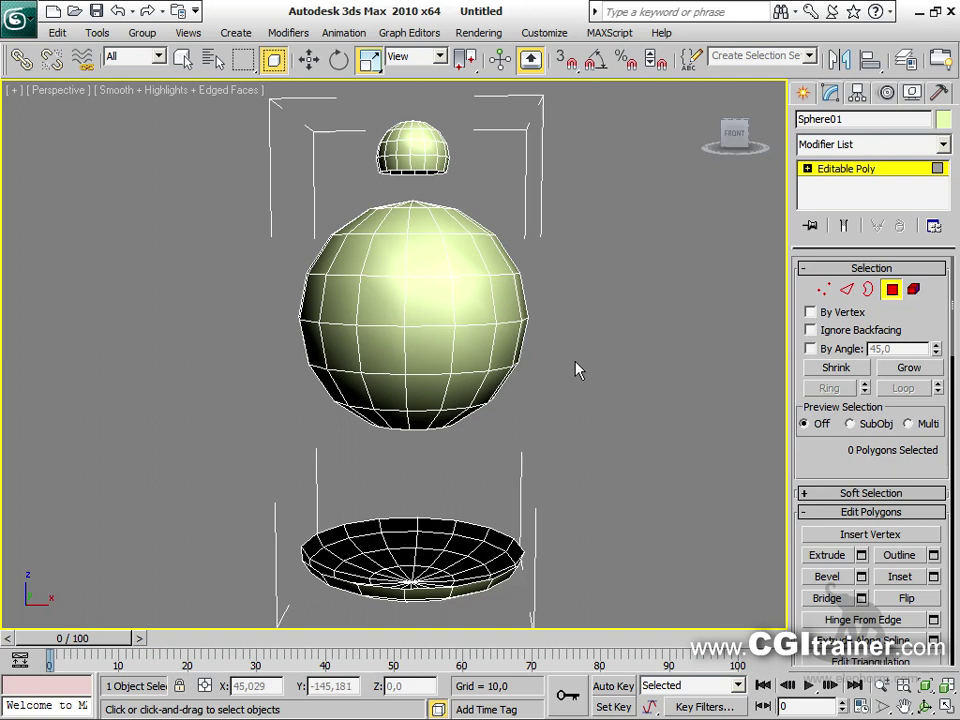
Select the two lowest polygon rings of the main sphere and delete them to open its bottom
{"action": "left_click_drag", "start_coordinate": [493, 472], "coordinate": [328, 416]}
{"action": "left_click_drag", "start_coordinate": [506, 476], "coordinate": [296, 385]}
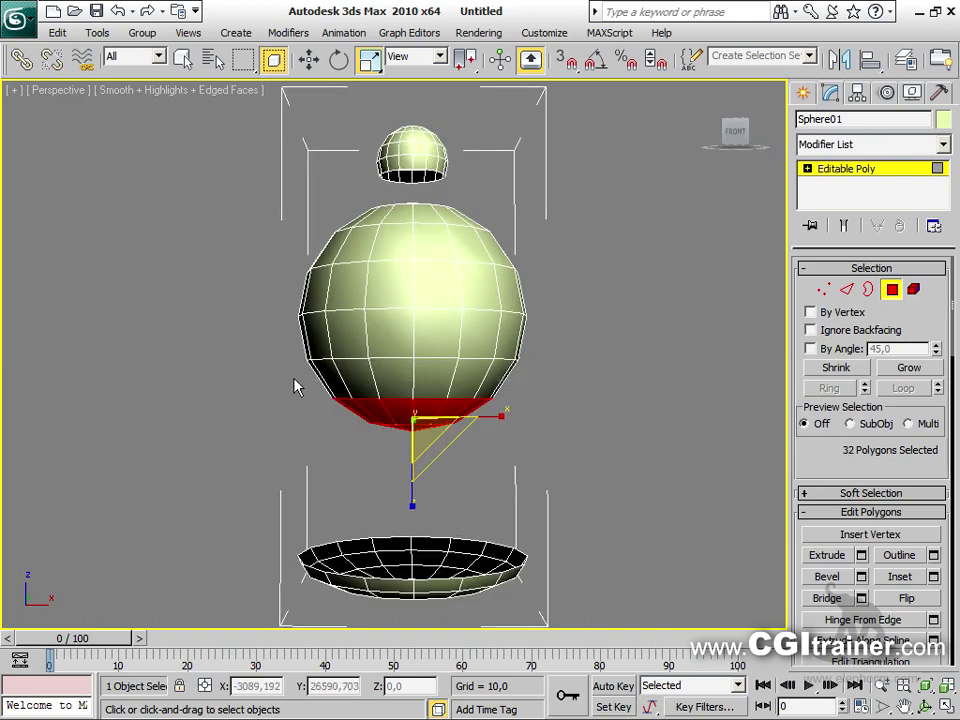
{"action": "left_click", "coordinate": [296, 386]}
Delete the main sphere's top pole vertex to open a hole there, and select the border of that opening
{"action": "middle_click_drag", "start_coordinate": [381, 287], "coordinate": [440, 343], "text": "alt"}
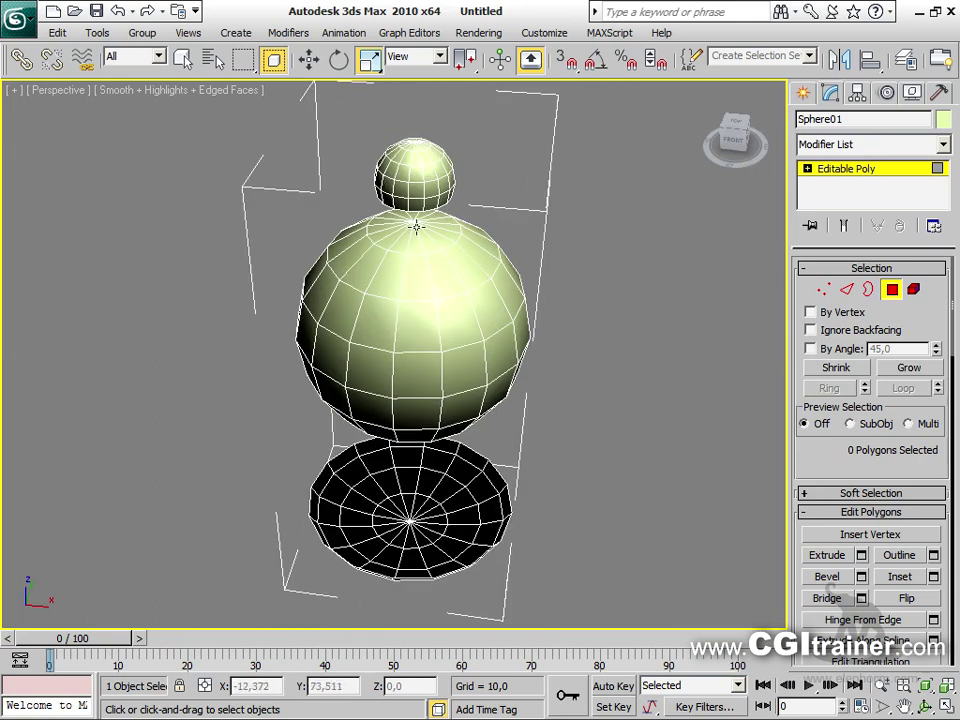
{"action": "left_click", "coordinate": [822, 289]}
{"action": "left_click", "coordinate": [413, 220]}
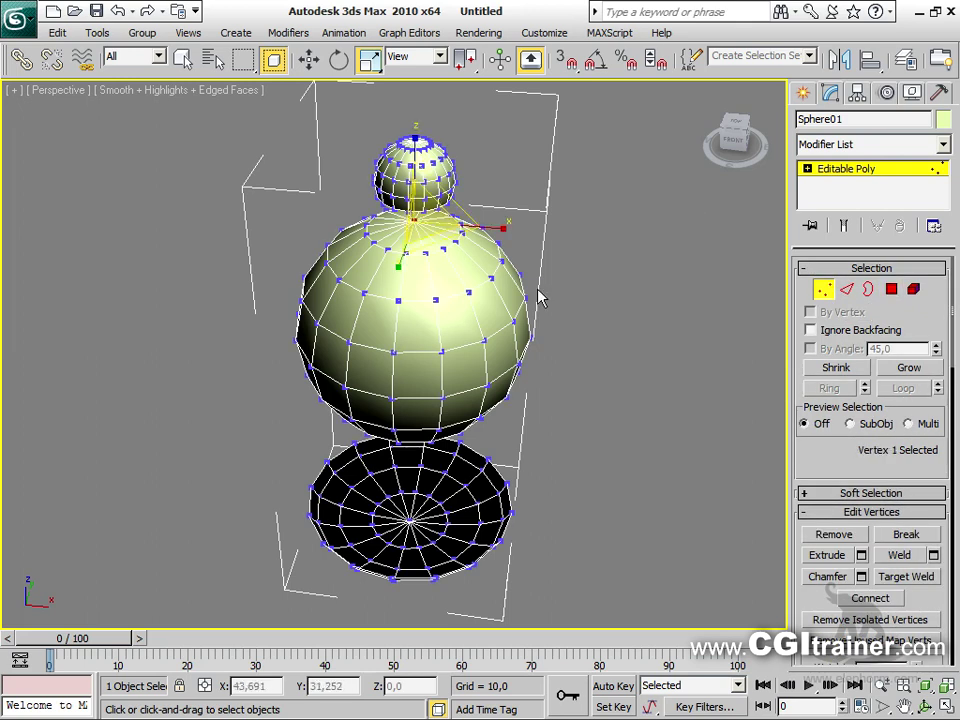
{"action": "key", "text": "Delete"}
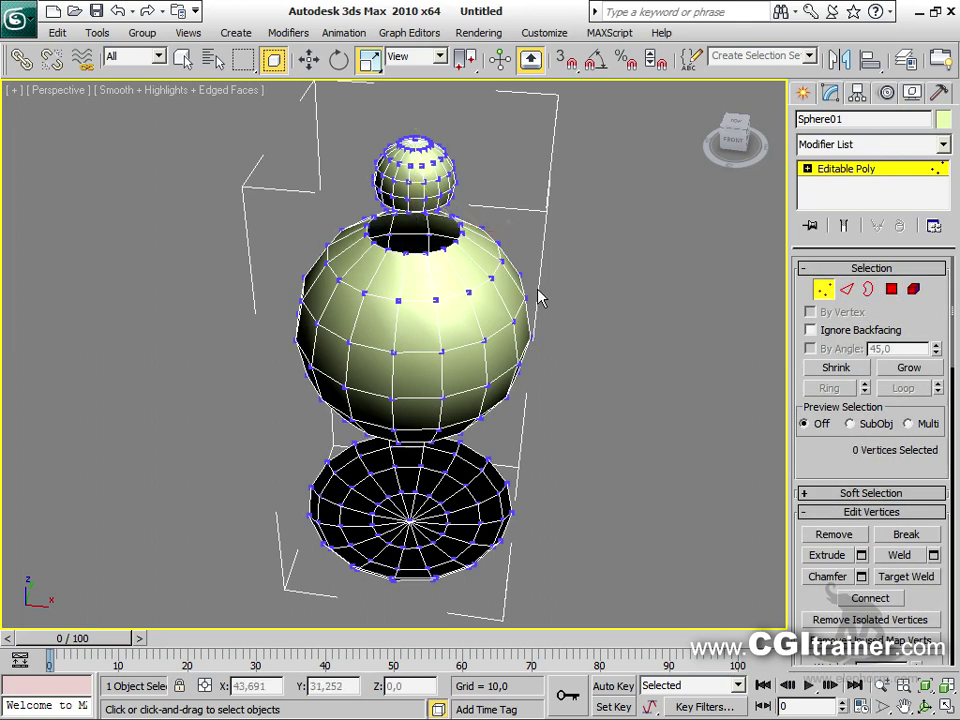
{"action": "left_click", "coordinate": [869, 289]}
{"action": "left_click", "coordinate": [448, 242]}
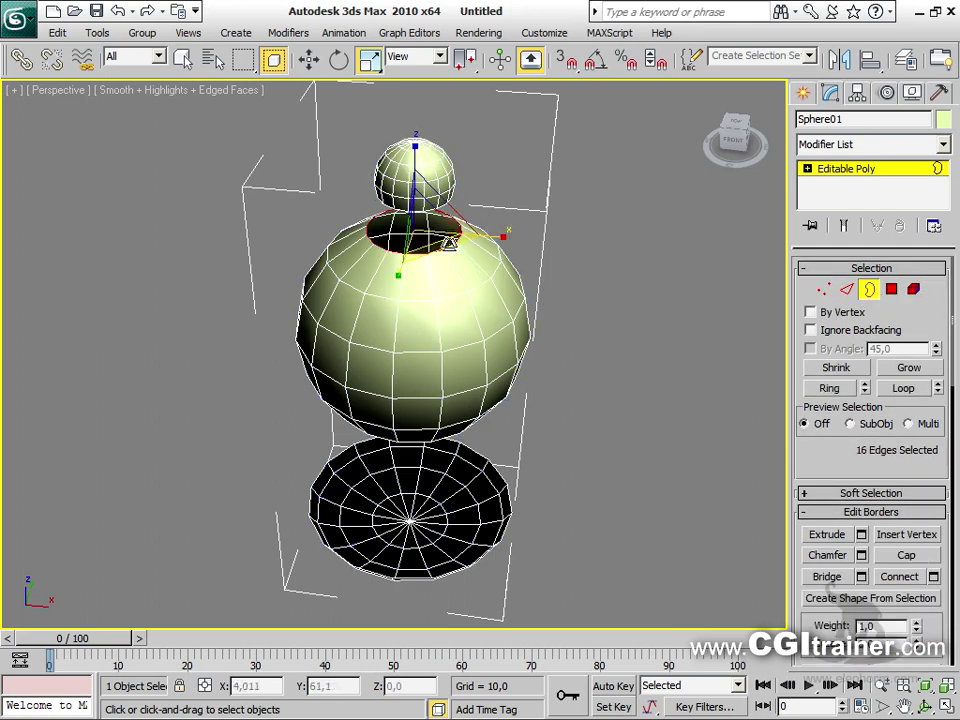
{"action": "middle_click_drag", "start_coordinate": [476, 330], "coordinate": [545, 357], "text": "alt"}
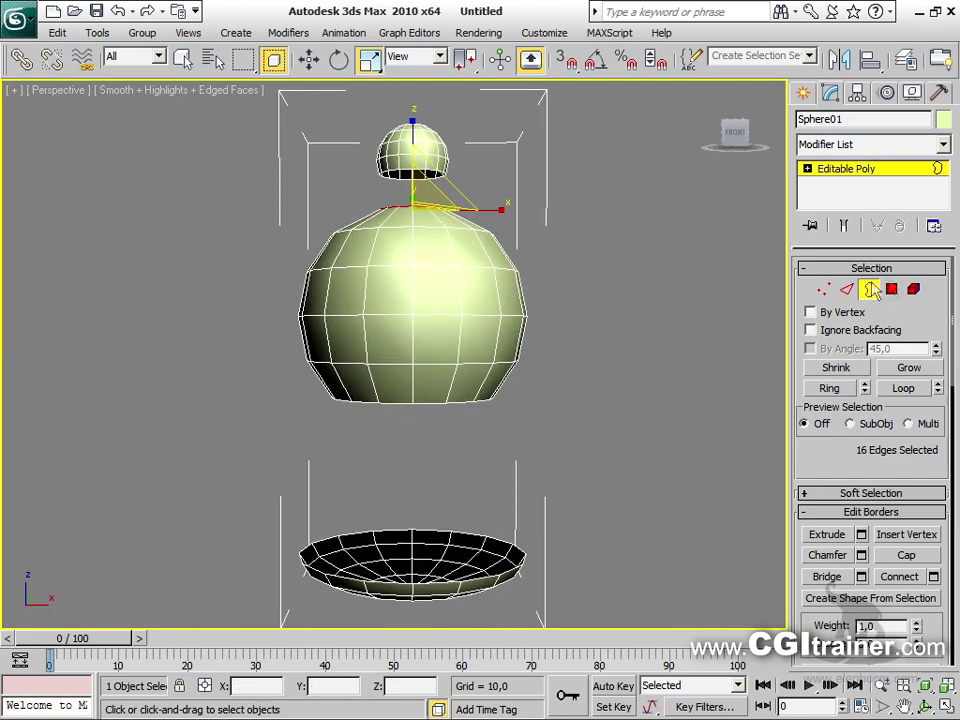
Scale the main sphere element down uniformly, move it slightly up along Z and deselect it
{"action": "left_click", "coordinate": [913, 289]}
{"action": "left_click", "coordinate": [386, 296]}
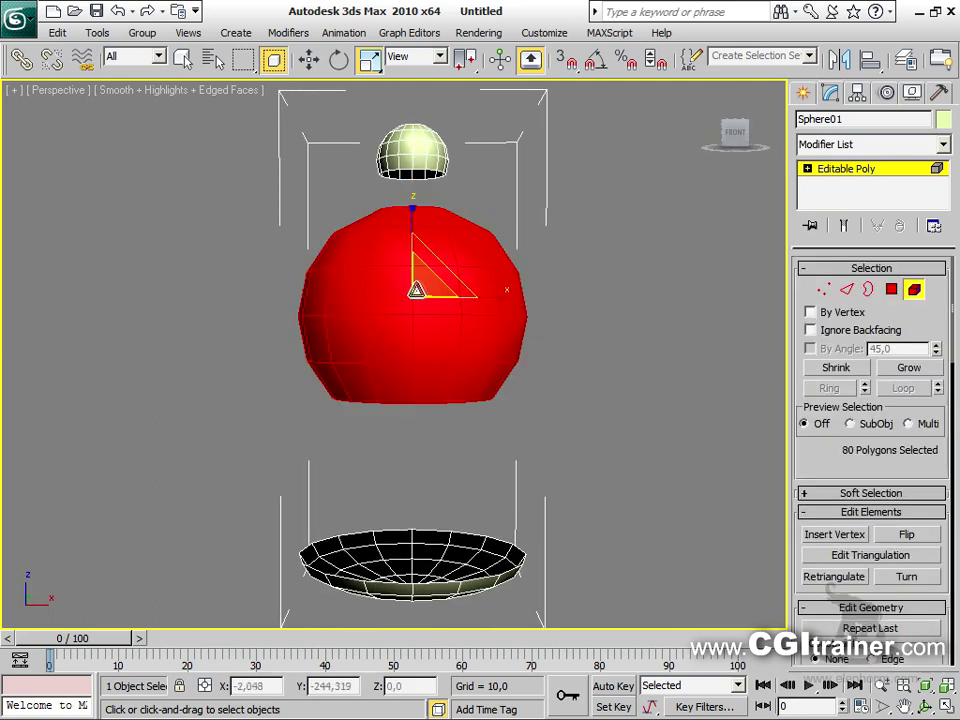
{"action": "left_click_drag", "start_coordinate": [428, 286], "coordinate": [419, 316]}
{"action": "right_click", "coordinate": [419, 300]}
{"action": "left_click", "coordinate": [428, 313]}
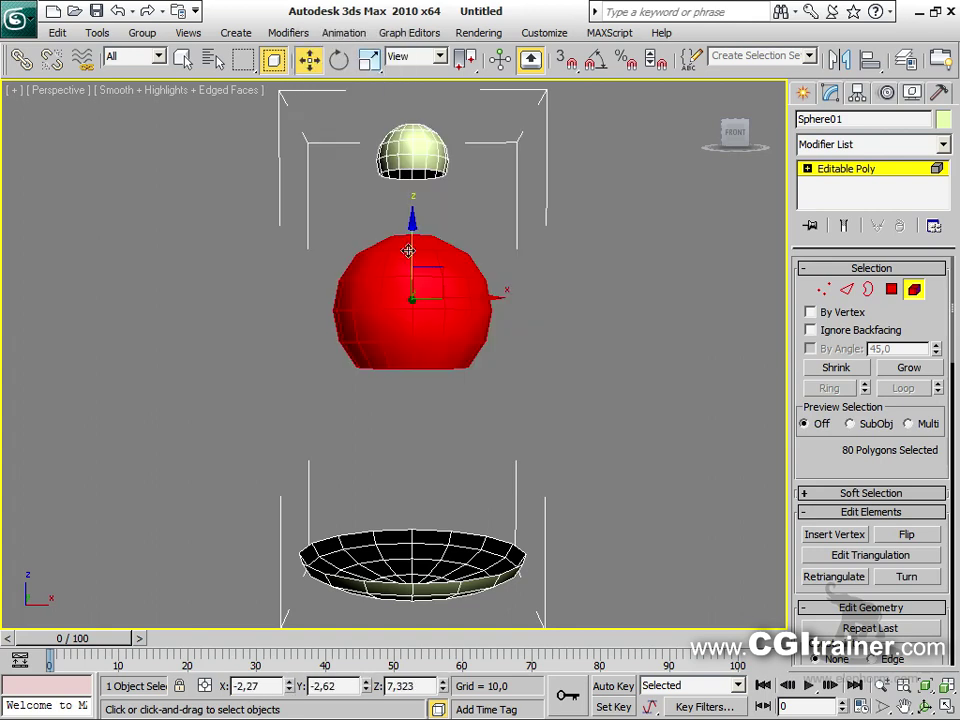
{"action": "left_click_drag", "start_coordinate": [411, 250], "coordinate": [409, 230]}
{"action": "left_click", "coordinate": [579, 240]}
{"action": "middle_click_drag", "start_coordinate": [579, 240], "coordinate": [560, 275], "text": "alt"}
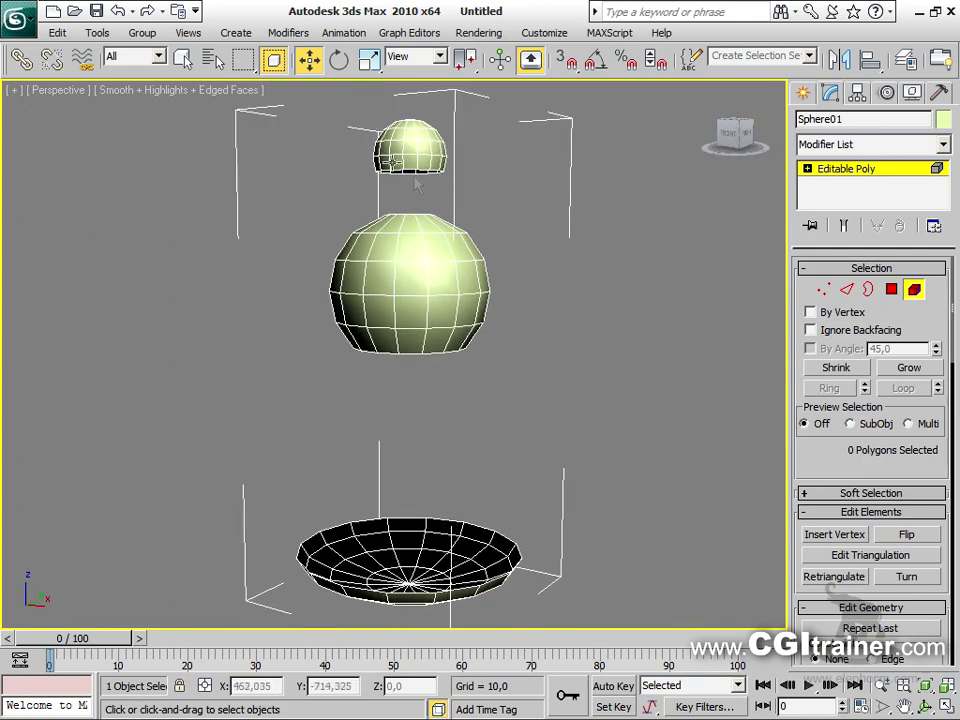
Scale the small top cap element down uniformly, adjust its position above the sphere and deselect it
{"action": "left_click", "coordinate": [414, 151]}
{"action": "right_click", "coordinate": [414, 151]}
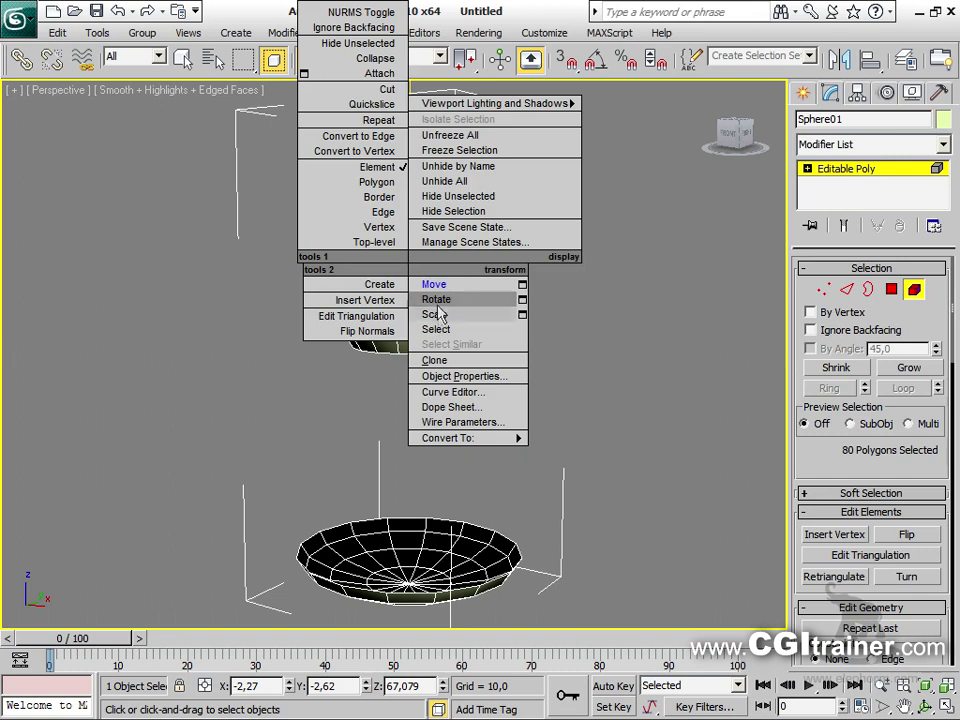
{"action": "left_click", "coordinate": [435, 315]}
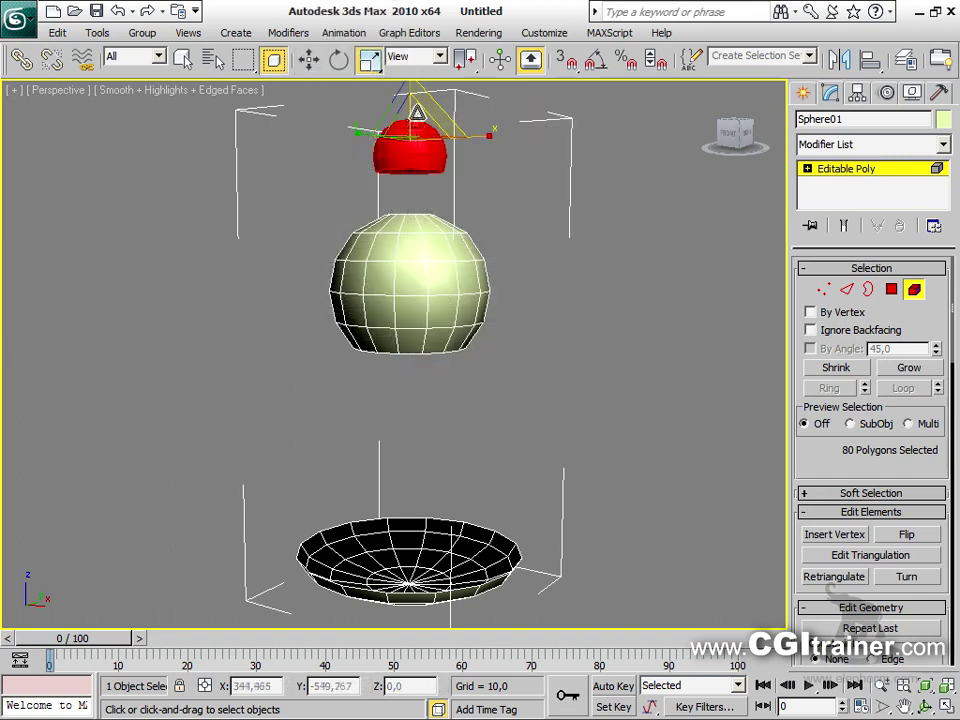
{"action": "right_click", "coordinate": [418, 150]}
{"action": "left_click", "coordinate": [440, 285]}
{"action": "mouse_move", "coordinate": [415, 140]}
{"action": "left_mouse_down"}
{"action": "mouse_move", "coordinate": [418, 160]}
{"action": "mouse_move", "coordinate": [420, 133]}
{"action": "left_mouse_up"}
{"action": "left_click", "coordinate": [543, 250]}
{"action": "middle_click_drag", "start_coordinate": [420, 133], "coordinate": [530, 280], "text": "alt"}
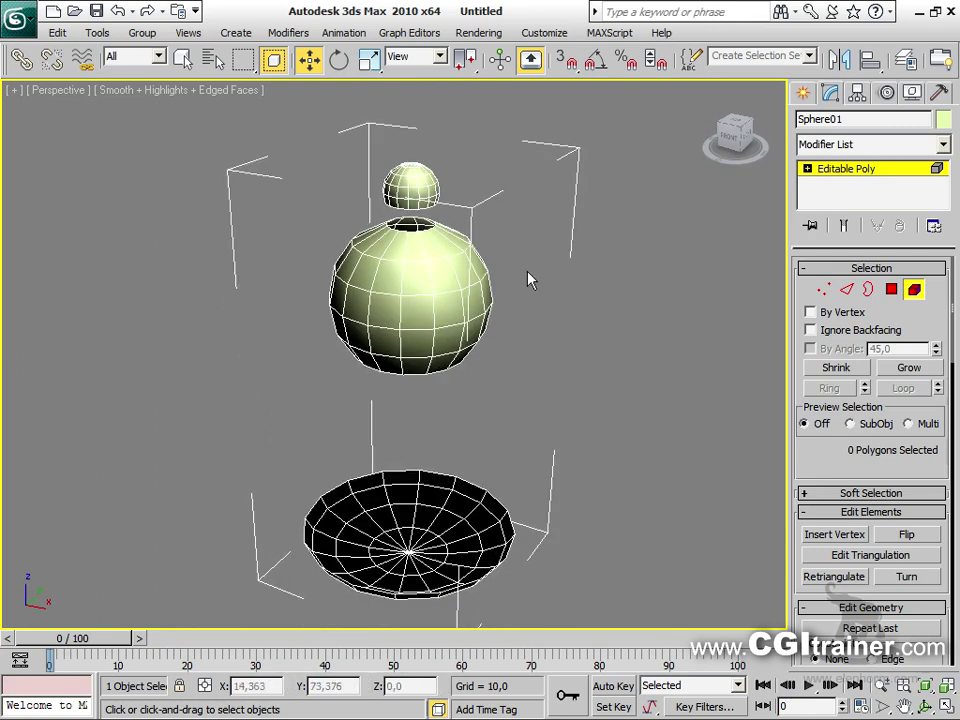
Bridge the sphere's top border to the small cap's open border with 3 segments and a taper of -1.88
{"action": "left_click", "coordinate": [868, 289]}
{"action": "left_click", "coordinate": [428, 218]}
{"action": "left_click", "coordinate": [432, 205], "text": "ctrl"}
{"action": "middle_click_drag", "start_coordinate": [457, 370], "coordinate": [464, 345], "text": "alt"}
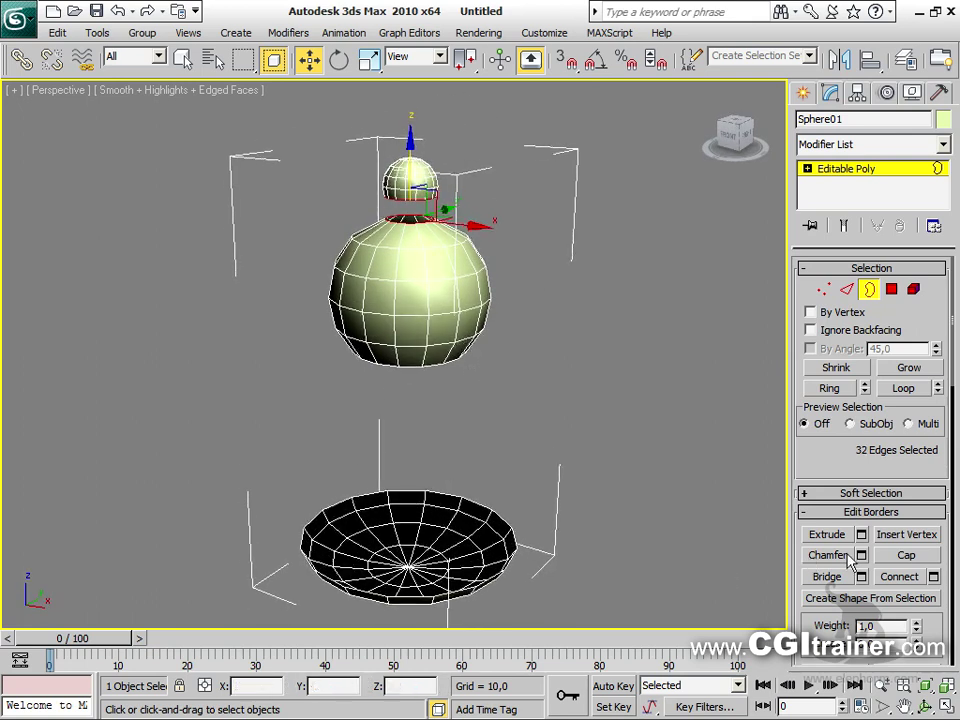
{"action": "left_click", "coordinate": [861, 577]}
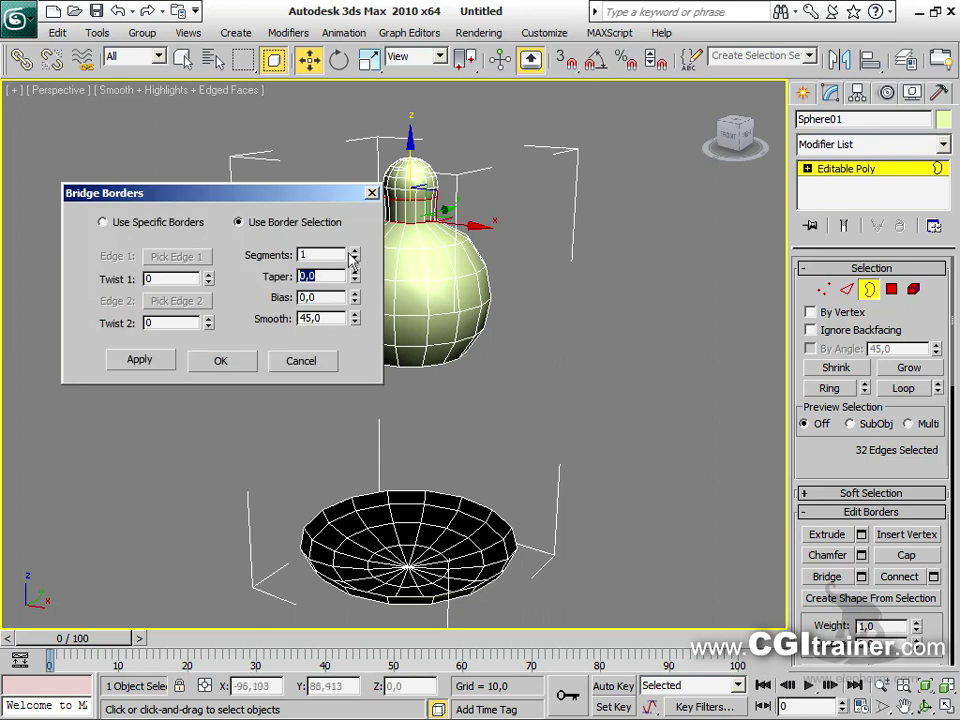
{"action": "left_click_drag", "start_coordinate": [324, 198], "coordinate": [242, 133]}
{"action": "left_click_drag", "start_coordinate": [274, 217], "coordinate": [264, 298]}
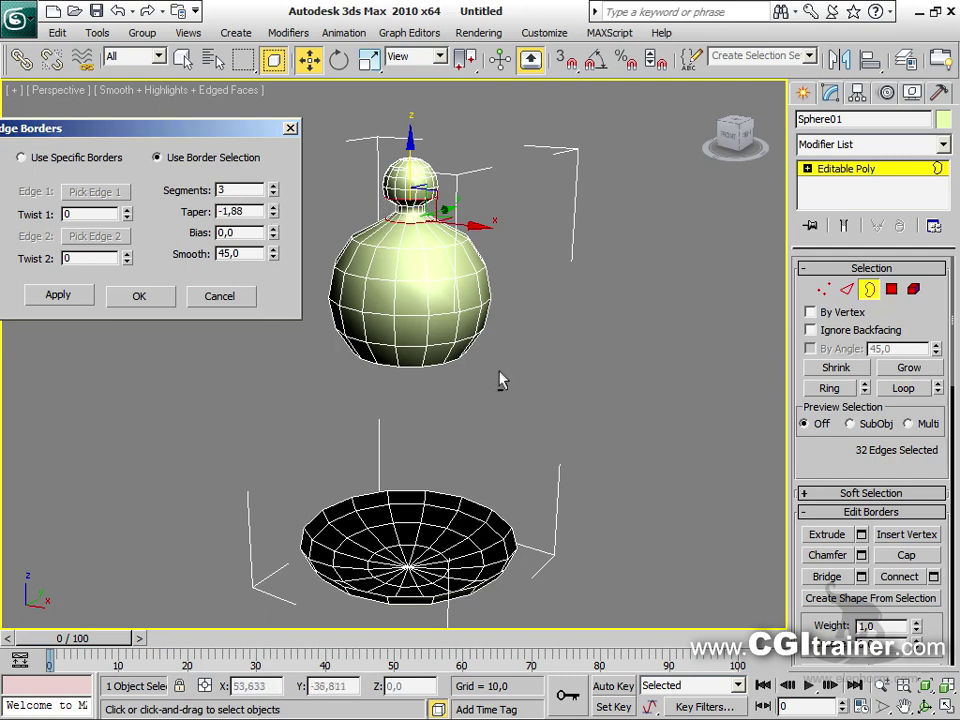
Set the neck bridge's bias to -22 and apply the bridge, keeping its settings open for another one
{"action": "scroll", "coordinate": [510, 347], "scroll_direction": "up", "scroll_amount": 6}
{"action": "middle_click_drag", "start_coordinate": [512, 230], "coordinate": [525, 393]}
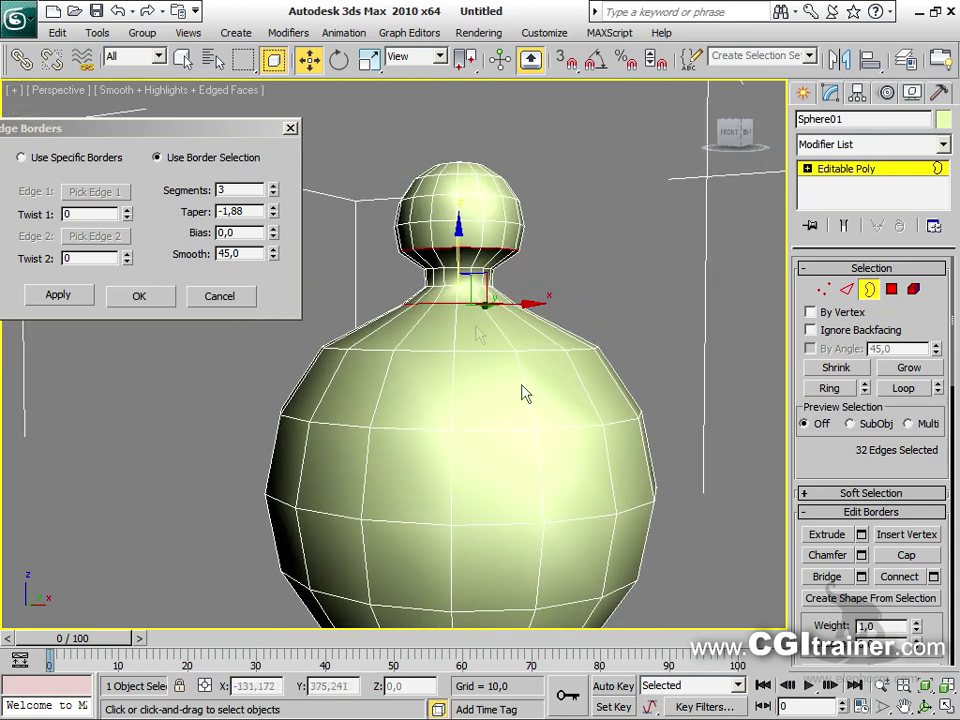
{"action": "mouse_move", "coordinate": [272, 236]}
{"action": "left_mouse_down"}
{"action": "mouse_move", "coordinate": [274, 184]}
{"action": "mouse_move", "coordinate": [278, 287]}
{"action": "mouse_move", "coordinate": [276, 241]}
{"action": "mouse_move", "coordinate": [277, 271]}
{"action": "mouse_move", "coordinate": [276, 254]}
{"action": "left_mouse_up"}
{"action": "middle_click_drag", "start_coordinate": [465, 350], "coordinate": [452, 186]}
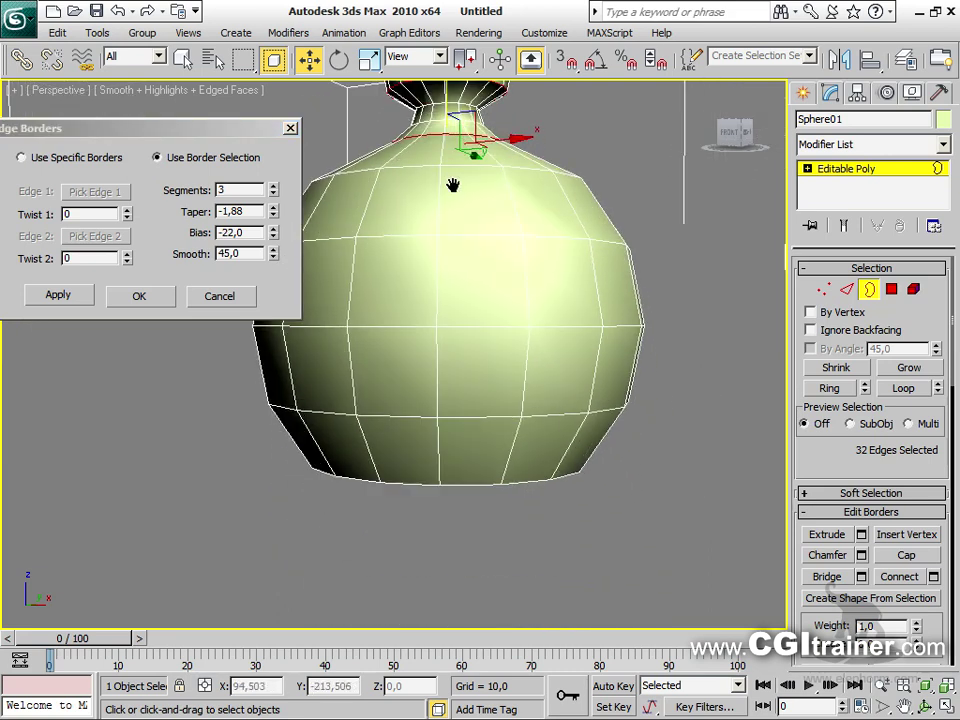
{"action": "scroll", "coordinate": [452, 186], "scroll_direction": "down", "scroll_amount": 4}
{"action": "middle_click_drag", "start_coordinate": [427, 385], "coordinate": [440, 347]}
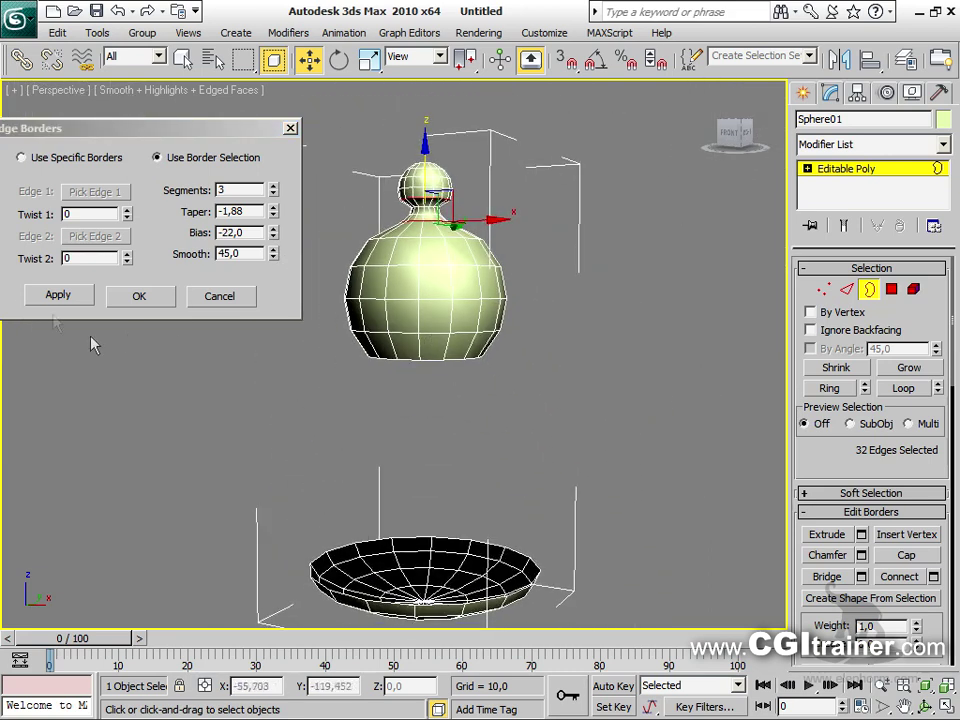
{"action": "left_click", "coordinate": [46, 298]}
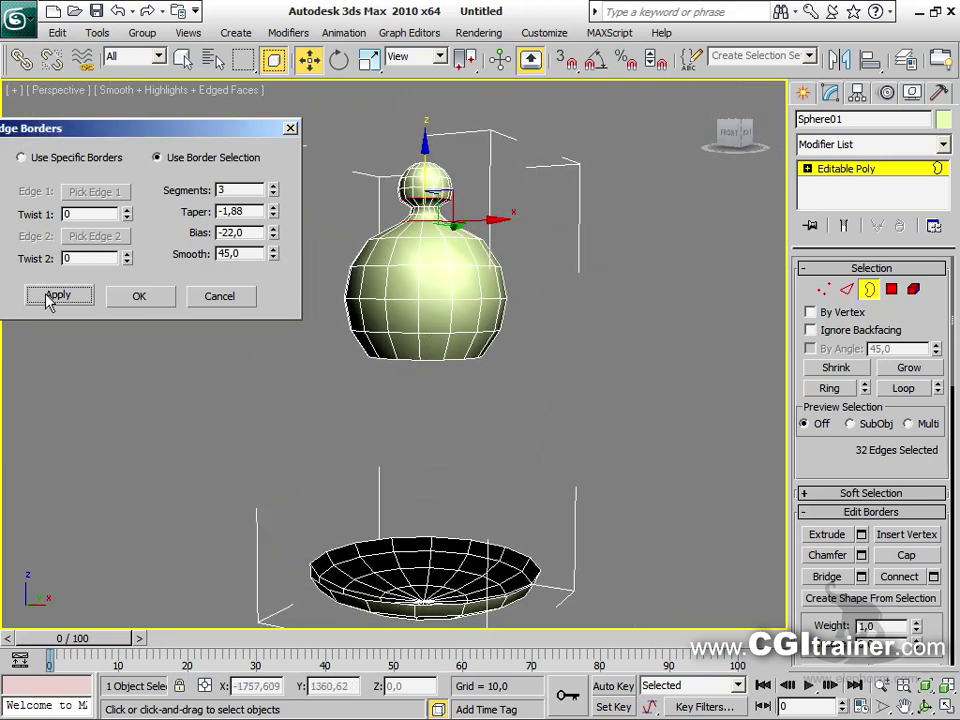
Select the main sphere's bottom border and the dish's rim, and set the bridge between them to 5 segments
{"action": "left_click", "coordinate": [450, 360]}
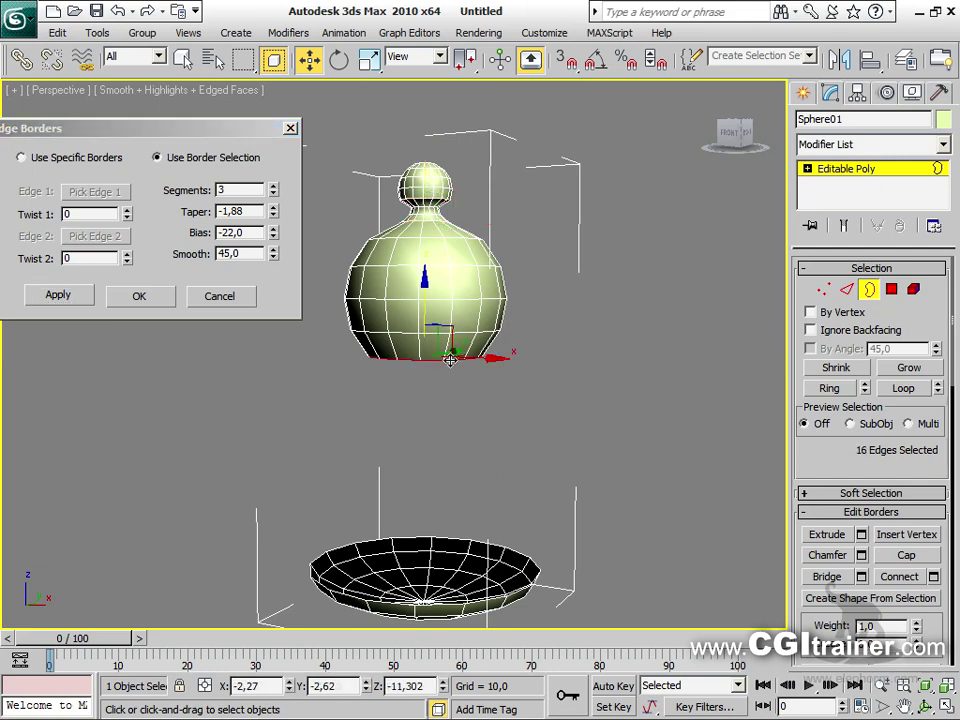
{"action": "left_click", "coordinate": [525, 558], "text": "ctrl"}
{"action": "middle_click_drag", "start_coordinate": [487, 313], "coordinate": [360, 255], "text": "alt"}
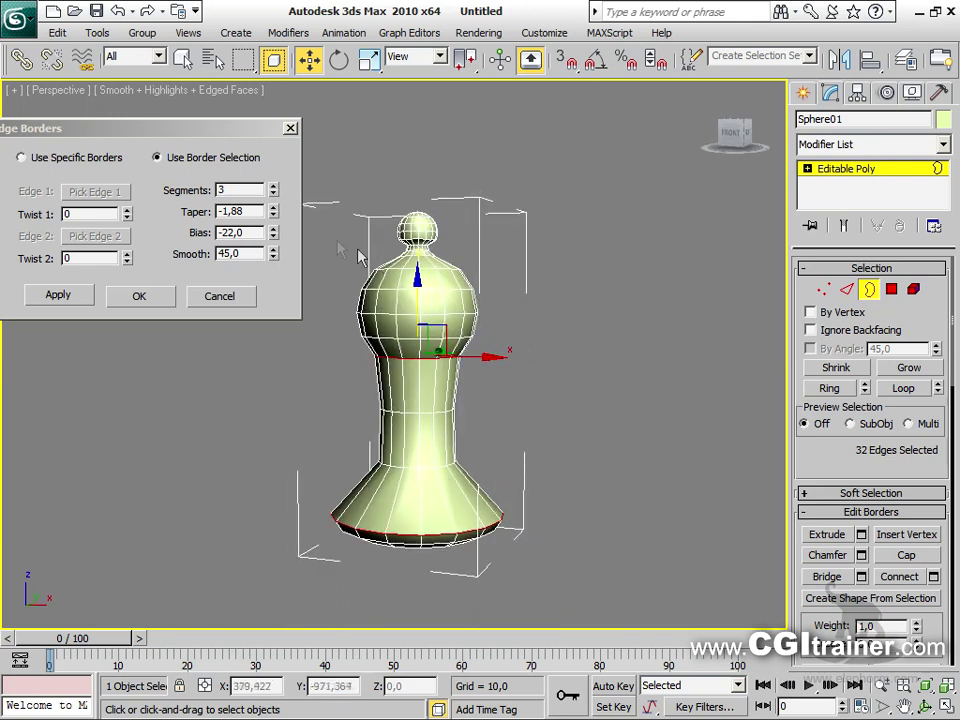
{"action": "left_click", "coordinate": [271, 187]}
{"action": "left_click", "coordinate": [271, 187]}
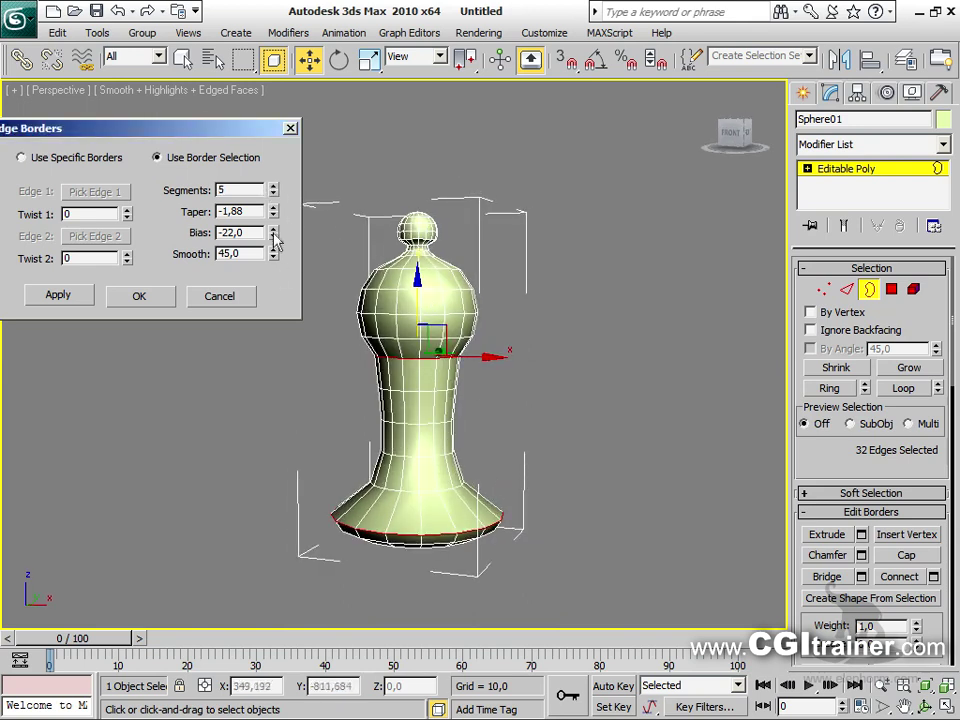
Adjust the lower bridge to 9 segments, taper 1.14 and bias -20, and accept it
{"action": "left_click_drag", "start_coordinate": [274, 213], "coordinate": [274, 187]}
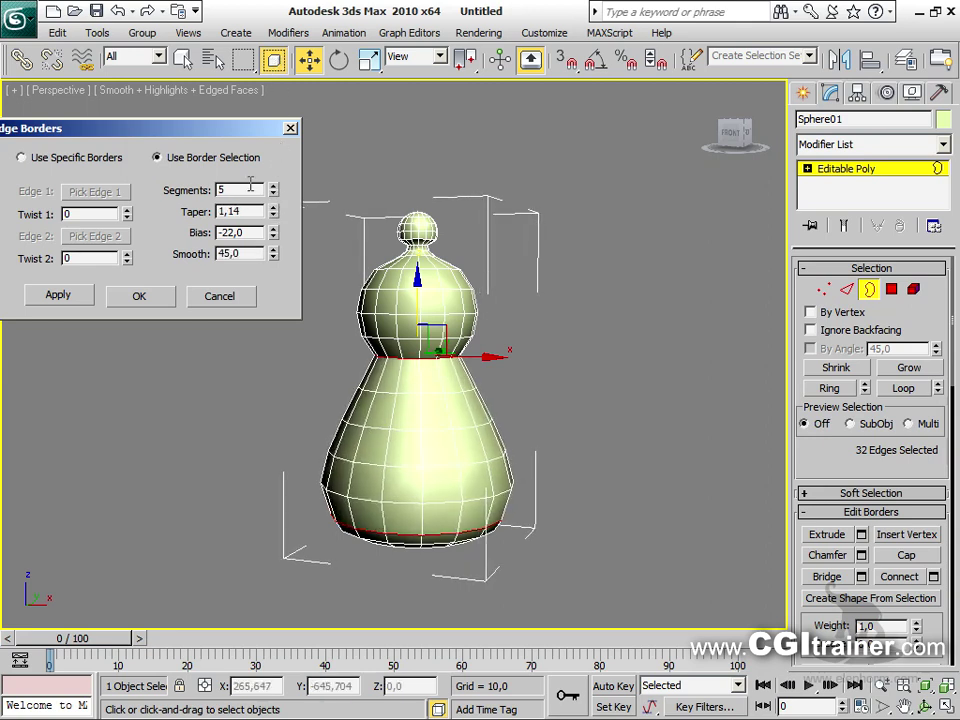
{"action": "left_click_drag", "start_coordinate": [274, 234], "coordinate": [275, 207]}
{"action": "mouse_move", "coordinate": [276, 236]}
{"action": "left_mouse_down"}
{"action": "mouse_move", "coordinate": [274, 250]}
{"action": "mouse_move", "coordinate": [276, 140]}
{"action": "mouse_move", "coordinate": [274, 250]}
{"action": "mouse_move", "coordinate": [268, 224]}
{"action": "mouse_move", "coordinate": [263, 243]}
{"action": "left_mouse_up"}
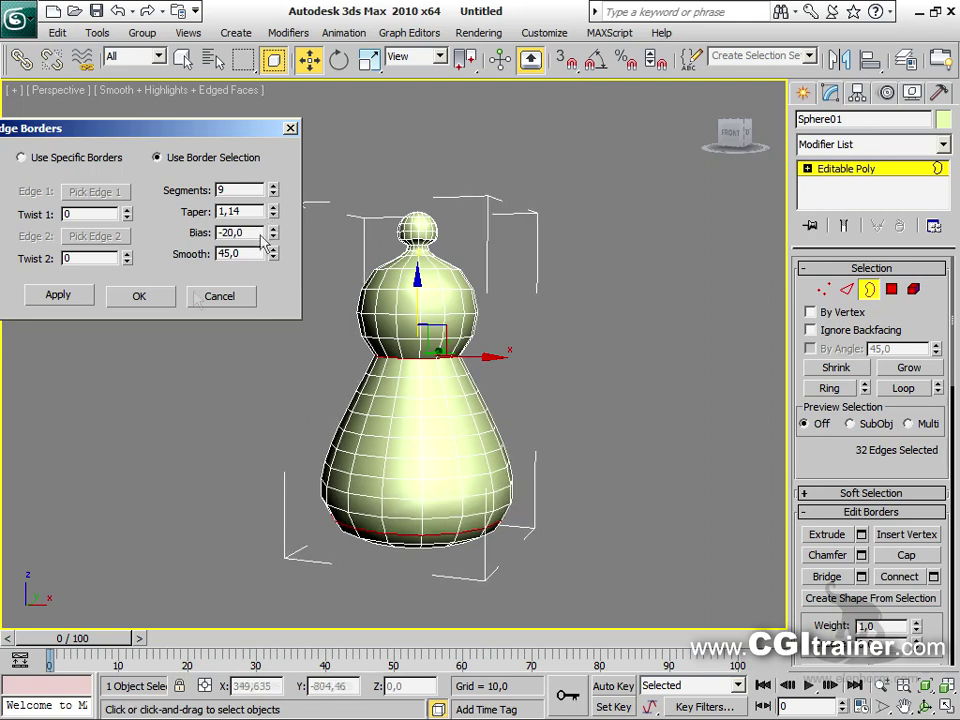
{"action": "left_click", "coordinate": [165, 299]}
Clear the border selection, leave Border sub-object level and inspect the bridged model from several angles
{"action": "left_click", "coordinate": [604, 339]}
{"action": "middle_click_drag", "start_coordinate": [604, 339], "coordinate": [692, 349], "text": "alt"}
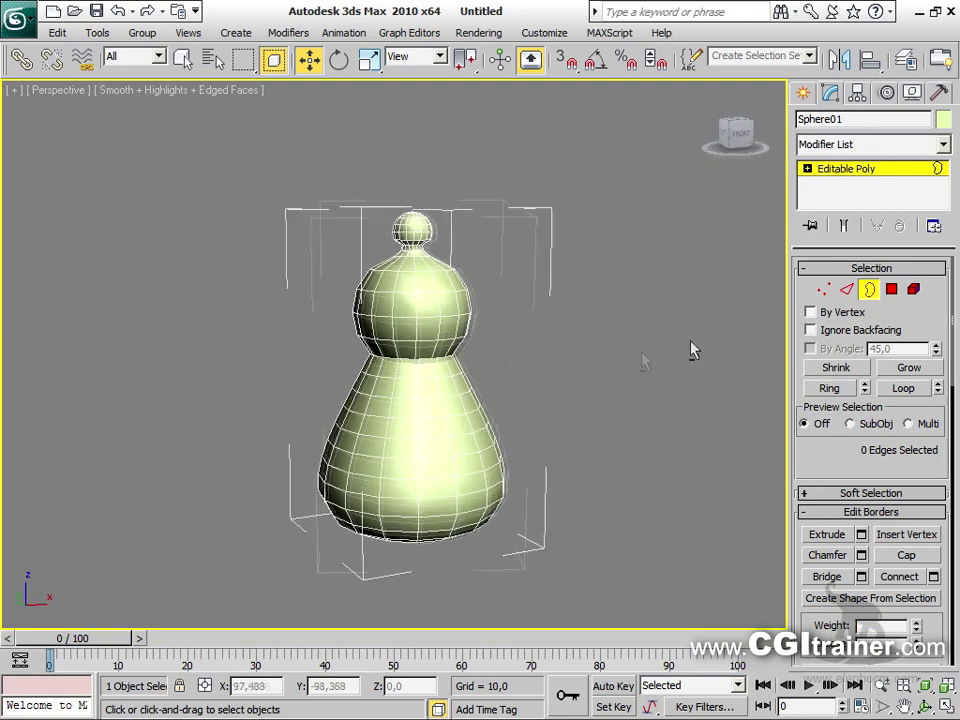
{"action": "scroll", "coordinate": [692, 349], "scroll_direction": "down", "scroll_amount": 2}
{"action": "left_click", "coordinate": [870, 289]}
{"action": "middle_click_drag", "start_coordinate": [572, 377], "coordinate": [604, 357], "text": "alt"}
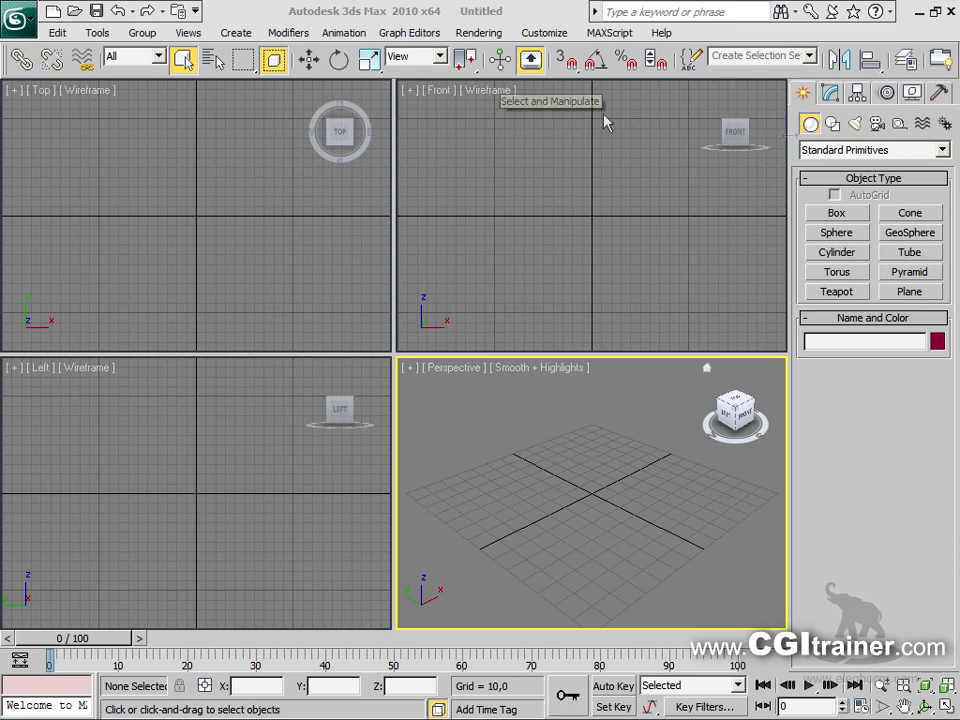
Create a sphere at the grid origin with a radius of about 79.8 and 16 segments, and maximize the Perspective view
{"action": "left_click", "coordinate": [846, 234]}
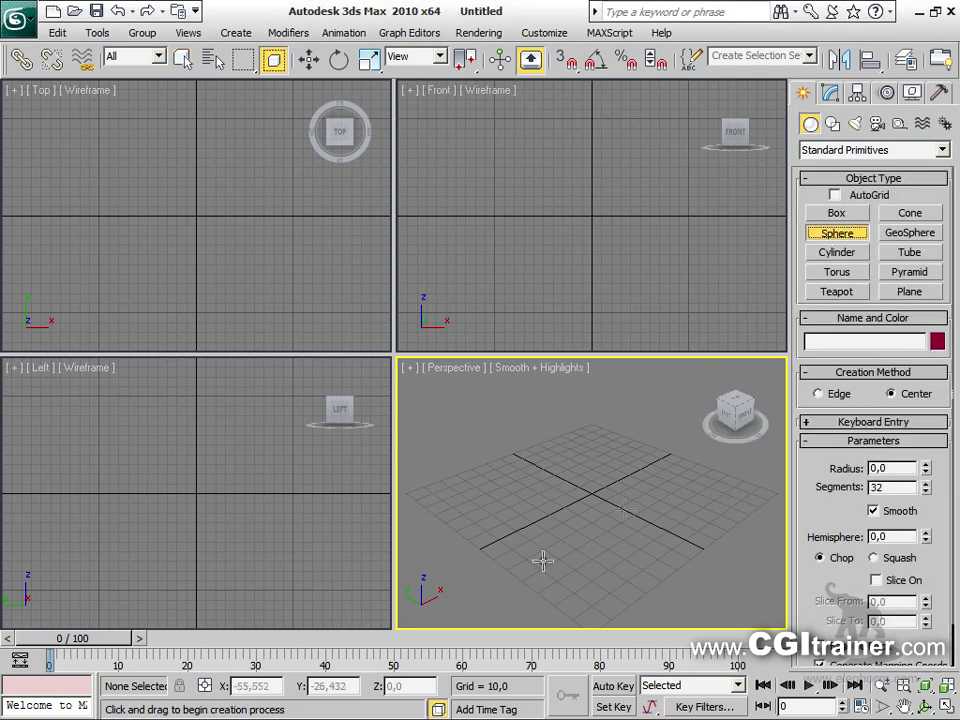
{"action": "left_click_drag", "start_coordinate": [594, 497], "coordinate": [620, 435]}
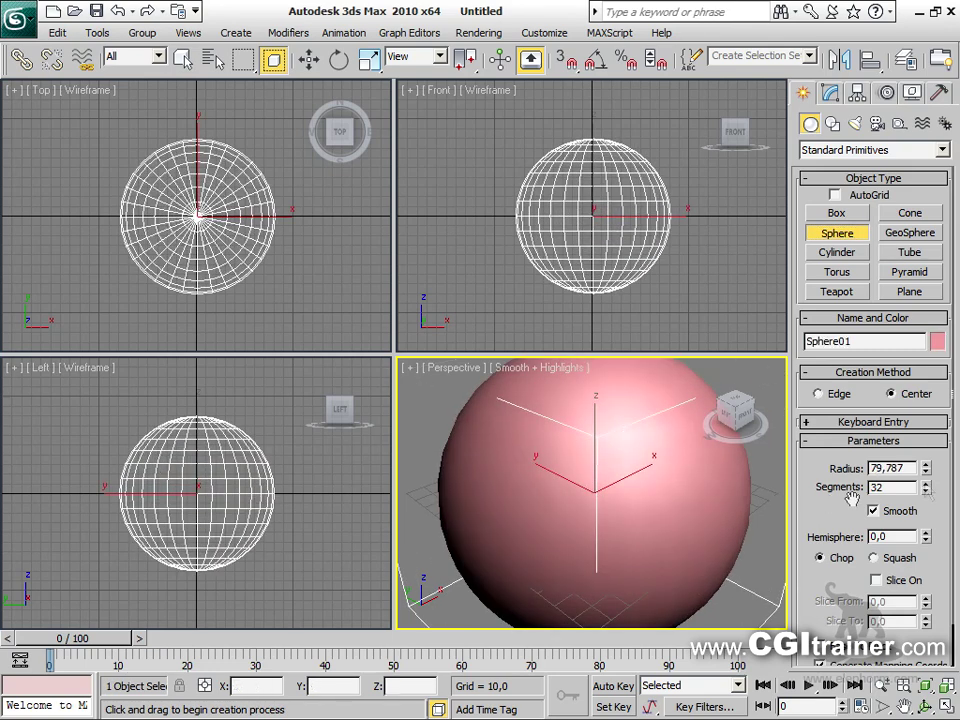
{"action": "left_click_drag", "start_coordinate": [926, 490], "coordinate": [913, 640]}
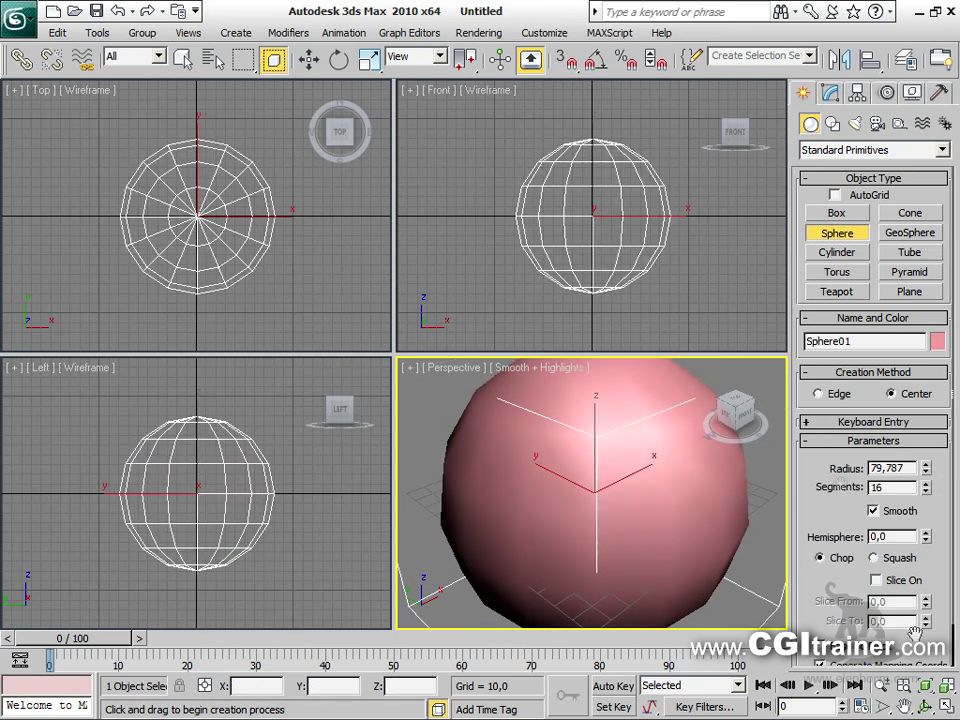
{"action": "key", "text": "alt+w"}
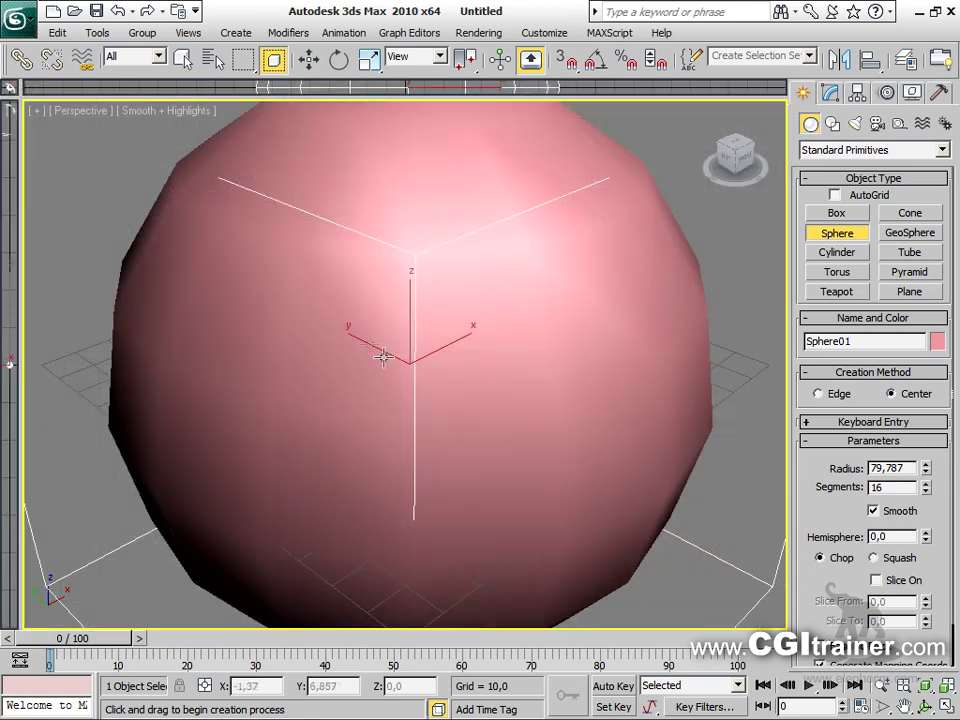
Convert the sphere to an Editable Poly and frame the whole object in the Perspective view
{"action": "right_click", "coordinate": [382, 340]}
{"action": "right_click", "coordinate": [380, 333]}
{"action": "mouse_move", "coordinate": [473, 495]}
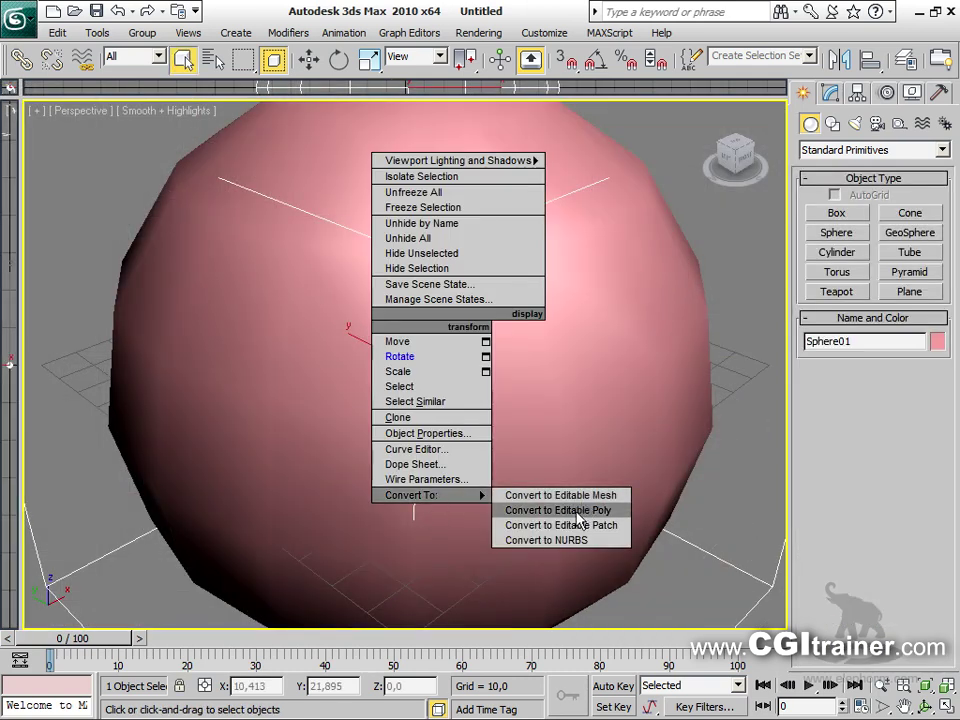
{"action": "left_click", "coordinate": [580, 511]}
{"action": "key", "text": "z"}
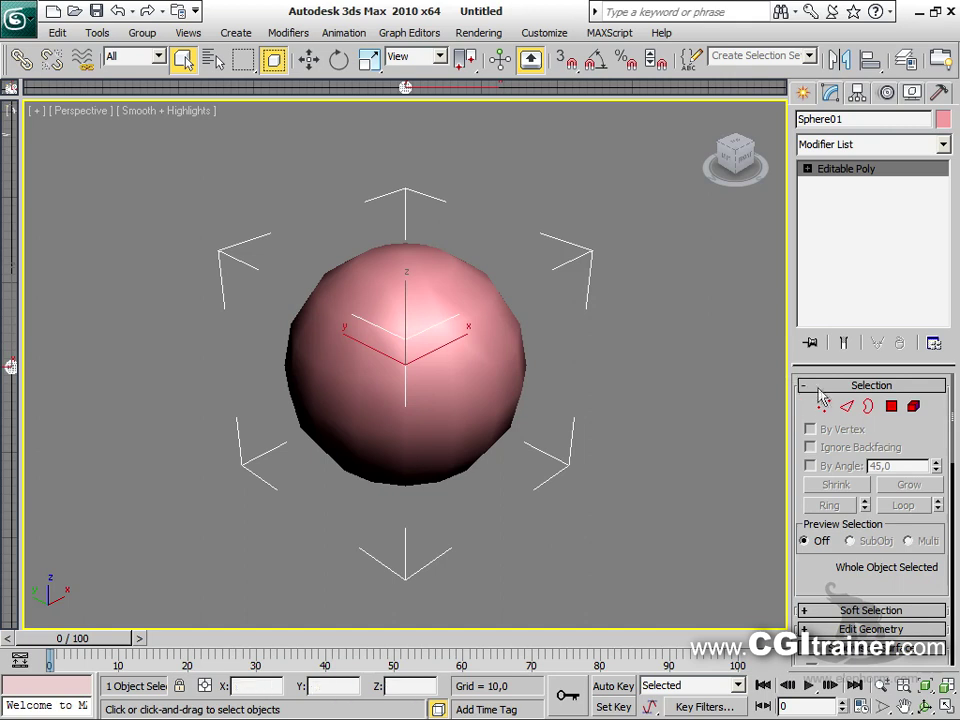
Select the sphere's top pole vertex and enable Soft Selection with a falloff of 125.8
{"action": "key", "text": "1"}
{"action": "left_click", "coordinate": [405, 248]}
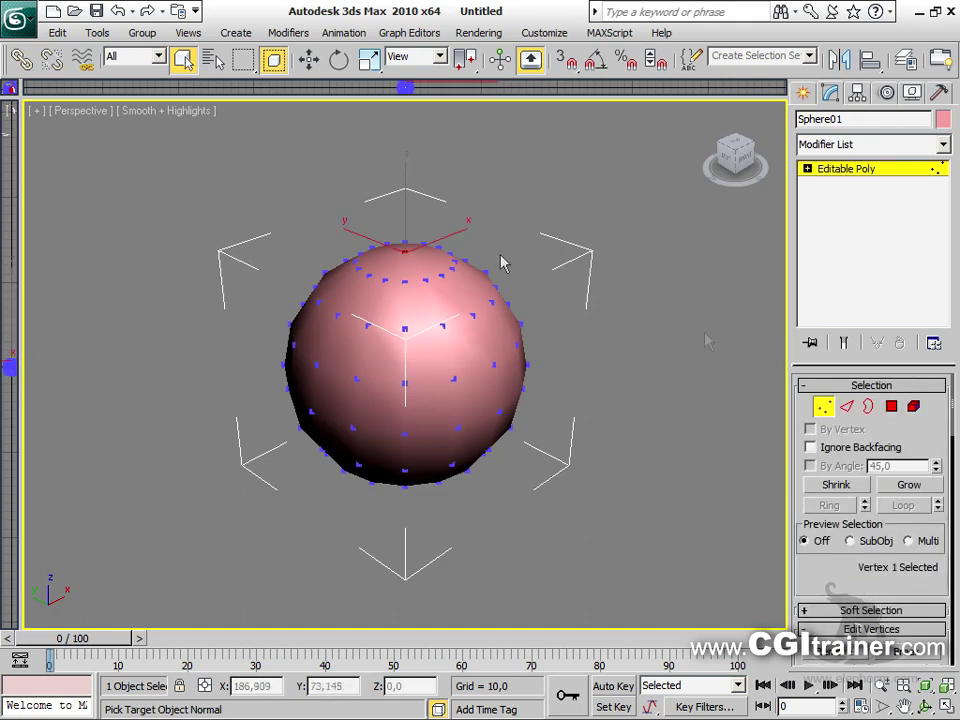
{"action": "left_click", "coordinate": [833, 608]}
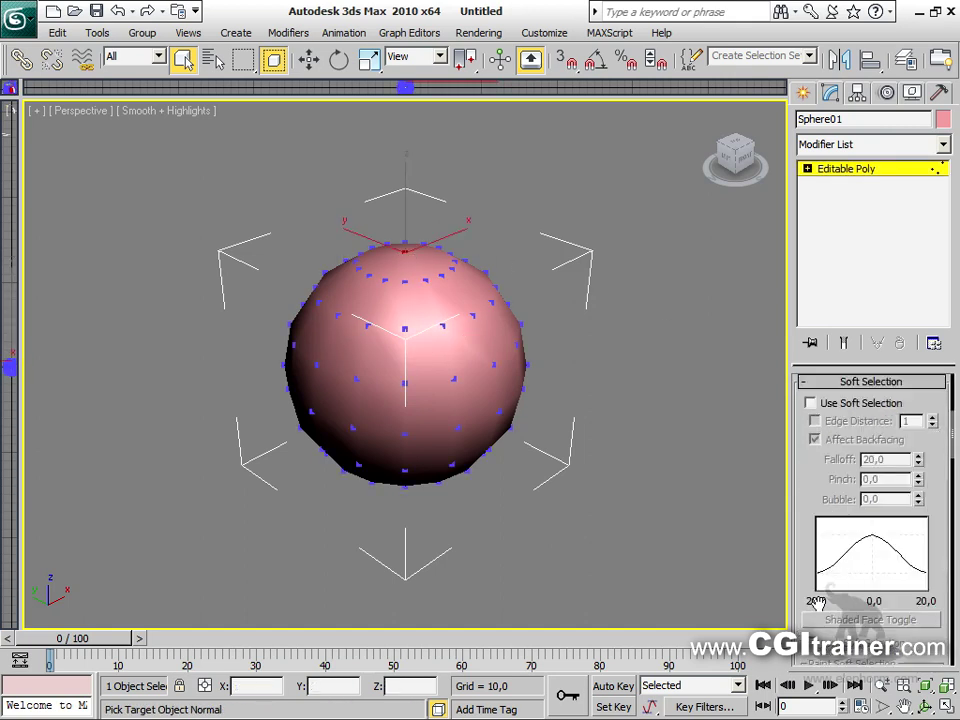
{"action": "left_click", "coordinate": [847, 405]}
{"action": "left_click_drag", "start_coordinate": [919, 461], "coordinate": [933, 686]}
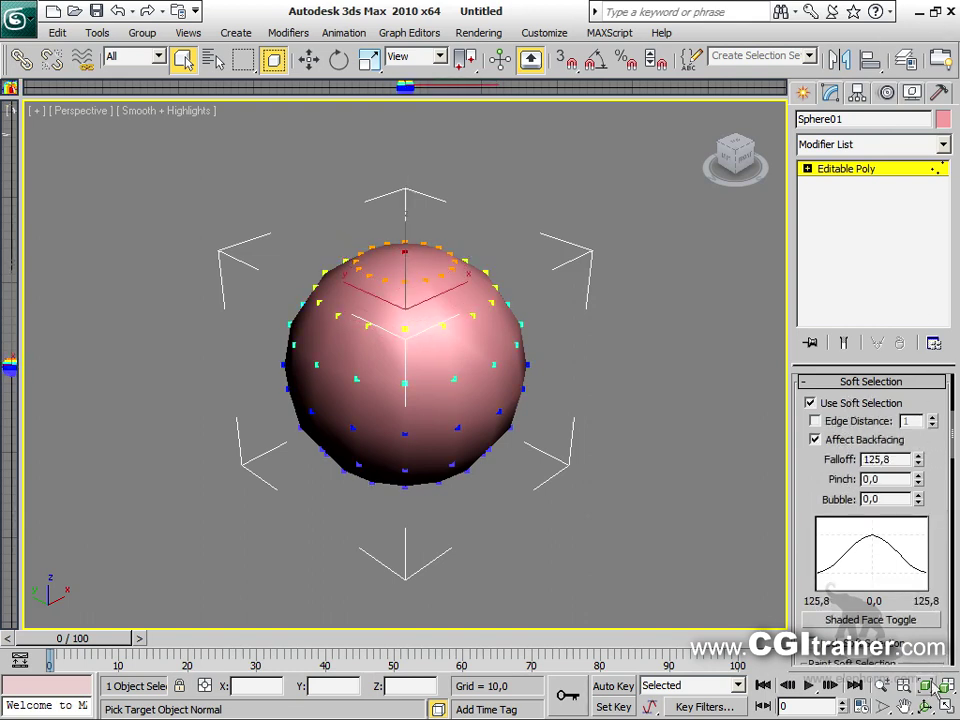
Move the softly selected pole down along Z to push the top inward into a bowl, and clear the vertex selection
{"action": "key", "text": "w"}
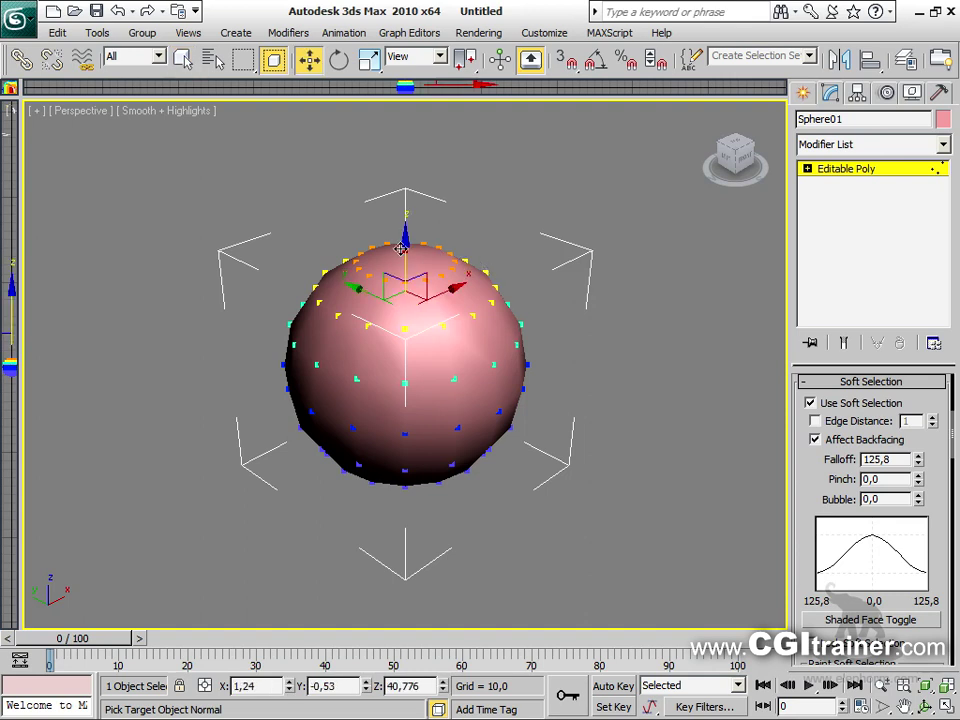
{"action": "left_click_drag", "start_coordinate": [403, 248], "coordinate": [413, 419]}
{"action": "middle_click_drag", "start_coordinate": [482, 488], "coordinate": [533, 565], "text": "alt"}
{"action": "left_click_drag", "start_coordinate": [405, 360], "coordinate": [406, 355]}
{"action": "left_click", "coordinate": [649, 510]}
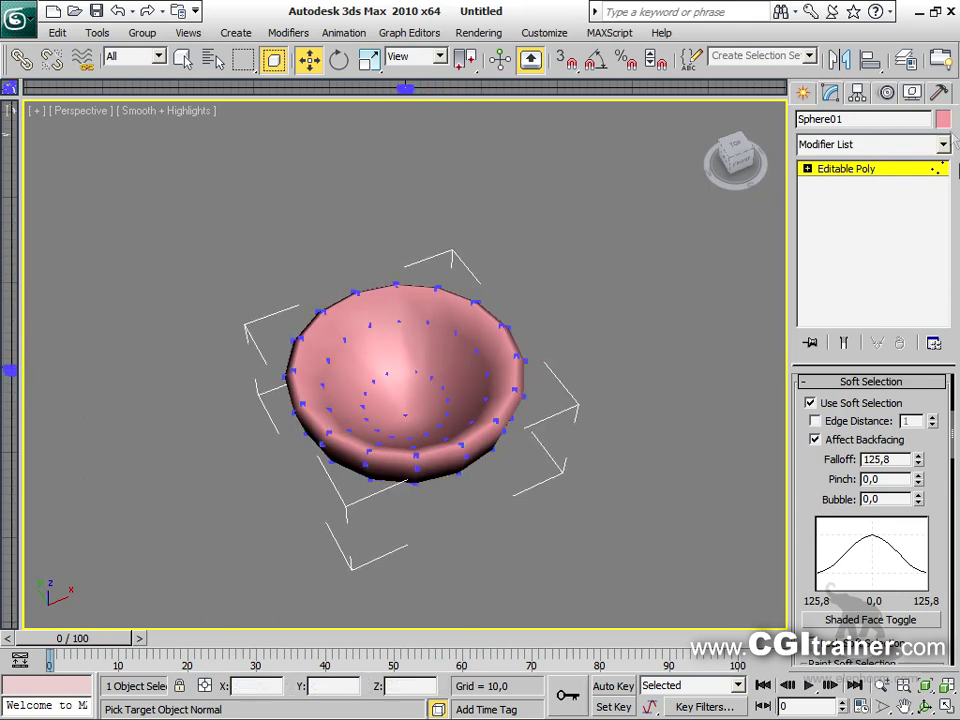
Switch to Polygon sub-object level with edged faces shown, select a polygon on the bowl's inner wall and turn off Soft Selection
{"action": "left_click", "coordinate": [807, 170]}
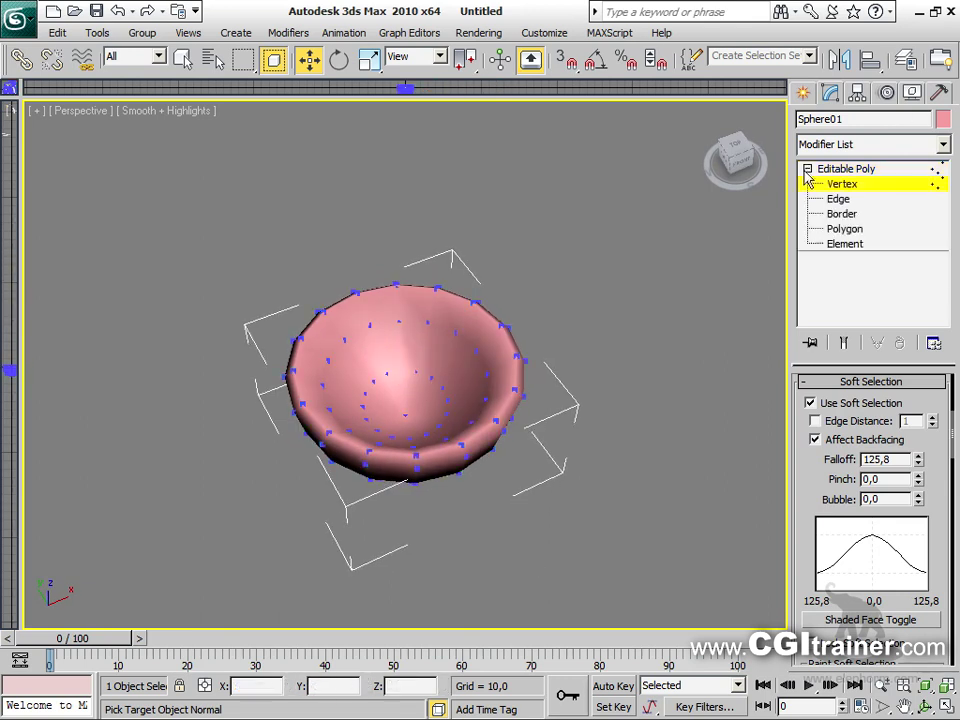
{"action": "left_click", "coordinate": [843, 230]}
{"action": "key", "text": "F4"}
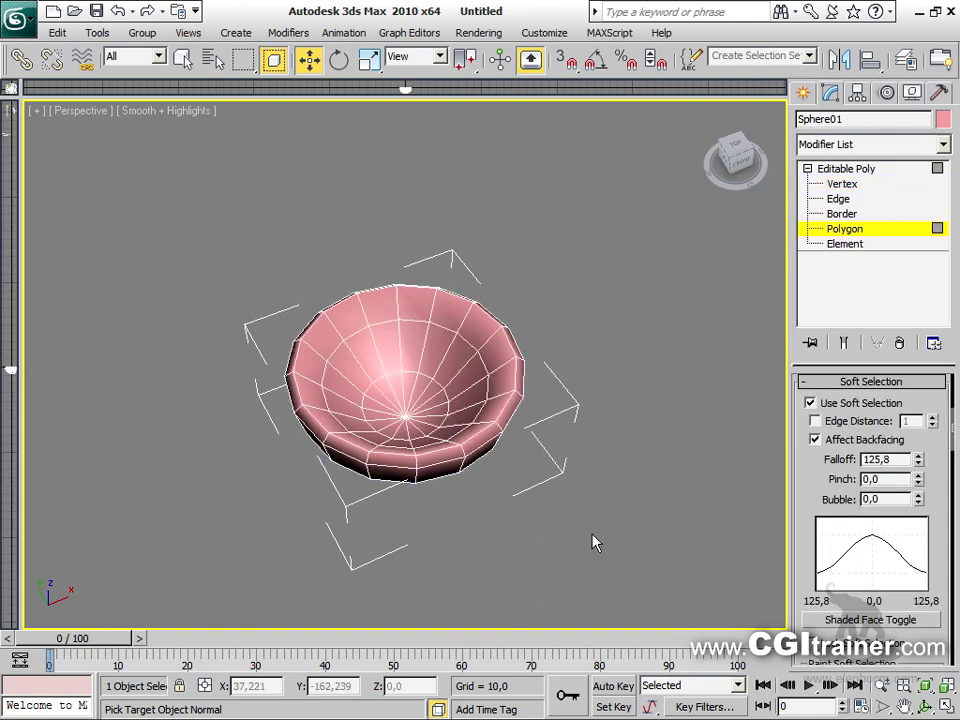
{"action": "left_click", "coordinate": [416, 350]}
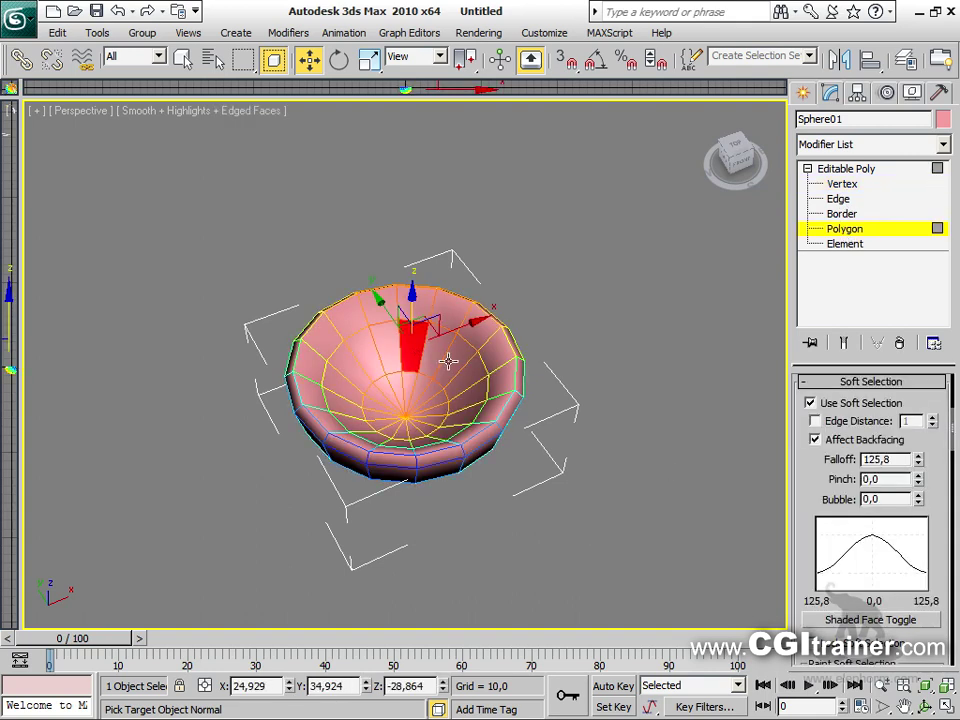
{"action": "left_click", "coordinate": [842, 403]}
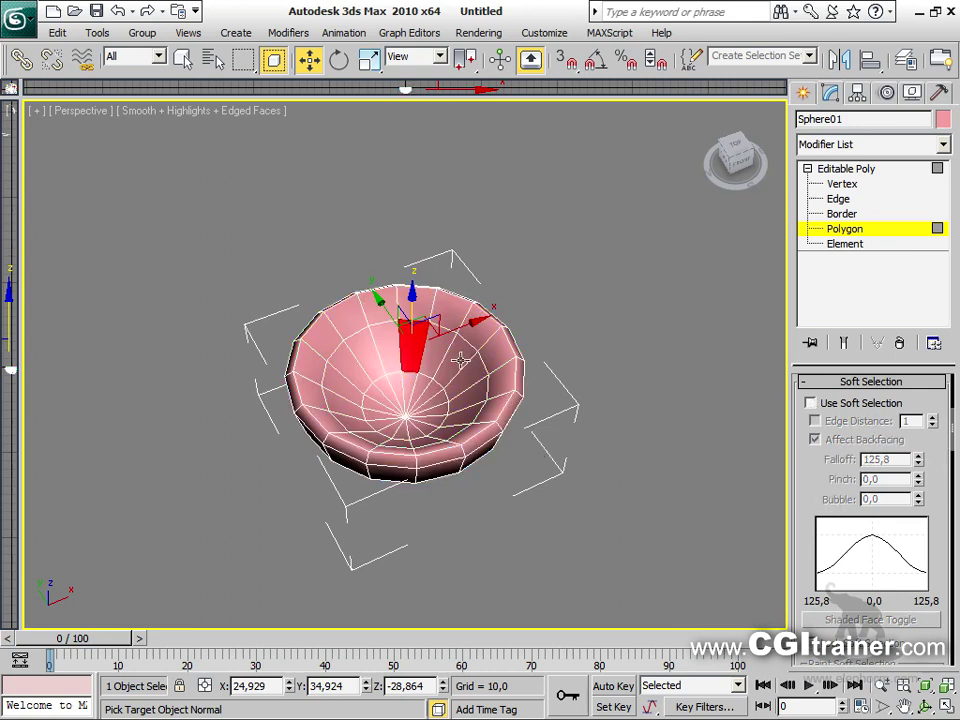
Add every other polygon around the bowl's inner ring to the selection and delete them
{"action": "left_click", "coordinate": [461, 360], "text": "ctrl"}
{"action": "left_click", "coordinate": [376, 362], "text": "ctrl"}
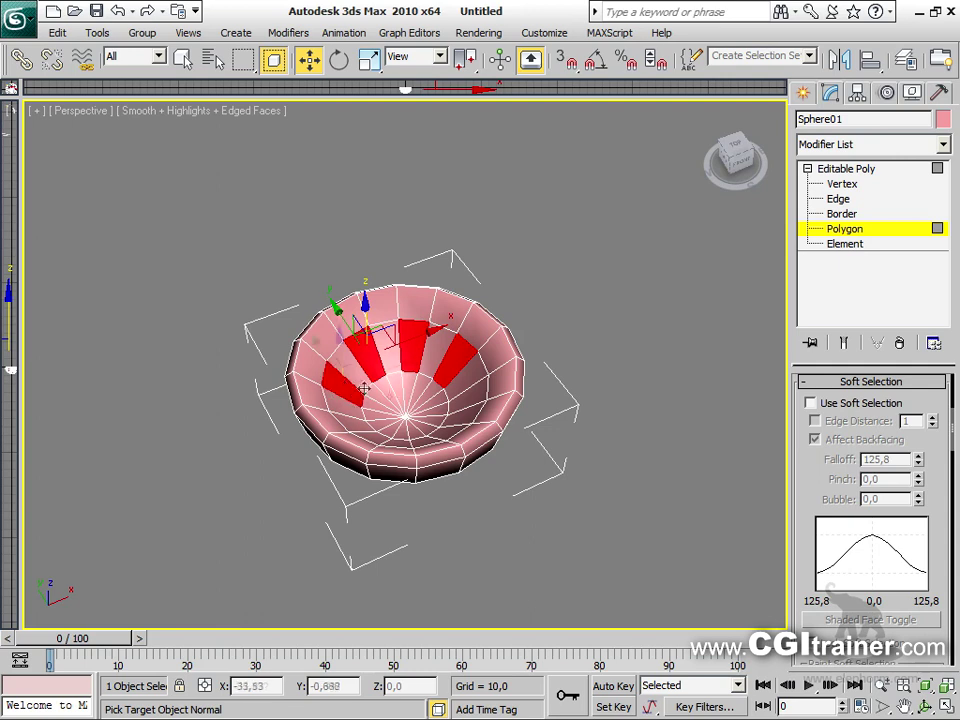
{"action": "middle_click_drag", "start_coordinate": [581, 409], "coordinate": [465, 370], "text": "alt"}
{"action": "left_click", "coordinate": [389, 344], "text": "ctrl"}
{"action": "left_click", "coordinate": [350, 365], "text": "ctrl"}
{"action": "key", "text": "Delete"}
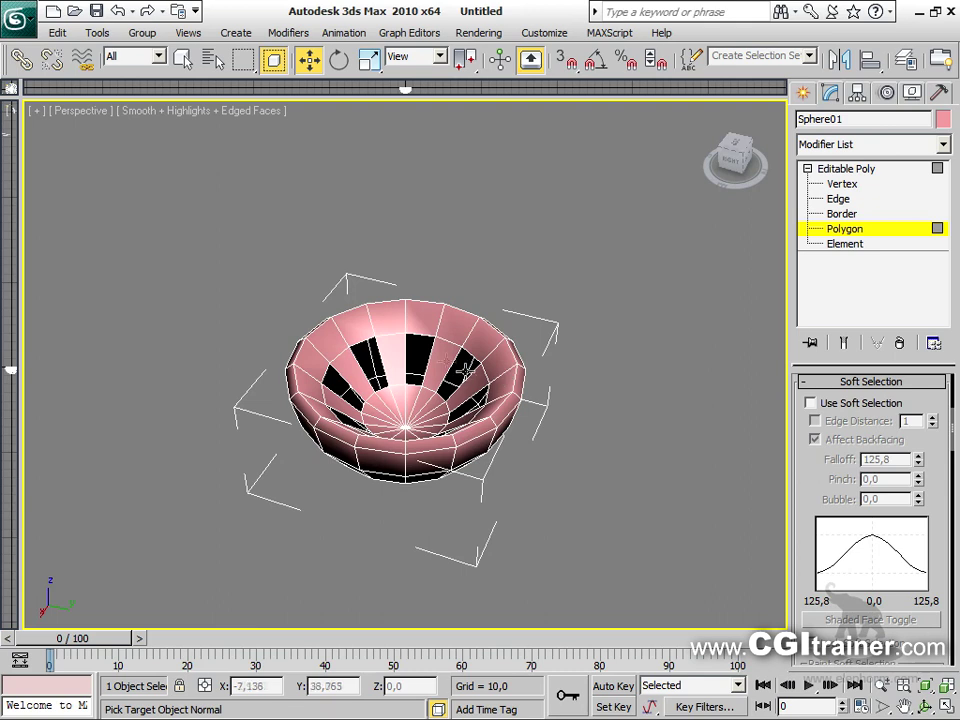
Select the outer-wall polygons behind the inner openings all around the bowl and delete them
{"action": "left_click", "coordinate": [421, 354]}
{"action": "mouse_move", "coordinate": [368, 357]}
{"action": "middle_mouse_down", "text": "alt"}
{"action": "mouse_move", "coordinate": [316, 377]}
{"action": "mouse_move", "coordinate": [350, 360]}
{"action": "middle_mouse_up", "text": "alt"}
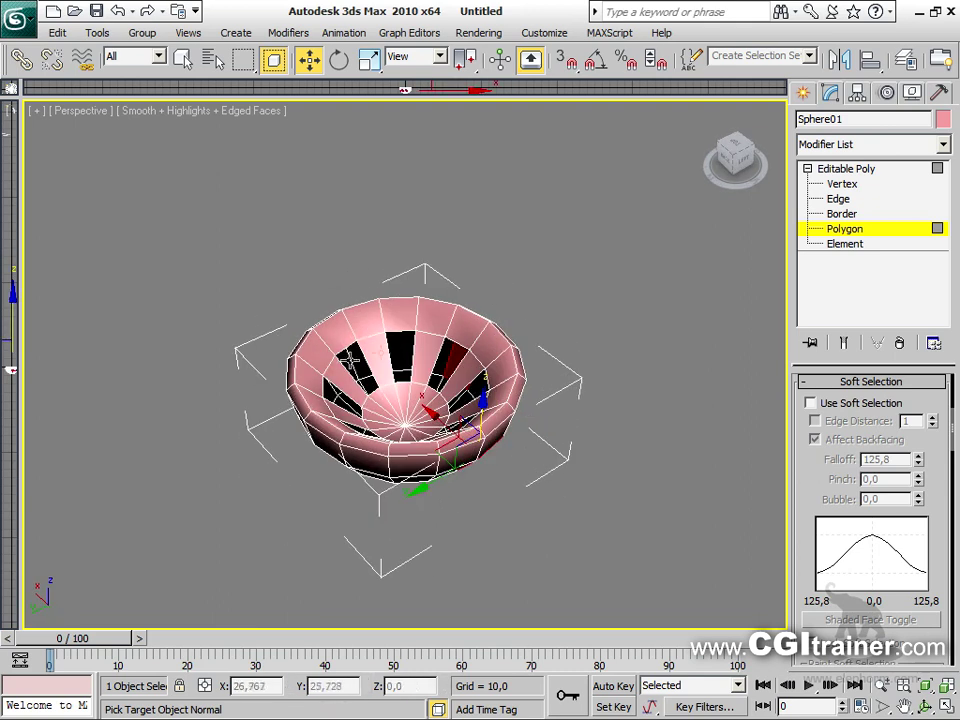
{"action": "middle_click_drag", "start_coordinate": [468, 385], "coordinate": [345, 387], "text": "alt"}
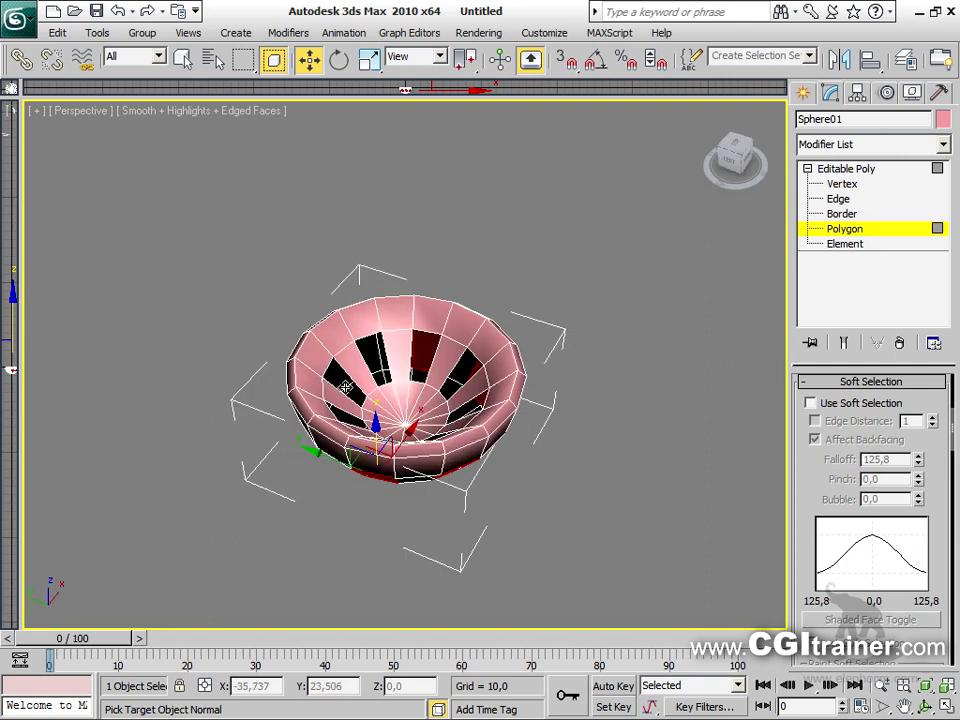
{"action": "middle_click_drag", "start_coordinate": [436, 368], "coordinate": [338, 368], "text": "alt"}
{"action": "left_click", "coordinate": [368, 315]}
{"action": "middle_click_drag", "start_coordinate": [288, 269], "coordinate": [641, 427], "text": "alt"}
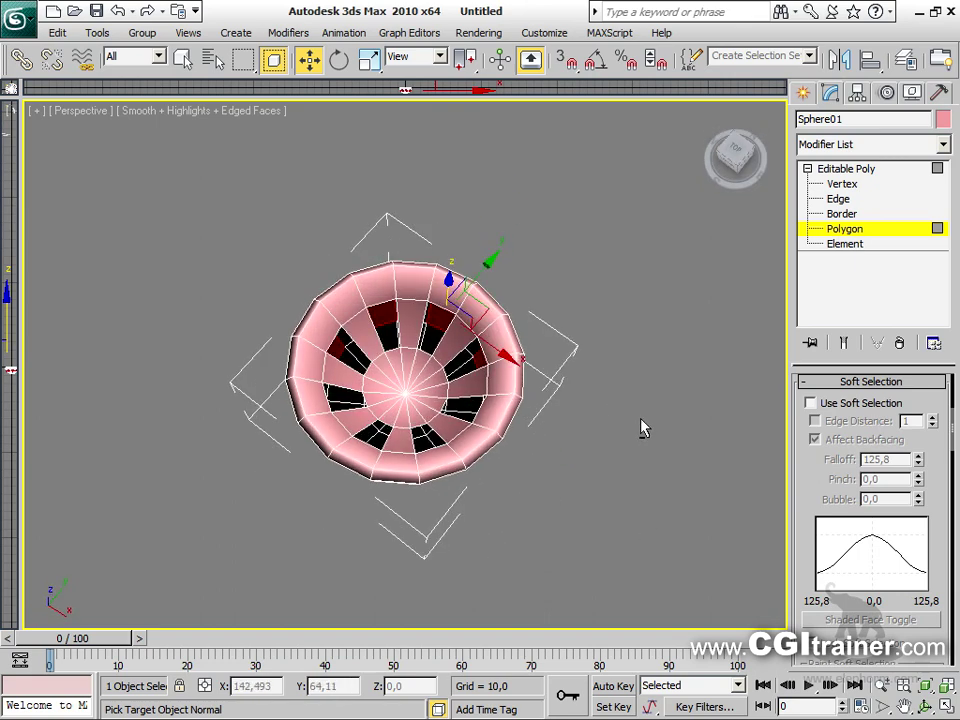
{"action": "left_click", "coordinate": [641, 427]}
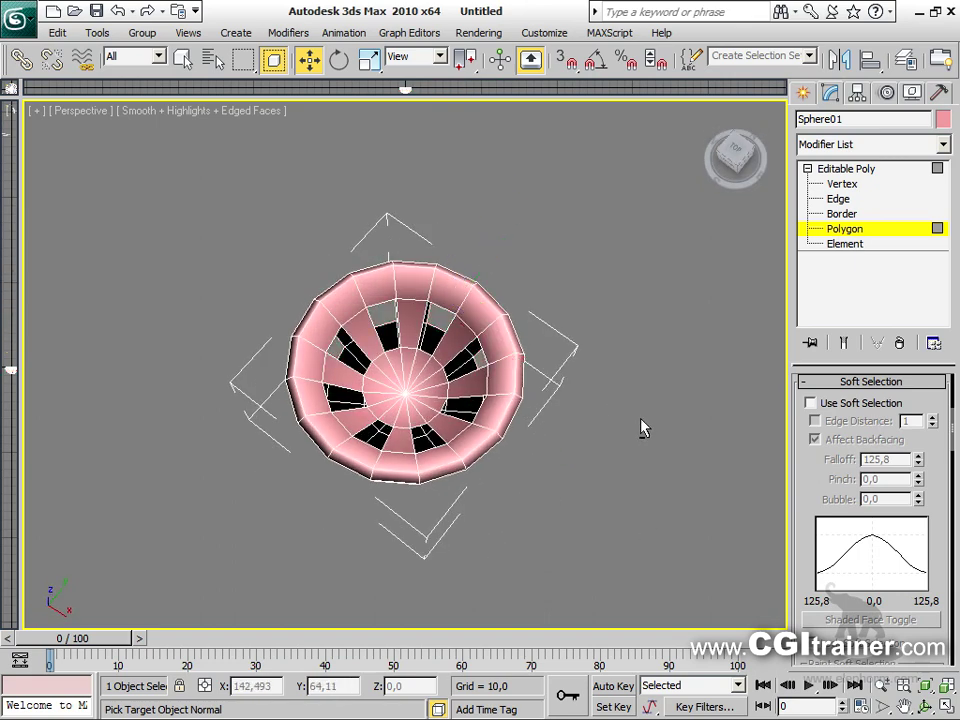
Select all the hole borders at Border level and bridge the inner and outer openings with 2 segments
{"action": "left_click", "coordinate": [842, 214]}
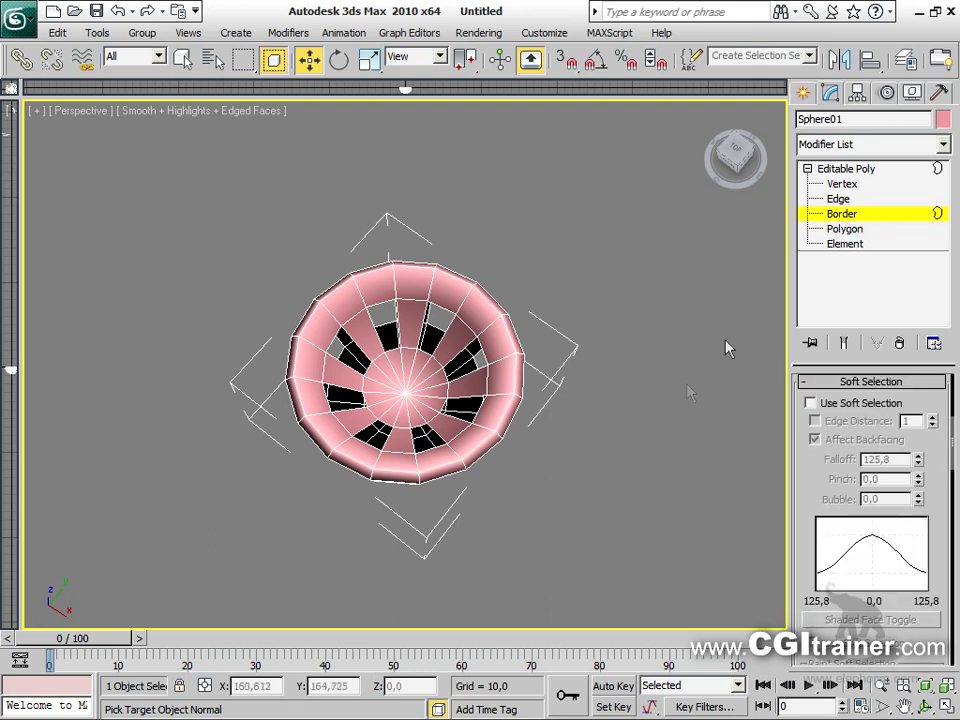
{"action": "left_click", "coordinate": [432, 305]}
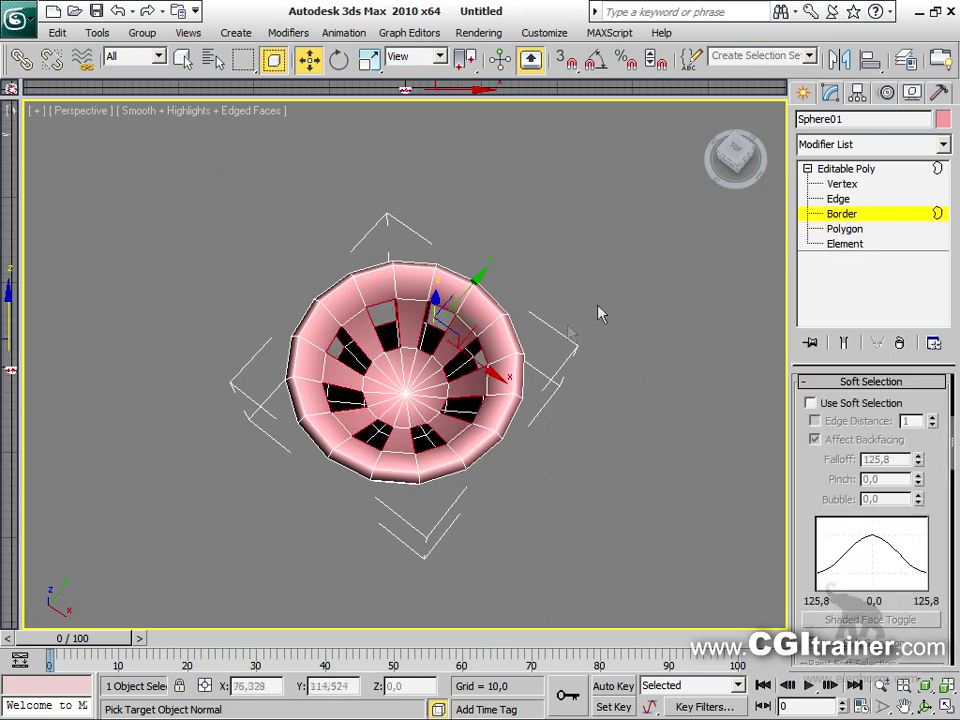
{"action": "scroll", "coordinate": [830, 420], "scroll_direction": "down", "scroll_amount": 5}
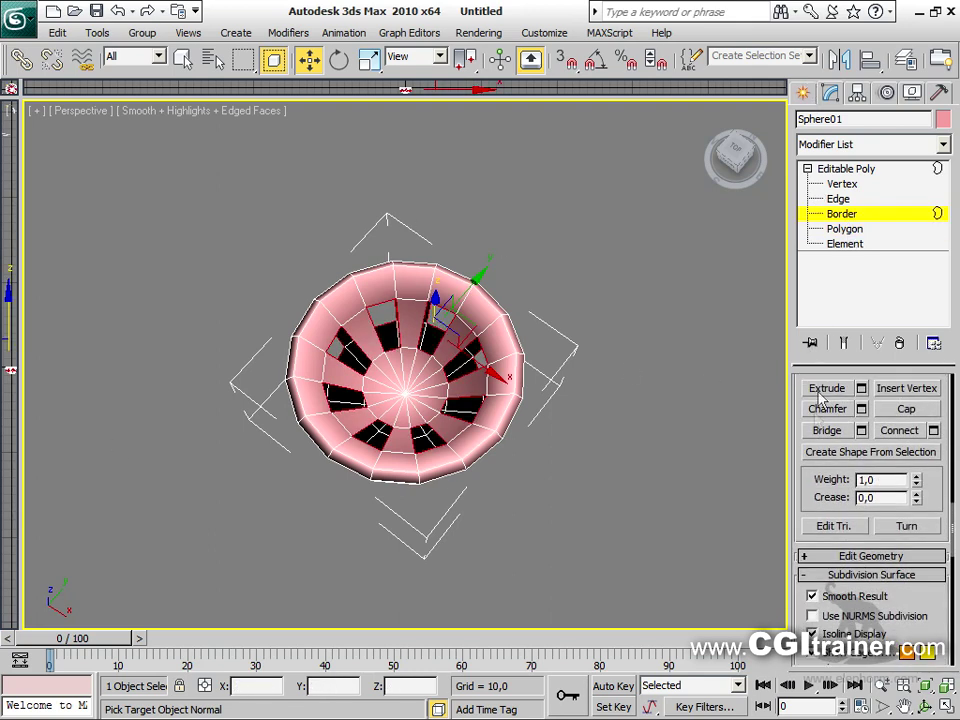
{"action": "left_click_drag", "start_coordinate": [795, 459], "coordinate": [797, 495]}
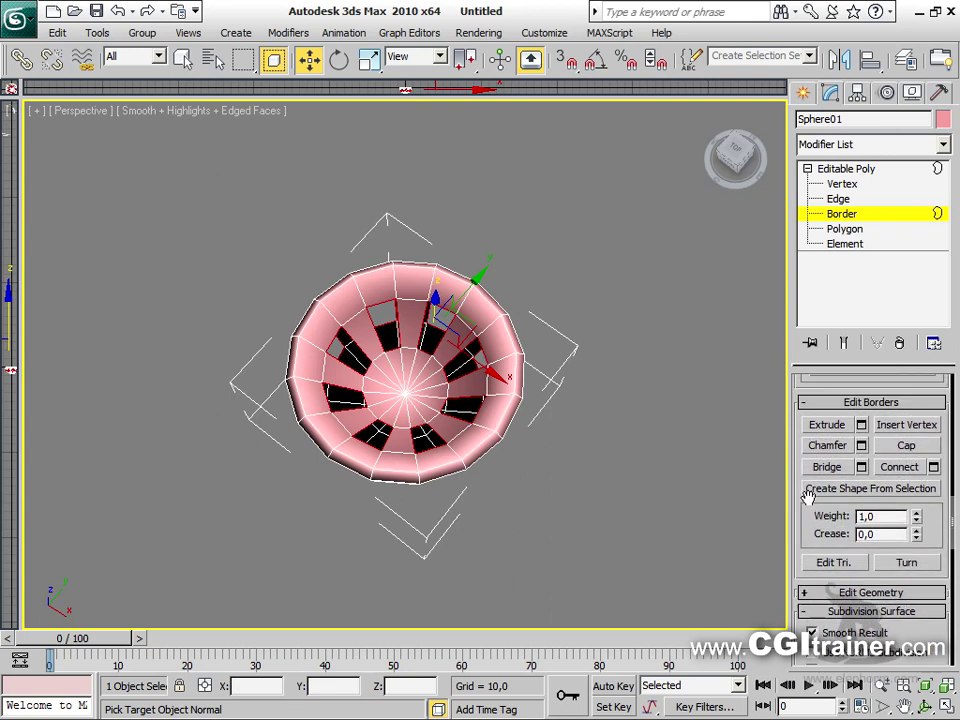
{"action": "left_click", "coordinate": [862, 469]}
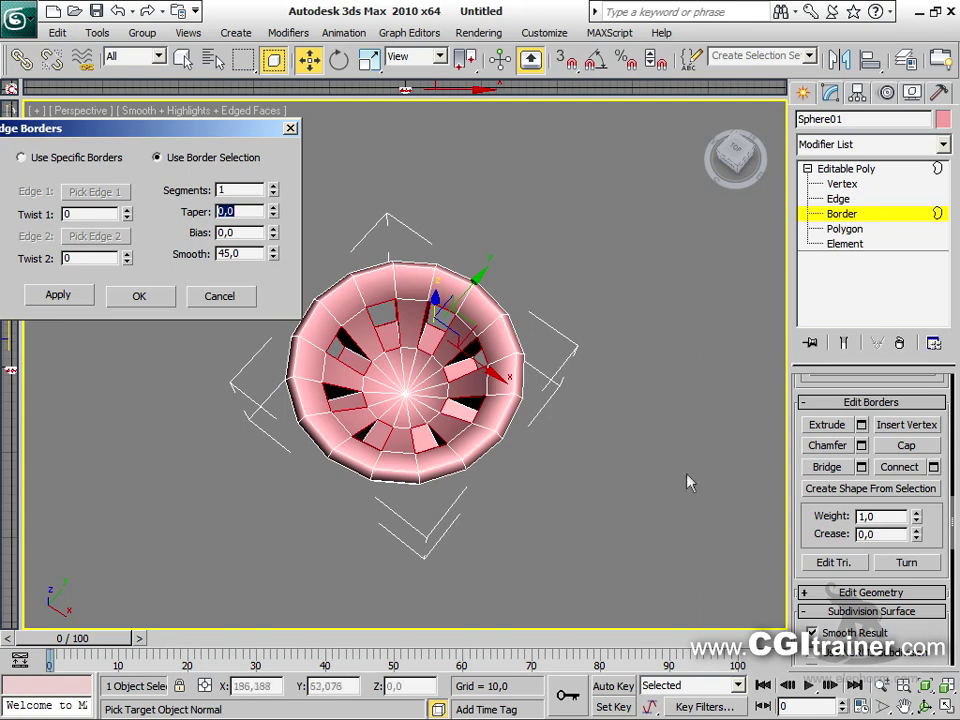
{"action": "middle_click_drag", "start_coordinate": [681, 504], "coordinate": [405, 266], "text": "alt"}
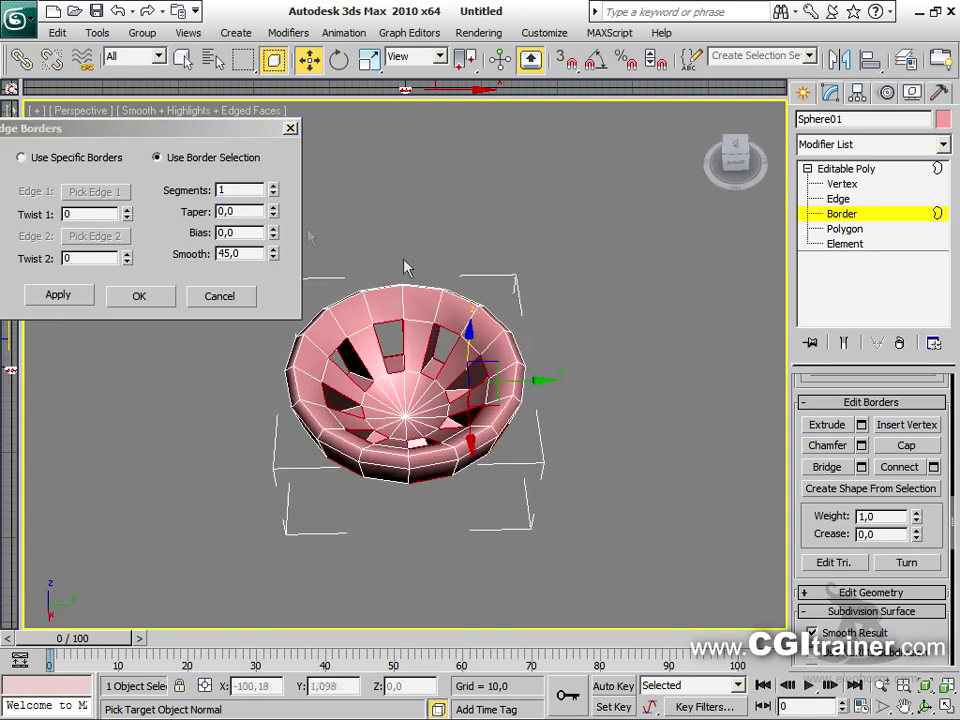
{"action": "left_click", "coordinate": [273, 187]}
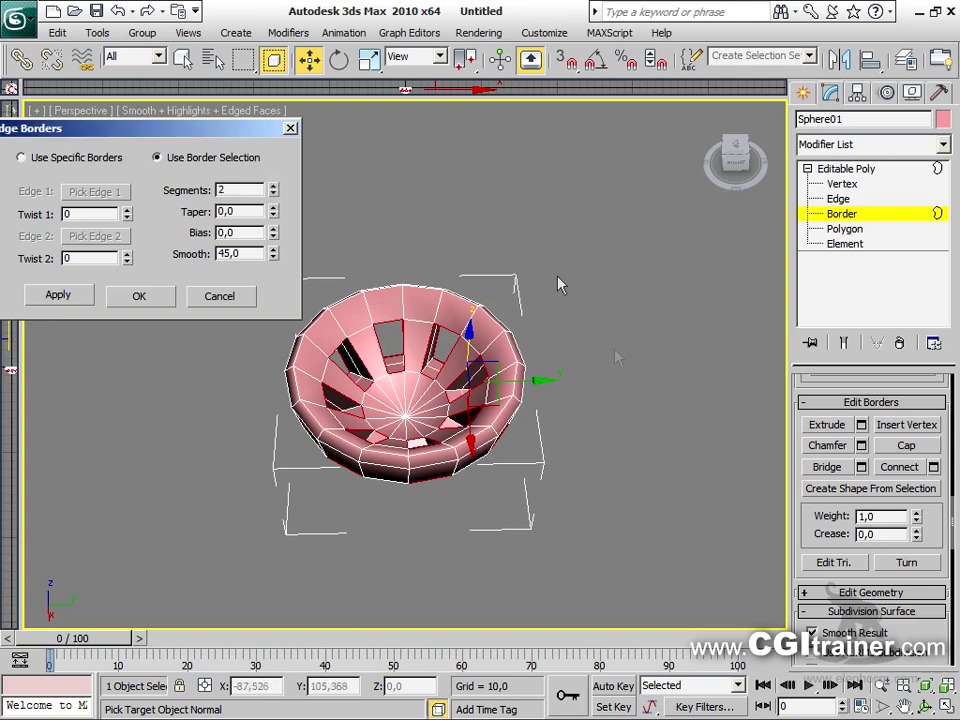
Enable NURMS subdivision on the bowl with 2 display iterations and view the openings from outside
{"action": "left_click_drag", "start_coordinate": [795, 561], "coordinate": [802, 311]}
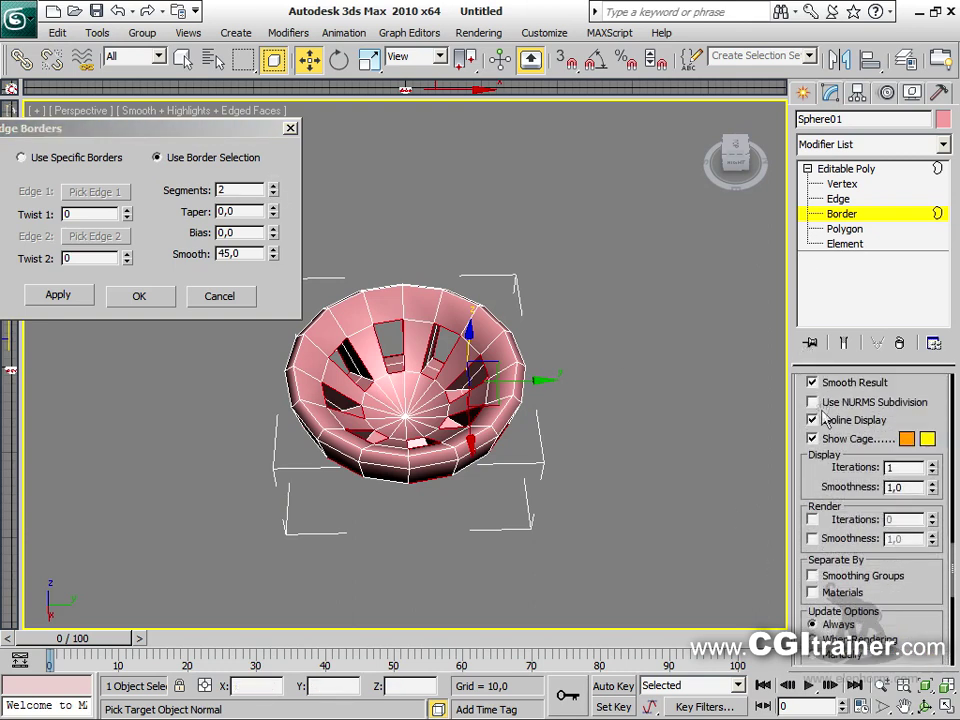
{"action": "scroll", "coordinate": [820, 438], "scroll_direction": "up", "scroll_amount": 2}
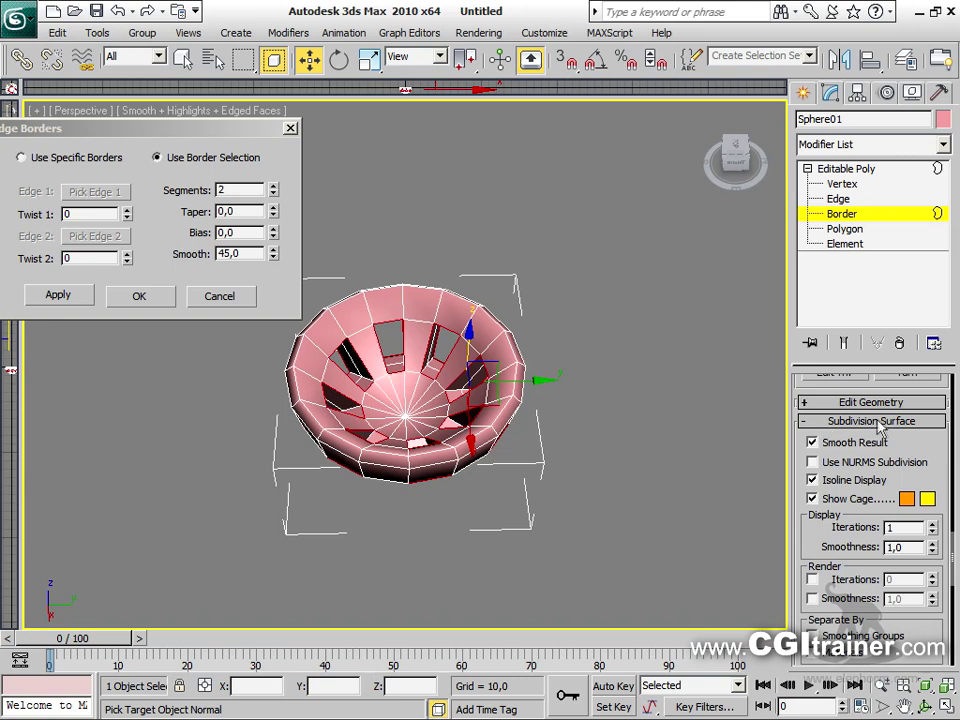
{"action": "left_click", "coordinate": [812, 462]}
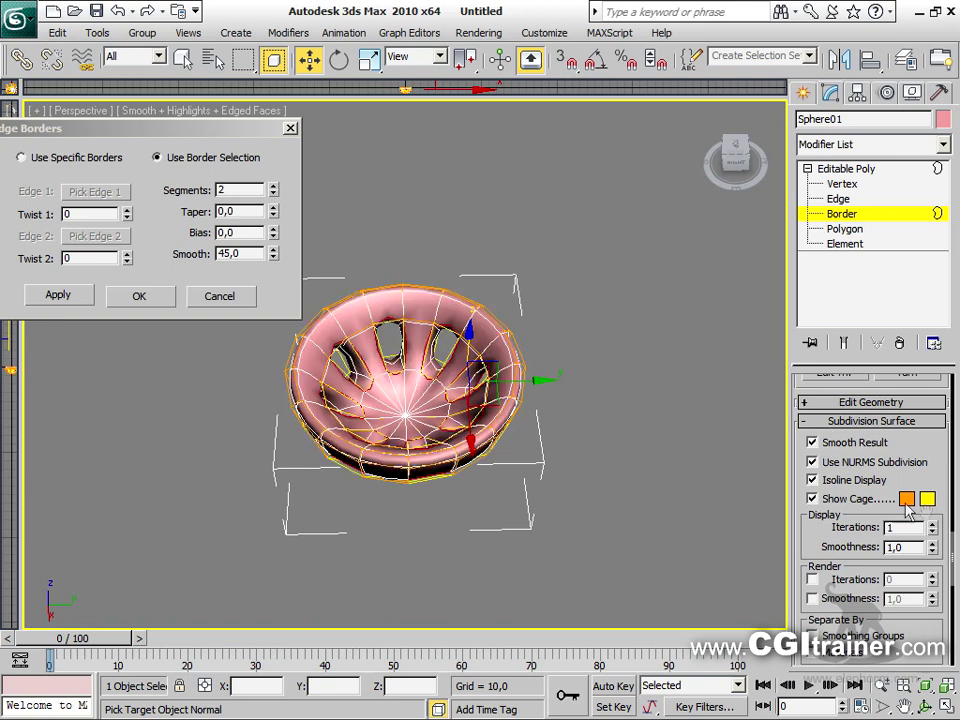
{"action": "left_click", "coordinate": [932, 523]}
{"action": "middle_click_drag", "start_coordinate": [719, 408], "coordinate": [410, 60], "text": "alt"}
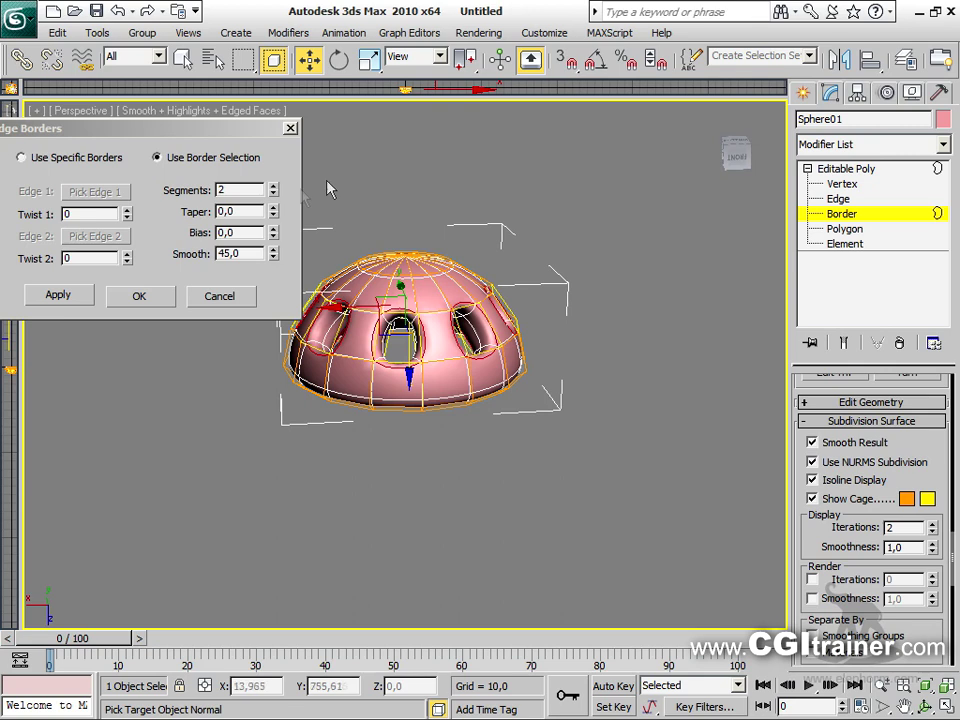
Set the bridge to 3 segments with a taper of about -0.76 and accept it
{"action": "left_click", "coordinate": [273, 186]}
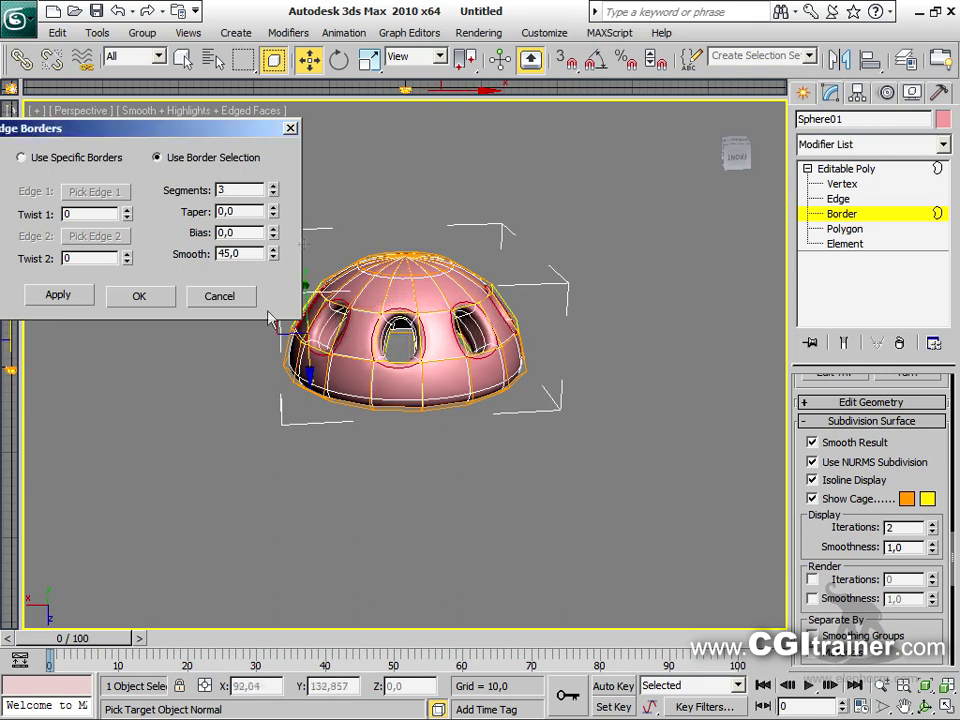
{"action": "left_click_drag", "start_coordinate": [276, 218], "coordinate": [224, 64]}
{"action": "left_click_drag", "start_coordinate": [336, 432], "coordinate": [334, 238]}
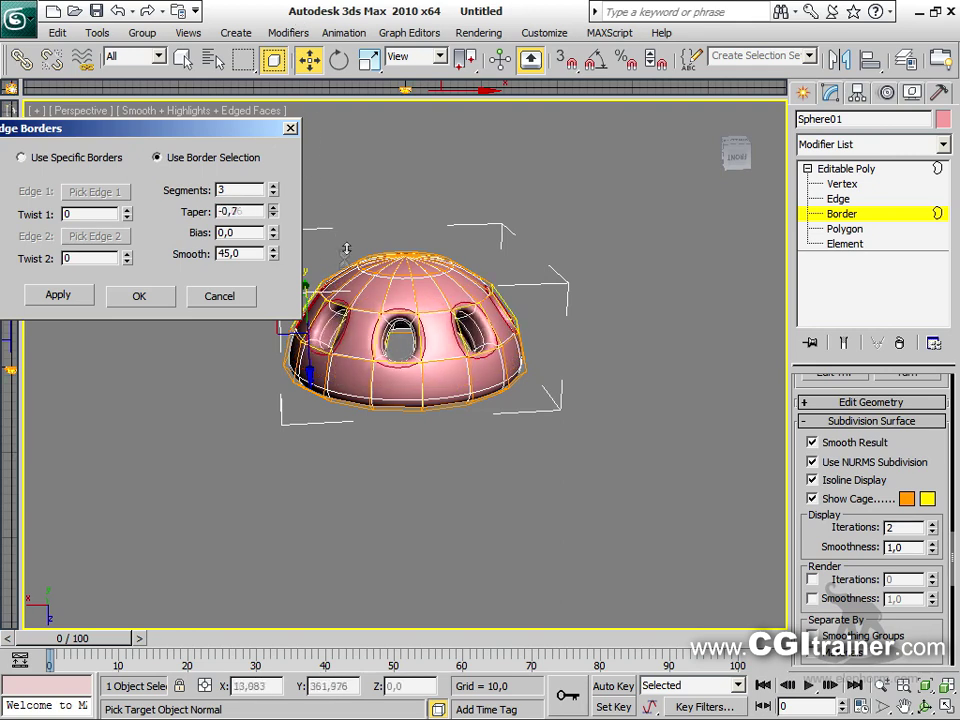
{"action": "left_click", "coordinate": [141, 296]}
Leave Border sub-object level, turn off edged faces and inspect the smoothed bowl
{"action": "key", "text": "6"}
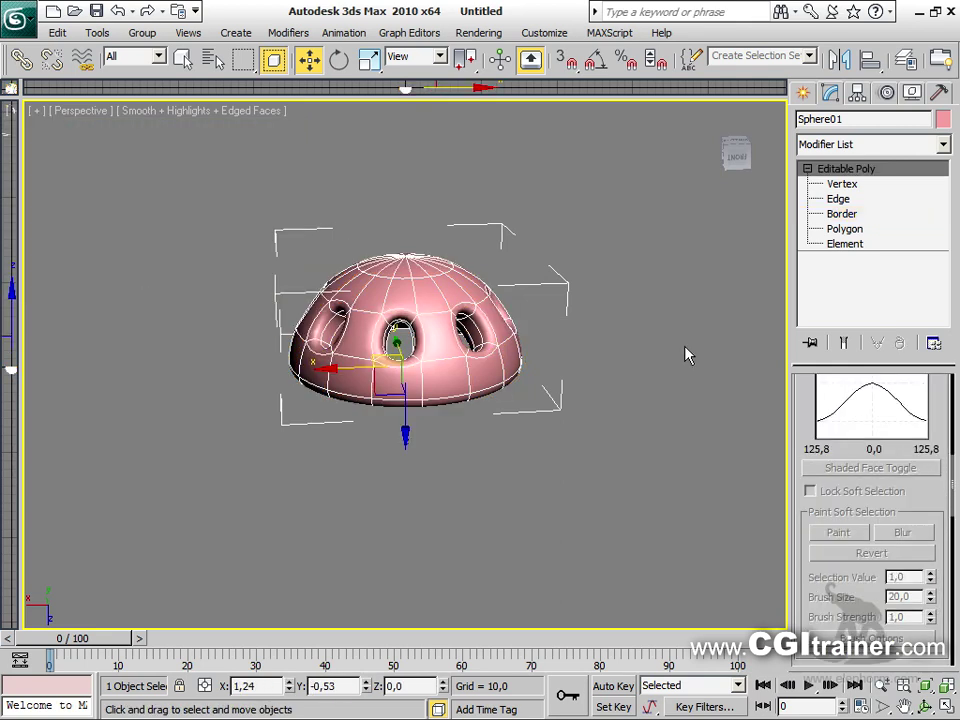
{"action": "key", "text": "F4"}
{"action": "middle_click_drag", "start_coordinate": [612, 425], "coordinate": [503, 423], "text": "alt"}
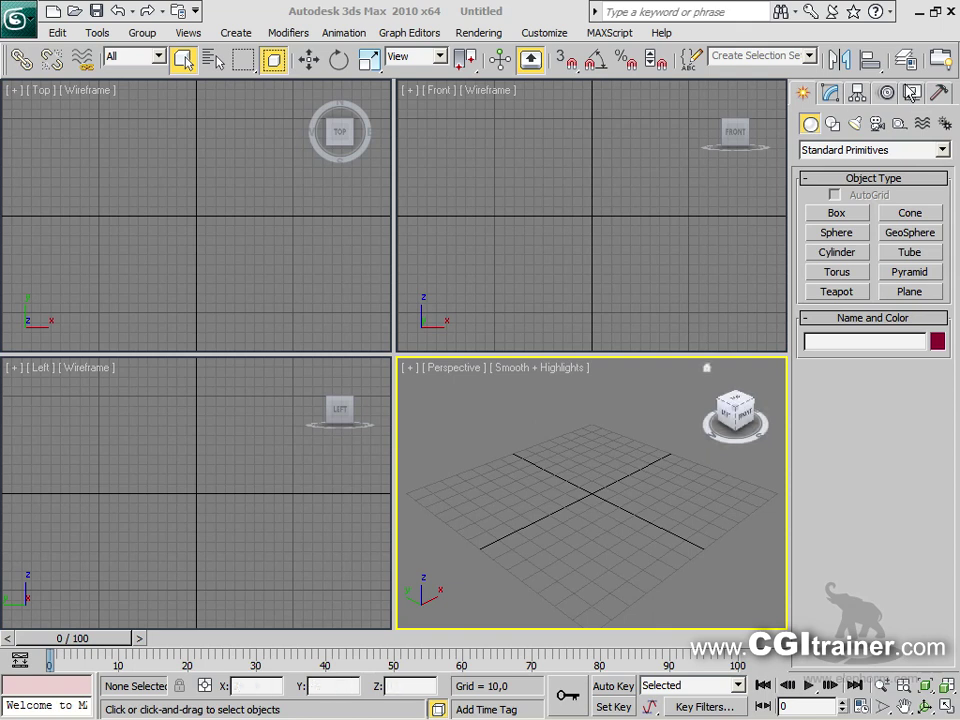
Draw an open pot half-profile about 230 units tall with the Line tool in an enlarged Front view, with a flared rim and angled base
{"action": "left_click", "coordinate": [830, 124]}
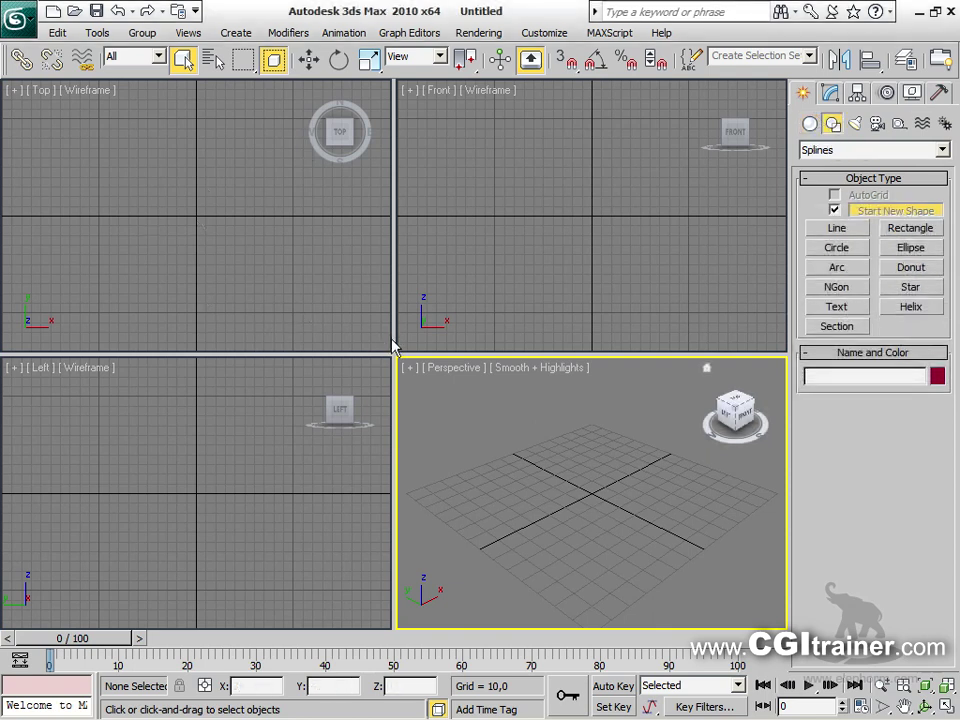
{"action": "left_click_drag", "start_coordinate": [391, 353], "coordinate": [20, 612]}
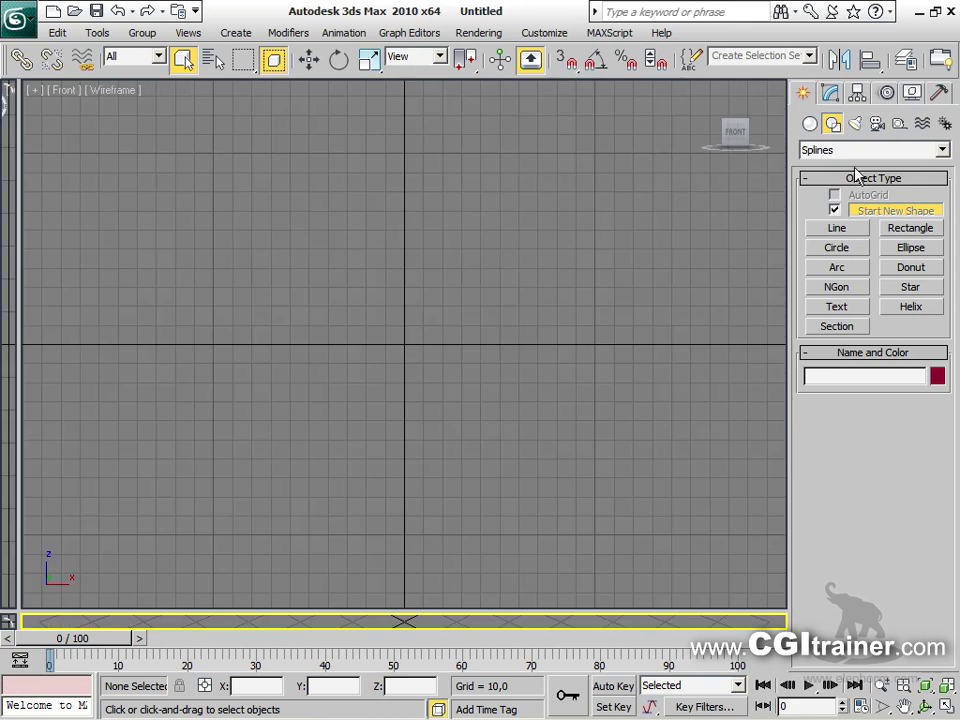
{"action": "left_click", "coordinate": [838, 229]}
{"action": "left_click", "coordinate": [480, 184]}
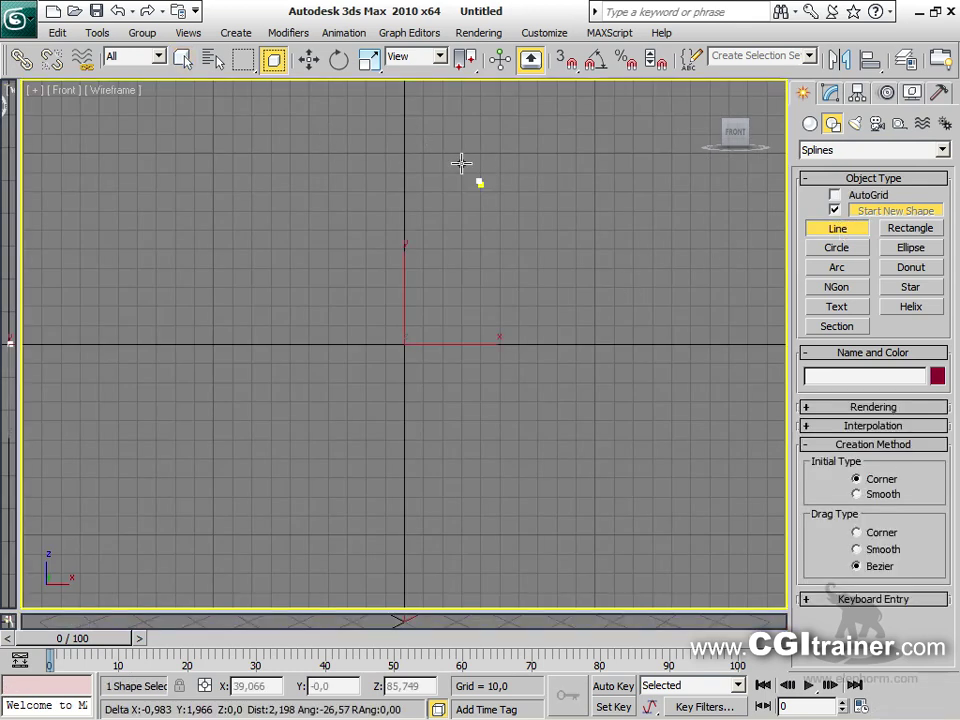
{"action": "left_click", "coordinate": [439, 151]}
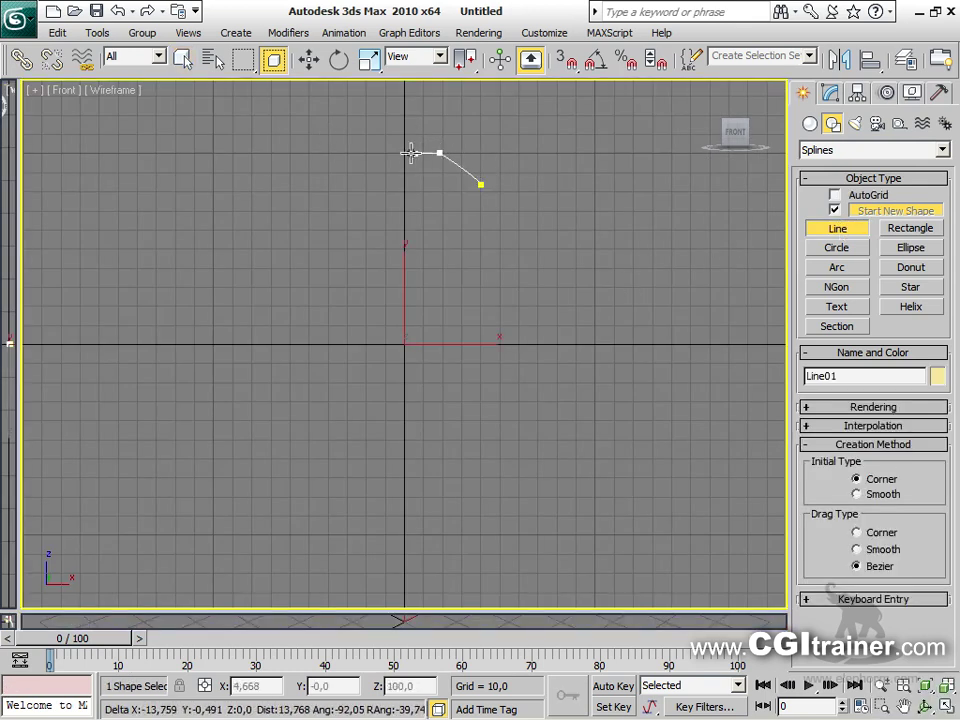
{"action": "left_click", "coordinate": [399, 153]}
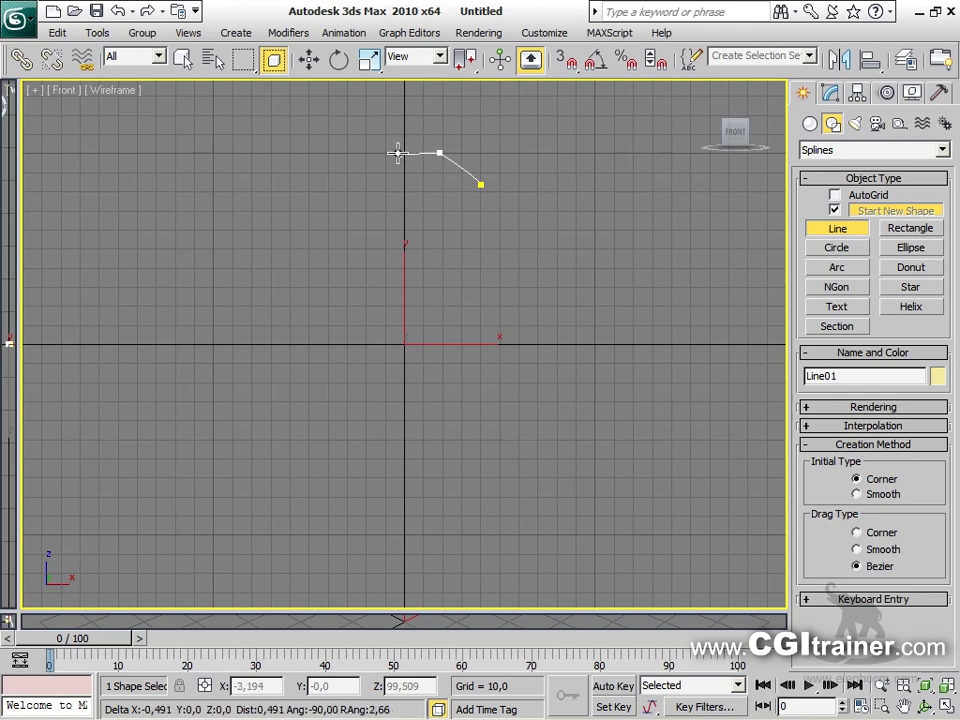
{"action": "left_click", "coordinate": [398, 564]}
{"action": "left_click", "coordinate": [364, 589]}
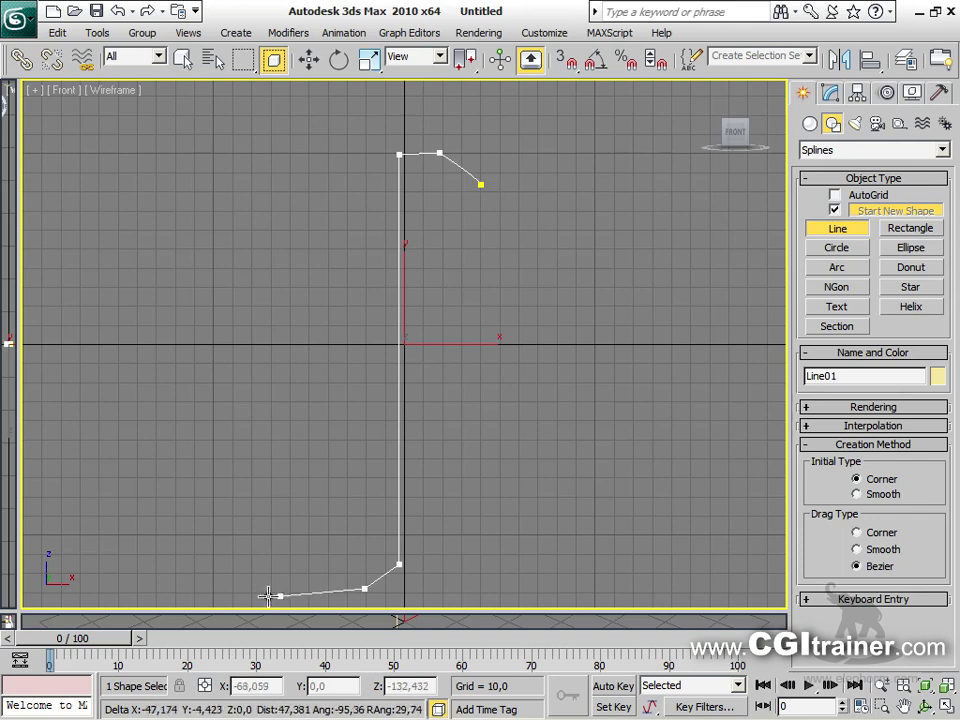
{"action": "left_click", "coordinate": [231, 593]}
{"action": "right_click", "coordinate": [231, 593]}
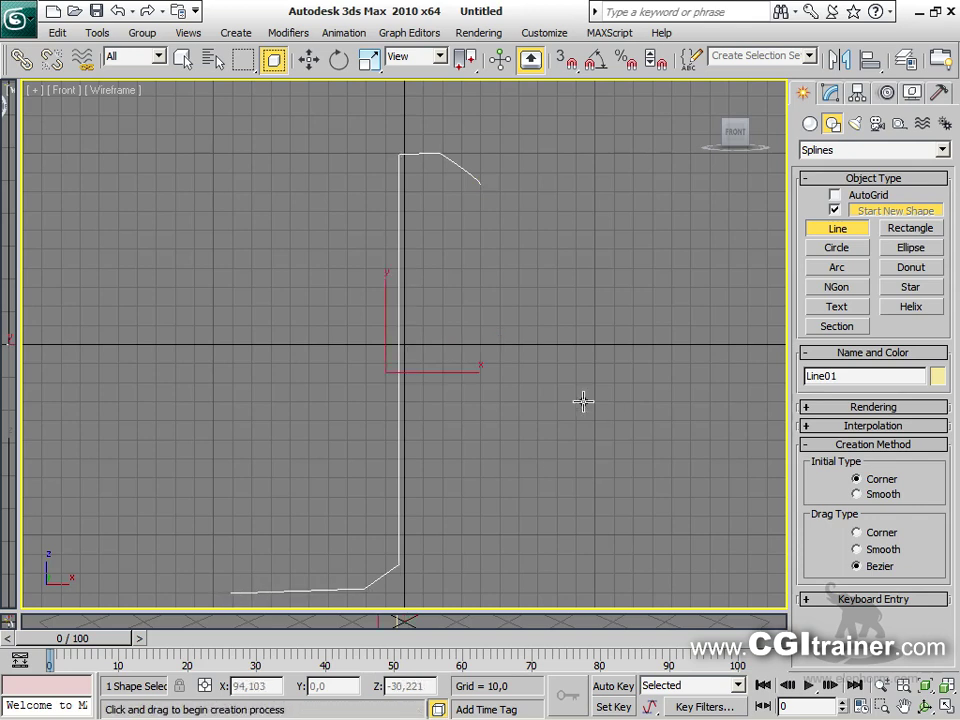
Outline the profile at Spline sub-object level to give it a thin closed wall thickness
{"action": "left_click", "coordinate": [832, 95]}
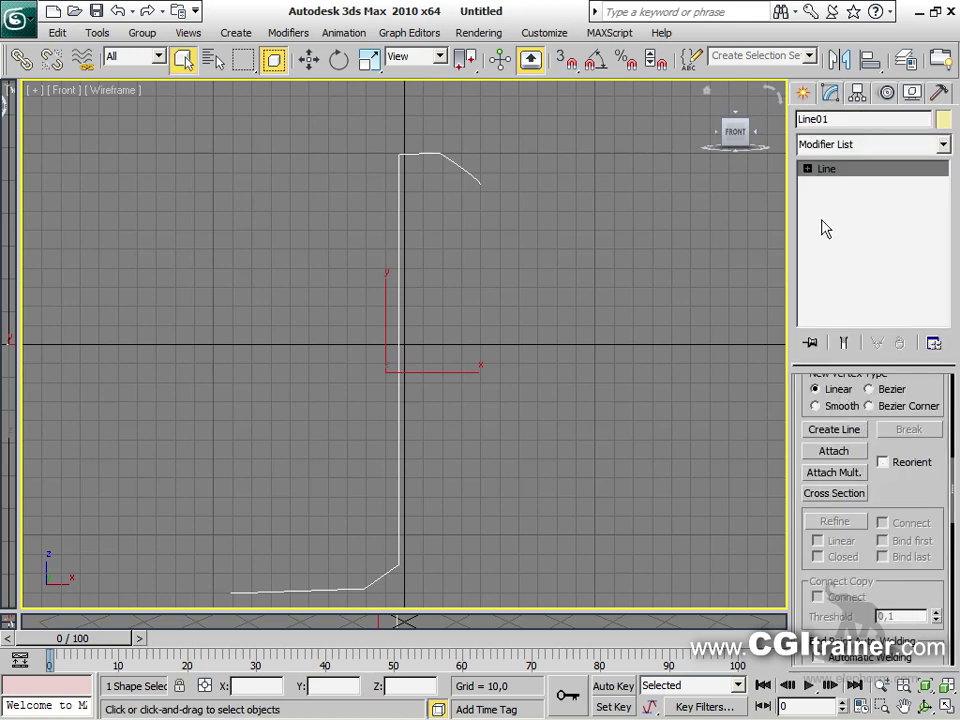
{"action": "left_click", "coordinate": [807, 169]}
{"action": "left_click", "coordinate": [838, 214]}
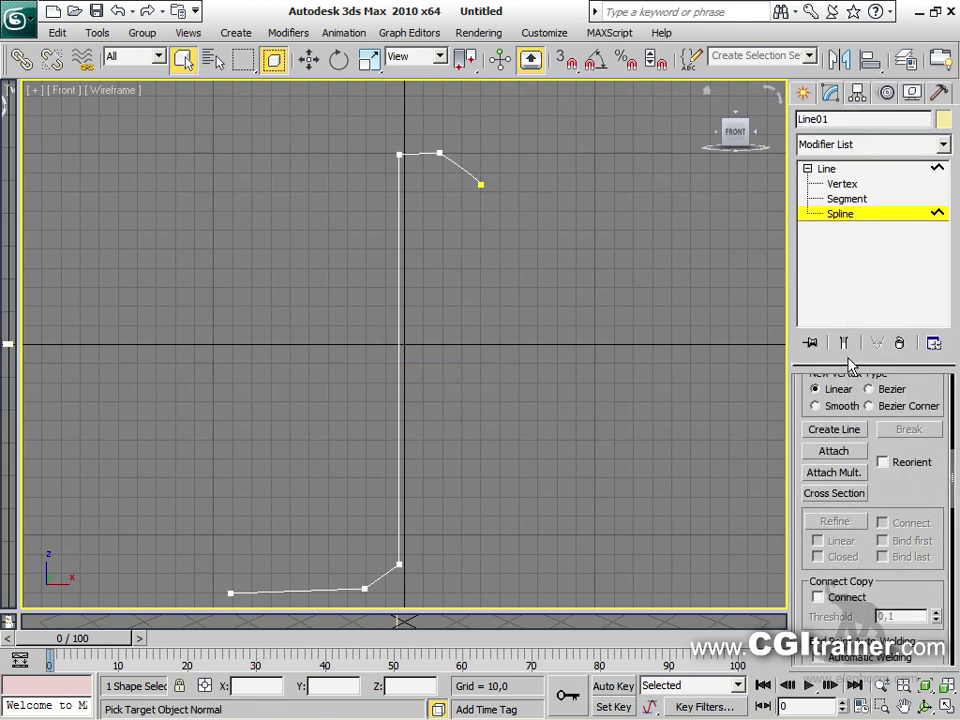
{"action": "left_click_drag", "start_coordinate": [848, 366], "coordinate": [838, 280]}
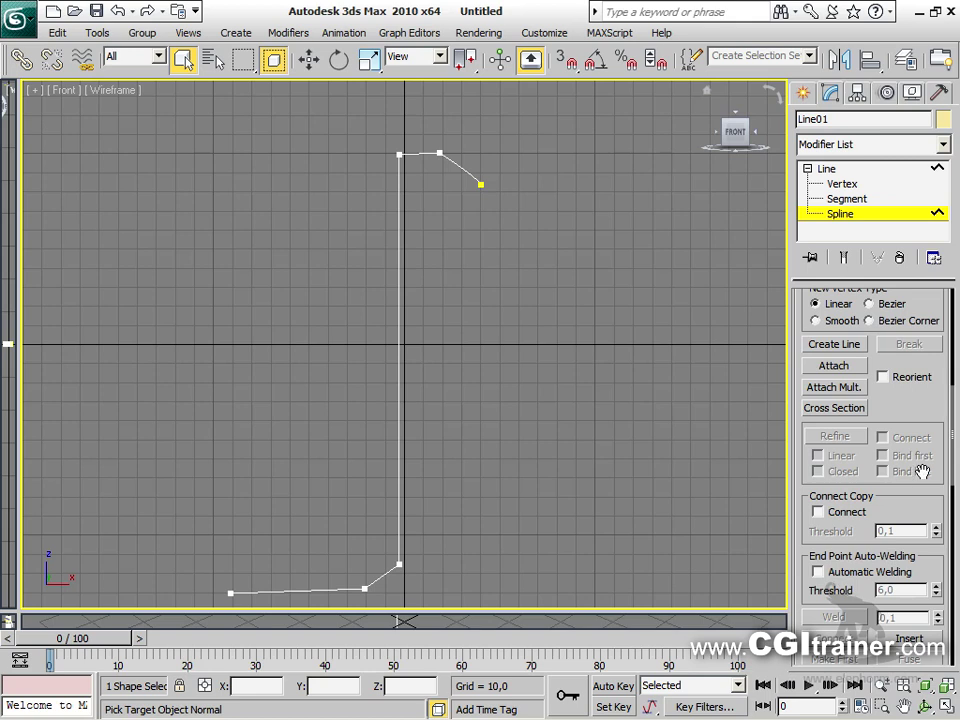
{"action": "left_click_drag", "start_coordinate": [922, 471], "coordinate": [915, 150]}
{"action": "left_click", "coordinate": [834, 447]}
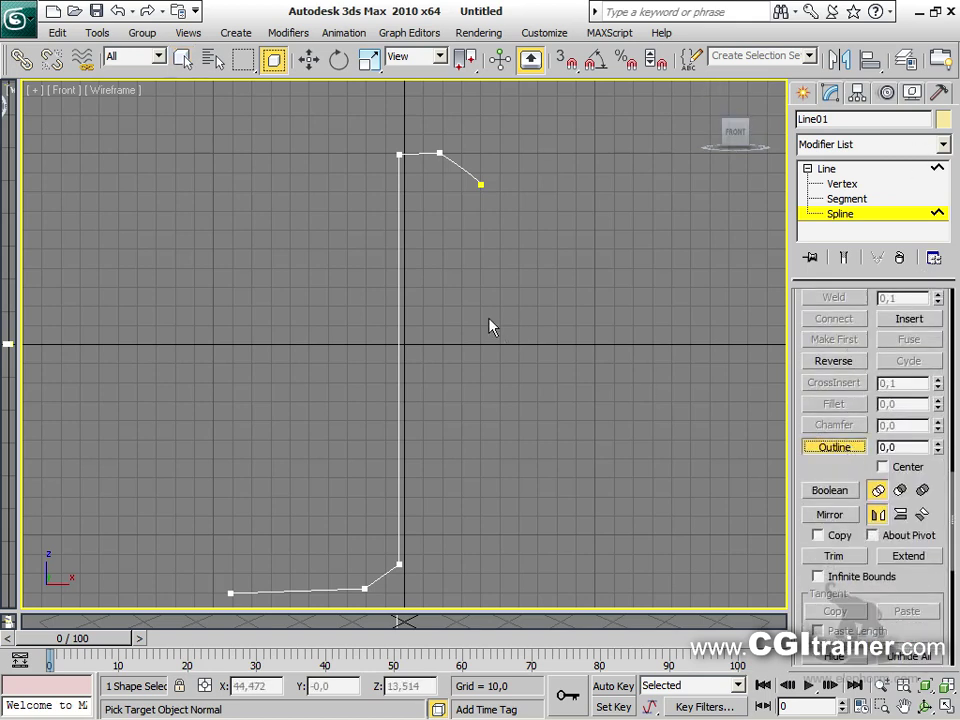
{"action": "mouse_move", "coordinate": [400, 291]}
{"action": "left_mouse_down"}
{"action": "mouse_move", "coordinate": [401, 266]}
{"action": "mouse_move", "coordinate": [398, 279]}
{"action": "left_mouse_up"}
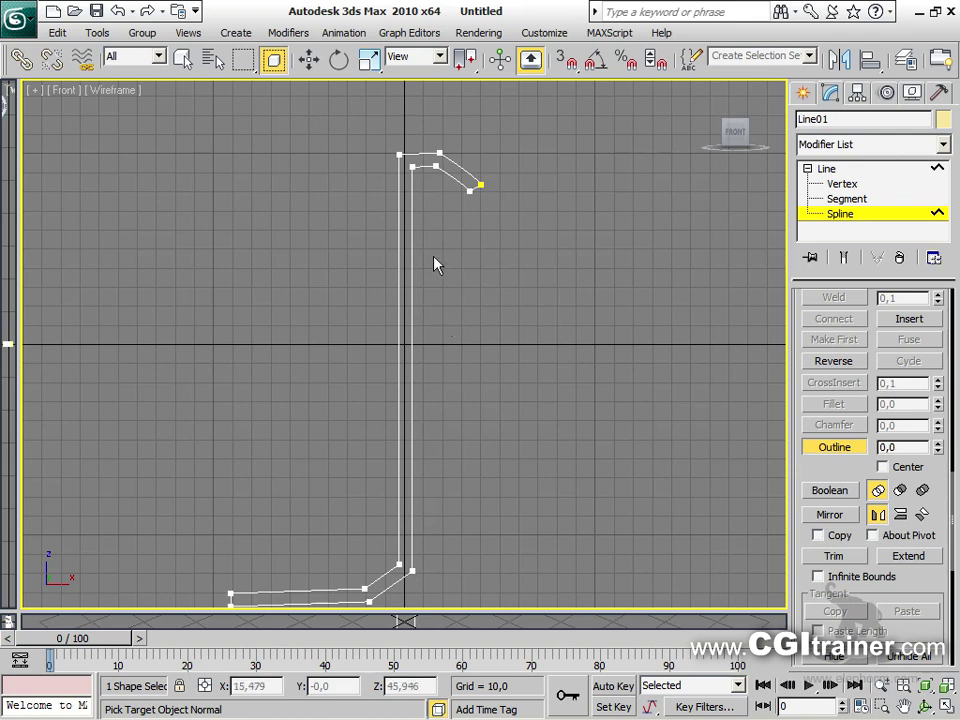
{"action": "left_click", "coordinate": [834, 447]}
Refine the long vertical wall line on the outline's rim side with two extra vertices in its upper half, and return to the object's top level
{"action": "left_click_drag", "start_coordinate": [842, 461], "coordinate": [842, 660]}
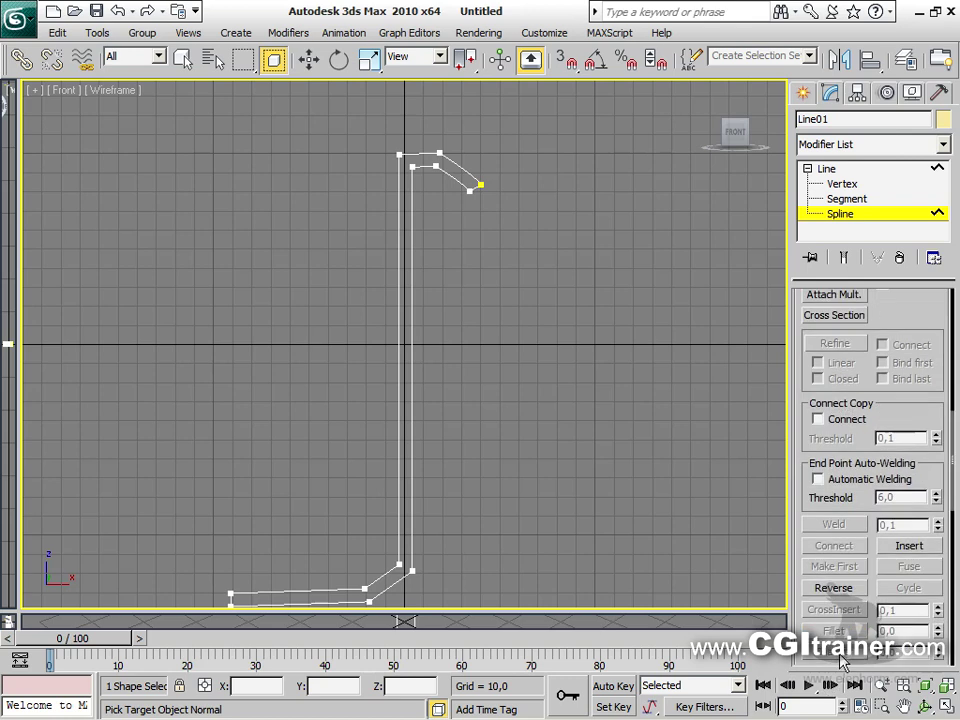
{"action": "left_click_drag", "start_coordinate": [910, 316], "coordinate": [909, 513]}
{"action": "left_click", "coordinate": [836, 185]}
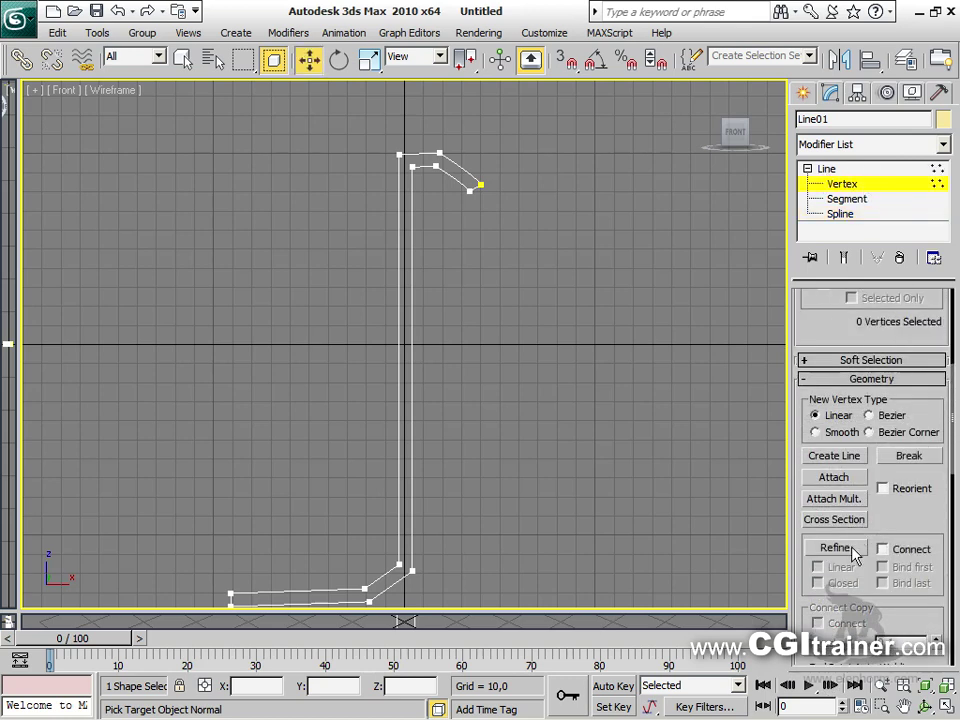
{"action": "left_click", "coordinate": [851, 549]}
{"action": "left_click", "coordinate": [413, 247]}
{"action": "left_click", "coordinate": [413, 321]}
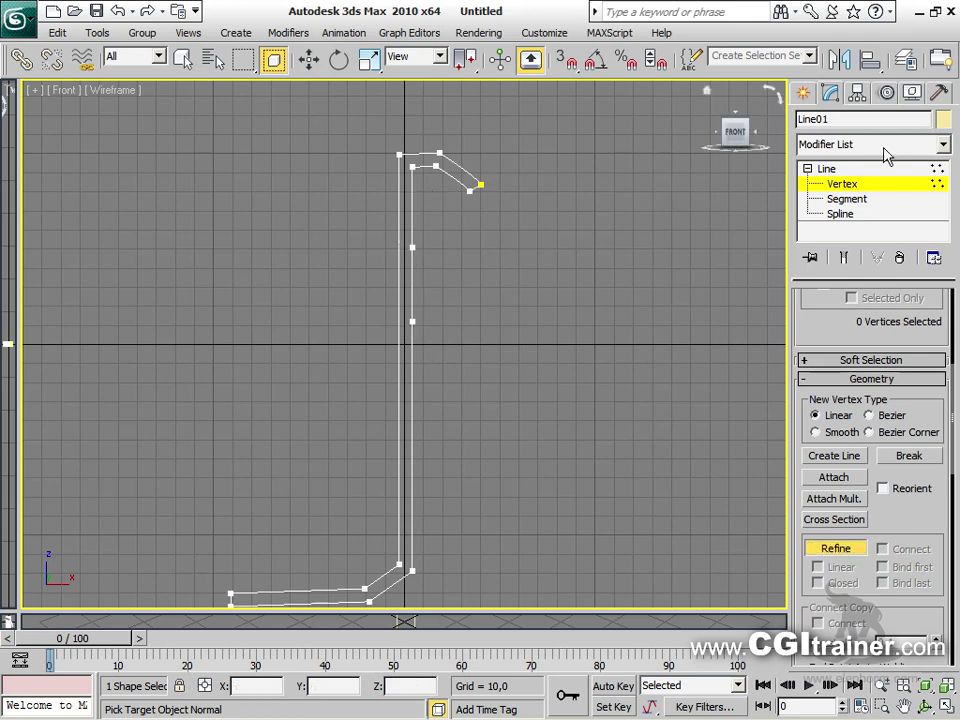
{"action": "left_click", "coordinate": [830, 169]}
{"action": "left_click", "coordinate": [850, 184]}
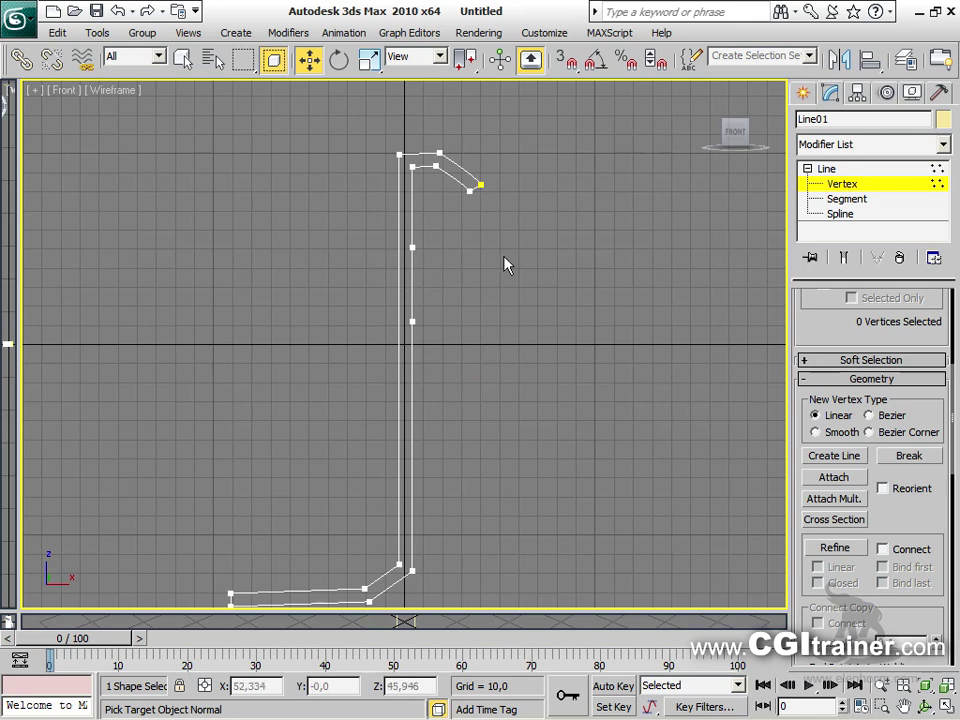
{"action": "left_click", "coordinate": [838, 170]}
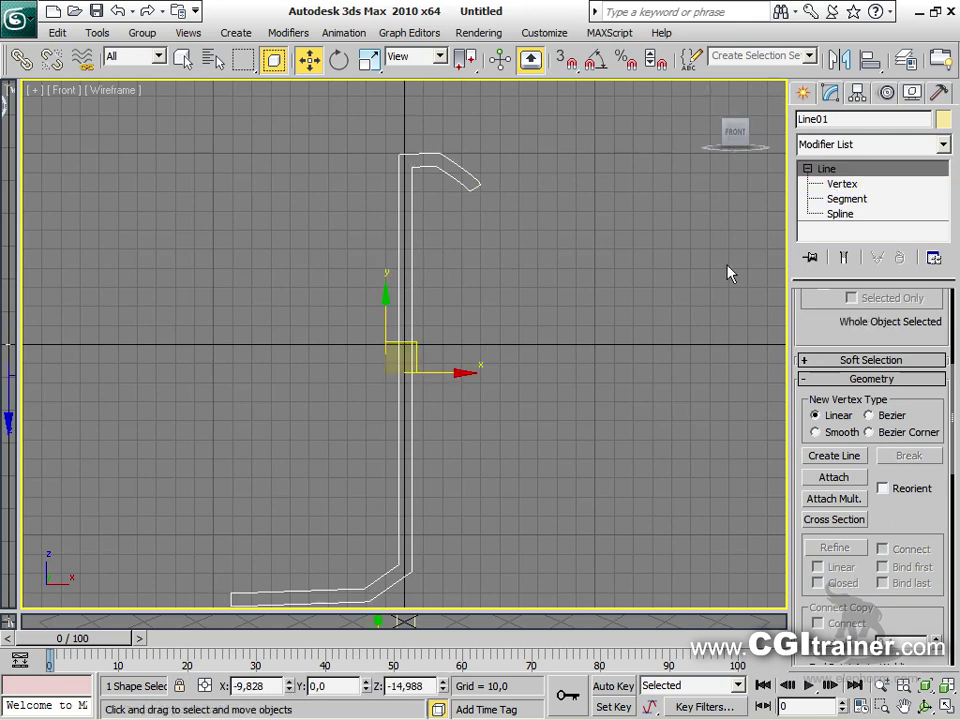
Apply a Lathe modifier to the profile, aligned to Min with Weld Core enabled
{"action": "left_click", "coordinate": [288, 32]}
{"action": "mouse_move", "coordinate": [315, 78]}
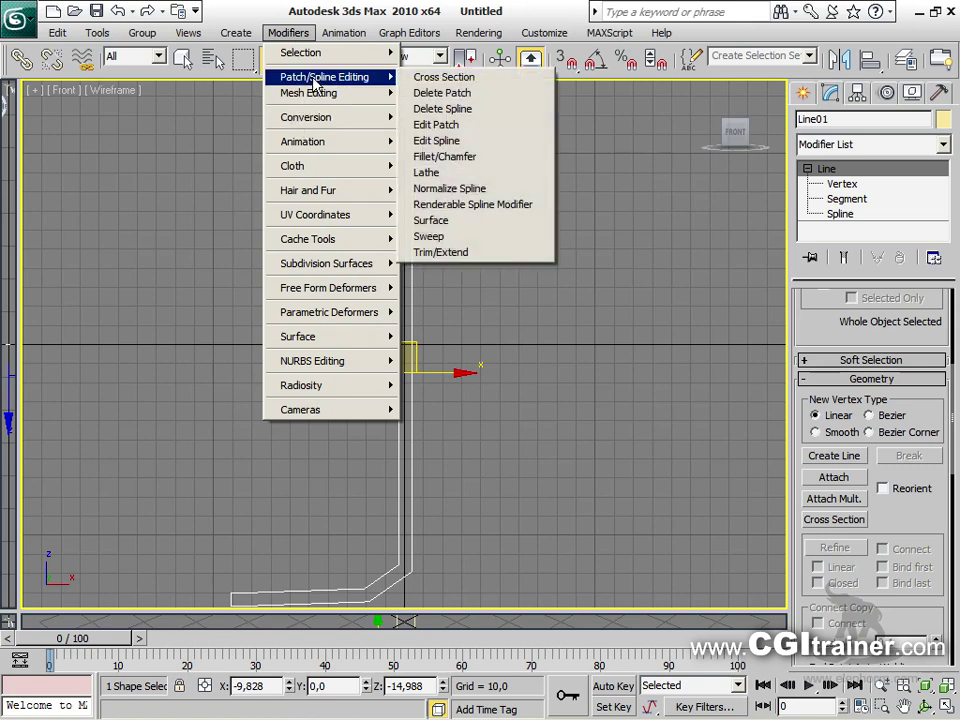
{"action": "left_click", "coordinate": [427, 172]}
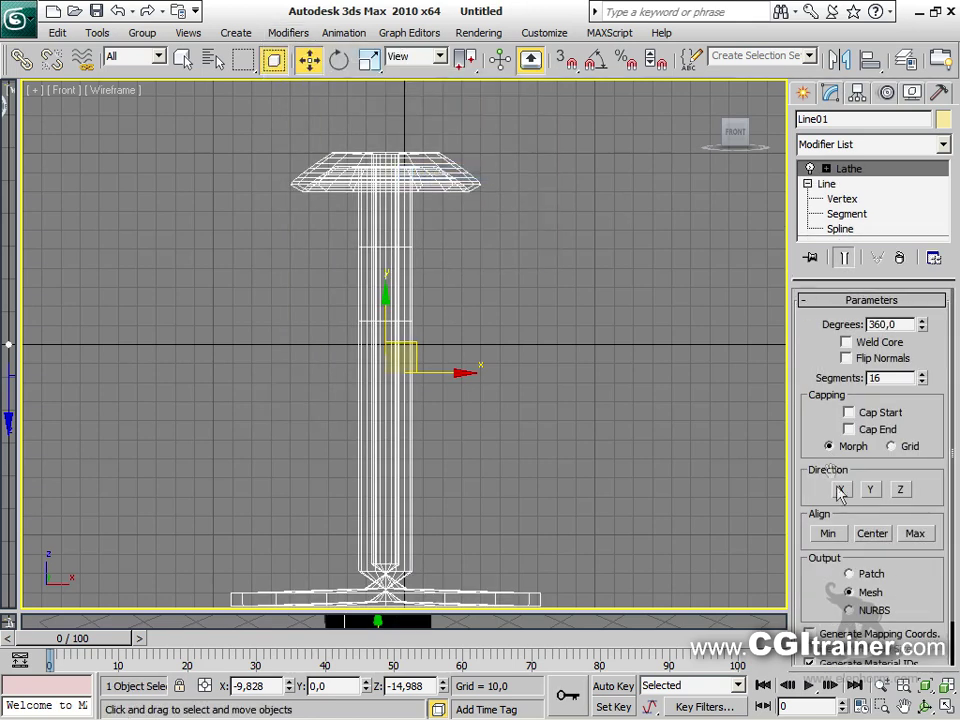
{"action": "left_click", "coordinate": [833, 535]}
{"action": "left_click", "coordinate": [884, 342]}
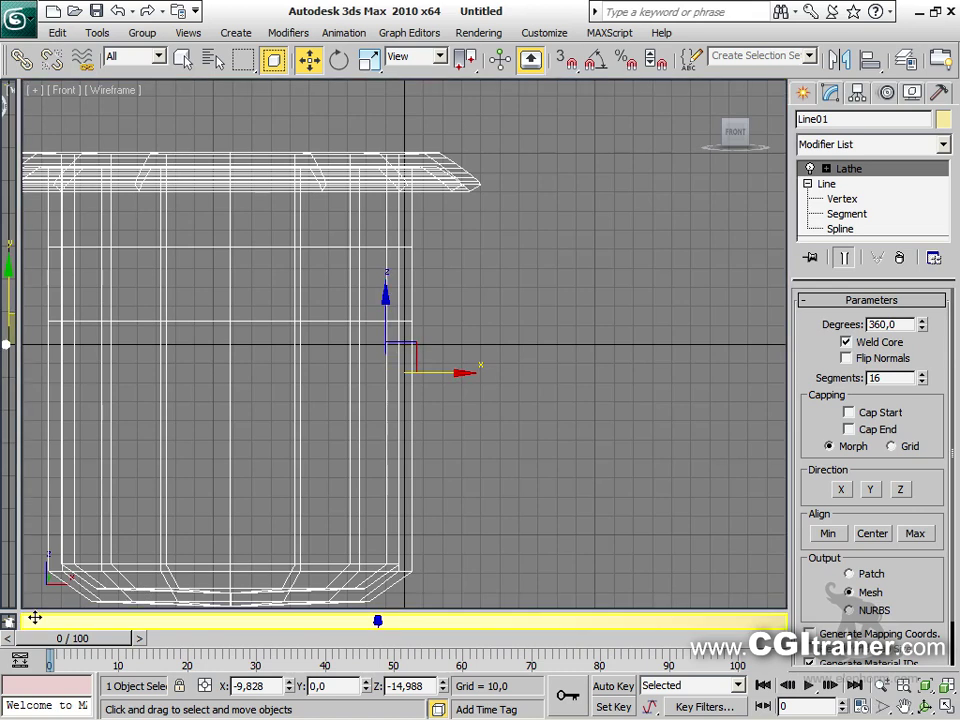
Frame the lathed pot in a maximized Perspective view, reduce it to 6 segments and show edged faces
{"action": "key", "text": "alt+w"}
{"action": "key", "text": "alt+w"}
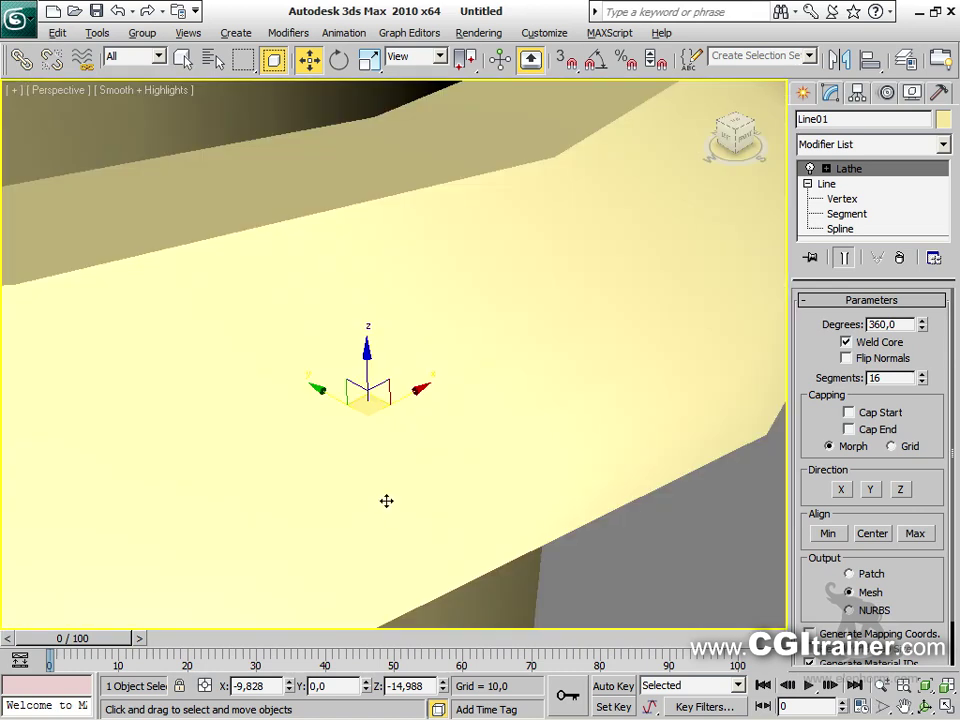
{"action": "key", "text": "z"}
{"action": "left_click_drag", "start_coordinate": [924, 388], "coordinate": [920, 394]}
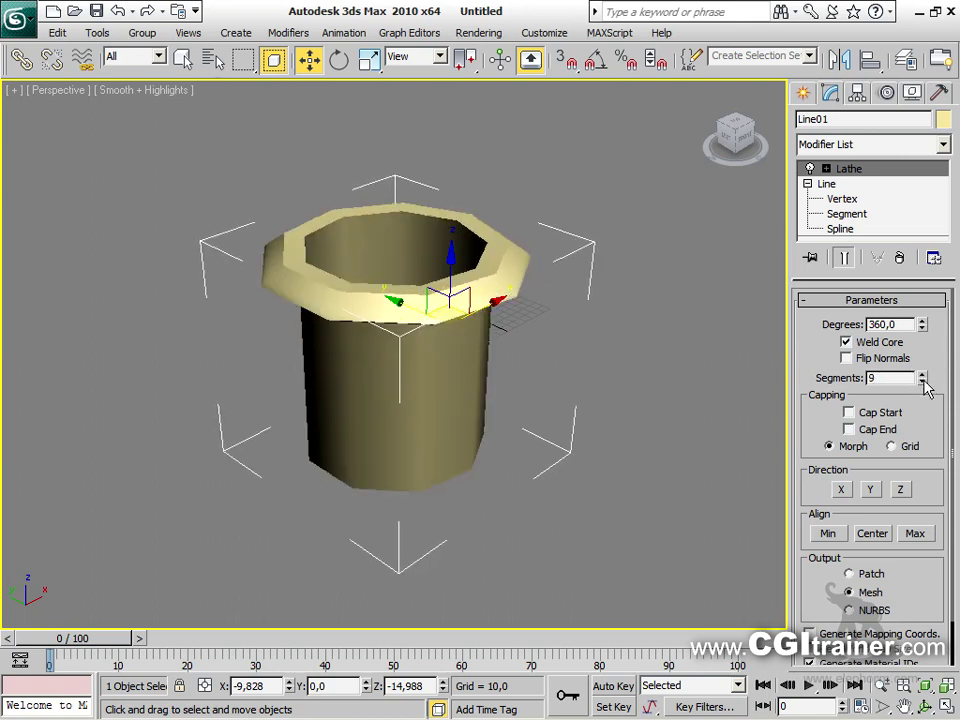
{"action": "left_click", "coordinate": [923, 382]}
{"action": "left_click", "coordinate": [923, 383]}
{"action": "left_click", "coordinate": [923, 383]}
{"action": "key", "text": "F4"}
{"action": "middle_click_drag", "start_coordinate": [641, 392], "coordinate": [670, 10], "text": "alt"}
{"action": "middle_click_drag", "start_coordinate": [568, 192], "coordinate": [606, 347]}
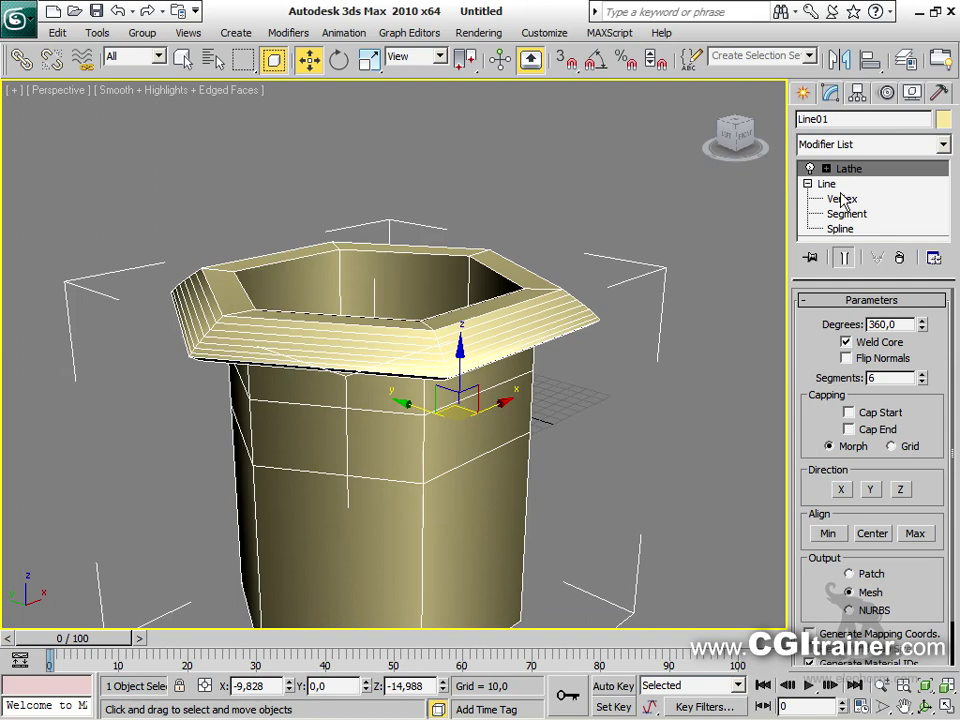
Convert the profile's rim and upper wall vertices to Corner type with the end result shown, and return to the Lathe level
{"action": "left_click", "coordinate": [842, 199]}
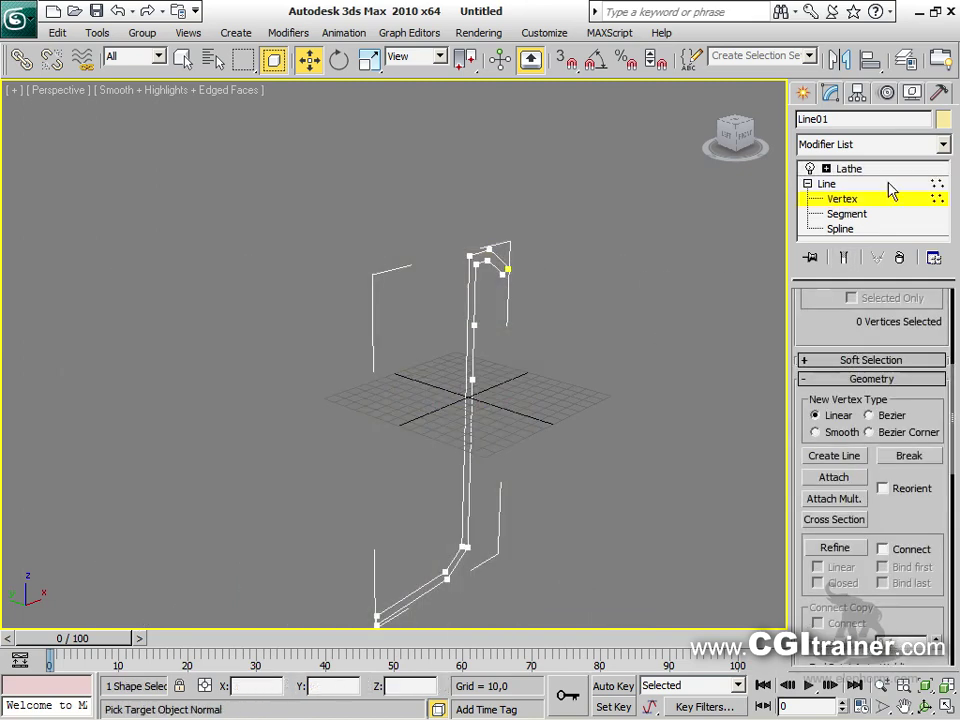
{"action": "left_click", "coordinate": [848, 258]}
{"action": "middle_click_drag", "start_coordinate": [754, 315], "coordinate": [596, 343], "text": "alt"}
{"action": "left_click_drag", "start_coordinate": [594, 338], "coordinate": [513, 224]}
{"action": "right_click", "coordinate": [510, 292]}
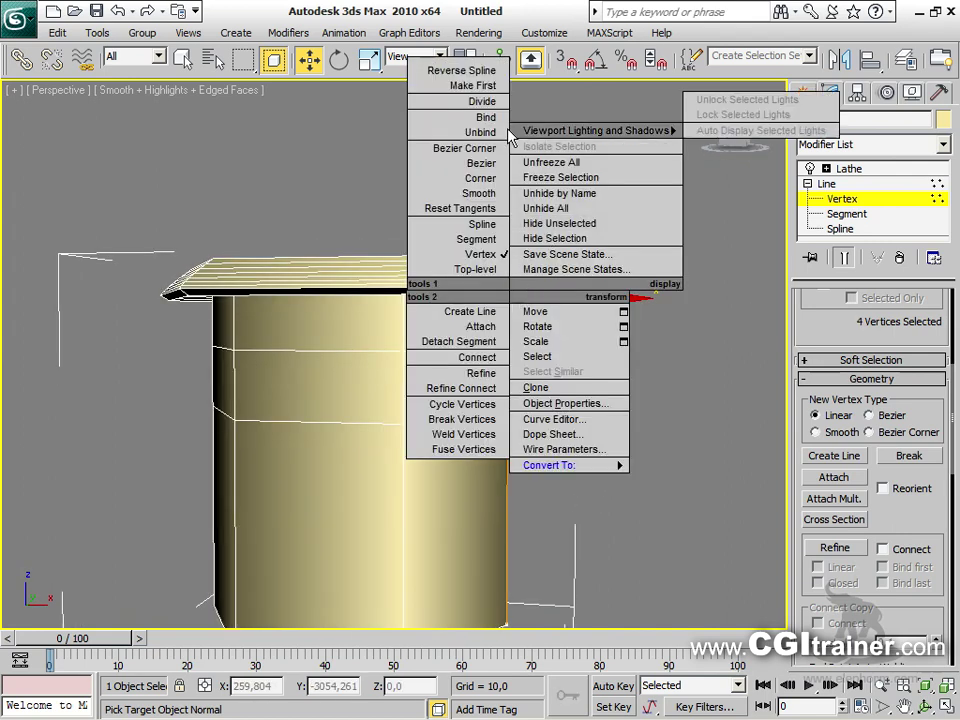
{"action": "left_click", "coordinate": [487, 181]}
{"action": "left_click_drag", "start_coordinate": [628, 340], "coordinate": [471, 196]}
{"action": "right_click", "coordinate": [471, 196]}
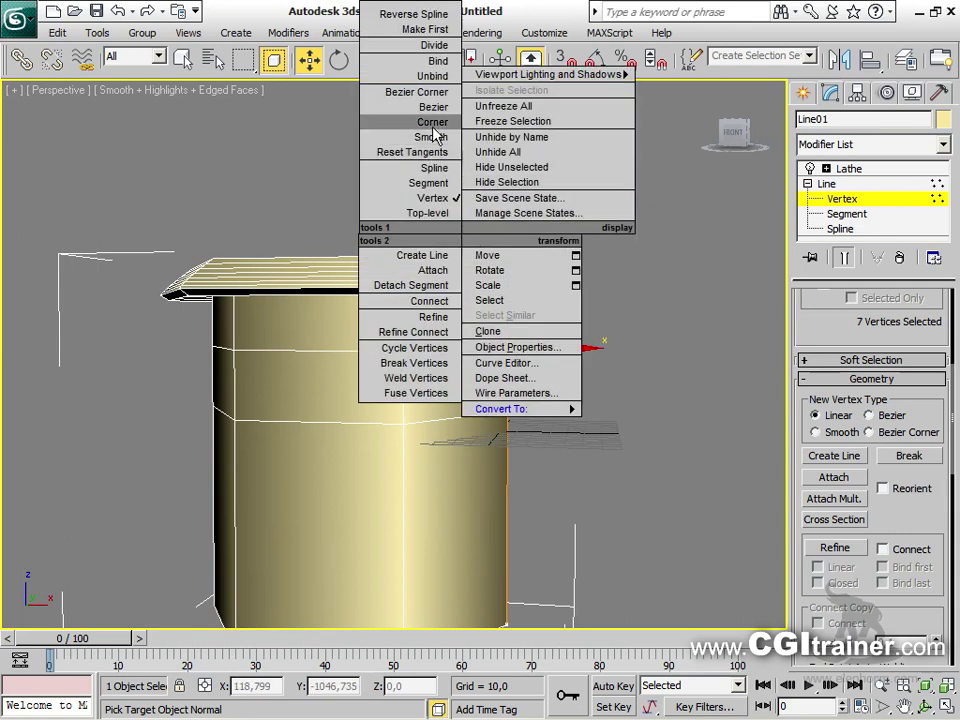
{"action": "left_click", "coordinate": [433, 122]}
{"action": "middle_click_drag", "start_coordinate": [636, 311], "coordinate": [560, 357], "text": "alt"}
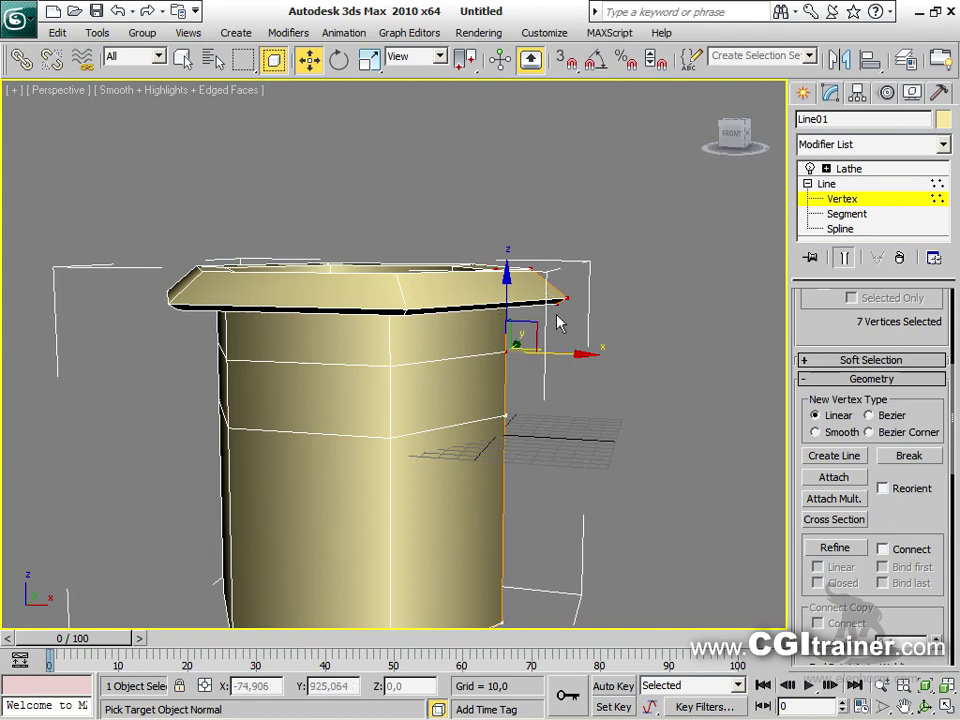
{"action": "left_click", "coordinate": [849, 169]}
Convert the lathed pot to Editable Poly and switch to the Left view
{"action": "middle_click_drag", "start_coordinate": [595, 417], "coordinate": [455, 360]}
{"action": "right_click", "coordinate": [184, 357]}
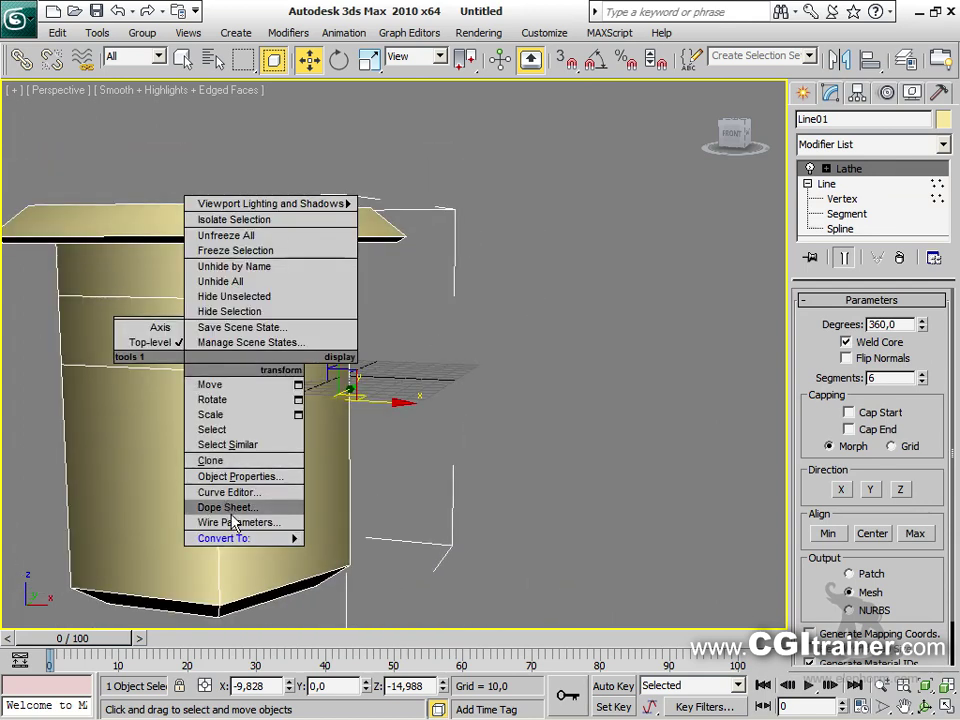
{"action": "mouse_move", "coordinate": [242, 538]}
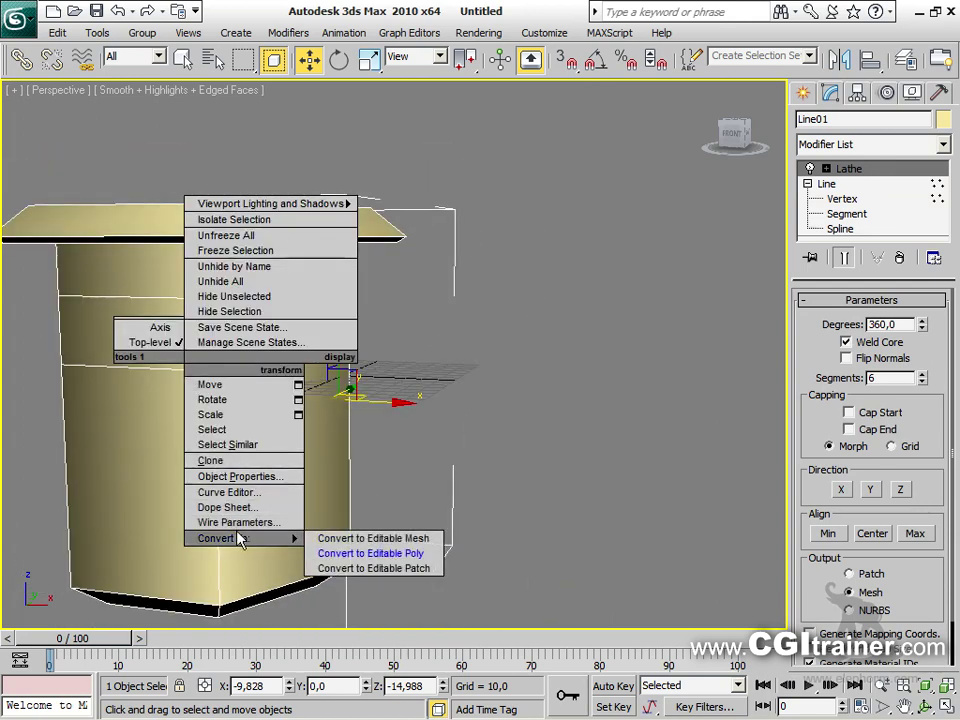
{"action": "left_click", "coordinate": [357, 556]}
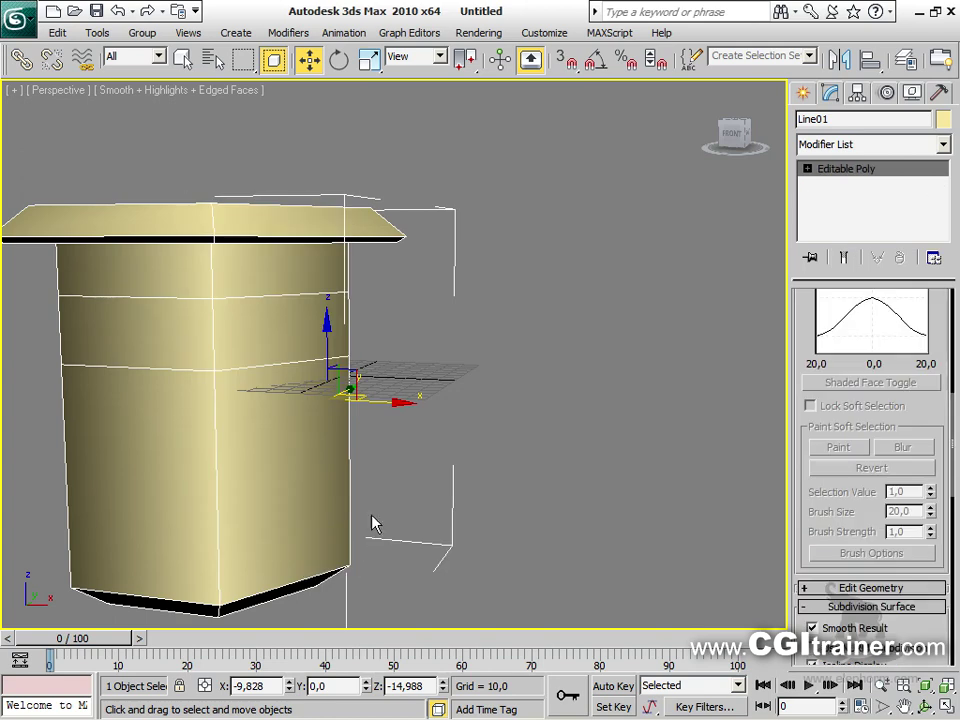
{"action": "middle_click_drag", "start_coordinate": [410, 405], "coordinate": [319, 415], "text": "alt"}
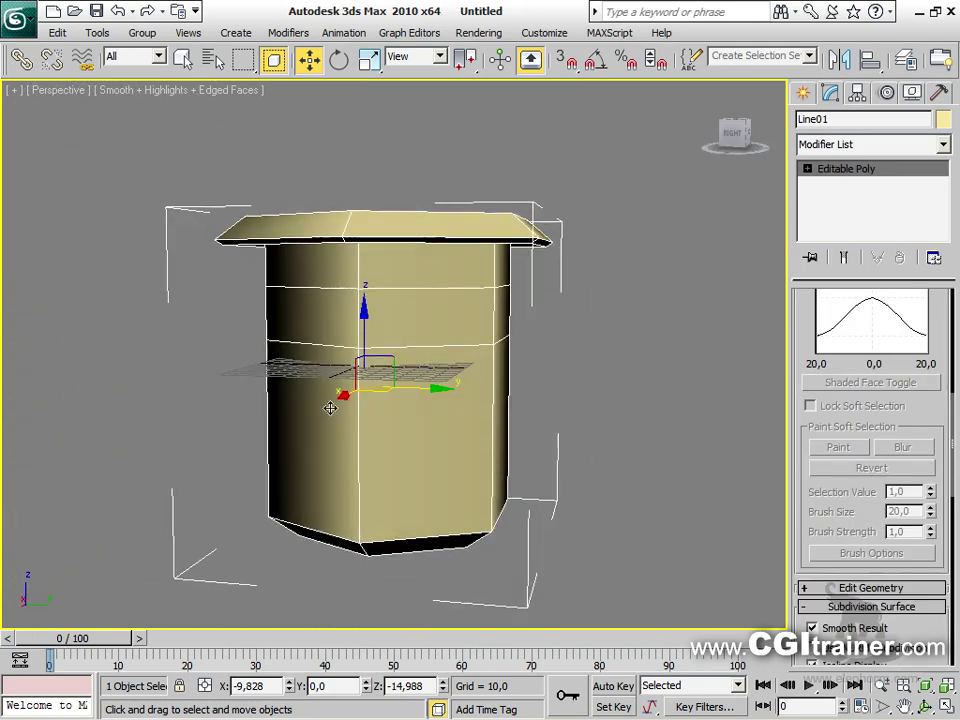
{"action": "key", "text": "l"}
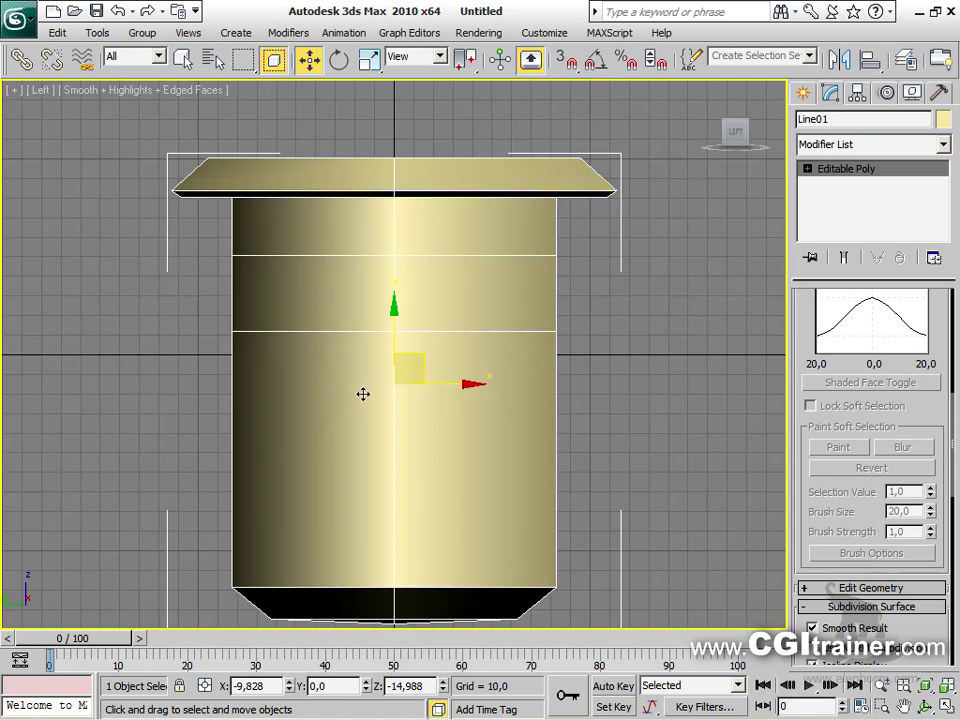
Draw an open four-point line beside the cup, running about 47 units horizontally, then diagonally down, then vertically down, as a handle path
{"action": "middle_click_drag", "start_coordinate": [434, 314], "coordinate": [343, 313]}
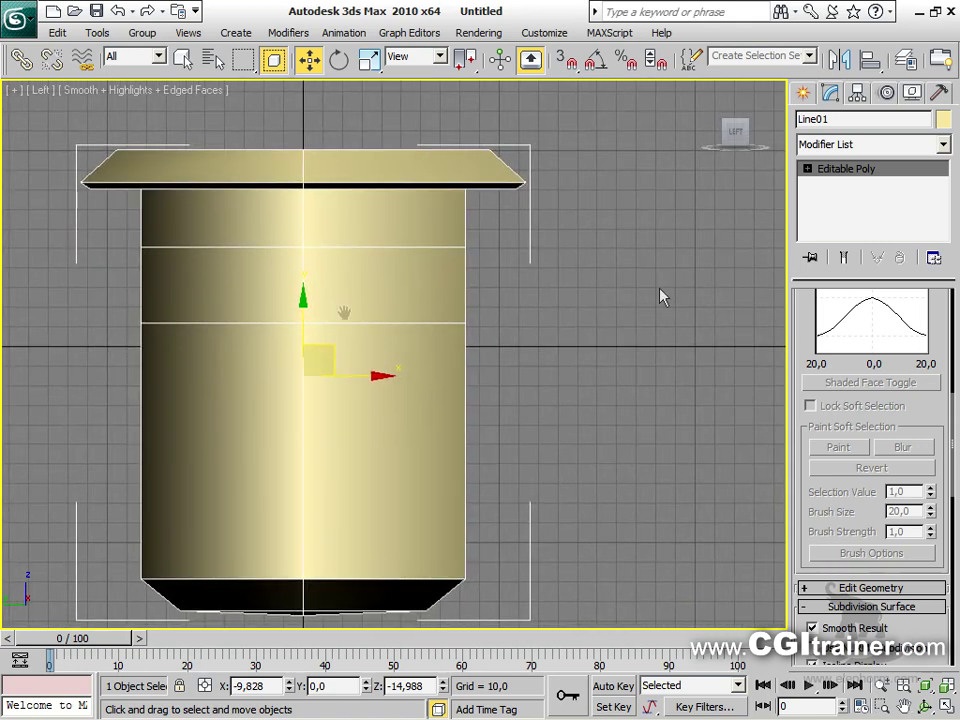
{"action": "left_click", "coordinate": [806, 93]}
{"action": "left_click", "coordinate": [837, 228]}
{"action": "middle_click_drag", "start_coordinate": [531, 317], "coordinate": [405, 305]}
{"action": "left_click", "coordinate": [328, 281]}
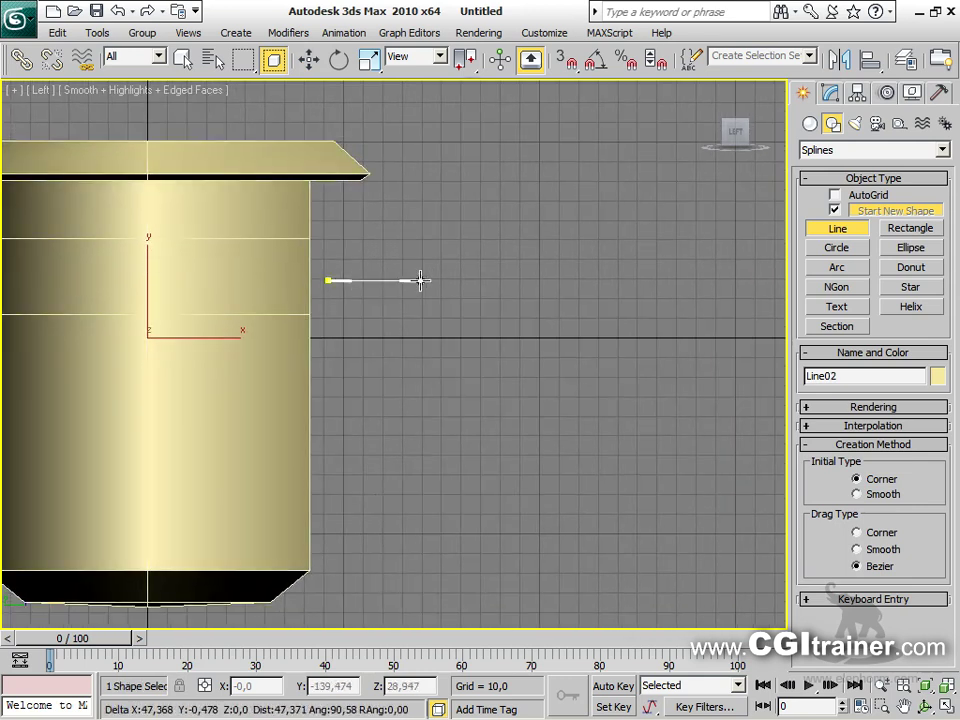
{"action": "left_click", "coordinate": [418, 279]}
{"action": "left_click", "coordinate": [484, 348]}
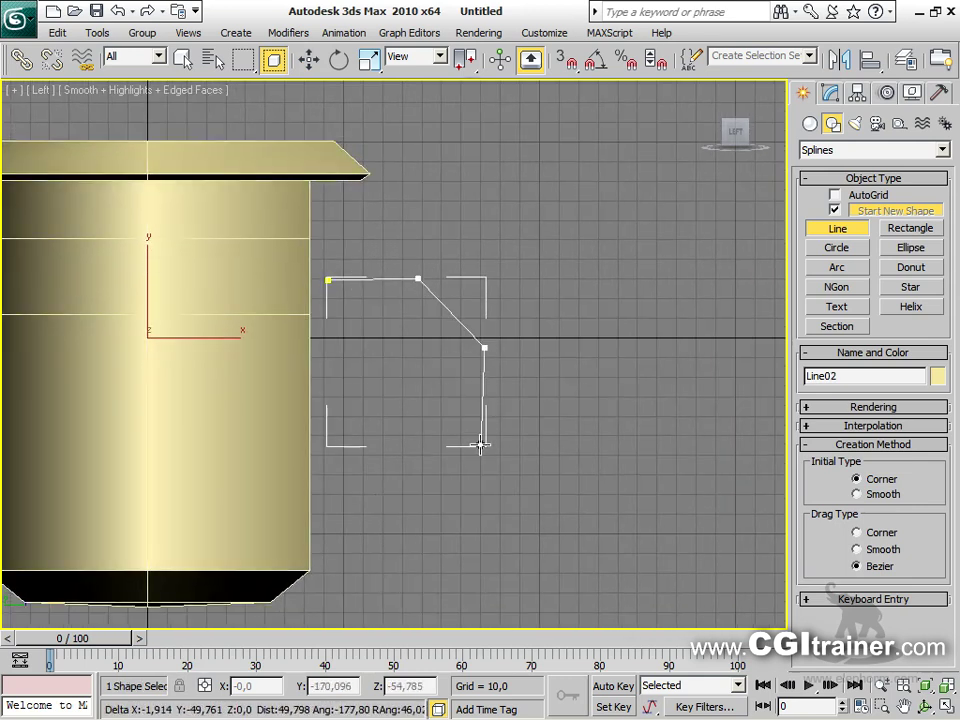
{"action": "left_click", "coordinate": [484, 467]}
{"action": "right_click", "coordinate": [486, 466]}
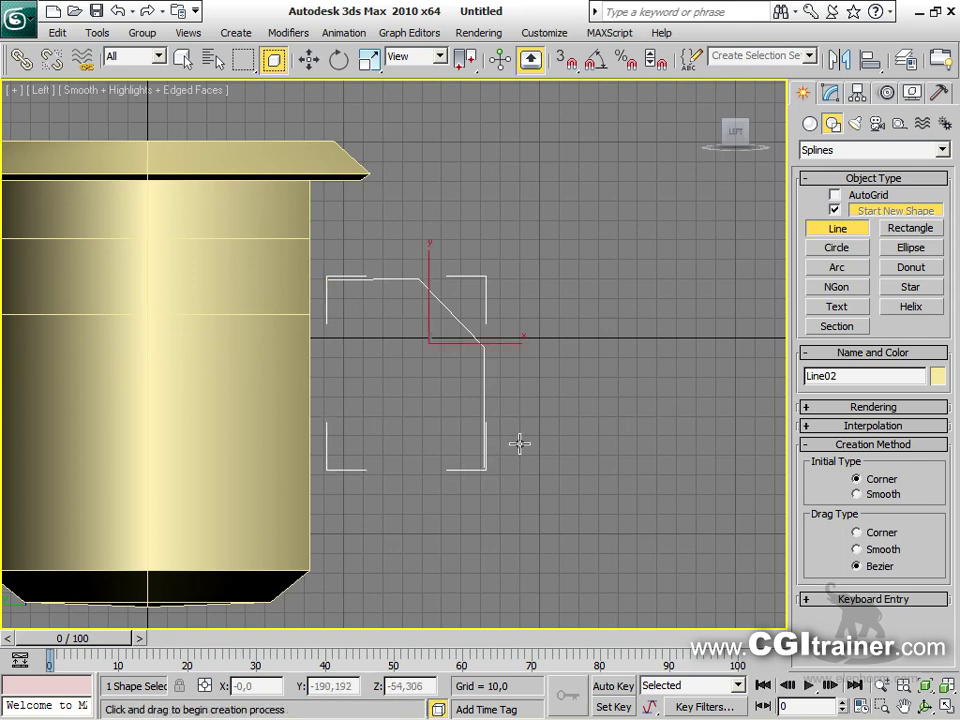
Move the handle path in the perspective view so it starts at the middle of the cup's adjacent side face
{"action": "key", "text": "p"}
{"action": "middle_click_drag", "start_coordinate": [536, 321], "coordinate": [422, 441], "text": "alt"}
{"action": "key", "text": "w"}
{"action": "left_click_drag", "start_coordinate": [458, 352], "coordinate": [330, 362]}
{"action": "middle_click_drag", "start_coordinate": [330, 362], "coordinate": [294, 355], "text": "alt"}
Extrude the cup's side polygon nearest the handle path, in the band below the upper edge loop, along the drawn spline
{"action": "left_click", "coordinate": [255, 322]}
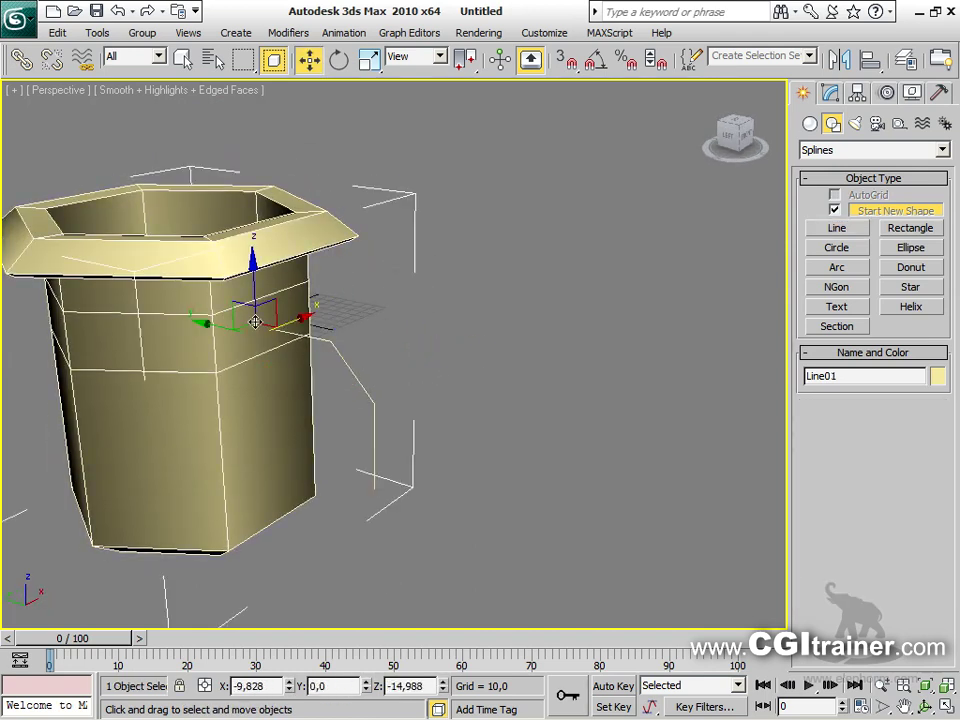
{"action": "left_click", "coordinate": [830, 94]}
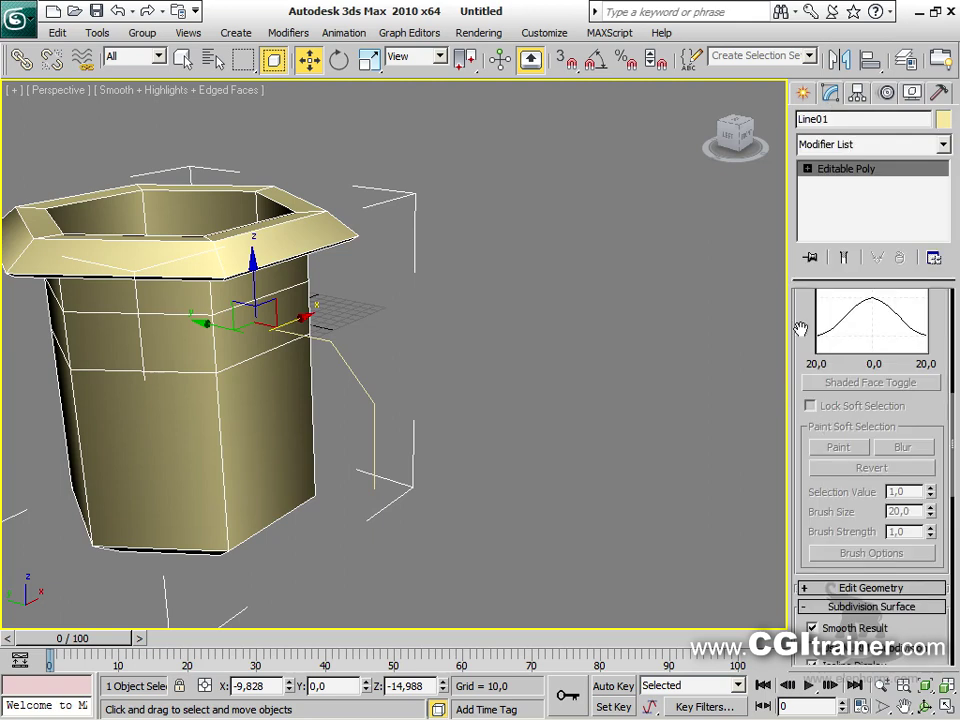
{"action": "scroll", "coordinate": [800, 330], "scroll_direction": "up", "scroll_amount": 5}
{"action": "left_click", "coordinate": [890, 321]}
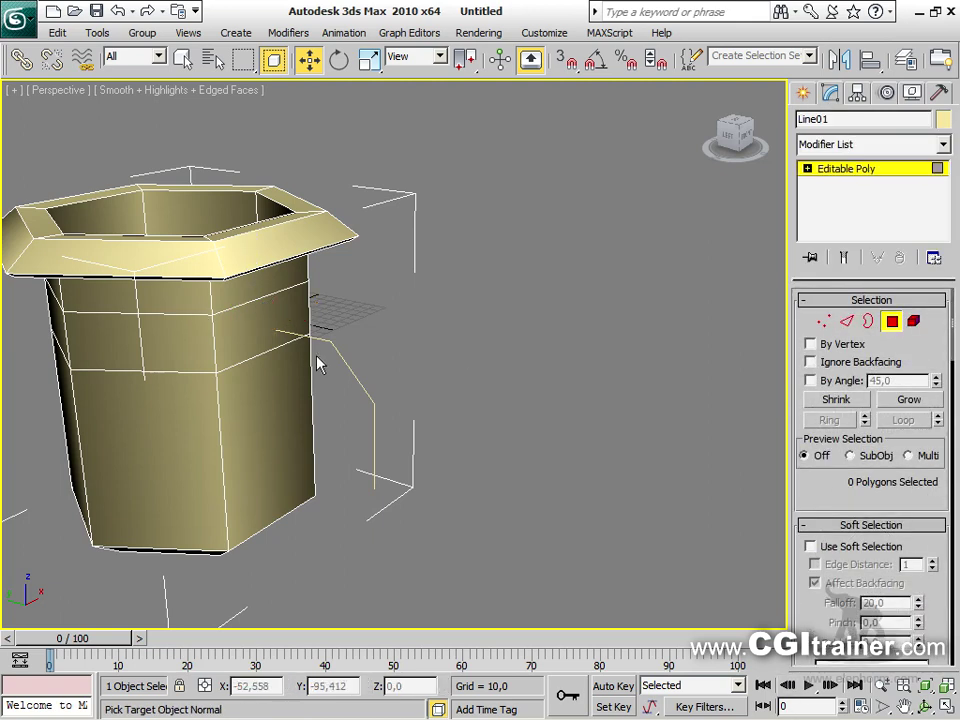
{"action": "left_click", "coordinate": [290, 330]}
{"action": "right_click", "coordinate": [345, 301]}
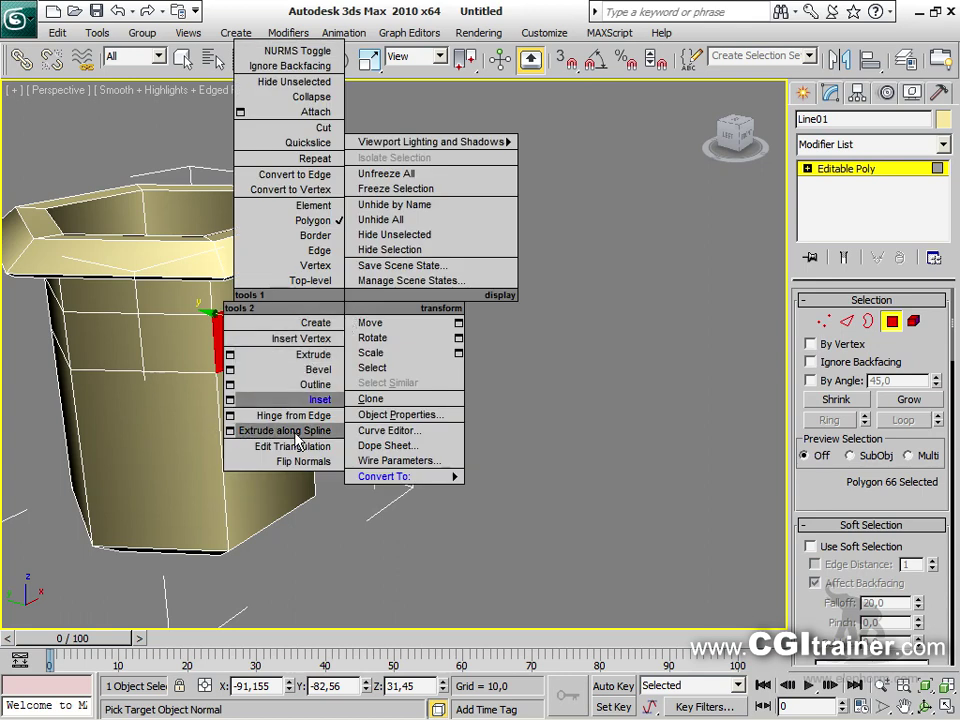
{"action": "left_click", "coordinate": [230, 431]}
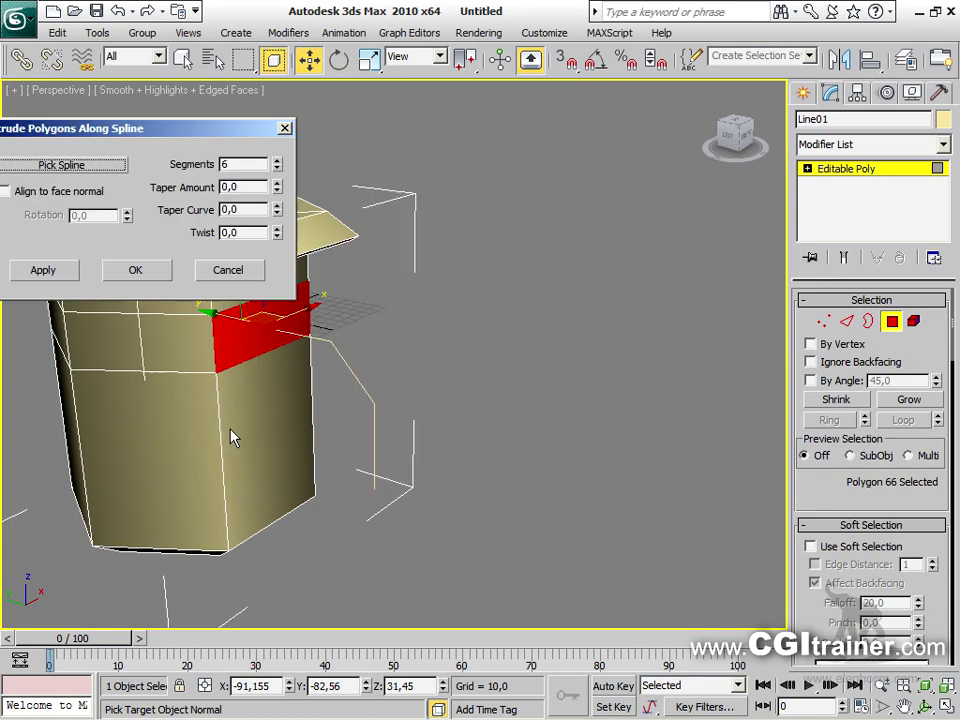
{"action": "left_click", "coordinate": [106, 168]}
{"action": "left_click", "coordinate": [368, 399]}
{"action": "middle_click_drag", "start_coordinate": [421, 396], "coordinate": [694, 305], "text": "alt"}
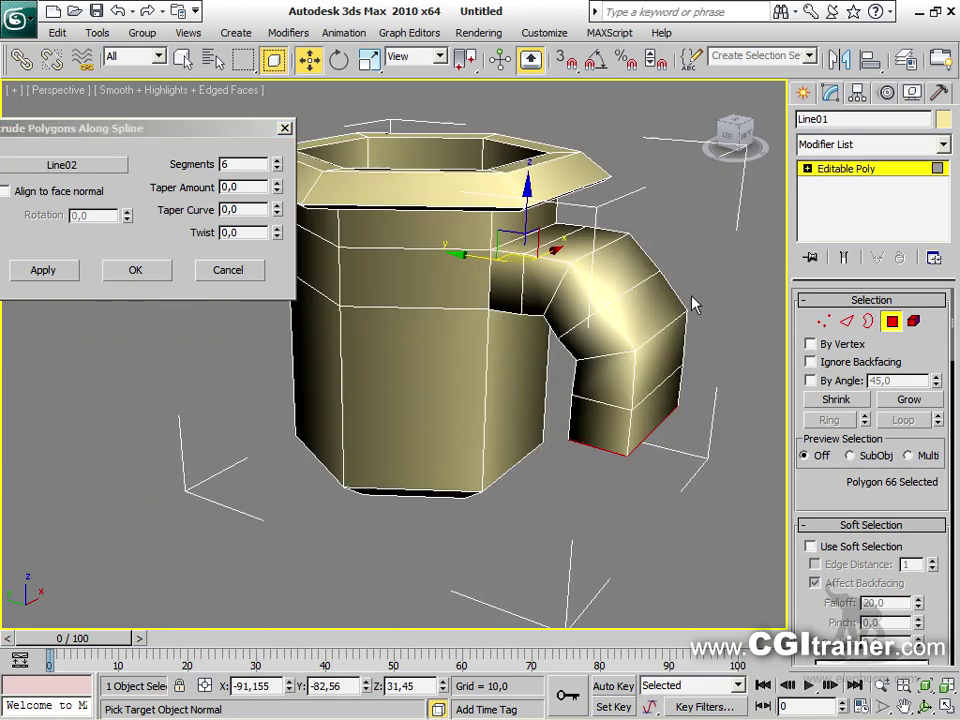
Set the spline extrusion to 3 segments with a taper amount of -0,54 and accept it
{"action": "left_click", "coordinate": [277, 169]}
{"action": "left_click", "coordinate": [277, 169]}
{"action": "left_click", "coordinate": [277, 169]}
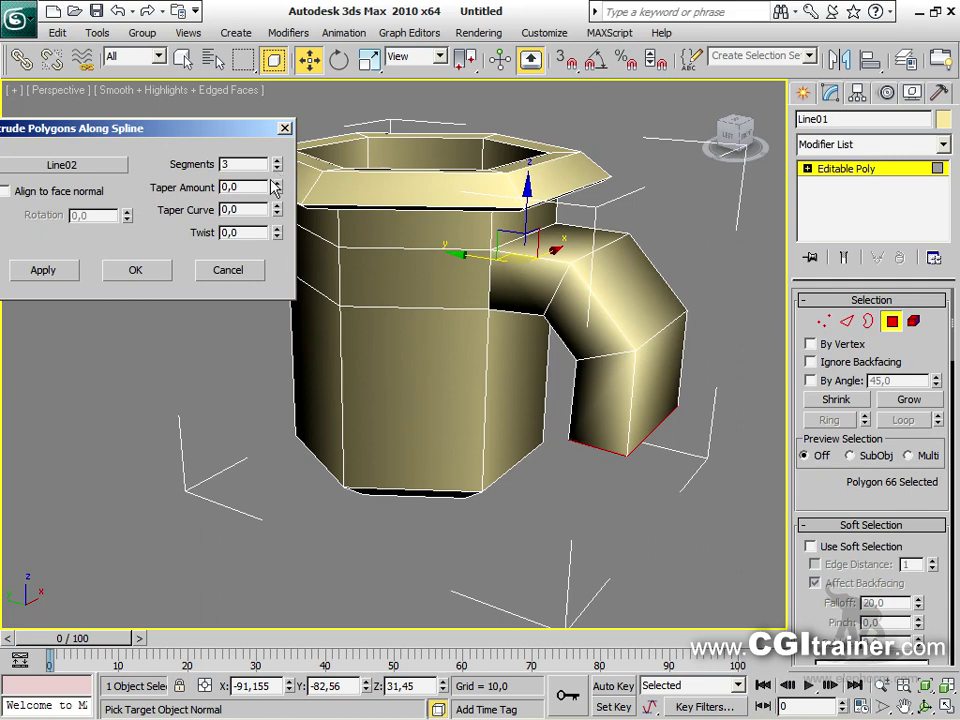
{"action": "mouse_move", "coordinate": [277, 190]}
{"action": "left_mouse_down"}
{"action": "mouse_move", "coordinate": [277, 180]}
{"action": "mouse_move", "coordinate": [277, 198]}
{"action": "left_mouse_up"}
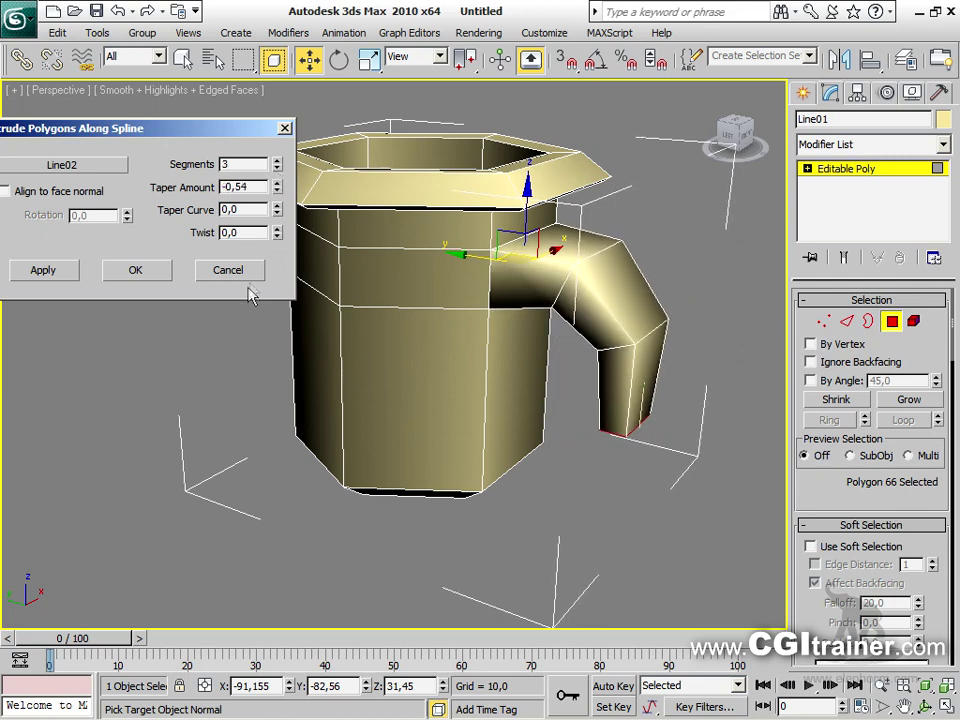
{"action": "left_click", "coordinate": [135, 271]}
Inset the outer and inner polygons of the handle's lowest segment and delete the inset faces to open both sides
{"action": "middle_click_drag", "start_coordinate": [553, 403], "coordinate": [440, 395], "text": "alt"}
{"action": "left_click", "coordinate": [891, 321]}
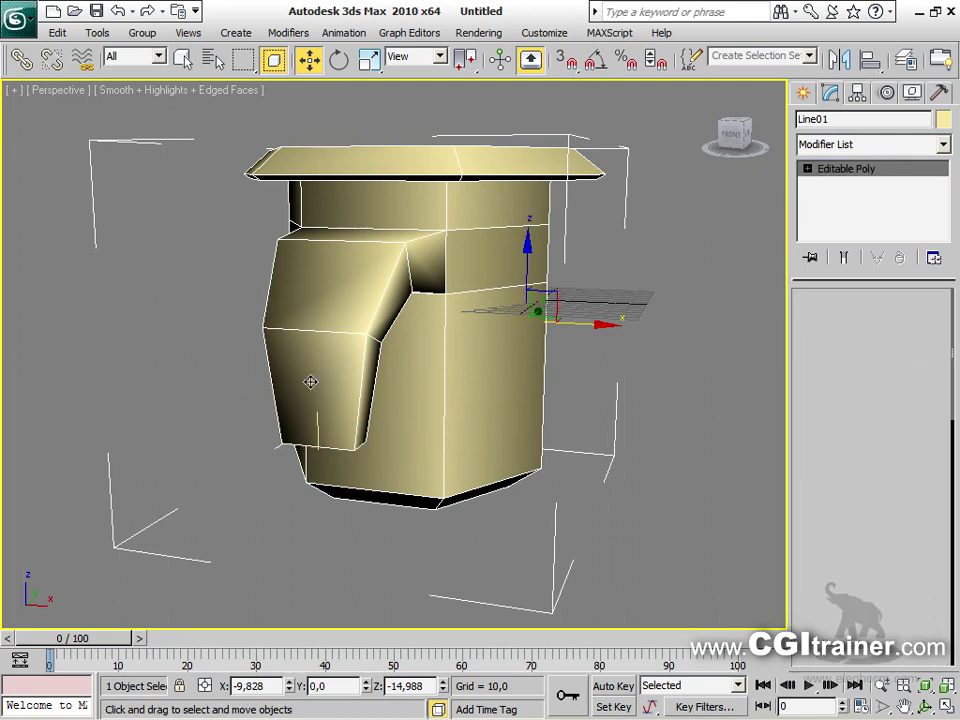
{"action": "left_click", "coordinate": [891, 321]}
{"action": "left_click", "coordinate": [341, 349]}
{"action": "middle_click_drag", "start_coordinate": [341, 349], "coordinate": [432, 299], "text": "alt"}
{"action": "left_click", "coordinate": [197, 347], "text": "ctrl"}
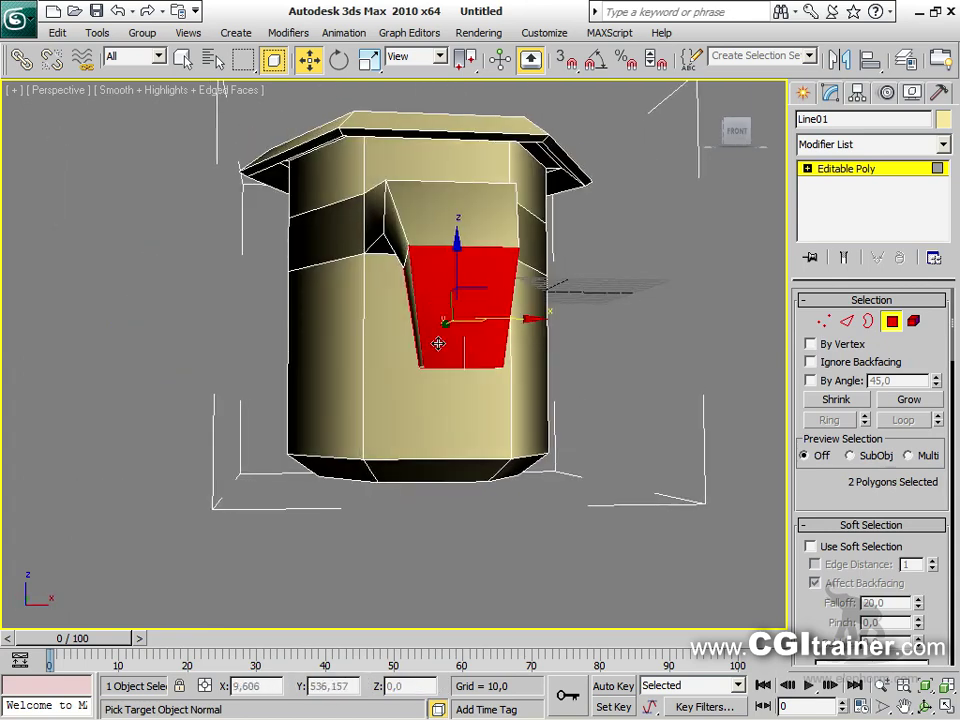
{"action": "middle_click_drag", "start_coordinate": [446, 353], "coordinate": [461, 370], "text": "alt"}
{"action": "right_click", "coordinate": [463, 370]}
{"action": "left_click", "coordinate": [425, 469]}
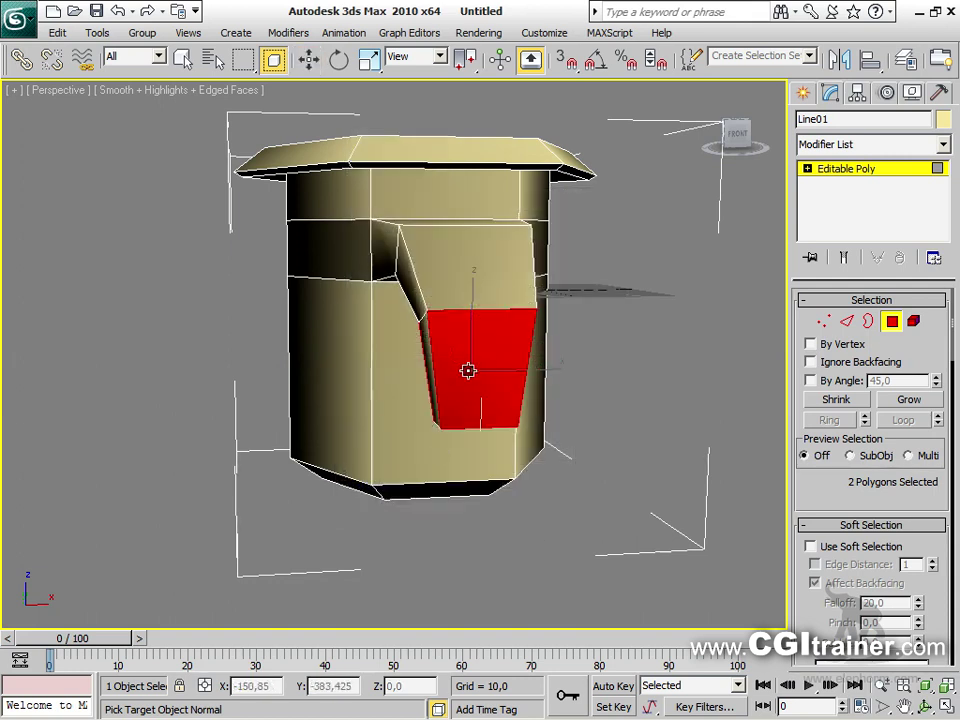
{"action": "left_click_drag", "start_coordinate": [470, 376], "coordinate": [475, 407]}
{"action": "key", "text": "Delete"}
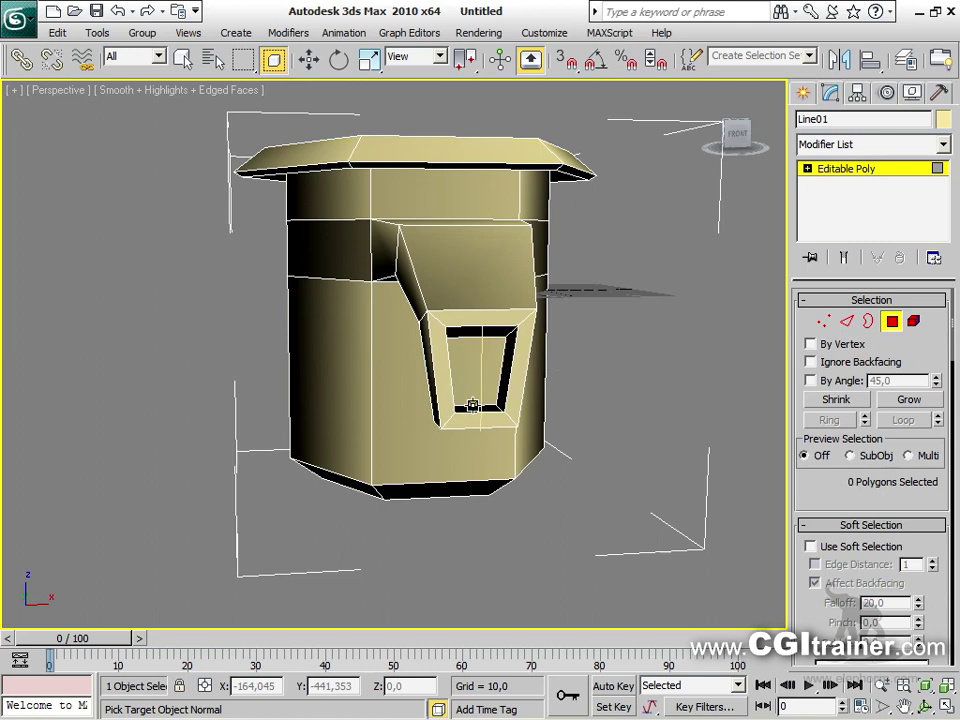
Bridge the two open borders in the handle with 2 segments to close the walls of the hole
{"action": "middle_click_drag", "start_coordinate": [629, 419], "coordinate": [671, 403], "text": "alt"}
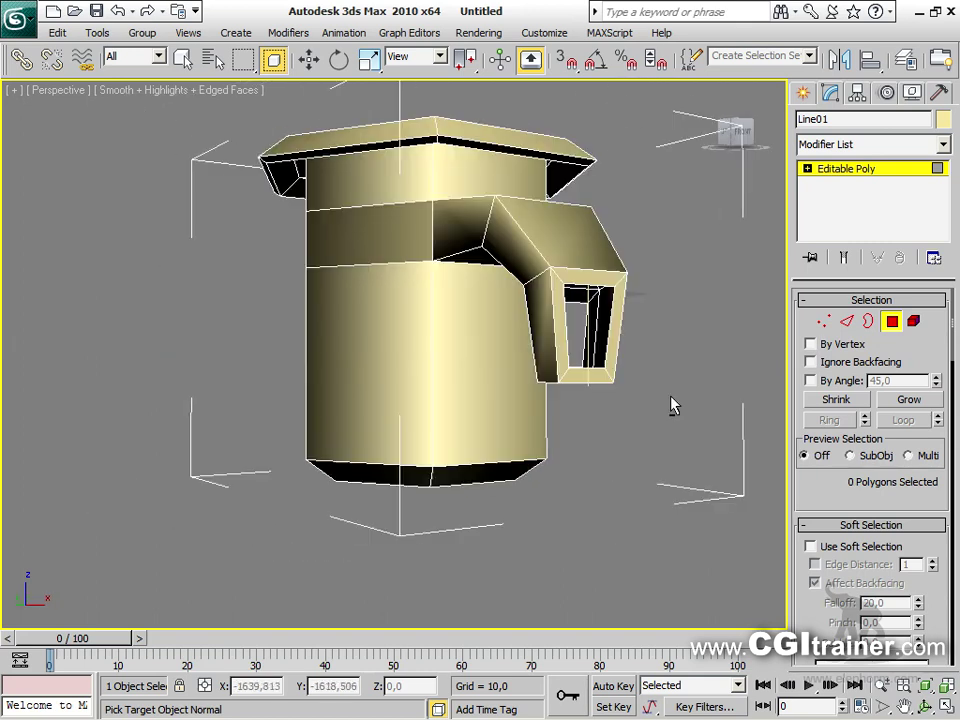
{"action": "left_click", "coordinate": [872, 322]}
{"action": "key", "text": "w"}
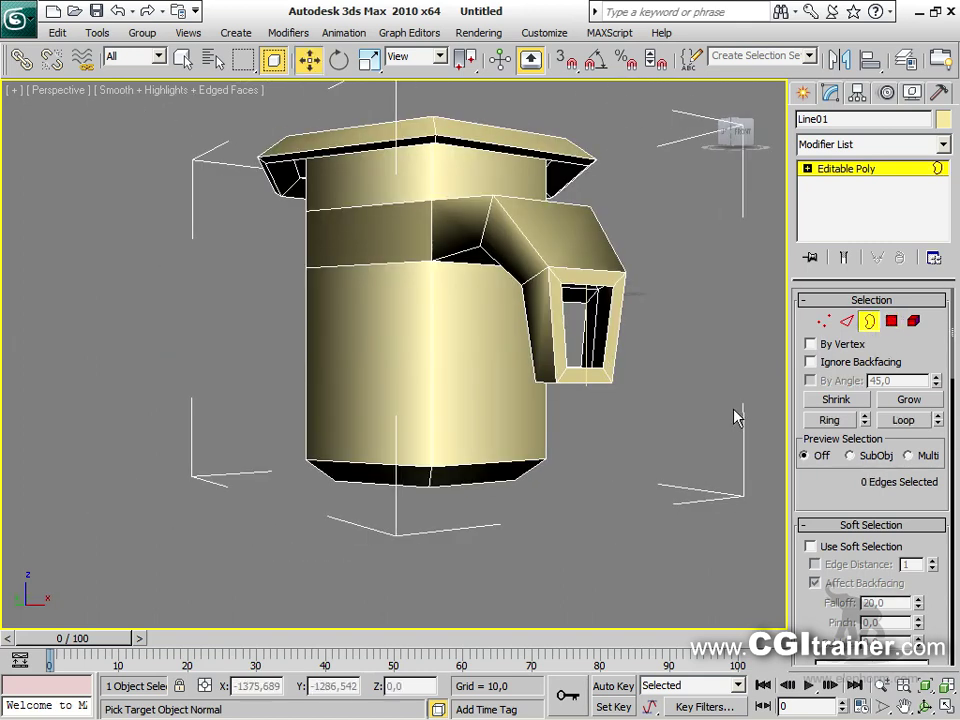
{"action": "key", "text": "ctrl+a"}
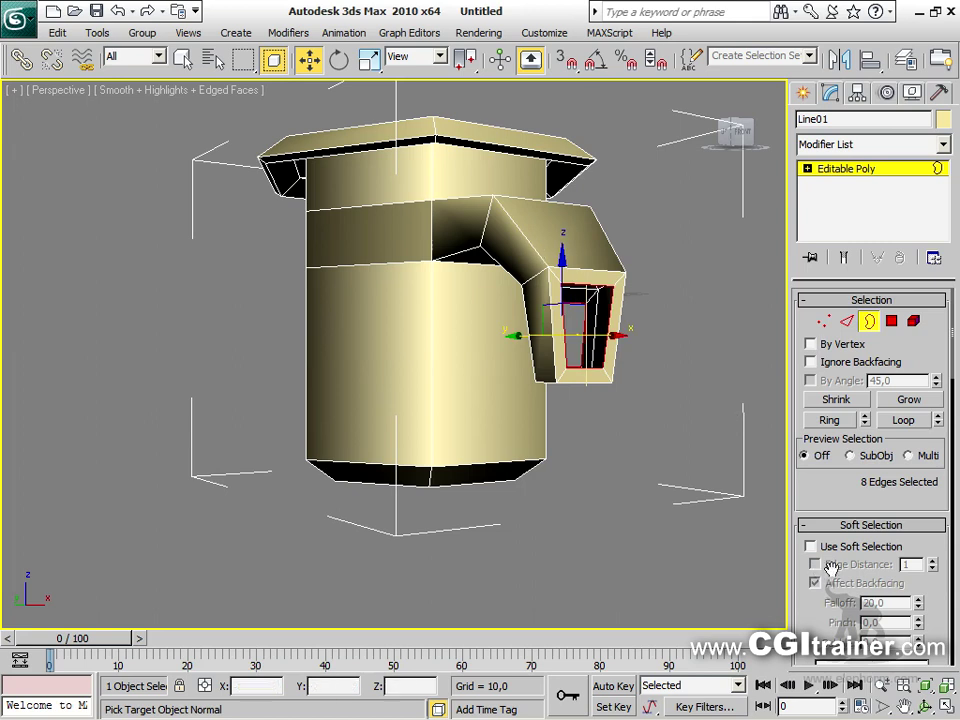
{"action": "scroll", "coordinate": [831, 568], "scroll_direction": "down", "scroll_amount": 10}
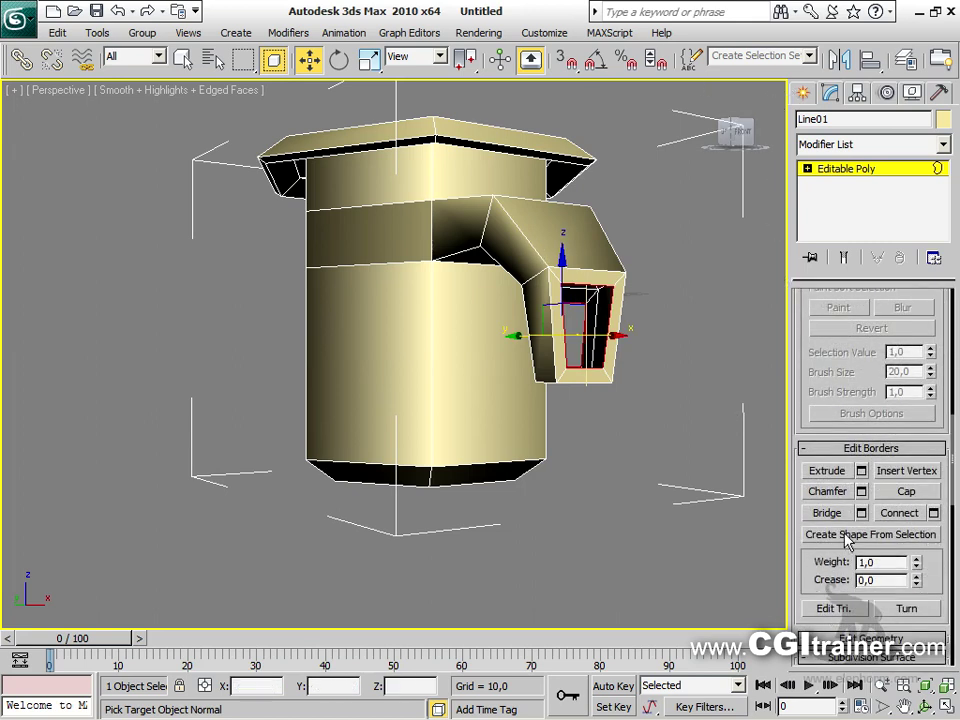
{"action": "left_click", "coordinate": [861, 513]}
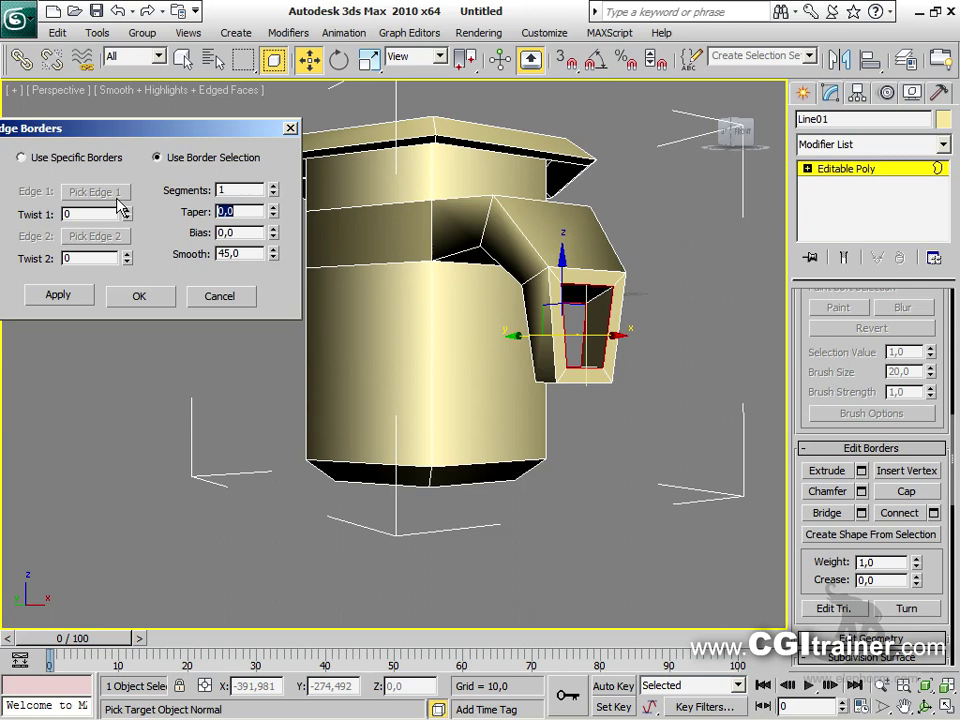
{"action": "left_click", "coordinate": [273, 187]}
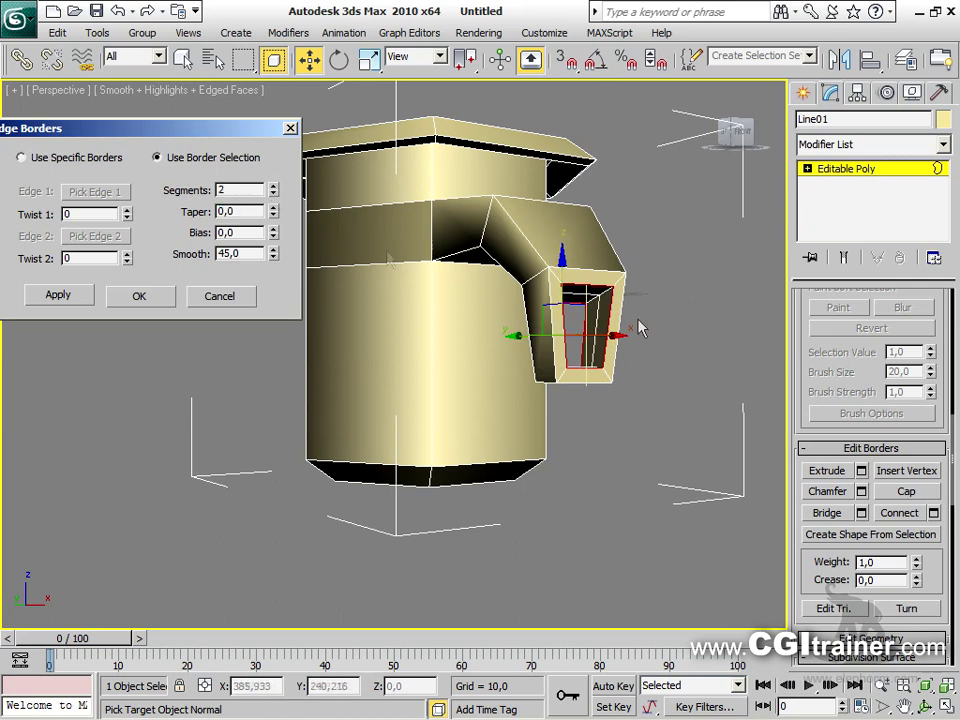
{"action": "left_click", "coordinate": [141, 296]}
{"action": "left_click", "coordinate": [660, 472]}
{"action": "middle_click_drag", "start_coordinate": [677, 450], "coordinate": [752, 478], "text": "alt"}
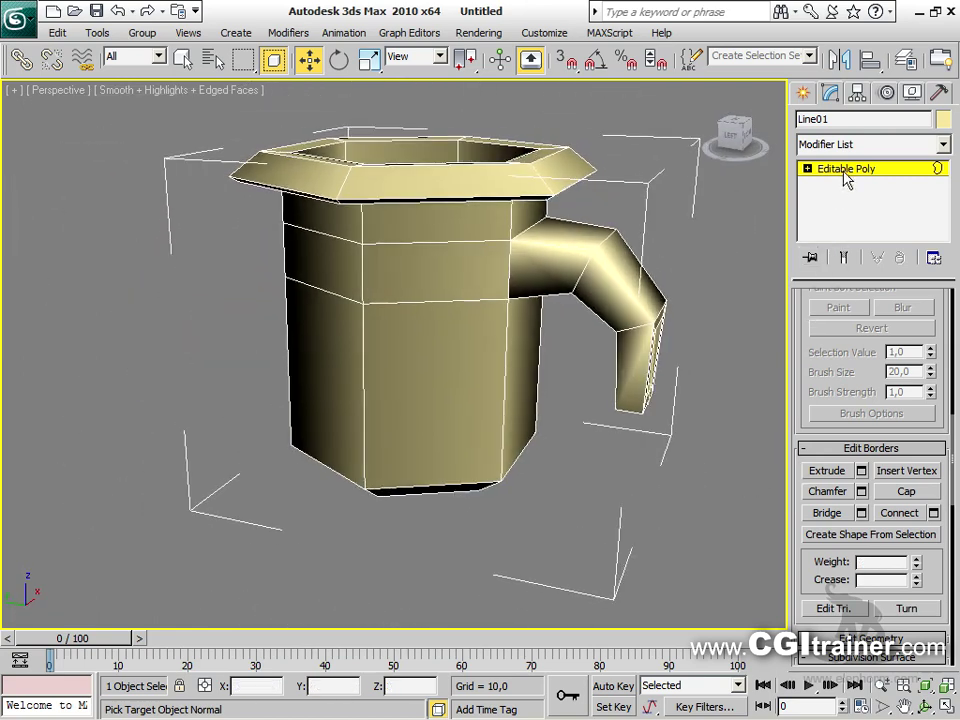
Turn on NURMS subdivision for the whole cup with 2 display iterations
{"action": "left_click", "coordinate": [844, 172]}
{"action": "scroll", "coordinate": [799, 555], "scroll_direction": "down", "scroll_amount": 10}
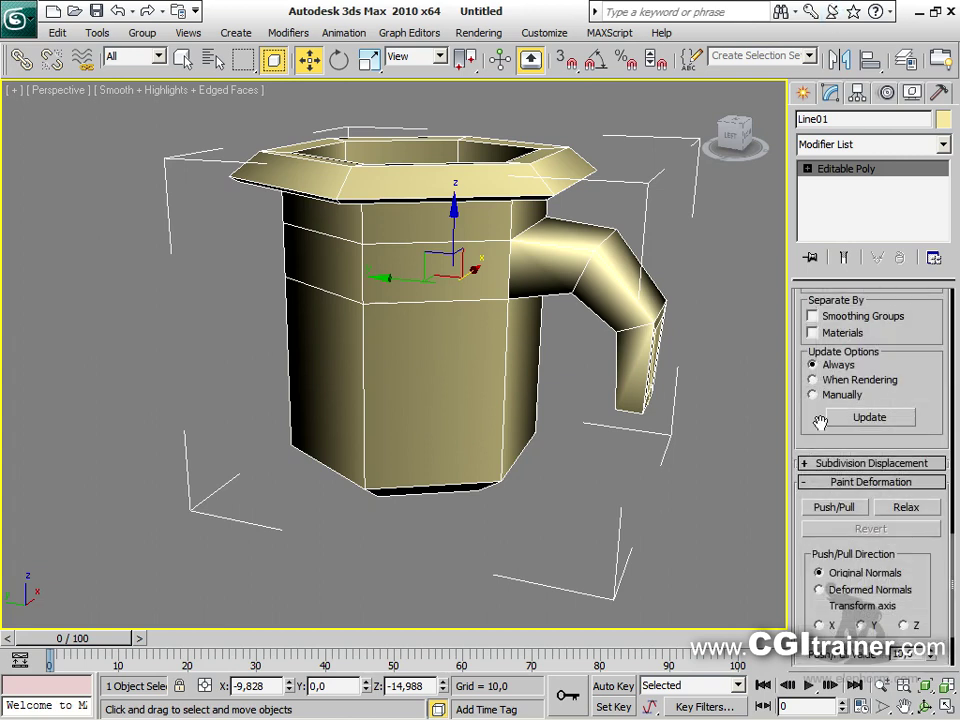
{"action": "scroll", "coordinate": [933, 334], "scroll_direction": "up", "scroll_amount": 5}
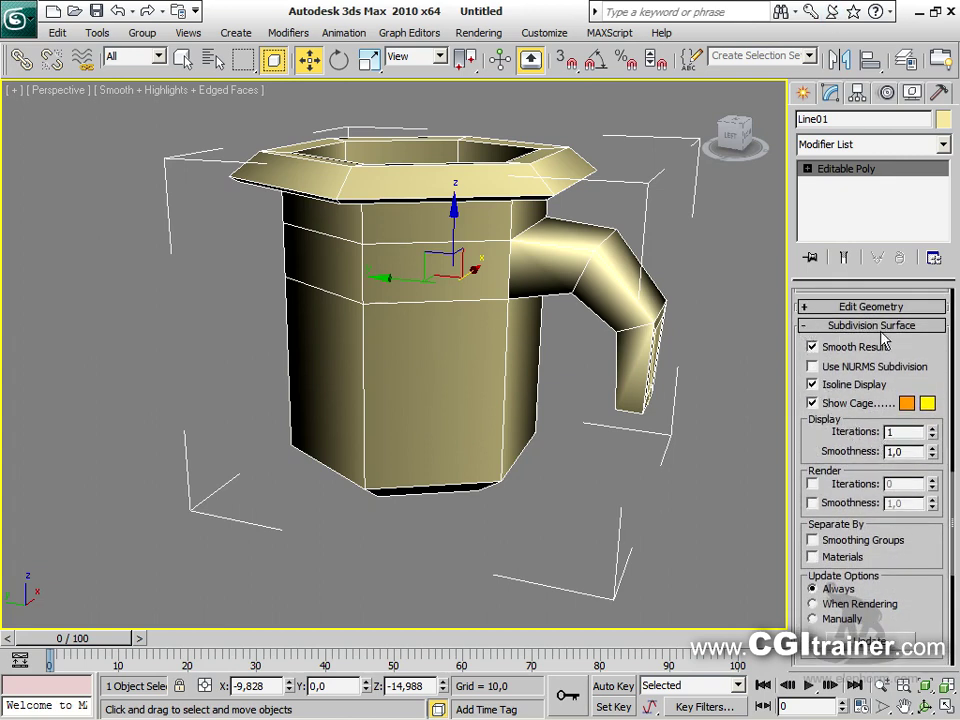
{"action": "left_click", "coordinate": [812, 366]}
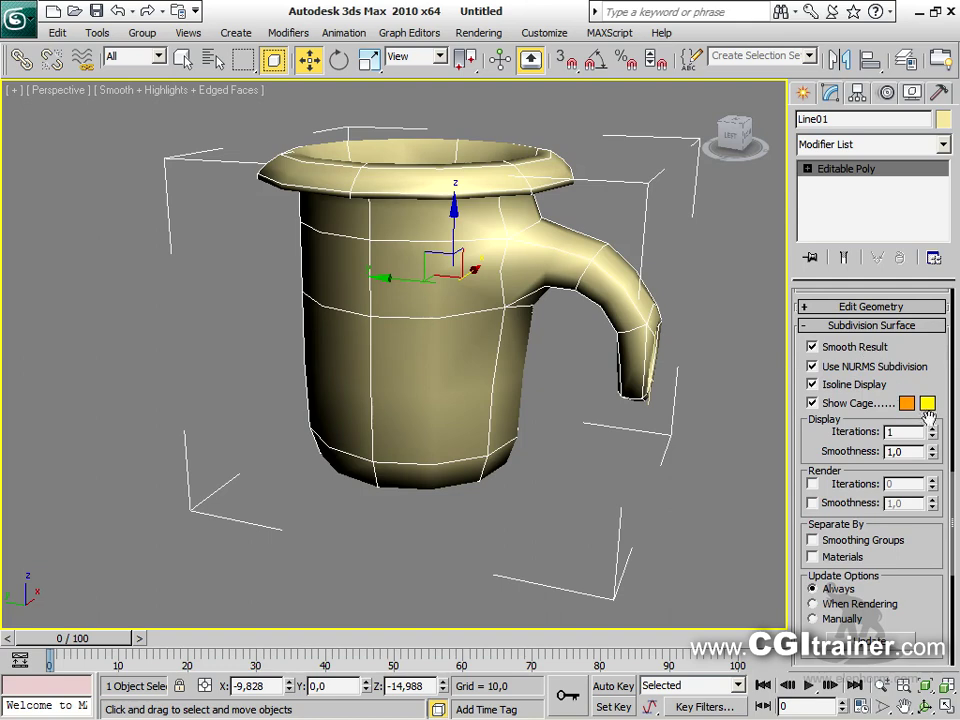
{"action": "left_click", "coordinate": [932, 427]}
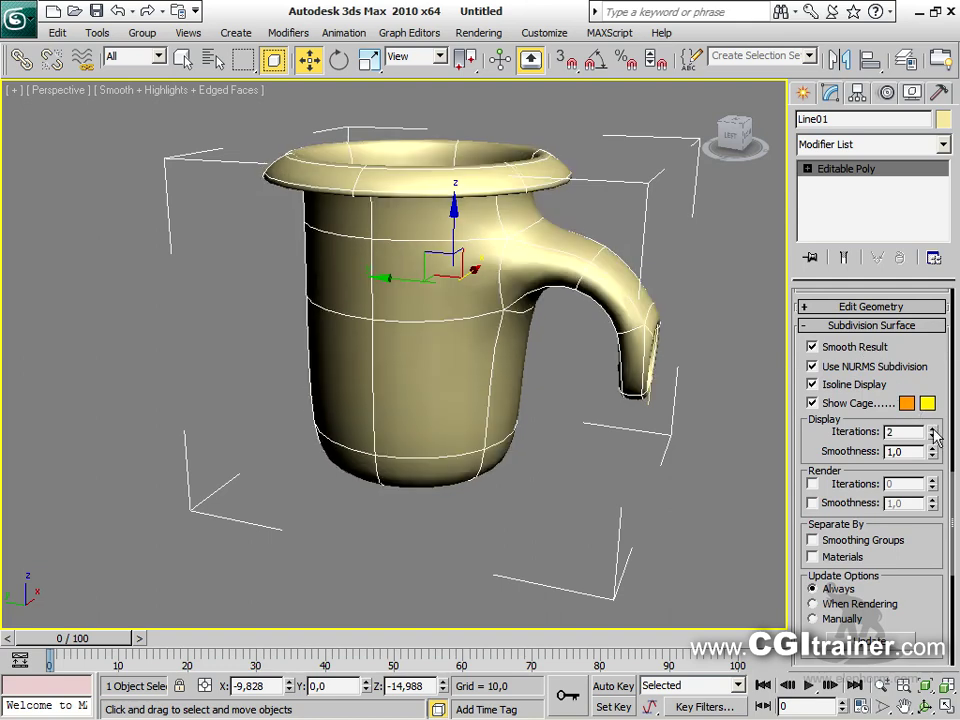
{"action": "middle_click_drag", "start_coordinate": [700, 390], "coordinate": [466, 421], "text": "alt"}
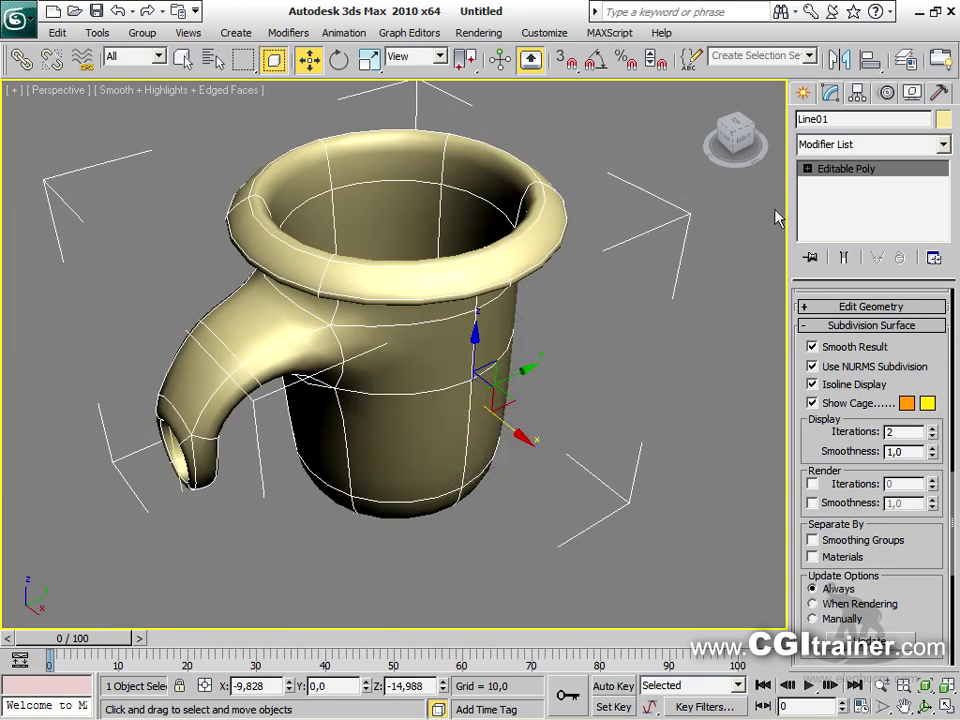
Scale the vertices at the handle's upper bend down to about 91% and adjust those at its lower end
{"action": "left_click", "coordinate": [807, 169]}
{"action": "left_click", "coordinate": [842, 184]}
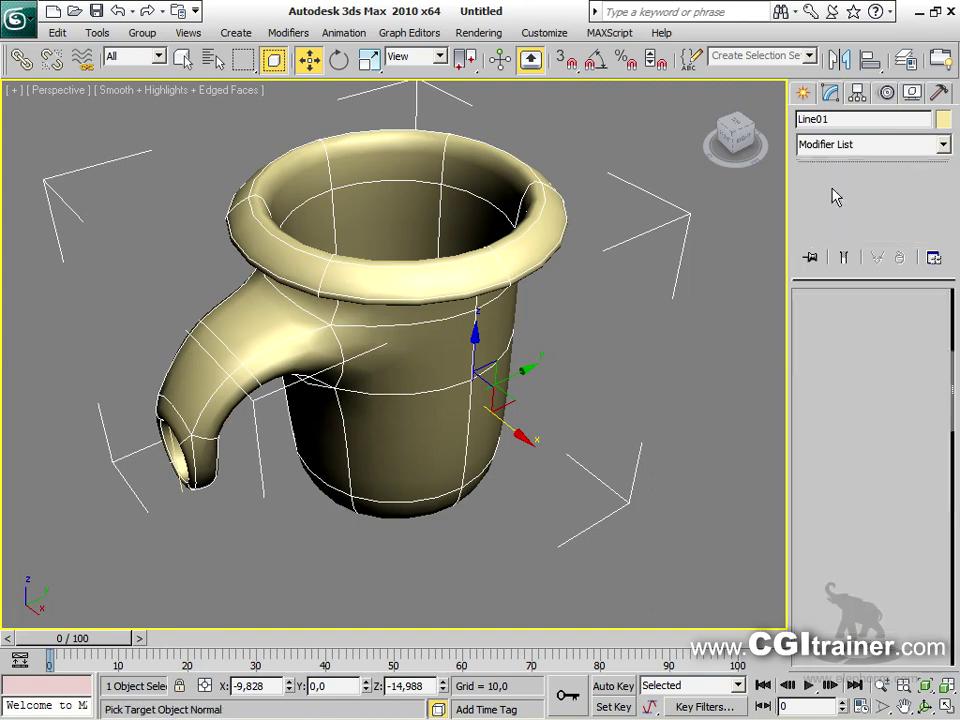
{"action": "middle_click_drag", "start_coordinate": [210, 392], "coordinate": [500, 278], "text": "alt"}
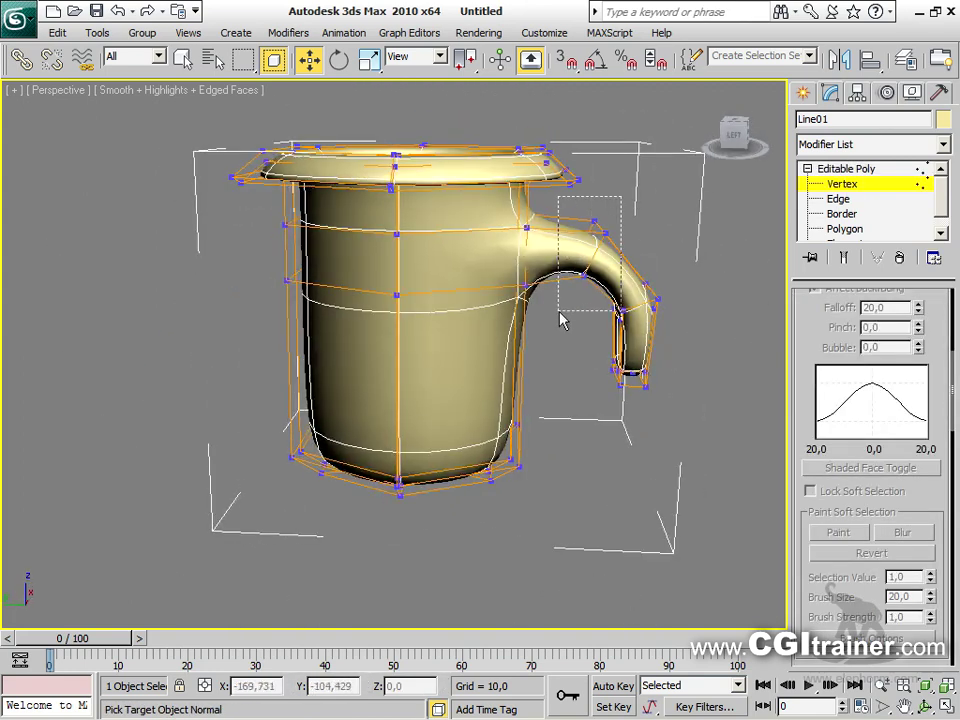
{"action": "right_click", "coordinate": [576, 261]}
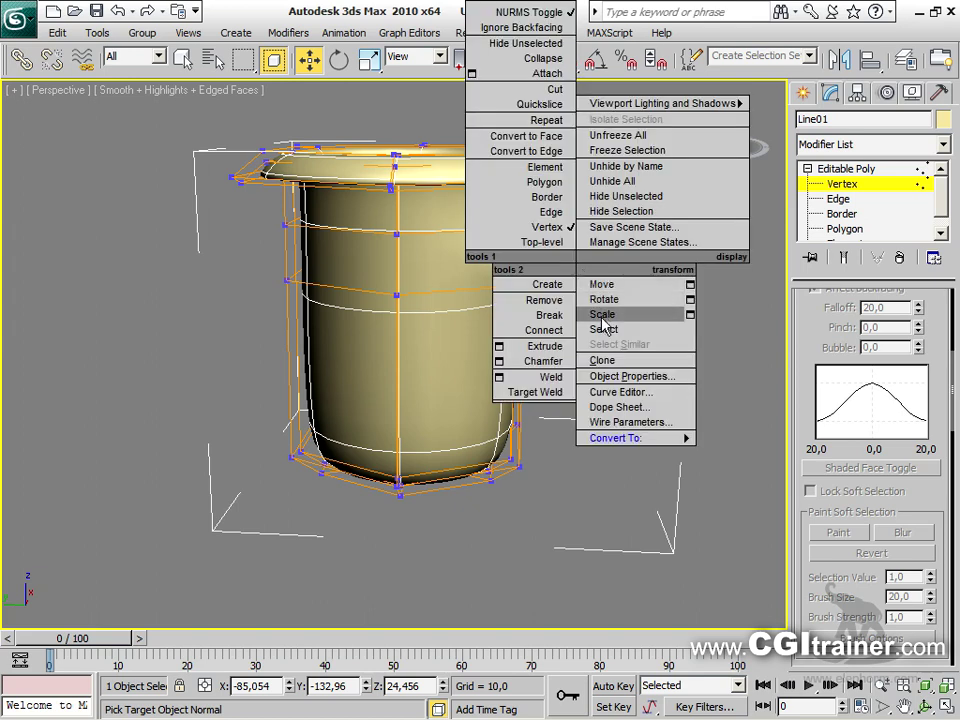
{"action": "left_click", "coordinate": [603, 314]}
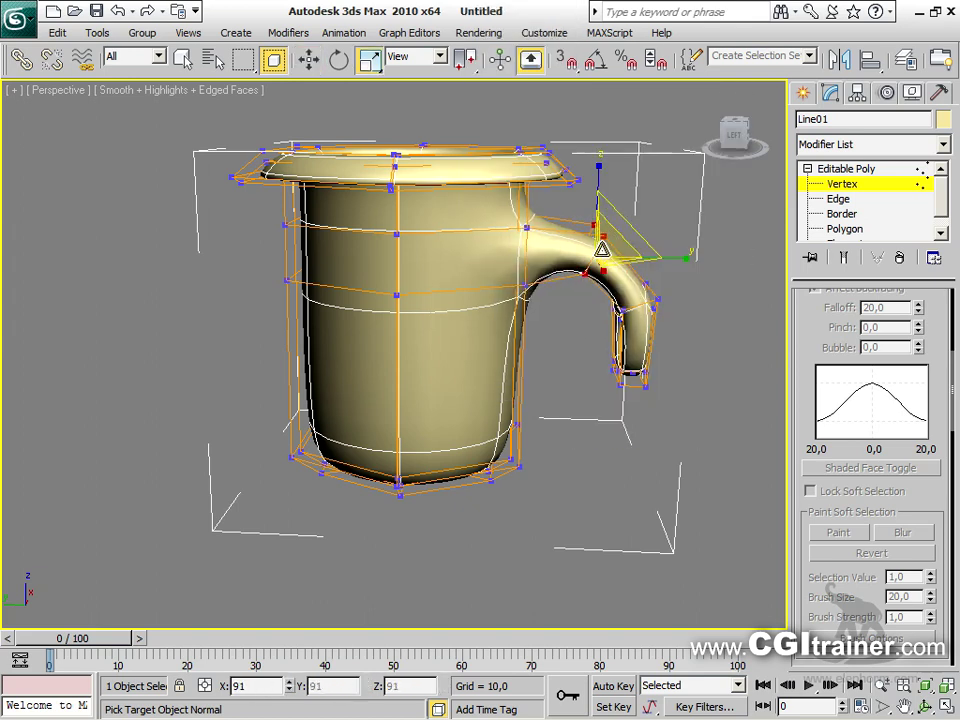
{"action": "middle_click_drag", "start_coordinate": [600, 252], "coordinate": [432, 325], "text": "alt"}
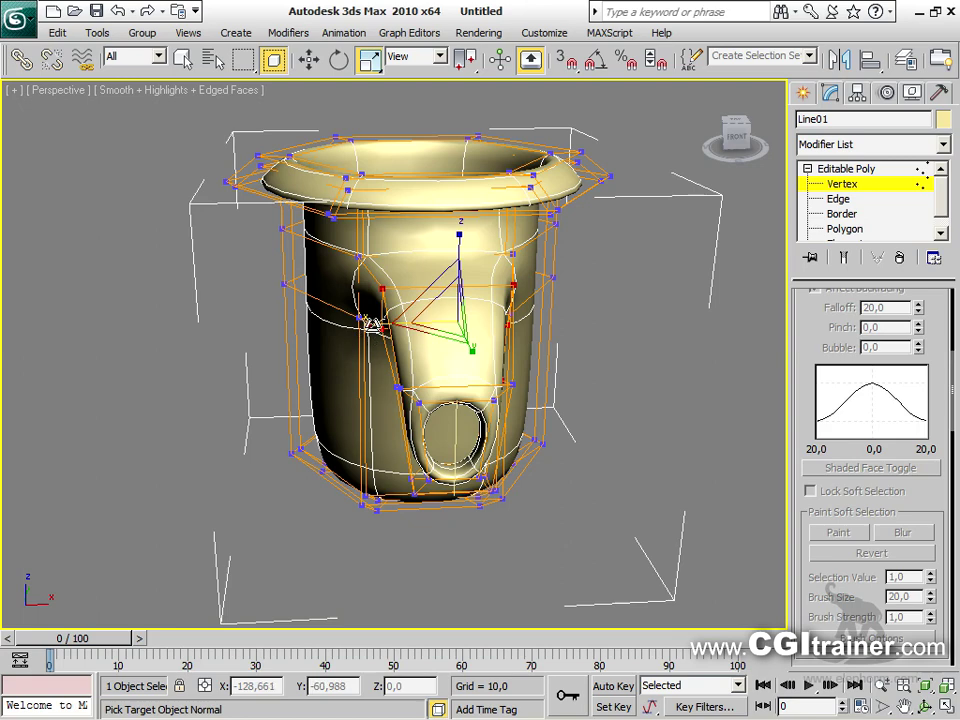
{"action": "middle_click_drag", "start_coordinate": [510, 310], "coordinate": [652, 421], "text": "alt"}
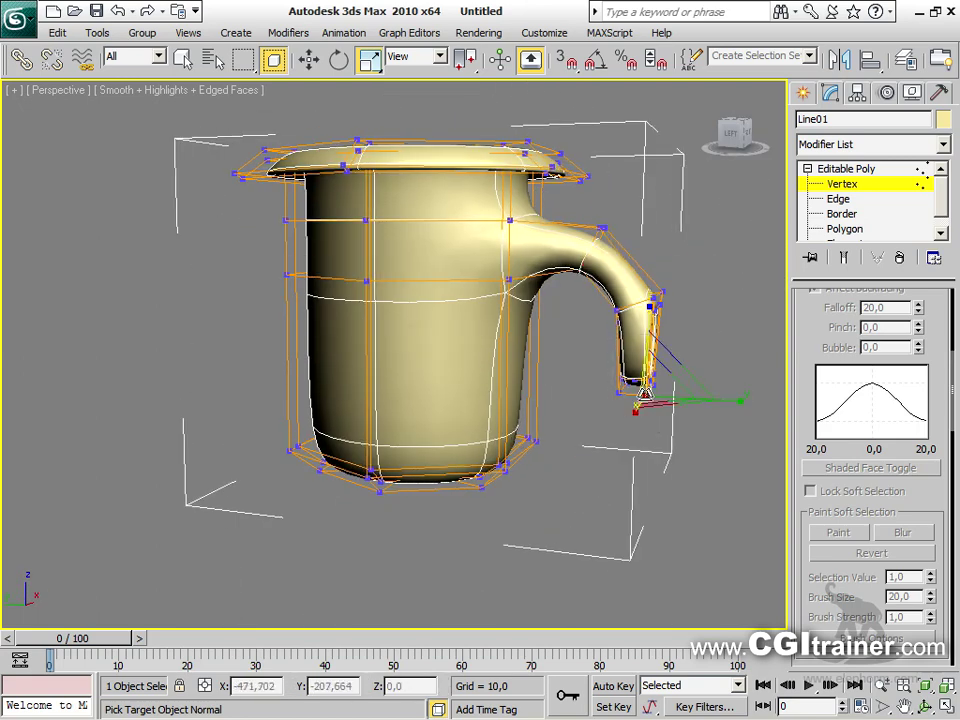
{"action": "middle_click_drag", "start_coordinate": [560, 300], "coordinate": [500, 407], "text": "alt"}
{"action": "middle_click_drag", "start_coordinate": [601, 428], "coordinate": [503, 383], "text": "alt"}
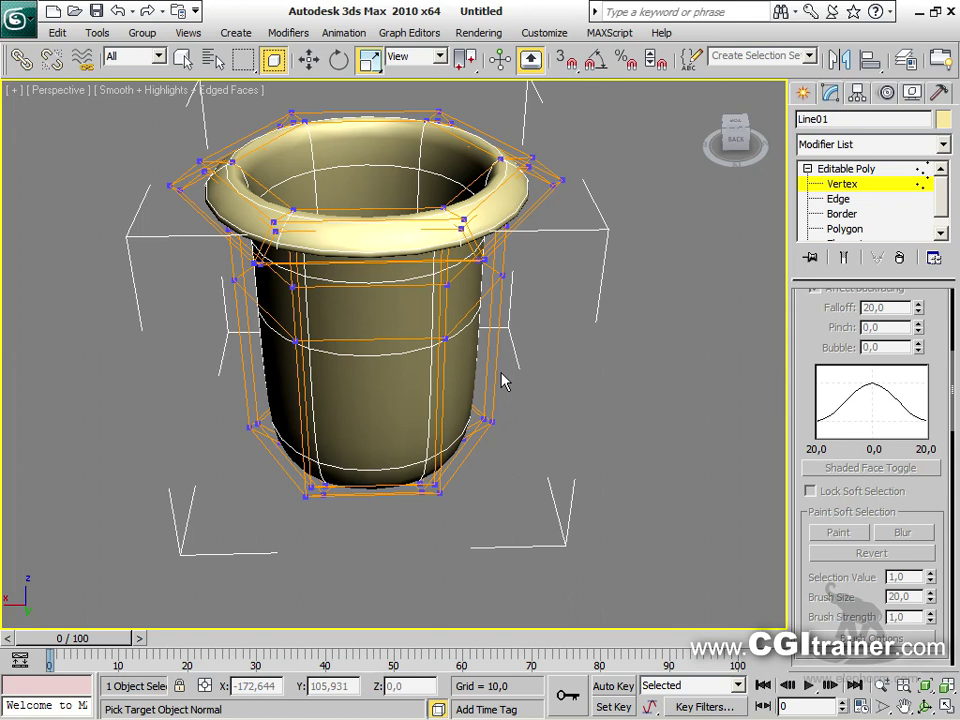
Select a full vertical edge loop on the cup's side opposite the handle and set its crease to 0.02
{"action": "left_click", "coordinate": [845, 228]}
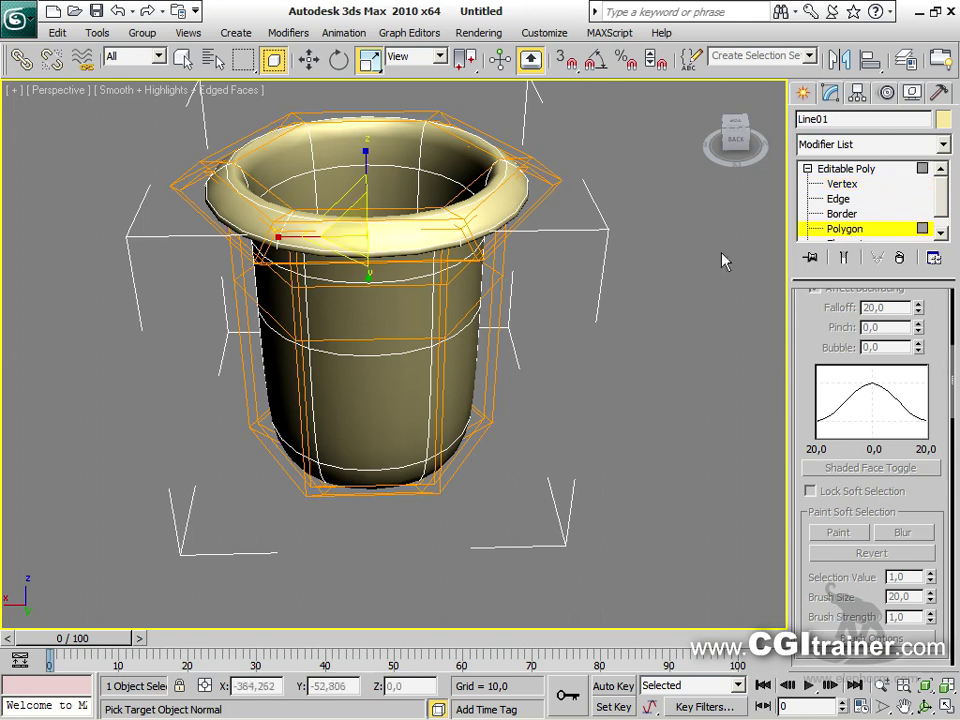
{"action": "left_click", "coordinate": [840, 200]}
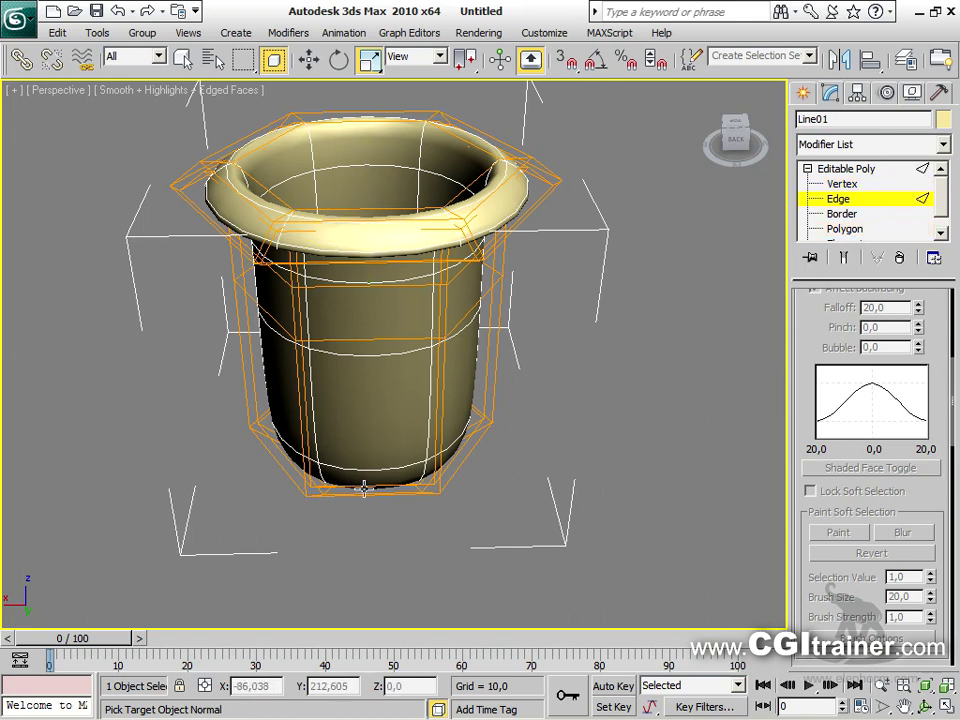
{"action": "left_click", "coordinate": [301, 443]}
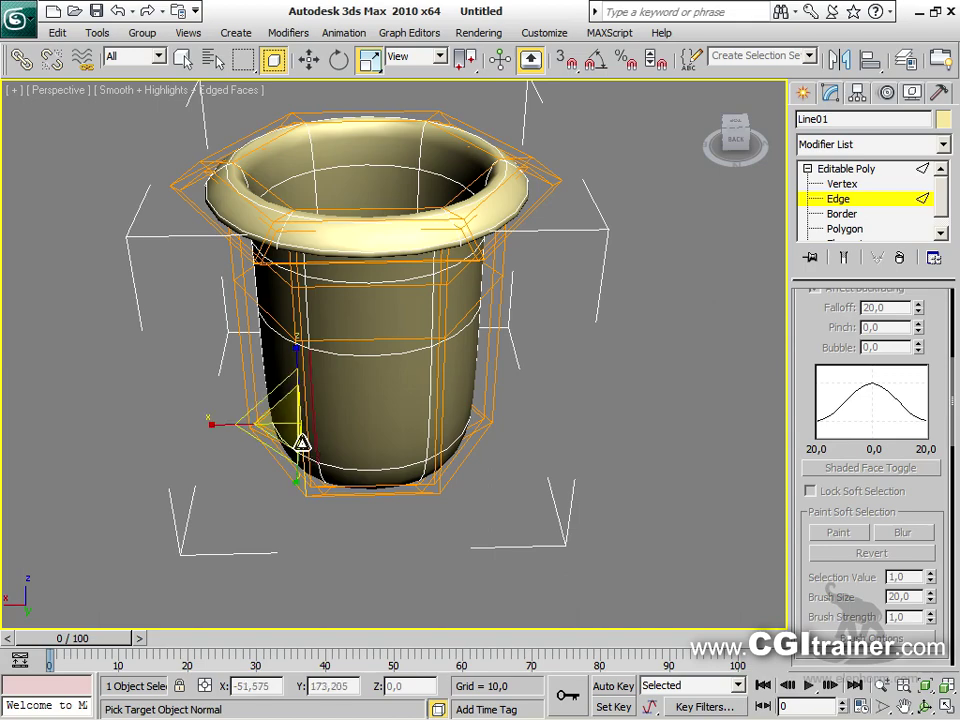
{"action": "middle_click_drag", "start_coordinate": [357, 432], "coordinate": [435, 424], "text": "alt"}
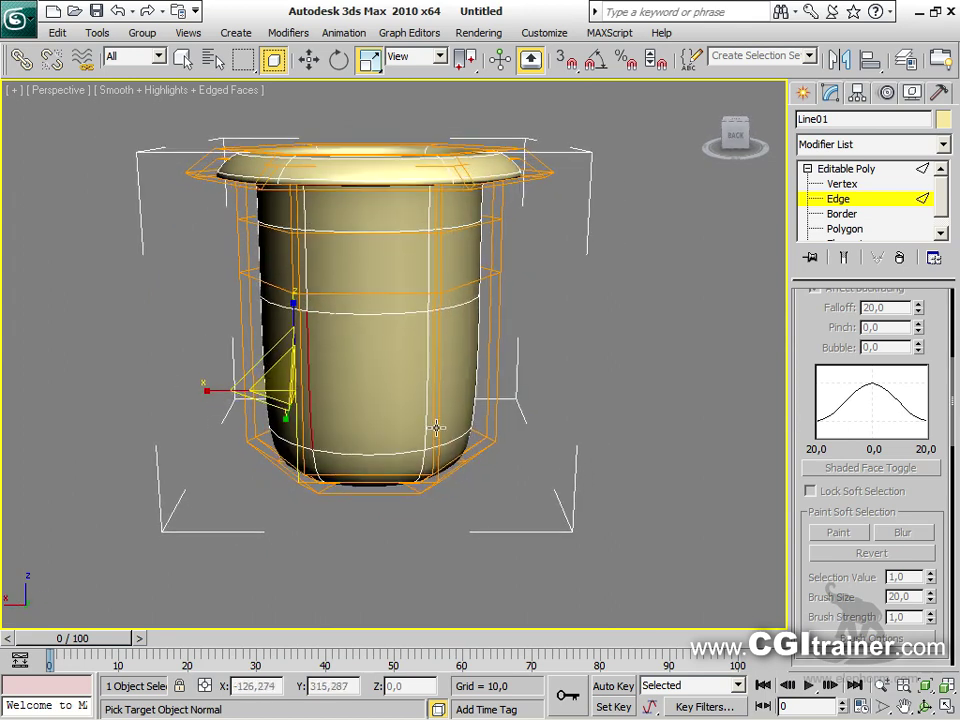
{"action": "scroll", "coordinate": [812, 420], "scroll_direction": "up", "scroll_amount": 5}
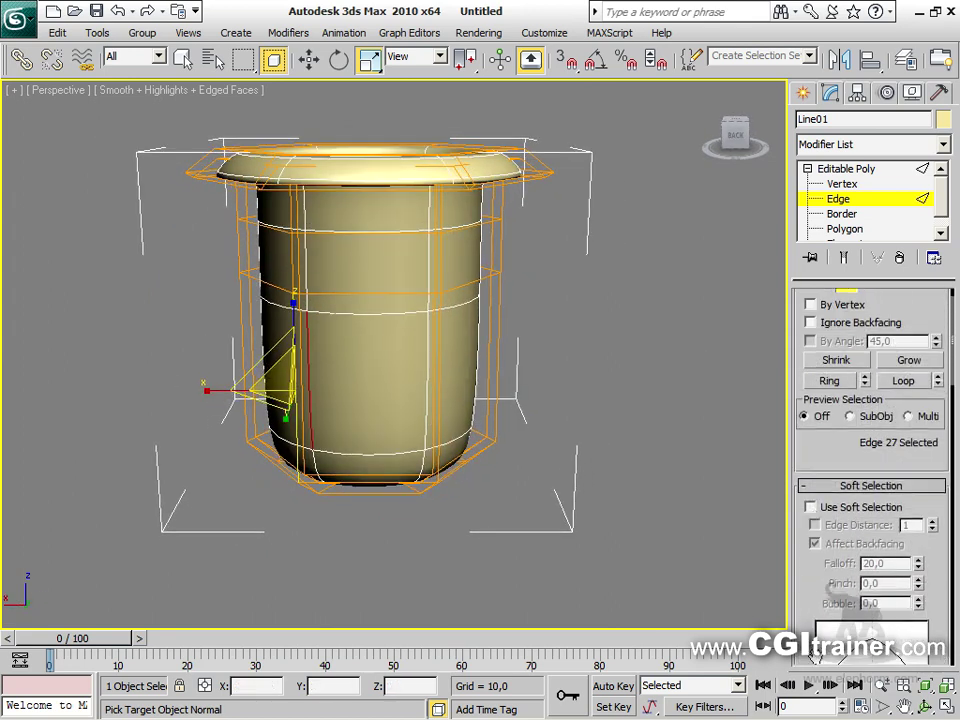
{"action": "left_click", "coordinate": [902, 383]}
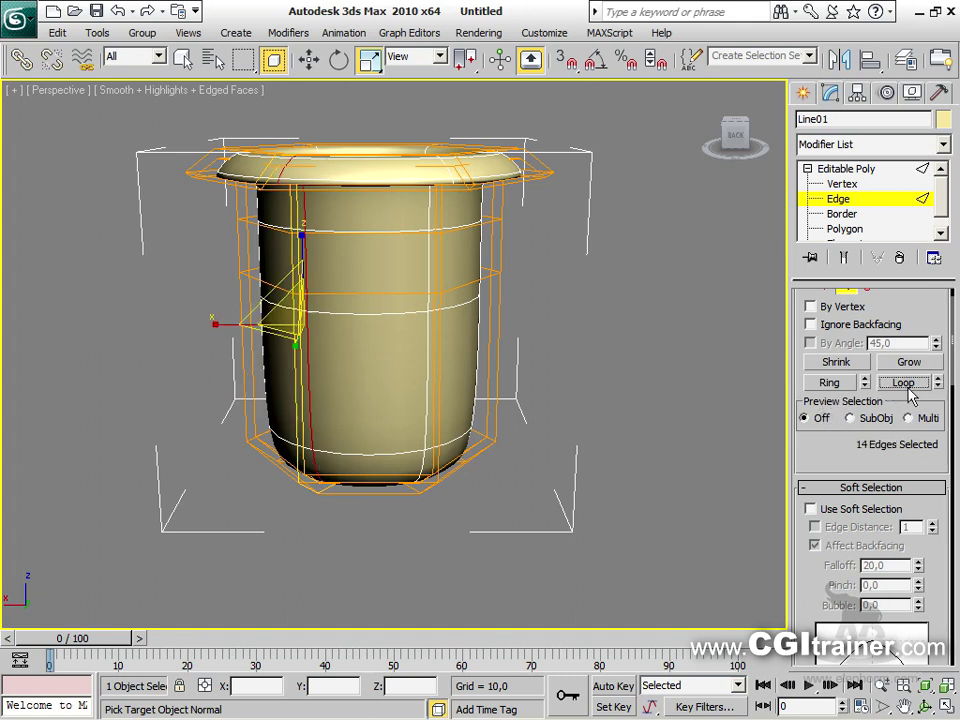
{"action": "left_click", "coordinate": [807, 488]}
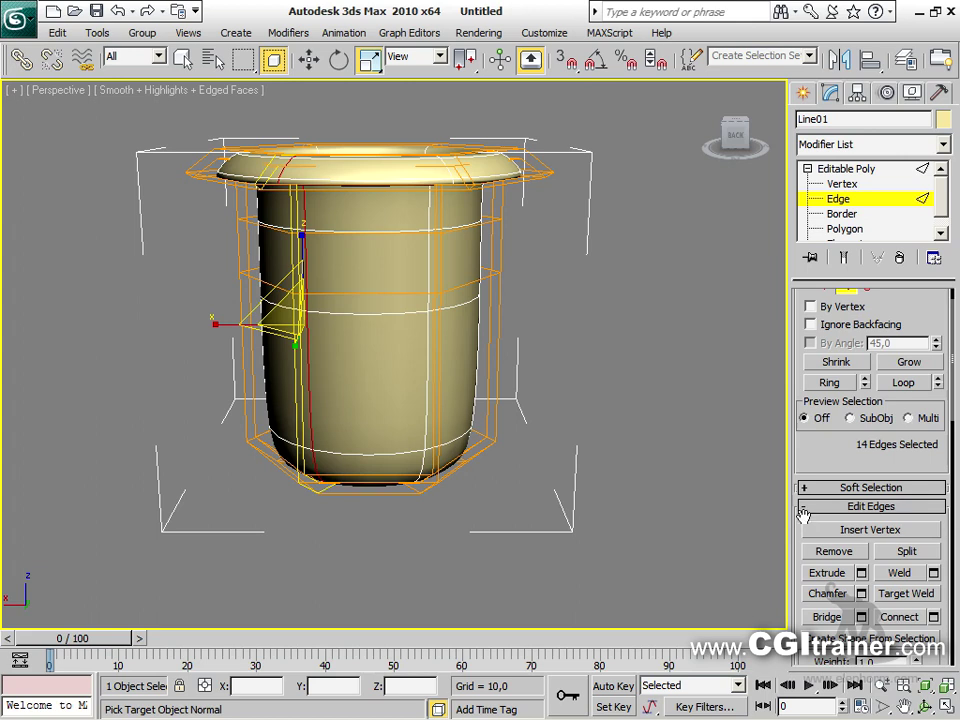
{"action": "left_click_drag", "start_coordinate": [797, 518], "coordinate": [789, 294]}
{"action": "left_click_drag", "start_coordinate": [918, 451], "coordinate": [901, 440]}
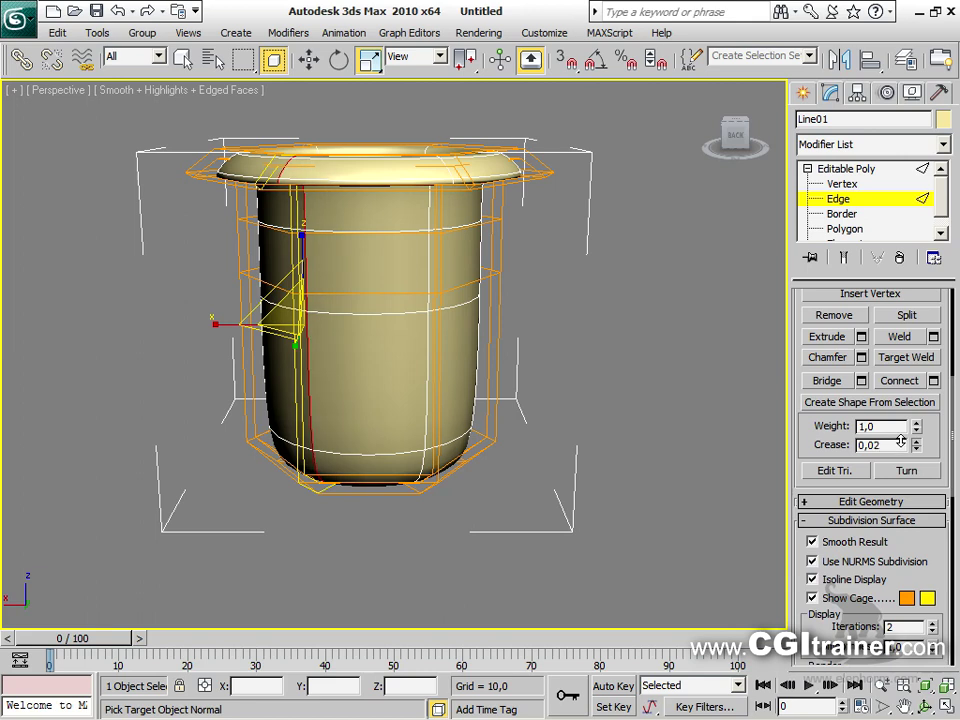
{"action": "left_click", "coordinate": [563, 379]}
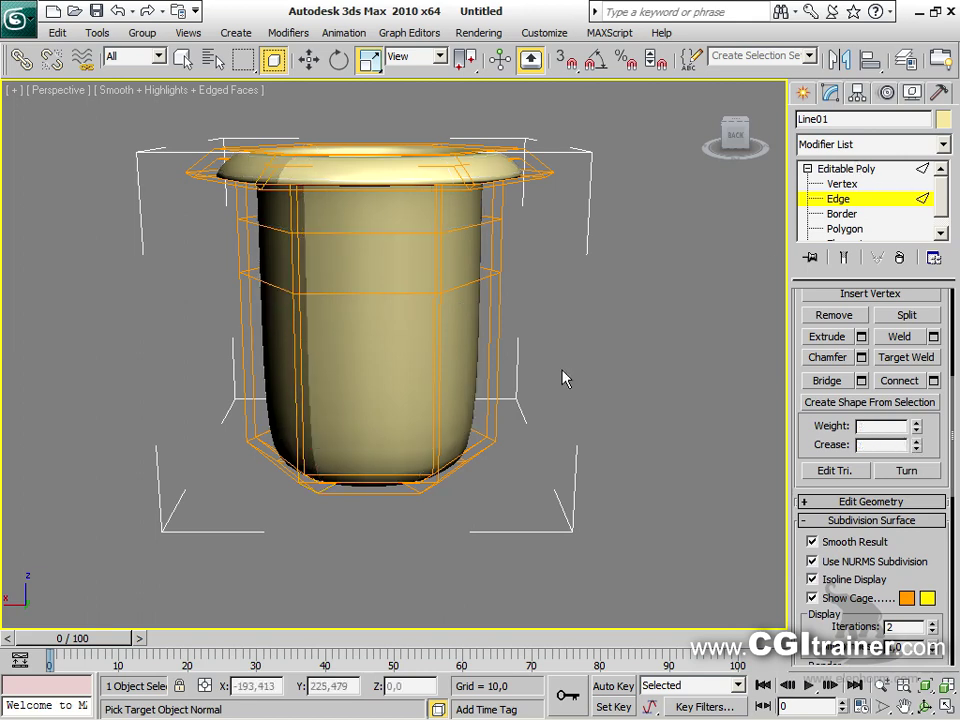
Leave edge editing, turn off the edged faces display and inspect the cup's shading along the creased edges
{"action": "key", "text": "2"}
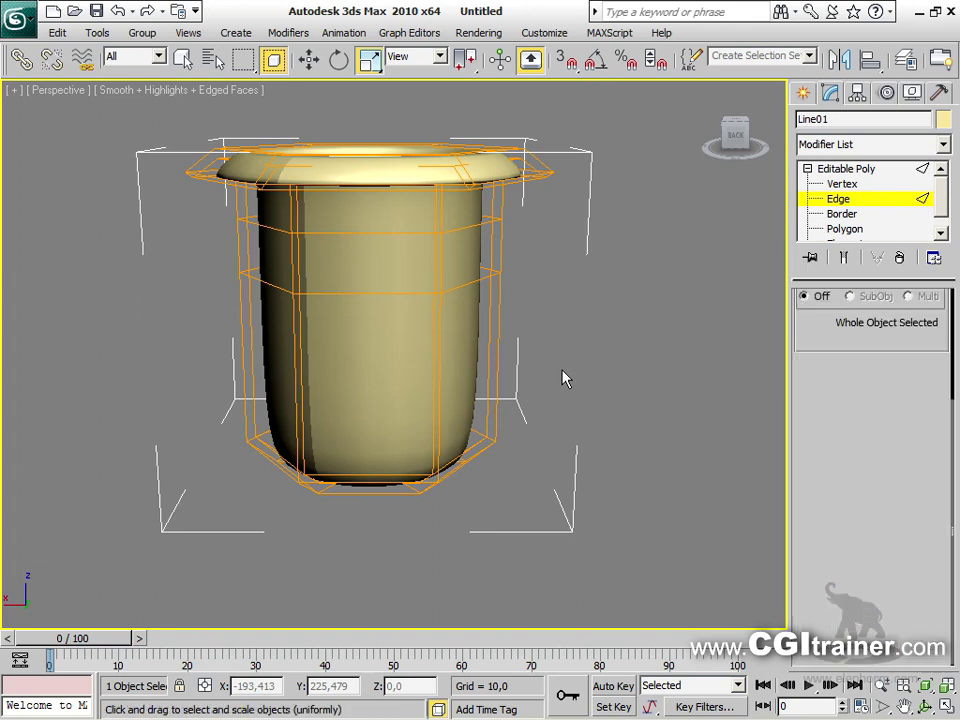
{"action": "key", "text": "F4"}
{"action": "mouse_move", "coordinate": [521, 455]}
{"action": "middle_mouse_down", "text": "alt"}
{"action": "mouse_move", "coordinate": [559, 422]}
{"action": "mouse_move", "coordinate": [531, 424]}
{"action": "mouse_move", "coordinate": [544, 409]}
{"action": "mouse_move", "coordinate": [495, 441]}
{"action": "mouse_move", "coordinate": [574, 437]}
{"action": "mouse_move", "coordinate": [553, 446]}
{"action": "mouse_move", "coordinate": [557, 436]}
{"action": "middle_mouse_up", "text": "alt"}
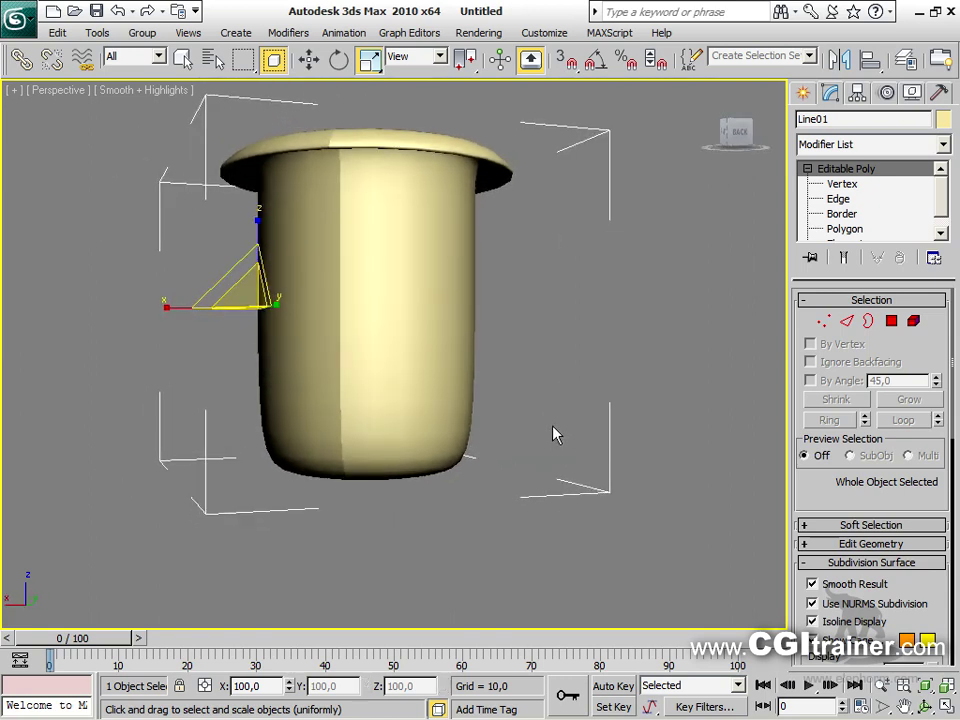
{"action": "middle_click_drag", "start_coordinate": [534, 364], "coordinate": [662, 420], "text": "alt"}
Ring-select the edges across the cup's segment opposite the handle and preview connecting them with 1 segment
{"action": "key", "text": "1"}
{"action": "middle_click_drag", "start_coordinate": [600, 330], "coordinate": [349, 336], "text": "alt"}
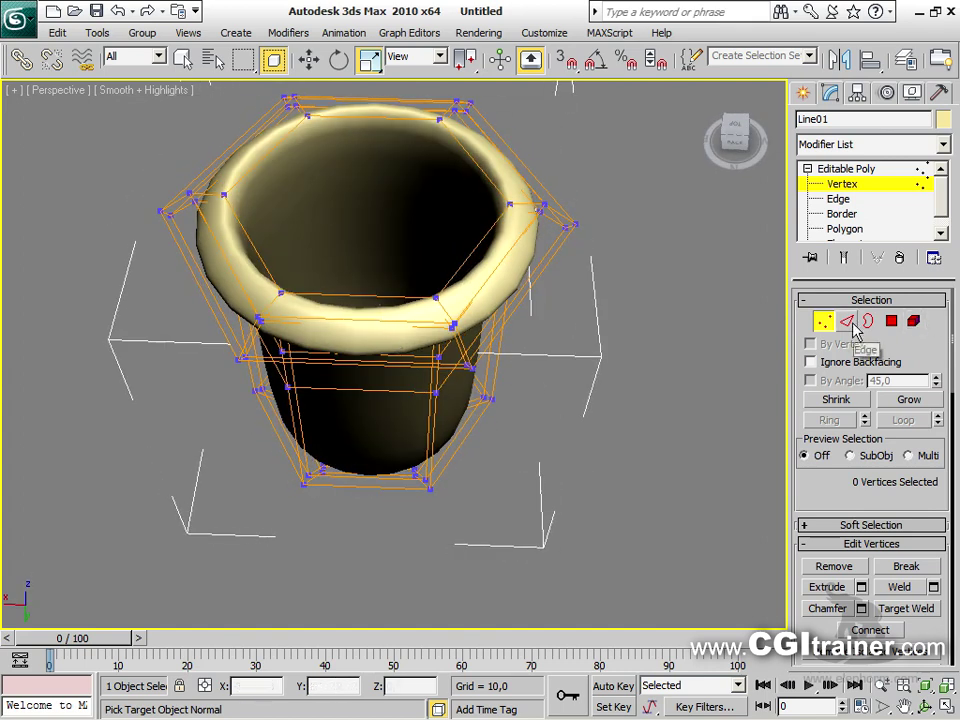
{"action": "left_click", "coordinate": [849, 322]}
{"action": "left_click", "coordinate": [363, 297]}
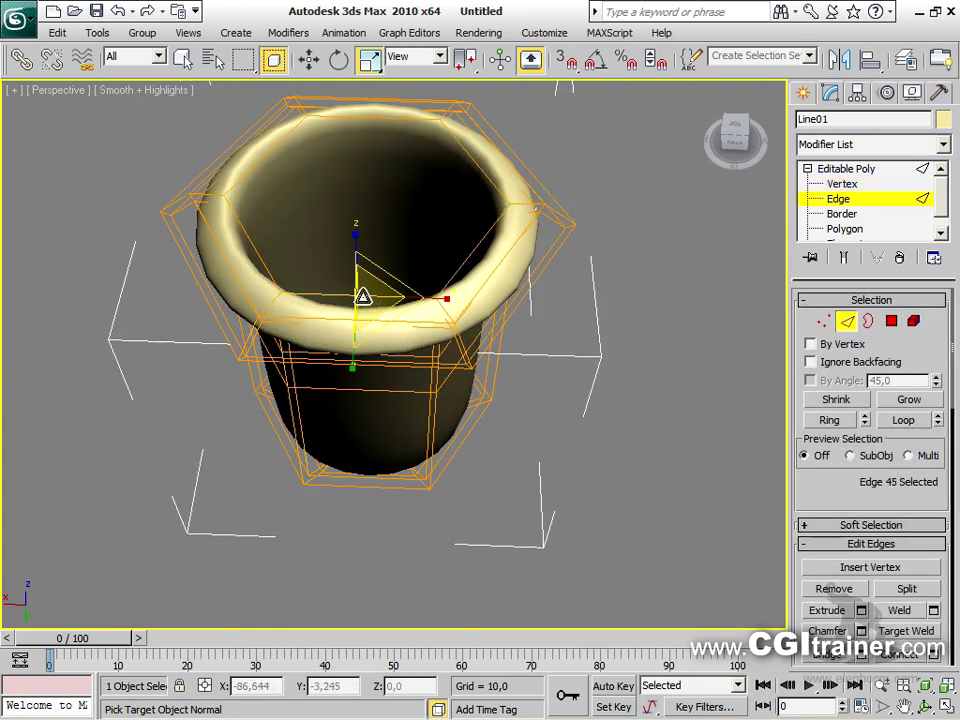
{"action": "left_click", "coordinate": [844, 422]}
{"action": "middle_click_drag", "start_coordinate": [731, 439], "coordinate": [726, 389], "text": "alt"}
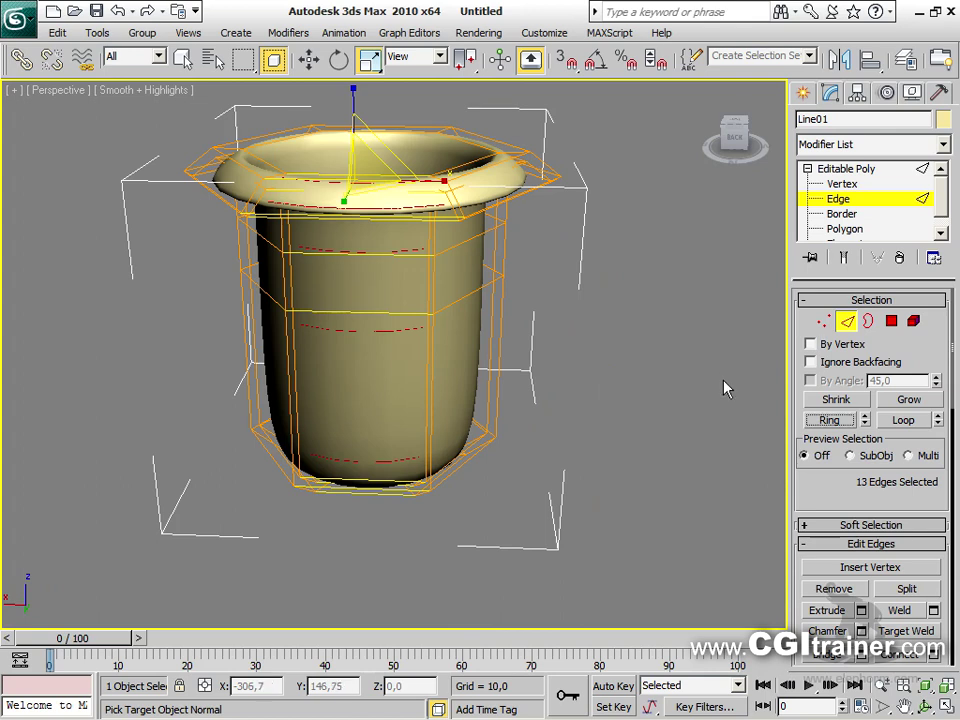
{"action": "scroll", "coordinate": [928, 502], "scroll_direction": "down", "scroll_amount": 5}
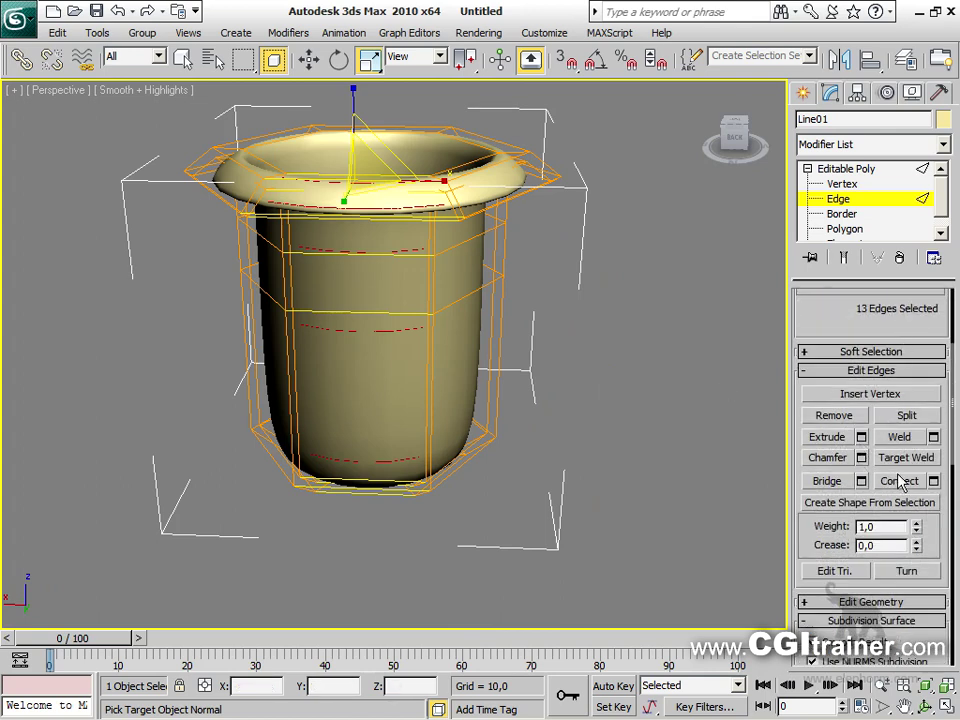
{"action": "left_click", "coordinate": [933, 481]}
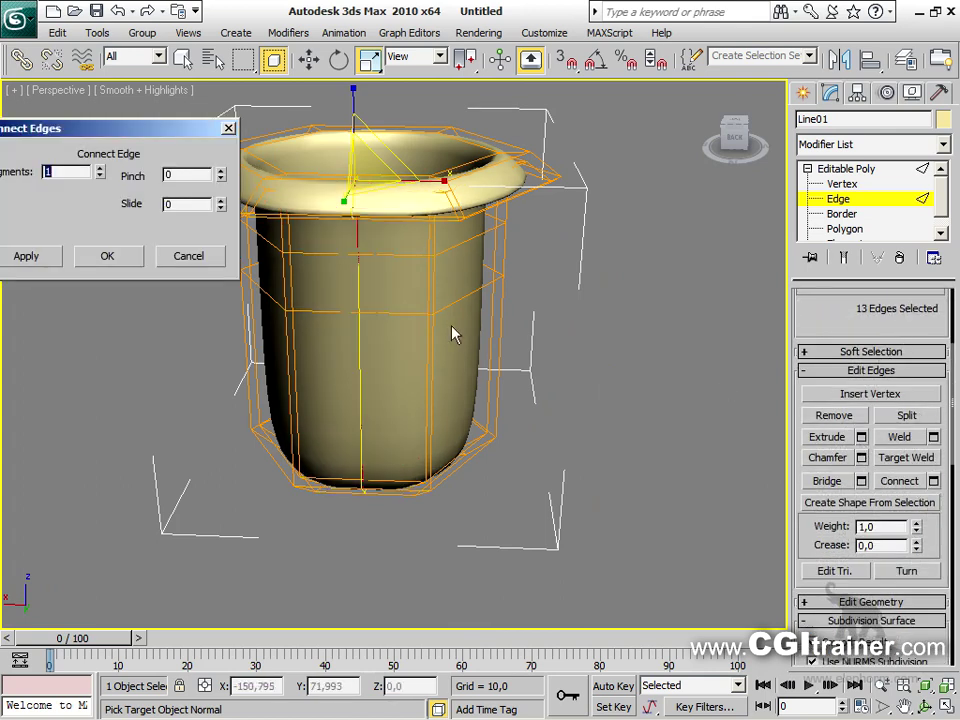
{"action": "middle_click_drag", "start_coordinate": [418, 257], "coordinate": [401, 430], "text": "alt"}
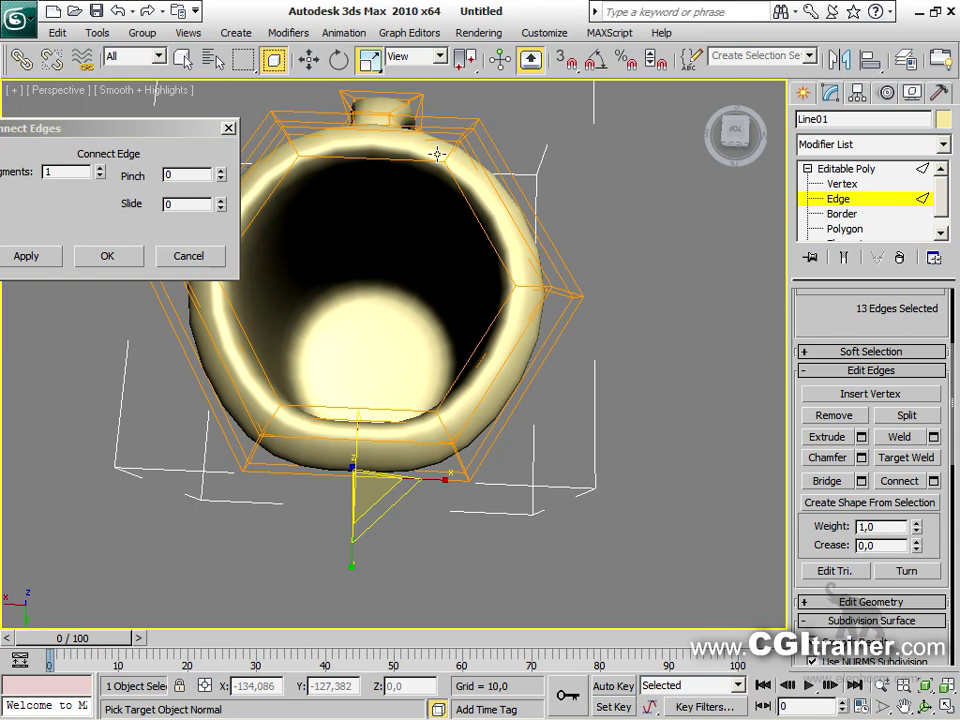
{"action": "middle_click_drag", "start_coordinate": [392, 454], "coordinate": [476, 466]}
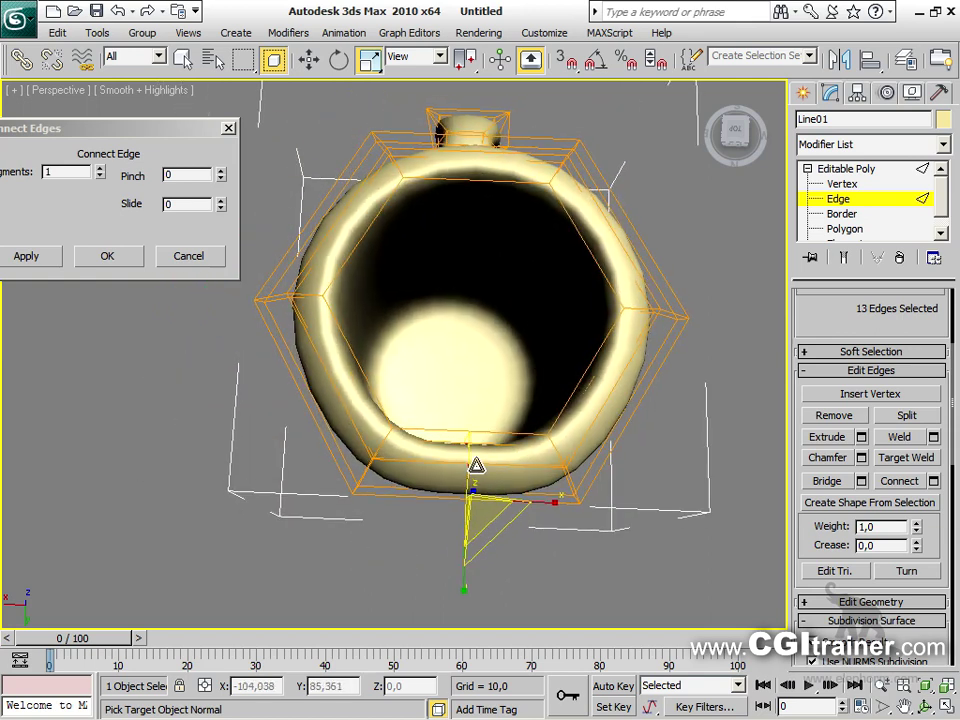
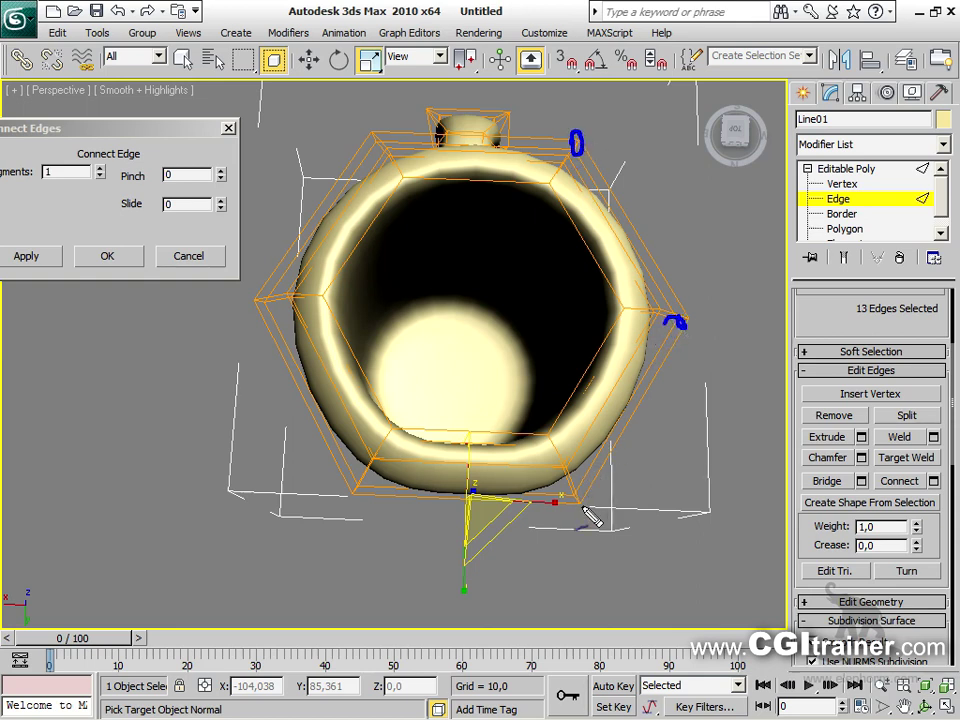
{"action": "mouse_move", "coordinate": [580, 482]}
{"action": "left_mouse_down"}
{"action": "mouse_move", "coordinate": [632, 350]}
{"action": "mouse_move", "coordinate": [615, 190]}
{"action": "mouse_move", "coordinate": [552, 135]}
{"action": "left_mouse_up"}
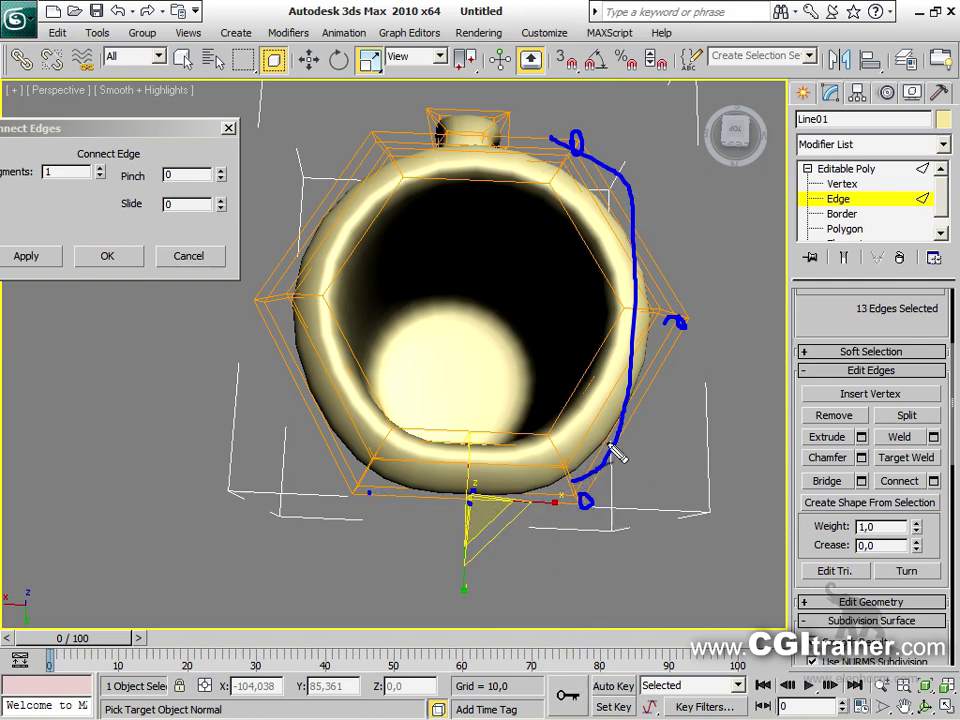
{"action": "mouse_move", "coordinate": [651, 308]}
{"action": "left_mouse_down"}
{"action": "mouse_move", "coordinate": [648, 352]}
{"action": "mouse_move", "coordinate": [611, 434]}
{"action": "mouse_move", "coordinate": [572, 476]}
{"action": "mouse_move", "coordinate": [485, 507]}
{"action": "left_mouse_up"}
{"action": "mouse_move", "coordinate": [298, 292]}
{"action": "left_mouse_down"}
{"action": "mouse_move", "coordinate": [296, 355]}
{"action": "mouse_move", "coordinate": [323, 425]}
{"action": "mouse_move", "coordinate": [391, 480]}
{"action": "mouse_move", "coordinate": [452, 497]}
{"action": "left_mouse_up"}
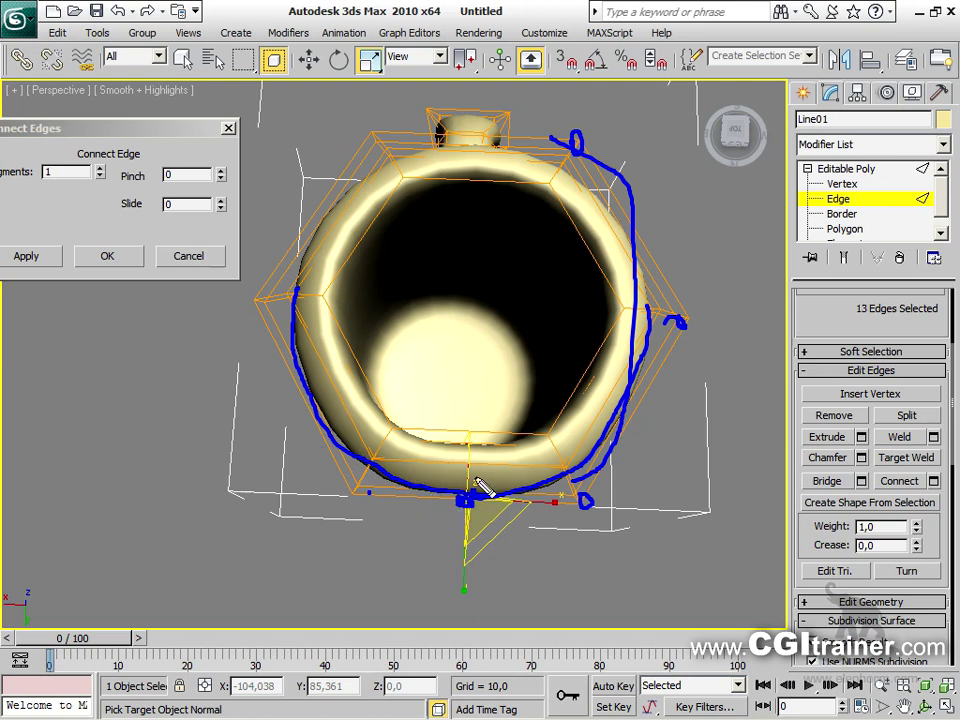
{"action": "key", "text": "Escape"}
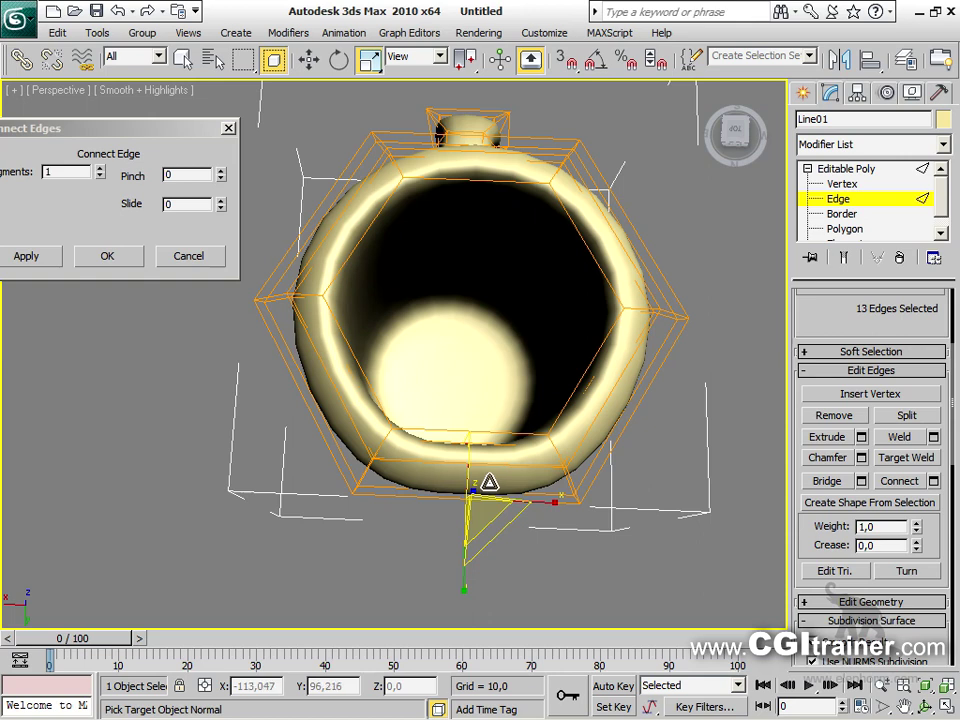
Confirm the one-segment connection of the ring edges, with the Move tool active
{"action": "right_click", "coordinate": [486, 494]}
{"action": "left_click", "coordinate": [514, 516]}
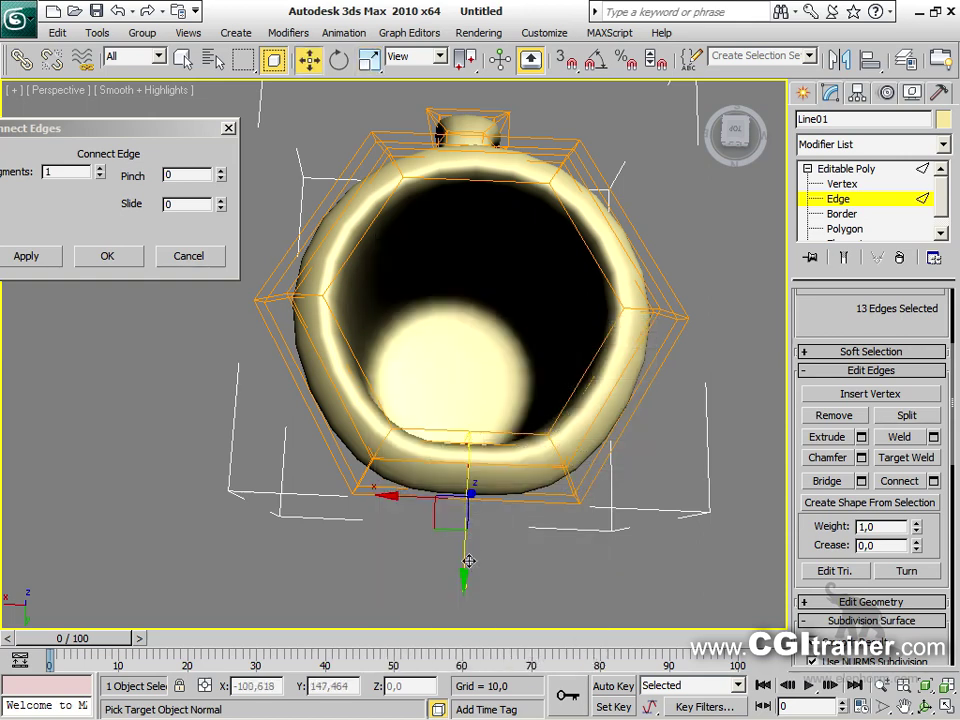
{"action": "left_click_drag", "start_coordinate": [466, 566], "coordinate": [461, 575]}
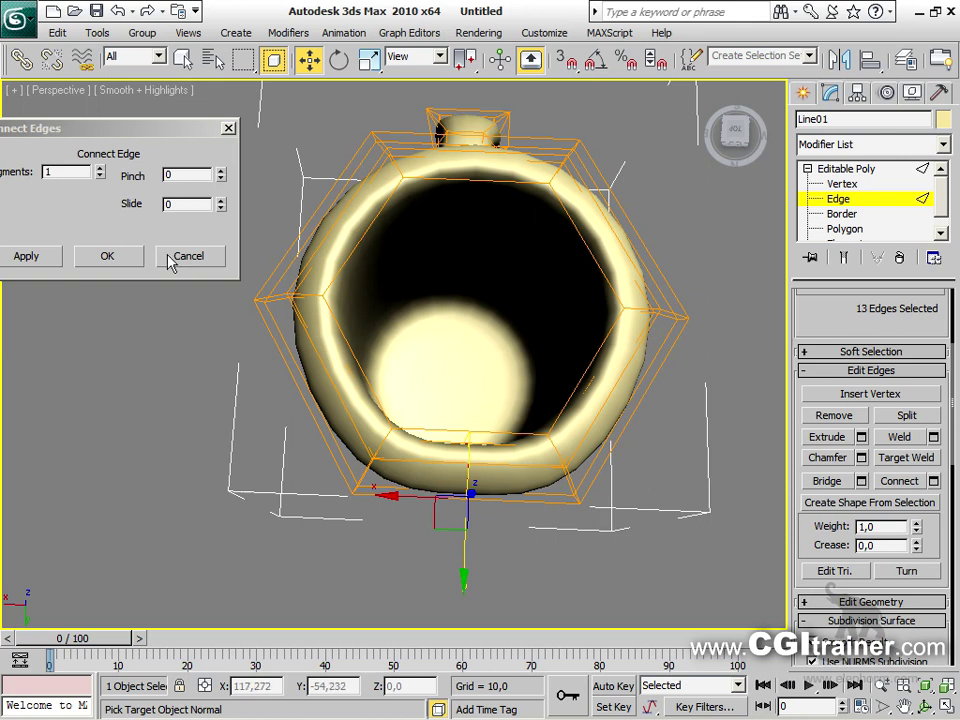
{"action": "left_click", "coordinate": [127, 258]}
Move the new vertical edges outward, away from the handle, and set their crease to 0.16
{"action": "mouse_move", "coordinate": [459, 515]}
{"action": "left_mouse_down"}
{"action": "mouse_move", "coordinate": [460, 553]}
{"action": "mouse_move", "coordinate": [457, 530]}
{"action": "left_mouse_up"}
{"action": "middle_click_drag", "start_coordinate": [606, 536], "coordinate": [530, 438], "text": "alt"}
{"action": "left_click_drag", "start_coordinate": [343, 374], "coordinate": [336, 394]}
{"action": "middle_click_drag", "start_coordinate": [401, 403], "coordinate": [480, 330], "text": "alt"}
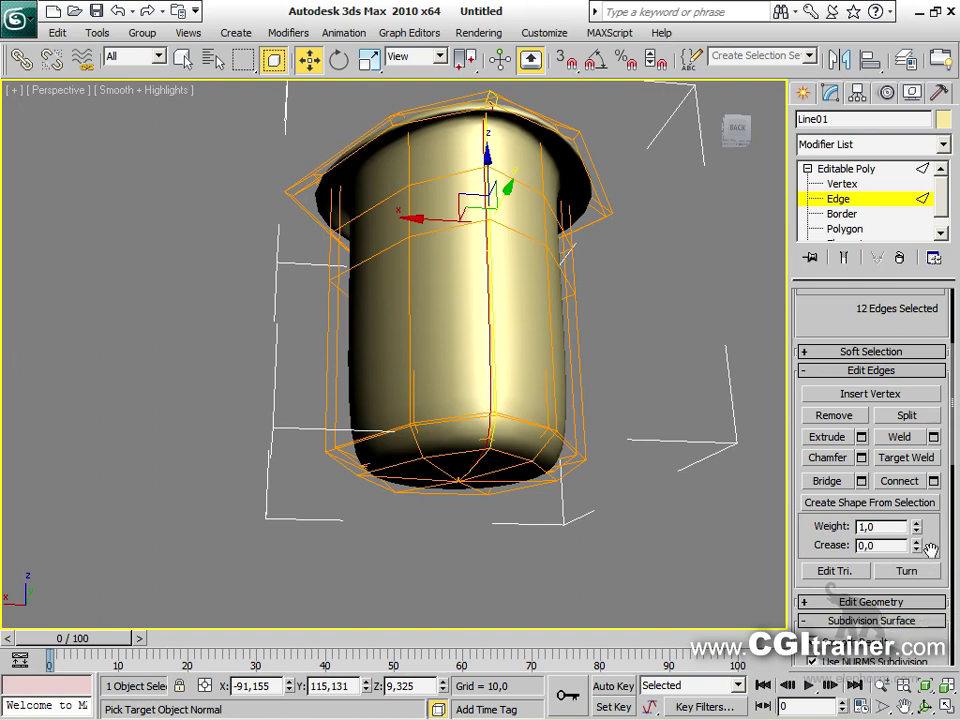
{"action": "left_click_drag", "start_coordinate": [917, 546], "coordinate": [918, 532]}
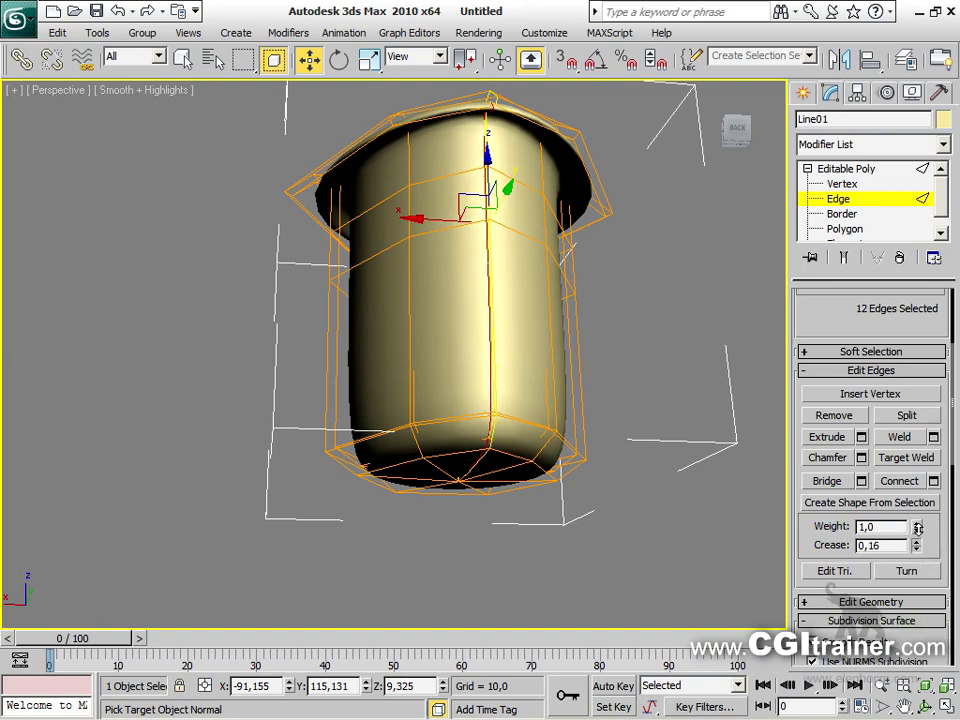
{"action": "middle_click_drag", "start_coordinate": [720, 470], "coordinate": [796, 483], "text": "alt"}
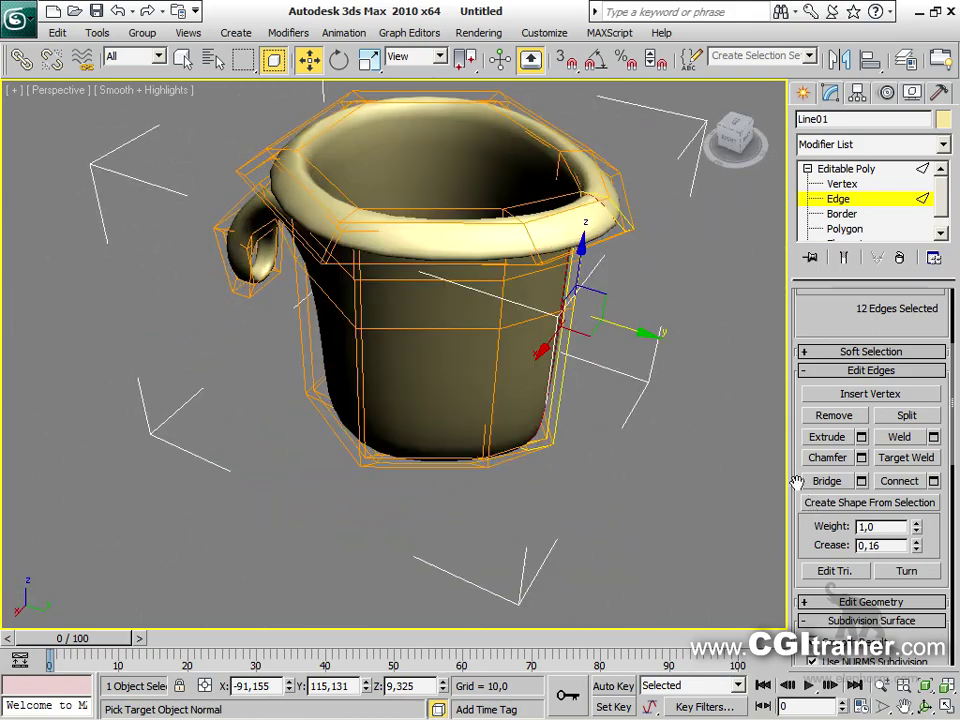
Select the six middle vertices of the rim opposite the handle and lower them to start a pouring spout
{"action": "left_click", "coordinate": [845, 184]}
{"action": "middle_click_drag", "start_coordinate": [786, 255], "coordinate": [407, 334], "text": "alt"}
{"action": "mouse_move", "coordinate": [376, 283]}
{"action": "middle_mouse_down", "text": "alt"}
{"action": "mouse_move", "coordinate": [388, 279]}
{"action": "mouse_move", "coordinate": [383, 261]}
{"action": "middle_mouse_up", "text": "alt"}
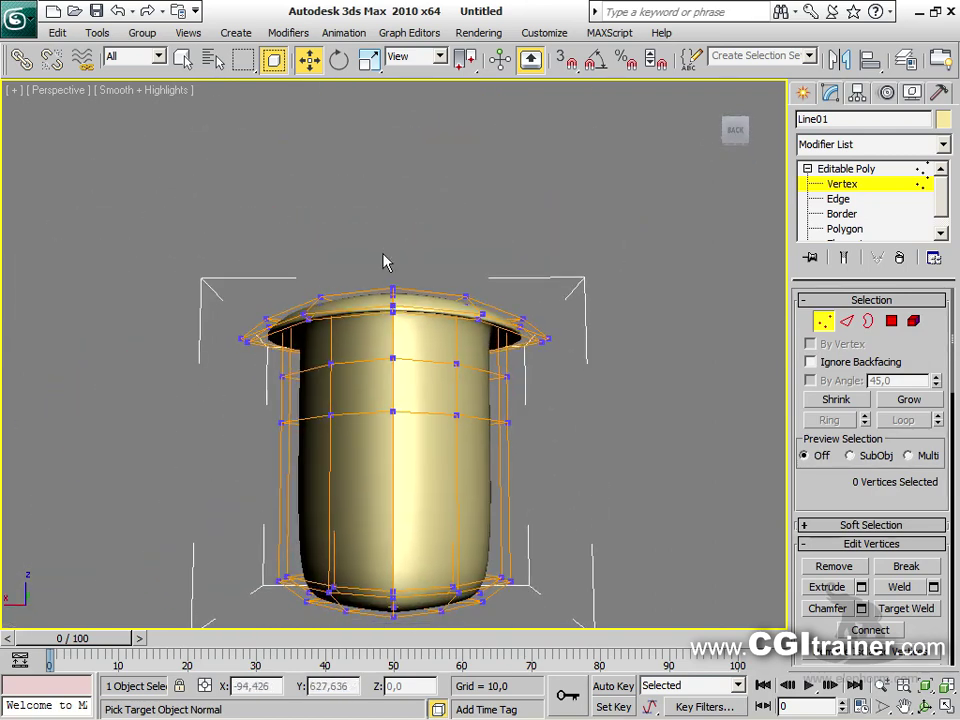
{"action": "left_click_drag", "start_coordinate": [408, 300], "coordinate": [410, 302]}
{"action": "middle_click_drag", "start_coordinate": [493, 251], "coordinate": [366, 275], "text": "alt"}
{"action": "left_click_drag", "start_coordinate": [370, 254], "coordinate": [372, 258]}
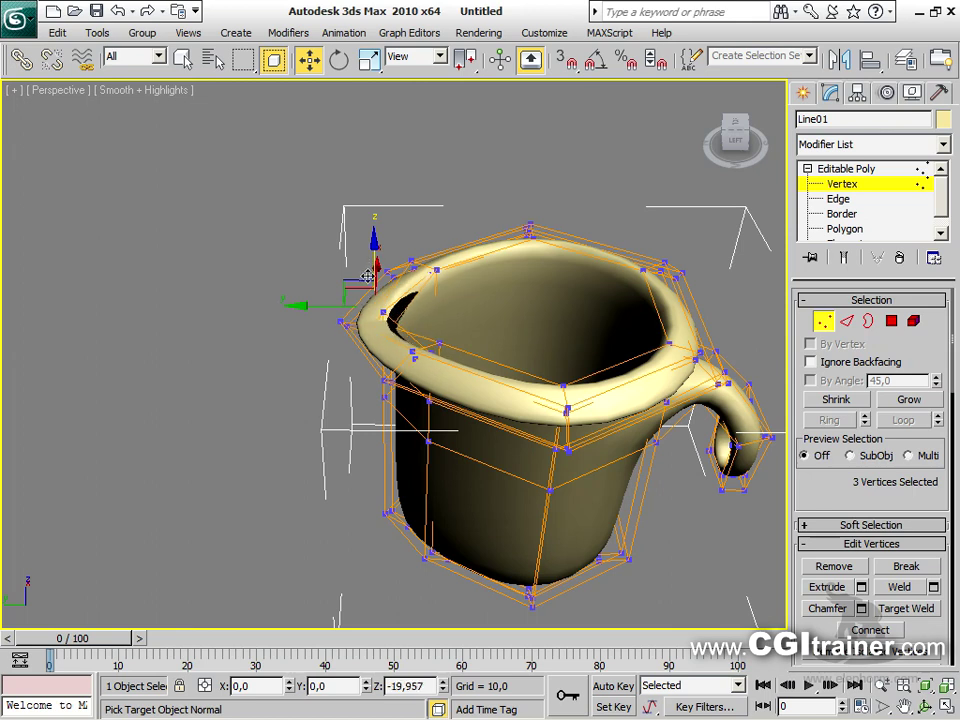
{"action": "left_click_drag", "start_coordinate": [366, 260], "coordinate": [368, 263]}
{"action": "middle_click_drag", "start_coordinate": [368, 263], "coordinate": [458, 252], "text": "alt"}
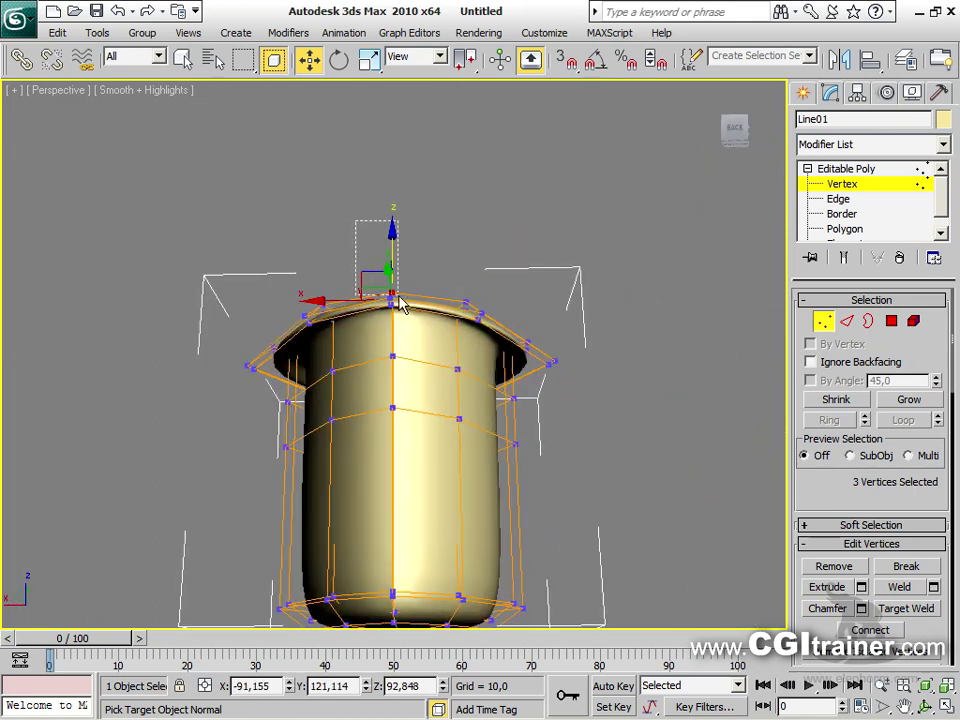
{"action": "middle_click_drag", "start_coordinate": [441, 323], "coordinate": [303, 370], "text": "alt"}
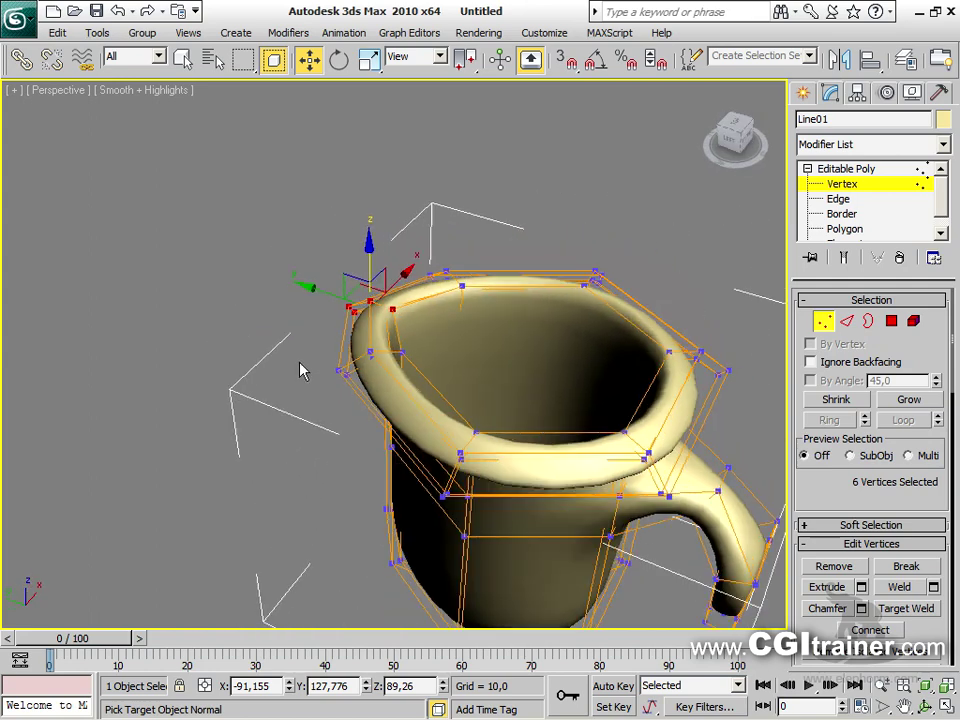
{"action": "left_click_drag", "start_coordinate": [368, 260], "coordinate": [366, 287]}
Move the two outermost vertices of the spout's lip about 6.6 outward along Y and 9.2 up along Z
{"action": "middle_click_drag", "start_coordinate": [366, 287], "coordinate": [614, 244], "text": "alt"}
{"action": "scroll", "coordinate": [614, 427], "scroll_direction": "up", "scroll_amount": 6}
{"action": "left_click", "coordinate": [521, 379]}
{"action": "left_click_drag", "start_coordinate": [504, 350], "coordinate": [500, 317]}
{"action": "left_click_drag", "start_coordinate": [478, 372], "coordinate": [544, 282]}
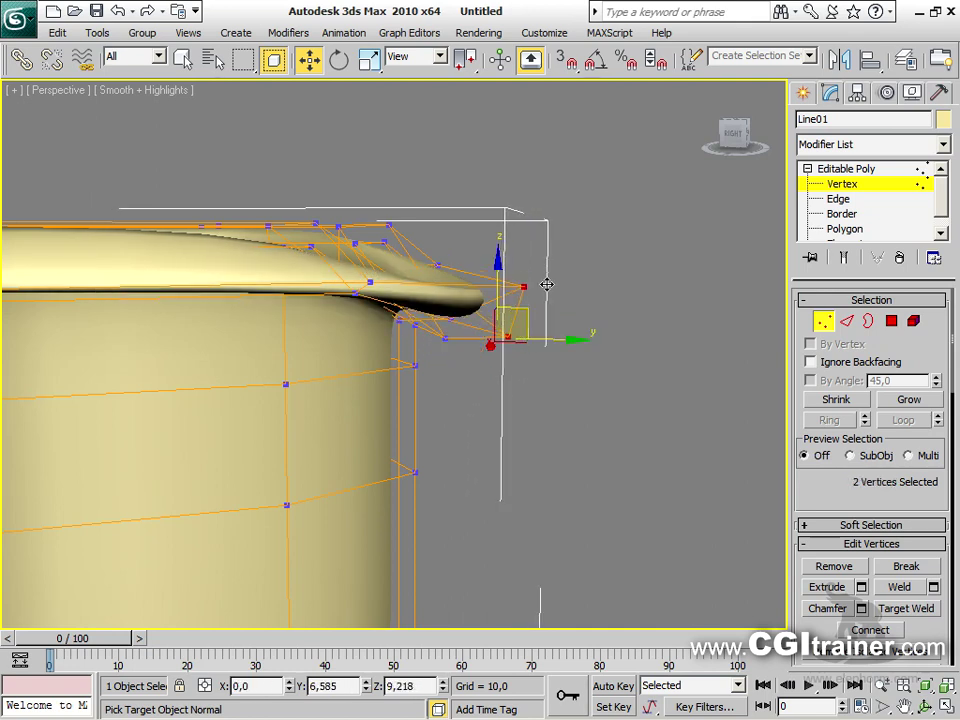
Switch the view to wireframe and raise the single inner vertex where the spout meets the cup wall
{"action": "middle_click_drag", "start_coordinate": [544, 282], "coordinate": [467, 381], "text": "alt"}
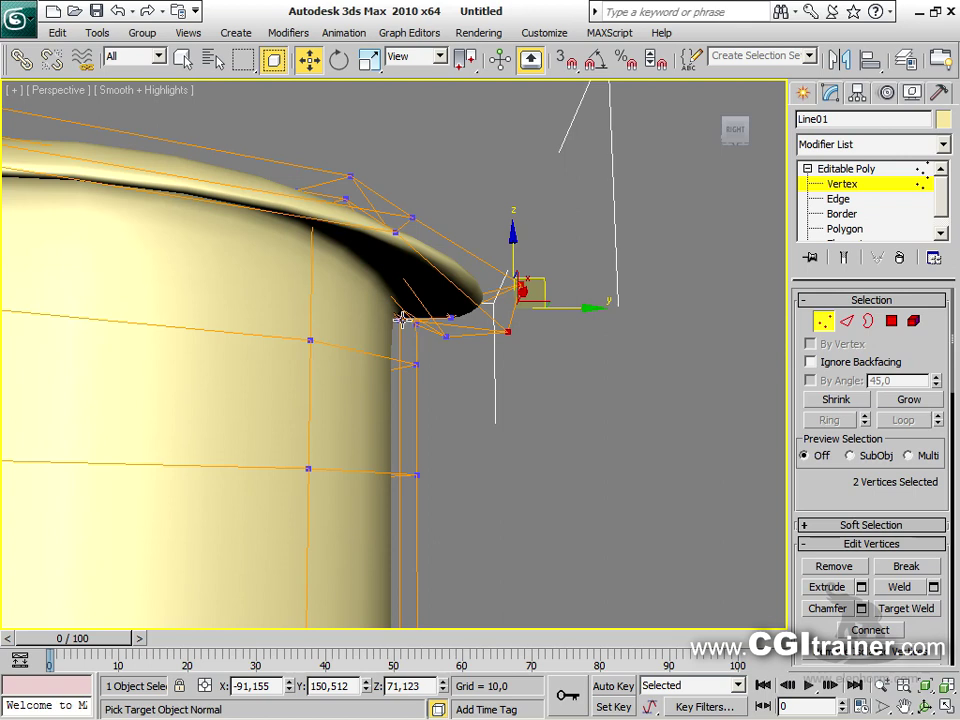
{"action": "key", "text": "F3"}
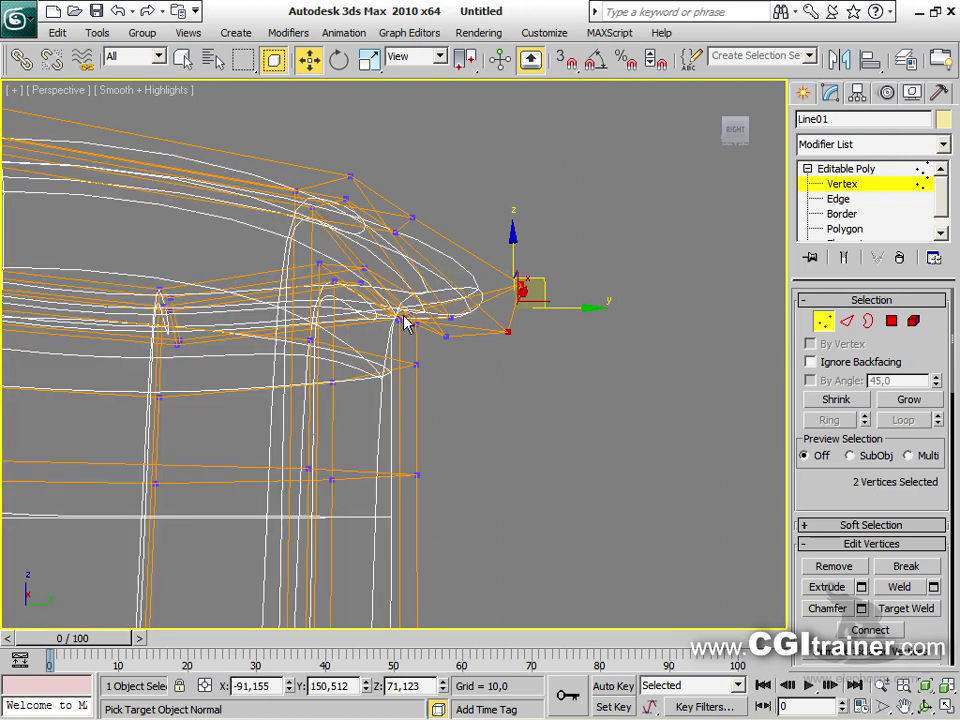
{"action": "middle_click_drag", "start_coordinate": [440, 417], "coordinate": [423, 314], "text": "alt"}
{"action": "left_click", "coordinate": [405, 293]}
{"action": "left_click_drag", "start_coordinate": [432, 266], "coordinate": [428, 225]}
{"action": "middle_click_drag", "start_coordinate": [450, 332], "coordinate": [458, 306], "text": "alt"}
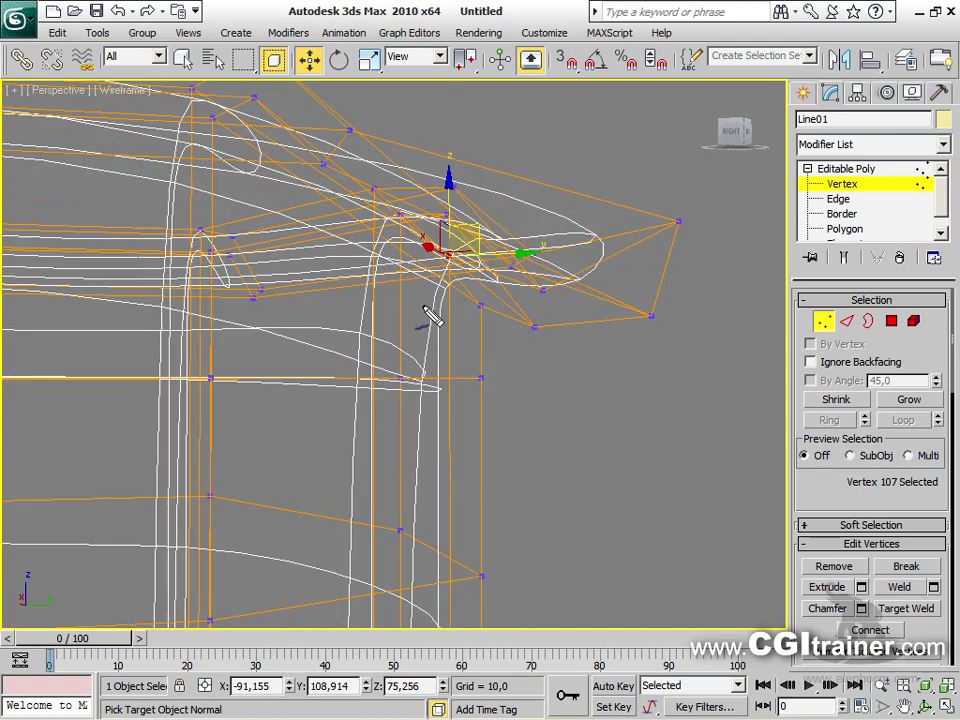
{"action": "mouse_move", "coordinate": [506, 316]}
{"action": "left_mouse_down"}
{"action": "mouse_move", "coordinate": [553, 325]}
{"action": "mouse_move", "coordinate": [650, 314]}
{"action": "mouse_move", "coordinate": [676, 241]}
{"action": "left_mouse_up"}
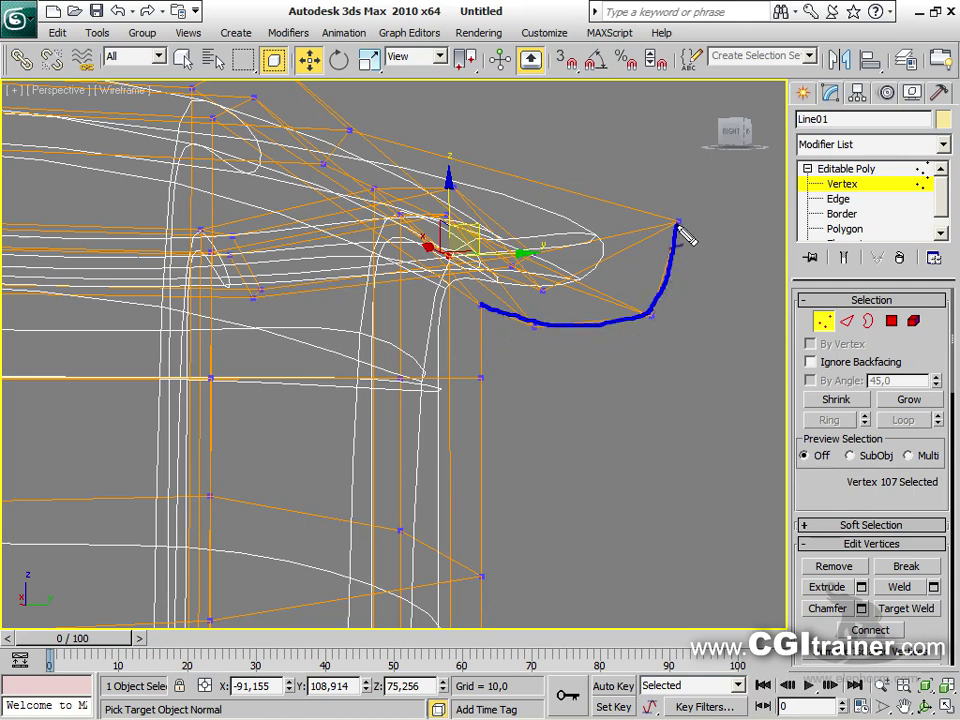
{"action": "left_click_drag", "start_coordinate": [484, 307], "coordinate": [478, 495]}
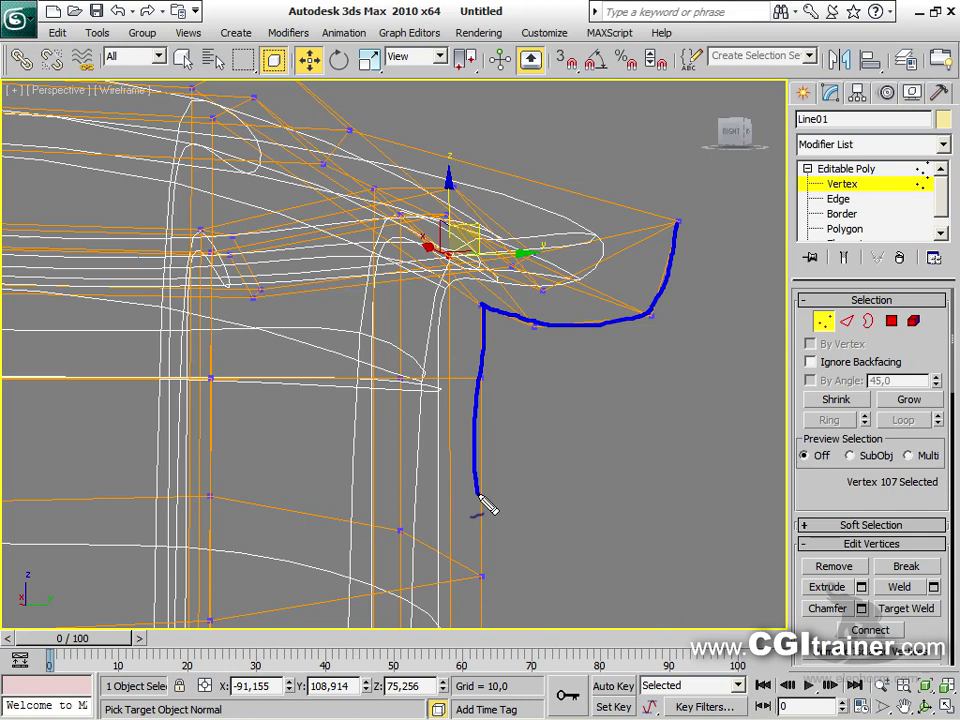
{"action": "mouse_move", "coordinate": [673, 236]}
{"action": "left_mouse_down"}
{"action": "mouse_move", "coordinate": [614, 268]}
{"action": "mouse_move", "coordinate": [551, 291]}
{"action": "mouse_move", "coordinate": [509, 266]}
{"action": "mouse_move", "coordinate": [450, 285]}
{"action": "left_mouse_up"}
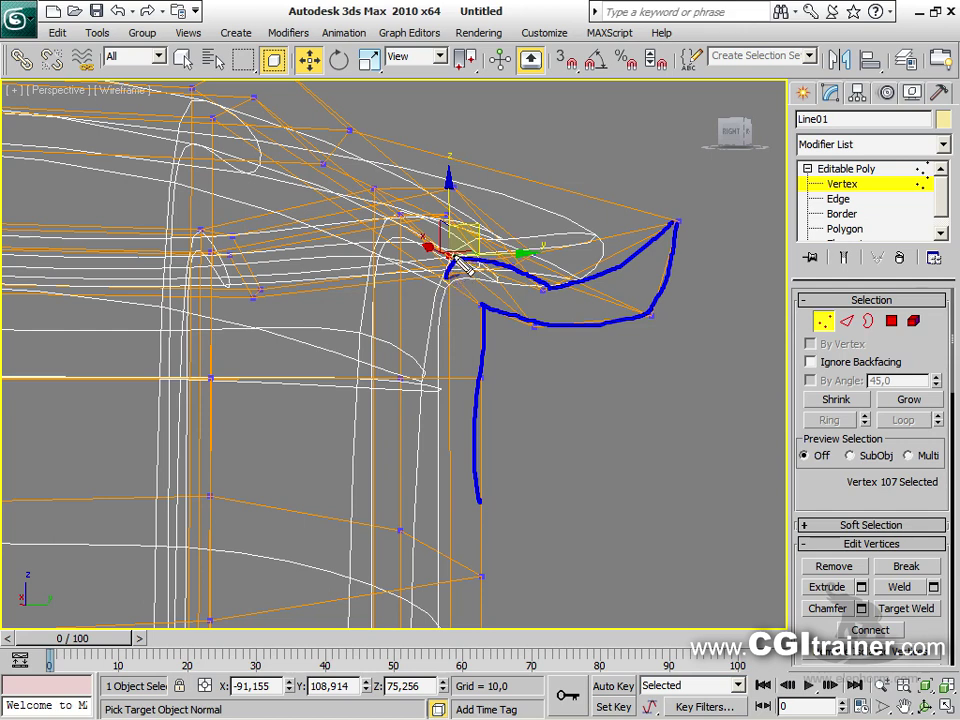
{"action": "mouse_move", "coordinate": [452, 268]}
{"action": "left_mouse_down"}
{"action": "mouse_move", "coordinate": [466, 235]}
{"action": "mouse_move", "coordinate": [456, 257]}
{"action": "mouse_move", "coordinate": [487, 281]}
{"action": "left_mouse_up"}
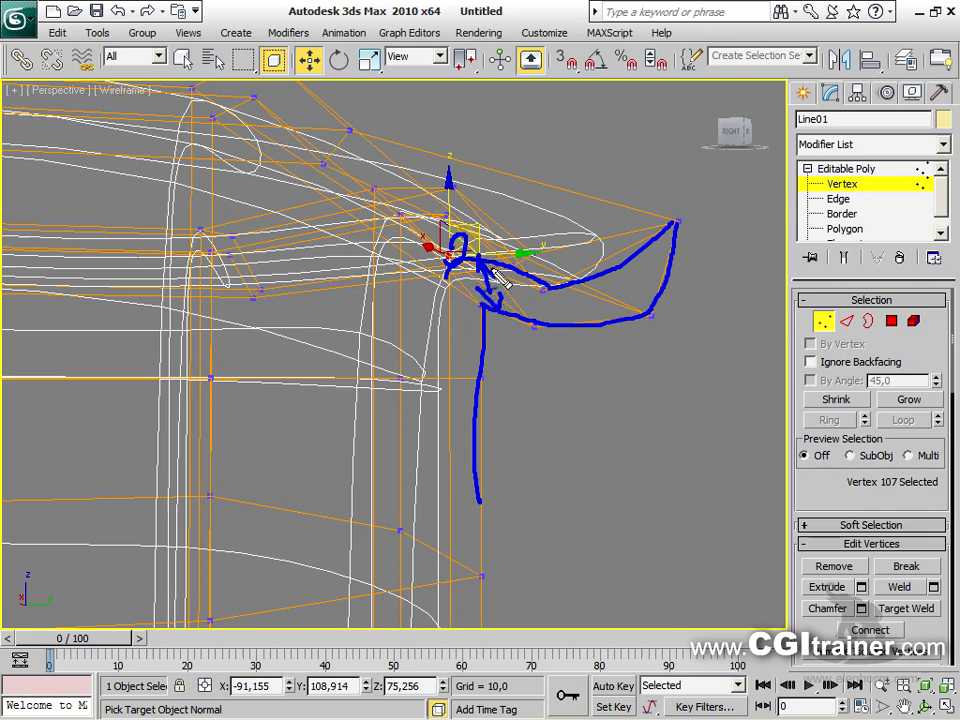
{"action": "key", "text": "Escape"}
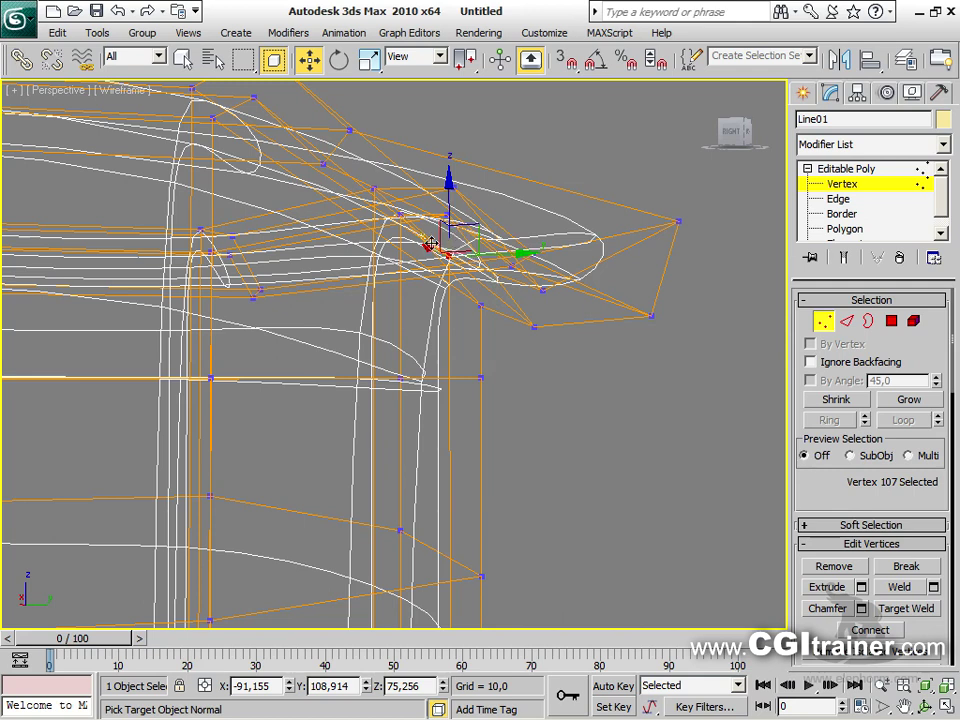
Move the selected inner spout vertex inward to about Y 99.8, restore shaded display, and raise the vertex to about Z 80.7
{"action": "left_click_drag", "start_coordinate": [476, 228], "coordinate": [395, 190]}
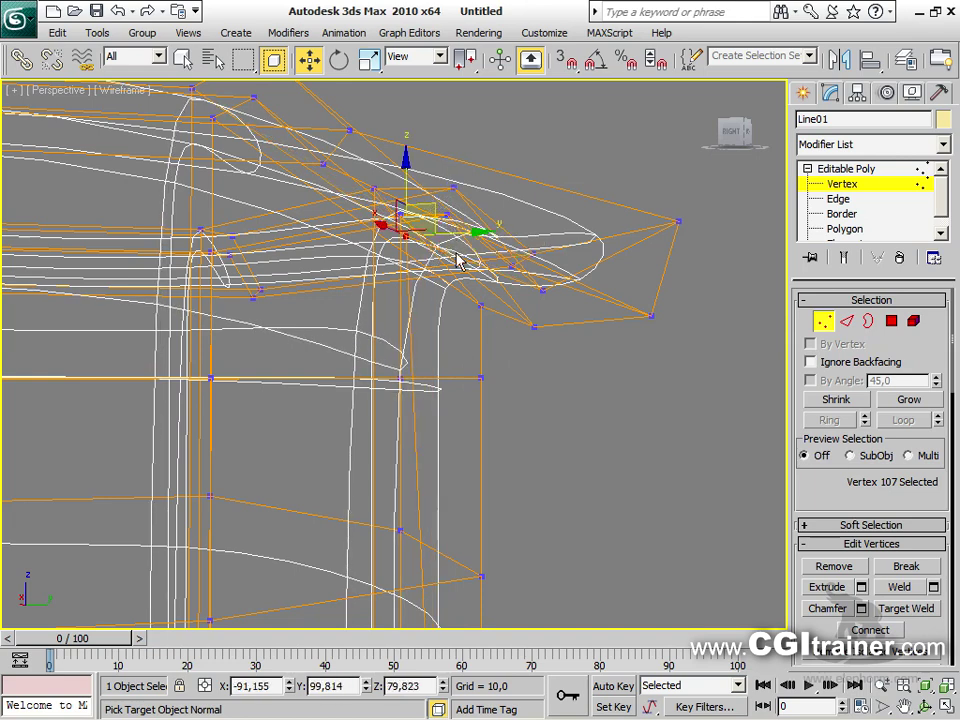
{"action": "key", "text": "F3"}
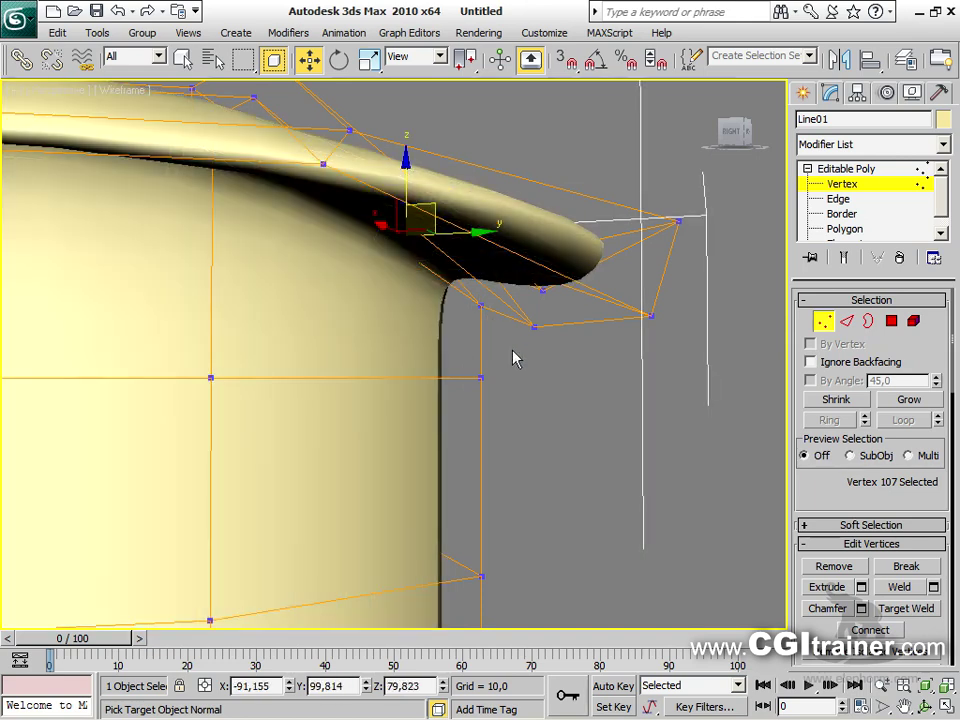
{"action": "scroll", "coordinate": [534, 360], "scroll_direction": "up", "scroll_amount": 3}
{"action": "middle_click_drag", "start_coordinate": [534, 418], "coordinate": [511, 387], "text": "alt"}
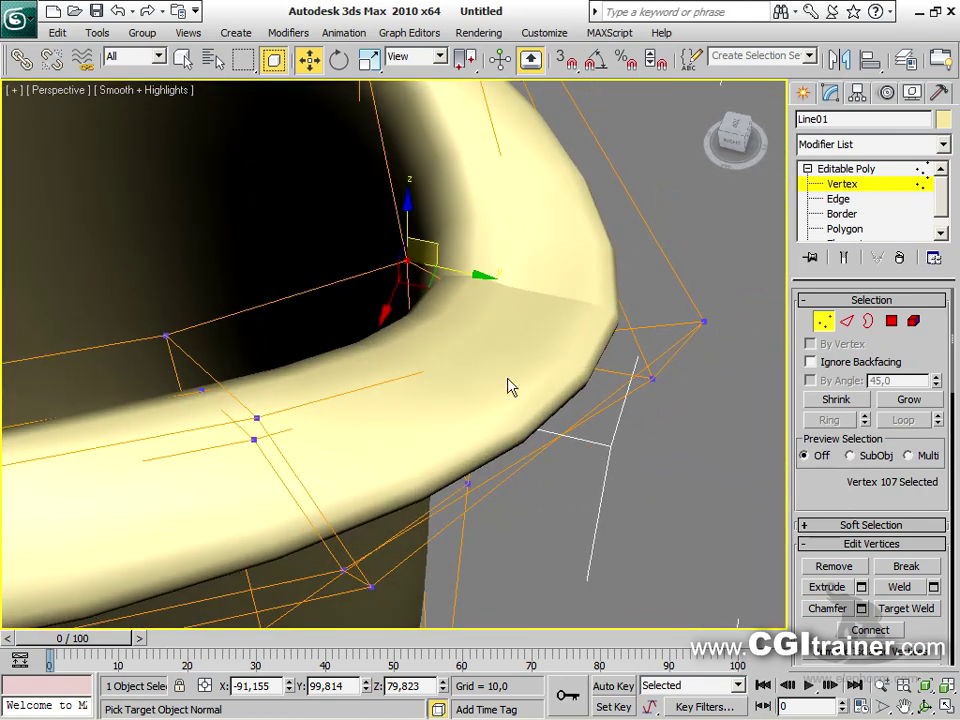
{"action": "left_click_drag", "start_coordinate": [409, 214], "coordinate": [440, 205]}
{"action": "middle_click_drag", "start_coordinate": [440, 205], "coordinate": [731, 264], "text": "alt"}
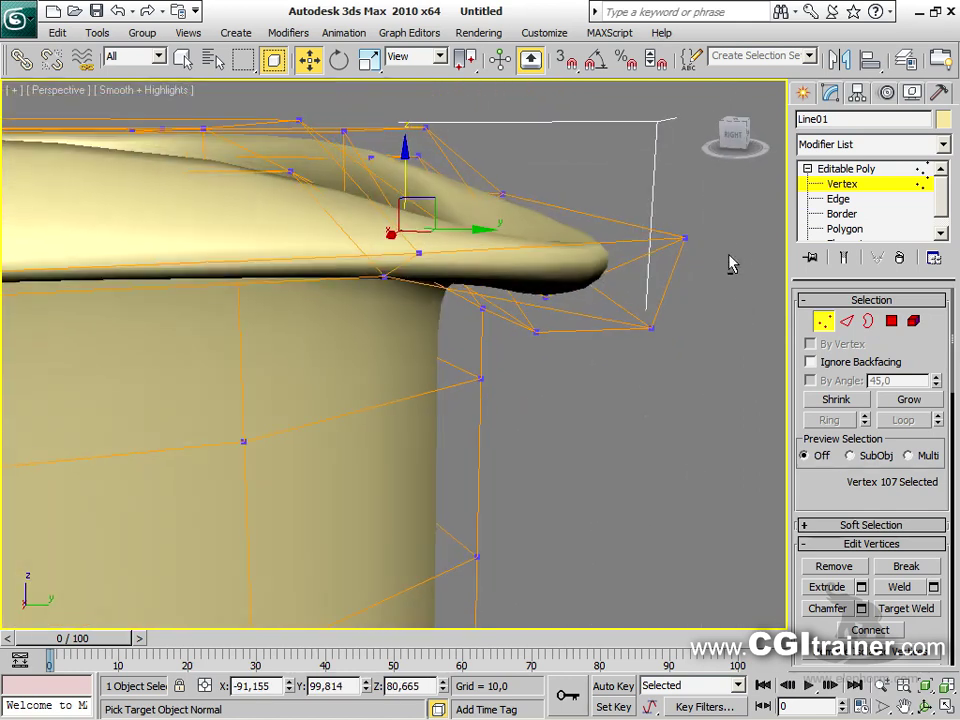
Adjust the vertex beneath the middle of the lip and raise the outermost spout tip vertex to about Z 81.9
{"action": "left_click", "coordinate": [545, 293]}
{"action": "left_click_drag", "start_coordinate": [545, 292], "coordinate": [546, 212]}
{"action": "mouse_move", "coordinate": [684, 236]}
{"action": "left_mouse_down"}
{"action": "mouse_move", "coordinate": [677, 279]}
{"action": "mouse_move", "coordinate": [670, 232]}
{"action": "left_mouse_up"}
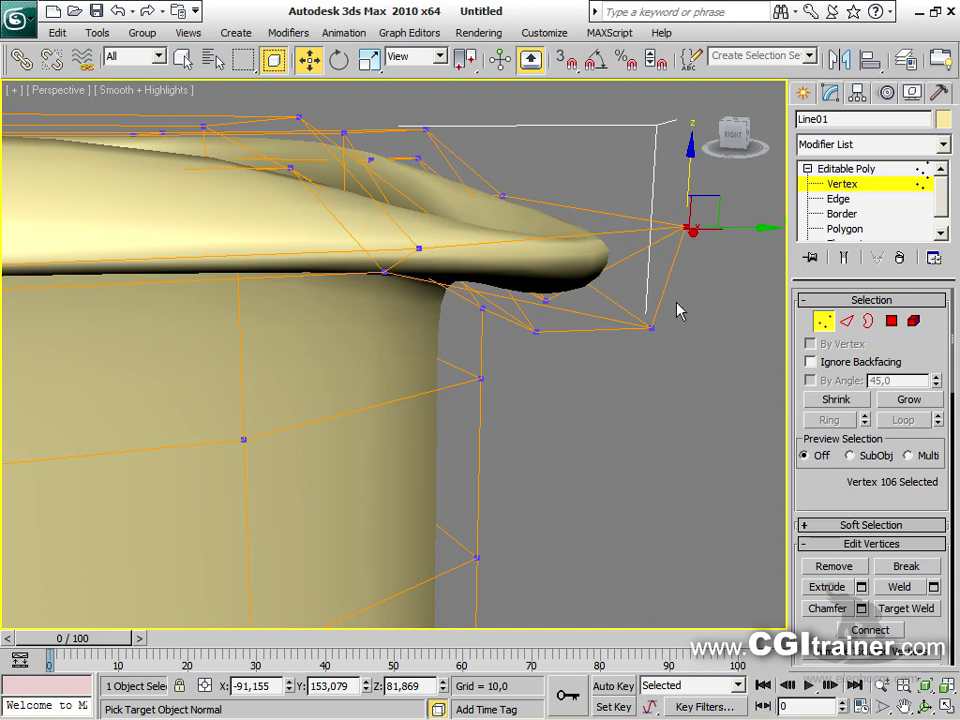
Connect the ring of short outer rim edges, starting from the spout tip, with 1 segment, pinch 6 and slide 16
{"action": "left_click", "coordinate": [847, 321]}
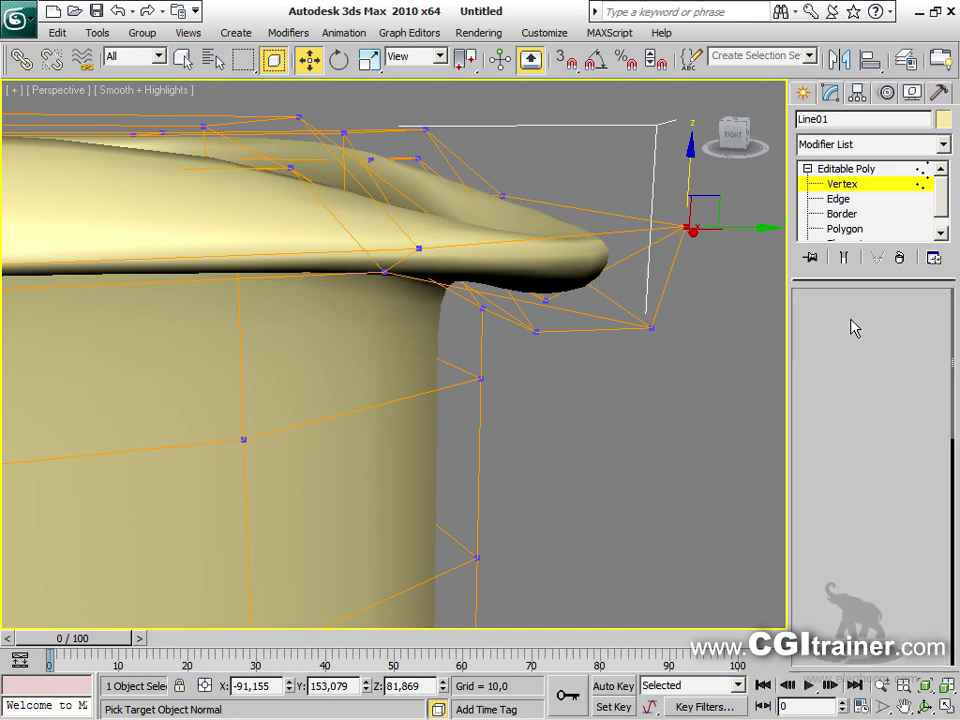
{"action": "left_click", "coordinate": [668, 275]}
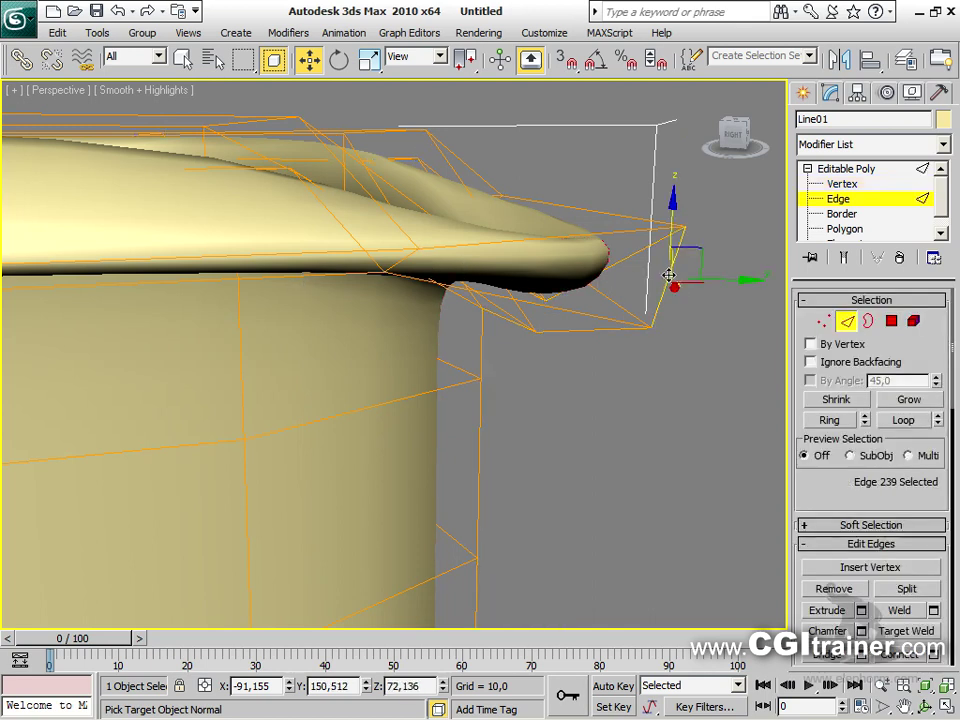
{"action": "left_click", "coordinate": [905, 421]}
{"action": "left_click", "coordinate": [739, 413]}
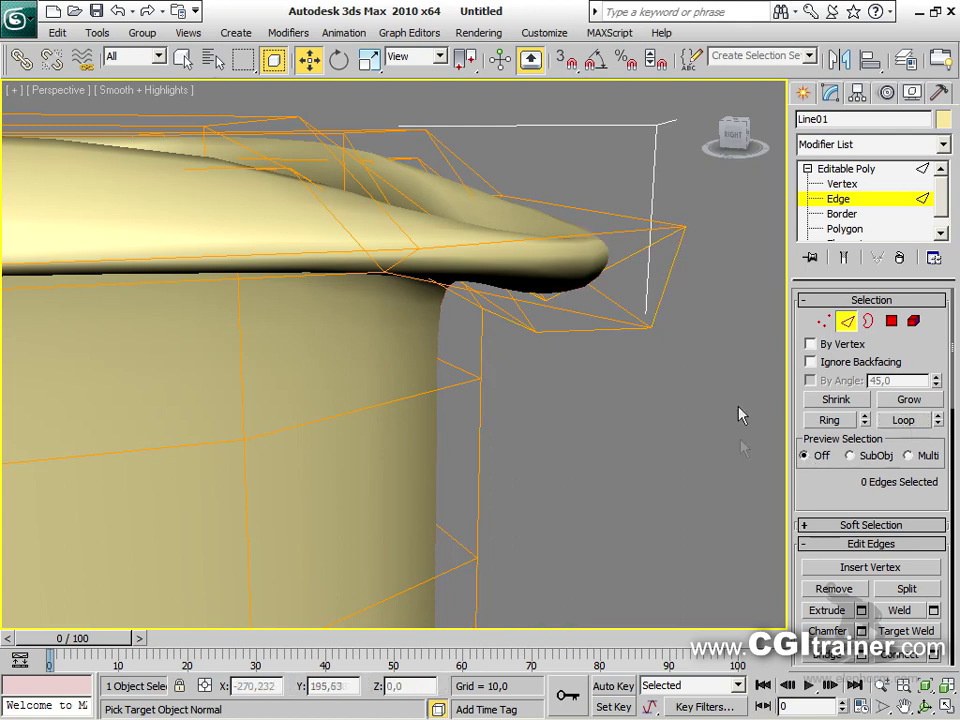
{"action": "left_click", "coordinate": [669, 268]}
{"action": "left_click", "coordinate": [830, 420]}
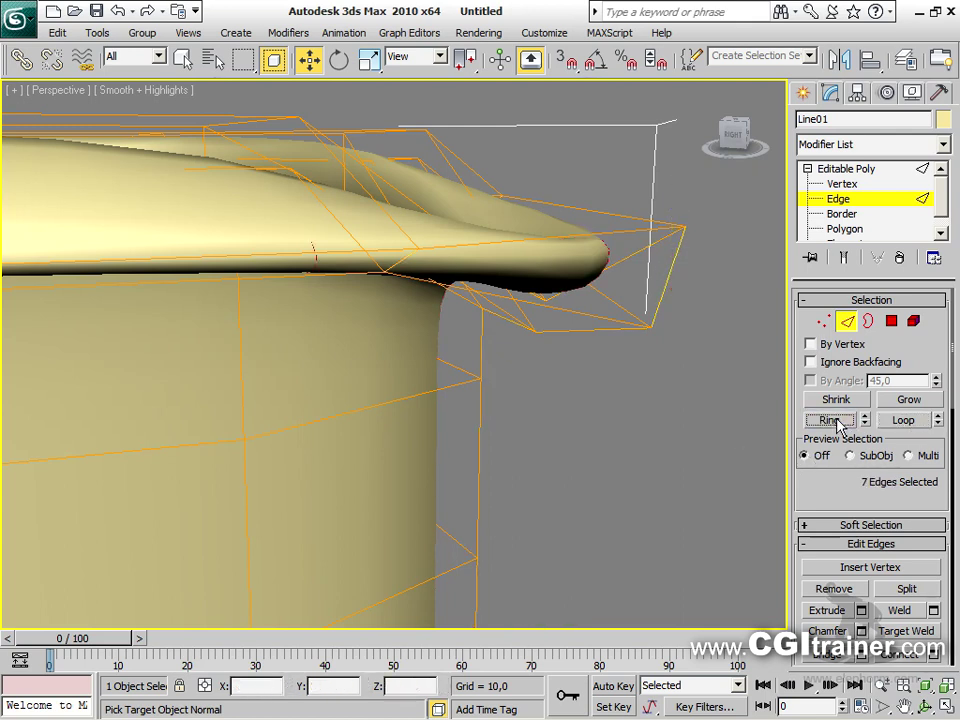
{"action": "scroll", "coordinate": [815, 482], "scroll_direction": "down", "scroll_amount": 5}
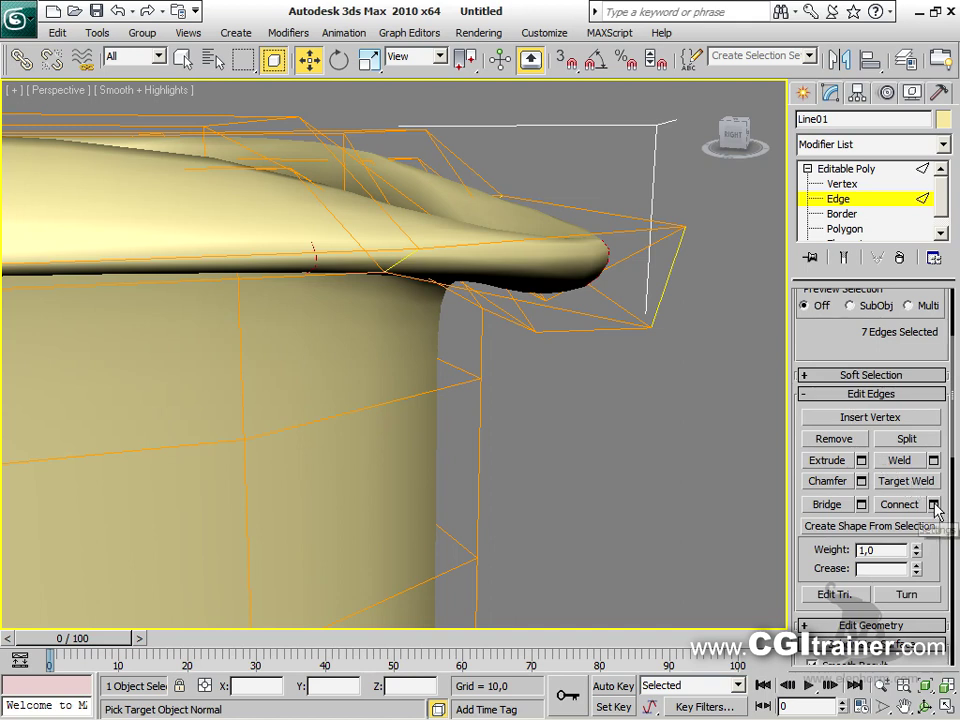
{"action": "left_click", "coordinate": [934, 504]}
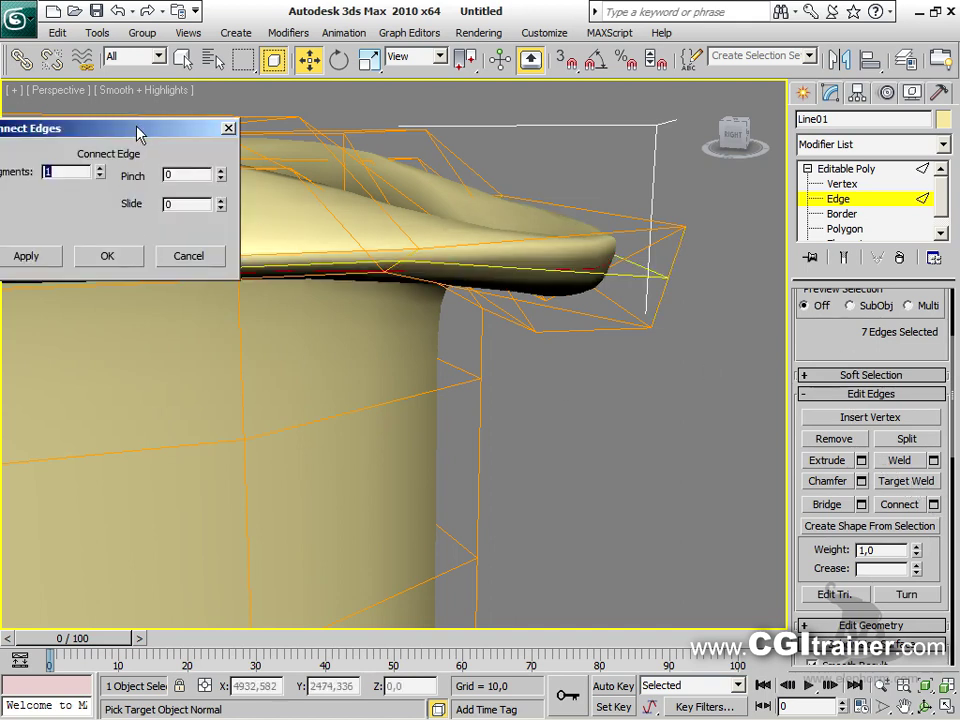
{"action": "left_click_drag", "start_coordinate": [137, 133], "coordinate": [283, 165]}
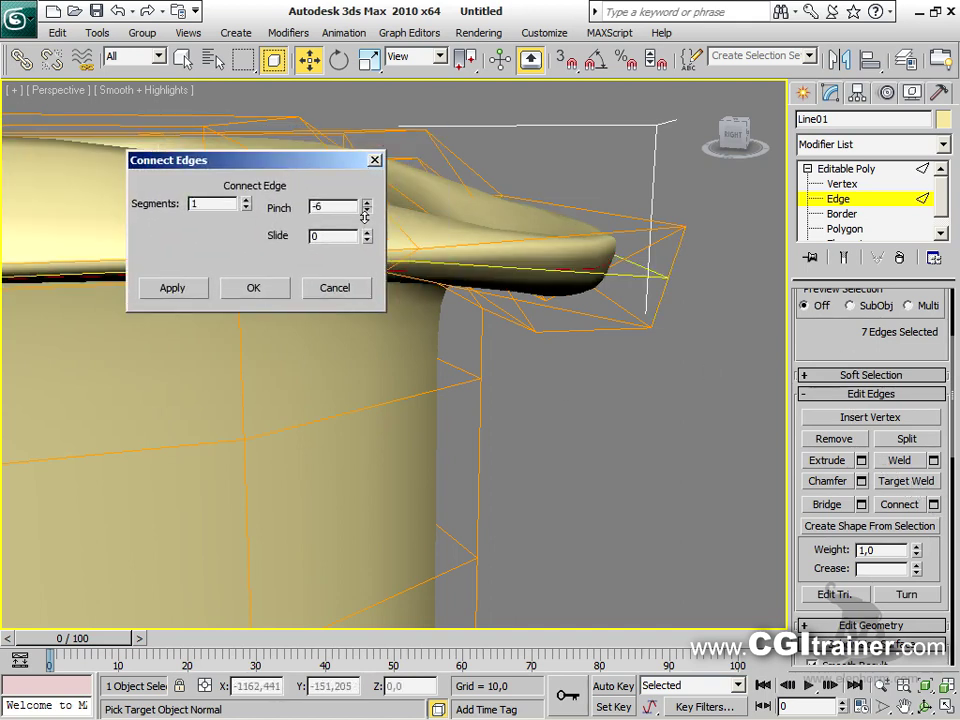
{"action": "left_click_drag", "start_coordinate": [368, 237], "coordinate": [351, 204]}
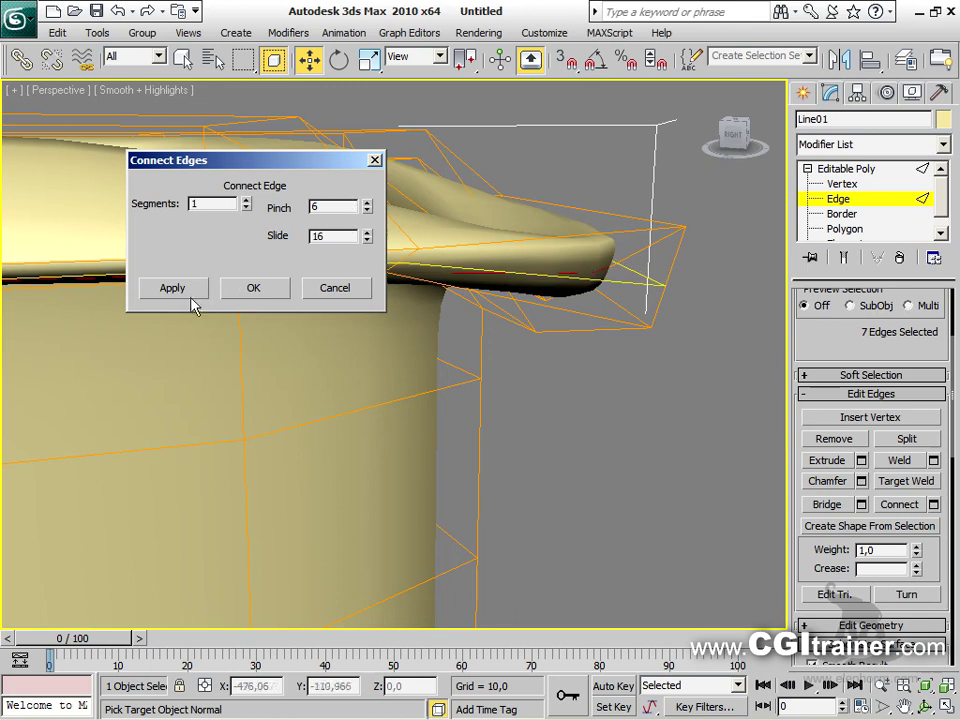
{"action": "left_click", "coordinate": [254, 288]}
Scale the newly connected rim edges slightly and exit sub-object editing to view the whole cup
{"action": "right_click", "coordinate": [510, 281]}
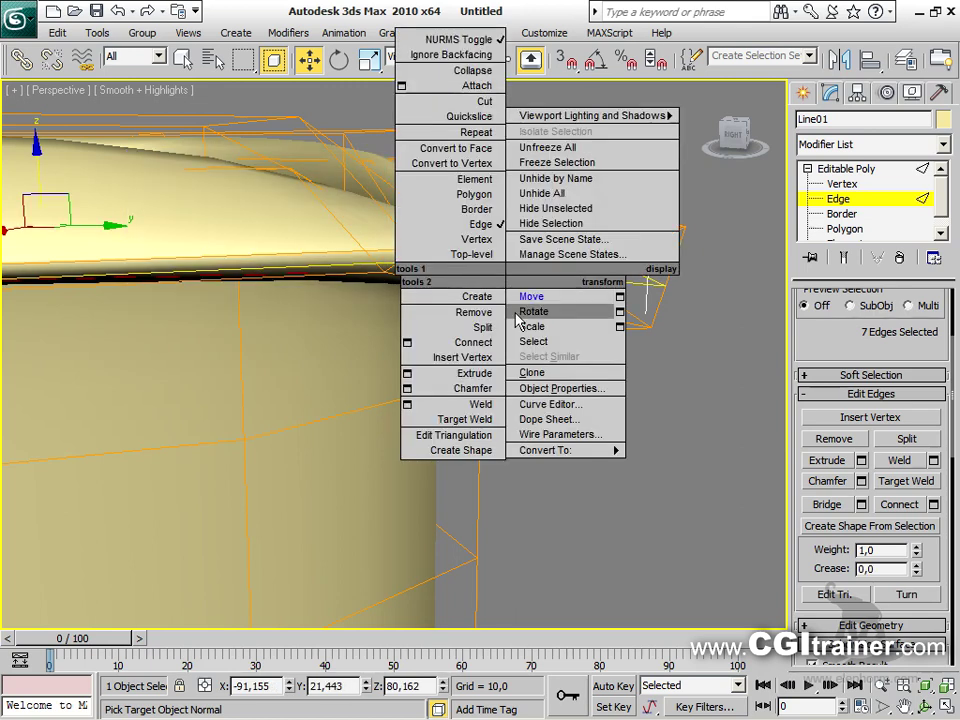
{"action": "left_click", "coordinate": [533, 327]}
{"action": "mouse_move", "coordinate": [47, 208]}
{"action": "left_mouse_down"}
{"action": "mouse_move", "coordinate": [43, 219]}
{"action": "mouse_move", "coordinate": [45, 208]}
{"action": "left_mouse_up"}
{"action": "middle_click_drag", "start_coordinate": [332, 279], "coordinate": [392, 478], "text": "alt"}
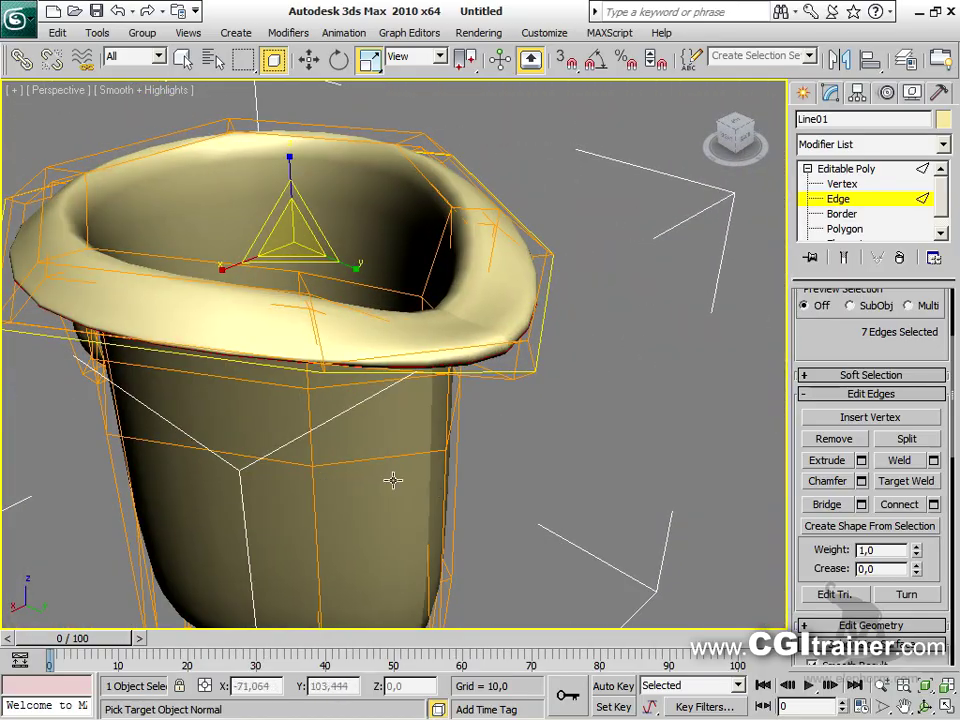
{"action": "left_click", "coordinate": [842, 173]}
{"action": "middle_click_drag", "start_coordinate": [420, 300], "coordinate": [230, 380], "text": "alt"}
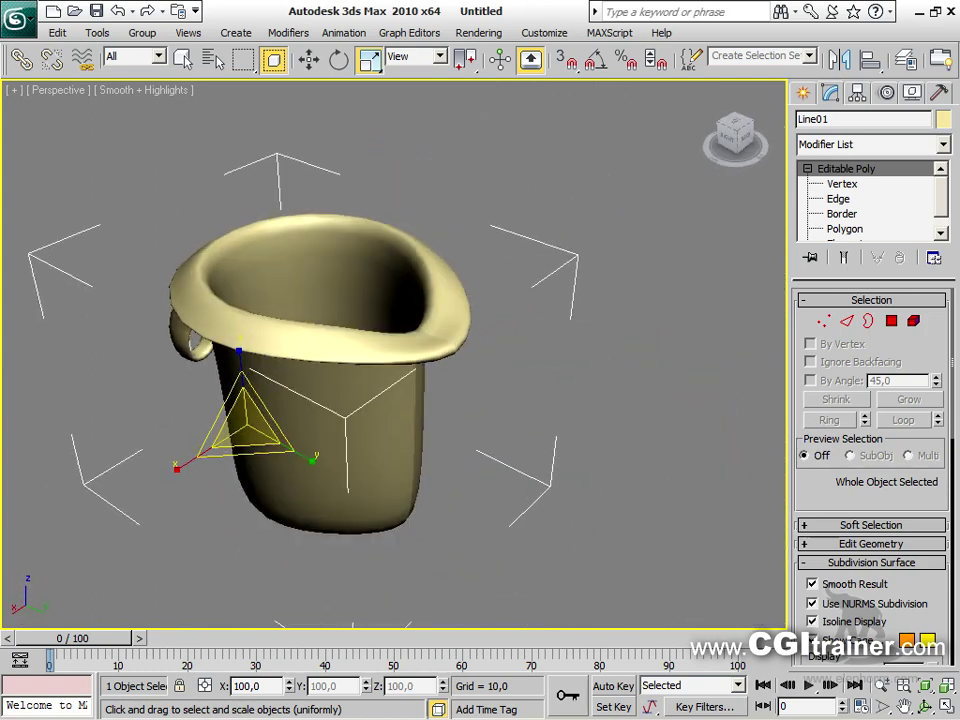
{"action": "middle_click_drag", "start_coordinate": [497, 383], "coordinate": [585, 315], "text": "alt"}
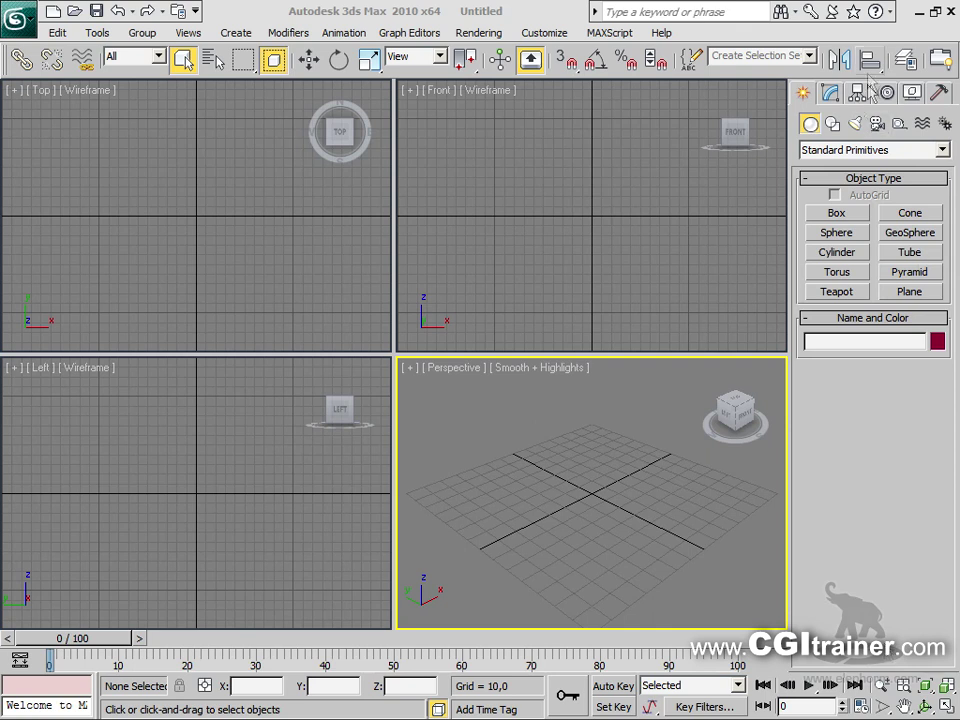
Create a sphere at the origin with a radius of about 50.6 and reduce its number of segments
{"action": "left_click", "coordinate": [860, 238]}
{"action": "mouse_move", "coordinate": [590, 494]}
{"action": "left_mouse_down"}
{"action": "mouse_move", "coordinate": [604, 456]}
{"action": "mouse_move", "coordinate": [597, 475]}
{"action": "left_mouse_up"}
{"action": "left_click_drag", "start_coordinate": [932, 492], "coordinate": [935, 668]}
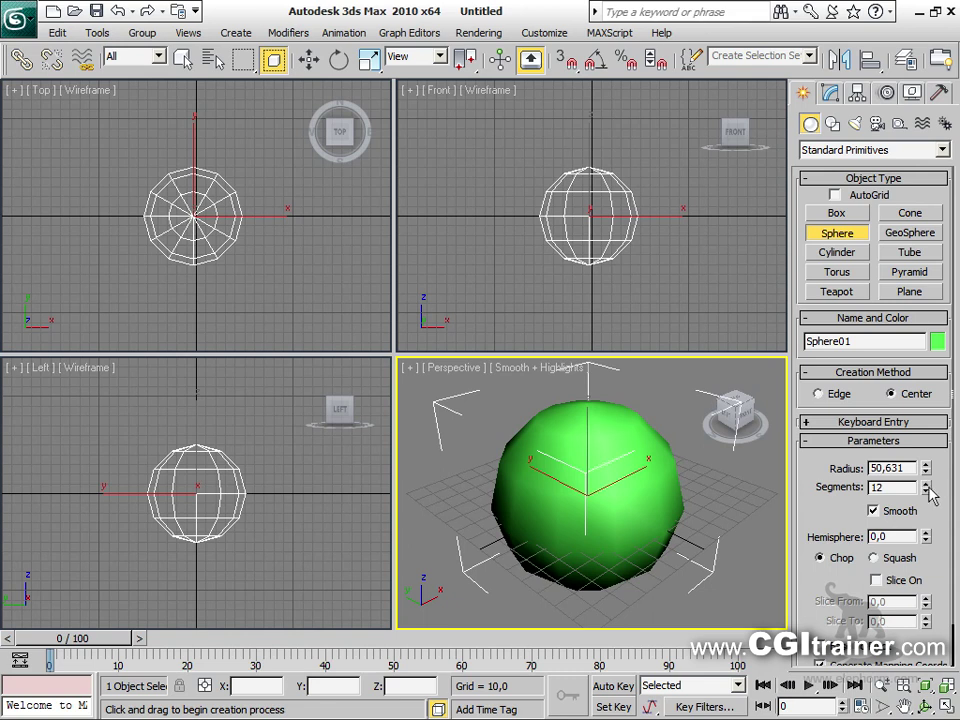
{"action": "left_click_drag", "start_coordinate": [932, 496], "coordinate": [930, 489]}
{"action": "right_click", "coordinate": [586, 442]}
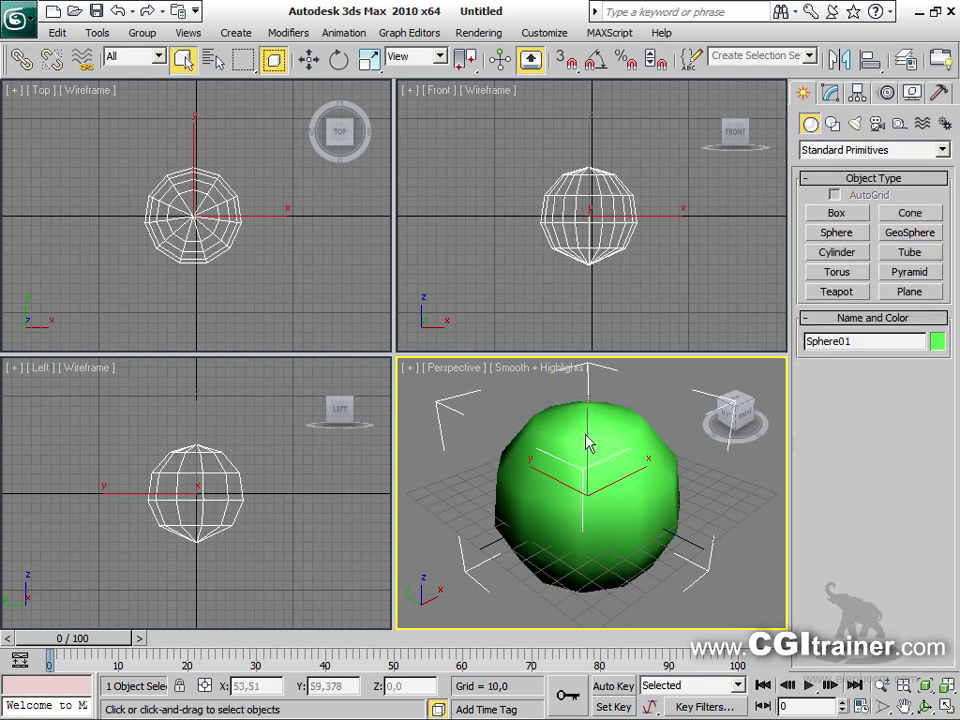
Convert the sphere to an editable poly and maximize the perspective view with edged faces displayed
{"action": "right_click", "coordinate": [586, 442]}
{"action": "mouse_move", "coordinate": [630, 602]}
{"action": "left_click", "coordinate": [770, 619]}
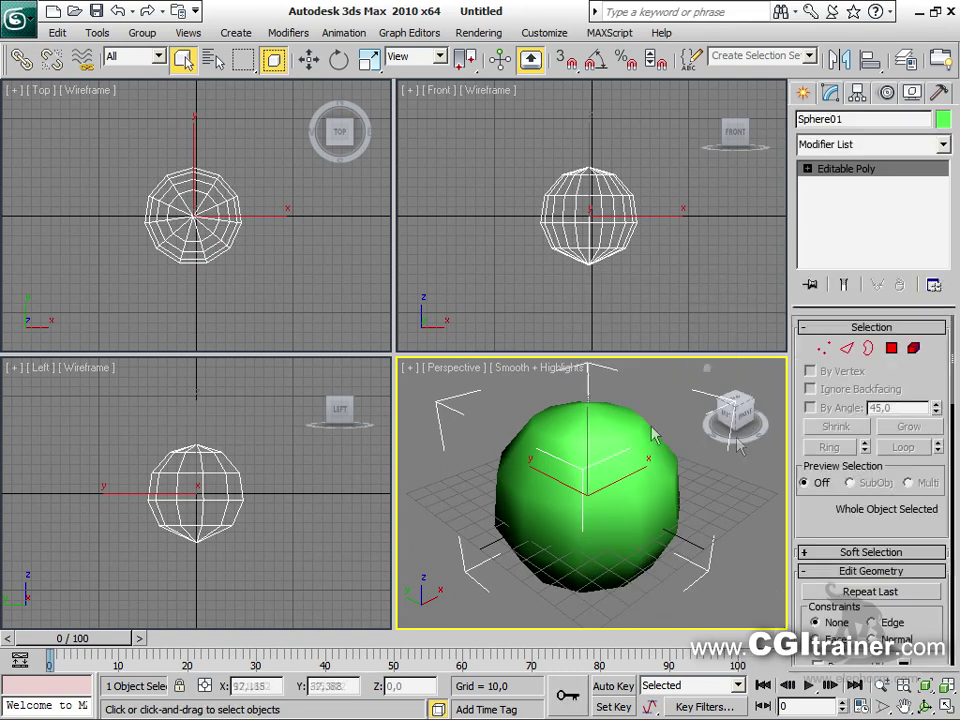
{"action": "key", "text": "alt+w"}
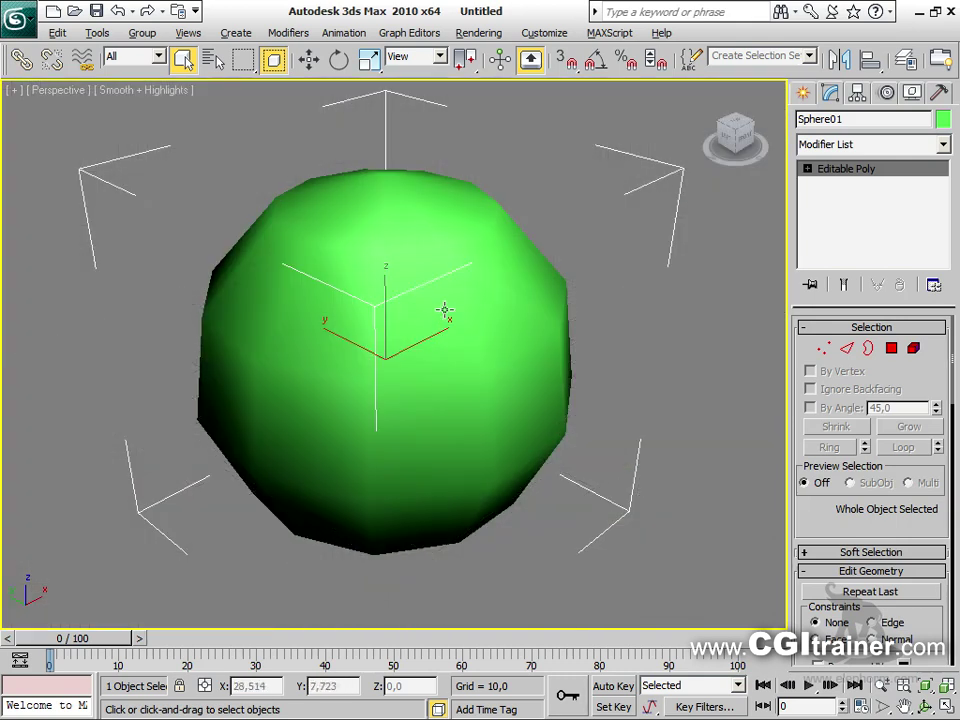
{"action": "key", "text": "F4"}
Split the three adjacent front edges along the sphere's horizontal middle ring
{"action": "left_click", "coordinate": [847, 349]}
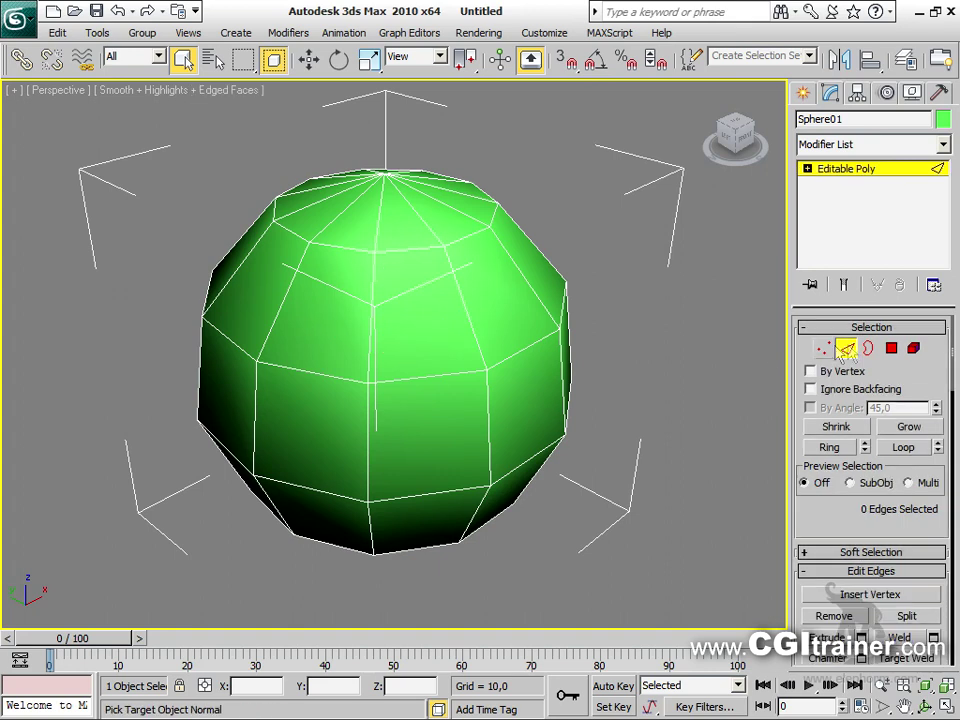
{"action": "middle_click_drag", "start_coordinate": [697, 440], "coordinate": [291, 466], "text": "alt"}
{"action": "left_click", "coordinate": [388, 392]}
{"action": "left_click", "coordinate": [497, 388], "text": "ctrl"}
{"action": "left_click", "coordinate": [284, 391], "text": "ctrl"}
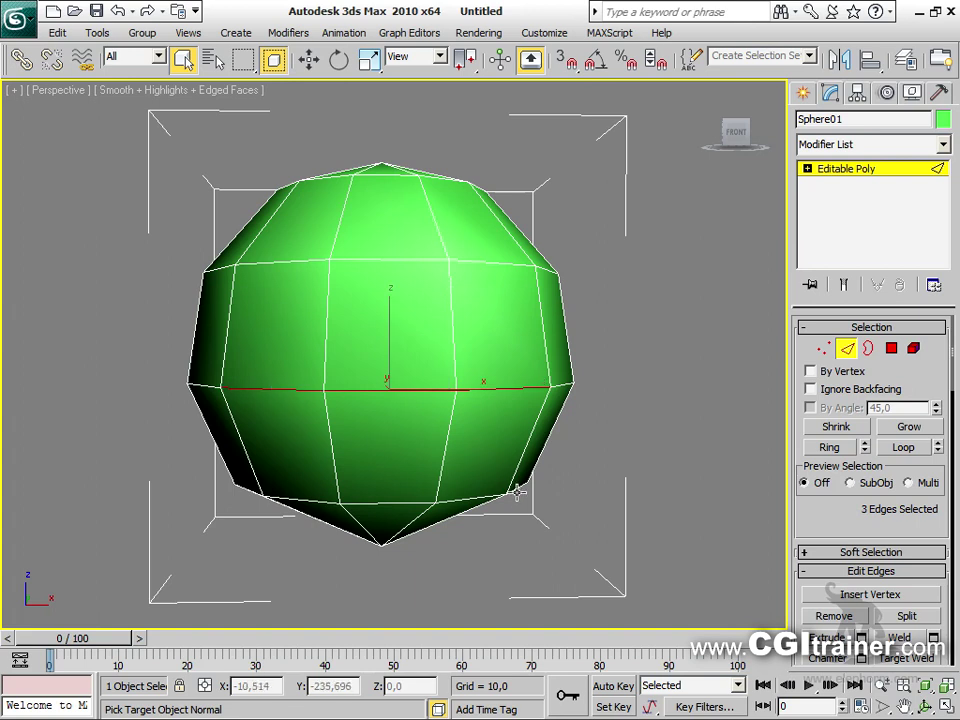
{"action": "scroll", "coordinate": [825, 454], "scroll_direction": "down", "scroll_amount": 5}
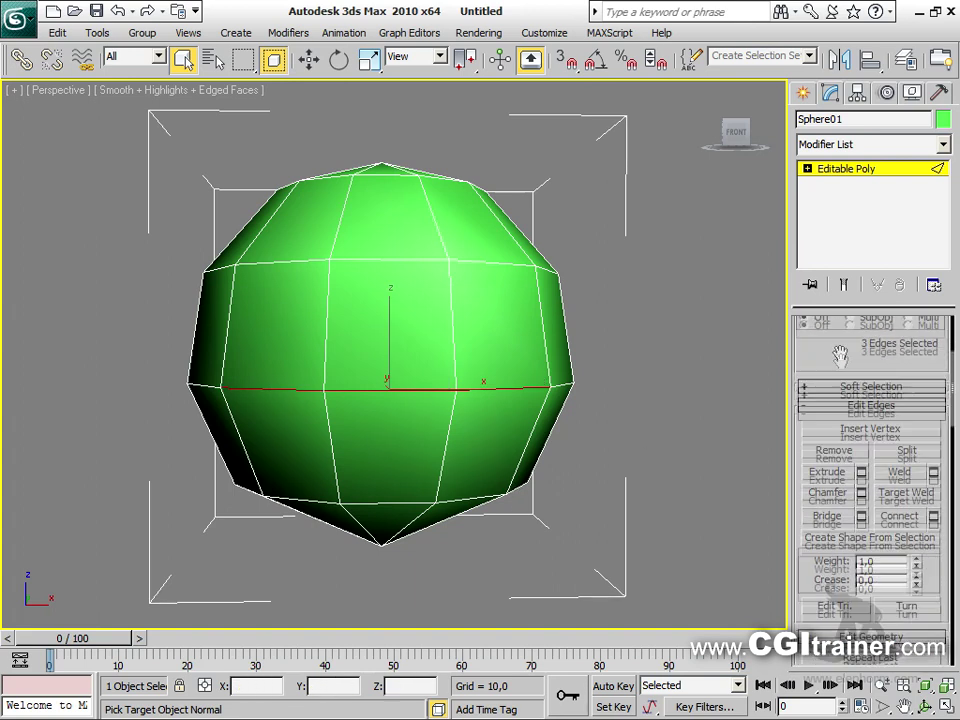
{"action": "left_click", "coordinate": [887, 443]}
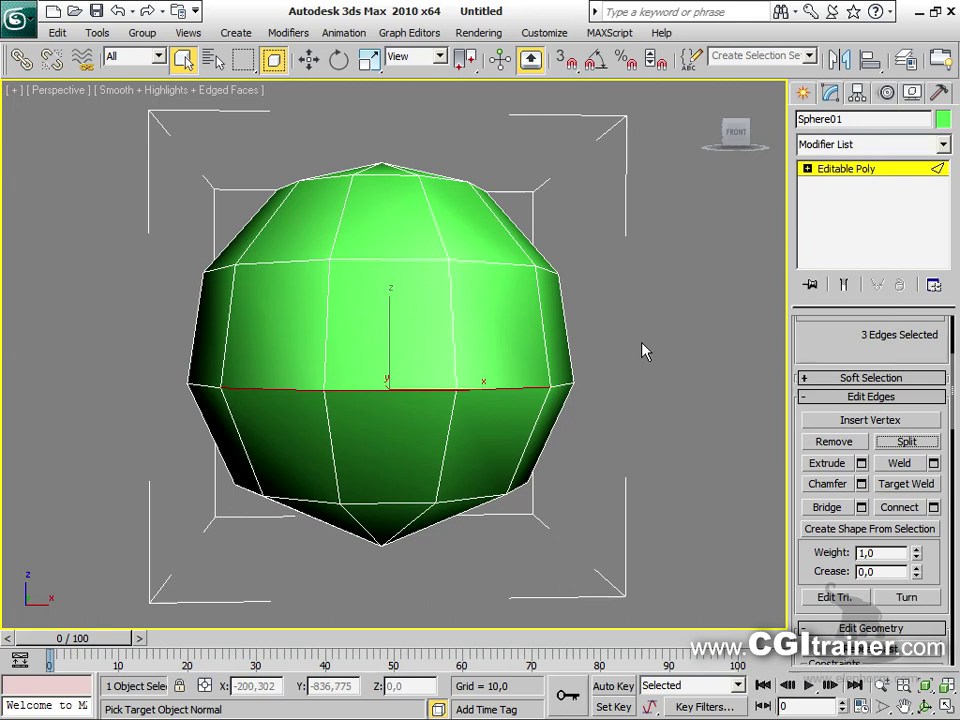
Move the split edges up about 15 along Z to open a gap in the sphere's front
{"action": "right_click", "coordinate": [416, 310]}
{"action": "left_click", "coordinate": [440, 330]}
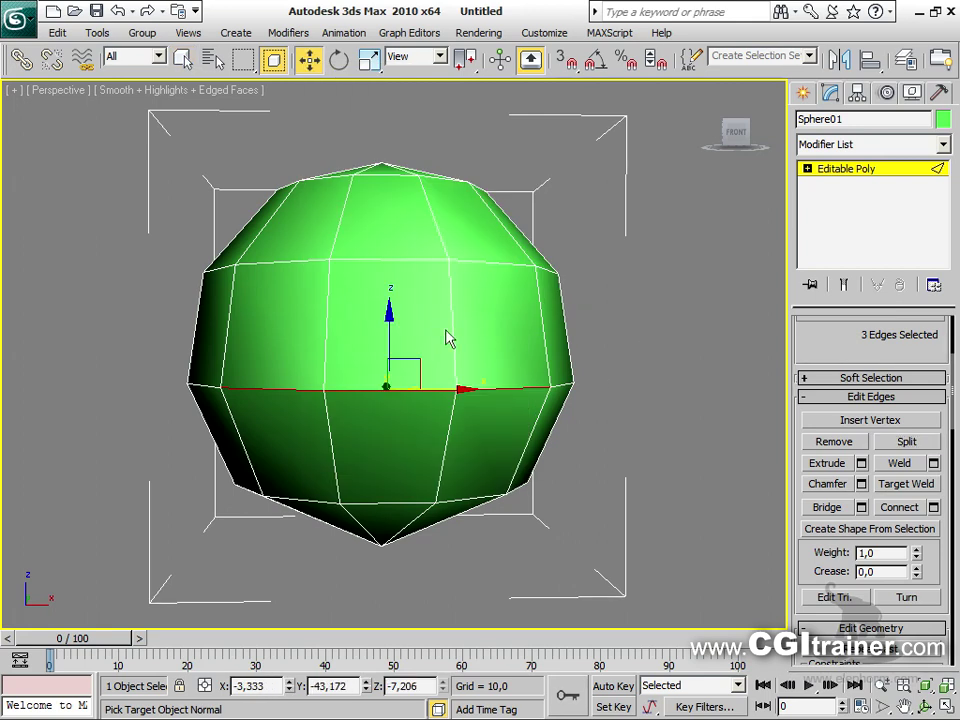
{"action": "left_click_drag", "start_coordinate": [390, 305], "coordinate": [391, 257]}
{"action": "middle_click_drag", "start_coordinate": [505, 358], "coordinate": [575, 397], "text": "alt"}
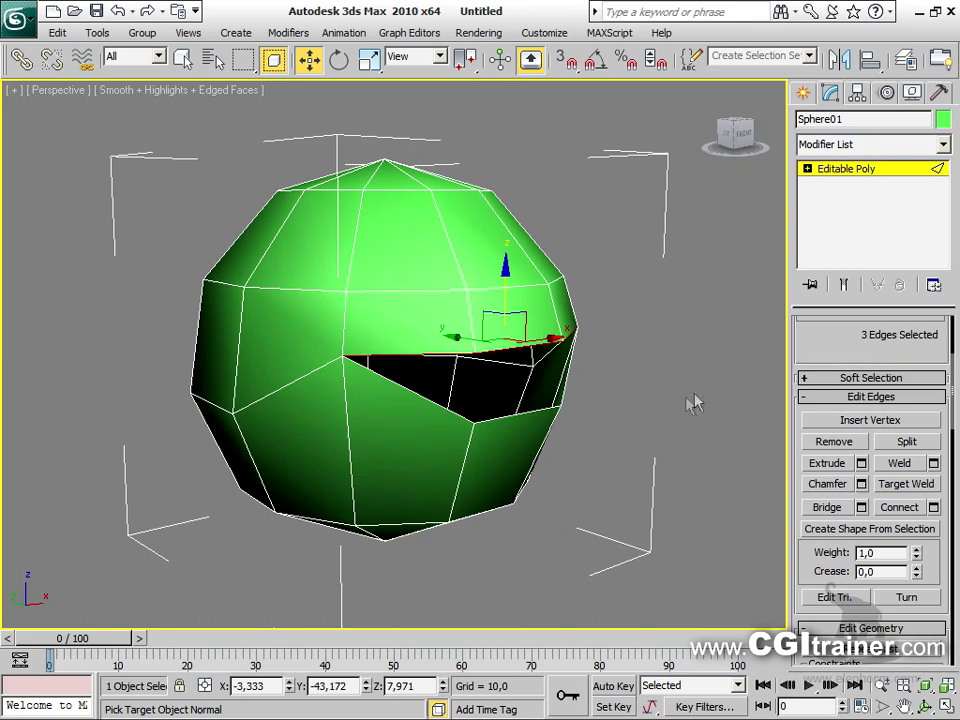
Select the border around the opening in the sphere and cap it with a polygon
{"action": "left_click", "coordinate": [807, 169]}
{"action": "left_click", "coordinate": [836, 213]}
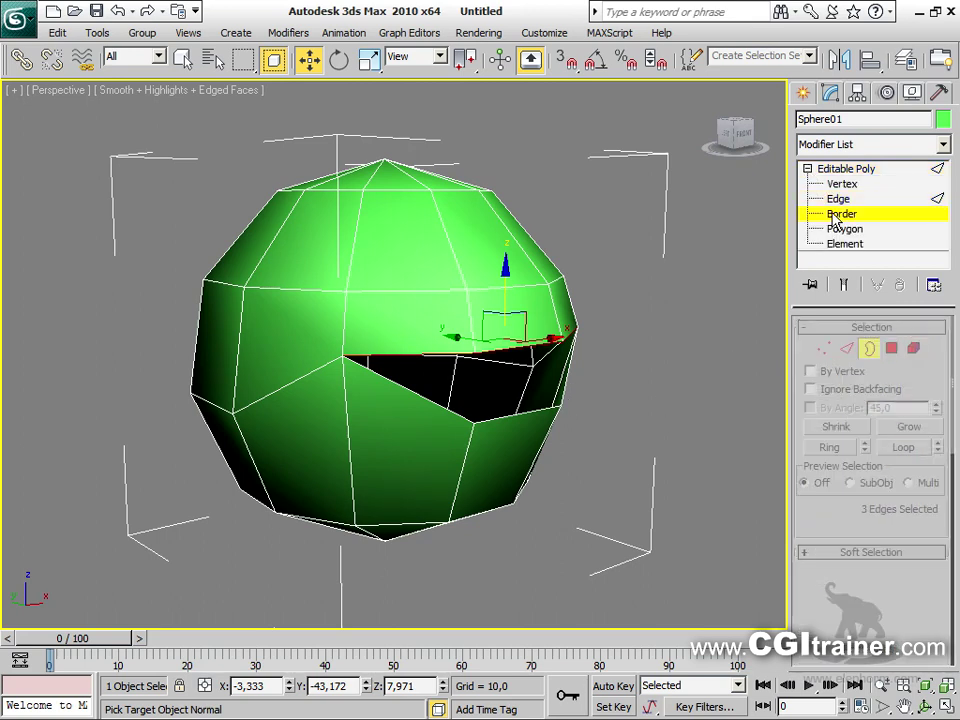
{"action": "left_click", "coordinate": [560, 400]}
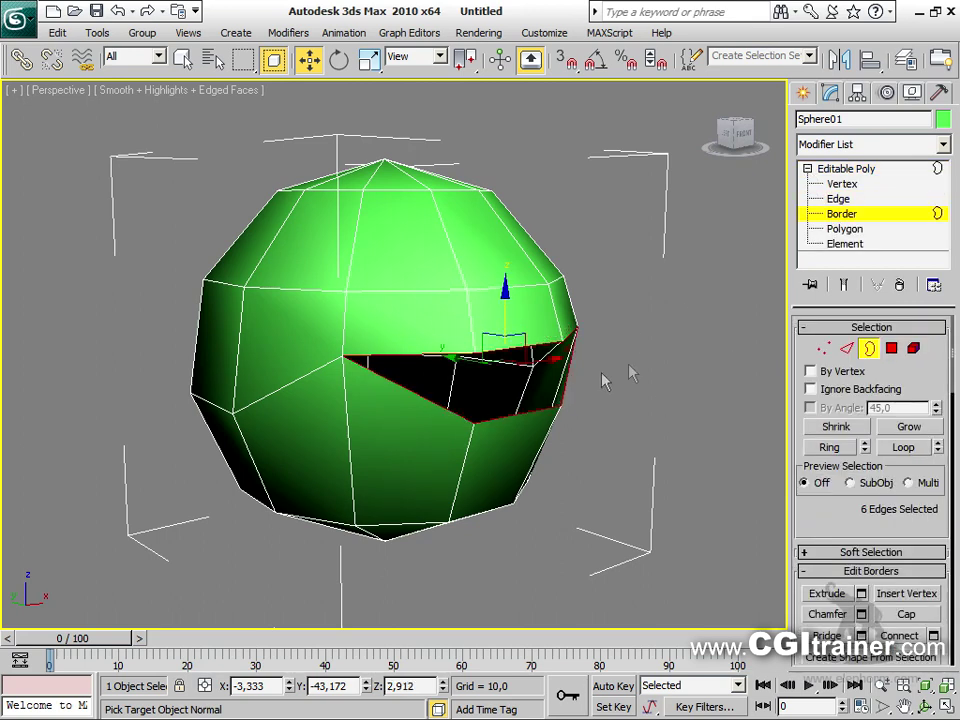
{"action": "right_click", "coordinate": [565, 376]}
{"action": "left_click", "coordinate": [553, 426]}
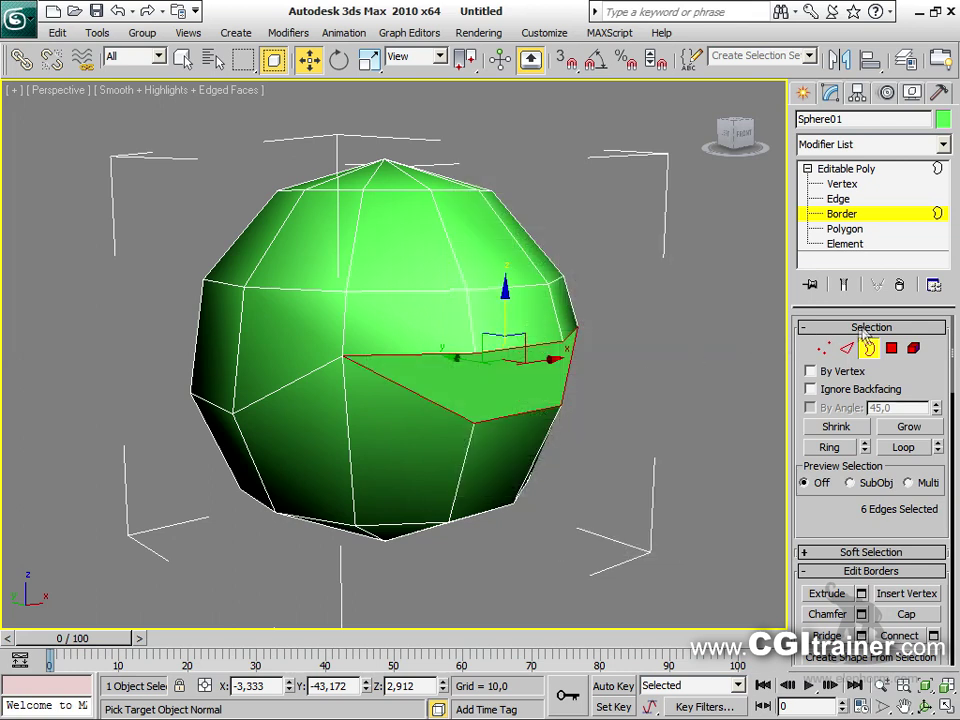
Select the cap polygon in the sphere's front opening and extrude it inward to form a deep recess
{"action": "left_click", "coordinate": [891, 350]}
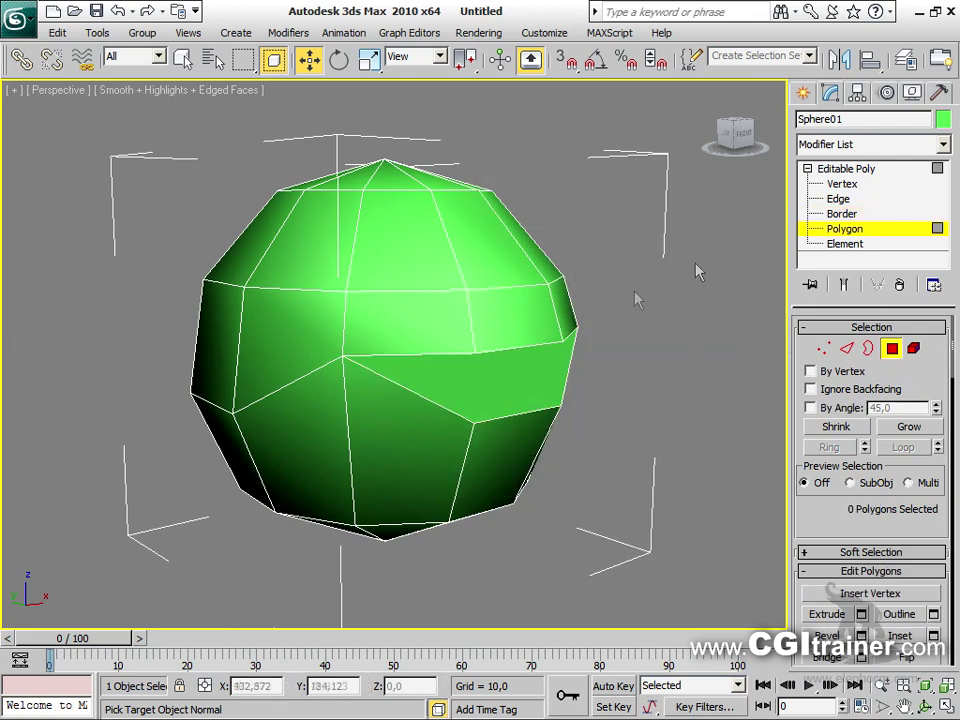
{"action": "left_click", "coordinate": [540, 378]}
{"action": "middle_click_drag", "start_coordinate": [567, 416], "coordinate": [587, 443], "text": "alt"}
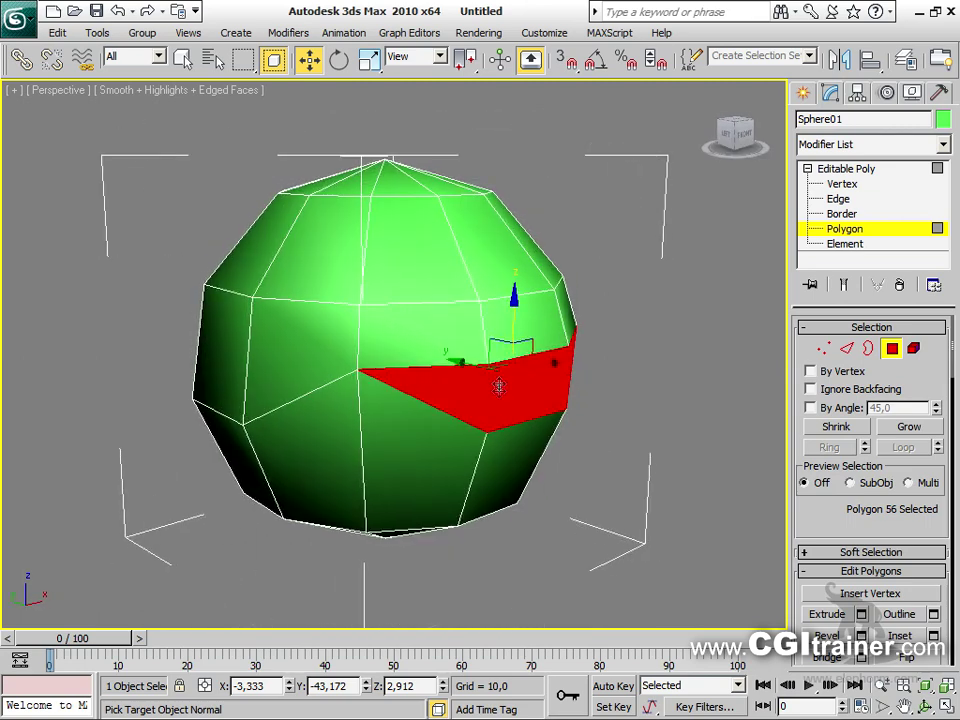
{"action": "right_click", "coordinate": [378, 381]}
{"action": "left_click", "coordinate": [444, 429]}
{"action": "left_click_drag", "start_coordinate": [484, 386], "coordinate": [480, 545]}
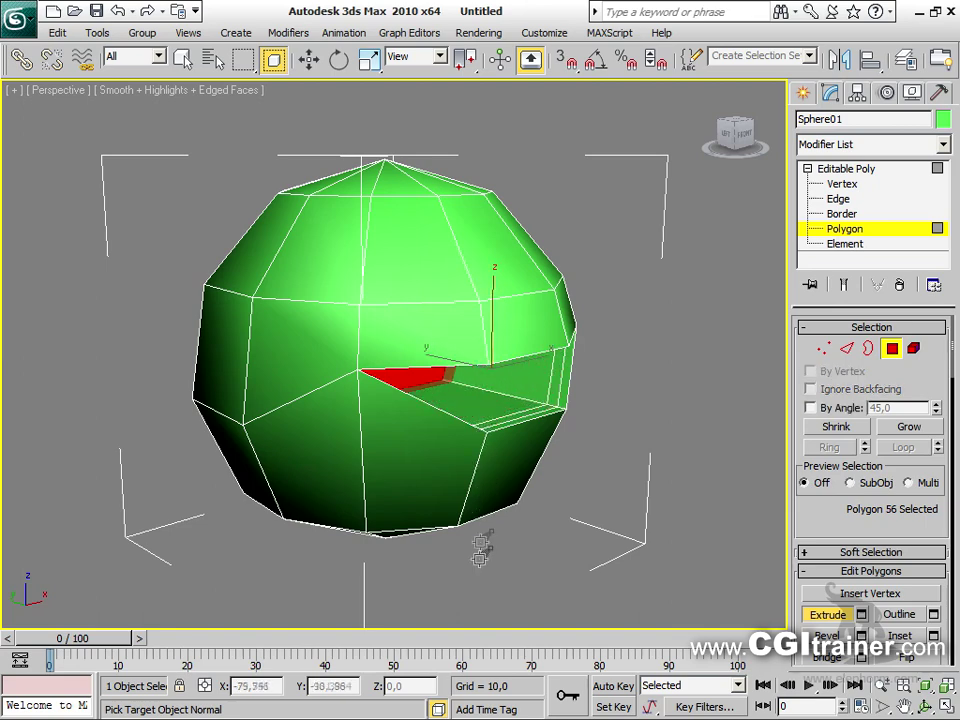
{"action": "middle_click_drag", "start_coordinate": [366, 316], "coordinate": [414, 388], "text": "alt"}
Scale the recess's inner polygon down uniformly so the opening tapers toward the inside
{"action": "key", "text": "w"}
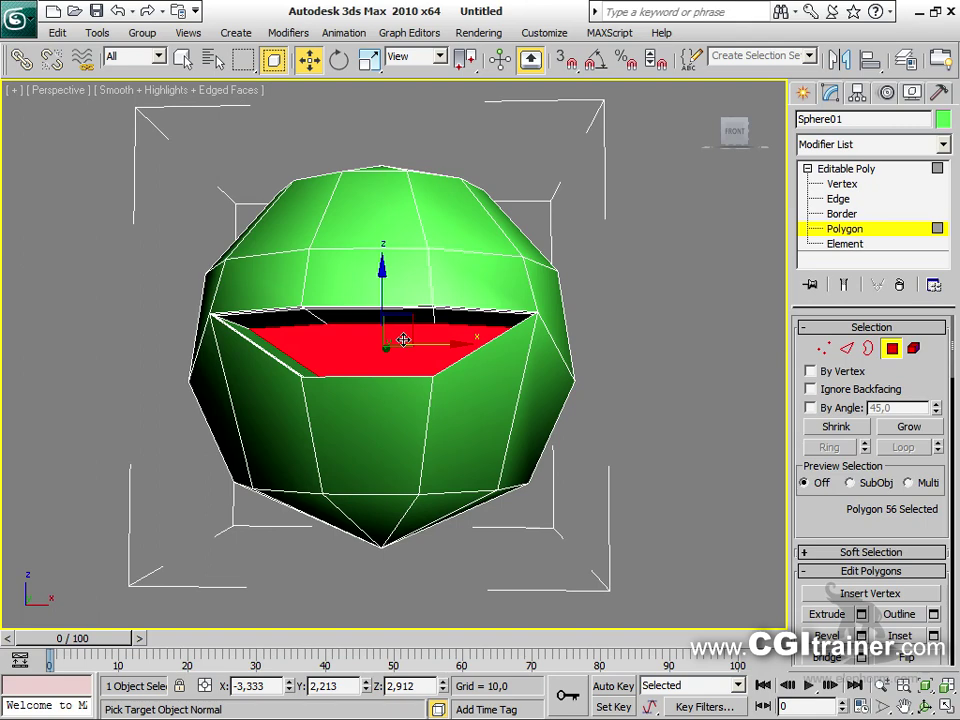
{"action": "right_click", "coordinate": [403, 340]}
{"action": "left_click", "coordinate": [366, 390]}
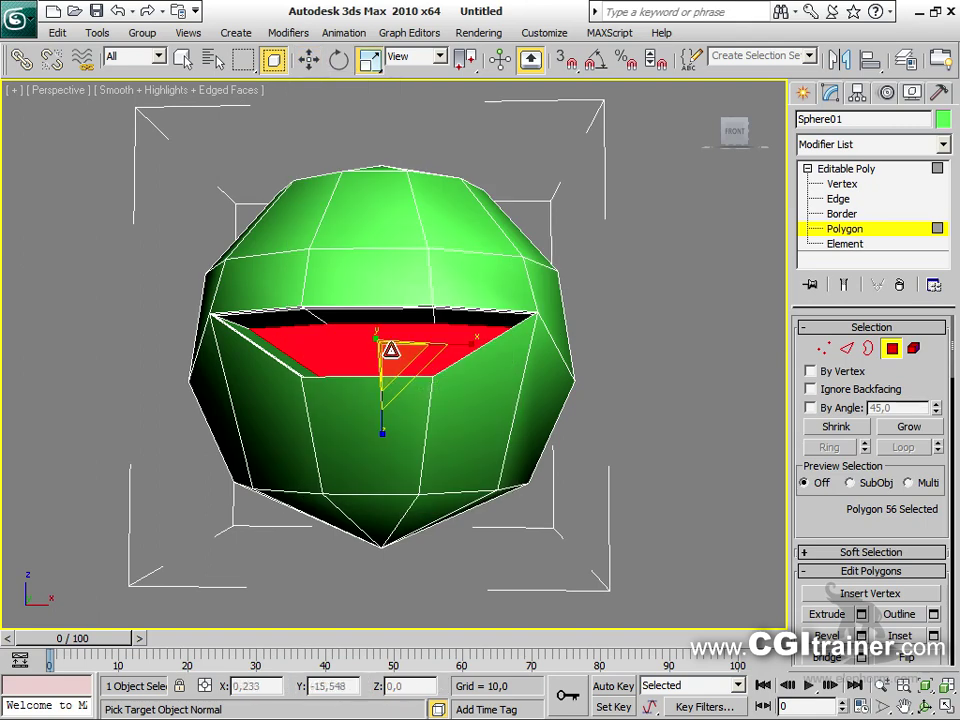
{"action": "left_click_drag", "start_coordinate": [390, 349], "coordinate": [396, 428]}
{"action": "middle_click_drag", "start_coordinate": [467, 336], "coordinate": [518, 358], "text": "alt"}
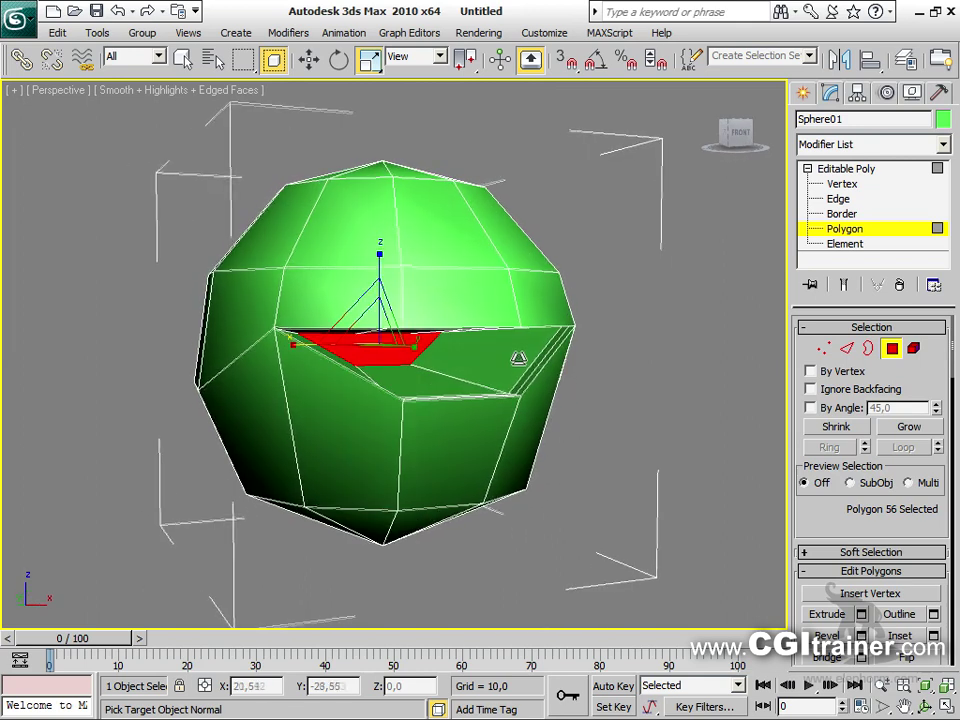
Switch to edge editing on the sphere and clear the edge selection around the opening
{"action": "left_click", "coordinate": [849, 347]}
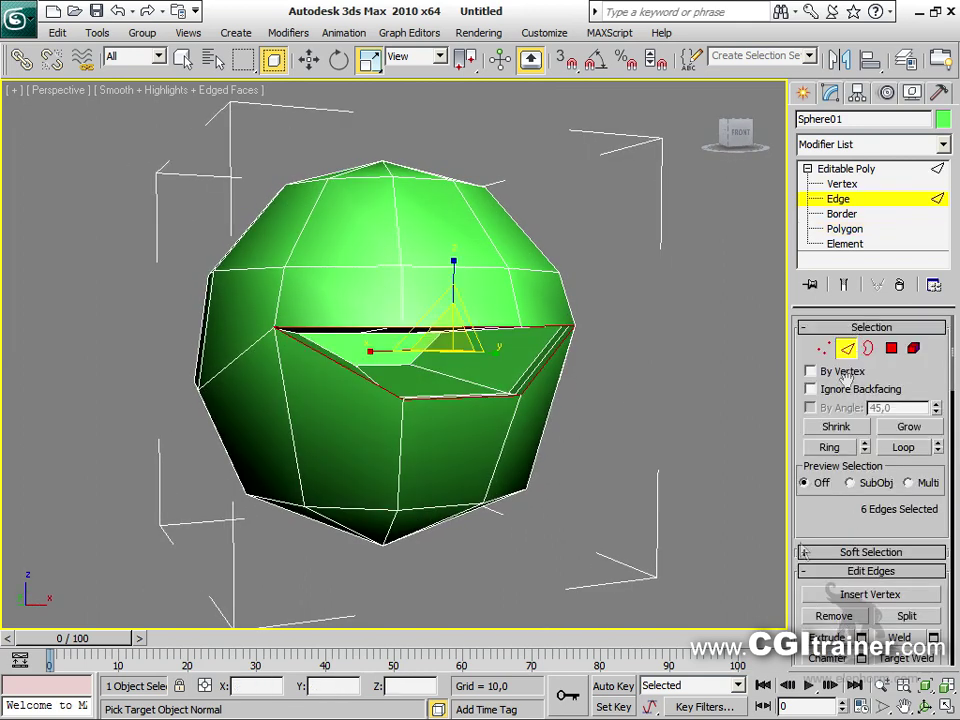
{"action": "scroll", "coordinate": [847, 508], "scroll_direction": "down", "scroll_amount": 3}
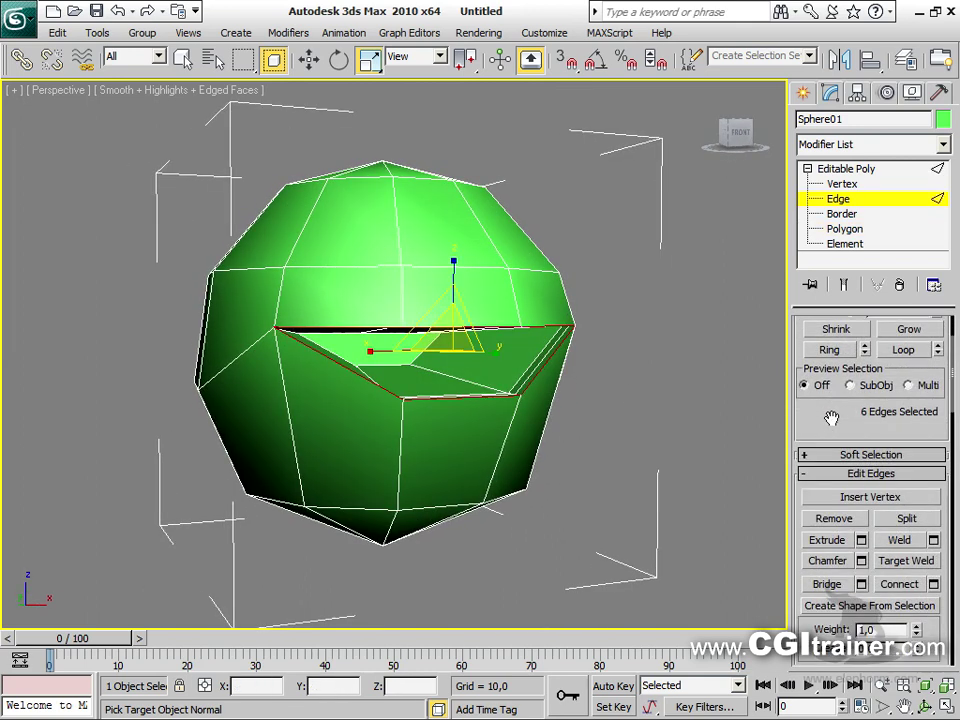
{"action": "left_click", "coordinate": [740, 467]}
{"action": "middle_click_drag", "start_coordinate": [688, 424], "coordinate": [675, 439], "text": "alt"}
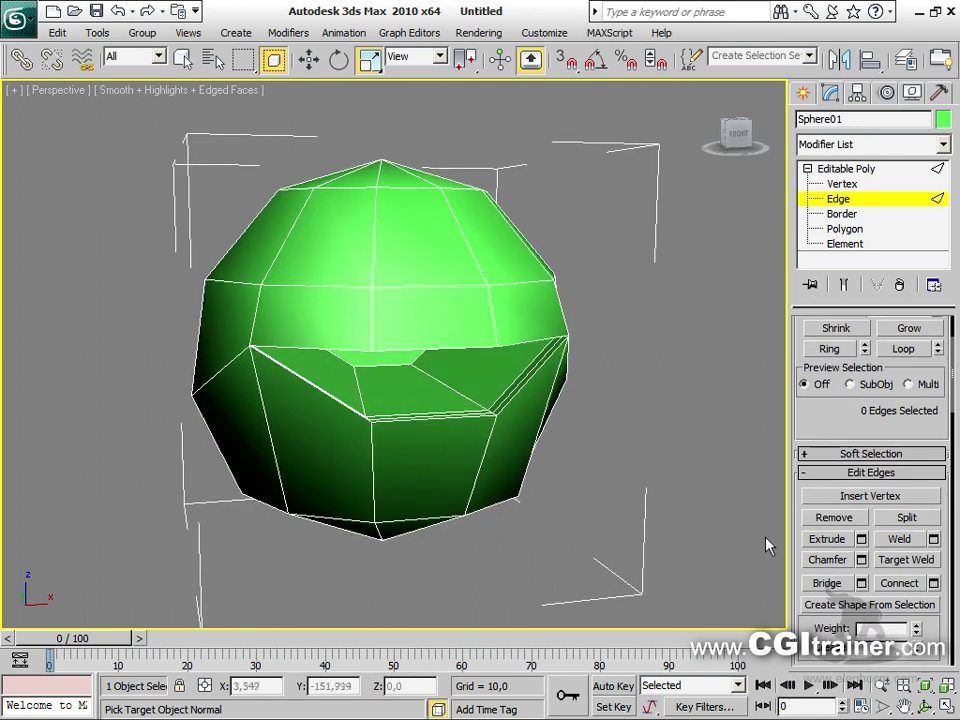
Widen the command panel to three columns and collapse the Subdivision Surface and Paint Deformation rollouts
{"action": "scroll", "coordinate": [832, 426], "scroll_direction": "down", "scroll_amount": 6}
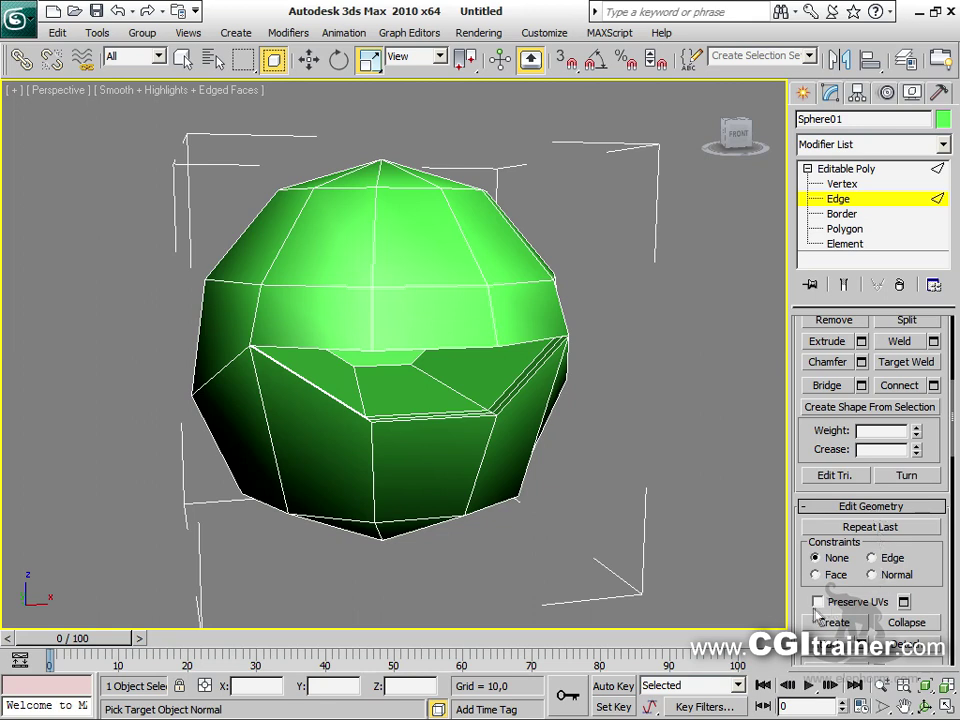
{"action": "left_click_drag", "start_coordinate": [801, 588], "coordinate": [818, 412]}
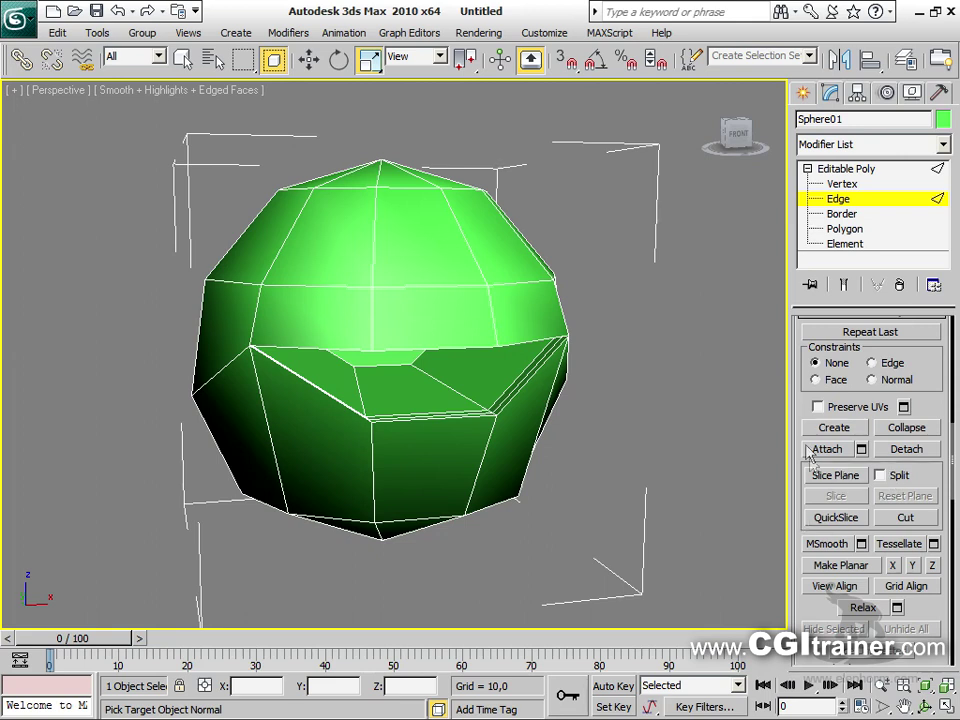
{"action": "left_click_drag", "start_coordinate": [788, 393], "coordinate": [558, 375]}
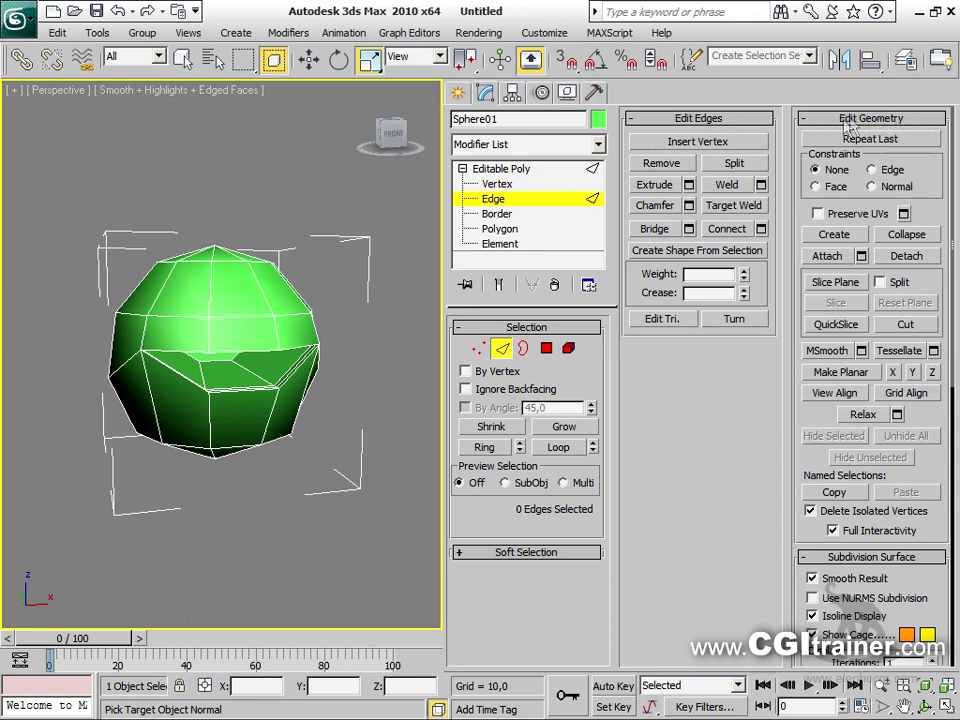
{"action": "left_click", "coordinate": [809, 560]}
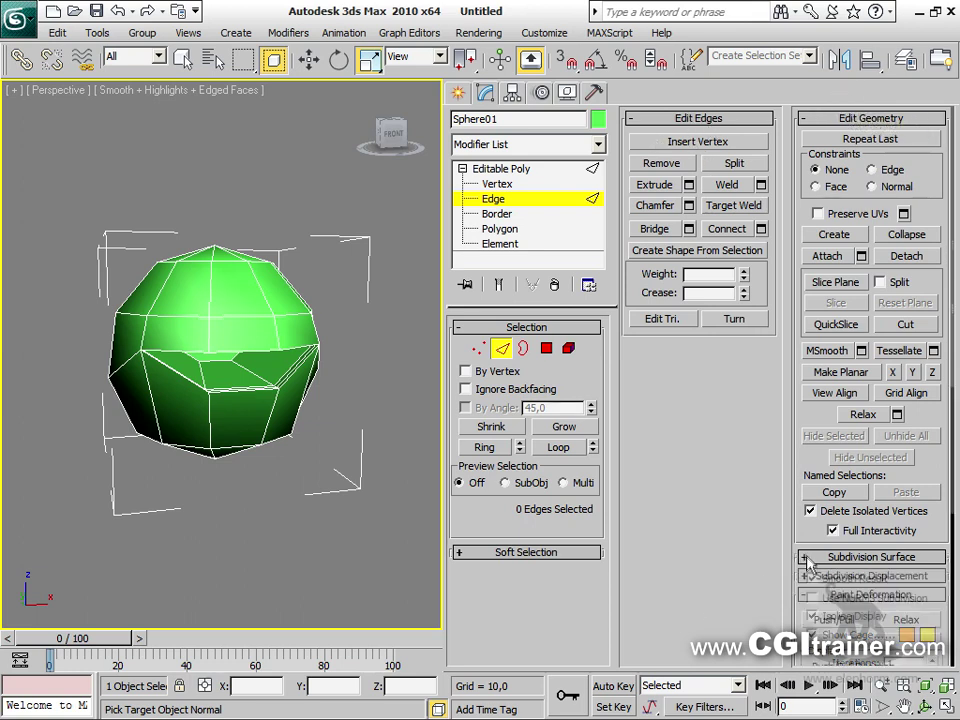
{"action": "left_click", "coordinate": [807, 598]}
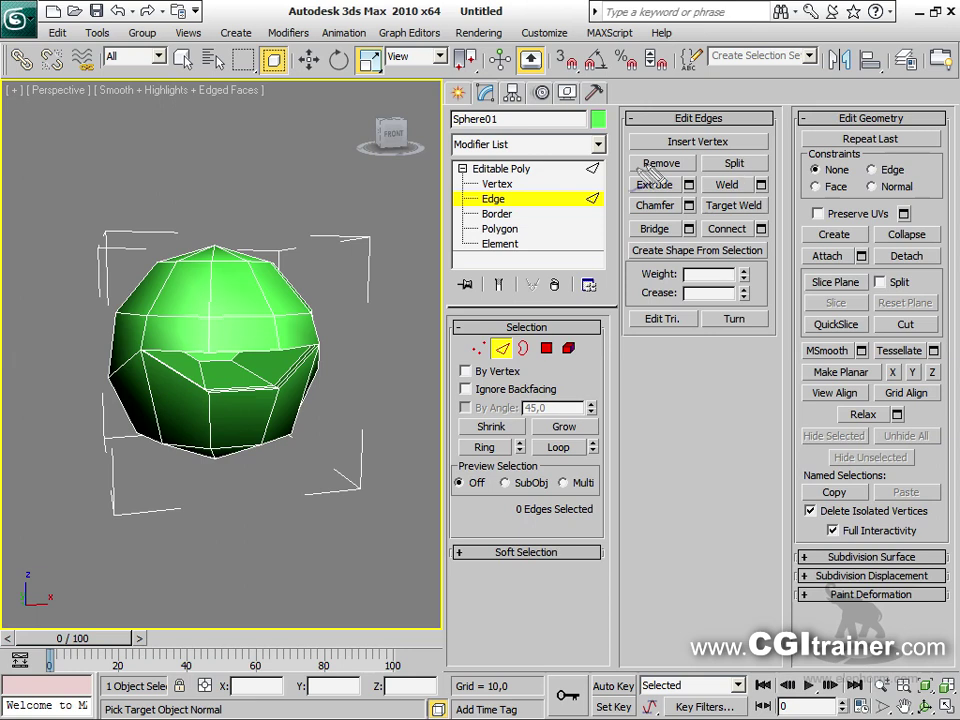
{"action": "mouse_move", "coordinate": [700, 172]}
{"action": "left_mouse_down"}
{"action": "mouse_move", "coordinate": [739, 151]}
{"action": "mouse_move", "coordinate": [768, 165]}
{"action": "mouse_move", "coordinate": [762, 187]}
{"action": "mouse_move", "coordinate": [720, 190]}
{"action": "mouse_move", "coordinate": [704, 152]}
{"action": "left_mouse_up"}
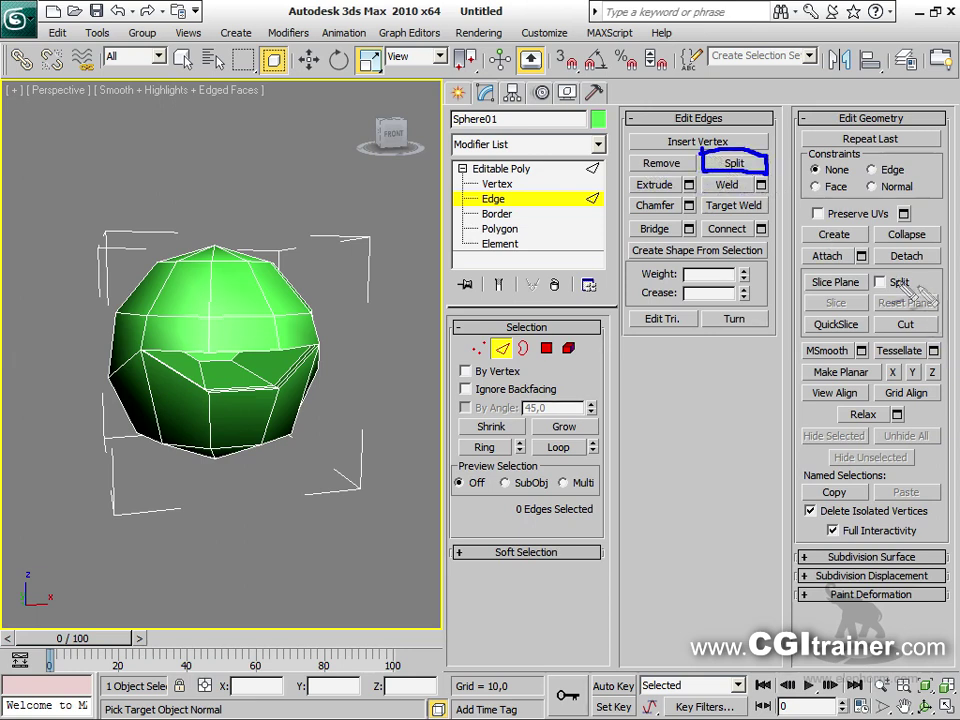
{"action": "mouse_move", "coordinate": [868, 272]}
{"action": "left_mouse_down"}
{"action": "mouse_move", "coordinate": [900, 272]}
{"action": "mouse_move", "coordinate": [918, 306]}
{"action": "mouse_move", "coordinate": [871, 276]}
{"action": "left_mouse_up"}
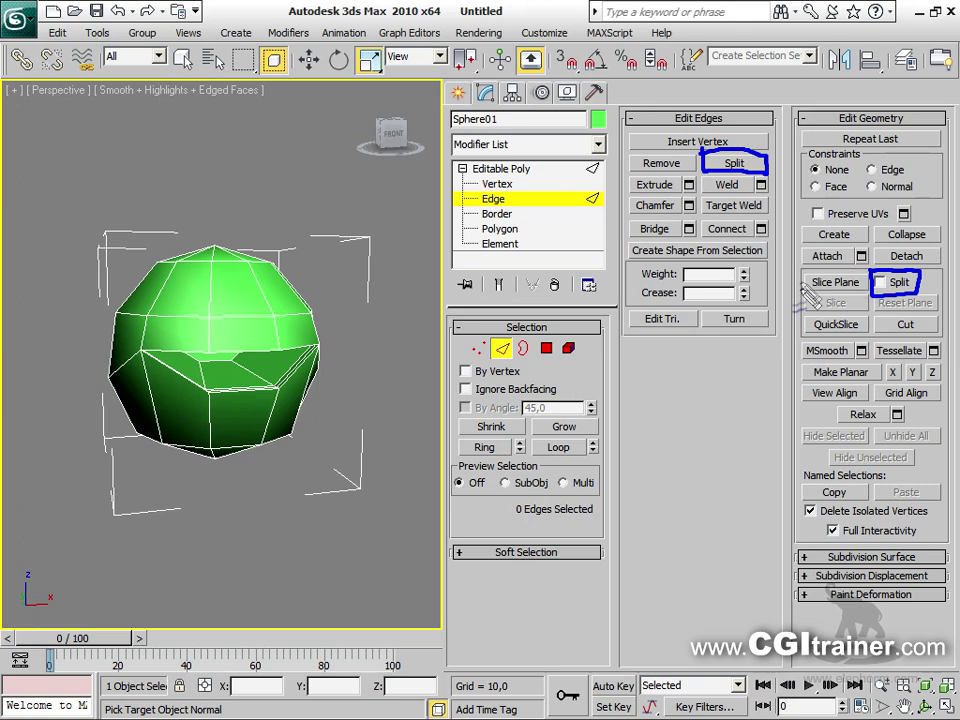
{"action": "mouse_move", "coordinate": [948, 342]}
{"action": "left_mouse_down"}
{"action": "mouse_move", "coordinate": [944, 276]}
{"action": "mouse_move", "coordinate": [826, 282]}
{"action": "mouse_move", "coordinate": [802, 292]}
{"action": "mouse_move", "coordinate": [795, 352]}
{"action": "mouse_move", "coordinate": [814, 356]}
{"action": "mouse_move", "coordinate": [810, 342]}
{"action": "mouse_move", "coordinate": [948, 342]}
{"action": "left_mouse_up"}
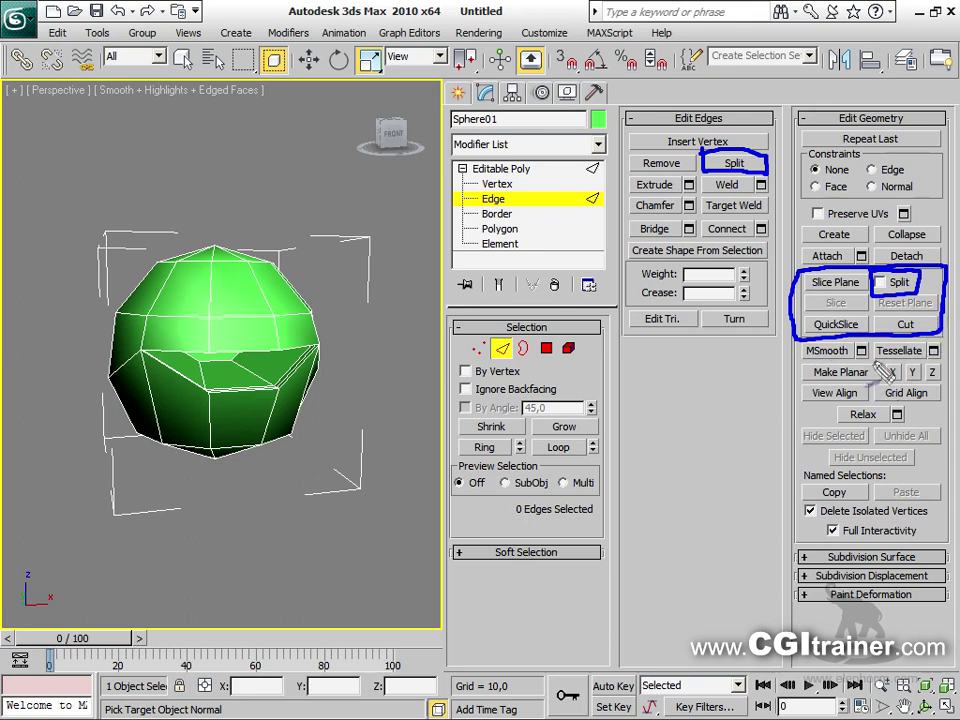
{"action": "left_click_drag", "start_coordinate": [875, 270], "coordinate": [892, 292]}
{"action": "left_click_drag", "start_coordinate": [891, 270], "coordinate": [874, 292]}
{"action": "left_click_drag", "start_coordinate": [880, 346], "coordinate": [892, 331]}
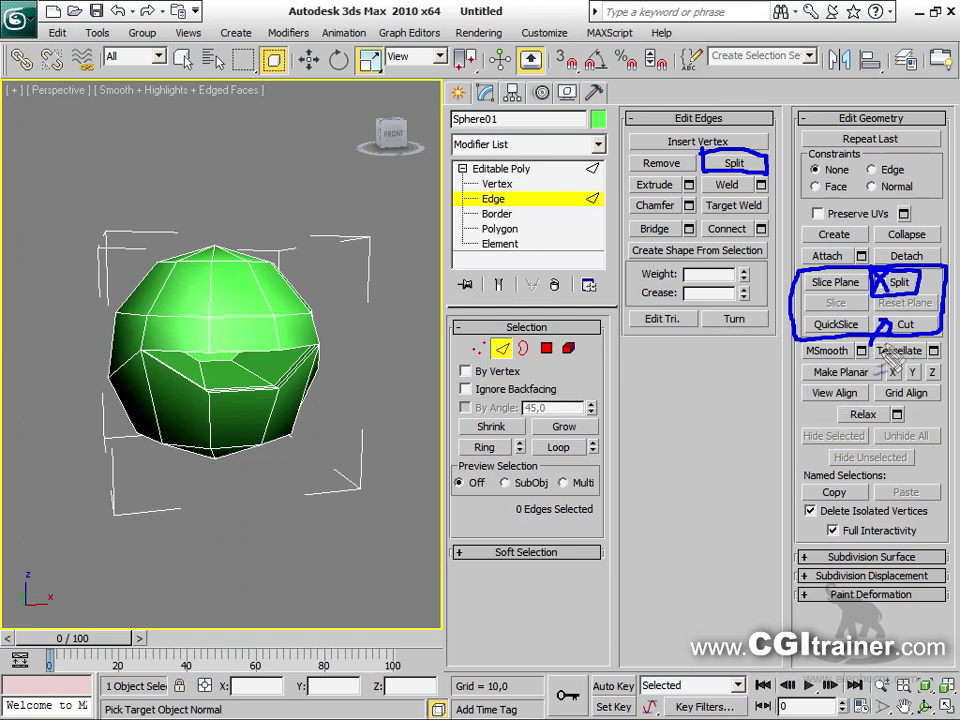
{"action": "mouse_move", "coordinate": [760, 362]}
{"action": "left_mouse_down"}
{"action": "mouse_move", "coordinate": [818, 335]}
{"action": "mouse_move", "coordinate": [800, 352]}
{"action": "left_mouse_up"}
{"action": "mouse_move", "coordinate": [788, 222]}
{"action": "left_mouse_down"}
{"action": "mouse_move", "coordinate": [812, 266]}
{"action": "mouse_move", "coordinate": [800, 262]}
{"action": "left_mouse_up"}
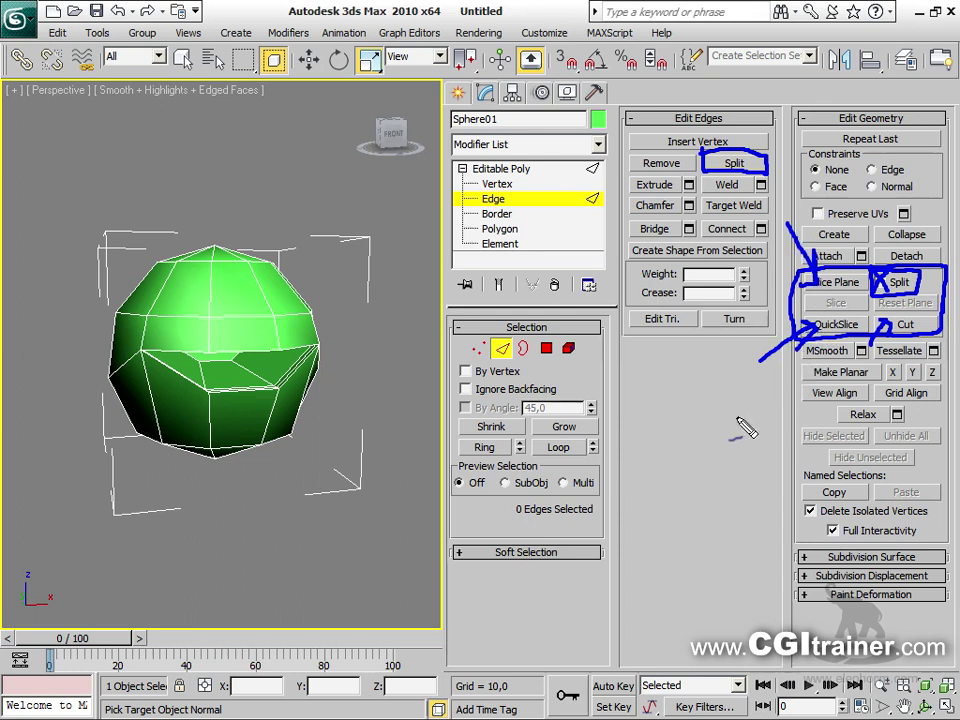
{"action": "key", "text": "Escape"}
Narrow the command panel to two columns and store the current scene state with Hold
{"action": "left_click_drag", "start_coordinate": [445, 337], "coordinate": [617, 337]}
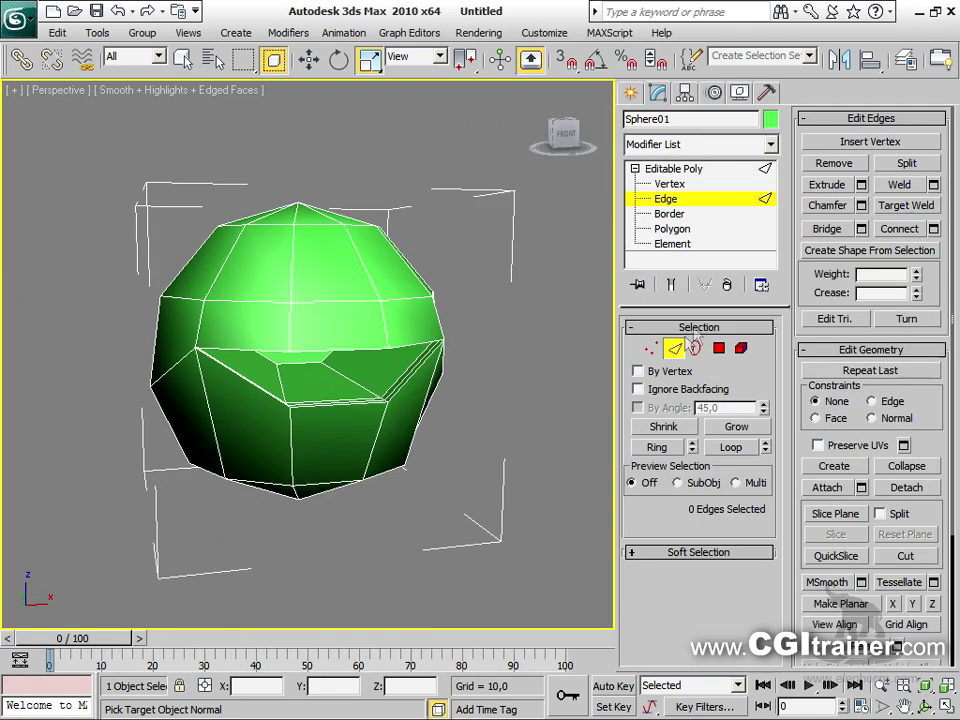
{"action": "middle_click_drag", "start_coordinate": [395, 428], "coordinate": [321, 289], "text": "alt"}
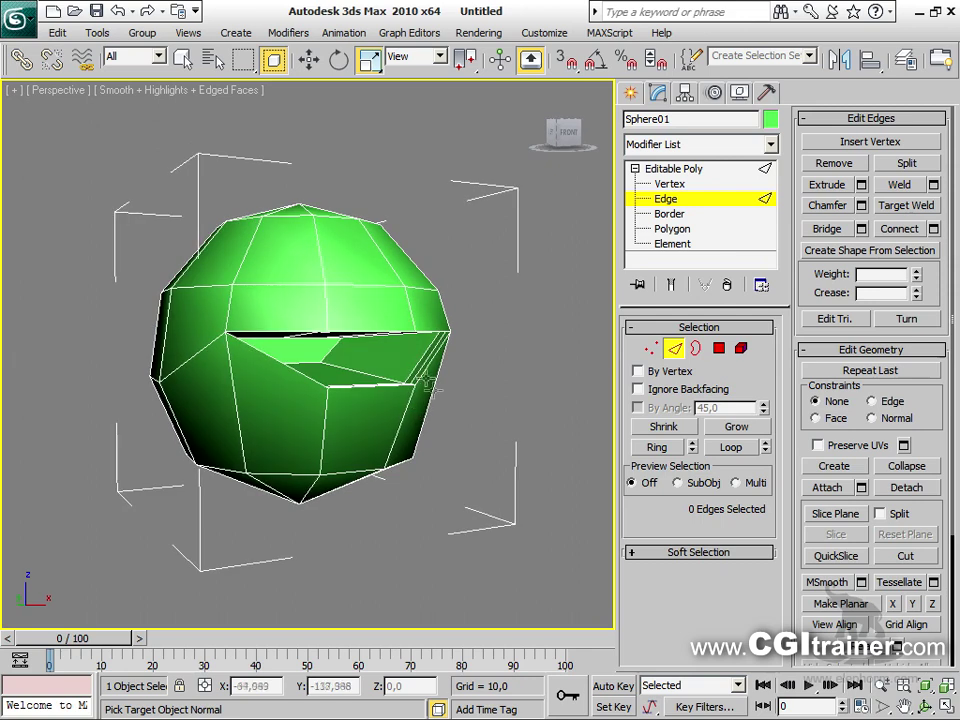
{"action": "left_click", "coordinate": [59, 33]}
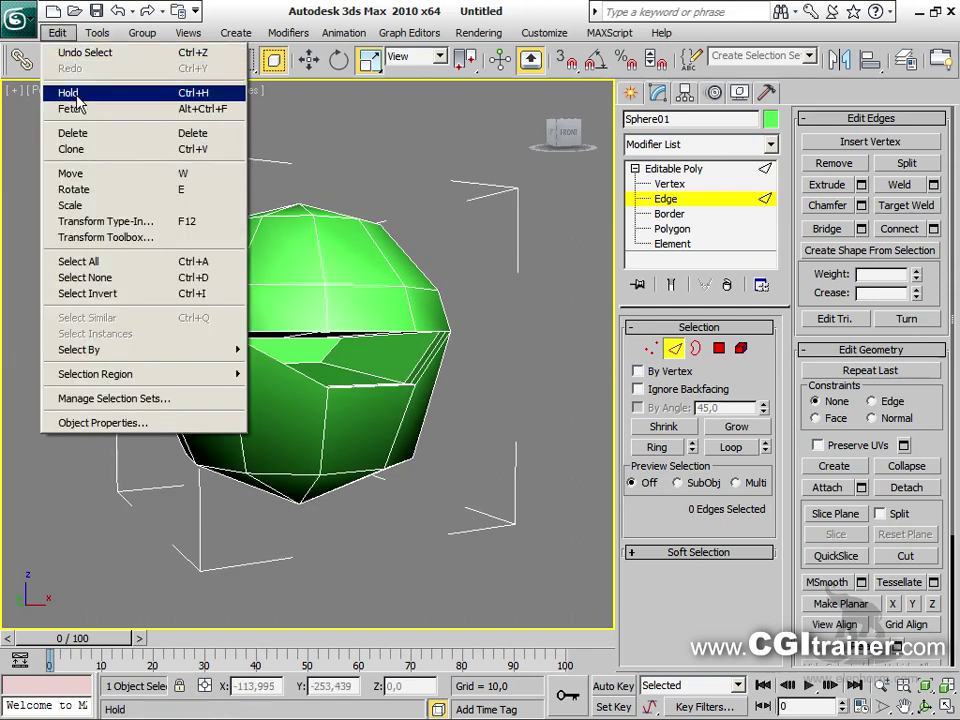
{"action": "left_click", "coordinate": [64, 92]}
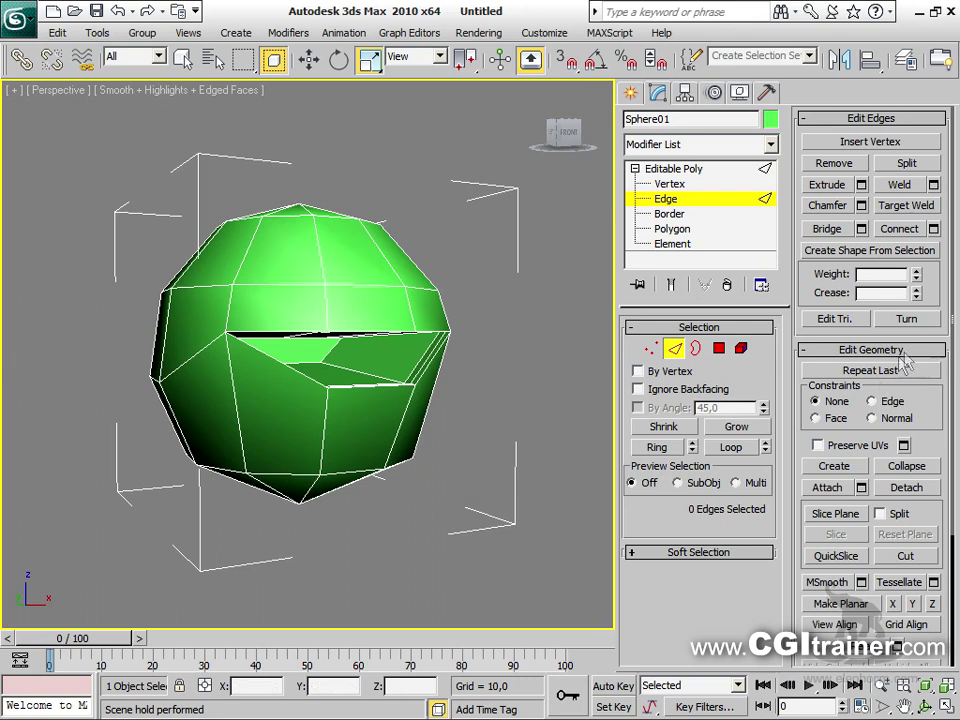
Slice the sphere horizontally near its top with the slice plane at about Z 32
{"action": "left_click_drag", "start_coordinate": [793, 449], "coordinate": [801, 140]}
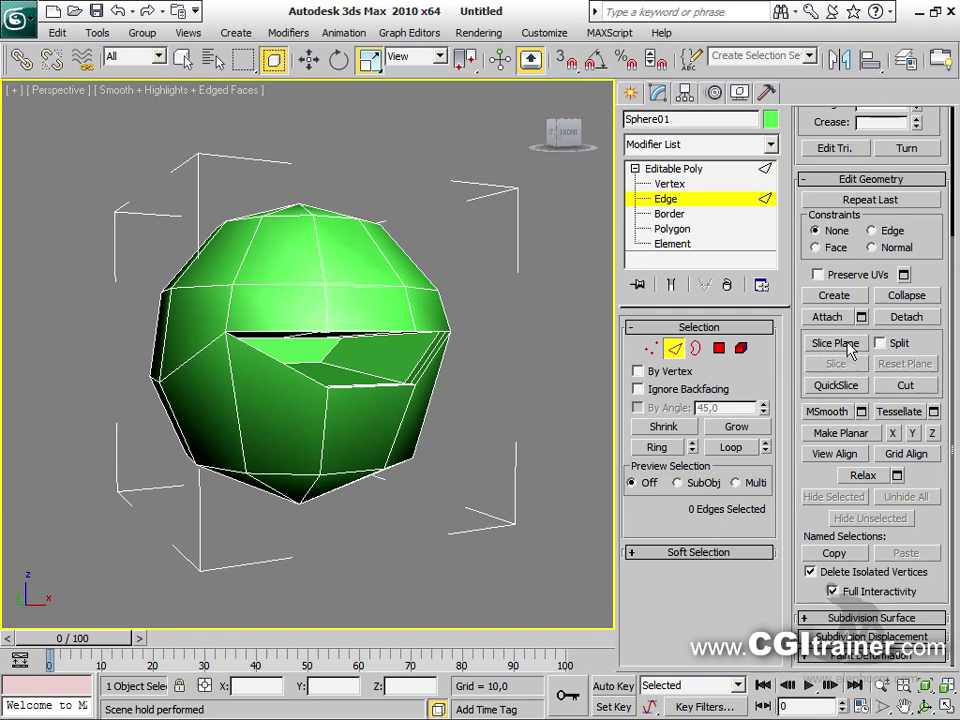
{"action": "left_click", "coordinate": [835, 343]}
{"action": "left_click_drag", "start_coordinate": [299, 274], "coordinate": [352, 376]}
{"action": "mouse_move", "coordinate": [352, 376]}
{"action": "middle_mouse_down", "text": "alt"}
{"action": "mouse_move", "coordinate": [474, 399]}
{"action": "mouse_move", "coordinate": [365, 365]}
{"action": "middle_mouse_up", "text": "alt"}
{"action": "left_click_drag", "start_coordinate": [312, 349], "coordinate": [338, 278]}
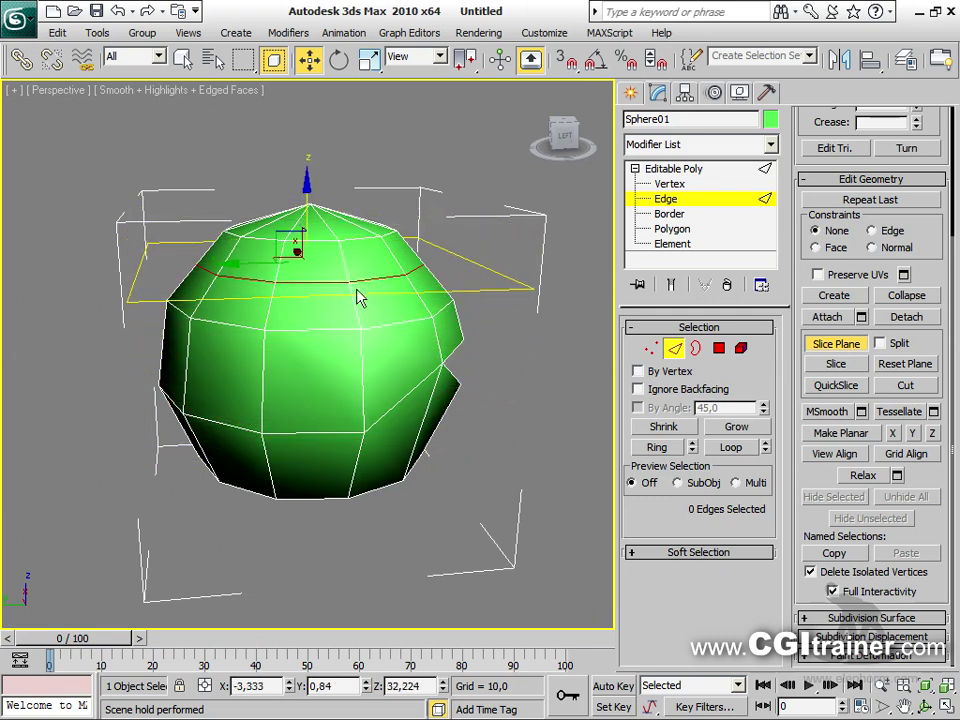
{"action": "left_click", "coordinate": [853, 366]}
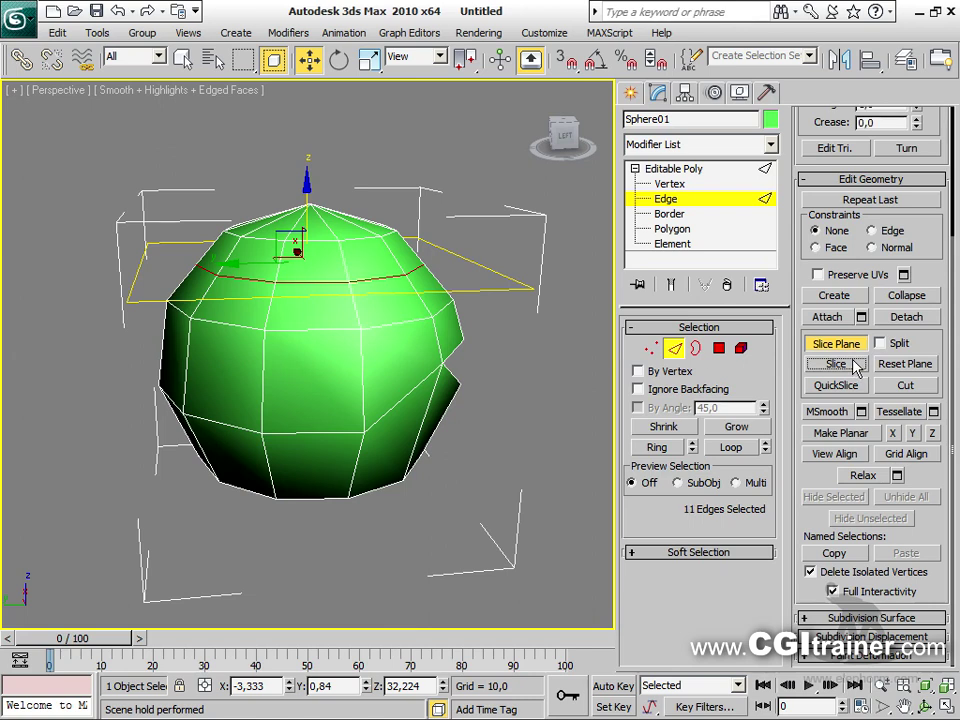
Slice the sphere's lower part with Split enabled and the slice plane at about Z -24.5, and leave Slice Plane mode
{"action": "left_click_drag", "start_coordinate": [307, 188], "coordinate": [296, 338]}
{"action": "middle_click_drag", "start_coordinate": [268, 310], "coordinate": [302, 386], "text": "alt"}
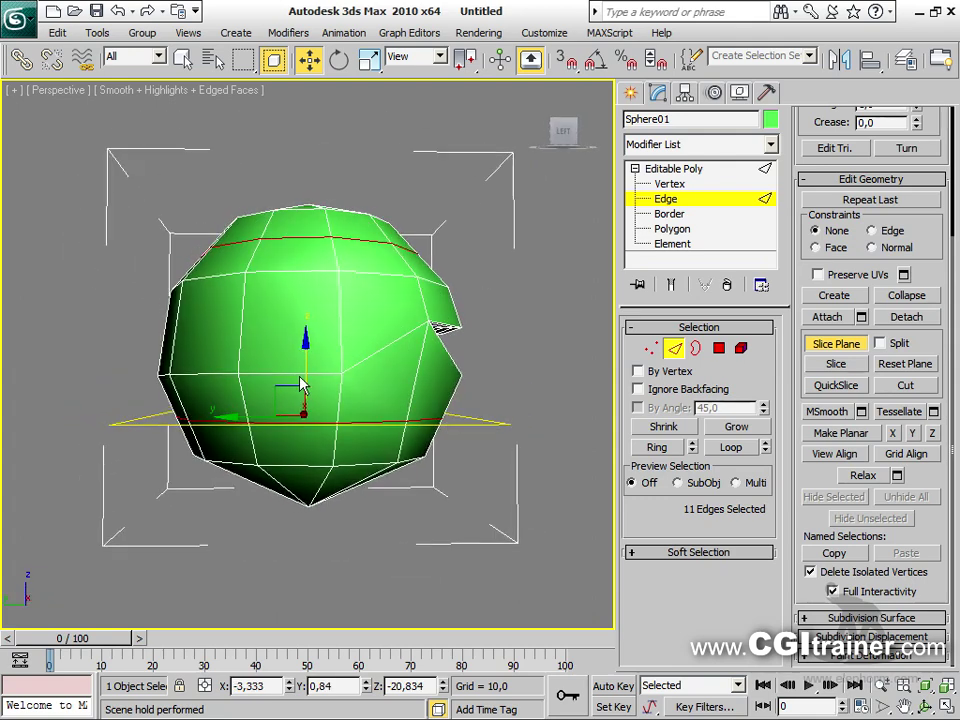
{"action": "mouse_move", "coordinate": [302, 369]}
{"action": "left_mouse_down"}
{"action": "mouse_move", "coordinate": [302, 350]}
{"action": "mouse_move", "coordinate": [301, 386]}
{"action": "left_mouse_up"}
{"action": "left_click", "coordinate": [854, 363]}
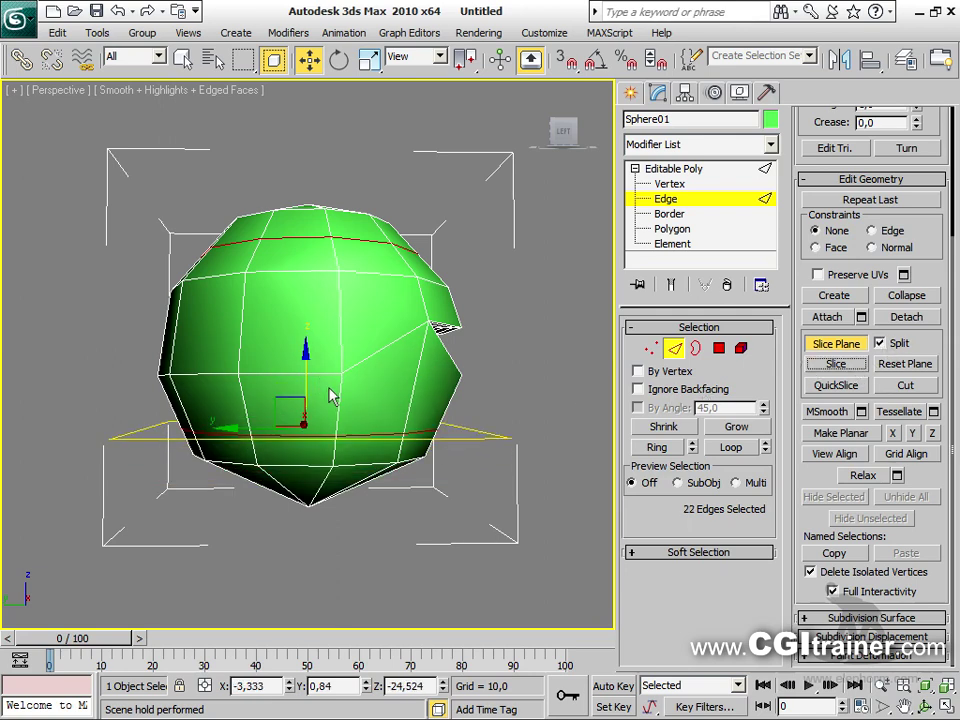
{"action": "left_click_drag", "start_coordinate": [305, 372], "coordinate": [306, 180]}
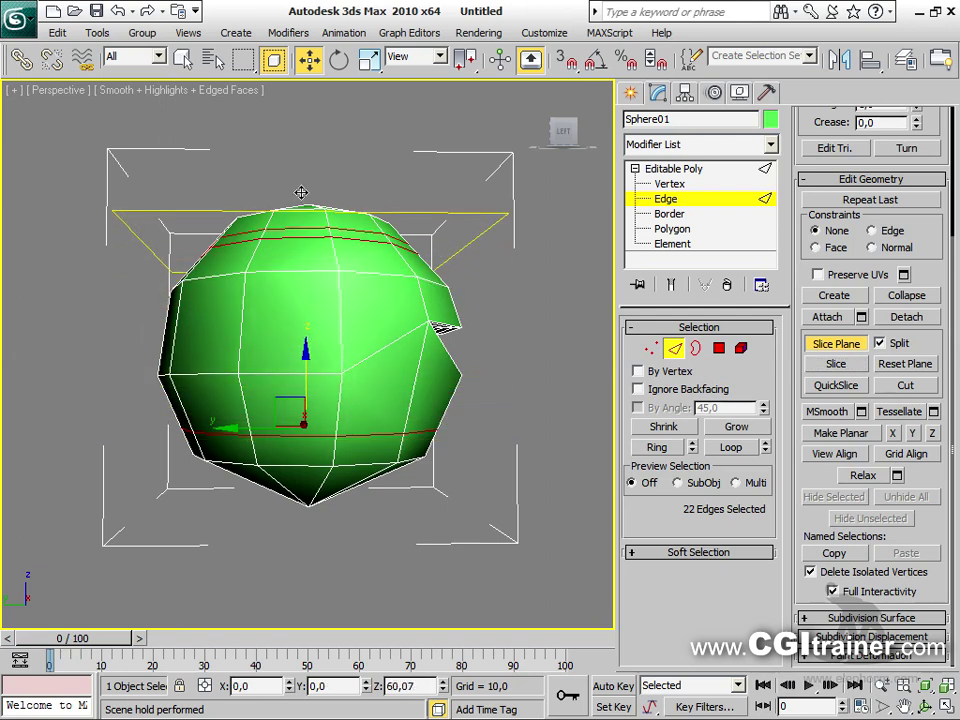
{"action": "left_click", "coordinate": [822, 343]}
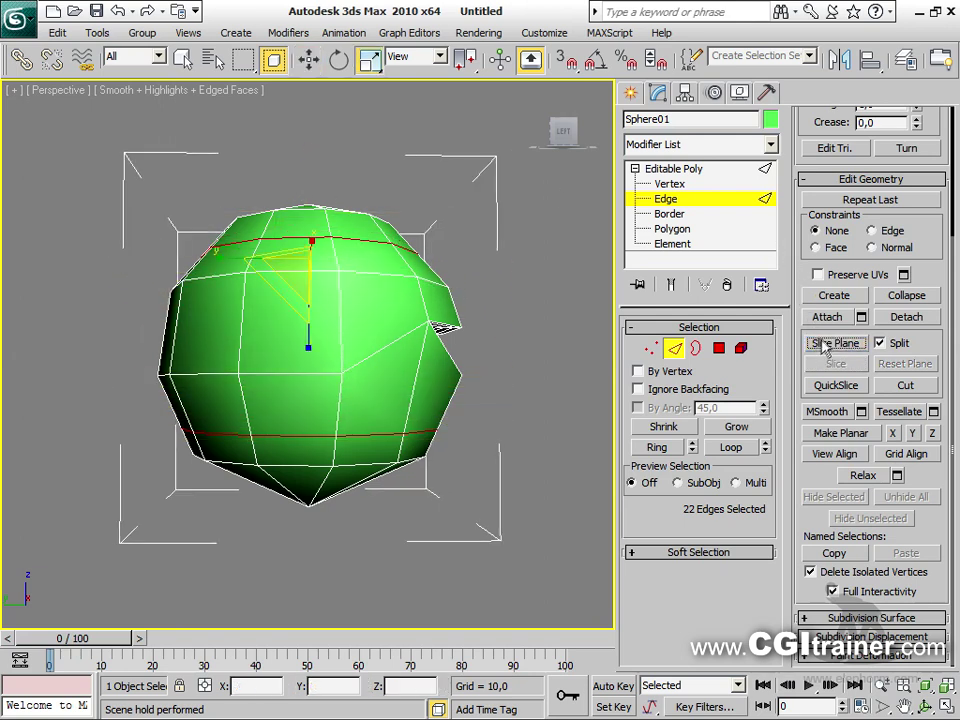
Select the separated bottom section of the sphere as an element and move it straight down away from the body
{"action": "left_click", "coordinate": [742, 349]}
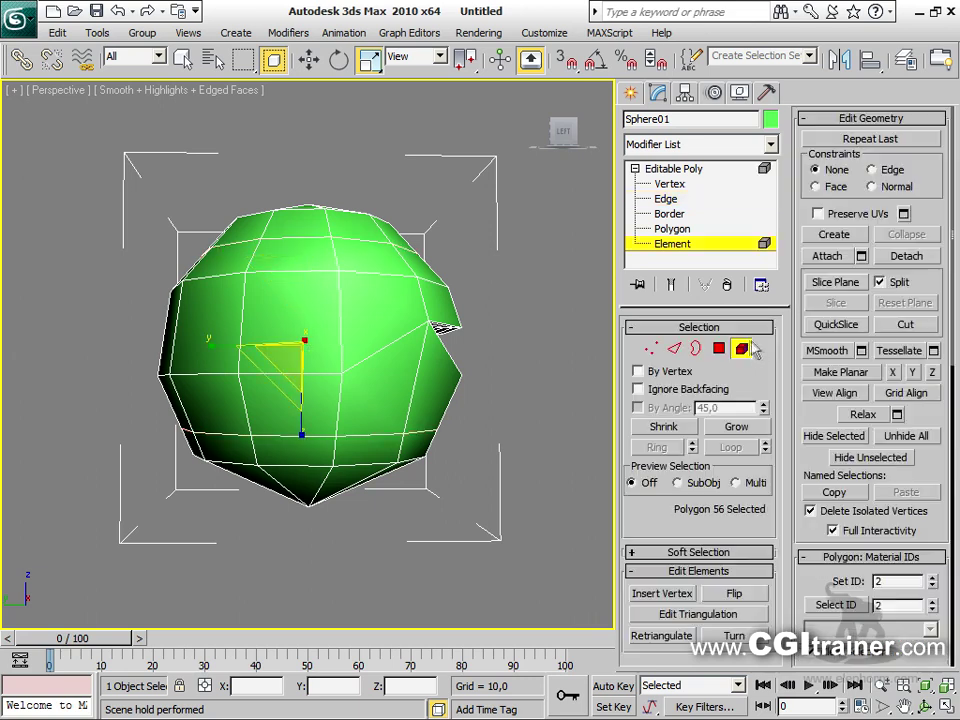
{"action": "left_click", "coordinate": [356, 467]}
{"action": "right_click", "coordinate": [318, 447]}
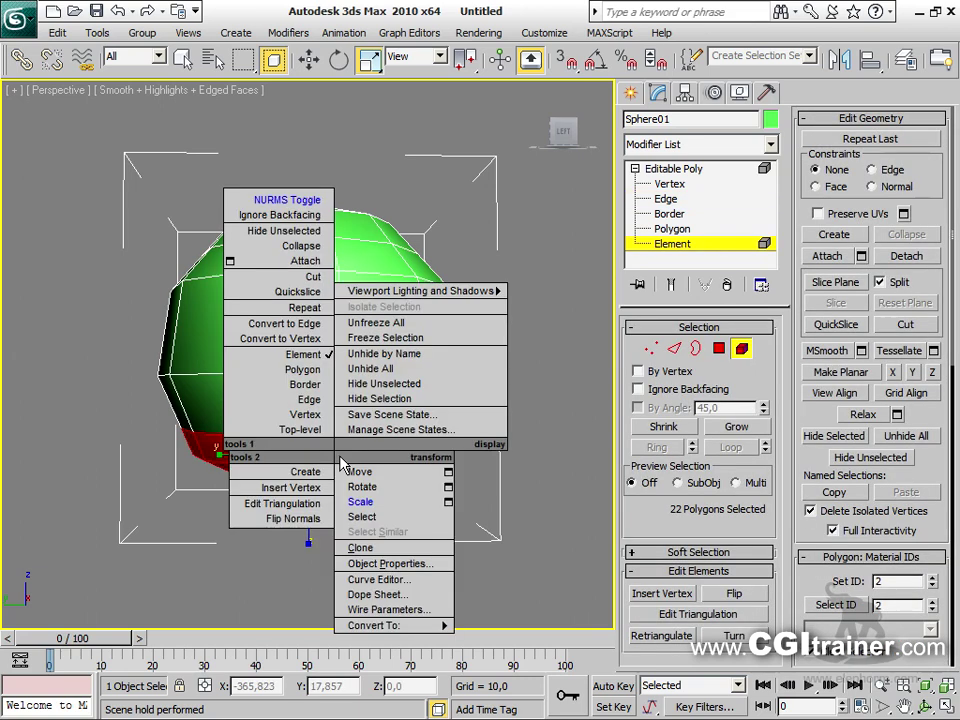
{"action": "left_click", "coordinate": [357, 470]}
{"action": "left_click_drag", "start_coordinate": [306, 398], "coordinate": [308, 462]}
{"action": "middle_click_drag", "start_coordinate": [496, 496], "coordinate": [318, 517], "text": "alt"}
Scale the separated bottom element down uniformly
{"action": "right_click", "coordinate": [318, 517]}
{"action": "left_click", "coordinate": [338, 569]}
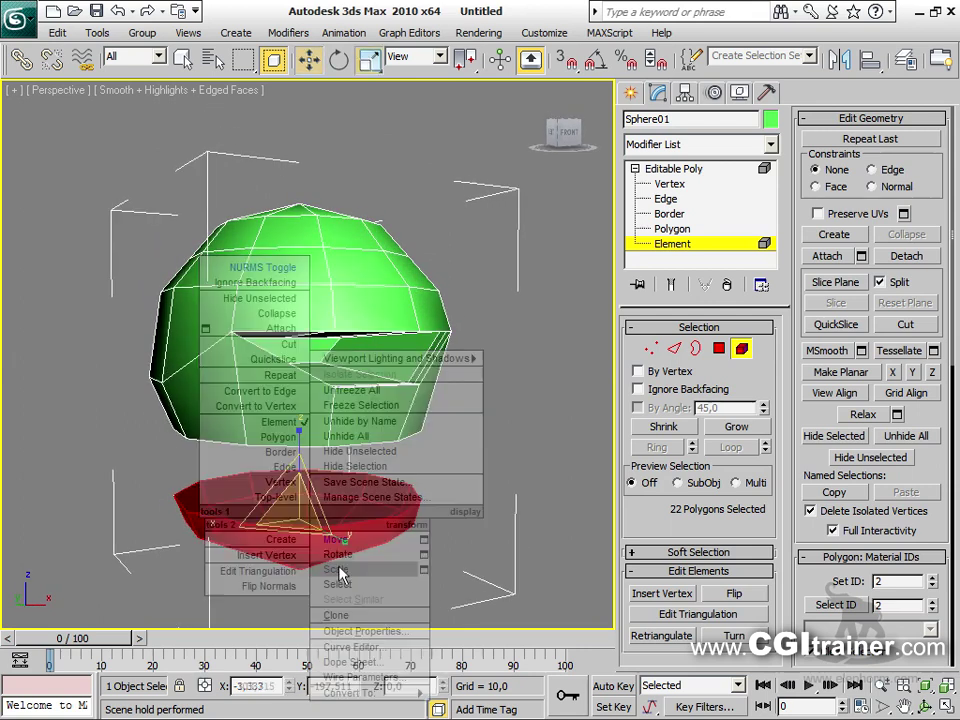
{"action": "left_click_drag", "start_coordinate": [279, 497], "coordinate": [312, 556]}
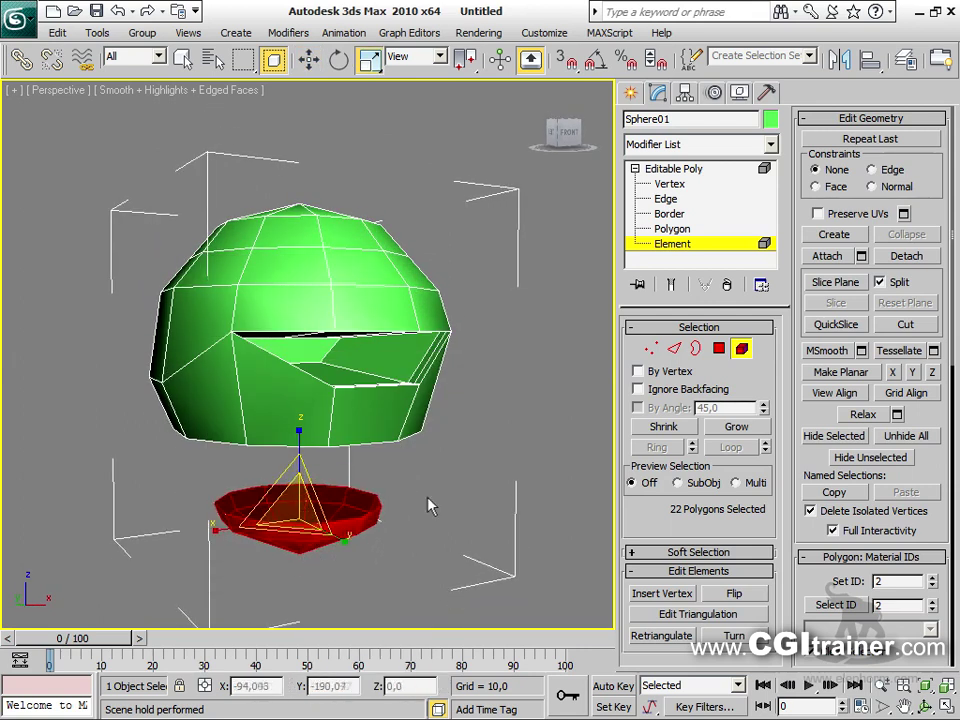
Bridge the facing open borders of the sphere's body and the separated bottom element with 2 segments and a taper of -1,54
{"action": "left_click", "coordinate": [429, 506]}
{"action": "left_click", "coordinate": [697, 349]}
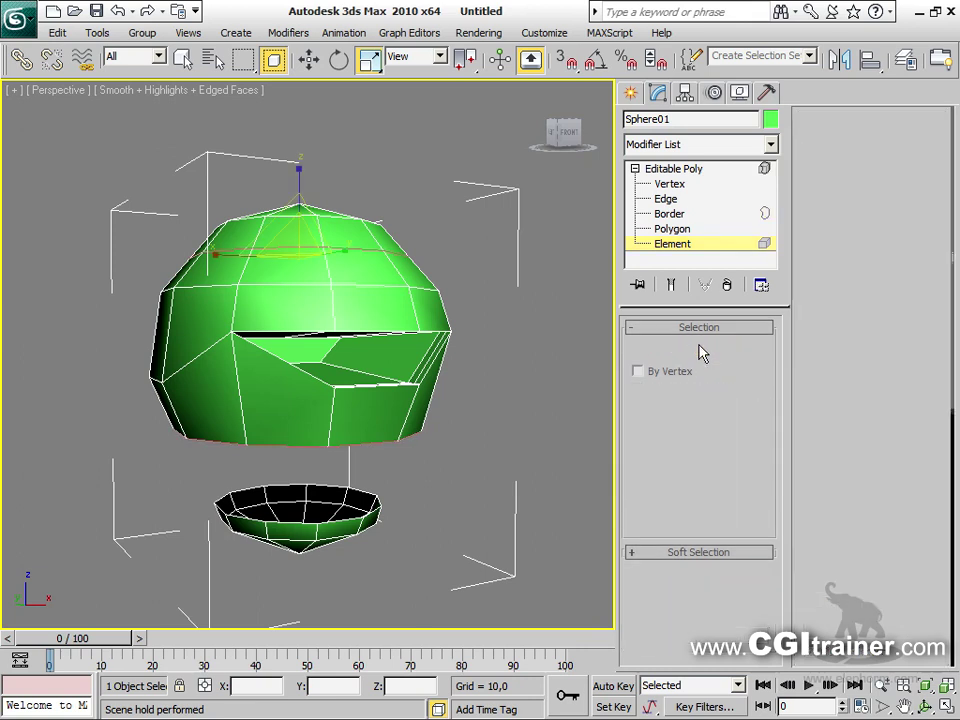
{"action": "left_click", "coordinate": [403, 520]}
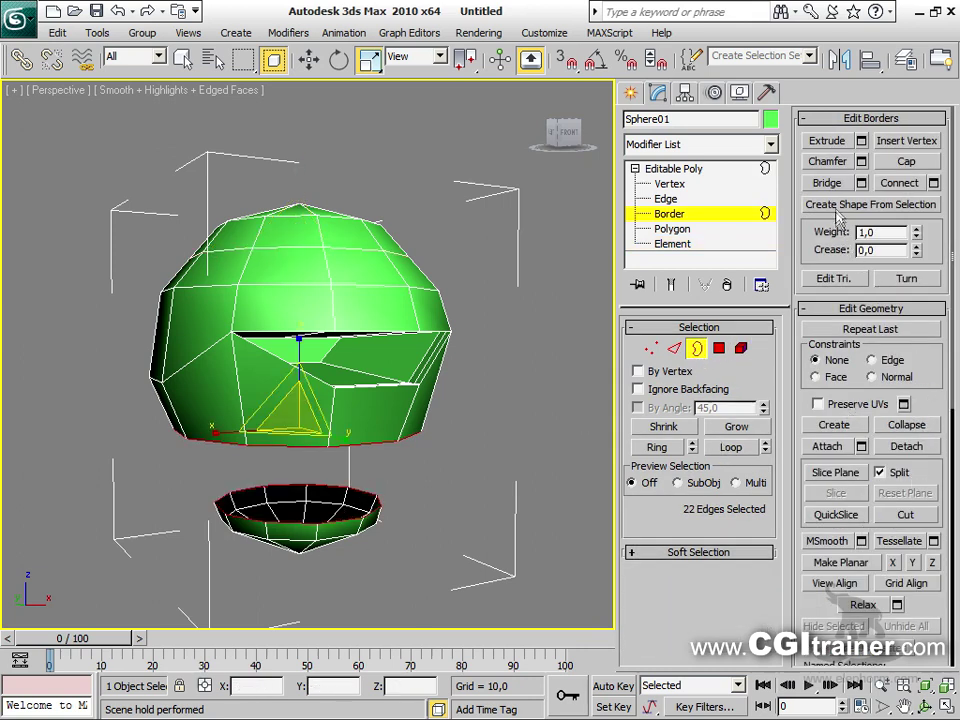
{"action": "left_click", "coordinate": [860, 183]}
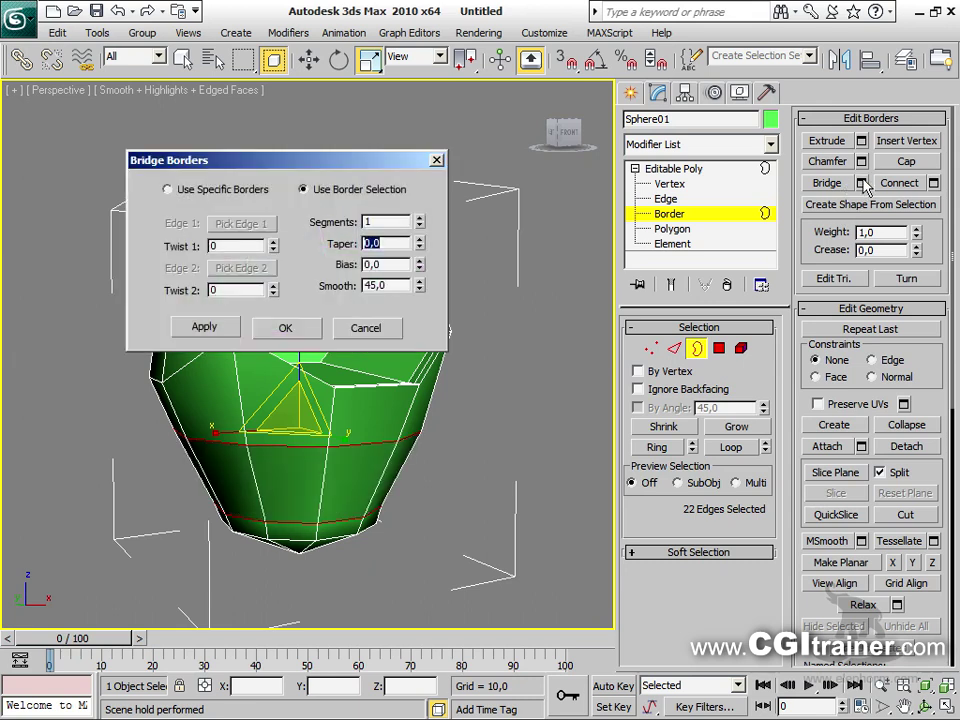
{"action": "left_click", "coordinate": [420, 219]}
{"action": "left_click_drag", "start_coordinate": [420, 250], "coordinate": [424, 319]}
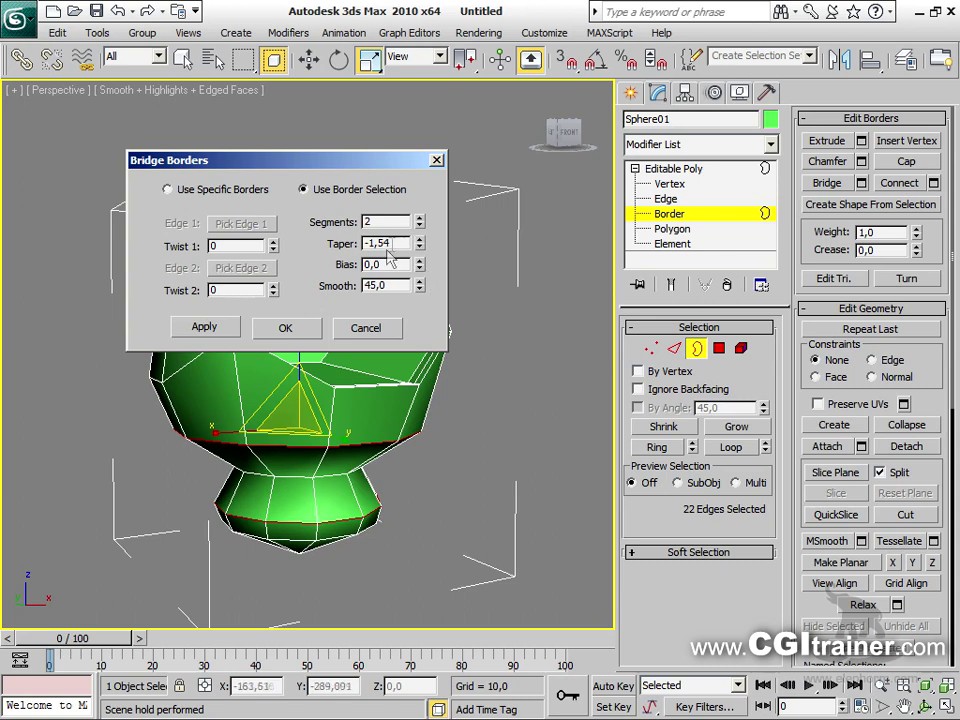
{"action": "mouse_move", "coordinate": [419, 264]}
{"action": "left_mouse_down"}
{"action": "mouse_move", "coordinate": [420, 226]}
{"action": "mouse_move", "coordinate": [429, 317]}
{"action": "mouse_move", "coordinate": [424, 270]}
{"action": "left_mouse_up"}
{"action": "left_click", "coordinate": [303, 330]}
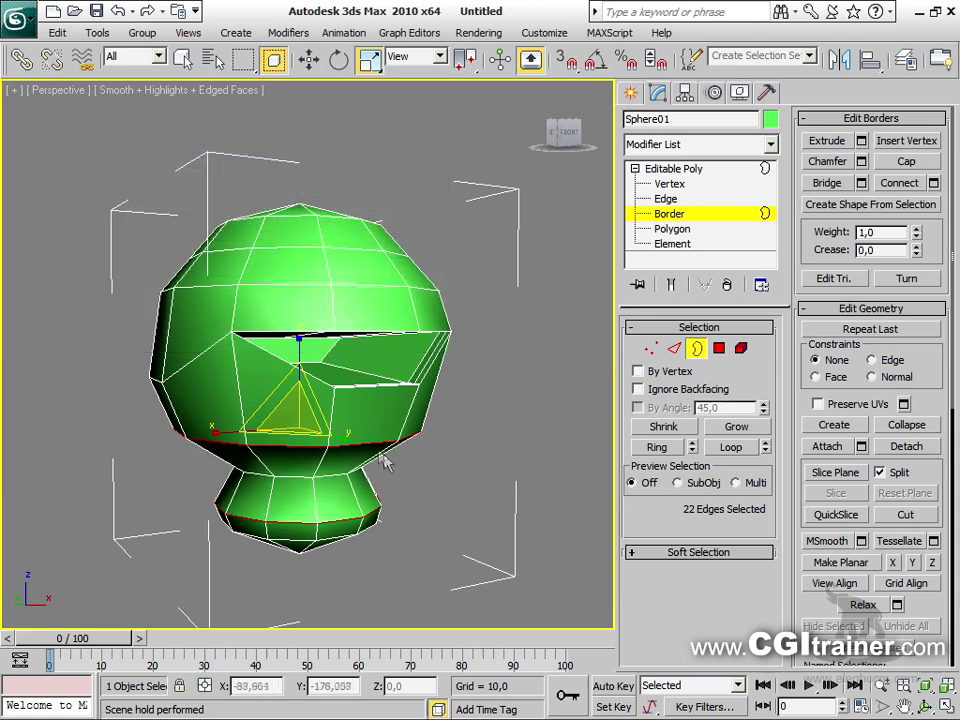
{"action": "left_click", "coordinate": [425, 481]}
{"action": "middle_click_drag", "start_coordinate": [456, 490], "coordinate": [510, 499], "text": "alt"}
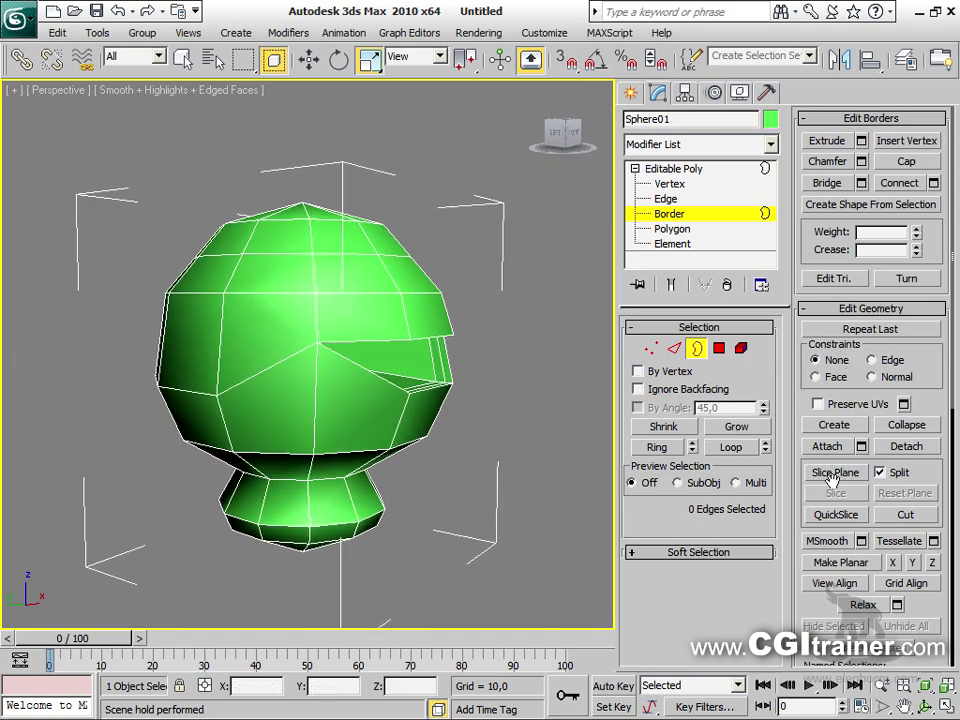
Turn off Split, activate Slice Plane and move the plane to just above the opening in the sphere
{"action": "left_click_drag", "start_coordinate": [931, 470], "coordinate": [905, 328]}
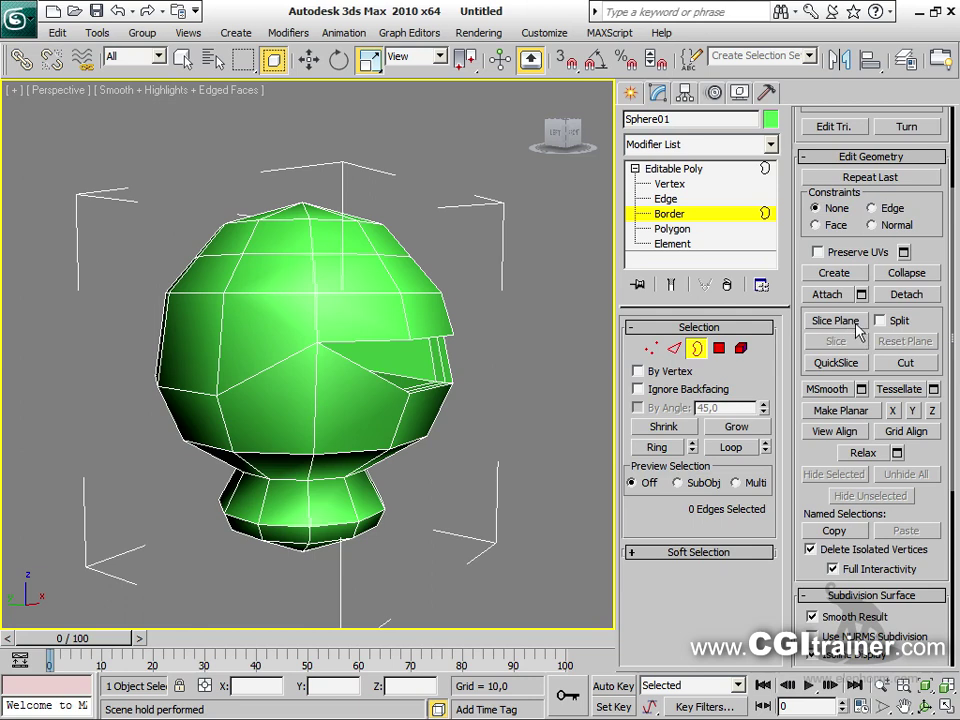
{"action": "left_click", "coordinate": [835, 321]}
{"action": "left_click_drag", "start_coordinate": [297, 183], "coordinate": [259, 251]}
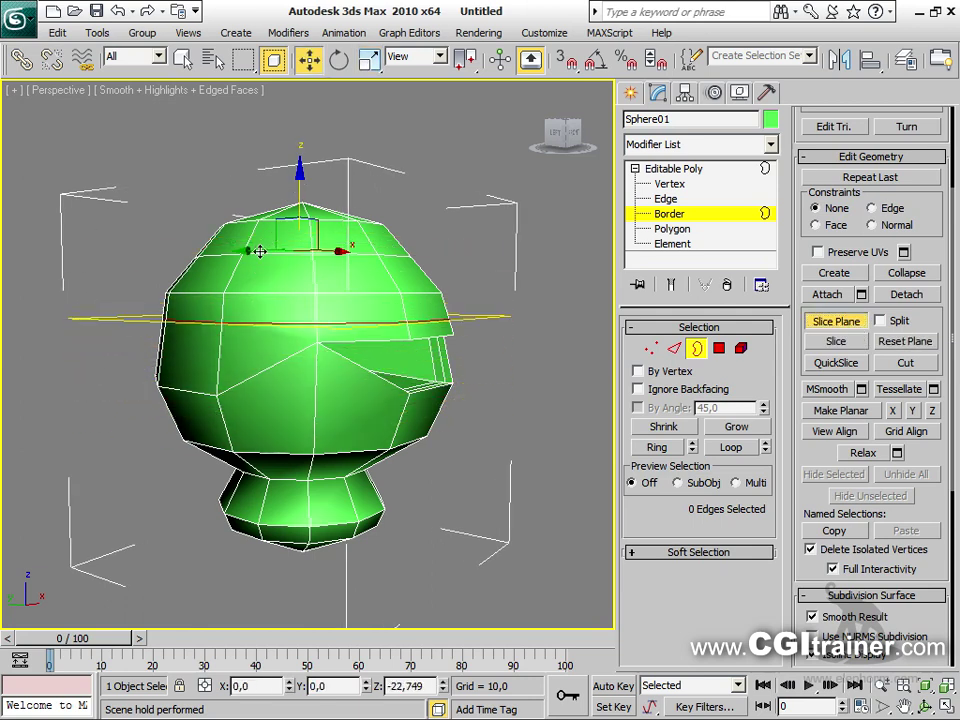
Try tilting the slice plane diagonally and enlarging it, and reset the plane before leaving Slice Plane mode
{"action": "right_click", "coordinate": [252, 253]}
{"action": "left_click", "coordinate": [279, 302]}
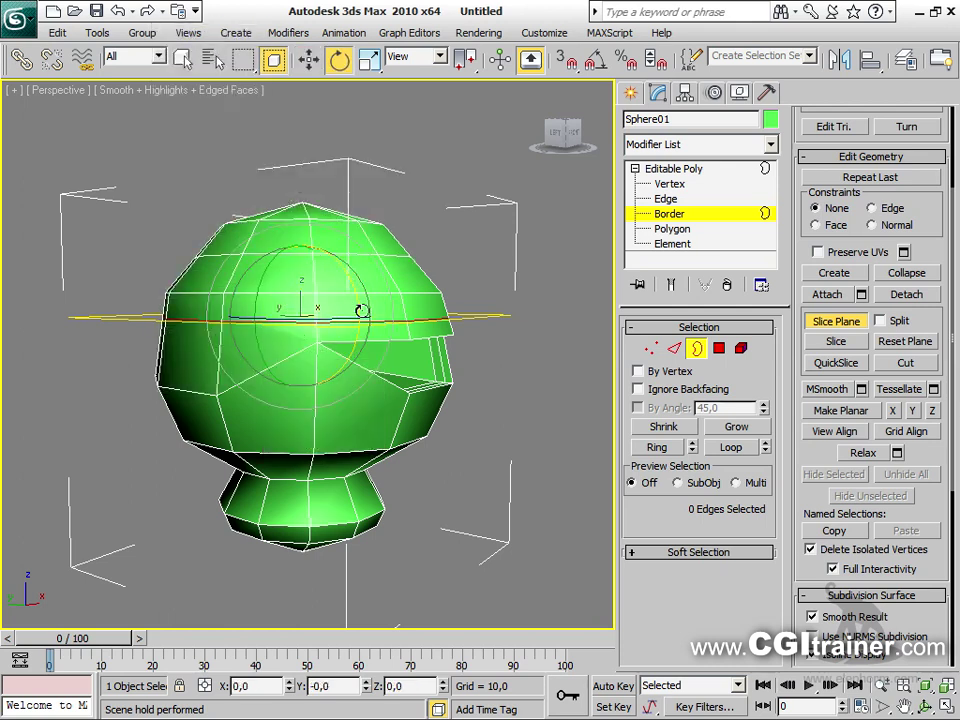
{"action": "left_click_drag", "start_coordinate": [354, 303], "coordinate": [353, 373]}
{"action": "right_click", "coordinate": [353, 373]}
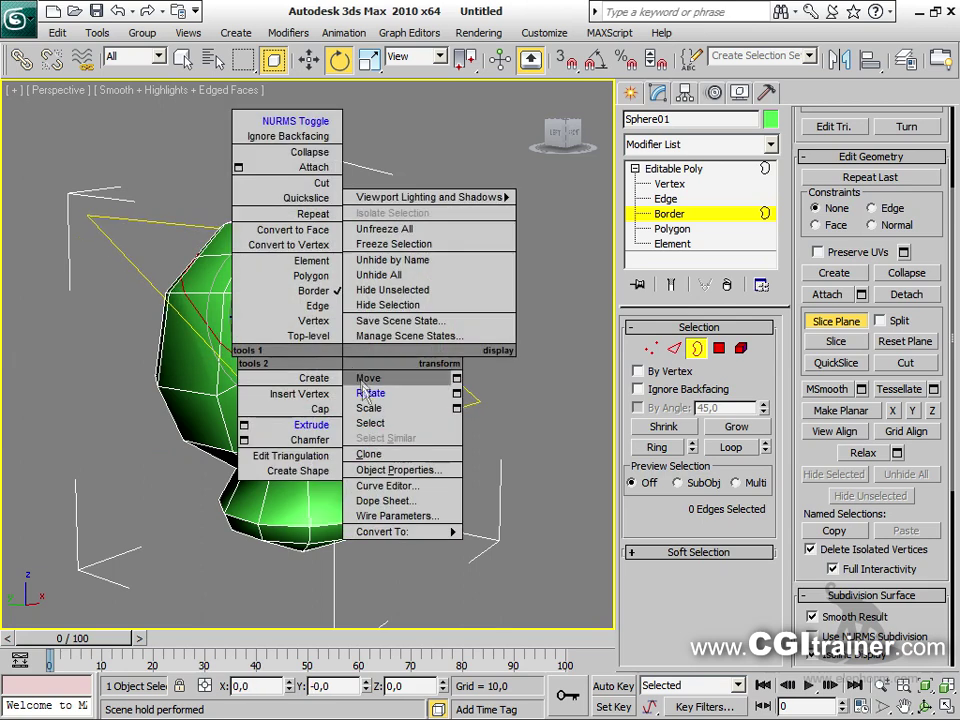
{"action": "left_click", "coordinate": [370, 407]}
{"action": "left_click_drag", "start_coordinate": [309, 311], "coordinate": [253, 150]}
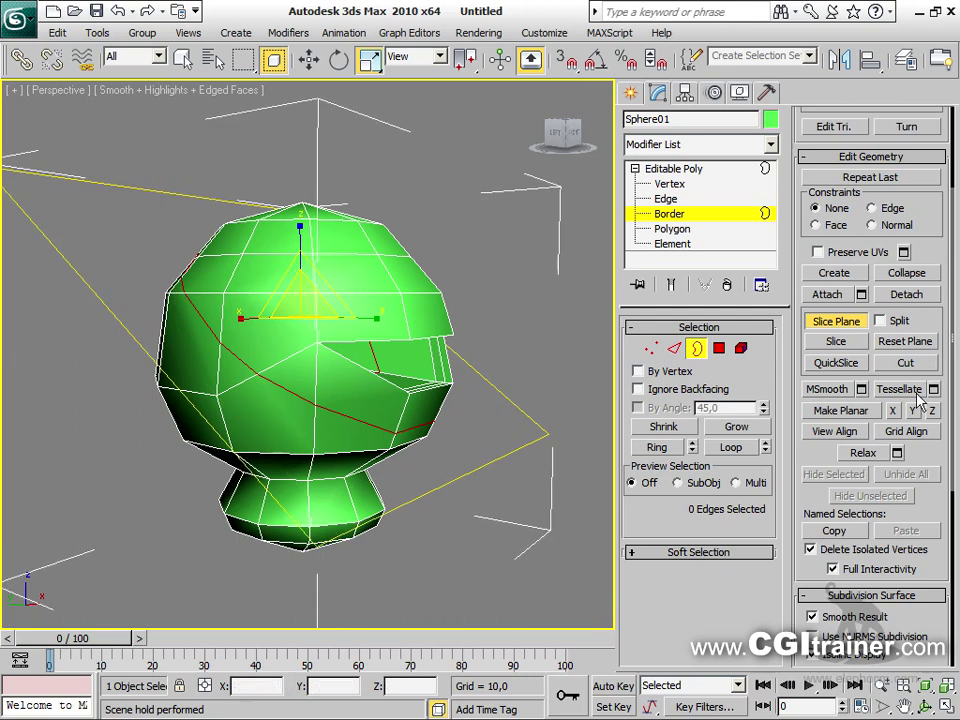
{"action": "left_click", "coordinate": [921, 344]}
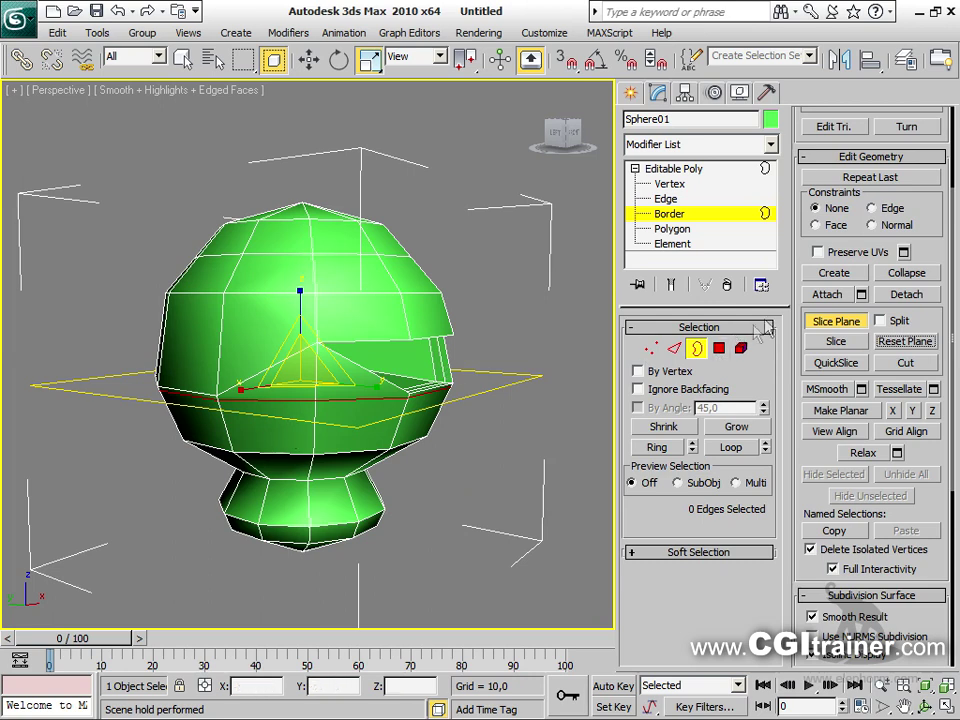
{"action": "left_click", "coordinate": [822, 327]}
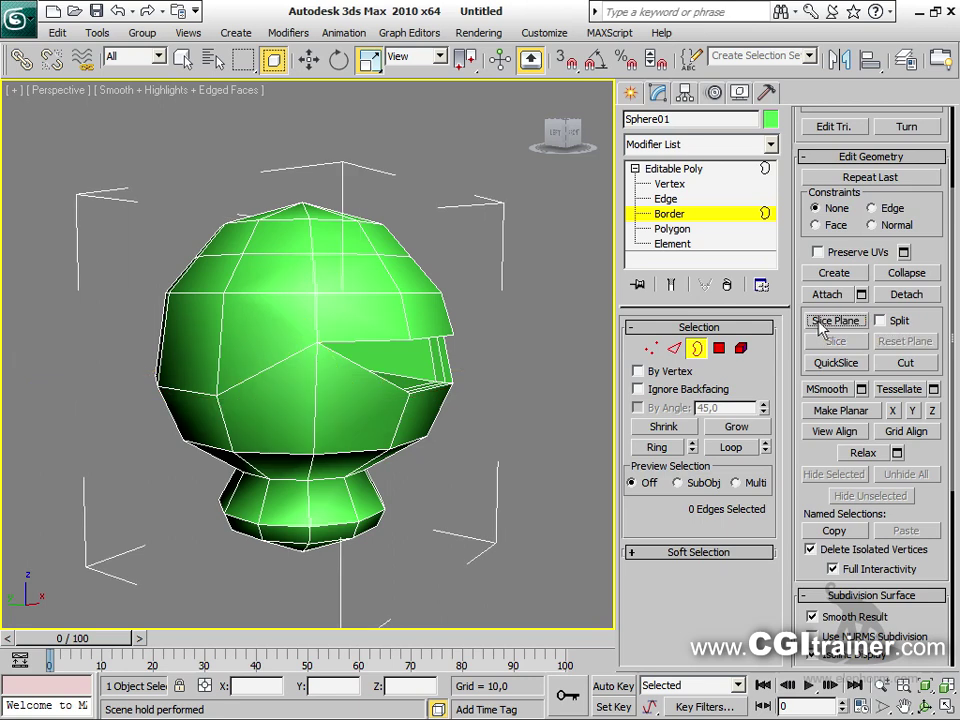
Try a diagonal QuickSlice across the upper body of the sphere and undo it
{"action": "left_click", "coordinate": [816, 364]}
{"action": "left_click", "coordinate": [315, 279]}
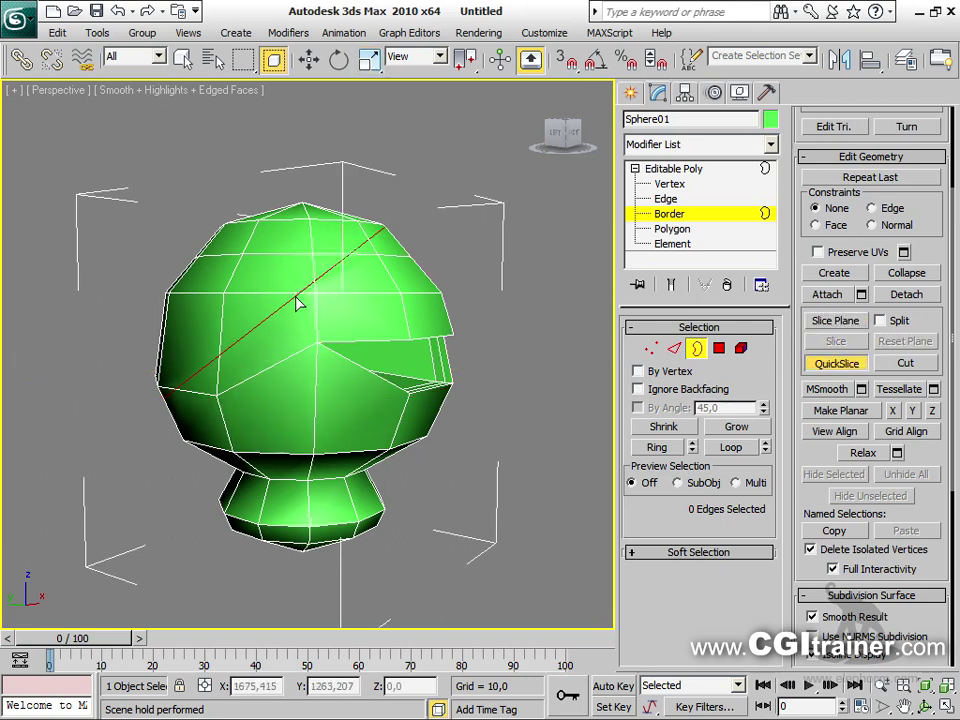
{"action": "left_click", "coordinate": [297, 337]}
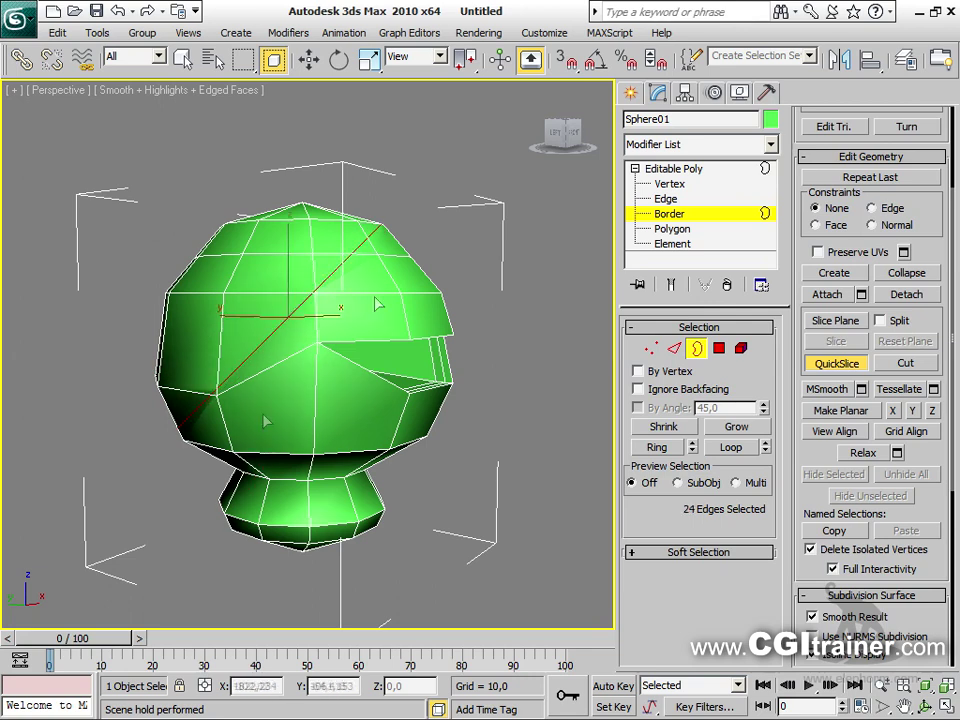
{"action": "key", "text": "ctrl+z"}
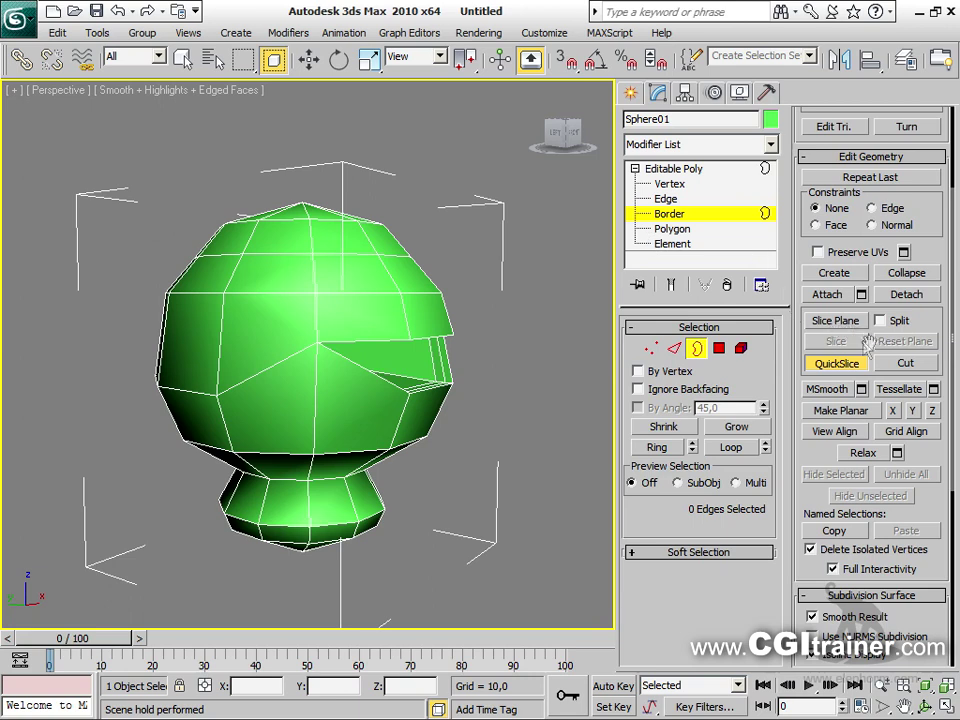
Try a chain of freehand edges up the sphere's upper faces with Cut and undo them
{"action": "left_click", "coordinate": [904, 362]}
{"action": "left_click", "coordinate": [272, 366]}
{"action": "left_click", "coordinate": [272, 288]}
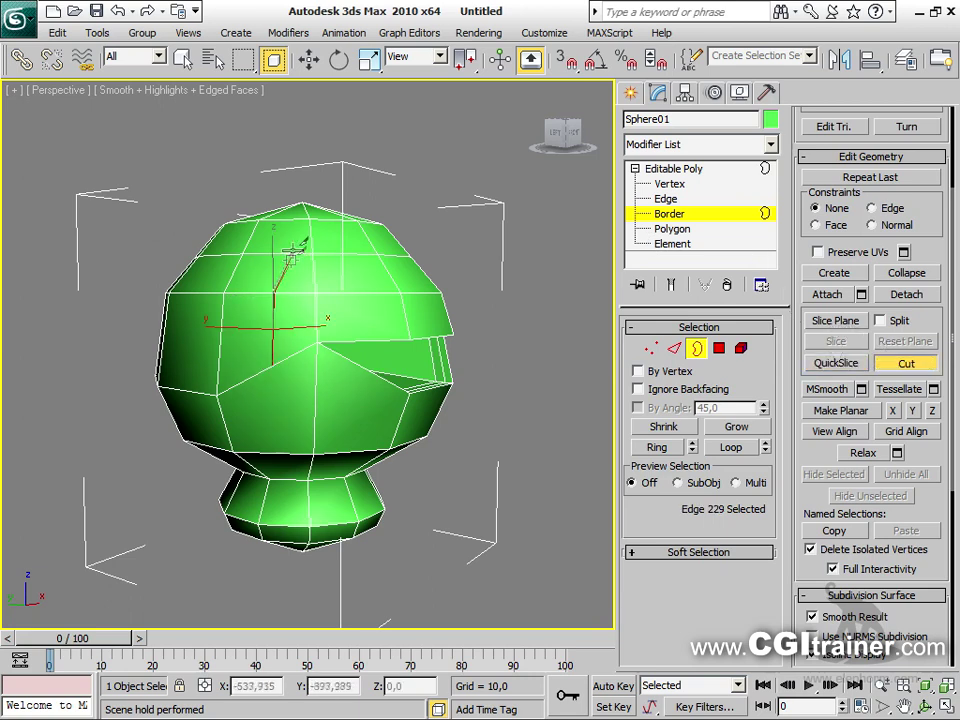
{"action": "left_click", "coordinate": [295, 250]}
{"action": "left_click", "coordinate": [323, 222]}
{"action": "key", "text": "ctrl+z"}
{"action": "key", "text": "ctrl+z"}
{"action": "key", "text": "ctrl+z"}
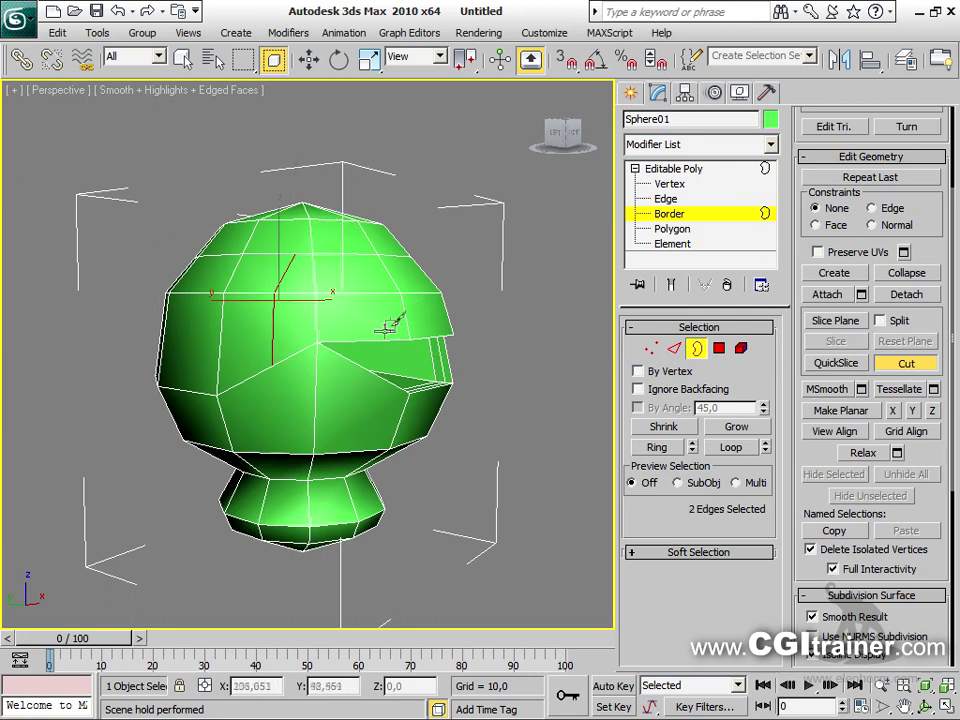
Replace Grid Points with Vertex as the active snap type and enable 3D snapping
{"action": "middle_click_drag", "start_coordinate": [410, 337], "coordinate": [255, 305], "text": "alt"}
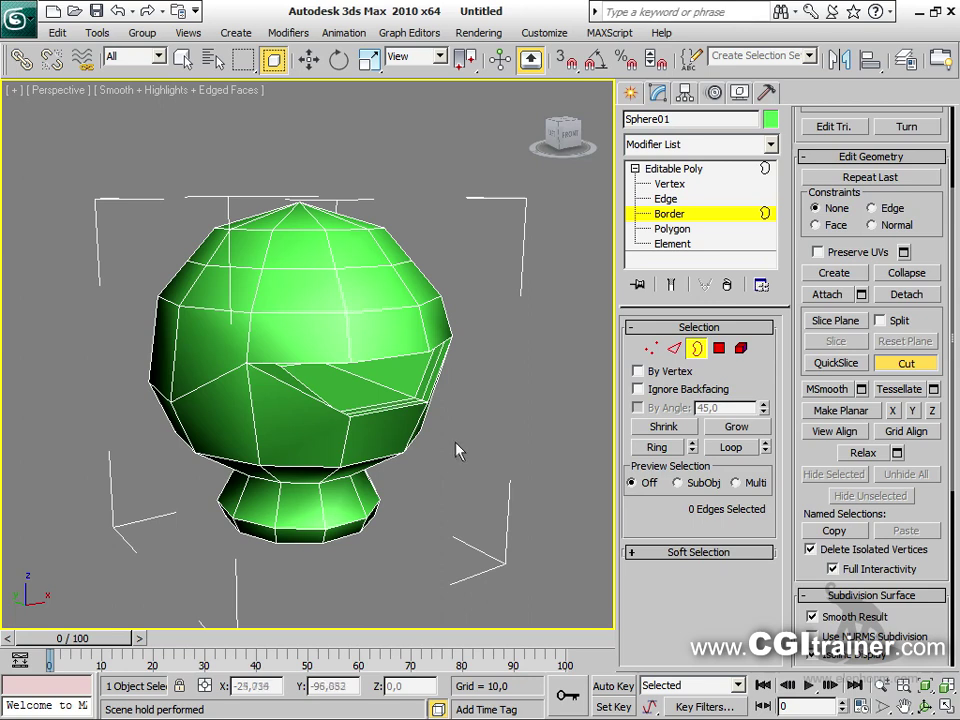
{"action": "right_click", "coordinate": [443, 405], "text": "shift"}
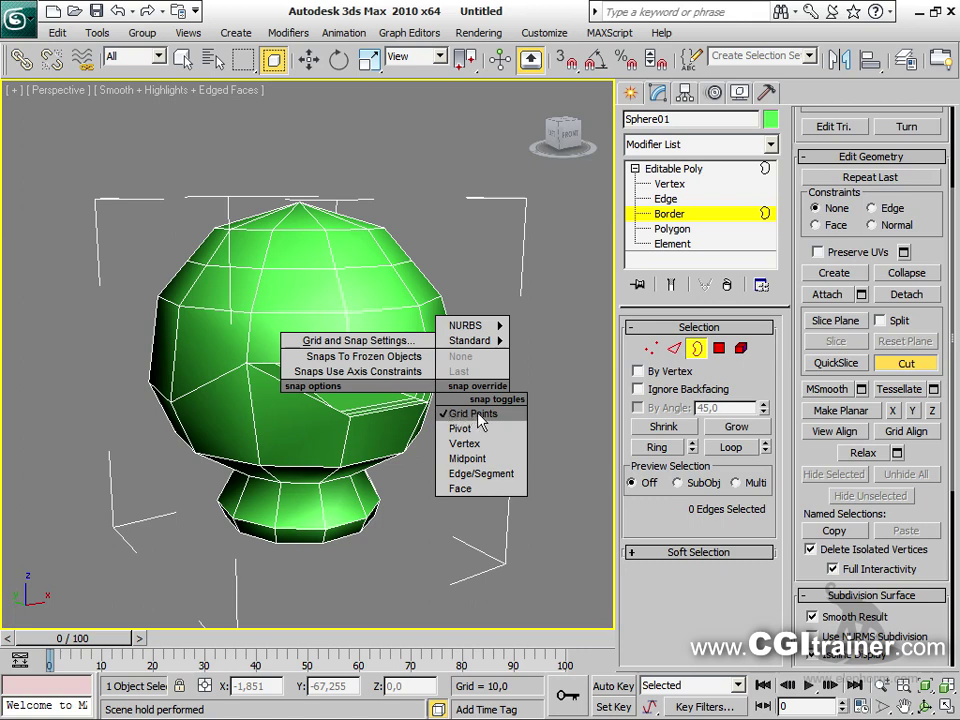
{"action": "left_click", "coordinate": [478, 413]}
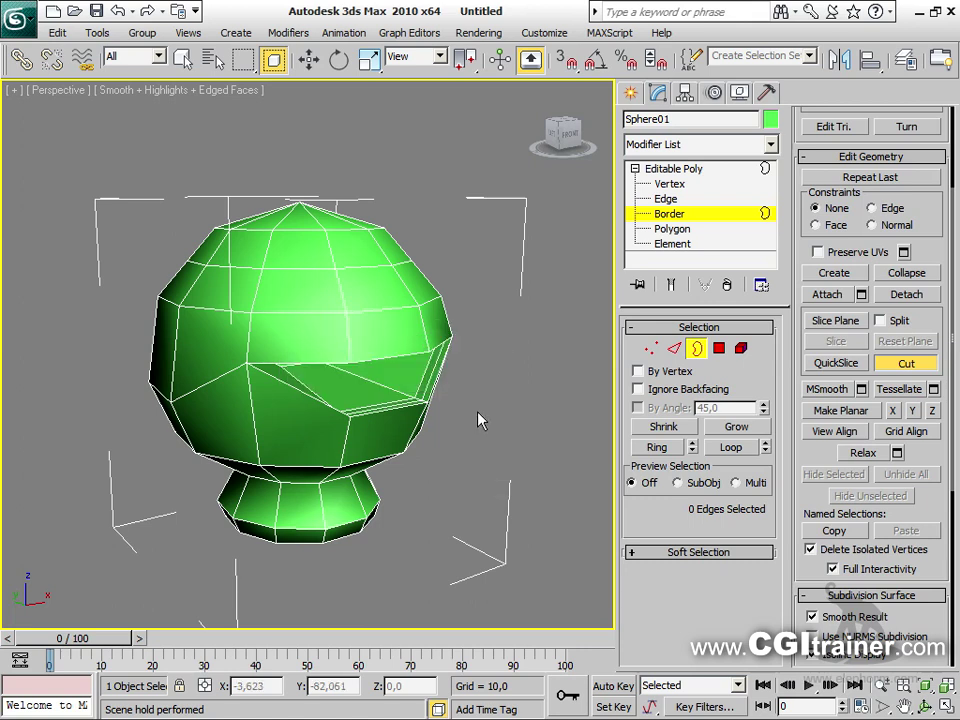
{"action": "right_click", "coordinate": [478, 420], "text": "shift"}
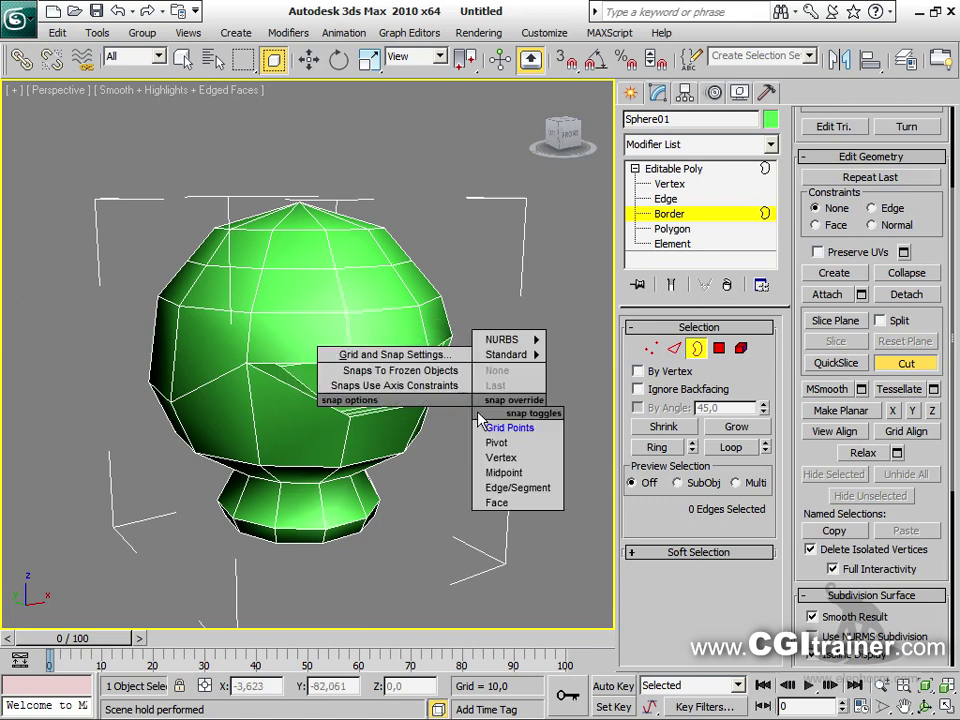
{"action": "left_click", "coordinate": [495, 458]}
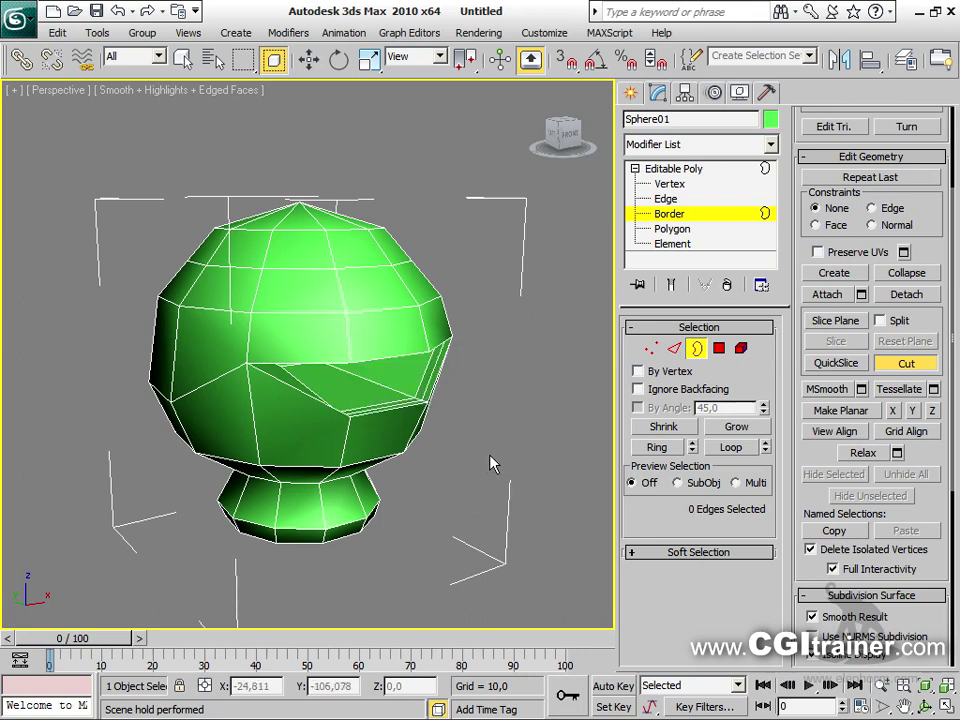
{"action": "key", "text": "s"}
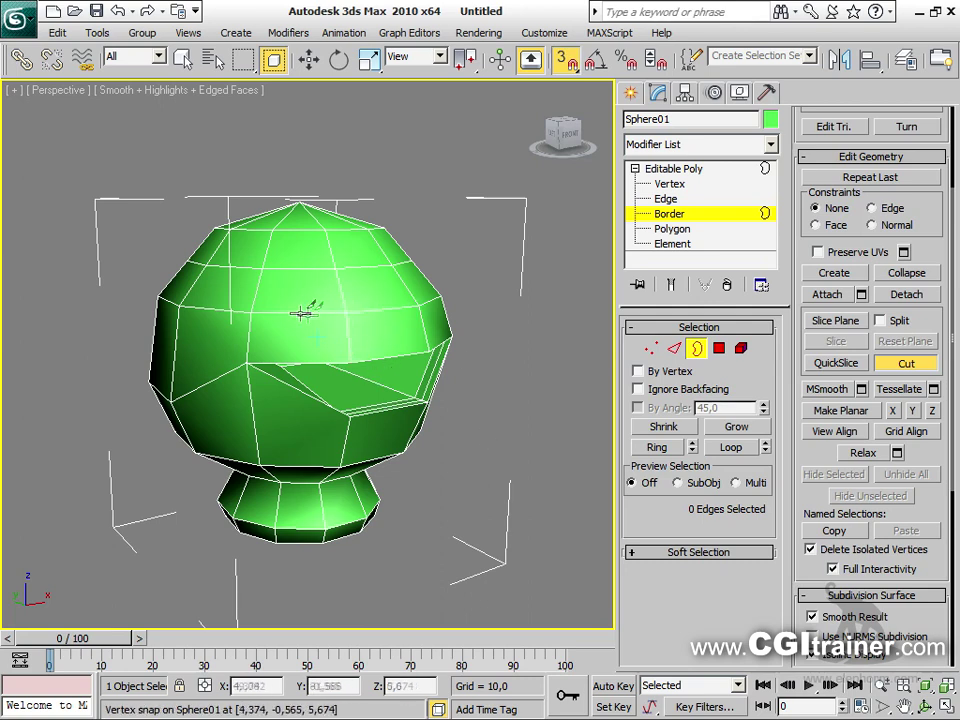
Try a vertex-snapped diagonal Cut between opposite corners of a face above the sphere's opening and undo it
{"action": "scroll", "coordinate": [332, 326], "scroll_direction": "up", "scroll_amount": 8}
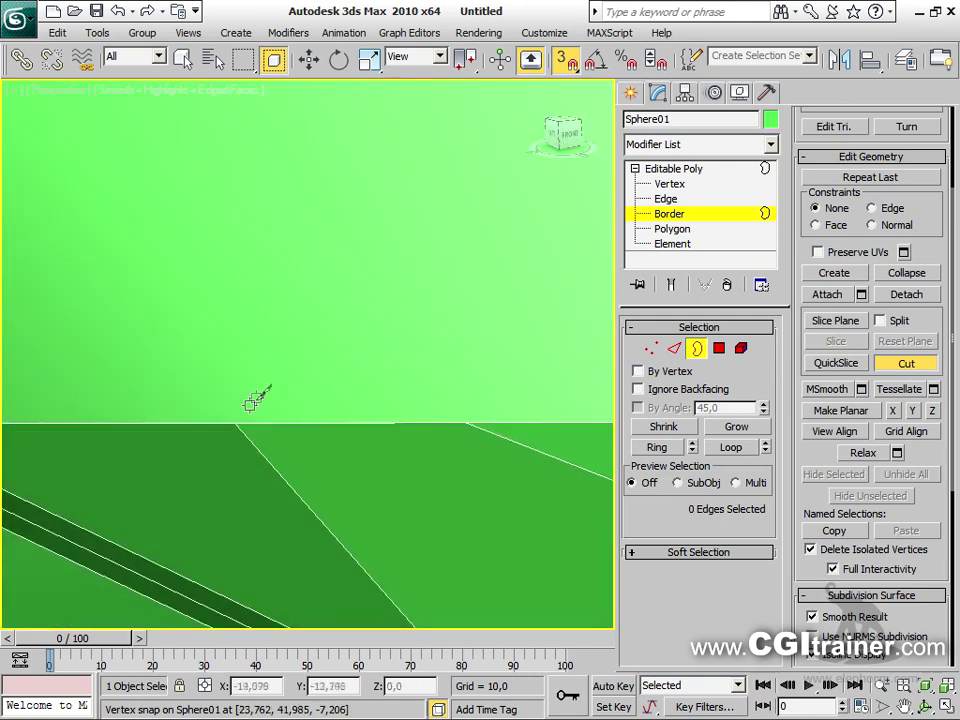
{"action": "scroll", "coordinate": [220, 420], "scroll_direction": "down", "scroll_amount": 6}
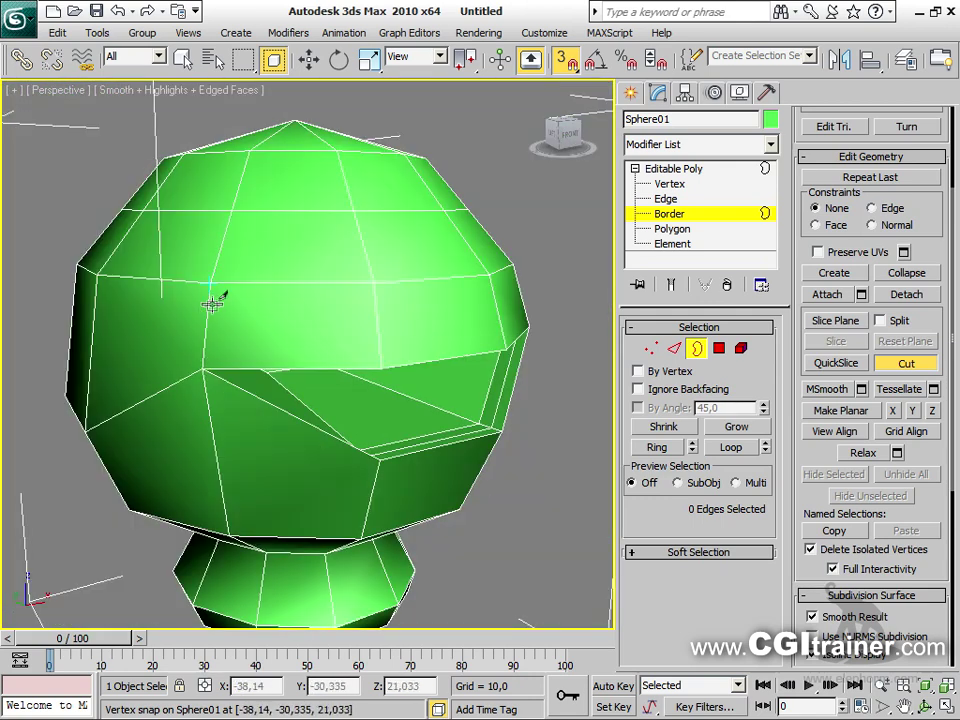
{"action": "scroll", "coordinate": [212, 300], "scroll_direction": "up", "scroll_amount": 5}
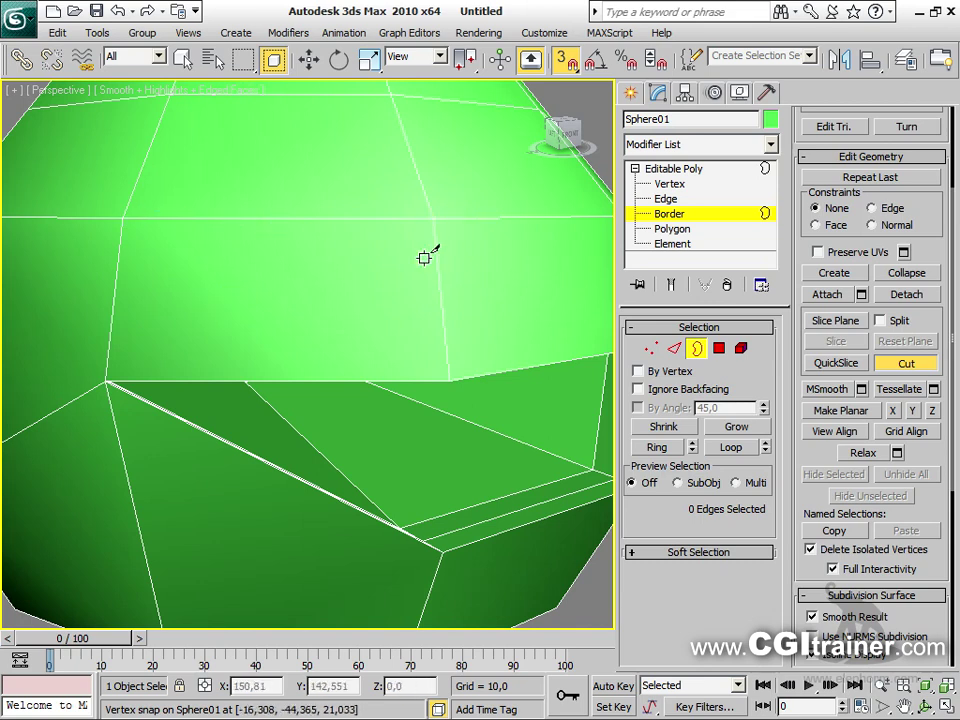
{"action": "key", "text": "F3"}
{"action": "key", "text": "F3"}
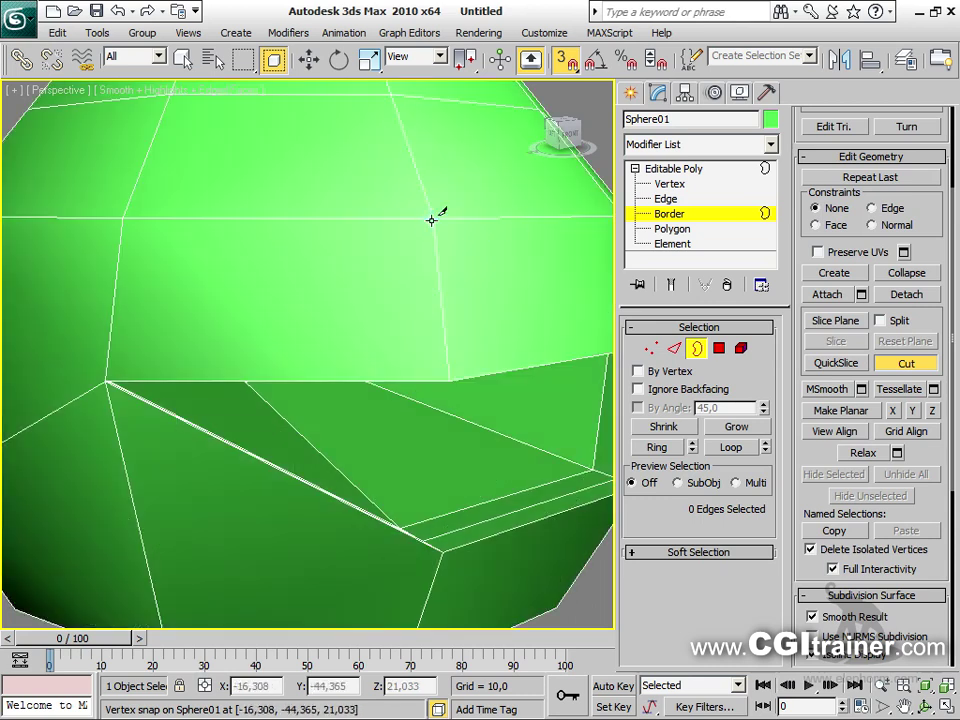
{"action": "left_click", "coordinate": [166, 92]}
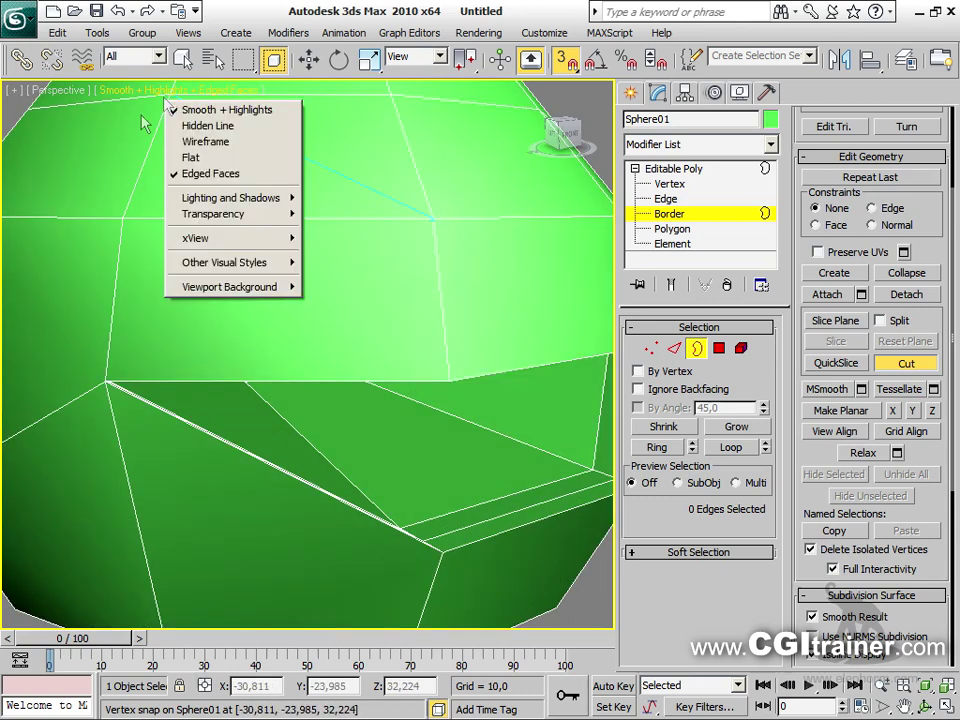
{"action": "left_click", "coordinate": [97, 166]}
{"action": "scroll", "coordinate": [272, 291], "scroll_direction": "down", "scroll_amount": 3}
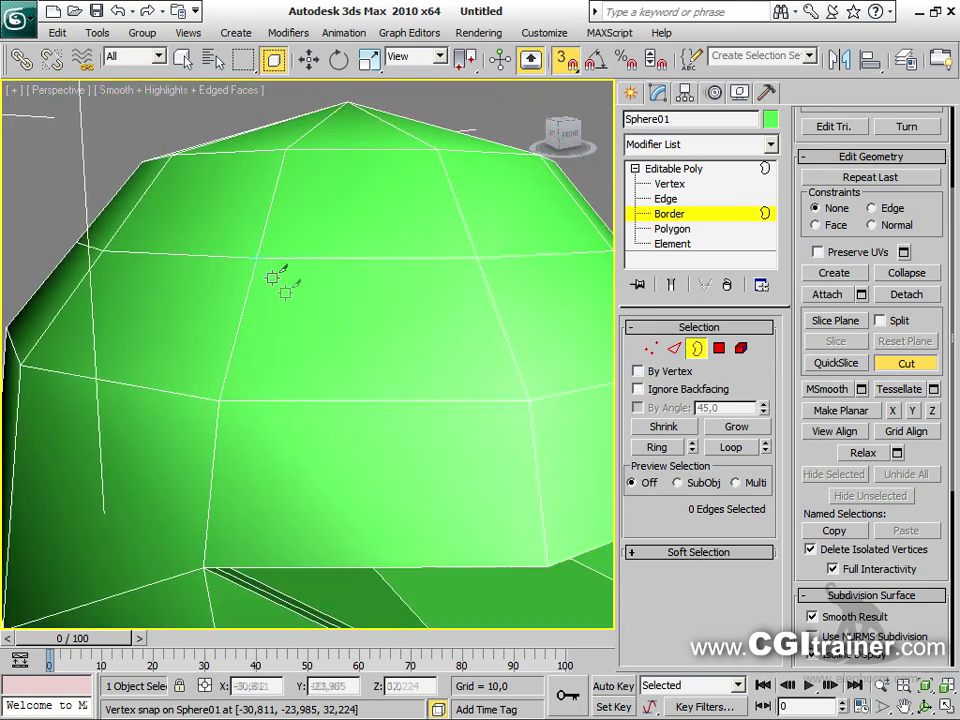
{"action": "left_click", "coordinate": [258, 259]}
{"action": "left_click", "coordinate": [529, 403]}
{"action": "right_click", "coordinate": [510, 410]}
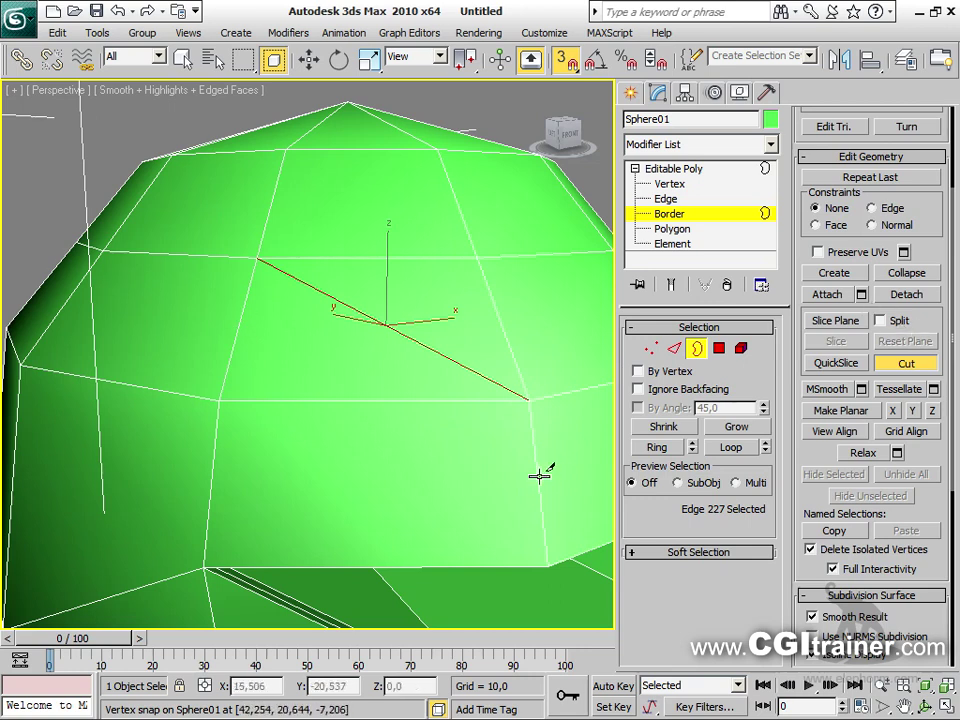
{"action": "key", "text": "ctrl+d"}
Turn off 3D snapping and check the active snap types without changing them
{"action": "scroll", "coordinate": [471, 381], "scroll_direction": "down", "scroll_amount": 5}
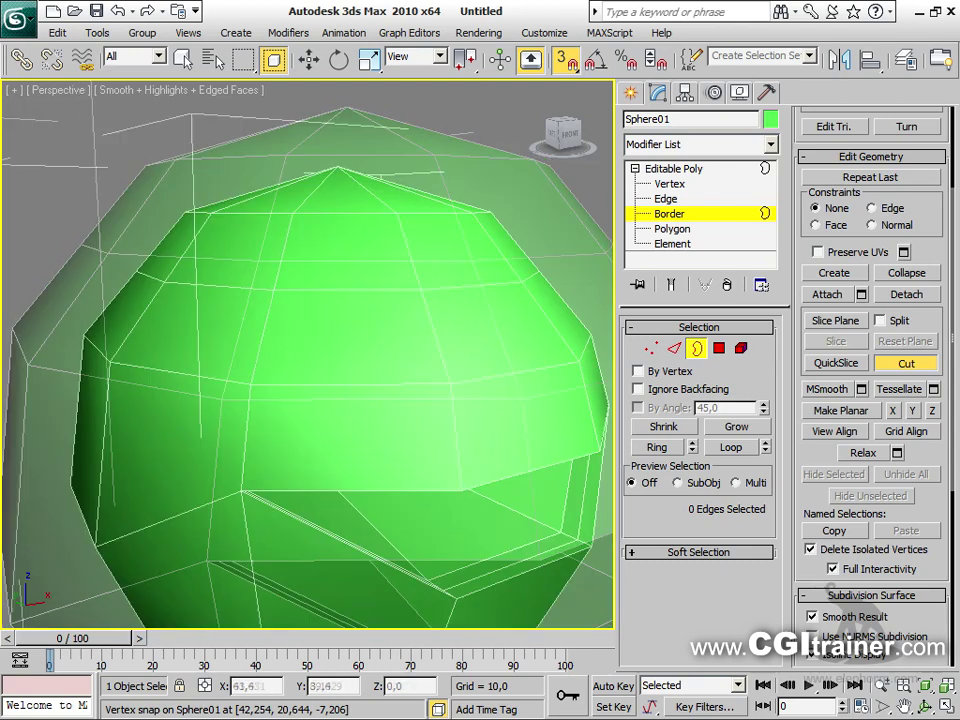
{"action": "mouse_move", "coordinate": [471, 381]}
{"action": "middle_mouse_down", "text": "alt"}
{"action": "mouse_move", "coordinate": [469, 362]}
{"action": "mouse_move", "coordinate": [466, 382]}
{"action": "middle_mouse_up", "text": "alt"}
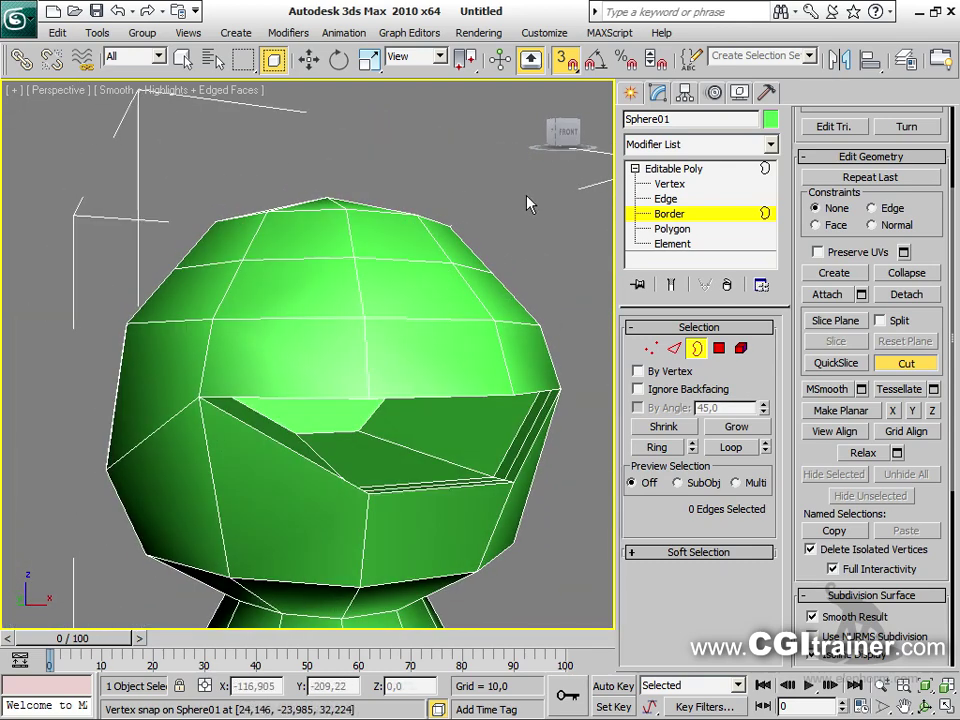
{"action": "left_click", "coordinate": [565, 61]}
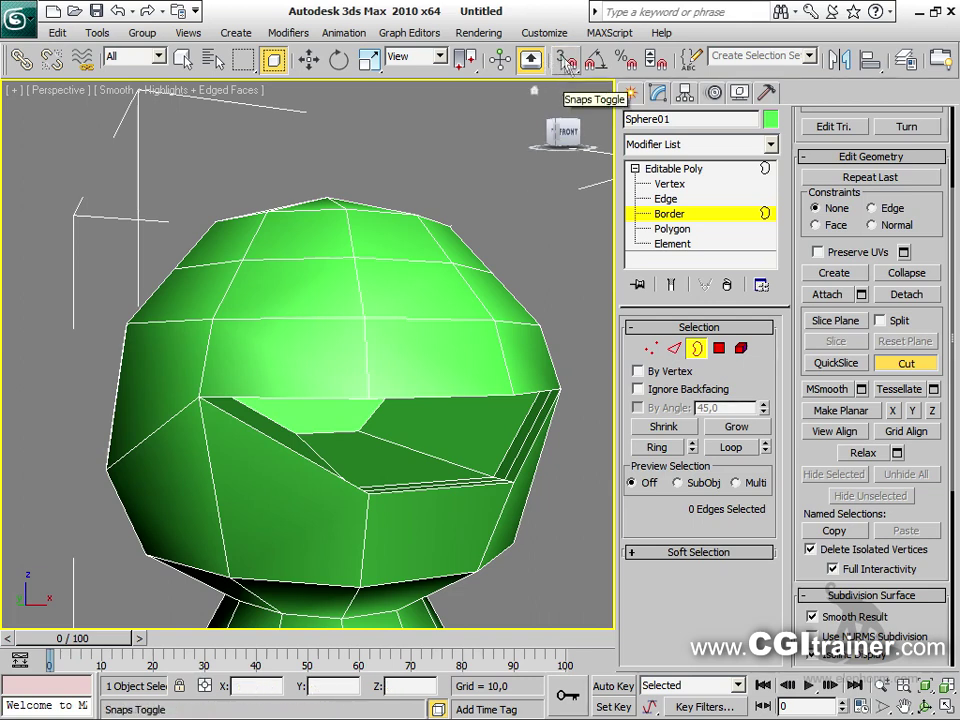
{"action": "right_click", "coordinate": [481, 300], "text": "shift"}
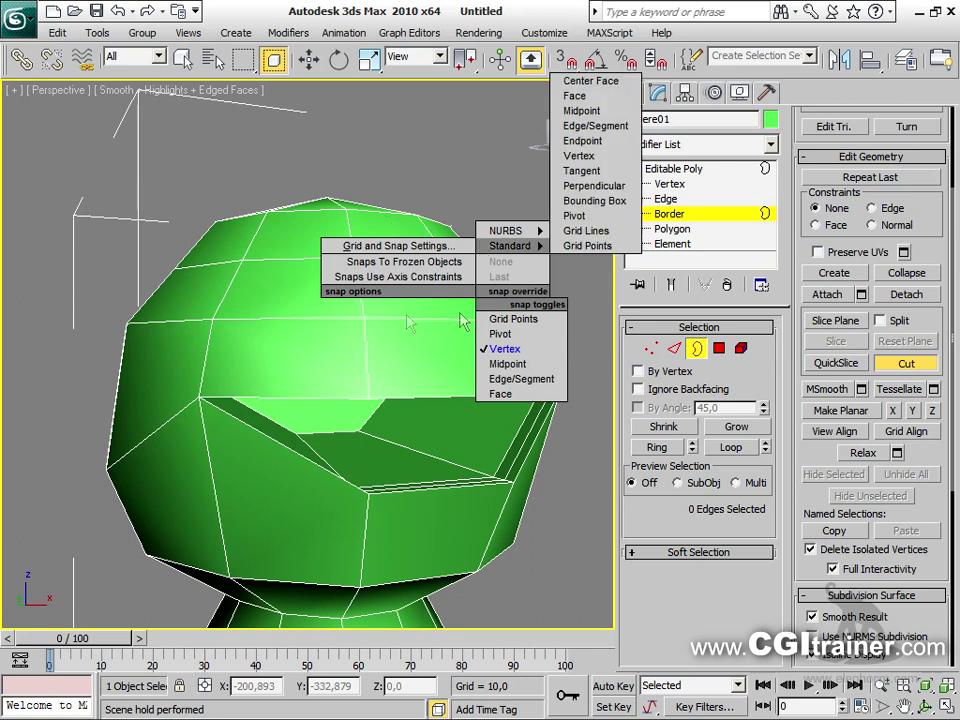
{"action": "key", "text": "Escape"}
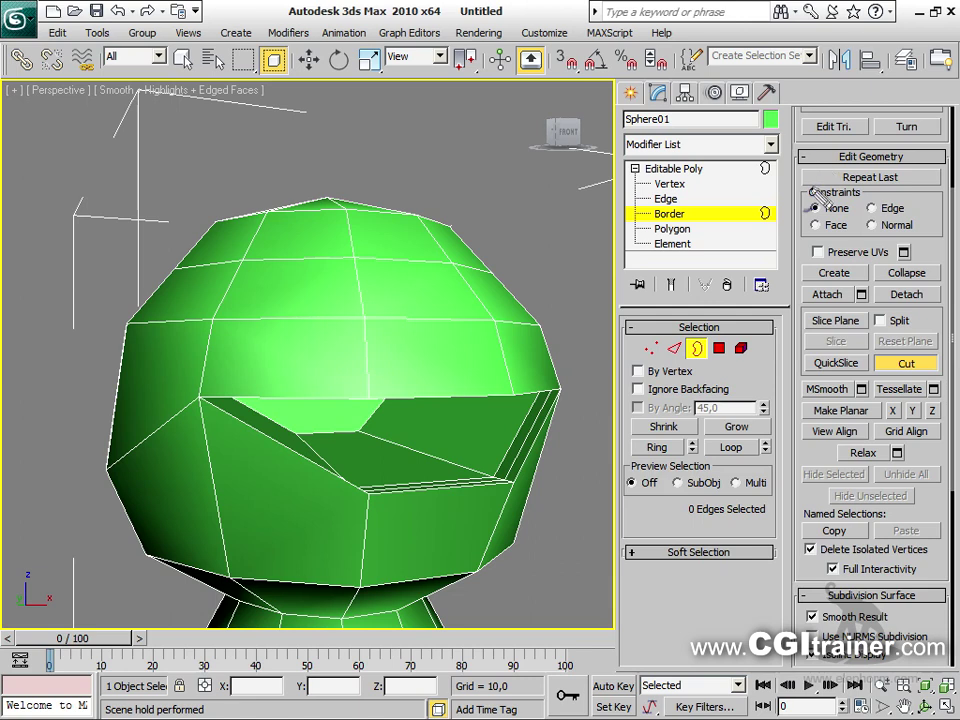
{"action": "mouse_move", "coordinate": [835, 195]}
{"action": "left_mouse_down"}
{"action": "mouse_move", "coordinate": [938, 193]}
{"action": "mouse_move", "coordinate": [941, 243]}
{"action": "mouse_move", "coordinate": [844, 264]}
{"action": "mouse_move", "coordinate": [804, 230]}
{"action": "mouse_move", "coordinate": [797, 180]}
{"action": "mouse_move", "coordinate": [806, 212]}
{"action": "left_mouse_up"}
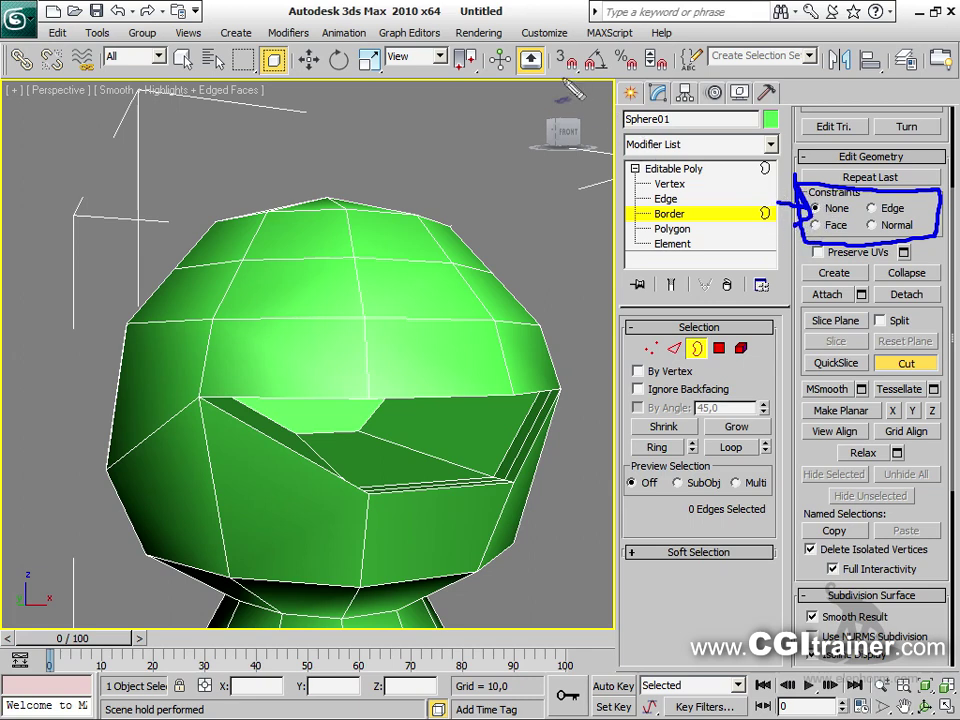
{"action": "mouse_move", "coordinate": [556, 56]}
{"action": "left_mouse_down"}
{"action": "mouse_move", "coordinate": [578, 74]}
{"action": "mouse_move", "coordinate": [632, 76]}
{"action": "mouse_move", "coordinate": [674, 56]}
{"action": "left_mouse_up"}
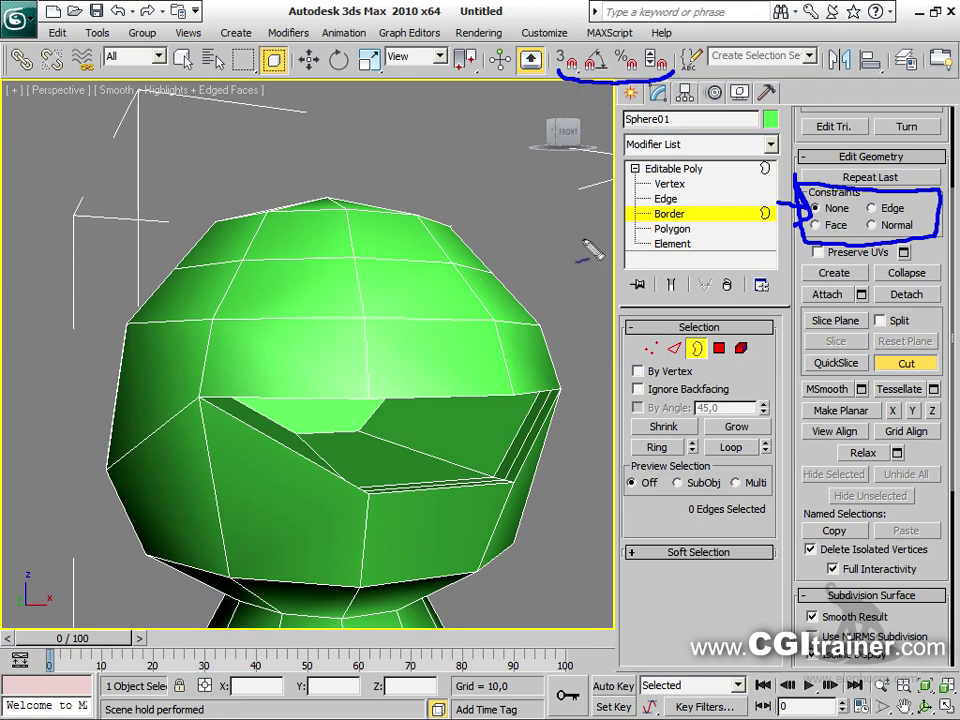
{"action": "left_click_drag", "start_coordinate": [812, 226], "coordinate": [826, 248]}
{"action": "left_click_drag", "start_coordinate": [870, 216], "coordinate": [906, 210]}
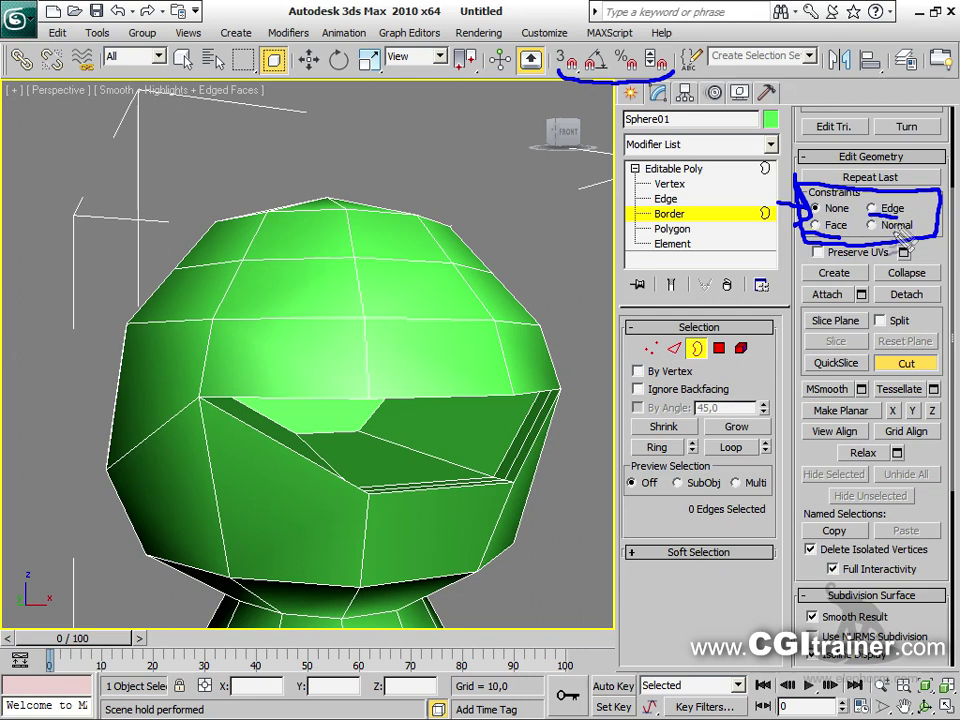
{"action": "mouse_move", "coordinate": [501, 305]}
{"action": "left_mouse_down"}
{"action": "mouse_move", "coordinate": [552, 263]}
{"action": "mouse_move", "coordinate": [539, 260]}
{"action": "mouse_move", "coordinate": [554, 262]}
{"action": "mouse_move", "coordinate": [573, 295]}
{"action": "left_mouse_up"}
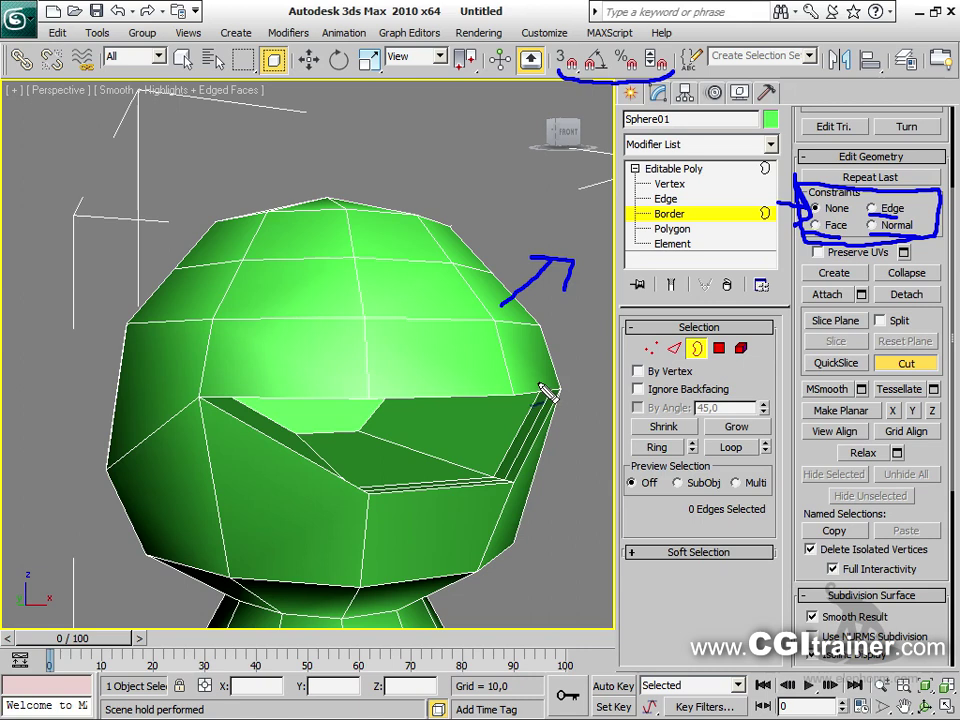
{"action": "key", "text": "Escape"}
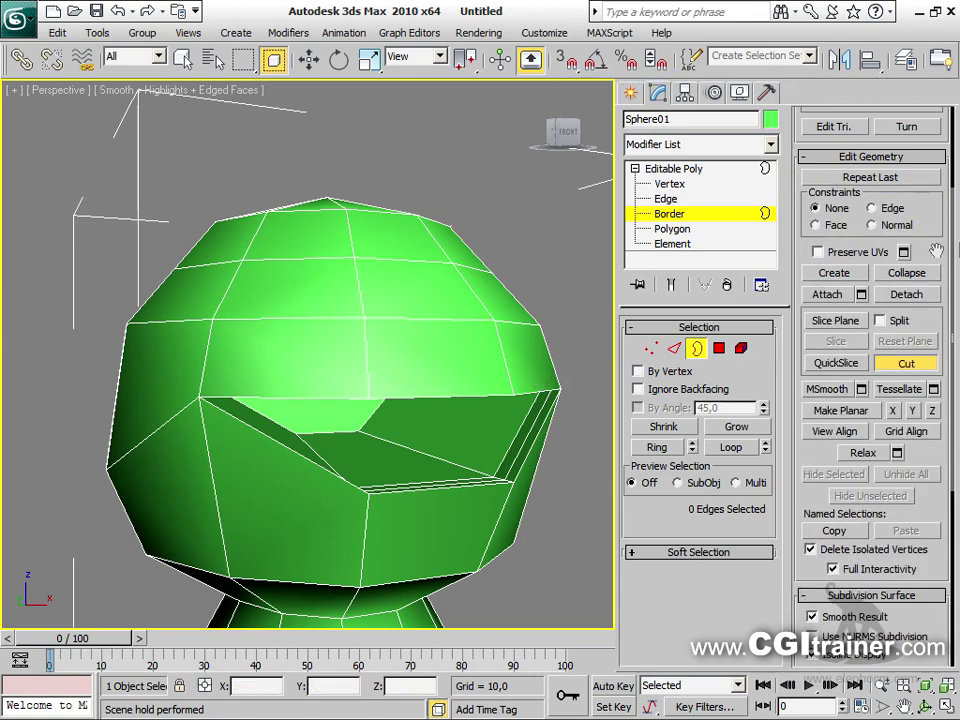
Switch to Vertex level and select the vertex one row above the front opening with the Move tool
{"action": "left_click", "coordinate": [668, 184]}
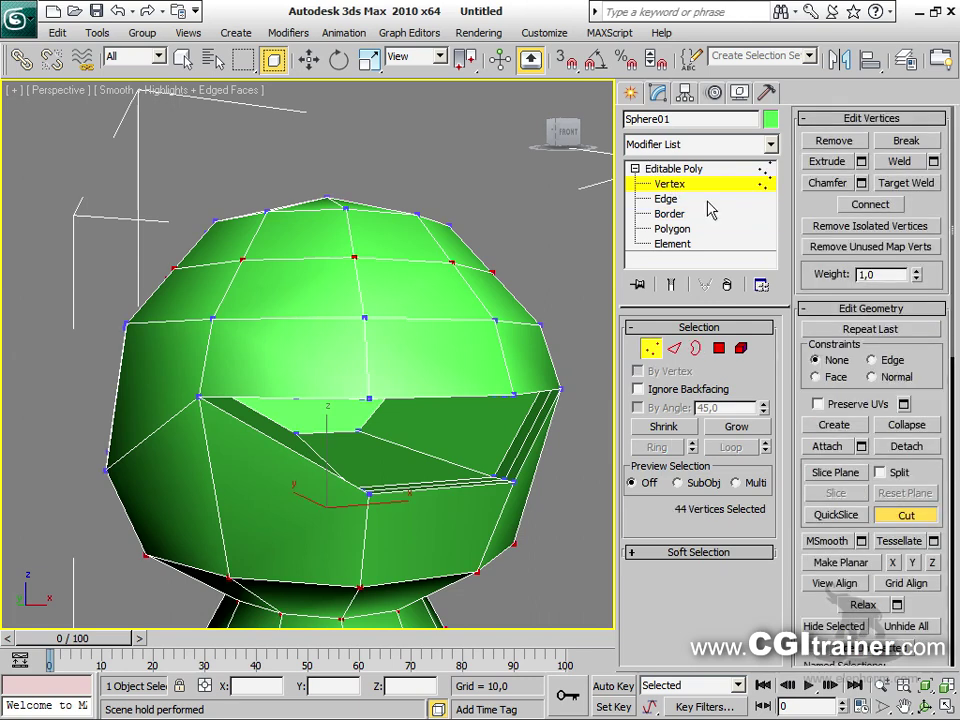
{"action": "key", "text": "r"}
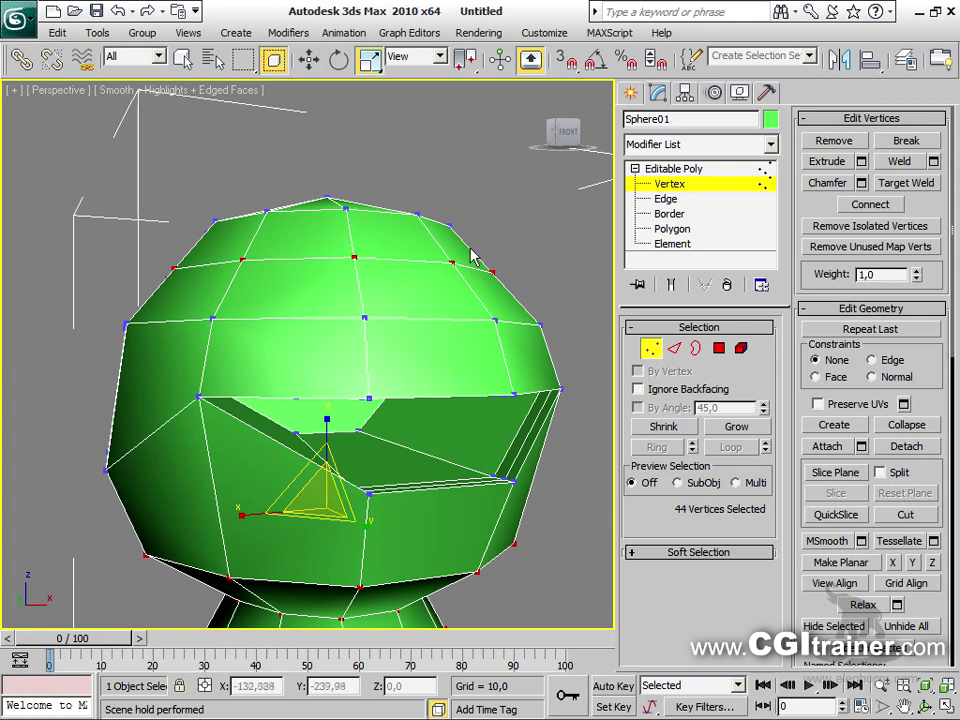
{"action": "scroll", "coordinate": [472, 268], "scroll_direction": "down", "scroll_amount": 3}
{"action": "middle_click_drag", "start_coordinate": [468, 276], "coordinate": [500, 368], "text": "alt"}
{"action": "left_click", "coordinate": [382, 352]}
{"action": "key", "text": "w"}
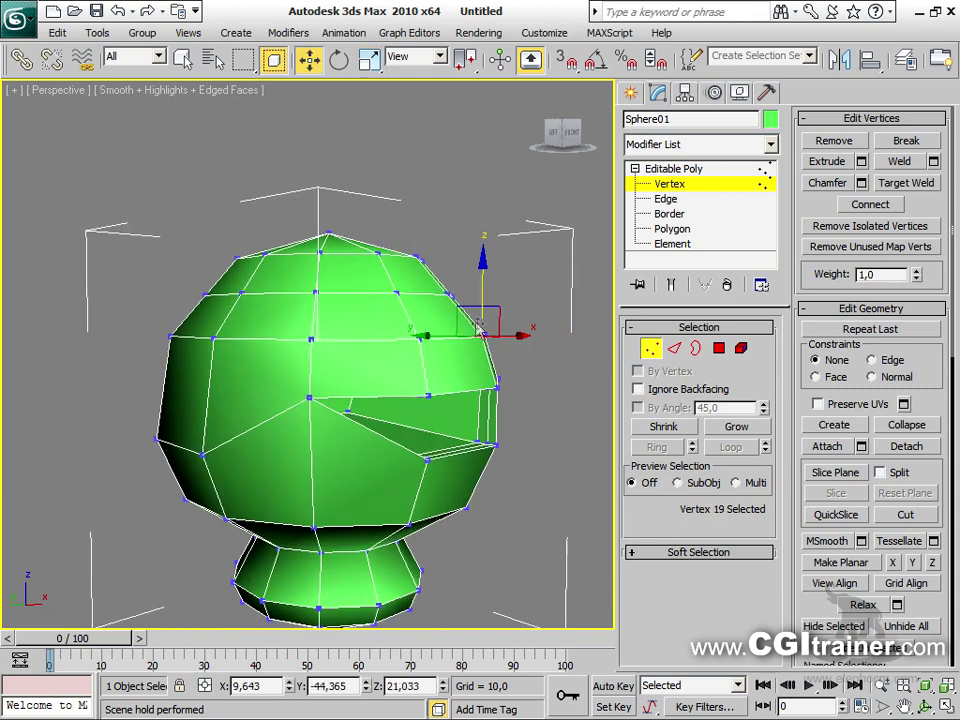
Try moving the selected vertex freely without a constraint and undo the move
{"action": "mouse_move", "coordinate": [472, 310]}
{"action": "left_mouse_down"}
{"action": "mouse_move", "coordinate": [522, 135]}
{"action": "mouse_move", "coordinate": [468, 303]}
{"action": "left_mouse_up"}
{"action": "key", "text": "ctrl+z"}
{"action": "scroll", "coordinate": [480, 377], "scroll_direction": "up", "scroll_amount": 5}
{"action": "scroll", "coordinate": [480, 377], "scroll_direction": "down", "scroll_amount": 5}
{"action": "middle_click_drag", "start_coordinate": [480, 377], "coordinate": [435, 377], "text": "alt"}
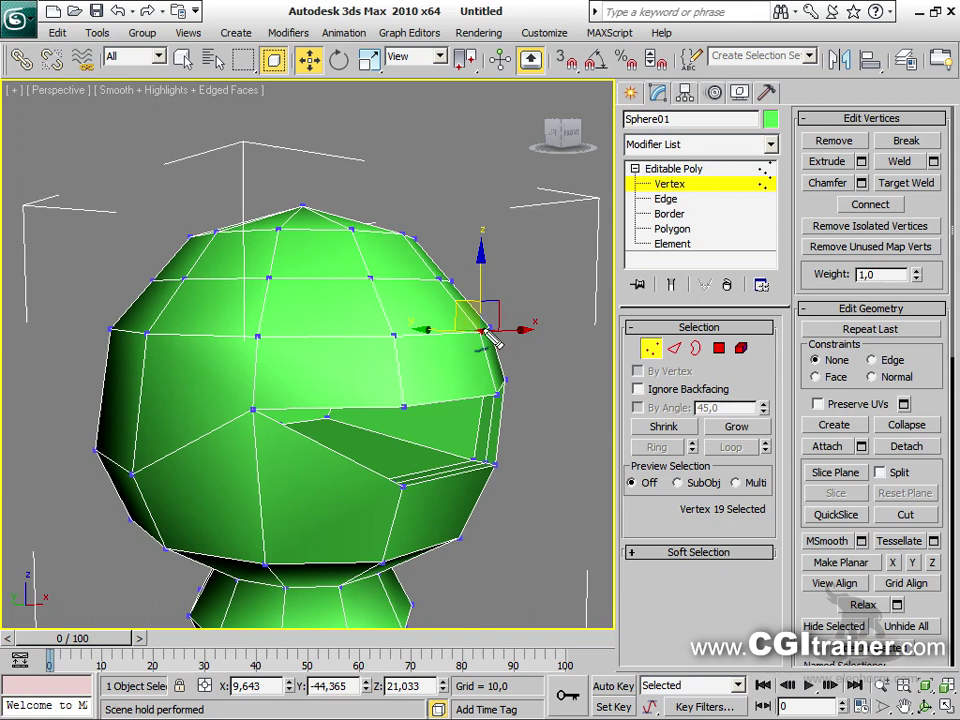
{"action": "mouse_move", "coordinate": [487, 340]}
{"action": "left_mouse_down"}
{"action": "mouse_move", "coordinate": [476, 285]}
{"action": "mouse_move", "coordinate": [471, 339]}
{"action": "mouse_move", "coordinate": [498, 336]}
{"action": "mouse_move", "coordinate": [470, 346]}
{"action": "mouse_move", "coordinate": [529, 339]}
{"action": "mouse_move", "coordinate": [473, 371]}
{"action": "mouse_move", "coordinate": [507, 302]}
{"action": "left_mouse_up"}
{"action": "left_click_drag", "start_coordinate": [545, 196], "coordinate": [544, 248]}
{"action": "left_click", "coordinate": [546, 281]}
{"action": "left_click_drag", "start_coordinate": [566, 302], "coordinate": [575, 298]}
{"action": "key", "text": "Escape"}
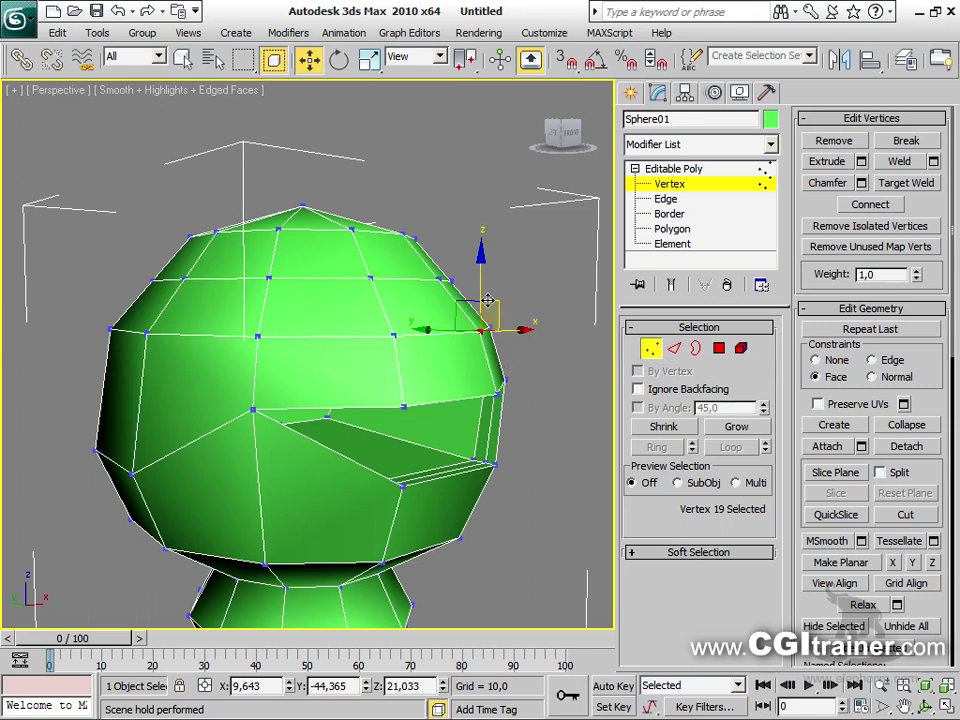
Try moving the selected vertex across its adjoining faces with the Face constraint and undo the move
{"action": "mouse_move", "coordinate": [494, 301]}
{"action": "left_mouse_down"}
{"action": "mouse_move", "coordinate": [487, 287]}
{"action": "mouse_move", "coordinate": [462, 292]}
{"action": "mouse_move", "coordinate": [532, 276]}
{"action": "mouse_move", "coordinate": [403, 274]}
{"action": "mouse_move", "coordinate": [422, 328]}
{"action": "mouse_move", "coordinate": [469, 311]}
{"action": "mouse_move", "coordinate": [424, 379]}
{"action": "mouse_move", "coordinate": [439, 315]}
{"action": "mouse_move", "coordinate": [414, 281]}
{"action": "mouse_move", "coordinate": [454, 295]}
{"action": "left_mouse_up"}
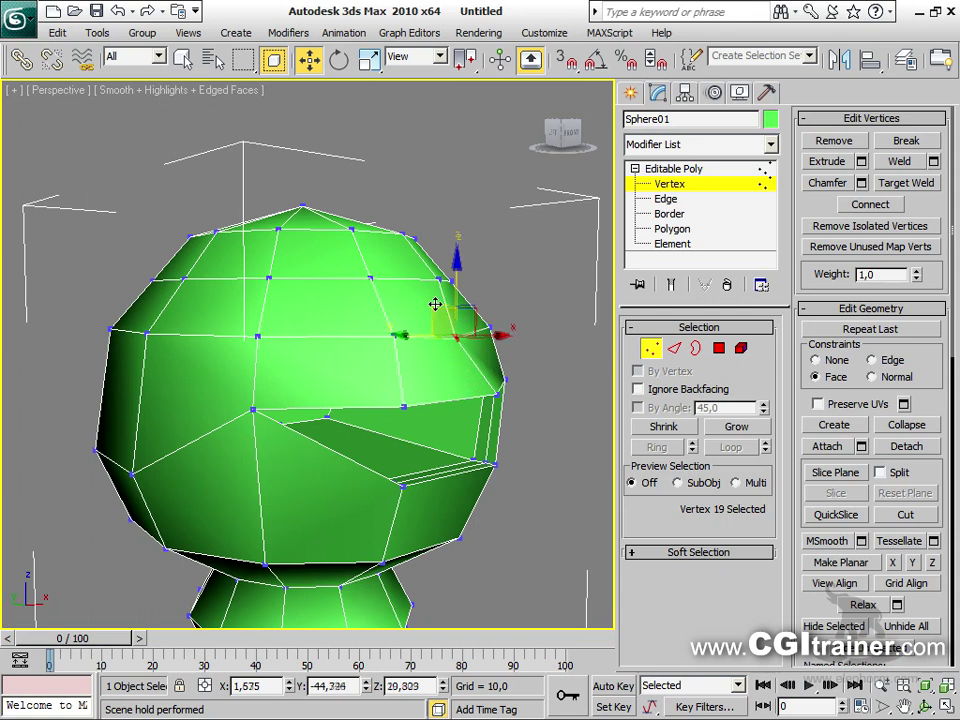
{"action": "left_click_drag", "start_coordinate": [435, 304], "coordinate": [437, 309]}
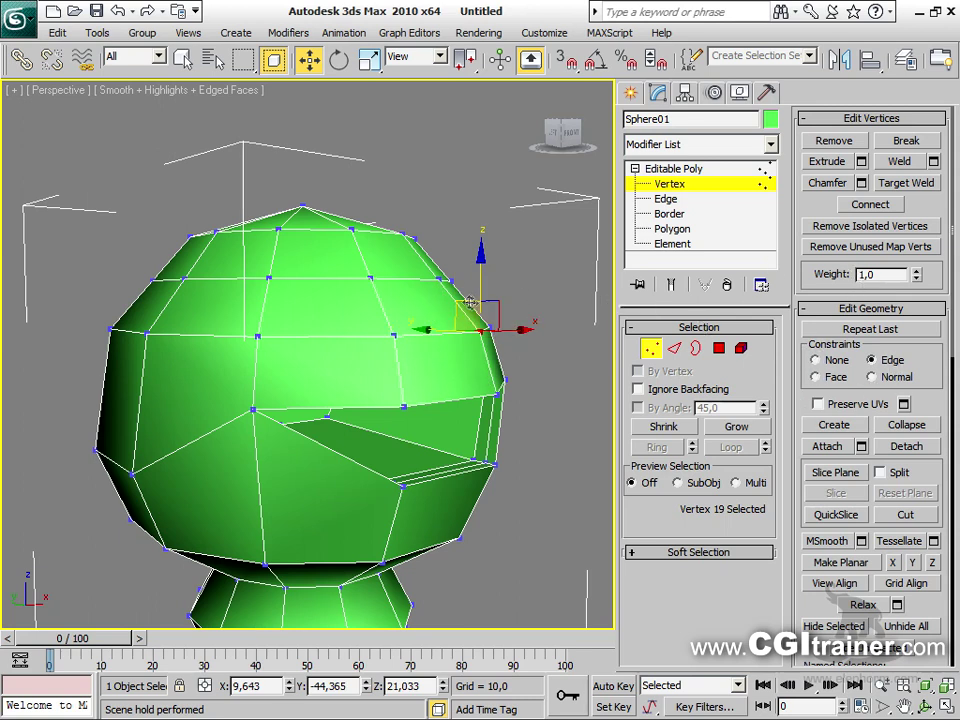
Slide the selected vertex along its edge with the Edge constraint to about X 9.51, Y -43.91, Z 21.58
{"action": "mouse_move", "coordinate": [450, 291]}
{"action": "left_mouse_down"}
{"action": "mouse_move", "coordinate": [468, 320]}
{"action": "mouse_move", "coordinate": [474, 315]}
{"action": "mouse_move", "coordinate": [474, 298]}
{"action": "mouse_move", "coordinate": [444, 314]}
{"action": "mouse_move", "coordinate": [497, 307]}
{"action": "mouse_move", "coordinate": [467, 299]}
{"action": "left_mouse_up"}
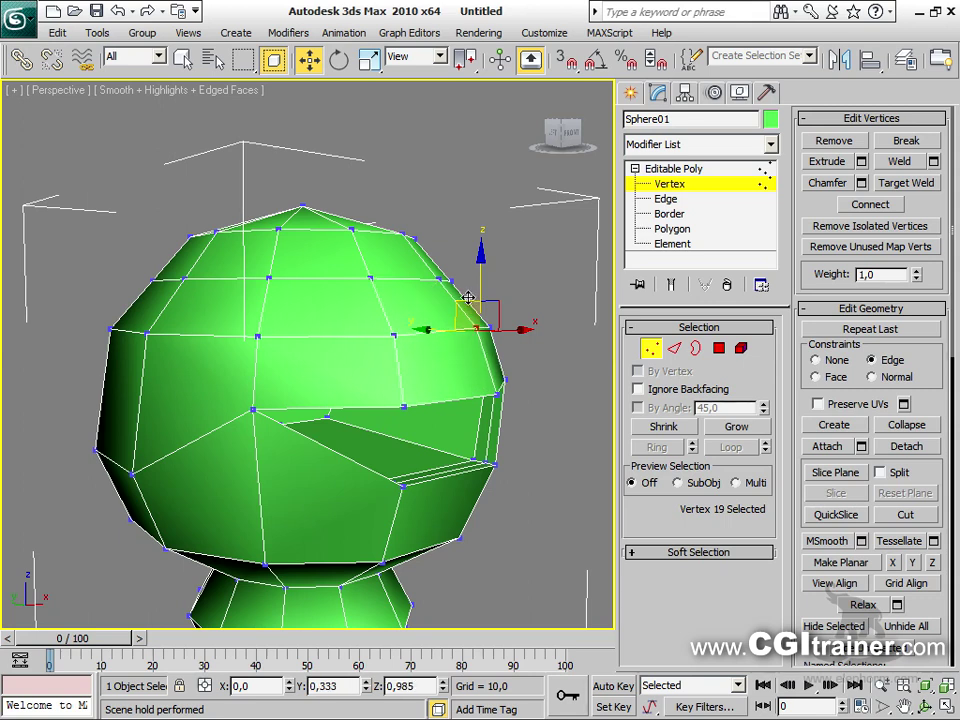
{"action": "left_click_drag", "start_coordinate": [469, 299], "coordinate": [467, 297]}
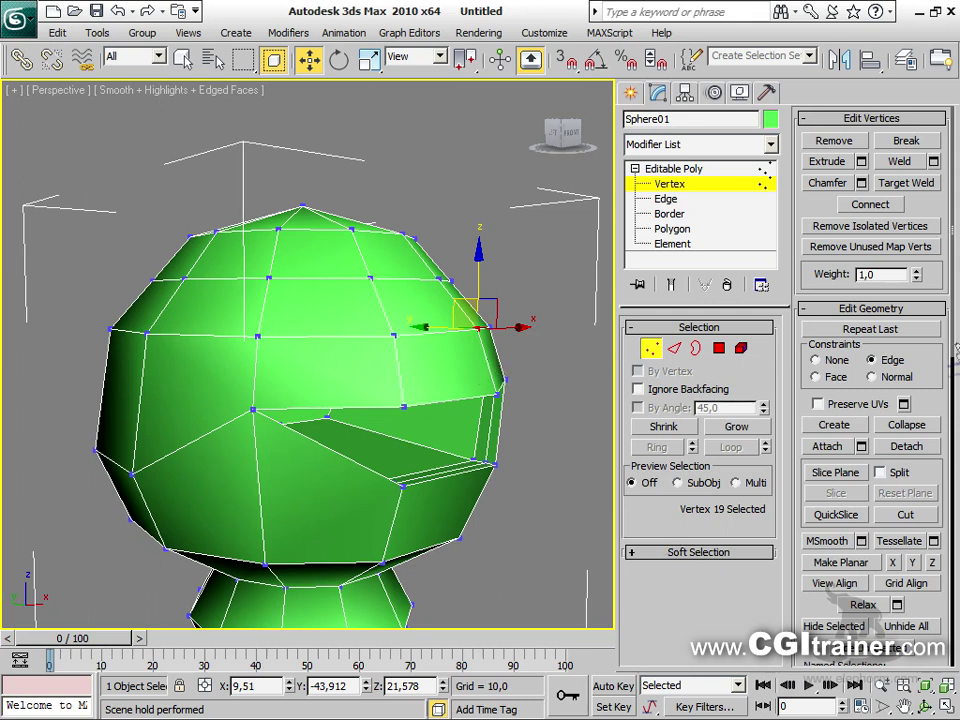
Set the constraint to Normal, try pulling the selected vertex outward along its normal, and undo the move
{"action": "left_click", "coordinate": [869, 360]}
{"action": "left_click_drag", "start_coordinate": [460, 300], "coordinate": [410, 362]}
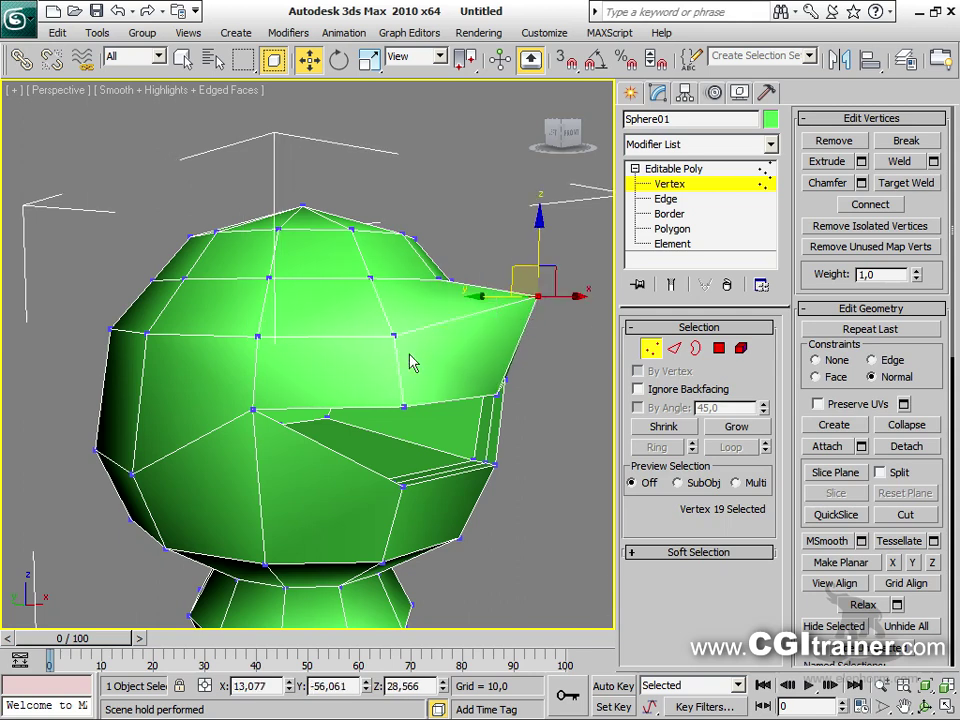
{"action": "mouse_move", "coordinate": [436, 290]}
{"action": "left_mouse_down"}
{"action": "mouse_move", "coordinate": [452, 350]}
{"action": "mouse_move", "coordinate": [521, 320]}
{"action": "mouse_move", "coordinate": [507, 314]}
{"action": "mouse_move", "coordinate": [509, 345]}
{"action": "left_mouse_up"}
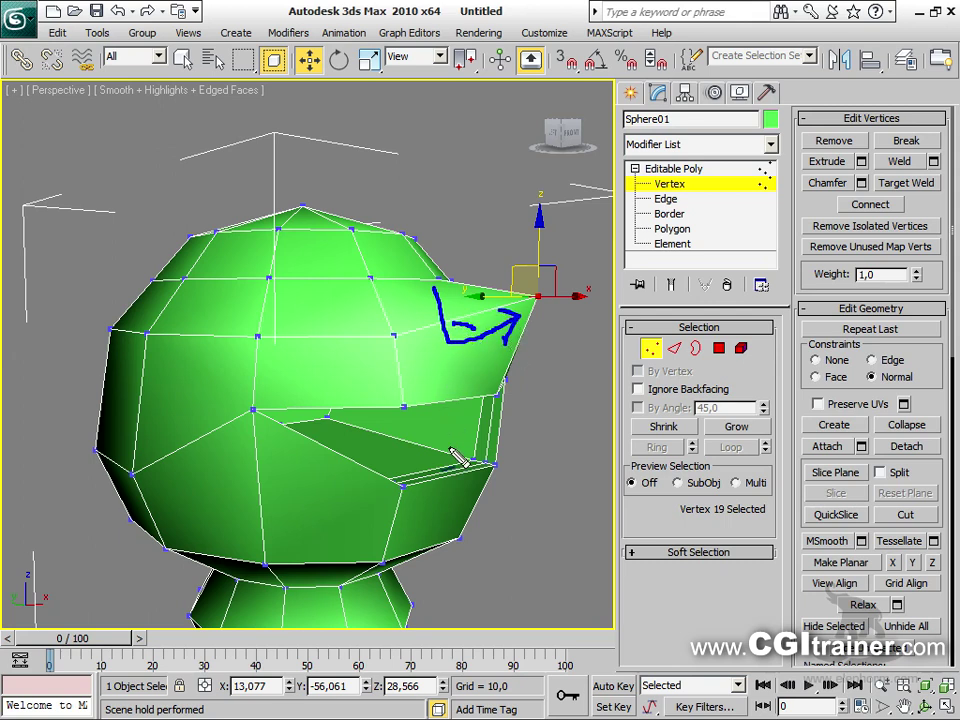
{"action": "key", "text": "Escape"}
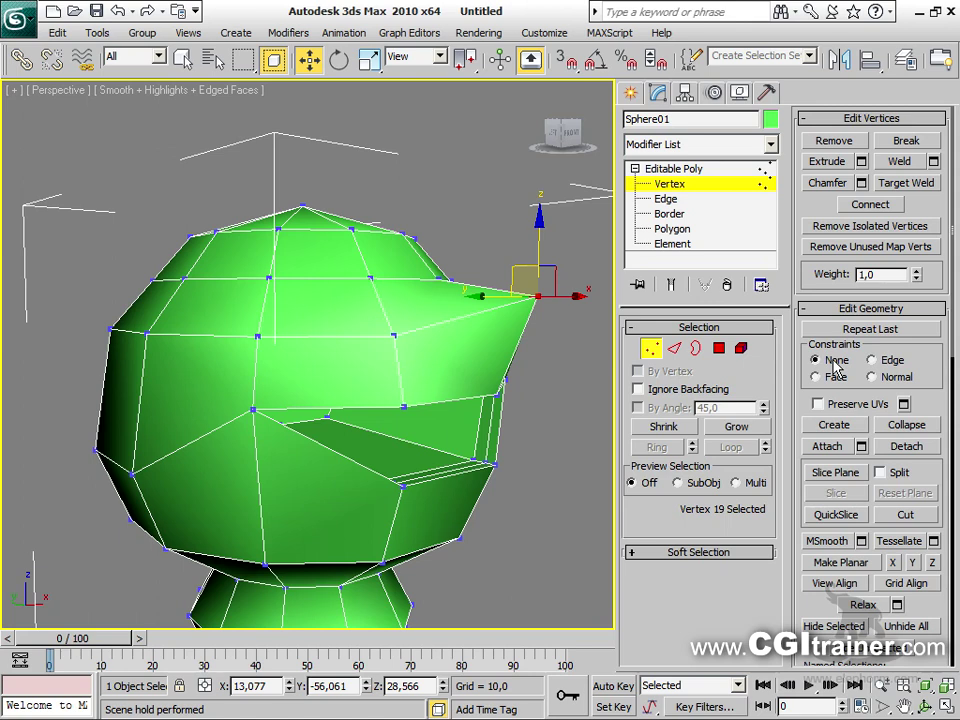
{"action": "key", "text": "z"}
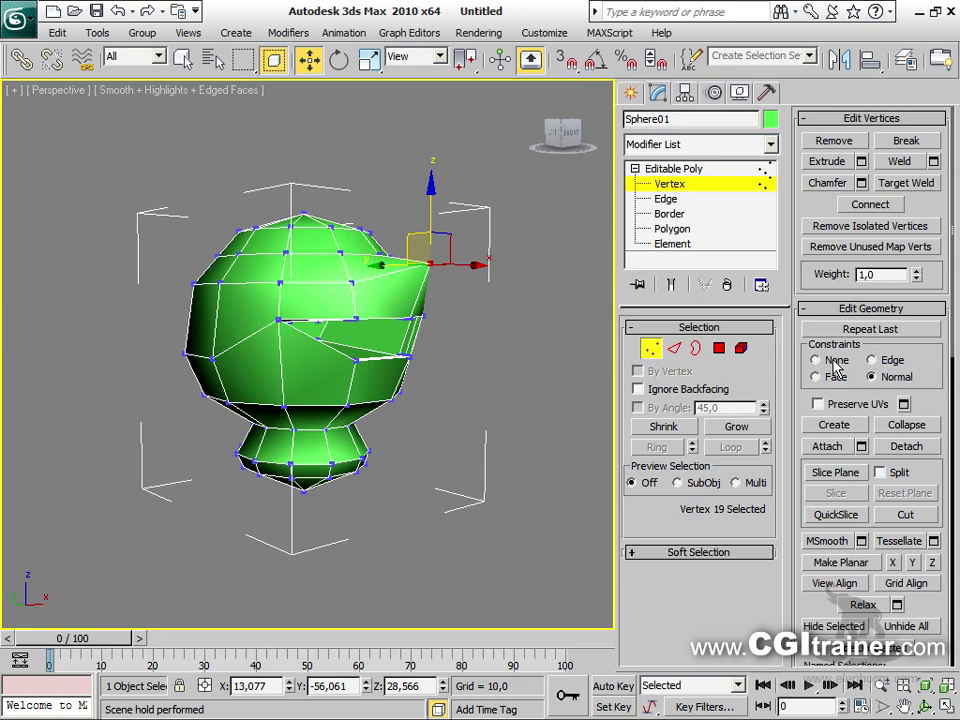
{"action": "key", "text": "ctrl+z"}
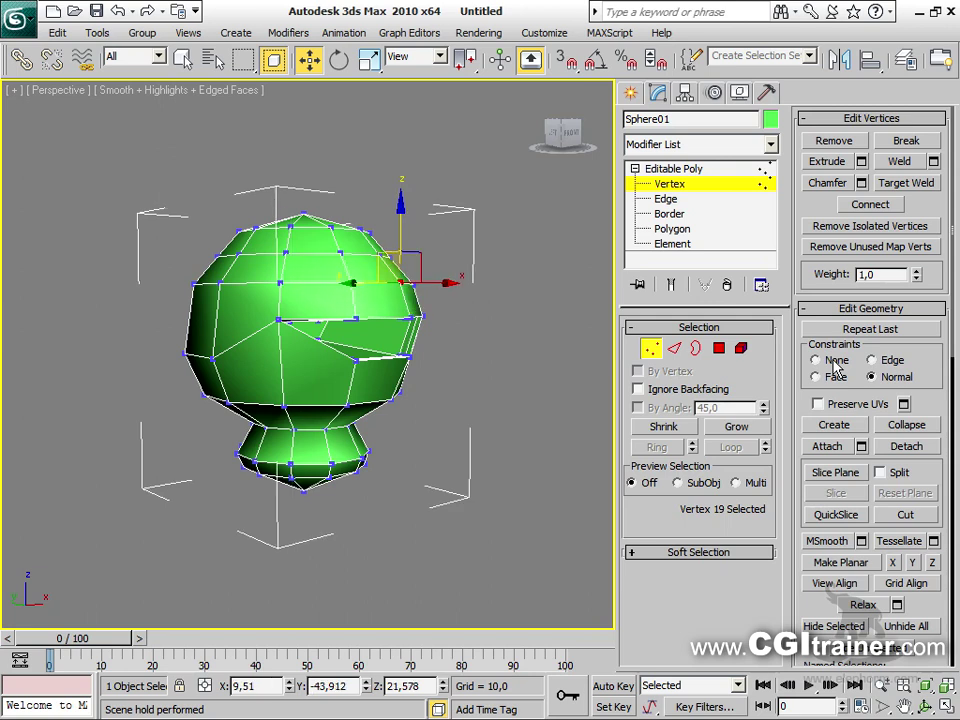
{"action": "left_click", "coordinate": [510, 408]}
Examine the sphere and its front opening from several angles and viewing distances
{"action": "scroll", "coordinate": [514, 407], "scroll_direction": "up", "scroll_amount": 2}
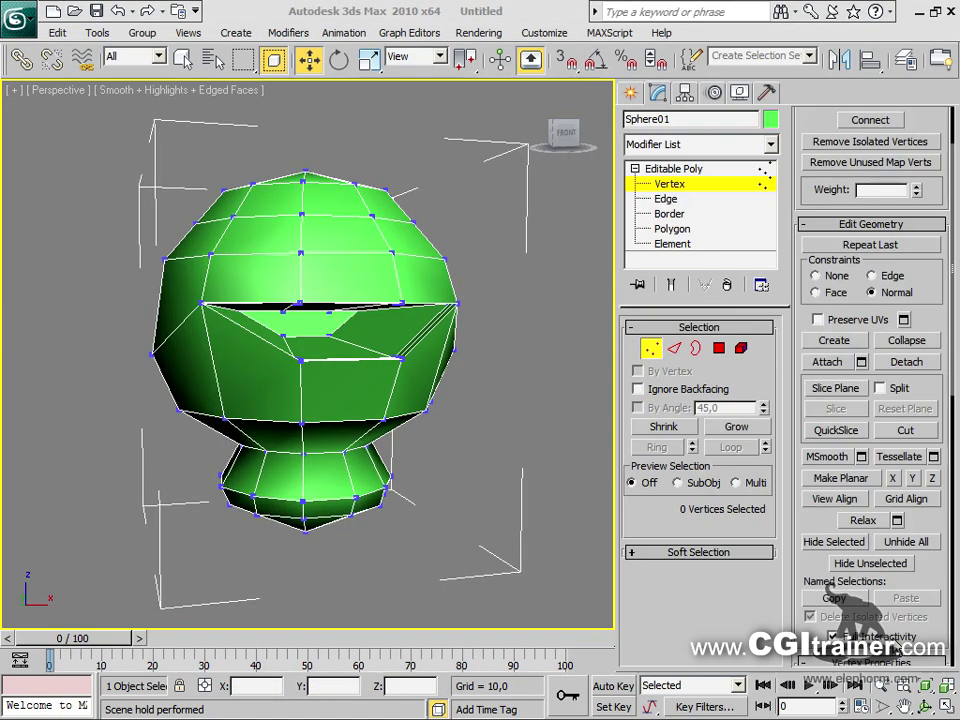
{"action": "scroll", "coordinate": [301, 290], "scroll_direction": "down", "scroll_amount": 2}
{"action": "middle_click_drag", "start_coordinate": [301, 290], "coordinate": [312, 315], "text": "alt"}
{"action": "scroll", "coordinate": [312, 345], "scroll_direction": "up", "scroll_amount": 5}
{"action": "scroll", "coordinate": [312, 345], "scroll_direction": "down", "scroll_amount": 5}
{"action": "middle_click_drag", "start_coordinate": [300, 350], "coordinate": [340, 320], "text": "alt"}
{"action": "scroll", "coordinate": [300, 300], "scroll_direction": "up", "scroll_amount": 5}
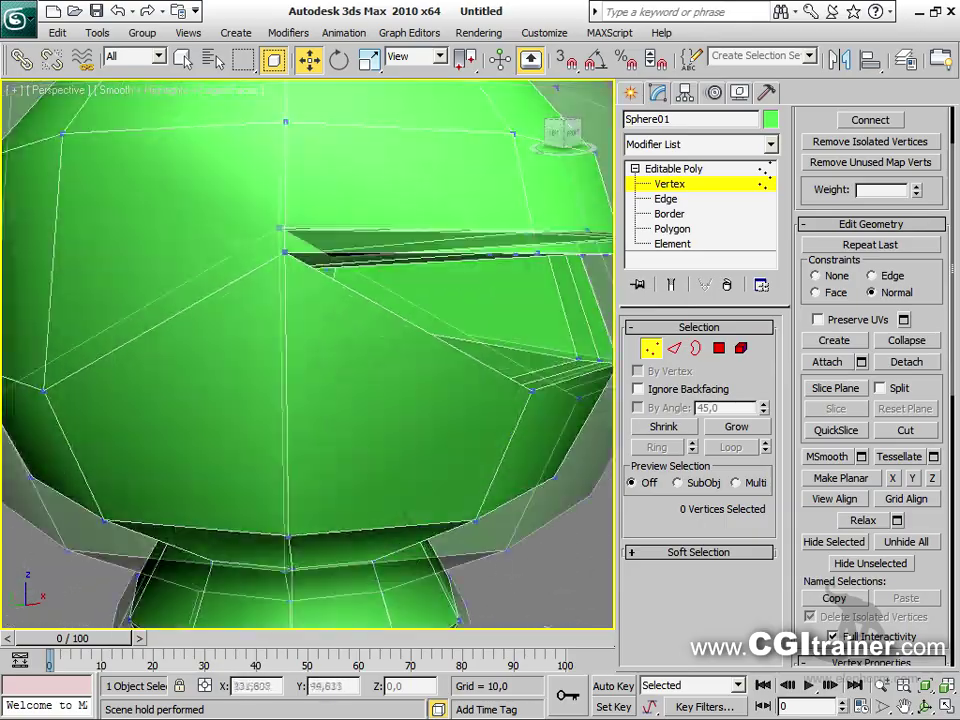
{"action": "scroll", "coordinate": [300, 300], "scroll_direction": "down", "scroll_amount": 5}
{"action": "middle_click_drag", "start_coordinate": [400, 160], "coordinate": [479, 175], "text": "alt"}
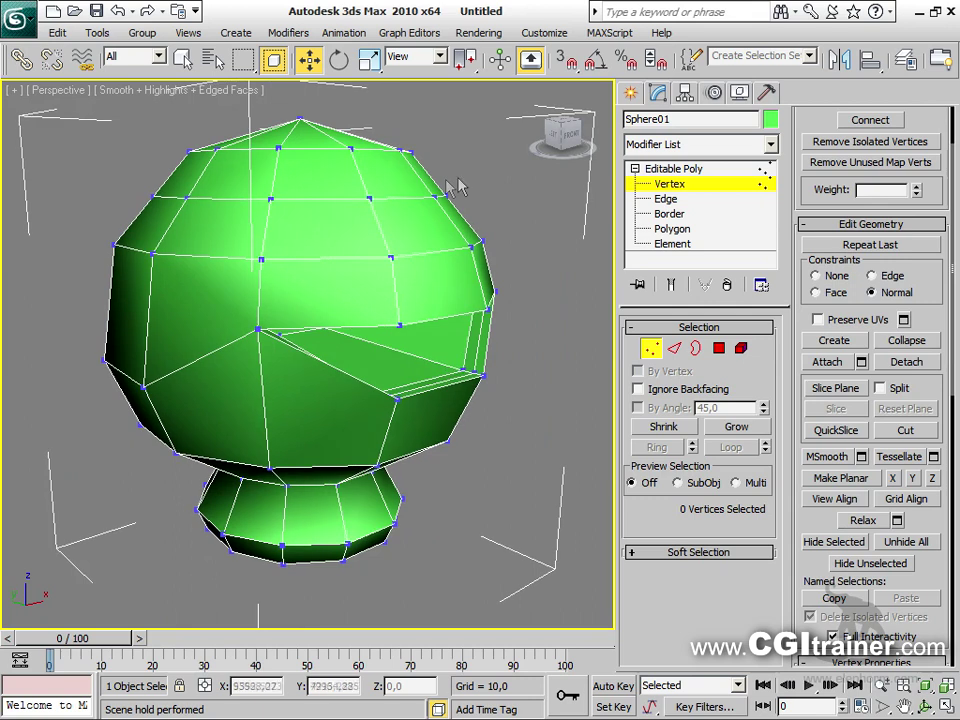
Set the perspective viewport's field of view to 20
{"action": "left_click", "coordinate": [16, 91]}
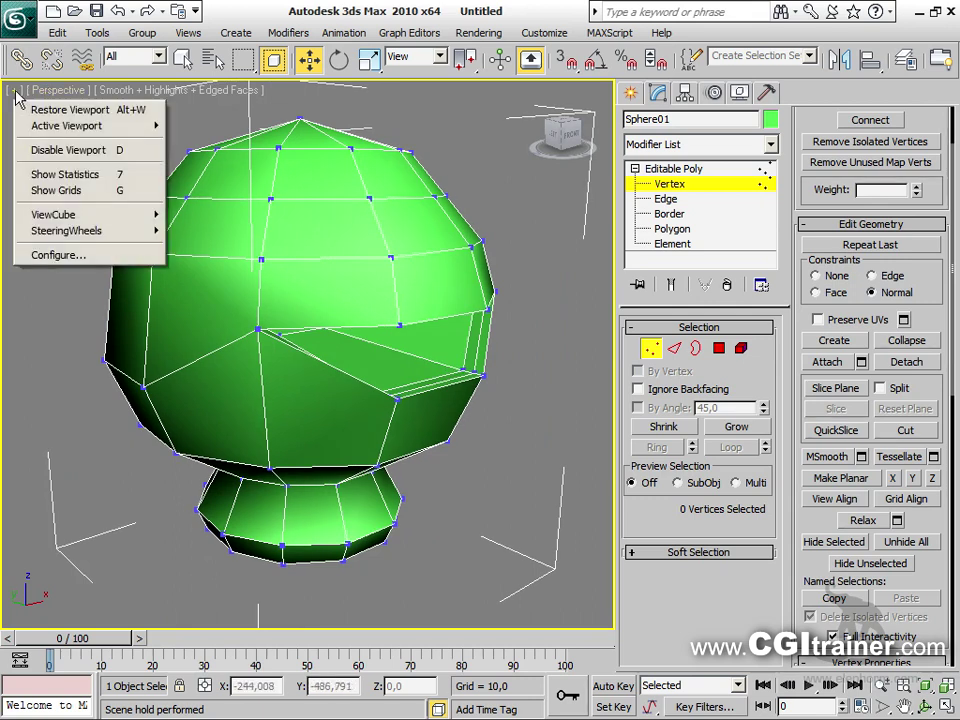
{"action": "left_click", "coordinate": [45, 255]}
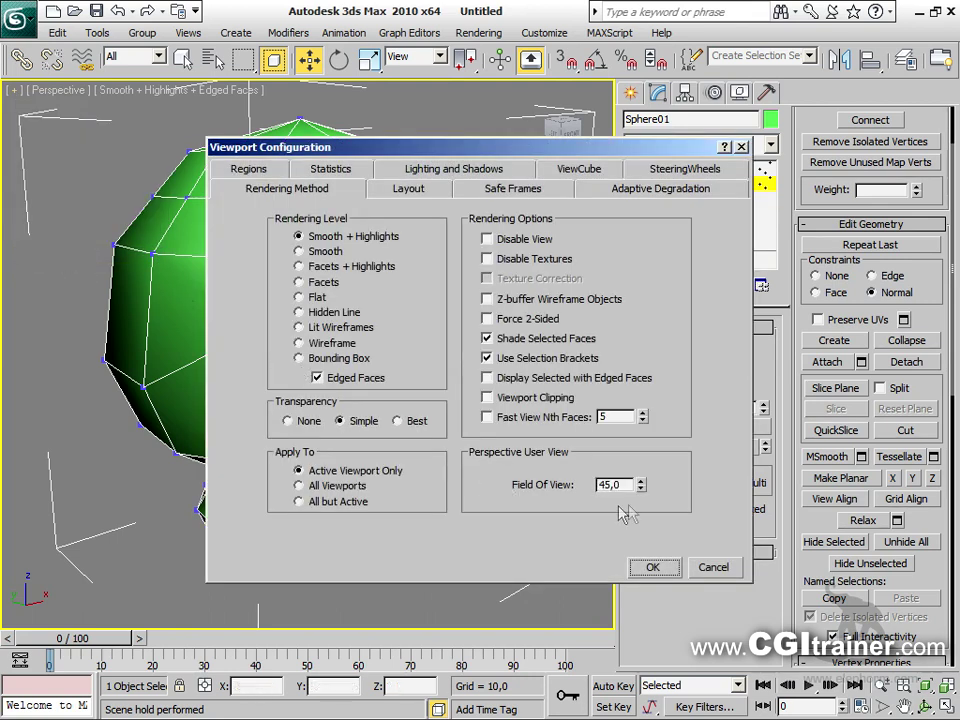
{"action": "type", "text": "20"}
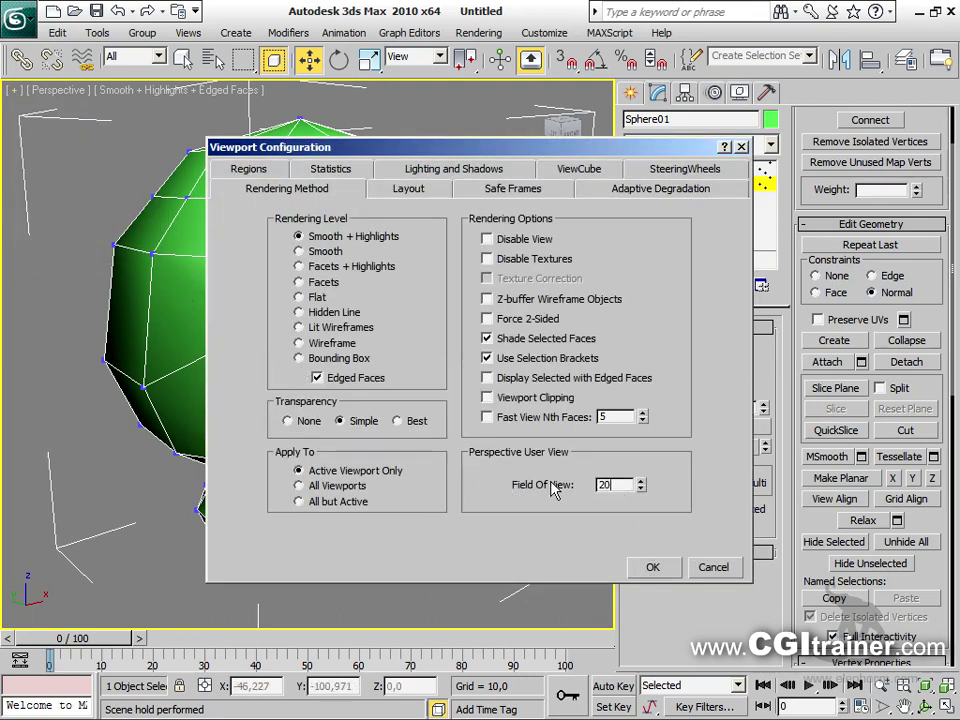
{"action": "left_click", "coordinate": [655, 567]}
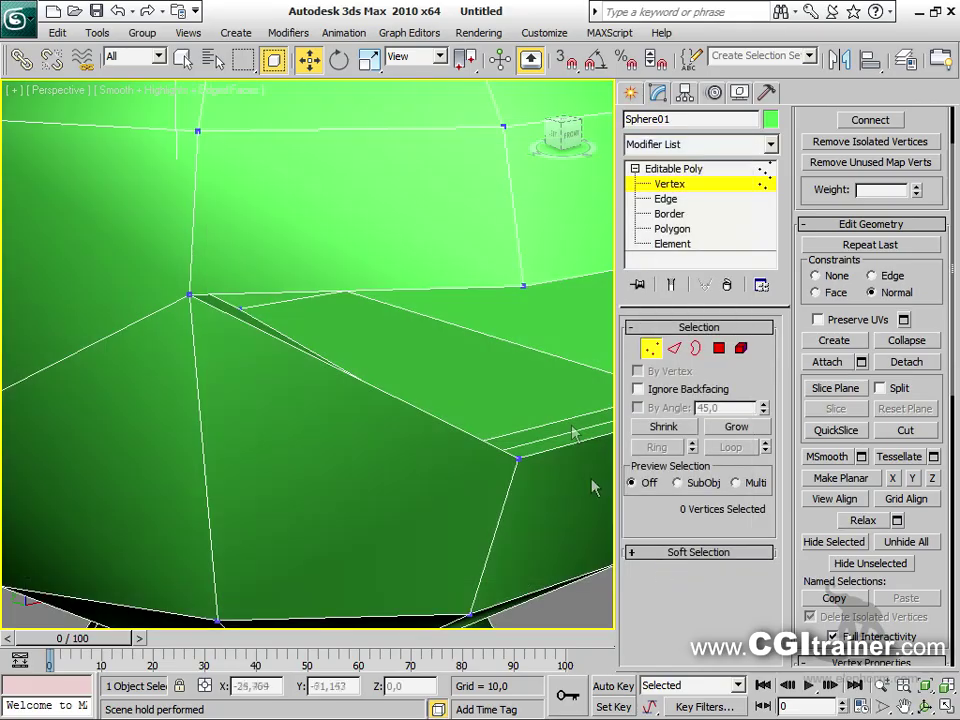
{"action": "scroll", "coordinate": [598, 484], "scroll_direction": "down", "scroll_amount": 5}
{"action": "middle_click_drag", "start_coordinate": [300, 350], "coordinate": [460, 345], "text": "alt"}
{"action": "middle_click_drag", "start_coordinate": [350, 305], "coordinate": [383, 262], "text": "alt"}
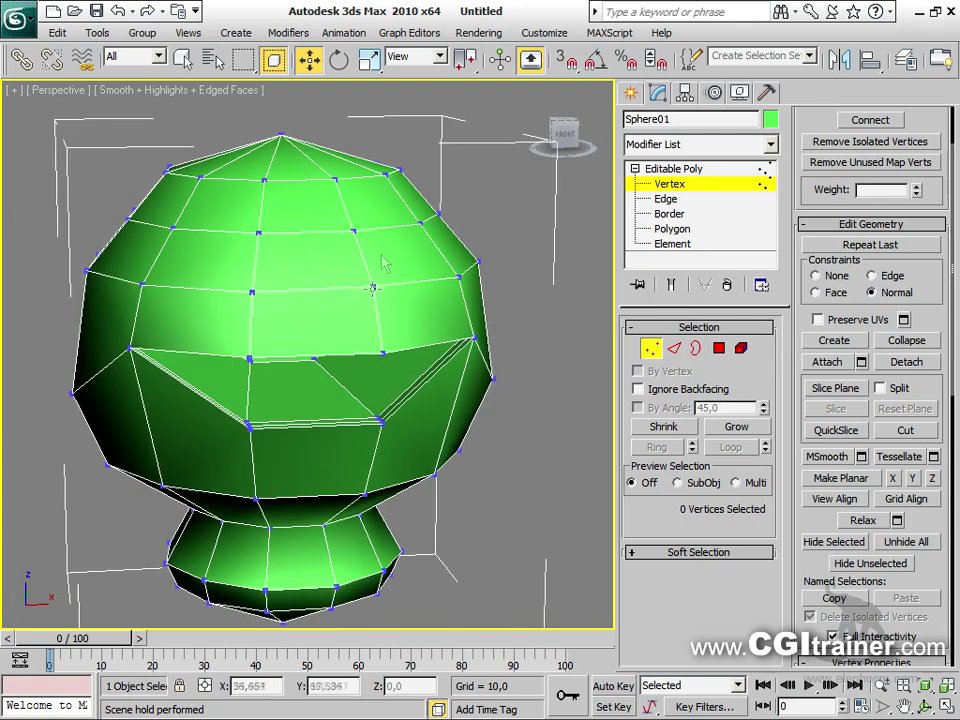
Using vertex snap, cut a triangle into the front polygon above the opening, from its lower corners to the middle of its upper edge
{"action": "right_click", "coordinate": [479, 270], "text": "shift"}
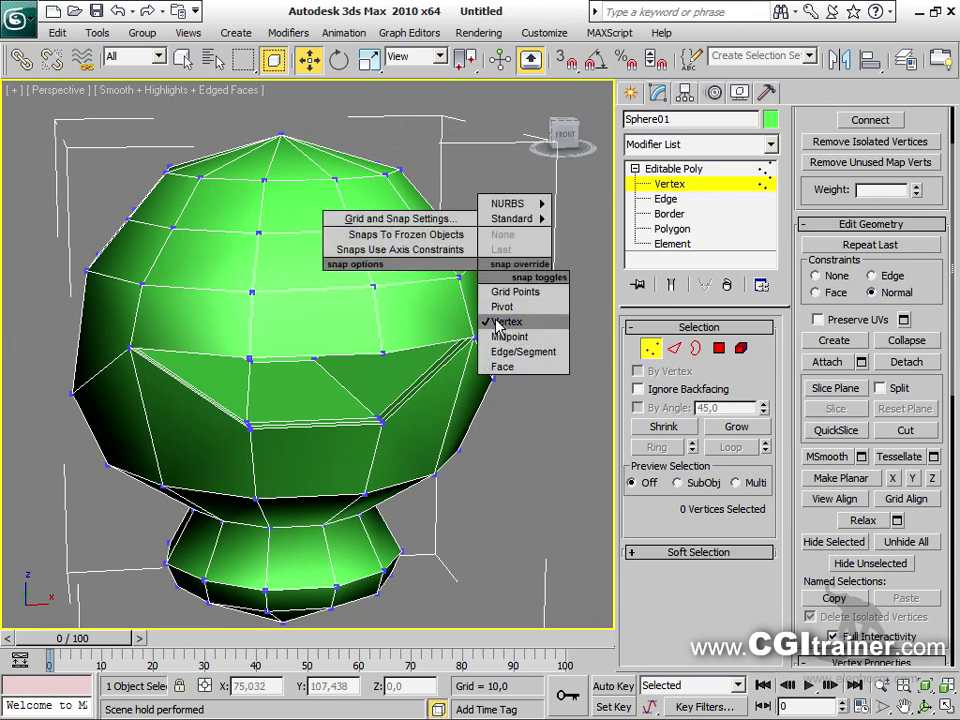
{"action": "left_click", "coordinate": [482, 453]}
{"action": "key", "text": "s"}
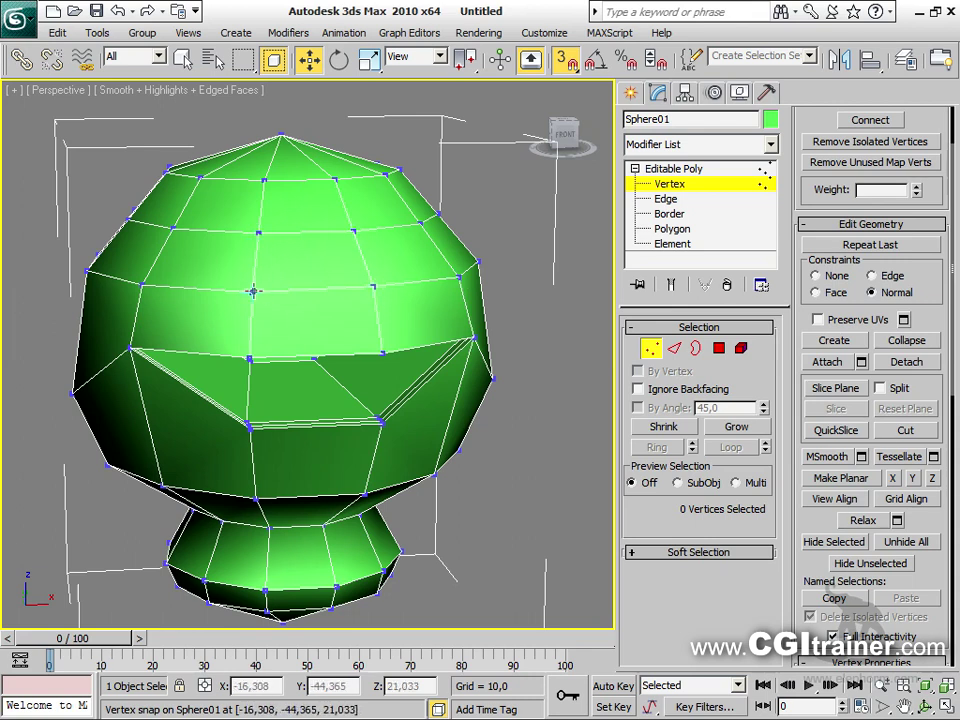
{"action": "left_click", "coordinate": [900, 428]}
{"action": "left_click", "coordinate": [880, 389]}
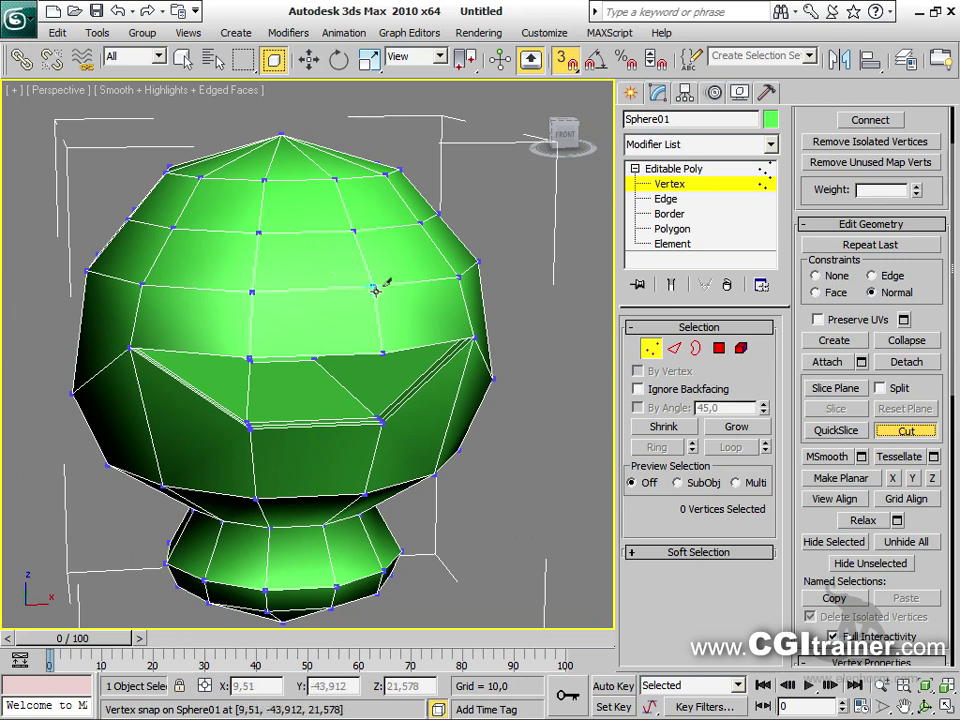
{"action": "left_click", "coordinate": [309, 232]}
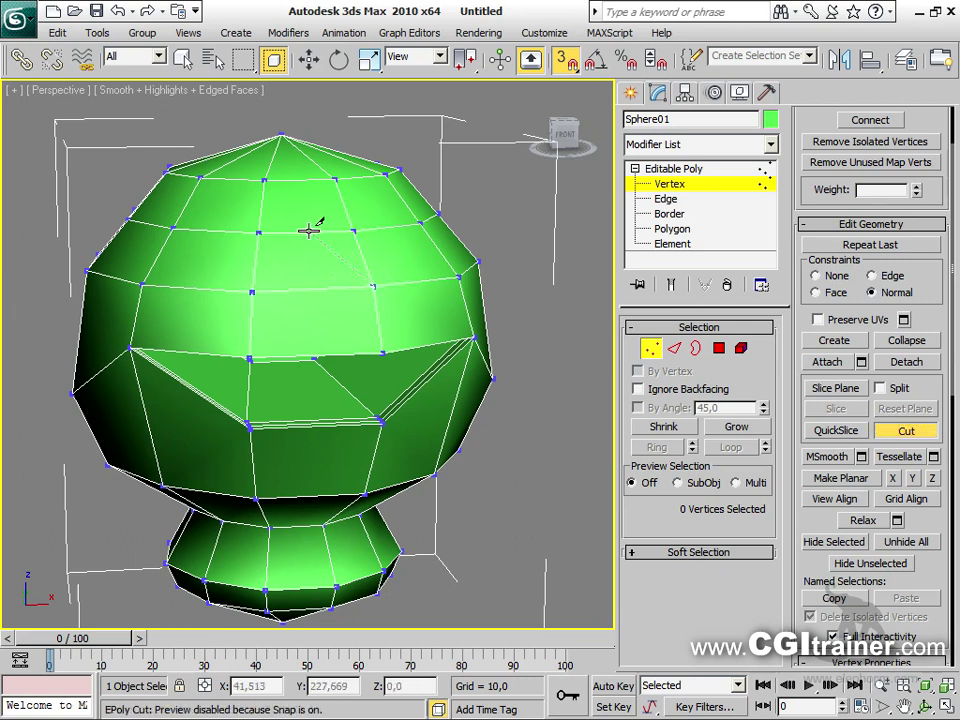
{"action": "left_click", "coordinate": [266, 290]}
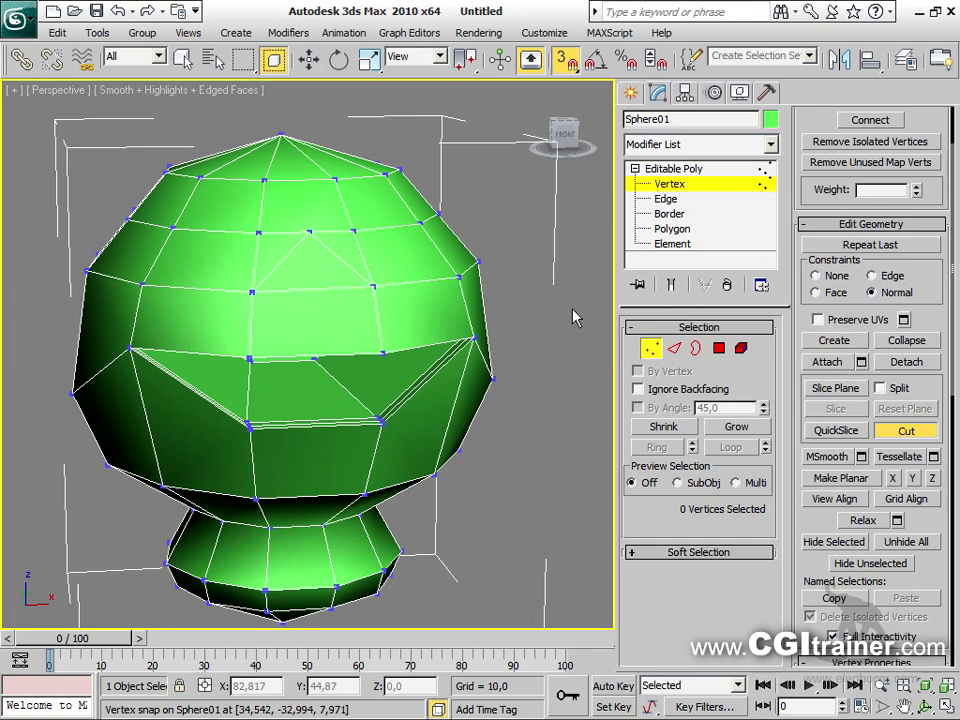
{"action": "left_click", "coordinate": [347, 228]}
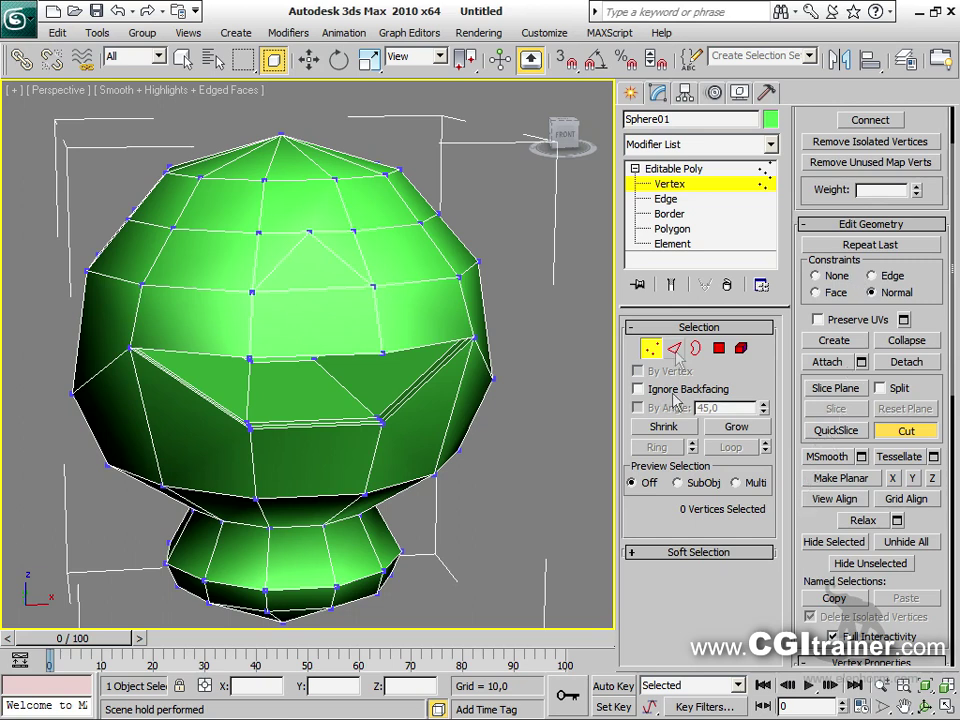
Target-weld the two vertices on either side of the triangle's apex onto the apex
{"action": "left_click_drag", "start_coordinate": [941, 275], "coordinate": [932, 422]}
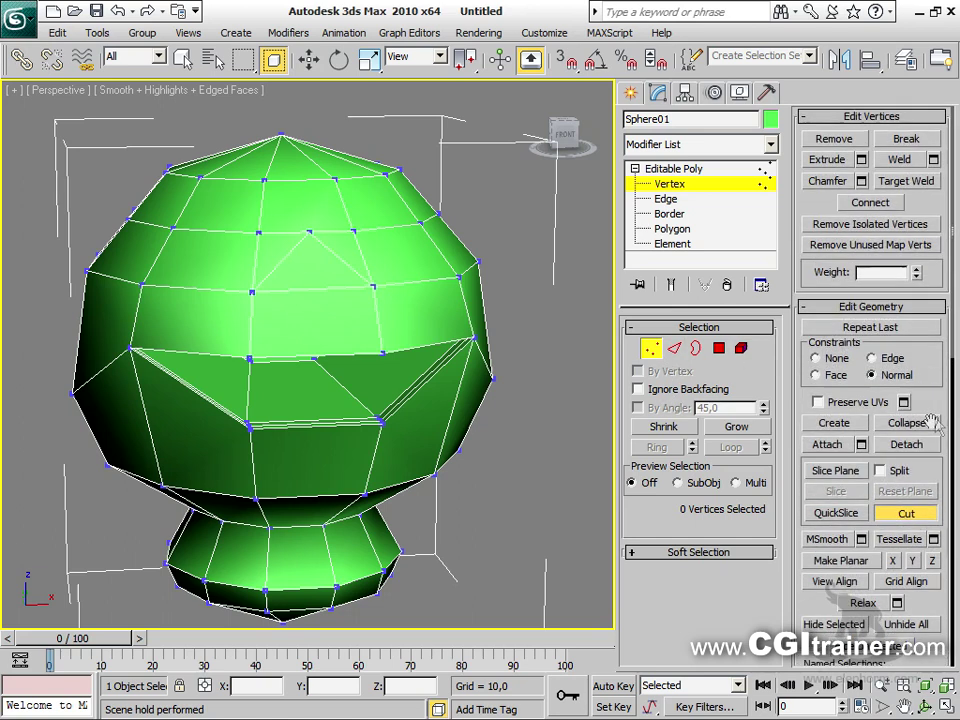
{"action": "left_click", "coordinate": [905, 181]}
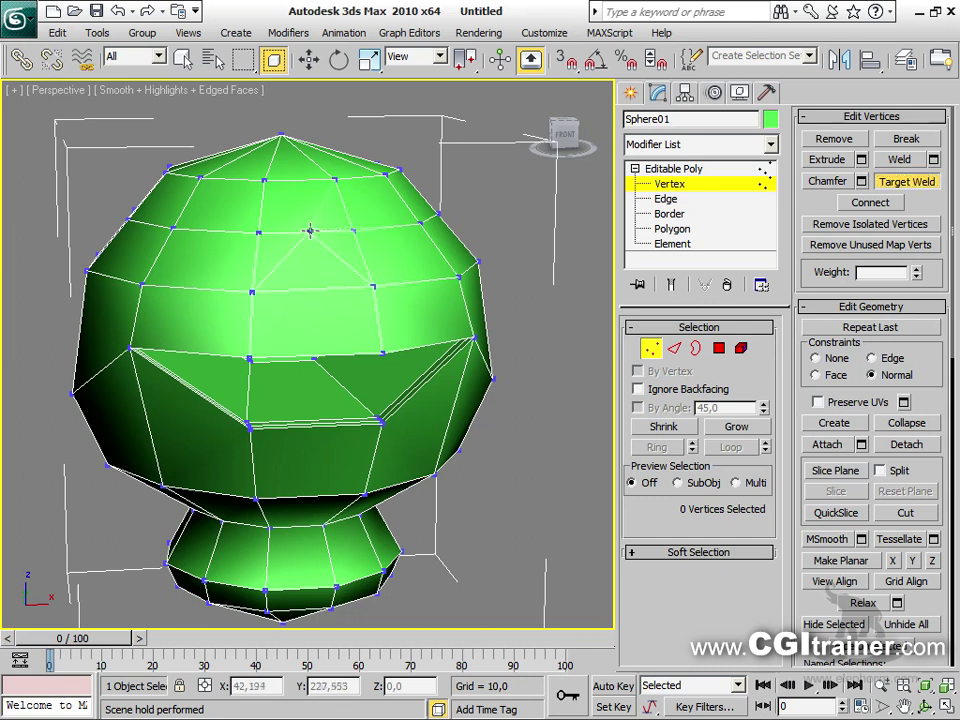
{"action": "left_click", "coordinate": [258, 232]}
{"action": "left_click", "coordinate": [309, 232]}
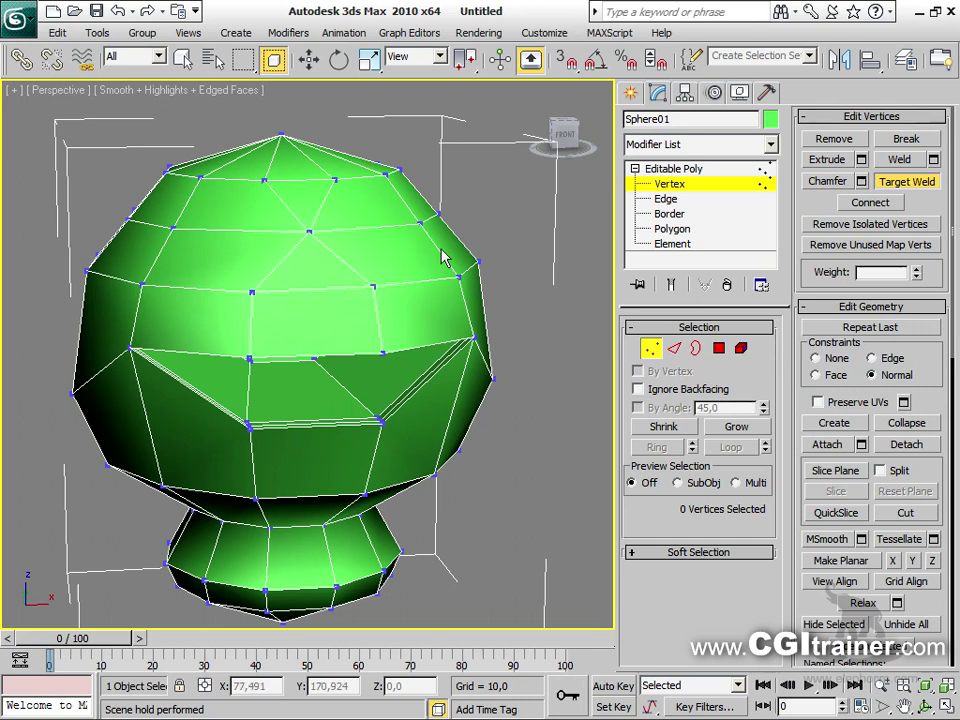
Move the triangle's lower edge down over the surface with the Face constraint to about X -3.97, Y -46.13, Z 14.18
{"action": "left_click", "coordinate": [676, 349]}
{"action": "key", "text": "w"}
{"action": "left_click", "coordinate": [317, 284]}
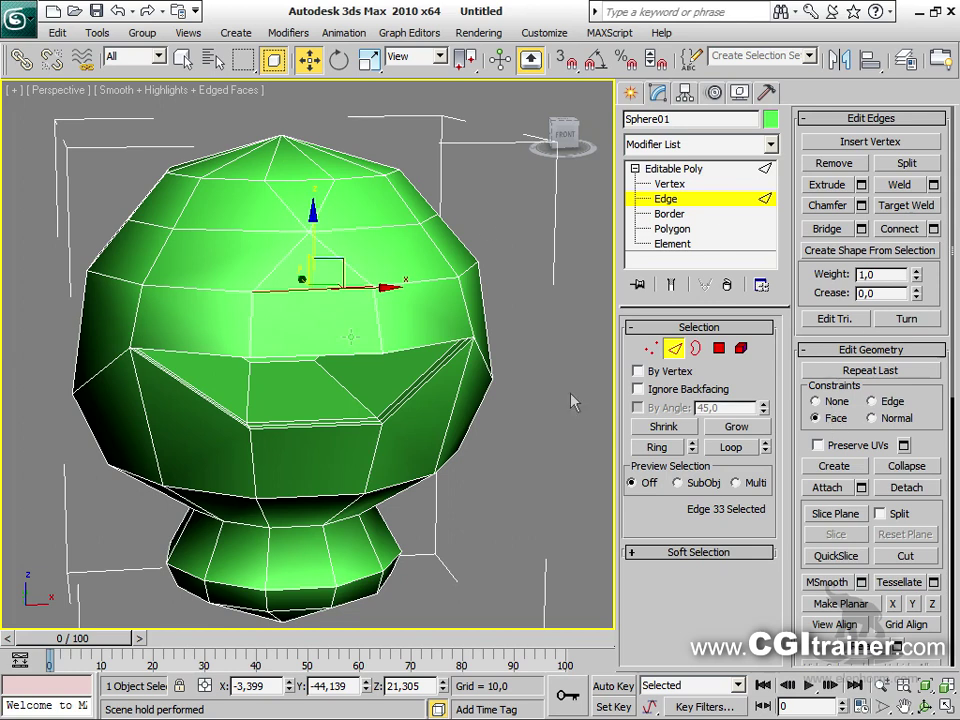
{"action": "left_click_drag", "start_coordinate": [312, 235], "coordinate": [313, 272]}
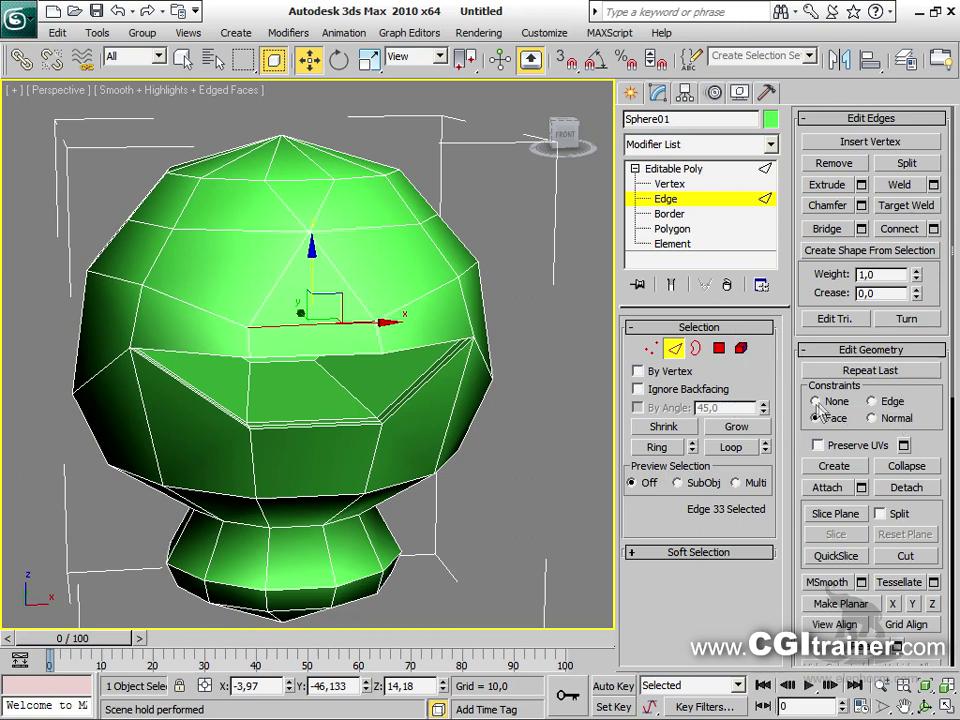
Extrude the triangular polygon a short distance outward to start a nose
{"action": "left_click", "coordinate": [720, 348]}
{"action": "left_click", "coordinate": [318, 276]}
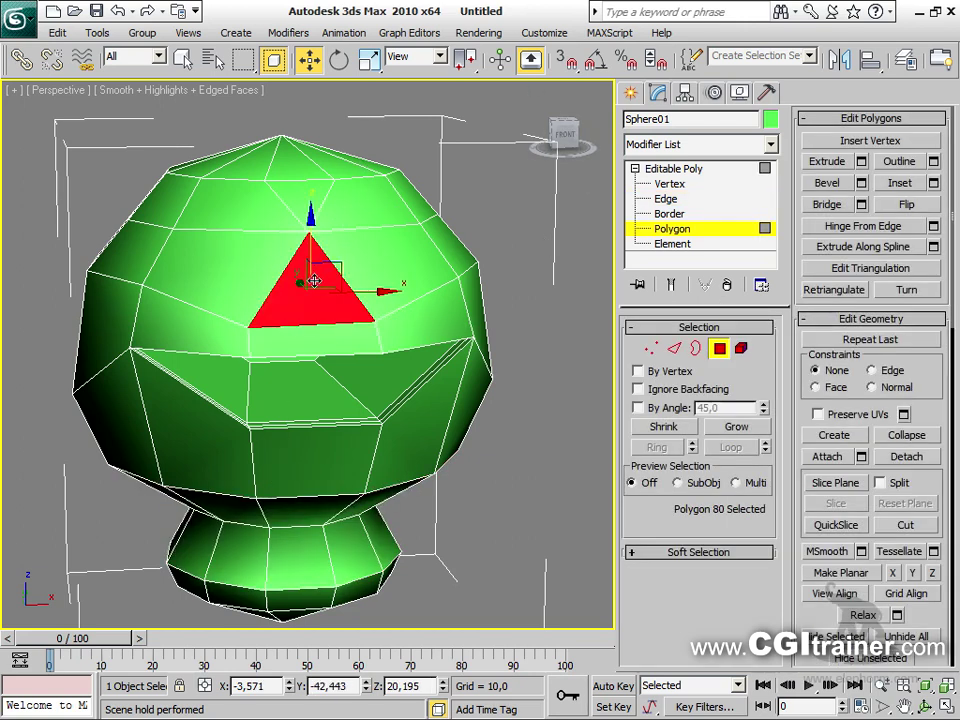
{"action": "middle_click_drag", "start_coordinate": [327, 303], "coordinate": [412, 284], "text": "alt"}
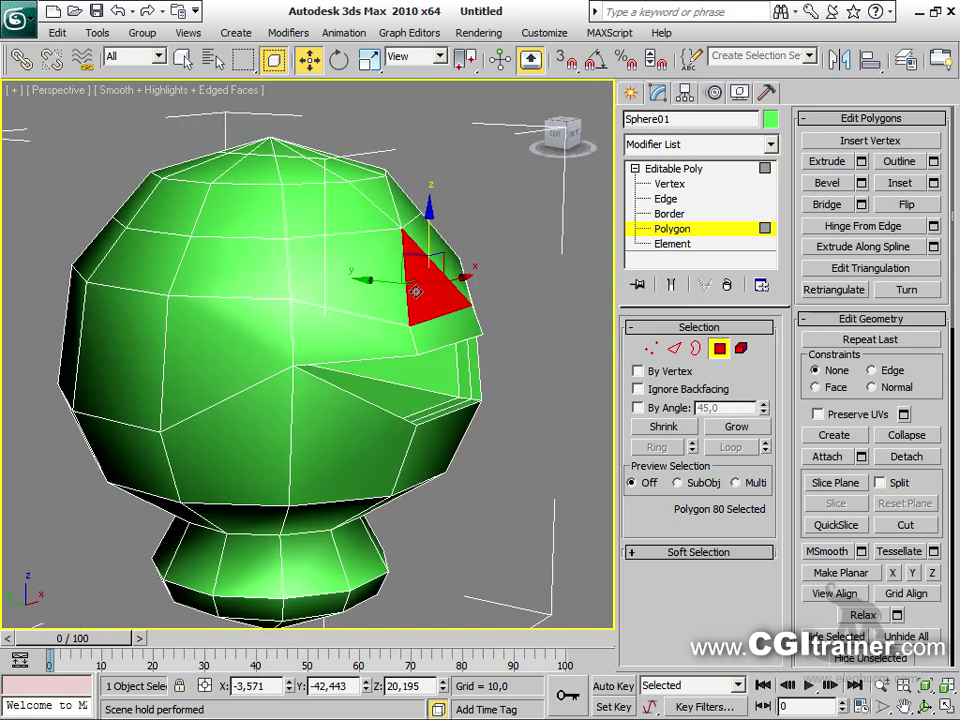
{"action": "right_click", "coordinate": [412, 284]}
{"action": "left_click", "coordinate": [380, 337]}
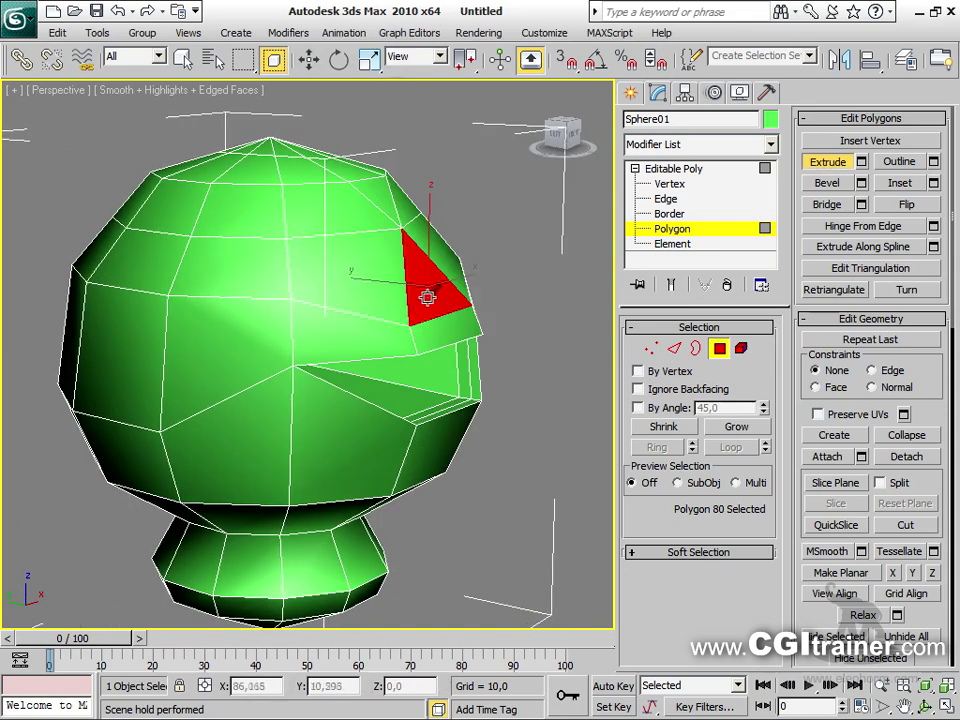
{"action": "mouse_move", "coordinate": [431, 284]}
{"action": "left_mouse_down"}
{"action": "mouse_move", "coordinate": [443, 266]}
{"action": "mouse_move", "coordinate": [432, 289]}
{"action": "left_mouse_up"}
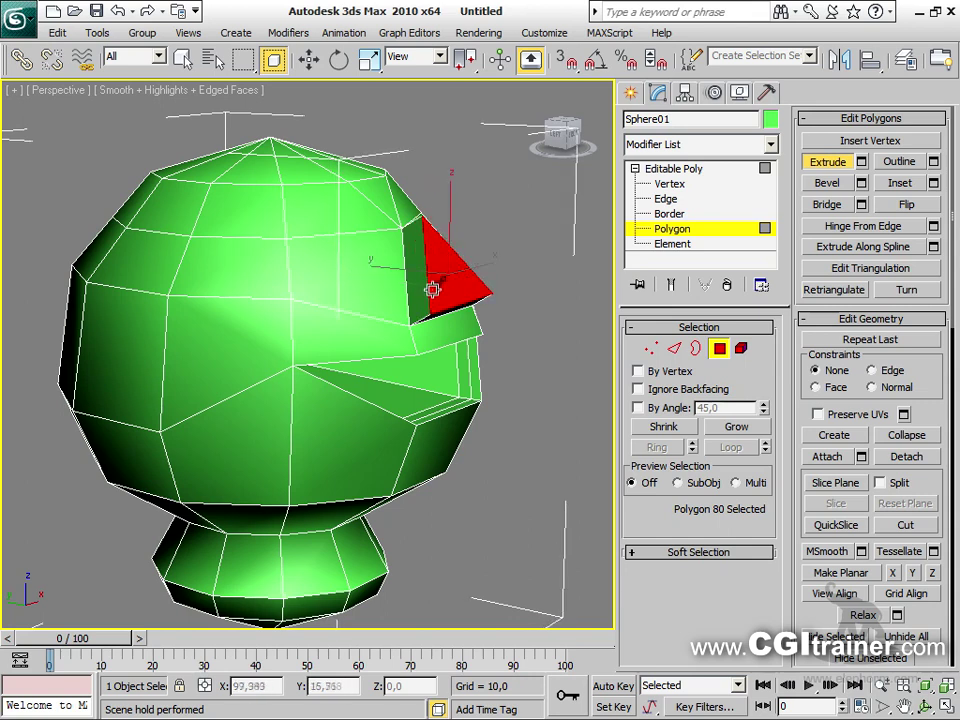
Target-weld the extruded triangle's upper vertex onto the original apex so the nose slopes out of the surface
{"action": "left_click", "coordinate": [651, 348]}
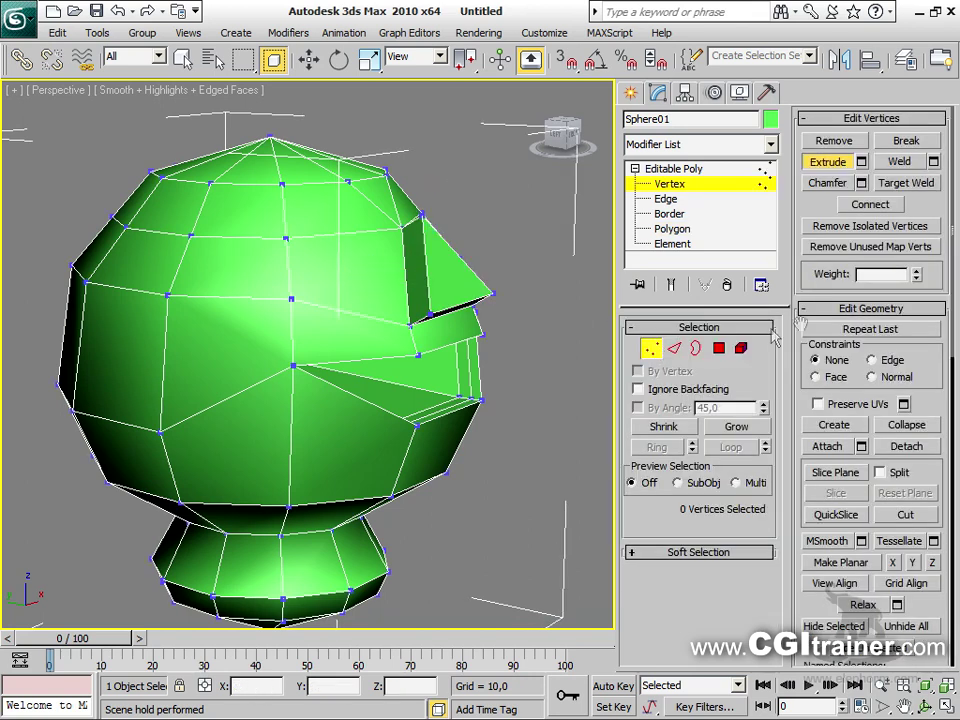
{"action": "left_click", "coordinate": [918, 184]}
{"action": "middle_click_drag", "start_coordinate": [506, 261], "coordinate": [336, 208], "text": "alt"}
{"action": "left_click", "coordinate": [456, 256]}
{"action": "left_click", "coordinate": [432, 263]}
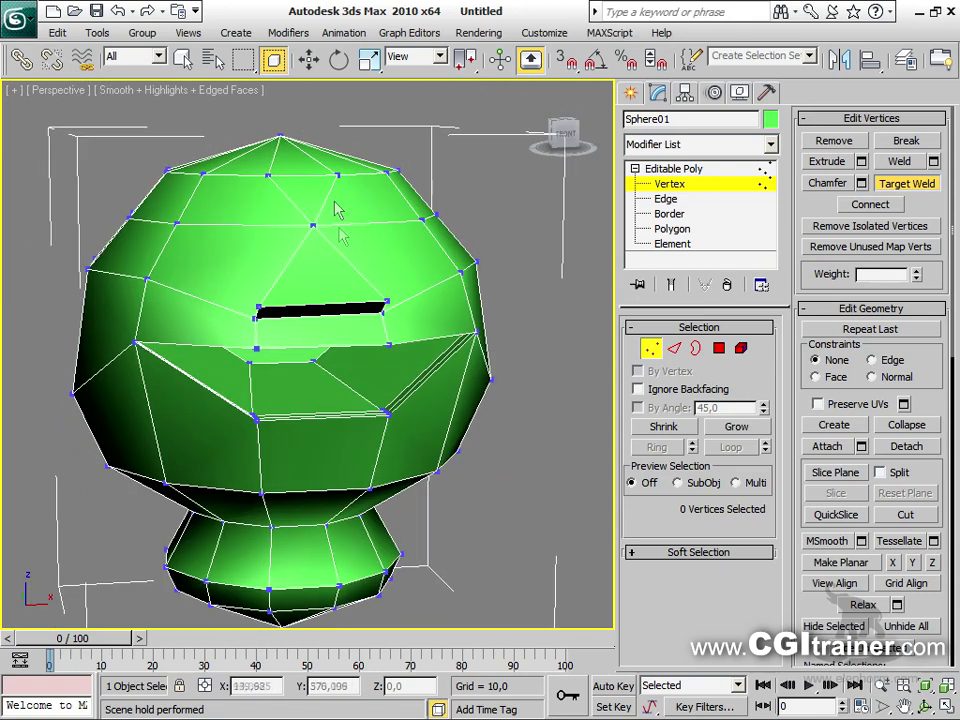
Scale the nose's two front lower vertices closer together about their shared selection center
{"action": "key", "text": "w"}
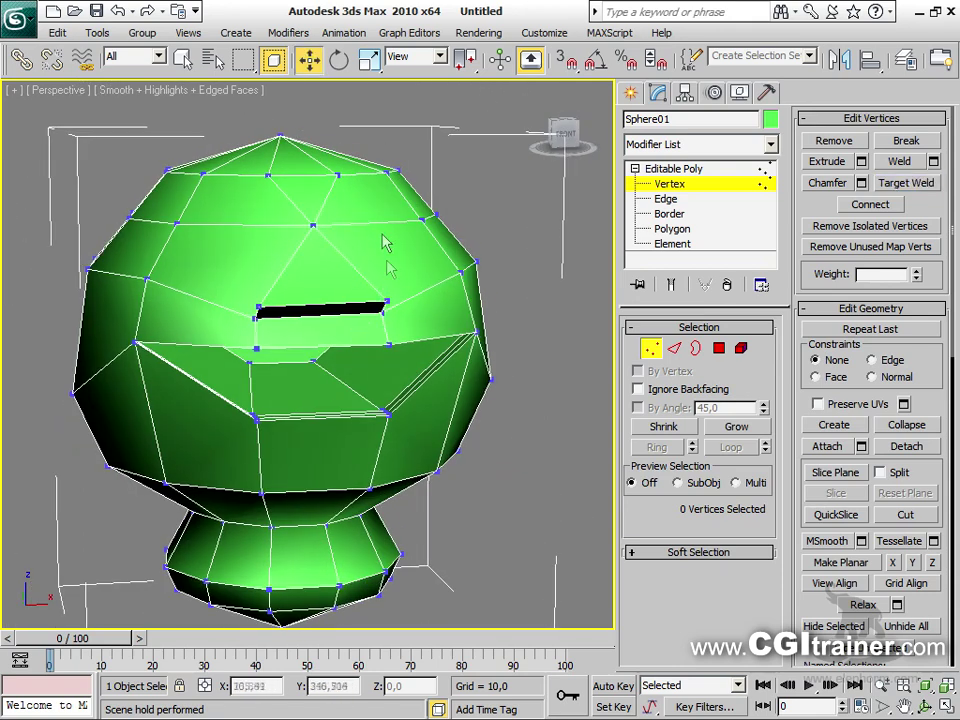
{"action": "left_click", "coordinate": [387, 301]}
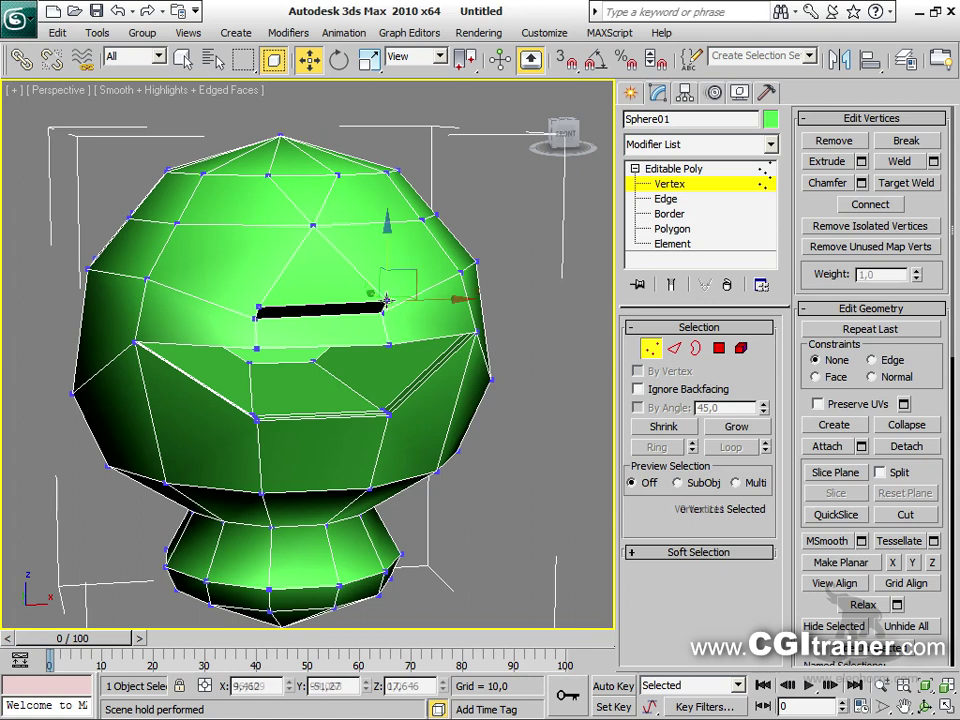
{"action": "left_click", "coordinate": [258, 307], "text": "ctrl"}
{"action": "right_click", "coordinate": [250, 225]}
{"action": "left_click", "coordinate": [344, 331]}
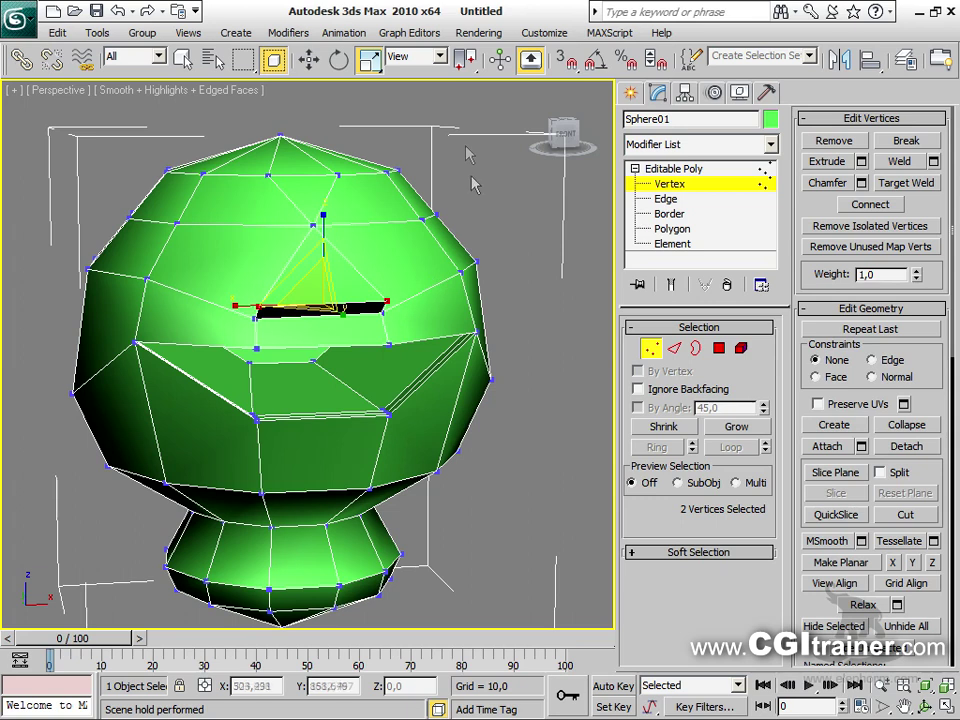
{"action": "left_click_drag", "start_coordinate": [465, 63], "coordinate": [470, 121]}
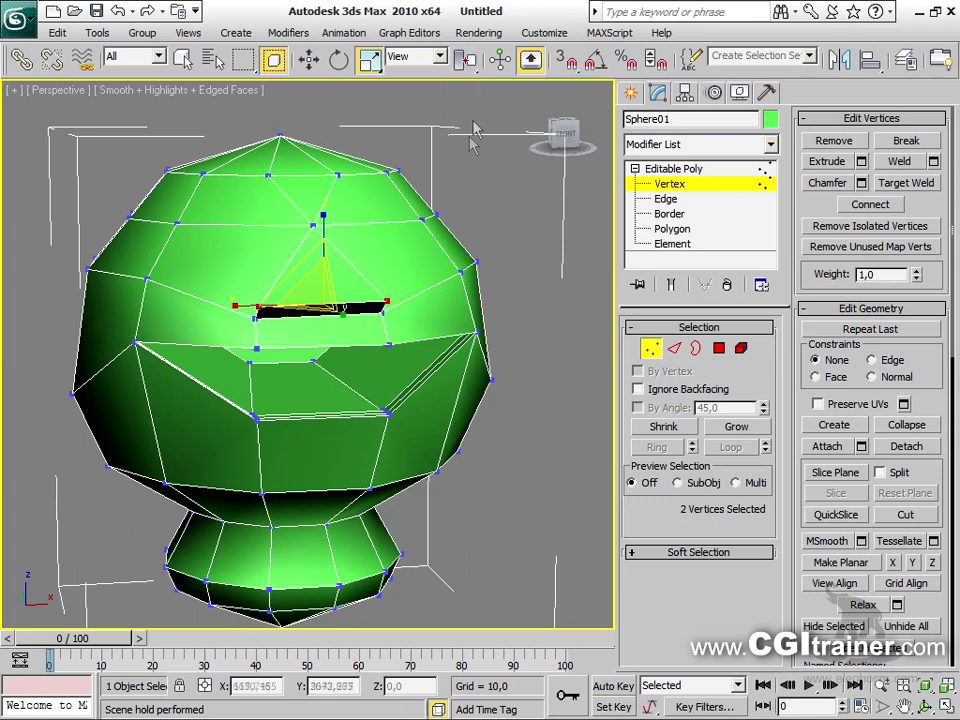
{"action": "left_click_drag", "start_coordinate": [318, 327], "coordinate": [319, 486]}
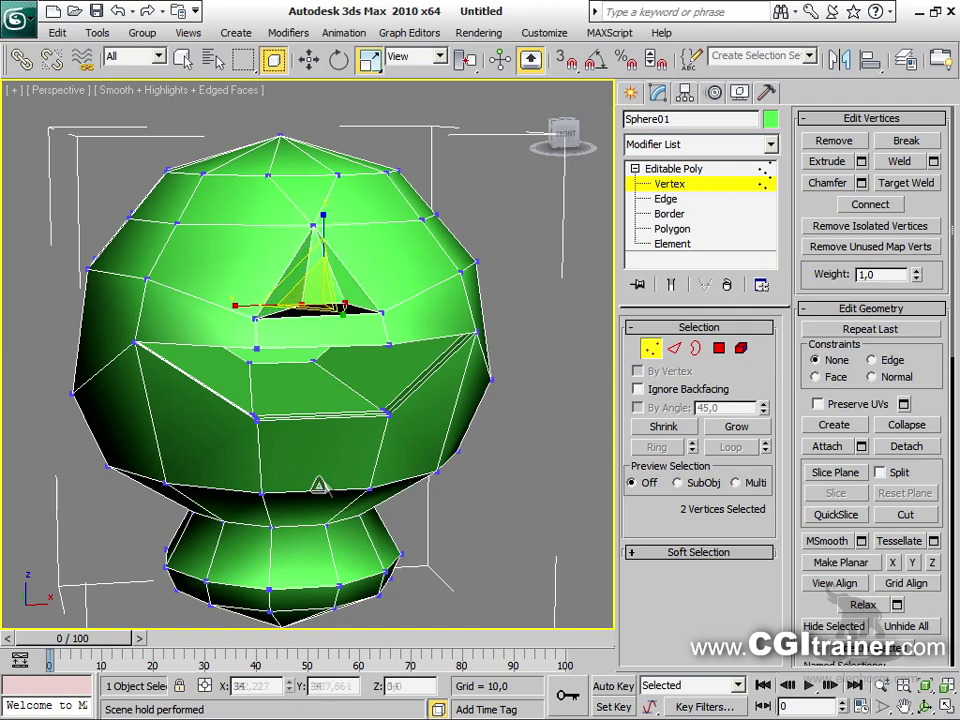
{"action": "middle_click_drag", "start_coordinate": [392, 336], "coordinate": [297, 318], "text": "alt"}
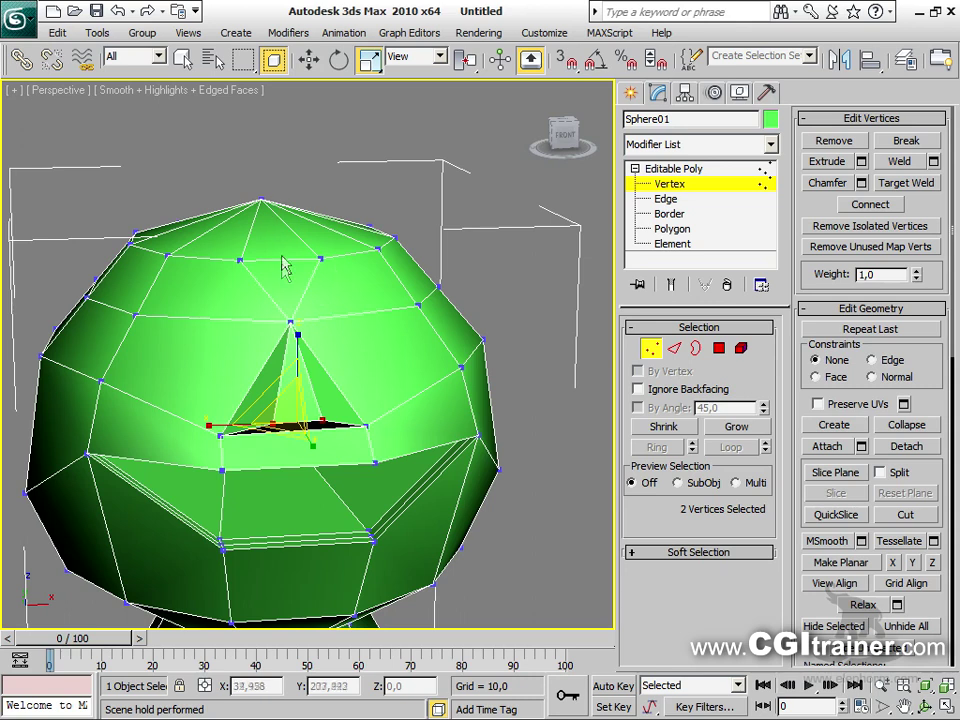
Try to connect the nose's apex vertex with the sphere's top pole vertex
{"action": "left_click", "coordinate": [293, 321]}
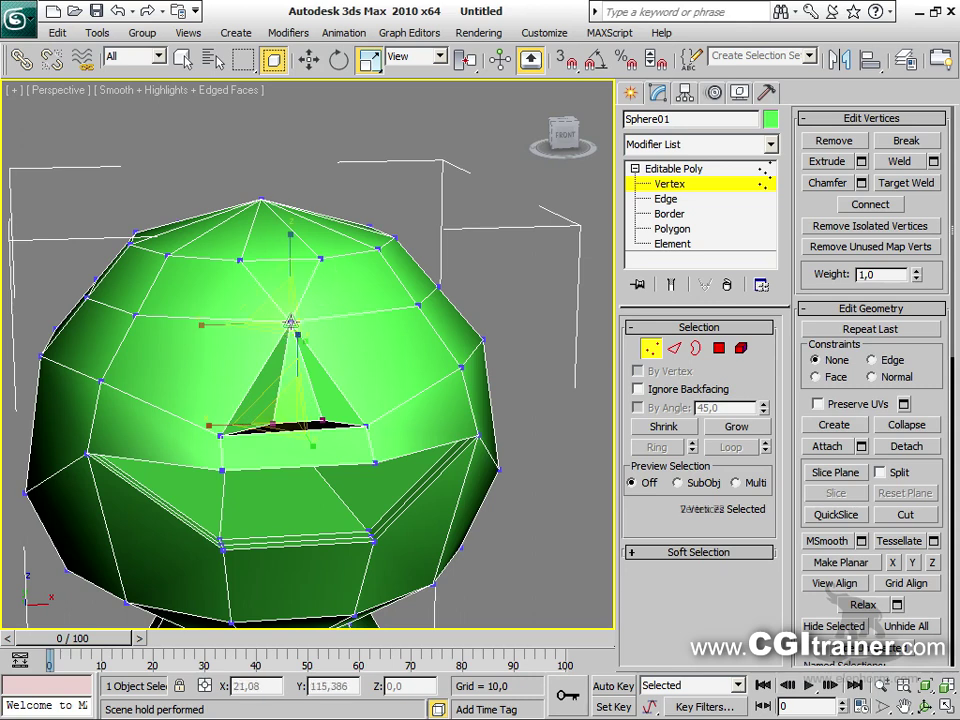
{"action": "left_click", "coordinate": [265, 198], "text": "ctrl"}
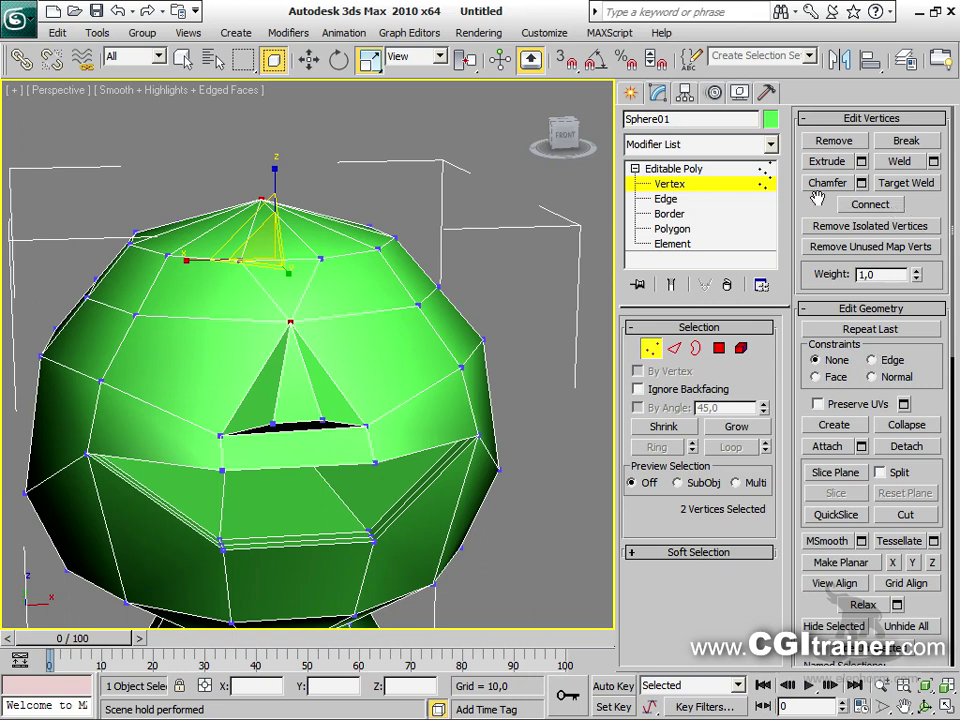
{"action": "left_click", "coordinate": [866, 206]}
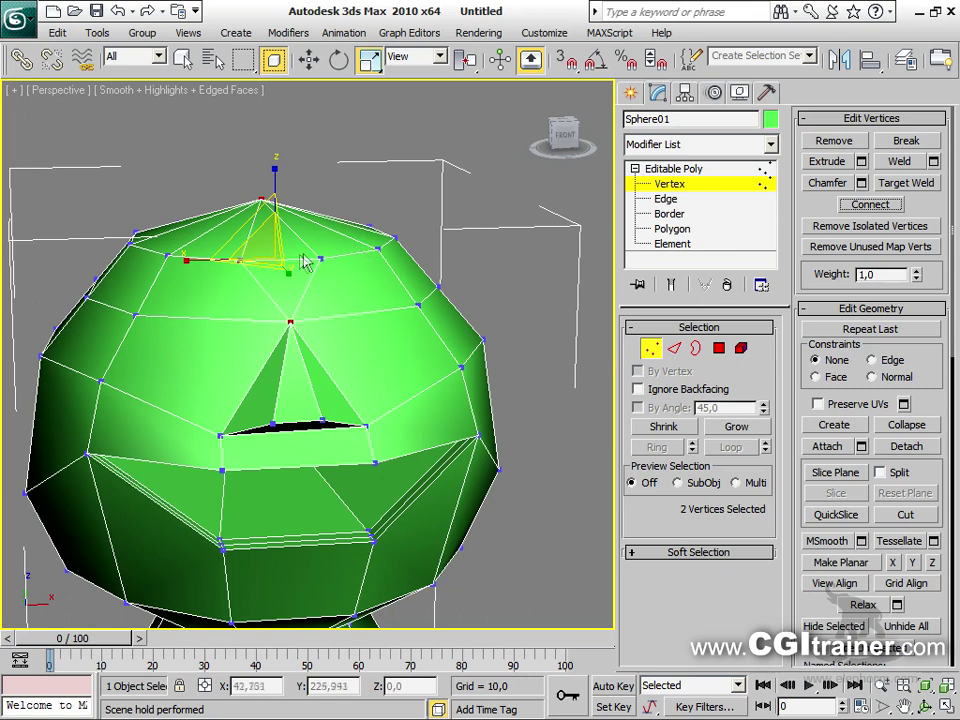
{"action": "left_click", "coordinate": [464, 249]}
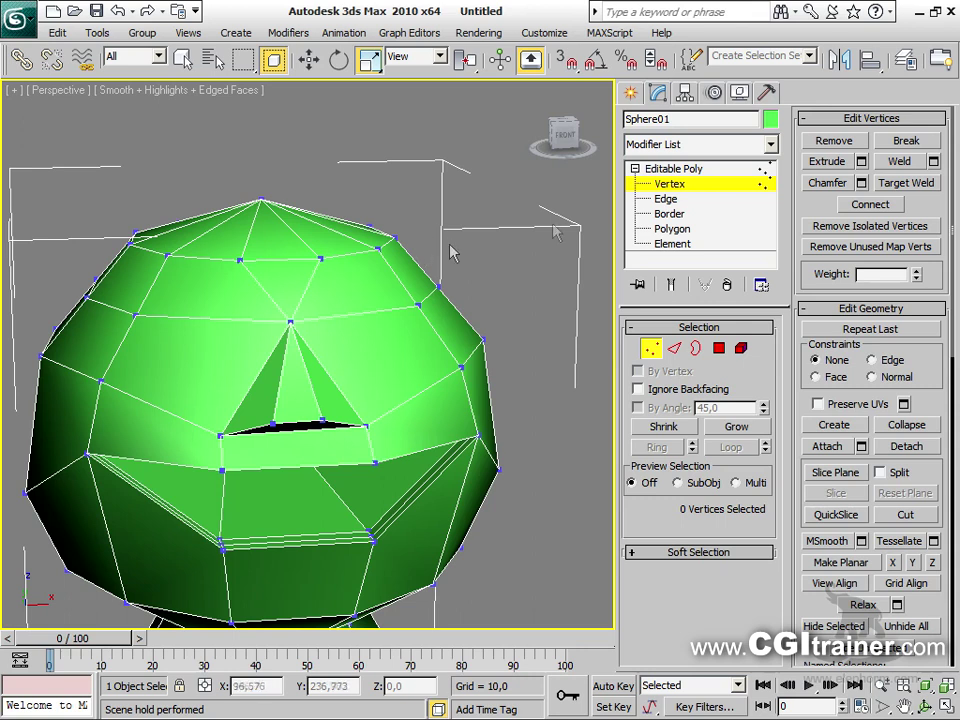
Cut an edge from the nose's apex vertex to the sphere's top pole, using vertex snap
{"action": "left_click", "coordinate": [913, 522]}
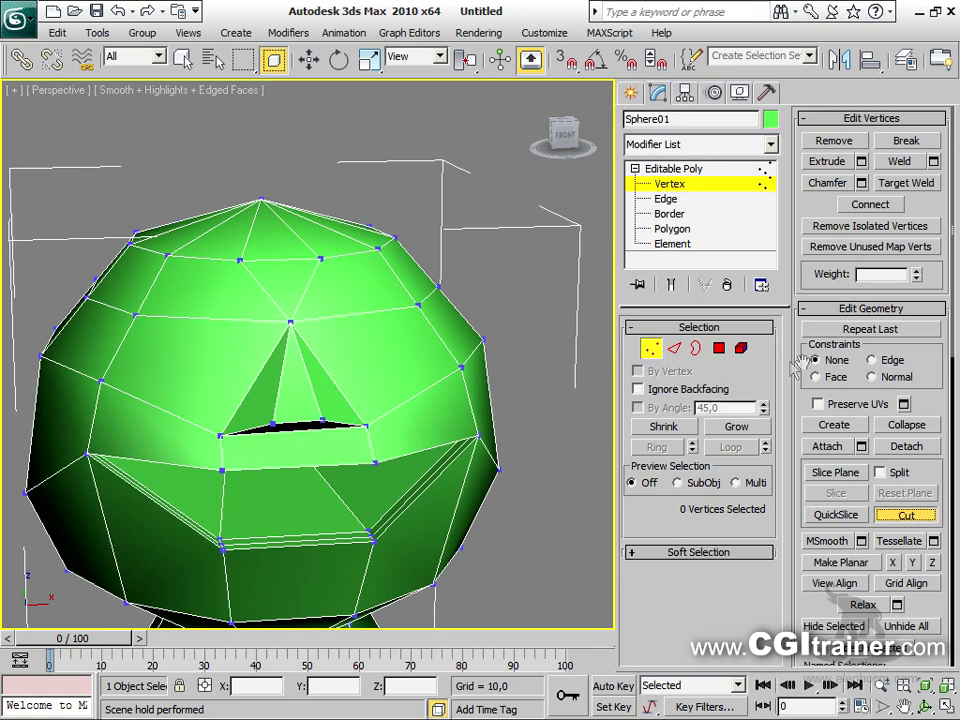
{"action": "key", "text": "s"}
{"action": "left_click", "coordinate": [290, 323]}
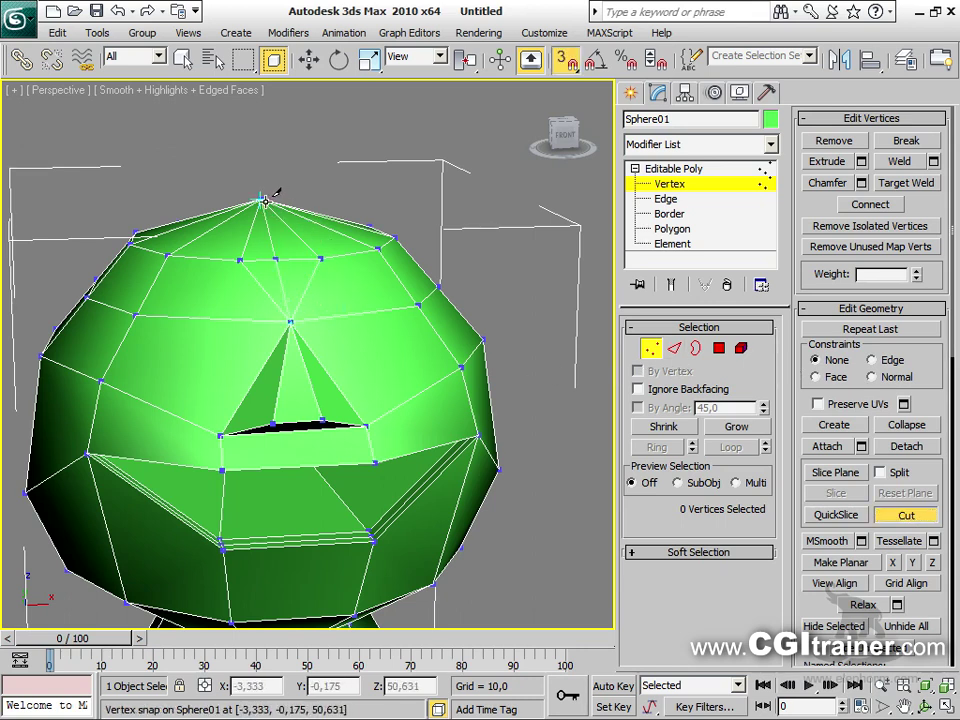
{"action": "middle_click_drag", "start_coordinate": [300, 196], "coordinate": [430, 300], "text": "alt"}
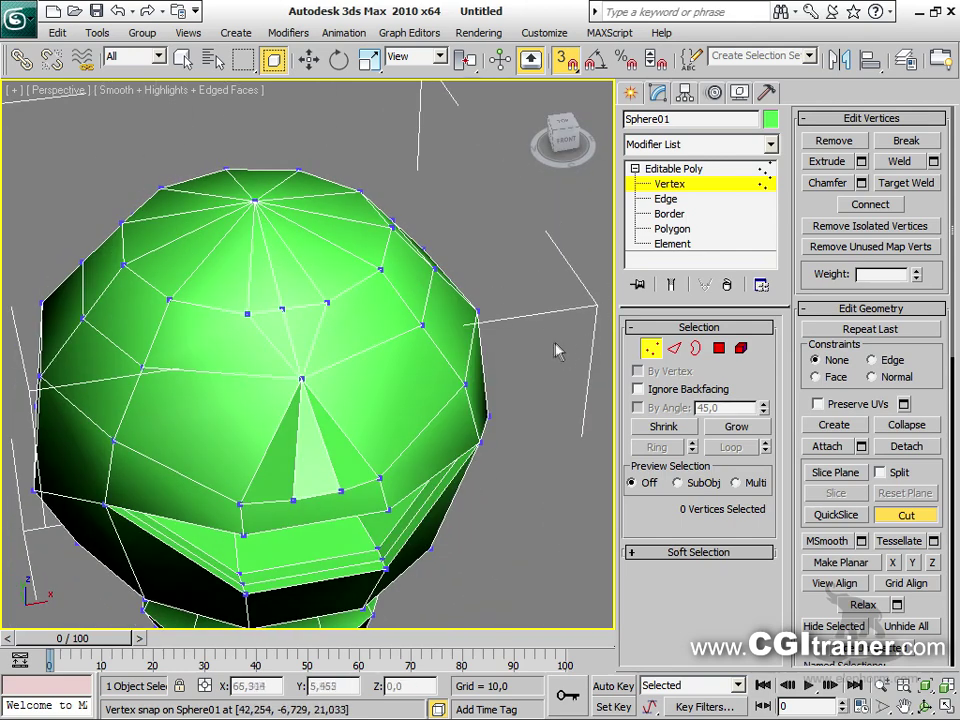
{"action": "key", "text": "ctrl+alt+h"}
{"action": "left_click", "coordinate": [905, 514]}
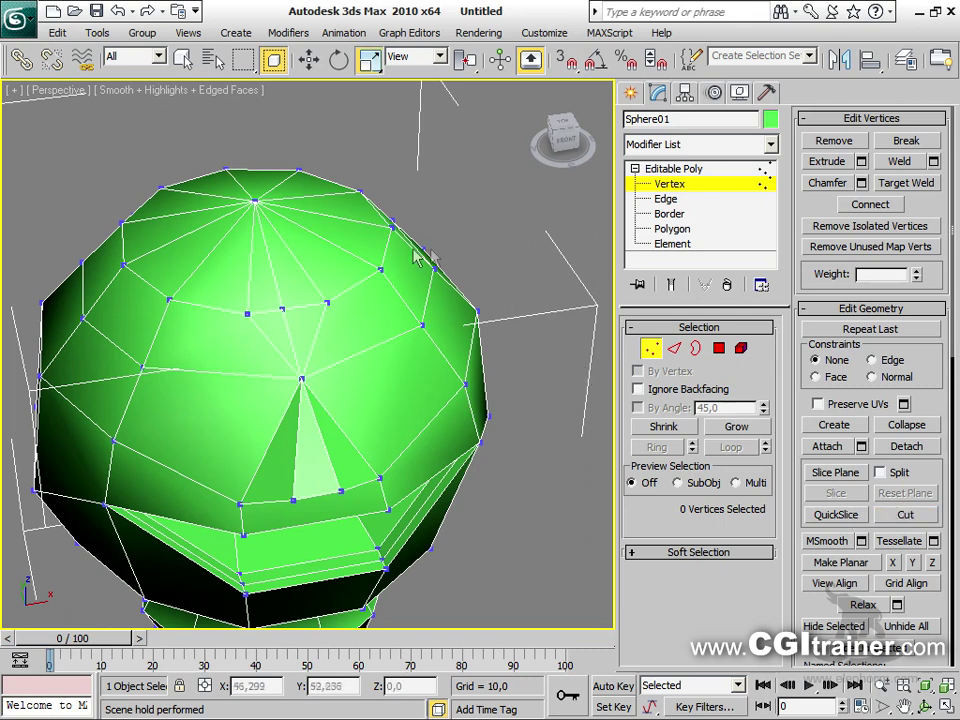
Lower the vertex midway along the new cut between the nose and the top pole slightly along Z
{"action": "left_click", "coordinate": [281, 309]}
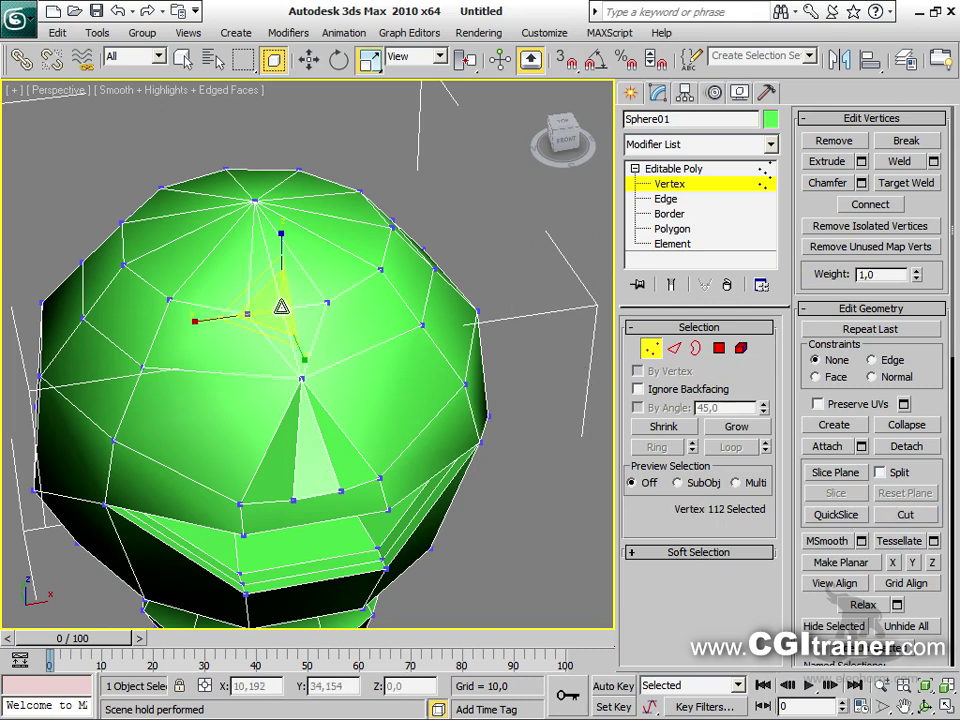
{"action": "right_click", "coordinate": [313, 285]}
{"action": "left_click", "coordinate": [328, 297]}
{"action": "left_click_drag", "start_coordinate": [278, 259], "coordinate": [279, 272]}
Move the nose's apex vertex to about X -2.77, Y -32.37, Z 29.29
{"action": "middle_click_drag", "start_coordinate": [343, 403], "coordinate": [401, 347], "text": "alt"}
{"action": "left_click", "coordinate": [357, 306]}
{"action": "mouse_move", "coordinate": [340, 286]}
{"action": "left_mouse_down"}
{"action": "mouse_move", "coordinate": [343, 274]}
{"action": "mouse_move", "coordinate": [321, 289]}
{"action": "mouse_move", "coordinate": [340, 286]}
{"action": "mouse_move", "coordinate": [347, 296]}
{"action": "left_mouse_up"}
{"action": "middle_click_drag", "start_coordinate": [398, 362], "coordinate": [228, 218], "text": "alt"}
{"action": "left_click_drag", "start_coordinate": [297, 141], "coordinate": [309, 157]}
Select the horizontal edge loop at the base of the head above the neck, tilt it and move it to about Y 3.21, Z -20.15
{"action": "mouse_move", "coordinate": [317, 321]}
{"action": "middle_mouse_down", "text": "alt"}
{"action": "mouse_move", "coordinate": [338, 310]}
{"action": "mouse_move", "coordinate": [281, 328]}
{"action": "mouse_move", "coordinate": [328, 339]}
{"action": "middle_mouse_up", "text": "alt"}
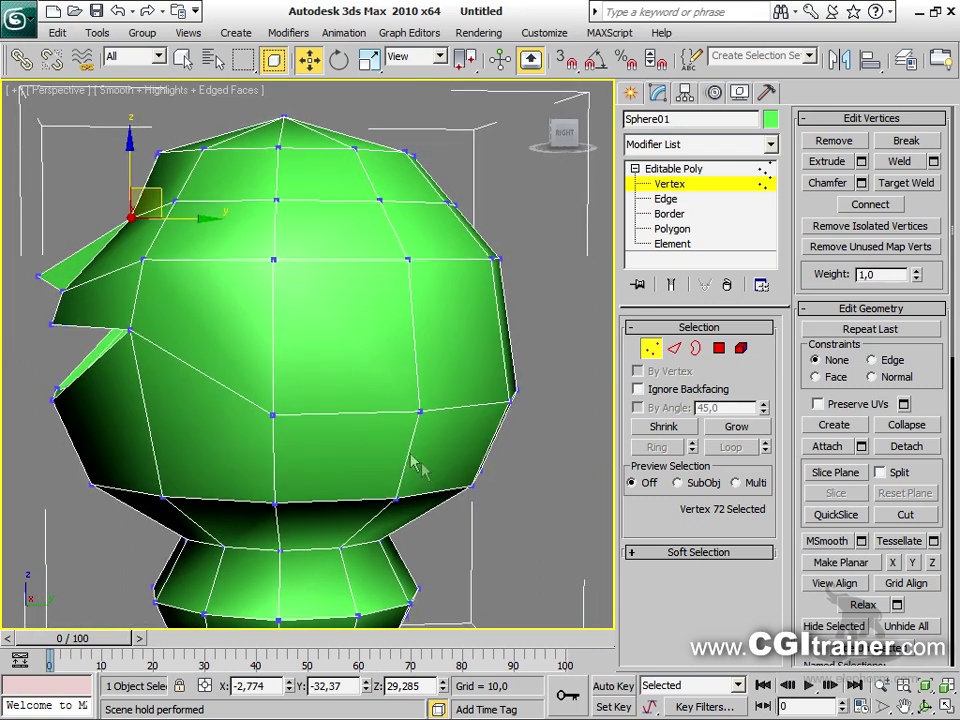
{"action": "middle_click_drag", "start_coordinate": [510, 507], "coordinate": [565, 418], "text": "alt"}
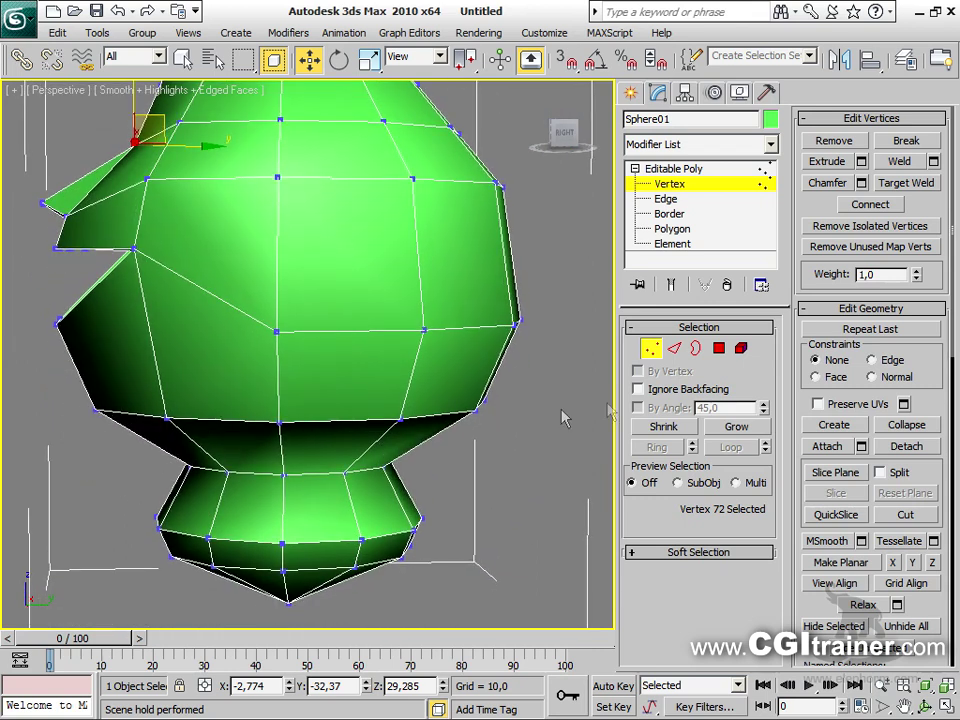
{"action": "left_click", "coordinate": [674, 348]}
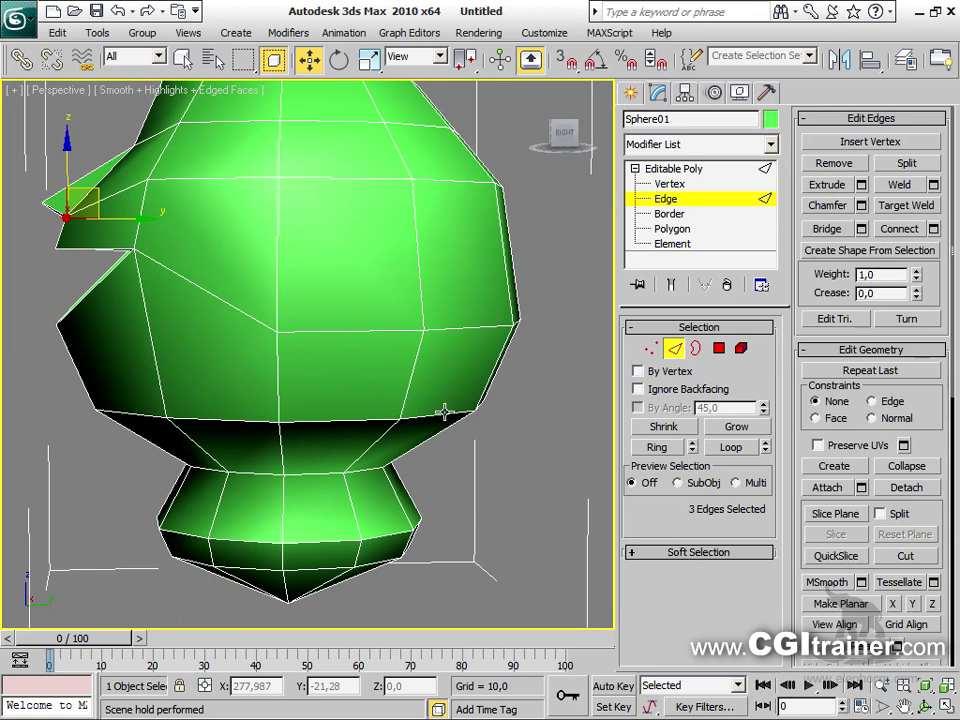
{"action": "left_click", "coordinate": [444, 411]}
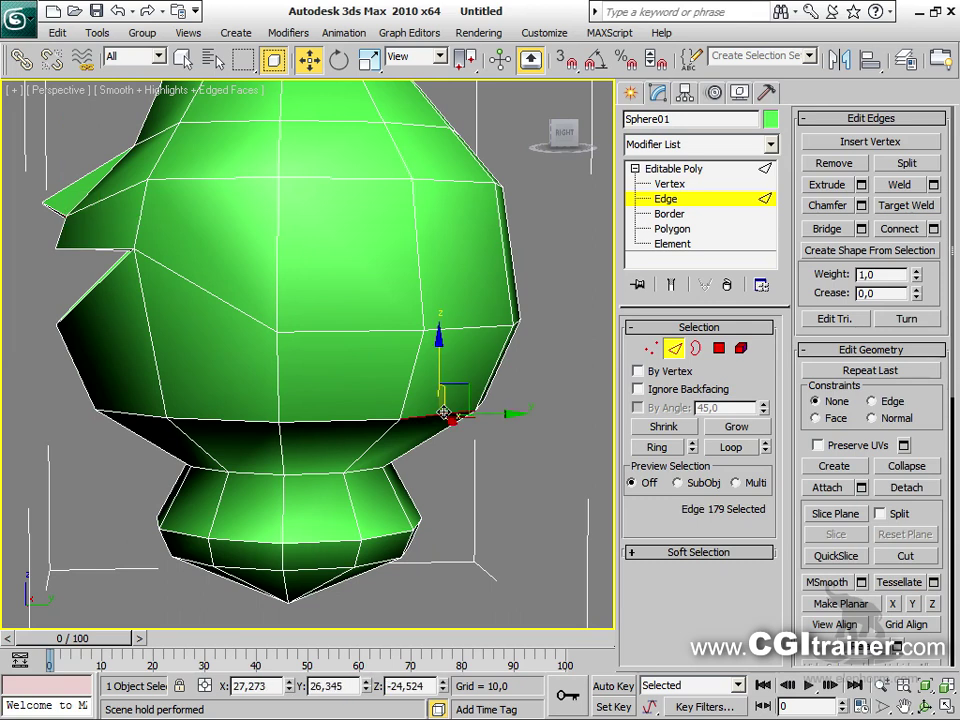
{"action": "left_click", "coordinate": [750, 450]}
{"action": "right_click", "coordinate": [333, 378]}
{"action": "left_click", "coordinate": [357, 400]}
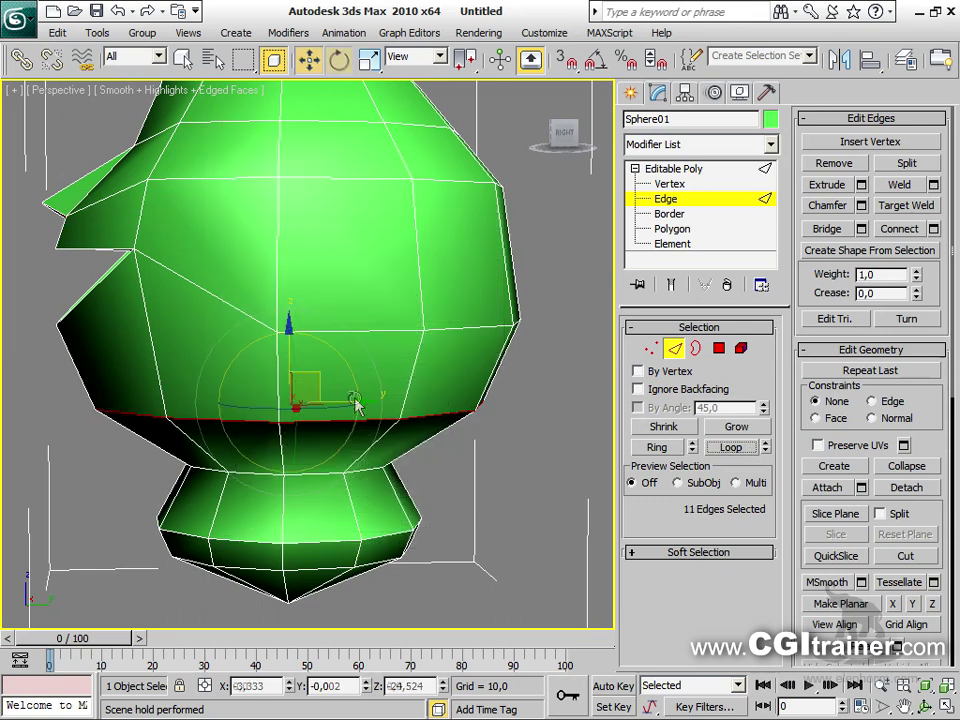
{"action": "left_click_drag", "start_coordinate": [357, 398], "coordinate": [331, 347]}
{"action": "right_click", "coordinate": [344, 347]}
{"action": "left_click", "coordinate": [362, 373]}
{"action": "middle_click_drag", "start_coordinate": [331, 347], "coordinate": [376, 320], "text": "alt"}
{"action": "scroll", "coordinate": [417, 418], "scroll_direction": "up", "scroll_amount": 3}
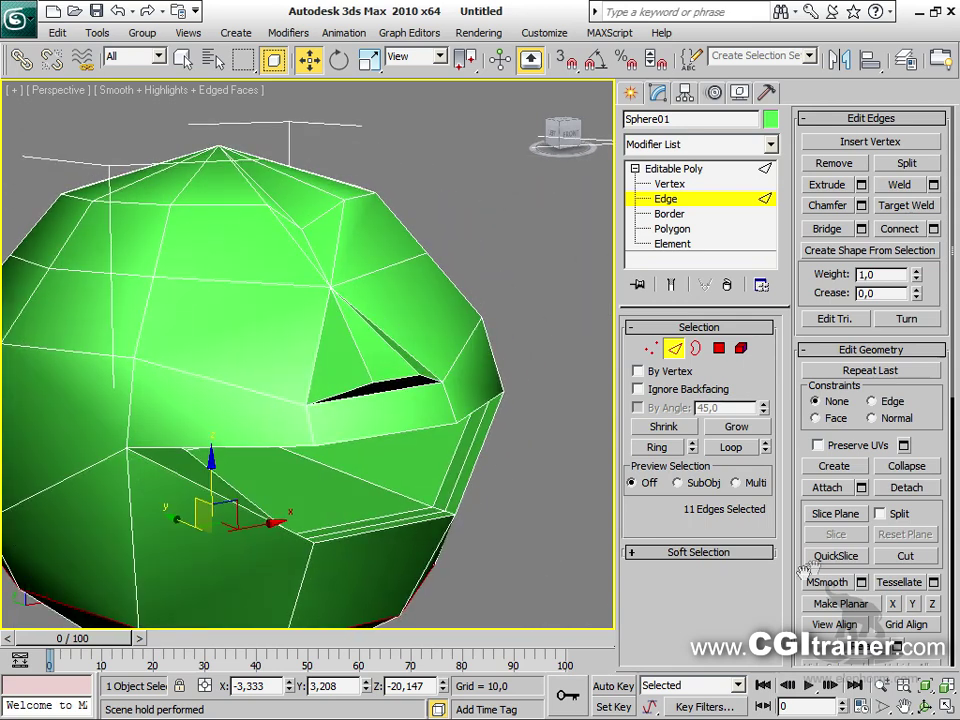
Enable NURMS subdivision on the head with 2 display iterations
{"action": "left_click_drag", "start_coordinate": [802, 415], "coordinate": [848, 27]}
{"action": "left_click", "coordinate": [853, 416]}
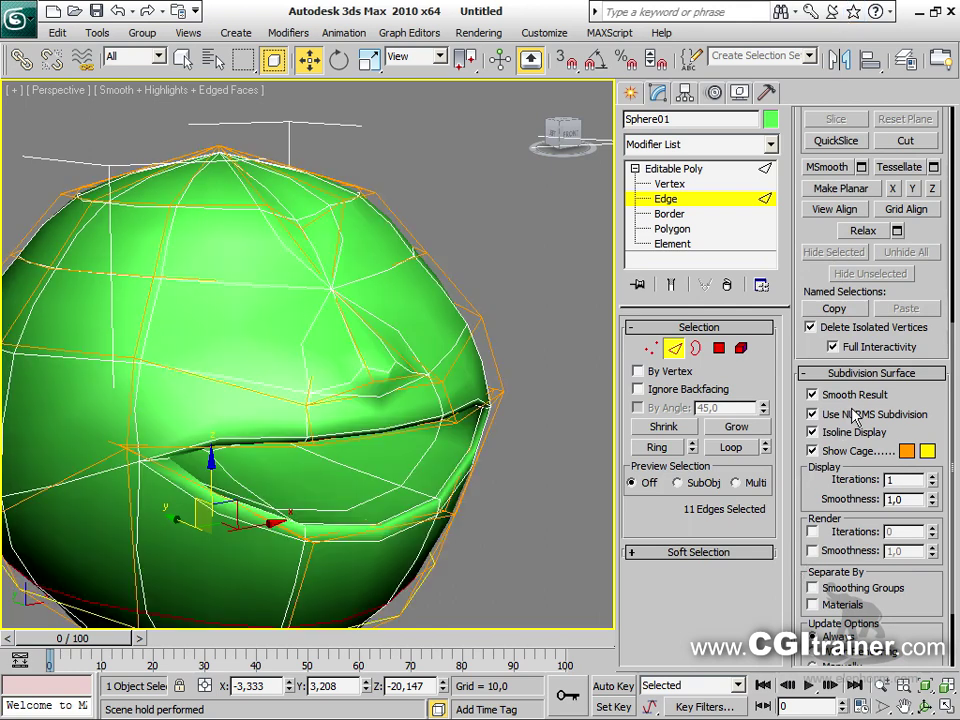
{"action": "left_click", "coordinate": [933, 476]}
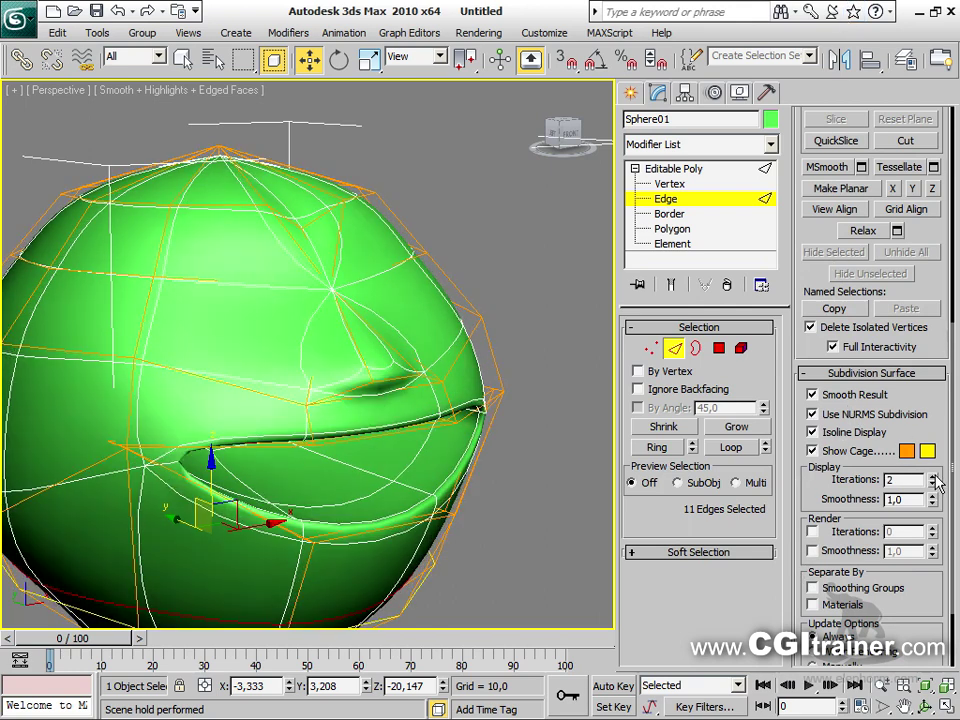
{"action": "middle_click_drag", "start_coordinate": [443, 378], "coordinate": [545, 428], "text": "alt"}
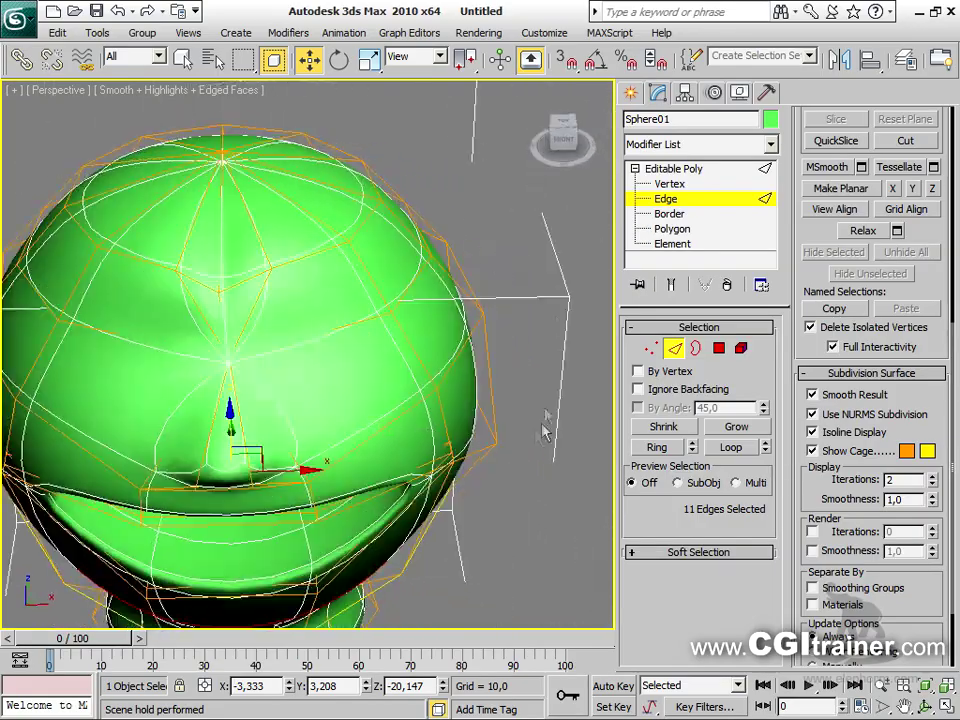
Select the two brow edges above the nose and set their crease to 0.59 and weight to 2.43
{"action": "left_click", "coordinate": [326, 250]}
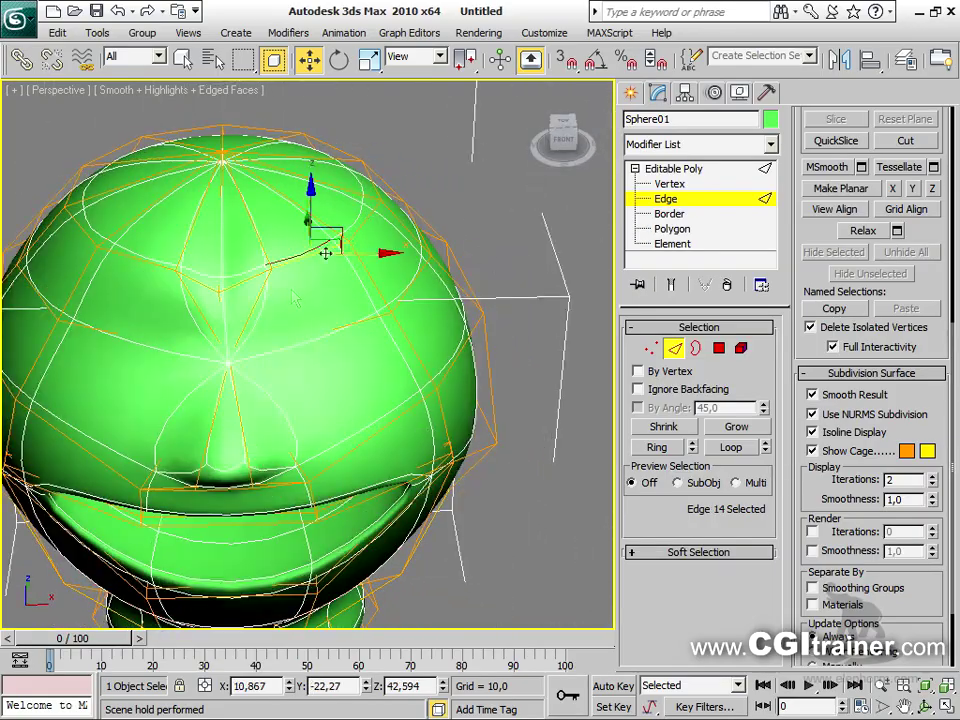
{"action": "left_click", "coordinate": [150, 264], "text": "ctrl"}
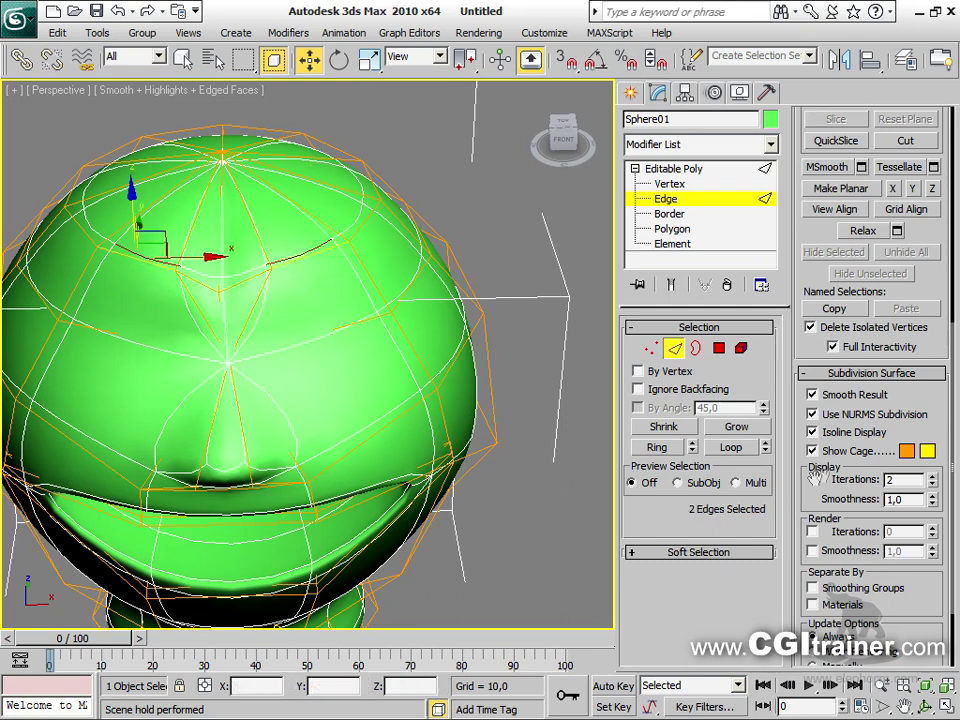
{"action": "left_click_drag", "start_coordinate": [815, 230], "coordinate": [817, 615]}
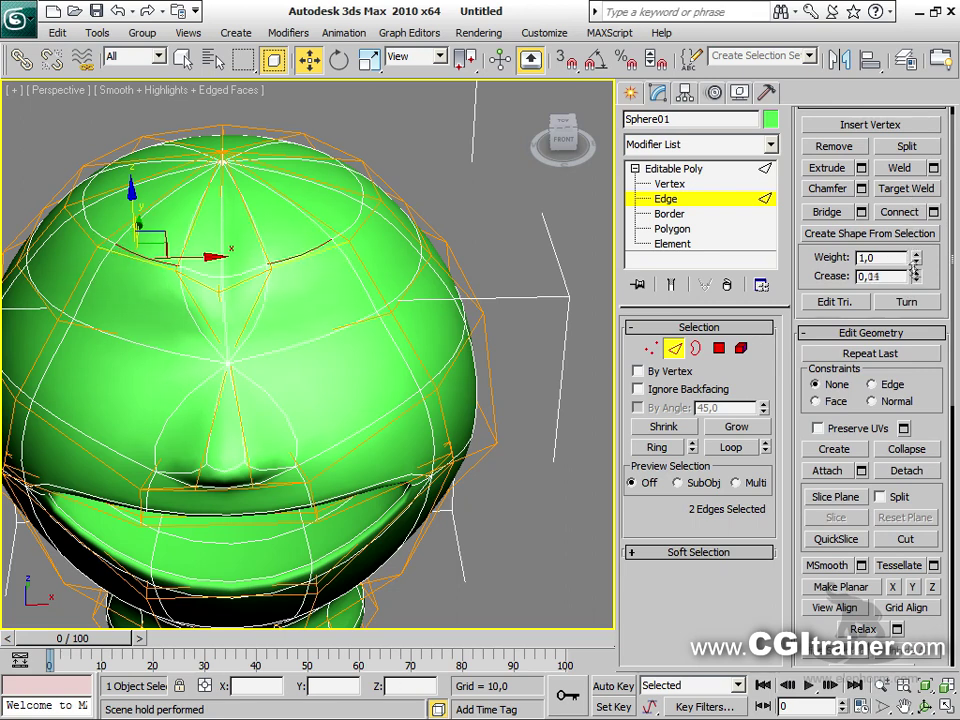
{"action": "left_click_drag", "start_coordinate": [916, 276], "coordinate": [924, 132]}
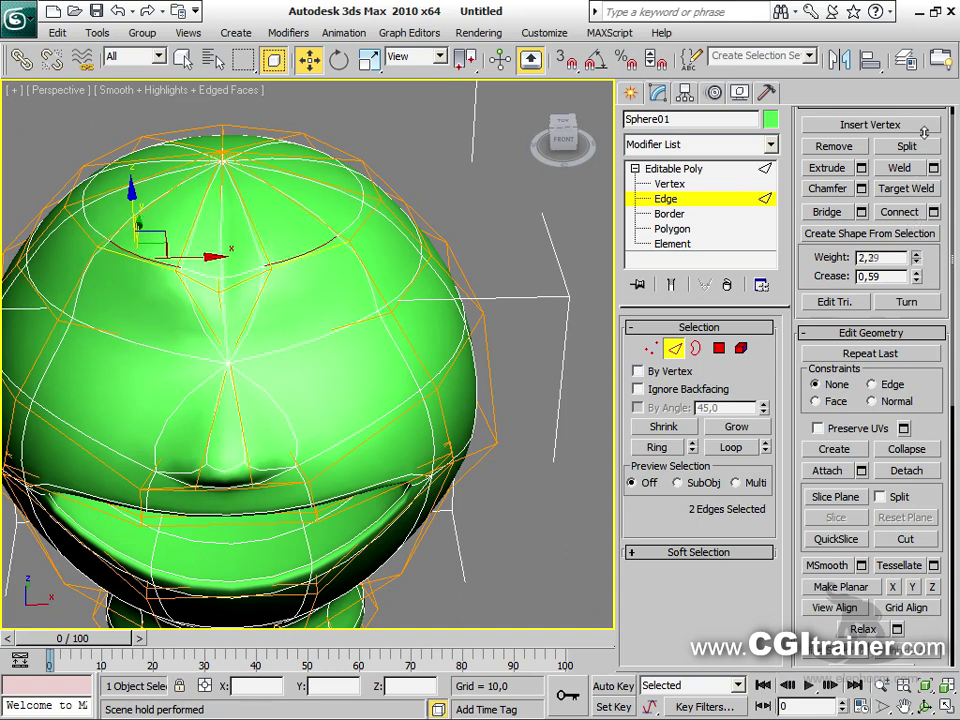
{"action": "middle_click_drag", "start_coordinate": [178, 241], "coordinate": [195, 168], "text": "alt"}
{"action": "left_click_drag", "start_coordinate": [208, 165], "coordinate": [172, 164]}
{"action": "middle_click_drag", "start_coordinate": [209, 285], "coordinate": [325, 308], "text": "alt"}
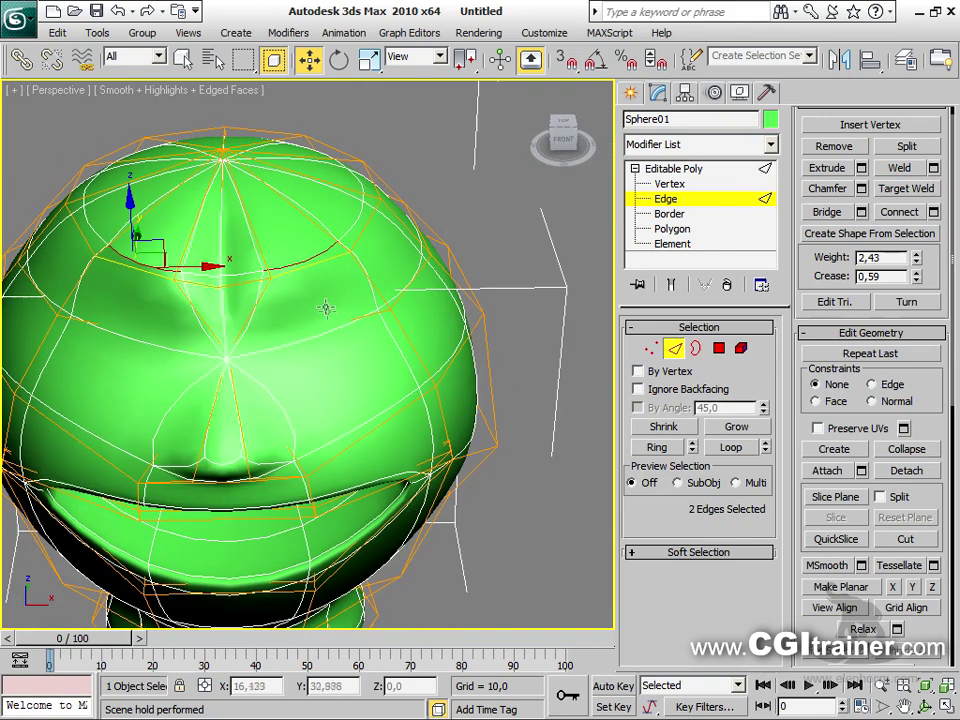
Switch NURMS subdivision off and back on to compare the base mesh with the smoothed head
{"action": "right_click", "coordinate": [286, 298]}
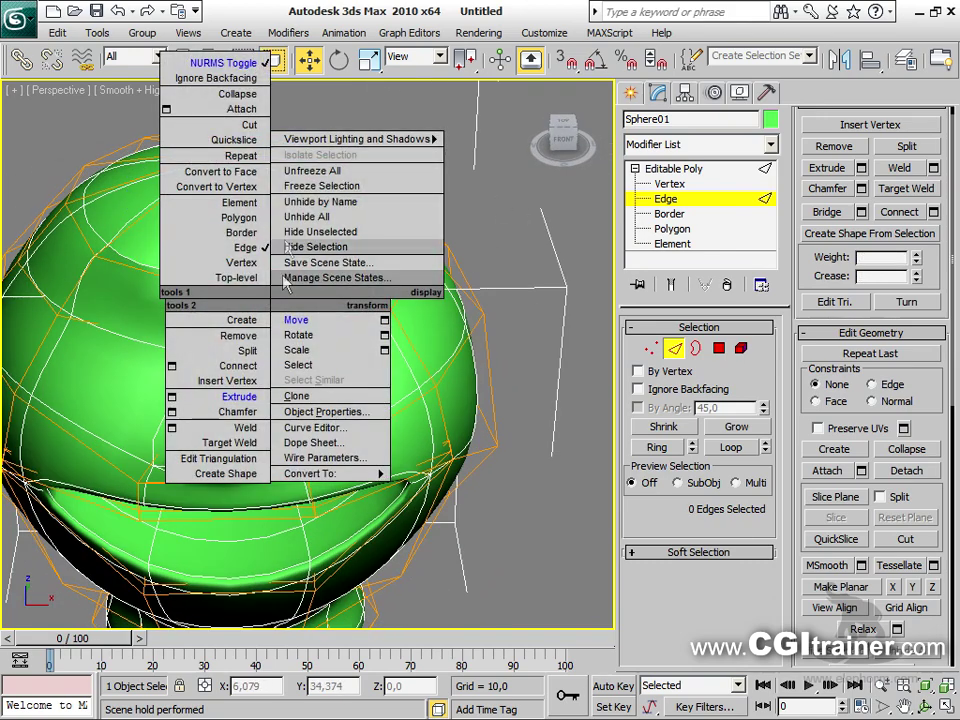
{"action": "right_click", "coordinate": [234, 142]}
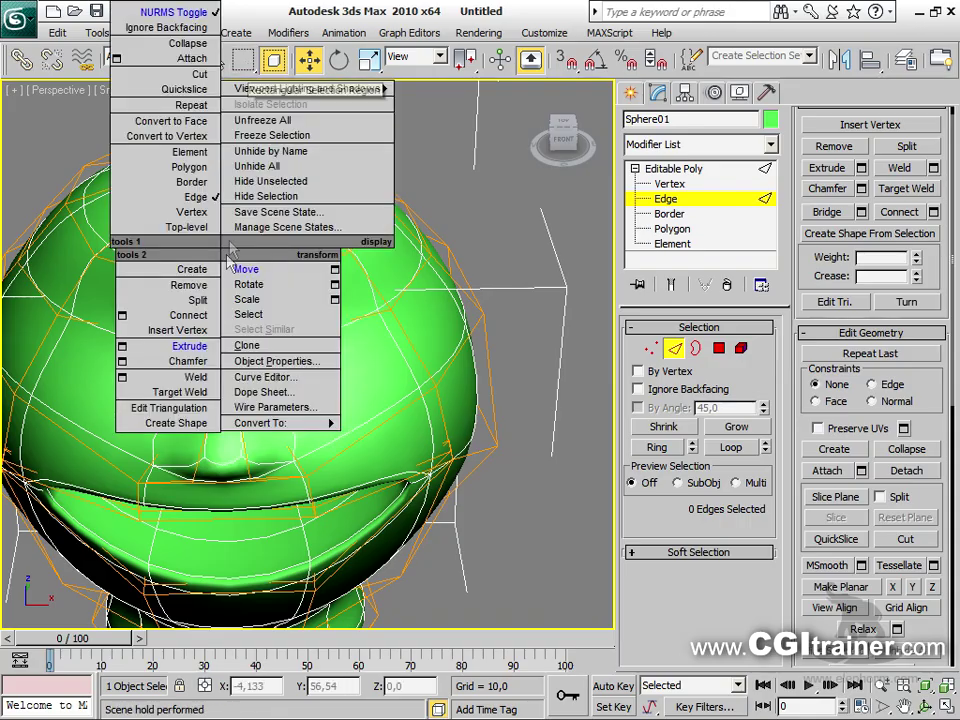
{"action": "left_click", "coordinate": [182, 14]}
{"action": "middle_click_drag", "start_coordinate": [243, 280], "coordinate": [321, 316], "text": "alt"}
{"action": "right_click", "coordinate": [314, 334]}
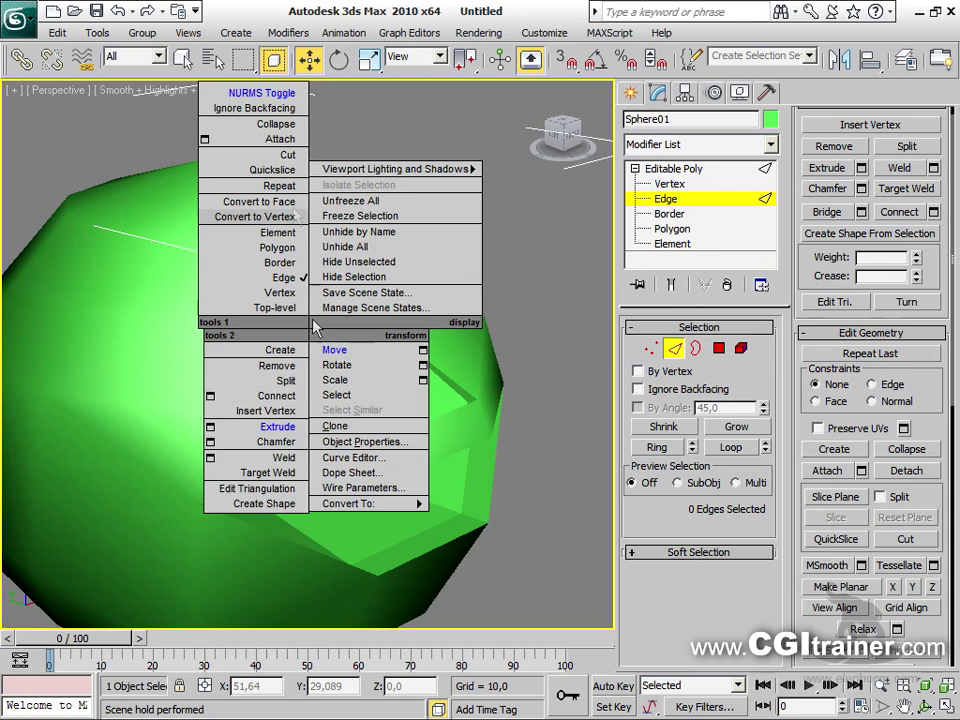
{"action": "left_click", "coordinate": [281, 93]}
{"action": "right_click", "coordinate": [517, 258]}
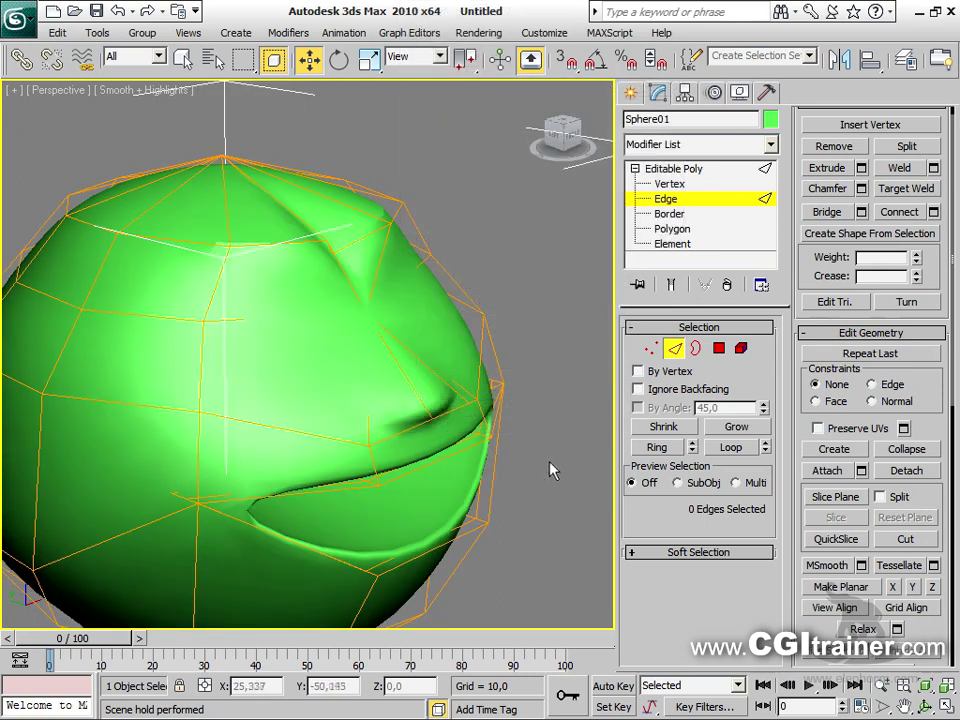
Leave edge editing and examine the smoothed head in profile
{"action": "key", "text": "2"}
{"action": "middle_click_drag", "start_coordinate": [516, 462], "coordinate": [215, 424], "text": "alt"}
{"action": "scroll", "coordinate": [470, 420], "scroll_direction": "down", "scroll_amount": 3}
{"action": "scroll", "coordinate": [260, 424], "scroll_direction": "up", "scroll_amount": 3}
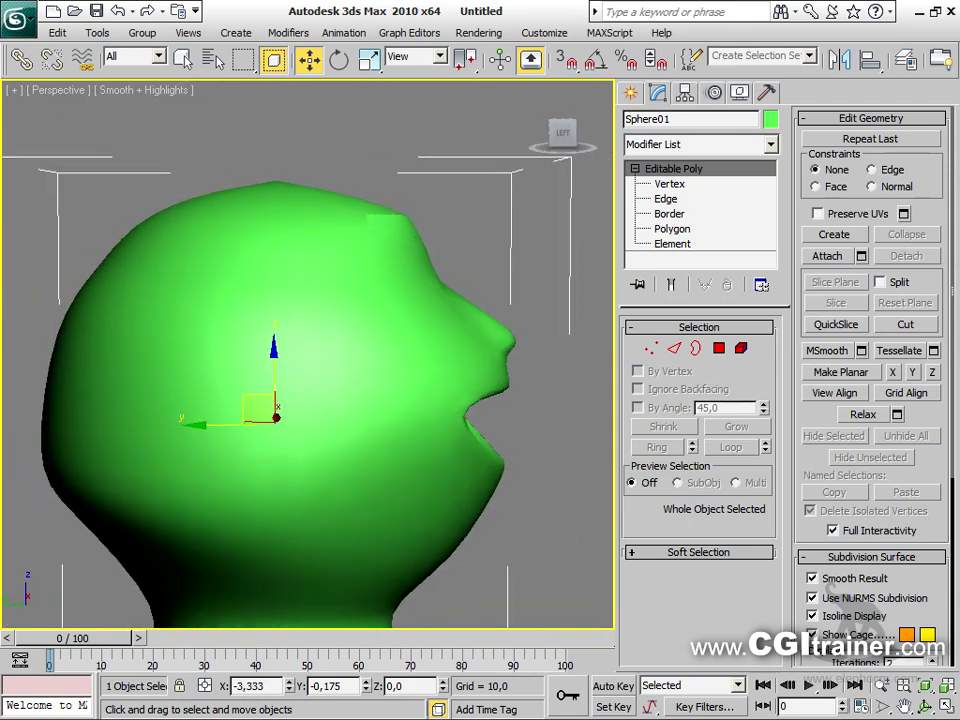
{"action": "middle_click_drag", "start_coordinate": [452, 473], "coordinate": [457, 428]}
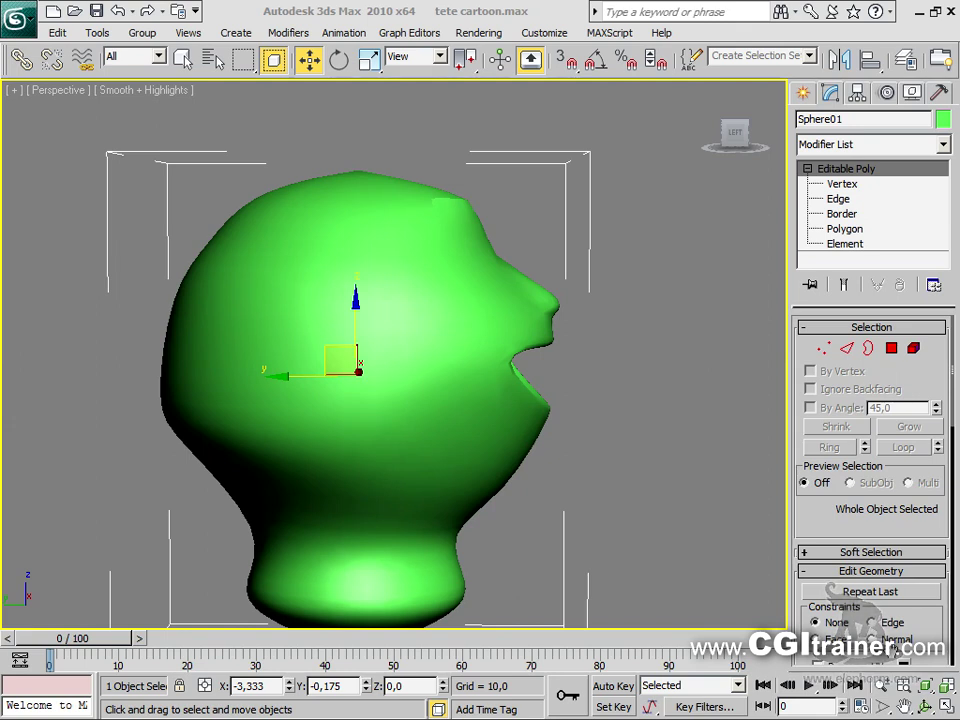
Select the three vertices at each mouth corner and scale them inward along X to narrow the mouth
{"action": "left_click", "coordinate": [823, 349]}
{"action": "middle_click_drag", "start_coordinate": [537, 400], "coordinate": [536, 553], "text": "alt"}
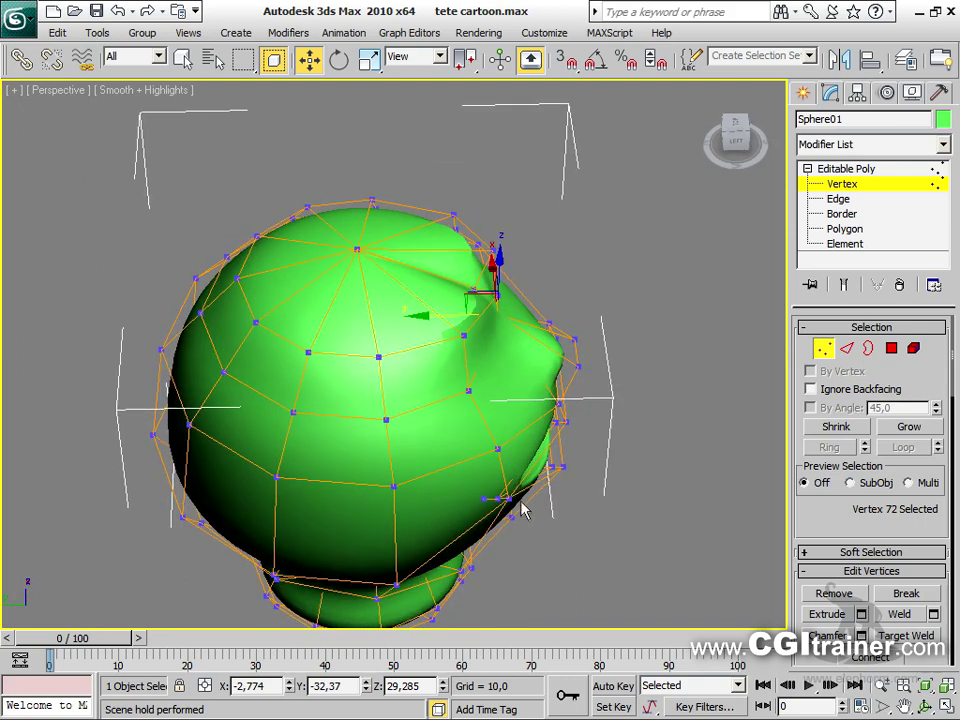
{"action": "left_click_drag", "start_coordinate": [472, 493], "coordinate": [472, 495]}
{"action": "middle_click_drag", "start_coordinate": [699, 527], "coordinate": [268, 549], "text": "alt"}
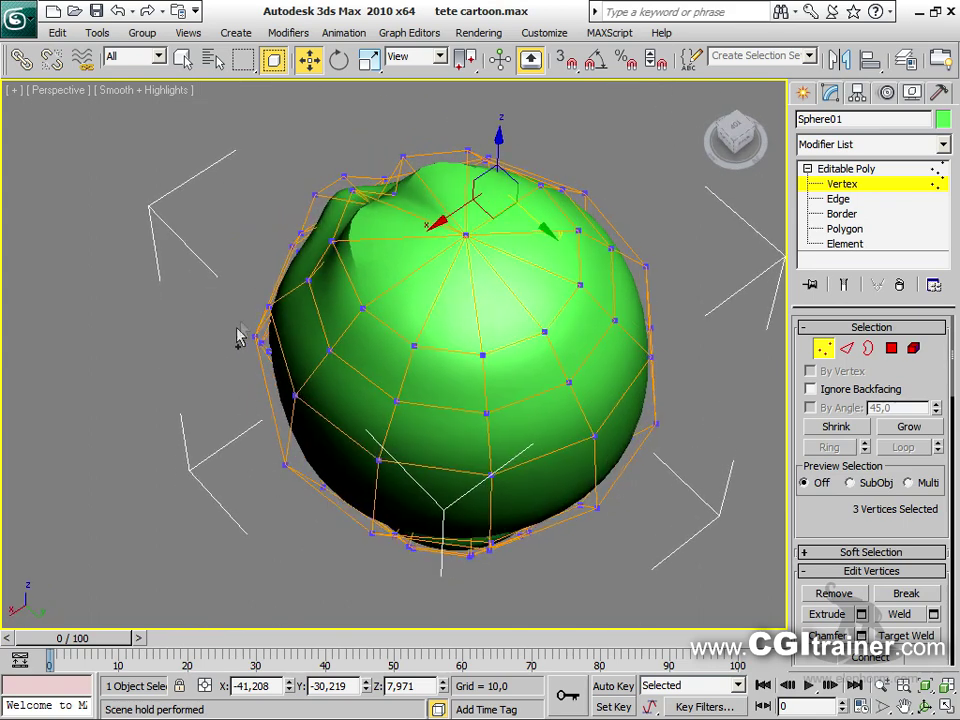
{"action": "left_click", "coordinate": [270, 366], "text": "ctrl"}
{"action": "middle_click_drag", "start_coordinate": [261, 398], "coordinate": [522, 316], "text": "alt"}
{"action": "right_click", "coordinate": [415, 320]}
{"action": "left_click", "coordinate": [440, 357]}
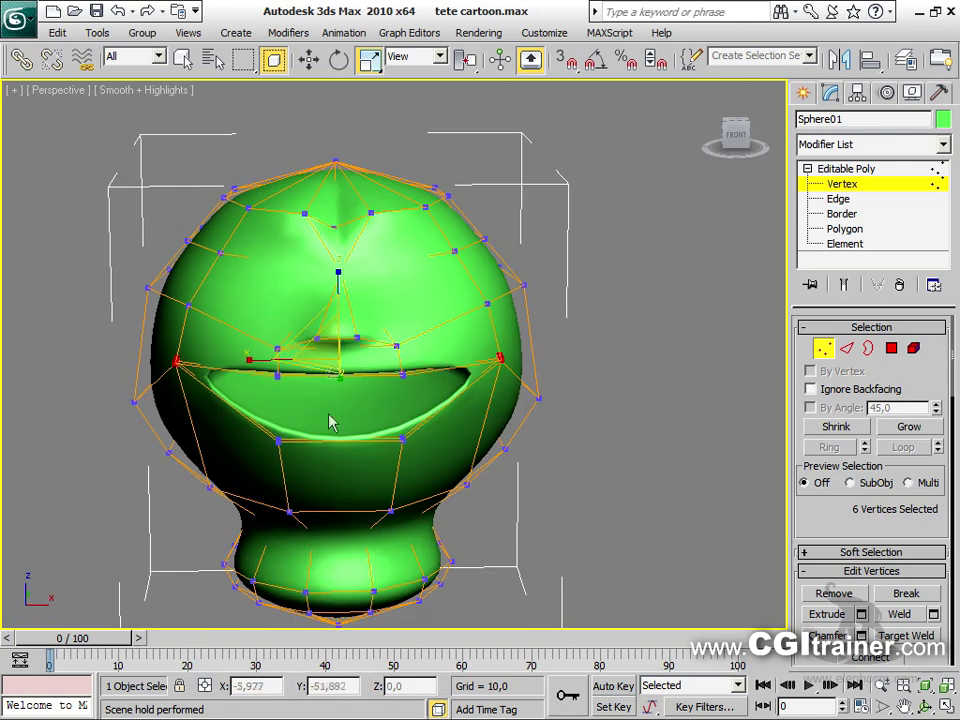
{"action": "left_click_drag", "start_coordinate": [327, 347], "coordinate": [336, 398]}
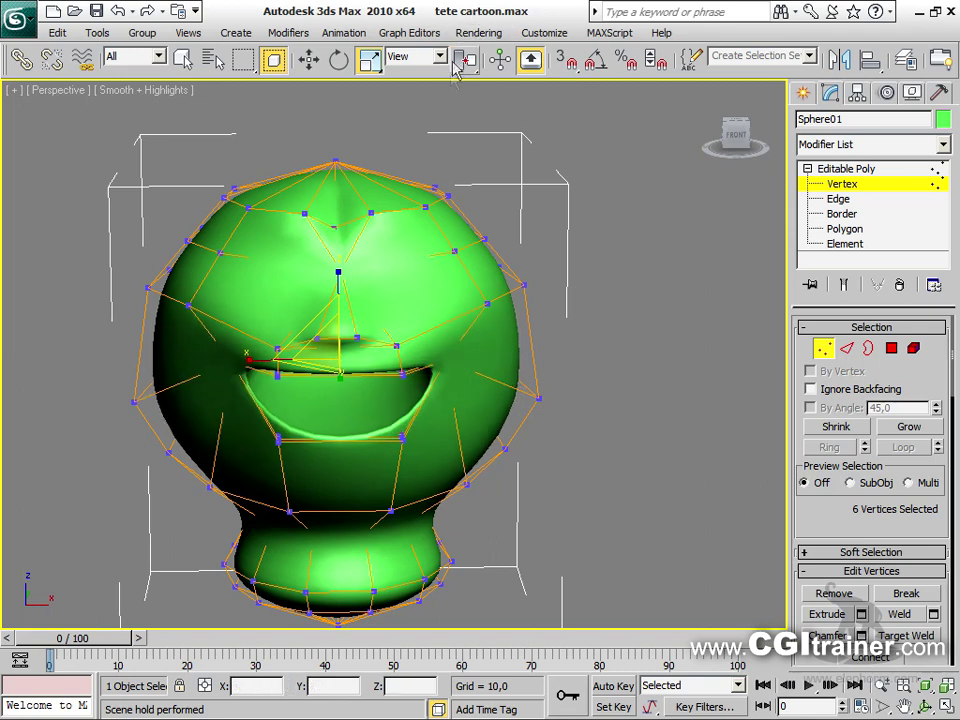
Raise the mouth-corner vertices to Z 14.23 and save them as the selection set COIN BOUCHE
{"action": "right_click", "coordinate": [349, 306]}
{"action": "left_click", "coordinate": [362, 322]}
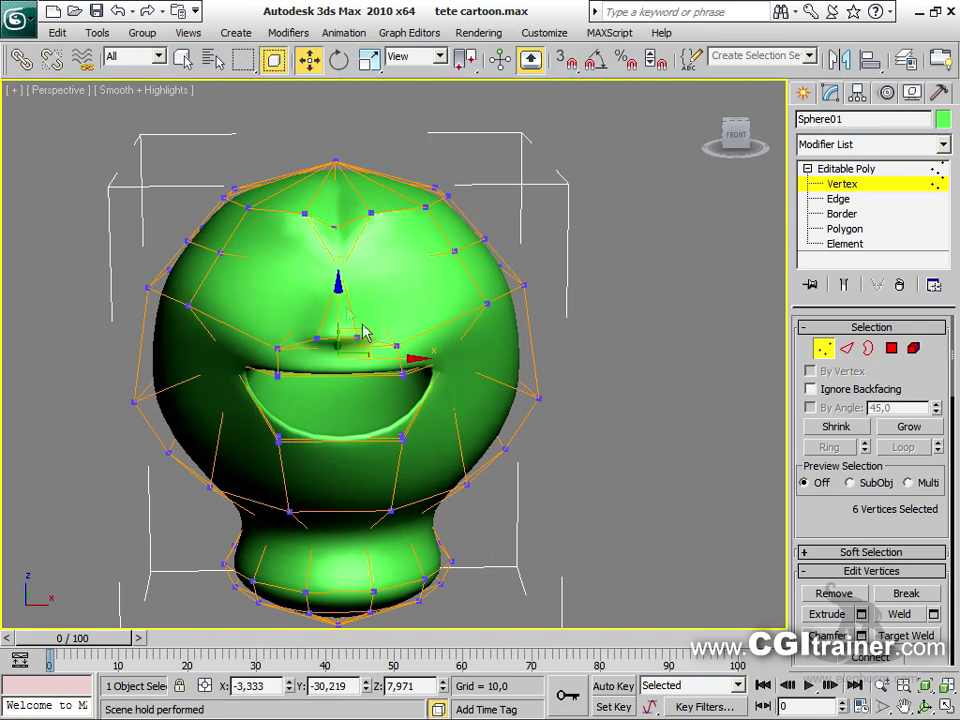
{"action": "mouse_move", "coordinate": [339, 293]}
{"action": "left_mouse_down"}
{"action": "mouse_move", "coordinate": [343, 347]}
{"action": "mouse_move", "coordinate": [340, 319]}
{"action": "mouse_move", "coordinate": [326, 310]}
{"action": "left_mouse_up"}
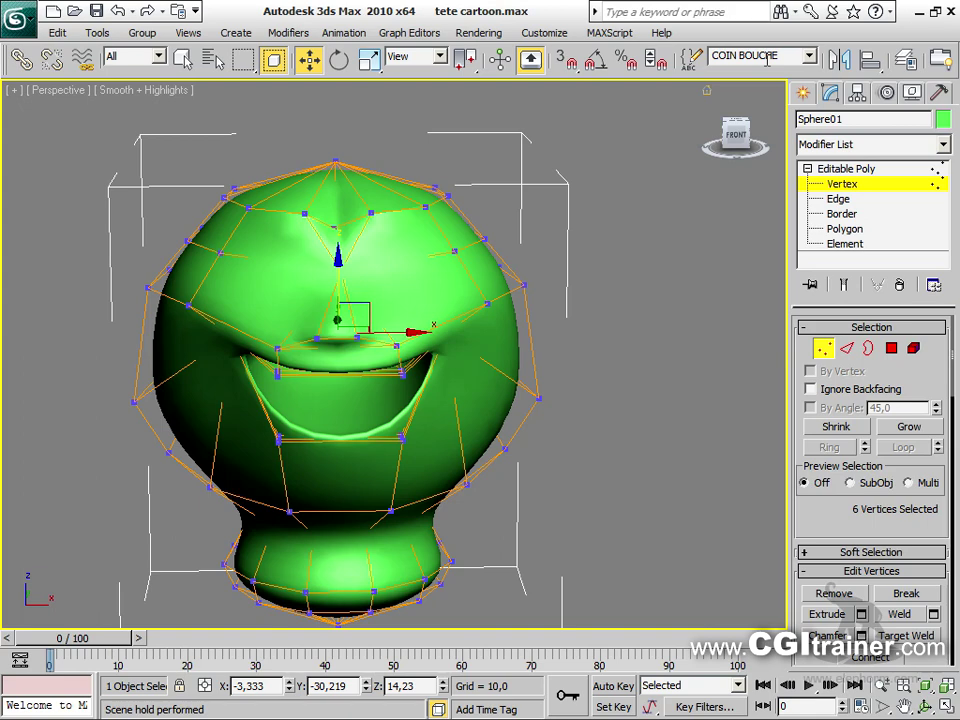
Save the lower lip vertices as selection set BAS BOUCHE and move them to about Y -43.95, Z 5.84 to close the mouth
{"action": "middle_click_drag", "start_coordinate": [354, 490], "coordinate": [200, 414], "text": "alt"}
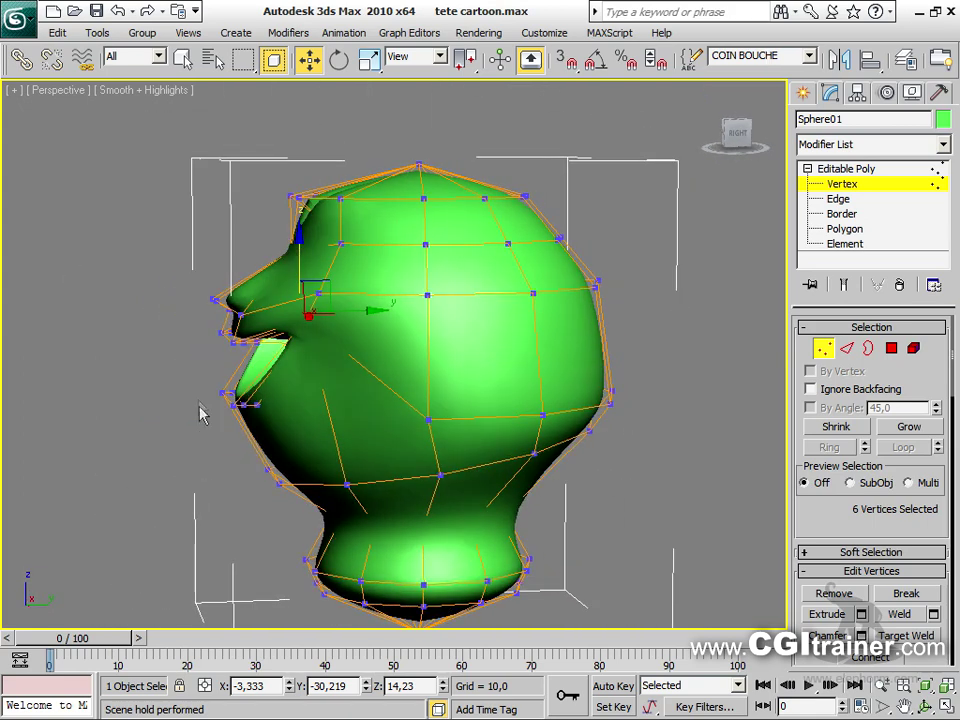
{"action": "left_click_drag", "start_coordinate": [280, 445], "coordinate": [278, 440]}
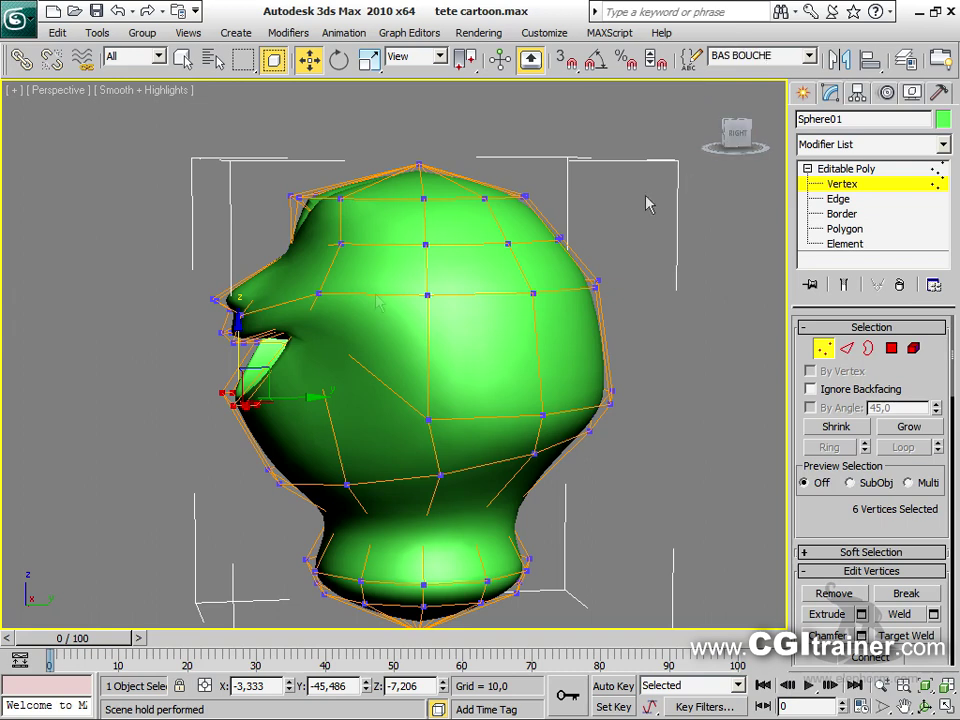
{"action": "left_click_drag", "start_coordinate": [270, 368], "coordinate": [271, 318]}
{"action": "middle_click_drag", "start_coordinate": [261, 332], "coordinate": [413, 503], "text": "alt"}
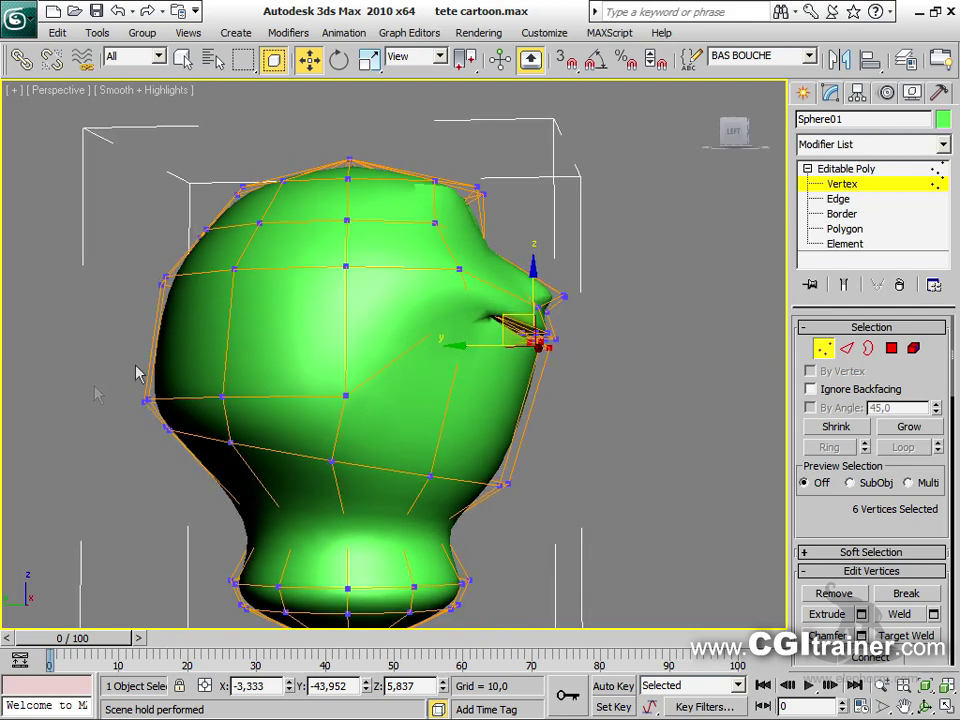
{"action": "middle_click_drag", "start_coordinate": [681, 338], "coordinate": [538, 403], "text": "alt"}
{"action": "left_click", "coordinate": [578, 385]}
Lower the vertex between the brows slightly and reposition the two brow edges, placing the one on the negative X side at about Z 46.64
{"action": "left_click", "coordinate": [339, 218]}
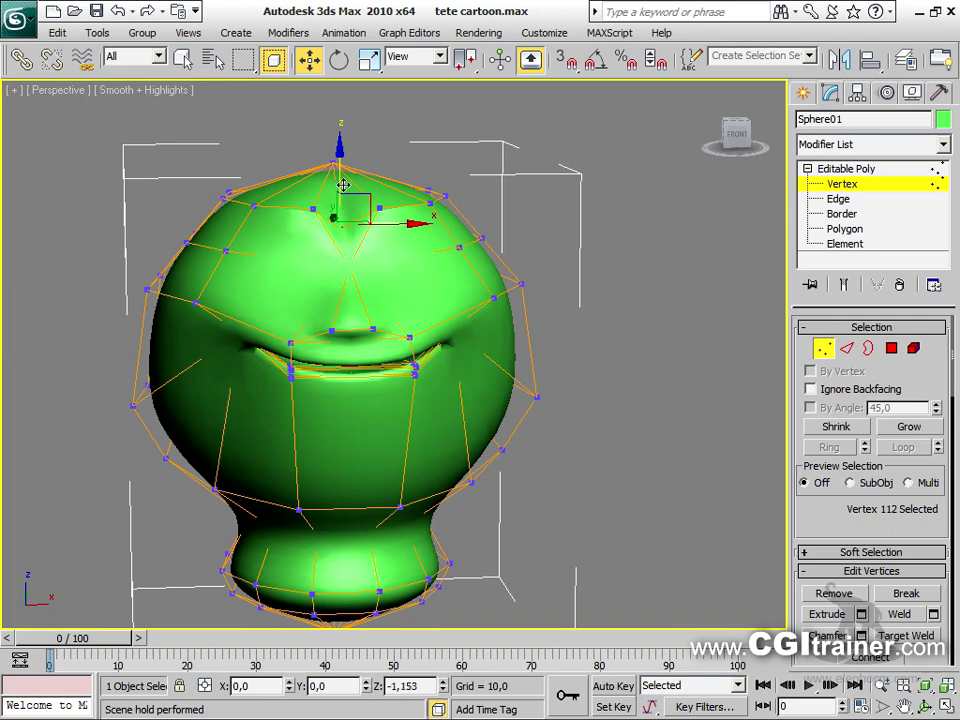
{"action": "left_click", "coordinate": [848, 349]}
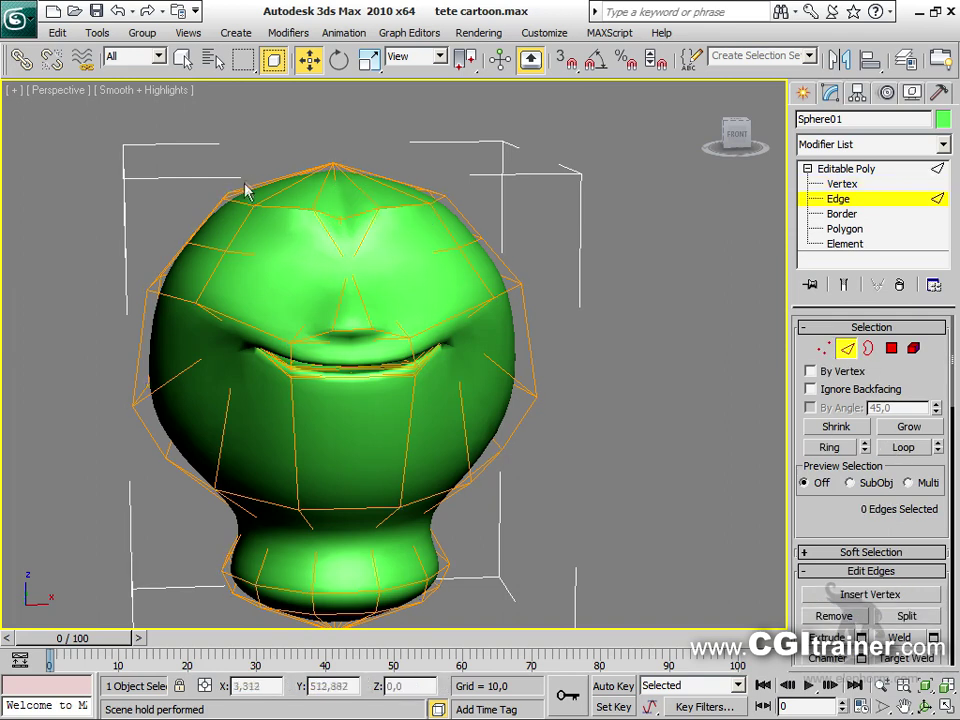
{"action": "left_click", "coordinate": [396, 203]}
{"action": "left_click_drag", "start_coordinate": [404, 160], "coordinate": [383, 162]}
{"action": "left_click", "coordinate": [287, 206]}
{"action": "mouse_move", "coordinate": [288, 204]}
{"action": "left_mouse_down"}
{"action": "mouse_move", "coordinate": [293, 156]}
{"action": "mouse_move", "coordinate": [296, 194]}
{"action": "left_mouse_up"}
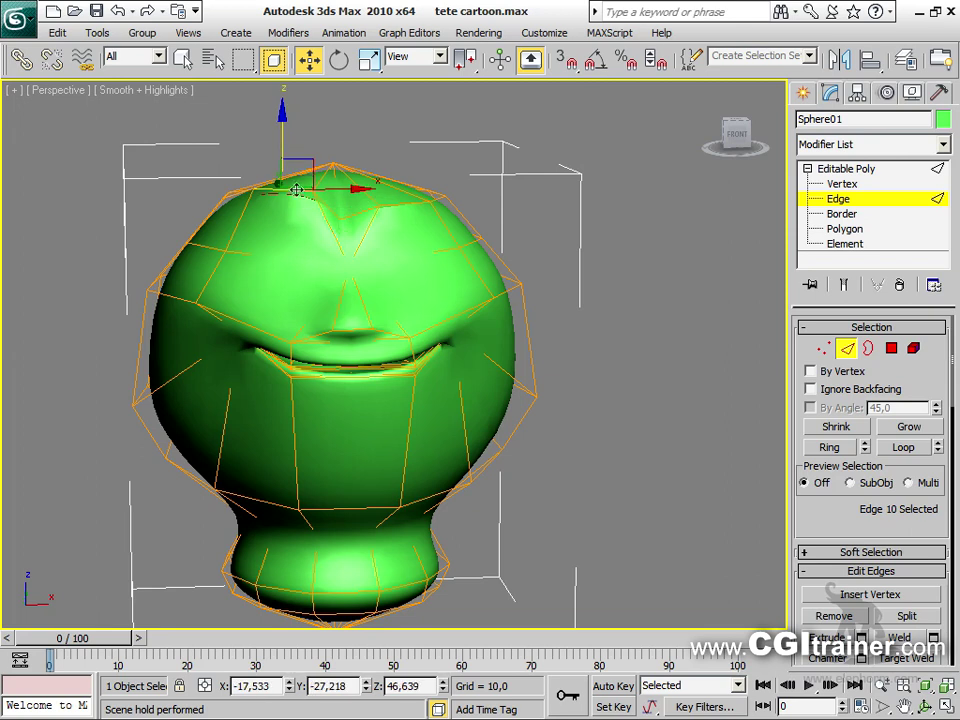
{"action": "key", "text": "2"}
{"action": "middle_click_drag", "start_coordinate": [546, 418], "coordinate": [555, 467], "text": "alt"}
{"action": "scroll", "coordinate": [574, 416], "scroll_direction": "up", "scroll_amount": 2}
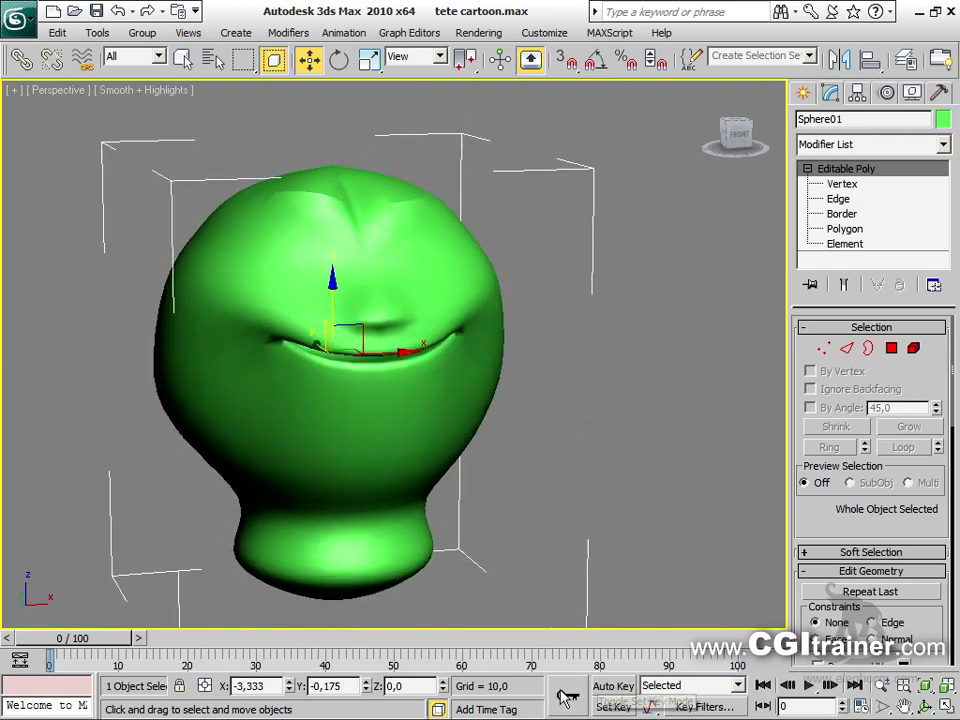
Turn on Auto Key, select the BAS BOUCHE vertex set, and at frame 16 raise the lower lip to about Z 8.3
{"action": "left_click", "coordinate": [614, 686]}
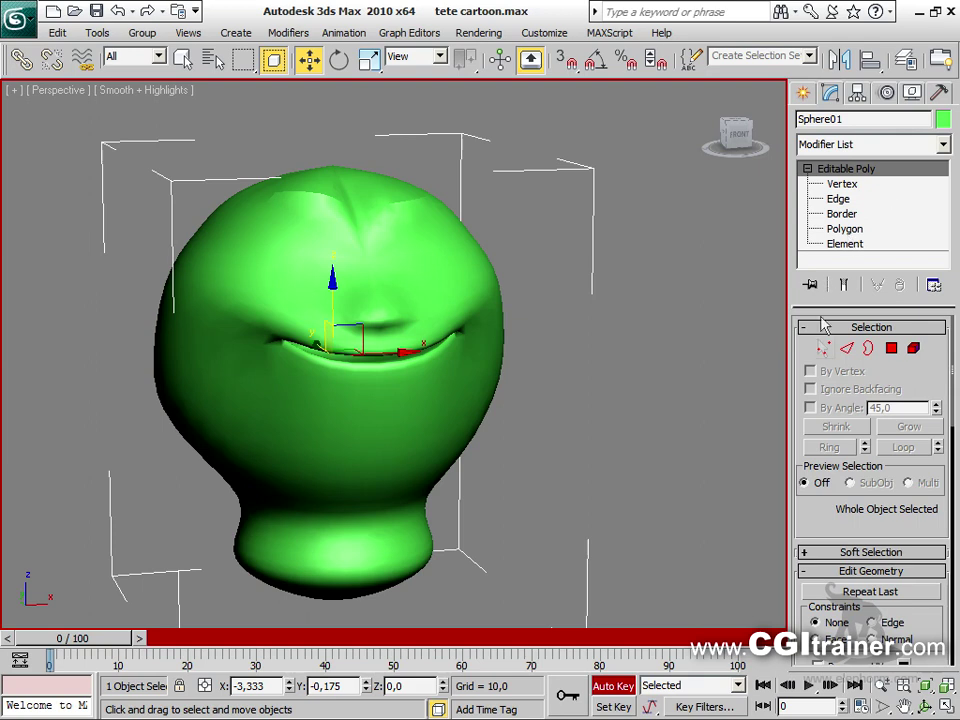
{"action": "left_click", "coordinate": [823, 347]}
{"action": "left_click", "coordinate": [811, 57]}
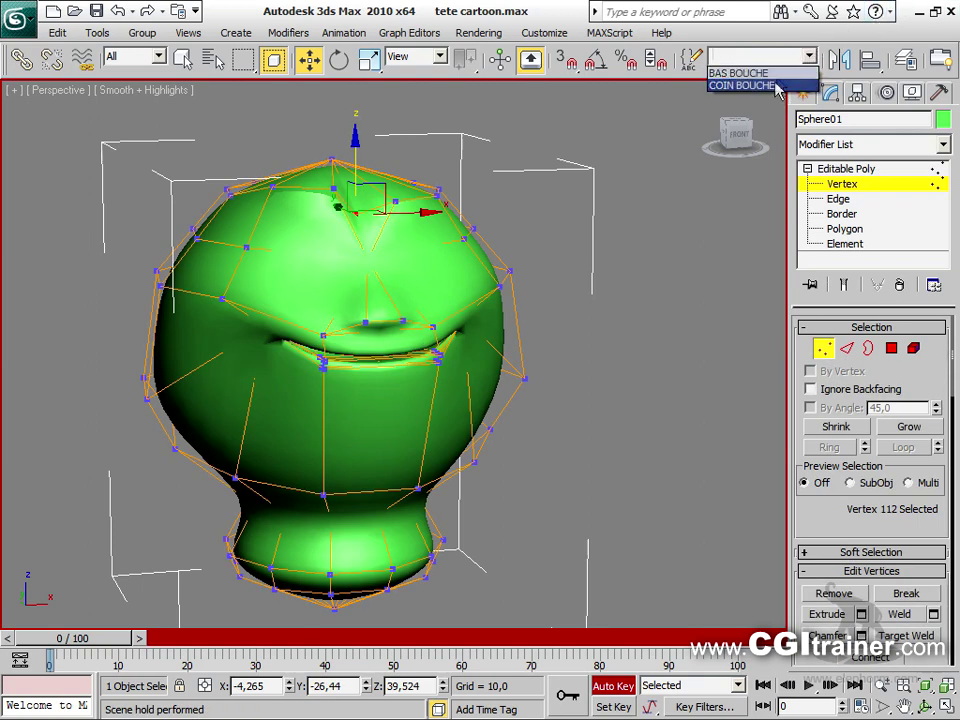
{"action": "left_click", "coordinate": [740, 73]}
{"action": "left_click_drag", "start_coordinate": [88, 638], "coordinate": [188, 639]}
{"action": "left_click_drag", "start_coordinate": [373, 298], "coordinate": [378, 280]}
At frame 36, lower the BAS BOUCHE vertices to about Z -4.0 and scale them inward along X
{"action": "left_click_drag", "start_coordinate": [186, 640], "coordinate": [323, 640]}
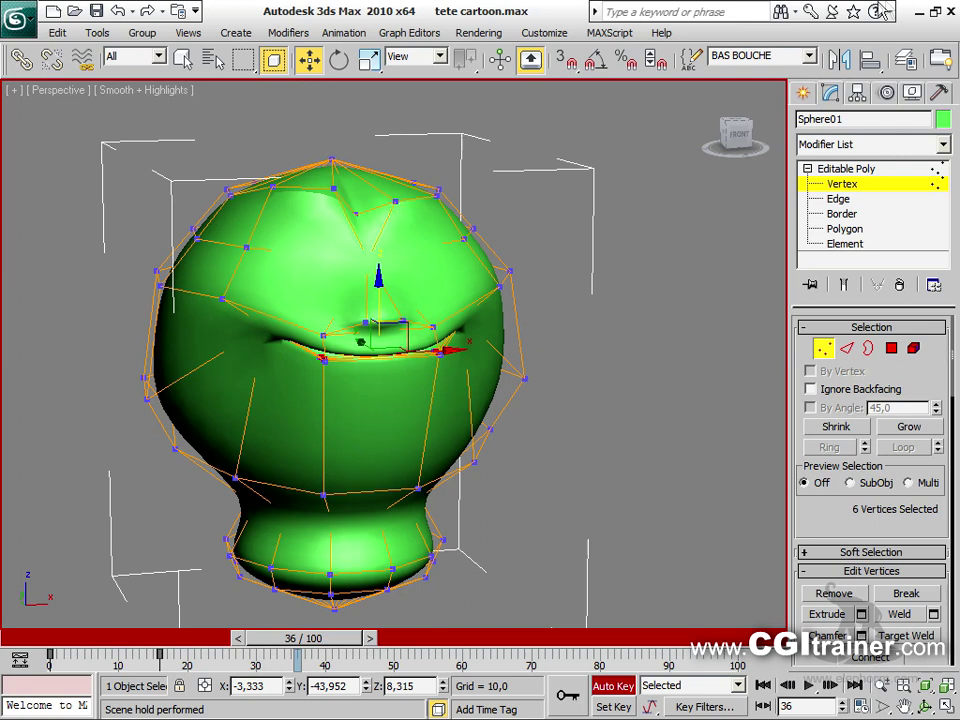
{"action": "right_click", "coordinate": [299, 377]}
{"action": "left_click", "coordinate": [340, 397]}
{"action": "left_click_drag", "start_coordinate": [380, 297], "coordinate": [378, 335]}
{"action": "right_click", "coordinate": [366, 412]}
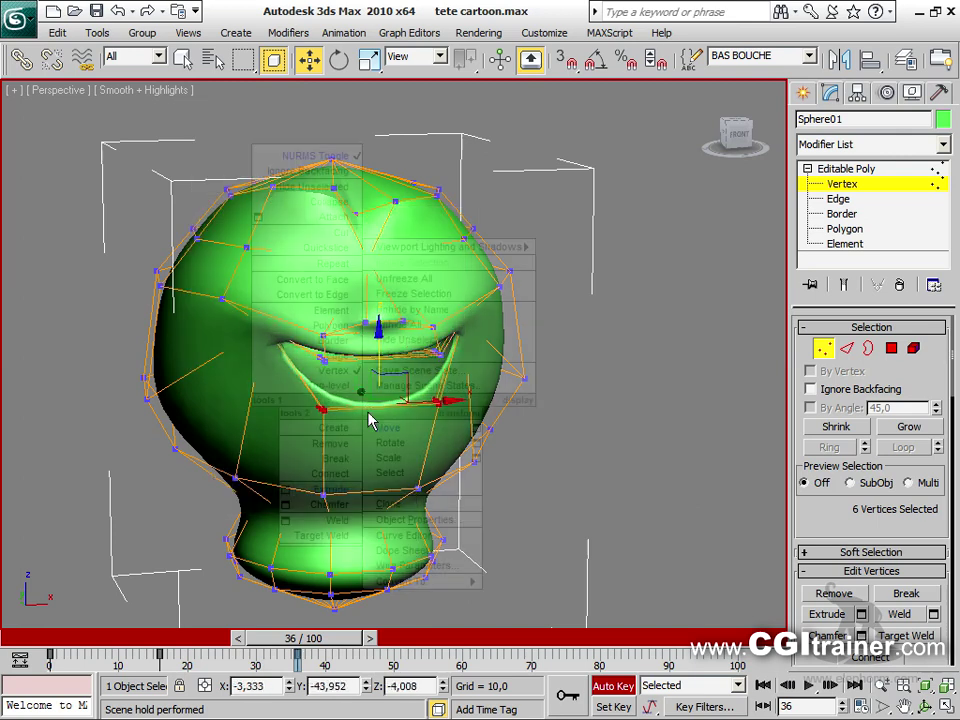
{"action": "left_click", "coordinate": [388, 458]}
{"action": "left_click_drag", "start_coordinate": [375, 386], "coordinate": [445, 413]}
Select the COIN BOUCHE vertex set and lower the mouth corners to about Z 5.14 at frame 36
{"action": "left_click", "coordinate": [755, 56]}
{"action": "type", "text": "COIN BOUCHE"}
{"action": "key", "text": "Return"}
{"action": "left_click", "coordinate": [809, 56]}
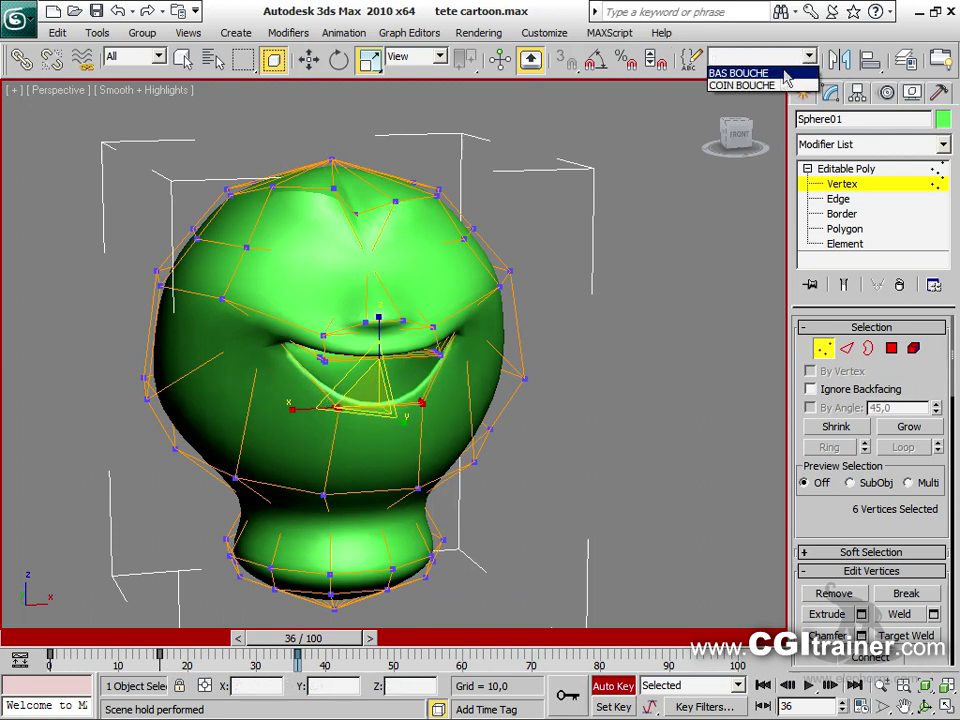
{"action": "left_click", "coordinate": [760, 85]}
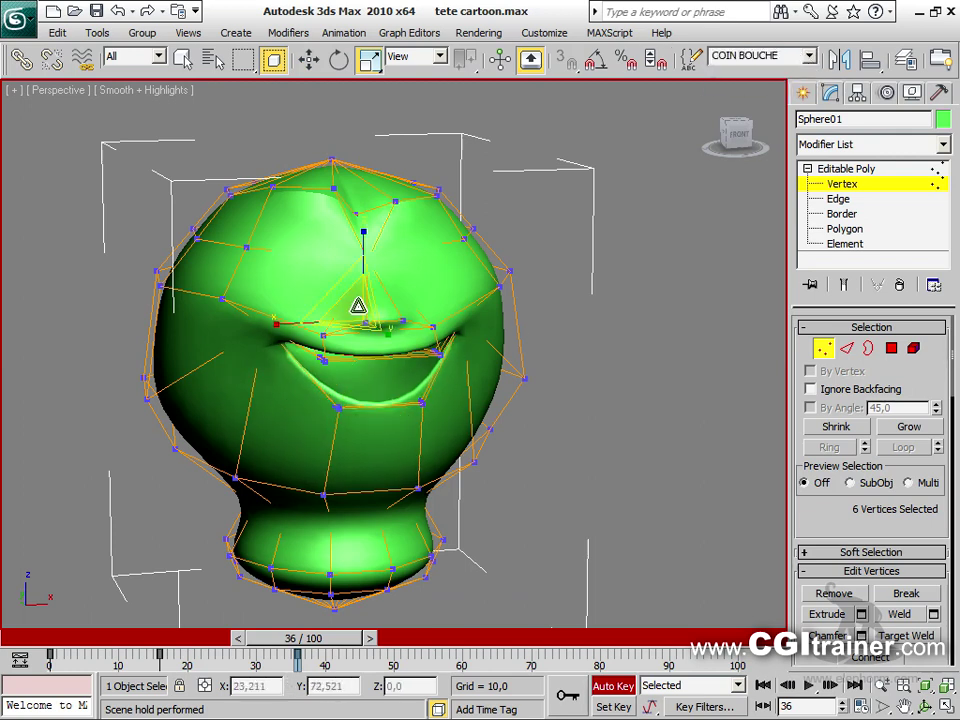
{"action": "right_click", "coordinate": [370, 312]}
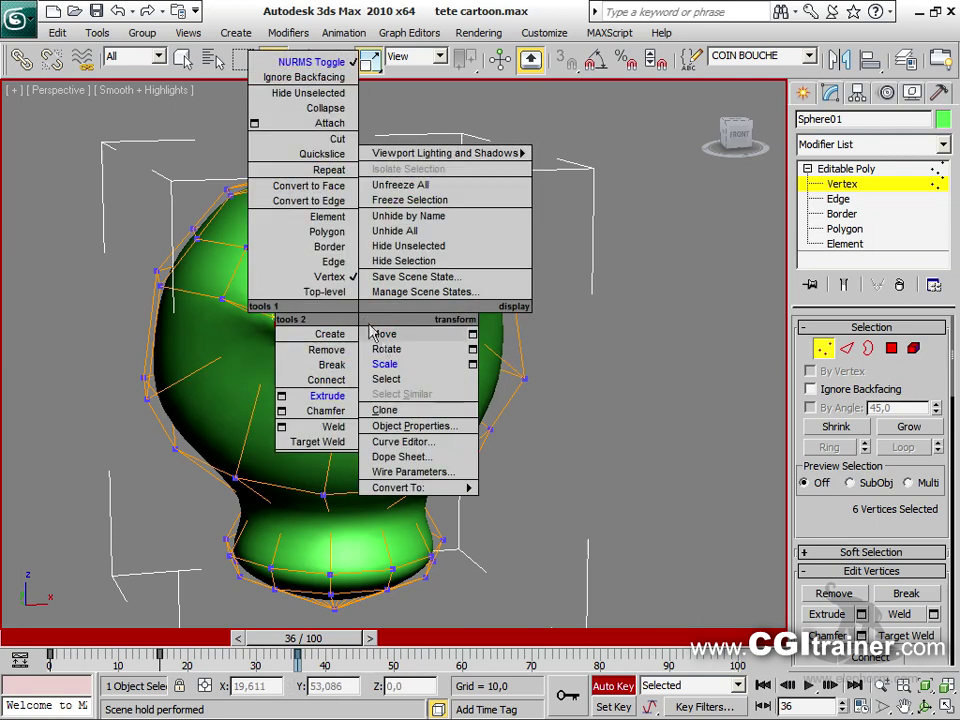
{"action": "left_click", "coordinate": [385, 335]}
{"action": "left_click_drag", "start_coordinate": [362, 262], "coordinate": [366, 294]}
{"action": "key", "text": "q"}
At frame 54, select the BAS BOUCHE set and raise the lower lip to about Z 8.2 to close the mouth
{"action": "left_click_drag", "start_coordinate": [290, 645], "coordinate": [413, 645]}
{"action": "key", "text": "w"}
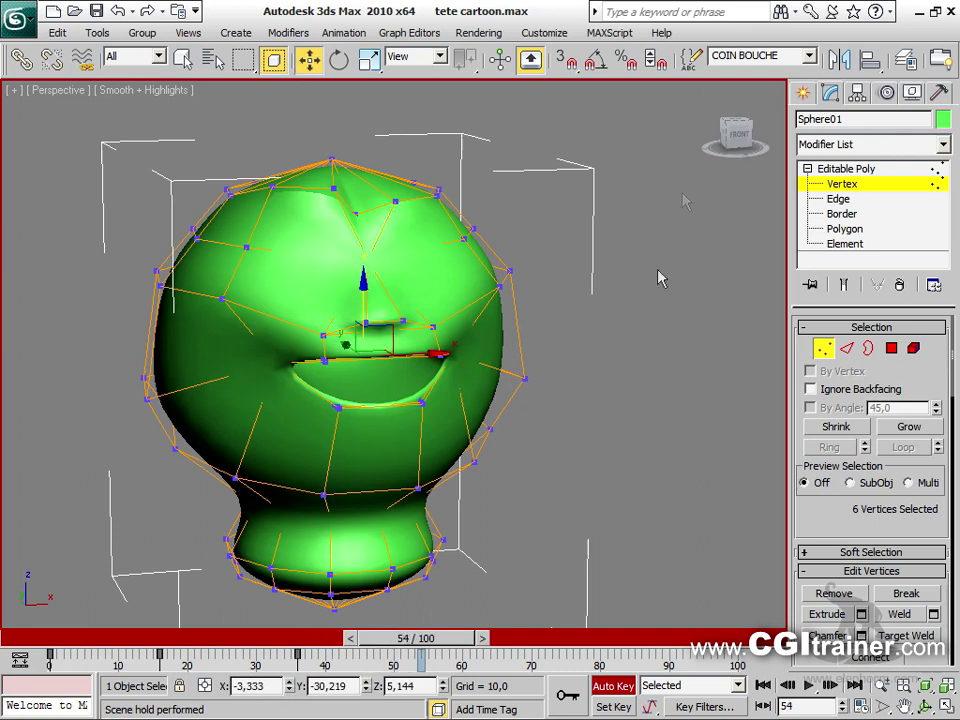
{"action": "left_click", "coordinate": [810, 58]}
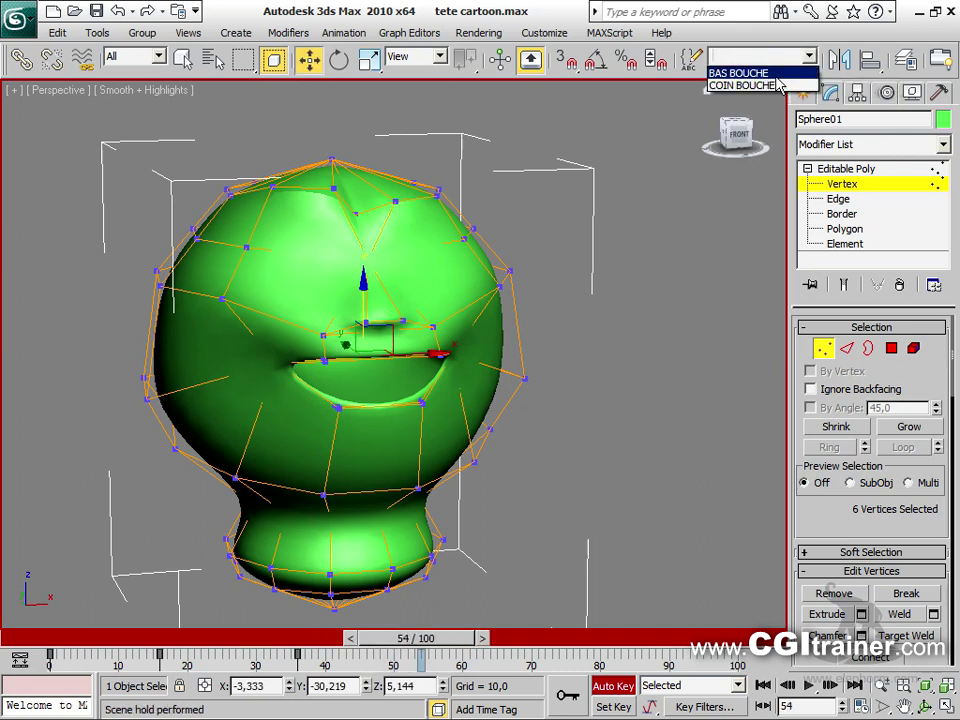
{"action": "left_click", "coordinate": [770, 73]}
{"action": "left_click_drag", "start_coordinate": [375, 351], "coordinate": [381, 303]}
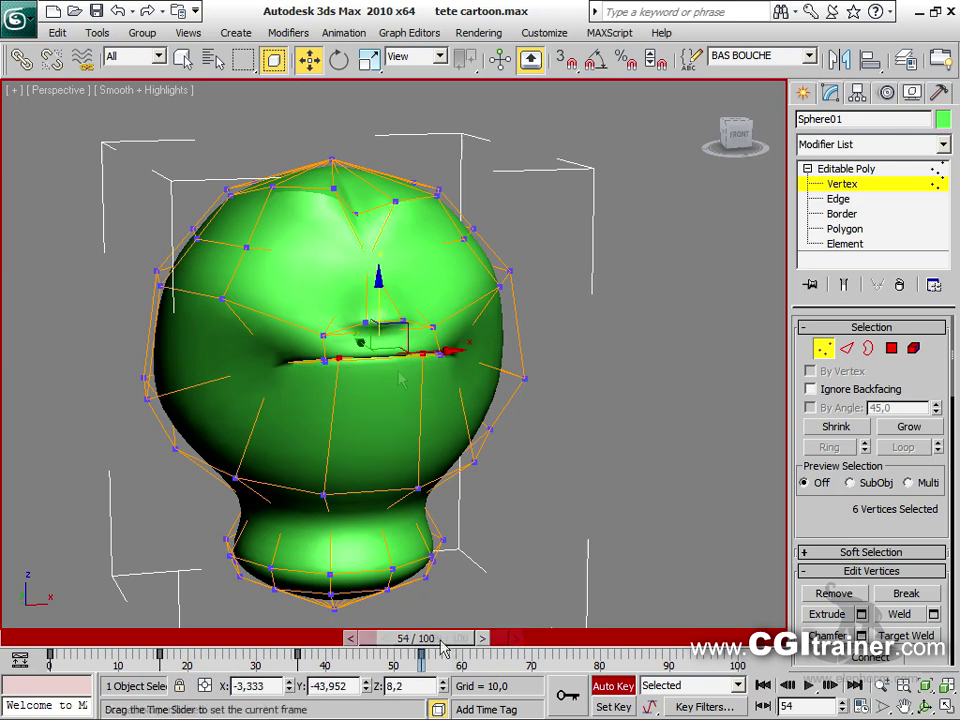
Key the lower lip opening slightly at about frame 59, closing to Z 7.1 at frame 62, and opening to about Z 1.25 at frame 67
{"action": "left_click_drag", "start_coordinate": [420, 638], "coordinate": [455, 638]}
{"action": "left_click_drag", "start_coordinate": [379, 300], "coordinate": [381, 320]}
{"action": "left_click_drag", "start_coordinate": [441, 641], "coordinate": [457, 641]}
{"action": "left_click_drag", "start_coordinate": [379, 323], "coordinate": [379, 310]}
{"action": "left_click_drag", "start_coordinate": [482, 638], "coordinate": [500, 638]}
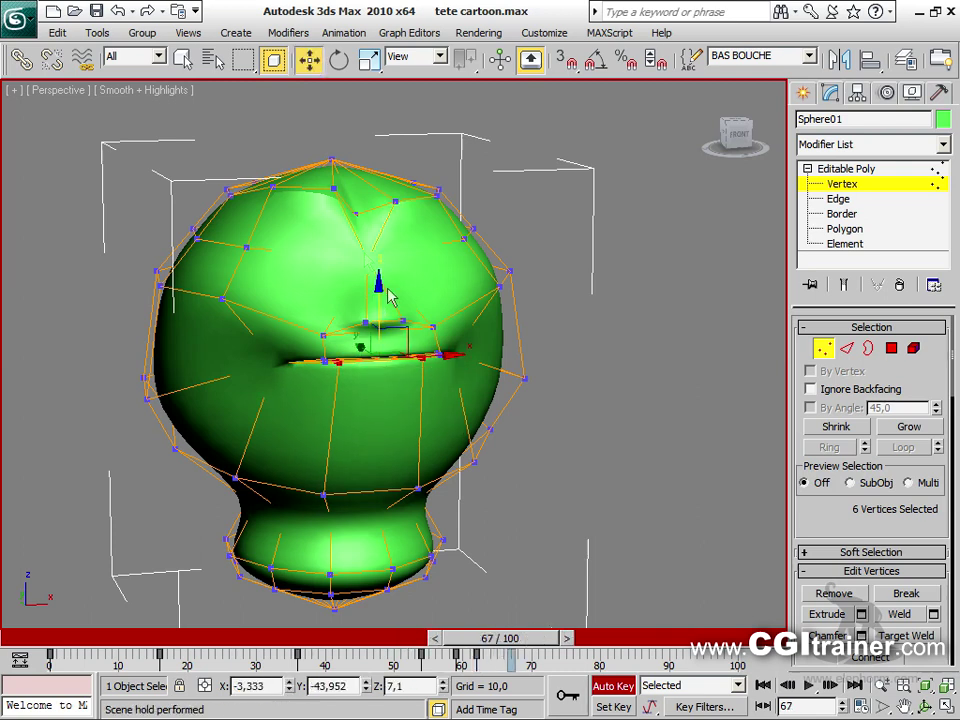
{"action": "left_click_drag", "start_coordinate": [381, 291], "coordinate": [377, 315]}
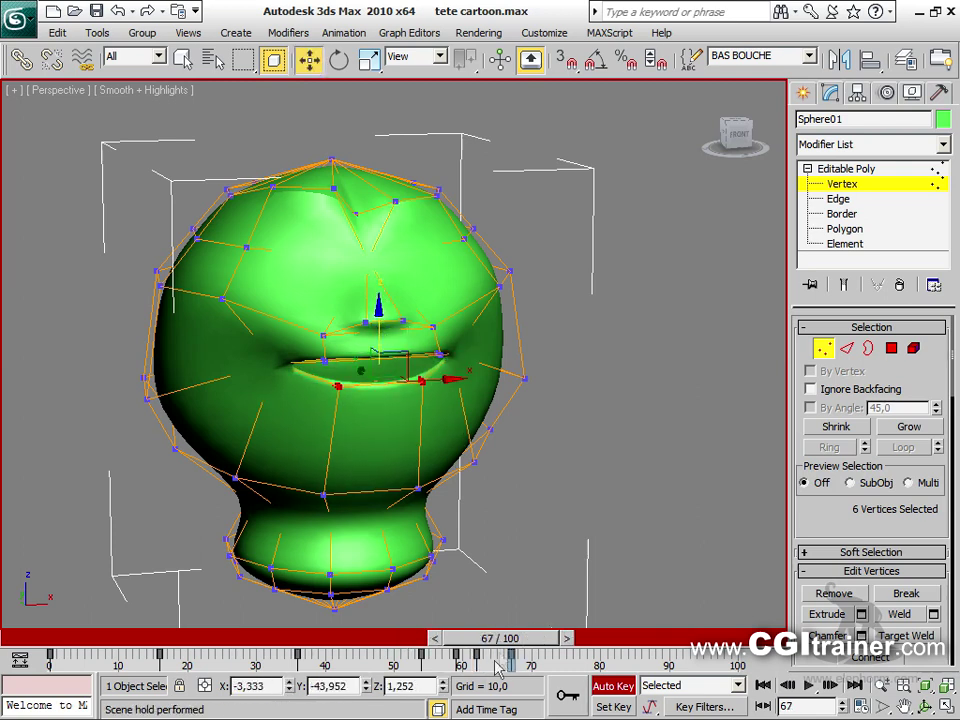
At frame 73, select the COIN BOUCHE set and raise the mouth corners to about Z 10.5
{"action": "left_click_drag", "start_coordinate": [510, 641], "coordinate": [540, 640]}
{"action": "key", "text": "w"}
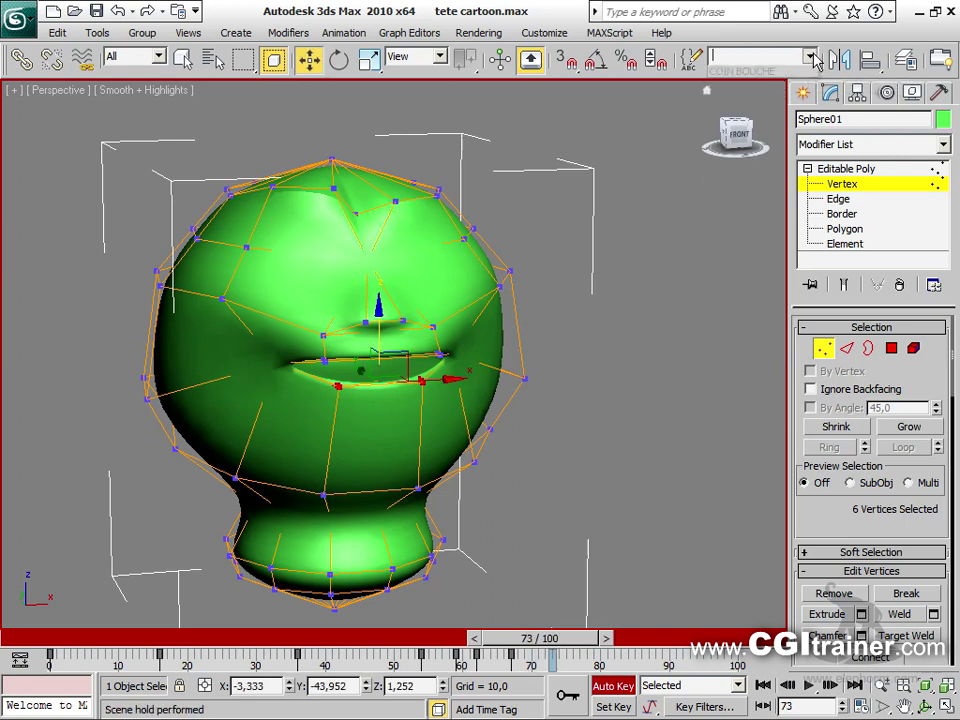
{"action": "left_click", "coordinate": [806, 57]}
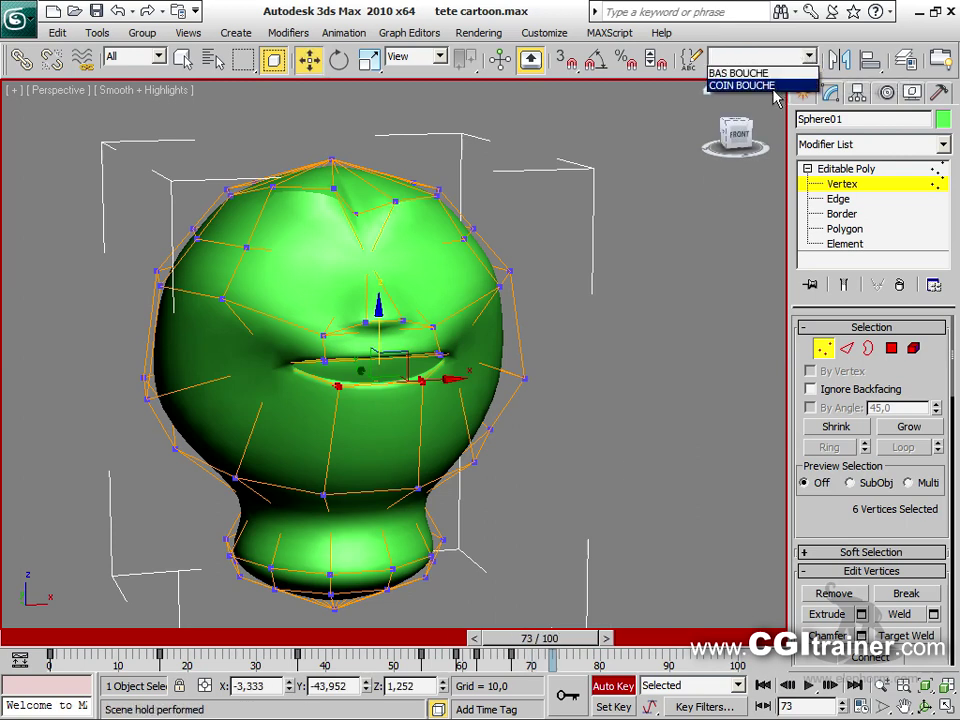
{"action": "left_click", "coordinate": [760, 85]}
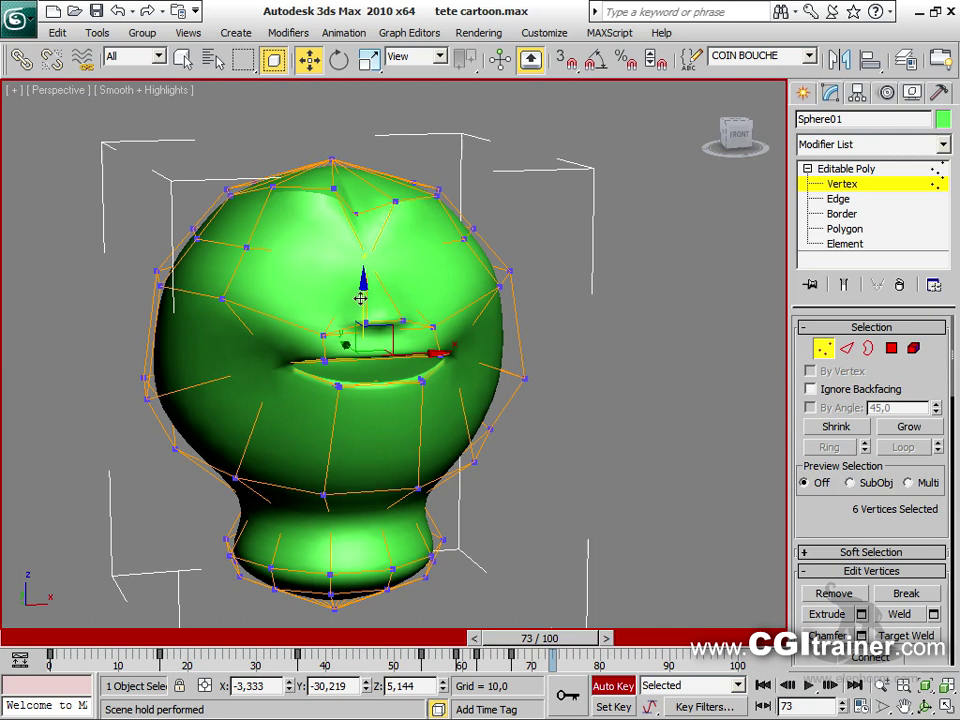
{"action": "left_click_drag", "start_coordinate": [360, 298], "coordinate": [364, 258]}
At frame 79, raise the BAS BOUCHE vertices to about Z 6.72 and lower the COIN BOUCHE vertices
{"action": "left_click_drag", "start_coordinate": [540, 638], "coordinate": [578, 638]}
{"action": "left_click", "coordinate": [808, 58]}
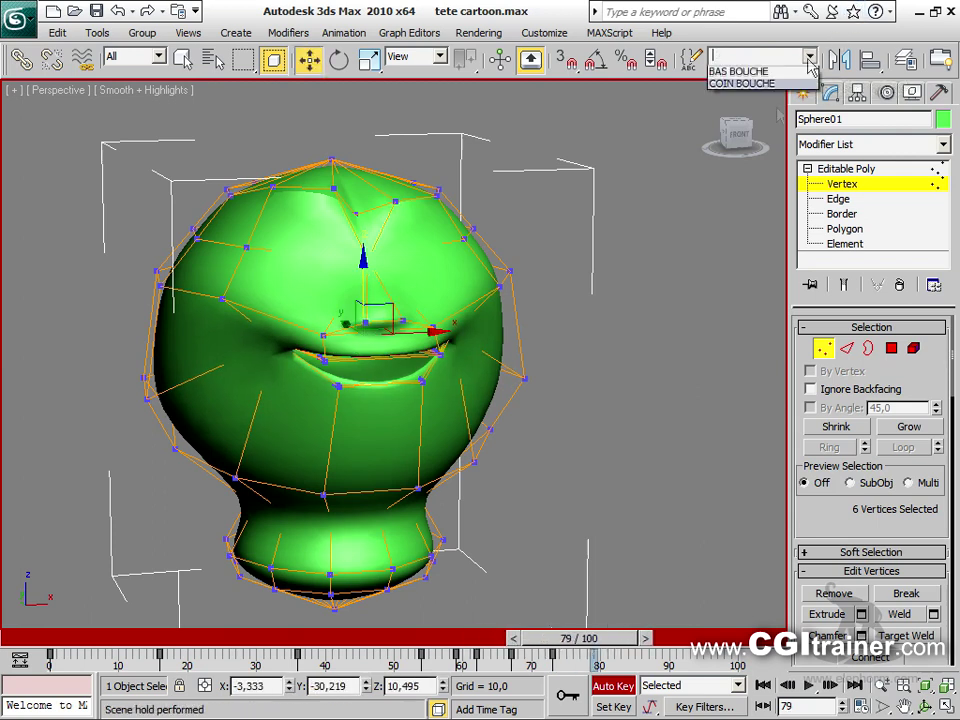
{"action": "left_click", "coordinate": [745, 71]}
{"action": "left_click_drag", "start_coordinate": [380, 326], "coordinate": [380, 300]}
{"action": "left_click", "coordinate": [808, 58]}
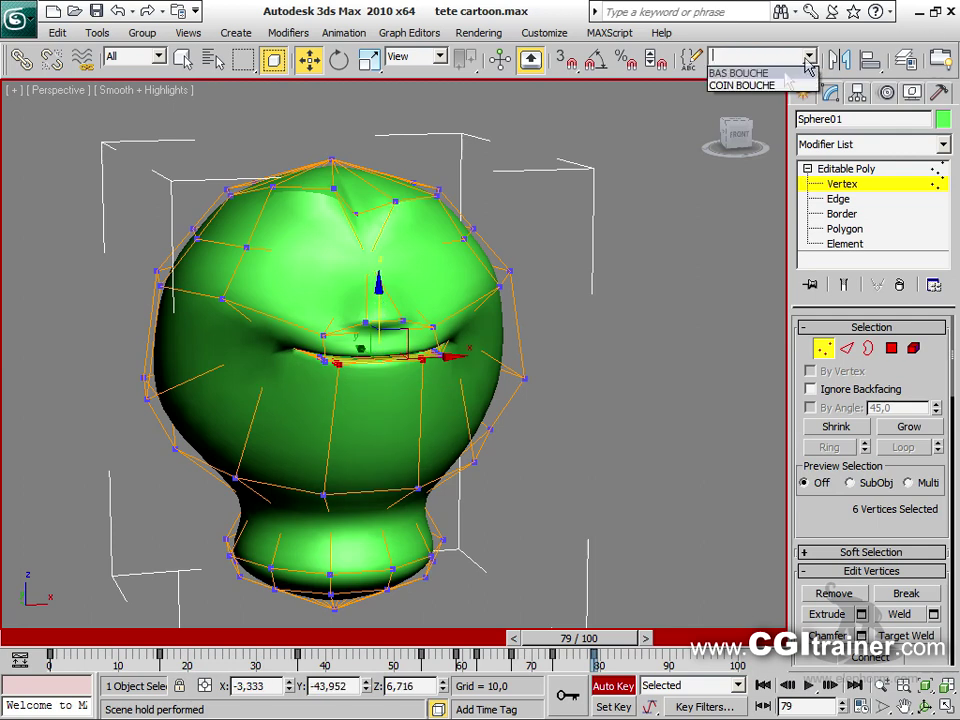
{"action": "left_click", "coordinate": [745, 85]}
{"action": "left_click_drag", "start_coordinate": [360, 278], "coordinate": [360, 310]}
Return to frame 0, leave vertex editing, and turn off Auto Key
{"action": "left_click_drag", "start_coordinate": [575, 640], "coordinate": [45, 640]}
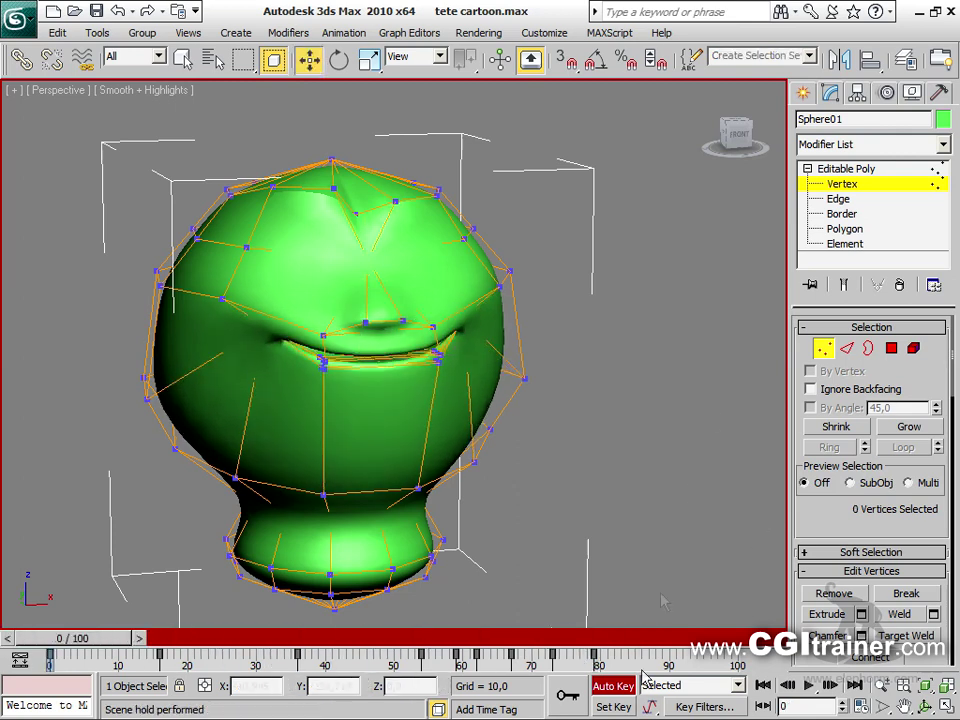
{"action": "left_click", "coordinate": [823, 348]}
{"action": "left_click", "coordinate": [614, 687]}
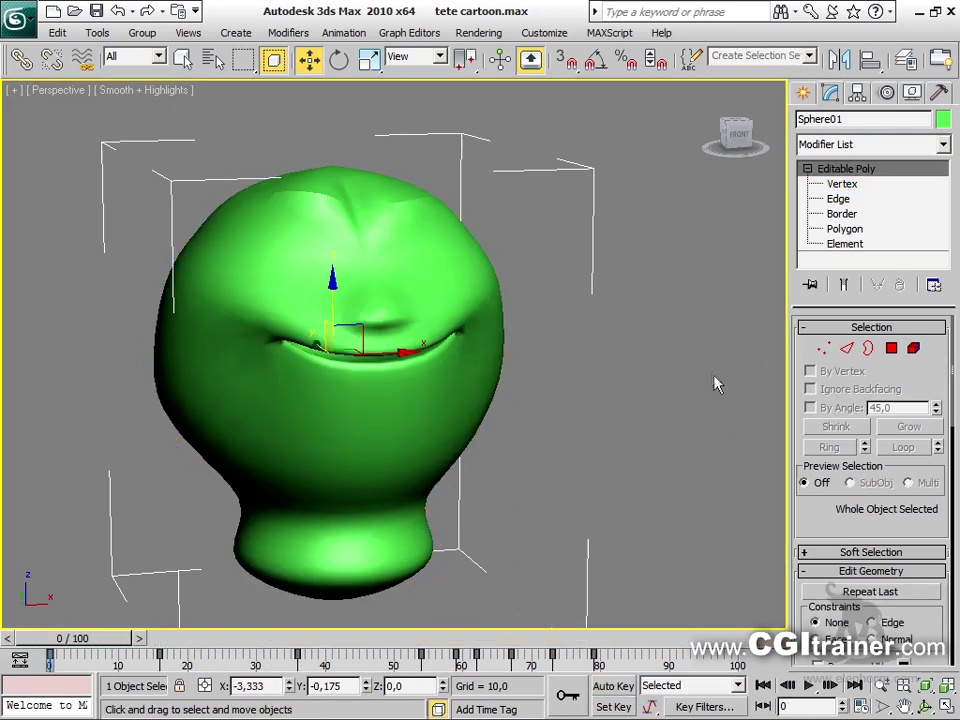
Deselect the head, orbit around it, and scrub the timeline to review the mouth animation
{"action": "left_click", "coordinate": [668, 395]}
{"action": "middle_click_drag", "start_coordinate": [628, 411], "coordinate": [623, 385], "text": "alt"}
{"action": "left_click_drag", "start_coordinate": [107, 637], "coordinate": [66, 553]}
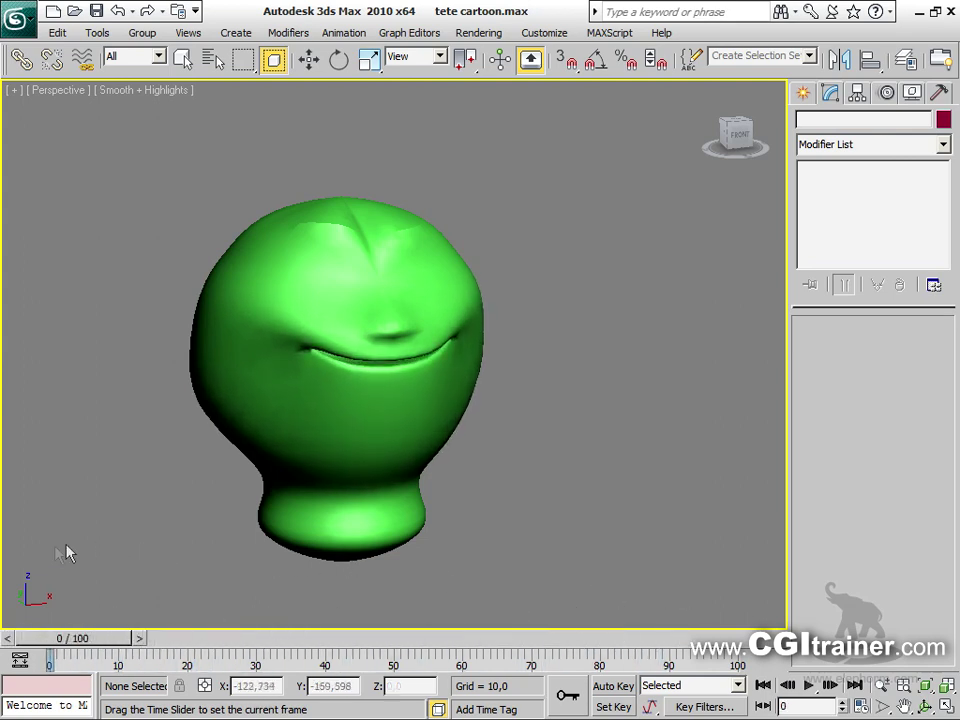
Select the horizontal edge loop around the teapot's lower body and create a Smooth shape from it
{"action": "key", "text": "w"}
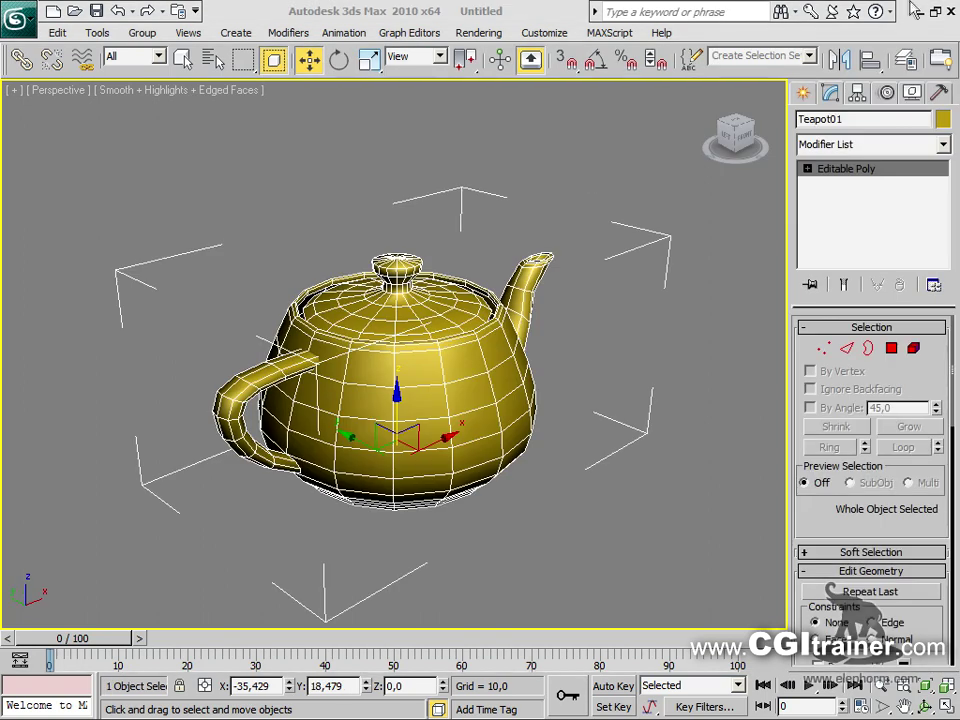
{"action": "left_click", "coordinate": [848, 349]}
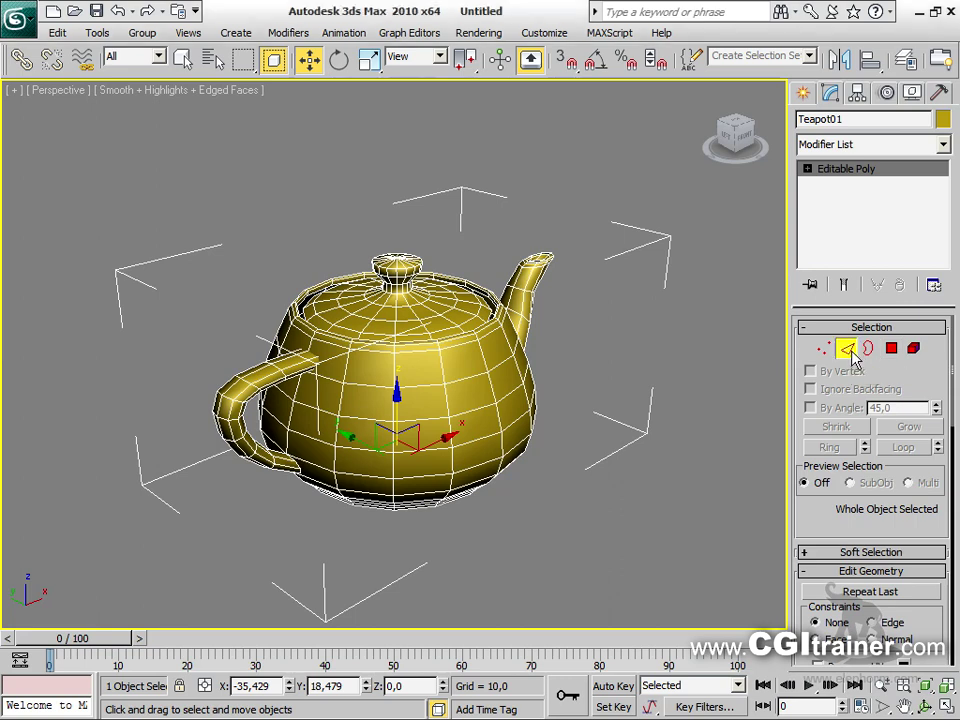
{"action": "left_click_drag", "start_coordinate": [831, 520], "coordinate": [831, 300]}
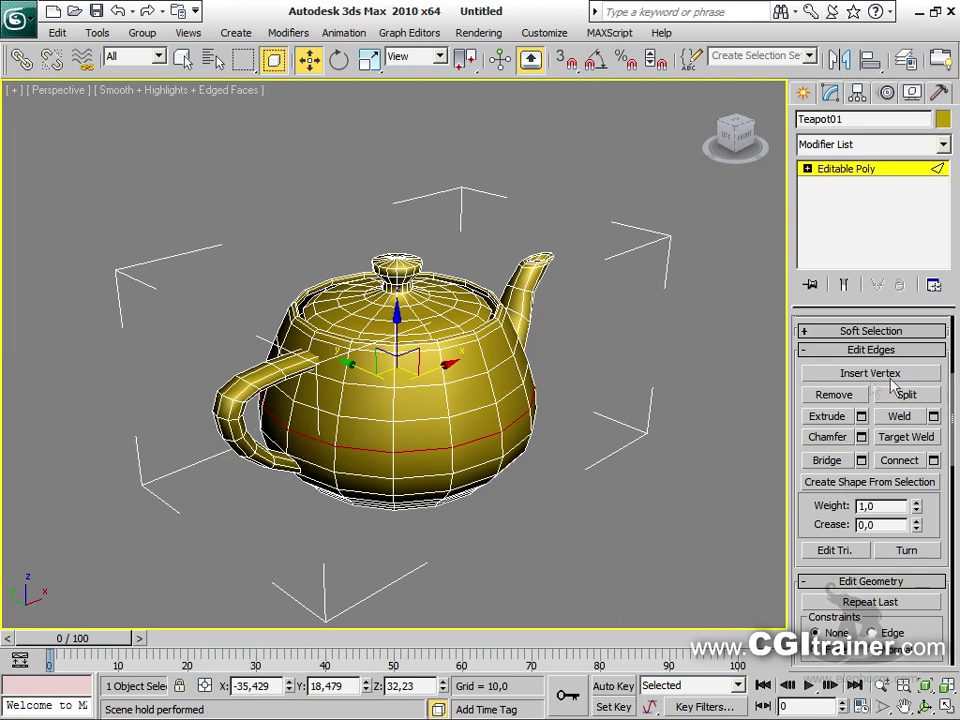
{"action": "left_click", "coordinate": [848, 482]}
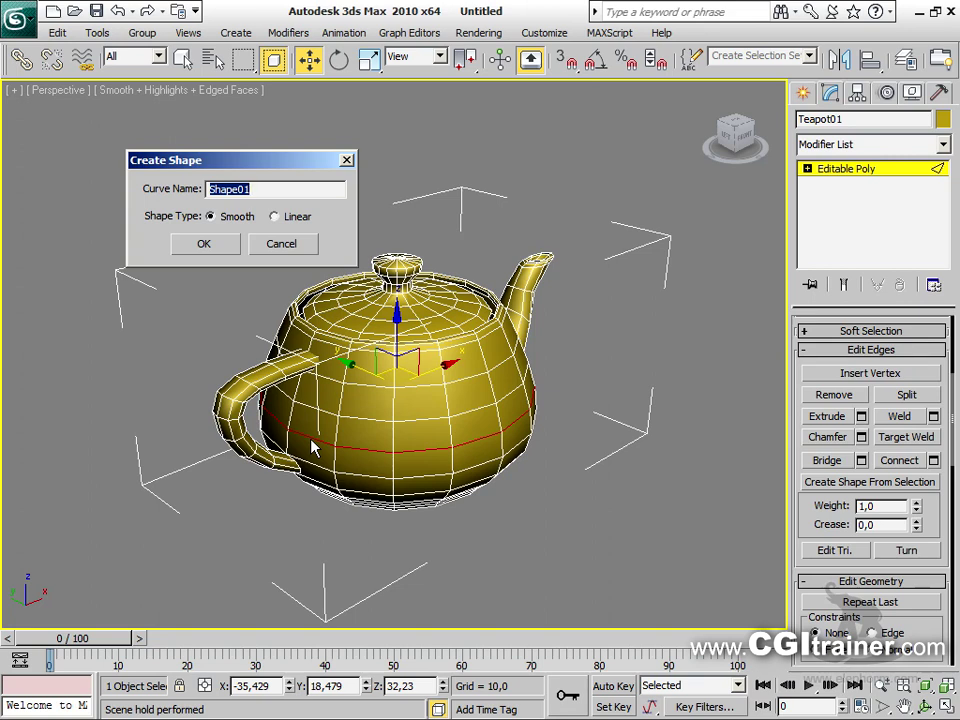
{"action": "left_click", "coordinate": [210, 247]}
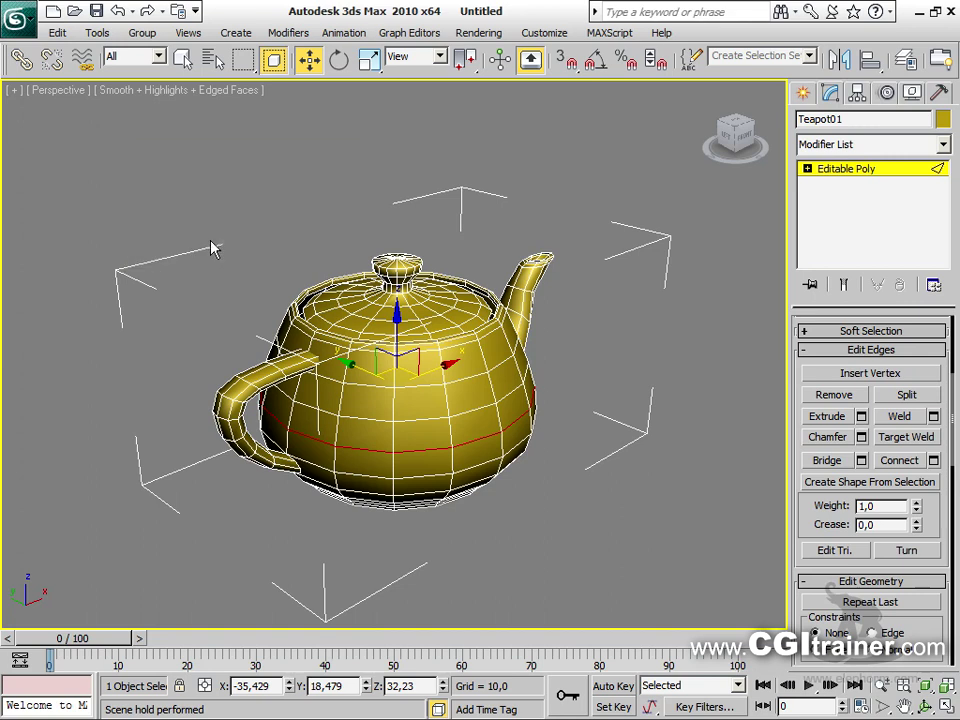
Leave edge editing, select the extracted spline by name, and move it up slightly to Z 0.323
{"action": "left_click", "coordinate": [860, 169]}
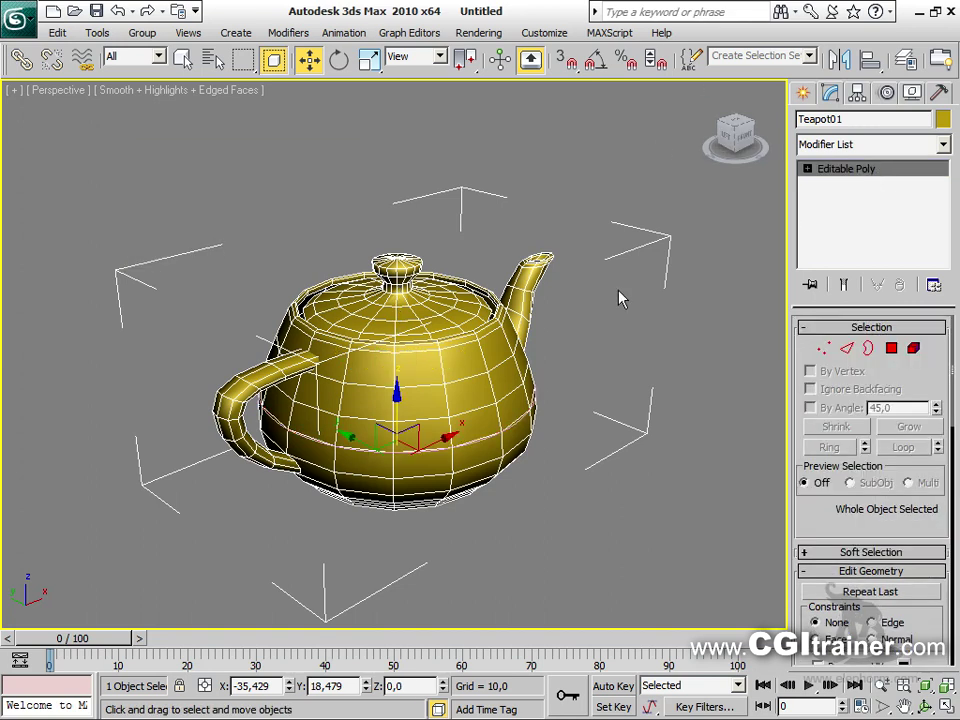
{"action": "key", "text": "h"}
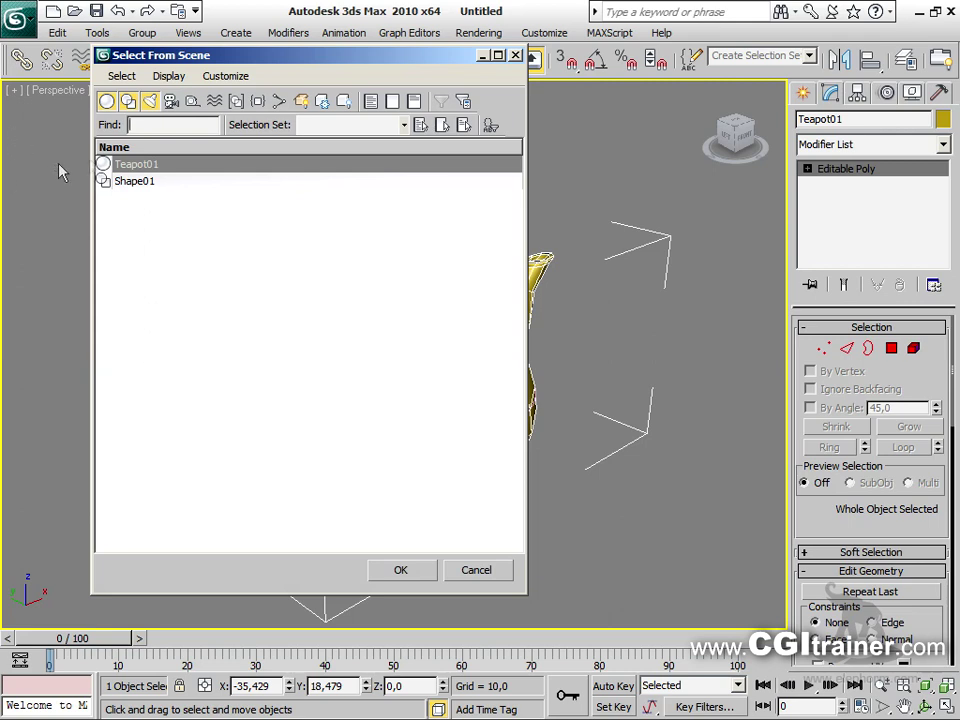
{"action": "left_click", "coordinate": [134, 181]}
{"action": "left_click", "coordinate": [400, 572]}
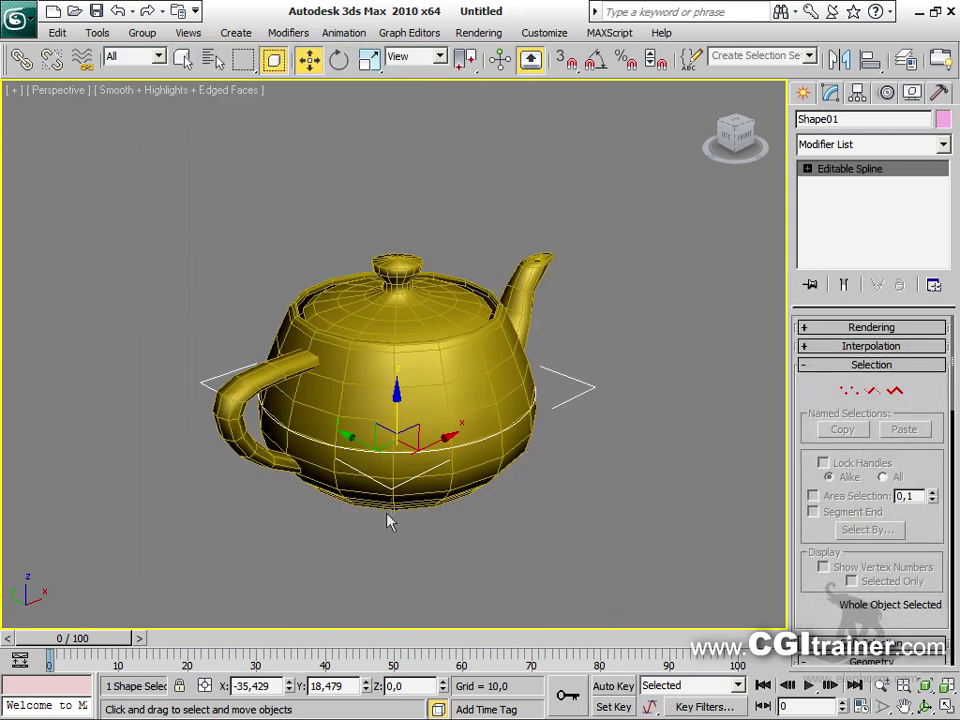
{"action": "mouse_move", "coordinate": [397, 411]}
{"action": "left_mouse_down"}
{"action": "mouse_move", "coordinate": [388, 237]}
{"action": "mouse_move", "coordinate": [380, 428]}
{"action": "mouse_move", "coordinate": [395, 412]}
{"action": "left_mouse_up"}
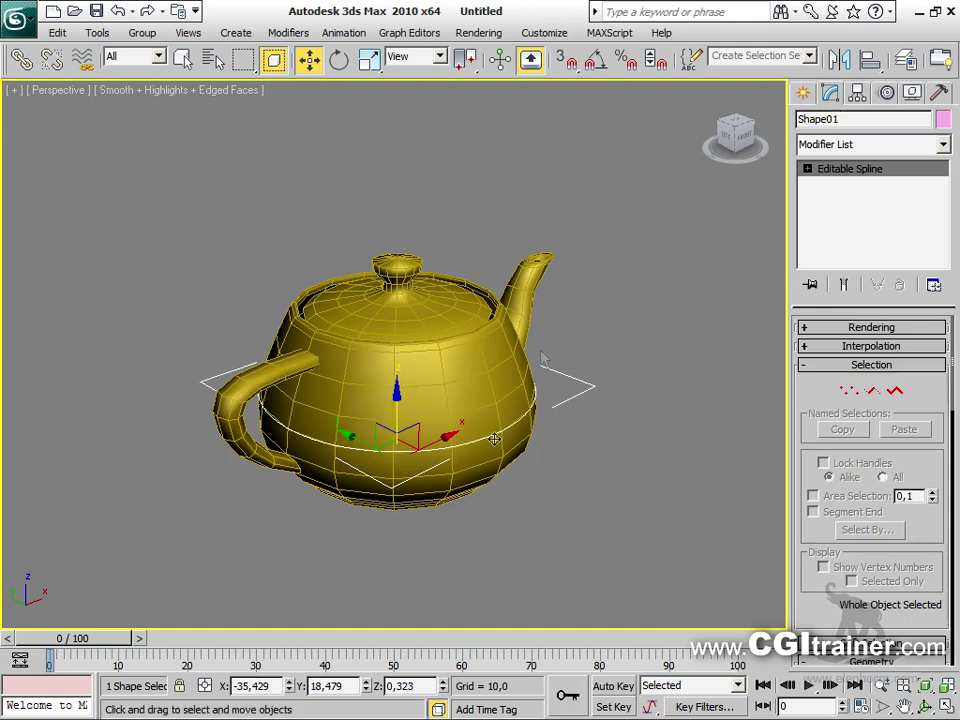
Draw a small circle spline with a radius of about 4.3 beside the teapot's spout
{"action": "left_click", "coordinate": [803, 93]}
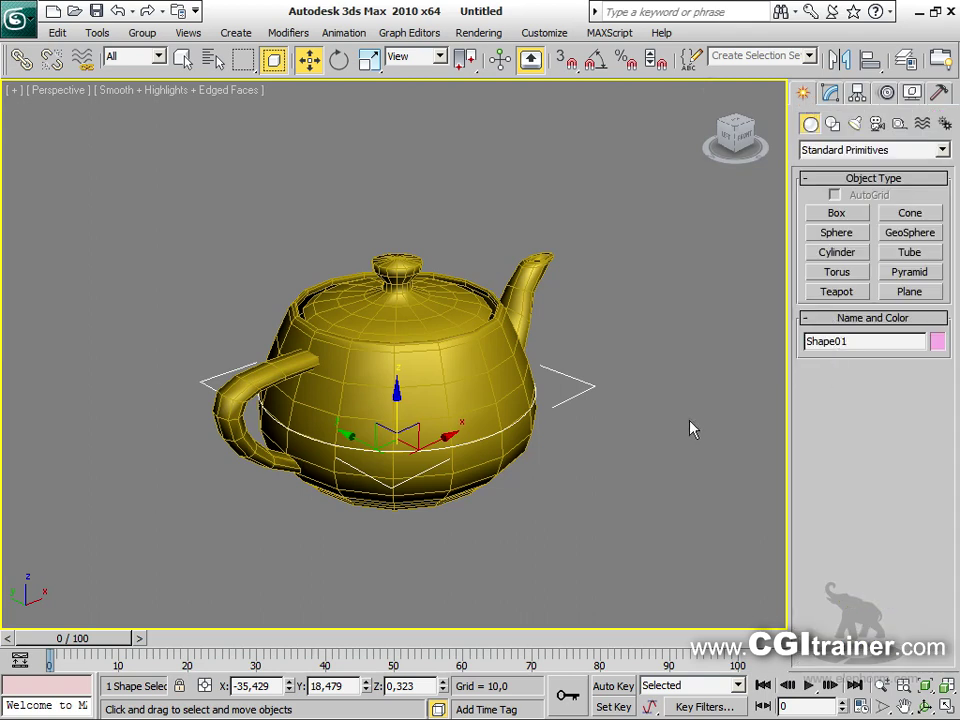
{"action": "left_click", "coordinate": [830, 124]}
{"action": "left_click", "coordinate": [837, 248]}
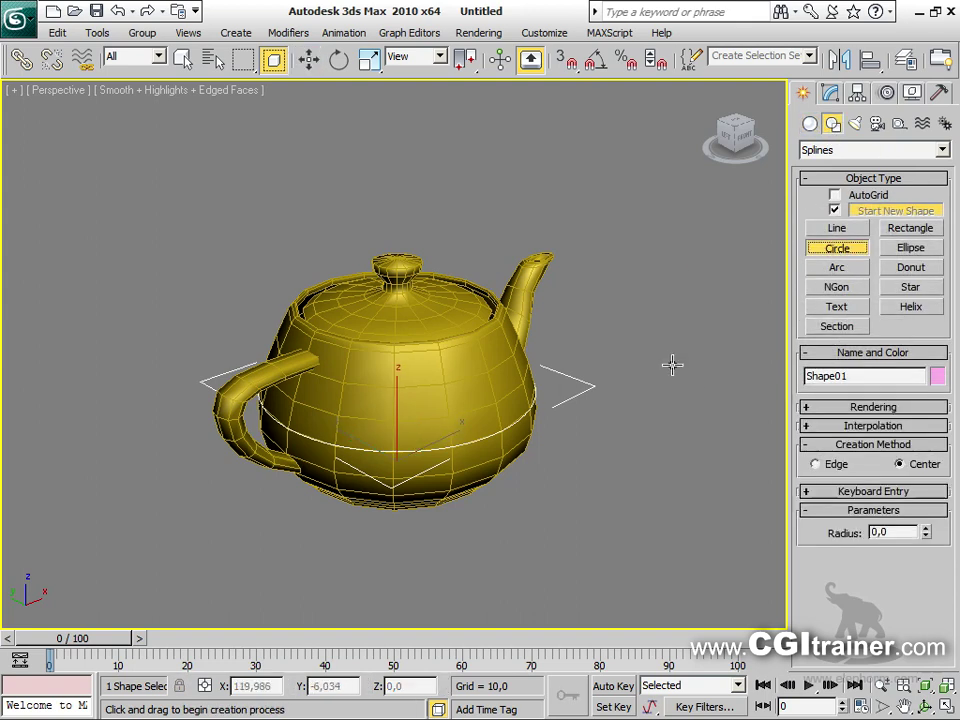
{"action": "left_click_drag", "start_coordinate": [671, 364], "coordinate": [676, 369]}
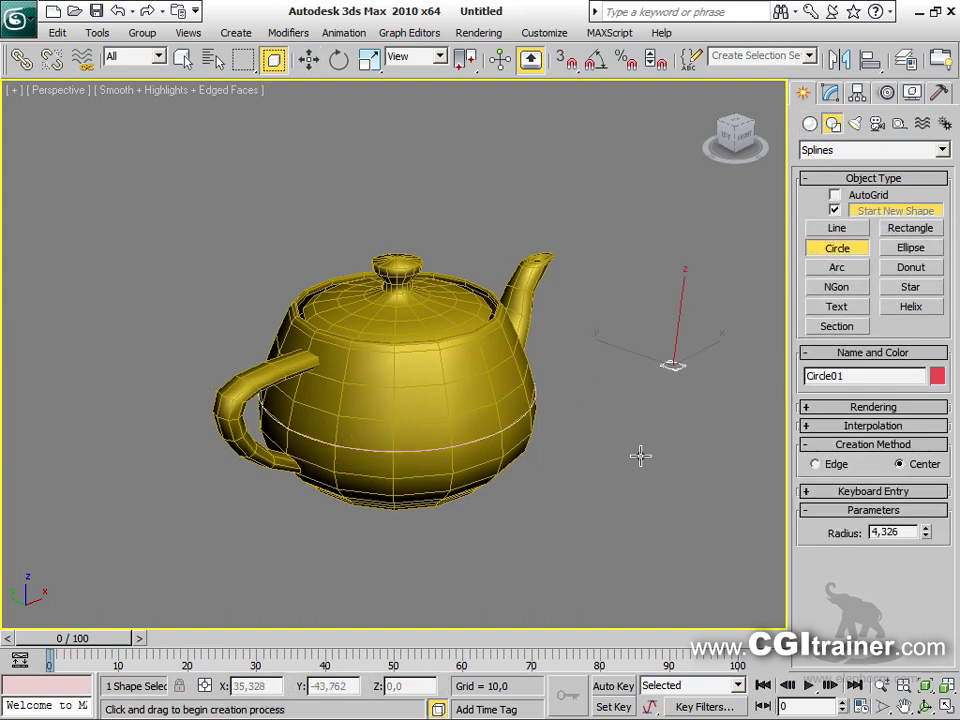
Create a Loft compound object with the extracted teapot spline as the path and the small circle as its shape
{"action": "key", "text": "w"}
{"action": "left_click", "coordinate": [534, 405]}
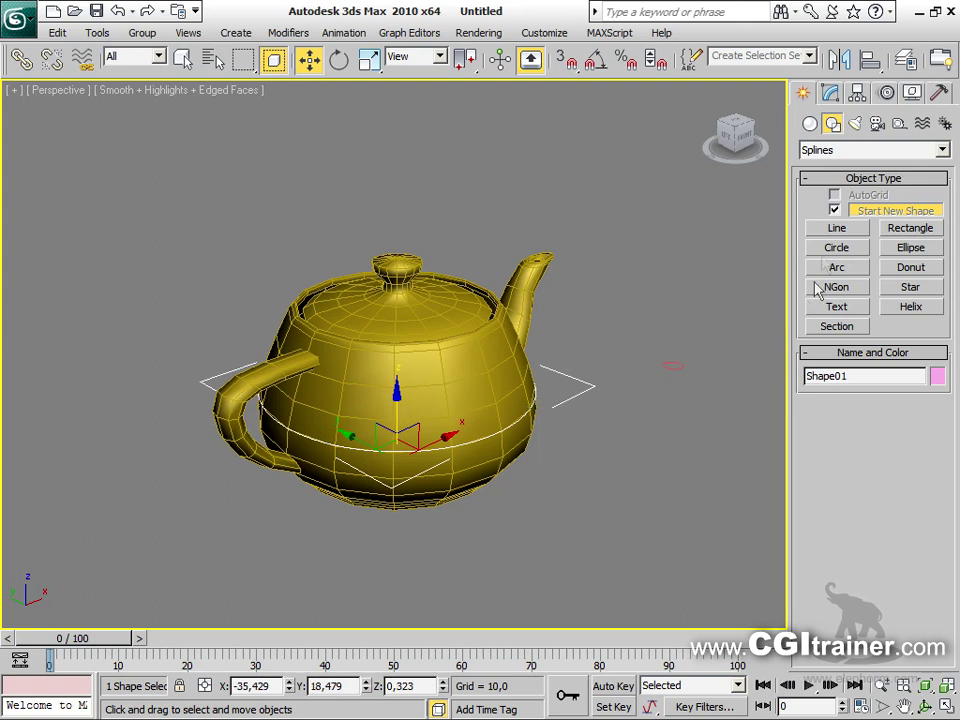
{"action": "left_click", "coordinate": [810, 124]}
{"action": "left_click", "coordinate": [812, 151]}
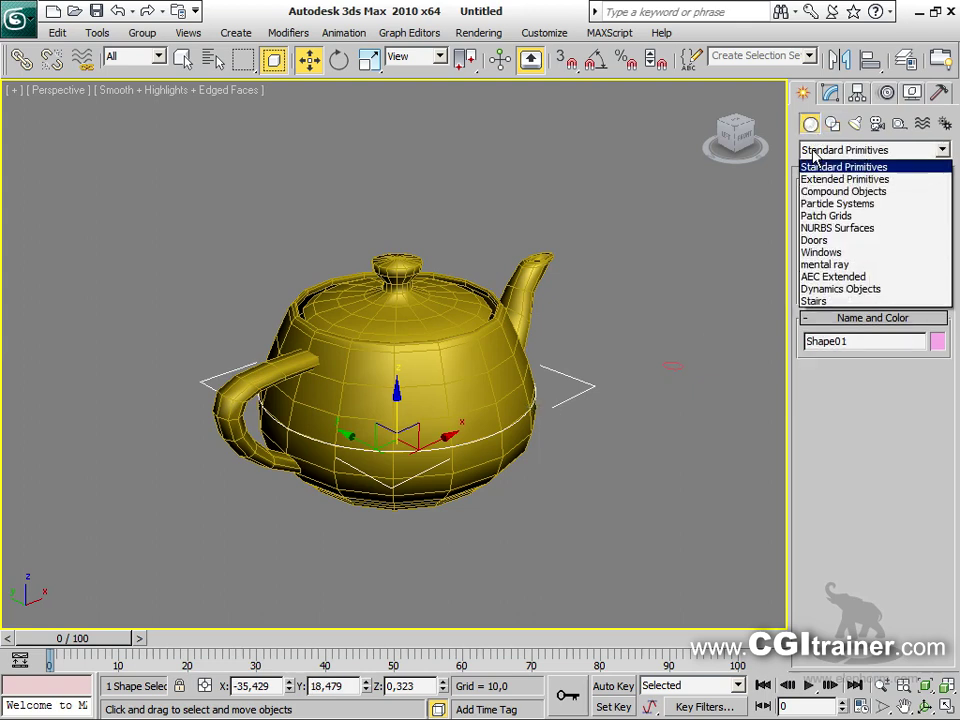
{"action": "left_click", "coordinate": [818, 192]}
{"action": "left_click", "coordinate": [840, 292]}
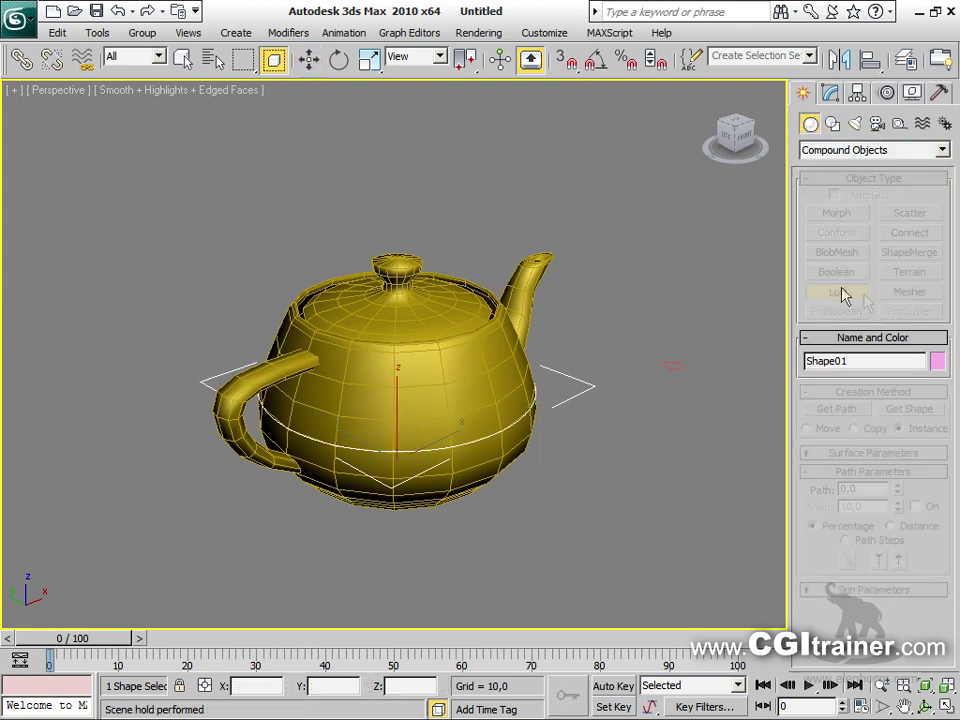
{"action": "left_click", "coordinate": [907, 409]}
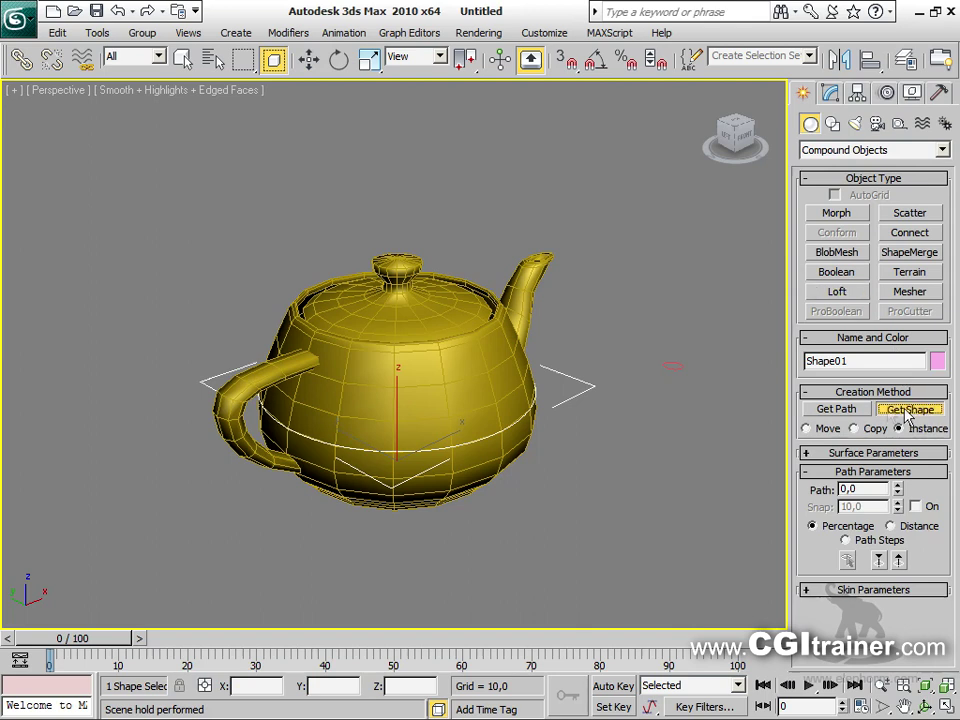
{"action": "left_click", "coordinate": [676, 365]}
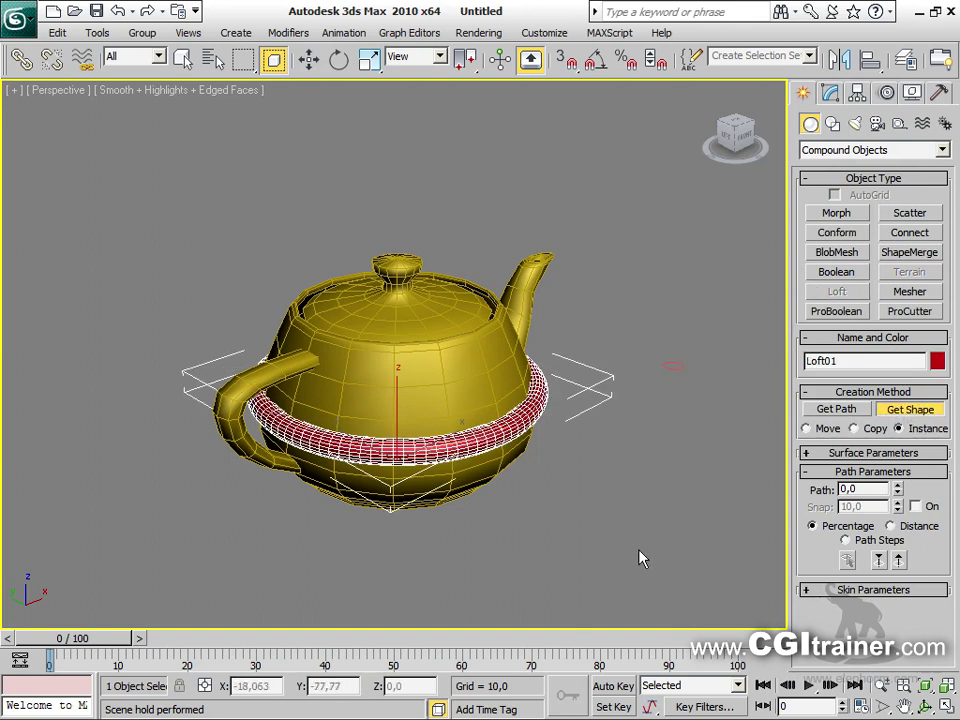
{"action": "mouse_move", "coordinate": [607, 476]}
{"action": "middle_mouse_down", "text": "alt"}
{"action": "mouse_move", "coordinate": [439, 399]}
{"action": "mouse_move", "coordinate": [356, 437]}
{"action": "mouse_move", "coordinate": [437, 480]}
{"action": "mouse_move", "coordinate": [711, 407]}
{"action": "mouse_move", "coordinate": [845, 418]}
{"action": "mouse_move", "coordinate": [686, 317]}
{"action": "mouse_move", "coordinate": [596, 418]}
{"action": "mouse_move", "coordinate": [600, 476]}
{"action": "middle_mouse_up", "text": "alt"}
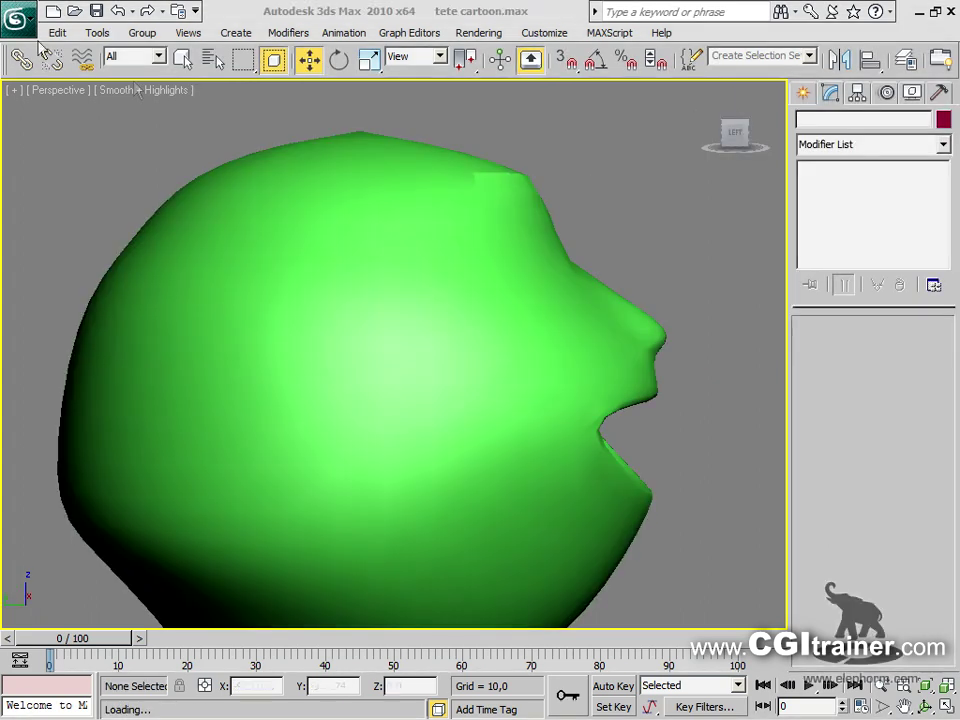
Select the cartoon head and examine the editing commands offered at Vertex, Edge, Border, Polygon and Element level
{"action": "left_click", "coordinate": [406, 217]}
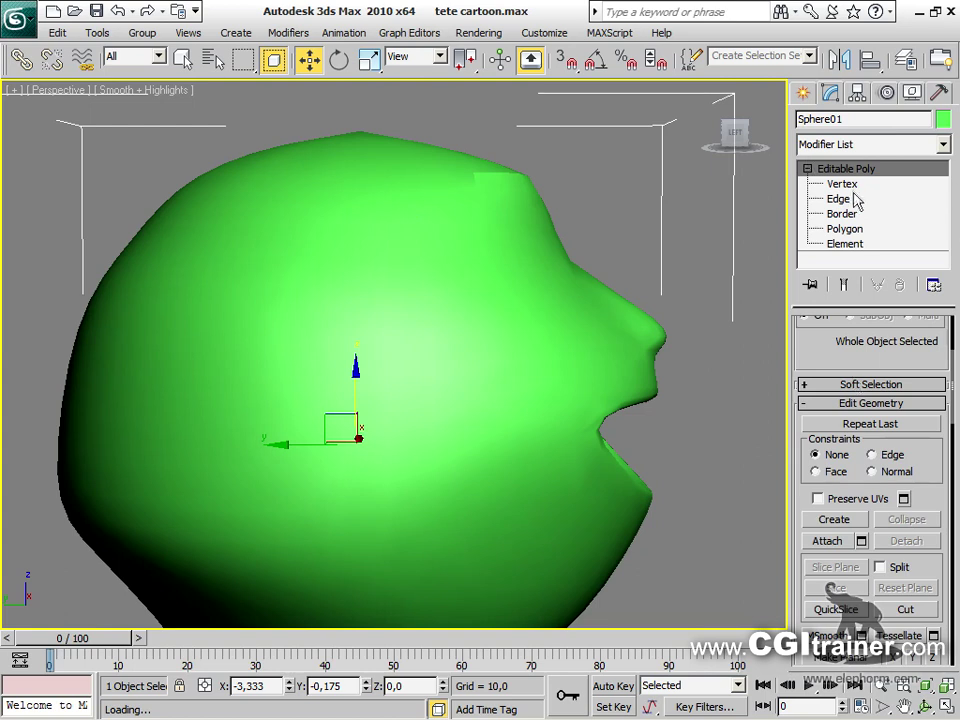
{"action": "left_click", "coordinate": [842, 184]}
{"action": "scroll", "coordinate": [826, 487], "scroll_direction": "down", "scroll_amount": 4}
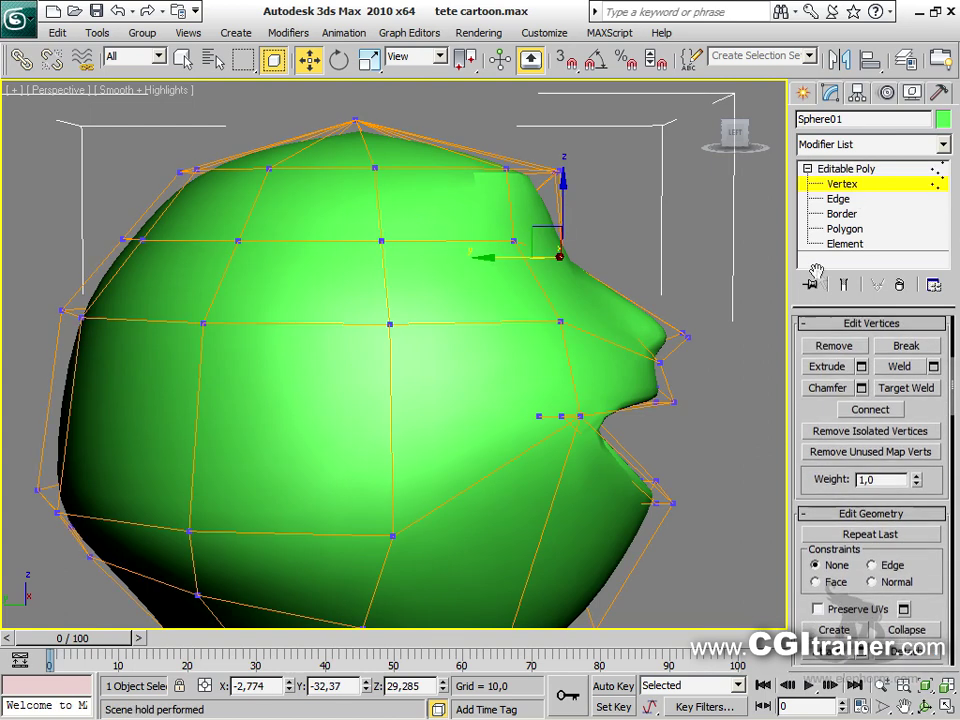
{"action": "left_click", "coordinate": [840, 199]}
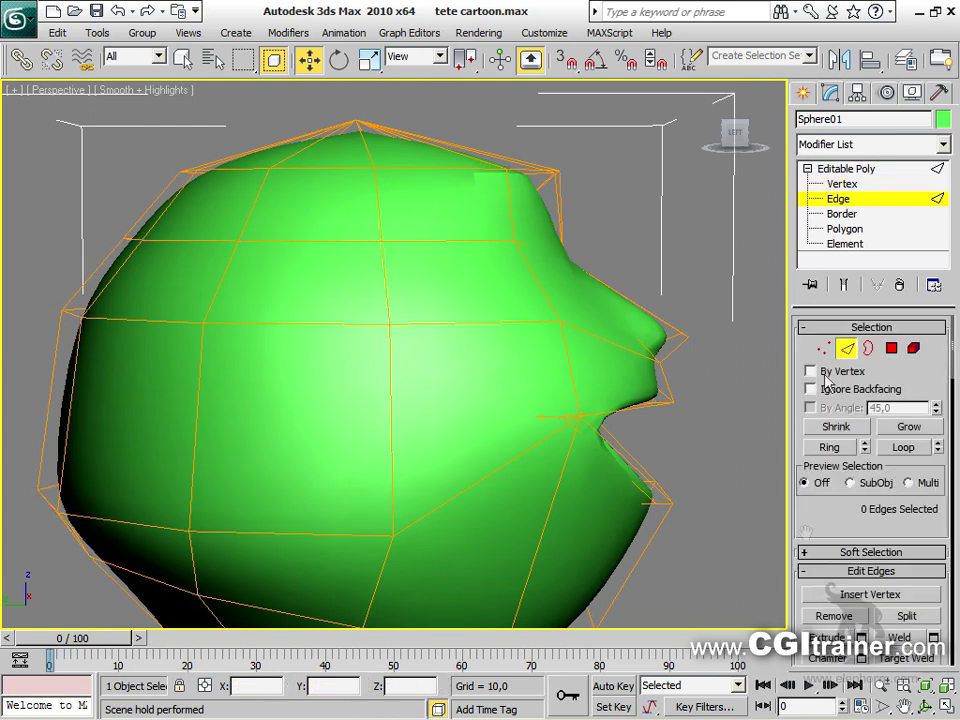
{"action": "scroll", "coordinate": [843, 281], "scroll_direction": "down", "scroll_amount": 5}
{"action": "scroll", "coordinate": [843, 281], "scroll_direction": "down", "scroll_amount": 1}
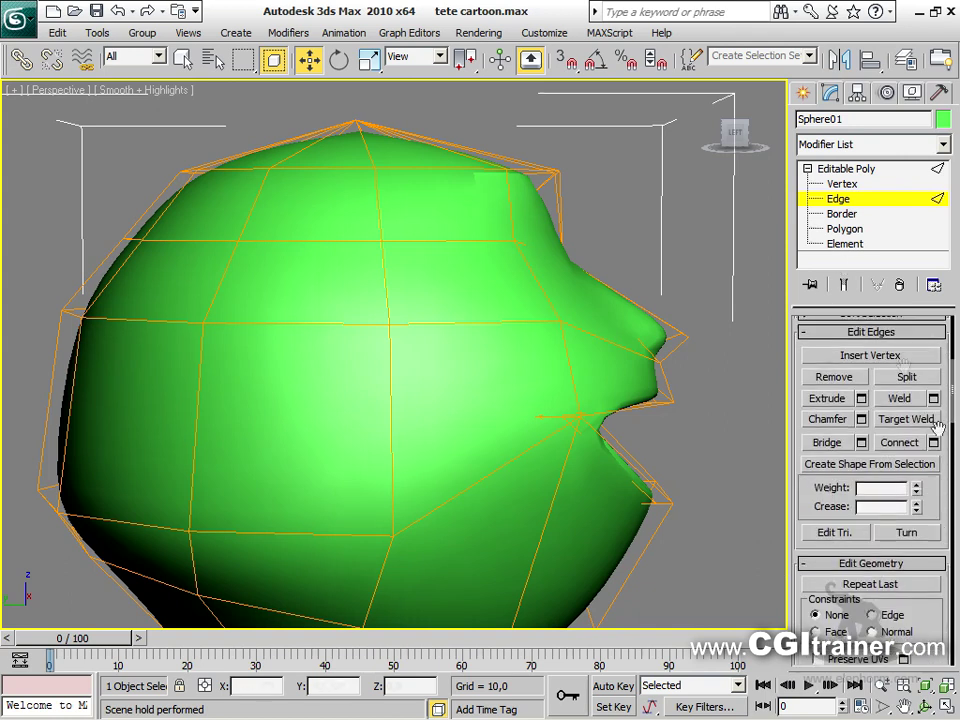
{"action": "left_click", "coordinate": [842, 214]}
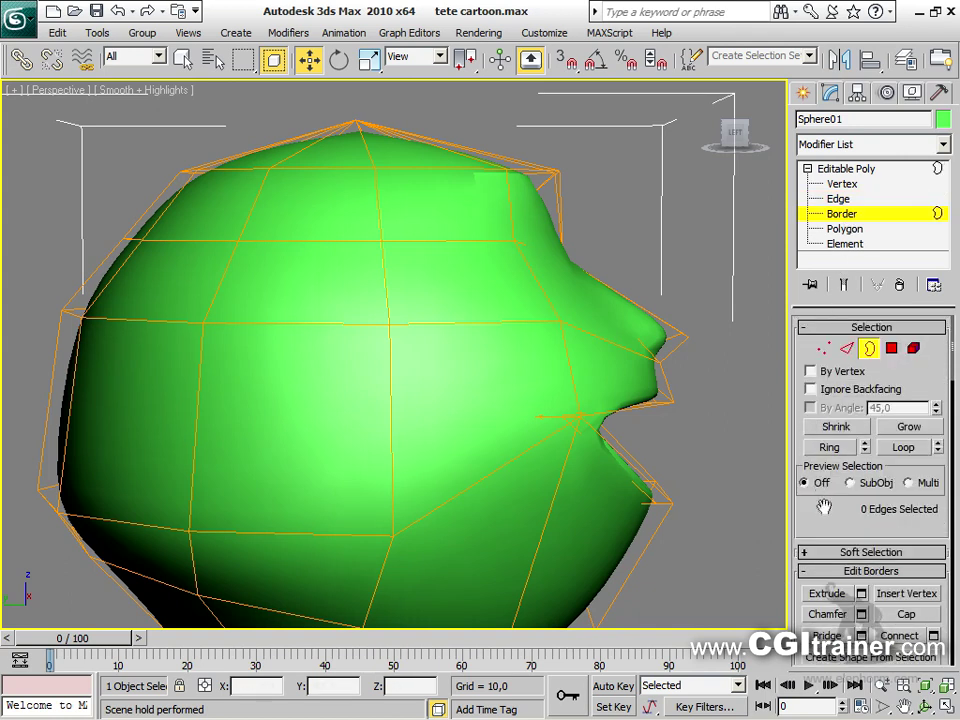
{"action": "scroll", "coordinate": [835, 290], "scroll_direction": "down", "scroll_amount": 5}
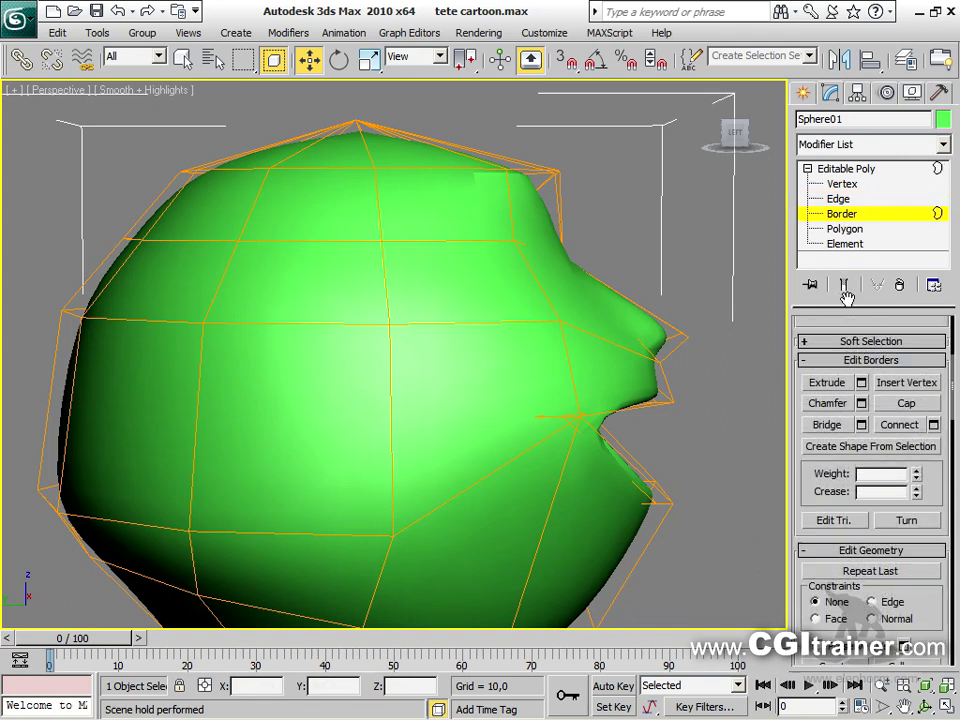
{"action": "left_click", "coordinate": [845, 229]}
{"action": "scroll", "coordinate": [828, 317], "scroll_direction": "down", "scroll_amount": 5}
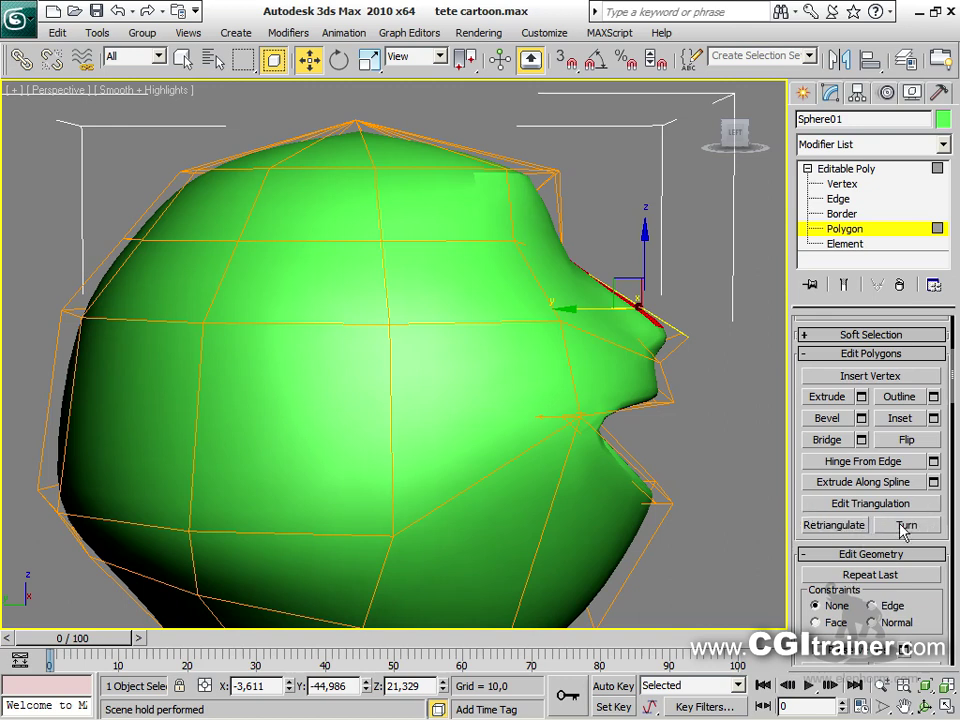
{"action": "left_click", "coordinate": [850, 244]}
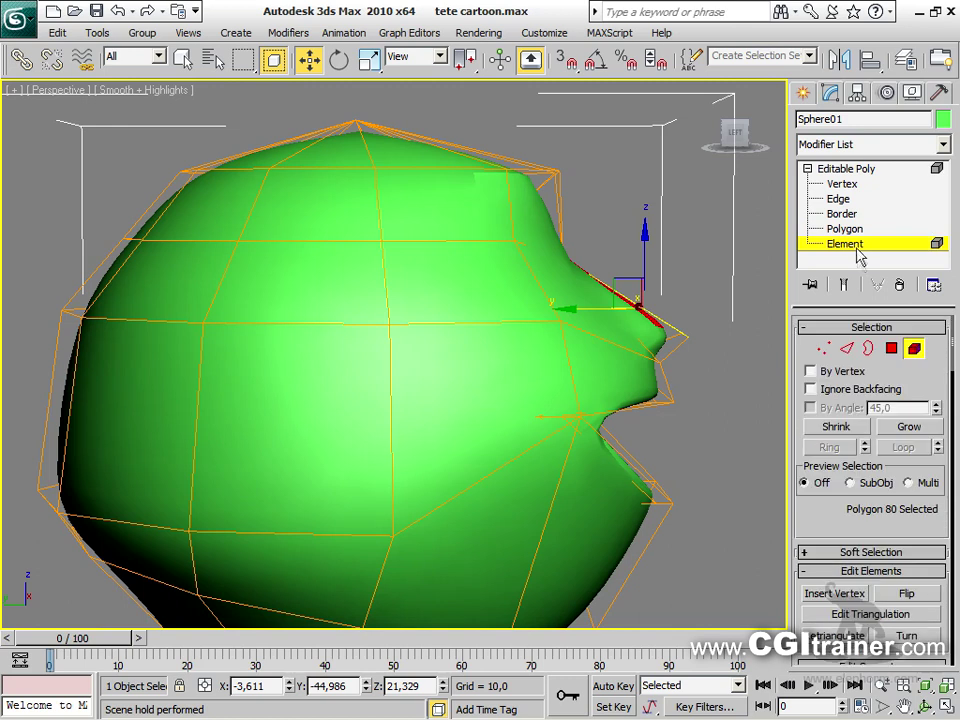
{"action": "left_click_drag", "start_coordinate": [821, 540], "coordinate": [836, 400]}
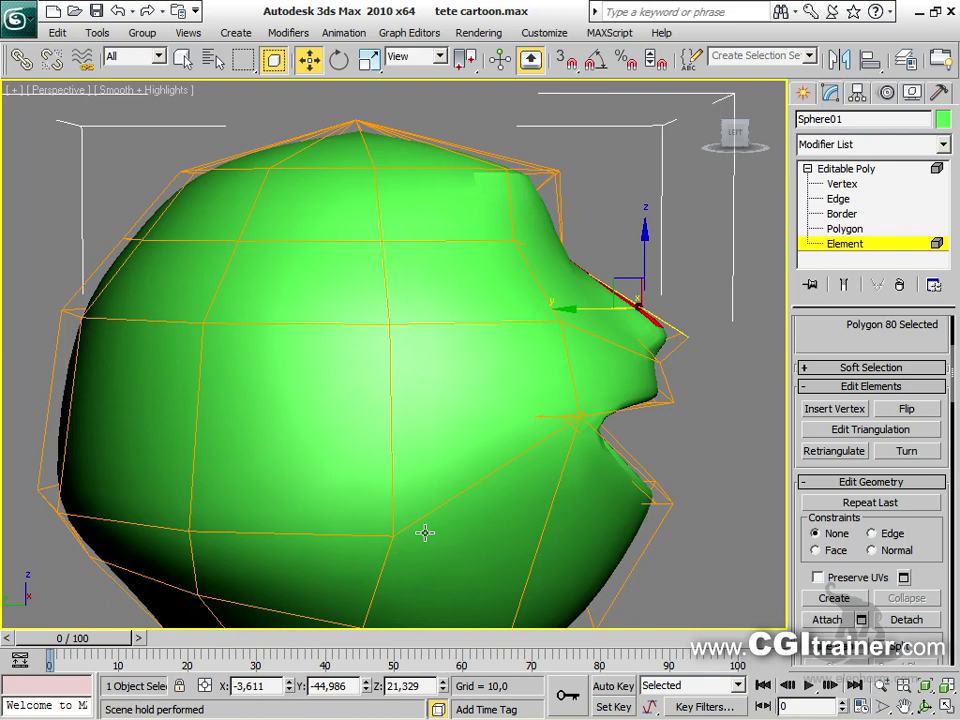
Display edged faces on the head, turn off its NURMS smoothing, and clear the polygon selection
{"action": "key", "text": "F4"}
{"action": "middle_click_drag", "start_coordinate": [436, 492], "coordinate": [347, 449], "text": "alt"}
{"action": "right_click", "coordinate": [364, 400]}
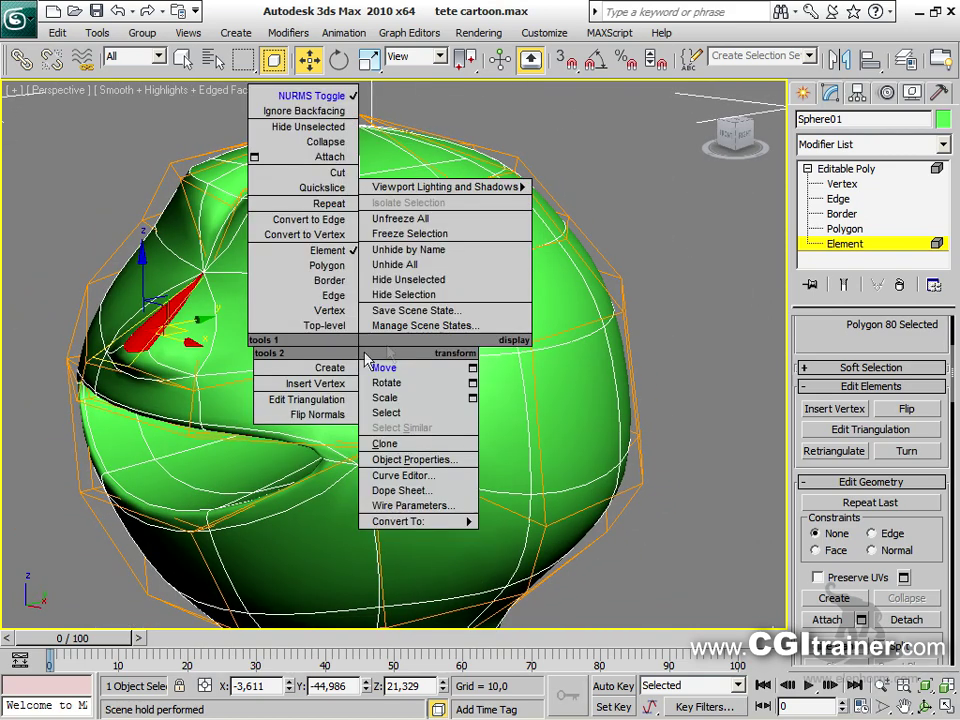
{"action": "left_click", "coordinate": [340, 96]}
{"action": "middle_click_drag", "start_coordinate": [368, 311], "coordinate": [568, 321], "text": "alt"}
{"action": "left_click", "coordinate": [696, 313]}
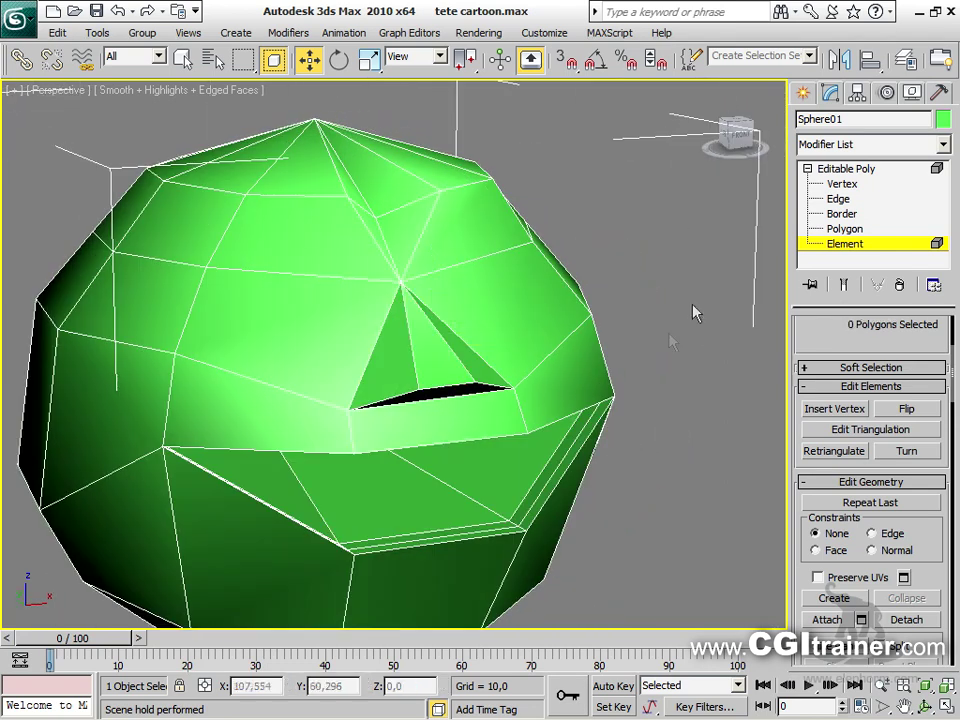
{"action": "middle_click_drag", "start_coordinate": [634, 392], "coordinate": [666, 375], "text": "alt"}
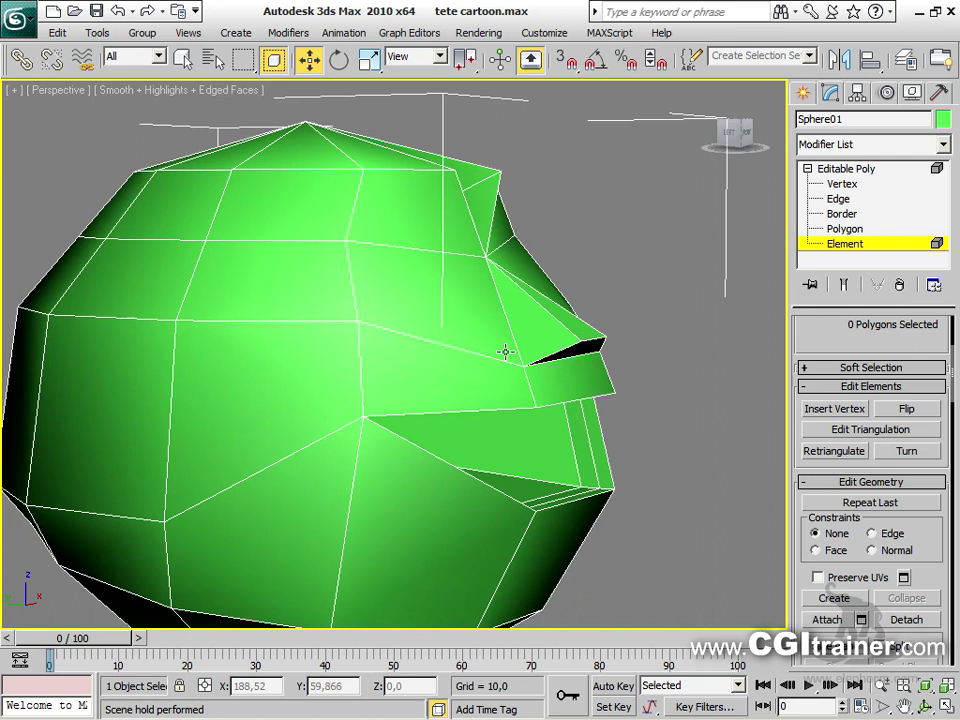
Select the whole head element and toggle selected-face shading, leaving the selection displayed as red edges only
{"action": "left_click", "coordinate": [556, 350]}
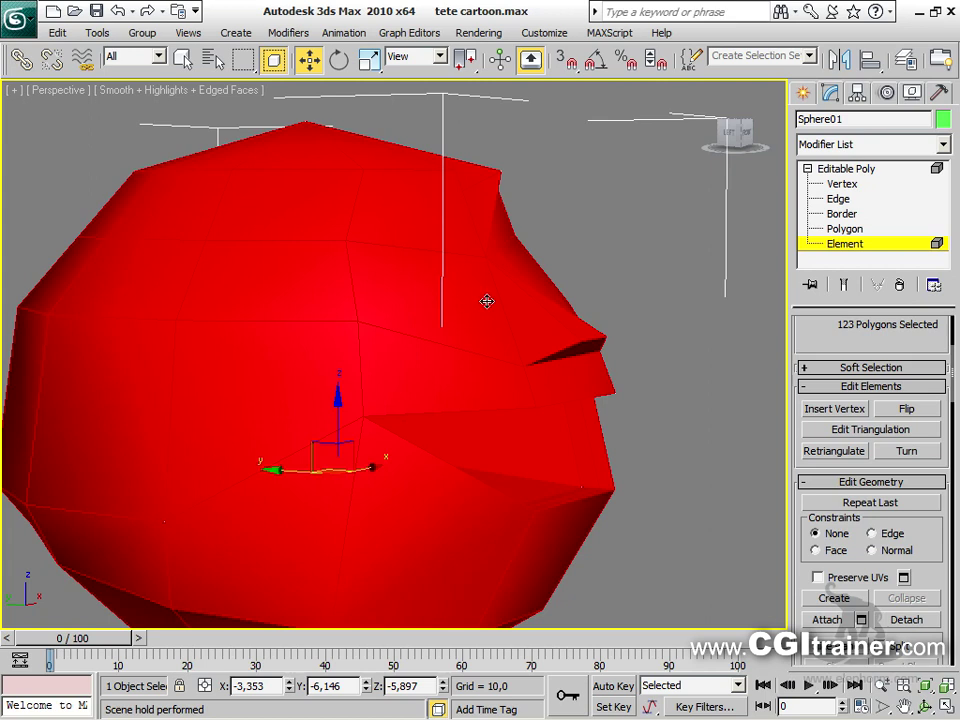
{"action": "key", "text": "F2"}
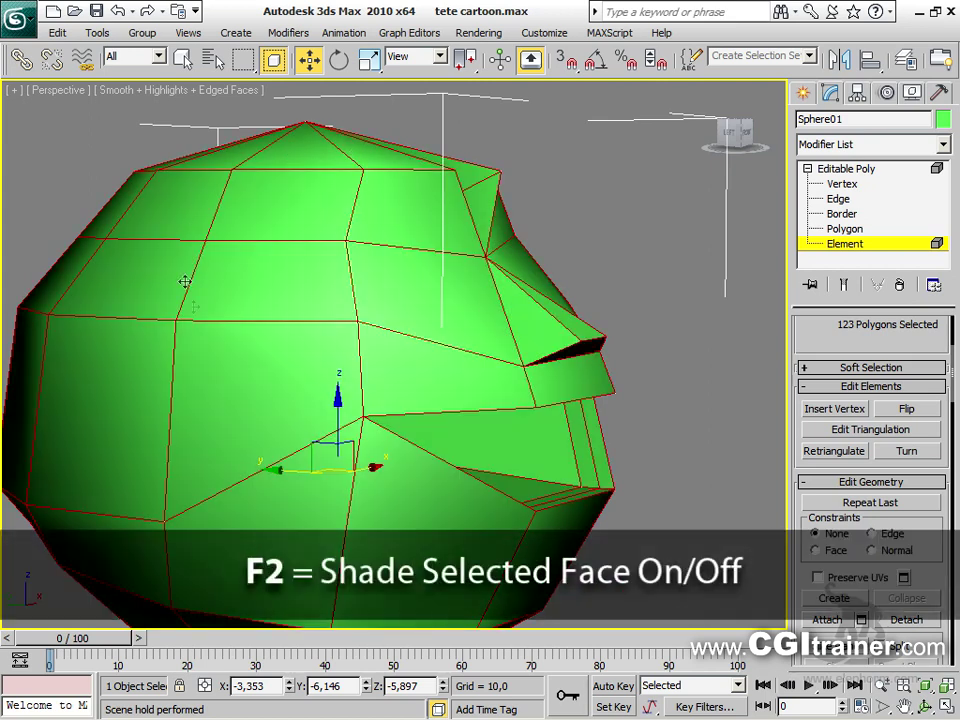
{"action": "left_click", "coordinate": [594, 225]}
{"action": "left_click", "coordinate": [444, 283]}
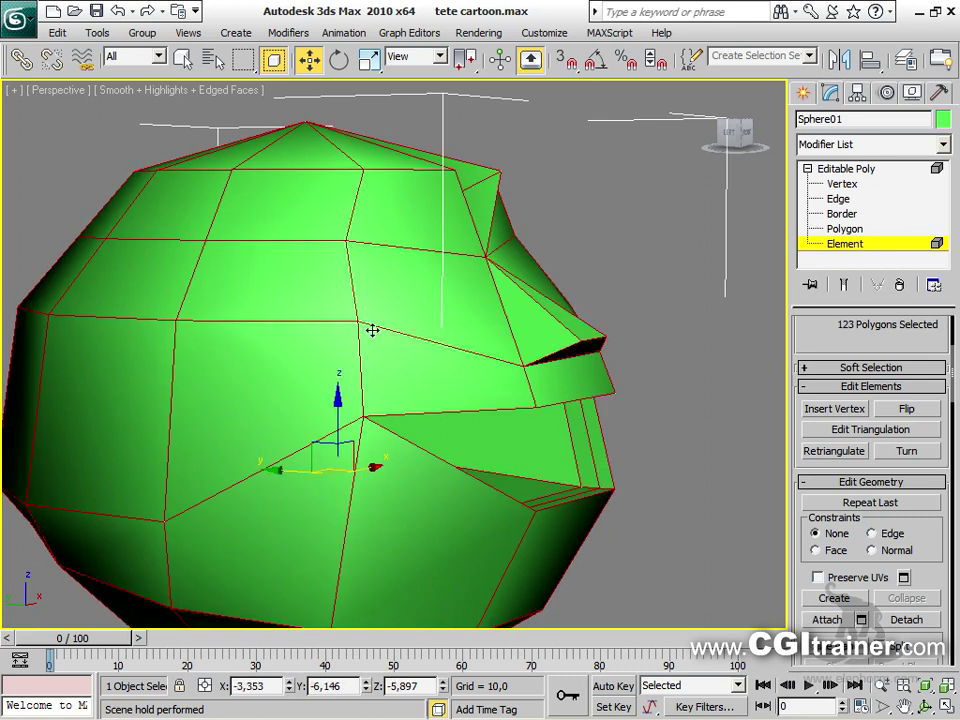
{"action": "key", "text": "F2"}
{"action": "key", "text": "F2"}
{"action": "key", "text": "F2"}
{"action": "key", "text": "F2"}
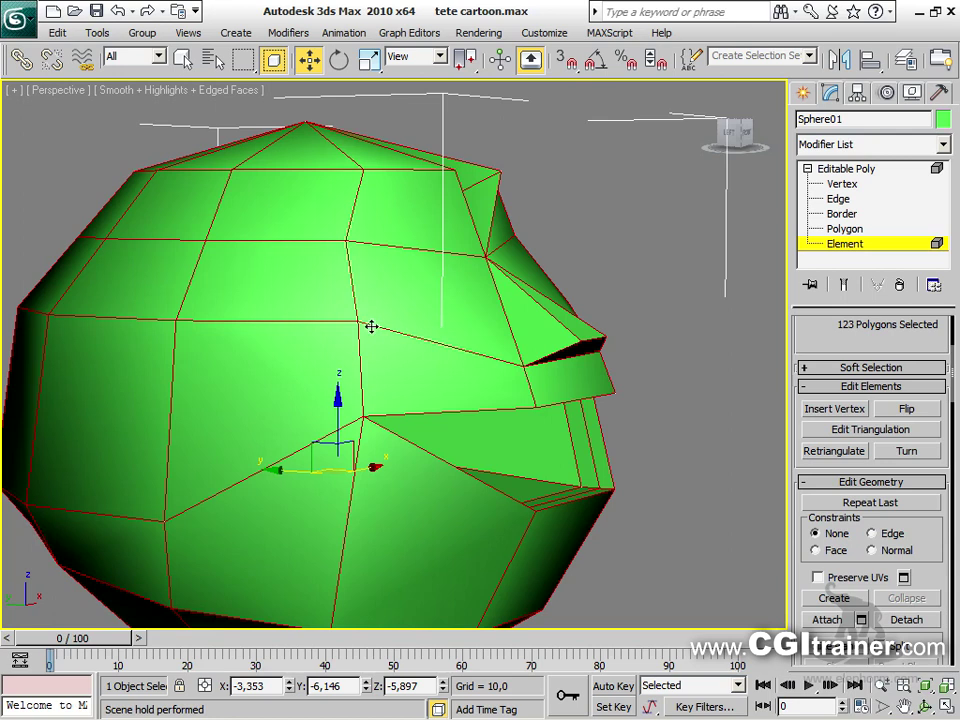
{"action": "middle_click_drag", "start_coordinate": [371, 326], "coordinate": [421, 334]}
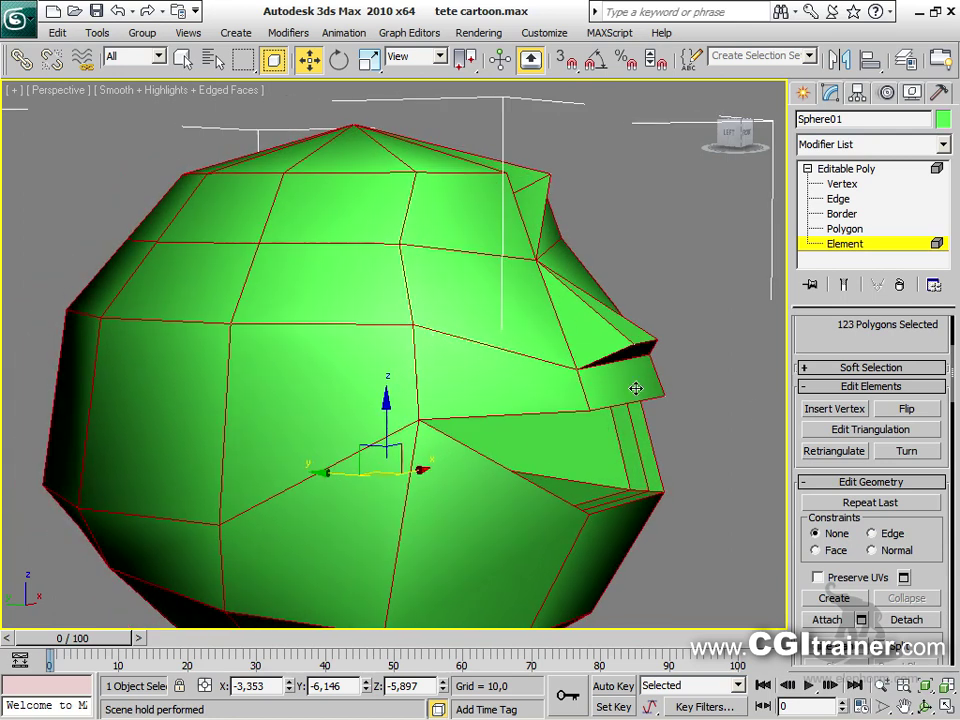
Activate Edit Triangulation to display the hidden triangle diagonals of the selected head element
{"action": "left_click", "coordinate": [843, 430]}
{"action": "middle_click_drag", "start_coordinate": [557, 394], "coordinate": [527, 376], "text": "alt"}
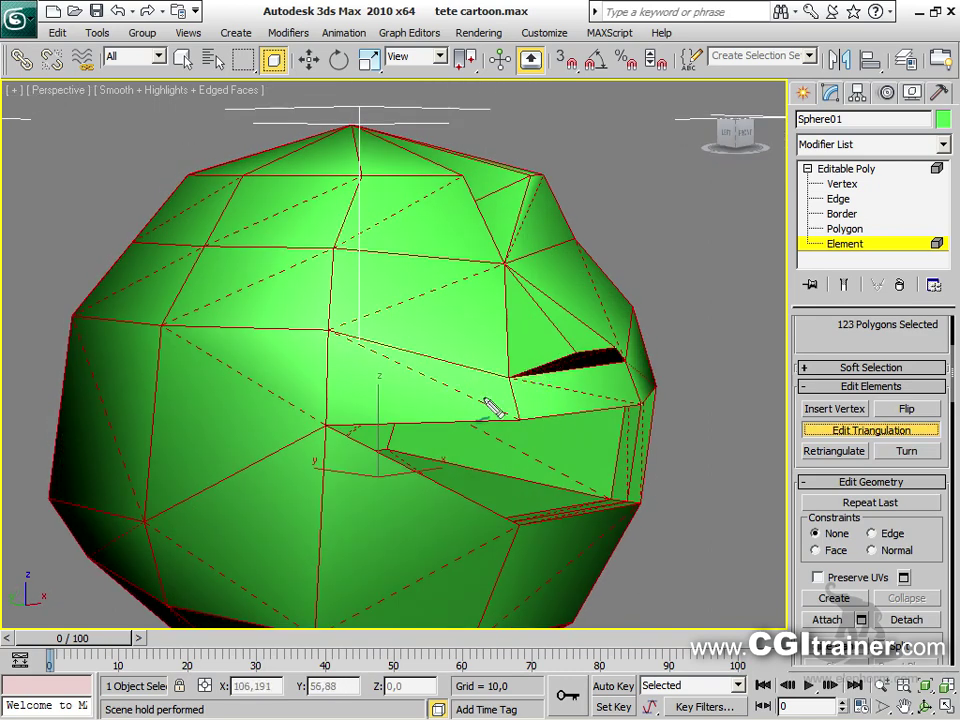
{"action": "mouse_move", "coordinate": [505, 266]}
{"action": "left_mouse_down"}
{"action": "mouse_move", "coordinate": [512, 386]}
{"action": "mouse_move", "coordinate": [572, 355]}
{"action": "mouse_move", "coordinate": [511, 273]}
{"action": "left_mouse_up"}
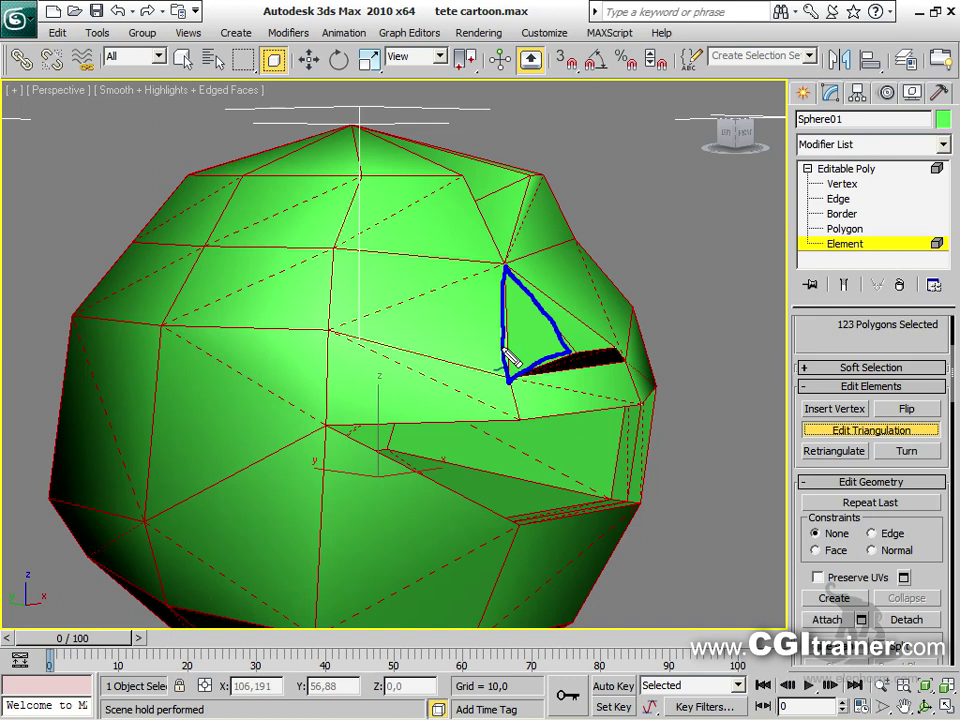
{"action": "mouse_move", "coordinate": [336, 250]}
{"action": "left_mouse_down"}
{"action": "mouse_move", "coordinate": [362, 182]}
{"action": "mouse_move", "coordinate": [448, 175]}
{"action": "mouse_move", "coordinate": [506, 256]}
{"action": "mouse_move", "coordinate": [346, 244]}
{"action": "mouse_move", "coordinate": [356, 237]}
{"action": "left_mouse_up"}
{"action": "left_click_drag", "start_coordinate": [362, 234], "coordinate": [415, 210]}
{"action": "left_click_drag", "start_coordinate": [422, 206], "coordinate": [457, 178]}
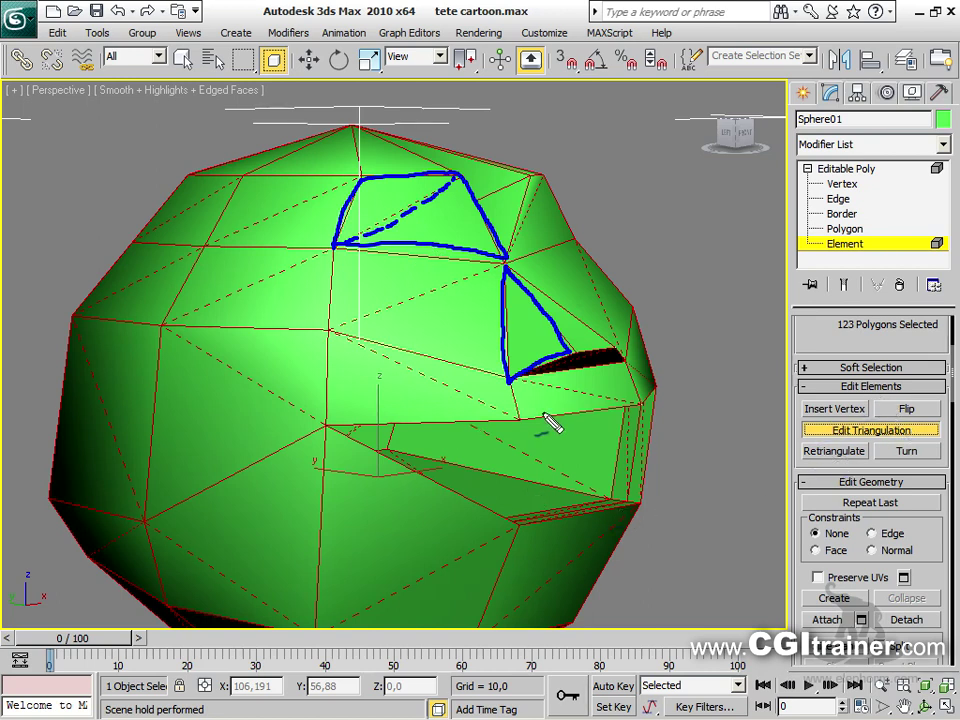
{"action": "key", "text": "Escape"}
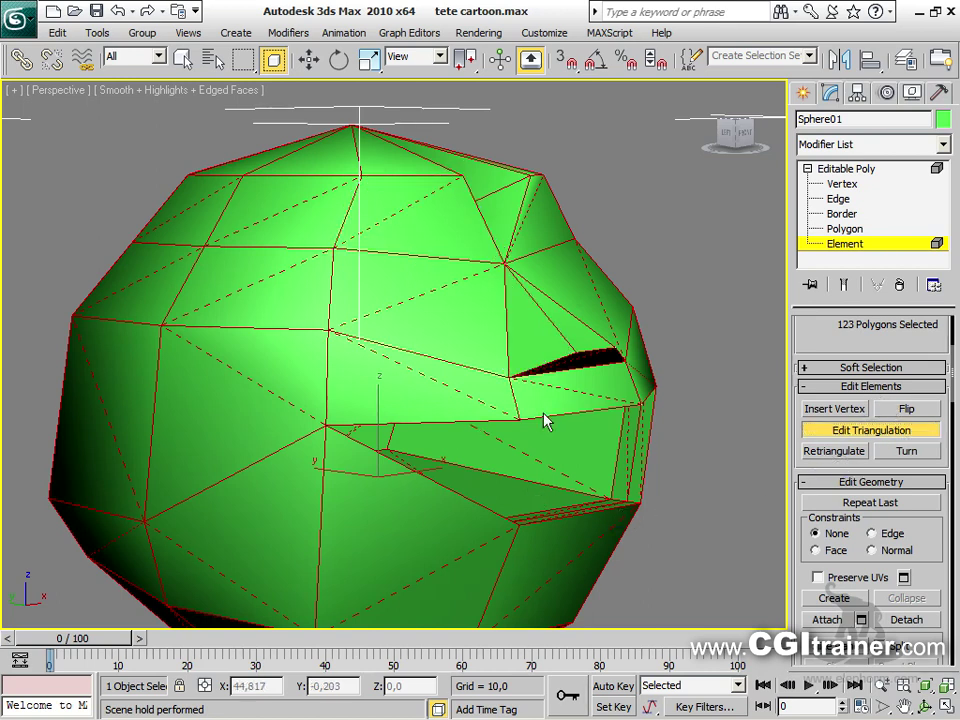
Retriangulate the head, swap the direction of several diagonals with Turn, and retriangulate it again
{"action": "left_click", "coordinate": [836, 451]}
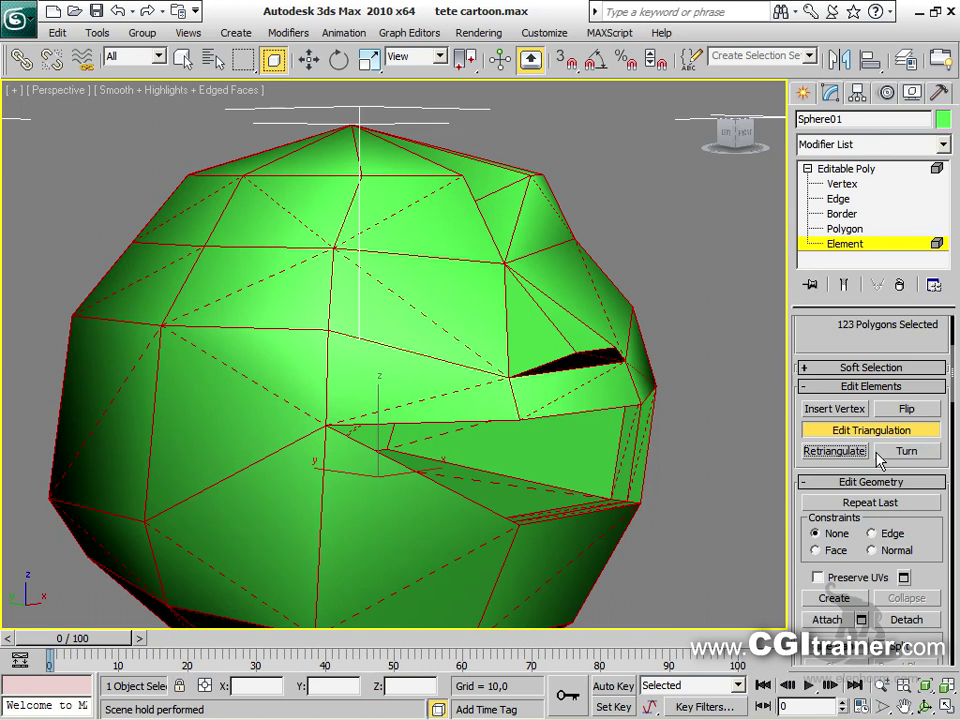
{"action": "left_click", "coordinate": [906, 453]}
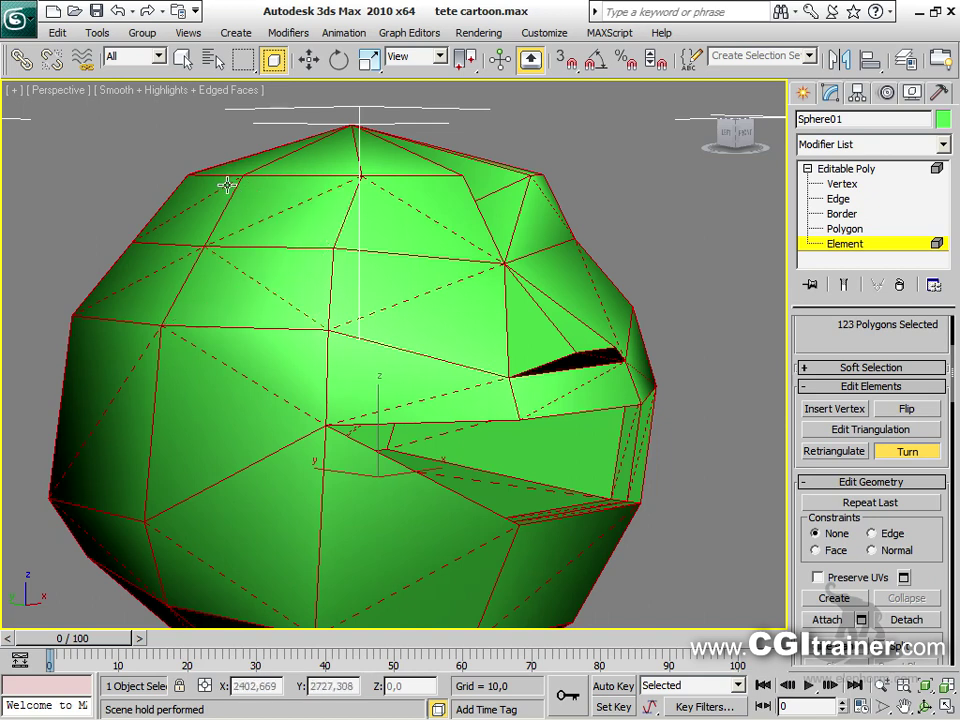
{"action": "left_click", "coordinate": [228, 366]}
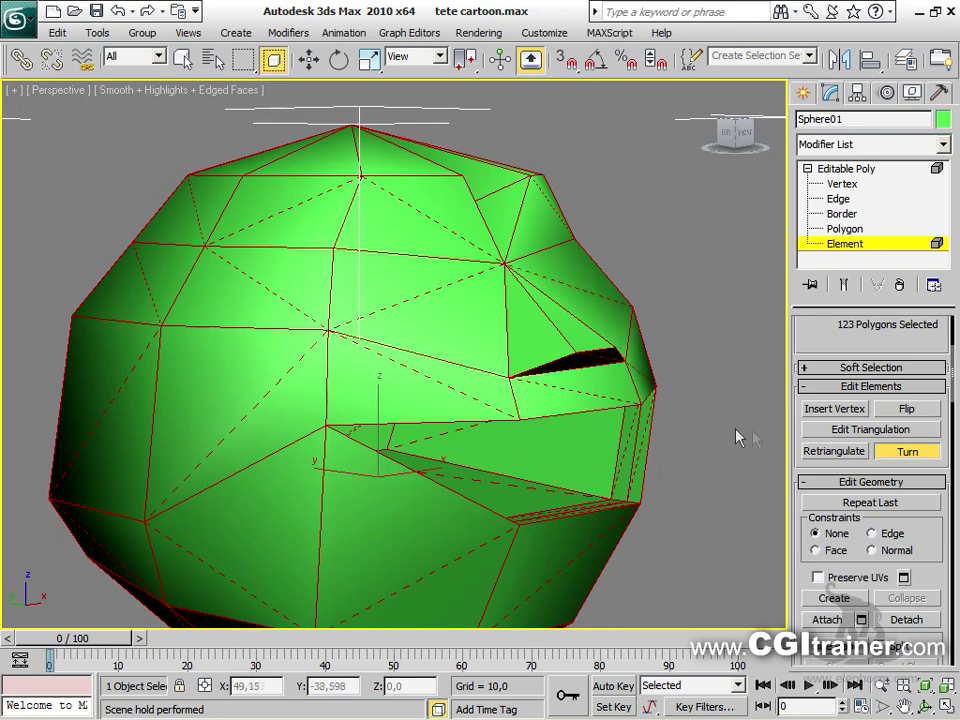
{"action": "left_click", "coordinate": [824, 453]}
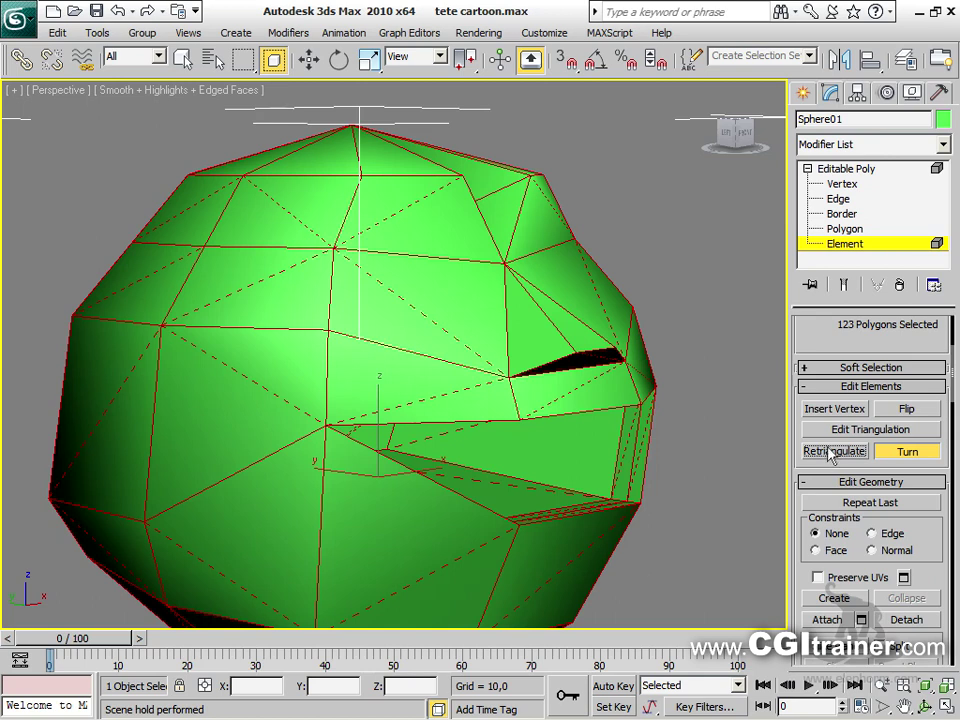
Flip the head element's normals inward and flip them back outward
{"action": "left_click", "coordinate": [900, 410]}
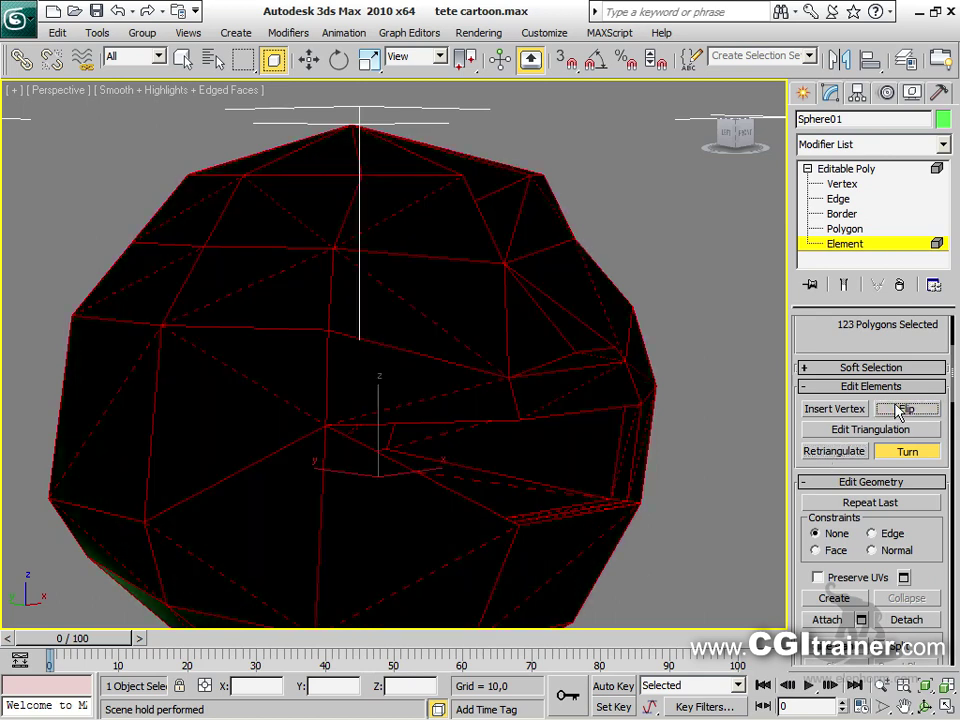
{"action": "left_click", "coordinate": [898, 410]}
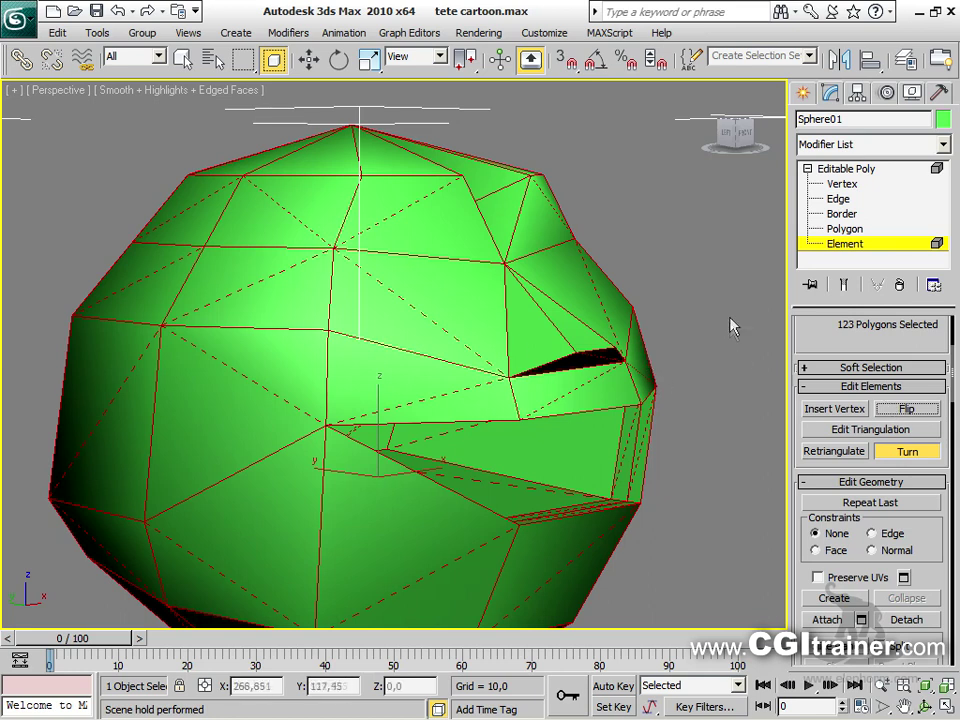
Leave Turn mode and insert a vertex in the middle of the cheek polygon behind the mouth corner
{"action": "left_click", "coordinate": [895, 452]}
{"action": "left_click", "coordinate": [858, 411]}
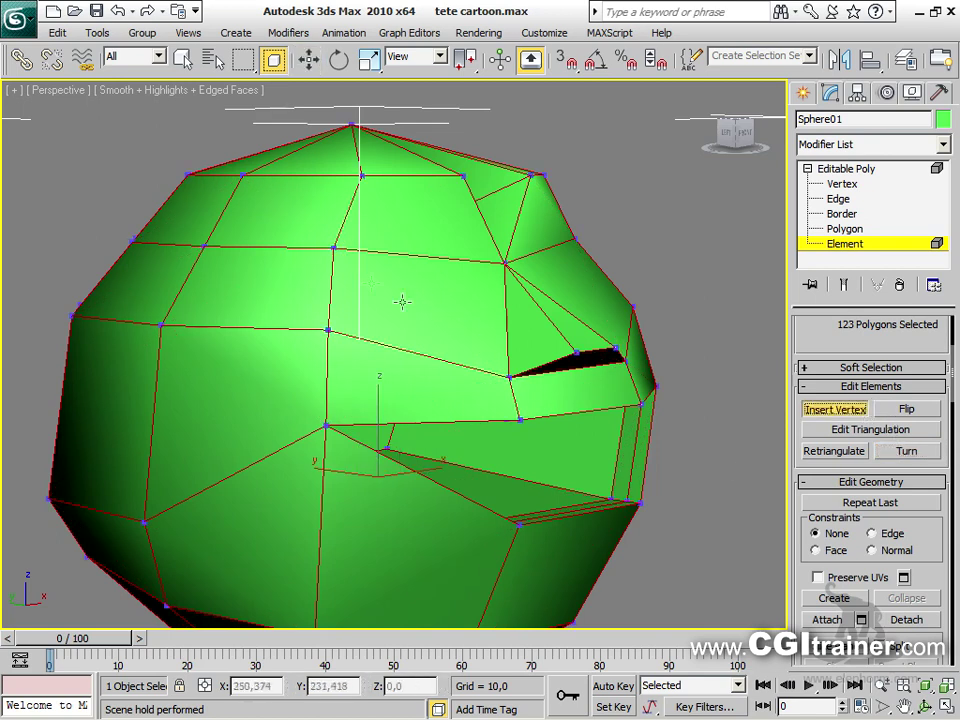
{"action": "left_click", "coordinate": [262, 391]}
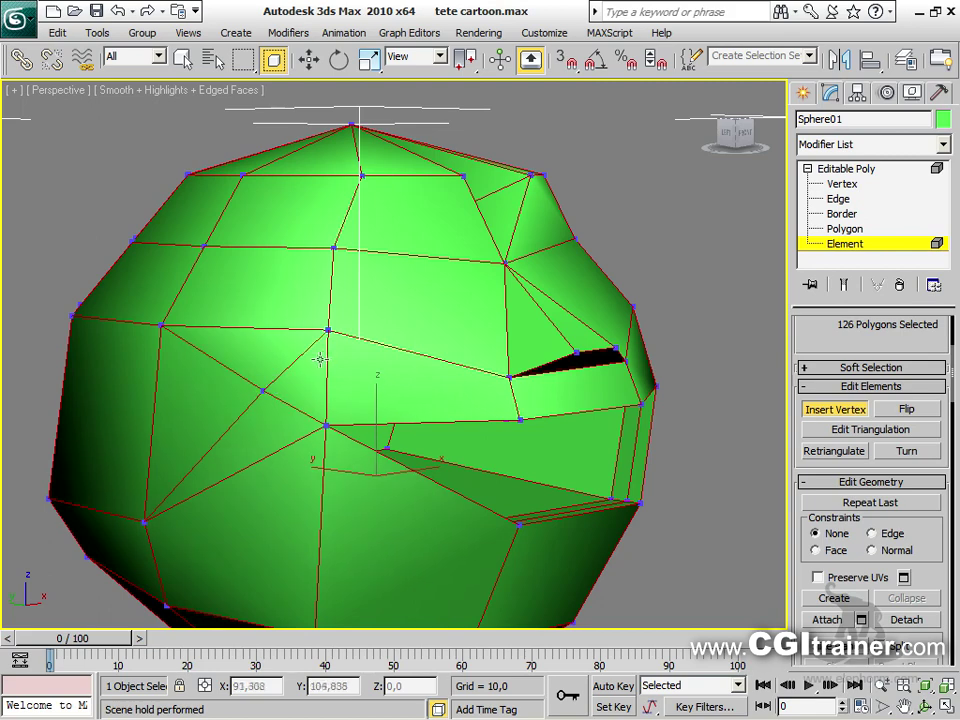
Insert vertices in several more polygons on the head's forehead and cheek area
{"action": "left_click", "coordinate": [423, 298]}
{"action": "left_click", "coordinate": [424, 214]}
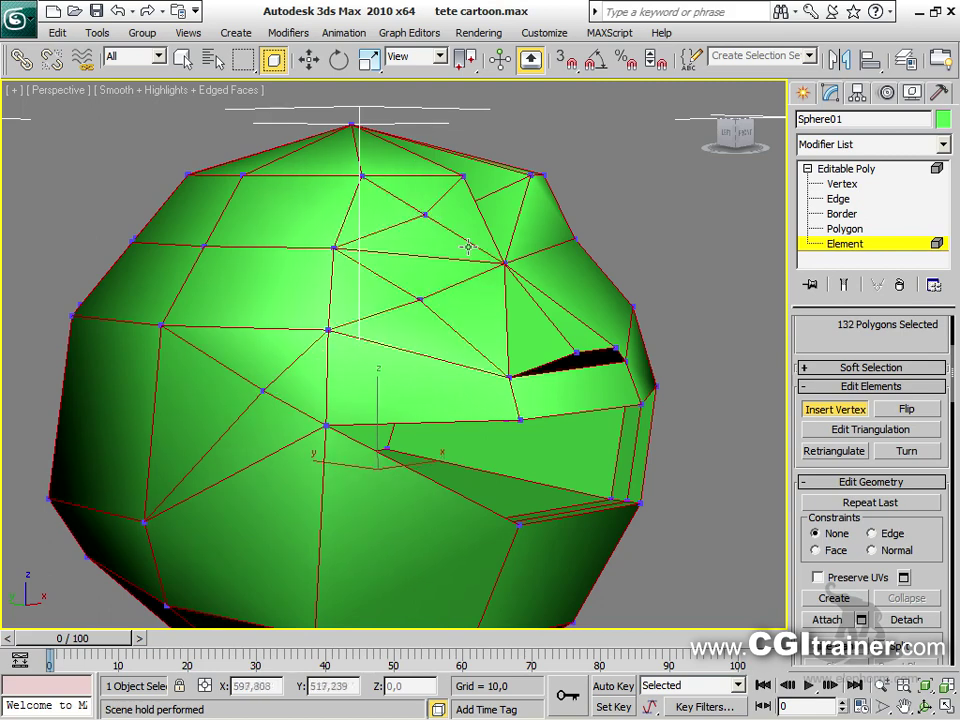
{"action": "middle_click_drag", "start_coordinate": [483, 286], "coordinate": [544, 471], "text": "alt"}
{"action": "left_click", "coordinate": [508, 471]}
{"action": "left_click", "coordinate": [359, 388]}
{"action": "left_click", "coordinate": [386, 400]}
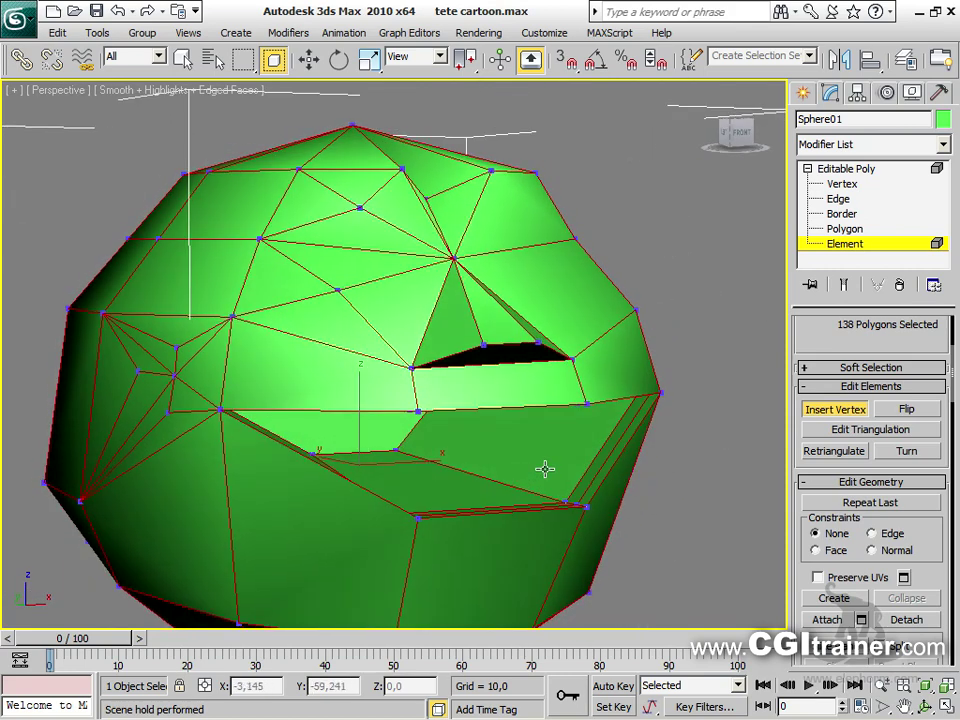
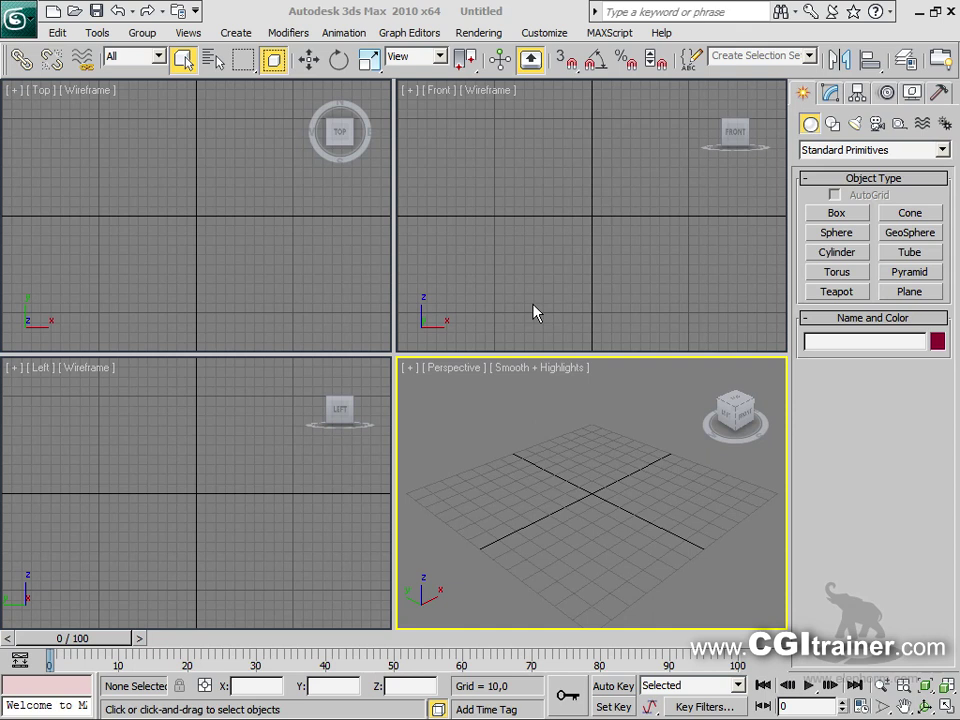
Create a sphere with a radius of about 30.3 and reduce it to 9 segments
{"action": "left_click", "coordinate": [836, 232]}
{"action": "left_click_drag", "start_coordinate": [472, 548], "coordinate": [493, 506]}
{"action": "key", "text": "alt+w"}
{"action": "middle_click_drag", "start_coordinate": [260, 372], "coordinate": [330, 295], "text": "alt"}
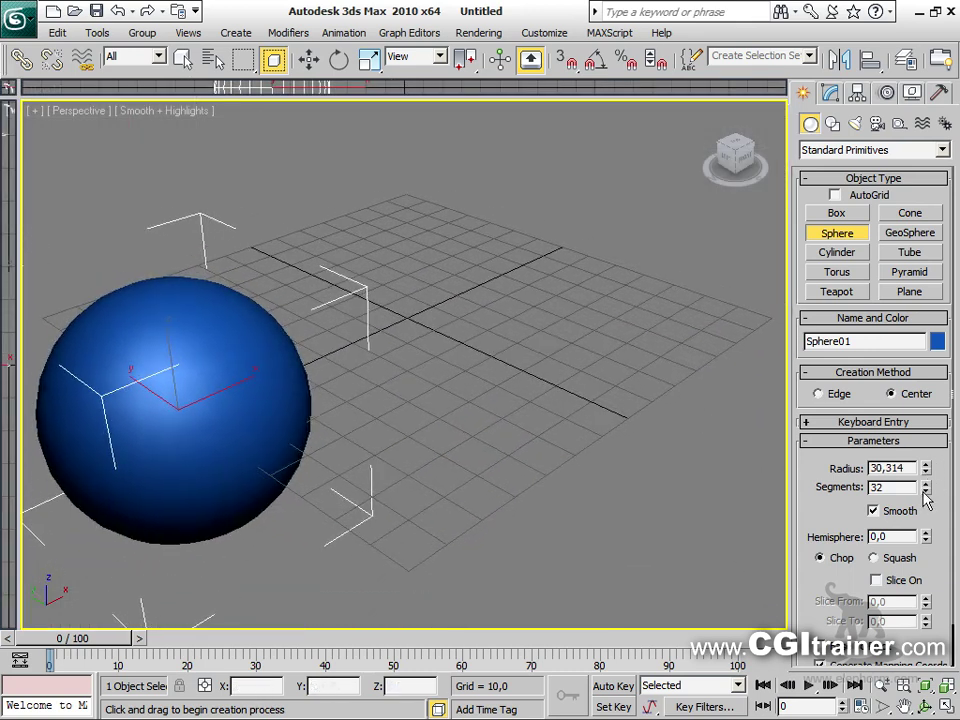
{"action": "left_click_drag", "start_coordinate": [925, 490], "coordinate": [912, 630]}
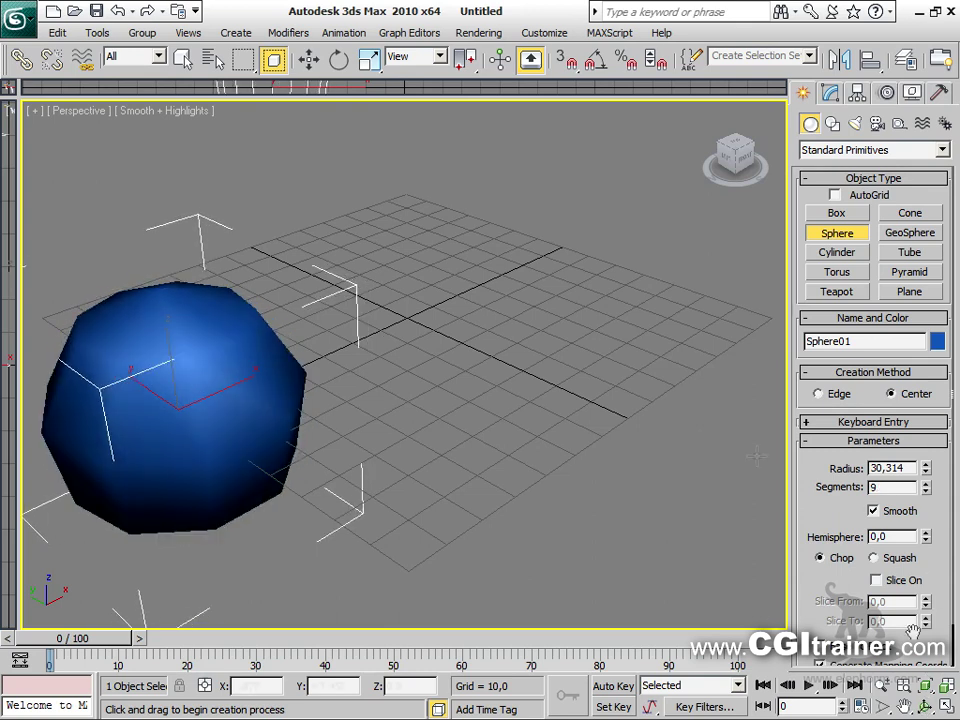
Create a second sphere with a radius of about 32.6 beside the first and set it to 50 segments
{"action": "left_click_drag", "start_coordinate": [429, 332], "coordinate": [445, 262]}
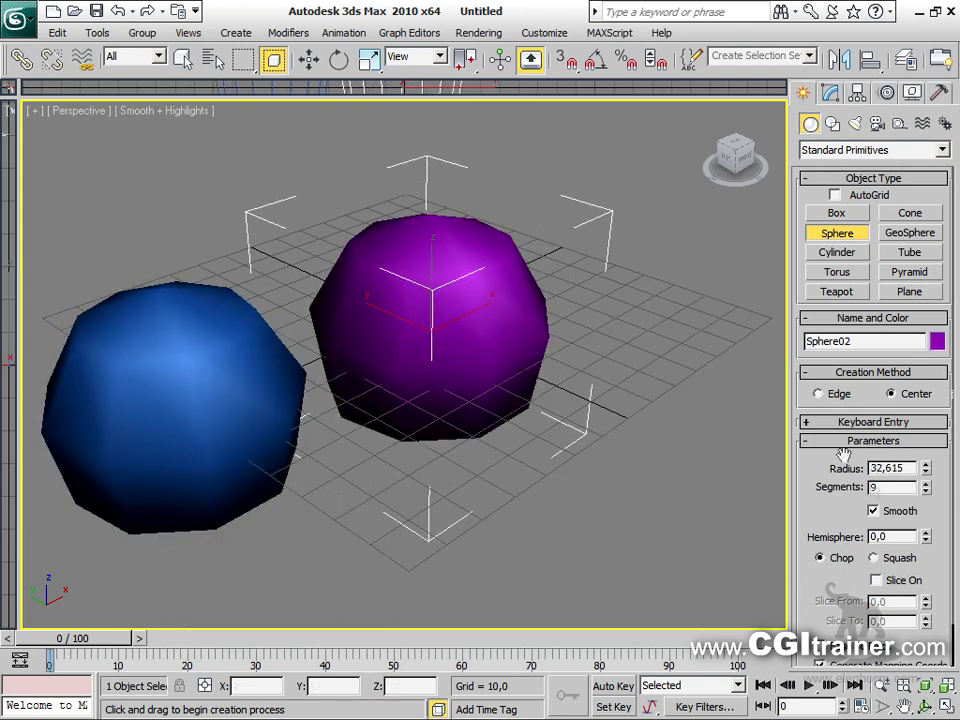
{"action": "left_click", "coordinate": [860, 487]}
{"action": "type", "text": "50"}
{"action": "key", "text": "Return"}
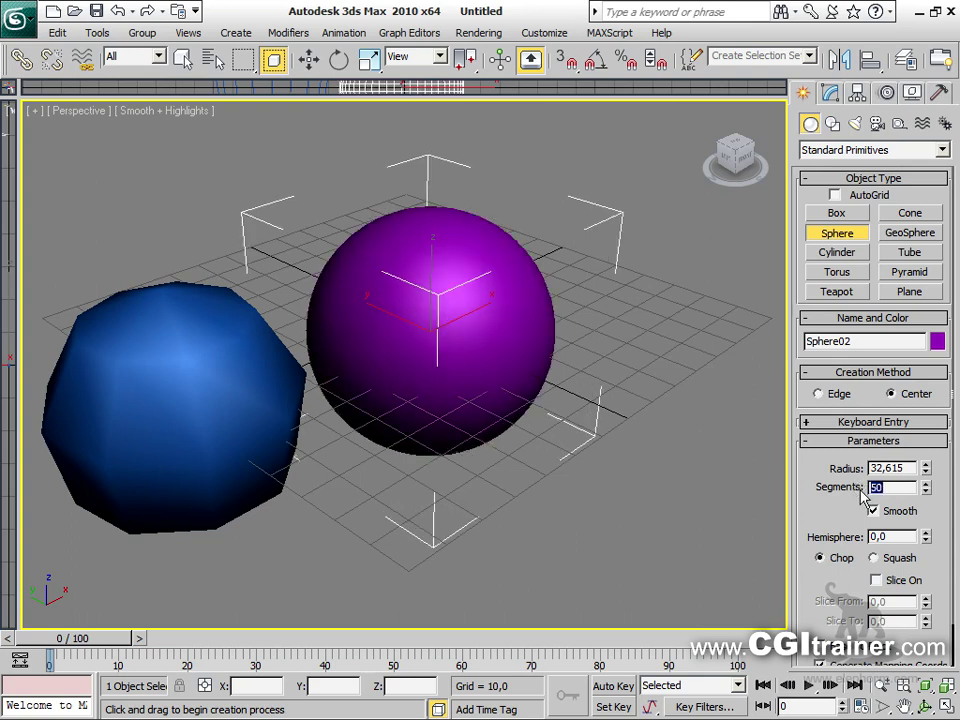
{"action": "right_click", "coordinate": [643, 414]}
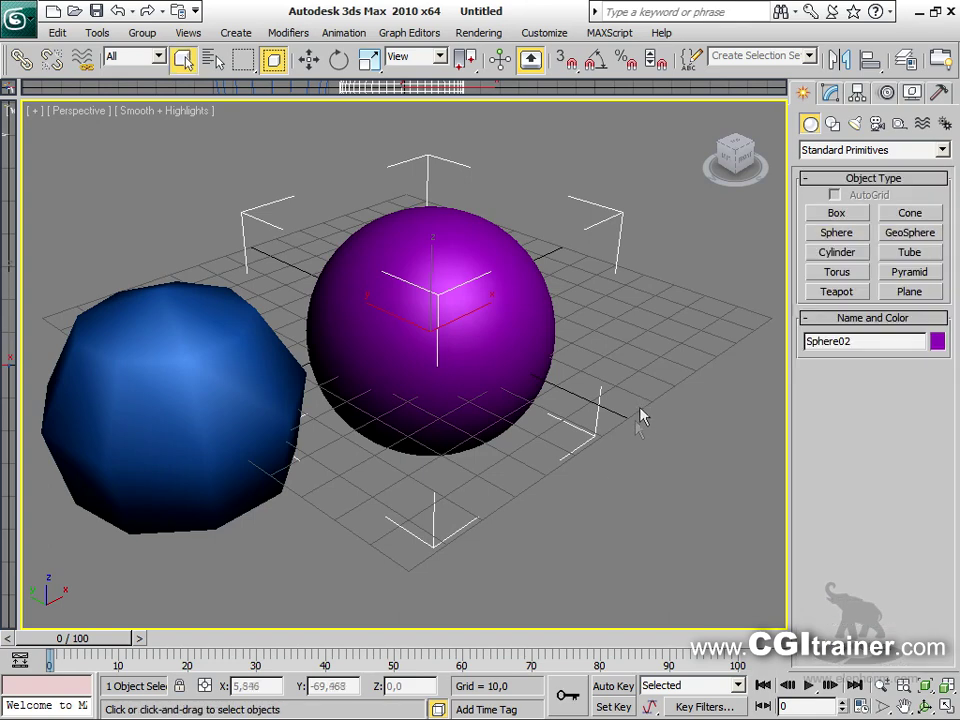
Display edged faces to compare the mesh density of both spheres, and hide the edges again
{"action": "key", "text": "F4"}
{"action": "middle_click_drag", "start_coordinate": [367, 358], "coordinate": [274, 392], "text": "alt"}
{"action": "left_click", "coordinate": [274, 392]}
{"action": "left_click", "coordinate": [445, 385]}
{"action": "left_click", "coordinate": [371, 388]}
{"action": "left_click", "coordinate": [463, 369]}
{"action": "left_click", "coordinate": [590, 503]}
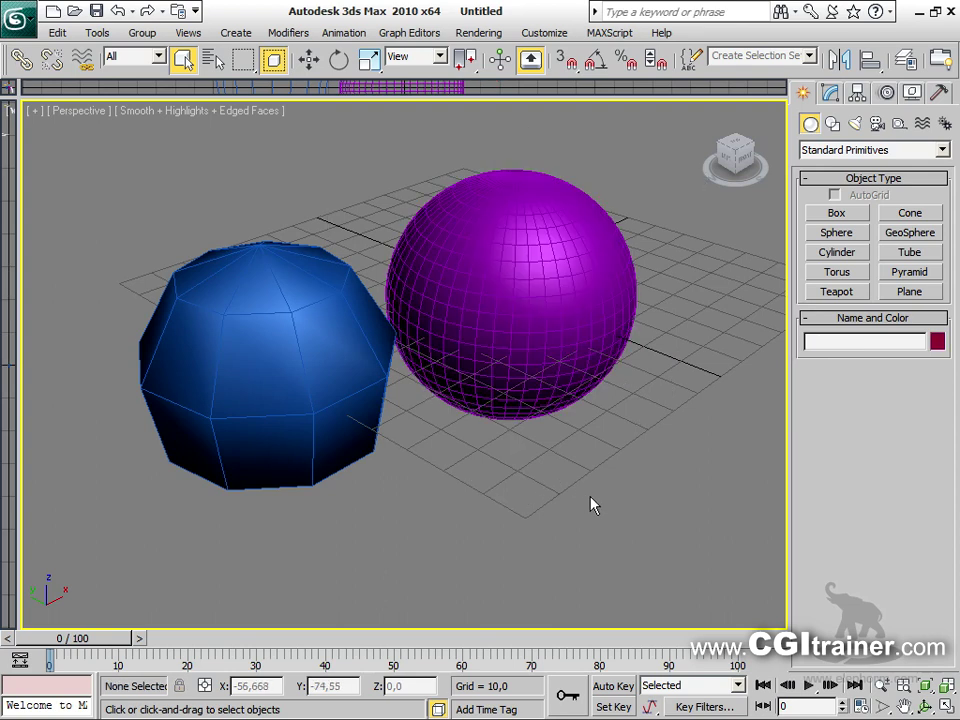
{"action": "key", "text": "F4"}
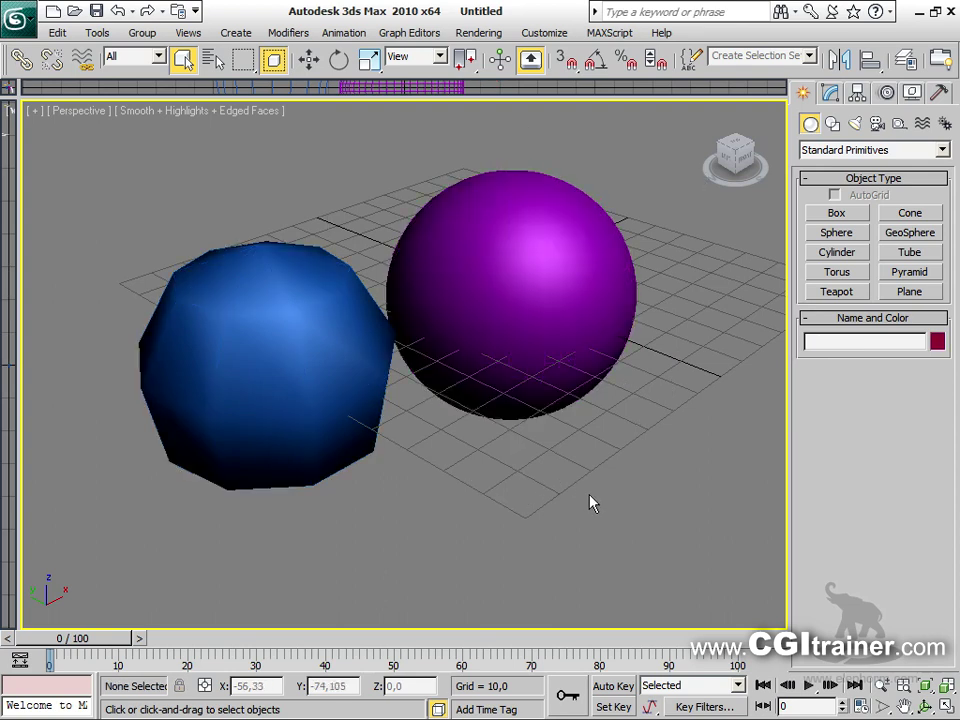
Render the perspective view and compare the silhouettes of the low- and high-segment spheres
{"action": "key", "text": "shift+q"}
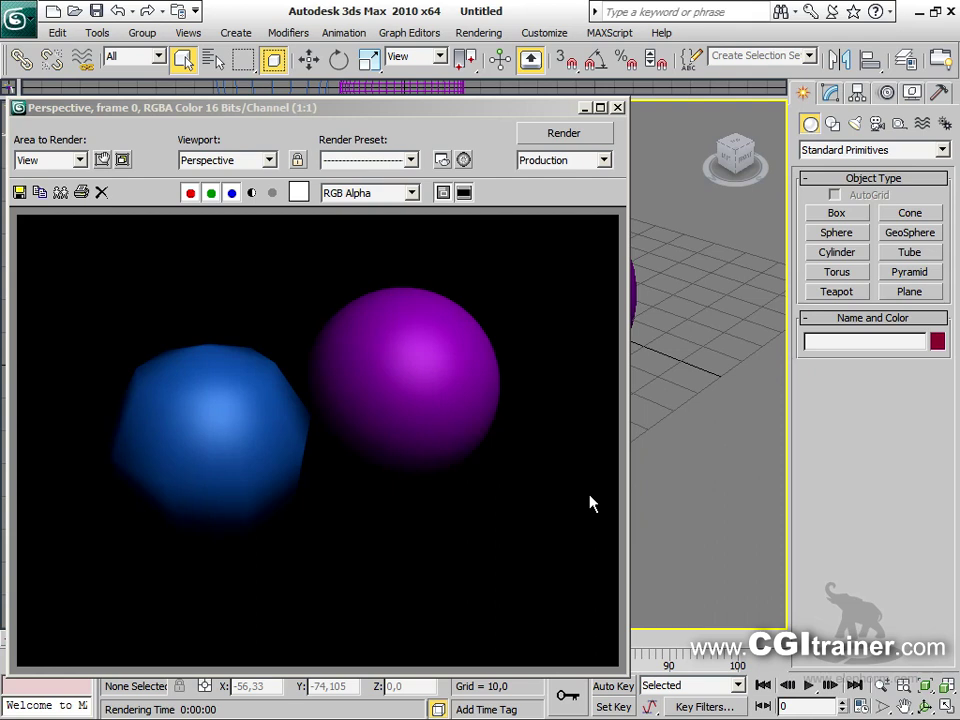
{"action": "left_click_drag", "start_coordinate": [502, 110], "coordinate": [657, 55]}
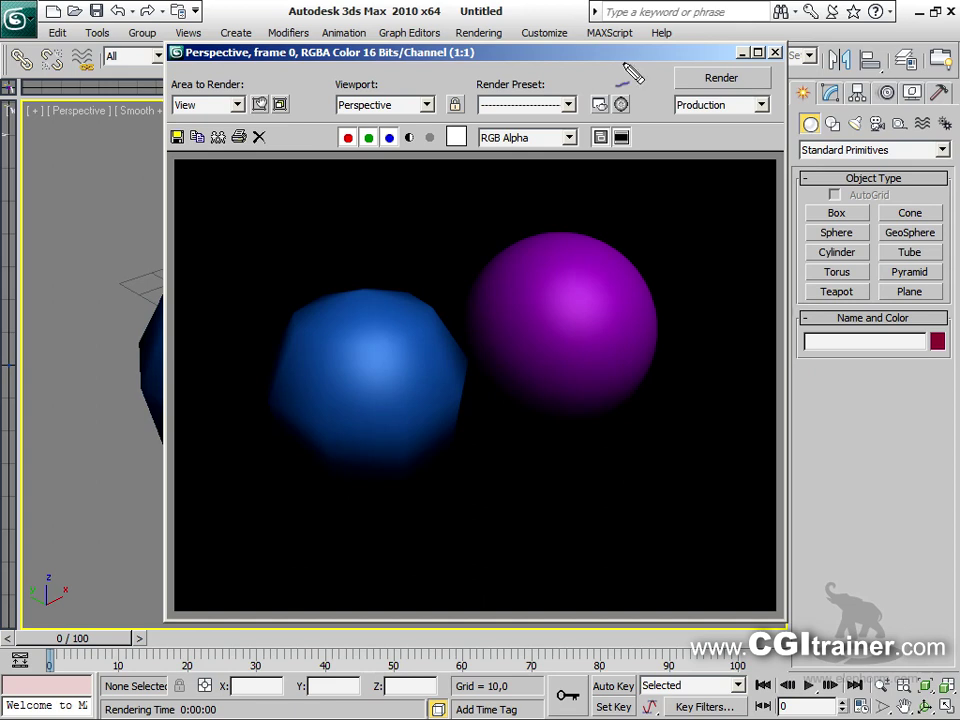
{"action": "mouse_move", "coordinate": [324, 294]}
{"action": "left_mouse_down"}
{"action": "mouse_move", "coordinate": [296, 308]}
{"action": "mouse_move", "coordinate": [260, 386]}
{"action": "mouse_move", "coordinate": [280, 443]}
{"action": "left_mouse_up"}
{"action": "mouse_move", "coordinate": [432, 303]}
{"action": "left_mouse_down"}
{"action": "mouse_move", "coordinate": [461, 341]}
{"action": "mouse_move", "coordinate": [469, 397]}
{"action": "left_mouse_up"}
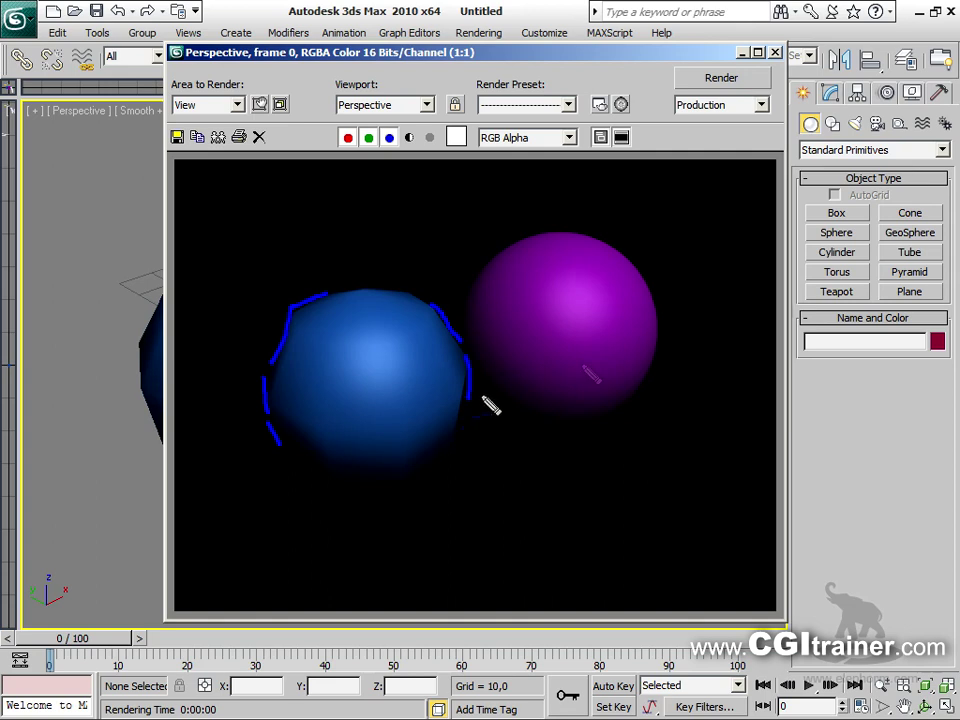
{"action": "mouse_move", "coordinate": [566, 237]}
{"action": "left_mouse_down"}
{"action": "mouse_move", "coordinate": [611, 246]}
{"action": "mouse_move", "coordinate": [628, 265]}
{"action": "mouse_move", "coordinate": [654, 365]}
{"action": "left_mouse_up"}
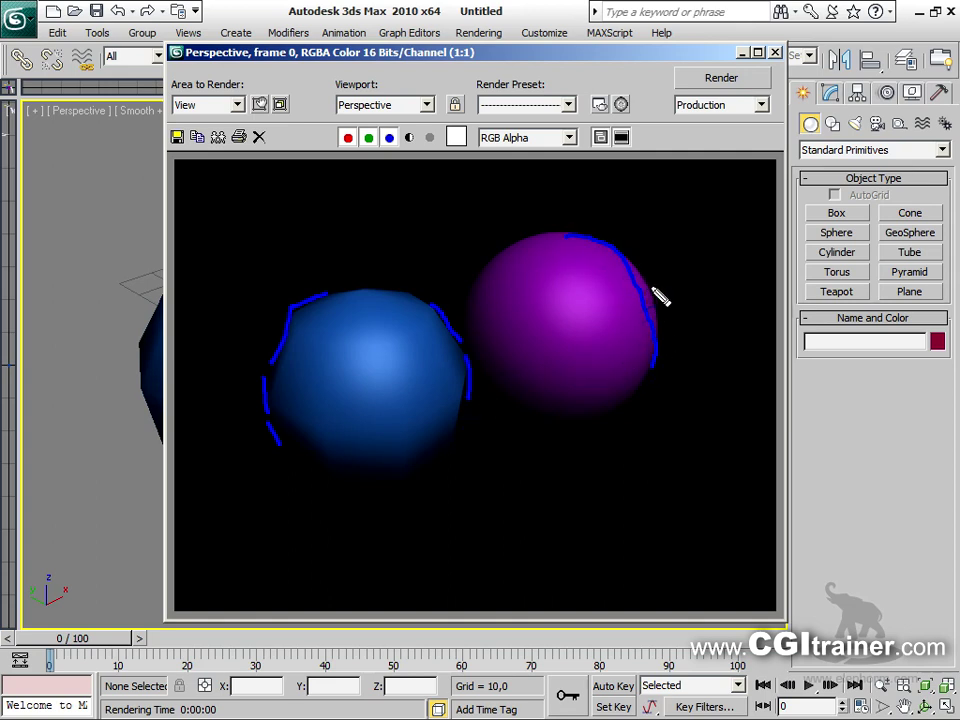
{"action": "key", "text": "Escape"}
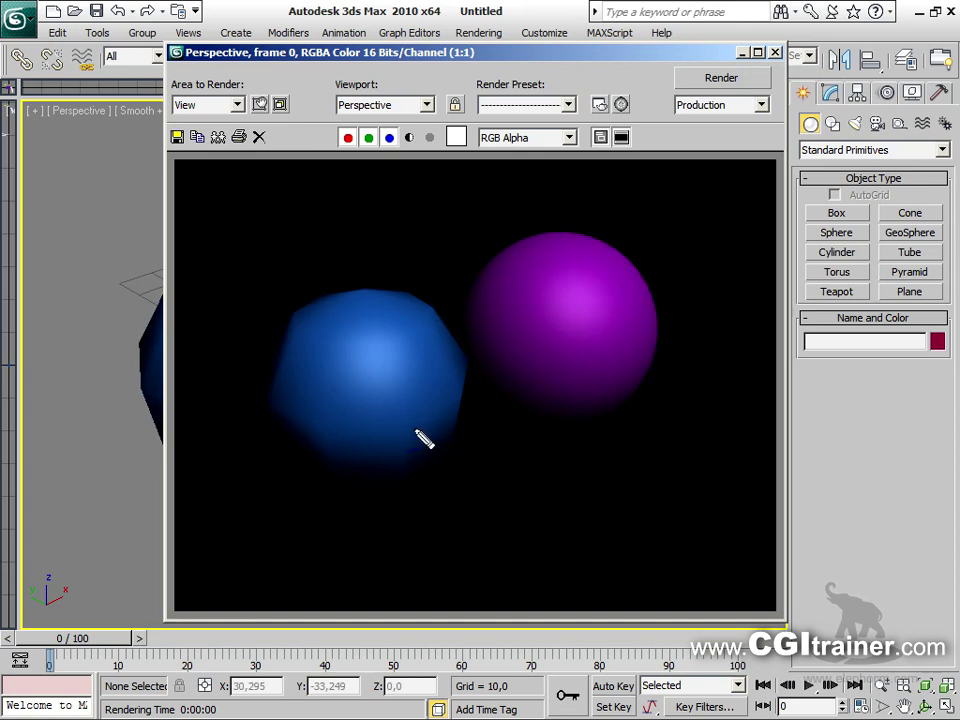
Compare the highlights and the directions of neighbouring face normals on the two rendered spheres
{"action": "mouse_move", "coordinate": [576, 316]}
{"action": "left_mouse_down"}
{"action": "mouse_move", "coordinate": [588, 312]}
{"action": "mouse_move", "coordinate": [587, 276]}
{"action": "mouse_move", "coordinate": [590, 291]}
{"action": "mouse_move", "coordinate": [569, 312]}
{"action": "mouse_move", "coordinate": [563, 293]}
{"action": "left_mouse_up"}
{"action": "mouse_move", "coordinate": [378, 343]}
{"action": "left_mouse_down"}
{"action": "mouse_move", "coordinate": [384, 332]}
{"action": "mouse_move", "coordinate": [402, 344]}
{"action": "mouse_move", "coordinate": [370, 363]}
{"action": "mouse_move", "coordinate": [368, 333]}
{"action": "left_mouse_up"}
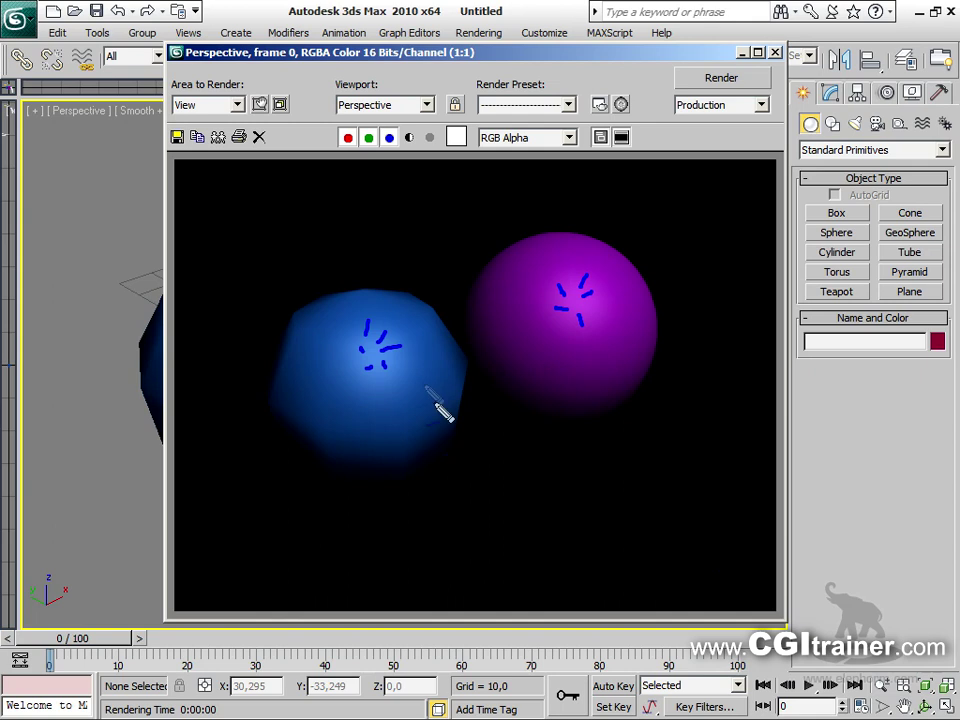
{"action": "key", "text": "e"}
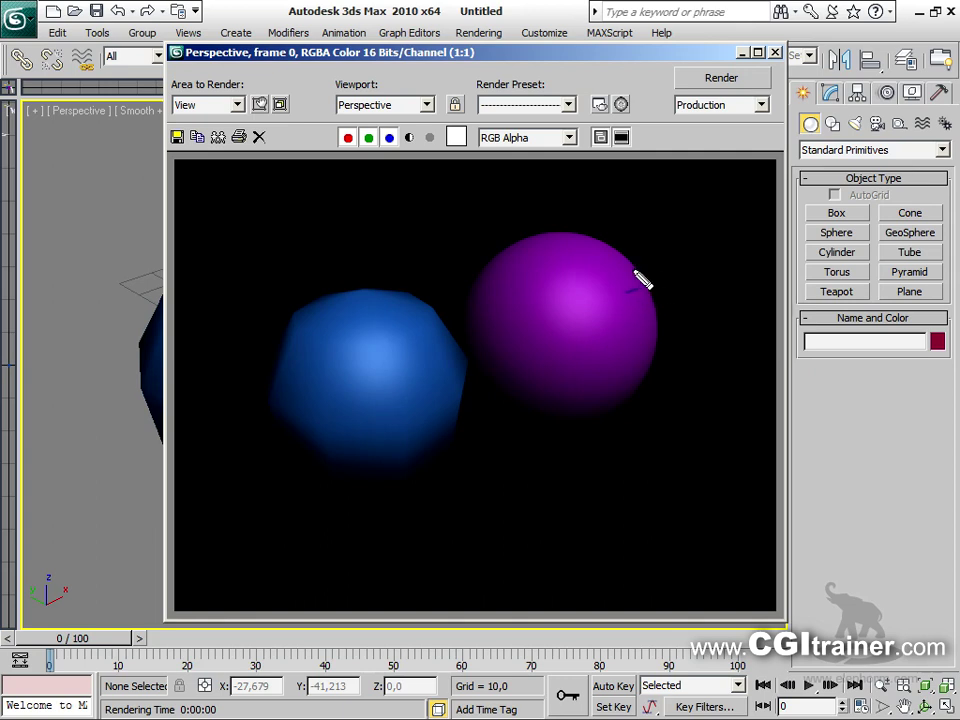
{"action": "mouse_move", "coordinate": [636, 278]}
{"action": "left_mouse_down"}
{"action": "mouse_move", "coordinate": [668, 255]}
{"action": "mouse_move", "coordinate": [633, 277]}
{"action": "mouse_move", "coordinate": [654, 248]}
{"action": "mouse_move", "coordinate": [628, 268]}
{"action": "mouse_move", "coordinate": [651, 205]}
{"action": "left_mouse_up"}
{"action": "left_click_drag", "start_coordinate": [448, 330], "coordinate": [477, 272]}
{"action": "left_click_drag", "start_coordinate": [416, 300], "coordinate": [416, 237]}
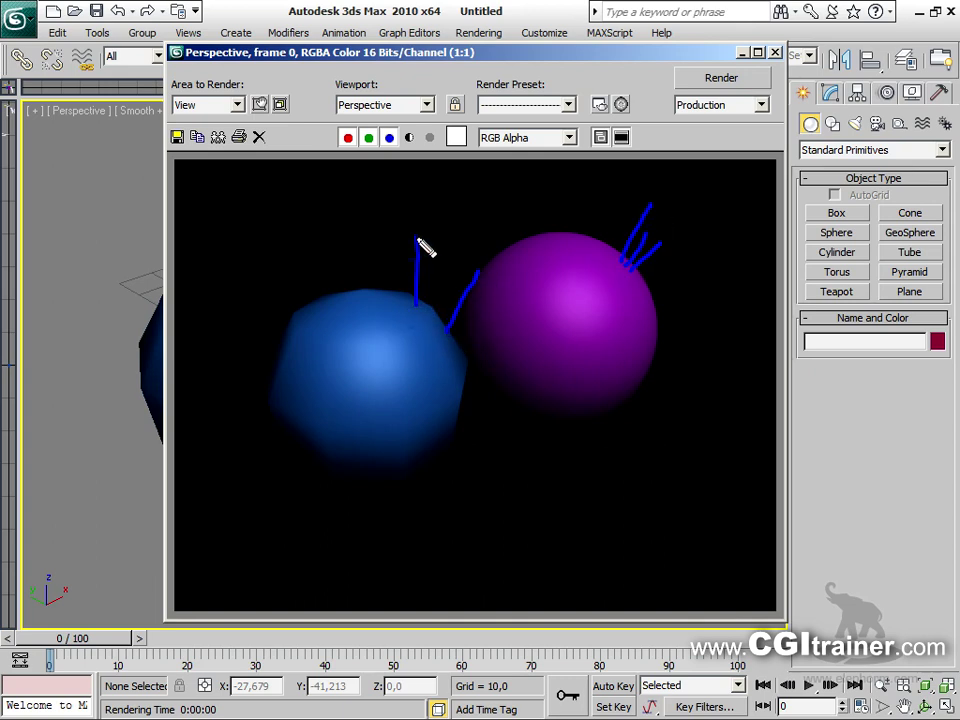
{"action": "left_click_drag", "start_coordinate": [462, 396], "coordinate": [491, 398]}
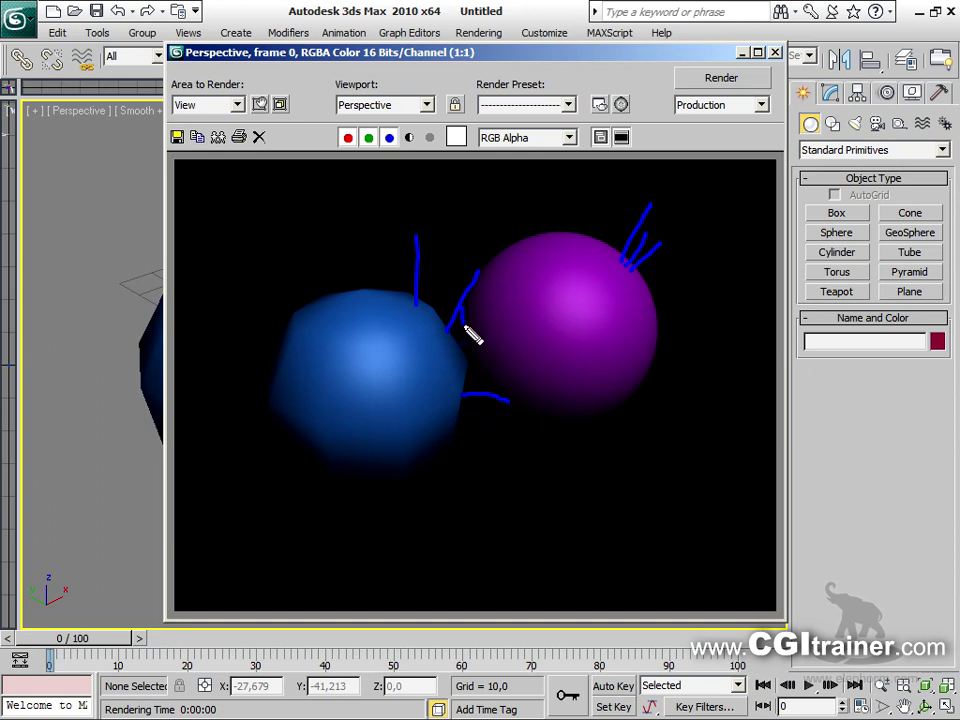
{"action": "left_click_drag", "start_coordinate": [473, 303], "coordinate": [489, 380]}
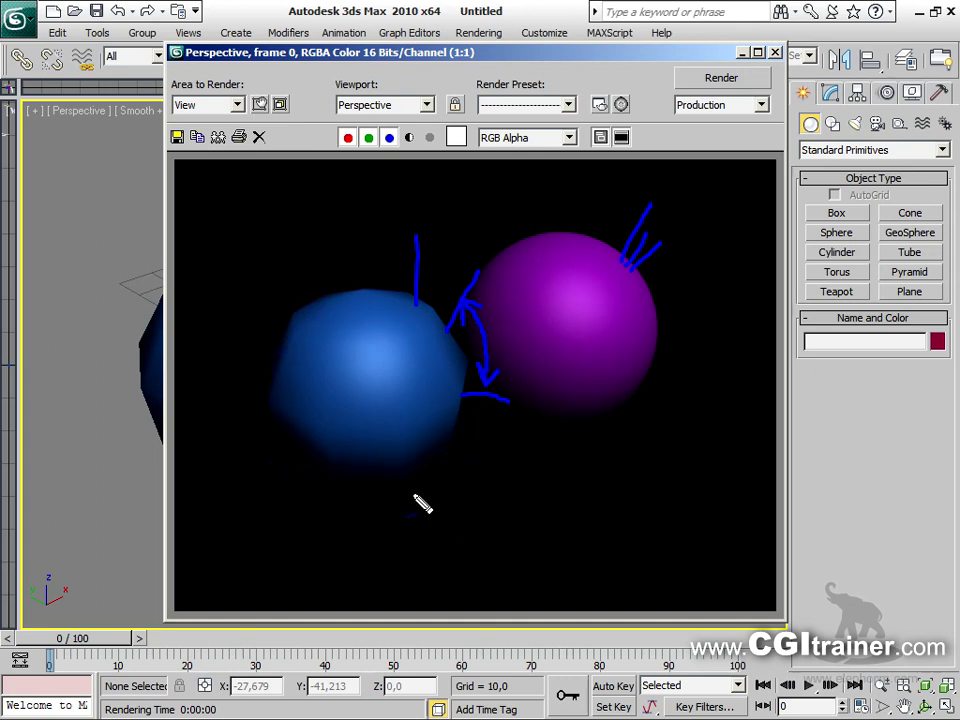
{"action": "key", "text": "Escape"}
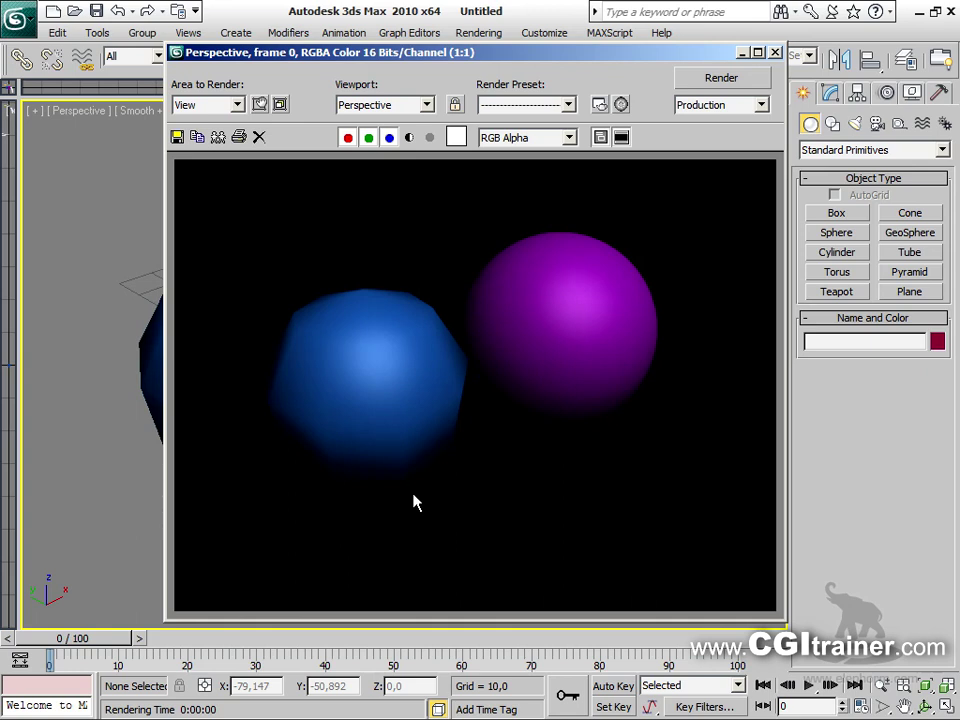
Close the render and reset the scene without saving the changes
{"action": "left_click", "coordinate": [4, 272]}
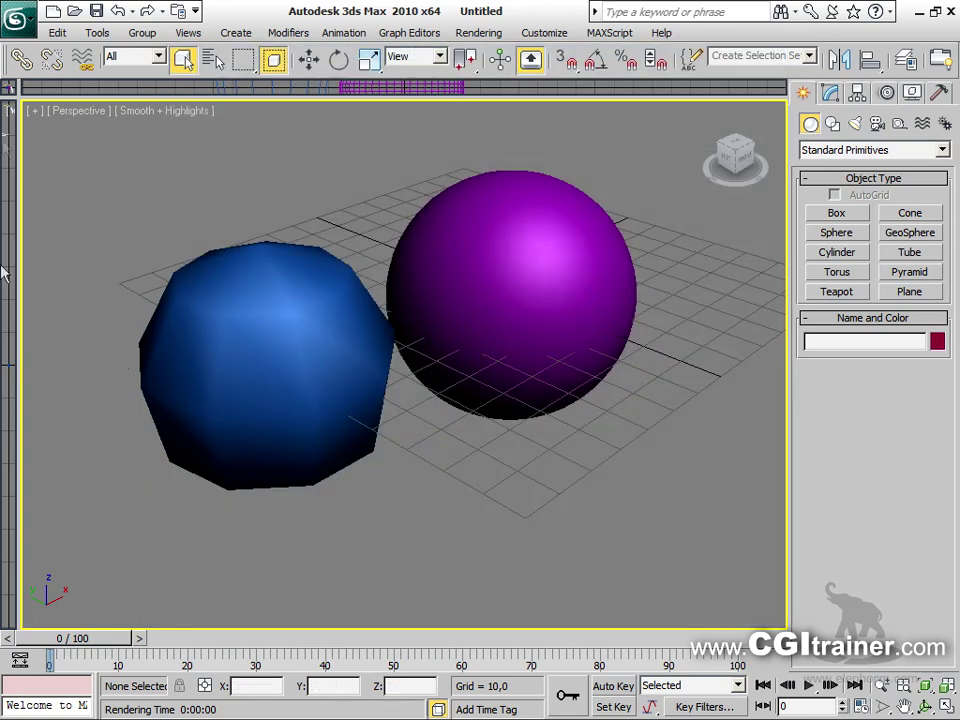
{"action": "left_click", "coordinate": [21, 17]}
{"action": "left_click", "coordinate": [45, 95]}
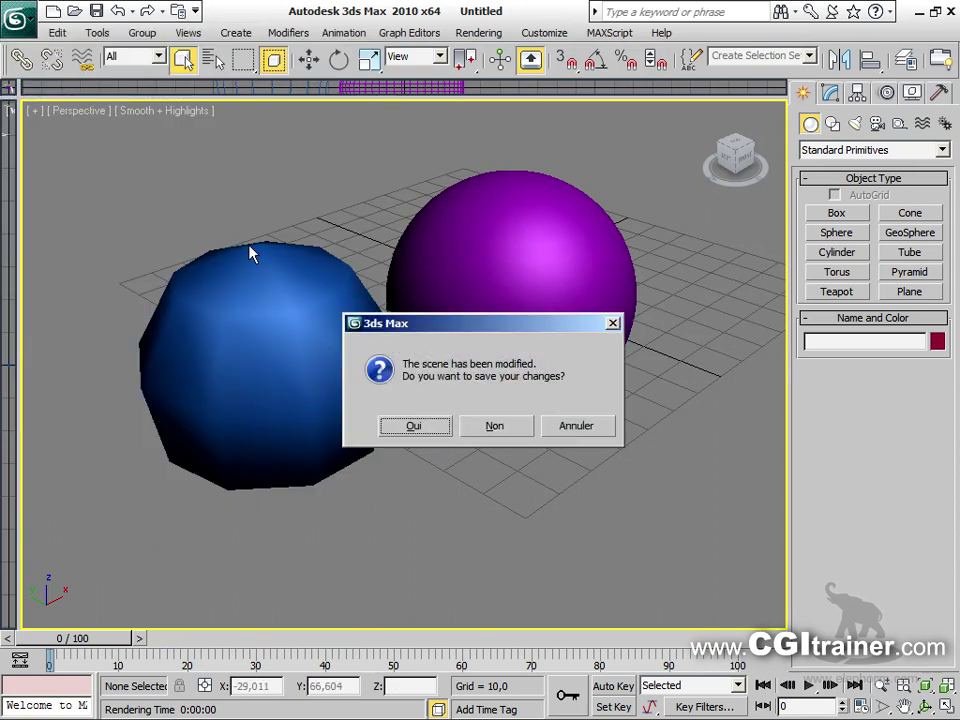
{"action": "left_click", "coordinate": [474, 430]}
{"action": "left_click", "coordinate": [439, 405]}
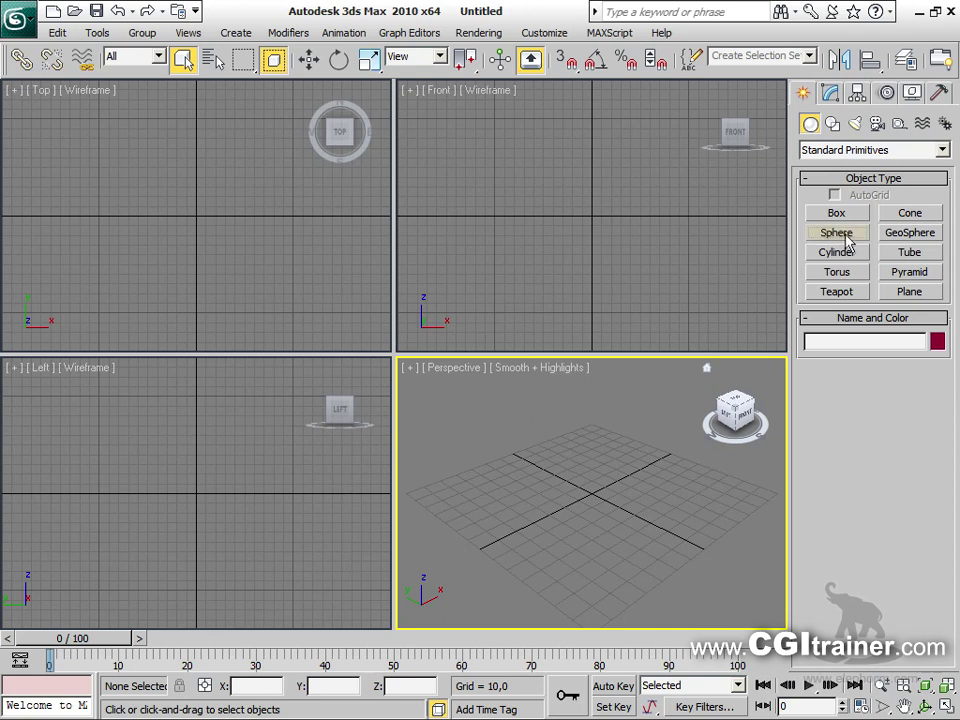
Create a sphere with a radius of about 38.9 at the grid centre and convert it to an Editable Poly
{"action": "left_click", "coordinate": [840, 234]}
{"action": "left_click_drag", "start_coordinate": [591, 507], "coordinate": [605, 474]}
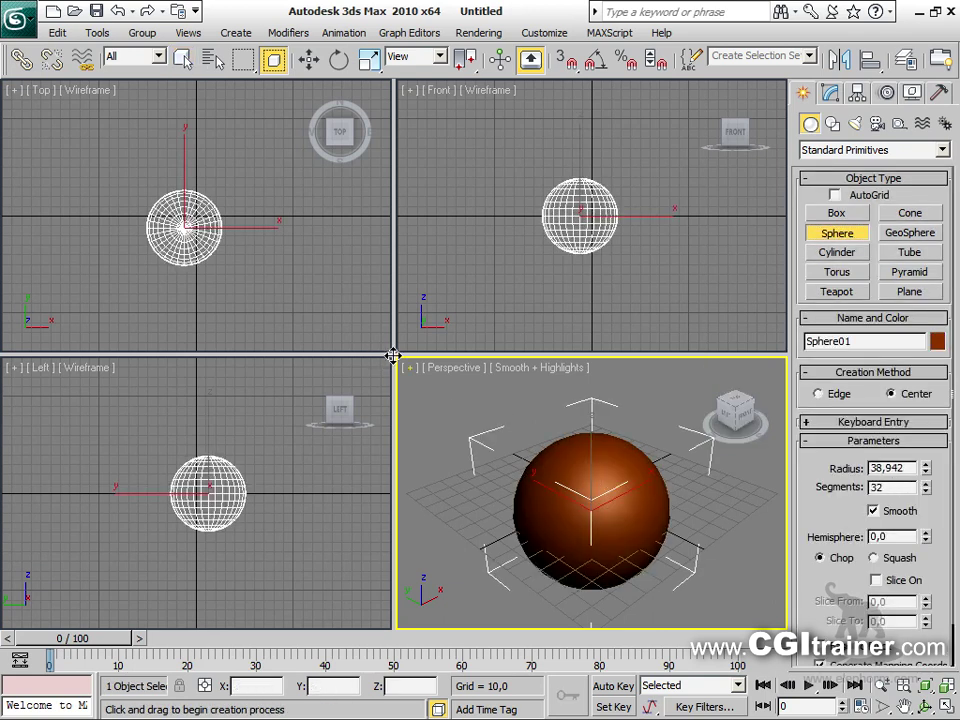
{"action": "key", "text": "alt+w"}
{"action": "right_click", "coordinate": [352, 334]}
{"action": "right_click", "coordinate": [360, 338]}
{"action": "mouse_move", "coordinate": [447, 515]}
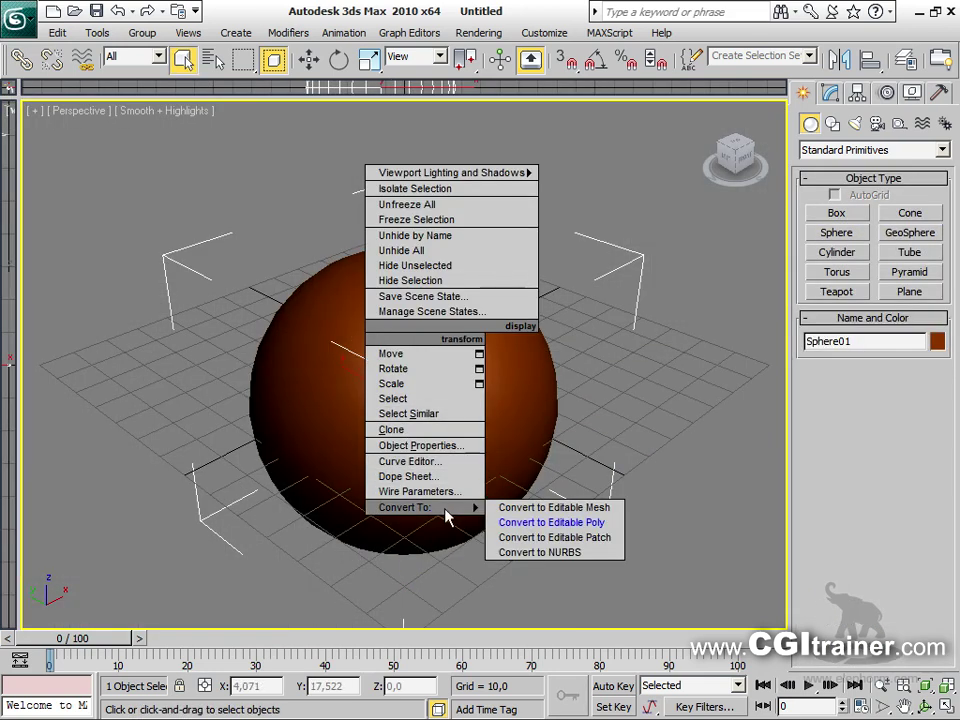
{"action": "left_click", "coordinate": [551, 522]}
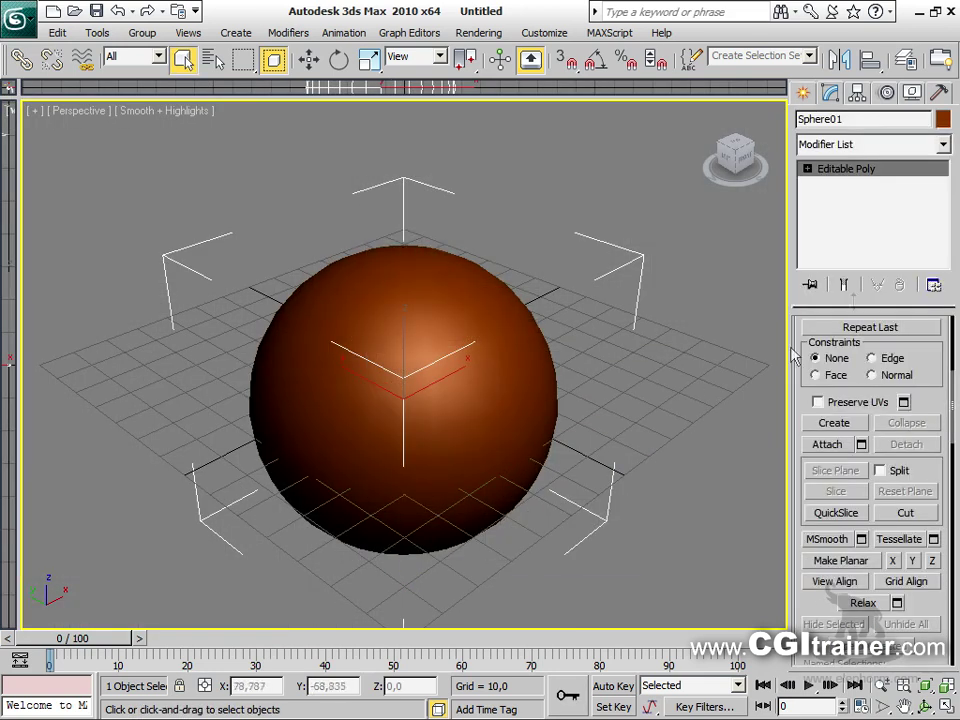
At Polygon level, select a block of six adjacent polygons on the sphere's upper front
{"action": "left_click", "coordinate": [807, 169]}
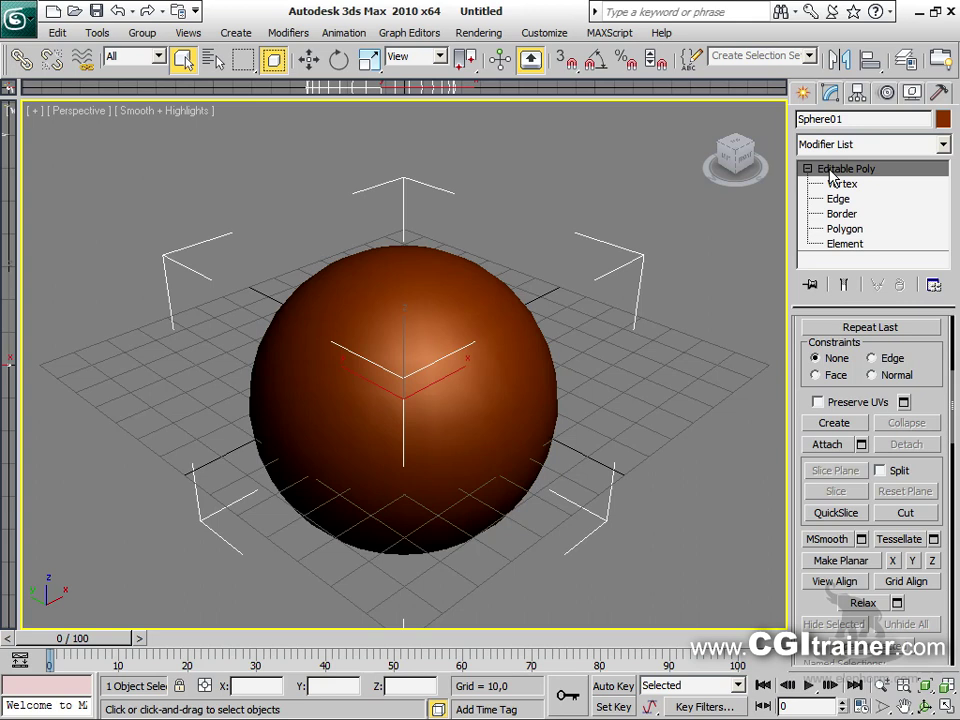
{"action": "left_click", "coordinate": [845, 229]}
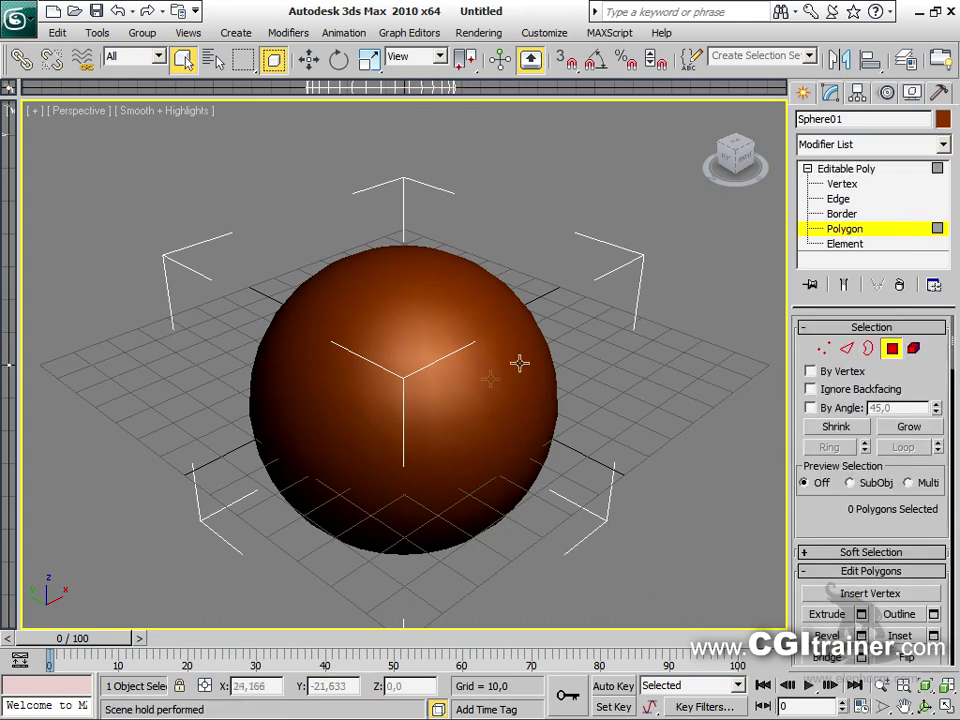
{"action": "left_click", "coordinate": [469, 362]}
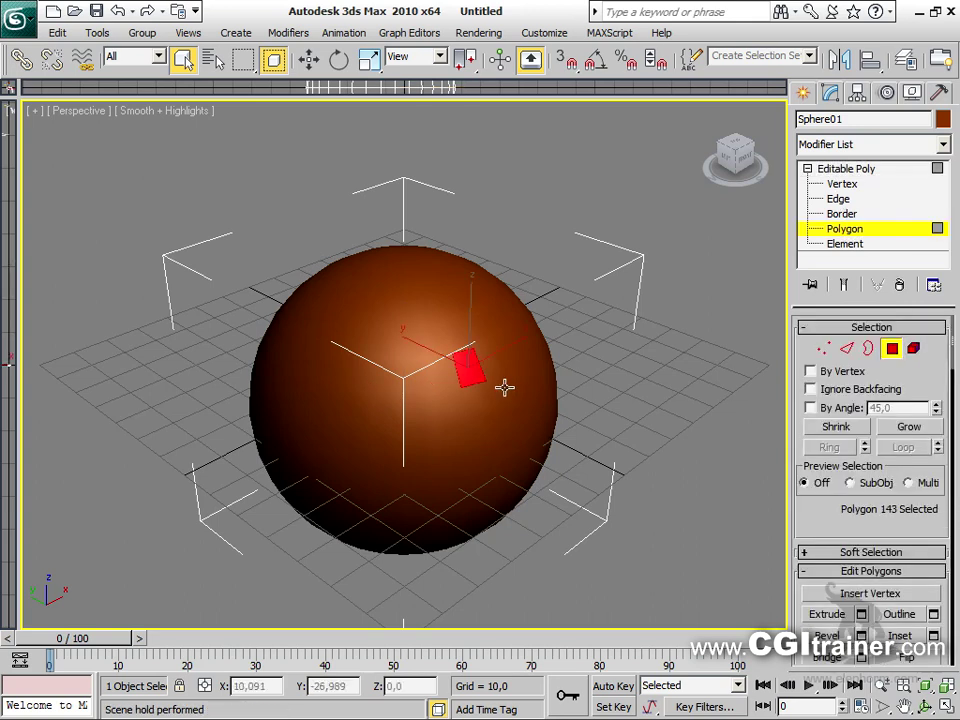
{"action": "left_click", "coordinate": [484, 361]}
{"action": "left_click", "coordinate": [470, 345], "text": "ctrl"}
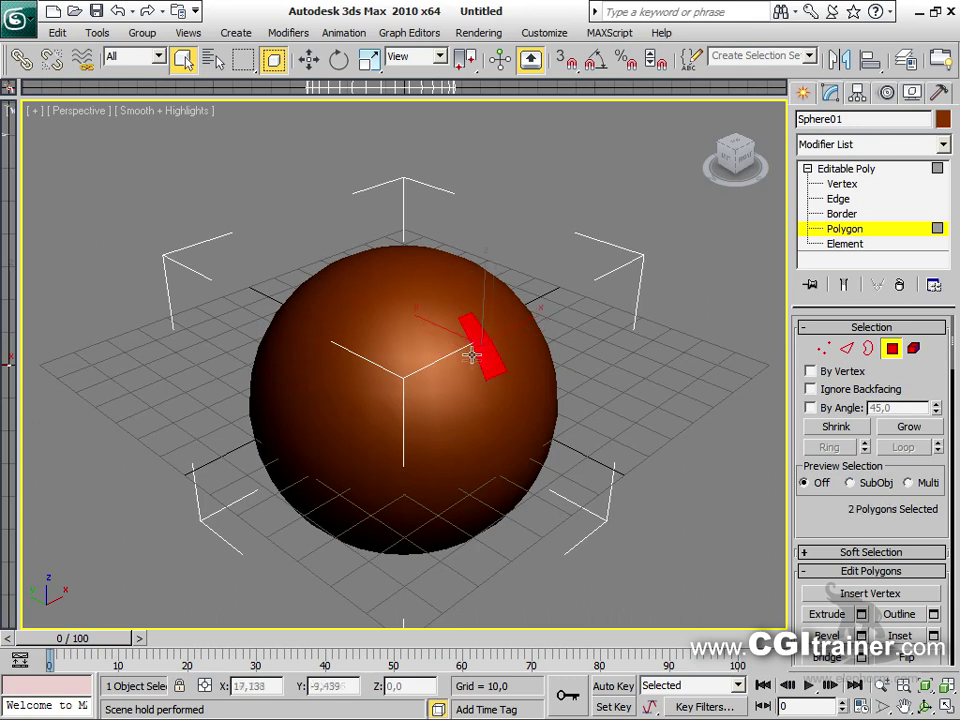
{"action": "left_click", "coordinate": [458, 330], "text": "ctrl"}
{"action": "left_click", "coordinate": [440, 338], "text": "ctrl"}
{"action": "left_click", "coordinate": [446, 366], "text": "ctrl"}
{"action": "left_click", "coordinate": [420, 337], "text": "ctrl"}
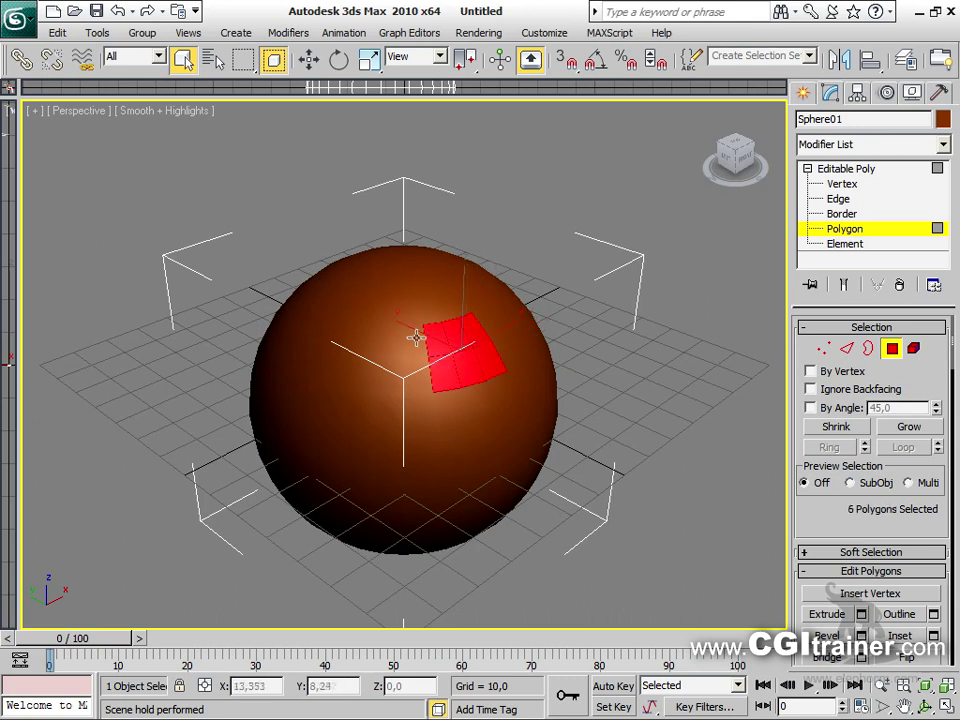
Complete the eight-polygon selection on the sphere's upper side and extrude it outward into a long arm
{"action": "left_click", "coordinate": [408, 364], "text": "ctrl"}
{"action": "left_click", "coordinate": [424, 376], "text": "ctrl"}
{"action": "middle_click_drag", "start_coordinate": [425, 371], "coordinate": [402, 392], "text": "alt"}
{"action": "right_click", "coordinate": [402, 392]}
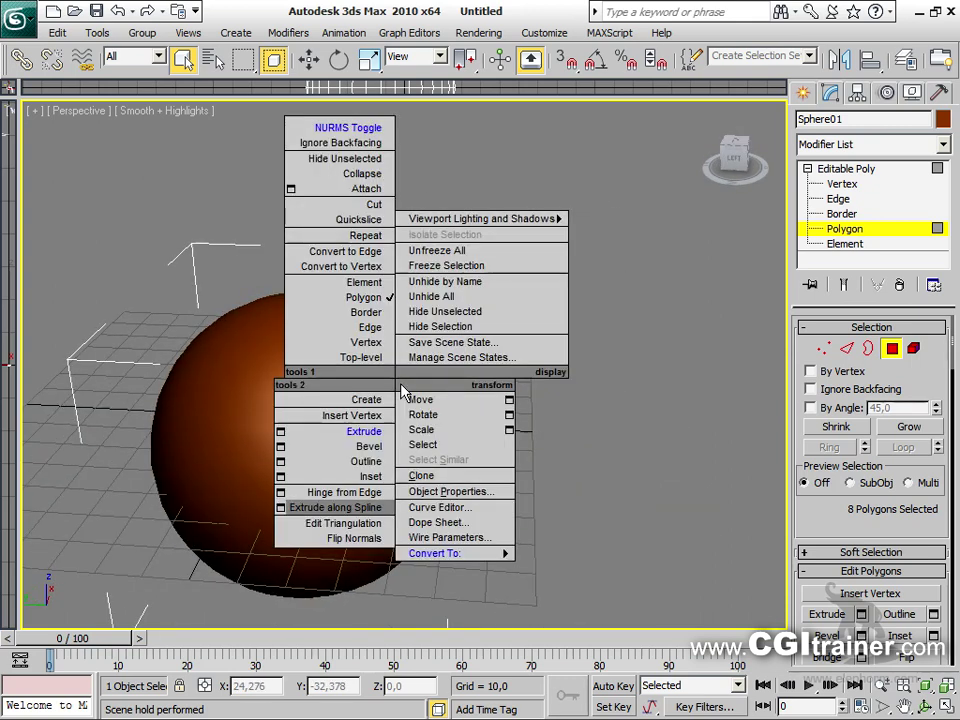
{"action": "left_click", "coordinate": [364, 431]}
{"action": "left_click_drag", "start_coordinate": [398, 394], "coordinate": [527, 236]}
{"action": "right_click", "coordinate": [535, 244]}
Move the arm's end polygons sideways and extrude and reposition them again to form a bent arm
{"action": "right_click", "coordinate": [540, 256]}
{"action": "left_click", "coordinate": [557, 283]}
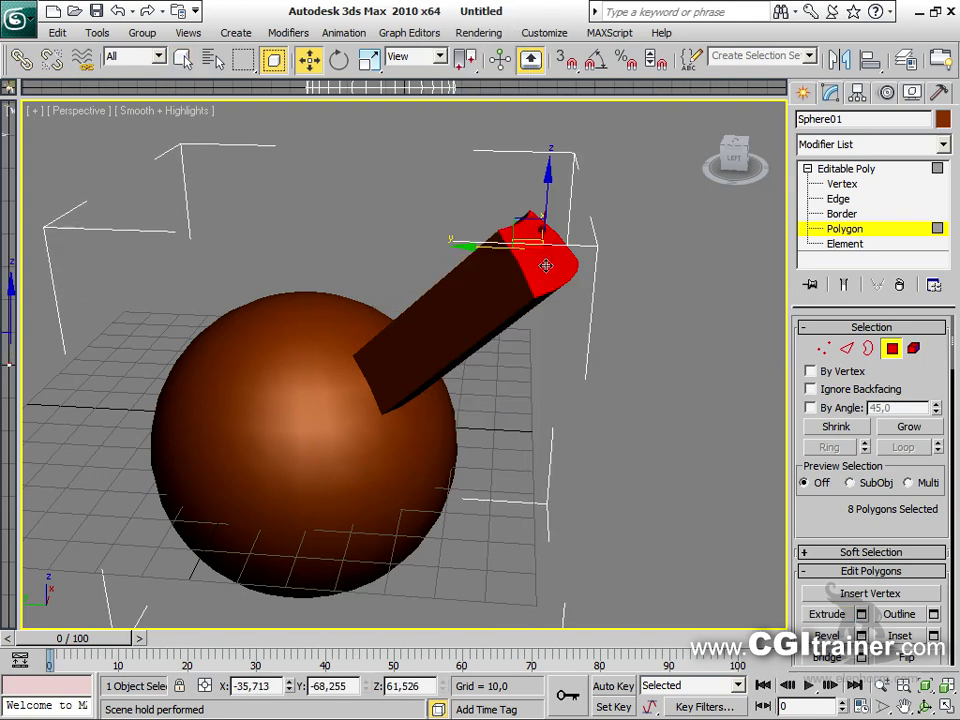
{"action": "left_click_drag", "start_coordinate": [519, 221], "coordinate": [639, 238]}
{"action": "right_click", "coordinate": [548, 283]}
{"action": "left_click", "coordinate": [510, 336]}
{"action": "key", "text": "w"}
{"action": "right_click", "coordinate": [525, 272]}
{"action": "left_click", "coordinate": [486, 315]}
{"action": "key", "text": "w"}
Render the perspective view from the other side to inspect the shading of the sphere and bent arm
{"action": "middle_click_drag", "start_coordinate": [639, 238], "coordinate": [448, 377], "text": "alt"}
{"action": "key", "text": "shift+q"}
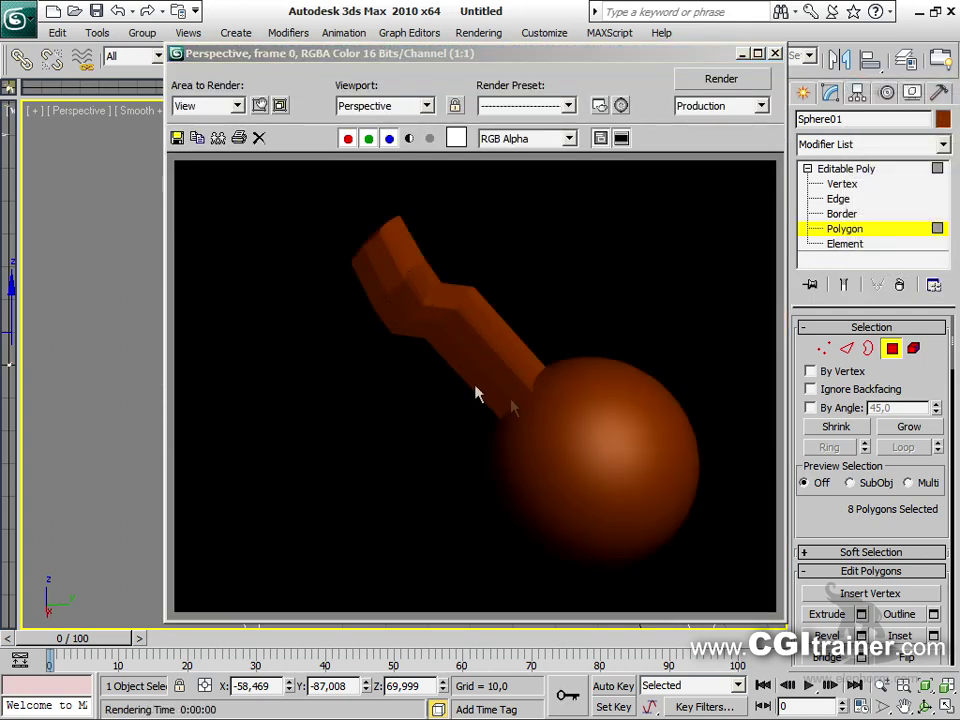
{"action": "left_click", "coordinate": [775, 55]}
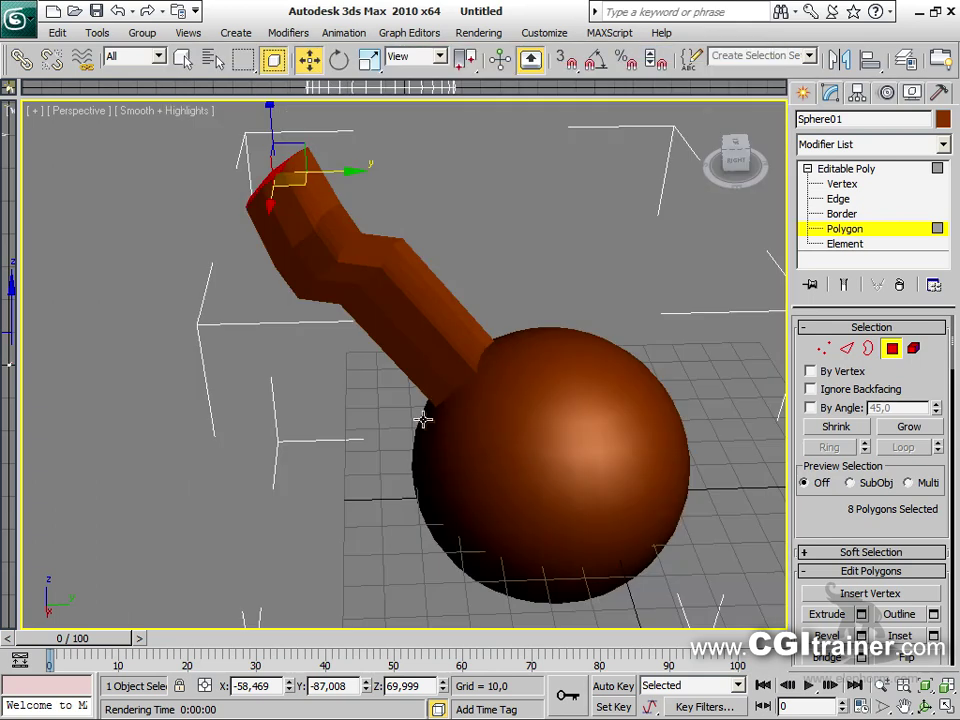
{"action": "middle_click_drag", "start_coordinate": [476, 429], "coordinate": [462, 480], "text": "alt"}
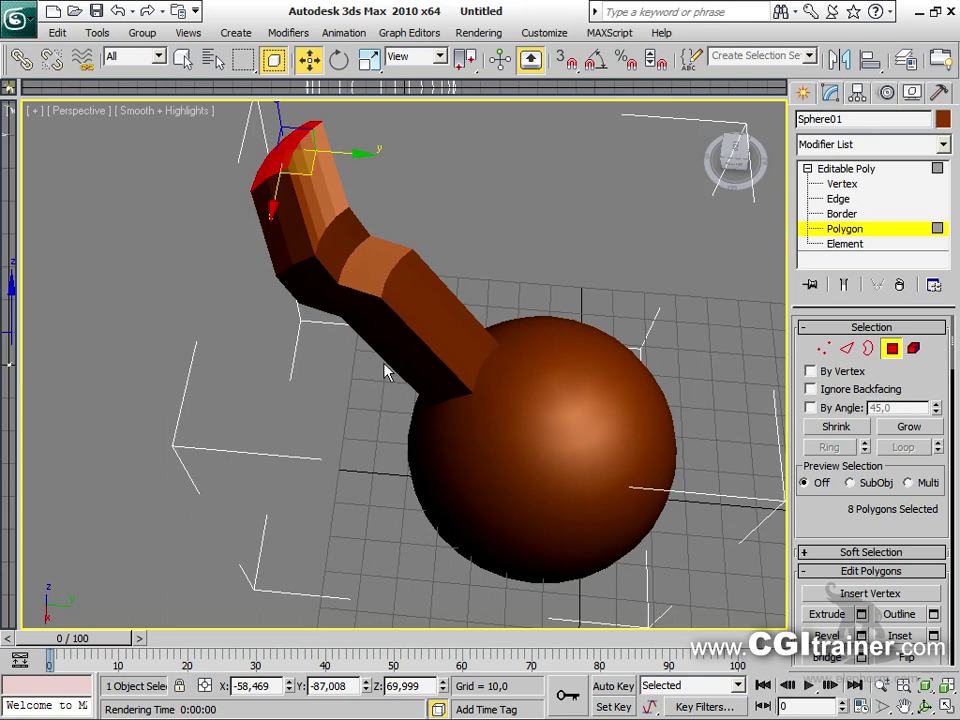
{"action": "key", "text": "alt+c"}
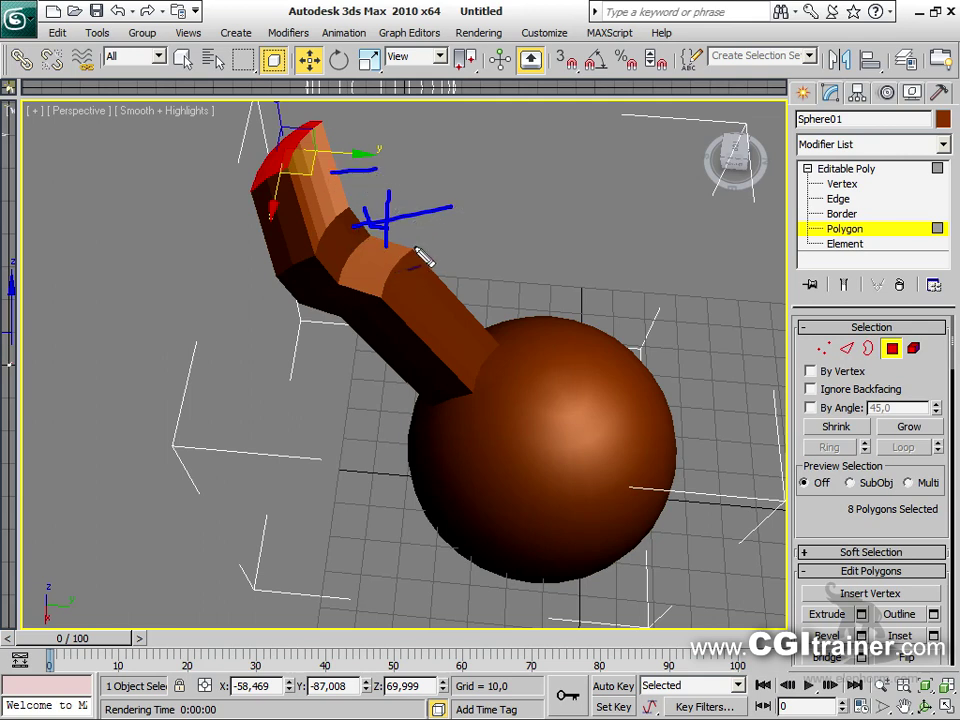
{"action": "left_click_drag", "start_coordinate": [428, 273], "coordinate": [470, 250]}
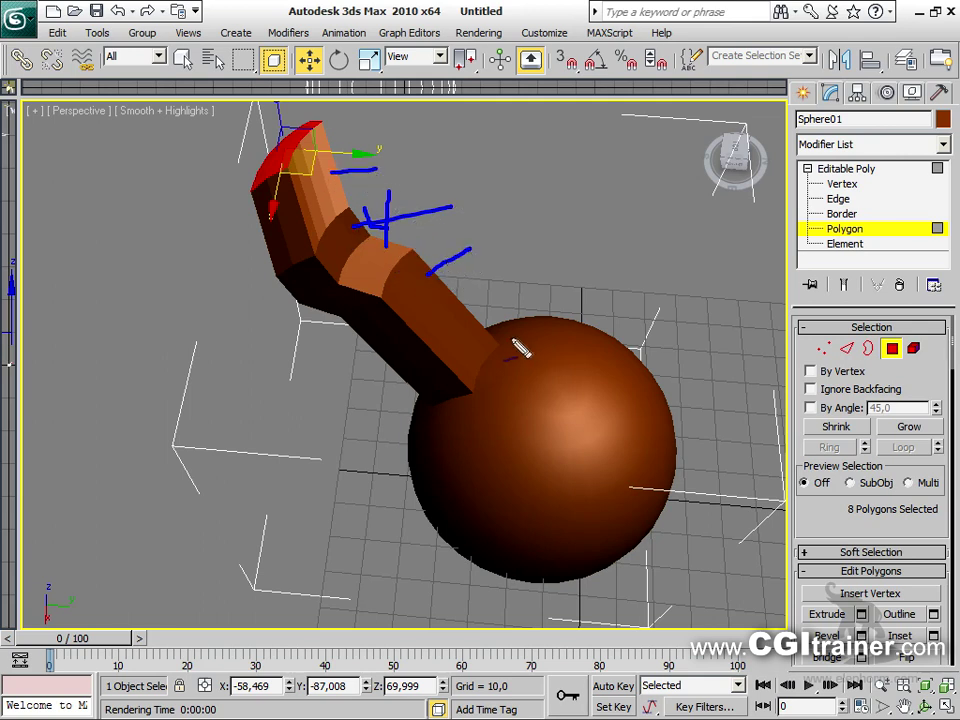
{"action": "mouse_move", "coordinate": [537, 278]}
{"action": "left_mouse_down"}
{"action": "mouse_move", "coordinate": [515, 350]}
{"action": "mouse_move", "coordinate": [469, 297]}
{"action": "left_mouse_up"}
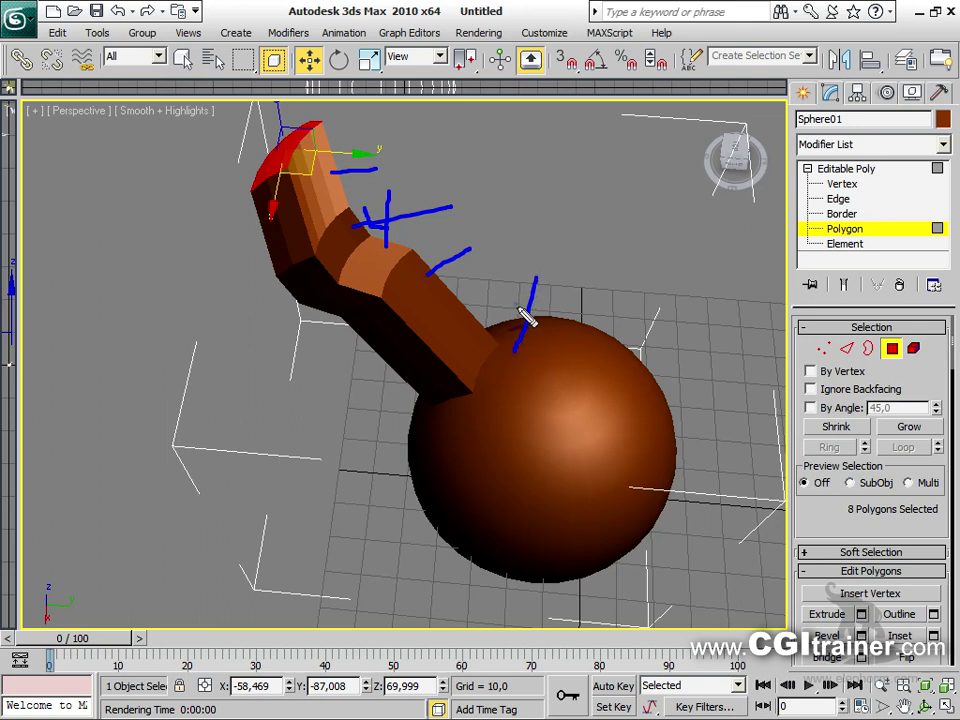
{"action": "left_click_drag", "start_coordinate": [437, 248], "coordinate": [397, 233]}
{"action": "left_click_drag", "start_coordinate": [360, 170], "coordinate": [370, 228]}
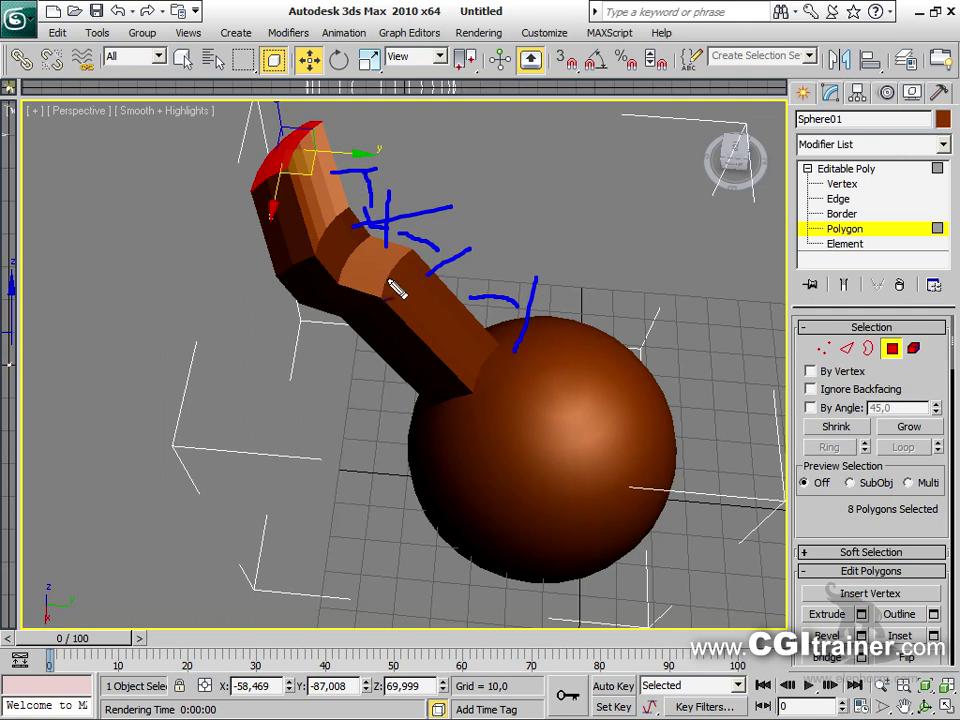
{"action": "key", "text": "Escape"}
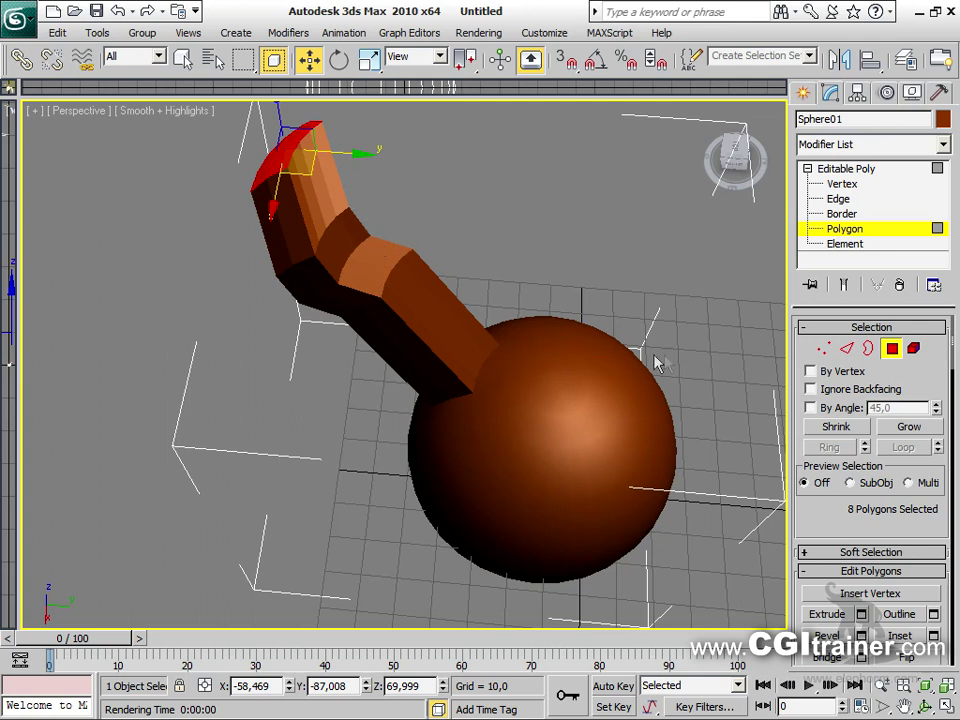
Select all polygons of the object and display the selection as edges only instead of shaded faces
{"action": "middle_click_drag", "start_coordinate": [606, 381], "coordinate": [602, 352], "text": "alt"}
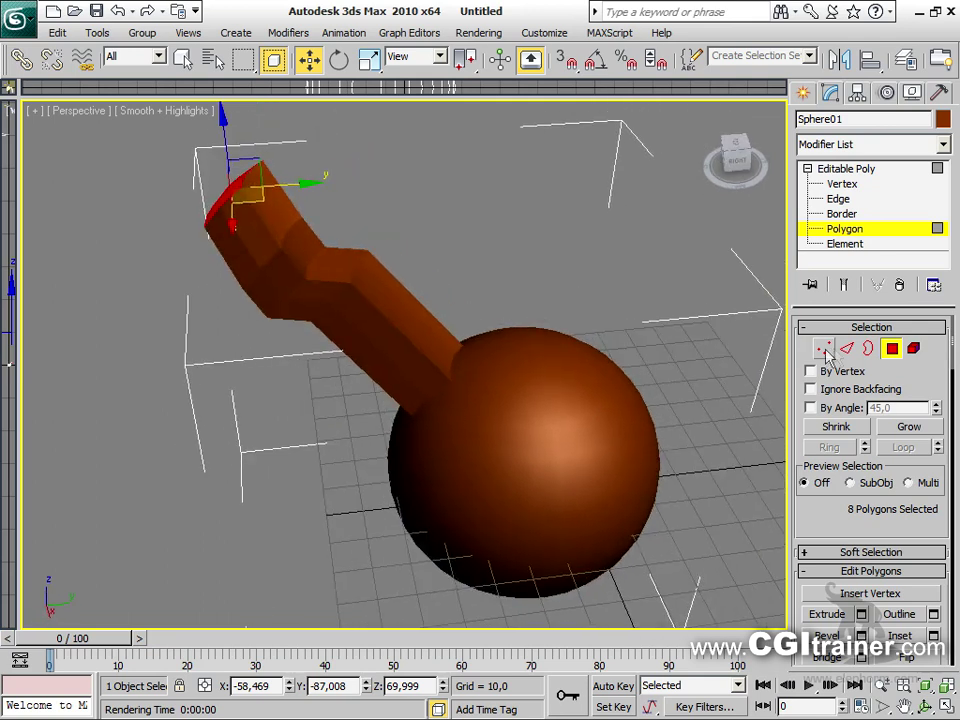
{"action": "key", "text": "ctrl+a"}
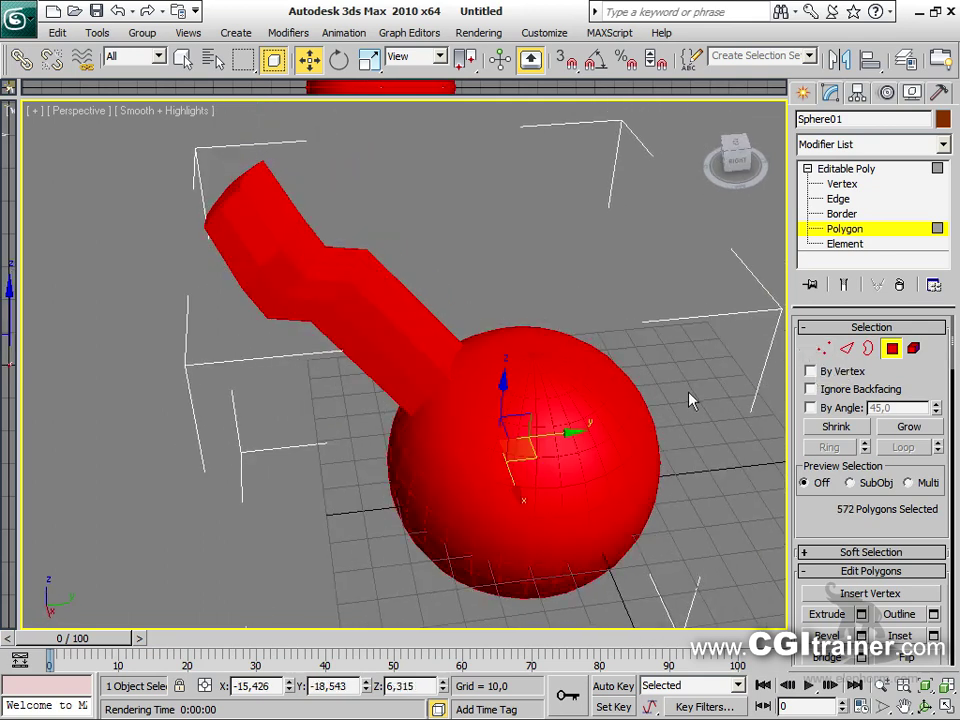
{"action": "key", "text": "F2"}
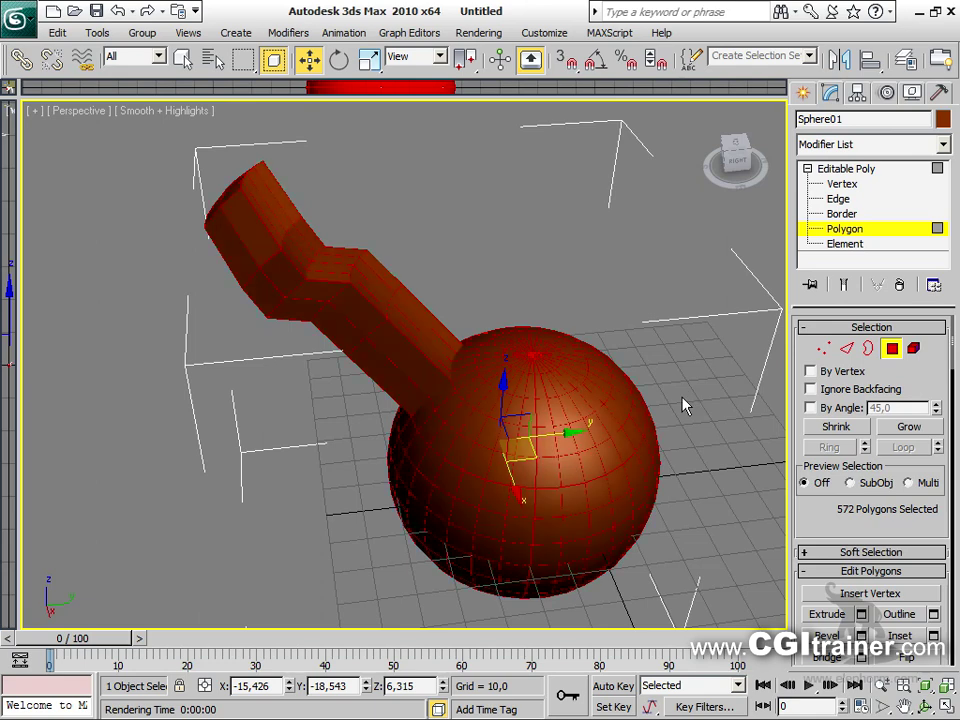
{"action": "scroll", "coordinate": [594, 401], "scroll_direction": "up", "scroll_amount": 3}
{"action": "middle_click_drag", "start_coordinate": [600, 350], "coordinate": [480, 310], "text": "alt"}
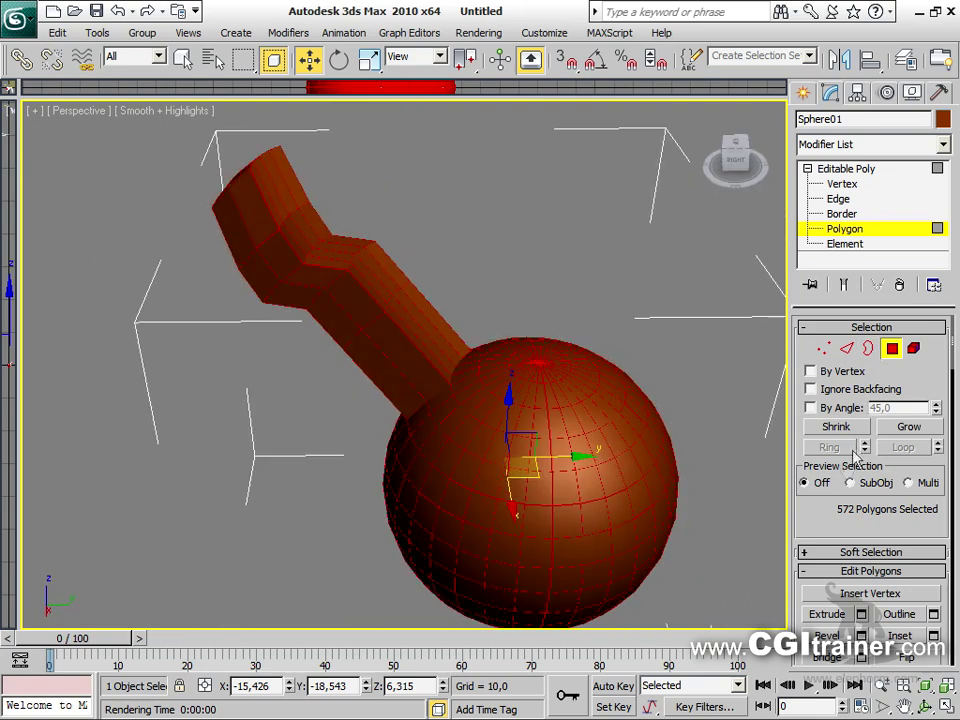
Apply Auto Smooth to all selected polygons with a threshold of 10
{"action": "left_click_drag", "start_coordinate": [808, 531], "coordinate": [806, 95]}
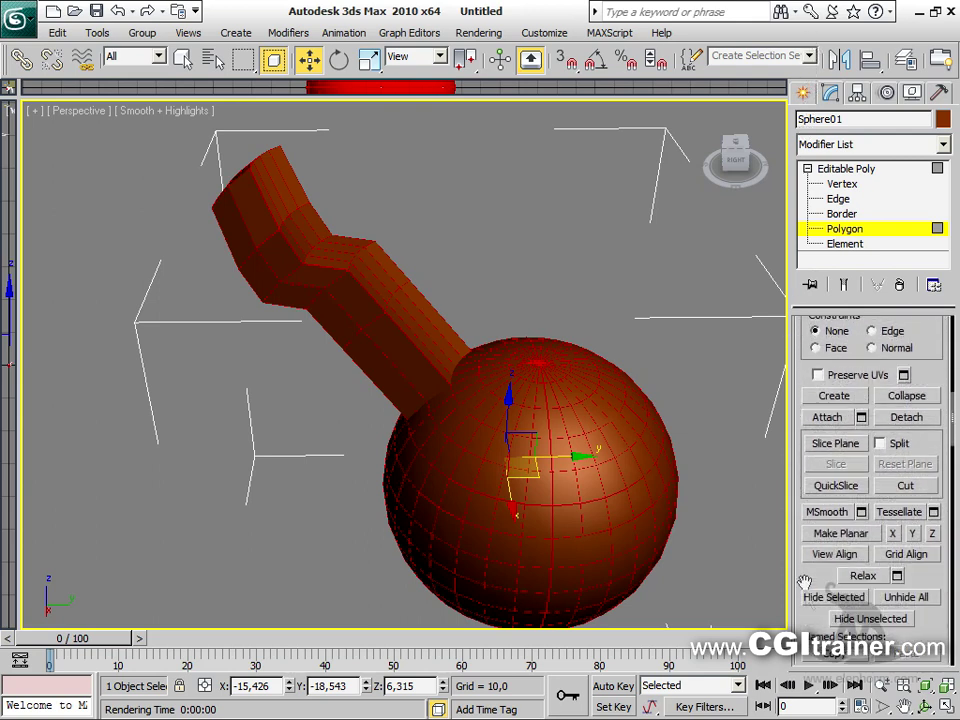
{"action": "left_click_drag", "start_coordinate": [803, 582], "coordinate": [797, 167]}
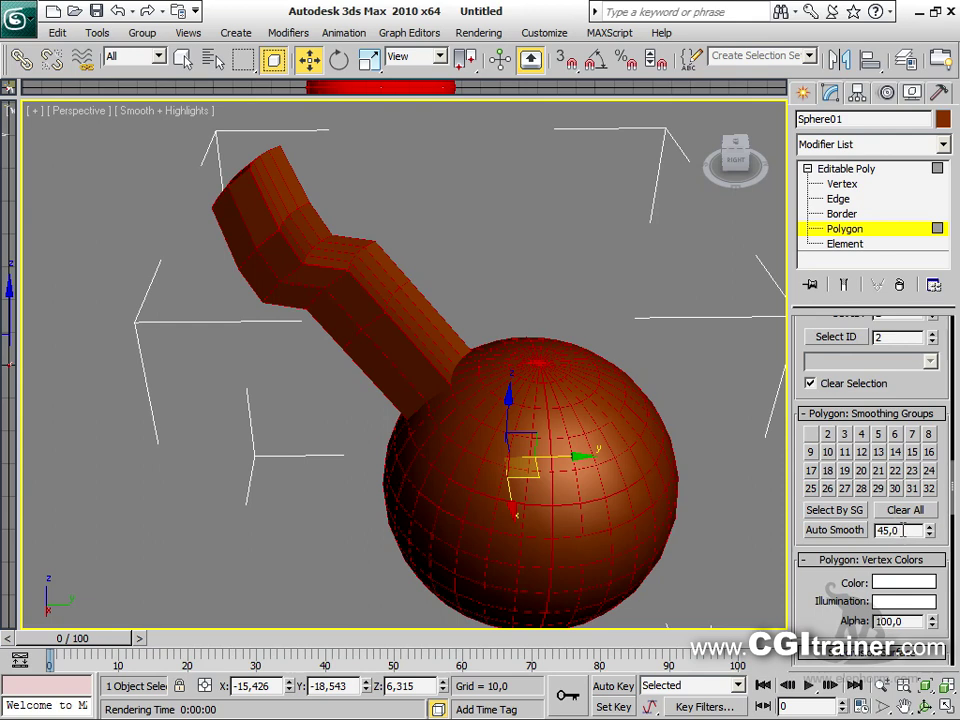
{"action": "type", "text": "10"}
{"action": "left_click", "coordinate": [843, 532]}
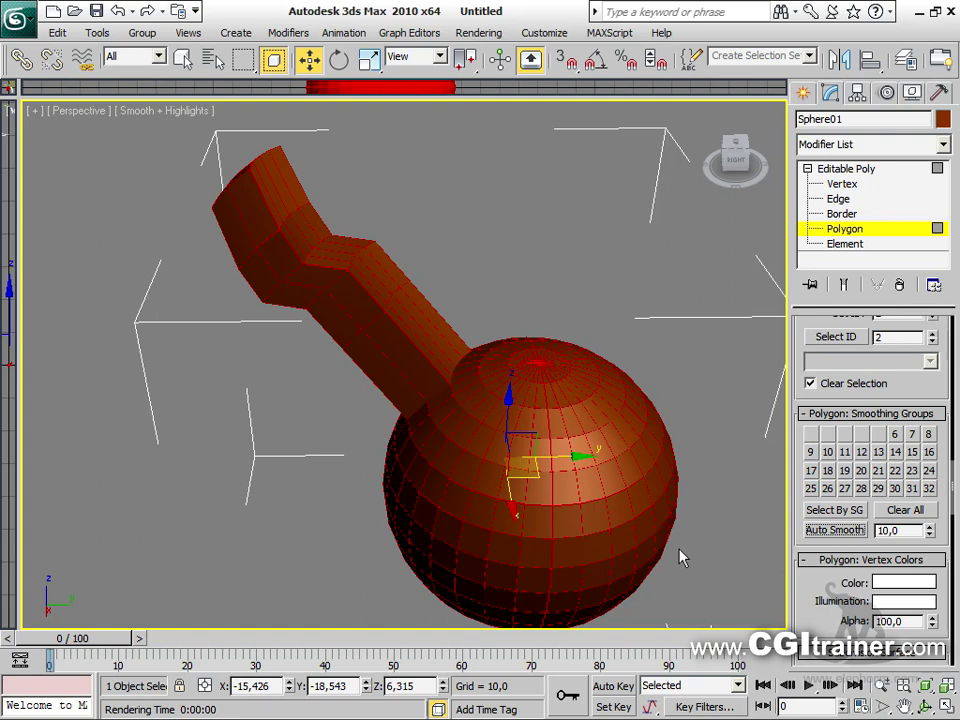
{"action": "mouse_move", "coordinate": [680, 568]}
{"action": "middle_mouse_down", "text": "alt"}
{"action": "mouse_move", "coordinate": [713, 478]}
{"action": "mouse_move", "coordinate": [639, 422]}
{"action": "mouse_move", "coordinate": [681, 437]}
{"action": "mouse_move", "coordinate": [658, 514]}
{"action": "mouse_move", "coordinate": [677, 591]}
{"action": "mouse_move", "coordinate": [711, 574]}
{"action": "mouse_move", "coordinate": [690, 557]}
{"action": "mouse_move", "coordinate": [675, 564]}
{"action": "middle_mouse_up", "text": "alt"}
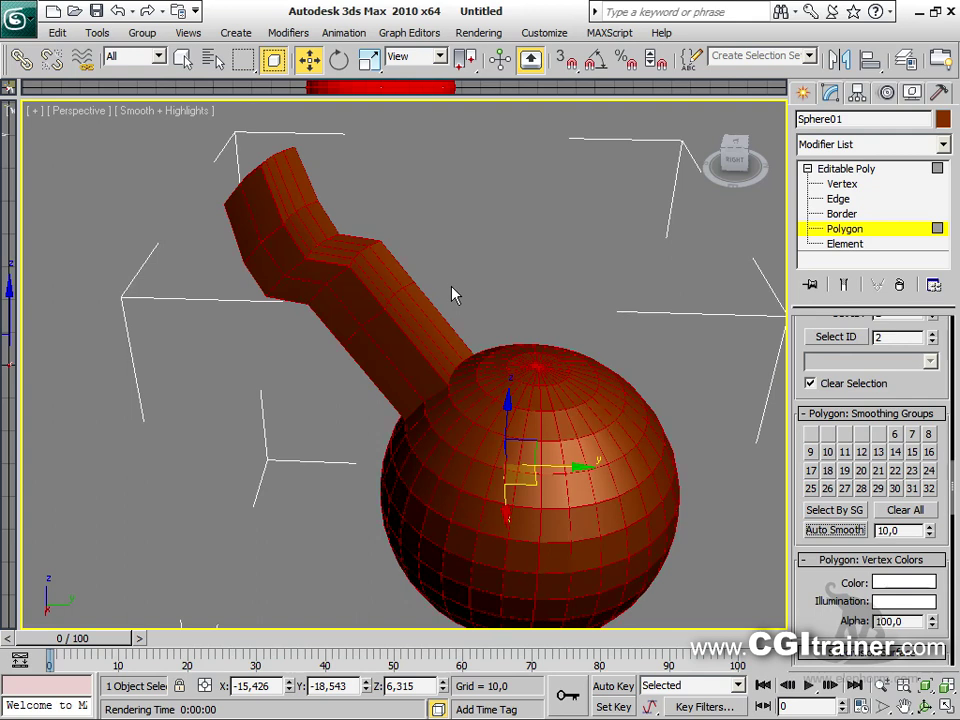
{"action": "key", "text": "alt+c"}
{"action": "left_click", "coordinate": [645, 378]}
{"action": "left_click", "coordinate": [645, 405]}
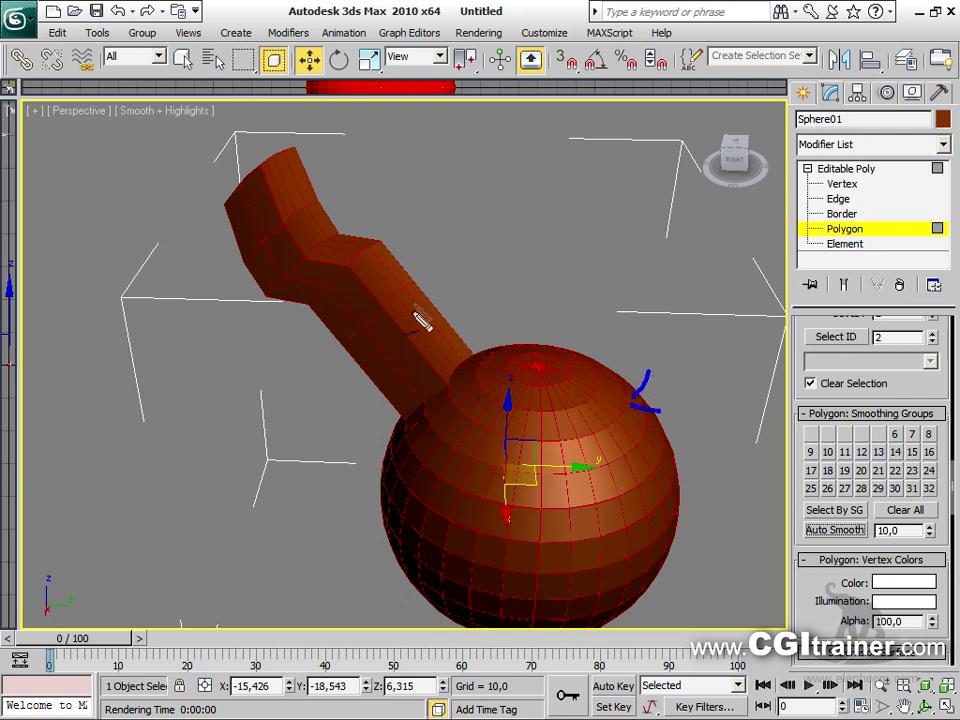
{"action": "left_click", "coordinate": [414, 296]}
{"action": "left_click", "coordinate": [390, 263]}
{"action": "left_click", "coordinate": [325, 230]}
{"action": "left_click", "coordinate": [305, 196]}
{"action": "left_click", "coordinate": [320, 179]}
{"action": "mouse_move", "coordinate": [302, 198]}
{"action": "left_mouse_down"}
{"action": "mouse_move", "coordinate": [343, 216]}
{"action": "mouse_move", "coordinate": [320, 225]}
{"action": "left_mouse_up"}
{"action": "mouse_move", "coordinate": [420, 255]}
{"action": "left_mouse_down"}
{"action": "mouse_move", "coordinate": [401, 261]}
{"action": "mouse_move", "coordinate": [450, 275]}
{"action": "mouse_move", "coordinate": [442, 250]}
{"action": "left_mouse_up"}
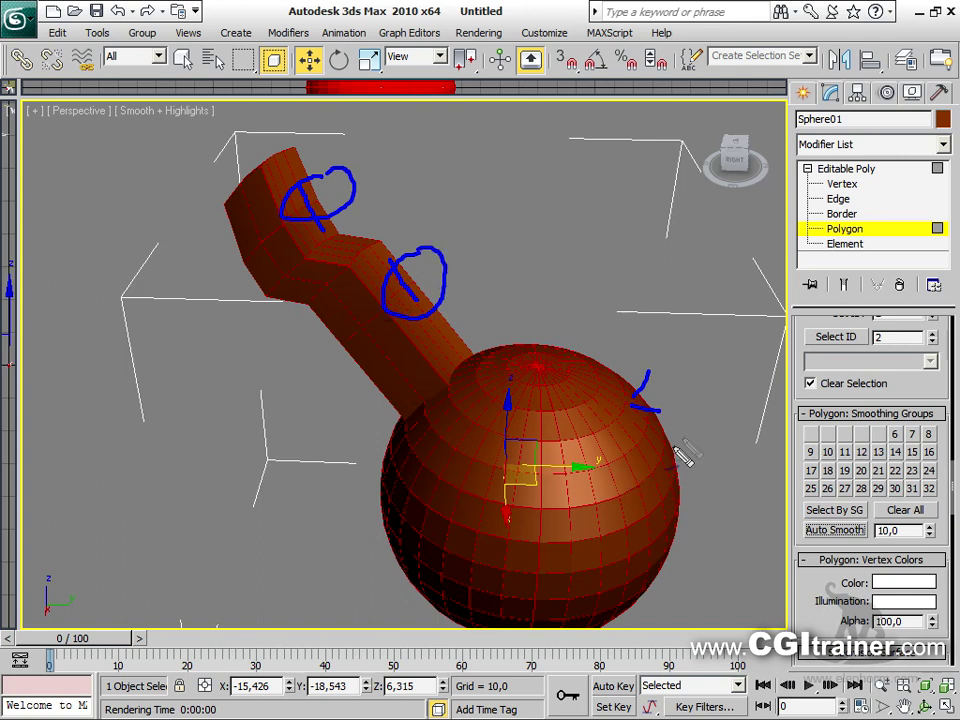
{"action": "left_click", "coordinate": [632, 465]}
{"action": "left_click", "coordinate": [612, 478]}
{"action": "left_click", "coordinate": [591, 484]}
{"action": "left_click", "coordinate": [556, 494]}
{"action": "mouse_move", "coordinate": [516, 425]}
{"action": "left_mouse_down"}
{"action": "mouse_move", "coordinate": [595, 417]}
{"action": "mouse_move", "coordinate": [611, 401]}
{"action": "mouse_move", "coordinate": [614, 375]}
{"action": "mouse_move", "coordinate": [621, 424]}
{"action": "mouse_move", "coordinate": [576, 319]}
{"action": "mouse_move", "coordinate": [592, 333]}
{"action": "mouse_move", "coordinate": [602, 375]}
{"action": "mouse_move", "coordinate": [598, 330]}
{"action": "left_mouse_up"}
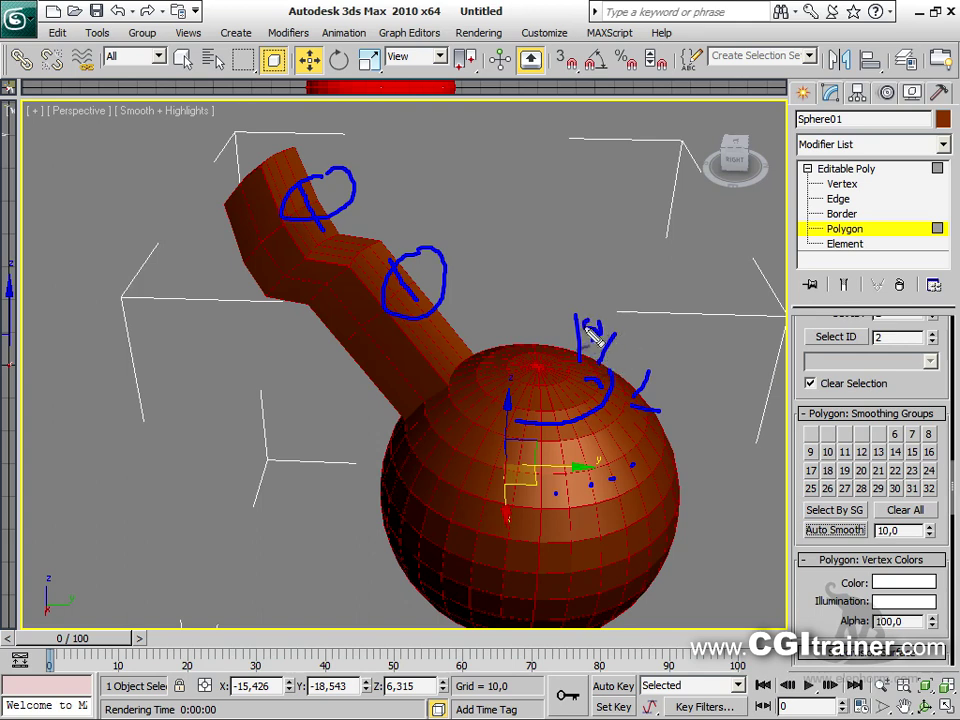
{"action": "left_click_drag", "start_coordinate": [877, 541], "coordinate": [905, 539]}
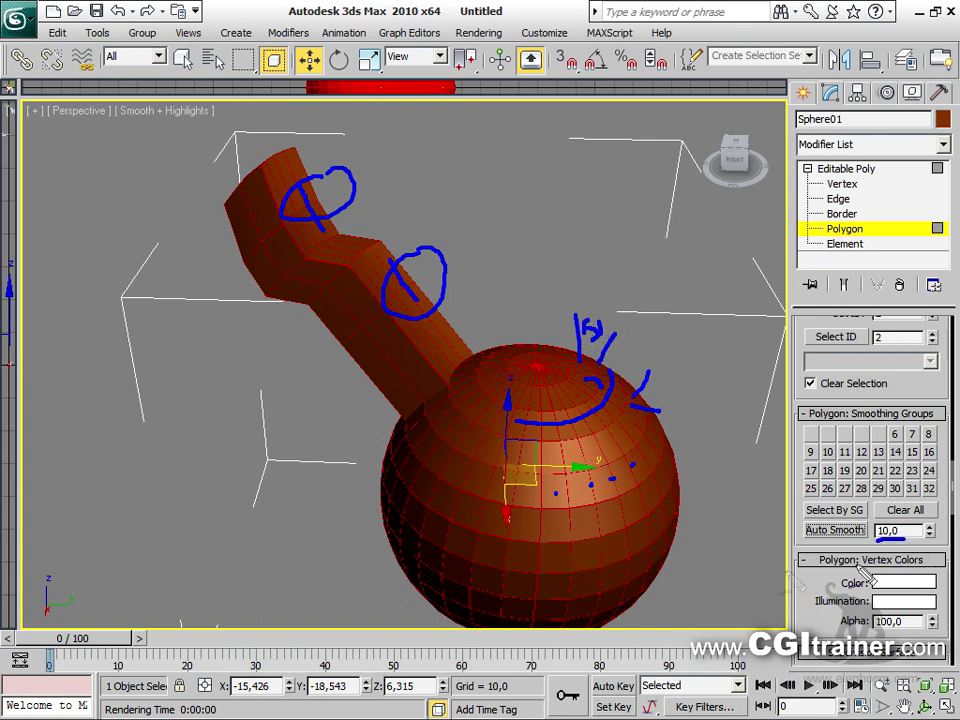
{"action": "mouse_move", "coordinate": [776, 508]}
{"action": "left_mouse_down"}
{"action": "mouse_move", "coordinate": [792, 549]}
{"action": "mouse_move", "coordinate": [777, 507]}
{"action": "left_mouse_up"}
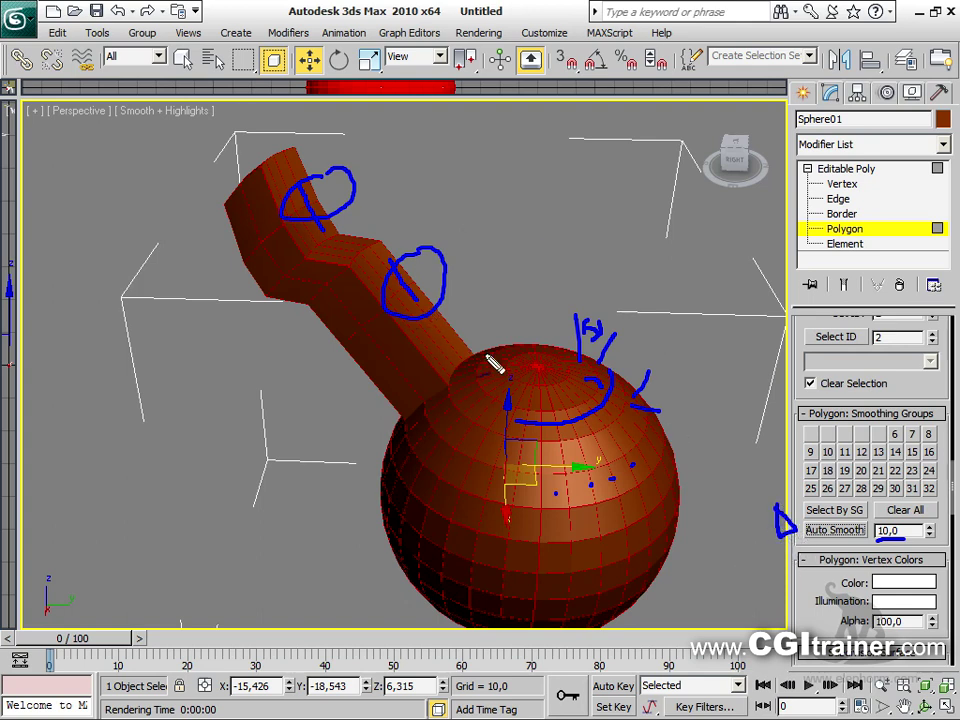
{"action": "key", "text": "Escape"}
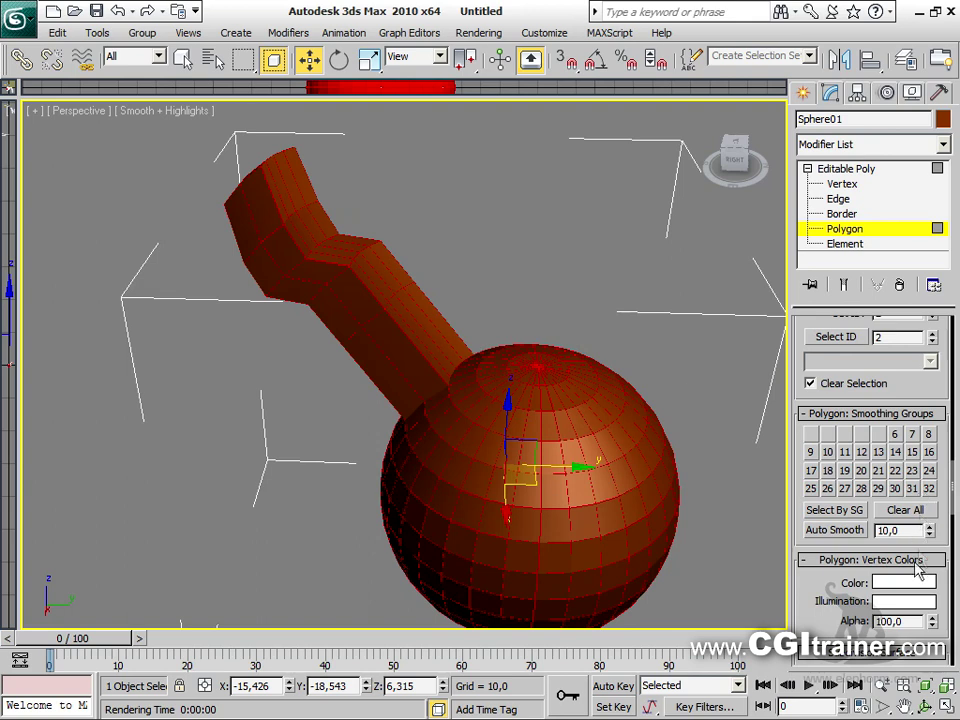
Reapply Auto Smooth to all polygons with a threshold of 40 and return to the object level of the Editable Poly
{"action": "left_click_drag", "start_coordinate": [930, 527], "coordinate": [931, 514]}
{"action": "left_click", "coordinate": [860, 531]}
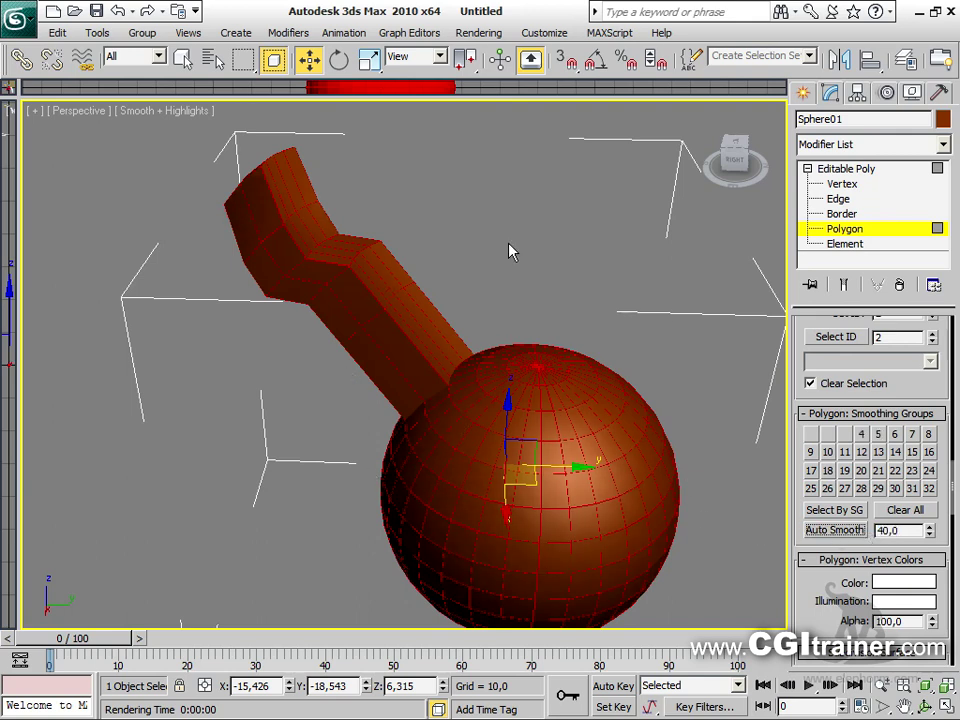
{"action": "left_click", "coordinate": [842, 185]}
{"action": "left_click", "coordinate": [850, 170]}
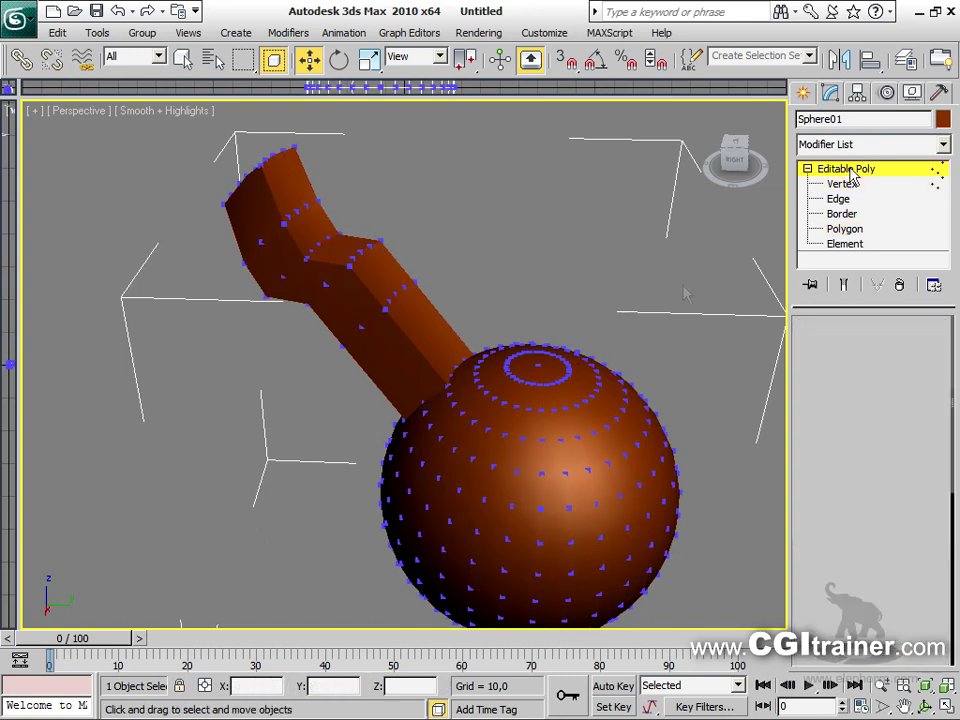
Render the perspective view to check the new smoothing on the arm and sphere
{"action": "key", "text": "shift+q"}
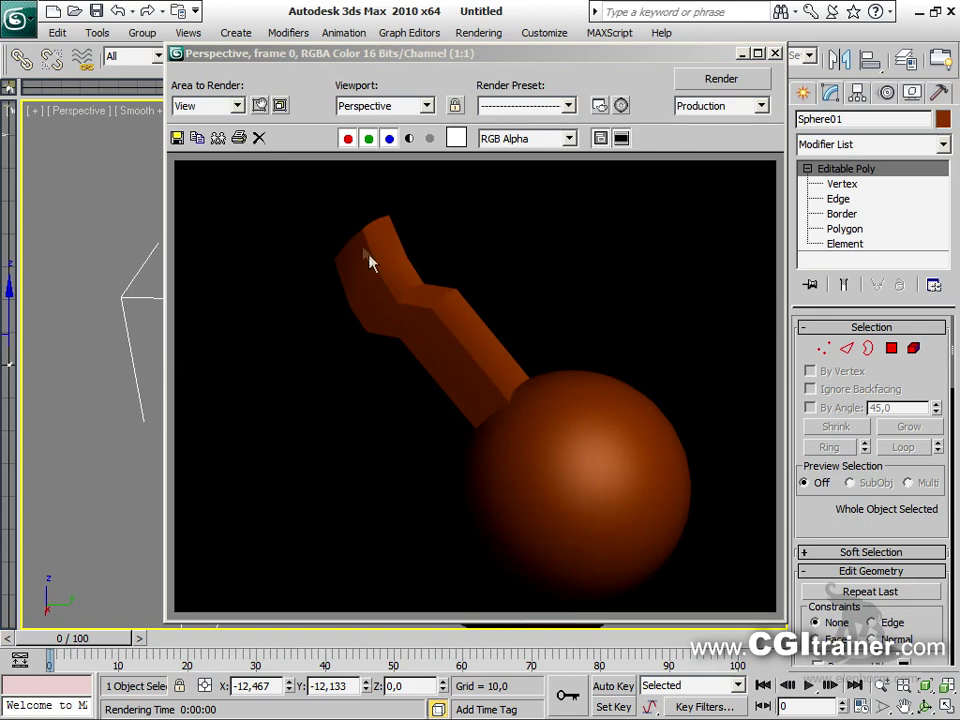
{"action": "left_click", "coordinate": [775, 53]}
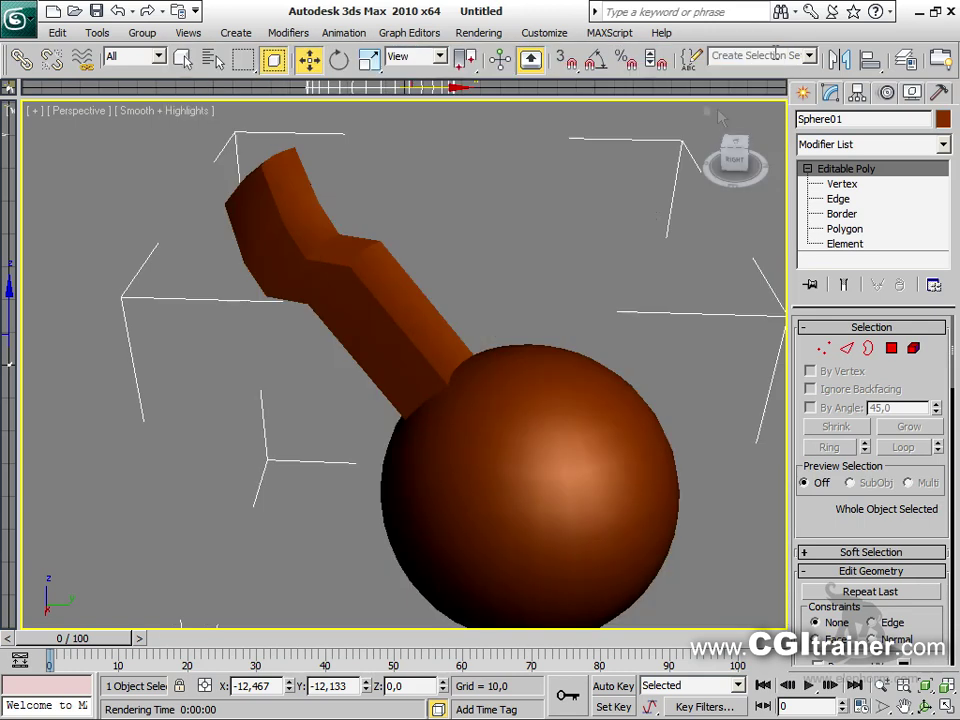
{"action": "middle_click_drag", "start_coordinate": [630, 393], "coordinate": [422, 379], "text": "alt"}
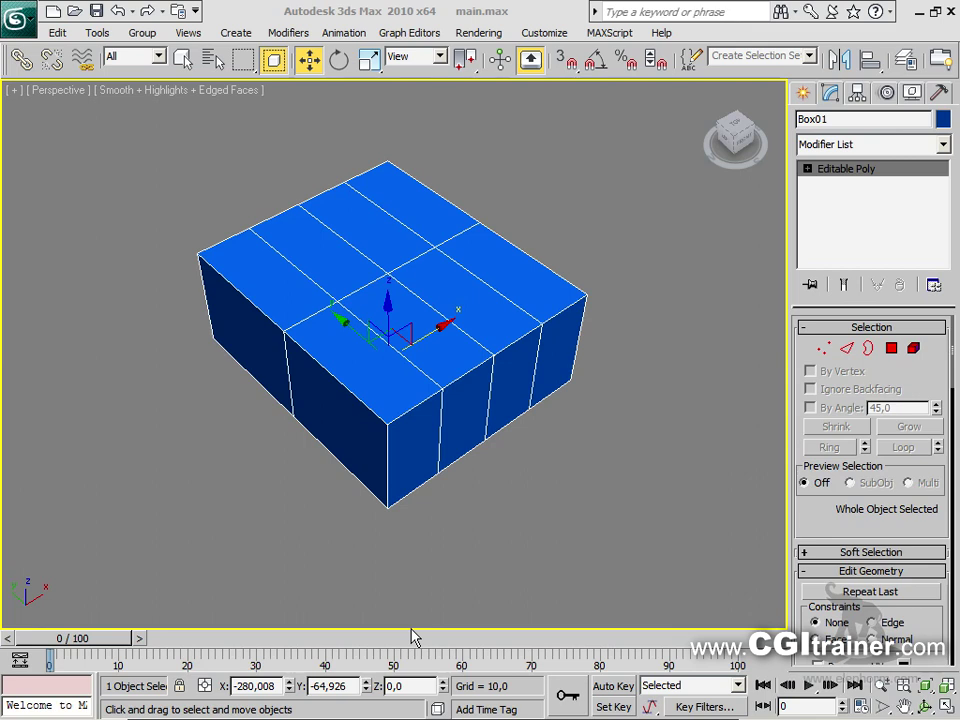
Work at polygon level on the blue box and move the front half of its left side slightly inward
{"action": "left_click", "coordinate": [890, 348]}
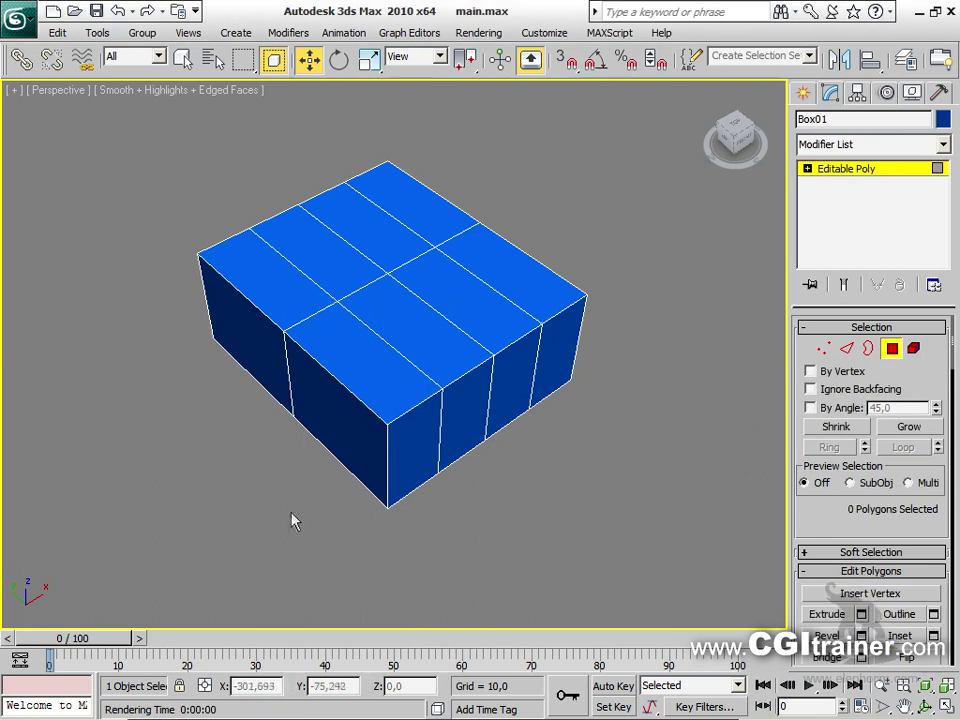
{"action": "left_click", "coordinate": [330, 424]}
{"action": "left_click_drag", "start_coordinate": [330, 424], "coordinate": [289, 380]}
Select the polygons along the box's front side one after another
{"action": "left_click", "coordinate": [405, 435]}
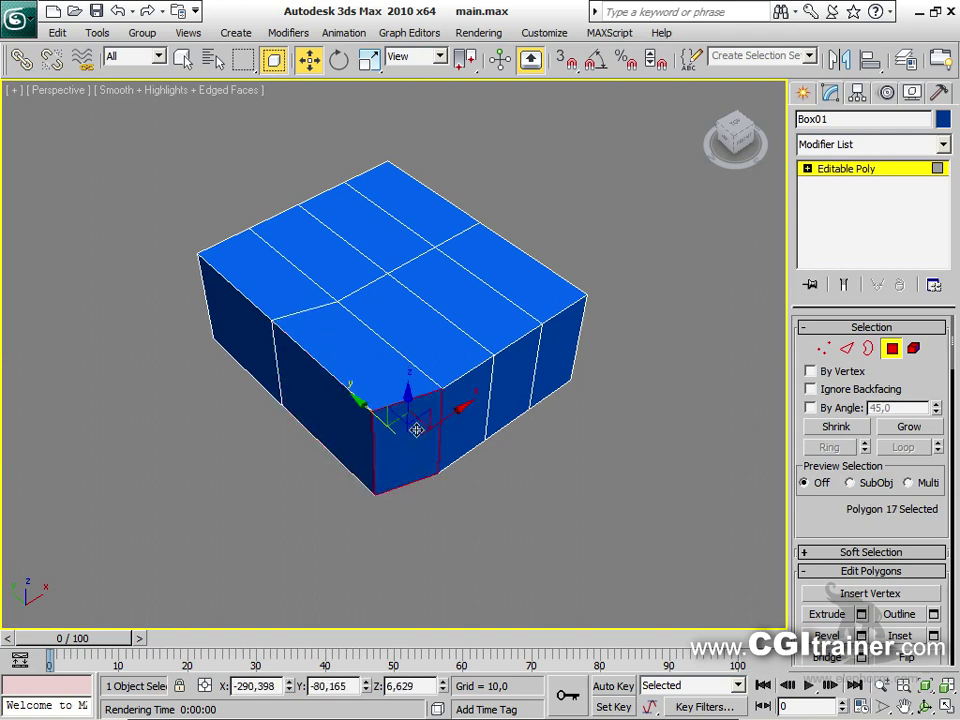
{"action": "left_click", "coordinate": [468, 395], "text": "ctrl"}
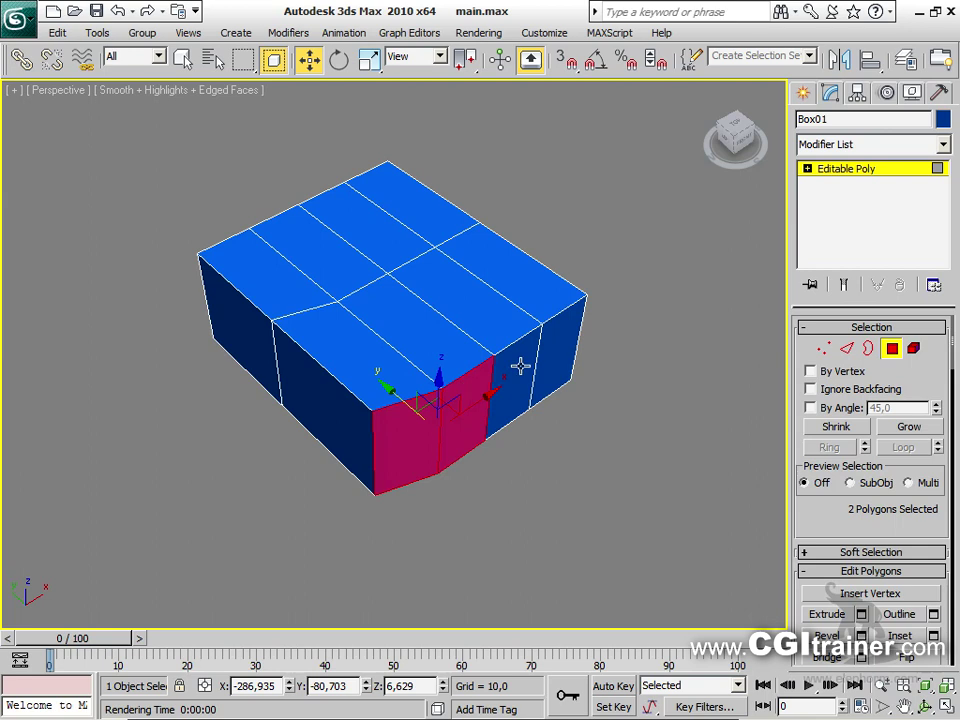
{"action": "left_click", "coordinate": [519, 364], "text": "ctrl"}
{"action": "left_click", "coordinate": [556, 332], "text": "ctrl"}
{"action": "left_click", "coordinate": [549, 327]}
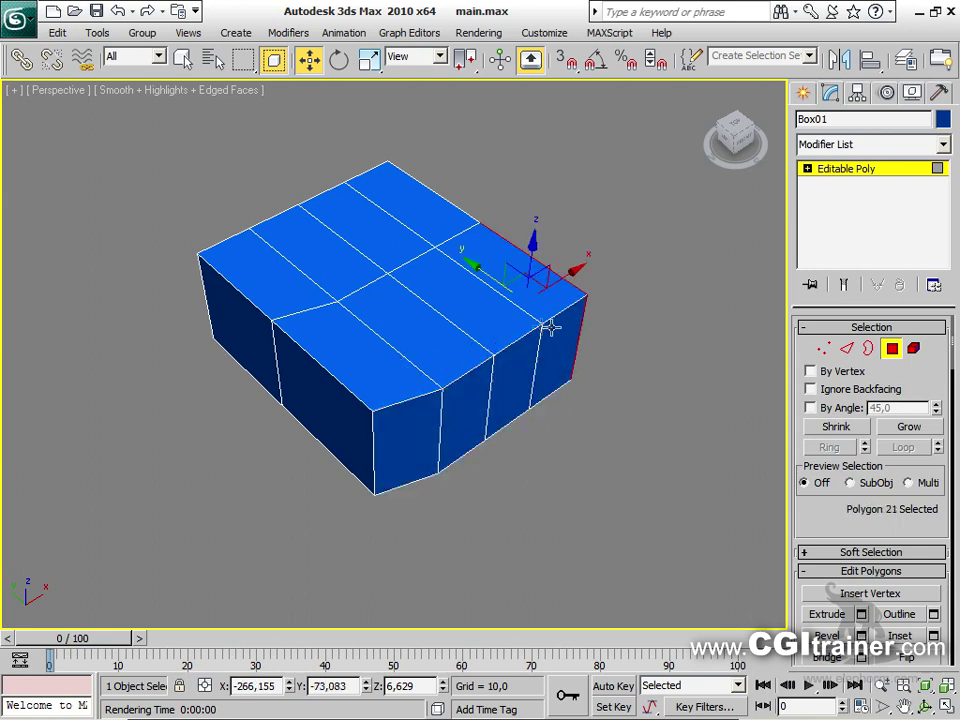
Move the rightmost front polygon of the box slightly and rotate it about the vertical axis
{"action": "left_click", "coordinate": [540, 322]}
{"action": "left_click_drag", "start_coordinate": [517, 327], "coordinate": [510, 320]}
{"action": "right_click", "coordinate": [544, 322]}
{"action": "left_click", "coordinate": [572, 358]}
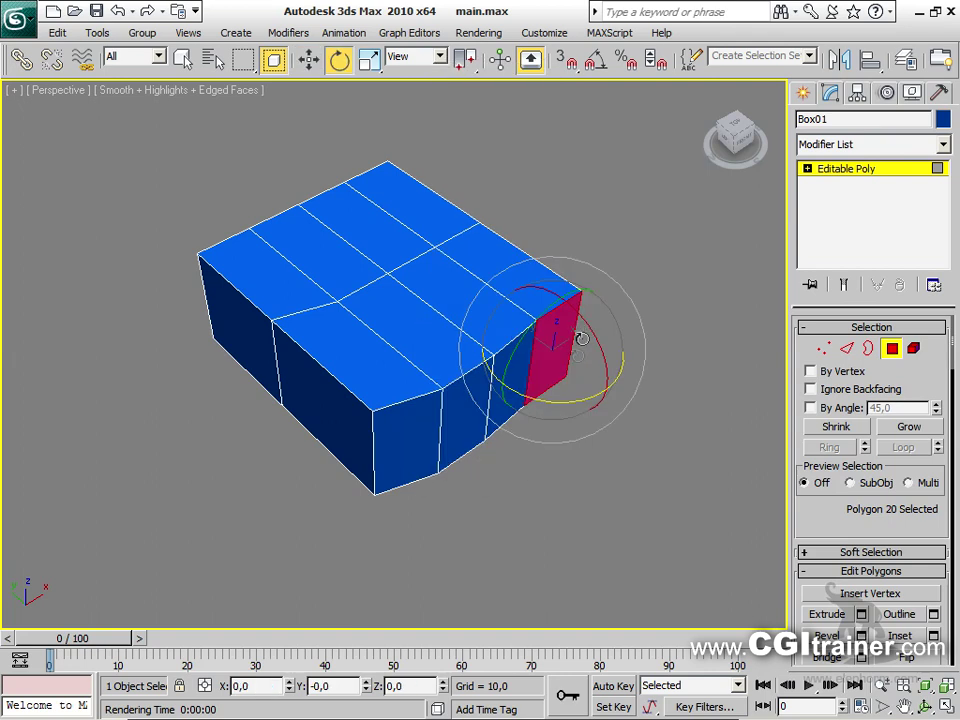
{"action": "left_click_drag", "start_coordinate": [565, 400], "coordinate": [559, 347]}
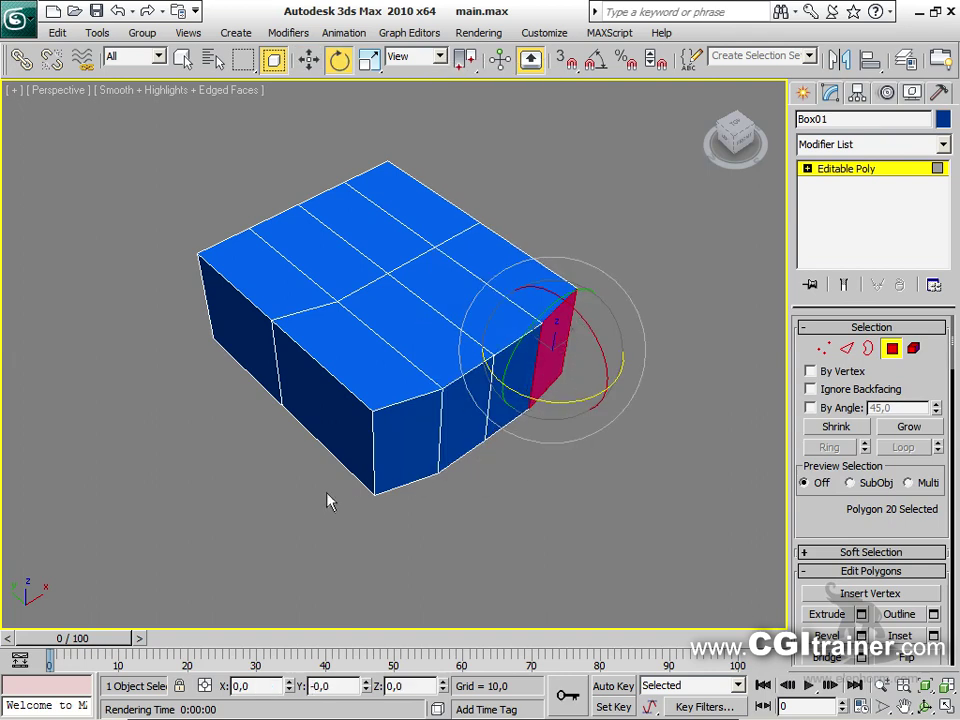
Move the rightmost front polygon of the box slightly inward
{"action": "right_click", "coordinate": [543, 315]}
{"action": "left_click", "coordinate": [590, 327]}
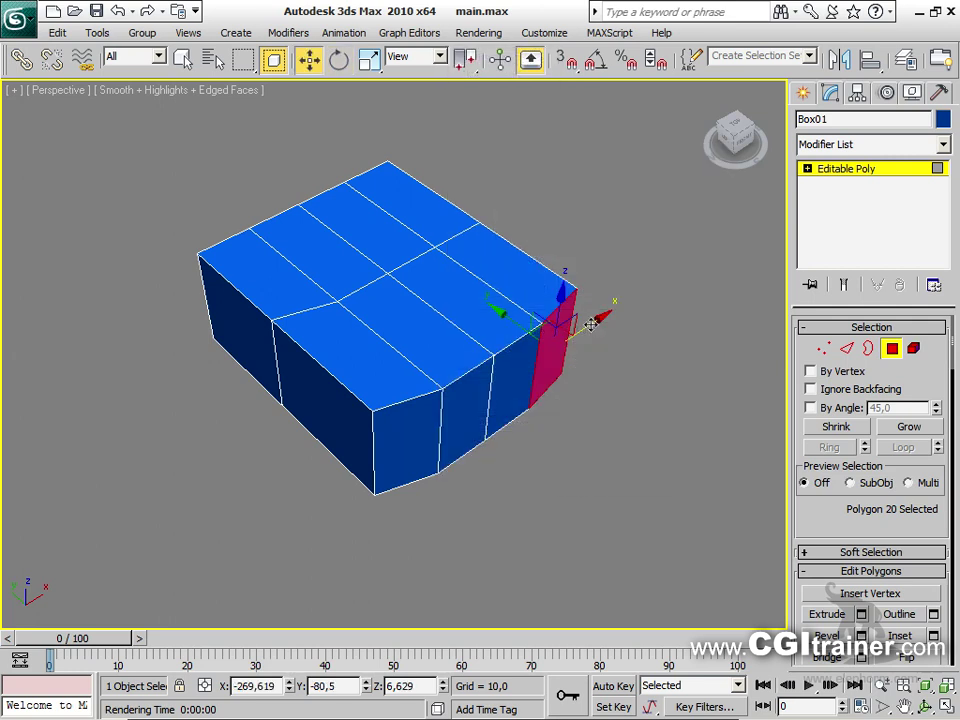
{"action": "left_click_drag", "start_coordinate": [545, 326], "coordinate": [516, 368]}
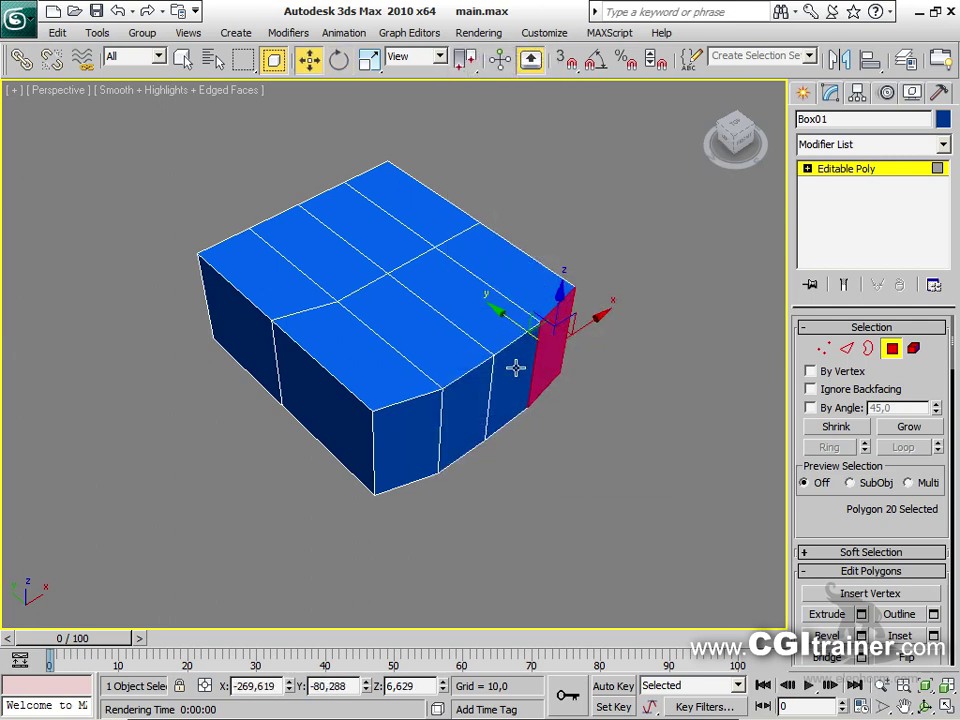
Select the box's four front polygons and preview a Group extrusion with a height of 7,04
{"action": "left_click", "coordinate": [516, 368]}
{"action": "left_click", "coordinate": [553, 332], "text": "ctrl"}
{"action": "left_click", "coordinate": [463, 401], "text": "ctrl"}
{"action": "left_click", "coordinate": [416, 430], "text": "ctrl"}
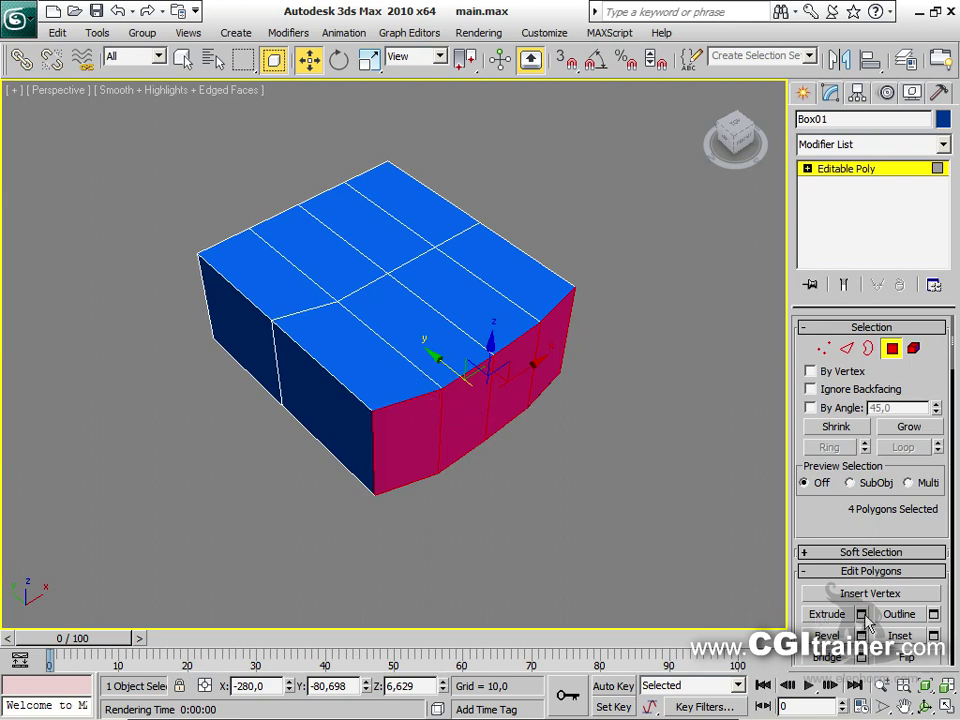
{"action": "right_click", "coordinate": [475, 402]}
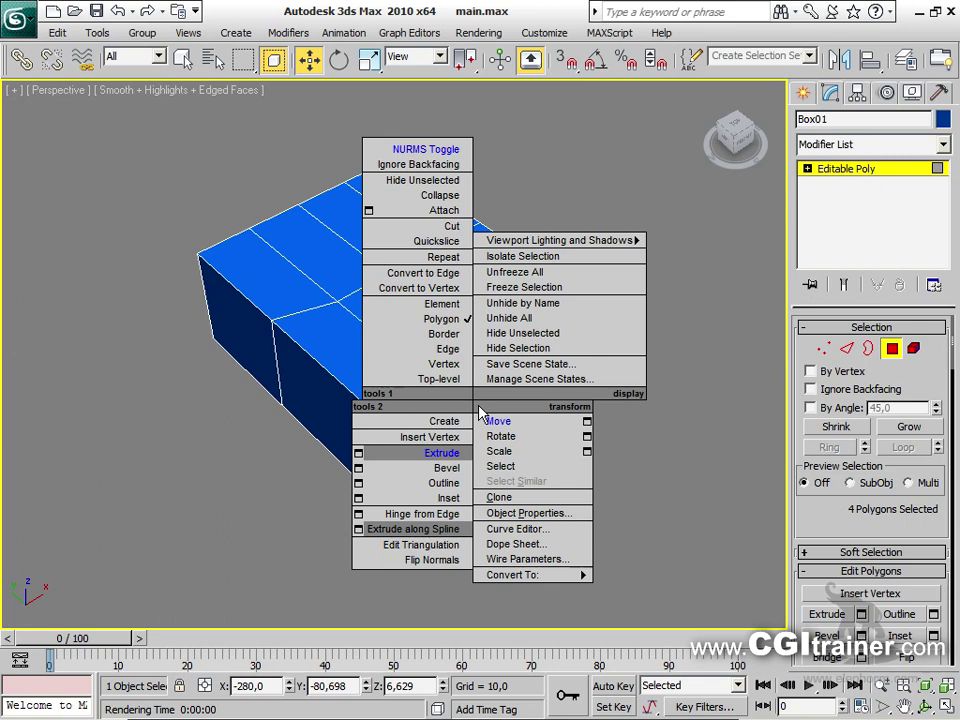
{"action": "left_click", "coordinate": [358, 453]}
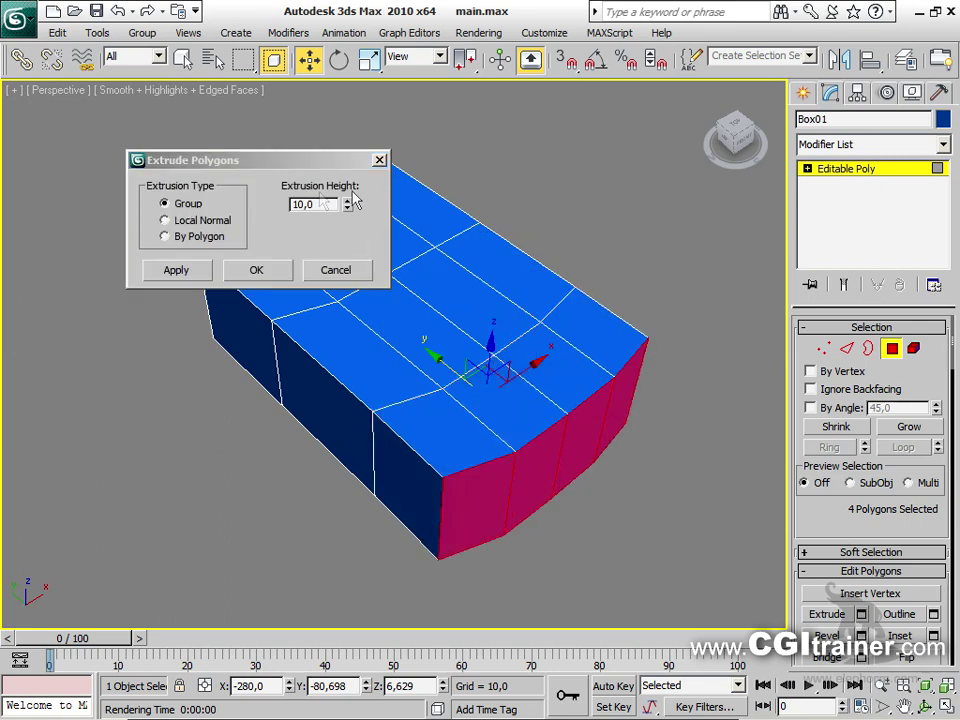
{"action": "left_click_drag", "start_coordinate": [349, 207], "coordinate": [344, 232]}
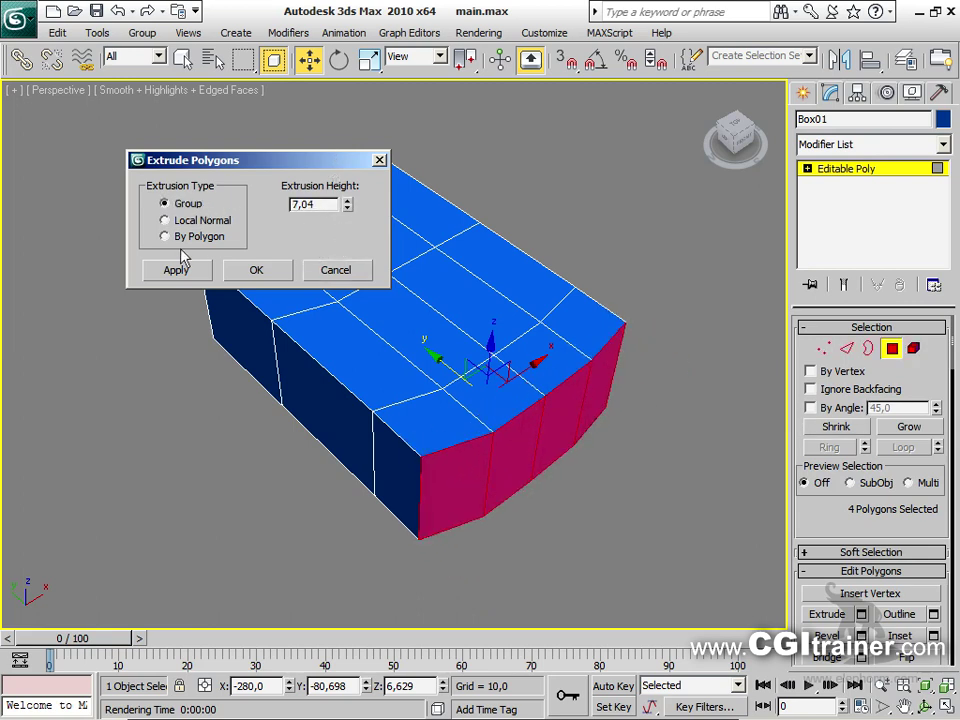
Compare the By Polygon and Local Normal extrusion types, and extrude the four front polygons By Polygon
{"action": "left_click", "coordinate": [165, 236]}
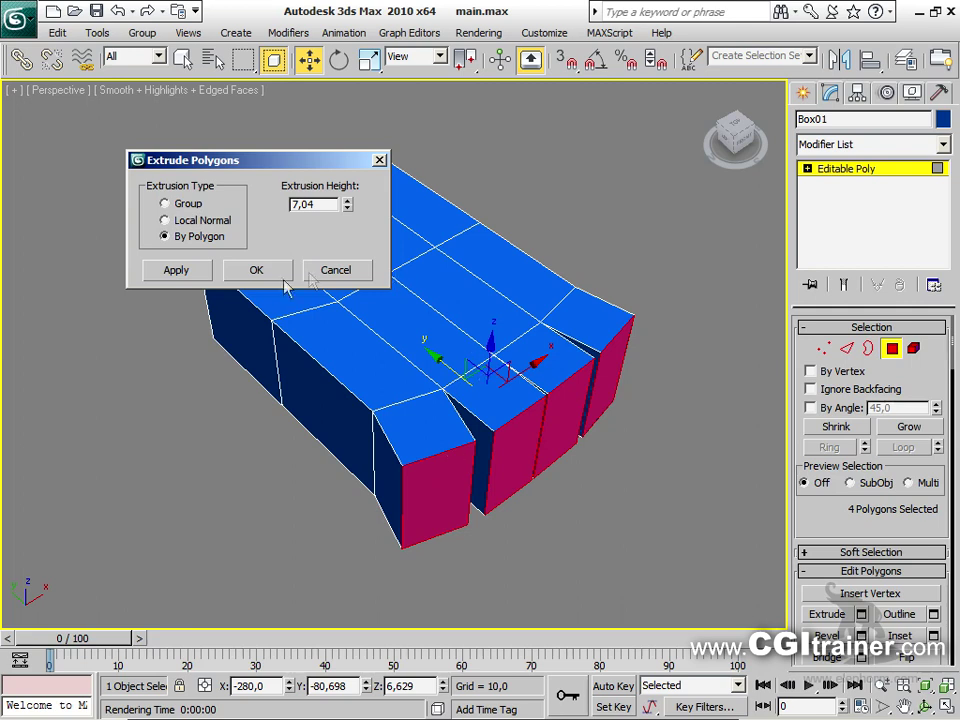
{"action": "left_click", "coordinate": [195, 222]}
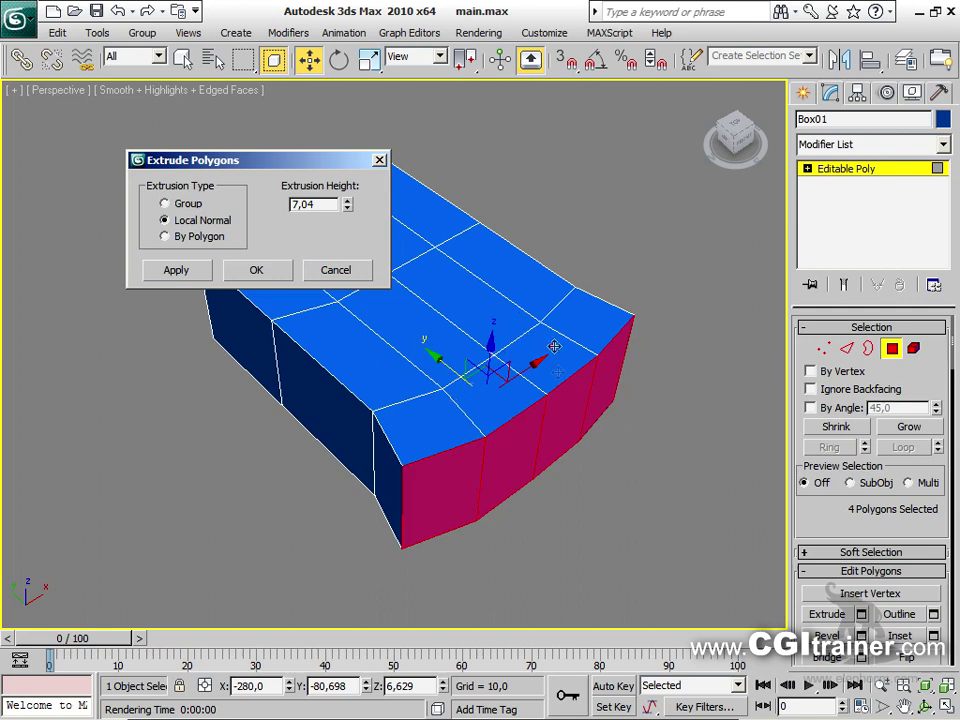
{"action": "left_click", "coordinate": [197, 240]}
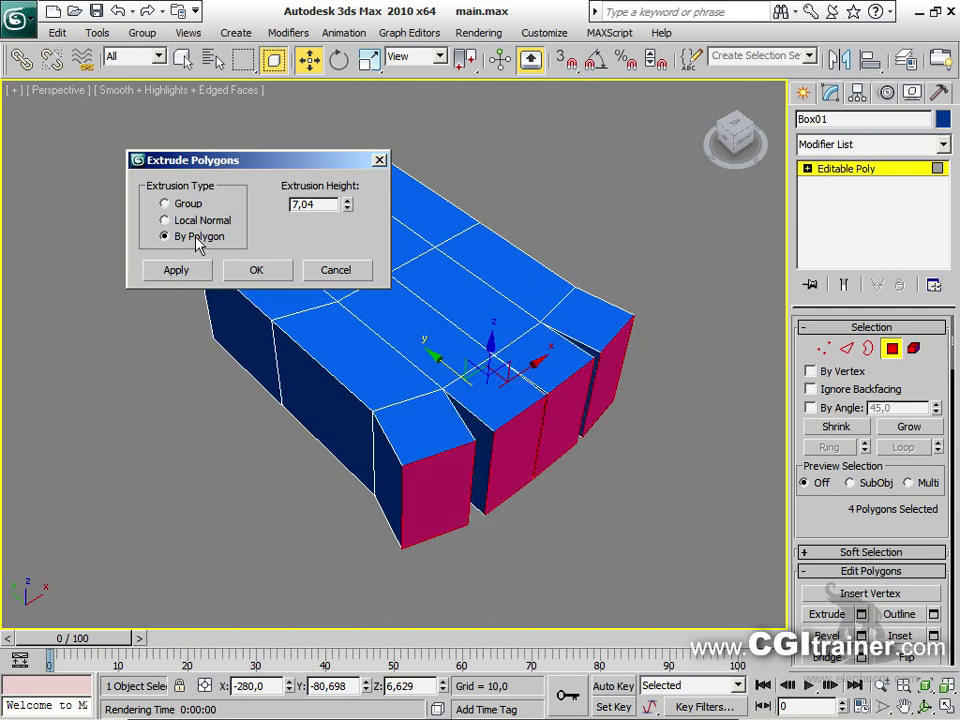
{"action": "left_click", "coordinate": [263, 272]}
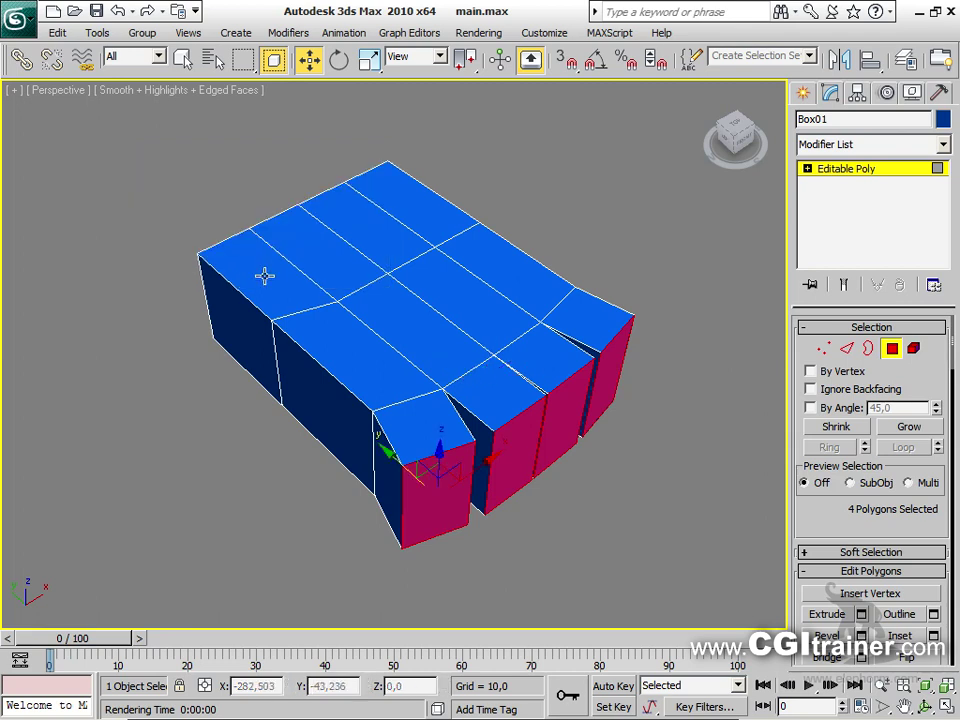
Start another By Polygon extrusion on the four finger ends with a height of 7,744, and activate the Scale tool
{"action": "right_click", "coordinate": [403, 457]}
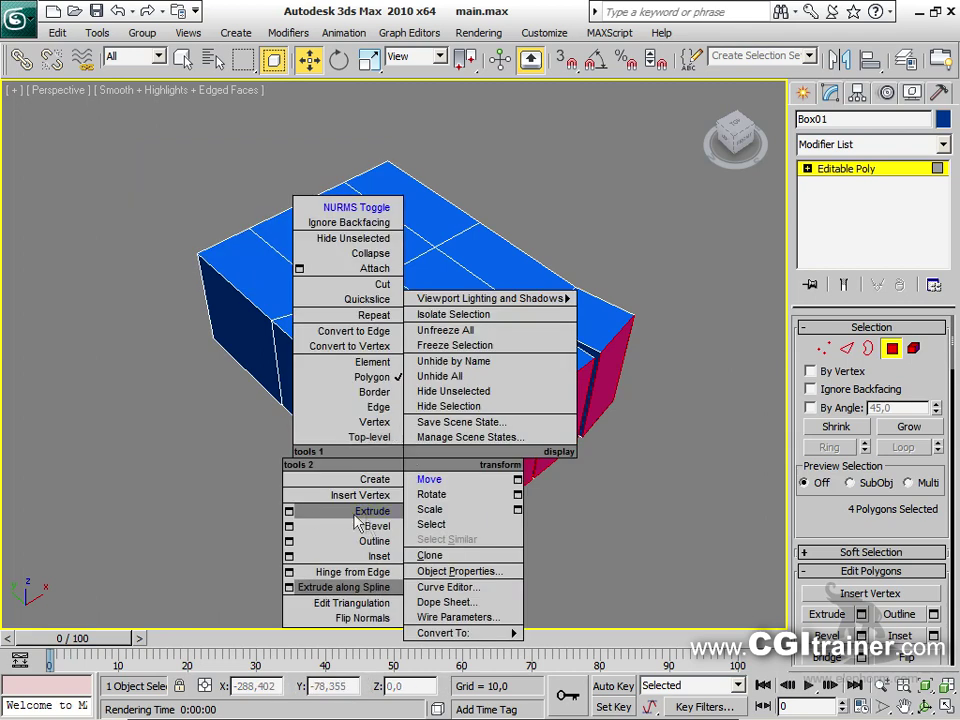
{"action": "left_click", "coordinate": [288, 511]}
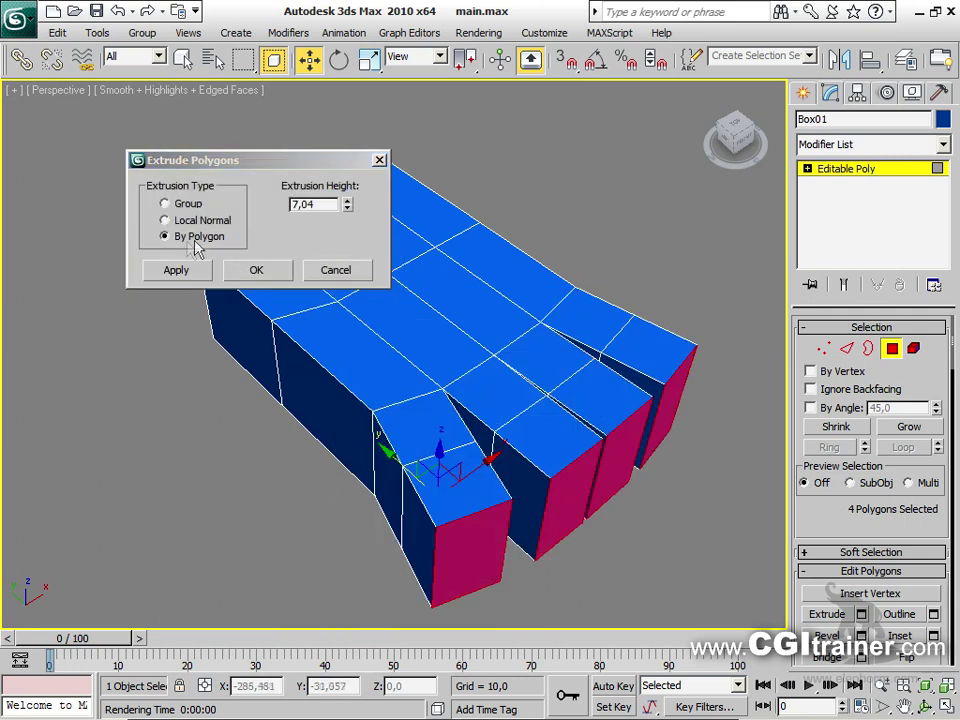
{"action": "left_click_drag", "start_coordinate": [241, 172], "coordinate": [219, 158]}
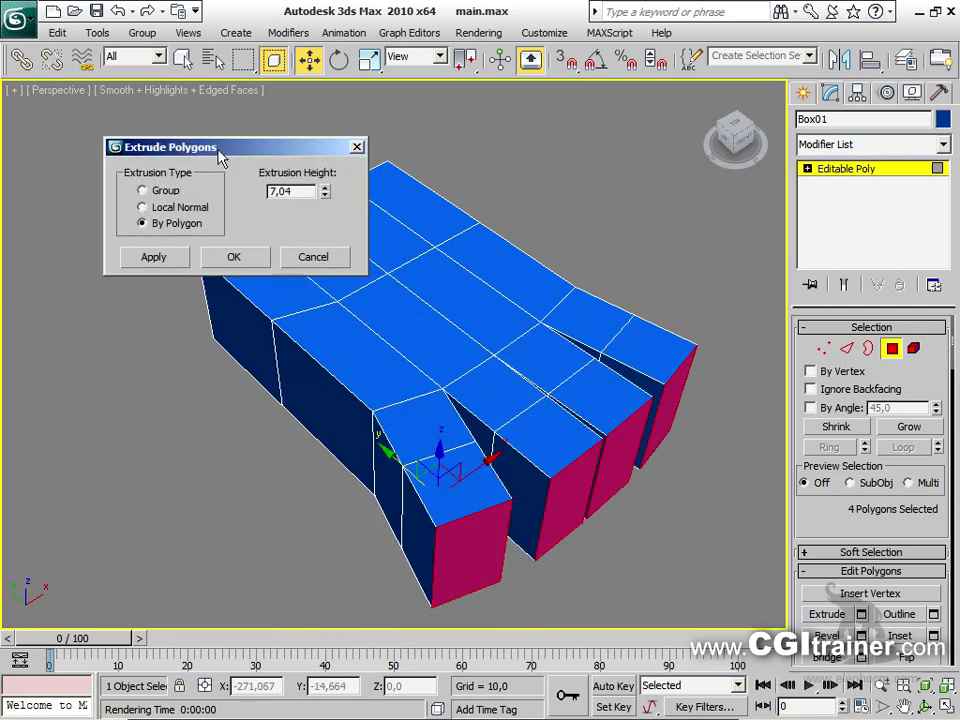
{"action": "middle_click_drag", "start_coordinate": [400, 330], "coordinate": [386, 366], "text": "alt"}
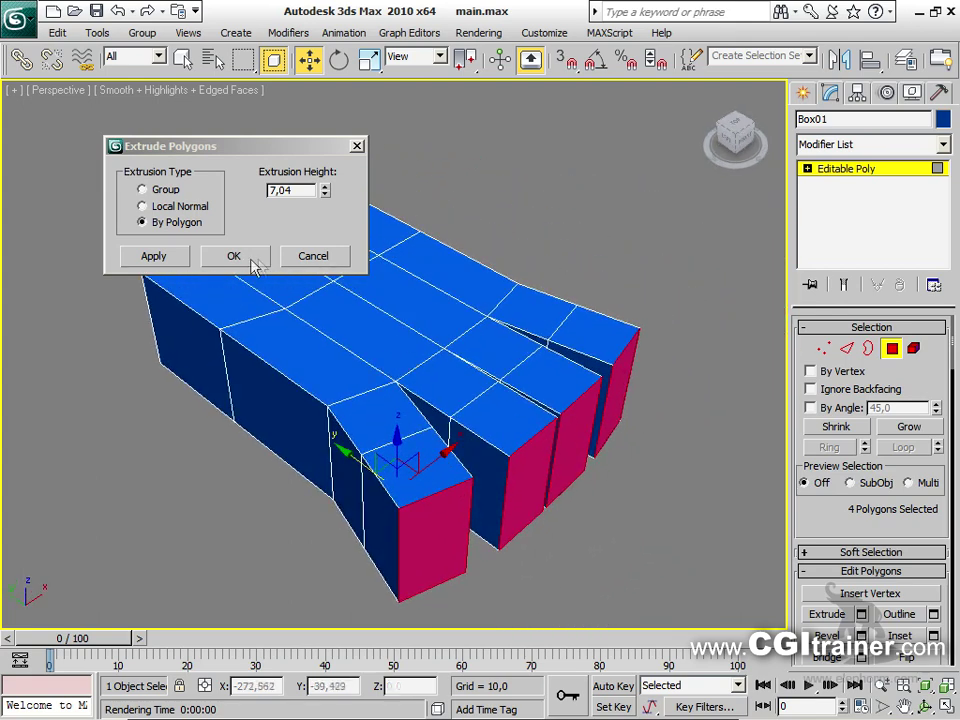
{"action": "left_click_drag", "start_coordinate": [325, 193], "coordinate": [305, 218]}
{"action": "right_click", "coordinate": [454, 399]}
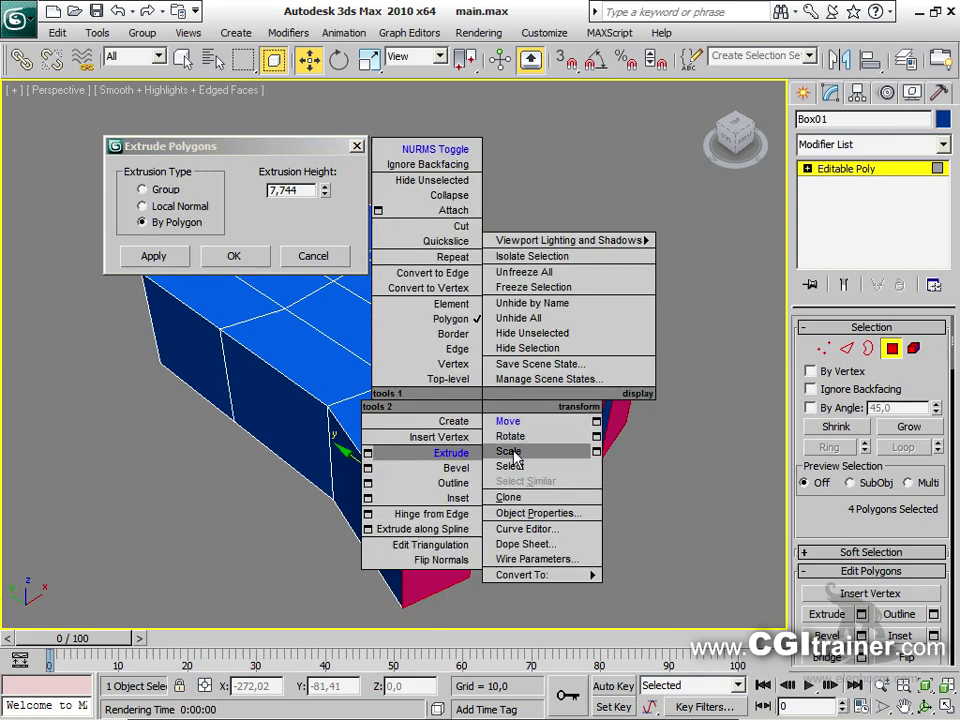
{"action": "left_click", "coordinate": [440, 448]}
{"action": "mouse_move", "coordinate": [394, 435]}
{"action": "left_mouse_down"}
{"action": "mouse_move", "coordinate": [392, 446]}
{"action": "mouse_move", "coordinate": [395, 436]}
{"action": "left_mouse_up"}
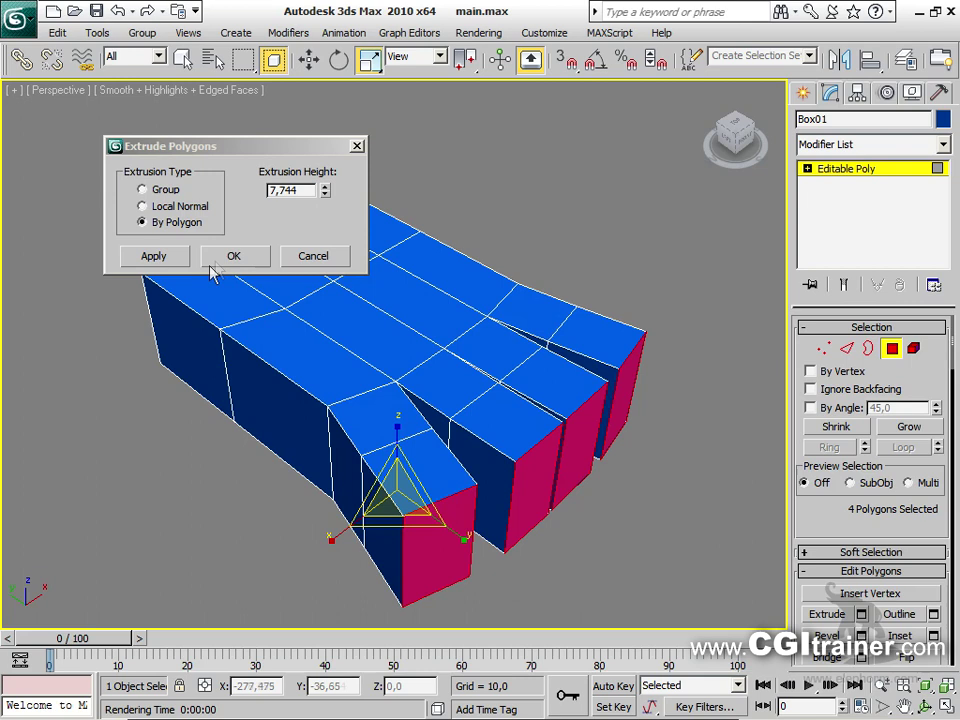
Lengthen the four fingers by applying the By Polygon extrusion three times in a row
{"action": "left_click", "coordinate": [153, 257]}
{"action": "left_click_drag", "start_coordinate": [440, 503], "coordinate": [442, 512]}
{"action": "left_click_drag", "start_coordinate": [392, 579], "coordinate": [391, 587]}
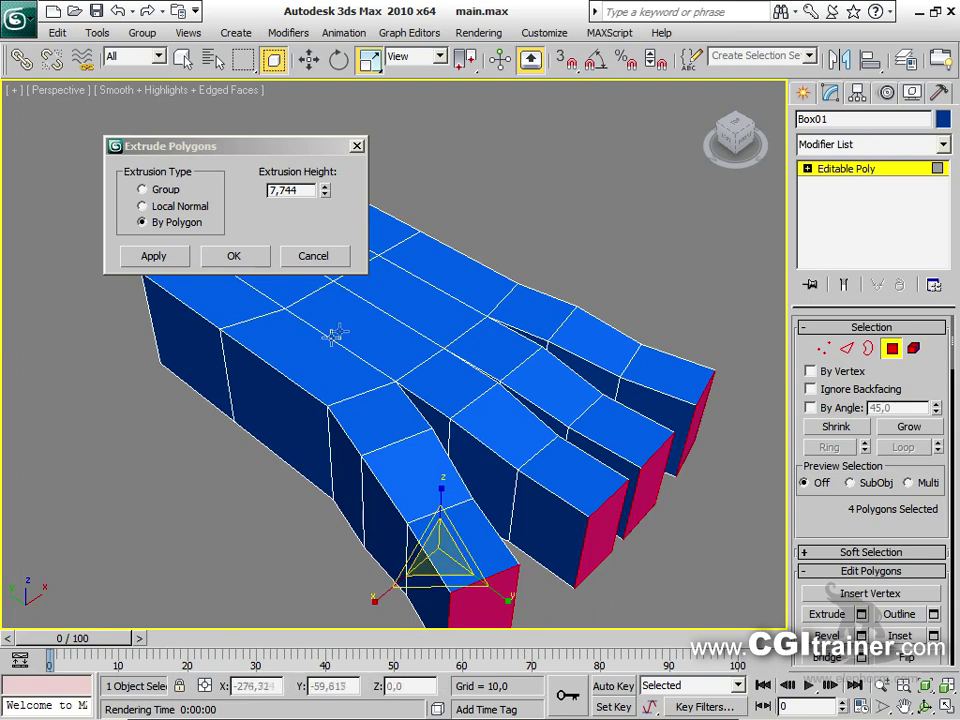
{"action": "left_click", "coordinate": [168, 261]}
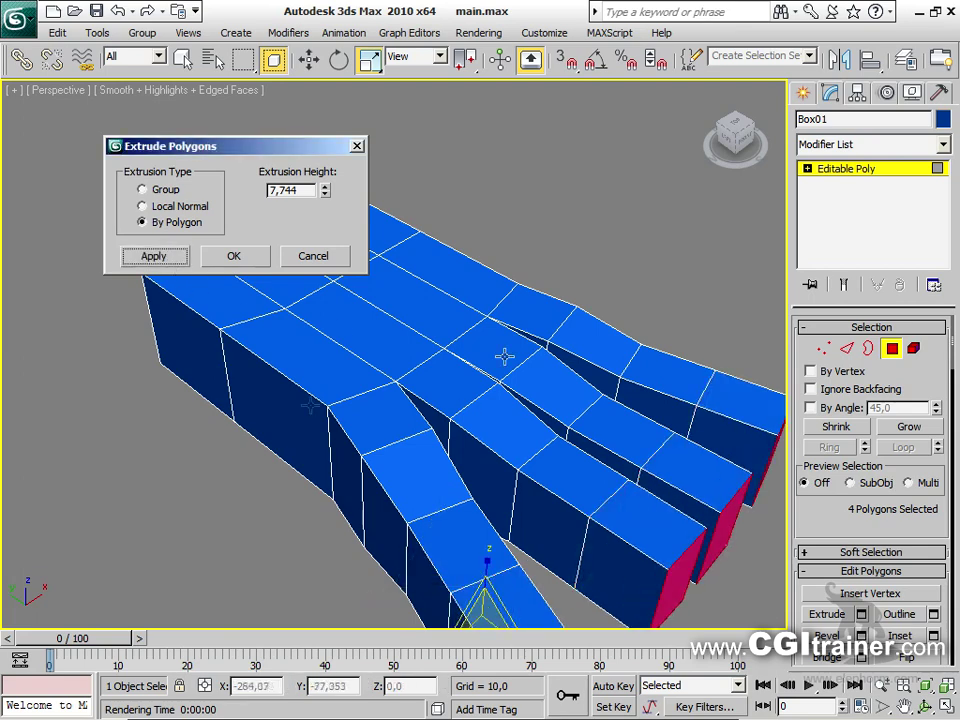
{"action": "left_click", "coordinate": [233, 256]}
{"action": "middle_click_drag", "start_coordinate": [428, 364], "coordinate": [243, 296], "text": "alt"}
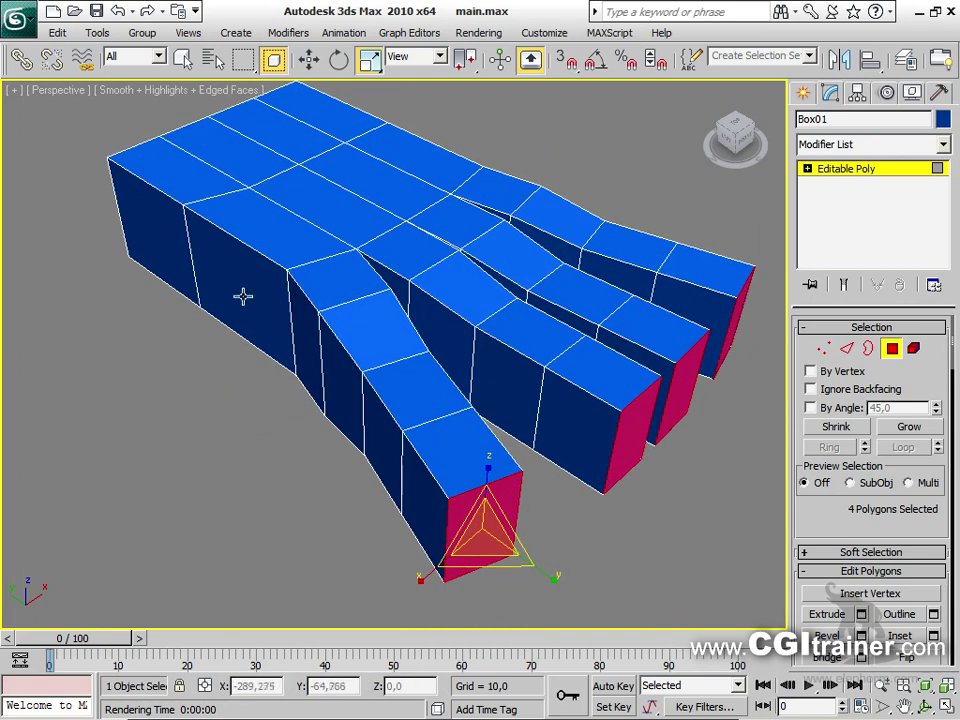
Extrude the front polygon of the box's long side outward as a thumb base and rotate its end face
{"action": "left_click", "coordinate": [243, 296]}
{"action": "right_click", "coordinate": [240, 293]}
{"action": "left_click", "coordinate": [224, 345]}
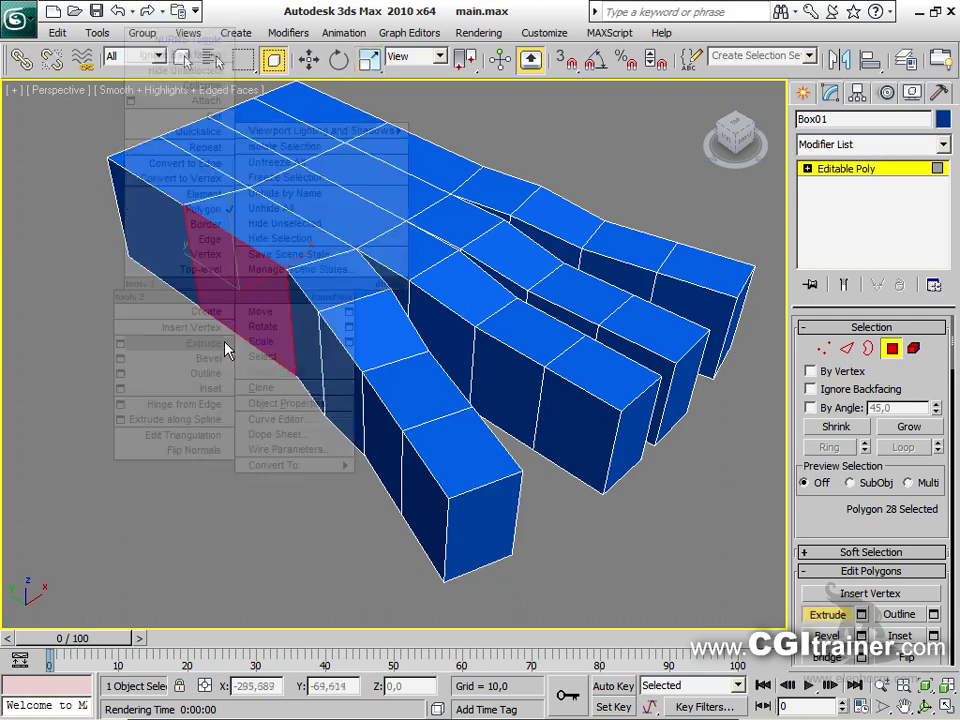
{"action": "left_click_drag", "start_coordinate": [232, 302], "coordinate": [248, 284]}
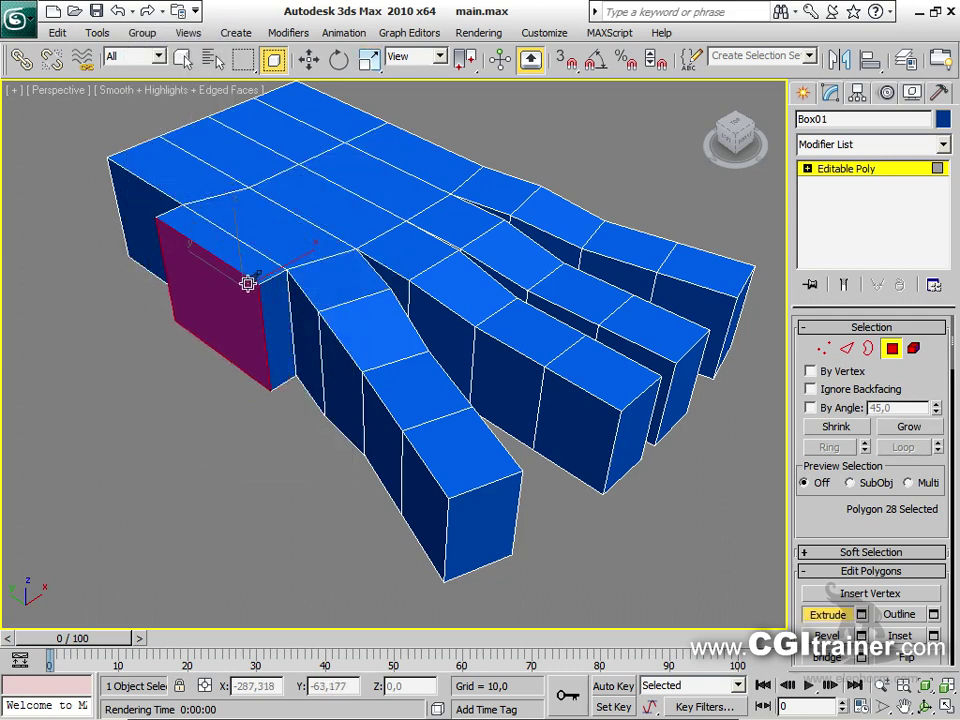
{"action": "right_click", "coordinate": [232, 315]}
{"action": "left_click", "coordinate": [250, 347]}
{"action": "left_click_drag", "start_coordinate": [221, 345], "coordinate": [238, 336]}
{"action": "right_click", "coordinate": [222, 311]}
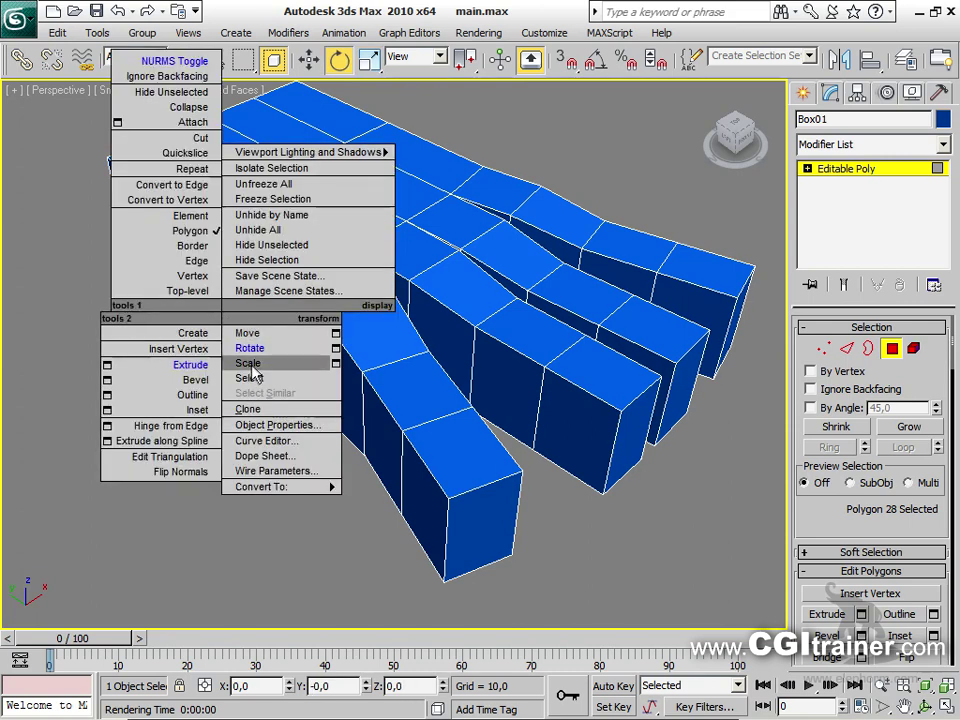
{"action": "left_click", "coordinate": [250, 364]}
Extrude the thumb's end polygon once more, rotate it further, and clear the polygon selection
{"action": "right_click", "coordinate": [208, 302]}
{"action": "left_click", "coordinate": [160, 294]}
{"action": "left_click_drag", "start_coordinate": [210, 315], "coordinate": [210, 300]}
{"action": "right_click", "coordinate": [185, 337]}
{"action": "left_click", "coordinate": [200, 370]}
{"action": "left_click_drag", "start_coordinate": [182, 369], "coordinate": [186, 360]}
{"action": "right_click", "coordinate": [181, 337]}
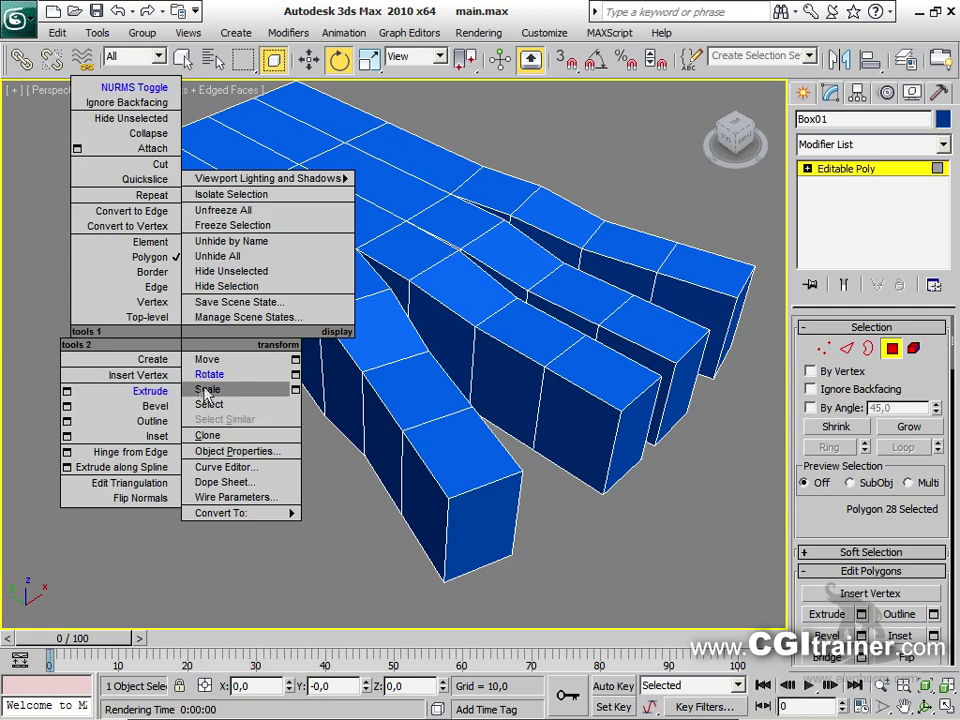
{"action": "left_click", "coordinate": [206, 390]}
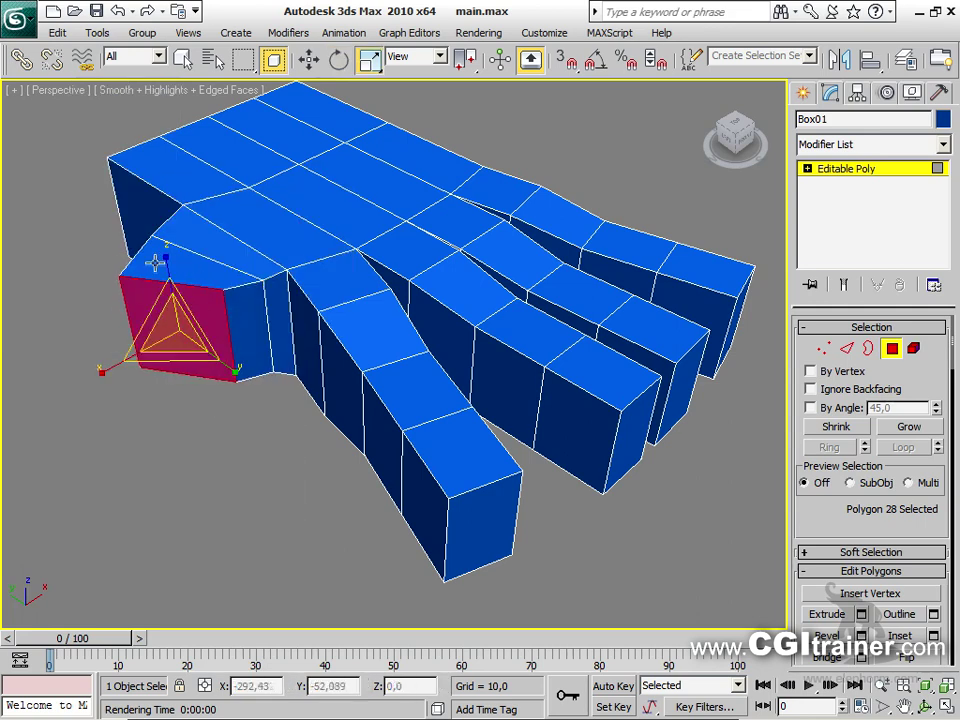
{"action": "left_click", "coordinate": [250, 395]}
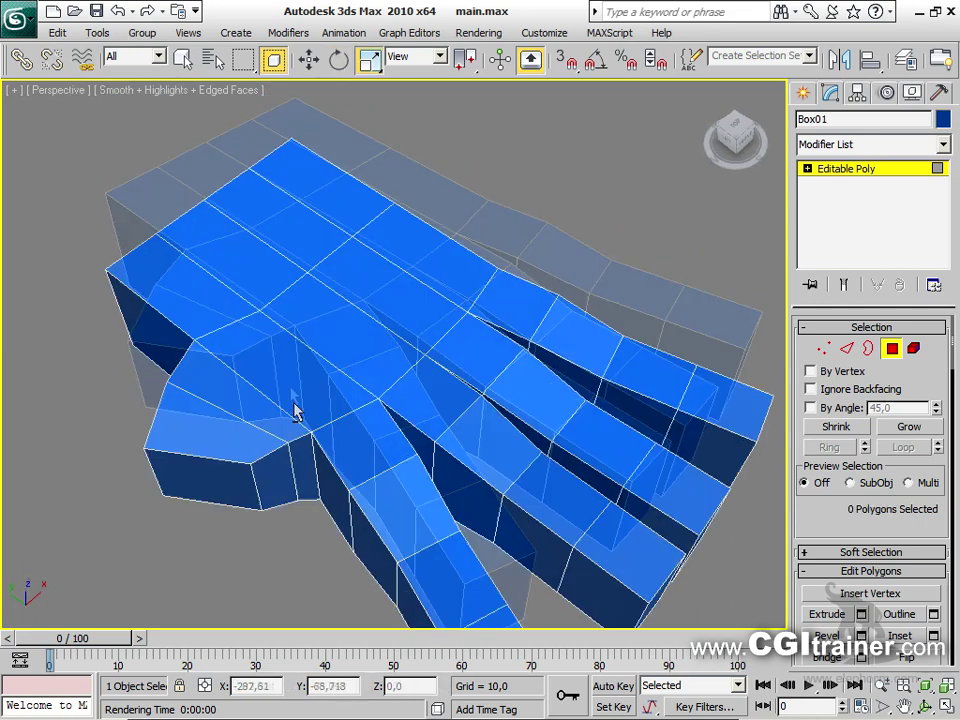
{"action": "middle_click_drag", "start_coordinate": [296, 410], "coordinate": [444, 400], "text": "alt"}
{"action": "scroll", "coordinate": [363, 382], "scroll_direction": "up", "scroll_amount": 3}
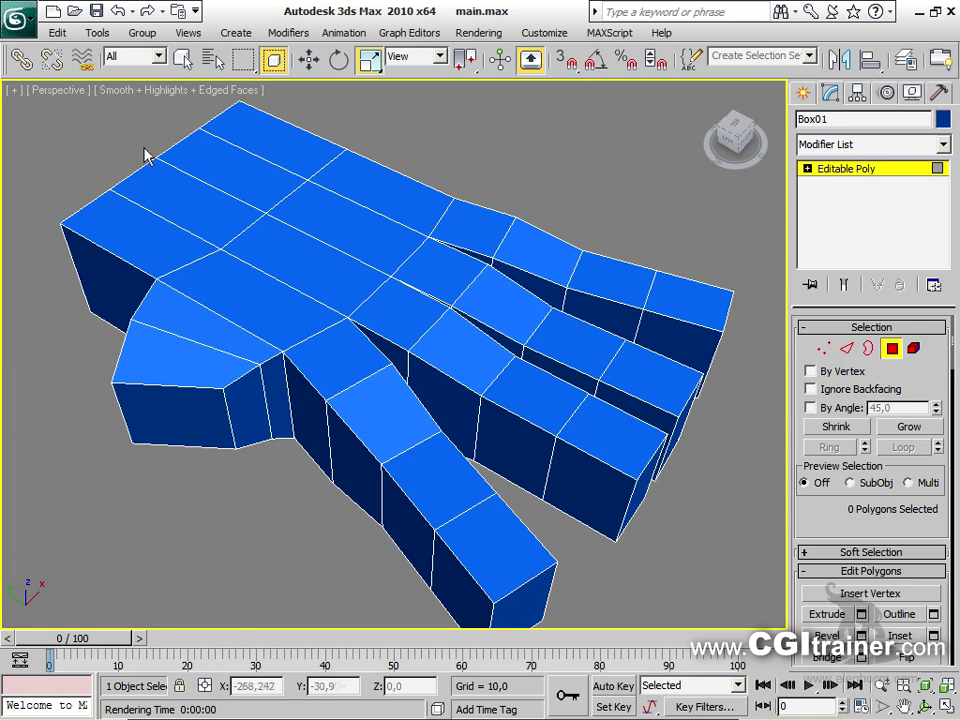
Fetch the previously held scene to replace the box model
{"action": "left_click", "coordinate": [57, 32]}
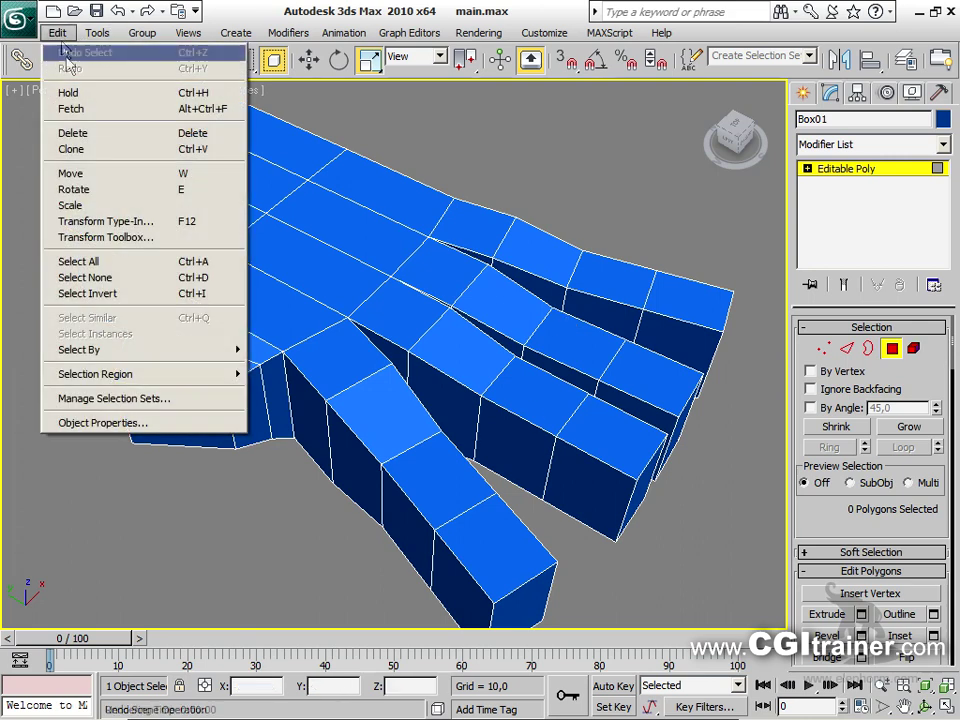
{"action": "left_click", "coordinate": [72, 108]}
{"action": "left_click", "coordinate": [448, 427]}
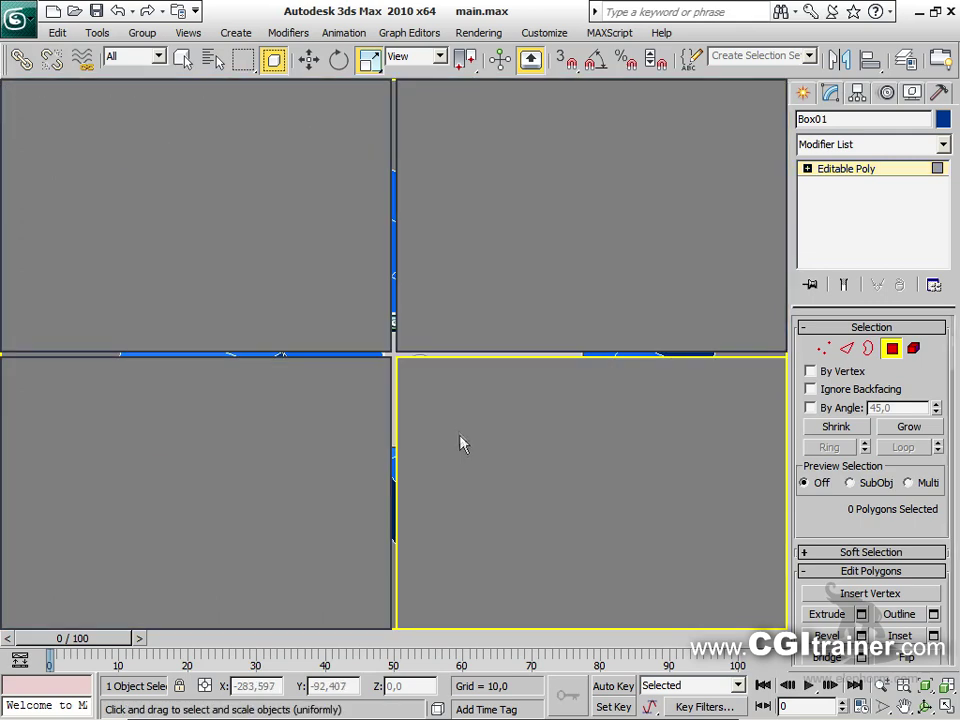
Select the MAIN BASE hand mesh and turn on its NURMS smoothing to inspect the fingers and thumb
{"action": "mouse_move", "coordinate": [523, 413]}
{"action": "middle_mouse_down"}
{"action": "mouse_move", "coordinate": [486, 450]}
{"action": "mouse_move", "coordinate": [520, 416]}
{"action": "middle_mouse_up"}
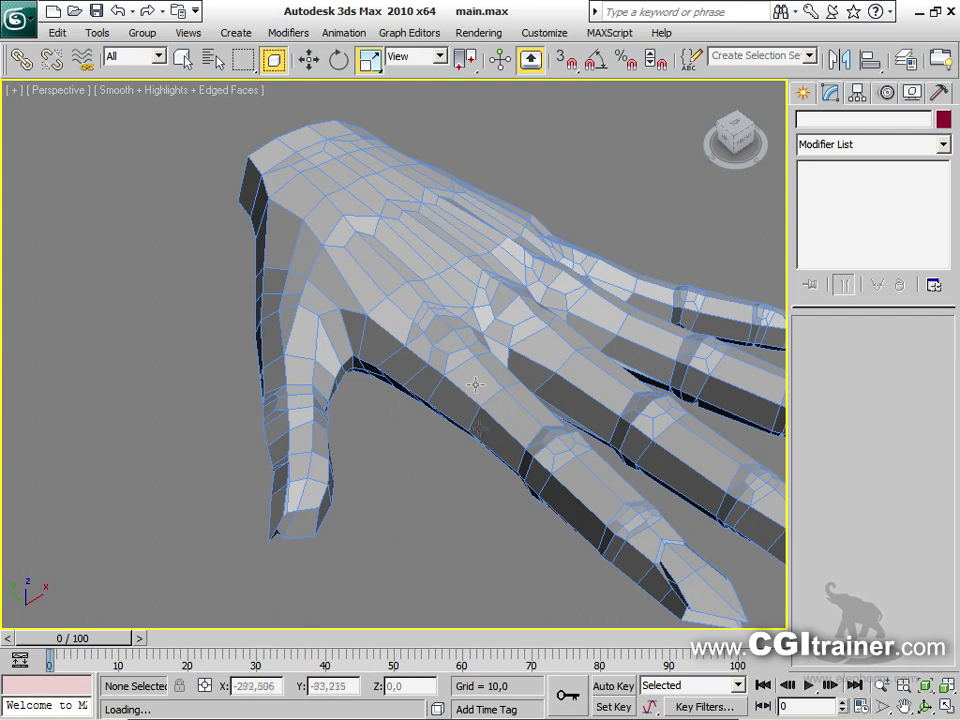
{"action": "left_click", "coordinate": [458, 336]}
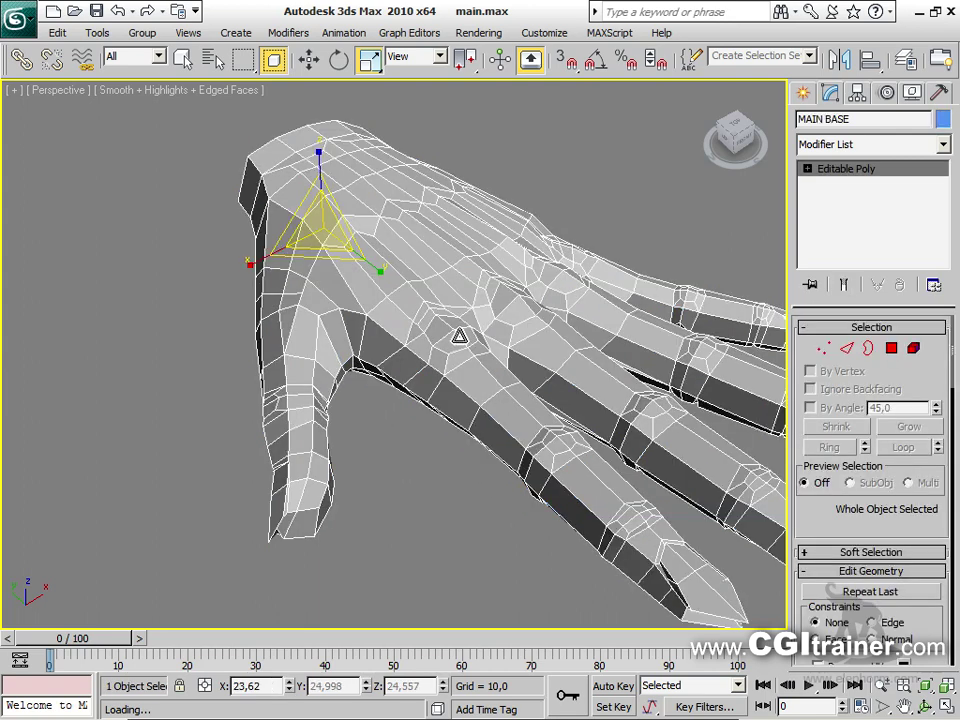
{"action": "right_click", "coordinate": [458, 336]}
{"action": "key", "text": "Escape"}
{"action": "right_click", "coordinate": [394, 217]}
{"action": "left_click", "coordinate": [357, 13]}
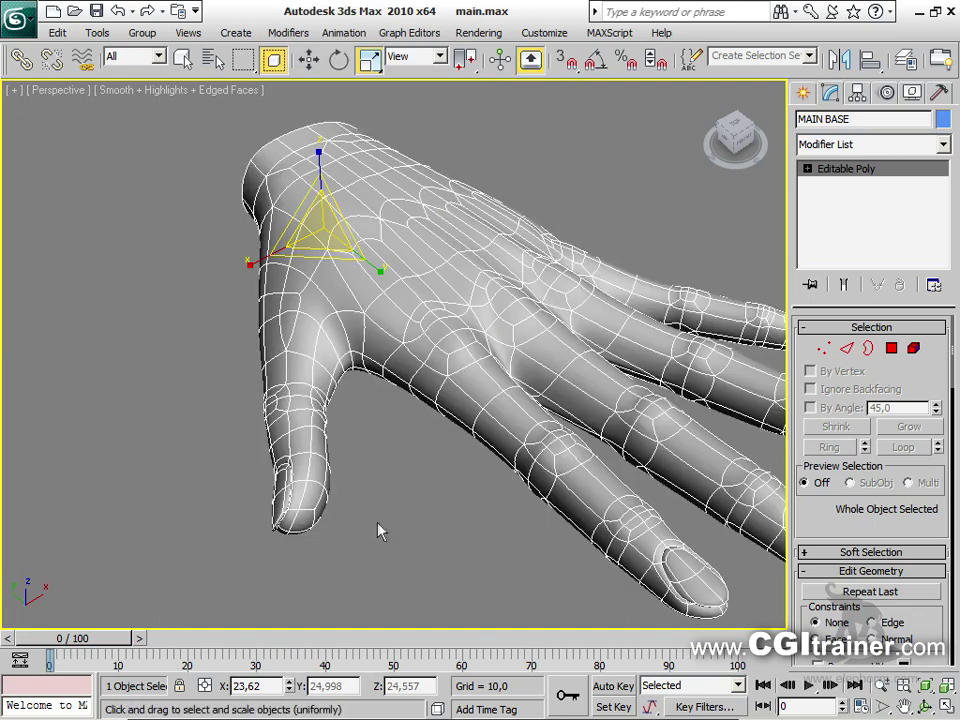
{"action": "scroll", "coordinate": [378, 531], "scroll_direction": "up", "scroll_amount": 10}
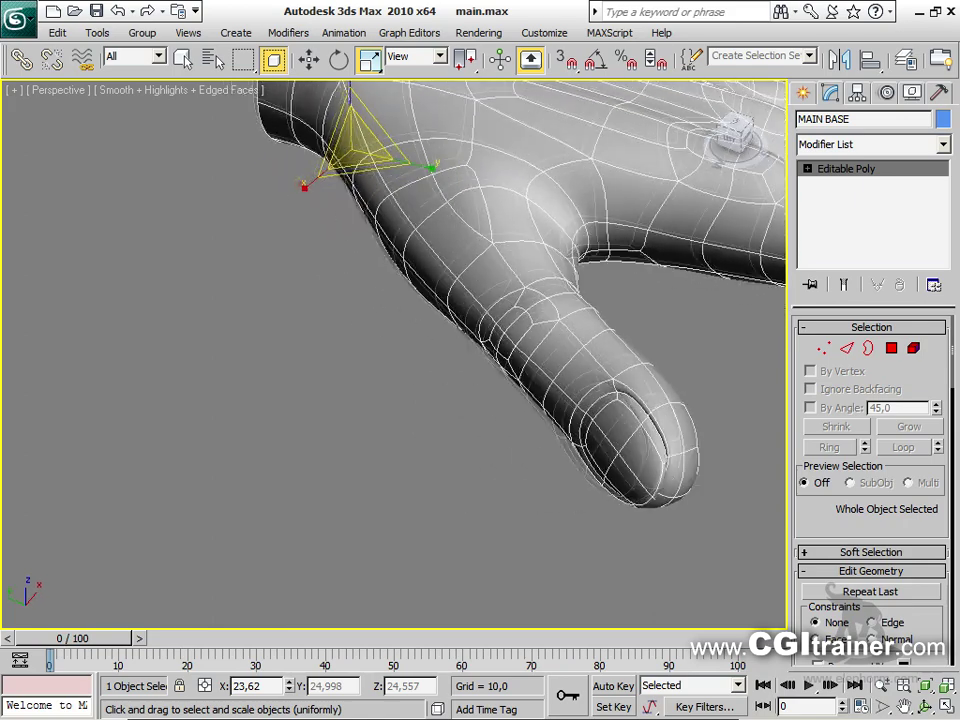
{"action": "scroll", "coordinate": [400, 300], "scroll_direction": "up", "scroll_amount": 5}
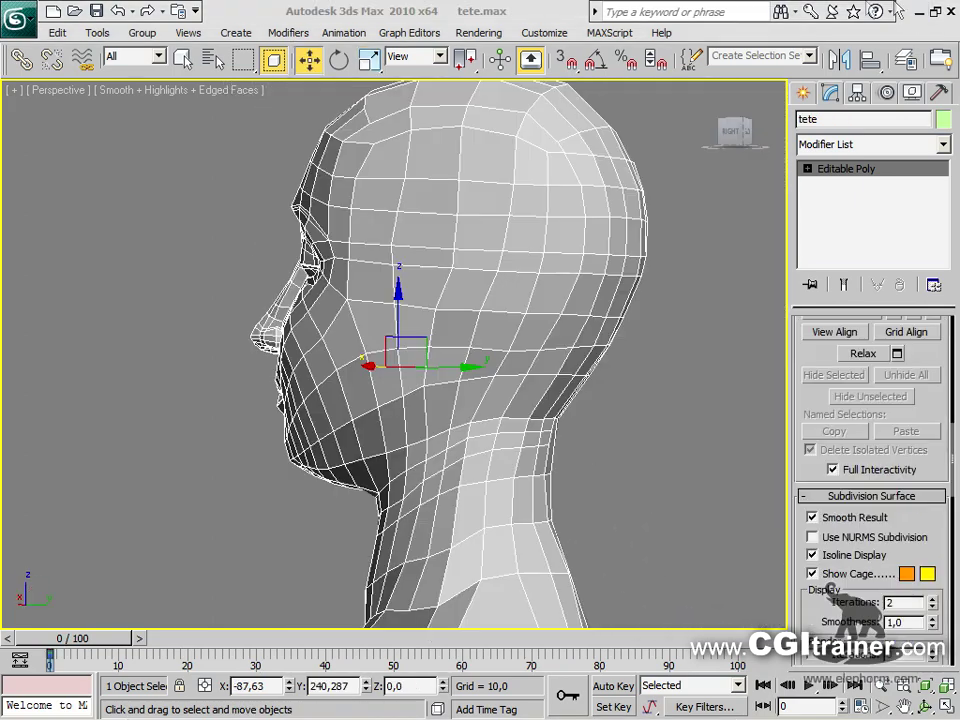
Examine the polygon layout of the head model in tete.max from the side and three-quarter front
{"action": "middle_click_drag", "start_coordinate": [402, 381], "coordinate": [522, 387], "text": "alt"}
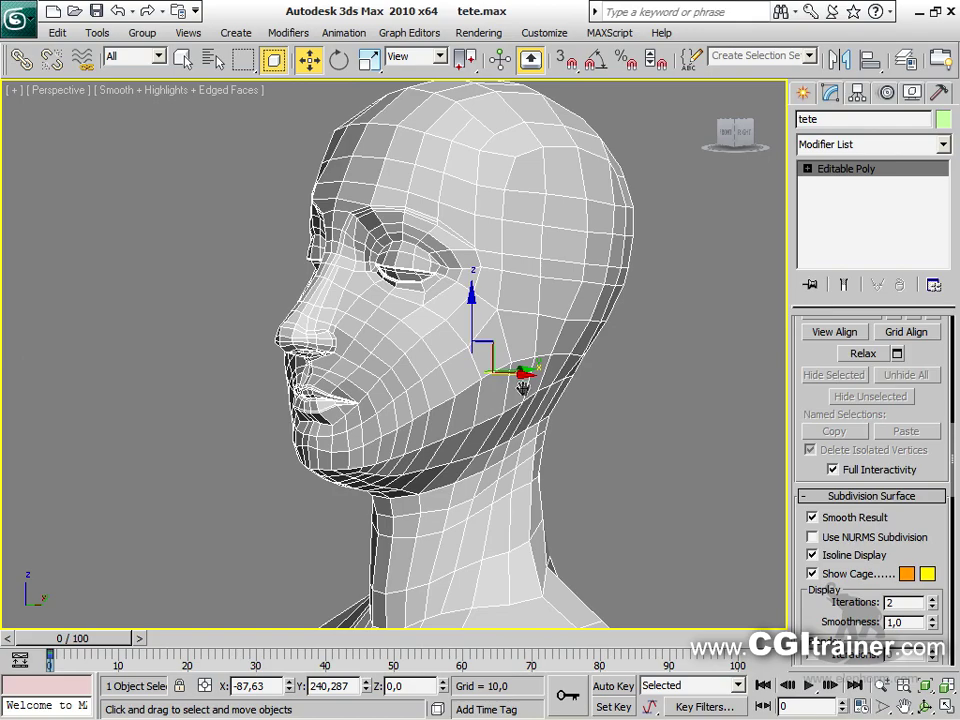
{"action": "middle_click_drag", "start_coordinate": [466, 283], "coordinate": [495, 313], "text": "alt"}
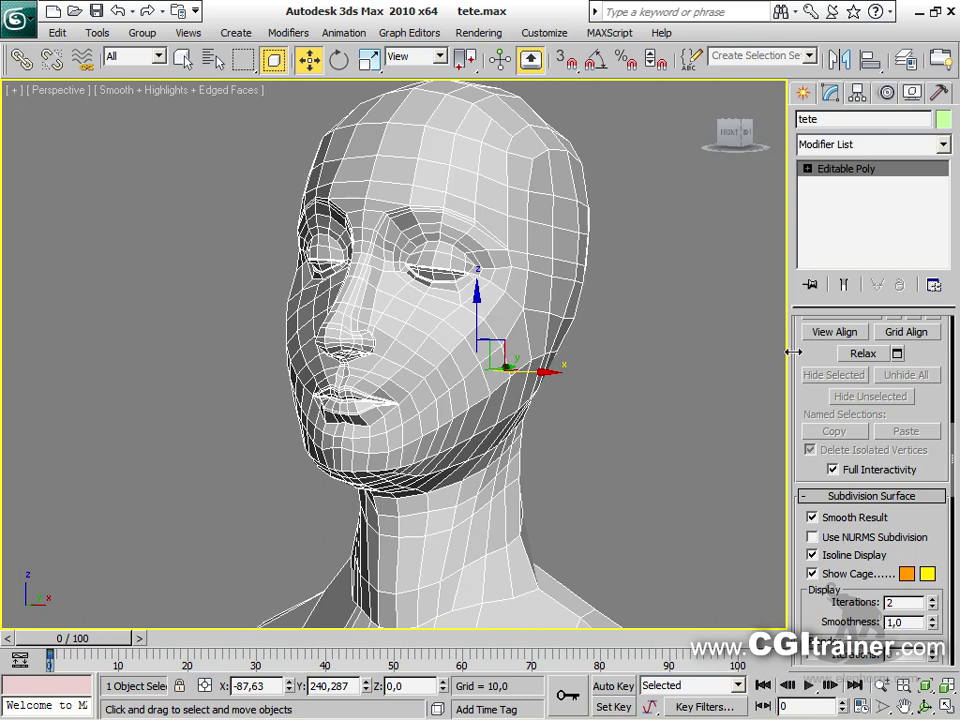
Lasso-select the vertices of the back of the head, neck and shoulders in side view and hide them
{"action": "left_click_drag", "start_coordinate": [789, 354], "coordinate": [729, 368]}
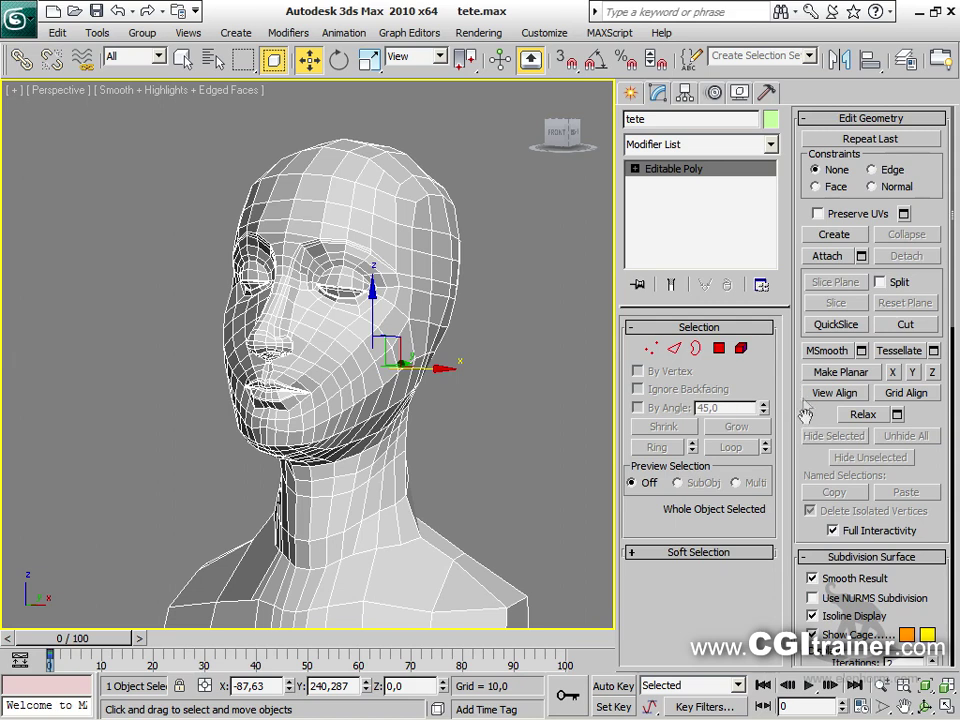
{"action": "left_click", "coordinate": [652, 348]}
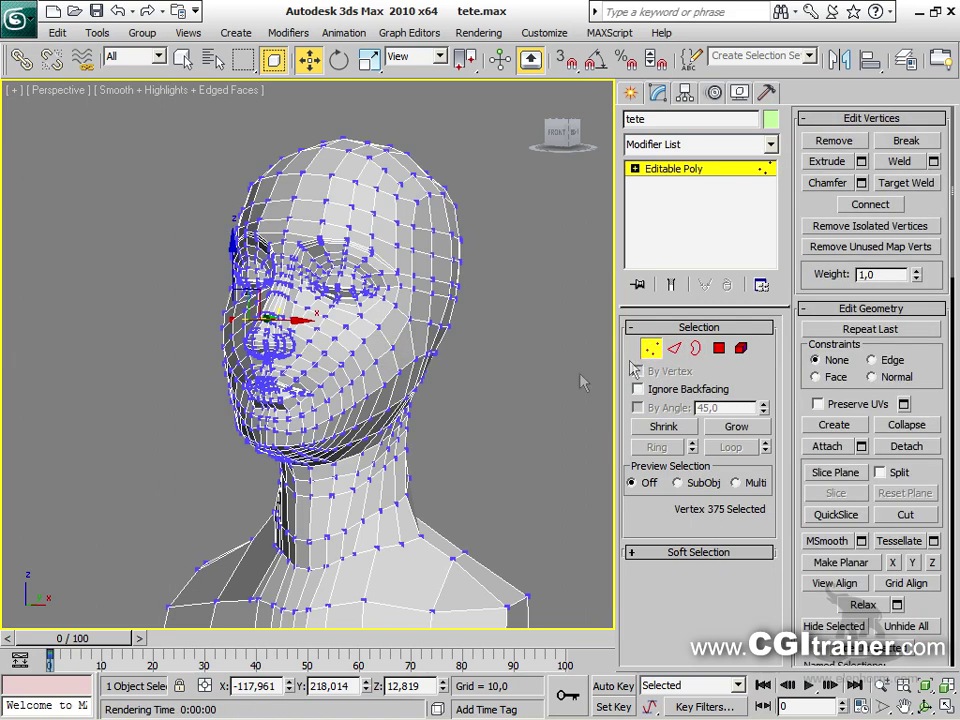
{"action": "middle_click_drag", "start_coordinate": [467, 381], "coordinate": [330, 560], "text": "alt"}
{"action": "scroll", "coordinate": [336, 313], "scroll_direction": "down", "scroll_amount": 5}
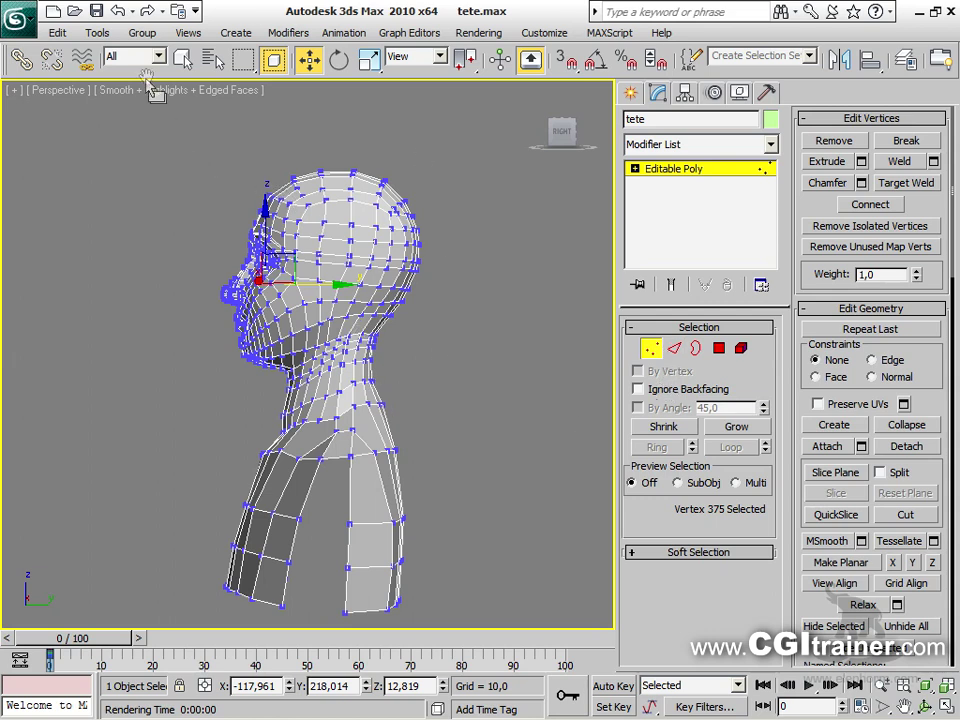
{"action": "mouse_move", "coordinate": [243, 59]}
{"action": "left_mouse_down"}
{"action": "mouse_move", "coordinate": [240, 163]}
{"action": "mouse_move", "coordinate": [266, 228]}
{"action": "left_mouse_up"}
{"action": "mouse_move", "coordinate": [310, 282]}
{"action": "left_mouse_down"}
{"action": "mouse_move", "coordinate": [214, 435]}
{"action": "mouse_move", "coordinate": [176, 514]}
{"action": "mouse_move", "coordinate": [173, 604]}
{"action": "mouse_move", "coordinate": [210, 648]}
{"action": "mouse_move", "coordinate": [397, 686]}
{"action": "mouse_move", "coordinate": [483, 648]}
{"action": "mouse_move", "coordinate": [645, 343]}
{"action": "mouse_move", "coordinate": [670, 153]}
{"action": "mouse_move", "coordinate": [522, 120]}
{"action": "mouse_move", "coordinate": [410, 115]}
{"action": "left_mouse_up"}
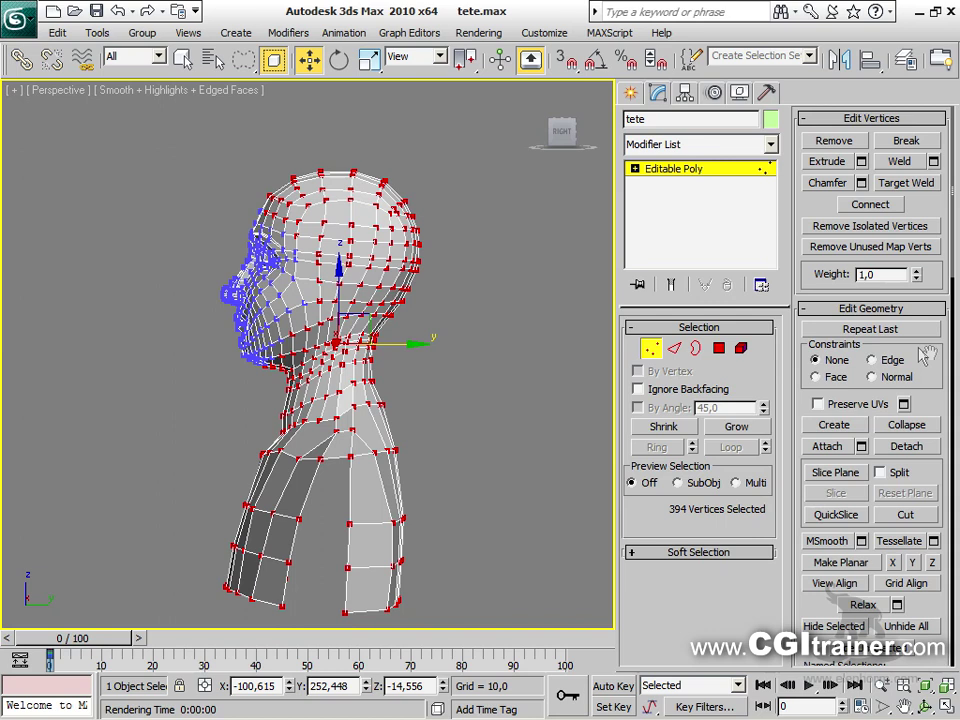
{"action": "left_click_drag", "start_coordinate": [932, 365], "coordinate": [931, 184]}
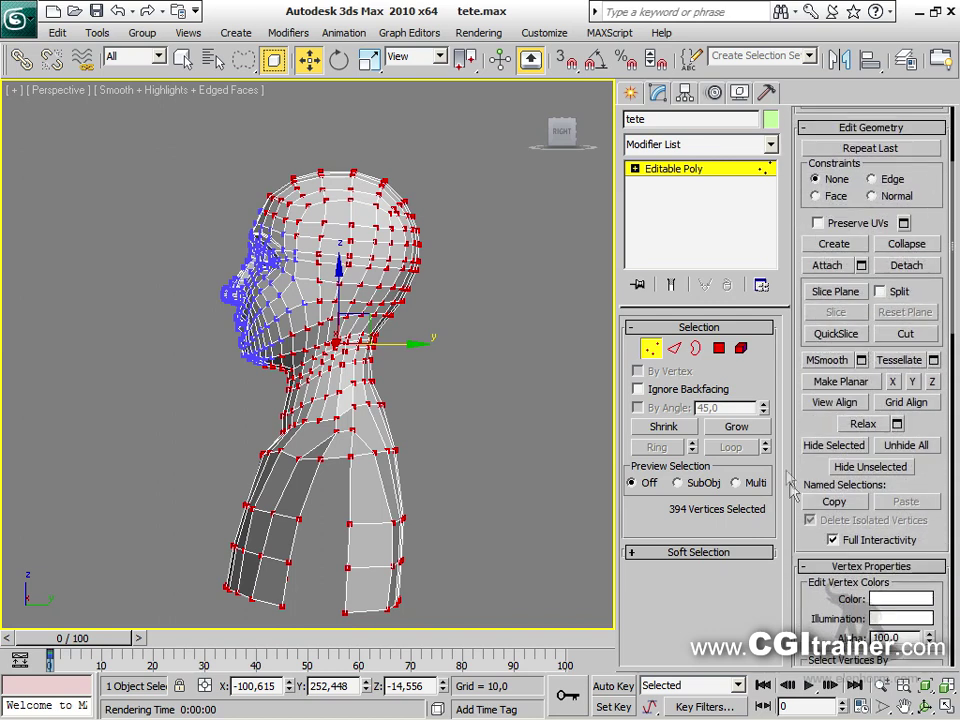
{"action": "left_click", "coordinate": [822, 448]}
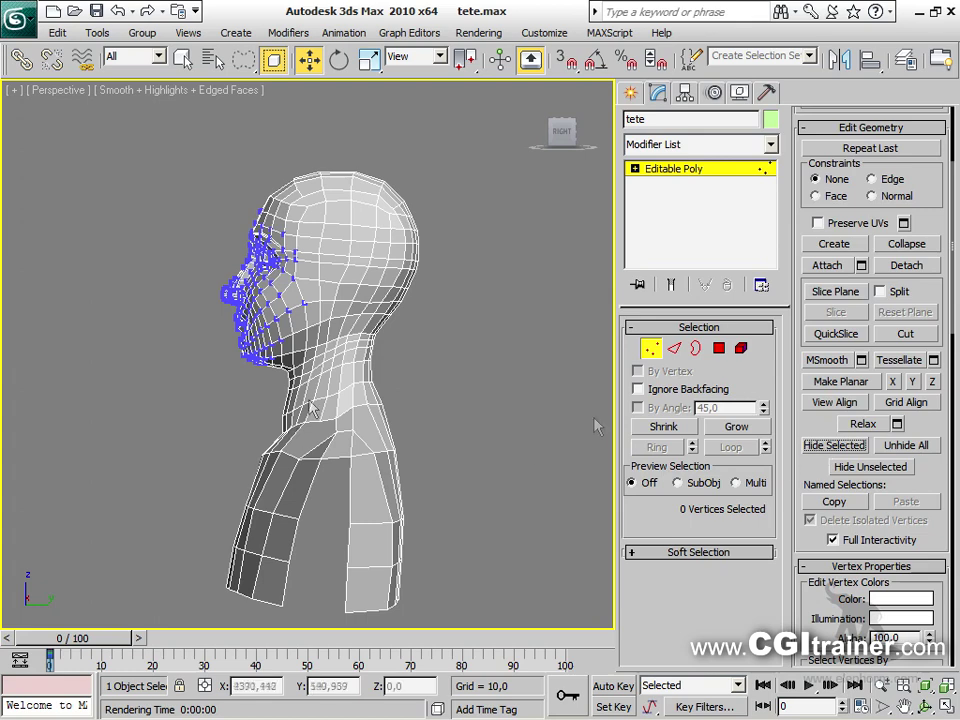
Lasso-select the polygons of the cranium, neck and shoulders and hide them, leaving only the face
{"action": "middle_click_drag", "start_coordinate": [456, 376], "coordinate": [403, 350], "text": "alt"}
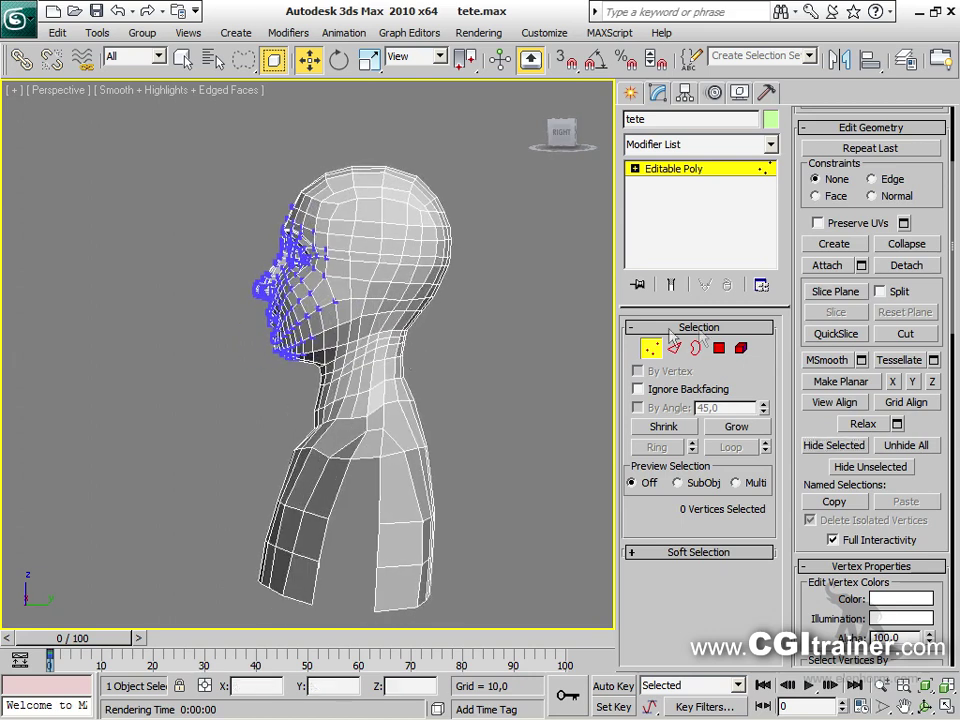
{"action": "left_click", "coordinate": [718, 349]}
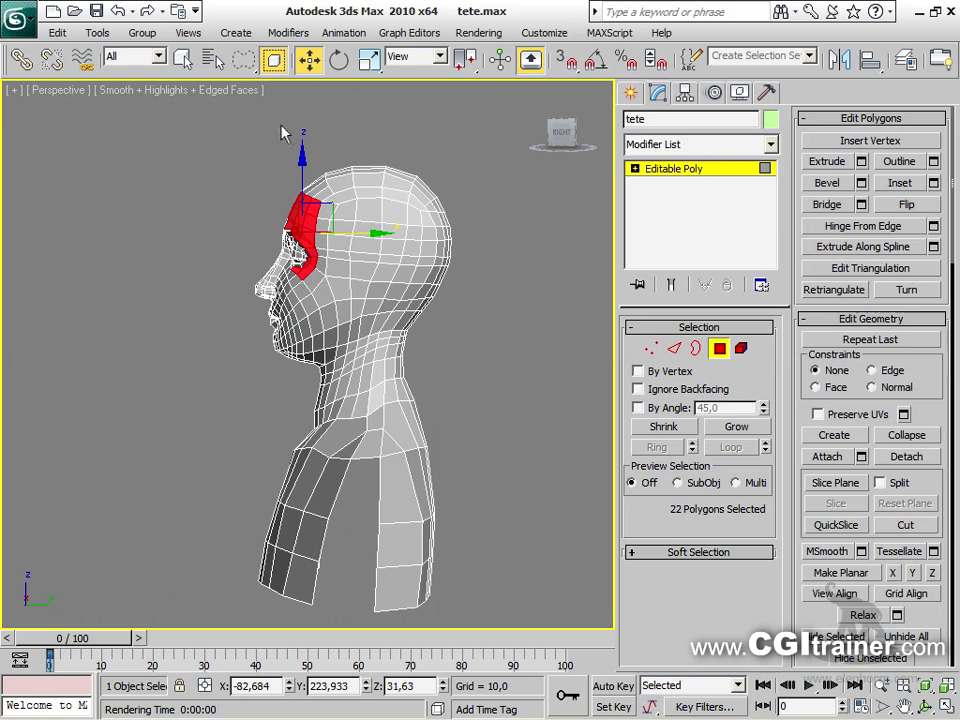
{"action": "left_click", "coordinate": [276, 165]}
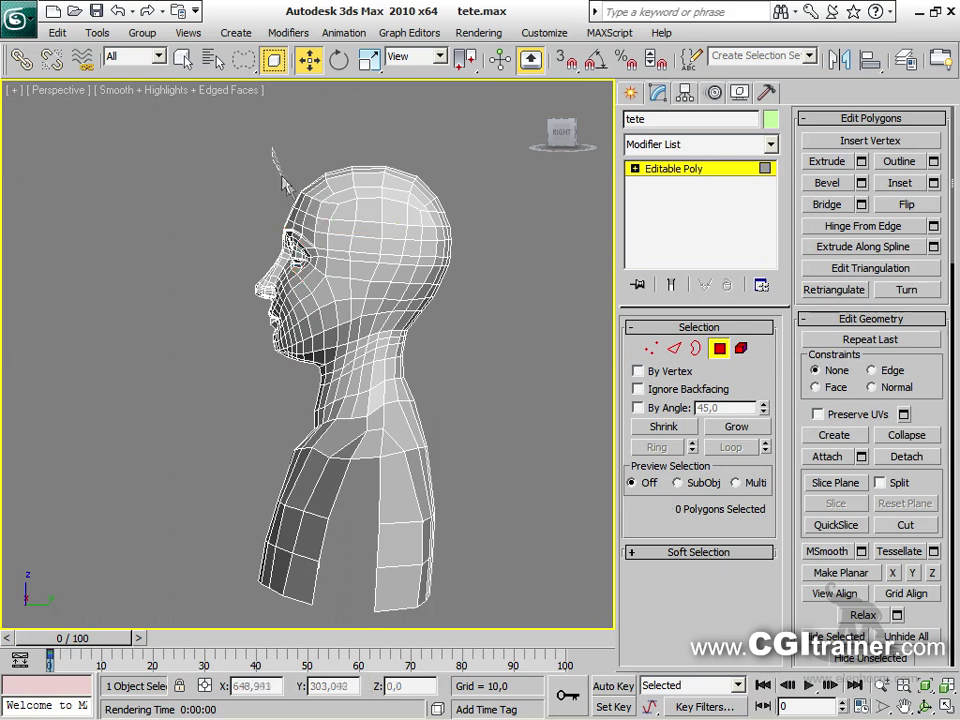
{"action": "mouse_move", "coordinate": [296, 195]}
{"action": "left_mouse_down"}
{"action": "mouse_move", "coordinate": [323, 268]}
{"action": "mouse_move", "coordinate": [309, 340]}
{"action": "mouse_move", "coordinate": [237, 510]}
{"action": "mouse_move", "coordinate": [241, 578]}
{"action": "mouse_move", "coordinate": [265, 616]}
{"action": "mouse_move", "coordinate": [340, 648]}
{"action": "mouse_move", "coordinate": [421, 652]}
{"action": "mouse_move", "coordinate": [514, 556]}
{"action": "mouse_move", "coordinate": [564, 405]}
{"action": "mouse_move", "coordinate": [578, 240]}
{"action": "mouse_move", "coordinate": [551, 168]}
{"action": "mouse_move", "coordinate": [521, 145]}
{"action": "left_mouse_up"}
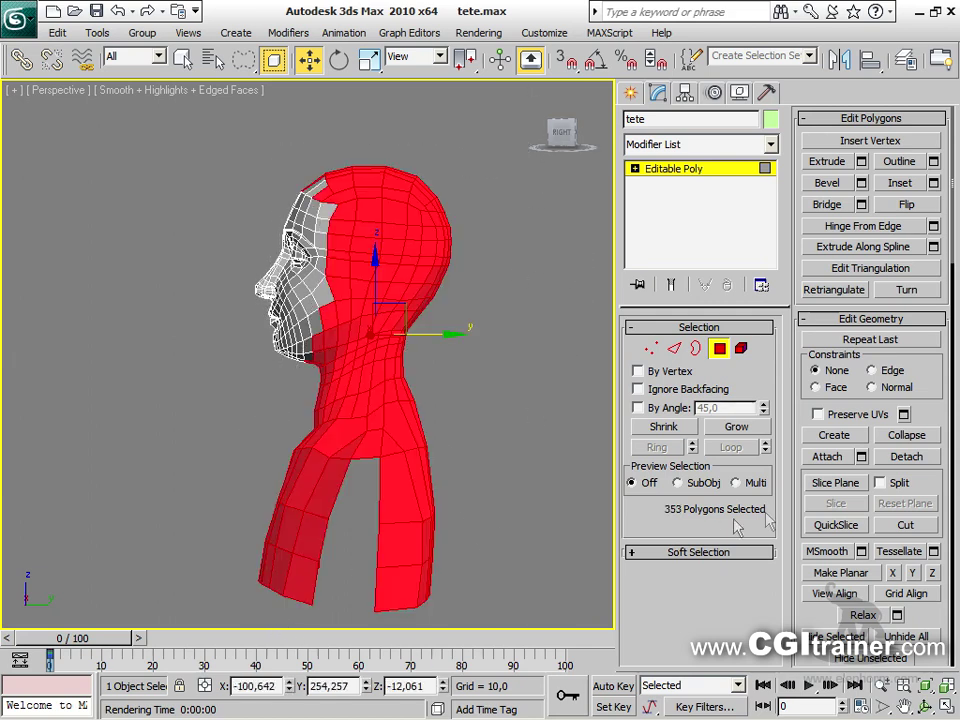
{"action": "left_click_drag", "start_coordinate": [813, 620], "coordinate": [815, 540]}
{"action": "left_click", "coordinate": [834, 537]}
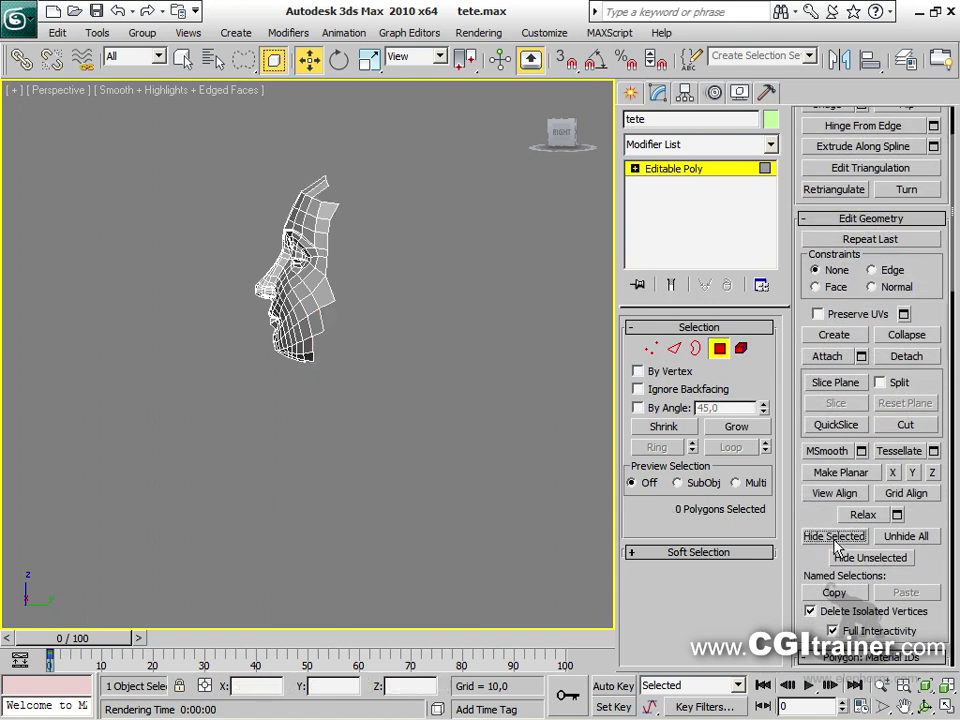
Examine the isolated face's vertices from several angles with the edged faces display turned off
{"action": "middle_click_drag", "start_coordinate": [600, 420], "coordinate": [482, 326], "text": "alt"}
{"action": "left_click", "coordinate": [651, 348]}
{"action": "middle_click_drag", "start_coordinate": [533, 370], "coordinate": [400, 300], "text": "alt"}
{"action": "scroll", "coordinate": [300, 250], "scroll_direction": "up", "scroll_amount": 6}
{"action": "middle_click_drag", "start_coordinate": [388, 577], "coordinate": [550, 95], "text": "alt"}
{"action": "key", "text": "F4"}
{"action": "key", "text": "F3"}
{"action": "key", "text": "F3"}
{"action": "mouse_move", "coordinate": [418, 311]}
{"action": "middle_mouse_down", "text": "alt"}
{"action": "mouse_move", "coordinate": [530, 295]}
{"action": "mouse_move", "coordinate": [340, 304]}
{"action": "mouse_move", "coordinate": [275, 330]}
{"action": "mouse_move", "coordinate": [290, 330]}
{"action": "mouse_move", "coordinate": [502, 478]}
{"action": "middle_mouse_up", "text": "alt"}
{"action": "scroll", "coordinate": [840, 425], "scroll_direction": "down", "scroll_amount": 10}
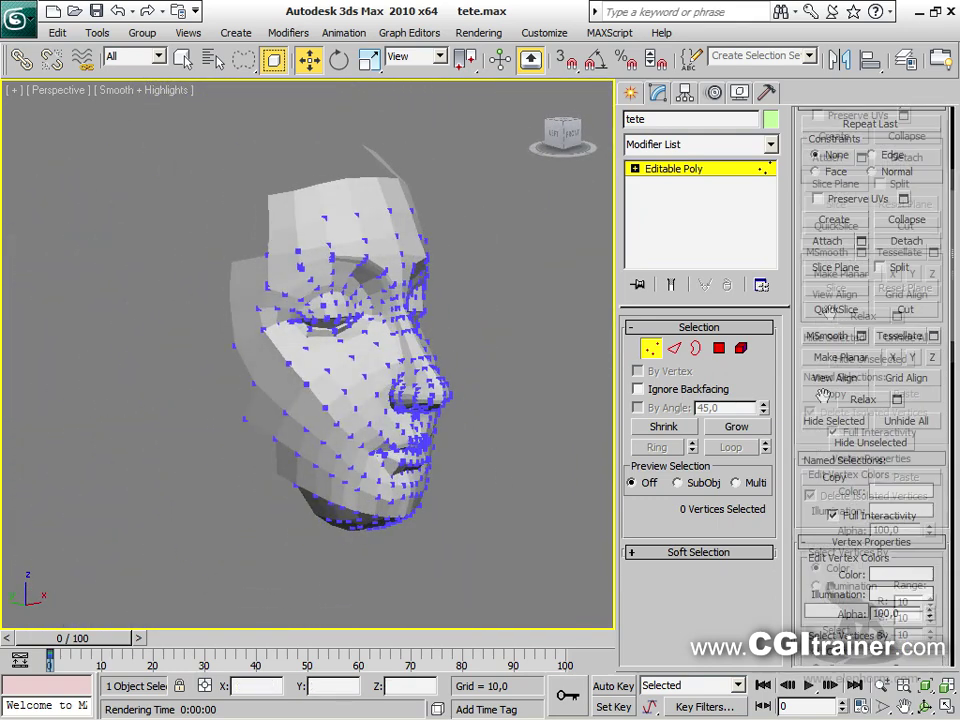
Turn on NURMS subdivision for the face and leave vertex level to inspect the smoothed surface
{"action": "left_click", "coordinate": [812, 400]}
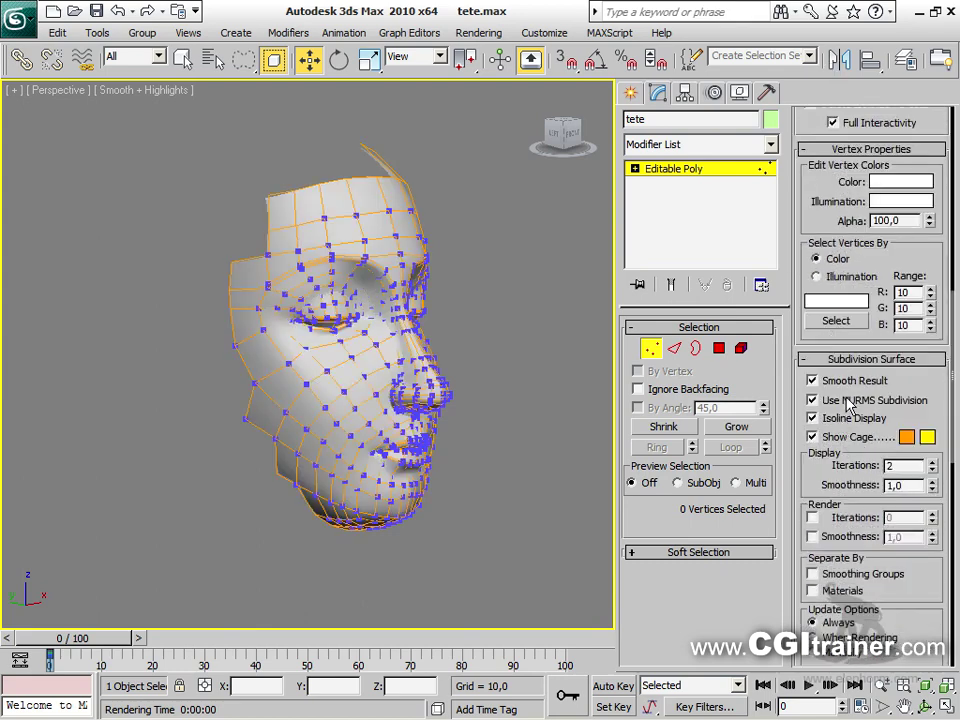
{"action": "mouse_move", "coordinate": [507, 422]}
{"action": "middle_mouse_down", "text": "alt"}
{"action": "mouse_move", "coordinate": [461, 450]}
{"action": "mouse_move", "coordinate": [375, 360]}
{"action": "mouse_move", "coordinate": [317, 279]}
{"action": "mouse_move", "coordinate": [270, 318]}
{"action": "mouse_move", "coordinate": [210, 414]}
{"action": "mouse_move", "coordinate": [298, 454]}
{"action": "mouse_move", "coordinate": [507, 420]}
{"action": "middle_mouse_up", "text": "alt"}
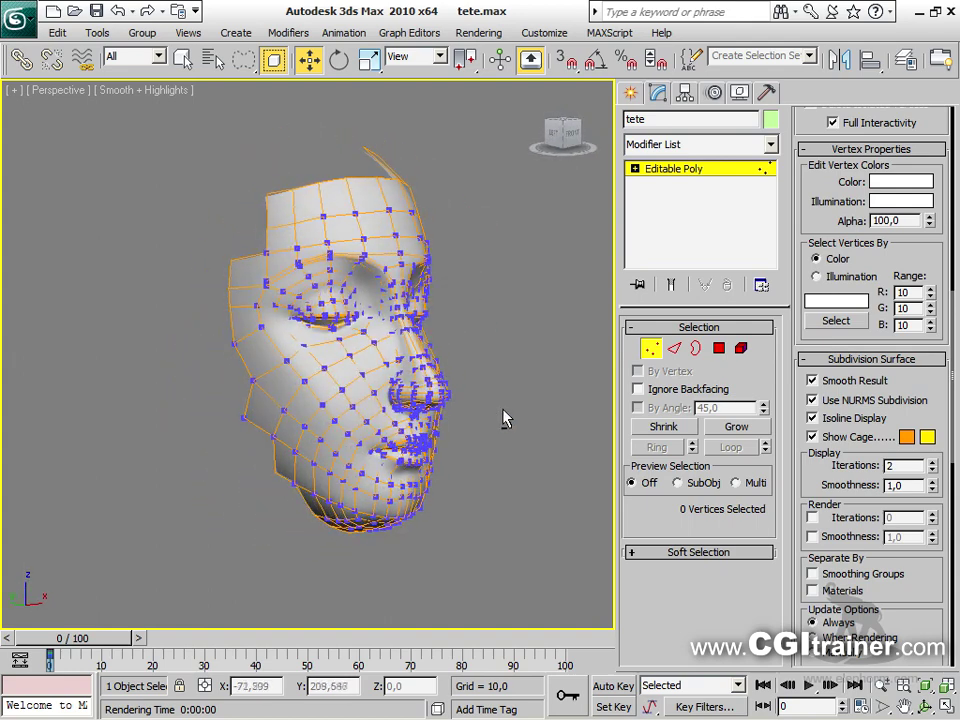
{"action": "left_click", "coordinate": [651, 349]}
{"action": "middle_click_drag", "start_coordinate": [602, 381], "coordinate": [339, 437], "text": "alt"}
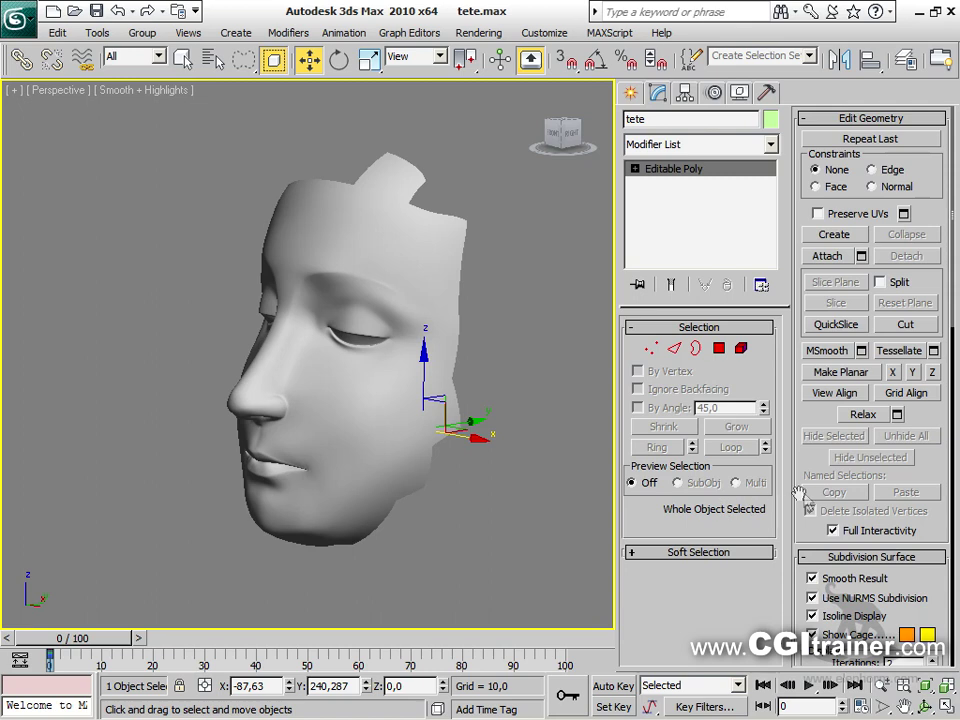
Return to vertex level and unhide all hidden vertices of the head
{"action": "left_click", "coordinate": [651, 349]}
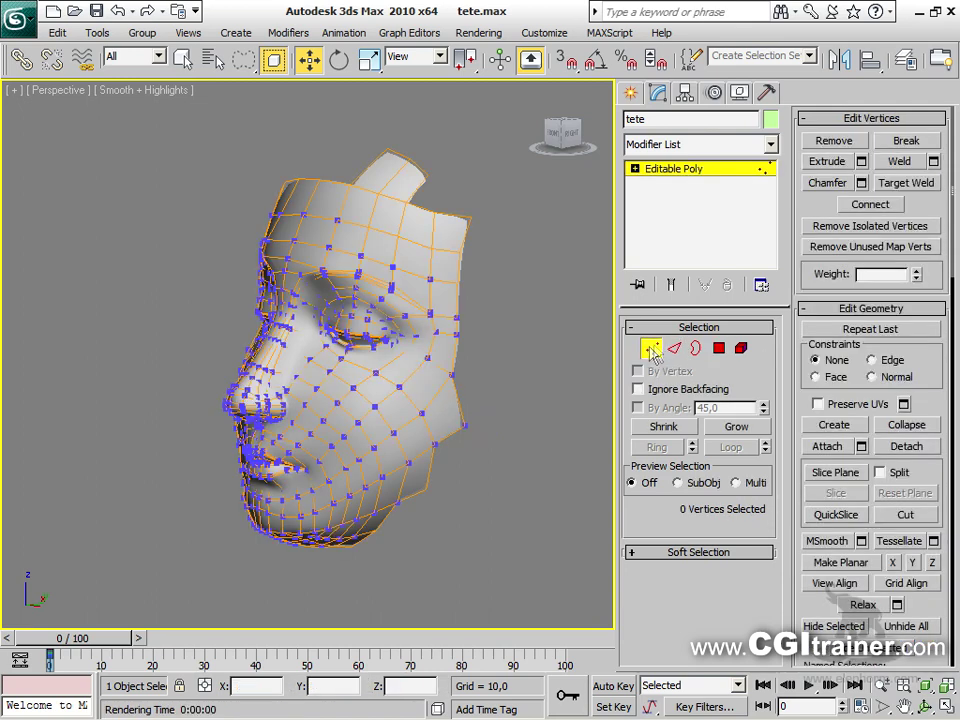
{"action": "left_click_drag", "start_coordinate": [808, 604], "coordinate": [792, 441]}
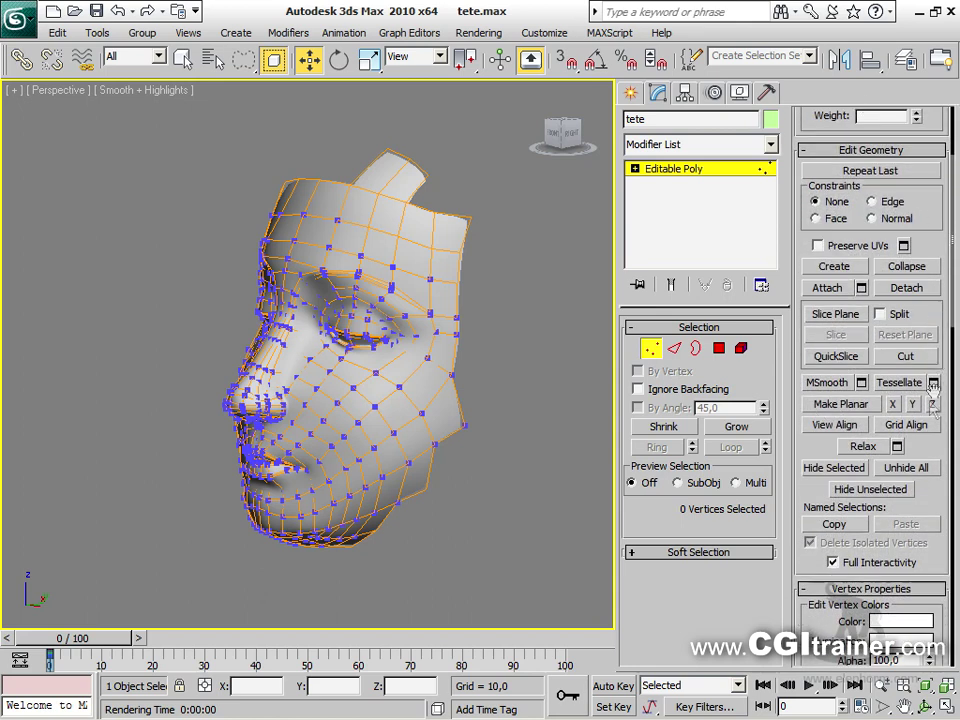
{"action": "left_click", "coordinate": [900, 468]}
{"action": "middle_click_drag", "start_coordinate": [309, 284], "coordinate": [560, 360], "text": "alt"}
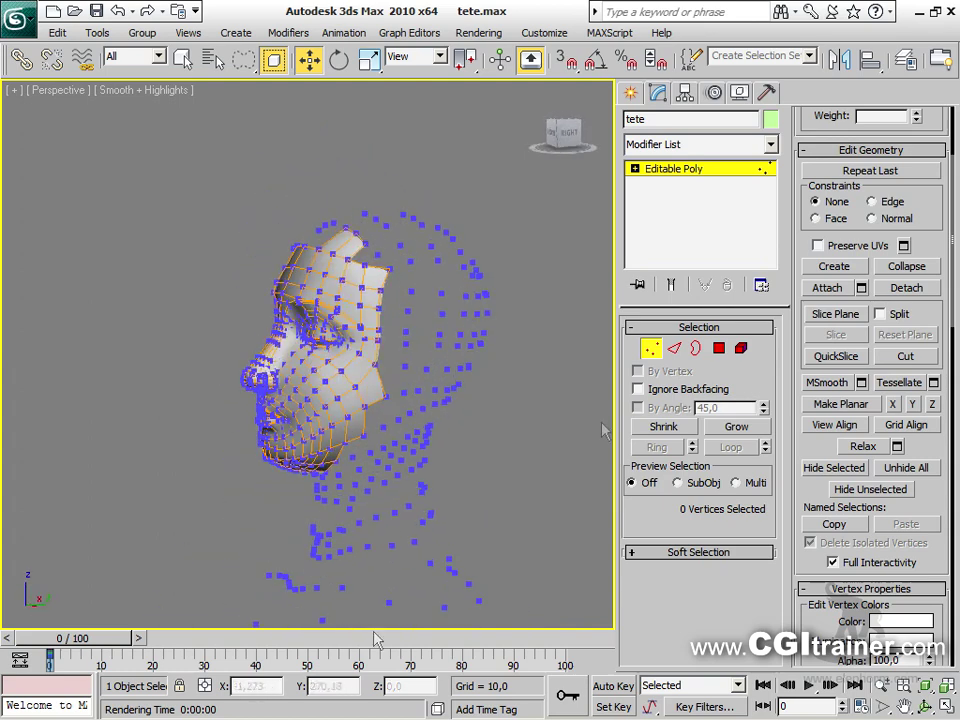
Switch to polygon level and unhide all hidden polygons to restore the full head
{"action": "left_click", "coordinate": [719, 348]}
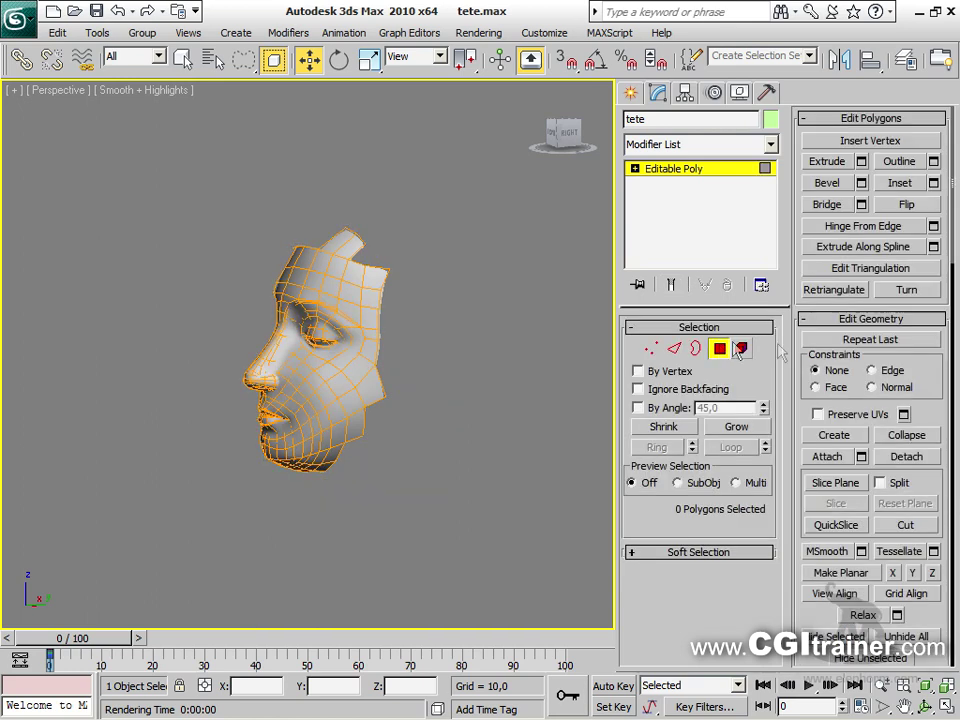
{"action": "scroll", "coordinate": [816, 620], "scroll_direction": "down", "scroll_amount": 5}
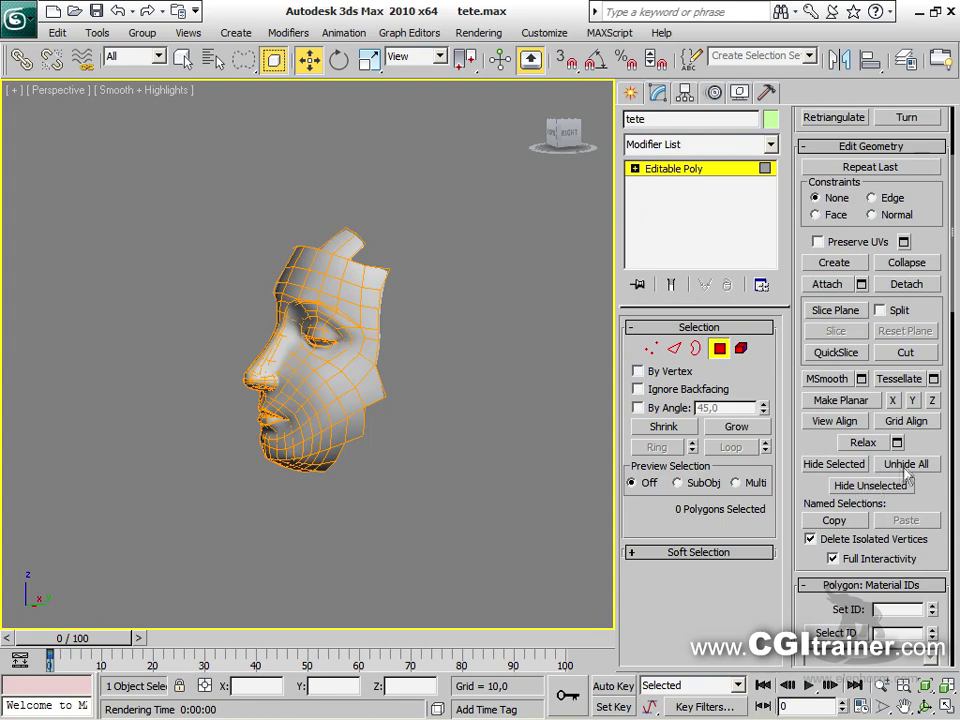
{"action": "left_click", "coordinate": [906, 466]}
{"action": "middle_click_drag", "start_coordinate": [150, 347], "coordinate": [262, 330], "text": "alt"}
{"action": "scroll", "coordinate": [467, 240], "scroll_direction": "up", "scroll_amount": 3}
{"action": "middle_click_drag", "start_coordinate": [474, 251], "coordinate": [454, 286]}
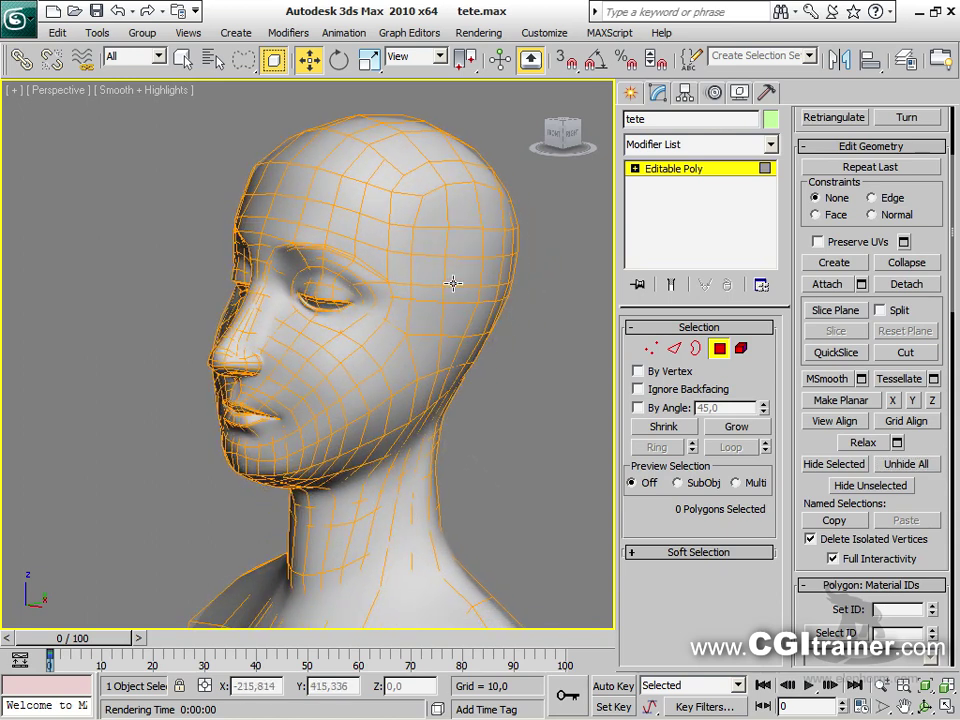
Leave polygon level, try MSmooth on the whole head and experiment with its Smoothness setting
{"action": "key", "text": "4"}
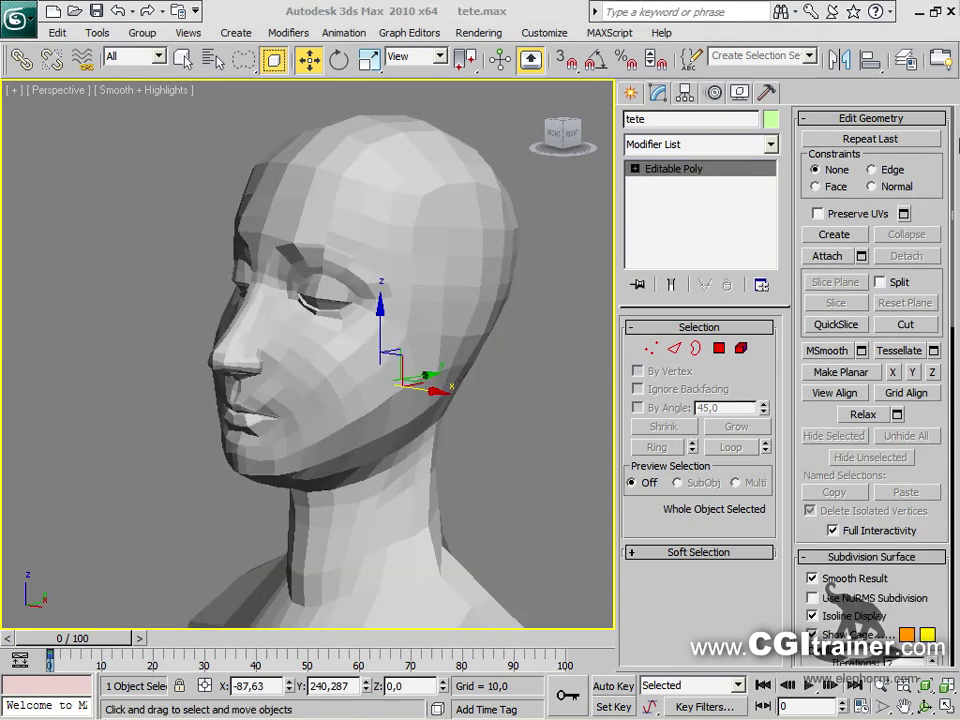
{"action": "left_click", "coordinate": [832, 352]}
{"action": "left_click", "coordinate": [861, 351]}
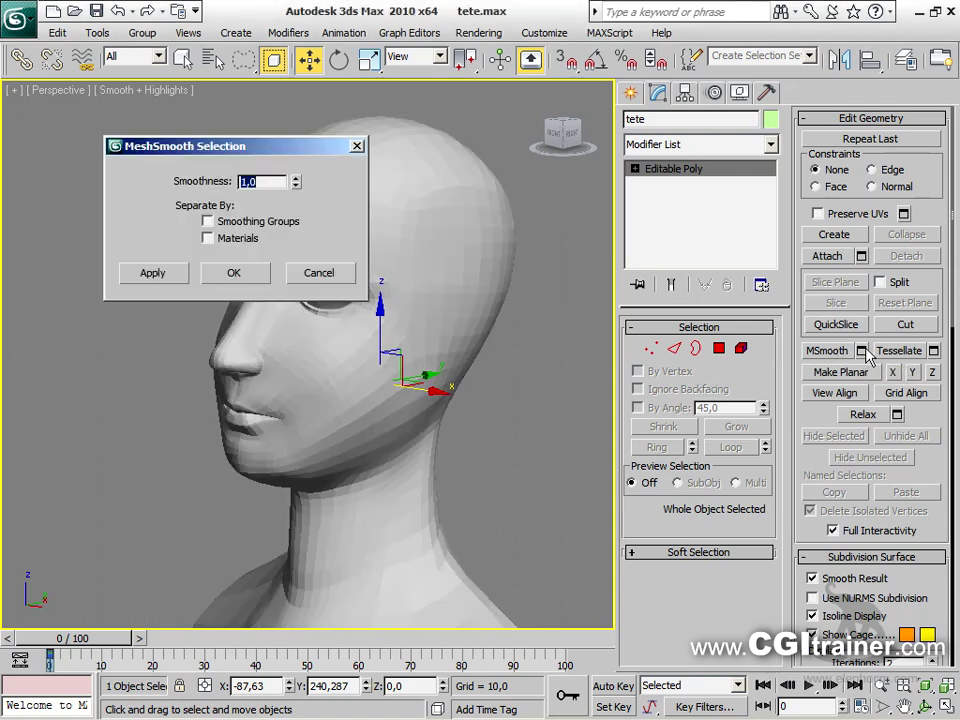
{"action": "left_click_drag", "start_coordinate": [272, 147], "coordinate": [185, 99]}
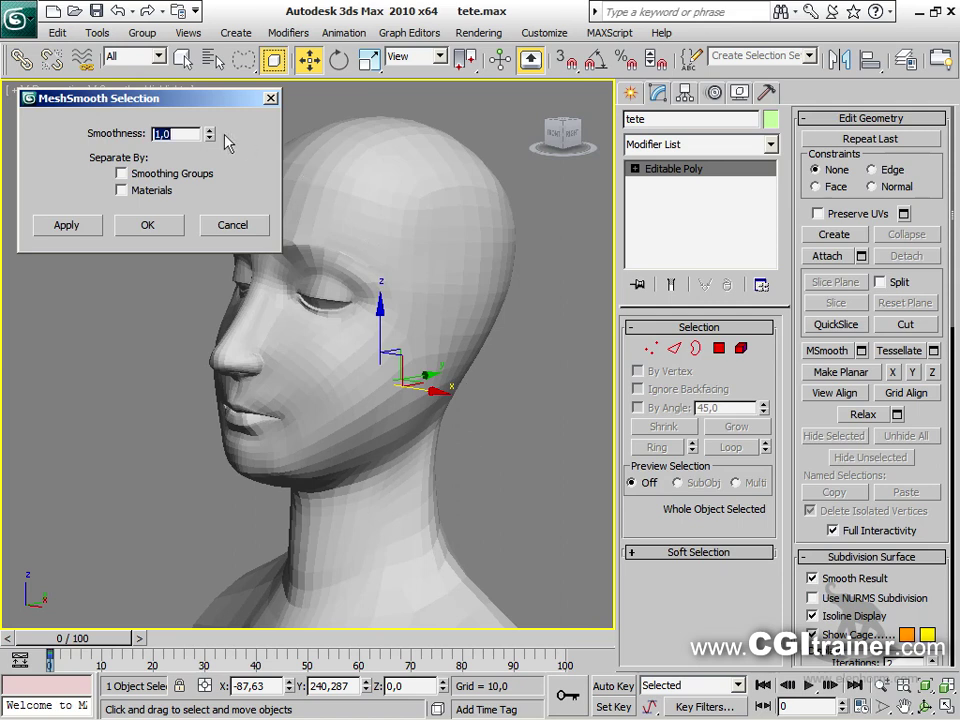
{"action": "left_click_drag", "start_coordinate": [211, 143], "coordinate": [203, 114]}
Lasso-select the front polygons of the face in side view and preview MSmooth on them with Smoothness 1,0
{"action": "left_click", "coordinate": [719, 349]}
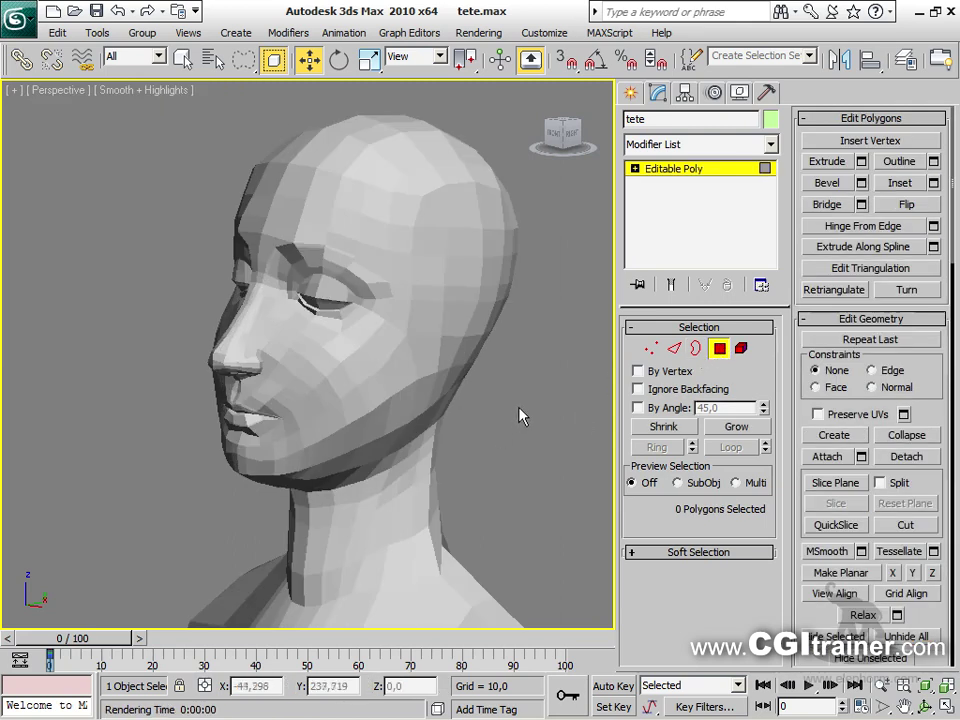
{"action": "middle_click_drag", "start_coordinate": [519, 418], "coordinate": [443, 410], "text": "alt"}
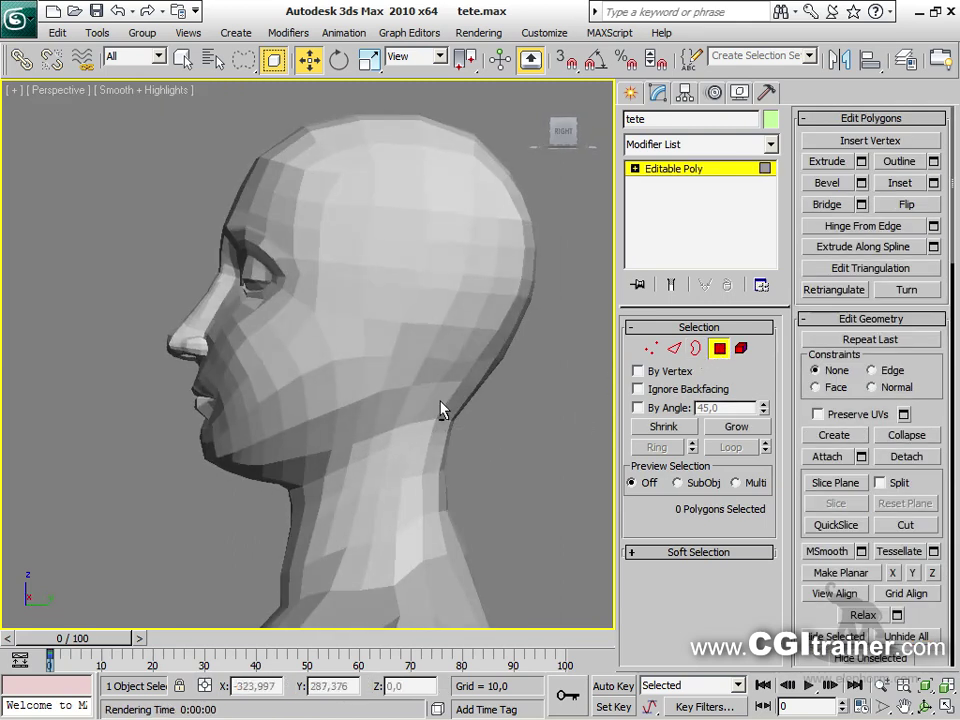
{"action": "mouse_move", "coordinate": [221, 119]}
{"action": "left_mouse_down"}
{"action": "mouse_move", "coordinate": [269, 127]}
{"action": "mouse_move", "coordinate": [293, 160]}
{"action": "mouse_move", "coordinate": [304, 233]}
{"action": "mouse_move", "coordinate": [286, 412]}
{"action": "mouse_move", "coordinate": [232, 523]}
{"action": "mouse_move", "coordinate": [181, 540]}
{"action": "mouse_move", "coordinate": [118, 502]}
{"action": "mouse_move", "coordinate": [74, 420]}
{"action": "left_mouse_up"}
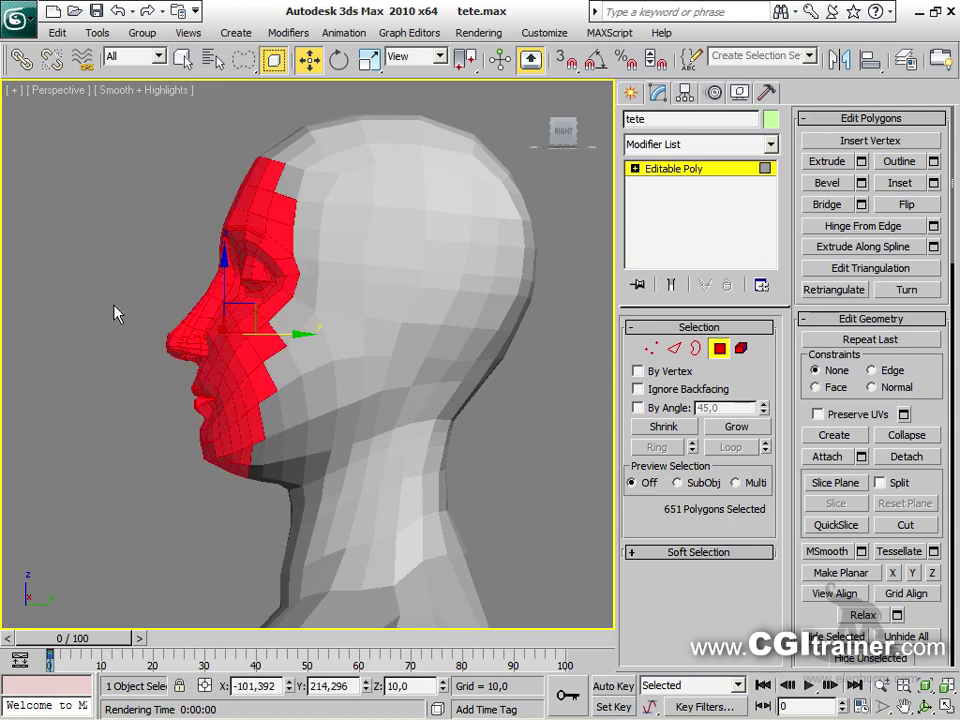
{"action": "left_click", "coordinate": [861, 551]}
{"action": "middle_click_drag", "start_coordinate": [375, 419], "coordinate": [400, 455], "text": "alt"}
{"action": "scroll", "coordinate": [300, 320], "scroll_direction": "up", "scroll_amount": 5}
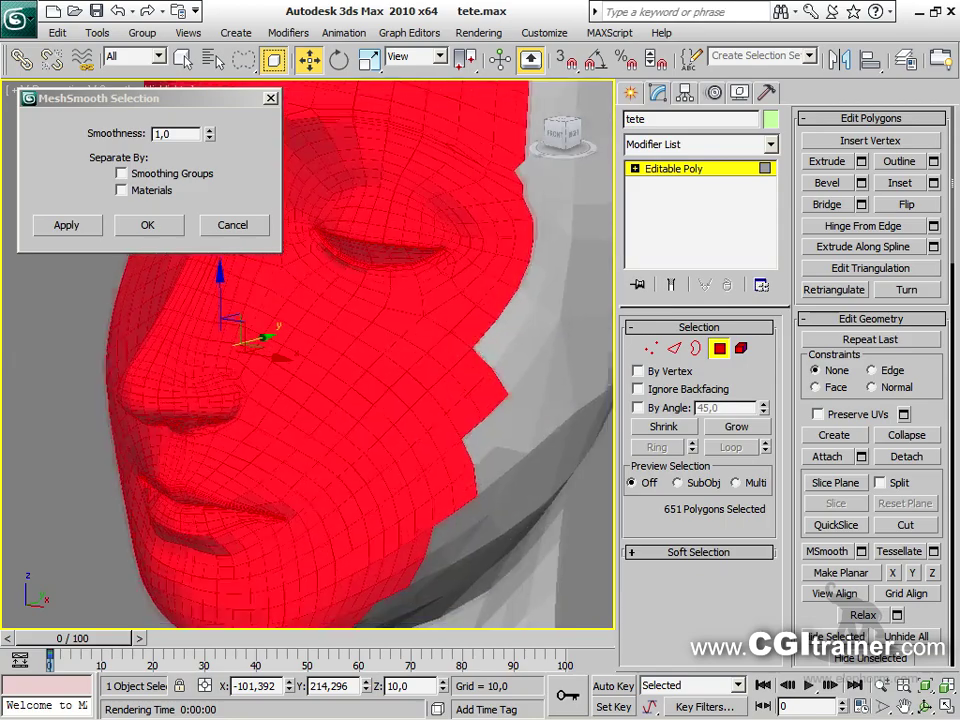
{"action": "scroll", "coordinate": [440, 420], "scroll_direction": "down", "scroll_amount": 5}
{"action": "middle_click_drag", "start_coordinate": [440, 420], "coordinate": [414, 433], "text": "alt"}
{"action": "scroll", "coordinate": [414, 433], "scroll_direction": "down", "scroll_amount": 4}
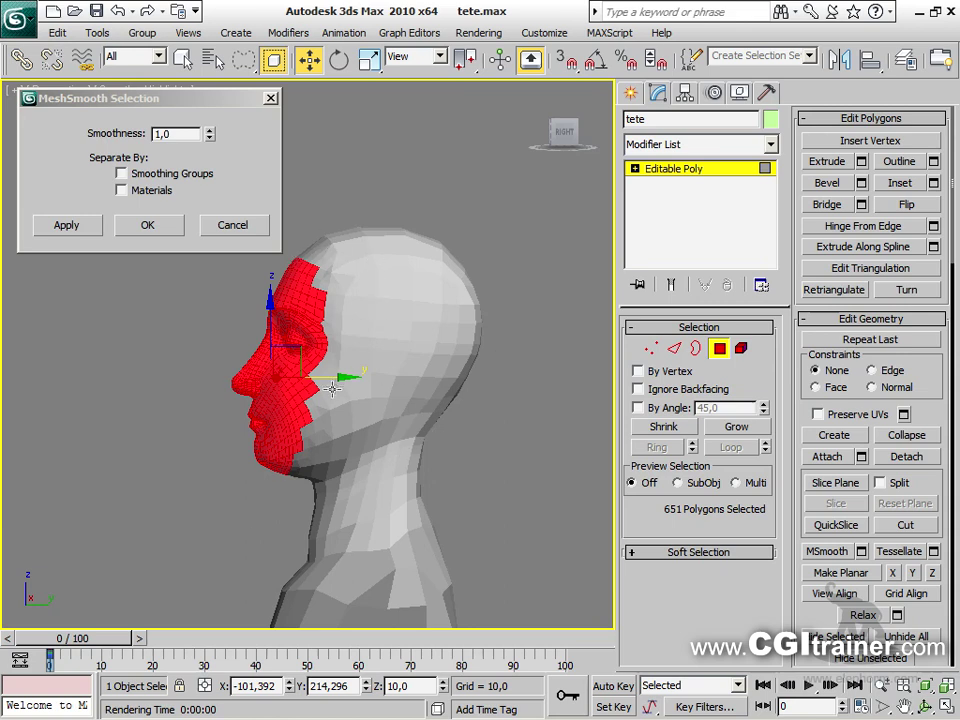
Widen the polygon selection from the face to mid-skull, show edged faces, and apply MSmooth with Smoothness 1,0
{"action": "mouse_move", "coordinate": [320, 188]}
{"action": "left_mouse_down"}
{"action": "mouse_move", "coordinate": [381, 364]}
{"action": "mouse_move", "coordinate": [317, 510]}
{"action": "mouse_move", "coordinate": [236, 530]}
{"action": "mouse_move", "coordinate": [146, 371]}
{"action": "mouse_move", "coordinate": [208, 205]}
{"action": "left_mouse_up"}
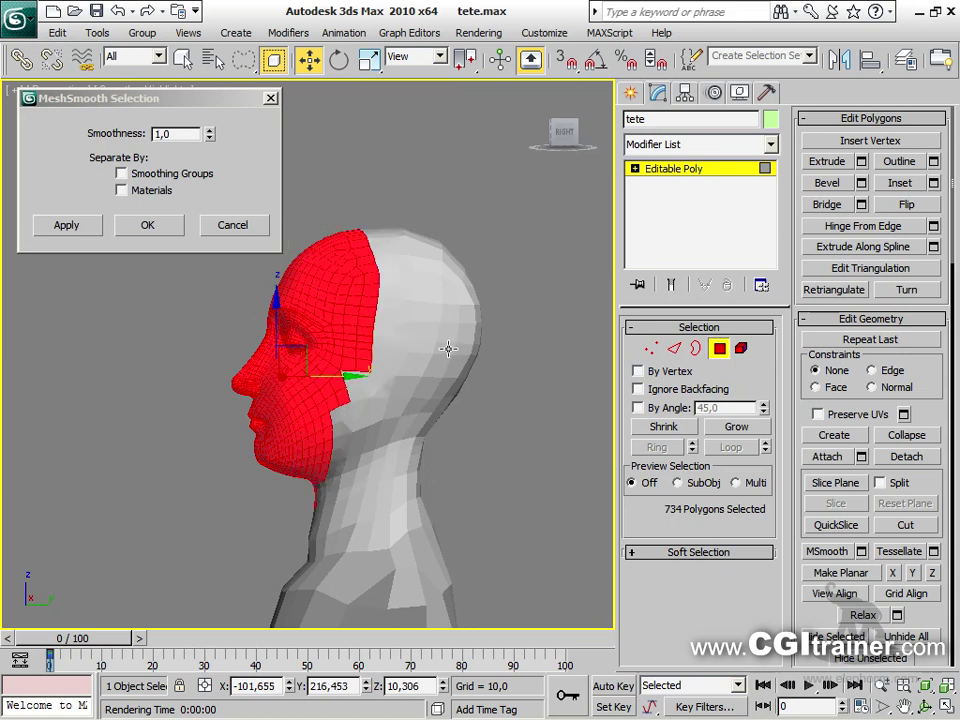
{"action": "key", "text": "F4"}
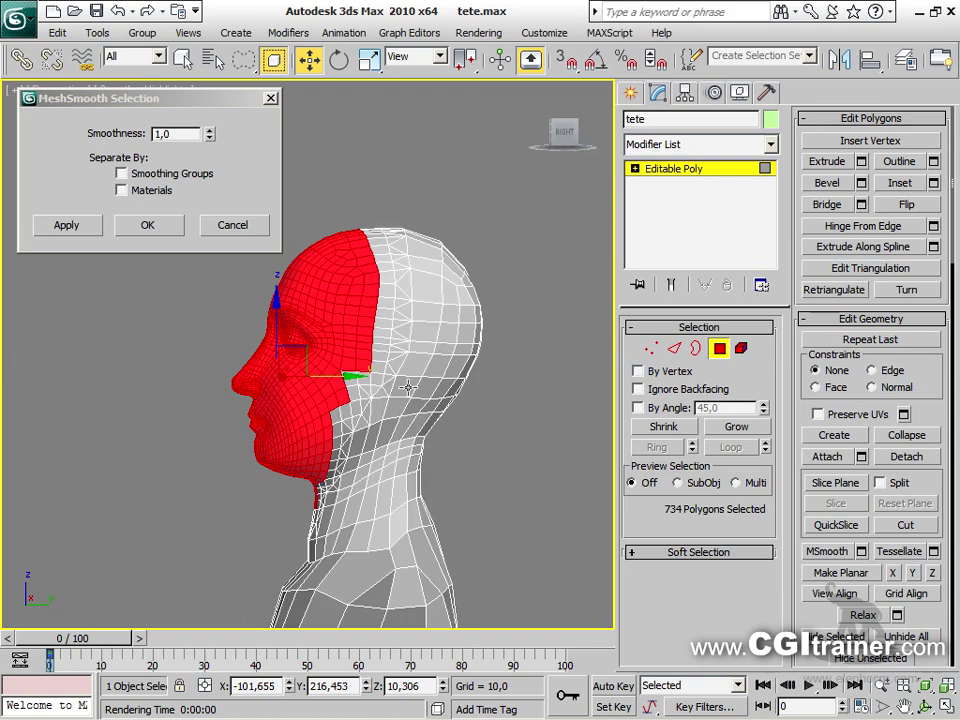
{"action": "mouse_move", "coordinate": [307, 240]}
{"action": "left_mouse_down"}
{"action": "mouse_move", "coordinate": [325, 370]}
{"action": "mouse_move", "coordinate": [234, 497]}
{"action": "mouse_move", "coordinate": [184, 396]}
{"action": "mouse_move", "coordinate": [225, 210]}
{"action": "left_mouse_up"}
{"action": "mouse_move", "coordinate": [310, 205]}
{"action": "left_mouse_down"}
{"action": "mouse_move", "coordinate": [381, 378]}
{"action": "mouse_move", "coordinate": [290, 515]}
{"action": "mouse_move", "coordinate": [190, 407]}
{"action": "left_mouse_up"}
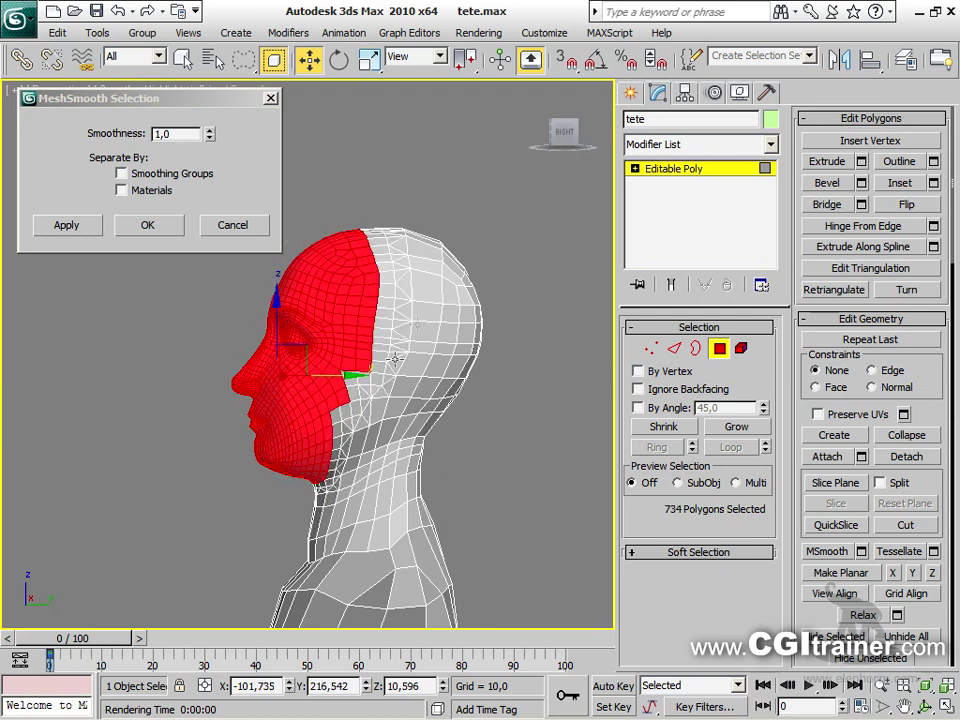
{"action": "mouse_move", "coordinate": [369, 196]}
{"action": "left_mouse_down"}
{"action": "mouse_move", "coordinate": [421, 354]}
{"action": "mouse_move", "coordinate": [345, 518]}
{"action": "mouse_move", "coordinate": [291, 537]}
{"action": "mouse_move", "coordinate": [250, 505]}
{"action": "mouse_move", "coordinate": [193, 425]}
{"action": "mouse_move", "coordinate": [186, 358]}
{"action": "left_mouse_up"}
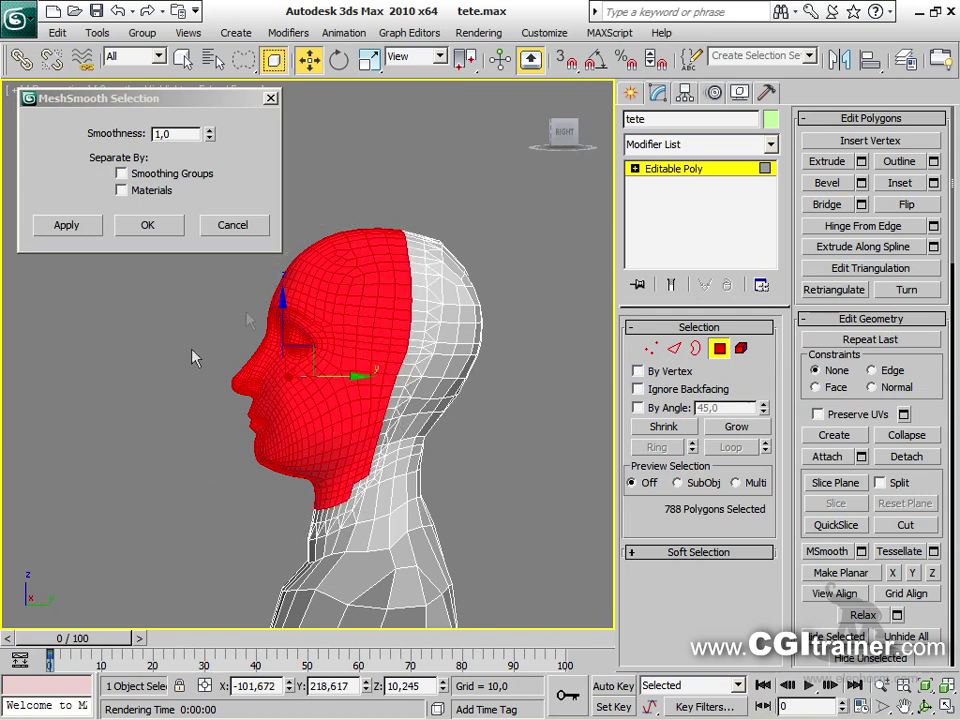
{"action": "left_click", "coordinate": [82, 226]}
Preview a further MSmooth pass with Smoothness 1,0 on only the front face polygons, then cancel it and clear the selection
{"action": "mouse_move", "coordinate": [290, 218]}
{"action": "left_mouse_down"}
{"action": "mouse_move", "coordinate": [332, 321]}
{"action": "mouse_move", "coordinate": [289, 440]}
{"action": "mouse_move", "coordinate": [231, 497]}
{"action": "mouse_move", "coordinate": [208, 386]}
{"action": "mouse_move", "coordinate": [147, 321]}
{"action": "left_mouse_up"}
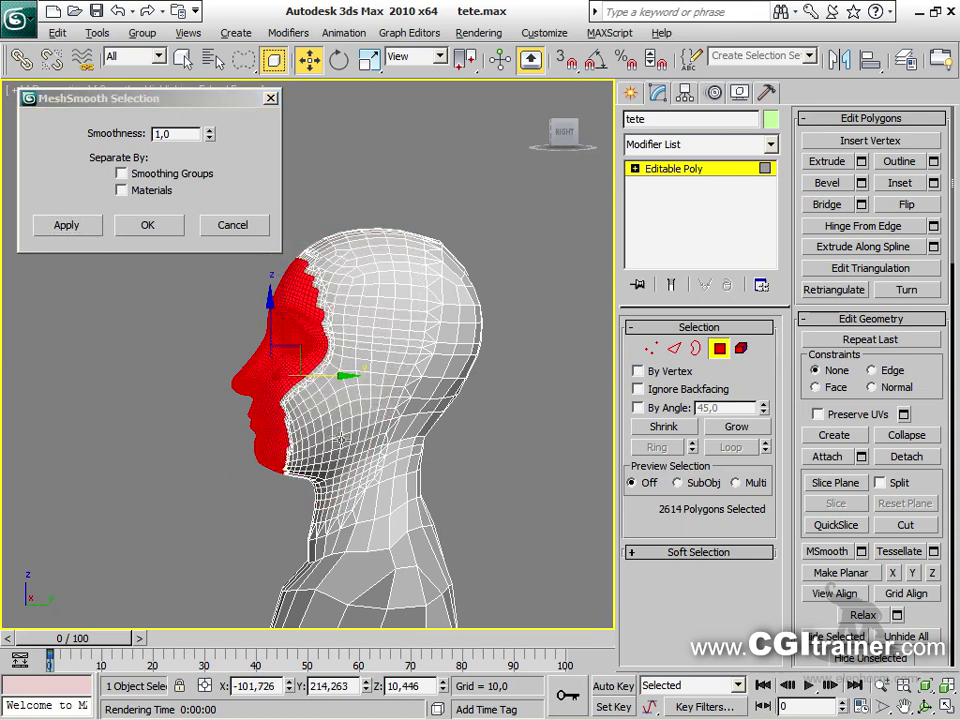
{"action": "scroll", "coordinate": [315, 352], "scroll_direction": "up", "scroll_amount": 8}
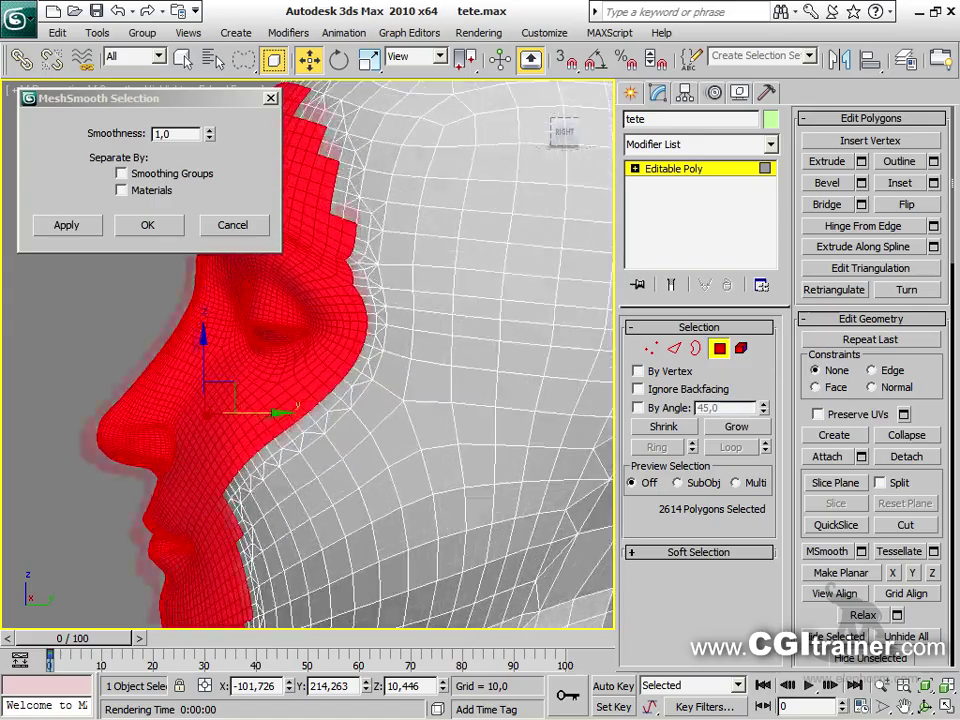
{"action": "scroll", "coordinate": [320, 348], "scroll_direction": "up", "scroll_amount": 5}
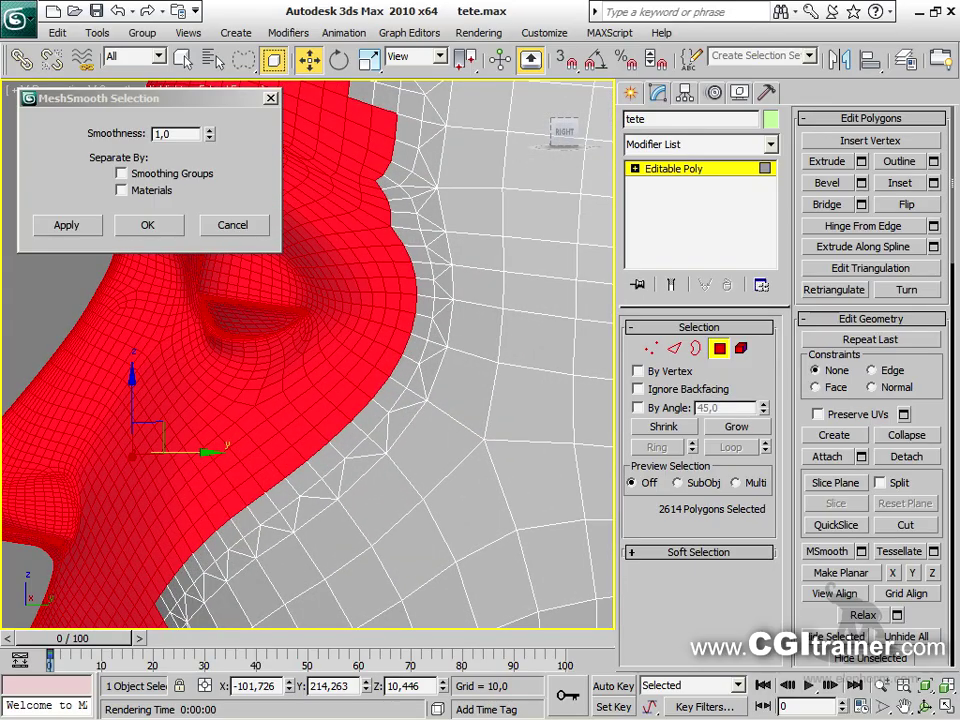
{"action": "scroll", "coordinate": [320, 350], "scroll_direction": "down", "scroll_amount": 12}
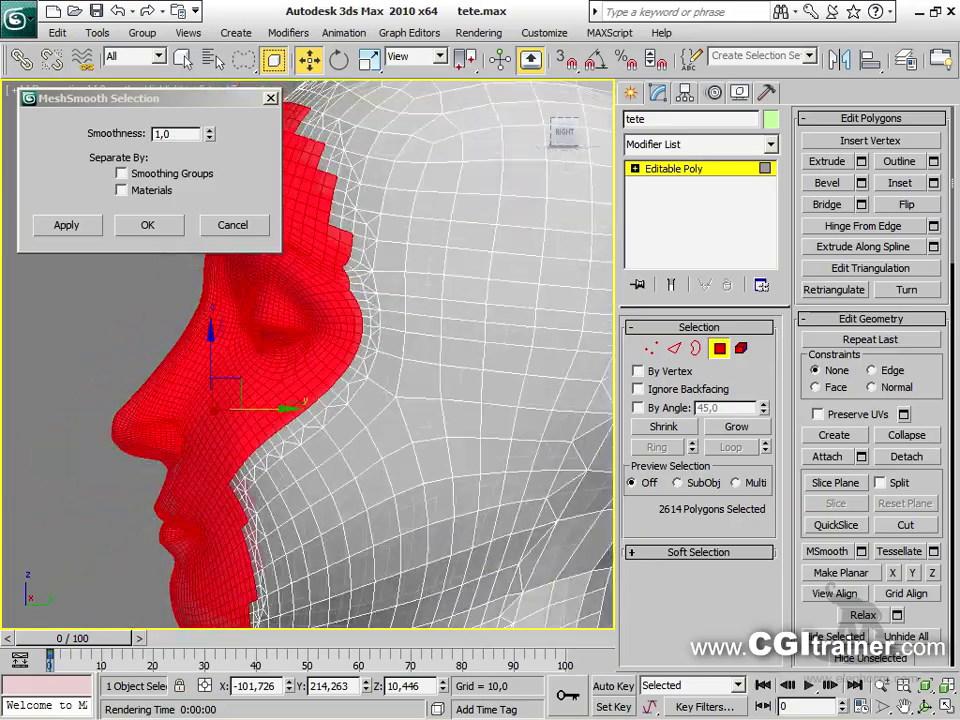
{"action": "middle_click_drag", "start_coordinate": [320, 350], "coordinate": [560, 350], "text": "alt"}
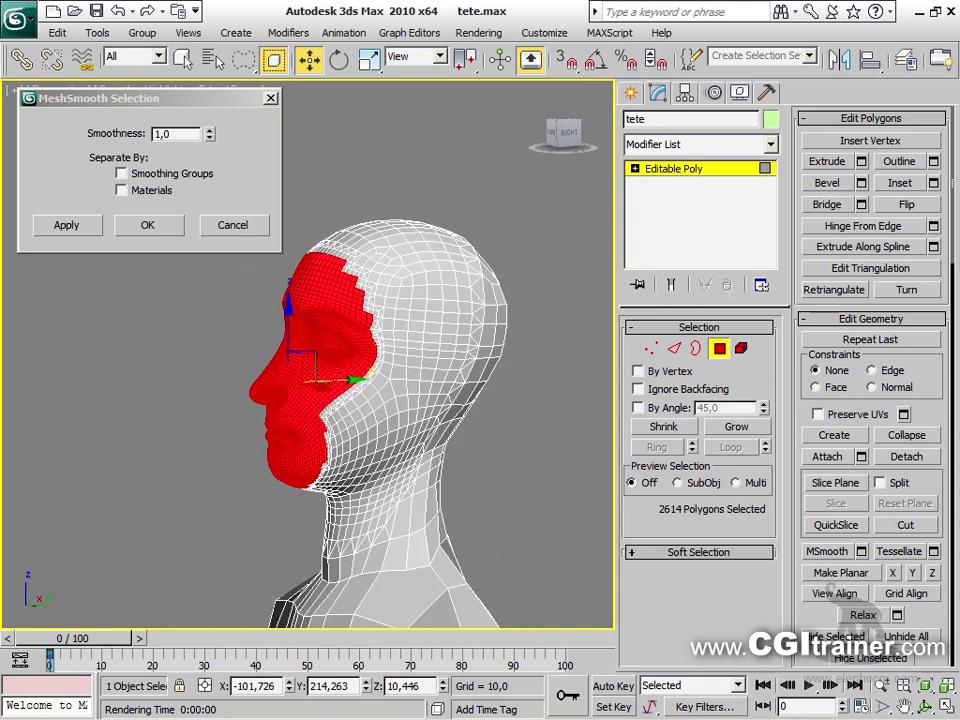
{"action": "middle_click_drag", "start_coordinate": [413, 393], "coordinate": [428, 366]}
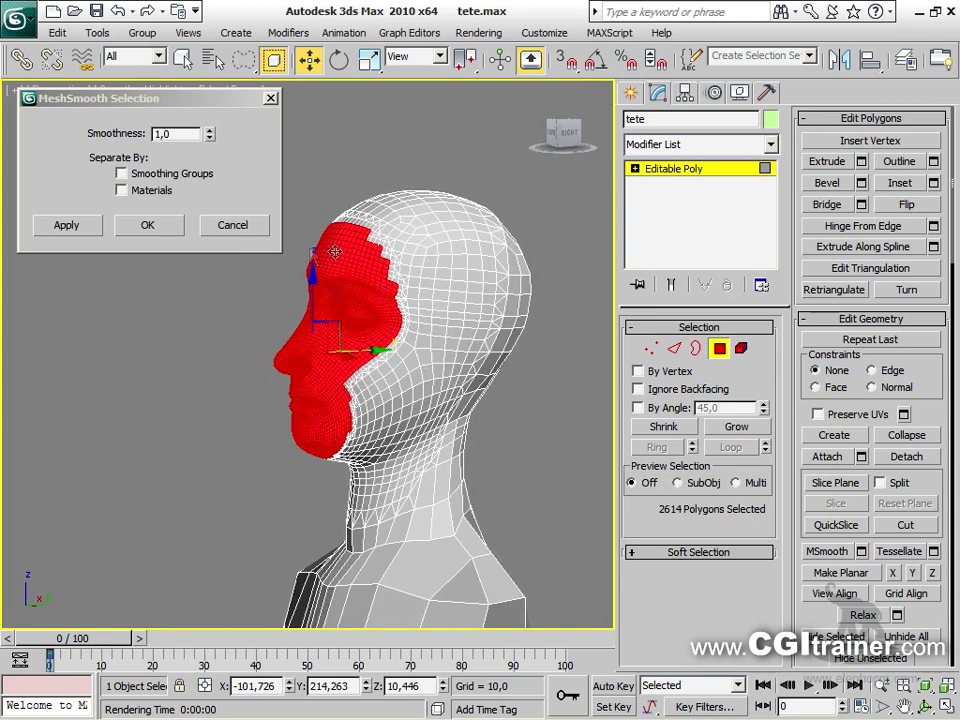
{"action": "left_click", "coordinate": [250, 232]}
{"action": "left_click", "coordinate": [521, 414]}
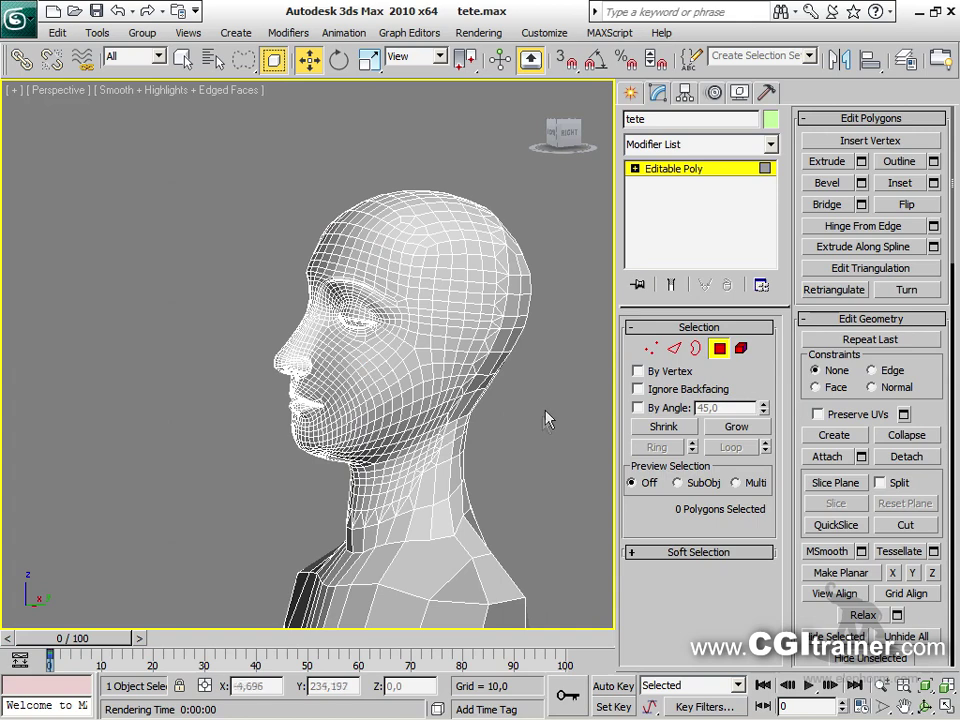
{"action": "middle_click_drag", "start_coordinate": [352, 301], "coordinate": [506, 407], "text": "alt"}
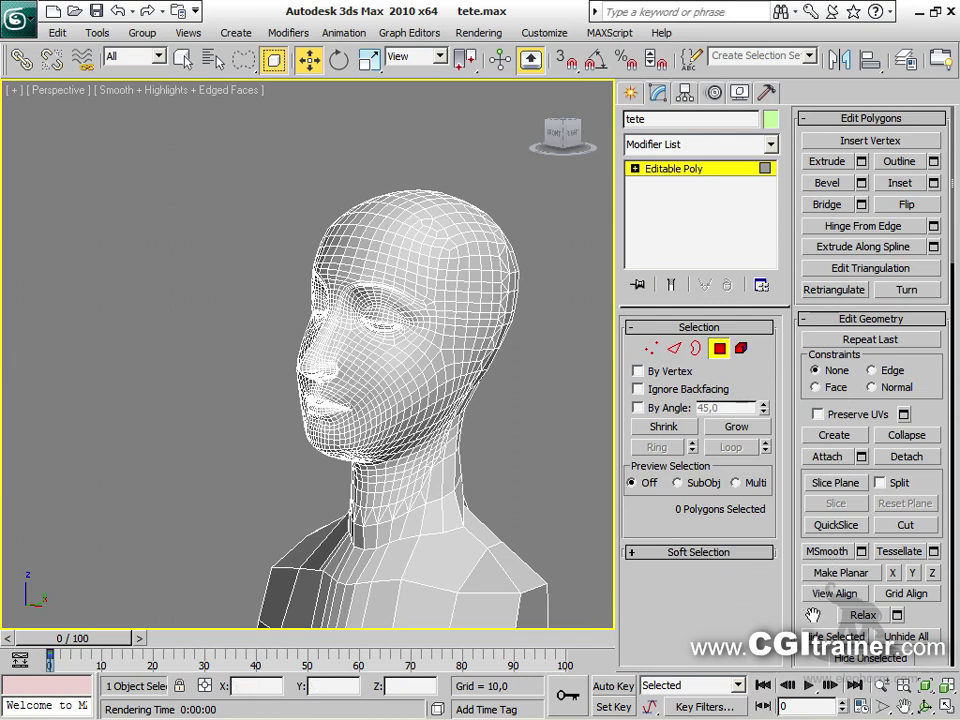
Open the Tessellate settings and select one upper-chest polygon to preview Edge tessellation with Tension 0,0
{"action": "left_click", "coordinate": [932, 551]}
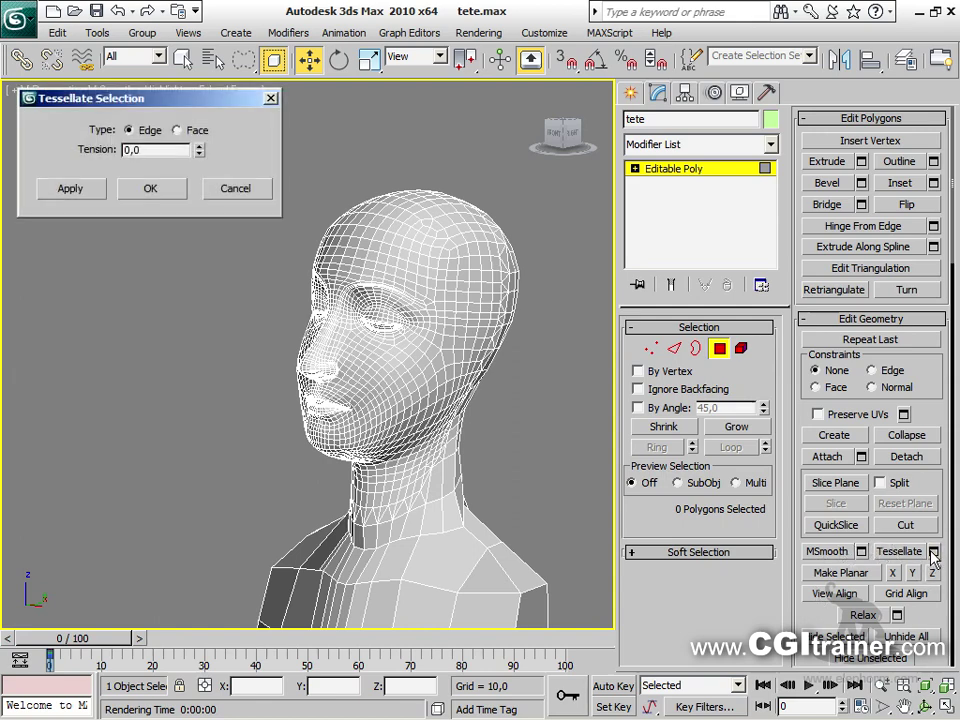
{"action": "middle_click_drag", "start_coordinate": [525, 495], "coordinate": [522, 265]}
{"action": "left_click", "coordinate": [435, 532]}
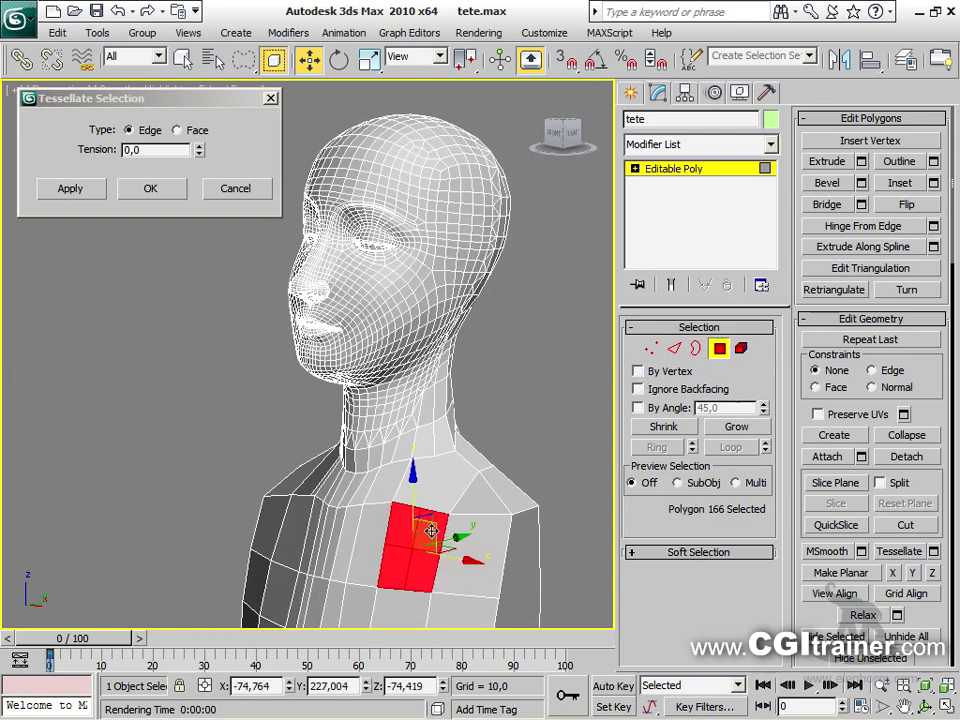
{"action": "scroll", "coordinate": [466, 563], "scroll_direction": "up", "scroll_amount": 3}
{"action": "middle_click_drag", "start_coordinate": [466, 563], "coordinate": [310, 260]}
{"action": "scroll", "coordinate": [420, 326], "scroll_direction": "up", "scroll_amount": 2}
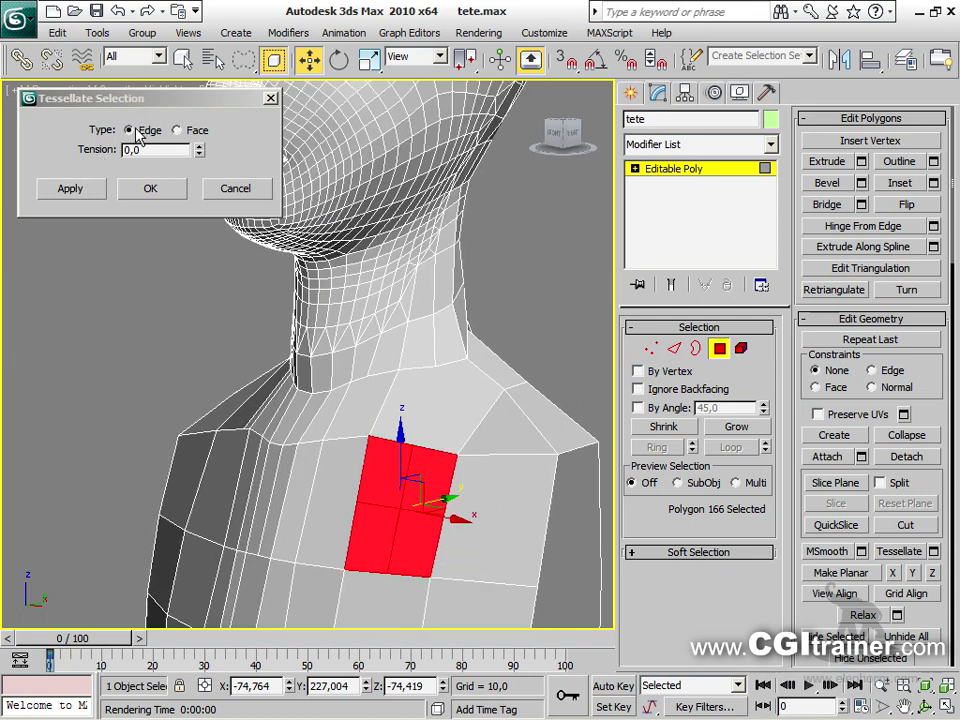
Compare Face tessellation on the chest polygon, display the selection as outlines instead of shaded faces, and return to Edge type
{"action": "left_click", "coordinate": [177, 130]}
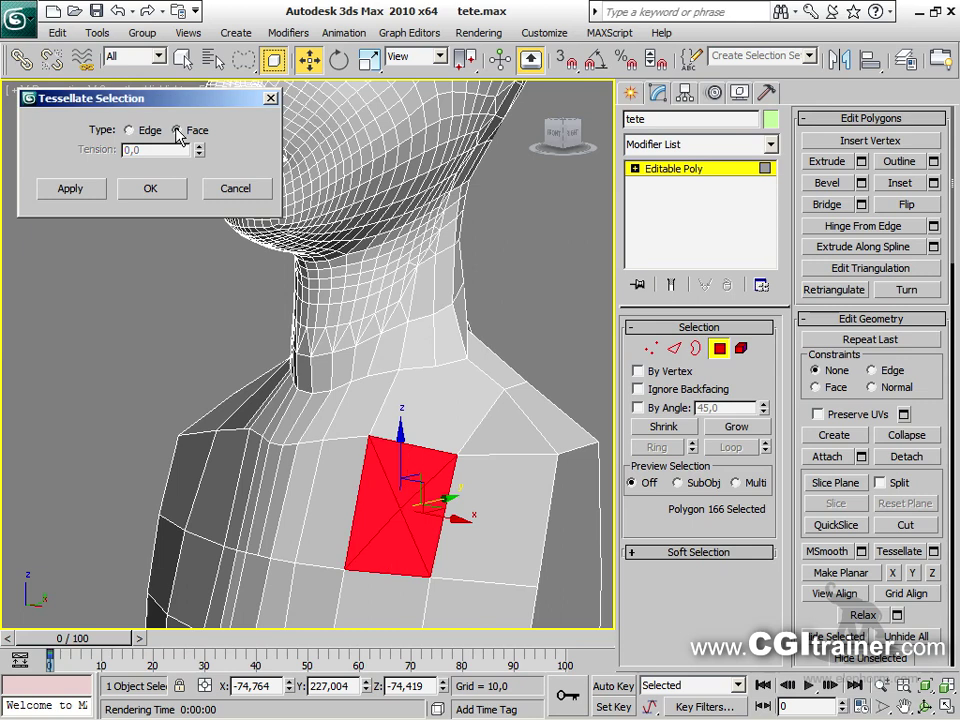
{"action": "key", "text": "F2"}
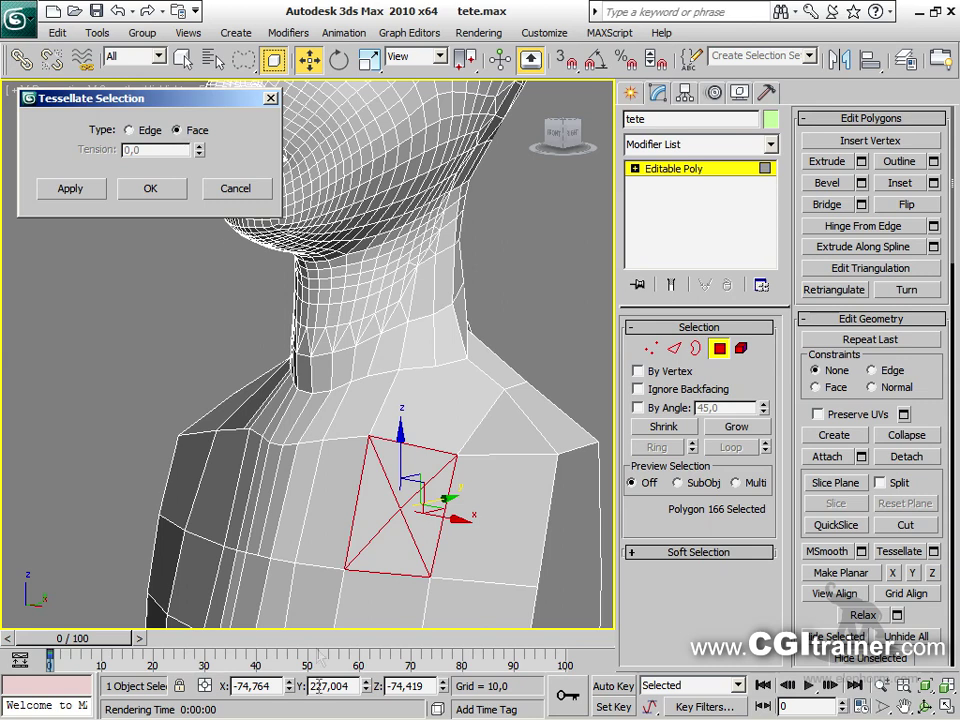
{"action": "left_click", "coordinate": [130, 130]}
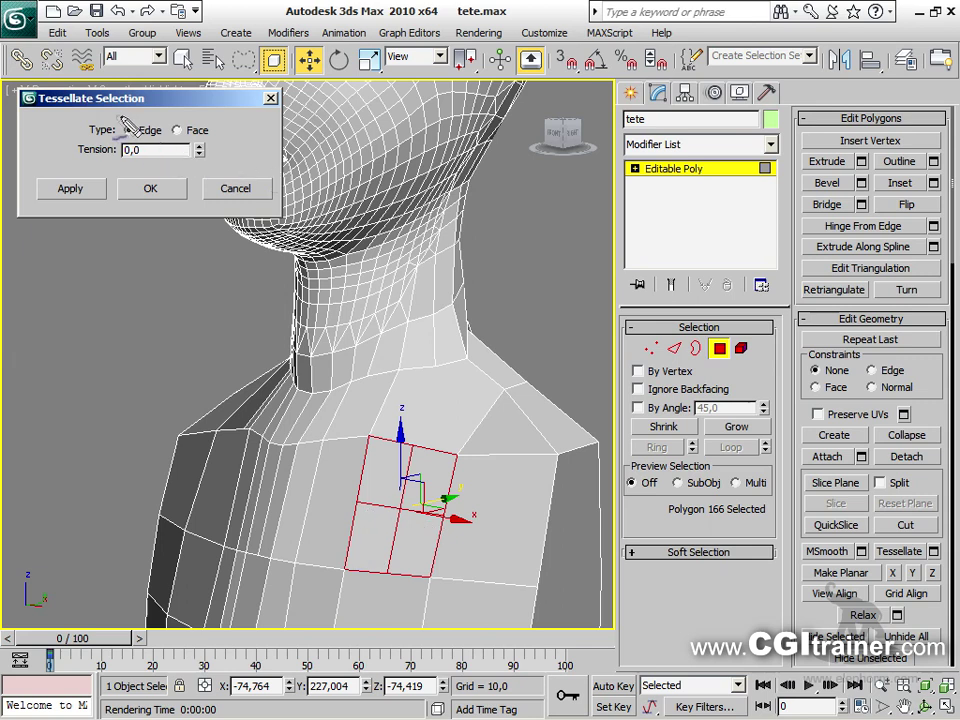
{"action": "mouse_move", "coordinate": [102, 125]}
{"action": "left_mouse_down"}
{"action": "mouse_move", "coordinate": [80, 120]}
{"action": "mouse_move", "coordinate": [130, 115]}
{"action": "mouse_move", "coordinate": [88, 104]}
{"action": "left_mouse_up"}
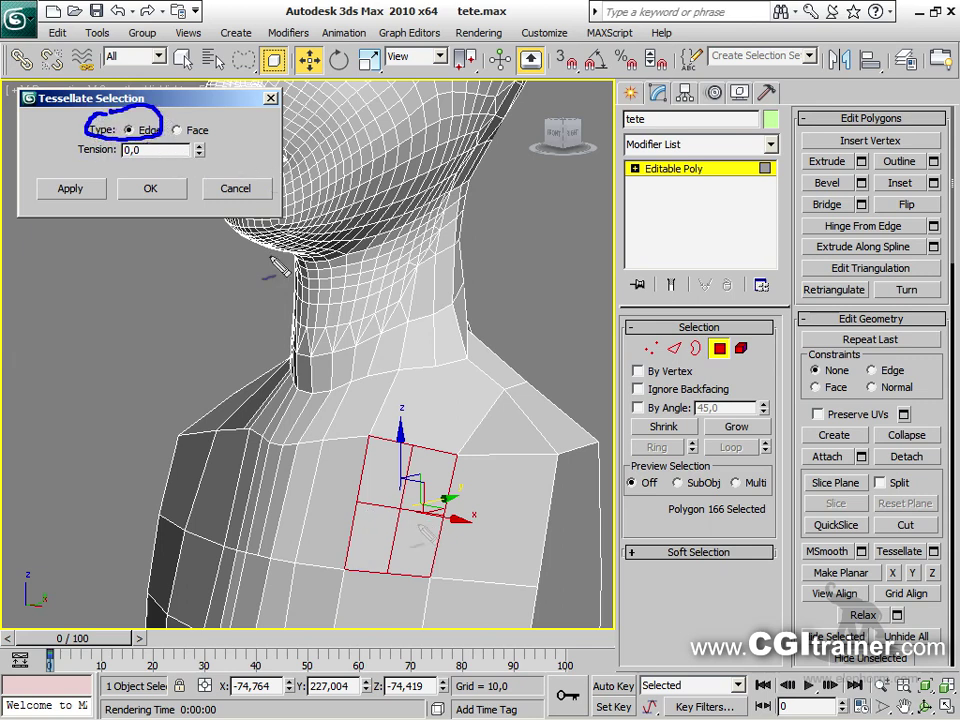
{"action": "mouse_move", "coordinate": [367, 437]}
{"action": "left_mouse_down"}
{"action": "mouse_move", "coordinate": [458, 464]}
{"action": "mouse_move", "coordinate": [407, 522]}
{"action": "mouse_move", "coordinate": [388, 572]}
{"action": "left_mouse_up"}
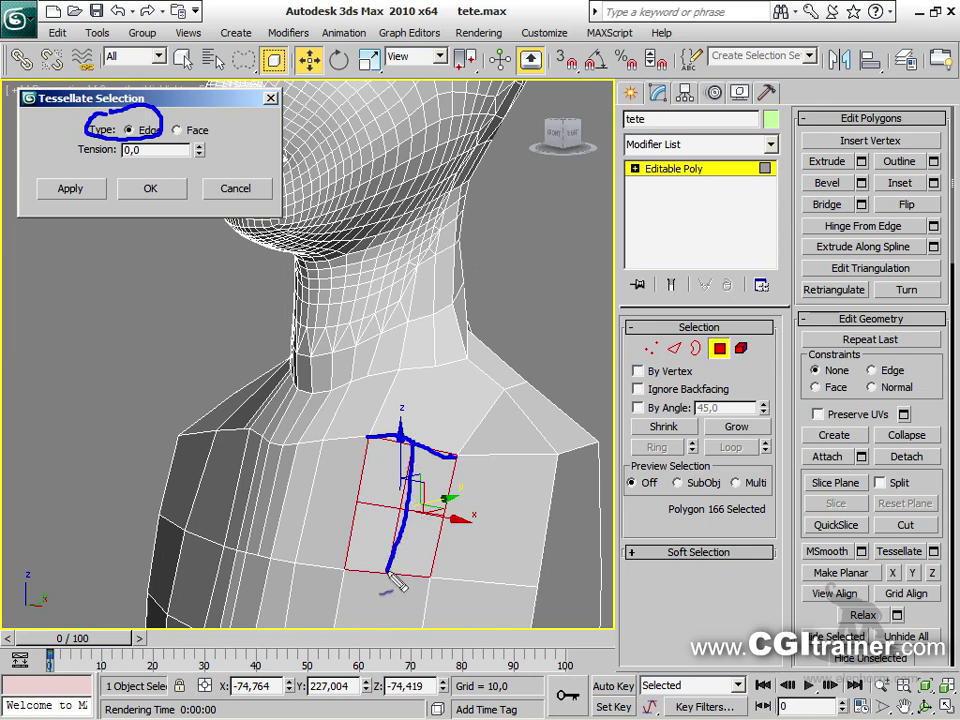
{"action": "left_click_drag", "start_coordinate": [358, 500], "coordinate": [446, 506]}
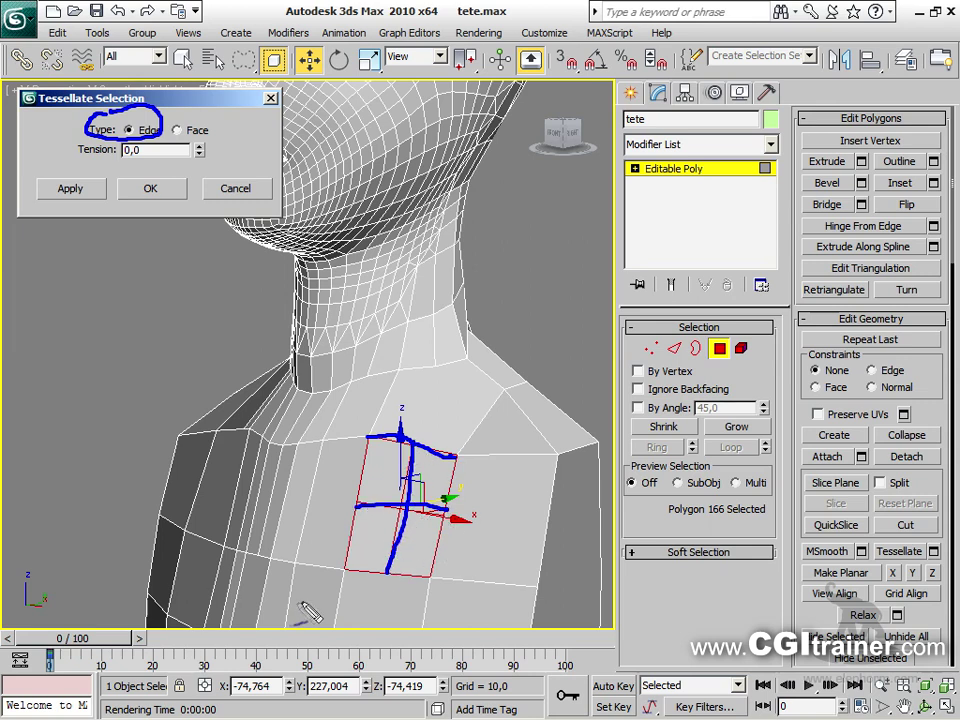
{"action": "left_click_drag", "start_coordinate": [347, 575], "coordinate": [432, 571]}
{"action": "left_click_drag", "start_coordinate": [455, 455], "coordinate": [433, 566]}
{"action": "left_click_drag", "start_coordinate": [370, 438], "coordinate": [345, 572]}
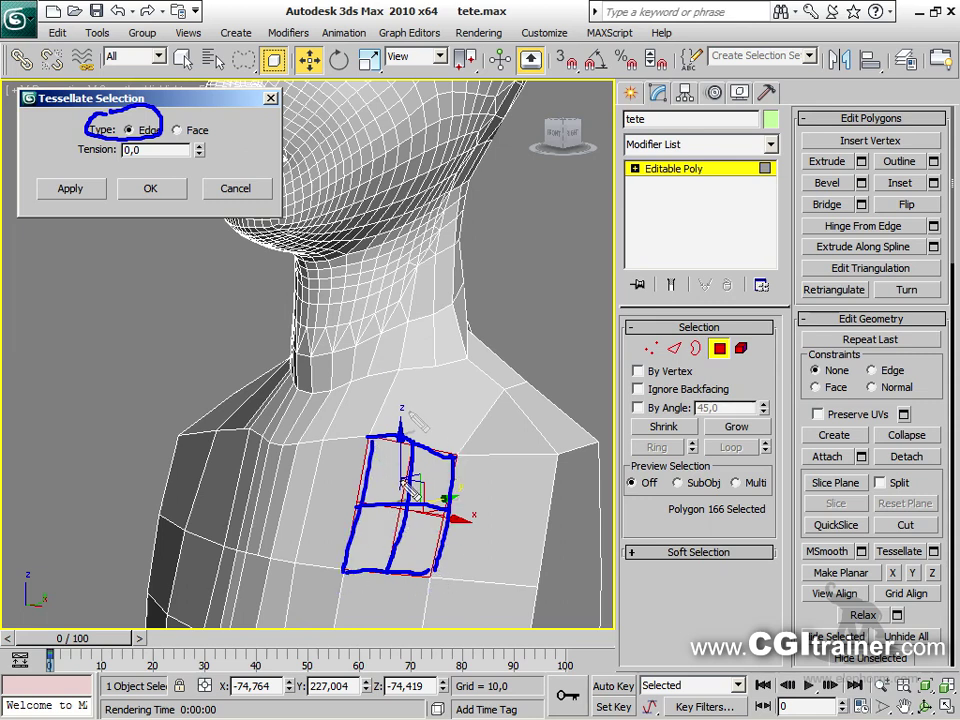
{"action": "mouse_move", "coordinate": [70, 145]}
{"action": "left_mouse_down"}
{"action": "mouse_move", "coordinate": [192, 182]}
{"action": "mouse_move", "coordinate": [222, 150]}
{"action": "left_mouse_up"}
{"action": "left_click_drag", "start_coordinate": [196, 190], "coordinate": [210, 181]}
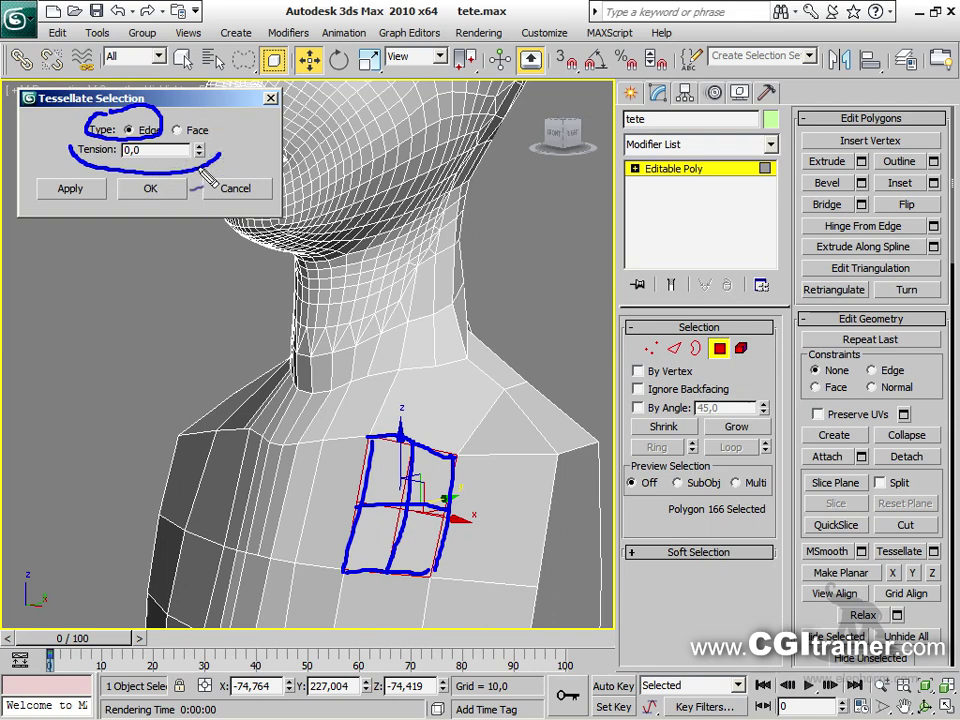
{"action": "key", "text": "Escape"}
{"action": "middle_click_drag", "start_coordinate": [403, 358], "coordinate": [390, 452], "text": "alt"}
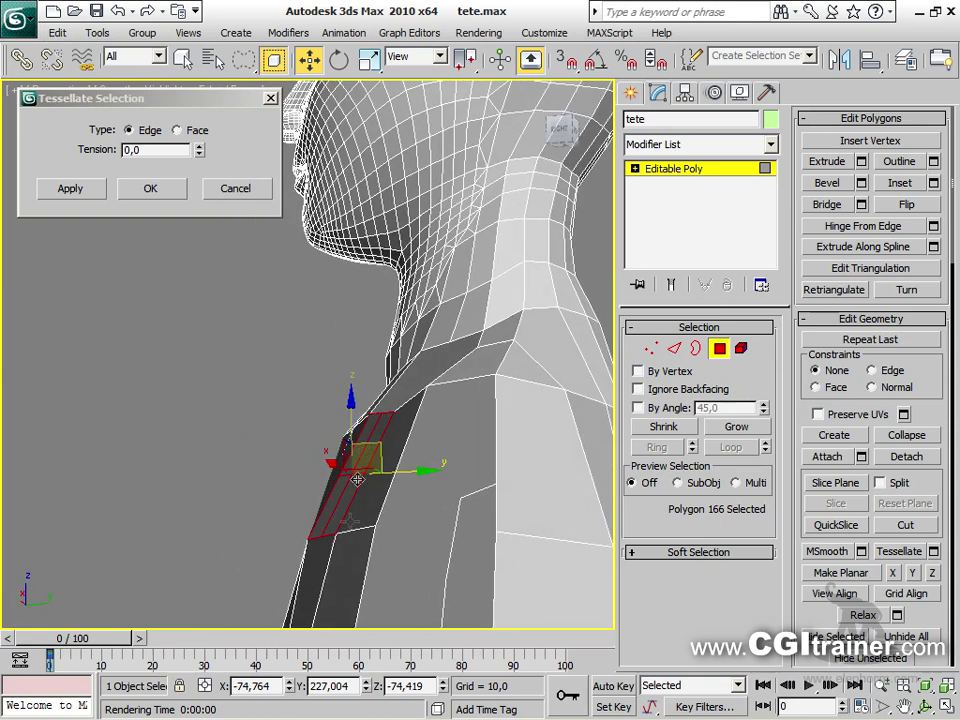
{"action": "middle_click_drag", "start_coordinate": [381, 480], "coordinate": [517, 420], "text": "alt"}
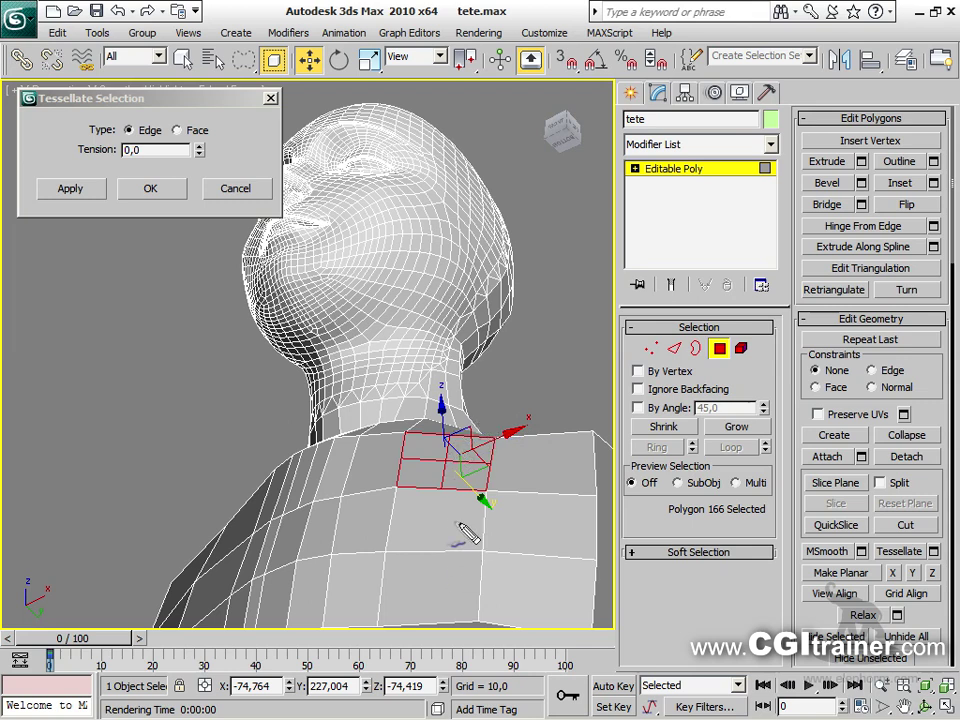
{"action": "mouse_move", "coordinate": [395, 496]}
{"action": "left_mouse_down"}
{"action": "mouse_move", "coordinate": [444, 480]}
{"action": "mouse_move", "coordinate": [488, 500]}
{"action": "left_mouse_up"}
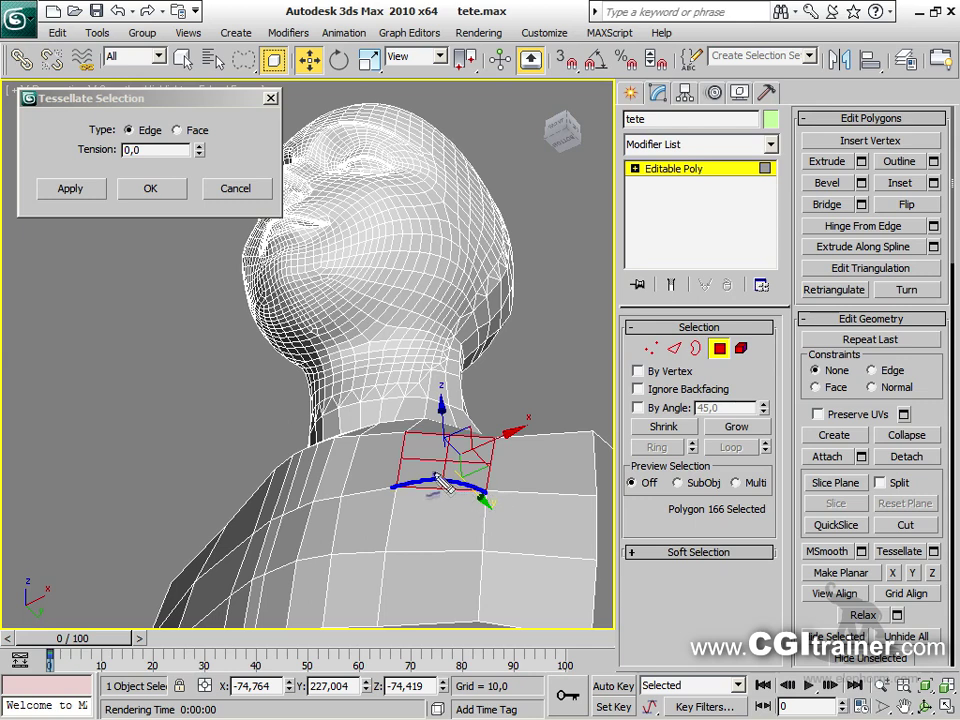
{"action": "mouse_move", "coordinate": [450, 468]}
{"action": "left_mouse_down"}
{"action": "mouse_move", "coordinate": [433, 446]}
{"action": "mouse_move", "coordinate": [439, 432]}
{"action": "mouse_move", "coordinate": [446, 445]}
{"action": "left_mouse_up"}
{"action": "mouse_move", "coordinate": [489, 517]}
{"action": "left_mouse_down"}
{"action": "mouse_move", "coordinate": [500, 513]}
{"action": "mouse_move", "coordinate": [462, 488]}
{"action": "mouse_move", "coordinate": [378, 502]}
{"action": "left_mouse_up"}
{"action": "left_click_drag", "start_coordinate": [388, 555], "coordinate": [482, 558]}
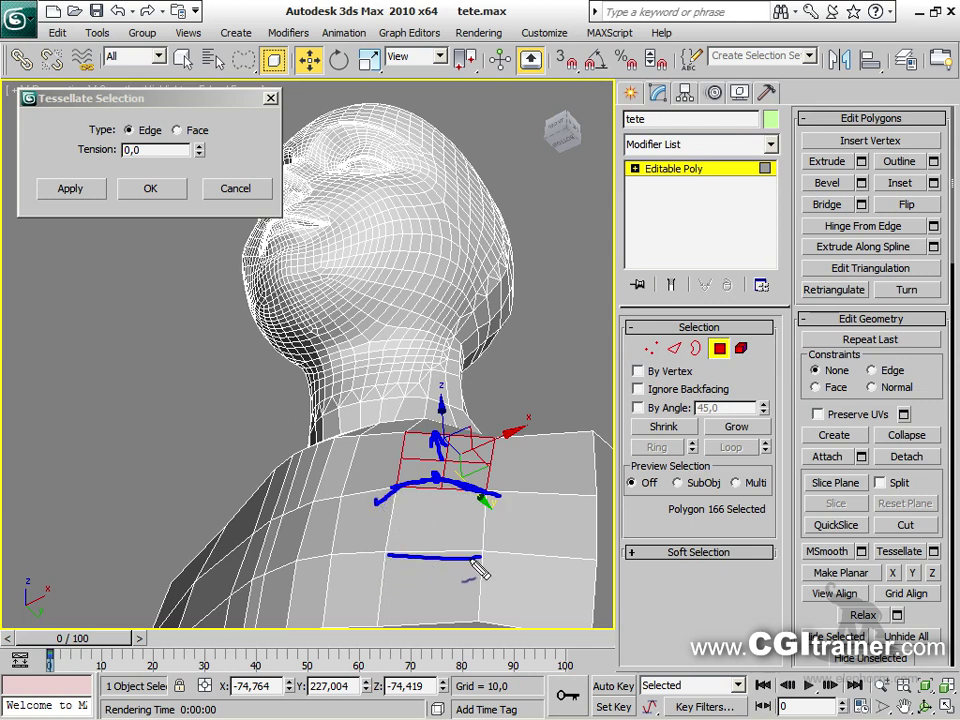
{"action": "key", "text": "Escape"}
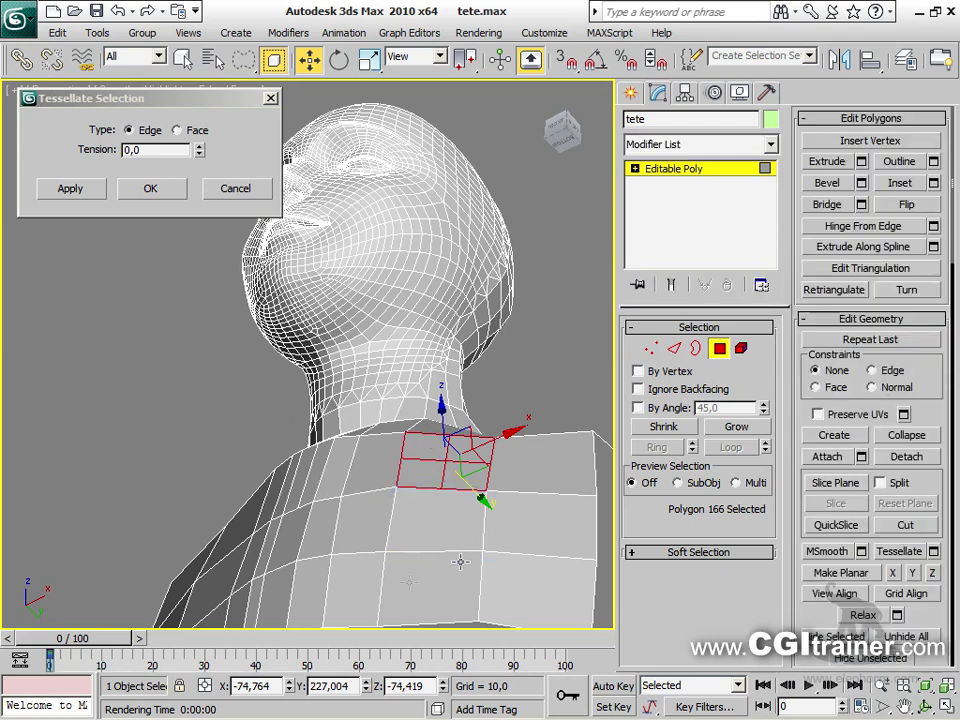
Experiment with the Tessellate Tension, add the two chest polygons below to the selection, and raise Tension to about 25,86
{"action": "left_click", "coordinate": [199, 146]}
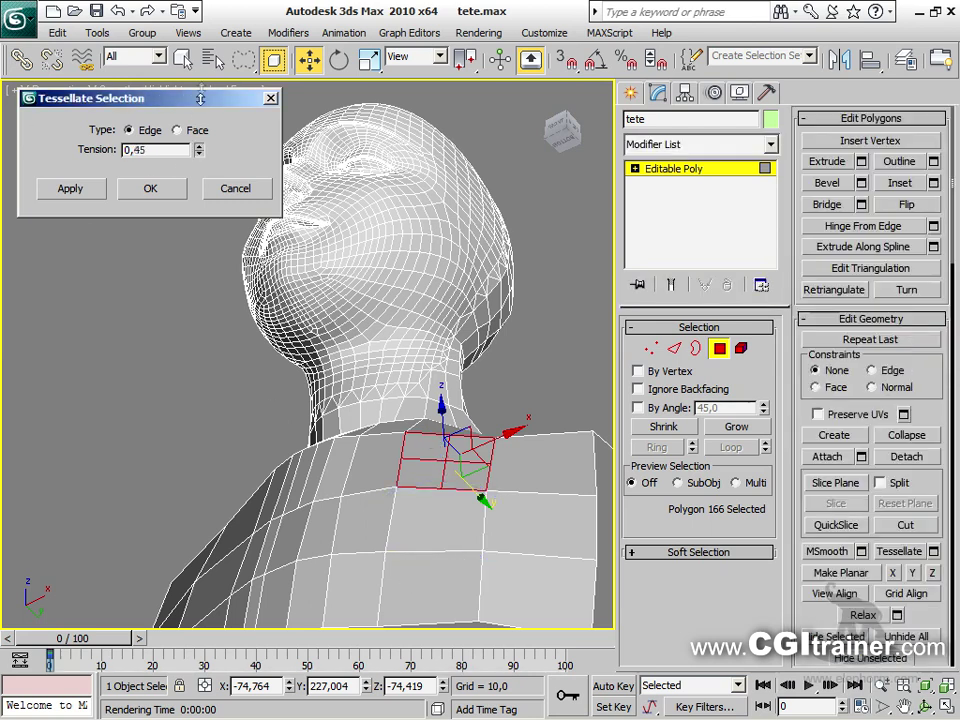
{"action": "left_click_drag", "start_coordinate": [215, 269], "coordinate": [147, 433]}
{"action": "left_click_drag", "start_coordinate": [206, 114], "coordinate": [337, 384]}
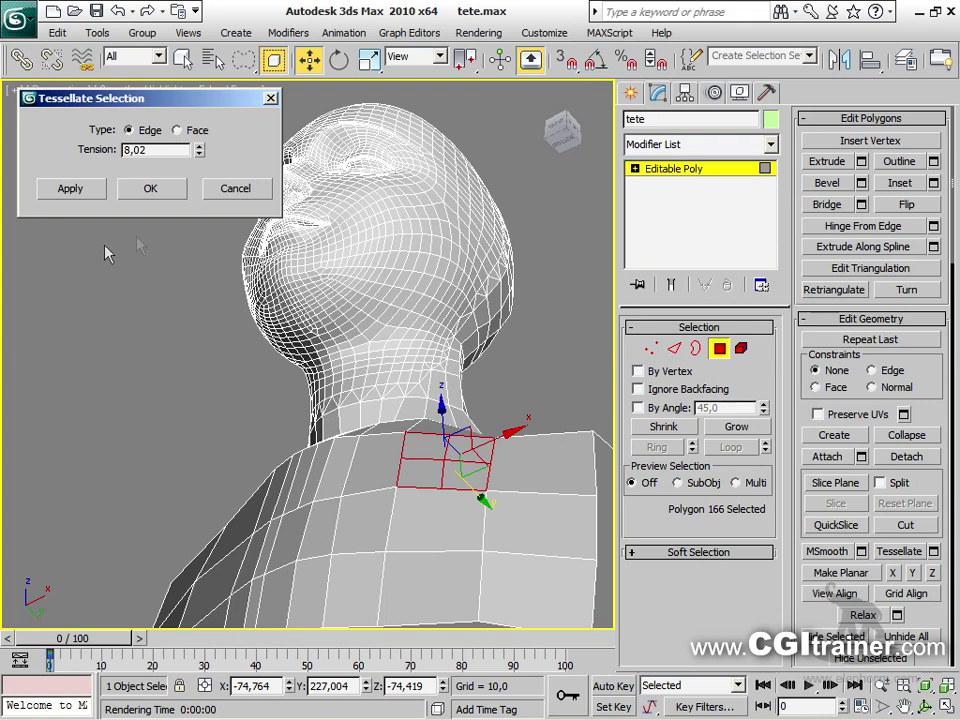
{"action": "left_click", "coordinate": [435, 530], "text": "ctrl"}
{"action": "left_click", "coordinate": [435, 562], "text": "ctrl"}
{"action": "middle_click_drag", "start_coordinate": [435, 574], "coordinate": [448, 540]}
{"action": "left_click_drag", "start_coordinate": [199, 150], "coordinate": [406, 620]}
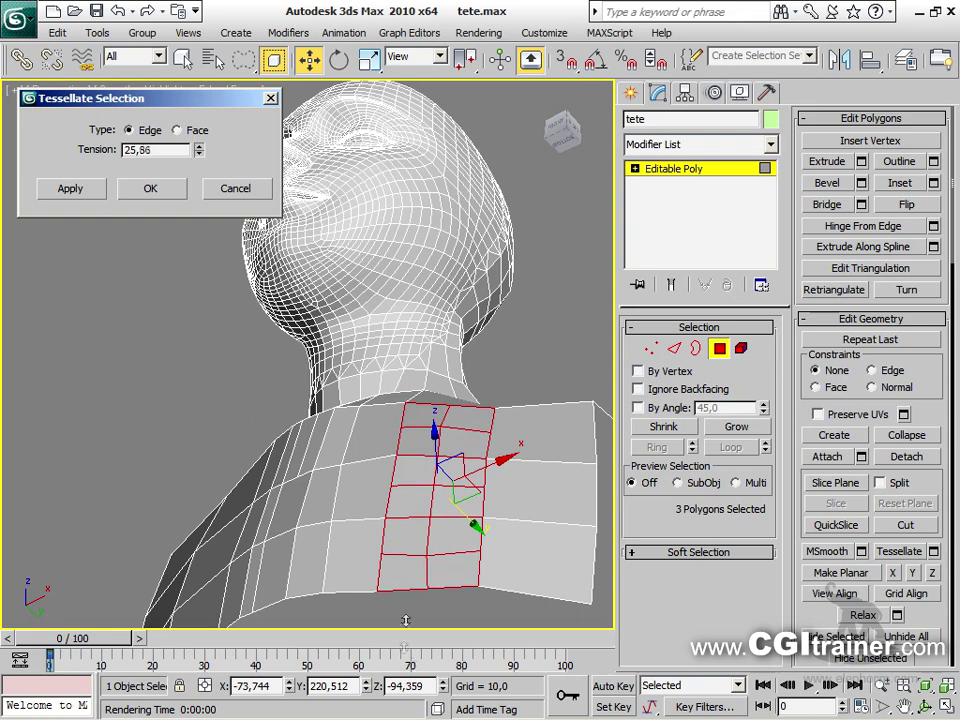
Preview Face tessellation on the three chest polygons, then cancel it and leave polygon level
{"action": "left_click", "coordinate": [177, 130]}
{"action": "middle_click_drag", "start_coordinate": [300, 312], "coordinate": [261, 342], "text": "alt"}
{"action": "middle_click_drag", "start_coordinate": [340, 422], "coordinate": [420, 476], "text": "alt"}
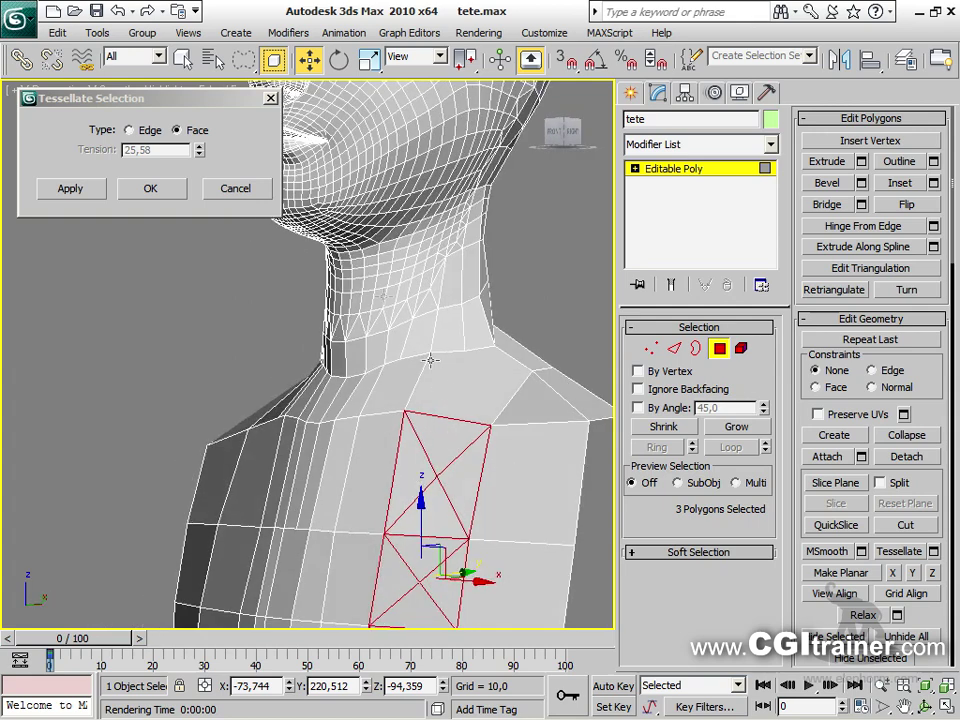
{"action": "scroll", "coordinate": [313, 345], "scroll_direction": "down", "scroll_amount": 5}
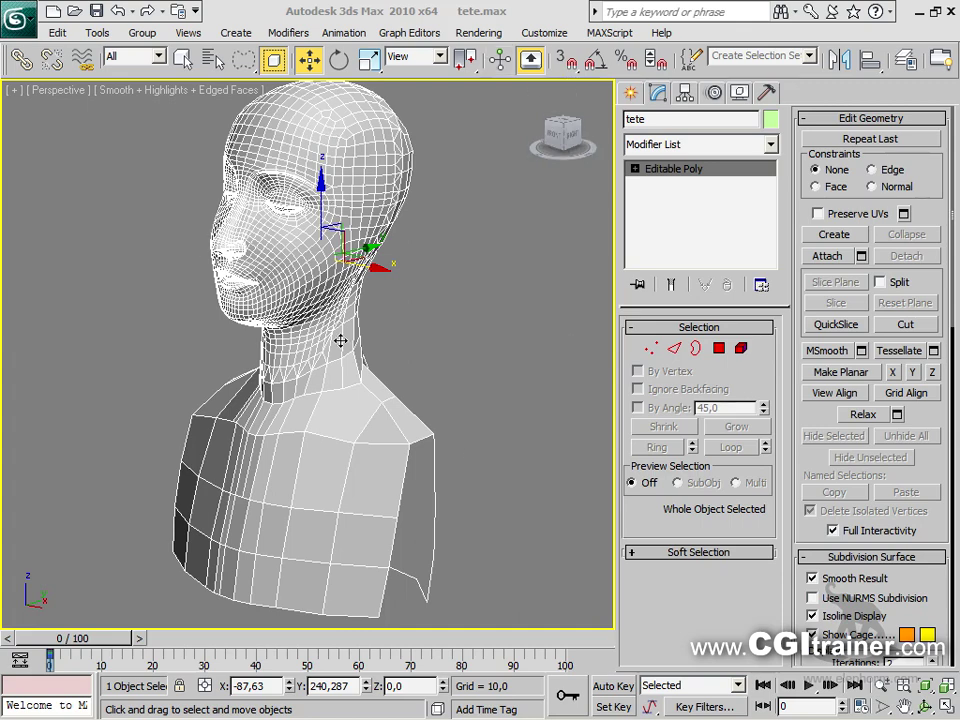
Try Make Planar on the whole head object, then undo it
{"action": "left_click", "coordinate": [868, 372]}
{"action": "mouse_move", "coordinate": [441, 316]}
{"action": "middle_mouse_down", "text": "alt"}
{"action": "mouse_move", "coordinate": [332, 392]}
{"action": "mouse_move", "coordinate": [186, 358]}
{"action": "mouse_move", "coordinate": [484, 315]}
{"action": "mouse_move", "coordinate": [450, 332]}
{"action": "mouse_move", "coordinate": [452, 318]}
{"action": "middle_mouse_up", "text": "alt"}
{"action": "key", "text": "ctrl+z"}
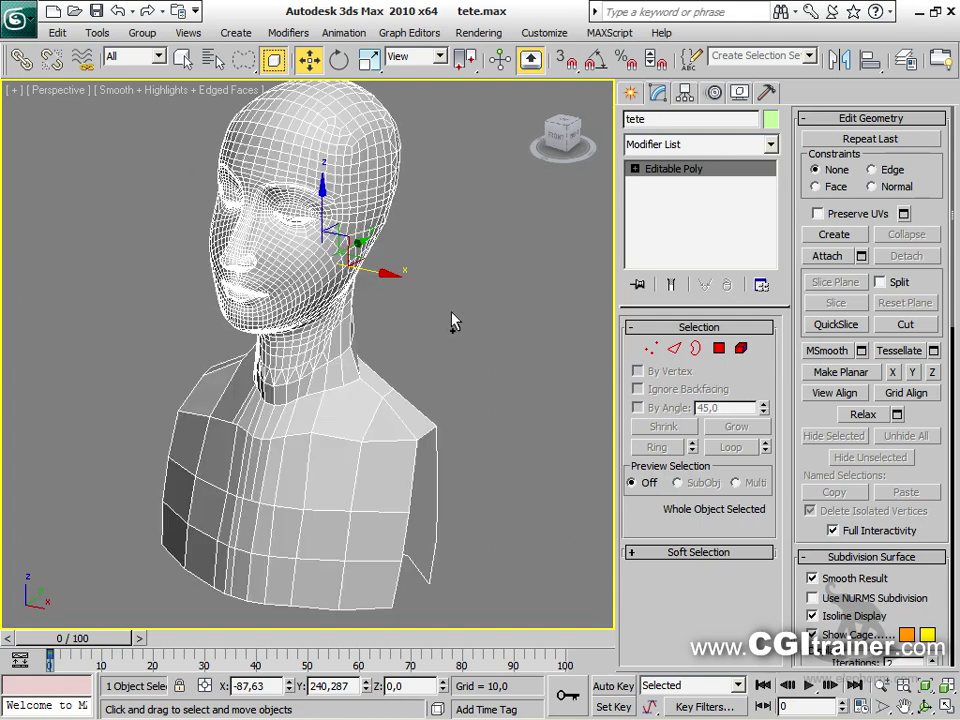
Switch to vertex level, select all vertices below the neck in side view, and delete them
{"action": "middle_click_drag", "start_coordinate": [476, 358], "coordinate": [460, 336], "text": "alt"}
{"action": "left_click", "coordinate": [651, 348]}
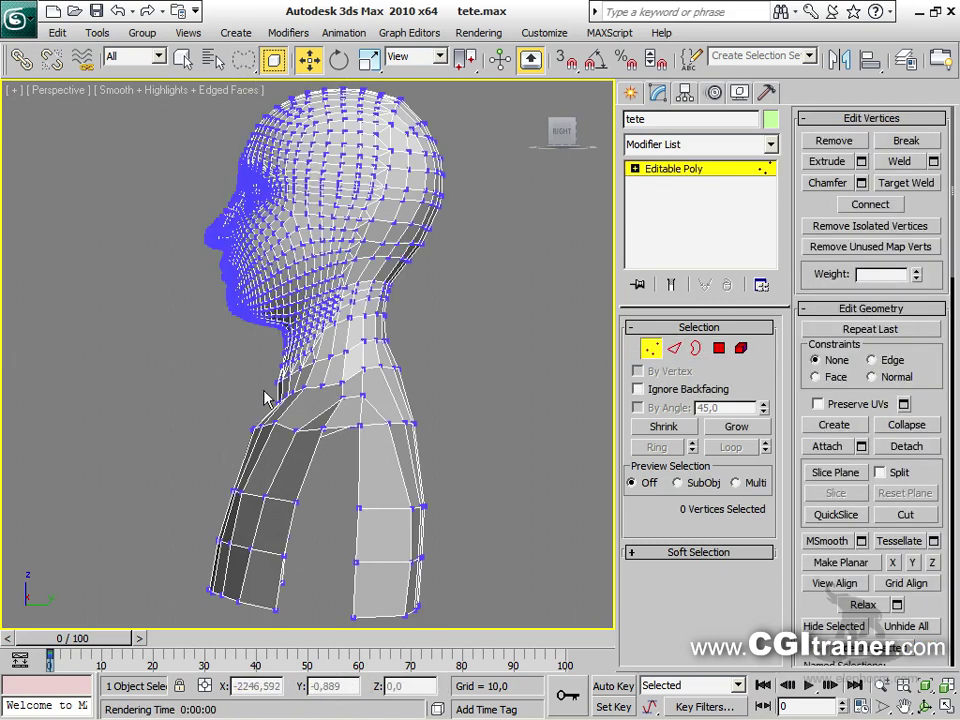
{"action": "mouse_move", "coordinate": [280, 387]}
{"action": "left_mouse_down"}
{"action": "mouse_move", "coordinate": [328, 367]}
{"action": "mouse_move", "coordinate": [402, 359]}
{"action": "mouse_move", "coordinate": [466, 393]}
{"action": "mouse_move", "coordinate": [470, 591]}
{"action": "mouse_move", "coordinate": [409, 717]}
{"action": "mouse_move", "coordinate": [172, 623]}
{"action": "mouse_move", "coordinate": [200, 388]}
{"action": "left_mouse_up"}
{"action": "key", "text": "Delete"}
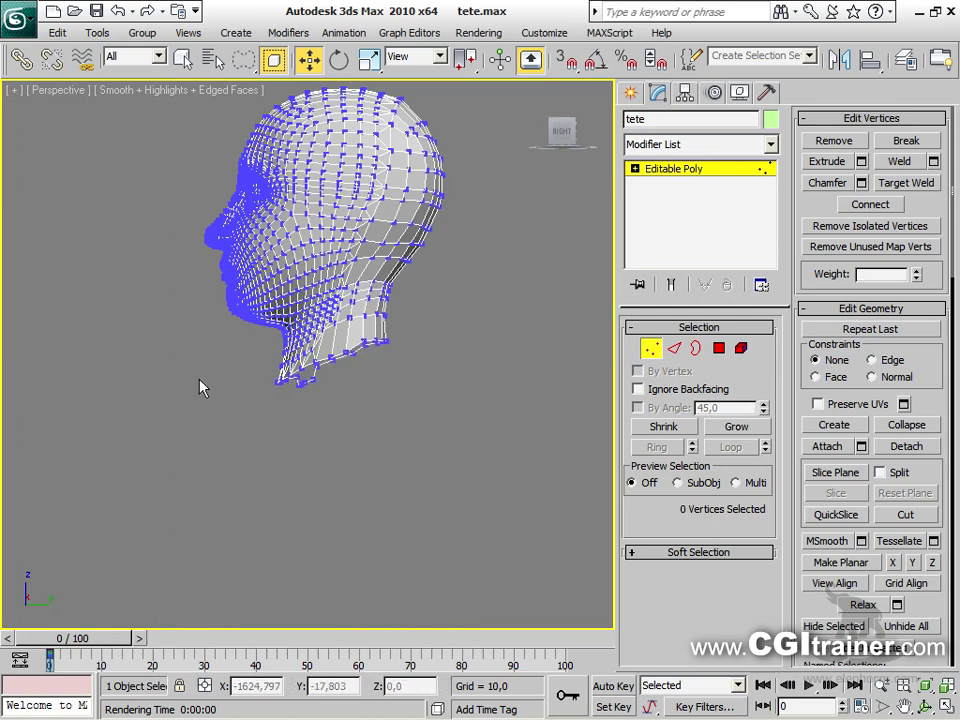
Select the vertices along the neck's open lower border and flatten them with Make Planar
{"action": "mouse_move", "coordinate": [263, 378]}
{"action": "left_mouse_down"}
{"action": "mouse_move", "coordinate": [387, 322]}
{"action": "mouse_move", "coordinate": [421, 370]}
{"action": "mouse_move", "coordinate": [349, 456]}
{"action": "mouse_move", "coordinate": [208, 463]}
{"action": "left_mouse_up"}
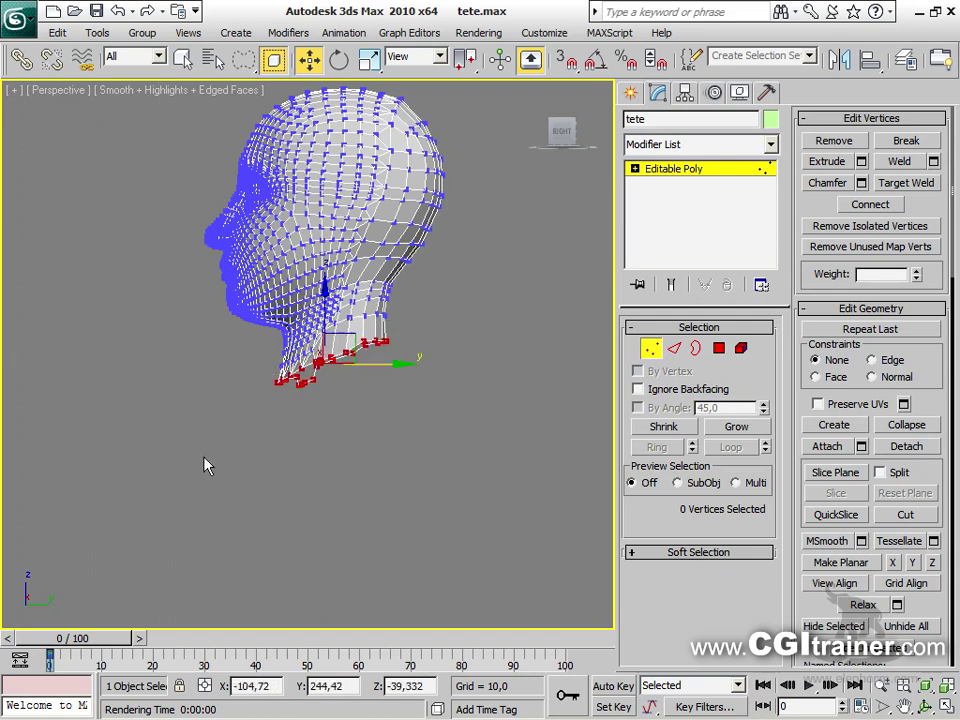
{"action": "left_click", "coordinate": [841, 563]}
{"action": "middle_click_drag", "start_coordinate": [505, 502], "coordinate": [340, 465], "text": "alt"}
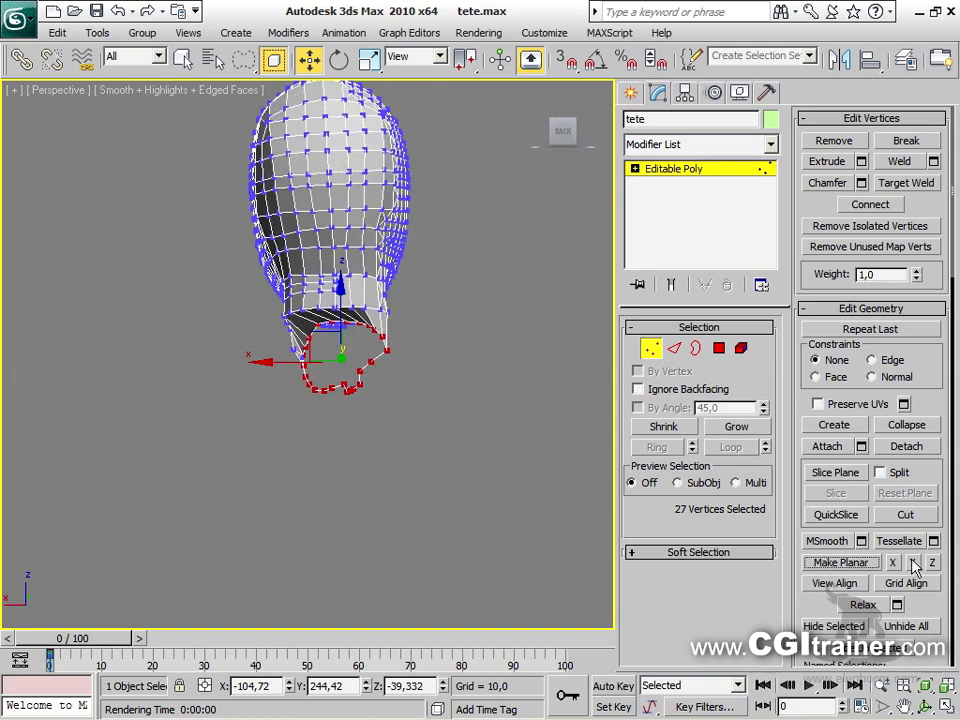
{"action": "middle_click_drag", "start_coordinate": [551, 452], "coordinate": [735, 482], "text": "alt"}
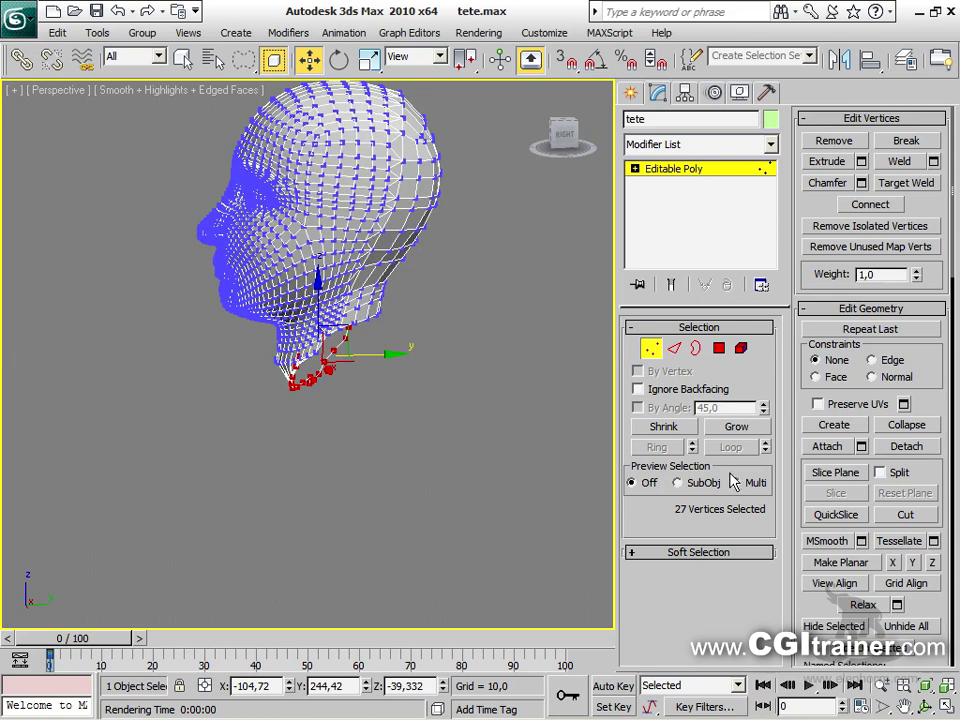
Undo the Make Planar flattening of the neck border, and try flattening it along the X axis and along the Y axis
{"action": "key", "text": "ctrl+z"}
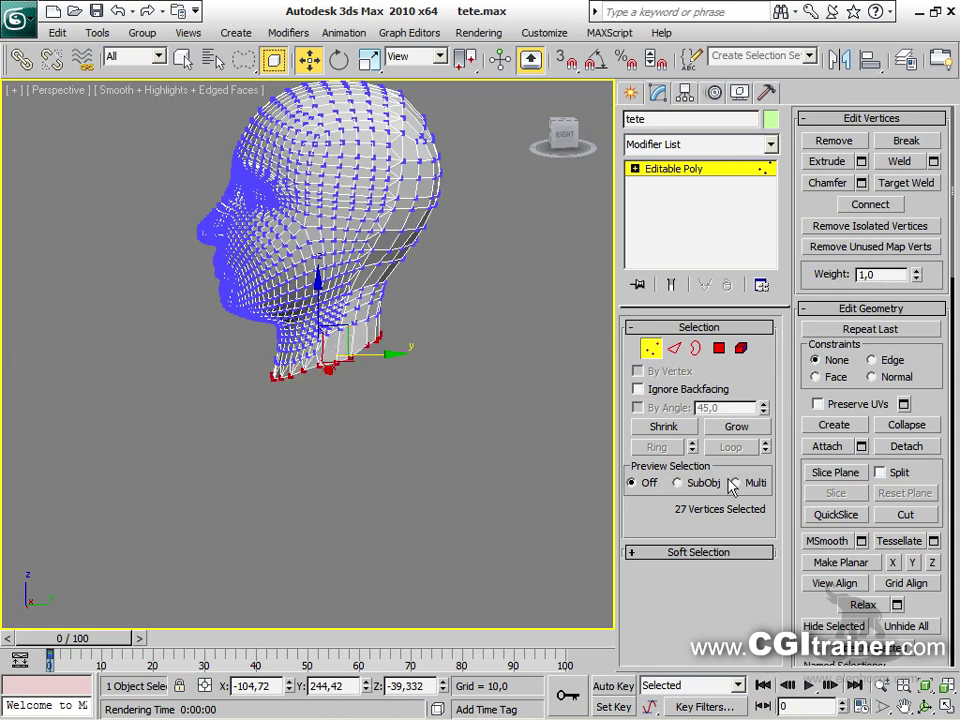
{"action": "left_click", "coordinate": [895, 565]}
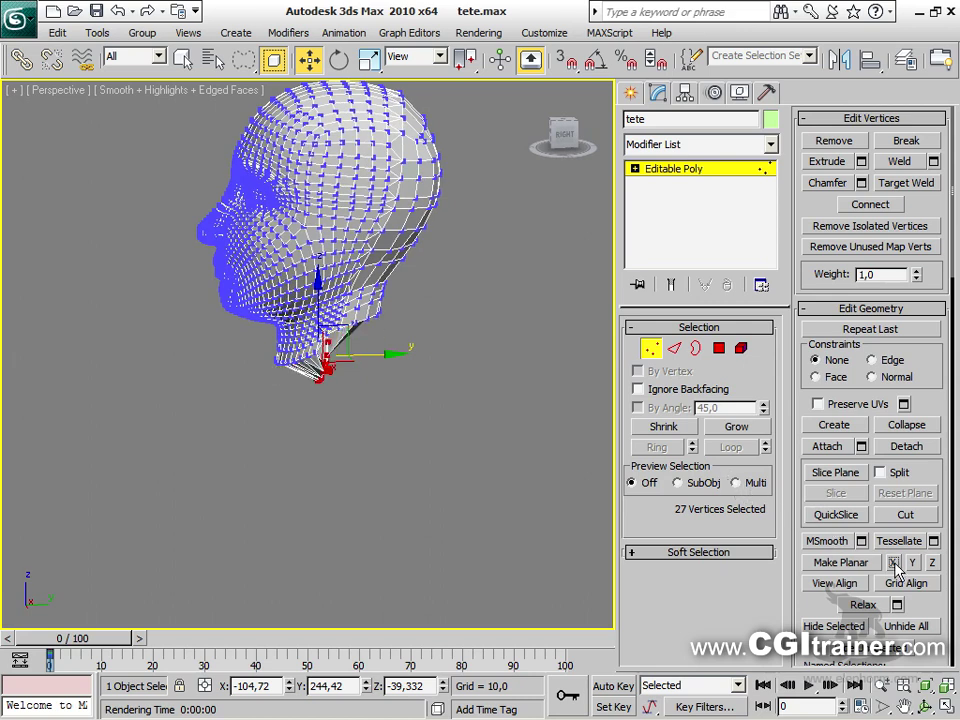
{"action": "left_click", "coordinate": [912, 564]}
{"action": "left_click", "coordinate": [914, 566]}
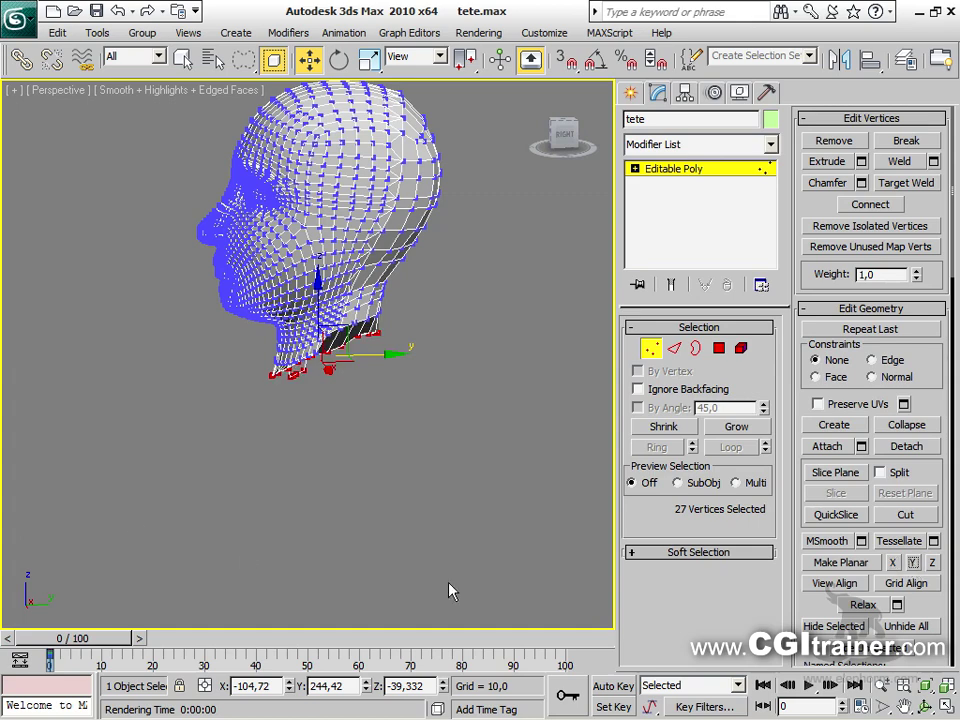
{"action": "middle_click_drag", "start_coordinate": [94, 501], "coordinate": [306, 422], "text": "alt"}
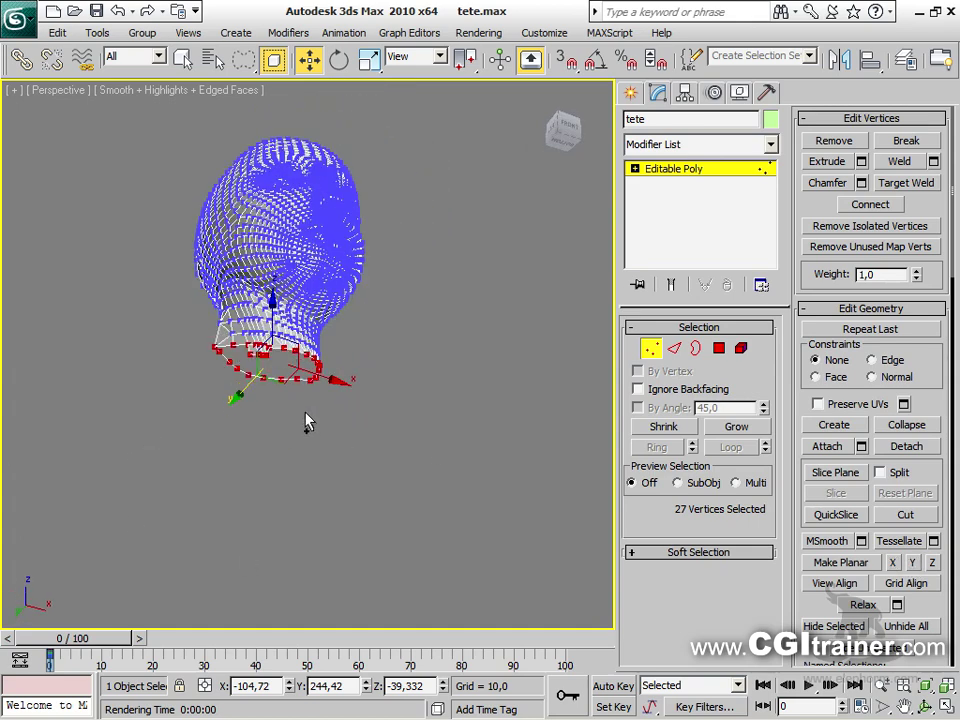
Flatten the selected neck border vertices along the Z axis and lower them to a Z position of about -46.6
{"action": "left_click", "coordinate": [932, 563]}
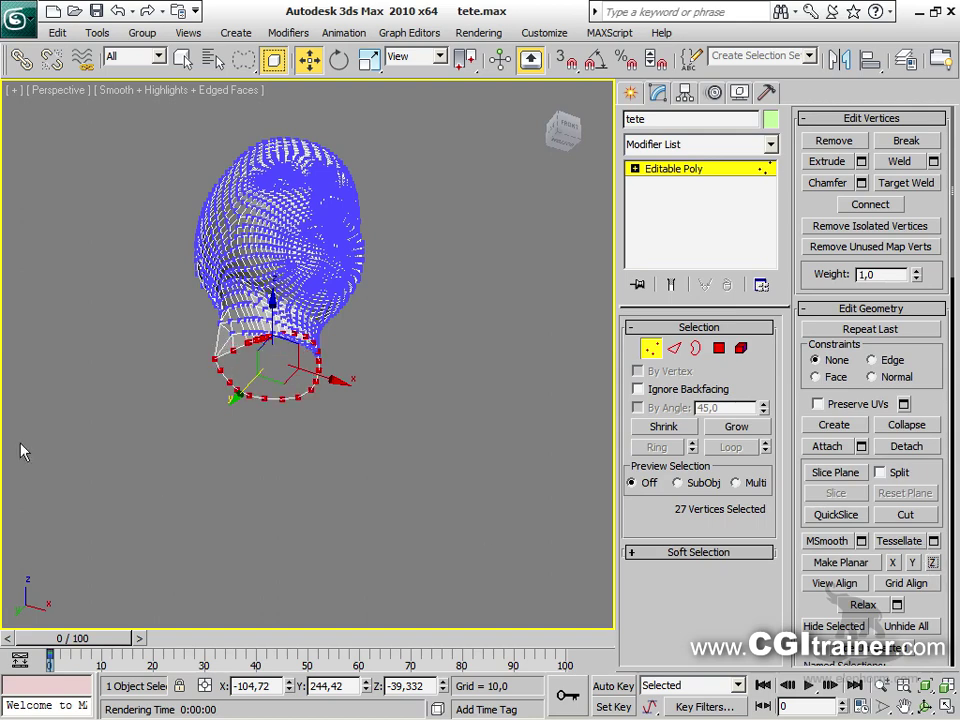
{"action": "middle_click_drag", "start_coordinate": [196, 432], "coordinate": [82, 493], "text": "alt"}
{"action": "left_click_drag", "start_coordinate": [324, 306], "coordinate": [256, 447]}
{"action": "middle_click_drag", "start_coordinate": [362, 450], "coordinate": [320, 362], "text": "alt"}
{"action": "middle_click_drag", "start_coordinate": [285, 439], "coordinate": [515, 571], "text": "alt"}
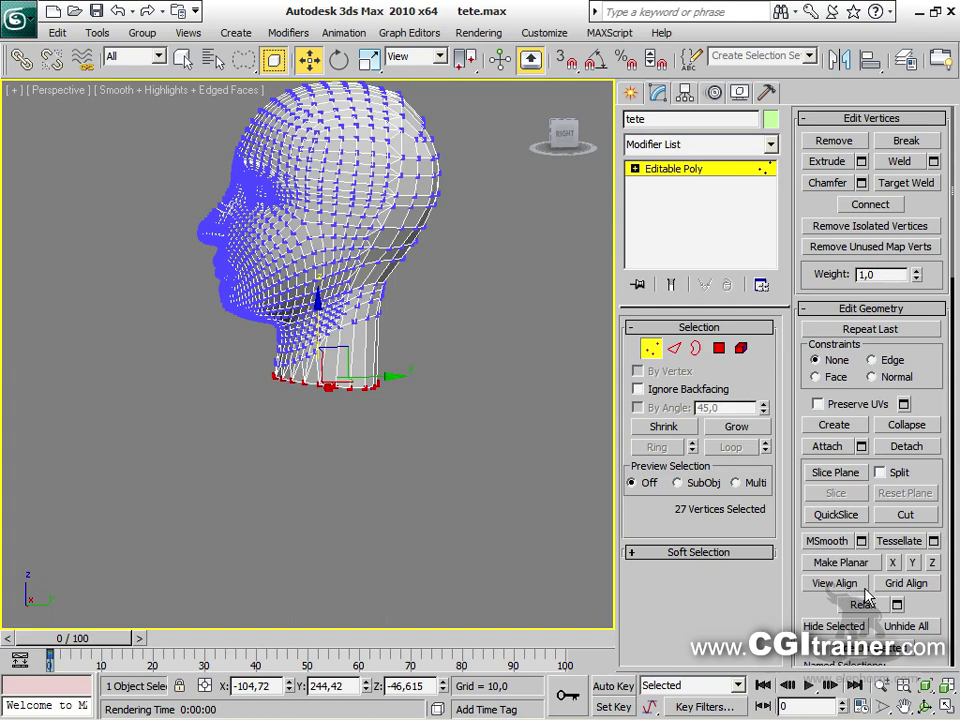
Try Grid Align on the flattened neck border vertices, then undo it
{"action": "left_click", "coordinate": [903, 585]}
{"action": "middle_click_drag", "start_coordinate": [380, 445], "coordinate": [420, 425], "text": "alt"}
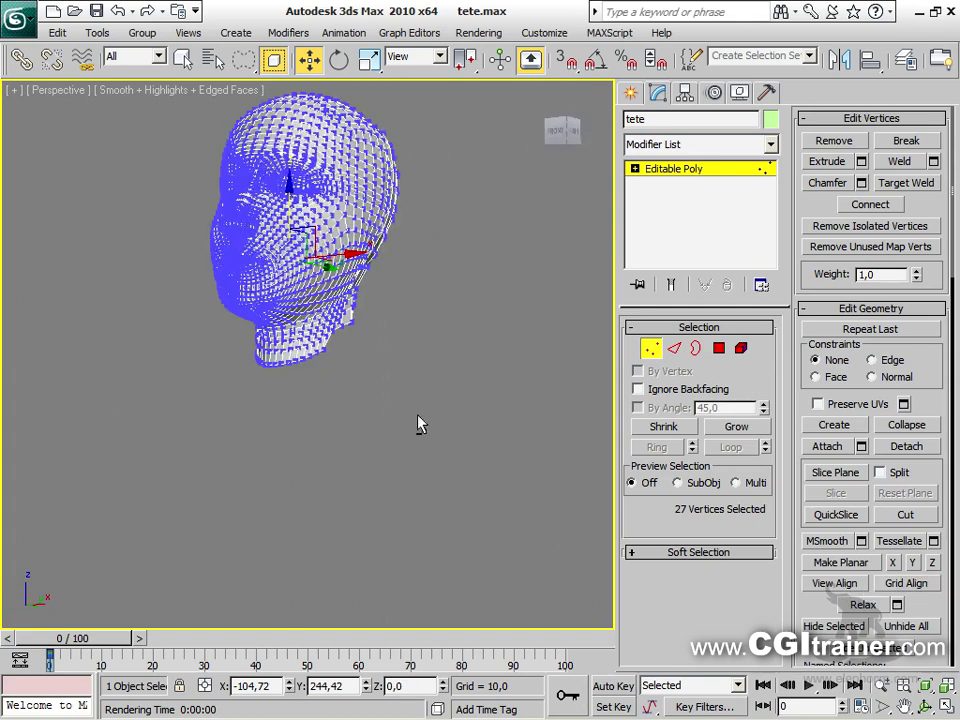
{"action": "key", "text": "ctrl+z"}
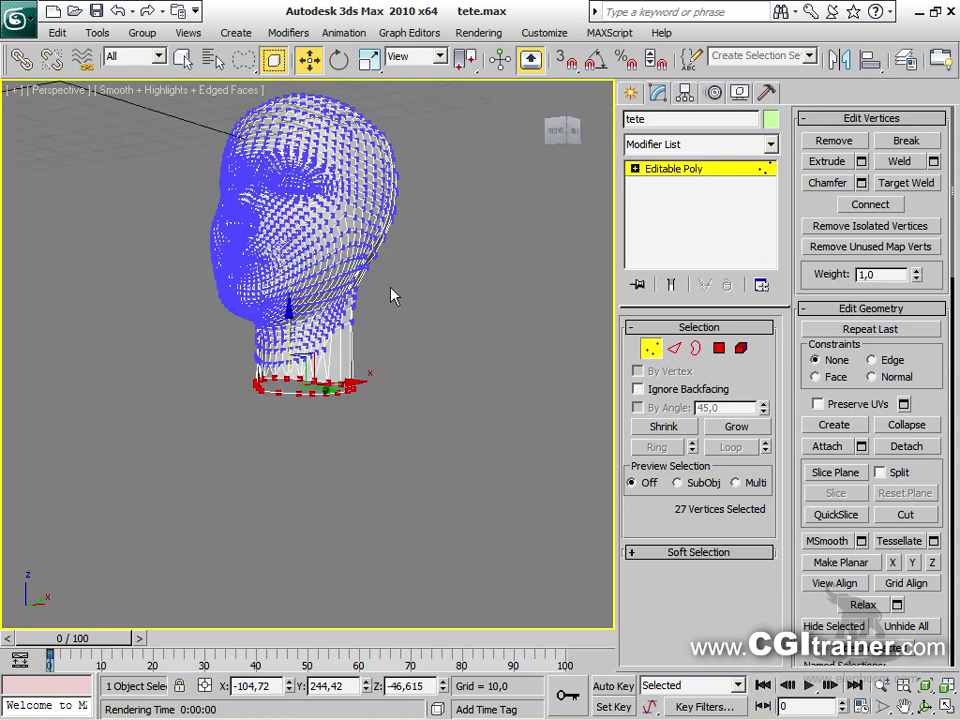
{"action": "middle_click_drag", "start_coordinate": [394, 298], "coordinate": [688, 371], "text": "alt"}
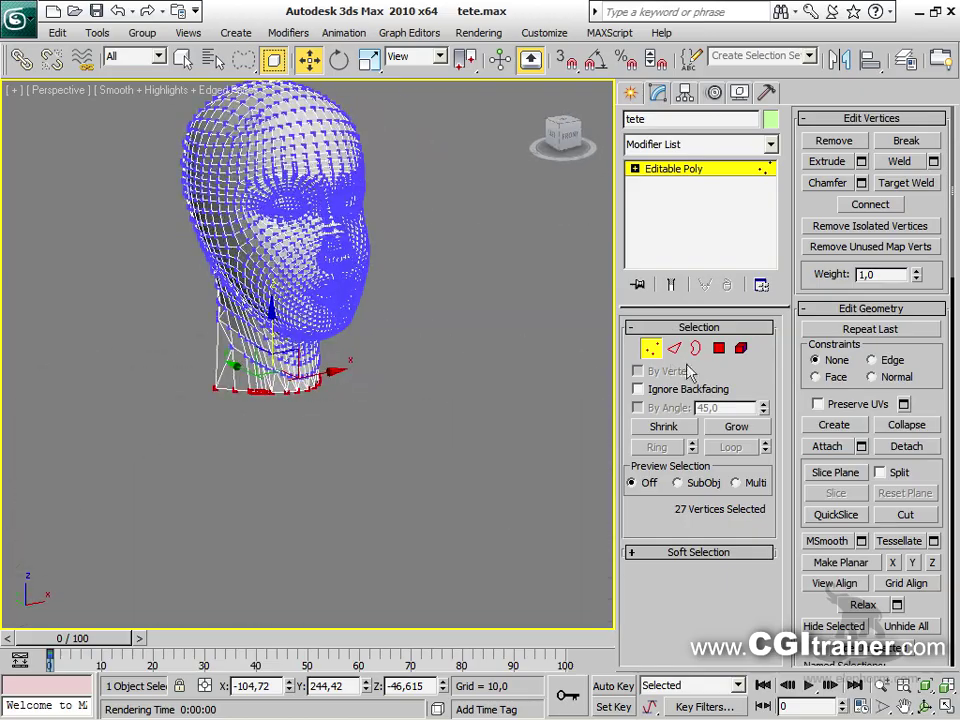
Leave vertex level, center the whole head with the Transform Toolbox, and raise it to a Z position of about 38
{"action": "left_click", "coordinate": [651, 348]}
{"action": "middle_click_drag", "start_coordinate": [385, 280], "coordinate": [370, 456], "text": "ctrl+alt"}
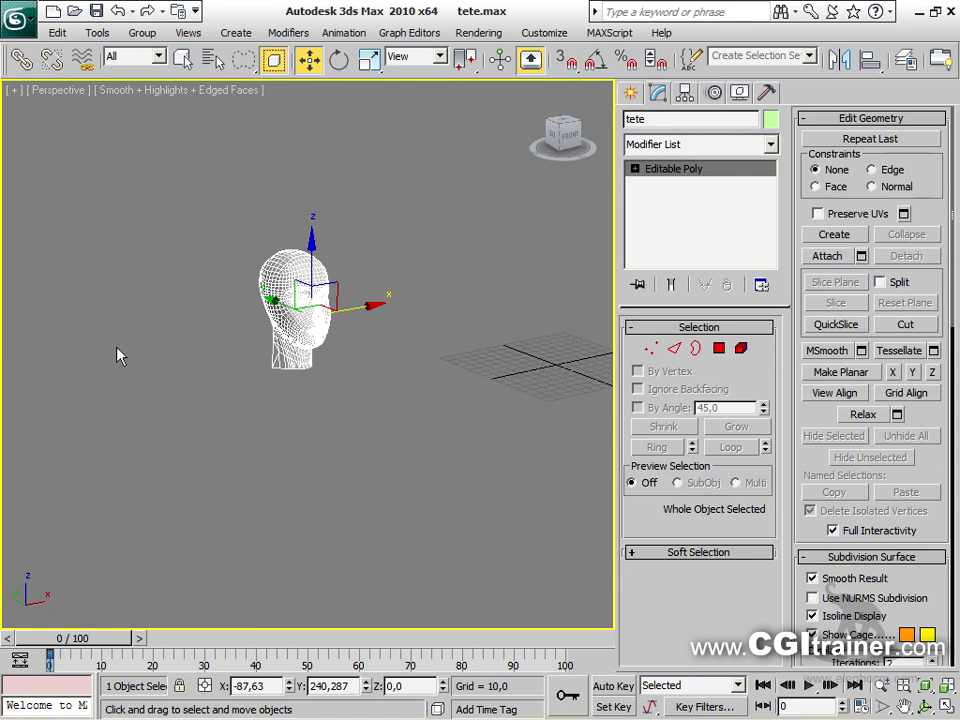
{"action": "left_click", "coordinate": [57, 32]}
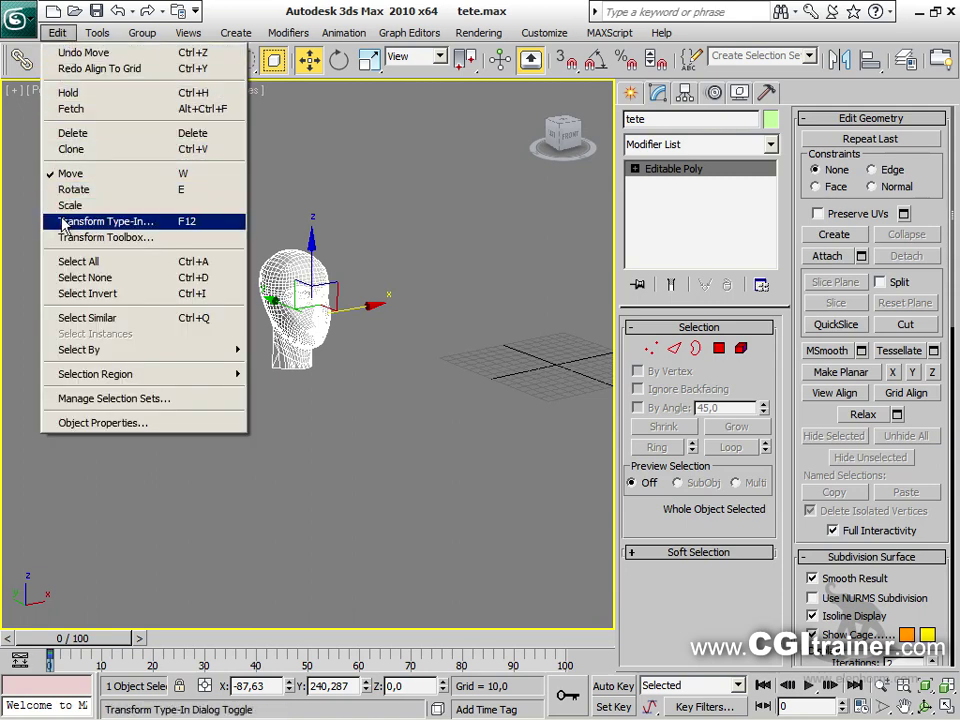
{"action": "left_click", "coordinate": [71, 238]}
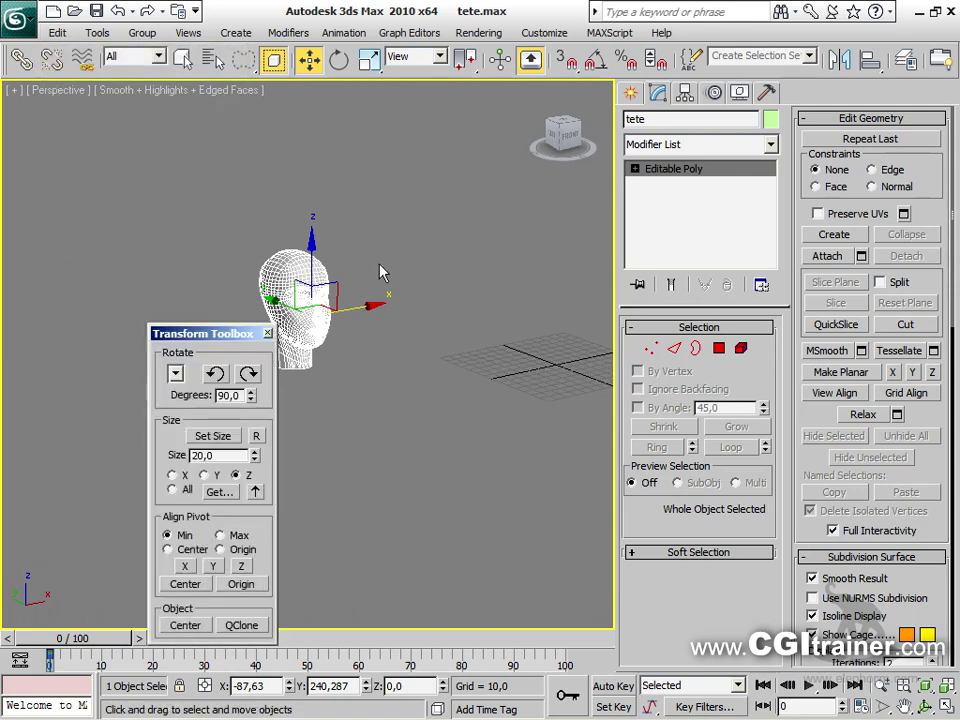
{"action": "left_click", "coordinate": [176, 626]}
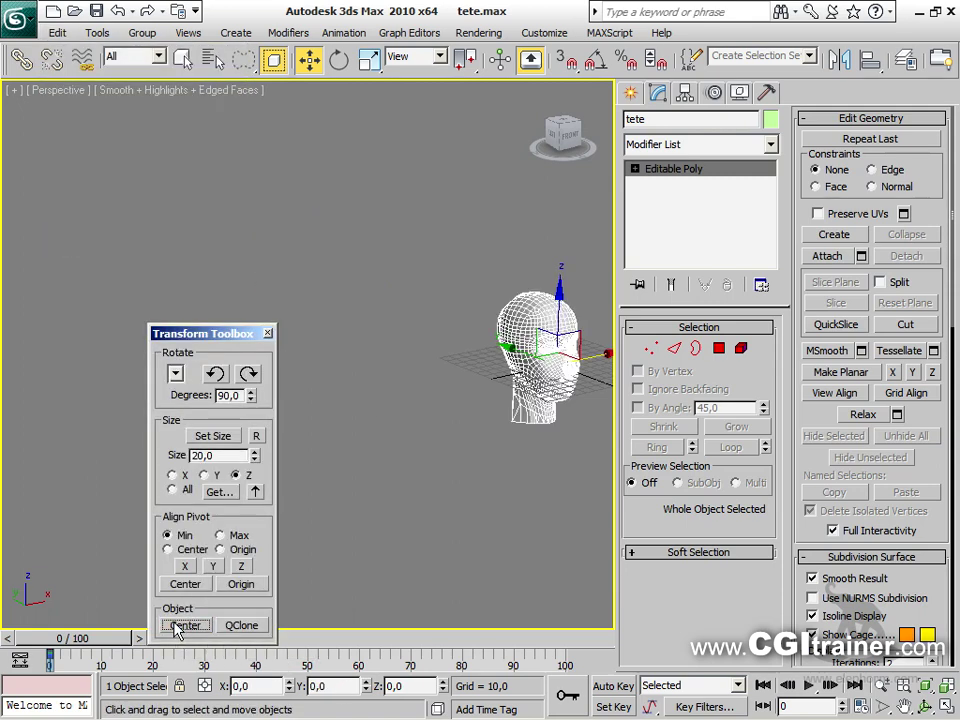
{"action": "left_click", "coordinate": [267, 333]}
{"action": "left_click_drag", "start_coordinate": [560, 300], "coordinate": [560, 256]}
{"action": "middle_click_drag", "start_coordinate": [400, 420], "coordinate": [317, 388], "text": "alt"}
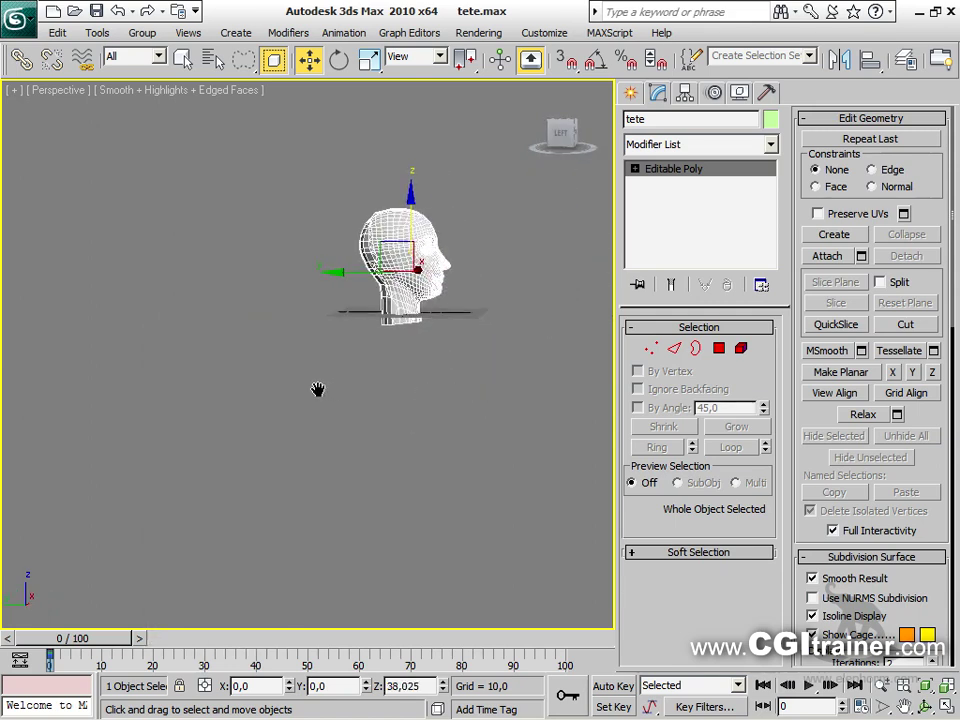
Return to vertex level and try Grid Align on the neck border of the centered head, then undo the alignment
{"action": "left_click", "coordinate": [652, 349]}
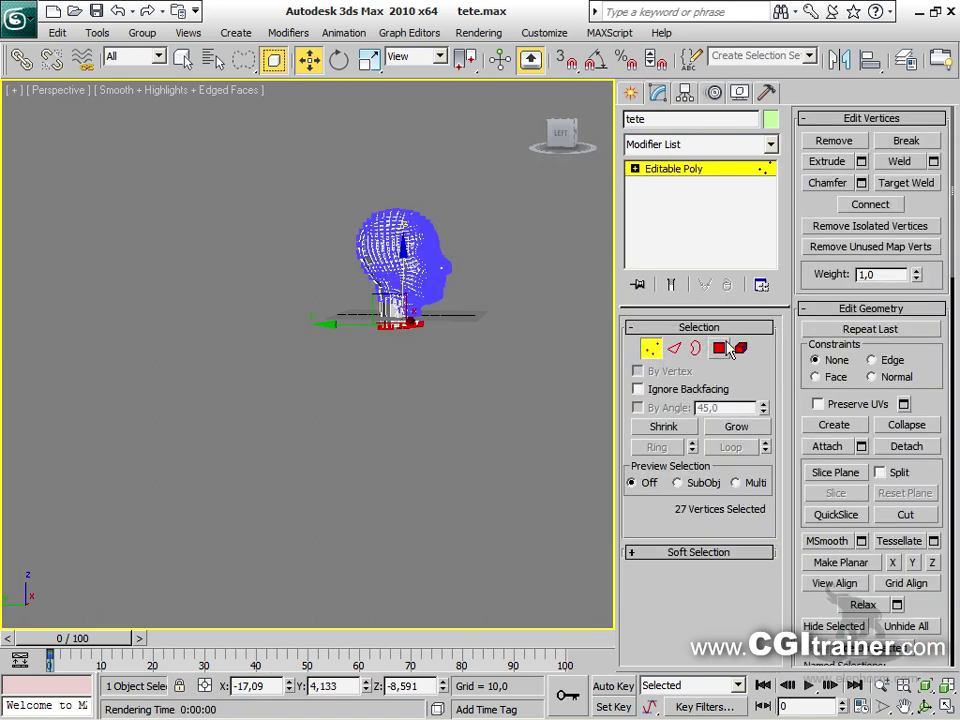
{"action": "left_click", "coordinate": [903, 584]}
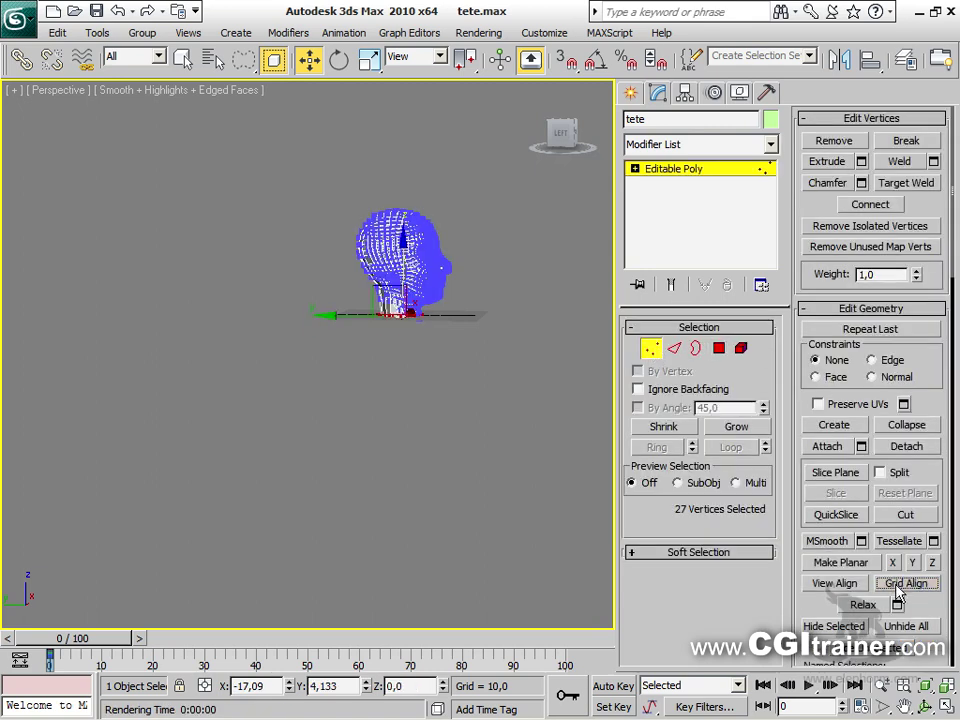
{"action": "scroll", "coordinate": [330, 330], "scroll_direction": "up", "scroll_amount": 3}
{"action": "scroll", "coordinate": [365, 273], "scroll_direction": "up", "scroll_amount": 2}
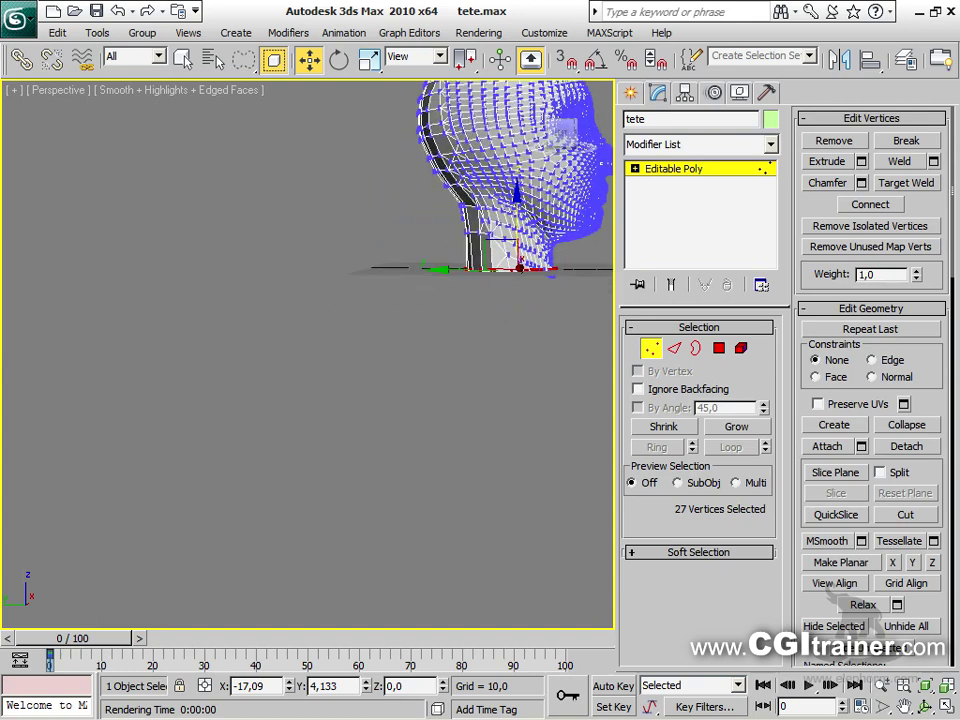
{"action": "middle_click_drag", "start_coordinate": [445, 280], "coordinate": [236, 306]}
{"action": "left_click_drag", "start_coordinate": [236, 306], "coordinate": [237, 316]}
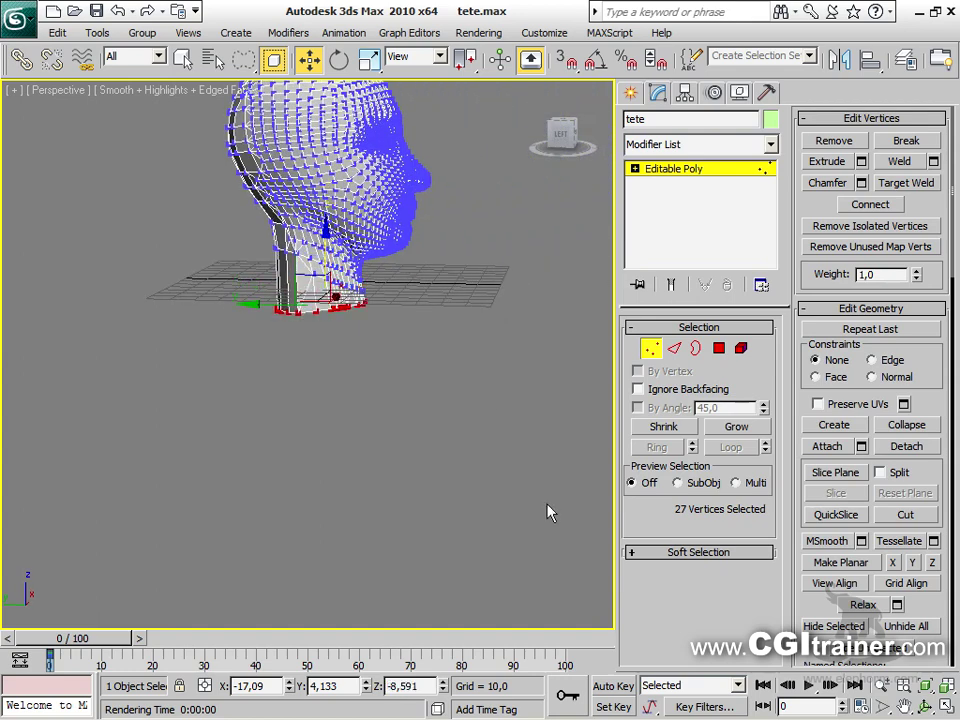
Enable Soft Selection for the neck border vertices with a falloff of 28,656
{"action": "left_click", "coordinate": [640, 552]}
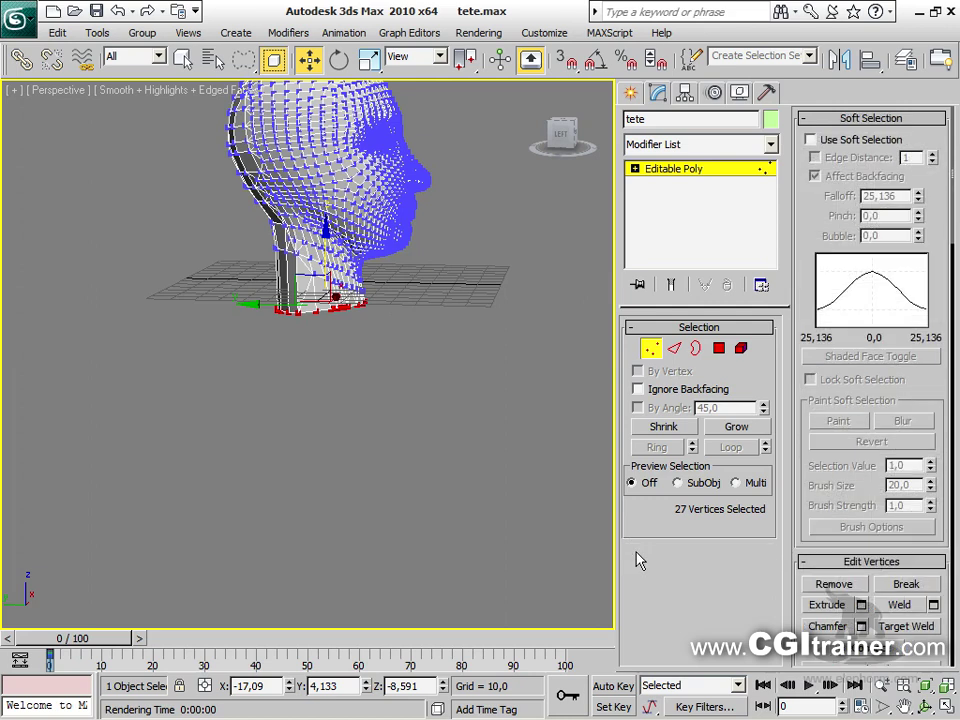
{"action": "left_click", "coordinate": [863, 141]}
{"action": "left_click_drag", "start_coordinate": [918, 196], "coordinate": [910, 250]}
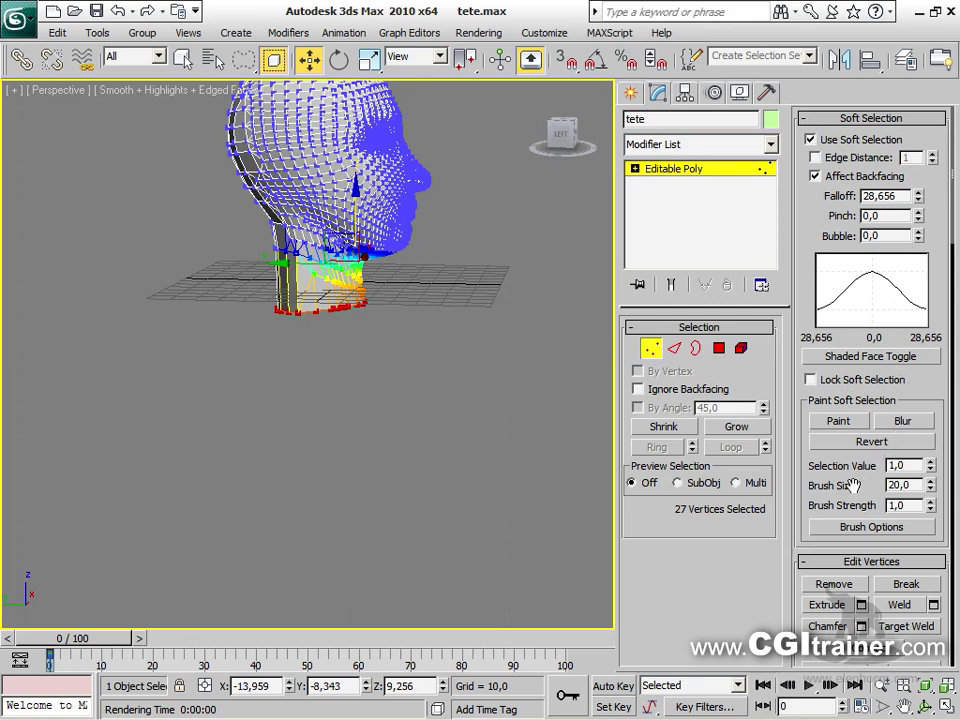
Try Grid Align on the neck border with Soft Selection active, then undo it
{"action": "scroll", "coordinate": [800, 533], "scroll_direction": "down", "scroll_amount": 5}
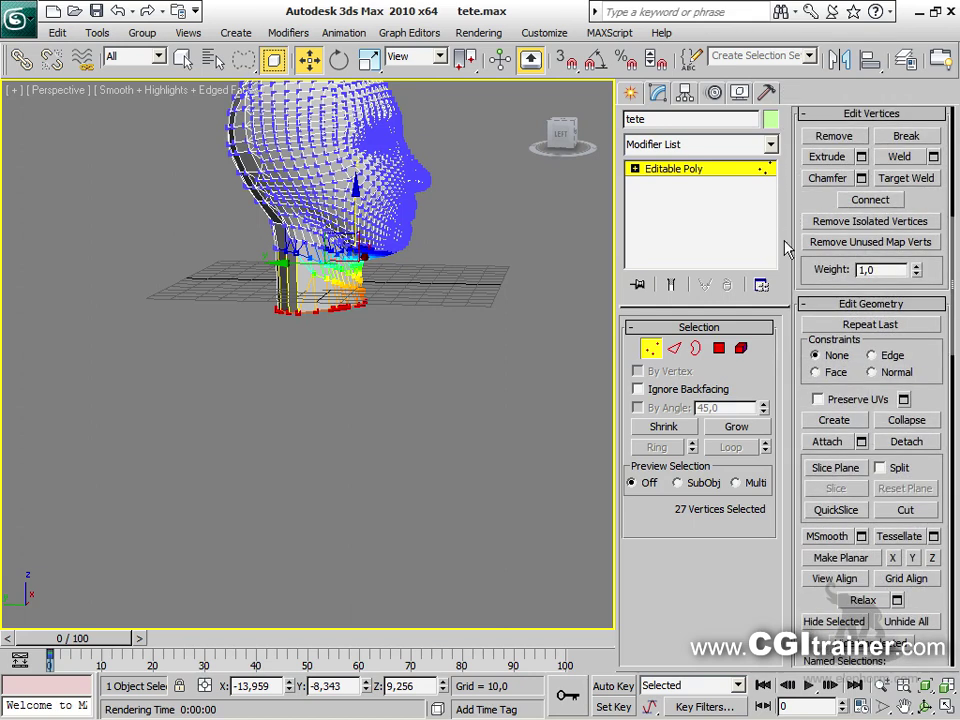
{"action": "scroll", "coordinate": [820, 208], "scroll_direction": "down", "scroll_amount": 4}
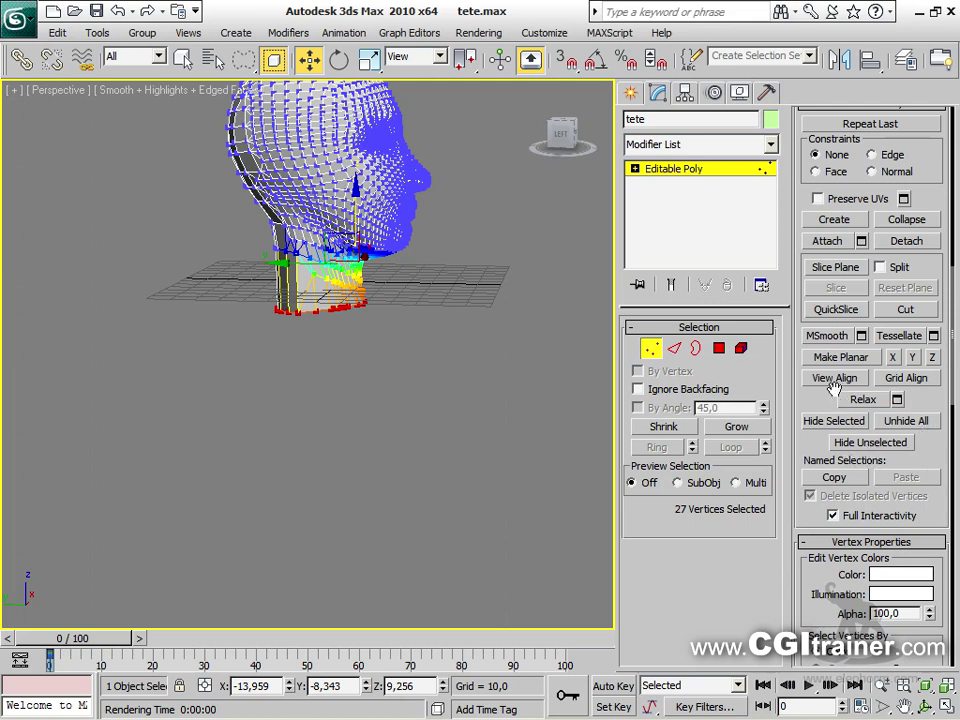
{"action": "left_click", "coordinate": [916, 380]}
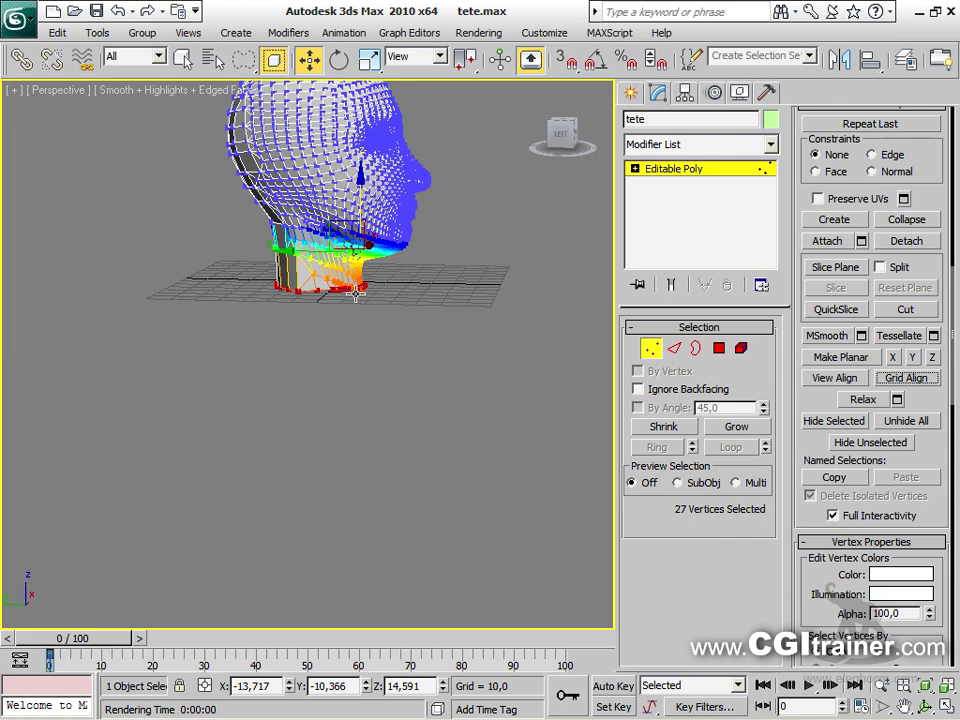
{"action": "left_click_drag", "start_coordinate": [370, 318], "coordinate": [379, 332]}
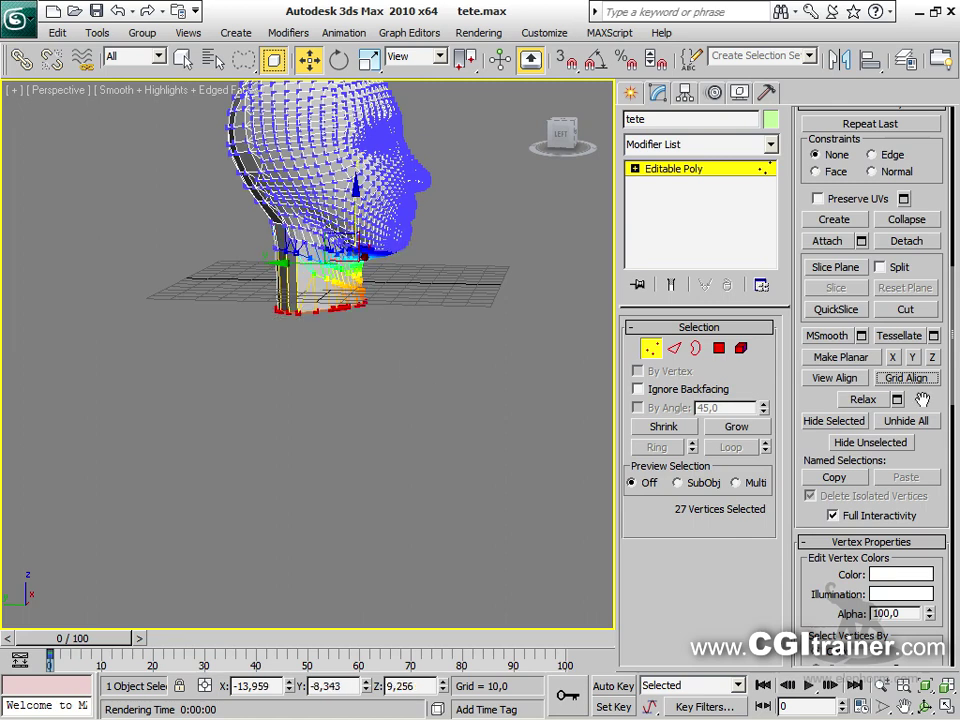
Turn off Soft Selection and use View Align on the neck border vertices from a view above the head
{"action": "left_click", "coordinate": [855, 383]}
{"action": "middle_click_drag", "start_coordinate": [400, 456], "coordinate": [365, 438], "text": "alt"}
{"action": "middle_click_drag", "start_coordinate": [443, 340], "coordinate": [444, 400], "text": "alt"}
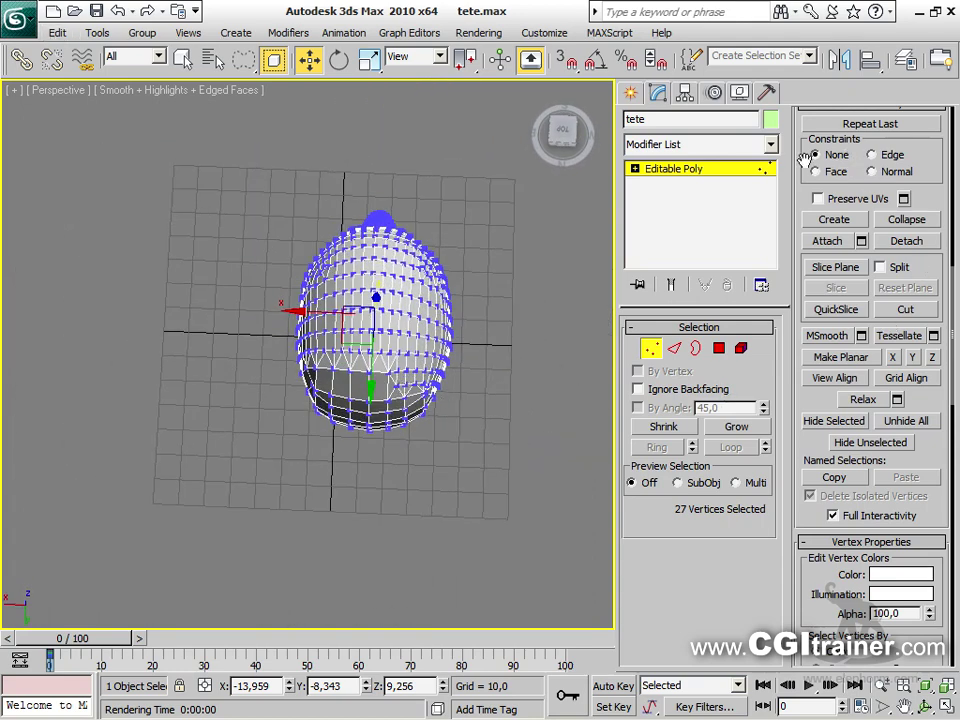
{"action": "scroll", "coordinate": [808, 160], "scroll_direction": "up", "scroll_amount": 6}
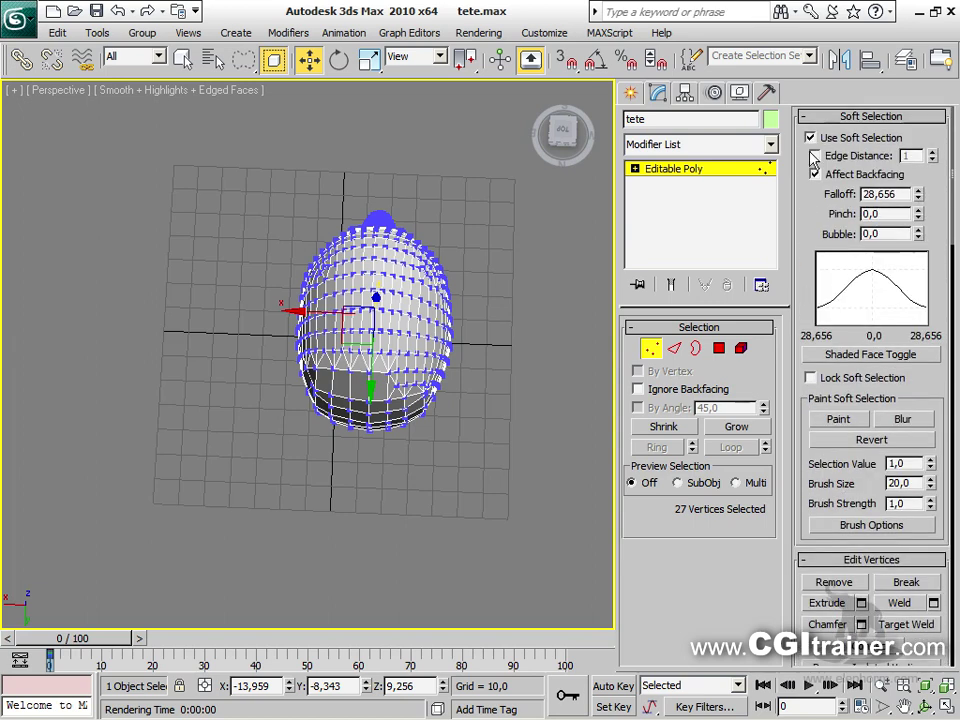
{"action": "left_click", "coordinate": [810, 138]}
{"action": "scroll", "coordinate": [793, 570], "scroll_direction": "down", "scroll_amount": 6}
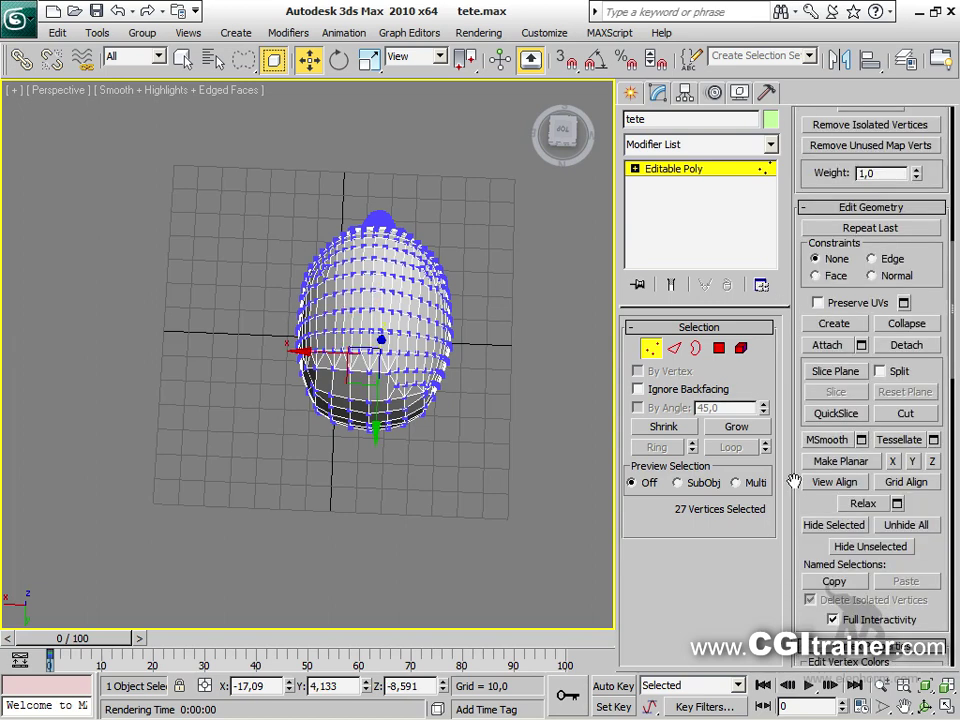
{"action": "middle_click_drag", "start_coordinate": [510, 471], "coordinate": [360, 532], "text": "alt"}
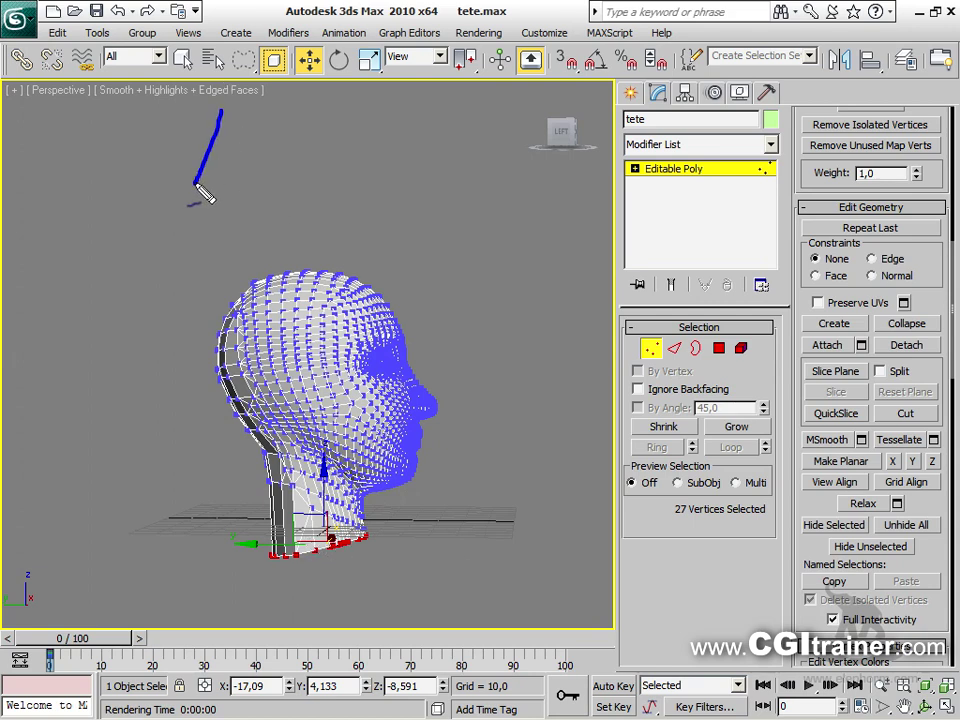
{"action": "mouse_move", "coordinate": [222, 108]}
{"action": "left_mouse_down"}
{"action": "mouse_move", "coordinate": [273, 151]}
{"action": "mouse_move", "coordinate": [213, 152]}
{"action": "mouse_move", "coordinate": [274, 146]}
{"action": "mouse_move", "coordinate": [230, 158]}
{"action": "mouse_move", "coordinate": [235, 148]}
{"action": "mouse_move", "coordinate": [247, 158]}
{"action": "mouse_move", "coordinate": [234, 157]}
{"action": "mouse_move", "coordinate": [242, 240]}
{"action": "left_mouse_up"}
{"action": "left_click_drag", "start_coordinate": [242, 240], "coordinate": [254, 222]}
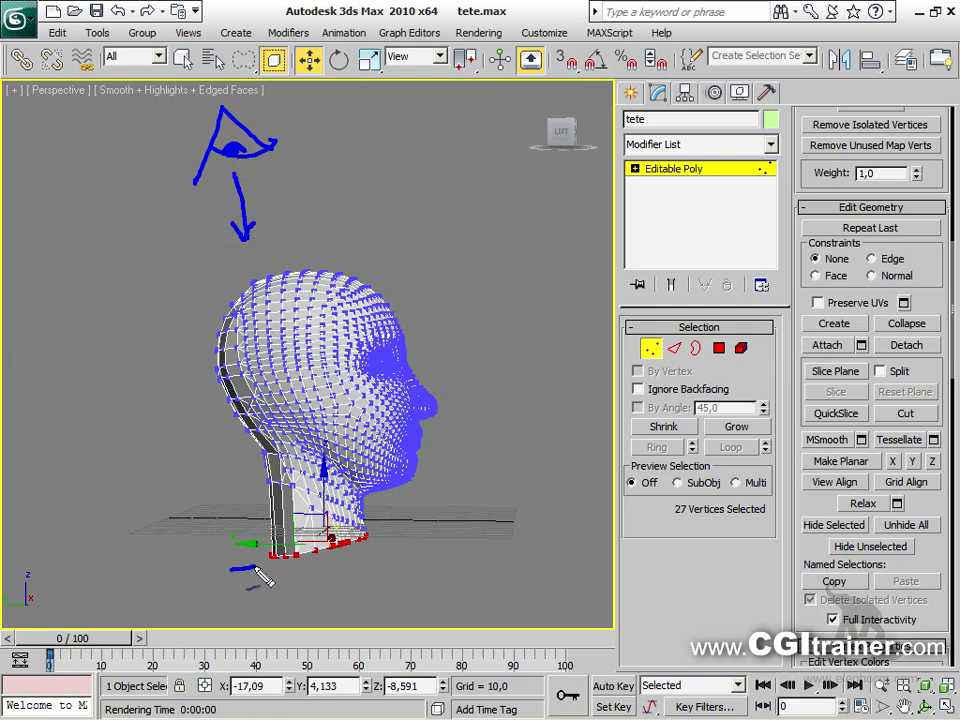
{"action": "left_click_drag", "start_coordinate": [259, 571], "coordinate": [405, 530]}
{"action": "left_click_drag", "start_coordinate": [113, 192], "coordinate": [378, 140]}
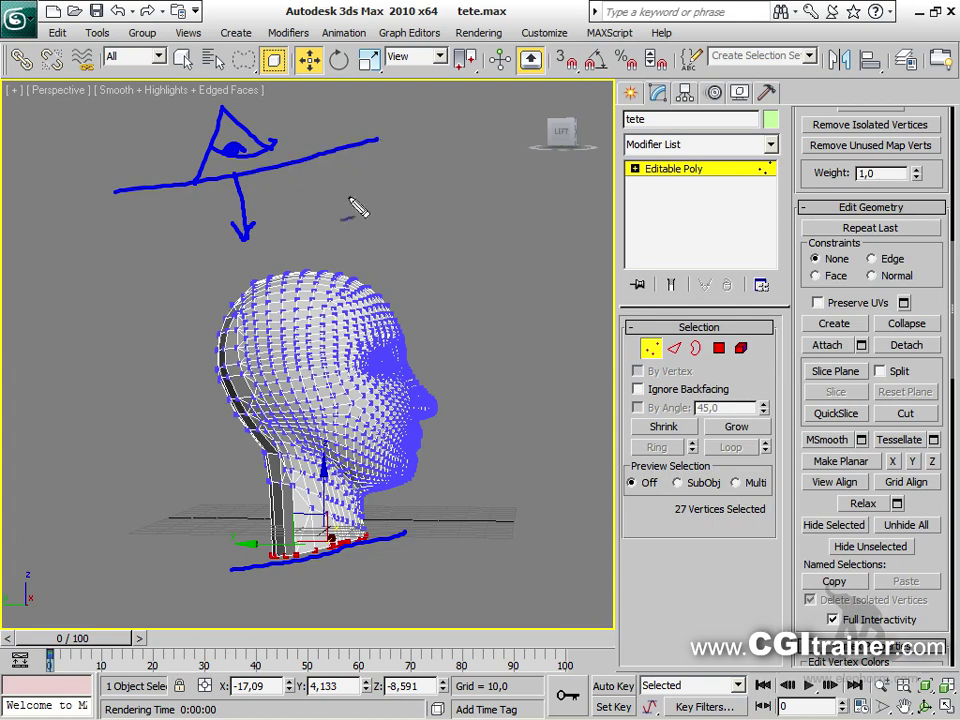
{"action": "key", "text": "Escape"}
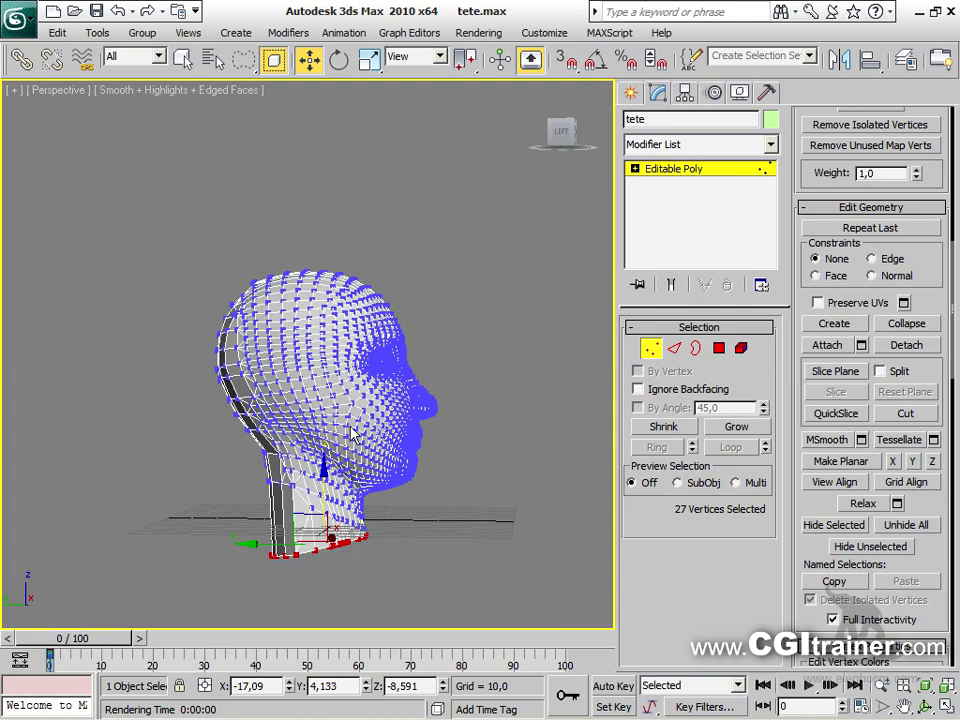
Open the Relax settings for the neck border vertices and enable Soft Selection with a falloff of 36,679
{"action": "middle_click_drag", "start_coordinate": [352, 433], "coordinate": [330, 418], "text": "alt"}
{"action": "scroll", "coordinate": [398, 474], "scroll_direction": "up", "scroll_amount": 3}
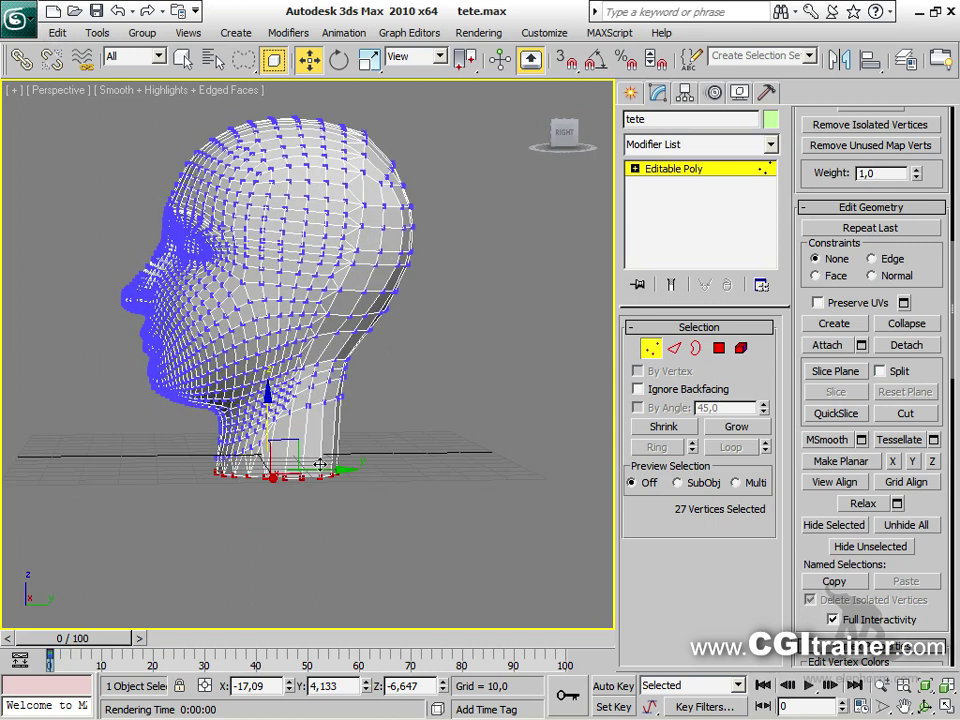
{"action": "left_click", "coordinate": [899, 504]}
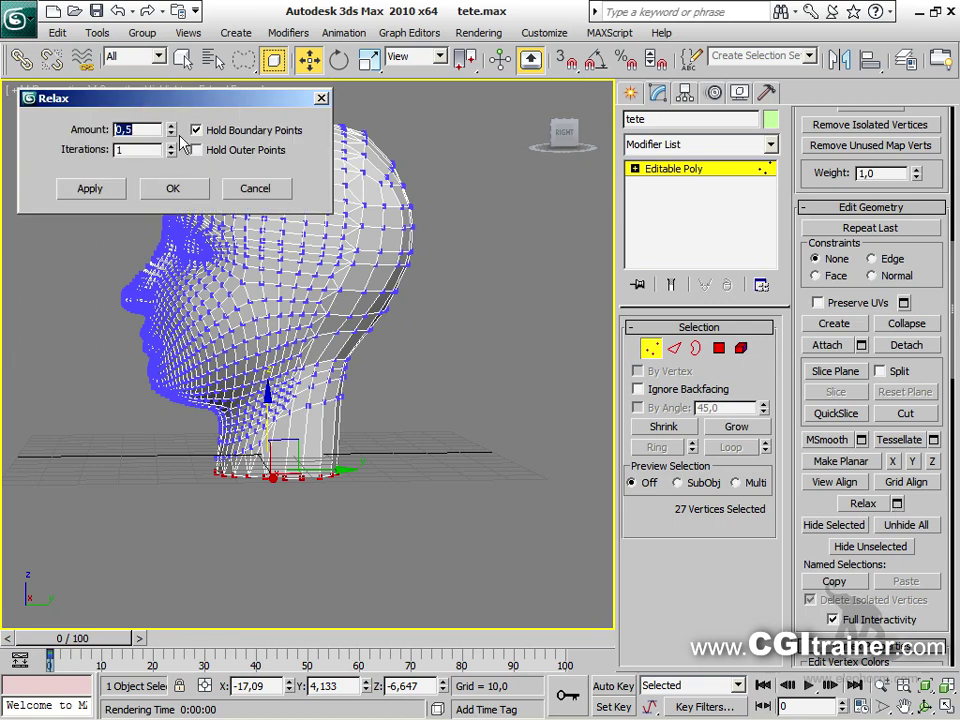
{"action": "mouse_move", "coordinate": [170, 134]}
{"action": "left_mouse_down"}
{"action": "mouse_move", "coordinate": [171, 124]}
{"action": "mouse_move", "coordinate": [171, 134]}
{"action": "left_mouse_up"}
{"action": "scroll", "coordinate": [795, 240], "scroll_direction": "up", "scroll_amount": 6}
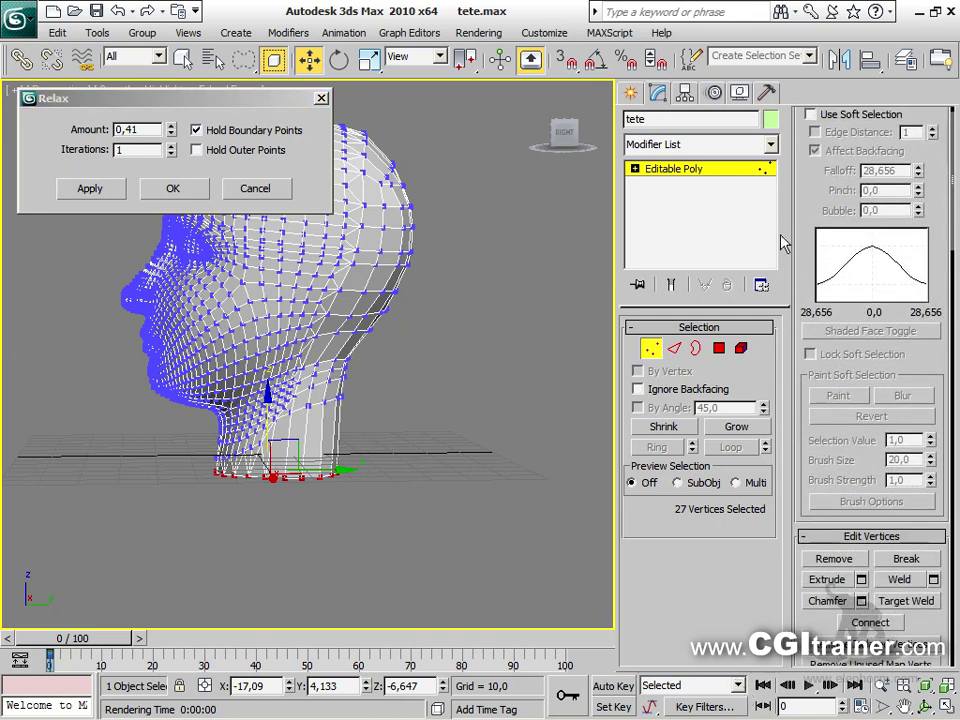
{"action": "left_click", "coordinate": [810, 139]}
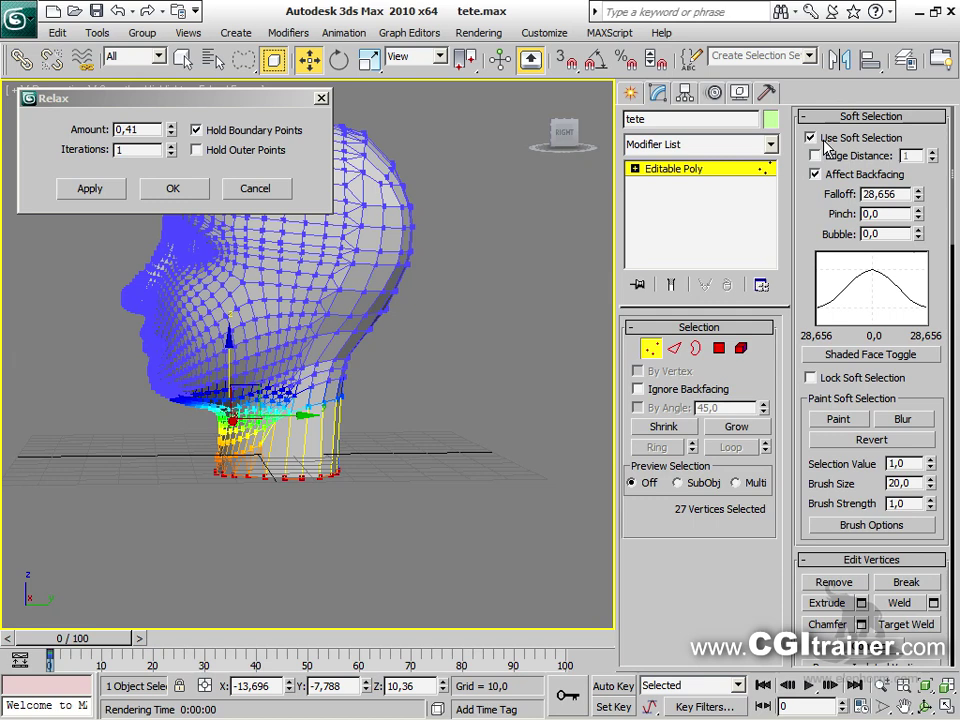
{"action": "left_click_drag", "start_coordinate": [918, 194], "coordinate": [928, 164]}
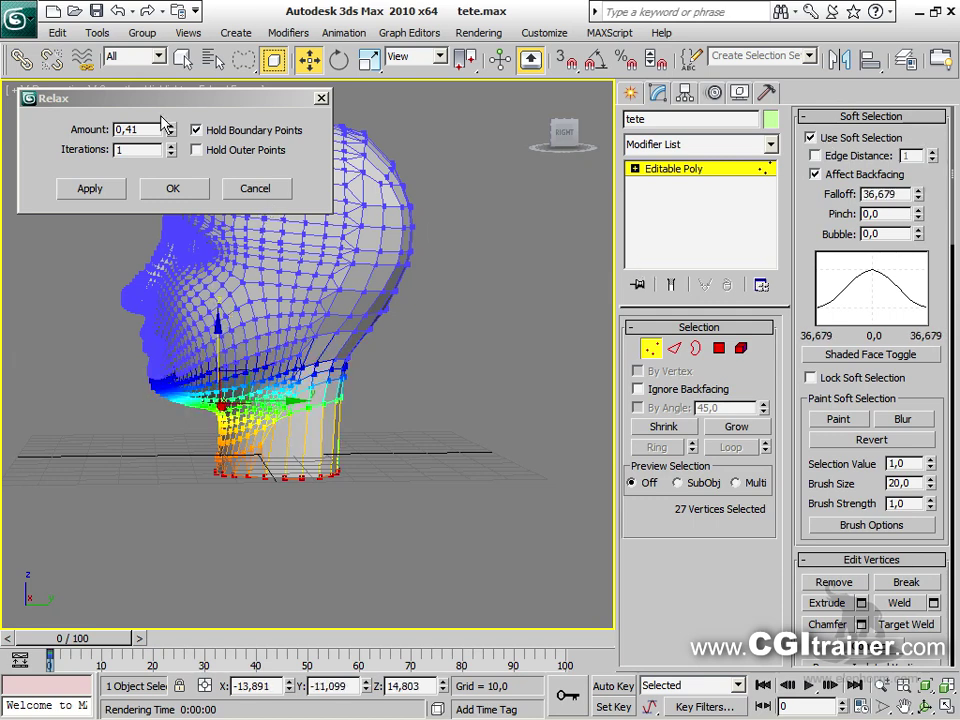
Relax the softly selected neck vertices with an amount of 1,0 and 139 iterations, keeping Hold Boundary Points on
{"action": "left_click_drag", "start_coordinate": [176, 128], "coordinate": [210, 107]}
{"action": "left_click_drag", "start_coordinate": [171, 155], "coordinate": [268, 598]}
{"action": "middle_click_drag", "start_coordinate": [284, 432], "coordinate": [350, 455], "text": "alt"}
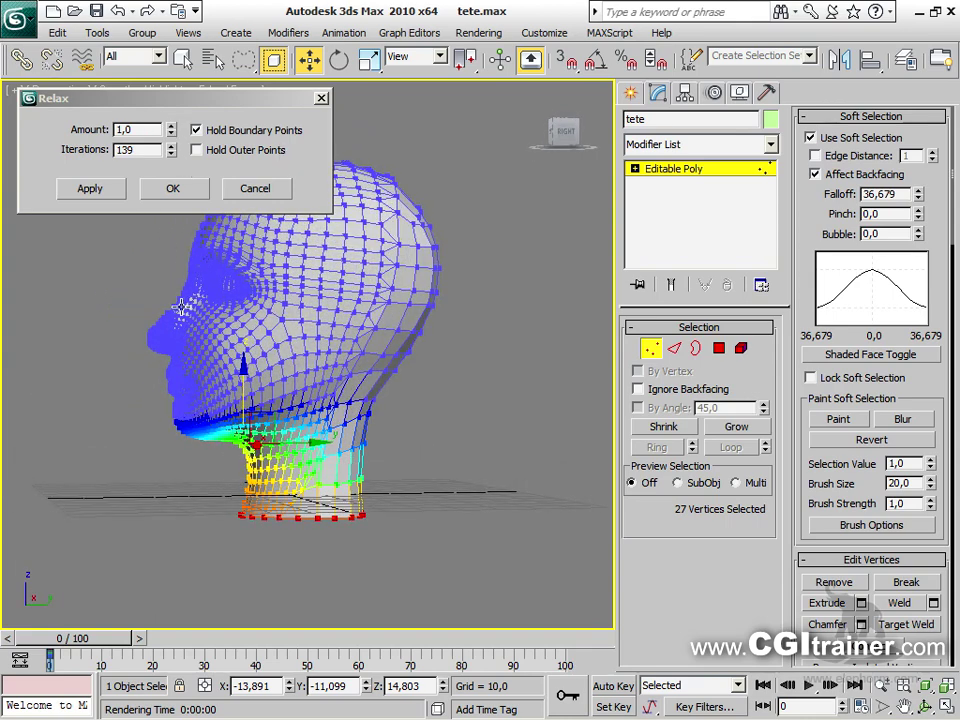
{"action": "left_click", "coordinate": [172, 189]}
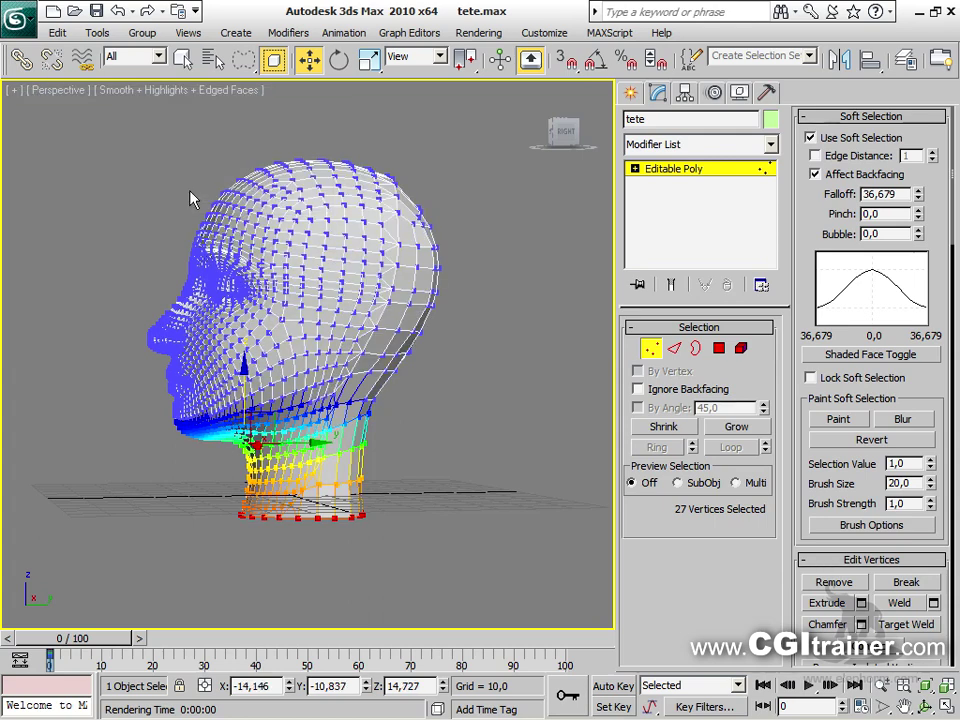
{"action": "left_click", "coordinate": [444, 439]}
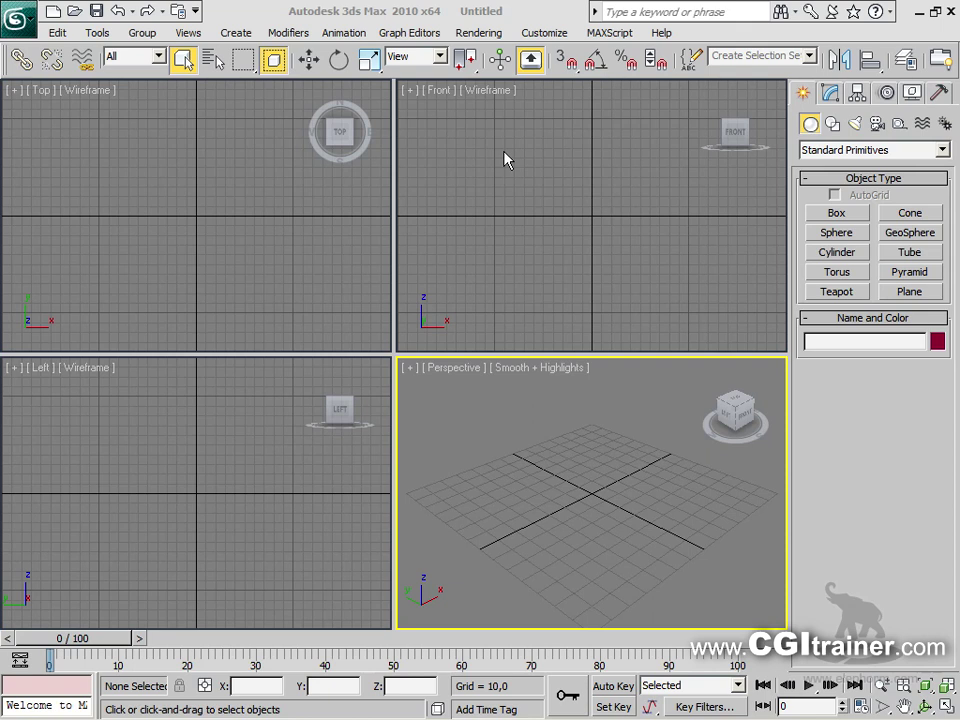
Create a sphere with a radius of about 72 at the grid centre and maximize the Perspective view
{"action": "left_click", "coordinate": [841, 235]}
{"action": "left_click", "coordinate": [595, 490]}
{"action": "left_click_drag", "start_coordinate": [595, 490], "coordinate": [634, 441]}
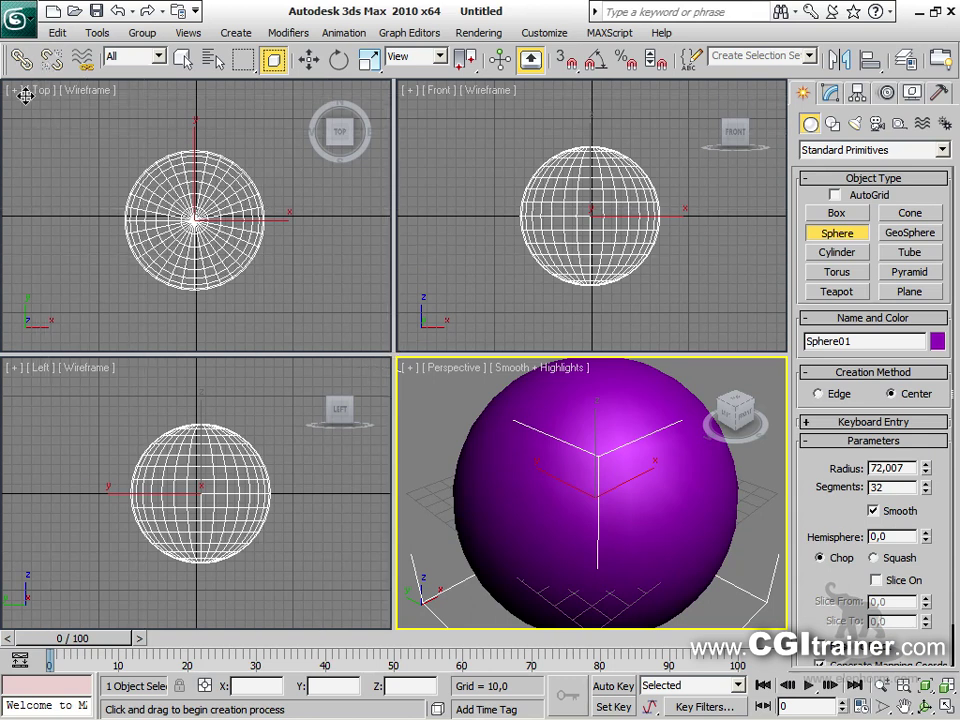
{"action": "key", "text": "alt+w"}
{"action": "scroll", "coordinate": [380, 316], "scroll_direction": "down", "scroll_amount": 3}
{"action": "right_click", "coordinate": [405, 317]}
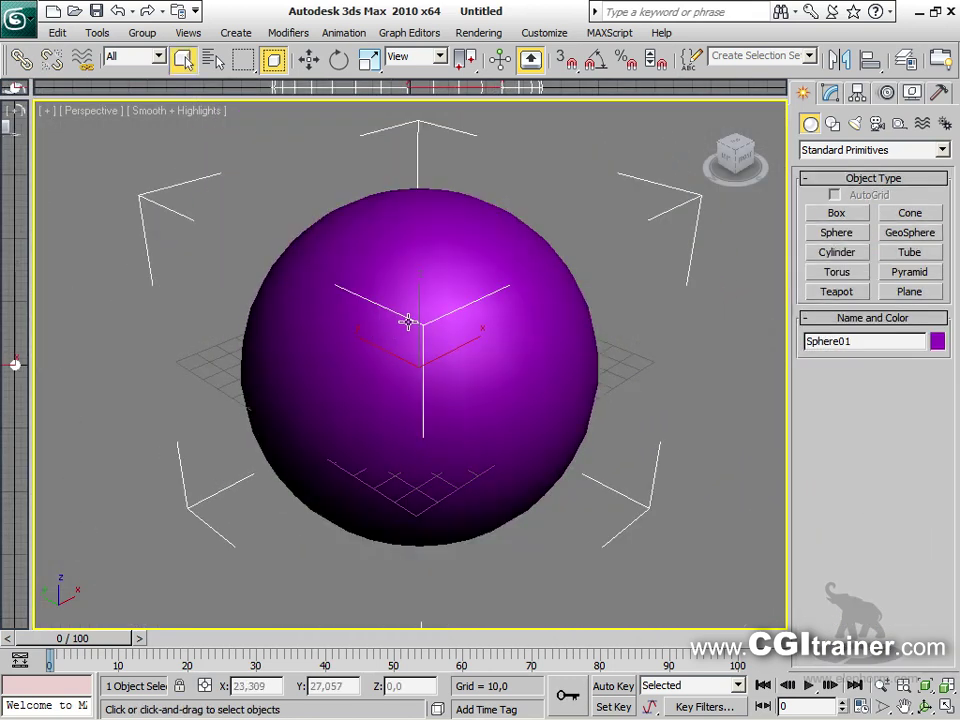
Convert the sphere to an Editable Poly
{"action": "right_click", "coordinate": [456, 436]}
{"action": "mouse_move", "coordinate": [540, 612]}
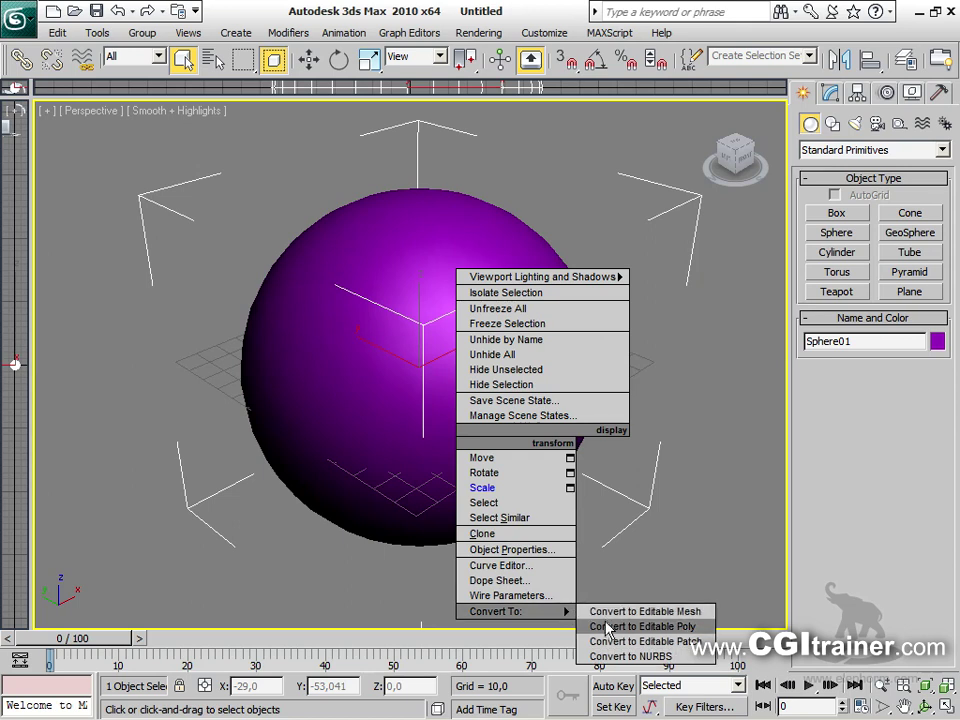
{"action": "left_click", "coordinate": [606, 627]}
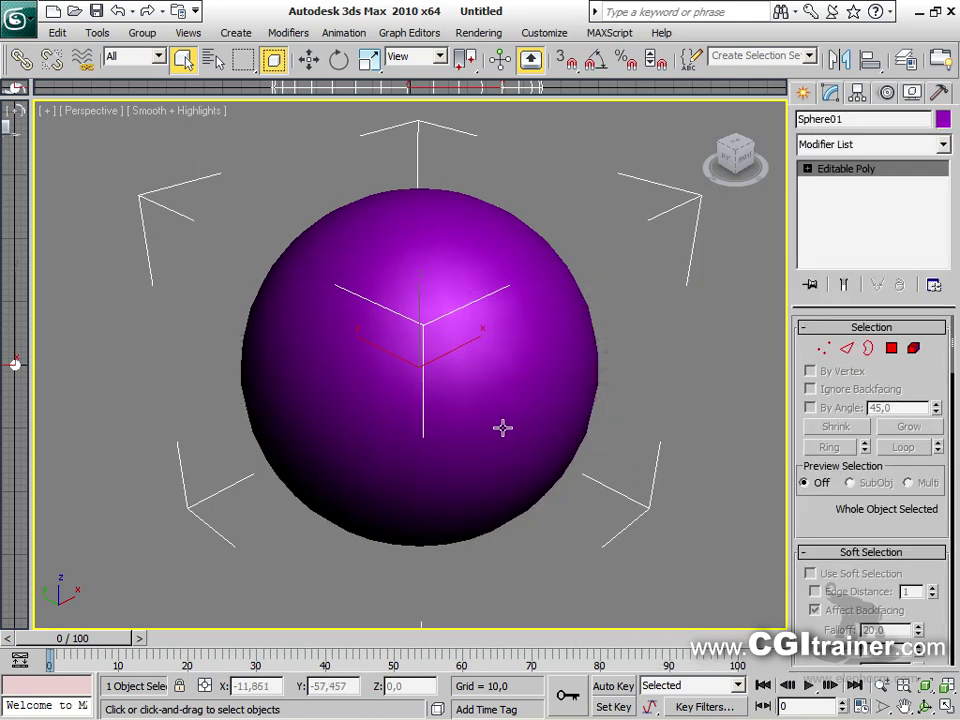
{"action": "scroll", "coordinate": [555, 375], "scroll_direction": "down", "scroll_amount": 4}
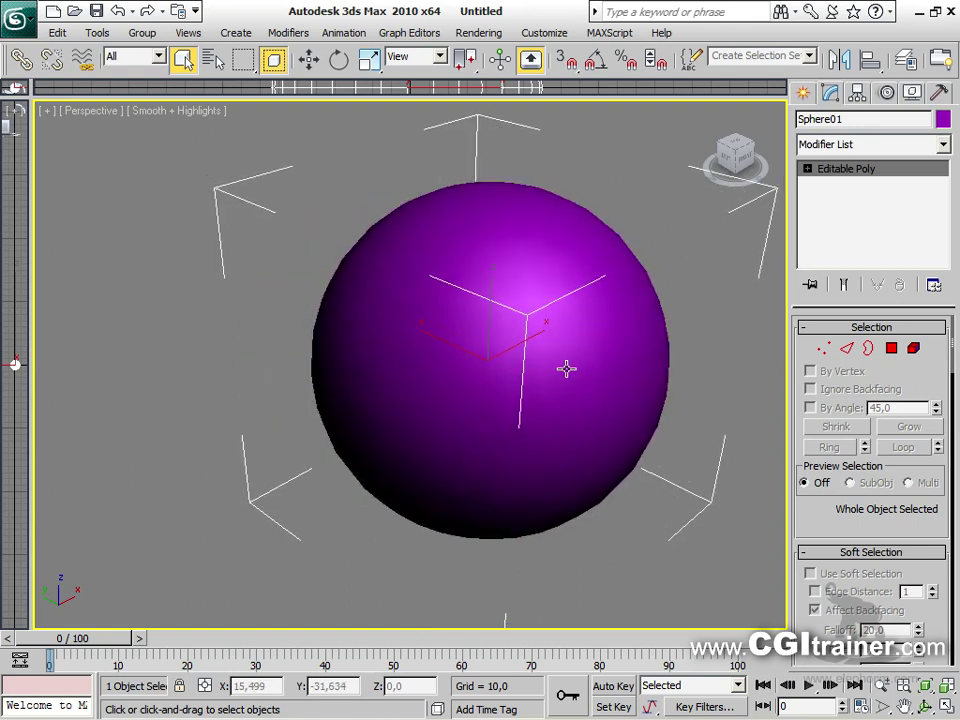
{"action": "middle_click_drag", "start_coordinate": [563, 367], "coordinate": [525, 369]}
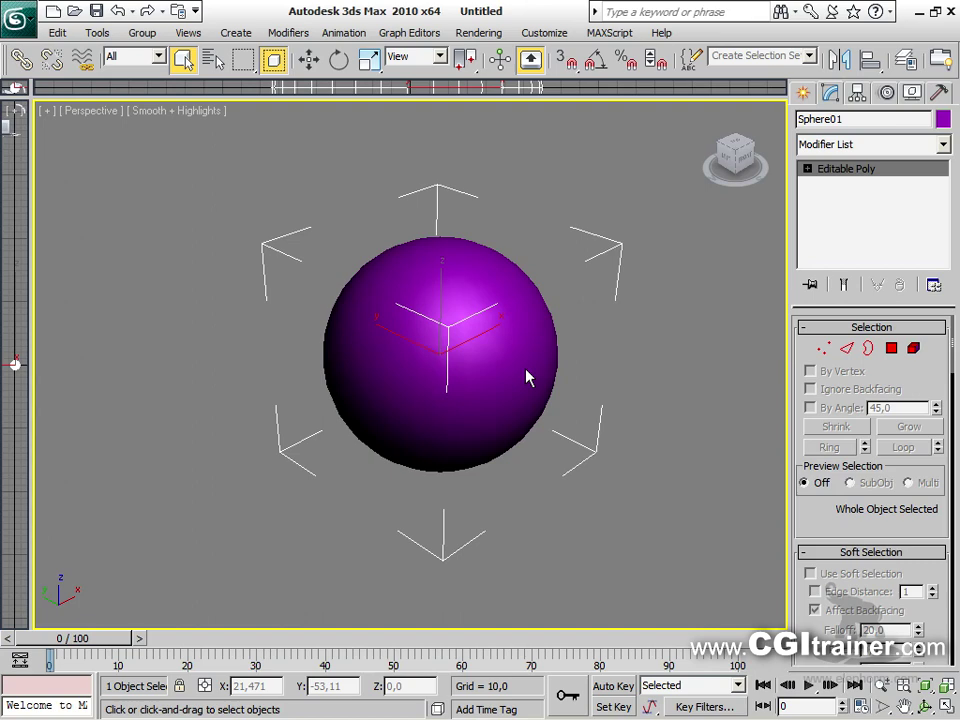
Open the Material Editor and assign the 01 - Default material to the sphere
{"action": "key", "text": "m"}
{"action": "left_click_drag", "start_coordinate": [468, 106], "coordinate": [247, 20]}
{"action": "middle_click_drag", "start_coordinate": [421, 396], "coordinate": [504, 404]}
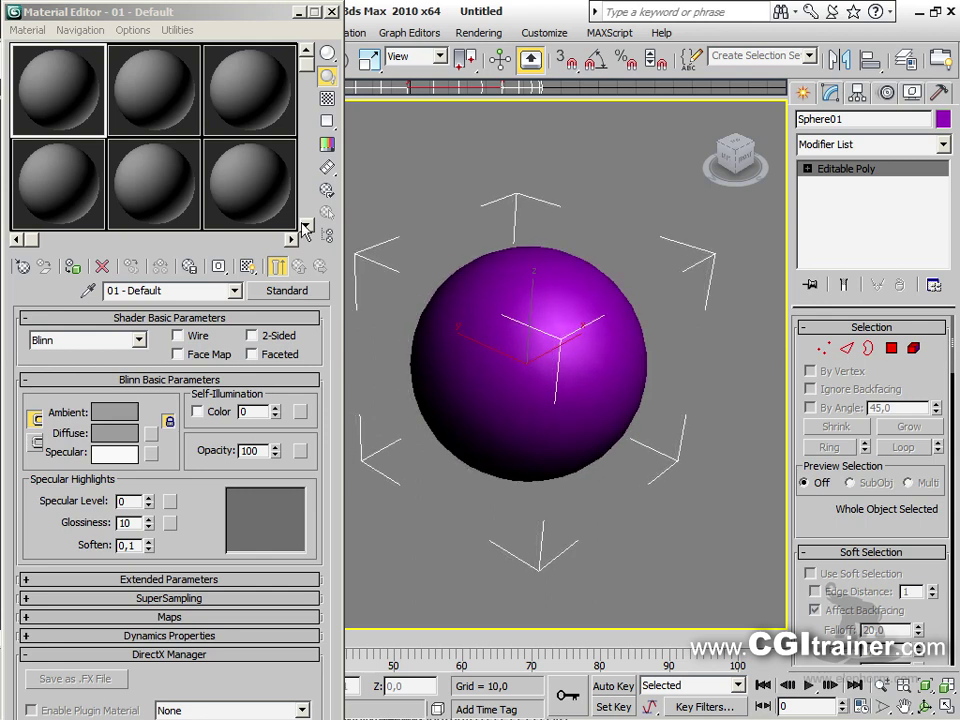
{"action": "left_click_drag", "start_coordinate": [51, 41], "coordinate": [494, 356]}
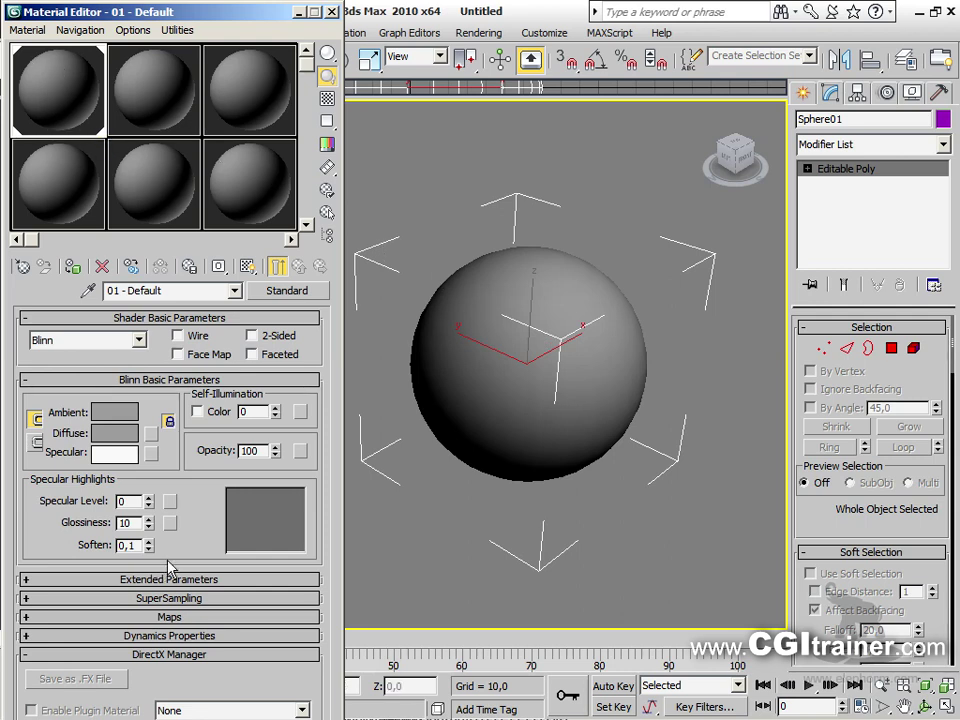
Add a Noise map to the material's Displacement with an amount of 10 and test-render the sphere
{"action": "right_click", "coordinate": [207, 540]}
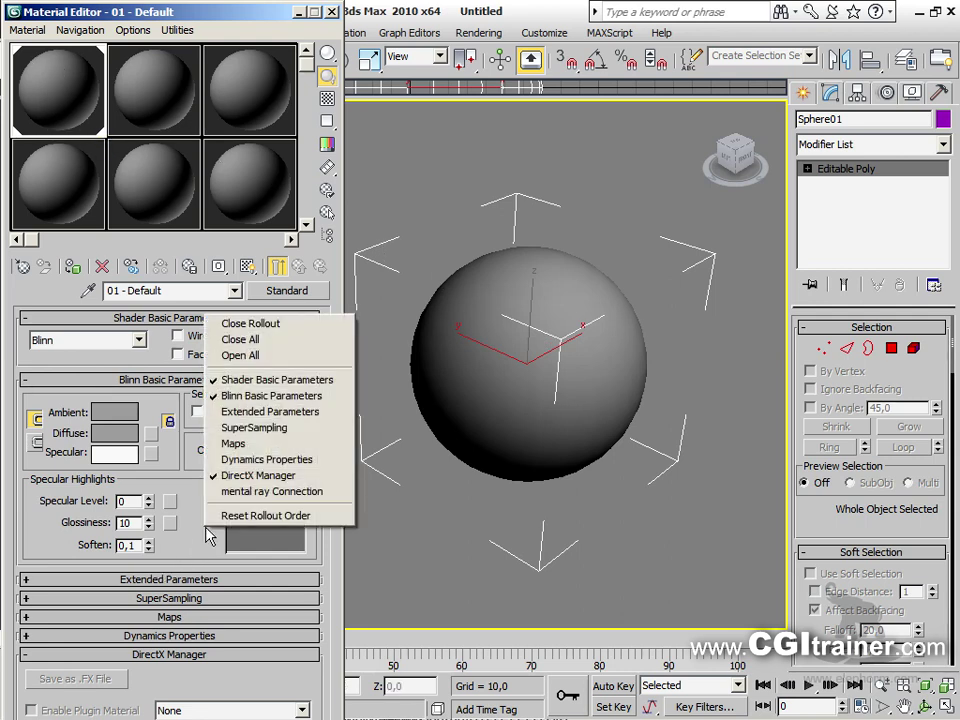
{"action": "left_click", "coordinate": [240, 339]}
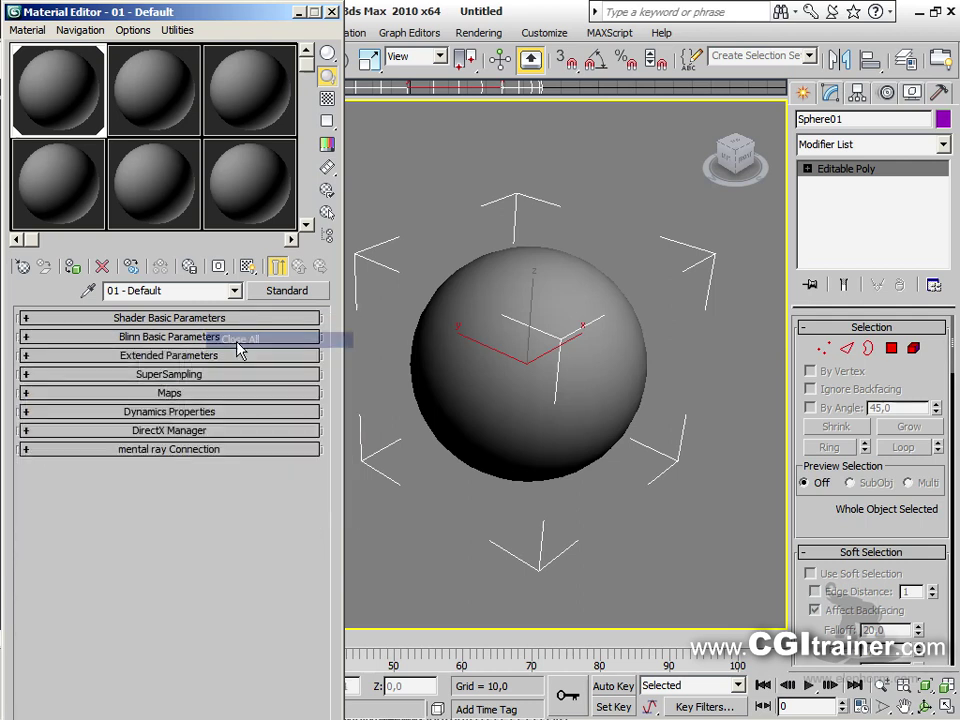
{"action": "left_click", "coordinate": [136, 395]}
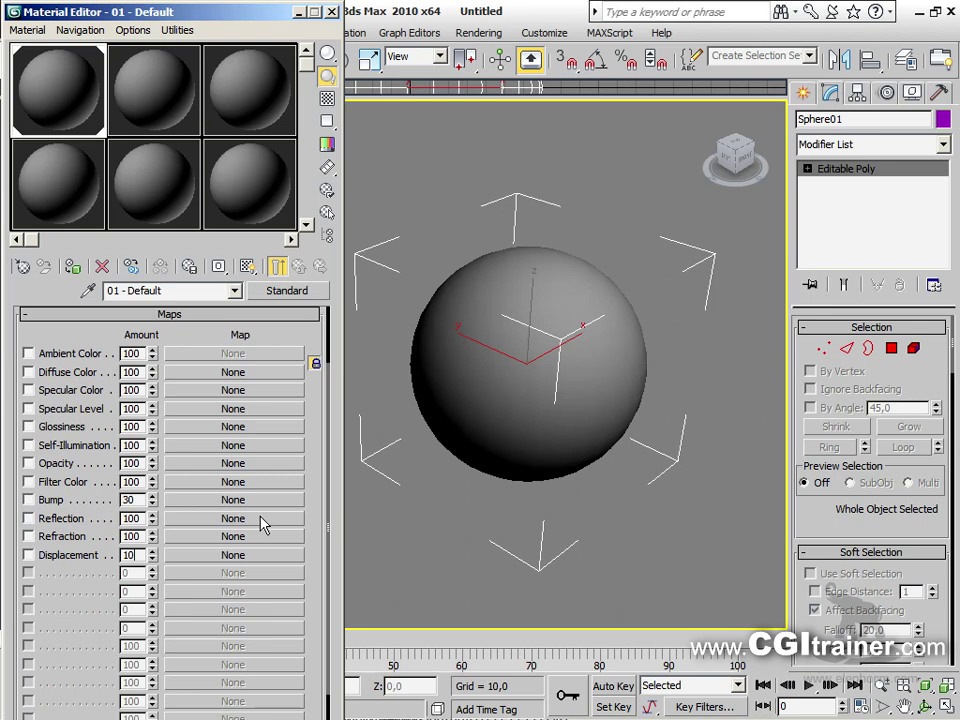
{"action": "left_click", "coordinate": [229, 556]}
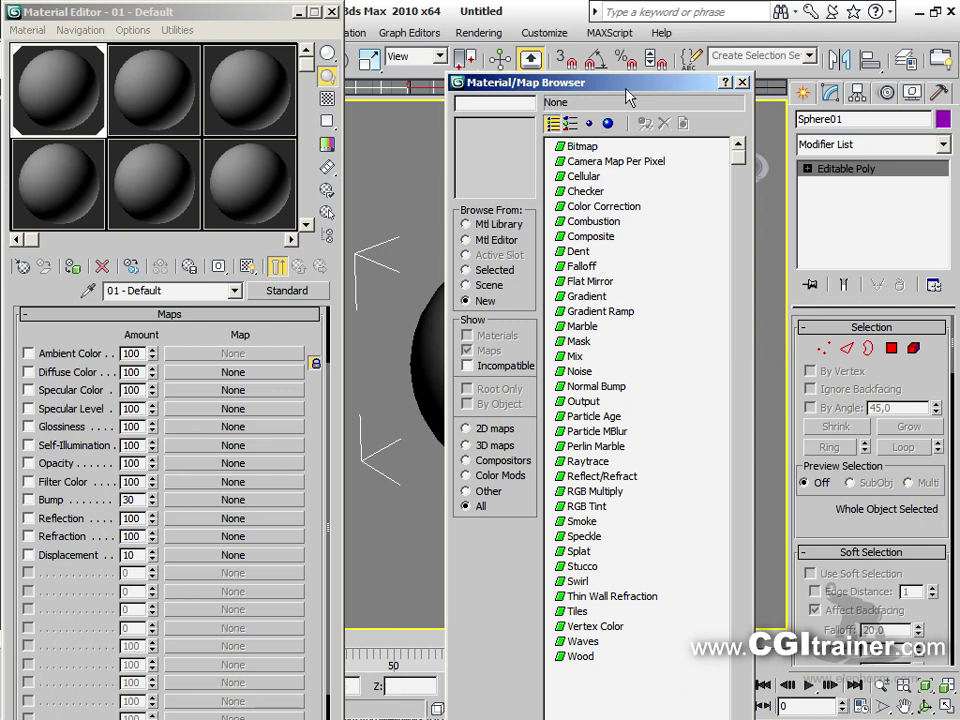
{"action": "left_click_drag", "start_coordinate": [625, 92], "coordinate": [575, 38]}
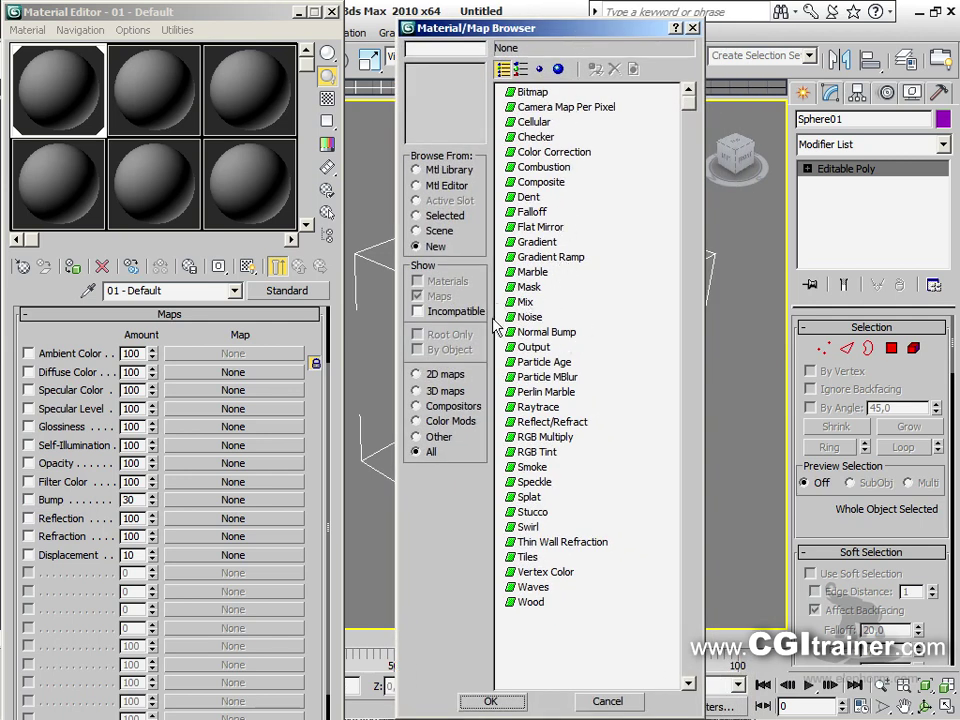
{"action": "left_click", "coordinate": [545, 318]}
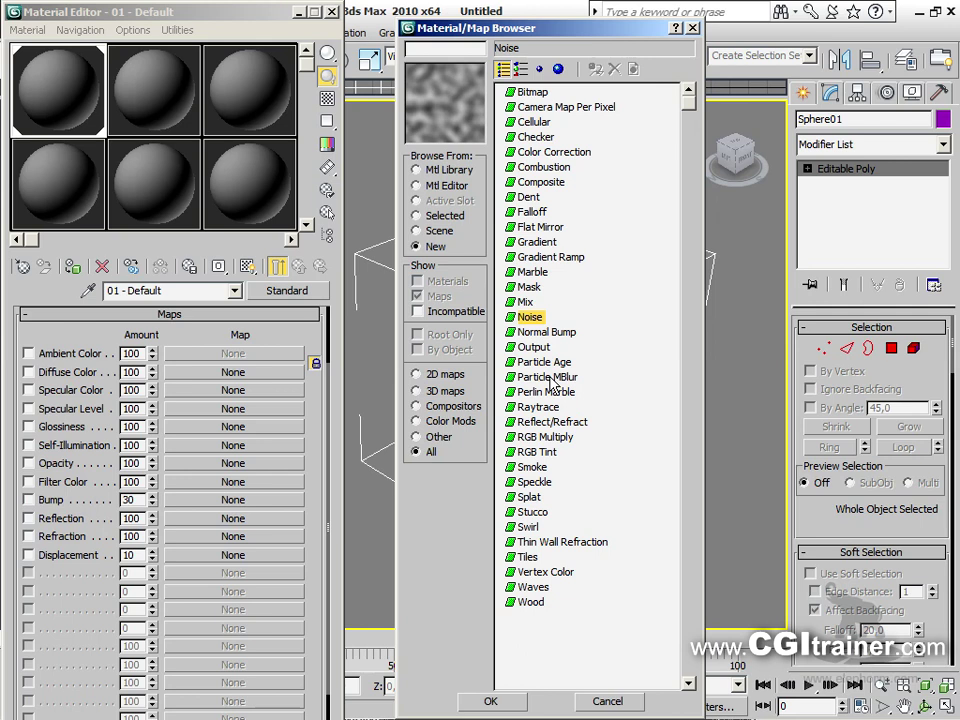
{"action": "left_click", "coordinate": [494, 702]}
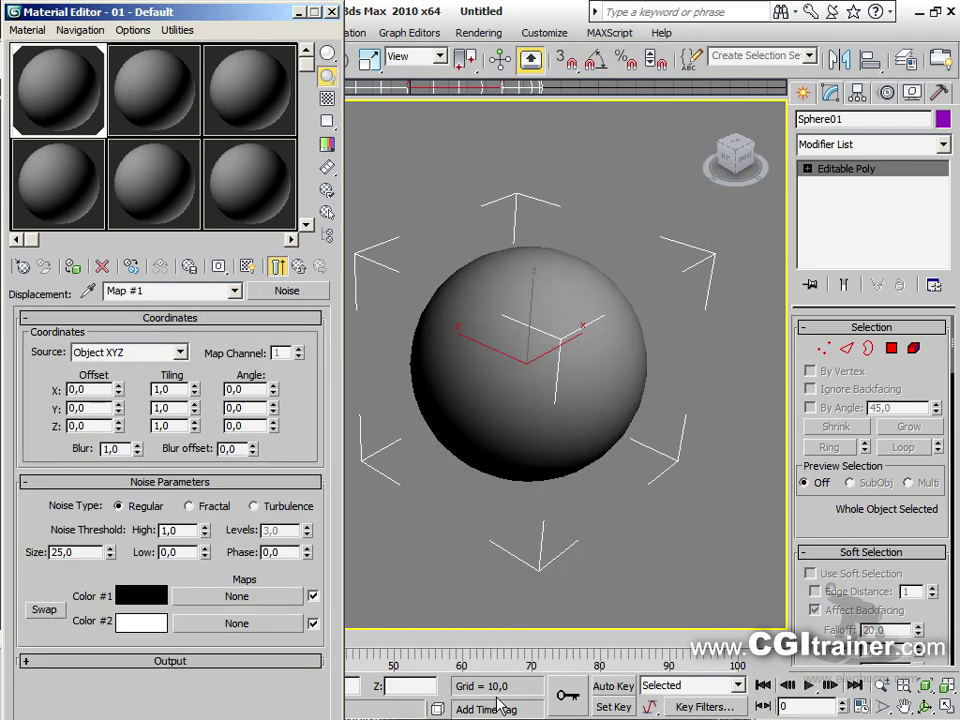
{"action": "key", "text": "shift+q"}
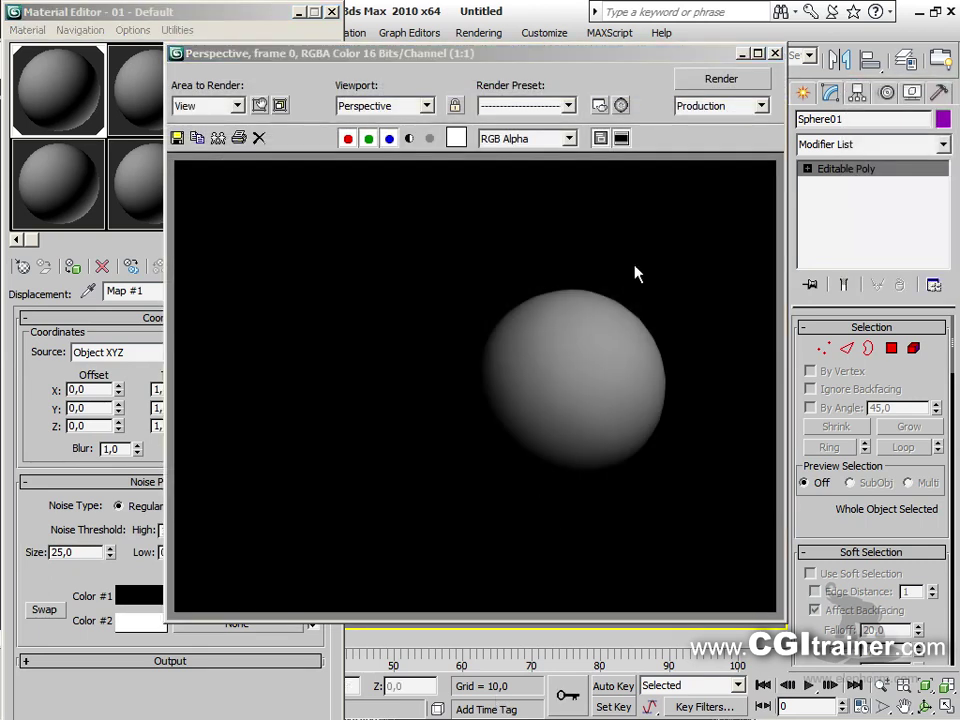
{"action": "left_click", "coordinate": [775, 54]}
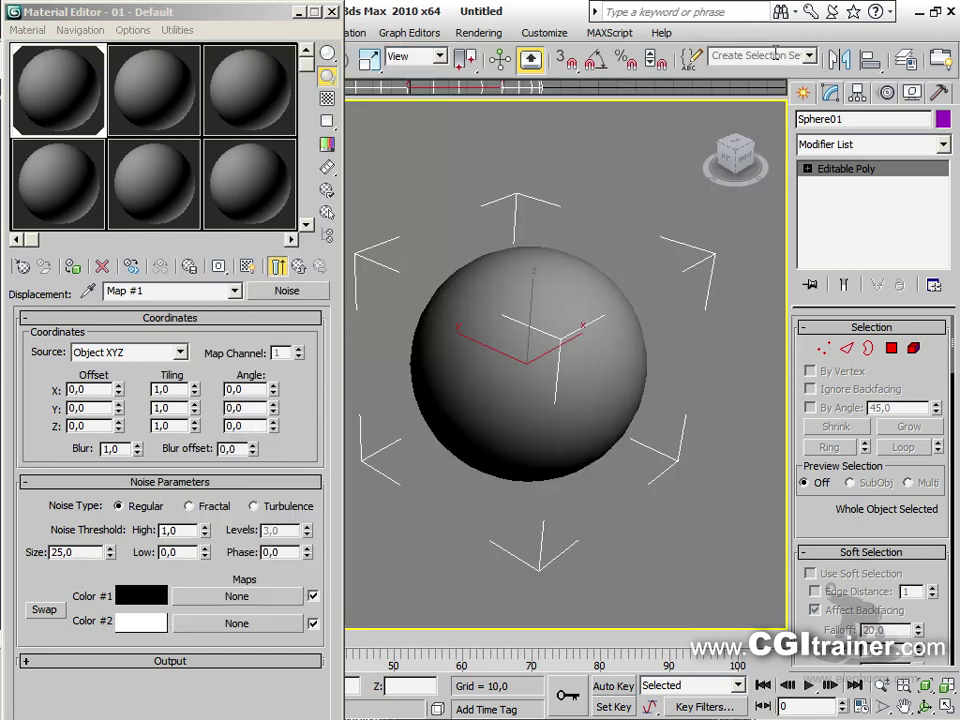
Set the material's Displacement amount to 50 and render the Perspective view again
{"action": "left_click", "coordinate": [236, 292]}
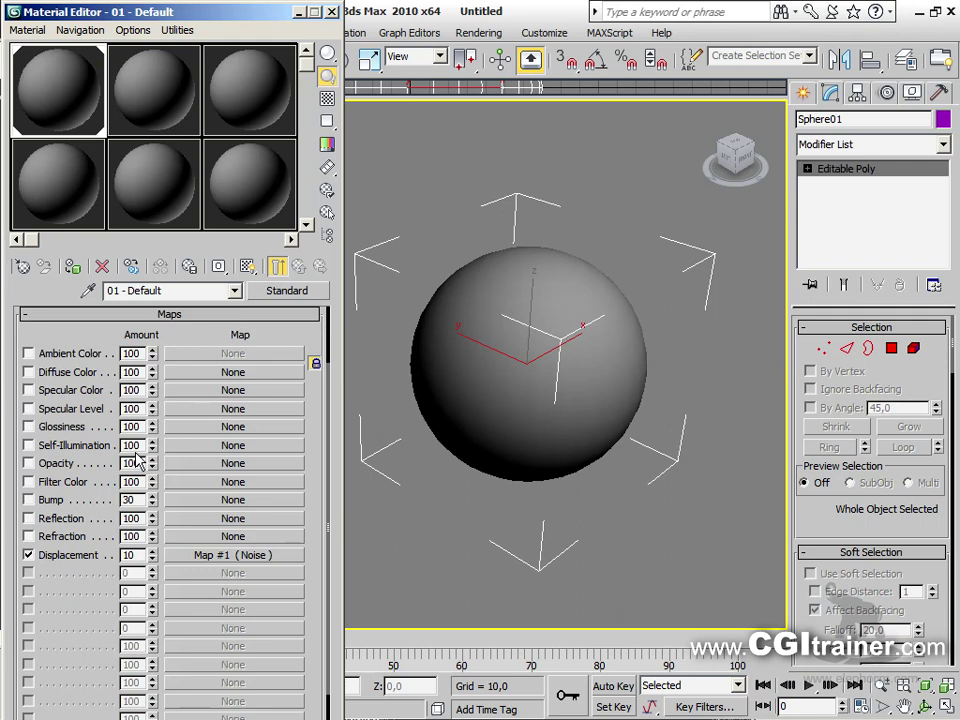
{"action": "left_click_drag", "start_coordinate": [152, 560], "coordinate": [153, 510]}
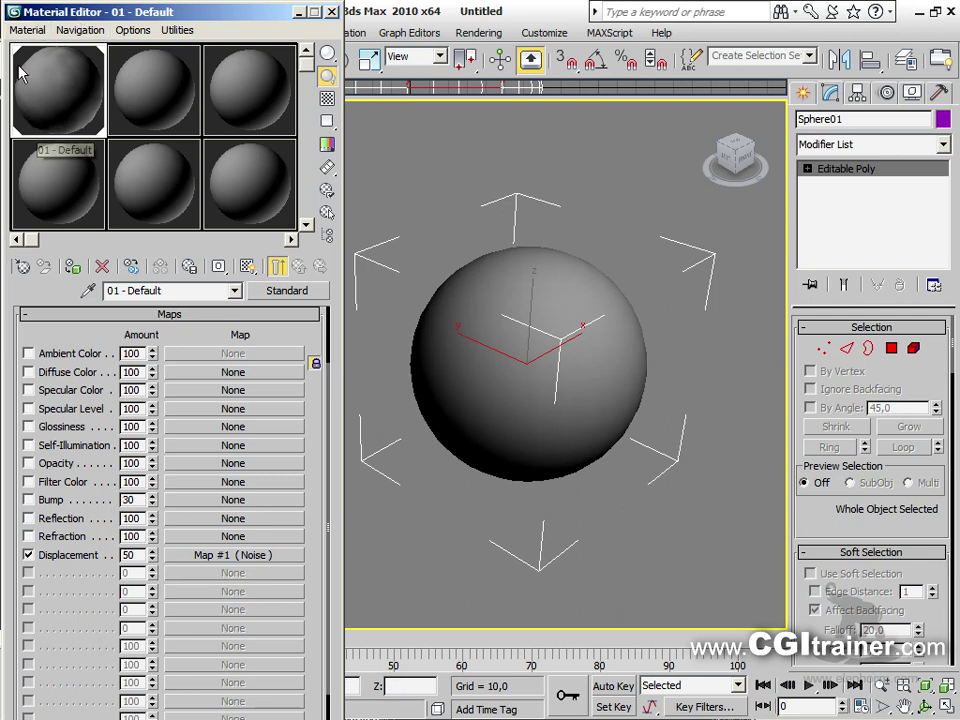
{"action": "key", "text": "shift+q"}
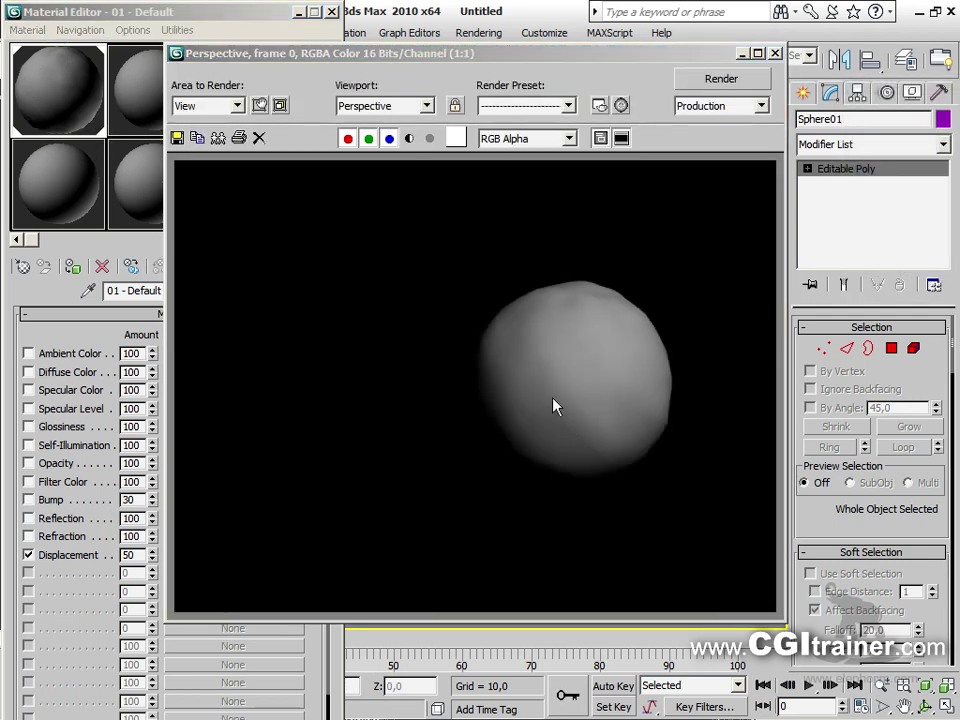
{"action": "left_click", "coordinate": [774, 54]}
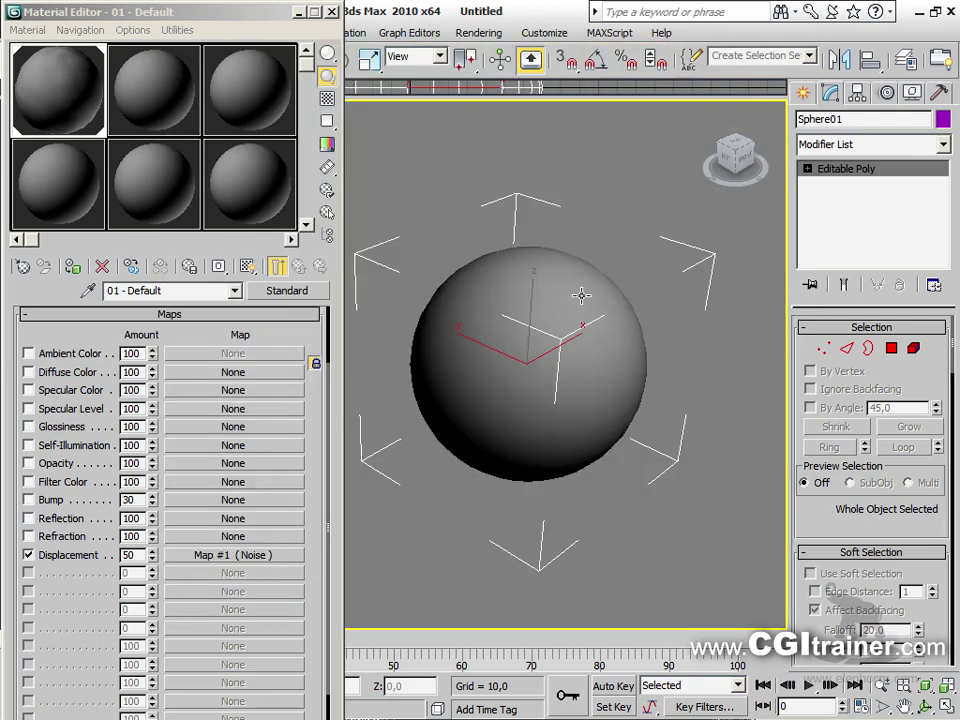
Enable Subdivision Displacement for the whole sphere at object level
{"action": "left_click", "coordinate": [823, 348]}
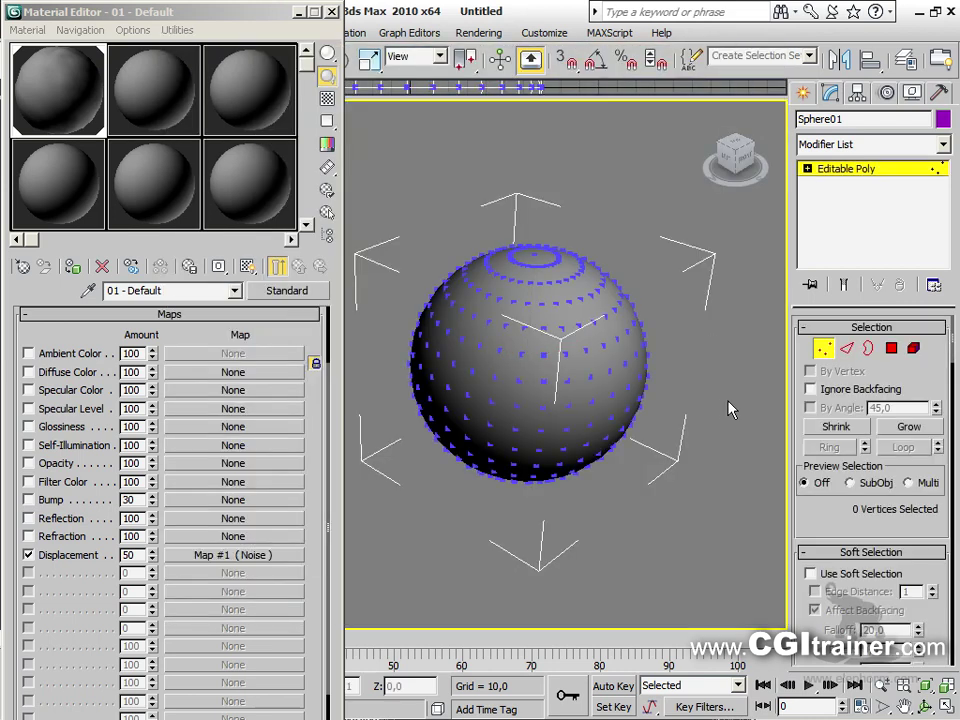
{"action": "left_click", "coordinate": [823, 348]}
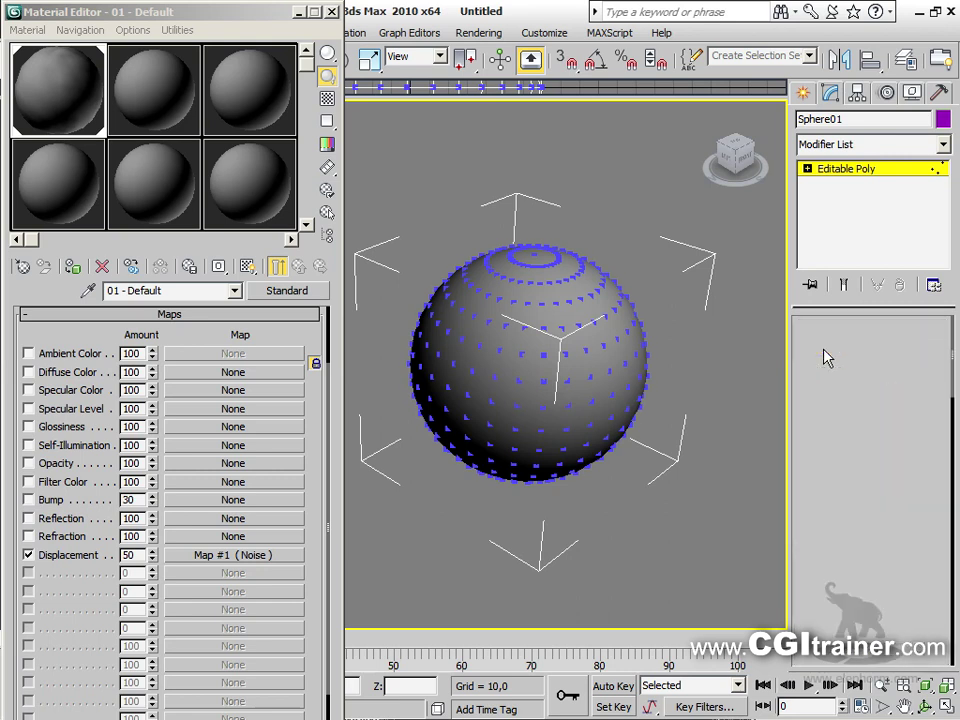
{"action": "scroll", "coordinate": [798, 530], "scroll_direction": "down", "scroll_amount": 10}
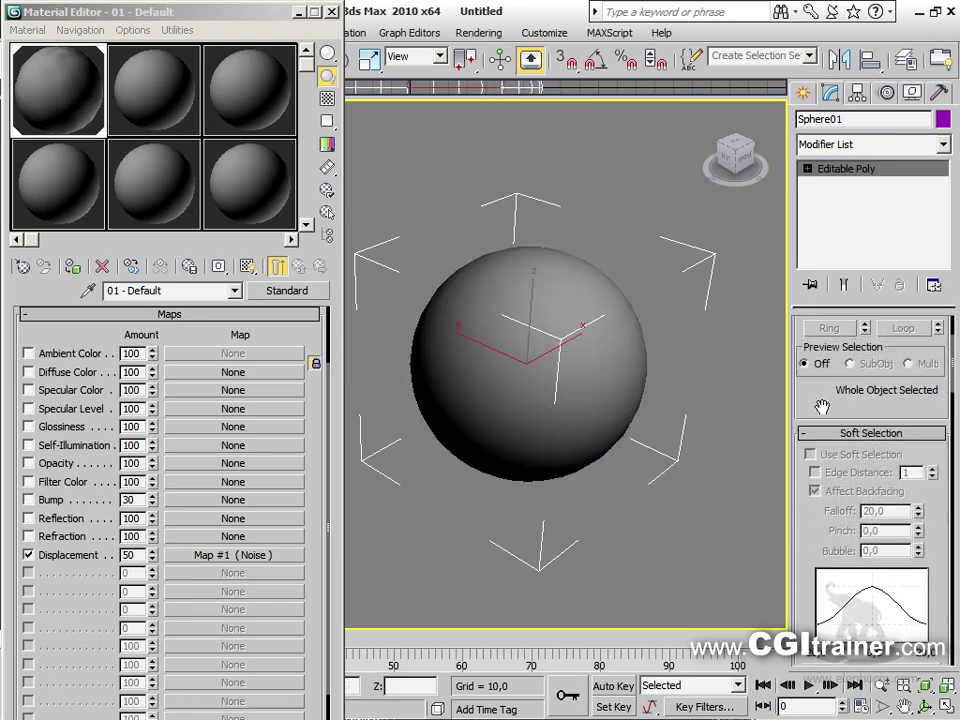
{"action": "scroll", "coordinate": [808, 593], "scroll_direction": "down", "scroll_amount": 10}
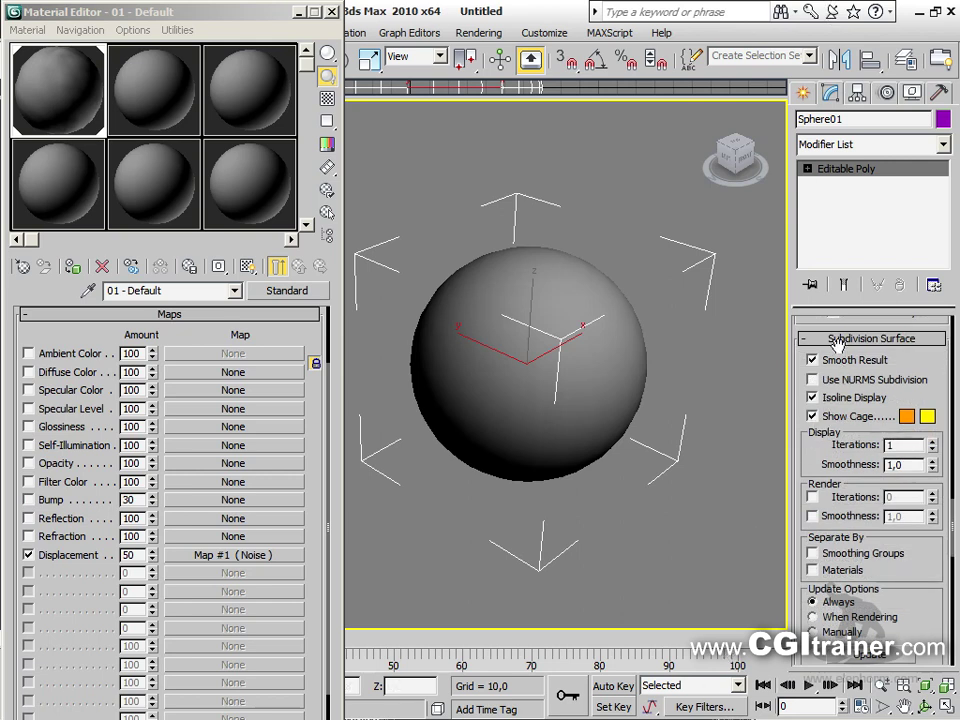
{"action": "scroll", "coordinate": [804, 352], "scroll_direction": "down", "scroll_amount": 8}
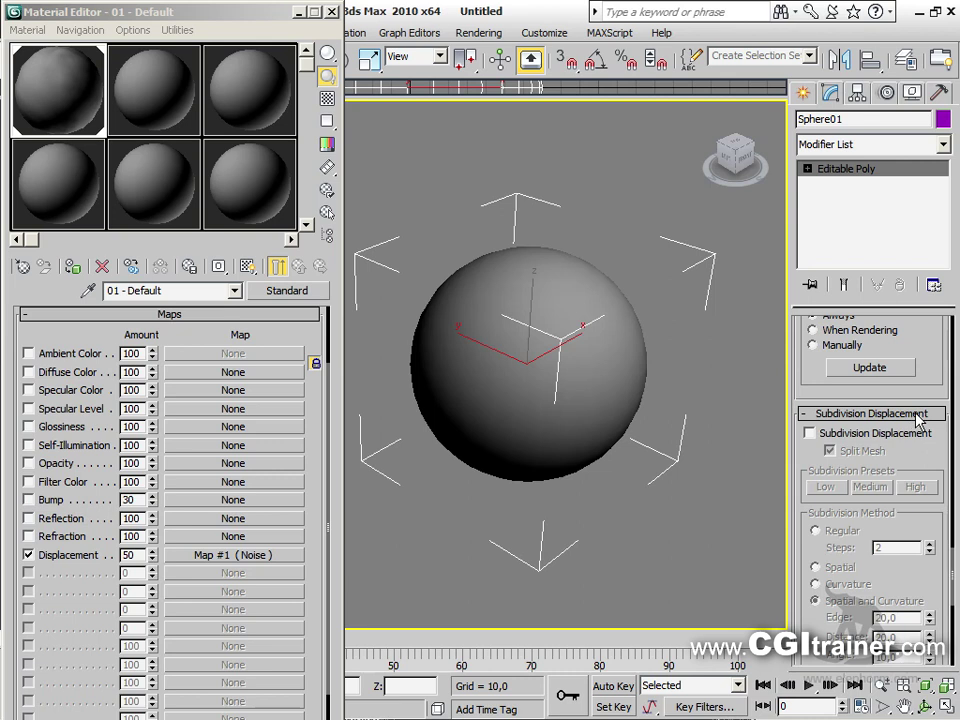
{"action": "left_click", "coordinate": [876, 438]}
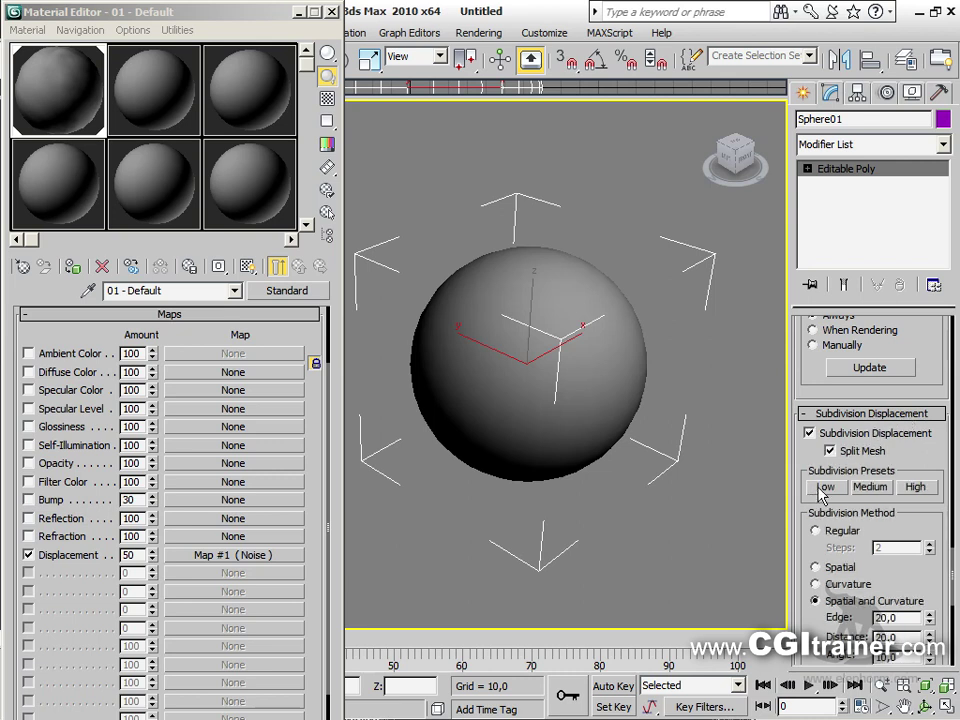
Render the sphere with the Low, Medium and High subdivision presets in turn to compare the displacement detail, then close the render
{"action": "left_click", "coordinate": [915, 488]}
{"action": "left_click", "coordinate": [915, 488]}
{"action": "left_click", "coordinate": [826, 490]}
{"action": "key", "text": "shift+q"}
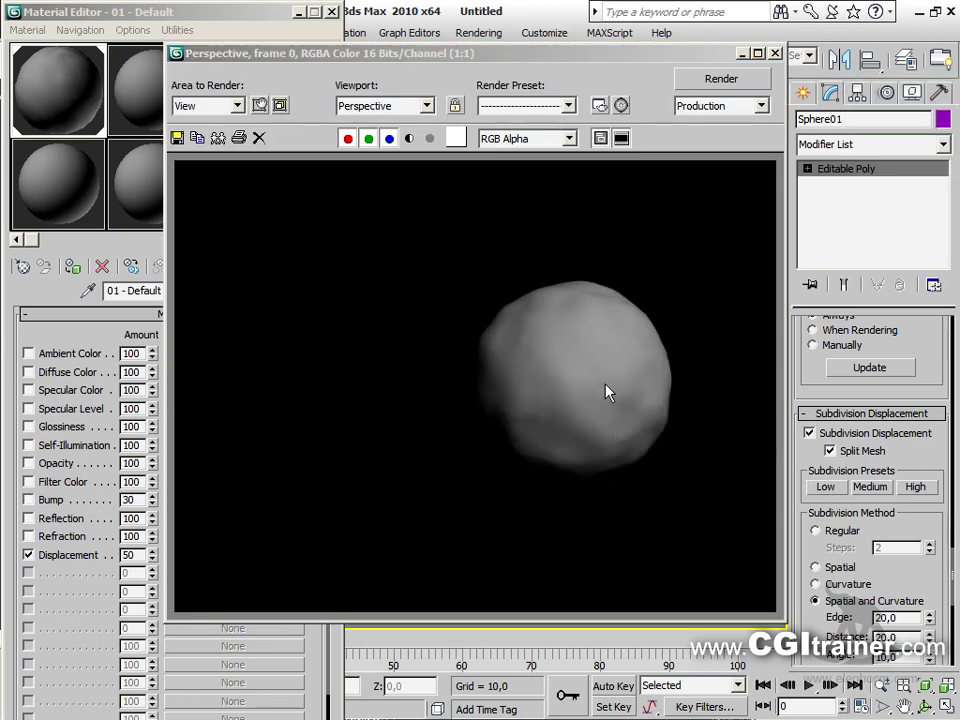
{"action": "left_click", "coordinate": [862, 490]}
{"action": "key", "text": "shift+q"}
{"action": "left_click", "coordinate": [915, 488]}
{"action": "key", "text": "shift+q"}
{"action": "left_click", "coordinate": [775, 54]}
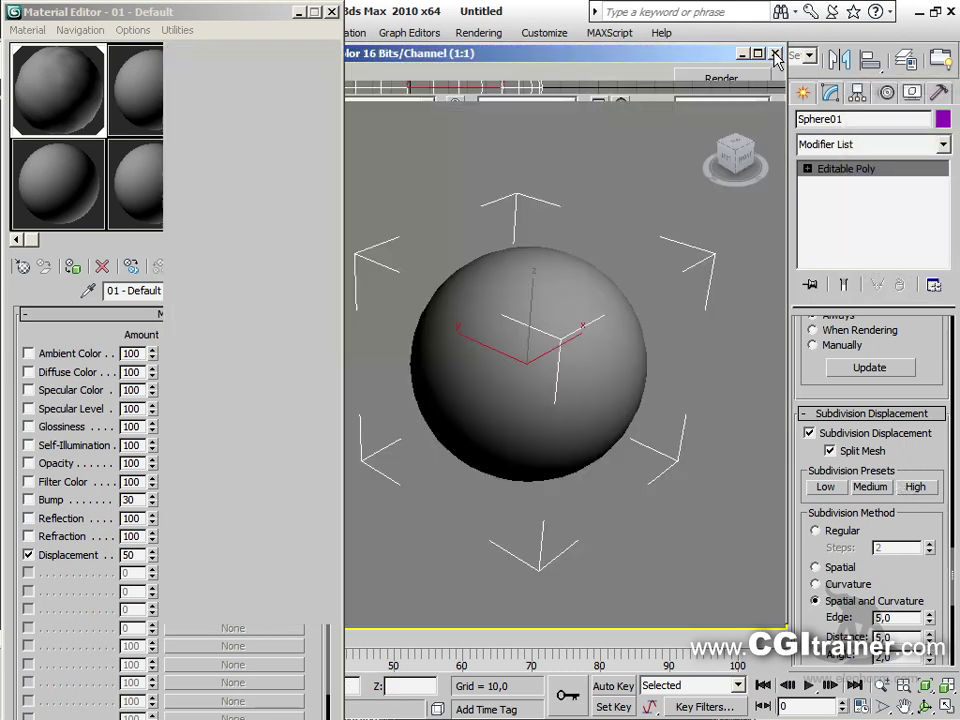
Apply the Low subdivision preset and open the Displacement Noise map, previewing only the map in the sample slot
{"action": "left_click", "coordinate": [824, 487]}
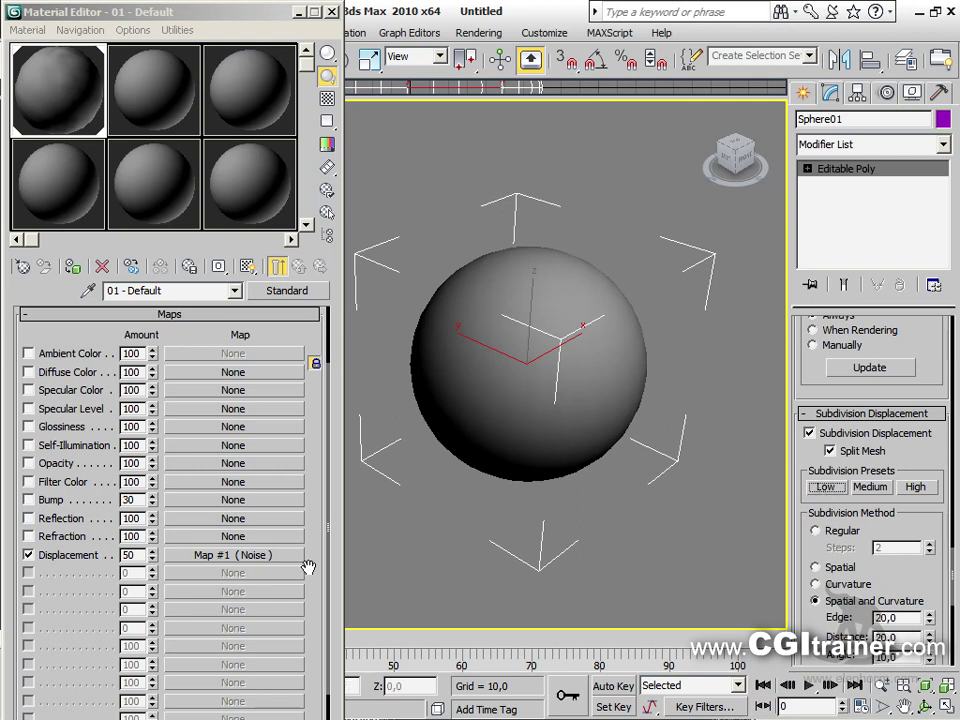
{"action": "left_click", "coordinate": [257, 557]}
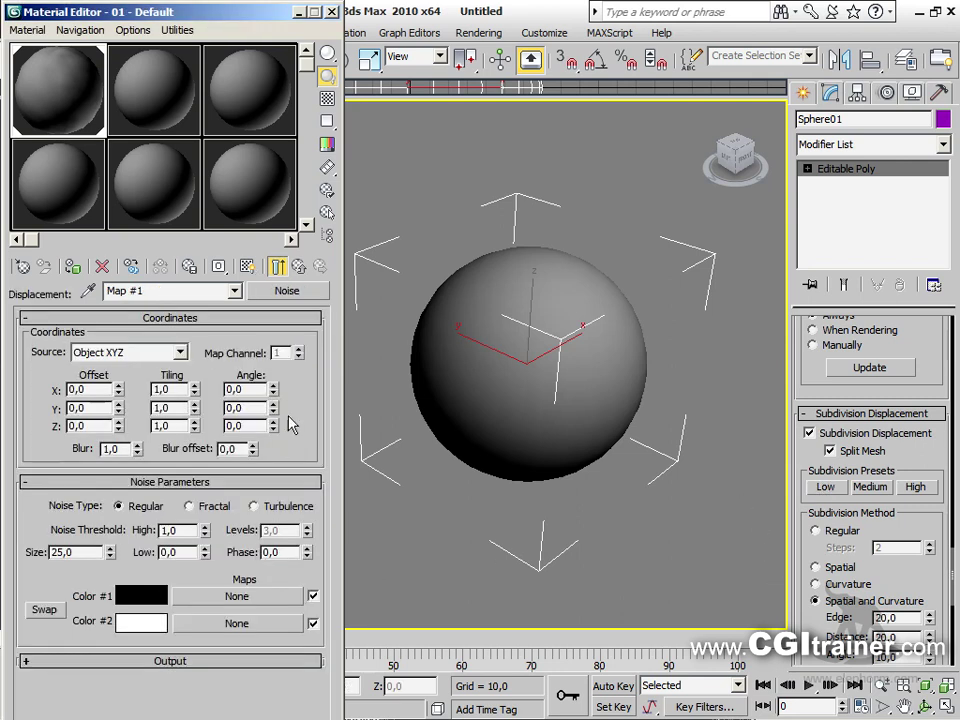
{"action": "left_click", "coordinate": [278, 266]}
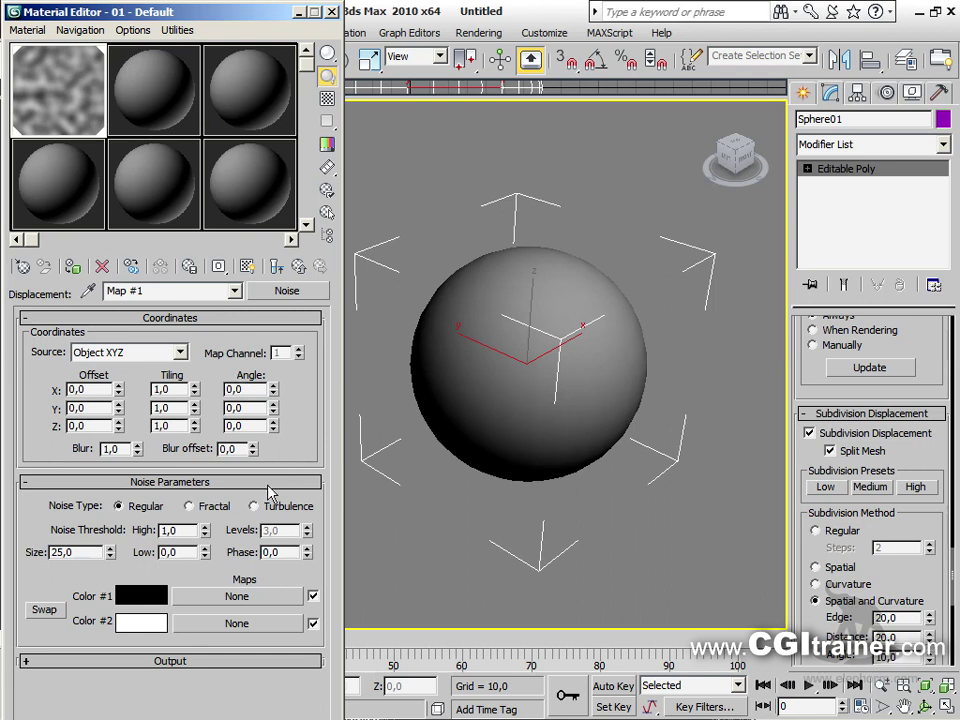
Set the noise type to Fractal with a Low threshold of 0,45 and render the Perspective view
{"action": "mouse_move", "coordinate": [204, 549]}
{"action": "left_mouse_down"}
{"action": "mouse_move", "coordinate": [206, 538]}
{"action": "mouse_move", "coordinate": [208, 556]}
{"action": "left_mouse_up"}
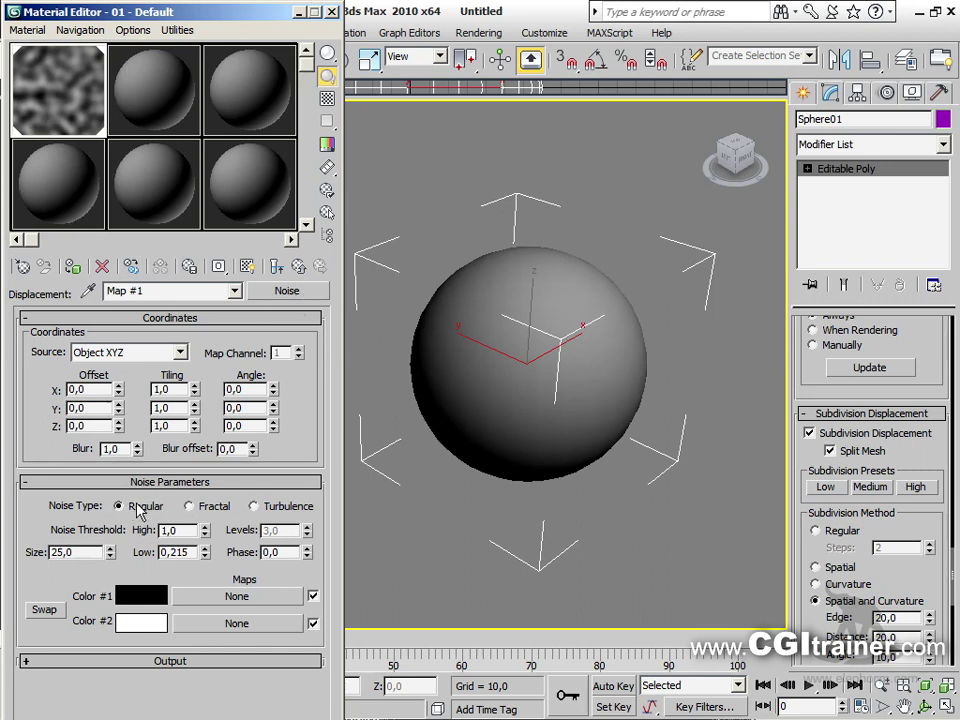
{"action": "left_click", "coordinate": [190, 506]}
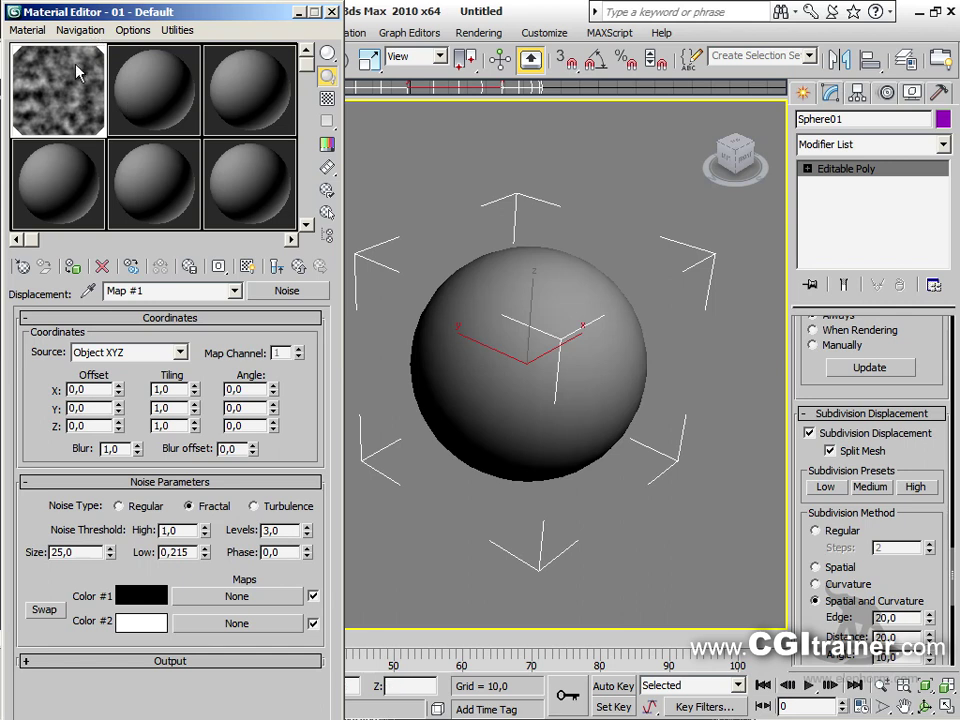
{"action": "left_click_drag", "start_coordinate": [207, 545], "coordinate": [206, 502]}
{"action": "key", "text": "shift+q"}
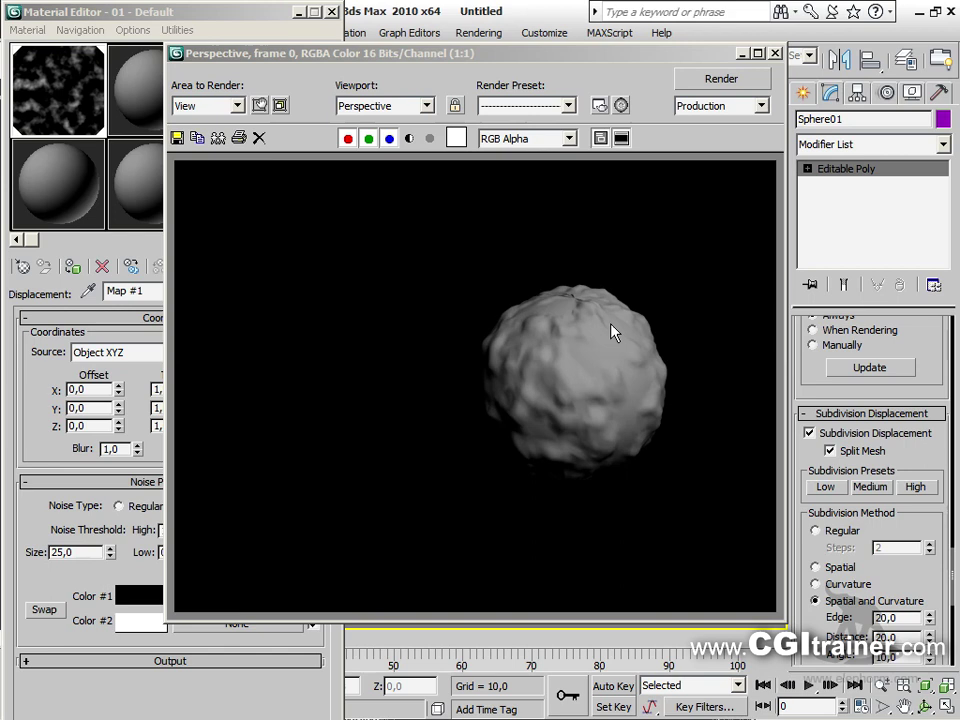
Apply the High subdivision preset, render the sphere again and shift the rendered frame window upward
{"action": "left_click", "coordinate": [914, 487]}
{"action": "key", "text": "shift+q"}
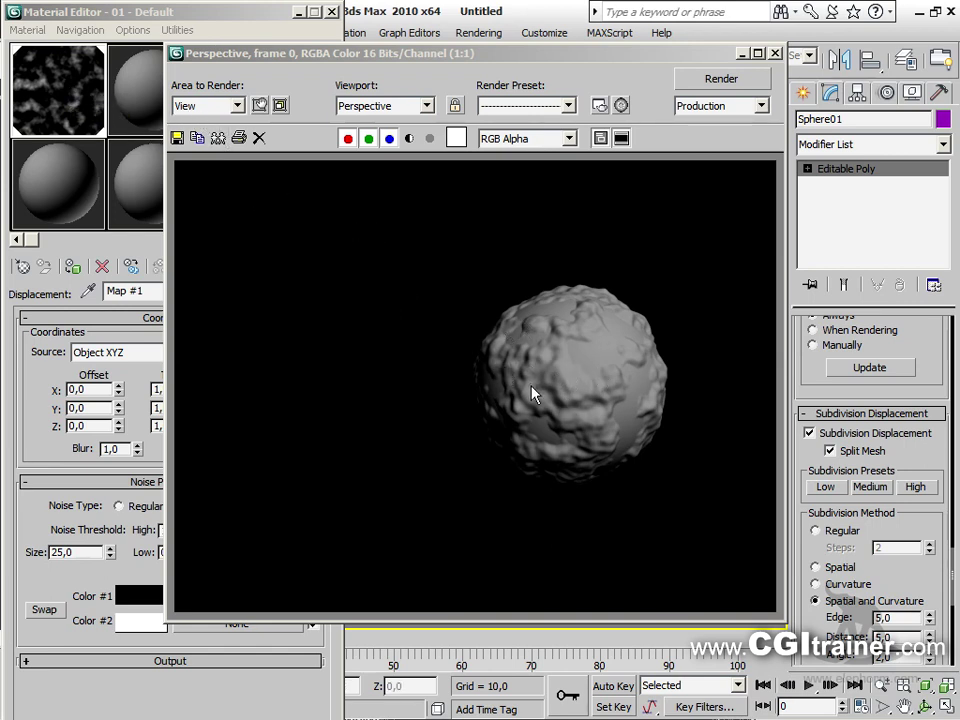
{"action": "left_click_drag", "start_coordinate": [445, 63], "coordinate": [449, 19]}
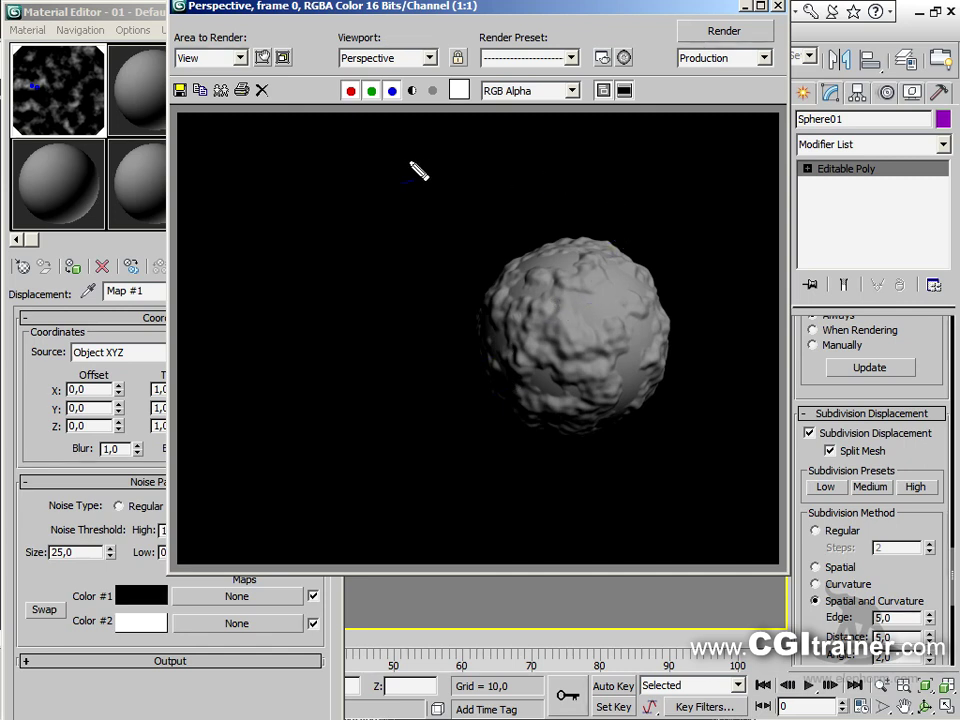
{"action": "mouse_move", "coordinate": [371, 166]}
{"action": "left_mouse_down"}
{"action": "mouse_move", "coordinate": [372, 190]}
{"action": "mouse_move", "coordinate": [356, 192]}
{"action": "mouse_move", "coordinate": [389, 168]}
{"action": "left_mouse_up"}
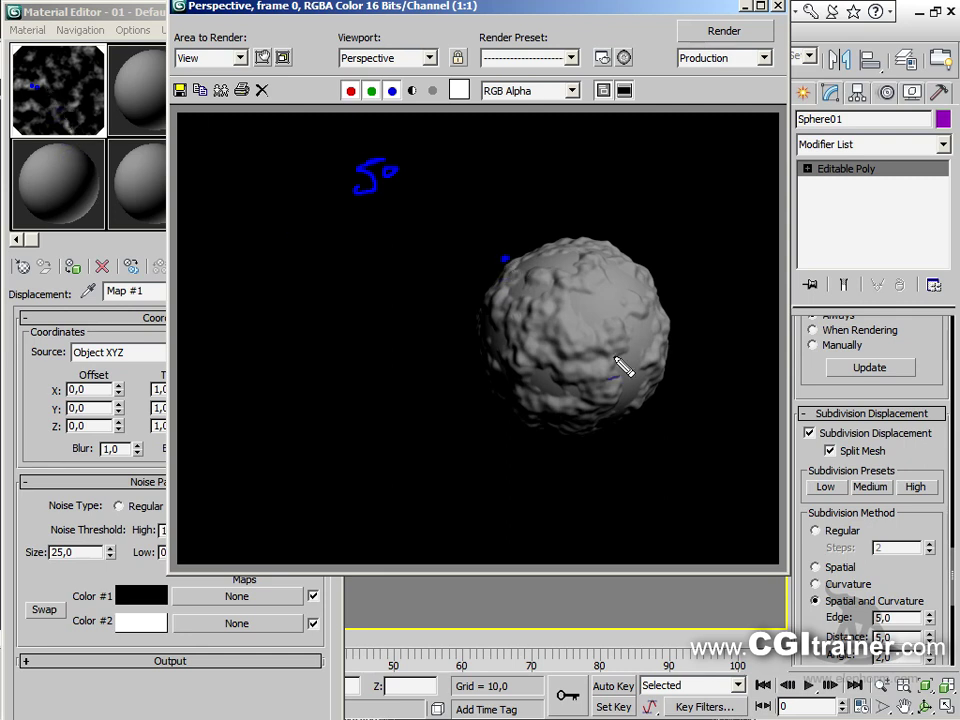
{"action": "left_click_drag", "start_coordinate": [504, 259], "coordinate": [503, 270]}
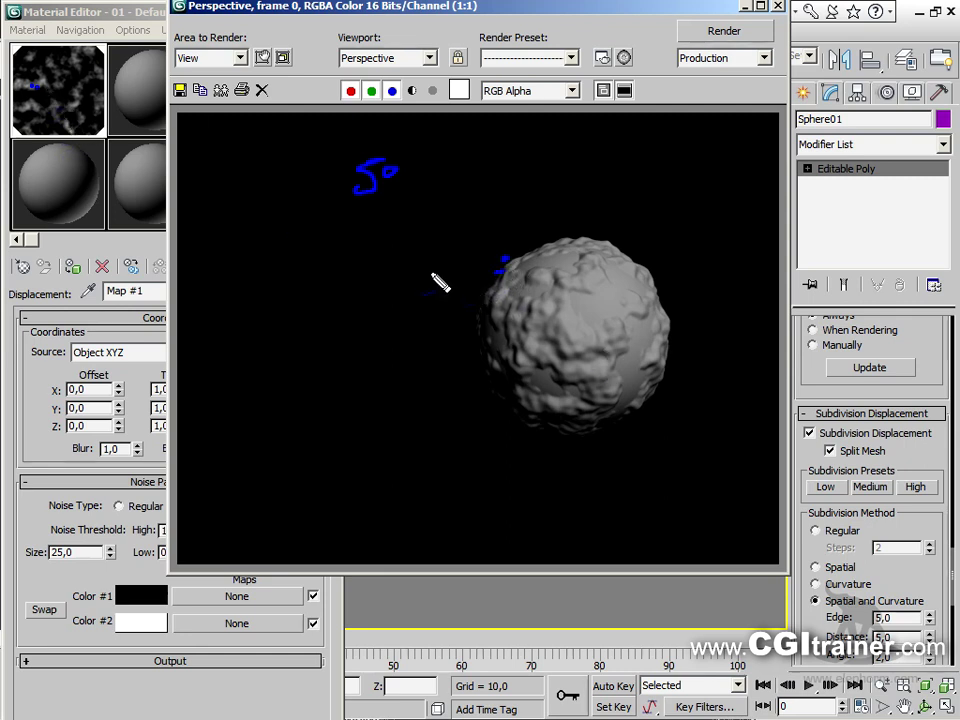
{"action": "left_click_drag", "start_coordinate": [433, 268], "coordinate": [458, 286]}
{"action": "left_click_drag", "start_coordinate": [514, 311], "coordinate": [531, 284]}
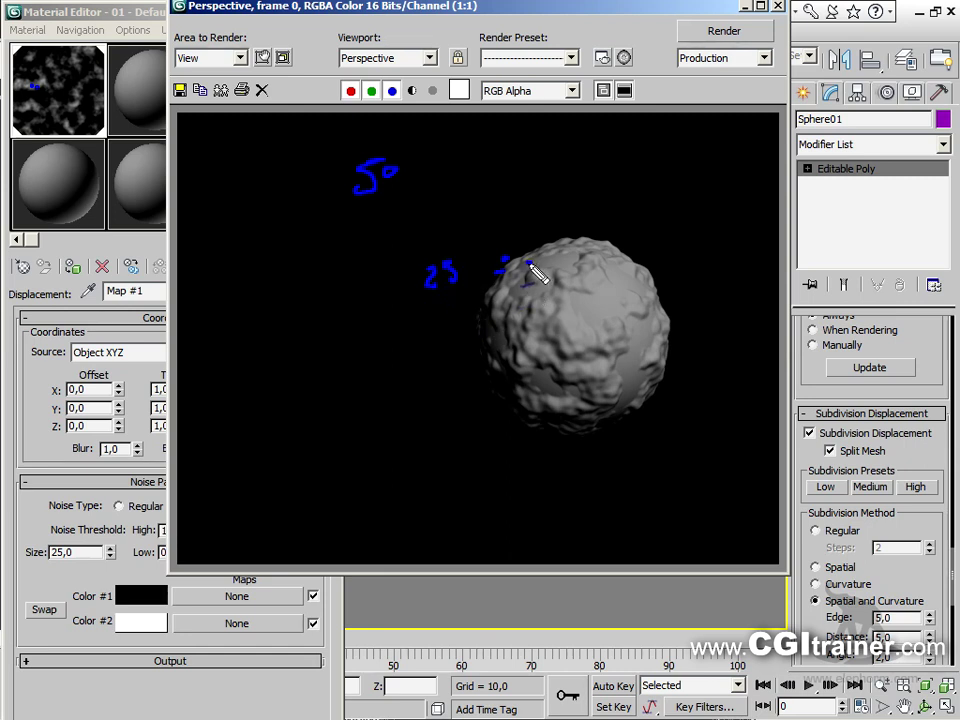
{"action": "left_click_drag", "start_coordinate": [546, 206], "coordinate": [542, 197]}
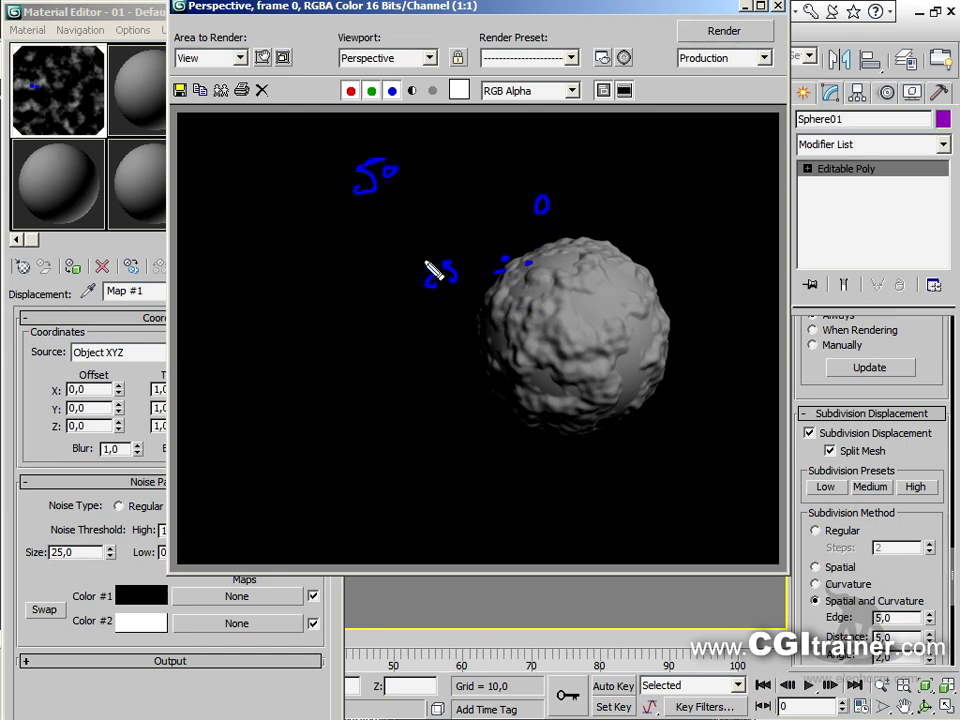
{"action": "left_click_drag", "start_coordinate": [578, 482], "coordinate": [587, 478]}
{"action": "mouse_move", "coordinate": [583, 268]}
{"action": "left_mouse_down"}
{"action": "mouse_move", "coordinate": [599, 307]}
{"action": "mouse_move", "coordinate": [586, 337]}
{"action": "left_mouse_up"}
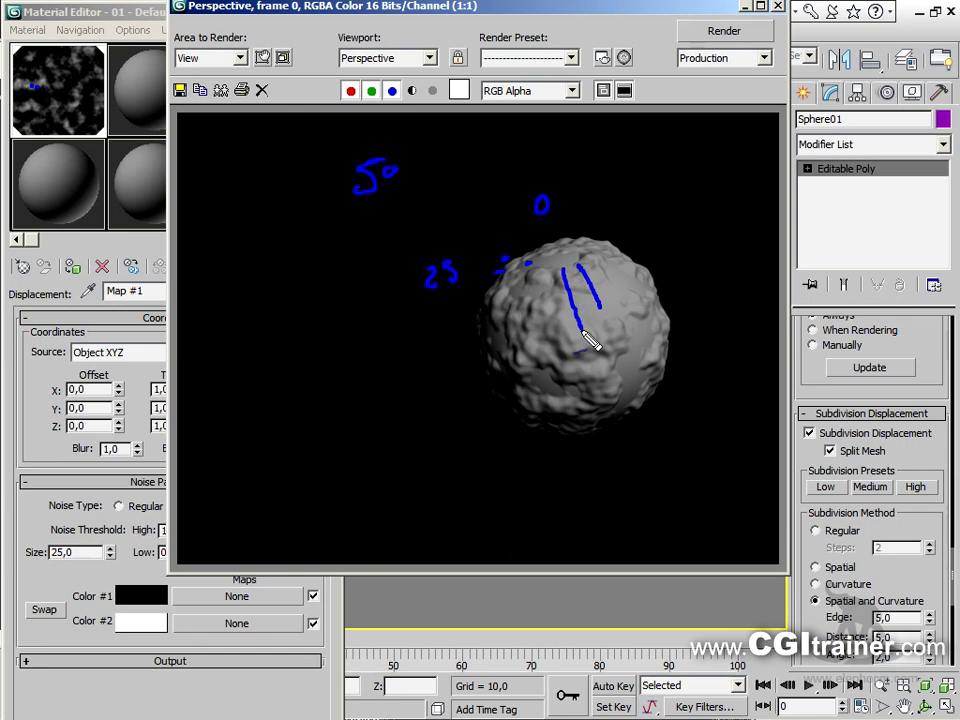
{"action": "mouse_move", "coordinate": [563, 281]}
{"action": "left_mouse_down"}
{"action": "mouse_move", "coordinate": [618, 274]}
{"action": "mouse_move", "coordinate": [612, 294]}
{"action": "left_mouse_up"}
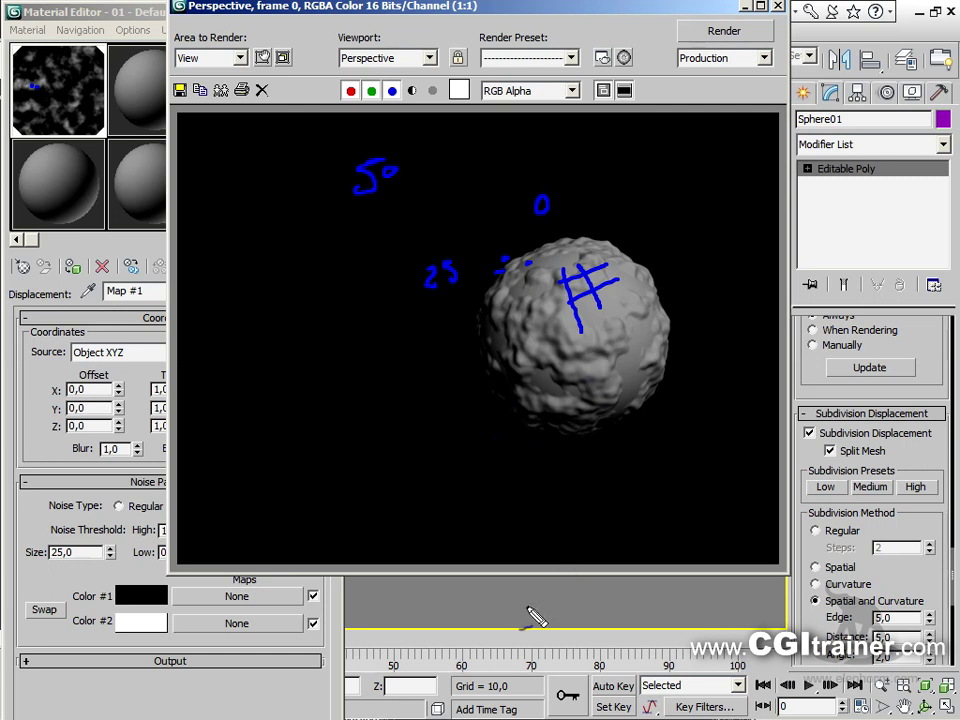
{"action": "left_click_drag", "start_coordinate": [800, 399], "coordinate": [945, 394]}
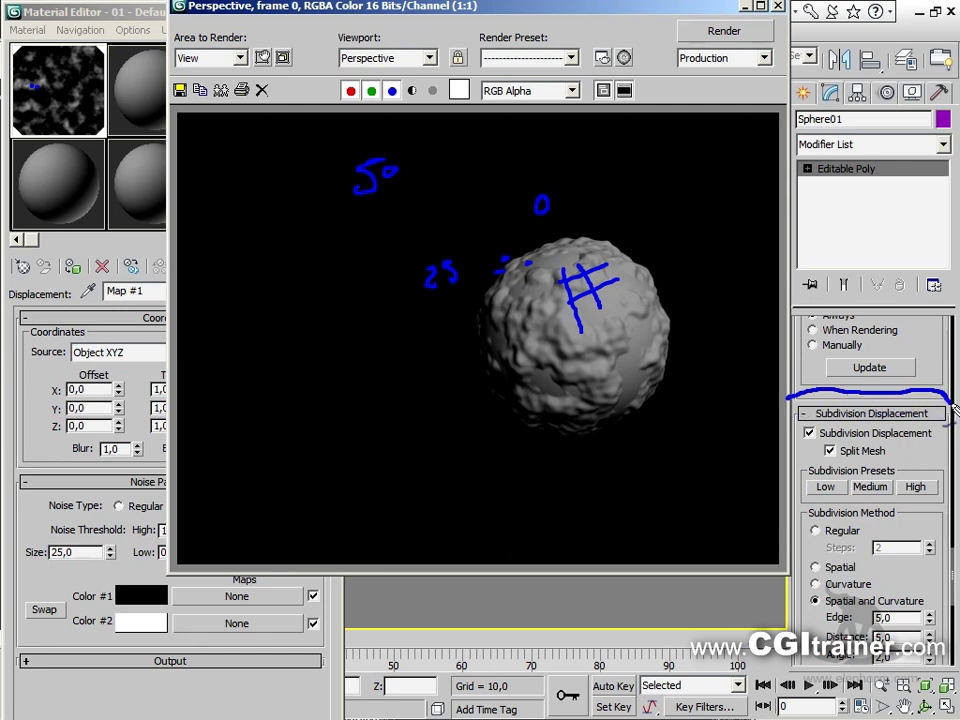
{"action": "mouse_move", "coordinate": [956, 462]}
{"action": "left_mouse_down"}
{"action": "mouse_move", "coordinate": [945, 506]}
{"action": "mouse_move", "coordinate": [801, 511]}
{"action": "mouse_move", "coordinate": [788, 398]}
{"action": "left_mouse_up"}
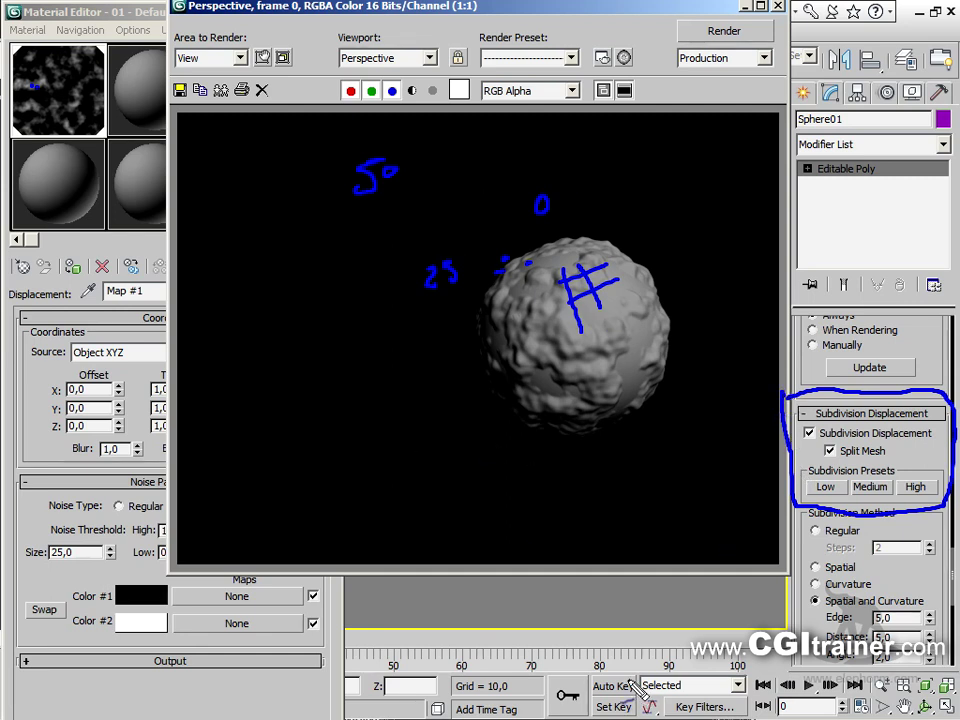
{"action": "key", "text": "Escape"}
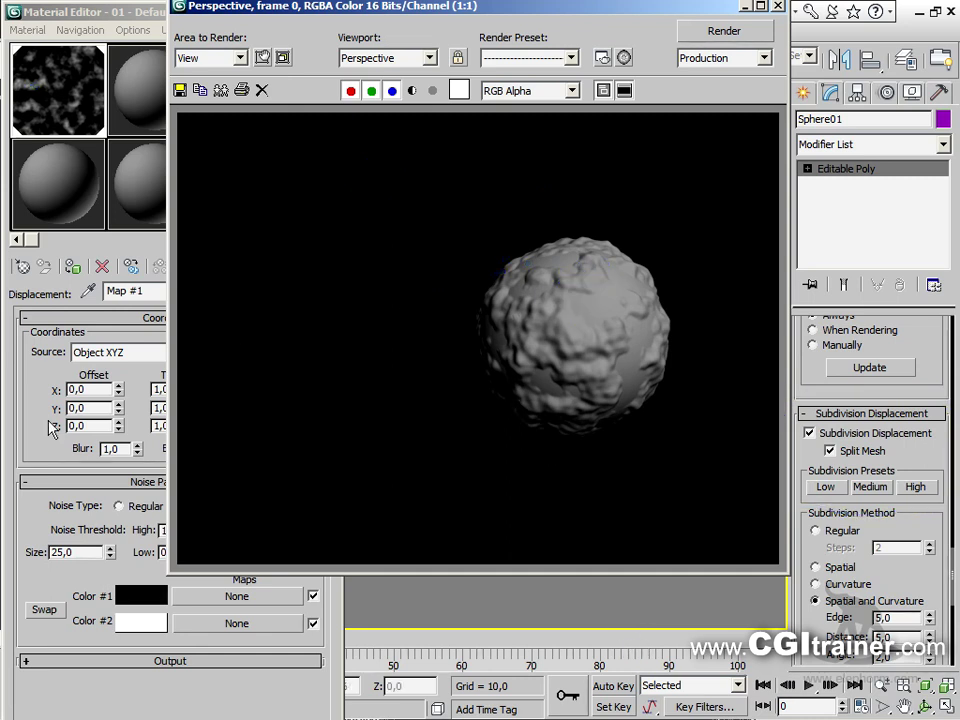
Return to the parent 01 - Default material, raise its Displacement amount to 203 and render the sphere
{"action": "left_click", "coordinate": [30, 318]}
{"action": "left_click", "coordinate": [276, 267]}
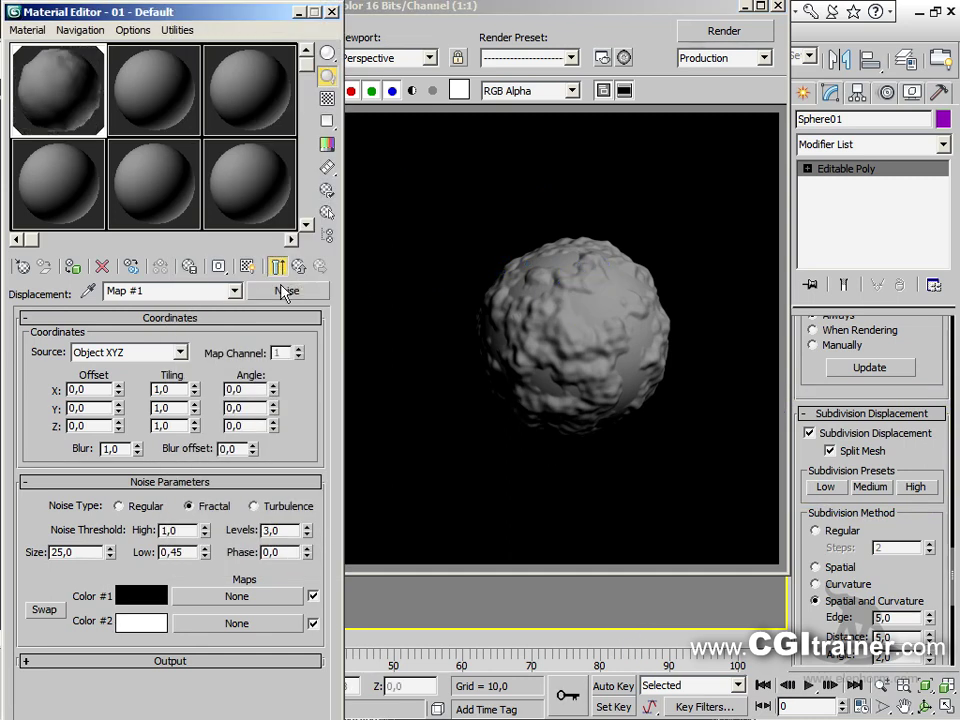
{"action": "left_click", "coordinate": [277, 266]}
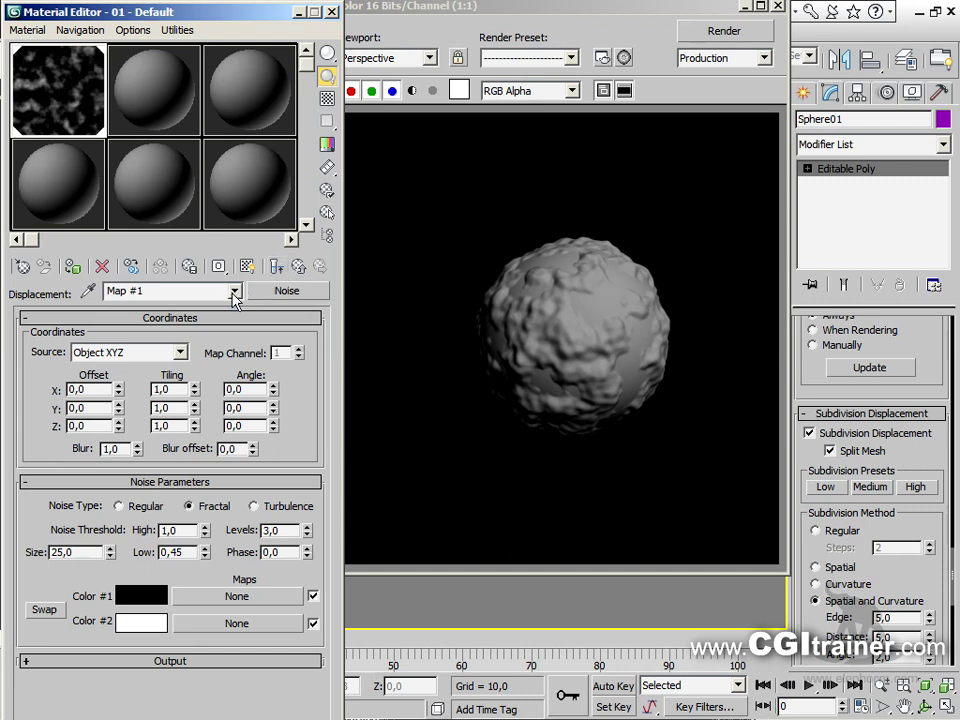
{"action": "left_click", "coordinate": [234, 291]}
{"action": "left_click", "coordinate": [190, 307]}
{"action": "left_click_drag", "start_coordinate": [155, 565], "coordinate": [160, 409]}
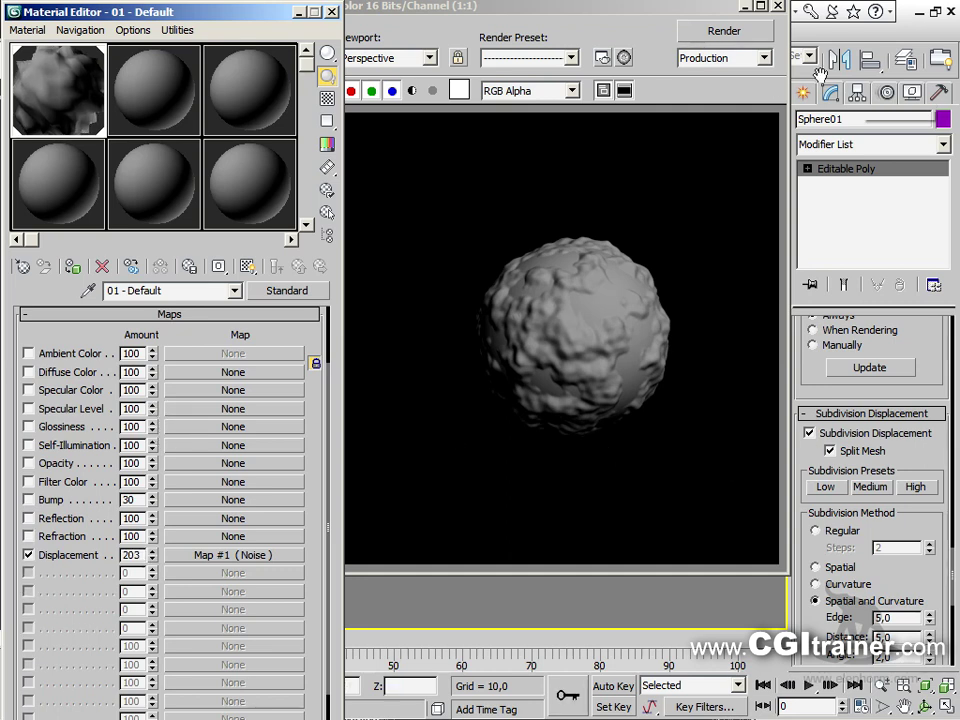
{"action": "left_click", "coordinate": [726, 31]}
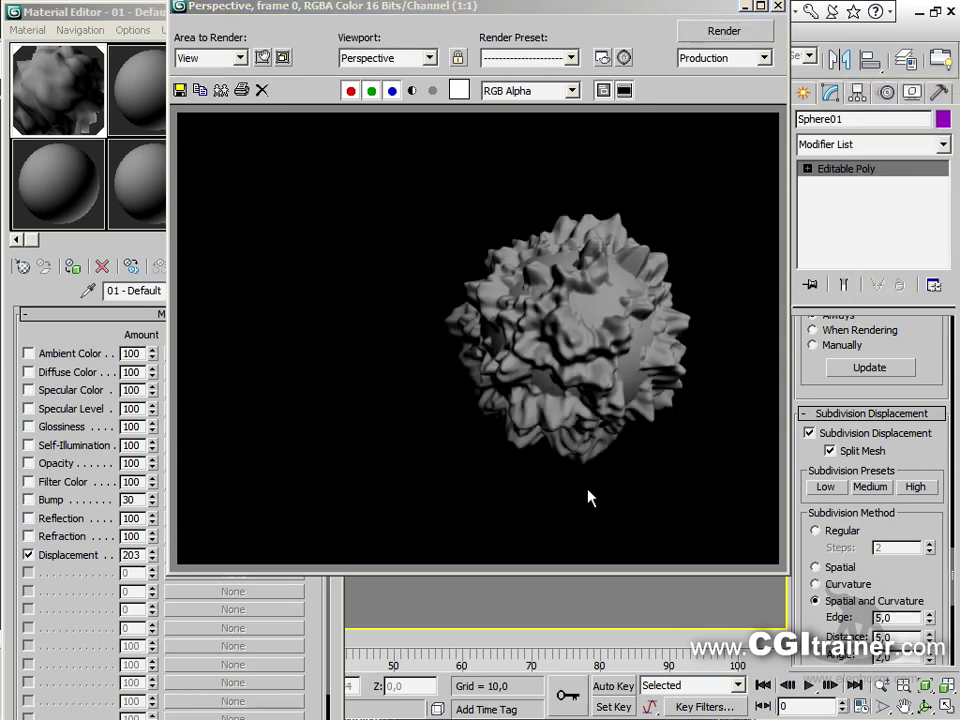
Set the material's Displacement amount to -200 and render the sphere with inward displacement
{"action": "left_click", "coordinate": [104, 556]}
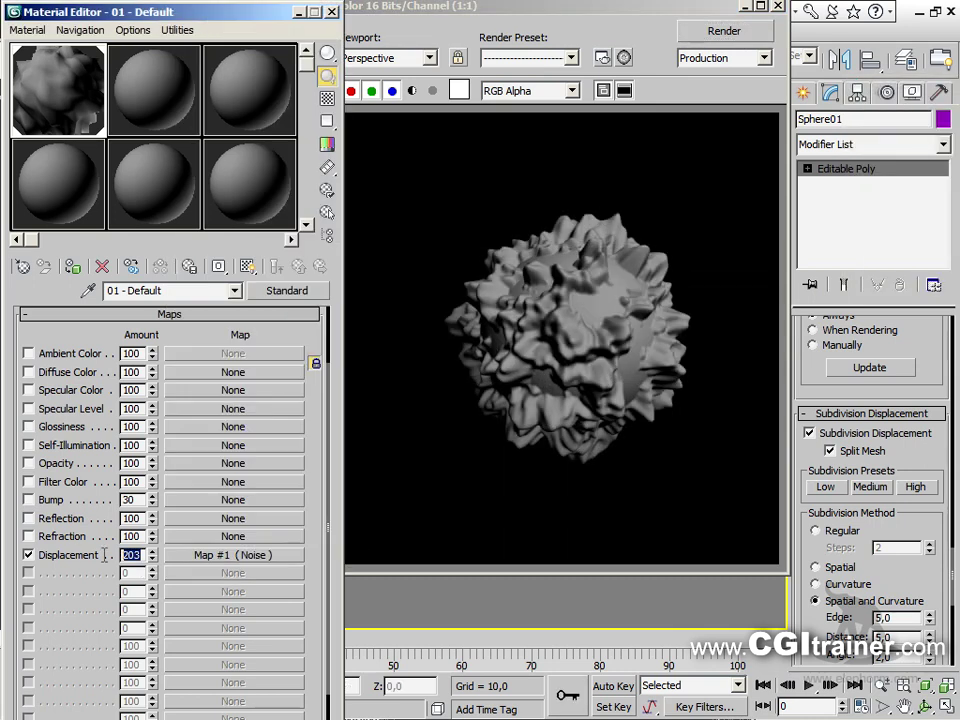
{"action": "type", "text": "-200"}
{"action": "key", "text": "Return"}
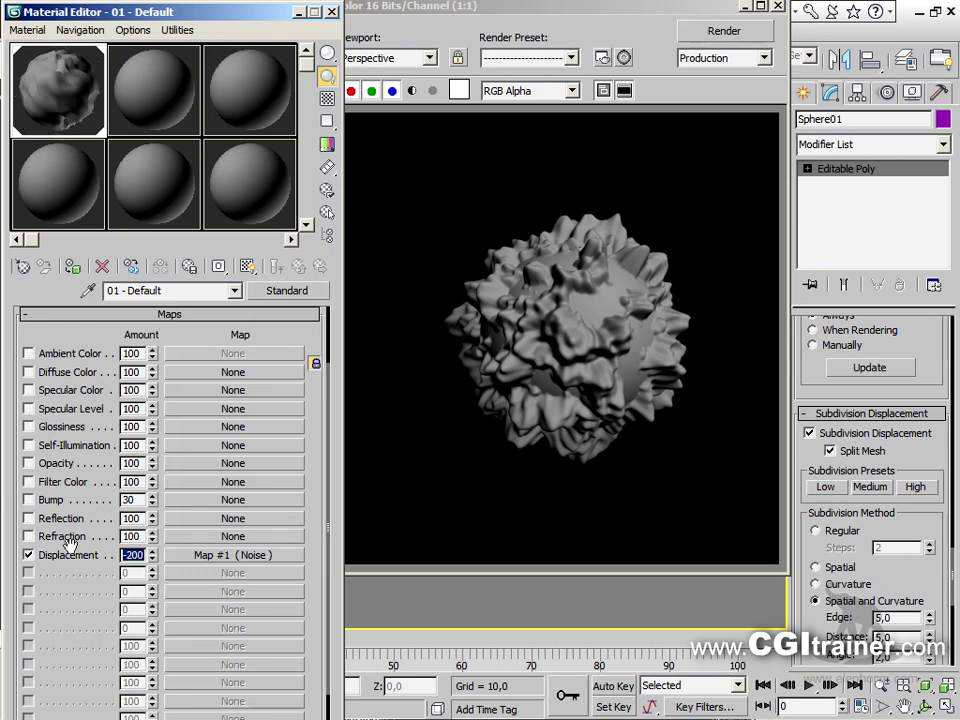
{"action": "left_click", "coordinate": [727, 36]}
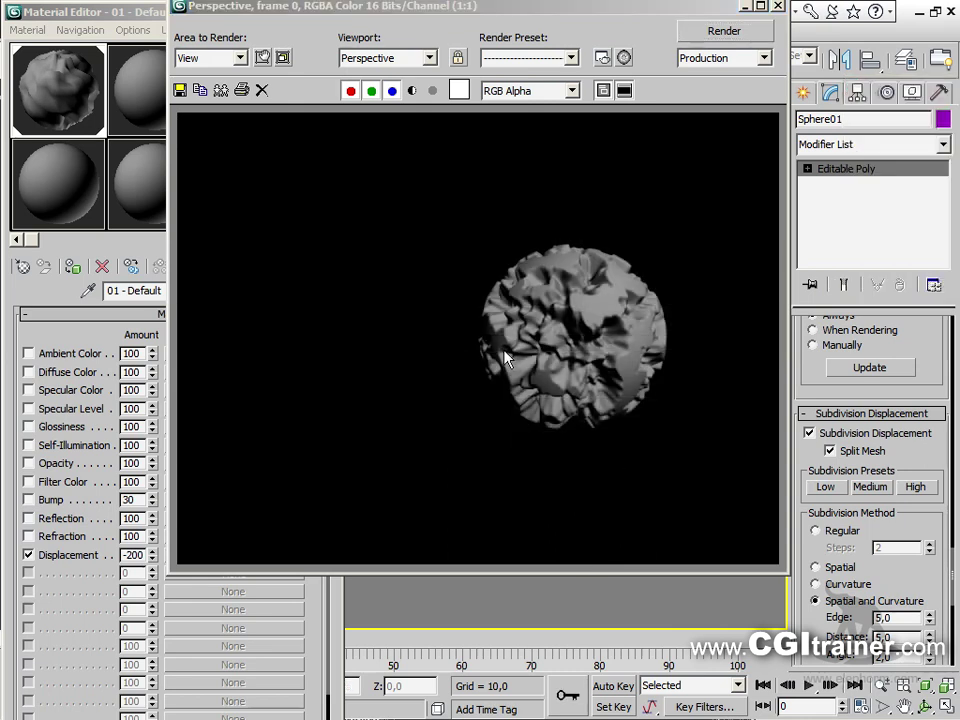
Compare the Edge, Distance and Angle values used by the Low, Medium and High subdivision presets
{"action": "left_click", "coordinate": [826, 488]}
{"action": "left_click", "coordinate": [866, 488]}
{"action": "left_click", "coordinate": [915, 486]}
{"action": "left_click", "coordinate": [826, 487]}
{"action": "left_click_drag", "start_coordinate": [901, 569], "coordinate": [922, 497]}
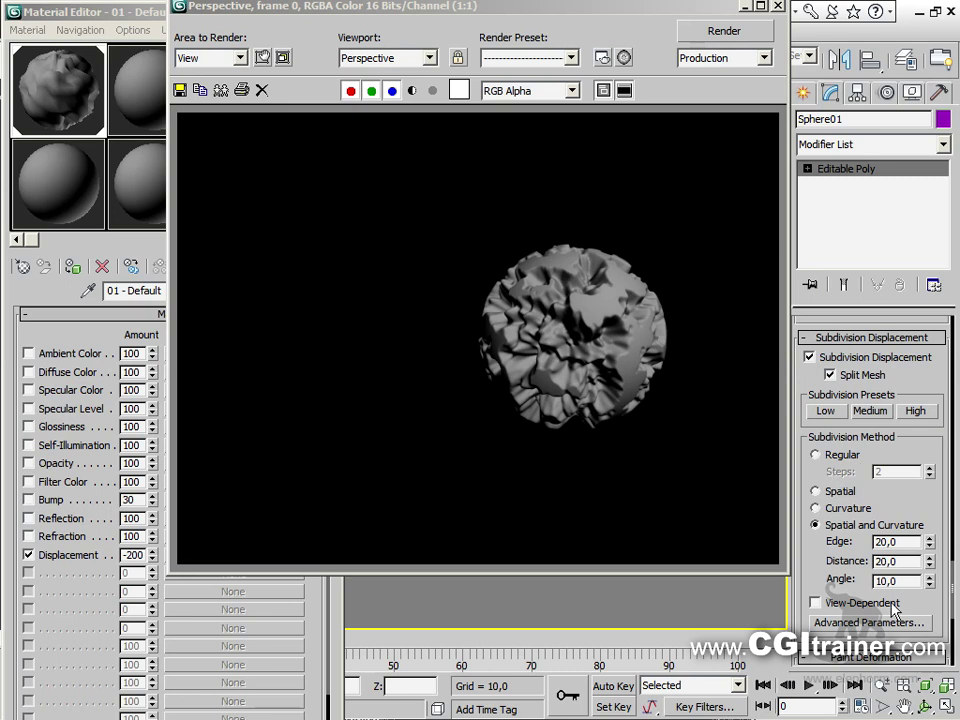
{"action": "left_click", "coordinate": [830, 411]}
{"action": "left_click", "coordinate": [914, 416]}
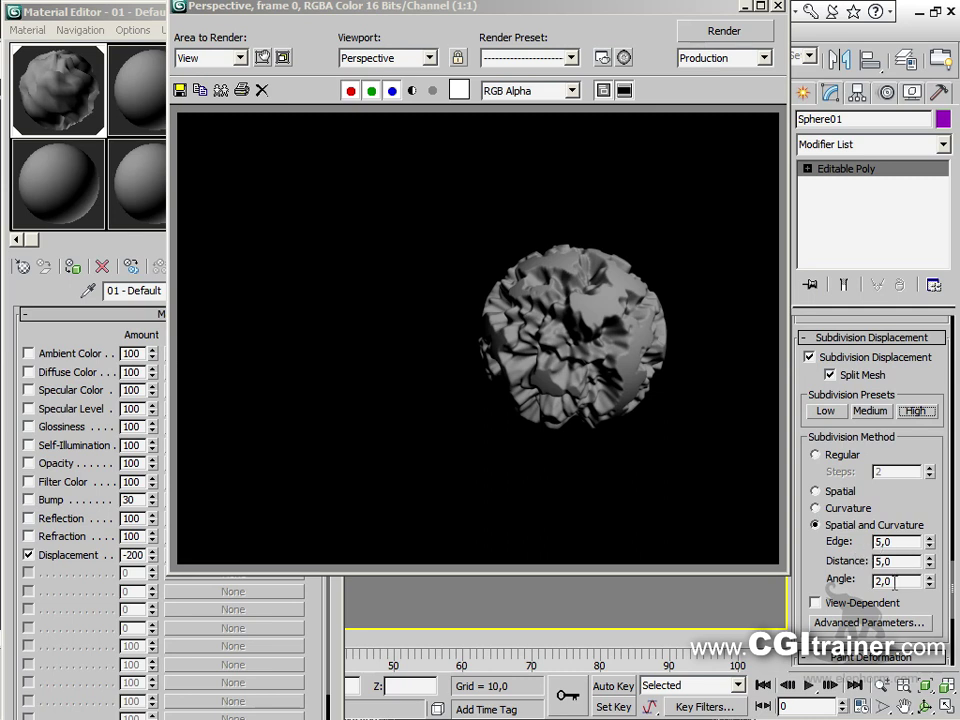
Render the sphere with the Low subdivision preset and once more with the High preset
{"action": "left_click", "coordinate": [830, 411]}
{"action": "left_click", "coordinate": [740, 31]}
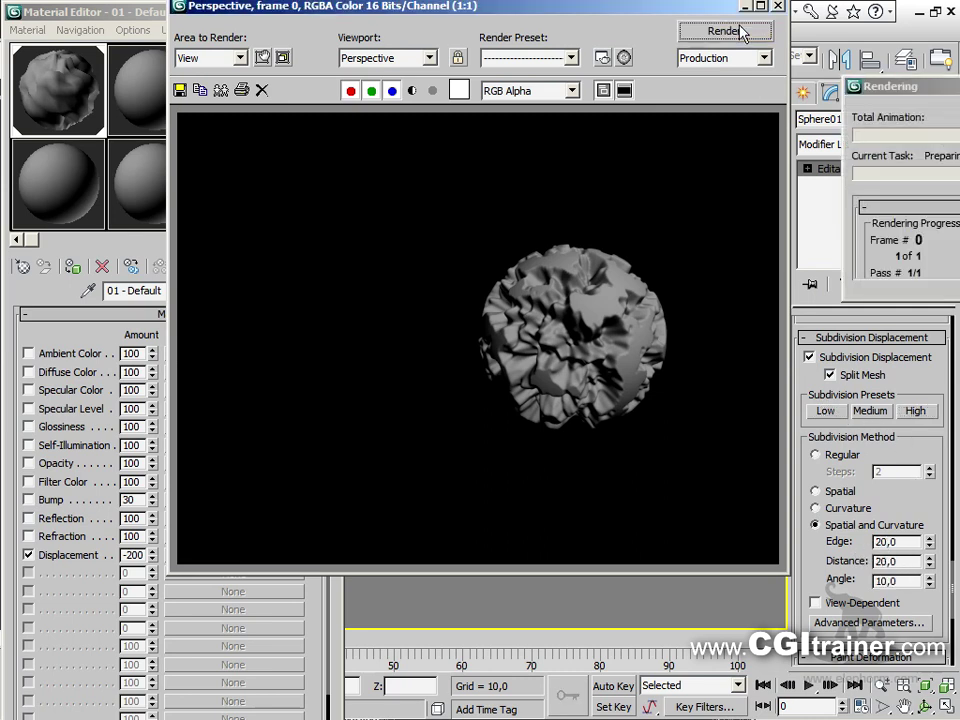
{"action": "left_click", "coordinate": [915, 411]}
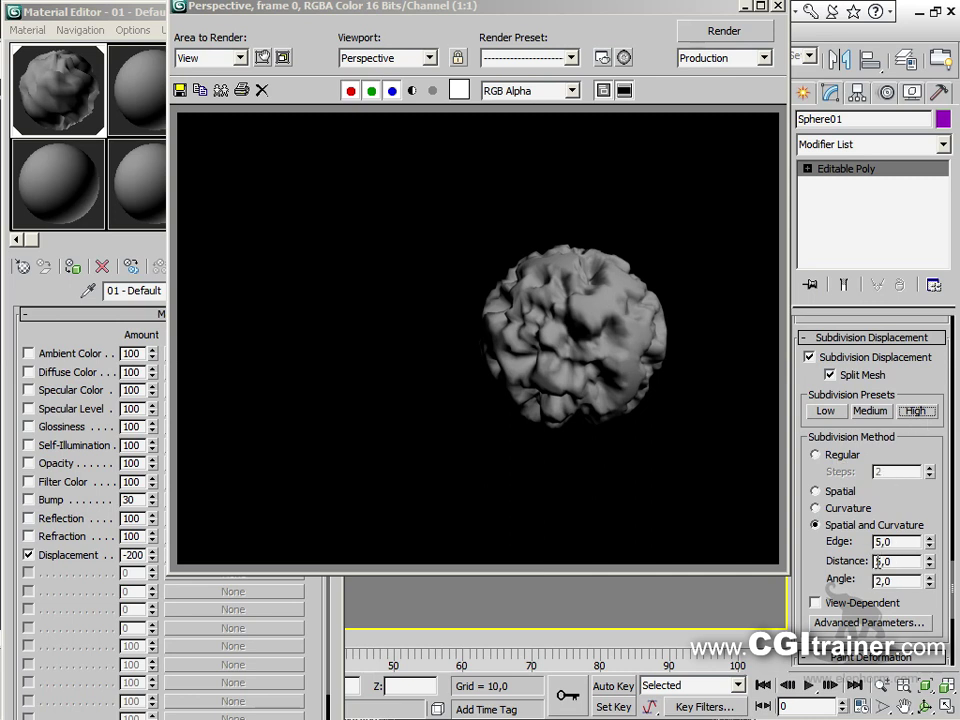
{"action": "left_click", "coordinate": [740, 31]}
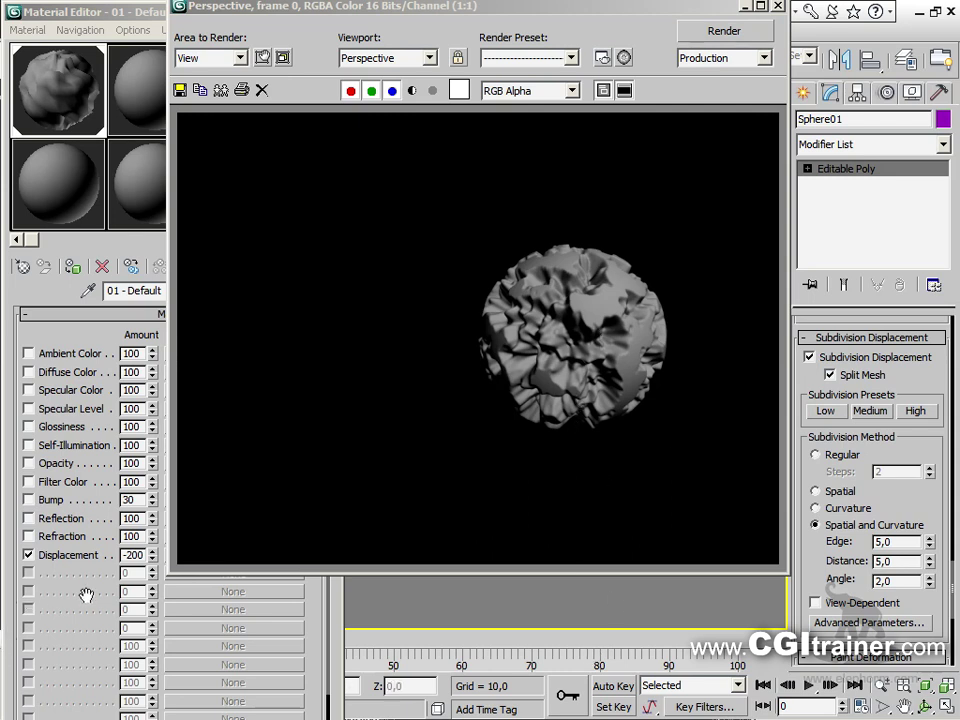
Set the material's Displacement amount to -20 and render the sphere
{"action": "left_click", "coordinate": [137, 556]}
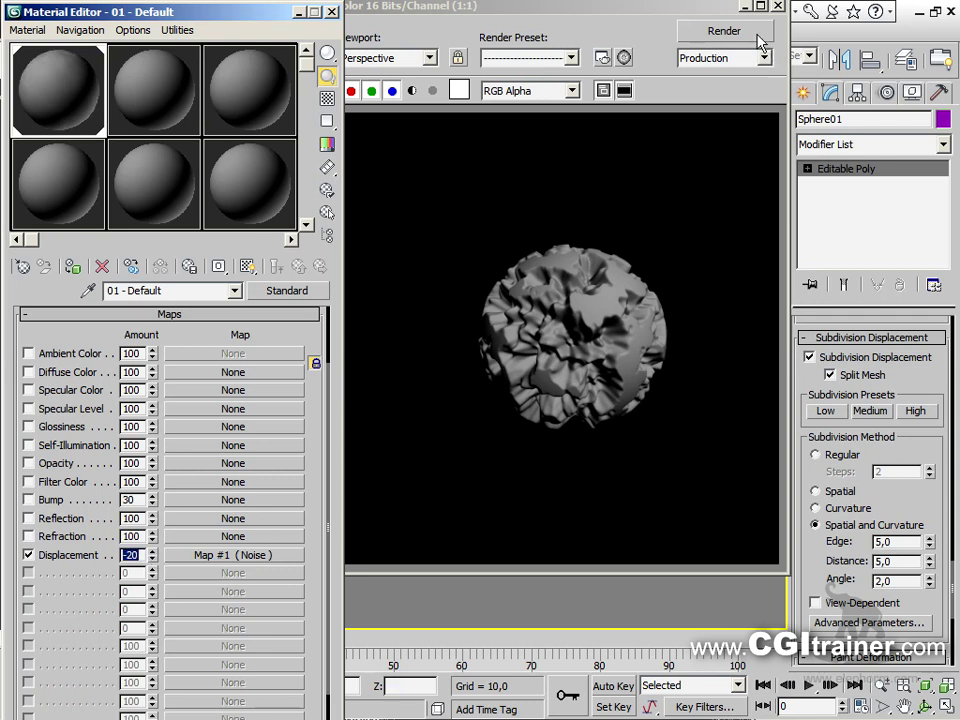
{"action": "left_click", "coordinate": [724, 31]}
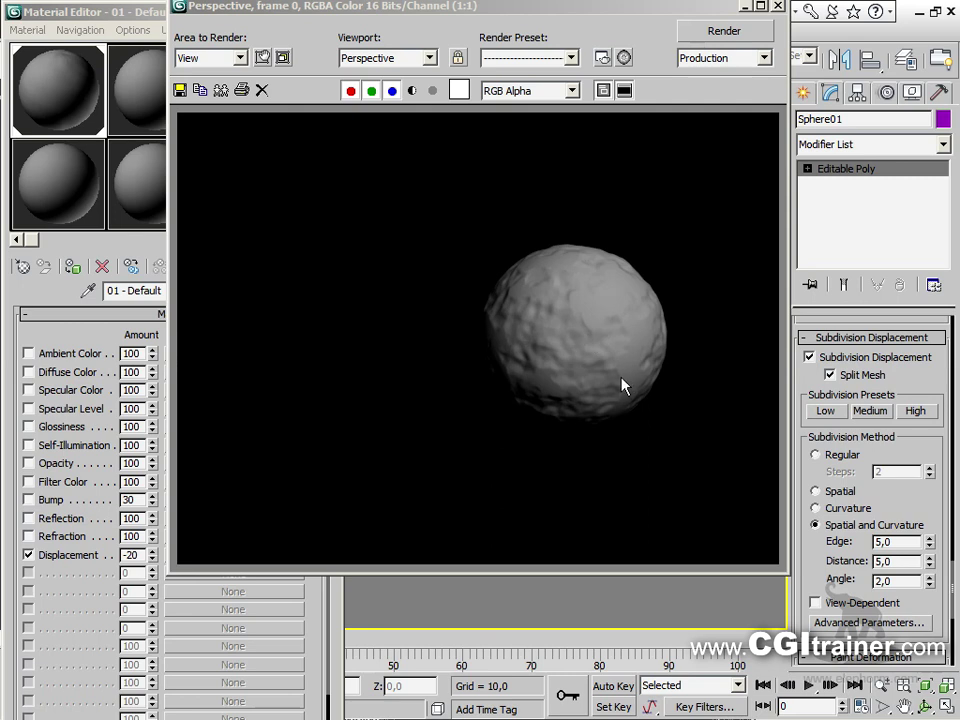
Switch to an empty scene, create a teapot with a radius of about 40 in the Perspective view and enlarge that viewport
{"action": "key", "text": "alt+Tab"}
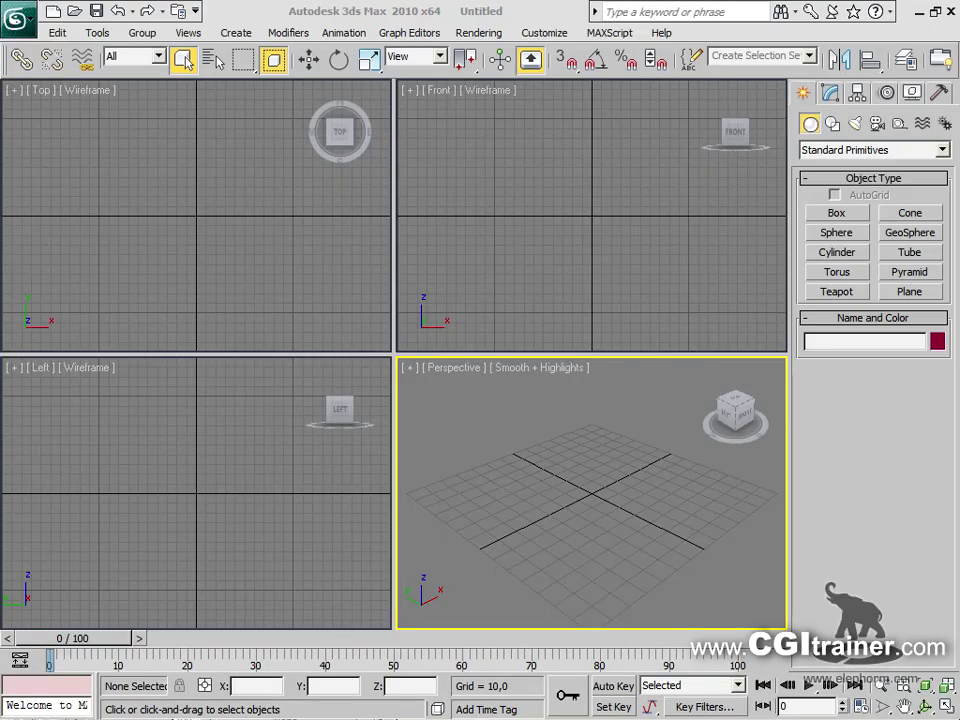
{"action": "left_click", "coordinate": [837, 291]}
{"action": "left_click_drag", "start_coordinate": [583, 494], "coordinate": [656, 524]}
{"action": "left_click_drag", "start_coordinate": [394, 354], "coordinate": [6, 86]}
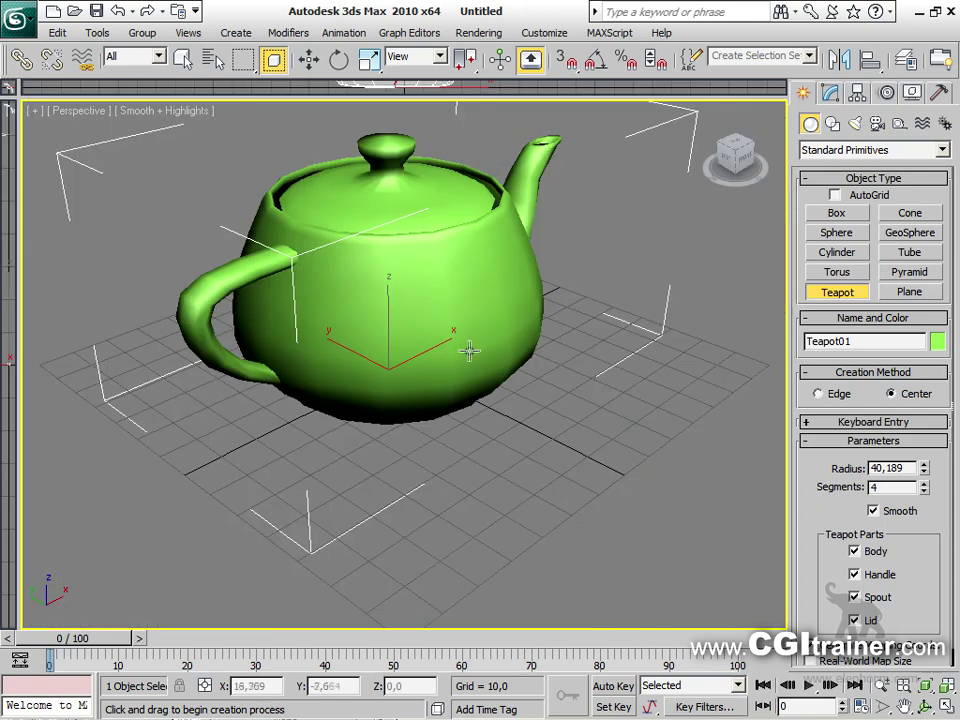
Convert the teapot to an Editable Poly and switch to its Polygon sub-object level
{"action": "middle_click_drag", "start_coordinate": [478, 398], "coordinate": [418, 381], "text": "alt"}
{"action": "right_click", "coordinate": [418, 381]}
{"action": "right_click", "coordinate": [418, 324]}
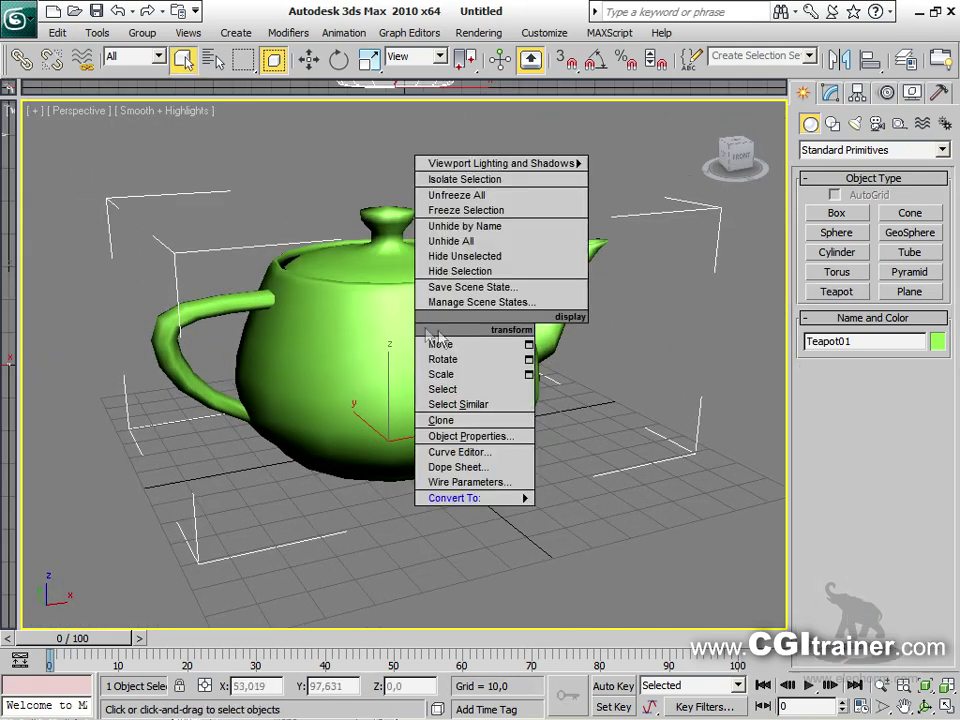
{"action": "mouse_move", "coordinate": [482, 508]}
{"action": "left_click", "coordinate": [660, 514]}
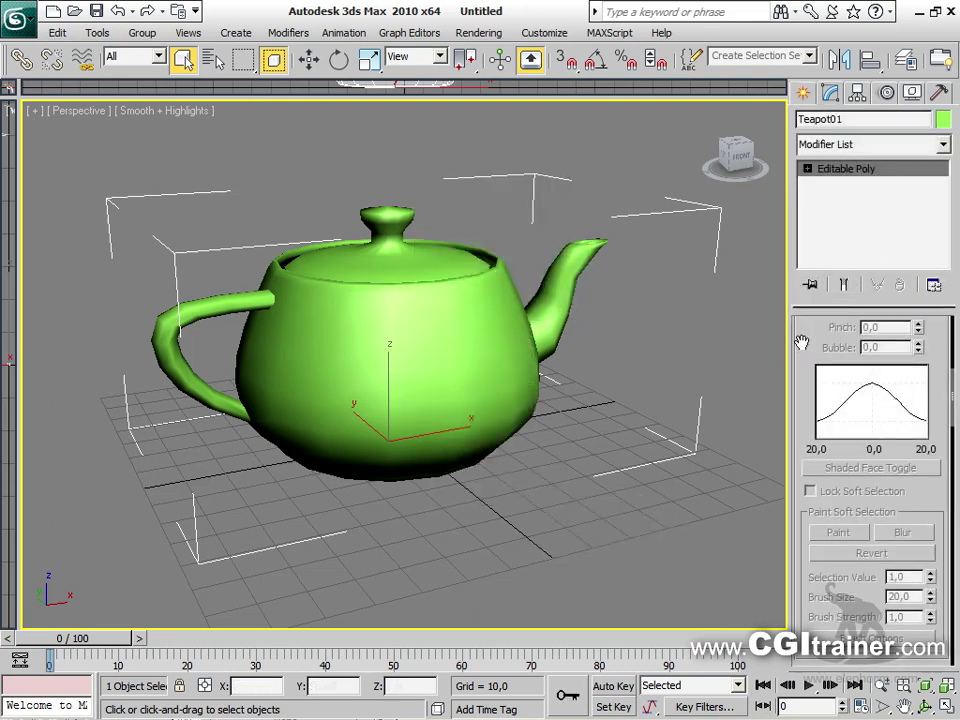
{"action": "left_click", "coordinate": [808, 169]}
{"action": "left_click", "coordinate": [846, 228]}
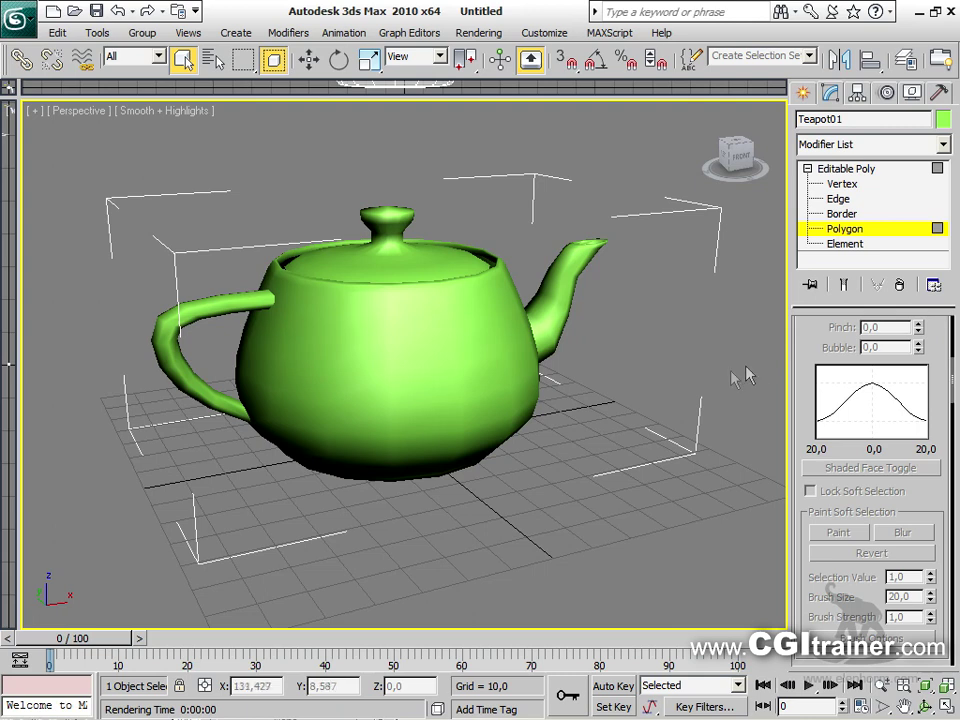
Collapse all the Editable Poly rollouts and expand only the Polygon: Material IDs rollout
{"action": "scroll", "coordinate": [798, 480], "scroll_direction": "up", "scroll_amount": 5}
{"action": "right_click", "coordinate": [806, 420]}
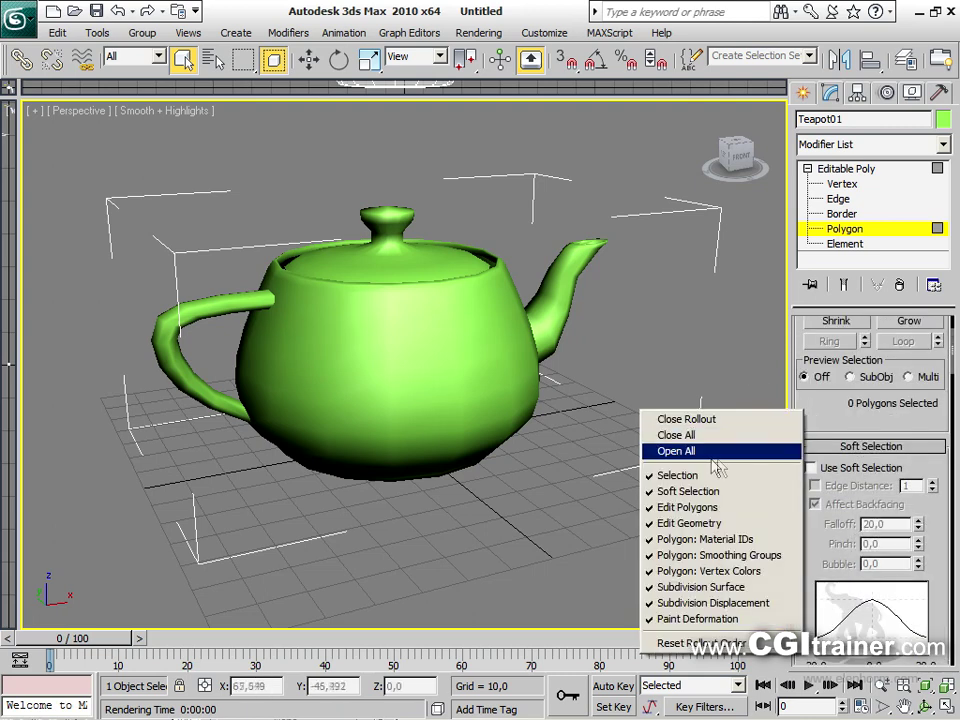
{"action": "left_click", "coordinate": [660, 436]}
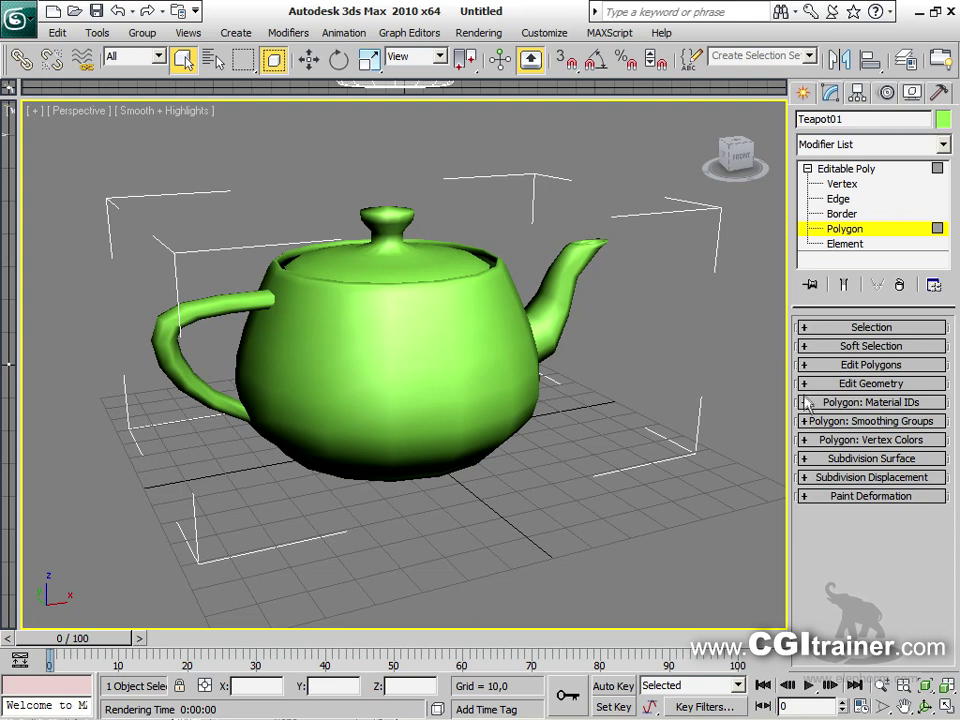
{"action": "left_click", "coordinate": [808, 402]}
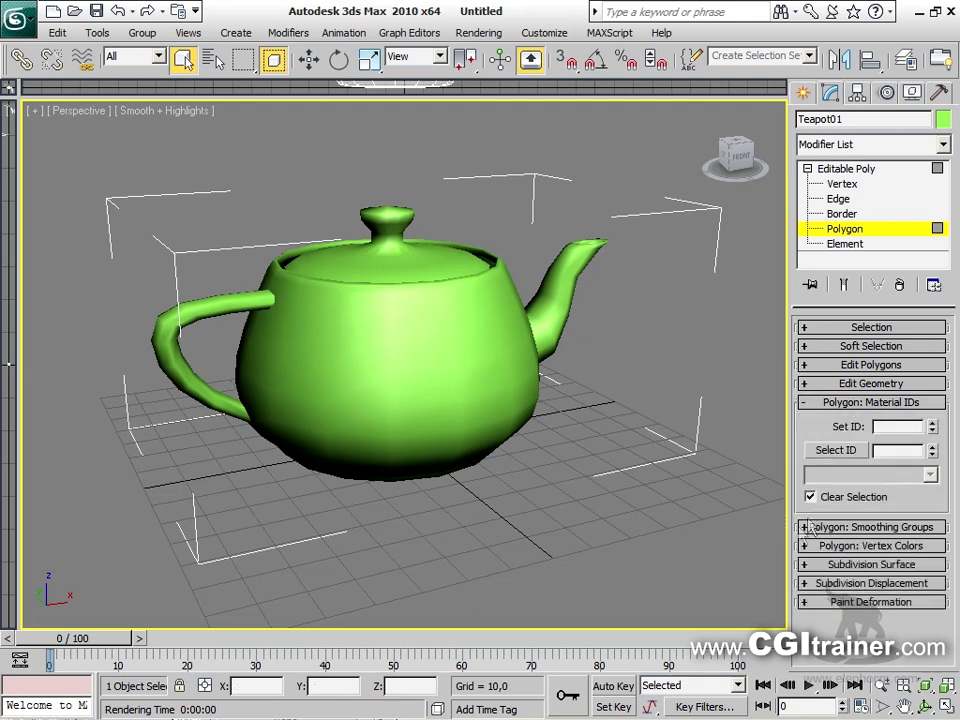
Select the polygons of the teapot's lid, set their material ID to 5 and expand the Polygon: Smoothing Groups rollout
{"action": "middle_click_drag", "start_coordinate": [510, 302], "coordinate": [489, 357], "text": "alt"}
{"action": "left_click_drag", "start_coordinate": [236, 150], "coordinate": [527, 273]}
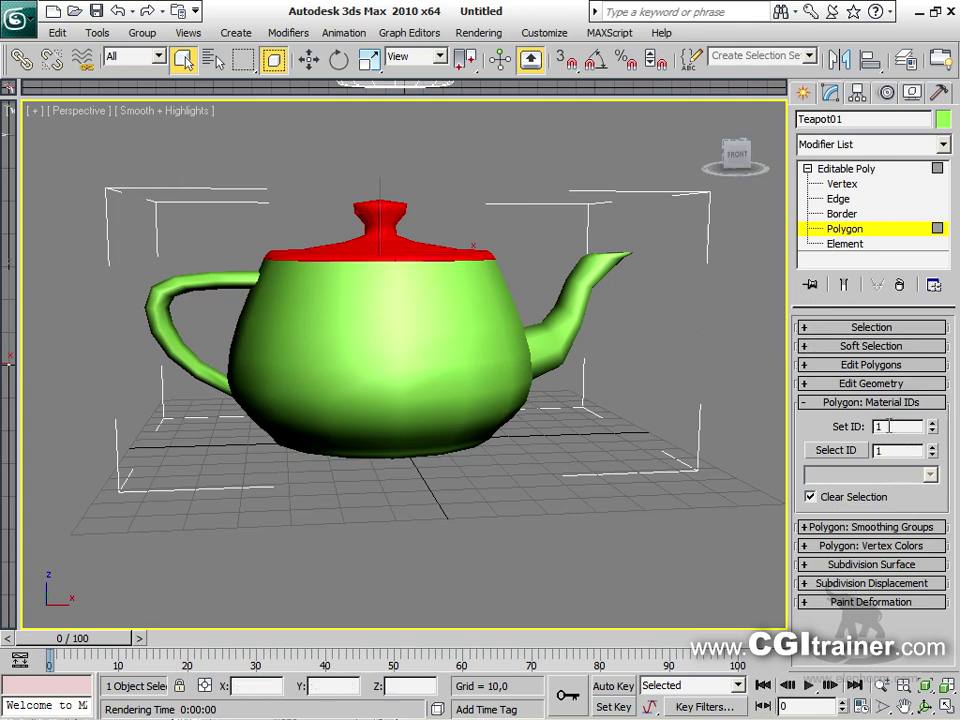
{"action": "left_click", "coordinate": [808, 528]}
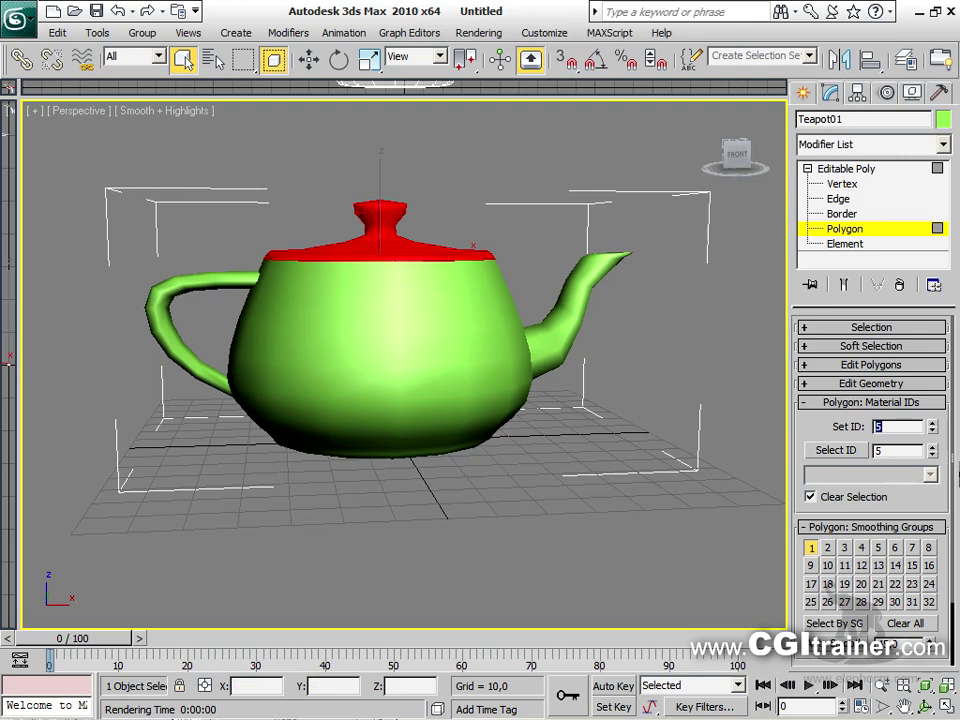
{"action": "right_click", "coordinate": [536, 438]}
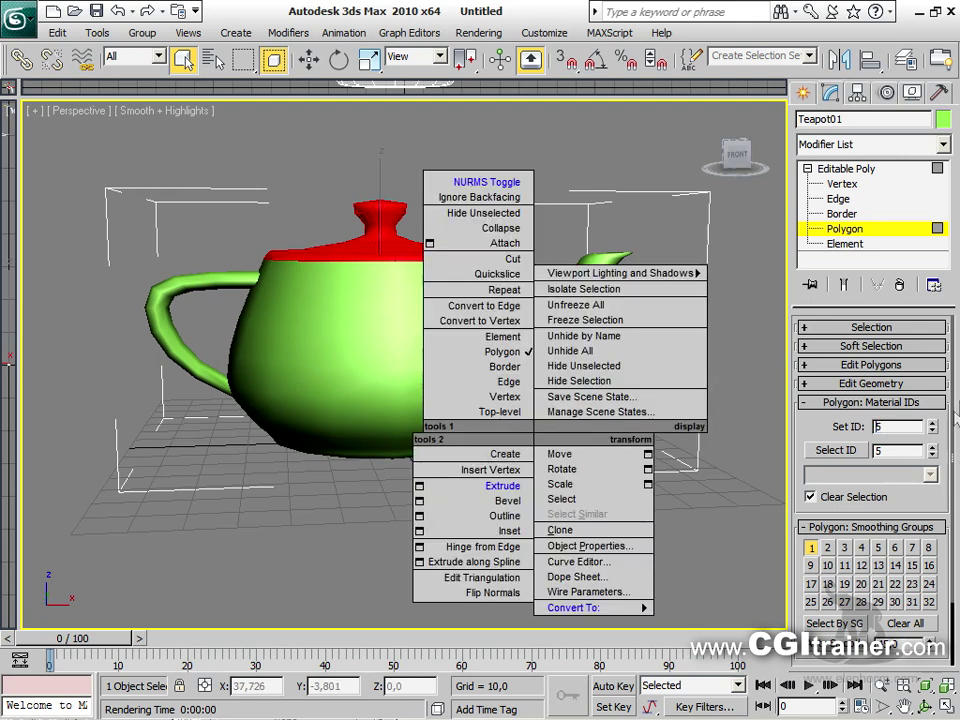
{"action": "left_click", "coordinate": [737, 441]}
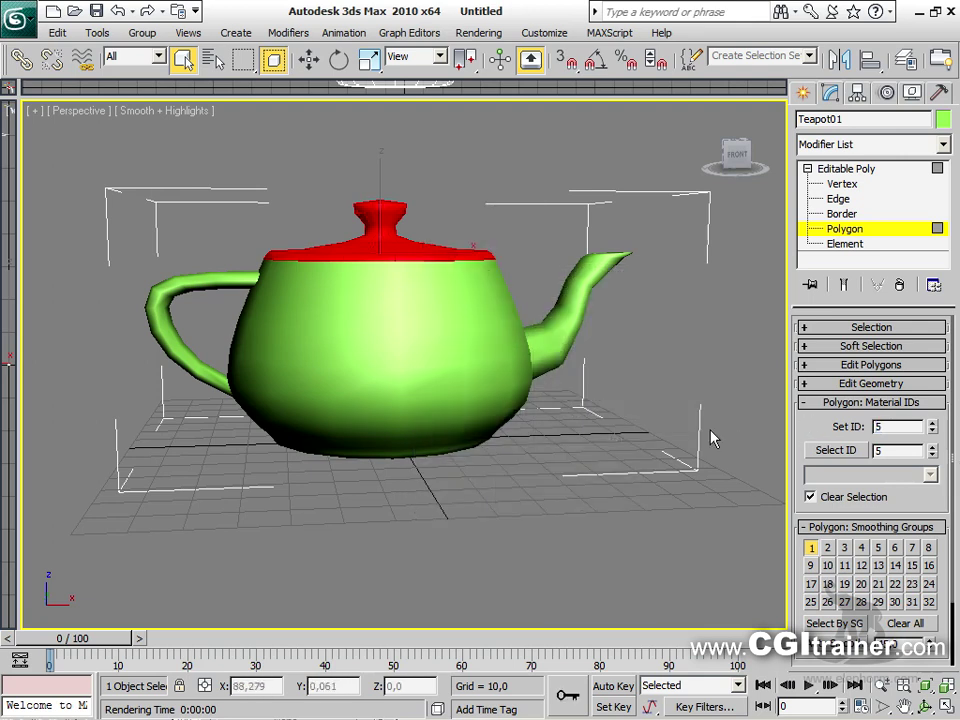
Invert the selection, reduce it to the upper body band and upper handle, and set their material ID to 2
{"action": "key", "text": "ctrl+i"}
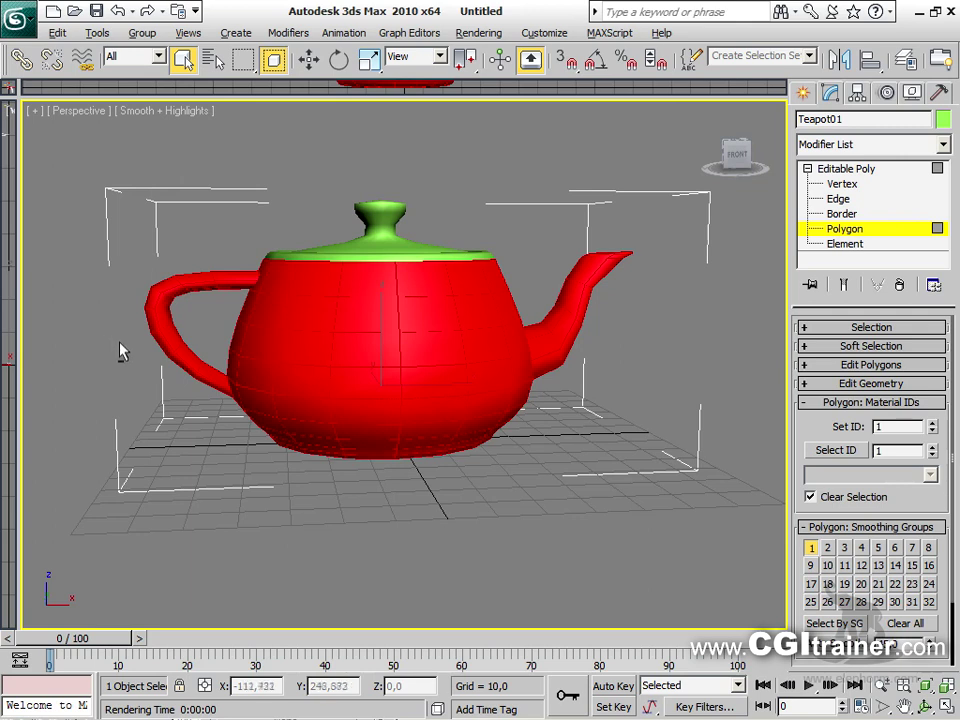
{"action": "left_click", "coordinate": [172, 340], "text": "alt"}
{"action": "left_click_drag", "start_coordinate": [154, 338], "coordinate": [54, 326], "text": "alt"}
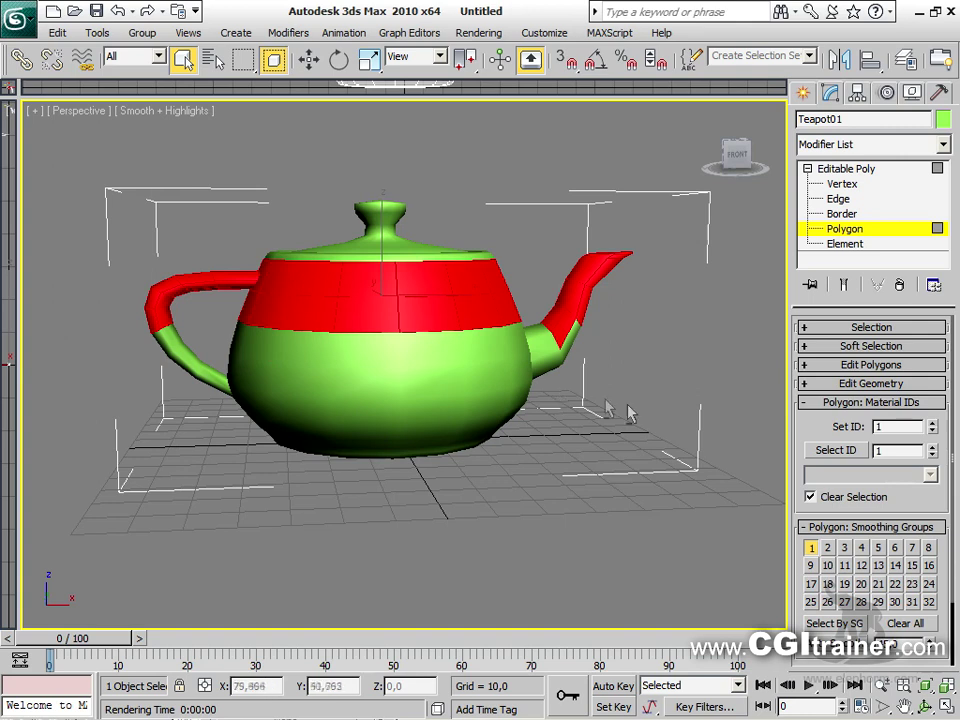
{"action": "left_click_drag", "start_coordinate": [546, 208], "coordinate": [630, 340], "text": "alt"}
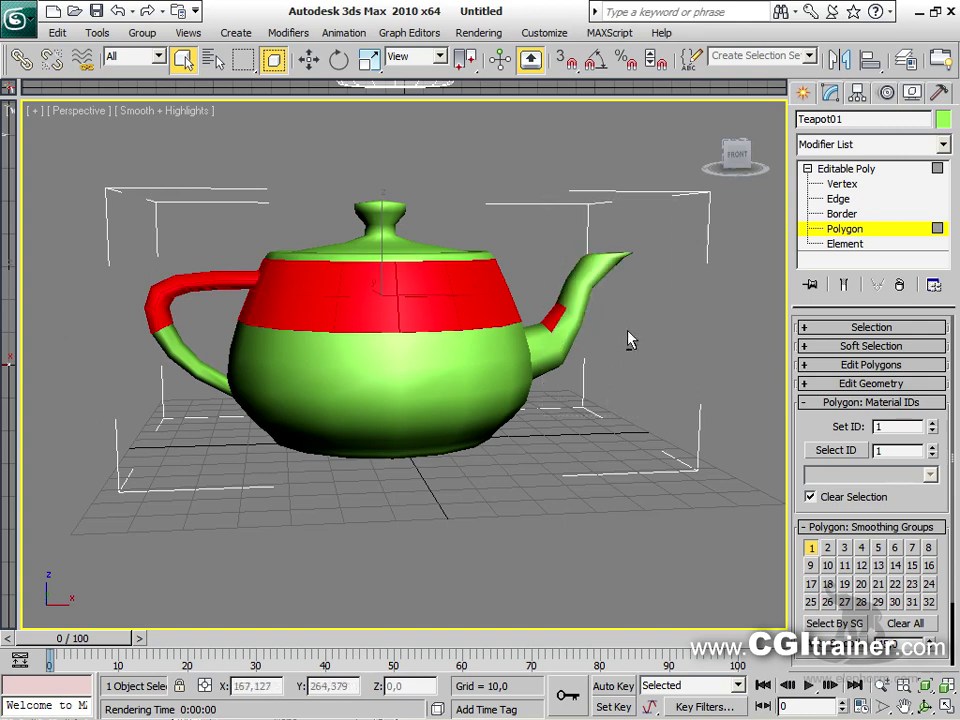
{"action": "left_click", "coordinate": [557, 316], "text": "alt"}
{"action": "left_click_drag", "start_coordinate": [591, 362], "coordinate": [518, 272], "text": "alt"}
{"action": "left_click_drag", "start_coordinate": [618, 378], "coordinate": [534, 163], "text": "alt"}
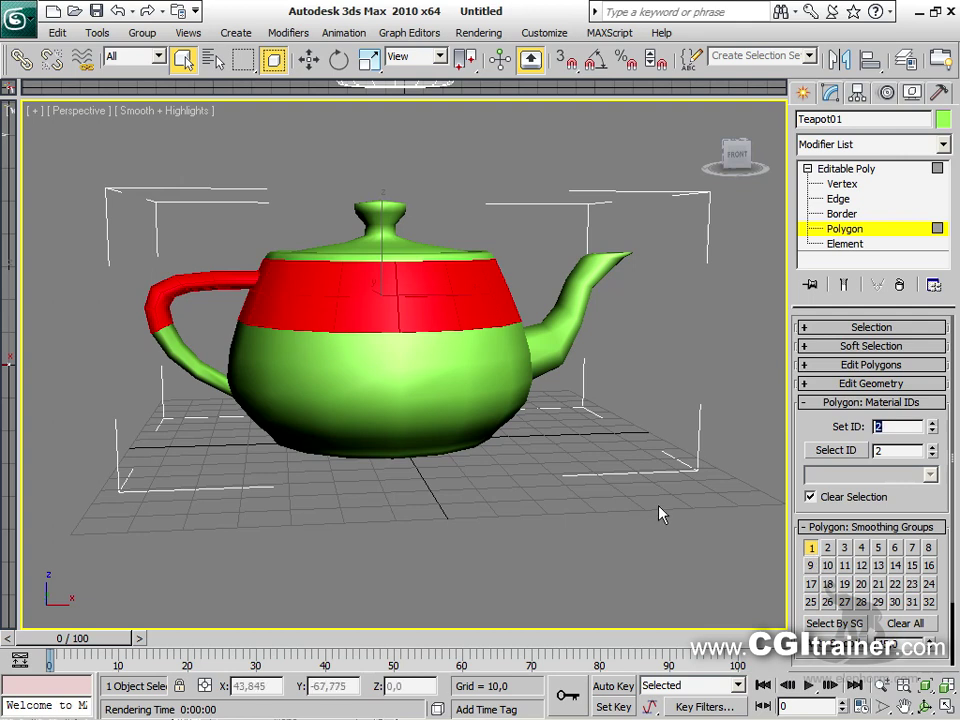
Select the polygons at the base of the teapot and set their material ID to 3
{"action": "left_click_drag", "start_coordinate": [646, 512], "coordinate": [154, 416]}
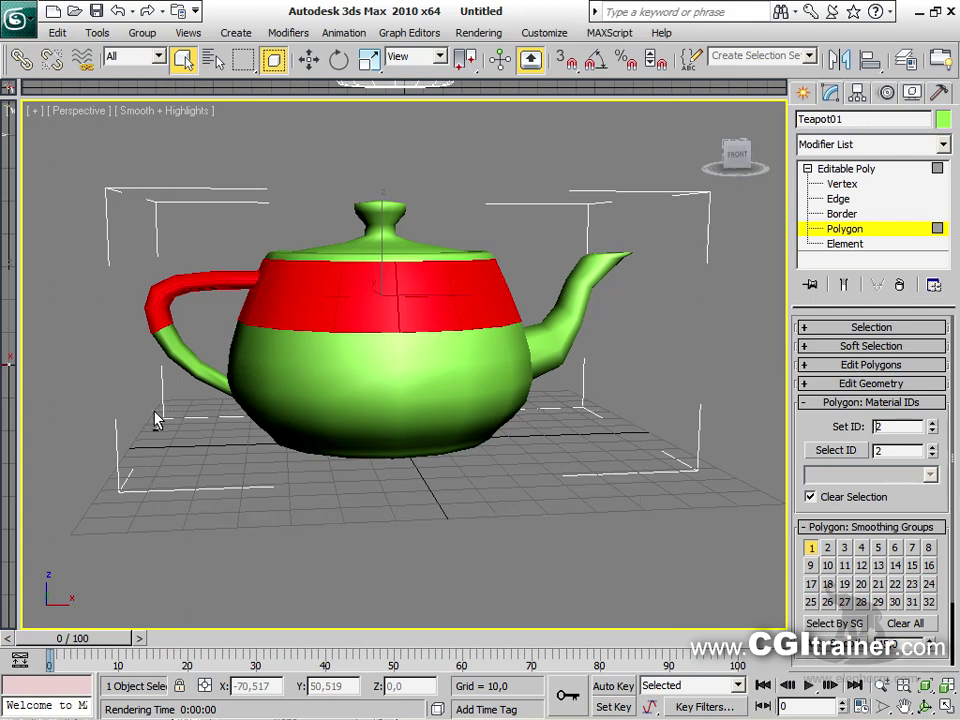
{"action": "left_click", "coordinate": [655, 498]}
{"action": "left_click_drag", "start_coordinate": [650, 500], "coordinate": [141, 418]}
{"action": "middle_click_drag", "start_coordinate": [587, 485], "coordinate": [591, 476], "text": "alt"}
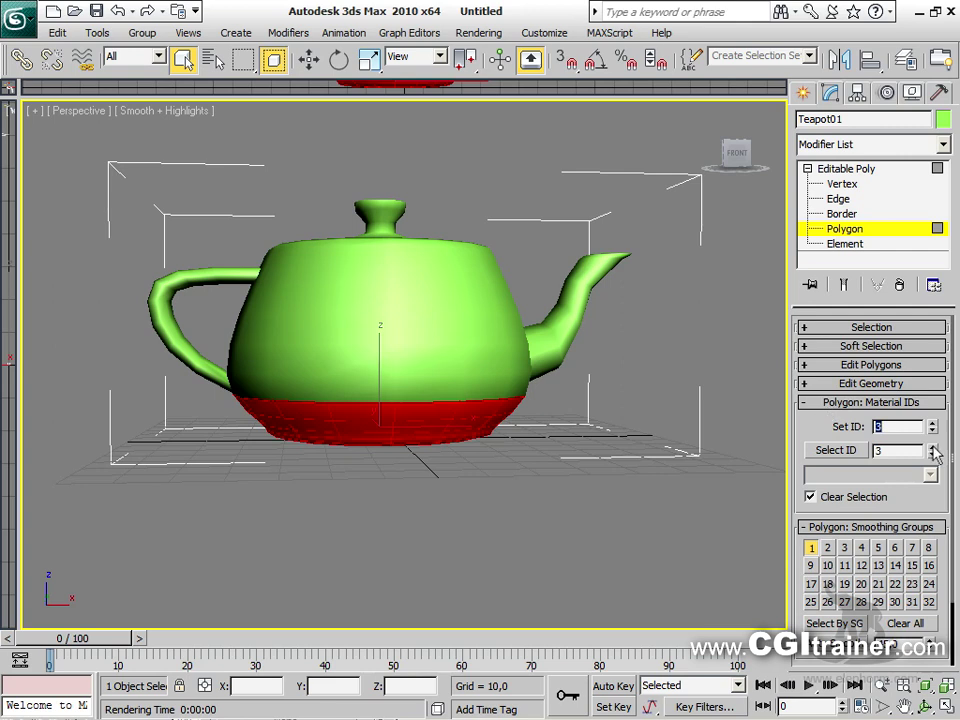
Check the assignments by selecting the teapot's polygons by material ID 2, 1 and 5 in turn
{"action": "left_click", "coordinate": [855, 451]}
{"action": "left_click", "coordinate": [932, 455]}
{"action": "left_click", "coordinate": [855, 451]}
{"action": "left_click", "coordinate": [932, 455]}
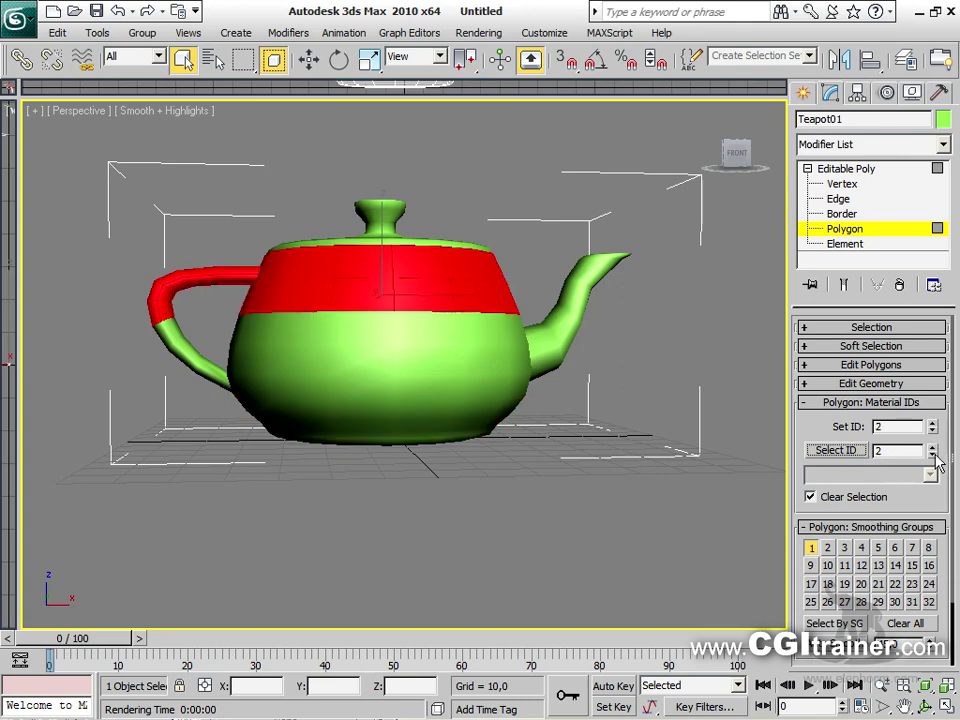
{"action": "left_click", "coordinate": [853, 450]}
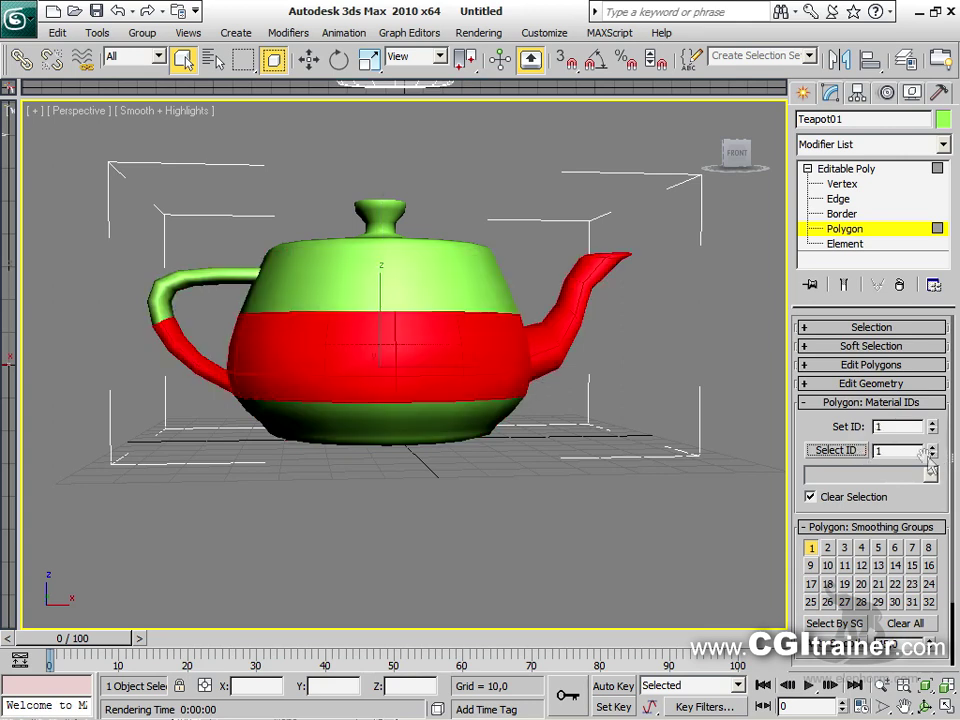
{"action": "left_click", "coordinate": [933, 455]}
{"action": "left_click", "coordinate": [932, 447]}
{"action": "left_click", "coordinate": [932, 447]}
{"action": "left_click", "coordinate": [932, 447]}
{"action": "left_click", "coordinate": [853, 450]}
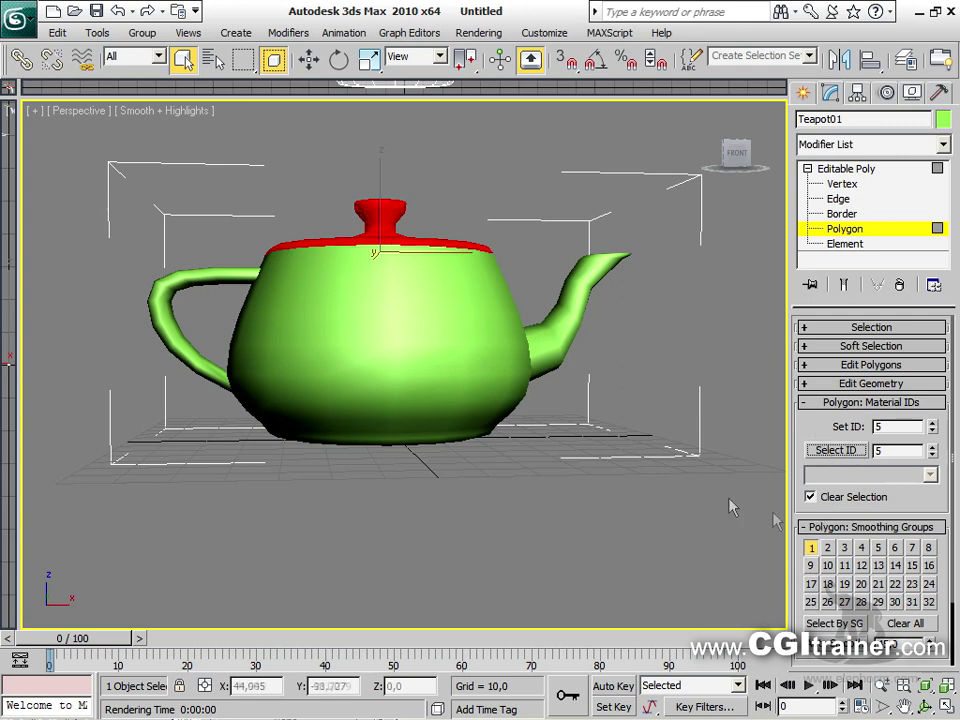
Clear the polygon selection and return the teapot to object level
{"action": "middle_click_drag", "start_coordinate": [711, 448], "coordinate": [615, 443], "text": "alt"}
{"action": "left_click", "coordinate": [690, 480]}
{"action": "key", "text": "ctrl+b"}
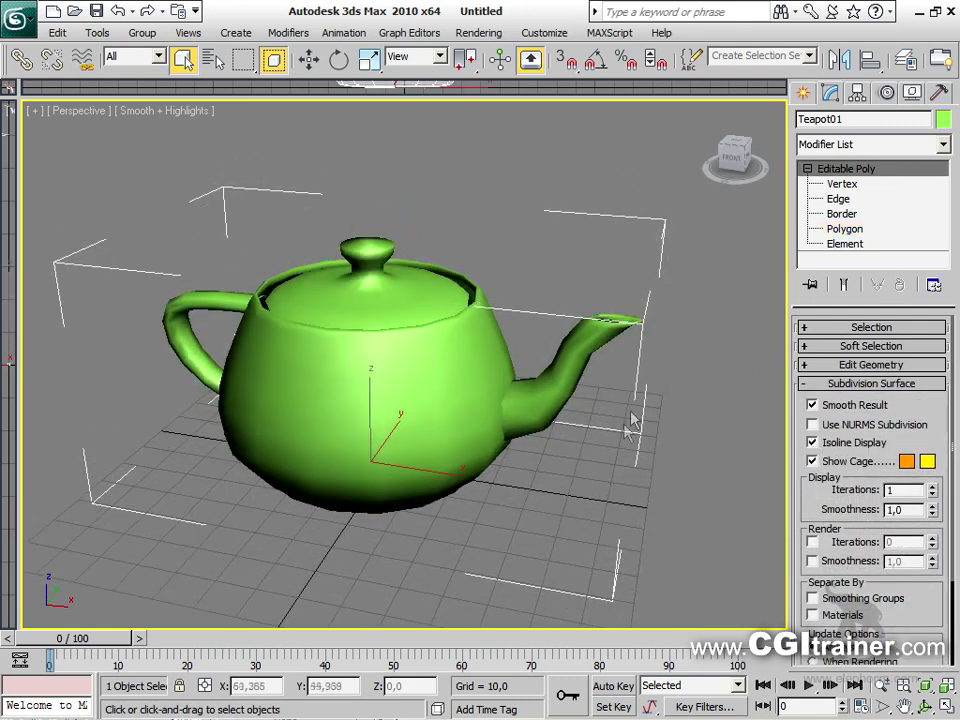
Open the Material Editor and assign the first sample material, 01 - Default, to the teapot
{"action": "left_click_drag", "start_coordinate": [773, 70], "coordinate": [578, 62]}
{"action": "middle_click_drag", "start_coordinate": [432, 423], "coordinate": [450, 349]}
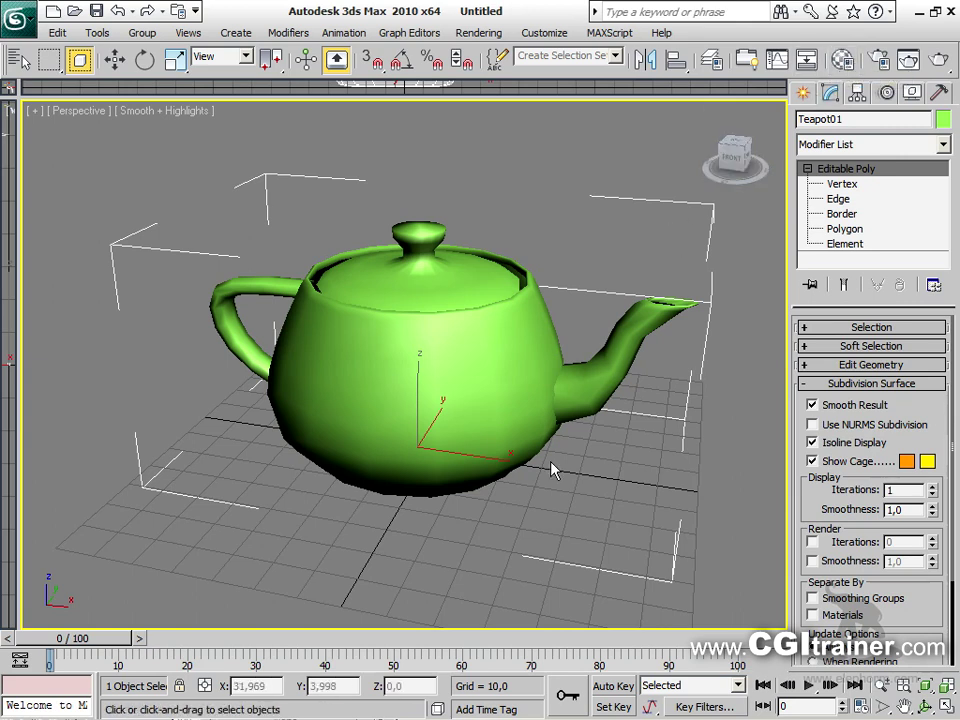
{"action": "key", "text": "m"}
{"action": "middle_click_drag", "start_coordinate": [555, 470], "coordinate": [611, 444]}
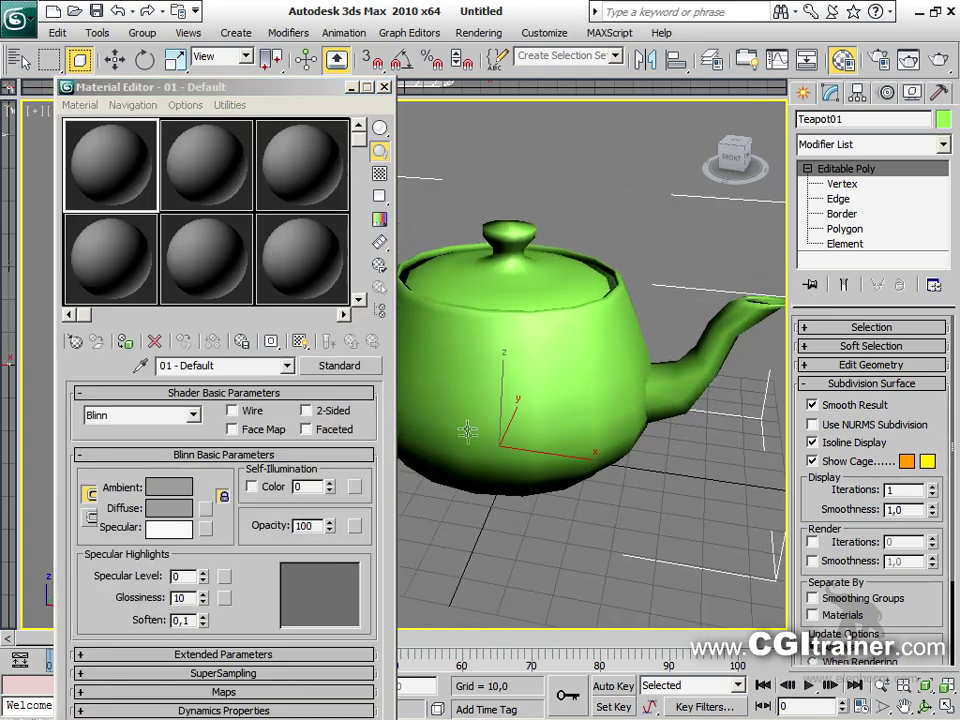
{"action": "left_click_drag", "start_coordinate": [98, 162], "coordinate": [489, 379]}
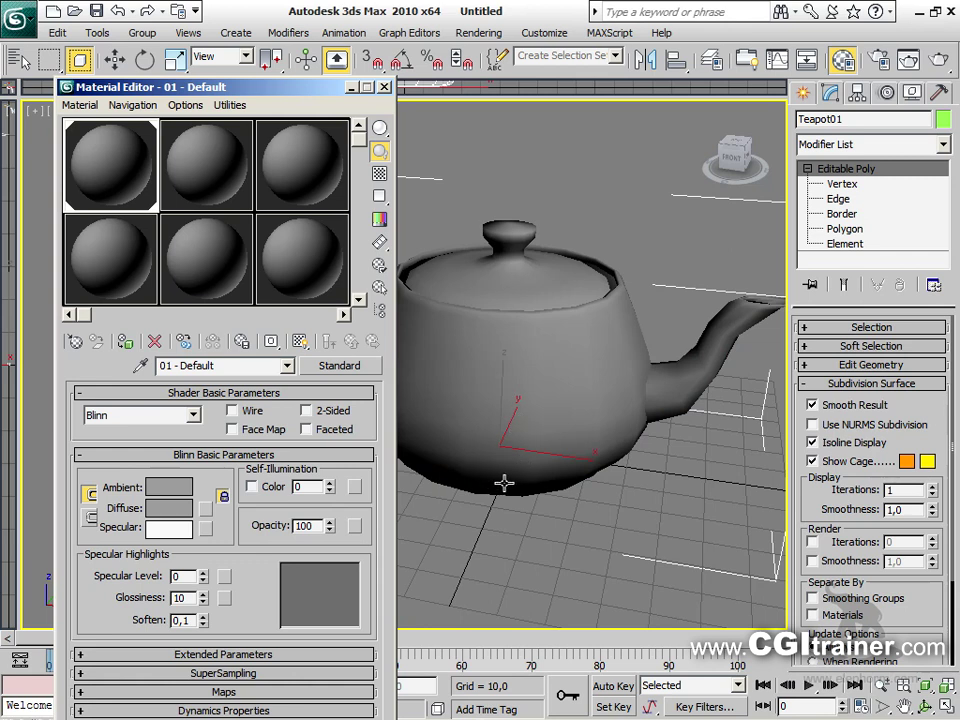
{"action": "scroll", "coordinate": [536, 424], "scroll_direction": "down", "scroll_amount": 4}
{"action": "middle_click_drag", "start_coordinate": [540, 530], "coordinate": [570, 543]}
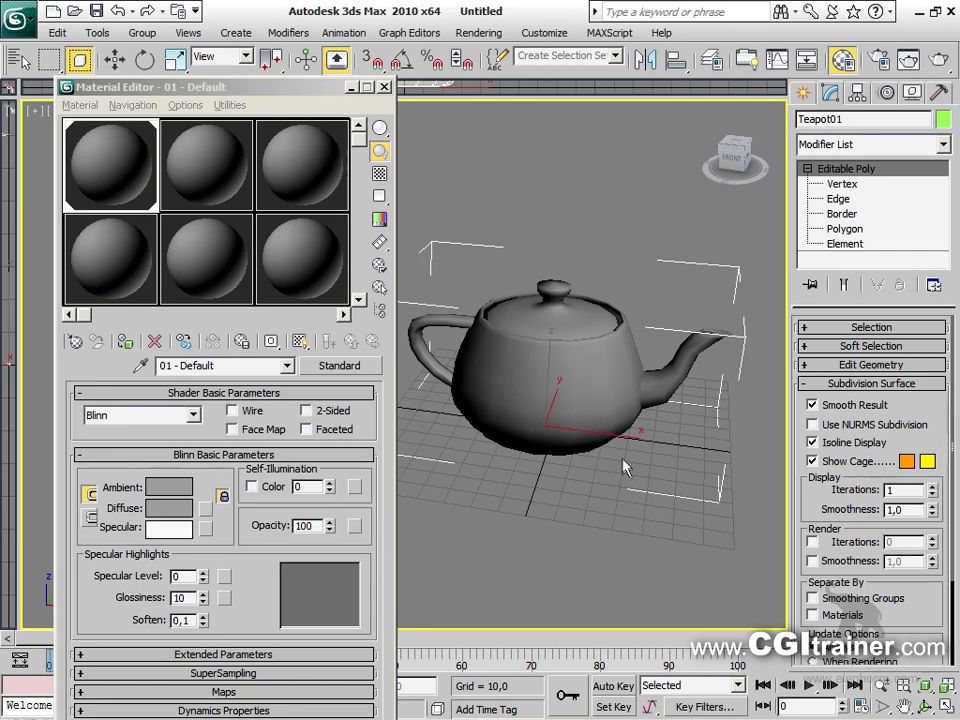
Return to the Polygon level and change the material to Multi/Sub-Object, keeping the old material as a sub-material
{"action": "left_click", "coordinate": [806, 386]}
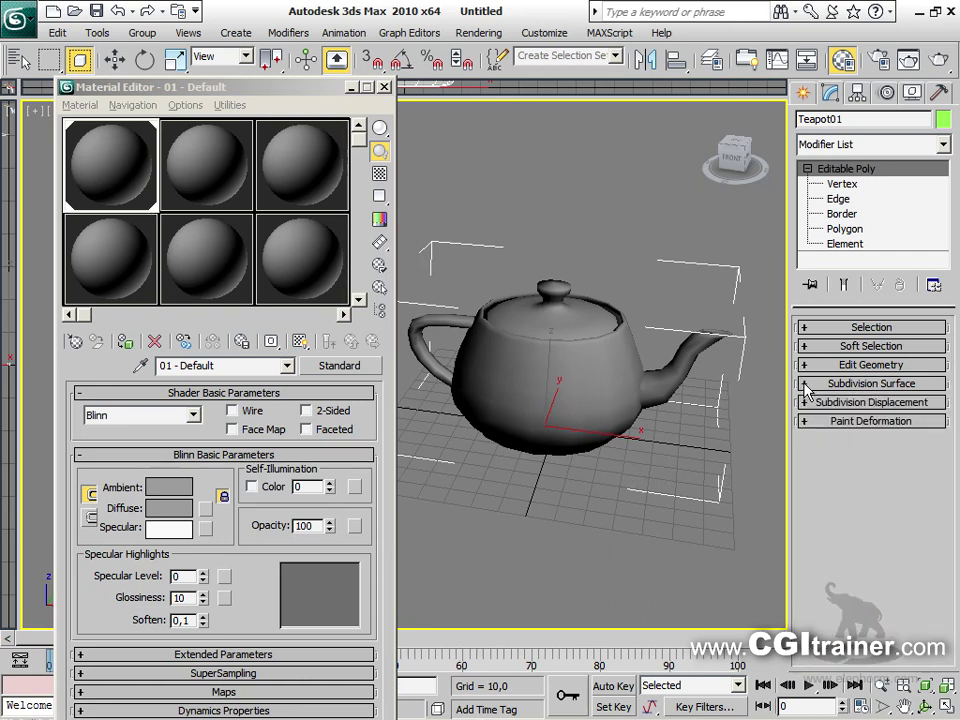
{"action": "left_click", "coordinate": [844, 229]}
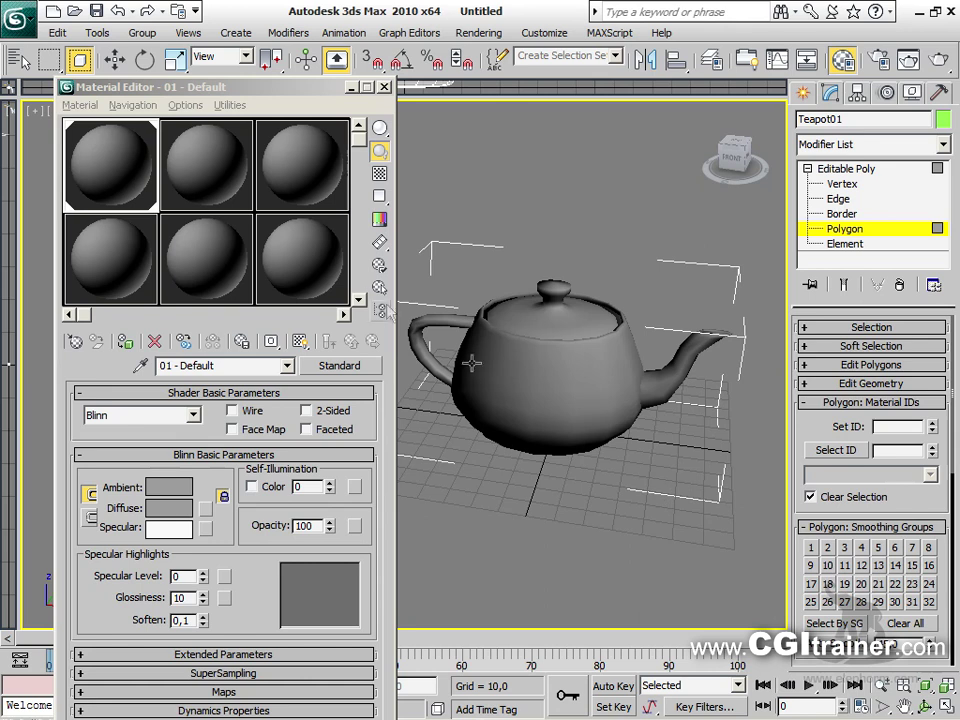
{"action": "left_click", "coordinate": [350, 367]}
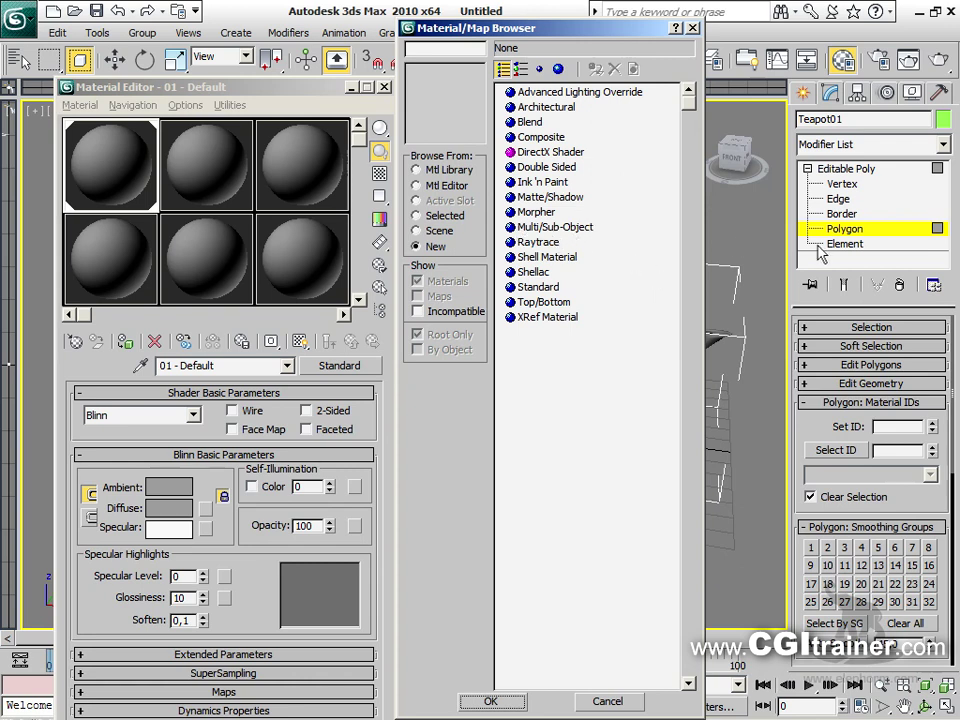
{"action": "double_click", "coordinate": [577, 230]}
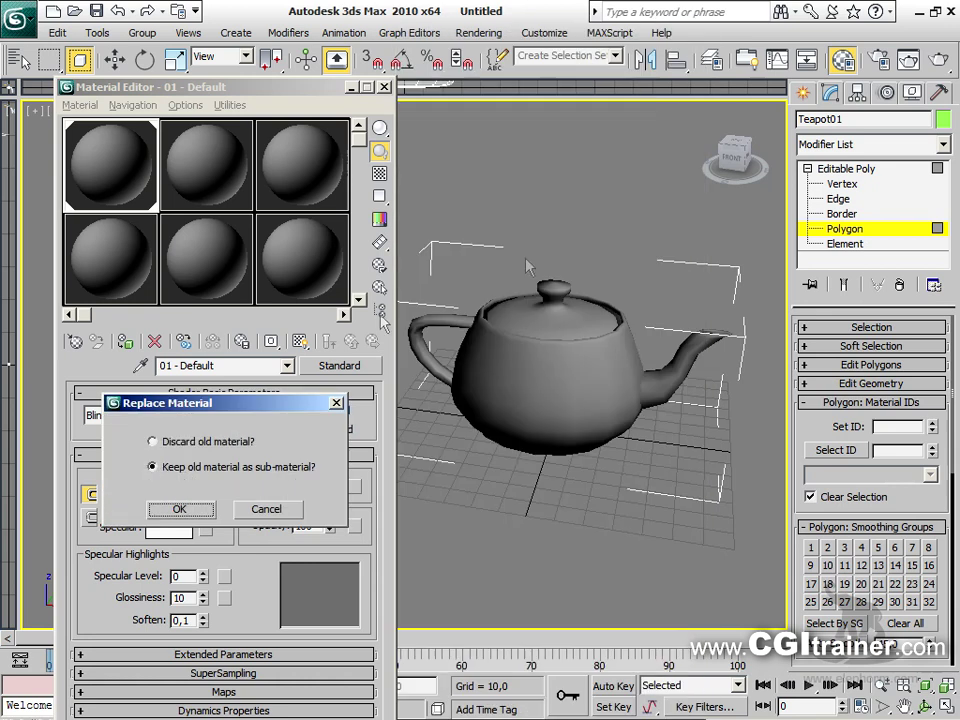
{"action": "left_click", "coordinate": [183, 511]}
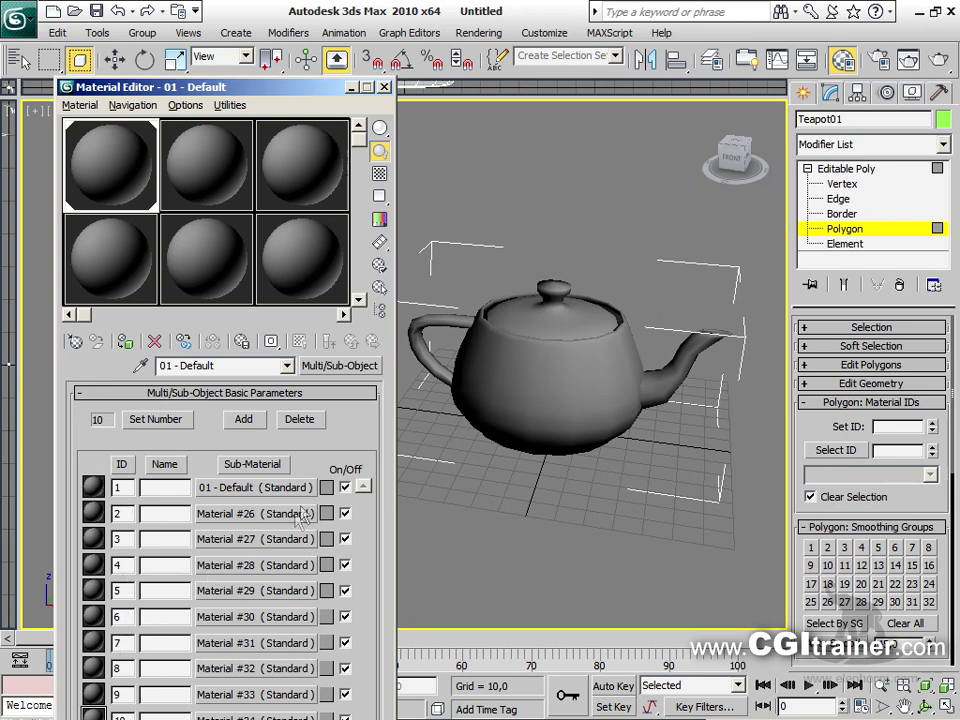
Set the colour of the ID 1 sub-material to a fully saturated green
{"action": "left_click", "coordinate": [325, 487]}
{"action": "left_click_drag", "start_coordinate": [440, 150], "coordinate": [425, 118]}
{"action": "left_click_drag", "start_coordinate": [548, 200], "coordinate": [548, 115]}
{"action": "left_click", "coordinate": [688, 273]}
{"action": "middle_click_drag", "start_coordinate": [612, 430], "coordinate": [640, 395], "text": "alt"}
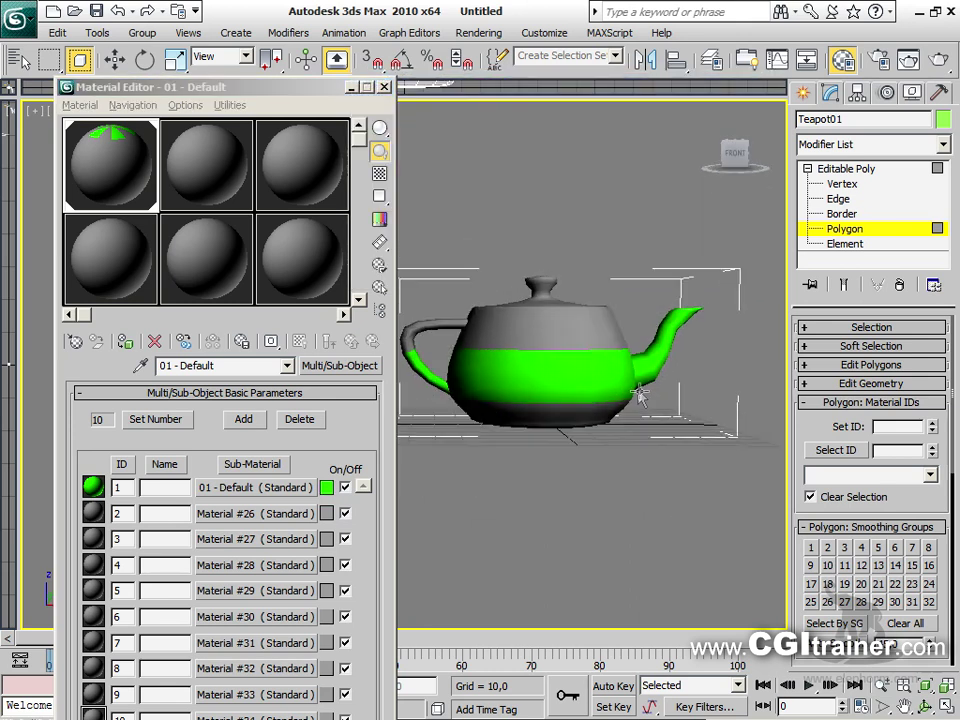
Set the colour of the ID 2 sub-material to a fully saturated red
{"action": "left_click", "coordinate": [326, 513]}
{"action": "left_click", "coordinate": [380, 117]}
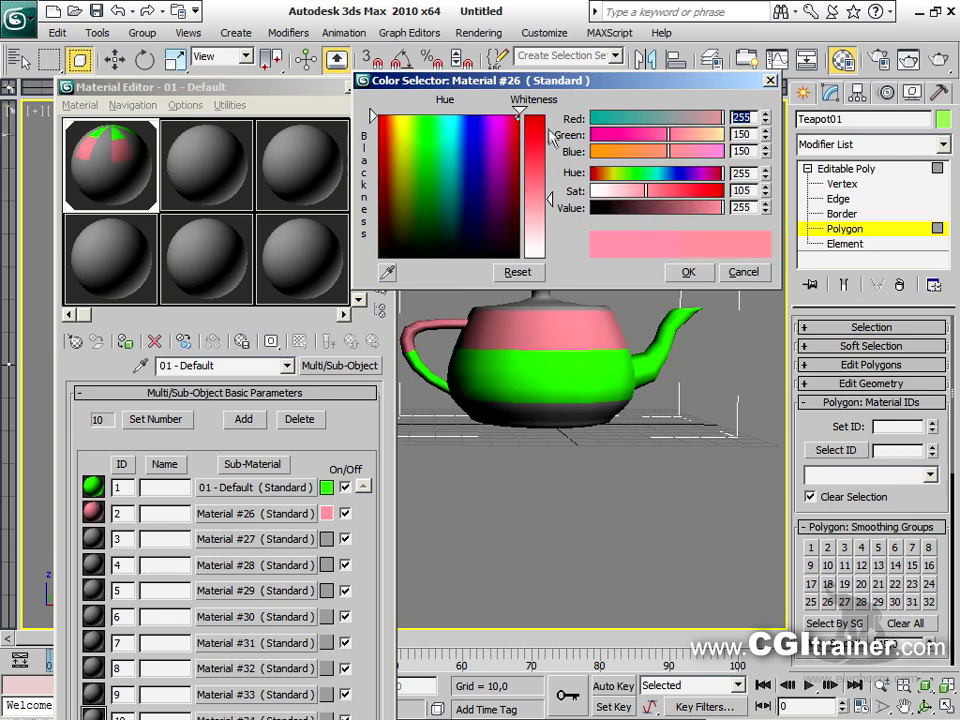
{"action": "left_click_drag", "start_coordinate": [553, 137], "coordinate": [550, 112]}
{"action": "left_click", "coordinate": [688, 272]}
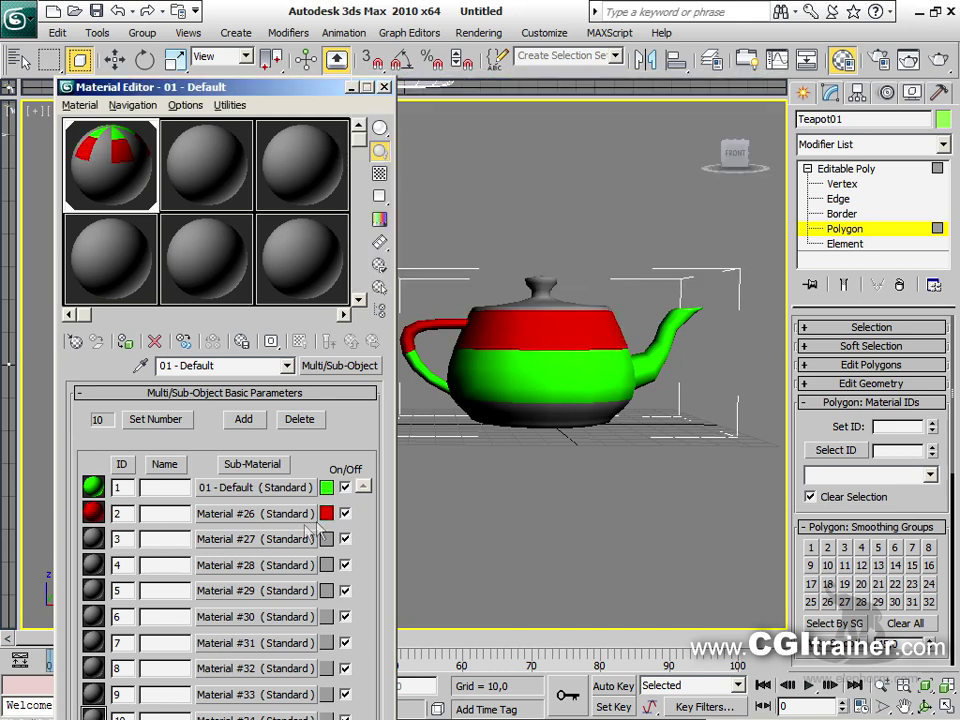
Set the colour of the ID 3 sub-material to cyan with RGB 0, 234, 255
{"action": "left_click", "coordinate": [326, 540]}
{"action": "left_click", "coordinate": [452, 117]}
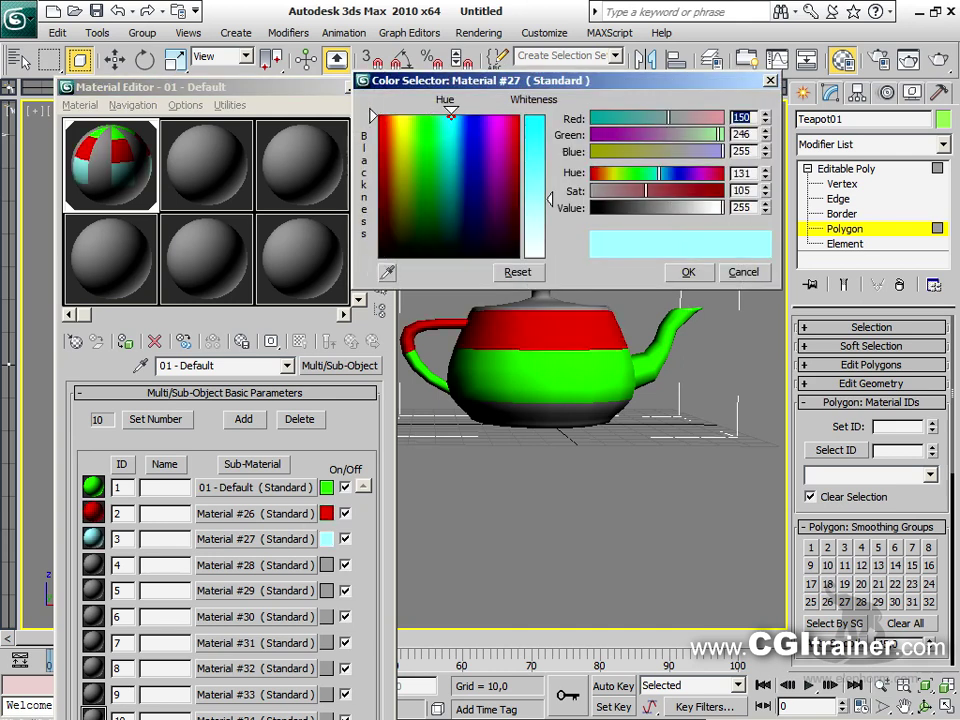
{"action": "left_click_drag", "start_coordinate": [550, 199], "coordinate": [550, 116]}
{"action": "left_click", "coordinate": [688, 272]}
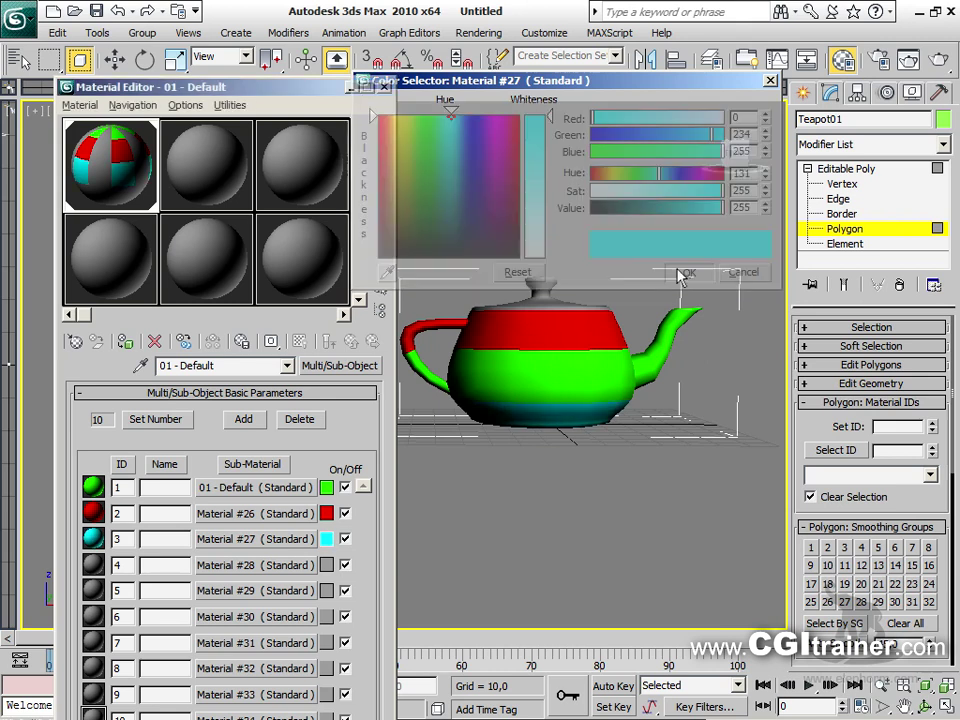
{"action": "middle_click_drag", "start_coordinate": [600, 422], "coordinate": [446, 515], "text": "alt"}
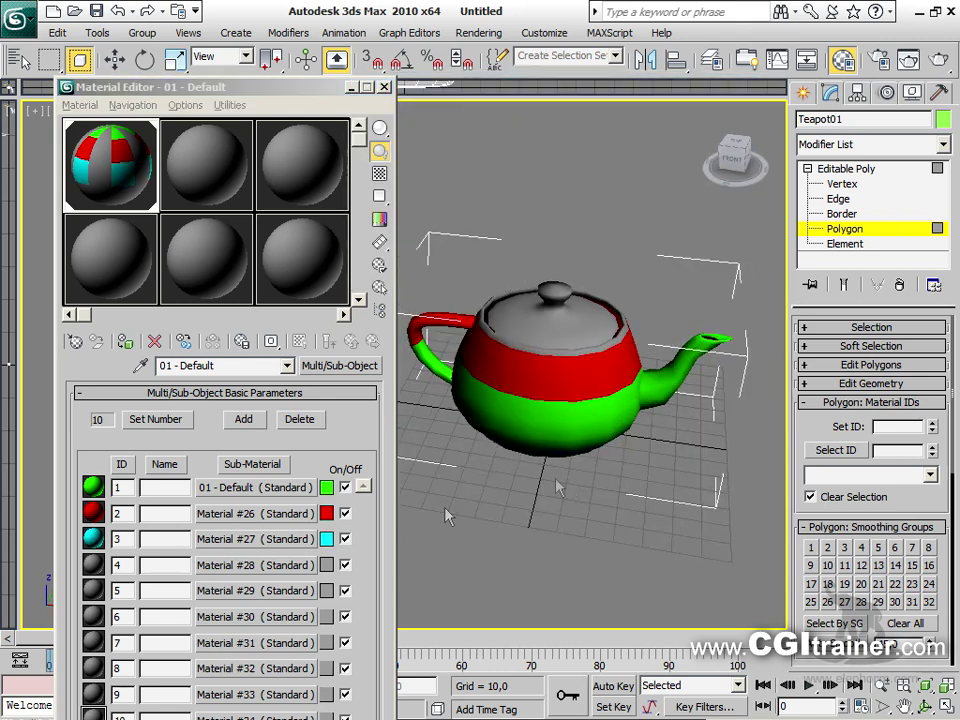
Set the colour of the ID 4 sub-material to a fully saturated orange-yellow
{"action": "left_click", "coordinate": [326, 565]}
{"action": "left_click_drag", "start_coordinate": [460, 176], "coordinate": [397, 117]}
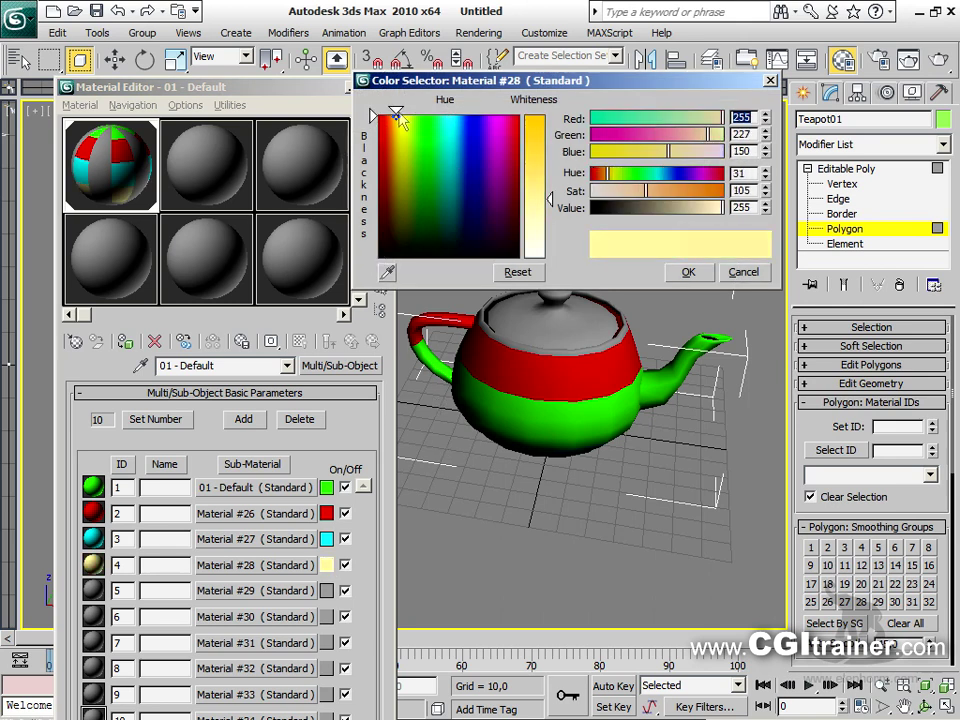
{"action": "left_click_drag", "start_coordinate": [535, 199], "coordinate": [535, 117]}
{"action": "left_click", "coordinate": [688, 273]}
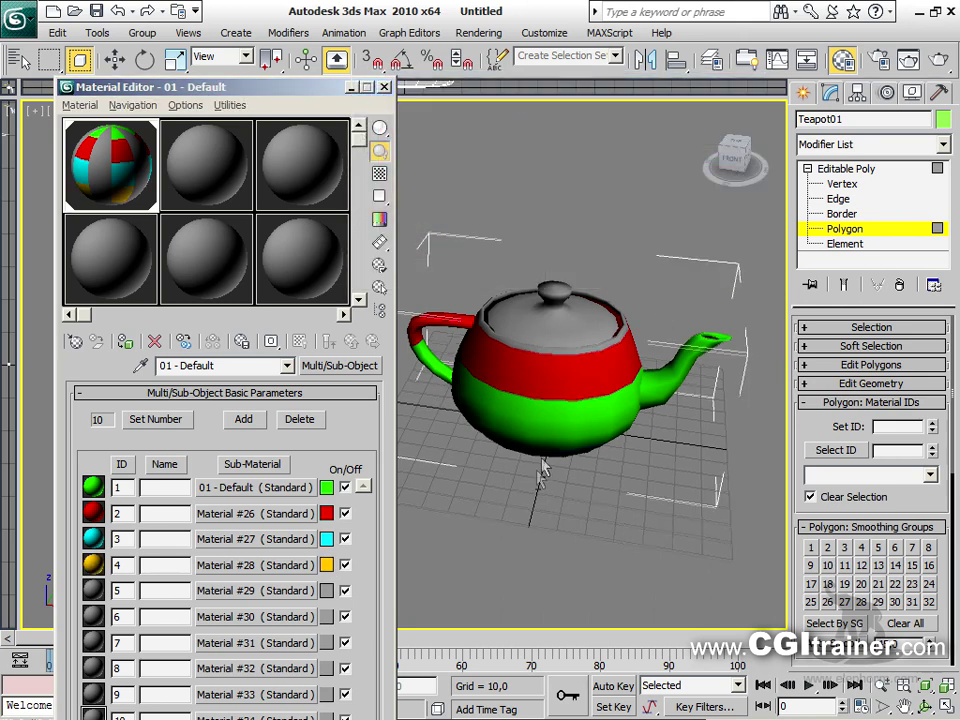
Set the colour of the ID 5 sub-material to white and close the Material Editor
{"action": "left_click", "coordinate": [326, 590]}
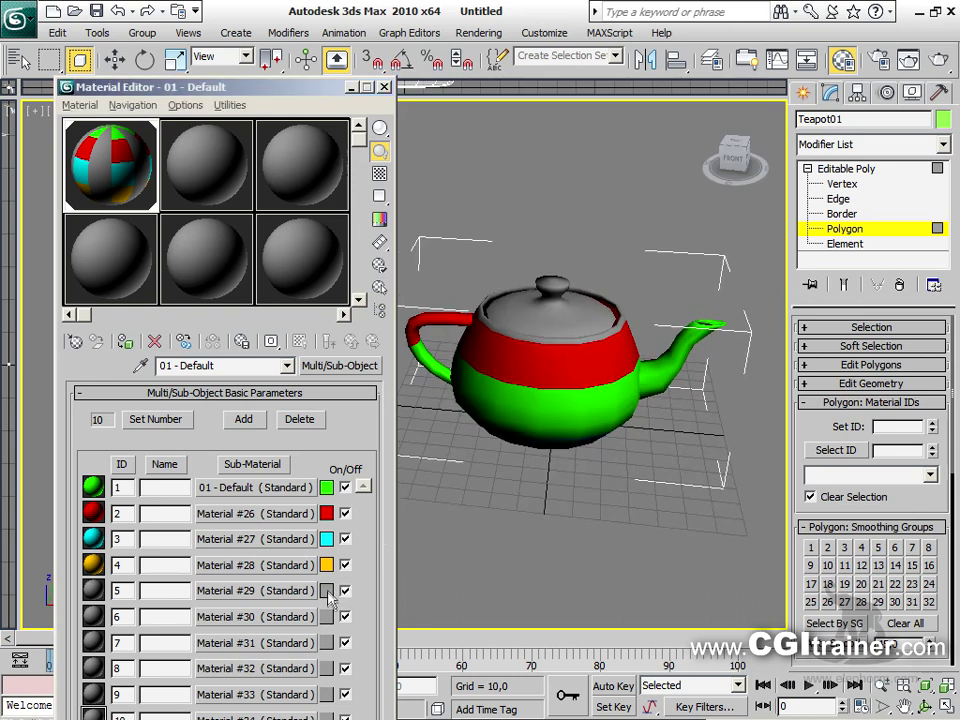
{"action": "left_click_drag", "start_coordinate": [508, 236], "coordinate": [508, 256]}
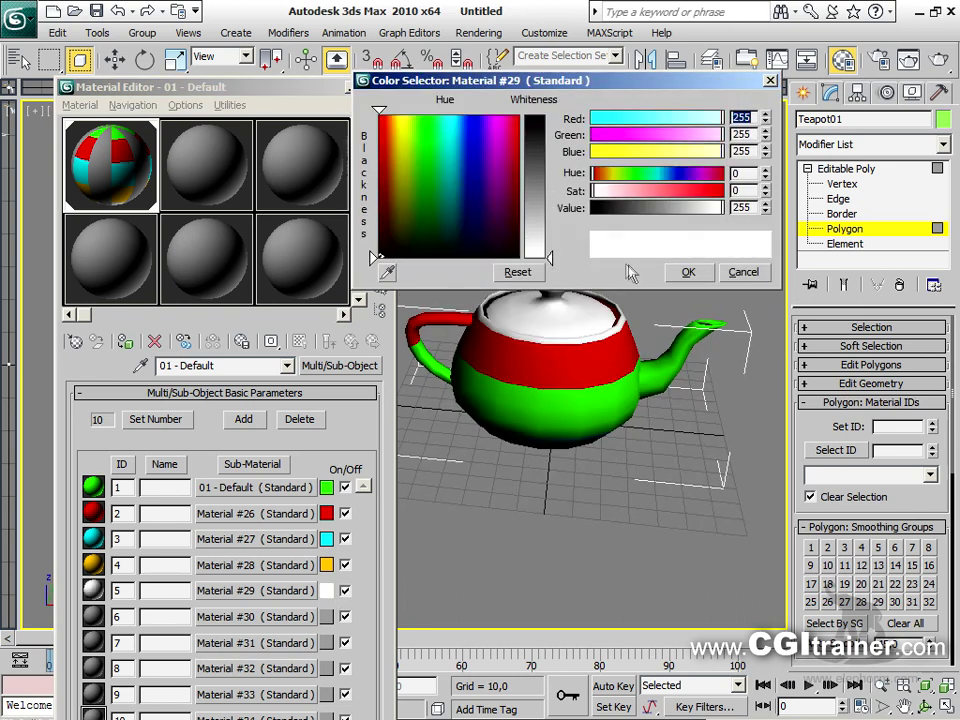
{"action": "left_click", "coordinate": [688, 273]}
{"action": "middle_click_drag", "start_coordinate": [455, 303], "coordinate": [557, 455], "text": "alt"}
{"action": "left_click", "coordinate": [384, 87]}
{"action": "middle_click_drag", "start_coordinate": [386, 467], "coordinate": [473, 470], "text": "alt"}
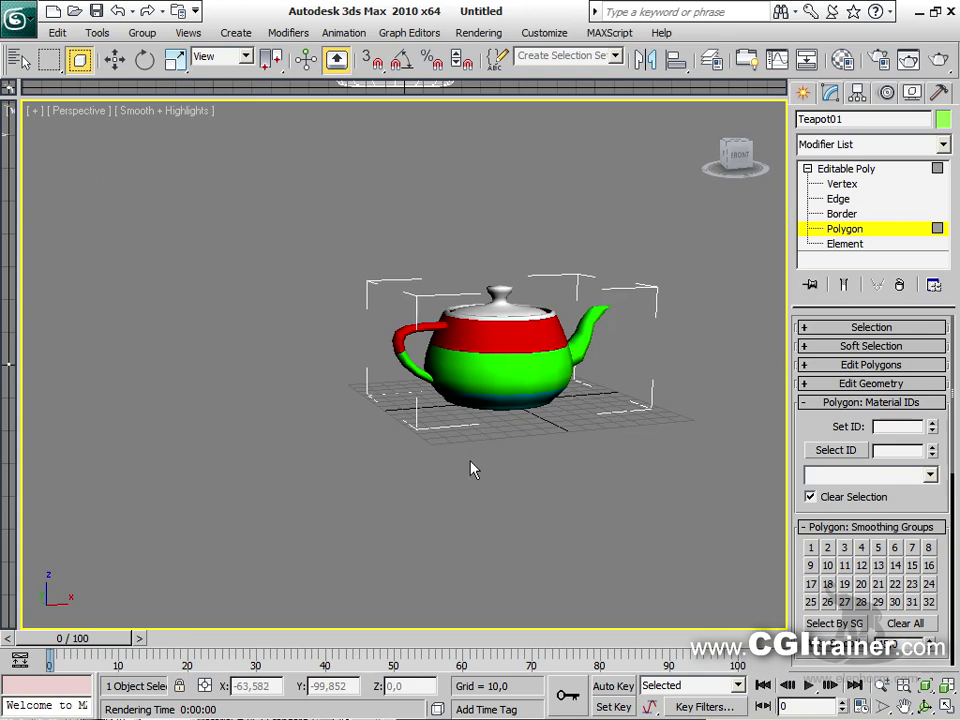
{"action": "scroll", "coordinate": [471, 467], "scroll_direction": "up", "scroll_amount": 6}
{"action": "middle_click_drag", "start_coordinate": [489, 506], "coordinate": [396, 465]}
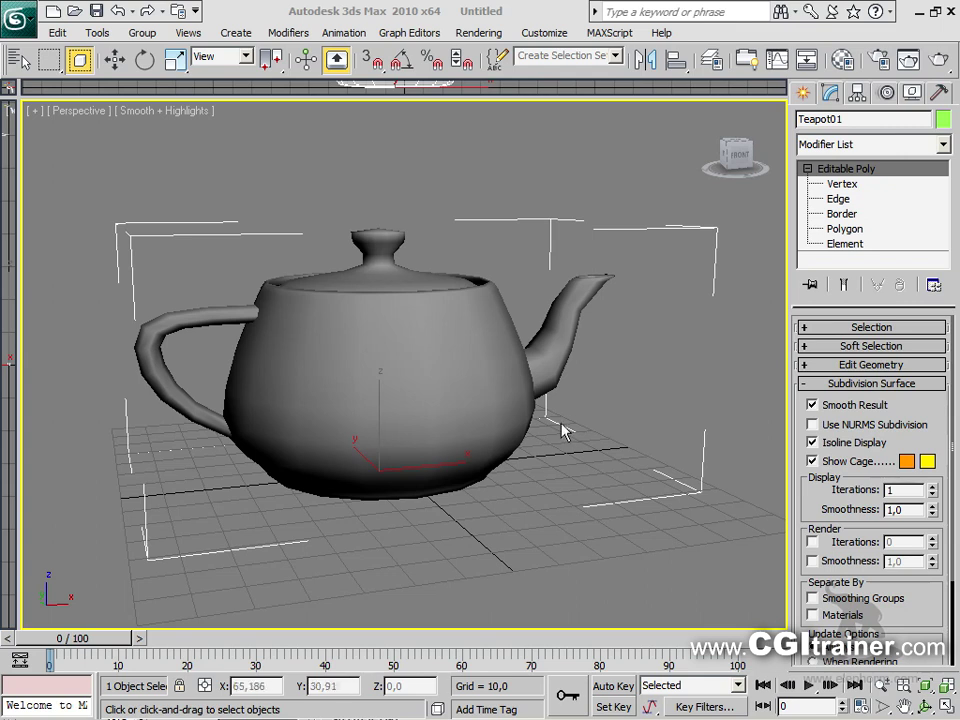
Open the Material Editor, move it clear of the plain grey teapot, and select the teapot
{"action": "scroll", "coordinate": [551, 426], "scroll_direction": "down", "scroll_amount": 3}
{"action": "left_click", "coordinate": [638, 510]}
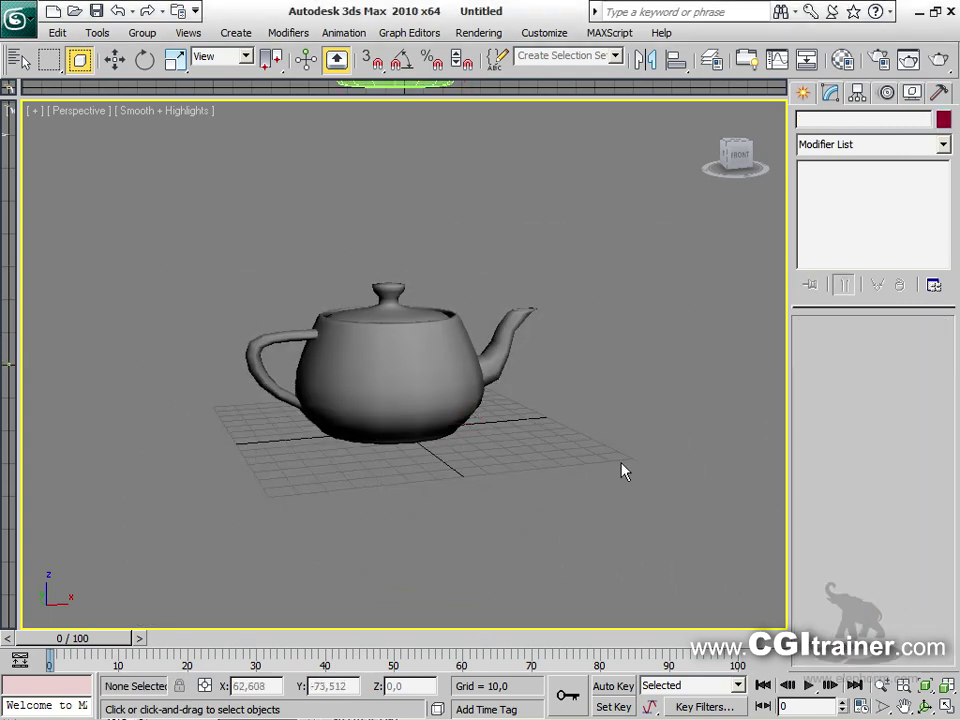
{"action": "key", "text": "m"}
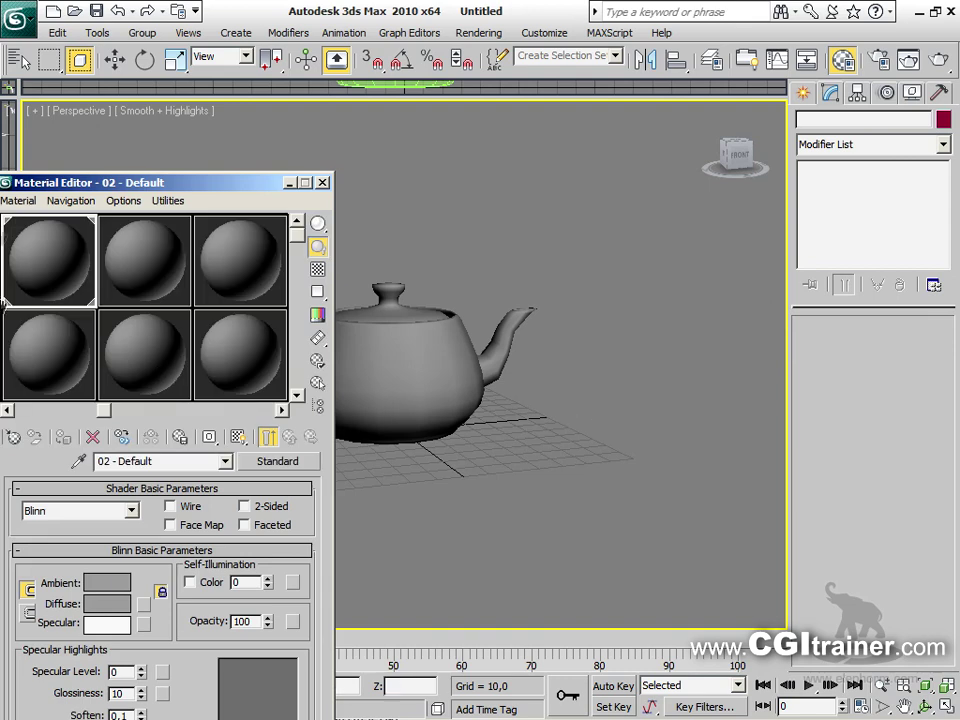
{"action": "left_click_drag", "start_coordinate": [103, 190], "coordinate": [98, 92]}
{"action": "left_click", "coordinate": [420, 365]}
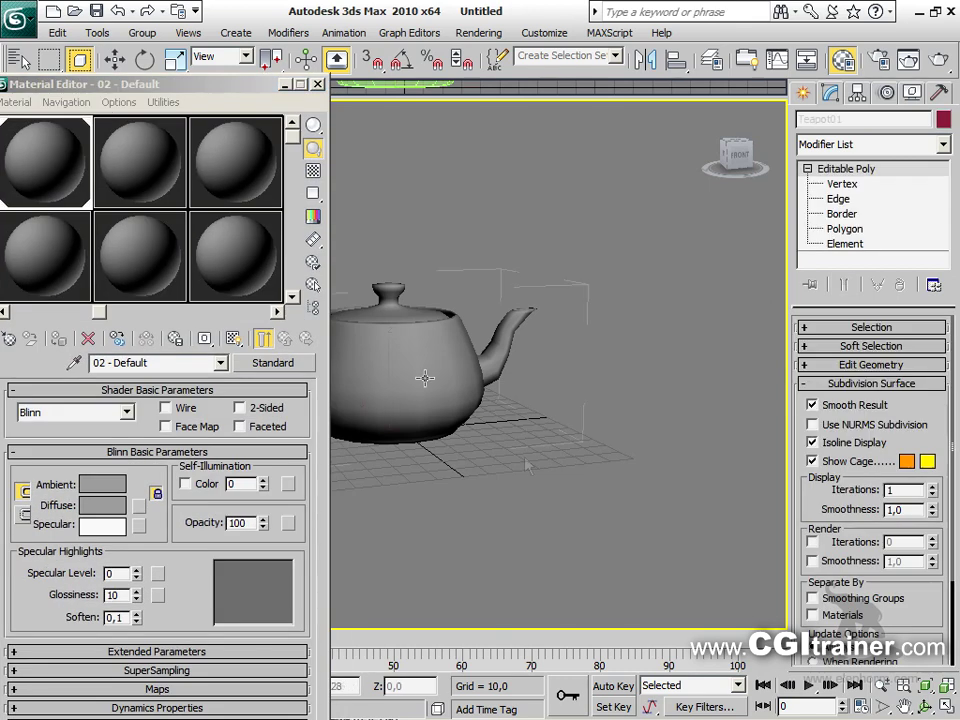
{"action": "scroll", "coordinate": [641, 394], "scroll_direction": "up", "scroll_amount": 2}
{"action": "middle_click_drag", "start_coordinate": [439, 345], "coordinate": [562, 460]}
{"action": "left_click_drag", "start_coordinate": [160, 84], "coordinate": [169, 23]}
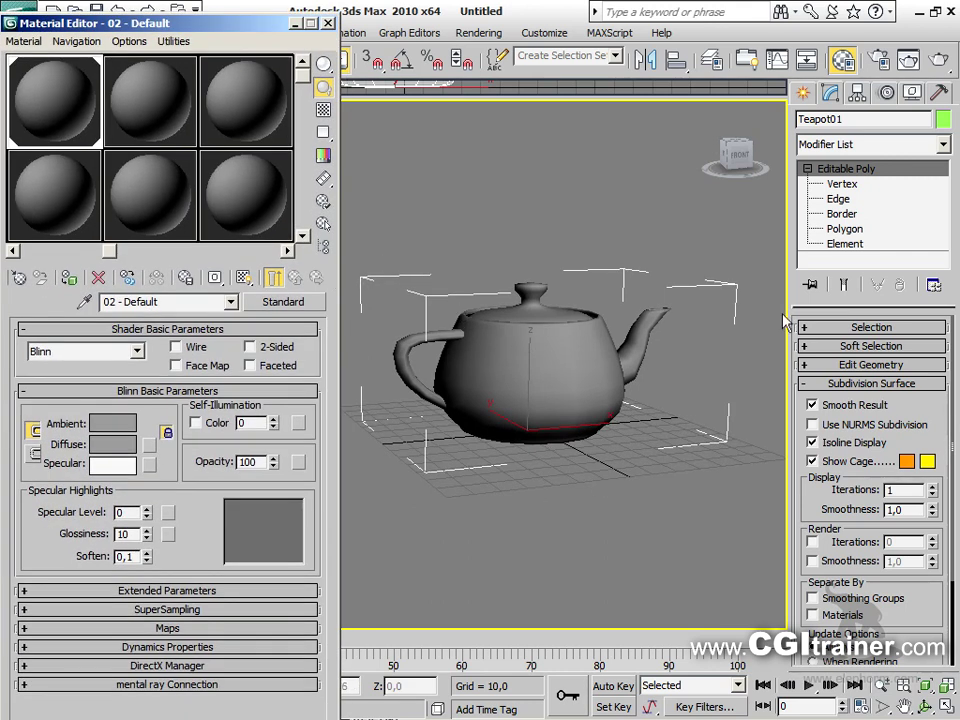
{"action": "left_click", "coordinate": [808, 392]}
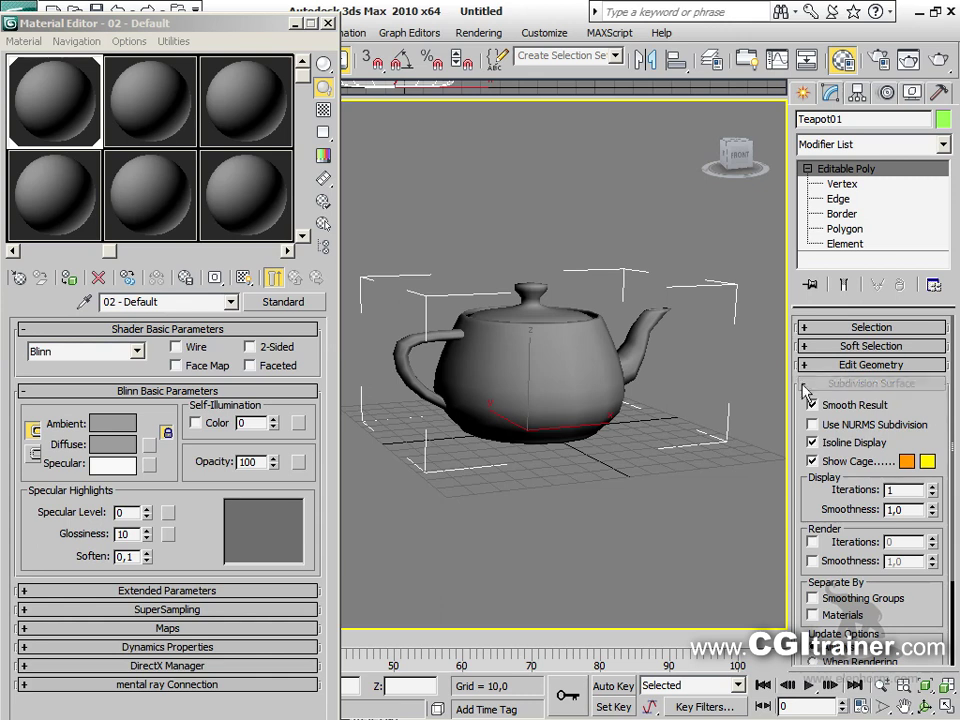
{"action": "left_click", "coordinate": [810, 385]}
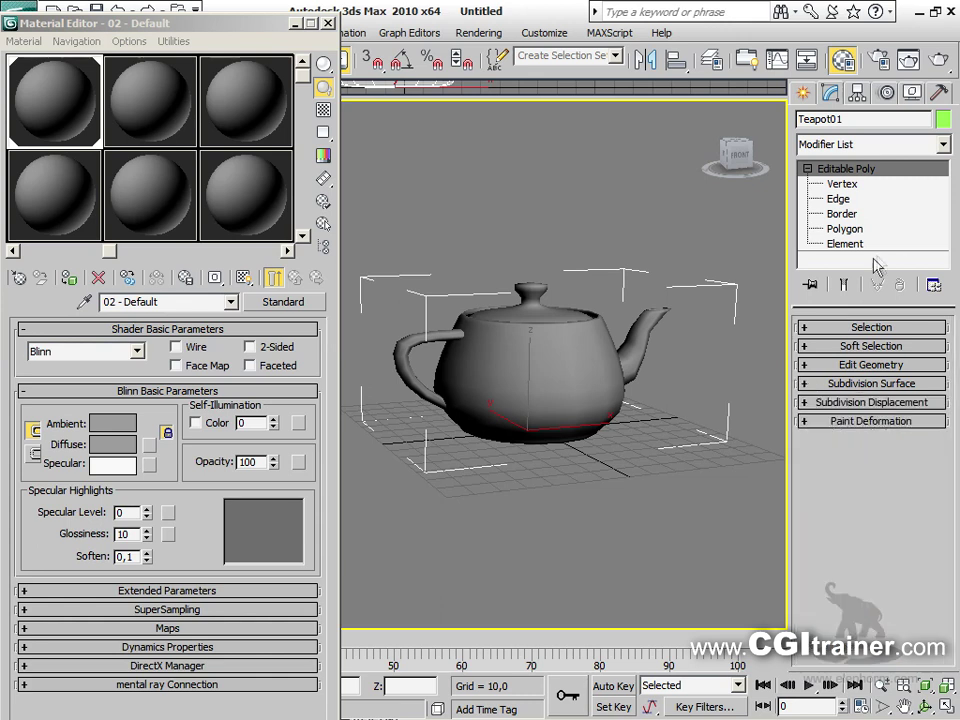
{"action": "left_click", "coordinate": [845, 229]}
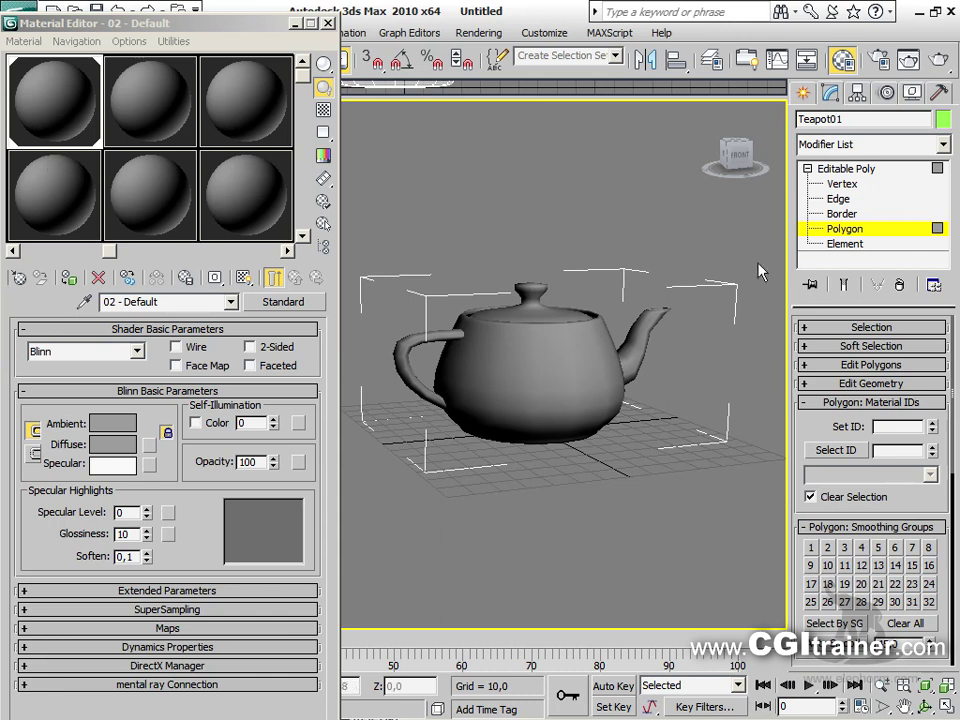
{"action": "left_click", "coordinate": [838, 229]}
Assign the 02 - Default material to the whole teapot and set its ambient and diffuse colour to magenta, RGB 255, 0, 246
{"action": "left_click_drag", "start_coordinate": [40, 112], "coordinate": [527, 407]}
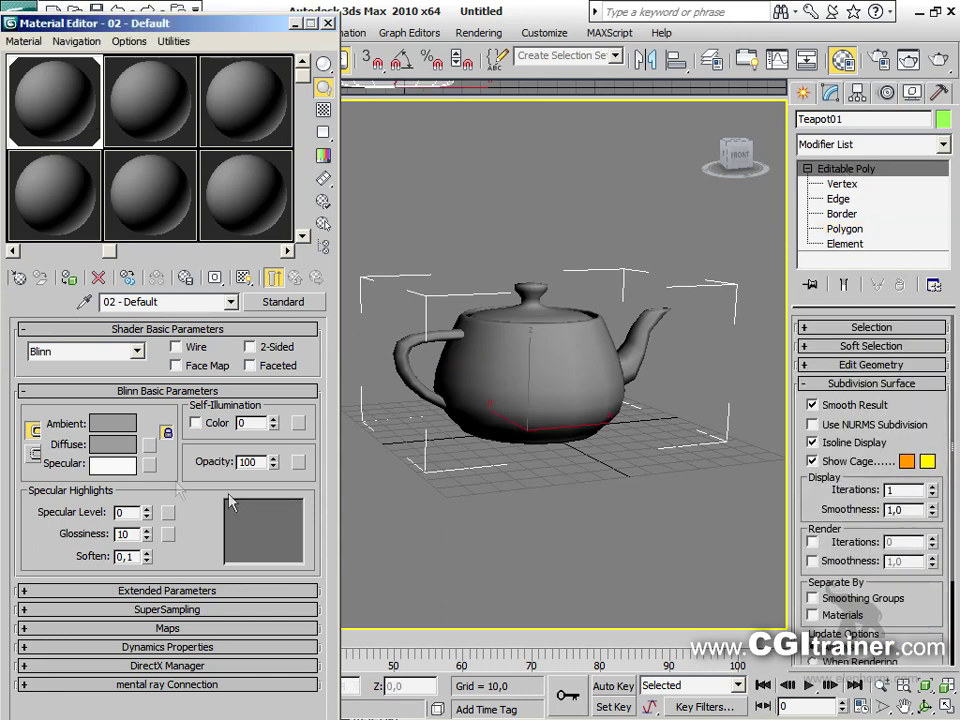
{"action": "left_click", "coordinate": [112, 423]}
{"action": "left_click_drag", "start_coordinate": [410, 117], "coordinate": [535, 116]}
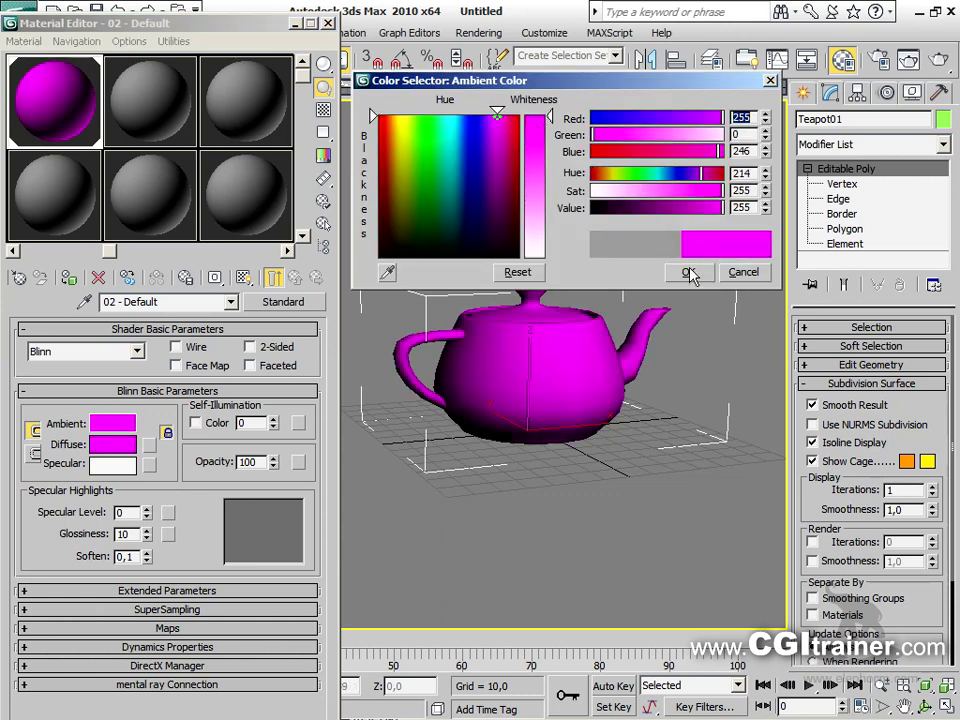
{"action": "left_click", "coordinate": [689, 273]}
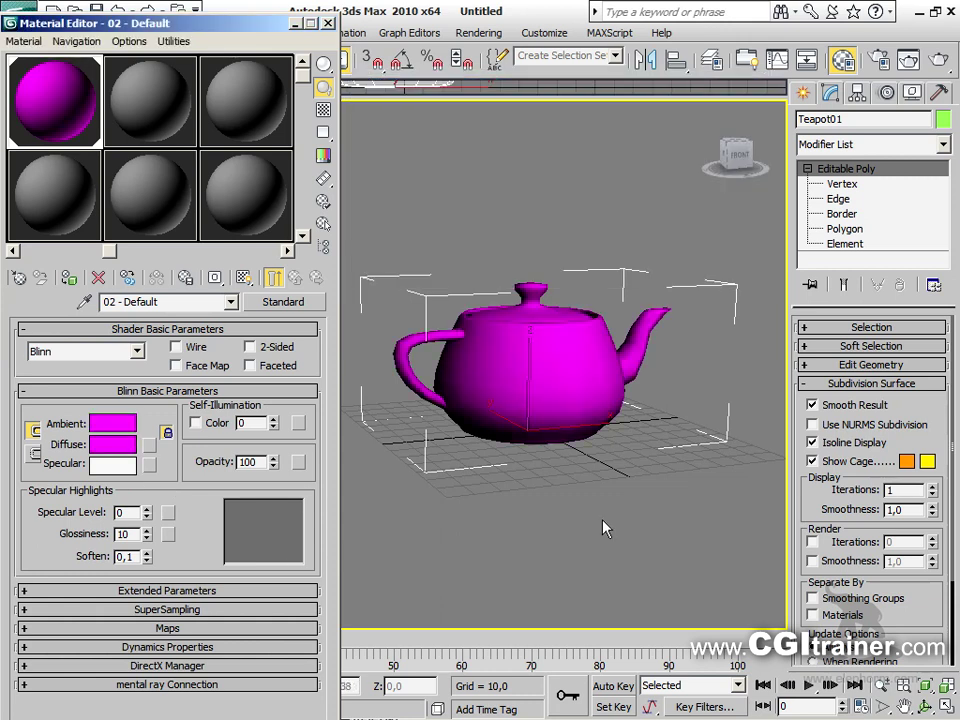
At the Polygon level, select the band of polygons at the teapot's base and assign the 03 - Default material to them
{"action": "left_click", "coordinate": [838, 230]}
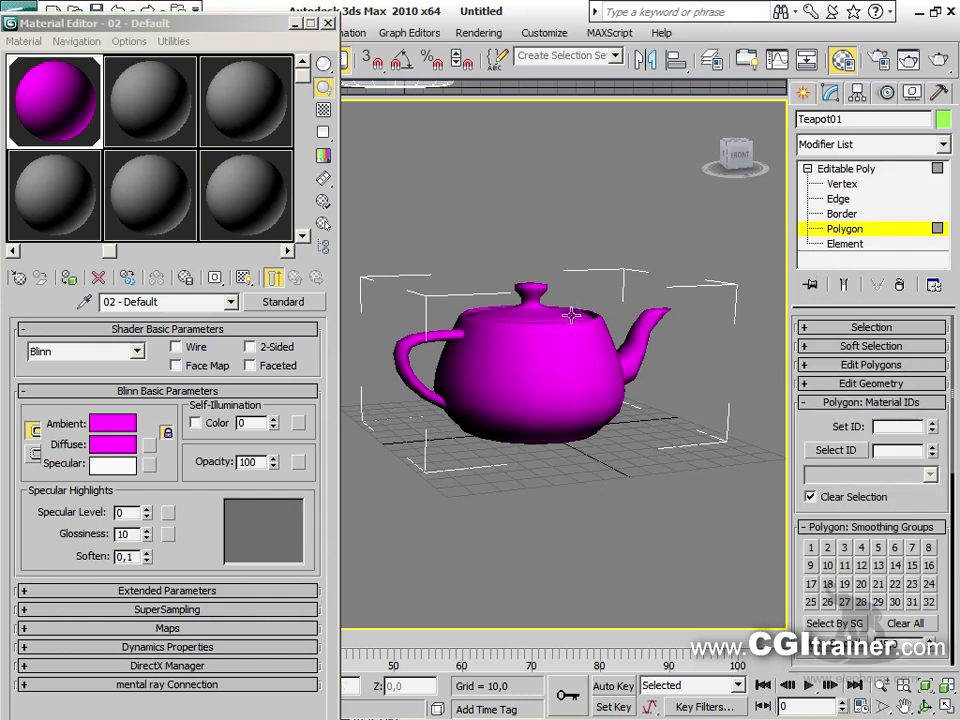
{"action": "middle_click_drag", "start_coordinate": [660, 455], "coordinate": [703, 493], "text": "alt"}
{"action": "left_click_drag", "start_coordinate": [703, 493], "coordinate": [427, 437]}
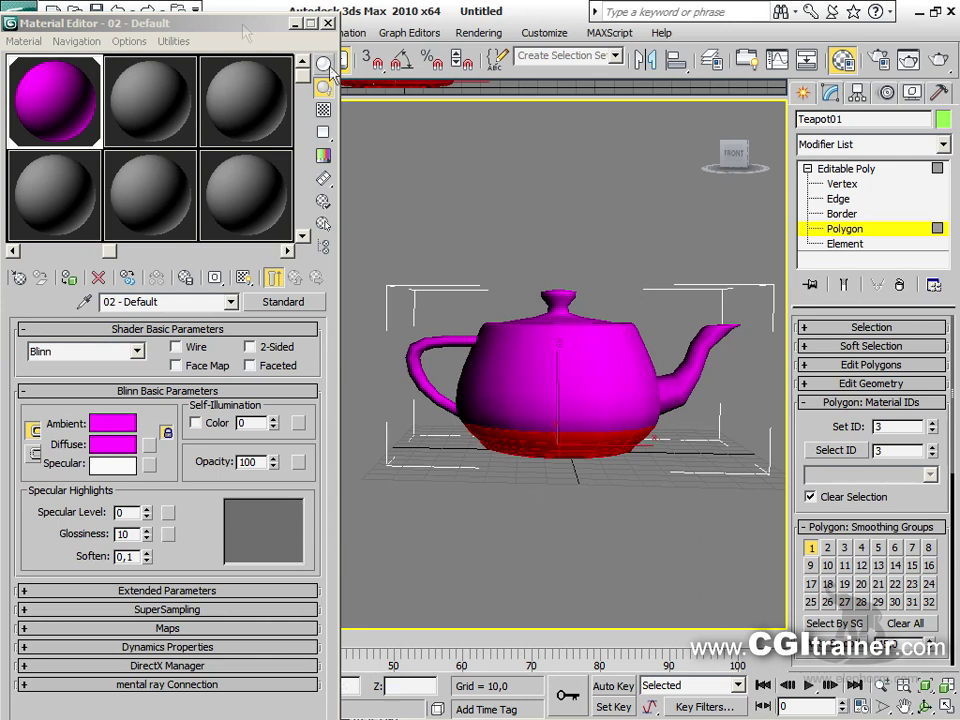
{"action": "left_click", "coordinate": [156, 97]}
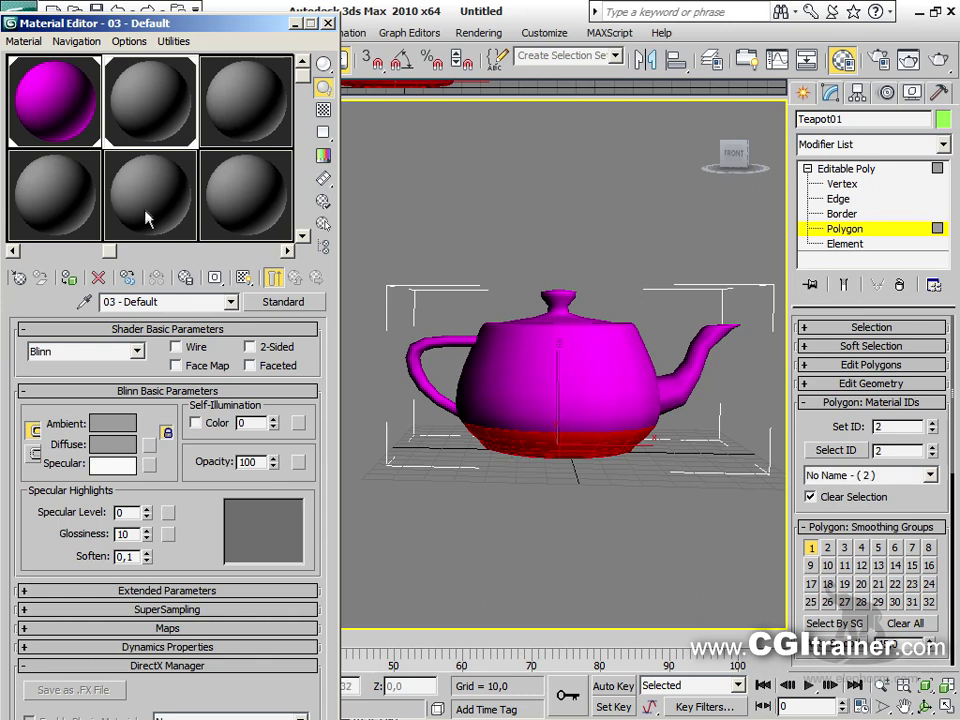
Set the 03 - Default material's ambient and diffuse colour to green, RGB 0, 255, 54, and clear the polygon selection
{"action": "left_click", "coordinate": [115, 423]}
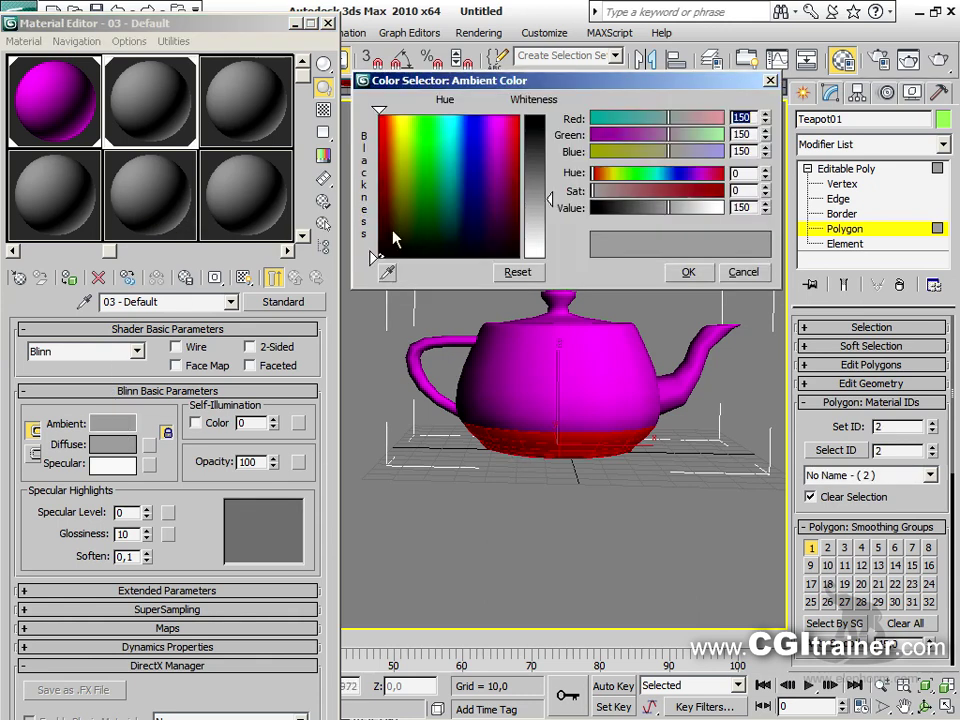
{"action": "left_click_drag", "start_coordinate": [393, 238], "coordinate": [430, 116]}
{"action": "left_click_drag", "start_coordinate": [538, 142], "coordinate": [538, 114]}
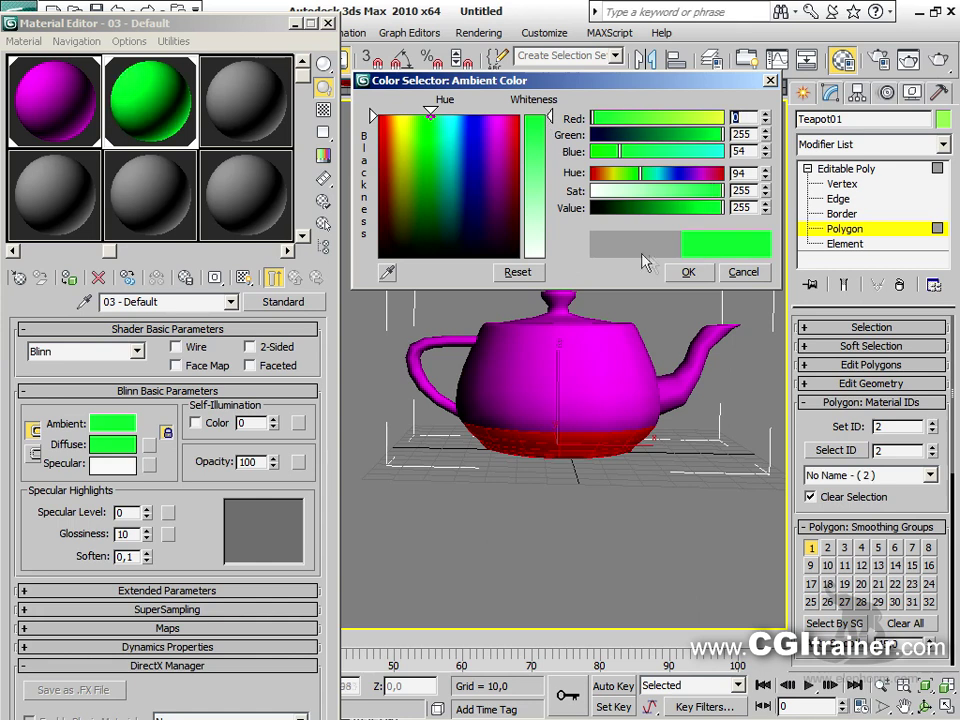
{"action": "left_click", "coordinate": [690, 274]}
{"action": "left_click", "coordinate": [664, 320]}
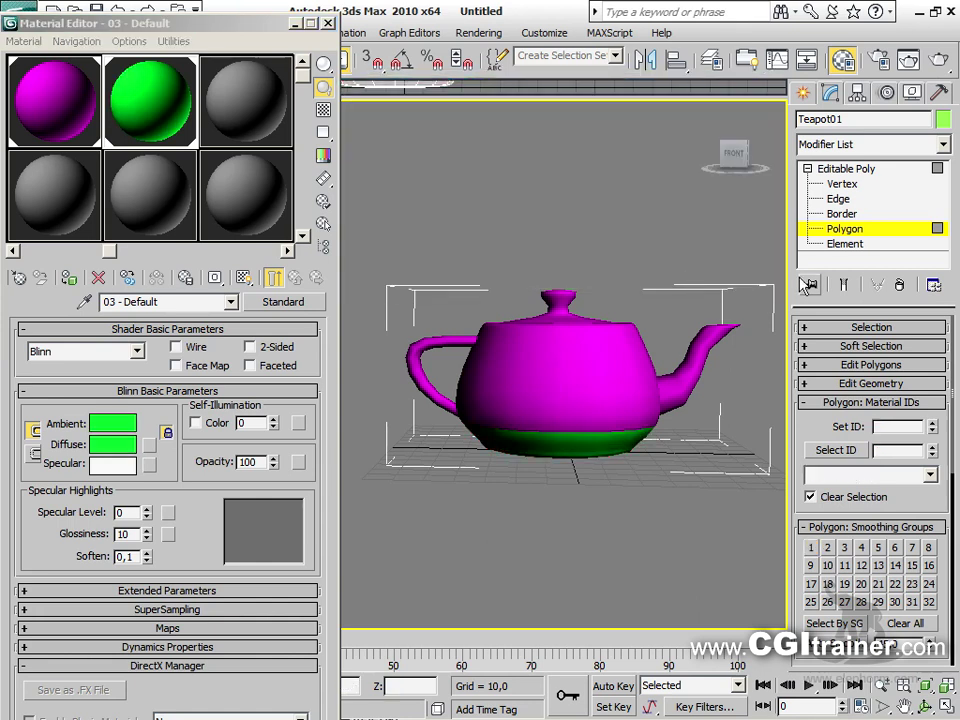
At the Element level, select the lid, spout and handle together and assign the 04 - Default material to them
{"action": "left_click", "coordinate": [845, 244]}
{"action": "left_click", "coordinate": [568, 318]}
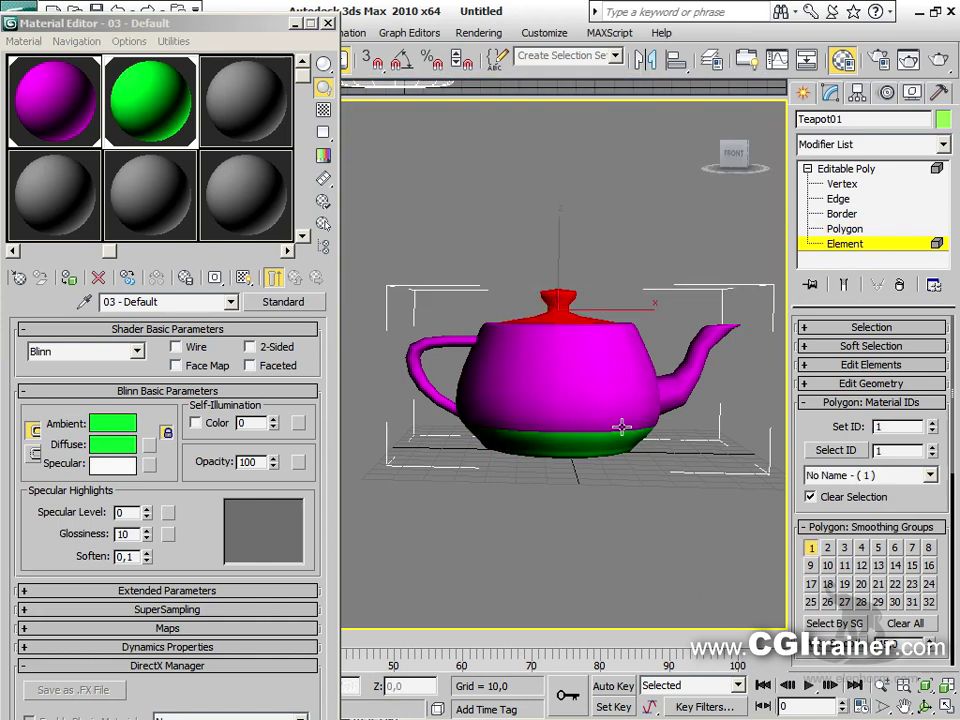
{"action": "left_click", "coordinate": [690, 385], "text": "ctrl"}
{"action": "left_click", "coordinate": [428, 360], "text": "ctrl"}
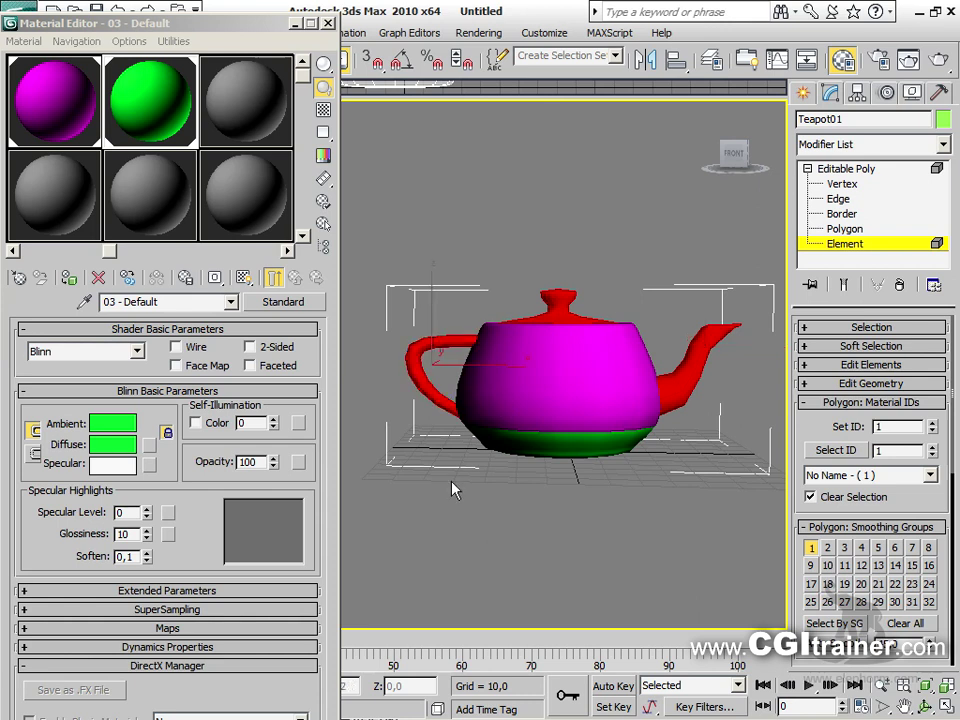
{"action": "left_click_drag", "start_coordinate": [242, 96], "coordinate": [576, 323]}
Set the 04 - Default material's diffuse colour to a fully saturated orange-yellow and return to the Editable Poly object level
{"action": "left_click", "coordinate": [265, 99]}
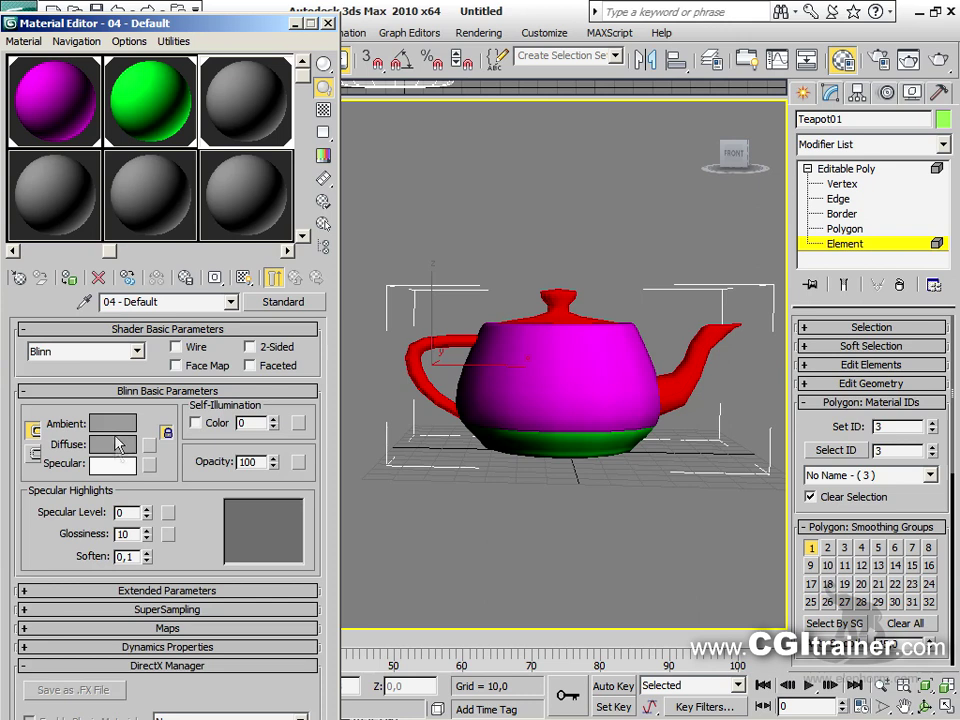
{"action": "left_click", "coordinate": [118, 444]}
{"action": "left_click", "coordinate": [397, 118]}
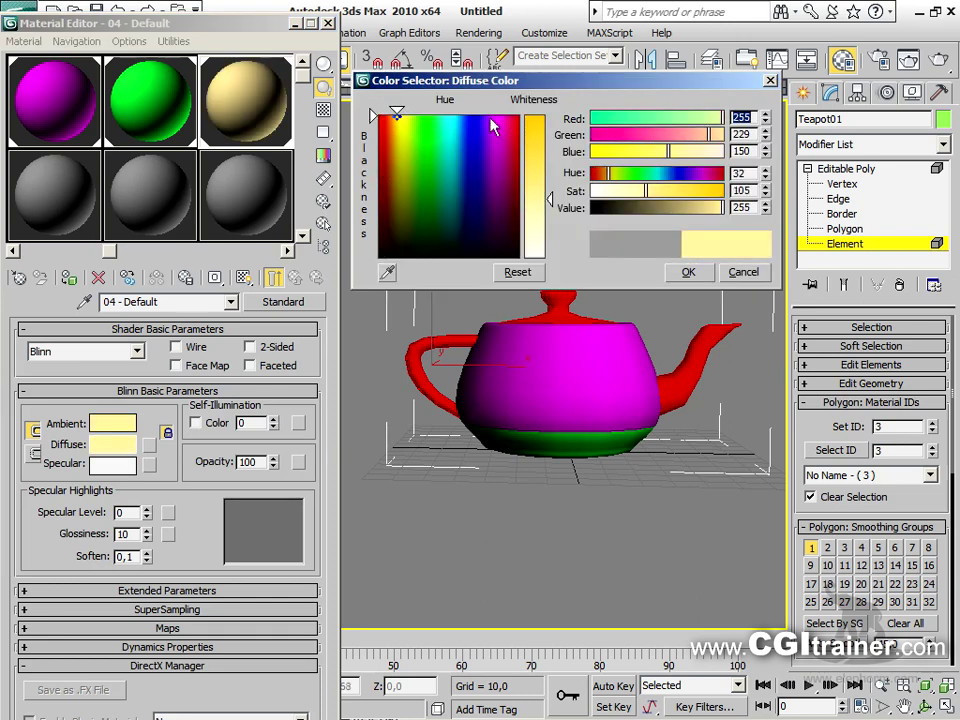
{"action": "left_click_drag", "start_coordinate": [535, 200], "coordinate": [535, 240]}
{"action": "left_click", "coordinate": [688, 272]}
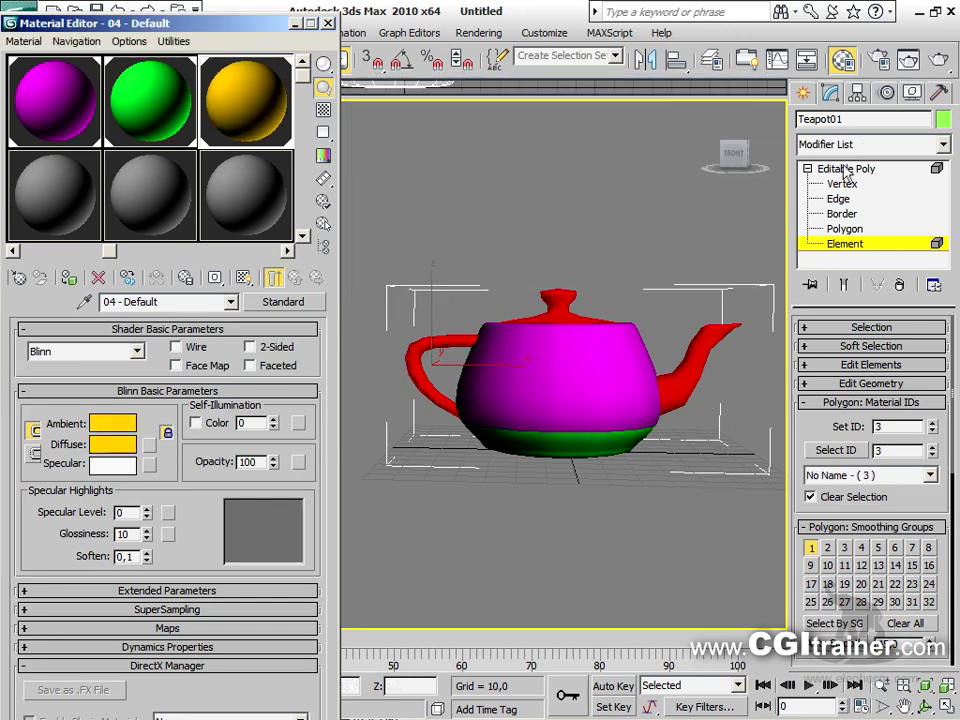
{"action": "left_click", "coordinate": [845, 169]}
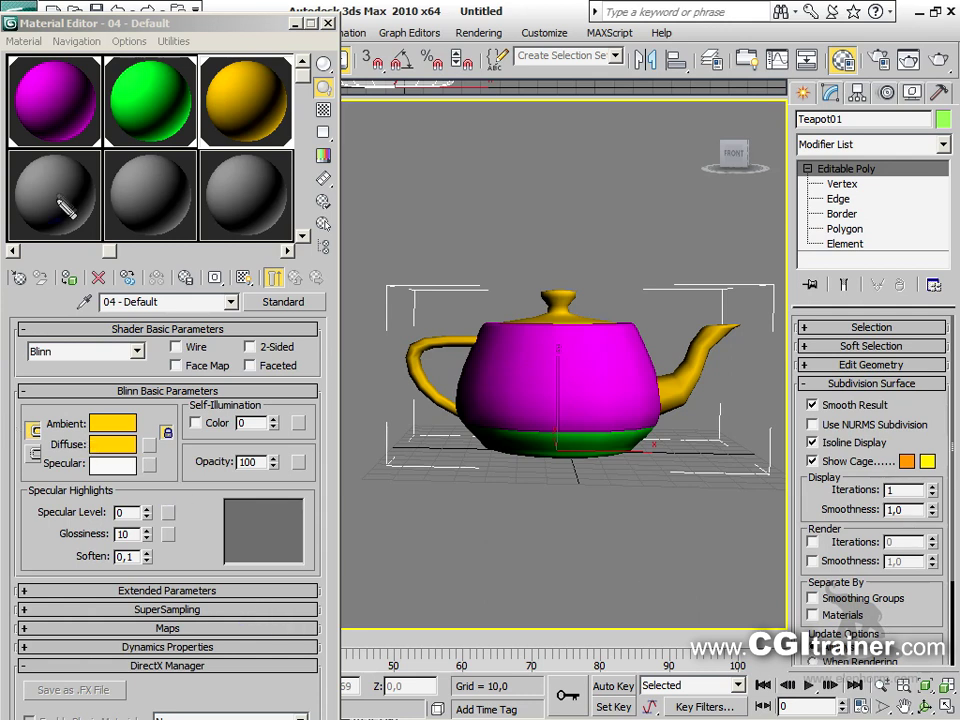
{"action": "mouse_move", "coordinate": [36, 92]}
{"action": "left_mouse_down"}
{"action": "mouse_move", "coordinate": [57, 72]}
{"action": "mouse_move", "coordinate": [40, 128]}
{"action": "left_mouse_up"}
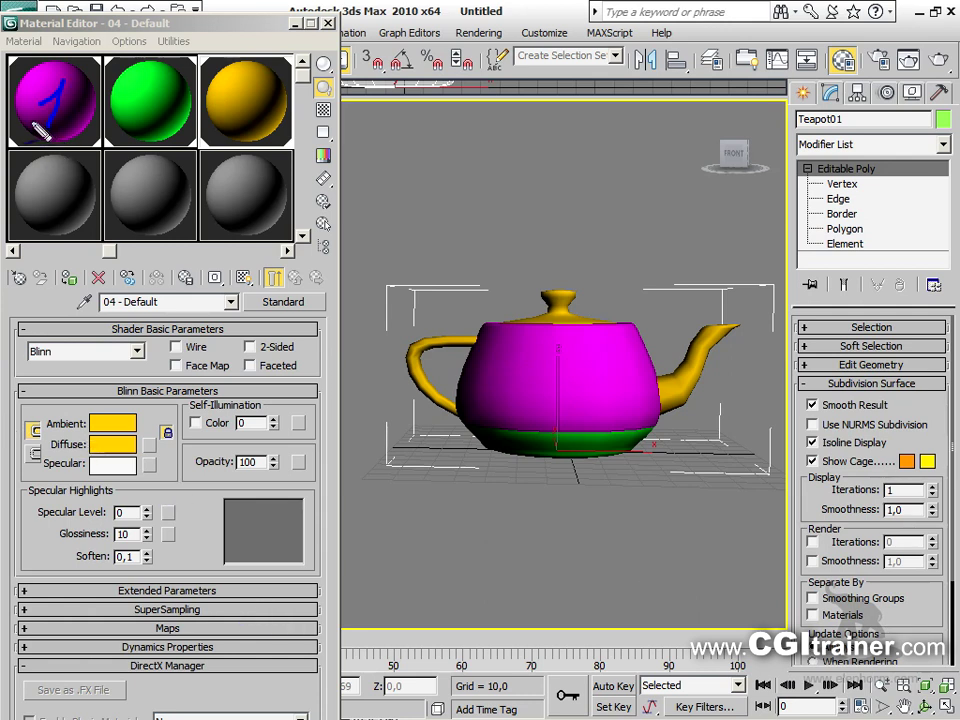
{"action": "mouse_move", "coordinate": [380, 242]}
{"action": "left_mouse_down"}
{"action": "mouse_move", "coordinate": [714, 243]}
{"action": "mouse_move", "coordinate": [761, 285]}
{"action": "mouse_move", "coordinate": [743, 488]}
{"action": "mouse_move", "coordinate": [548, 507]}
{"action": "mouse_move", "coordinate": [376, 506]}
{"action": "mouse_move", "coordinate": [390, 400]}
{"action": "mouse_move", "coordinate": [381, 224]}
{"action": "left_mouse_up"}
{"action": "mouse_move", "coordinate": [62, 124]}
{"action": "left_mouse_down"}
{"action": "mouse_move", "coordinate": [123, 191]}
{"action": "mouse_move", "coordinate": [339, 291]}
{"action": "mouse_move", "coordinate": [364, 294]}
{"action": "mouse_move", "coordinate": [356, 271]}
{"action": "mouse_move", "coordinate": [350, 319]}
{"action": "left_mouse_up"}
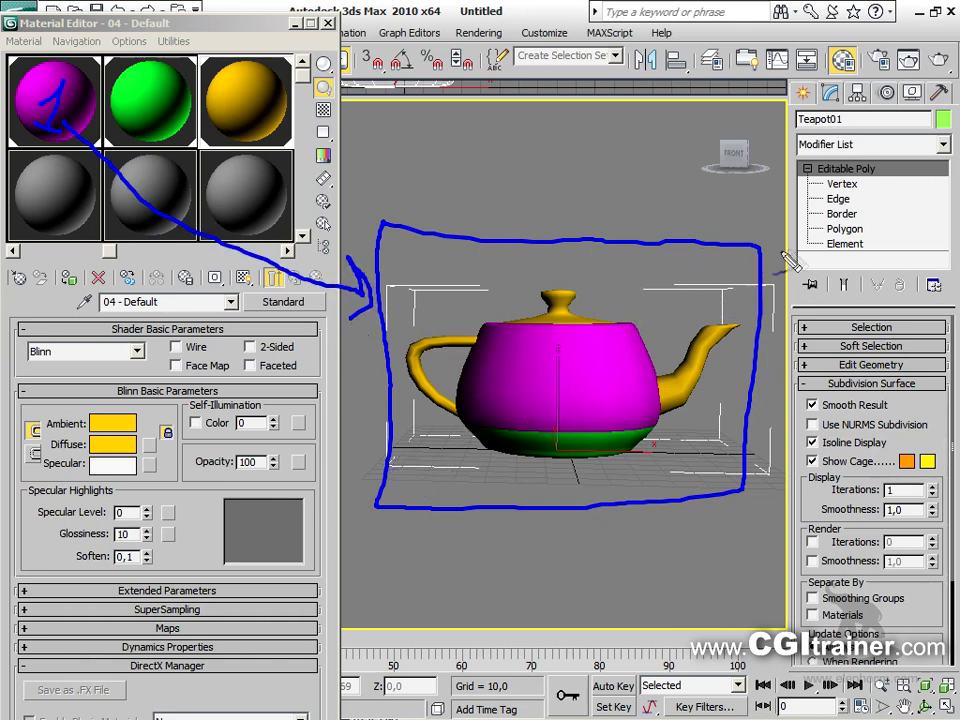
{"action": "mouse_move", "coordinate": [870, 236]}
{"action": "left_mouse_down"}
{"action": "mouse_move", "coordinate": [885, 225]}
{"action": "mouse_move", "coordinate": [890, 254]}
{"action": "left_mouse_up"}
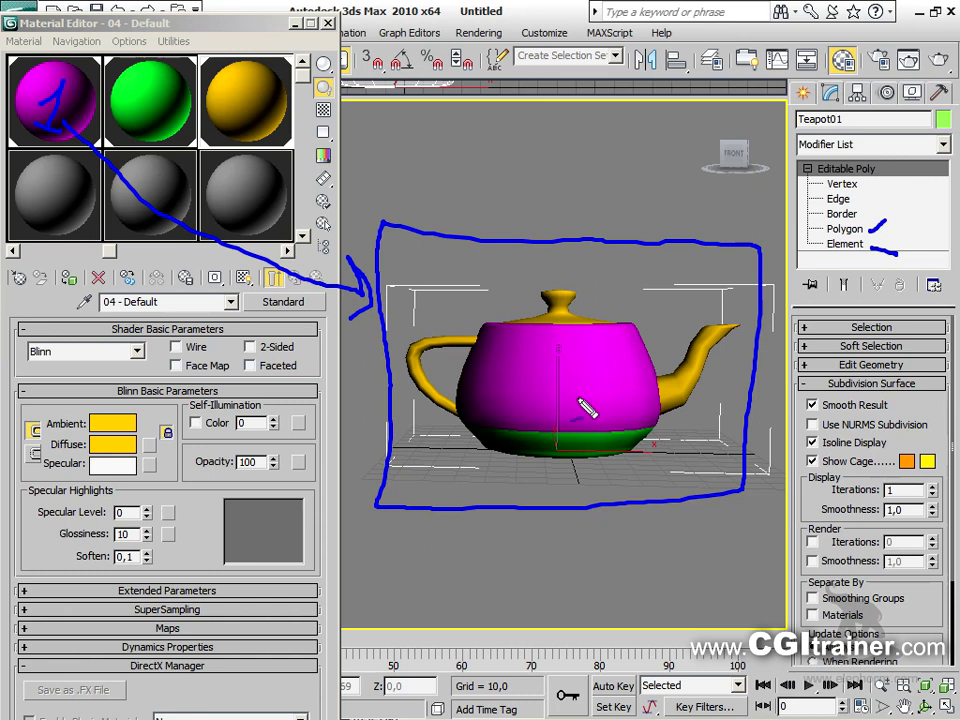
{"action": "mouse_move", "coordinate": [674, 472]}
{"action": "left_mouse_down"}
{"action": "mouse_move", "coordinate": [448, 473]}
{"action": "mouse_move", "coordinate": [459, 428]}
{"action": "mouse_move", "coordinate": [712, 426]}
{"action": "mouse_move", "coordinate": [699, 460]}
{"action": "mouse_move", "coordinate": [662, 470]}
{"action": "left_mouse_up"}
{"action": "left_click_drag", "start_coordinate": [818, 265], "coordinate": [832, 261]}
{"action": "mouse_move", "coordinate": [800, 270]}
{"action": "left_mouse_down"}
{"action": "mouse_move", "coordinate": [777, 342]}
{"action": "mouse_move", "coordinate": [753, 400]}
{"action": "mouse_move", "coordinate": [706, 443]}
{"action": "mouse_move", "coordinate": [718, 395]}
{"action": "mouse_move", "coordinate": [700, 458]}
{"action": "left_mouse_up"}
{"action": "mouse_move", "coordinate": [140, 130]}
{"action": "left_mouse_down"}
{"action": "mouse_move", "coordinate": [155, 224]}
{"action": "mouse_move", "coordinate": [293, 370]}
{"action": "mouse_move", "coordinate": [467, 440]}
{"action": "mouse_move", "coordinate": [450, 418]}
{"action": "mouse_move", "coordinate": [485, 462]}
{"action": "left_mouse_up"}
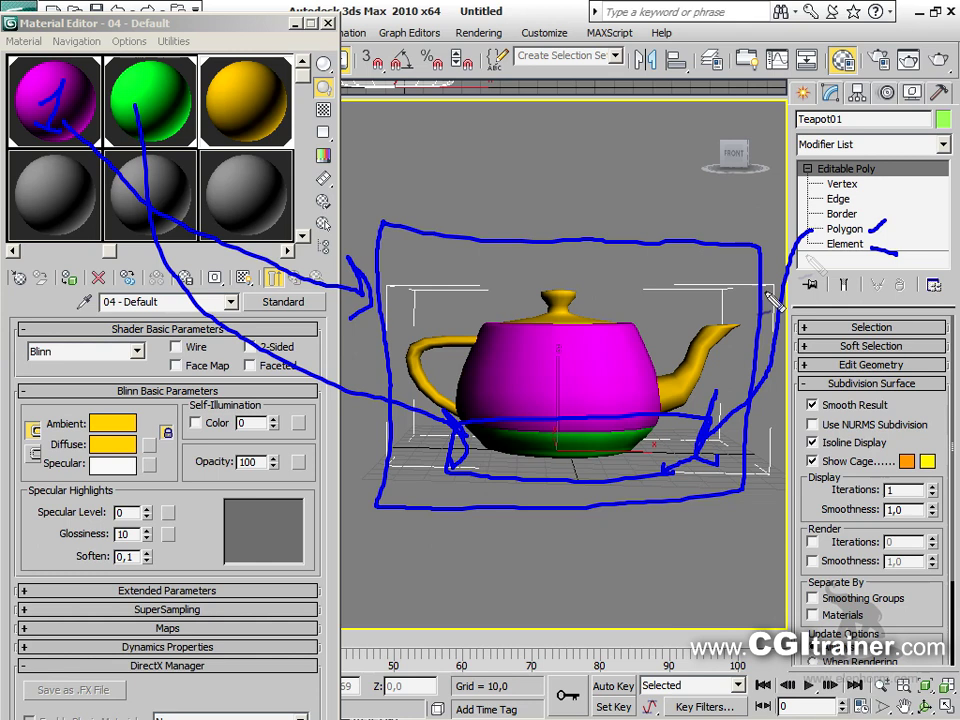
{"action": "mouse_move", "coordinate": [819, 243]}
{"action": "left_mouse_down"}
{"action": "mouse_move", "coordinate": [756, 343]}
{"action": "mouse_move", "coordinate": [718, 350]}
{"action": "left_mouse_up"}
{"action": "left_click", "coordinate": [555, 298]}
{"action": "mouse_move", "coordinate": [218, 84]}
{"action": "left_mouse_down"}
{"action": "mouse_move", "coordinate": [321, 233]}
{"action": "mouse_move", "coordinate": [418, 335]}
{"action": "mouse_move", "coordinate": [400, 341]}
{"action": "left_mouse_up"}
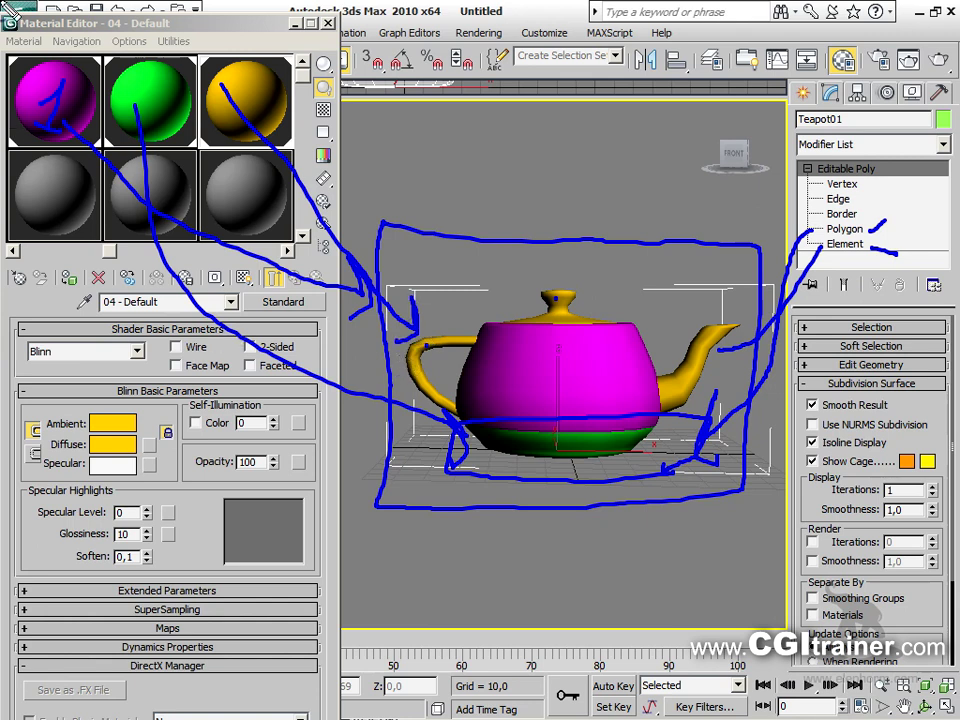
{"action": "mouse_move", "coordinate": [128, 74]}
{"action": "left_mouse_down"}
{"action": "mouse_move", "coordinate": [117, 106]}
{"action": "mouse_move", "coordinate": [152, 106]}
{"action": "left_mouse_up"}
{"action": "left_click_drag", "start_coordinate": [241, 84], "coordinate": [241, 122]}
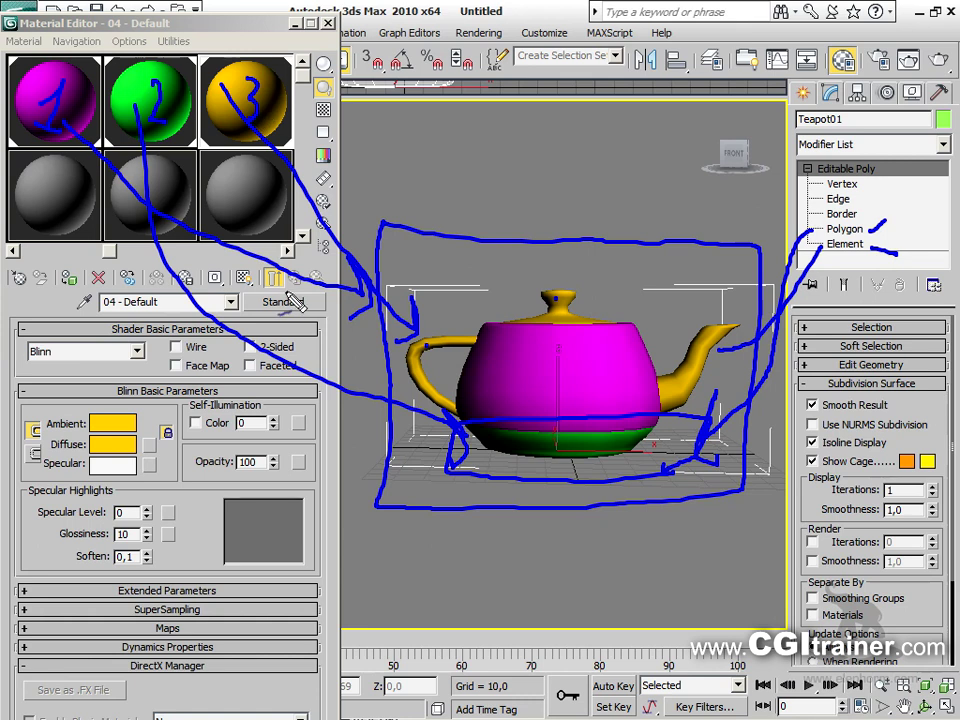
{"action": "key", "text": "Escape"}
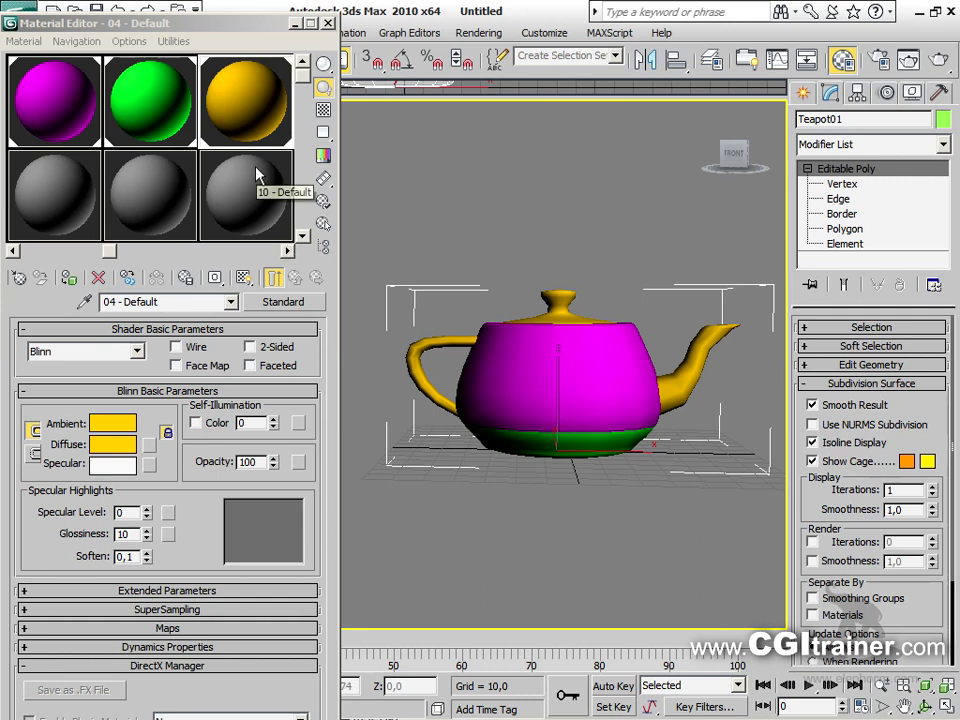
Sample the teapot's combined material into the empty 10 - Default slot of the Material Editor
{"action": "left_click", "coordinate": [246, 196]}
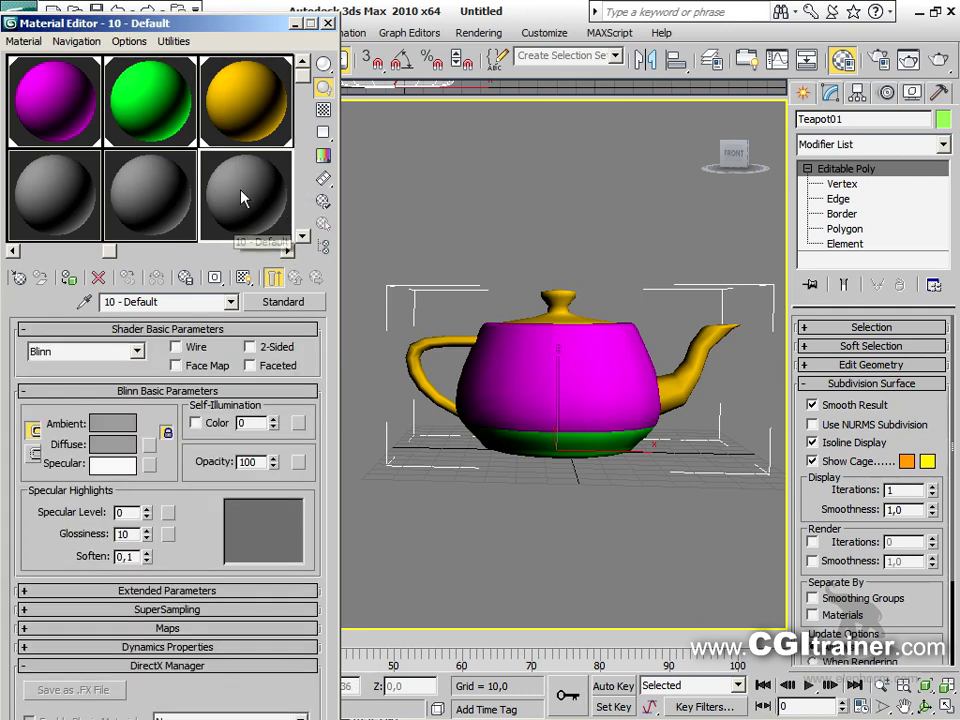
{"action": "left_click", "coordinate": [86, 302]}
{"action": "left_click", "coordinate": [490, 395]}
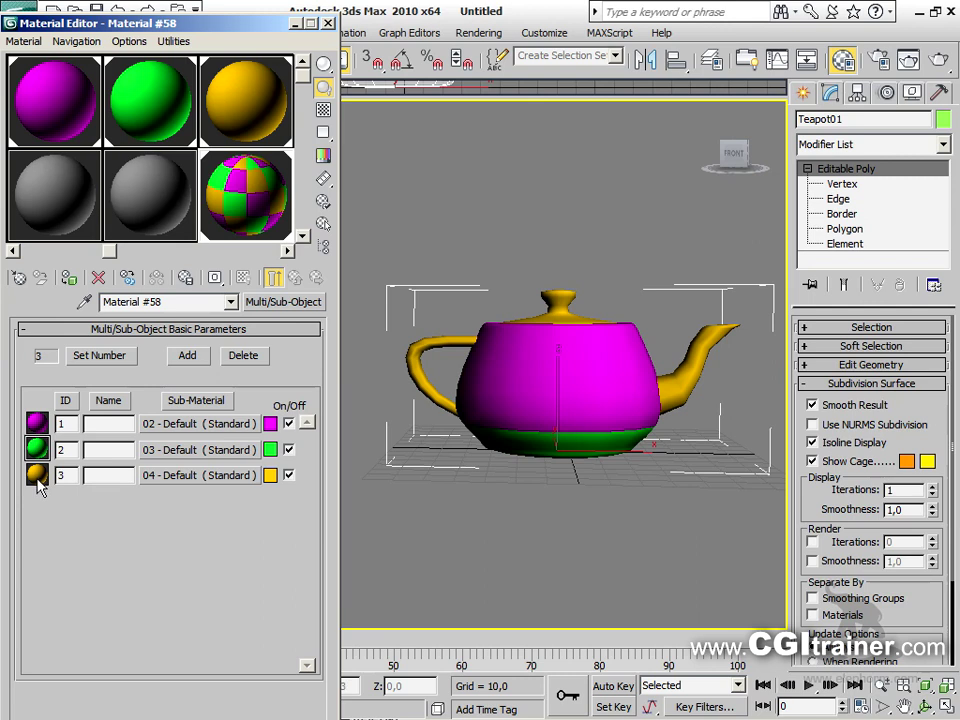
Compare the sub-materials of the sampled material with those of the original 01 - Default Multi/Sub-Object material
{"action": "left_click_drag", "start_coordinate": [37, 475], "coordinate": [199, 137]}
{"action": "middle_click_drag", "start_coordinate": [199, 148], "coordinate": [272, 148]}
{"action": "left_click", "coordinate": [50, 120]}
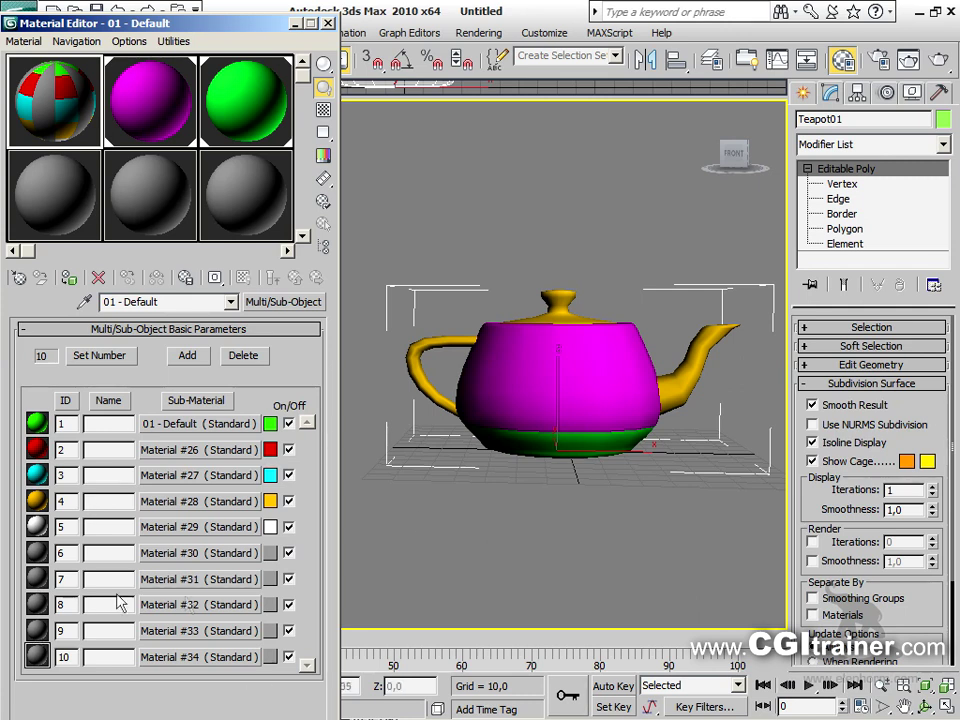
{"action": "middle_click_drag", "start_coordinate": [257, 146], "coordinate": [166, 139]}
{"action": "left_click", "coordinate": [253, 207]}
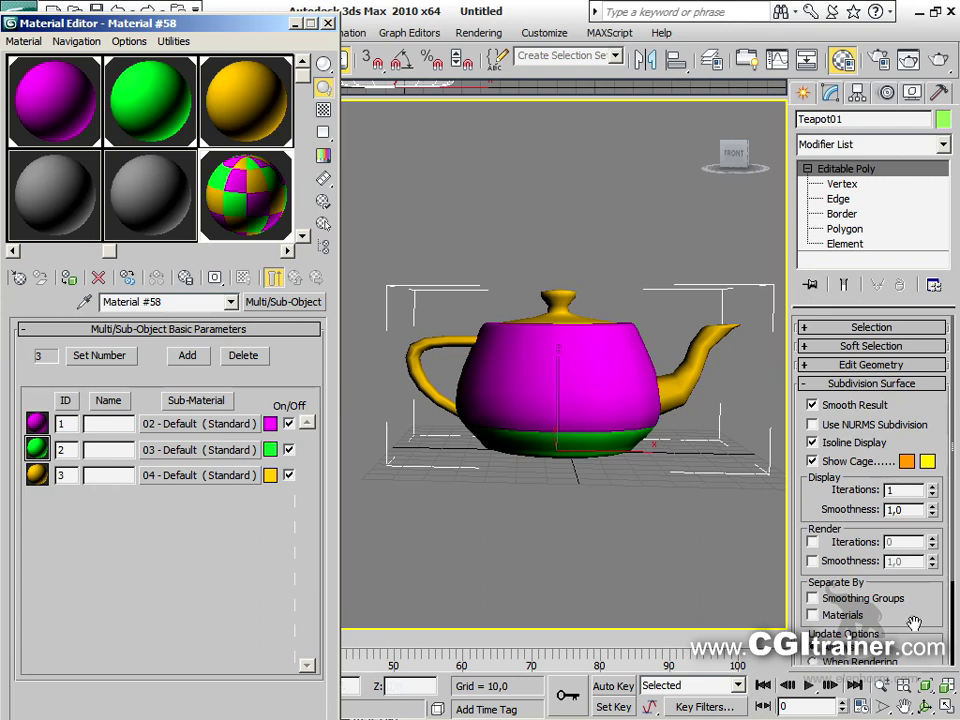
At the Polygon level, select the teapot's polygons by material ID 2, 3 and 1 in turn
{"action": "left_click", "coordinate": [845, 230]}
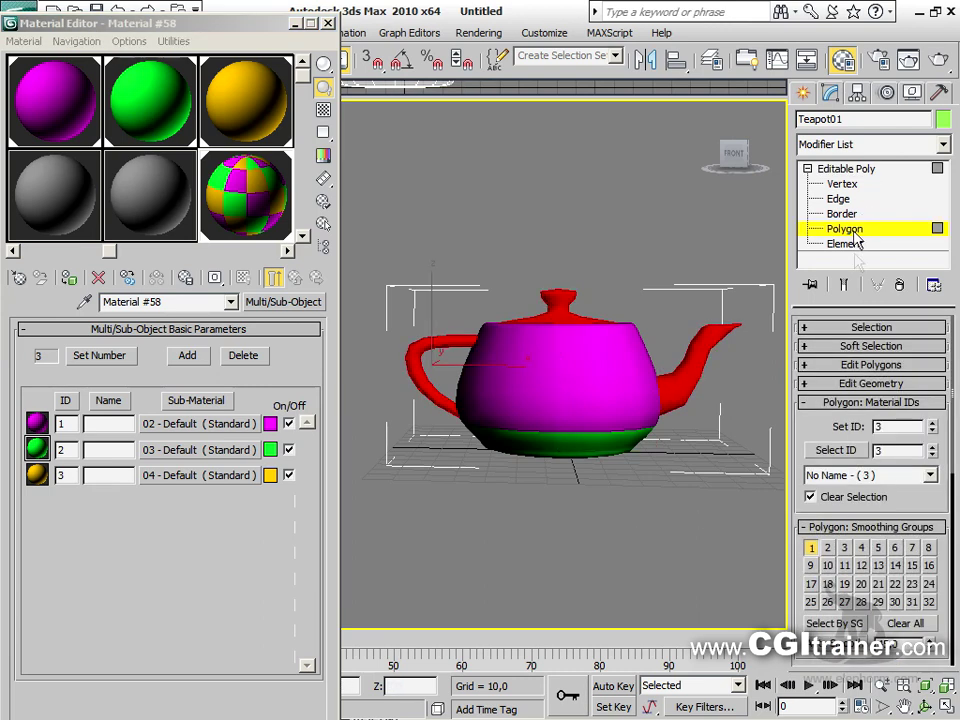
{"action": "left_click", "coordinate": [931, 446]}
{"action": "left_click", "coordinate": [845, 450]}
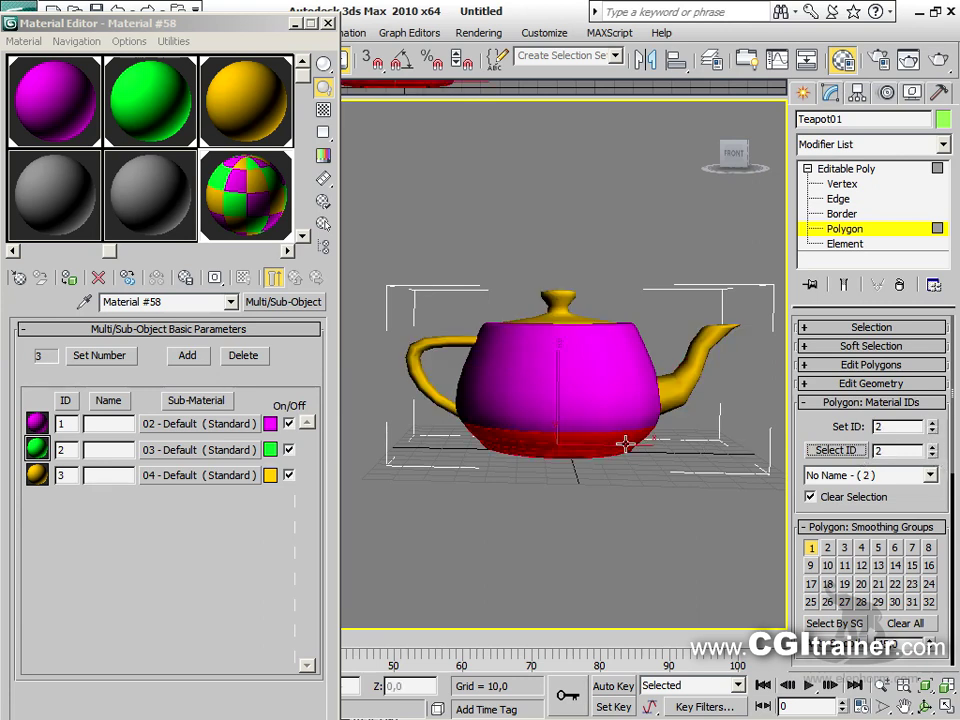
{"action": "left_click", "coordinate": [932, 448]}
{"action": "left_click", "coordinate": [848, 450]}
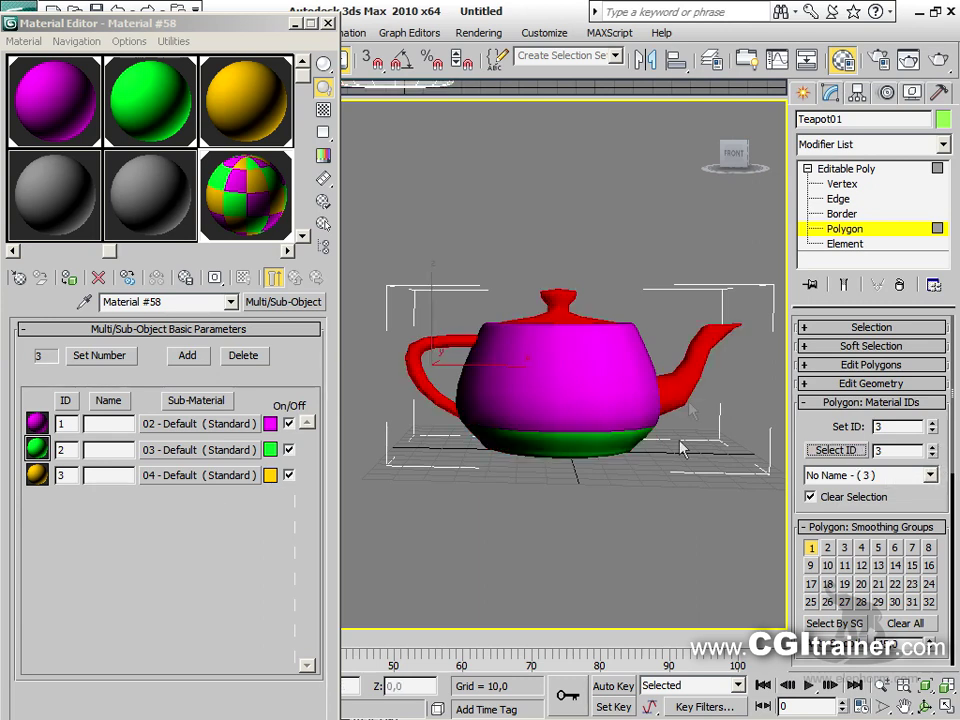
{"action": "left_click", "coordinate": [932, 446]}
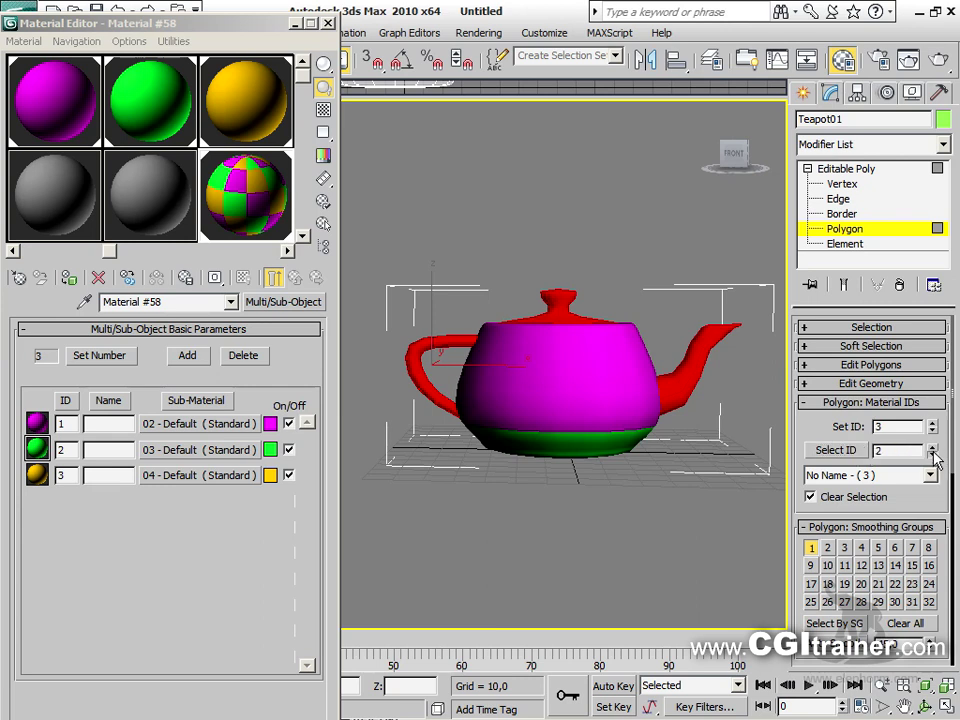
{"action": "left_click", "coordinate": [850, 451]}
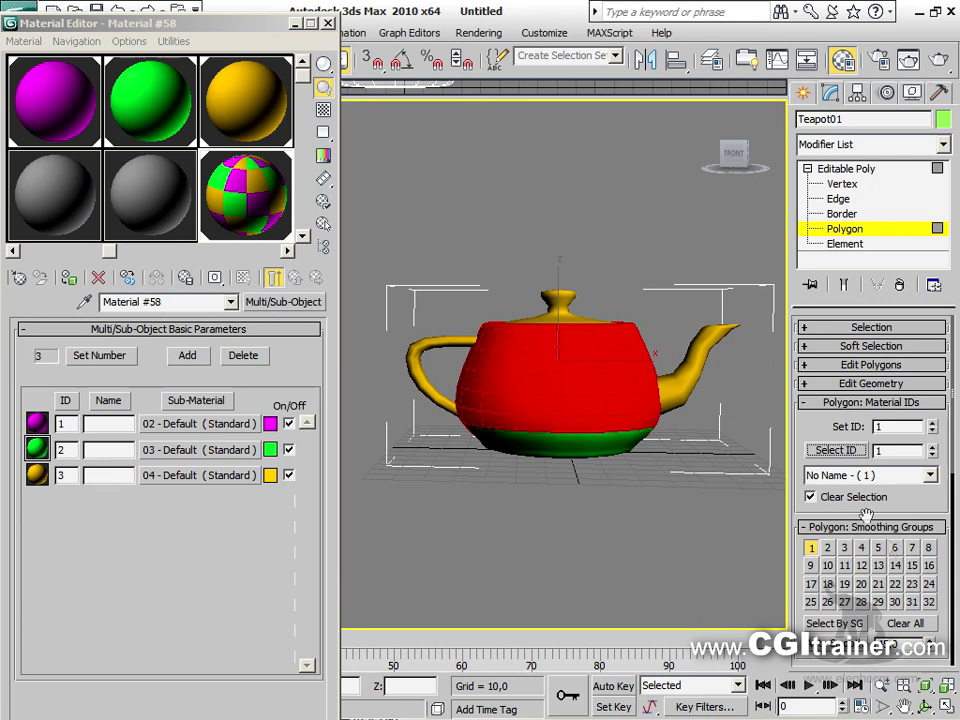
Select the polygons with the unnamed material ID 1 by choosing No Name - ( 1 )
{"action": "left_click", "coordinate": [884, 477]}
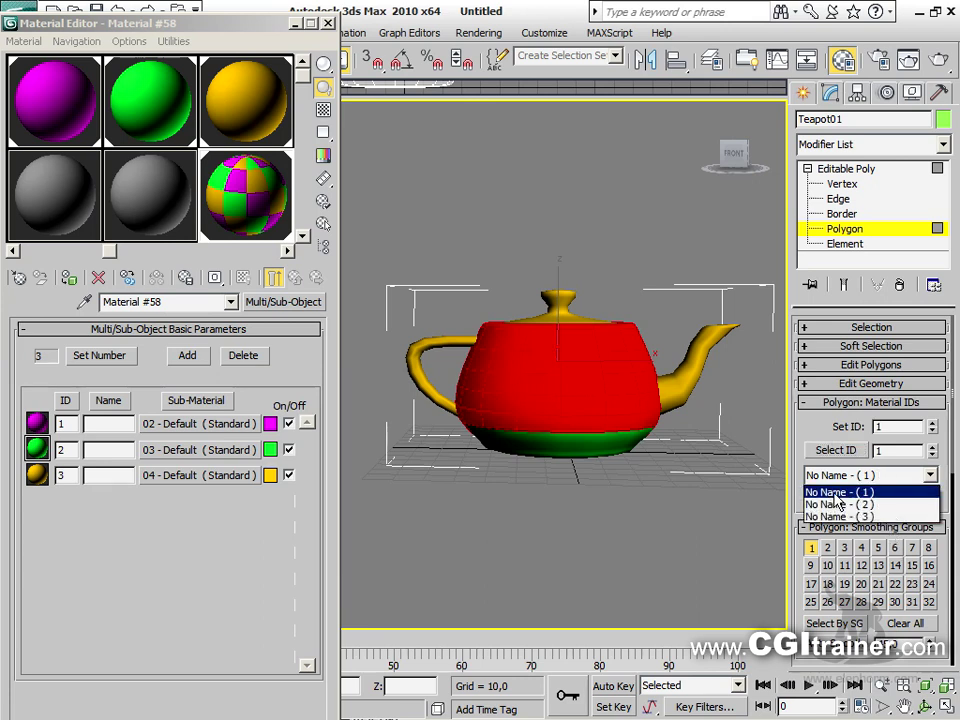
{"action": "left_click", "coordinate": [838, 492]}
{"action": "left_click", "coordinate": [848, 480]}
{"action": "left_click", "coordinate": [855, 477]}
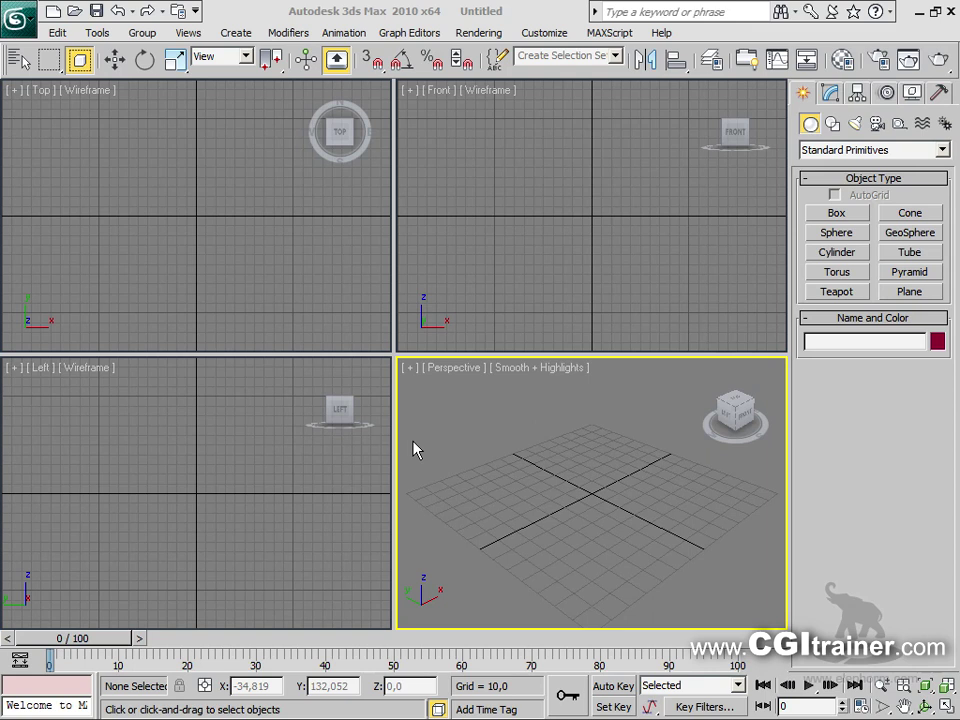
Create a ChamferBox about 137 × 58 × 23 with a fillet of about 2.4, and show it maximized with edged faces
{"action": "left_click", "coordinate": [848, 158]}
{"action": "left_click", "coordinate": [809, 178]}
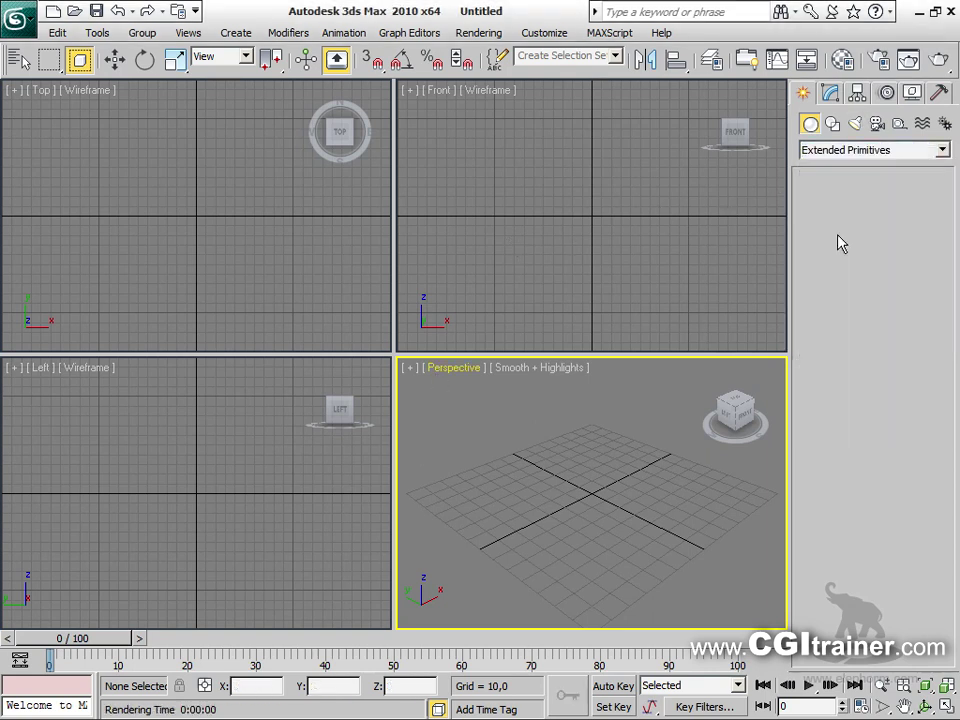
{"action": "left_click", "coordinate": [837, 232]}
{"action": "left_click_drag", "start_coordinate": [477, 463], "coordinate": [735, 510]}
{"action": "left_click", "coordinate": [731, 488]}
{"action": "left_click", "coordinate": [609, 493]}
{"action": "key", "text": "alt+w"}
{"action": "key", "text": "F4"}
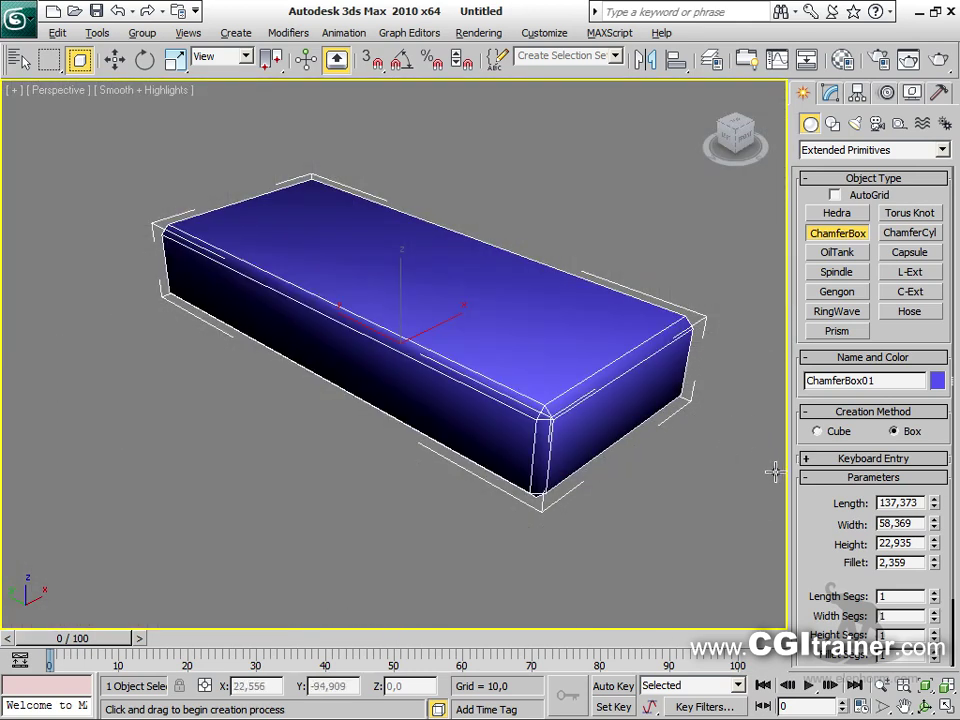
Give the chamfer box 7 length, 4 width, 3 height and 2 fillet segments, with a fillet of about 4
{"action": "scroll", "coordinate": [888, 468], "scroll_direction": "down", "scroll_amount": 2}
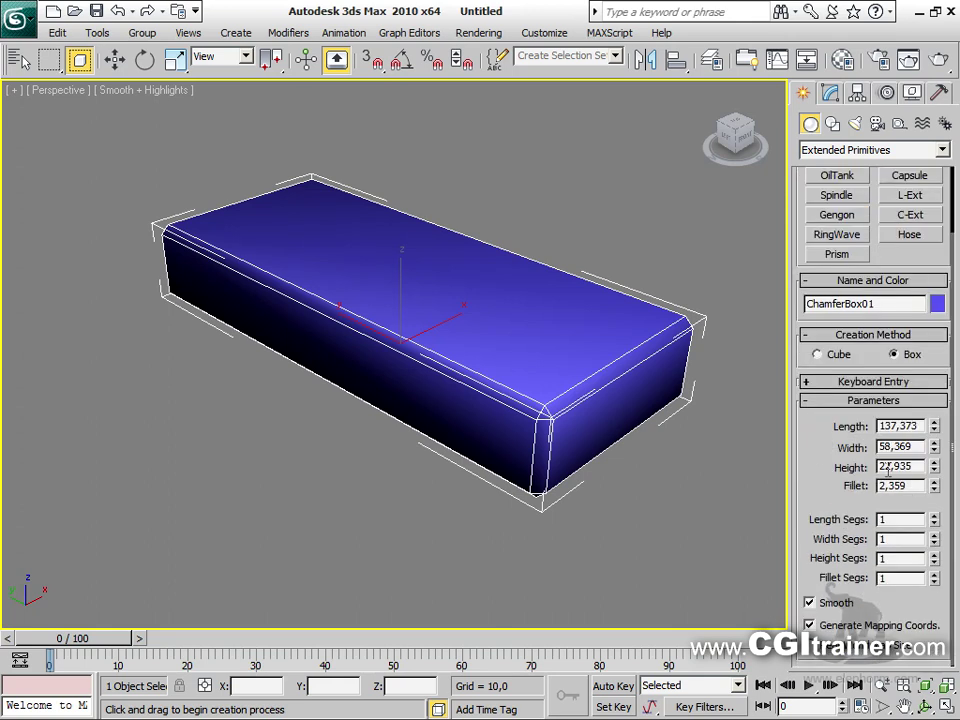
{"action": "left_click_drag", "start_coordinate": [928, 519], "coordinate": [934, 556]}
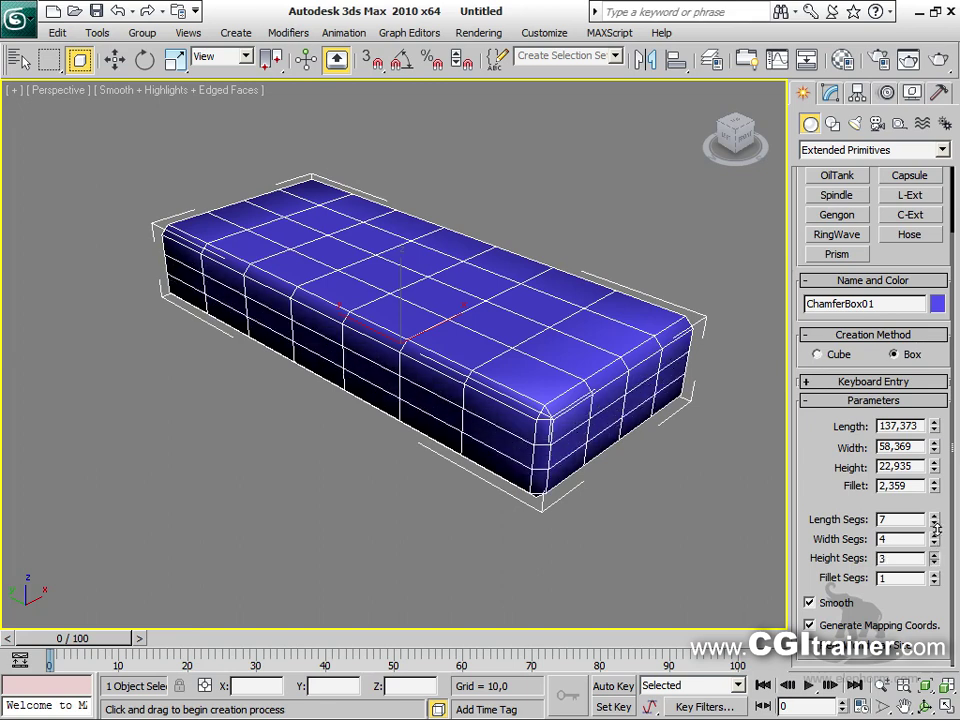
{"action": "mouse_move", "coordinate": [934, 486]}
{"action": "left_mouse_down"}
{"action": "mouse_move", "coordinate": [934, 476]}
{"action": "mouse_move", "coordinate": [934, 484]}
{"action": "left_mouse_up"}
{"action": "left_click", "coordinate": [934, 576]}
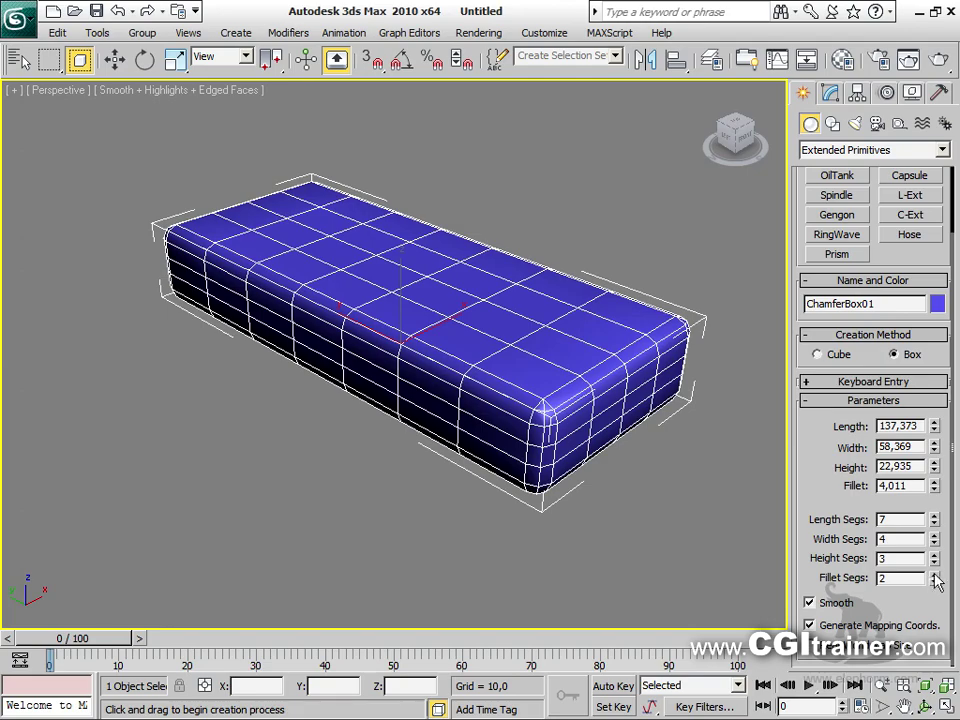
{"action": "scroll", "coordinate": [669, 531], "scroll_direction": "up", "scroll_amount": 5}
{"action": "scroll", "coordinate": [669, 531], "scroll_direction": "down", "scroll_amount": 5}
{"action": "middle_click_drag", "start_coordinate": [669, 531], "coordinate": [489, 219], "text": "alt"}
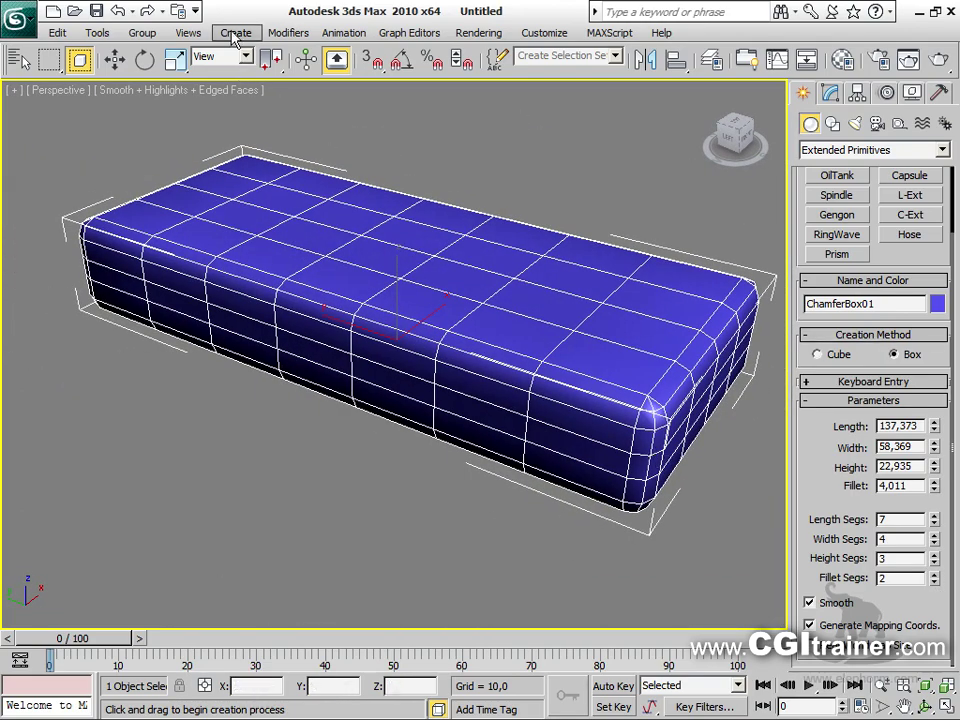
Review the available free form deformers, apply FFD 2x2x2 to the chamfer box and remove it again
{"action": "left_click", "coordinate": [284, 34]}
{"action": "mouse_move", "coordinate": [393, 291]}
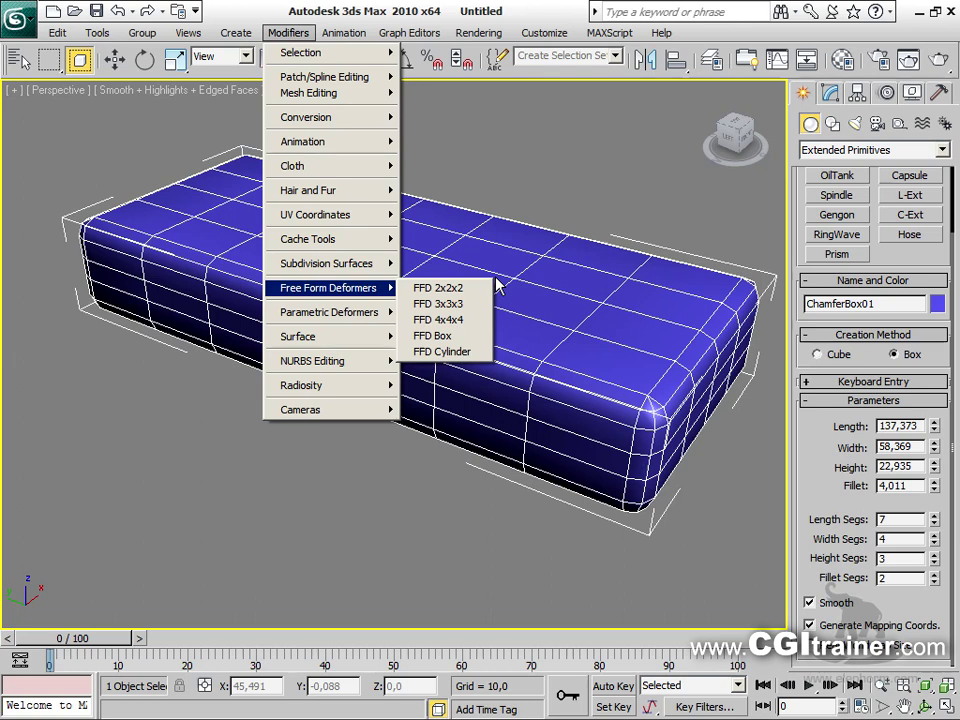
{"action": "mouse_move", "coordinate": [461, 312]}
{"action": "left_mouse_down"}
{"action": "mouse_move", "coordinate": [473, 308]}
{"action": "mouse_move", "coordinate": [480, 281]}
{"action": "mouse_move", "coordinate": [471, 335]}
{"action": "mouse_move", "coordinate": [483, 351]}
{"action": "left_mouse_up"}
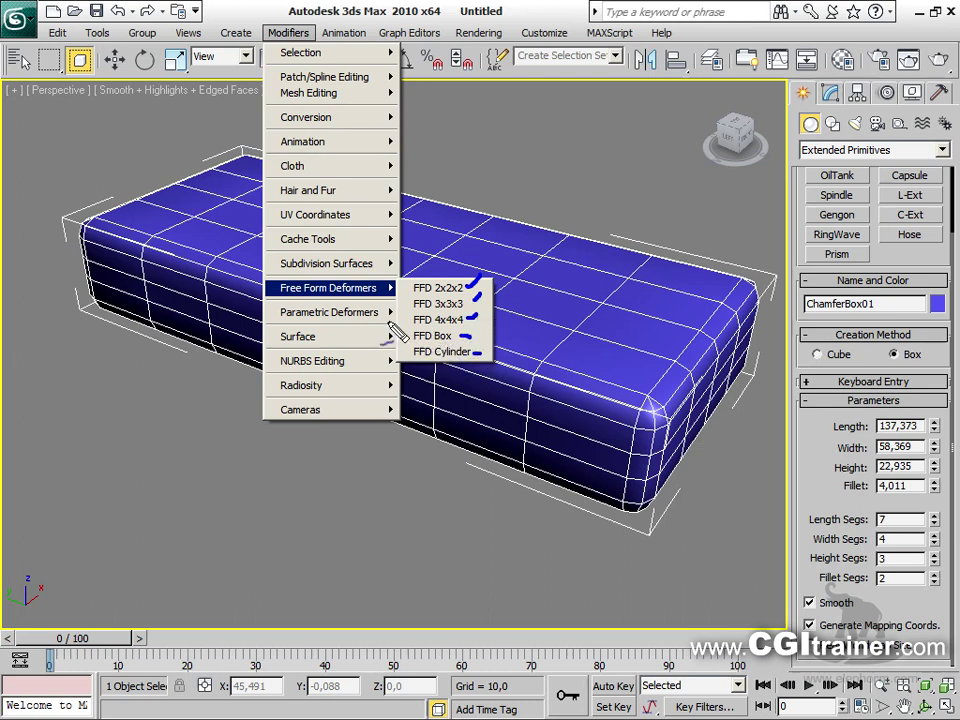
{"action": "mouse_move", "coordinate": [393, 327]}
{"action": "left_mouse_down"}
{"action": "mouse_move", "coordinate": [508, 356]}
{"action": "mouse_move", "coordinate": [470, 368]}
{"action": "mouse_move", "coordinate": [415, 366]}
{"action": "mouse_move", "coordinate": [400, 350]}
{"action": "mouse_move", "coordinate": [405, 335]}
{"action": "left_mouse_up"}
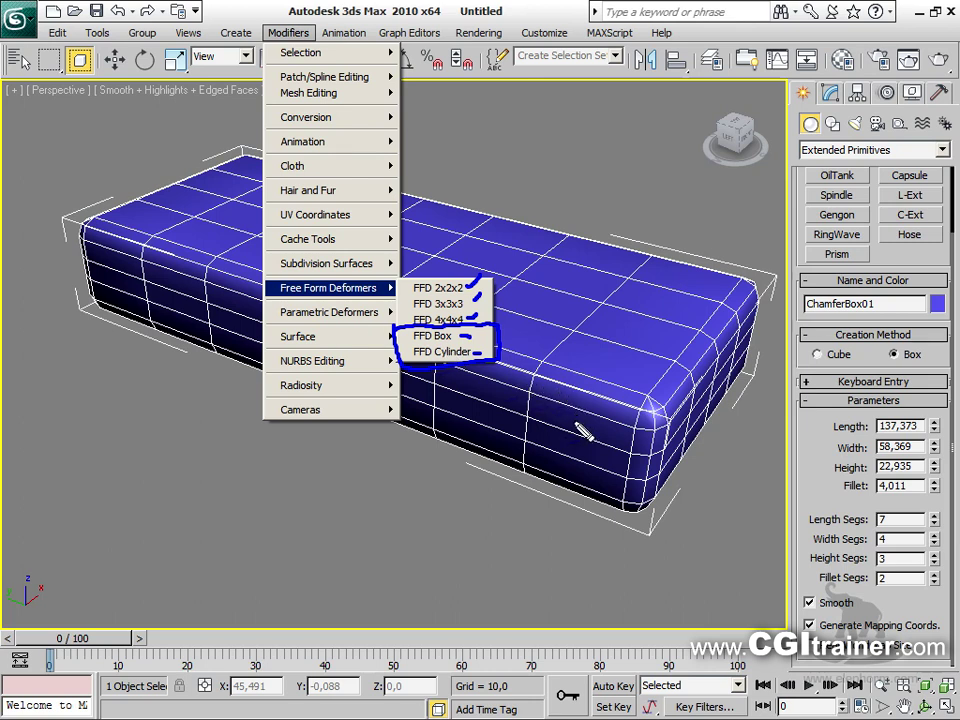
{"action": "left_click", "coordinate": [438, 287]}
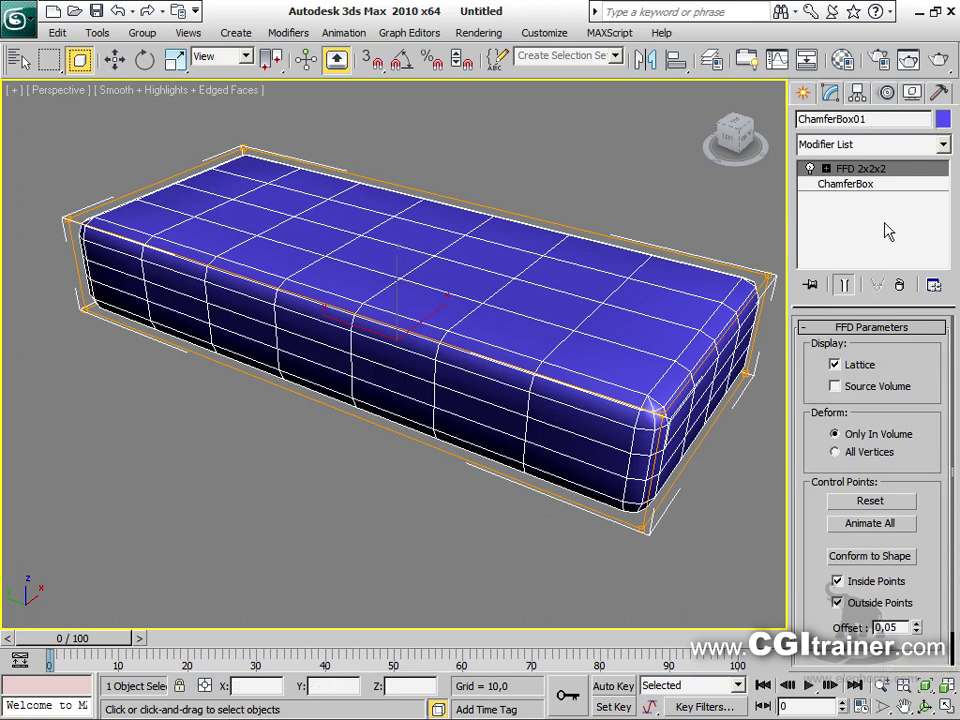
{"action": "left_click", "coordinate": [900, 286]}
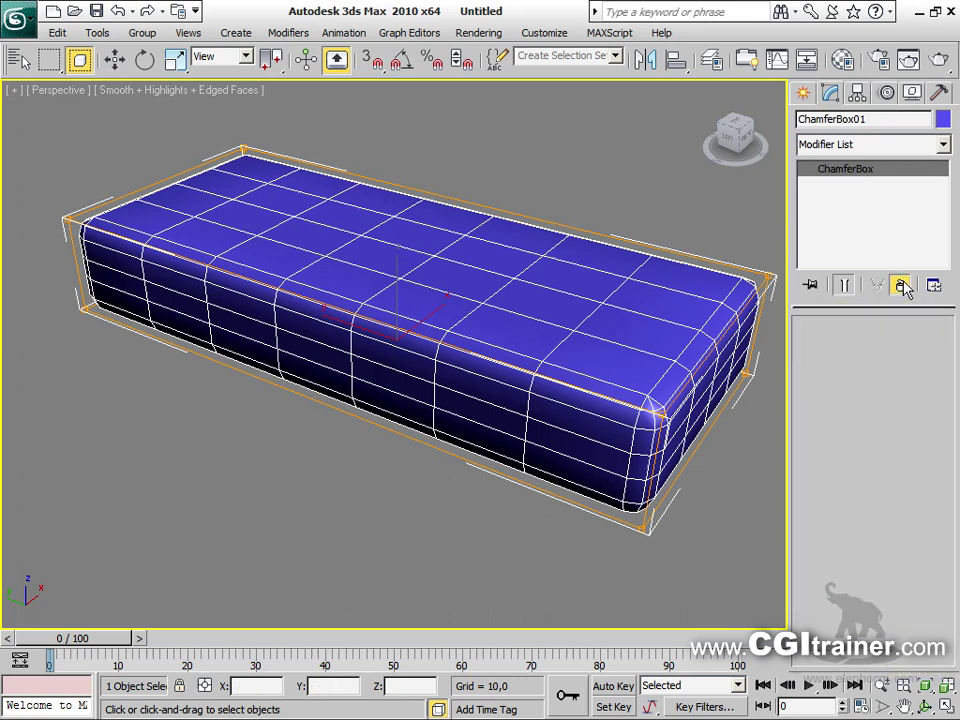
Apply an FFD 4x4x4 modifier to the chamfer box and enter its Control Points level
{"action": "left_click", "coordinate": [284, 33]}
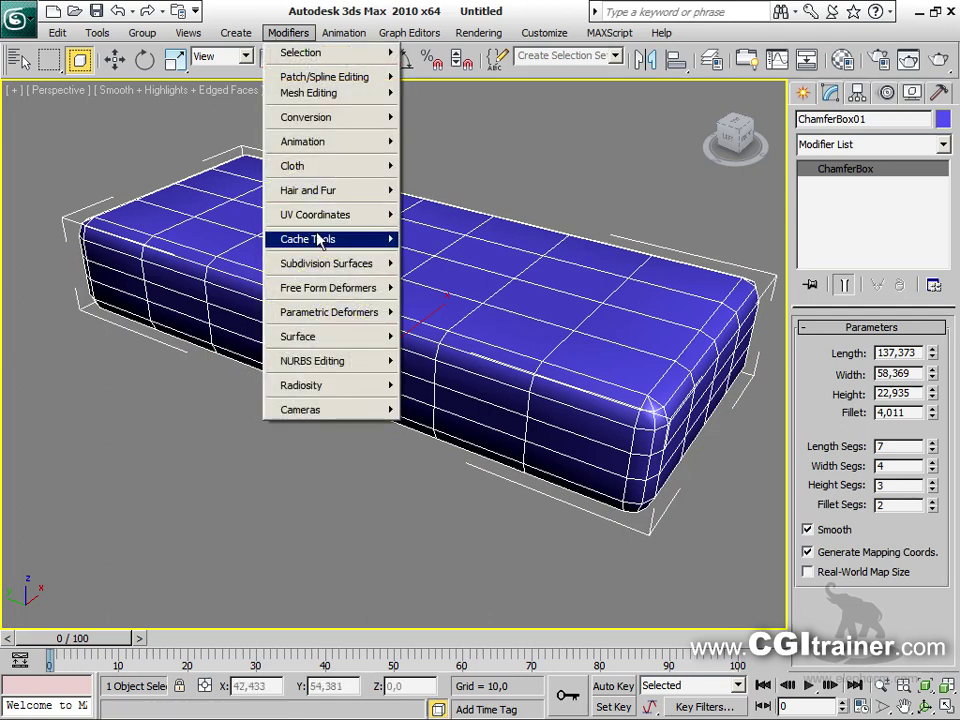
{"action": "mouse_move", "coordinate": [345, 289]}
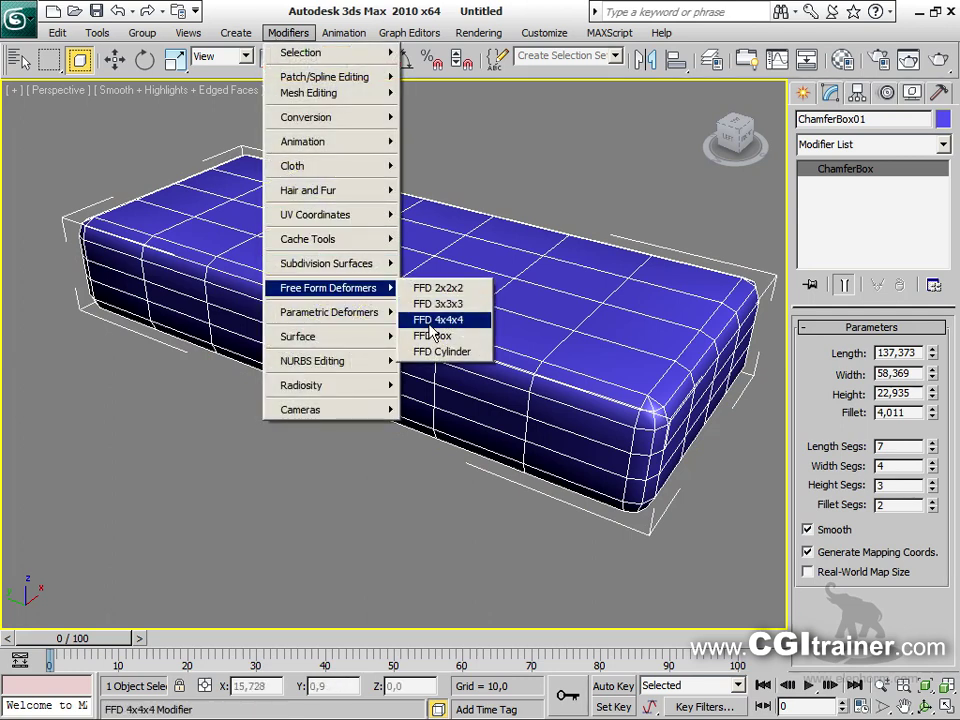
{"action": "left_click", "coordinate": [431, 321]}
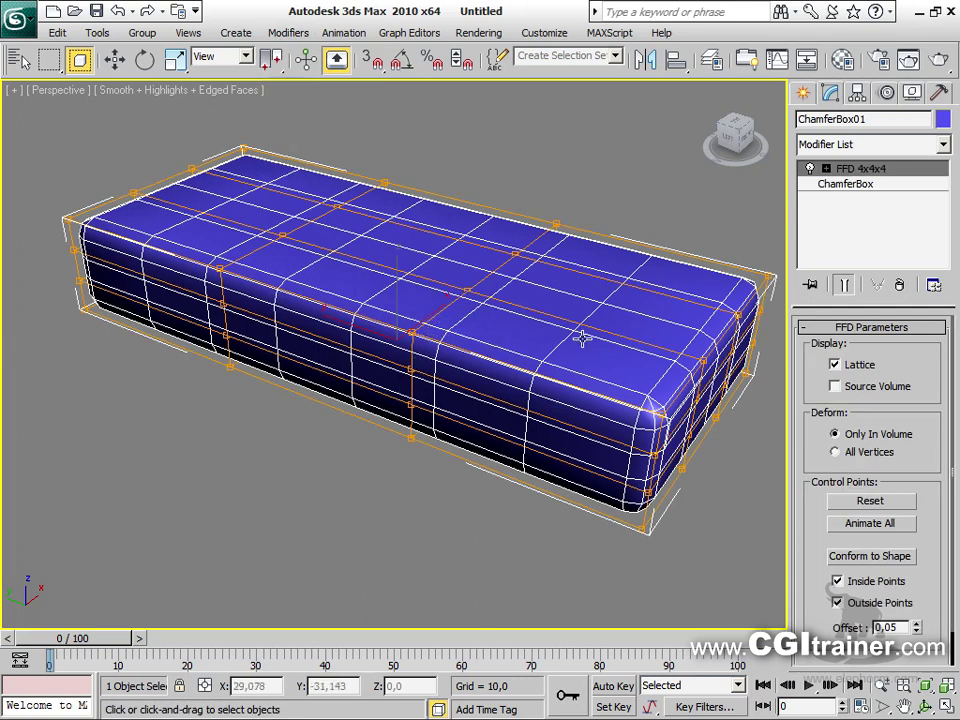
{"action": "middle_click_drag", "start_coordinate": [593, 357], "coordinate": [762, 231], "text": "alt"}
{"action": "left_click", "coordinate": [826, 169]}
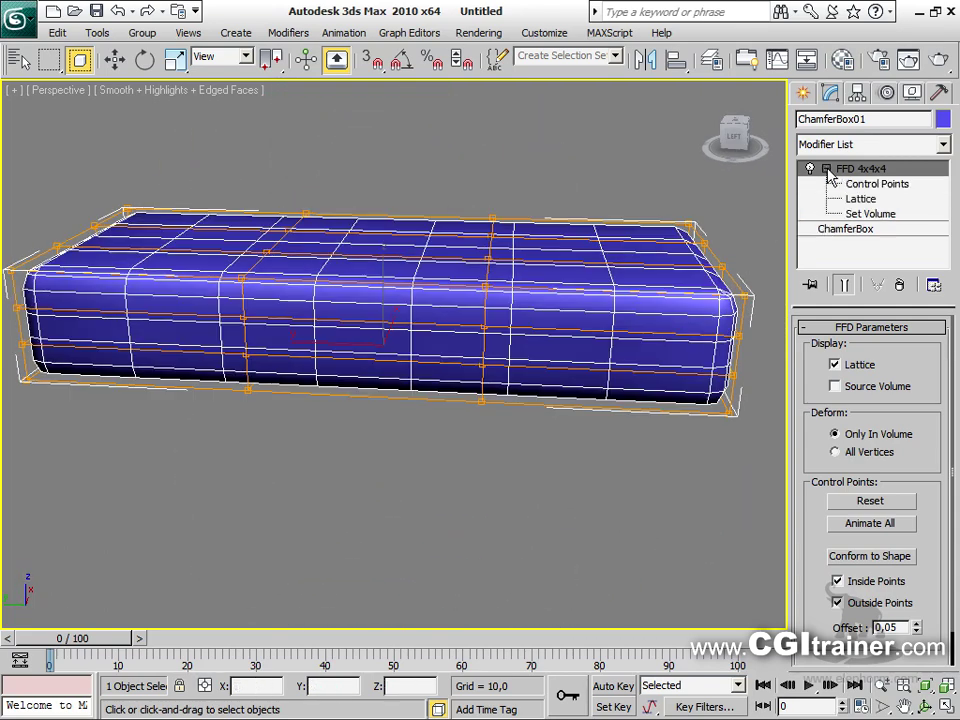
{"action": "left_click", "coordinate": [877, 184]}
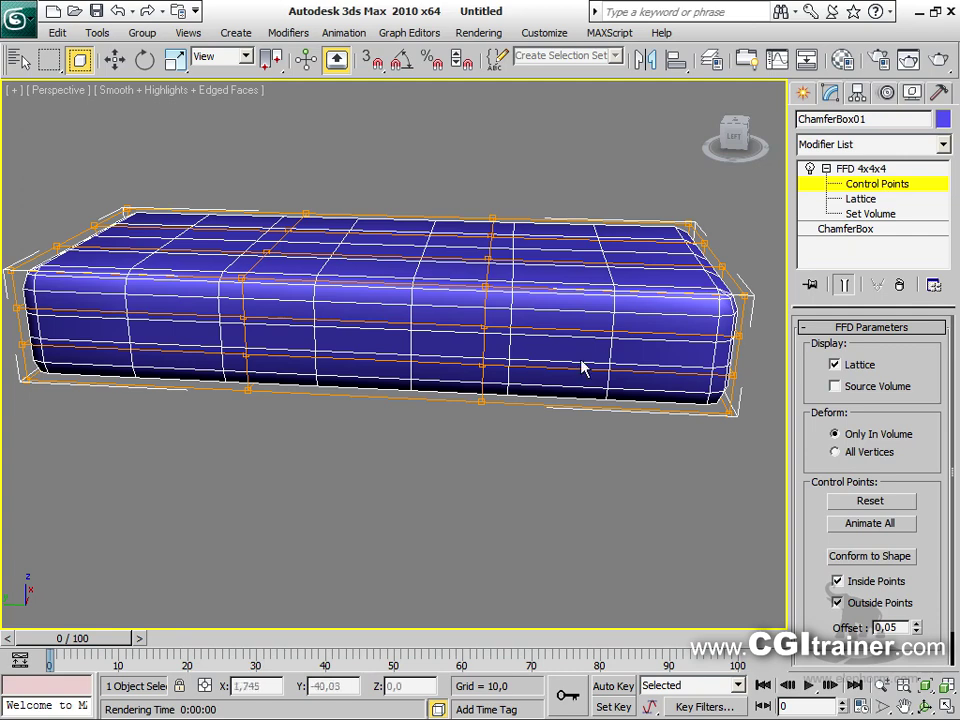
Select the bottom lattice control points in the front half of the box and scale them uniformly inward
{"action": "scroll", "coordinate": [437, 295], "scroll_direction": "up", "scroll_amount": 3}
{"action": "left_click", "coordinate": [734, 136]}
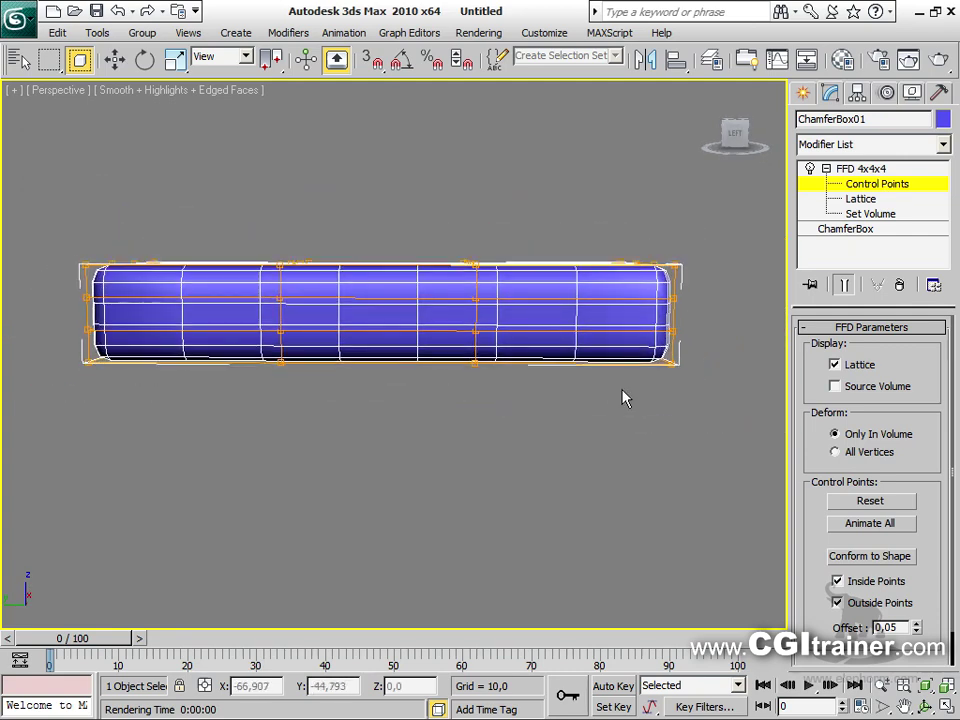
{"action": "key", "text": "ctrl+z"}
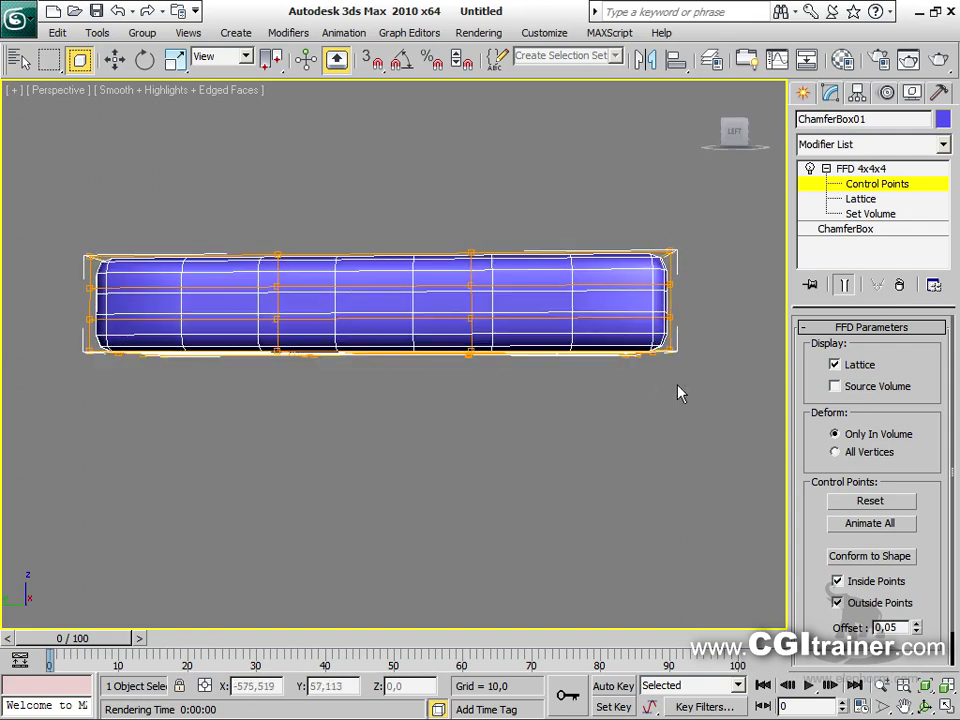
{"action": "left_click_drag", "start_coordinate": [548, 360], "coordinate": [446, 345]}
{"action": "middle_click_drag", "start_coordinate": [529, 411], "coordinate": [411, 341], "text": "alt"}
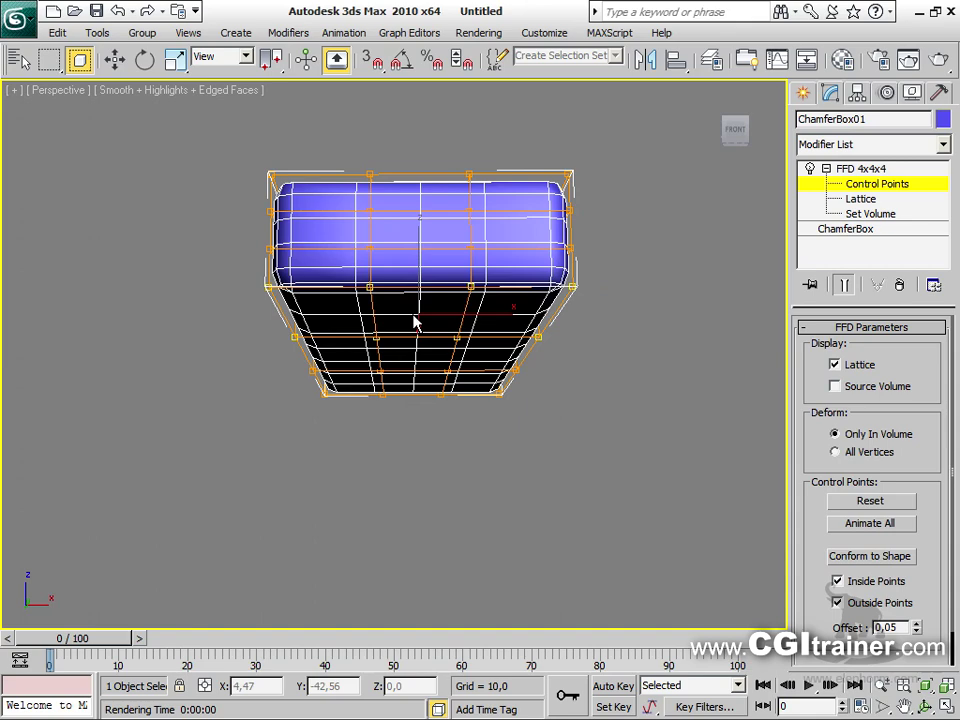
{"action": "right_click", "coordinate": [414, 321]}
{"action": "left_click", "coordinate": [428, 358]}
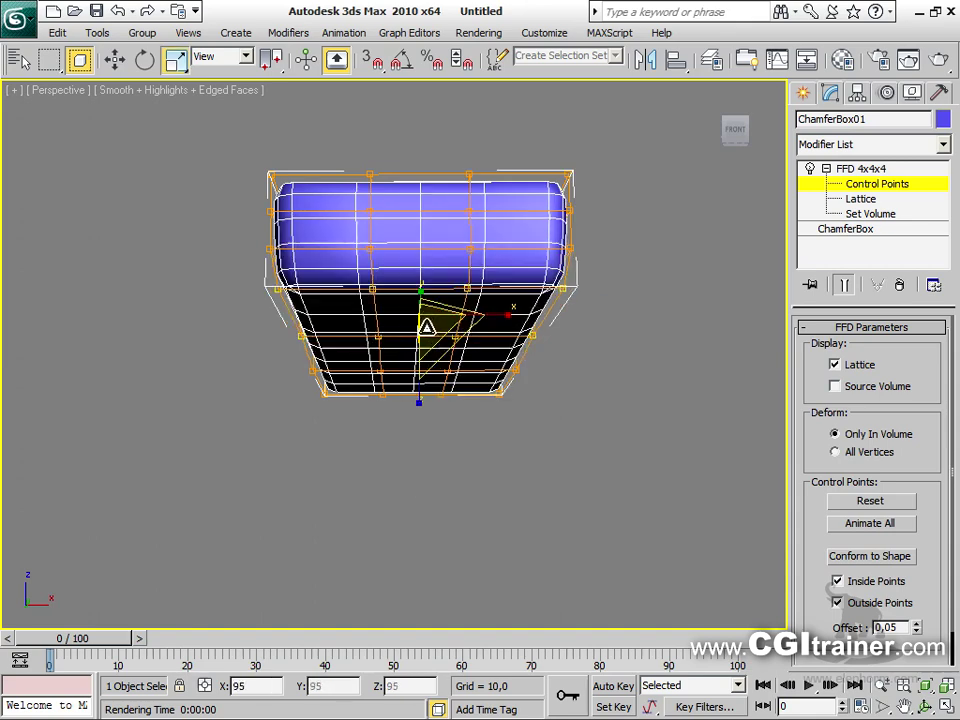
{"action": "middle_click_drag", "start_coordinate": [426, 364], "coordinate": [733, 423], "text": "alt"}
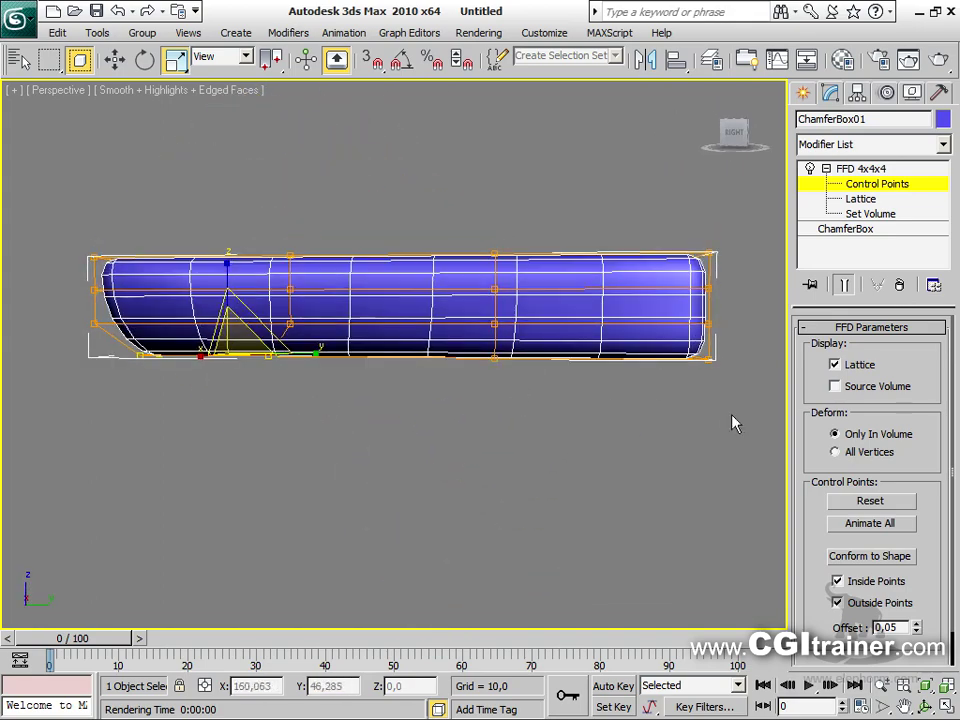
Select the bottom control points in the back half, scale them inward and raise them to about Z 6.16
{"action": "middle_click_drag", "start_coordinate": [513, 378], "coordinate": [460, 372], "text": "alt"}
{"action": "left_click_drag", "start_coordinate": [465, 293], "coordinate": [455, 425]}
{"action": "middle_click_drag", "start_coordinate": [455, 425], "coordinate": [546, 352], "text": "alt"}
{"action": "right_click", "coordinate": [546, 352]}
{"action": "left_click", "coordinate": [563, 359]}
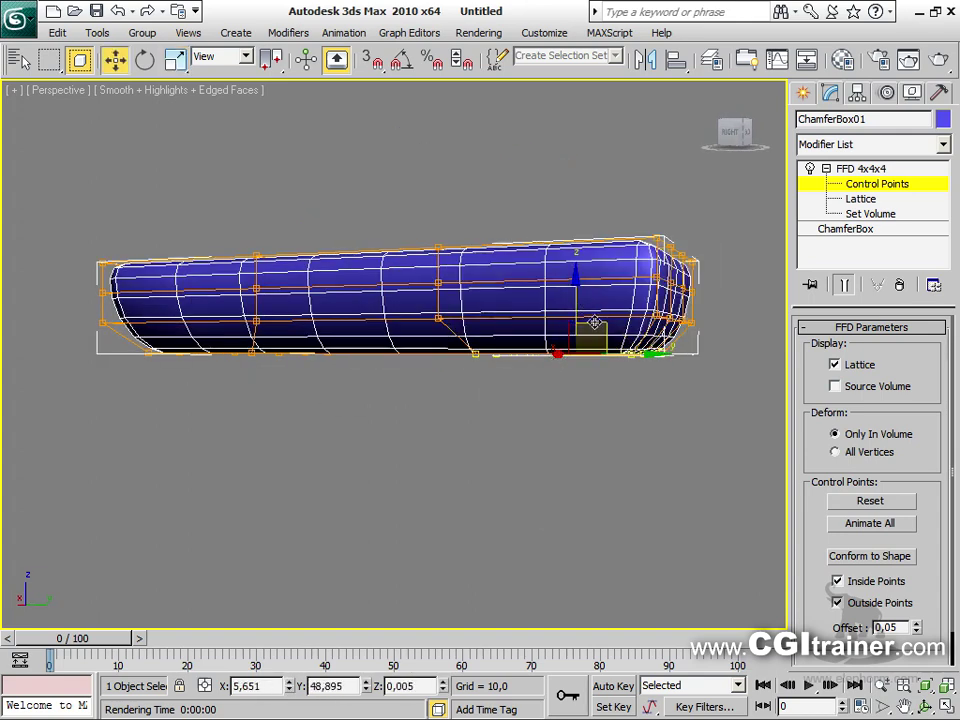
{"action": "left_click_drag", "start_coordinate": [603, 327], "coordinate": [573, 290]}
Select all top lattice control points of the box and scale them uniformly inward
{"action": "middle_click_drag", "start_coordinate": [531, 379], "coordinate": [596, 444]}
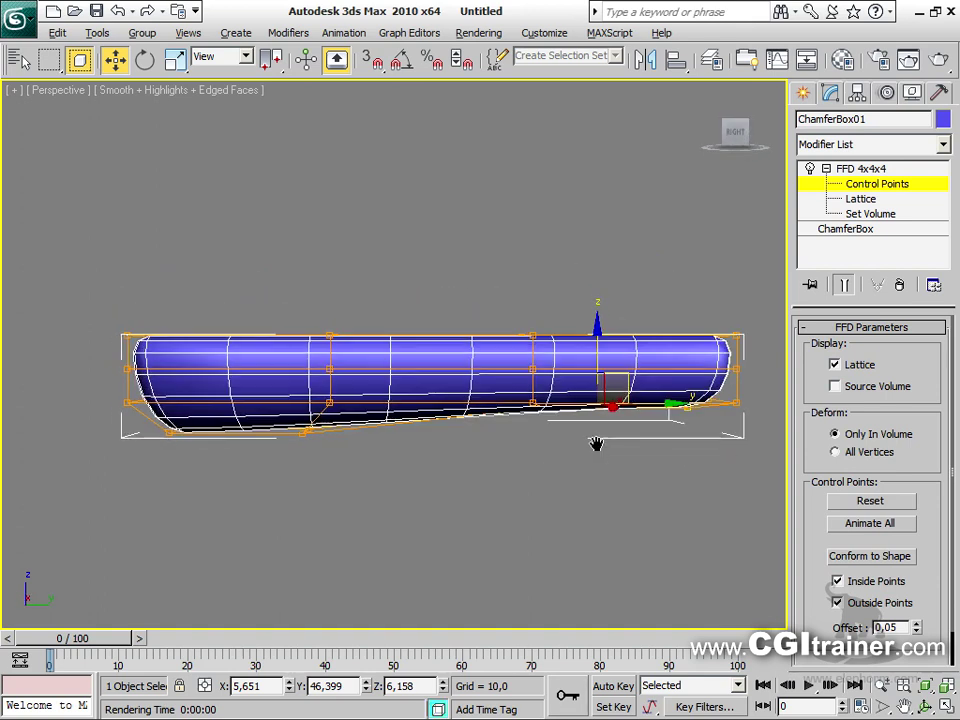
{"action": "left_click_drag", "start_coordinate": [88, 219], "coordinate": [746, 364]}
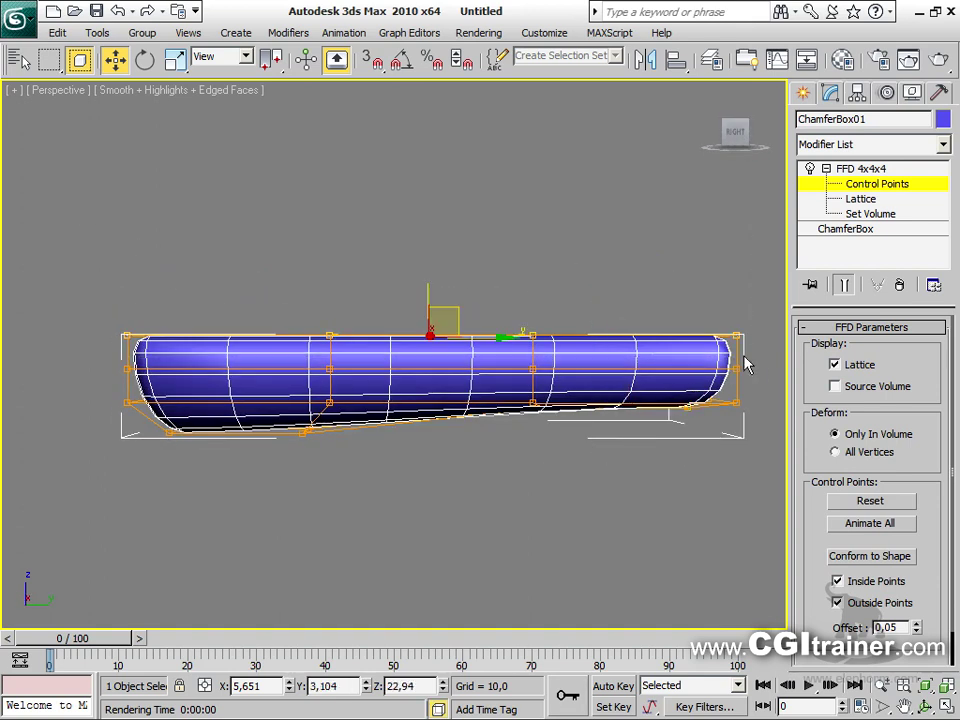
{"action": "right_click", "coordinate": [510, 266]}
{"action": "left_click", "coordinate": [538, 315]}
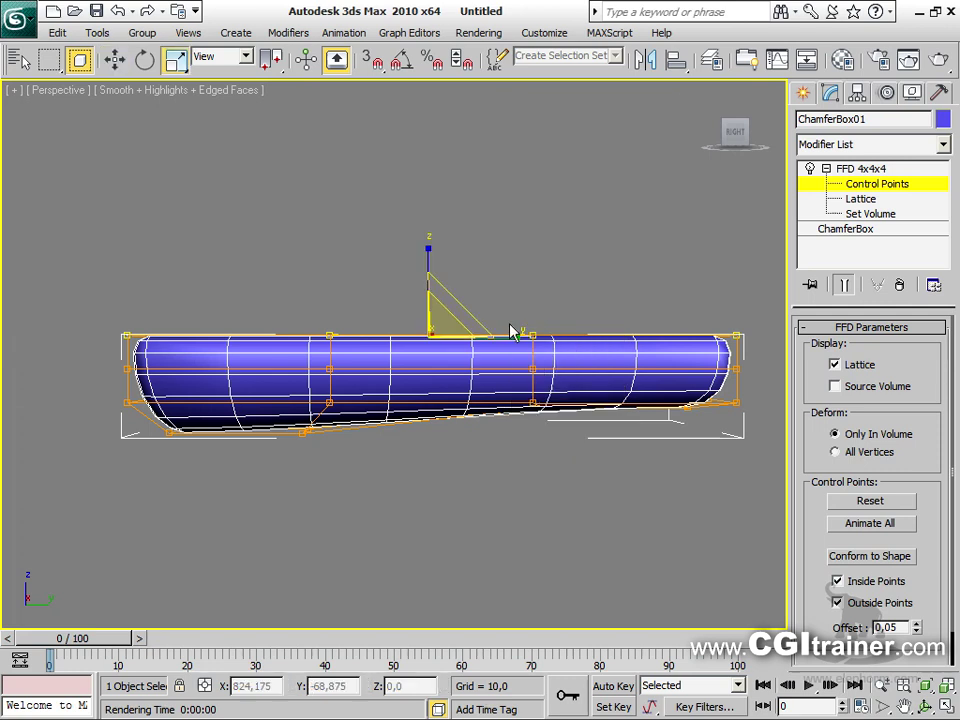
{"action": "left_click_drag", "start_coordinate": [448, 319], "coordinate": [443, 347]}
Select the top control points in the front half, raise them to about Z 26.31 and scale them slightly inward
{"action": "left_click_drag", "start_coordinate": [46, 207], "coordinate": [388, 355]}
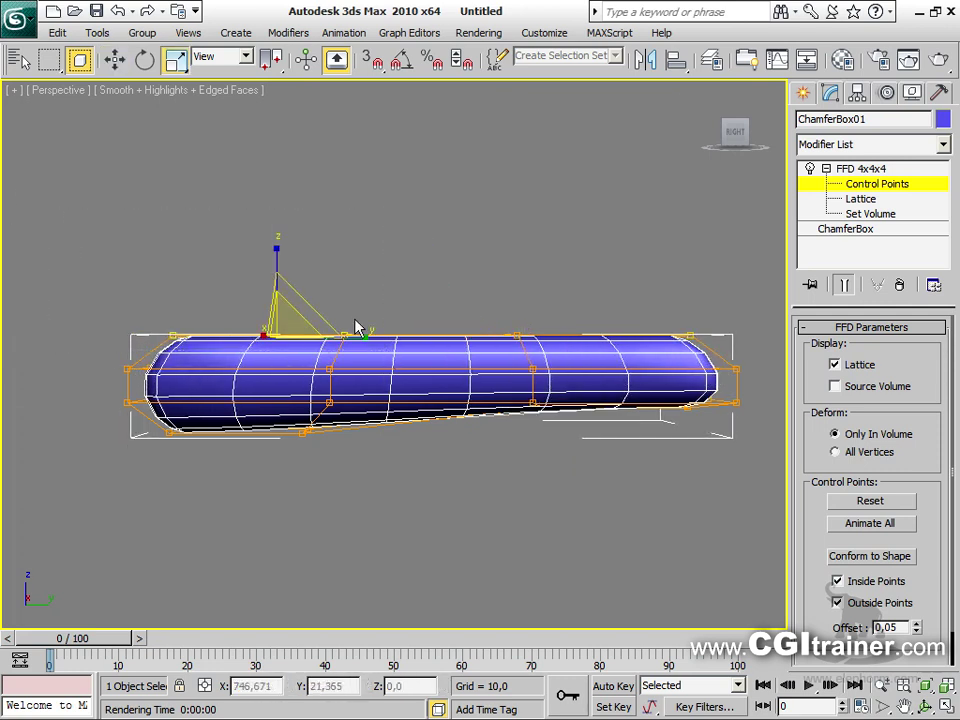
{"action": "right_click", "coordinate": [298, 323]}
{"action": "left_click", "coordinate": [318, 355]}
{"action": "right_click", "coordinate": [309, 316]}
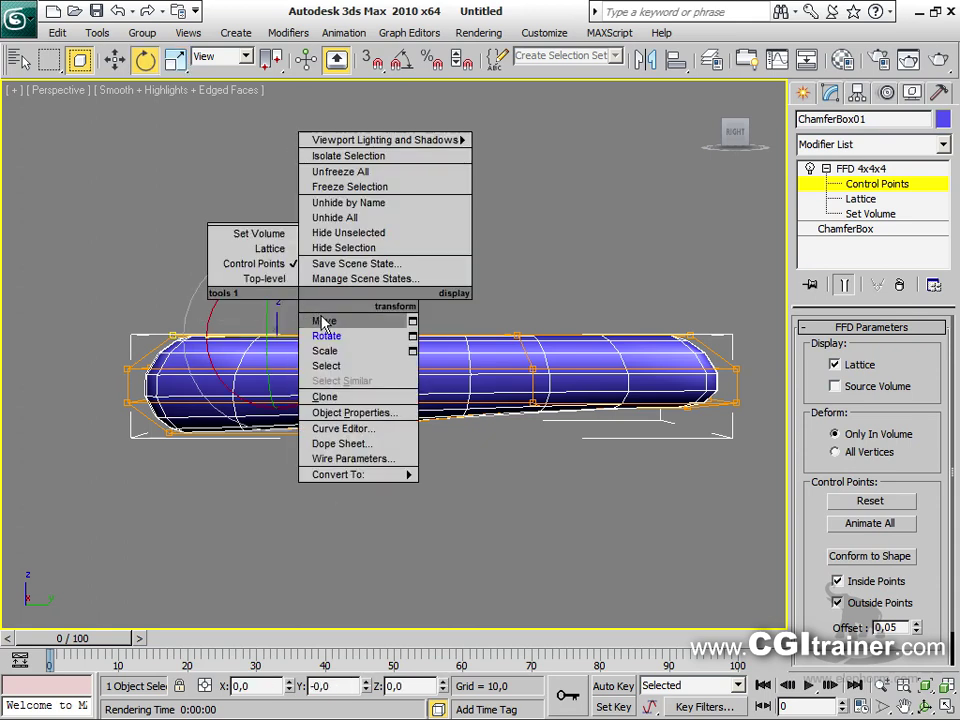
{"action": "left_click", "coordinate": [322, 318]}
{"action": "left_click_drag", "start_coordinate": [303, 311], "coordinate": [255, 312]}
{"action": "middle_click_drag", "start_coordinate": [388, 285], "coordinate": [225, 291], "text": "alt"}
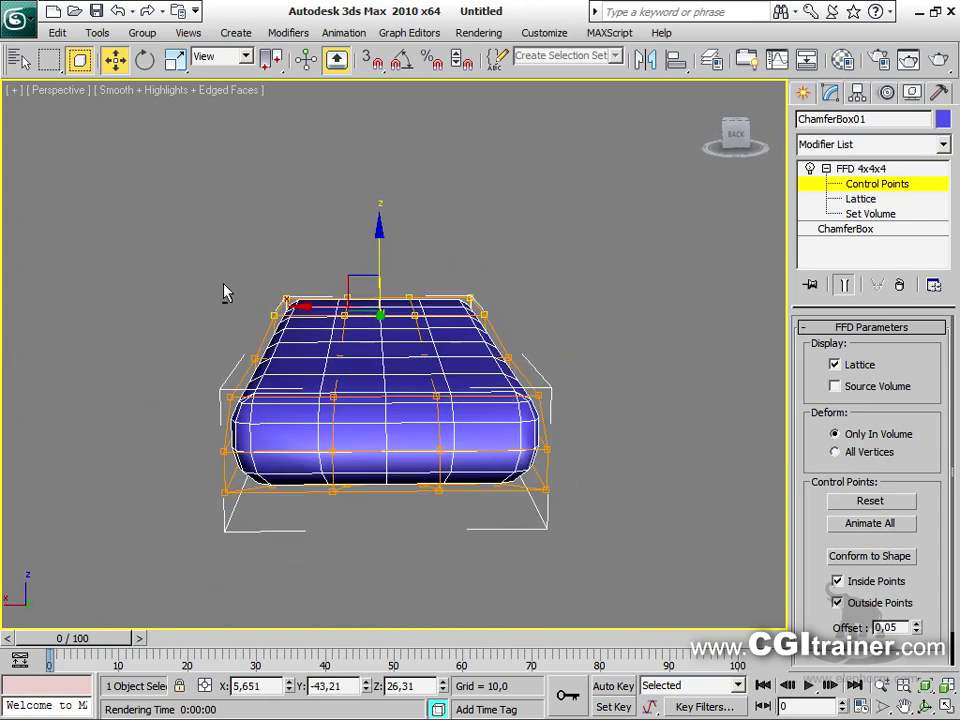
{"action": "right_click", "coordinate": [342, 283]}
{"action": "left_click", "coordinate": [368, 333]}
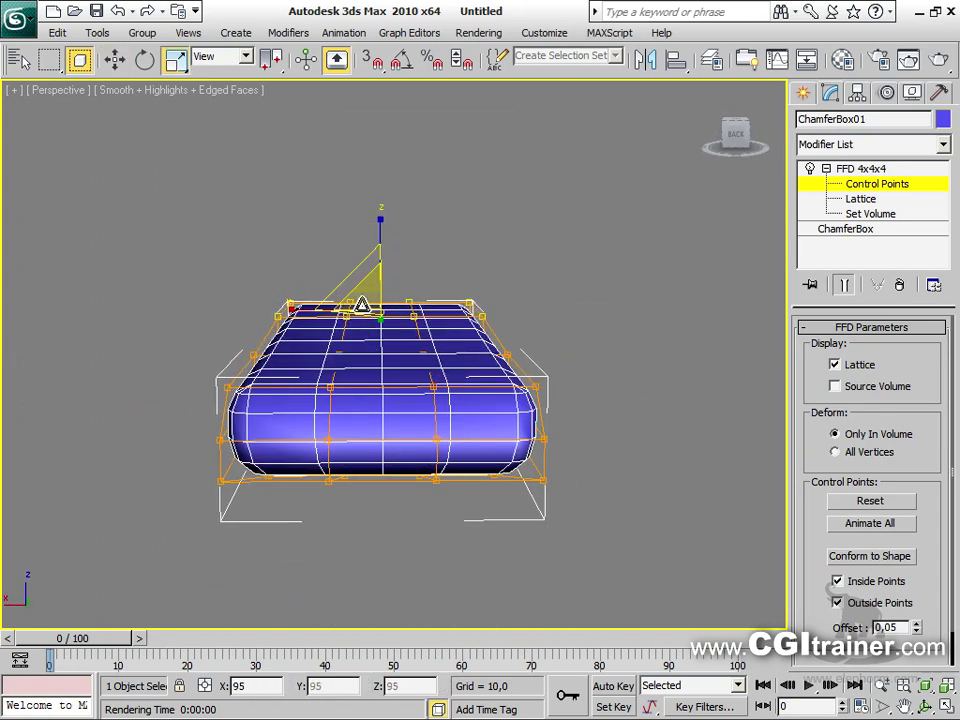
Select the two inner top control points in the front half, lower them by about 7.87 and clear the selection
{"action": "middle_click_drag", "start_coordinate": [405, 318], "coordinate": [560, 430], "text": "alt"}
{"action": "left_click_drag", "start_coordinate": [591, 444], "coordinate": [371, 231]}
{"action": "left_click_drag", "start_coordinate": [430, 338], "coordinate": [390, 317]}
{"action": "right_click", "coordinate": [440, 312]}
{"action": "left_click", "coordinate": [463, 328]}
{"action": "mouse_move", "coordinate": [390, 317]}
{"action": "middle_mouse_down", "text": "alt"}
{"action": "mouse_move", "coordinate": [383, 248]}
{"action": "mouse_move", "coordinate": [413, 291]}
{"action": "mouse_move", "coordinate": [407, 325]}
{"action": "middle_mouse_up", "text": "alt"}
{"action": "left_click", "coordinate": [402, 323]}
{"action": "left_click", "coordinate": [441, 326]}
{"action": "left_click_drag", "start_coordinate": [424, 268], "coordinate": [424, 288]}
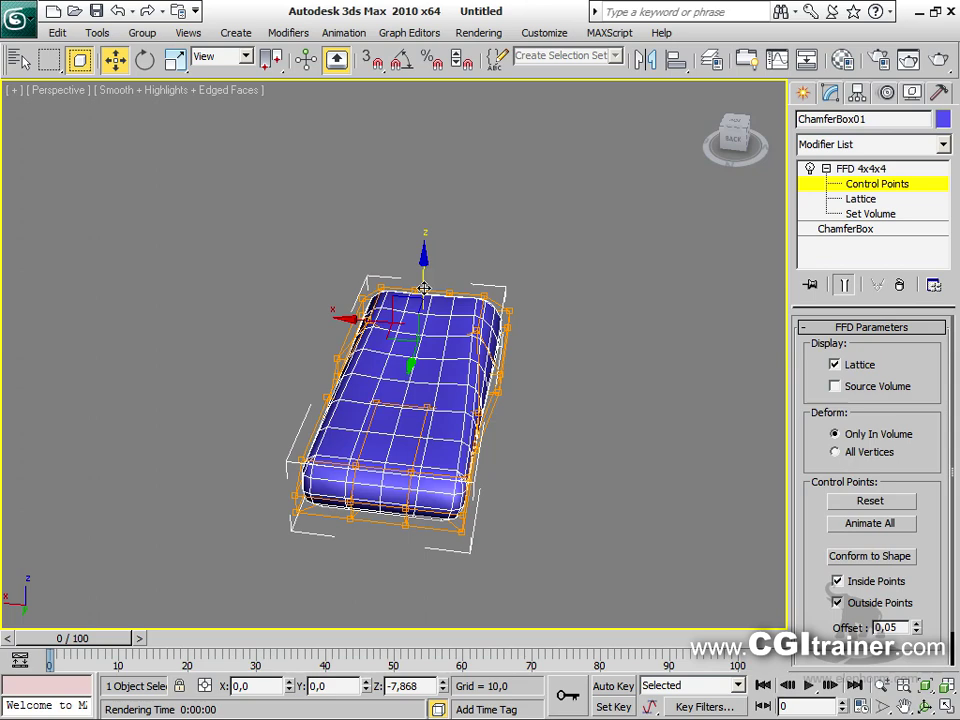
{"action": "left_click", "coordinate": [264, 135]}
{"action": "left_click_drag", "start_coordinate": [264, 135], "coordinate": [537, 64]}
Apply an Edit Poly modifier above the FFD 4x4x4 and enter its Polygon level
{"action": "middle_click_drag", "start_coordinate": [538, 65], "coordinate": [316, 340], "text": "alt"}
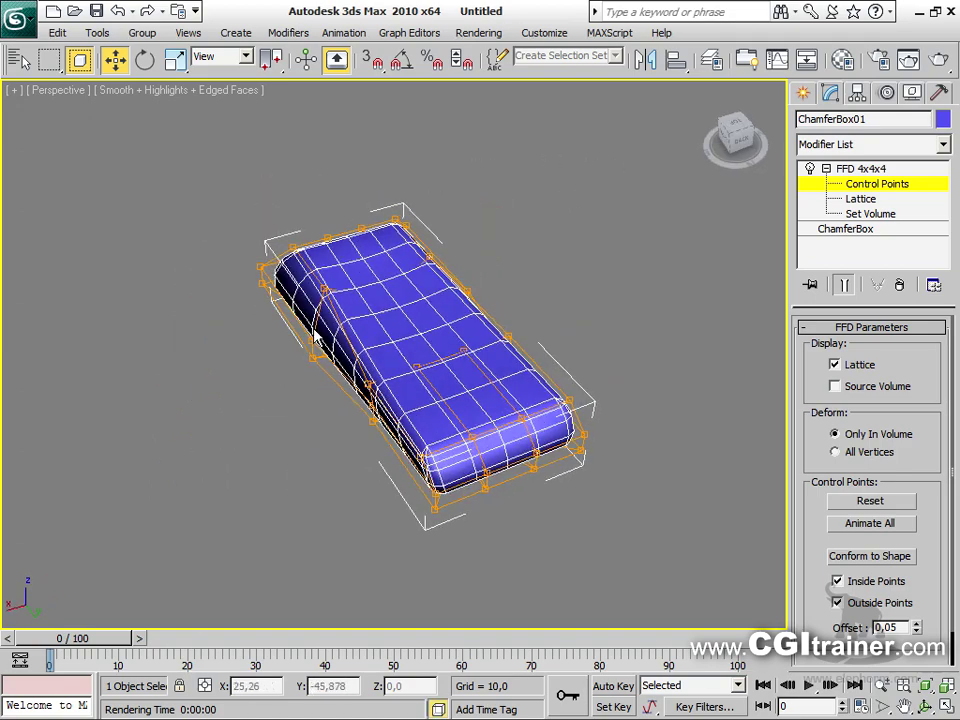
{"action": "middle_click_drag", "start_coordinate": [418, 454], "coordinate": [371, 421], "text": "alt"}
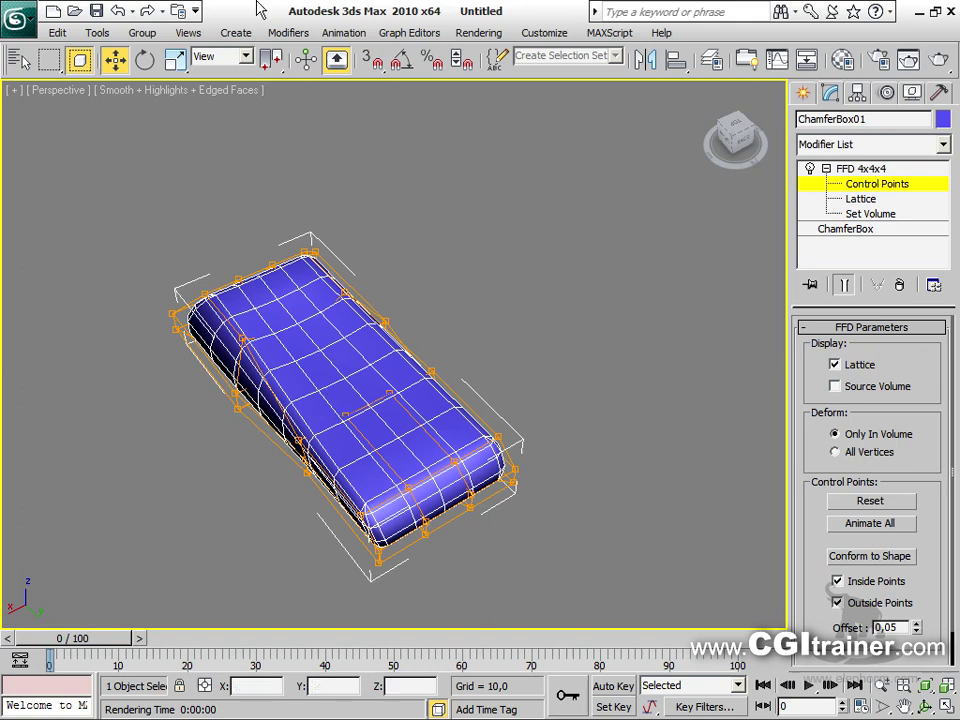
{"action": "left_click", "coordinate": [288, 32]}
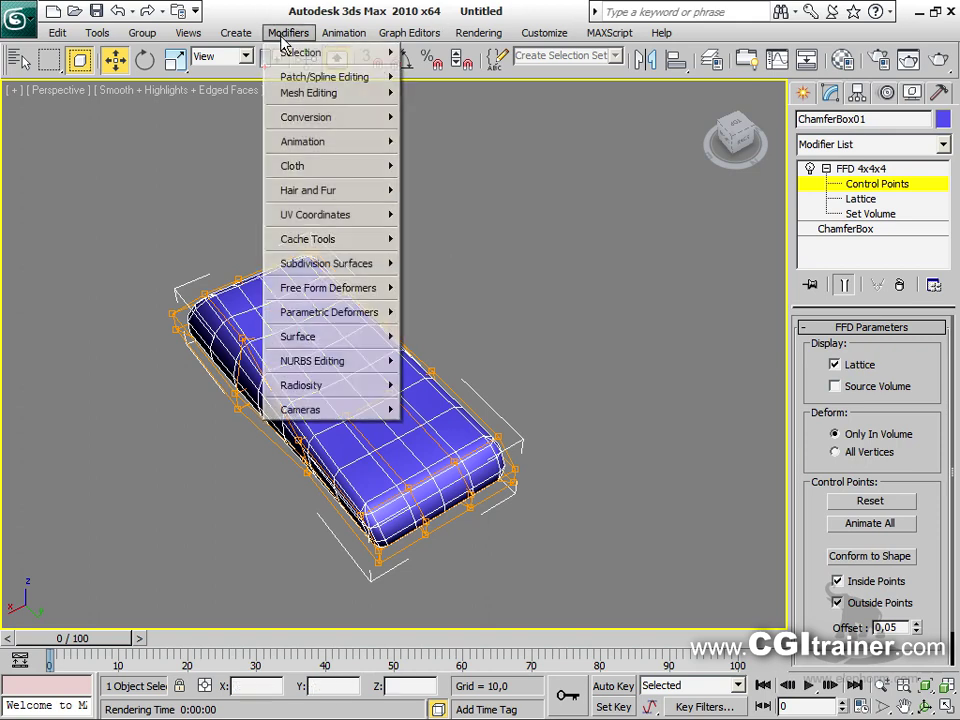
{"action": "mouse_move", "coordinate": [315, 94]}
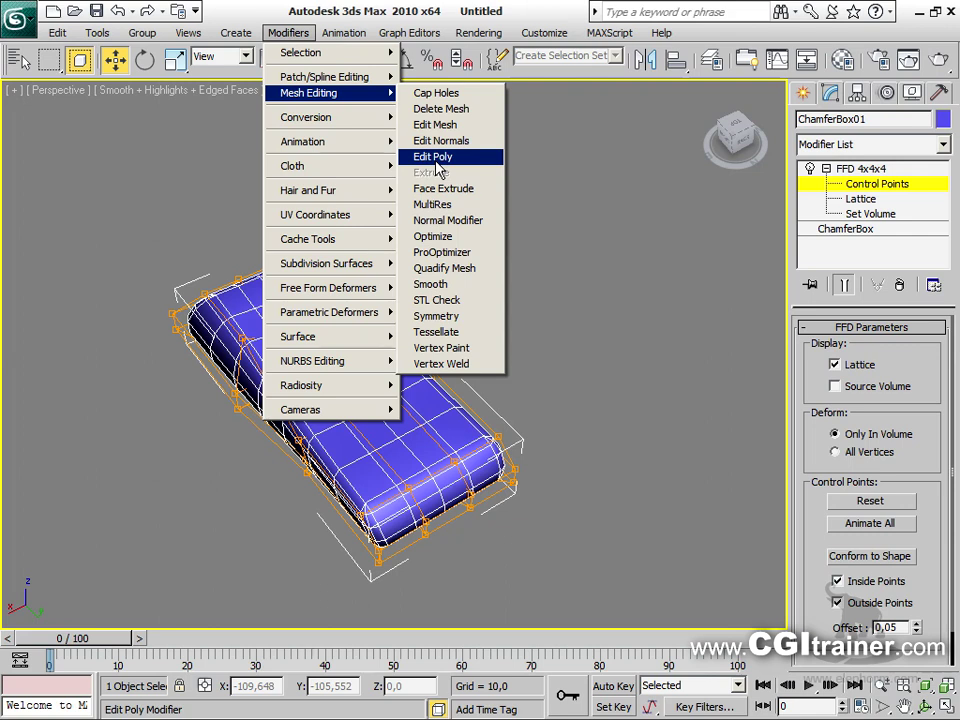
{"action": "left_click", "coordinate": [435, 160]}
{"action": "left_click_drag", "start_coordinate": [929, 520], "coordinate": [935, 393]}
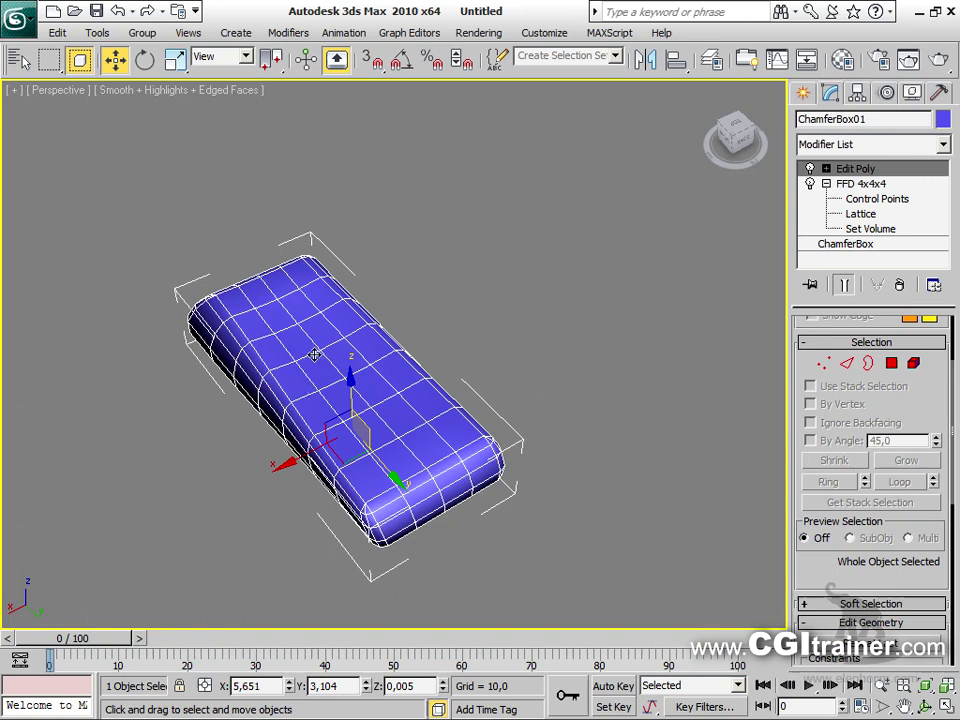
{"action": "left_click", "coordinate": [891, 363]}
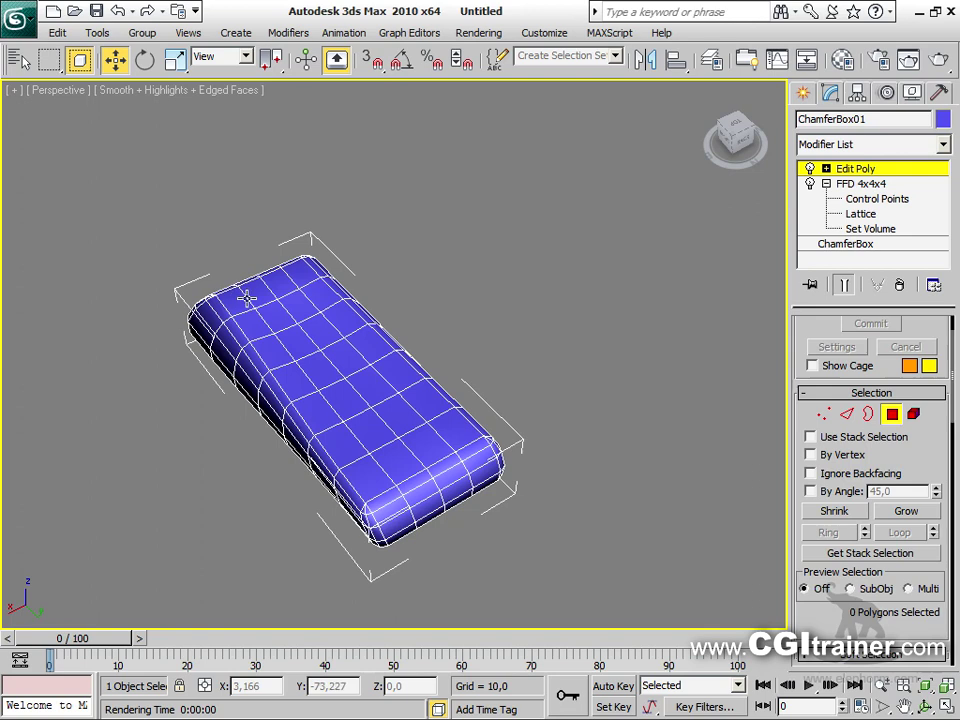
Select a rectangular block of 12 polygons on the front half of the top surface and delete it
{"action": "left_click", "coordinate": [257, 327]}
{"action": "left_click", "coordinate": [273, 322], "text": "ctrl"}
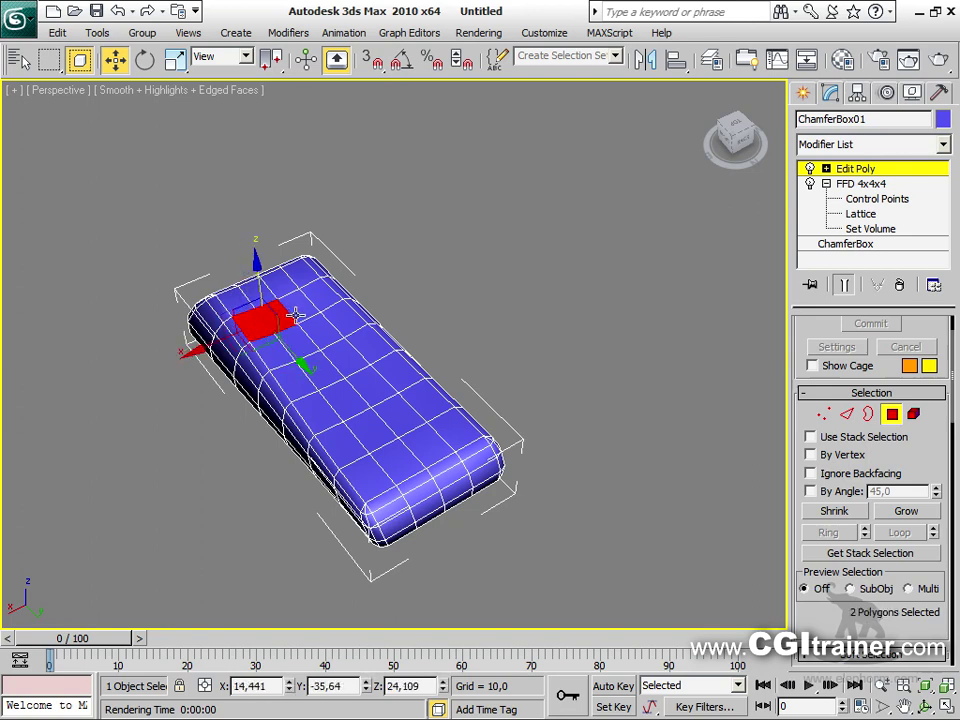
{"action": "left_click", "coordinate": [300, 316], "text": "ctrl"}
{"action": "left_click", "coordinate": [323, 306], "text": "ctrl"}
{"action": "left_click", "coordinate": [322, 288], "text": "ctrl"}
{"action": "left_click", "coordinate": [307, 338], "text": "ctrl"}
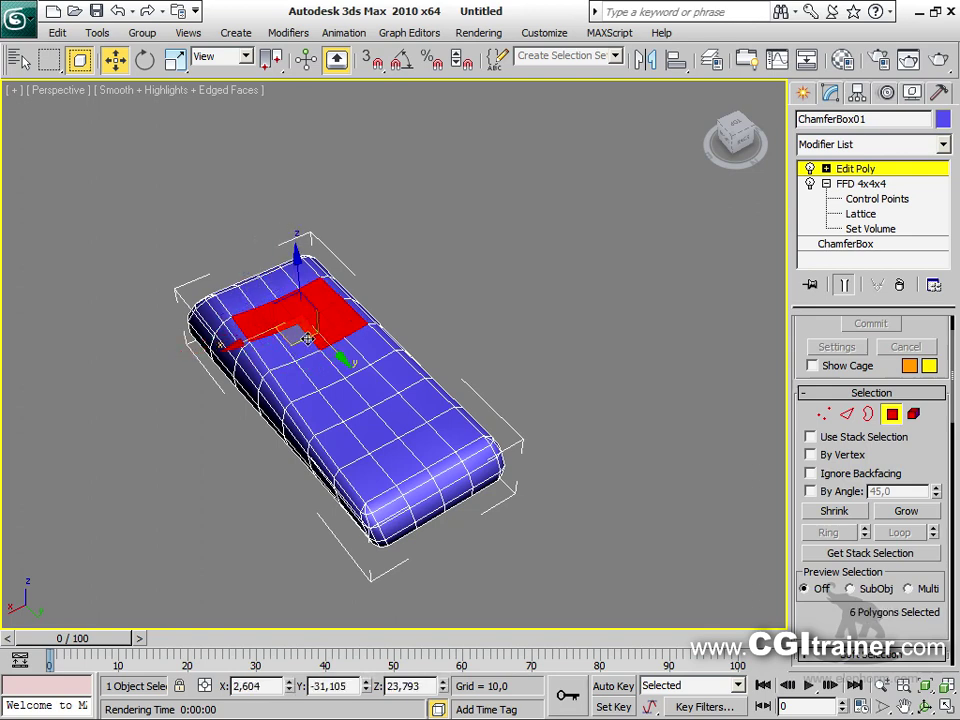
{"action": "left_click", "coordinate": [292, 338], "text": "ctrl"}
{"action": "left_click", "coordinate": [245, 345], "text": "ctrl"}
{"action": "left_click", "coordinate": [292, 380], "text": "ctrl"}
{"action": "left_click", "coordinate": [328, 362], "text": "ctrl"}
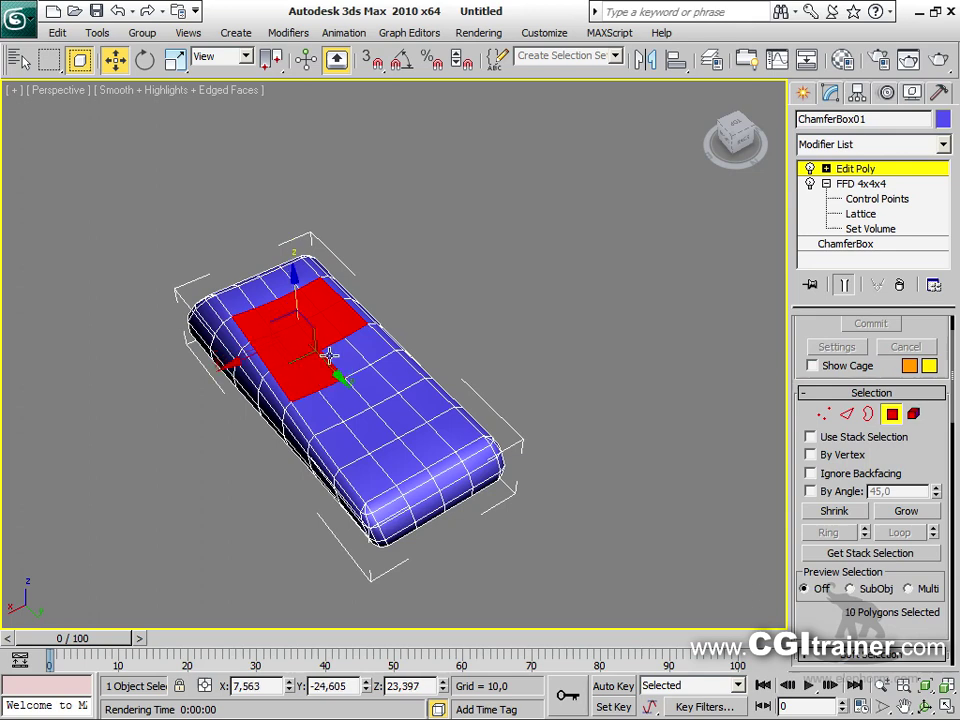
{"action": "left_click", "coordinate": [370, 335], "text": "ctrl"}
{"action": "left_click", "coordinate": [352, 364], "text": "ctrl"}
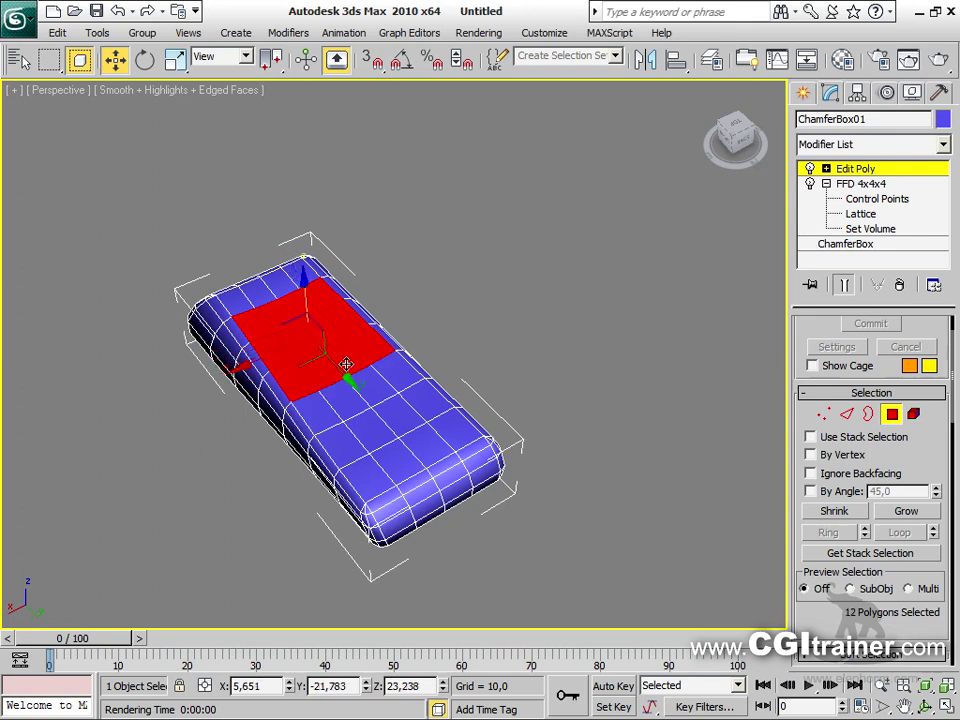
{"action": "key", "text": "Delete"}
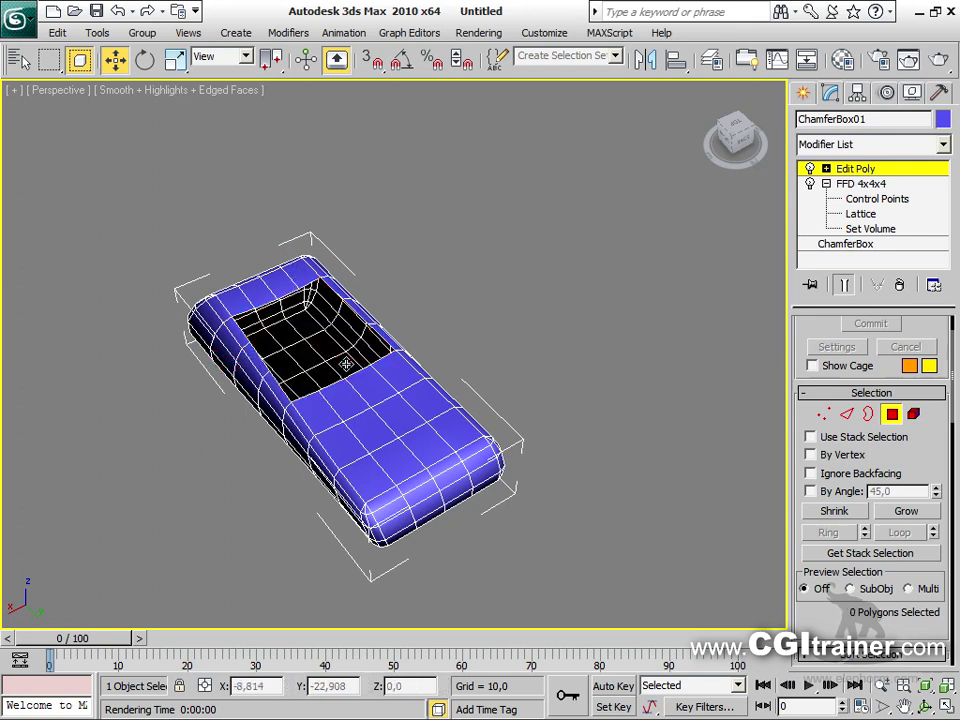
Select the border around the opening in the top surface and cap it
{"action": "left_click", "coordinate": [868, 415]}
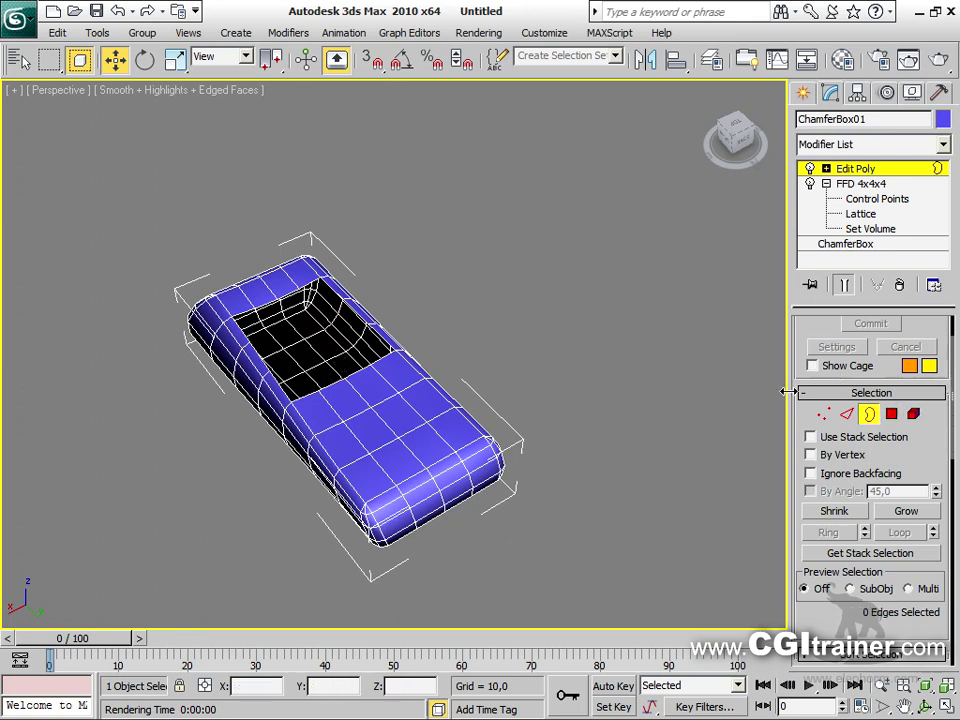
{"action": "left_click", "coordinate": [383, 342]}
{"action": "right_click", "coordinate": [375, 343]}
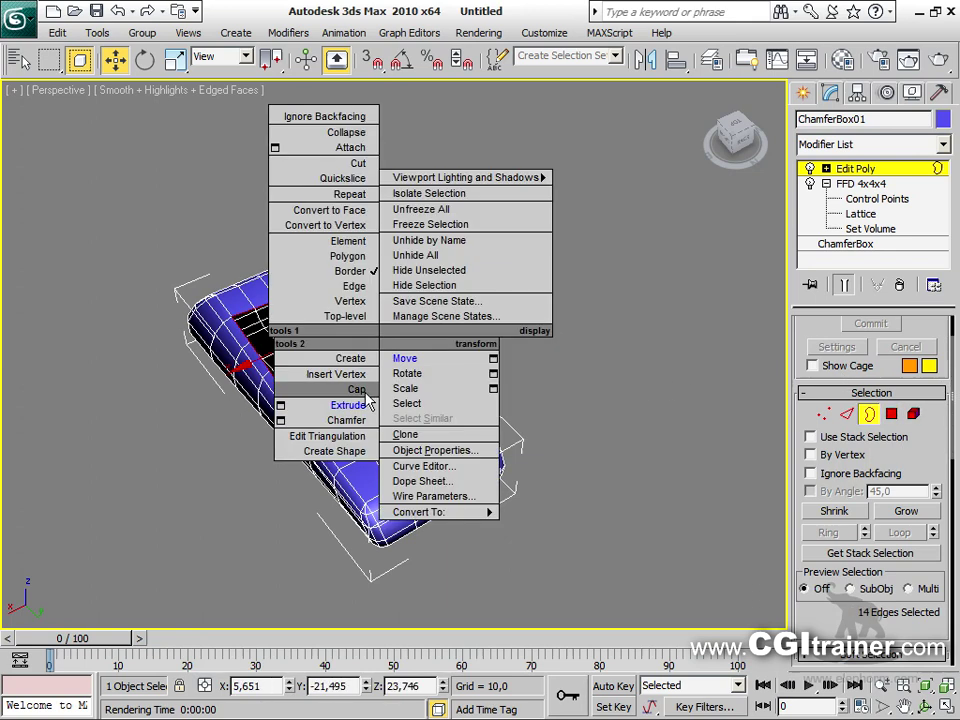
{"action": "left_click", "coordinate": [358, 388]}
Select the new cap polygon at Polygon level, bevel it inward and slightly down, and switch to the Move tool
{"action": "left_click", "coordinate": [891, 414]}
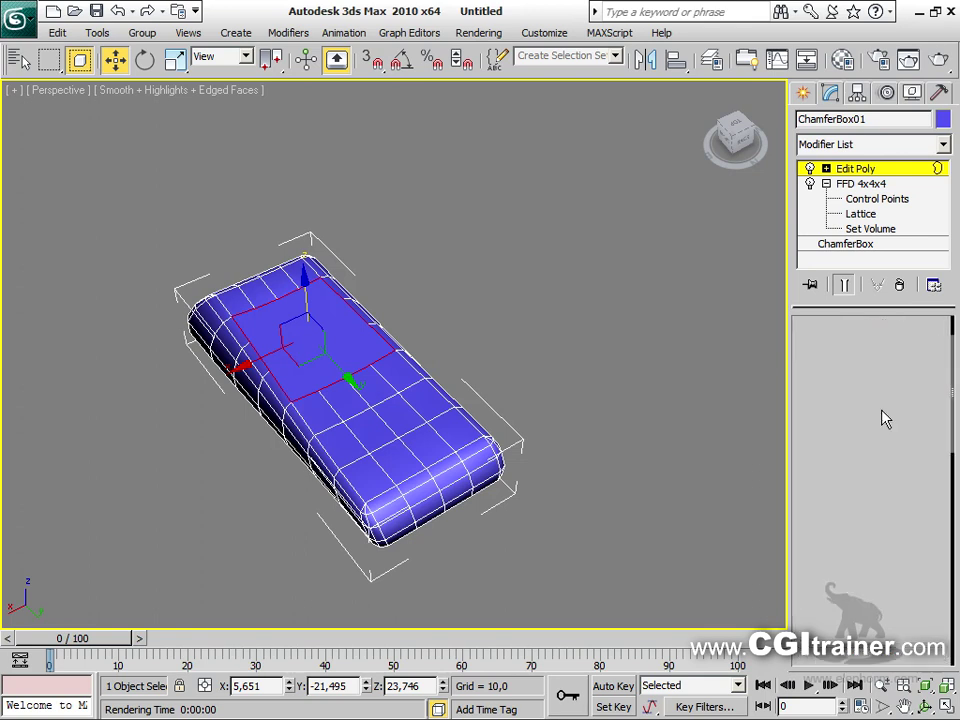
{"action": "left_click", "coordinate": [293, 345]}
{"action": "right_click", "coordinate": [292, 340]}
{"action": "left_click", "coordinate": [267, 437]}
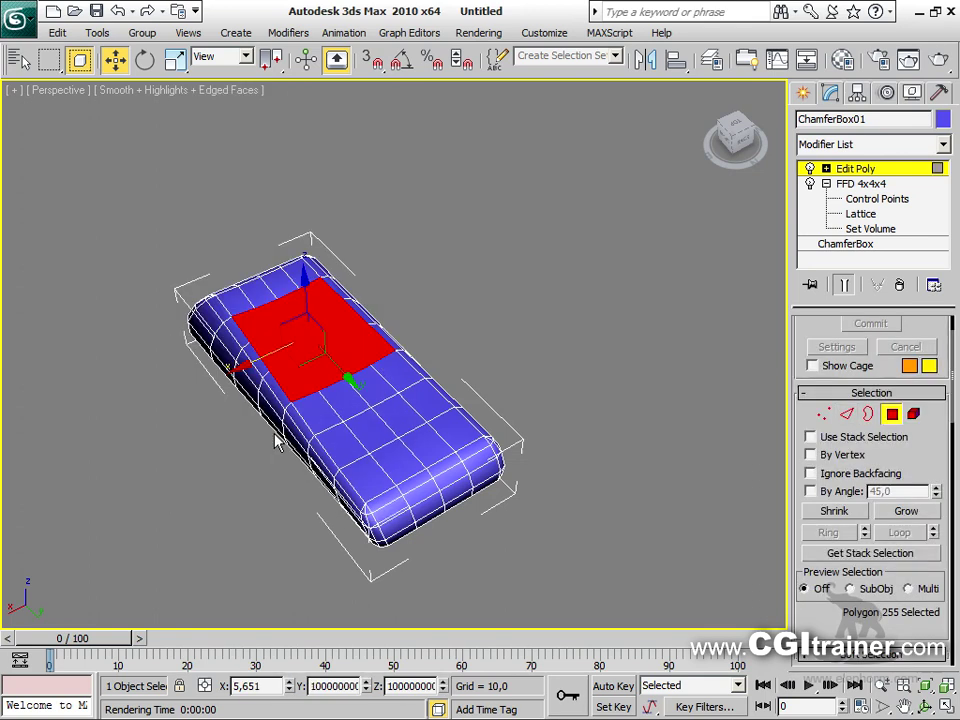
{"action": "mouse_move", "coordinate": [321, 326]}
{"action": "left_mouse_down"}
{"action": "mouse_move", "coordinate": [323, 342]}
{"action": "mouse_move", "coordinate": [303, 320]}
{"action": "left_mouse_up"}
{"action": "key", "text": "w"}
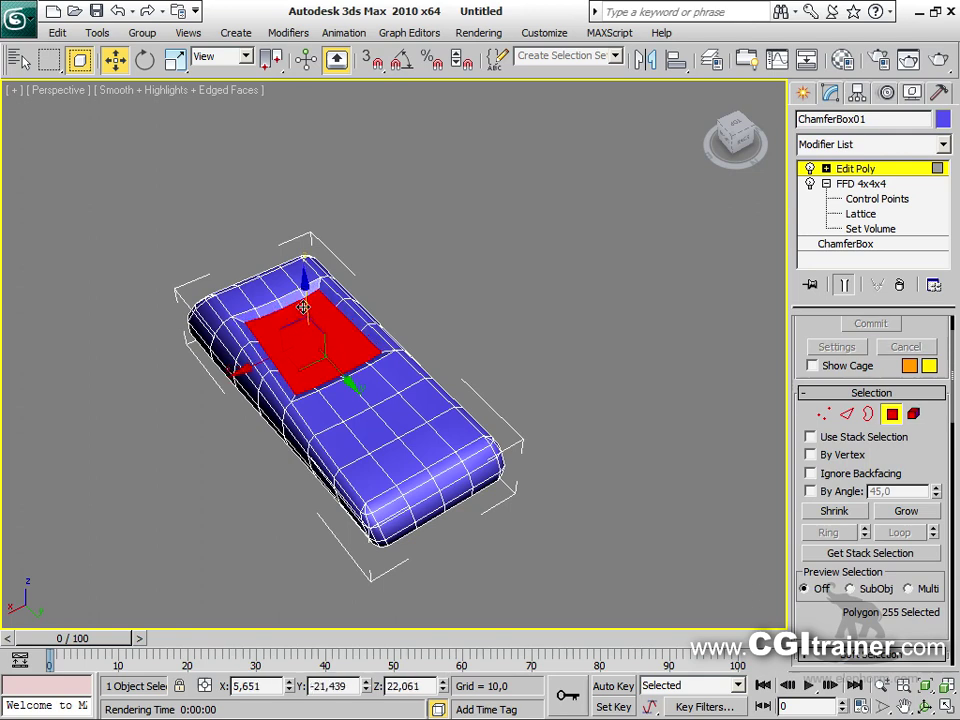
Extrude the selected polygon on the floor of the body's rectangular recess slightly, and clear the polygon selection
{"action": "right_click", "coordinate": [293, 320]}
{"action": "left_click", "coordinate": [319, 369]}
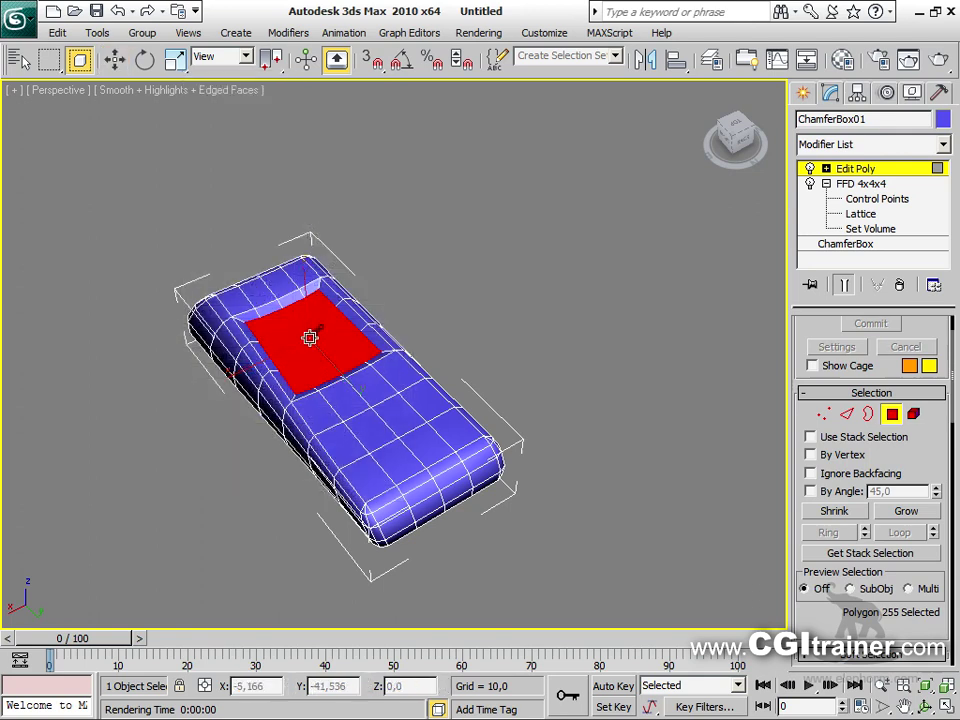
{"action": "left_click_drag", "start_coordinate": [310, 336], "coordinate": [311, 336]}
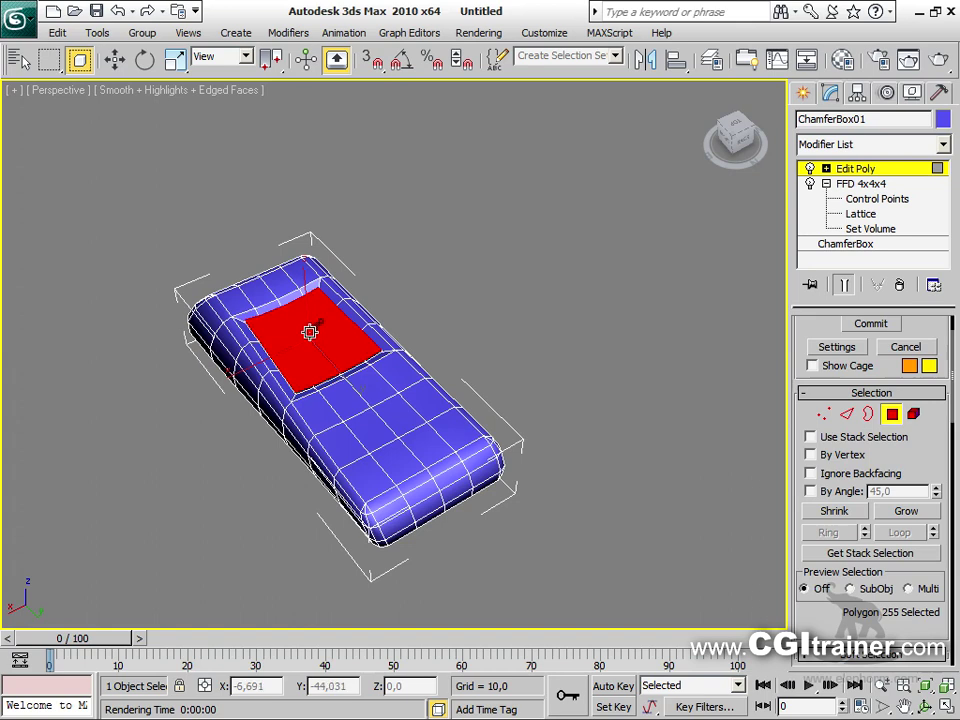
{"action": "key", "text": "w"}
{"action": "right_click", "coordinate": [315, 354]}
{"action": "left_click", "coordinate": [332, 386]}
{"action": "left_click", "coordinate": [480, 281]}
{"action": "mouse_move", "coordinate": [540, 347]}
{"action": "middle_mouse_down", "text": "alt"}
{"action": "mouse_move", "coordinate": [540, 386]}
{"action": "mouse_move", "coordinate": [405, 343]}
{"action": "mouse_move", "coordinate": [306, 474]}
{"action": "mouse_move", "coordinate": [576, 345]}
{"action": "mouse_move", "coordinate": [654, 154]}
{"action": "mouse_move", "coordinate": [490, 388]}
{"action": "mouse_move", "coordinate": [675, 377]}
{"action": "mouse_move", "coordinate": [553, 366]}
{"action": "mouse_move", "coordinate": [529, 343]}
{"action": "middle_mouse_up", "text": "alt"}
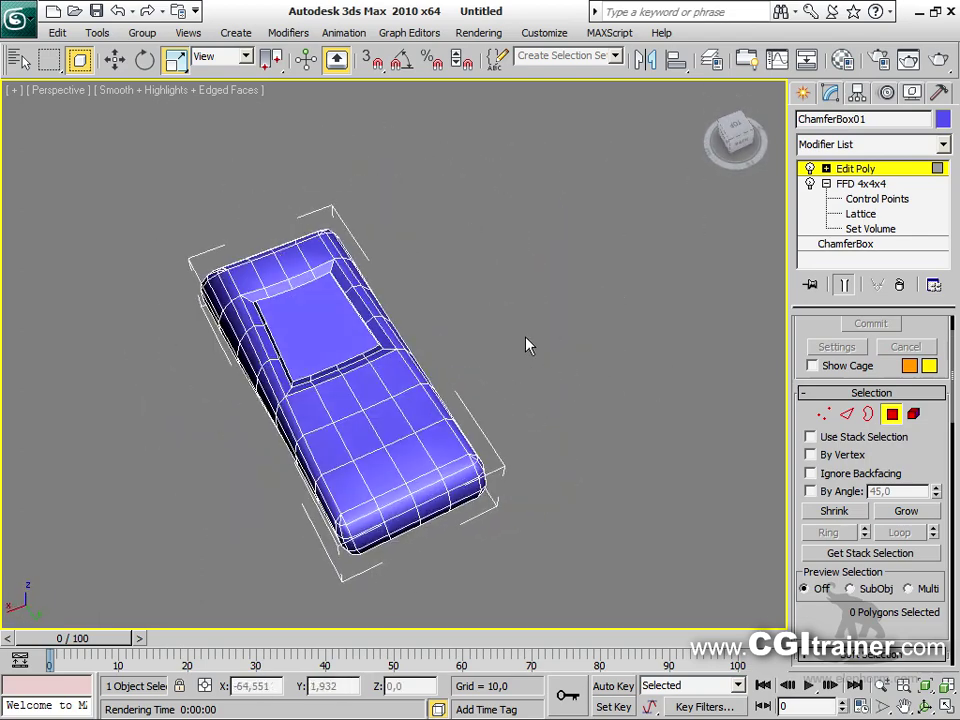
Go back to the FFD 4x4x4 modifier beneath Edit Poly, accept the topology warning, and activate its control points
{"action": "left_click", "coordinate": [866, 185]}
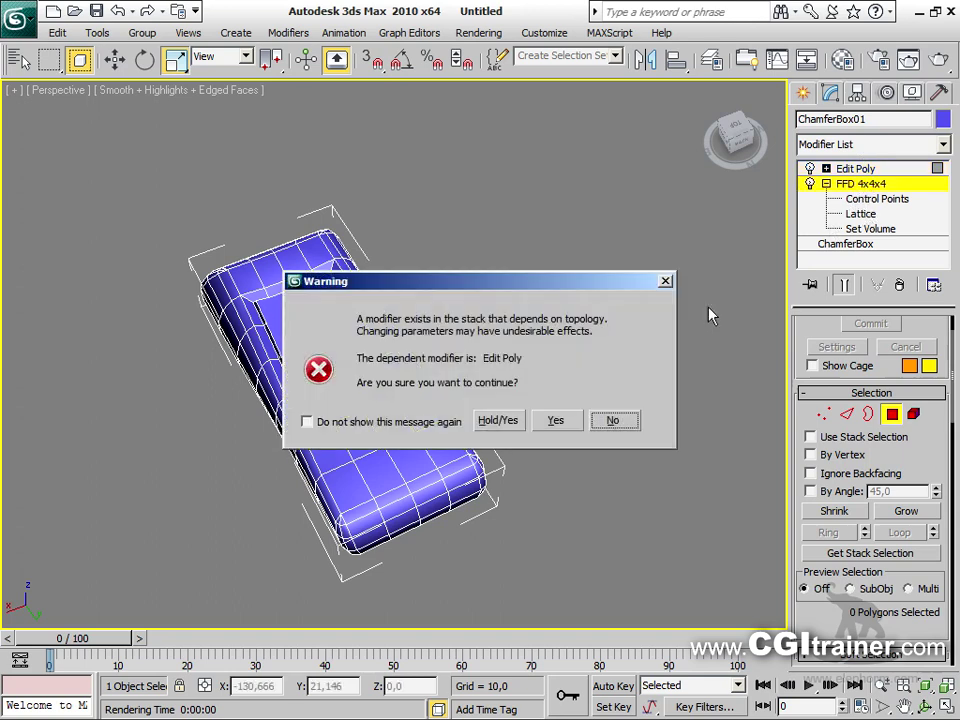
{"action": "left_click_drag", "start_coordinate": [596, 280], "coordinate": [519, 233]}
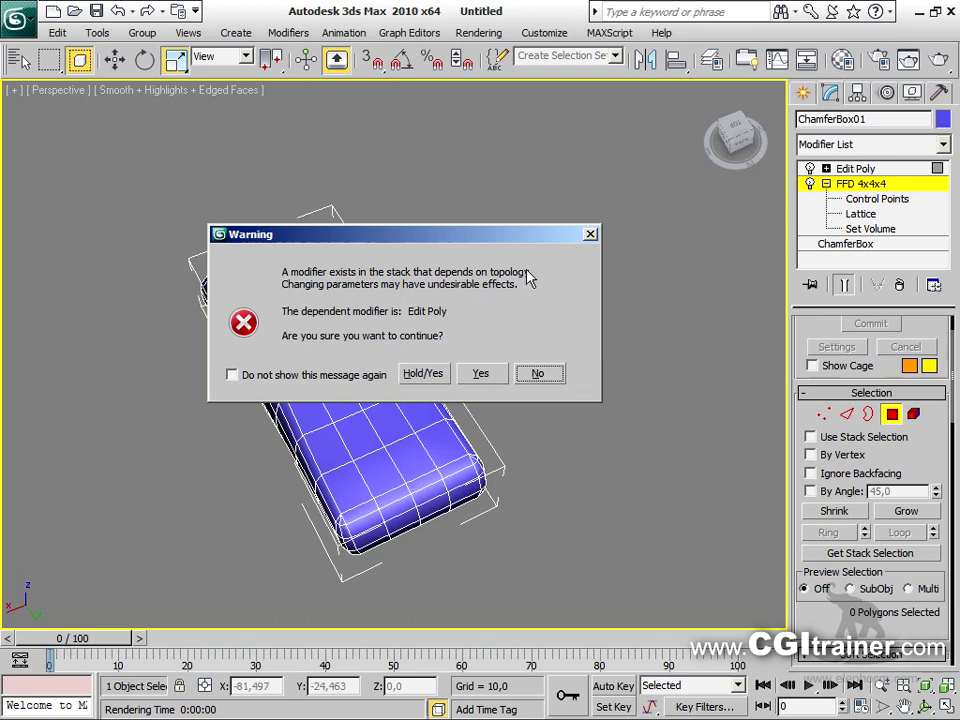
{"action": "left_click_drag", "start_coordinate": [340, 242], "coordinate": [344, 179]}
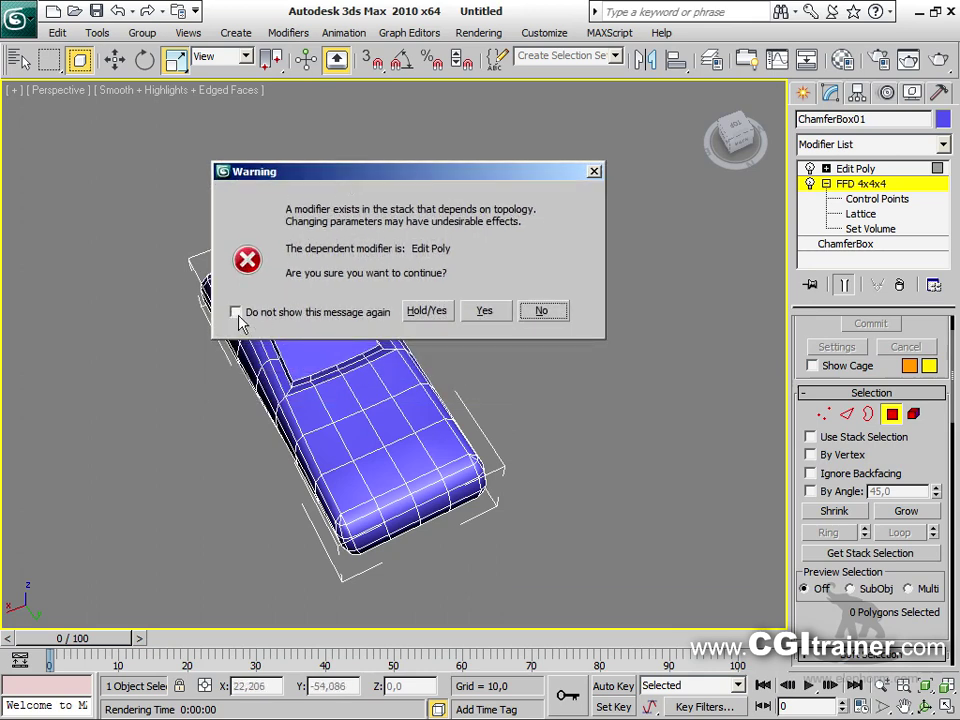
{"action": "left_click", "coordinate": [486, 311]}
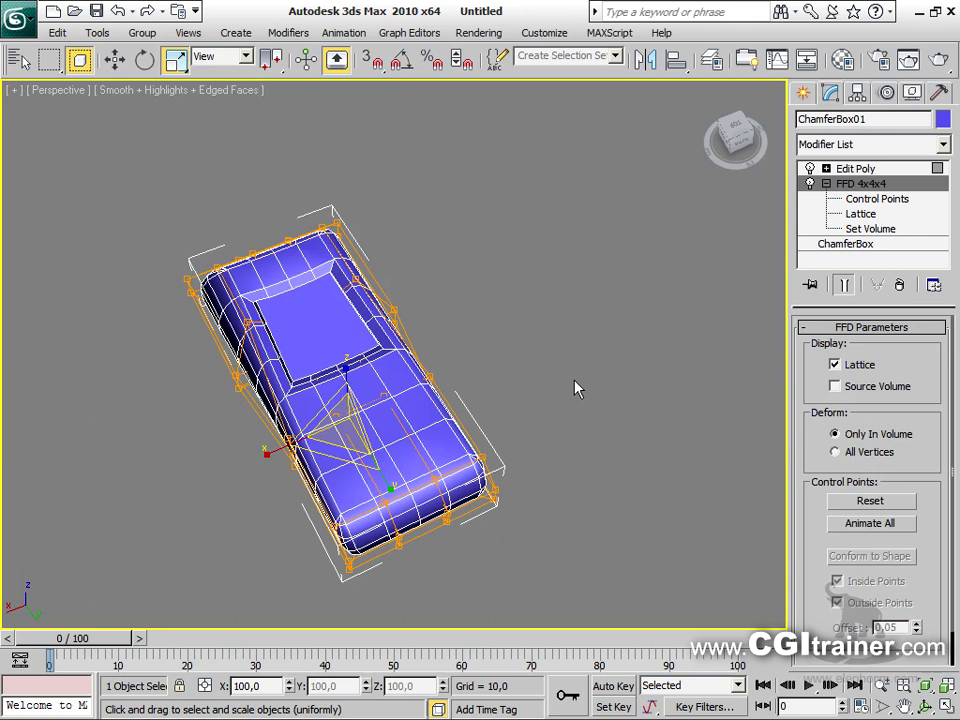
{"action": "middle_click_drag", "start_coordinate": [556, 355], "coordinate": [656, 283], "text": "alt"}
{"action": "left_click", "coordinate": [866, 199]}
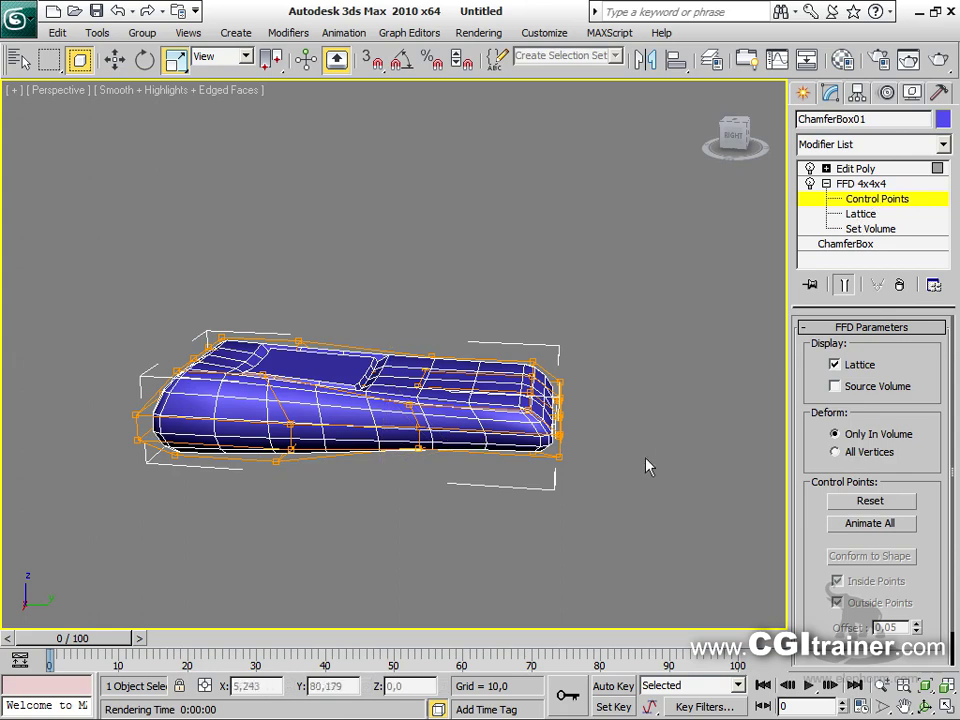
Select the FFD control points at the body end nearest the recess and scale them along X to narrow it
{"action": "middle_click_drag", "start_coordinate": [637, 491], "coordinate": [497, 424], "text": "alt"}
{"action": "left_click_drag", "start_coordinate": [174, 200], "coordinate": [451, 293]}
{"action": "left_click", "coordinate": [257, 271]}
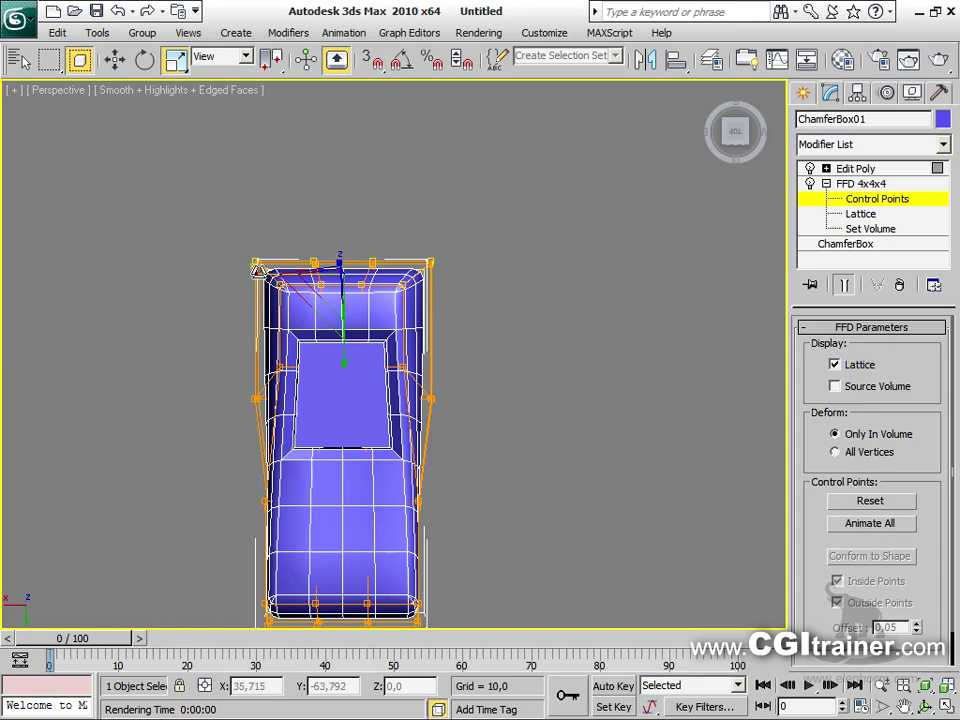
{"action": "left_click_drag", "start_coordinate": [283, 274], "coordinate": [430, 272]}
Select the inner rows of FFD control points and scale them across the body's width to reshape its sides
{"action": "middle_click_drag", "start_coordinate": [514, 349], "coordinate": [313, 362], "text": "alt"}
{"action": "left_click_drag", "start_coordinate": [213, 222], "coordinate": [270, 510]}
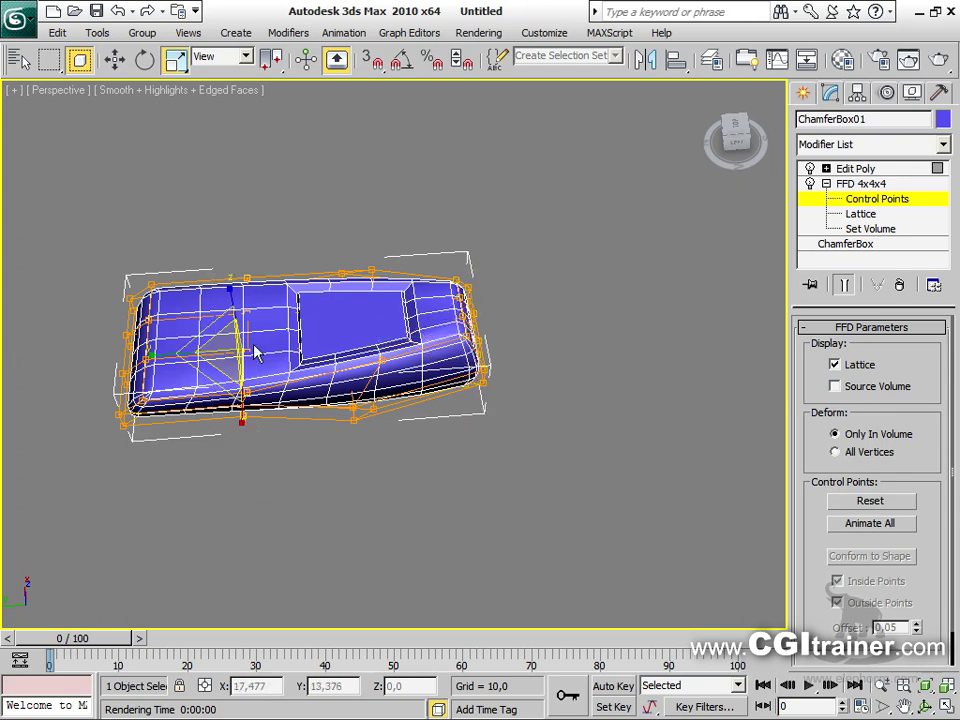
{"action": "left_click_drag", "start_coordinate": [357, 380], "coordinate": [380, 440]}
{"action": "middle_click_drag", "start_coordinate": [380, 440], "coordinate": [492, 316], "text": "alt"}
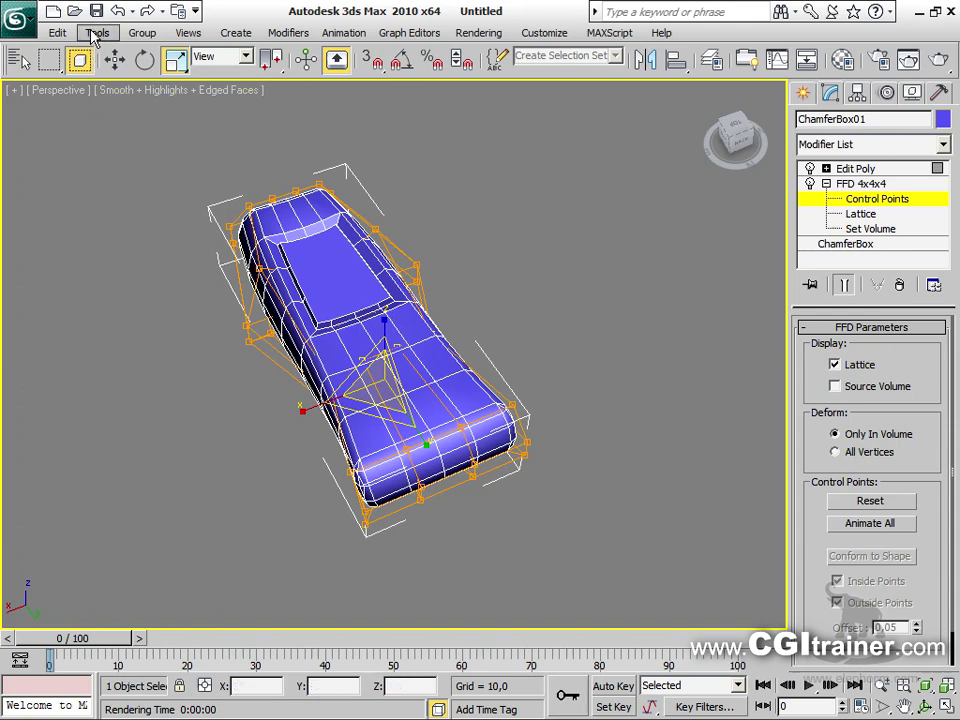
Hold the current scene state and open the base ChamferBox parameters in the modifier stack
{"action": "left_click", "coordinate": [57, 32]}
{"action": "left_click", "coordinate": [66, 92]}
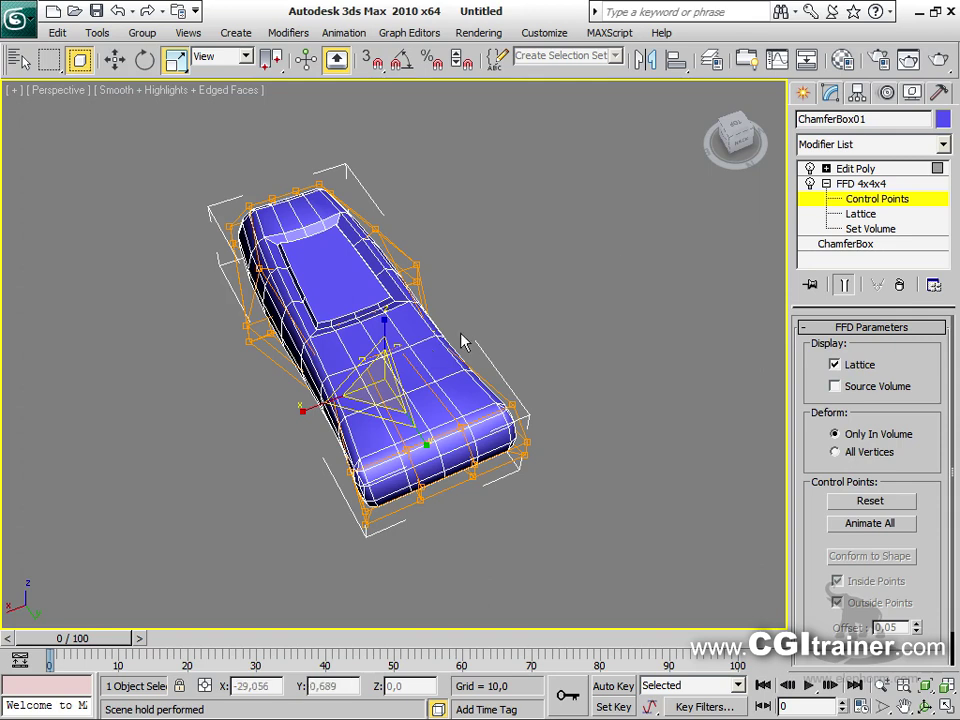
{"action": "left_click", "coordinate": [846, 246]}
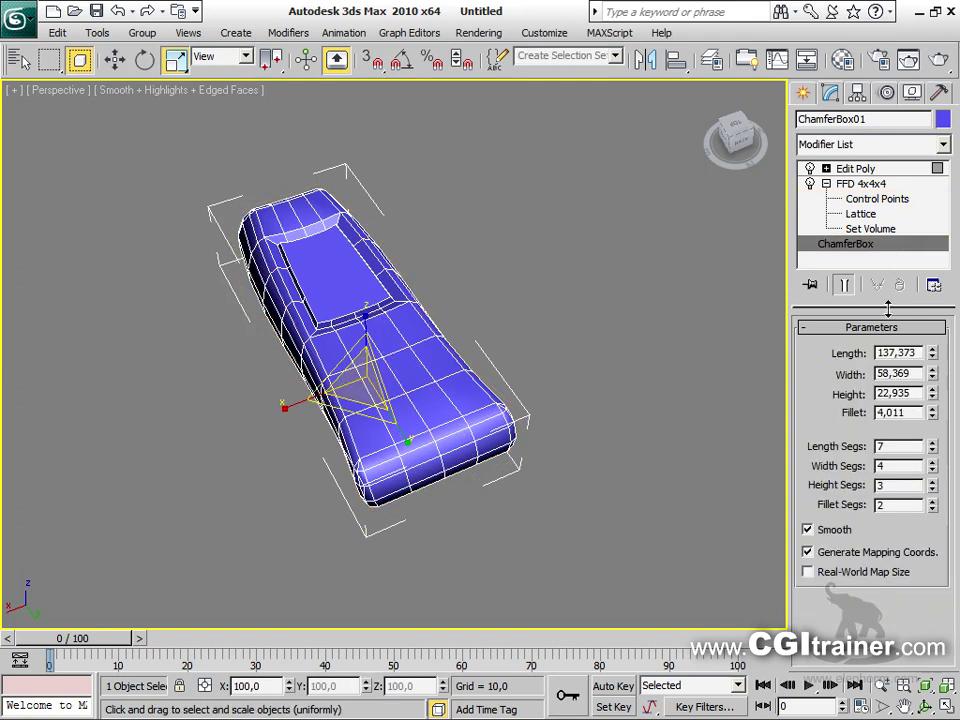
Try one extra length, width, height and fillet segment on the ChamferBox in turn, restoring each count
{"action": "left_click", "coordinate": [932, 445]}
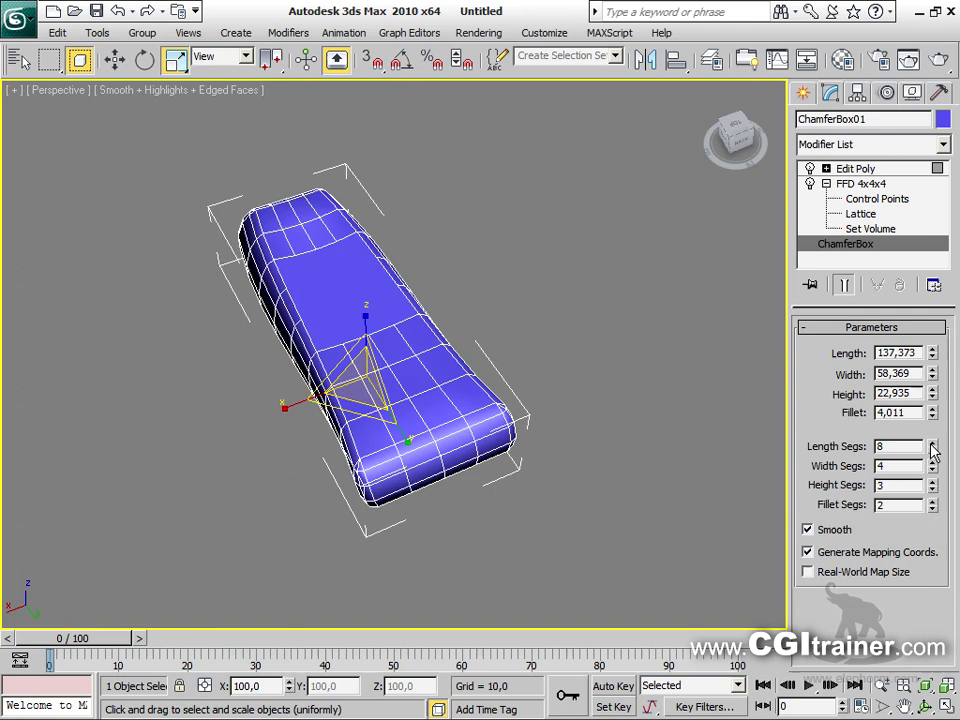
{"action": "left_click", "coordinate": [932, 450]}
{"action": "left_click", "coordinate": [932, 462]}
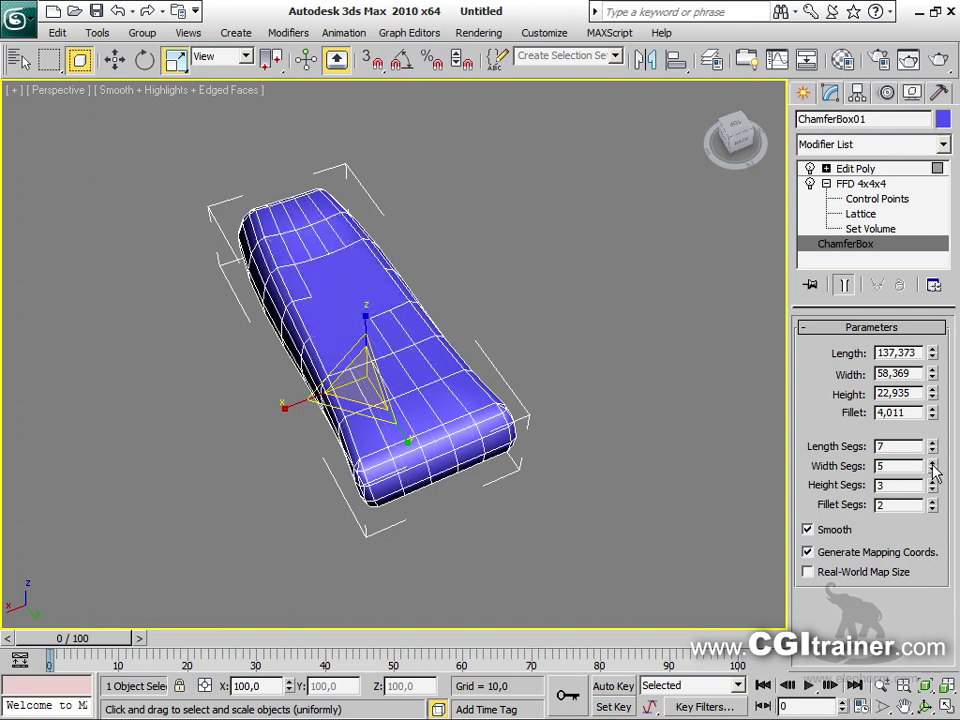
{"action": "left_click", "coordinate": [932, 469]}
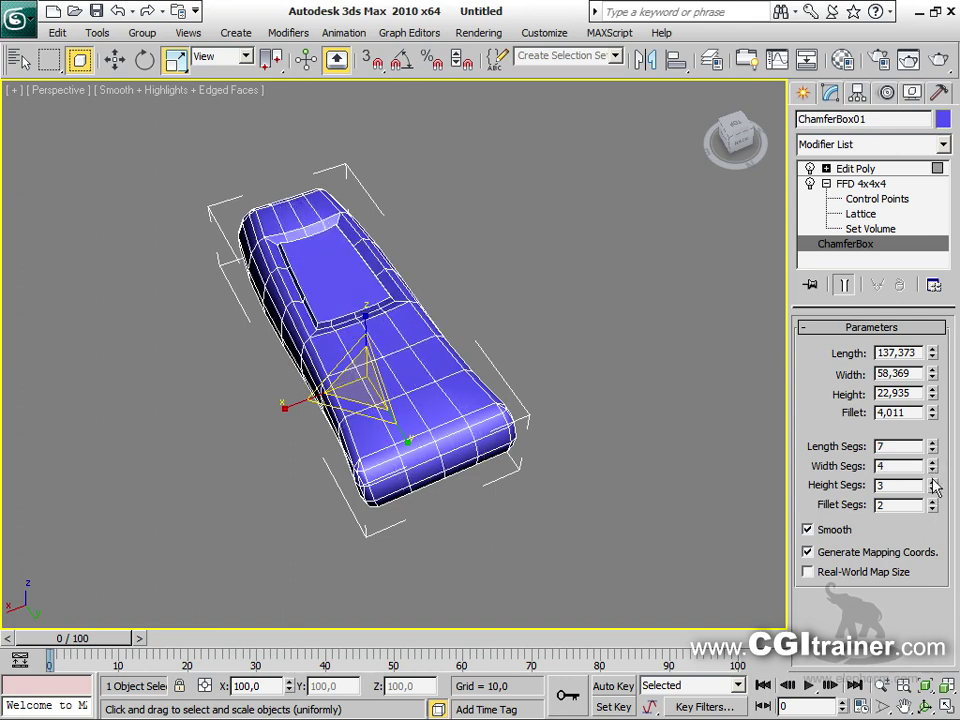
{"action": "left_click", "coordinate": [932, 481]}
{"action": "left_click", "coordinate": [932, 489]}
{"action": "left_click", "coordinate": [932, 501]}
{"action": "left_click", "coordinate": [932, 510]}
Resize the ChamferBox to length 76,929, width 56,618 and height 26,146, with a fillet of 3,53
{"action": "left_click_drag", "start_coordinate": [932, 355], "coordinate": [931, 383]}
{"action": "middle_click_drag", "start_coordinate": [720, 430], "coordinate": [745, 386], "text": "alt"}
{"action": "left_click_drag", "start_coordinate": [932, 373], "coordinate": [925, 424]}
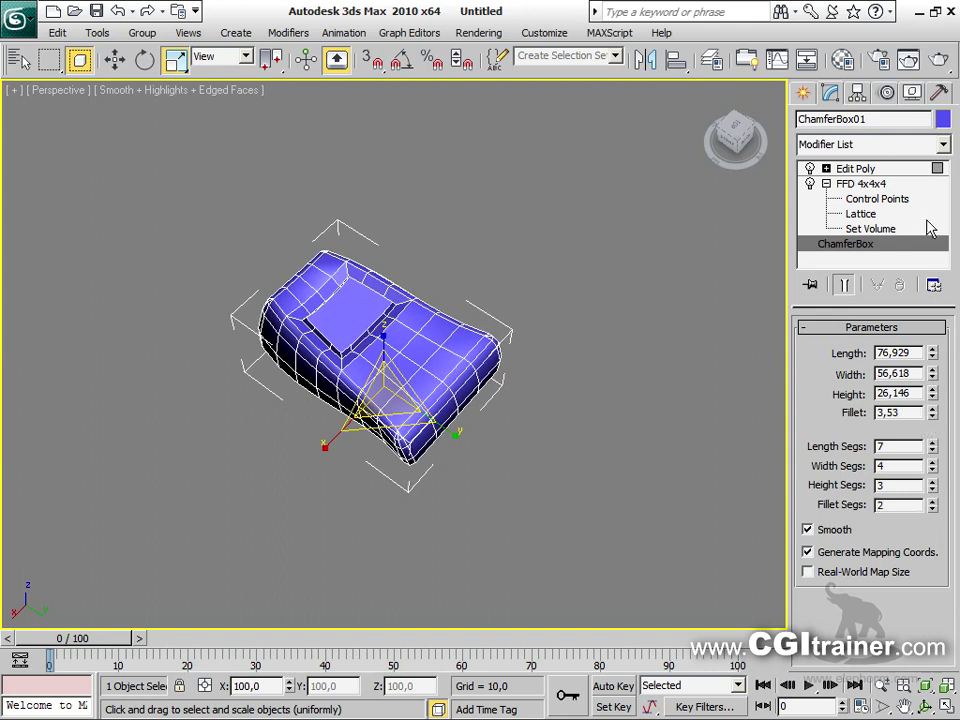
Return to the Edit Poly modifier at the top of the stack and leave the polygon sub-object level
{"action": "left_click", "coordinate": [875, 184]}
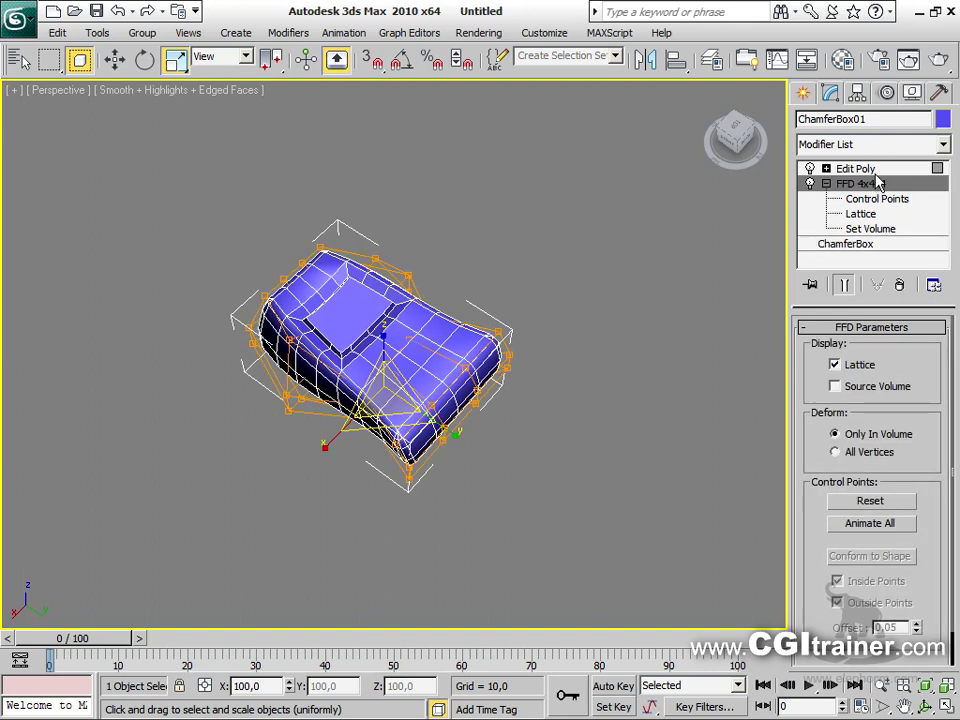
{"action": "left_click", "coordinate": [877, 170]}
{"action": "middle_click_drag", "start_coordinate": [590, 365], "coordinate": [452, 465], "text": "alt"}
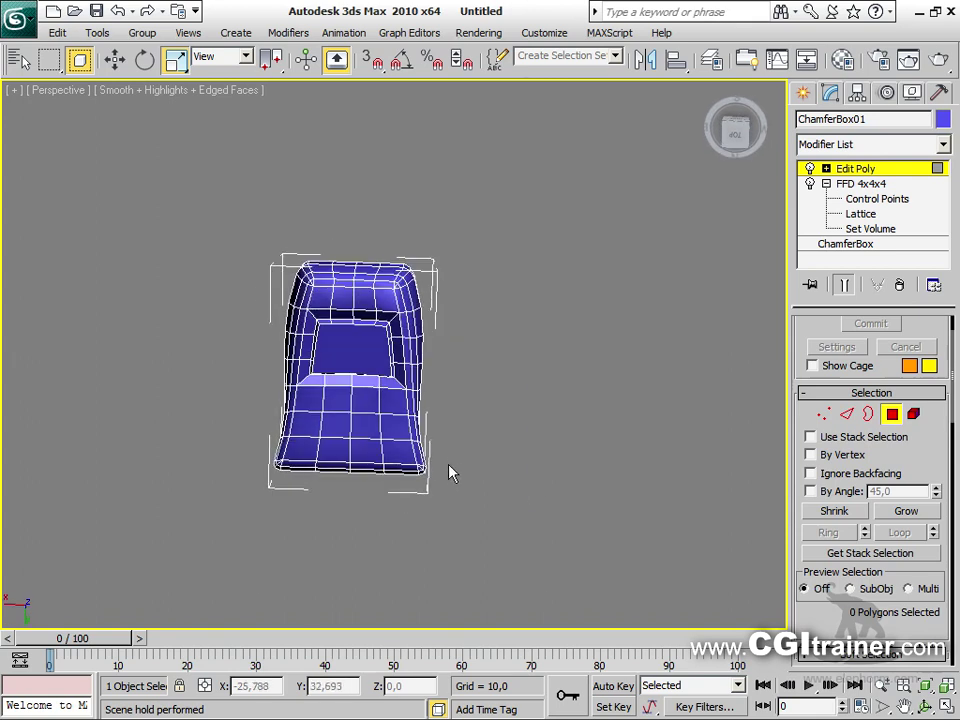
{"action": "key", "text": "ctrl+b"}
{"action": "key", "text": "z"}
Draw an open curved line spline in the Top view, starting beside the body's narrow end and bending outward
{"action": "left_click", "coordinate": [58, 90]}
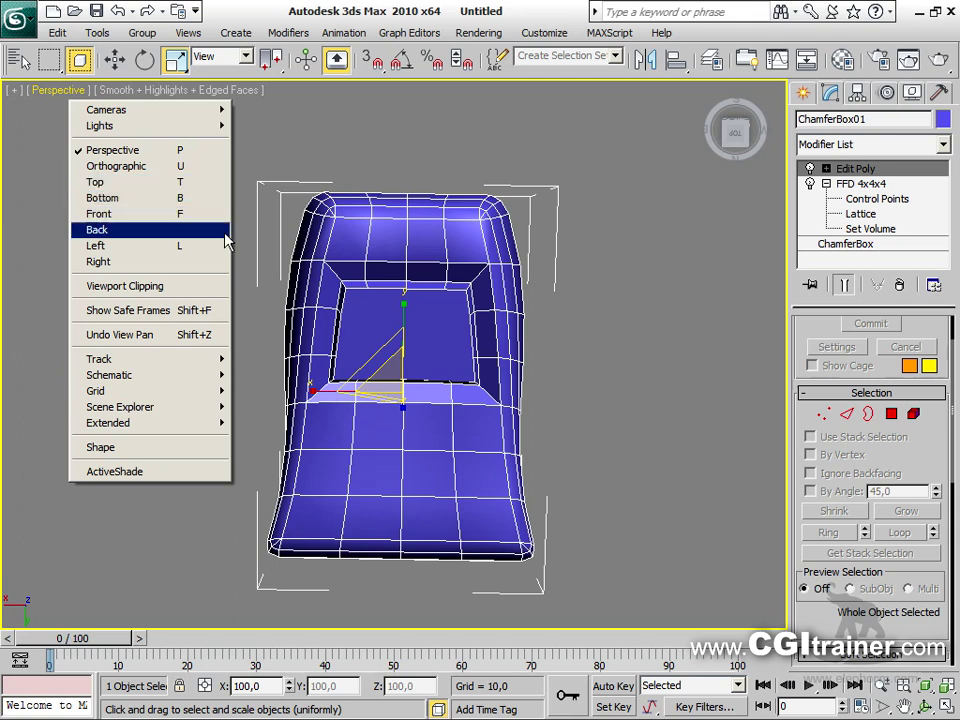
{"action": "left_click", "coordinate": [125, 182]}
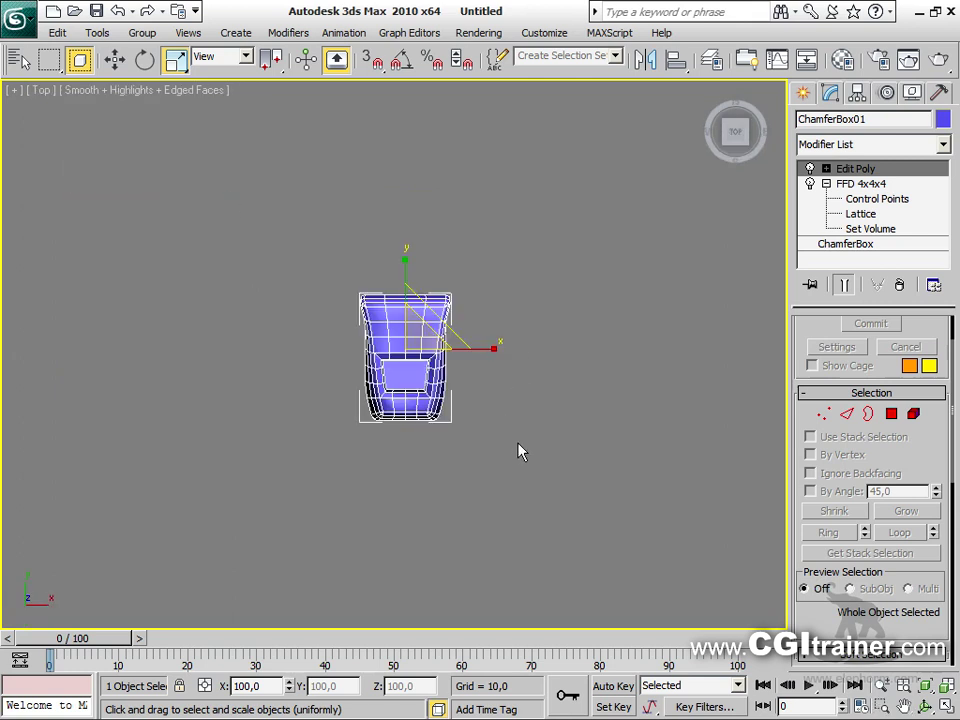
{"action": "left_click", "coordinate": [804, 93]}
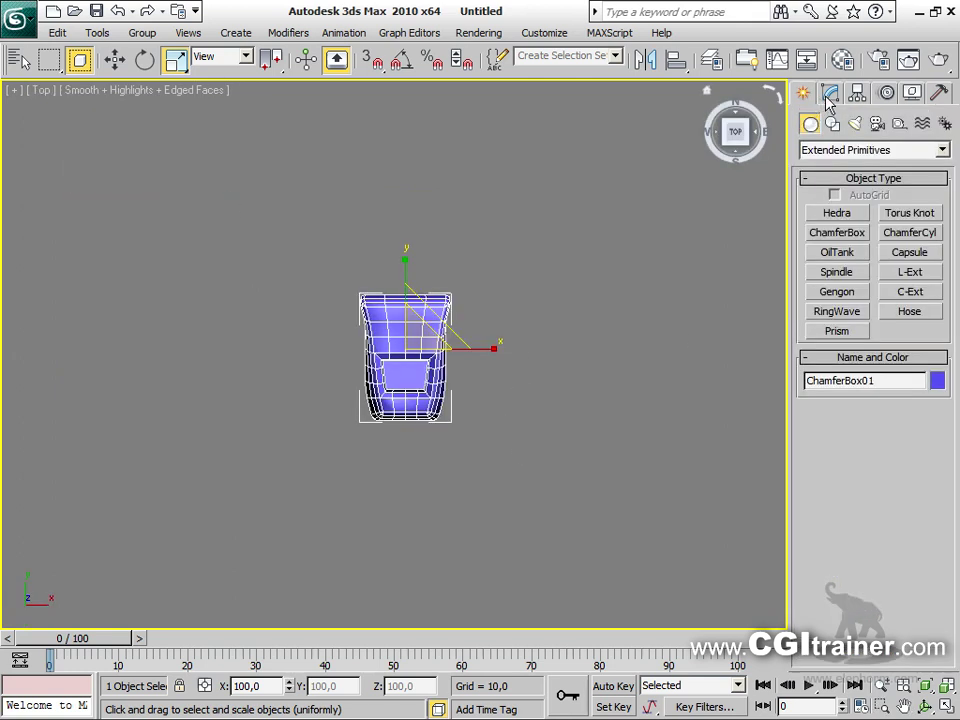
{"action": "left_click", "coordinate": [832, 123]}
{"action": "left_click", "coordinate": [837, 228]}
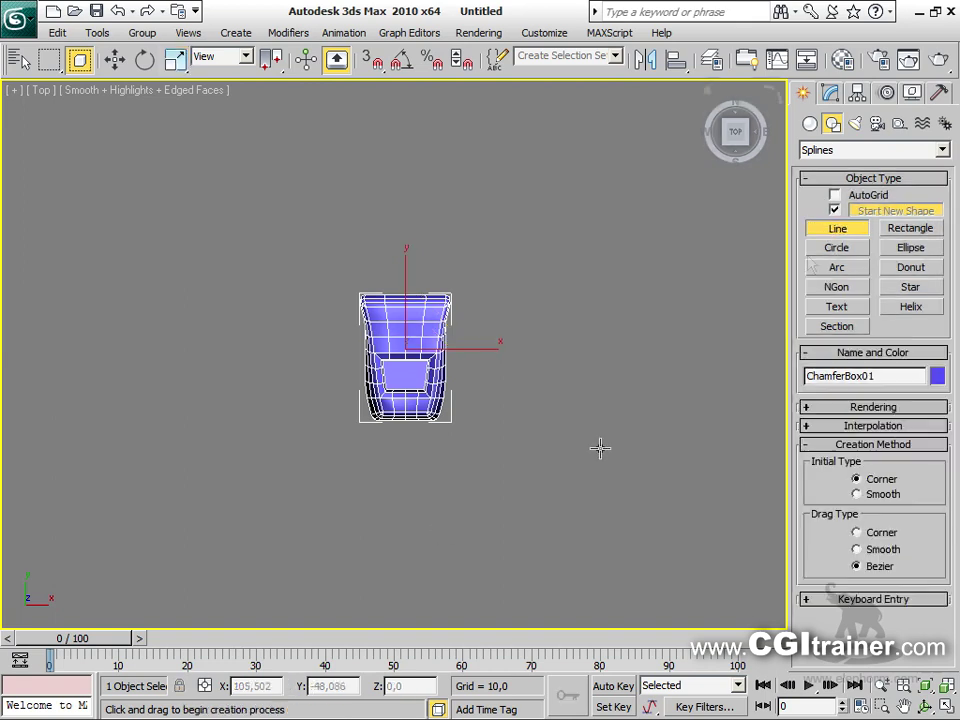
{"action": "left_click", "coordinate": [385, 429]}
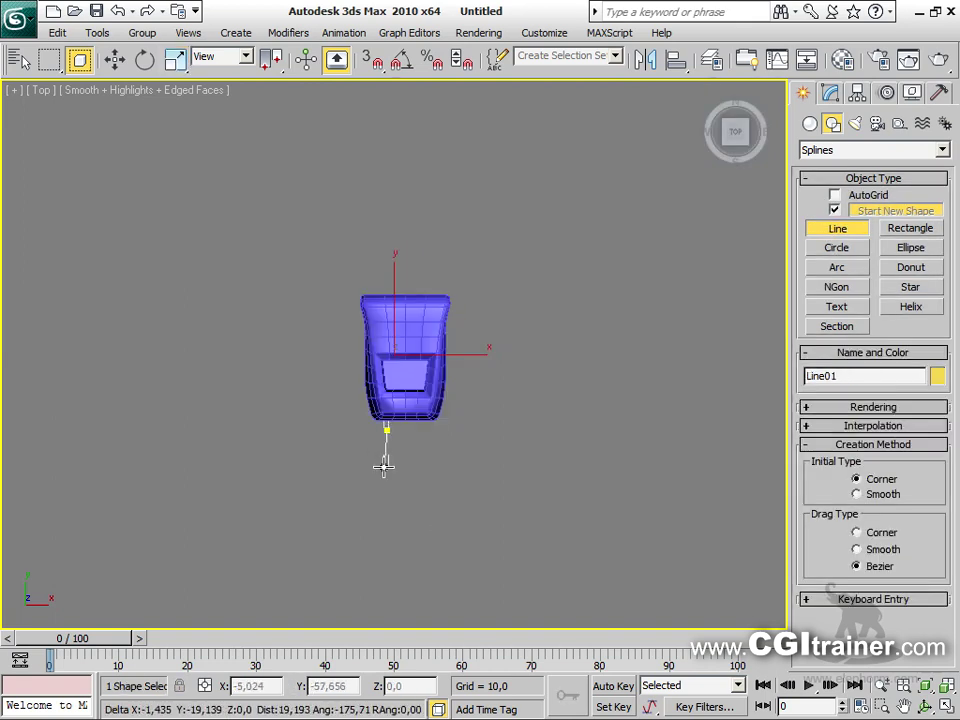
{"action": "left_click_drag", "start_coordinate": [360, 510], "coordinate": [350, 520]}
{"action": "right_click", "coordinate": [452, 526]}
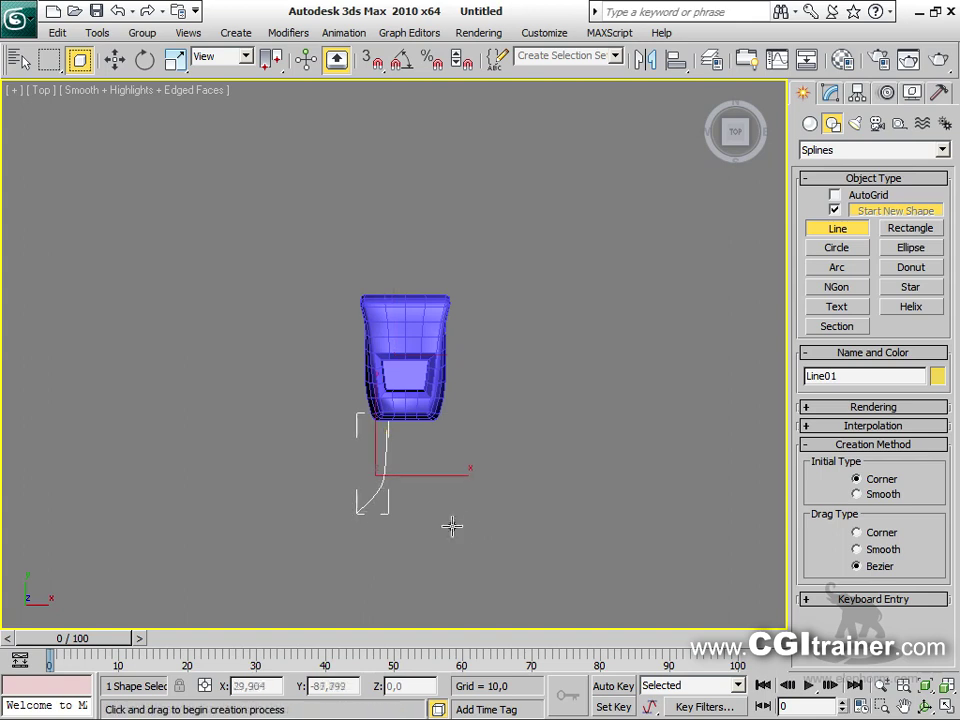
In the Perspective view, select the chamfer box and pick one polygon on its narrow end face near the line
{"action": "key", "text": "p"}
{"action": "middle_click_drag", "start_coordinate": [488, 508], "coordinate": [405, 461], "text": "alt"}
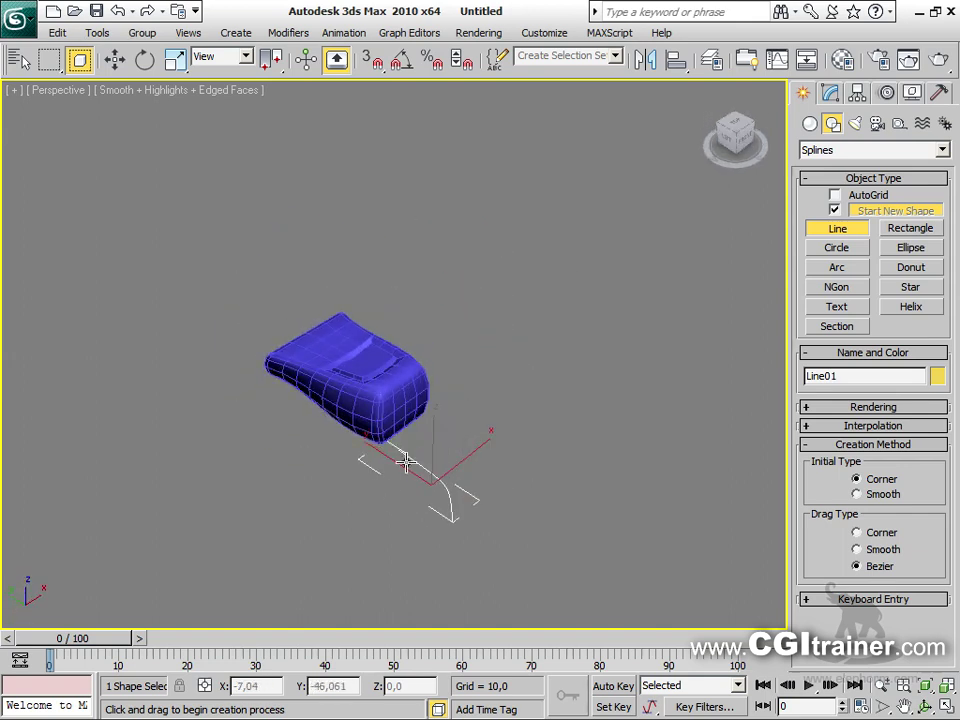
{"action": "key", "text": "r"}
{"action": "left_click", "coordinate": [405, 400]}
{"action": "left_click", "coordinate": [830, 93]}
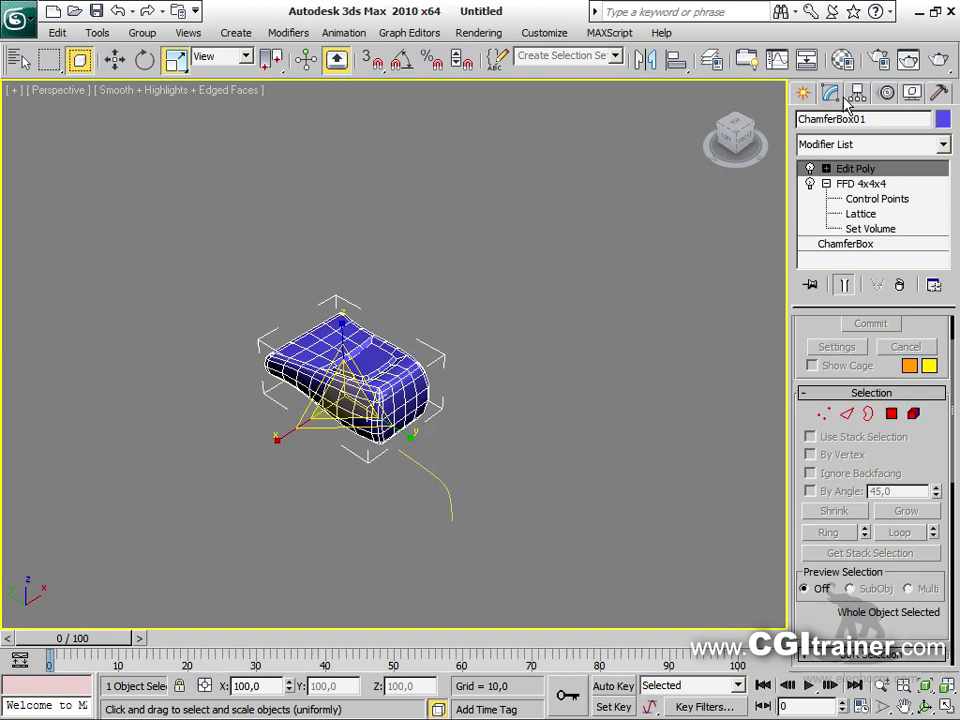
{"action": "left_click", "coordinate": [888, 418]}
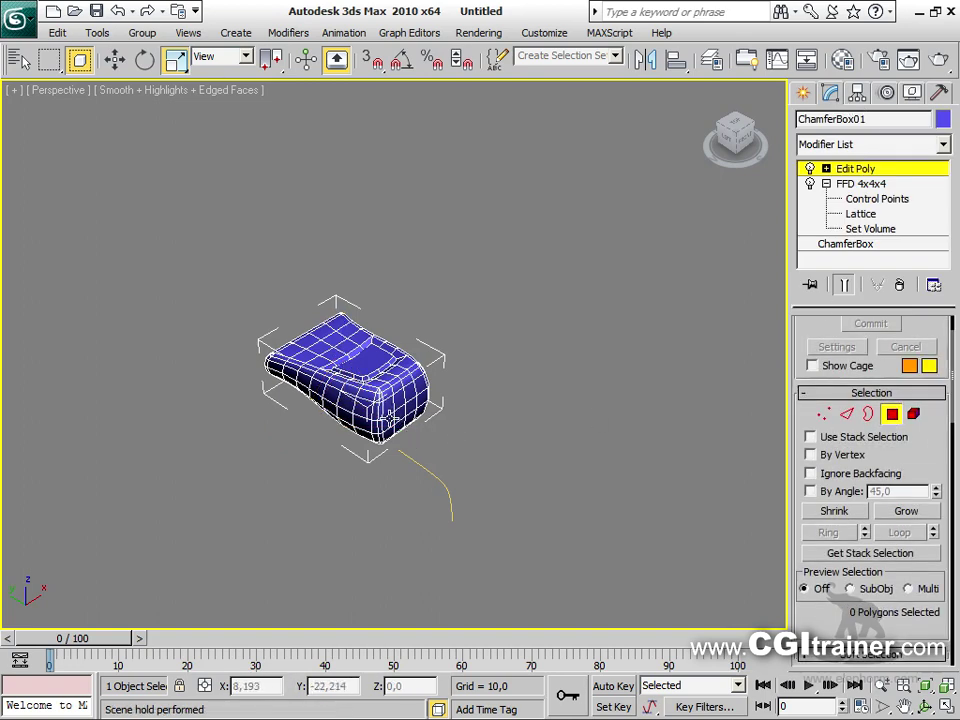
{"action": "left_click", "coordinate": [389, 417]}
Extrude the selected end polygon along the Line01 spline, keeping it aligned to the face normal
{"action": "right_click", "coordinate": [385, 417]}
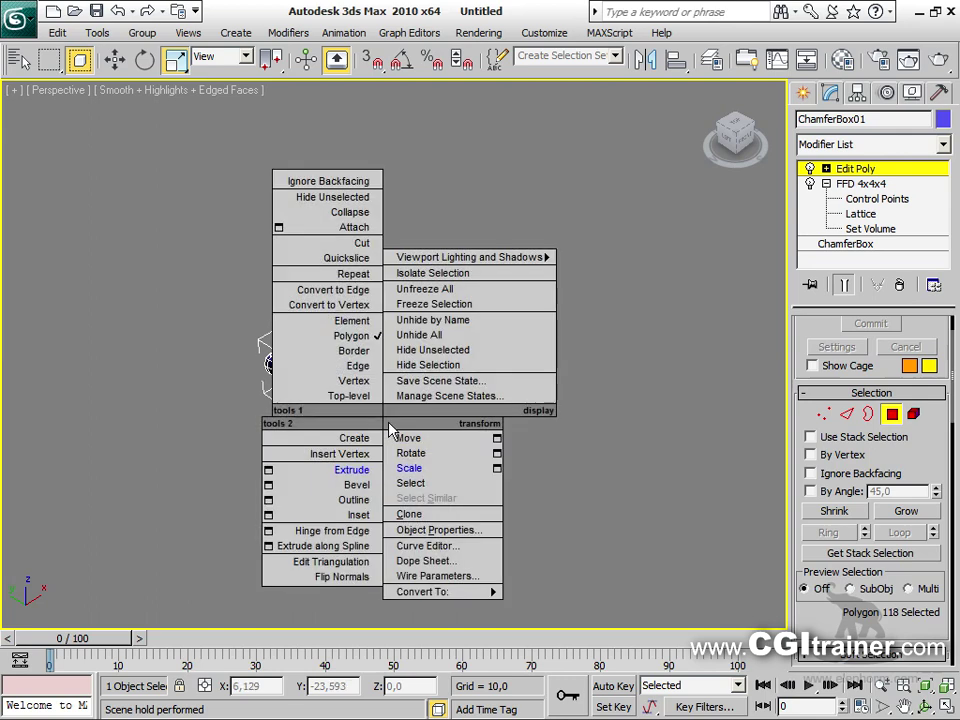
{"action": "left_click", "coordinate": [269, 546]}
{"action": "left_click", "coordinate": [424, 361]}
{"action": "left_click", "coordinate": [450, 512]}
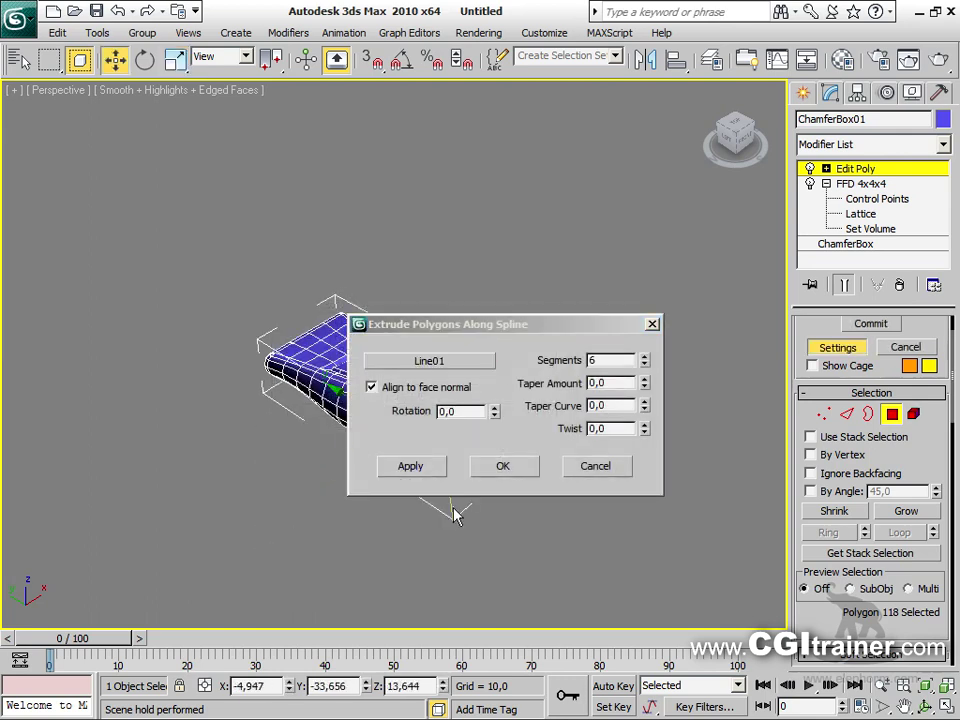
{"action": "left_click_drag", "start_coordinate": [500, 340], "coordinate": [604, 195]}
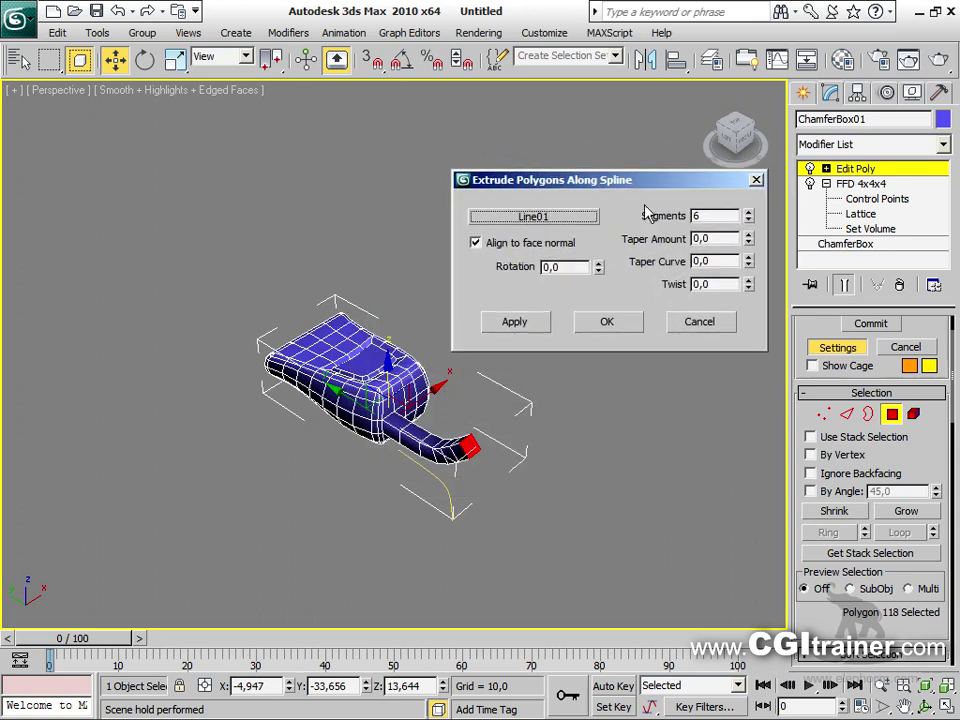
{"action": "left_click", "coordinate": [476, 243]}
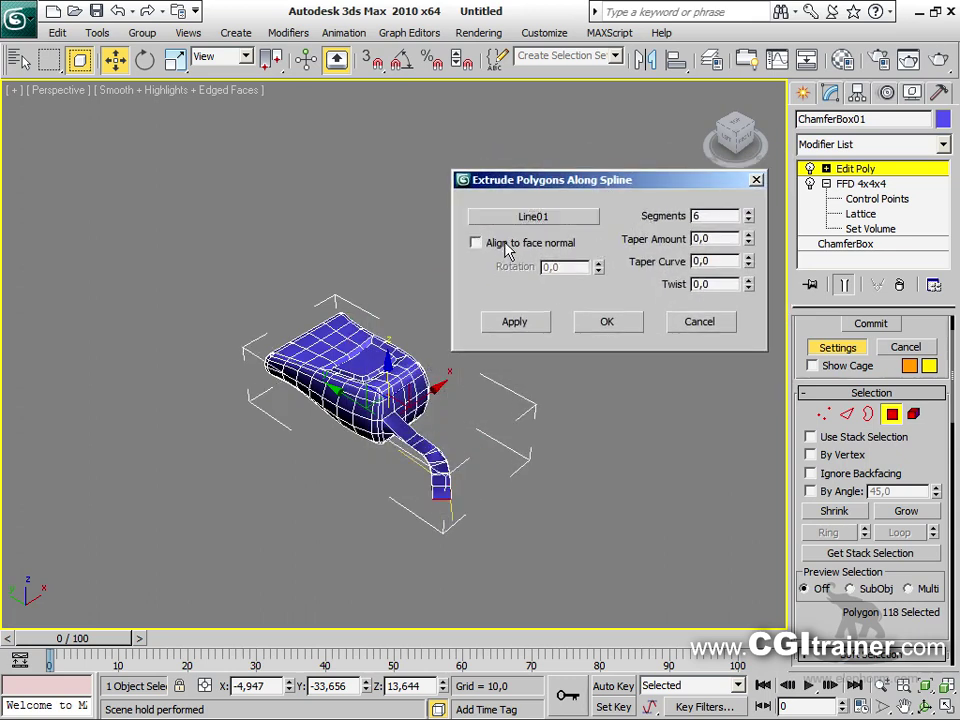
{"action": "left_click", "coordinate": [508, 250]}
Set the spline extrusion to 10 segments with a taper amount of -0,79, and accept it
{"action": "left_click", "coordinate": [748, 212]}
{"action": "left_click", "coordinate": [748, 220]}
{"action": "left_click", "coordinate": [748, 212]}
{"action": "left_click", "coordinate": [748, 212]}
{"action": "left_click", "coordinate": [748, 212]}
{"action": "left_click", "coordinate": [748, 212]}
{"action": "left_click_drag", "start_coordinate": [748, 240], "coordinate": [736, 314]}
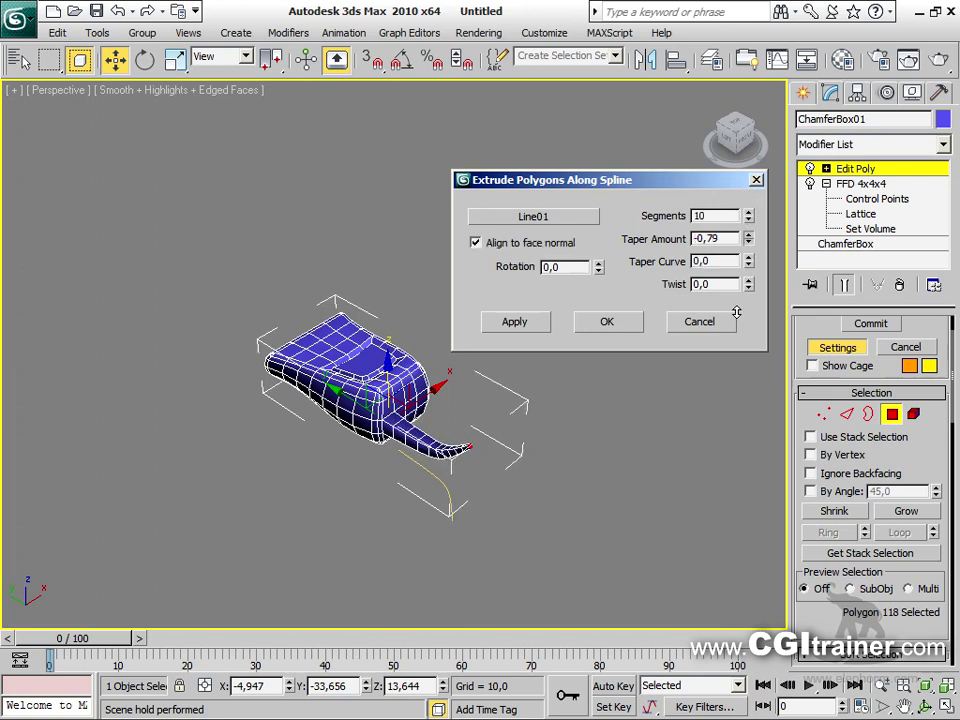
{"action": "left_click", "coordinate": [624, 327]}
Turn on soft selection for the polygon at the tip of the spline extrusion, with a falloff of 38,8
{"action": "middle_click_drag", "start_coordinate": [561, 476], "coordinate": [716, 396], "text": "alt"}
{"action": "scroll", "coordinate": [585, 461], "scroll_direction": "up", "scroll_amount": 5}
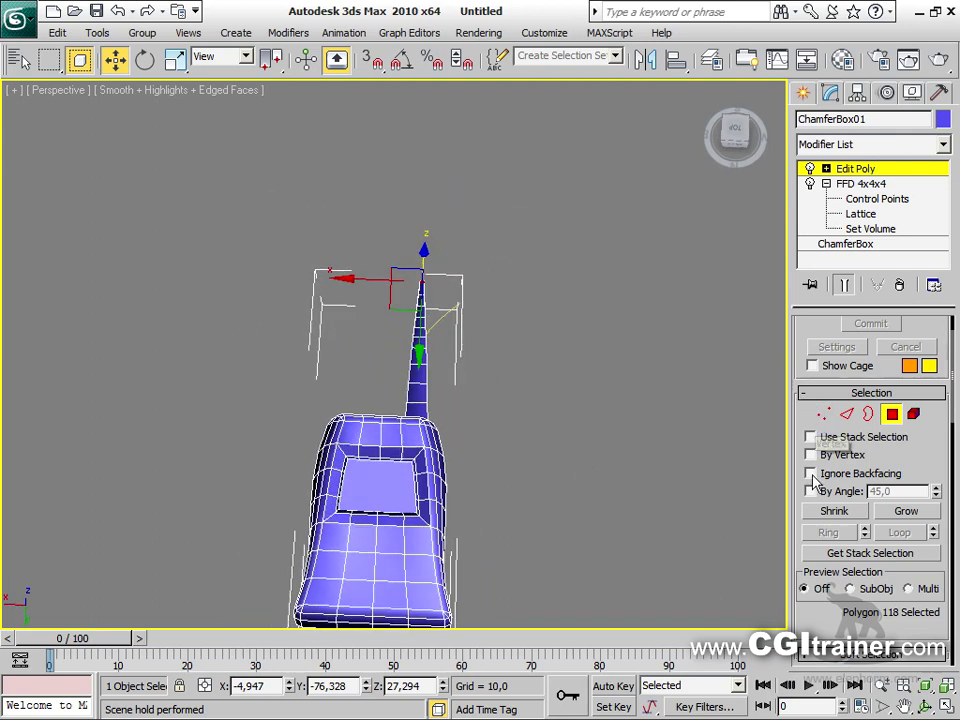
{"action": "left_click_drag", "start_coordinate": [812, 621], "coordinate": [815, 396]}
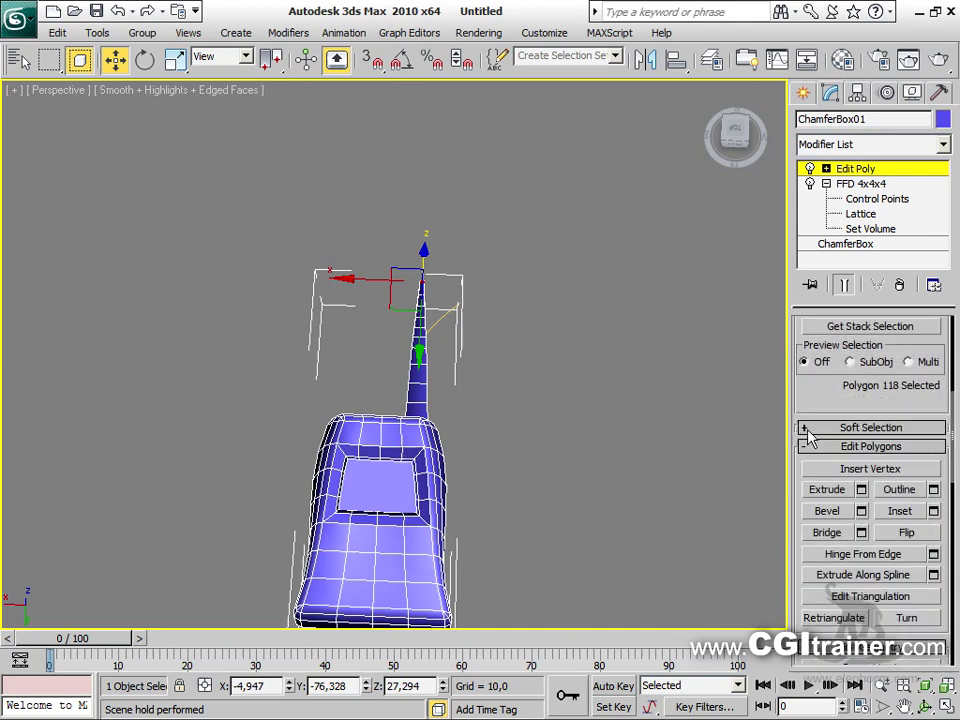
{"action": "left_click", "coordinate": [810, 428]}
{"action": "left_click", "coordinate": [811, 345]}
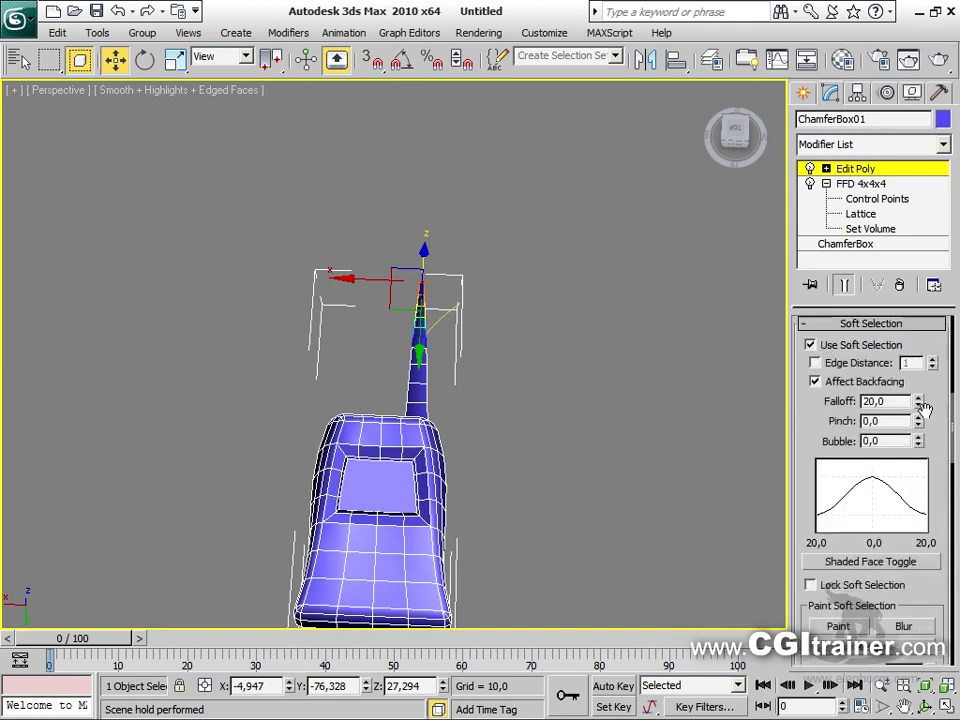
{"action": "left_click_drag", "start_coordinate": [918, 401], "coordinate": [912, 308]}
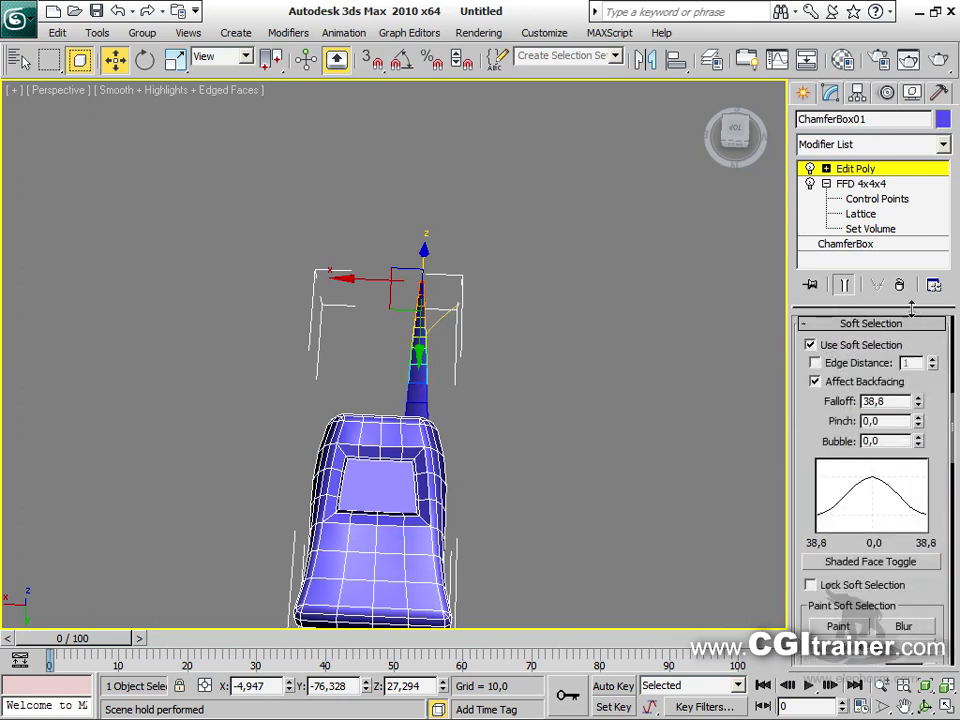
Move and rotate the soft-selected tip polygon to bend the tapered extrusion into a smooth S-like curve
{"action": "left_click_drag", "start_coordinate": [369, 285], "coordinate": [410, 280]}
{"action": "right_click", "coordinate": [430, 293]}
{"action": "left_click", "coordinate": [478, 333]}
{"action": "left_click_drag", "start_coordinate": [491, 283], "coordinate": [450, 343]}
{"action": "right_click", "coordinate": [468, 290]}
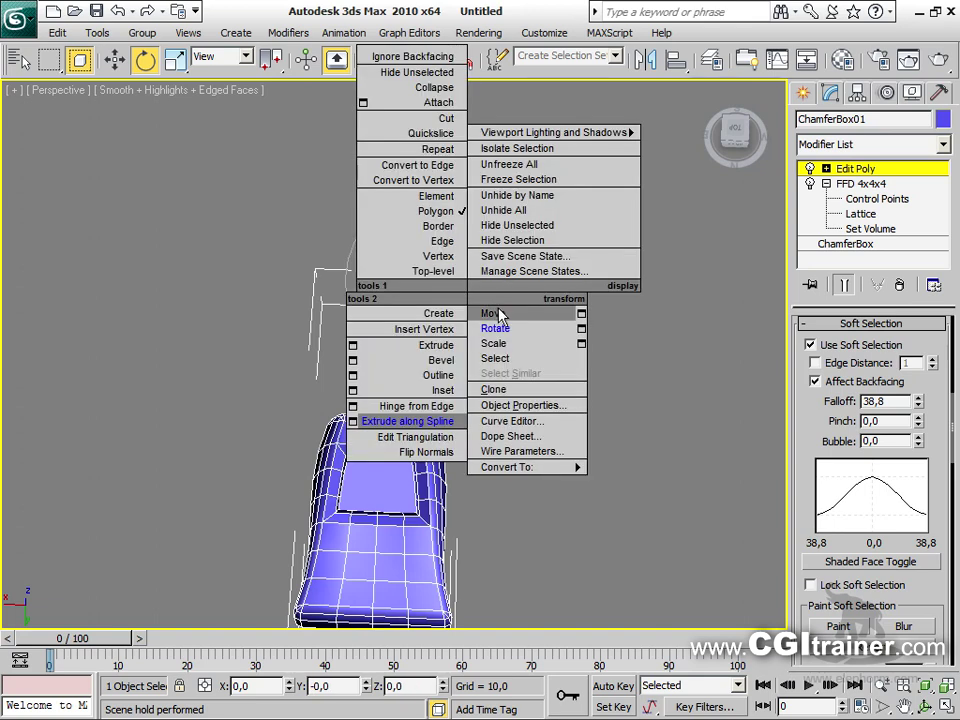
{"action": "left_click", "coordinate": [494, 312]}
{"action": "left_click_drag", "start_coordinate": [415, 313], "coordinate": [434, 329]}
{"action": "middle_click_drag", "start_coordinate": [529, 358], "coordinate": [287, 268], "text": "alt"}
{"action": "mouse_move", "coordinate": [425, 370]}
{"action": "left_mouse_down"}
{"action": "mouse_move", "coordinate": [426, 410]}
{"action": "mouse_move", "coordinate": [425, 385]}
{"action": "left_mouse_up"}
{"action": "middle_click_drag", "start_coordinate": [425, 385], "coordinate": [645, 437], "text": "alt"}
Leave polygon editing on the Edit Poly modifier and hide the edged faces to view the whole shaded model
{"action": "left_click", "coordinate": [855, 168]}
{"action": "middle_click_drag", "start_coordinate": [696, 317], "coordinate": [515, 135], "text": "alt"}
{"action": "scroll", "coordinate": [600, 308], "scroll_direction": "down", "scroll_amount": 3}
{"action": "key", "text": "F4"}
{"action": "scroll", "coordinate": [565, 502], "scroll_direction": "up", "scroll_amount": 3}
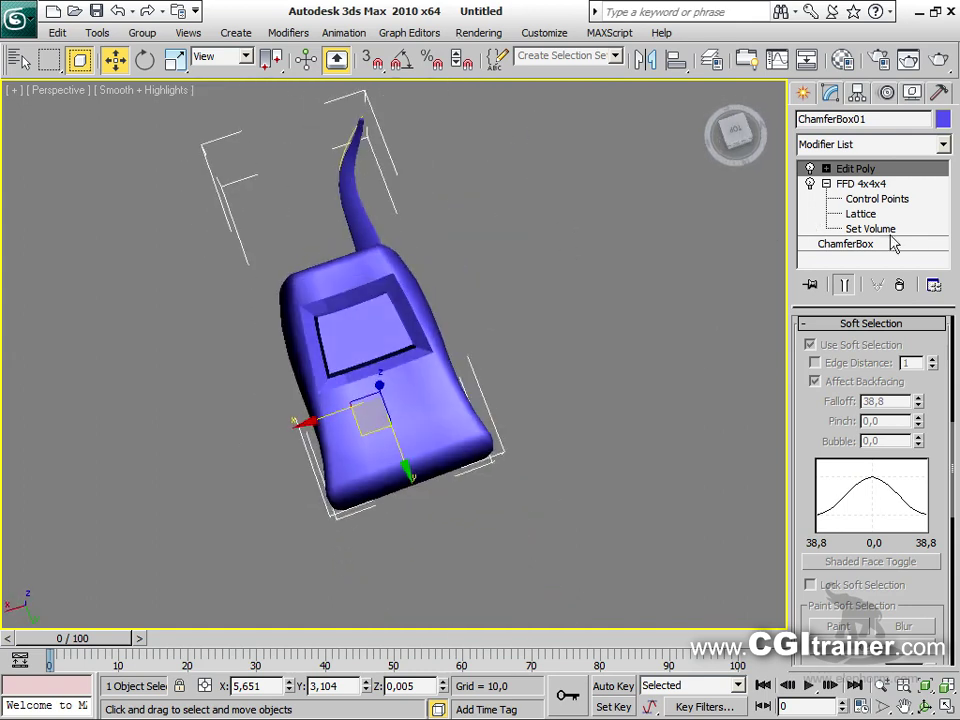
Return to the base ChamferBox in the modifier stack, set its length to 90,007 and try changing its length segments
{"action": "left_click", "coordinate": [897, 245]}
{"action": "left_click_drag", "start_coordinate": [931, 357], "coordinate": [906, 425]}
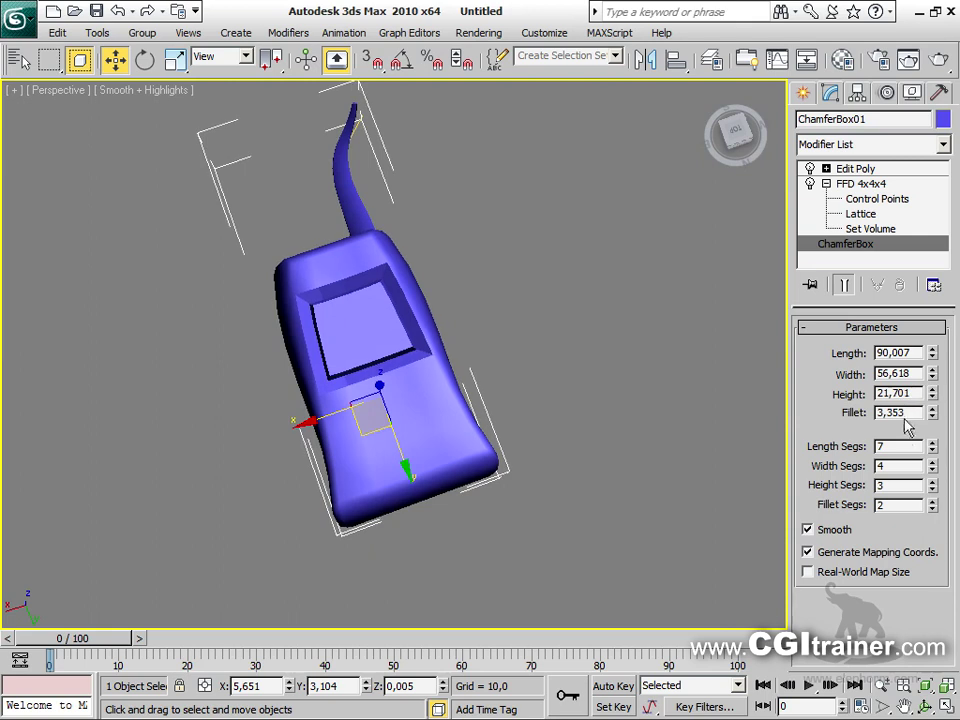
{"action": "left_click", "coordinate": [931, 443]}
{"action": "left_click", "coordinate": [933, 450]}
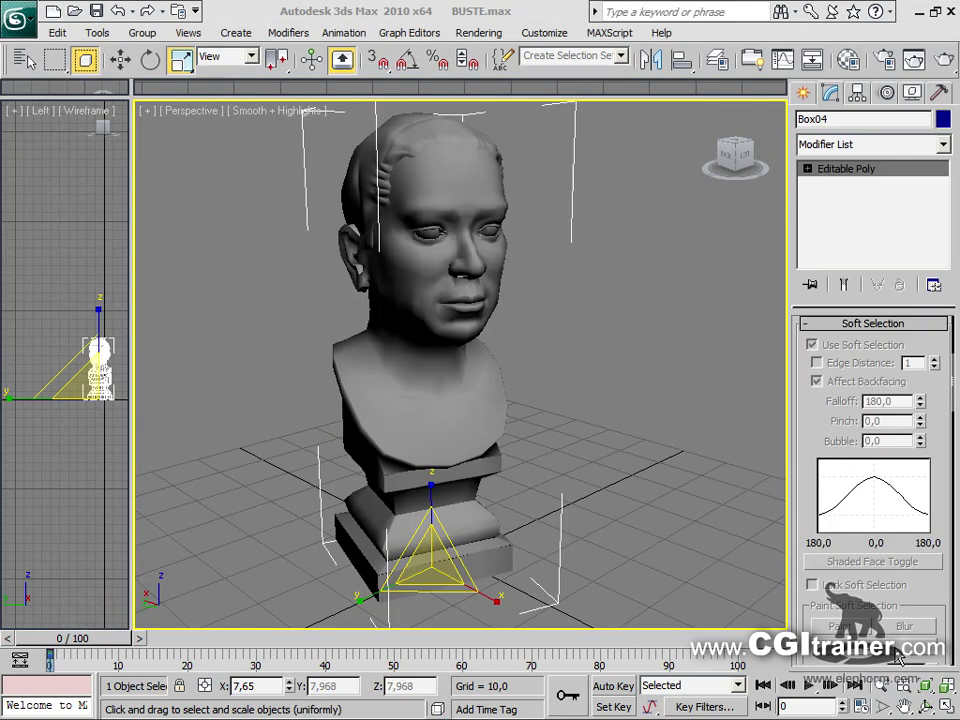
In the BUSTE.max scene, apply a TurboSmooth modifier to the bust and set it to 3 iterations
{"action": "middle_click_drag", "start_coordinate": [520, 405], "coordinate": [370, 410], "text": "alt"}
{"action": "middle_click_drag", "start_coordinate": [376, 292], "coordinate": [426, 292], "text": "alt"}
{"action": "middle_click_drag", "start_coordinate": [509, 265], "coordinate": [454, 347], "text": "alt"}
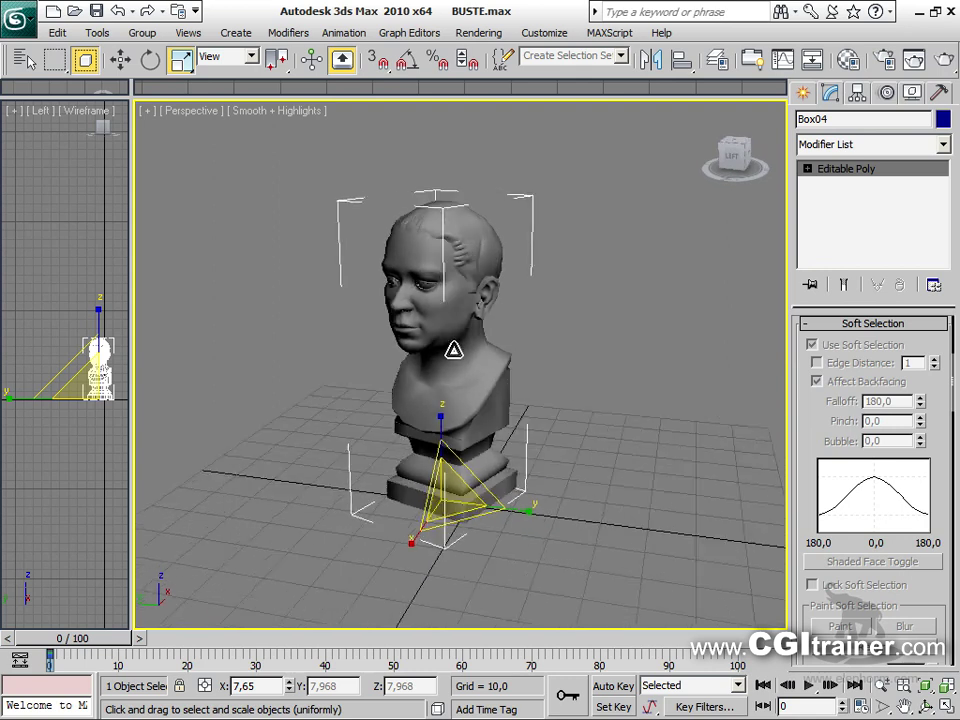
{"action": "scroll", "coordinate": [454, 347], "scroll_direction": "up", "scroll_amount": 5}
{"action": "scroll", "coordinate": [454, 347], "scroll_direction": "down", "scroll_amount": 3}
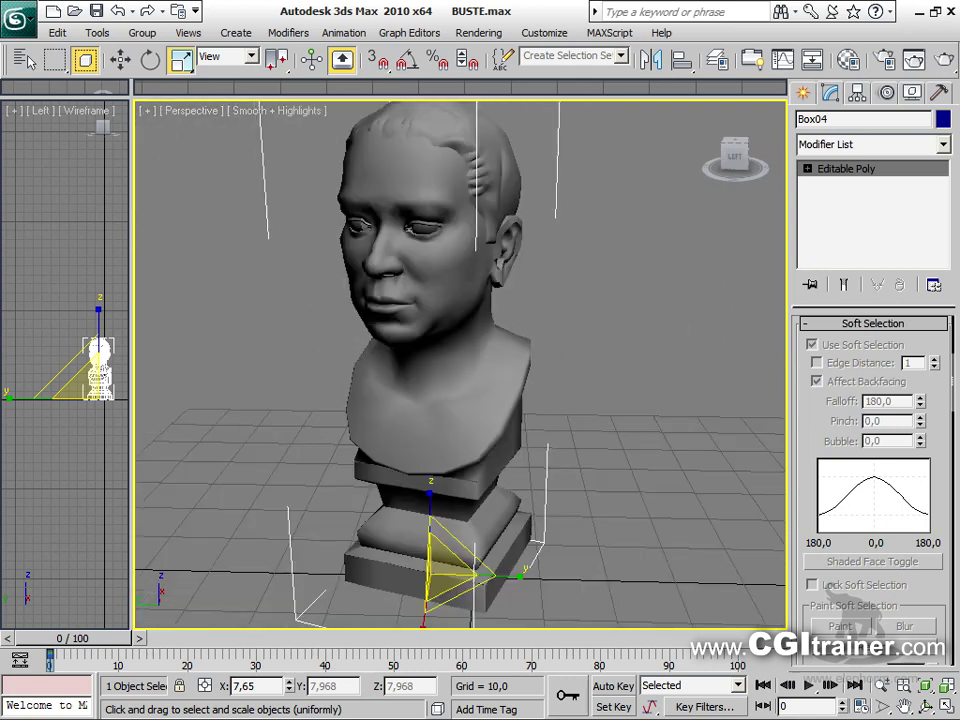
{"action": "left_click", "coordinate": [288, 32]}
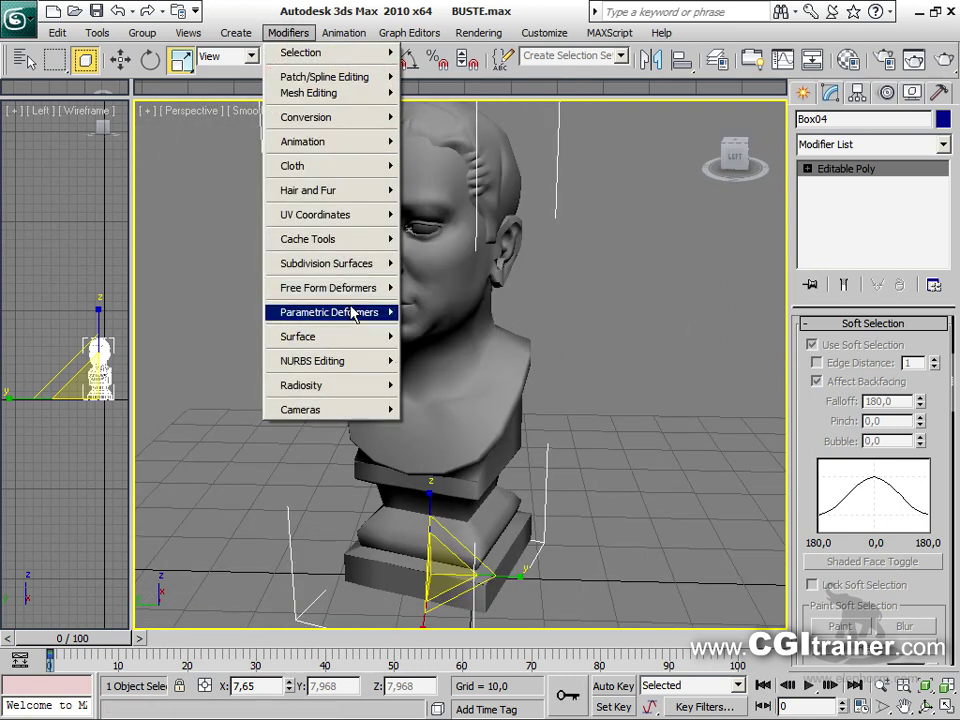
{"action": "mouse_move", "coordinate": [378, 263]}
{"action": "left_click", "coordinate": [447, 295]}
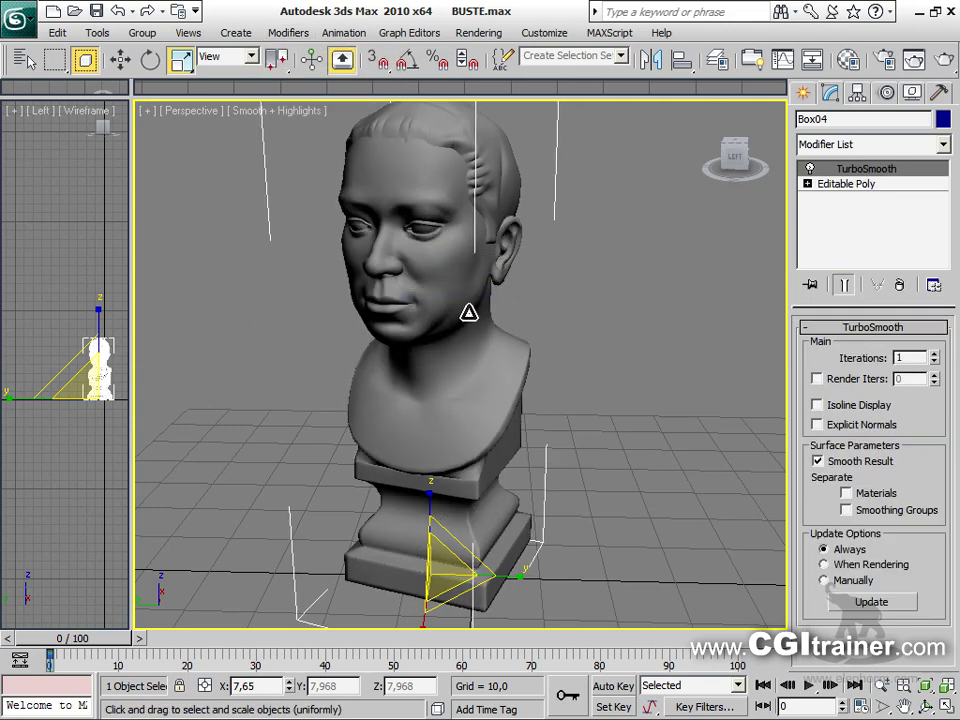
{"action": "left_click", "coordinate": [934, 355]}
{"action": "left_click", "coordinate": [934, 355]}
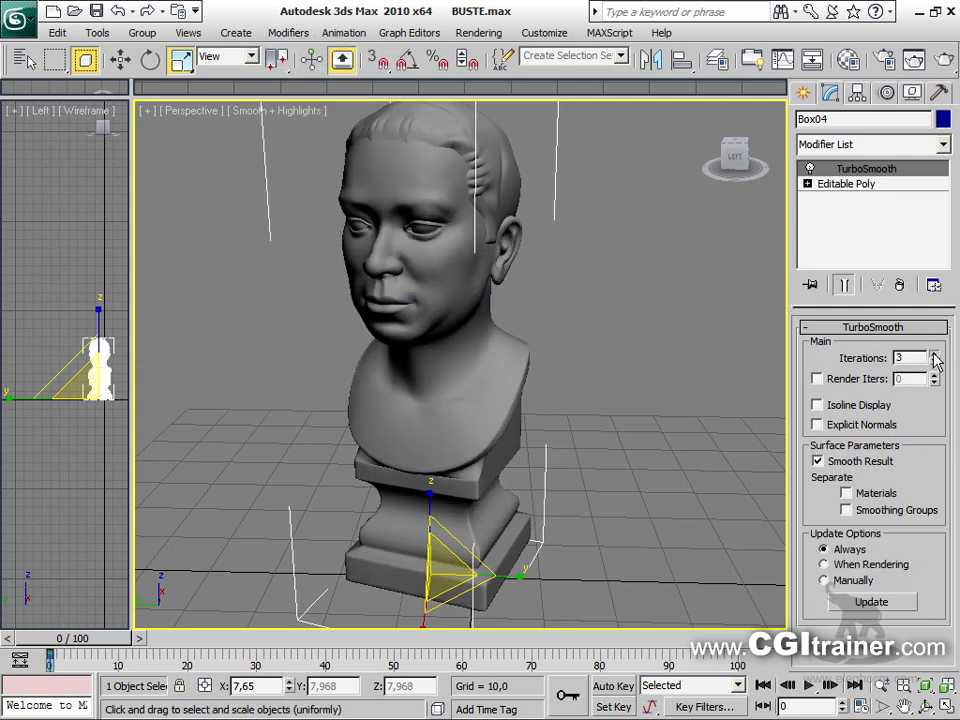
Turn TurboSmooth off in the viewport only, and render the Perspective view of the bust
{"action": "middle_click_drag", "start_coordinate": [470, 375], "coordinate": [672, 401], "text": "alt"}
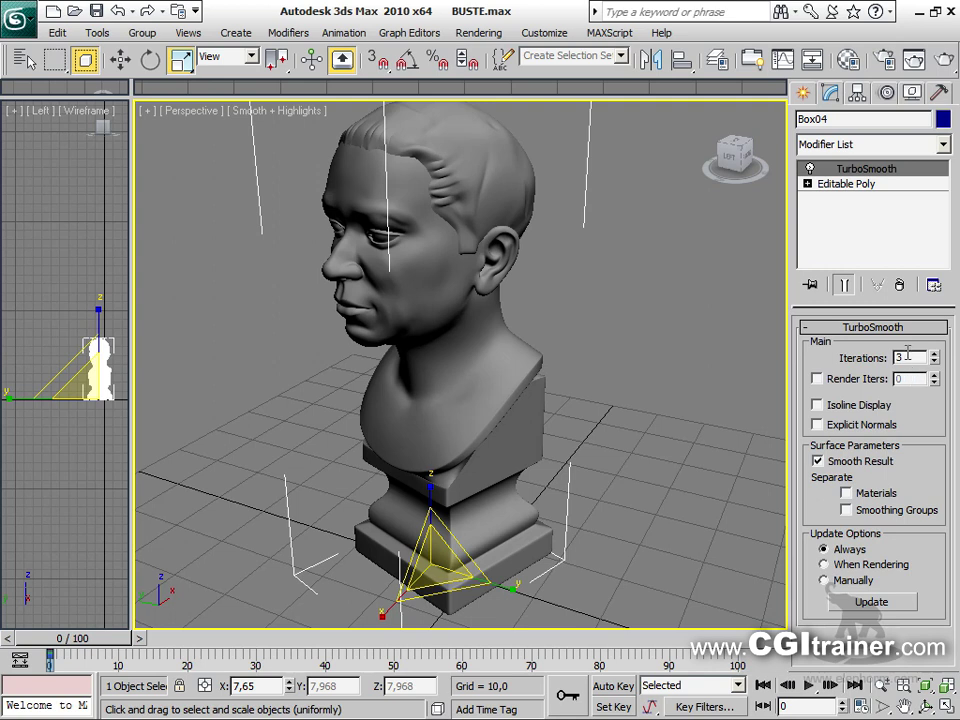
{"action": "right_click", "coordinate": [847, 173]}
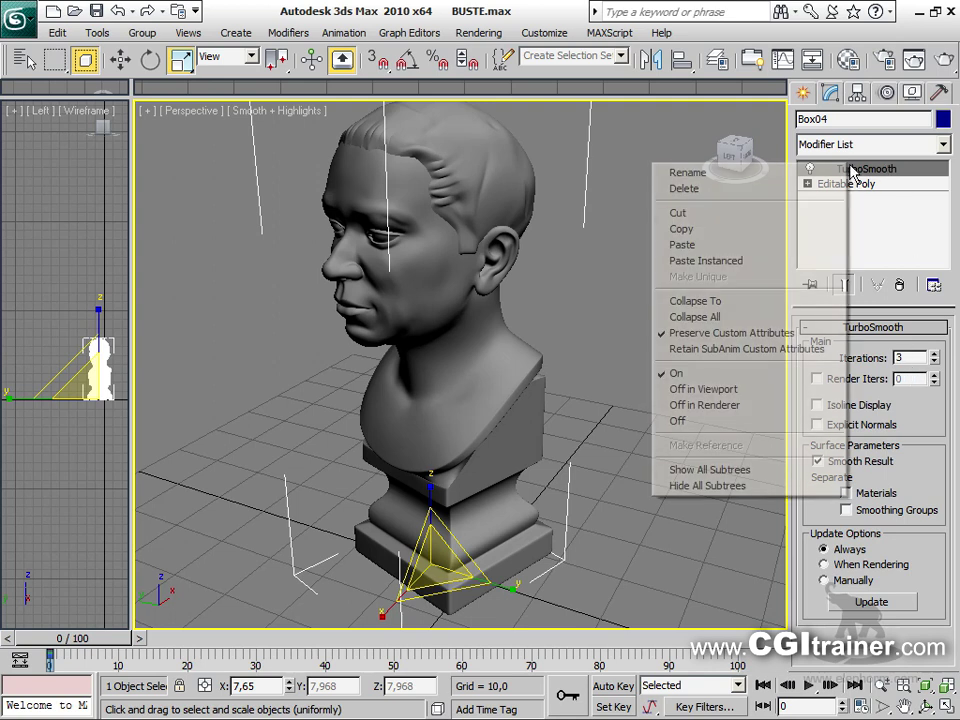
{"action": "left_click", "coordinate": [724, 390]}
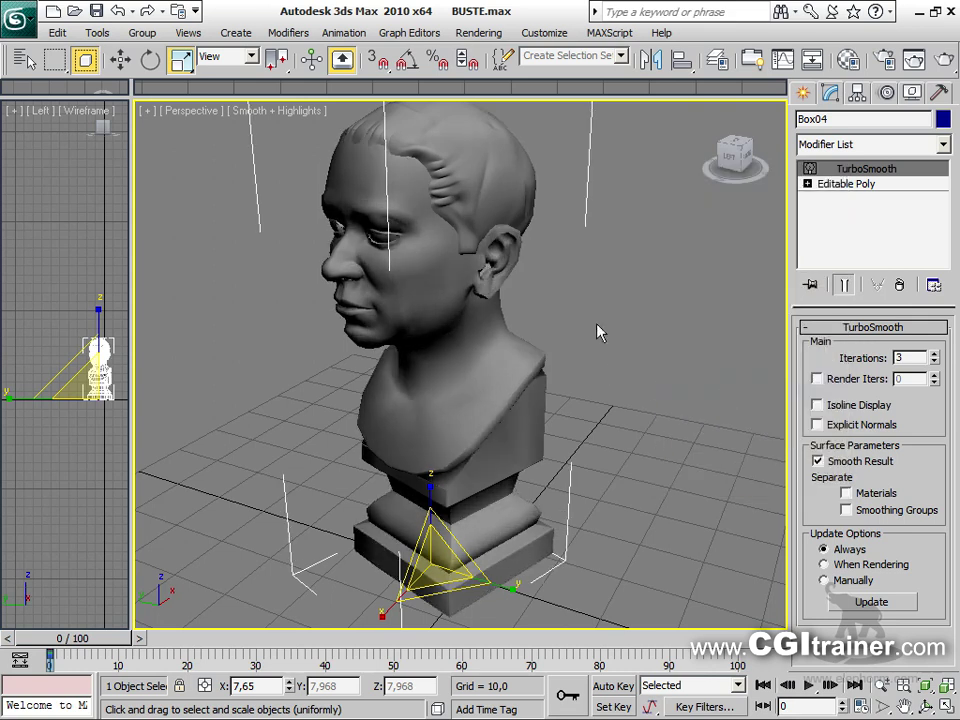
{"action": "key", "text": "shift+q"}
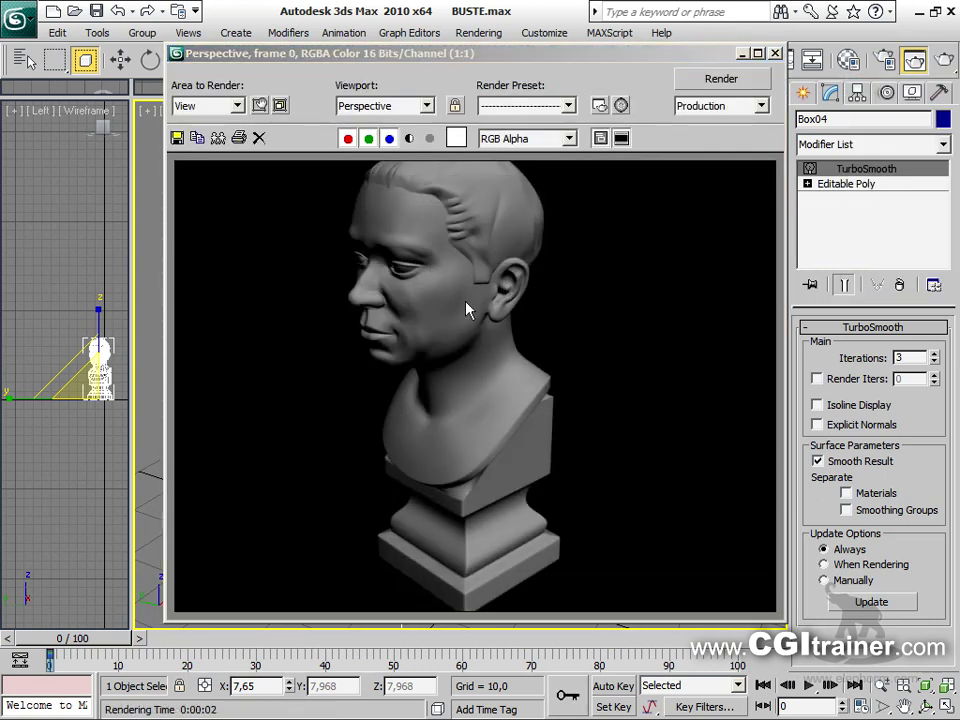
{"action": "left_click_drag", "start_coordinate": [690, 60], "coordinate": [330, 58]}
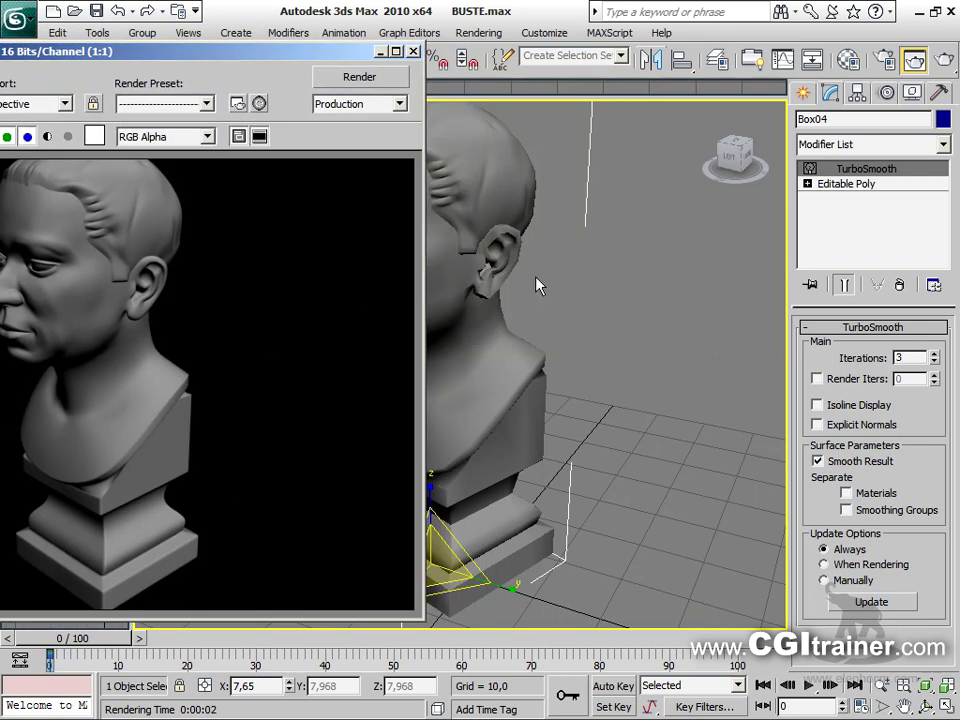
Render the bust with 1 and with 2 TurboSmooth iterations, keep 2 iterations and close the rendered frame
{"action": "left_click", "coordinate": [935, 363]}
{"action": "left_click", "coordinate": [935, 363]}
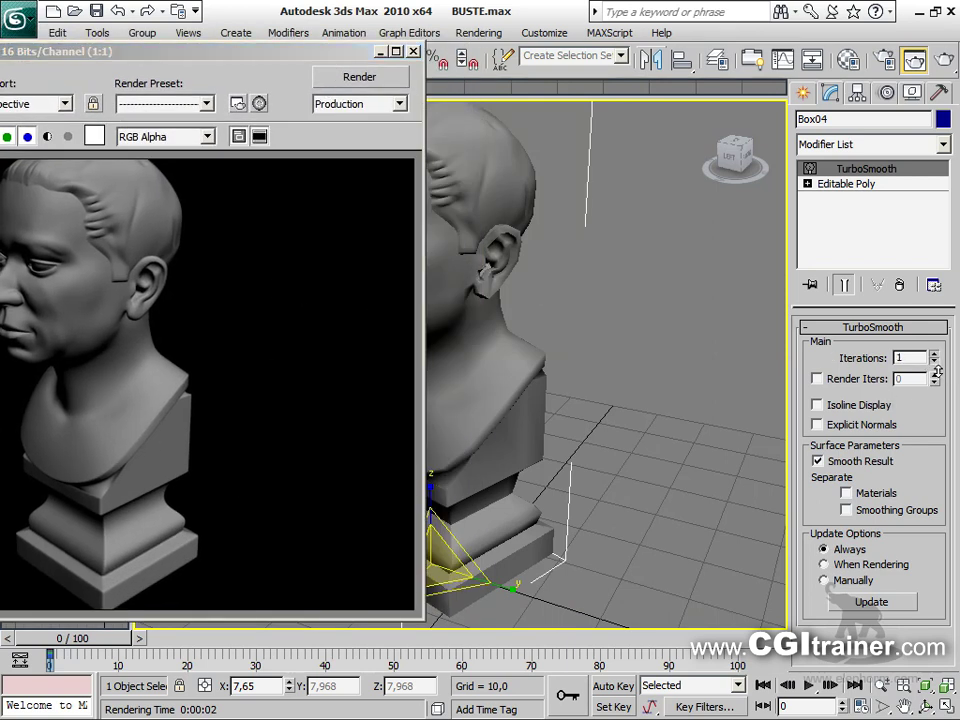
{"action": "left_click", "coordinate": [359, 76]}
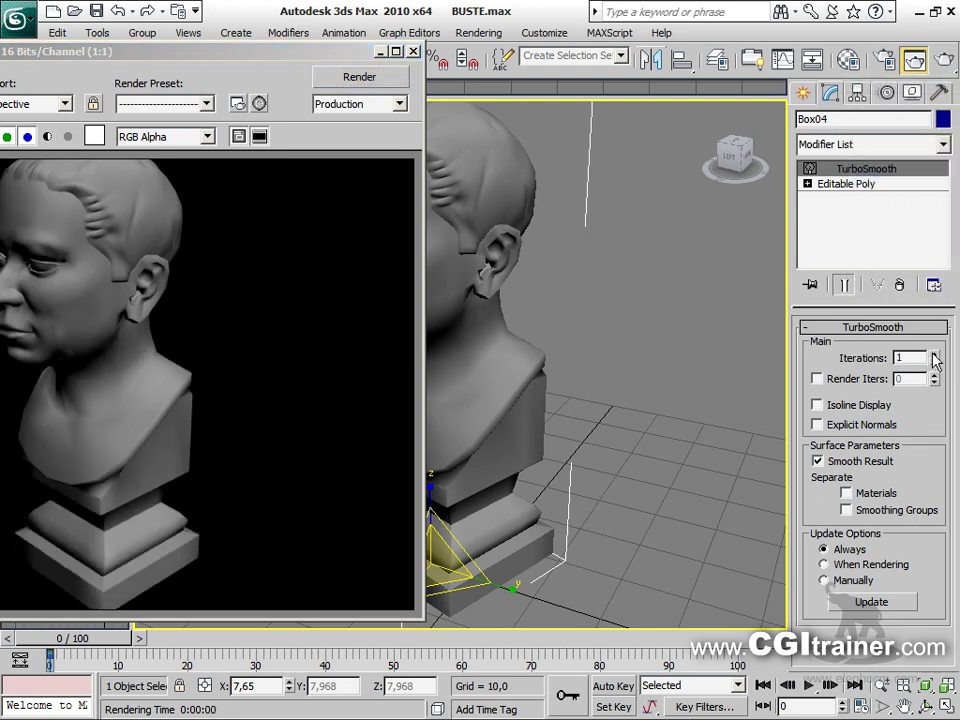
{"action": "left_click", "coordinate": [372, 77]}
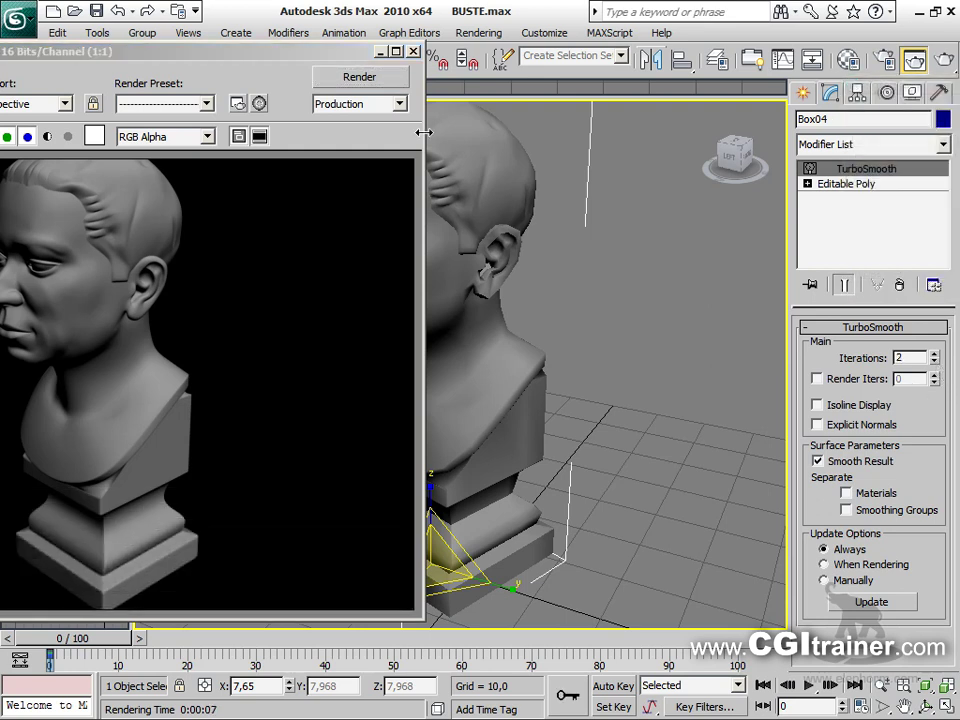
{"action": "left_click", "coordinate": [378, 80]}
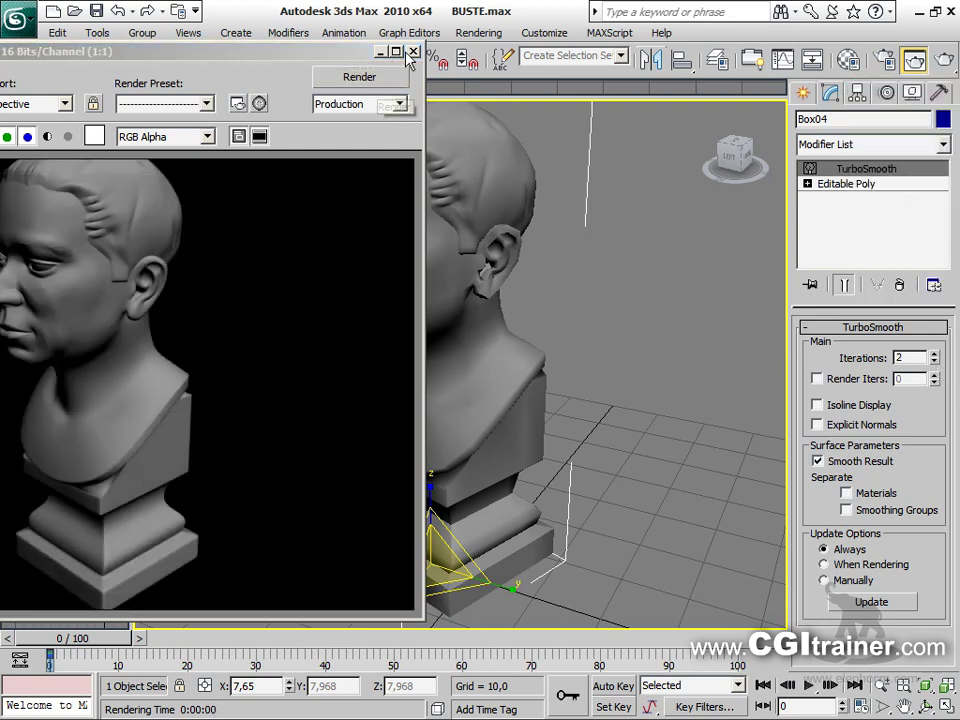
{"action": "left_click", "coordinate": [413, 51]}
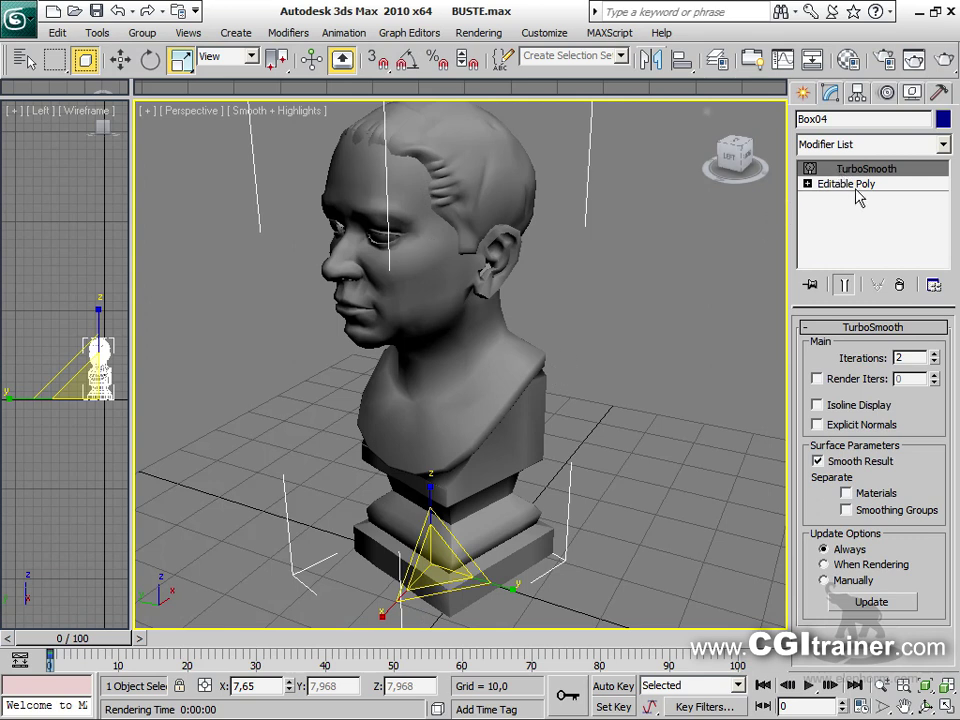
Insert an FFD Box modifier between the bust's Editable Poly and TurboSmooth levels
{"action": "left_click", "coordinate": [843, 186]}
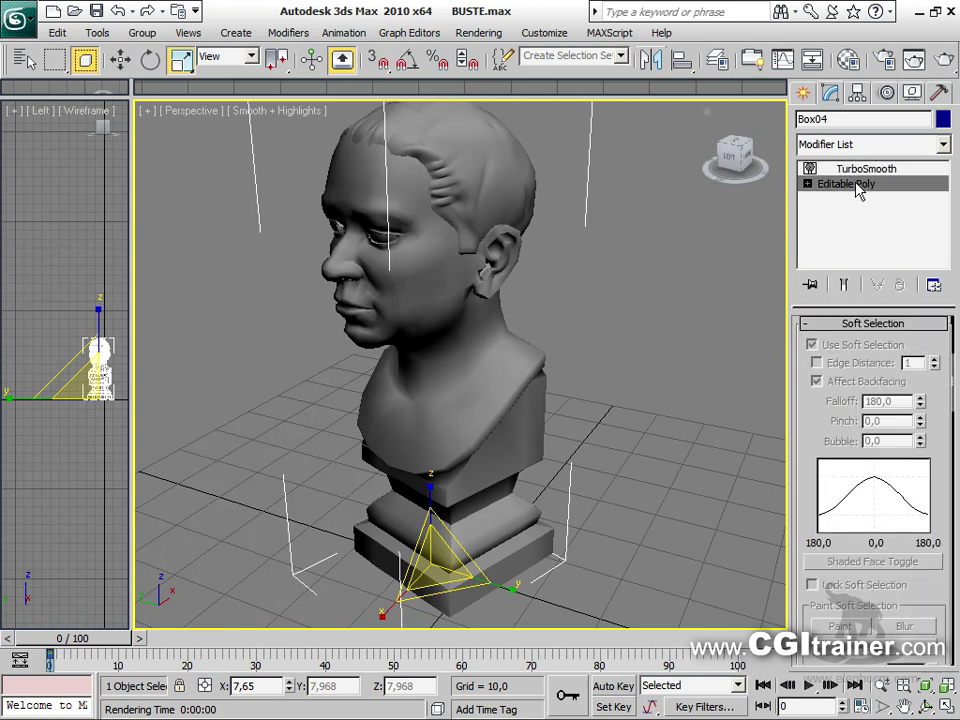
{"action": "left_click", "coordinate": [288, 33]}
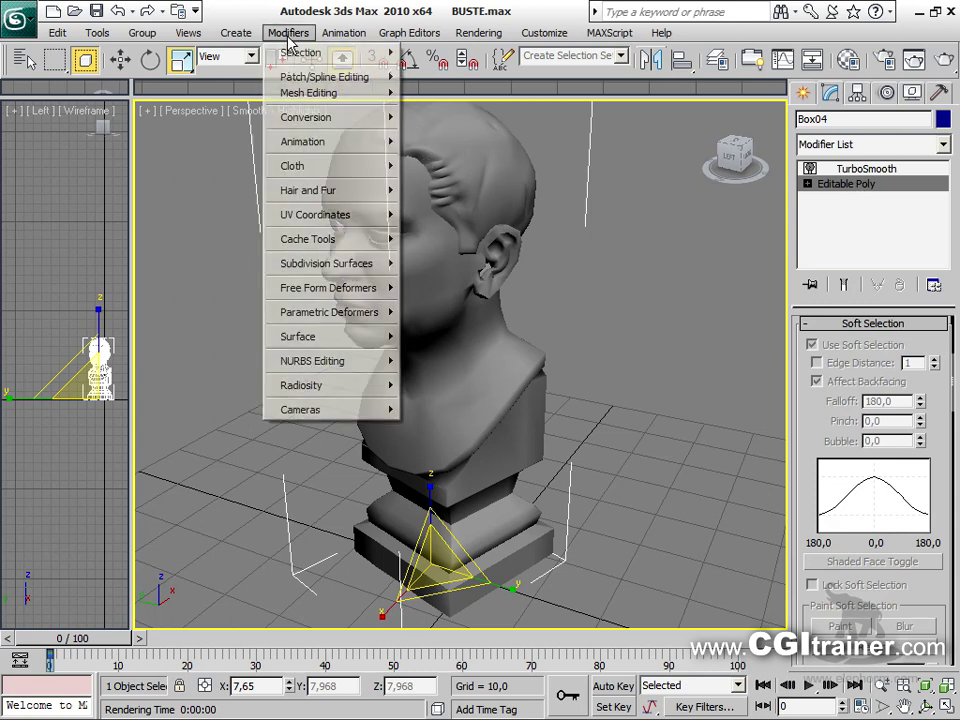
{"action": "mouse_move", "coordinate": [298, 292]}
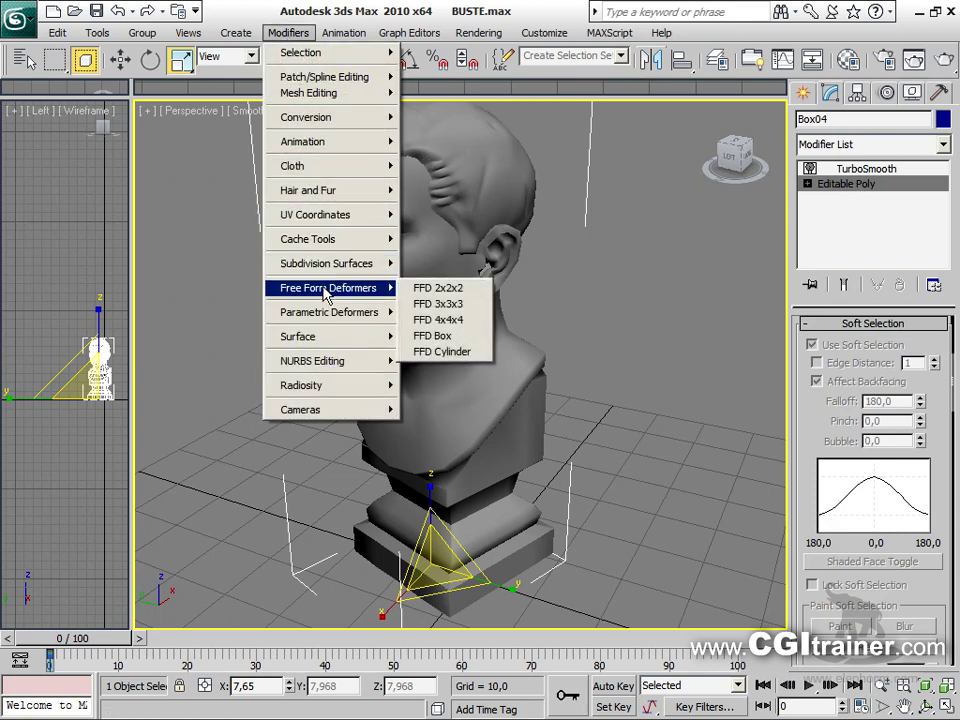
{"action": "left_click", "coordinate": [450, 337]}
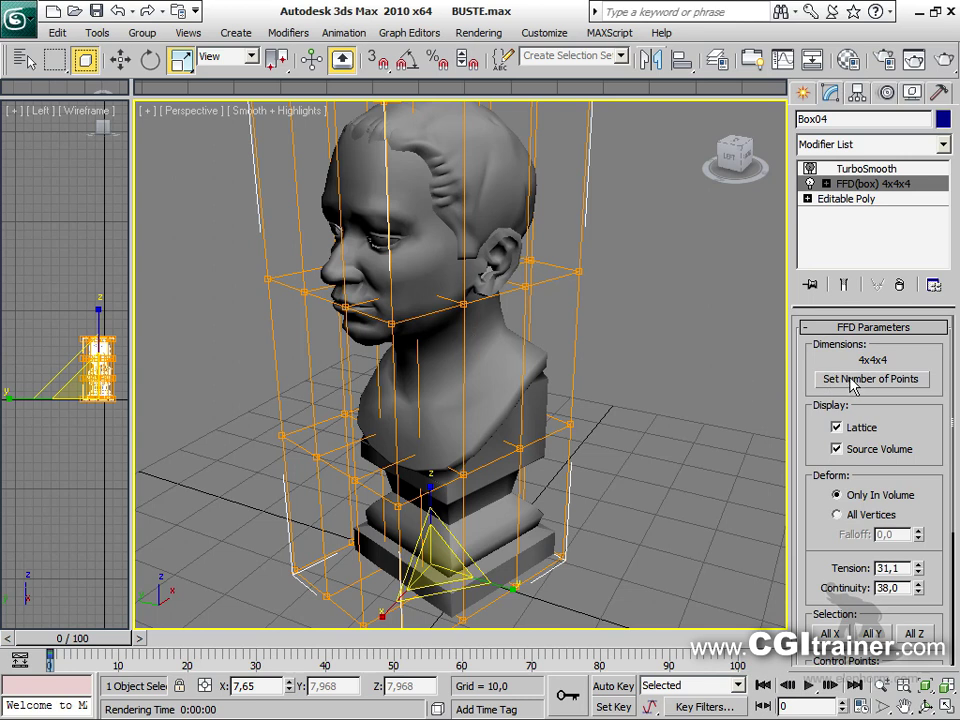
Set the FFD box lattice to 6 points each in length, width and height
{"action": "left_click", "coordinate": [869, 379]}
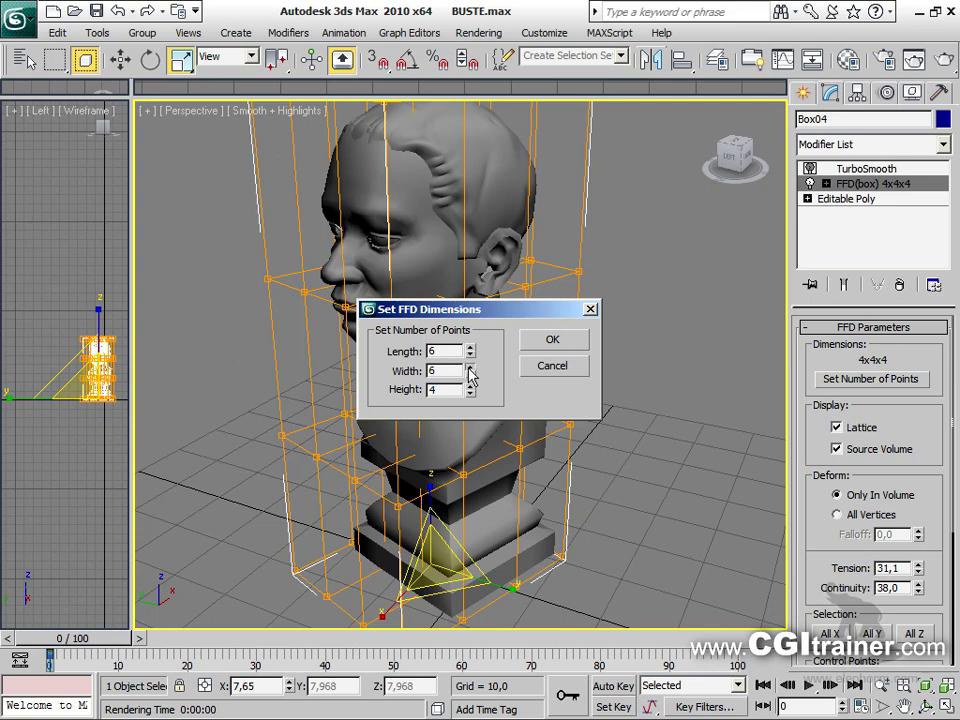
{"action": "left_click", "coordinate": [575, 342]}
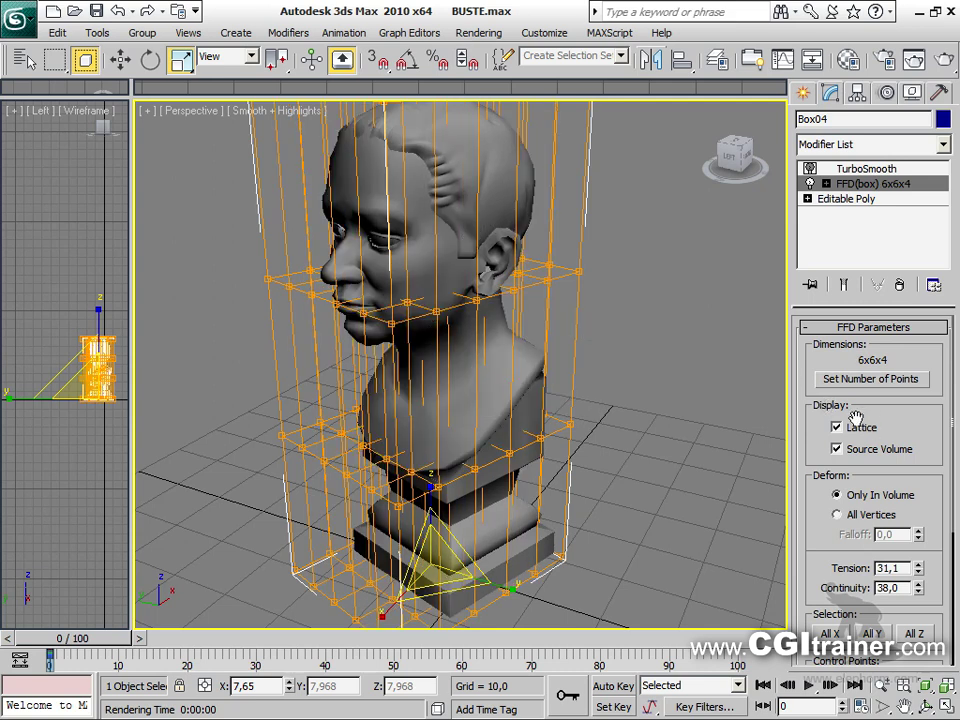
{"action": "left_click", "coordinate": [880, 380]}
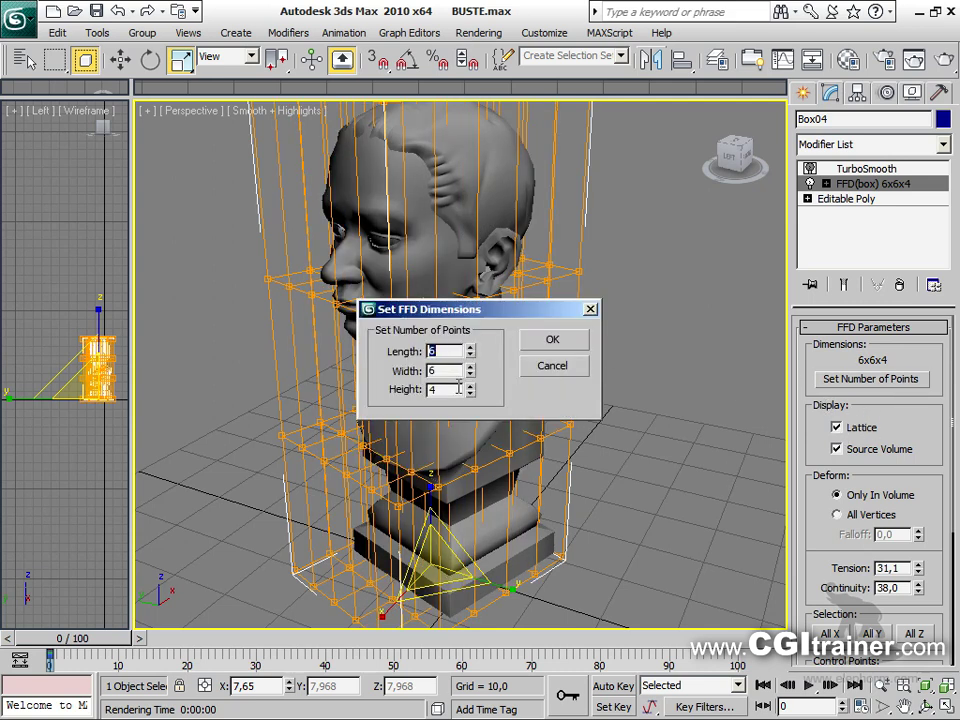
{"action": "left_click", "coordinate": [575, 340]}
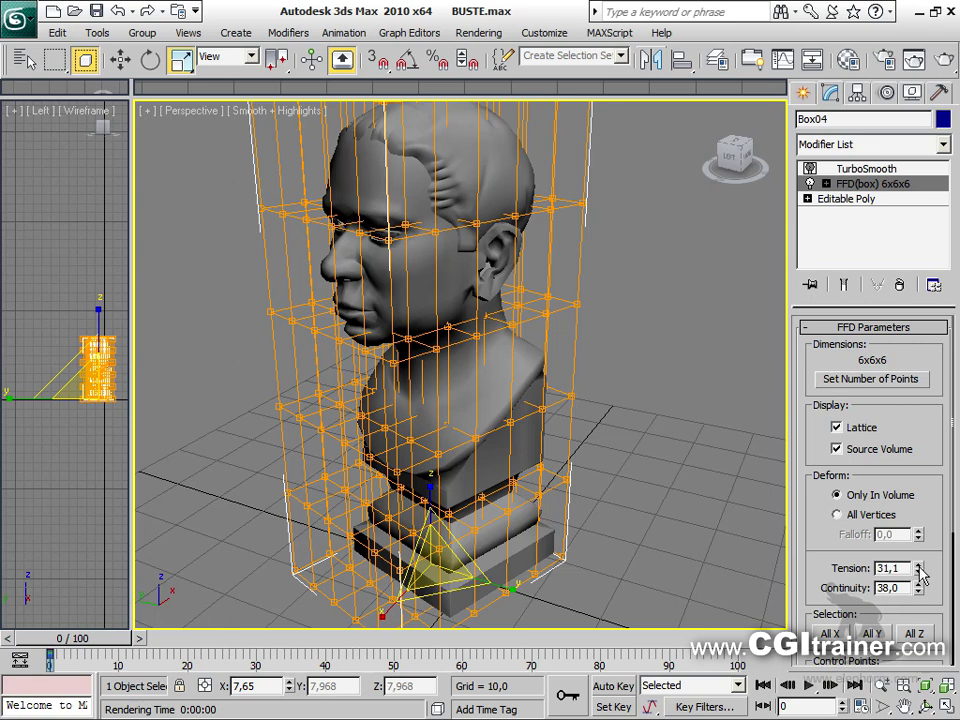
Set the FFD tension to 16,6 and continuity to 28,7, and render the bust from the front
{"action": "middle_click_drag", "start_coordinate": [628, 491], "coordinate": [812, 480], "text": "alt"}
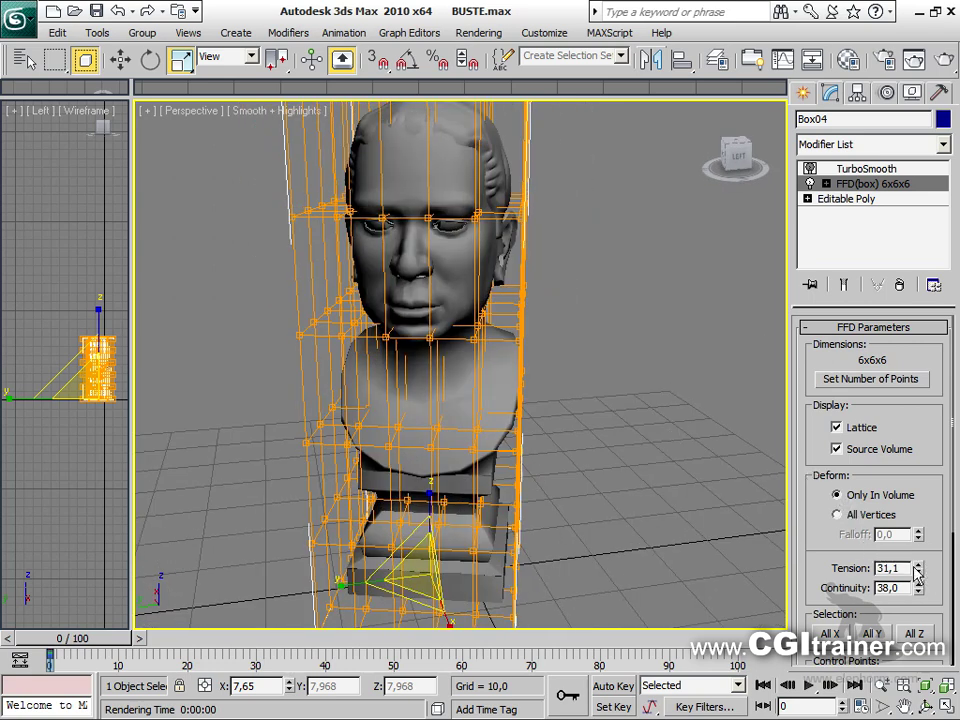
{"action": "left_click_drag", "start_coordinate": [918, 534], "coordinate": [907, 688]}
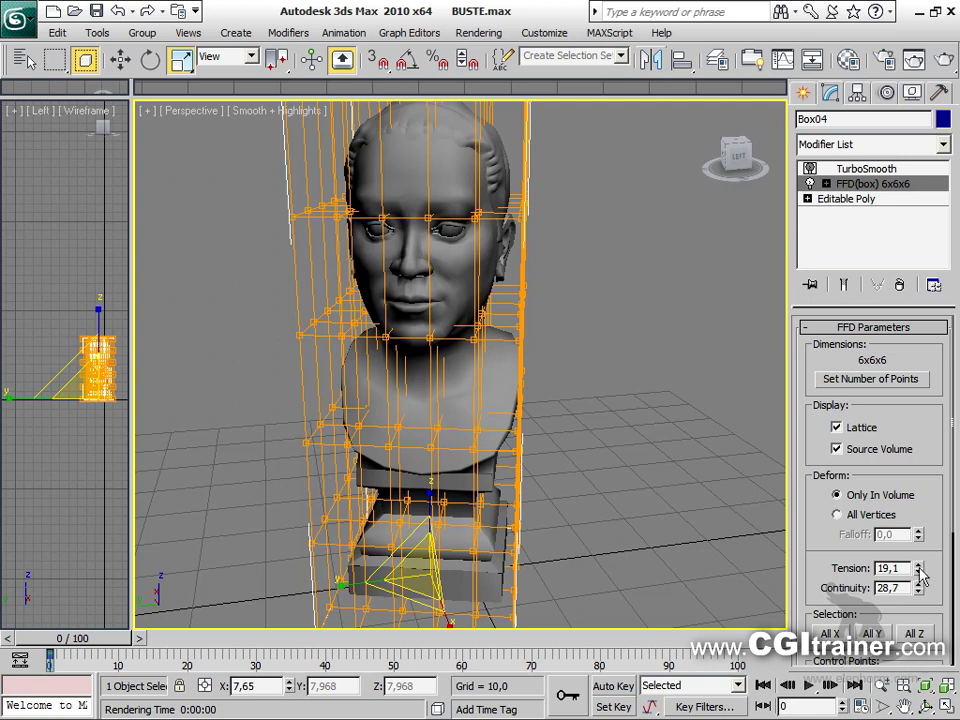
{"action": "mouse_move", "coordinate": [915, 606]}
{"action": "left_mouse_down"}
{"action": "mouse_move", "coordinate": [913, 668]}
{"action": "mouse_move", "coordinate": [916, 586]}
{"action": "mouse_move", "coordinate": [914, 600]}
{"action": "left_mouse_up"}
{"action": "left_click", "coordinate": [913, 58]}
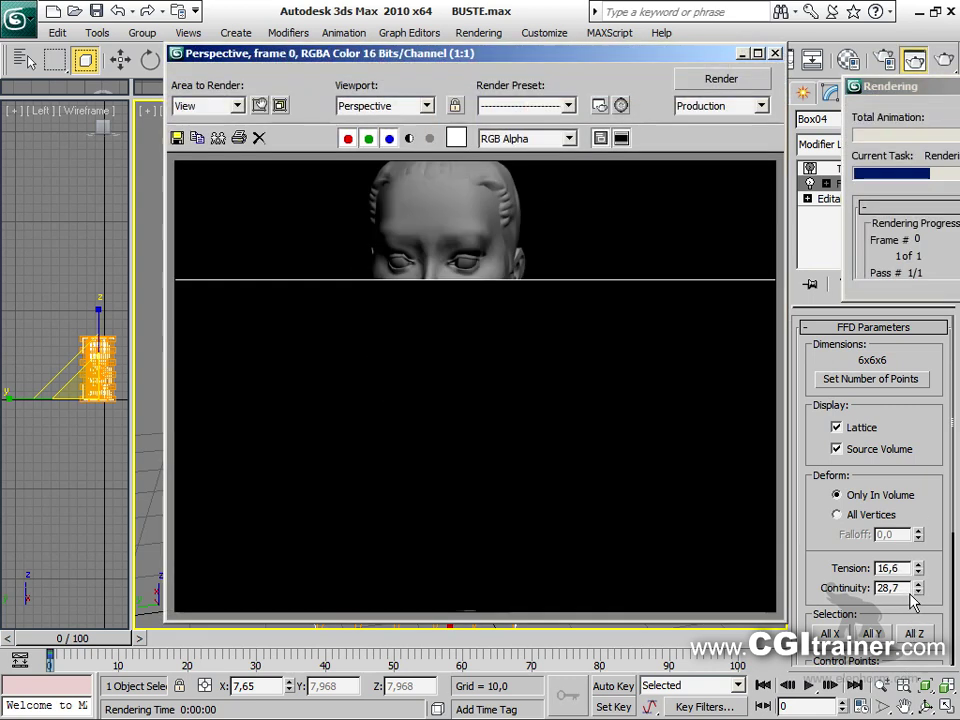
{"action": "left_click_drag", "start_coordinate": [559, 62], "coordinate": [370, 29]}
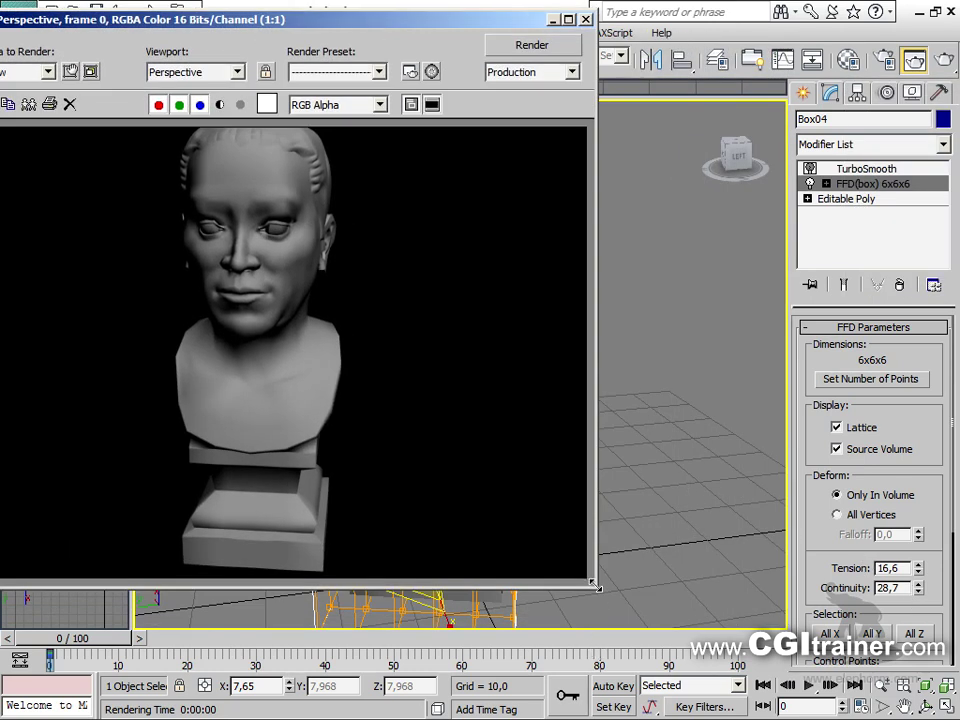
Clone the rendered frame of the bust and arrange the original and the clone for comparison
{"action": "left_click_drag", "start_coordinate": [595, 588], "coordinate": [576, 596]}
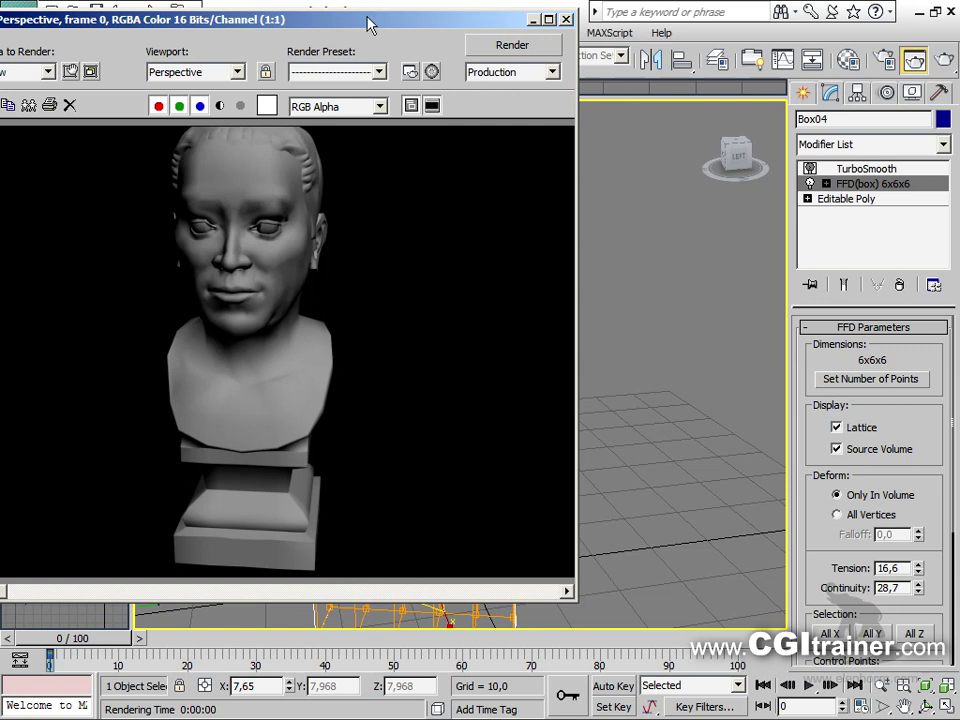
{"action": "left_click_drag", "start_coordinate": [368, 20], "coordinate": [430, 40]}
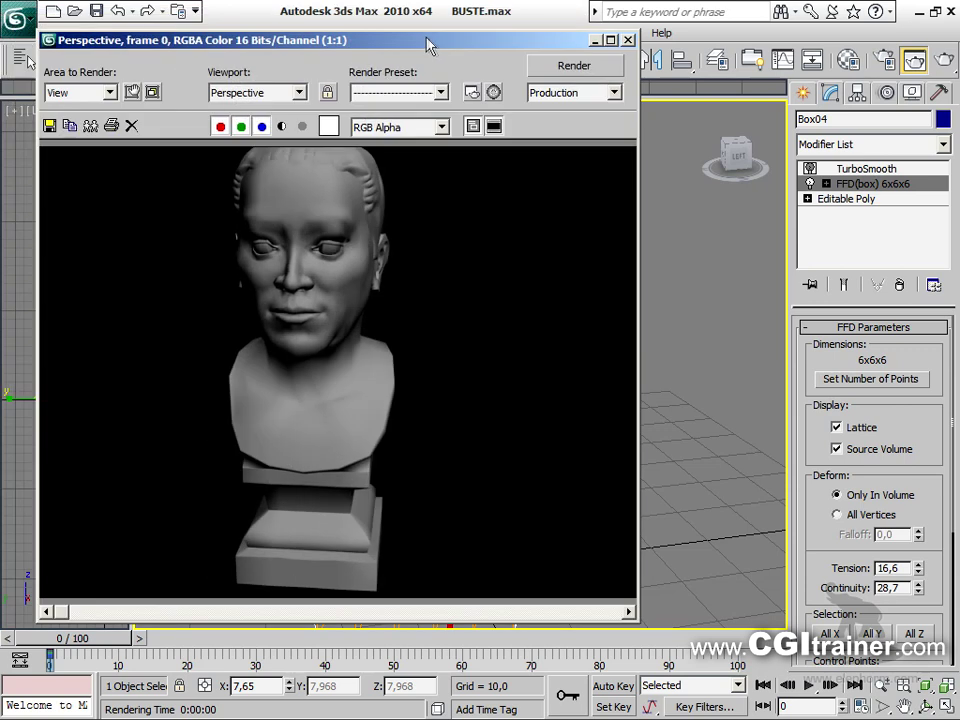
{"action": "left_click", "coordinate": [91, 126]}
{"action": "mouse_move", "coordinate": [392, 122]}
{"action": "left_mouse_down"}
{"action": "mouse_move", "coordinate": [522, 143]}
{"action": "mouse_move", "coordinate": [586, 28]}
{"action": "mouse_move", "coordinate": [586, 7]}
{"action": "left_mouse_up"}
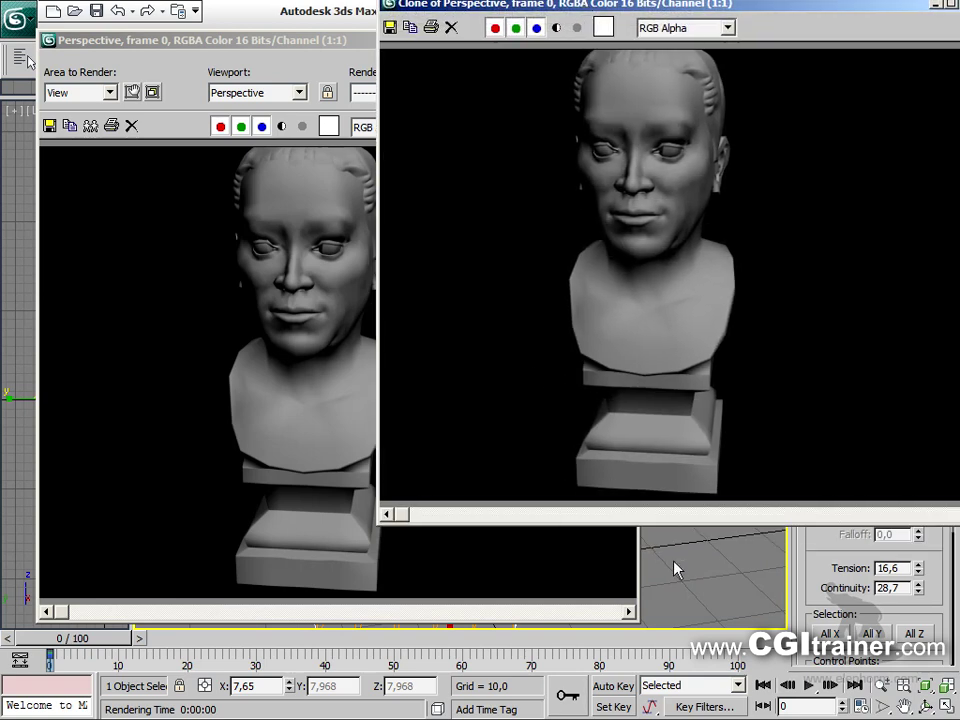
{"action": "left_click_drag", "start_coordinate": [276, 44], "coordinate": [215, 29]}
{"action": "mouse_move", "coordinate": [609, 8]}
{"action": "left_mouse_down"}
{"action": "mouse_move", "coordinate": [551, 262]}
{"action": "mouse_move", "coordinate": [433, 312]}
{"action": "left_mouse_up"}
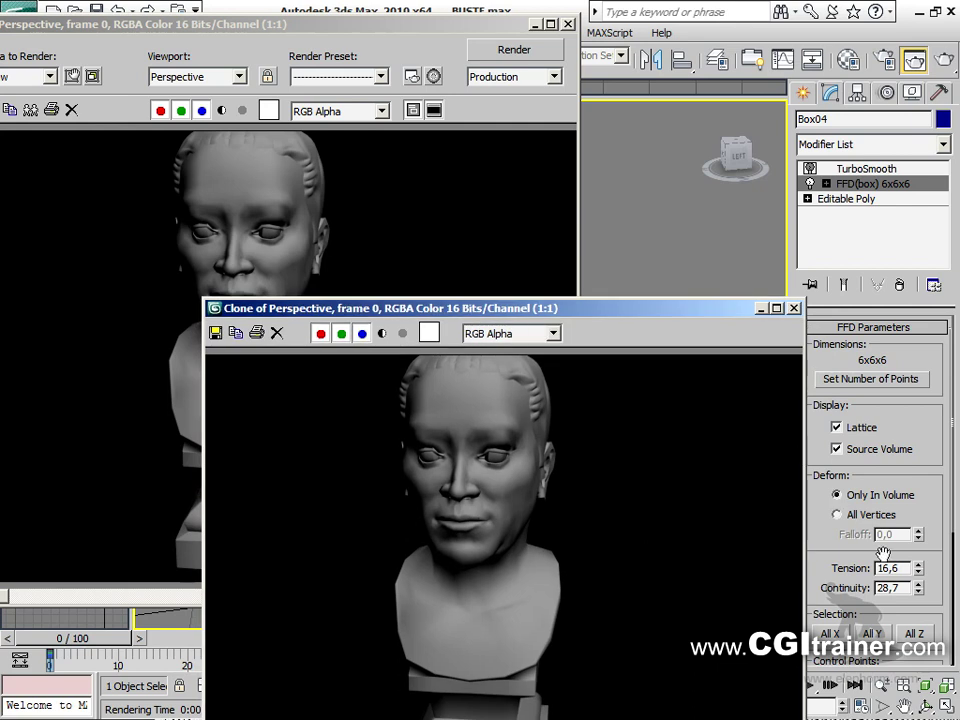
Try FFD tension values of 12,9 and 19,6, re-rendering the bust to compare with the clone, and close the rendered frame
{"action": "left_click_drag", "start_coordinate": [919, 569], "coordinate": [926, 540]}
{"action": "key", "text": "F9"}
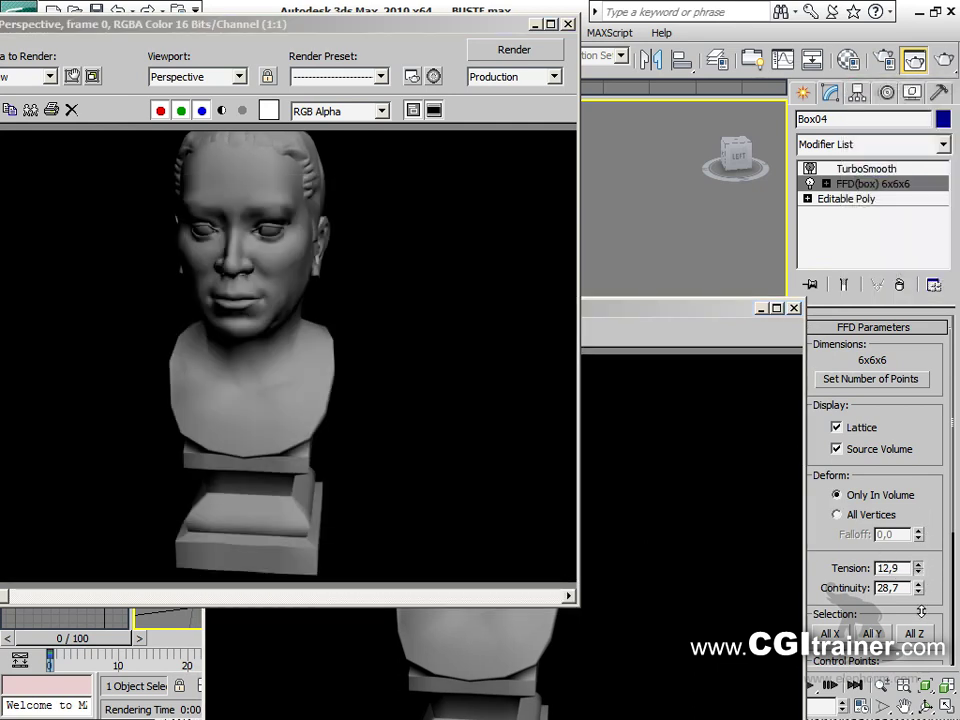
{"action": "key", "text": "F9"}
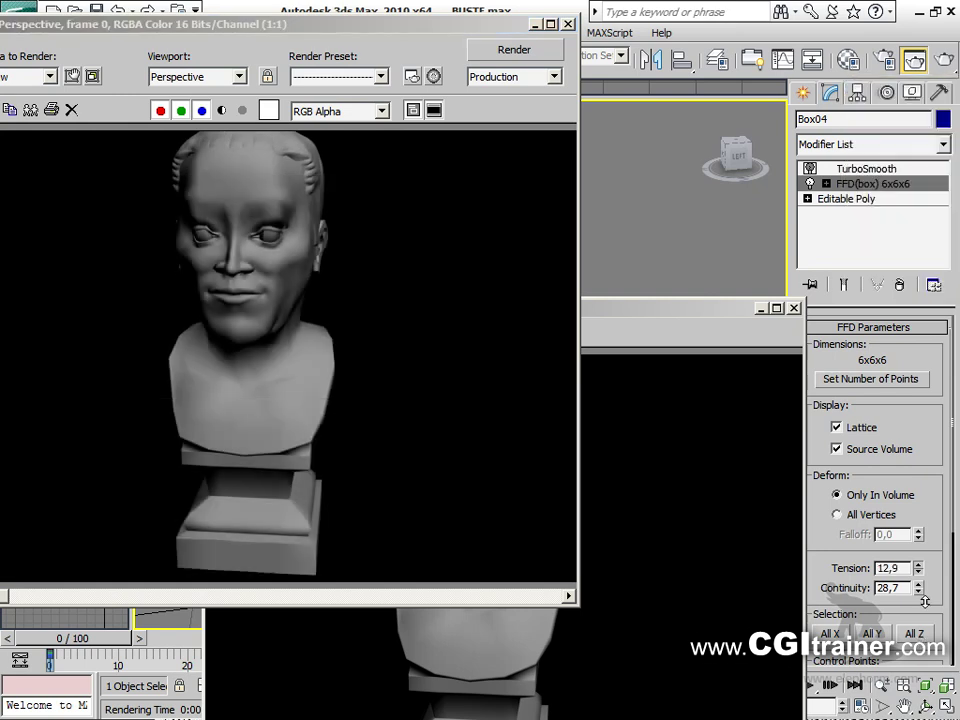
{"action": "key", "text": "F9"}
{"action": "left_click_drag", "start_coordinate": [919, 568], "coordinate": [928, 522]}
{"action": "mouse_move", "coordinate": [646, 310]}
{"action": "left_mouse_down"}
{"action": "mouse_move", "coordinate": [749, 86]}
{"action": "mouse_move", "coordinate": [775, 82]}
{"action": "mouse_move", "coordinate": [529, 248]}
{"action": "mouse_move", "coordinate": [437, 355]}
{"action": "left_mouse_up"}
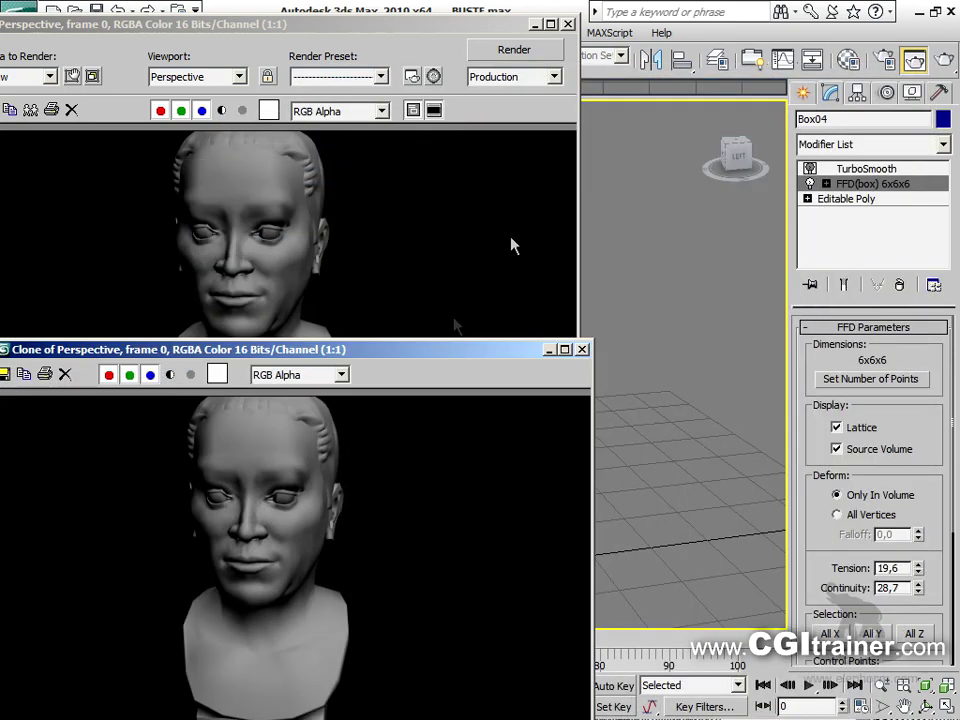
{"action": "left_click", "coordinate": [569, 24]}
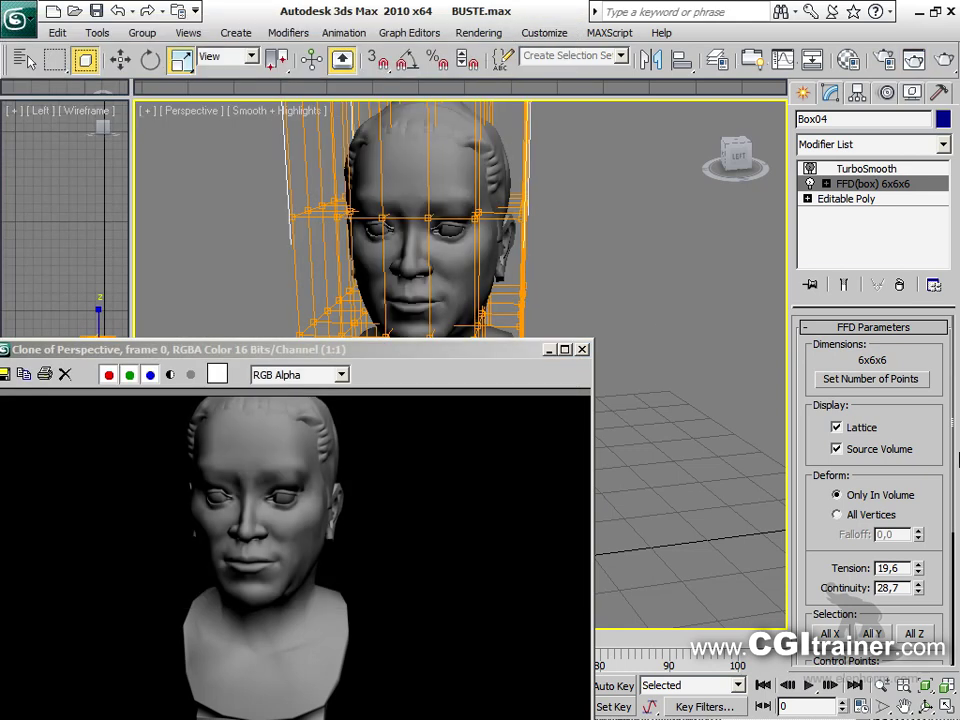
Set the FFD tension to 36,7 and continuity to 26,8, render the bust beside the clone, and close both frames
{"action": "left_click_drag", "start_coordinate": [916, 575], "coordinate": [916, 406]}
{"action": "left_click_drag", "start_coordinate": [918, 590], "coordinate": [919, 532]}
{"action": "mouse_move", "coordinate": [508, 350]}
{"action": "left_mouse_down"}
{"action": "mouse_move", "coordinate": [714, 174]}
{"action": "mouse_move", "coordinate": [771, 141]}
{"action": "left_mouse_up"}
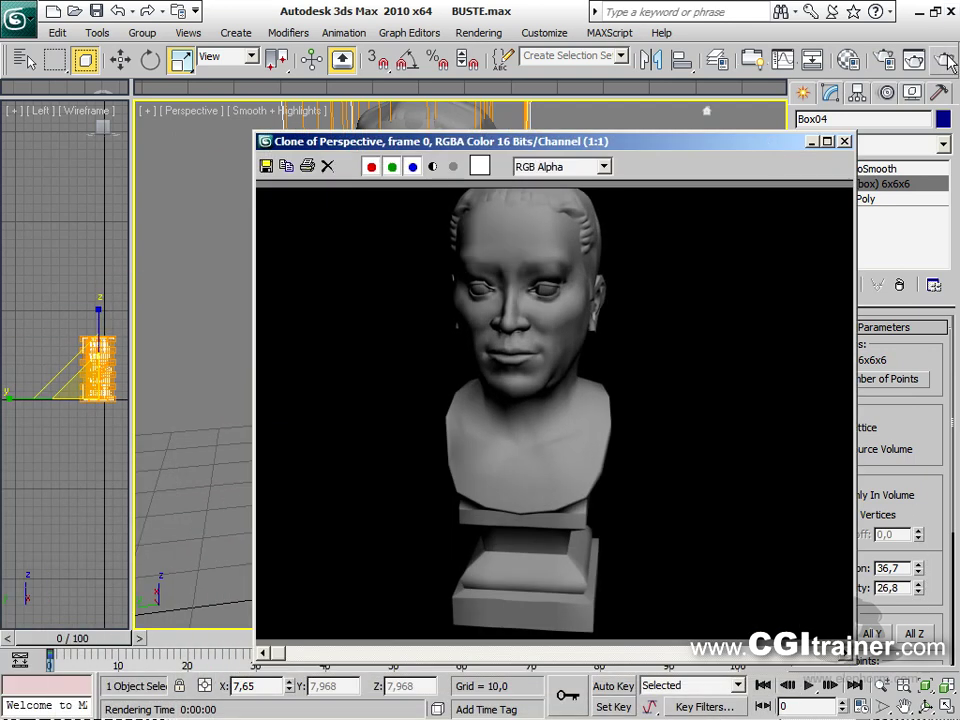
{"action": "left_click", "coordinate": [914, 59]}
{"action": "left_click_drag", "start_coordinate": [586, 44], "coordinate": [400, 75]}
{"action": "mouse_move", "coordinate": [513, 88]}
{"action": "left_mouse_down"}
{"action": "mouse_move", "coordinate": [135, 130]}
{"action": "mouse_move", "coordinate": [180, 119]}
{"action": "left_mouse_up"}
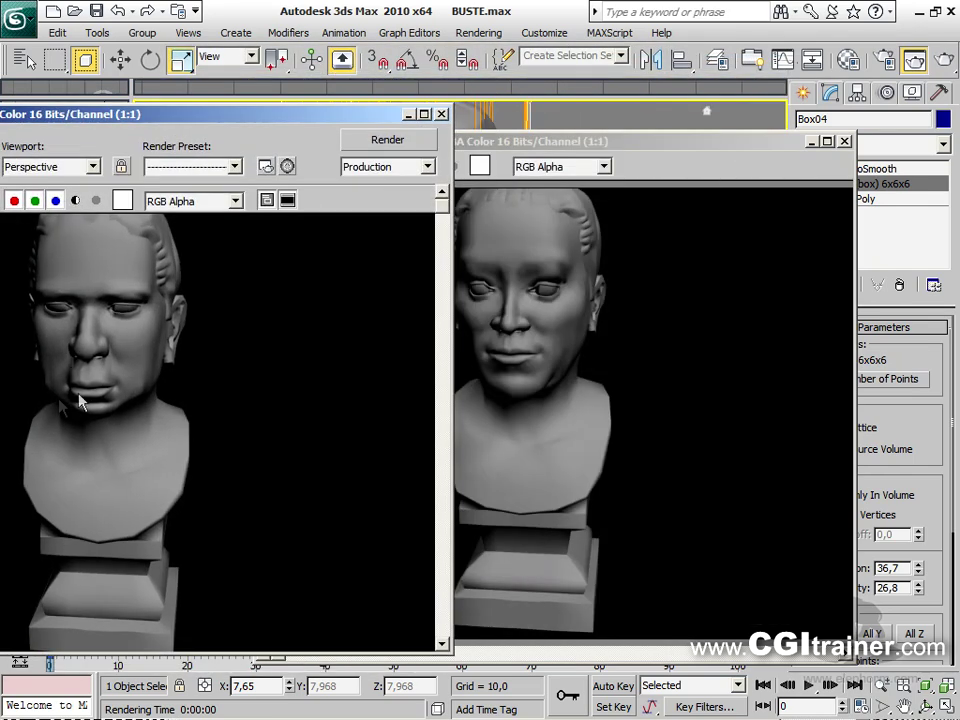
{"action": "left_click", "coordinate": [442, 114]}
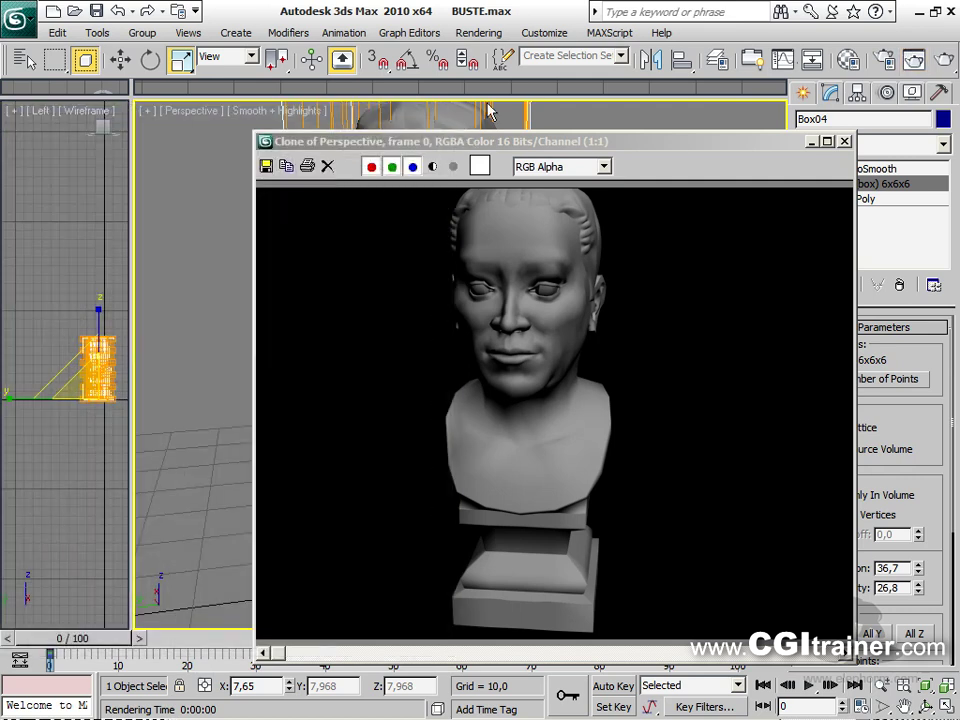
{"action": "left_click", "coordinate": [844, 142]}
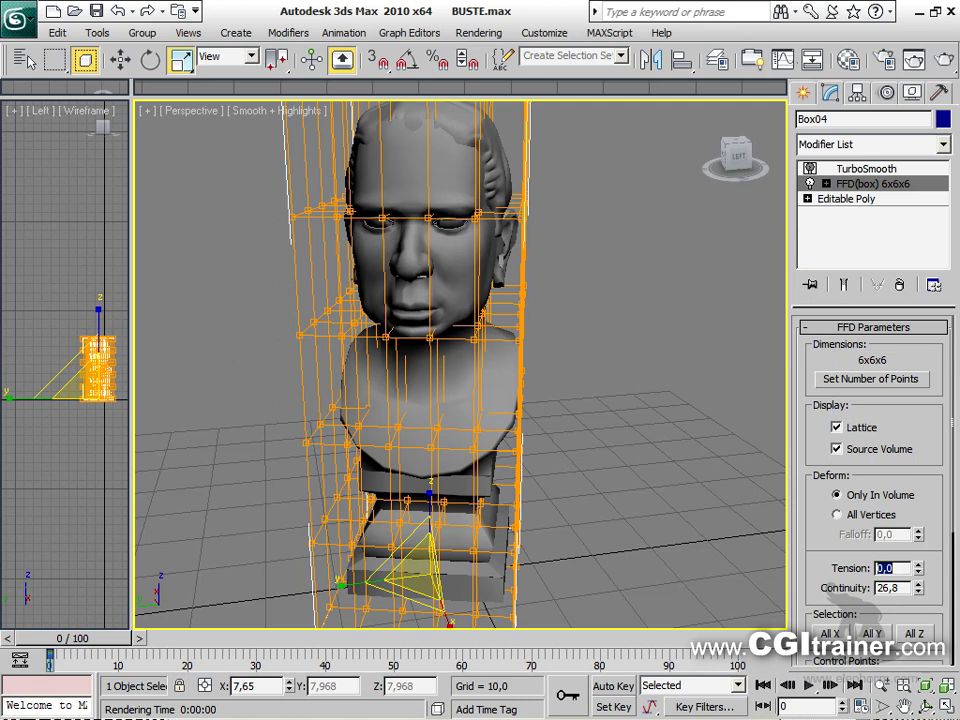
Set the FFD tension and continuity to 0,0, render the bust and close the rendered frame
{"action": "key", "text": "Tab"}
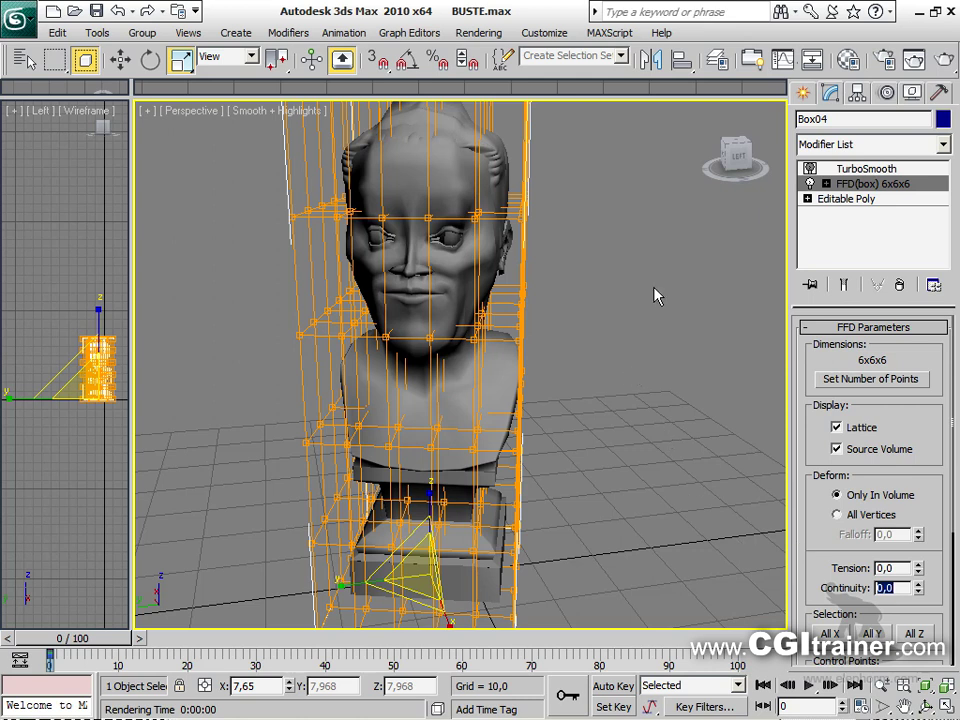
{"action": "left_click", "coordinate": [677, 336]}
{"action": "key", "text": "shift+q"}
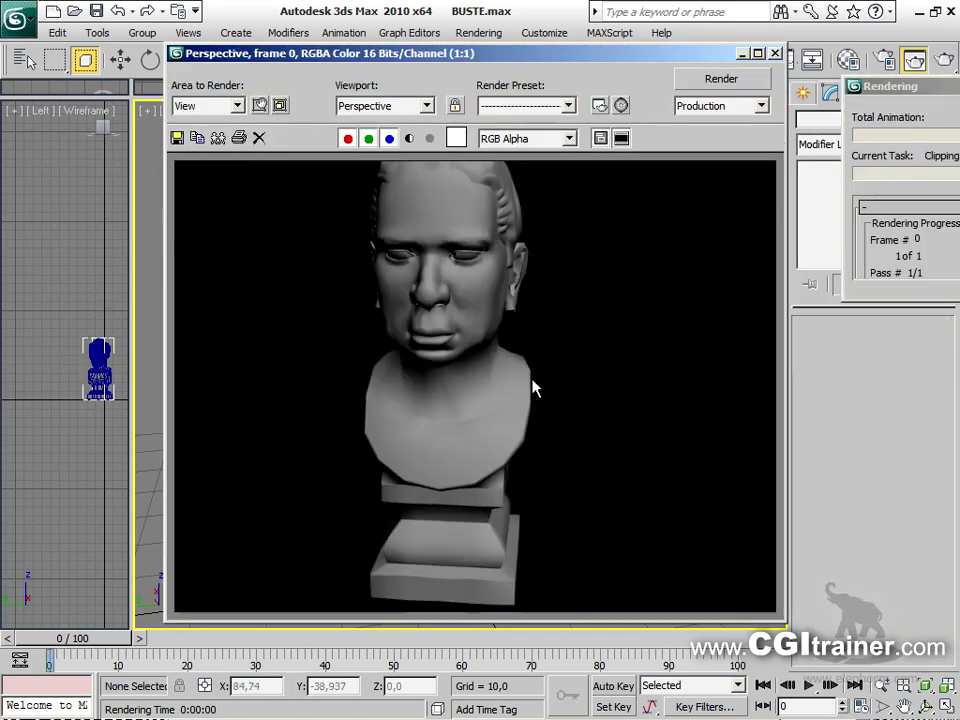
{"action": "left_click", "coordinate": [775, 53]}
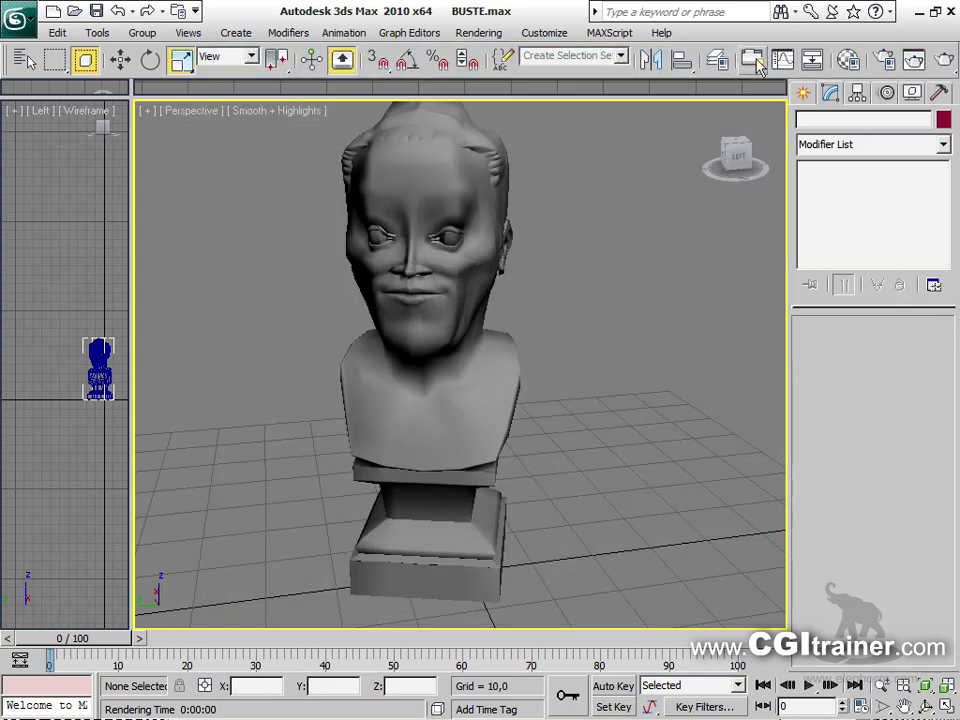
Reselect the bust, set its FFD box tension to 17,8 and enter the modifier's Control Points level
{"action": "left_click", "coordinate": [474, 204]}
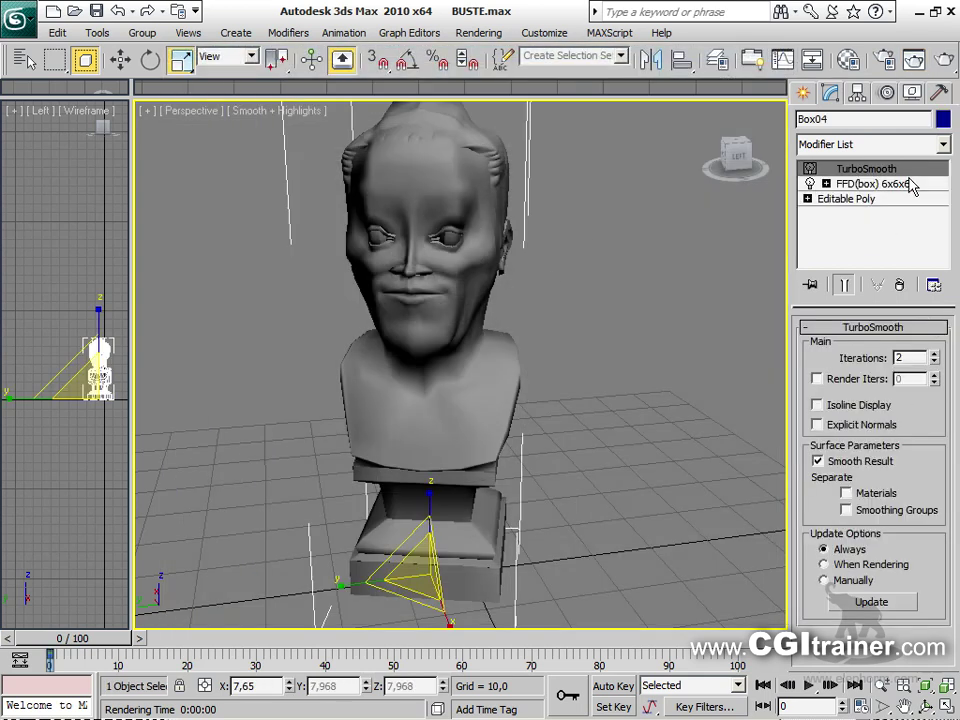
{"action": "left_click", "coordinate": [910, 185]}
{"action": "left_click_drag", "start_coordinate": [918, 572], "coordinate": [899, 360]}
{"action": "left_click", "coordinate": [826, 184]}
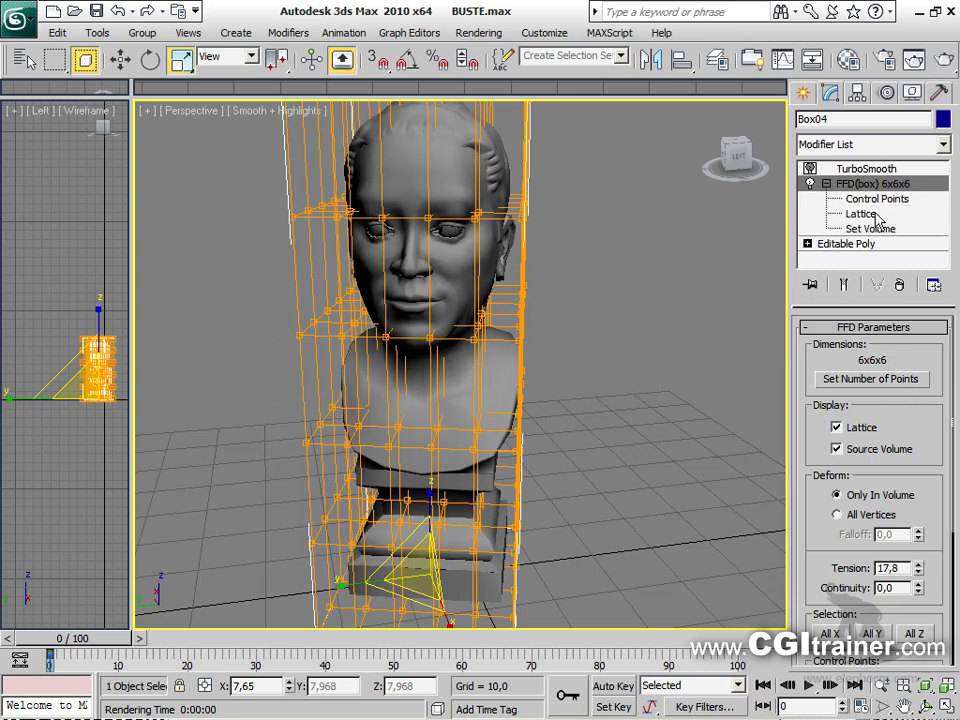
{"action": "left_click", "coordinate": [880, 199]}
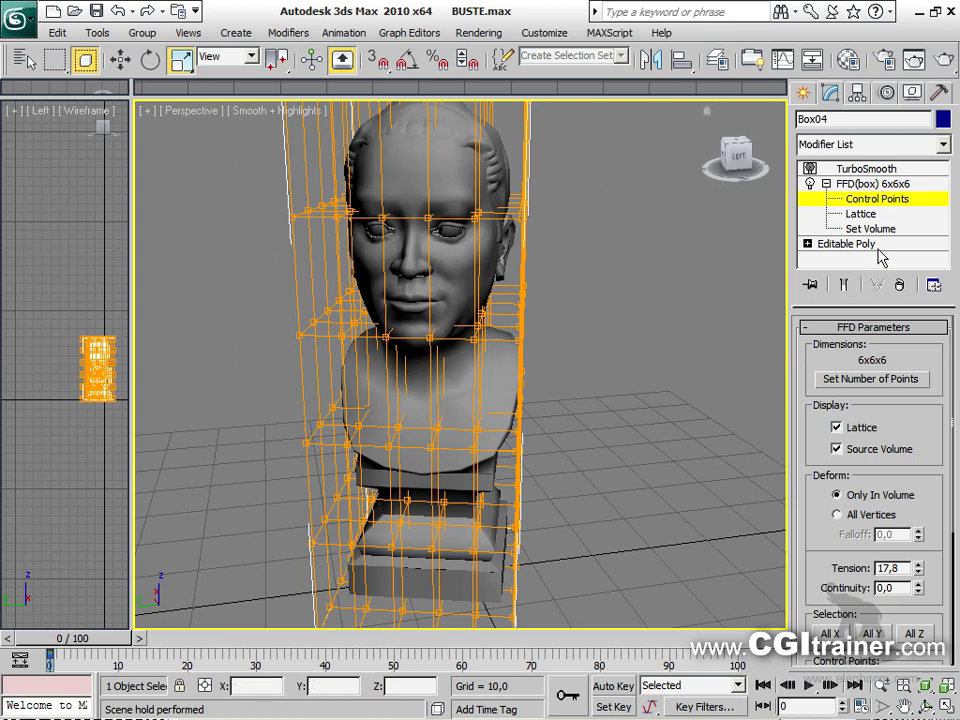
Delete the FFD box modifier from the stack and enter the Vertex level of the bust's Editable Poly
{"action": "left_click", "coordinate": [888, 188]}
{"action": "left_click", "coordinate": [899, 285]}
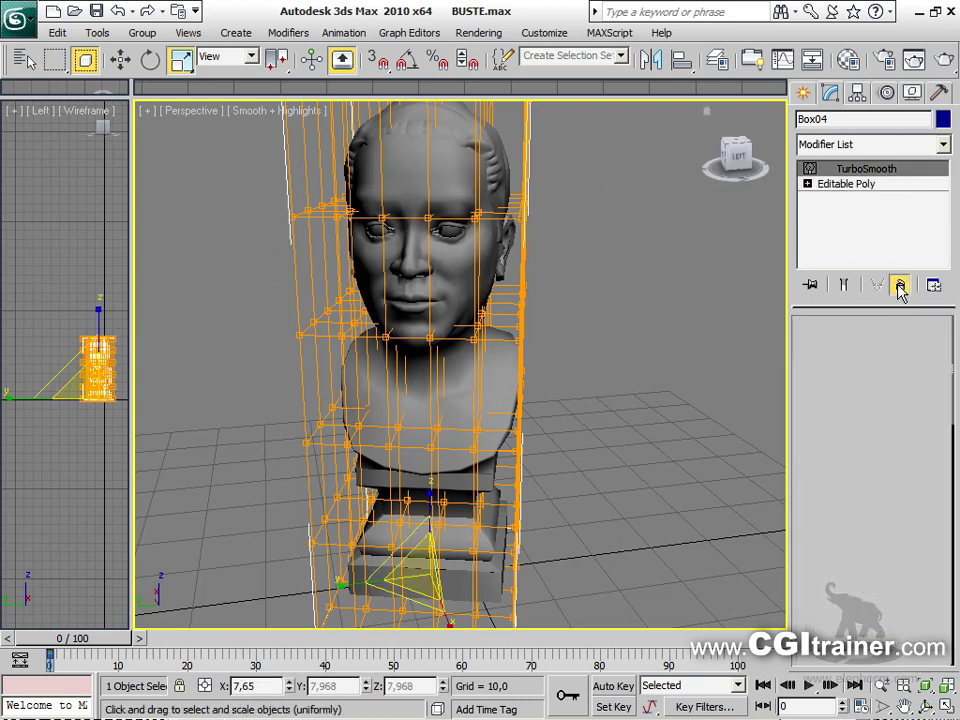
{"action": "left_click", "coordinate": [808, 185]}
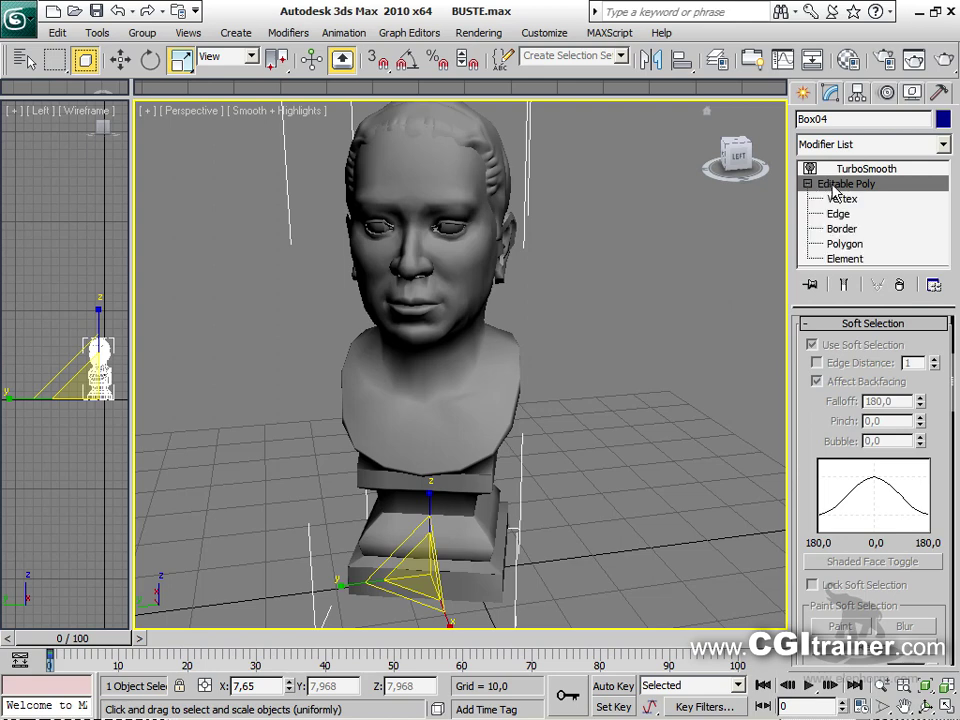
{"action": "left_click", "coordinate": [842, 199]}
Apply an FFD 4x4x4 modifier to the soft-selected head vertices, below TurboSmooth in the stack
{"action": "middle_click_drag", "start_coordinate": [717, 323], "coordinate": [577, 315], "text": "alt"}
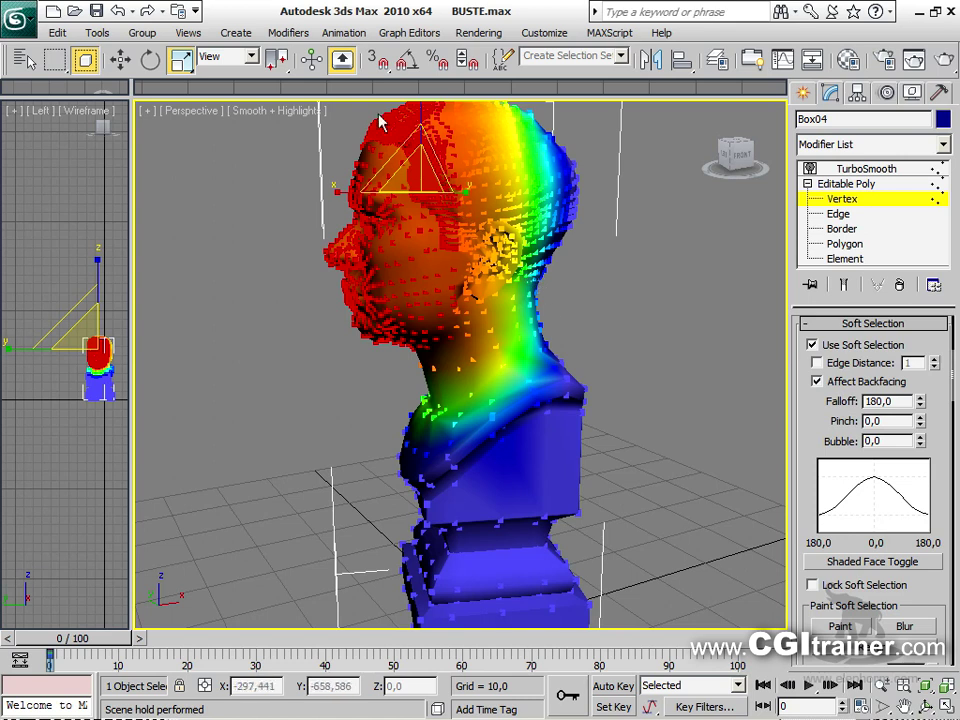
{"action": "left_click", "coordinate": [288, 32]}
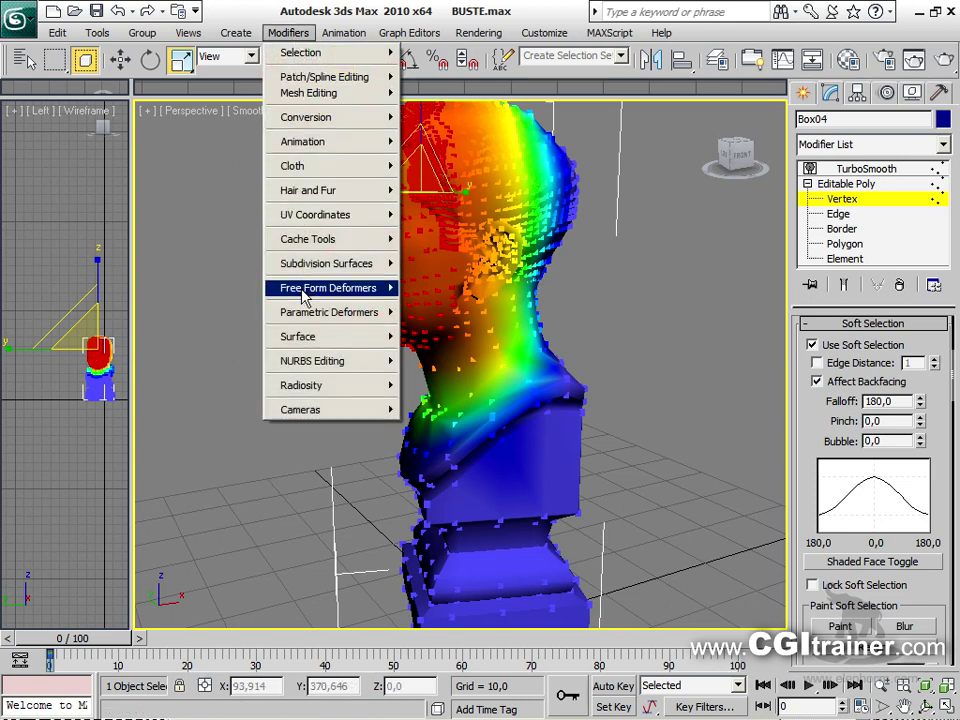
{"action": "mouse_move", "coordinate": [310, 264]}
{"action": "mouse_move", "coordinate": [343, 286]}
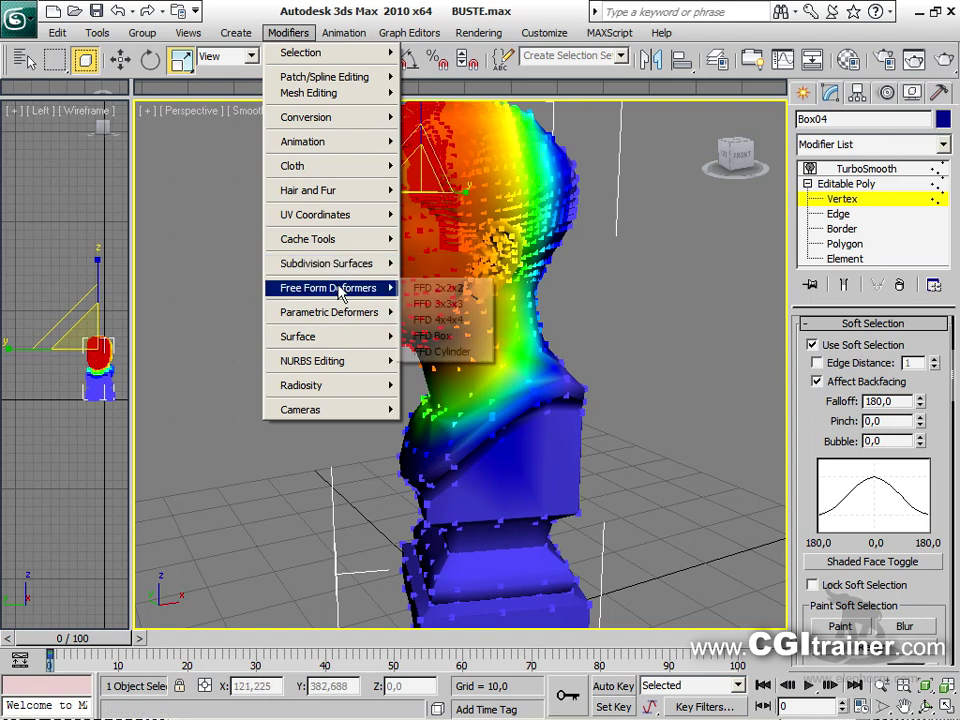
{"action": "left_click", "coordinate": [438, 321]}
{"action": "middle_click_drag", "start_coordinate": [609, 369], "coordinate": [631, 387]}
{"action": "middle_click_drag", "start_coordinate": [430, 320], "coordinate": [455, 313], "text": "alt"}
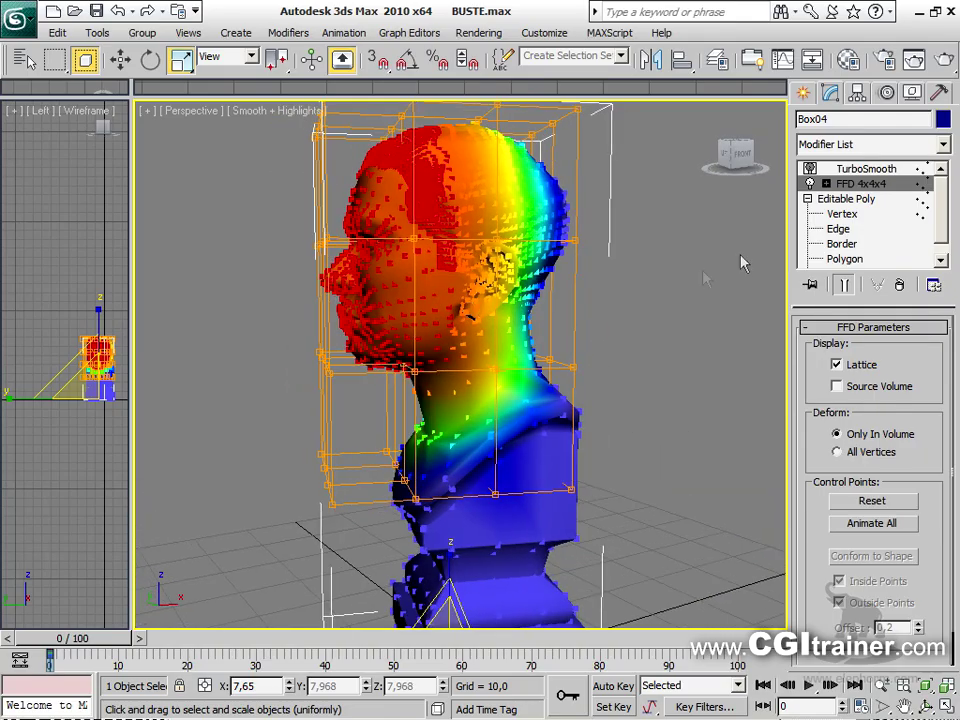
Select the FFD control points at mid height in front of the face and scale them uniformly to about 74%
{"action": "left_click", "coordinate": [826, 184]}
{"action": "left_click", "coordinate": [866, 199]}
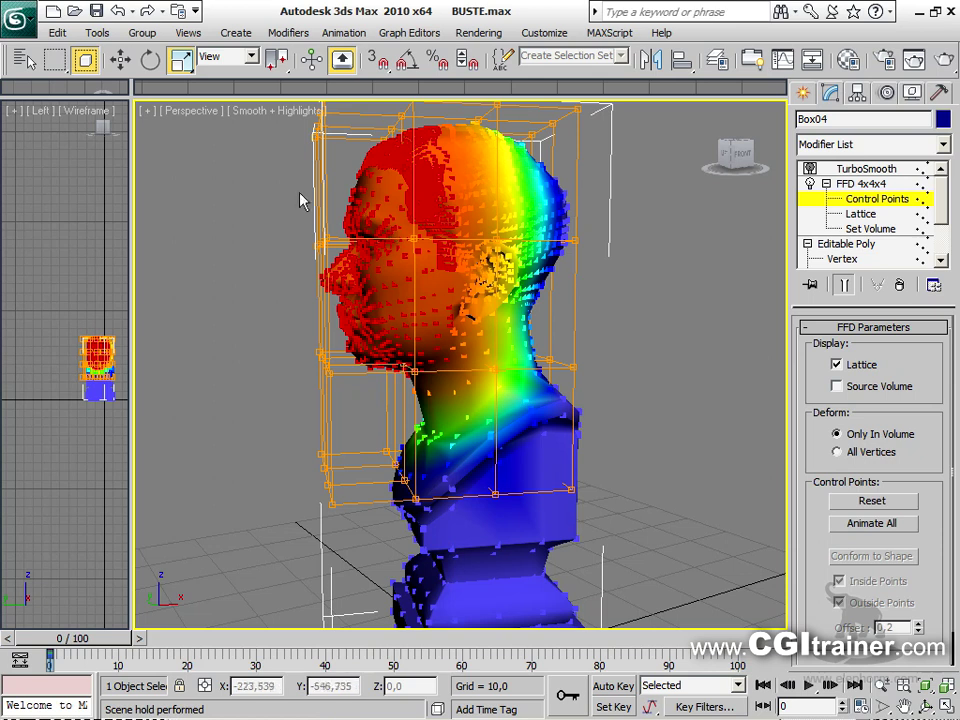
{"action": "left_click_drag", "start_coordinate": [292, 197], "coordinate": [361, 388]}
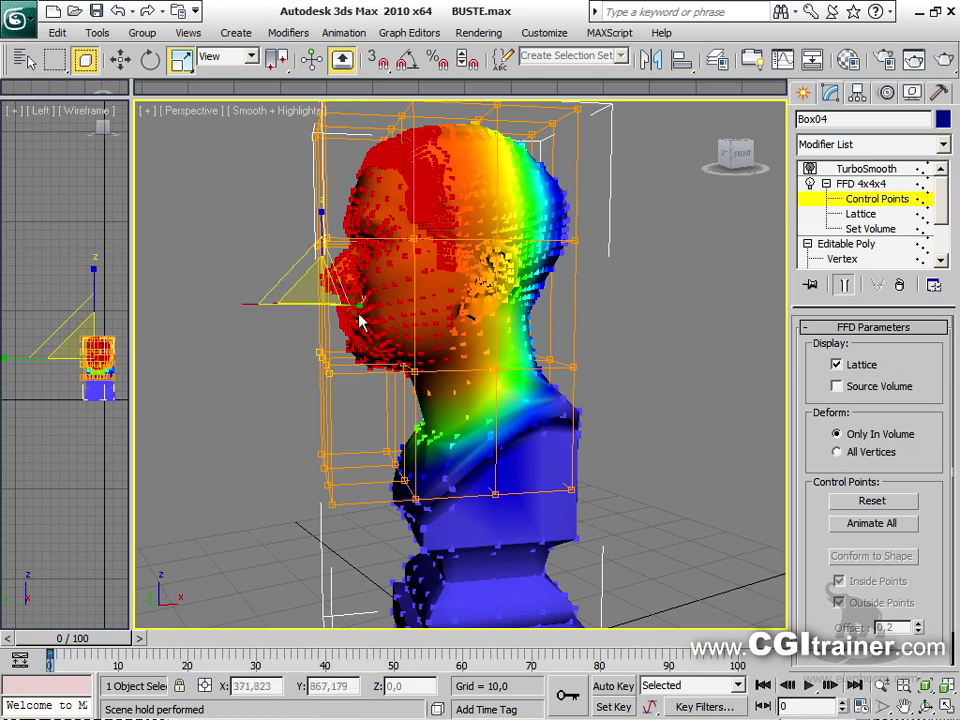
{"action": "left_click_drag", "start_coordinate": [326, 289], "coordinate": [328, 321]}
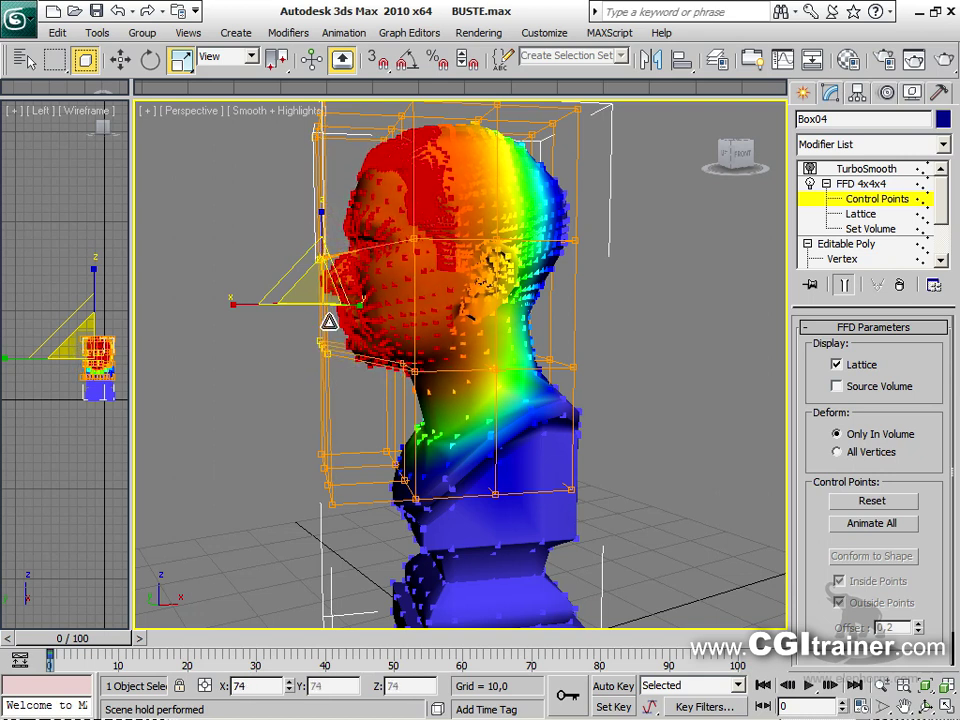
Select the upper rows of control points in the FFD lattice and activate the Scale tool for them
{"action": "right_click", "coordinate": [328, 318]}
{"action": "right_click", "coordinate": [321, 225]}
{"action": "left_click", "coordinate": [332, 257]}
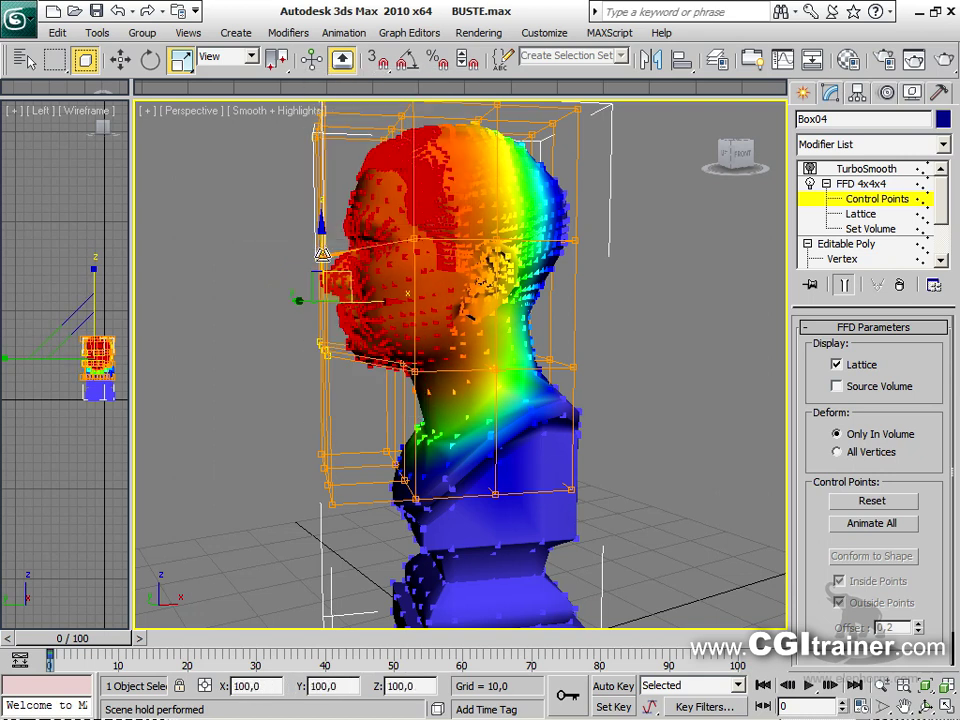
{"action": "left_click", "coordinate": [319, 228]}
{"action": "middle_click_drag", "start_coordinate": [319, 228], "coordinate": [305, 175]}
{"action": "scroll", "coordinate": [490, 268], "scroll_direction": "down", "scroll_amount": 5}
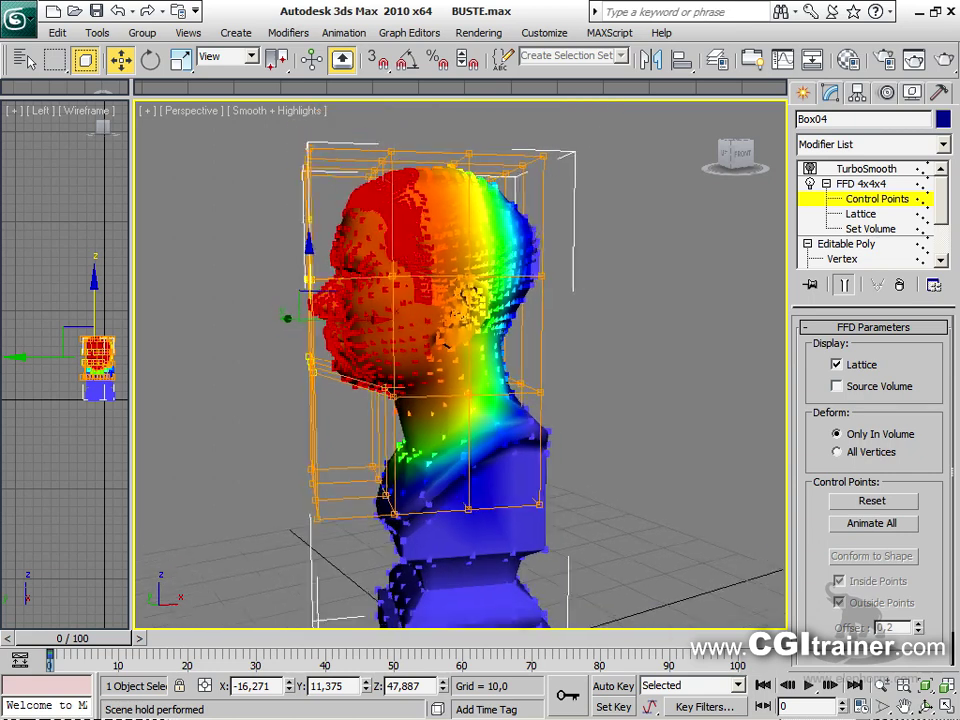
{"action": "left_click_drag", "start_coordinate": [390, 372], "coordinate": [390, 368]}
{"action": "left_click_drag", "start_coordinate": [401, 274], "coordinate": [390, 300]}
{"action": "right_click", "coordinate": [390, 300]}
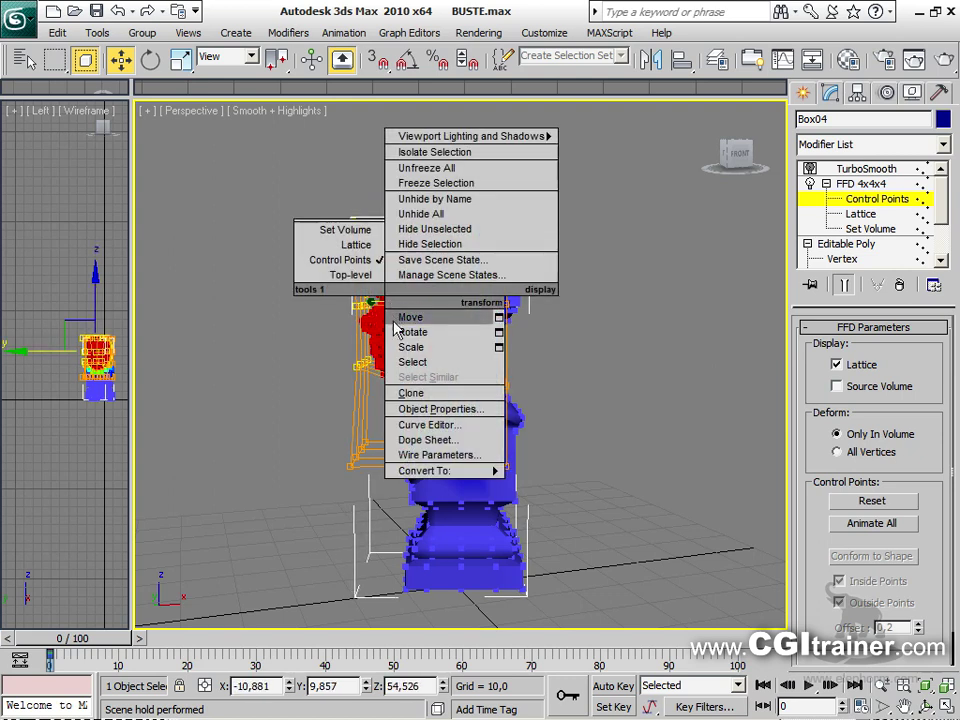
{"action": "left_click", "coordinate": [400, 347]}
Render the deformed bust from a front three-quarter view, clone the rendered frame and render again
{"action": "middle_click_drag", "start_coordinate": [650, 345], "coordinate": [466, 353], "text": "alt"}
{"action": "scroll", "coordinate": [551, 336], "scroll_direction": "up", "scroll_amount": 4}
{"action": "scroll", "coordinate": [551, 336], "scroll_direction": "down", "scroll_amount": 1}
{"action": "scroll", "coordinate": [466, 353], "scroll_direction": "up", "scroll_amount": 1}
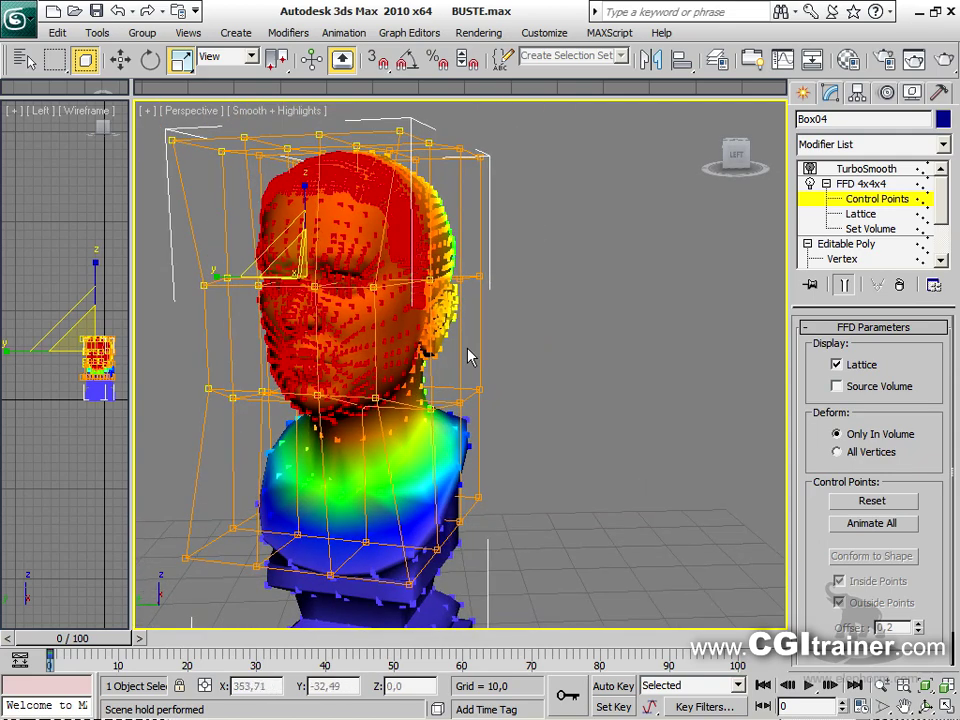
{"action": "key", "text": "shift+q"}
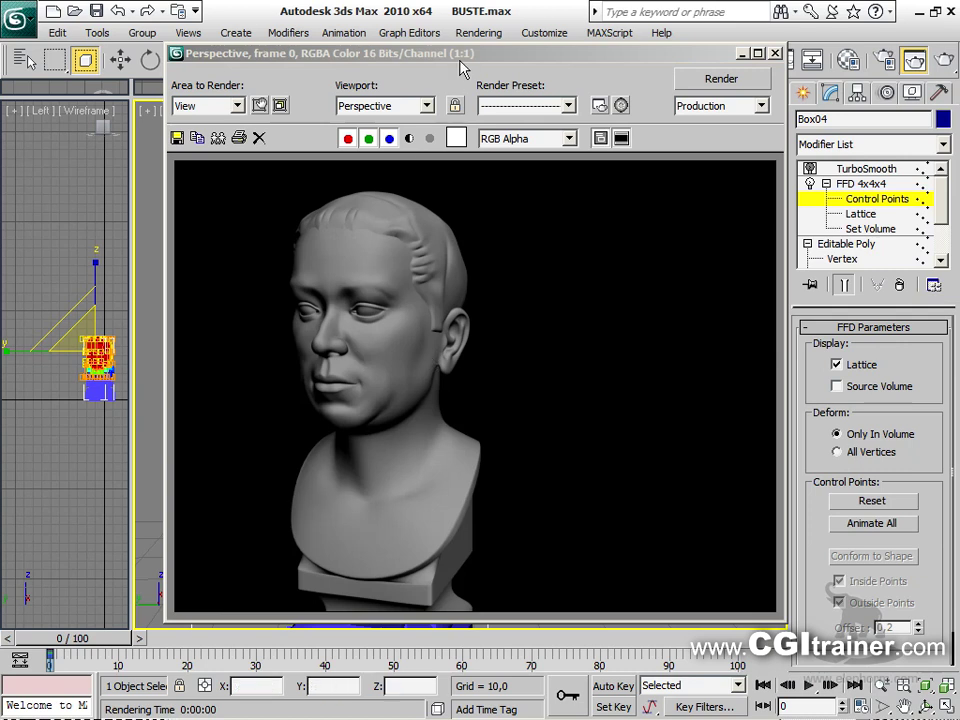
{"action": "left_click_drag", "start_coordinate": [349, 53], "coordinate": [272, 32]}
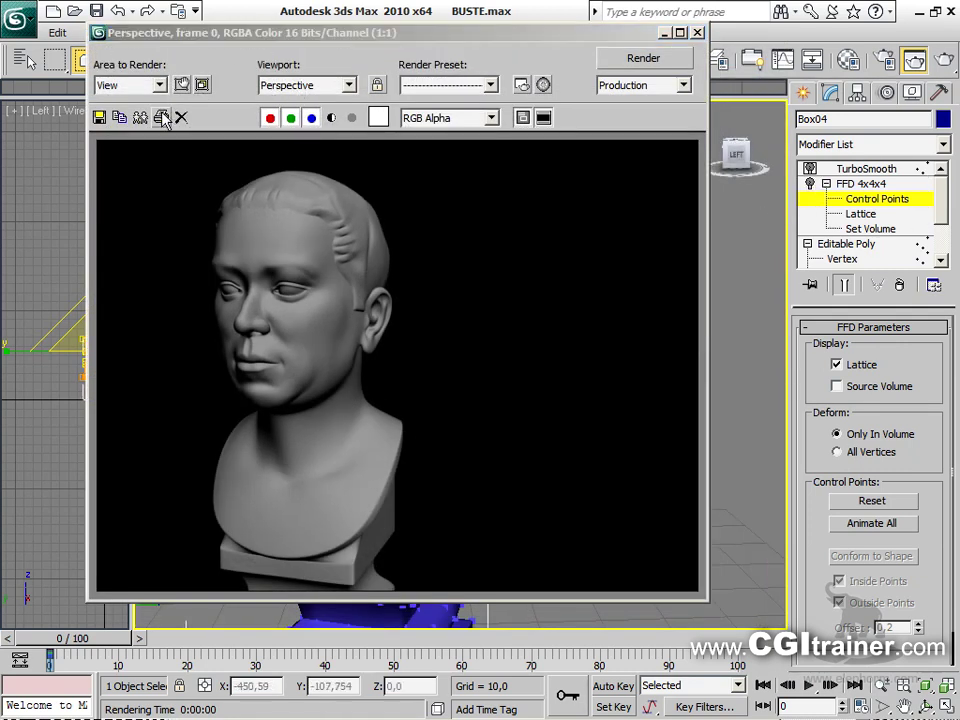
{"action": "left_click", "coordinate": [139, 118]}
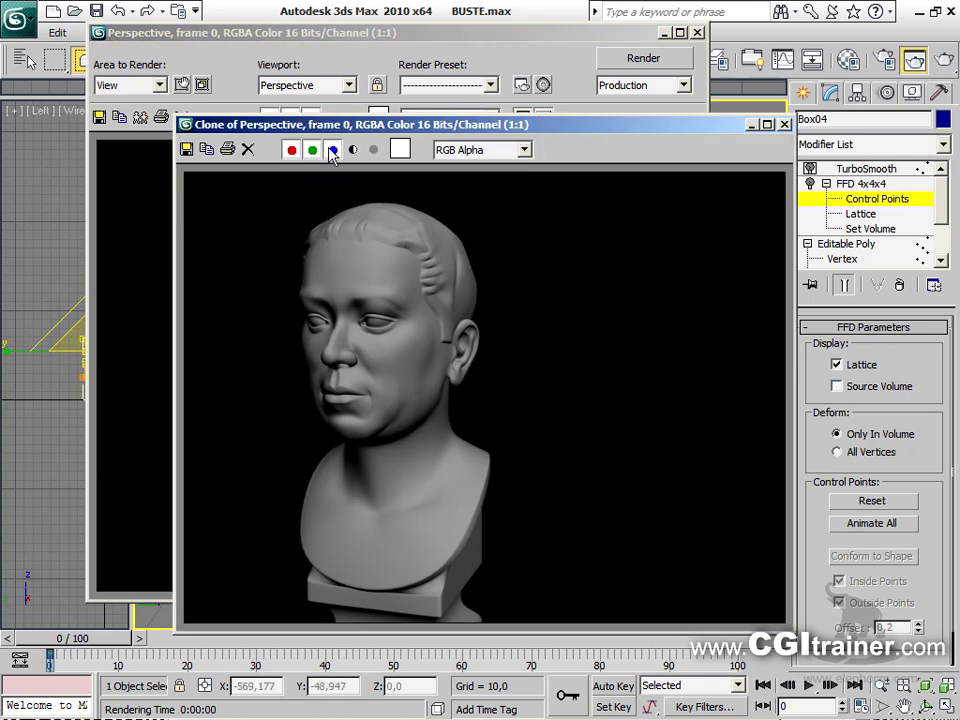
{"action": "left_click", "coordinate": [627, 68]}
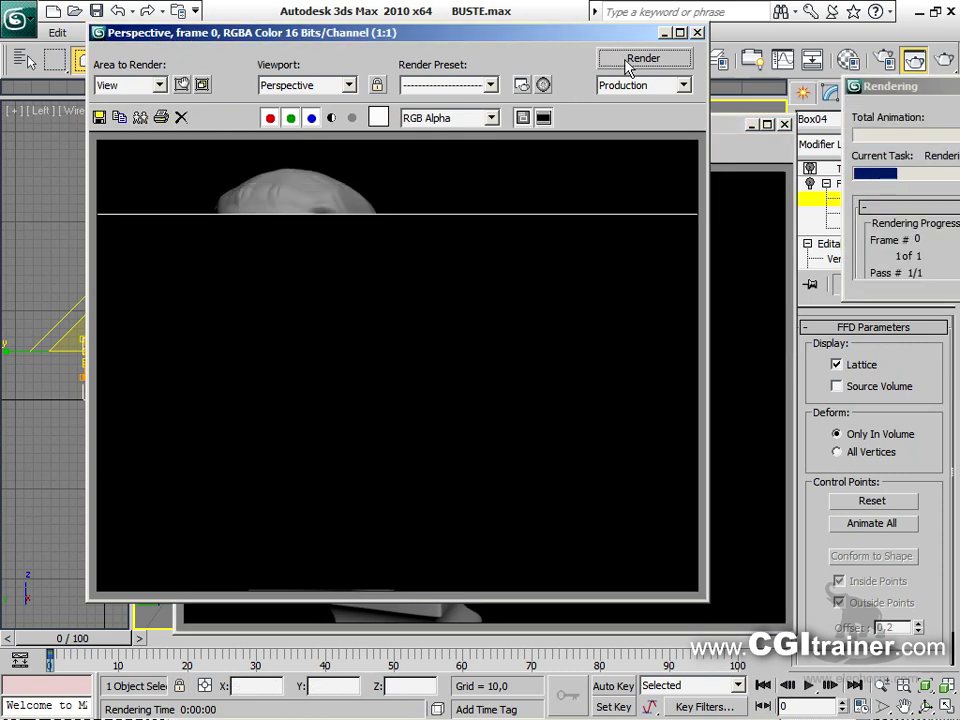
Compare the cloned frame with the new render side by side, and close the rendered frame window
{"action": "mouse_move", "coordinate": [430, 127]}
{"action": "left_mouse_down"}
{"action": "mouse_move", "coordinate": [474, 112]}
{"action": "mouse_move", "coordinate": [634, 99]}
{"action": "mouse_move", "coordinate": [641, 89]}
{"action": "left_mouse_up"}
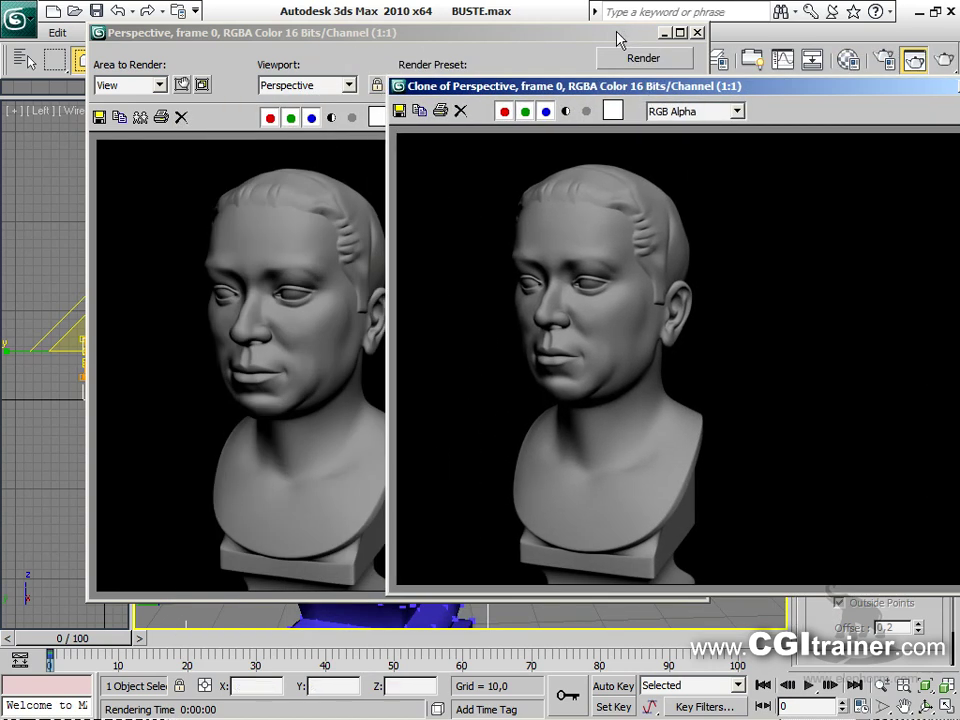
{"action": "left_click_drag", "start_coordinate": [618, 40], "coordinate": [526, 48]}
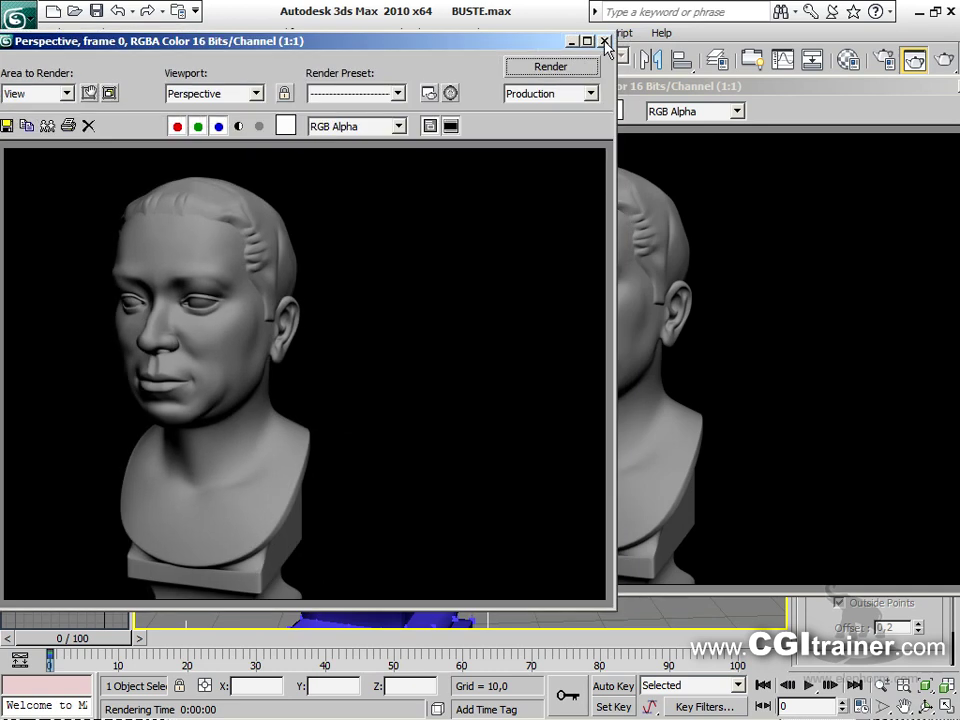
{"action": "left_click", "coordinate": [604, 41]}
{"action": "mouse_move", "coordinate": [503, 94]}
{"action": "left_mouse_down"}
{"action": "mouse_move", "coordinate": [467, 122]}
{"action": "mouse_move", "coordinate": [316, 418]}
{"action": "left_mouse_up"}
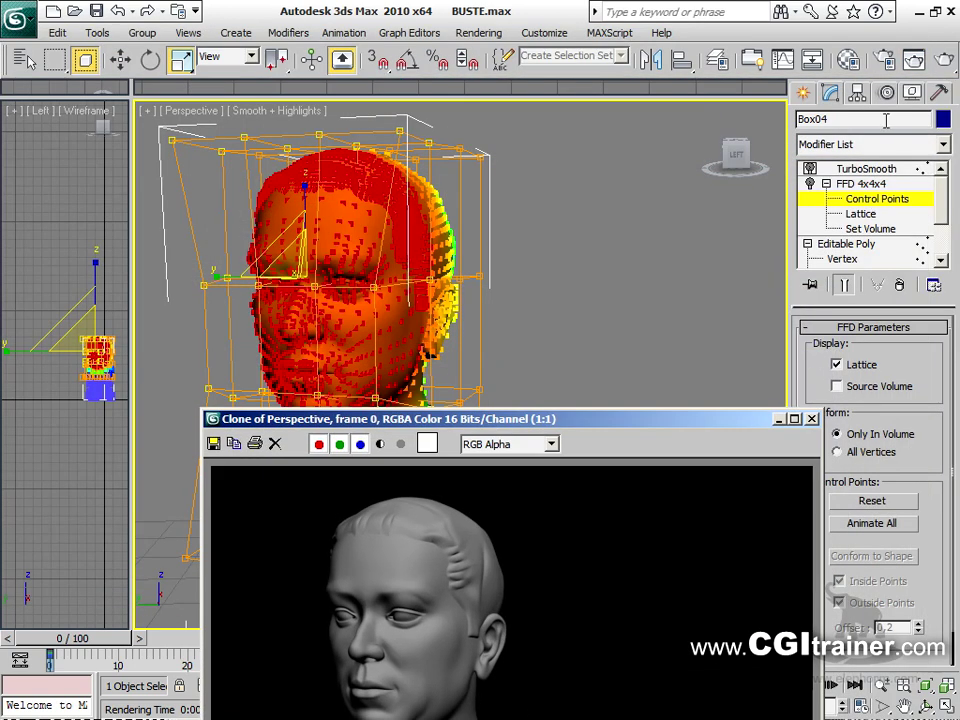
Re-enable the FFD 4x4x4 modifier, scale the selected upper control points inward along the Y axis, and close the cloned frame
{"action": "left_click", "coordinate": [811, 184]}
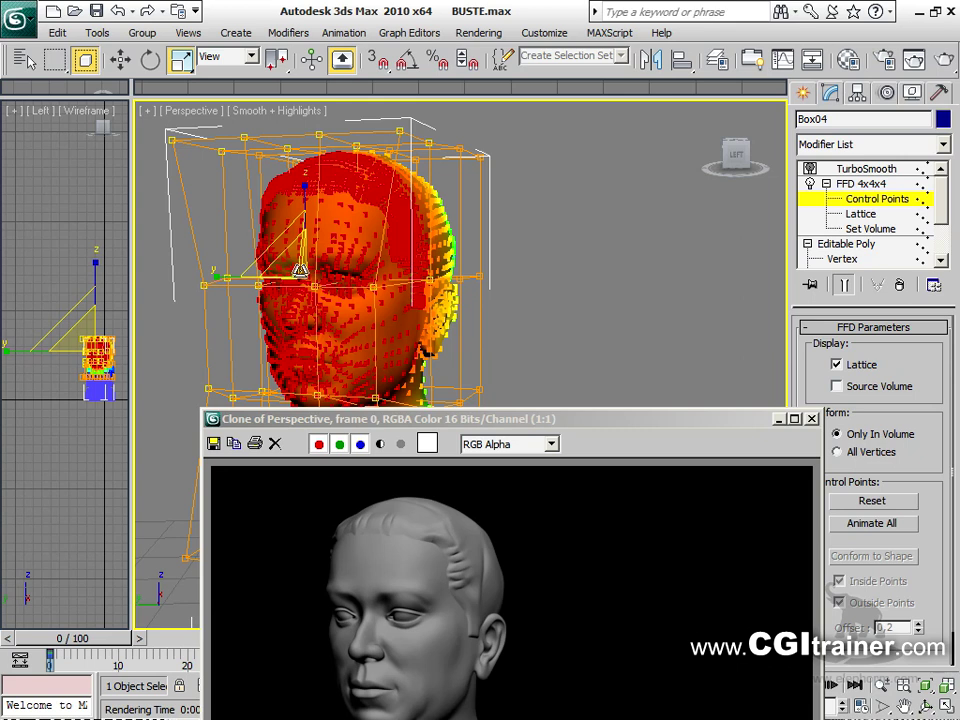
{"action": "left_click_drag", "start_coordinate": [285, 263], "coordinate": [224, 277]}
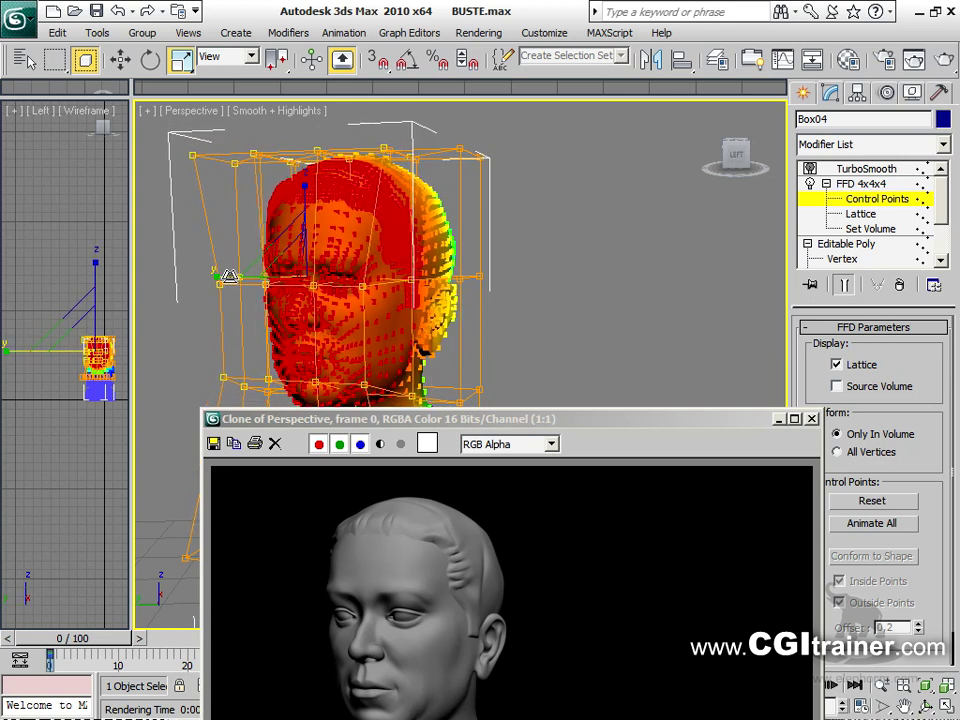
{"action": "left_click_drag", "start_coordinate": [467, 420], "coordinate": [418, 97]}
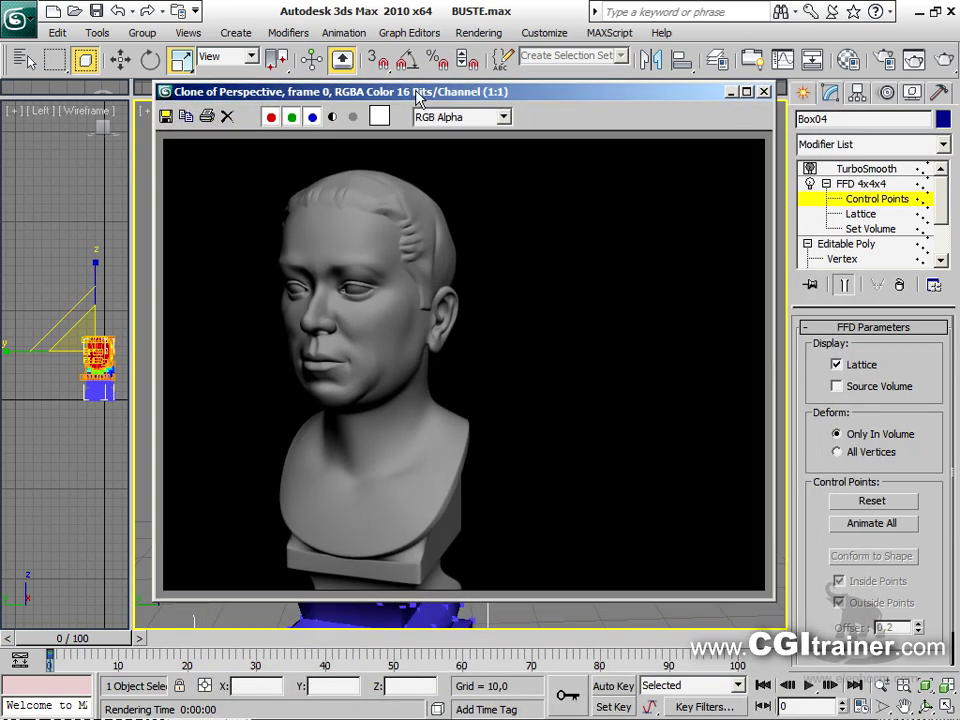
{"action": "left_click", "coordinate": [765, 92]}
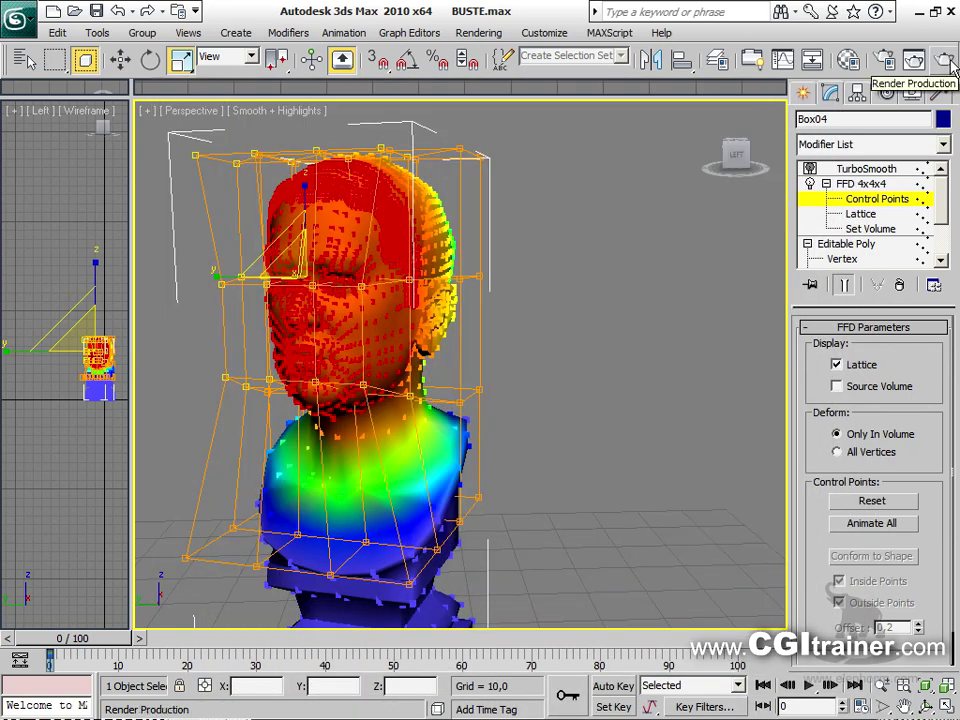
Render the bust, clone the rendered frame, disable the FFD 4x4x4 modifier and render again
{"action": "left_click", "coordinate": [914, 59]}
{"action": "left_click_drag", "start_coordinate": [558, 63], "coordinate": [381, 62]}
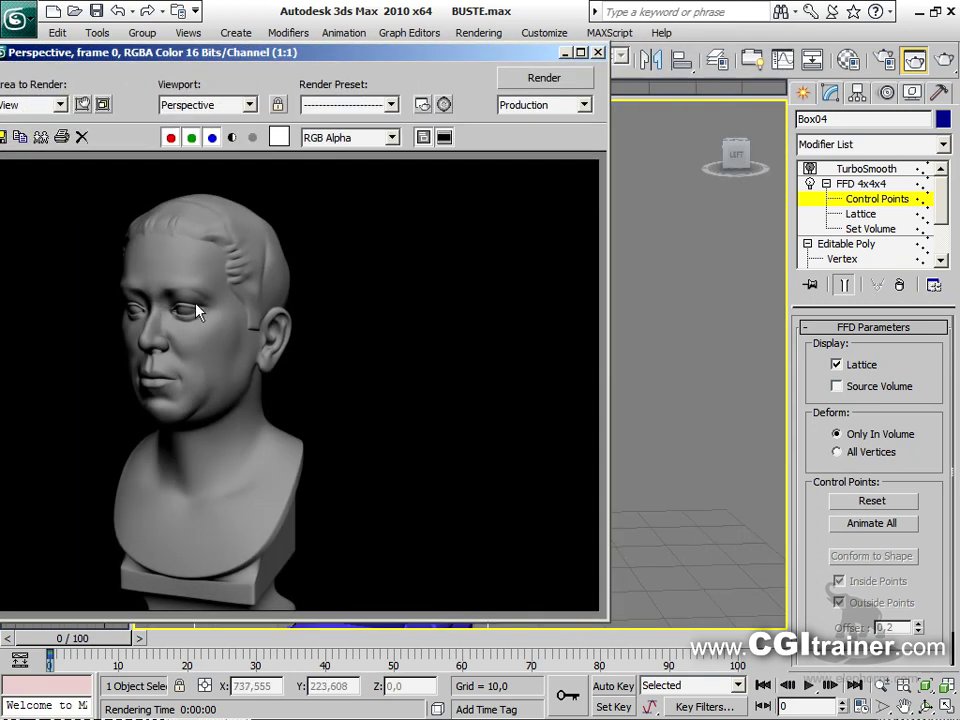
{"action": "left_click", "coordinate": [810, 184]}
{"action": "left_click", "coordinate": [41, 138]}
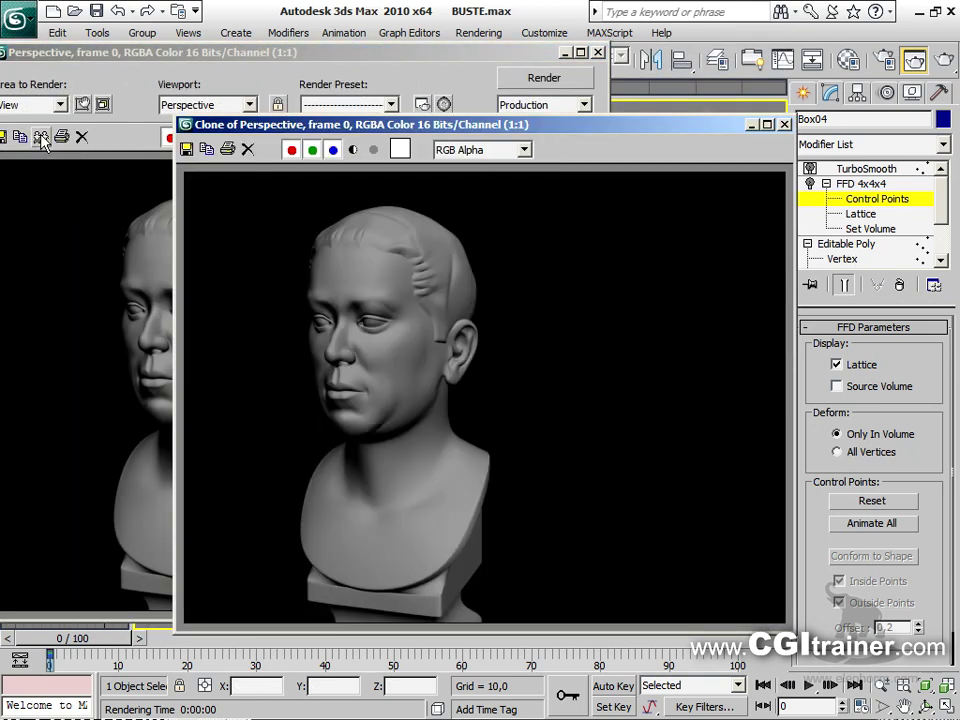
{"action": "left_click", "coordinate": [525, 80]}
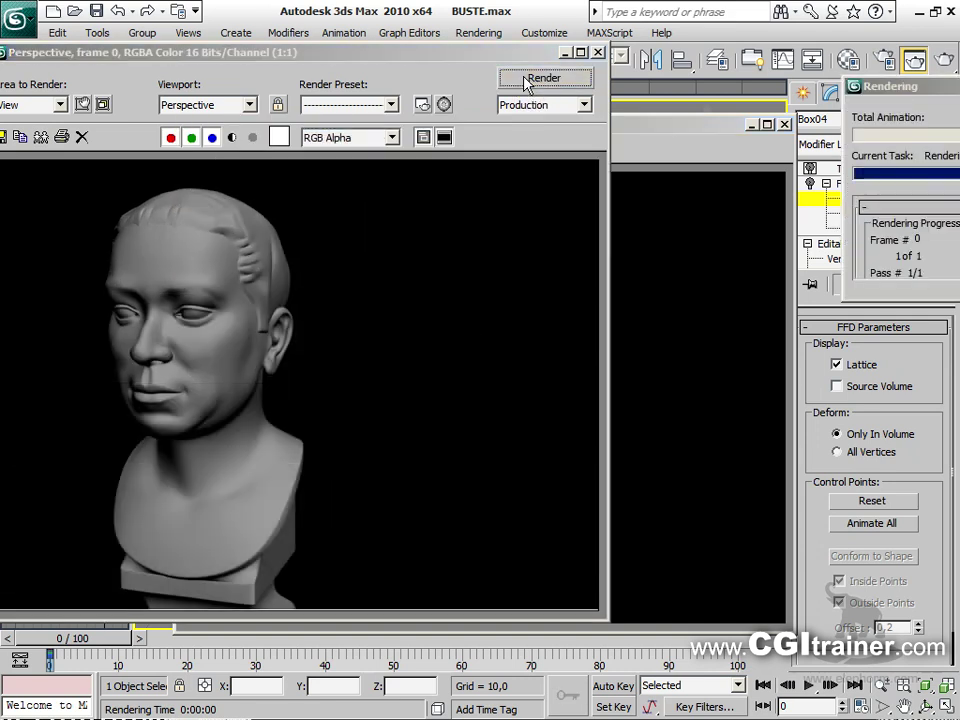
Compare the renders with and without the FFD deformation side by side, and close both render windows
{"action": "left_click", "coordinate": [625, 128]}
{"action": "left_click_drag", "start_coordinate": [625, 128], "coordinate": [751, 100]}
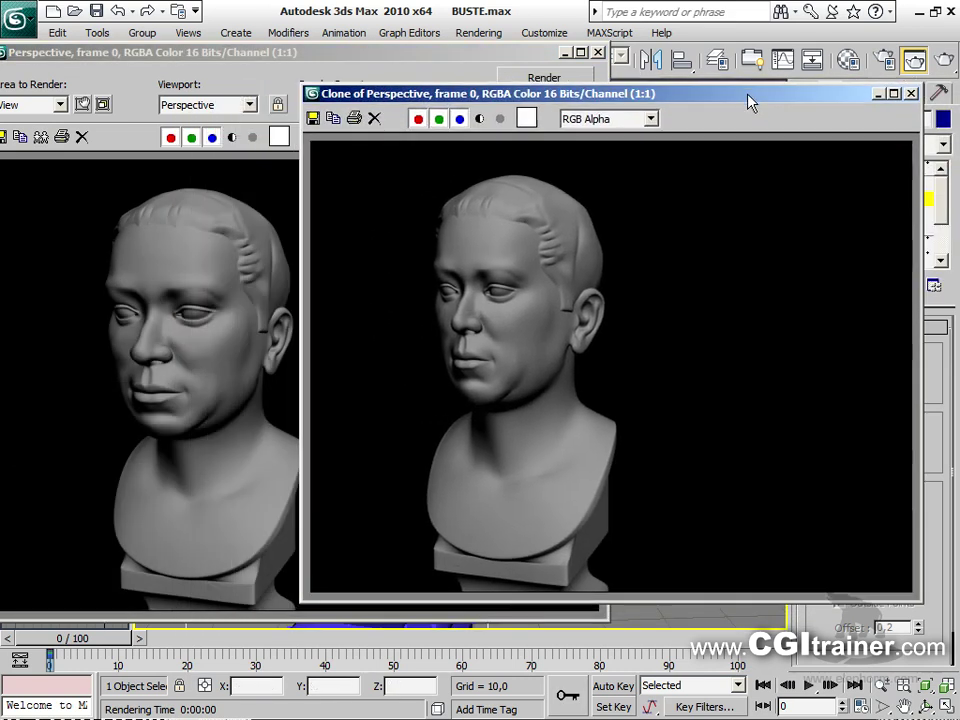
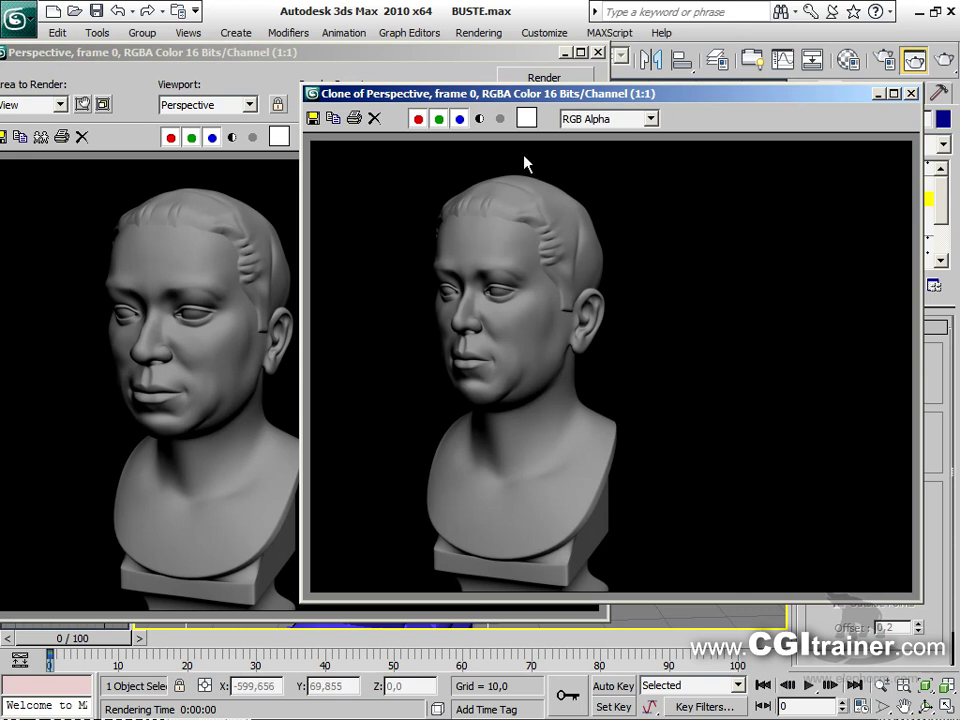
{"action": "left_click", "coordinate": [911, 94]}
{"action": "left_click", "coordinate": [597, 52]}
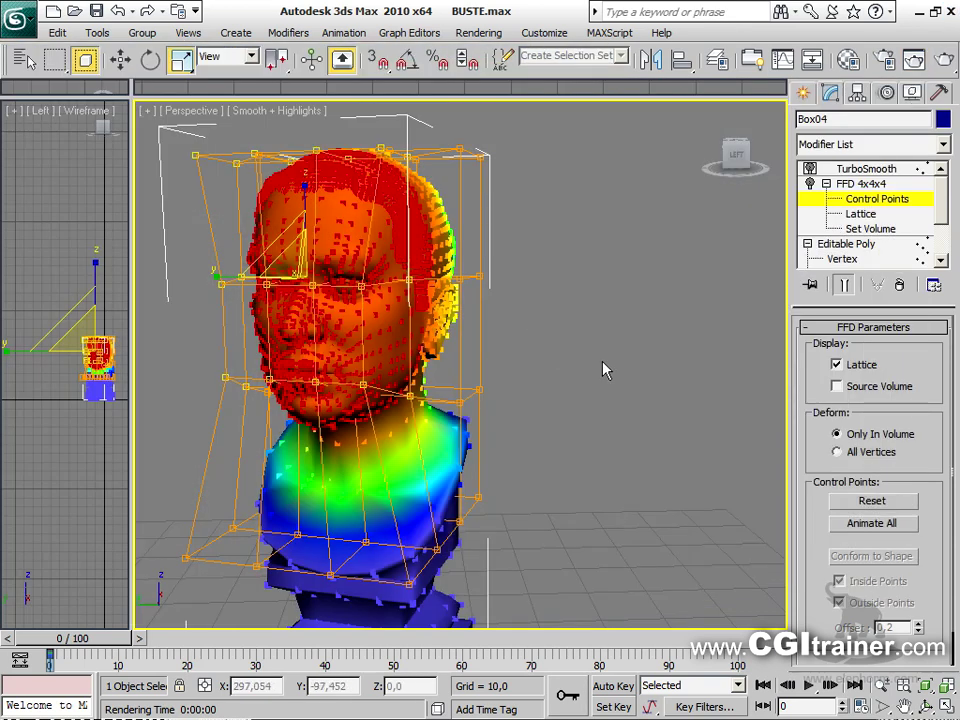
{"action": "middle_click_drag", "start_coordinate": [600, 360], "coordinate": [571, 330], "text": "alt"}
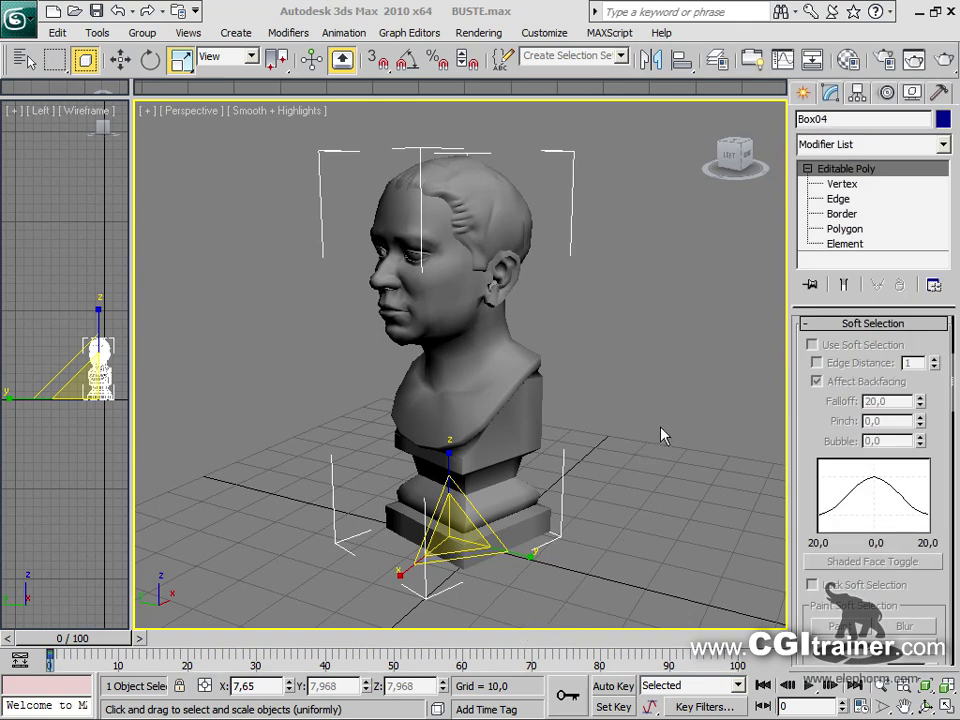
Select all the head vertices of the Editable Poly bust at Vertex level
{"action": "middle_click_drag", "start_coordinate": [660, 435], "coordinate": [634, 461], "text": "alt"}
{"action": "left_click", "coordinate": [845, 185]}
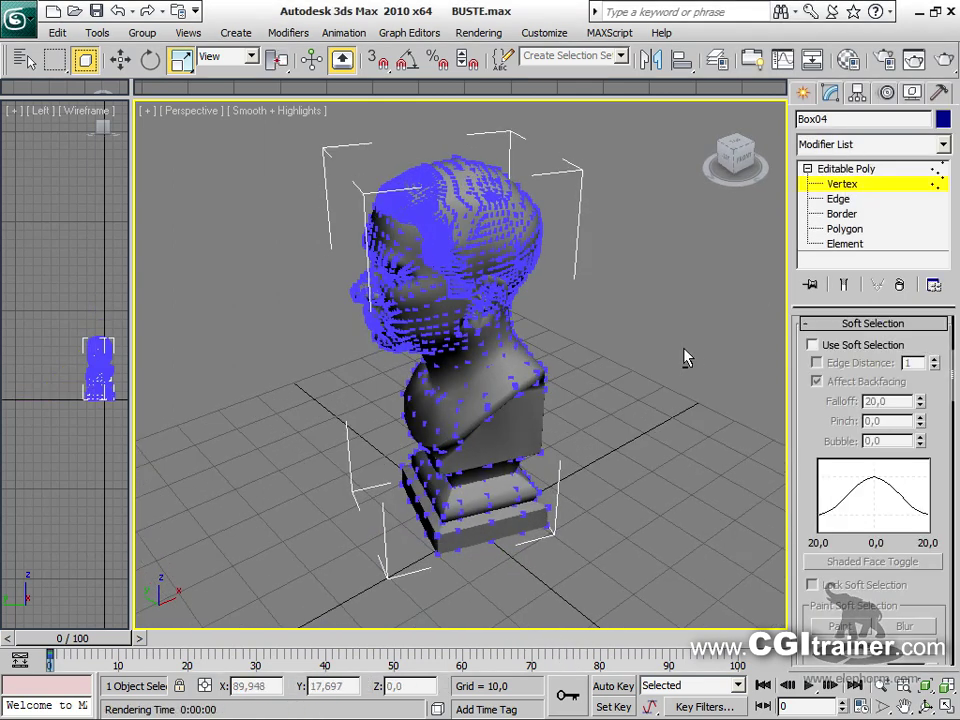
{"action": "middle_click_drag", "start_coordinate": [685, 358], "coordinate": [656, 315], "text": "alt"}
{"action": "left_click_drag", "start_coordinate": [312, 168], "coordinate": [612, 380]}
{"action": "middle_click_drag", "start_coordinate": [660, 450], "coordinate": [818, 441], "text": "alt"}
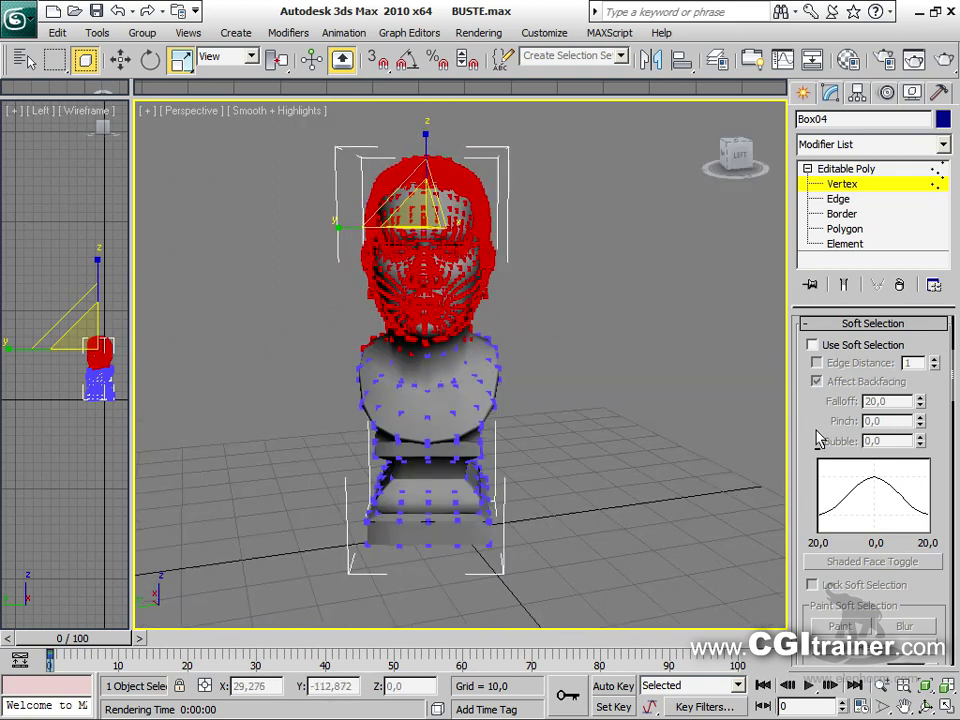
Apply an FFD 4x4x4 modifier to the selected head vertices and activate its Set Volume sub-level
{"action": "left_click", "coordinate": [288, 32]}
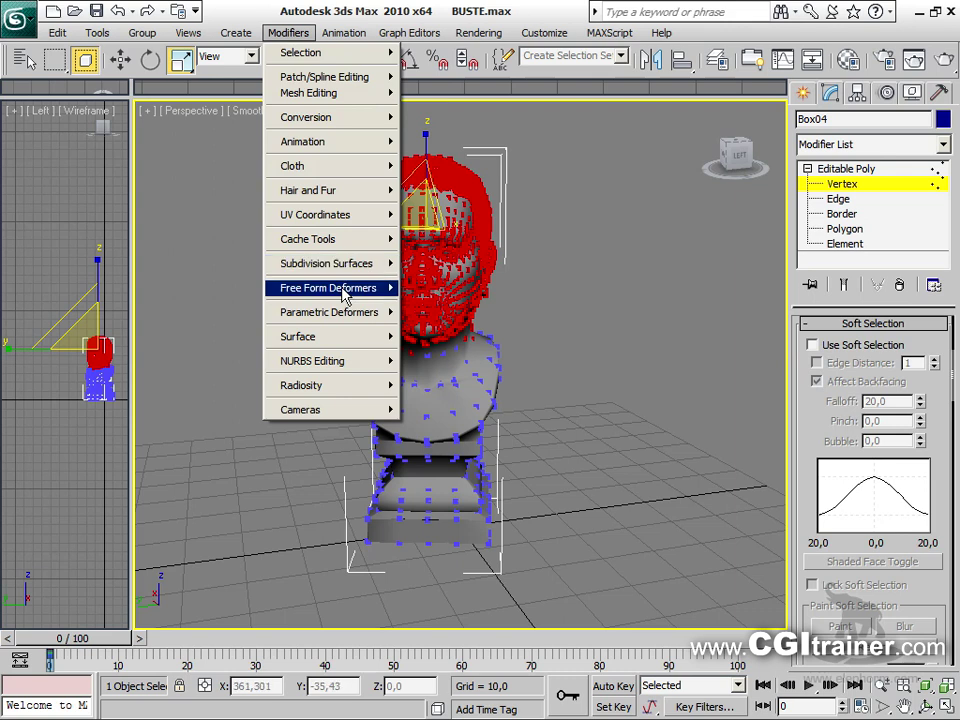
{"action": "mouse_move", "coordinate": [330, 289]}
{"action": "left_click", "coordinate": [440, 321]}
{"action": "middle_click_drag", "start_coordinate": [697, 318], "coordinate": [470, 322], "text": "alt"}
{"action": "left_click", "coordinate": [826, 168]}
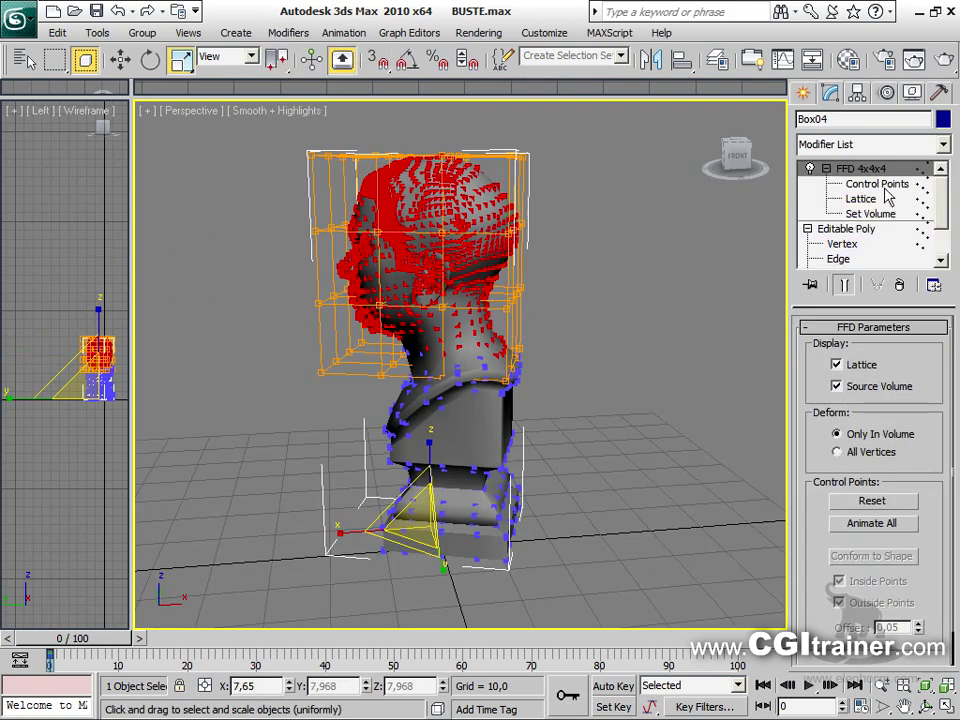
{"action": "left_click", "coordinate": [866, 214]}
Select the upper back corner control points of the FFD volume and move them inward toward the skull
{"action": "middle_click_drag", "start_coordinate": [560, 125], "coordinate": [527, 165], "text": "alt"}
{"action": "left_click_drag", "start_coordinate": [521, 164], "coordinate": [486, 266]}
{"action": "right_click", "coordinate": [502, 212]}
{"action": "left_click", "coordinate": [522, 222]}
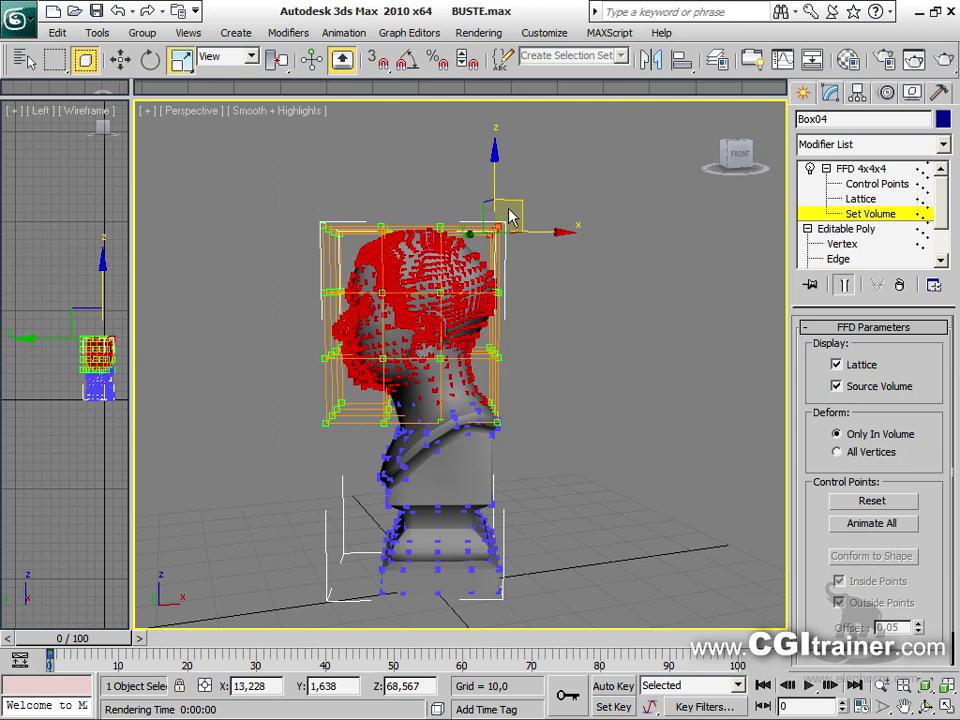
{"action": "left_click_drag", "start_coordinate": [521, 201], "coordinate": [507, 217]}
Move the upper front, lower front and neck-side back control points inward so the volume follows the head's profile
{"action": "left_click_drag", "start_coordinate": [311, 241], "coordinate": [350, 252]}
{"action": "left_click_drag", "start_coordinate": [357, 202], "coordinate": [379, 217]}
{"action": "left_click_drag", "start_coordinate": [360, 438], "coordinate": [350, 393]}
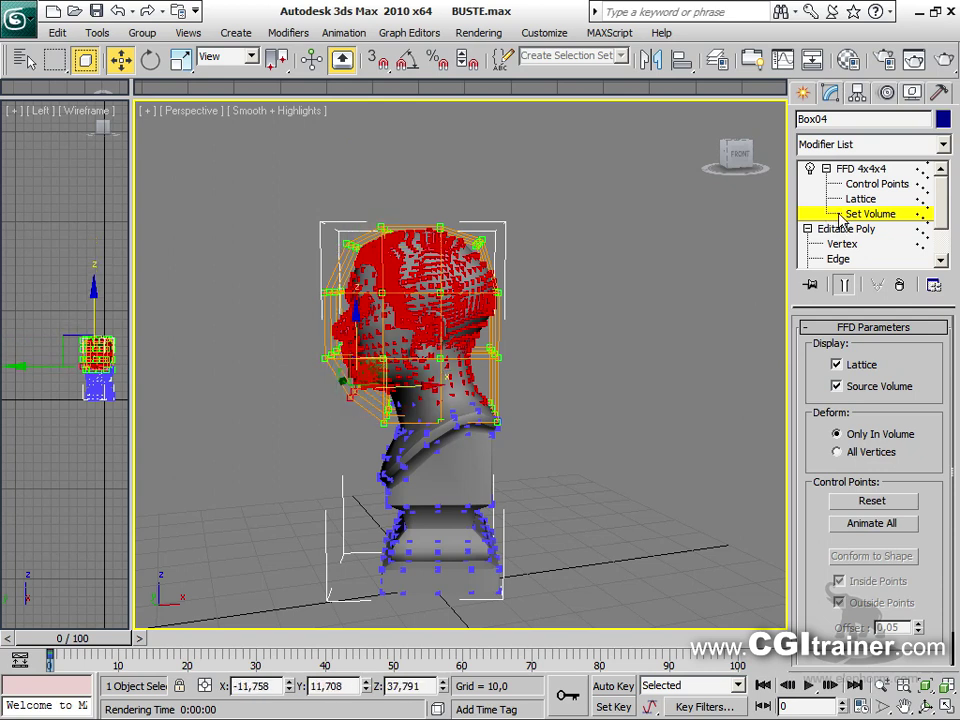
{"action": "left_click_drag", "start_coordinate": [484, 354], "coordinate": [485, 356]}
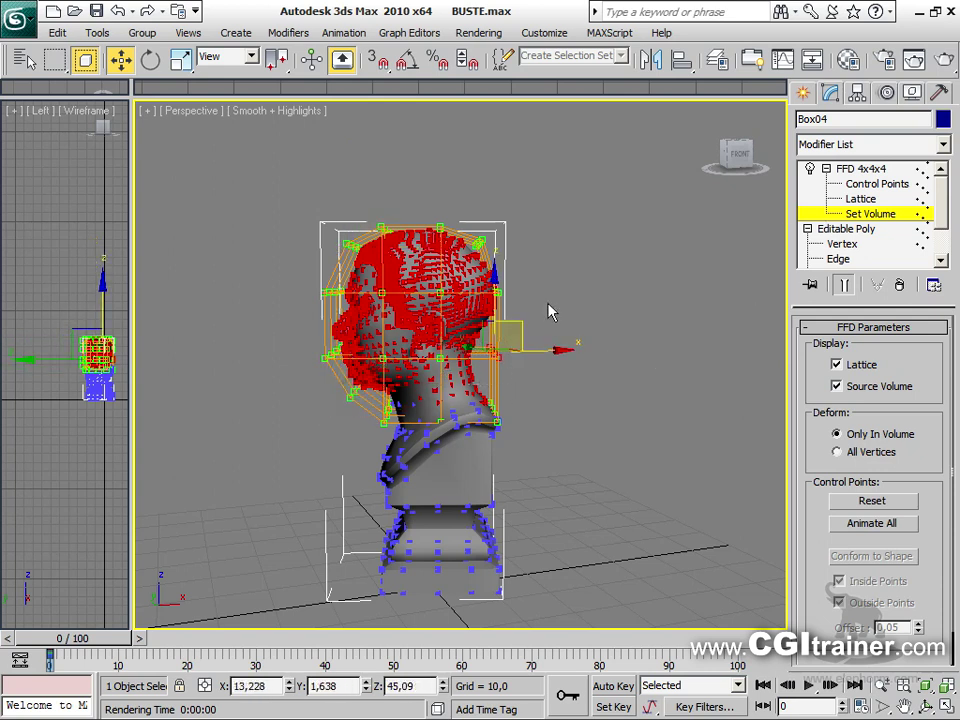
{"action": "left_click_drag", "start_coordinate": [527, 322], "coordinate": [515, 319]}
Scale the top control points of the volume narrower from the front, and the jaw-level row to about 86%
{"action": "middle_click_drag", "start_coordinate": [405, 345], "coordinate": [555, 337], "text": "alt"}
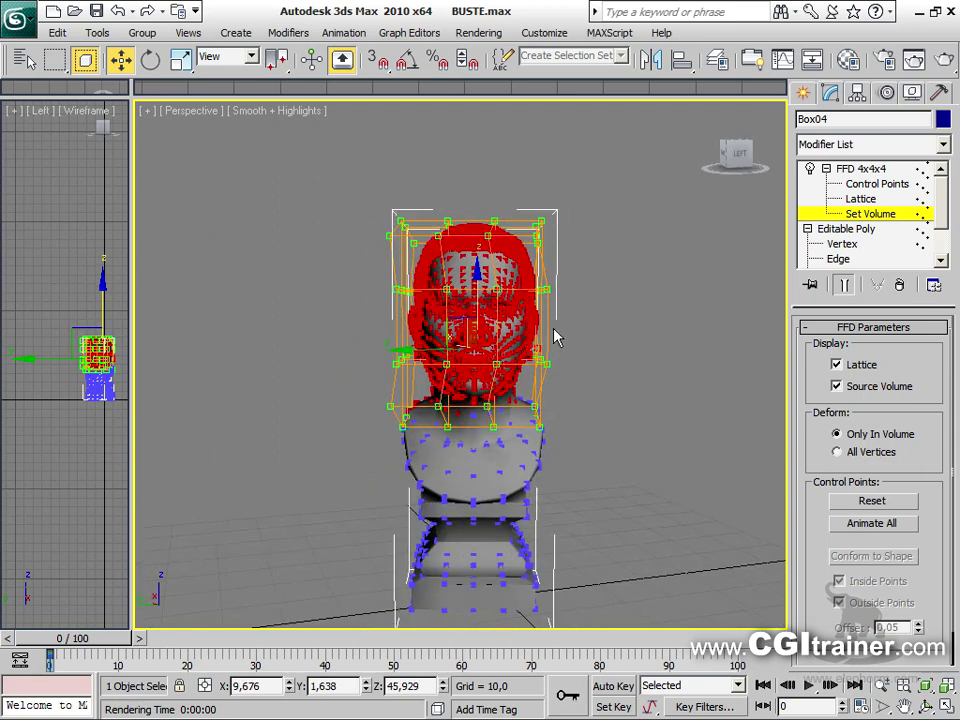
{"action": "left_click_drag", "start_coordinate": [378, 225], "coordinate": [574, 274]}
{"action": "right_click", "coordinate": [474, 216]}
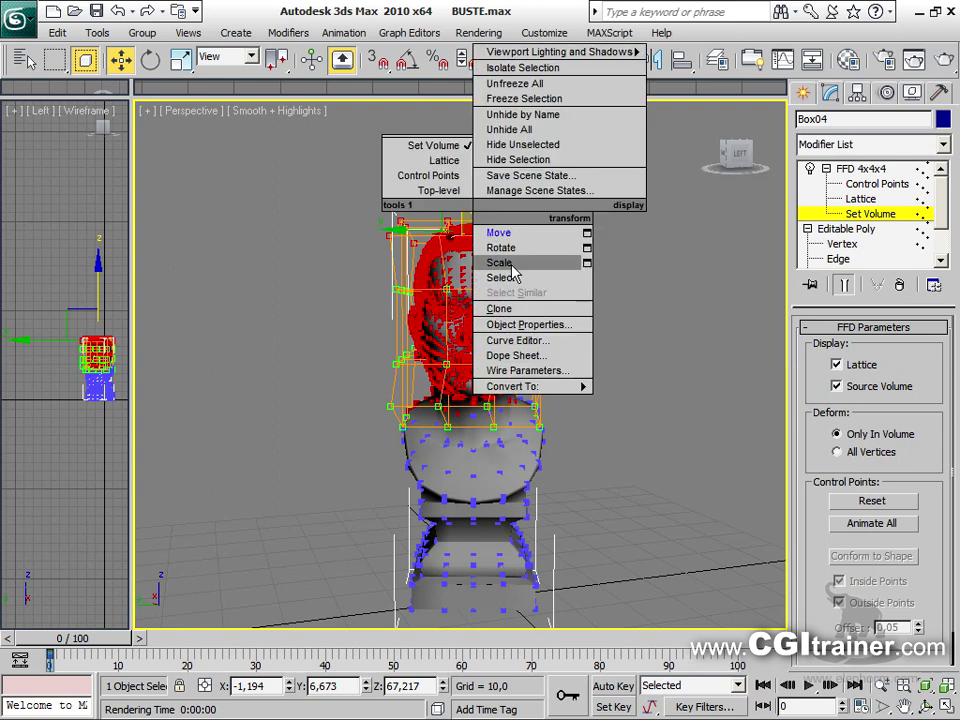
{"action": "left_click", "coordinate": [500, 262]}
{"action": "left_click_drag", "start_coordinate": [466, 220], "coordinate": [568, 343]}
{"action": "left_click_drag", "start_coordinate": [465, 347], "coordinate": [648, 321]}
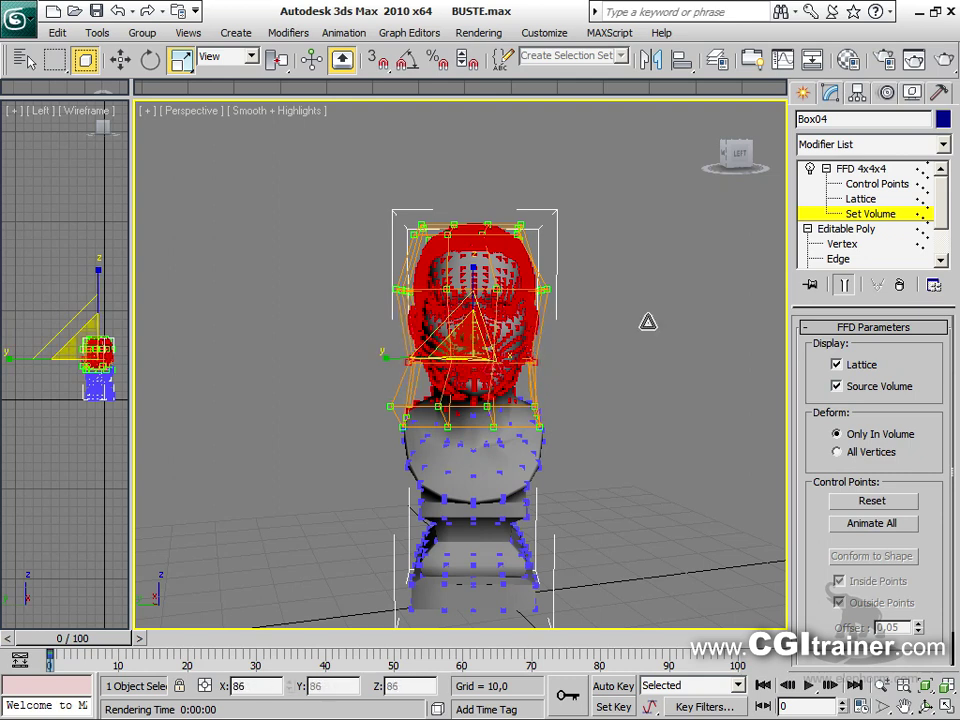
Compare the Set Volume and Control Points lattices, activate Control Points with the Move tool and turn off Source Volume display
{"action": "left_click", "coordinate": [872, 184]}
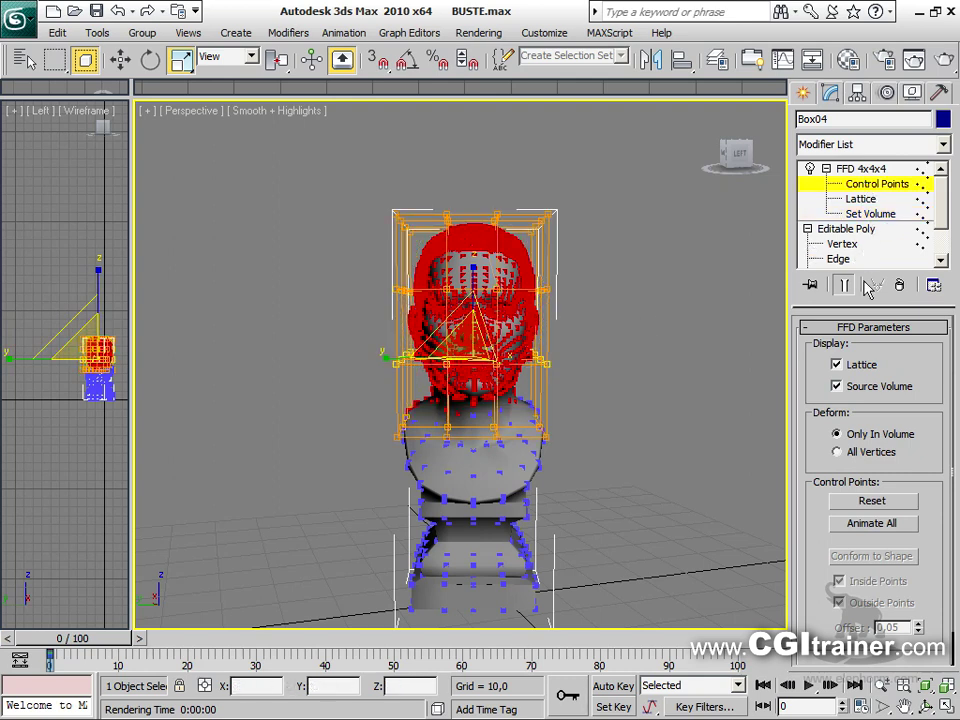
{"action": "left_click", "coordinate": [870, 214]}
{"action": "middle_click_drag", "start_coordinate": [686, 356], "coordinate": [705, 338], "text": "alt"}
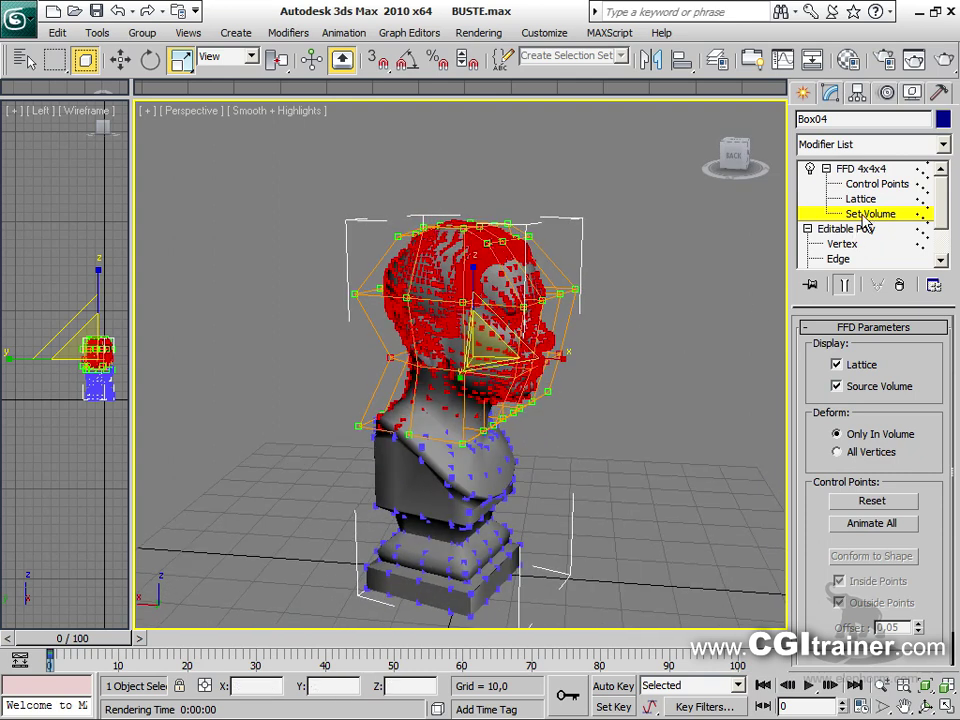
{"action": "left_click", "coordinate": [877, 185]}
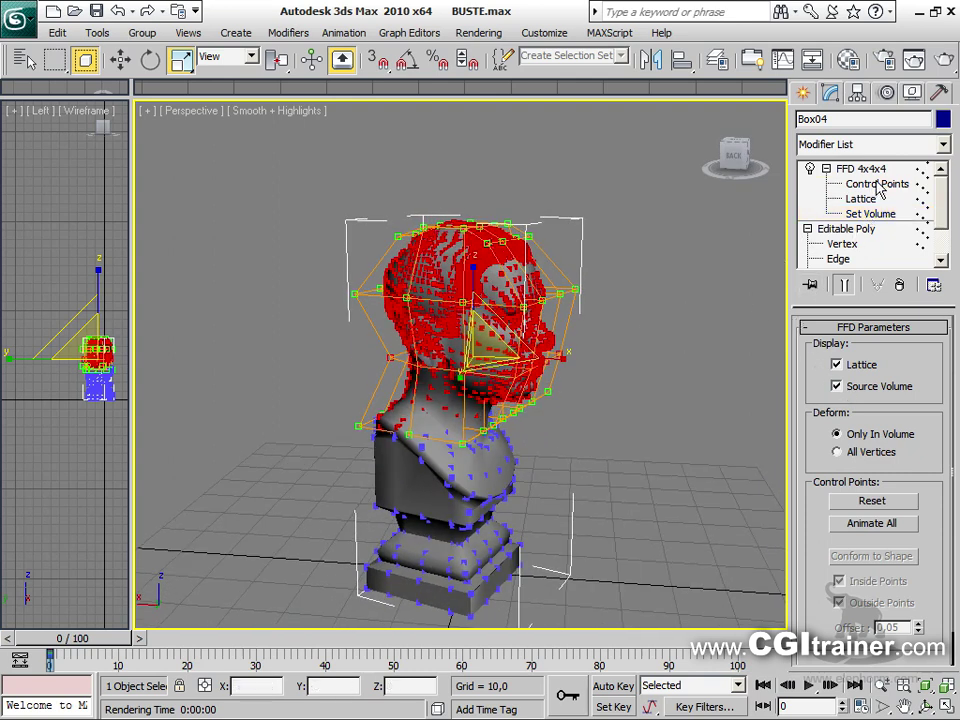
{"action": "right_click", "coordinate": [671, 272]}
{"action": "left_click", "coordinate": [690, 287]}
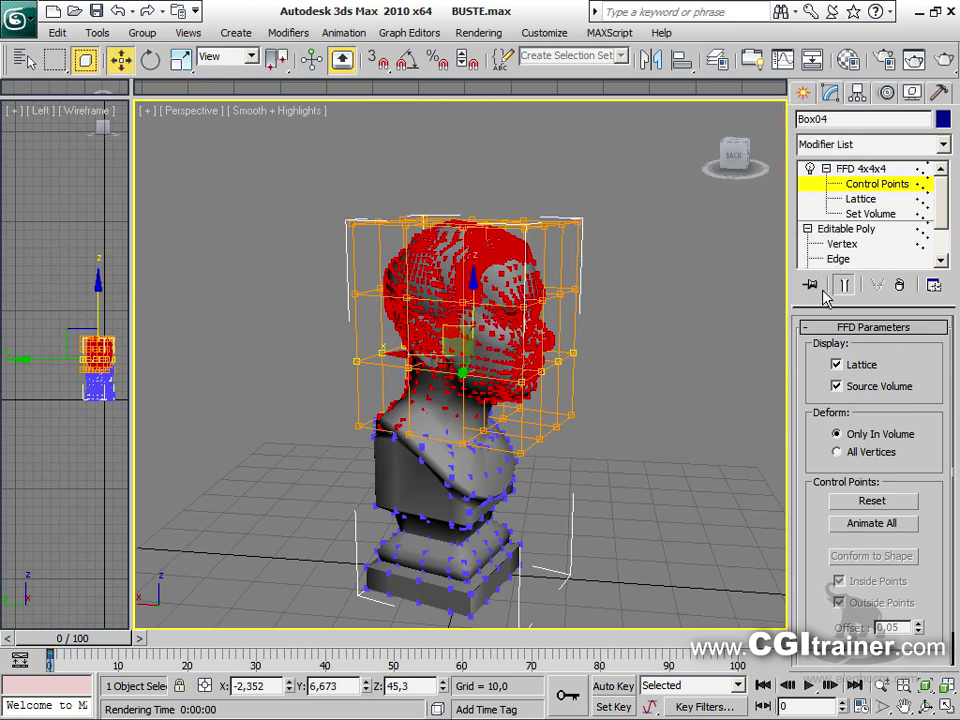
{"action": "left_click", "coordinate": [869, 389]}
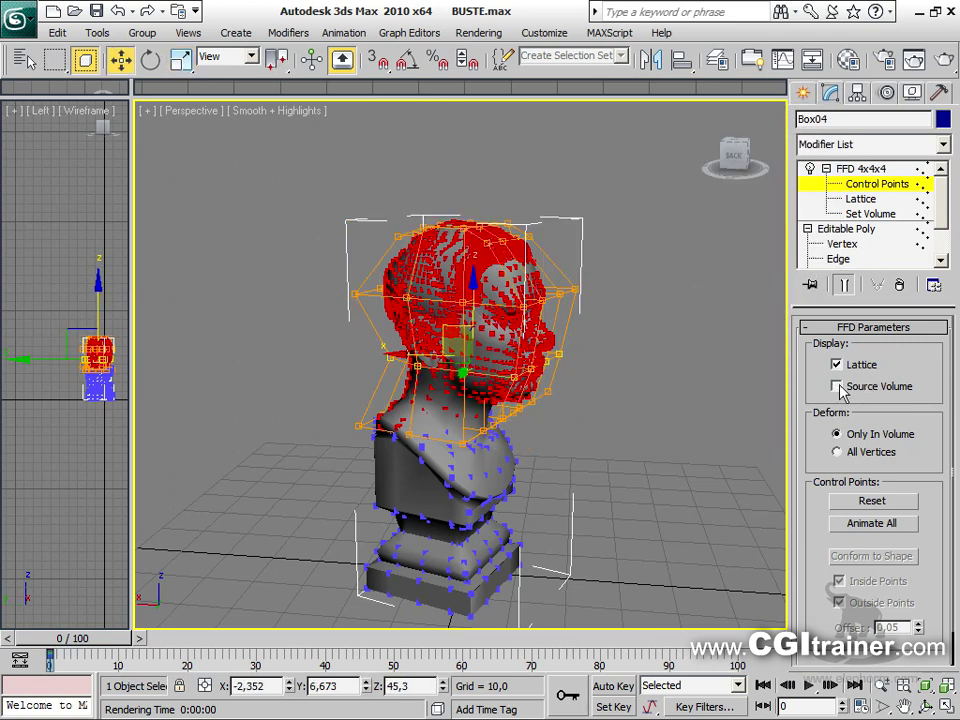
Move individual FFD control points on different sides of the head to deform its shape locally
{"action": "middle_click_drag", "start_coordinate": [588, 374], "coordinate": [634, 305], "text": "alt"}
{"action": "scroll", "coordinate": [630, 369], "scroll_direction": "up", "scroll_amount": 5}
{"action": "left_click_drag", "start_coordinate": [563, 255], "coordinate": [563, 199]}
{"action": "middle_click_drag", "start_coordinate": [452, 250], "coordinate": [533, 375], "text": "alt"}
{"action": "left_click_drag", "start_coordinate": [538, 355], "coordinate": [378, 345]}
{"action": "left_click_drag", "start_coordinate": [428, 402], "coordinate": [424, 398]}
{"action": "left_click_drag", "start_coordinate": [398, 345], "coordinate": [454, 317]}
{"action": "middle_click_drag", "start_coordinate": [454, 317], "coordinate": [620, 315], "text": "alt"}
{"action": "left_click_drag", "start_coordinate": [316, 287], "coordinate": [322, 217]}
{"action": "middle_click_drag", "start_coordinate": [467, 336], "coordinate": [387, 312], "text": "alt"}
{"action": "left_click", "coordinate": [540, 305]}
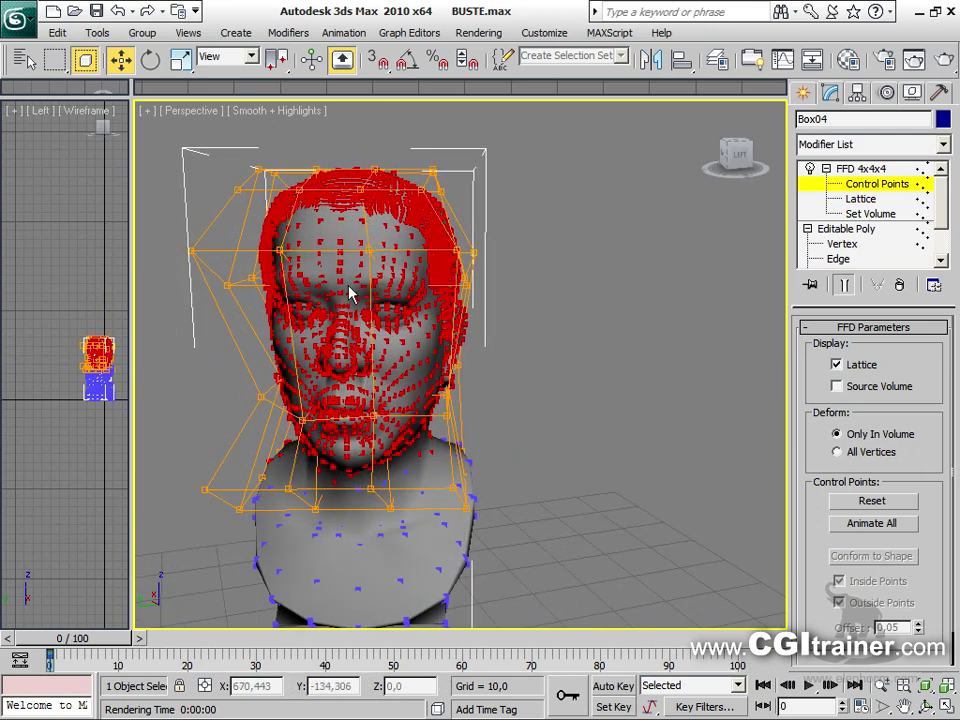
Move the FFD control point in front of the forehead vertically along the Z axis to deform the brow
{"action": "left_click", "coordinate": [368, 250]}
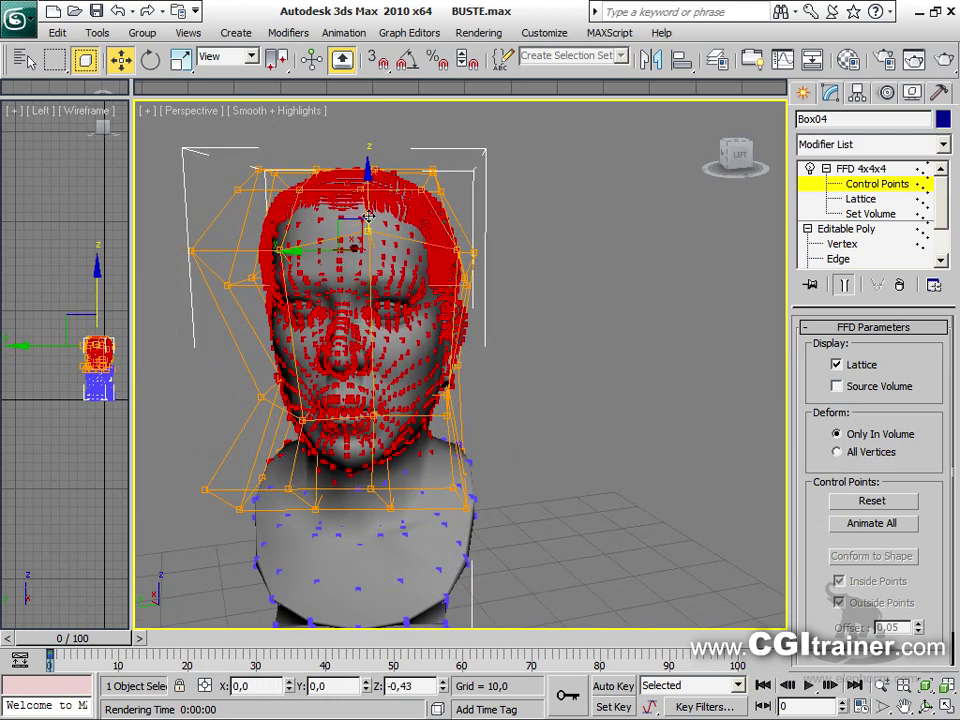
{"action": "left_click_drag", "start_coordinate": [369, 241], "coordinate": [369, 268]}
{"action": "mouse_move", "coordinate": [276, 248]}
{"action": "left_mouse_down"}
{"action": "mouse_move", "coordinate": [280, 263]}
{"action": "mouse_move", "coordinate": [280, 247]}
{"action": "left_mouse_up"}
{"action": "left_click", "coordinate": [284, 253]}
{"action": "middle_click_drag", "start_coordinate": [280, 247], "coordinate": [356, 230], "text": "alt"}
{"action": "key", "text": "shift+z"}
{"action": "key", "text": "z"}
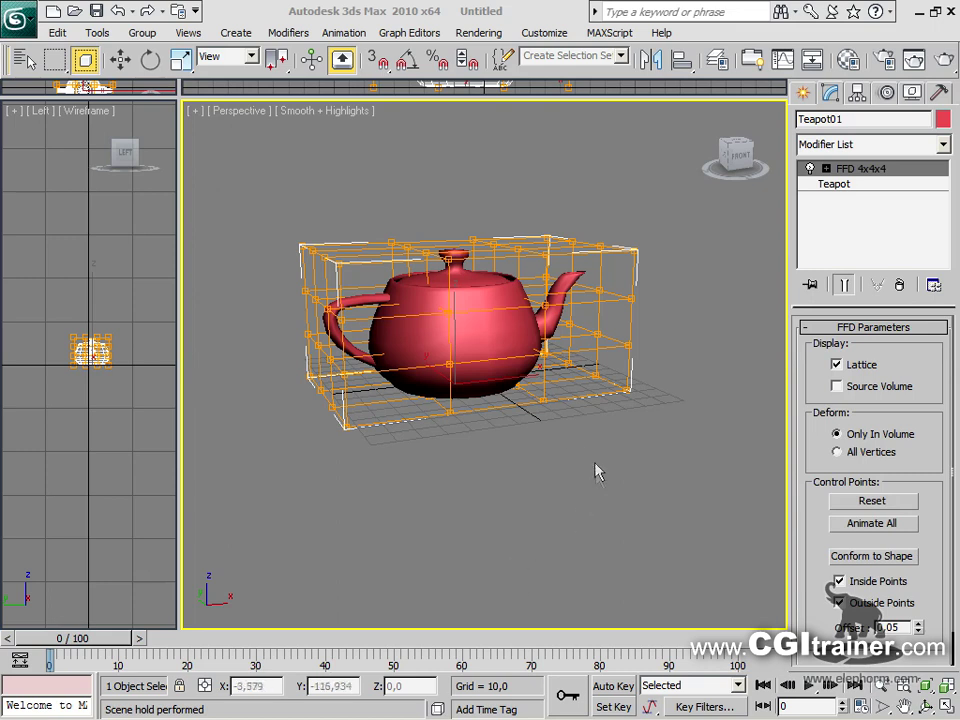
Conform the FFD 4x4x4 lattice to the shape of the teapot
{"action": "middle_click_drag", "start_coordinate": [634, 448], "coordinate": [611, 450], "text": "alt"}
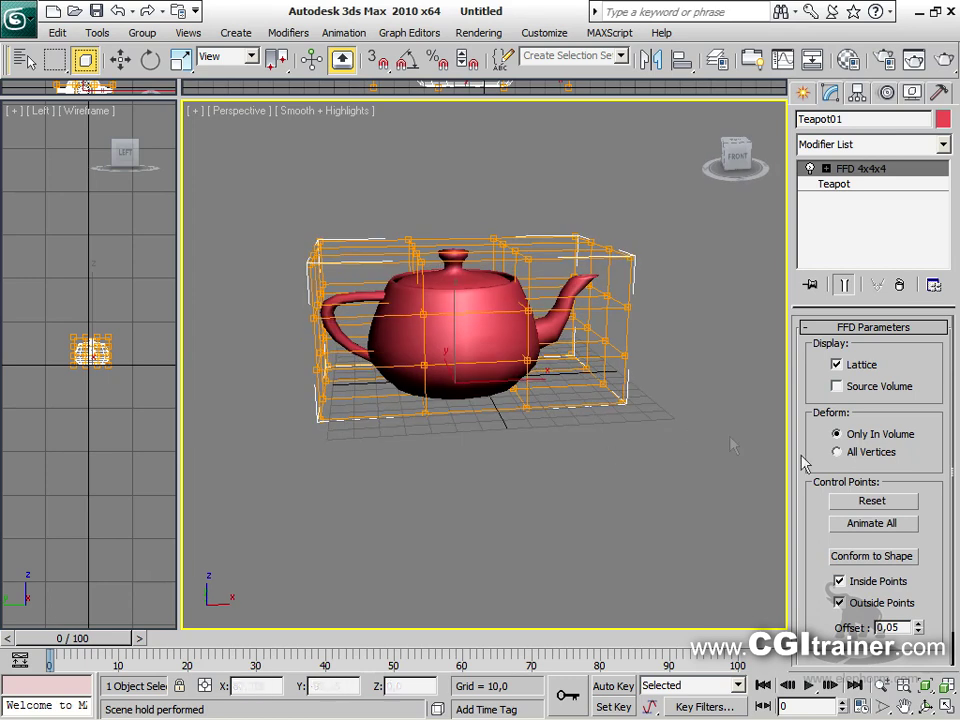
{"action": "left_click", "coordinate": [866, 556]}
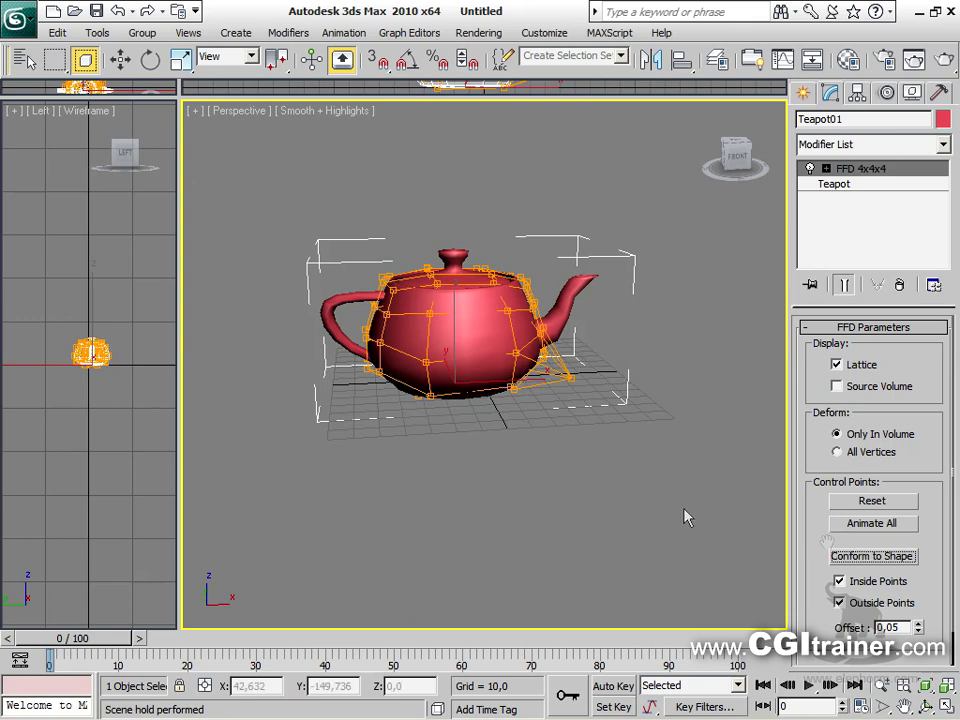
{"action": "middle_click_drag", "start_coordinate": [617, 375], "coordinate": [630, 404], "text": "alt"}
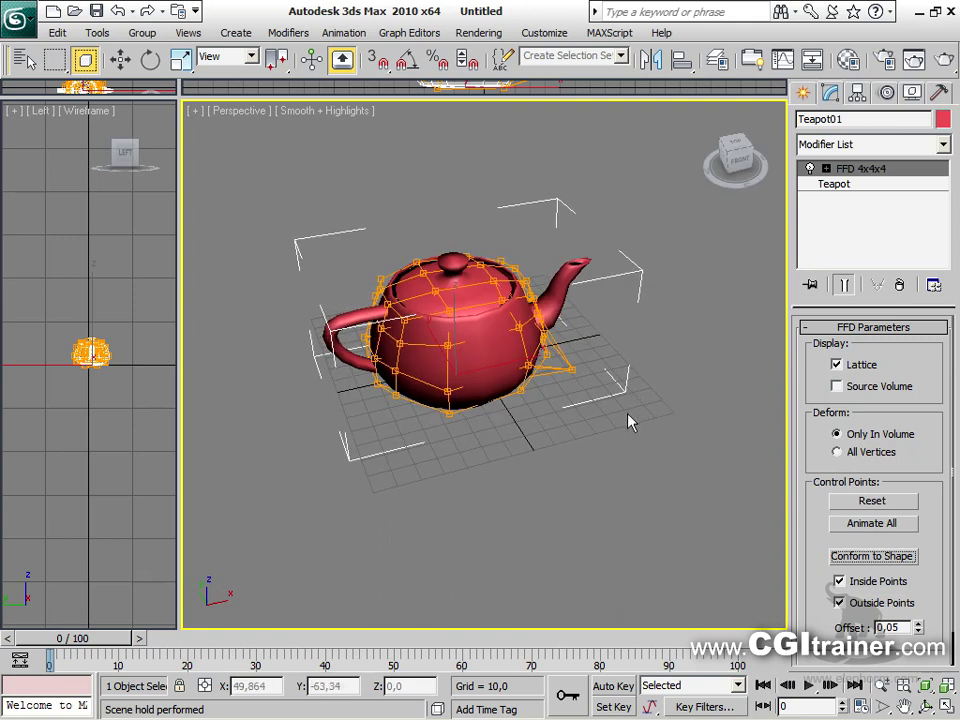
Reset the teapot's FFD 4x4x4 lattice, activate its Set Volume sub-level and conform the lattice to the teapot's shape again
{"action": "middle_click_drag", "start_coordinate": [632, 422], "coordinate": [612, 392], "text": "alt"}
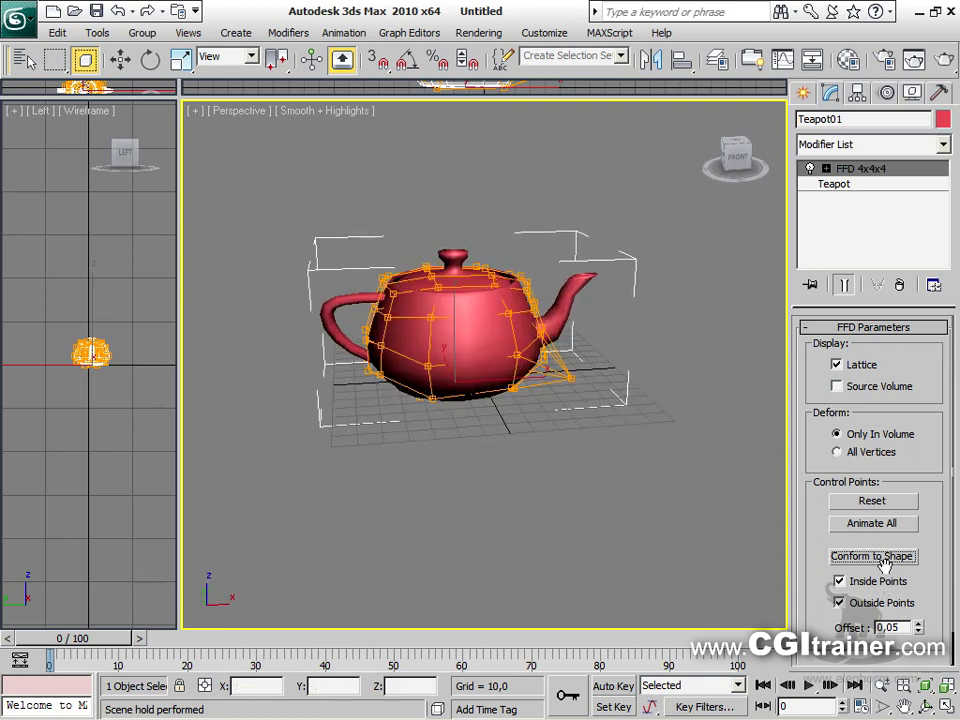
{"action": "left_click", "coordinate": [886, 502]}
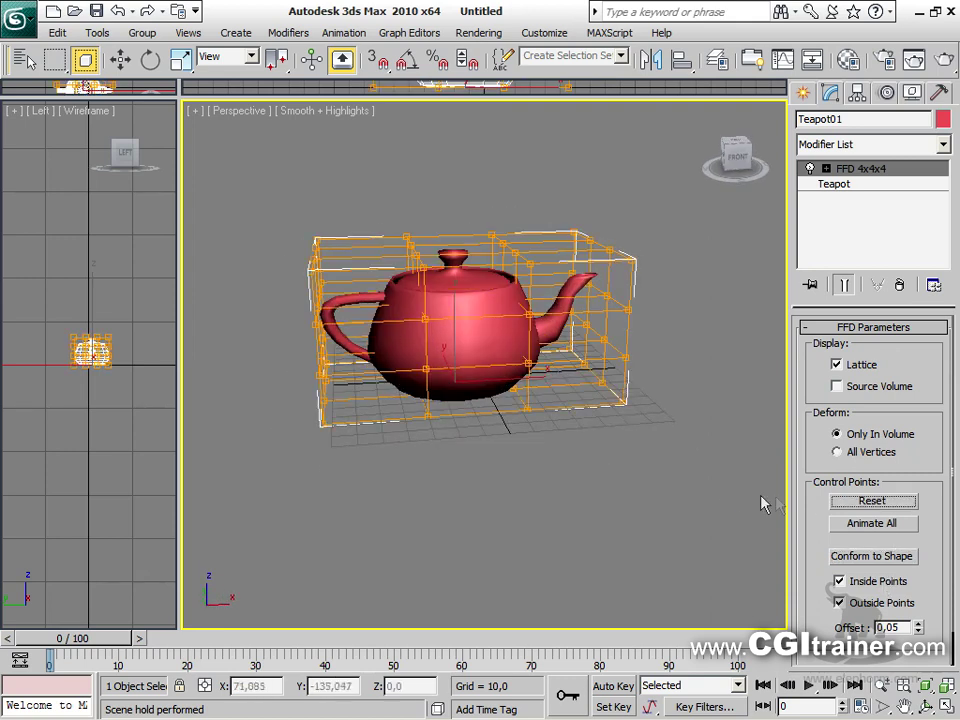
{"action": "middle_click_drag", "start_coordinate": [718, 484], "coordinate": [690, 467], "text": "alt"}
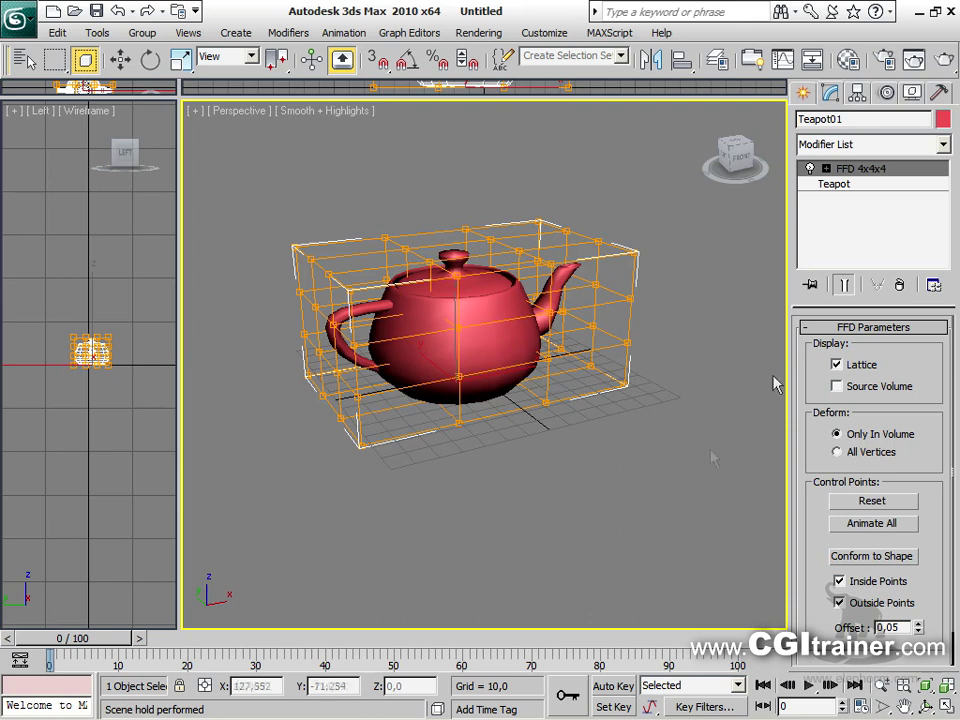
{"action": "left_click", "coordinate": [826, 169]}
{"action": "left_click", "coordinate": [868, 214]}
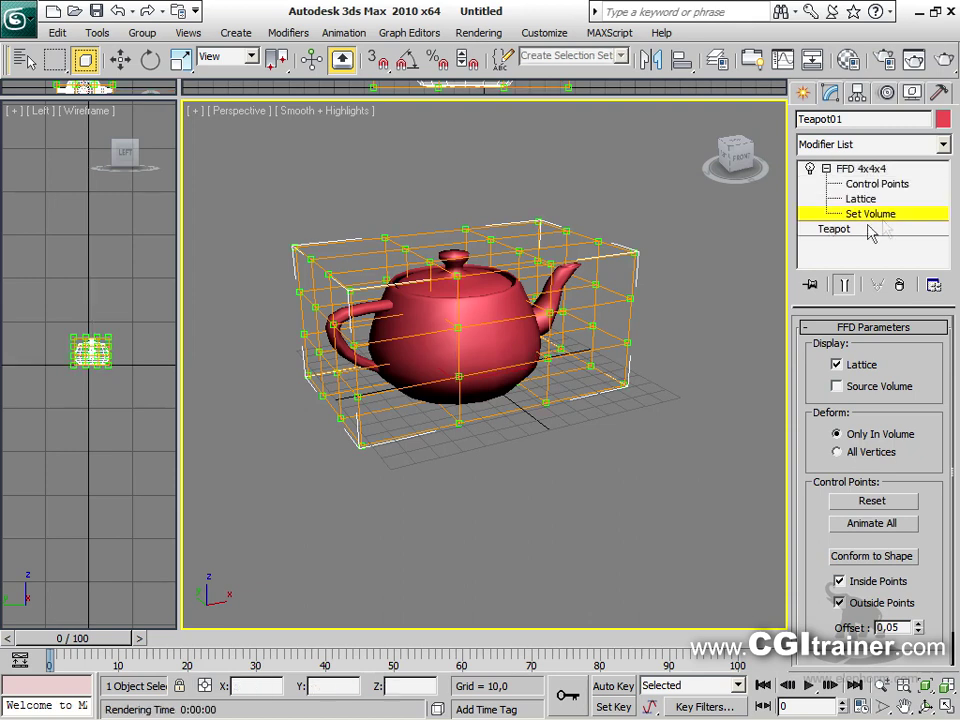
{"action": "middle_click_drag", "start_coordinate": [575, 516], "coordinate": [536, 514], "text": "alt"}
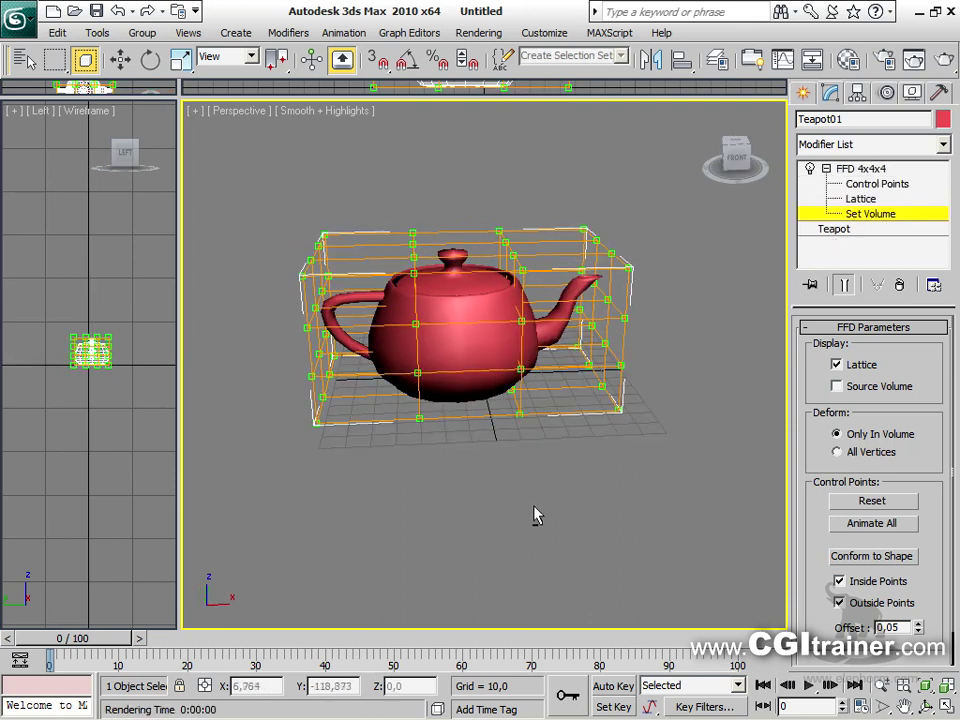
{"action": "left_click", "coordinate": [873, 560]}
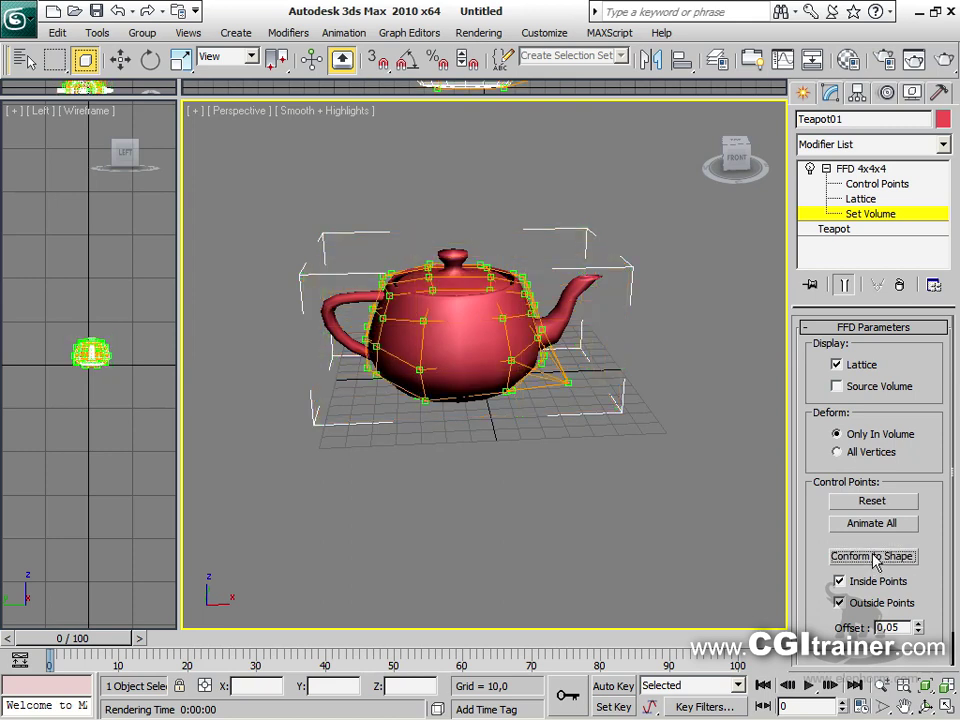
Set the FFD Offset to 0,2, reset the lattice, and conform it to the teapot with the new offset
{"action": "left_click_drag", "start_coordinate": [913, 604], "coordinate": [943, 195]}
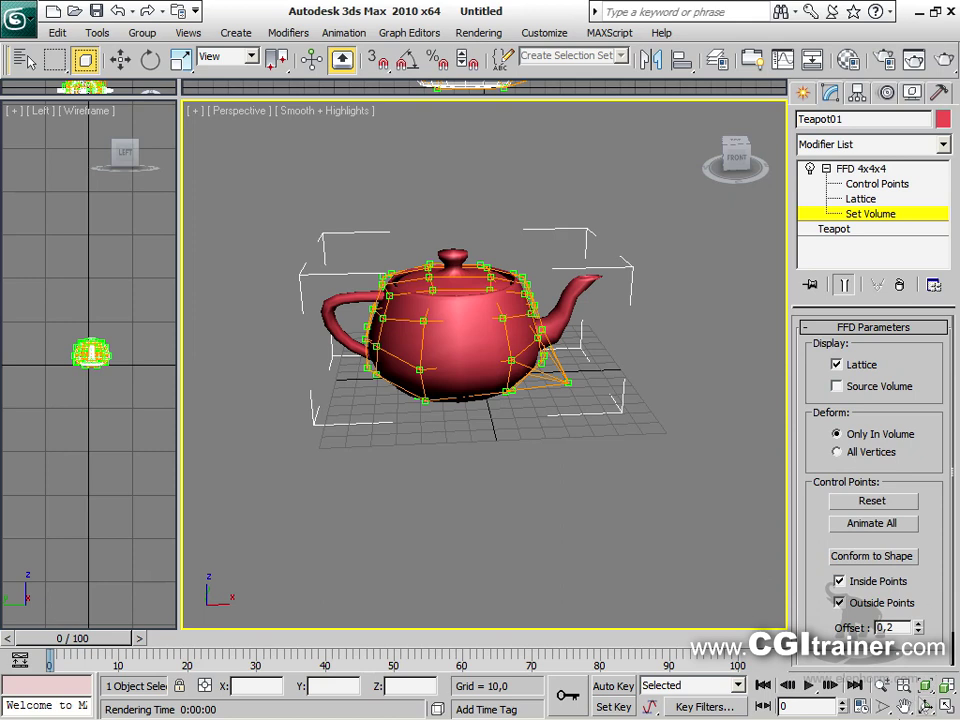
{"action": "left_click", "coordinate": [872, 500]}
{"action": "left_click", "coordinate": [873, 556]}
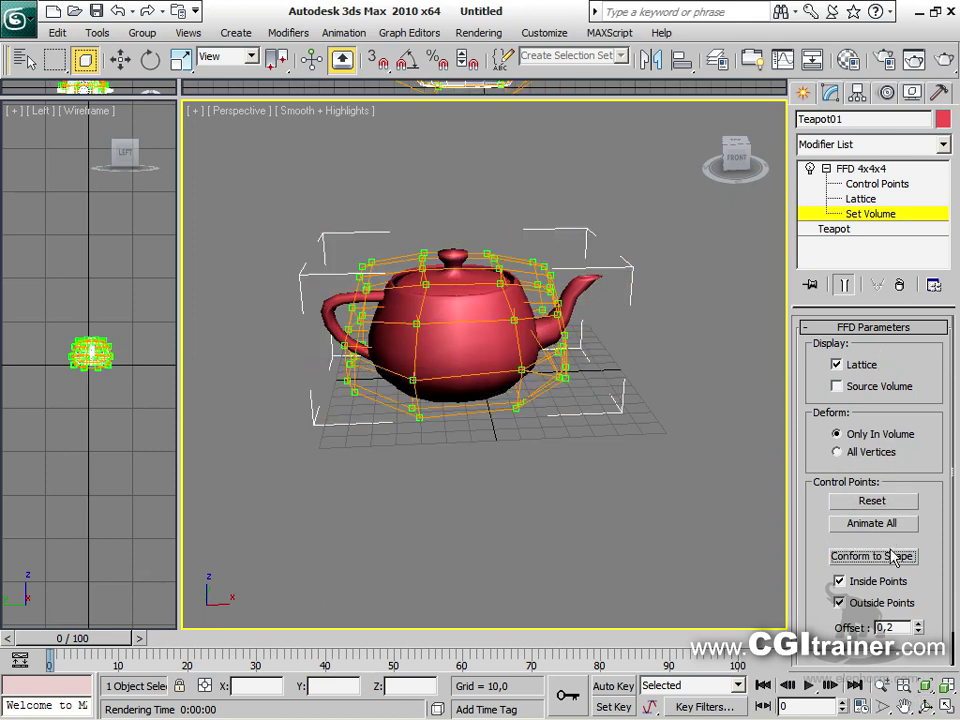
{"action": "middle_click_drag", "start_coordinate": [493, 396], "coordinate": [553, 289], "text": "alt"}
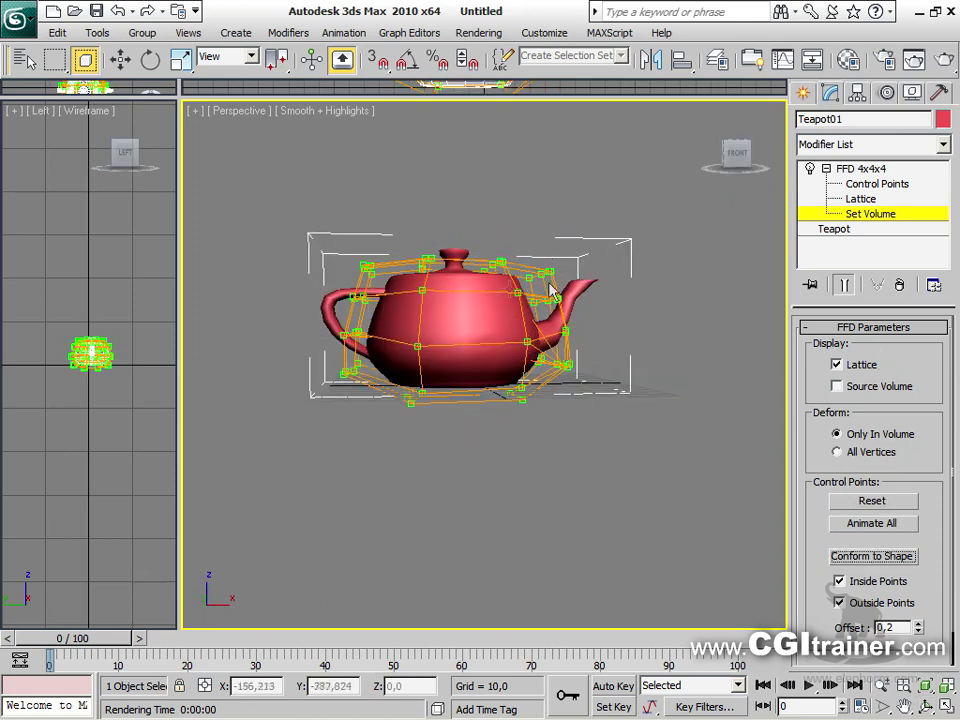
{"action": "middle_click_drag", "start_coordinate": [590, 385], "coordinate": [562, 387], "text": "alt"}
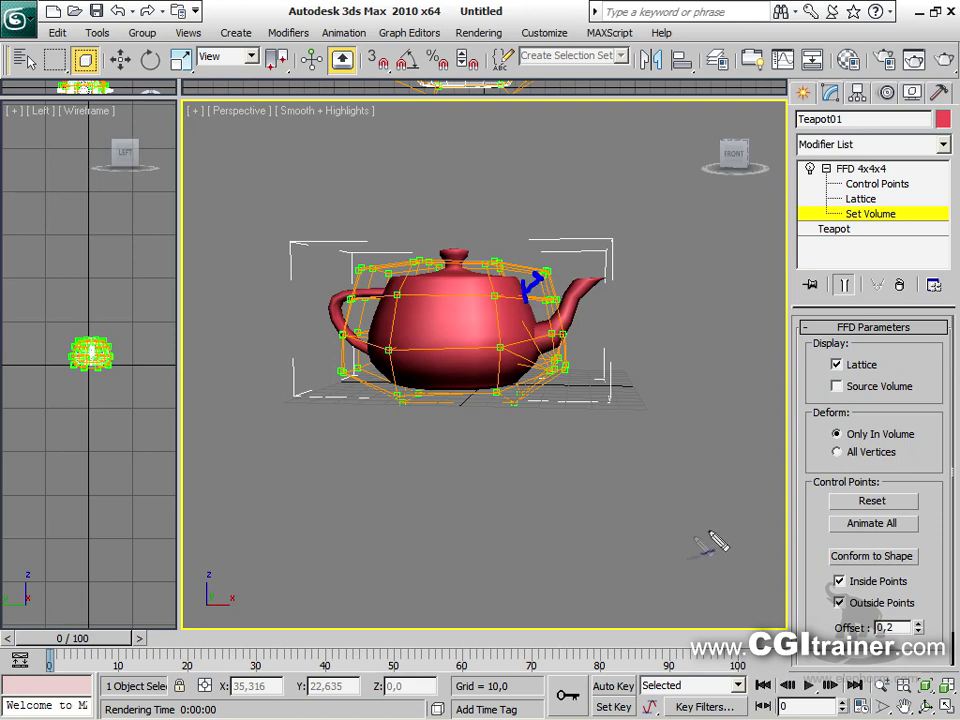
{"action": "left_click_drag", "start_coordinate": [543, 337], "coordinate": [588, 258]}
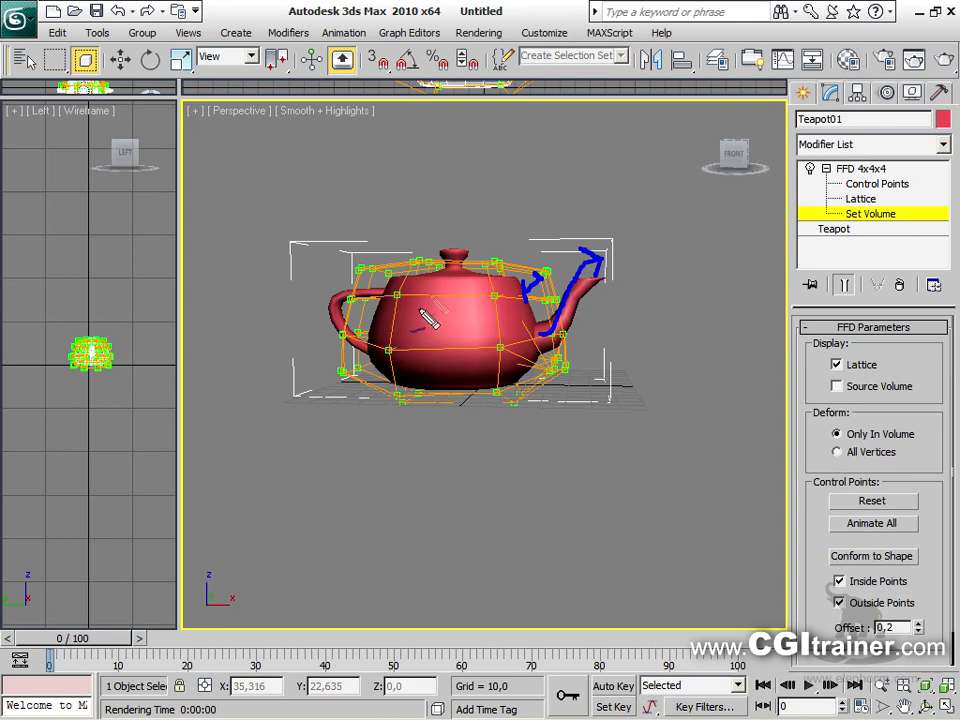
{"action": "left_click_drag", "start_coordinate": [456, 190], "coordinate": [463, 214]}
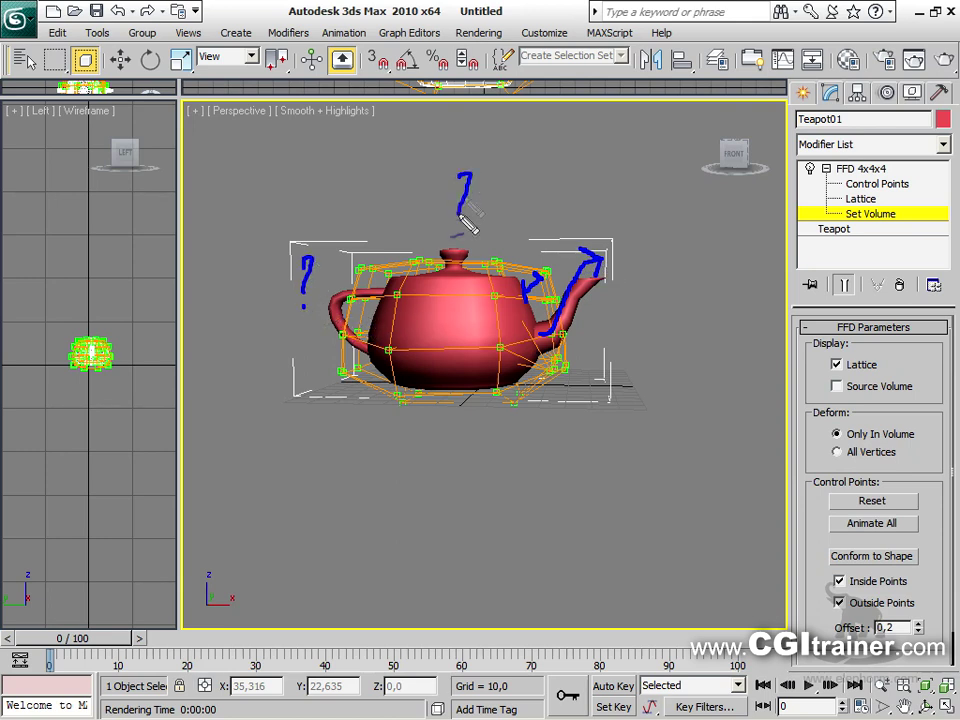
{"action": "left_click", "coordinate": [462, 226]}
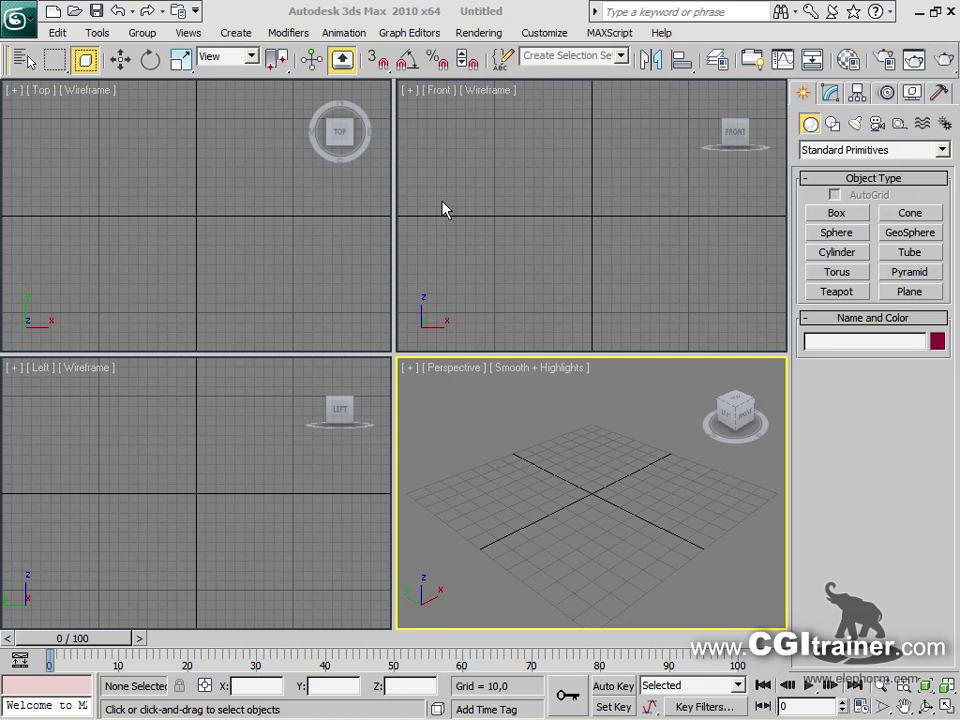
{"action": "left_click", "coordinate": [288, 32]}
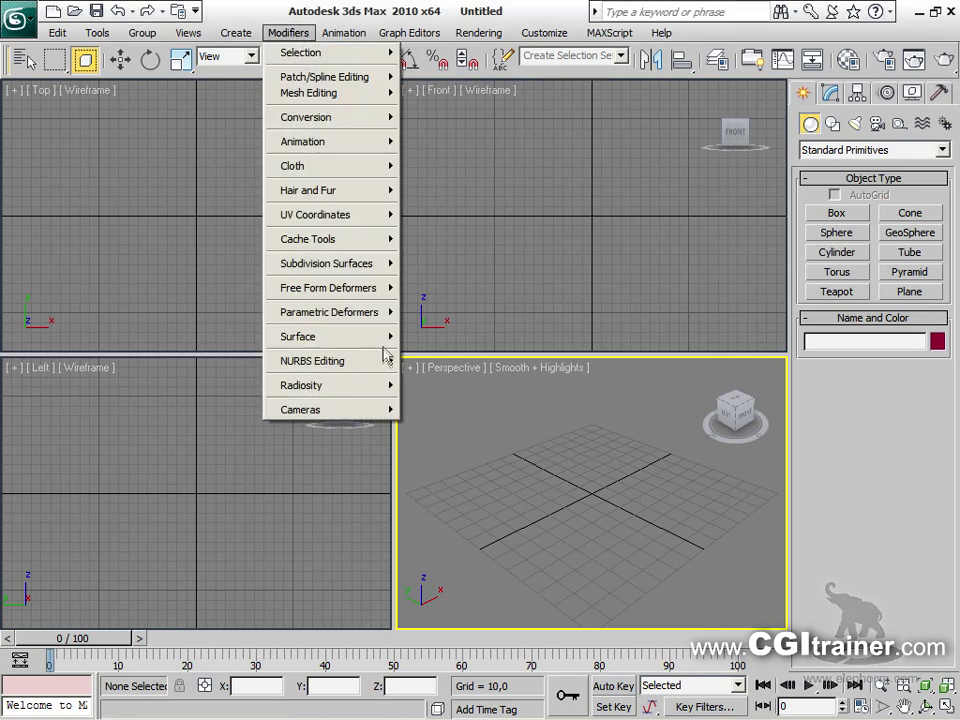
{"action": "mouse_move", "coordinate": [372, 320]}
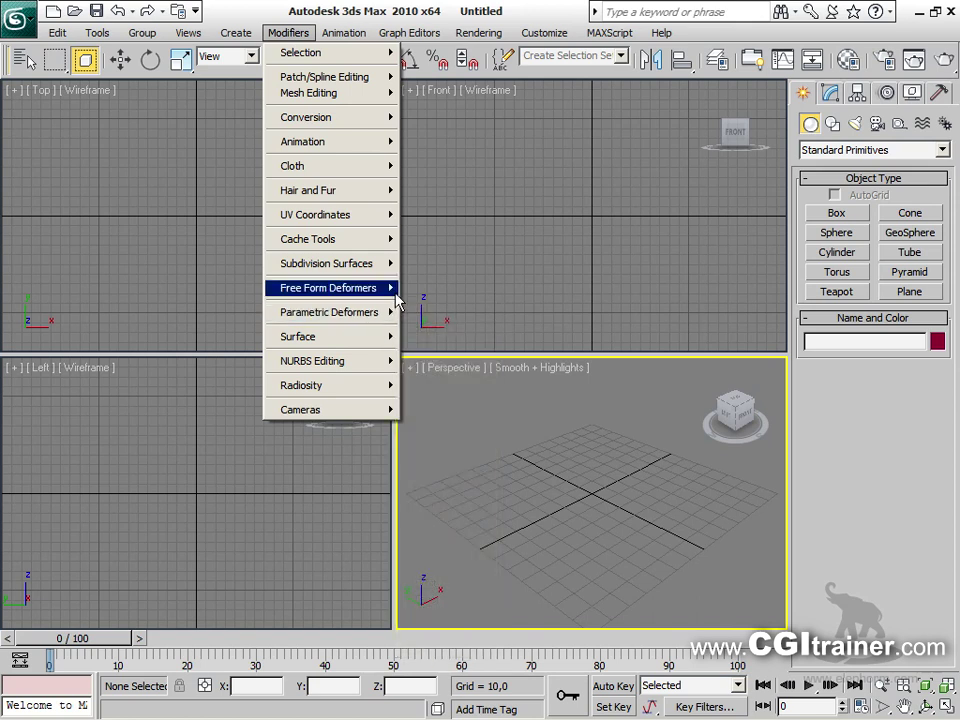
{"action": "mouse_move", "coordinate": [396, 292]}
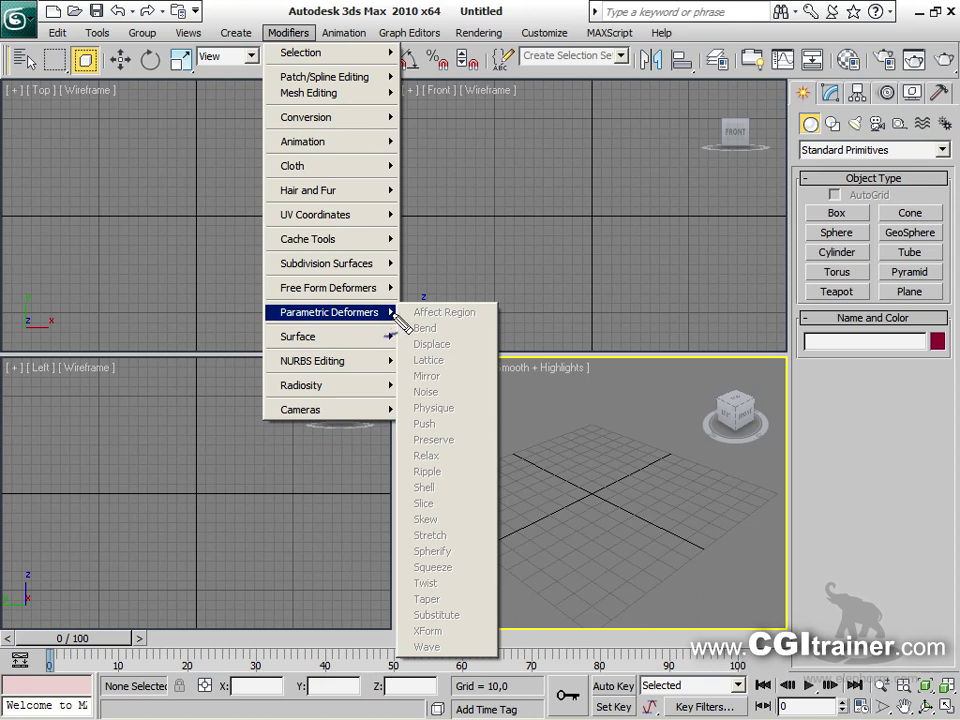
{"action": "mouse_move", "coordinate": [603, 487]}
{"action": "left_mouse_down"}
{"action": "mouse_move", "coordinate": [558, 494]}
{"action": "mouse_move", "coordinate": [608, 492]}
{"action": "mouse_move", "coordinate": [609, 346]}
{"action": "mouse_move", "coordinate": [540, 348]}
{"action": "mouse_move", "coordinate": [594, 360]}
{"action": "mouse_move", "coordinate": [566, 354]}
{"action": "mouse_move", "coordinate": [543, 490]}
{"action": "left_mouse_up"}
{"action": "mouse_move", "coordinate": [655, 488]}
{"action": "left_mouse_down"}
{"action": "mouse_move", "coordinate": [679, 376]}
{"action": "mouse_move", "coordinate": [709, 361]}
{"action": "mouse_move", "coordinate": [739, 362]}
{"action": "mouse_move", "coordinate": [737, 382]}
{"action": "mouse_move", "coordinate": [750, 388]}
{"action": "mouse_move", "coordinate": [749, 372]}
{"action": "mouse_move", "coordinate": [750, 394]}
{"action": "mouse_move", "coordinate": [722, 404]}
{"action": "mouse_move", "coordinate": [718, 491]}
{"action": "mouse_move", "coordinate": [656, 495]}
{"action": "mouse_move", "coordinate": [690, 498]}
{"action": "left_mouse_up"}
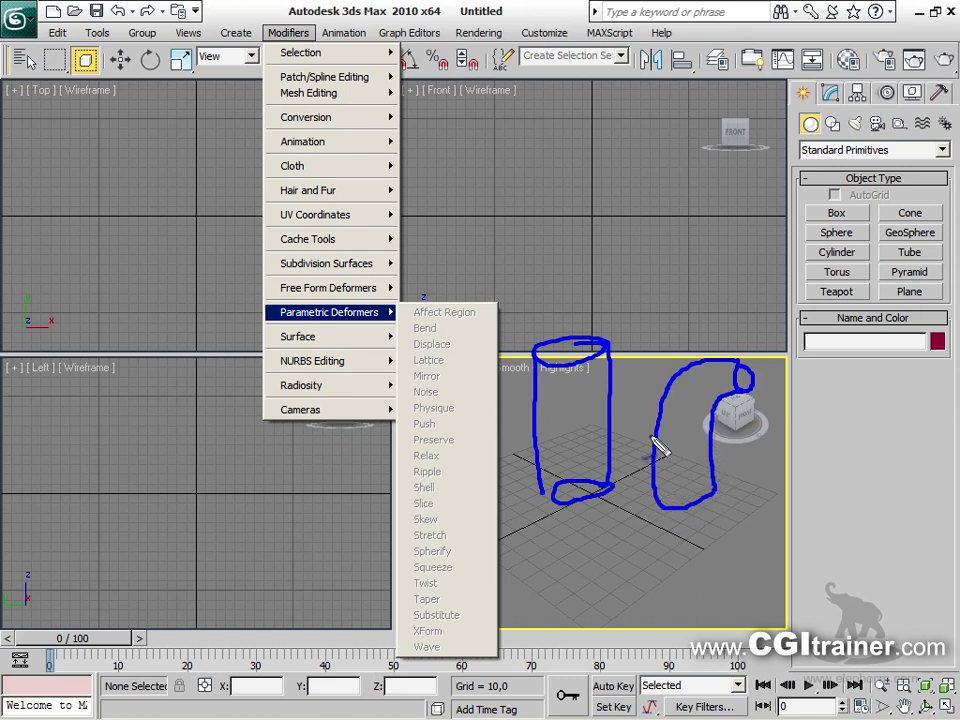
{"action": "mouse_move", "coordinate": [622, 450]}
{"action": "left_mouse_down"}
{"action": "mouse_move", "coordinate": [571, 452]}
{"action": "mouse_move", "coordinate": [546, 447]}
{"action": "mouse_move", "coordinate": [534, 406]}
{"action": "left_mouse_up"}
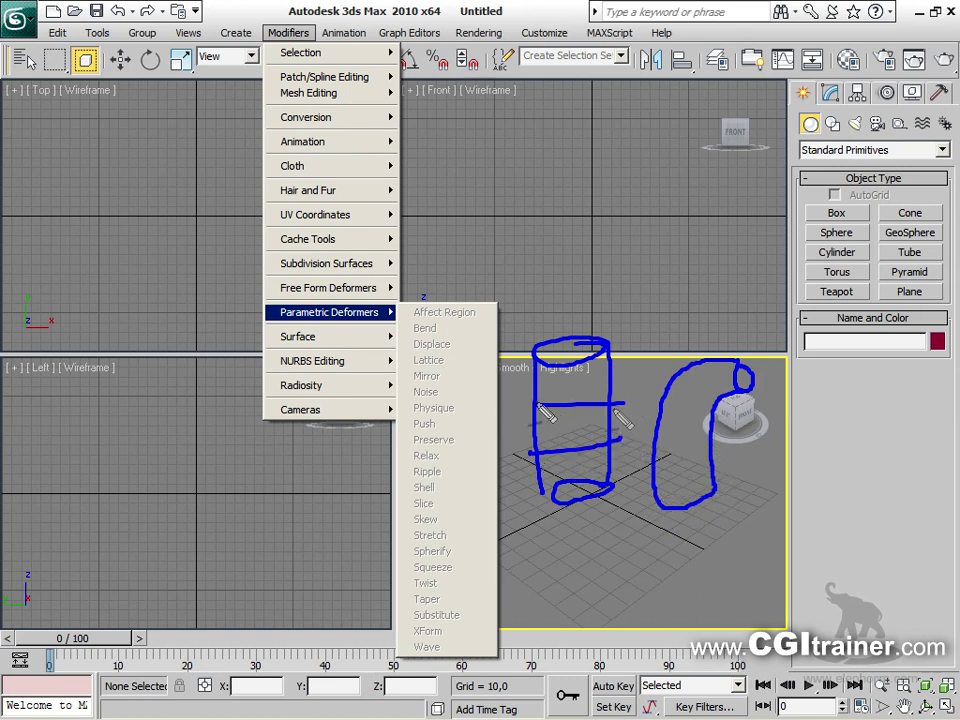
{"action": "mouse_move", "coordinate": [652, 440]}
{"action": "left_mouse_down"}
{"action": "mouse_move", "coordinate": [724, 450]}
{"action": "mouse_move", "coordinate": [680, 365]}
{"action": "mouse_move", "coordinate": [729, 433]}
{"action": "mouse_move", "coordinate": [722, 490]}
{"action": "left_mouse_up"}
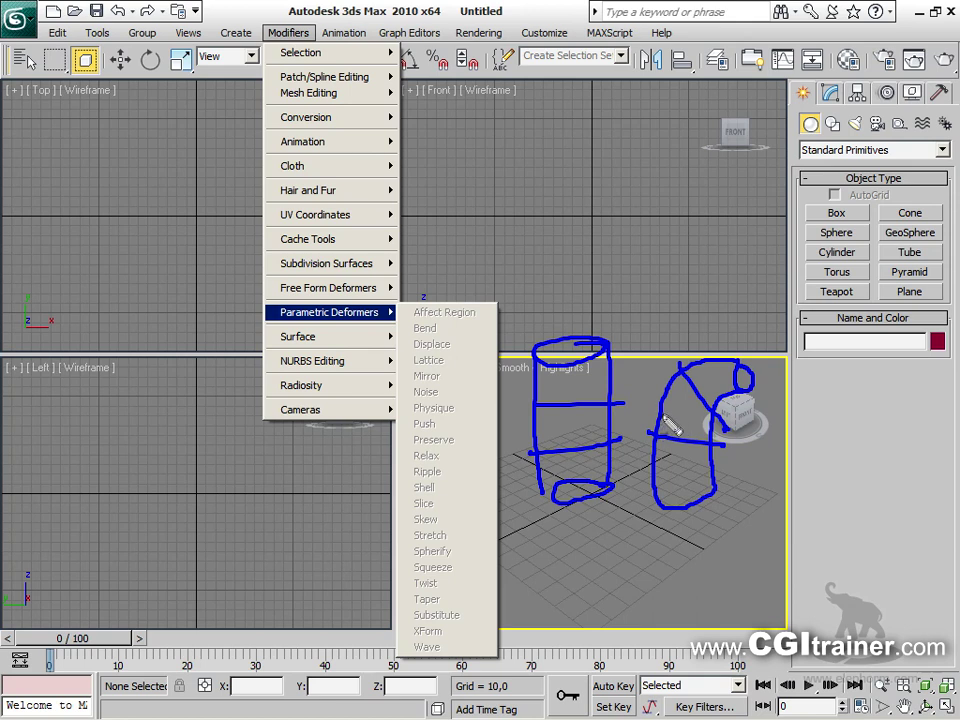
{"action": "mouse_move", "coordinate": [241, 297]}
{"action": "left_mouse_down"}
{"action": "mouse_move", "coordinate": [264, 313]}
{"action": "mouse_move", "coordinate": [247, 330]}
{"action": "left_mouse_up"}
{"action": "mouse_move", "coordinate": [461, 356]}
{"action": "left_mouse_down"}
{"action": "mouse_move", "coordinate": [470, 350]}
{"action": "mouse_move", "coordinate": [467, 404]}
{"action": "left_mouse_up"}
{"action": "left_click_drag", "start_coordinate": [462, 433], "coordinate": [464, 429]}
{"action": "key", "text": "Escape"}
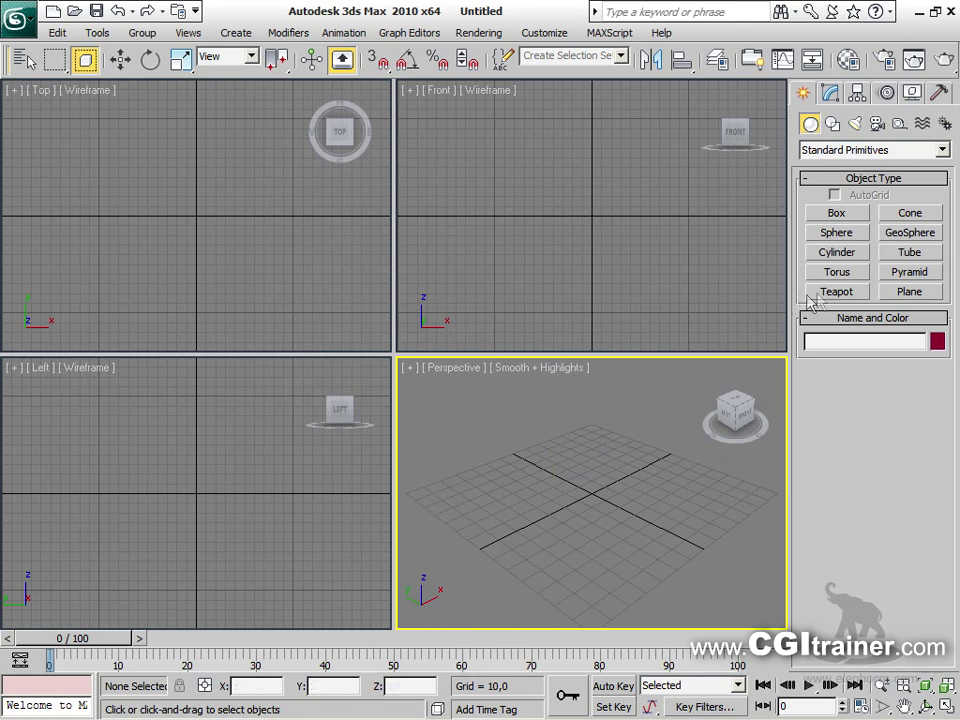
Create a cylinder about 19,7 in radius and 98,9 high near the grid origin in Perspective, and maximize that viewport
{"action": "left_click", "coordinate": [838, 253]}
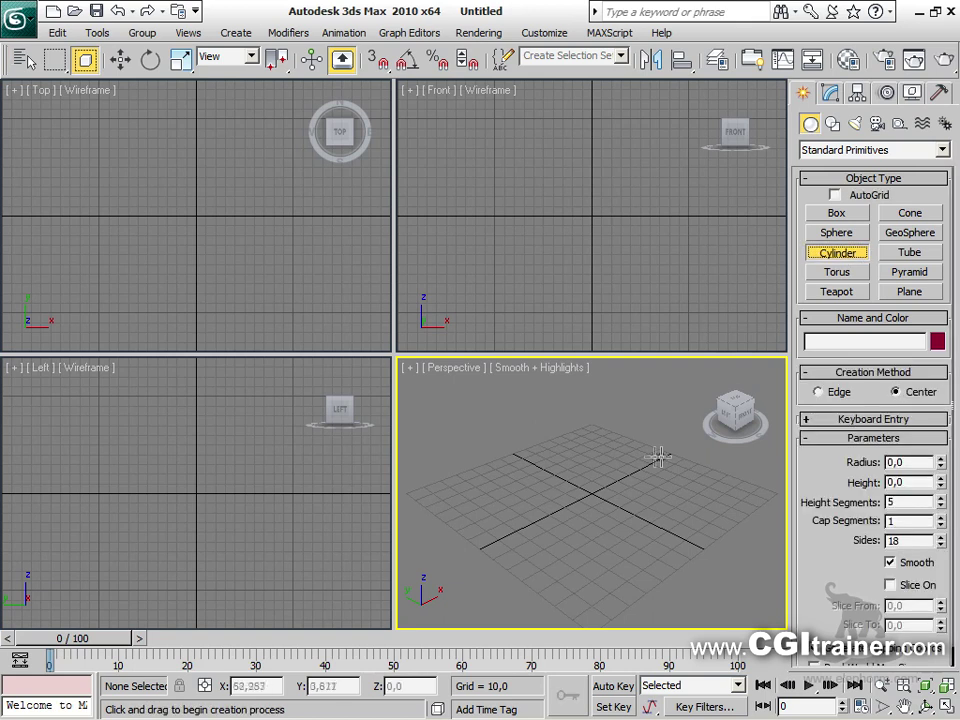
{"action": "left_click_drag", "start_coordinate": [591, 489], "coordinate": [622, 492]}
{"action": "left_click", "coordinate": [593, 309]}
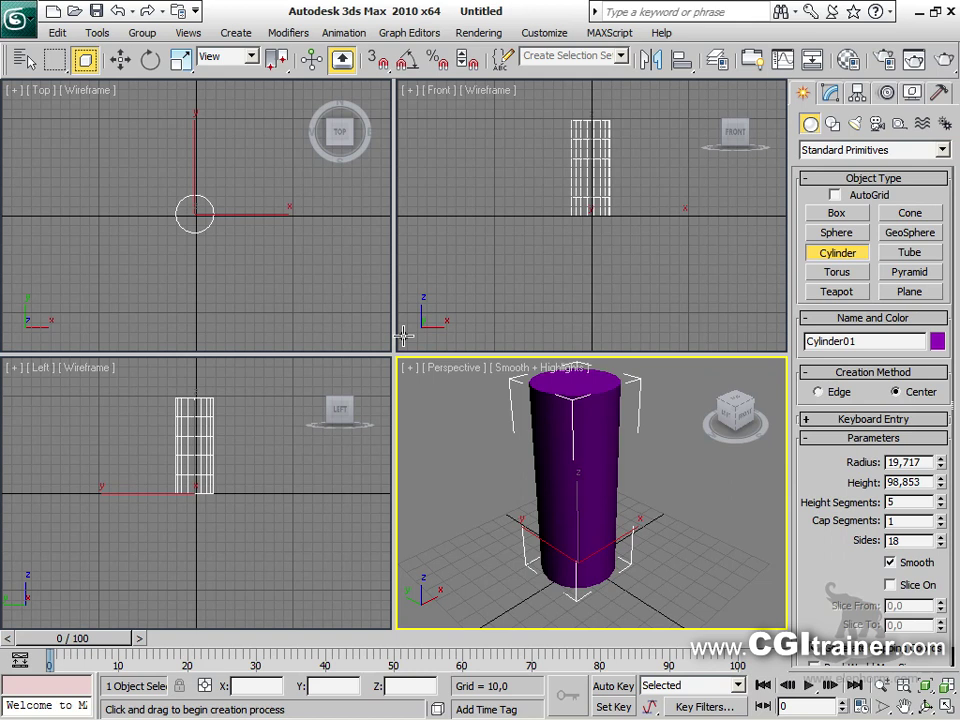
{"action": "key", "text": "alt+w"}
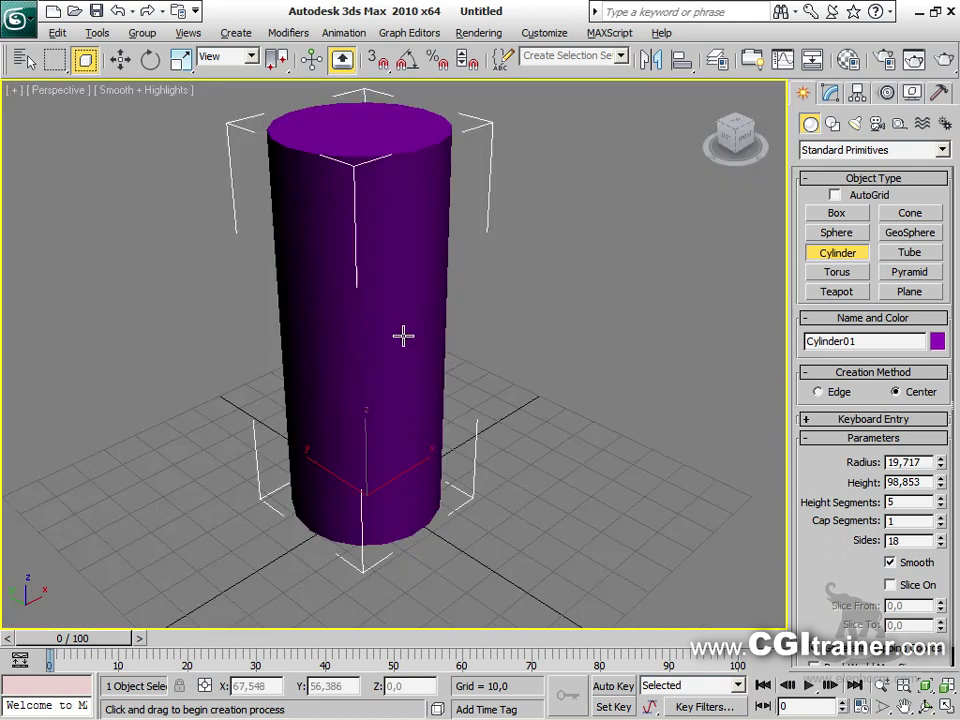
Apply a Bend modifier to the cylinder with an Angle of 82,5 and a Direction of -21
{"action": "left_click", "coordinate": [286, 32]}
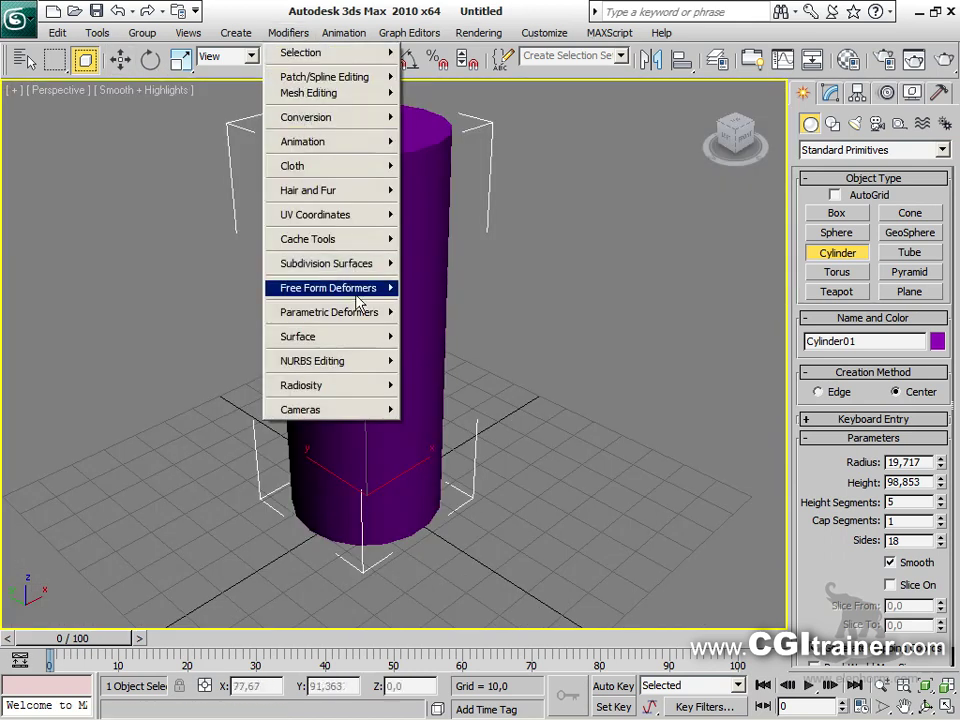
{"action": "left_click", "coordinate": [450, 330]}
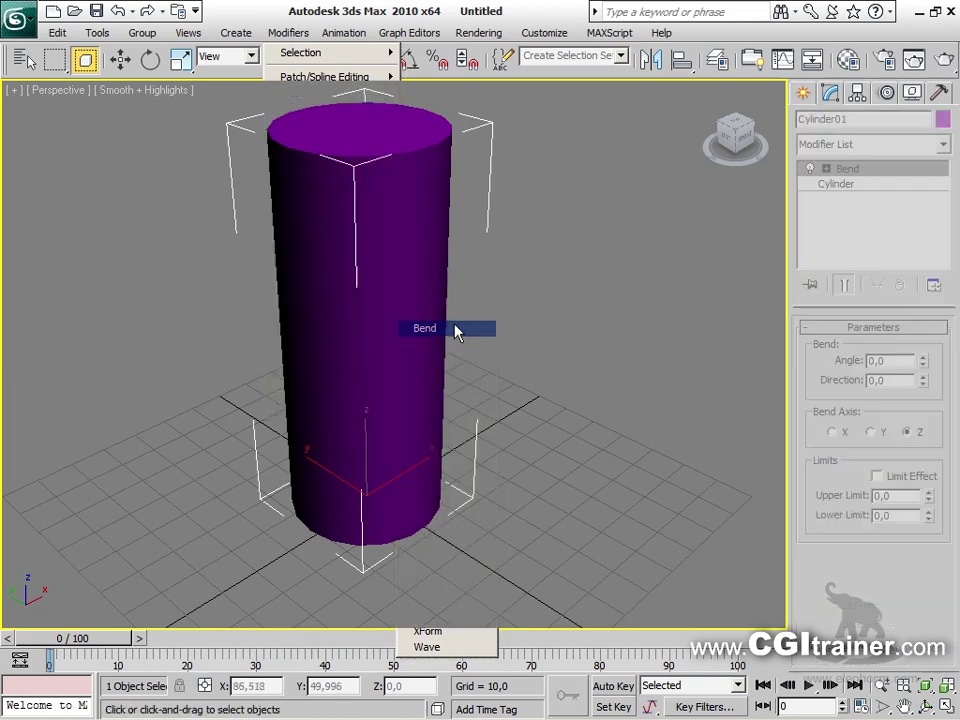
{"action": "left_click_drag", "start_coordinate": [923, 361], "coordinate": [884, 203]}
{"action": "left_click_drag", "start_coordinate": [925, 387], "coordinate": [893, 443]}
Try the X and Y bend axes, return to the Z axis, and set the bend Direction to 0,5
{"action": "left_click", "coordinate": [835, 432]}
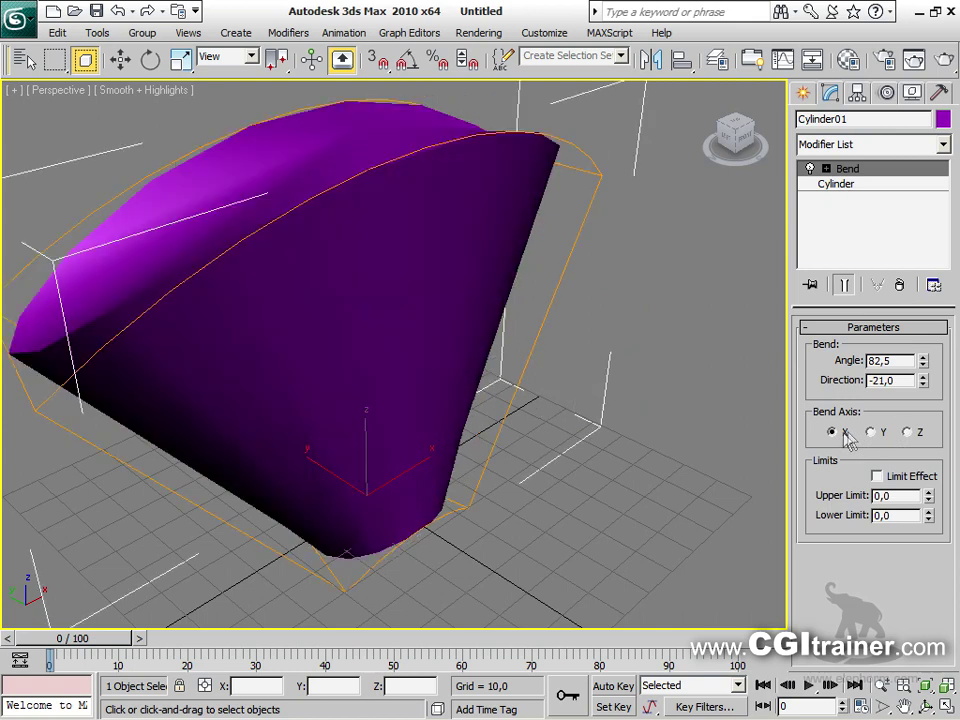
{"action": "left_click", "coordinate": [872, 432]}
{"action": "left_click", "coordinate": [907, 432]}
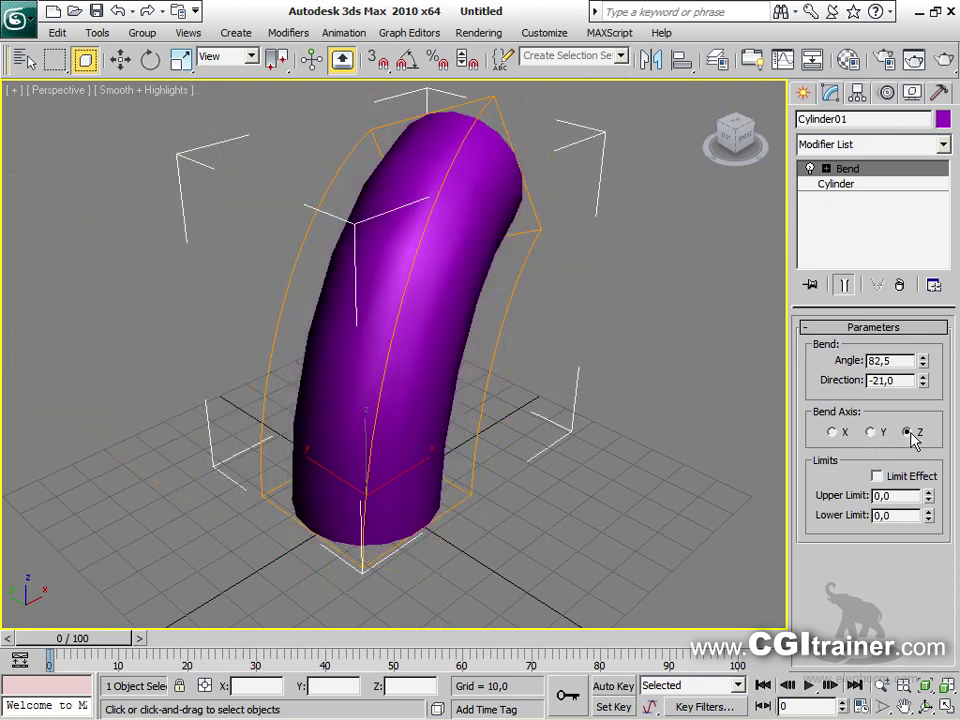
{"action": "left_click_drag", "start_coordinate": [922, 381], "coordinate": [917, 342]}
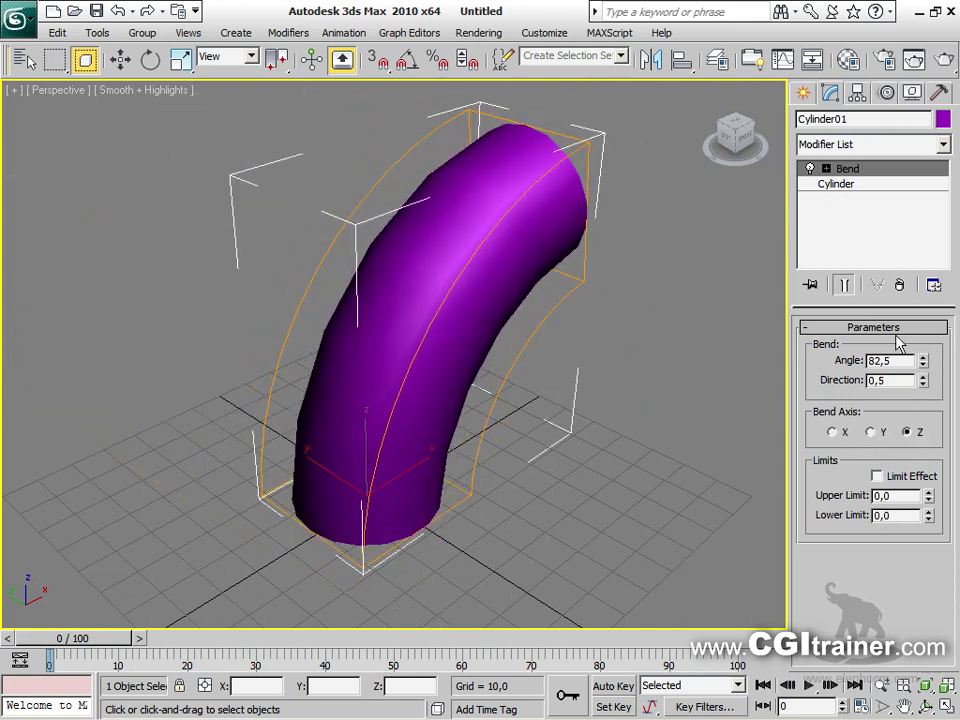
{"action": "middle_click_drag", "start_coordinate": [429, 394], "coordinate": [340, 362], "text": "alt"}
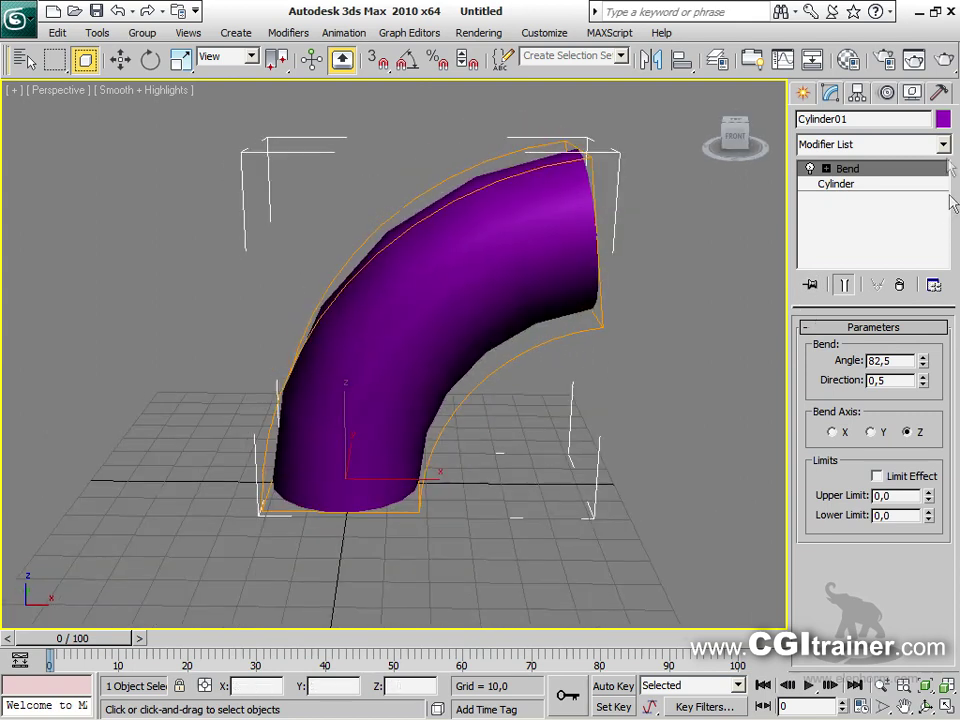
Try moving the Bend modifier's Gizmo, switch to its Center sub-level and try moving the center as well
{"action": "left_click", "coordinate": [826, 169]}
{"action": "left_click", "coordinate": [864, 185]}
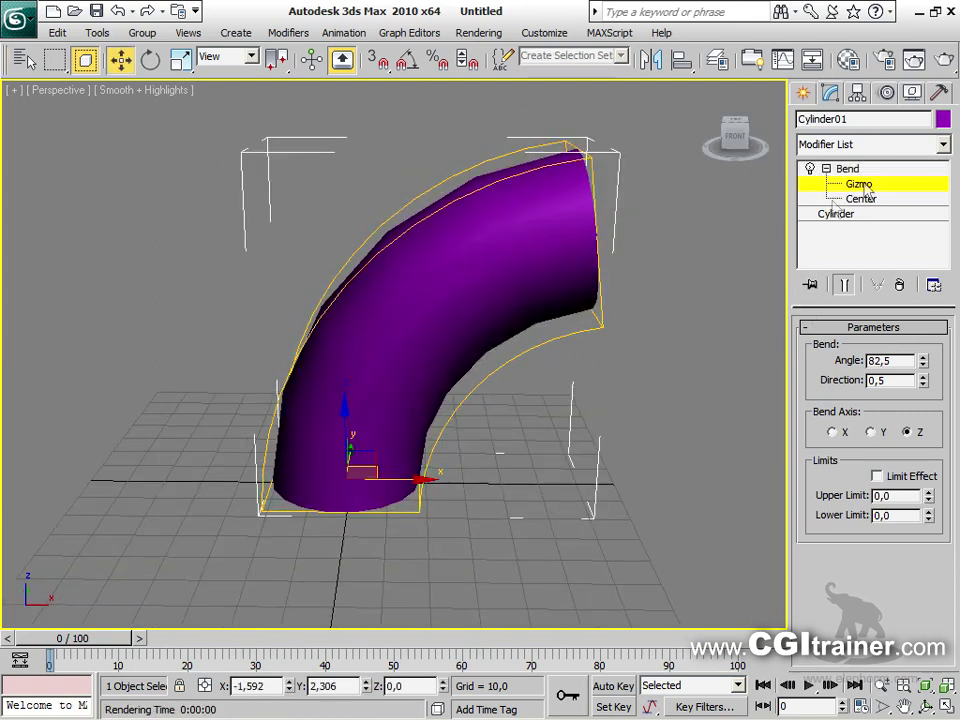
{"action": "left_click_drag", "start_coordinate": [362, 468], "coordinate": [388, 372]}
{"action": "right_click", "coordinate": [388, 372]}
{"action": "left_click", "coordinate": [862, 199]}
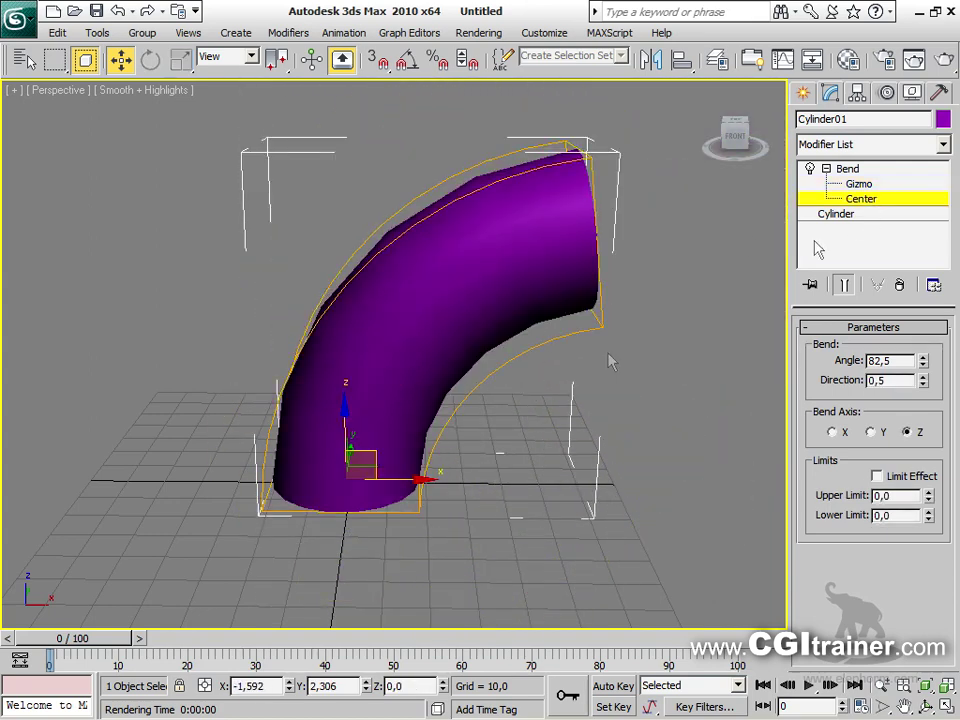
{"action": "mouse_move", "coordinate": [375, 457]}
{"action": "left_mouse_down"}
{"action": "mouse_move", "coordinate": [403, 364]}
{"action": "mouse_move", "coordinate": [489, 236]}
{"action": "mouse_move", "coordinate": [392, 240]}
{"action": "mouse_move", "coordinate": [350, 425]}
{"action": "mouse_move", "coordinate": [395, 495]}
{"action": "mouse_move", "coordinate": [370, 466]}
{"action": "left_mouse_up"}
Enable Limit Effect on the Bend modifier with an Upper Limit of 78,24 and a Lower Limit of -29,13
{"action": "left_click", "coordinate": [877, 477]}
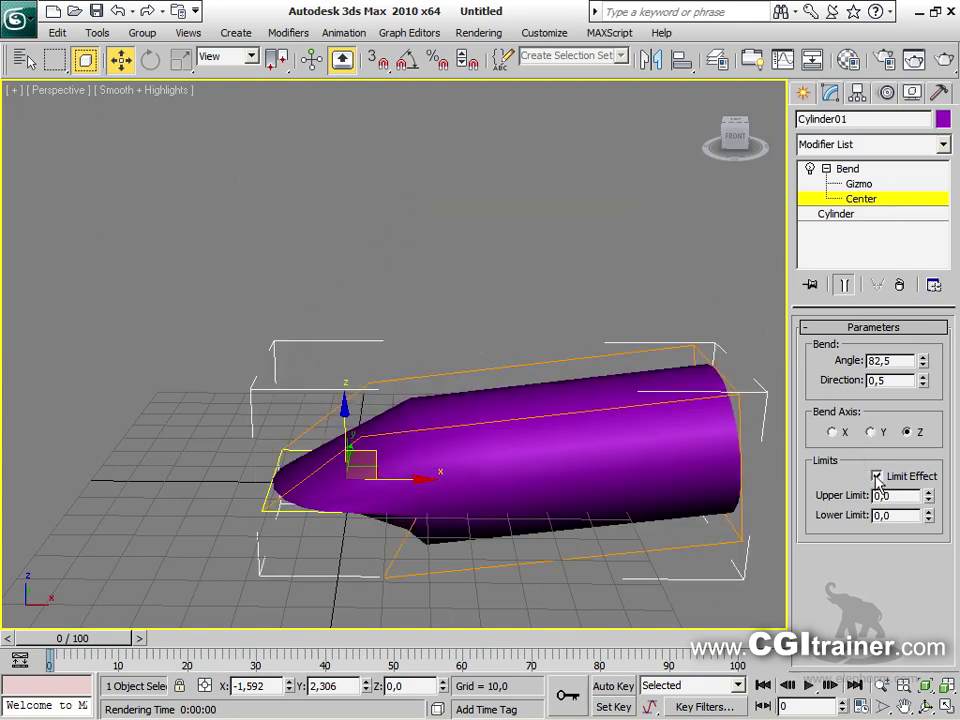
{"action": "left_click_drag", "start_coordinate": [928, 498], "coordinate": [928, 432]}
{"action": "left_click_drag", "start_coordinate": [928, 515], "coordinate": [931, 326]}
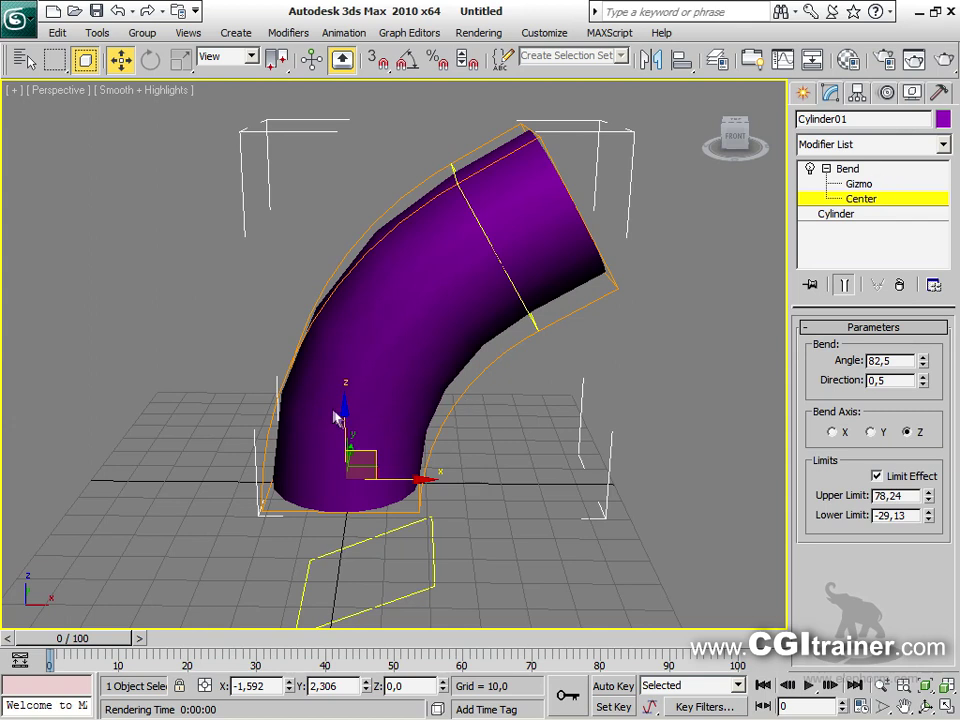
Raise the Bend center along Z by about 31,5 and set the Lower Limit to 0
{"action": "left_click_drag", "start_coordinate": [340, 414], "coordinate": [358, 307]}
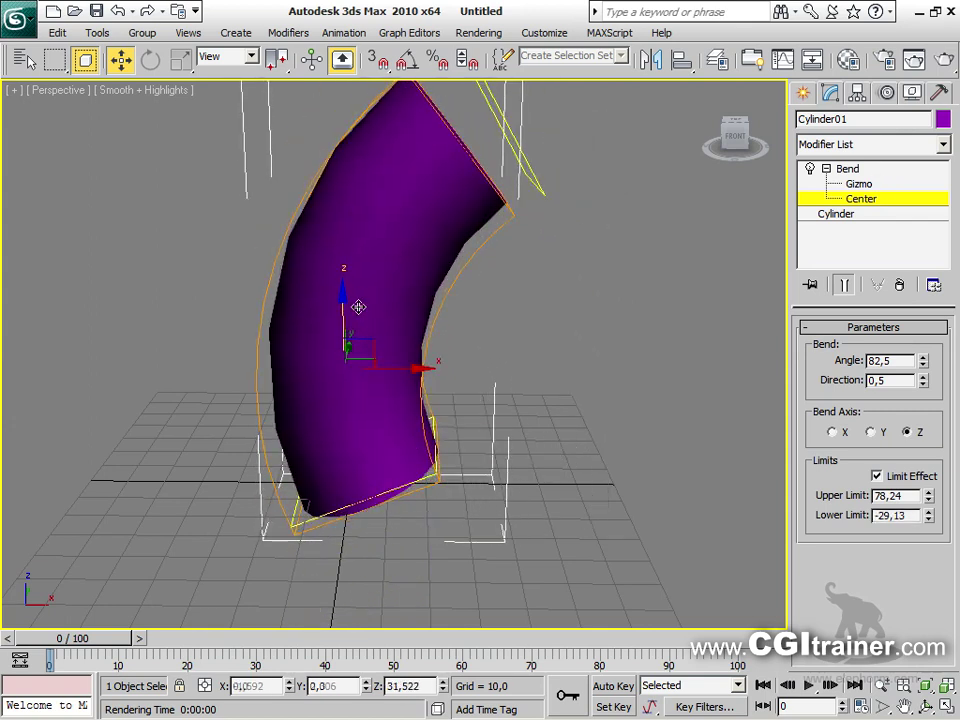
{"action": "right_click", "coordinate": [928, 515]}
{"action": "left_click_drag", "start_coordinate": [928, 515], "coordinate": [928, 560]}
{"action": "right_click", "coordinate": [928, 560]}
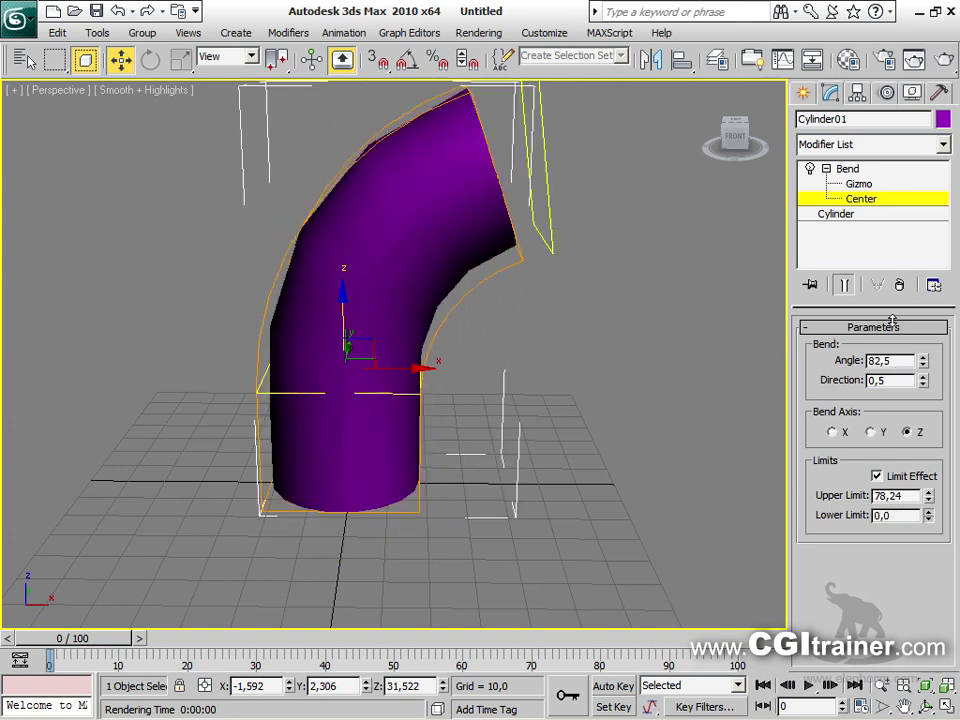
Lower the bend's Upper Limit to 55,55 and increase the bend Angle to 102,5
{"action": "left_click_drag", "start_coordinate": [930, 499], "coordinate": [919, 520]}
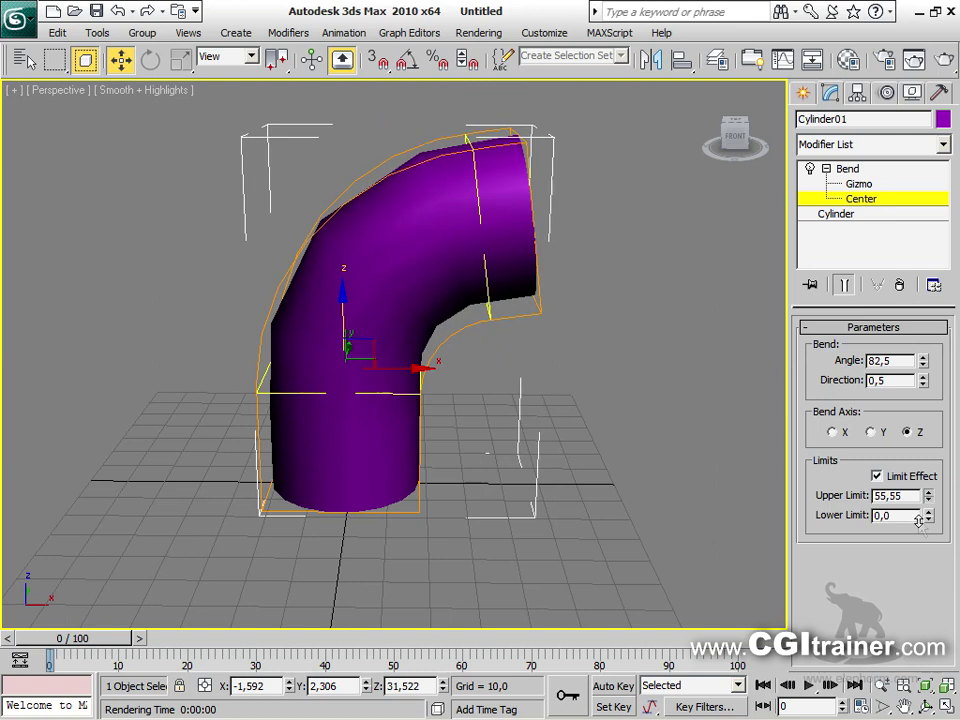
{"action": "left_click_drag", "start_coordinate": [928, 368], "coordinate": [921, 322]}
{"action": "right_click", "coordinate": [924, 360]}
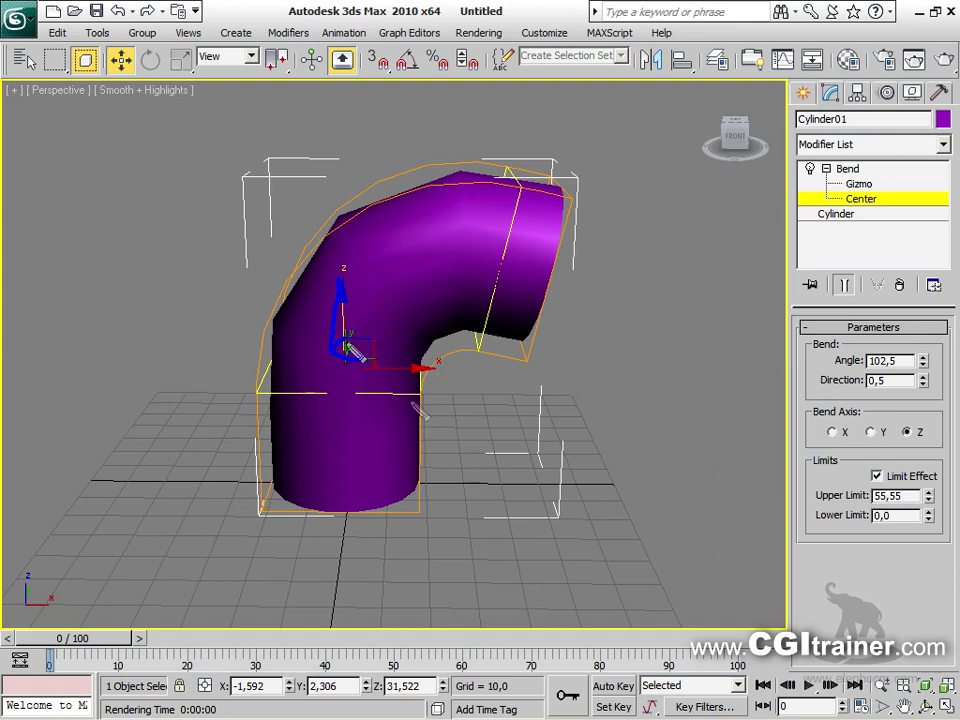
{"action": "mouse_move", "coordinate": [277, 353]}
{"action": "left_mouse_down"}
{"action": "mouse_move", "coordinate": [264, 385]}
{"action": "mouse_move", "coordinate": [280, 396]}
{"action": "mouse_move", "coordinate": [414, 406]}
{"action": "mouse_move", "coordinate": [412, 359]}
{"action": "mouse_move", "coordinate": [287, 361]}
{"action": "left_mouse_up"}
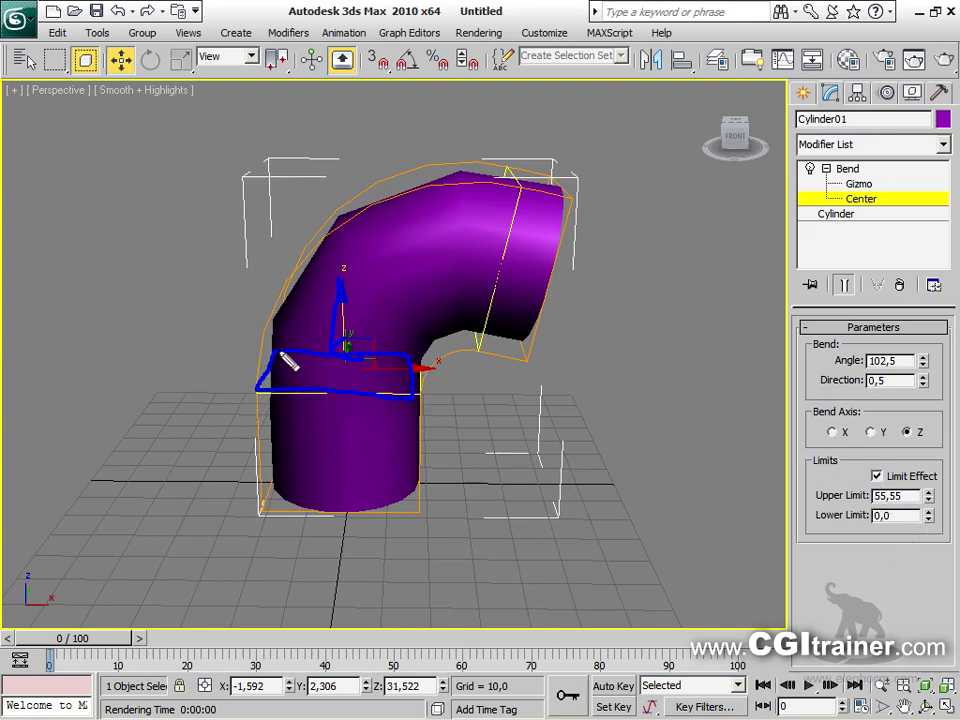
{"action": "left_click_drag", "start_coordinate": [395, 377], "coordinate": [483, 388]}
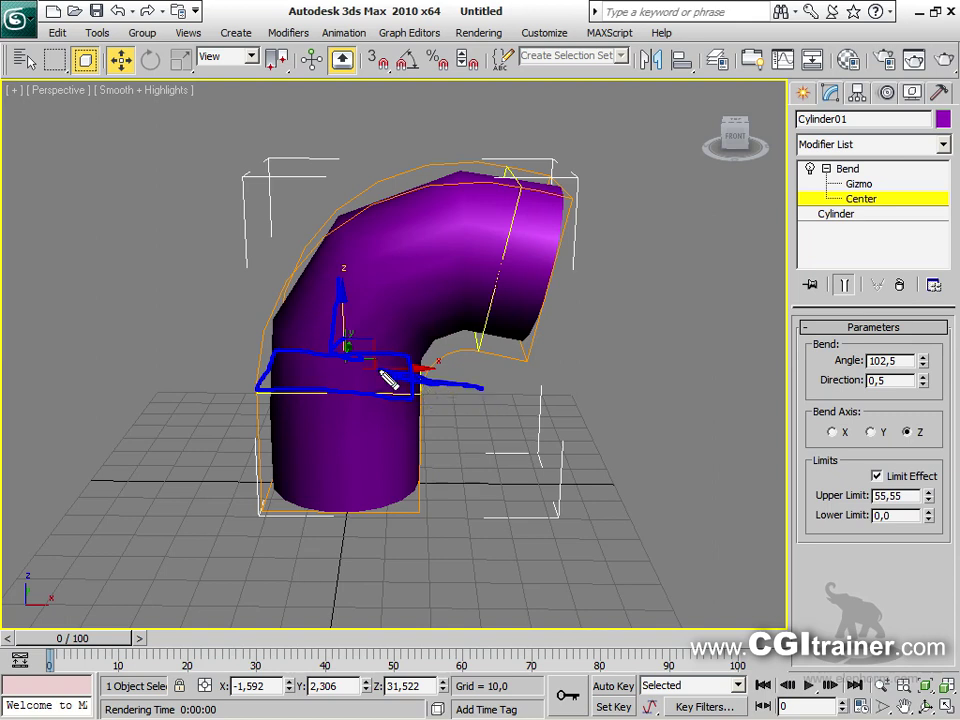
{"action": "left_click_drag", "start_coordinate": [348, 352], "coordinate": [360, 370]}
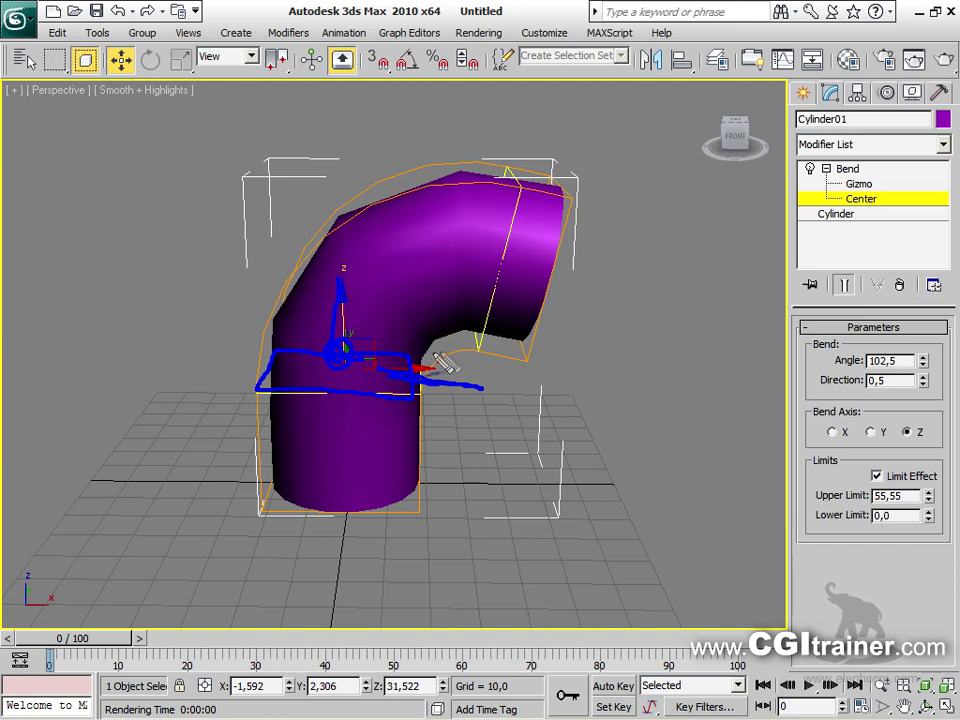
{"action": "left_click_drag", "start_coordinate": [471, 349], "coordinate": [485, 177]}
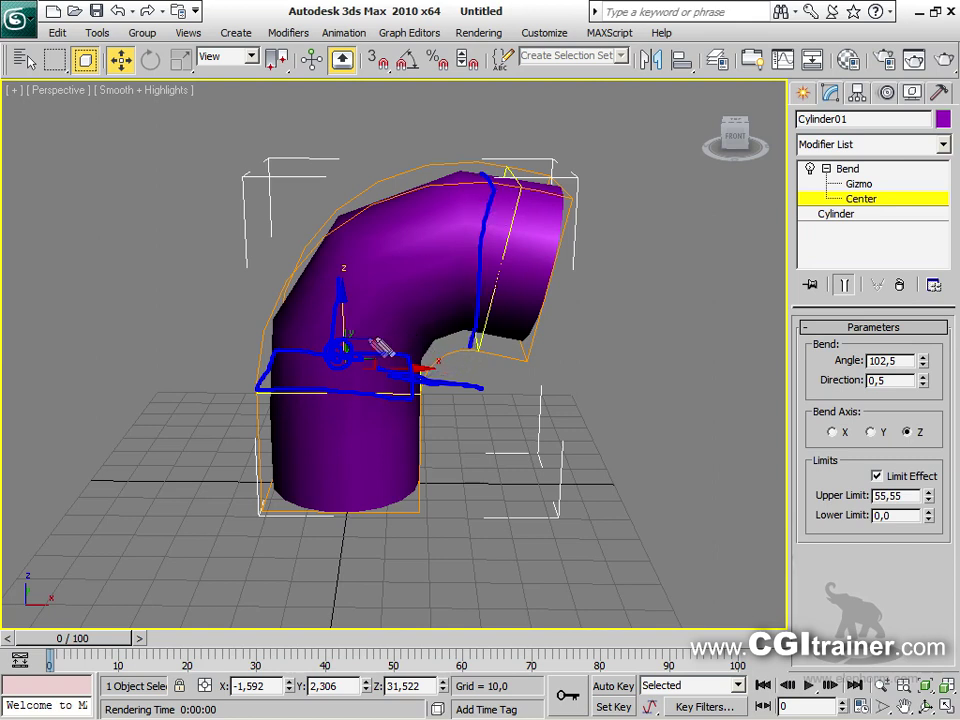
{"action": "left_click_drag", "start_coordinate": [368, 300], "coordinate": [410, 260]}
{"action": "mouse_move", "coordinate": [431, 218]}
{"action": "left_mouse_down"}
{"action": "mouse_move", "coordinate": [446, 245]}
{"action": "mouse_move", "coordinate": [441, 272]}
{"action": "left_mouse_up"}
{"action": "mouse_move", "coordinate": [763, 503]}
{"action": "left_mouse_down"}
{"action": "mouse_move", "coordinate": [809, 495]}
{"action": "mouse_move", "coordinate": [801, 485]}
{"action": "mouse_move", "coordinate": [805, 520]}
{"action": "left_mouse_up"}
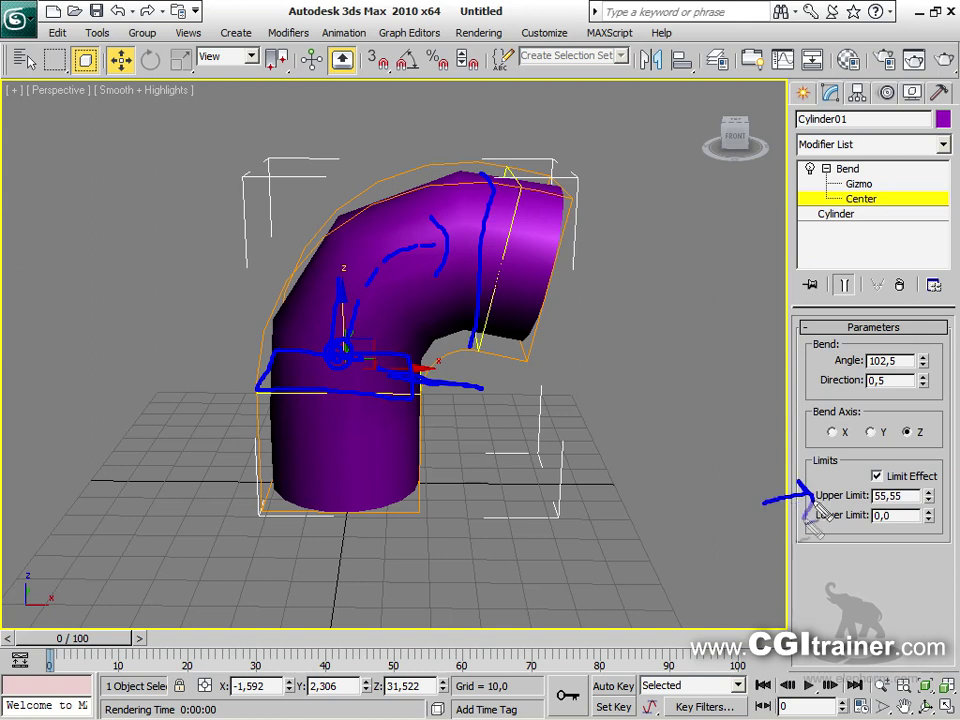
{"action": "mouse_move", "coordinate": [784, 354]}
{"action": "left_mouse_down"}
{"action": "mouse_move", "coordinate": [840, 364]}
{"action": "mouse_move", "coordinate": [824, 382]}
{"action": "left_mouse_up"}
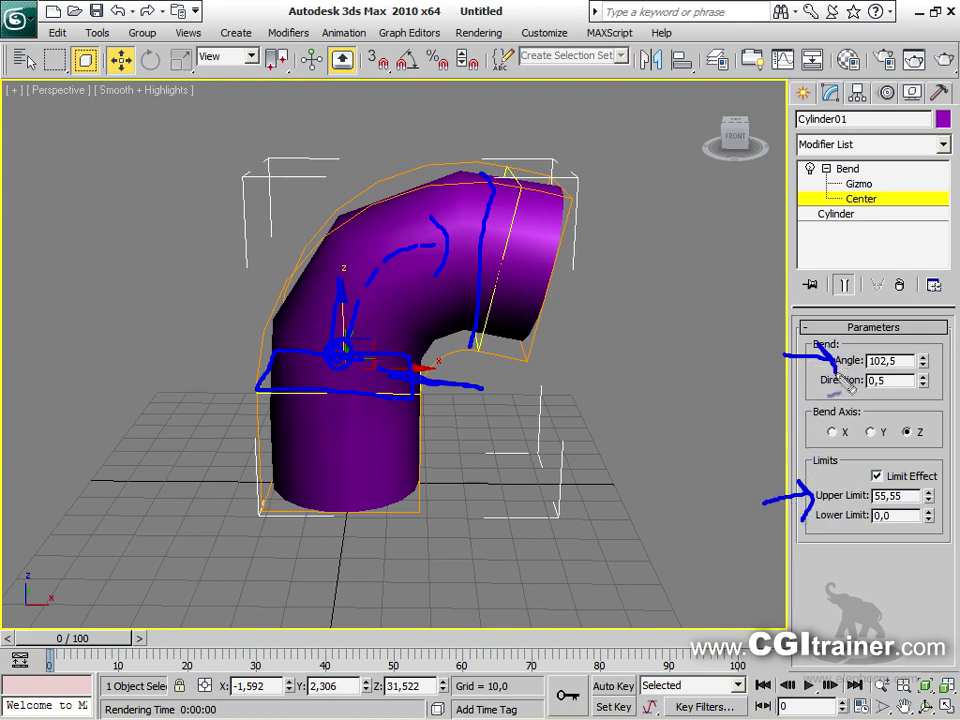
{"action": "mouse_move", "coordinate": [250, 285]}
{"action": "left_mouse_down"}
{"action": "mouse_move", "coordinate": [300, 328]}
{"action": "mouse_move", "coordinate": [498, 441]}
{"action": "mouse_move", "coordinate": [474, 157]}
{"action": "left_mouse_up"}
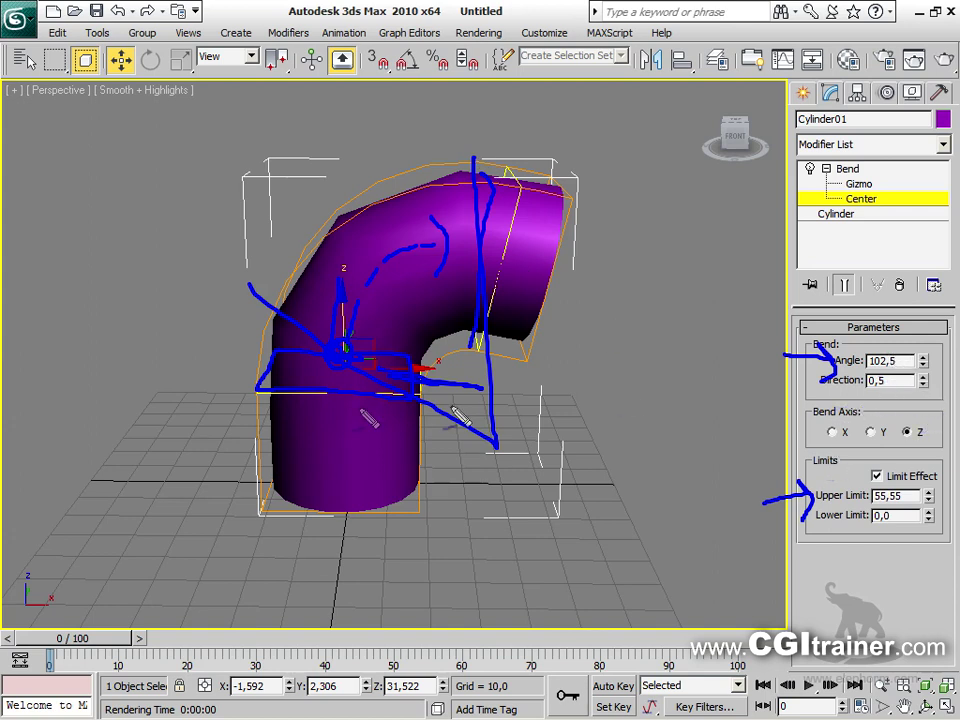
{"action": "left_click_drag", "start_coordinate": [546, 263], "coordinate": [612, 278]}
{"action": "left_click_drag", "start_coordinate": [600, 246], "coordinate": [608, 330]}
{"action": "left_click_drag", "start_coordinate": [330, 245], "coordinate": [272, 142]}
{"action": "left_click_drag", "start_coordinate": [272, 142], "coordinate": [291, 166]}
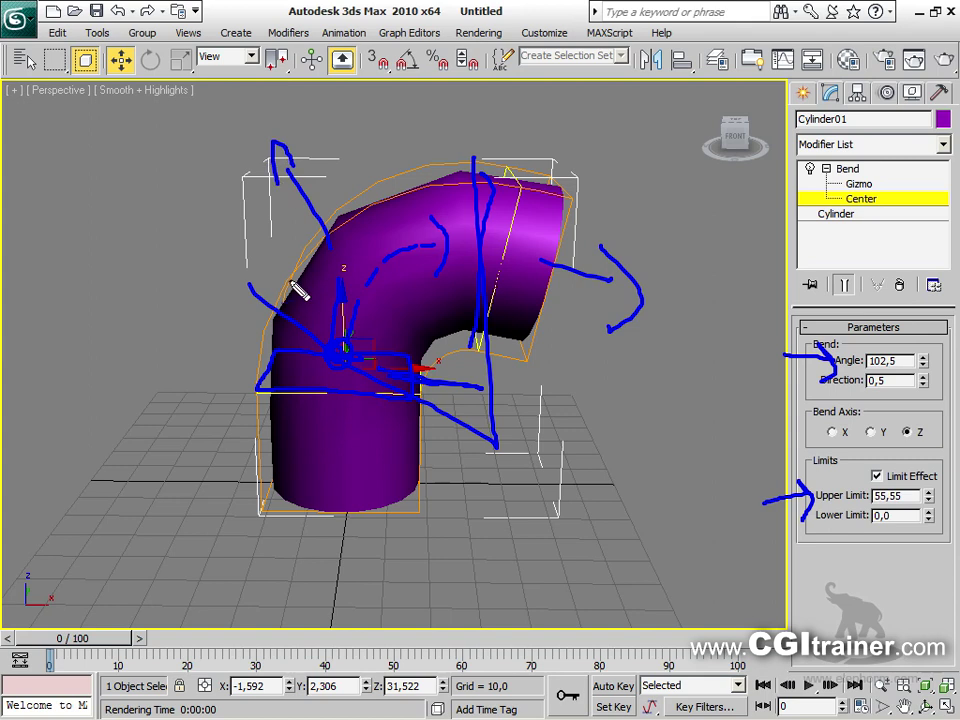
{"action": "key", "text": "Escape"}
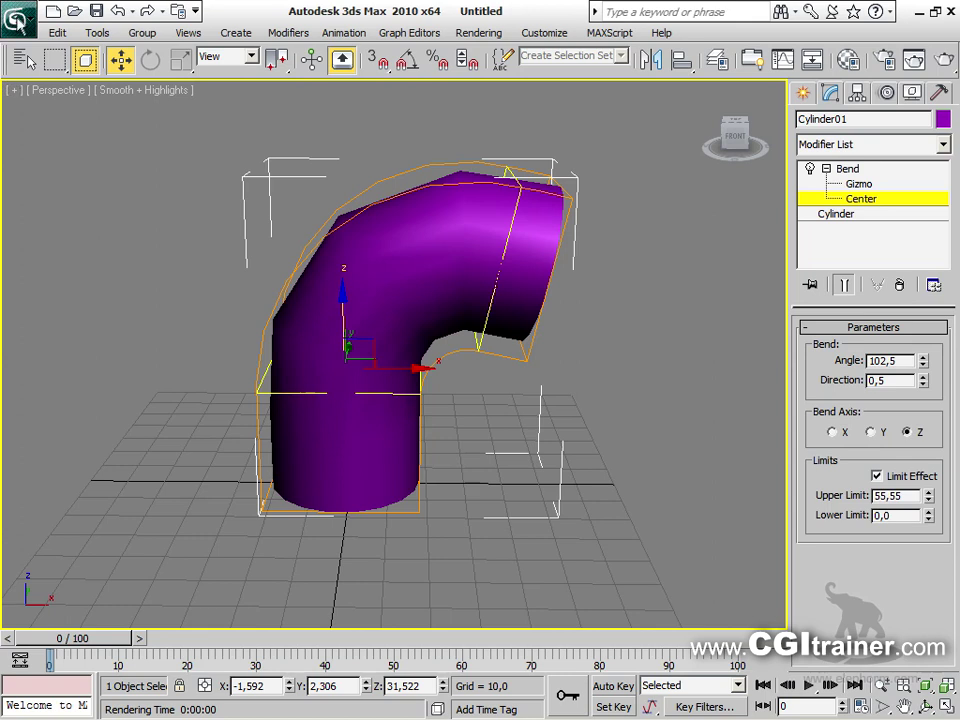
Reset the scene to an empty default one without saving the changes
{"action": "left_click", "coordinate": [18, 16]}
{"action": "left_click", "coordinate": [41, 115]}
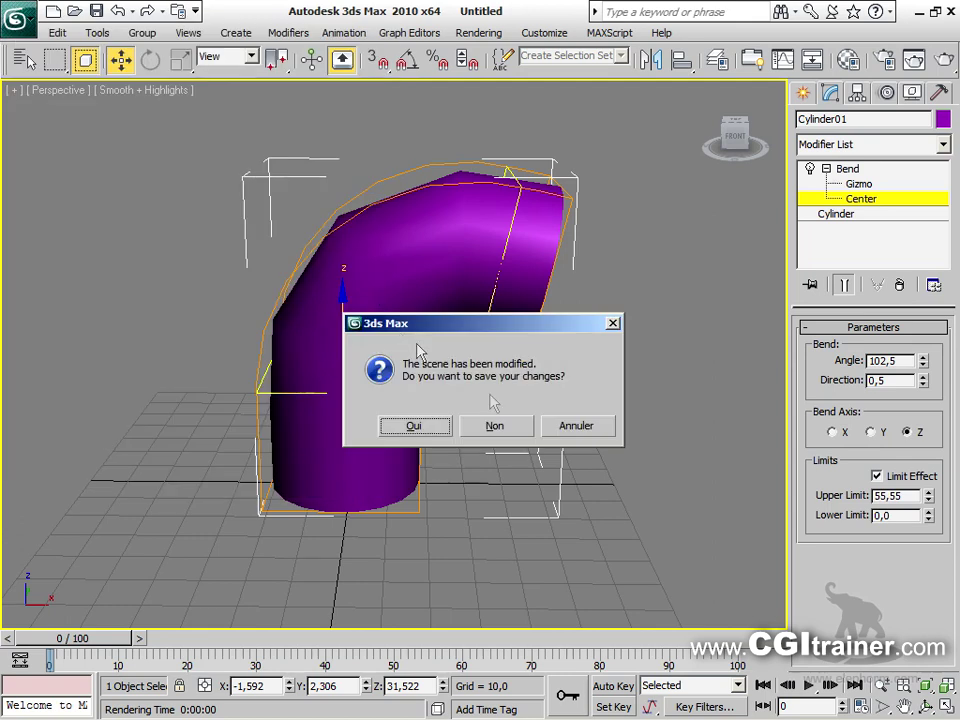
{"action": "left_click", "coordinate": [484, 430]}
{"action": "left_click", "coordinate": [440, 402]}
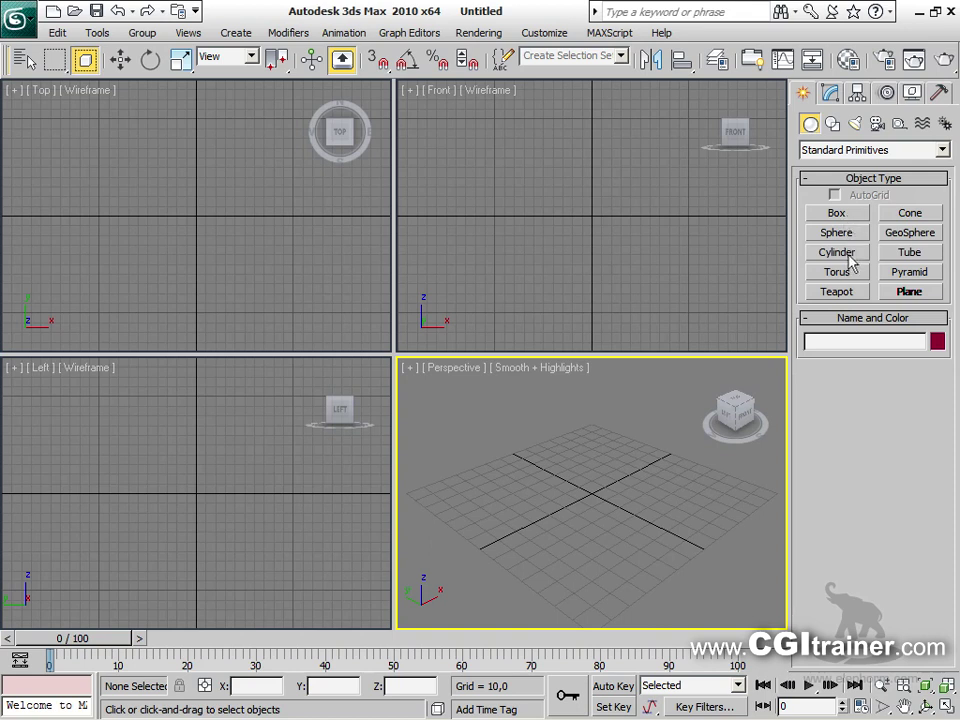
Create a teapot with a radius of about 33,4 near the grid's center and convert it to an Editable Poly
{"action": "left_click", "coordinate": [853, 292]}
{"action": "left_click_drag", "start_coordinate": [584, 503], "coordinate": [612, 470]}
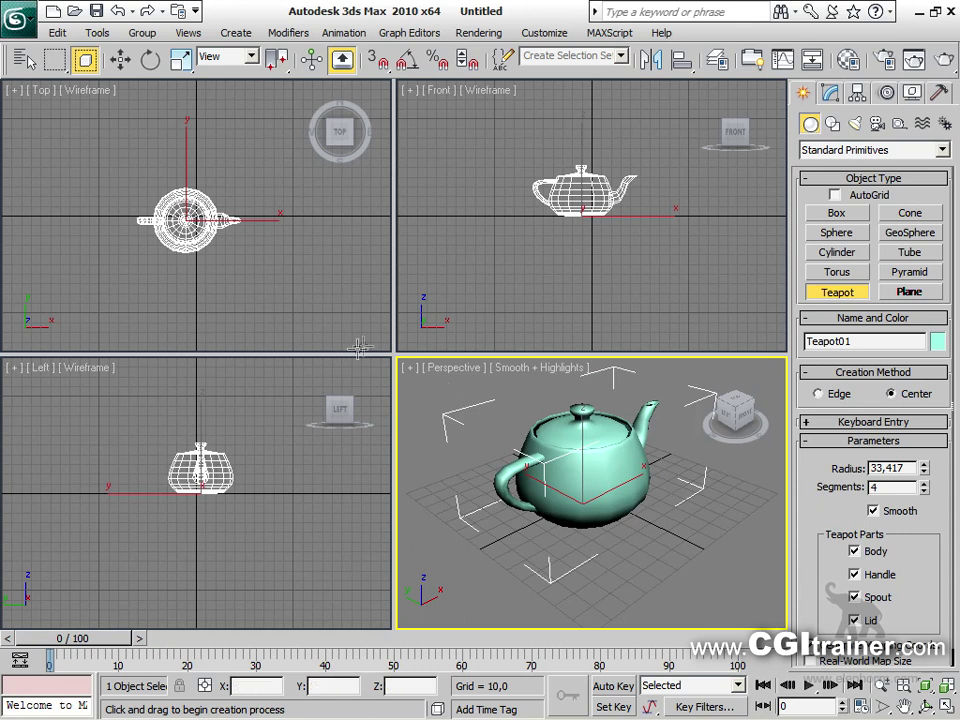
{"action": "key", "text": "alt+w"}
{"action": "middle_click_drag", "start_coordinate": [300, 320], "coordinate": [322, 325], "text": "alt"}
{"action": "right_click", "coordinate": [330, 368]}
{"action": "mouse_move", "coordinate": [375, 534]}
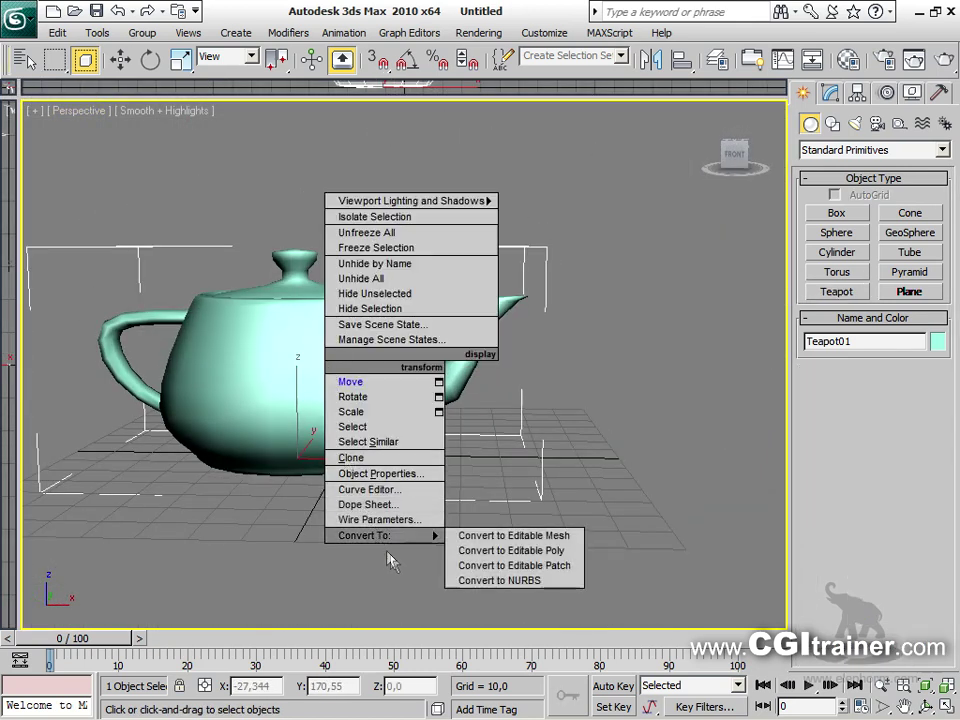
{"action": "left_click", "coordinate": [570, 552]}
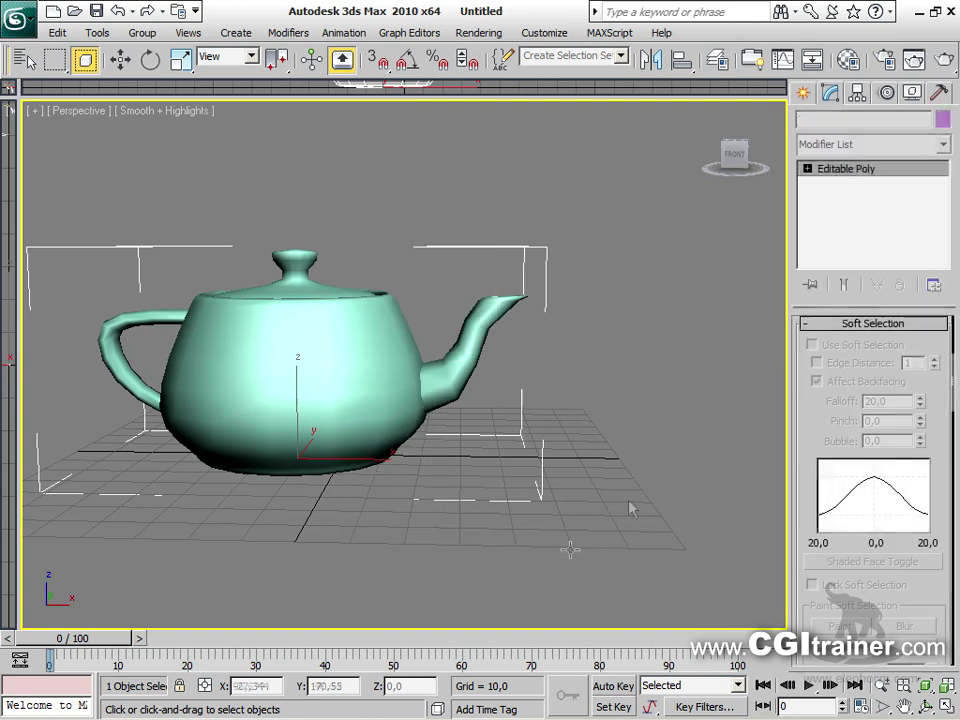
Select the spout tip's vertices and enable Soft Selection with a Falloff of 27,4
{"action": "left_click", "coordinate": [807, 168]}
{"action": "left_click", "coordinate": [842, 184]}
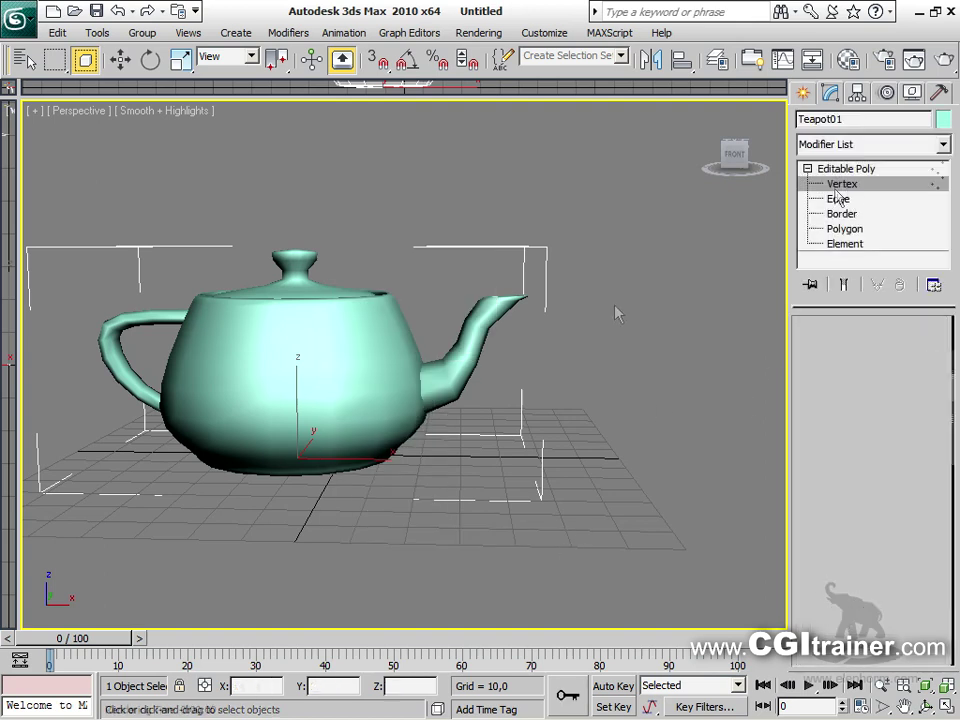
{"action": "left_click_drag", "start_coordinate": [598, 331], "coordinate": [472, 258]}
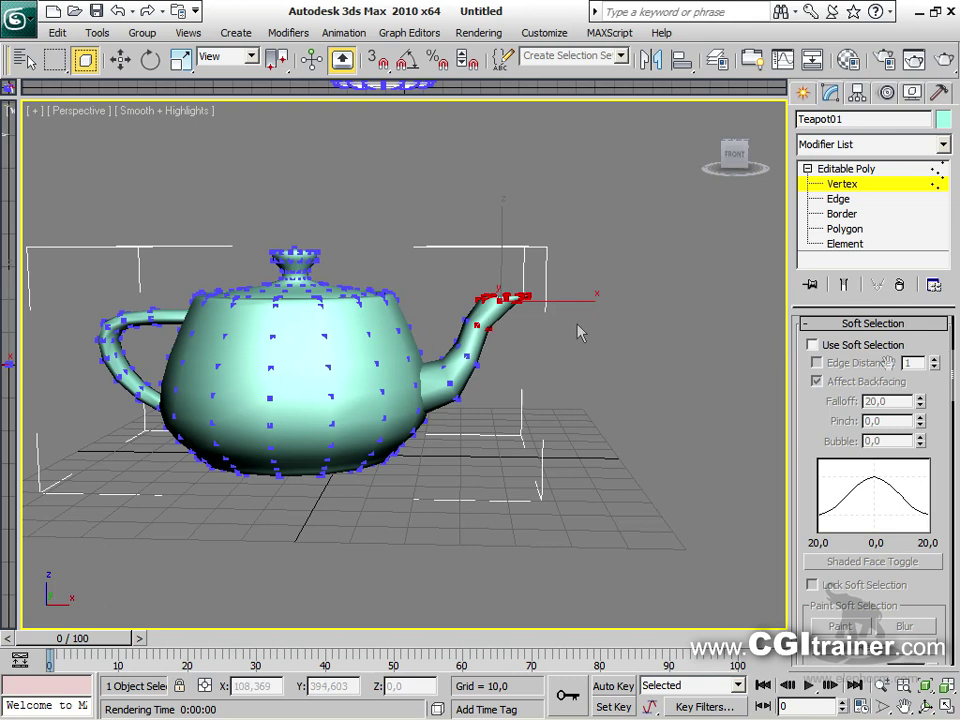
{"action": "left_click", "coordinate": [860, 345]}
{"action": "left_click_drag", "start_coordinate": [920, 404], "coordinate": [912, 378]}
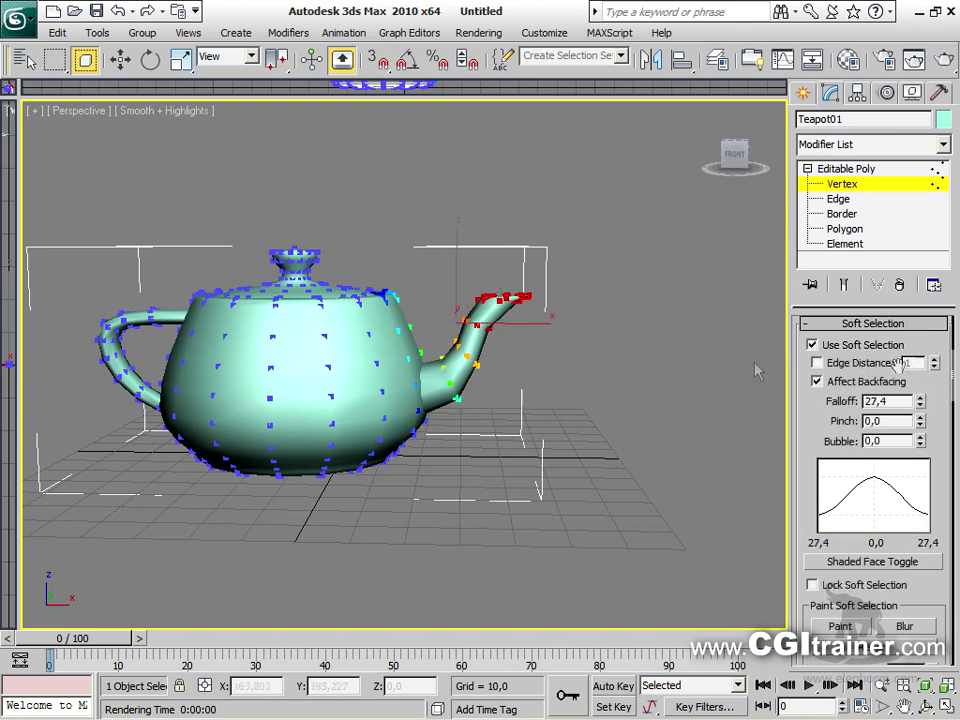
Apply a Bend modifier to the soft-selected spout vertices and set its Angle to 11,5
{"action": "left_click", "coordinate": [288, 32]}
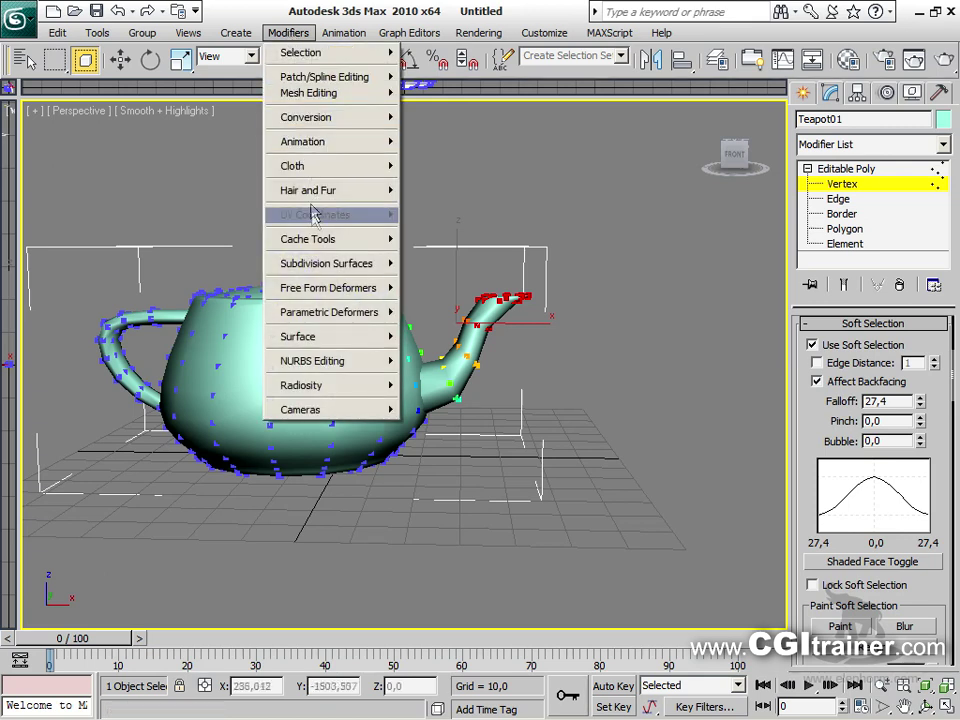
{"action": "mouse_move", "coordinate": [316, 292]}
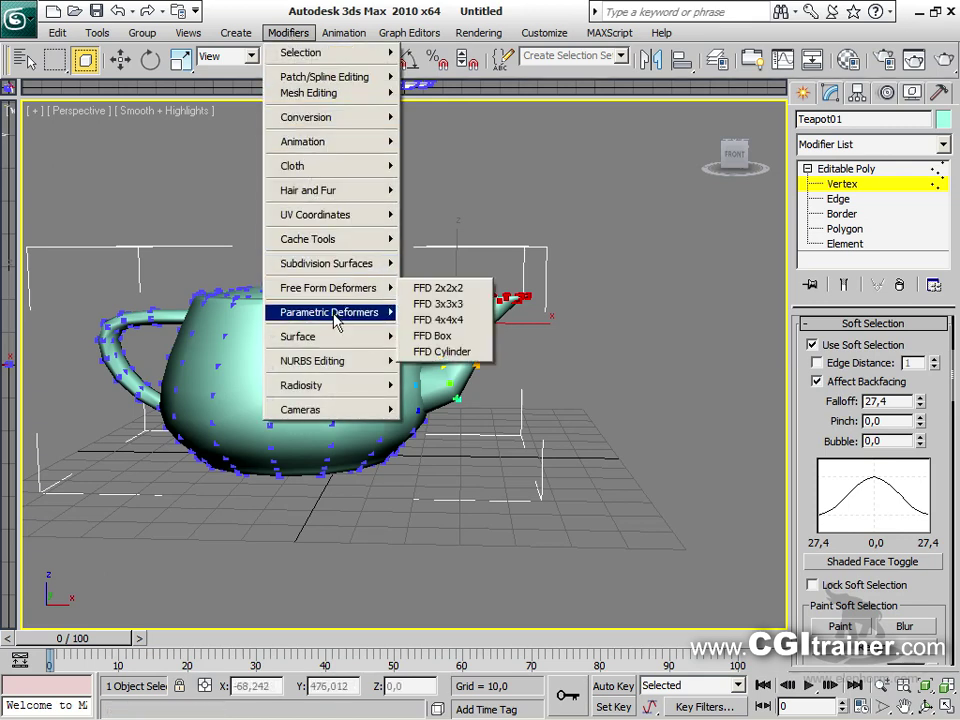
{"action": "mouse_move", "coordinate": [340, 314]}
{"action": "left_click", "coordinate": [418, 326]}
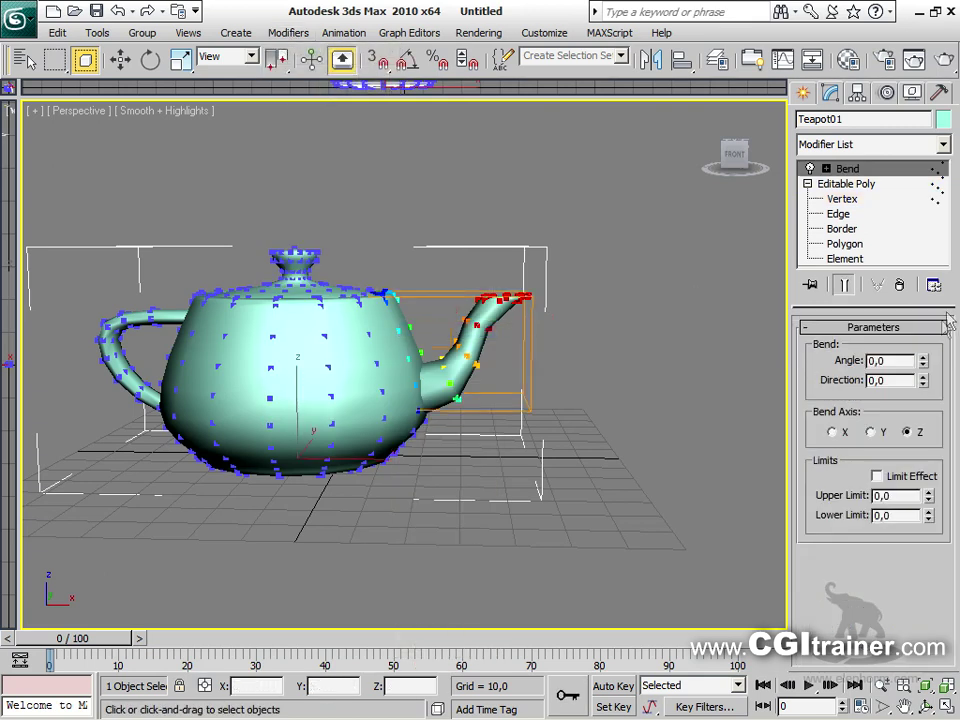
{"action": "left_click_drag", "start_coordinate": [922, 364], "coordinate": [677, 364]}
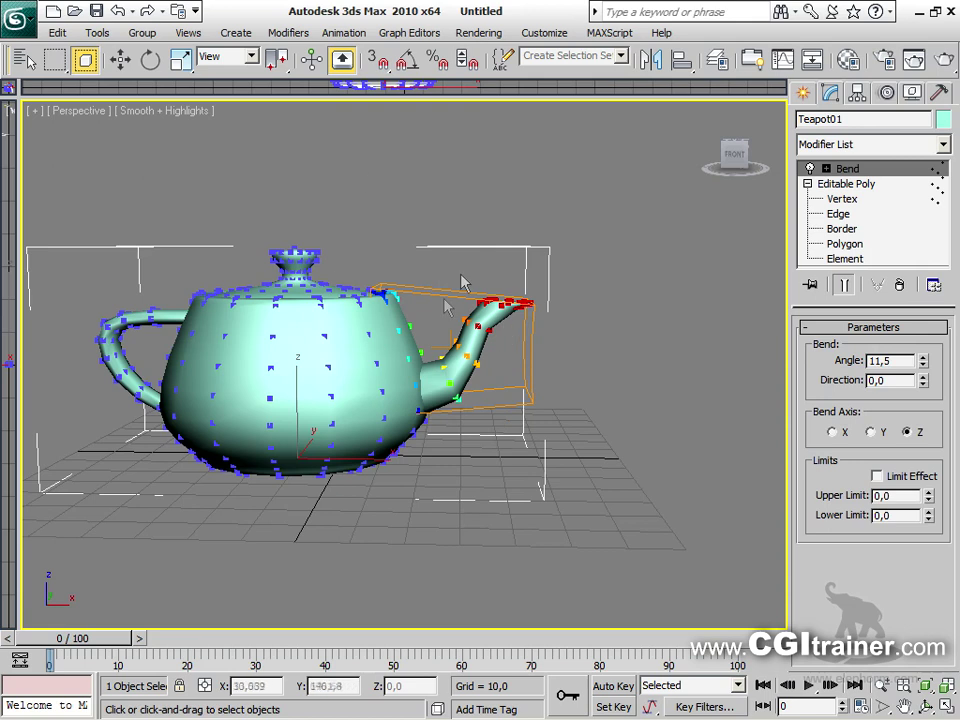
Move the Bend center to the base of the spout and set the bend Angle to 45,0
{"action": "left_click", "coordinate": [827, 169]}
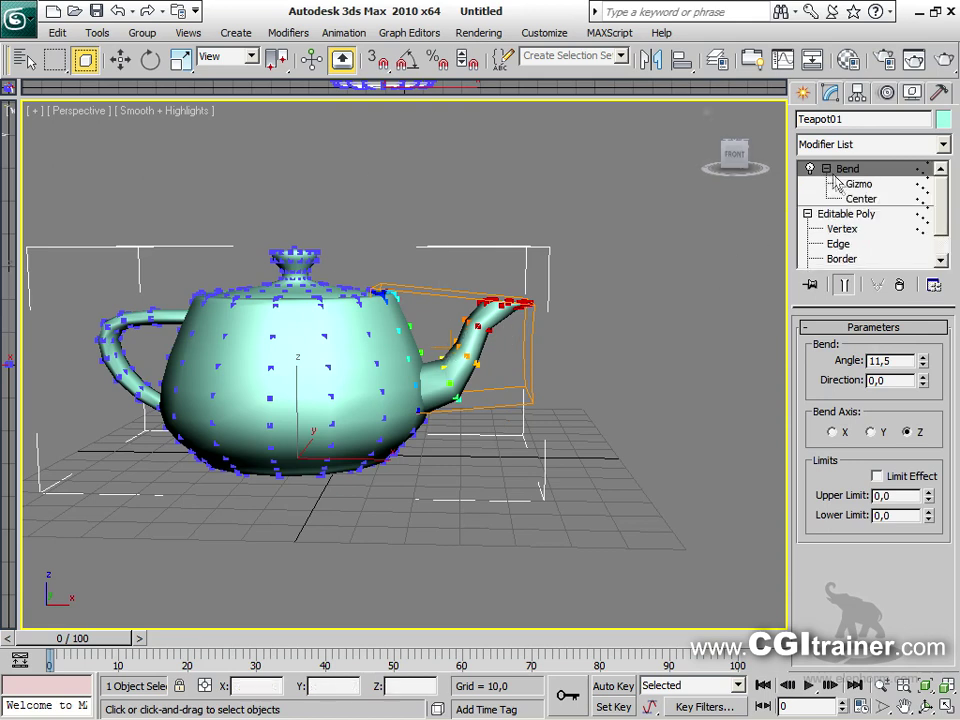
{"action": "left_click", "coordinate": [858, 199]}
{"action": "left_click_drag", "start_coordinate": [481, 327], "coordinate": [457, 364]}
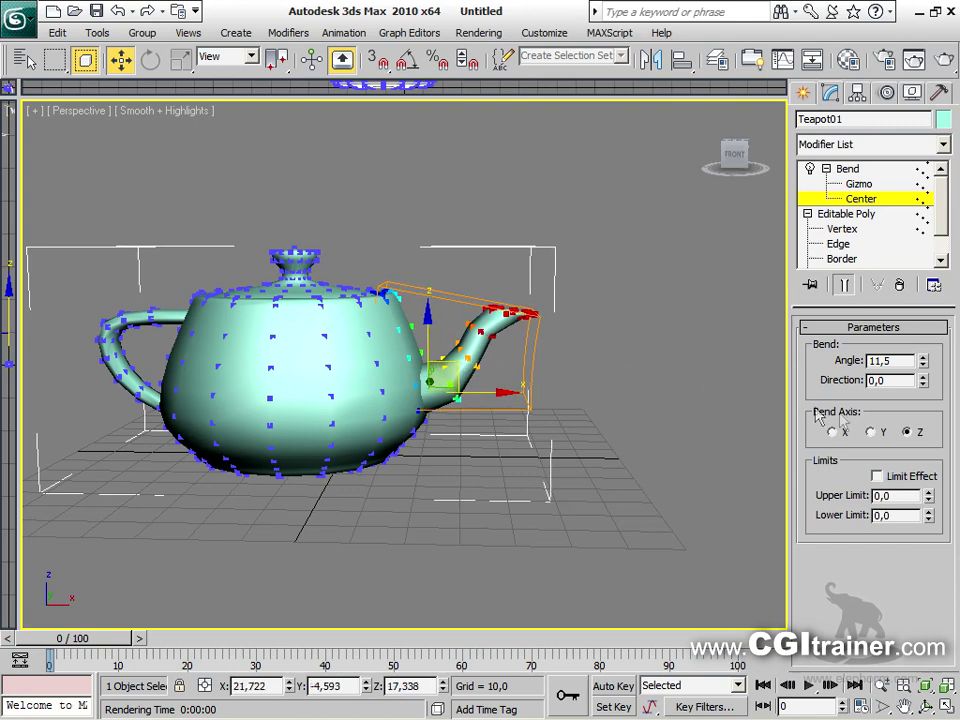
{"action": "left_click_drag", "start_coordinate": [927, 368], "coordinate": [924, 345]}
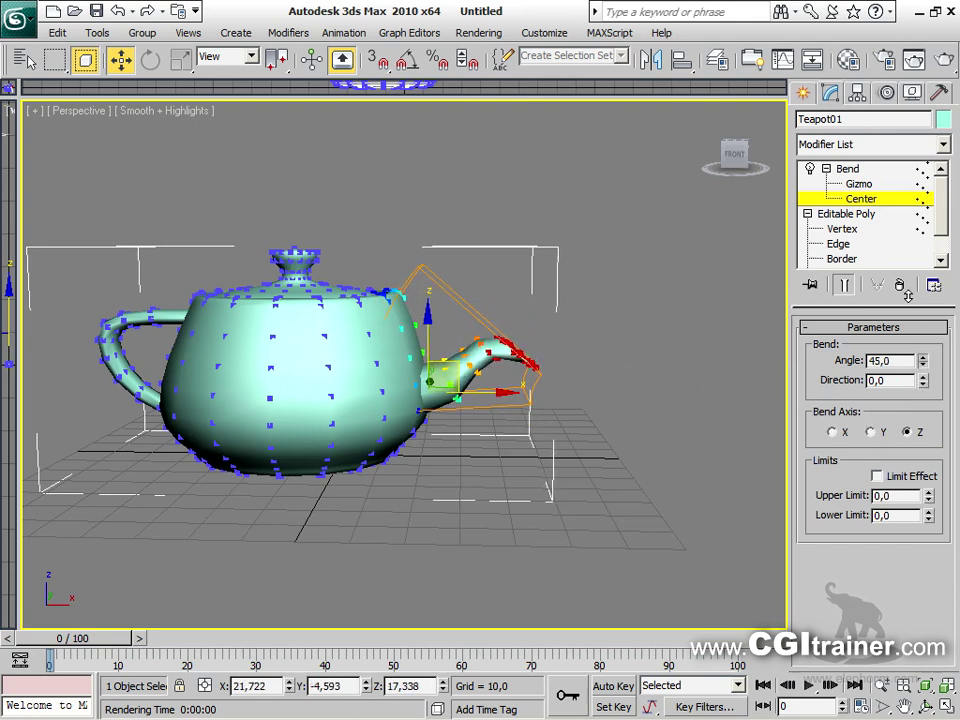
Try the Y bend axis, switch the bend to the X axis and reduce the Angle to 2,0
{"action": "left_click", "coordinate": [871, 432]}
{"action": "middle_click_drag", "start_coordinate": [681, 446], "coordinate": [729, 484], "text": "alt"}
{"action": "left_click", "coordinate": [832, 432]}
{"action": "middle_click_drag", "start_coordinate": [688, 431], "coordinate": [775, 362], "text": "alt"}
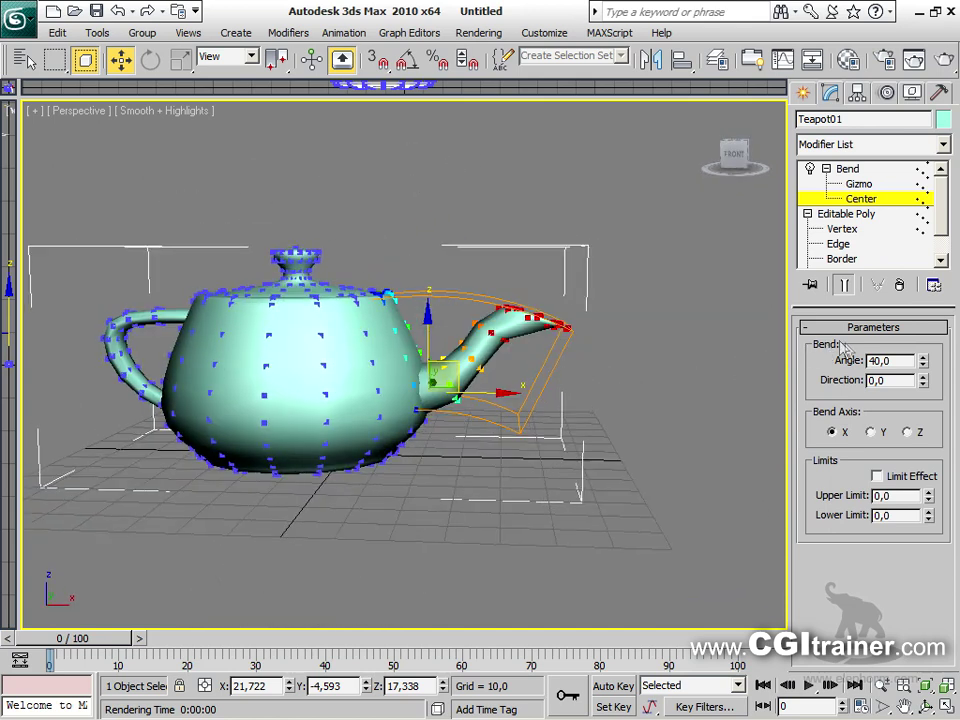
{"action": "left_click_drag", "start_coordinate": [922, 360], "coordinate": [918, 433]}
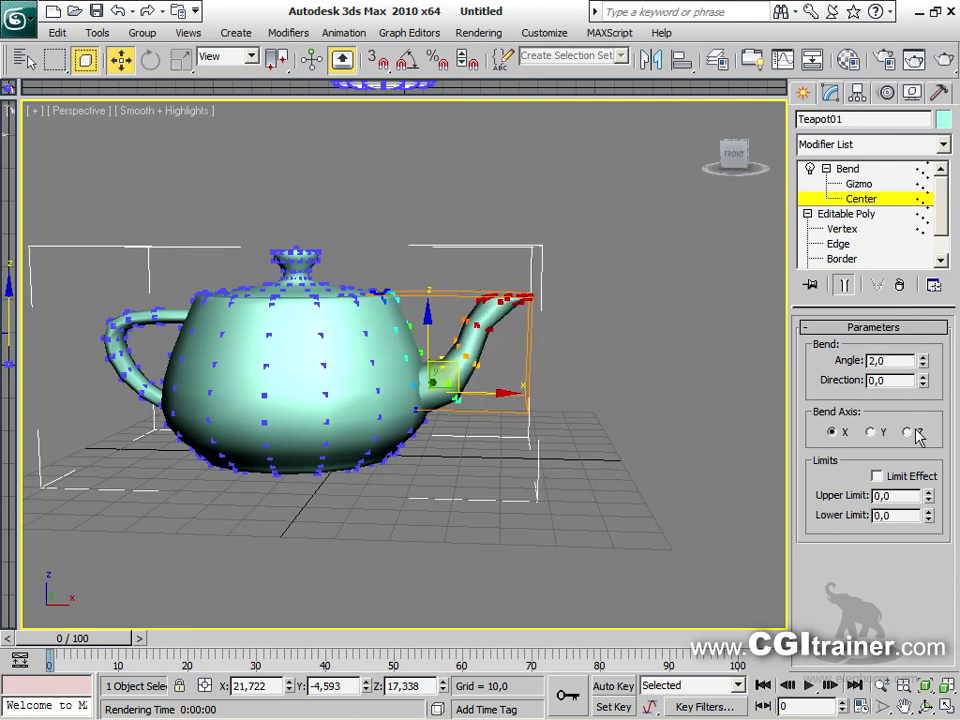
Rotate the Bend gizmo to follow the spout's slope and move it to about X 38,6 and Z 21,6
{"action": "left_click", "coordinate": [850, 184]}
{"action": "right_click", "coordinate": [482, 378]}
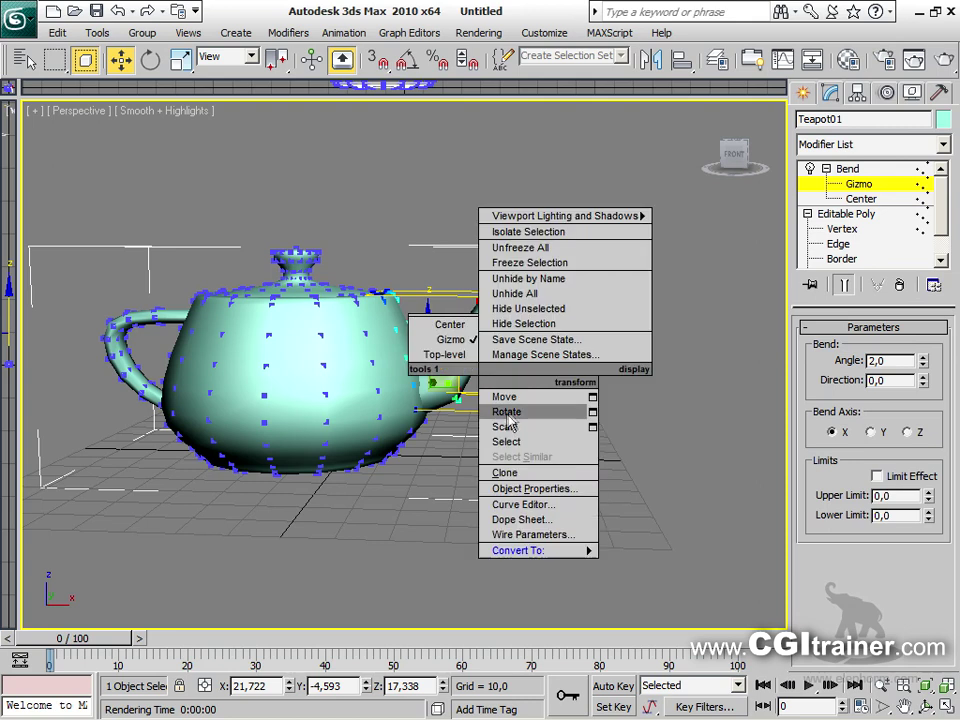
{"action": "left_click", "coordinate": [507, 413]}
{"action": "left_click_drag", "start_coordinate": [489, 433], "coordinate": [372, 218]}
{"action": "right_click", "coordinate": [452, 370]}
{"action": "left_click", "coordinate": [471, 387]}
{"action": "left_click_drag", "start_coordinate": [472, 389], "coordinate": [505, 359]}
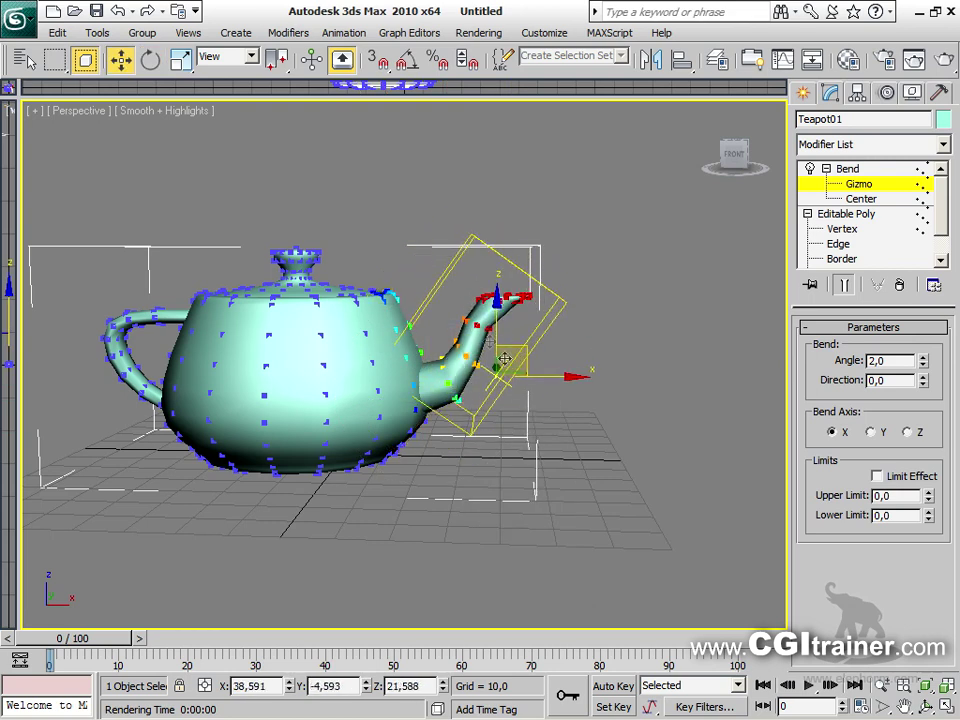
Move the Bend center back to the spout's base and set the bend Angle to 116,5
{"action": "left_click", "coordinate": [866, 199]}
{"action": "left_click_drag", "start_coordinate": [524, 347], "coordinate": [458, 363]}
{"action": "left_click_drag", "start_coordinate": [924, 366], "coordinate": [870, 250]}
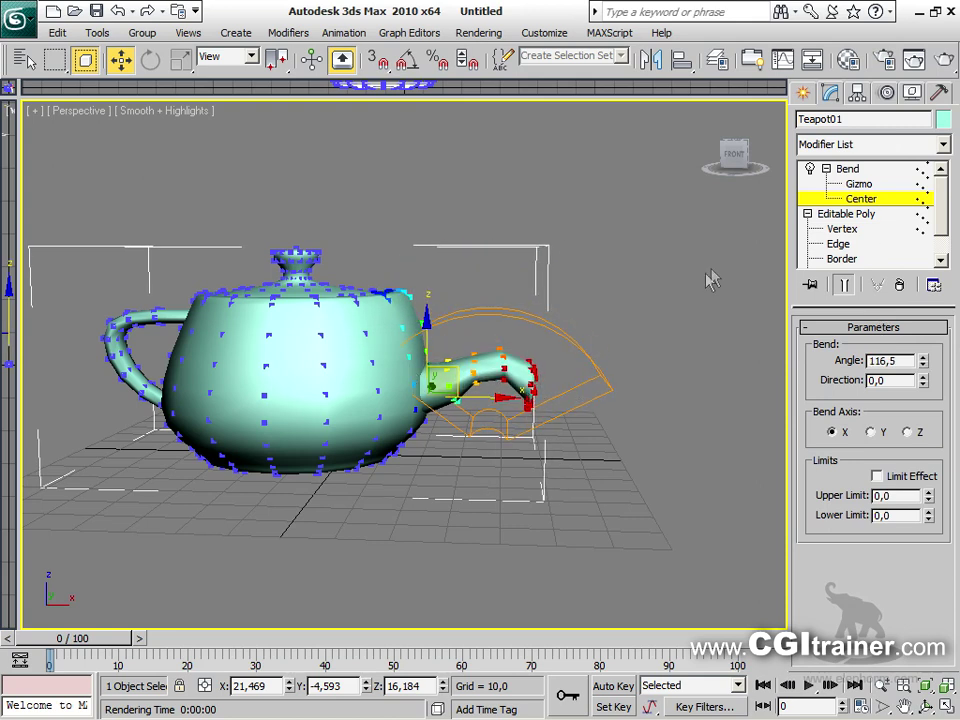
Return to the Editable Poly's Vertex level, show the end result and set the soft selection Falloff to 37,538
{"action": "left_click", "coordinate": [839, 231]}
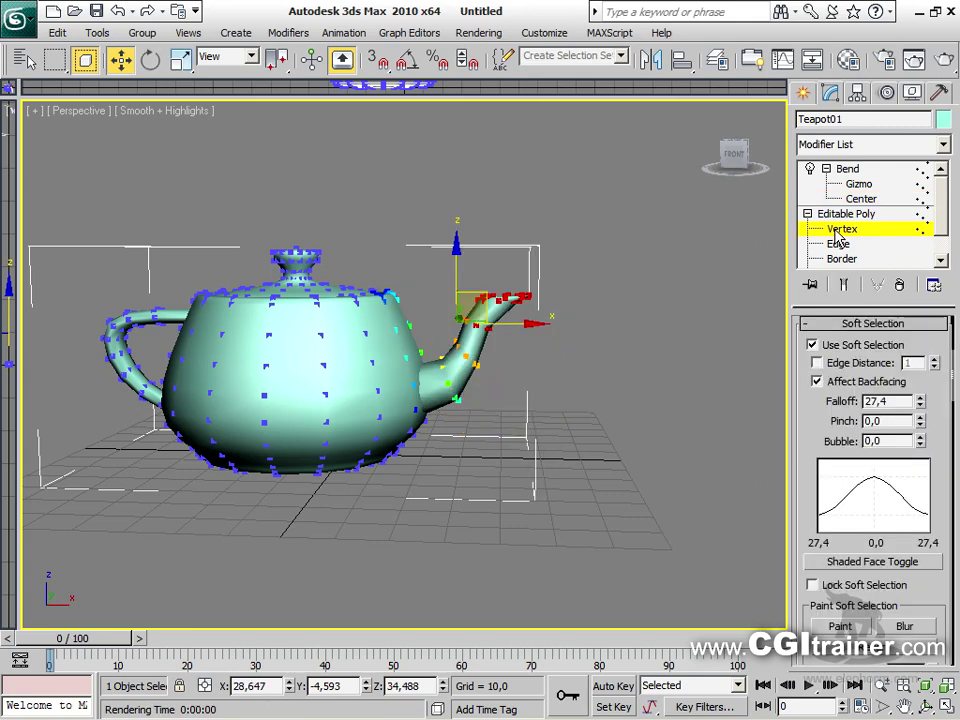
{"action": "left_click", "coordinate": [852, 286]}
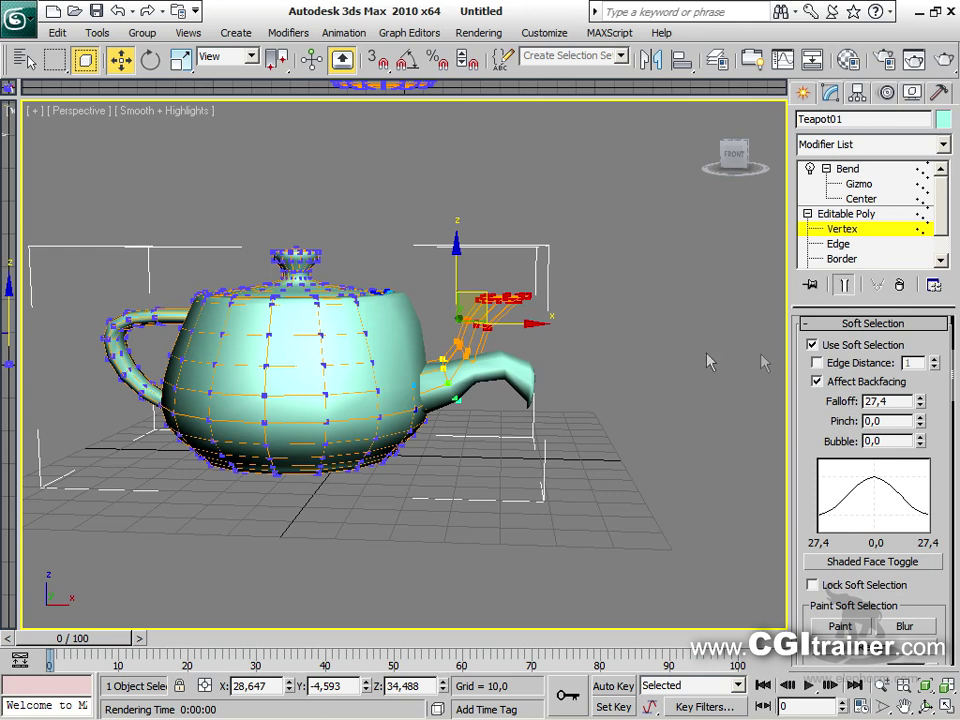
{"action": "left_click_drag", "start_coordinate": [919, 400], "coordinate": [906, 368]}
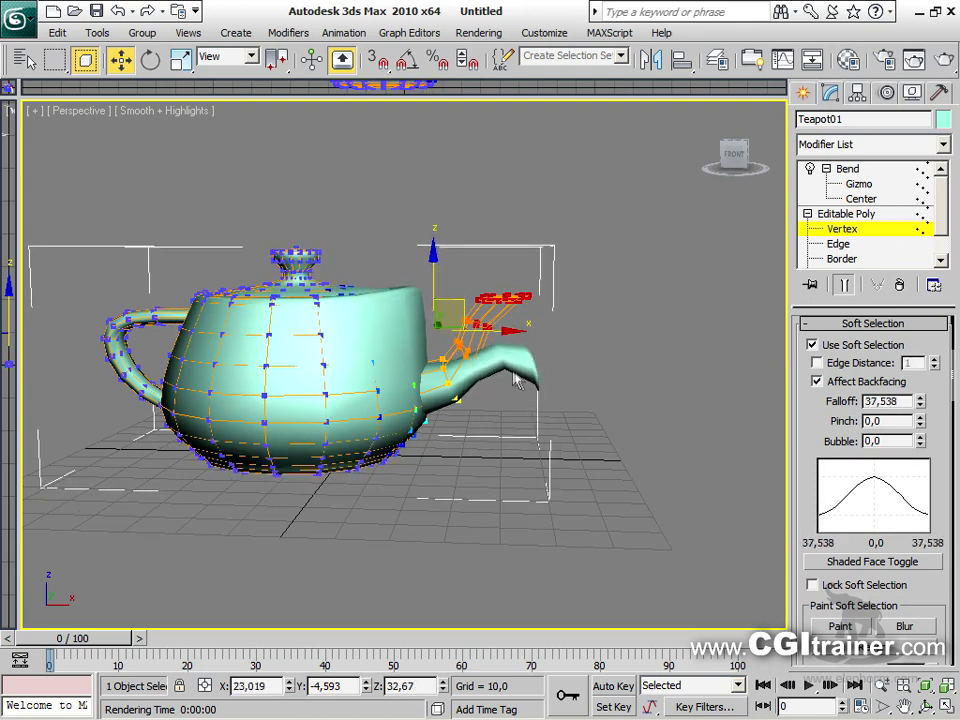
{"action": "key", "text": "ctrl+z"}
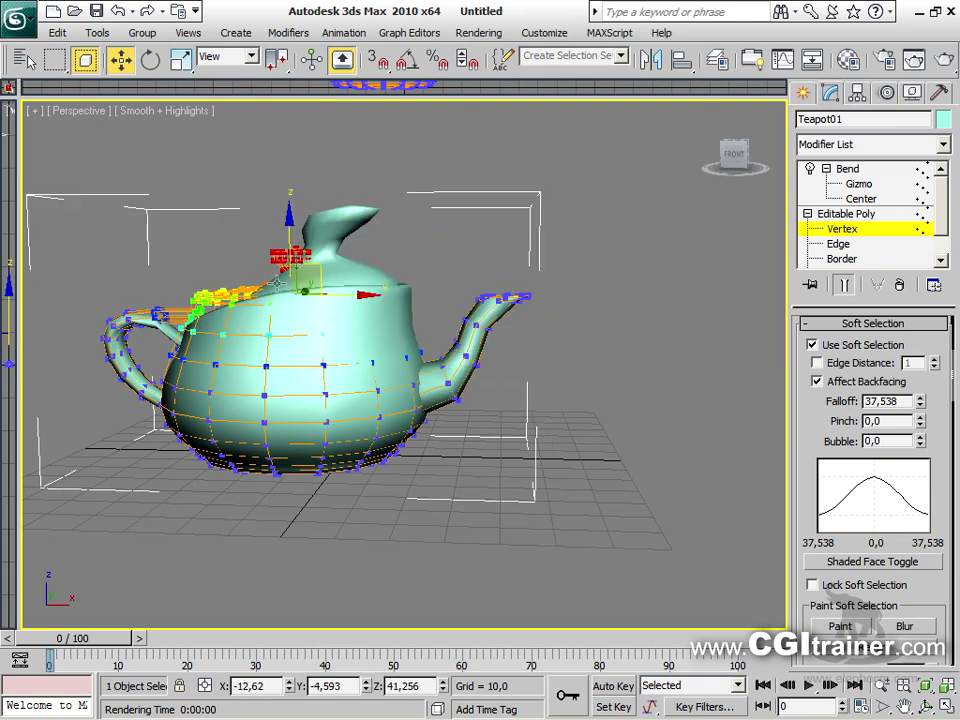
Select the vertices of the teapot's spout and return to the Bend modifier level
{"action": "left_click_drag", "start_coordinate": [463, 257], "coordinate": [573, 355]}
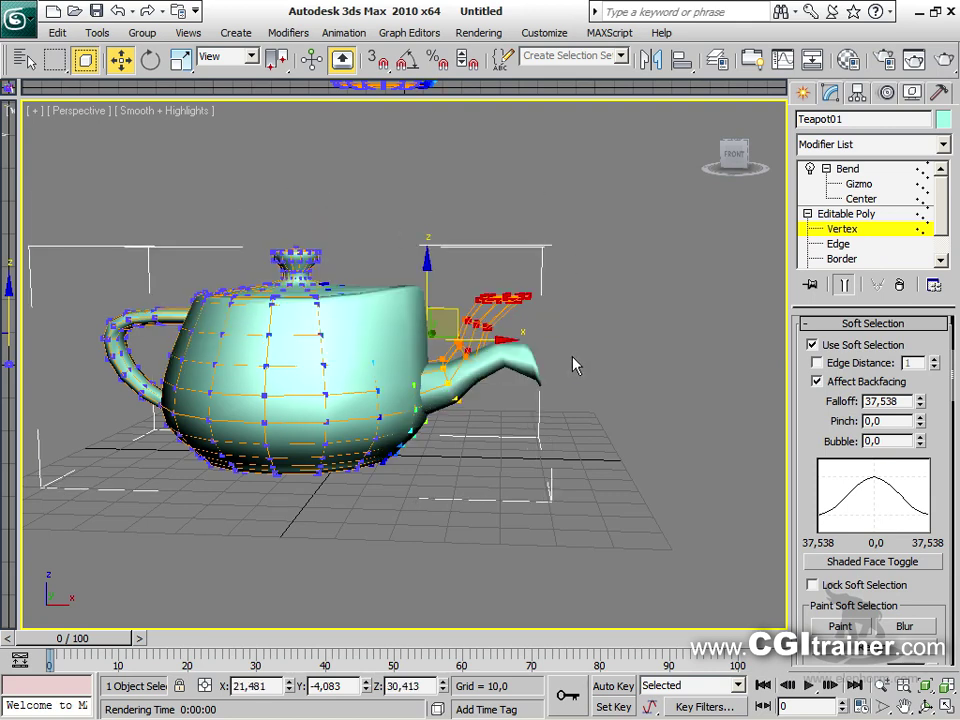
{"action": "left_click", "coordinate": [847, 168]}
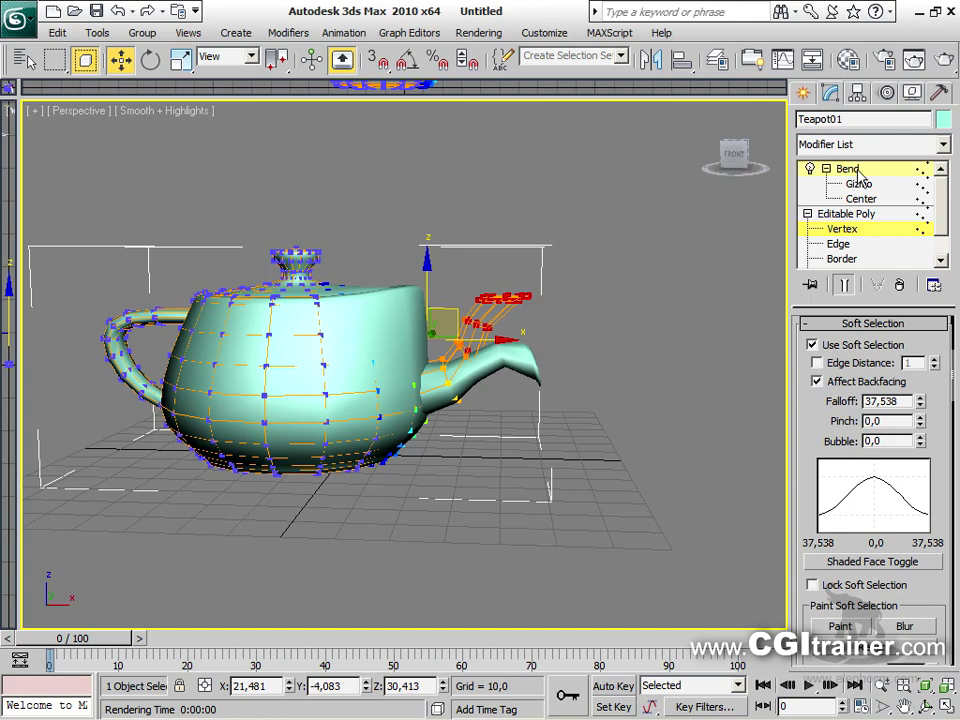
{"action": "middle_click_drag", "start_coordinate": [724, 289], "coordinate": [587, 316], "text": "alt"}
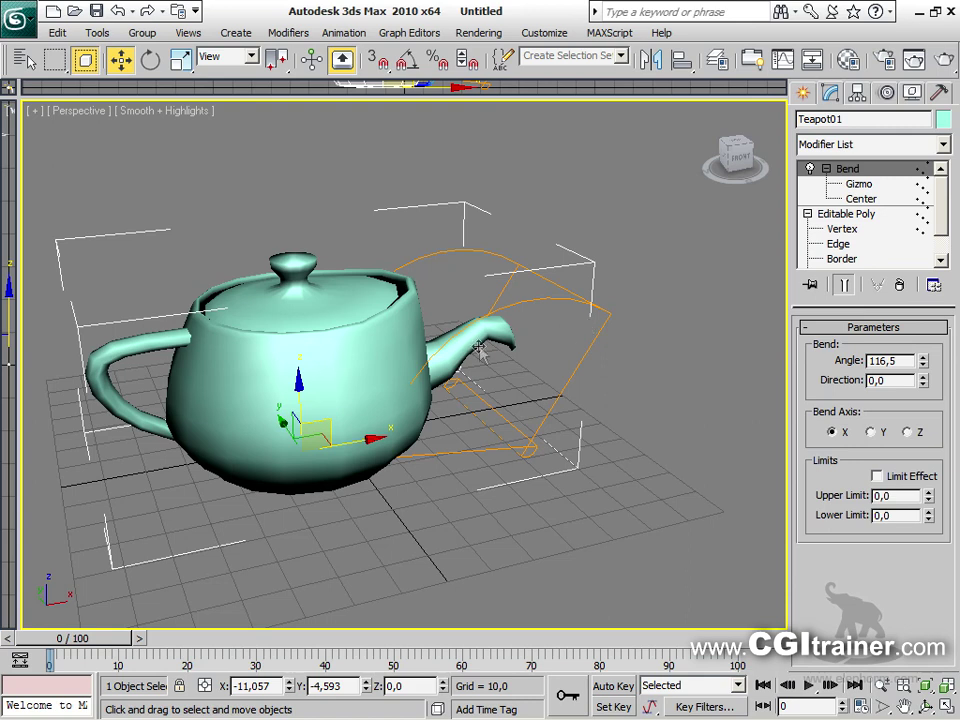
{"action": "left_click", "coordinate": [288, 32]}
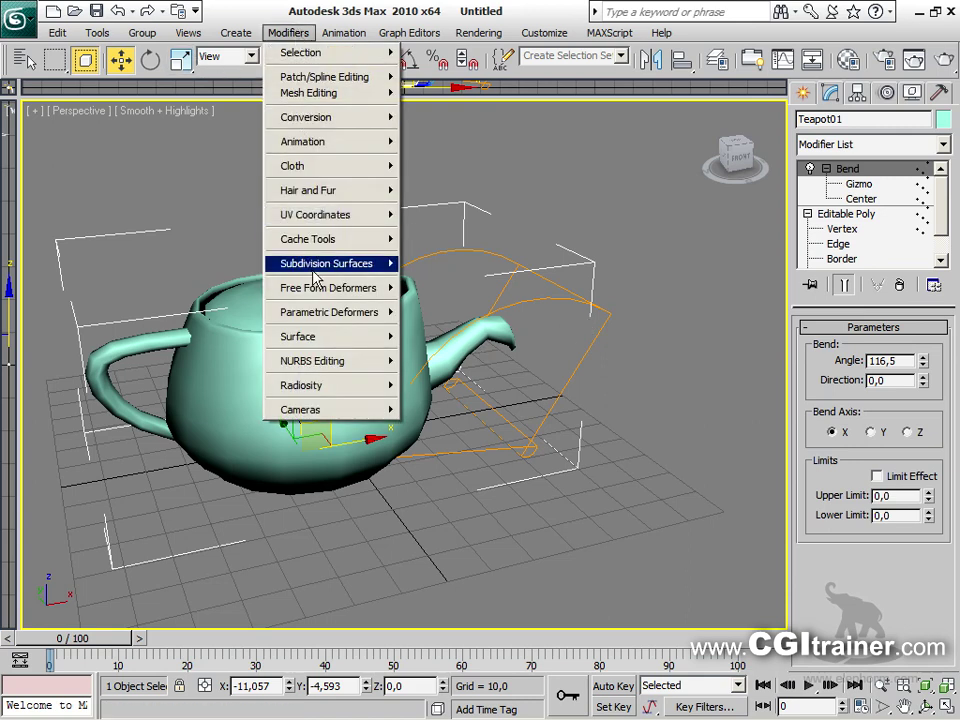
{"action": "mouse_move", "coordinate": [347, 292]}
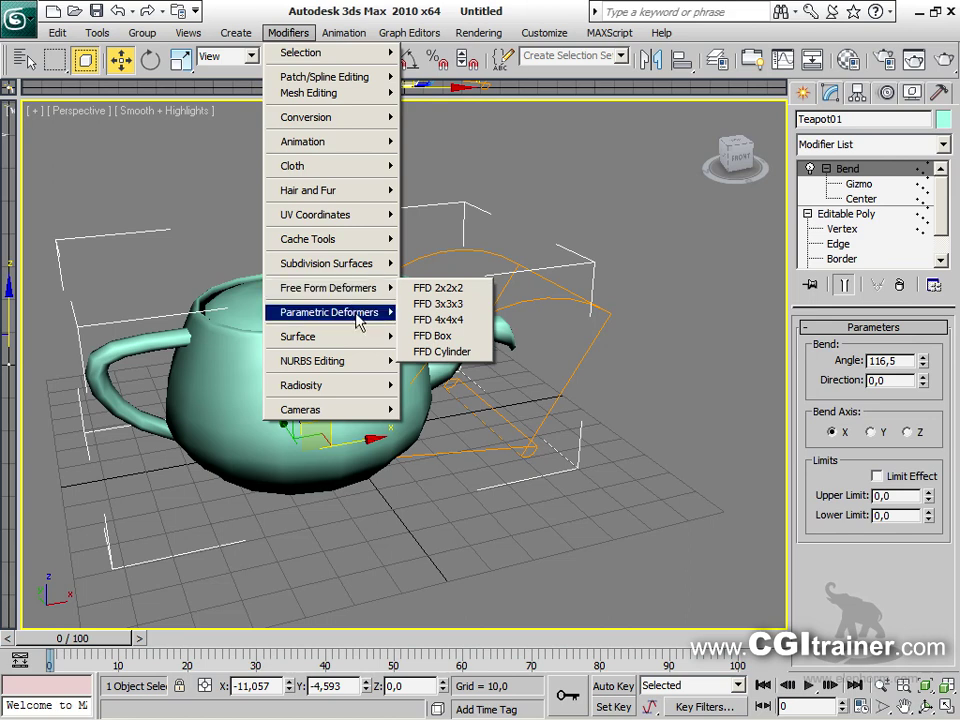
{"action": "mouse_move", "coordinate": [358, 318]}
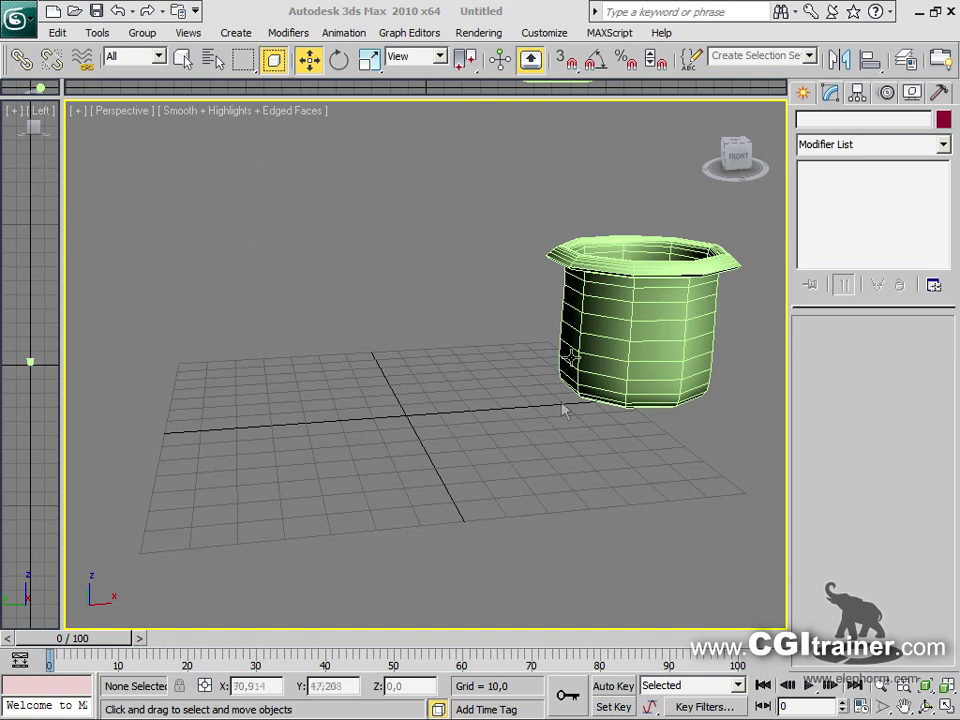
Select the lathed pot, inspect its base Line profile with the end result hidden, and return to the Lathe level
{"action": "left_click", "coordinate": [645, 287]}
{"action": "middle_click_drag", "start_coordinate": [645, 287], "coordinate": [535, 302]}
{"action": "left_click", "coordinate": [830, 185]}
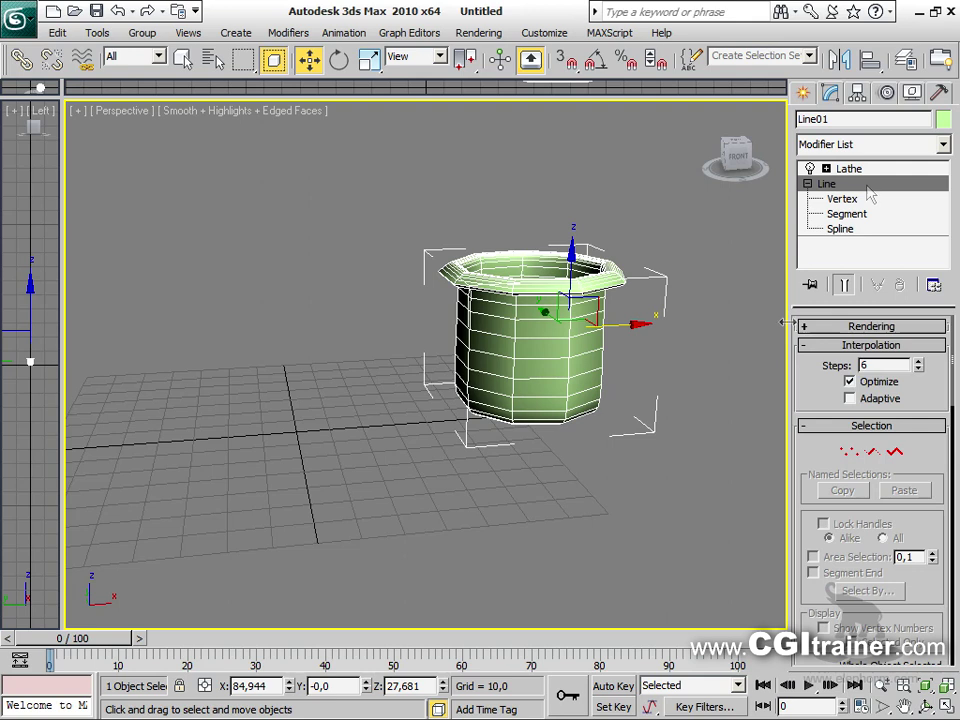
{"action": "left_click", "coordinate": [844, 285]}
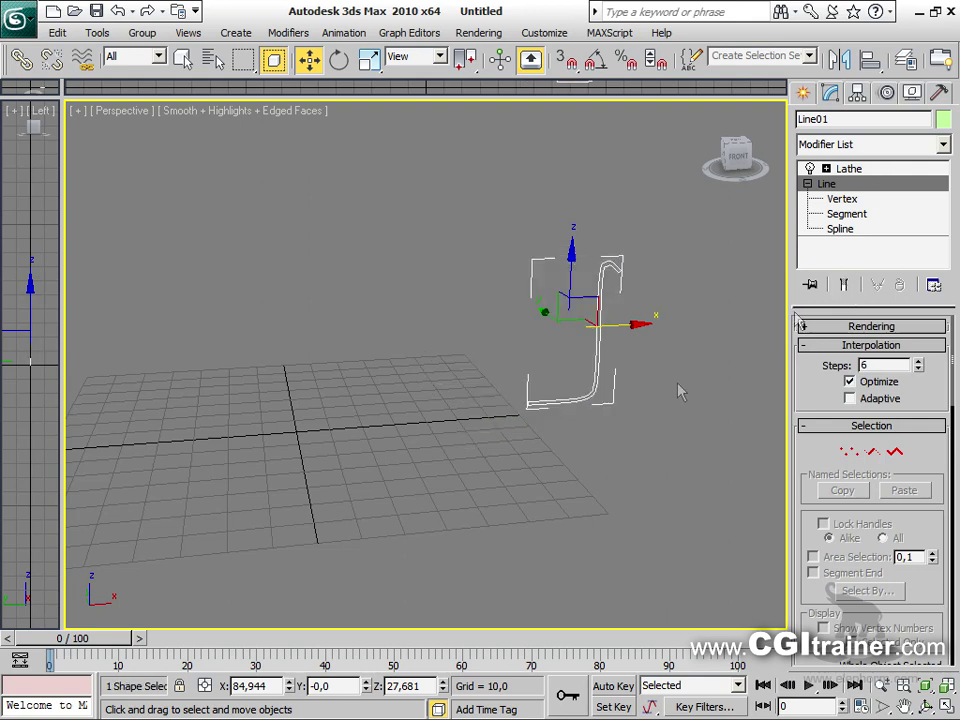
{"action": "left_click", "coordinate": [846, 170]}
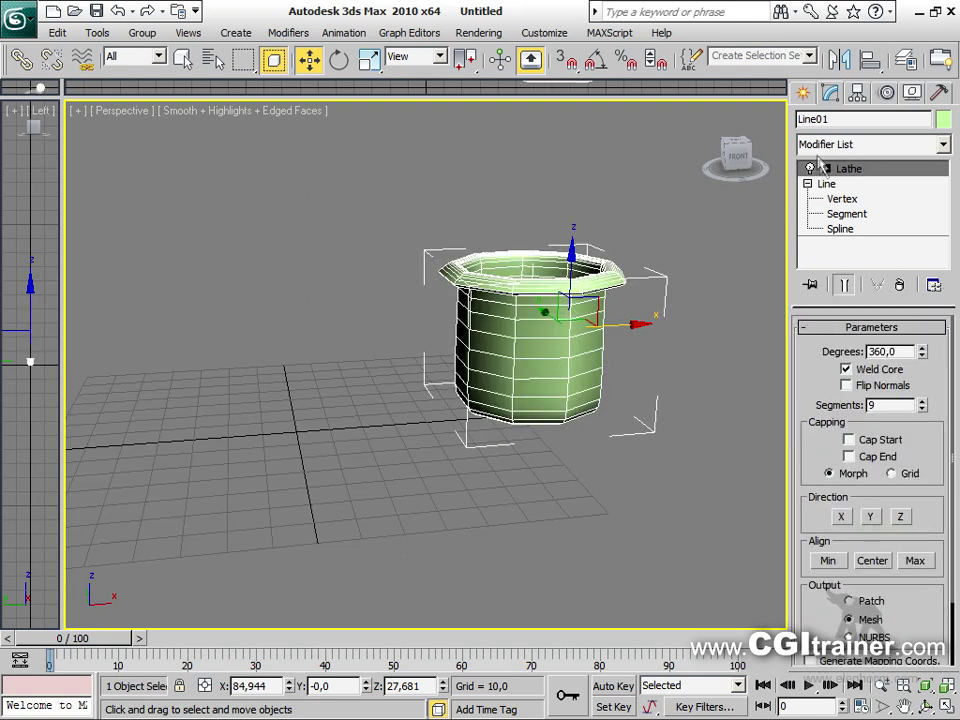
Set the base Line's interpolation Steps to 2 while showing the end result of the Lathe
{"action": "left_click", "coordinate": [826, 184]}
{"action": "left_click", "coordinate": [844, 285]}
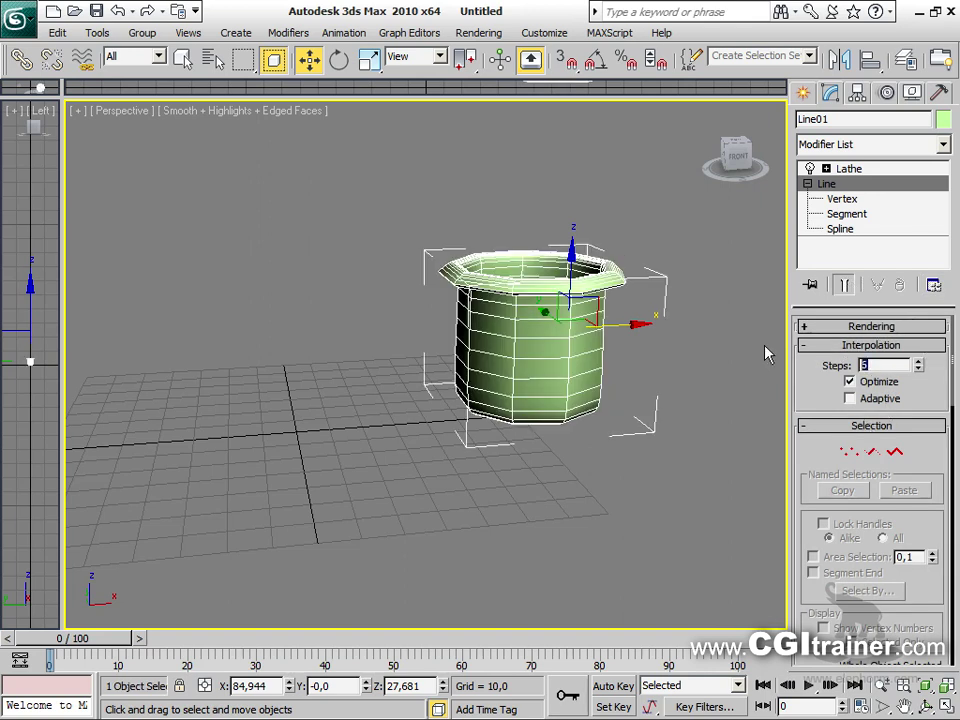
{"action": "type", "text": "2"}
{"action": "key", "text": "Return"}
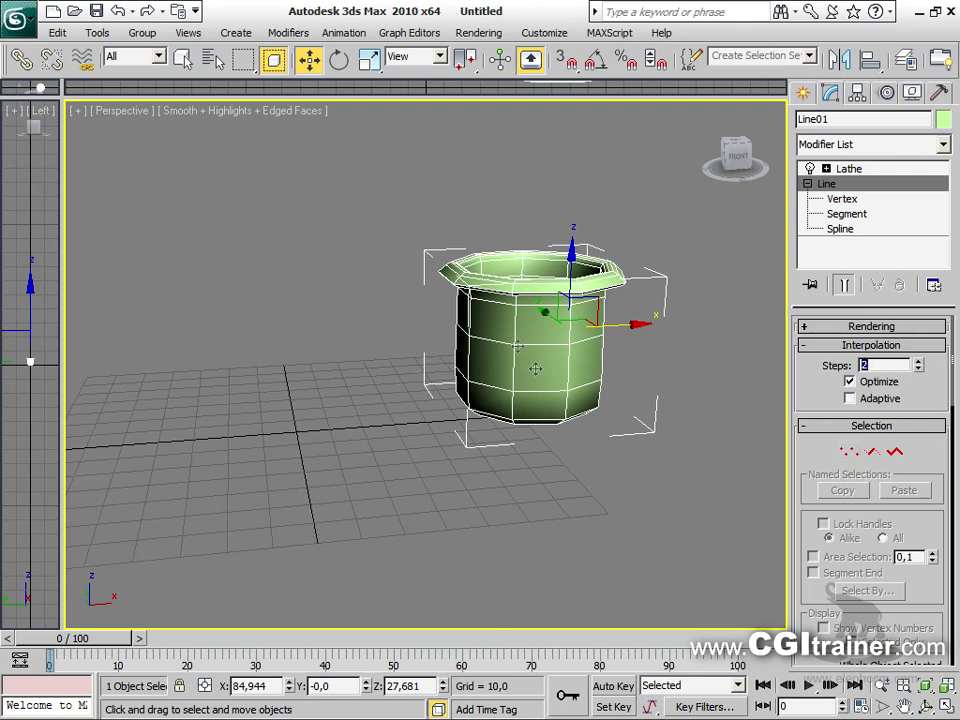
{"action": "middle_click_drag", "start_coordinate": [289, 274], "coordinate": [325, 254]}
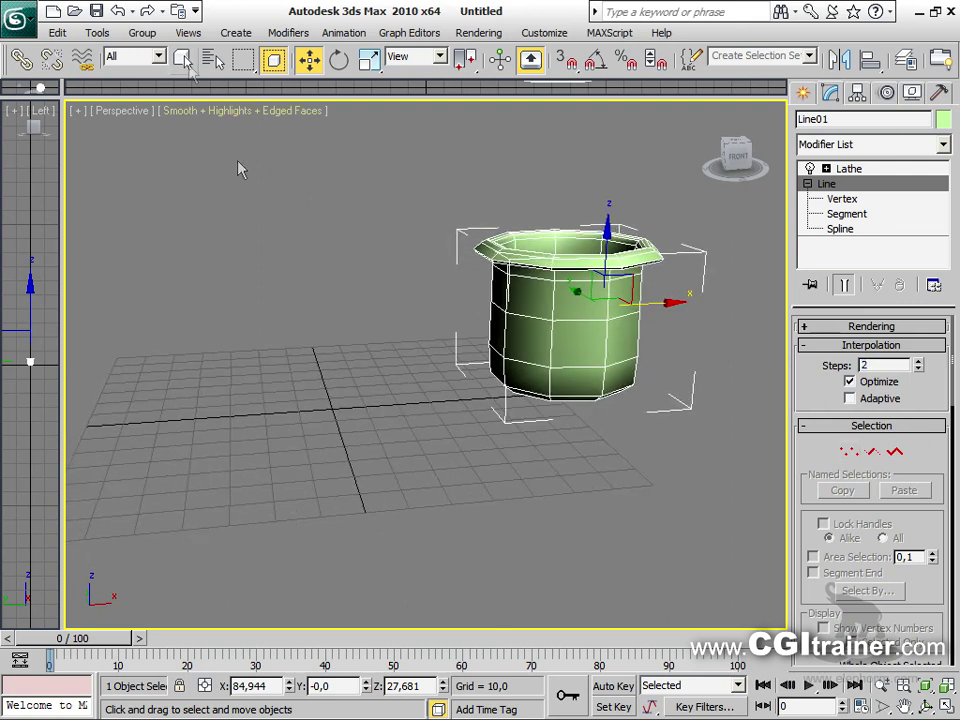
Center the pot's pivot with the Transform Toolbox and align it to the pot's minimum in Z
{"action": "left_click", "coordinate": [58, 33]}
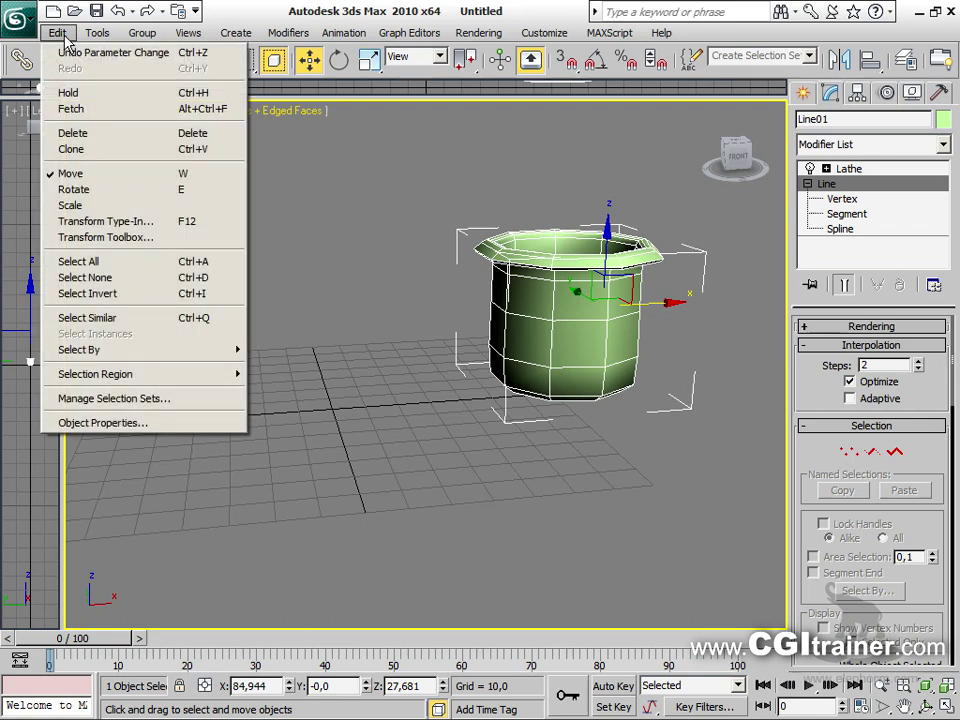
{"action": "left_click", "coordinate": [115, 238]}
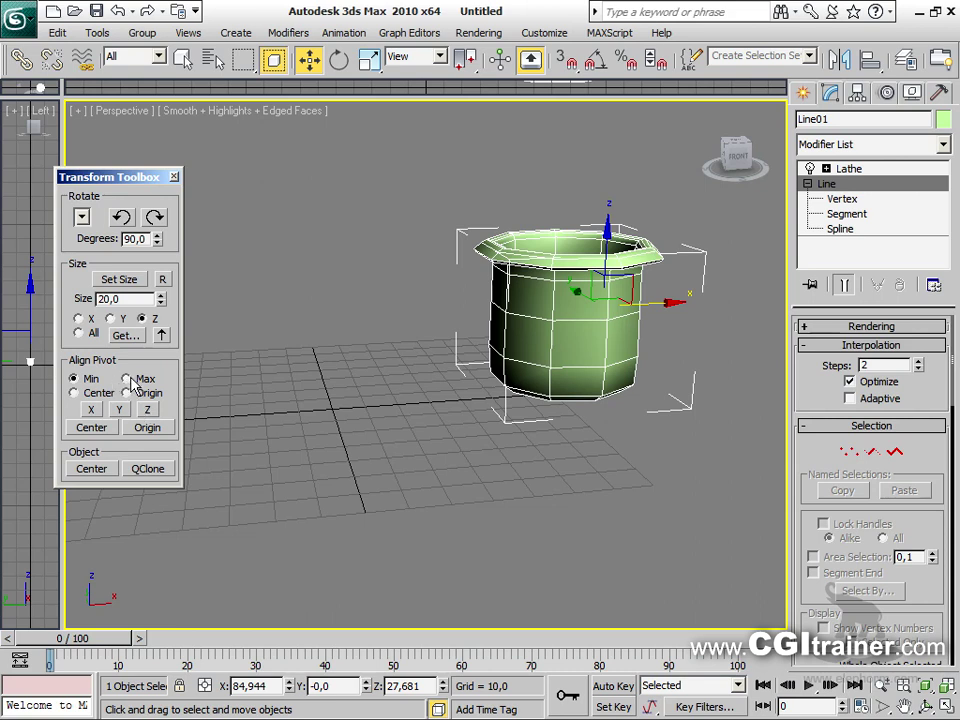
{"action": "left_click", "coordinate": [98, 429]}
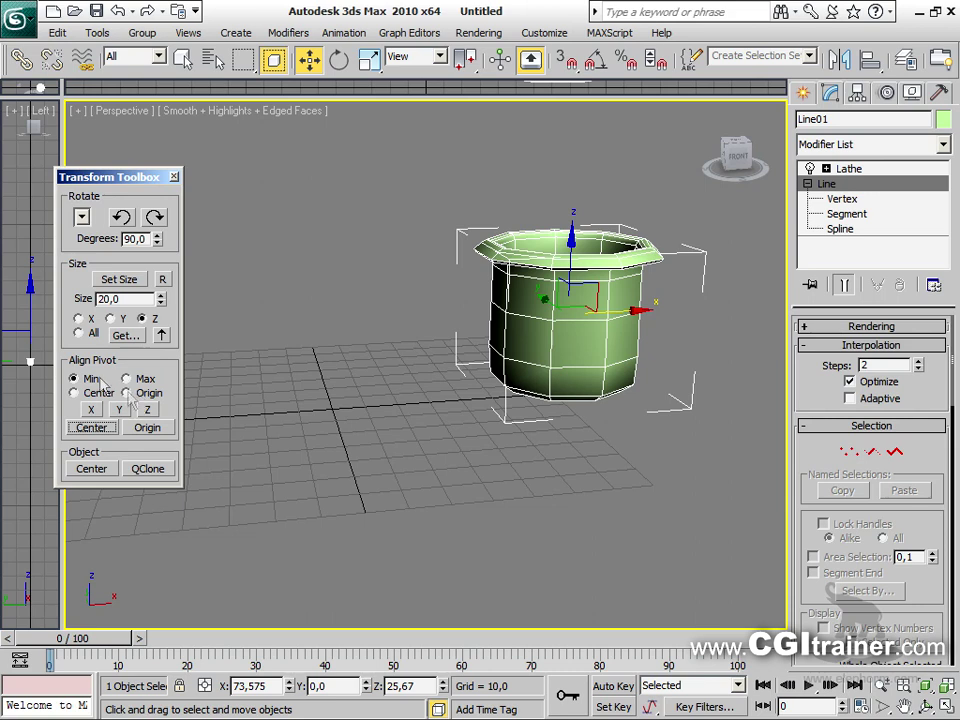
{"action": "left_click", "coordinate": [147, 410]}
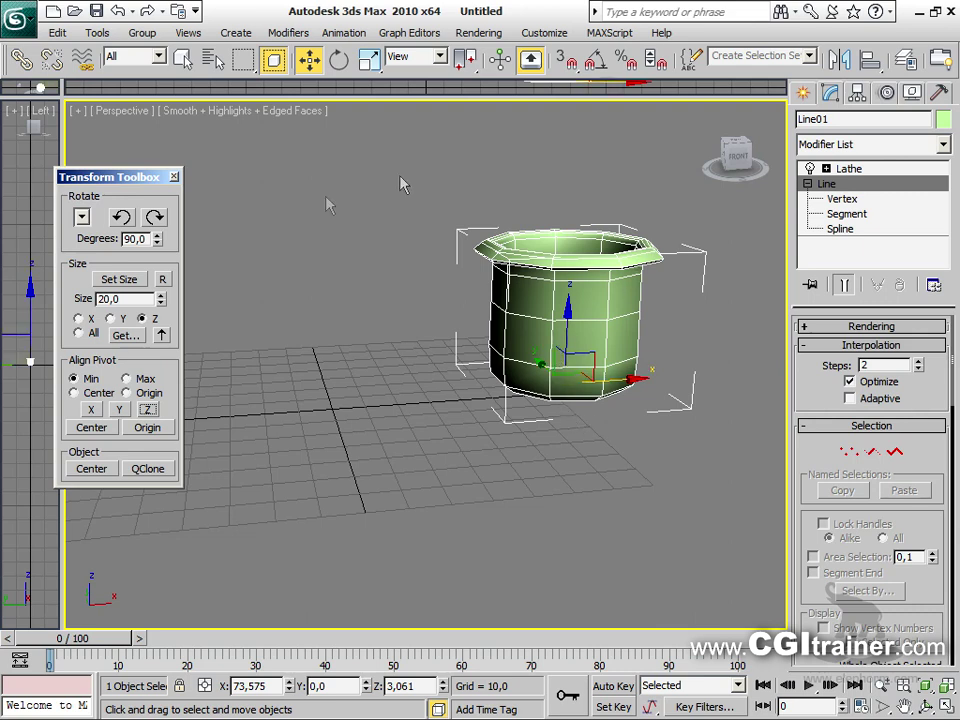
Center the pot on the world origin and maximize the Perspective viewport
{"action": "left_click", "coordinate": [89, 468]}
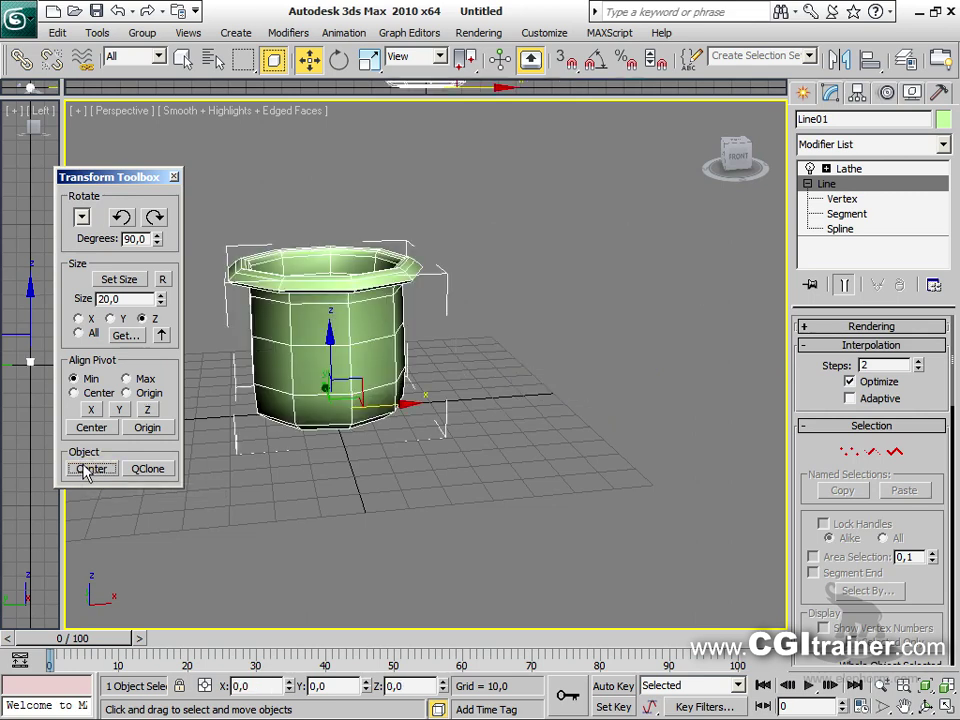
{"action": "left_click", "coordinate": [175, 178]}
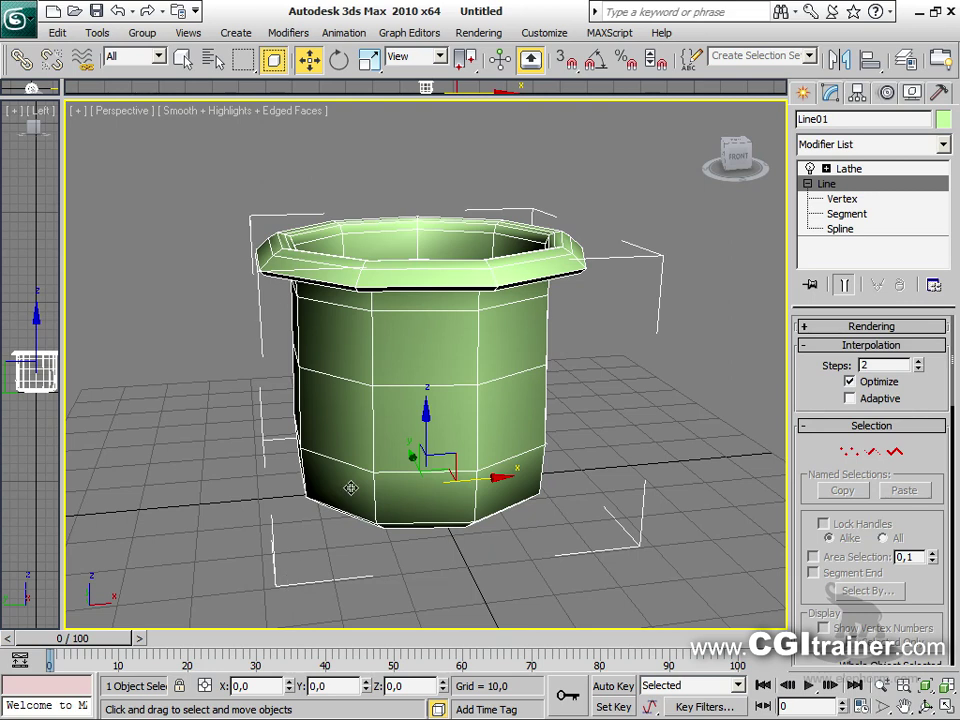
{"action": "key", "text": "alt+w"}
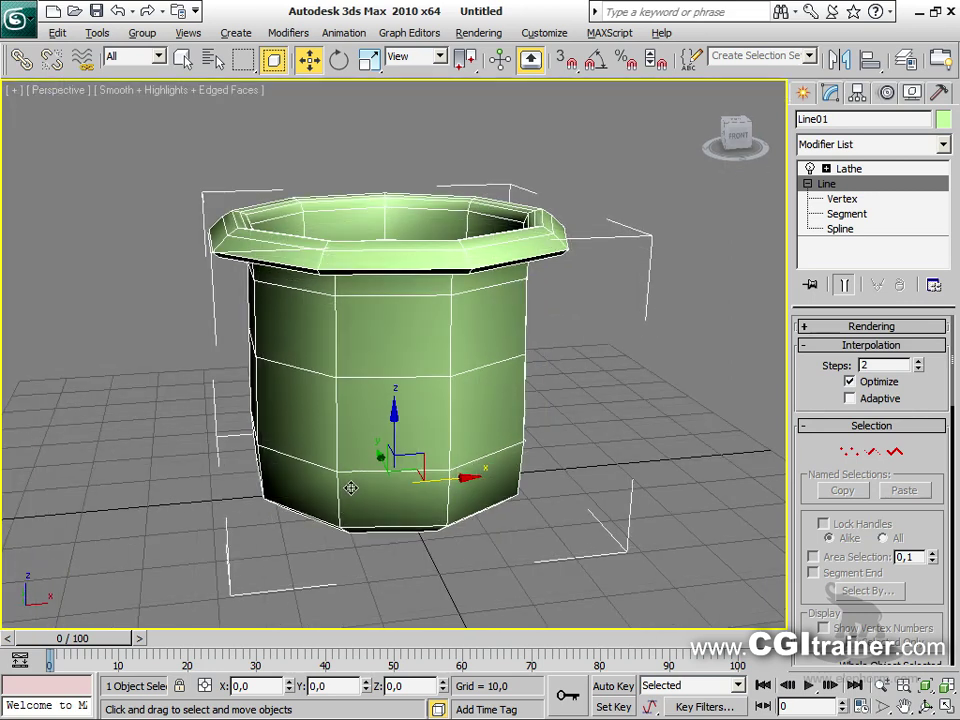
Add an Edit Poly modifier above the Lathe and enter its Polygon level
{"action": "left_click", "coordinate": [862, 169]}
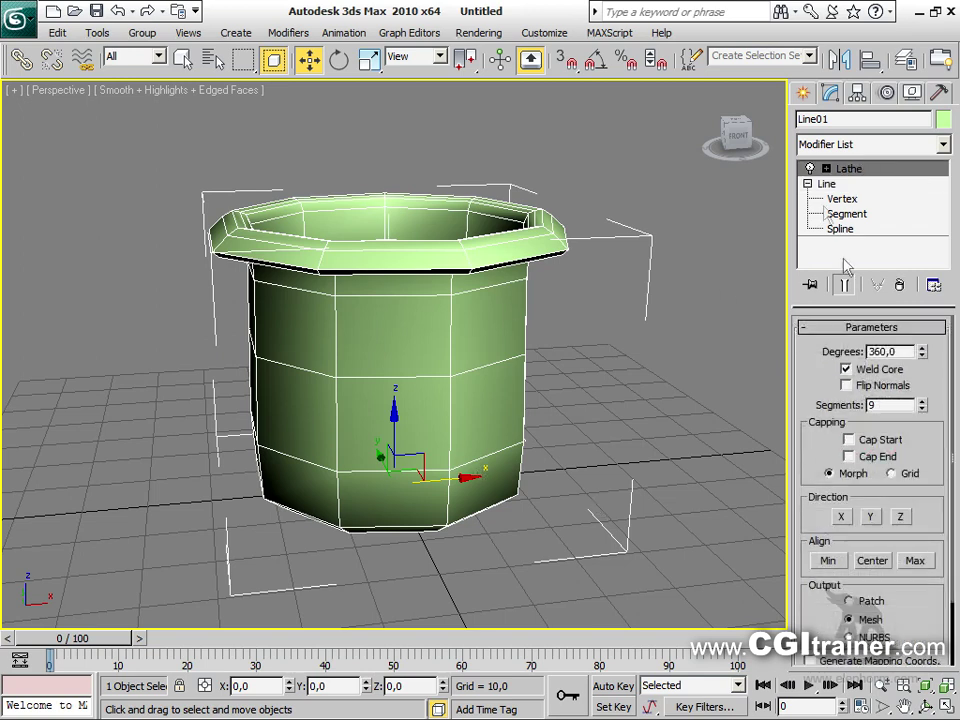
{"action": "left_click", "coordinate": [288, 32]}
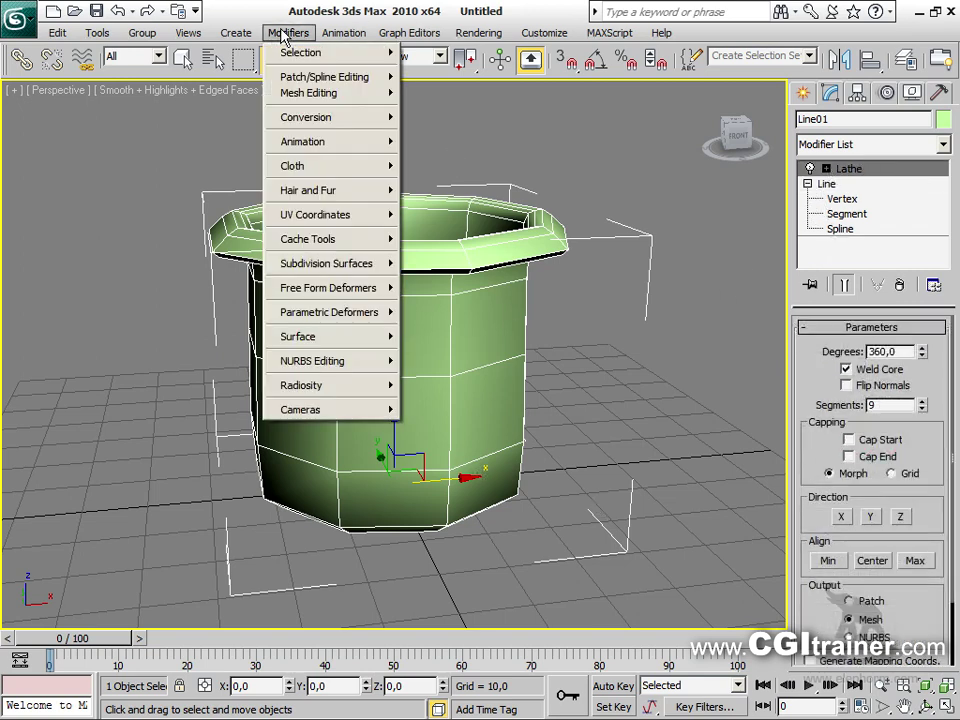
{"action": "mouse_move", "coordinate": [292, 93]}
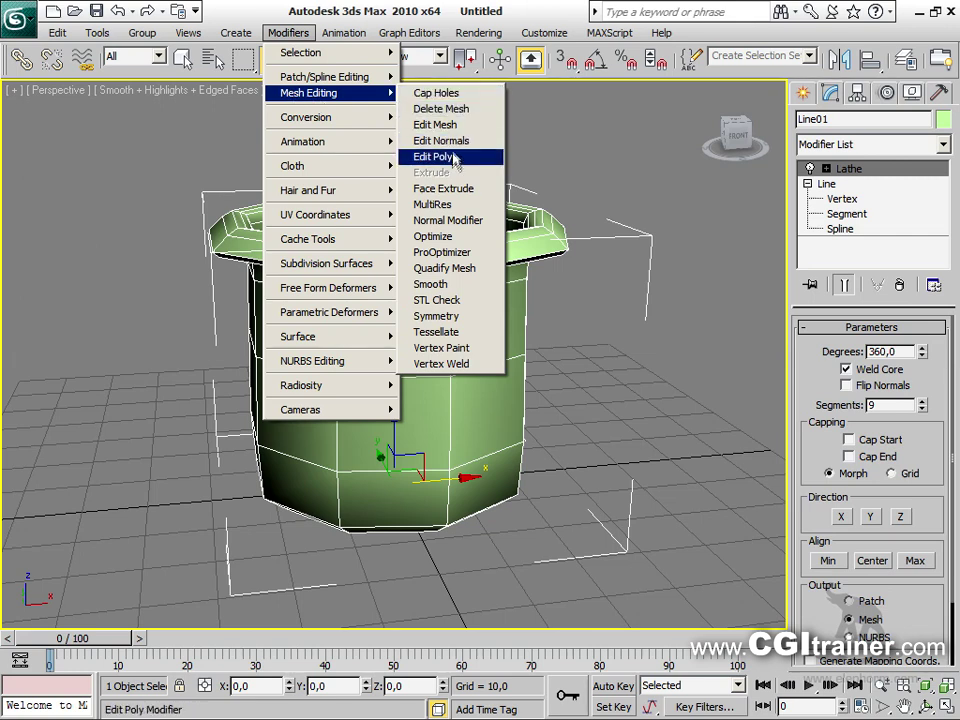
{"action": "left_click", "coordinate": [430, 155]}
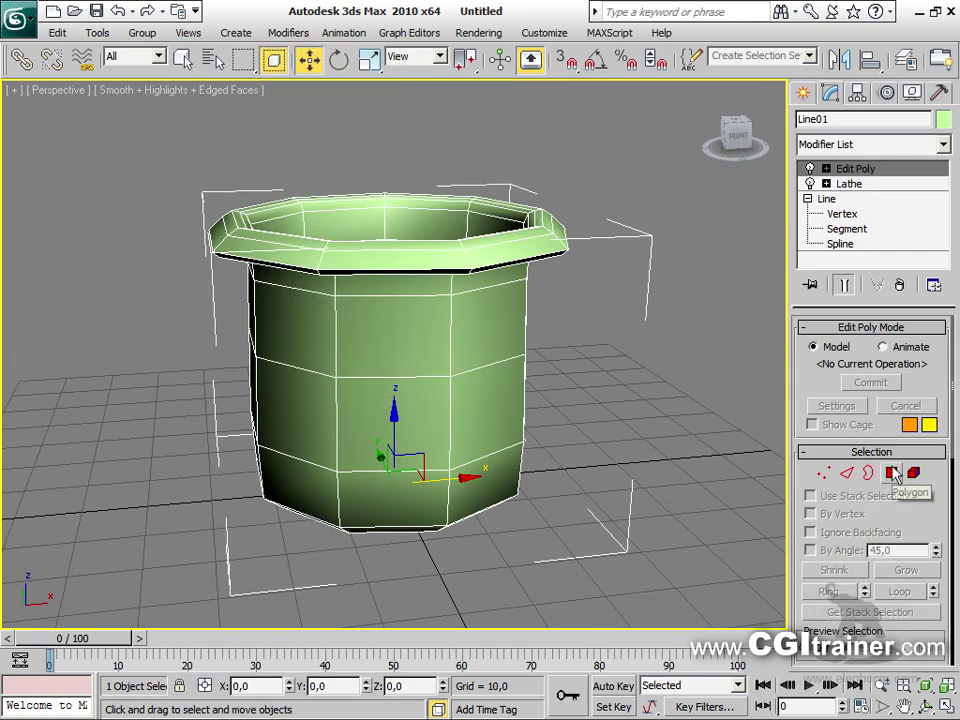
{"action": "key", "text": "4"}
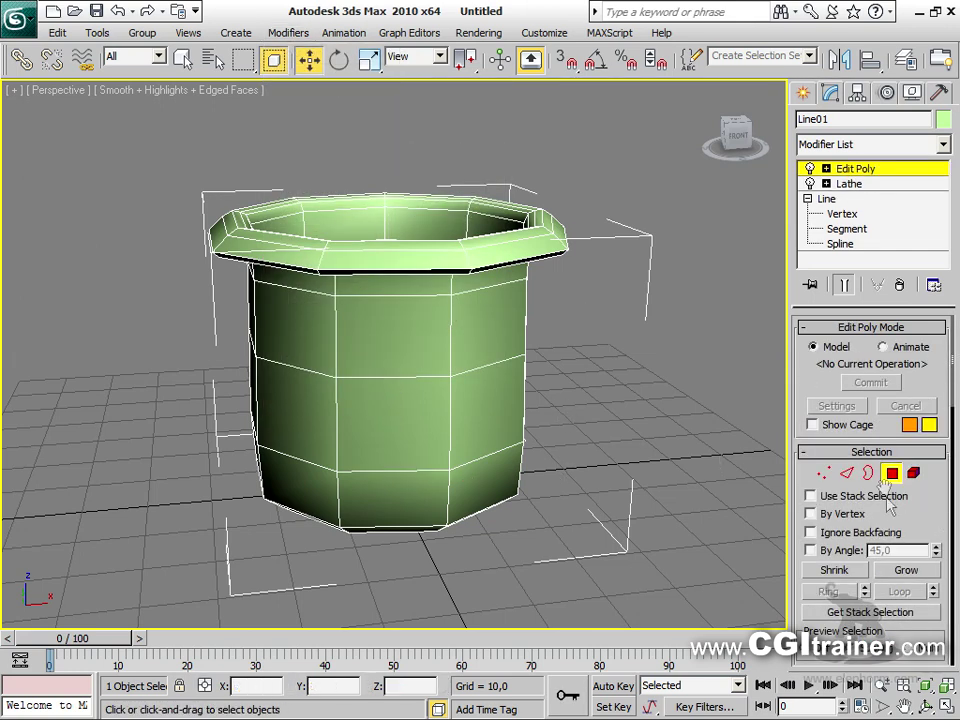
Select one side polygon just below the rim and extrude it as a Group with an Extrusion Height of 34,09
{"action": "middle_click_drag", "start_coordinate": [667, 484], "coordinate": [483, 401], "text": "alt"}
{"action": "left_click", "coordinate": [483, 385]}
{"action": "right_click", "coordinate": [461, 377]}
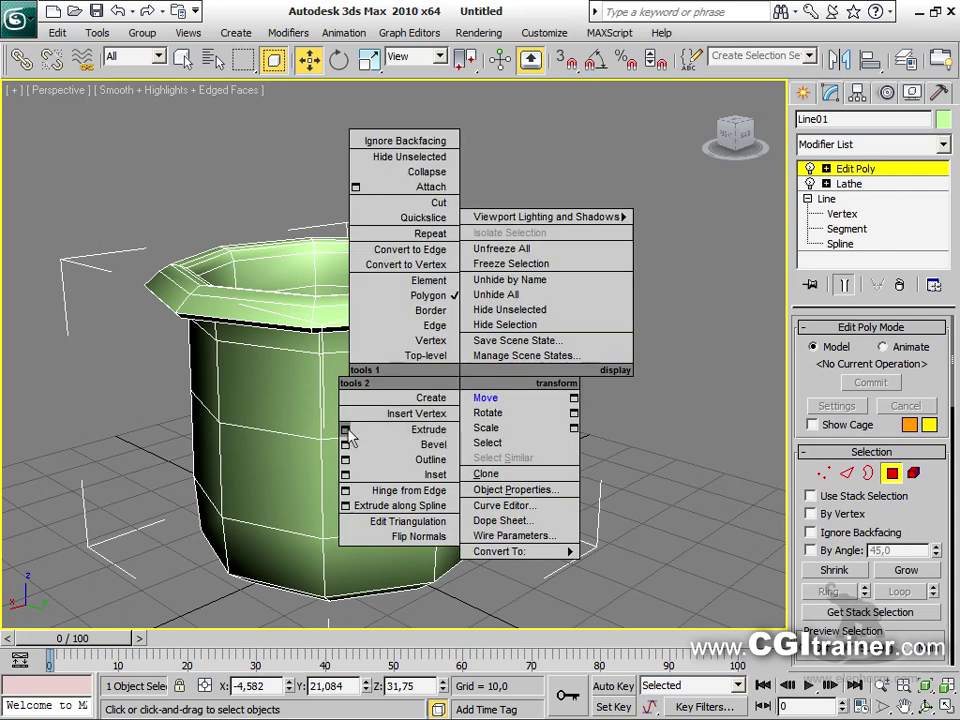
{"action": "left_click", "coordinate": [346, 430]}
{"action": "left_click_drag", "start_coordinate": [470, 298], "coordinate": [244, 235]}
{"action": "left_click_drag", "start_coordinate": [345, 284], "coordinate": [300, 501]}
{"action": "left_click_drag", "start_coordinate": [420, 407], "coordinate": [415, 638]}
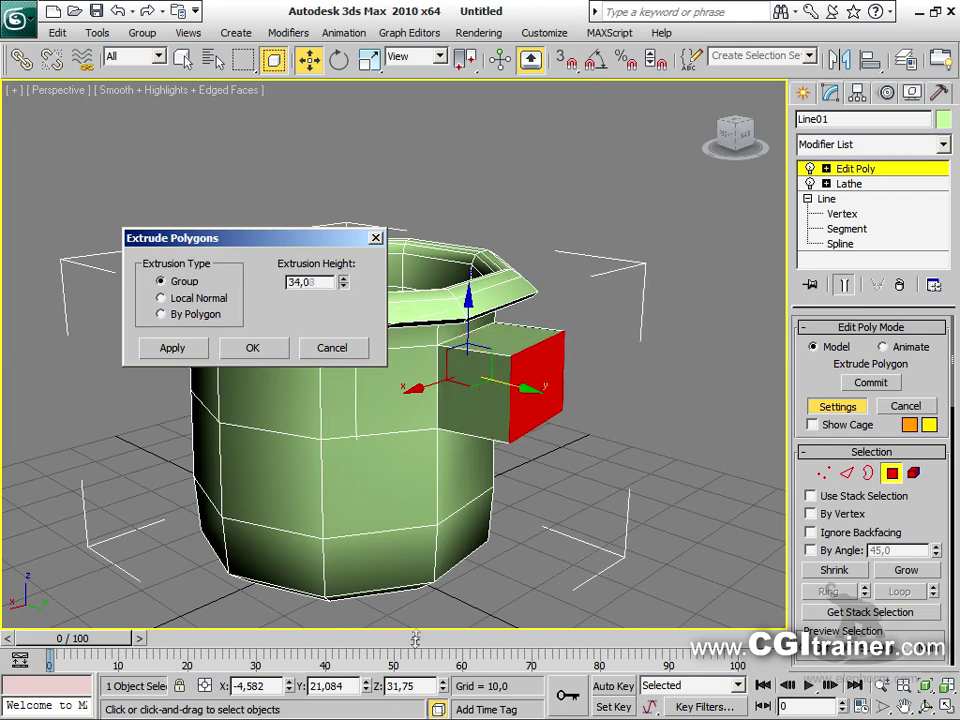
Repeat the 34,09 extrusion two more times to lengthen the handle into three segments
{"action": "left_click", "coordinate": [181, 354]}
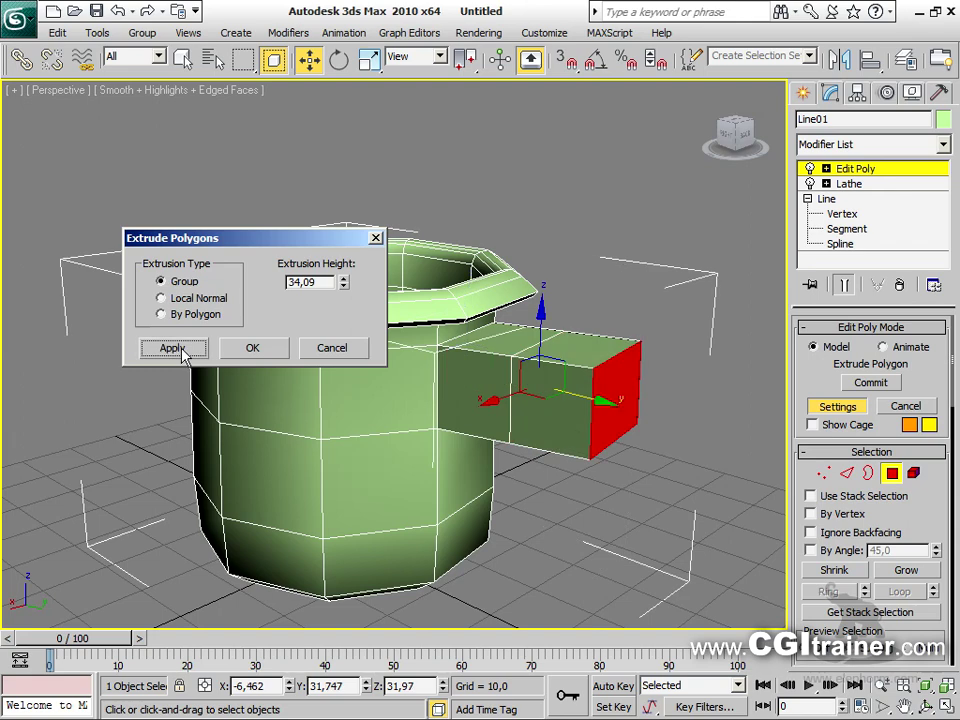
{"action": "left_click", "coordinate": [172, 348]}
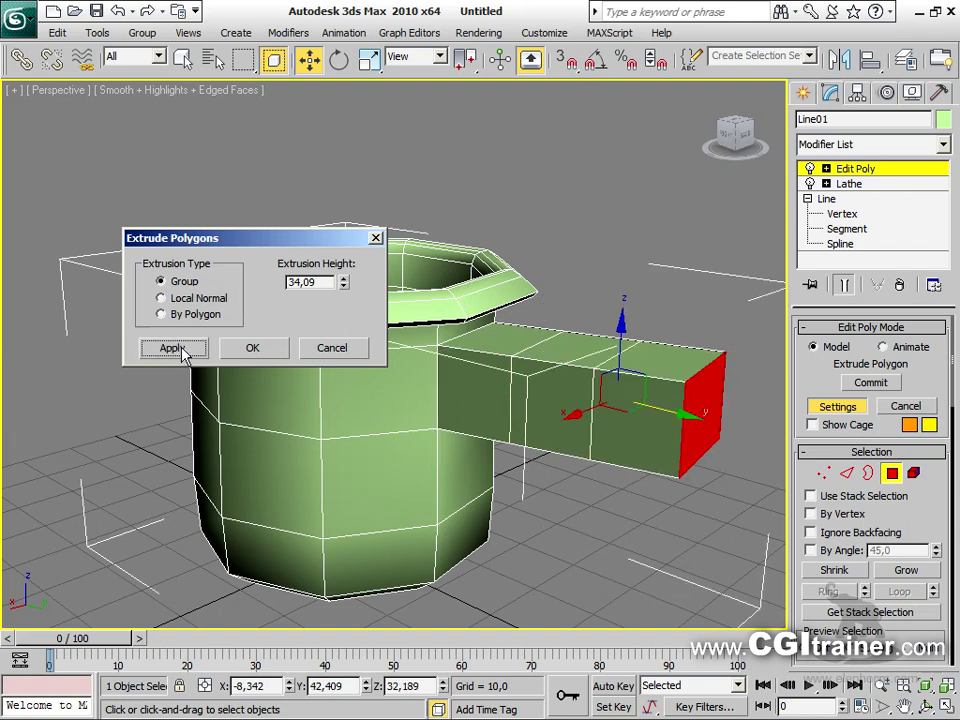
{"action": "left_click", "coordinate": [252, 348]}
Switch to the Vertex level and select all the extruded handle's vertices except those joining it to the pot
{"action": "middle_click_drag", "start_coordinate": [258, 355], "coordinate": [639, 399], "text": "alt"}
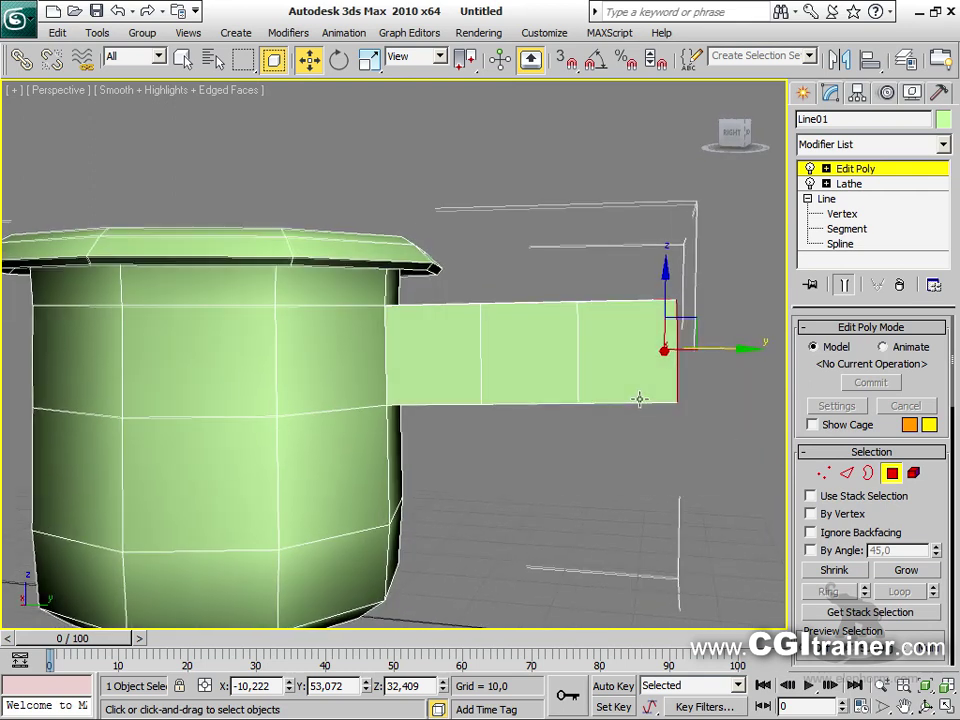
{"action": "left_click", "coordinate": [823, 473]}
{"action": "left_click_drag", "start_coordinate": [709, 446], "coordinate": [463, 300]}
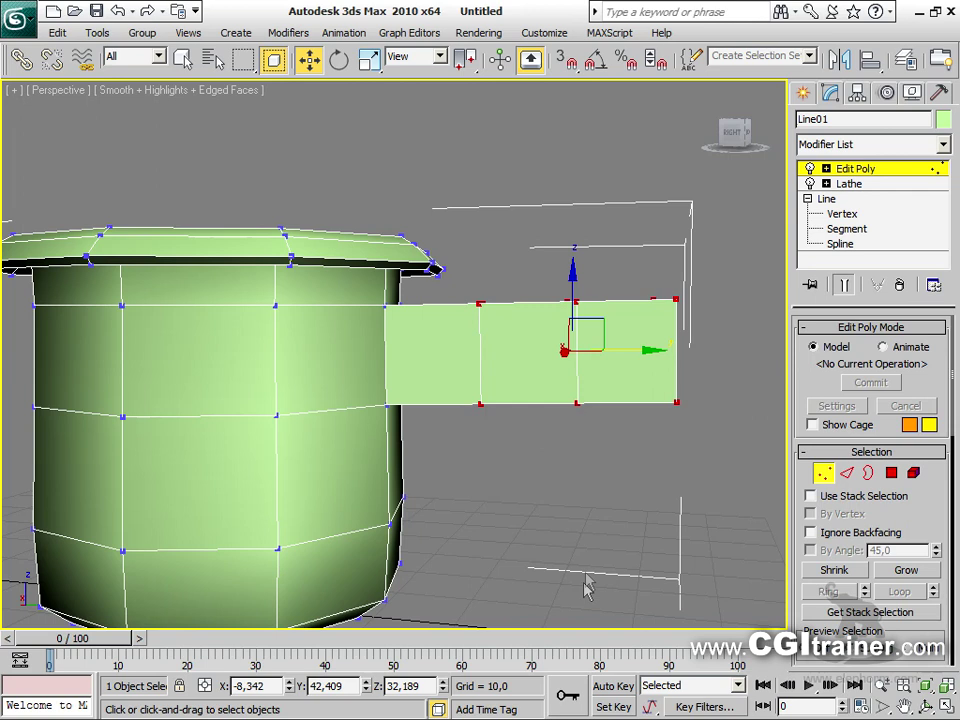
{"action": "middle_click_drag", "start_coordinate": [538, 455], "coordinate": [577, 471]}
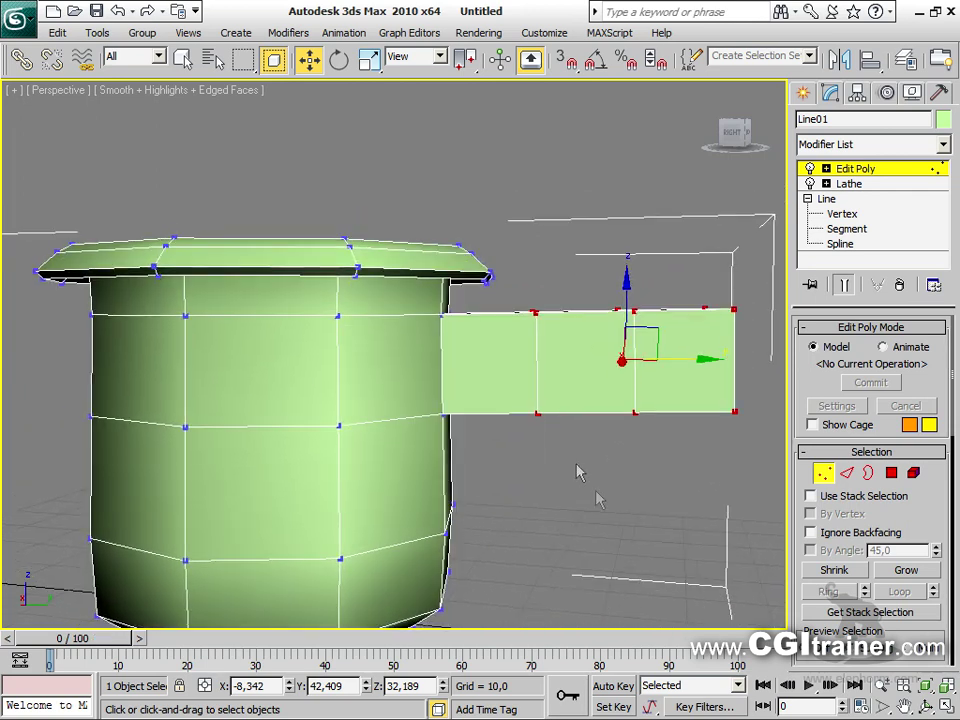
Apply a Bend modifier to the selected handle vertices and set its Angle to 80,5
{"action": "left_click", "coordinate": [287, 32]}
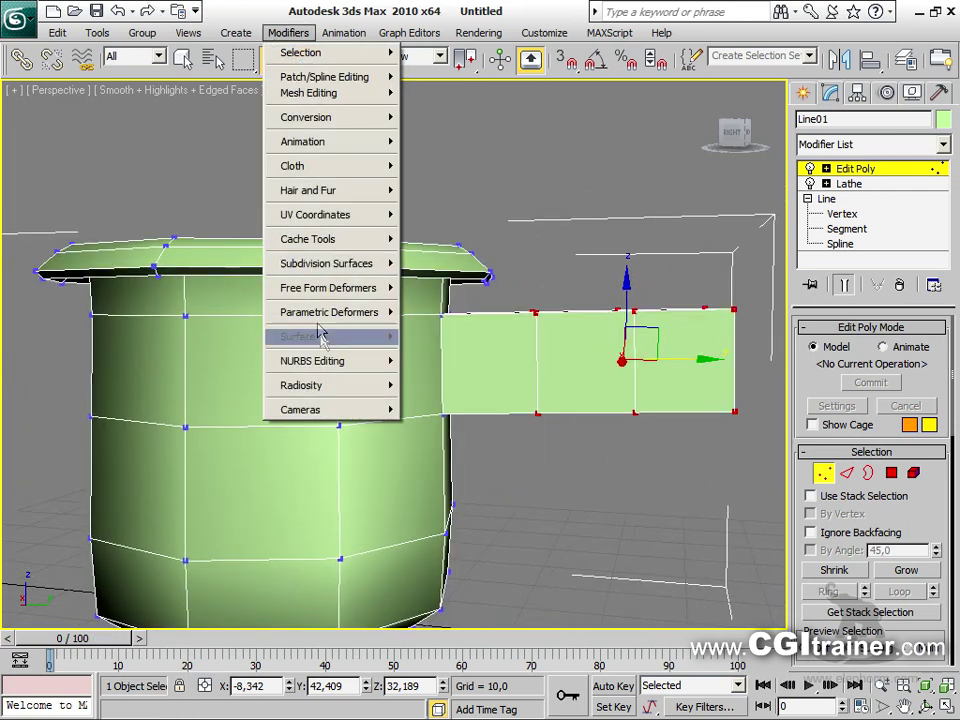
{"action": "mouse_move", "coordinate": [332, 316]}
{"action": "left_click", "coordinate": [452, 330]}
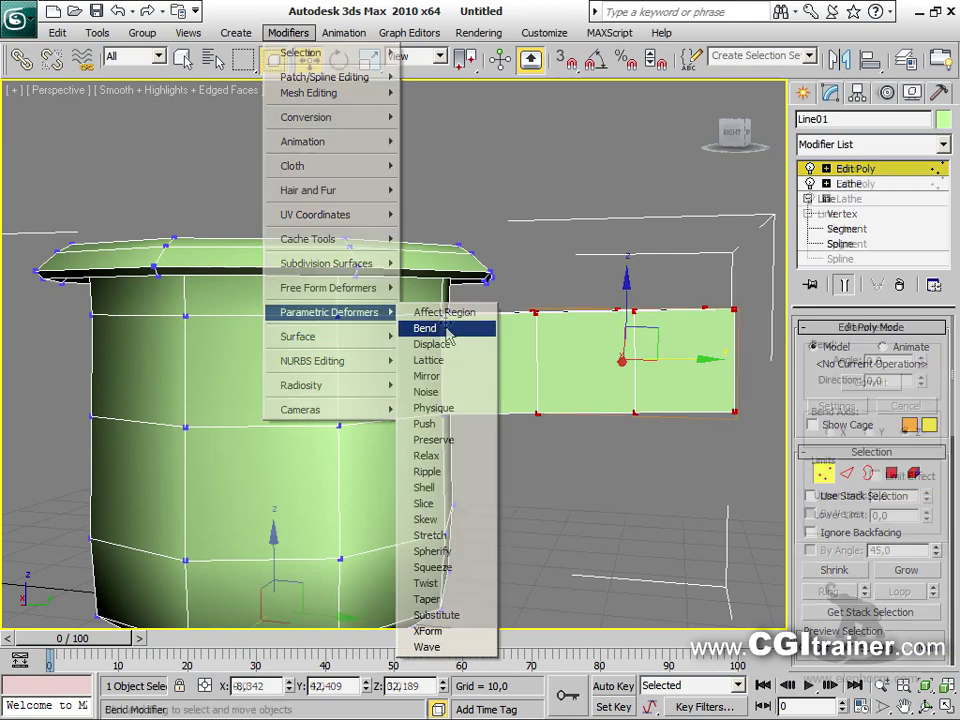
{"action": "left_click_drag", "start_coordinate": [924, 366], "coordinate": [911, 208]}
{"action": "middle_click_drag", "start_coordinate": [751, 362], "coordinate": [648, 415], "text": "alt"}
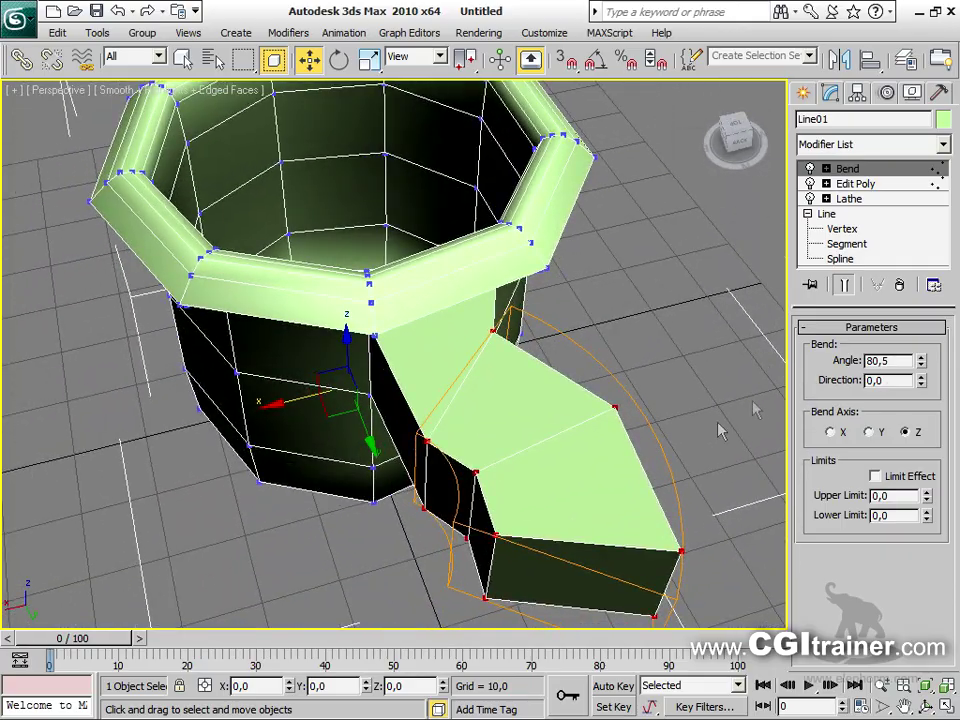
Try the X and Y Bend Axis options on the handle, and return the Bend Axis to Z
{"action": "left_click", "coordinate": [835, 432]}
{"action": "left_click", "coordinate": [870, 432]}
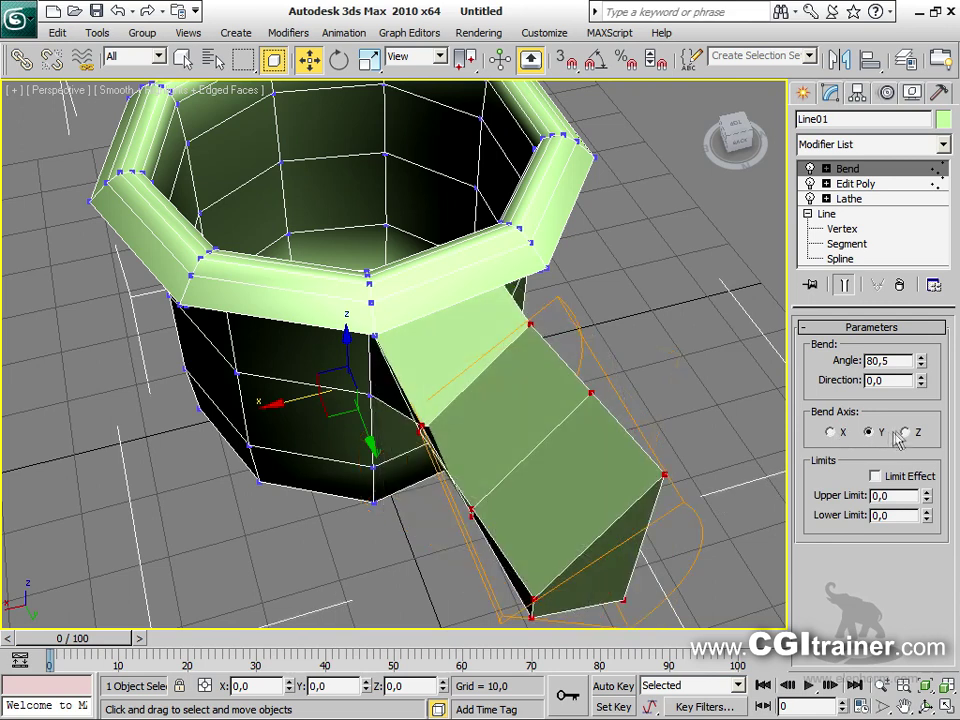
{"action": "left_click", "coordinate": [840, 432]}
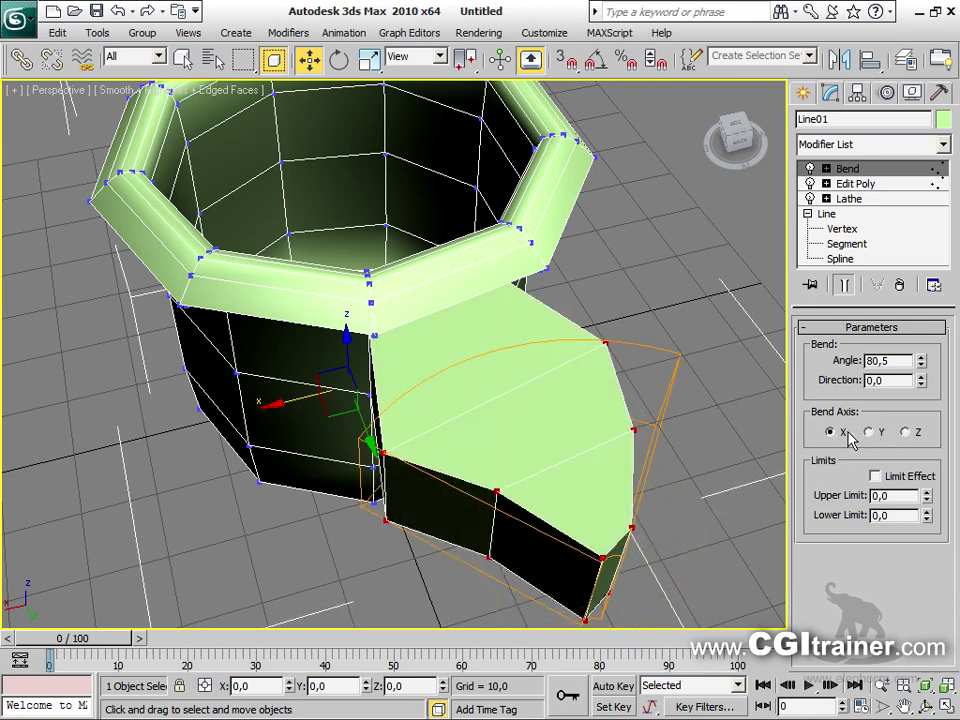
{"action": "left_click", "coordinate": [905, 432]}
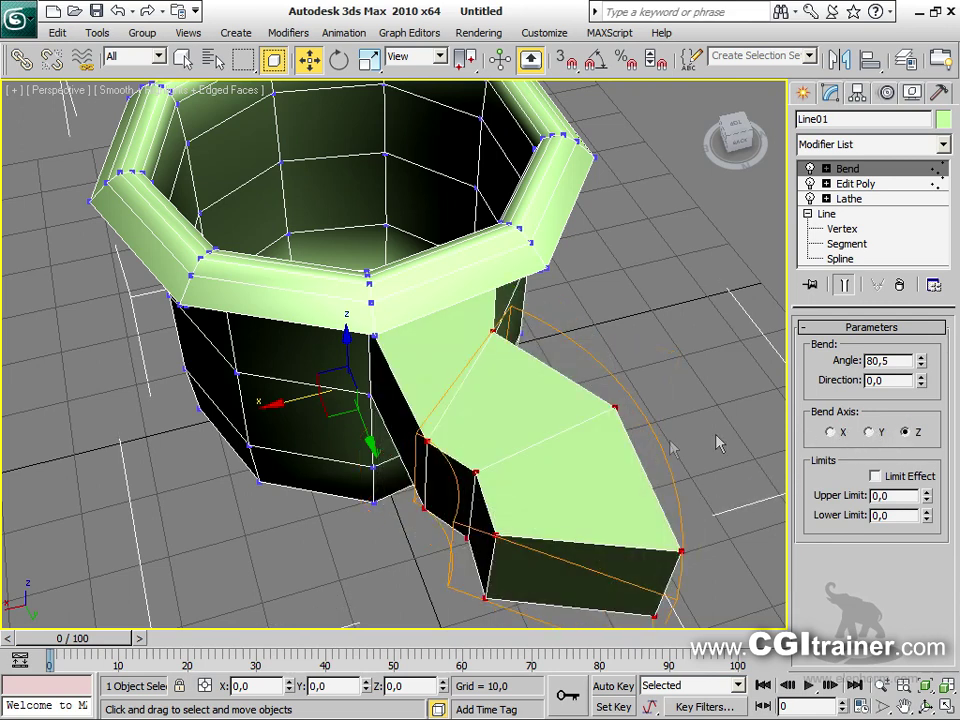
{"action": "left_click", "coordinate": [829, 432]}
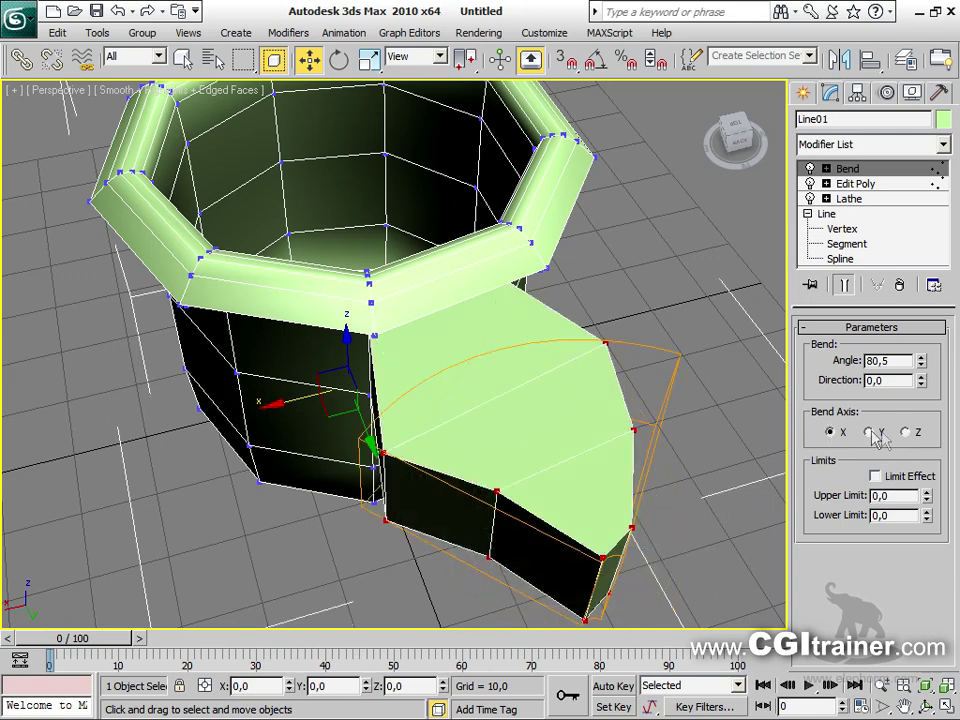
{"action": "left_click", "coordinate": [868, 432]}
{"action": "middle_click_drag", "start_coordinate": [611, 418], "coordinate": [800, 388], "text": "alt"}
{"action": "left_click", "coordinate": [907, 433]}
Set the handle's Bend Direction to 90,0
{"action": "middle_click_drag", "start_coordinate": [606, 360], "coordinate": [560, 395], "text": "alt"}
{"action": "left_click_drag", "start_coordinate": [925, 383], "coordinate": [901, 360]}
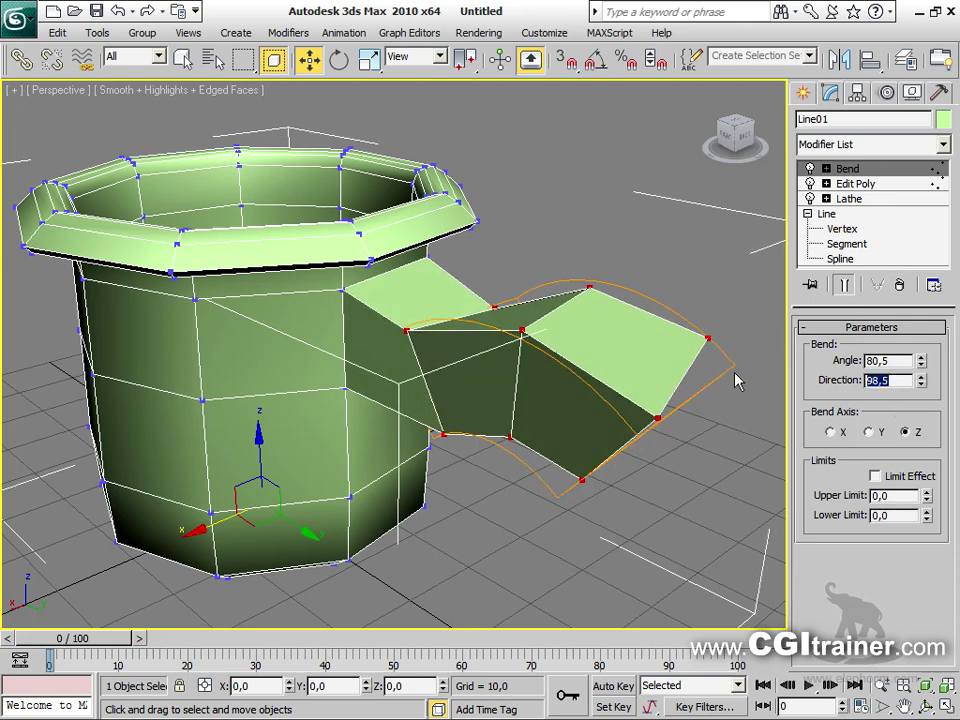
{"action": "type", "text": "0"}
{"action": "key", "text": "Return"}
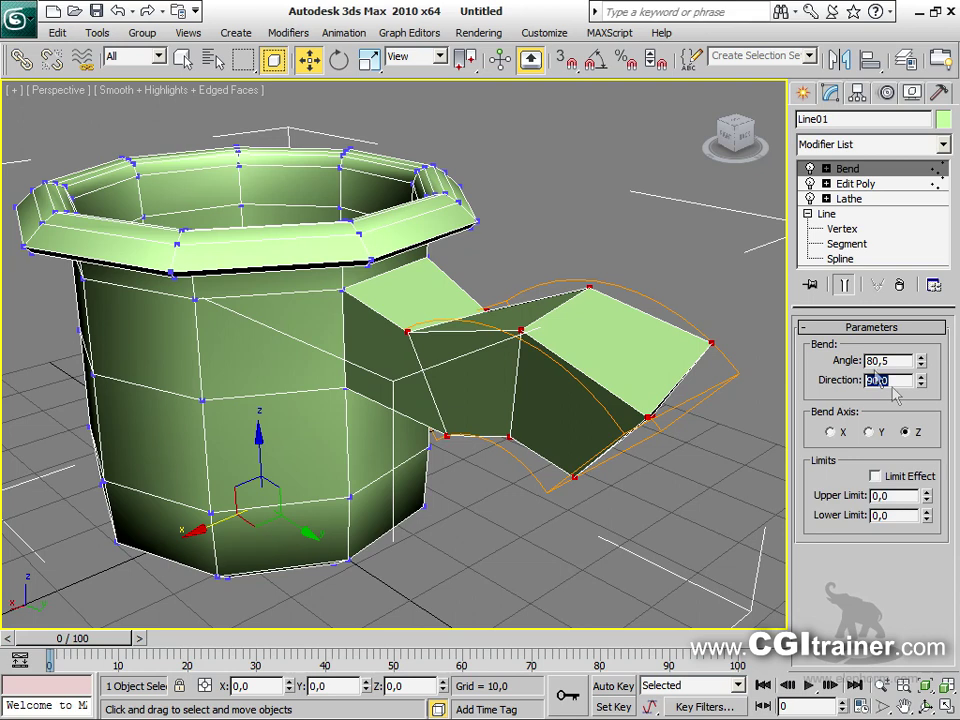
{"action": "middle_click_drag", "start_coordinate": [648, 464], "coordinate": [652, 437], "text": "alt"}
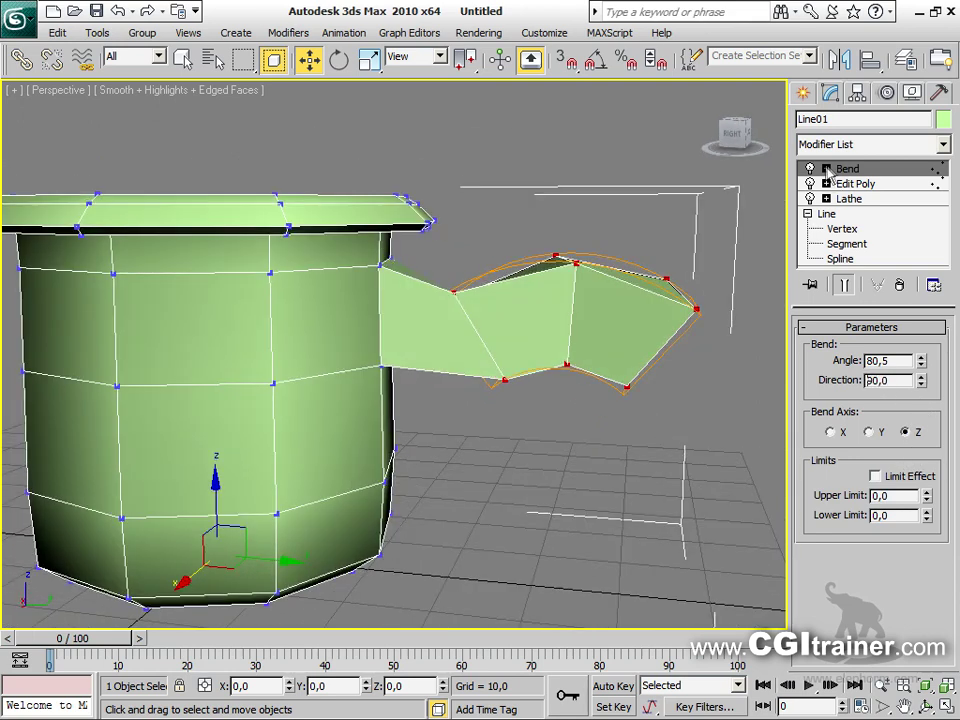
Move the Bend modifier's Center along Y toward the pot, to about Y 30,5
{"action": "left_click", "coordinate": [826, 170]}
{"action": "left_click", "coordinate": [858, 199]}
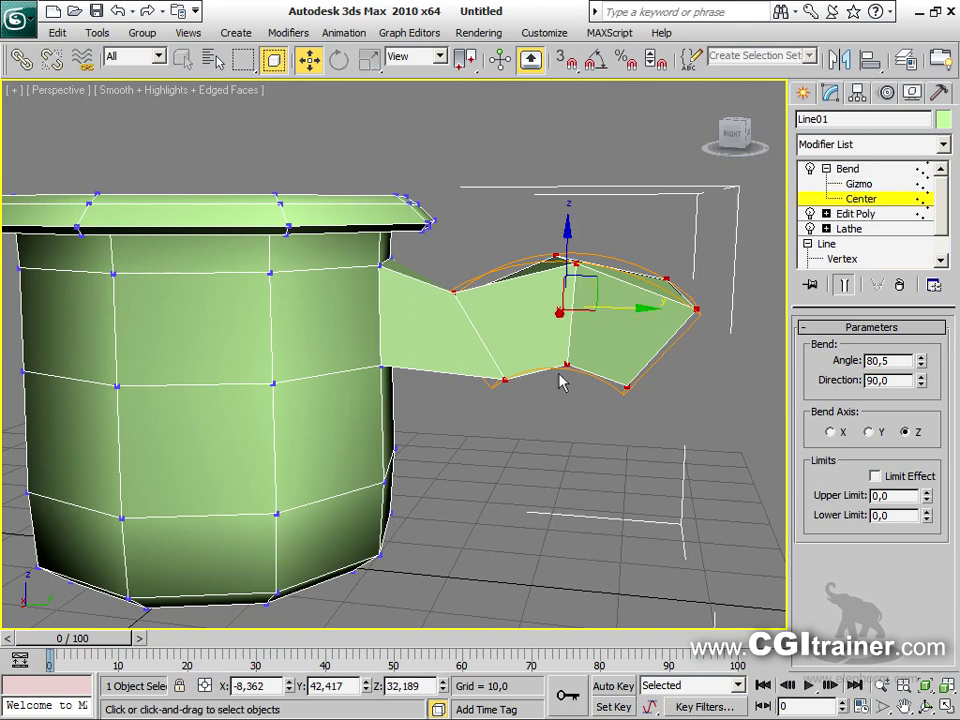
{"action": "key", "text": "F3"}
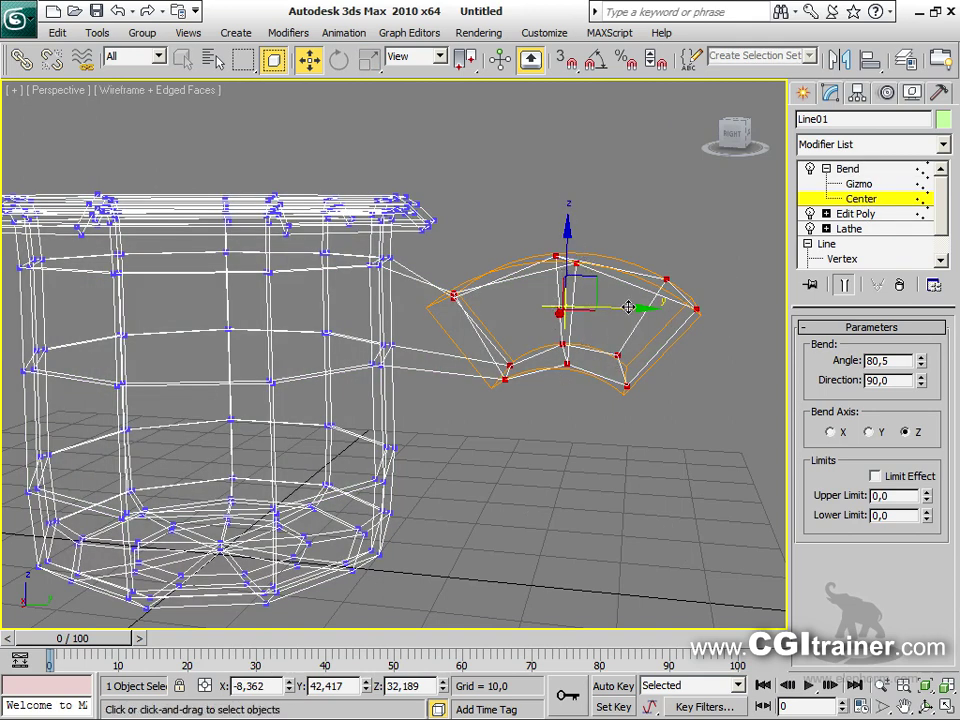
{"action": "left_click_drag", "start_coordinate": [628, 307], "coordinate": [533, 306]}
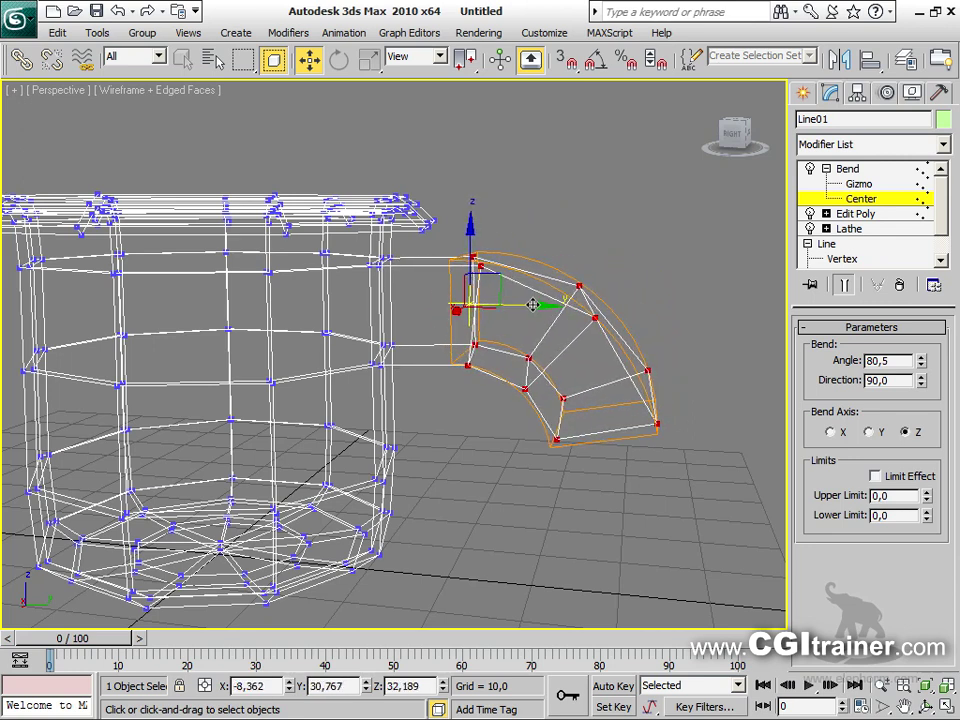
{"action": "key", "text": "F3"}
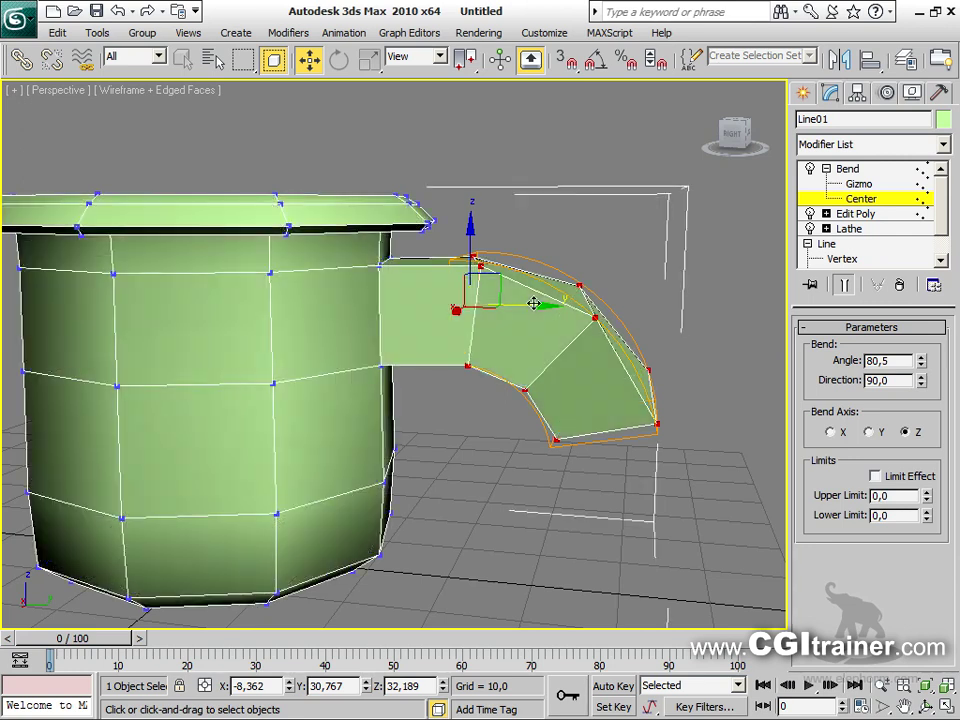
{"action": "mouse_move", "coordinate": [532, 307]}
{"action": "left_mouse_down"}
{"action": "mouse_move", "coordinate": [455, 309]}
{"action": "mouse_move", "coordinate": [540, 323]}
{"action": "left_mouse_up"}
Set the Bend Angle to 92,0 and the Direction to 92,5
{"action": "middle_click_drag", "start_coordinate": [579, 334], "coordinate": [501, 394], "text": "alt"}
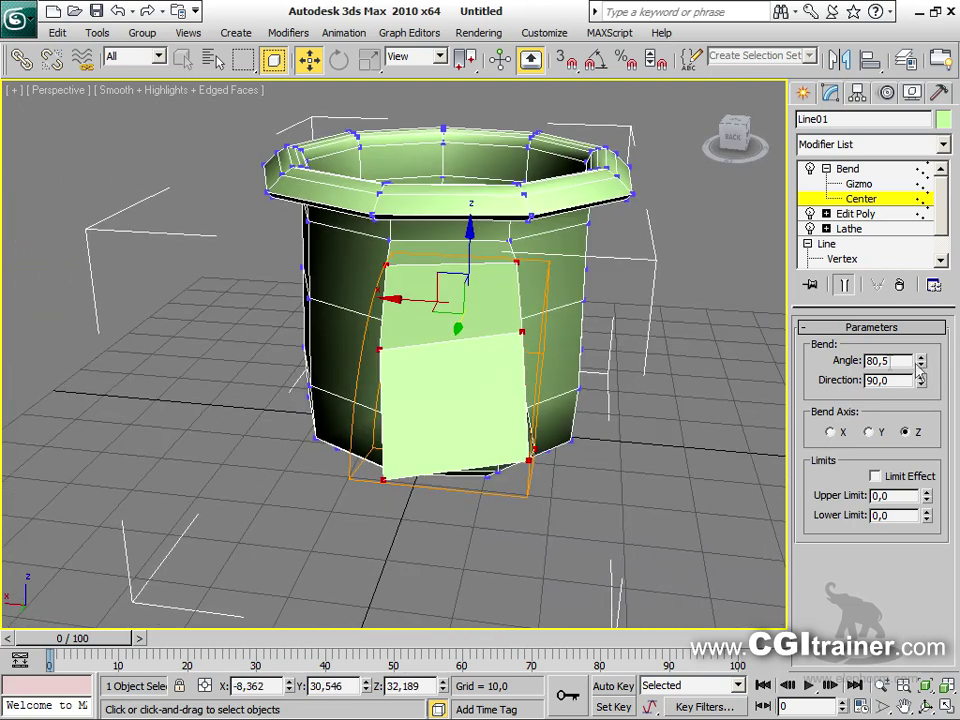
{"action": "mouse_move", "coordinate": [925, 366]}
{"action": "left_mouse_down"}
{"action": "mouse_move", "coordinate": [922, 343]}
{"action": "mouse_move", "coordinate": [919, 379]}
{"action": "left_mouse_up"}
{"action": "middle_click_drag", "start_coordinate": [531, 325], "coordinate": [516, 361], "text": "alt"}
Rotate the Bend modifier's Gizmo slightly about Z to align the bend with the handle
{"action": "left_click", "coordinate": [879, 186]}
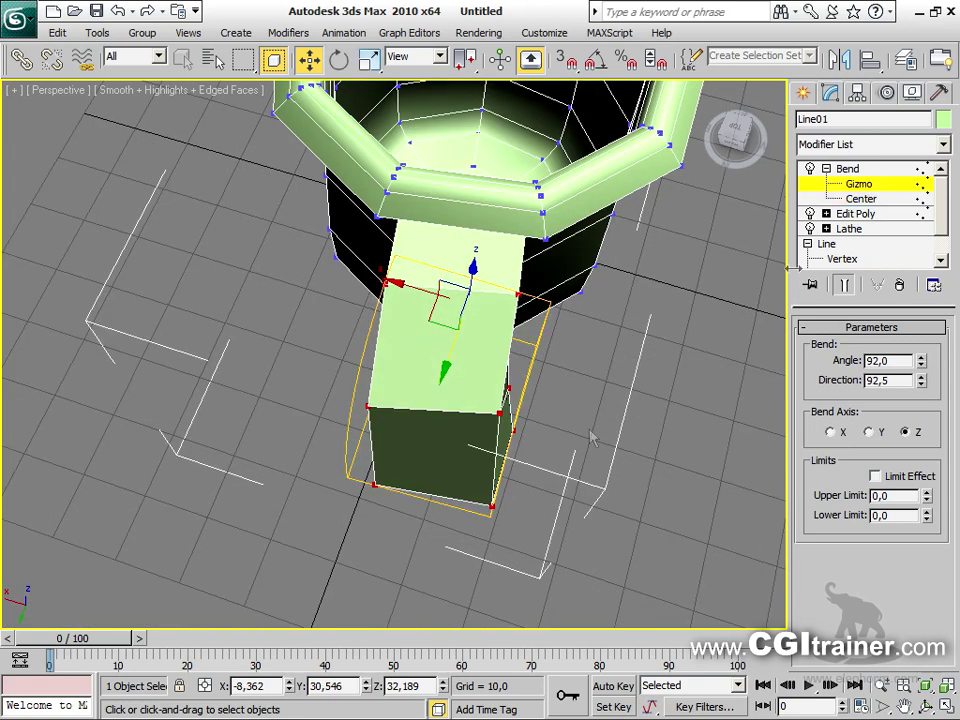
{"action": "right_click", "coordinate": [475, 366]}
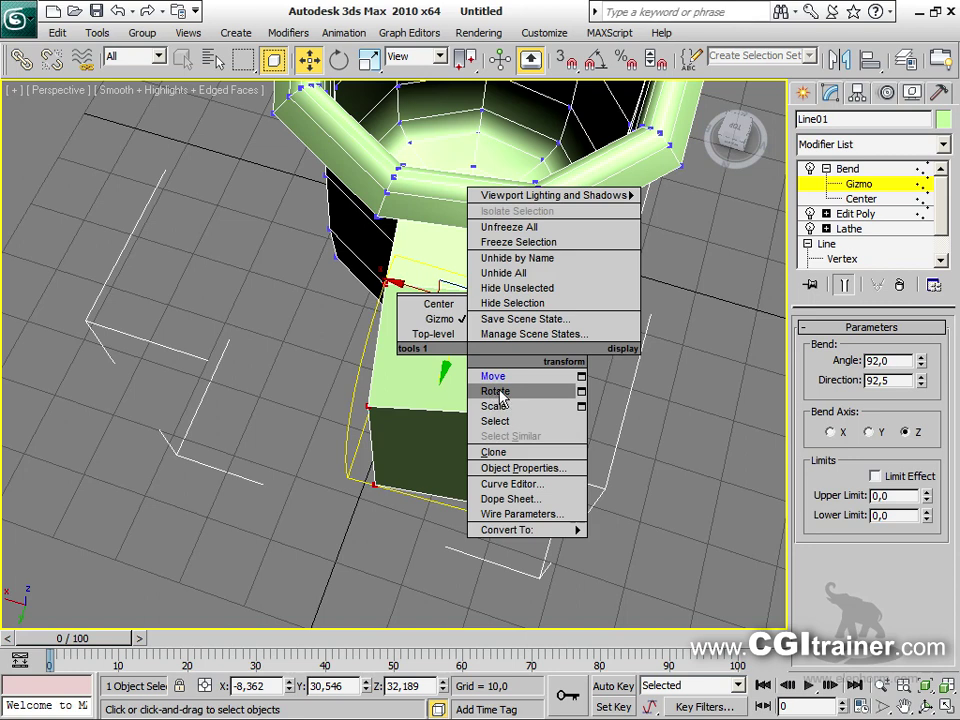
{"action": "left_click", "coordinate": [496, 391]}
{"action": "left_click_drag", "start_coordinate": [481, 366], "coordinate": [498, 364]}
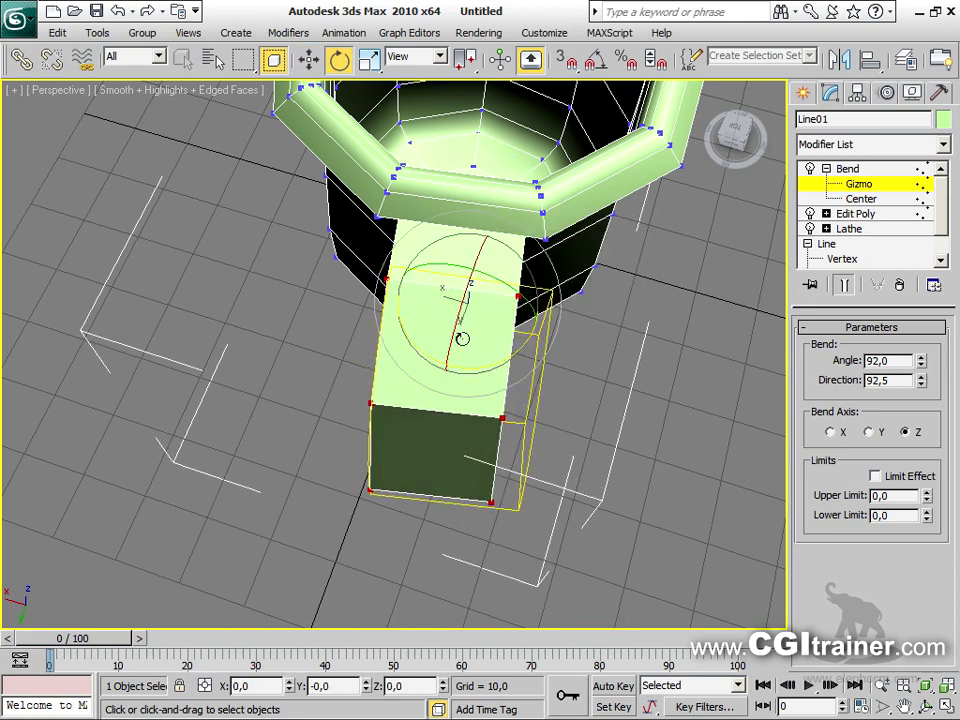
{"action": "mouse_move", "coordinate": [494, 363]}
{"action": "left_mouse_down"}
{"action": "mouse_move", "coordinate": [474, 358]}
{"action": "mouse_move", "coordinate": [490, 358]}
{"action": "left_mouse_up"}
{"action": "middle_click_drag", "start_coordinate": [490, 358], "coordinate": [470, 369], "text": "alt"}
{"action": "mouse_move", "coordinate": [470, 369]}
{"action": "left_mouse_down"}
{"action": "mouse_move", "coordinate": [484, 364]}
{"action": "mouse_move", "coordinate": [456, 354]}
{"action": "mouse_move", "coordinate": [489, 356]}
{"action": "mouse_move", "coordinate": [473, 356]}
{"action": "left_mouse_up"}
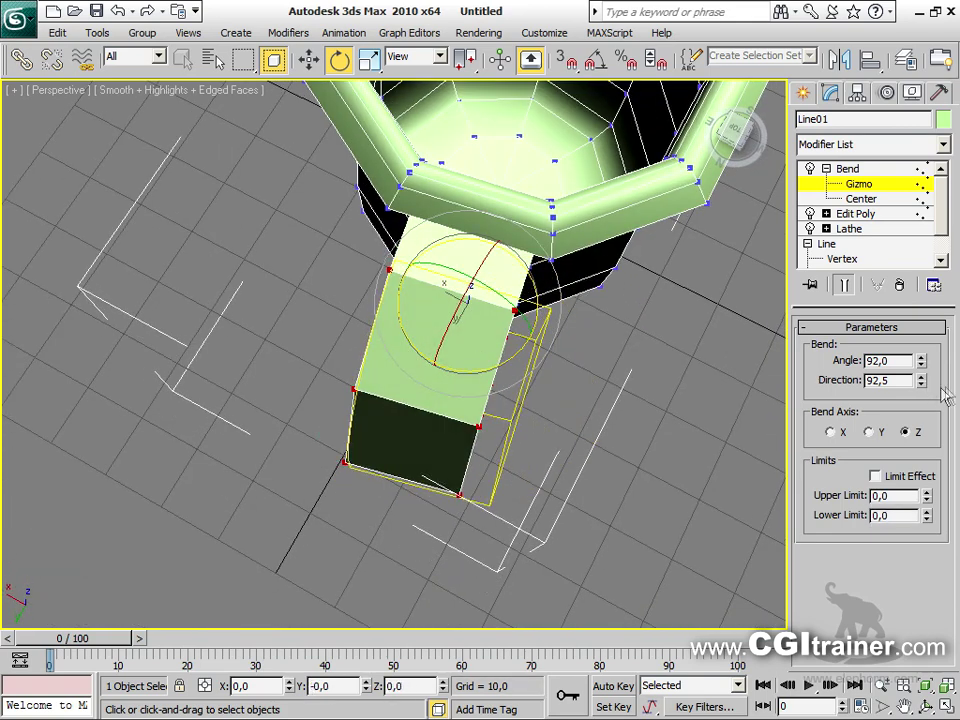
Set the Bend Direction to 90 and the Angle to 147,5 so the handle curls under
{"action": "type", "text": "90"}
{"action": "key", "text": "Return"}
{"action": "middle_click_drag", "start_coordinate": [664, 318], "coordinate": [645, 262], "text": "alt"}
{"action": "left_click_drag", "start_coordinate": [921, 362], "coordinate": [899, 259]}
{"action": "middle_click_drag", "start_coordinate": [407, 467], "coordinate": [430, 460], "text": "alt"}
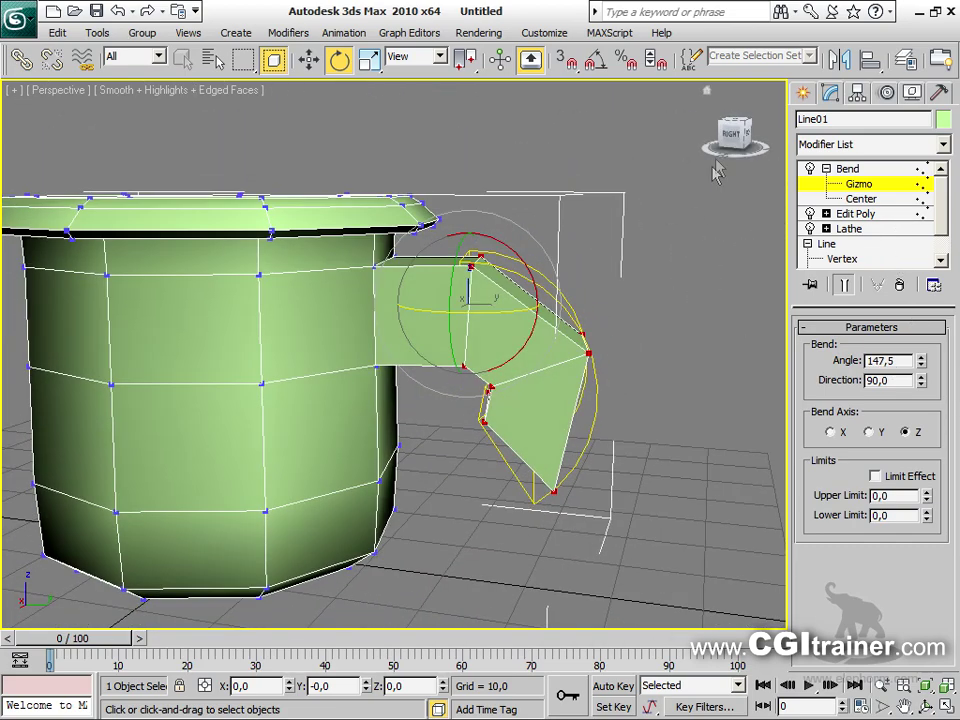
Move the Bend Gizmo in the YZ plane toward the pot, to about Y 23,0 and Z 30,2
{"action": "right_click", "coordinate": [452, 266]}
{"action": "left_click", "coordinate": [484, 294]}
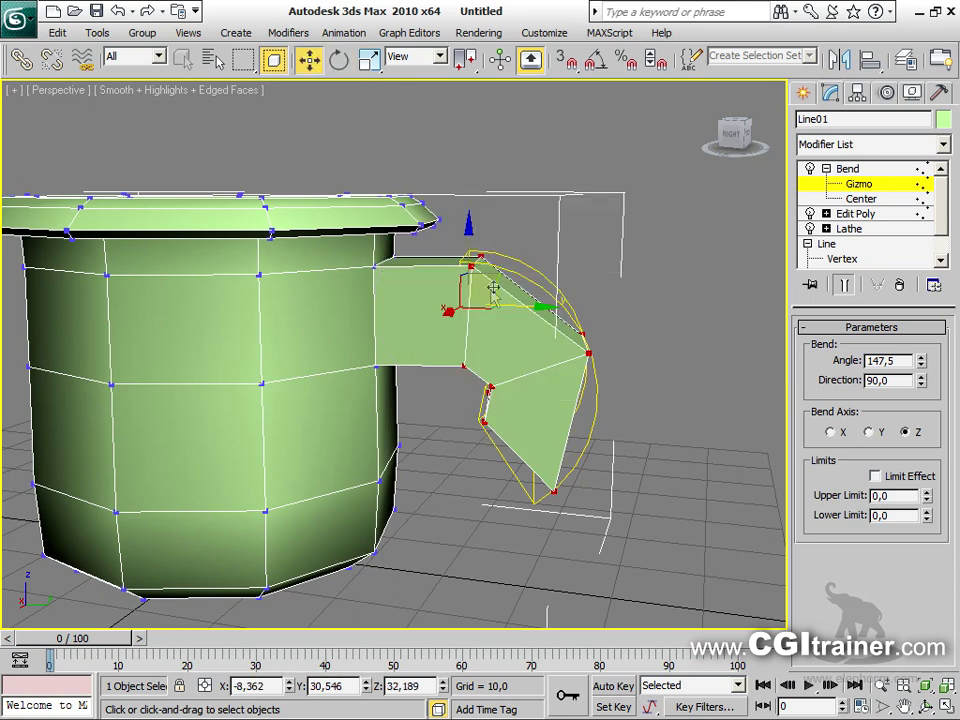
{"action": "left_click_drag", "start_coordinate": [497, 279], "coordinate": [446, 298]}
{"action": "middle_click_drag", "start_coordinate": [551, 328], "coordinate": [572, 330], "text": "alt"}
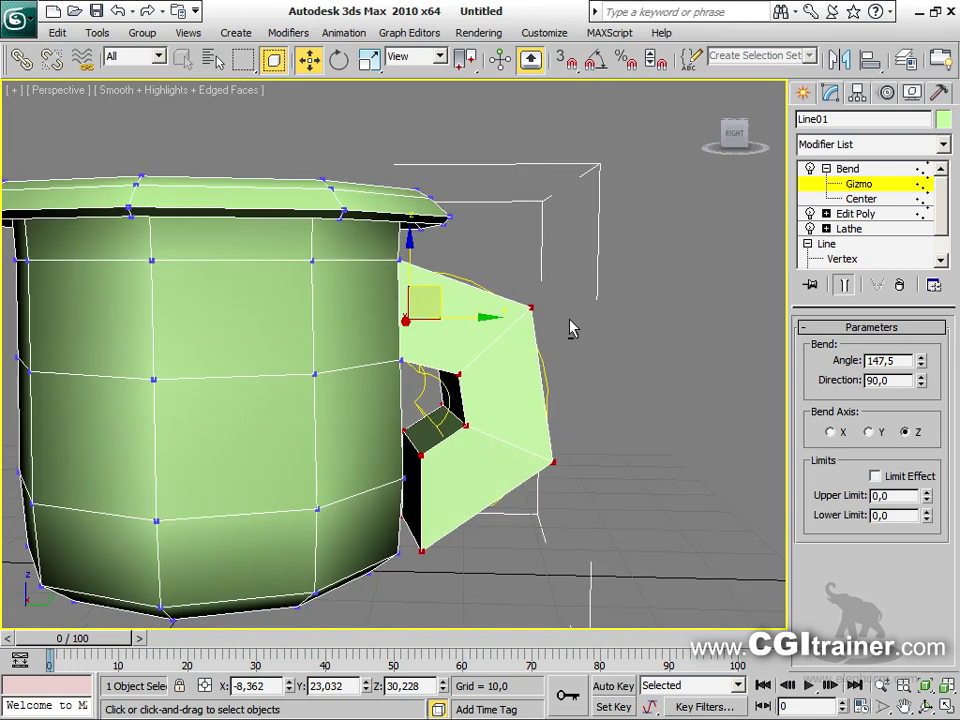
{"action": "middle_click_drag", "start_coordinate": [470, 355], "coordinate": [369, 212], "text": "alt"}
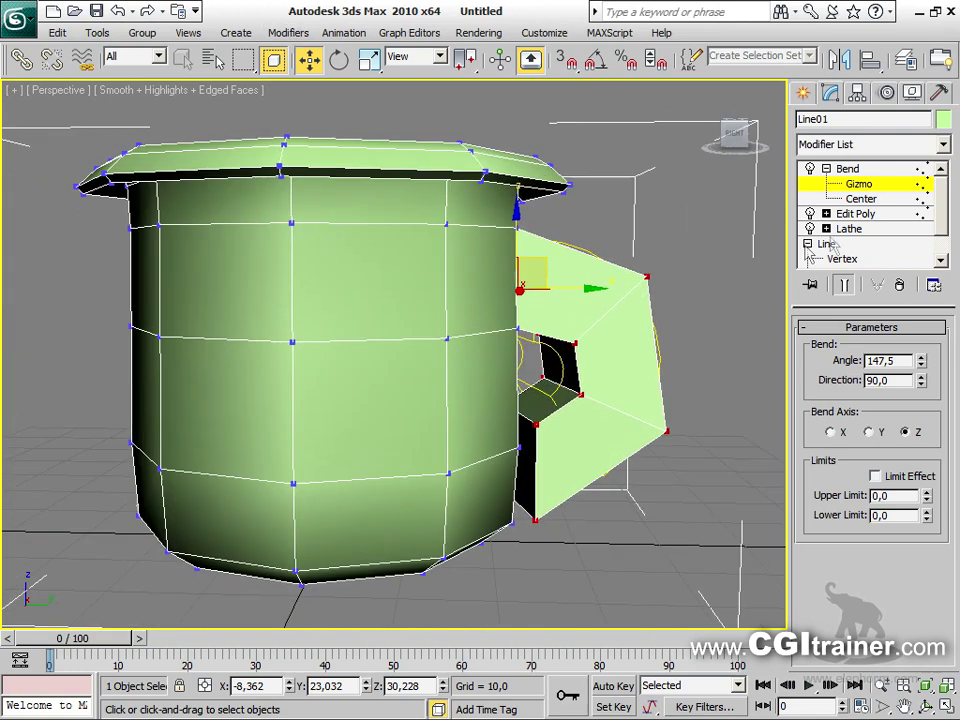
Add a second Edit Poly modifier and place it above Bend in the modifier stack
{"action": "left_click", "coordinate": [855, 214]}
{"action": "right_click", "coordinate": [852, 214]}
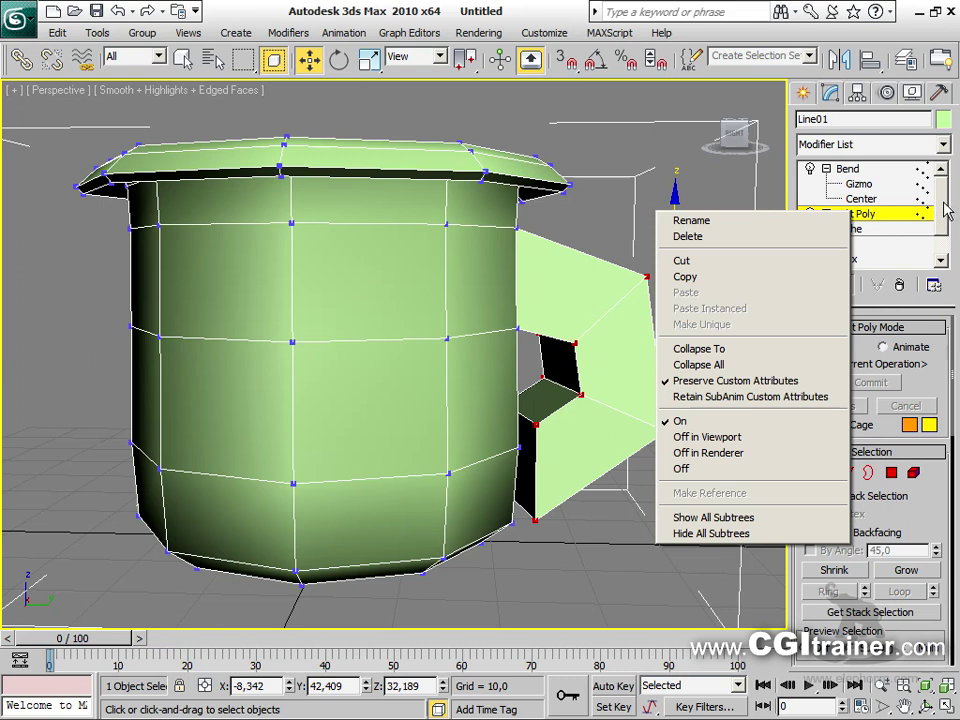
{"action": "key", "text": "Escape"}
{"action": "left_click", "coordinate": [288, 33]}
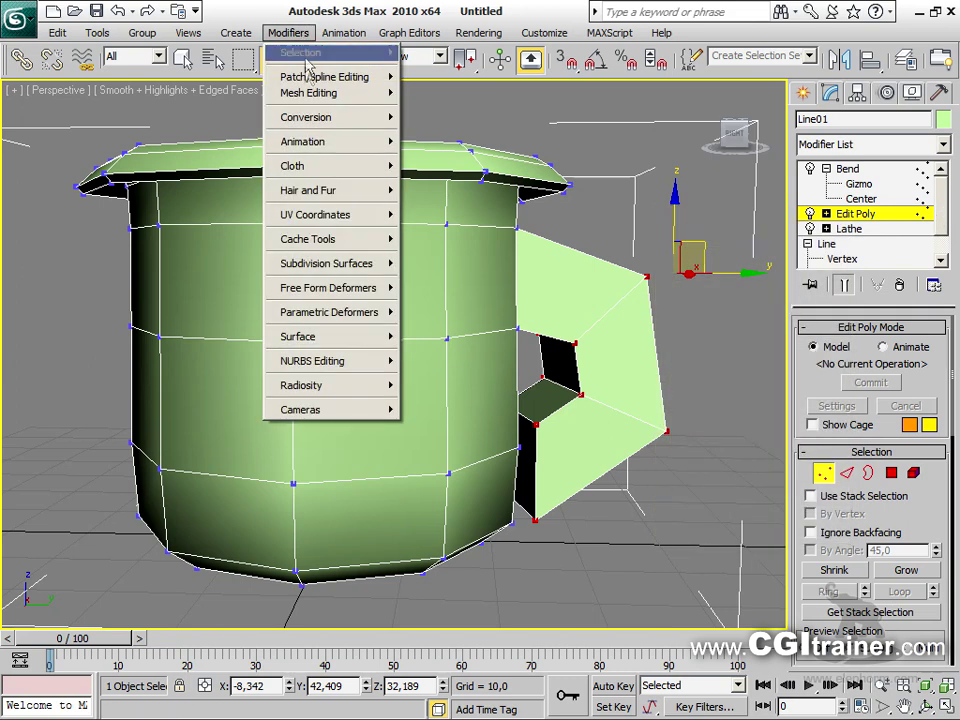
{"action": "mouse_move", "coordinate": [310, 92]}
{"action": "left_click", "coordinate": [432, 156]}
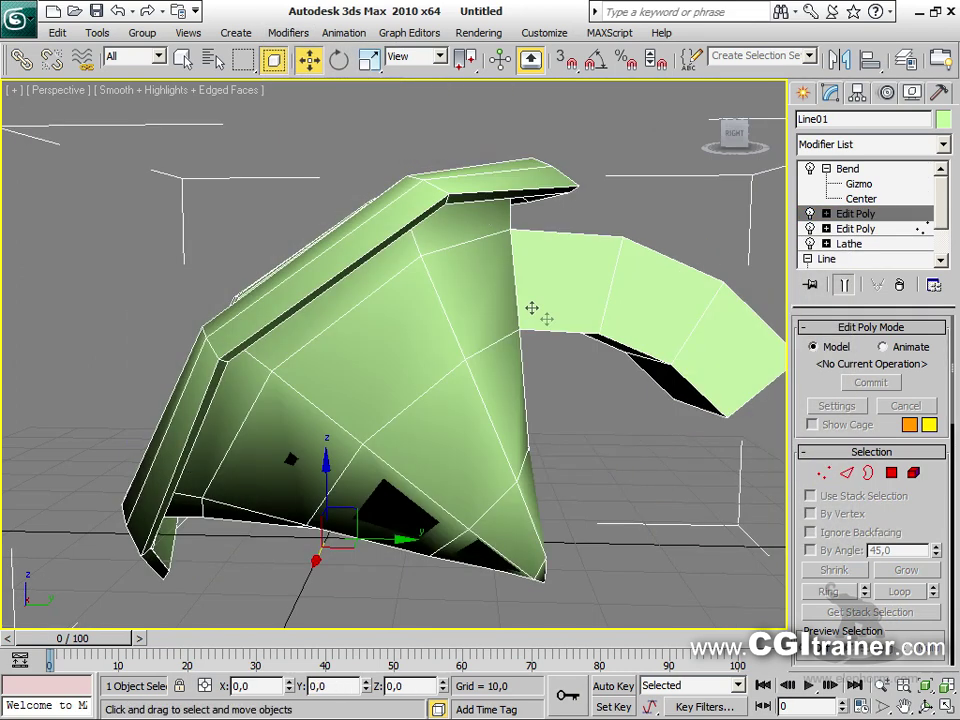
{"action": "left_click_drag", "start_coordinate": [857, 218], "coordinate": [857, 172]}
At Polygon level, select and delete the handle's end polygon and the facing polygon on the pot's wall
{"action": "left_click", "coordinate": [891, 473]}
{"action": "left_click", "coordinate": [546, 470]}
{"action": "middle_click_drag", "start_coordinate": [546, 471], "coordinate": [493, 495], "text": "alt"}
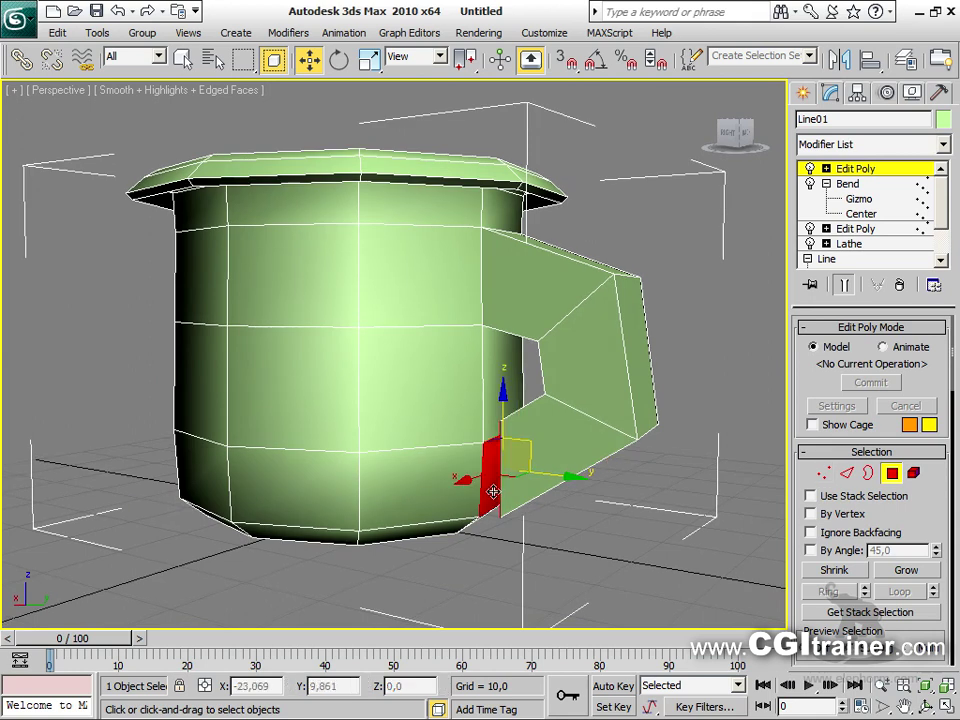
{"action": "key", "text": "Delete"}
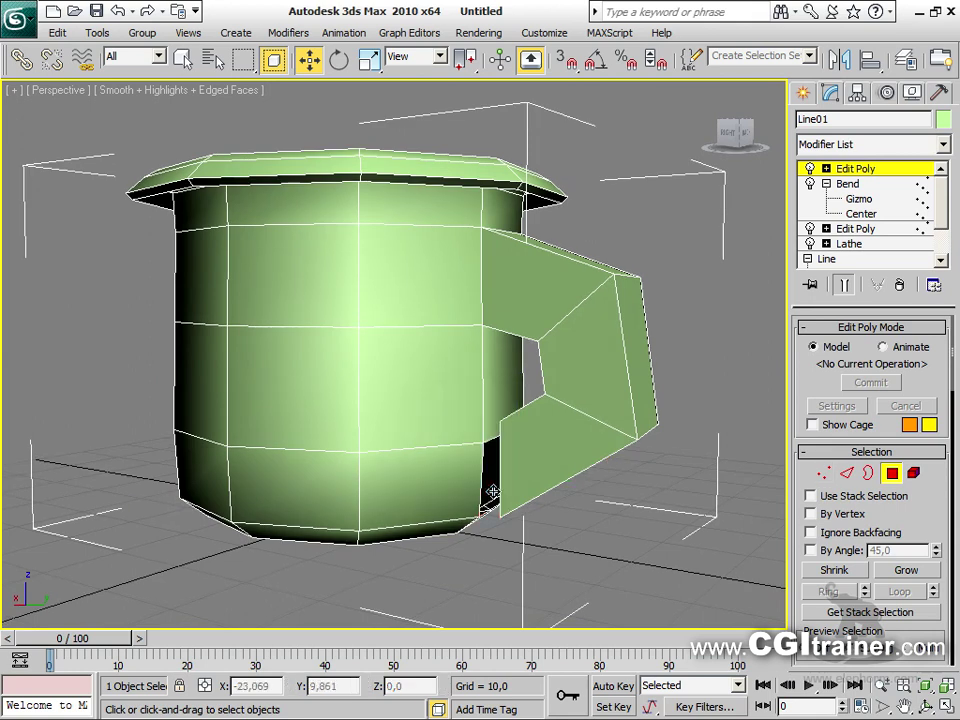
Switch to the Border level and select the open border at the handle's lower end
{"action": "left_click", "coordinate": [867, 473]}
{"action": "middle_click_drag", "start_coordinate": [520, 490], "coordinate": [551, 470], "text": "alt"}
{"action": "left_click", "coordinate": [522, 437]}
Try to scale the handle's open border, and switch back to the Move tool
{"action": "right_click", "coordinate": [520, 432]}
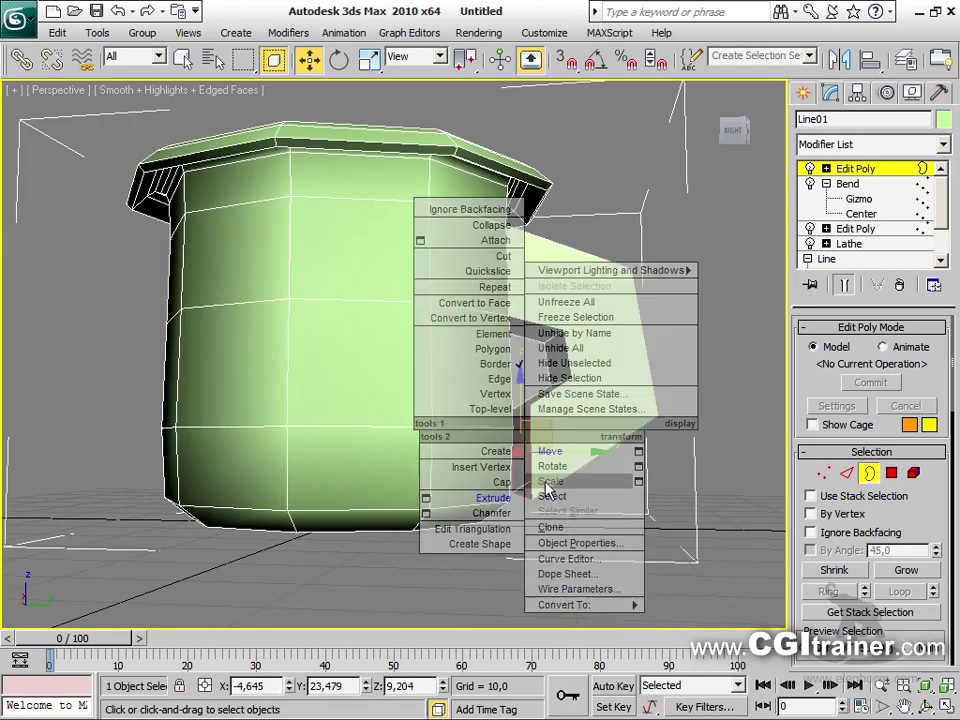
{"action": "left_click", "coordinate": [548, 482]}
{"action": "left_click_drag", "start_coordinate": [523, 478], "coordinate": [530, 497], "text": "shift"}
{"action": "middle_click_drag", "start_coordinate": [530, 497], "coordinate": [515, 461], "text": "alt"}
{"action": "right_click", "coordinate": [519, 458]}
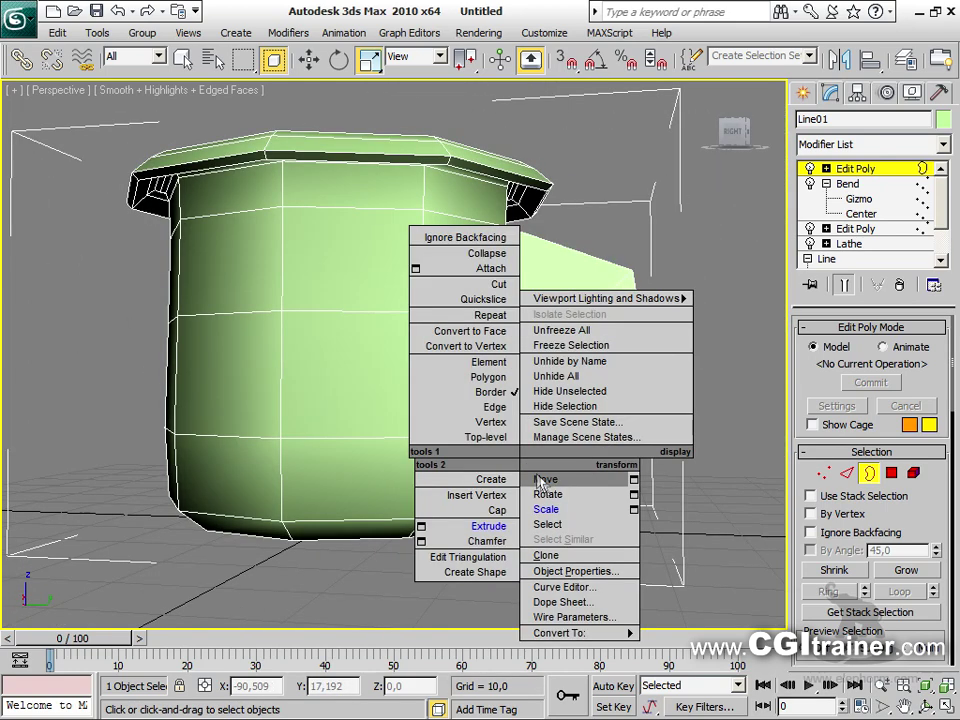
{"action": "left_click", "coordinate": [539, 481]}
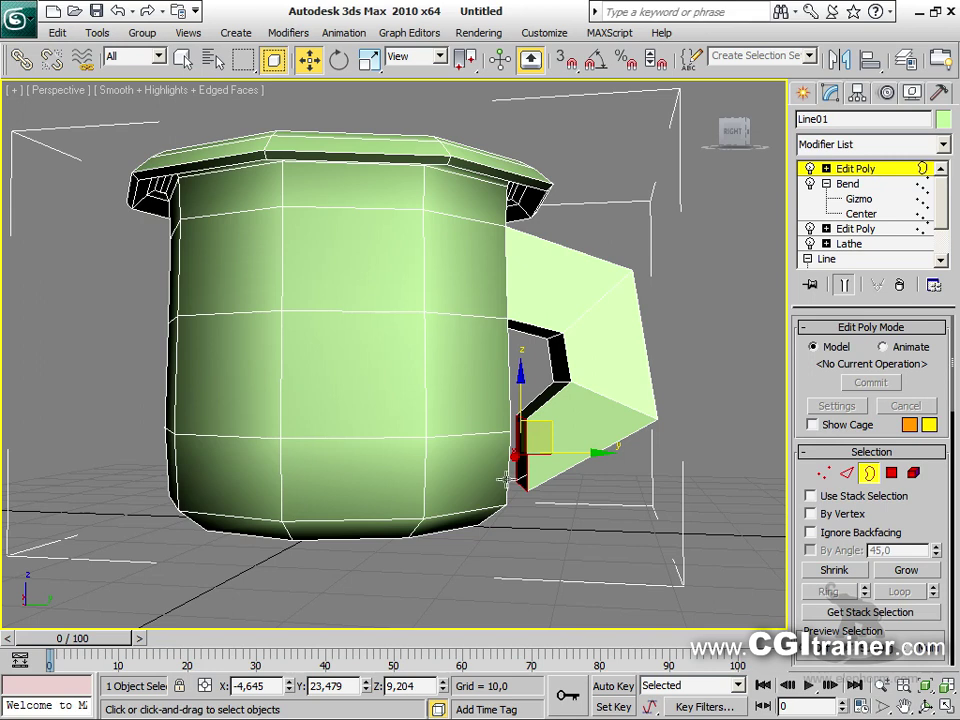
Bridge the open borders of the handle and the pot using the border selection, with 1 segment and Smooth 45,0
{"action": "middle_click_drag", "start_coordinate": [536, 499], "coordinate": [757, 541], "text": "alt"}
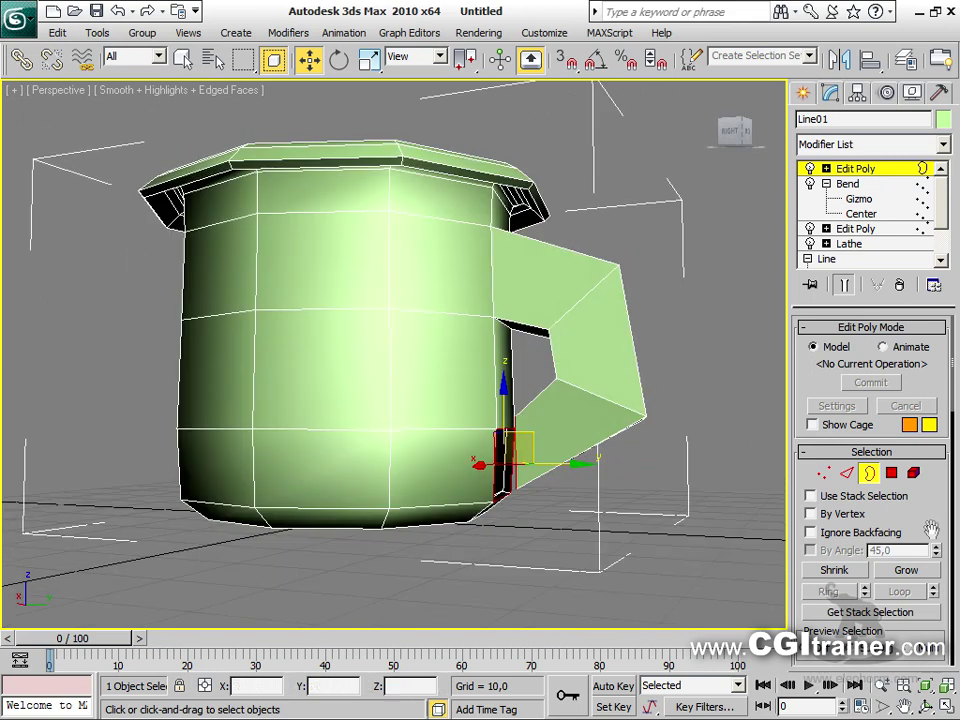
{"action": "scroll", "coordinate": [931, 529], "scroll_direction": "down", "scroll_amount": 5}
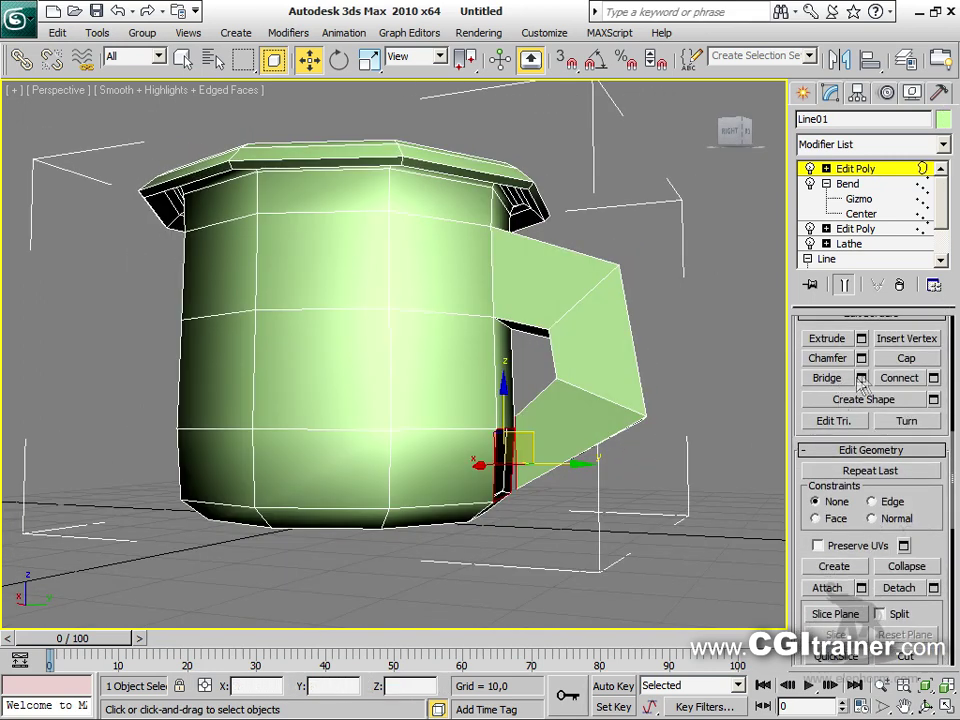
{"action": "left_click", "coordinate": [861, 377]}
{"action": "mouse_move", "coordinate": [615, 407]}
{"action": "middle_mouse_down", "text": "alt"}
{"action": "mouse_move", "coordinate": [662, 429]}
{"action": "mouse_move", "coordinate": [610, 425]}
{"action": "middle_mouse_up", "text": "alt"}
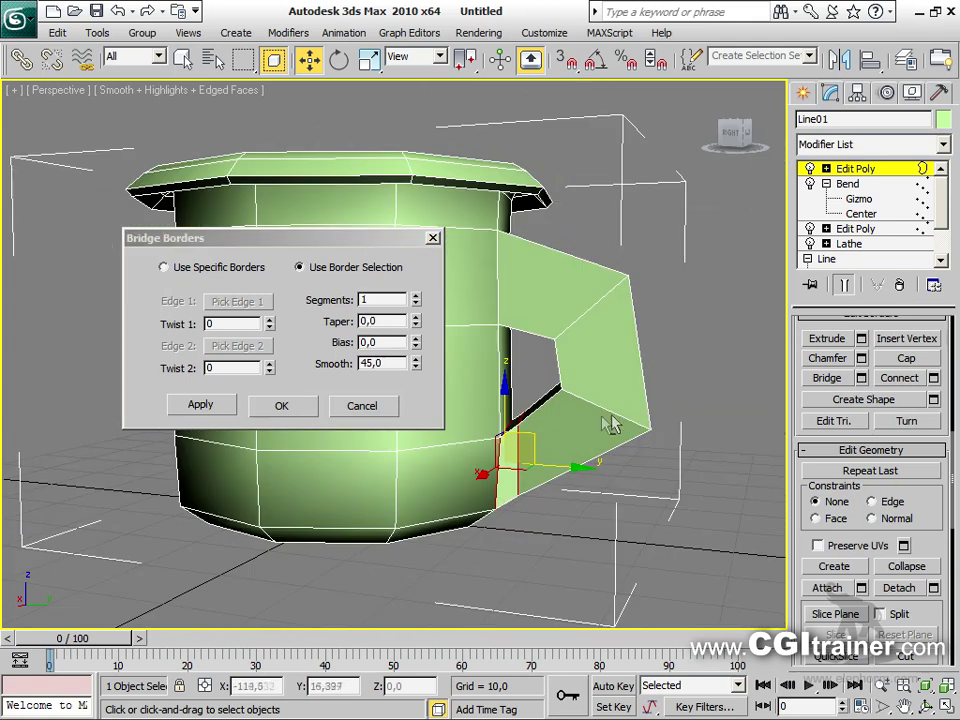
{"action": "left_click", "coordinate": [284, 406]}
{"action": "middle_click_drag", "start_coordinate": [505, 470], "coordinate": [45, 446], "text": "alt"}
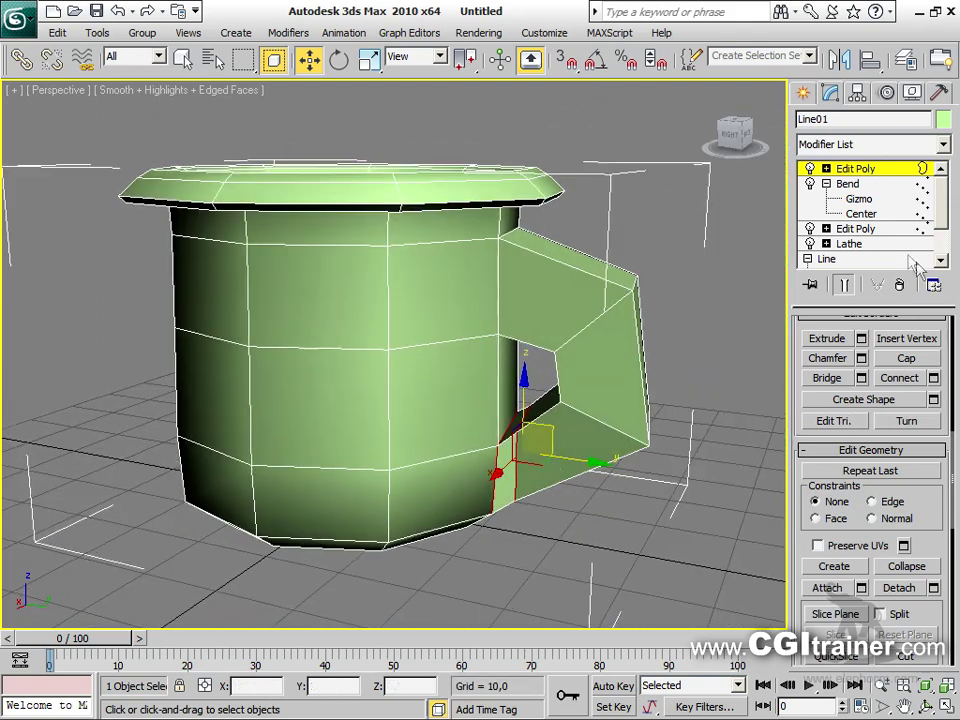
Return to the Bend modifier below the top Edit Poly and set its Angle to 118,5
{"action": "left_click", "coordinate": [848, 184]}
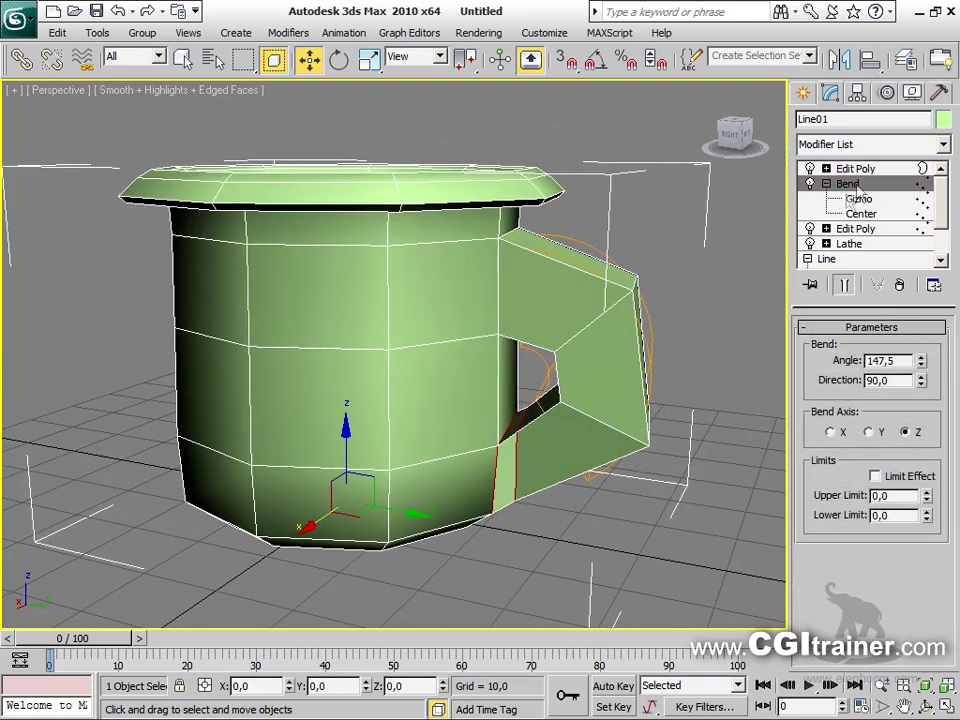
{"action": "left_click_drag", "start_coordinate": [921, 364], "coordinate": [924, 384]}
{"action": "middle_click_drag", "start_coordinate": [675, 420], "coordinate": [665, 432], "text": "alt"}
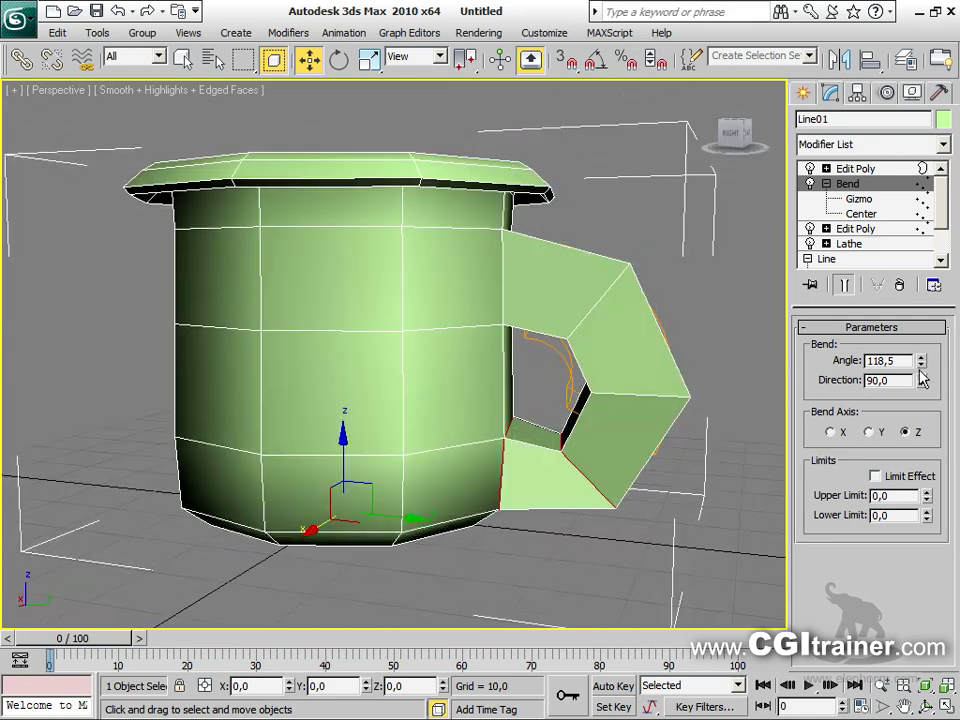
Move the Bend modifier's gizmo to about Y 23,973 and Z 32,547 to reposition the mug handle
{"action": "left_click", "coordinate": [859, 199]}
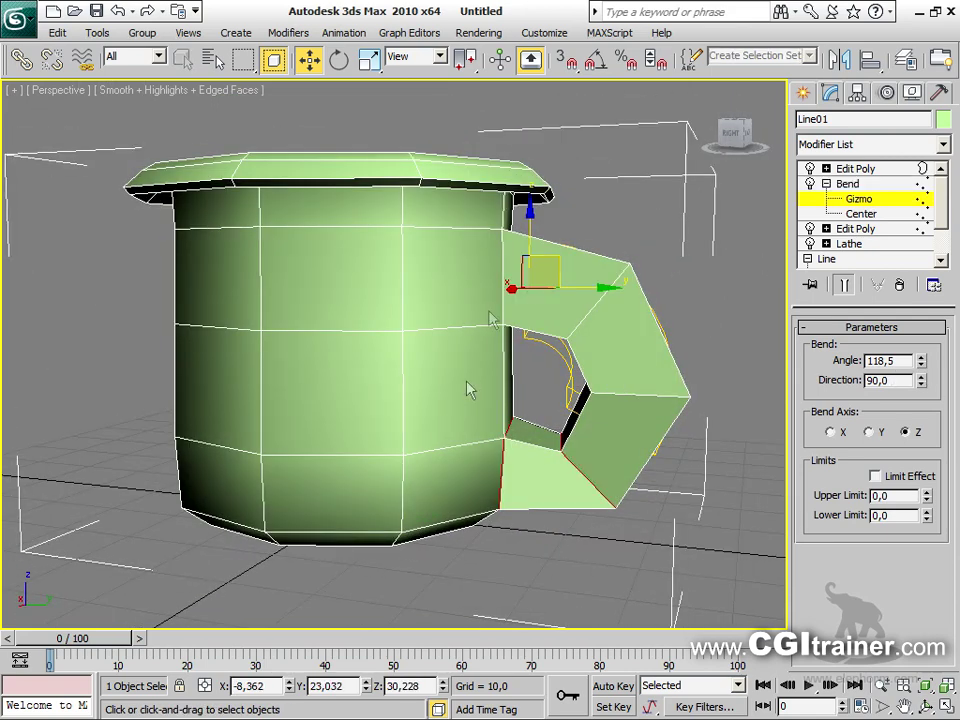
{"action": "mouse_move", "coordinate": [556, 266]}
{"action": "left_mouse_down"}
{"action": "mouse_move", "coordinate": [544, 242]}
{"action": "mouse_move", "coordinate": [565, 251]}
{"action": "mouse_move", "coordinate": [560, 245]}
{"action": "left_mouse_up"}
{"action": "middle_click_drag", "start_coordinate": [696, 422], "coordinate": [720, 418], "text": "alt"}
{"action": "scroll", "coordinate": [720, 418], "scroll_direction": "down", "scroll_amount": 4}
{"action": "scroll", "coordinate": [400, 330], "scroll_direction": "up", "scroll_amount": 3}
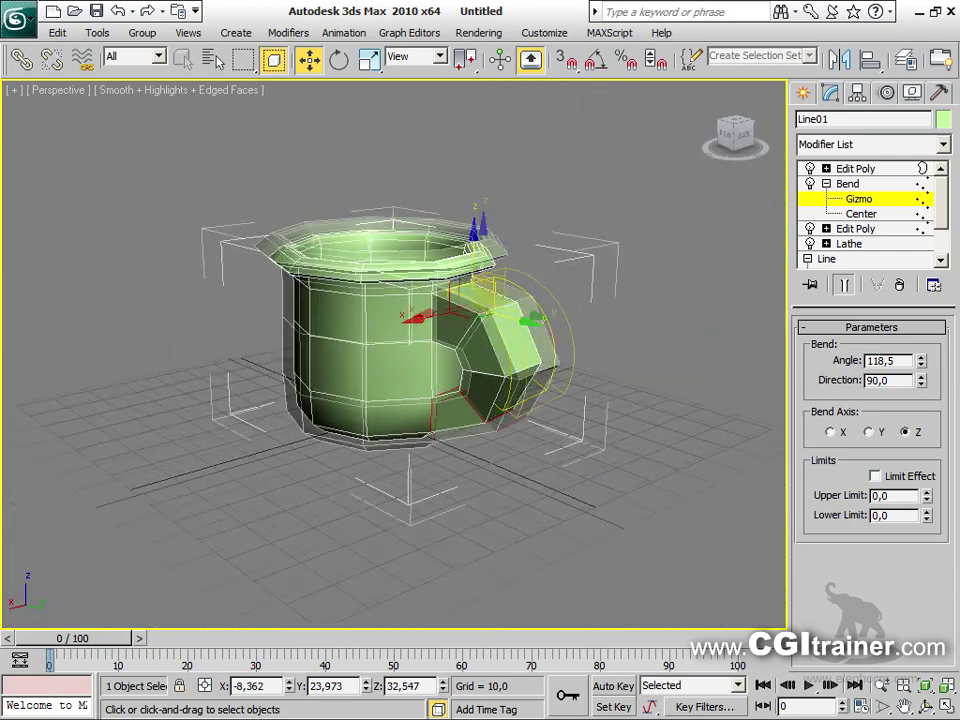
{"action": "middle_click_drag", "start_coordinate": [400, 330], "coordinate": [617, 478], "text": "alt"}
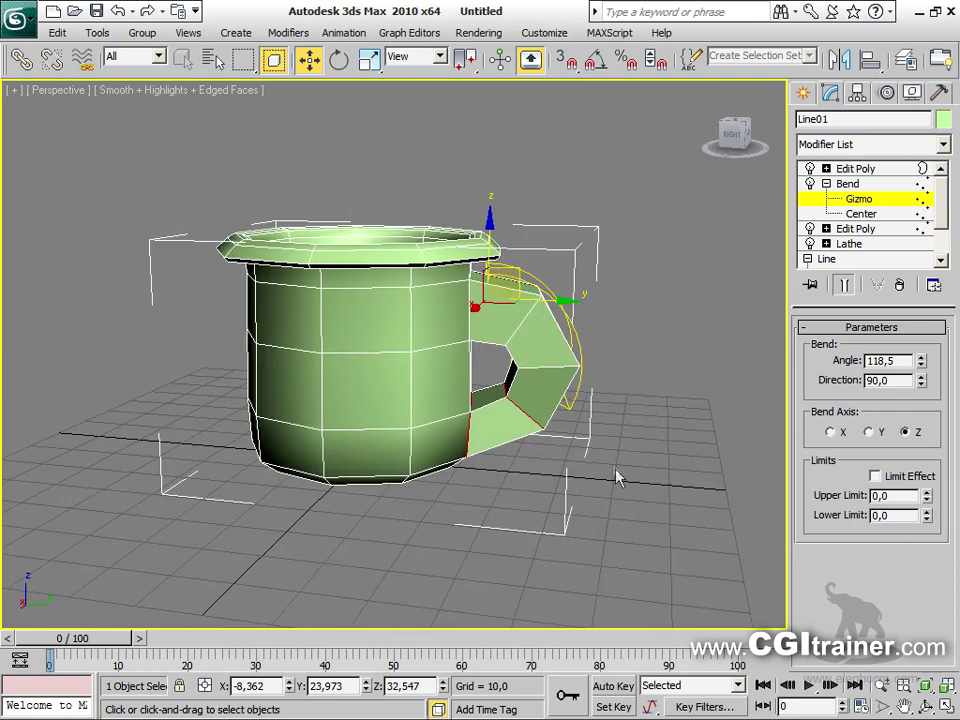
Add a TurboSmooth modifier above the top Edit Poly and set its Iterations to 2
{"action": "left_click", "coordinate": [889, 170]}
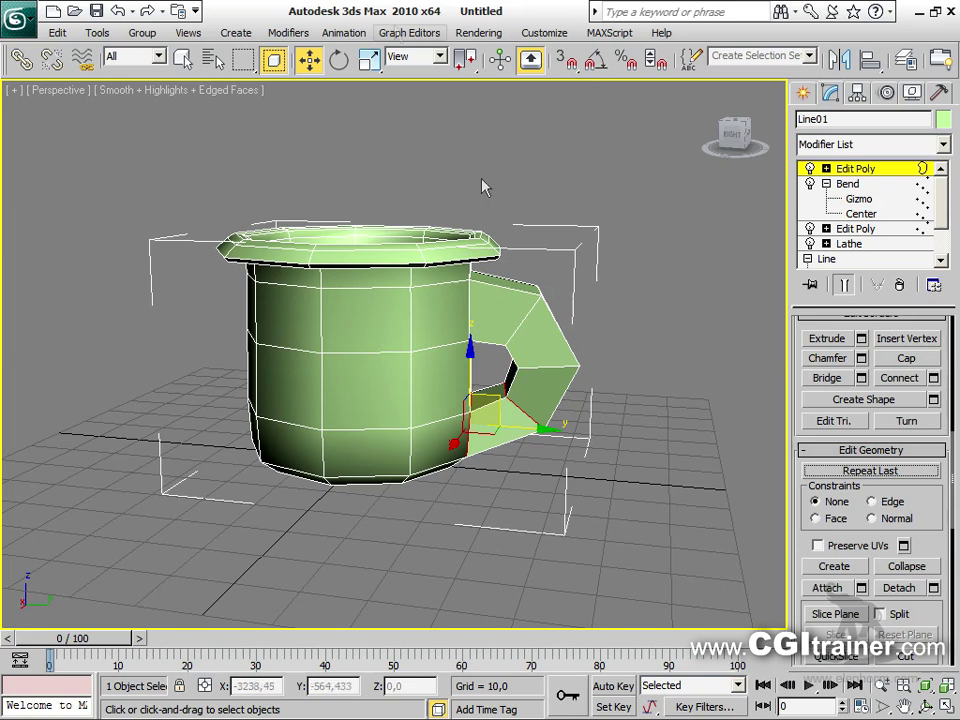
{"action": "left_click", "coordinate": [288, 32]}
{"action": "mouse_move", "coordinate": [345, 270]}
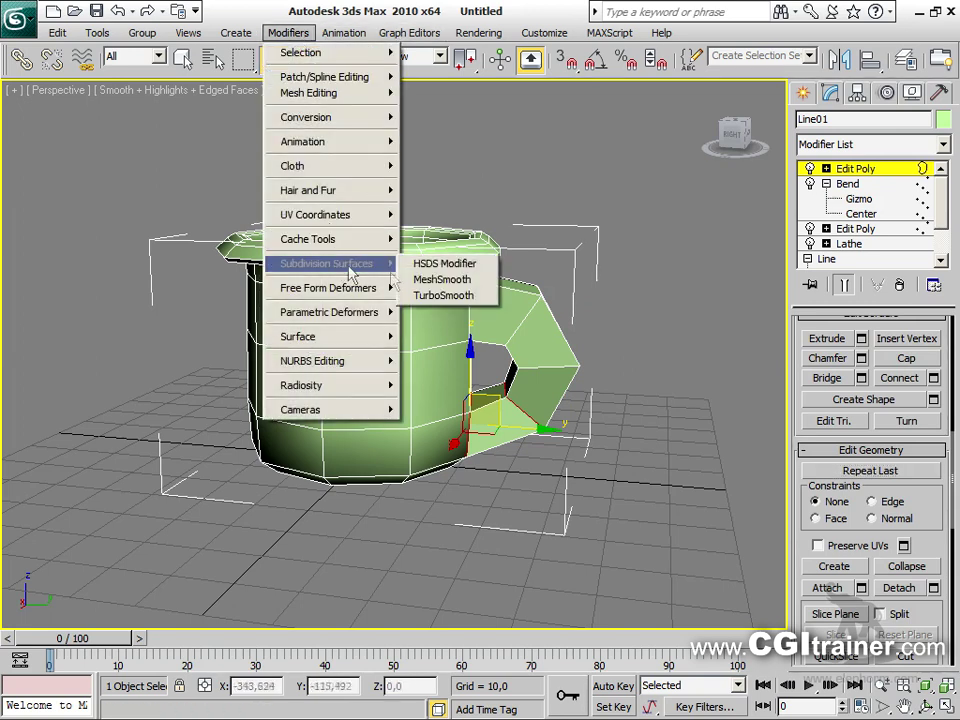
{"action": "left_click", "coordinate": [432, 296]}
{"action": "left_click", "coordinate": [933, 355]}
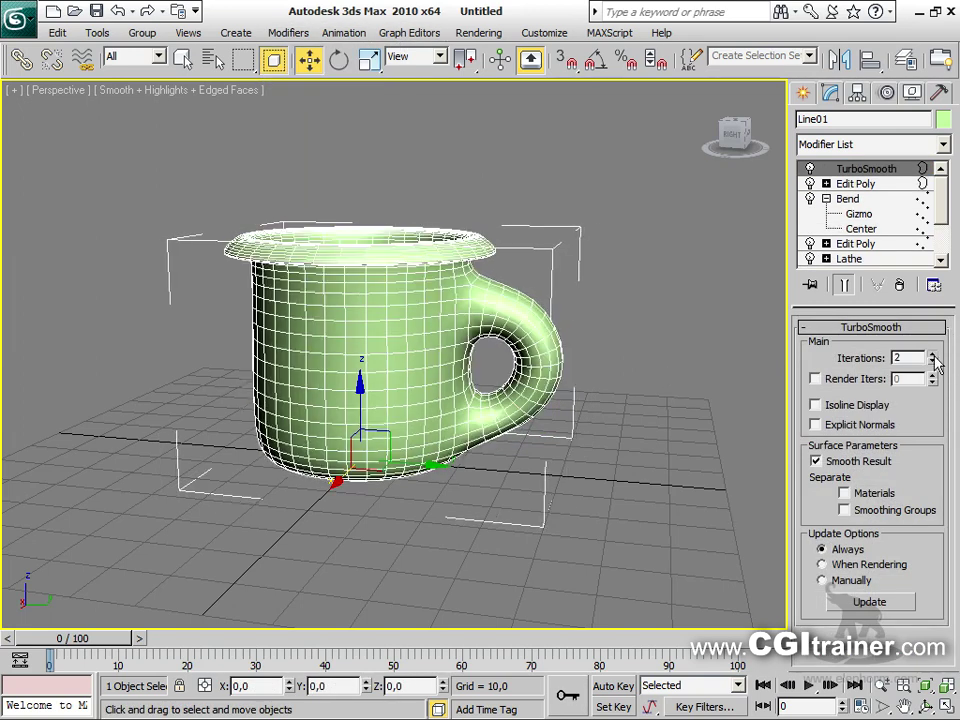
{"action": "middle_click_drag", "start_coordinate": [610, 441], "coordinate": [465, 441], "text": "alt"}
{"action": "middle_click_drag", "start_coordinate": [662, 446], "coordinate": [600, 425], "text": "alt"}
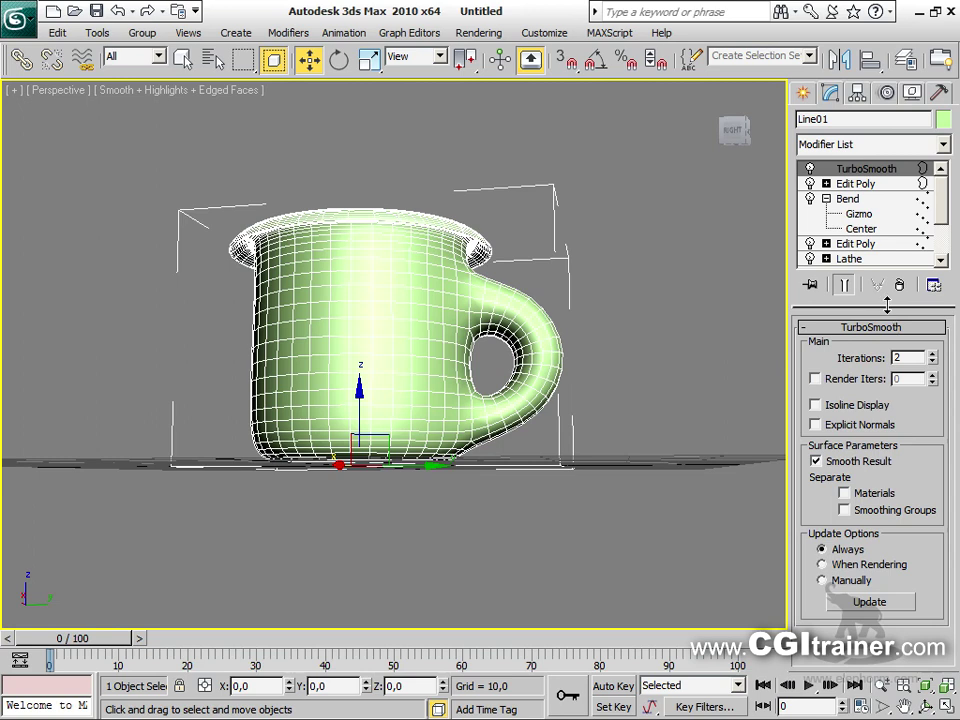
Enlarge the modifier stack area to show the full stack and turn off Edged Faces display in the Perspective view
{"action": "left_click_drag", "start_coordinate": [886, 305], "coordinate": [887, 515]}
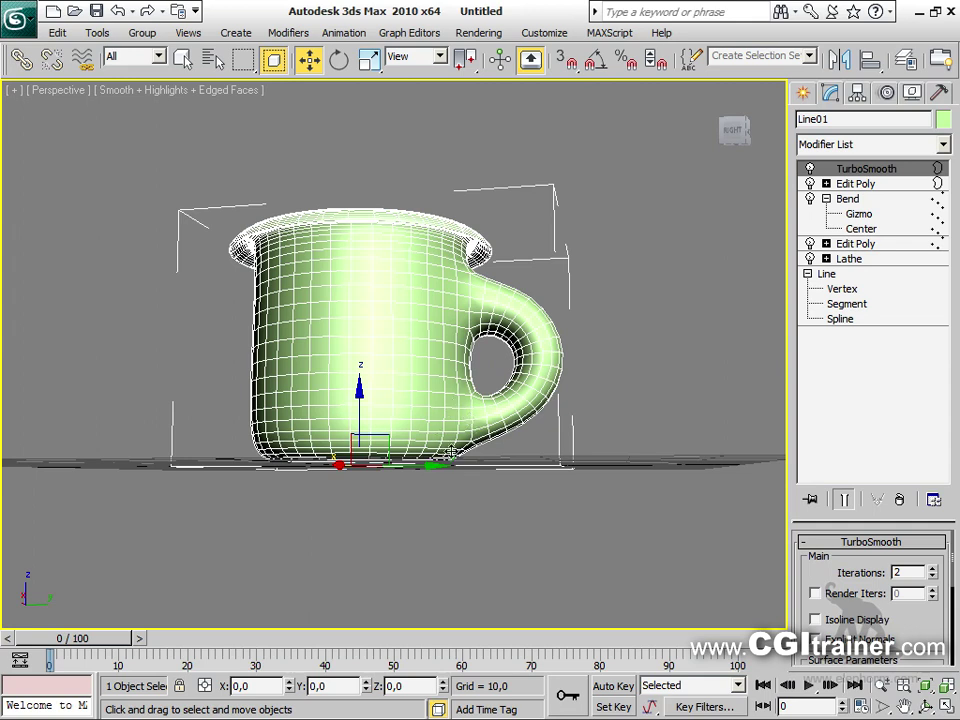
{"action": "key", "text": "F4"}
{"action": "middle_click_drag", "start_coordinate": [499, 449], "coordinate": [542, 405], "text": "alt"}
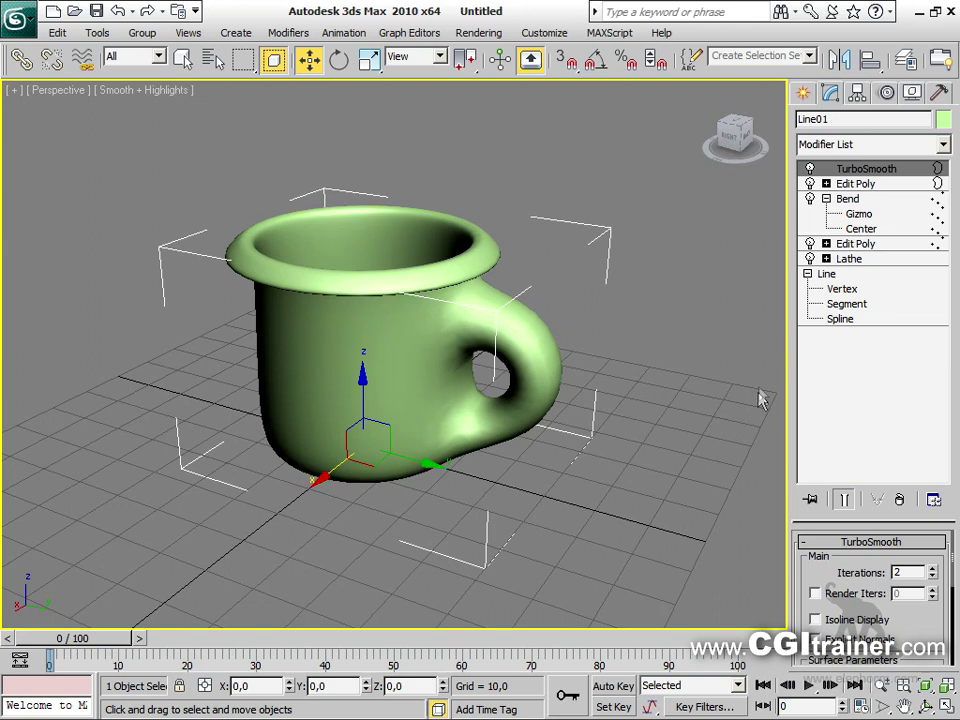
Move the Bend gizmo beneath the TurboSmooth to about Y 22,742 and Z 31,214 to adjust the smoothed handle
{"action": "left_click", "coordinate": [848, 214]}
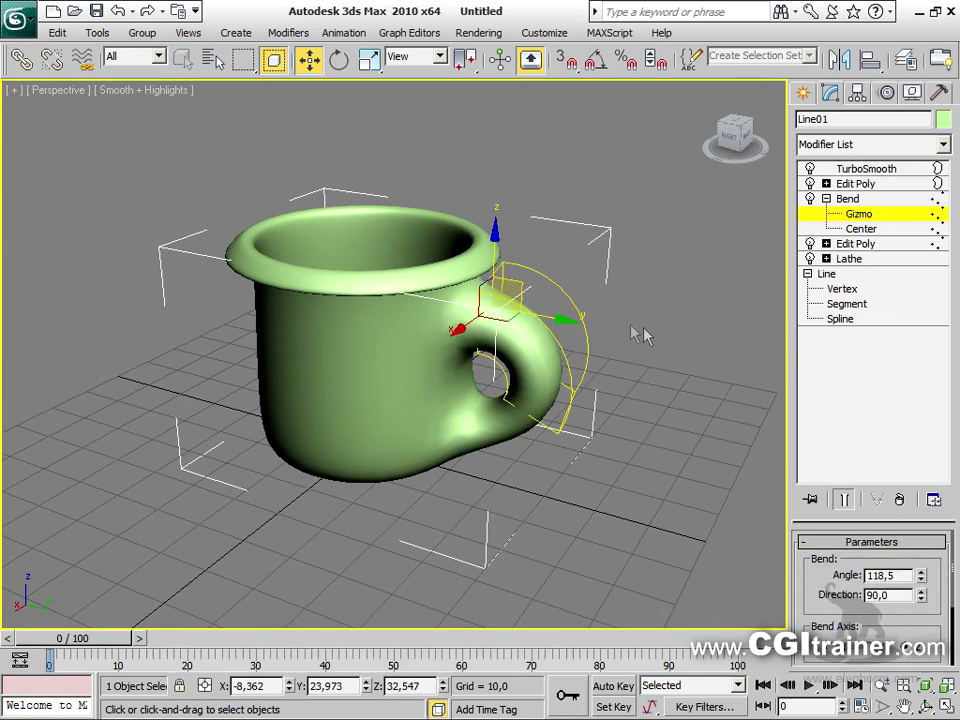
{"action": "middle_click_drag", "start_coordinate": [501, 426], "coordinate": [527, 346], "text": "alt"}
{"action": "mouse_move", "coordinate": [521, 272]}
{"action": "left_mouse_down"}
{"action": "mouse_move", "coordinate": [556, 291]}
{"action": "mouse_move", "coordinate": [544, 281]}
{"action": "mouse_move", "coordinate": [506, 315]}
{"action": "mouse_move", "coordinate": [523, 300]}
{"action": "mouse_move", "coordinate": [526, 318]}
{"action": "mouse_move", "coordinate": [515, 282]}
{"action": "left_mouse_up"}
{"action": "middle_click_drag", "start_coordinate": [648, 408], "coordinate": [642, 512], "text": "alt"}
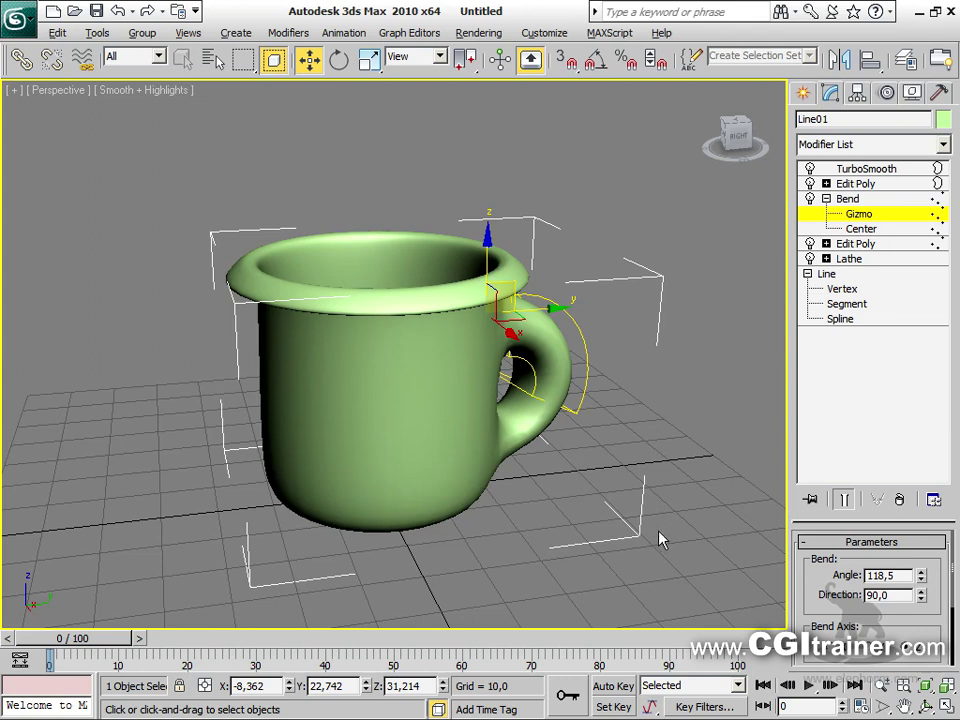
Switch to Windows Photo Gallery to examine the jug's handle in the comTest1 render, and return to 3ds Max
{"action": "key", "text": "alt+Tab"}
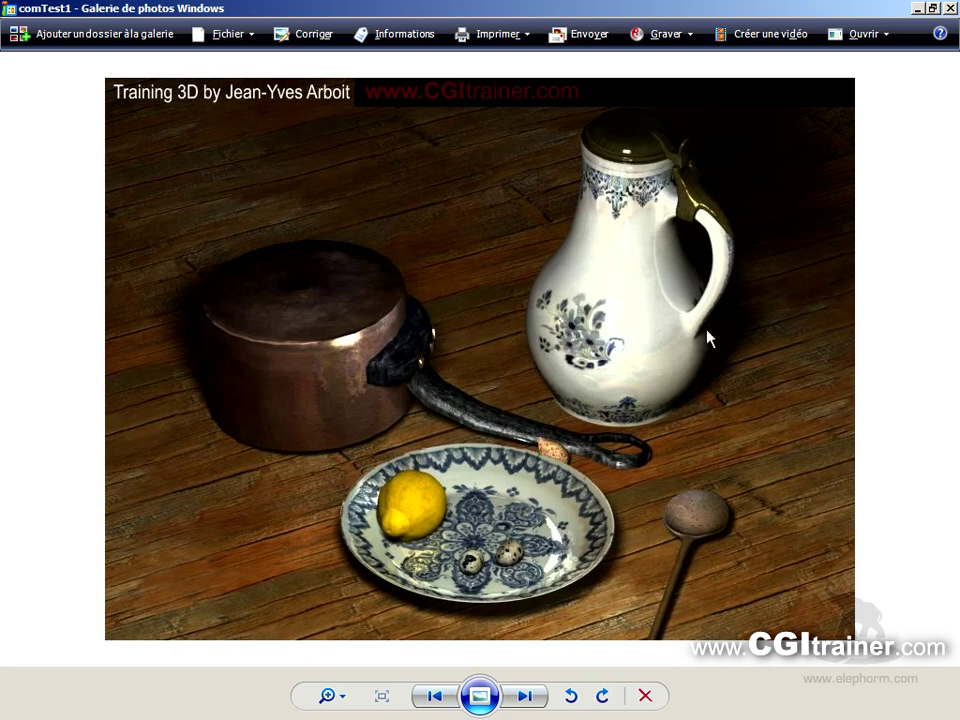
{"action": "key", "text": "alt+Tab"}
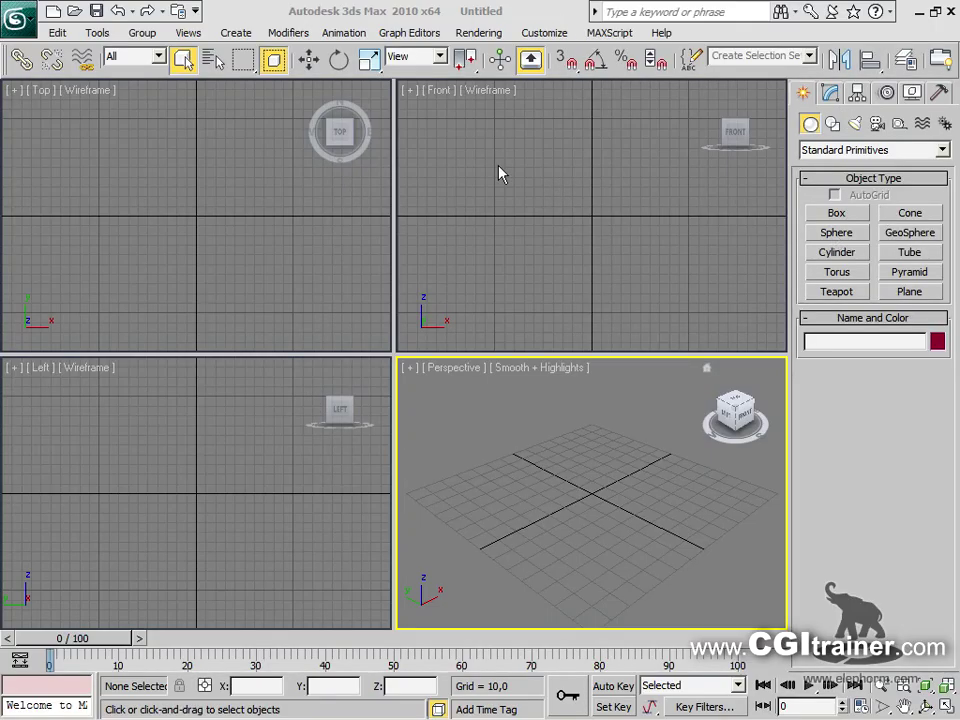
Examine the available parametric deformers, pointing out the Ripple and Wave modifiers
{"action": "left_click", "coordinate": [288, 32]}
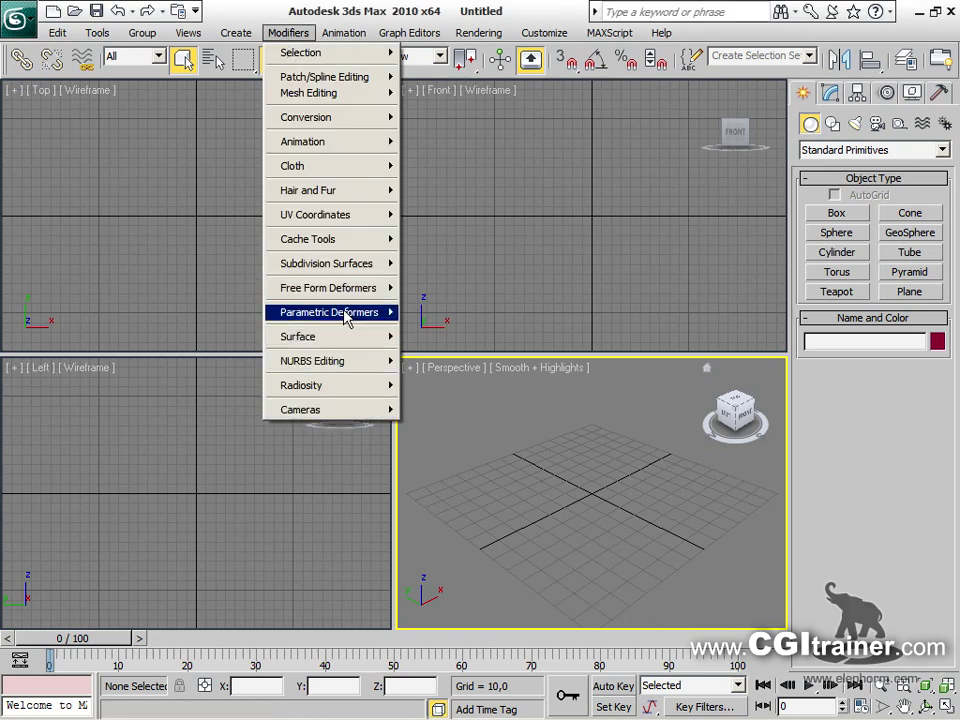
{"action": "mouse_move", "coordinate": [395, 313]}
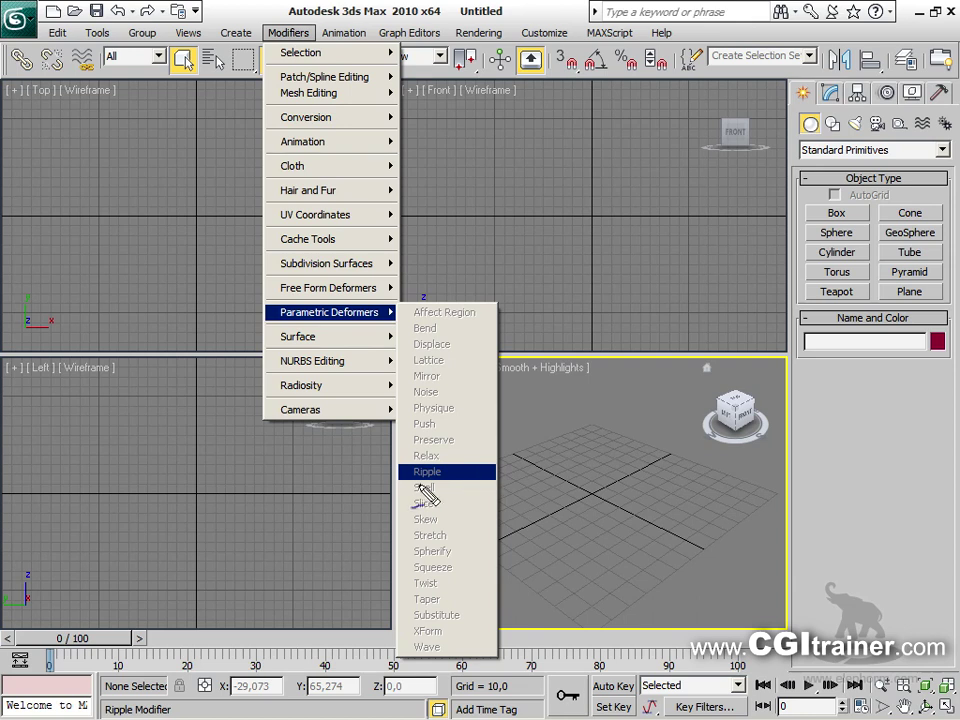
{"action": "left_click_drag", "start_coordinate": [368, 474], "coordinate": [405, 476]}
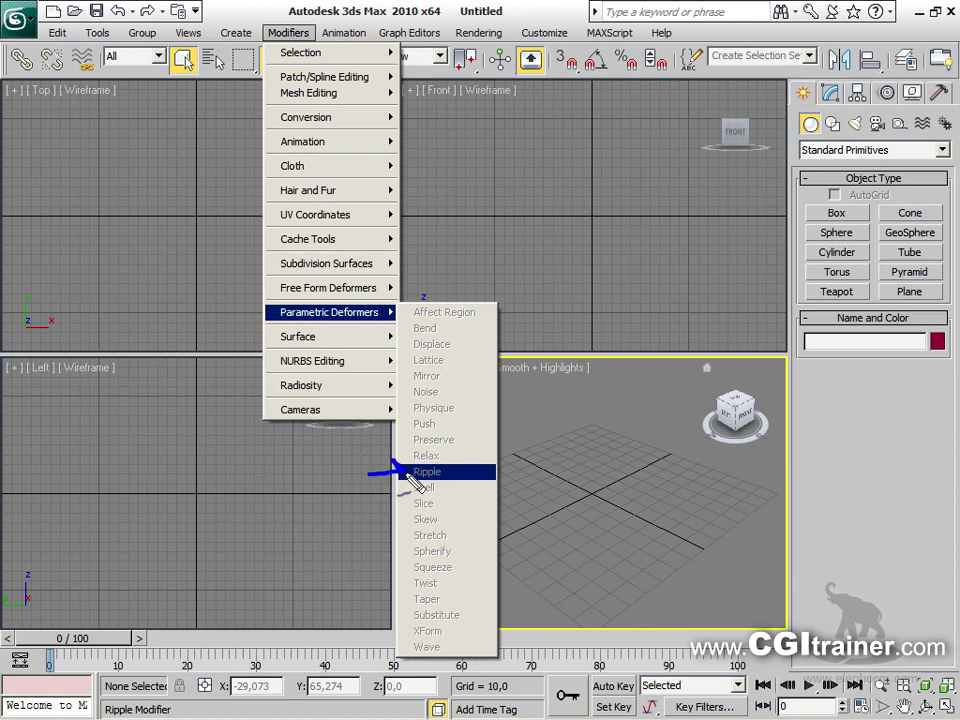
{"action": "left_click_drag", "start_coordinate": [378, 623], "coordinate": [401, 658]}
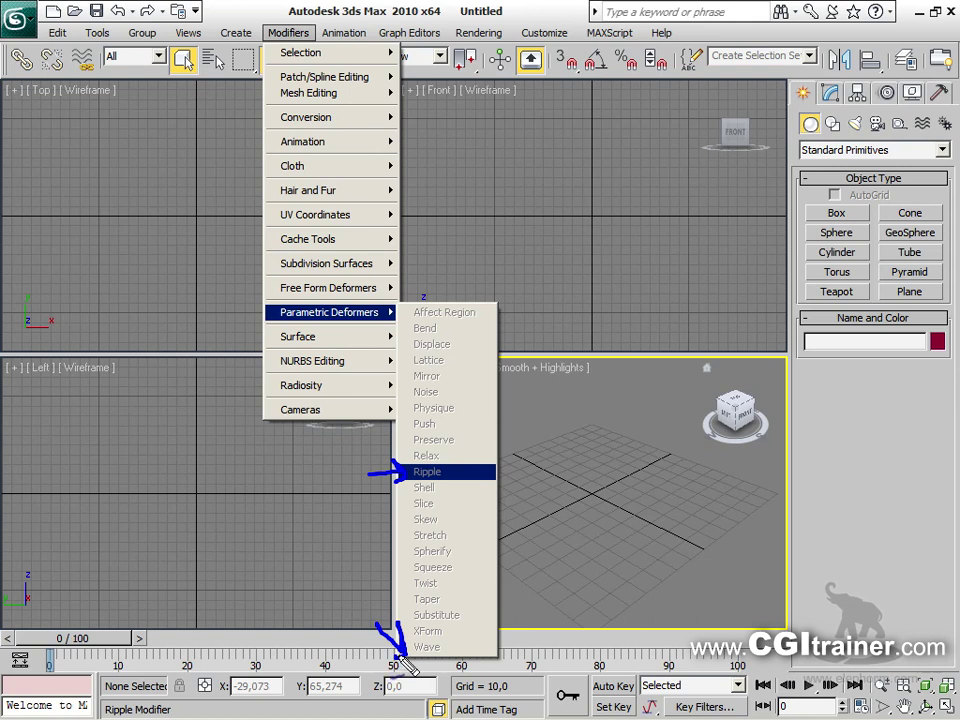
{"action": "left_click_drag", "start_coordinate": [465, 650], "coordinate": [543, 636]}
{"action": "left_click_drag", "start_coordinate": [474, 497], "coordinate": [490, 489]}
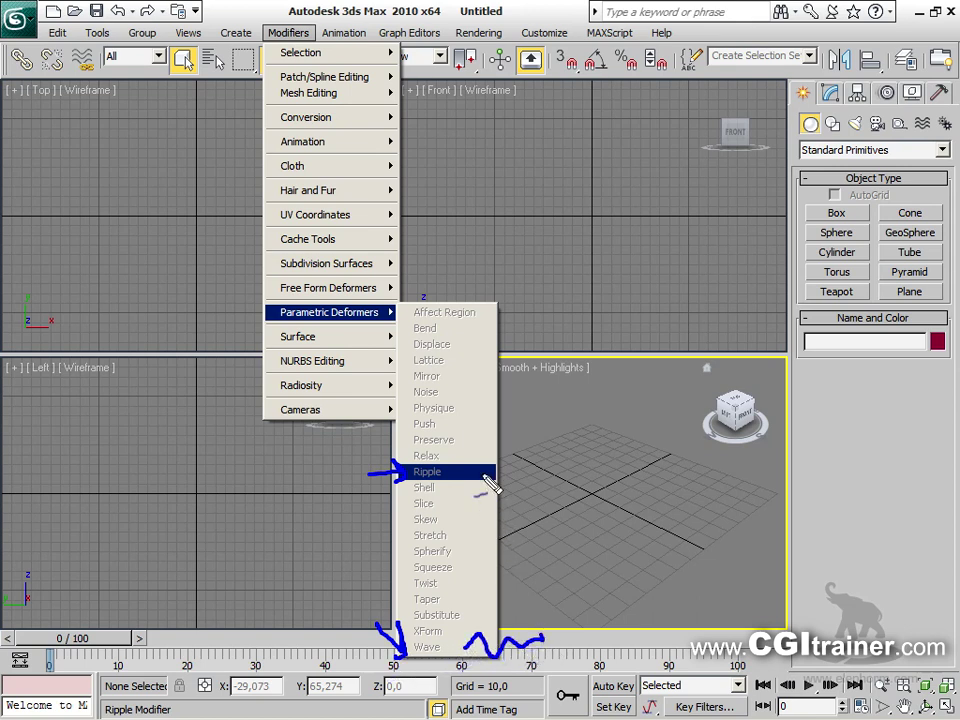
{"action": "mouse_move", "coordinate": [598, 467]}
{"action": "left_mouse_down"}
{"action": "mouse_move", "coordinate": [556, 483]}
{"action": "mouse_move", "coordinate": [588, 492]}
{"action": "left_mouse_up"}
{"action": "mouse_move", "coordinate": [573, 384]}
{"action": "left_mouse_down"}
{"action": "mouse_move", "coordinate": [583, 493]}
{"action": "mouse_move", "coordinate": [613, 410]}
{"action": "mouse_move", "coordinate": [632, 429]}
{"action": "mouse_move", "coordinate": [664, 436]}
{"action": "left_mouse_up"}
{"action": "left_click_drag", "start_coordinate": [681, 464], "coordinate": [682, 469]}
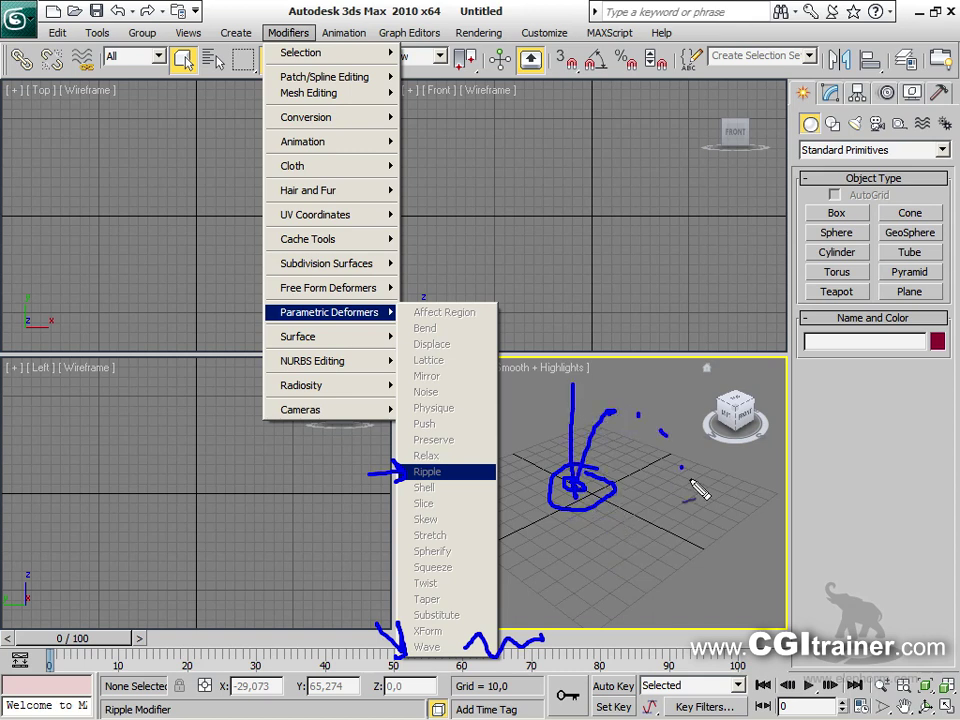
{"action": "key", "text": "Escape"}
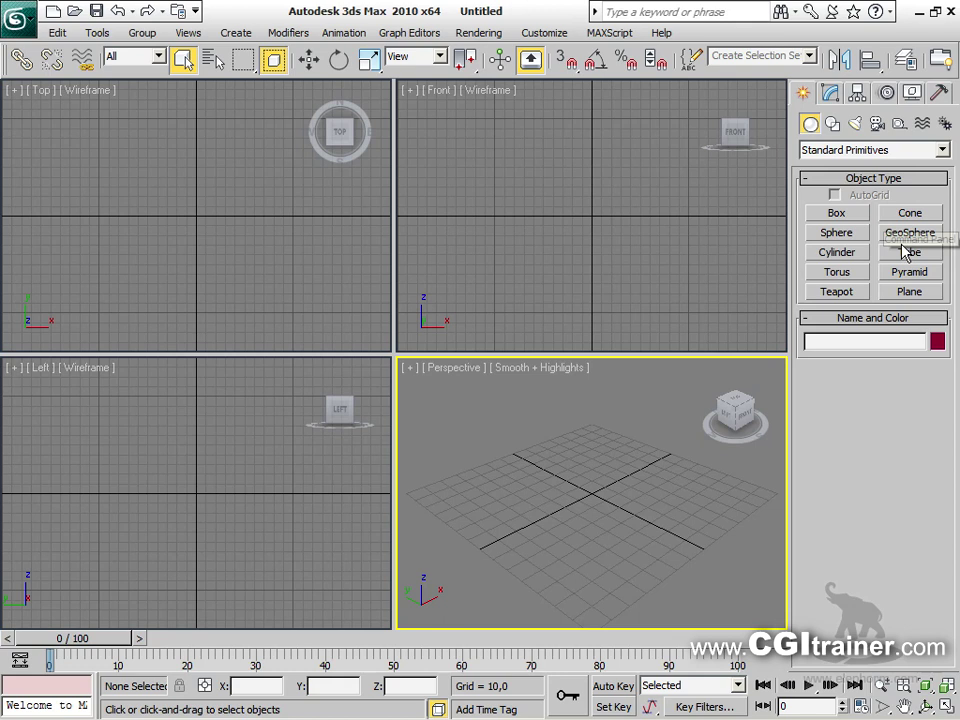
Create a plane about 152 long and 154 wide in the Perspective view, with 20 length and 20 width segments
{"action": "left_click", "coordinate": [909, 292]}
{"action": "left_click_drag", "start_coordinate": [410, 500], "coordinate": [777, 485]}
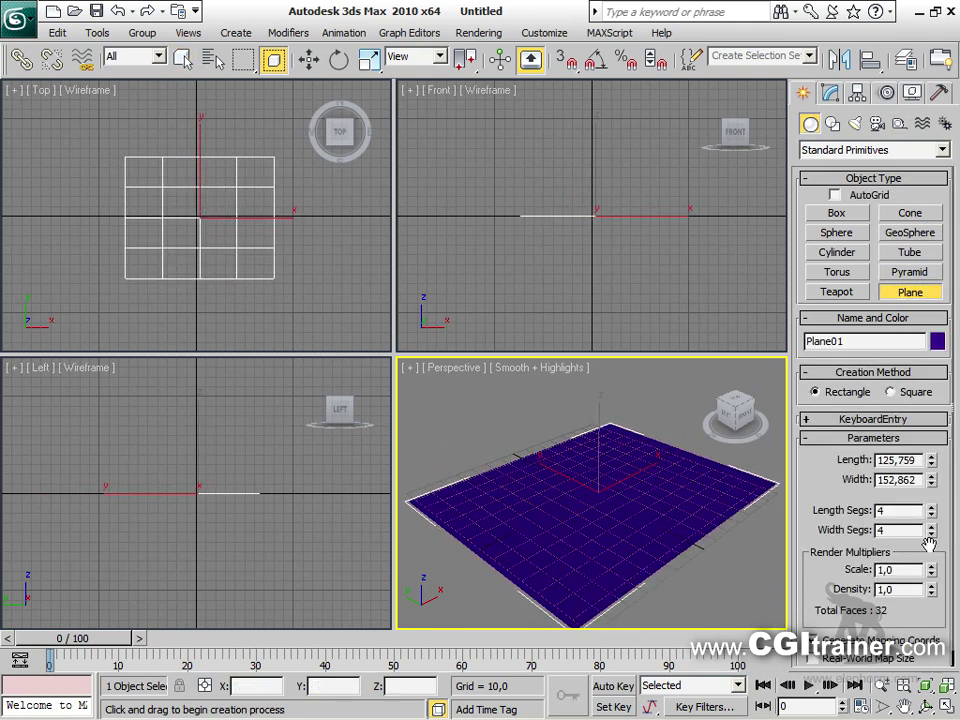
{"action": "type", "text": "20"}
{"action": "key", "text": "Tab"}
{"action": "type", "text": "20"}
{"action": "key", "text": "Return"}
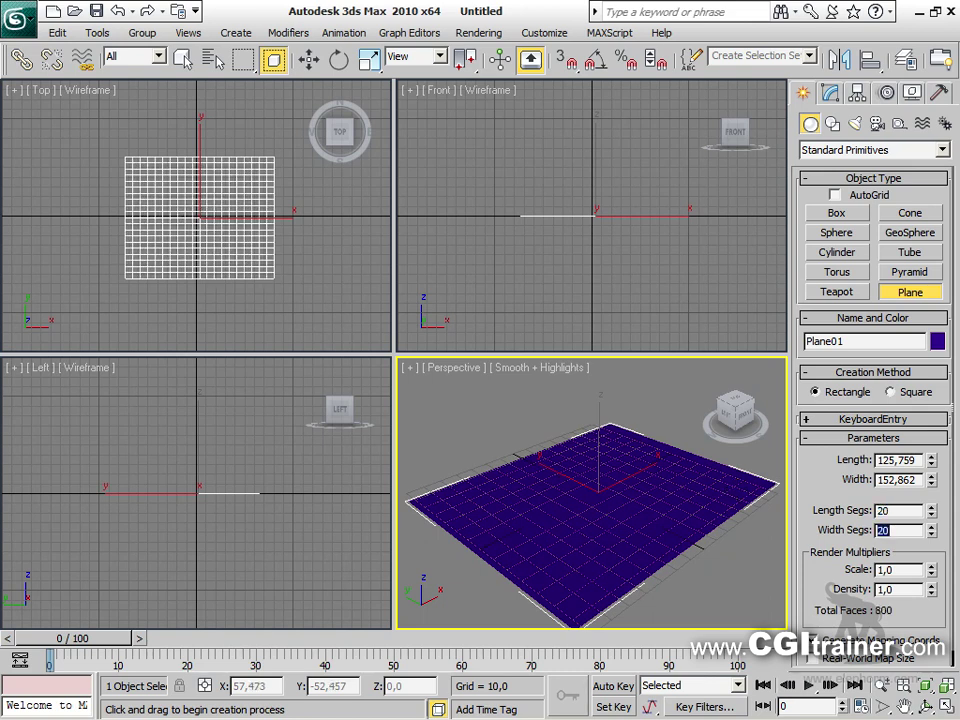
{"action": "mouse_move", "coordinate": [937, 465]}
{"action": "left_mouse_down"}
{"action": "mouse_move", "coordinate": [936, 455]}
{"action": "mouse_move", "coordinate": [932, 478]}
{"action": "left_mouse_up"}
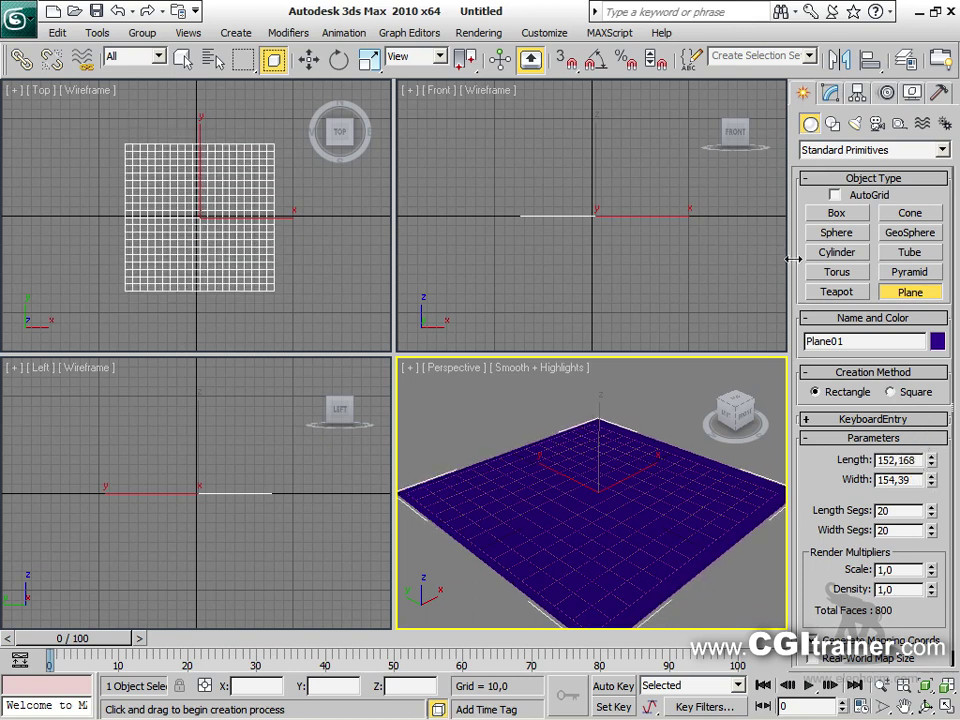
Create a thin upright cylinder near the plane's edge, about 3,1 in radius and 45,4 high
{"action": "left_click", "coordinate": [838, 253]}
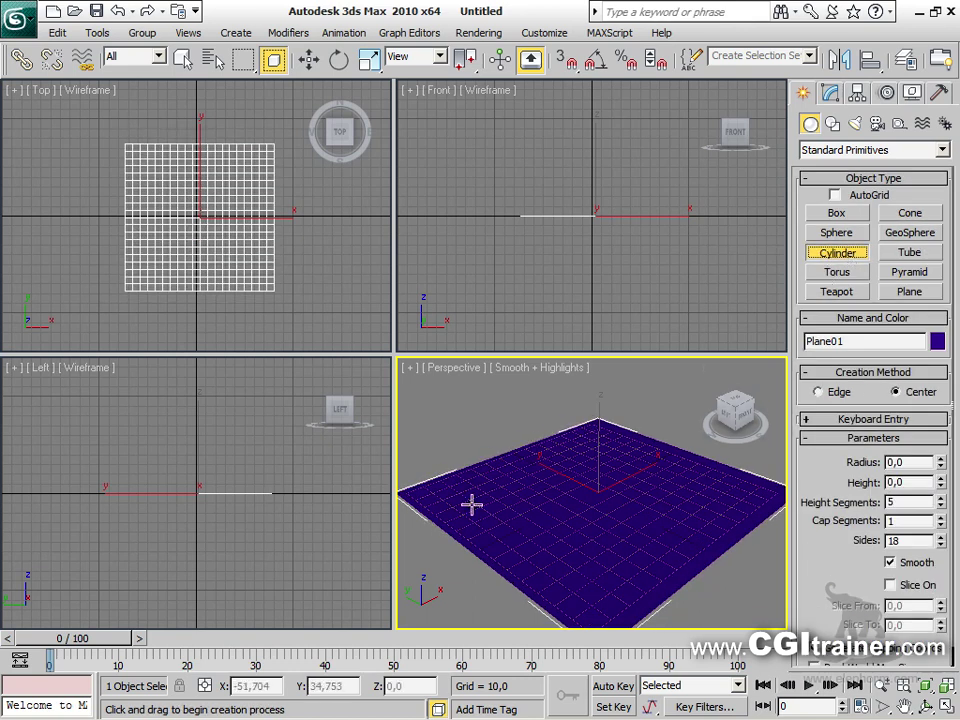
{"action": "left_click_drag", "start_coordinate": [491, 503], "coordinate": [490, 498]}
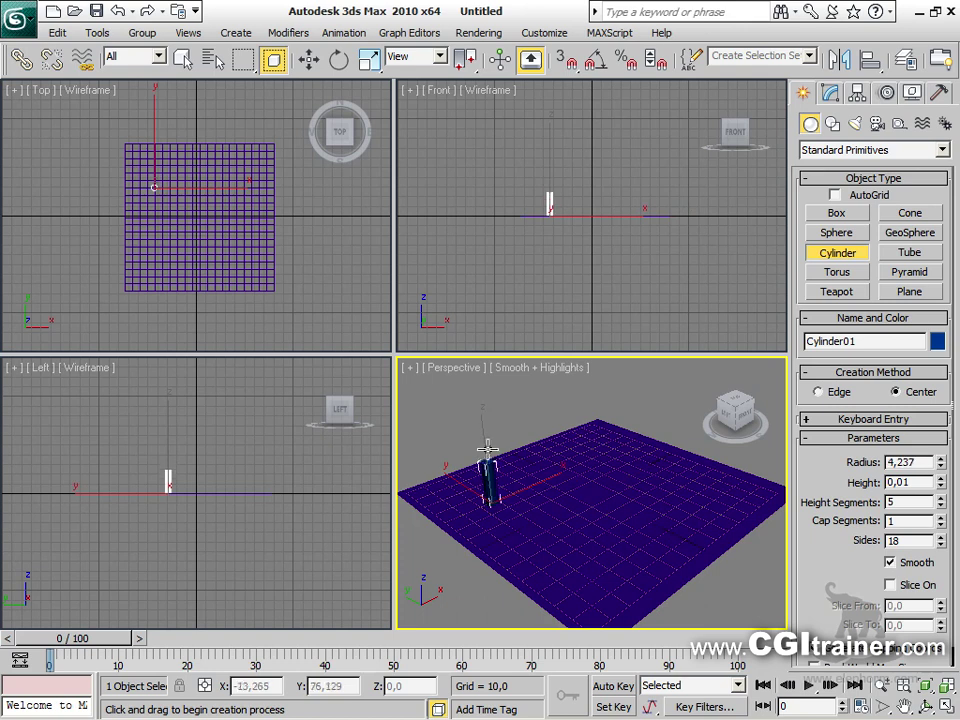
{"action": "right_click", "coordinate": [481, 432]}
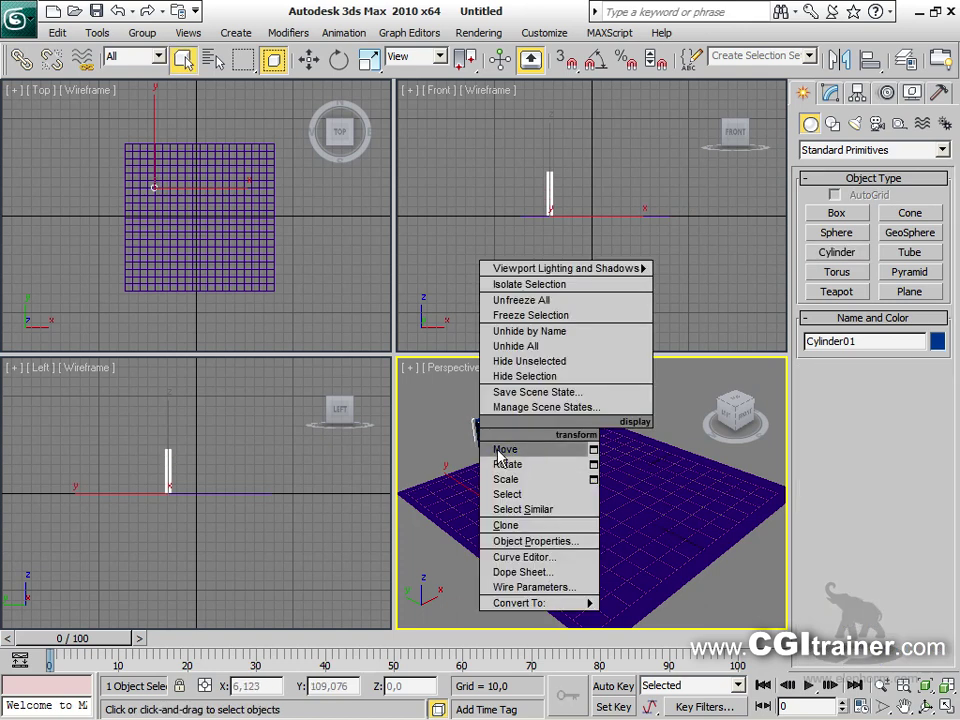
Clone the cylinder as an instance along the Y axis, placing it at about Y -2,823
{"action": "left_click", "coordinate": [503, 447]}
{"action": "left_click_drag", "start_coordinate": [468, 487], "coordinate": [527, 514], "text": "shift"}
{"action": "left_click", "coordinate": [423, 327]}
{"action": "left_click", "coordinate": [481, 447]}
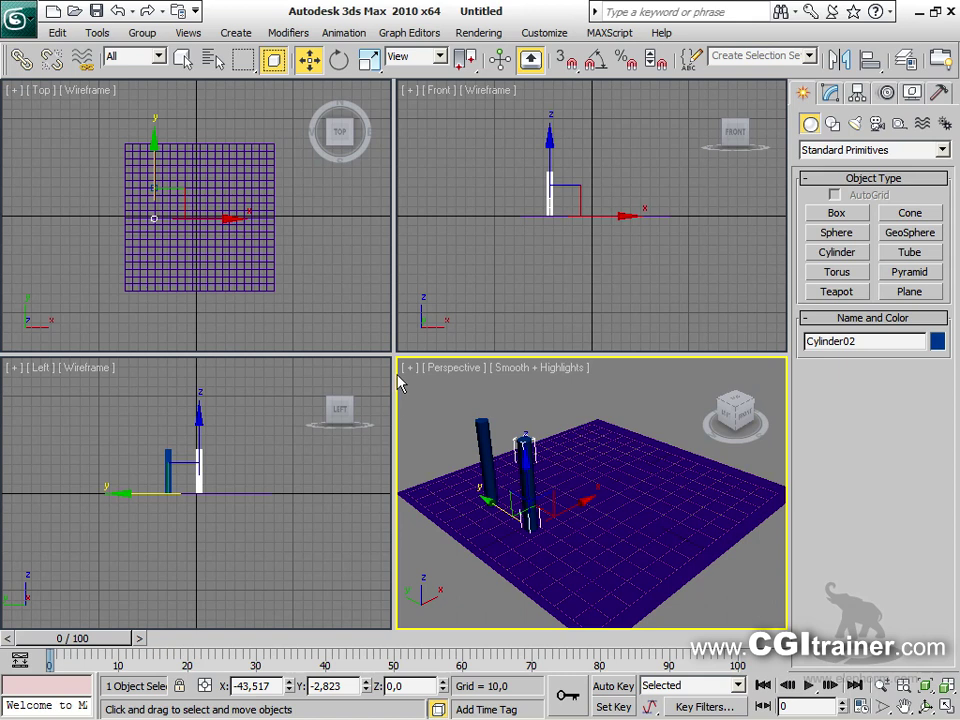
Maximize the Perspective view, hide its grid and turn on Edged Faces display
{"action": "key", "text": "alt+w"}
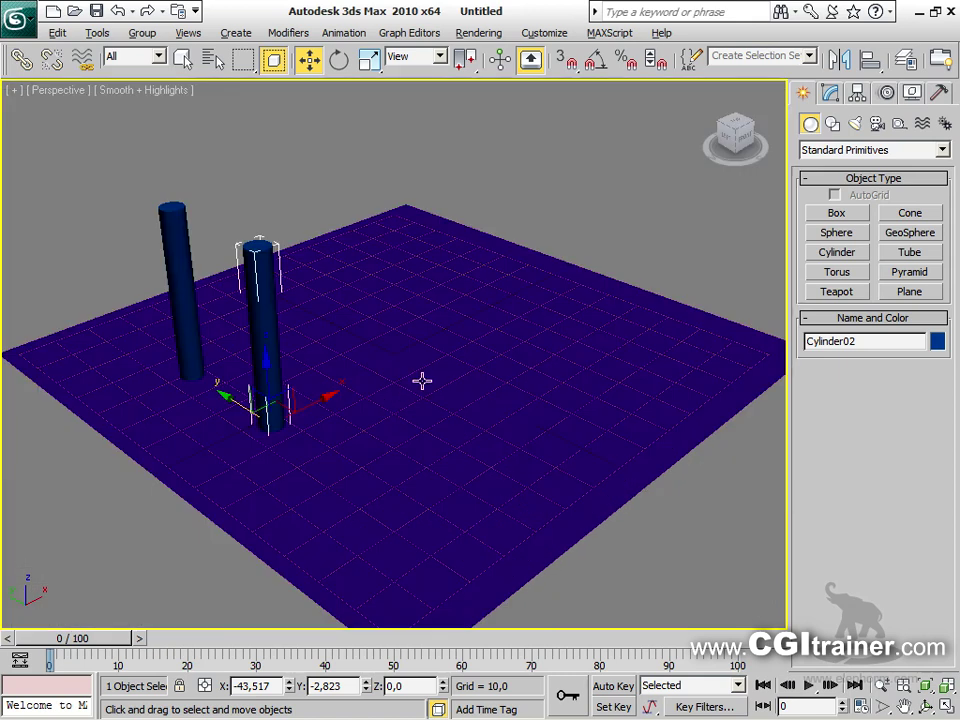
{"action": "key", "text": "g"}
{"action": "key", "text": "F4"}
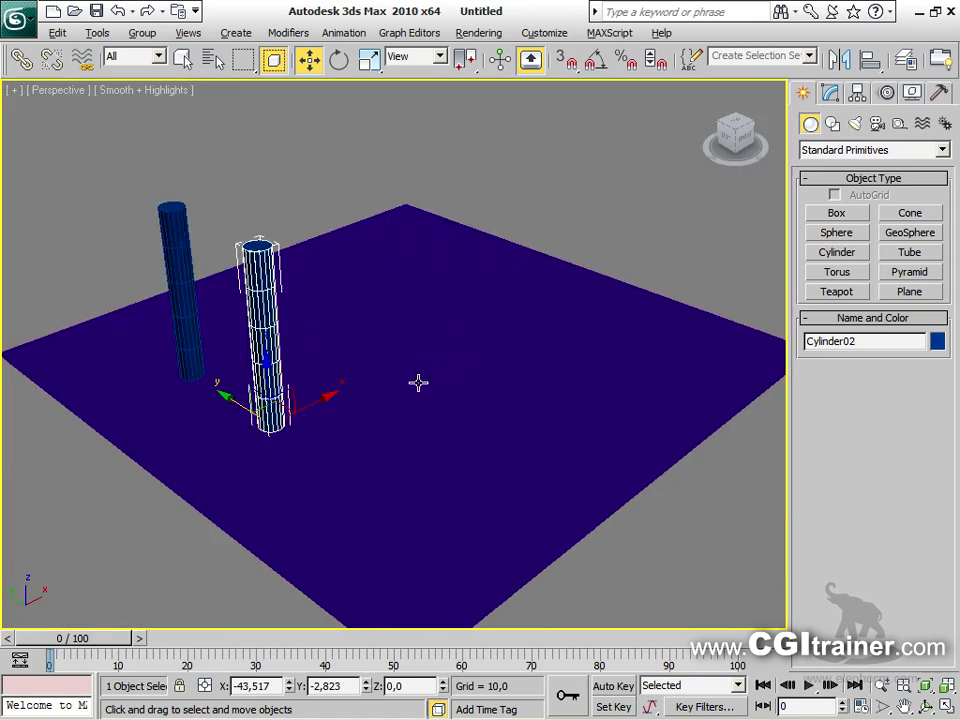
Open the cloned cylinder's parameters and set its Height Segments to 1
{"action": "right_click", "coordinate": [640, 80]}
{"action": "left_click", "coordinate": [698, 183]}
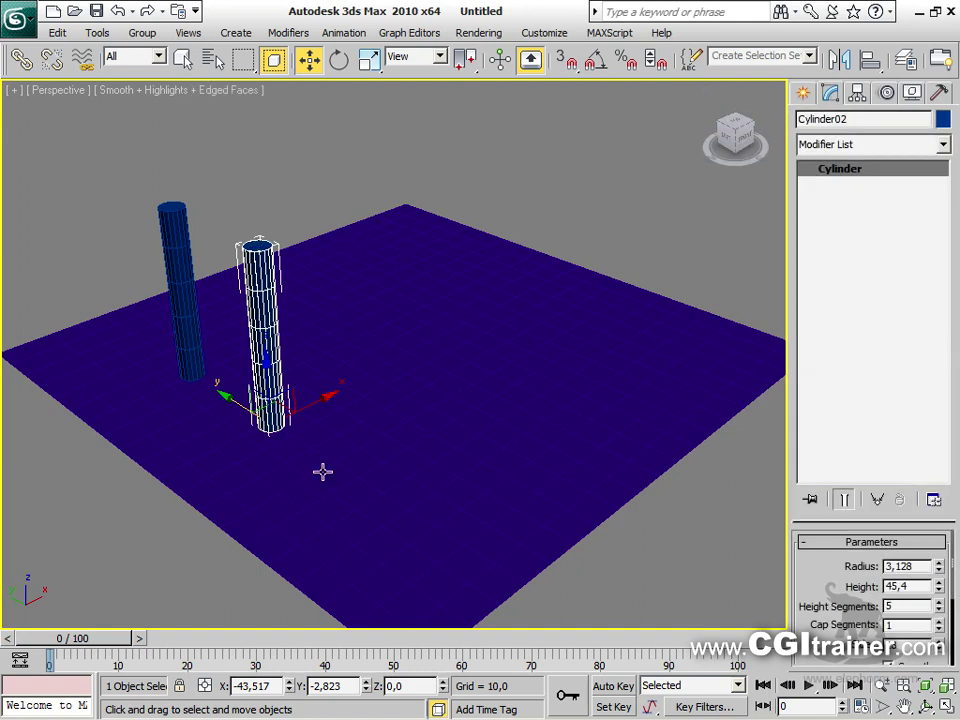
{"action": "left_click_drag", "start_coordinate": [816, 521], "coordinate": [818, 300]}
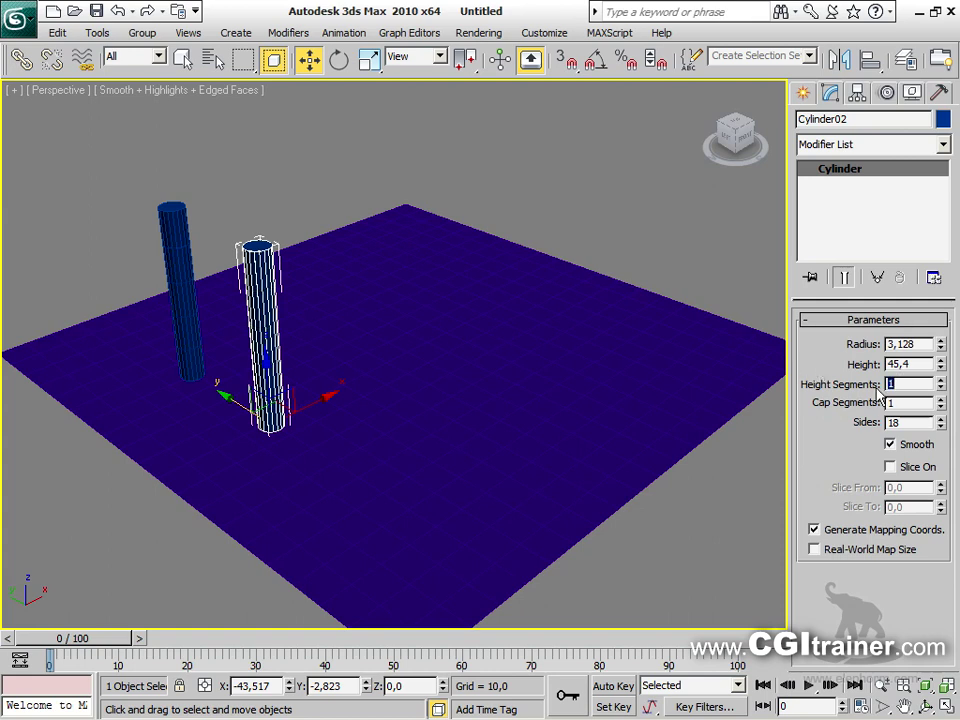
Create a thin flat box around the cylinders and raise it to about Z 45,555 so it rests on top of them
{"action": "left_click", "coordinate": [803, 92]}
{"action": "left_click", "coordinate": [836, 214]}
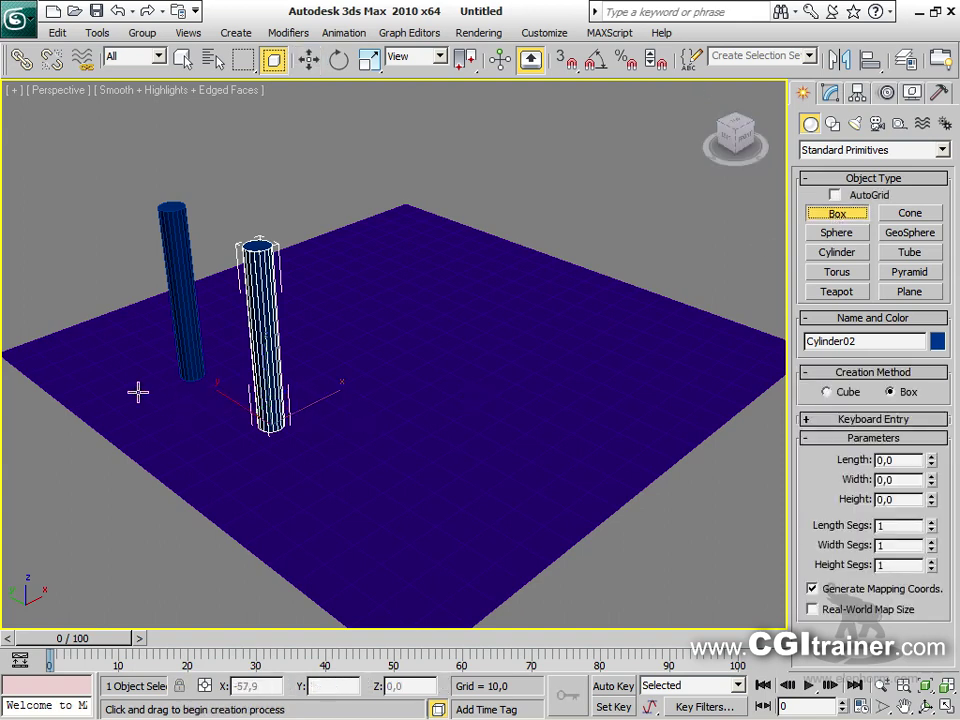
{"action": "left_click_drag", "start_coordinate": [60, 435], "coordinate": [298, 427]}
{"action": "left_click", "coordinate": [298, 427]}
{"action": "key", "text": "w"}
{"action": "left_click_drag", "start_coordinate": [178, 380], "coordinate": [133, 204]}
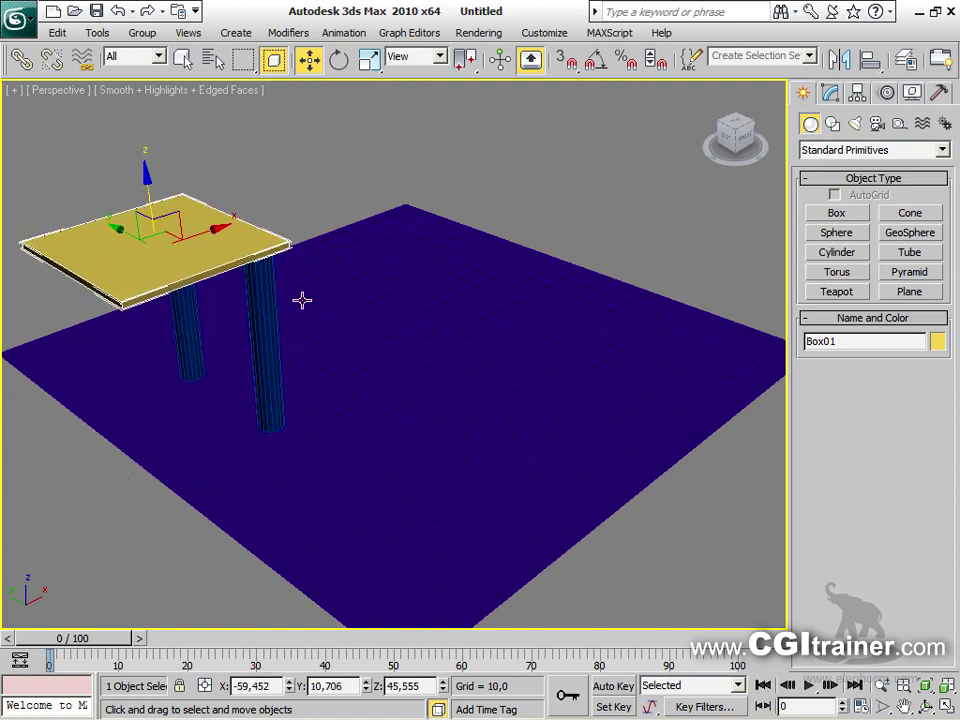
Select the plane and turn off Edged Faces display
{"action": "left_click", "coordinate": [343, 286]}
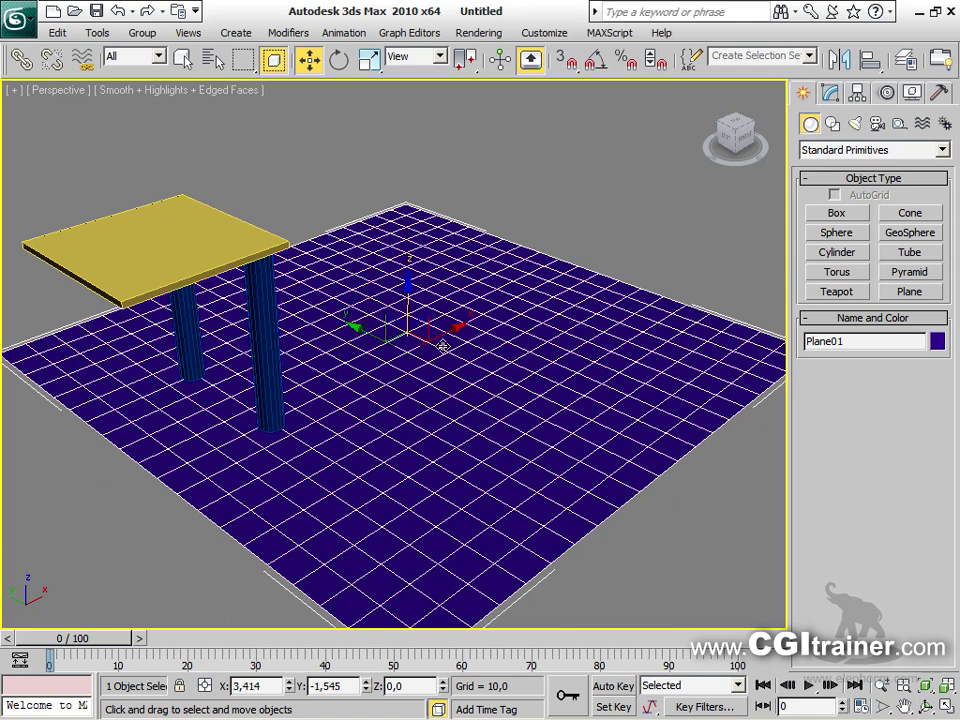
{"action": "key", "text": "F4"}
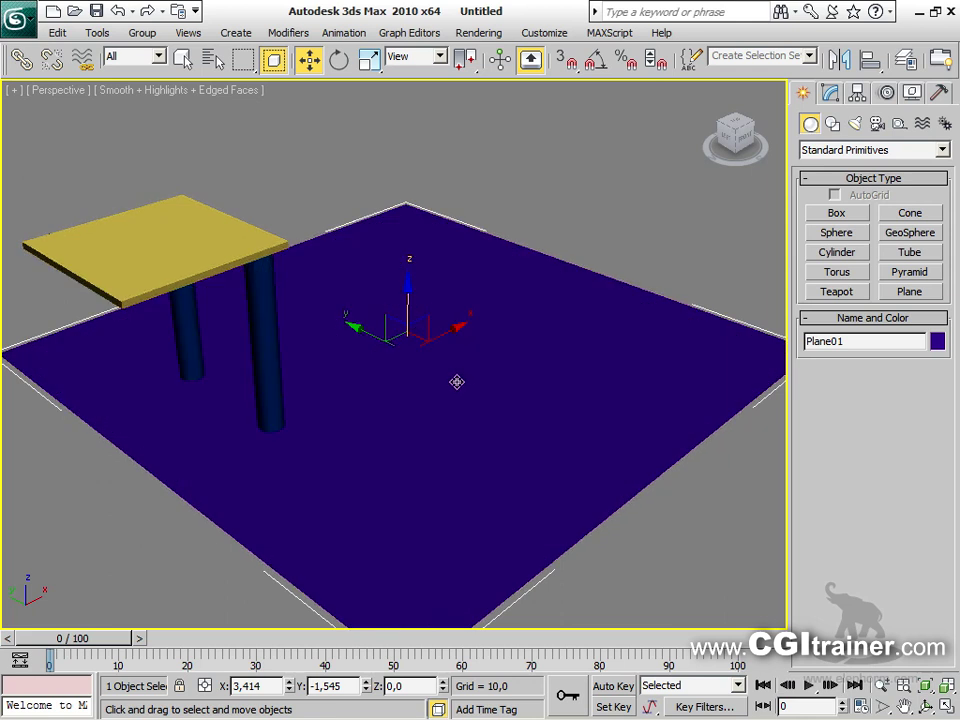
Apply a Ripple modifier to the plane and set its Amplitude 1 to 4,35 and Amplitude 2 to 7,6
{"action": "middle_click_drag", "start_coordinate": [479, 375], "coordinate": [446, 369], "text": "alt"}
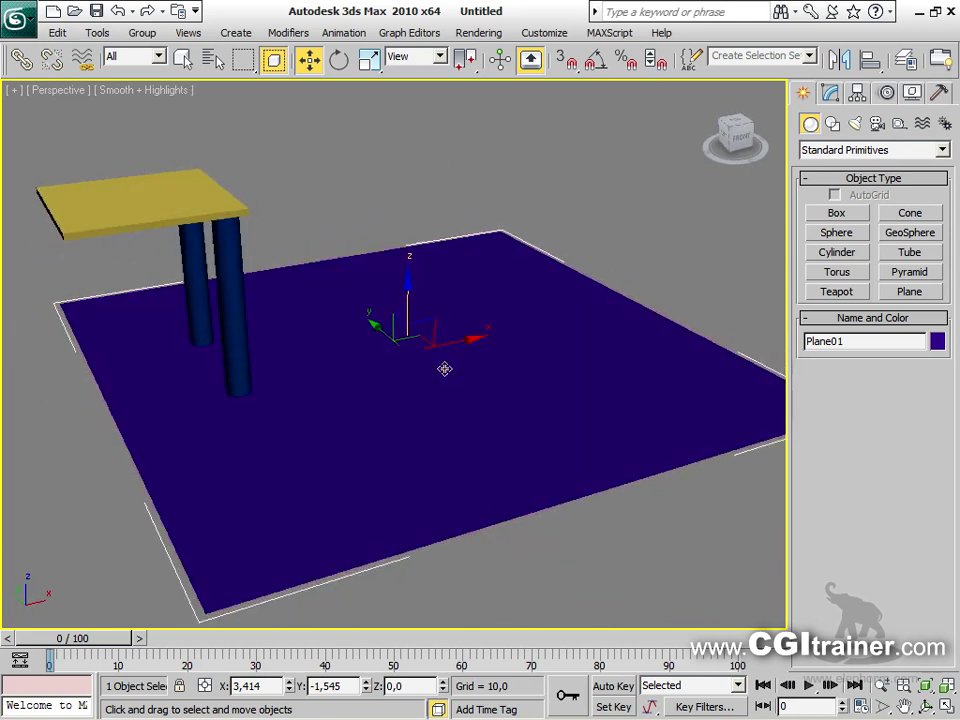
{"action": "left_click", "coordinate": [287, 33]}
{"action": "mouse_move", "coordinate": [305, 315]}
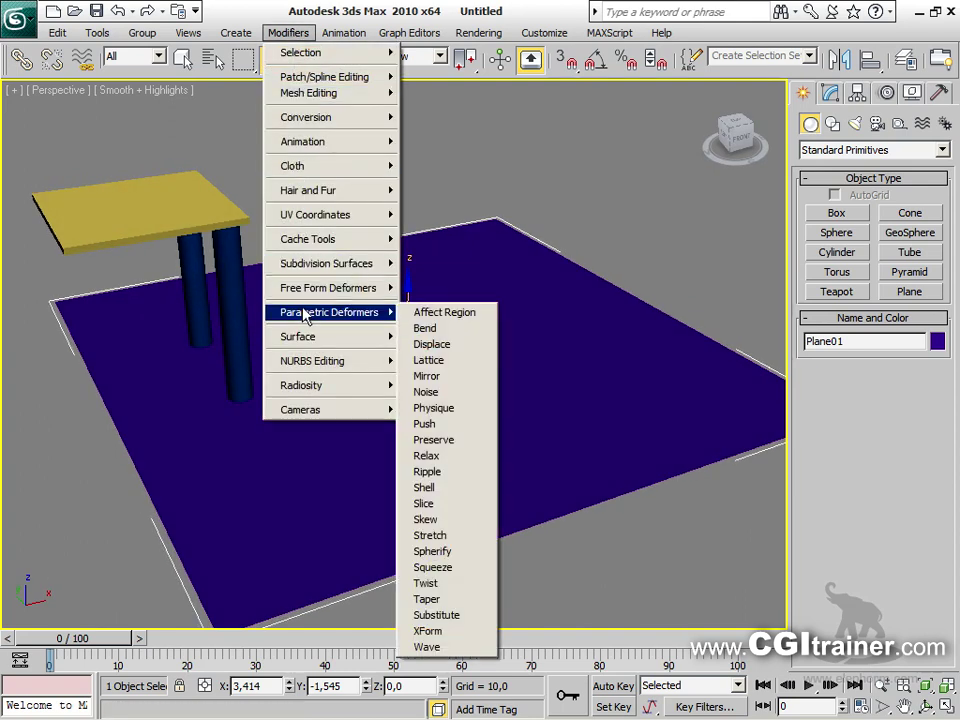
{"action": "left_click", "coordinate": [435, 469]}
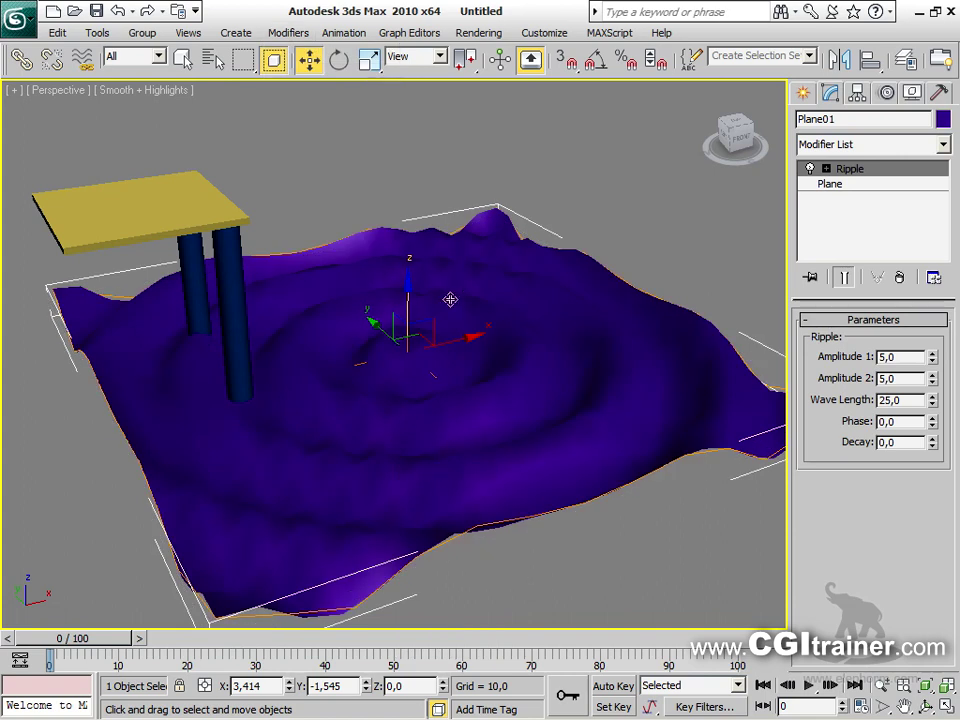
{"action": "left_click", "coordinate": [933, 352]}
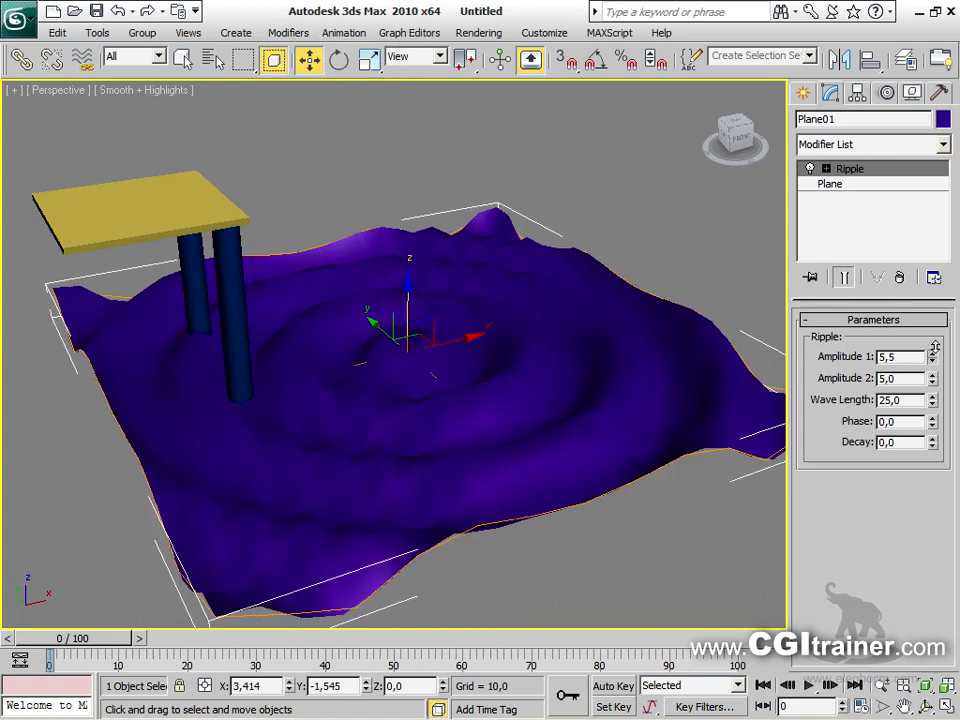
{"action": "mouse_move", "coordinate": [935, 346]}
{"action": "left_mouse_down"}
{"action": "mouse_move", "coordinate": [935, 330]}
{"action": "mouse_move", "coordinate": [935, 382]}
{"action": "mouse_move", "coordinate": [930, 330]}
{"action": "mouse_move", "coordinate": [925, 346]}
{"action": "mouse_move", "coordinate": [920, 340]}
{"action": "left_mouse_up"}
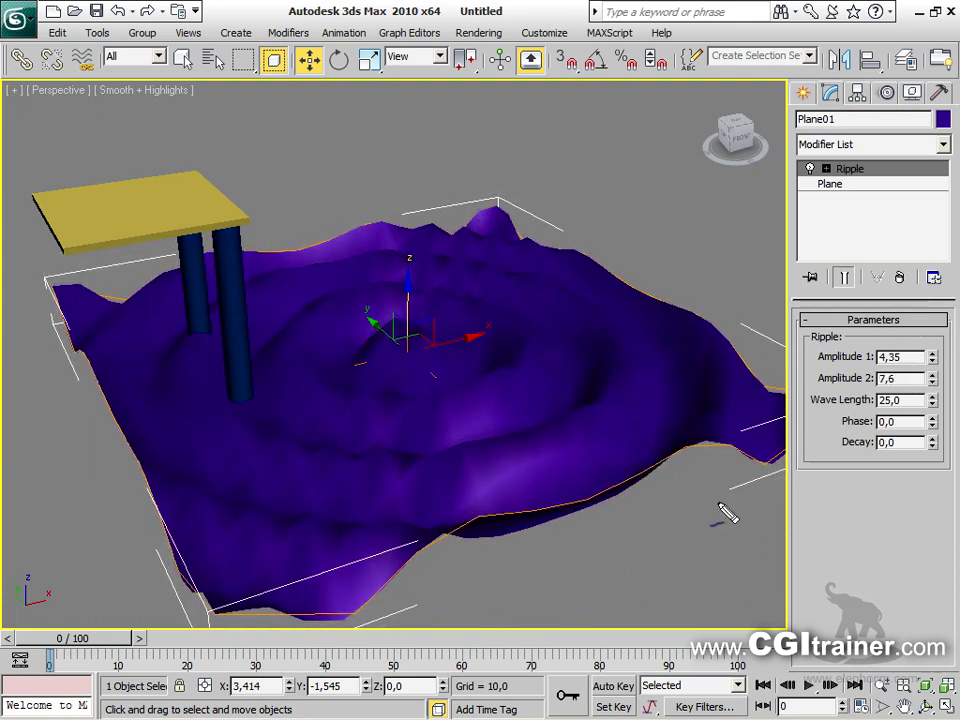
{"action": "mouse_move", "coordinate": [429, 348]}
{"action": "left_mouse_down"}
{"action": "mouse_move", "coordinate": [483, 400]}
{"action": "mouse_move", "coordinate": [585, 580]}
{"action": "left_mouse_up"}
{"action": "mouse_move", "coordinate": [505, 322]}
{"action": "left_mouse_down"}
{"action": "mouse_move", "coordinate": [664, 272]}
{"action": "mouse_move", "coordinate": [630, 320]}
{"action": "left_mouse_up"}
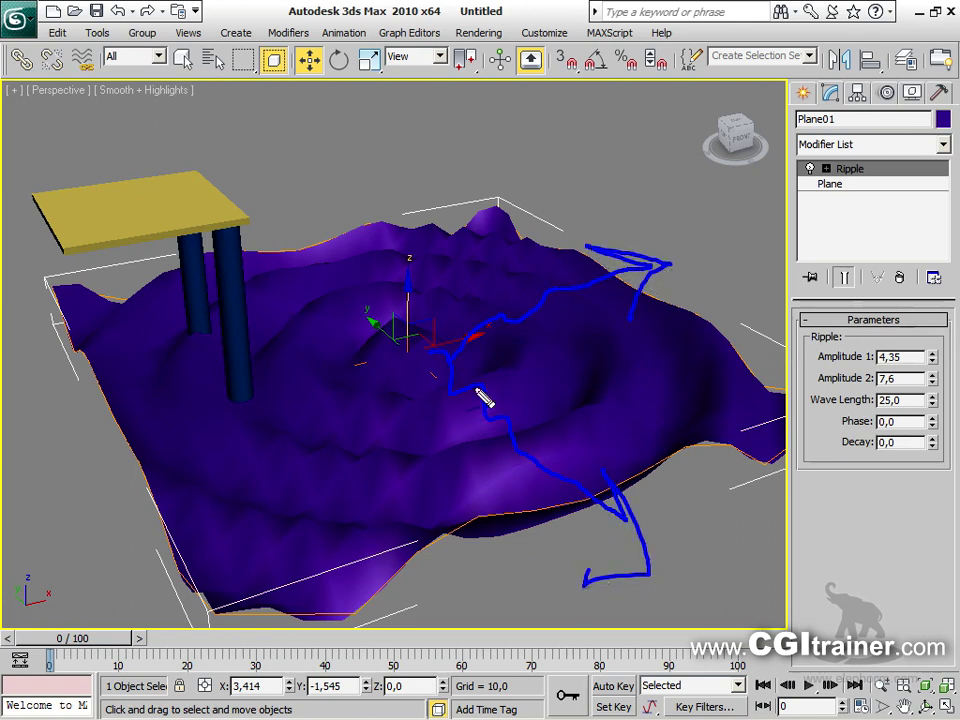
{"action": "key", "text": "Escape"}
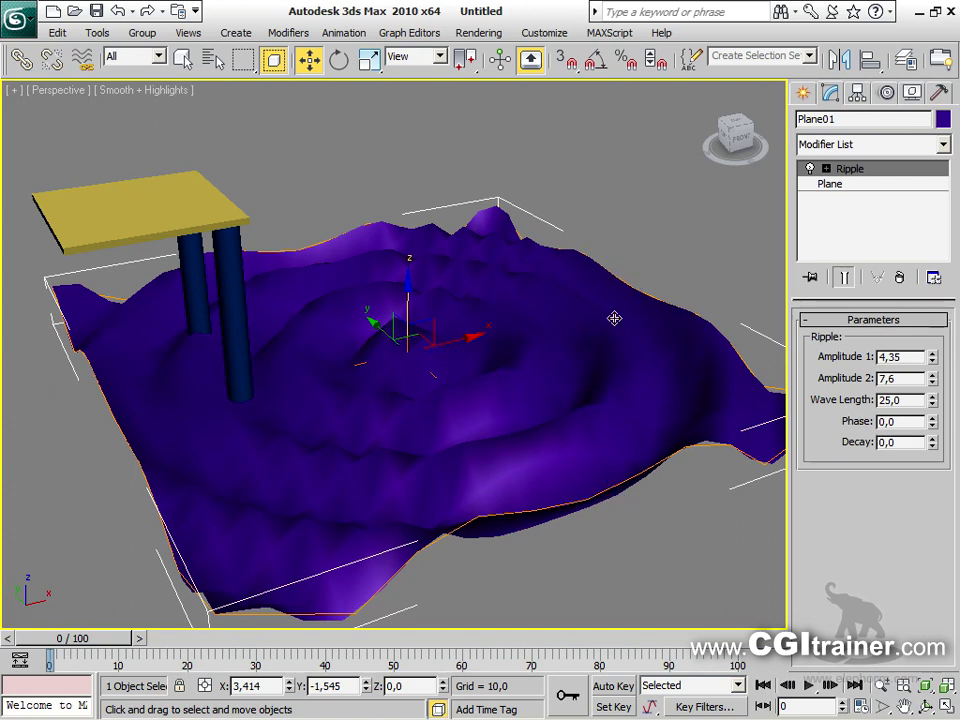
Set the Ripple's Amplitude 1 to 0,609, Wave Length to 24,25, Phase to -0,4 and Decay to 0,037
{"action": "left_click_drag", "start_coordinate": [933, 362], "coordinate": [884, 446]}
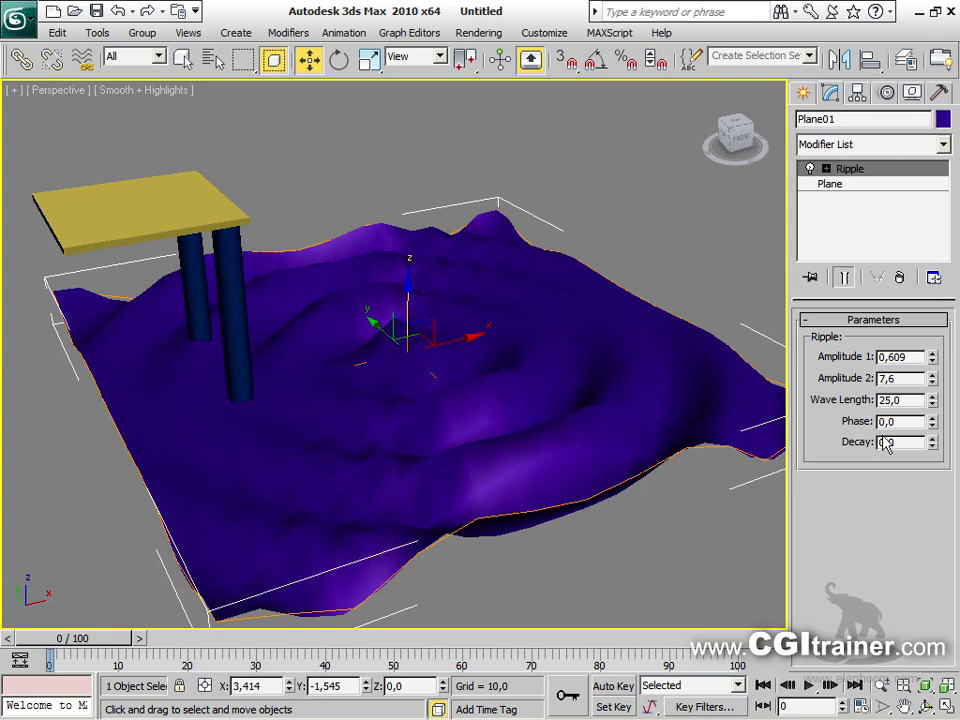
{"action": "left_click_drag", "start_coordinate": [932, 400], "coordinate": [932, 428]}
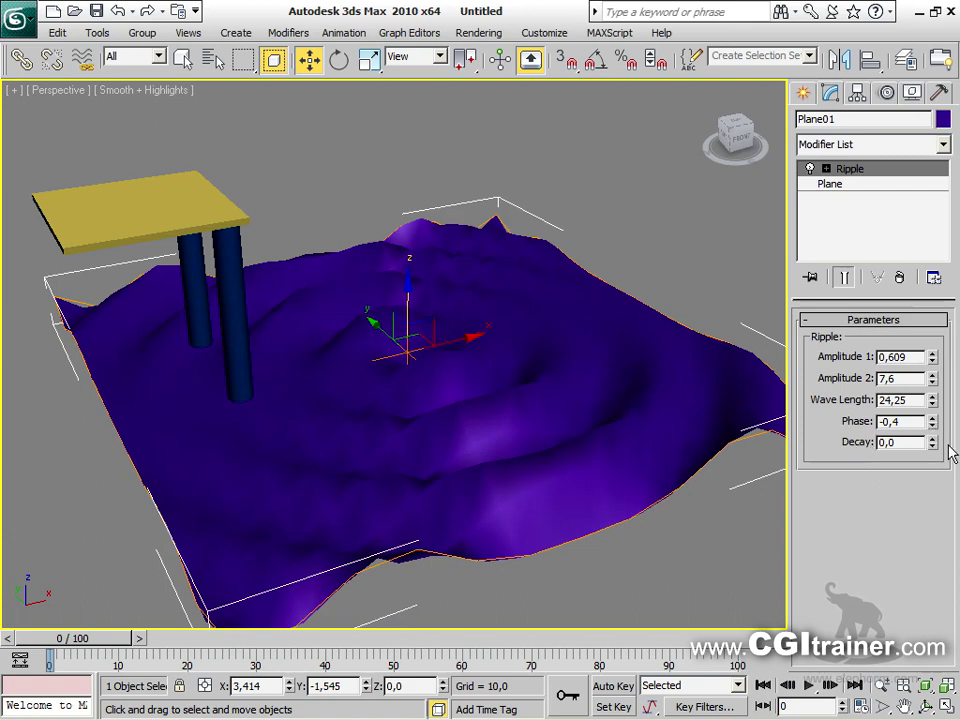
{"action": "left_click_drag", "start_coordinate": [932, 442], "coordinate": [919, 400]}
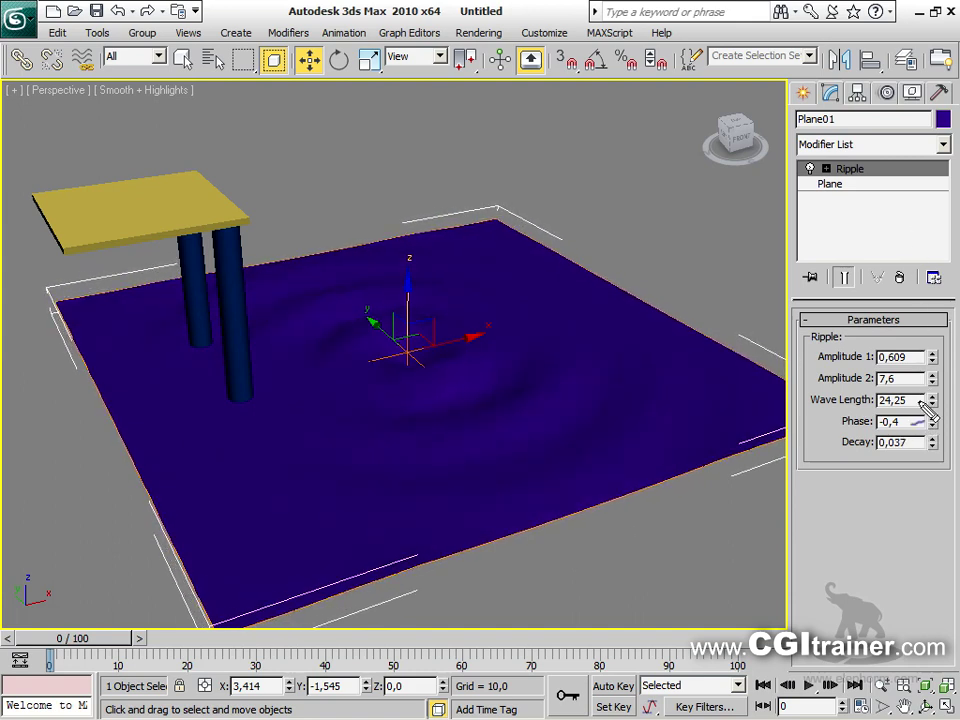
{"action": "left_click_drag", "start_coordinate": [814, 441], "coordinate": [832, 444]}
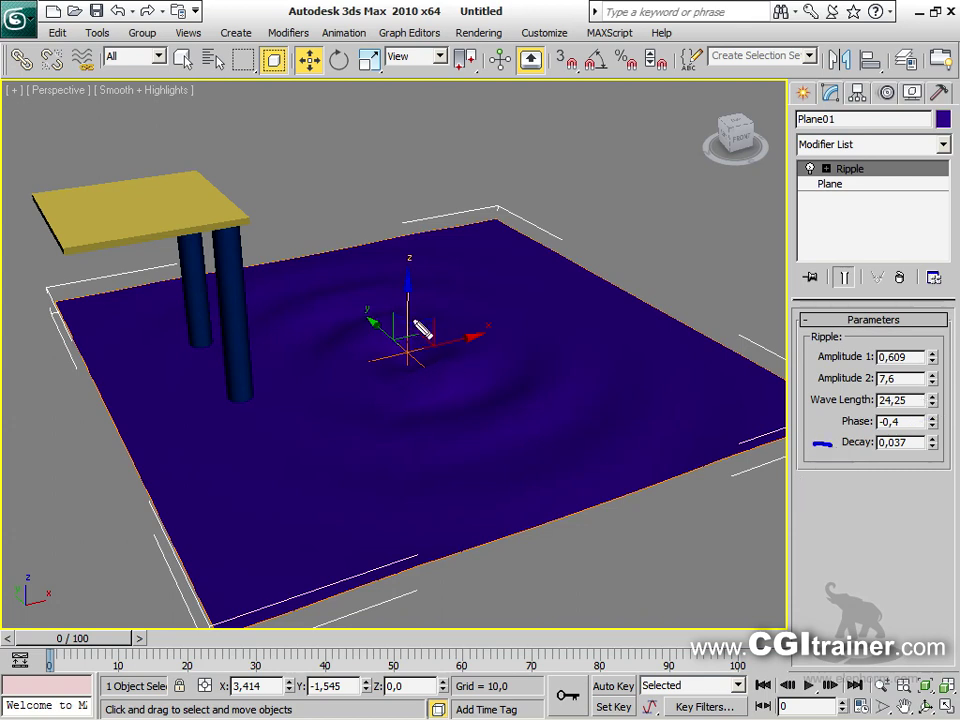
{"action": "mouse_move", "coordinate": [418, 353]}
{"action": "left_mouse_down"}
{"action": "mouse_move", "coordinate": [548, 445]}
{"action": "mouse_move", "coordinate": [526, 390]}
{"action": "mouse_move", "coordinate": [530, 464]}
{"action": "left_mouse_up"}
{"action": "mouse_move", "coordinate": [490, 340]}
{"action": "left_mouse_down"}
{"action": "mouse_move", "coordinate": [736, 264]}
{"action": "mouse_move", "coordinate": [618, 264]}
{"action": "left_mouse_up"}
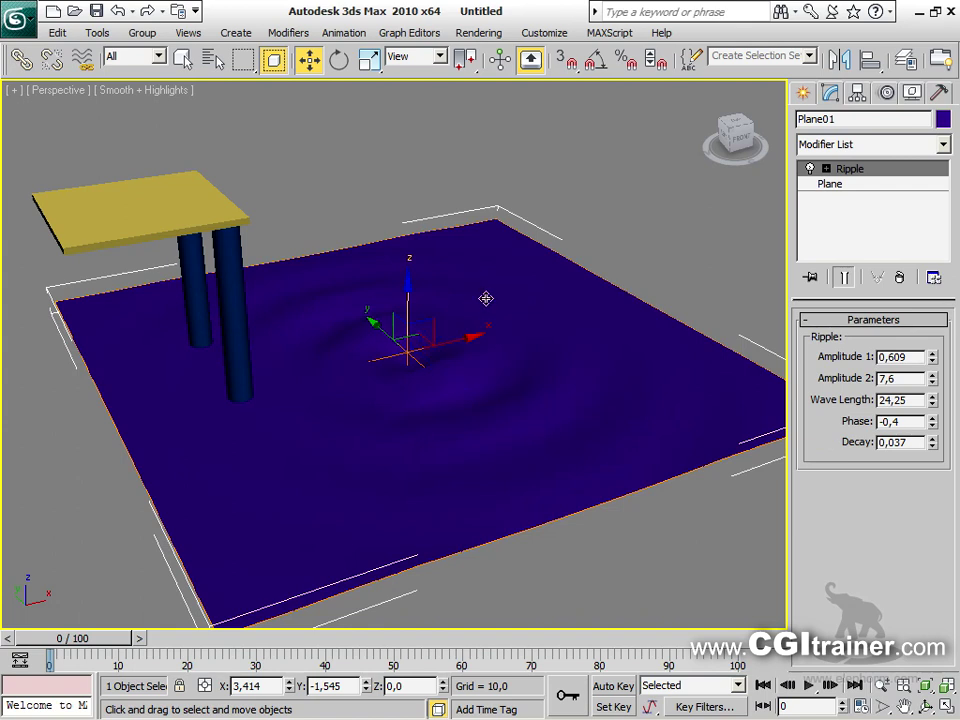
Align the Ripple modifier's Center with the front cylinder so the ripples start at its base
{"action": "left_click", "coordinate": [826, 169]}
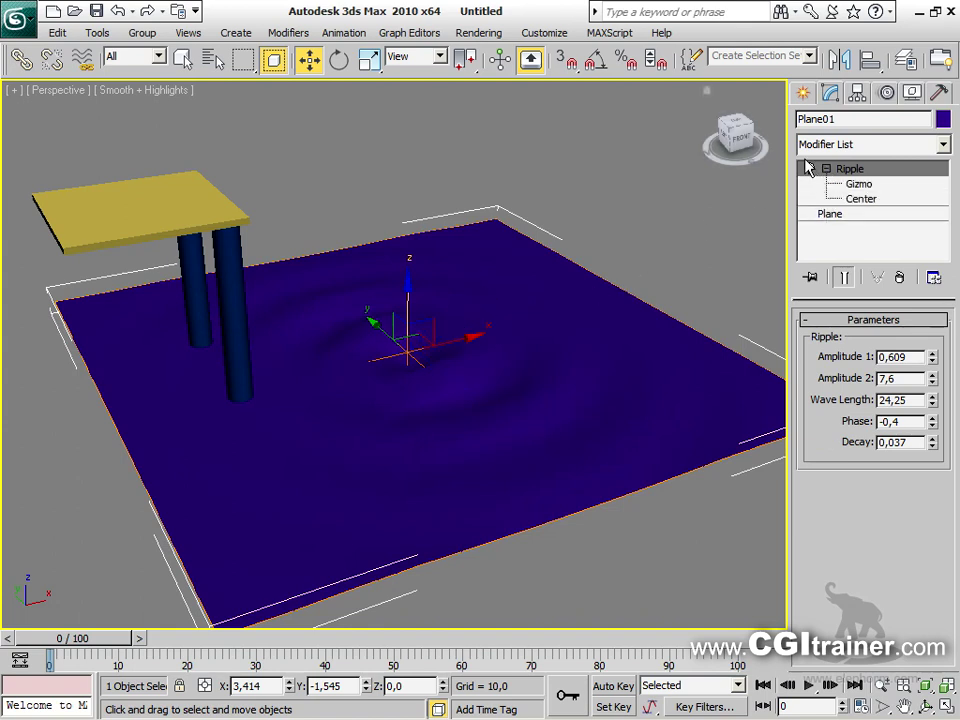
{"action": "left_click", "coordinate": [873, 185]}
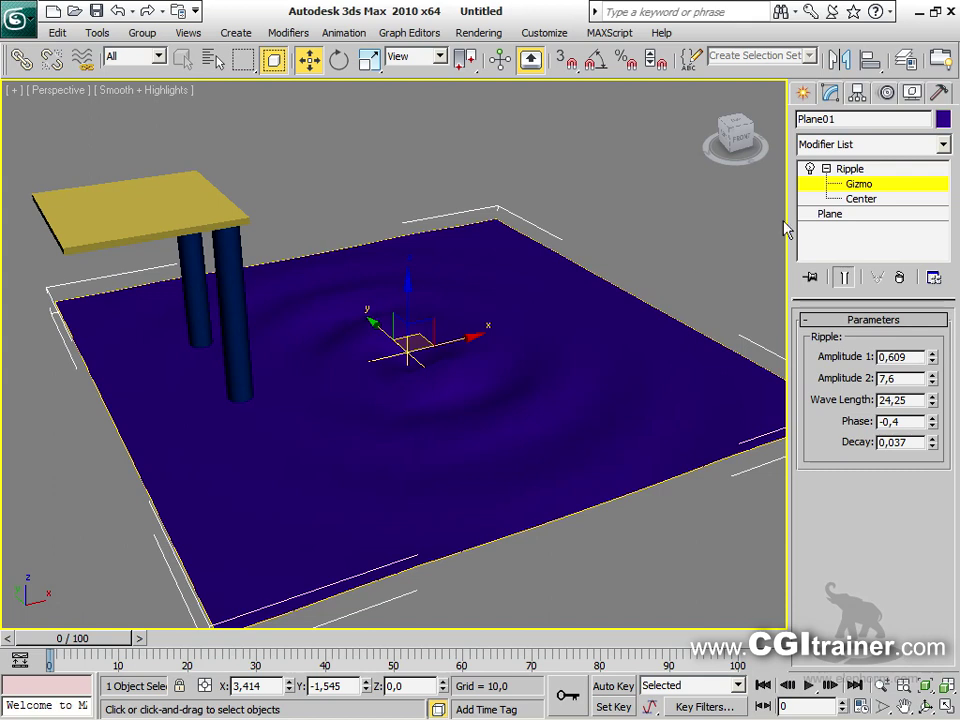
{"action": "left_click", "coordinate": [860, 200]}
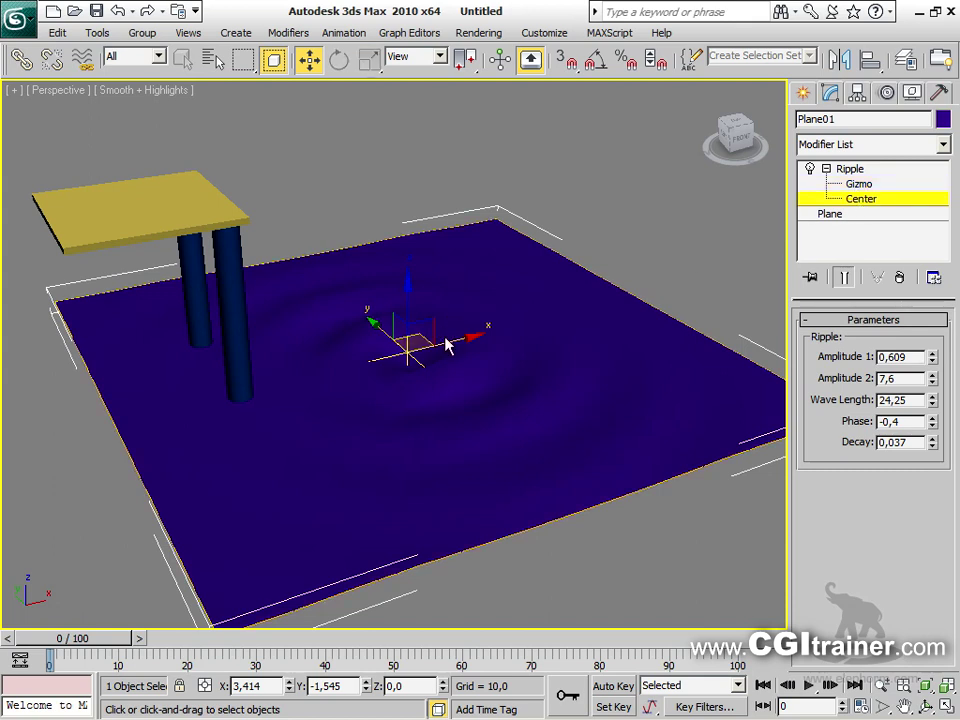
{"action": "mouse_move", "coordinate": [869, 58]}
{"action": "left_mouse_down"}
{"action": "mouse_move", "coordinate": [866, 120]}
{"action": "mouse_move", "coordinate": [869, 60]}
{"action": "left_mouse_up"}
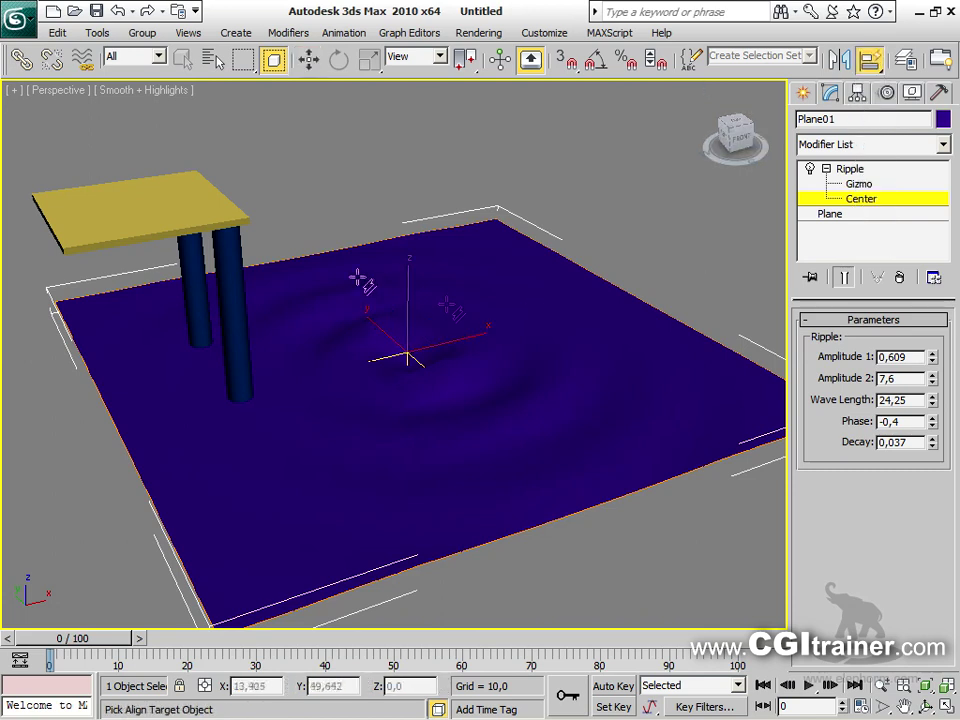
{"action": "left_click", "coordinate": [235, 268]}
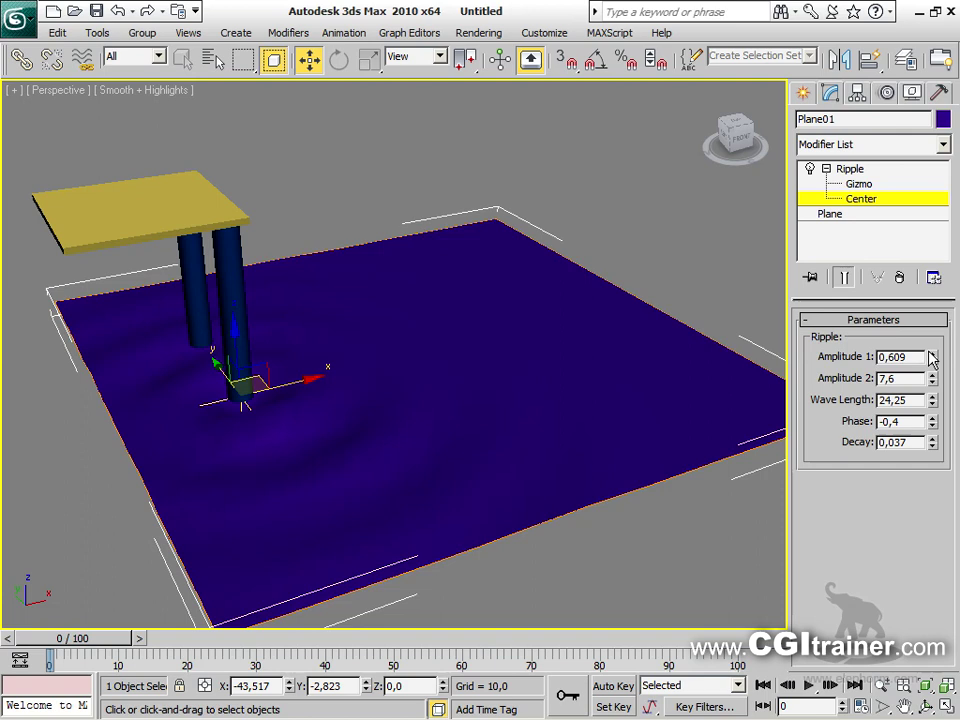
Set the Ripple's Amplitude 1 to 0,689 and Wave Length to 18,43 at the main modifier level
{"action": "mouse_move", "coordinate": [931, 358]}
{"action": "left_mouse_down"}
{"action": "mouse_move", "coordinate": [933, 335]}
{"action": "mouse_move", "coordinate": [935, 350]}
{"action": "left_mouse_up"}
{"action": "left_click", "coordinate": [864, 171]}
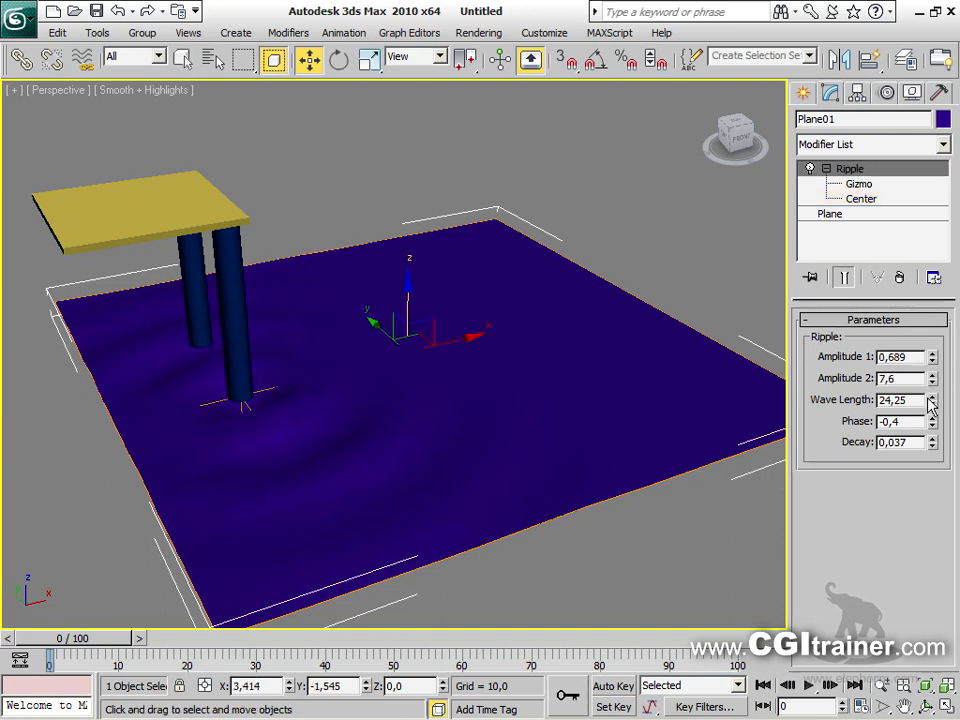
{"action": "mouse_move", "coordinate": [933, 406]}
{"action": "left_mouse_down"}
{"action": "mouse_move", "coordinate": [932, 434]}
{"action": "mouse_move", "coordinate": [931, 424]}
{"action": "left_mouse_up"}
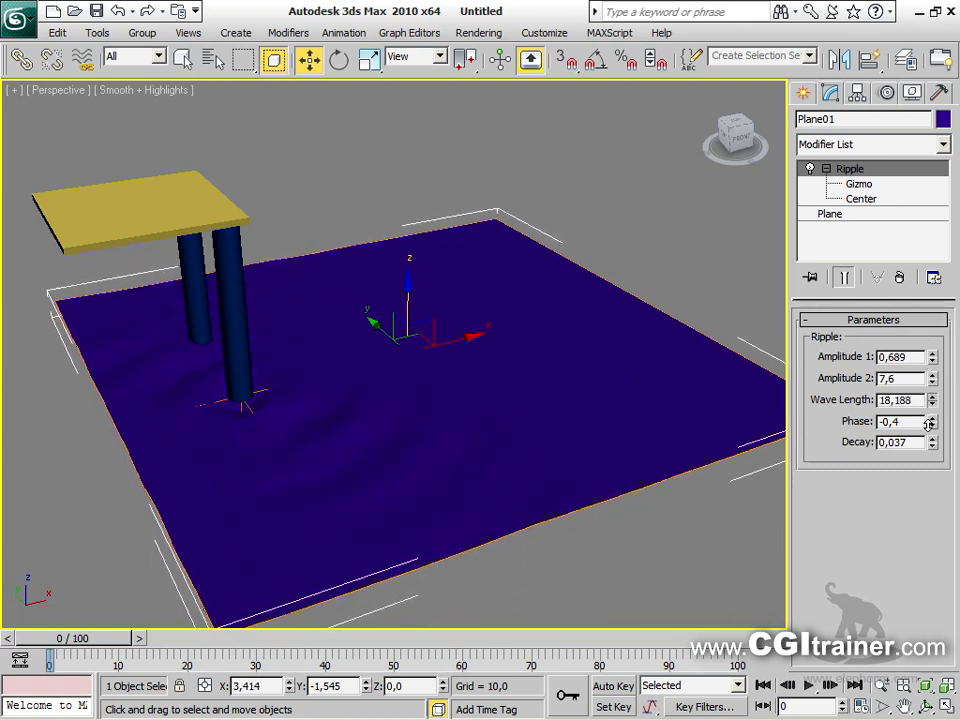
Copy the Ripple modifier and paste it as a second, independent Ripple on the plane's modifier stack
{"action": "right_click", "coordinate": [842, 174]}
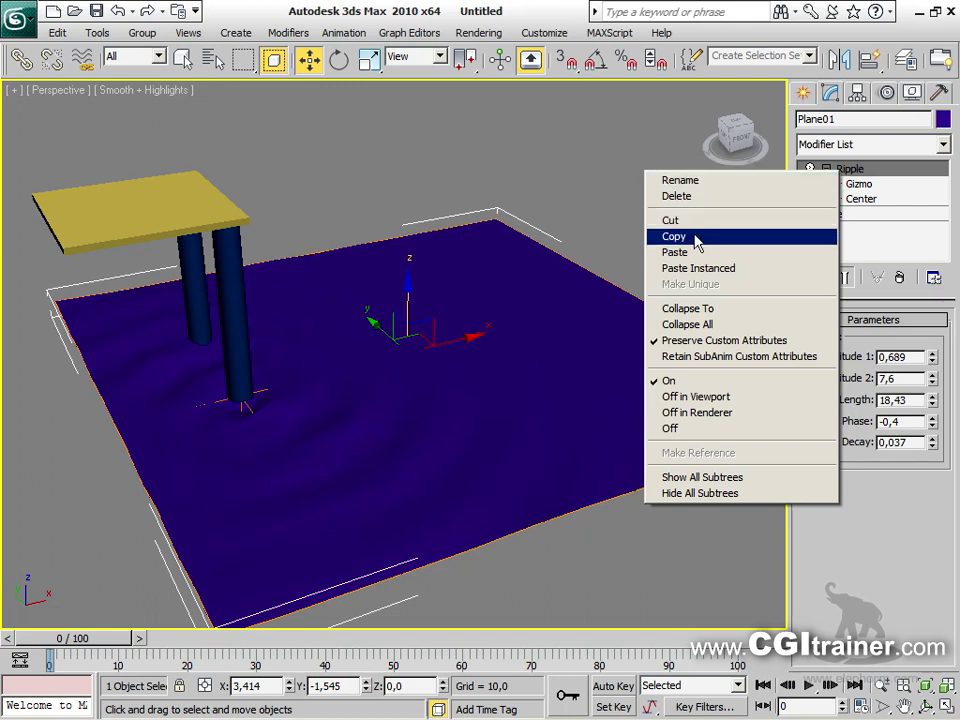
{"action": "left_click", "coordinate": [696, 240]}
{"action": "right_click", "coordinate": [834, 168]}
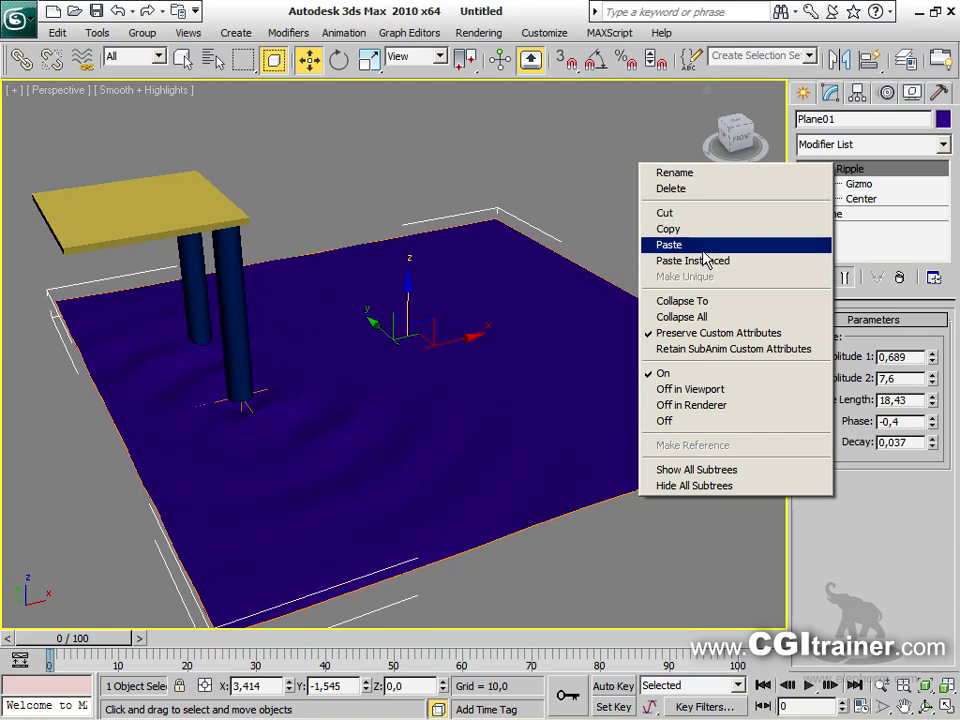
{"action": "left_click", "coordinate": [700, 246]}
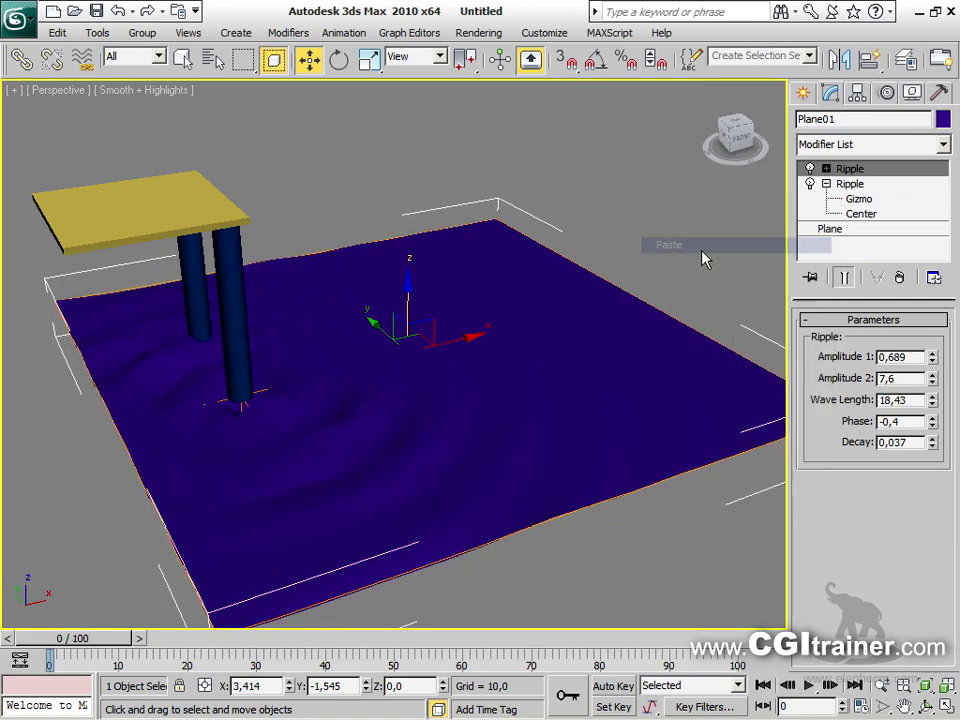
Align the pasted Ripple's Center with the rear cylinder and return to the main modifier level
{"action": "left_click", "coordinate": [826, 168]}
{"action": "left_click", "coordinate": [858, 199]}
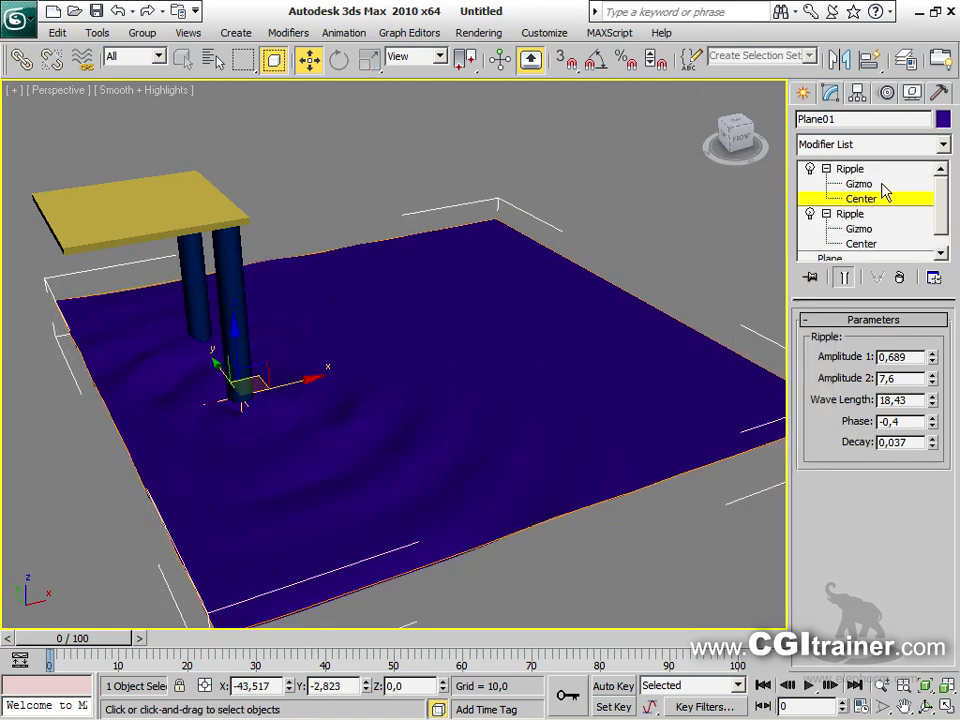
{"action": "left_click", "coordinate": [868, 64]}
{"action": "left_click", "coordinate": [193, 262]}
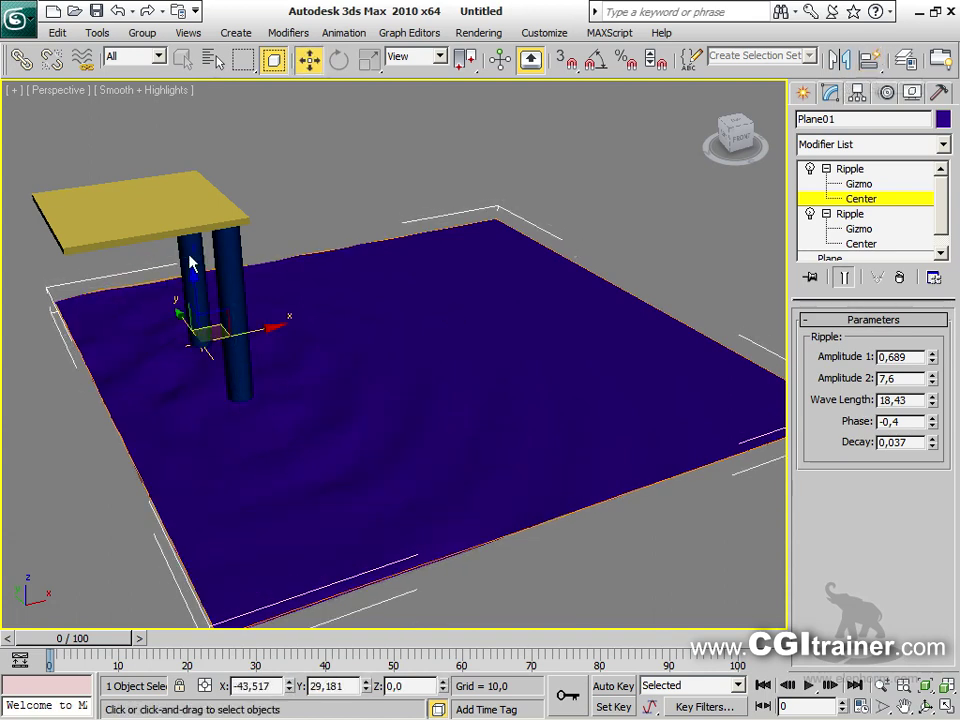
{"action": "left_click", "coordinate": [845, 168]}
Add a TurboSmooth modifier above the two Ripples and set its Iterations to 2
{"action": "middle_click_drag", "start_coordinate": [593, 328], "coordinate": [564, 369], "text": "alt"}
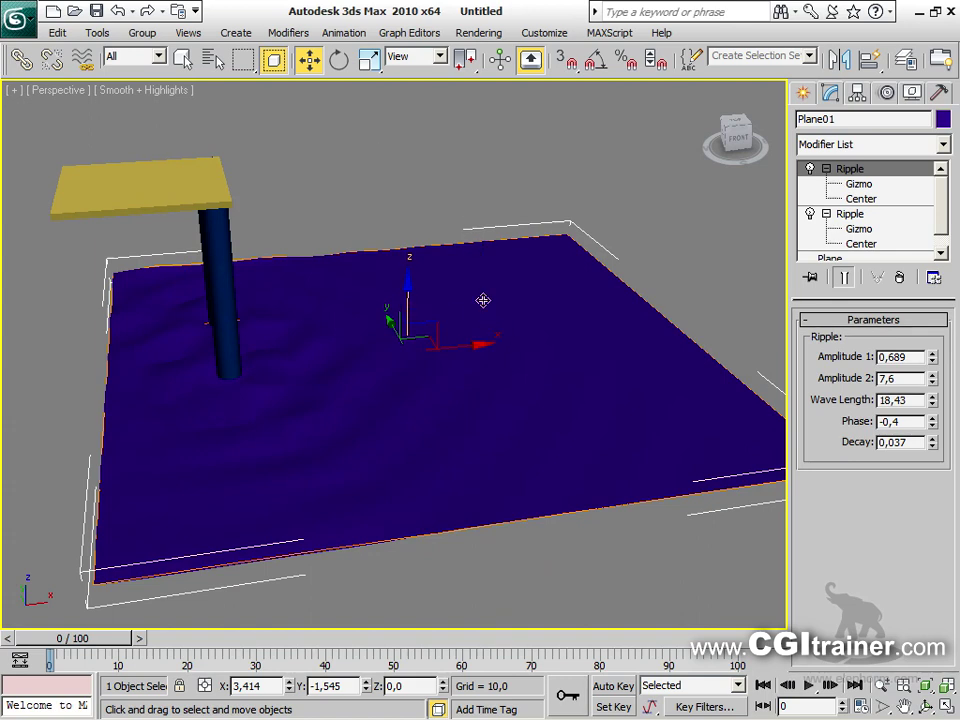
{"action": "mouse_move", "coordinate": [940, 207]}
{"action": "left_mouse_down"}
{"action": "mouse_move", "coordinate": [913, 252]}
{"action": "mouse_move", "coordinate": [940, 190]}
{"action": "left_mouse_up"}
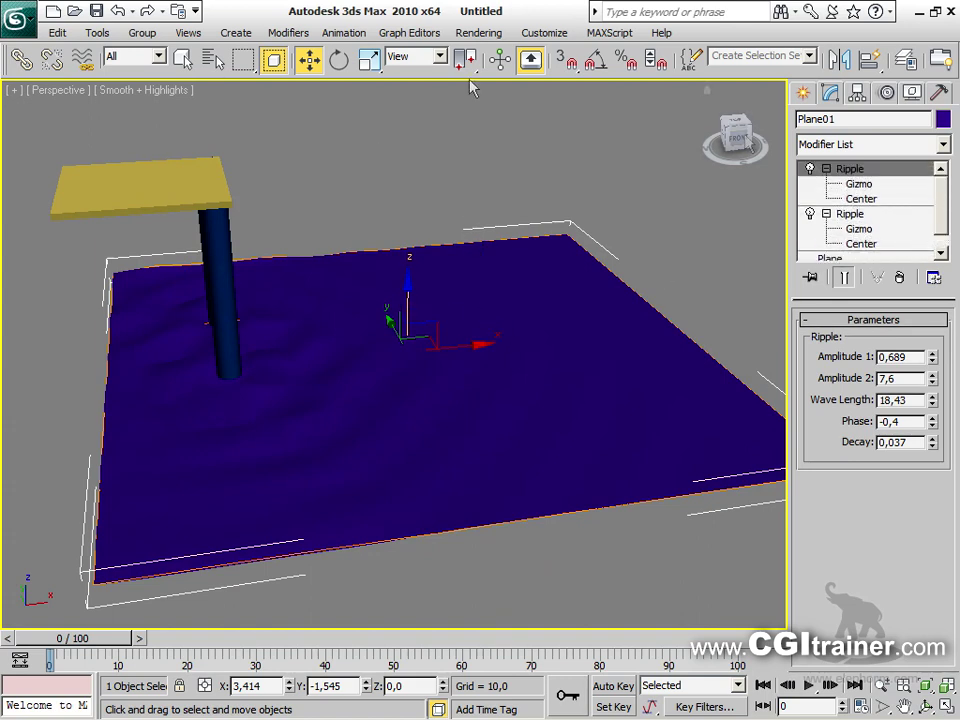
{"action": "left_click", "coordinate": [288, 32]}
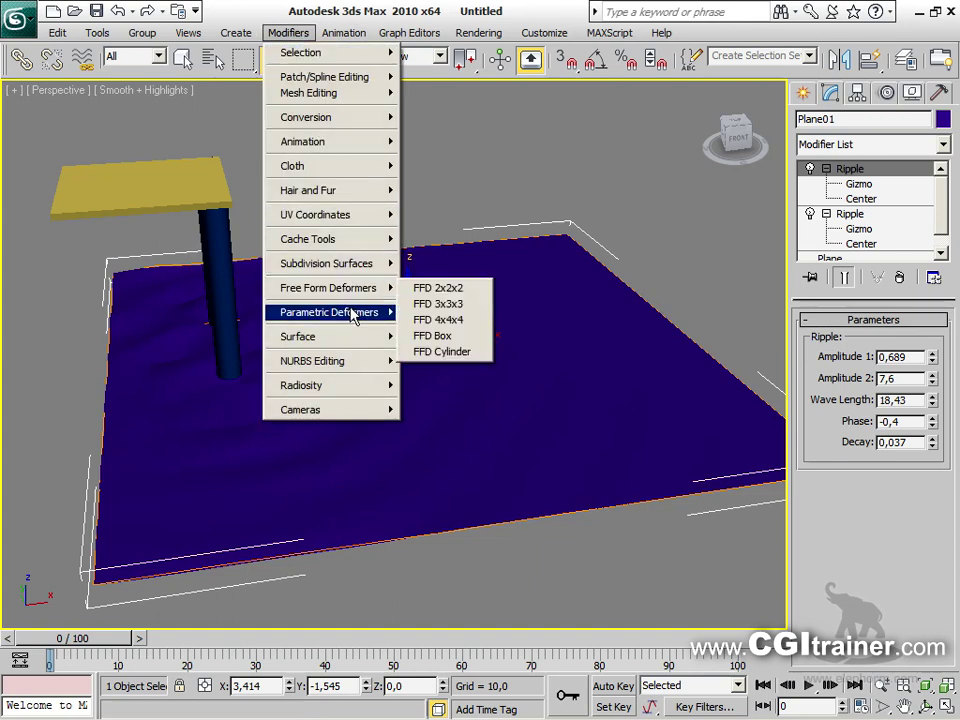
{"action": "mouse_move", "coordinate": [352, 268]}
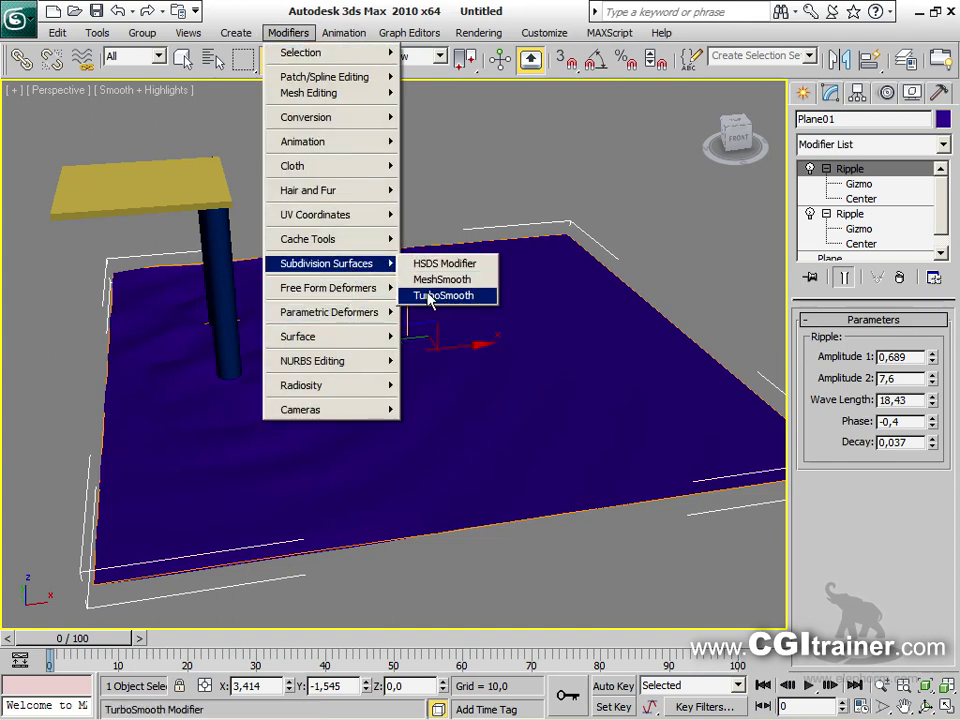
{"action": "left_click", "coordinate": [427, 297]}
{"action": "left_click", "coordinate": [934, 347]}
{"action": "middle_click_drag", "start_coordinate": [573, 347], "coordinate": [511, 377], "text": "alt"}
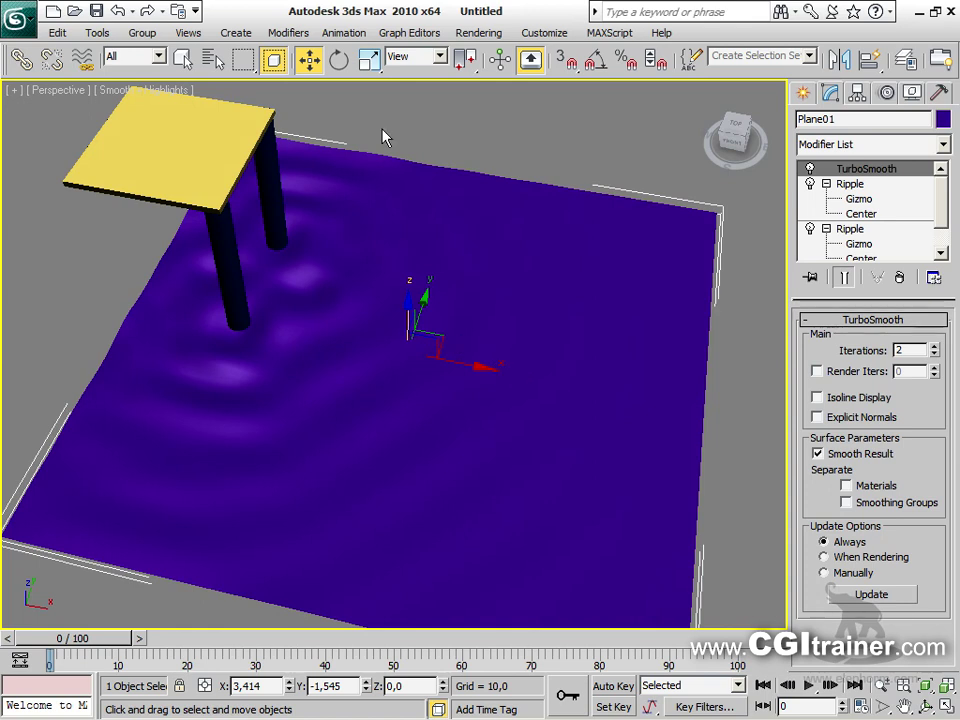
Apply a Wave modifier to the plane above TurboSmooth
{"action": "left_click", "coordinate": [288, 33]}
{"action": "mouse_move", "coordinate": [376, 316]}
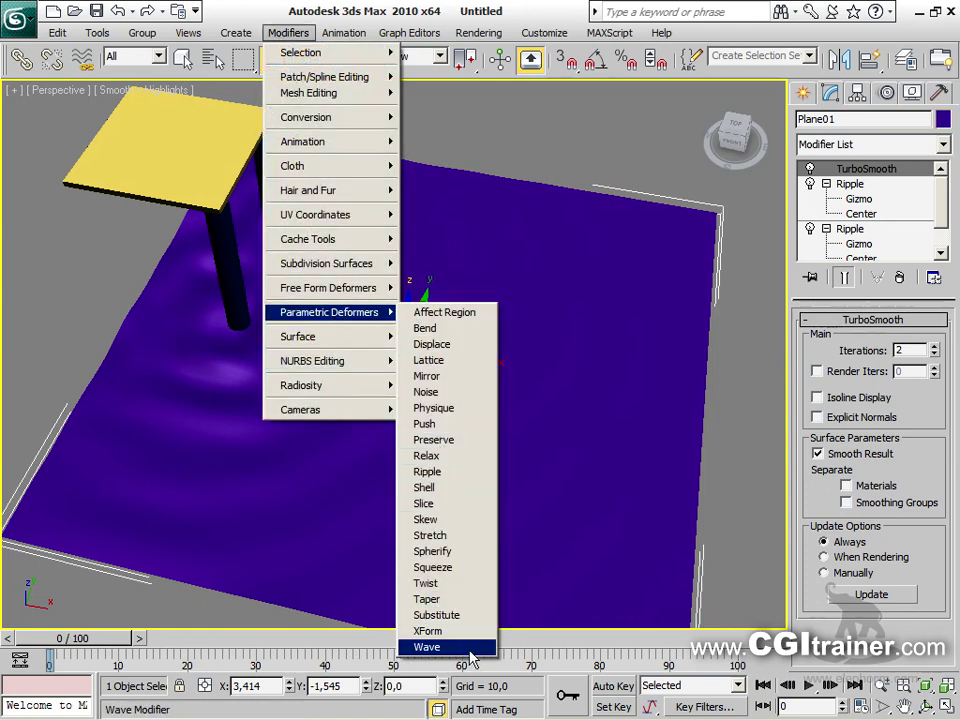
{"action": "left_click", "coordinate": [428, 647]}
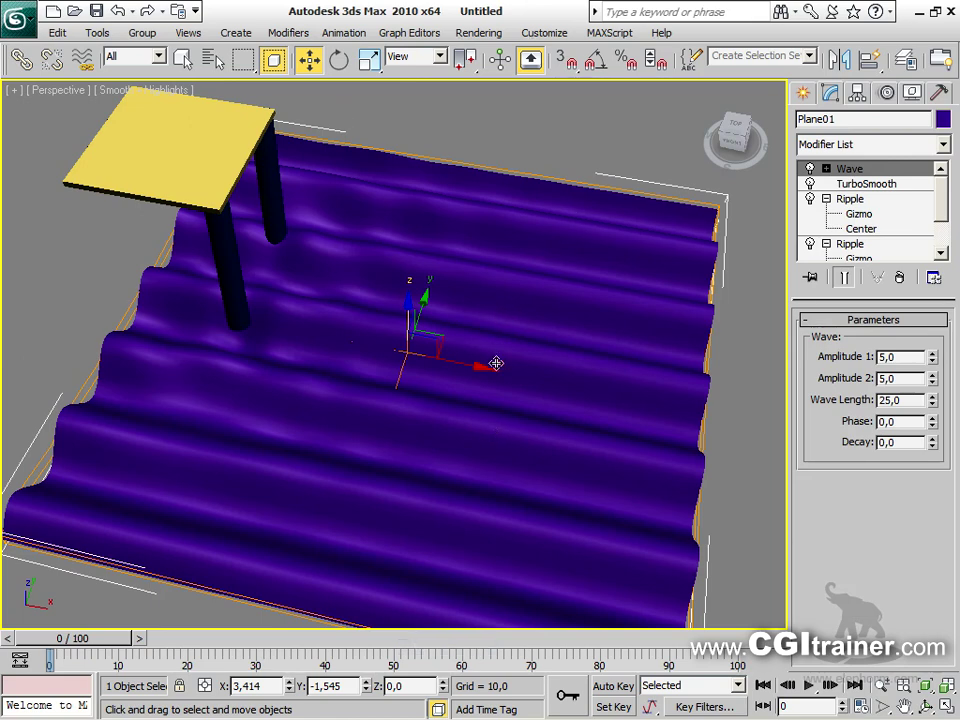
Set the Wave's Amplitude 1 to 0,35, Amplitude 2 to -3,9, Wave Length to 42,0, Phase to 2,4 and Decay to 0,046
{"action": "scroll", "coordinate": [496, 363], "scroll_direction": "down", "scroll_amount": 5}
{"action": "middle_click_drag", "start_coordinate": [496, 363], "coordinate": [290, 392], "text": "alt"}
{"action": "left_click_drag", "start_coordinate": [932, 360], "coordinate": [907, 447]}
{"action": "left_click_drag", "start_coordinate": [934, 383], "coordinate": [925, 553]}
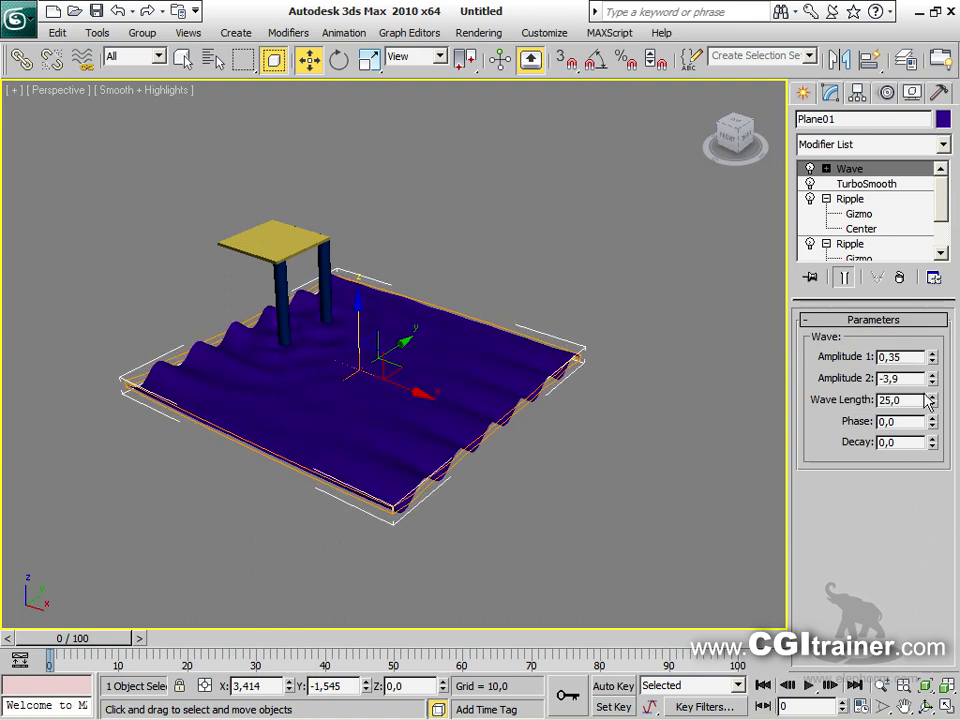
{"action": "left_click_drag", "start_coordinate": [934, 402], "coordinate": [899, 333]}
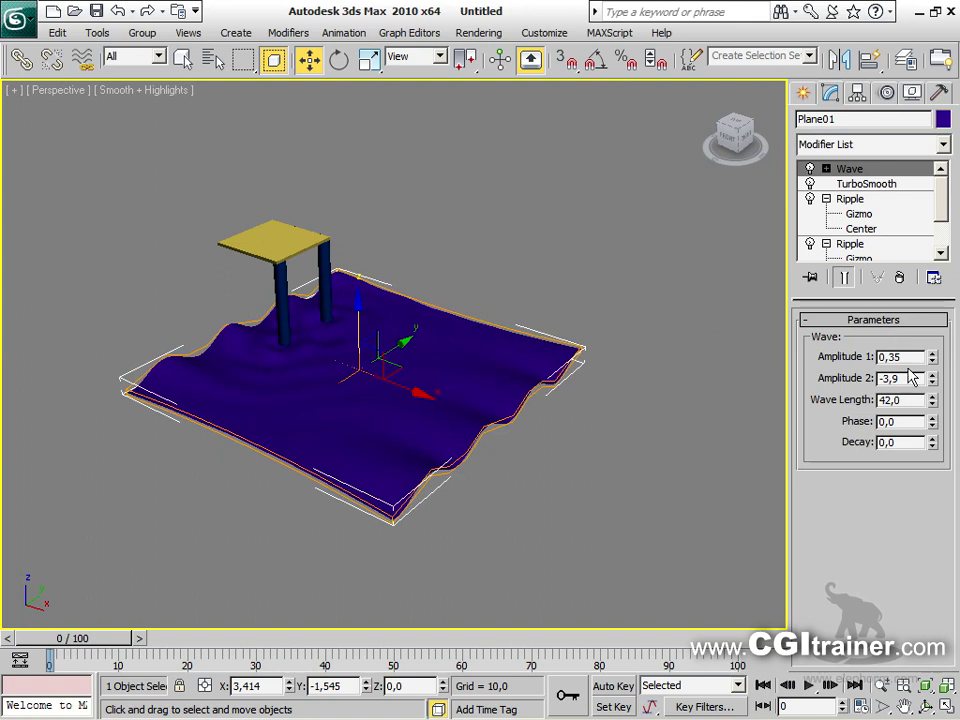
{"action": "left_click_drag", "start_coordinate": [931, 412], "coordinate": [931, 398]}
{"action": "left_click_drag", "start_coordinate": [932, 442], "coordinate": [663, 305]}
{"action": "scroll", "coordinate": [510, 401], "scroll_direction": "up", "scroll_amount": 5}
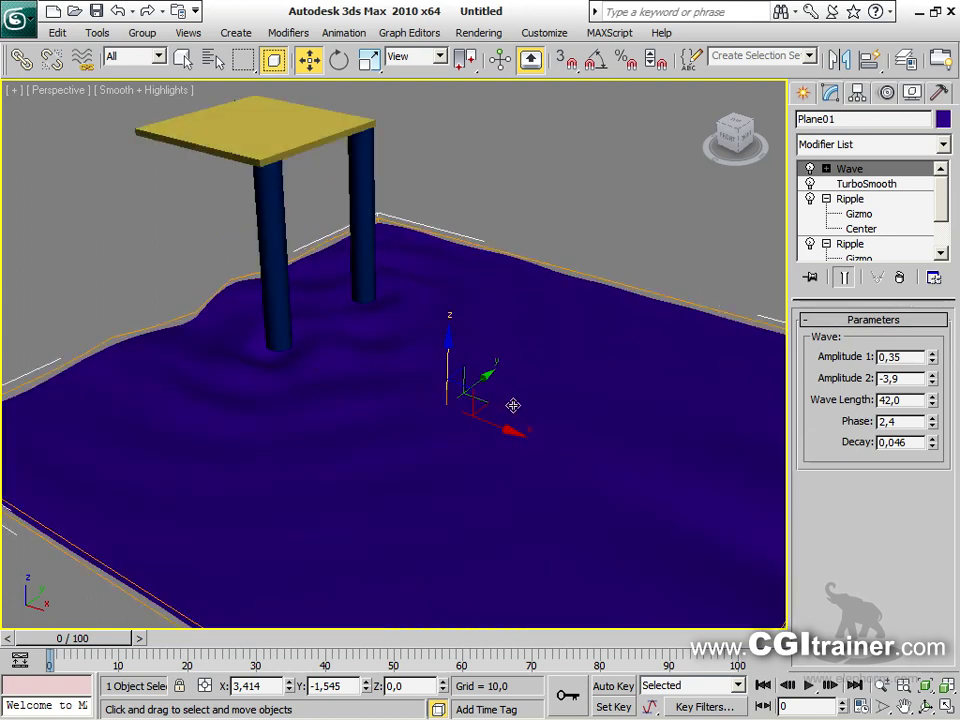
{"action": "scroll", "coordinate": [443, 333], "scroll_direction": "down", "scroll_amount": 5}
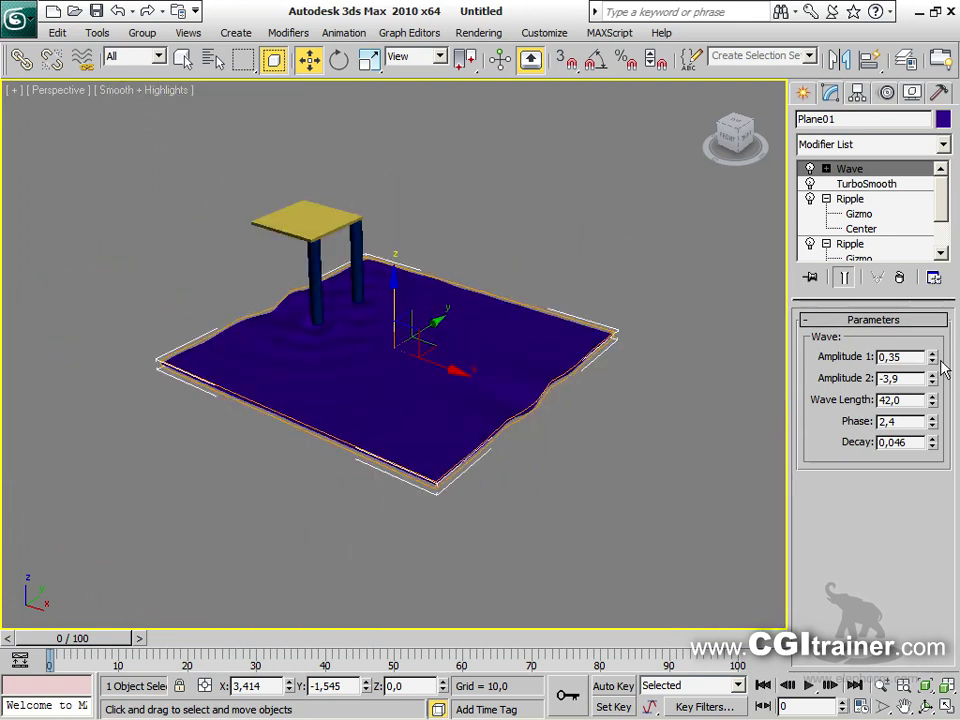
Set the Wave's Amplitude 1 to -0,85, Wave Length to 24,78, Phase to 6,8 and Decay to 0,049
{"action": "left_click", "coordinate": [932, 418]}
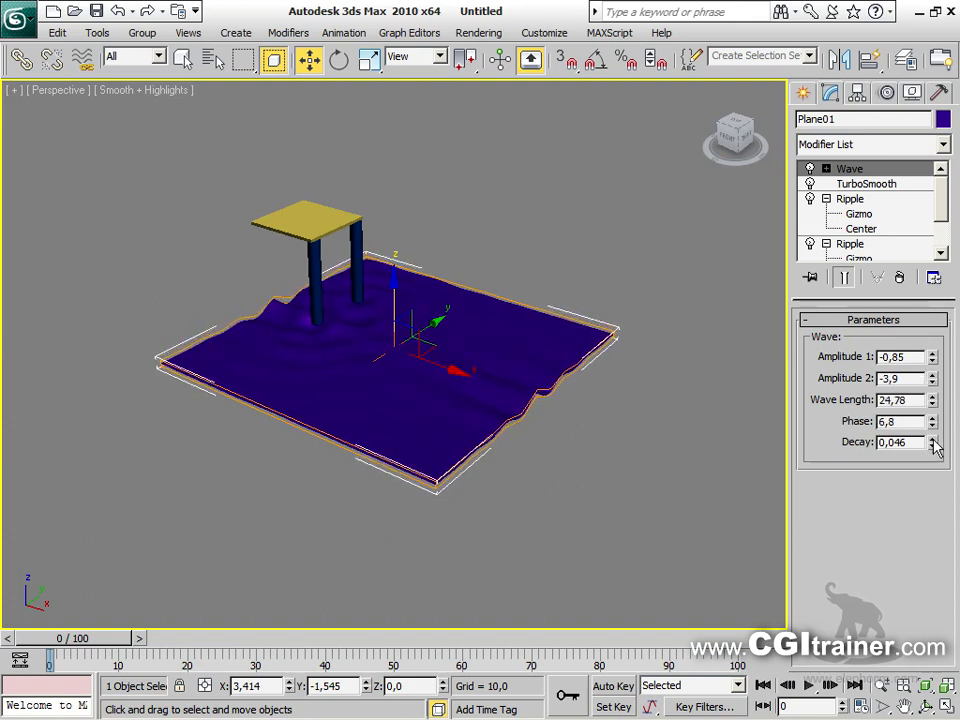
{"action": "left_click_drag", "start_coordinate": [933, 446], "coordinate": [930, 441]}
Rotate the Wave's Gizmo diagonally across the plane and move it to about X 45,68, Y 28,903
{"action": "left_click", "coordinate": [826, 169]}
{"action": "left_click", "coordinate": [857, 184]}
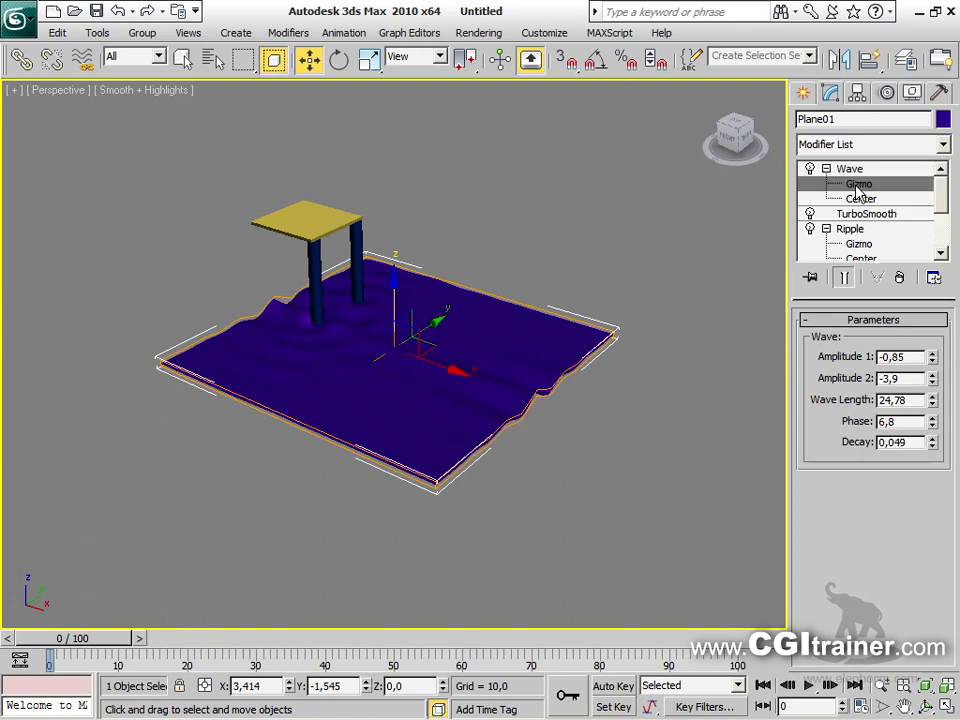
{"action": "left_click_drag", "start_coordinate": [441, 363], "coordinate": [604, 412]}
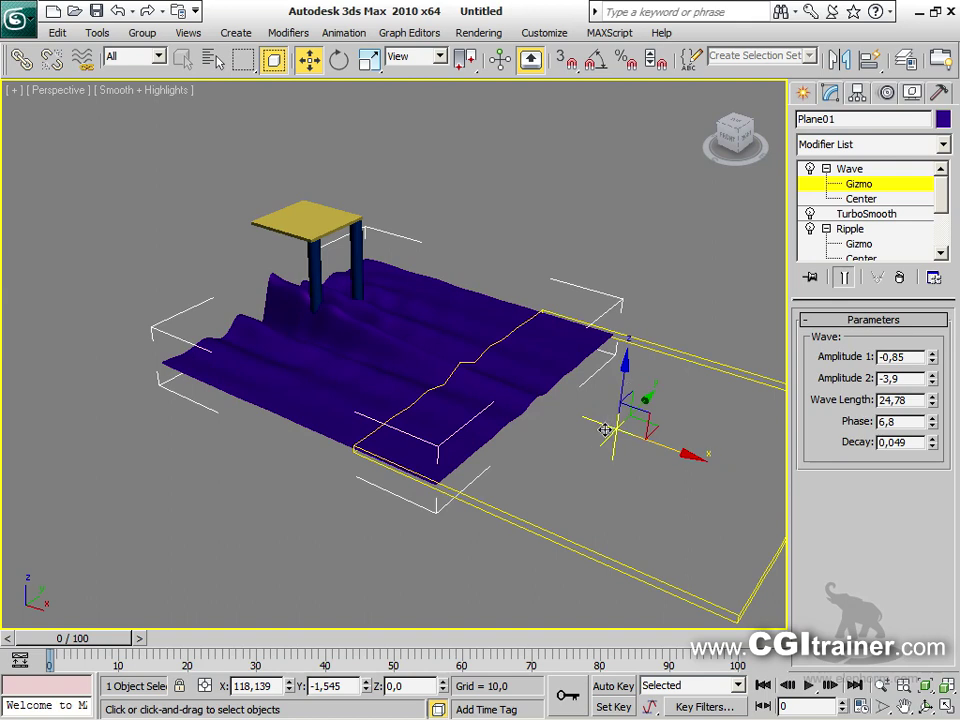
{"action": "left_click_drag", "start_coordinate": [672, 450], "coordinate": [569, 339]}
{"action": "right_click", "coordinate": [469, 360]}
{"action": "left_click", "coordinate": [484, 386]}
{"action": "right_click", "coordinate": [574, 364]}
{"action": "right_click", "coordinate": [435, 379]}
{"action": "left_click", "coordinate": [452, 386]}
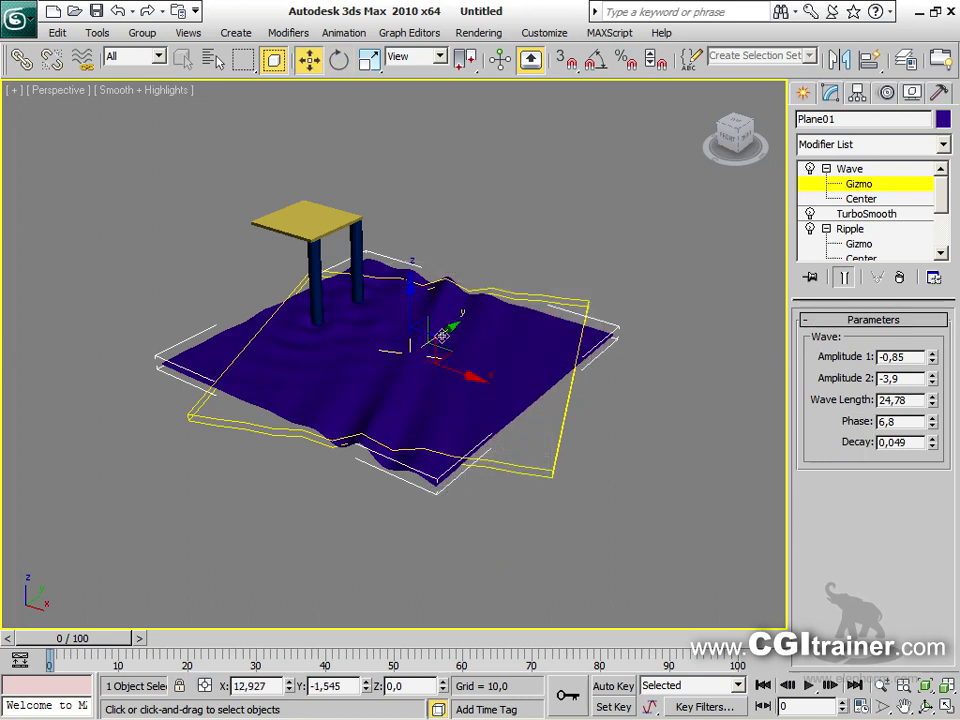
{"action": "left_click_drag", "start_coordinate": [445, 352], "coordinate": [538, 361]}
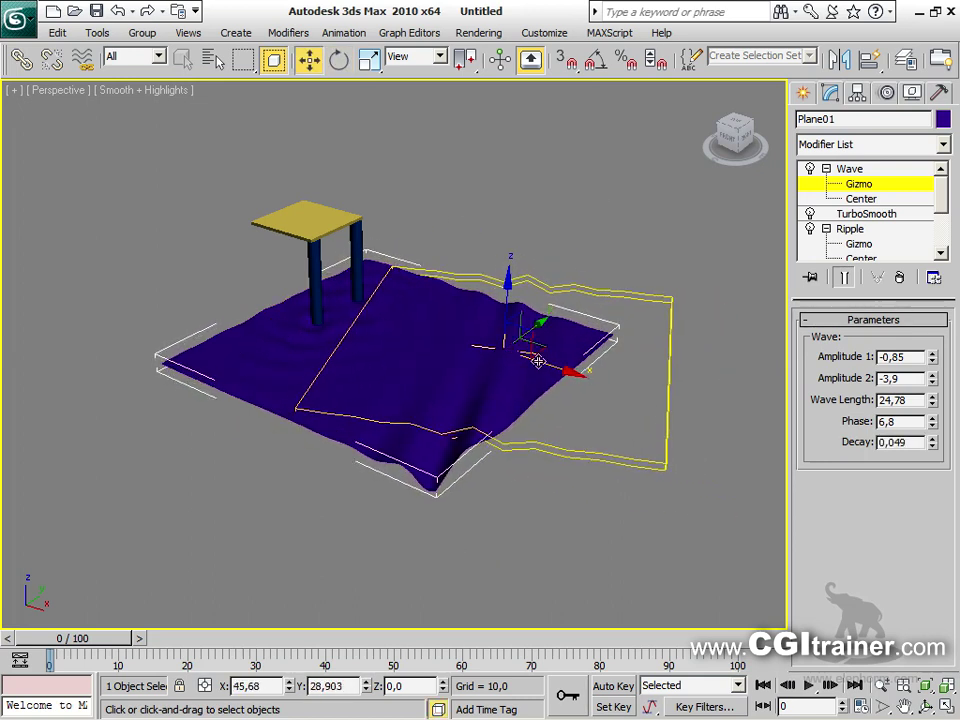
Copy the Wave modifier and paste it as an instance on top of the stack
{"action": "left_click", "coordinate": [852, 170]}
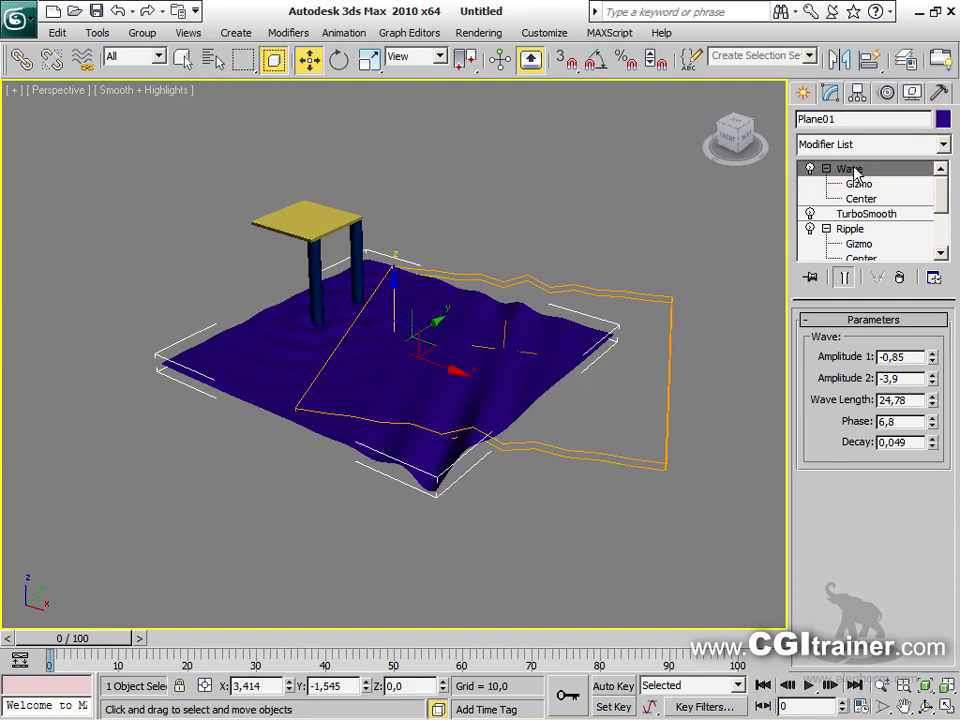
{"action": "right_click", "coordinate": [855, 172]}
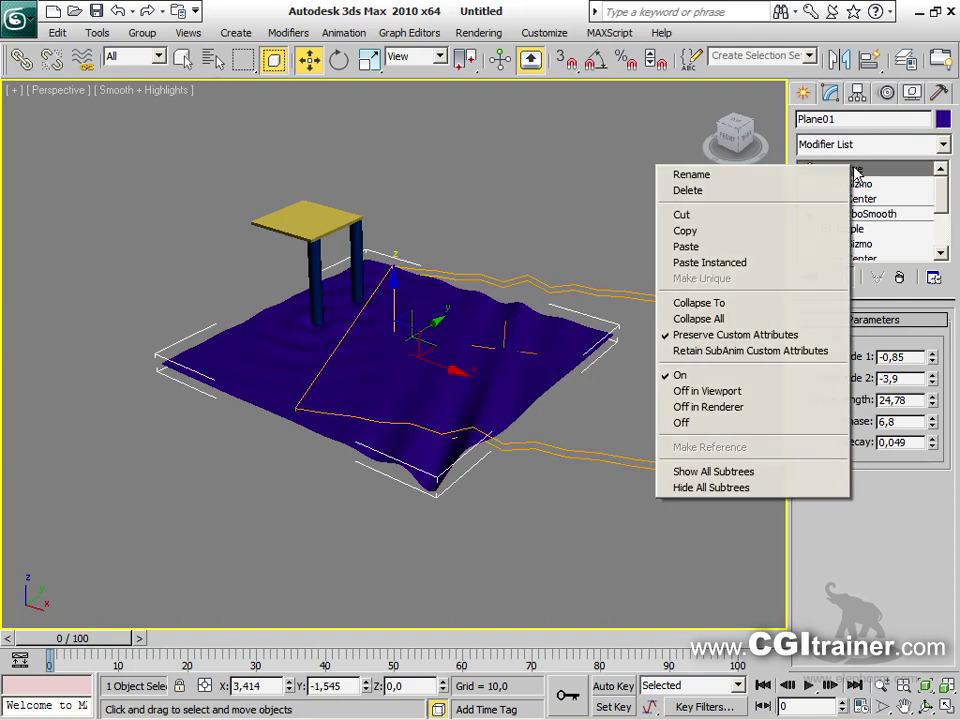
{"action": "left_click", "coordinate": [714, 232]}
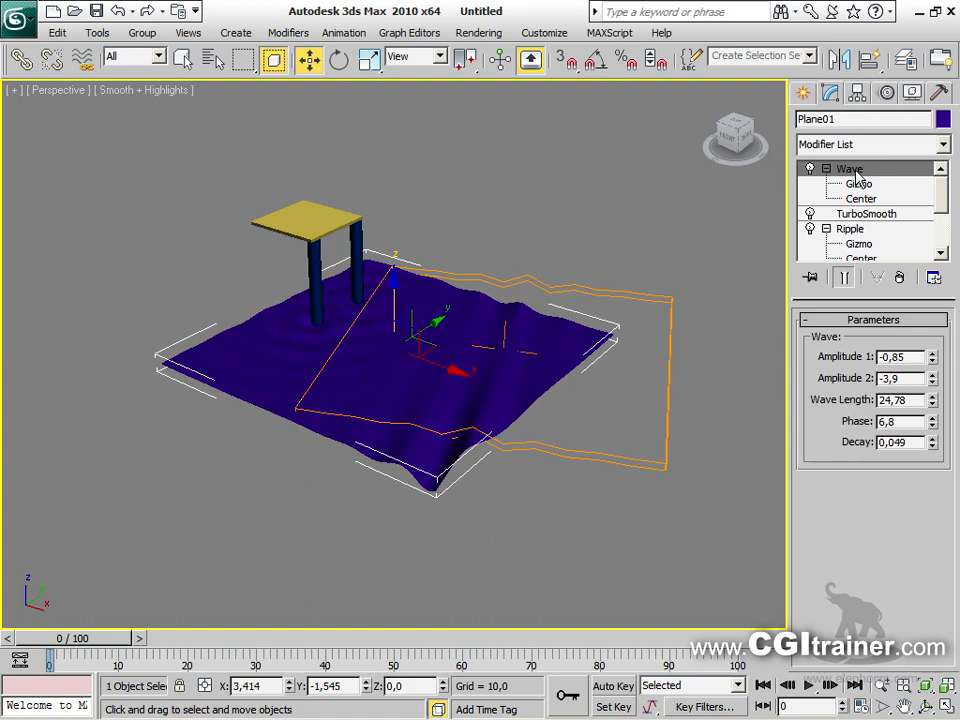
{"action": "right_click", "coordinate": [855, 172]}
{"action": "left_click", "coordinate": [716, 268]}
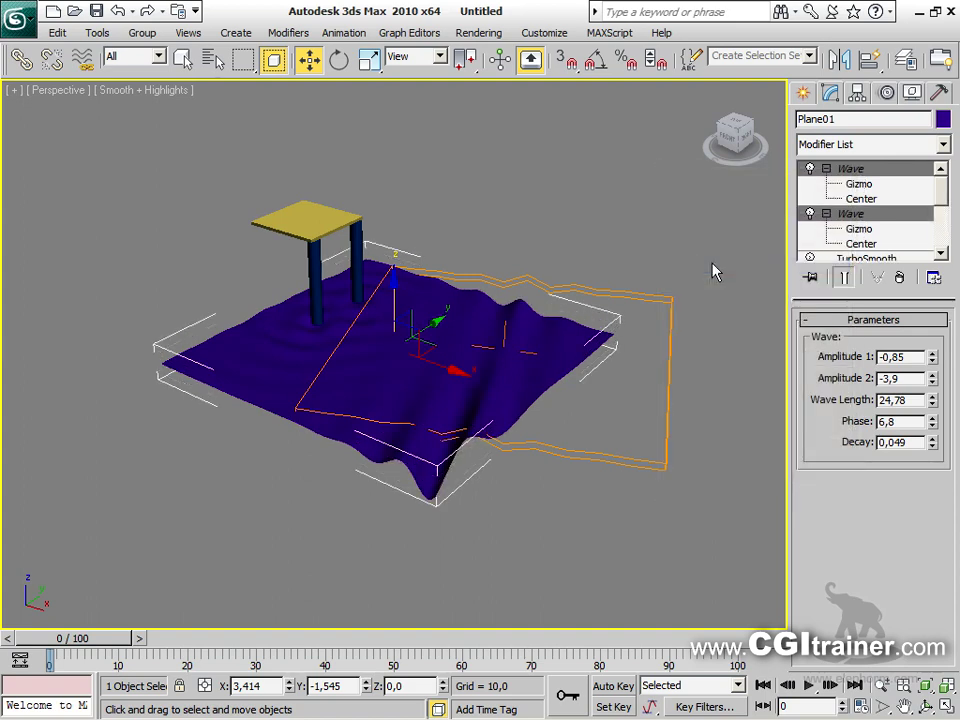
Move the instanced Wave's Gizmo to about X 20,252 and set its Amplitude 1 to -1,9
{"action": "left_click", "coordinate": [856, 184]}
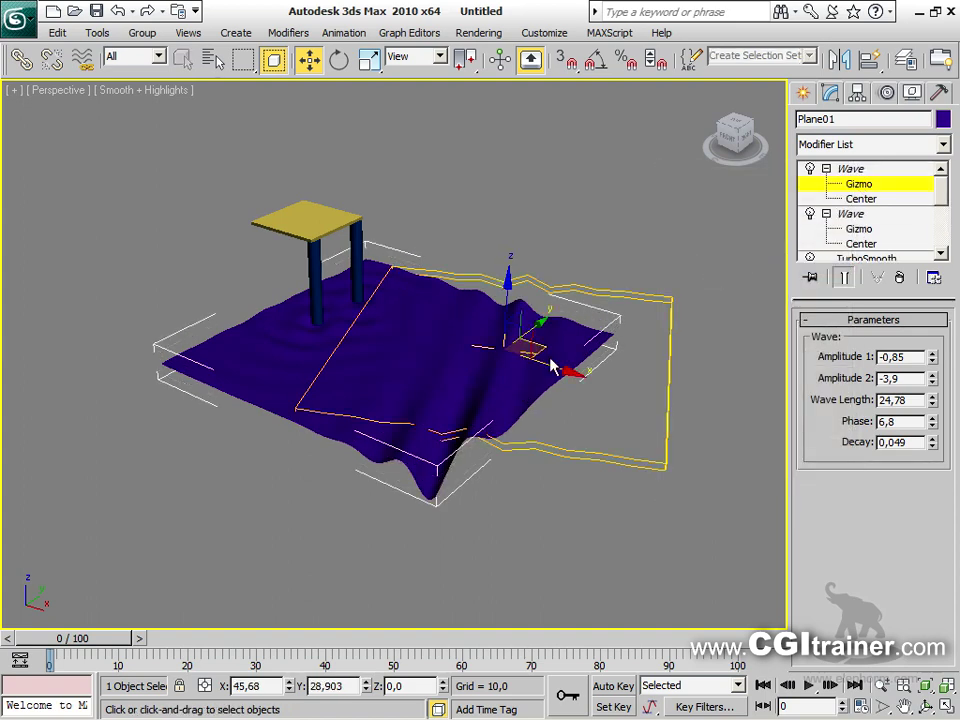
{"action": "left_click_drag", "start_coordinate": [553, 366], "coordinate": [508, 362]}
{"action": "left_click_drag", "start_coordinate": [933, 357], "coordinate": [873, 452]}
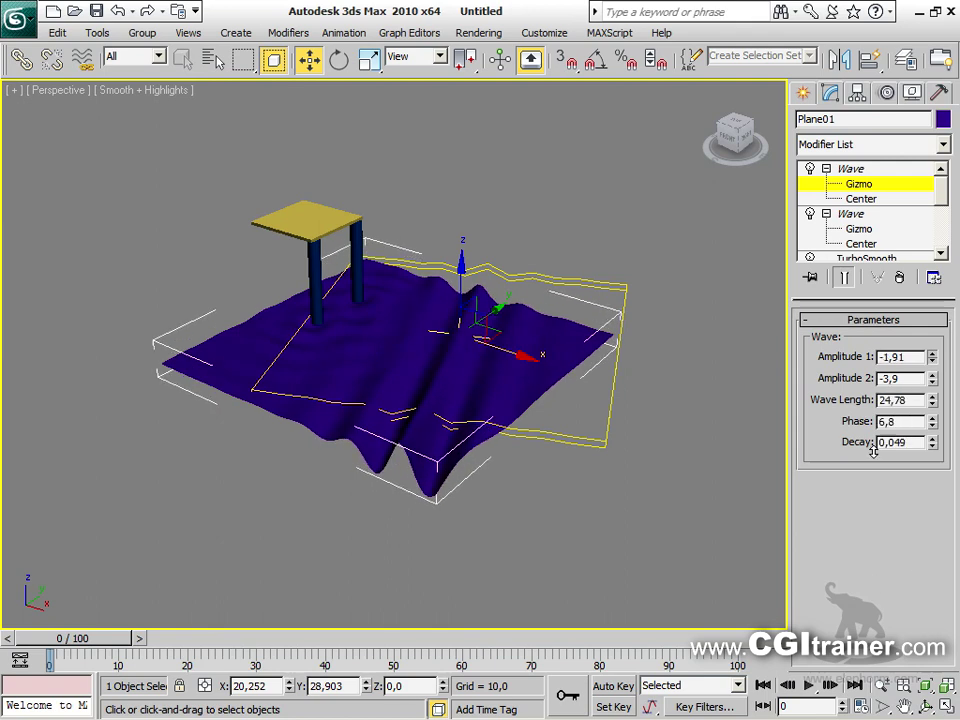
Make the upper Wave unique and set its Amplitude 1 to -1,406, Amplitude 2 to 3,12 and Wave Length to 36,427
{"action": "left_click", "coordinate": [851, 171]}
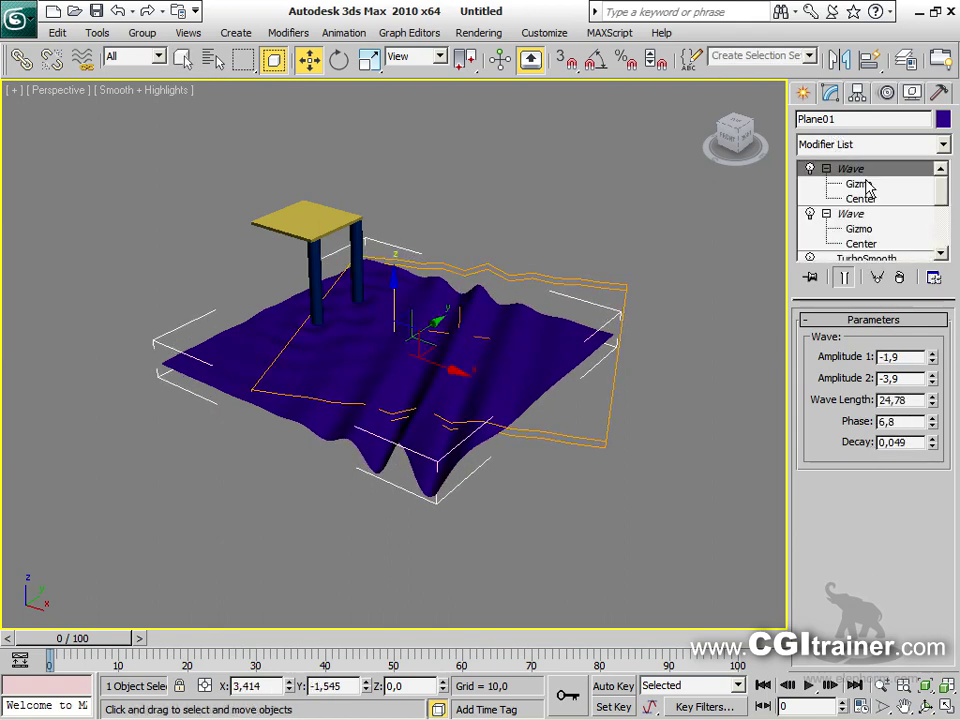
{"action": "left_click", "coordinate": [878, 280]}
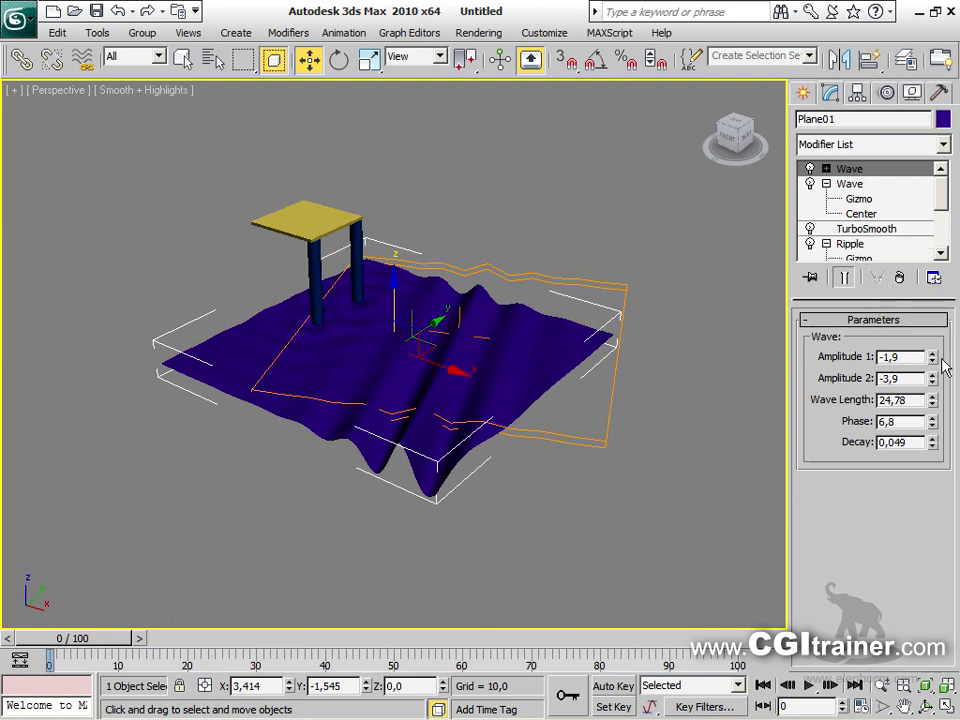
{"action": "left_click_drag", "start_coordinate": [933, 358], "coordinate": [912, 210]}
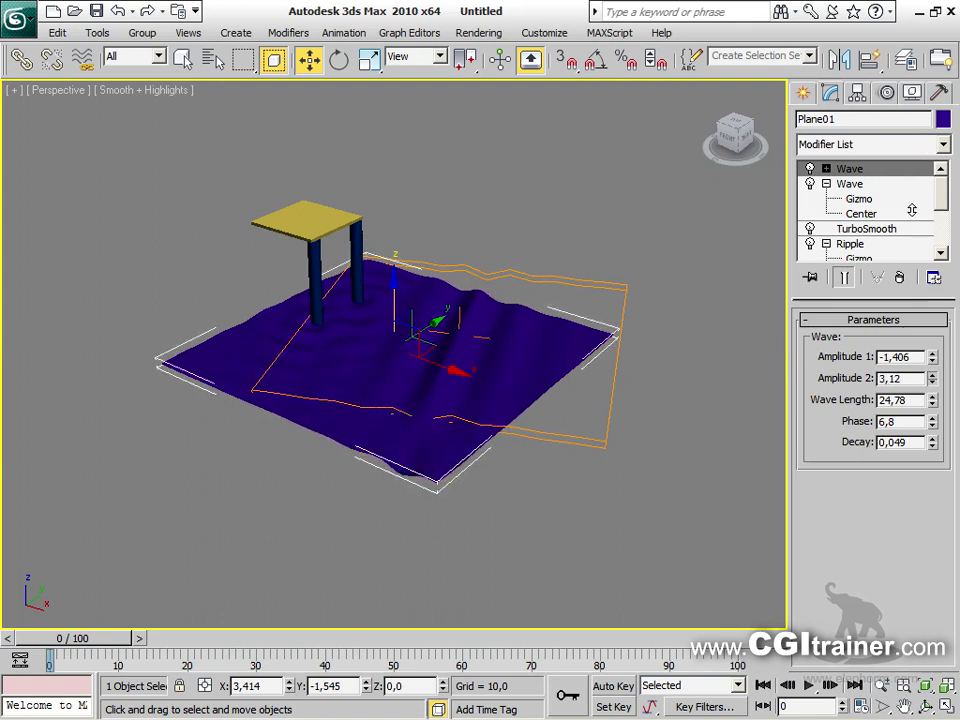
{"action": "left_click_drag", "start_coordinate": [933, 400], "coordinate": [912, 357]}
Move the upper Wave's Gizmo toward the middle of the plane and rotate it about -22,47 degrees around Z
{"action": "left_click", "coordinate": [826, 168]}
{"action": "left_click", "coordinate": [858, 184]}
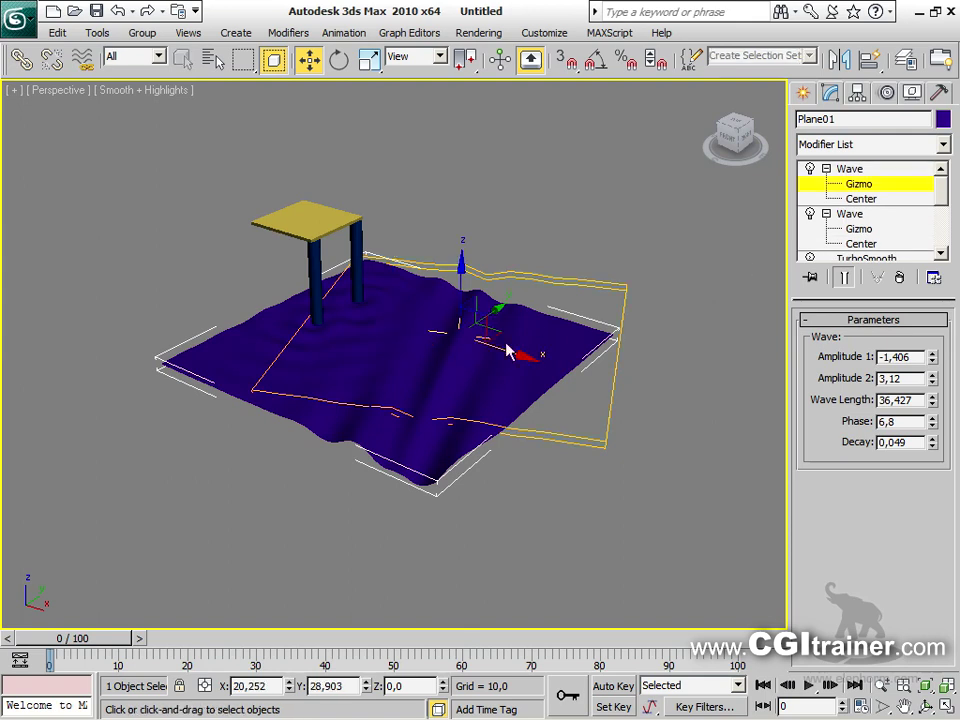
{"action": "left_click_drag", "start_coordinate": [505, 352], "coordinate": [393, 414]}
{"action": "right_click", "coordinate": [456, 389]}
{"action": "left_click", "coordinate": [505, 424]}
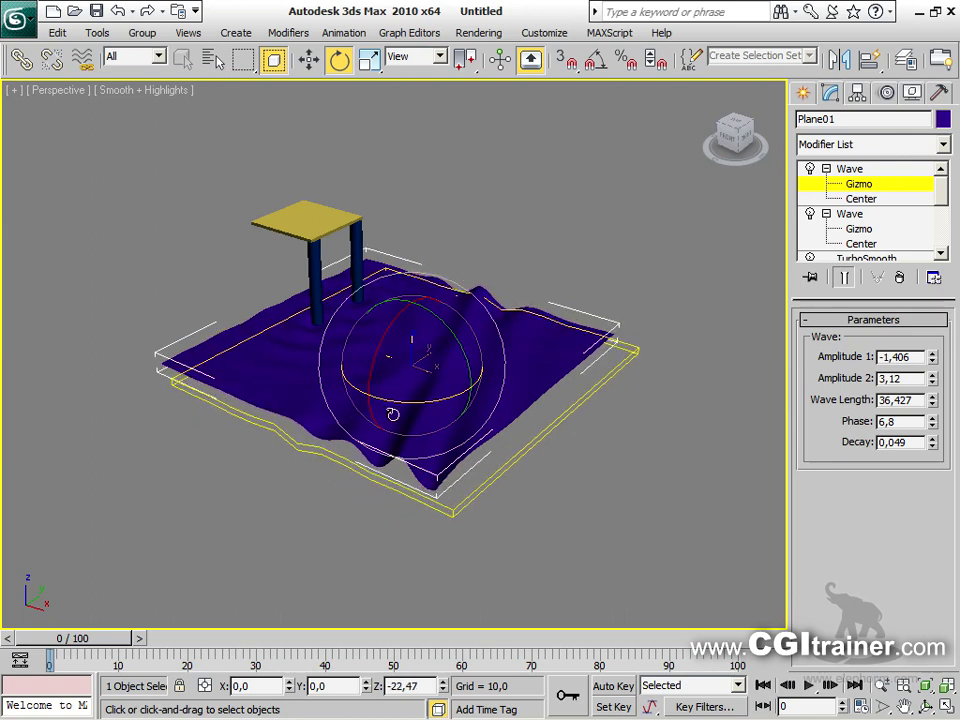
Set the lower Wave's Amplitude 1 to 1,045 and Amplitude 2 to -0,546, and inspect the water surface around the pillars
{"action": "left_click", "coordinate": [859, 227]}
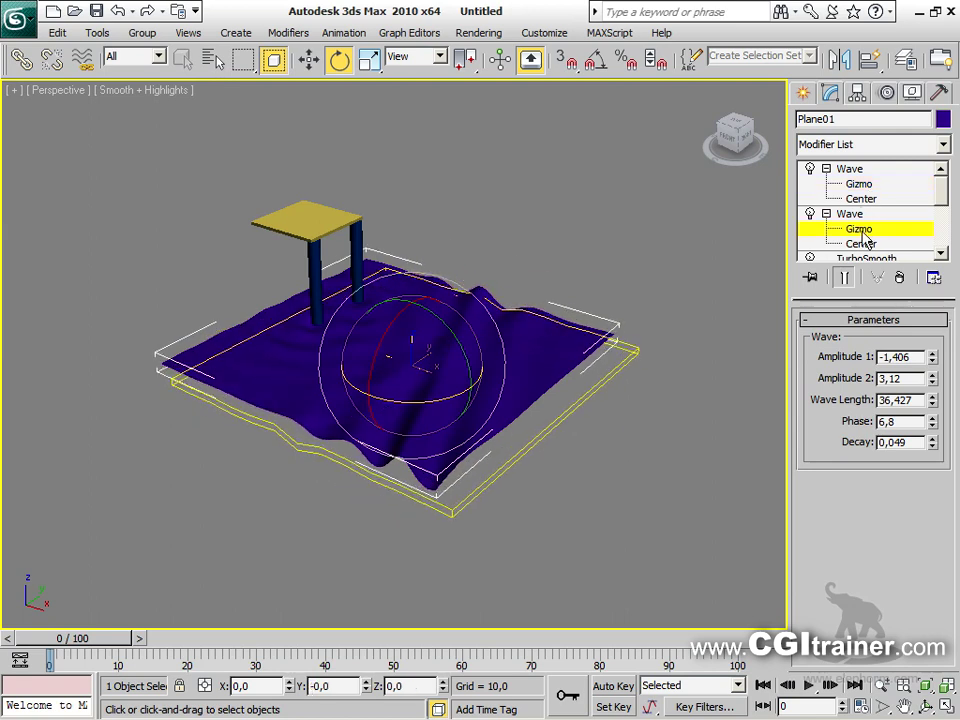
{"action": "left_click_drag", "start_coordinate": [932, 360], "coordinate": [909, 212]}
{"action": "left_click_drag", "start_coordinate": [932, 386], "coordinate": [928, 300]}
{"action": "middle_click_drag", "start_coordinate": [352, 368], "coordinate": [422, 537], "text": "alt"}
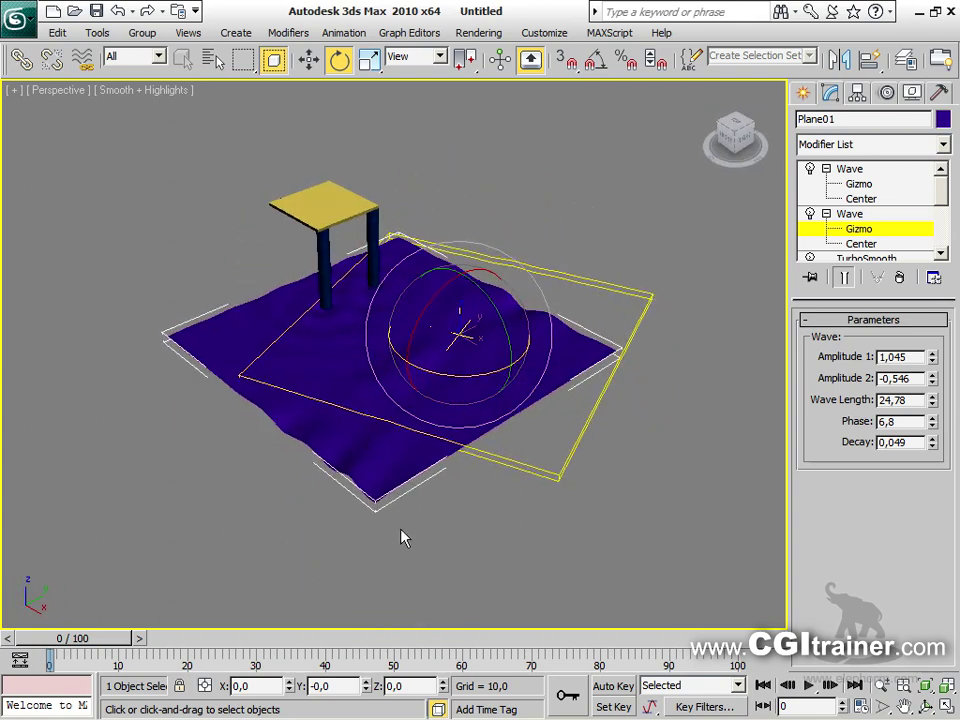
{"action": "scroll", "coordinate": [422, 534], "scroll_direction": "up", "scroll_amount": 5}
{"action": "mouse_move", "coordinate": [422, 534]}
{"action": "middle_mouse_down", "text": "alt"}
{"action": "mouse_move", "coordinate": [426, 470]}
{"action": "mouse_move", "coordinate": [430, 525]}
{"action": "middle_mouse_up", "text": "alt"}
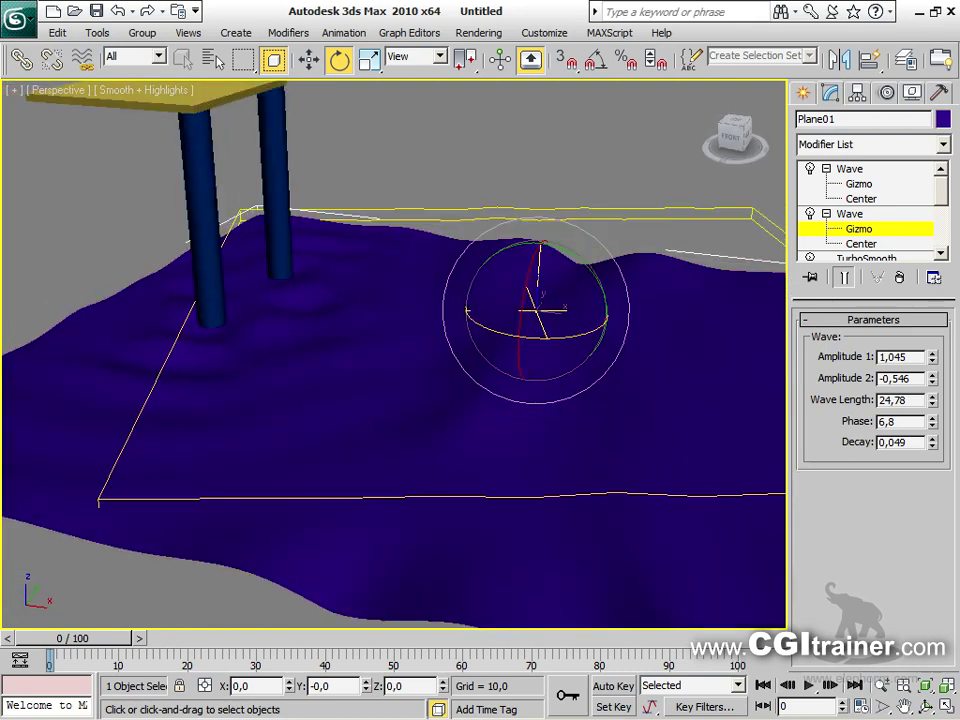
{"action": "scroll", "coordinate": [405, 512], "scroll_direction": "down", "scroll_amount": 5}
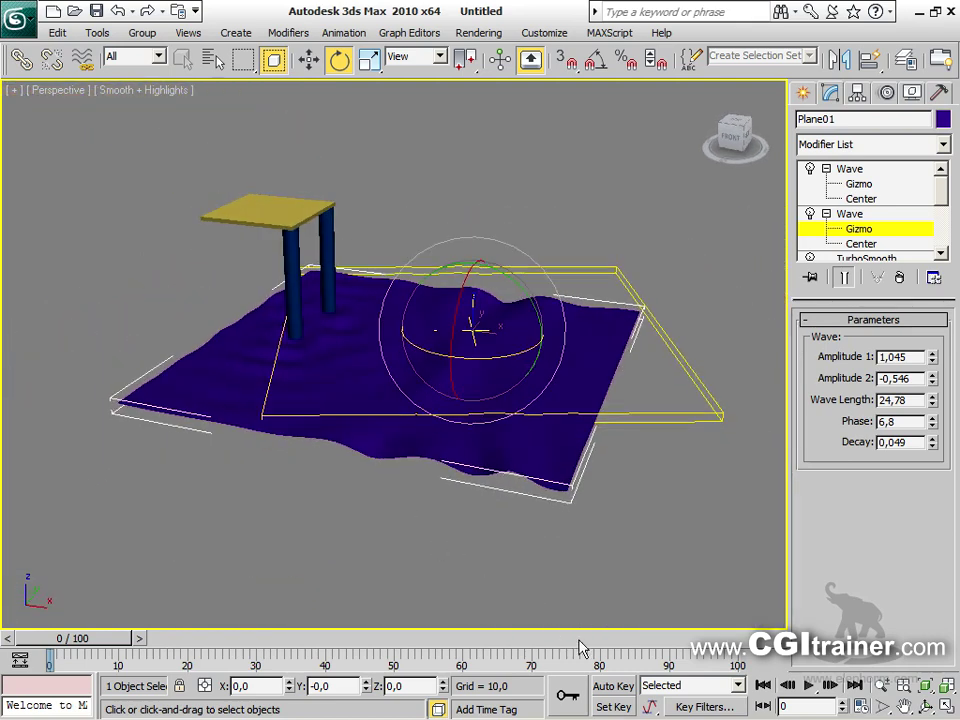
With Auto Key on at frame 100, move the second Wave modifier's gizmo across the plane to about X -99, Y 29
{"action": "left_click", "coordinate": [613, 686]}
{"action": "left_click_drag", "start_coordinate": [73, 645], "coordinate": [727, 670]}
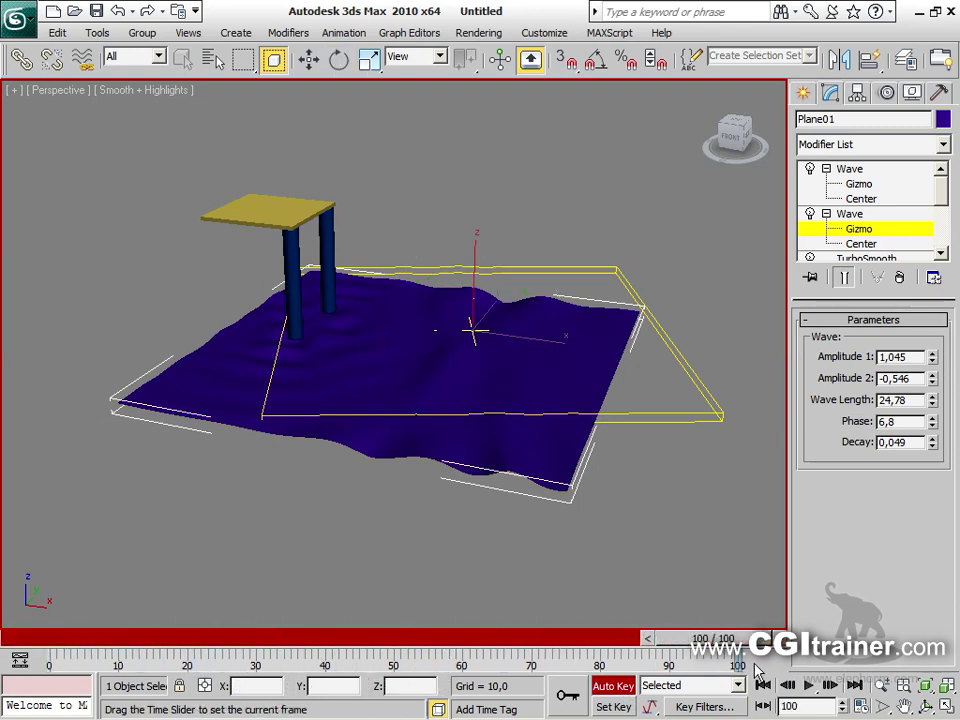
{"action": "key", "text": "e"}
{"action": "right_click", "coordinate": [481, 330]}
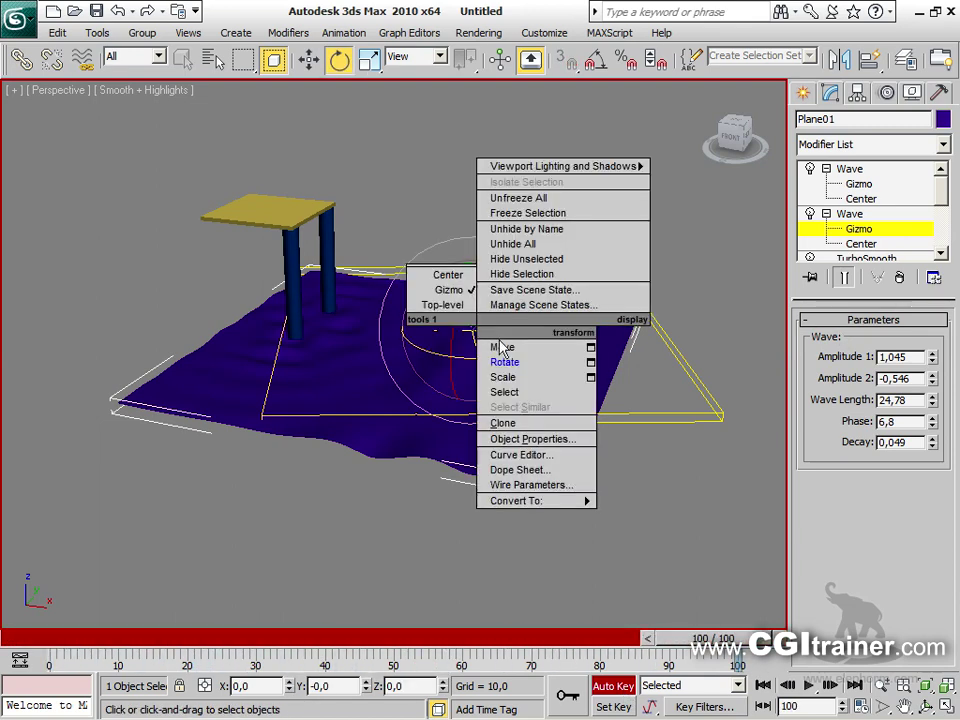
{"action": "left_click", "coordinate": [493, 345]}
{"action": "left_click_drag", "start_coordinate": [505, 336], "coordinate": [260, 297]}
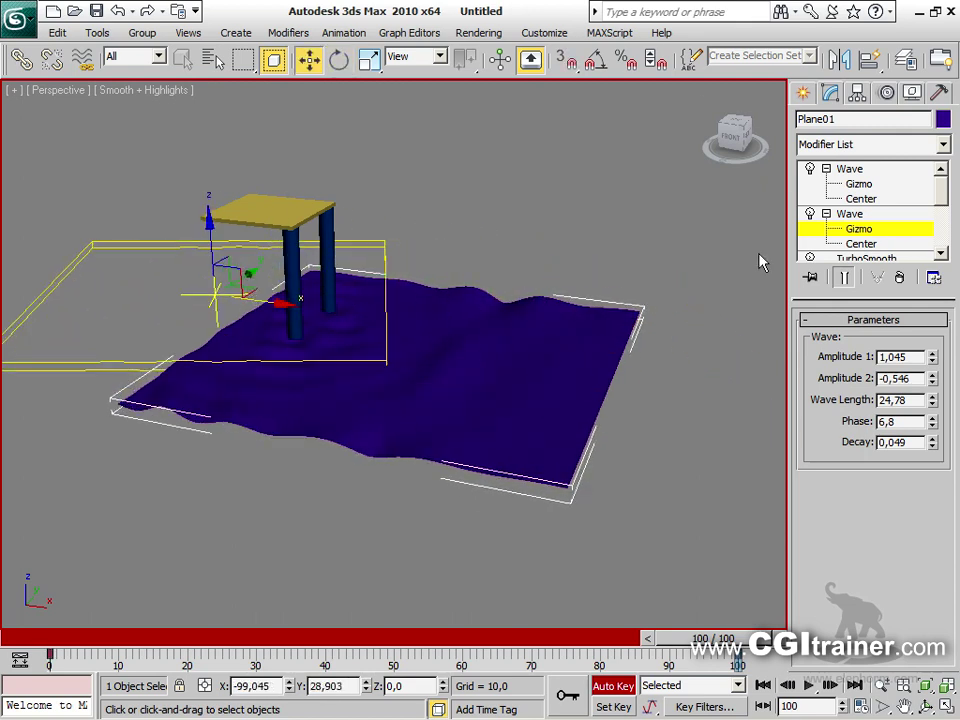
At frame 100, set the top Wave modifier's Phase to 3.5 and the upper Ripple modifier's Phase to 1.6
{"action": "left_click", "coordinate": [858, 170]}
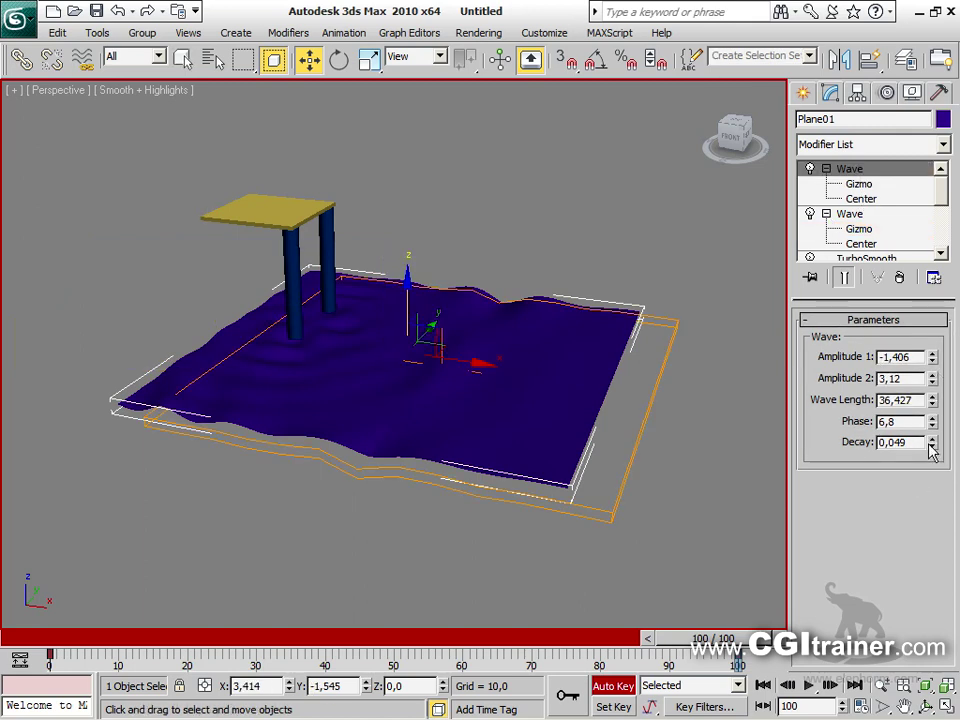
{"action": "left_click_drag", "start_coordinate": [932, 428], "coordinate": [934, 462]}
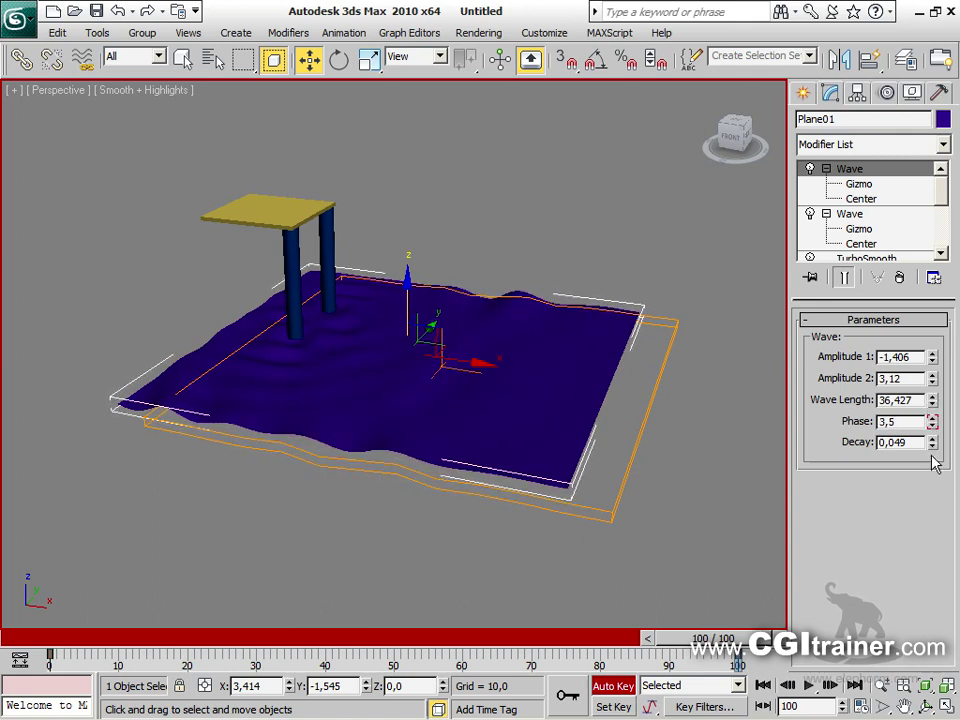
{"action": "left_click_drag", "start_coordinate": [943, 198], "coordinate": [945, 228]}
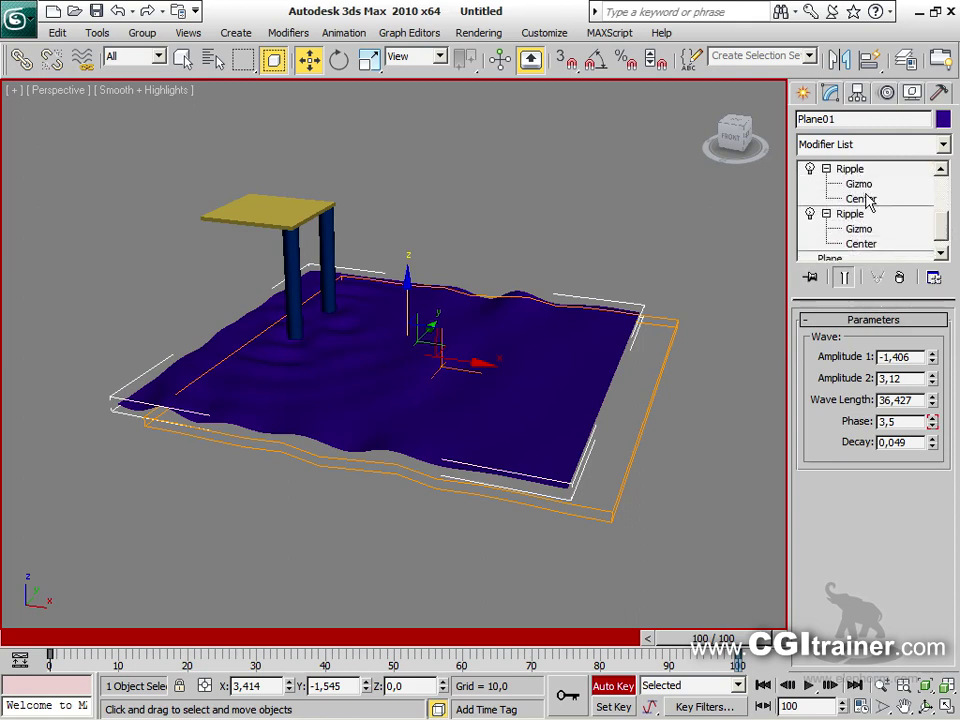
{"action": "left_click", "coordinate": [852, 168]}
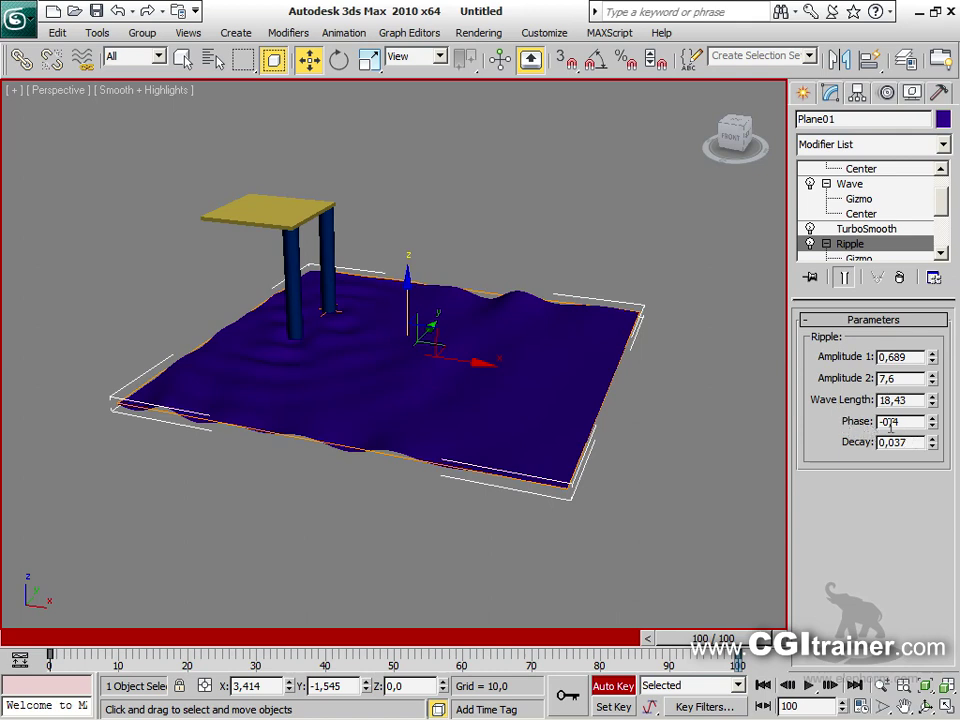
{"action": "left_click_drag", "start_coordinate": [932, 424], "coordinate": [932, 401]}
Set the lower Ripple modifier's Phase to 1.6 at frame 100, and finish keying by returning to frame 0 with Auto Key off
{"action": "left_click_drag", "start_coordinate": [941, 203], "coordinate": [938, 230]}
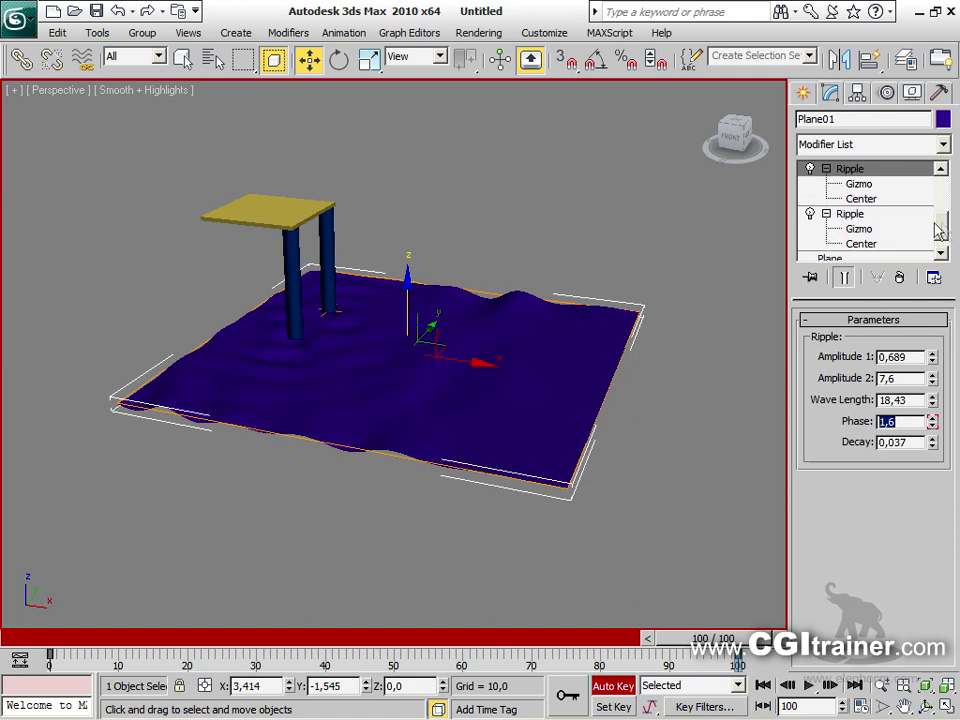
{"action": "left_click", "coordinate": [851, 215]}
{"action": "type", "text": "1,6"}
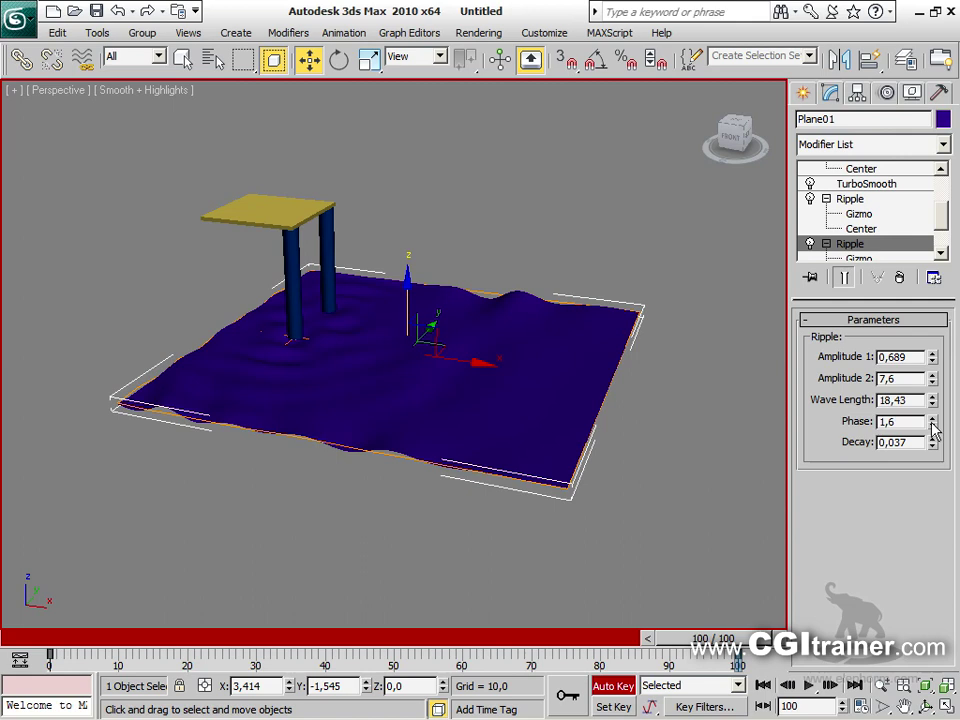
{"action": "left_click_drag", "start_coordinate": [931, 421], "coordinate": [932, 422]}
{"action": "left_click_drag", "start_coordinate": [690, 638], "coordinate": [50, 560]}
{"action": "key", "text": "w"}
{"action": "key", "text": "n"}
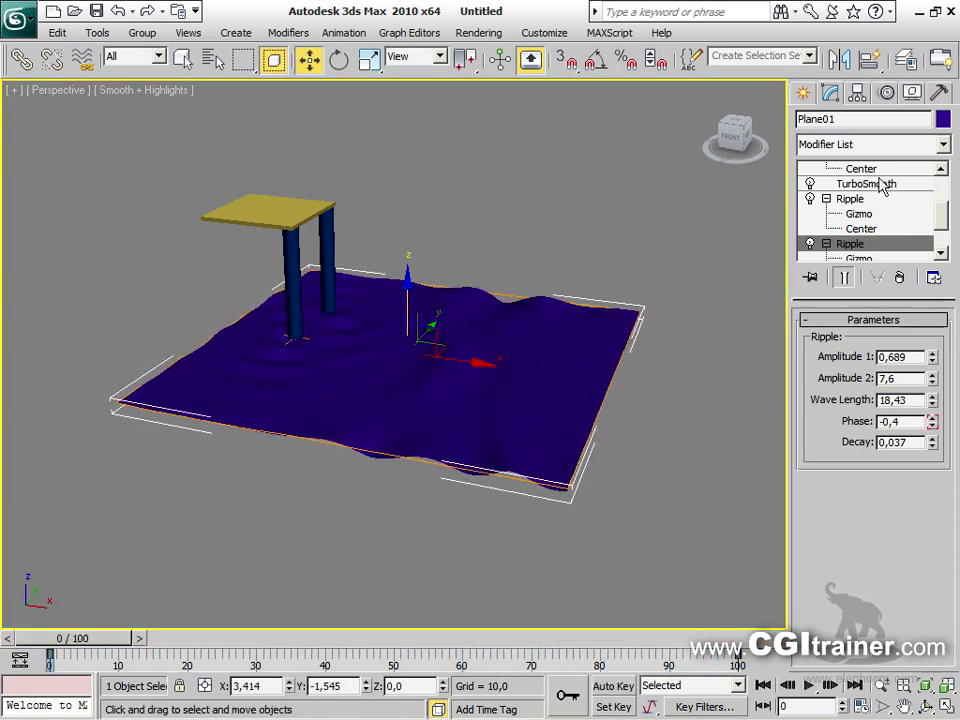
Move TurboSmooth to the top of the plane's modifier stack and collapse the sub-levels of both Wave and both Ripple modifiers
{"action": "left_click_drag", "start_coordinate": [904, 294], "coordinate": [904, 423]}
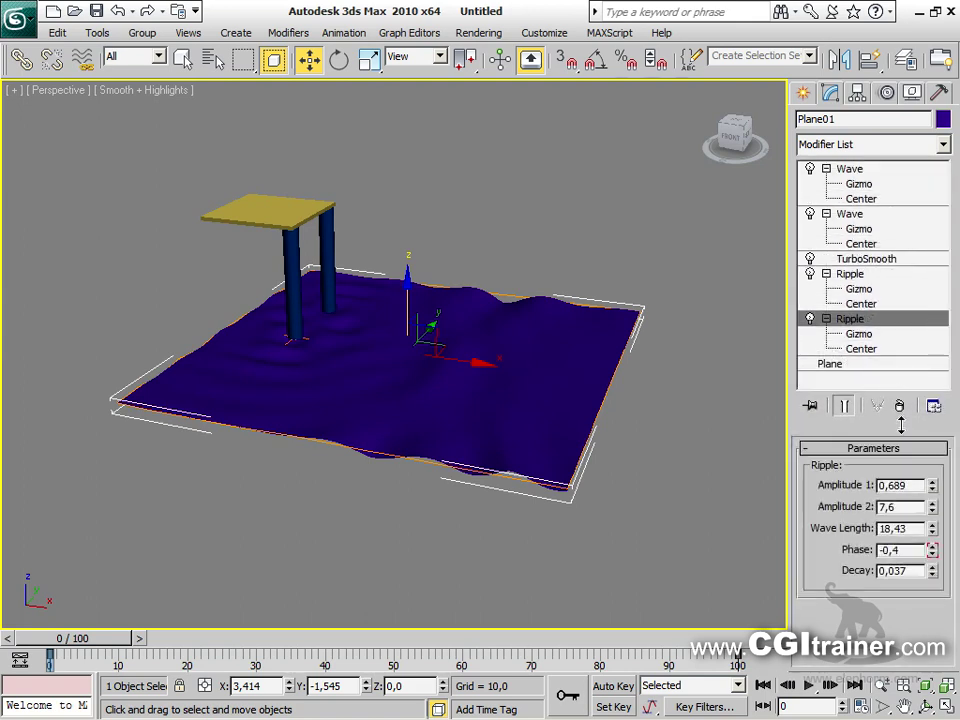
{"action": "left_click", "coordinate": [868, 259]}
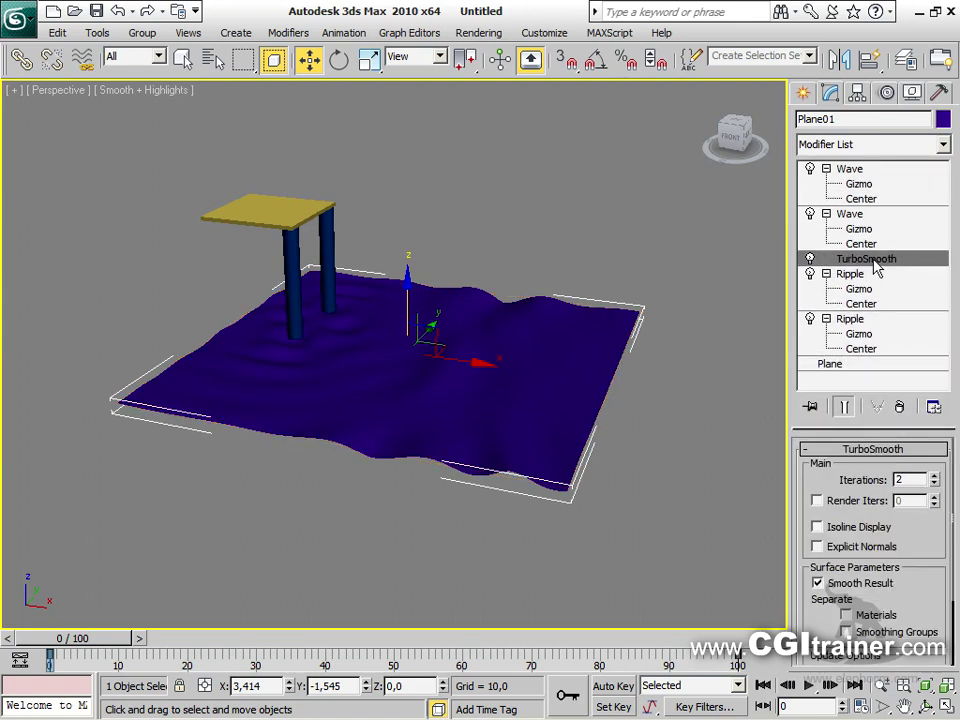
{"action": "left_click_drag", "start_coordinate": [868, 259], "coordinate": [870, 183]}
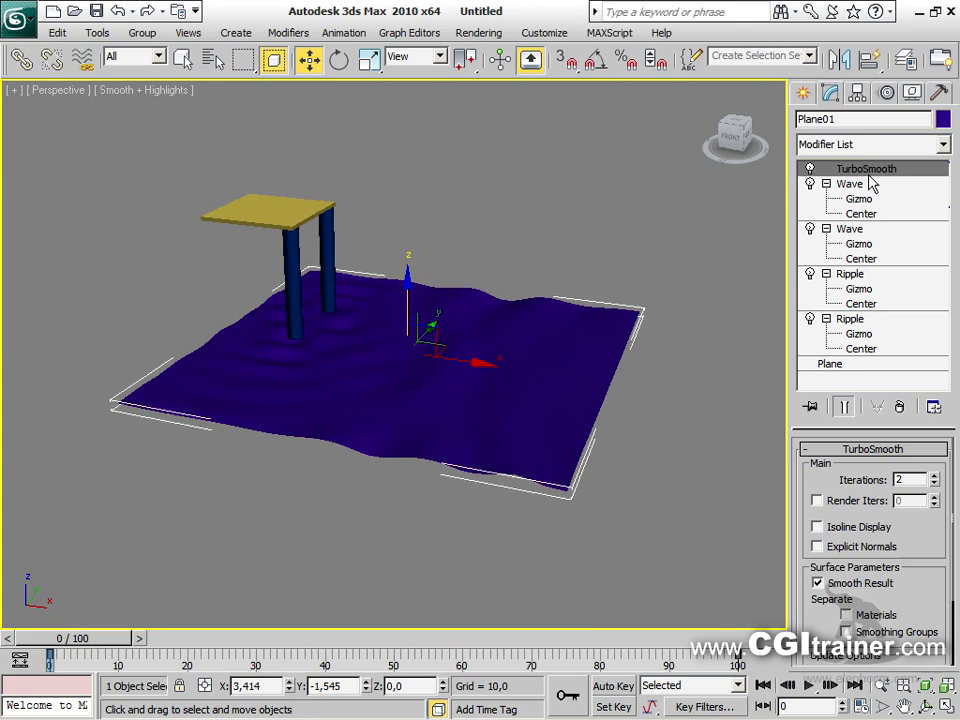
{"action": "left_click", "coordinate": [826, 184]}
{"action": "left_click", "coordinate": [826, 199]}
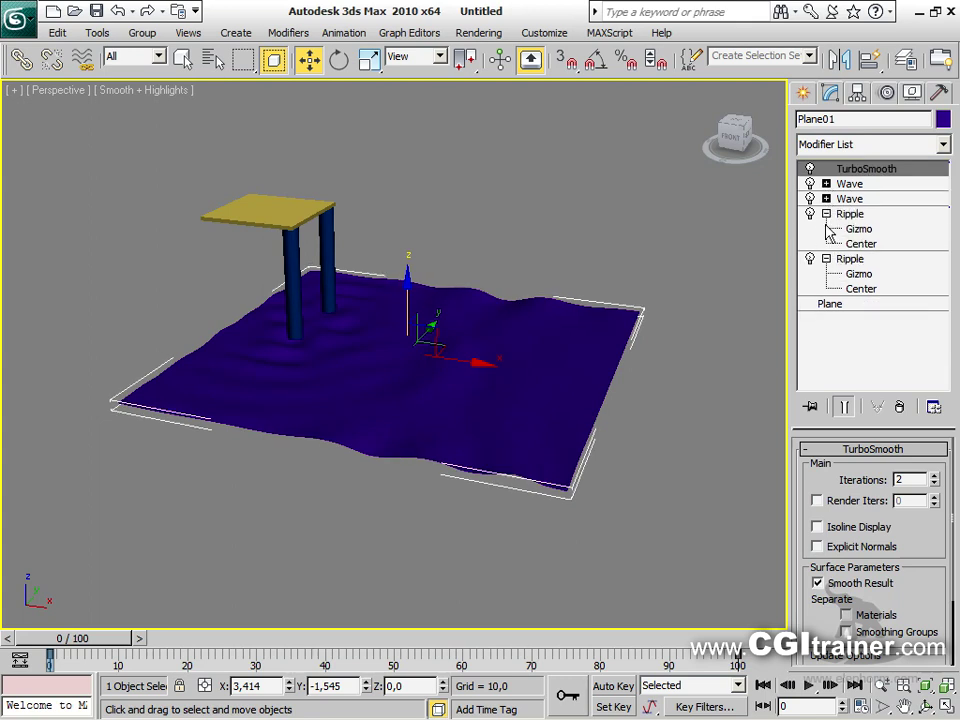
{"action": "left_click", "coordinate": [826, 214]}
{"action": "left_click", "coordinate": [826, 229]}
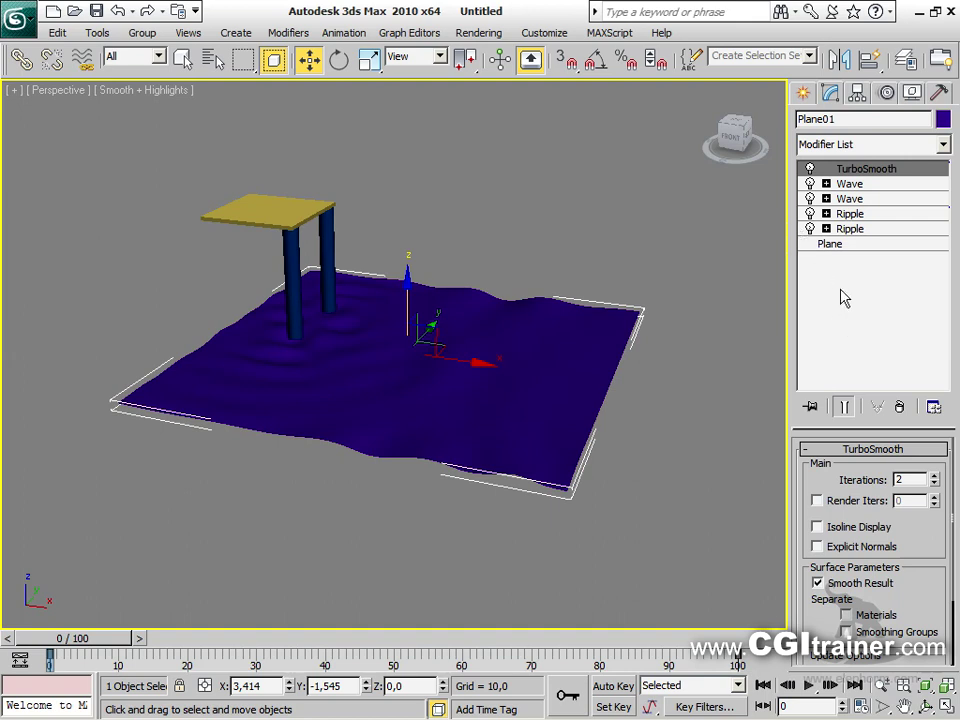
Rename the upper Wave modifier in the stack as "vague"
{"action": "left_click", "coordinate": [850, 184]}
{"action": "right_click", "coordinate": [853, 186]}
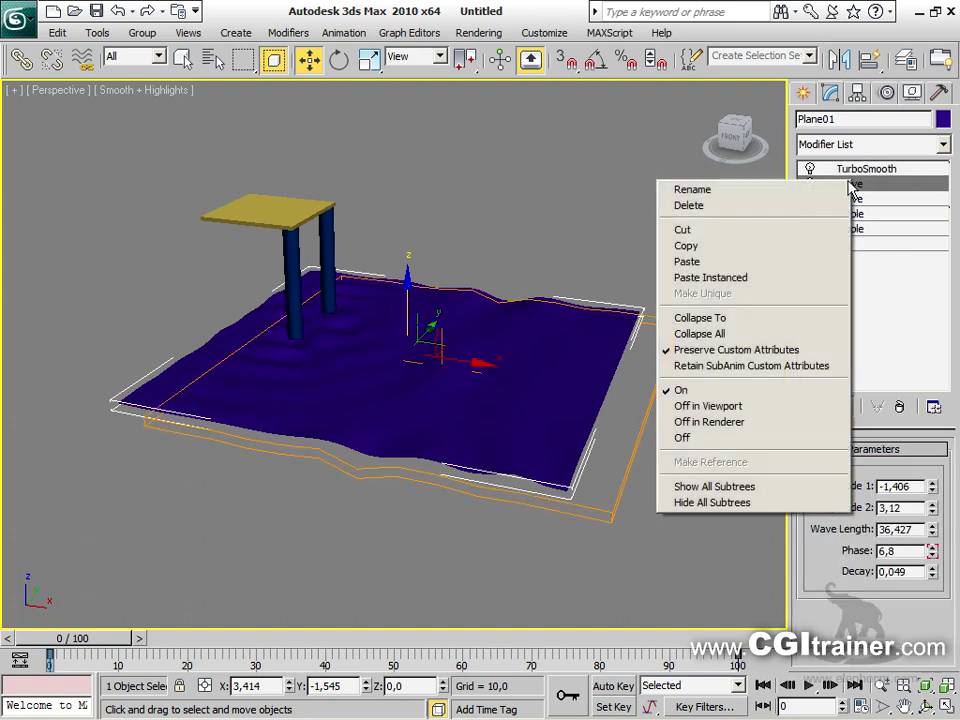
{"action": "left_click", "coordinate": [700, 189]}
{"action": "type", "text": "V"}
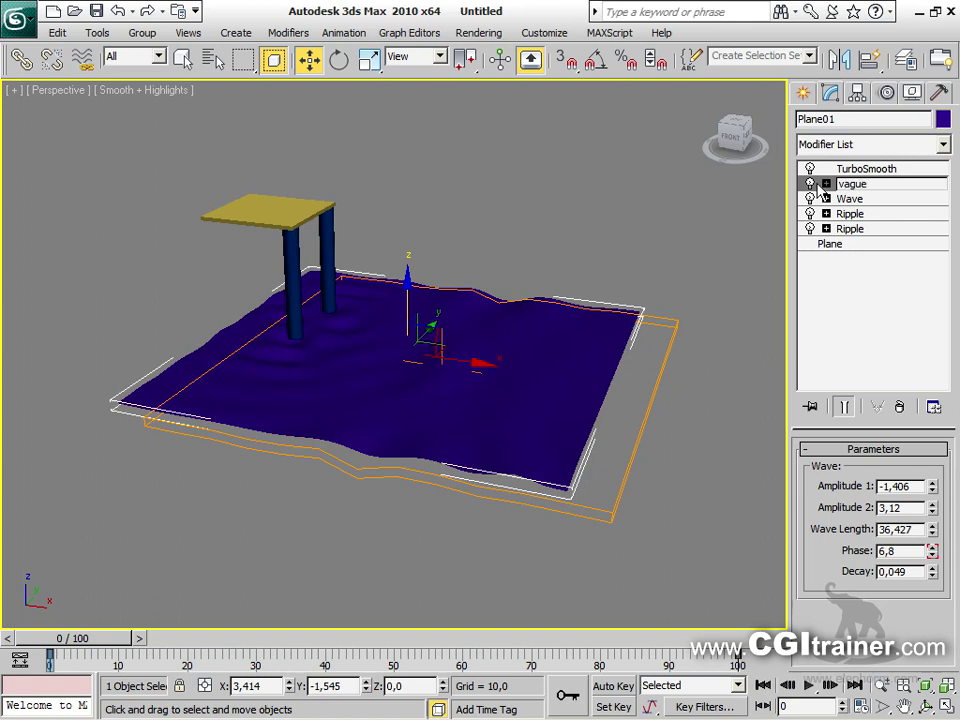
{"action": "key", "text": "Return"}
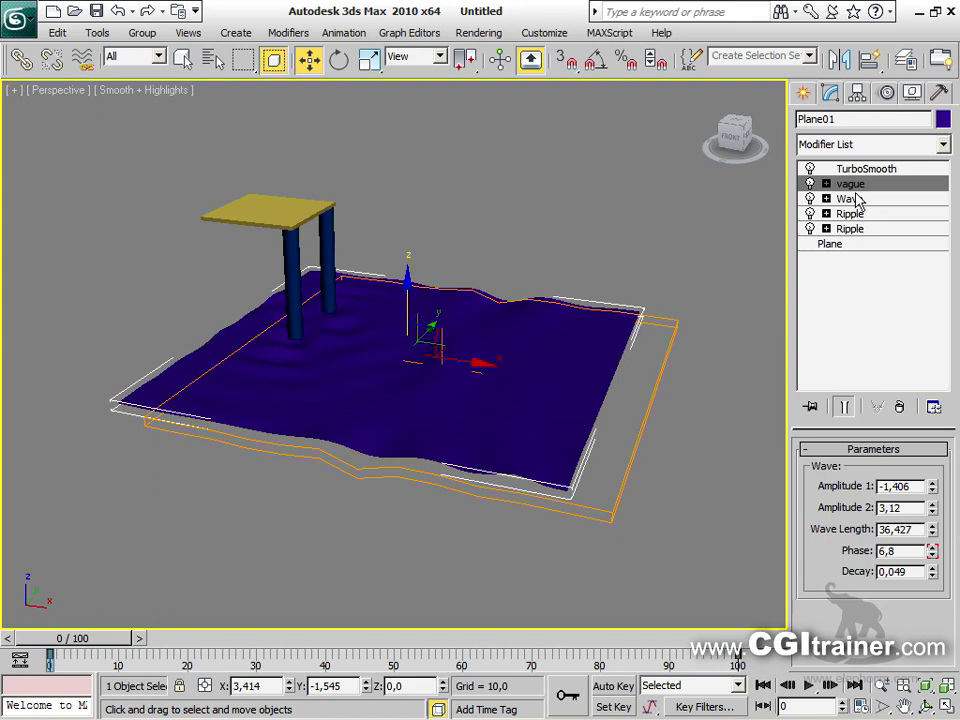
Deselect the plane and play the animation, viewing the moving water surface from another angle
{"action": "left_click", "coordinate": [651, 540]}
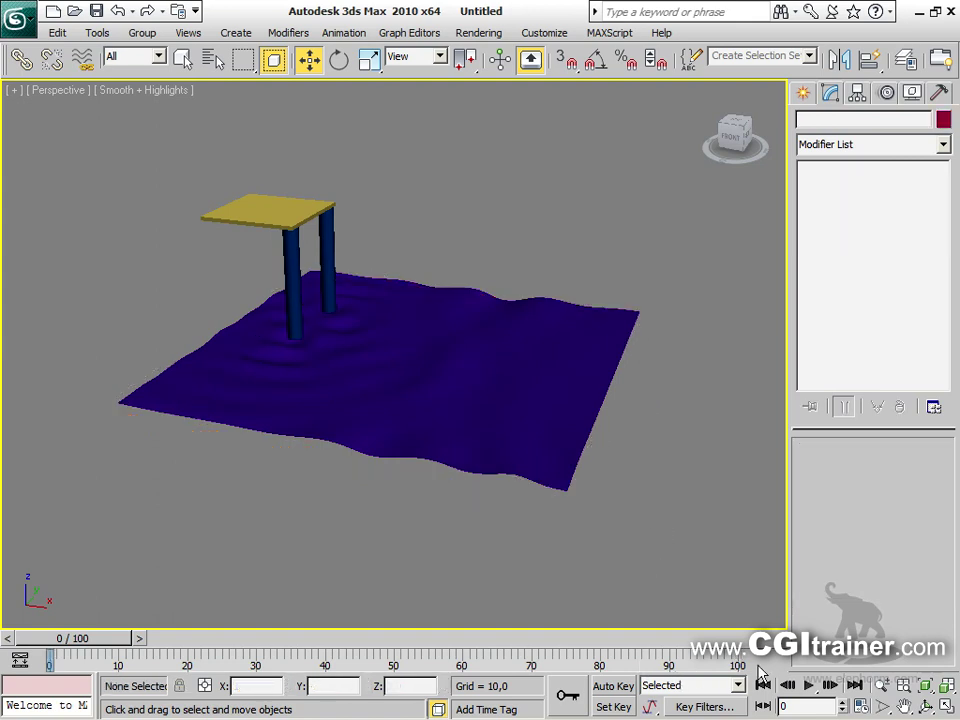
{"action": "left_click", "coordinate": [808, 685]}
{"action": "middle_click_drag", "start_coordinate": [739, 566], "coordinate": [650, 588], "text": "alt"}
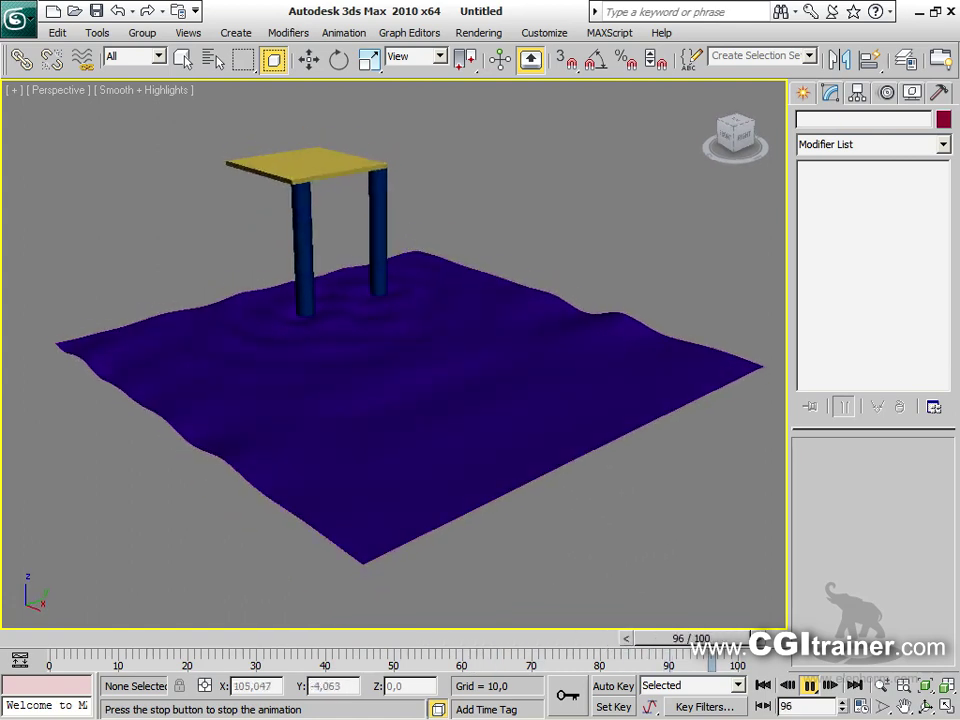
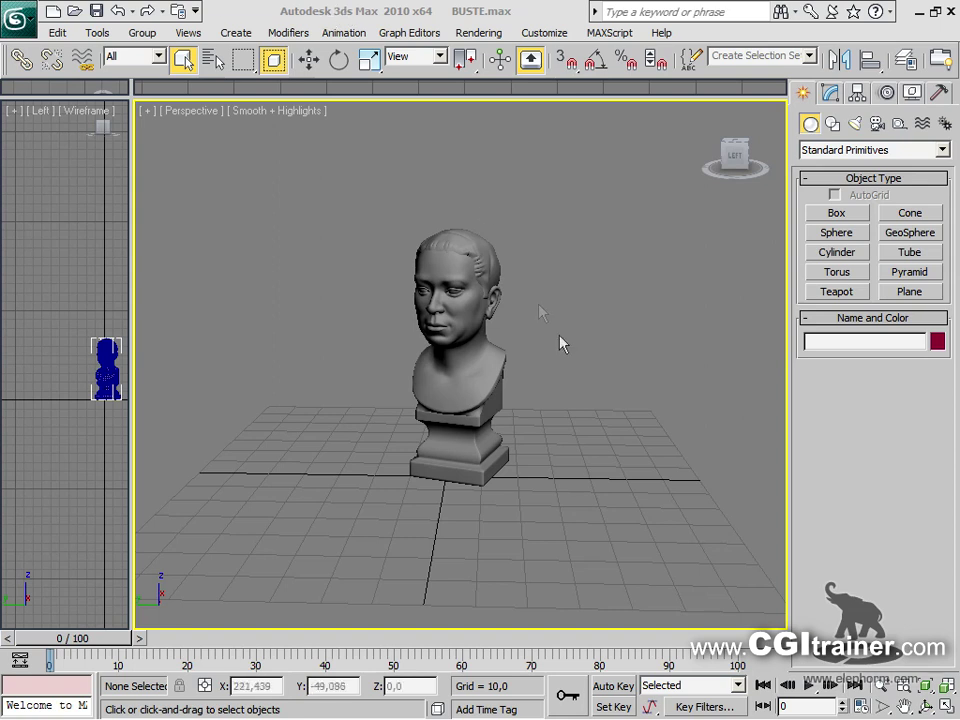
Select the vertices of the bust's head and neck at the Vertex level of its Editable Poly
{"action": "left_click", "coordinate": [296, 33]}
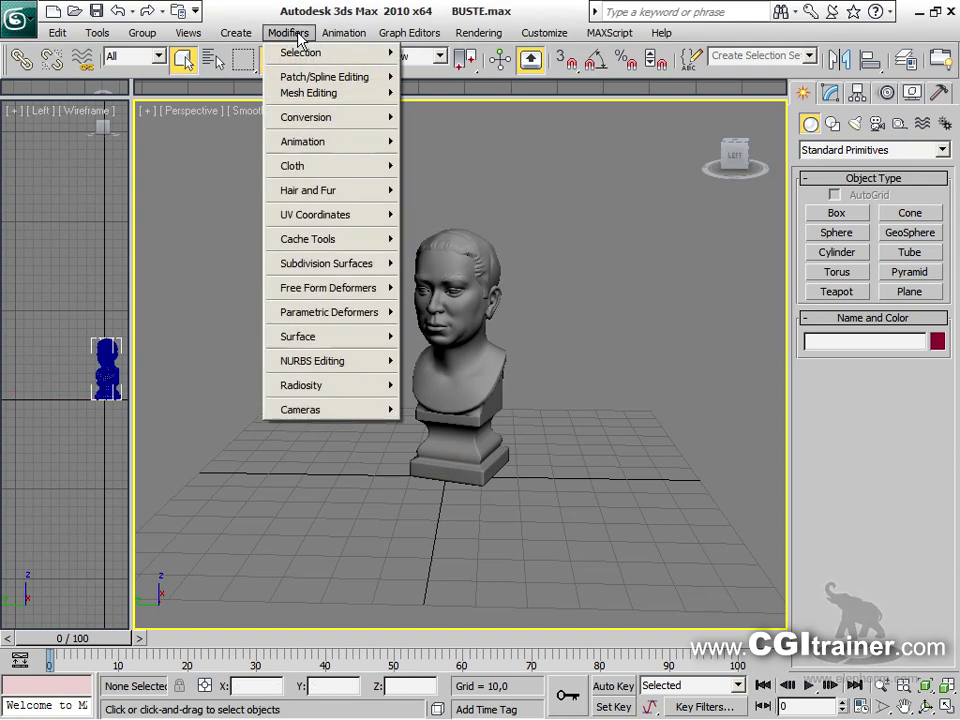
{"action": "mouse_move", "coordinate": [340, 314]}
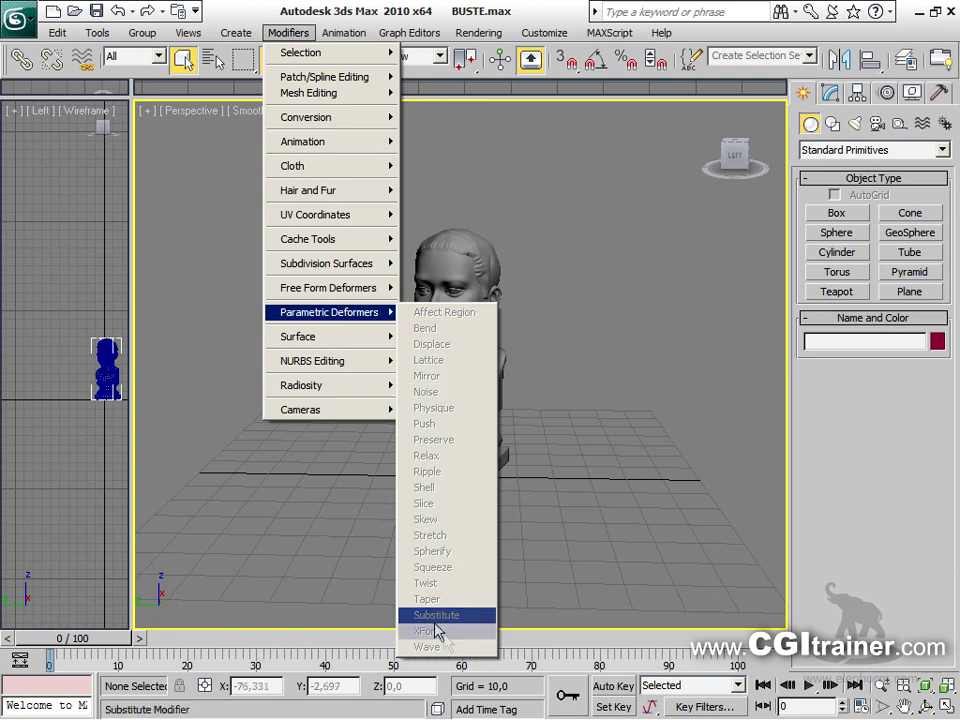
{"action": "left_click", "coordinate": [460, 300]}
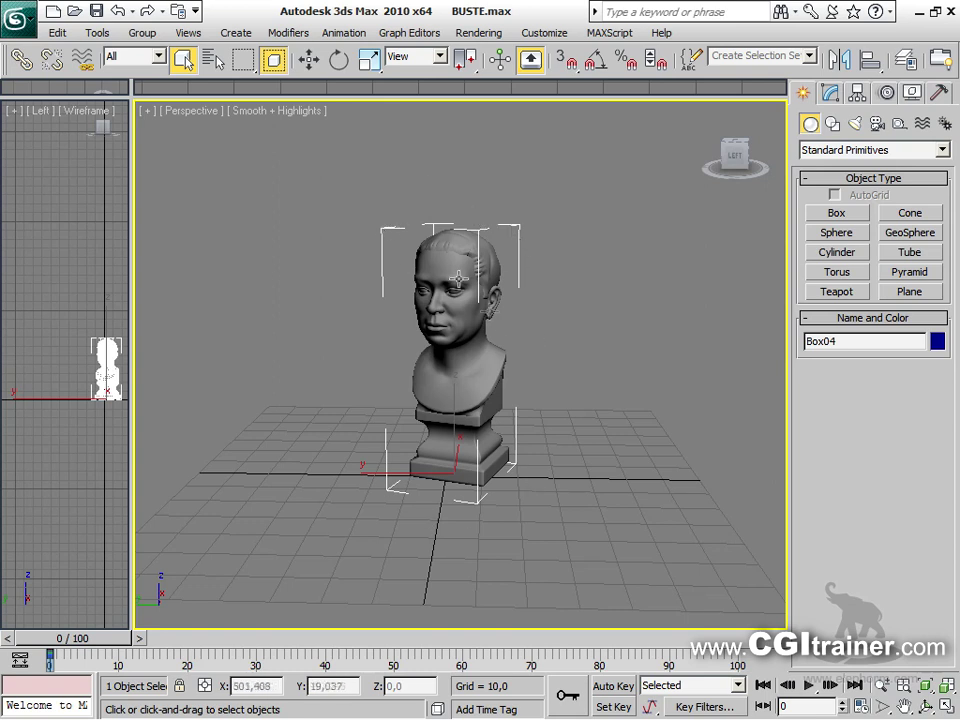
{"action": "left_click", "coordinate": [829, 92]}
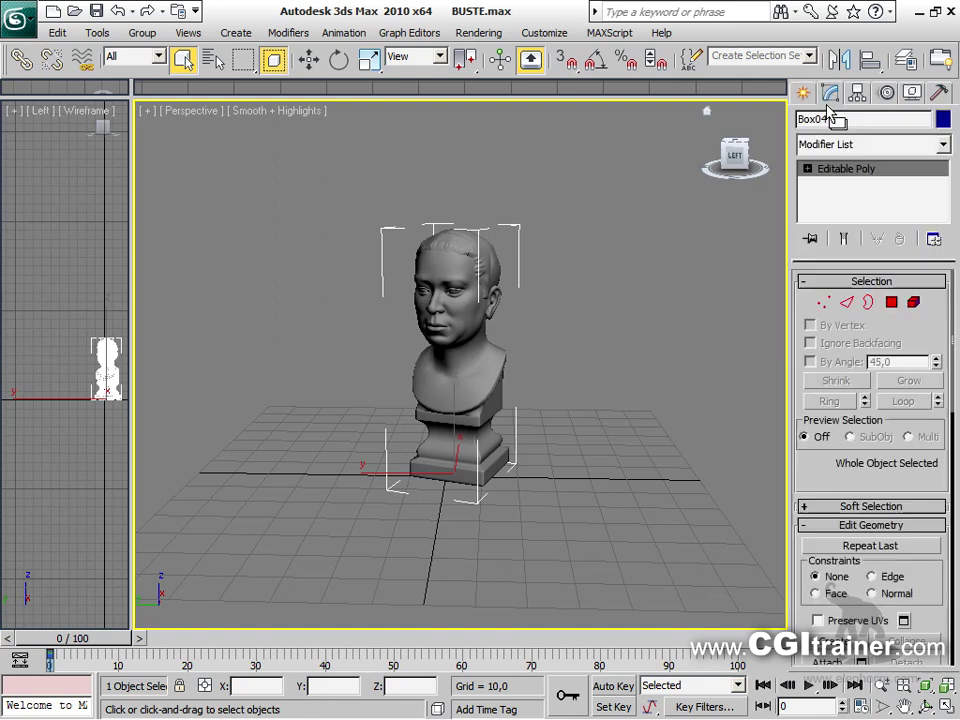
{"action": "left_click", "coordinate": [823, 301]}
{"action": "left_click_drag", "start_coordinate": [366, 139], "coordinate": [514, 366]}
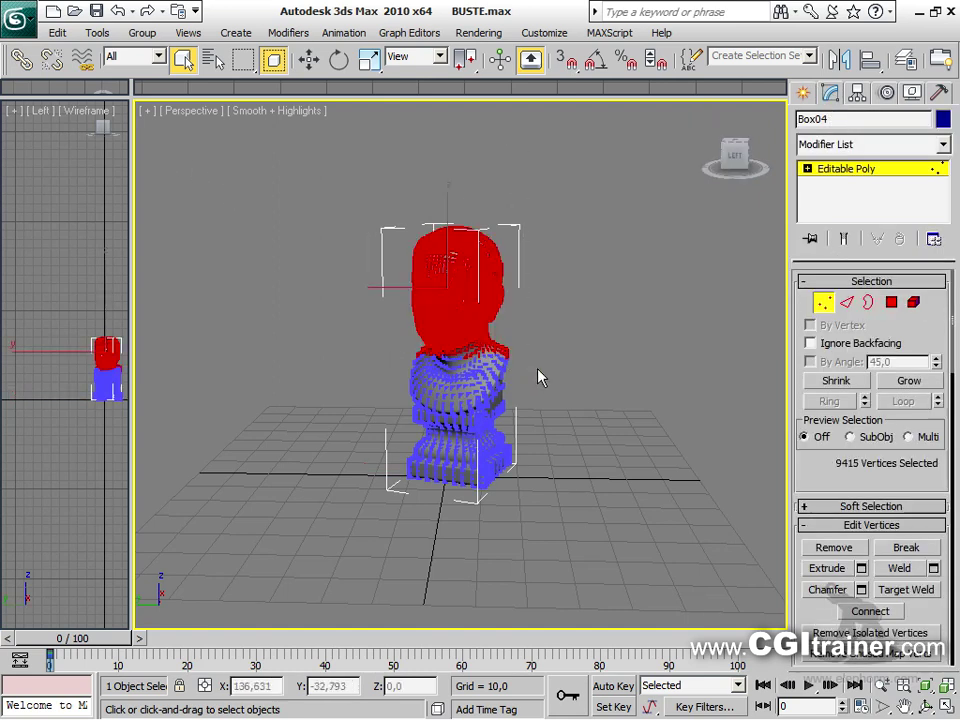
Apply an XForm modifier to the selected head vertices
{"action": "left_click", "coordinate": [288, 32]}
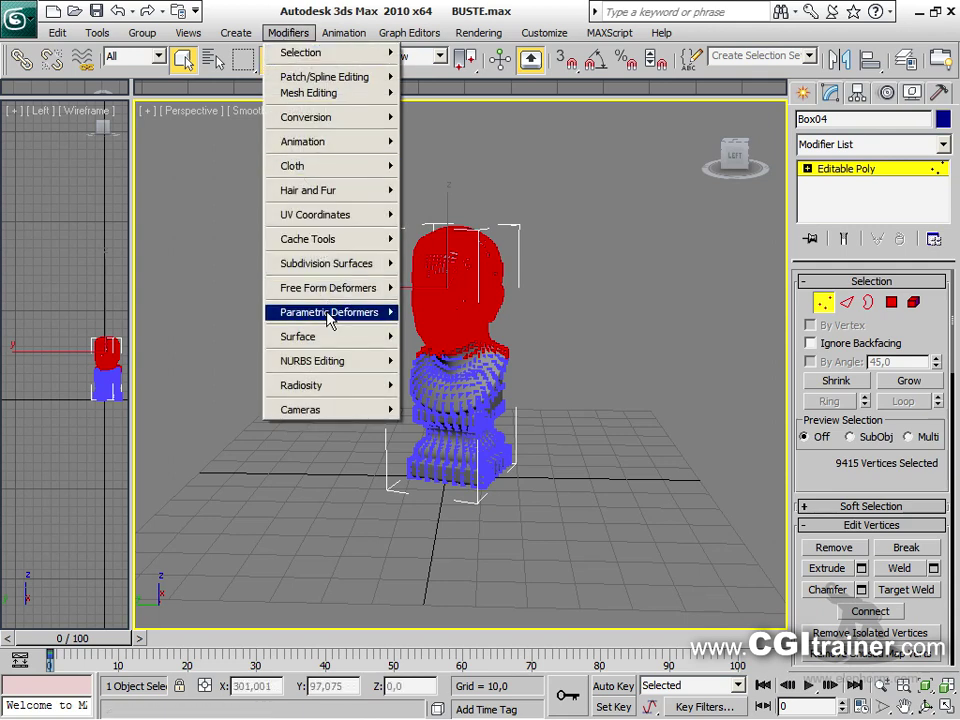
{"action": "mouse_move", "coordinate": [326, 311]}
{"action": "left_click", "coordinate": [444, 632]}
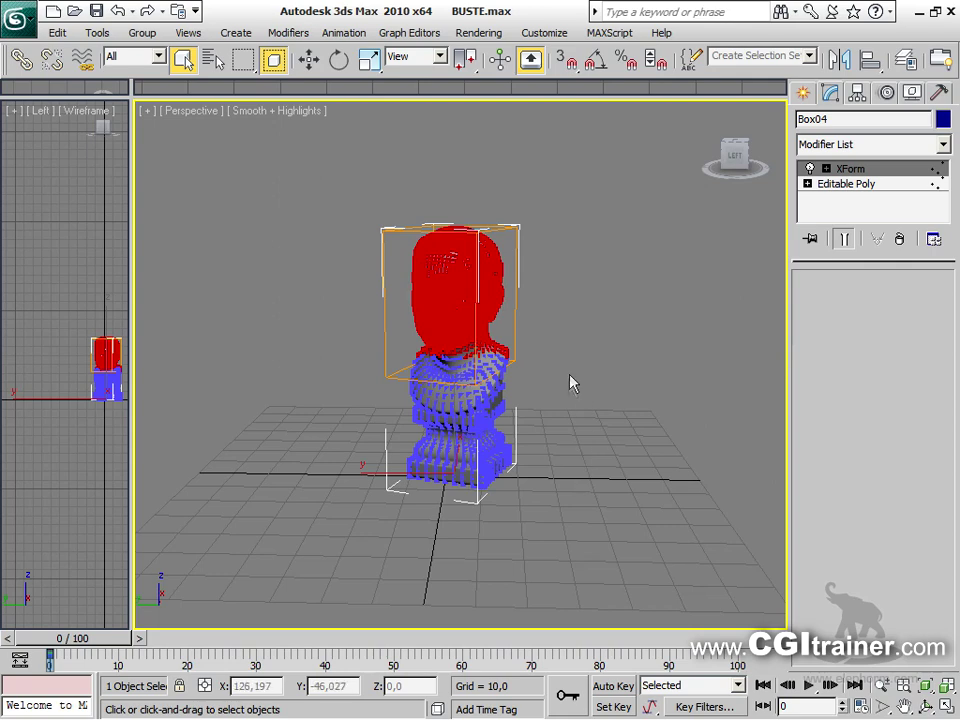
Try moving the XForm gizmo to shift the head relative to the bust's base
{"action": "scroll", "coordinate": [564, 448], "scroll_direction": "up", "scroll_amount": 4}
{"action": "middle_click_drag", "start_coordinate": [564, 448], "coordinate": [375, 381], "text": "alt"}
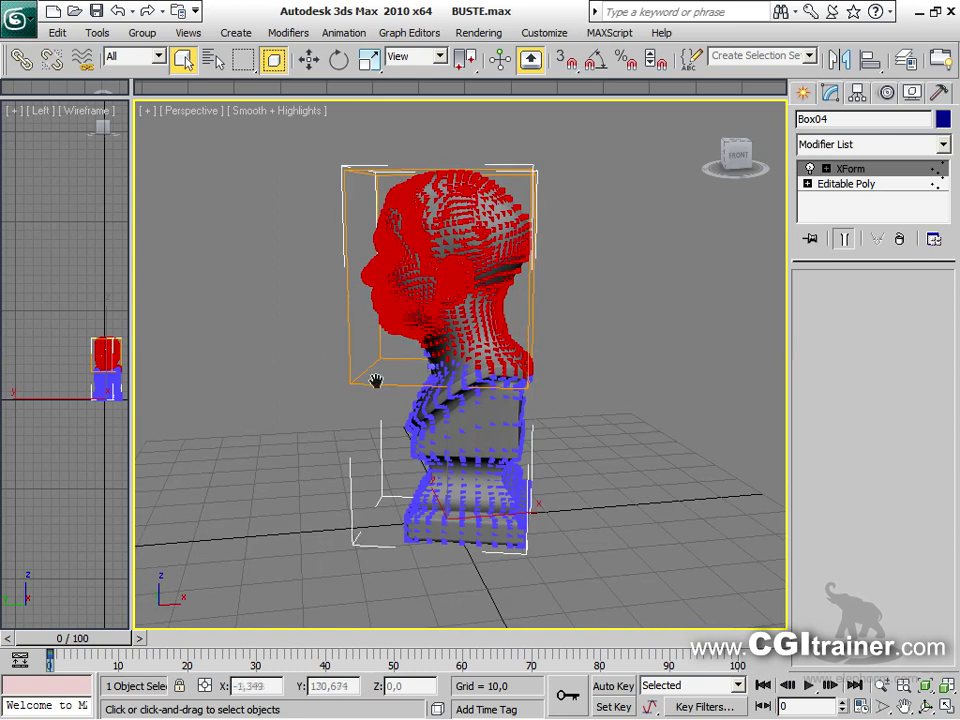
{"action": "left_click", "coordinate": [825, 169]}
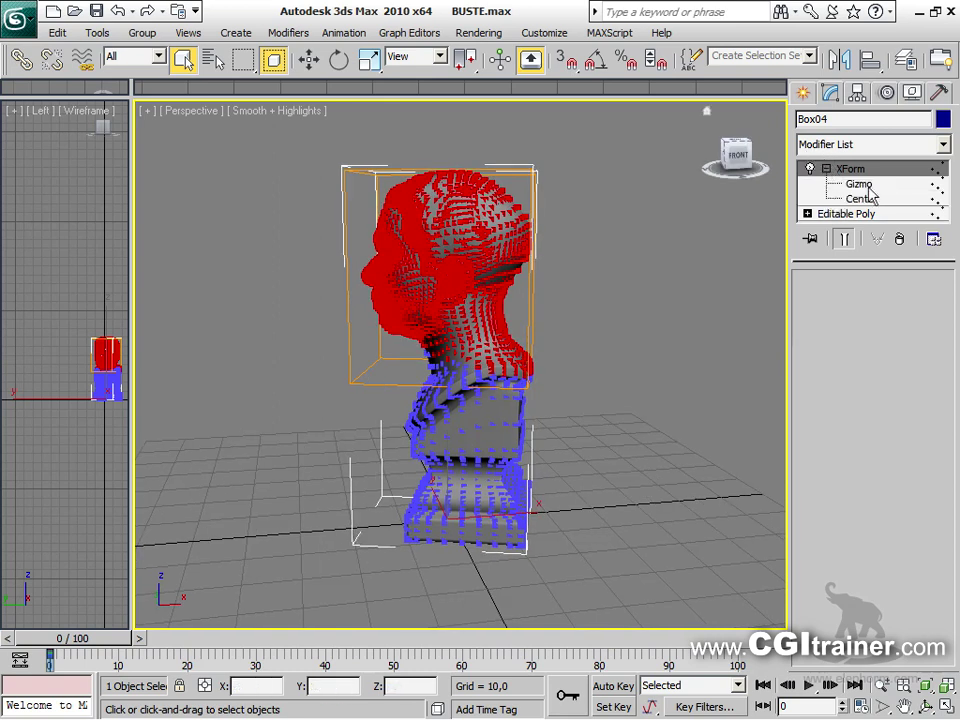
{"action": "left_click", "coordinate": [858, 184]}
{"action": "key", "text": "w"}
{"action": "mouse_move", "coordinate": [475, 254]}
{"action": "left_mouse_down"}
{"action": "mouse_move", "coordinate": [476, 120]}
{"action": "mouse_move", "coordinate": [497, 210]}
{"action": "mouse_move", "coordinate": [480, 231]}
{"action": "mouse_move", "coordinate": [493, 259]}
{"action": "left_mouse_up"}
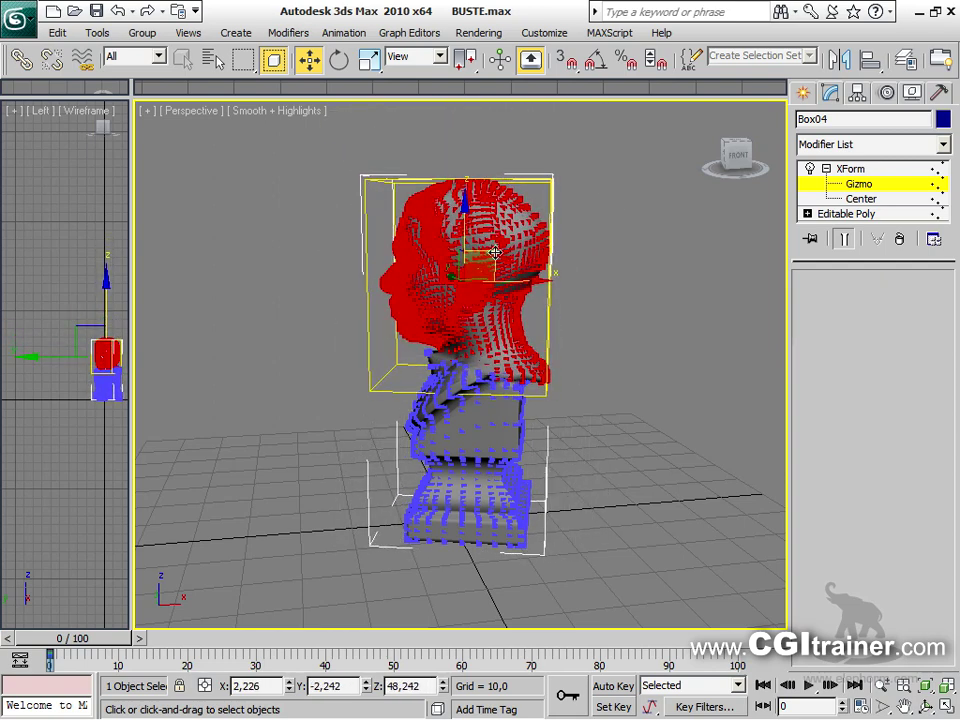
Move the XForm center below the chin to about X -15.9, Y -2.2, Z 33.3
{"action": "left_click_drag", "start_coordinate": [495, 253], "coordinate": [398, 333]}
{"action": "left_click", "coordinate": [893, 199]}
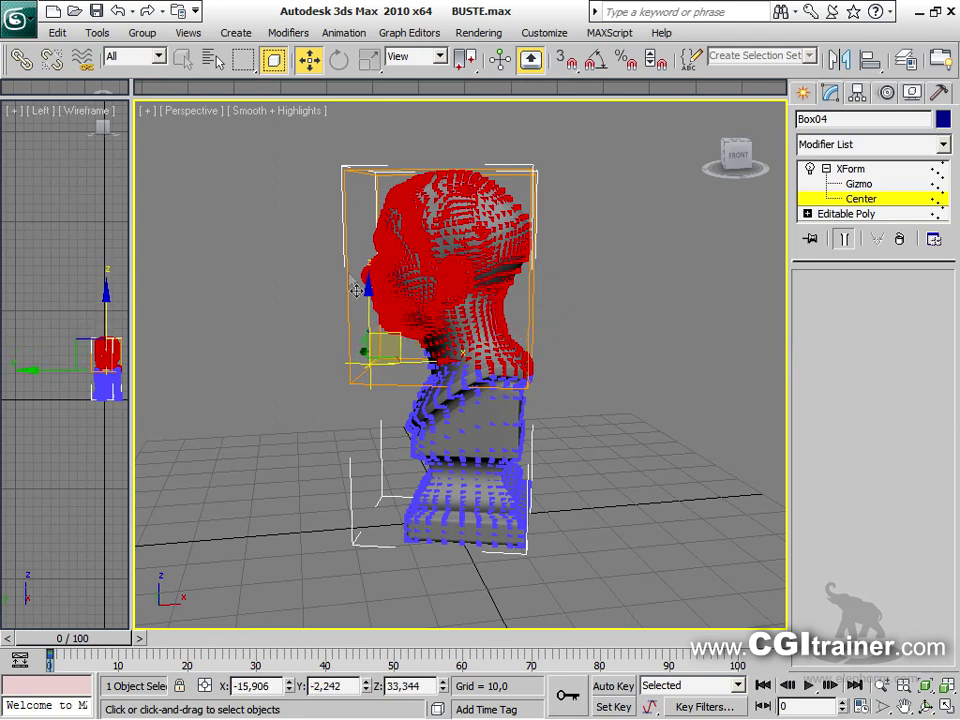
Try rotating the XForm gizmo about its Y axis to tilt the head around the moved center
{"action": "left_click", "coordinate": [860, 184]}
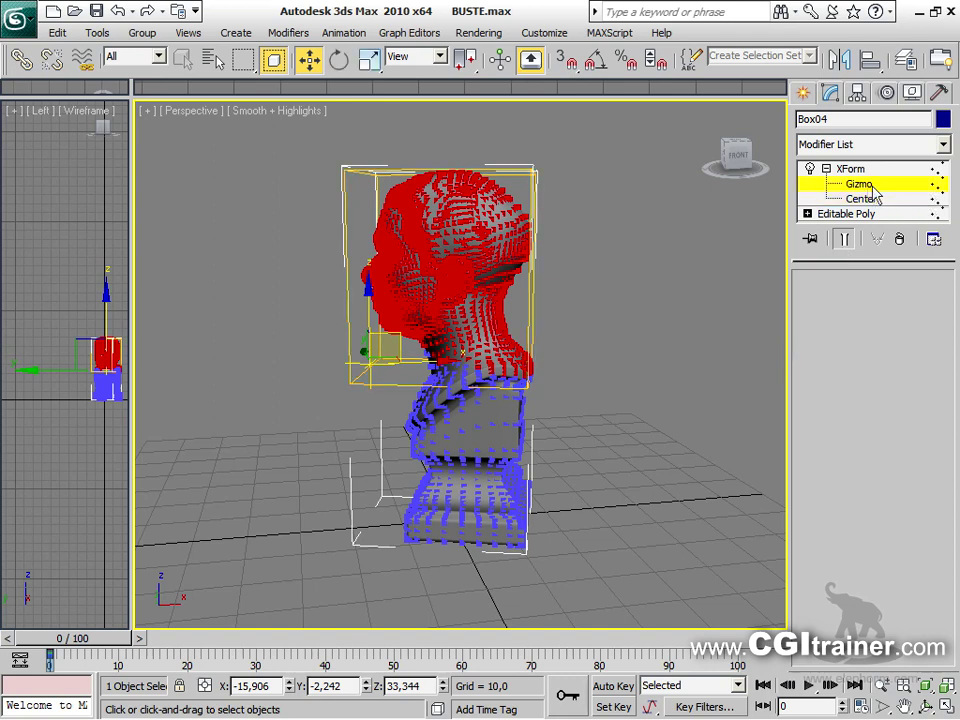
{"action": "right_click", "coordinate": [475, 315]}
{"action": "left_click", "coordinate": [489, 334]}
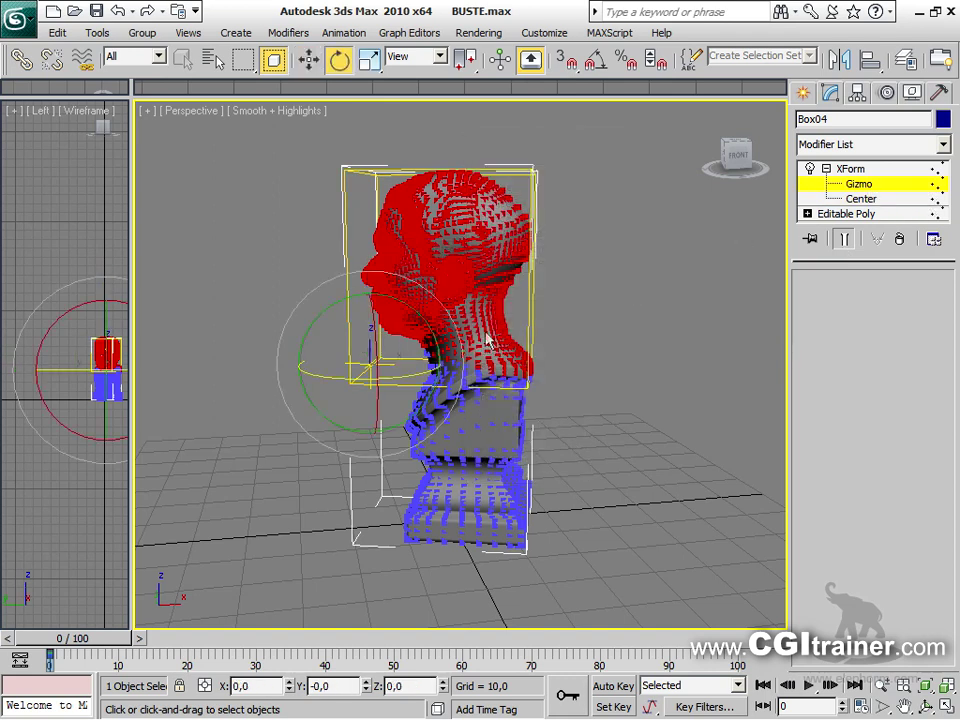
{"action": "left_click_drag", "start_coordinate": [422, 330], "coordinate": [407, 299]}
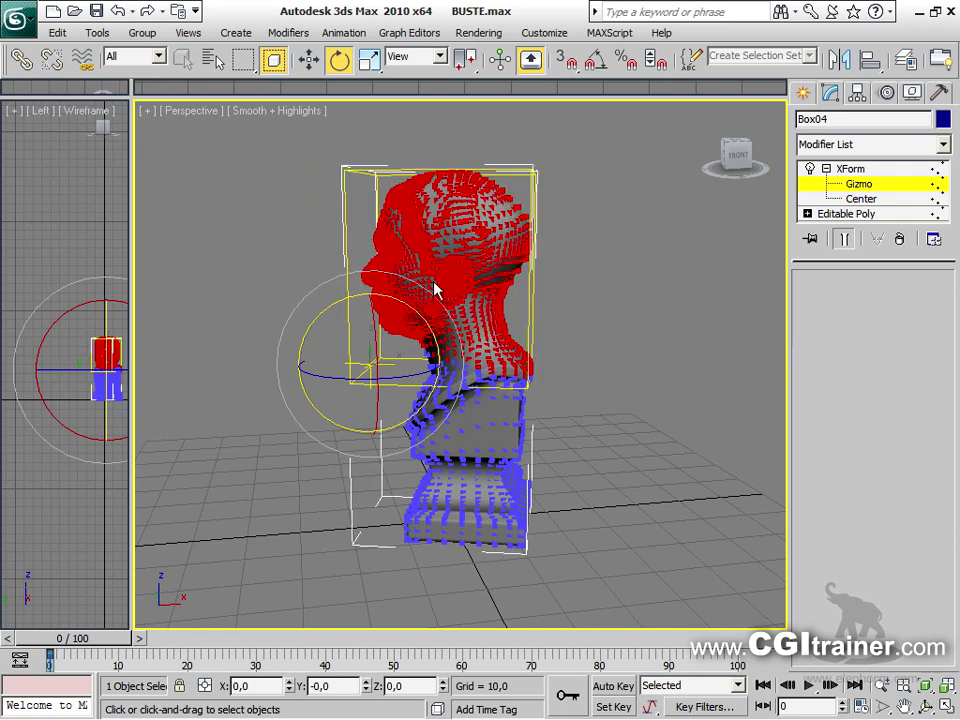
Move the XForm center into the back of the head at about X 0.8, Y -2.2, Z 42.2
{"action": "left_click", "coordinate": [859, 199]}
{"action": "key", "text": "w"}
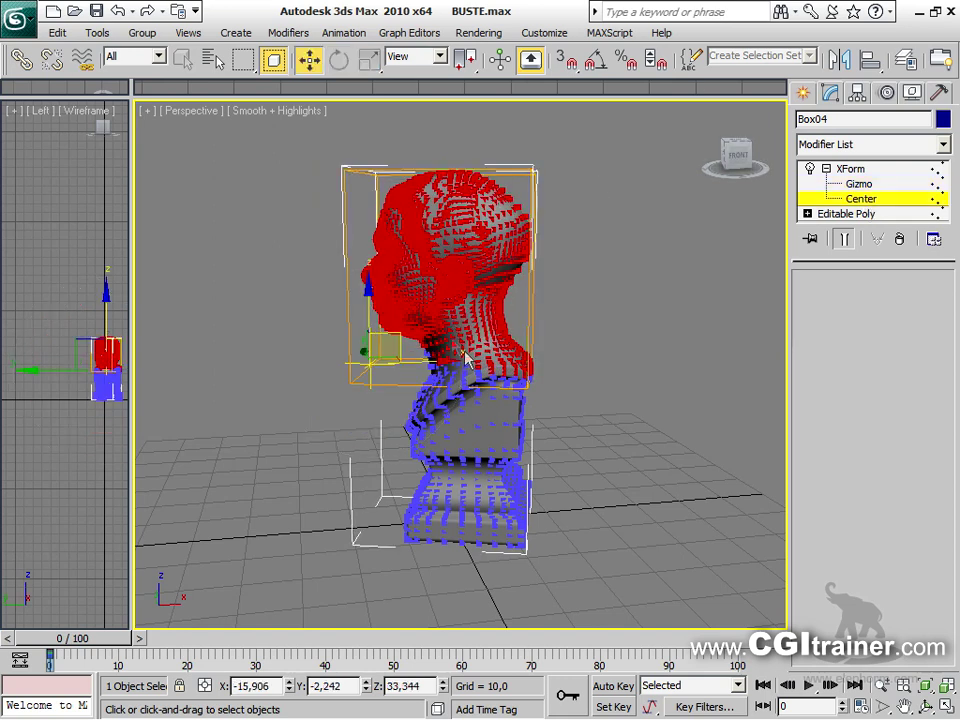
{"action": "left_click_drag", "start_coordinate": [400, 337], "coordinate": [518, 338]}
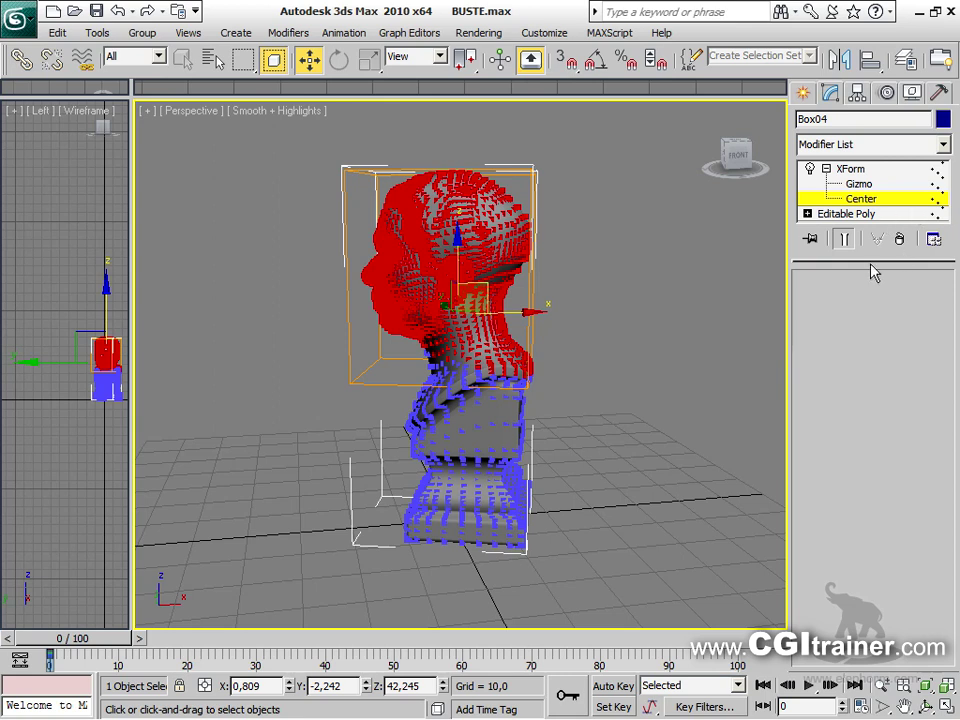
Expand the Editable Poly levels in an enlarged modifier stack, and rotate the XForm gizmo about its Y axis to tilt the head back
{"action": "left_click_drag", "start_coordinate": [870, 262], "coordinate": [862, 426]}
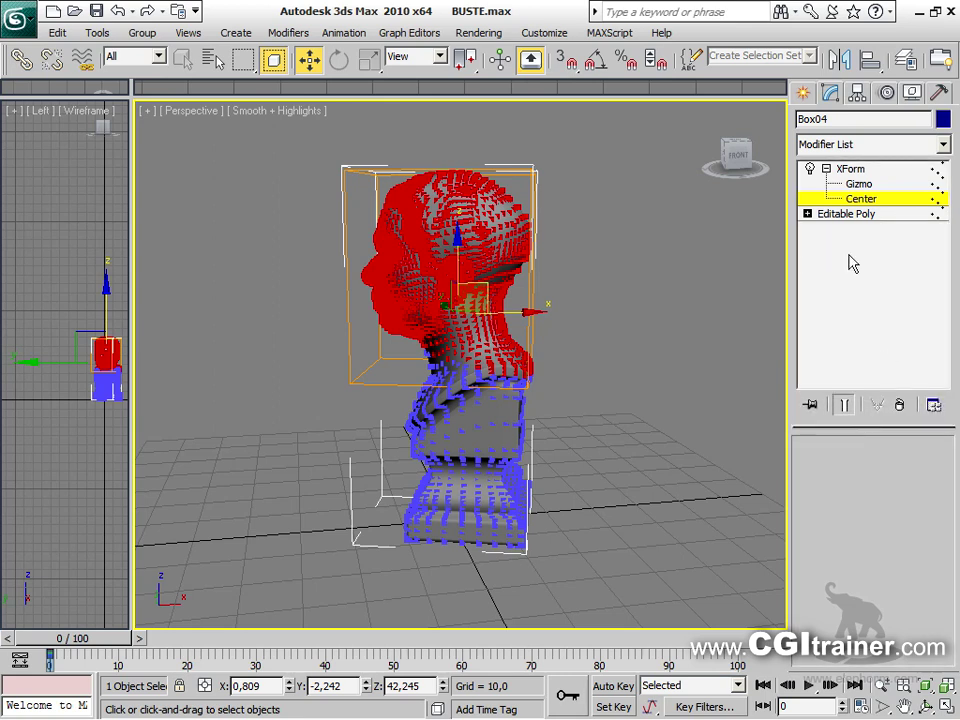
{"action": "left_click", "coordinate": [808, 214]}
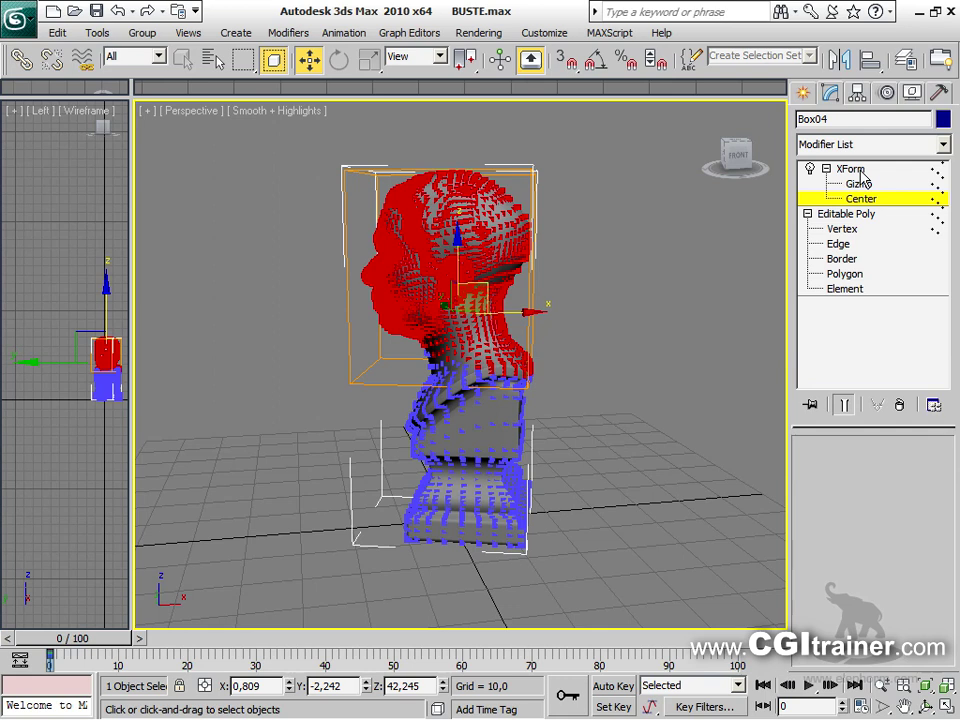
{"action": "left_click", "coordinate": [860, 184]}
{"action": "right_click", "coordinate": [489, 288]}
{"action": "left_click", "coordinate": [566, 315]}
{"action": "left_click_drag", "start_coordinate": [521, 288], "coordinate": [540, 326]}
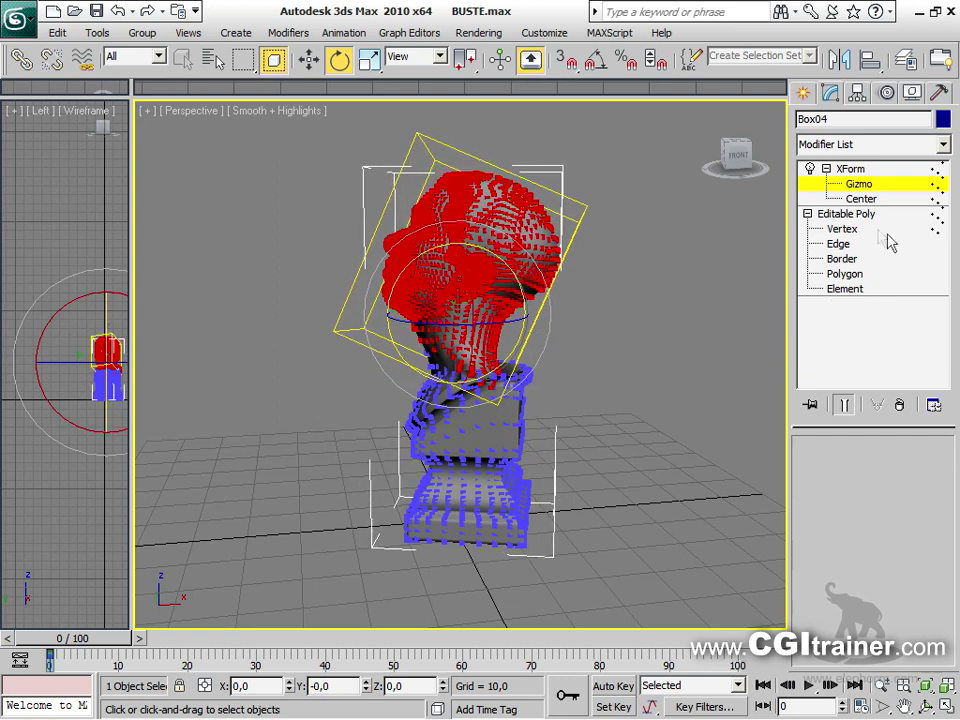
Turn on the end result display at the Editable Poly's Vertex level and compare the original head with the XForm result
{"action": "left_click", "coordinate": [843, 229]}
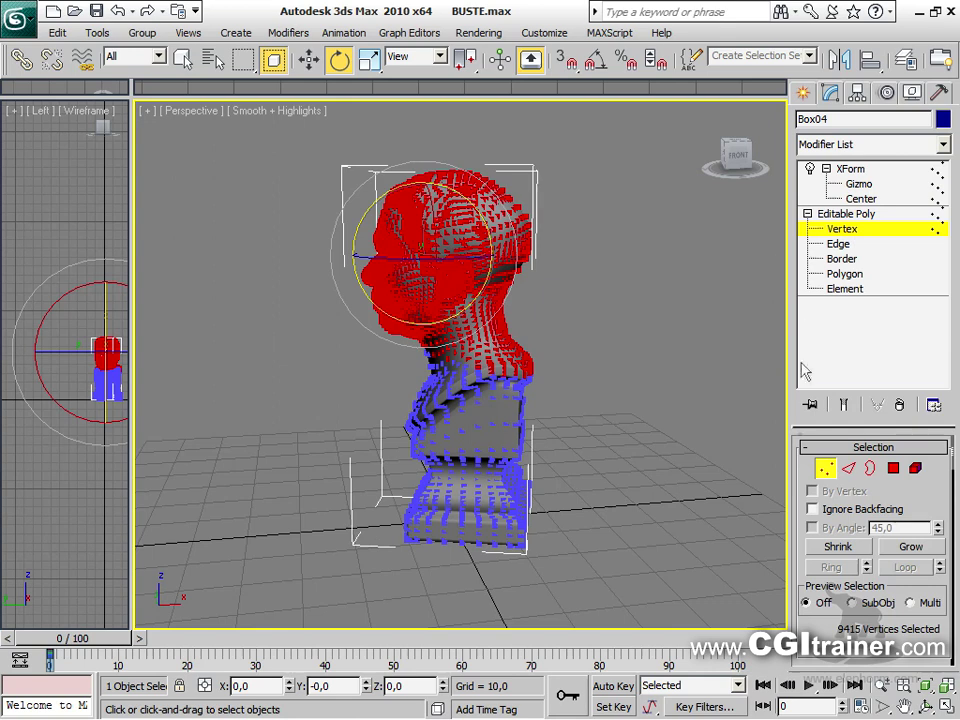
{"action": "left_click", "coordinate": [845, 405]}
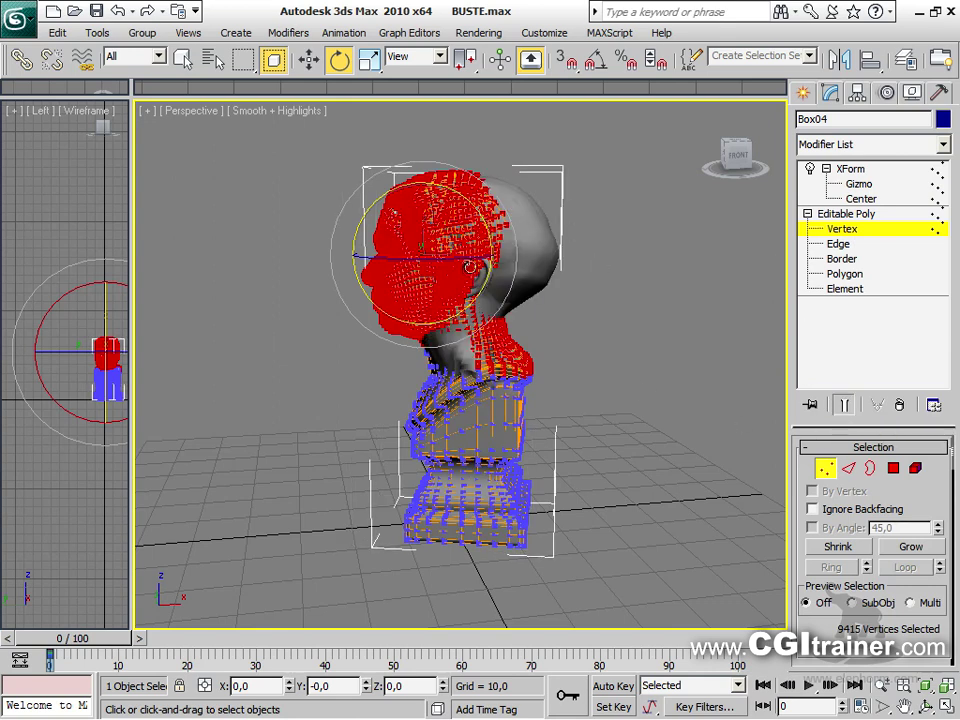
{"action": "middle_click_drag", "start_coordinate": [638, 407], "coordinate": [694, 413], "text": "alt"}
{"action": "left_click", "coordinate": [825, 468]}
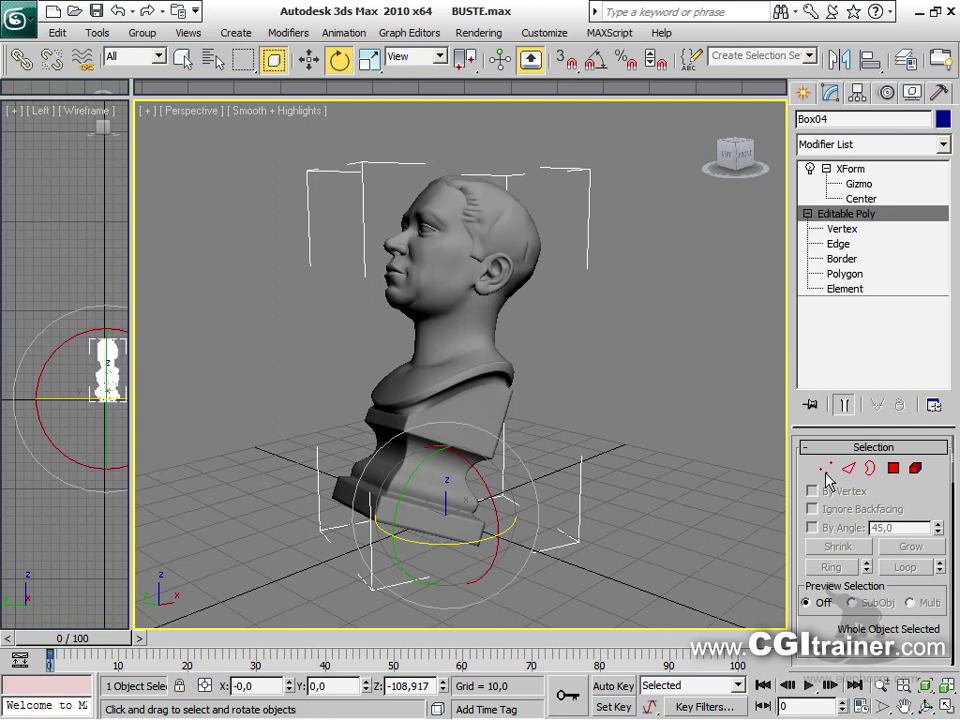
{"action": "left_click", "coordinate": [826, 468]}
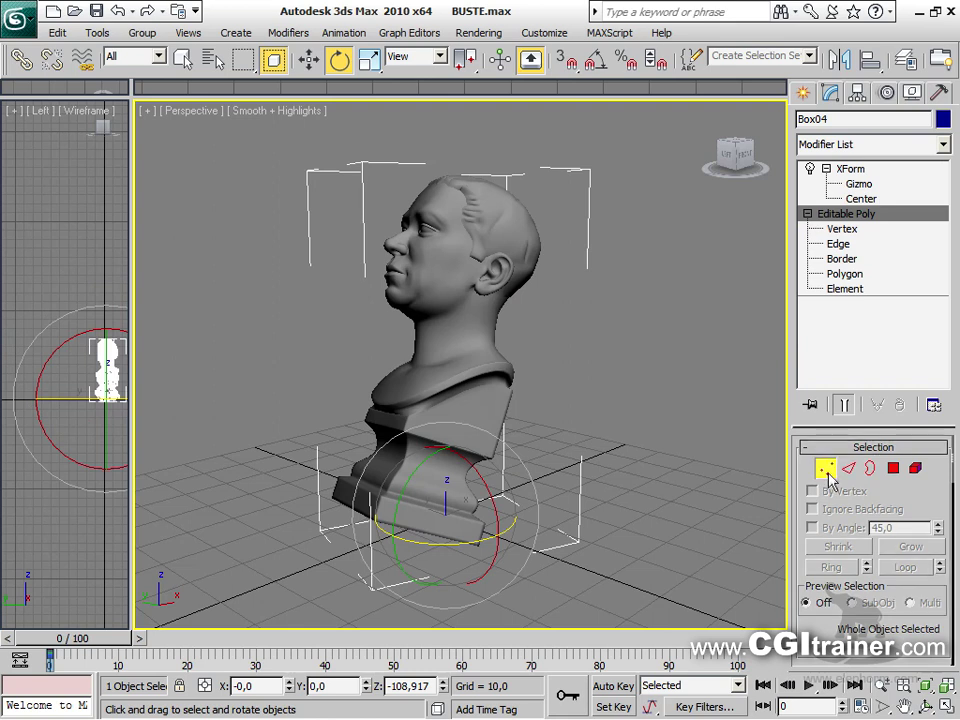
{"action": "left_click", "coordinate": [850, 169]}
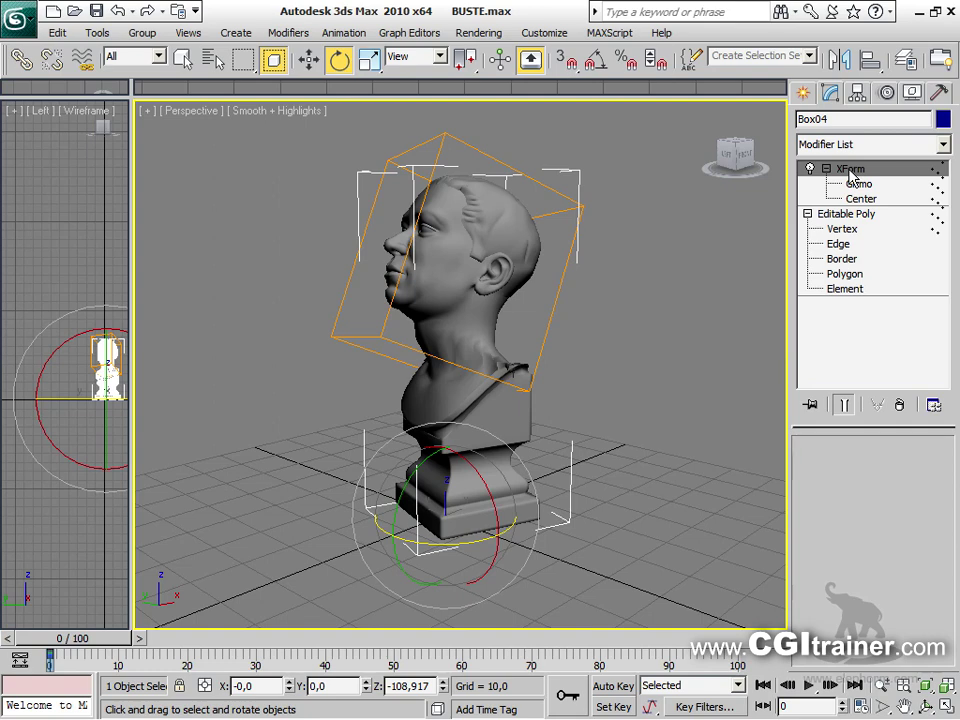
{"action": "left_click", "coordinate": [843, 229]}
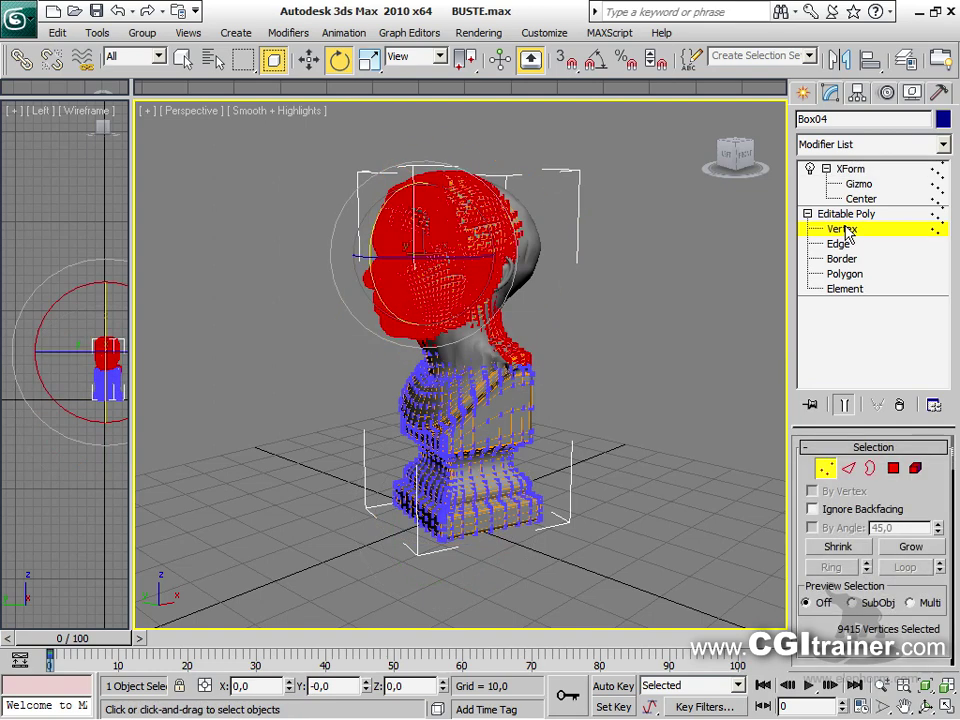
{"action": "middle_click_drag", "start_coordinate": [608, 300], "coordinate": [560, 310], "text": "alt"}
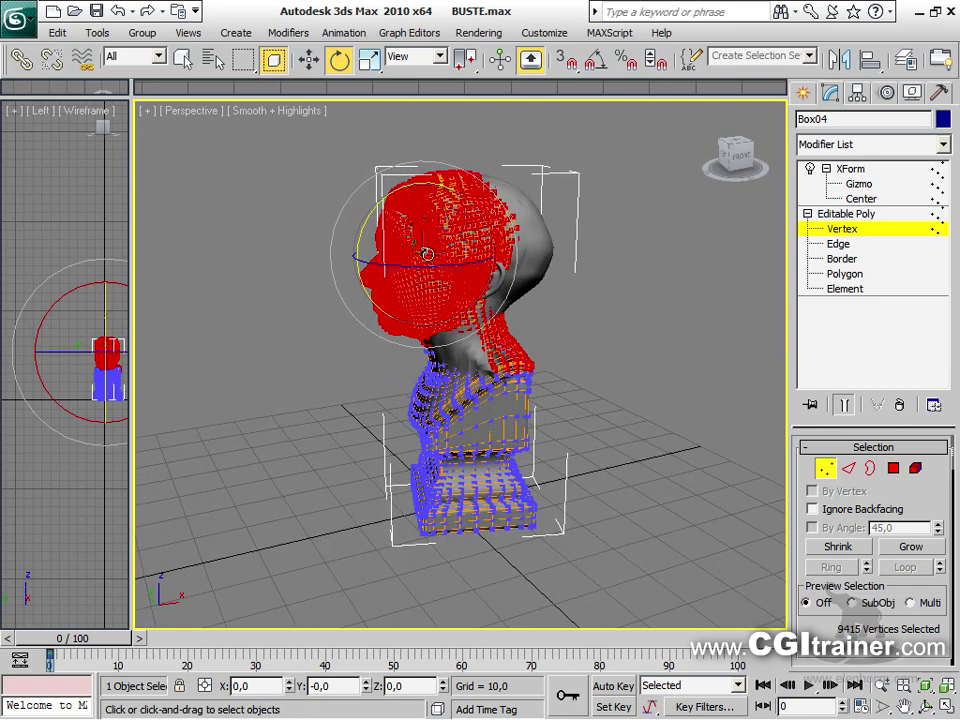
Reduce the size of the vertex dots to 2 in the viewport preferences
{"action": "left_click", "coordinate": [544, 33]}
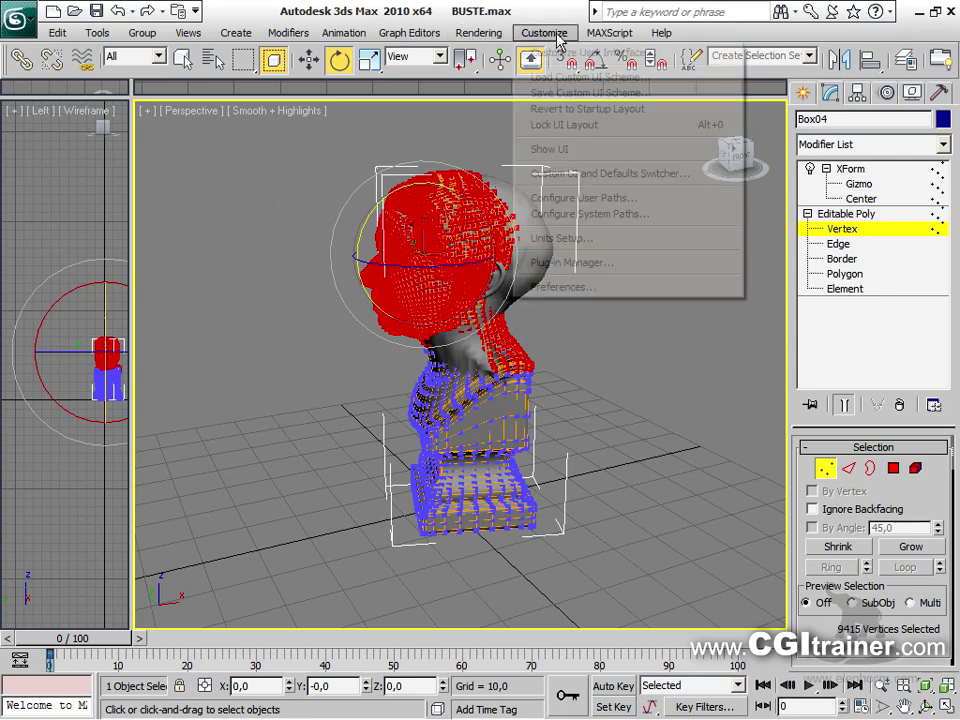
{"action": "left_click", "coordinate": [558, 286]}
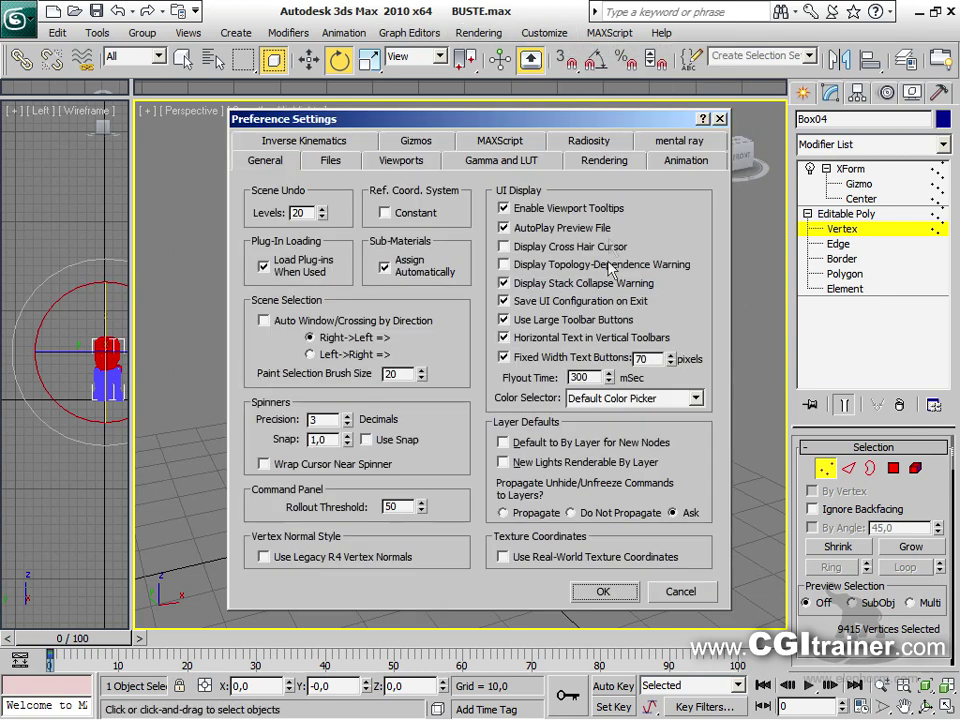
{"action": "left_click", "coordinate": [403, 162]}
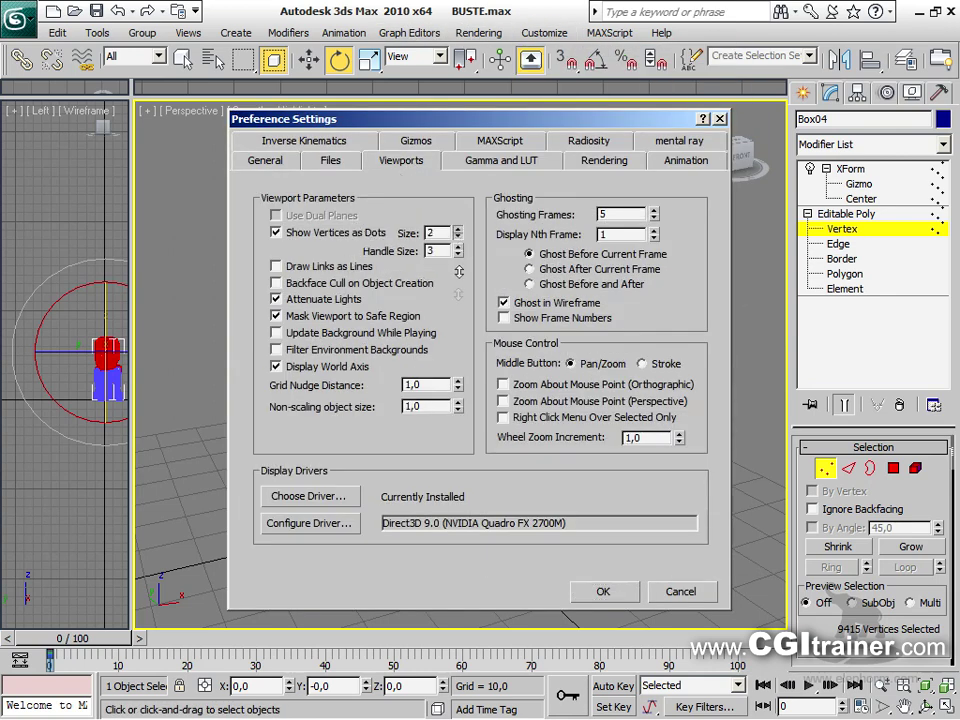
{"action": "left_click", "coordinate": [600, 591]}
Examine the neck area where the selected head vertices meet the unselected base vertices
{"action": "middle_click_drag", "start_coordinate": [579, 311], "coordinate": [620, 372], "text": "alt"}
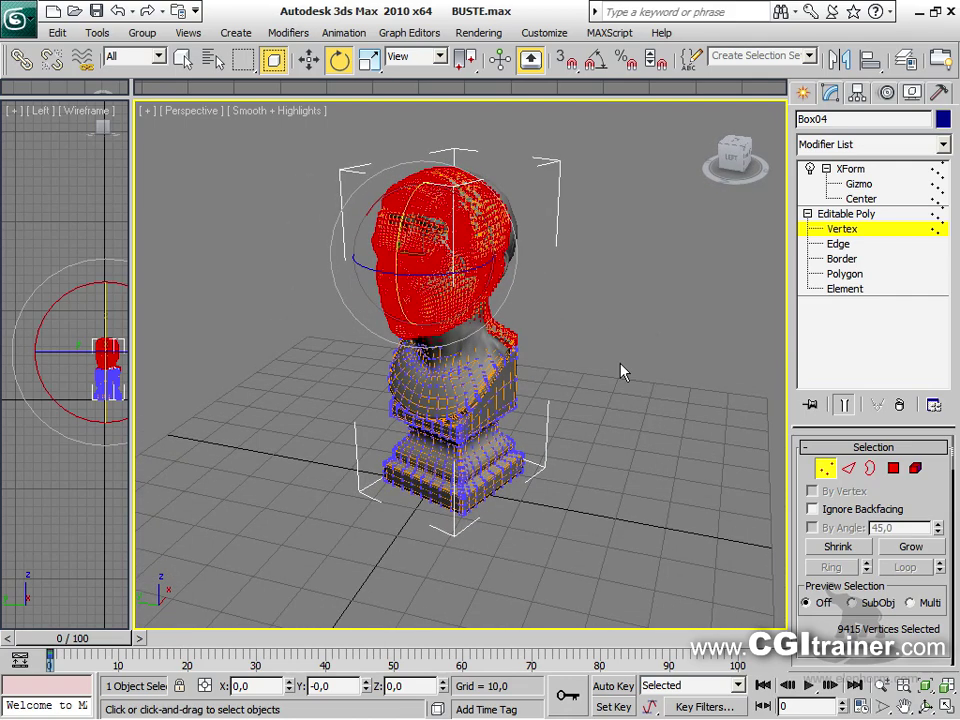
{"action": "scroll", "coordinate": [545, 387], "scroll_direction": "up", "scroll_amount": 5}
{"action": "middle_click_drag", "start_coordinate": [545, 387], "coordinate": [466, 418]}
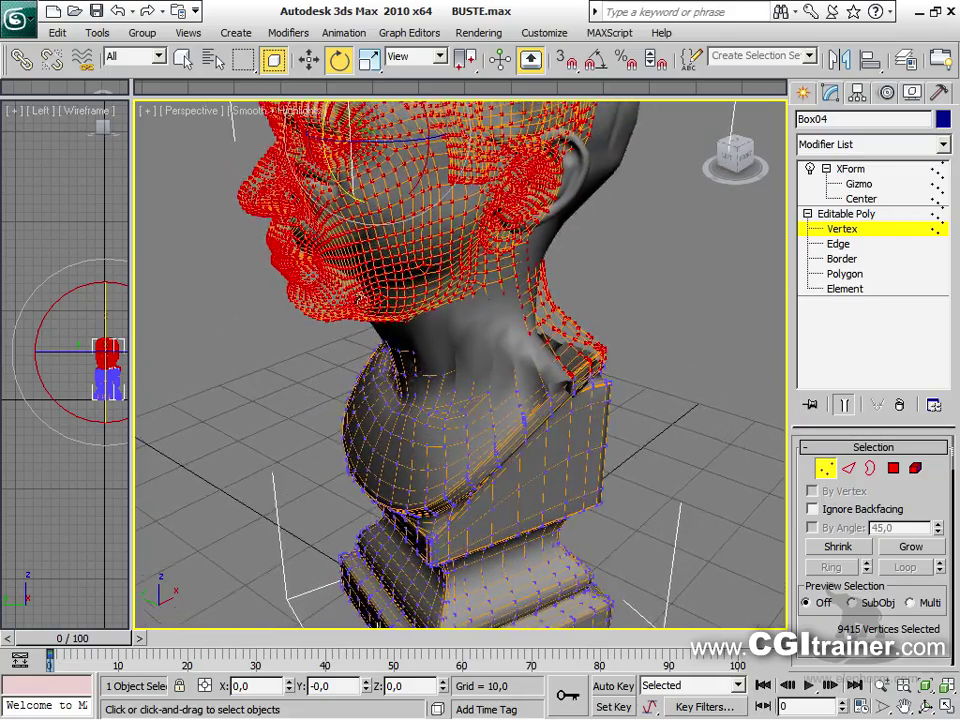
{"action": "scroll", "coordinate": [505, 252], "scroll_direction": "down", "scroll_amount": 5}
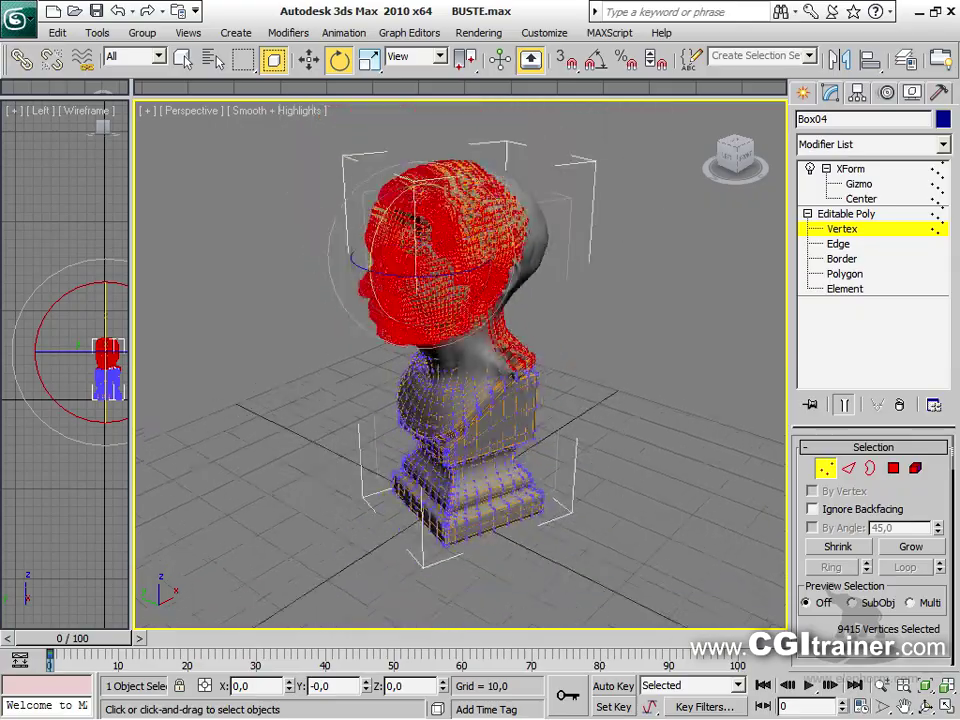
{"action": "scroll", "coordinate": [505, 300], "scroll_direction": "up", "scroll_amount": 7}
{"action": "middle_click_drag", "start_coordinate": [505, 300], "coordinate": [461, 289], "text": "alt"}
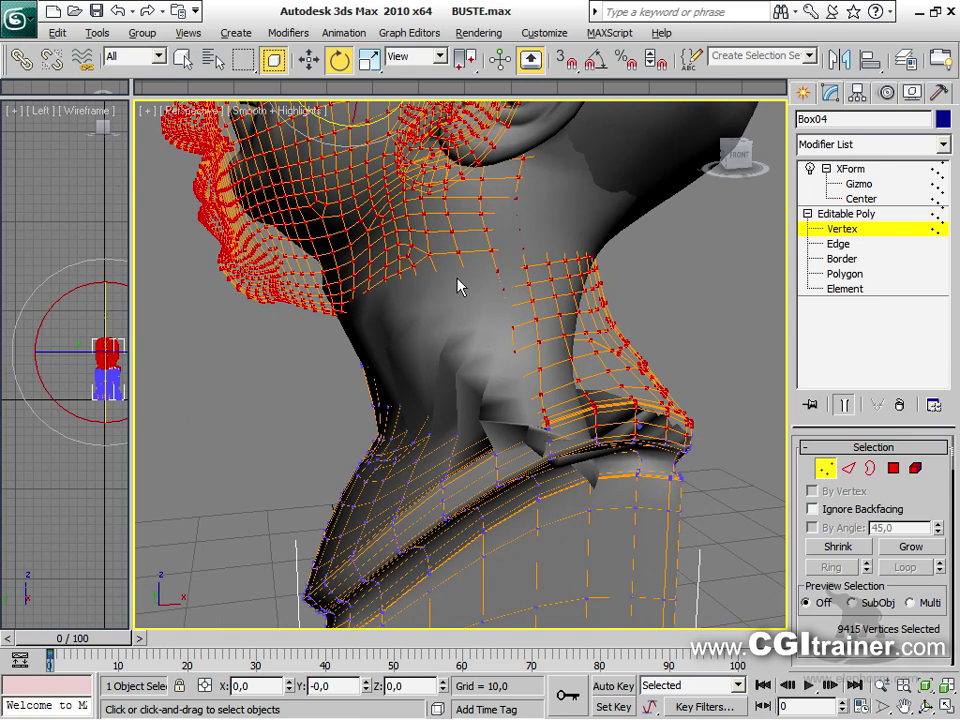
Maximize the Perspective view and reselect only the vertices of the head and upper neck, leaving out the collar
{"action": "key", "text": "alt+w"}
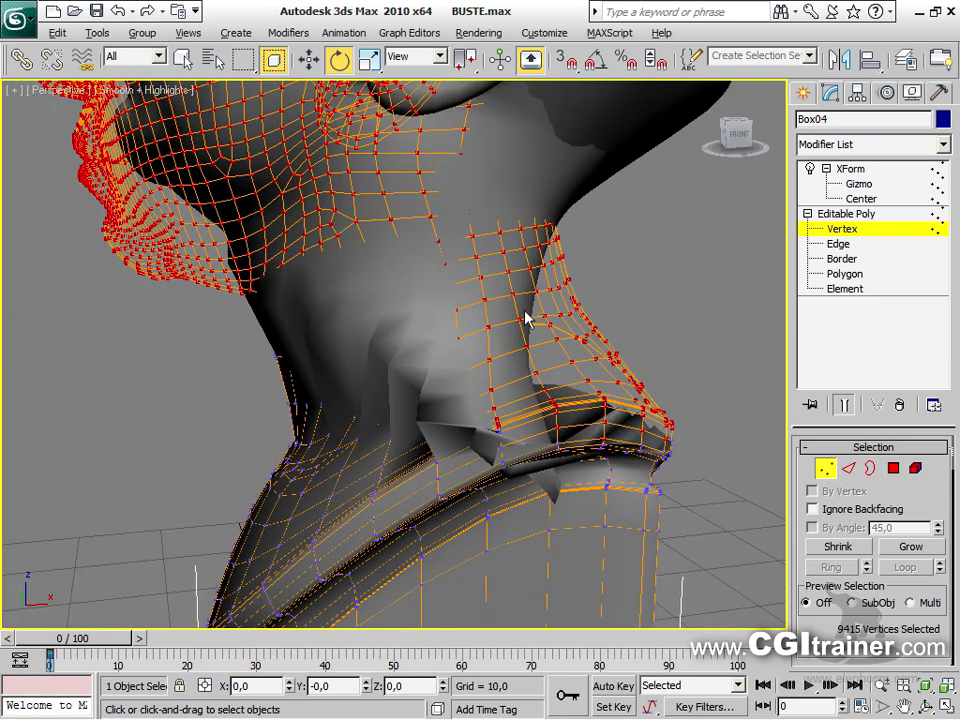
{"action": "scroll", "coordinate": [525, 318], "scroll_direction": "down", "scroll_amount": 10}
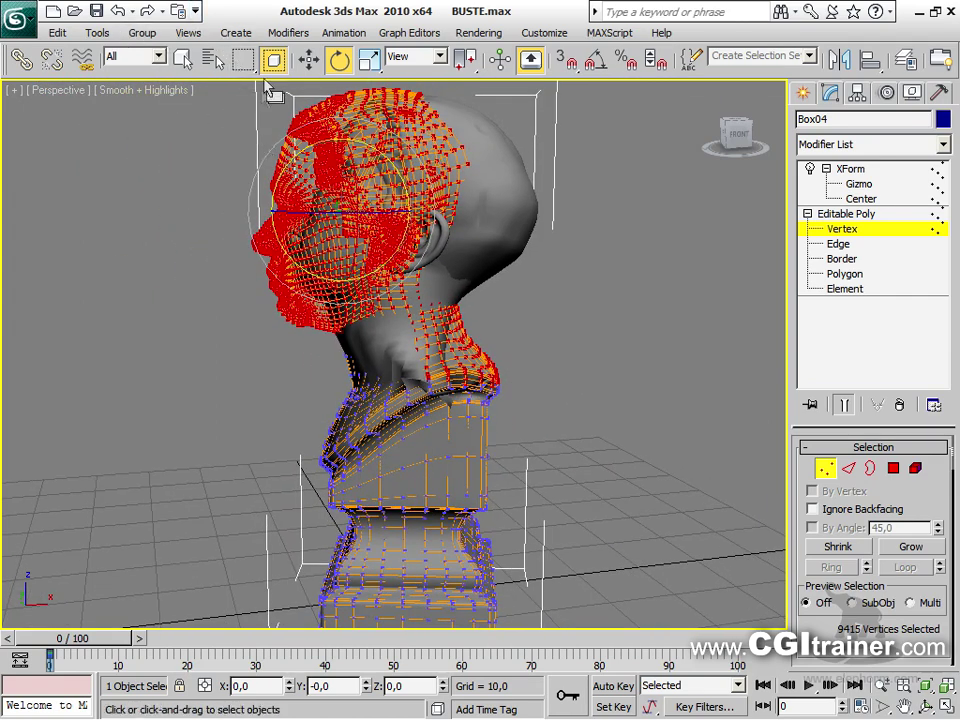
{"action": "left_click_drag", "start_coordinate": [241, 91], "coordinate": [516, 343]}
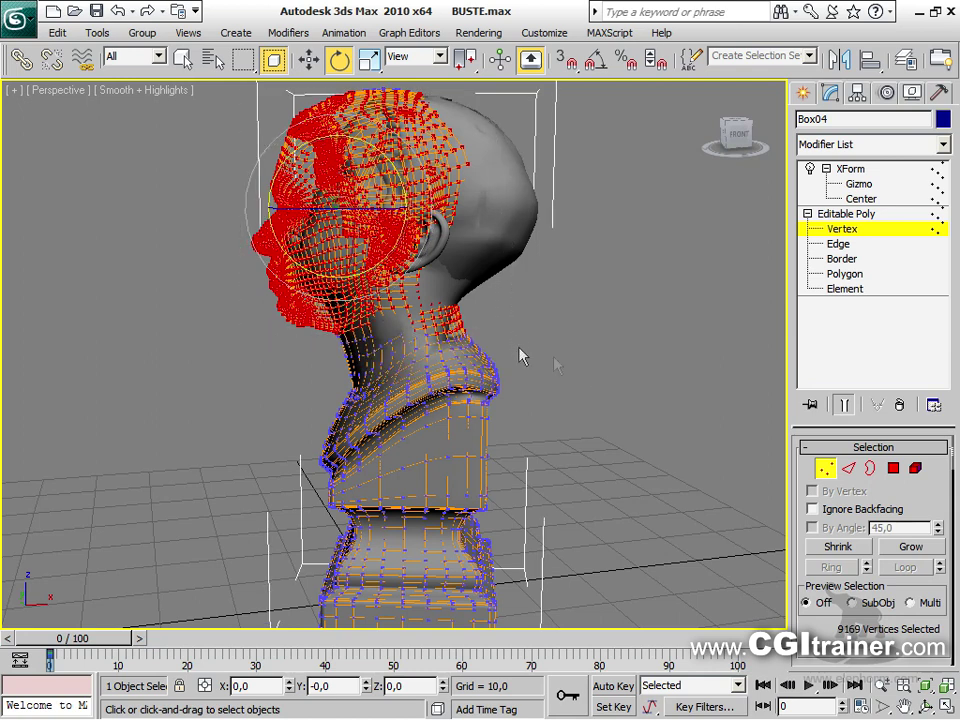
Enable Soft Selection for the vertices and set its falloff to 0
{"action": "left_click_drag", "start_coordinate": [828, 648], "coordinate": [826, 497]}
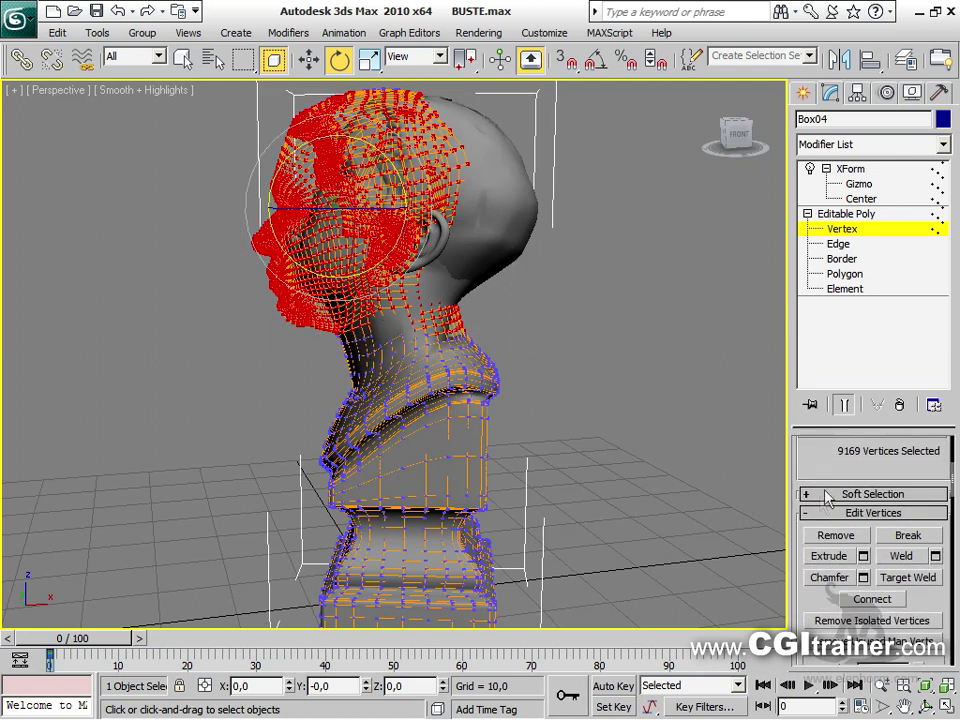
{"action": "left_click", "coordinate": [808, 496]}
{"action": "left_click", "coordinate": [812, 465]}
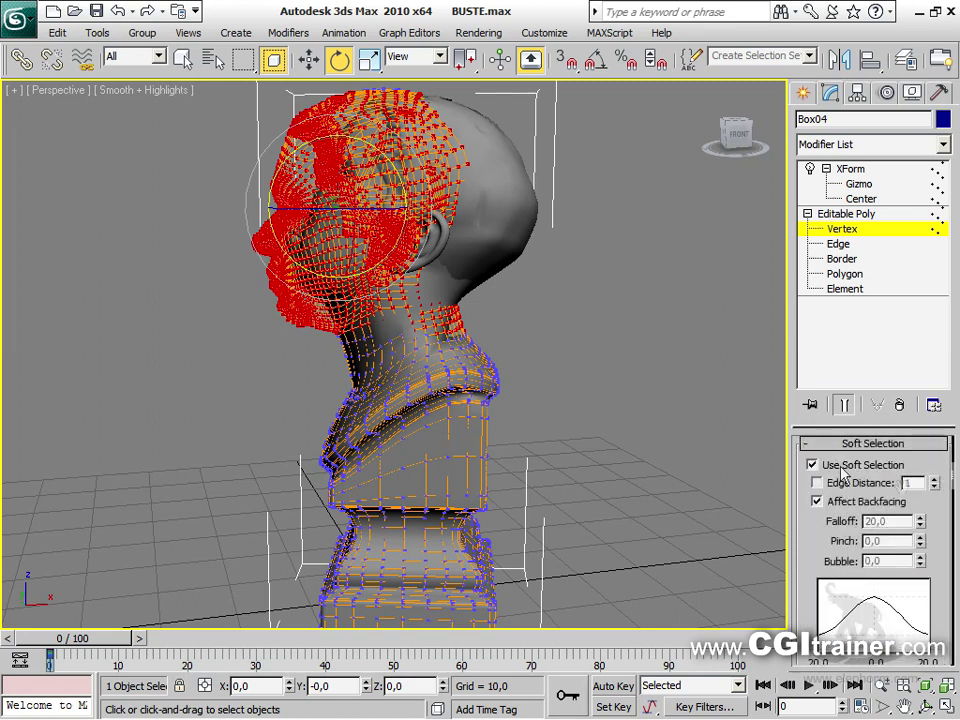
{"action": "left_click_drag", "start_coordinate": [920, 522], "coordinate": [632, 624]}
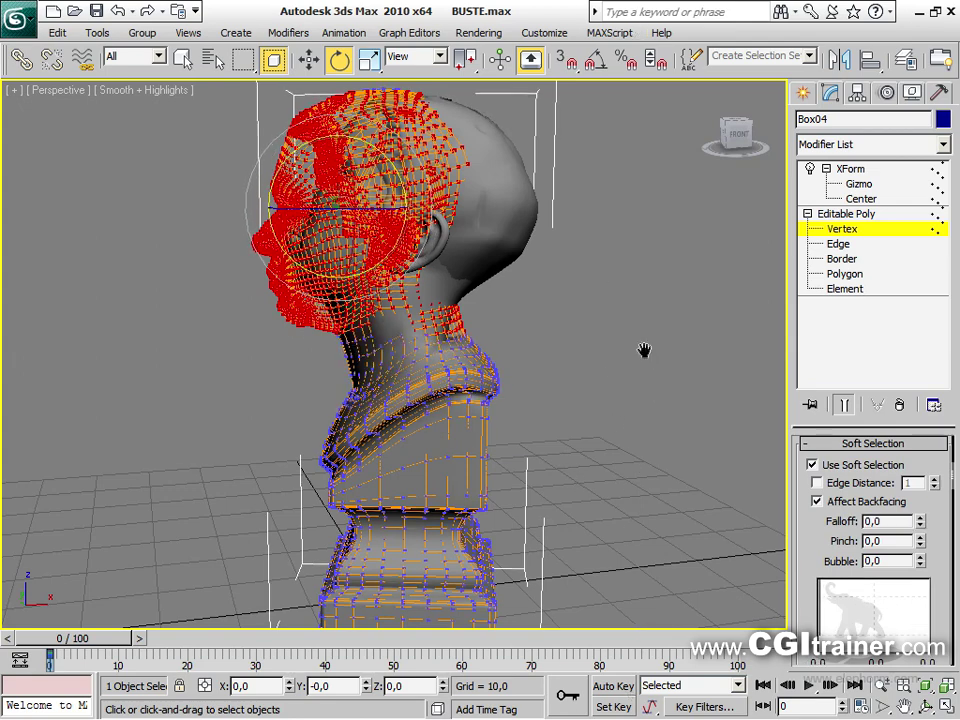
Select only the forehead and front crown vertices with a different selection region type, and check the deformation at the XForm level
{"action": "middle_click_drag", "start_coordinate": [641, 349], "coordinate": [627, 431]}
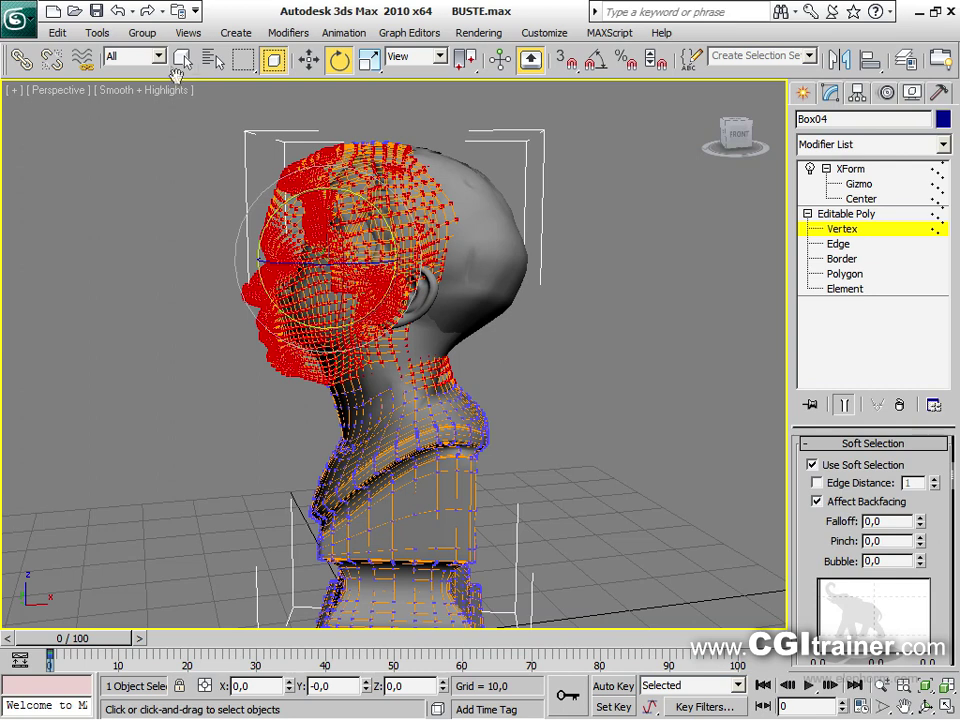
{"action": "mouse_move", "coordinate": [242, 59]}
{"action": "left_mouse_down"}
{"action": "mouse_move", "coordinate": [246, 176]}
{"action": "mouse_move", "coordinate": [275, 112]}
{"action": "mouse_move", "coordinate": [414, 110]}
{"action": "mouse_move", "coordinate": [450, 137]}
{"action": "mouse_move", "coordinate": [453, 178]}
{"action": "mouse_move", "coordinate": [348, 283]}
{"action": "mouse_move", "coordinate": [248, 270]}
{"action": "mouse_move", "coordinate": [214, 225]}
{"action": "left_mouse_up"}
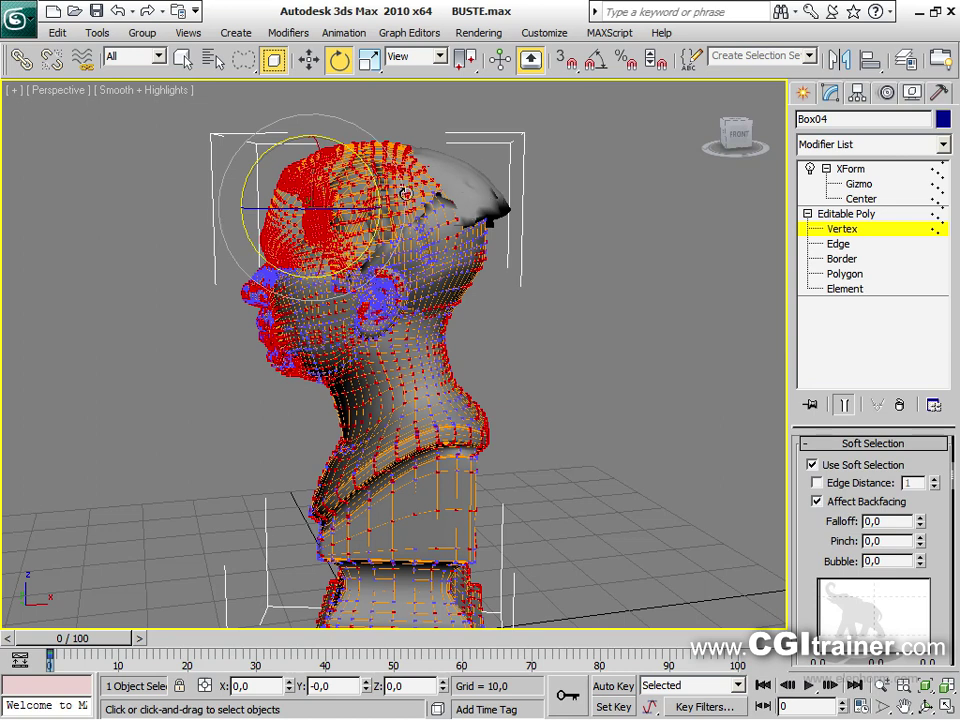
{"action": "left_click", "coordinate": [858, 170]}
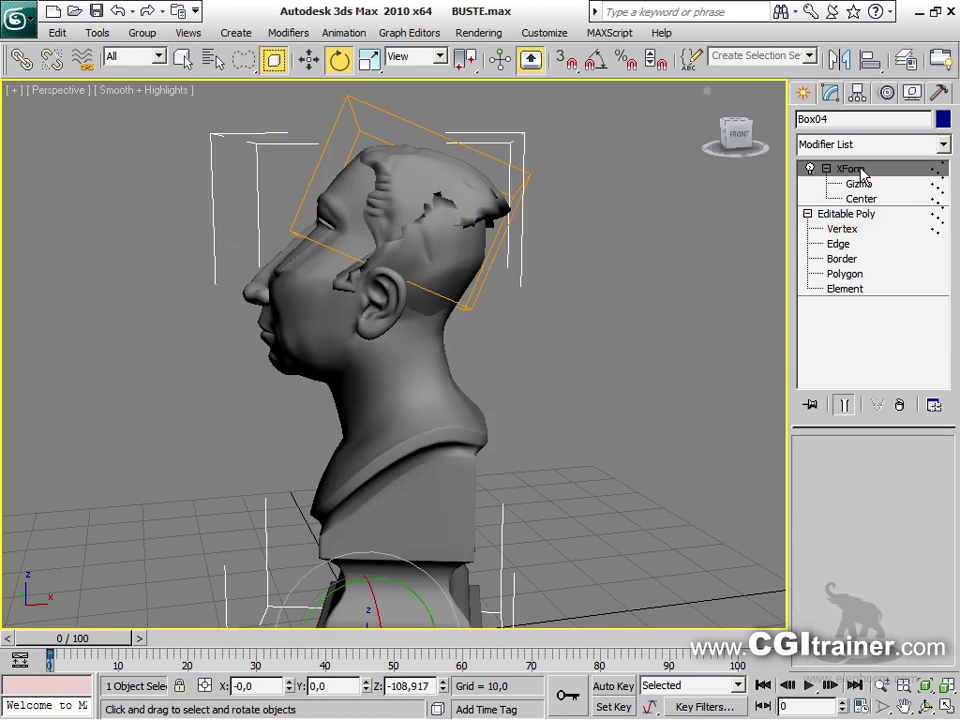
{"action": "left_click", "coordinate": [843, 230]}
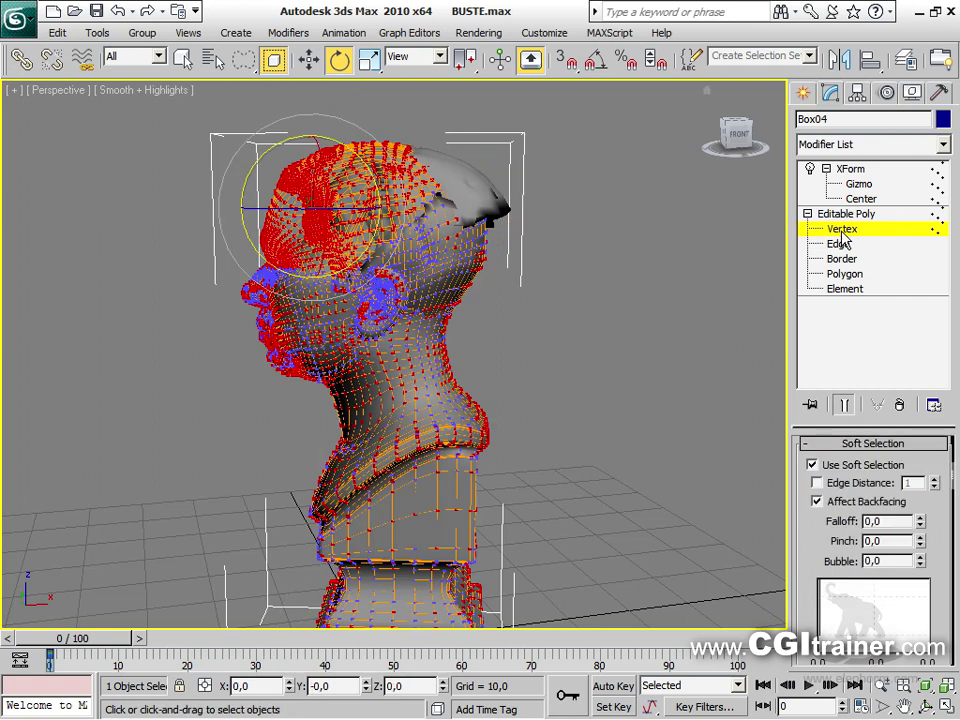
Set the Soft Selection falloff to 158.66 with the end result display off, and turn that display back on
{"action": "left_click", "coordinate": [843, 404]}
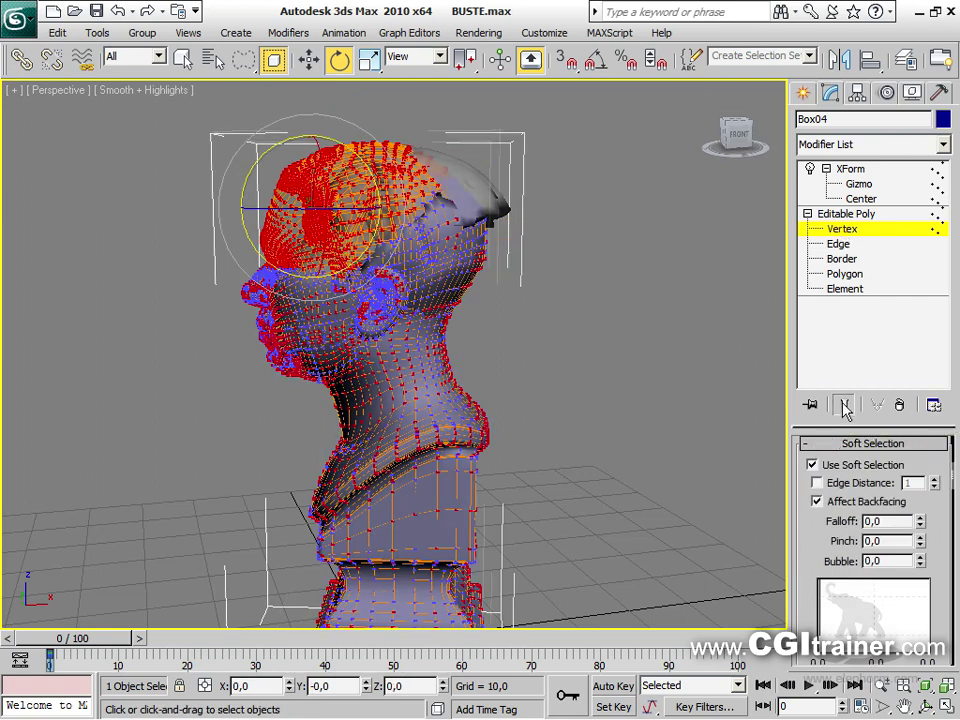
{"action": "left_click_drag", "start_coordinate": [919, 521], "coordinate": [100, 20]}
{"action": "left_click_drag", "start_coordinate": [920, 521], "coordinate": [920, 360]}
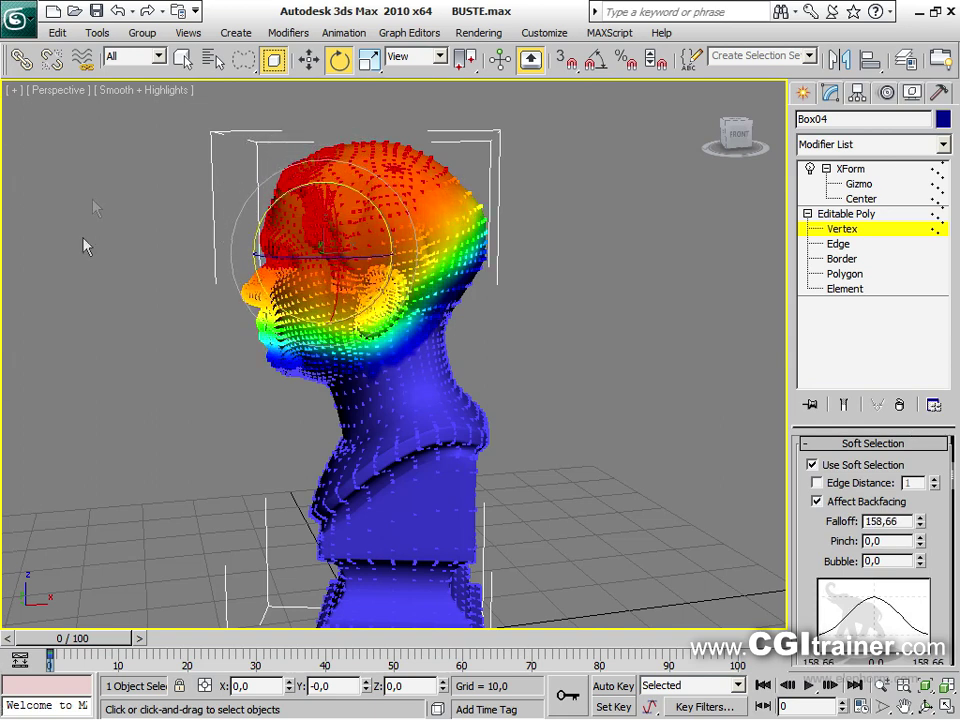
{"action": "left_click", "coordinate": [845, 405]}
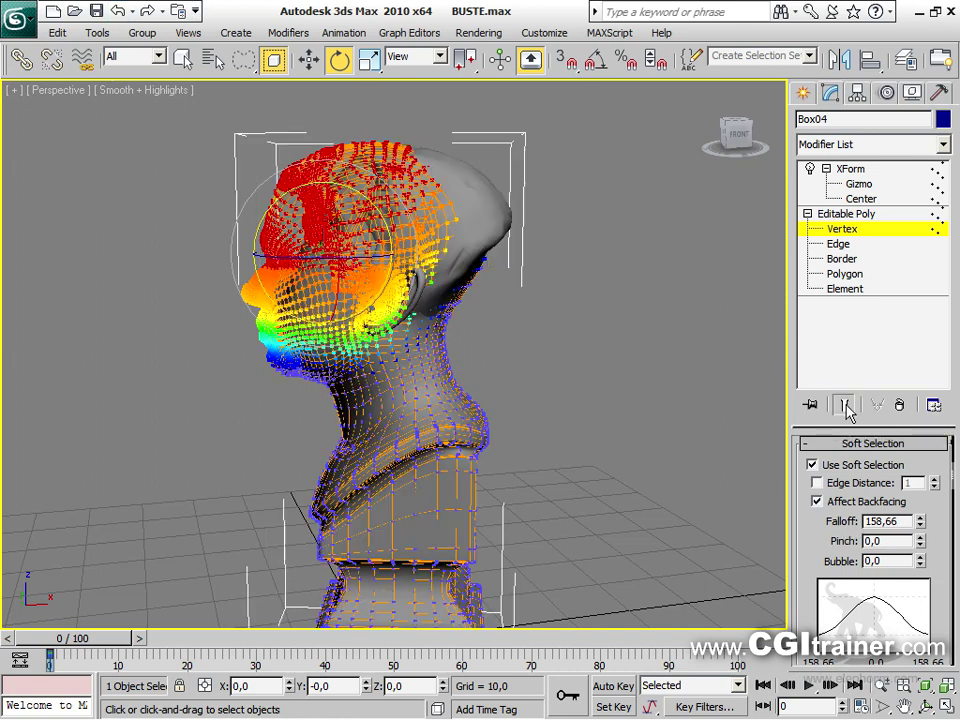
Inspect the softened head deformation at the XForm level and return to the Editable Poly's Vertex level
{"action": "left_click", "coordinate": [849, 170]}
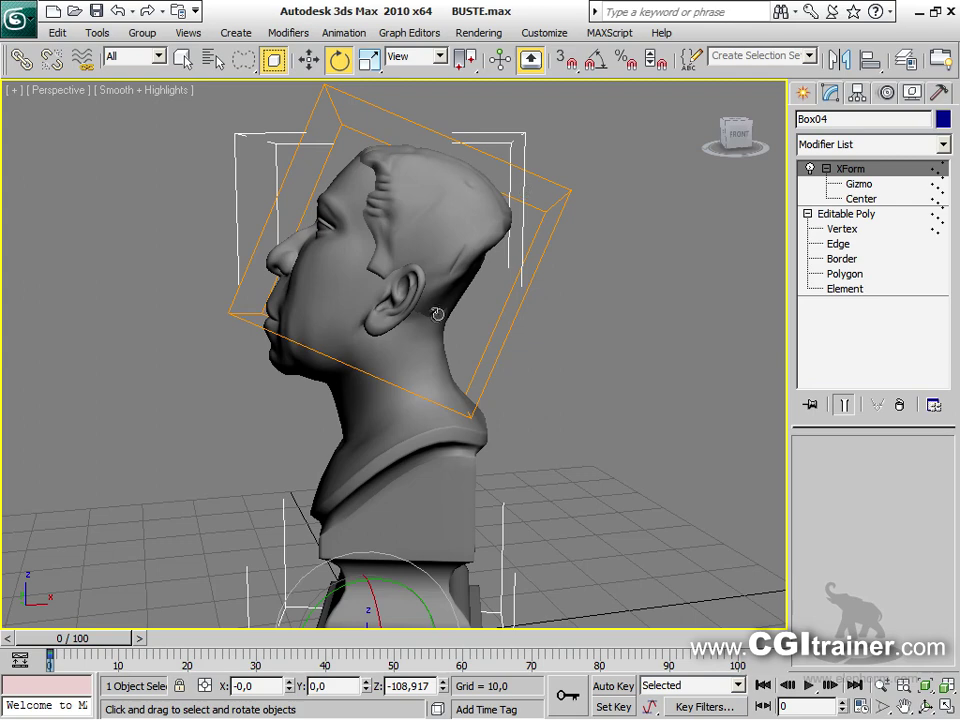
{"action": "mouse_move", "coordinate": [435, 347]}
{"action": "middle_mouse_down", "text": "alt"}
{"action": "mouse_move", "coordinate": [516, 366]}
{"action": "mouse_move", "coordinate": [609, 354]}
{"action": "mouse_move", "coordinate": [658, 319]}
{"action": "mouse_move", "coordinate": [527, 241]}
{"action": "mouse_move", "coordinate": [407, 336]}
{"action": "mouse_move", "coordinate": [424, 349]}
{"action": "middle_mouse_up", "text": "alt"}
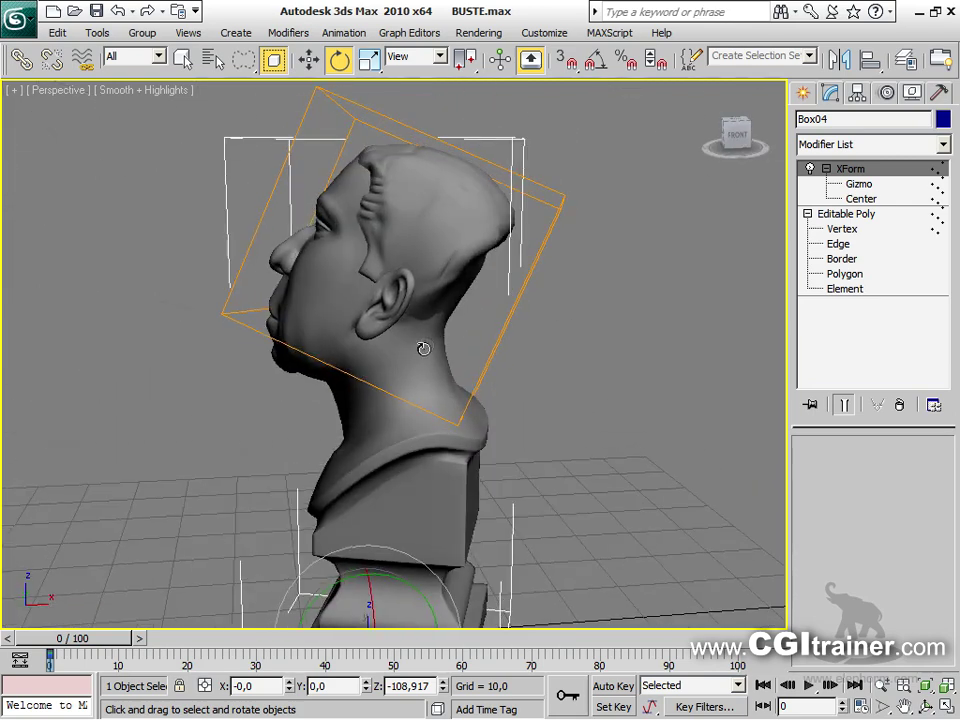
{"action": "left_click", "coordinate": [855, 230]}
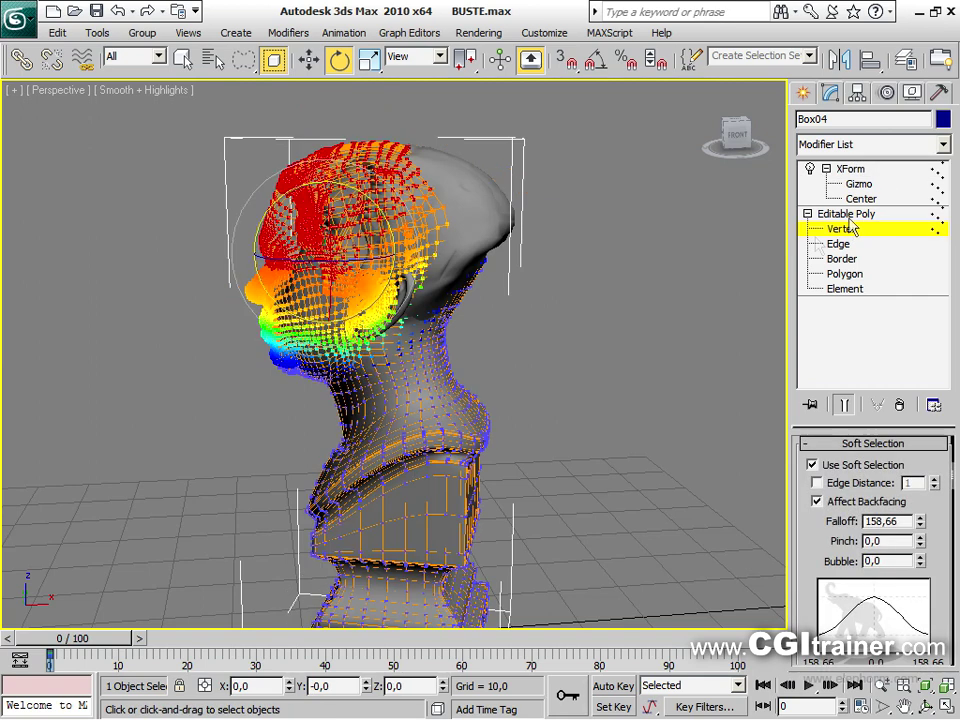
Turn off the end result display and activate Paint Soft Selection with a brush size of 13.5
{"action": "left_click", "coordinate": [845, 406]}
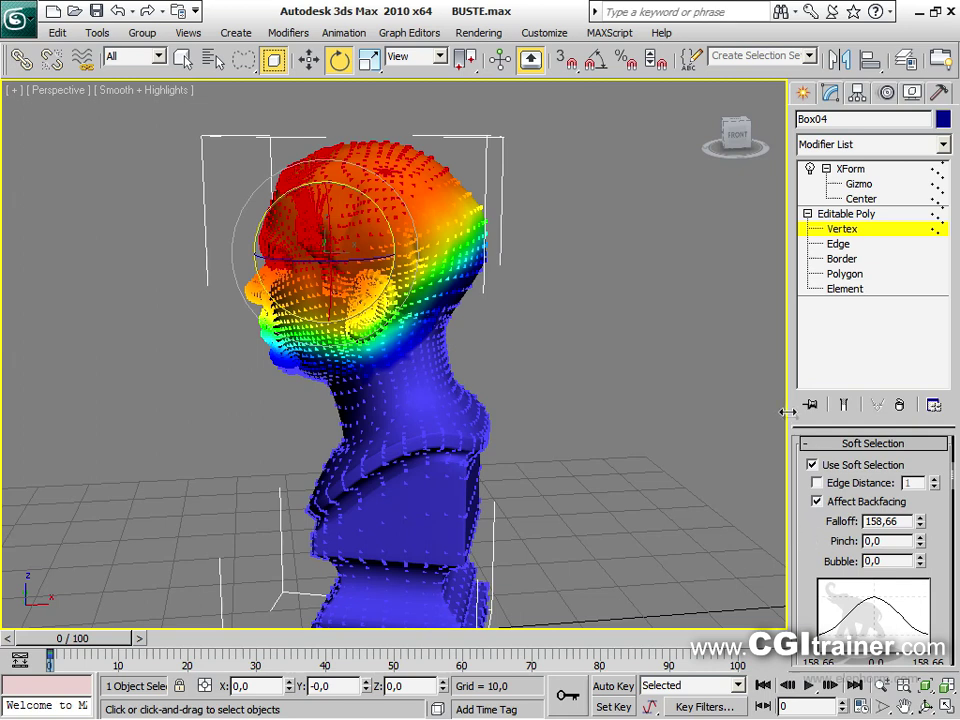
{"action": "left_click_drag", "start_coordinate": [800, 546], "coordinate": [793, 317]}
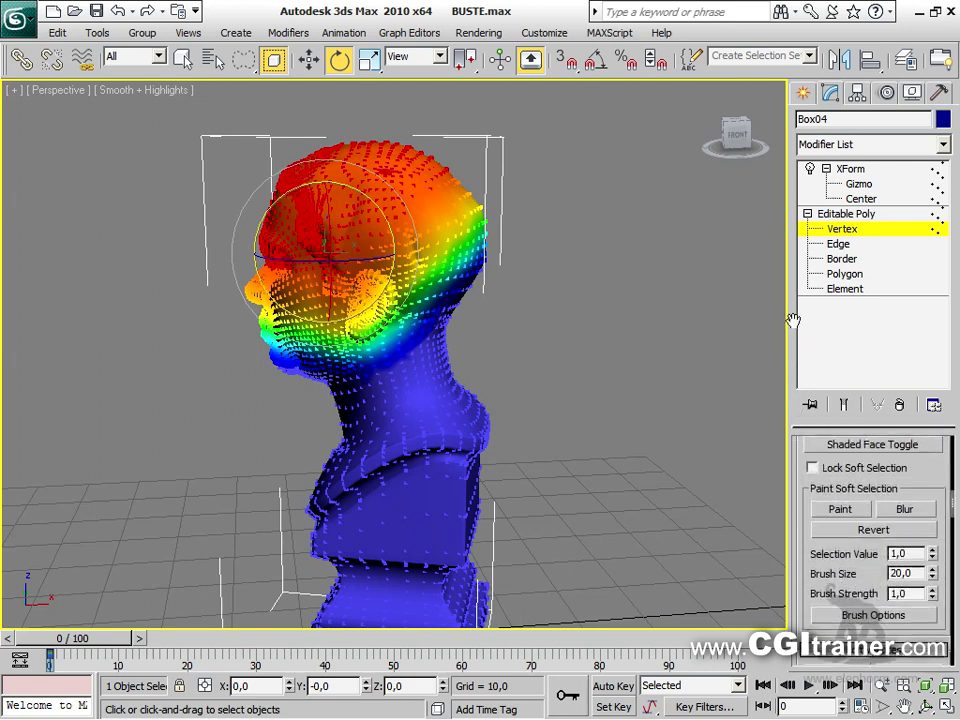
{"action": "left_click", "coordinate": [830, 510]}
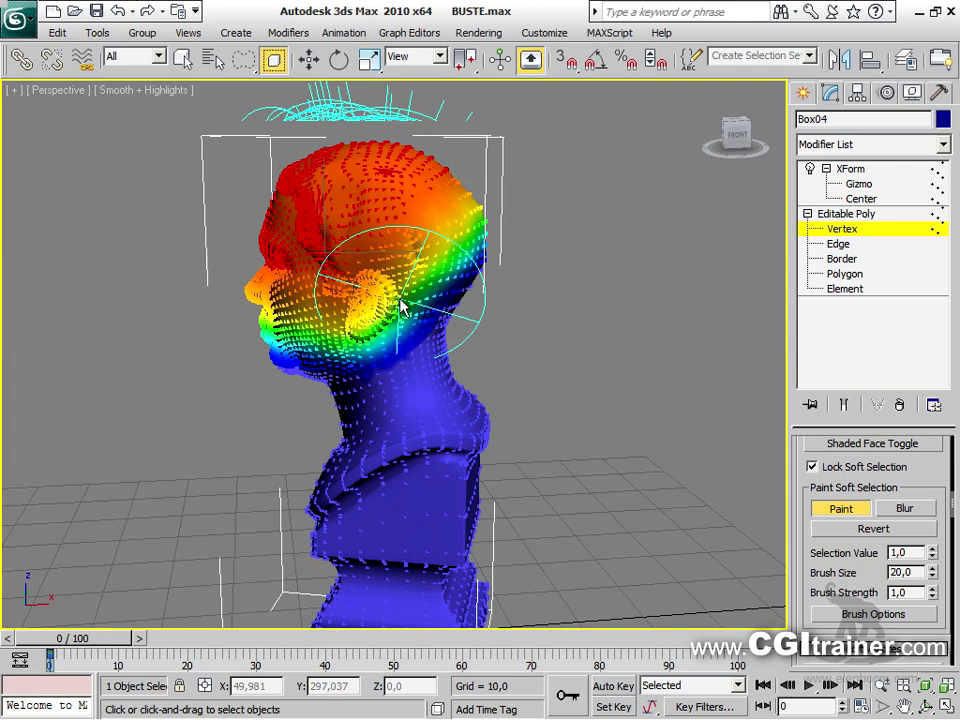
{"action": "left_click_drag", "start_coordinate": [401, 303], "coordinate": [404, 312], "text": "ctrl+shift"}
{"action": "left_click_drag", "start_coordinate": [410, 367], "coordinate": [412, 378], "text": "ctrl+shift"}
Paint the soft selection over the back of the head, the ear, the lower face and the jaw down to the upper neck
{"action": "mouse_move", "coordinate": [440, 190]}
{"action": "left_mouse_down"}
{"action": "mouse_move", "coordinate": [446, 172]}
{"action": "mouse_move", "coordinate": [355, 285]}
{"action": "left_mouse_up"}
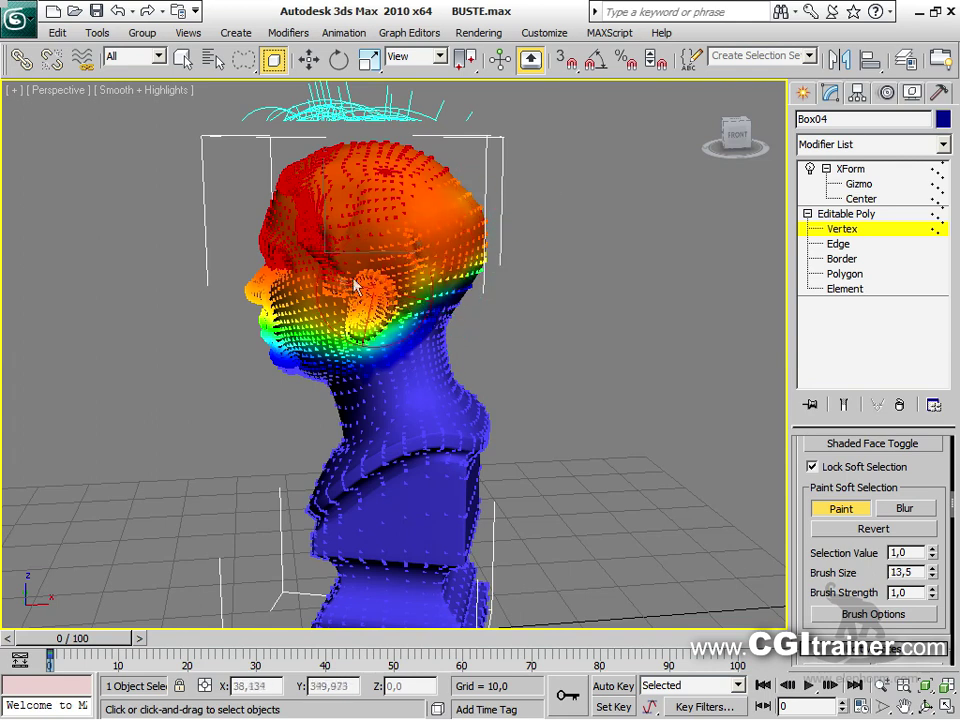
{"action": "mouse_move", "coordinate": [275, 306]}
{"action": "left_mouse_down"}
{"action": "mouse_move", "coordinate": [274, 346]}
{"action": "mouse_move", "coordinate": [319, 329]}
{"action": "left_mouse_up"}
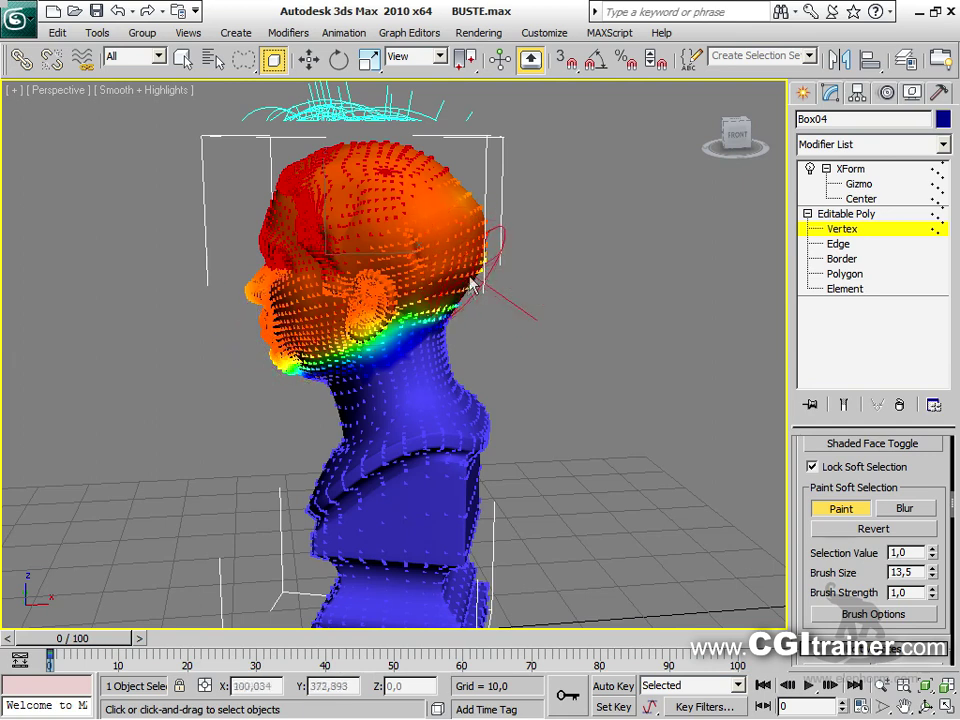
{"action": "mouse_move", "coordinate": [299, 362]}
{"action": "left_mouse_down"}
{"action": "mouse_move", "coordinate": [337, 346]}
{"action": "mouse_move", "coordinate": [347, 315]}
{"action": "mouse_move", "coordinate": [375, 366]}
{"action": "left_mouse_up"}
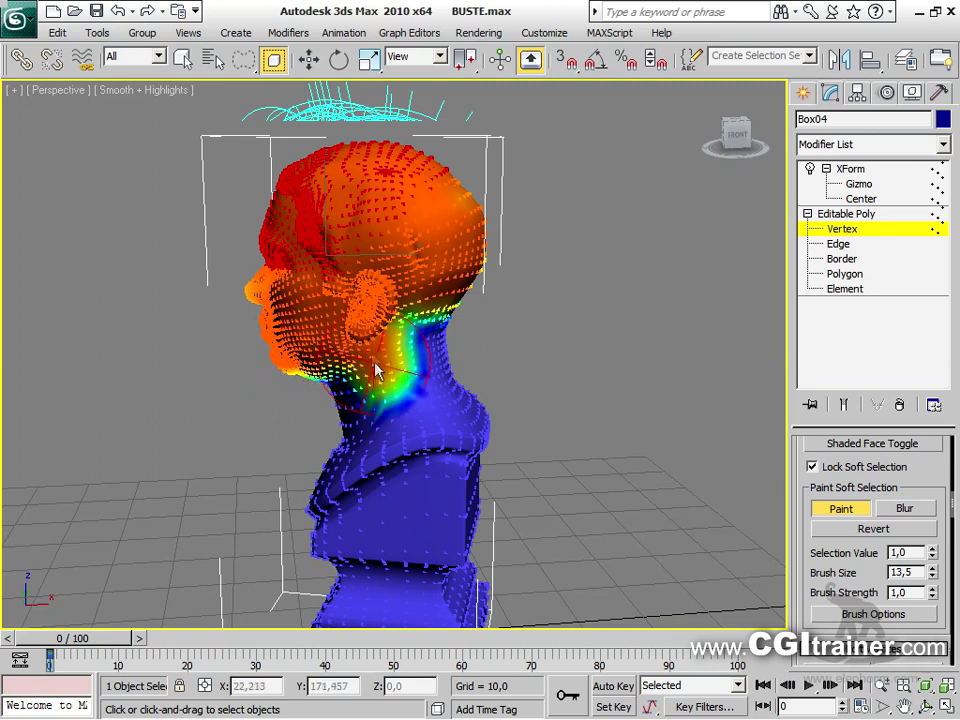
{"action": "left_click_drag", "start_coordinate": [408, 300], "coordinate": [421, 284]}
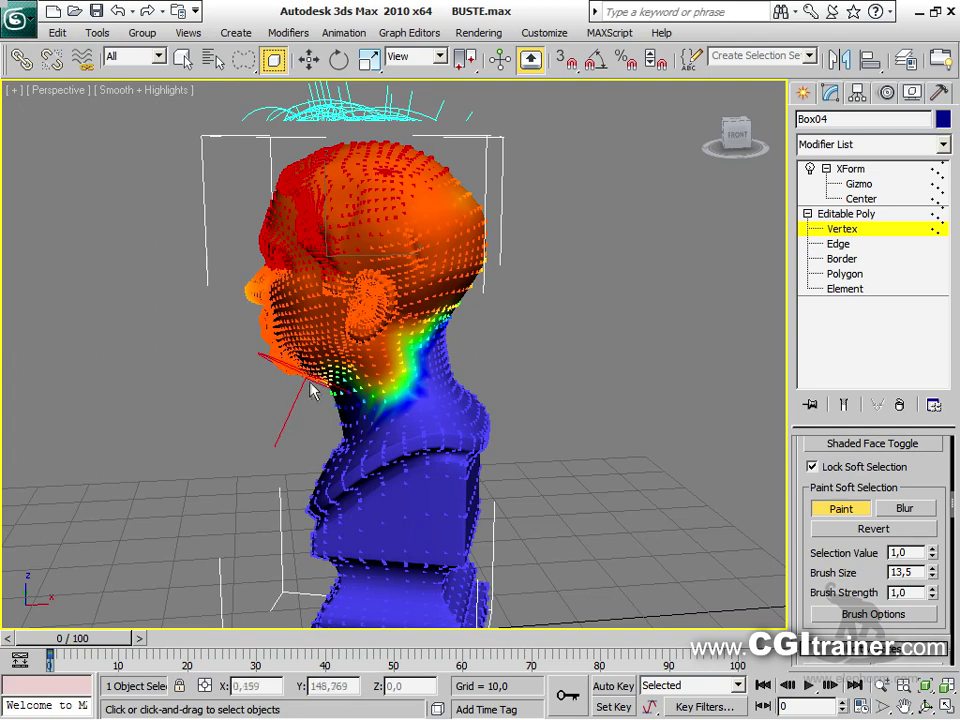
Paint the soft selection under the chin and across the opposite side of the head and neck
{"action": "mouse_move", "coordinate": [325, 378]}
{"action": "middle_mouse_down", "text": "alt"}
{"action": "mouse_move", "coordinate": [435, 358]}
{"action": "mouse_move", "coordinate": [546, 317]}
{"action": "middle_mouse_up", "text": "alt"}
{"action": "mouse_move", "coordinate": [330, 383]}
{"action": "left_mouse_down"}
{"action": "mouse_move", "coordinate": [240, 255]}
{"action": "mouse_move", "coordinate": [205, 240]}
{"action": "left_mouse_up"}
{"action": "mouse_move", "coordinate": [205, 240]}
{"action": "middle_mouse_down", "text": "alt"}
{"action": "mouse_move", "coordinate": [337, 350]}
{"action": "mouse_move", "coordinate": [377, 332]}
{"action": "middle_mouse_up", "text": "alt"}
{"action": "mouse_move", "coordinate": [377, 332]}
{"action": "left_mouse_down"}
{"action": "mouse_move", "coordinate": [181, 236]}
{"action": "mouse_move", "coordinate": [187, 283]}
{"action": "mouse_move", "coordinate": [239, 302]}
{"action": "mouse_move", "coordinate": [268, 330]}
{"action": "left_mouse_up"}
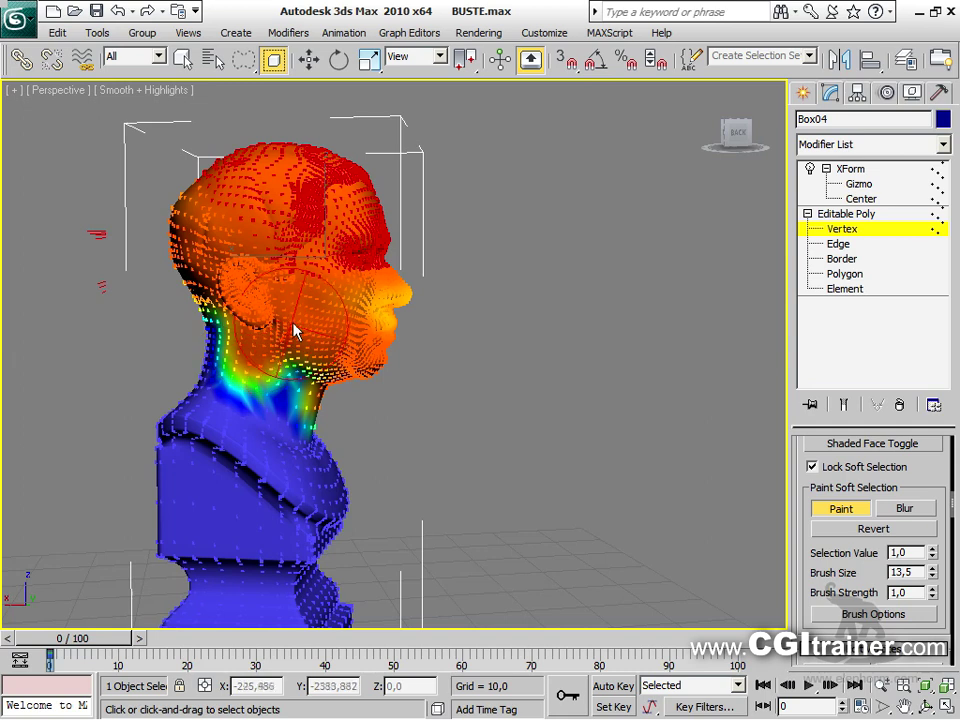
Blur the painted soft selection along both sides of the neck to smooth its falloff
{"action": "left_click", "coordinate": [932, 512]}
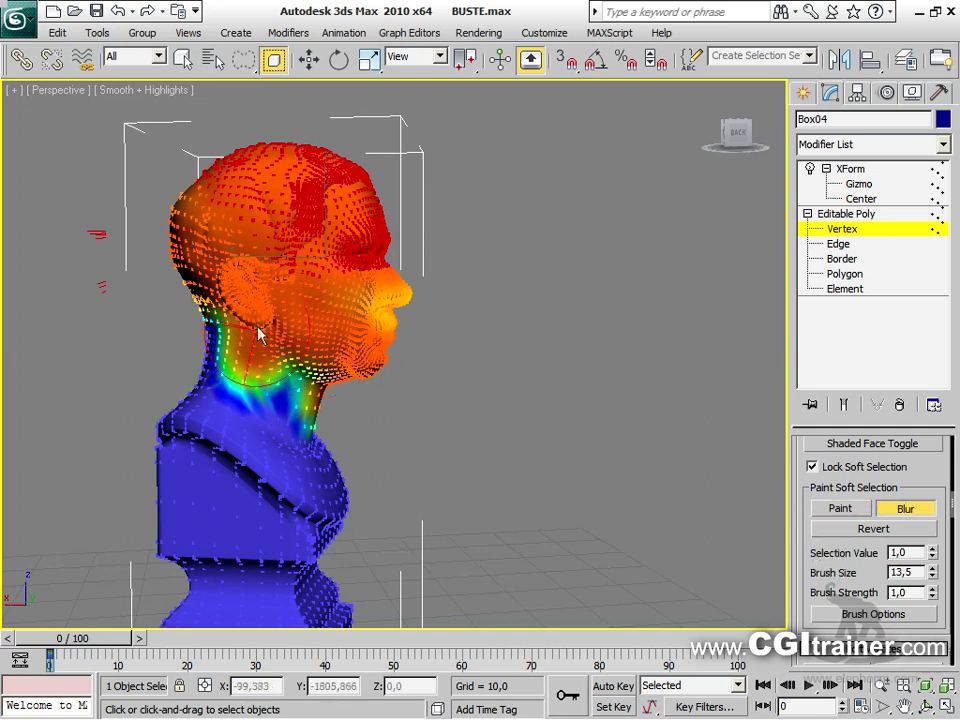
{"action": "left_click_drag", "start_coordinate": [270, 348], "coordinate": [305, 408]}
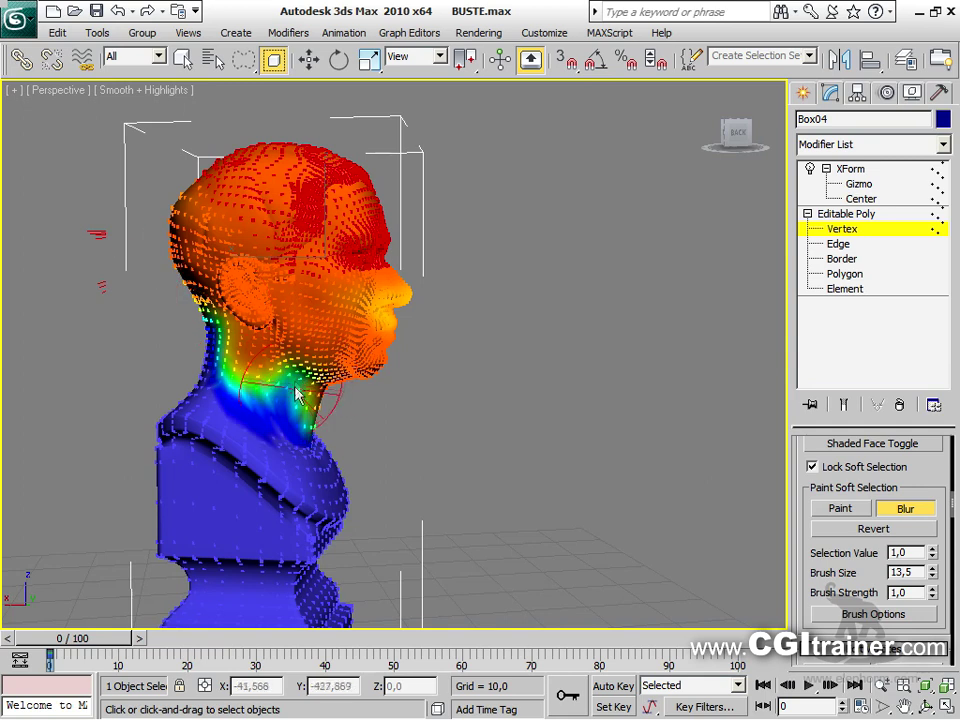
{"action": "middle_click_drag", "start_coordinate": [393, 395], "coordinate": [113, 388], "text": "alt"}
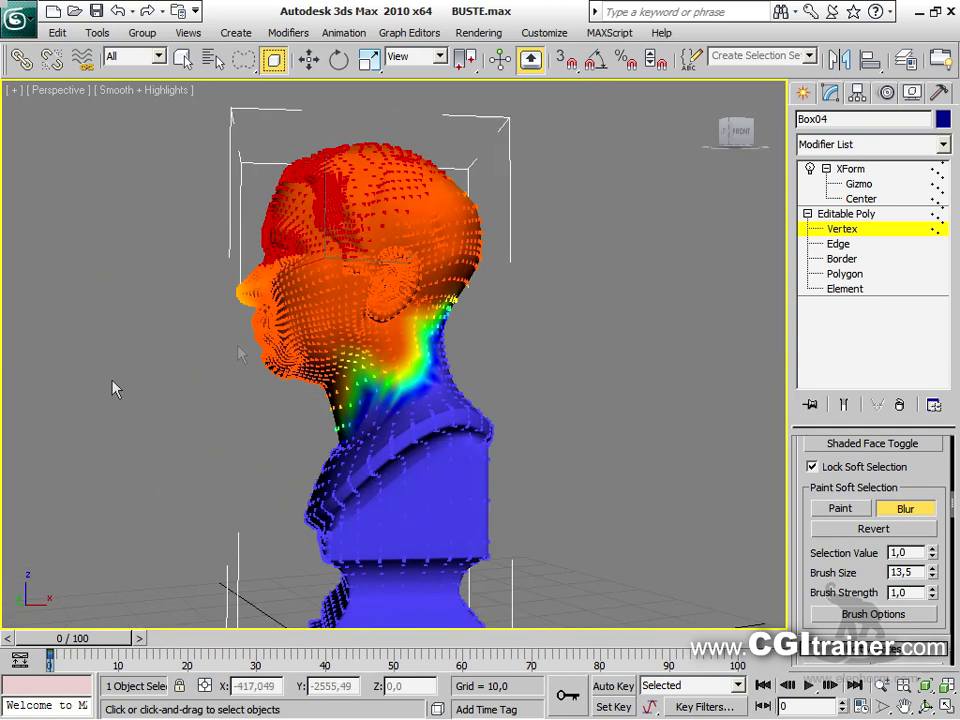
{"action": "left_click_drag", "start_coordinate": [356, 368], "coordinate": [360, 345]}
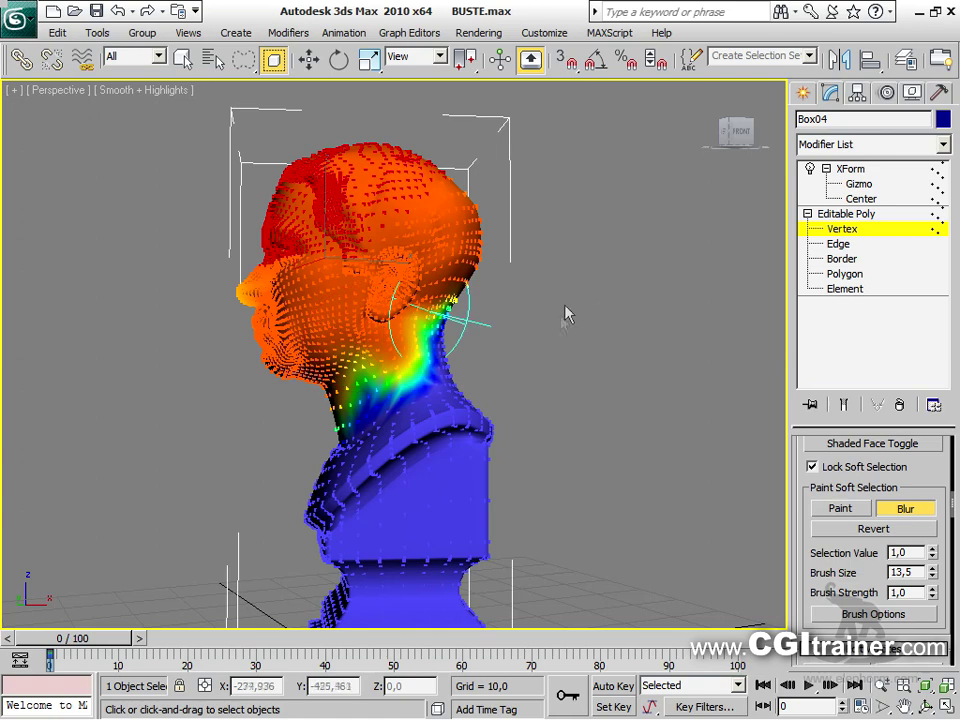
{"action": "mouse_move", "coordinate": [520, 350]}
{"action": "middle_mouse_down", "text": "alt"}
{"action": "mouse_move", "coordinate": [634, 381]}
{"action": "mouse_move", "coordinate": [690, 369]}
{"action": "mouse_move", "coordinate": [538, 386]}
{"action": "mouse_move", "coordinate": [604, 386]}
{"action": "middle_mouse_up", "text": "alt"}
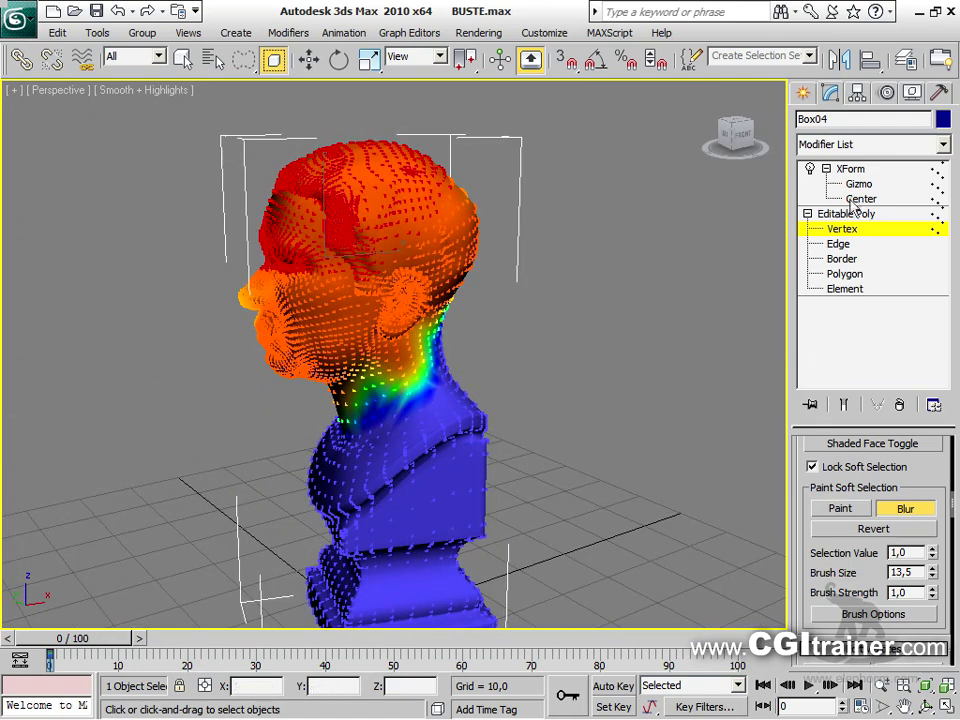
Rotate the XForm gizmo to test the painted falloff and bring the tilted head back nearly upright
{"action": "left_click", "coordinate": [849, 169]}
{"action": "middle_click_drag", "start_coordinate": [580, 410], "coordinate": [550, 396], "text": "alt"}
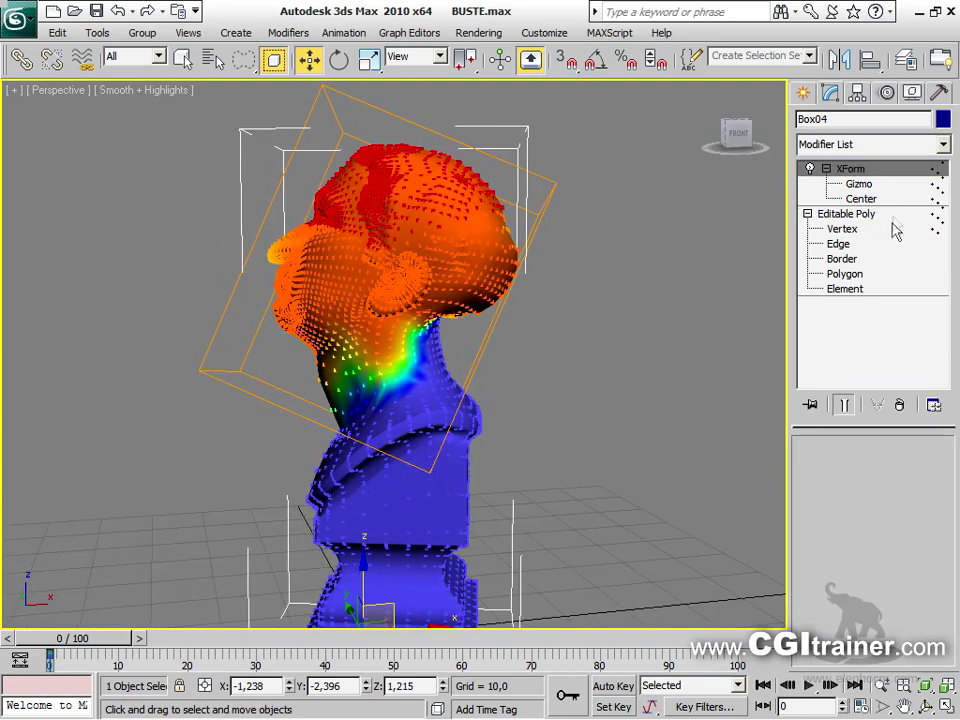
{"action": "left_click", "coordinate": [860, 185]}
{"action": "right_click", "coordinate": [479, 337]}
{"action": "left_click", "coordinate": [497, 373]}
{"action": "left_click_drag", "start_coordinate": [438, 314], "coordinate": [344, 384]}
{"action": "left_click_drag", "start_coordinate": [353, 303], "coordinate": [426, 290]}
At the Editable Poly's Vertex level, paint the soft selection further down the nape of the neck
{"action": "left_click", "coordinate": [845, 229]}
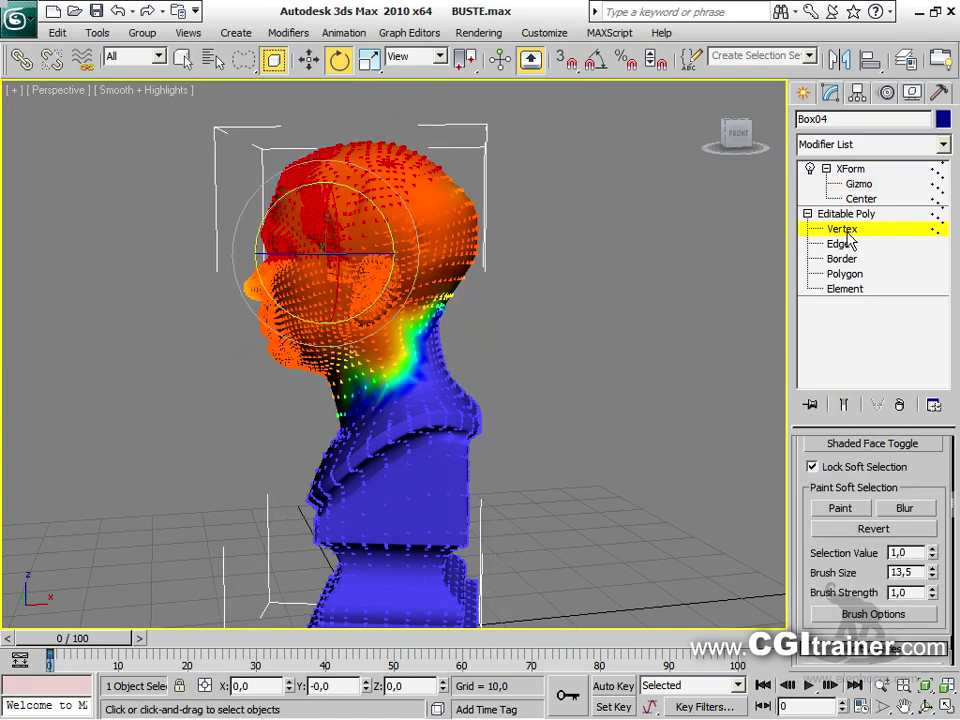
{"action": "mouse_move", "coordinate": [808, 567]}
{"action": "left_mouse_down"}
{"action": "mouse_move", "coordinate": [804, 553]}
{"action": "mouse_move", "coordinate": [804, 583]}
{"action": "left_mouse_up"}
{"action": "left_click", "coordinate": [840, 518]}
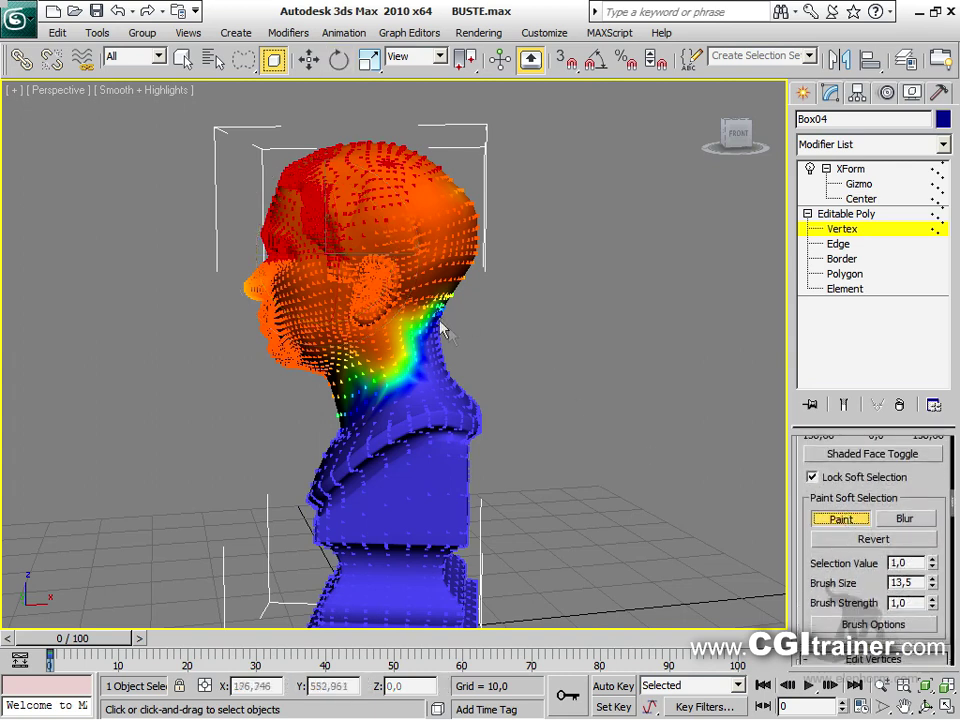
{"action": "left_click_drag", "start_coordinate": [808, 517], "coordinate": [800, 700]}
{"action": "mouse_move", "coordinate": [803, 503]}
{"action": "left_mouse_down"}
{"action": "mouse_move", "coordinate": [803, 612]}
{"action": "mouse_move", "coordinate": [799, 434]}
{"action": "mouse_move", "coordinate": [799, 492]}
{"action": "left_mouse_up"}
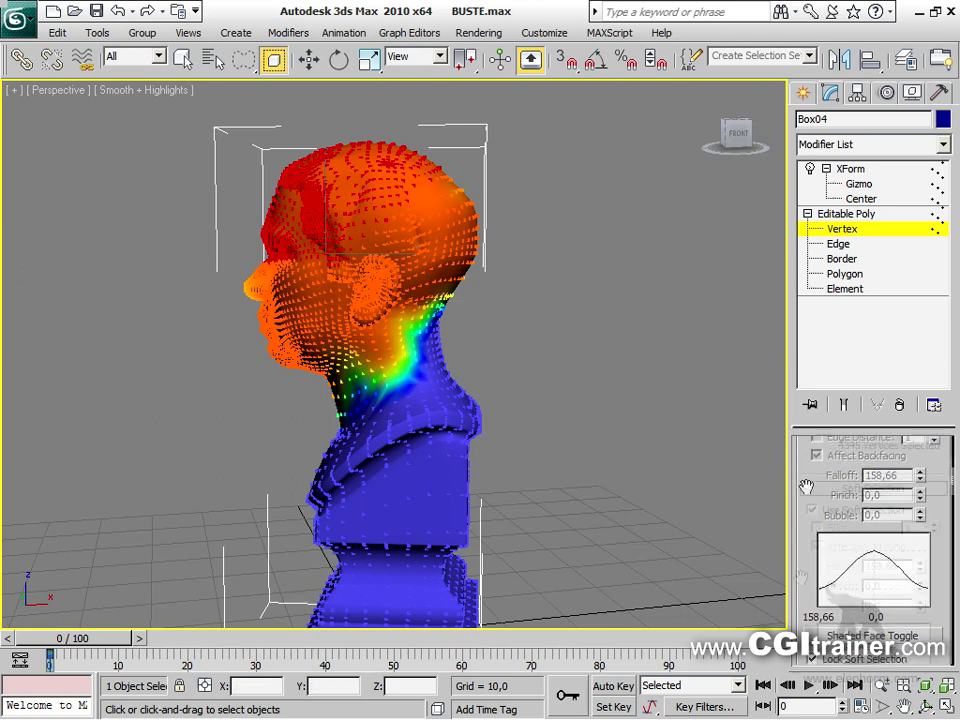
{"action": "scroll", "coordinate": [806, 484], "scroll_direction": "up", "scroll_amount": 4}
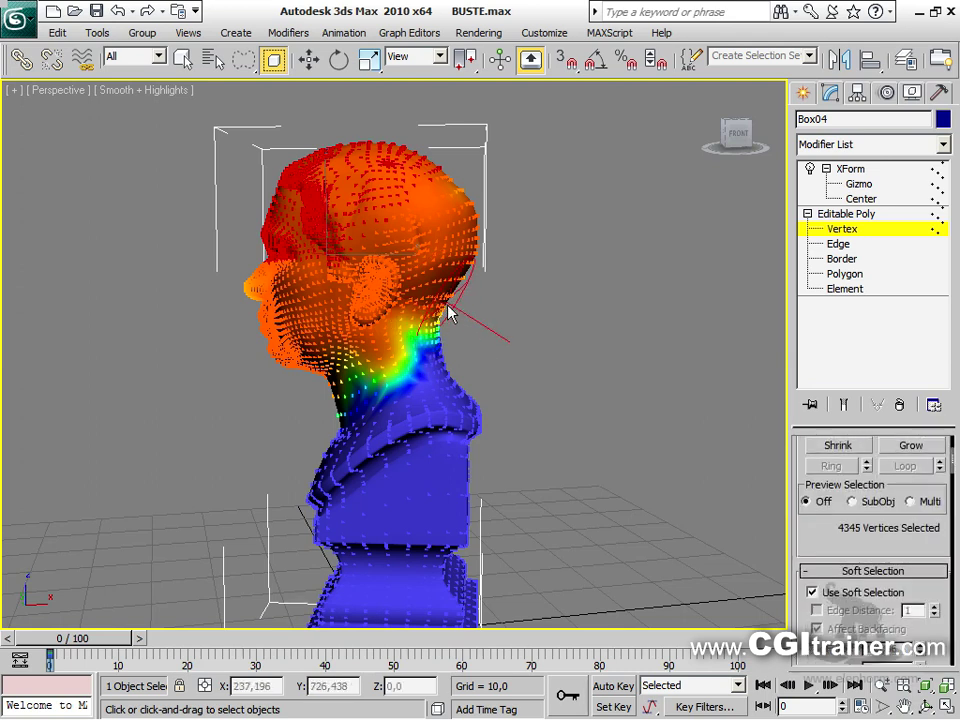
{"action": "middle_click_drag", "start_coordinate": [500, 322], "coordinate": [279, 317], "text": "alt"}
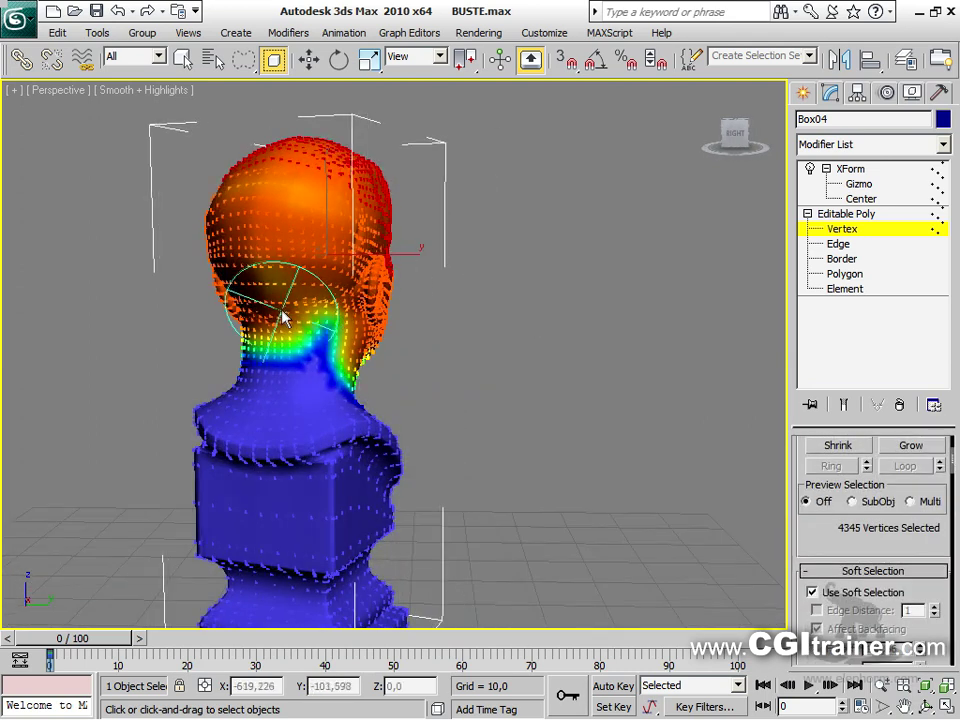
{"action": "middle_click_drag", "start_coordinate": [300, 255], "coordinate": [620, 270], "text": "alt"}
Rotate the XForm gizmo to test the head deformation with the extended nape selection
{"action": "left_click", "coordinate": [847, 169]}
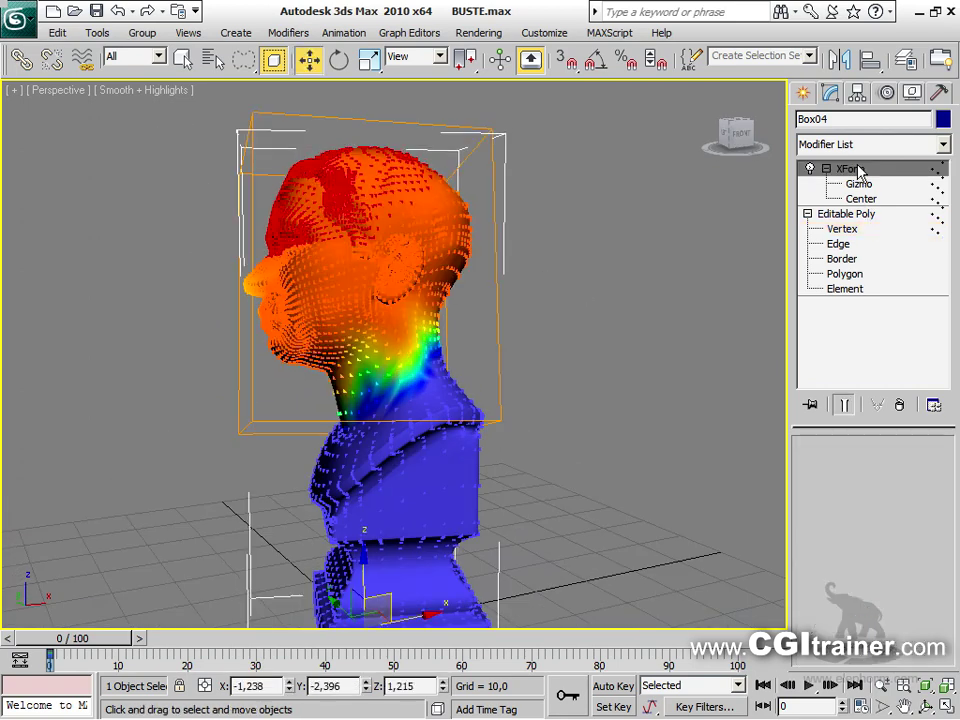
{"action": "right_click", "coordinate": [553, 308]}
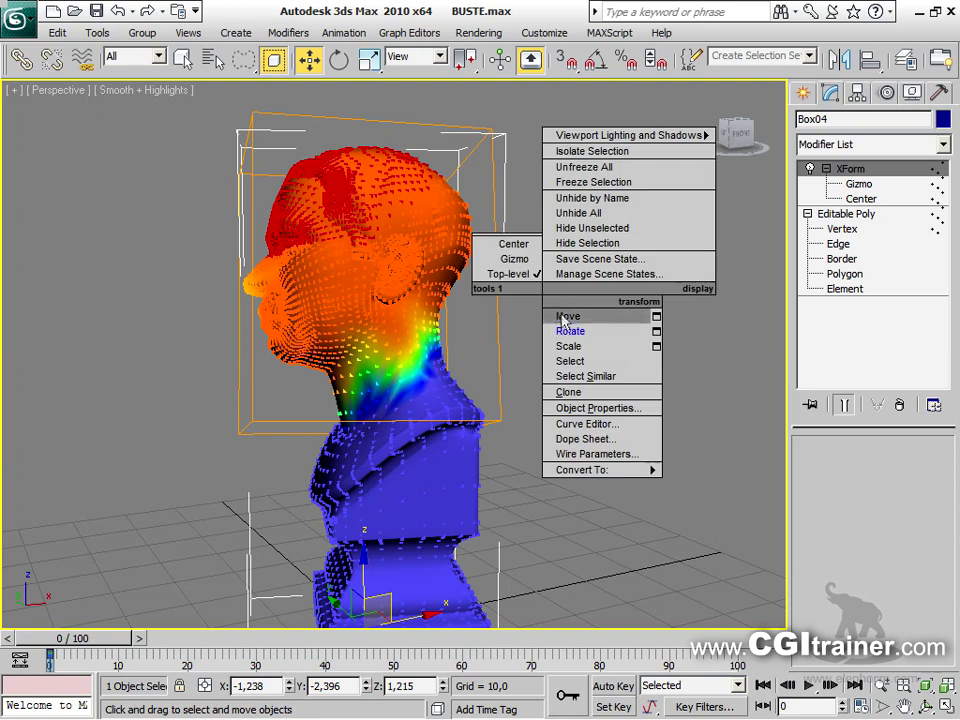
{"action": "left_click", "coordinate": [566, 333]}
{"action": "left_click", "coordinate": [852, 185]}
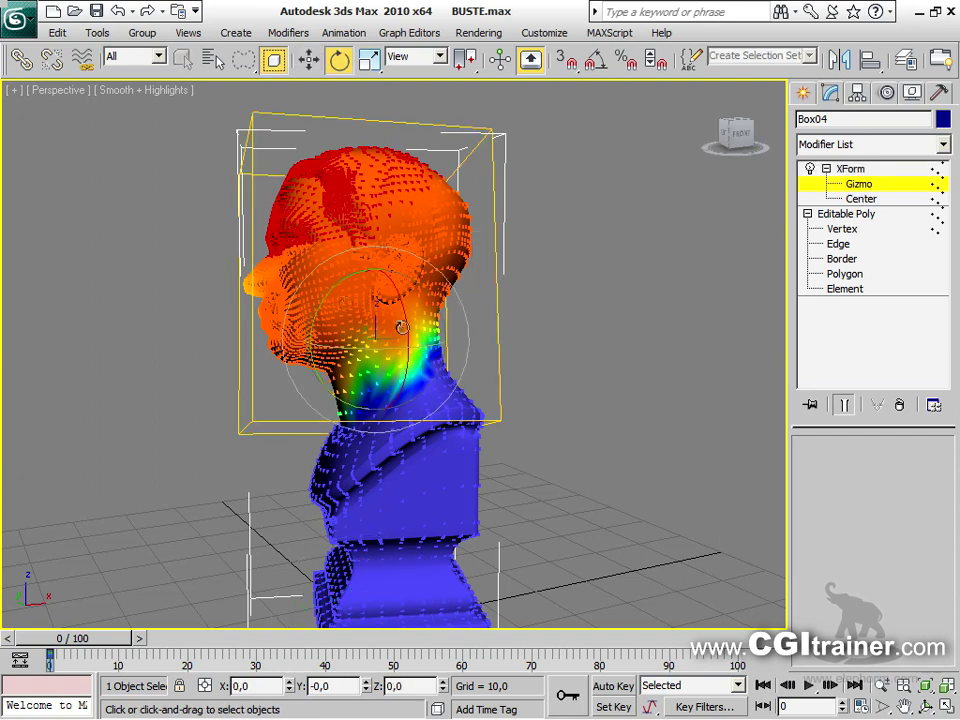
{"action": "left_click_drag", "start_coordinate": [337, 283], "coordinate": [415, 287]}
{"action": "middle_click_drag", "start_coordinate": [360, 278], "coordinate": [428, 292], "text": "alt"}
{"action": "left_click_drag", "start_coordinate": [423, 288], "coordinate": [436, 290]}
Rotate the XForm gizmo from a front view of the bust to adjust the head's starting pose
{"action": "middle_click_drag", "start_coordinate": [459, 318], "coordinate": [354, 330], "text": "alt"}
{"action": "mouse_move", "coordinate": [377, 320]}
{"action": "left_mouse_down"}
{"action": "mouse_move", "coordinate": [378, 305]}
{"action": "mouse_move", "coordinate": [377, 317]}
{"action": "left_mouse_up"}
{"action": "mouse_move", "coordinate": [377, 317]}
{"action": "middle_mouse_down", "text": "alt"}
{"action": "mouse_move", "coordinate": [449, 343]}
{"action": "mouse_move", "coordinate": [377, 317]}
{"action": "mouse_move", "coordinate": [525, 315]}
{"action": "mouse_move", "coordinate": [395, 310]}
{"action": "middle_mouse_up", "text": "alt"}
{"action": "left_click_drag", "start_coordinate": [395, 310], "coordinate": [393, 304]}
{"action": "left_click_drag", "start_coordinate": [413, 348], "coordinate": [395, 322]}
Turn on Auto Key and key a rotation of the XForm gizmo at frame 24
{"action": "left_click_drag", "start_coordinate": [80, 640], "coordinate": [232, 640]}
{"action": "left_click", "coordinate": [613, 687]}
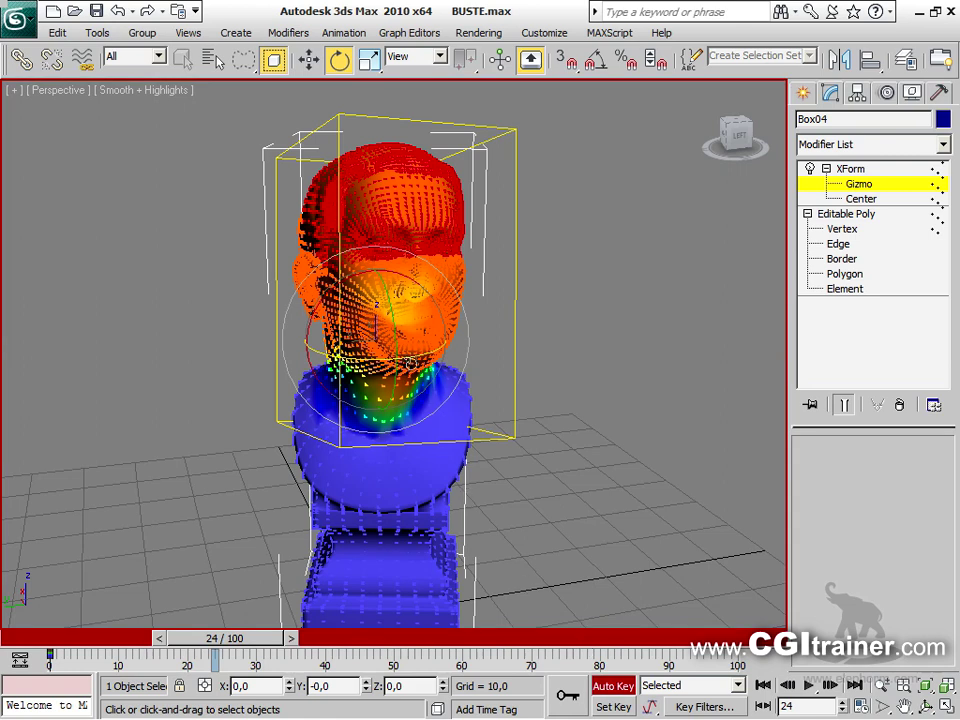
{"action": "left_click_drag", "start_coordinate": [399, 372], "coordinate": [285, 575]}
Rotate the XForm gizmo to key new head poses at frames 49 and 60
{"action": "left_click_drag", "start_coordinate": [250, 651], "coordinate": [405, 651]}
{"action": "left_click_drag", "start_coordinate": [360, 330], "coordinate": [349, 428]}
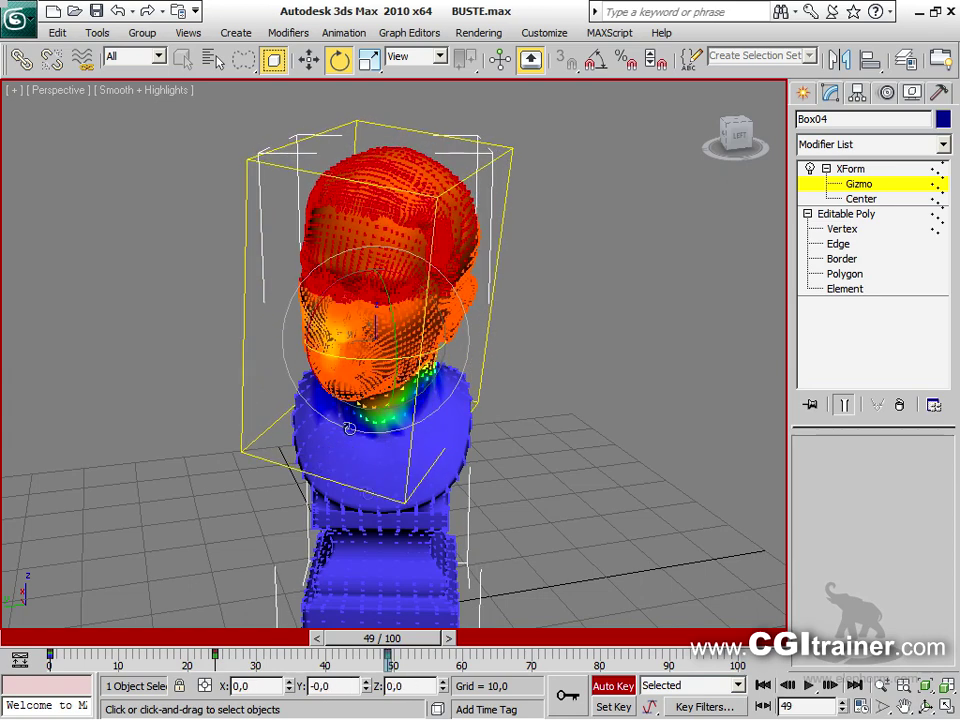
{"action": "left_click_drag", "start_coordinate": [410, 651], "coordinate": [482, 651]}
{"action": "left_click_drag", "start_coordinate": [420, 310], "coordinate": [405, 410]}
Key another rotation of the XForm gizmo at frame 68
{"action": "left_click_drag", "start_coordinate": [461, 649], "coordinate": [516, 650]}
{"action": "key", "text": "e"}
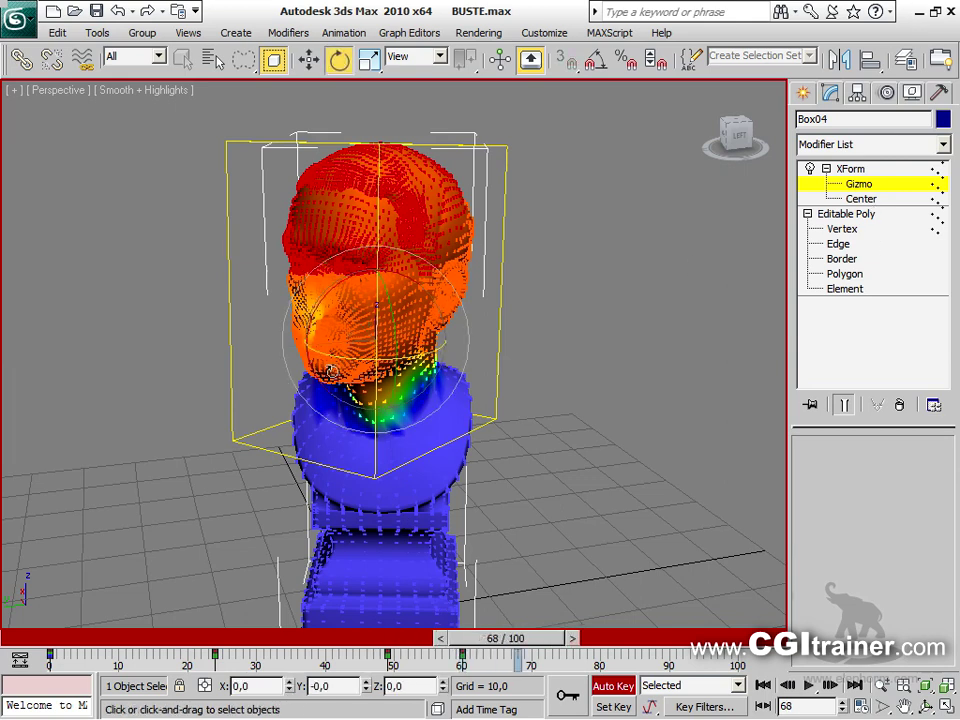
{"action": "left_click_drag", "start_coordinate": [341, 362], "coordinate": [430, 320]}
Return to frame 0, turn off Auto Key and review the head animation with the bust deselected
{"action": "left_click_drag", "start_coordinate": [522, 650], "coordinate": [52, 603]}
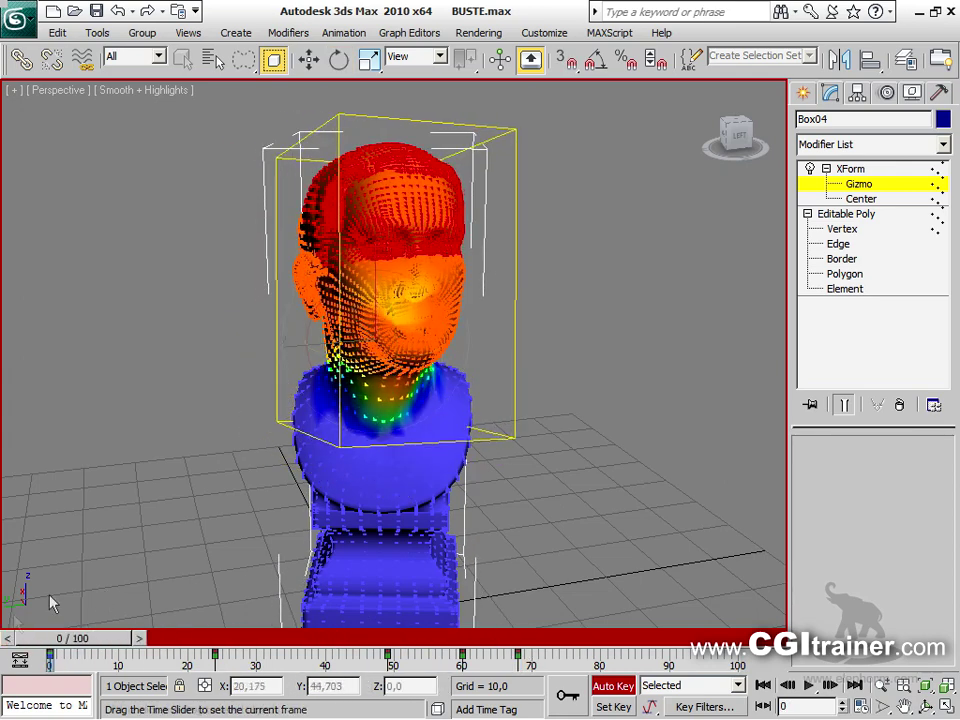
{"action": "key", "text": "e"}
{"action": "left_click", "coordinate": [855, 169]}
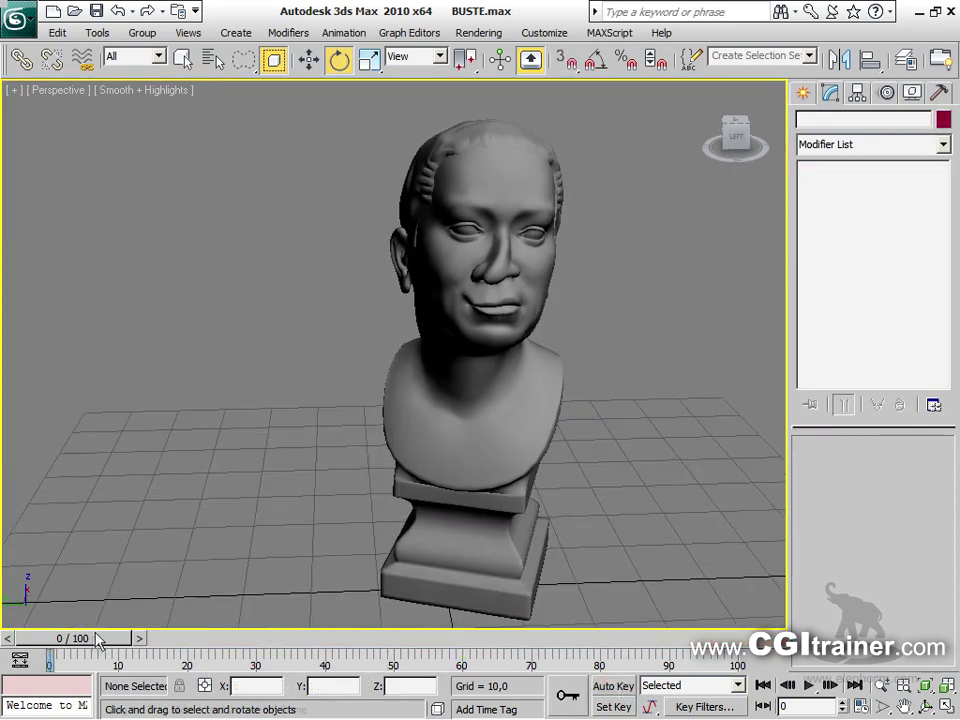
{"action": "left_click_drag", "start_coordinate": [98, 641], "coordinate": [77, 650]}
{"action": "key", "text": "e"}
Select the bust and, at the Editable Poly's Vertex level, paint the soft selection evenly over the nose and mouth
{"action": "middle_click_drag", "start_coordinate": [504, 482], "coordinate": [400, 425], "text": "alt"}
{"action": "scroll", "coordinate": [583, 422], "scroll_direction": "up", "scroll_amount": 5}
{"action": "left_click", "coordinate": [408, 283]}
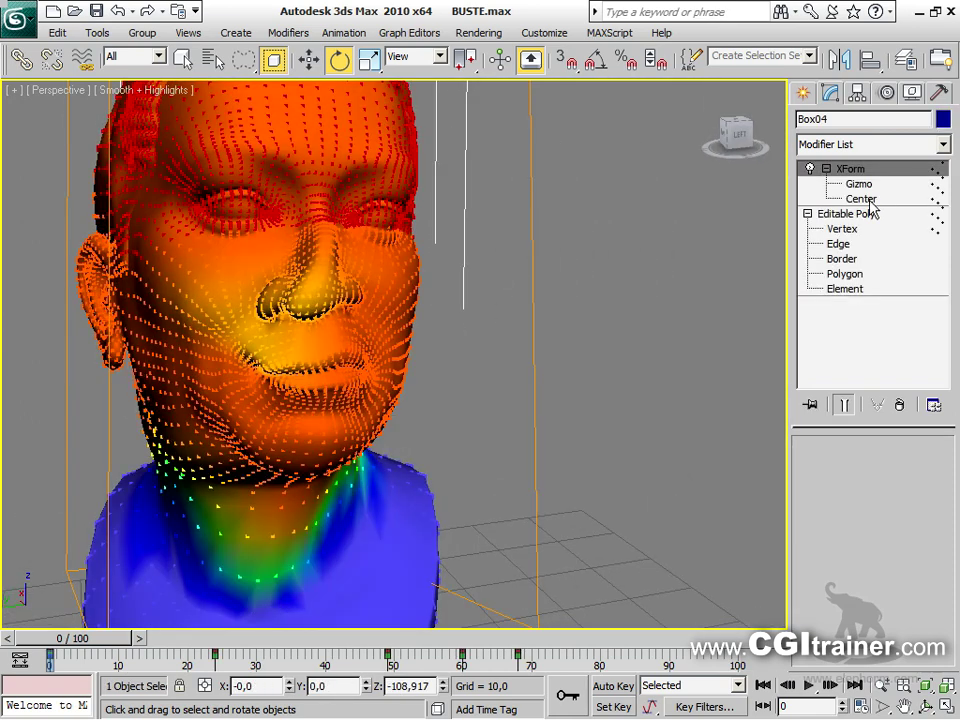
{"action": "middle_click_drag", "start_coordinate": [352, 355], "coordinate": [487, 308], "text": "alt"}
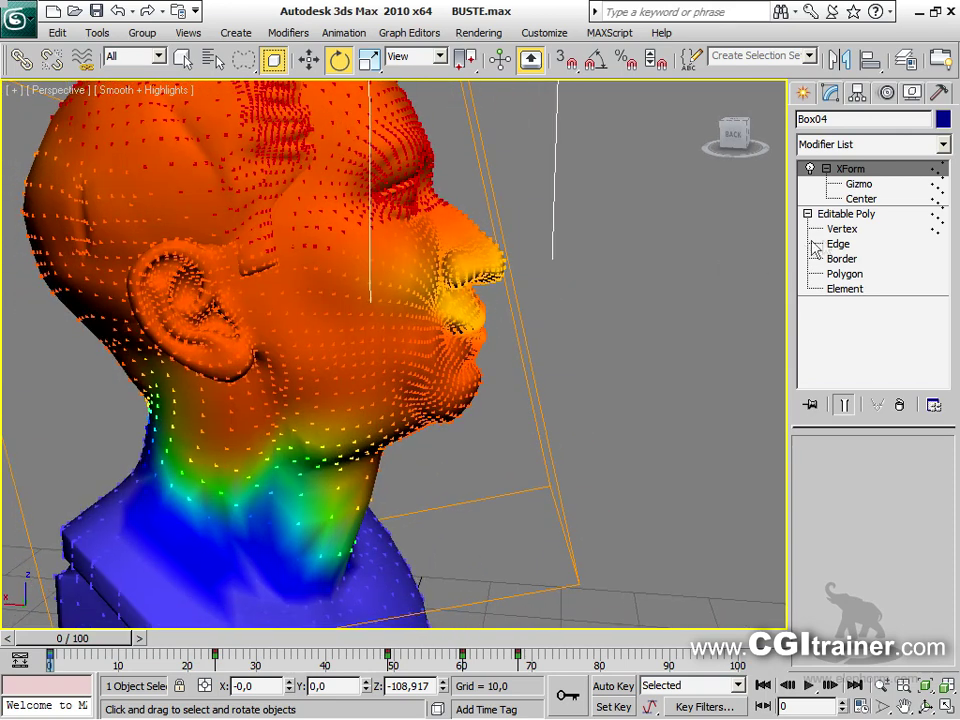
{"action": "left_click", "coordinate": [840, 230]}
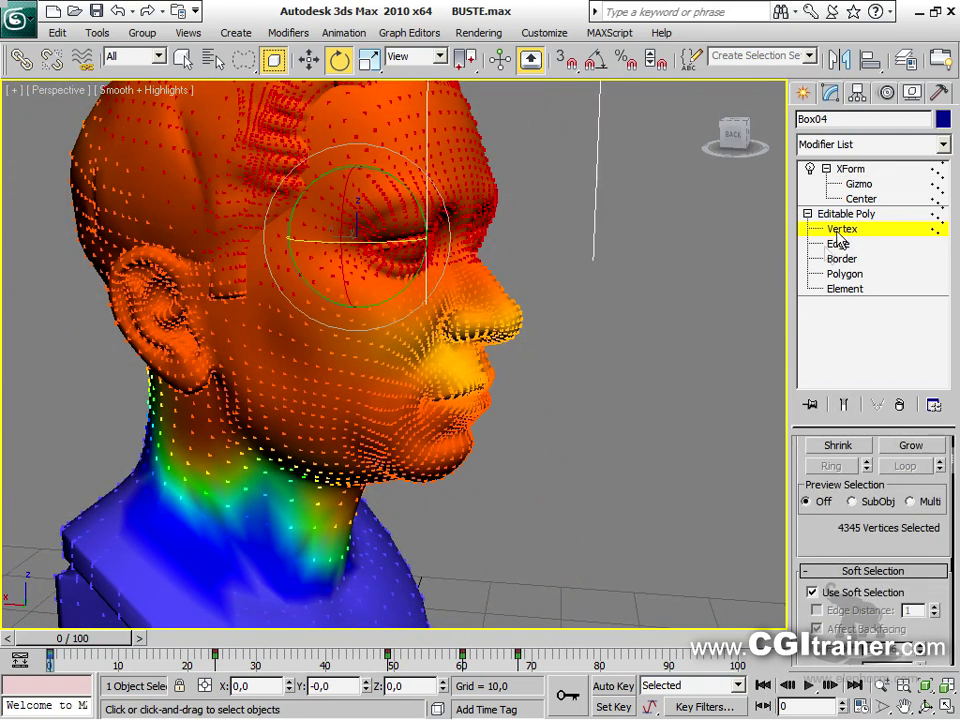
{"action": "left_click_drag", "start_coordinate": [800, 527], "coordinate": [799, 336]}
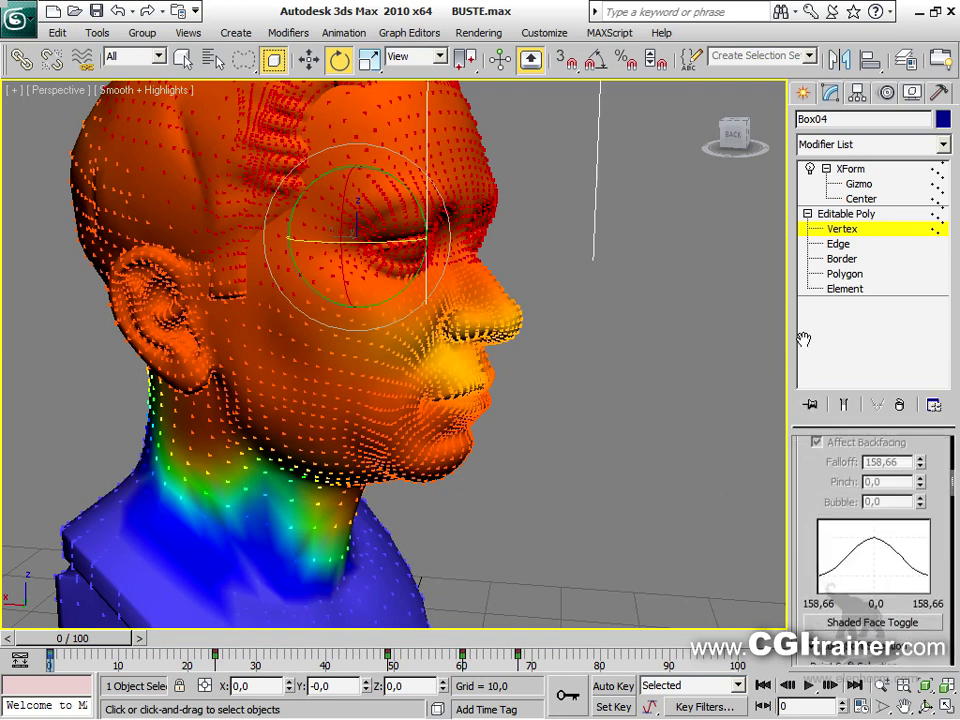
{"action": "scroll", "coordinate": [813, 580], "scroll_direction": "down", "scroll_amount": 2}
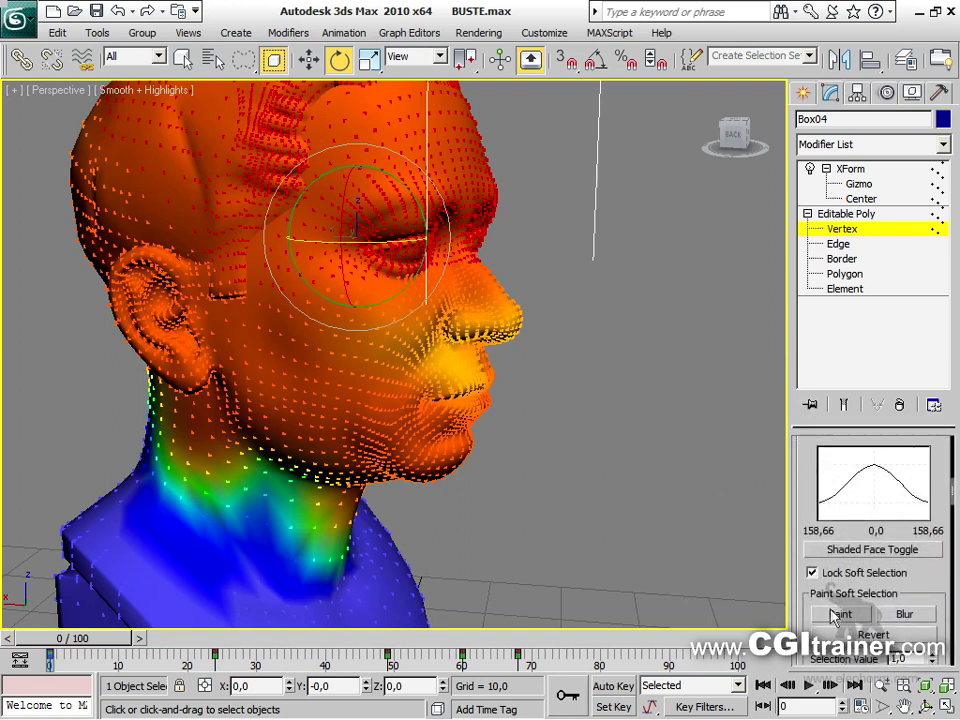
{"action": "left_click", "coordinate": [835, 614]}
{"action": "mouse_move", "coordinate": [456, 341]}
{"action": "left_mouse_down"}
{"action": "mouse_move", "coordinate": [519, 341]}
{"action": "mouse_move", "coordinate": [456, 326]}
{"action": "mouse_move", "coordinate": [431, 281]}
{"action": "mouse_move", "coordinate": [486, 332]}
{"action": "mouse_move", "coordinate": [525, 309]}
{"action": "mouse_move", "coordinate": [489, 343]}
{"action": "mouse_move", "coordinate": [463, 326]}
{"action": "mouse_move", "coordinate": [435, 364]}
{"action": "mouse_move", "coordinate": [520, 288]}
{"action": "mouse_move", "coordinate": [497, 315]}
{"action": "left_mouse_up"}
Return to the XForm level, deselect the bust and review the corrected head animation
{"action": "left_click", "coordinate": [852, 169]}
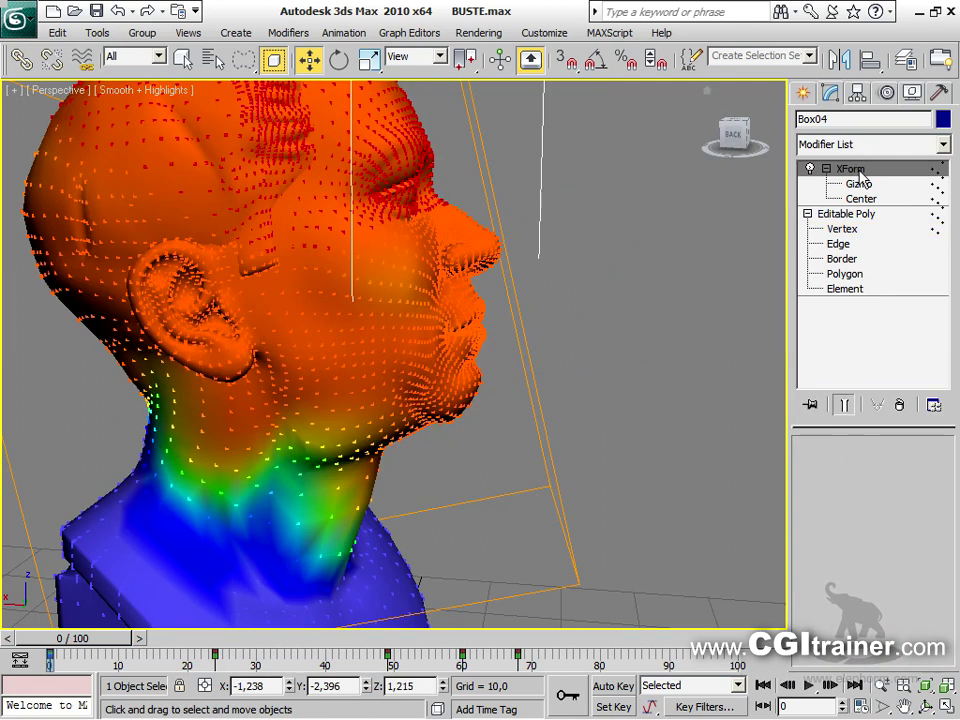
{"action": "right_click", "coordinate": [615, 272]}
{"action": "left_click", "coordinate": [579, 326]}
{"action": "left_click", "coordinate": [579, 326]}
{"action": "middle_click_drag", "start_coordinate": [583, 390], "coordinate": [400, 420], "text": "alt"}
{"action": "left_click_drag", "start_coordinate": [105, 641], "coordinate": [55, 611]}
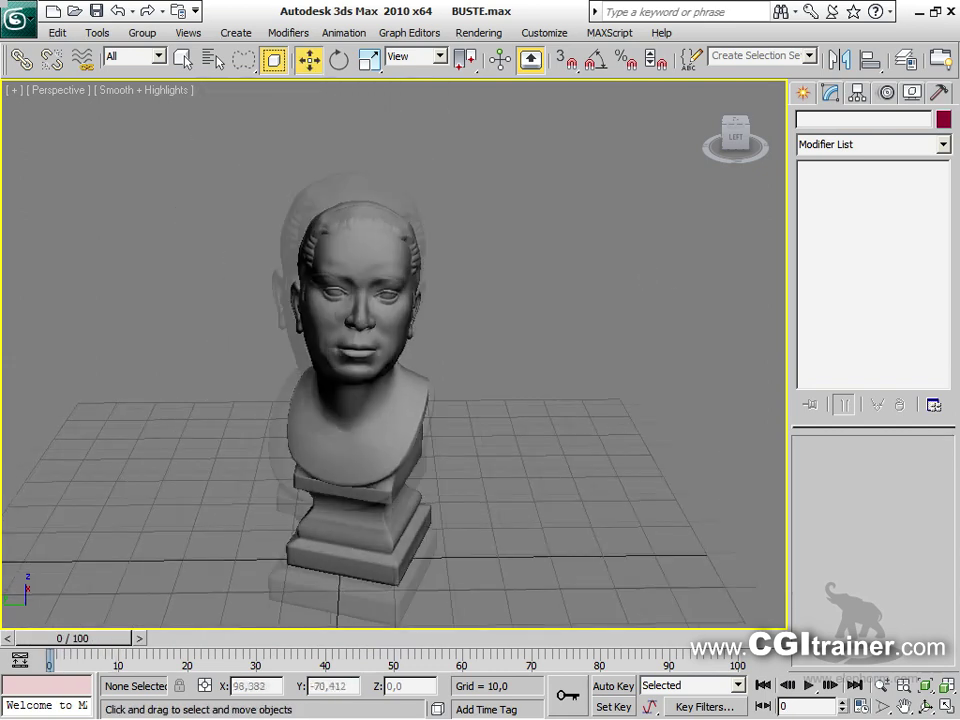
{"action": "middle_click_drag", "start_coordinate": [499, 336], "coordinate": [529, 321]}
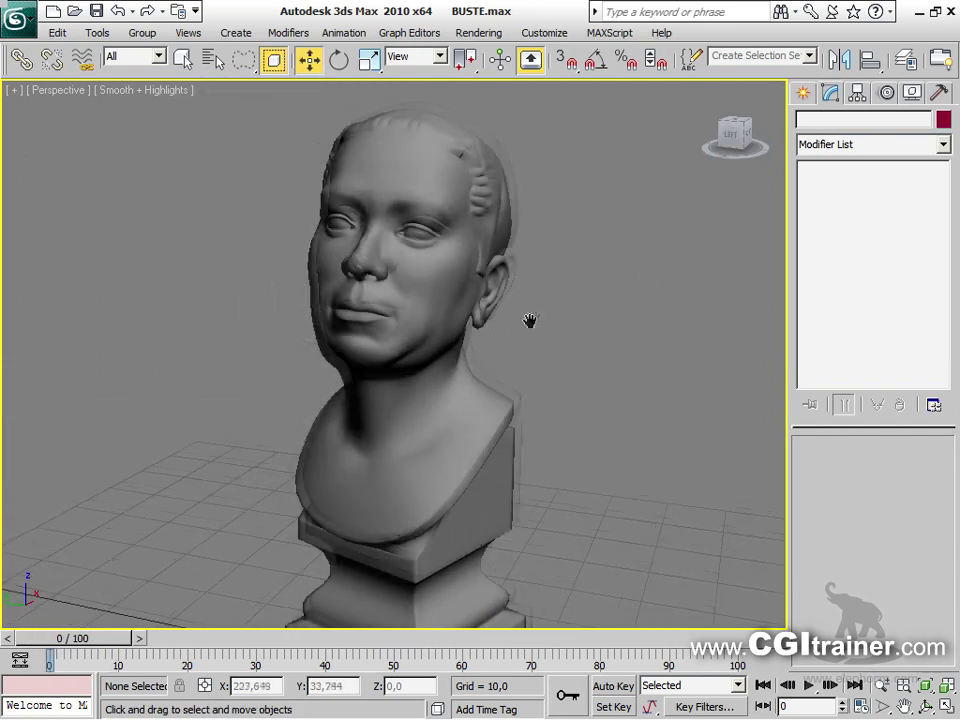
{"action": "left_click", "coordinate": [808, 686]}
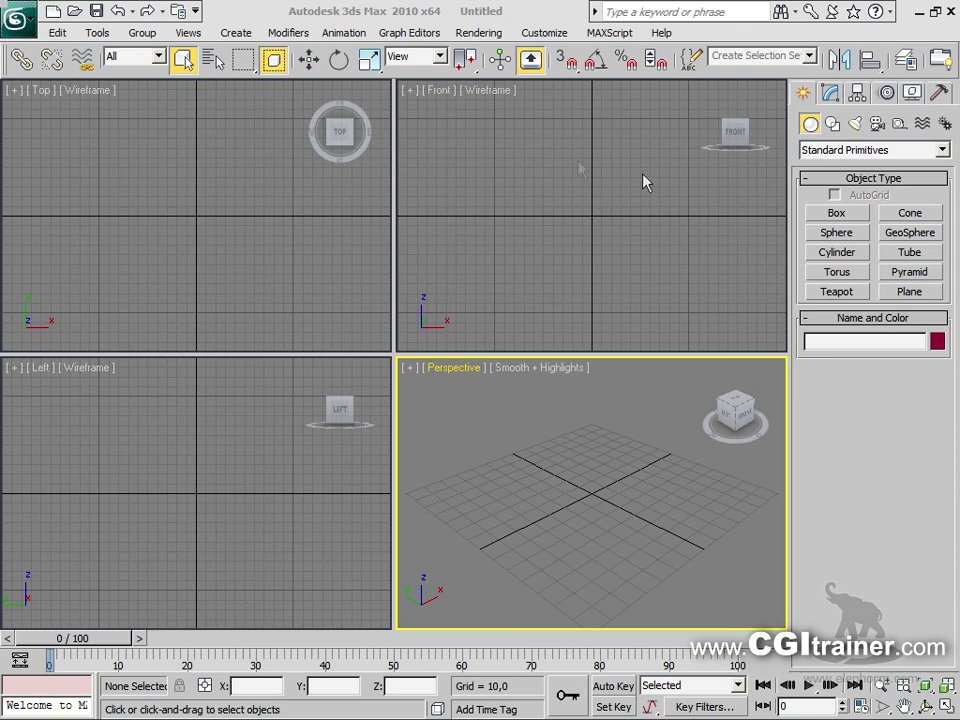
{"action": "left_click", "coordinate": [284, 34]}
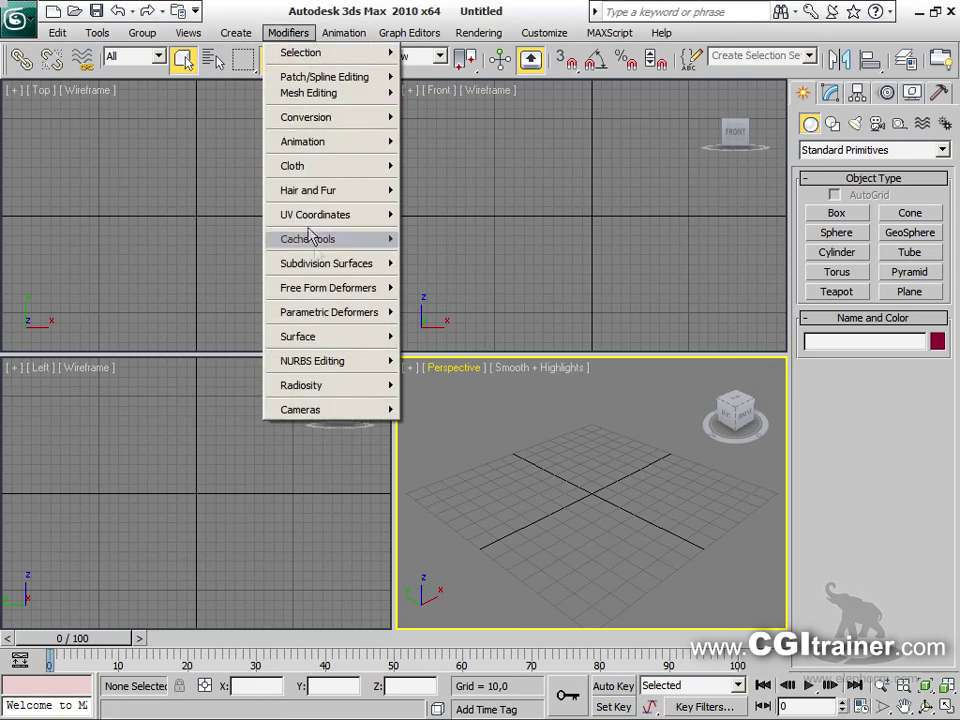
{"action": "mouse_move", "coordinate": [342, 313]}
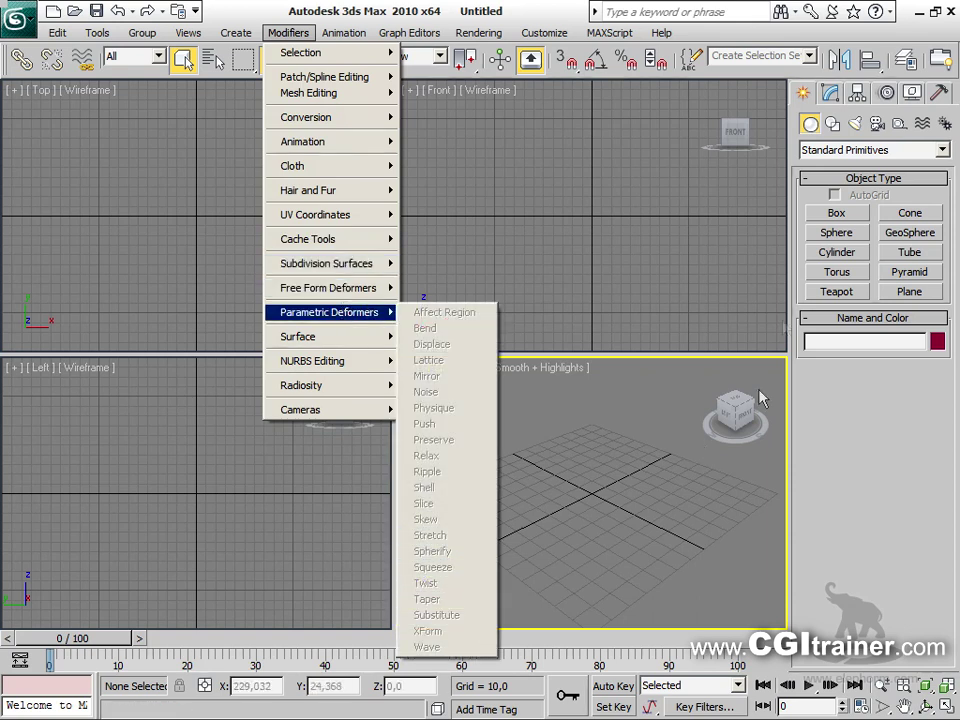
Create a teapot near the grid's centre and a box about 49 × 65 × 44 units behind it
{"action": "left_click", "coordinate": [836, 292]}
{"action": "left_click_drag", "start_coordinate": [640, 515], "coordinate": [704, 537]}
{"action": "left_click", "coordinate": [837, 213]}
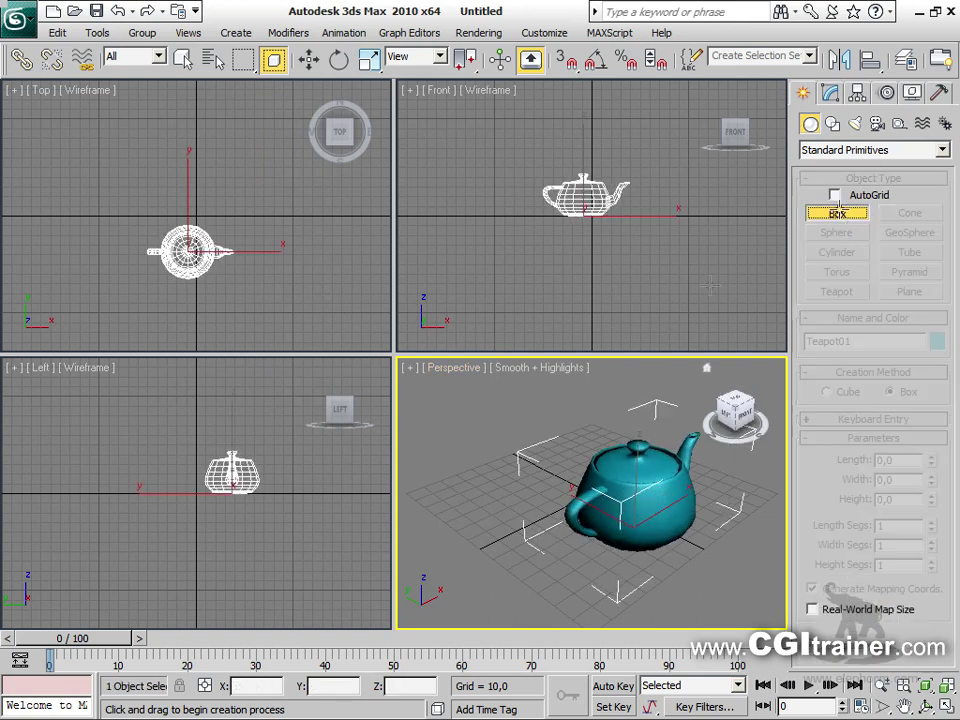
{"action": "left_click_drag", "start_coordinate": [455, 478], "coordinate": [580, 428]}
{"action": "left_click", "coordinate": [591, 383]}
{"action": "right_click", "coordinate": [591, 383]}
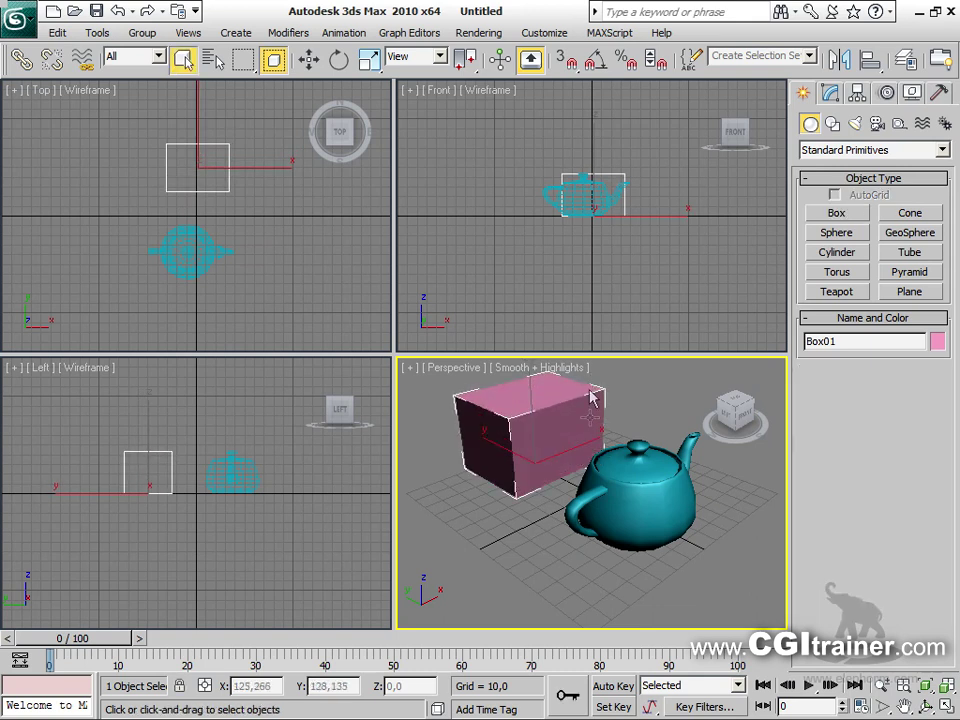
Apply a Substitute modifier to the teapot and pick the box as its substitute object
{"action": "left_click", "coordinate": [630, 470]}
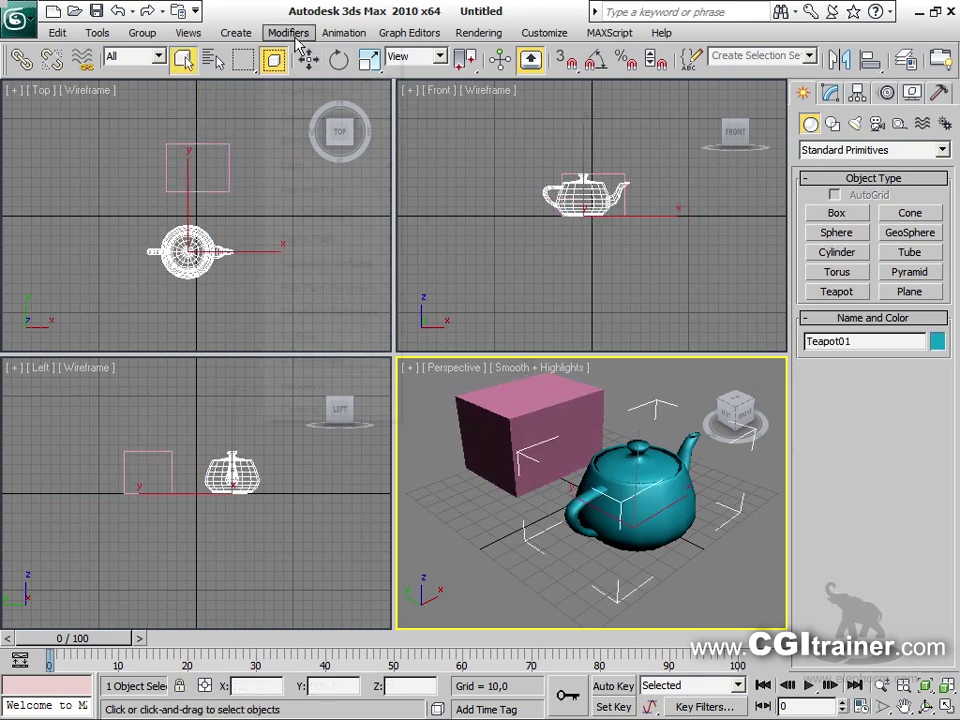
{"action": "left_click", "coordinate": [288, 32]}
{"action": "mouse_move", "coordinate": [386, 318]}
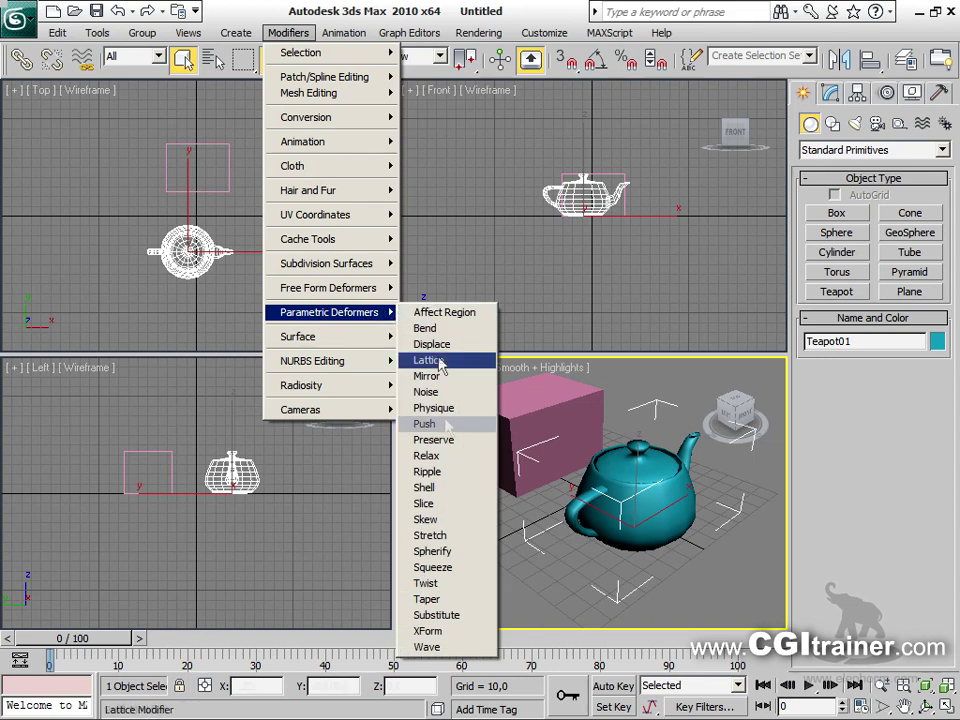
{"action": "left_click", "coordinate": [437, 615]}
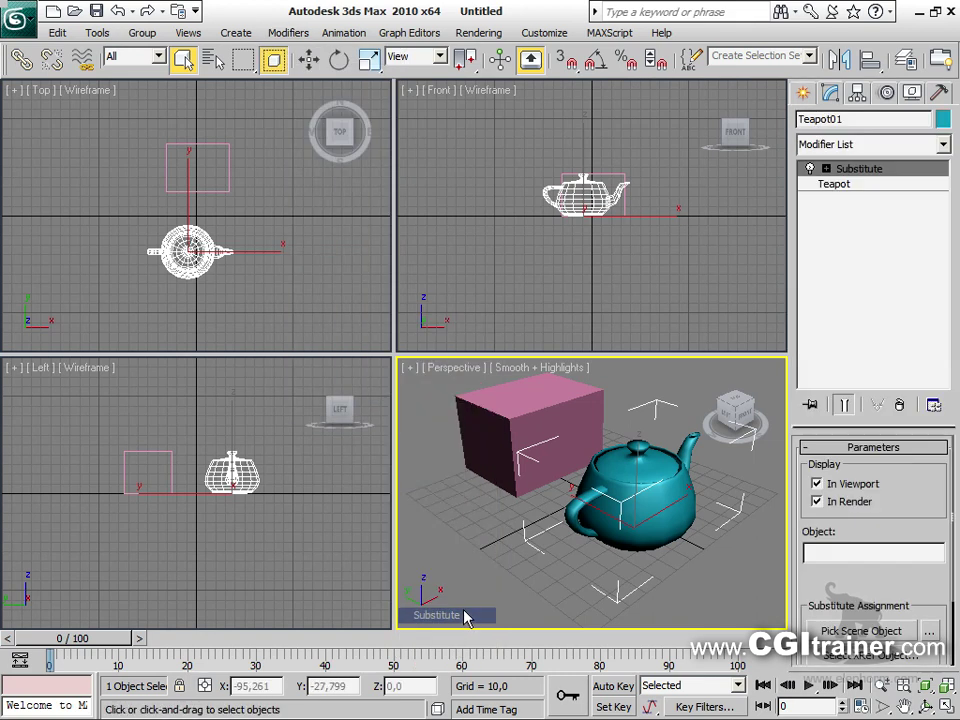
{"action": "left_click_drag", "start_coordinate": [876, 567], "coordinate": [874, 490]}
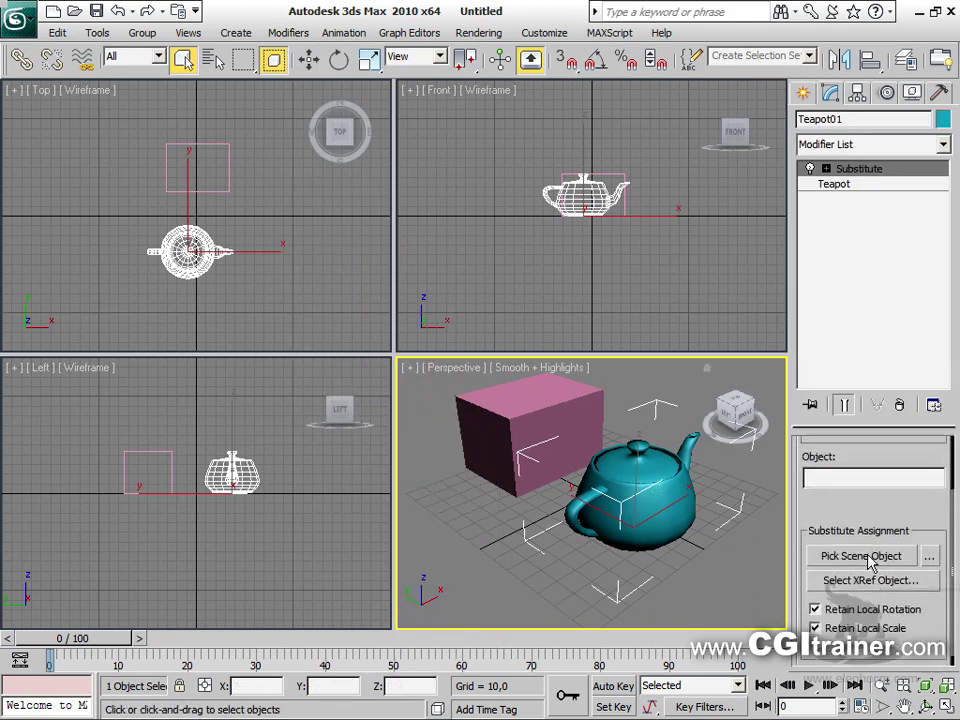
{"action": "left_click", "coordinate": [861, 555]}
{"action": "left_click", "coordinate": [557, 411]}
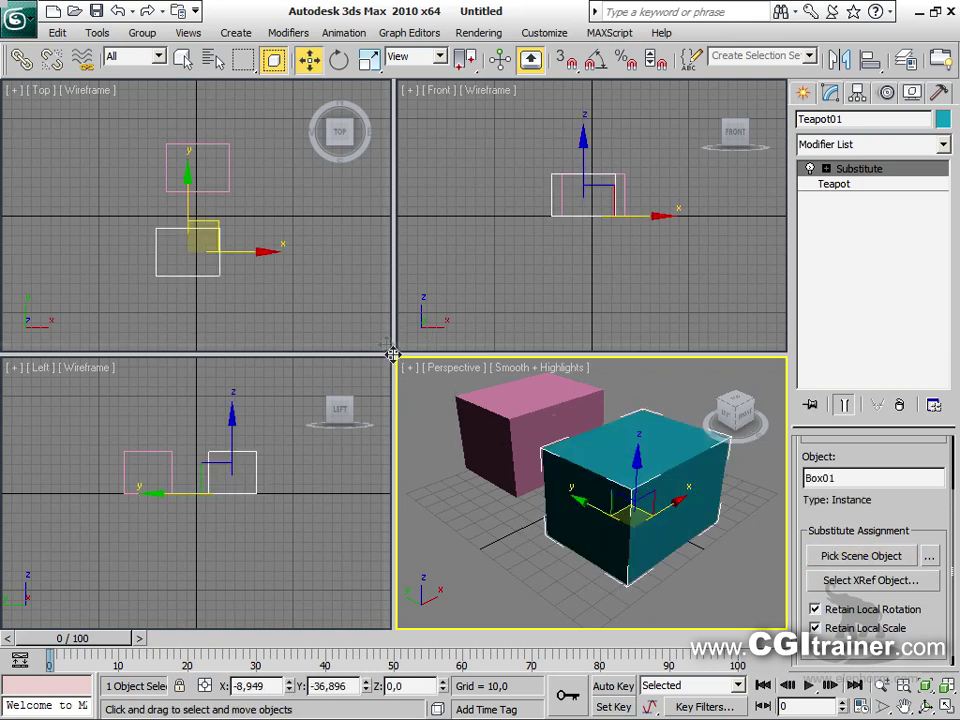
Enlarge the Perspective view and examine the Substitute modifier's Substitute Object sub-level
{"action": "key", "text": "alt+w"}
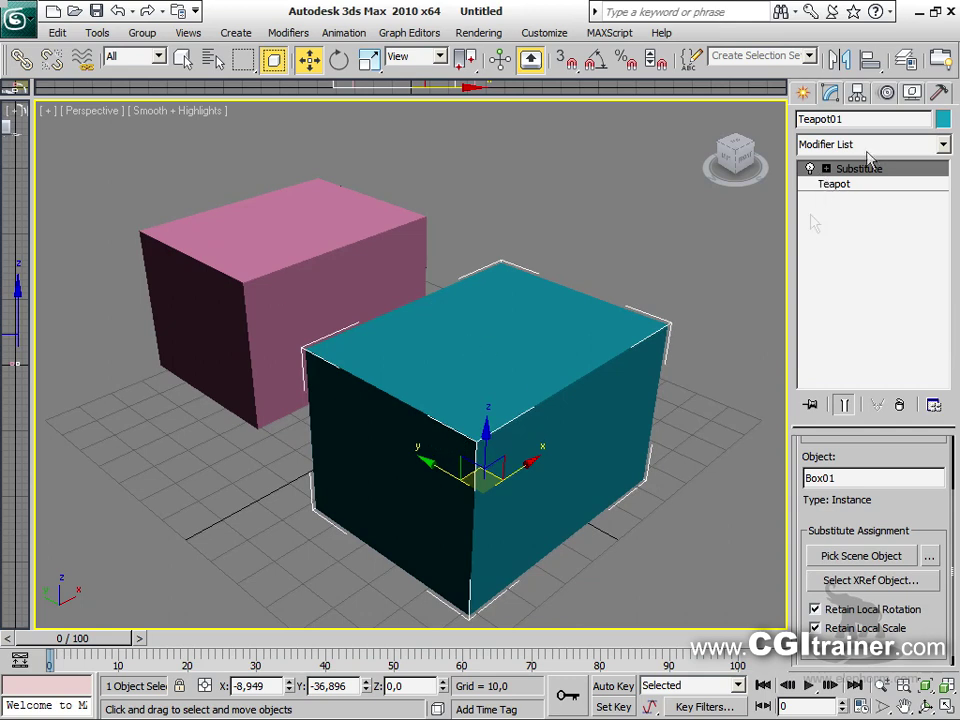
{"action": "left_click", "coordinate": [826, 169]}
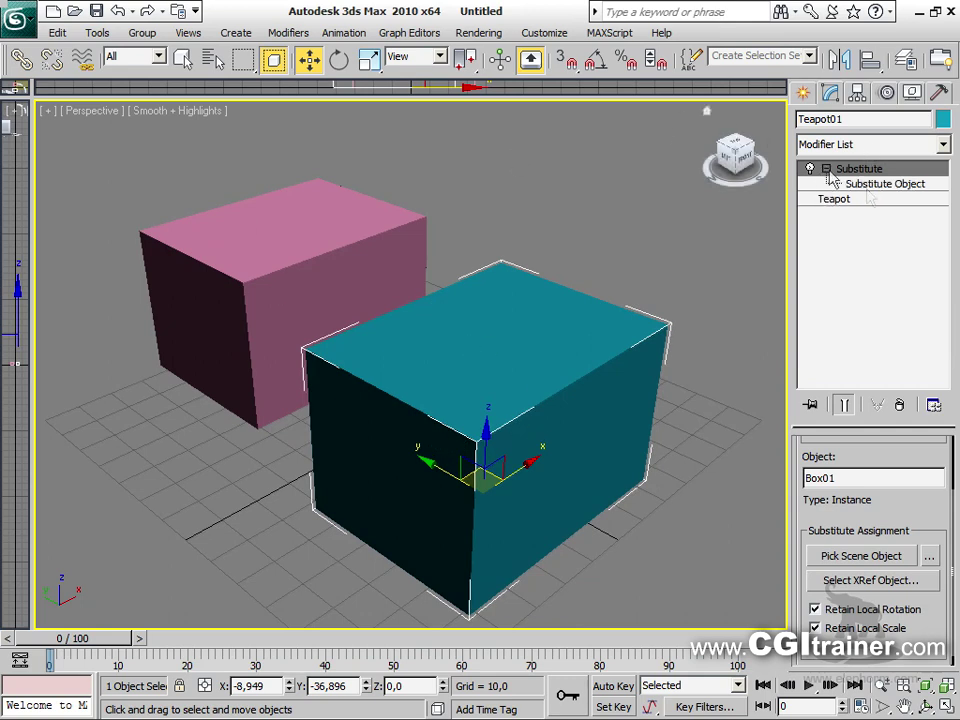
{"action": "left_click", "coordinate": [872, 186]}
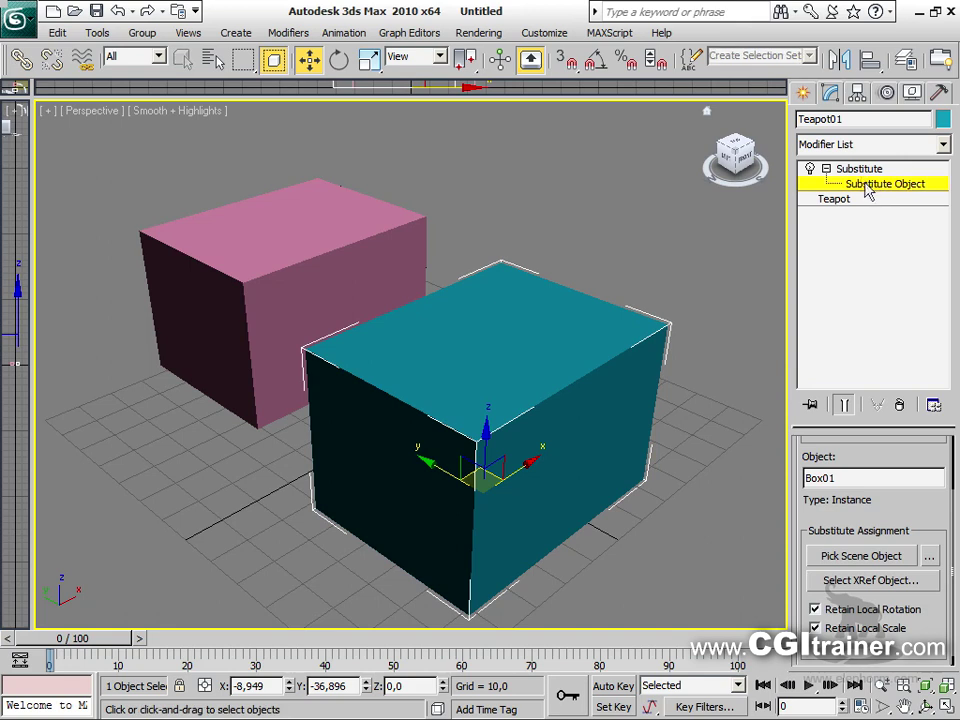
{"action": "left_click", "coordinate": [826, 169]}
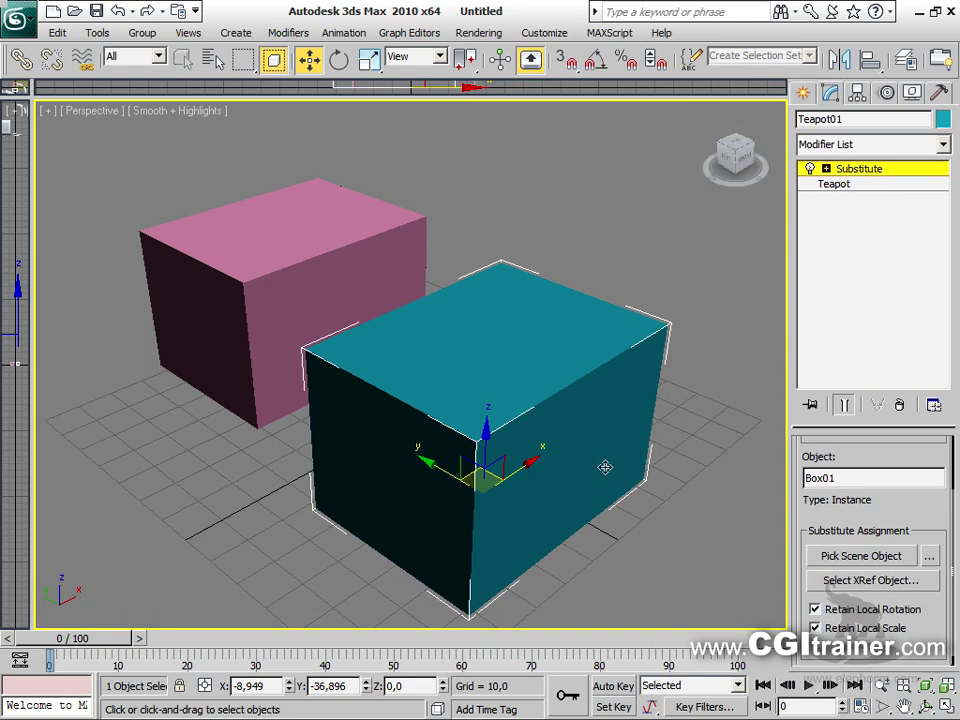
Render the Perspective view, turn off the substitute's In Render display, and render again for comparison
{"action": "left_click_drag", "start_coordinate": [889, 450], "coordinate": [889, 495]}
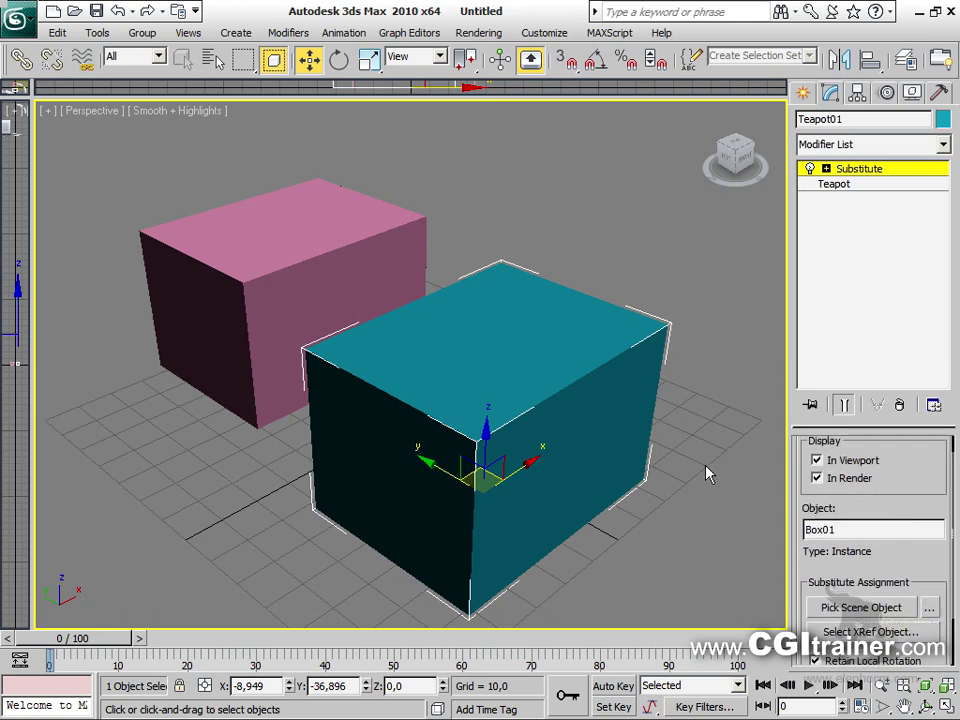
{"action": "key", "text": "shift+q"}
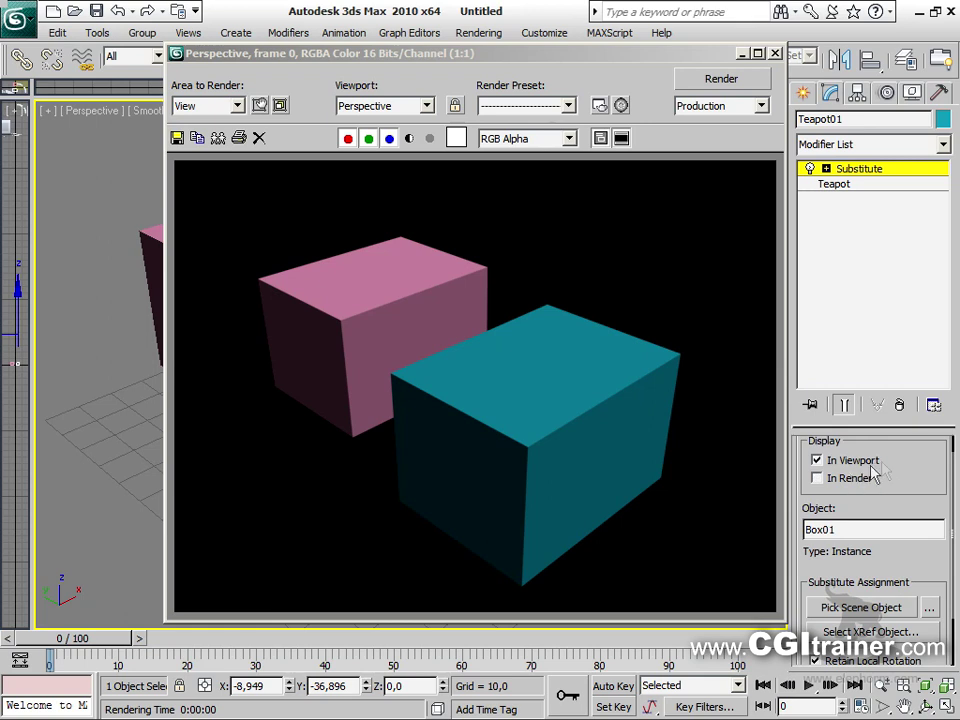
{"action": "key", "text": "shift+q"}
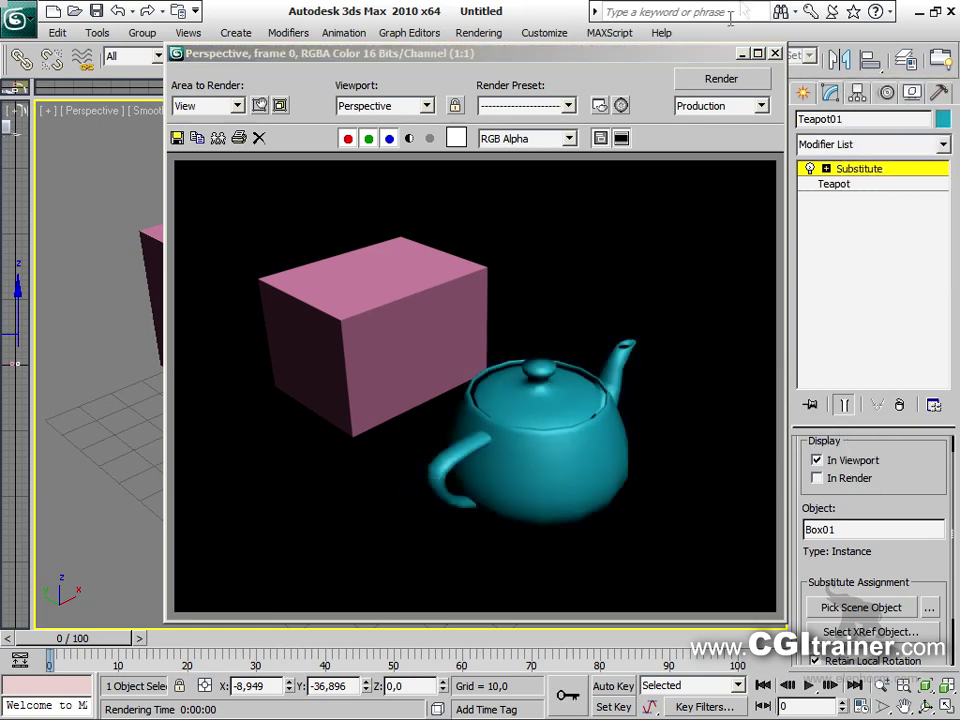
{"action": "left_click", "coordinate": [776, 54]}
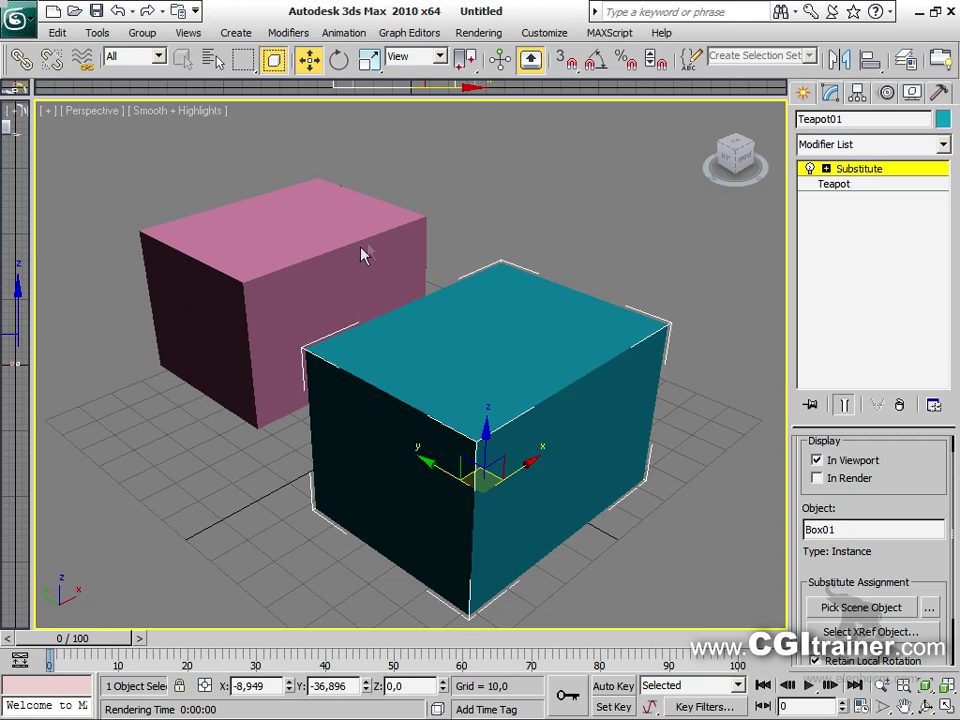
Hide the original pink box
{"action": "left_click", "coordinate": [285, 277]}
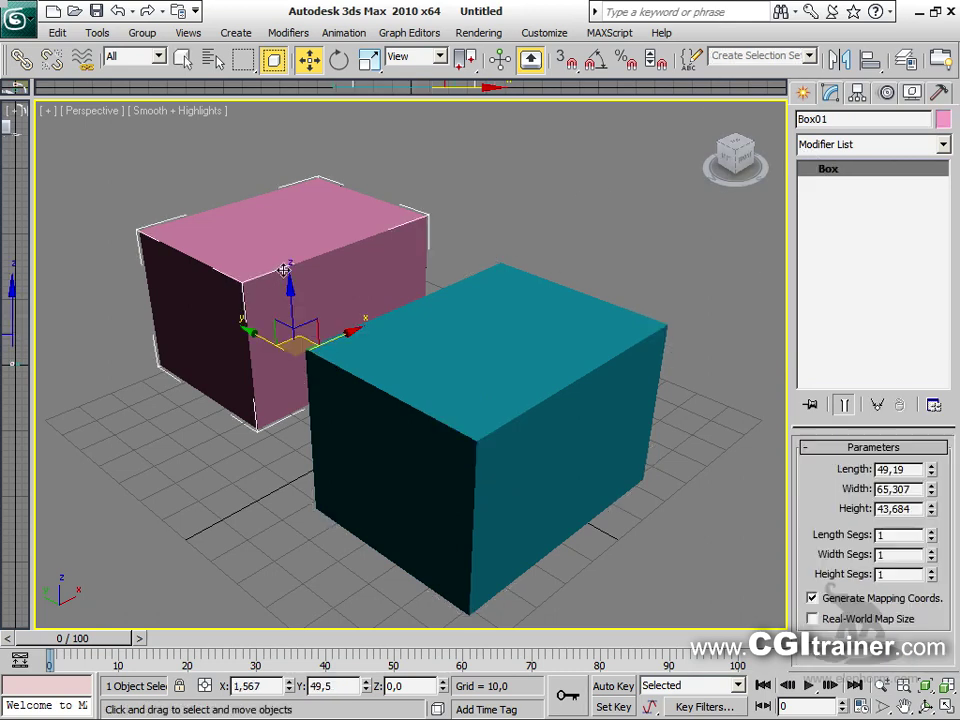
{"action": "right_click", "coordinate": [280, 272]}
{"action": "left_click", "coordinate": [353, 213]}
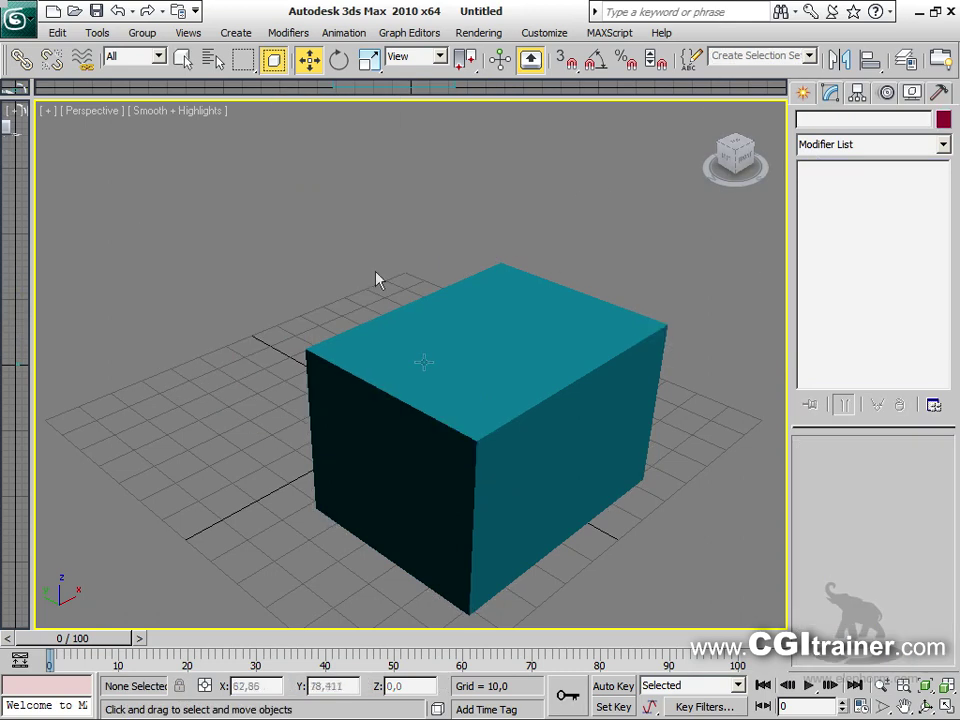
Turn on Auto Key and, at frame 51, move the substituted teapot along X to about 220
{"action": "left_click", "coordinate": [471, 396]}
{"action": "middle_click_drag", "start_coordinate": [471, 396], "coordinate": [430, 443]}
{"action": "scroll", "coordinate": [430, 443], "scroll_direction": "down", "scroll_amount": 5}
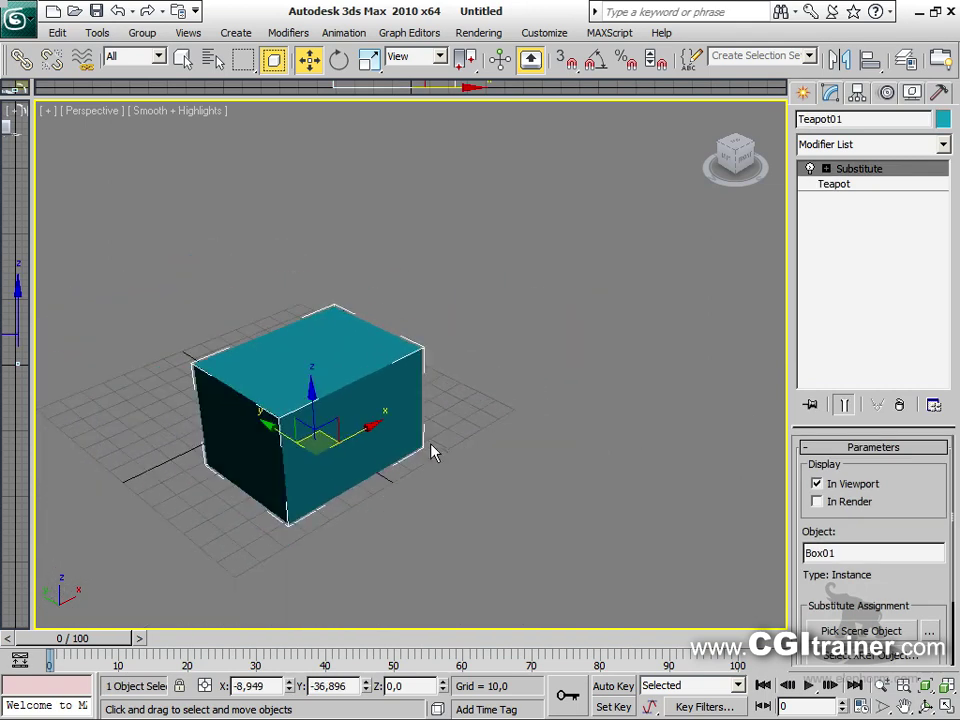
{"action": "left_click_drag", "start_coordinate": [75, 643], "coordinate": [400, 640]}
{"action": "left_click", "coordinate": [613, 686]}
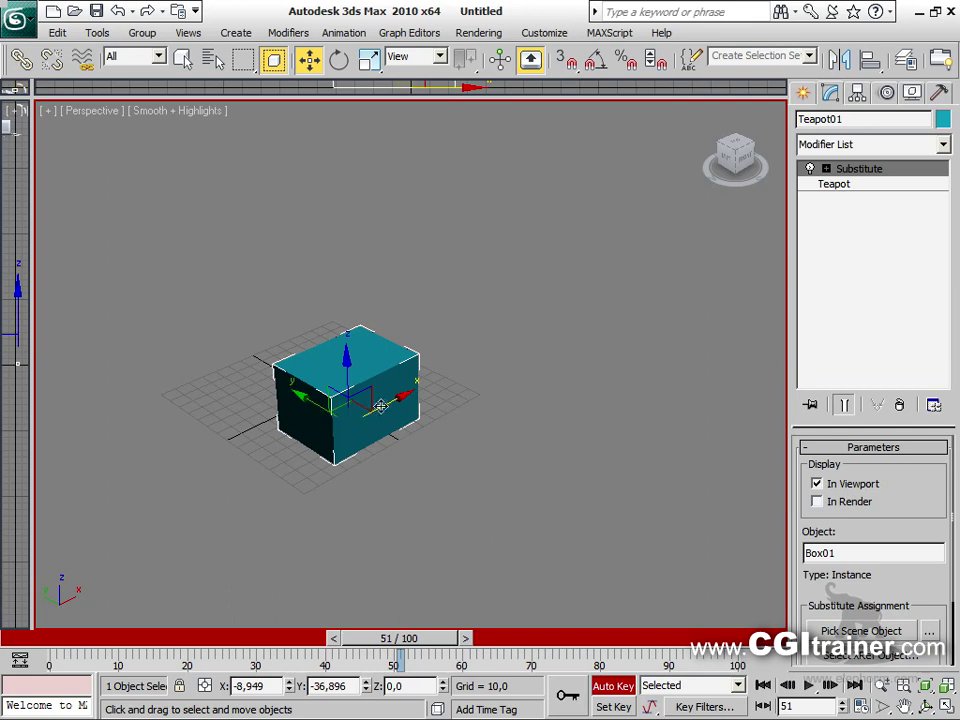
{"action": "left_click_drag", "start_coordinate": [385, 398], "coordinate": [620, 281]}
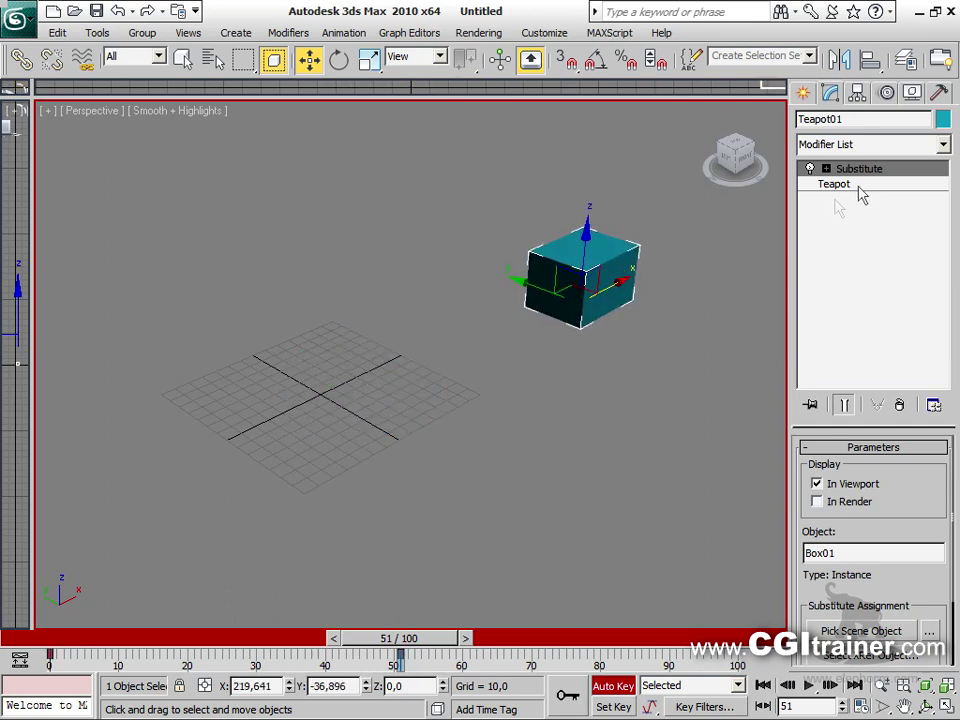
Add a Bend modifier to the substituted teapot, keying its bend angle at frame 30 and its direction at frame 60
{"action": "left_click_drag", "start_coordinate": [420, 650], "coordinate": [265, 625]}
{"action": "left_click", "coordinate": [288, 32]}
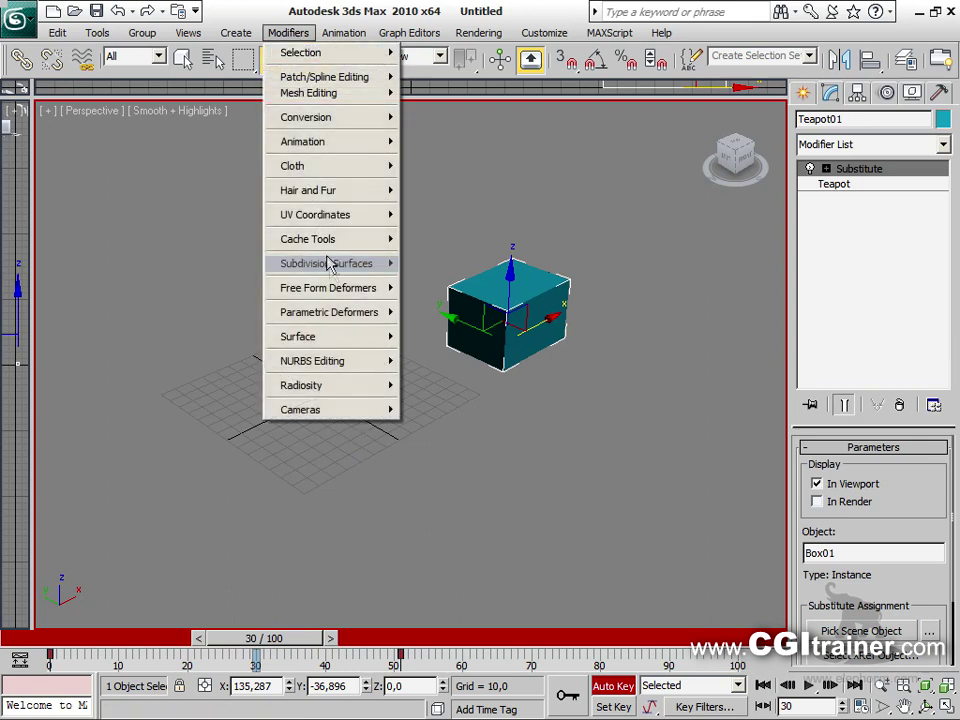
{"action": "mouse_move", "coordinate": [347, 316]}
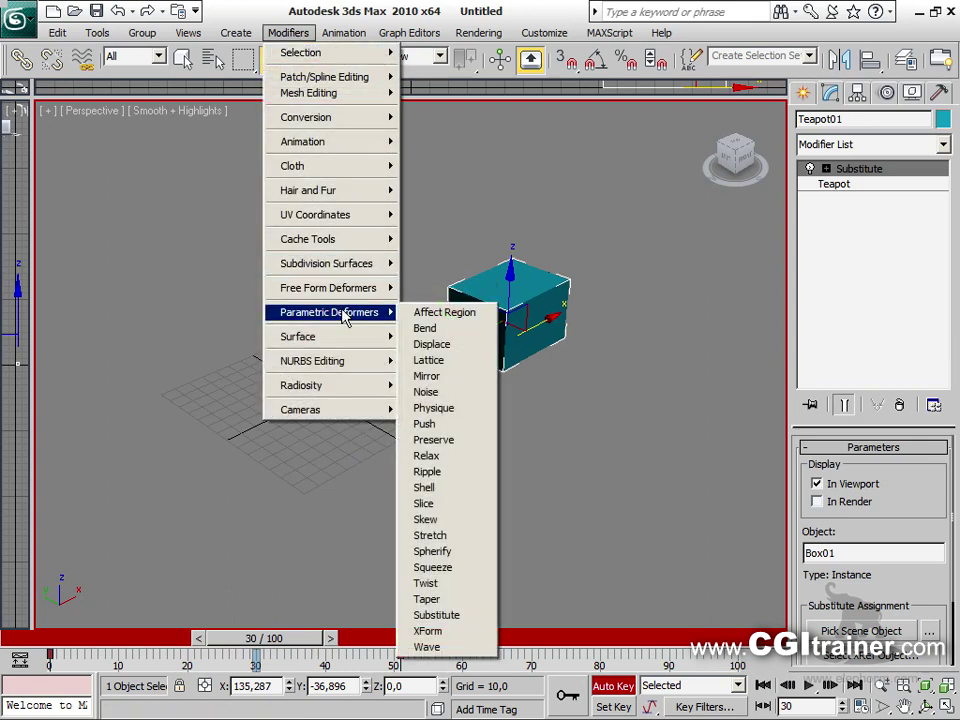
{"action": "left_click", "coordinate": [478, 334]}
{"action": "left_click_drag", "start_coordinate": [924, 484], "coordinate": [924, 412]}
{"action": "left_click_drag", "start_coordinate": [281, 640], "coordinate": [474, 640]}
{"action": "left_click_drag", "start_coordinate": [924, 503], "coordinate": [924, 416]}
Return to frame 0, render the Perspective view to check the teapot, and turn off Auto Key
{"action": "left_click_drag", "start_coordinate": [455, 638], "coordinate": [119, 602]}
{"action": "key", "text": "shift+q"}
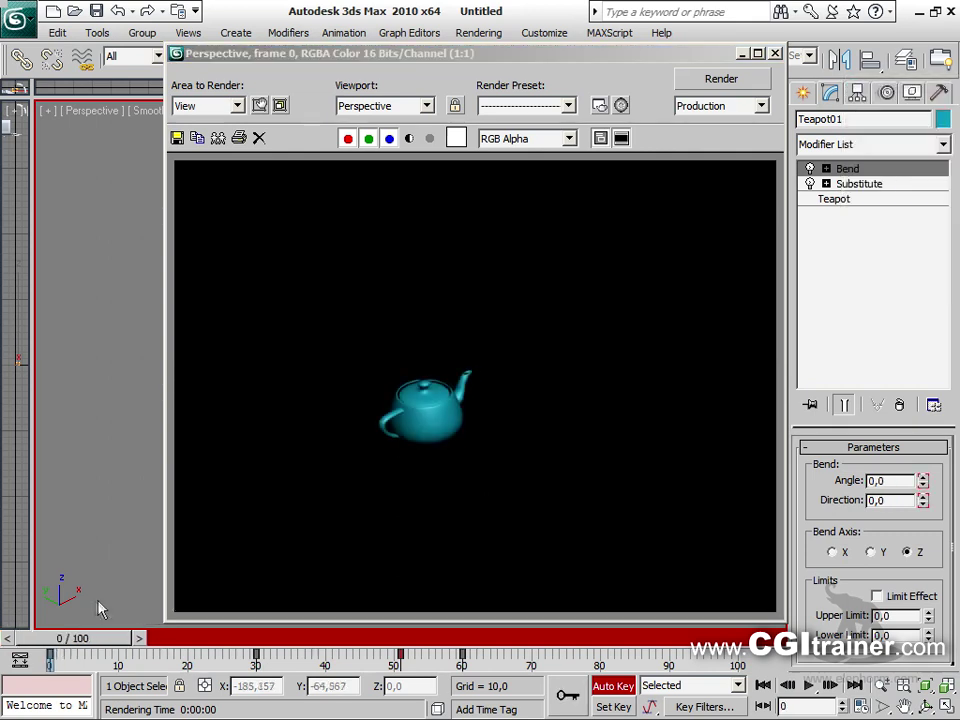
{"action": "left_click", "coordinate": [612, 686]}
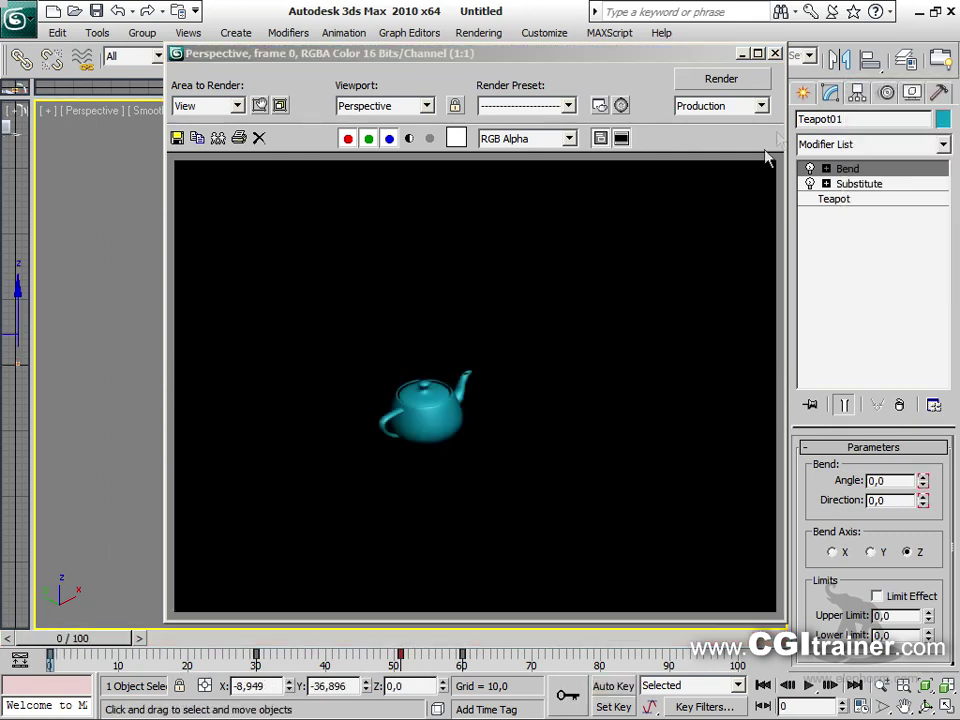
{"action": "left_click", "coordinate": [774, 54]}
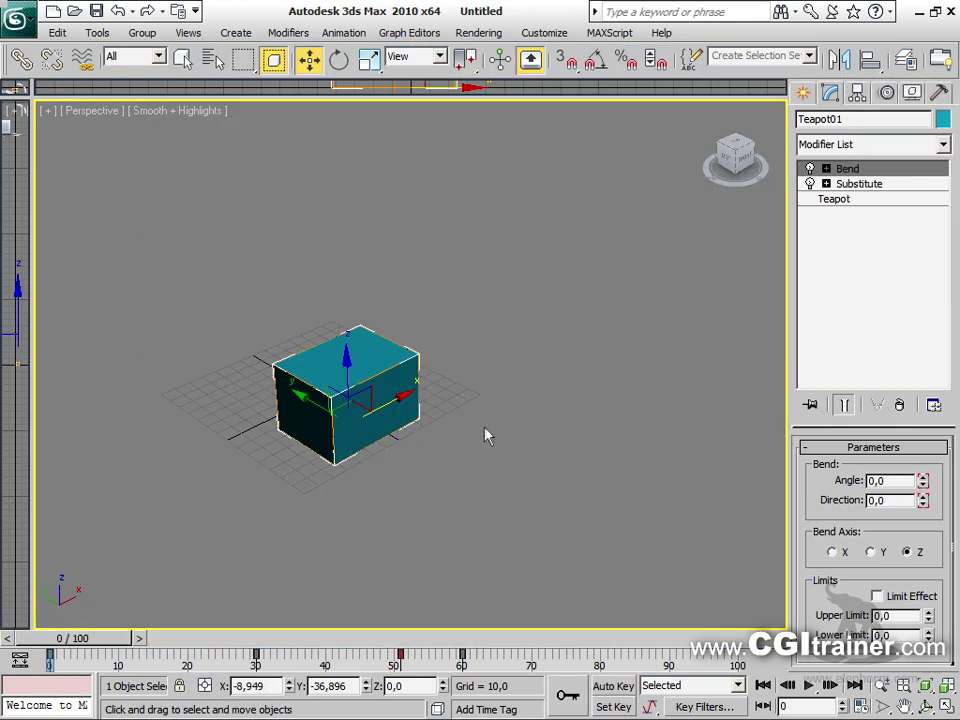
{"action": "middle_click_drag", "start_coordinate": [488, 440], "coordinate": [472, 438], "text": "alt"}
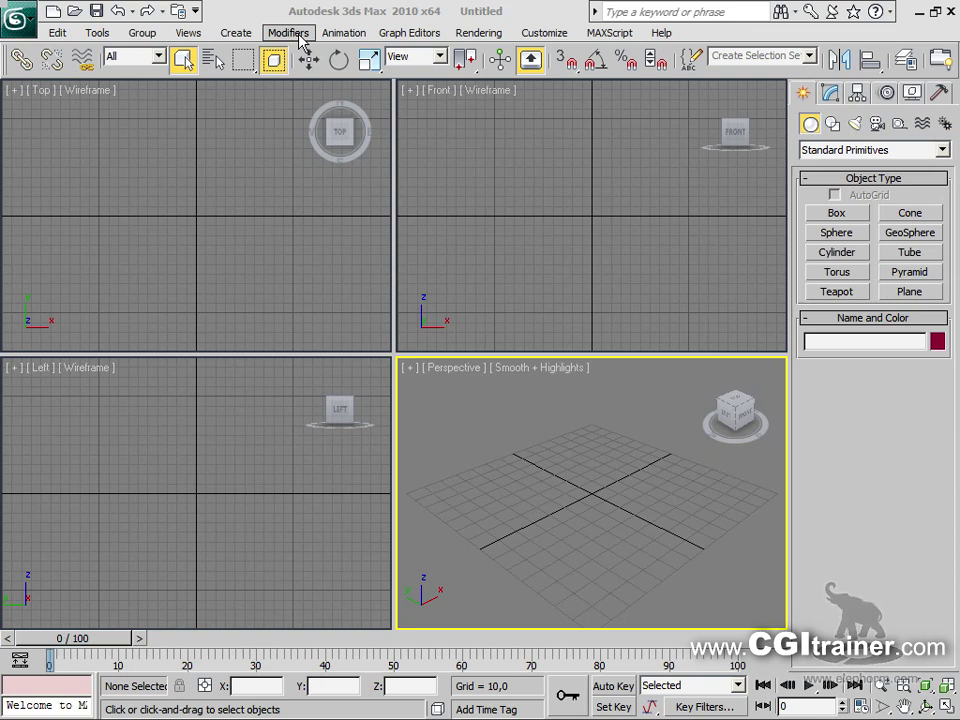
Create a cylinder about 26 in radius and 175 high at the grid's centre and frame it in an enlarged Perspective view
{"action": "left_click", "coordinate": [838, 254]}
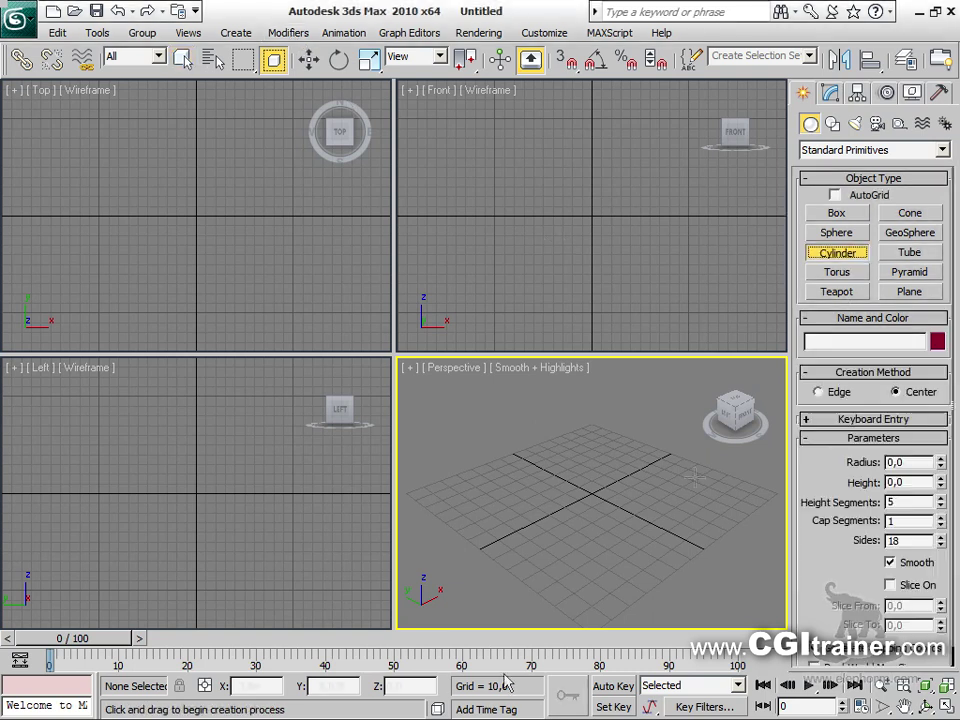
{"action": "left_click_drag", "start_coordinate": [591, 491], "coordinate": [594, 461]}
{"action": "left_click", "coordinate": [594, 433]}
{"action": "scroll", "coordinate": [589, 536], "scroll_direction": "up", "scroll_amount": 3}
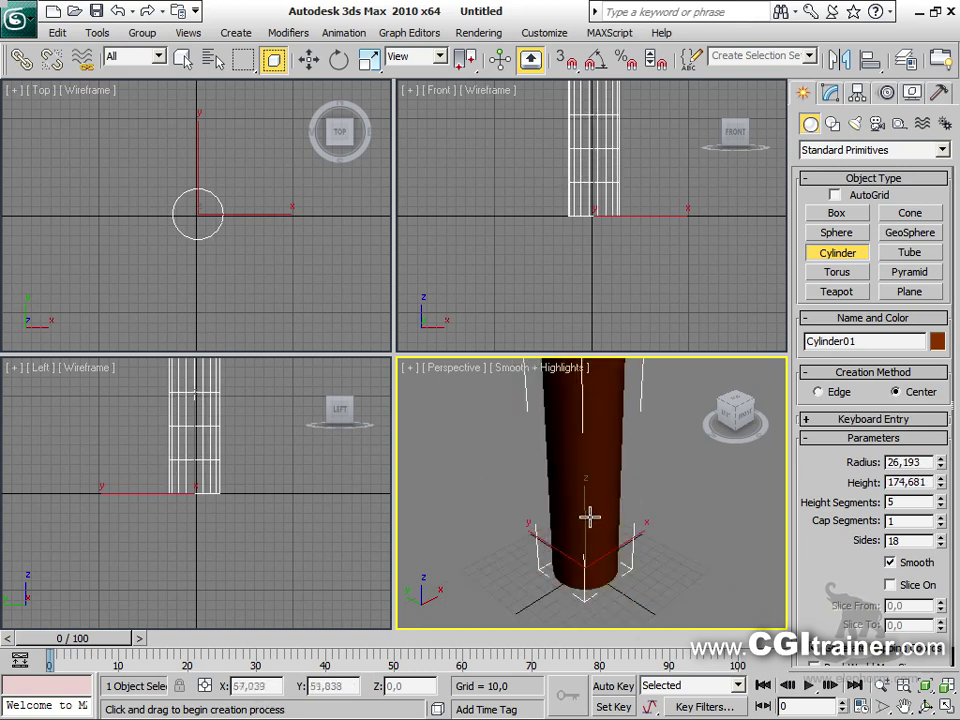
{"action": "scroll", "coordinate": [589, 514], "scroll_direction": "down", "scroll_amount": 3}
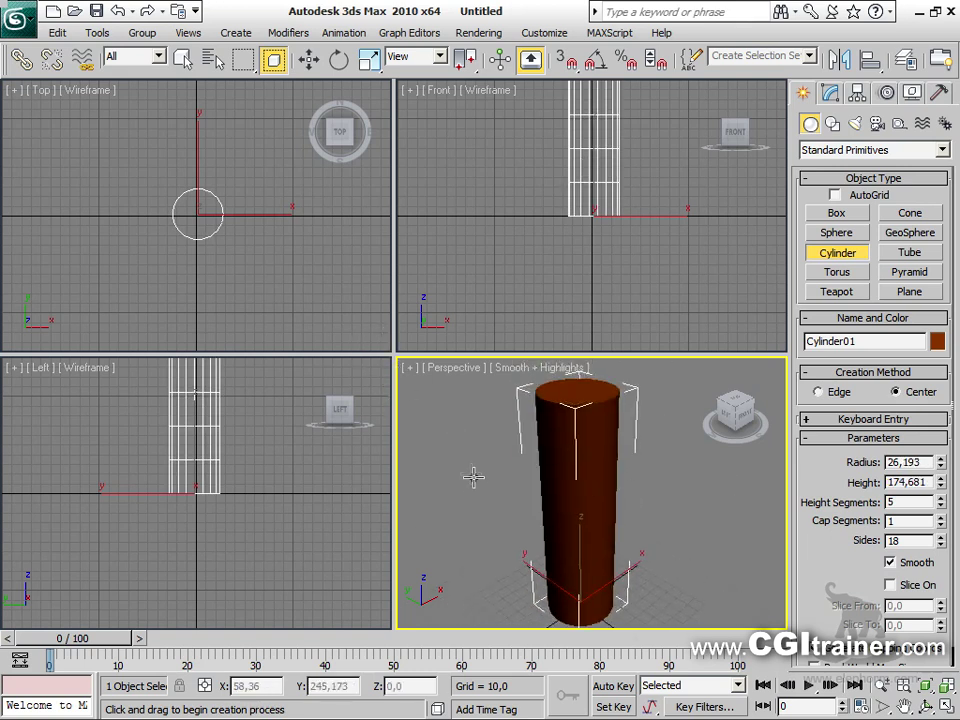
{"action": "key", "text": "alt+w"}
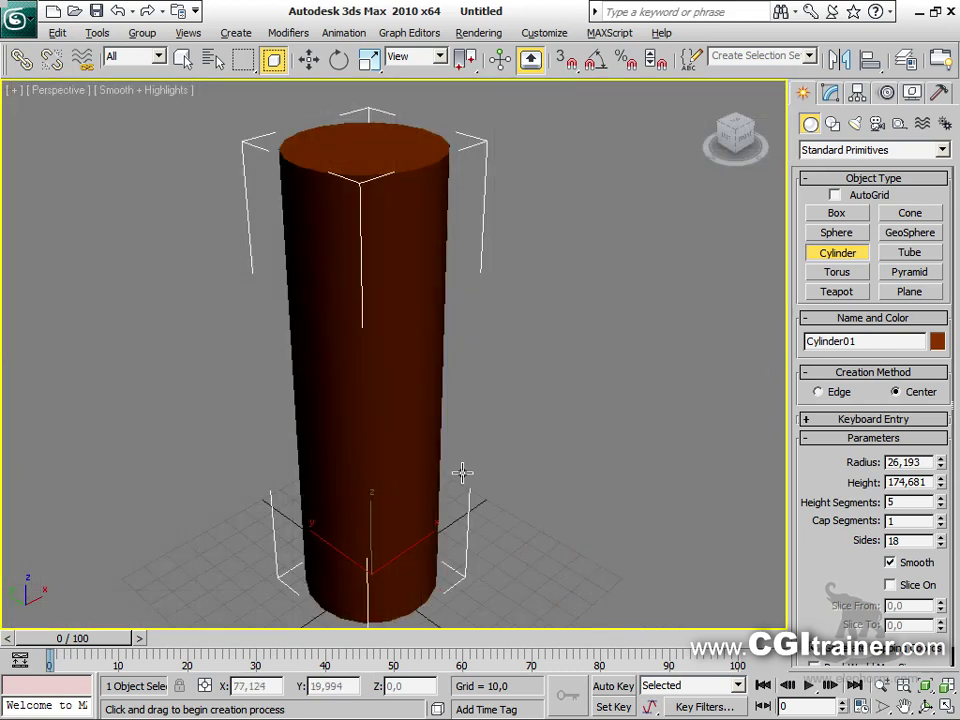
{"action": "key", "text": "z"}
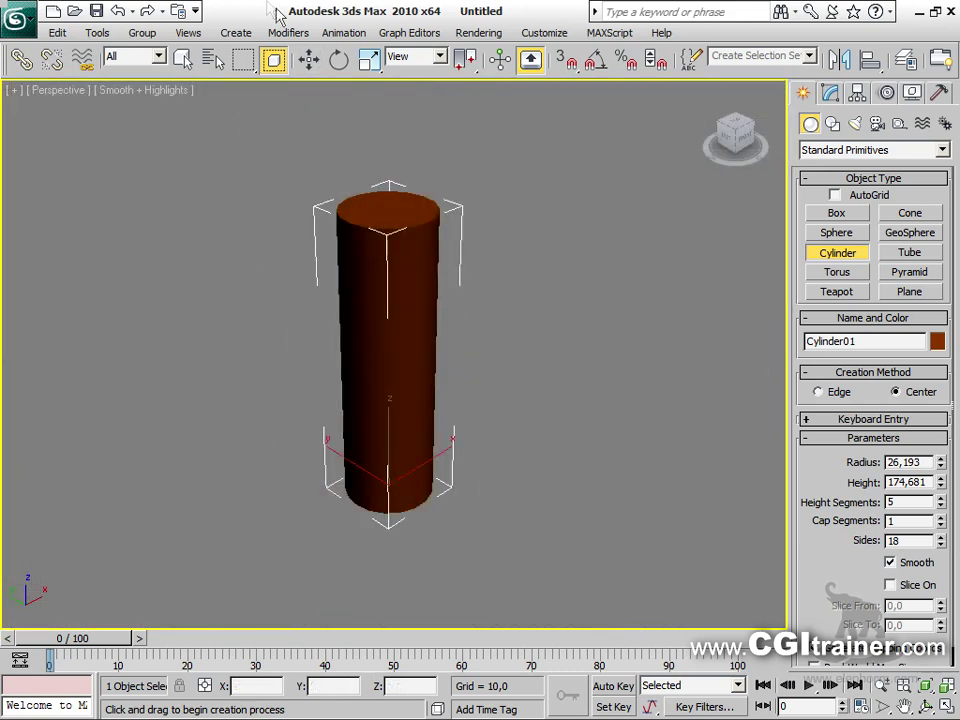
Add a Taper modifier to the cylinder with an amount of -0.89 and a curve of -1.45
{"action": "left_click", "coordinate": [288, 32]}
{"action": "mouse_move", "coordinate": [388, 314]}
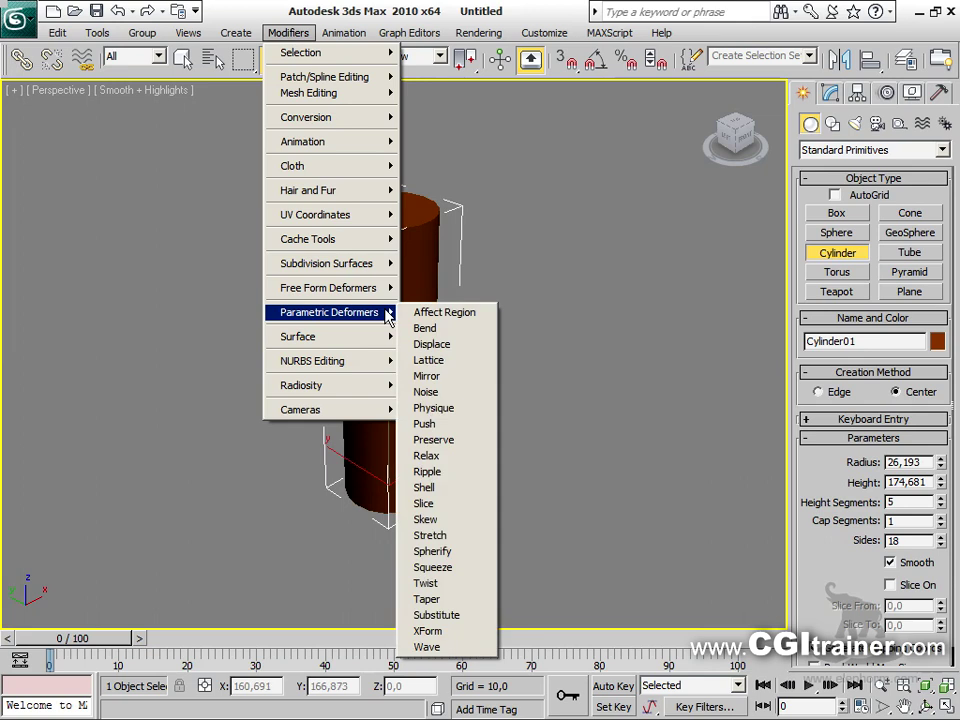
{"action": "left_click", "coordinate": [468, 600]}
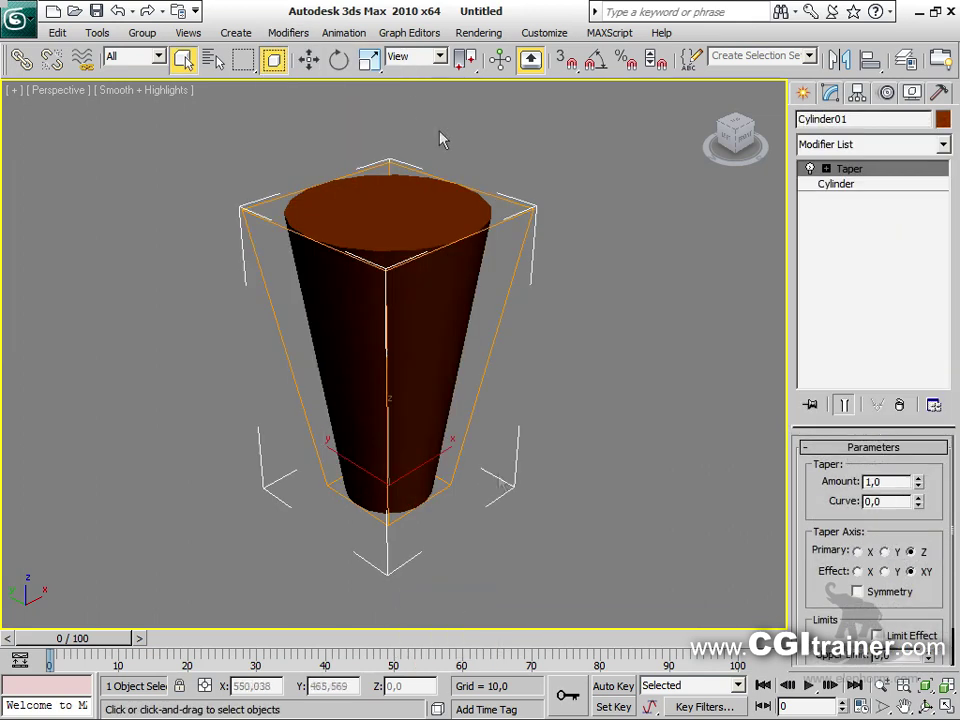
{"action": "left_click_drag", "start_coordinate": [918, 485], "coordinate": [858, 140]}
{"action": "left_click", "coordinate": [826, 168]}
{"action": "key", "text": "w"}
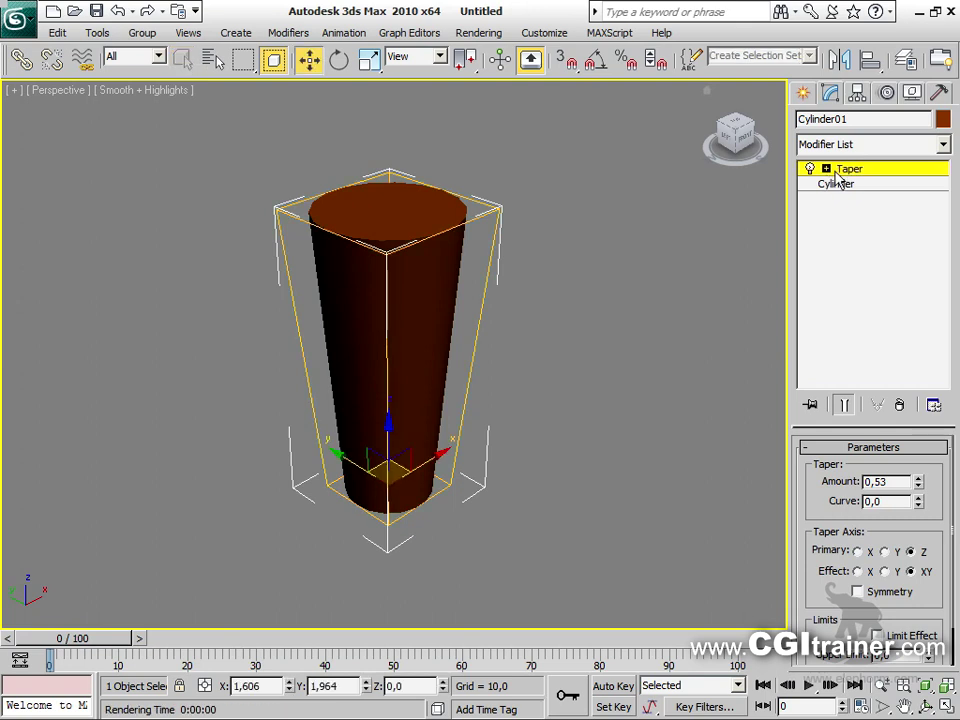
{"action": "left_click", "coordinate": [826, 168]}
{"action": "left_click_drag", "start_coordinate": [918, 490], "coordinate": [915, 619]}
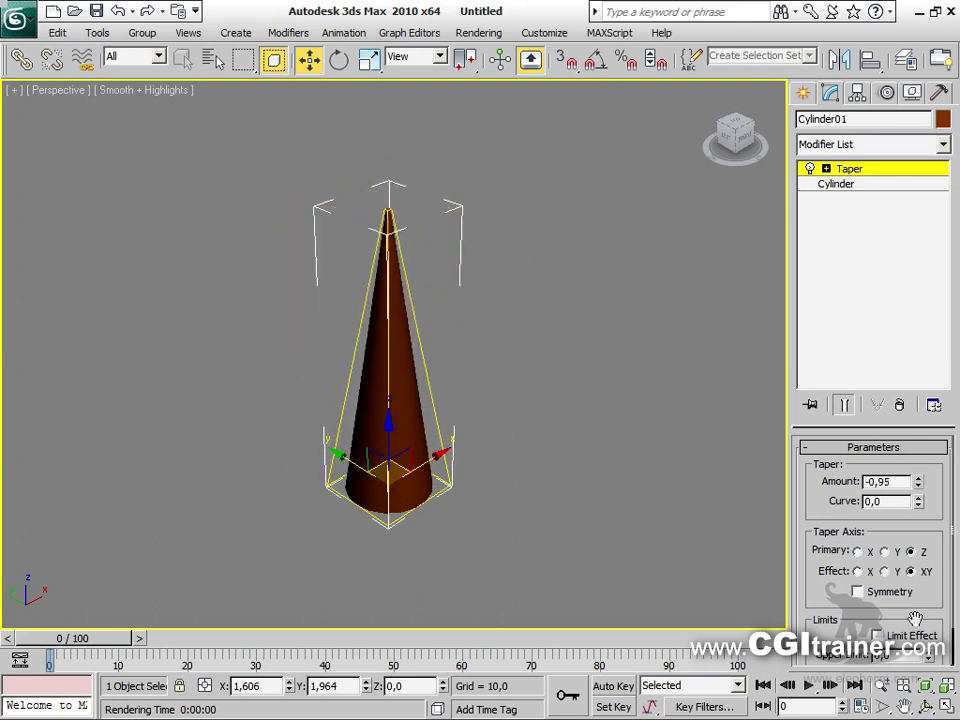
{"action": "left_click_drag", "start_coordinate": [918, 487], "coordinate": [845, 513]}
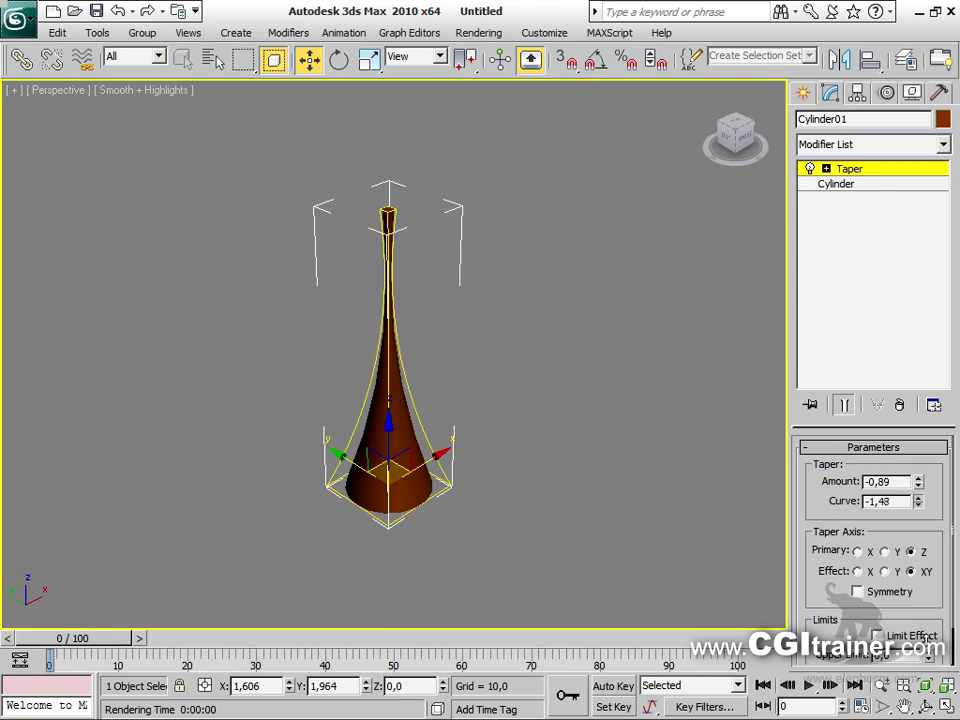
Try the Taper effect on the X and Y axes and set it back to XY
{"action": "left_click_drag", "start_coordinate": [820, 607], "coordinate": [819, 510]}
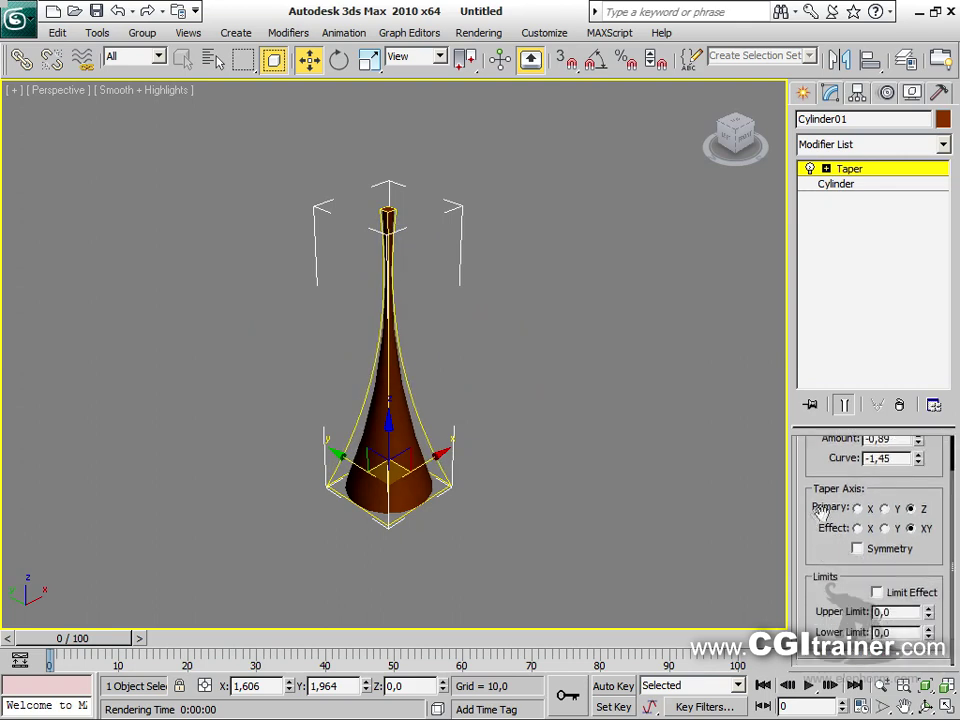
{"action": "left_click", "coordinate": [870, 529]}
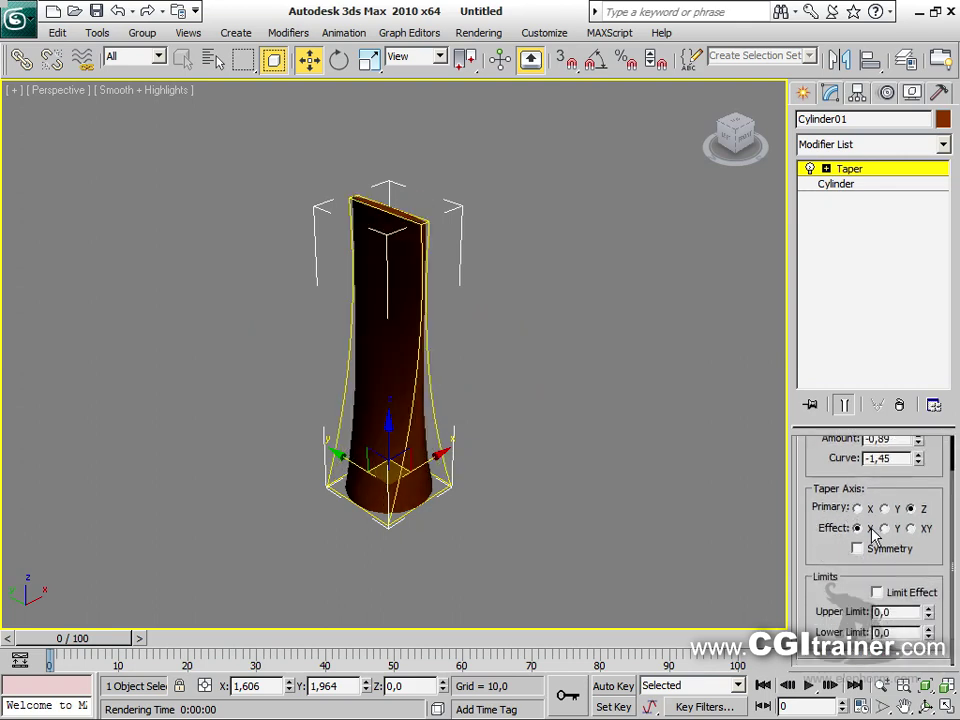
{"action": "left_click", "coordinate": [911, 529]}
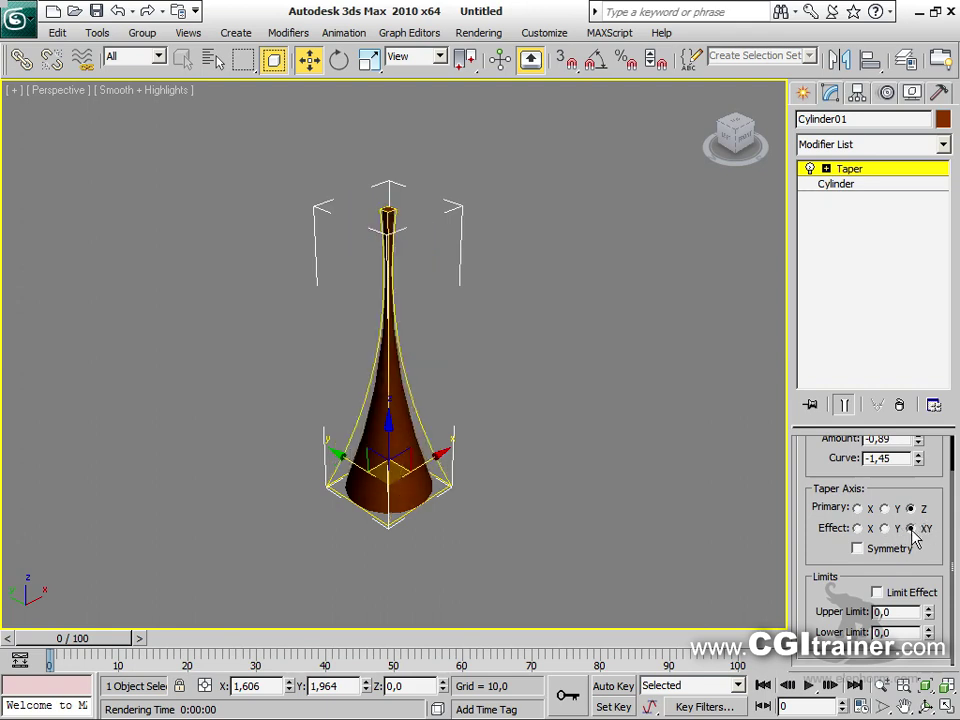
{"action": "left_click", "coordinate": [886, 529]}
{"action": "left_click", "coordinate": [859, 529]}
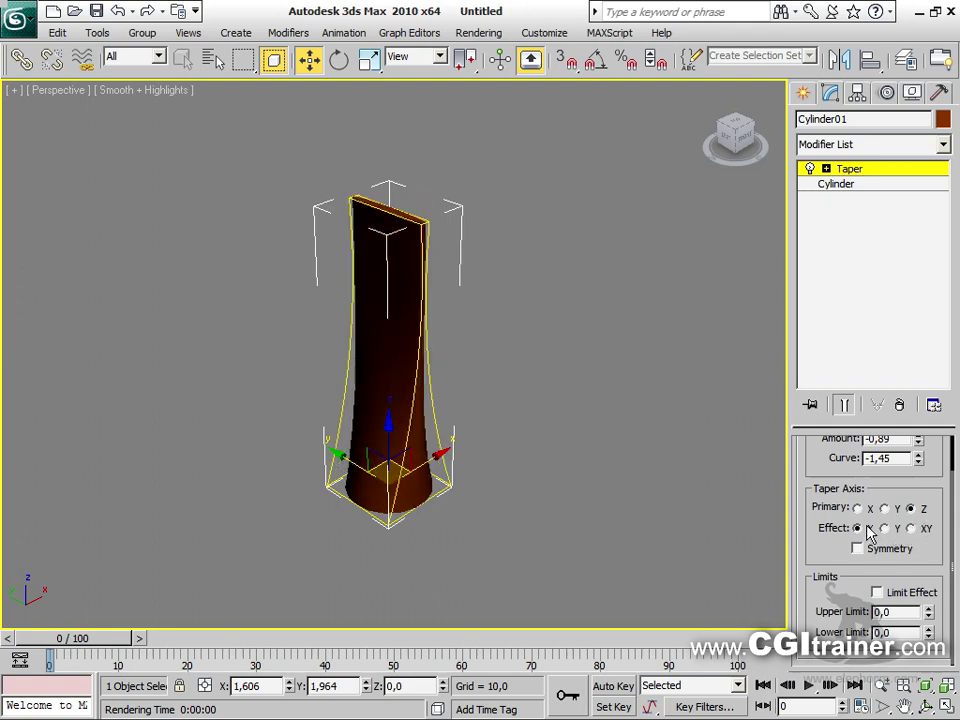
{"action": "left_click", "coordinate": [886, 529]}
{"action": "left_click", "coordinate": [911, 529]}
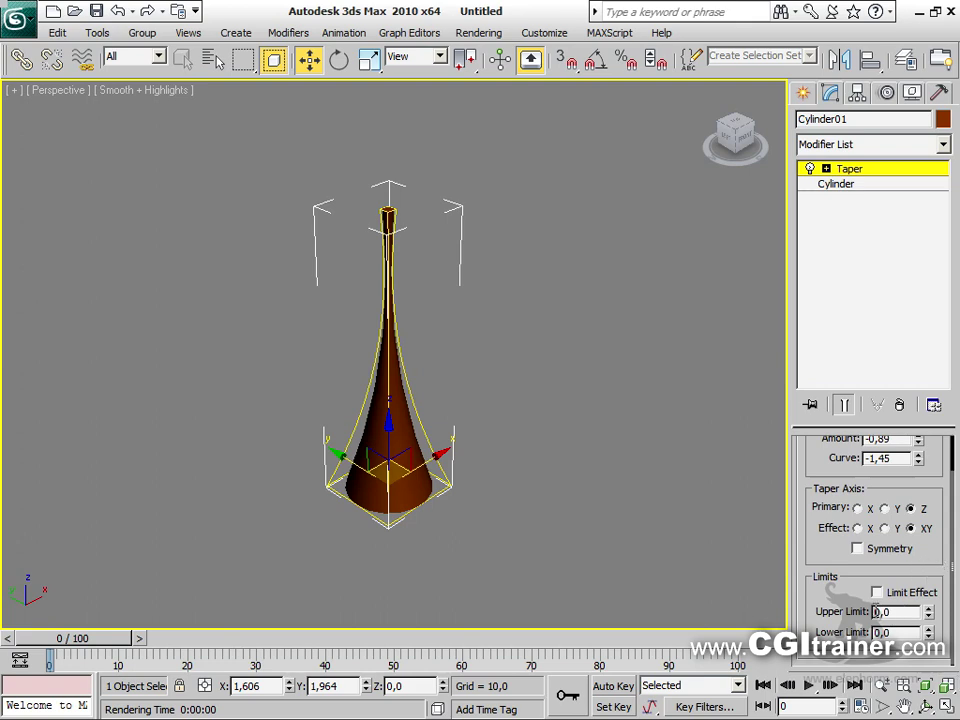
Add a Bend modifier above the Taper and set its angle to 146
{"action": "left_click", "coordinate": [288, 32]}
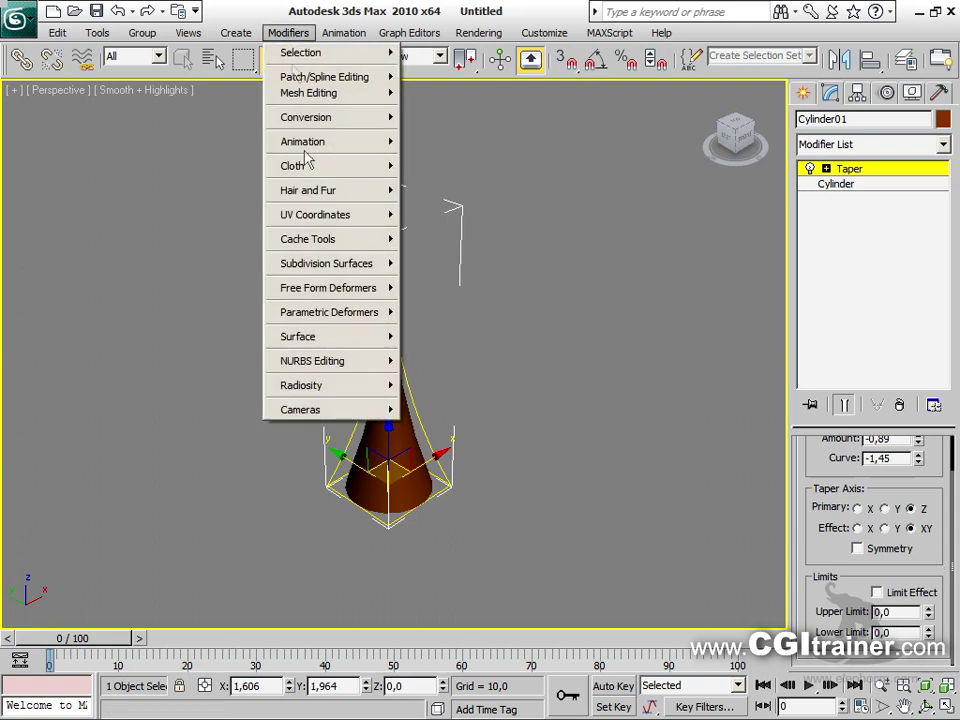
{"action": "mouse_move", "coordinate": [316, 314]}
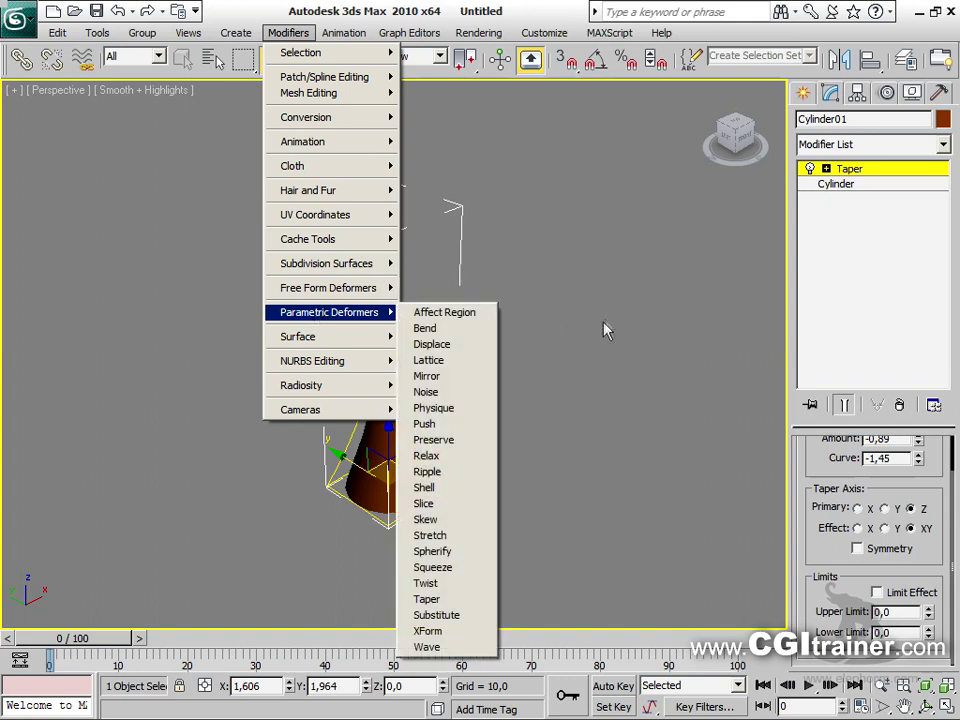
{"action": "left_click", "coordinate": [430, 328]}
{"action": "left_click_drag", "start_coordinate": [929, 486], "coordinate": [884, 240]}
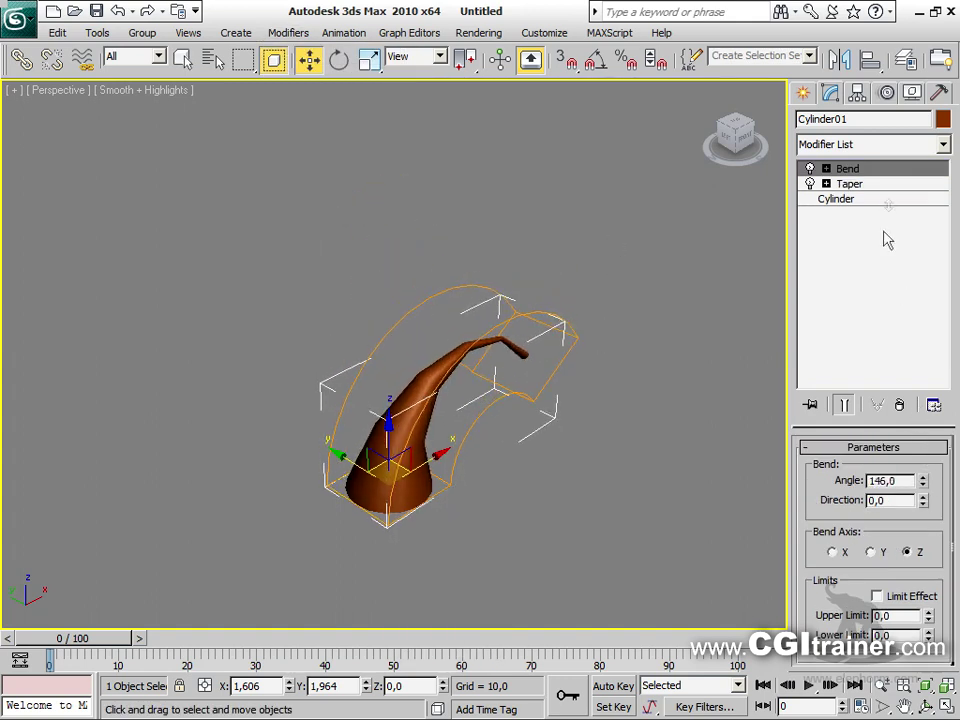
Raise the base cylinder's height segments to 20 and return to the Bend modifier in the stack
{"action": "left_click", "coordinate": [864, 202]}
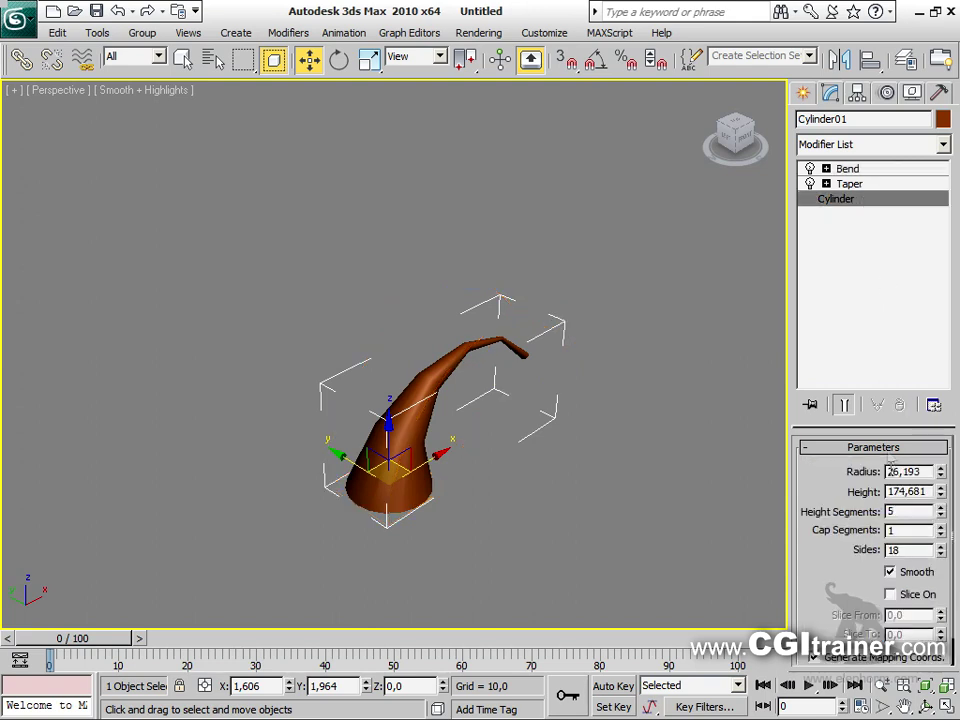
{"action": "left_click_drag", "start_coordinate": [940, 514], "coordinate": [940, 485]}
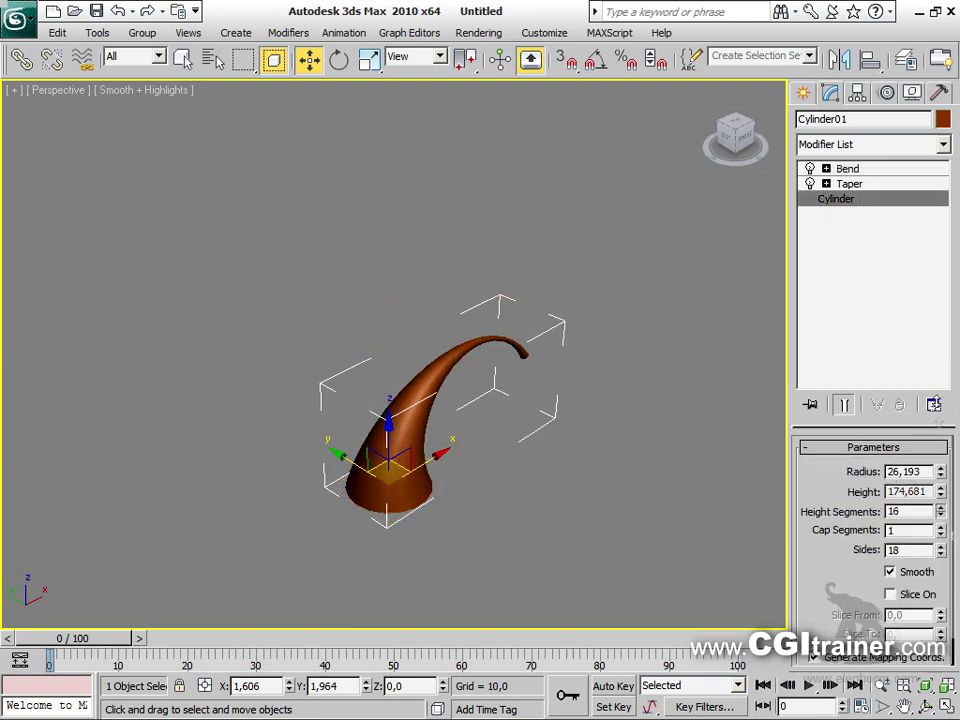
{"action": "left_click", "coordinate": [864, 169]}
{"action": "left_click", "coordinate": [855, 184]}
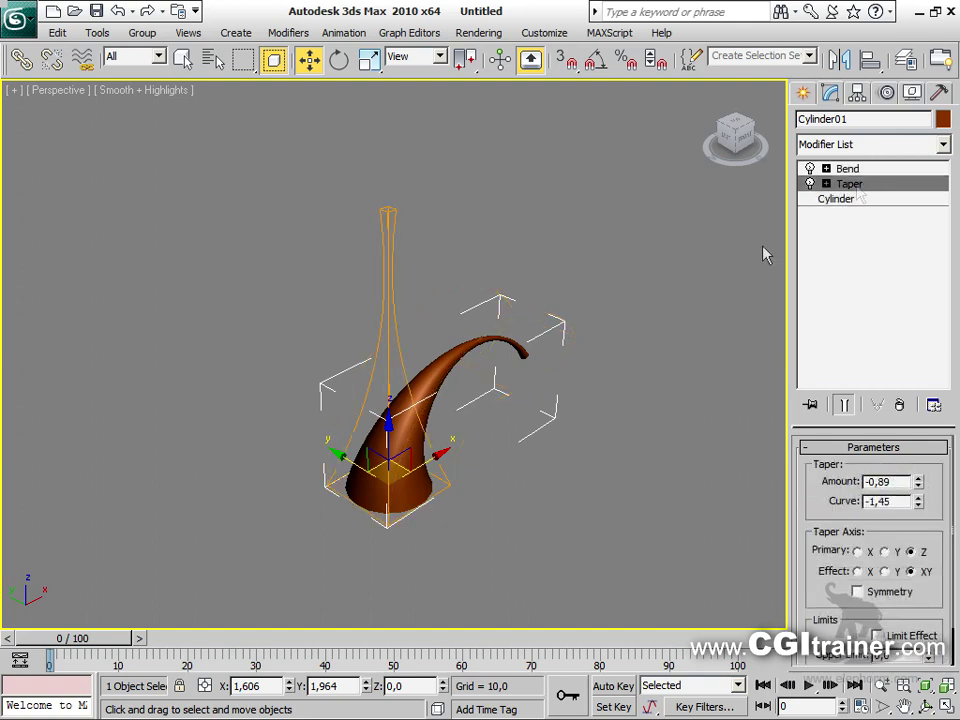
{"action": "left_click", "coordinate": [872, 169]}
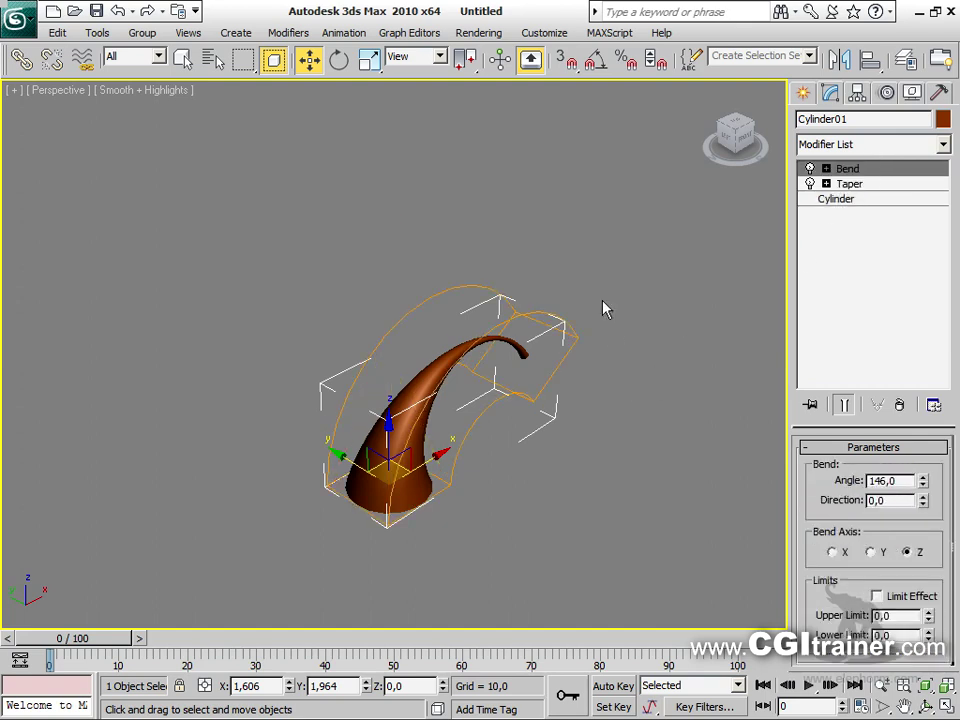
Try the Bend below the Taper, move it back above, and delete both modifiers from the cylinder
{"action": "middle_click_drag", "start_coordinate": [615, 347], "coordinate": [543, 318], "text": "alt"}
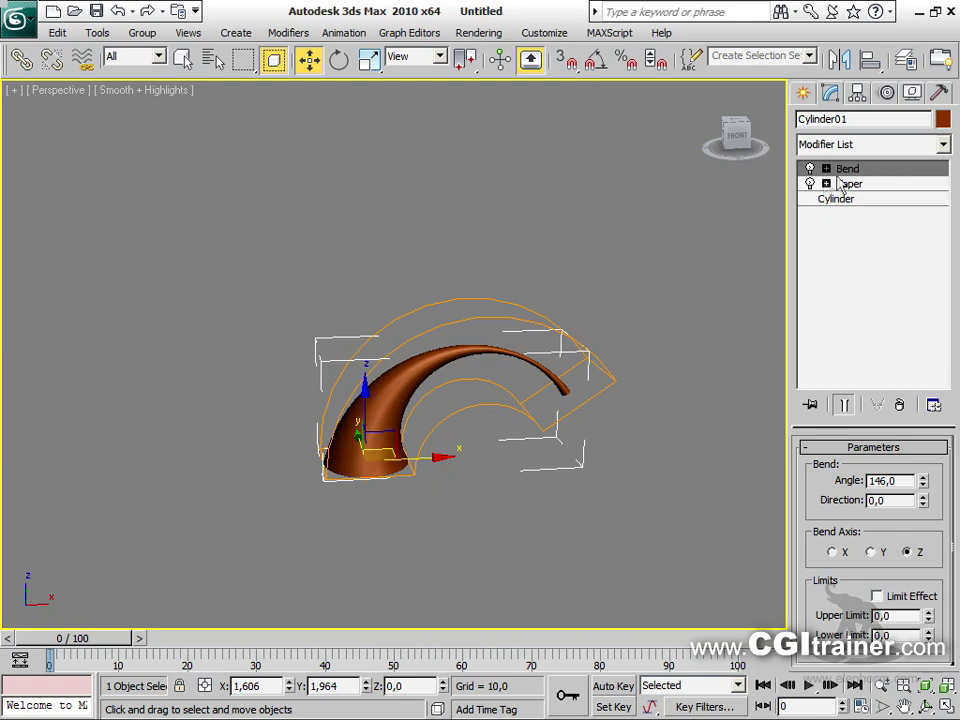
{"action": "left_click_drag", "start_coordinate": [857, 172], "coordinate": [853, 199]}
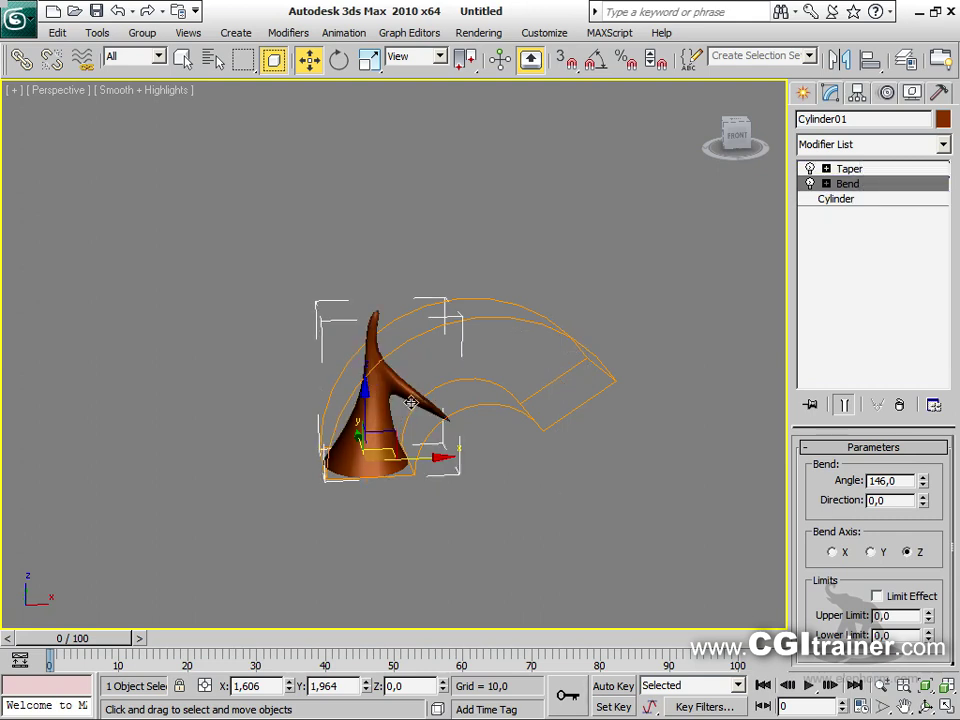
{"action": "left_click_drag", "start_coordinate": [852, 190], "coordinate": [852, 166]}
{"action": "left_click", "coordinate": [899, 405]}
{"action": "left_click", "coordinate": [899, 405]}
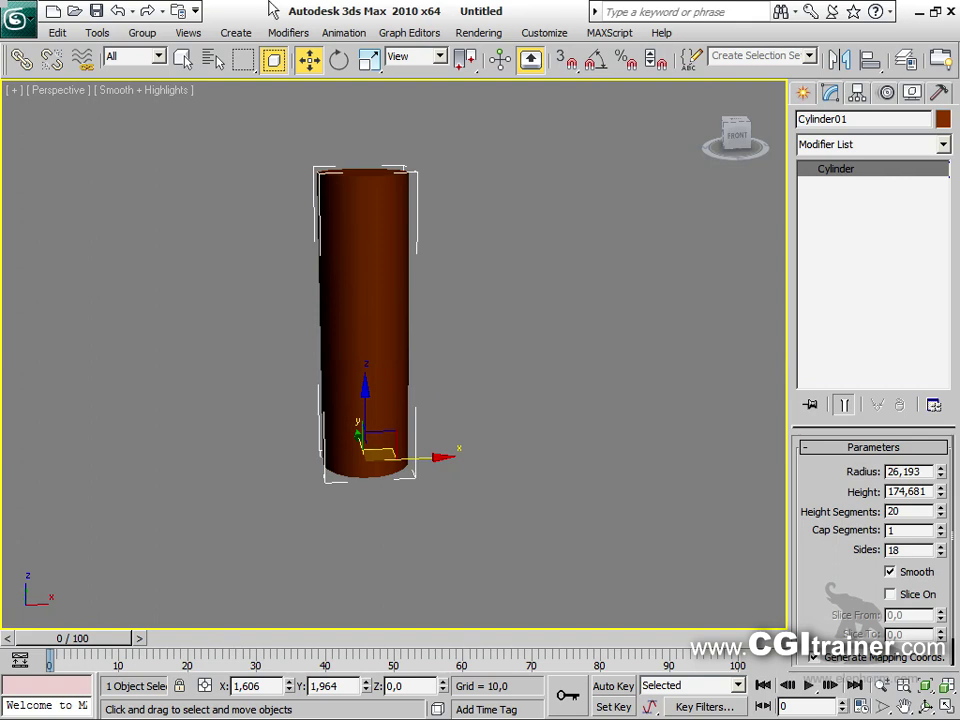
Add a new Bend modifier to the plain cylinder with an angle of 178
{"action": "left_click", "coordinate": [288, 32]}
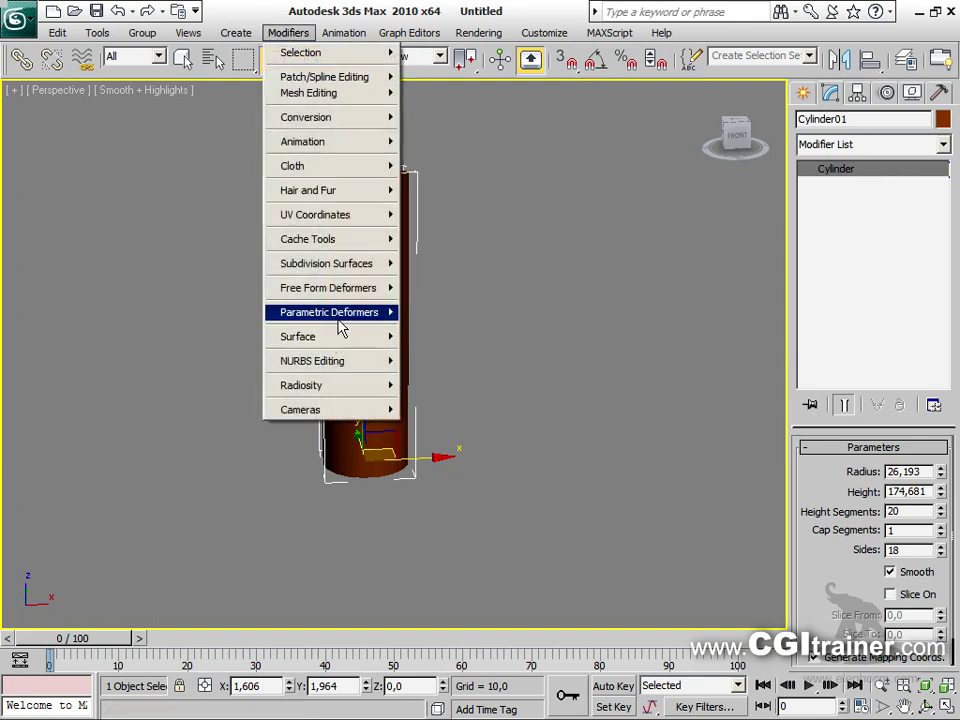
{"action": "mouse_move", "coordinate": [340, 328]}
{"action": "left_click", "coordinate": [424, 326]}
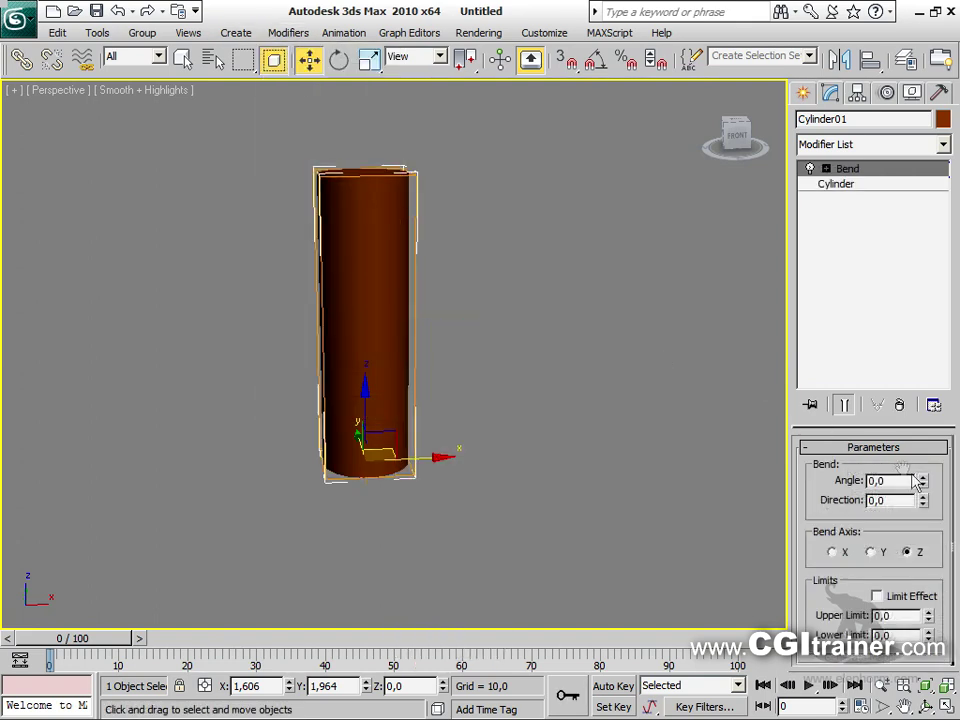
{"action": "left_click_drag", "start_coordinate": [923, 484], "coordinate": [899, 177]}
Add a Taper modifier above the Bend and set its amount to -0.96
{"action": "left_click", "coordinate": [288, 32]}
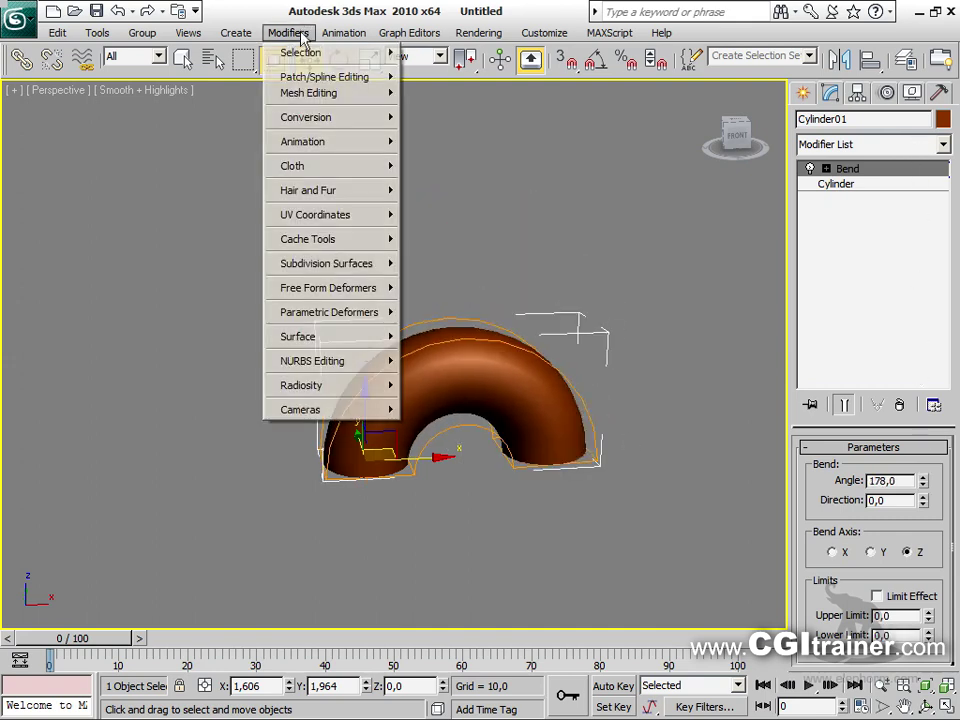
{"action": "mouse_move", "coordinate": [360, 316]}
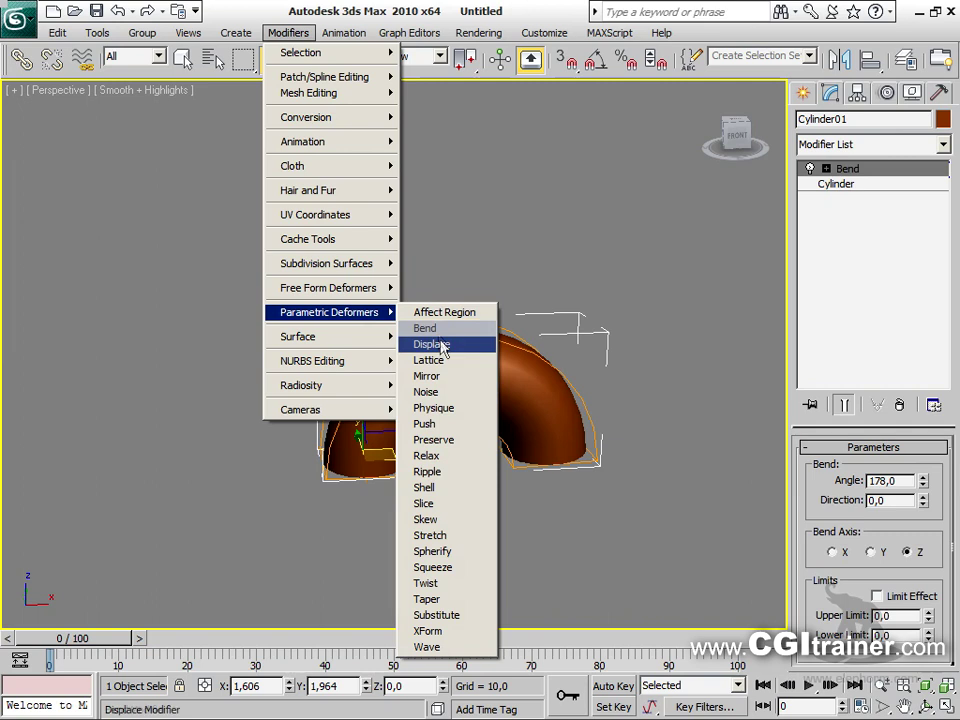
{"action": "left_click", "coordinate": [427, 599]}
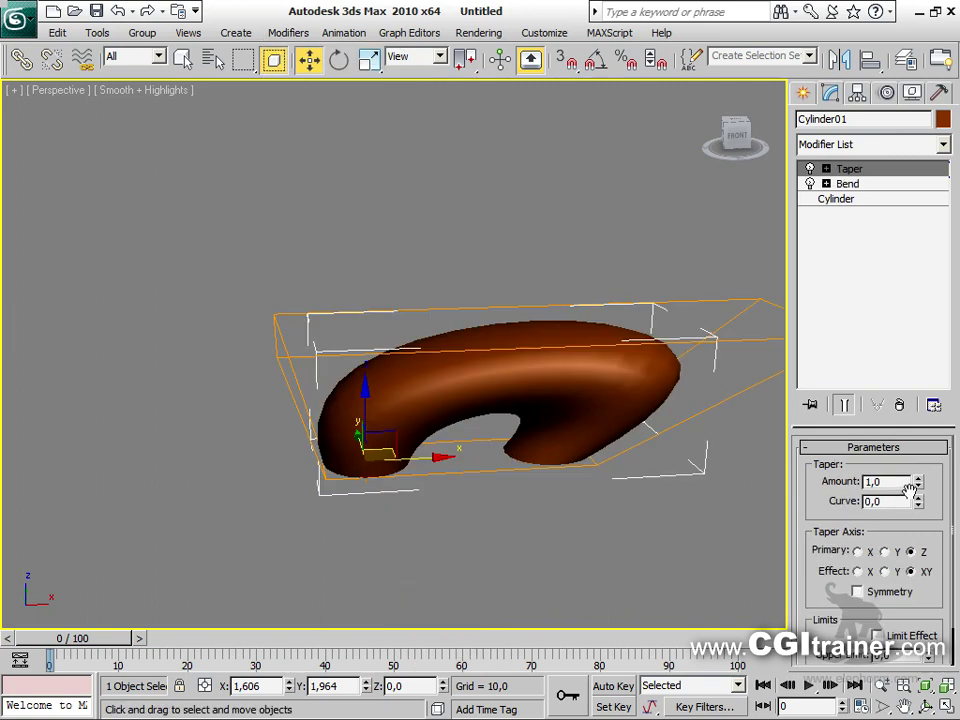
{"action": "left_click_drag", "start_coordinate": [918, 486], "coordinate": [530, 500]}
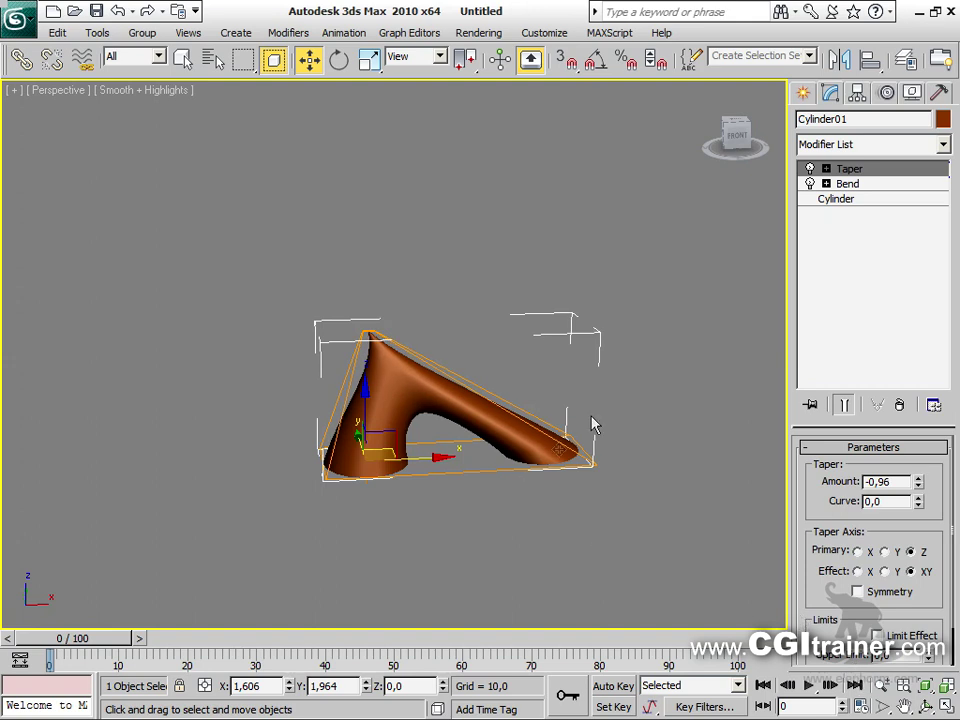
Move the Taper below the Bend and back above it to compare the order, and delete the Bend
{"action": "left_click_drag", "start_coordinate": [870, 172], "coordinate": [872, 199]}
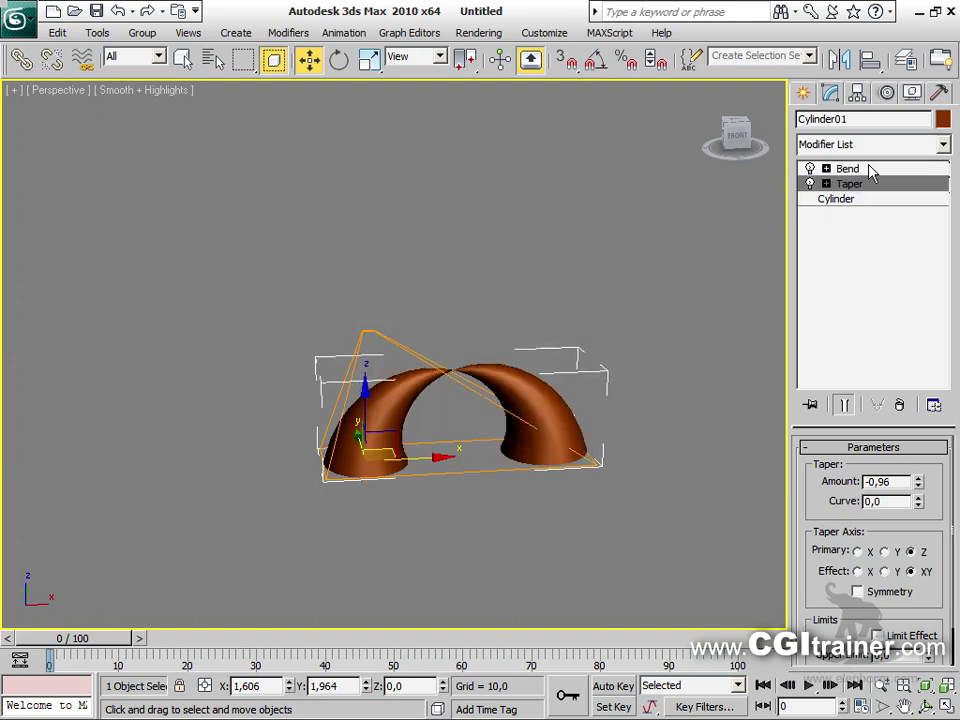
{"action": "left_click_drag", "start_coordinate": [870, 172], "coordinate": [868, 200]}
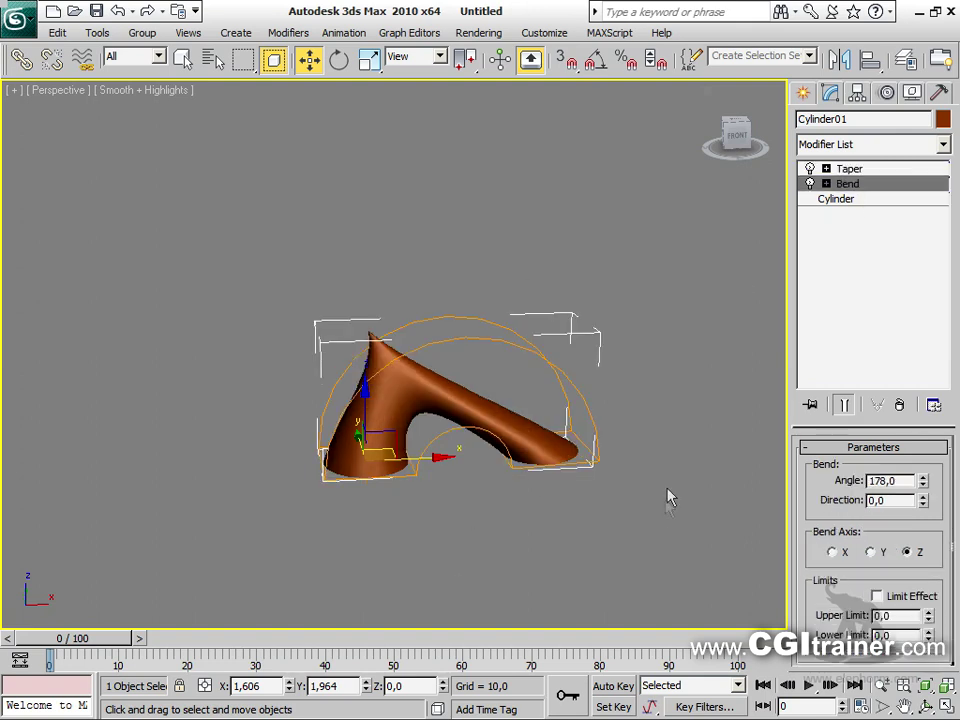
{"action": "middle_click_drag", "start_coordinate": [670, 498], "coordinate": [597, 465]}
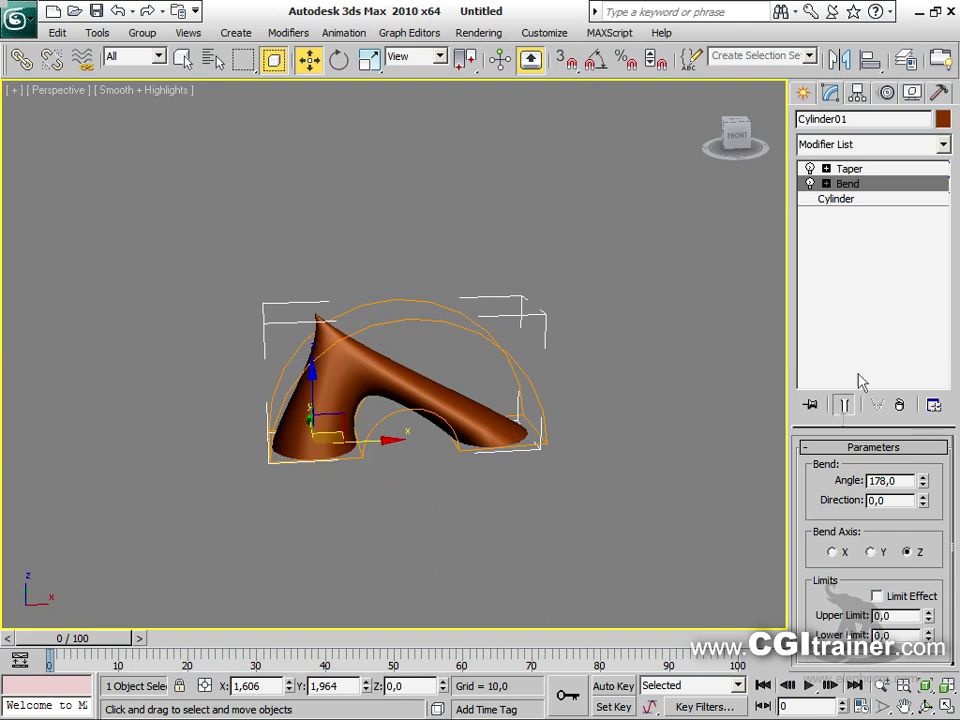
{"action": "left_click", "coordinate": [900, 405]}
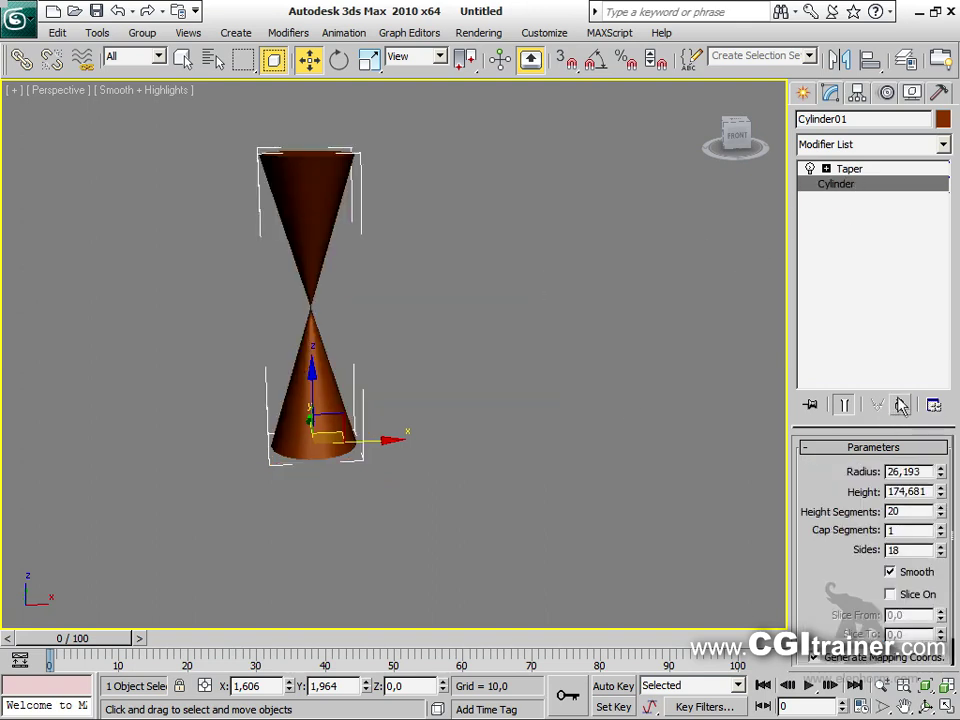
Set the remaining Taper's amount to -0.45 and delete the modifier from the cylinder
{"action": "left_click", "coordinate": [849, 168]}
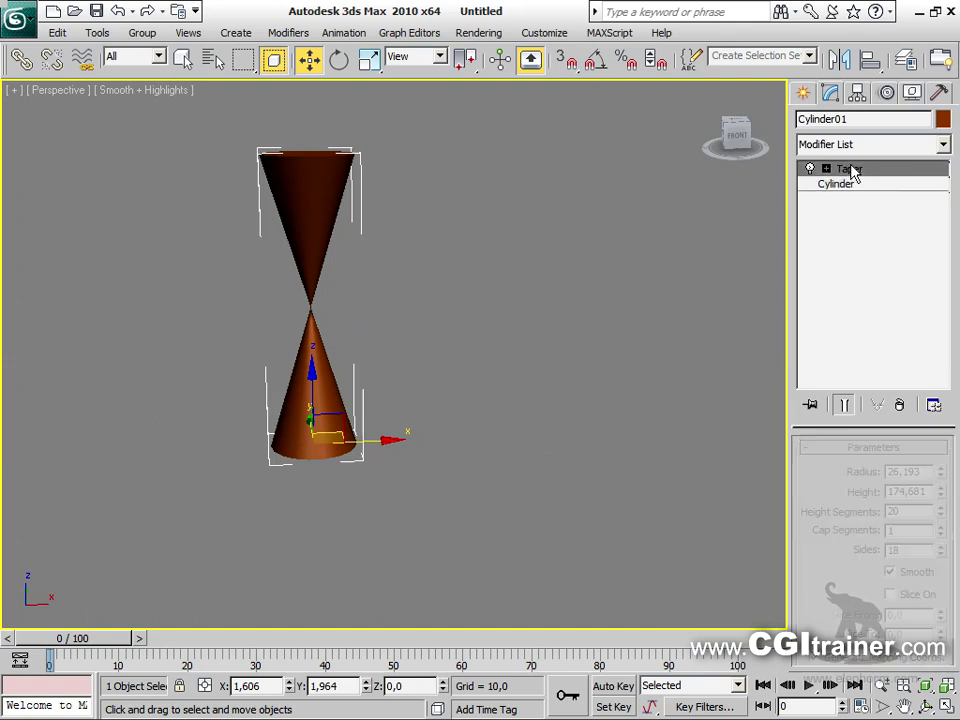
{"action": "left_click_drag", "start_coordinate": [918, 481], "coordinate": [911, 443]}
{"action": "mouse_move", "coordinate": [822, 585]}
{"action": "left_mouse_down"}
{"action": "mouse_move", "coordinate": [822, 537]}
{"action": "mouse_move", "coordinate": [822, 585]}
{"action": "left_mouse_up"}
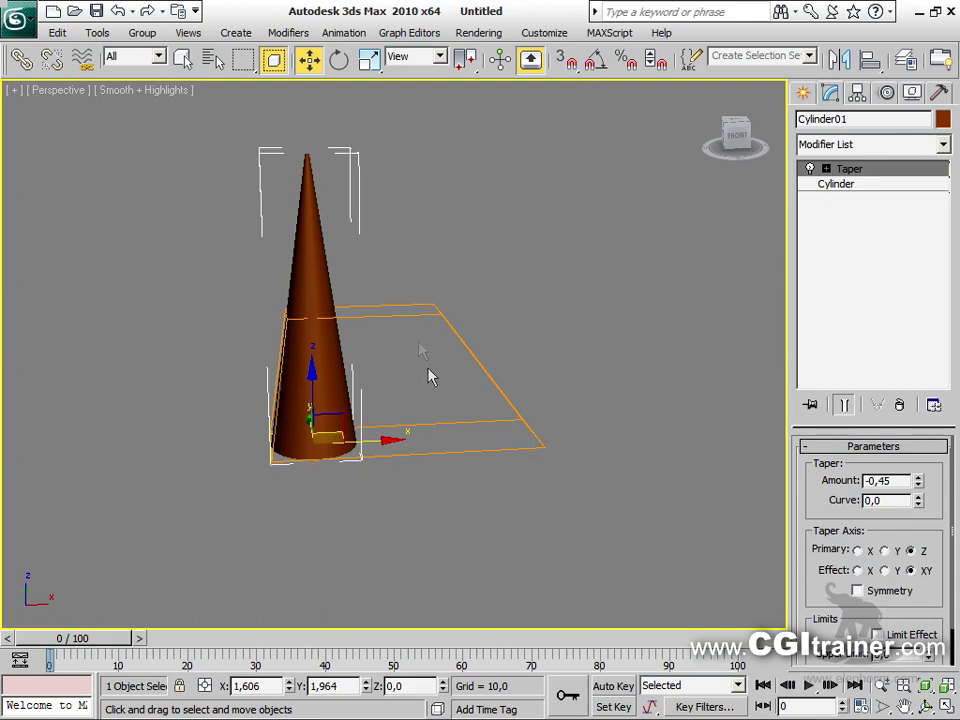
{"action": "left_click", "coordinate": [899, 405]}
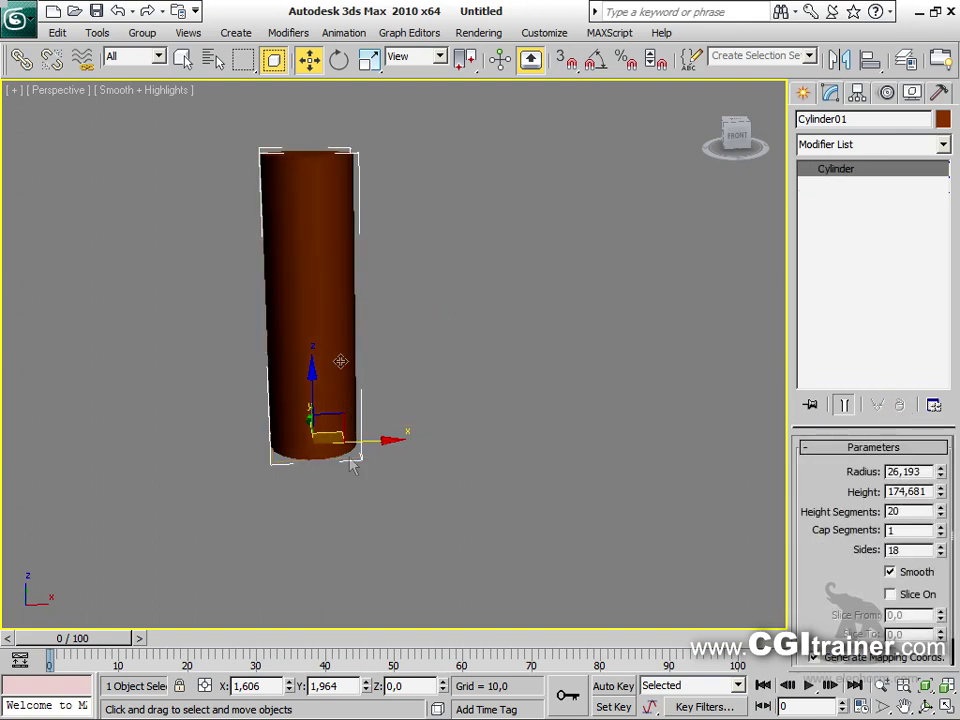
Apply a Taper modifier to the plain cylinder and set its amount to -0.96
{"action": "left_click", "coordinate": [288, 32]}
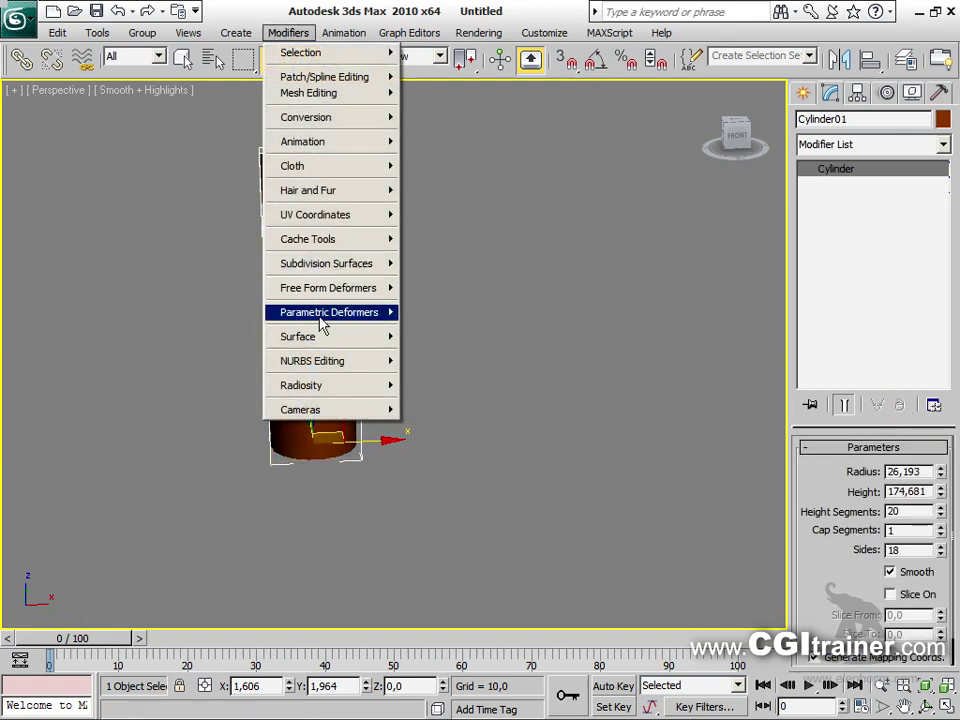
{"action": "mouse_move", "coordinate": [323, 315]}
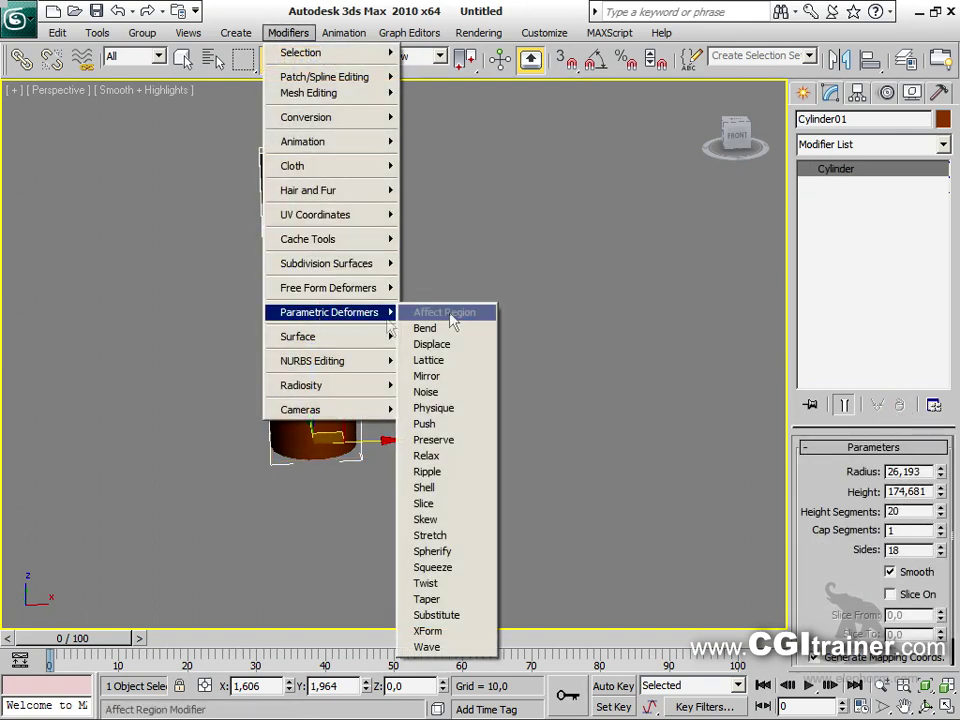
{"action": "left_click", "coordinate": [432, 600]}
{"action": "left_click_drag", "start_coordinate": [919, 483], "coordinate": [911, 656]}
Add a Bend modifier above the Taper with an angle of 116 and vary its direction
{"action": "left_click", "coordinate": [288, 32]}
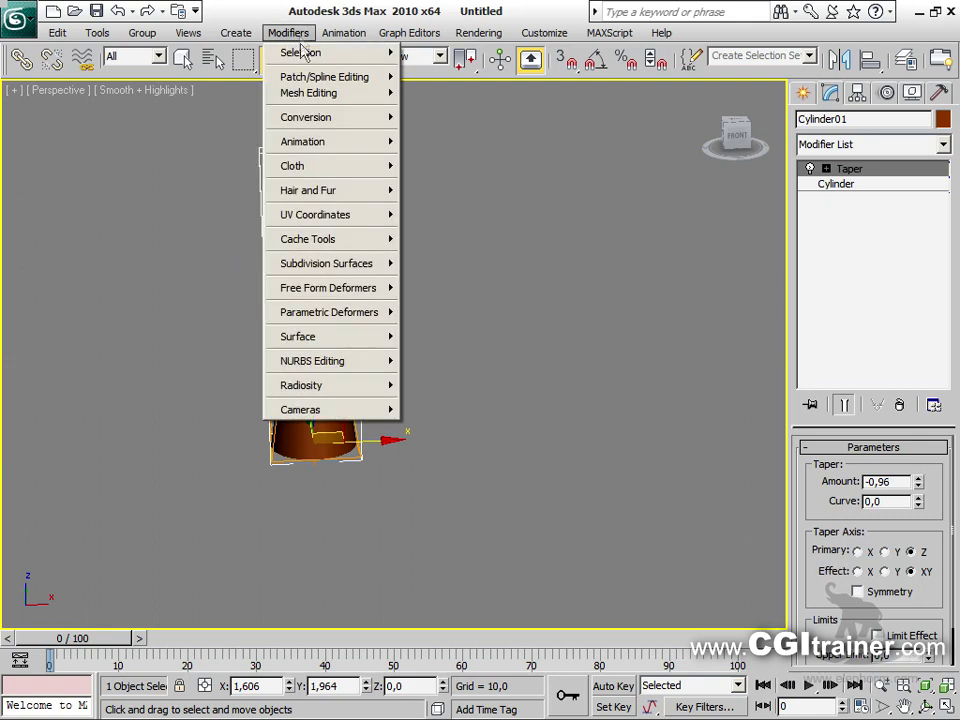
{"action": "mouse_move", "coordinate": [332, 315]}
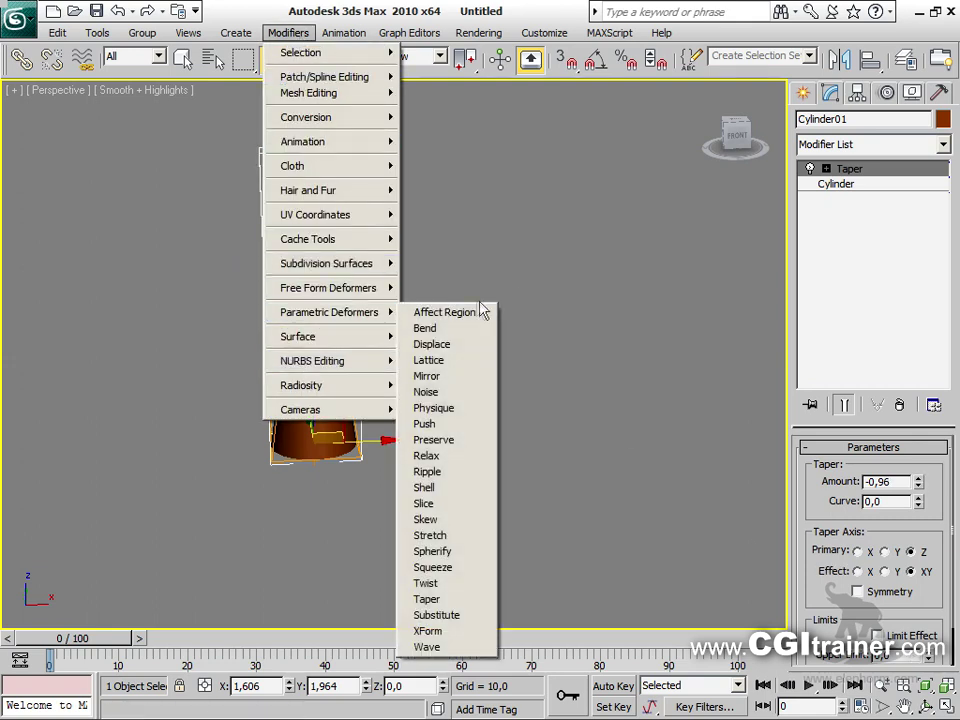
{"action": "left_click", "coordinate": [429, 328]}
{"action": "left_click_drag", "start_coordinate": [929, 483], "coordinate": [923, 341]}
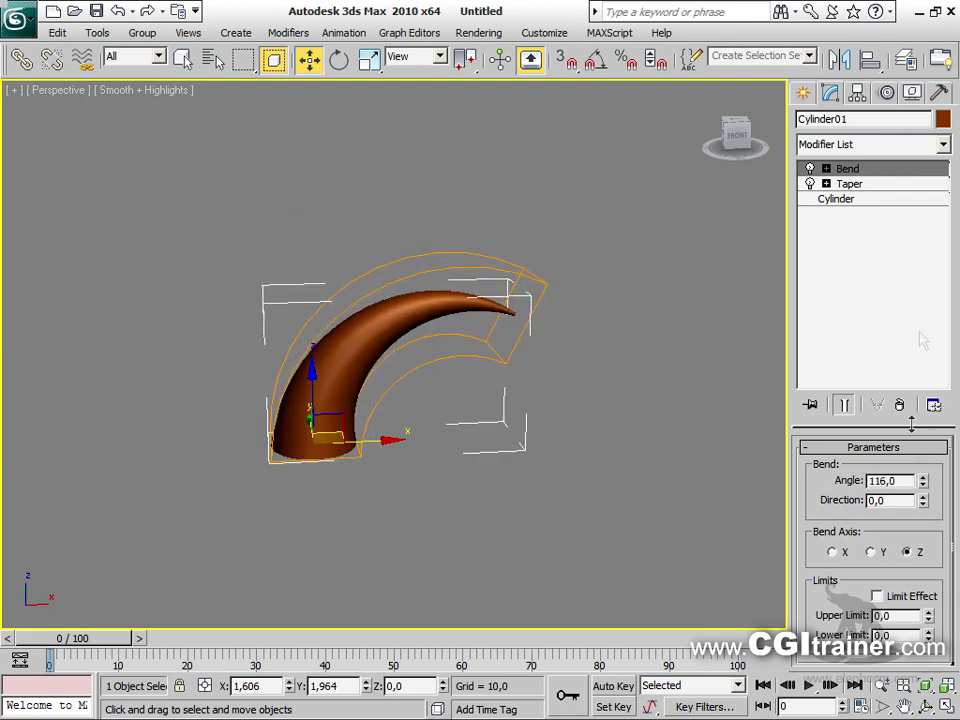
{"action": "left_click_drag", "start_coordinate": [924, 503], "coordinate": [924, 320]}
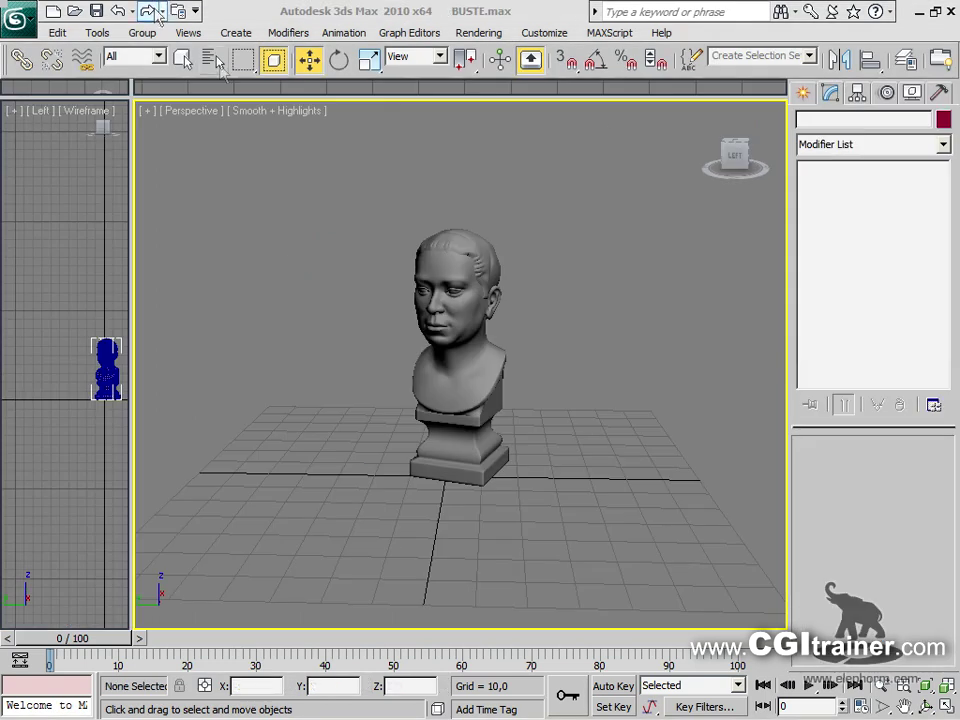
Select the bust model, apply a Skew modifier to it and vary the skew amount
{"action": "left_click", "coordinate": [436, 286]}
{"action": "middle_click_drag", "start_coordinate": [534, 392], "coordinate": [571, 414]}
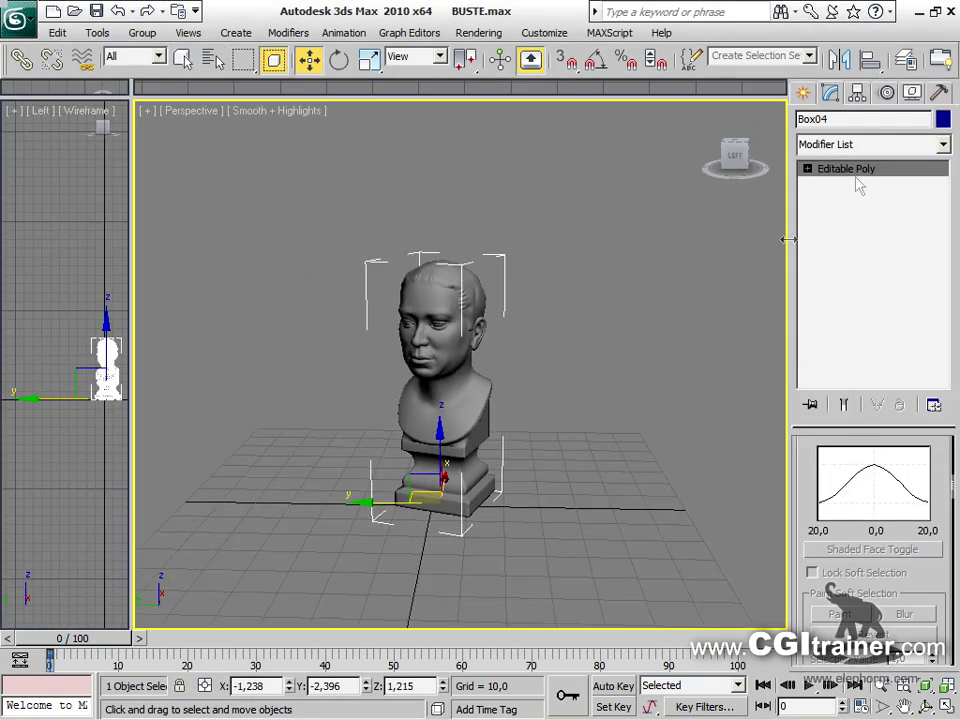
{"action": "left_click", "coordinate": [287, 32]}
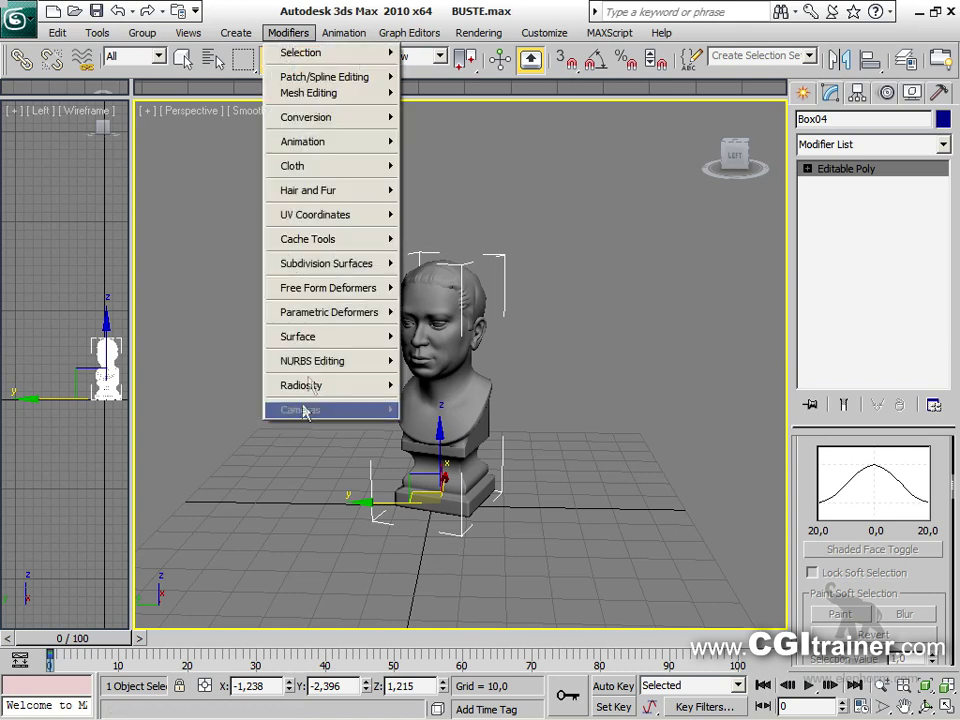
{"action": "mouse_move", "coordinate": [327, 316]}
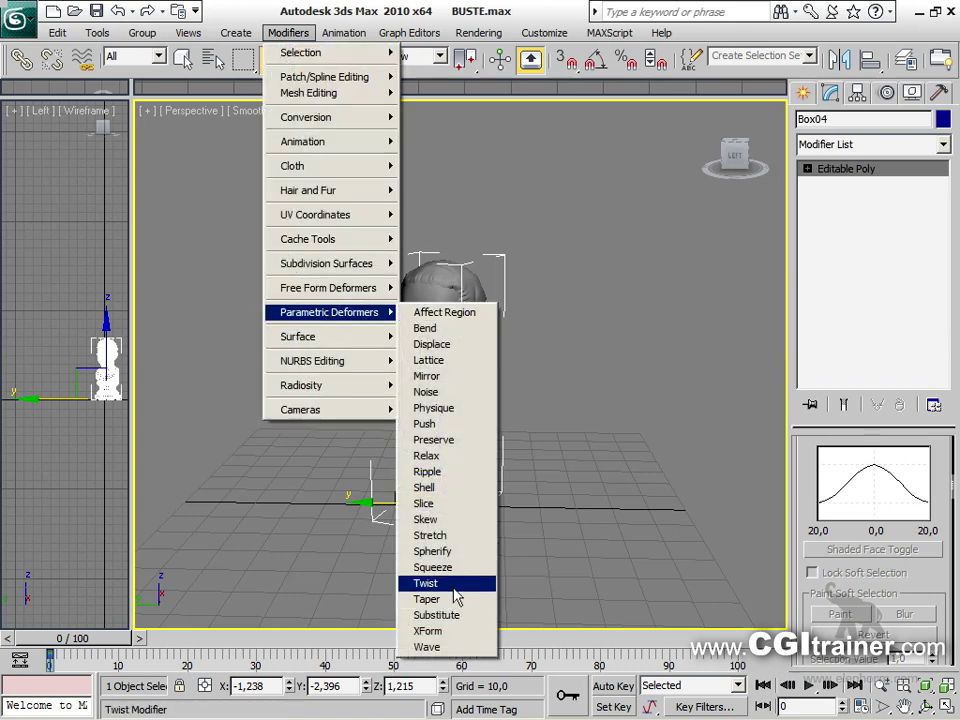
{"action": "left_click", "coordinate": [452, 522]}
{"action": "left_click_drag", "start_coordinate": [918, 490], "coordinate": [848, 268]}
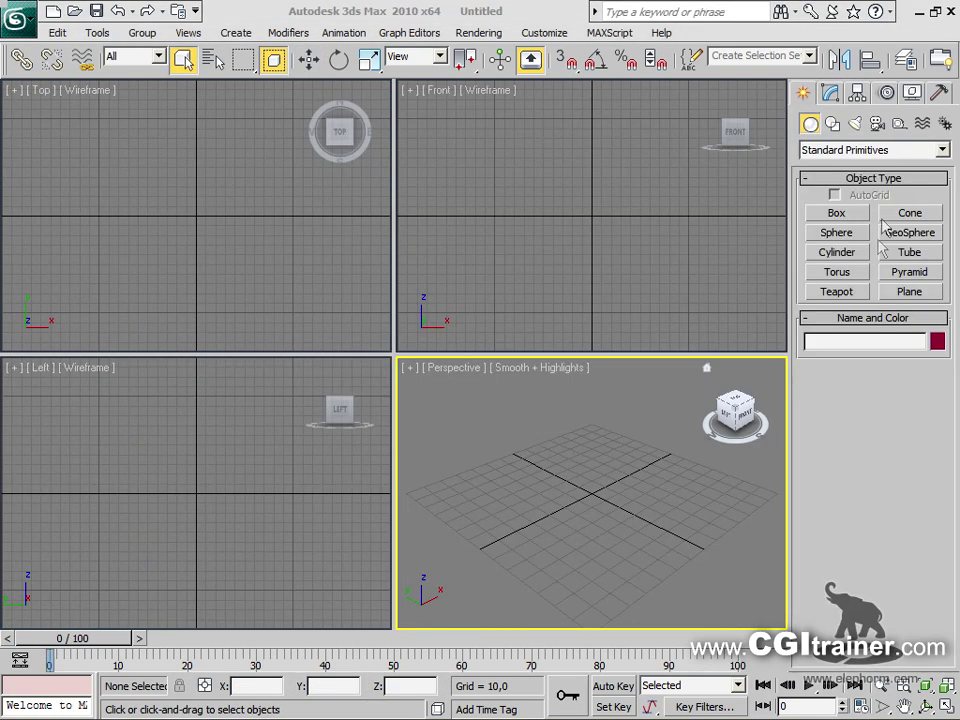
Create a chamfer box about 92.7 long, 57.8 wide and 52.4 high with a fillet of about 4 in the perspective view
{"action": "left_click", "coordinate": [835, 149]}
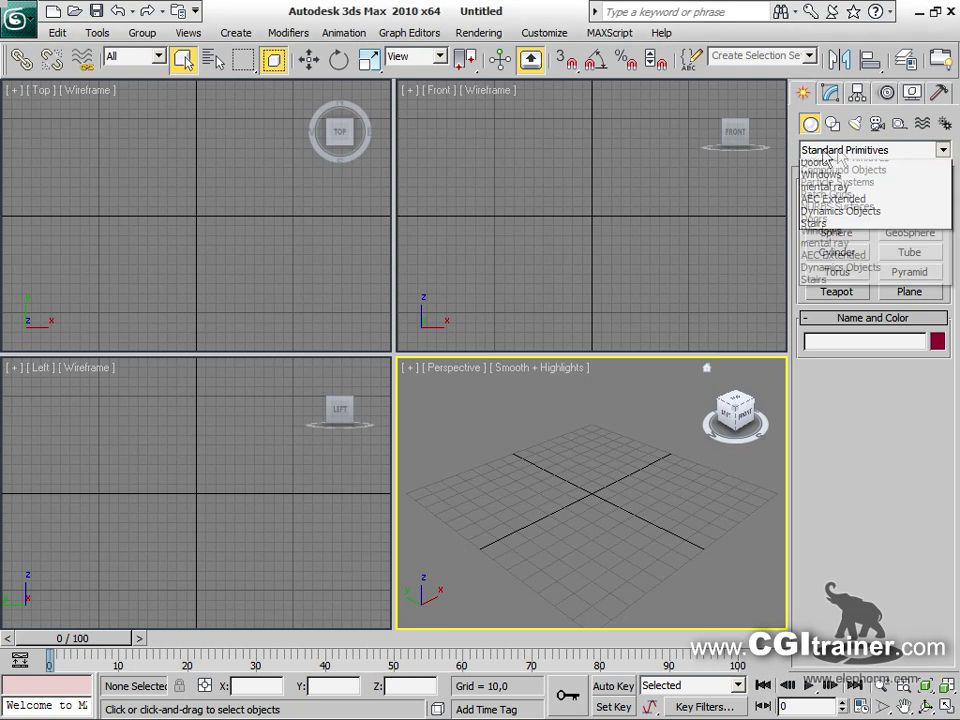
{"action": "left_click", "coordinate": [815, 178]}
{"action": "left_click", "coordinate": [828, 233]}
{"action": "left_click_drag", "start_coordinate": [470, 491], "coordinate": [664, 396]}
{"action": "left_click", "coordinate": [658, 414]}
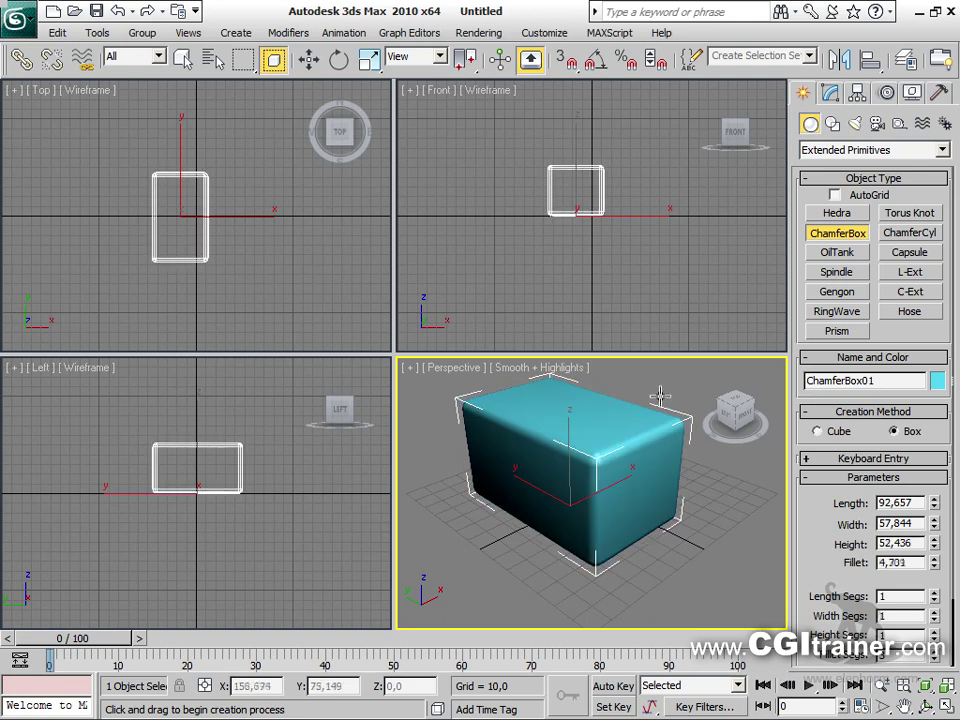
{"action": "left_click", "coordinate": [617, 579]}
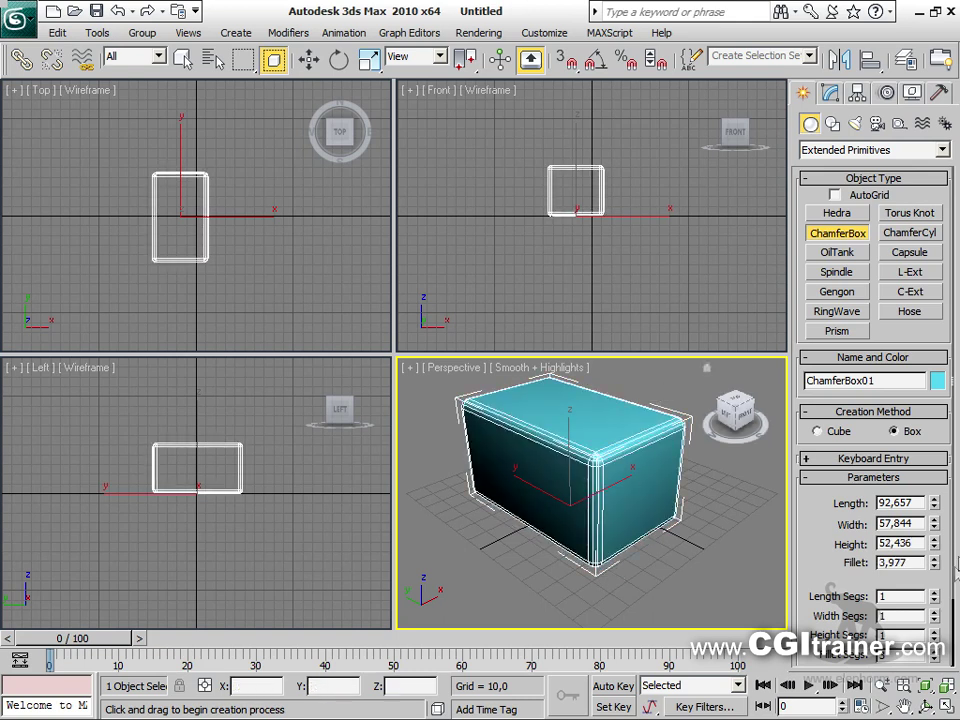
Set the chamfer box to 10 length, 10 width and 8 height segments, and show edged faces in an enlarged perspective view
{"action": "left_click_drag", "start_coordinate": [935, 598], "coordinate": [934, 570]}
{"action": "key", "text": "F4"}
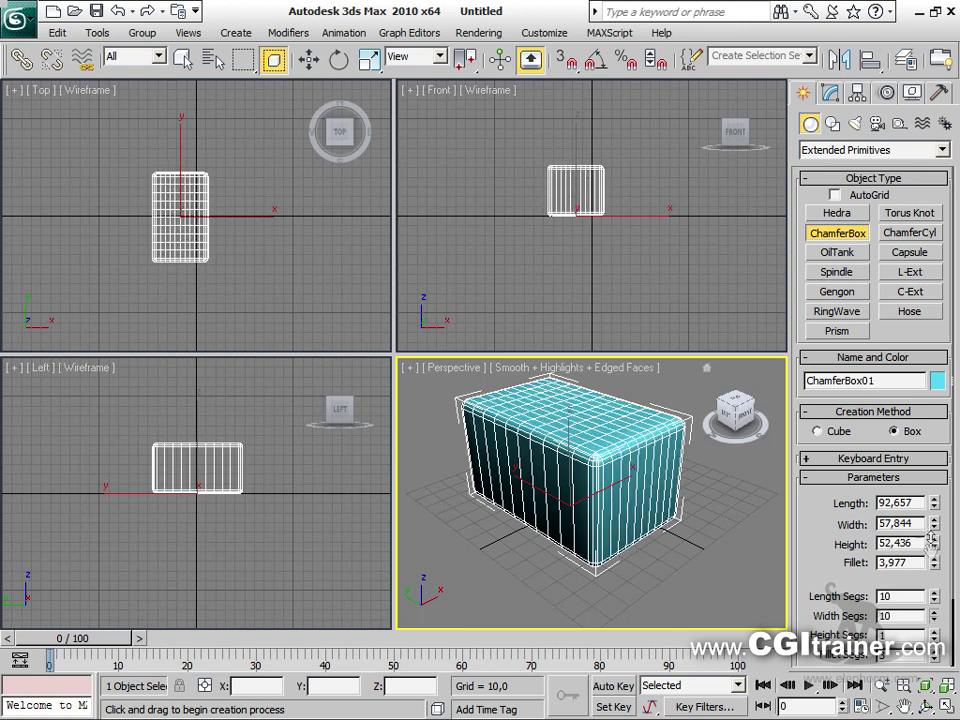
{"action": "left_click_drag", "start_coordinate": [937, 640], "coordinate": [936, 619]}
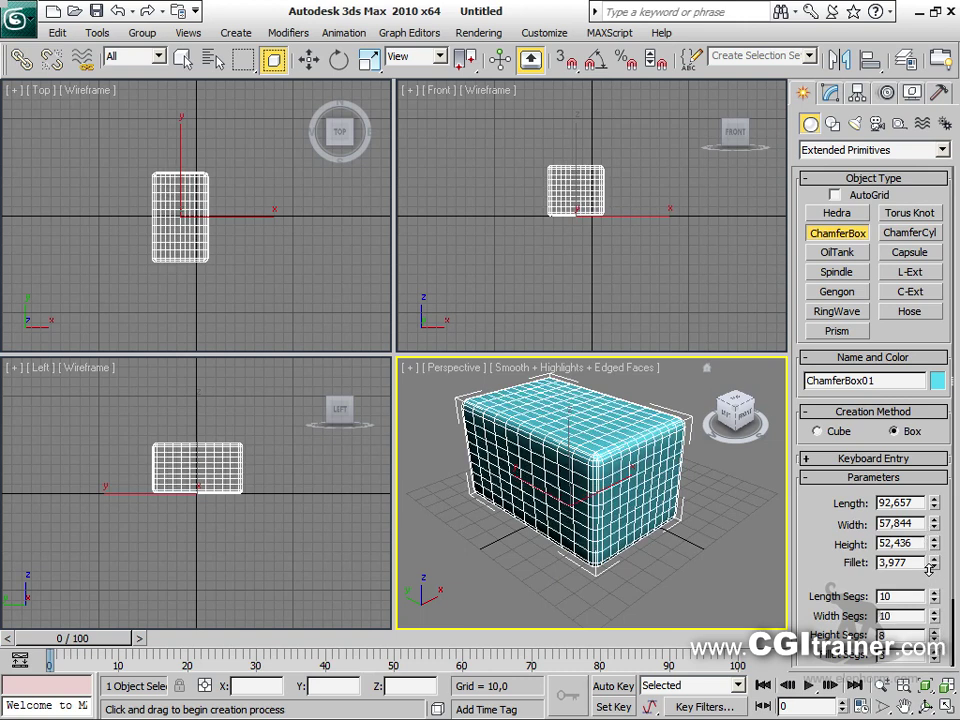
{"action": "left_click_drag", "start_coordinate": [395, 352], "coordinate": [80, 98]}
{"action": "scroll", "coordinate": [360, 410], "scroll_direction": "down", "scroll_amount": 5}
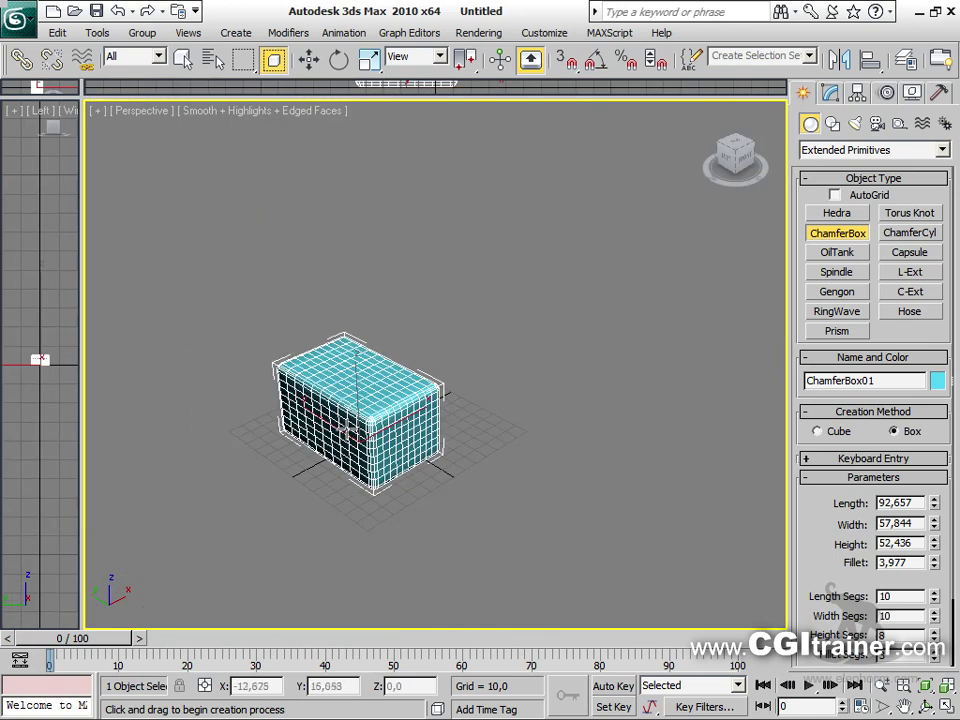
Clone the chamfer box along the X axis with two copies, keeping the original selected
{"action": "right_click", "coordinate": [505, 463]}
{"action": "left_click", "coordinate": [402, 429]}
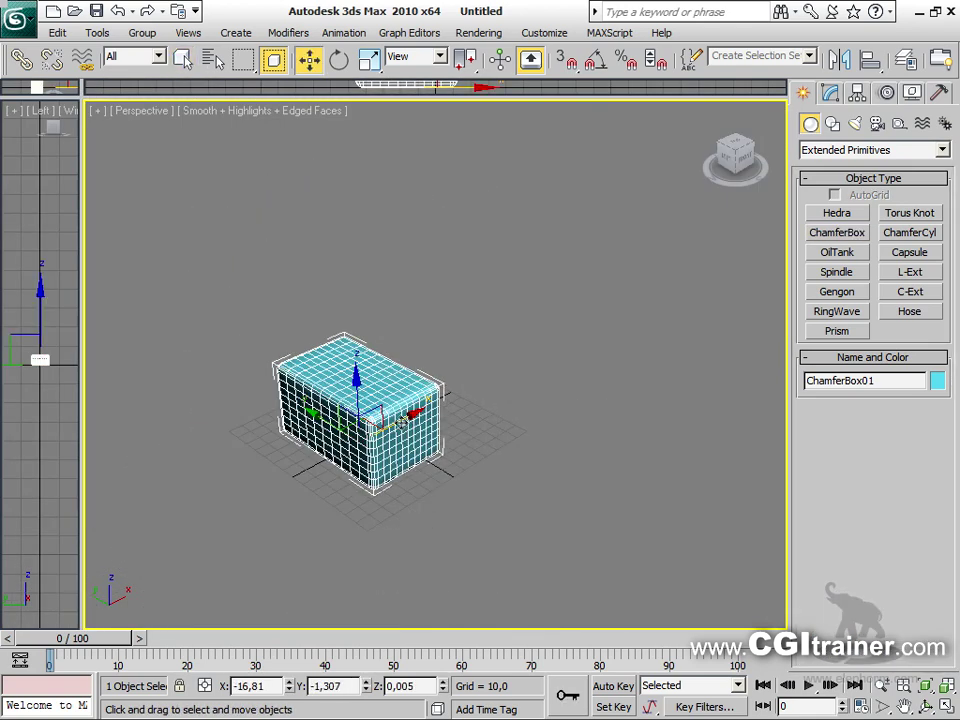
{"action": "left_click_drag", "start_coordinate": [400, 422], "coordinate": [510, 405], "text": "shift"}
{"action": "left_click", "coordinate": [527, 374]}
{"action": "left_click", "coordinate": [481, 446]}
{"action": "left_click", "coordinate": [428, 392]}
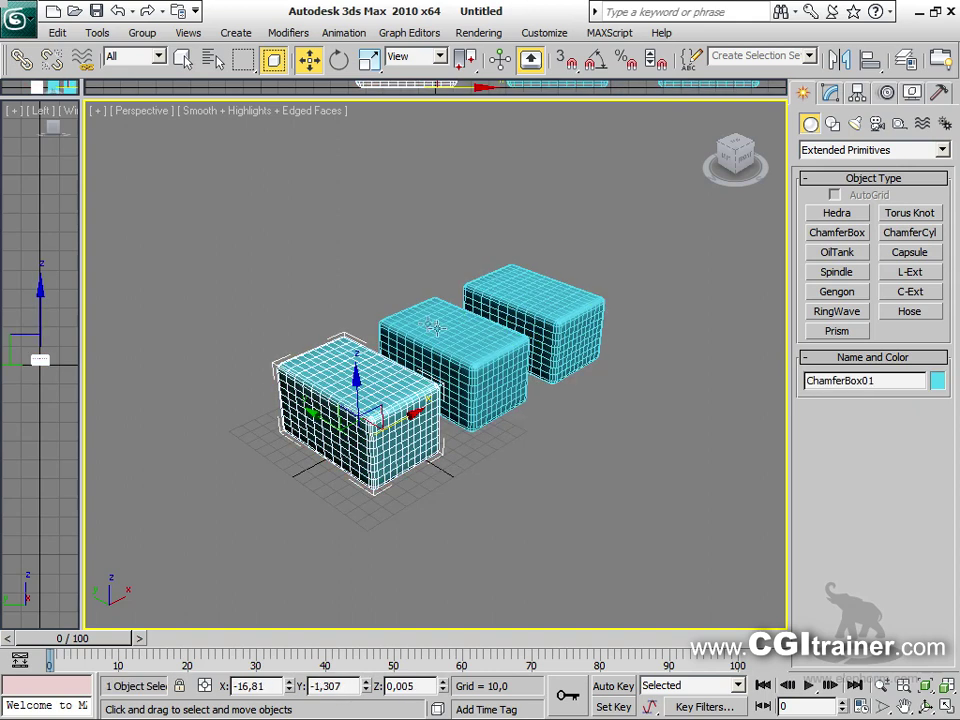
Apply a Squeeze modifier to the first box with an axial bulge amount of -0.4 and a curve of 3.25
{"action": "left_click", "coordinate": [286, 32]}
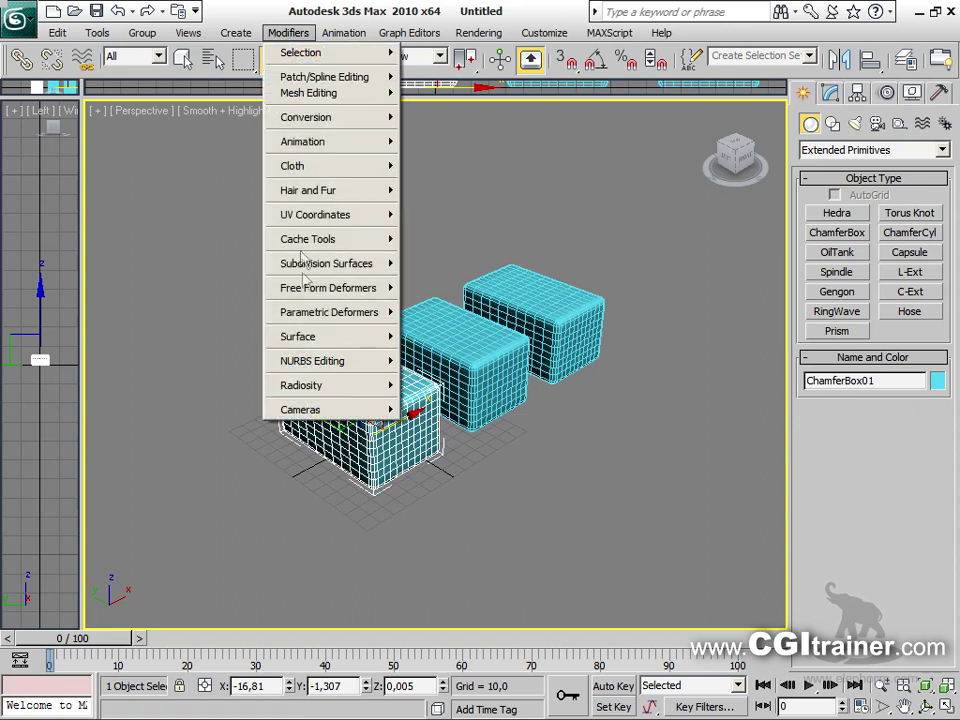
{"action": "mouse_move", "coordinate": [313, 325]}
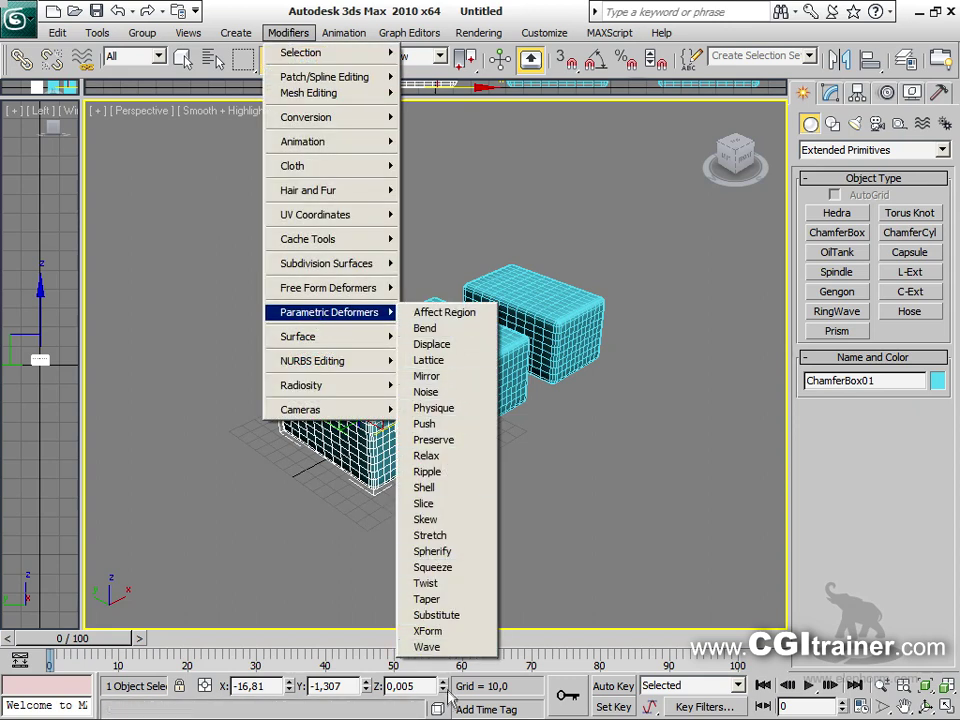
{"action": "left_click", "coordinate": [457, 573]}
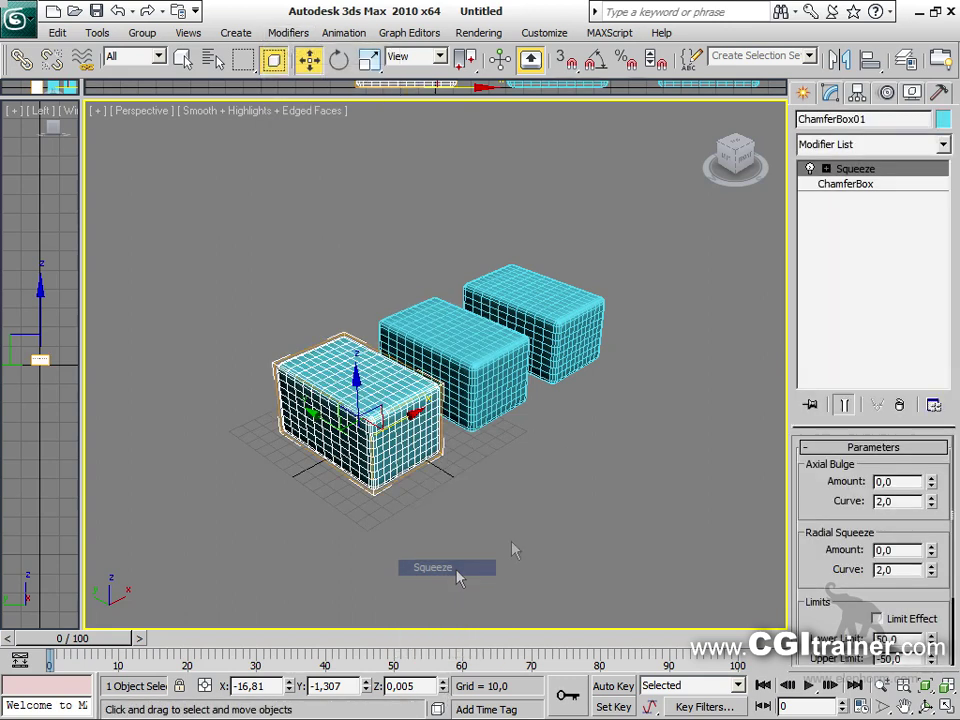
{"action": "left_click_drag", "start_coordinate": [931, 481], "coordinate": [472, 427]}
{"action": "middle_click_drag", "start_coordinate": [472, 427], "coordinate": [402, 397]}
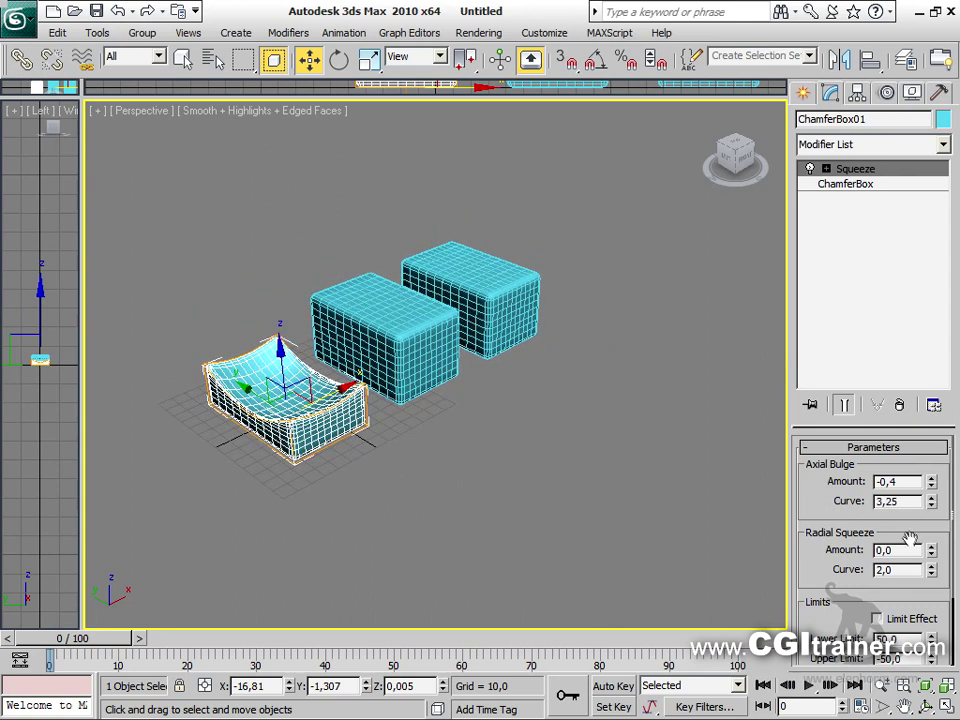
Copy the Squeeze modifier onto the second box, instance it onto the third, and vary the shared axial bulge amount
{"action": "left_click_drag", "start_coordinate": [857, 172], "coordinate": [378, 338]}
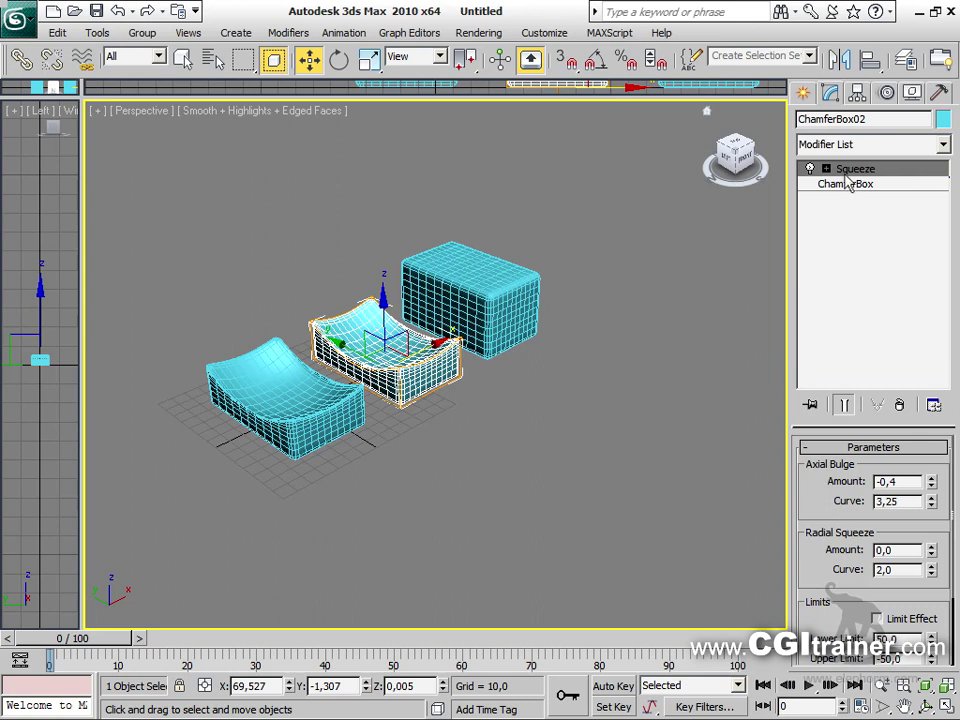
{"action": "left_click_drag", "start_coordinate": [855, 175], "coordinate": [482, 306]}
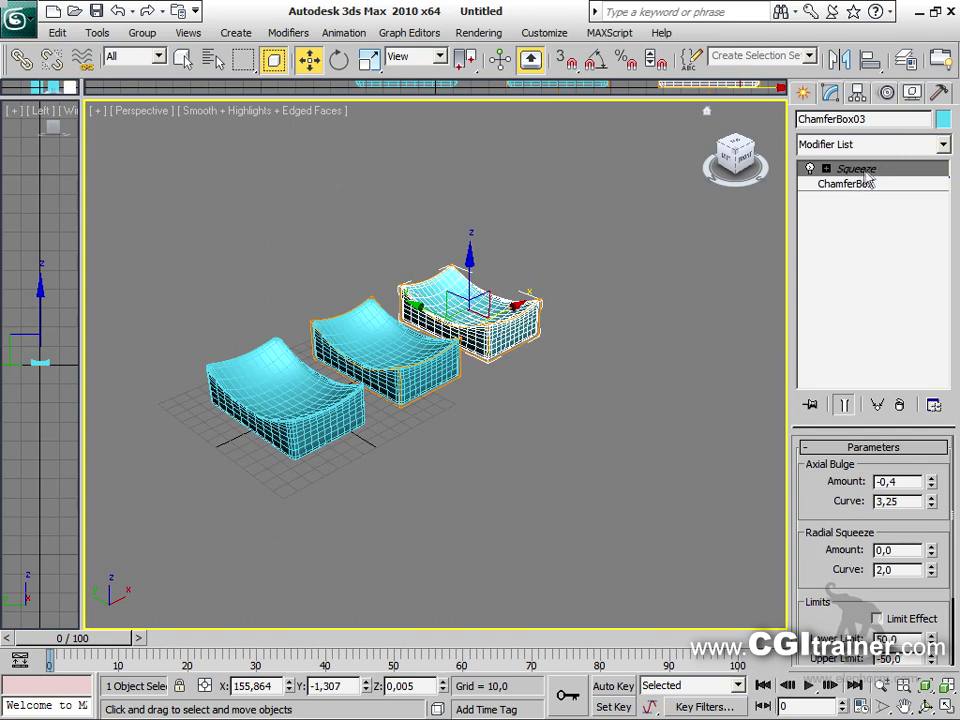
{"action": "left_click_drag", "start_coordinate": [932, 484], "coordinate": [932, 521]}
Make the third box's Squeeze modifier unique and change its axial bulge amount independently
{"action": "left_click", "coordinate": [877, 405]}
{"action": "left_click_drag", "start_coordinate": [929, 490], "coordinate": [910, 485]}
{"action": "middle_click_drag", "start_coordinate": [705, 468], "coordinate": [690, 445], "text": "alt"}
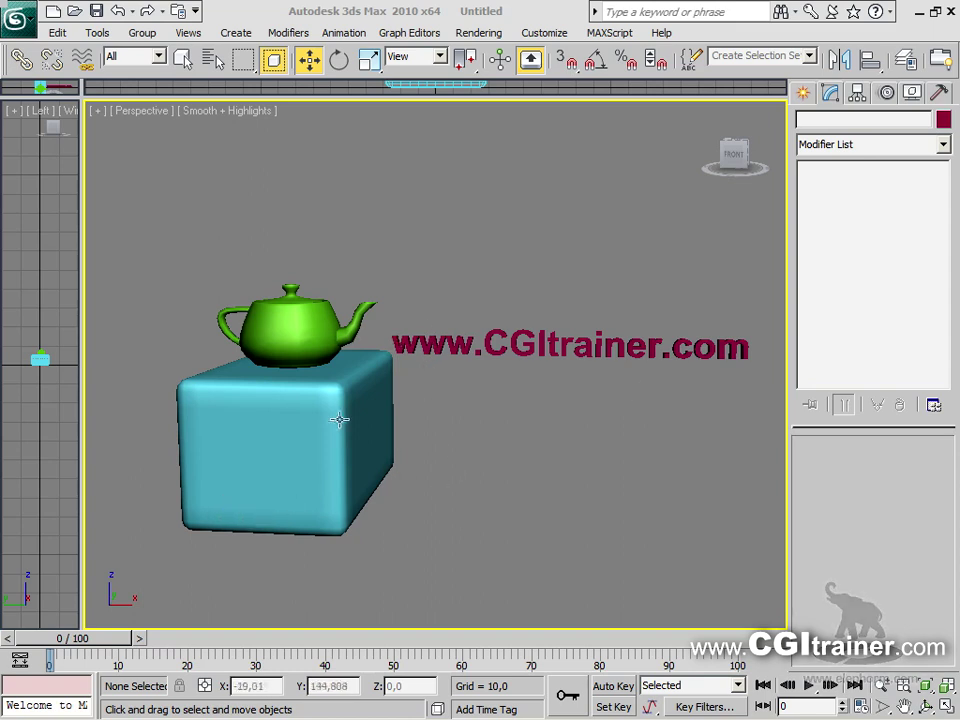
Apply a Spherify modifier to the green teapot and set its percent to 0
{"action": "left_click", "coordinate": [288, 315]}
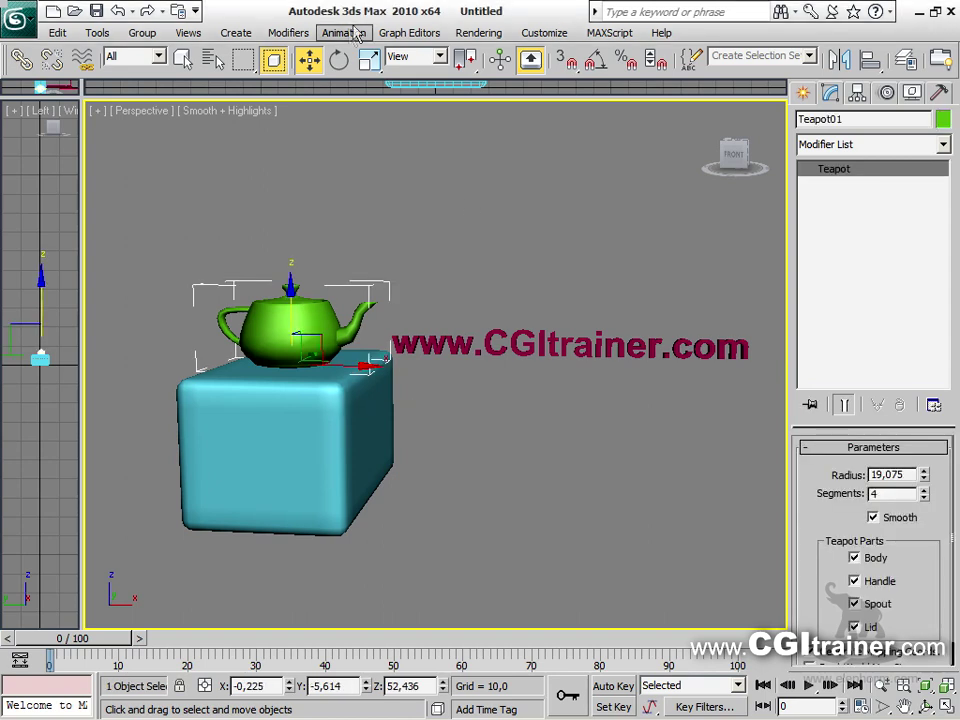
{"action": "left_click", "coordinate": [287, 34]}
{"action": "mouse_move", "coordinate": [321, 314]}
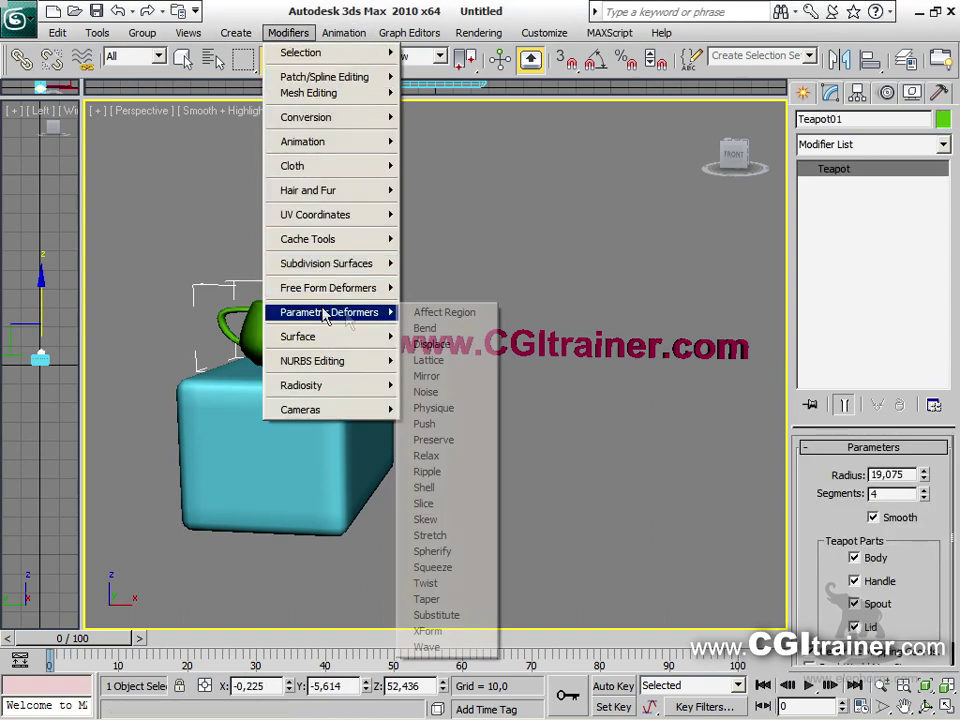
{"action": "left_click", "coordinate": [455, 551]}
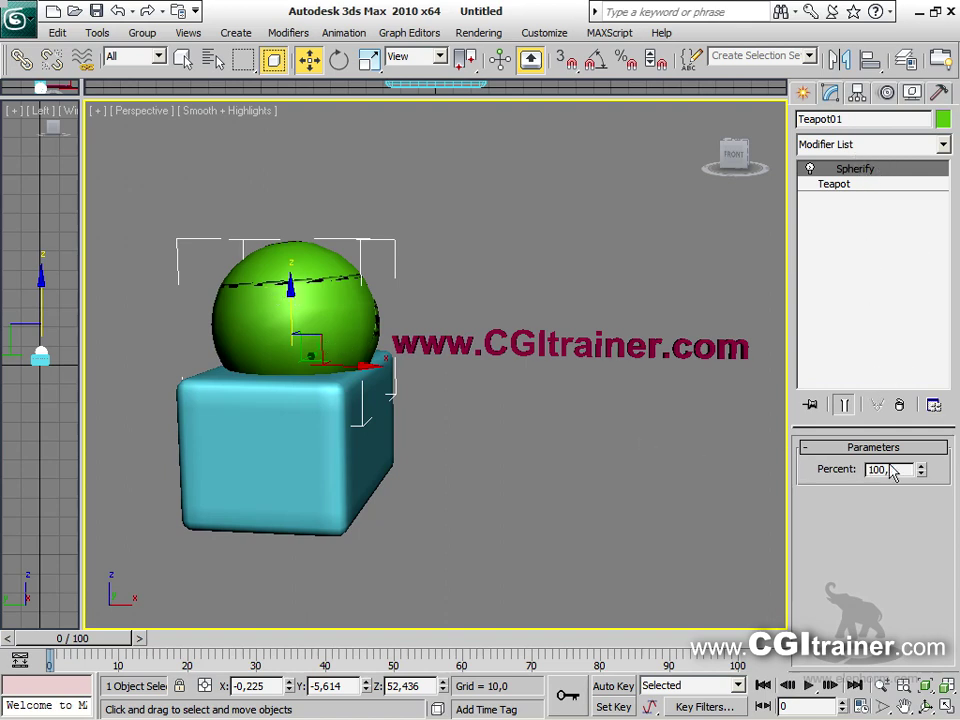
{"action": "left_click_drag", "start_coordinate": [924, 483], "coordinate": [890, 516]}
{"action": "left_click_drag", "start_coordinate": [875, 590], "coordinate": [892, 623]}
{"action": "right_click", "coordinate": [892, 623]}
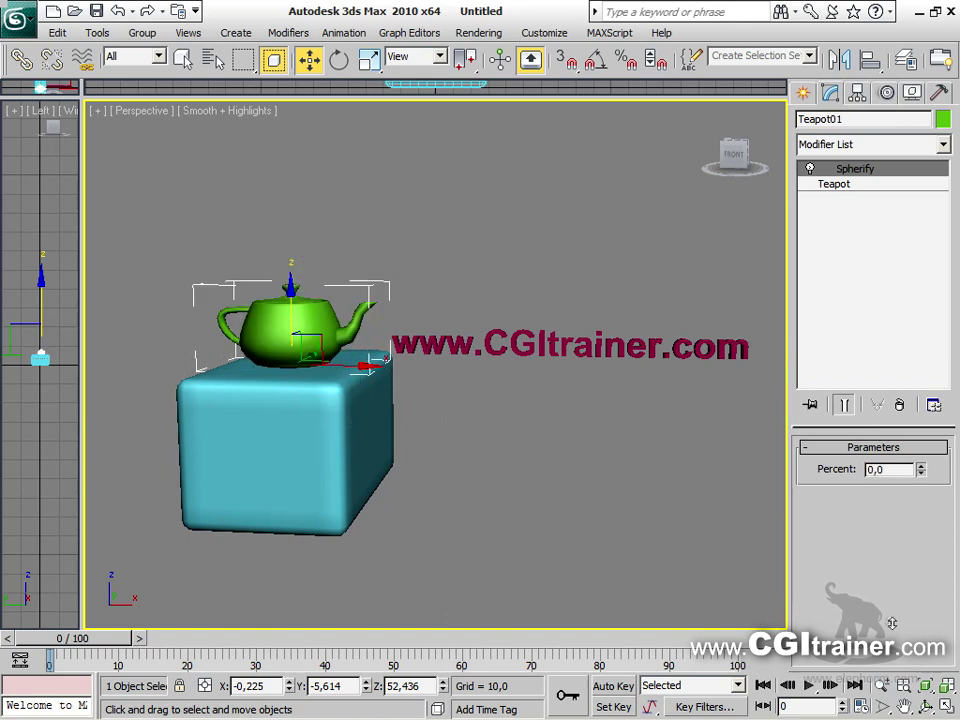
Move the teapot off the box to stand beside it, and animate its Spherify percent increasing over time with Auto Key
{"action": "left_click_drag", "start_coordinate": [289, 311], "coordinate": [560, 470]}
{"action": "left_click_drag", "start_coordinate": [103, 640], "coordinate": [490, 630]}
{"action": "left_click", "coordinate": [610, 686]}
{"action": "left_click_drag", "start_coordinate": [921, 469], "coordinate": [921, 400]}
{"action": "left_click_drag", "start_coordinate": [484, 645], "coordinate": [40, 610]}
Apply a Spherify modifier to the chamfer box, animate it from 100 percent to 0 at frame 50, and play the animation
{"action": "left_click", "coordinate": [343, 387]}
{"action": "left_click", "coordinate": [287, 33]}
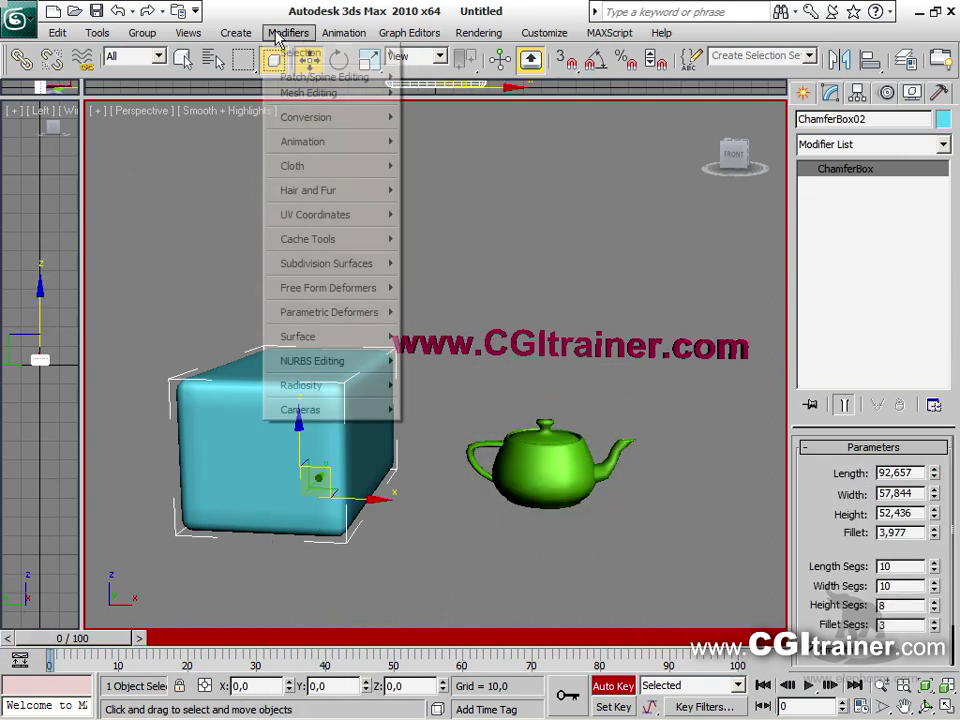
{"action": "mouse_move", "coordinate": [338, 318]}
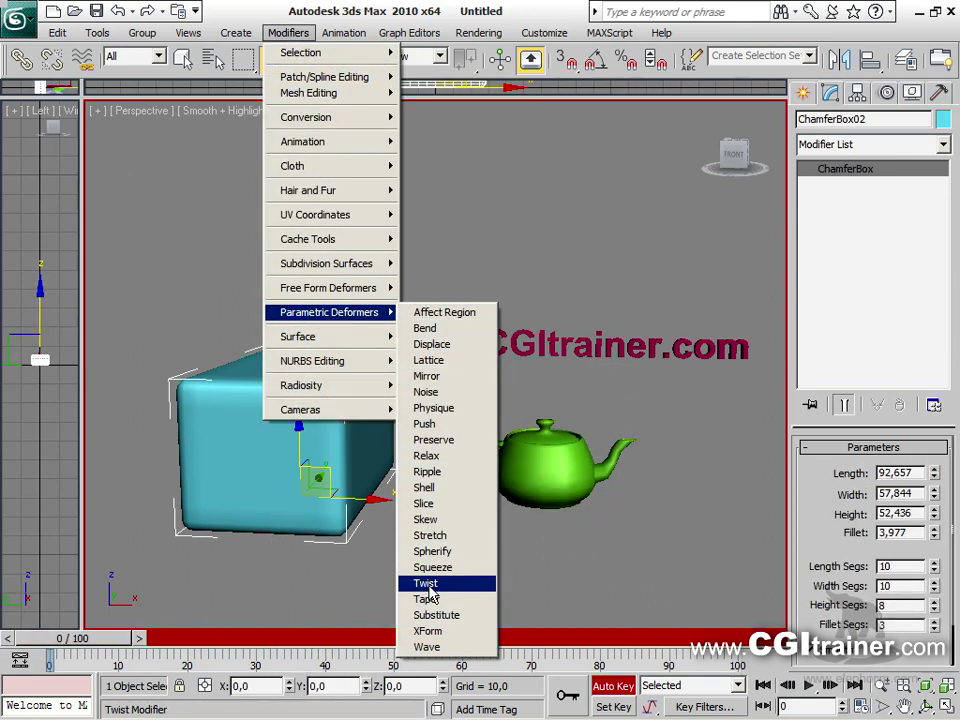
{"action": "left_click", "coordinate": [447, 551]}
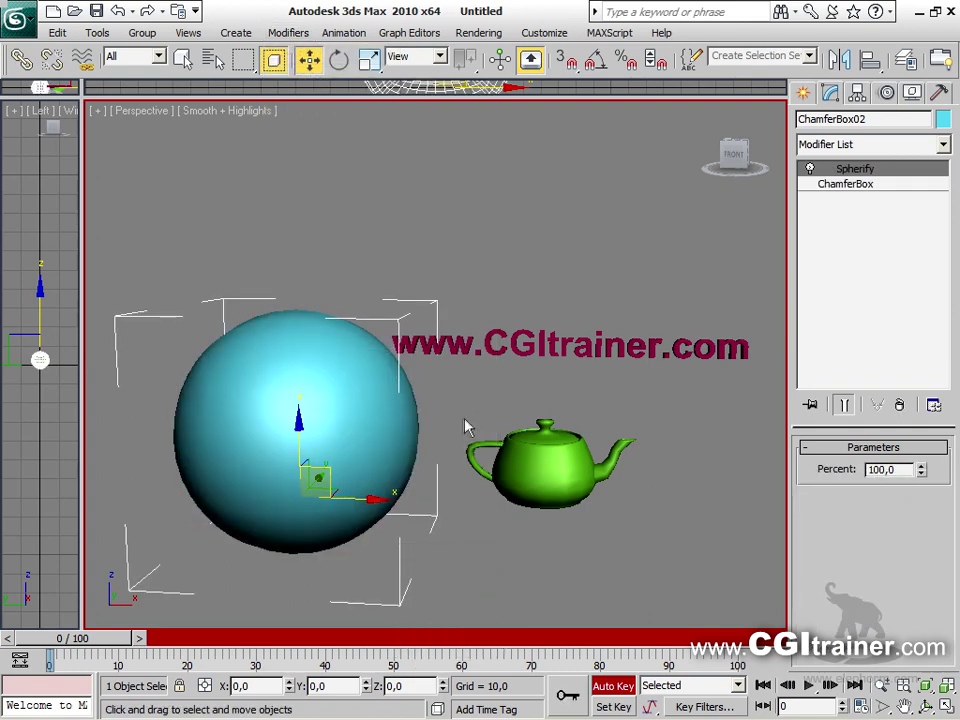
{"action": "left_click_drag", "start_coordinate": [105, 640], "coordinate": [430, 638]}
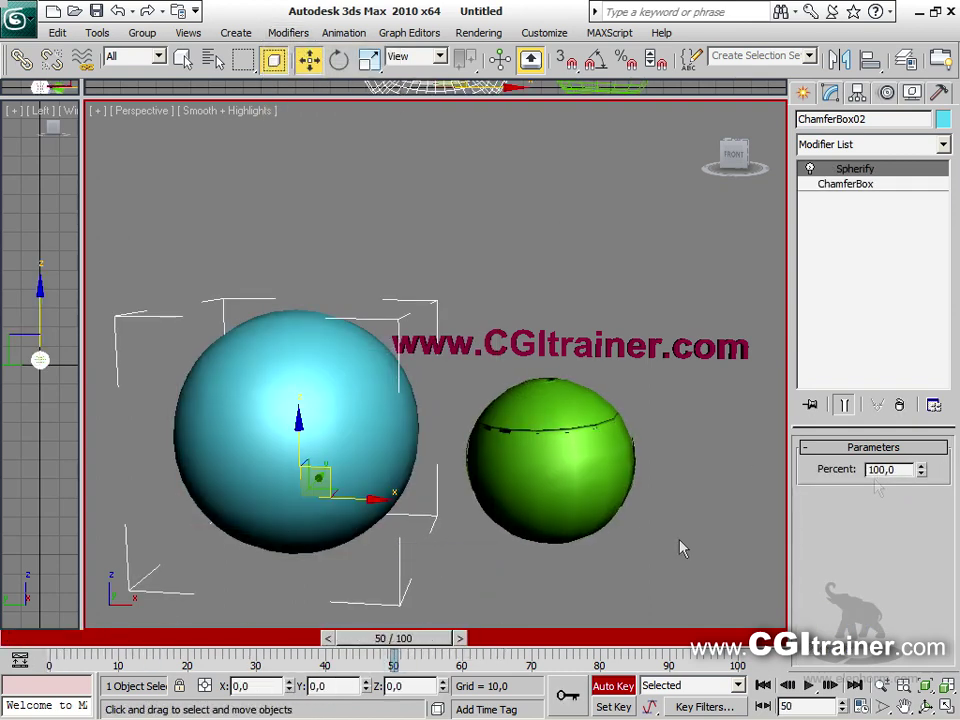
{"action": "left_click_drag", "start_coordinate": [920, 475], "coordinate": [918, 635]}
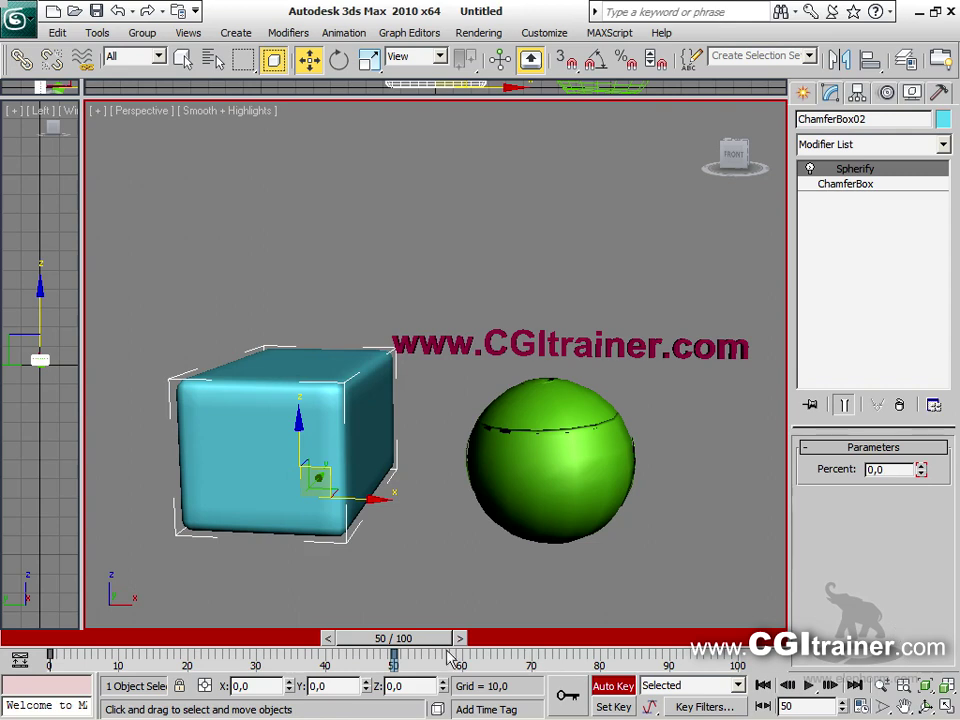
{"action": "left_click_drag", "start_coordinate": [433, 646], "coordinate": [115, 565]}
{"action": "key", "text": "/"}
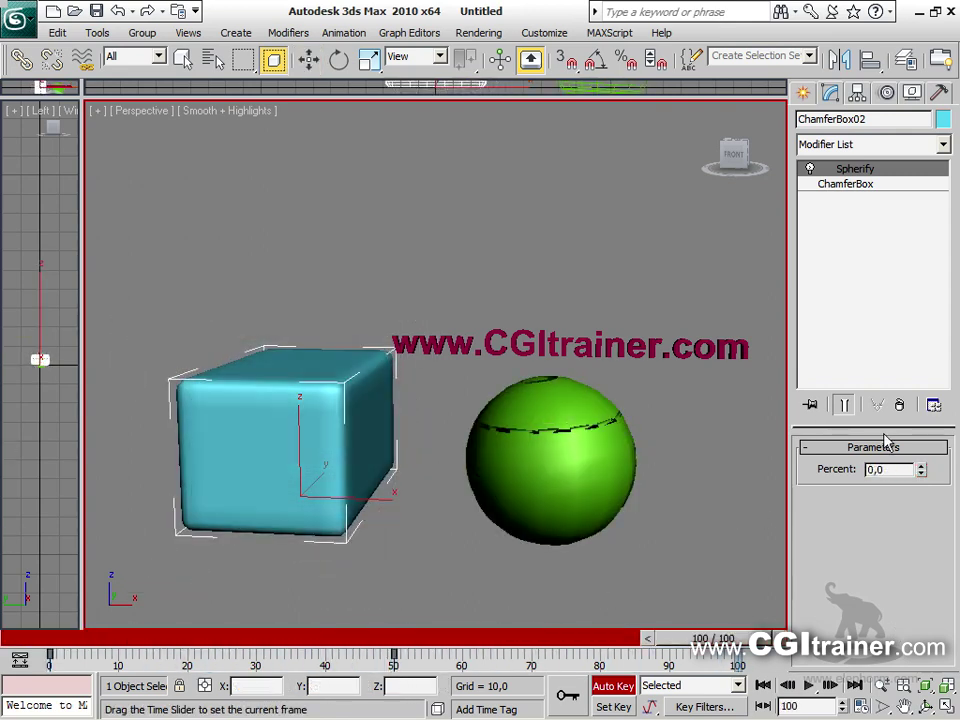
{"action": "key", "text": "w"}
{"action": "left_click", "coordinate": [610, 346]}
{"action": "left_click", "coordinate": [613, 685]}
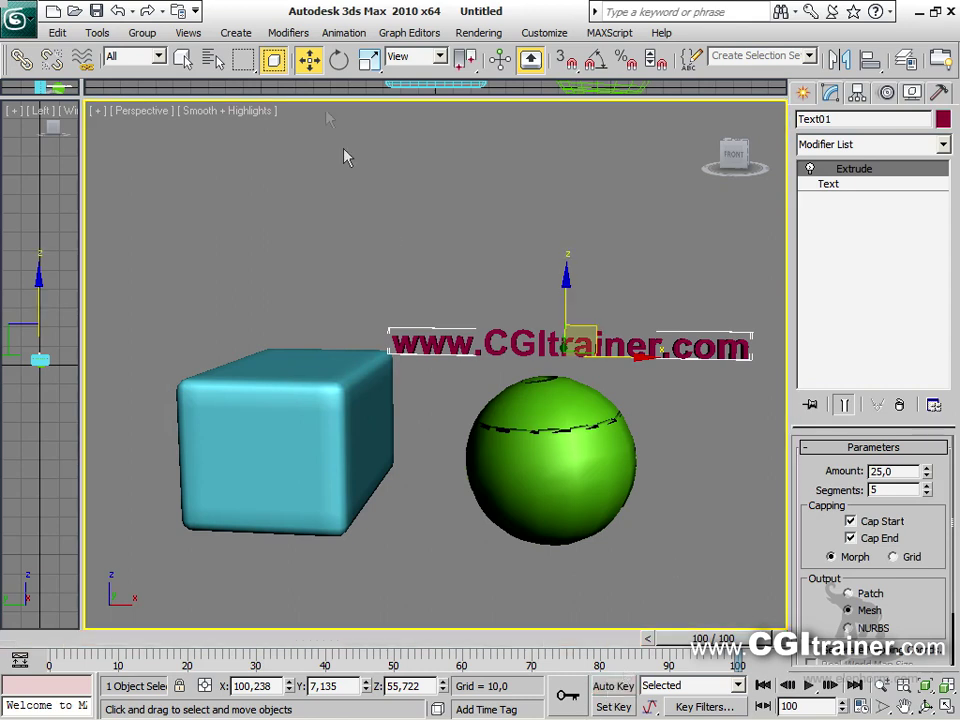
{"action": "left_click", "coordinate": [287, 32]}
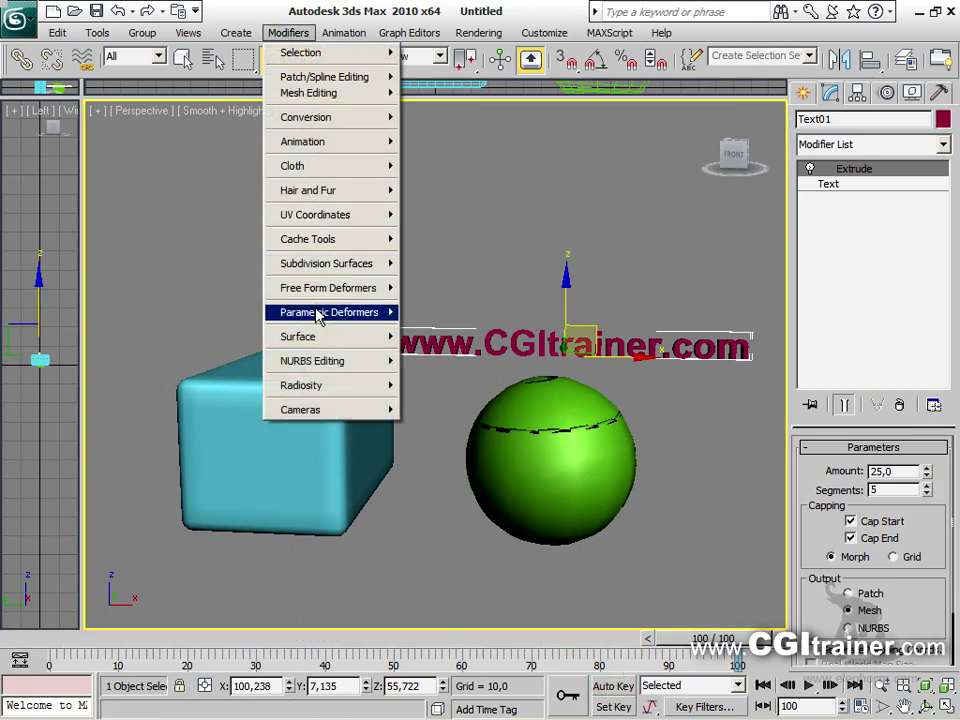
{"action": "mouse_move", "coordinate": [320, 313]}
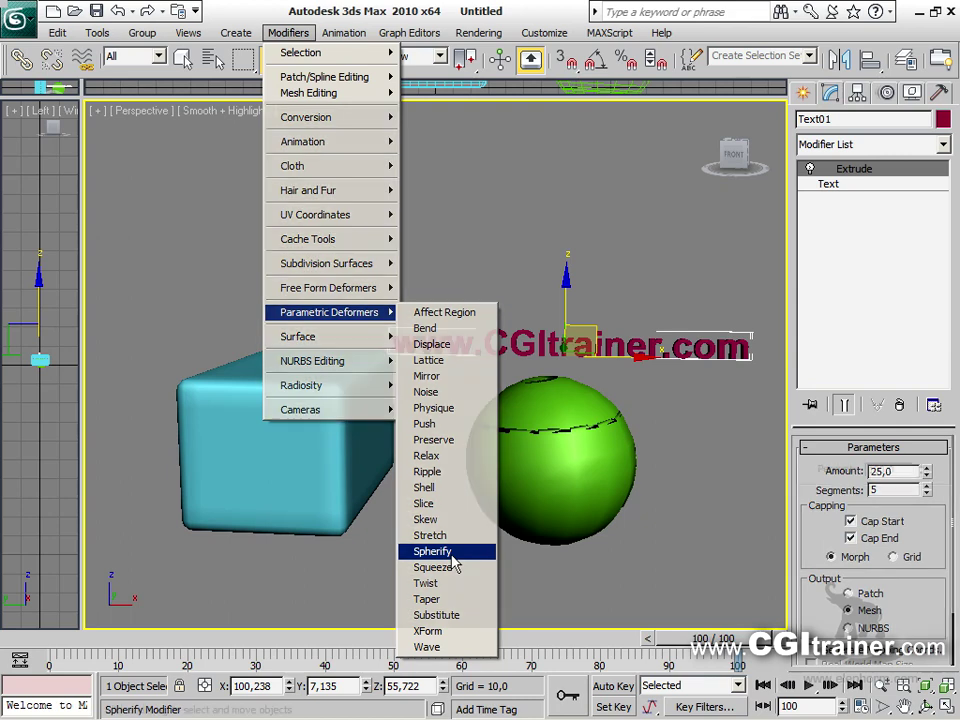
{"action": "left_click", "coordinate": [440, 552]}
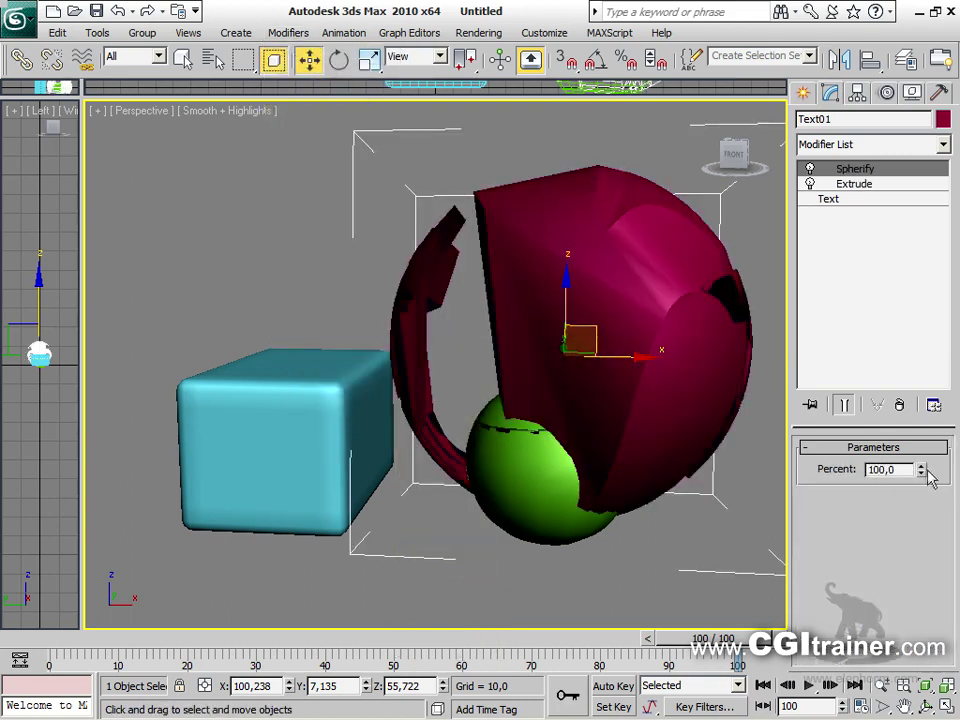
Set the text's Spherify percent to 0 and move the text higher above the box and the green sphere
{"action": "left_click_drag", "start_coordinate": [921, 469], "coordinate": [890, 445]}
{"action": "middle_click_drag", "start_coordinate": [740, 360], "coordinate": [693, 385], "text": "alt"}
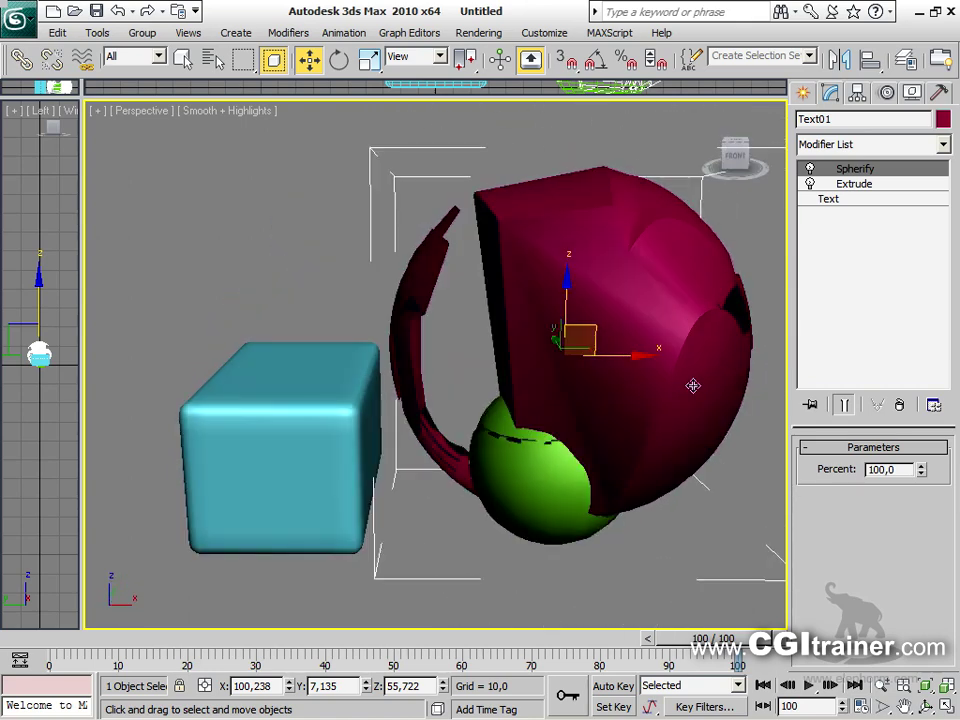
{"action": "left_click_drag", "start_coordinate": [918, 466], "coordinate": [910, 580]}
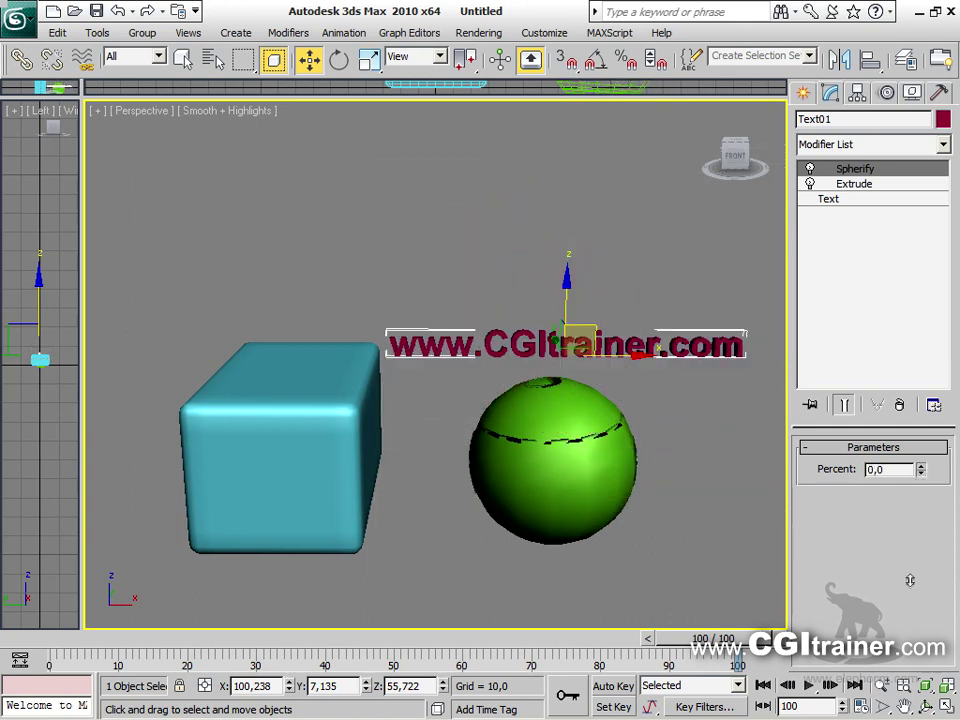
{"action": "left_click_drag", "start_coordinate": [590, 328], "coordinate": [486, 236]}
{"action": "left_click", "coordinate": [450, 506]}
{"action": "middle_click_drag", "start_coordinate": [623, 505], "coordinate": [675, 516], "text": "alt"}
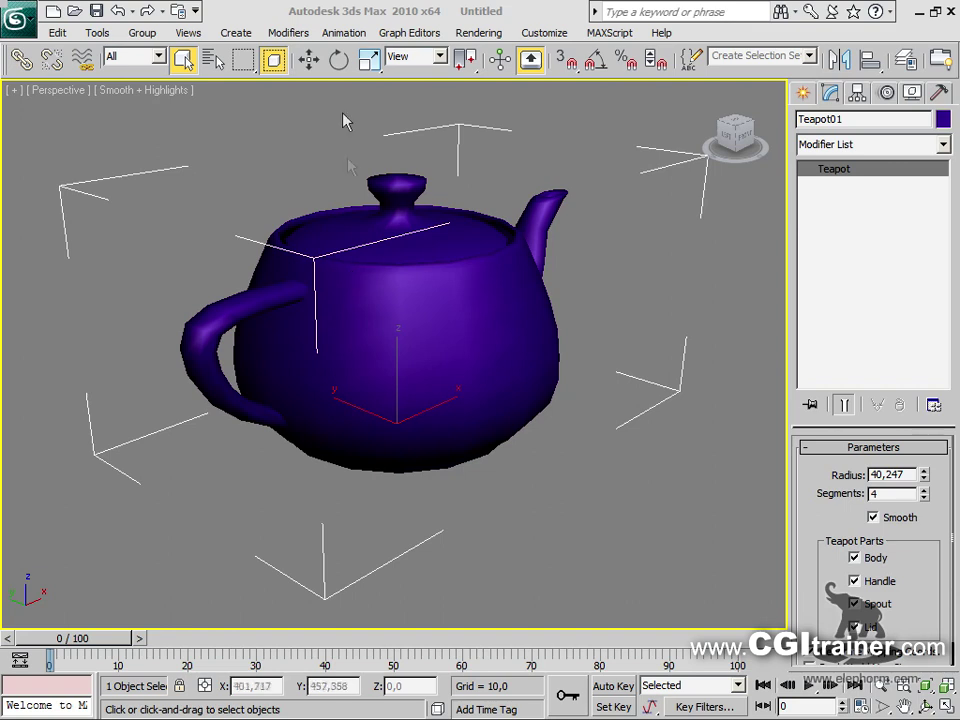
Try a Stretch modifier on the purple teapot, and delete the modifier from its stack
{"action": "left_click", "coordinate": [288, 32]}
{"action": "mouse_move", "coordinate": [376, 313]}
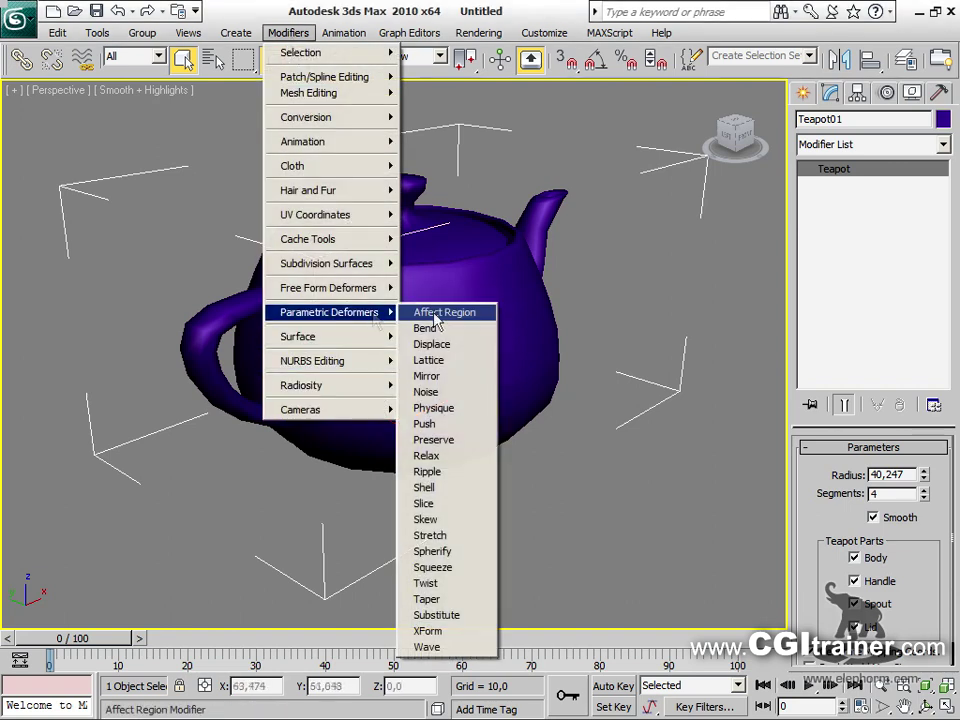
{"action": "left_click", "coordinate": [481, 545]}
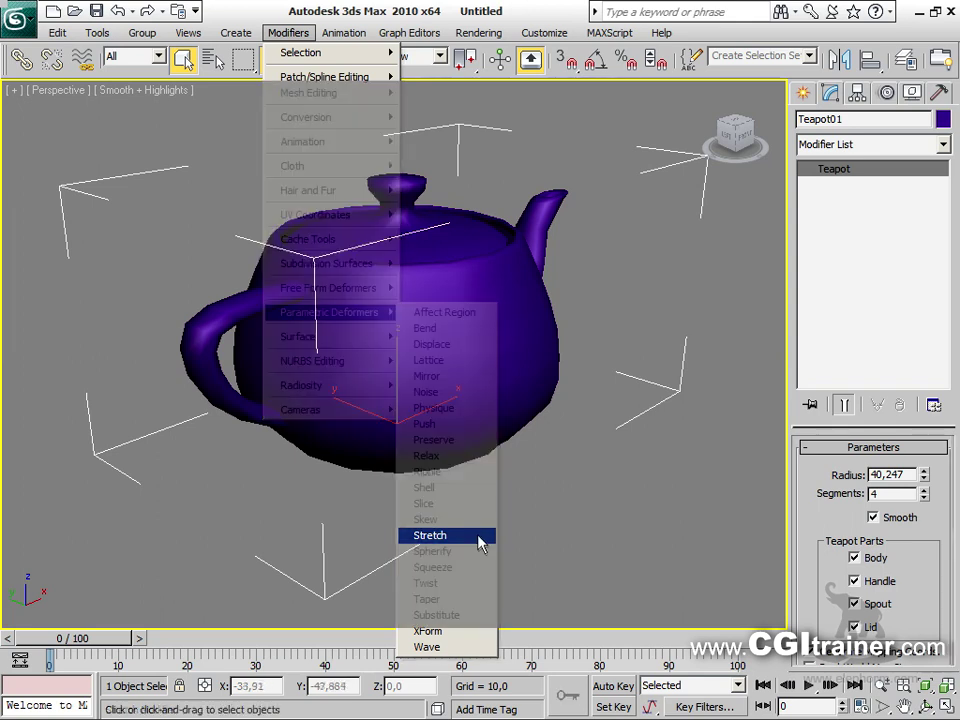
{"action": "left_click_drag", "start_coordinate": [922, 481], "coordinate": [895, 474]}
{"action": "right_click", "coordinate": [895, 474]}
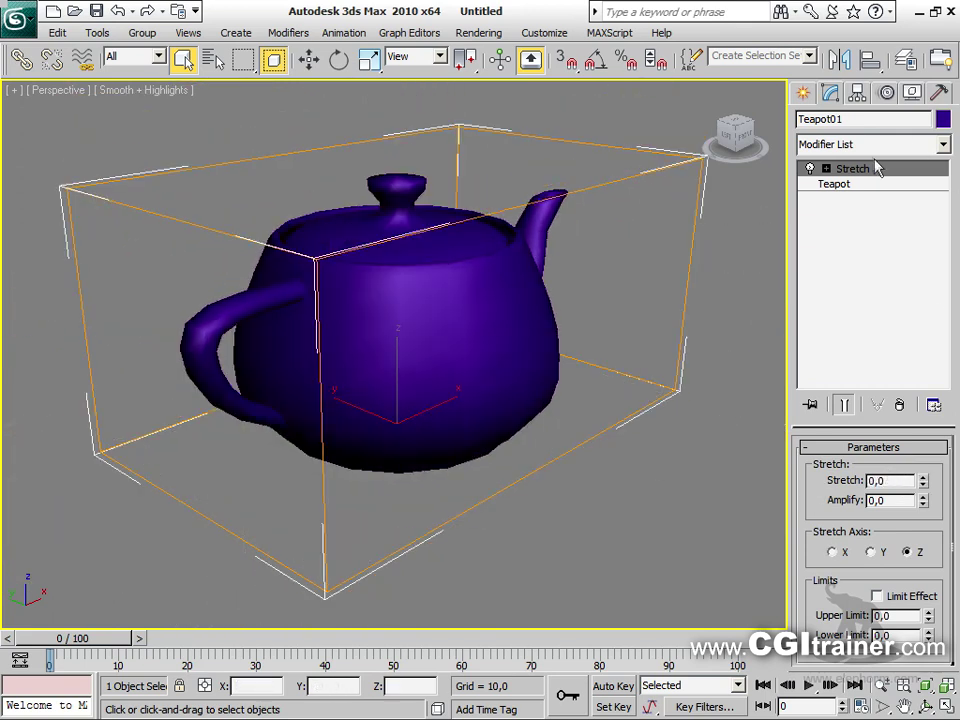
{"action": "left_click", "coordinate": [898, 405]}
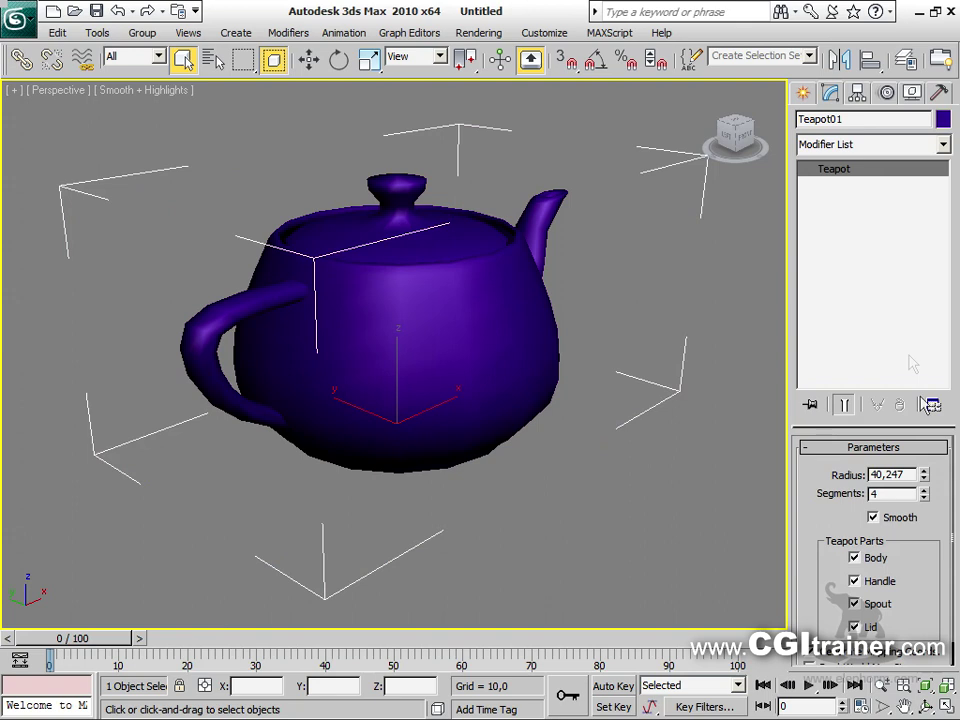
Squash the purple teapot along its vertical axis to about 87 percent, widening it to about 115 percent in X and Y
{"action": "middle_click_drag", "start_coordinate": [651, 413], "coordinate": [454, 360]}
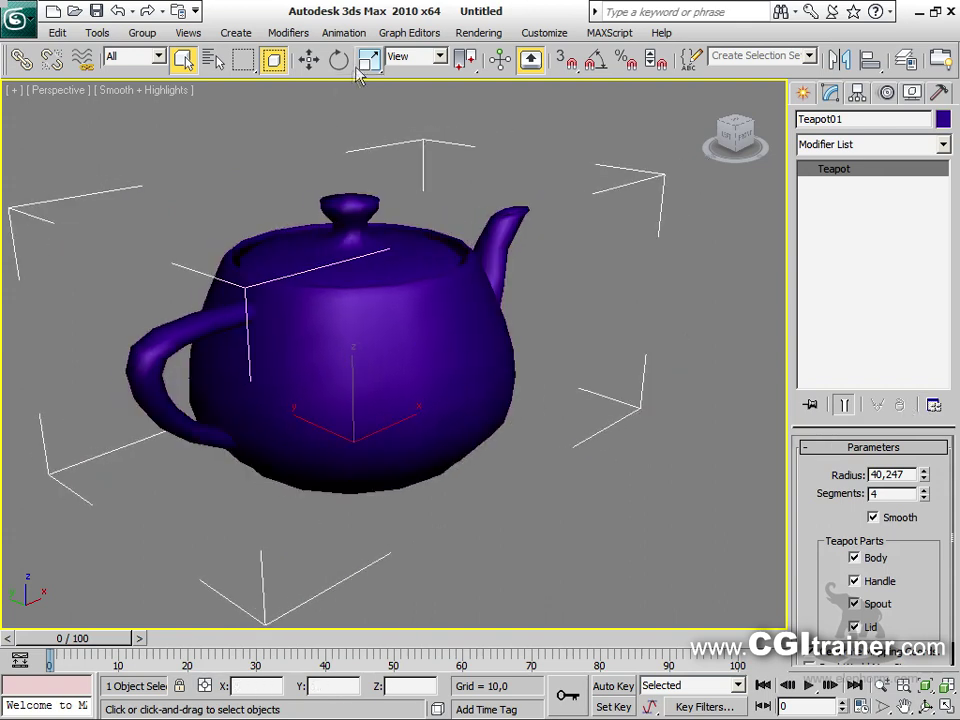
{"action": "left_click_drag", "start_coordinate": [369, 66], "coordinate": [370, 150]}
{"action": "mouse_move", "coordinate": [347, 368]}
{"action": "left_mouse_down"}
{"action": "mouse_move", "coordinate": [347, 328]}
{"action": "mouse_move", "coordinate": [356, 392]}
{"action": "mouse_move", "coordinate": [345, 332]}
{"action": "mouse_move", "coordinate": [348, 392]}
{"action": "mouse_move", "coordinate": [344, 335]}
{"action": "mouse_move", "coordinate": [354, 374]}
{"action": "left_mouse_up"}
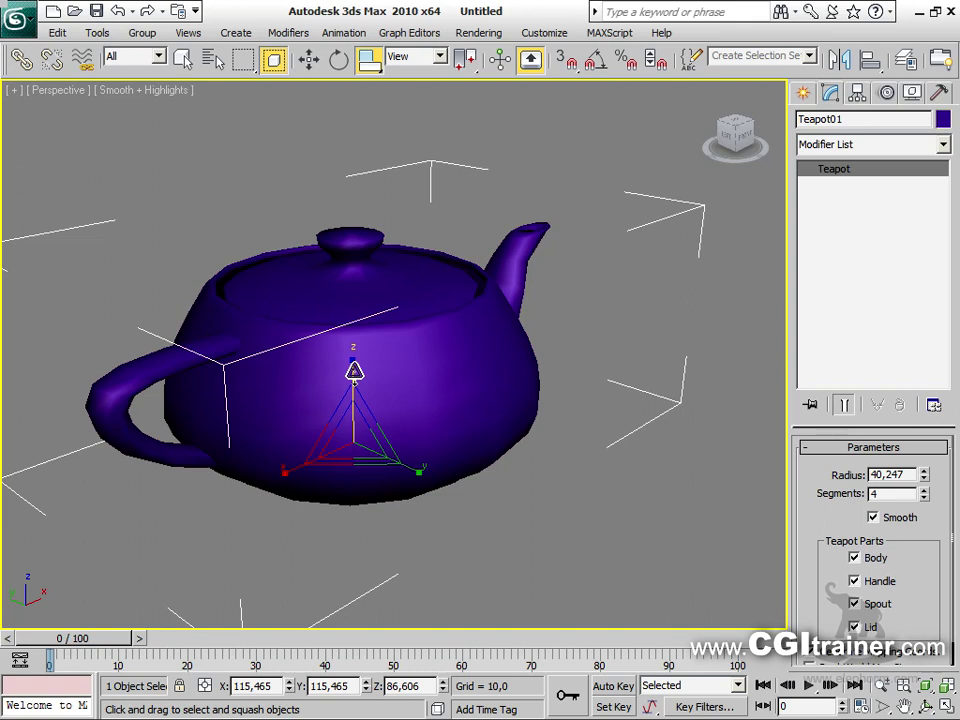
Reset the scene to an empty one without saving the changes
{"action": "left_click", "coordinate": [22, 22]}
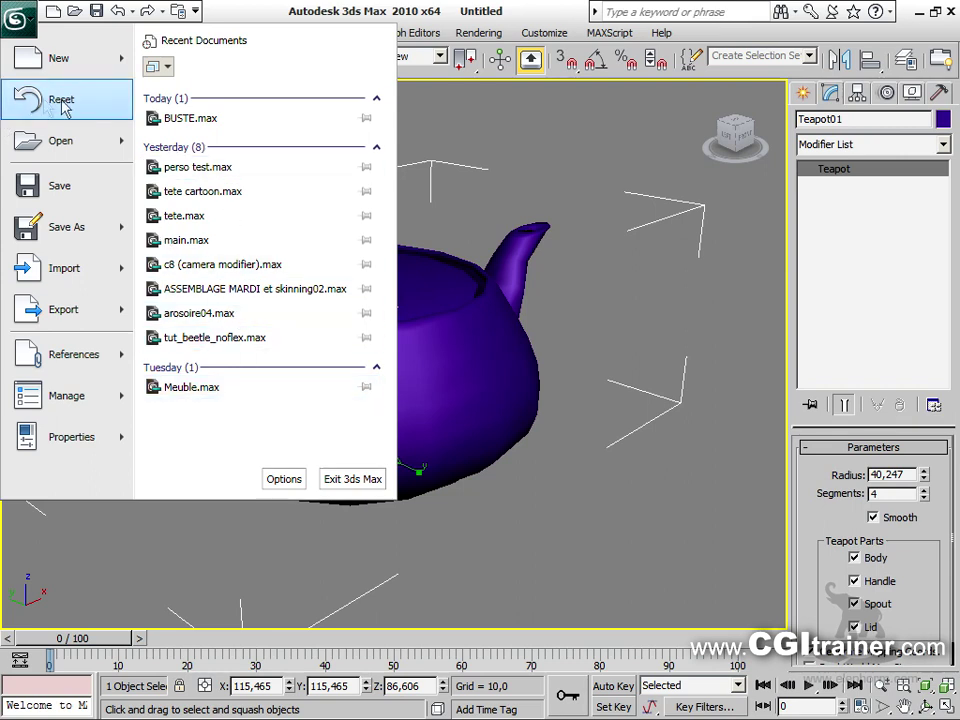
{"action": "left_click", "coordinate": [62, 101]}
{"action": "left_click", "coordinate": [494, 426]}
{"action": "left_click", "coordinate": [455, 405]}
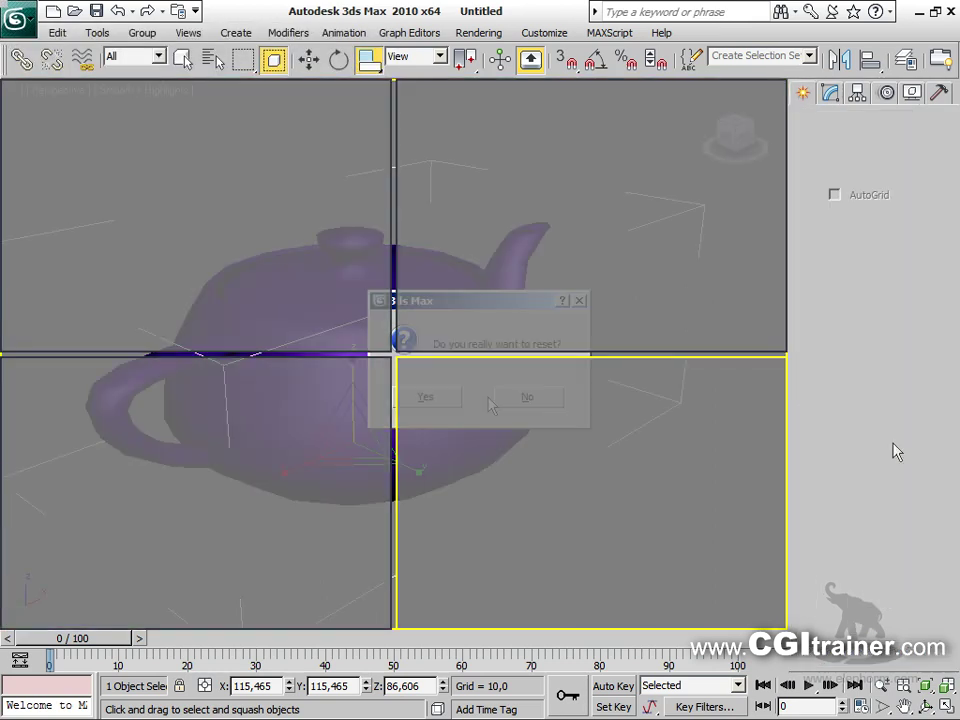
Create a sphere of about 26 radius with its base at the pivot, and enlarge the Front viewport around it
{"action": "left_click", "coordinate": [837, 232]}
{"action": "scroll", "coordinate": [823, 524], "scroll_direction": "down", "scroll_amount": 2}
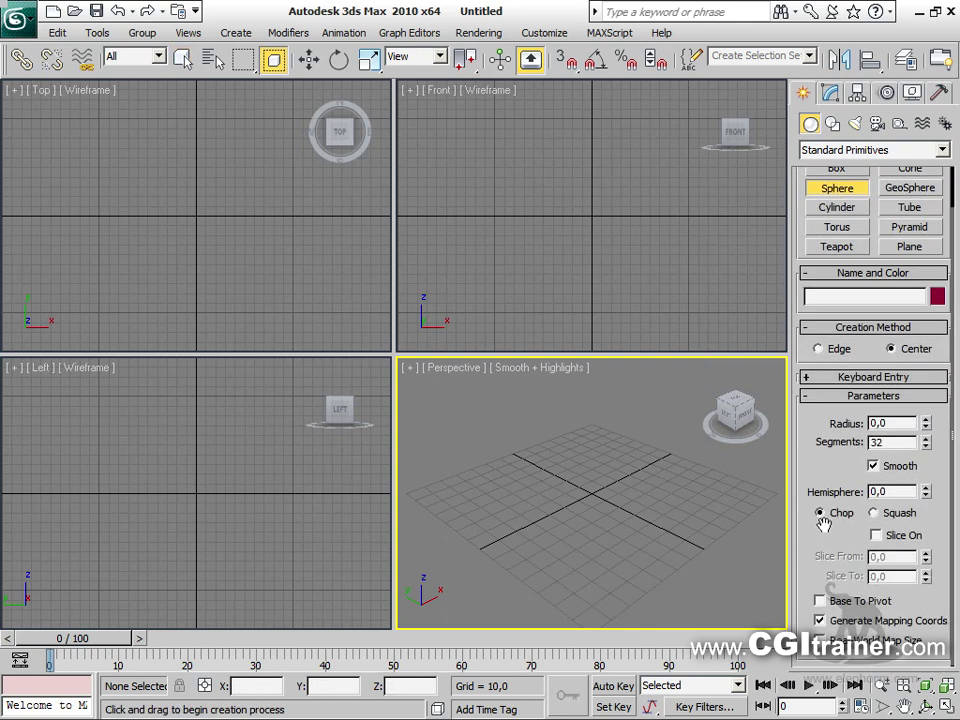
{"action": "left_click_drag", "start_coordinate": [546, 512], "coordinate": [548, 484]}
{"action": "left_click_drag", "start_coordinate": [395, 352], "coordinate": [18, 590]}
{"action": "middle_click_drag", "start_coordinate": [293, 424], "coordinate": [66, 512]}
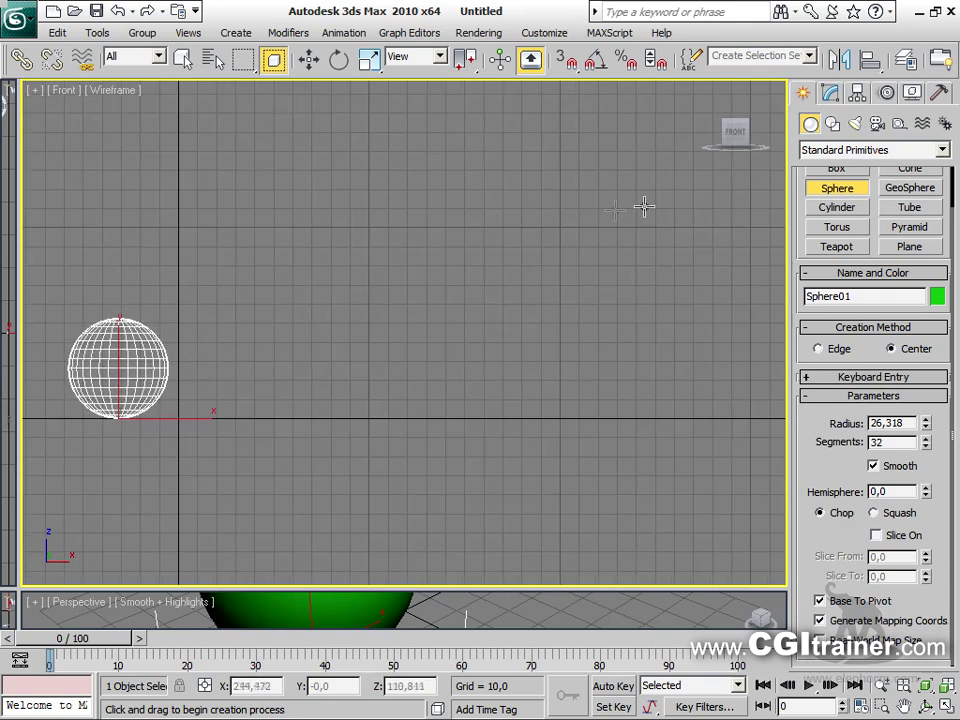
Apply a Stretch modifier to the sphere
{"action": "left_click", "coordinate": [293, 35]}
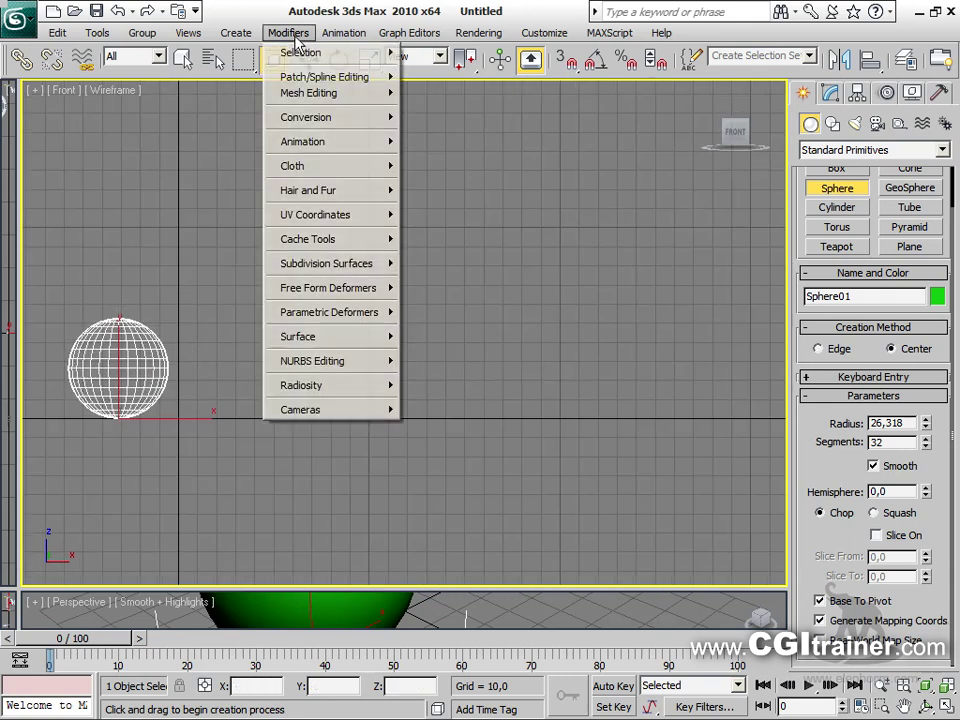
{"action": "mouse_move", "coordinate": [388, 313]}
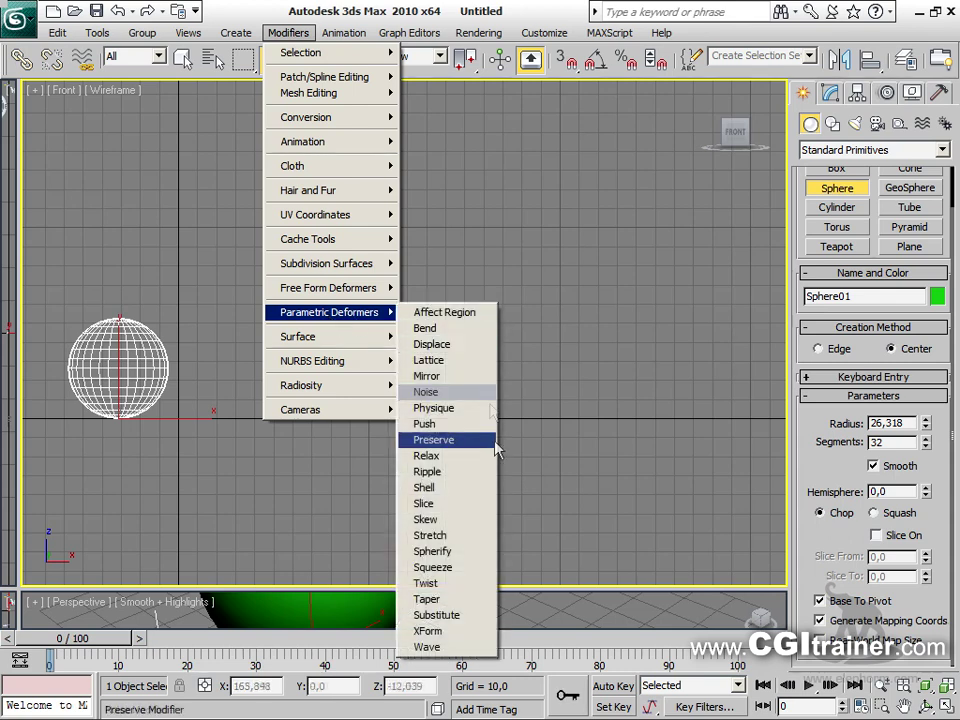
{"action": "left_click", "coordinate": [489, 534]}
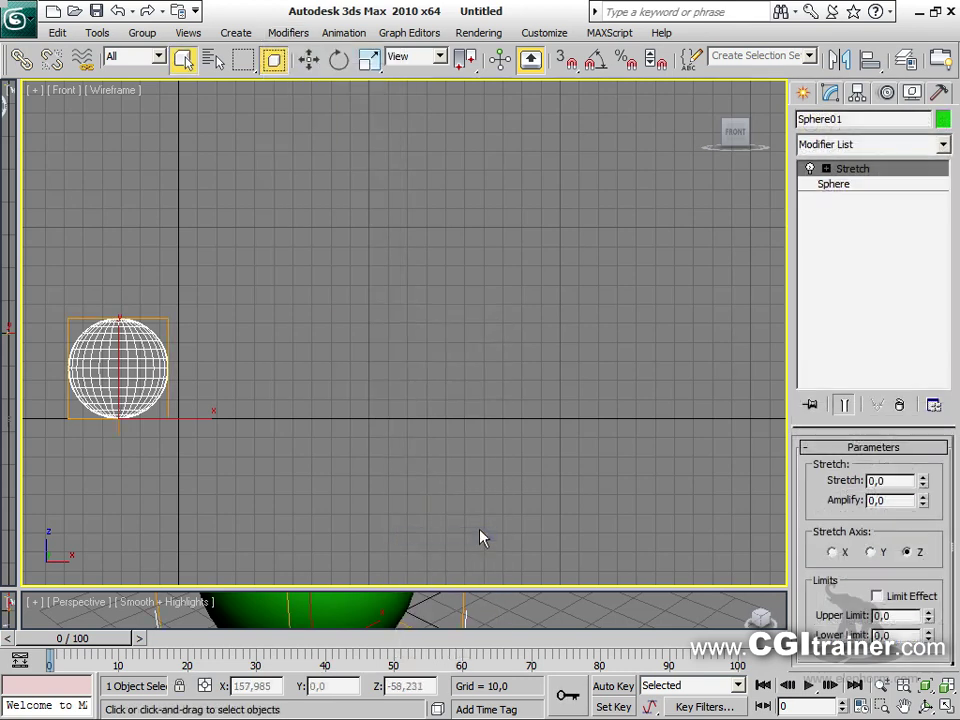
Turn on Auto Key and, at frame 20, move the sphere up and right to about X 36, Z 62
{"action": "left_click", "coordinate": [612, 685]}
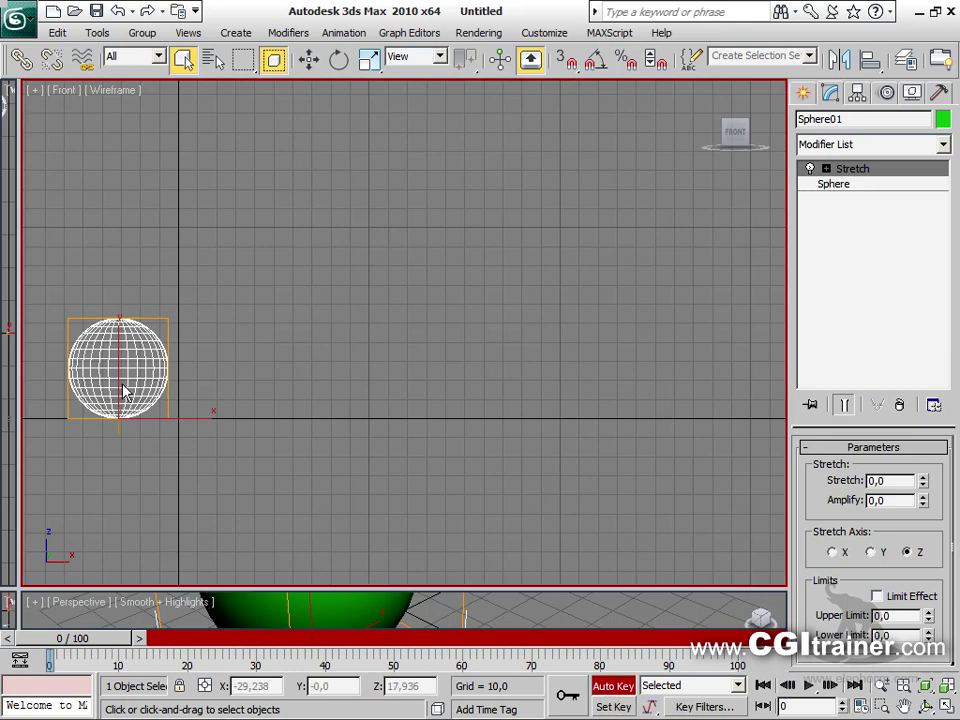
{"action": "left_click_drag", "start_coordinate": [97, 640], "coordinate": [226, 630]}
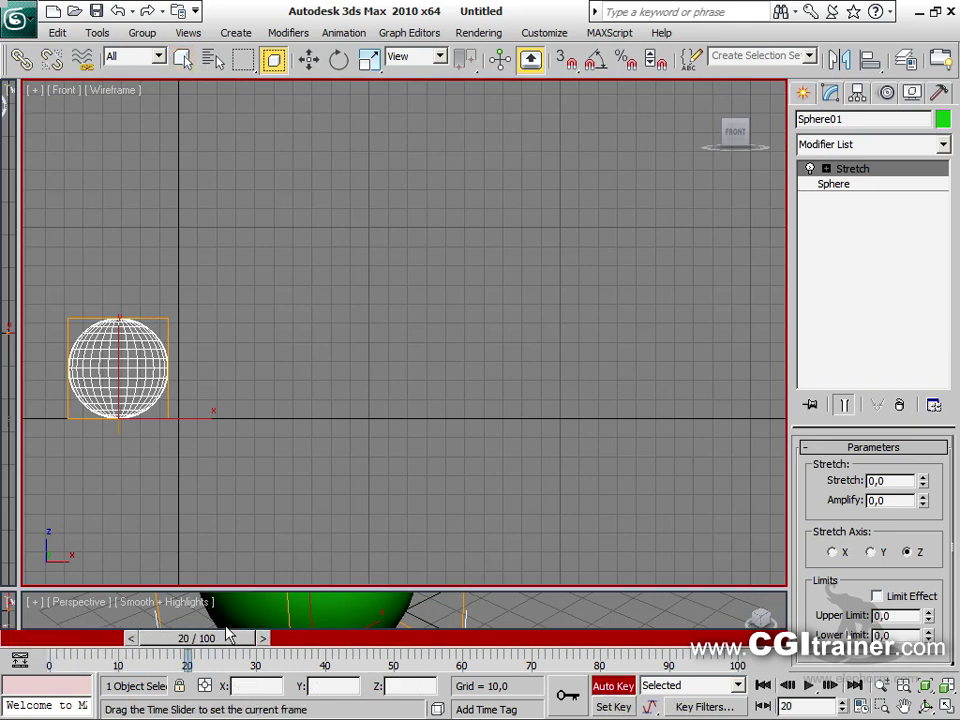
{"action": "right_click", "coordinate": [255, 447]}
{"action": "left_click", "coordinate": [279, 467]}
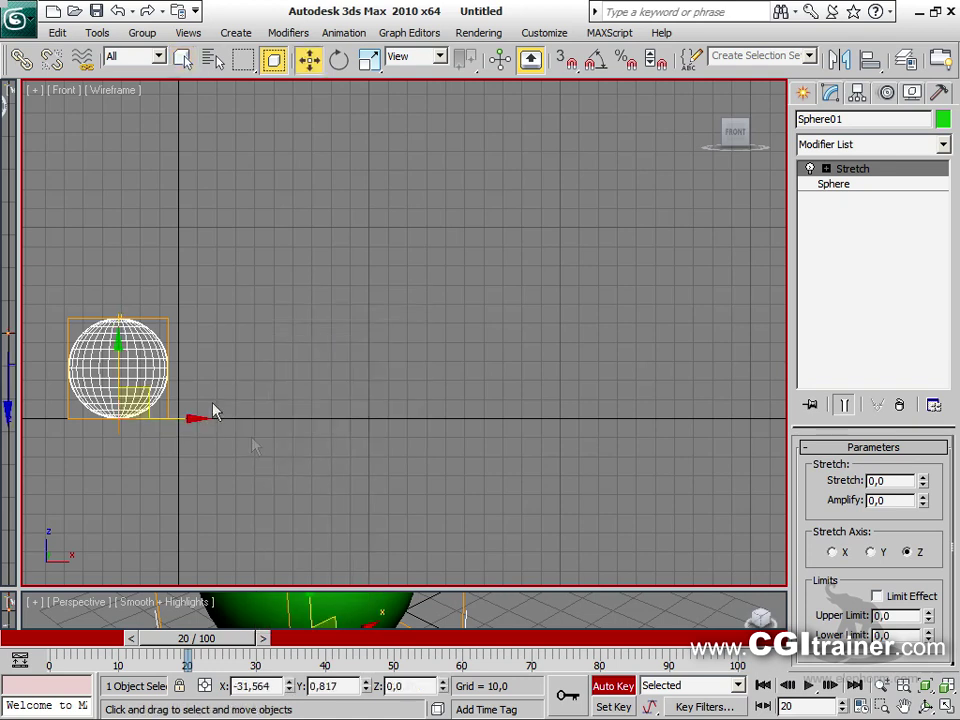
{"action": "left_click_drag", "start_coordinate": [137, 387], "coordinate": [267, 270]}
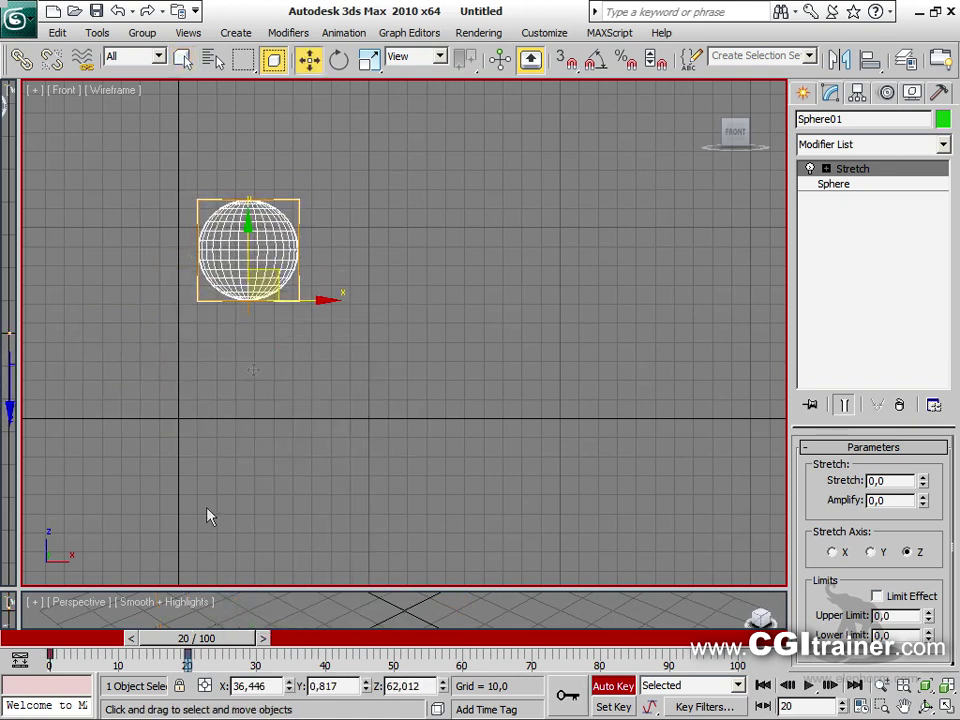
At frame 40, move the sphere further right and down to ground level
{"action": "left_click_drag", "start_coordinate": [222, 642], "coordinate": [352, 635]}
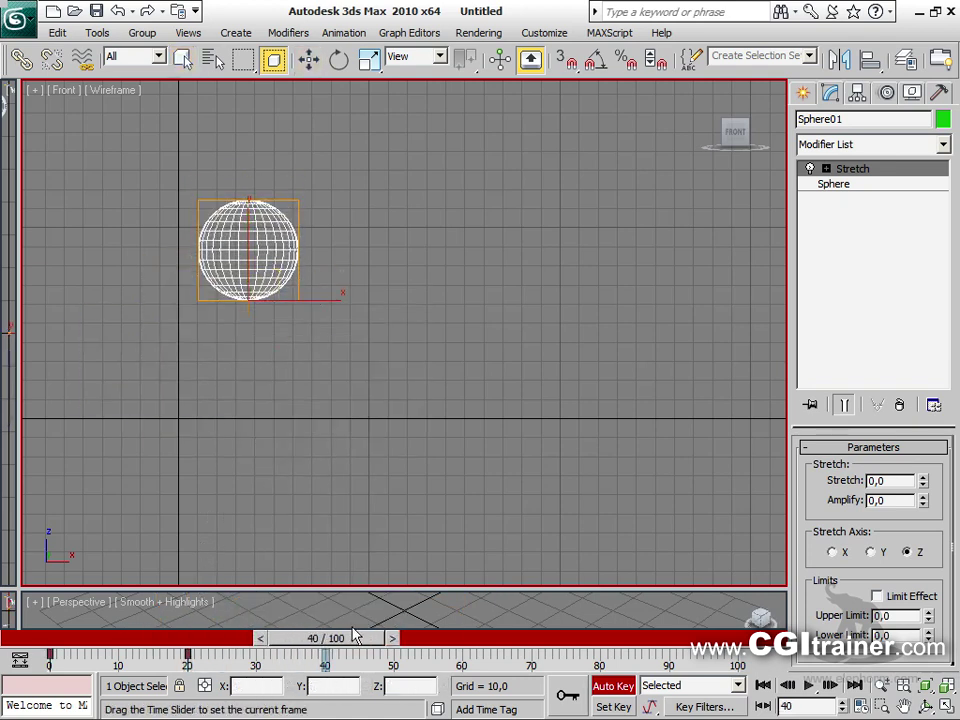
{"action": "key", "text": "w"}
{"action": "left_click_drag", "start_coordinate": [284, 274], "coordinate": [364, 393]}
Key a second bounce: raise the sphere at frame 60 and bring it down at frame 80 to about X 201, Z 0.6
{"action": "left_click_drag", "start_coordinate": [348, 638], "coordinate": [473, 638]}
{"action": "key", "text": "ctrl+d"}
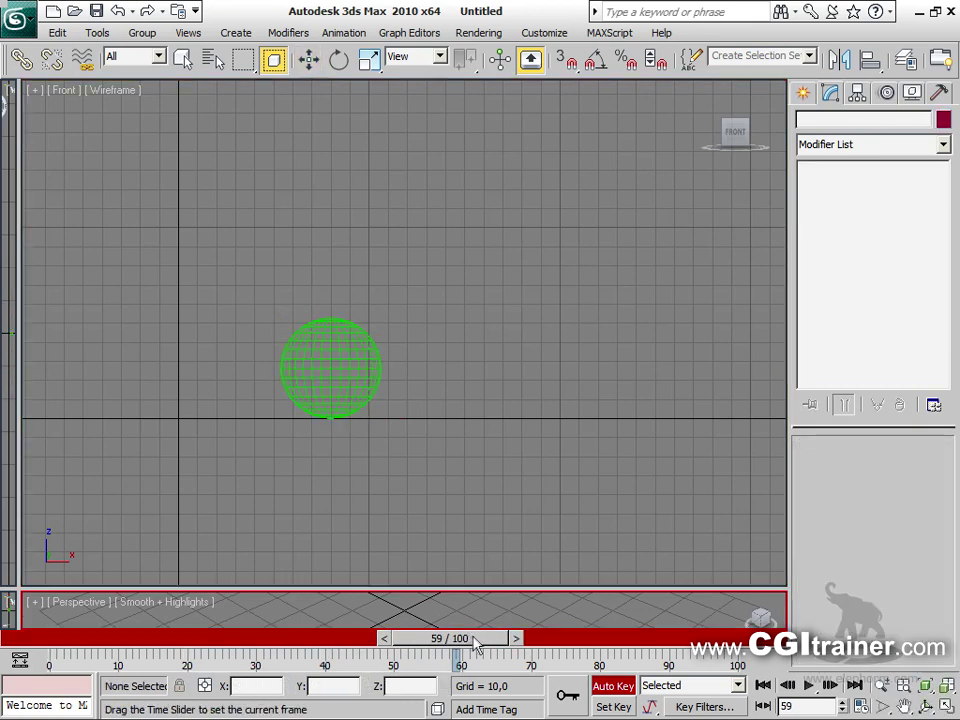
{"action": "key", "text": "w"}
{"action": "left_click", "coordinate": [362, 379]}
{"action": "left_click_drag", "start_coordinate": [362, 390], "coordinate": [500, 273]}
{"action": "left_click_drag", "start_coordinate": [458, 640], "coordinate": [588, 638]}
{"action": "left_click_drag", "start_coordinate": [507, 279], "coordinate": [600, 397]}
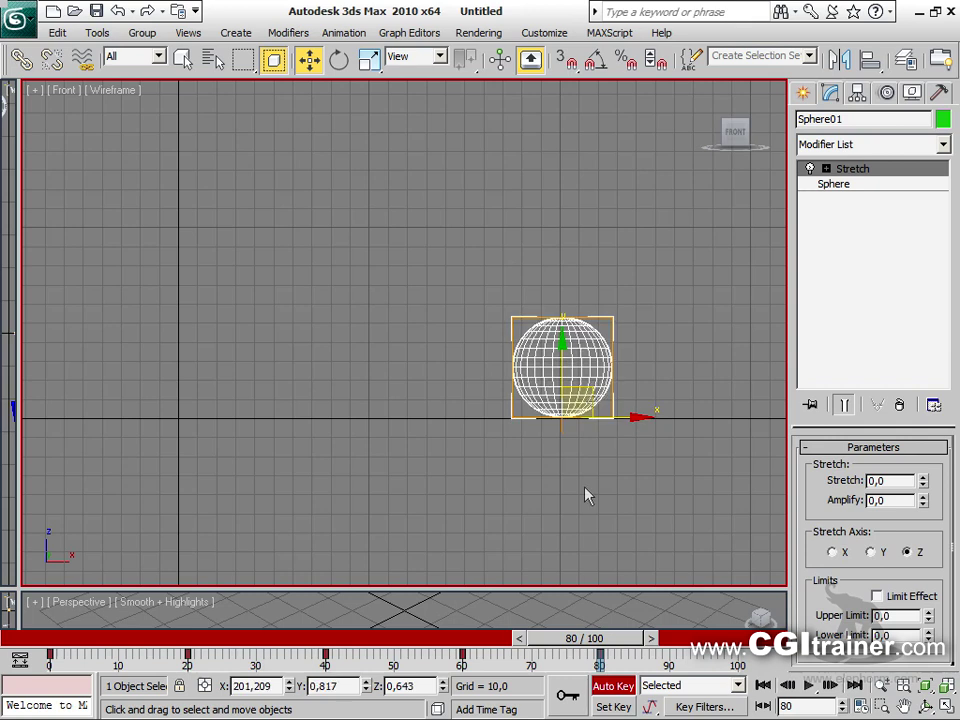
Copy the sphere's ground-contact keys from frames 40 and 80 to frames 43 and 83
{"action": "left_click_drag", "start_coordinate": [617, 640], "coordinate": [5, 601]}
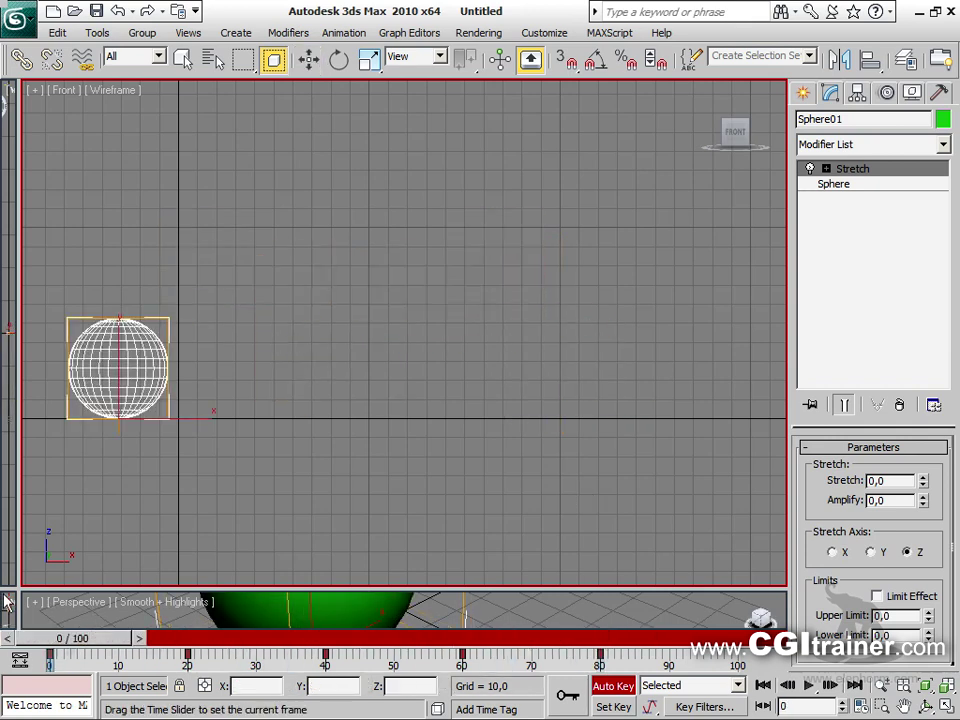
{"action": "left_click_drag", "start_coordinate": [107, 582], "coordinate": [378, 588]}
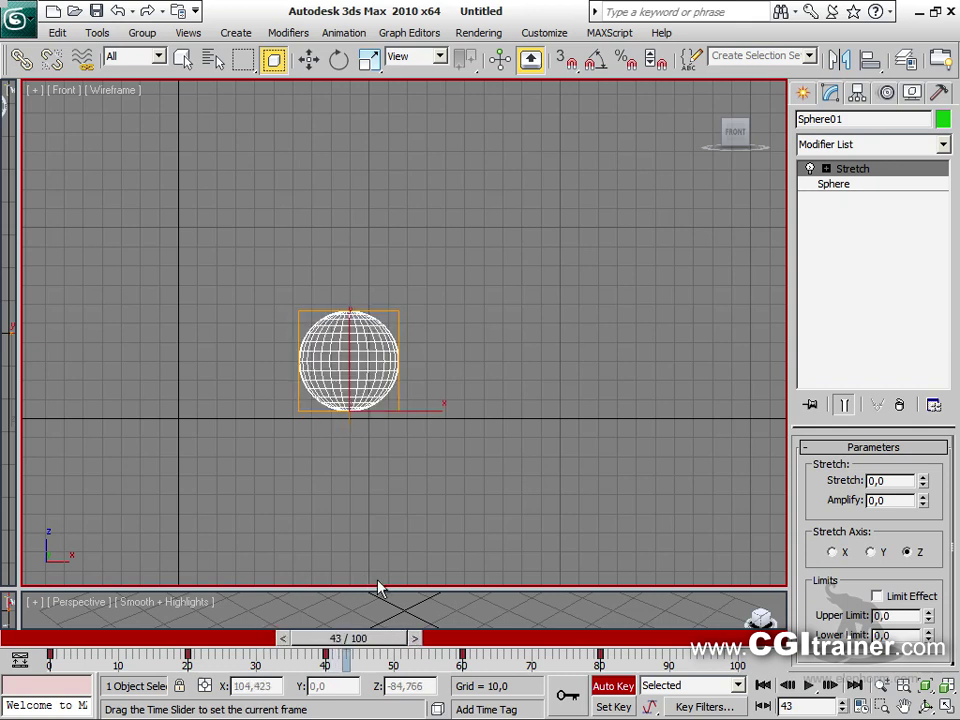
{"action": "key", "text": "w"}
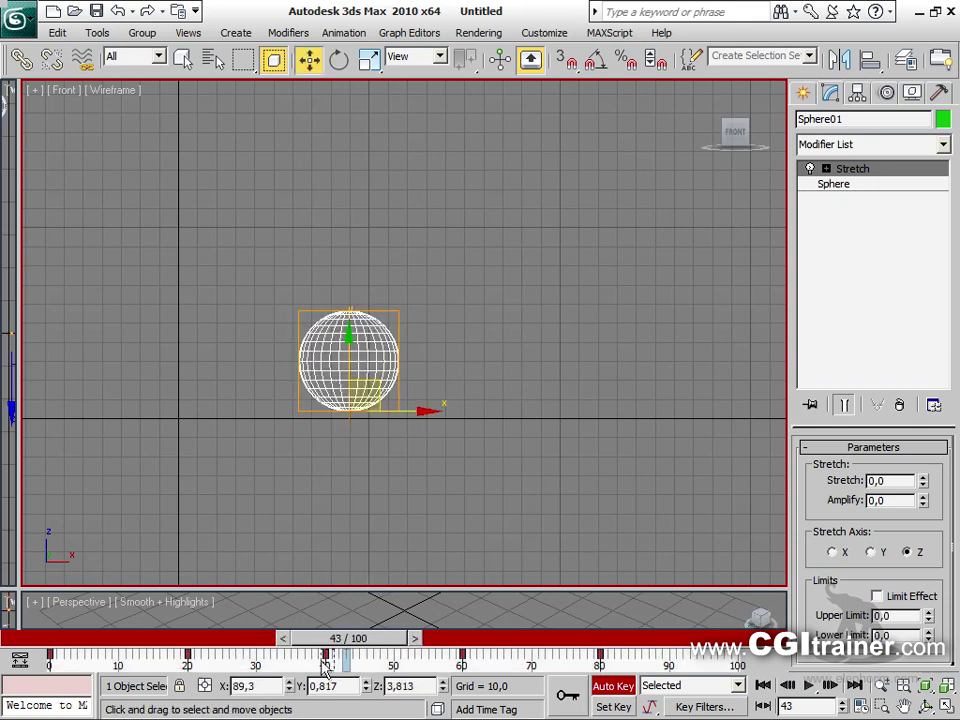
{"action": "left_click_drag", "start_coordinate": [324, 653], "coordinate": [585, 625], "text": "shift"}
{"action": "key", "text": "w"}
At frame 100, move the sphere up and right into the air to end the bounce path
{"action": "left_click_drag", "start_coordinate": [614, 668], "coordinate": [745, 641]}
{"action": "key", "text": "w"}
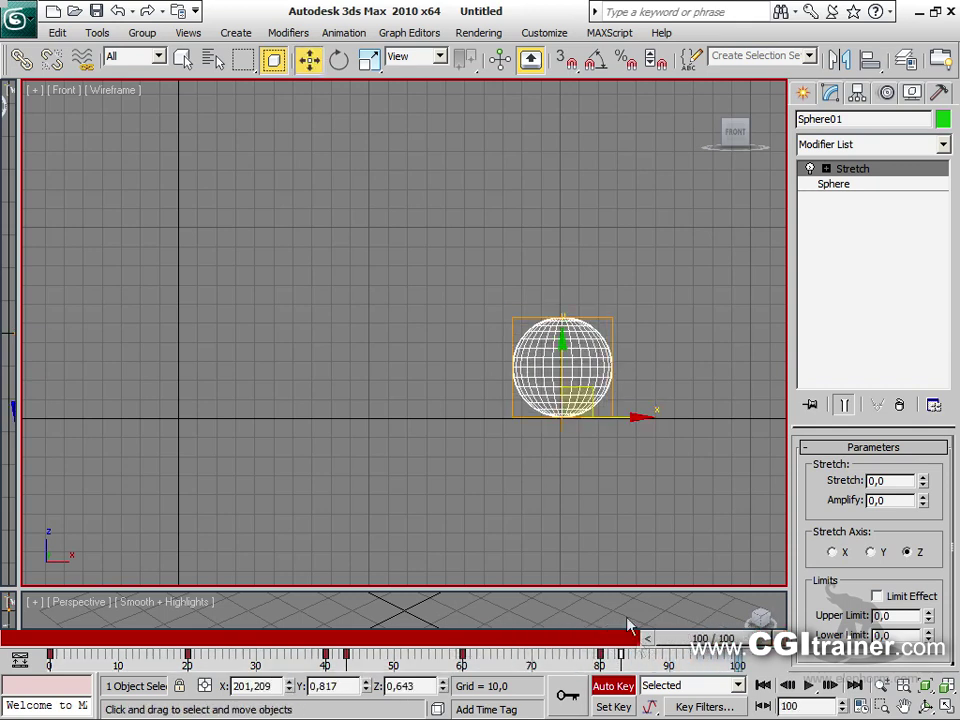
{"action": "left_click_drag", "start_coordinate": [592, 405], "coordinate": [705, 278]}
At frame 7, set the sphere's Stretch amount to 0.2
{"action": "left_click_drag", "start_coordinate": [697, 638], "coordinate": [20, 578]}
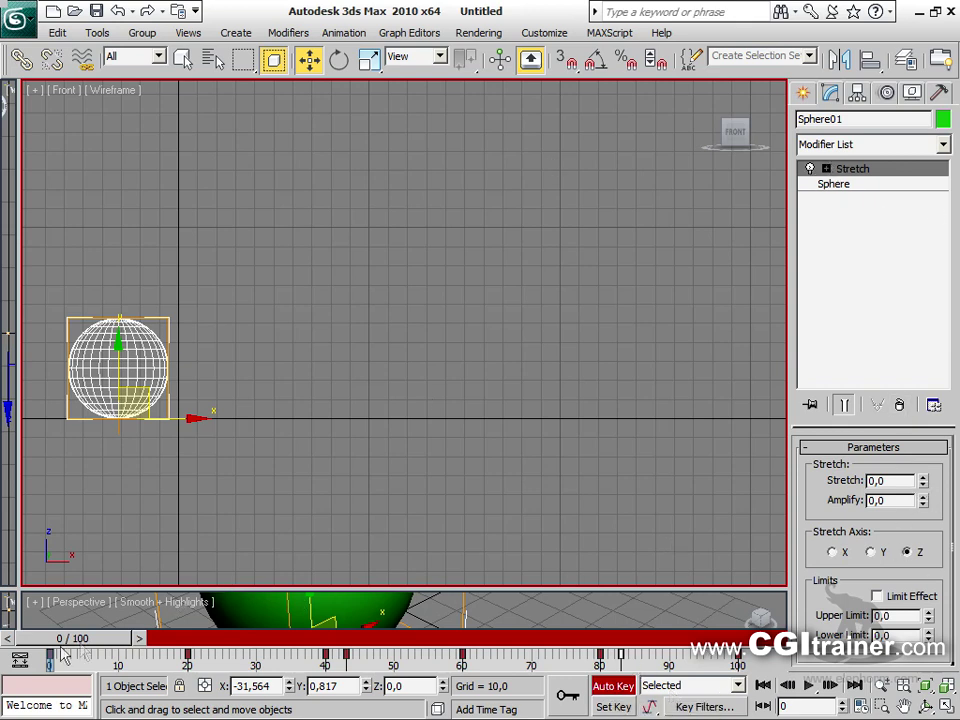
{"action": "left_click_drag", "start_coordinate": [75, 645], "coordinate": [120, 637]}
{"action": "key", "text": "w"}
{"action": "left_click_drag", "start_coordinate": [926, 490], "coordinate": [922, 480]}
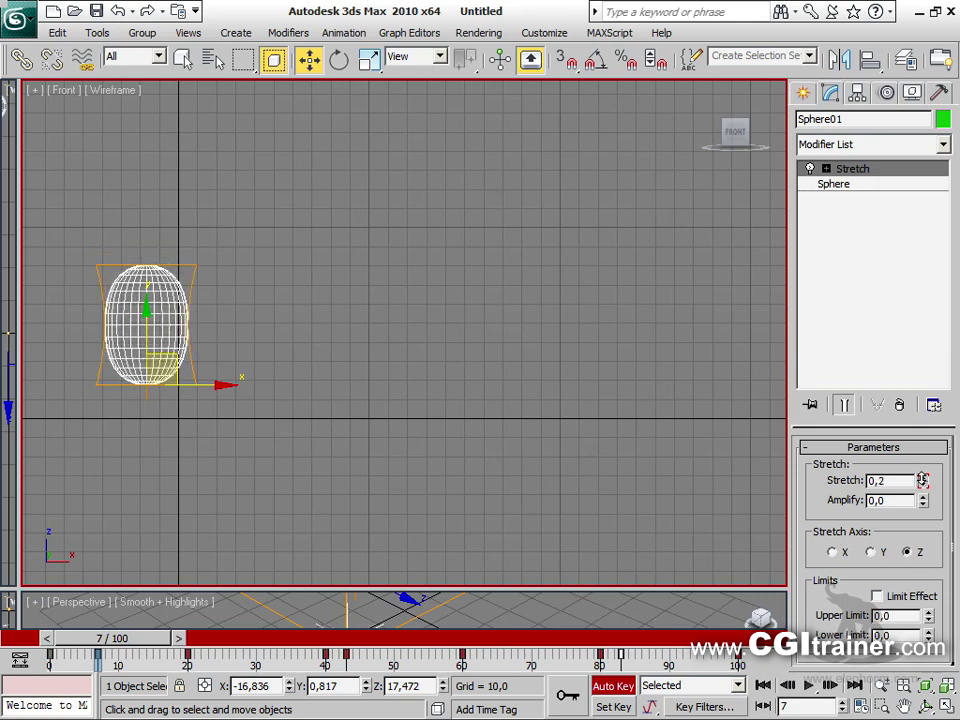
At frame 7, rotate the stretched sphere clockwise so it leans along its rising path
{"action": "right_click", "coordinate": [130, 358]}
{"action": "left_click", "coordinate": [160, 384]}
{"action": "left_click_drag", "start_coordinate": [203, 346], "coordinate": [200, 364]}
At frame 40, rotate the stretched sphere counterclockwise about its base so it leans back along its falling path
{"action": "left_click_drag", "start_coordinate": [110, 638], "coordinate": [354, 600]}
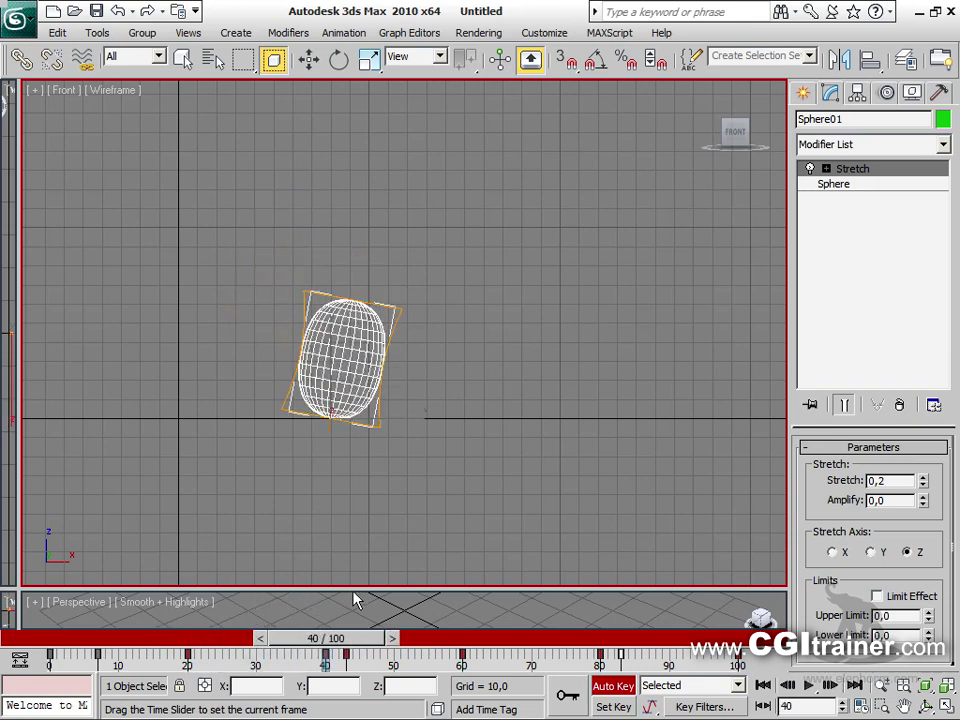
{"action": "key", "text": "e"}
{"action": "left_click_drag", "start_coordinate": [372, 434], "coordinate": [382, 404]}
{"action": "key", "text": "q"}
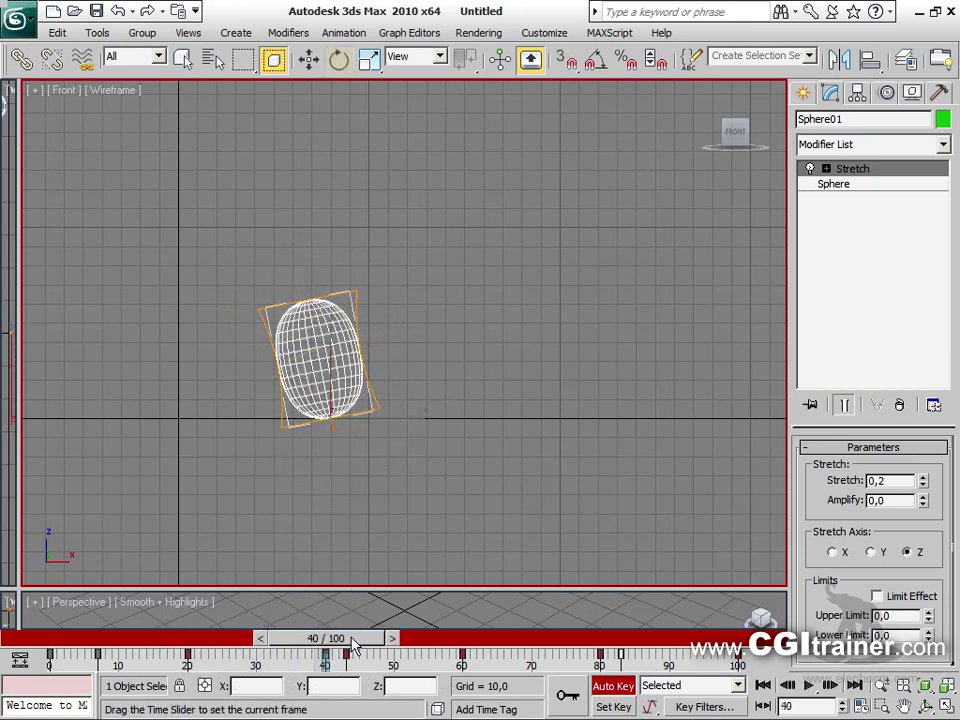
At frame 40, reset the sphere's Stretch amount to 0
{"action": "key", "text": "e"}
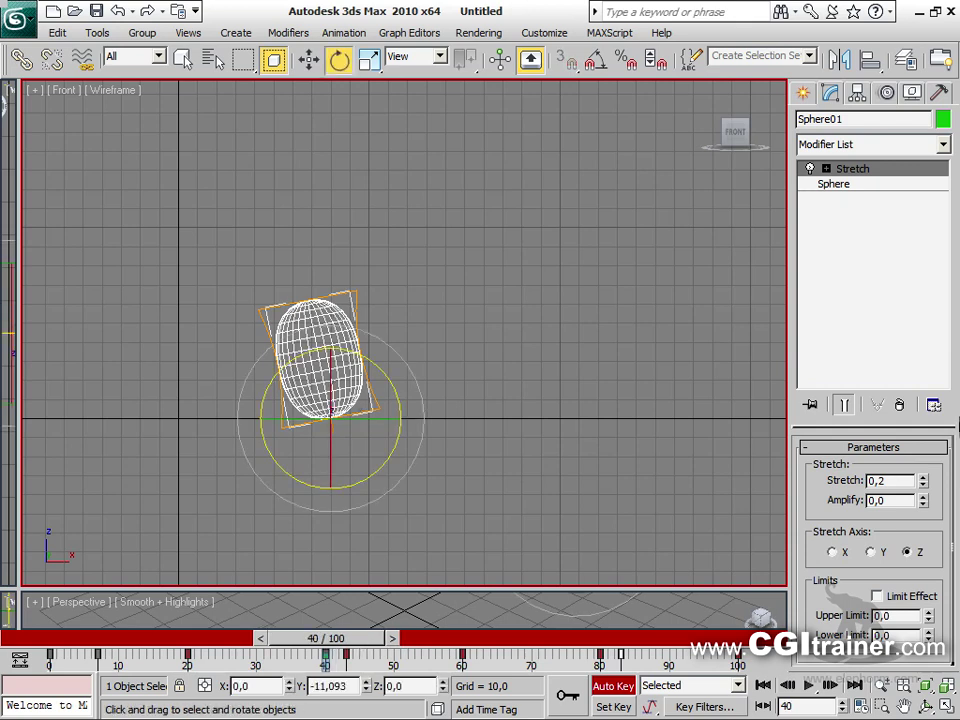
{"action": "left_click", "coordinate": [923, 479]}
{"action": "mouse_move", "coordinate": [923, 484]}
{"action": "left_mouse_down"}
{"action": "mouse_move", "coordinate": [923, 498]}
{"action": "mouse_move", "coordinate": [925, 484]}
{"action": "left_mouse_up"}
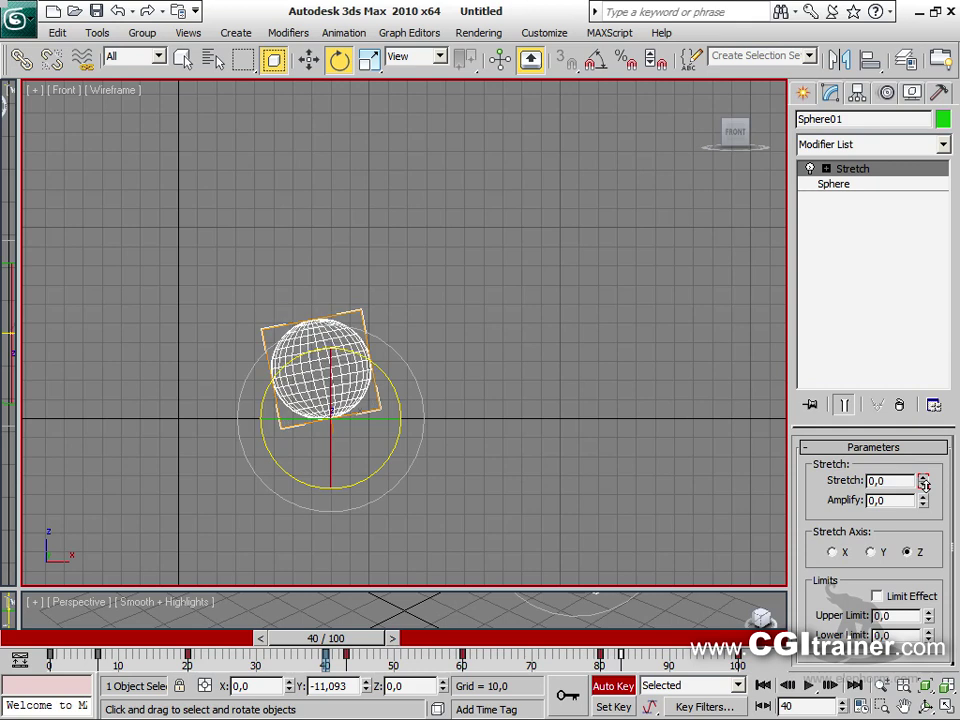
{"action": "key", "text": "q"}
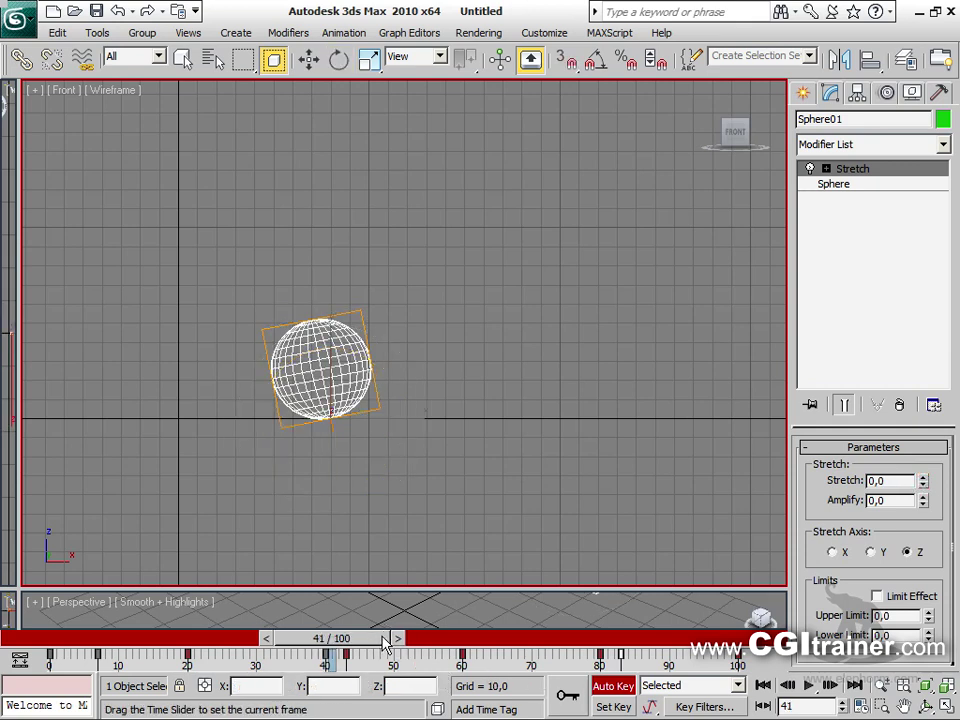
A few frames past frame 40, set the sphere's Stretch amount to -0.3 to squash it on the ground
{"action": "key", "text": "e"}
{"action": "key", "text": "q"}
{"action": "left_click_drag", "start_coordinate": [373, 649], "coordinate": [387, 645]}
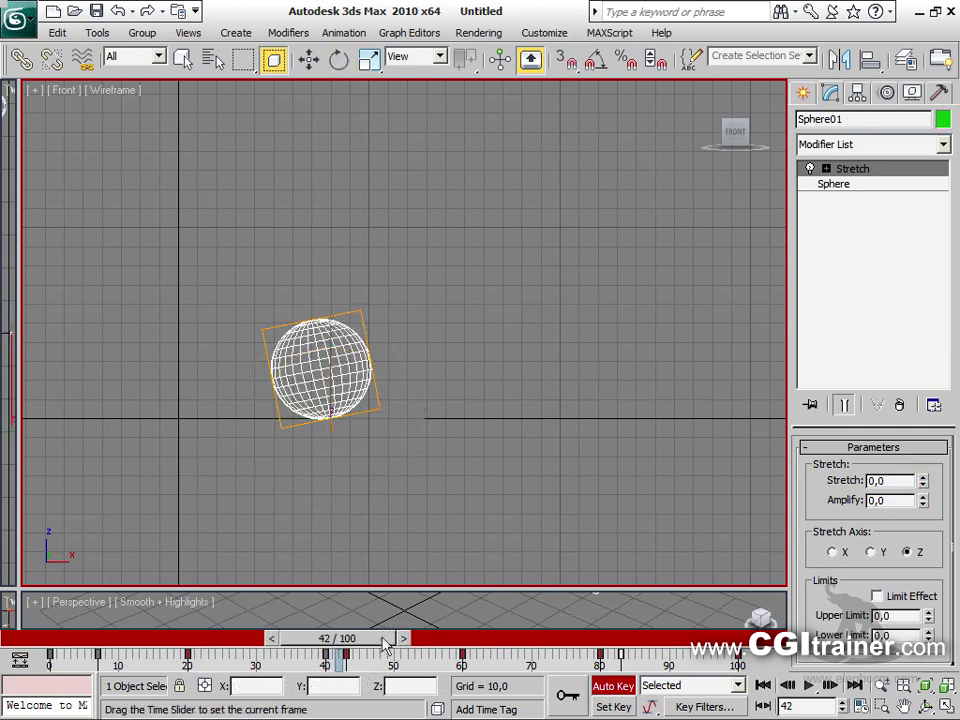
{"action": "key", "text": "e"}
{"action": "mouse_move", "coordinate": [923, 482]}
{"action": "left_mouse_down"}
{"action": "mouse_move", "coordinate": [923, 470]}
{"action": "mouse_move", "coordinate": [923, 492]}
{"action": "mouse_move", "coordinate": [923, 478]}
{"action": "left_mouse_up"}
At frame 46, set the sphere's Stretch amount to 0.3 and rotate it clockwise to lean along its rising path
{"action": "left_click_drag", "start_coordinate": [398, 648], "coordinate": [418, 630]}
{"action": "key", "text": "e"}
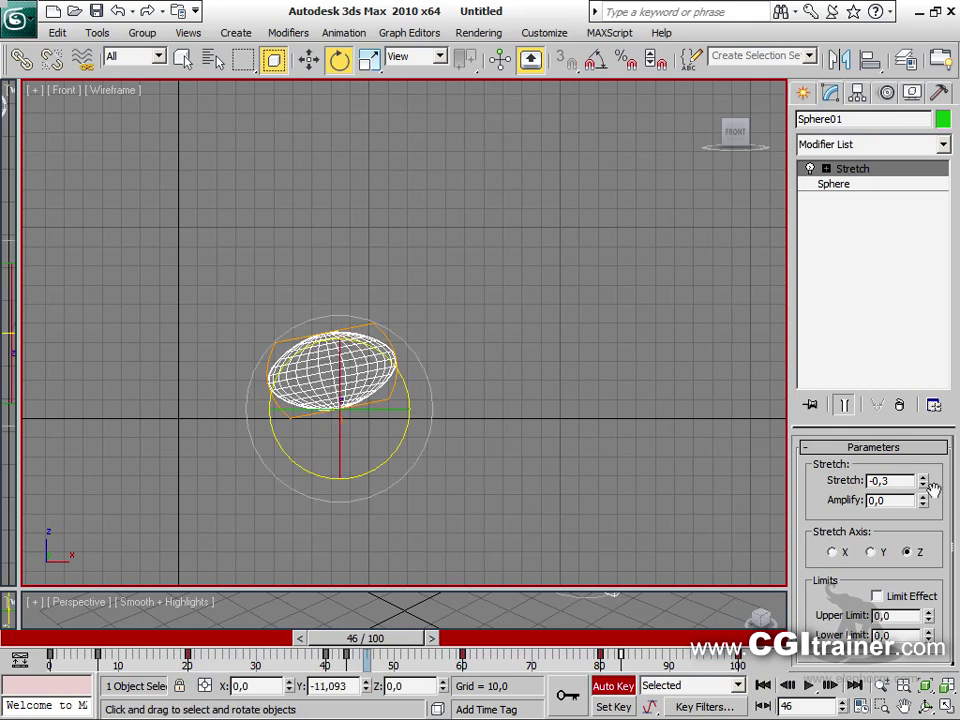
{"action": "left_click_drag", "start_coordinate": [925, 488], "coordinate": [922, 476]}
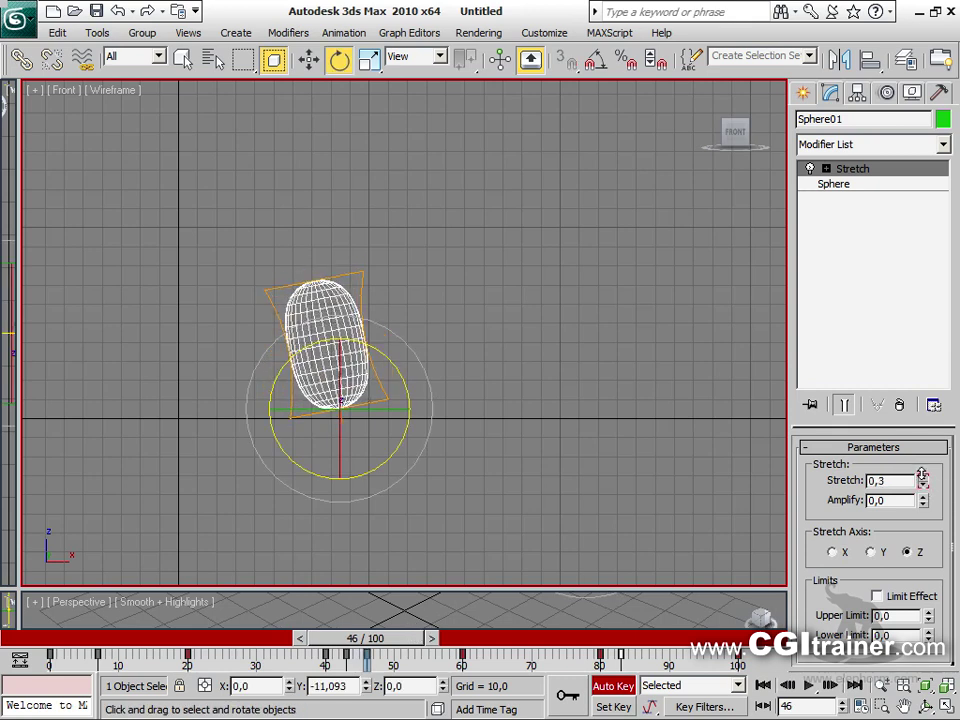
{"action": "left_click_drag", "start_coordinate": [397, 370], "coordinate": [408, 398]}
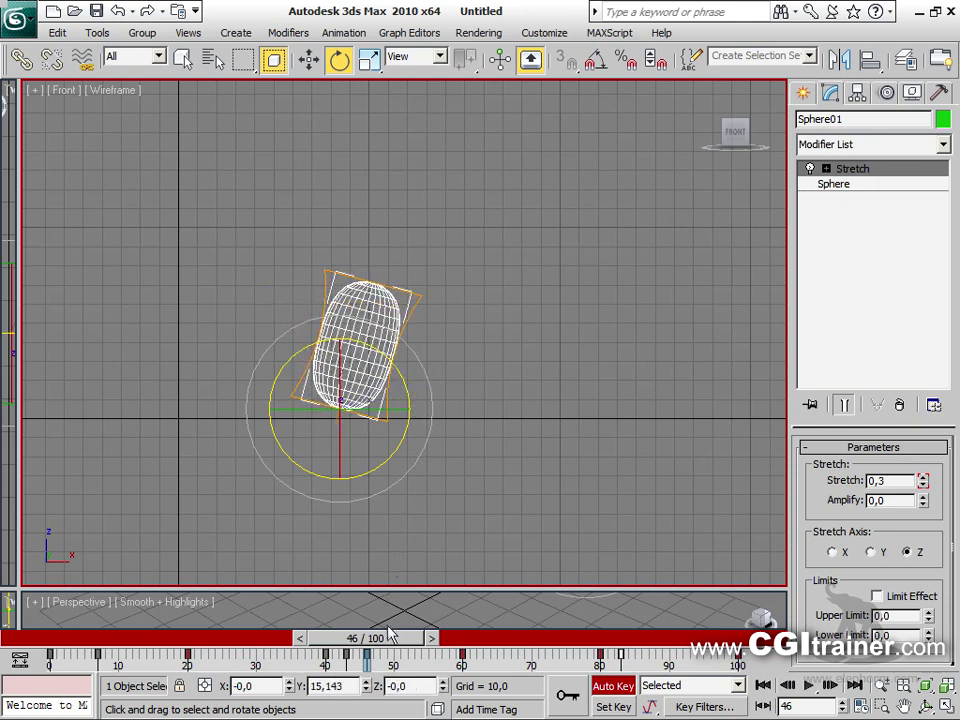
At frame 80, rotate the sphere counterclockwise to lean back along its falling path and reset its Stretch amount to 0
{"action": "left_click_drag", "start_coordinate": [390, 648], "coordinate": [607, 588]}
{"action": "key", "text": "e"}
{"action": "left_click_drag", "start_coordinate": [625, 404], "coordinate": [614, 333]}
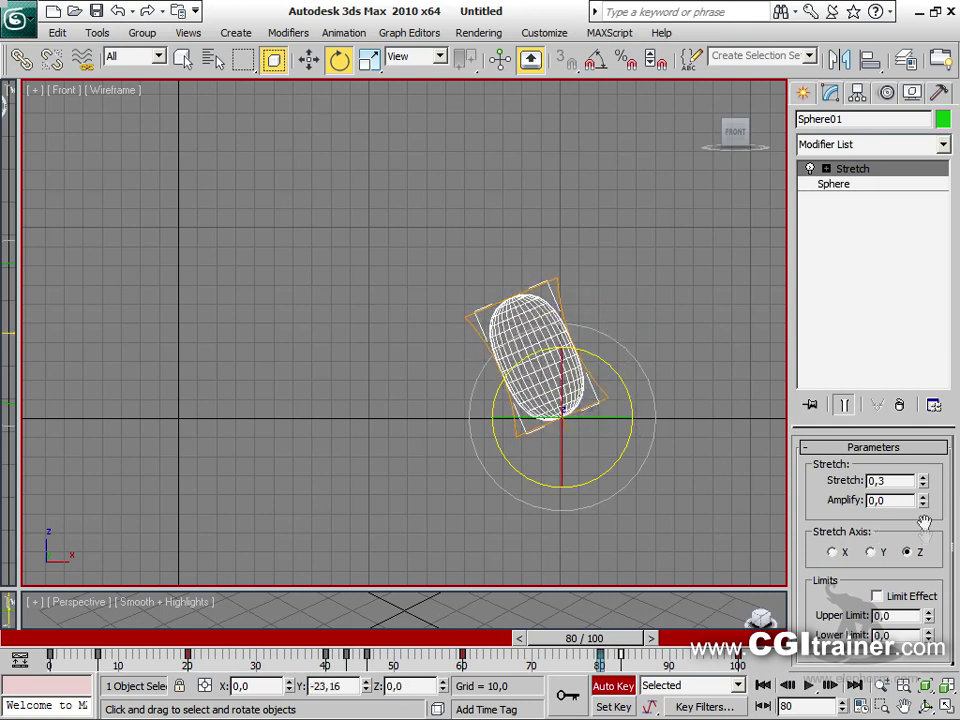
{"action": "left_click_drag", "start_coordinate": [924, 488], "coordinate": [924, 486]}
{"action": "right_click", "coordinate": [924, 482]}
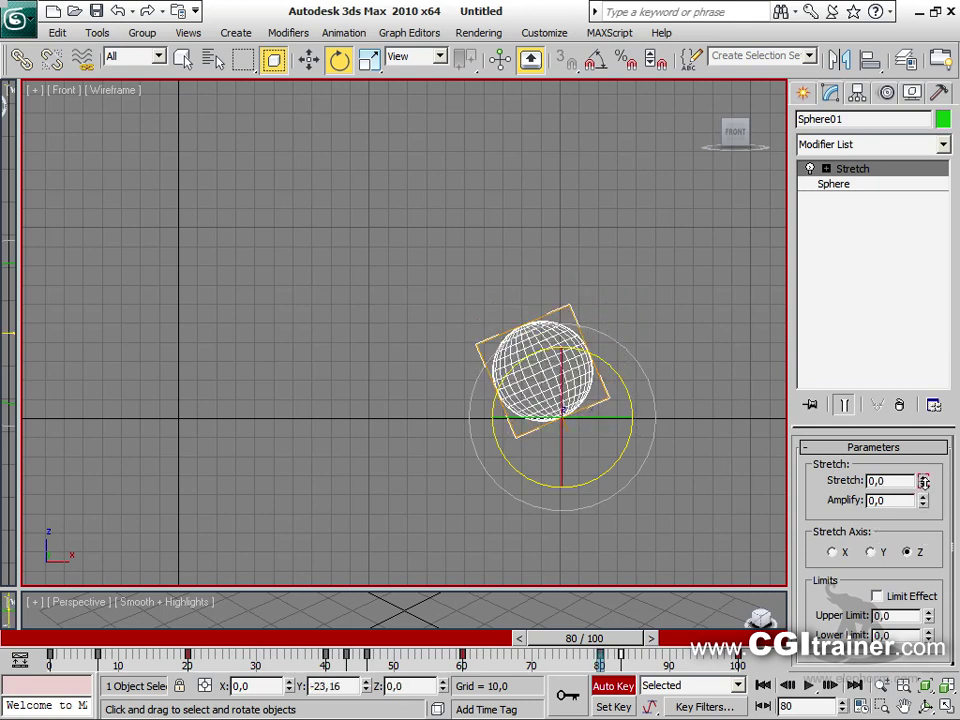
At frame 83, lower the sphere's Stretch amount below zero to squash it on its second landing
{"action": "left_click_drag", "start_coordinate": [588, 645], "coordinate": [605, 645]}
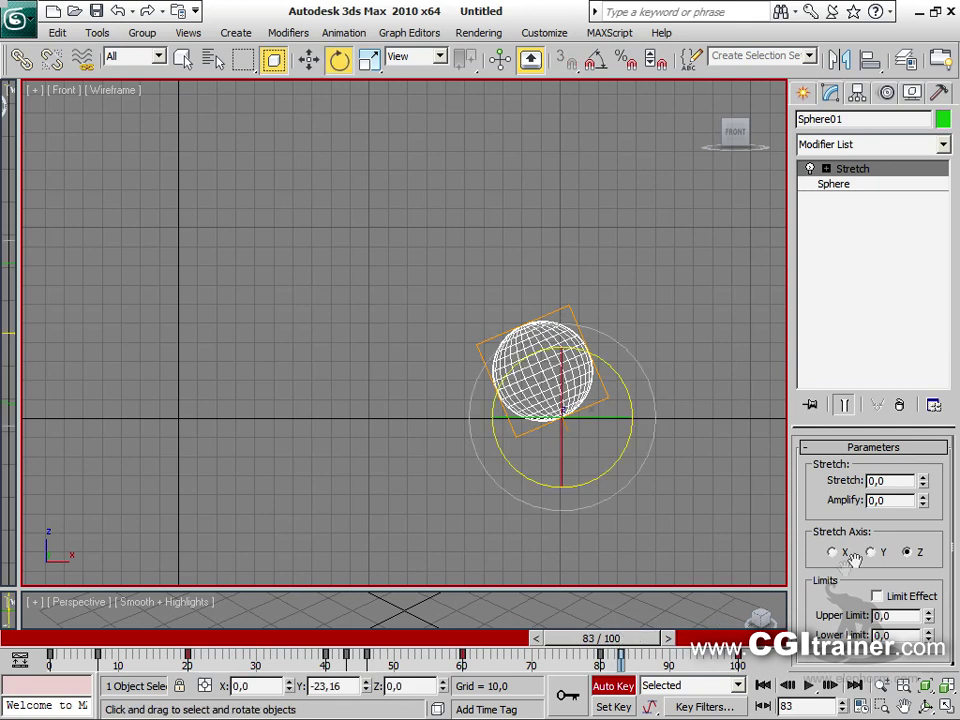
{"action": "left_click", "coordinate": [923, 485]}
{"action": "mouse_move", "coordinate": [924, 490]}
{"action": "left_mouse_down"}
{"action": "mouse_move", "coordinate": [924, 520]}
{"action": "mouse_move", "coordinate": [924, 470]}
{"action": "mouse_move", "coordinate": [924, 490]}
{"action": "left_mouse_up"}
Past frame 83, rotate the sphere clockwise along its last rising path and raise its Stretch amount near the animation's end
{"action": "mouse_move", "coordinate": [640, 642]}
{"action": "left_mouse_down"}
{"action": "mouse_move", "coordinate": [660, 642]}
{"action": "mouse_move", "coordinate": [645, 642]}
{"action": "left_mouse_up"}
{"action": "key", "text": "e"}
{"action": "left_click_drag", "start_coordinate": [615, 368], "coordinate": [634, 445]}
{"action": "left_click_drag", "start_coordinate": [620, 640], "coordinate": [696, 641]}
{"action": "left_click_drag", "start_coordinate": [924, 490], "coordinate": [922, 480]}
{"action": "left_click_drag", "start_coordinate": [733, 632], "coordinate": [95, 652]}
{"action": "key", "text": "e"}
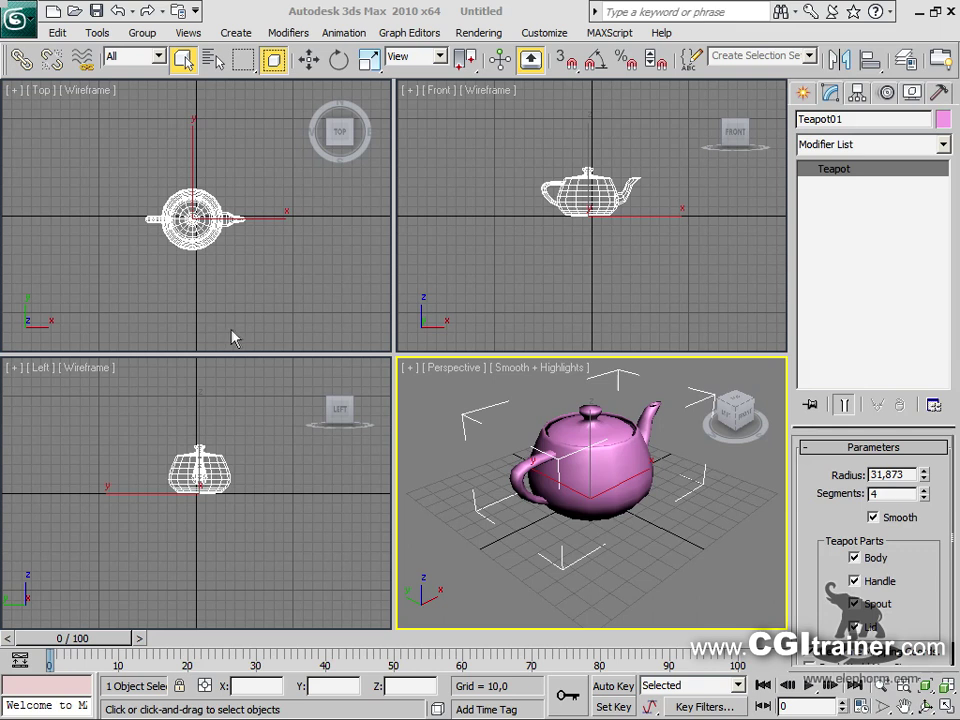
Apply a Skew modifier to the teapot with an amount of -26.5 on the Y axis
{"action": "left_click", "coordinate": [296, 37]}
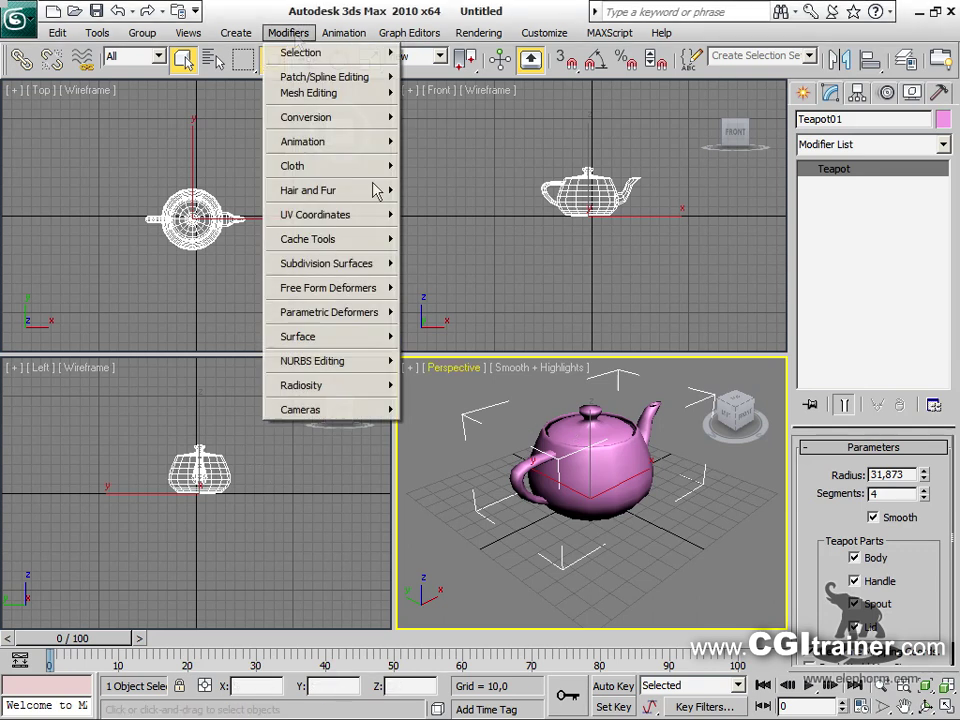
{"action": "mouse_move", "coordinate": [330, 312]}
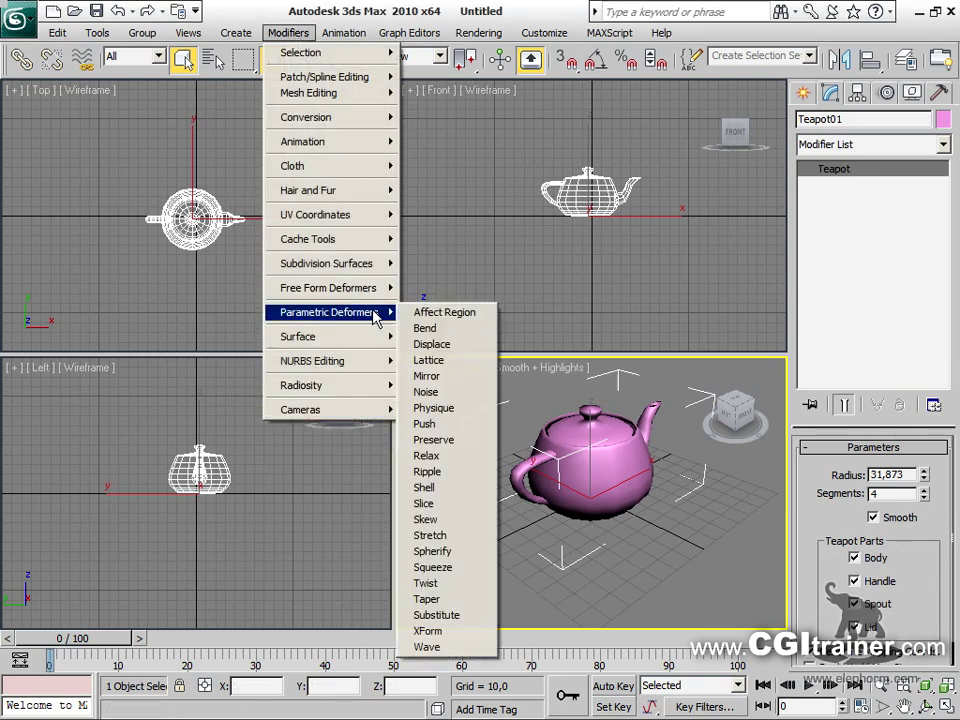
{"action": "left_click", "coordinate": [465, 519]}
{"action": "left_click_drag", "start_coordinate": [923, 485], "coordinate": [915, 622]}
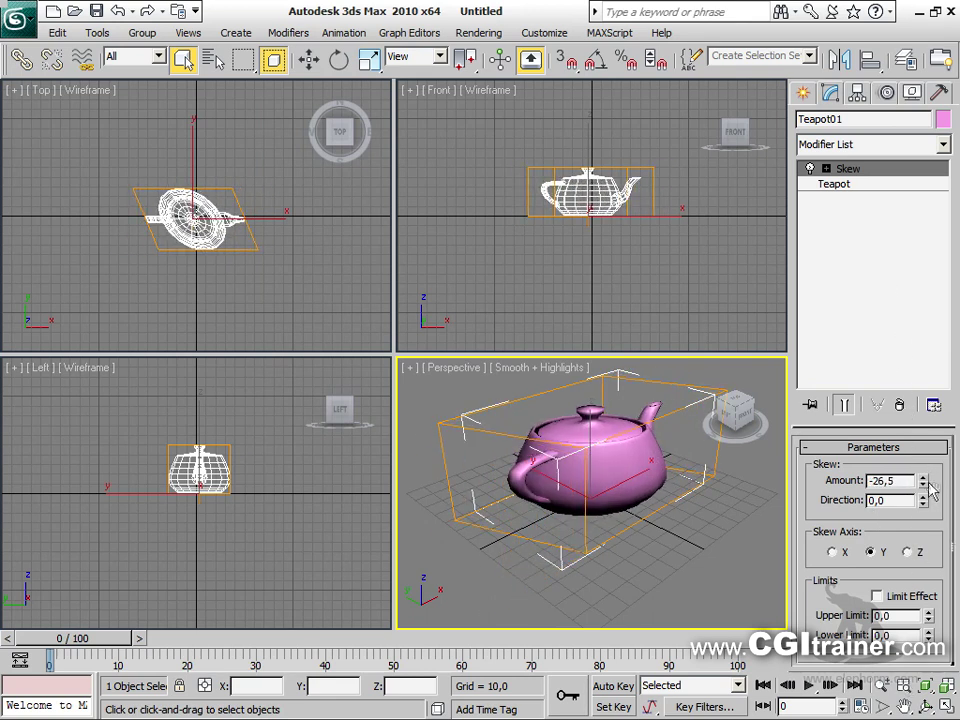
Set the Skew direction to 58.5 and look at the modifier's Gizmo and Center sub-levels
{"action": "left_click_drag", "start_coordinate": [924, 505], "coordinate": [814, 200]}
{"action": "left_click", "coordinate": [862, 198]}
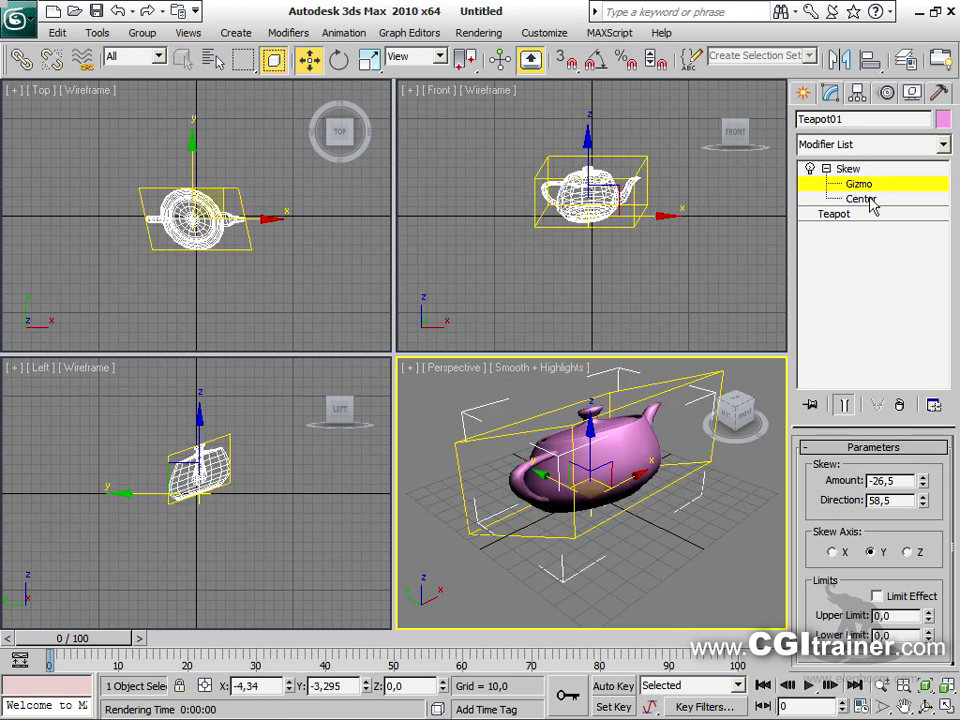
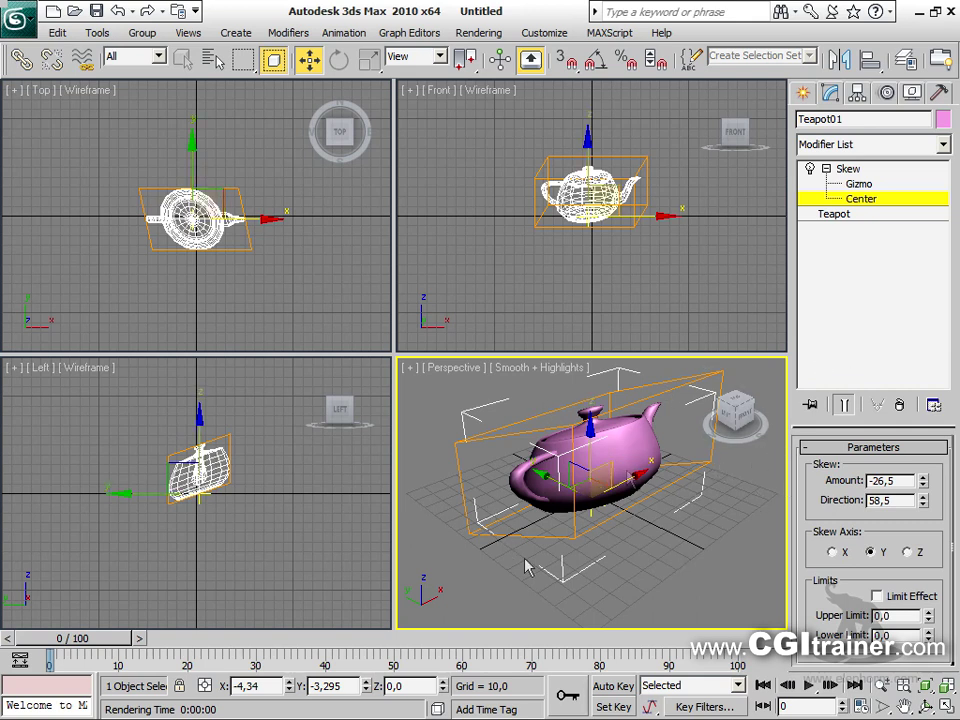
{"action": "left_click", "coordinate": [846, 172]}
Insert an Edit Poly modifier between the base teapot and its Skew modifier
{"action": "left_click", "coordinate": [834, 214]}
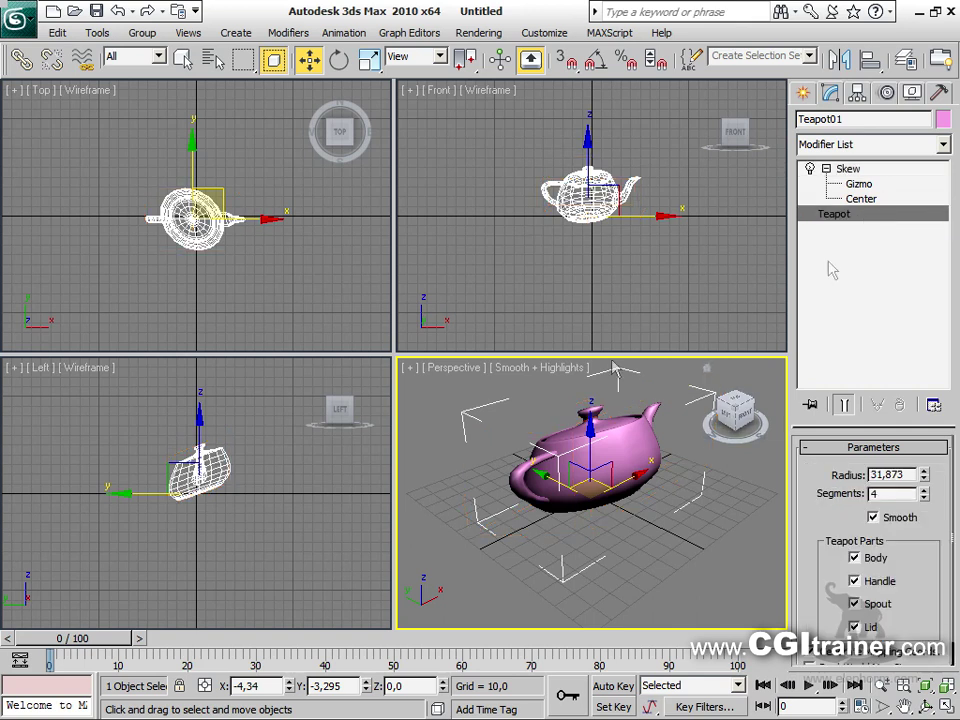
{"action": "left_click", "coordinate": [270, 38]}
{"action": "mouse_move", "coordinate": [287, 96]}
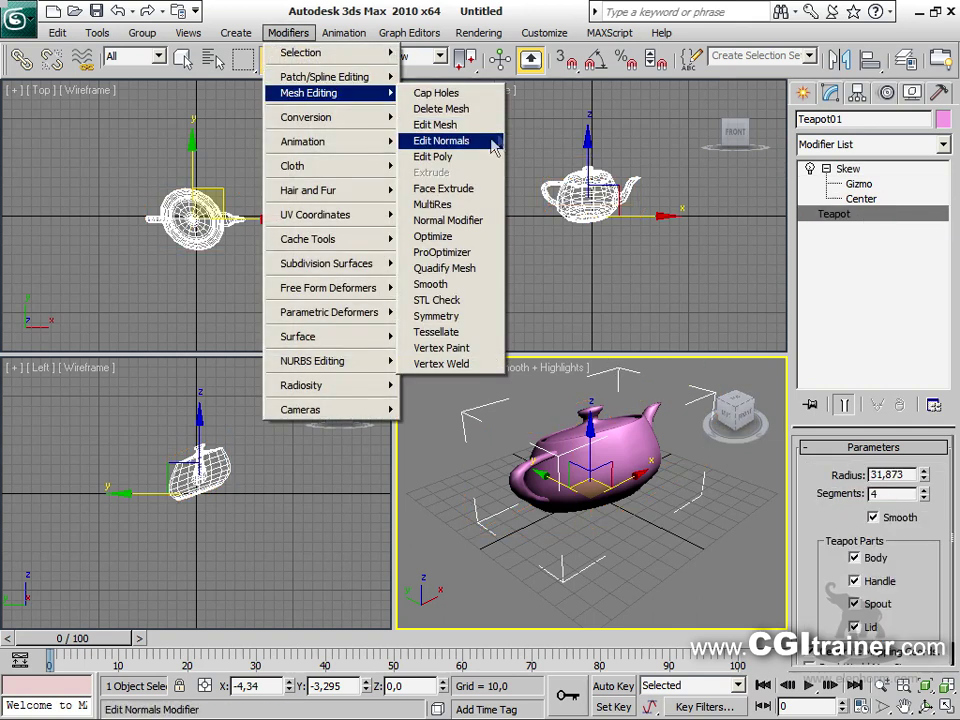
{"action": "left_click", "coordinate": [478, 163]}
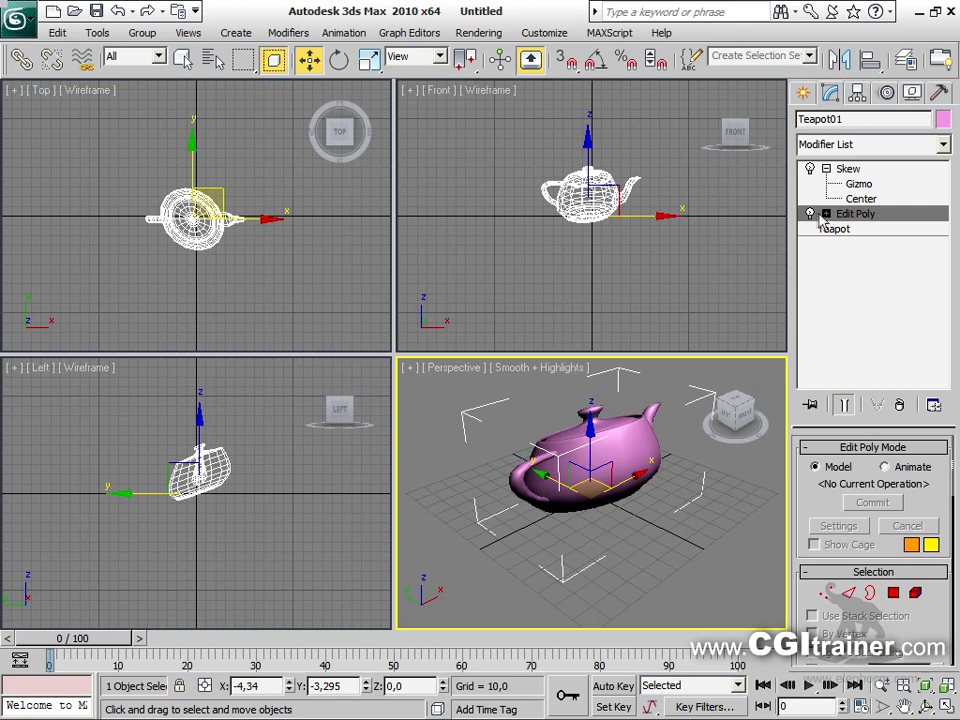
Select the vertices of the teapot's upper part at the Edit Poly Vertex level to limit the Skew to them
{"action": "left_click", "coordinate": [852, 229]}
{"action": "left_click_drag", "start_coordinate": [522, 131], "coordinate": [657, 200]}
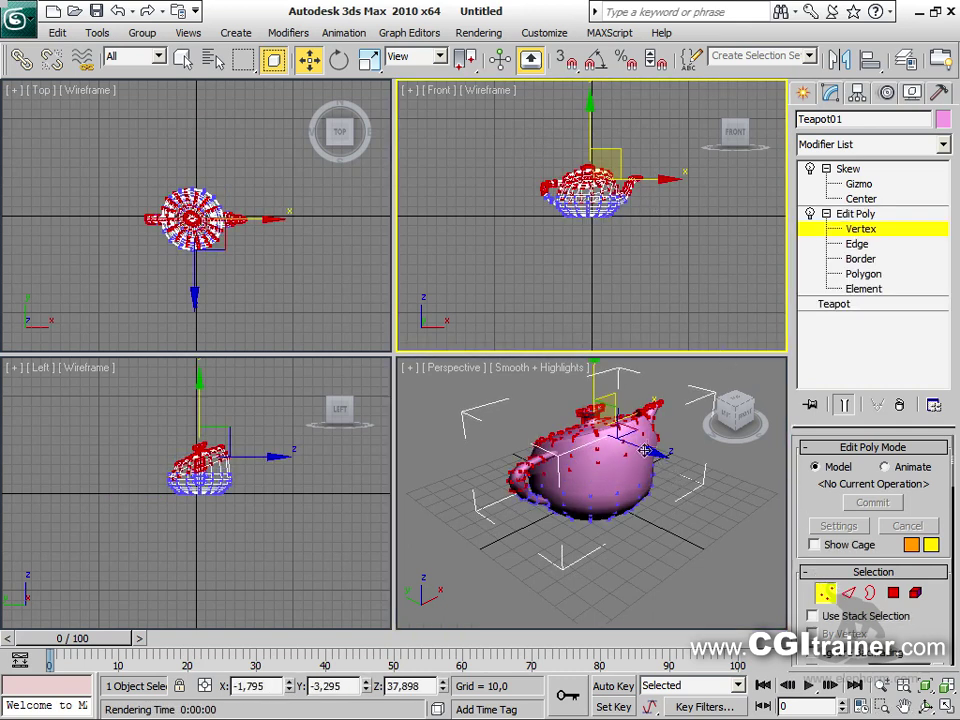
{"action": "middle_click_drag", "start_coordinate": [637, 454], "coordinate": [724, 461], "text": "alt"}
Enable Soft Selection for the selected teapot vertices and increase its falloff to soften the skewed transition
{"action": "left_click_drag", "start_coordinate": [918, 640], "coordinate": [924, 268]}
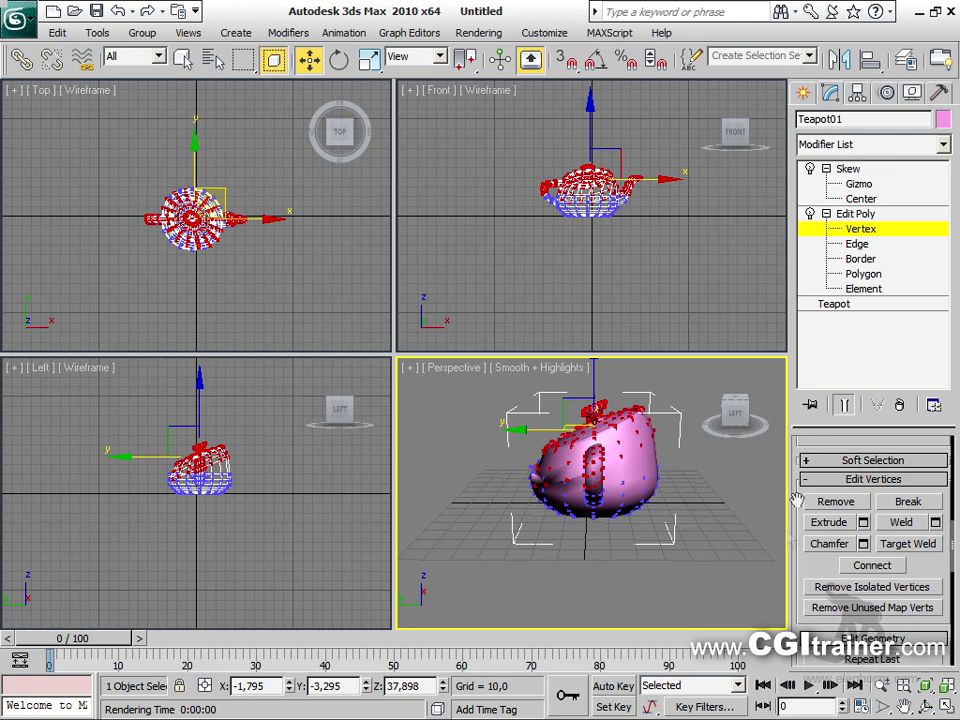
{"action": "left_click", "coordinate": [815, 458]}
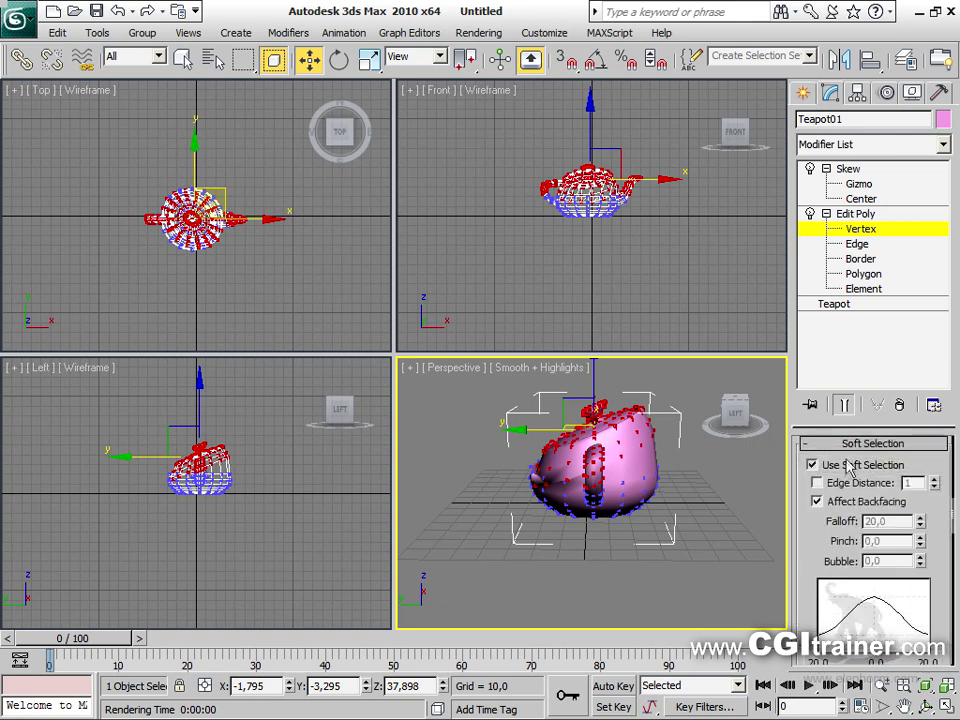
{"action": "left_click_drag", "start_coordinate": [921, 526], "coordinate": [921, 498]}
{"action": "middle_click_drag", "start_coordinate": [668, 522], "coordinate": [470, 540], "text": "alt"}
Set the Skew direction to 133, and with Auto Key on, key it at 862.5 on frame 100
{"action": "left_click", "coordinate": [848, 168]}
{"action": "left_click_drag", "start_coordinate": [921, 502], "coordinate": [708, 372]}
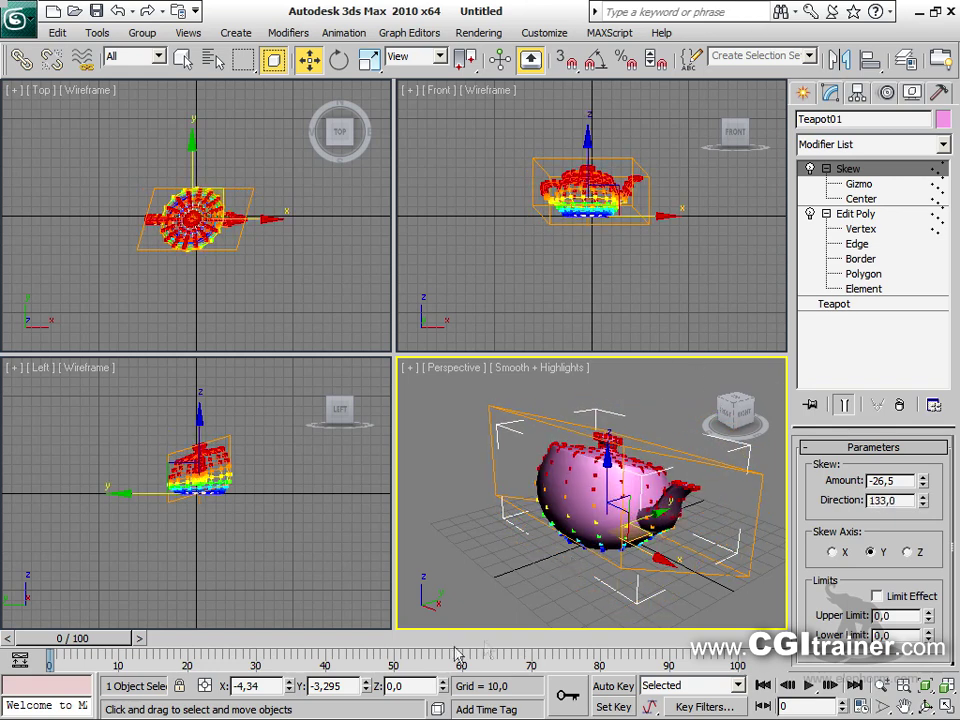
{"action": "left_click_drag", "start_coordinate": [60, 638], "coordinate": [690, 638]}
{"action": "left_click", "coordinate": [626, 690]}
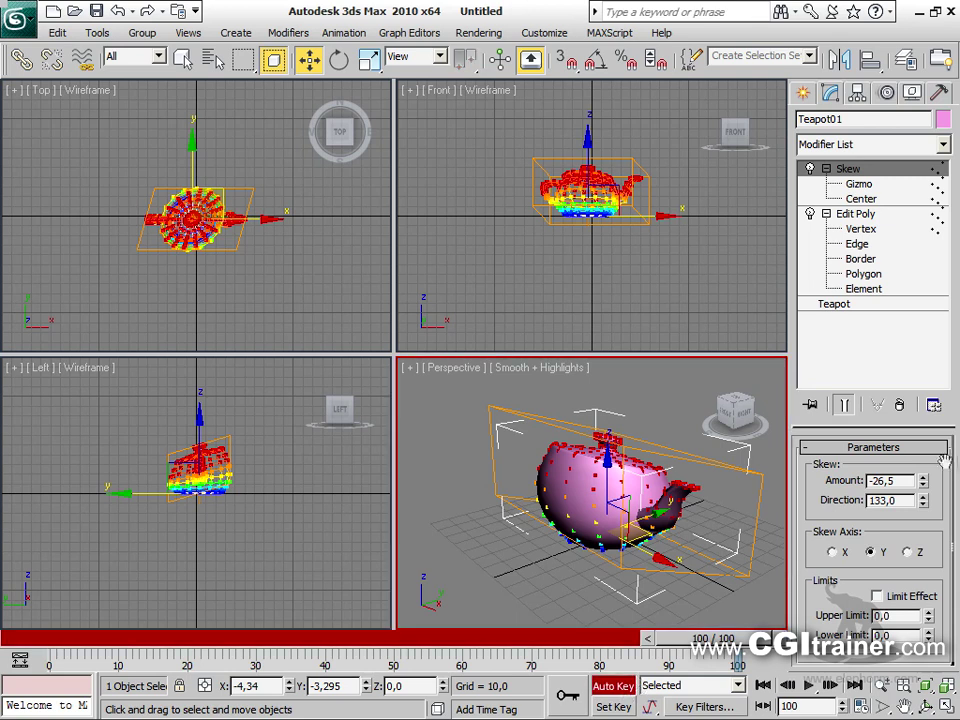
{"action": "left_click_drag", "start_coordinate": [926, 508], "coordinate": [680, 540]}
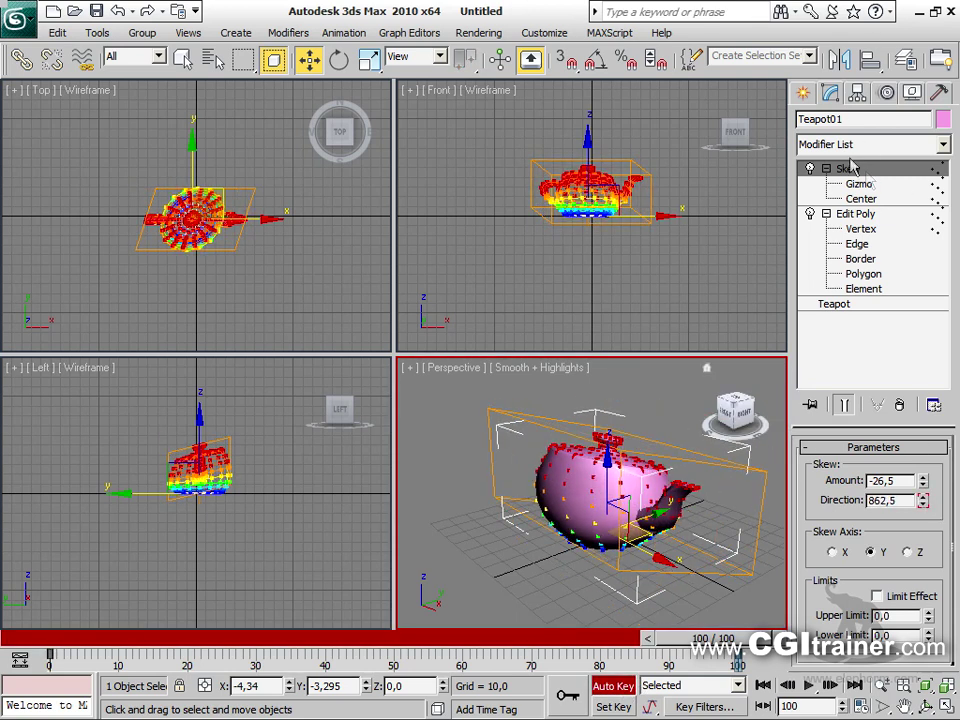
Turn off Auto Key, leave the Skew modifier's Gizmo level and deselect the teapot
{"action": "left_click", "coordinate": [857, 184]}
{"action": "left_click", "coordinate": [622, 685]}
{"action": "right_click", "coordinate": [643, 548]}
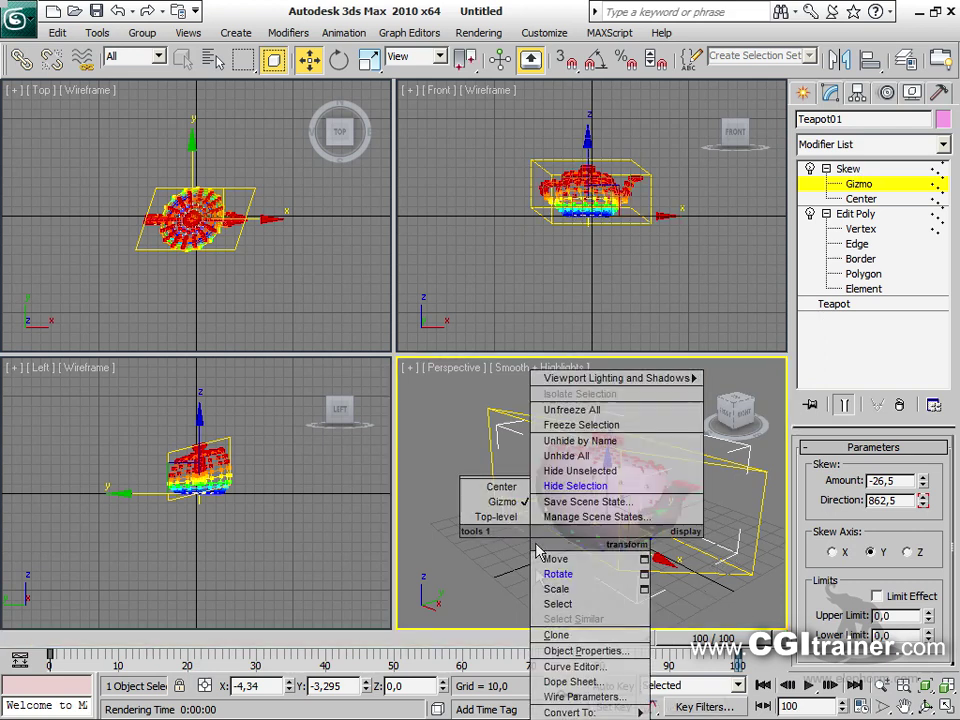
{"action": "left_click", "coordinate": [708, 625]}
{"action": "right_click", "coordinate": [525, 531]}
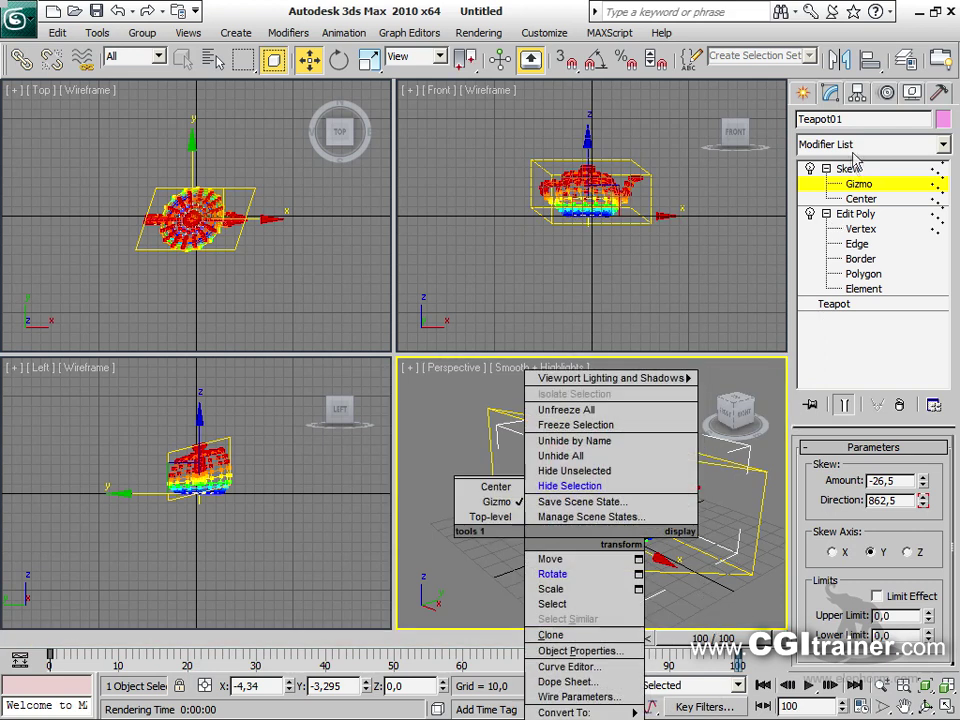
{"action": "left_click", "coordinate": [853, 190]}
{"action": "left_click", "coordinate": [850, 169]}
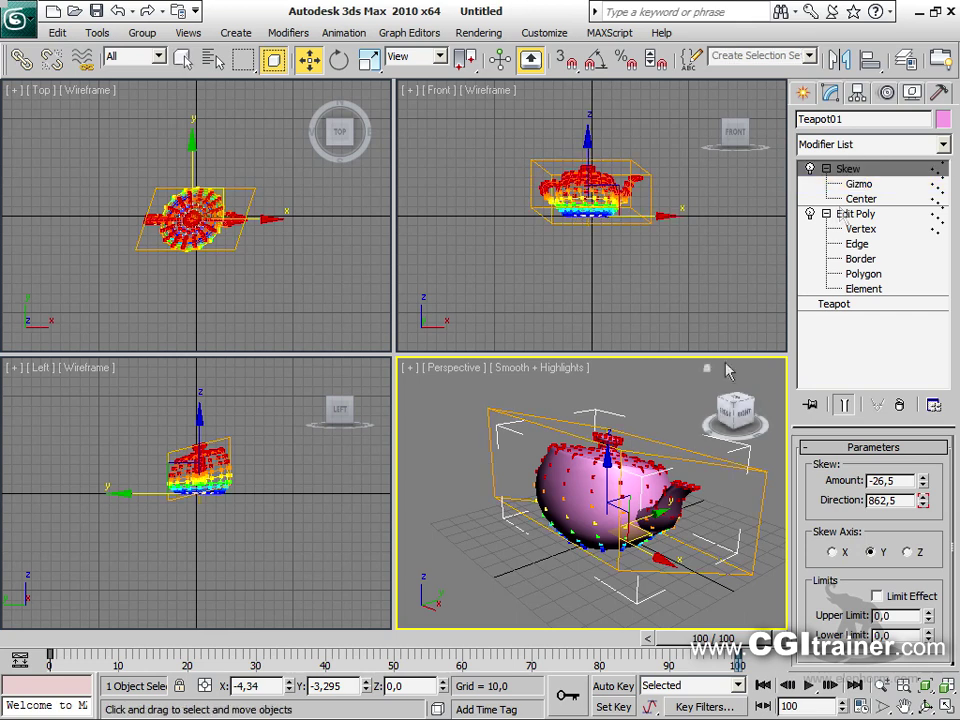
{"action": "left_click", "coordinate": [487, 510]}
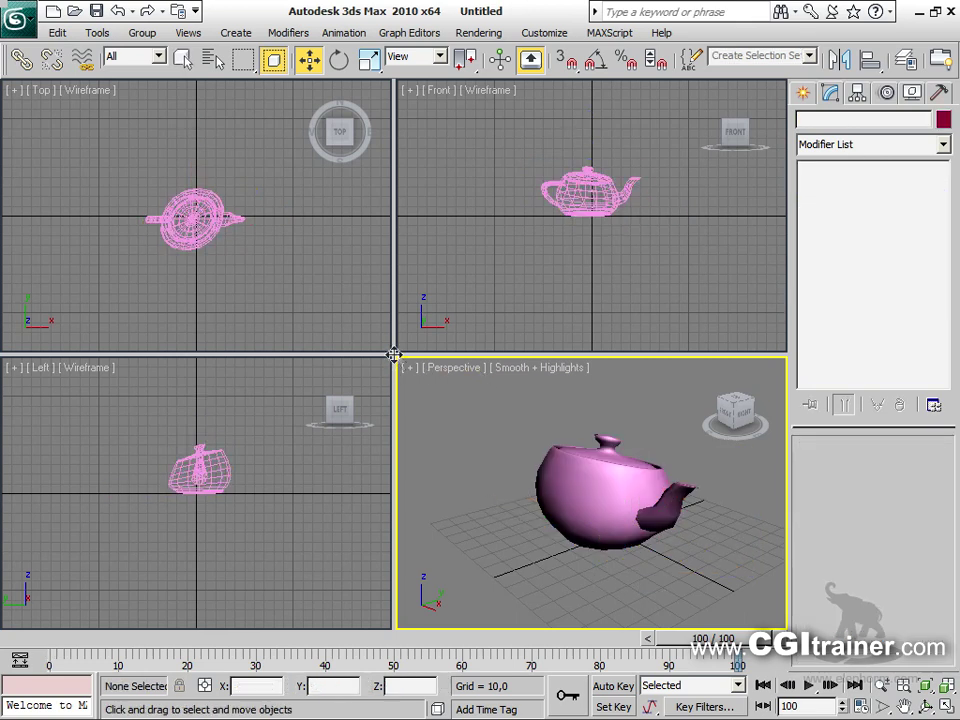
Enlarge the Perspective view and play the teapot's skew animation, examining it from several sides
{"action": "key", "text": "alt+w"}
{"action": "middle_click_drag", "start_coordinate": [420, 487], "coordinate": [493, 487], "text": "alt"}
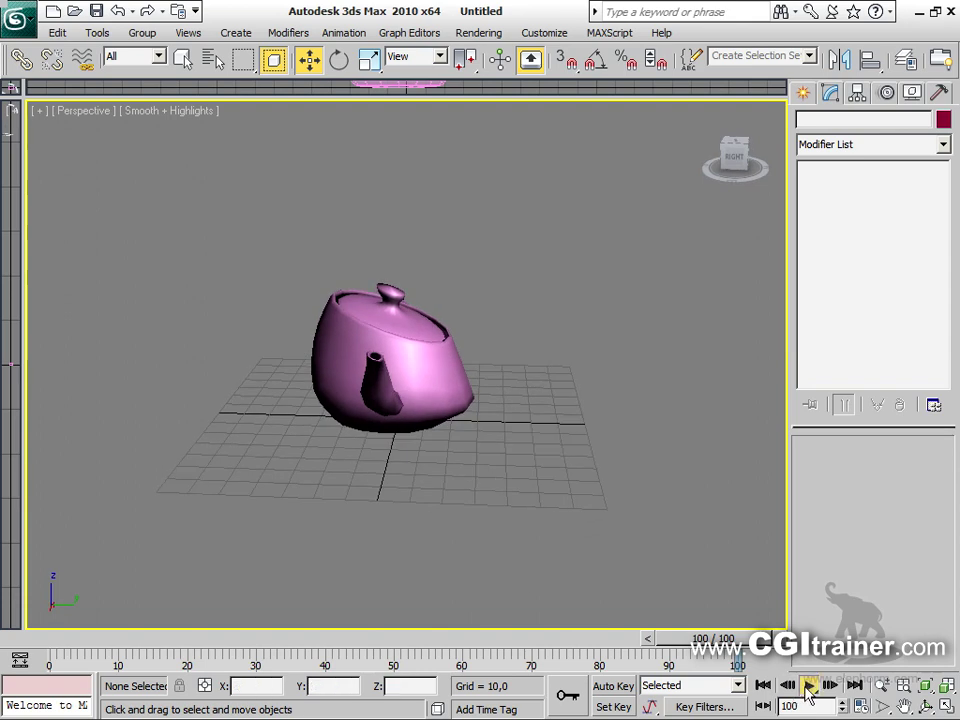
{"action": "left_click", "coordinate": [808, 686]}
{"action": "middle_click_drag", "start_coordinate": [534, 564], "coordinate": [508, 549], "text": "alt"}
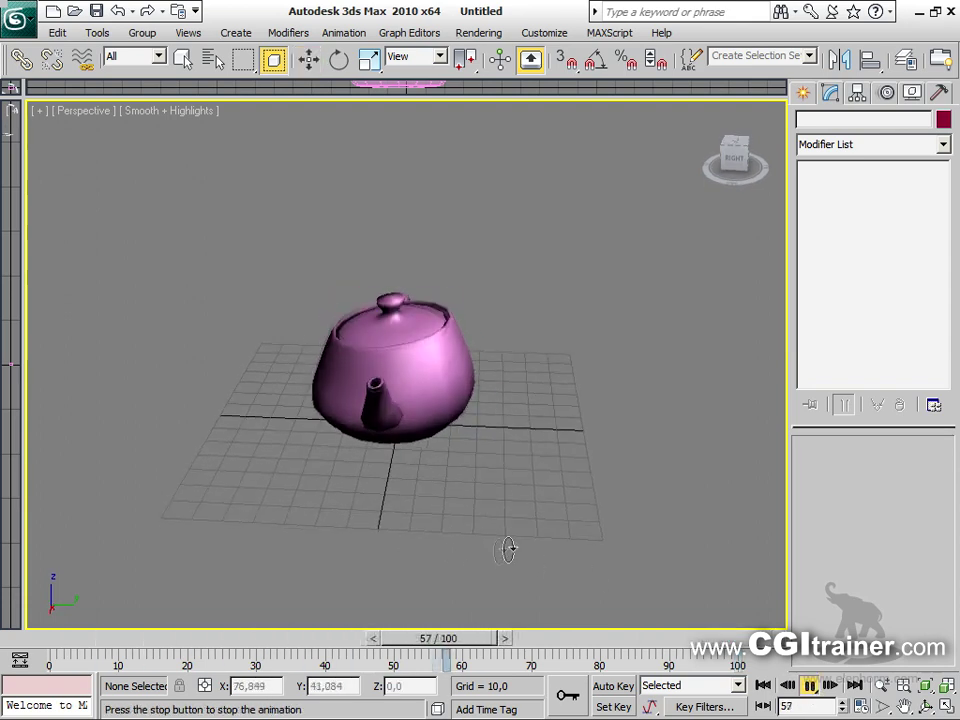
{"action": "right_click", "coordinate": [450, 521]}
{"action": "left_click", "coordinate": [470, 542]}
{"action": "middle_click_drag", "start_coordinate": [433, 548], "coordinate": [498, 572], "text": "alt"}
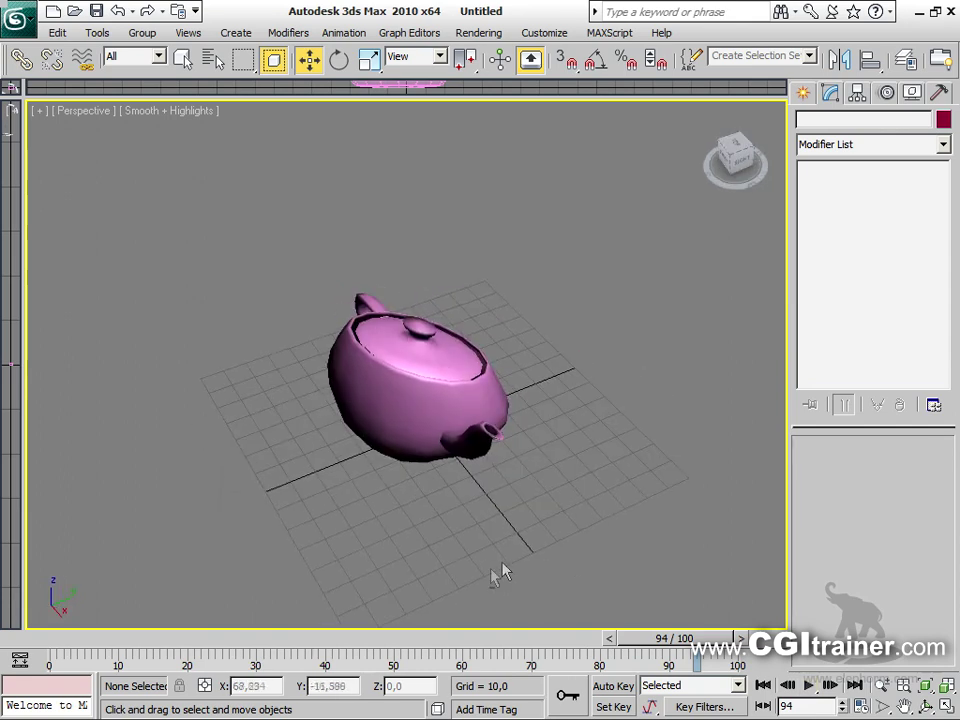
{"action": "left_click", "coordinate": [810, 686]}
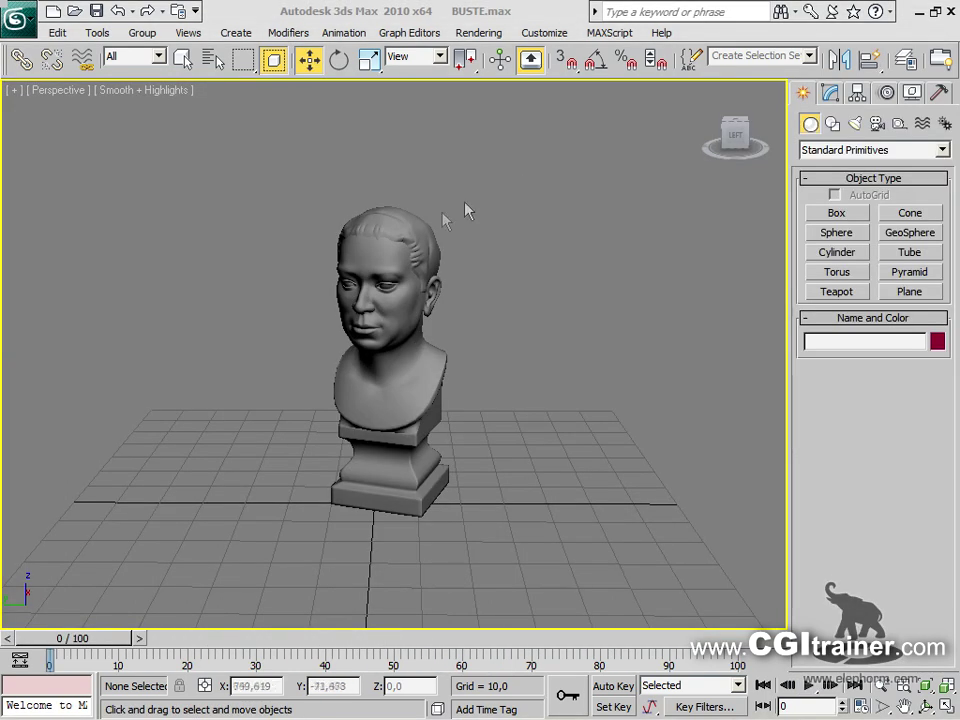
Select the bust and apply a Slice modifier to it
{"action": "left_click", "coordinate": [428, 237]}
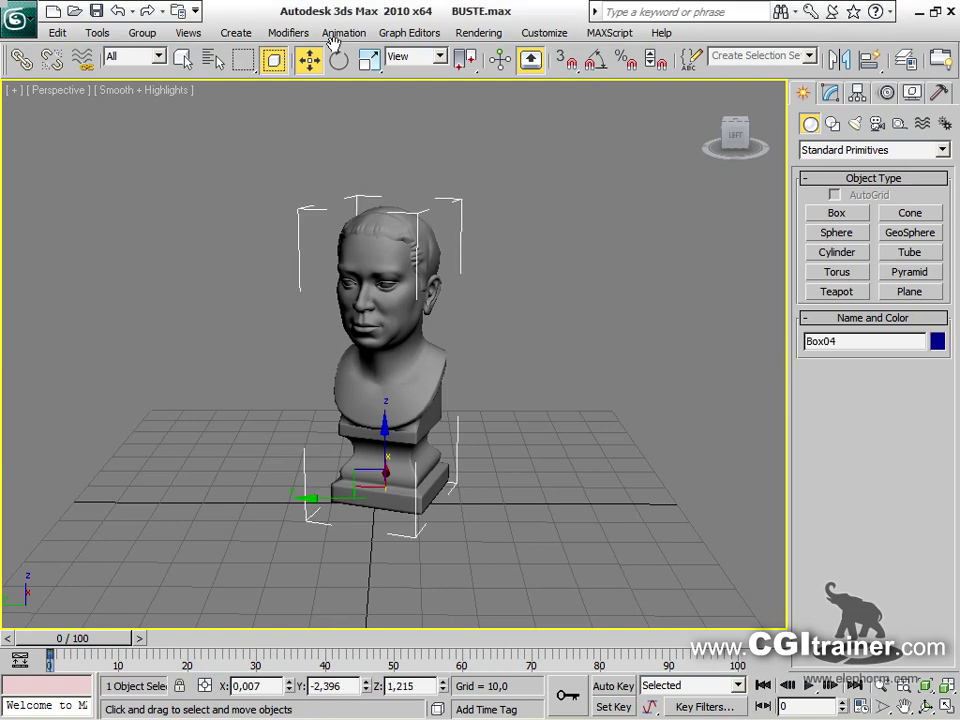
{"action": "left_click", "coordinate": [288, 34]}
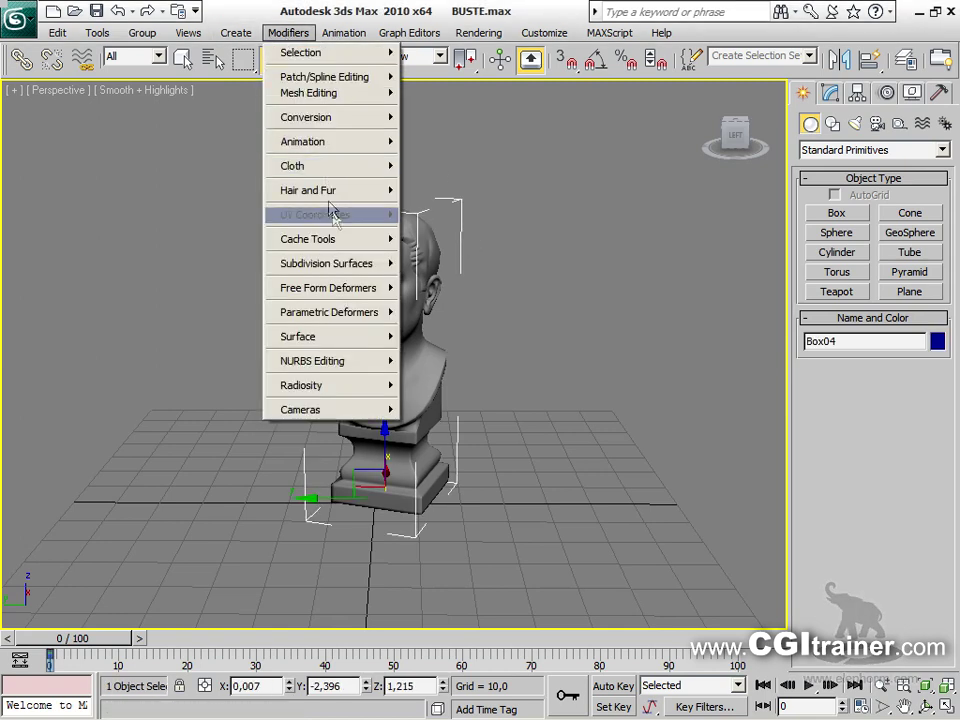
{"action": "mouse_move", "coordinate": [339, 314]}
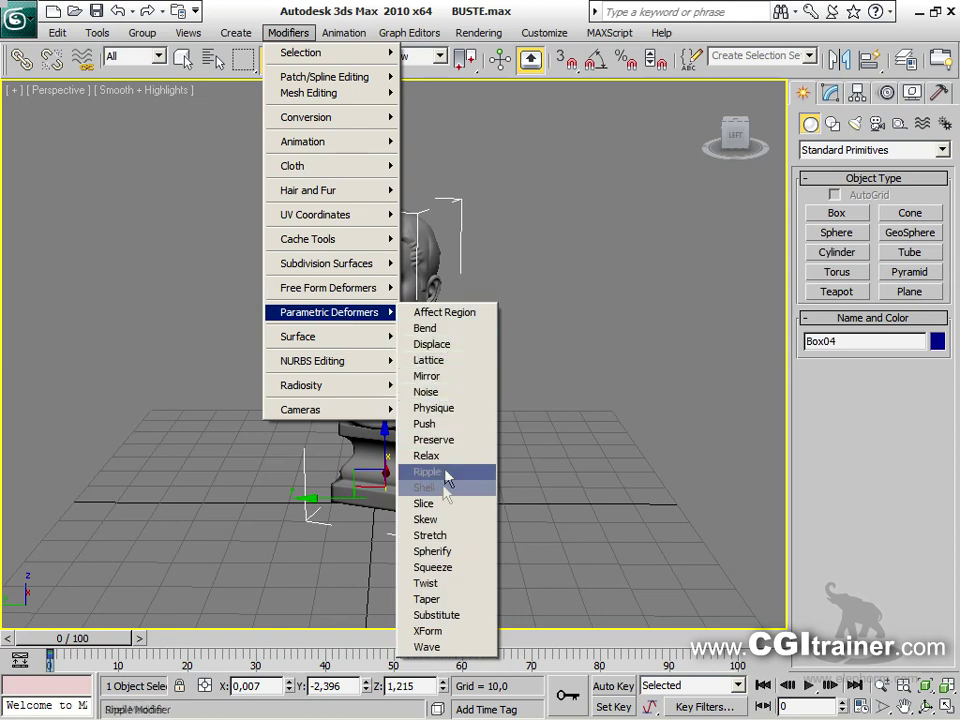
{"action": "left_click", "coordinate": [444, 506]}
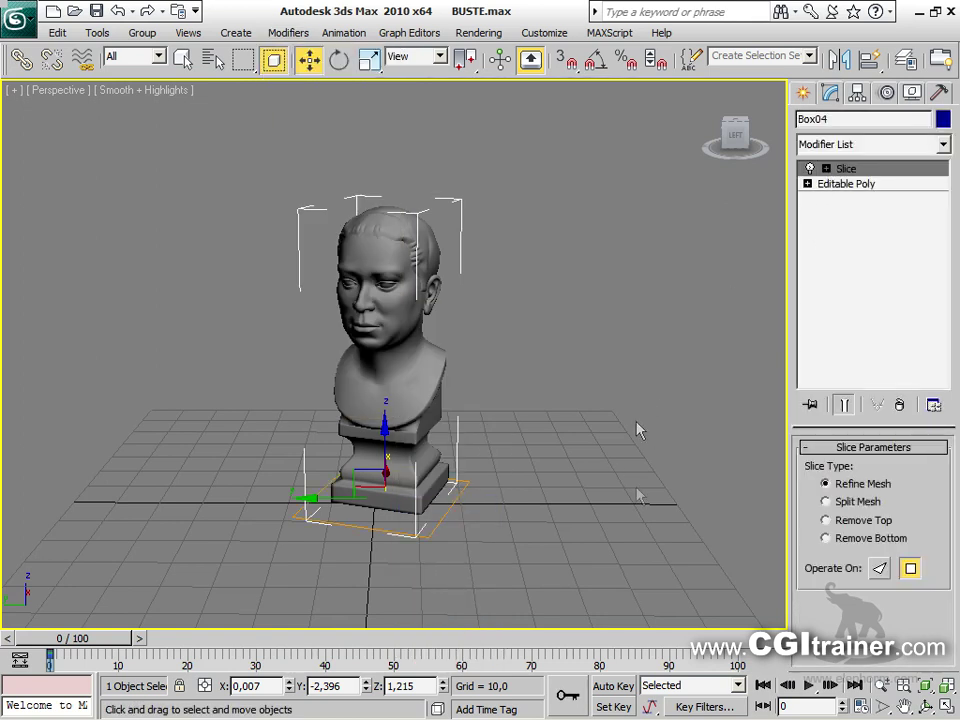
At the Slice Plane level, show edged faces and move the slicing plane to the bust's chest, at about Z 25.8
{"action": "left_click", "coordinate": [855, 184]}
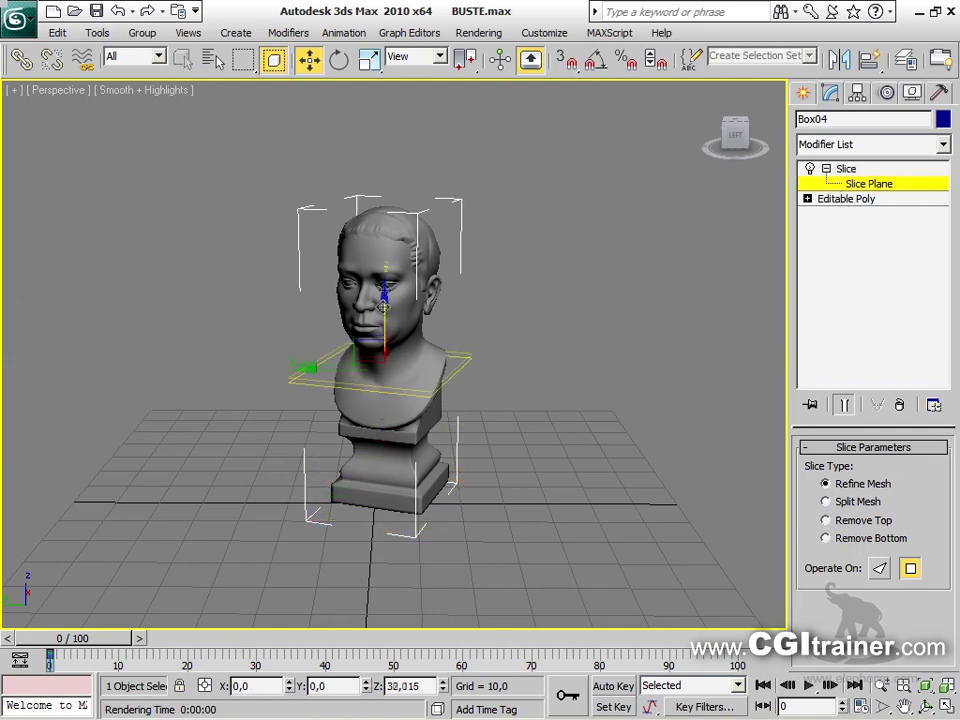
{"action": "left_click_drag", "start_coordinate": [394, 205], "coordinate": [394, 158]}
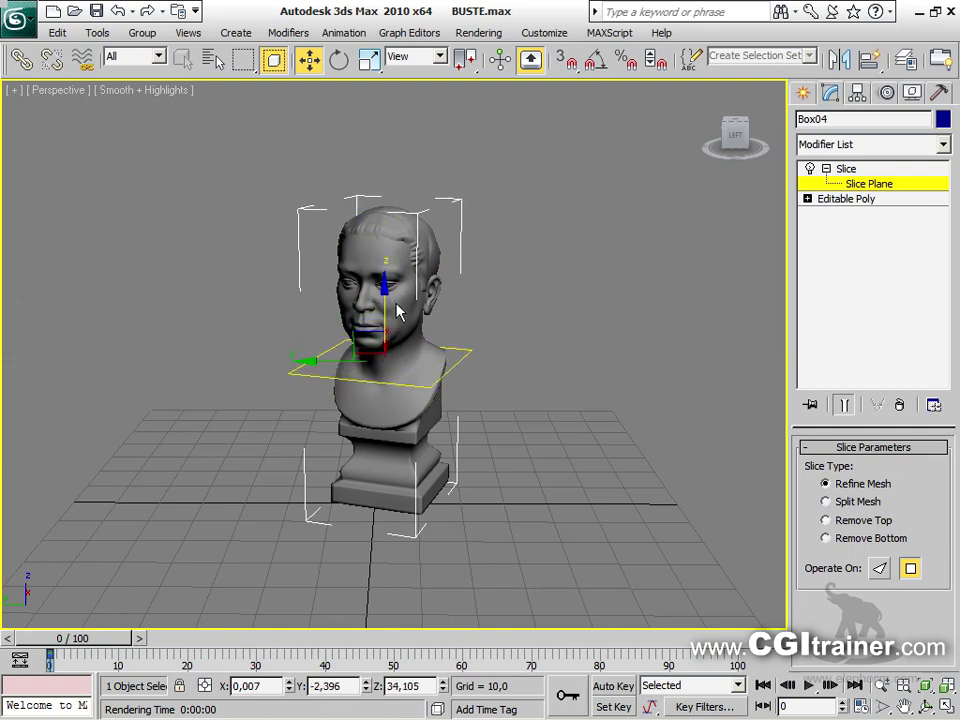
{"action": "key", "text": "F3"}
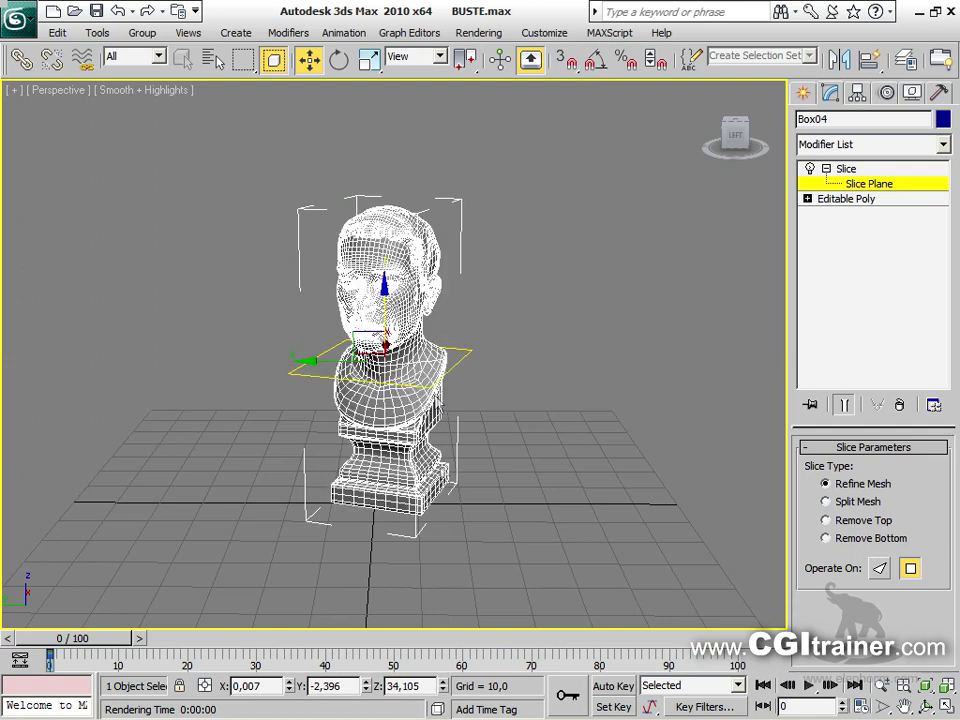
{"action": "key", "text": "F4"}
{"action": "scroll", "coordinate": [437, 435], "scroll_direction": "up", "scroll_amount": 6}
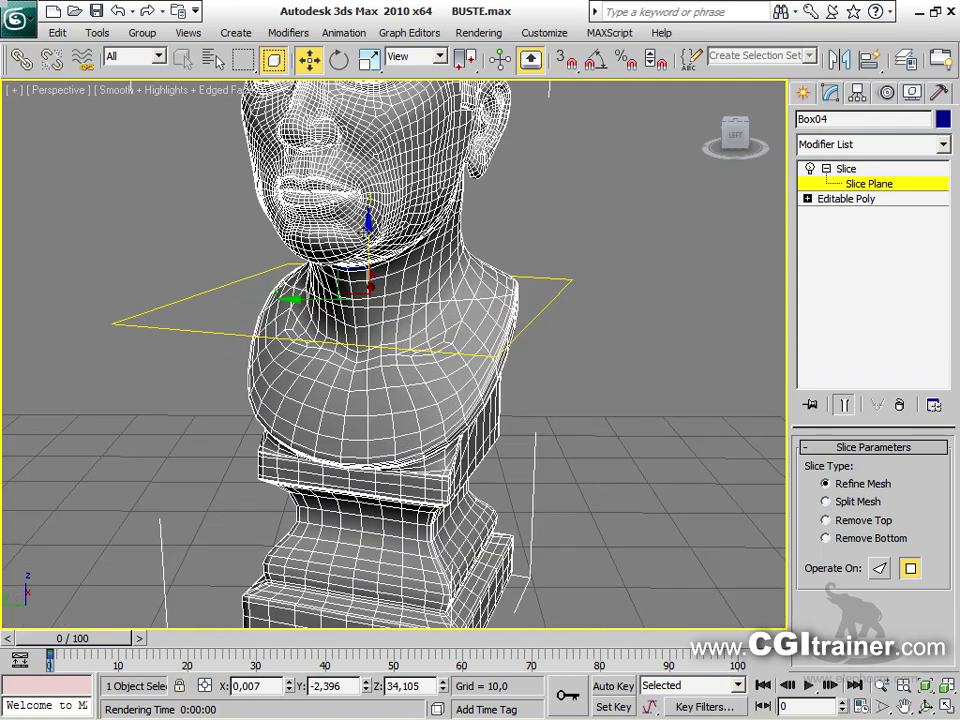
{"action": "left_click_drag", "start_coordinate": [368, 222], "coordinate": [368, 343]}
{"action": "left_click_drag", "start_coordinate": [366, 283], "coordinate": [371, 336]}
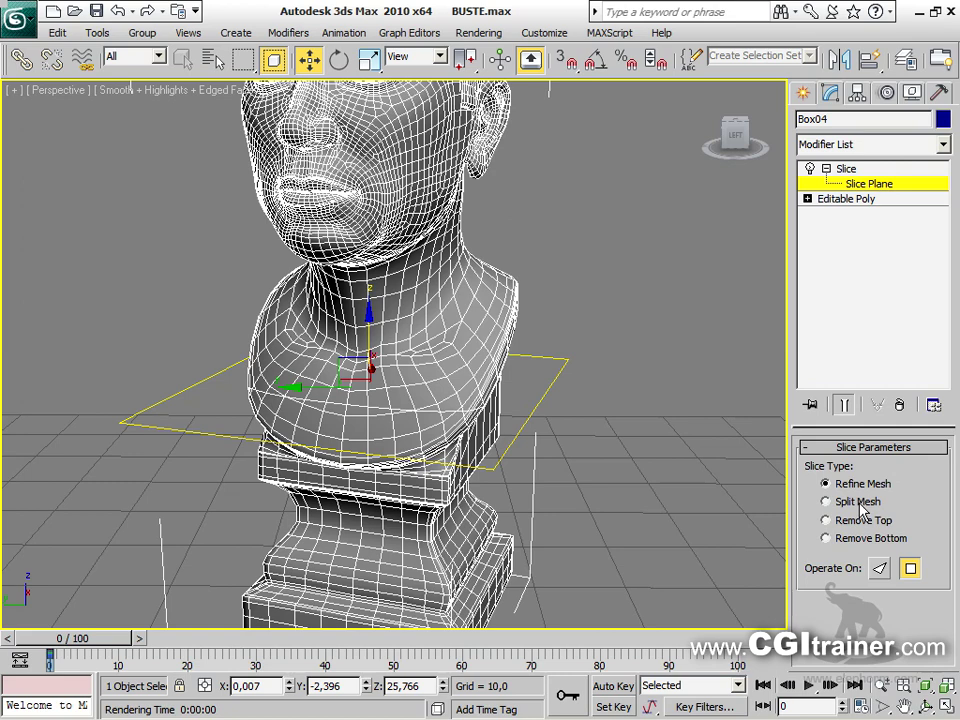
Try the Remove Top slice type, then use Remove Bottom with the slice plane lowered beneath the pedestal to about Z -3.4
{"action": "middle_click_drag", "start_coordinate": [369, 330], "coordinate": [414, 611]}
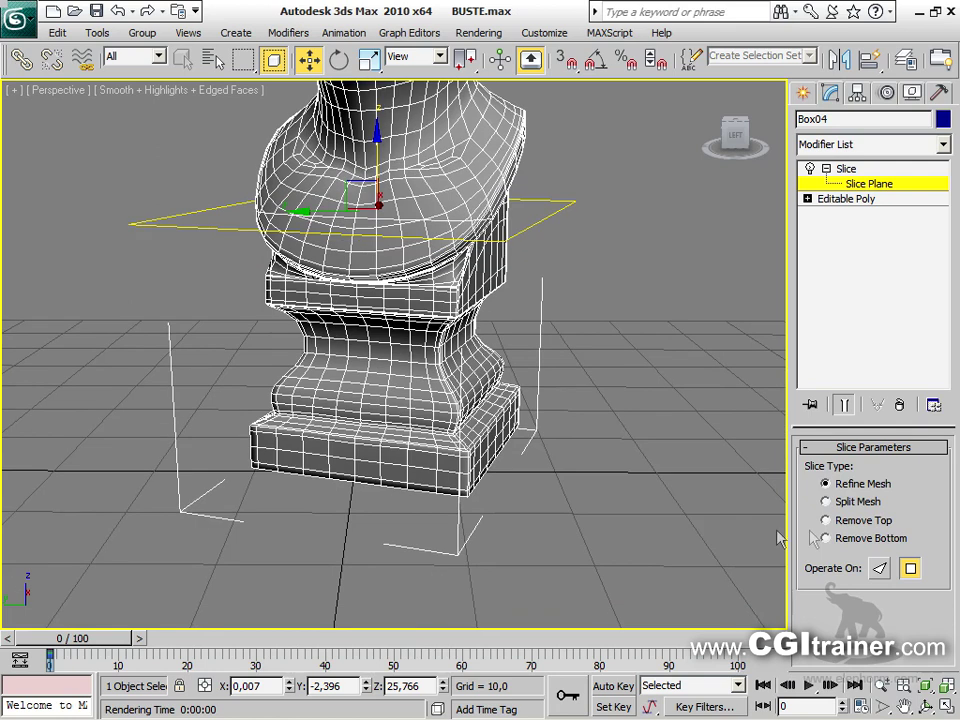
{"action": "left_click", "coordinate": [826, 520]}
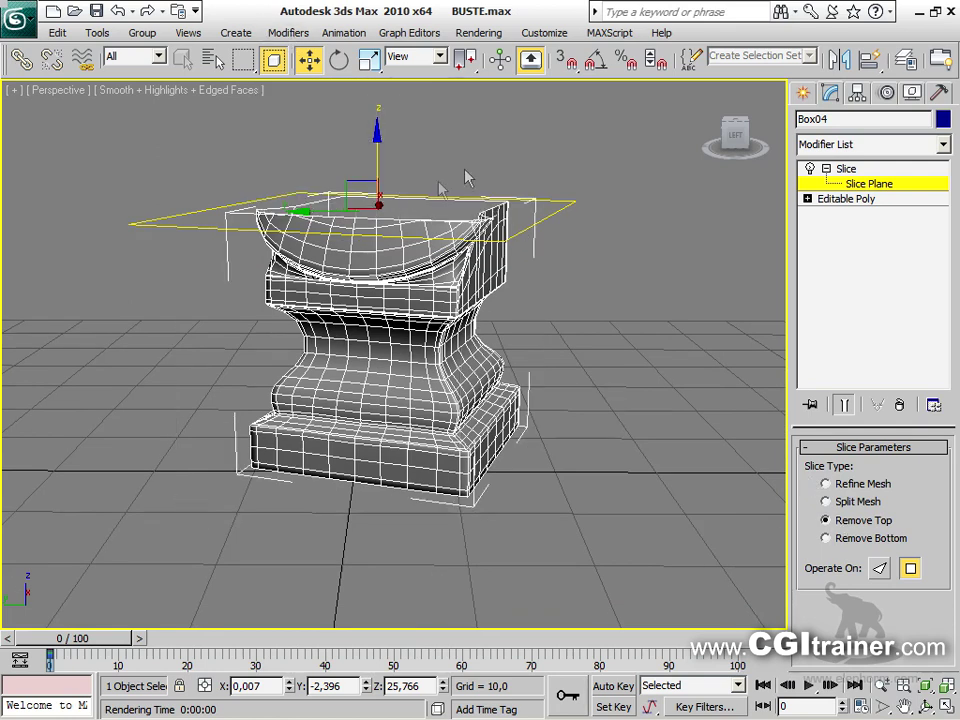
{"action": "left_click", "coordinate": [857, 541]}
{"action": "middle_click_drag", "start_coordinate": [500, 400], "coordinate": [521, 497]}
{"action": "scroll", "coordinate": [520, 459], "scroll_direction": "down", "scroll_amount": 5}
{"action": "left_click_drag", "start_coordinate": [410, 320], "coordinate": [421, 425]}
{"action": "left_click_drag", "start_coordinate": [418, 378], "coordinate": [416, 407]}
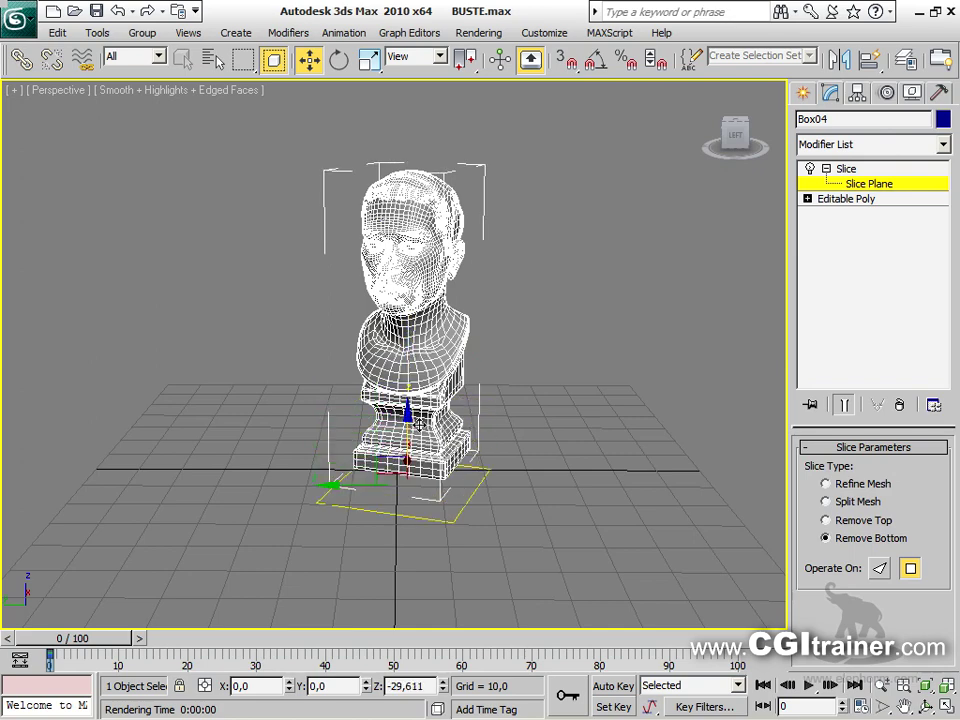
{"action": "scroll", "coordinate": [568, 411], "scroll_direction": "up", "scroll_amount": 8}
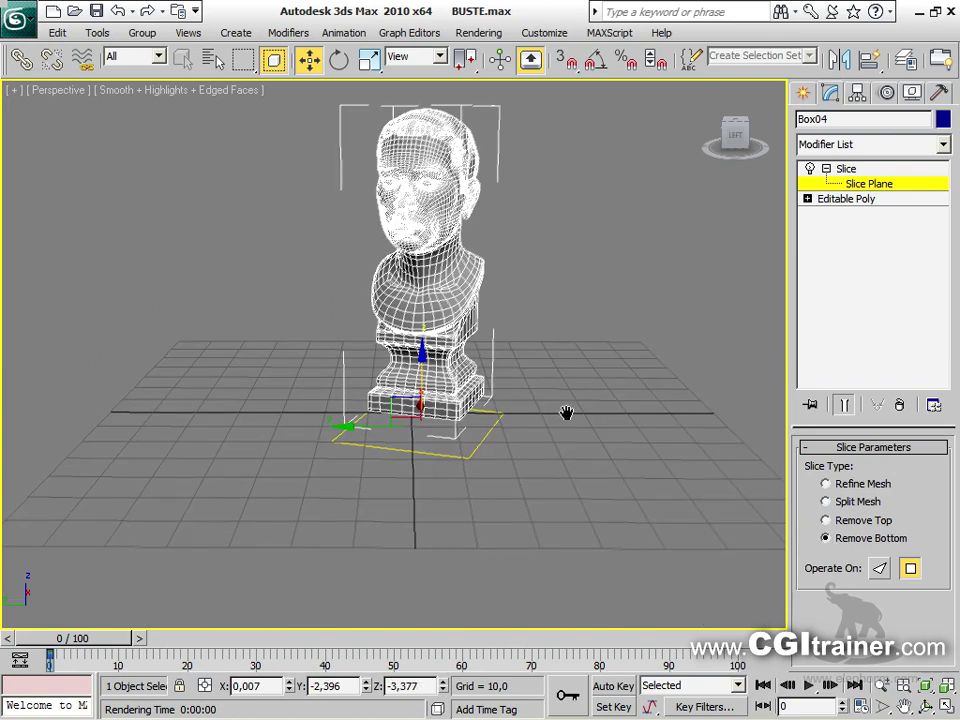
{"action": "scroll", "coordinate": [510, 243], "scroll_direction": "up", "scroll_amount": 4}
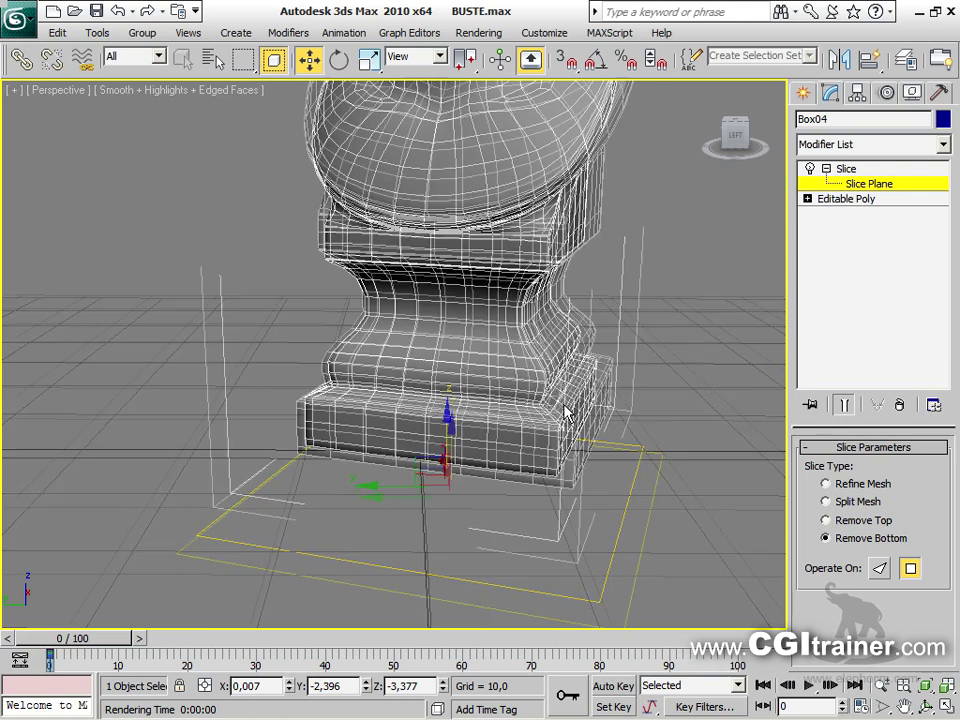
Set the slice type to Remove Top and raise the slice plane from the pedestal to above the head, about Z 71.9
{"action": "left_click", "coordinate": [826, 520]}
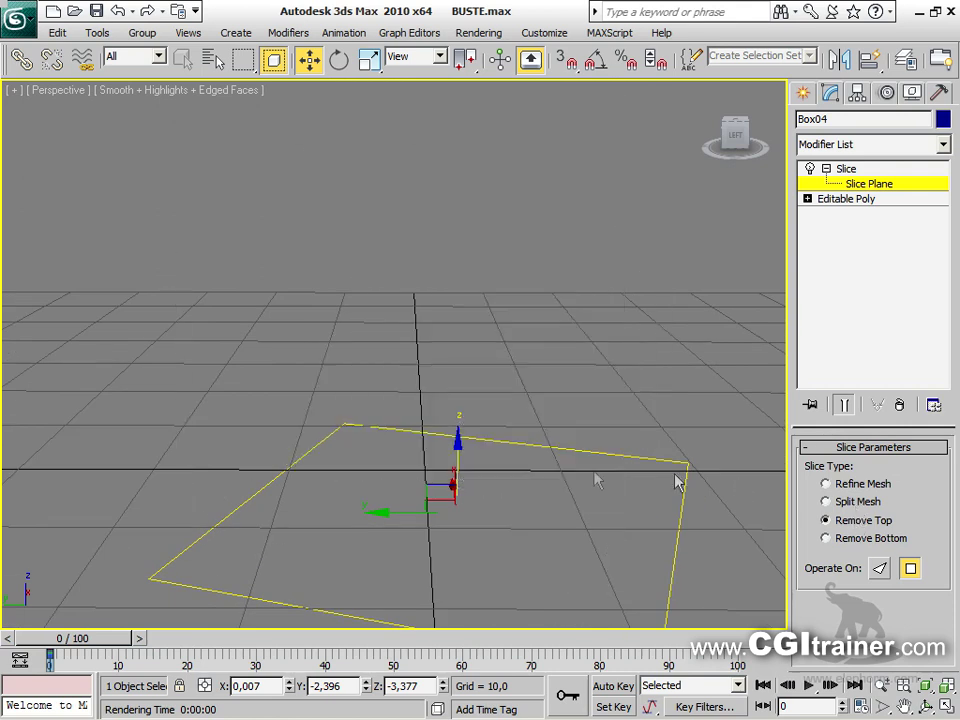
{"action": "left_click_drag", "start_coordinate": [456, 459], "coordinate": [424, 5]}
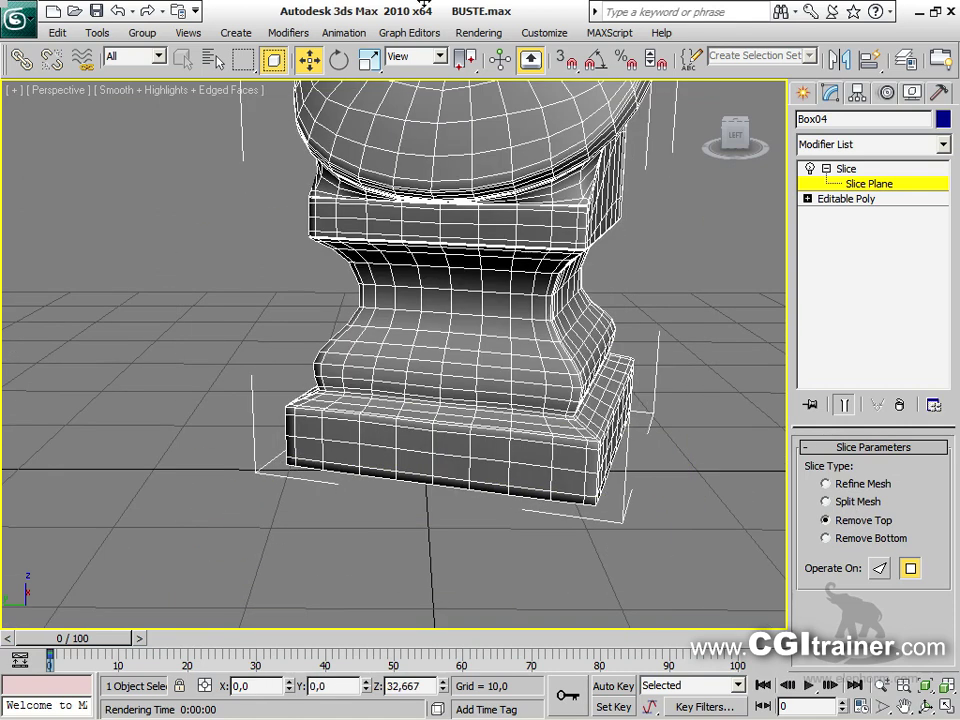
{"action": "middle_click_drag", "start_coordinate": [440, 268], "coordinate": [441, 444]}
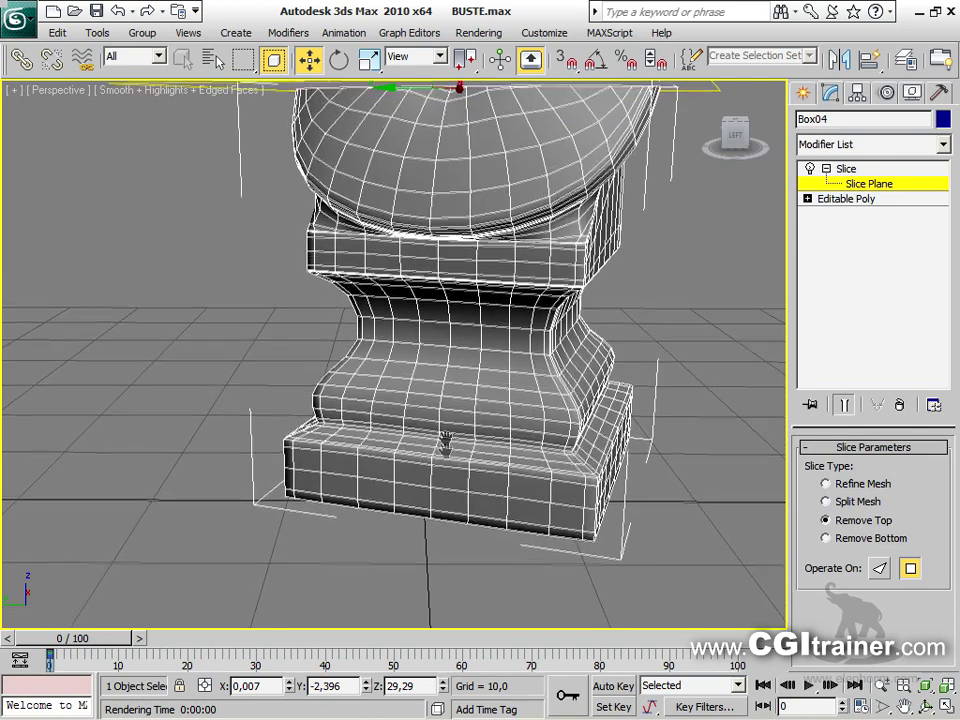
{"action": "left_click_drag", "start_coordinate": [464, 90], "coordinate": [459, 15]}
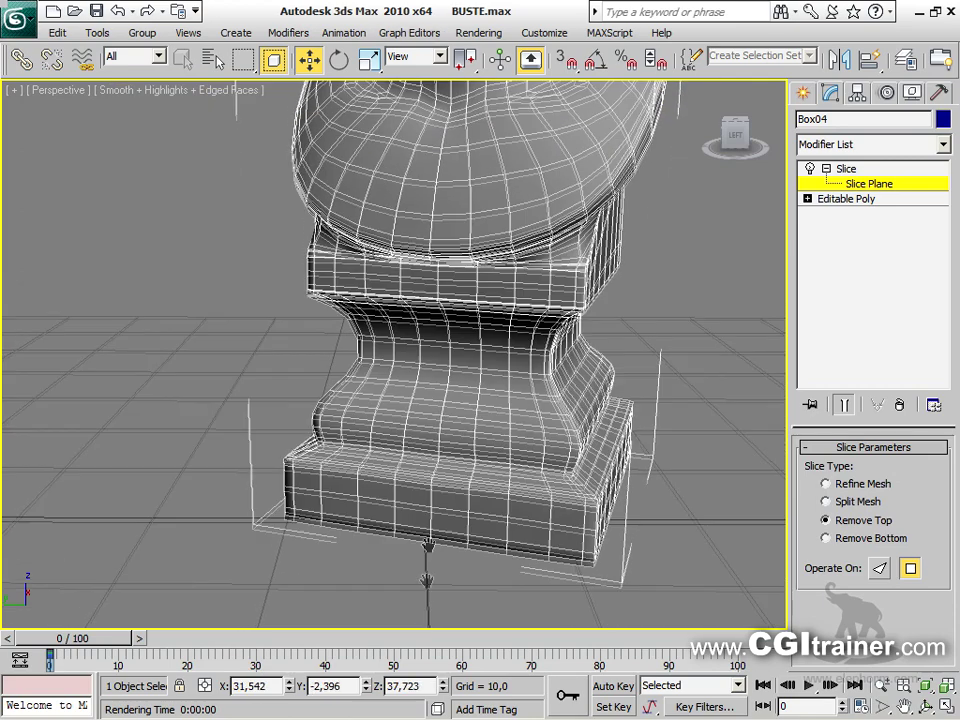
{"action": "middle_click_drag", "start_coordinate": [426, 280], "coordinate": [424, 288]}
{"action": "scroll", "coordinate": [433, 313], "scroll_direction": "down", "scroll_amount": 5}
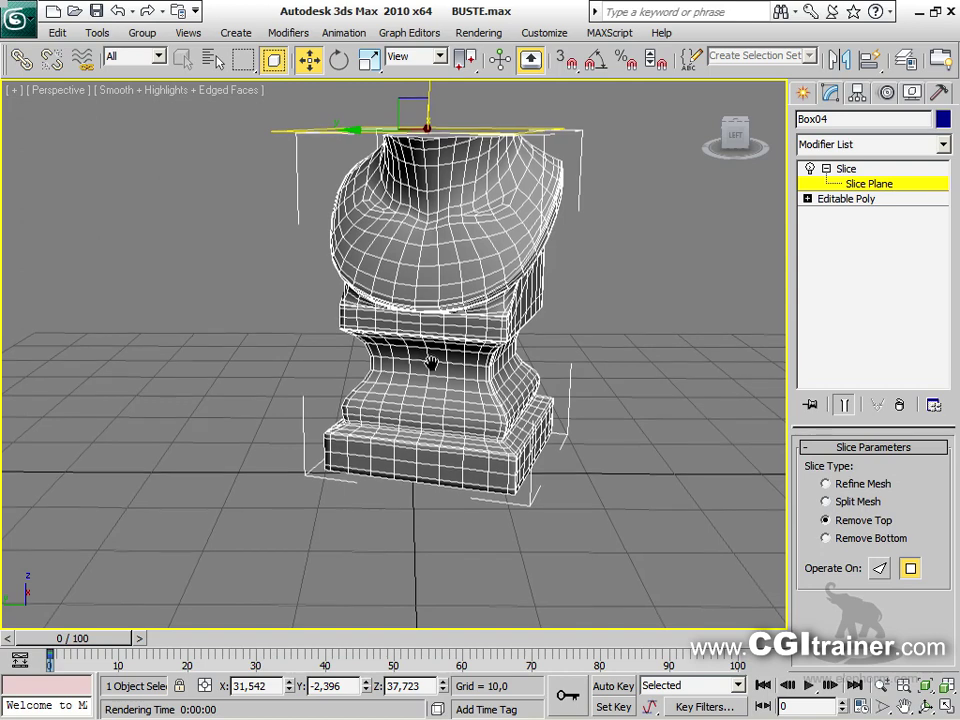
{"action": "middle_click_drag", "start_coordinate": [431, 364], "coordinate": [430, 380]}
{"action": "left_click_drag", "start_coordinate": [426, 101], "coordinate": [429, 40]}
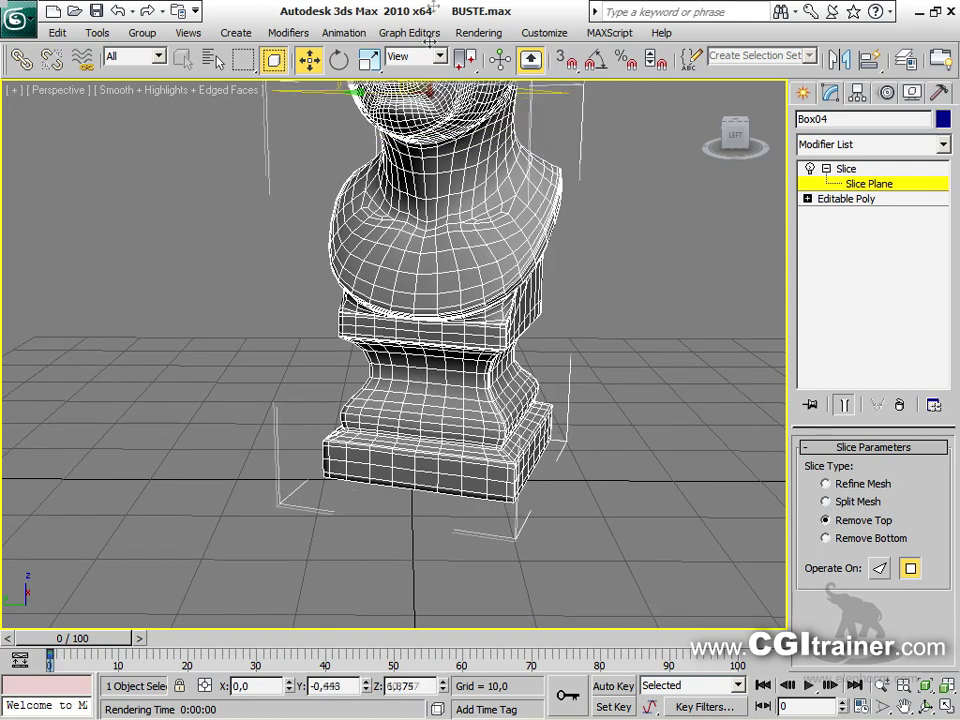
{"action": "scroll", "coordinate": [433, 183], "scroll_direction": "down", "scroll_amount": 2}
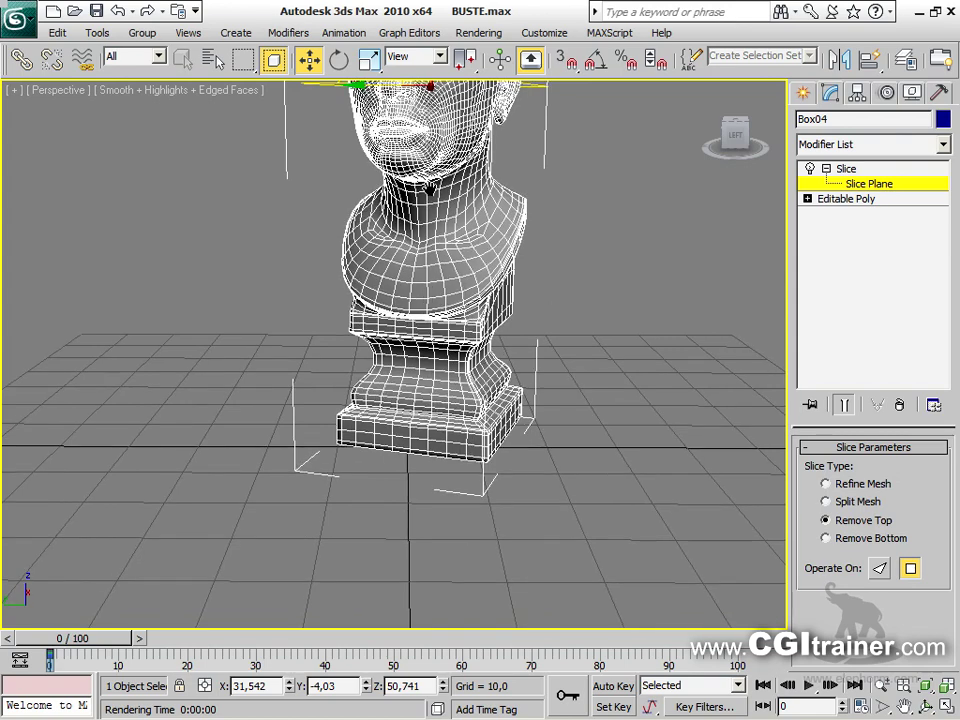
{"action": "middle_click_drag", "start_coordinate": [412, 100], "coordinate": [410, 88], "text": "alt"}
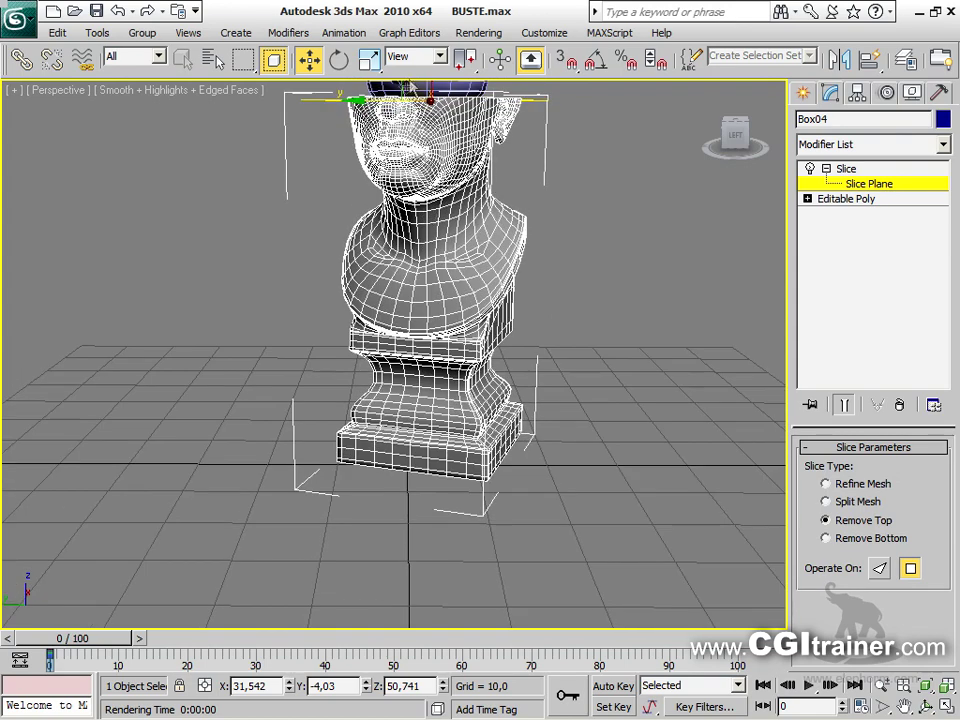
{"action": "left_click_drag", "start_coordinate": [400, 82], "coordinate": [410, 20]}
{"action": "middle_click_drag", "start_coordinate": [440, 40], "coordinate": [453, 170]}
{"action": "left_click_drag", "start_coordinate": [412, 103], "coordinate": [412, 75]}
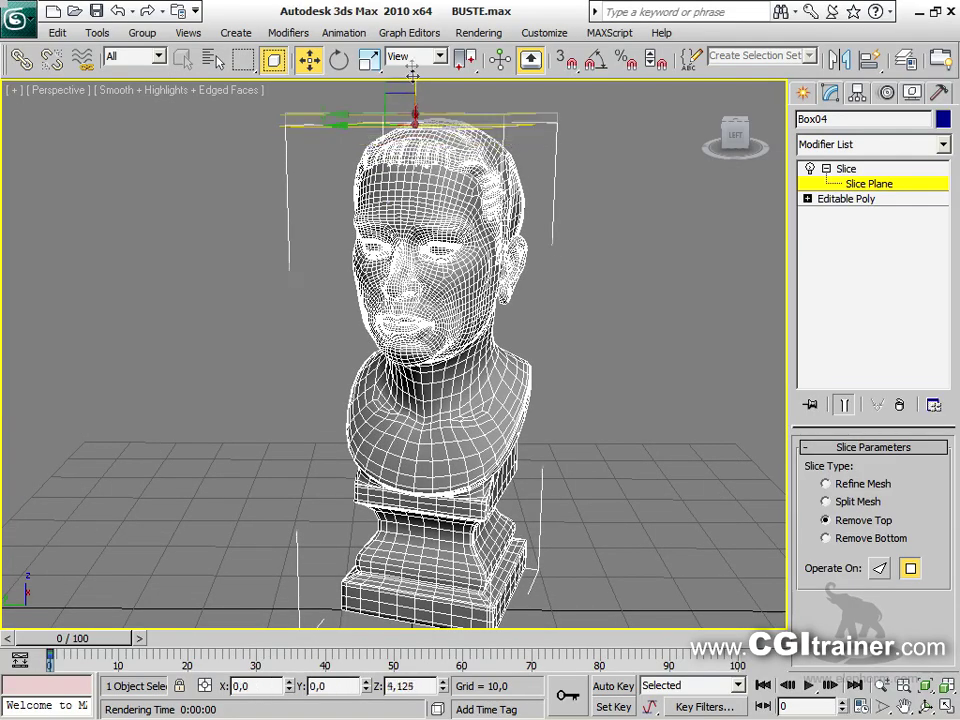
Center the slice plane over the head at about X -1.7, Y -3.1 and turn off the edged-faces display
{"action": "middle_click_drag", "start_coordinate": [437, 90], "coordinate": [392, 388], "text": "alt"}
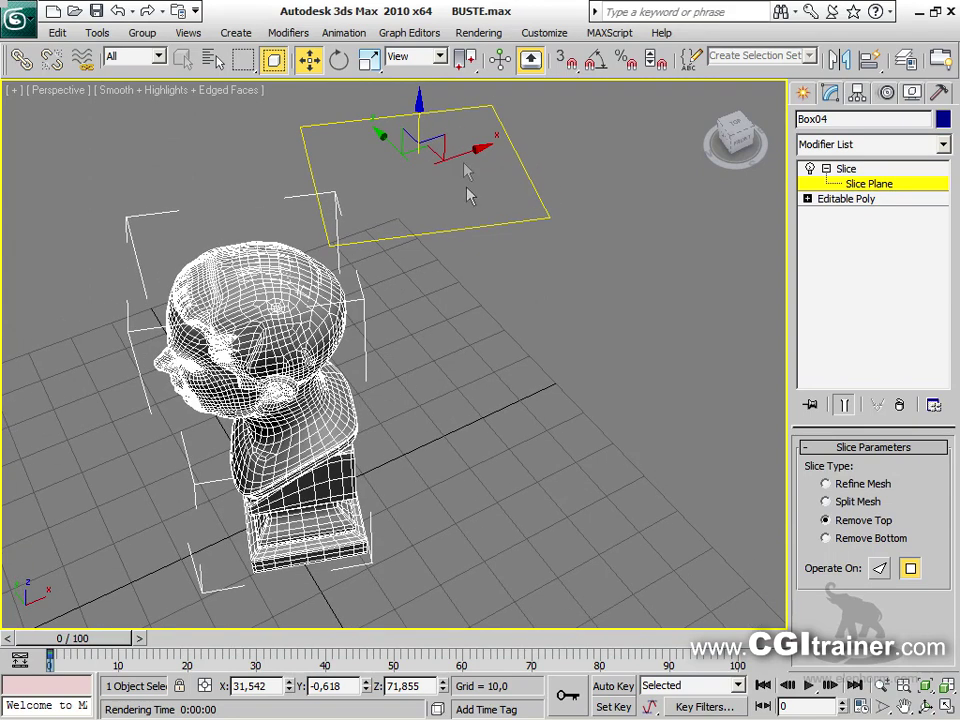
{"action": "left_click_drag", "start_coordinate": [460, 155], "coordinate": [254, 165]}
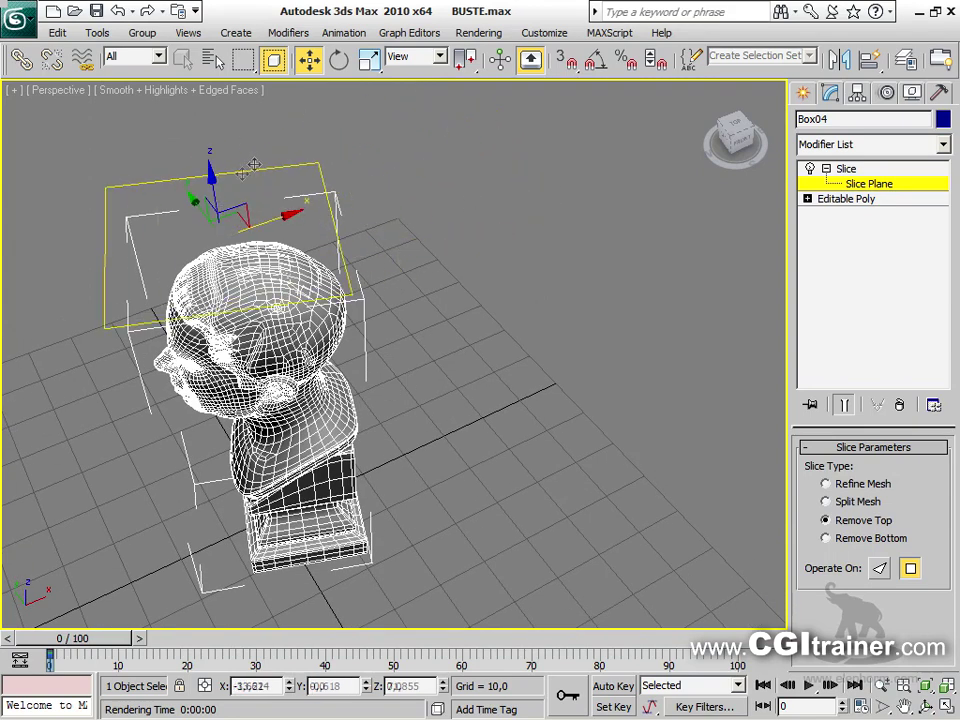
{"action": "left_click_drag", "start_coordinate": [201, 205], "coordinate": [207, 242]}
{"action": "middle_click_drag", "start_coordinate": [207, 242], "coordinate": [531, 272], "text": "alt"}
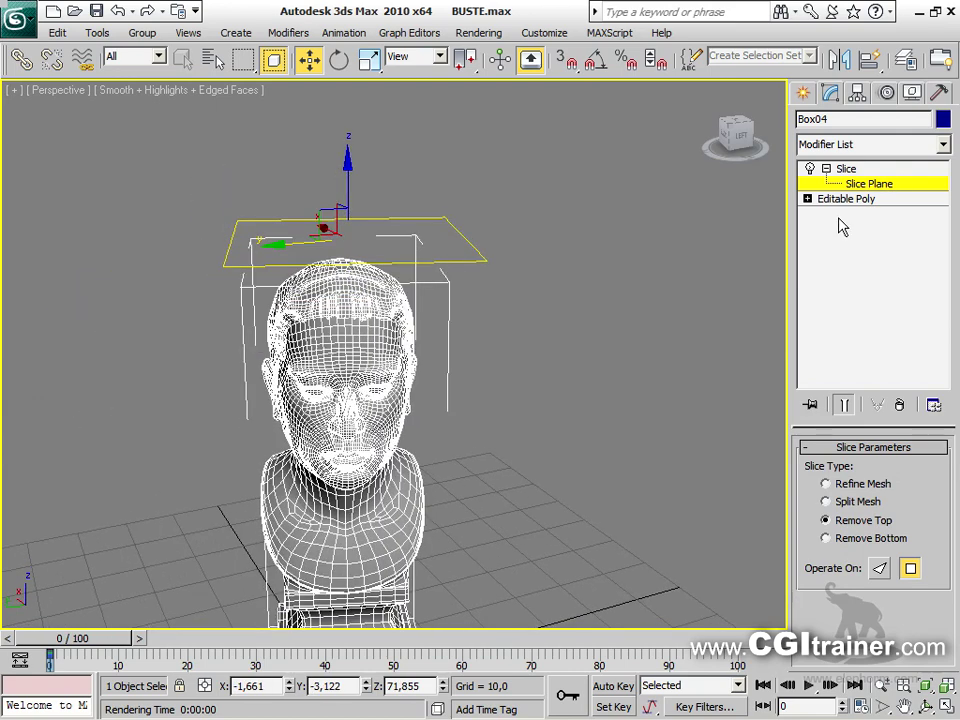
{"action": "middle_click_drag", "start_coordinate": [418, 388], "coordinate": [180, 404], "text": "alt"}
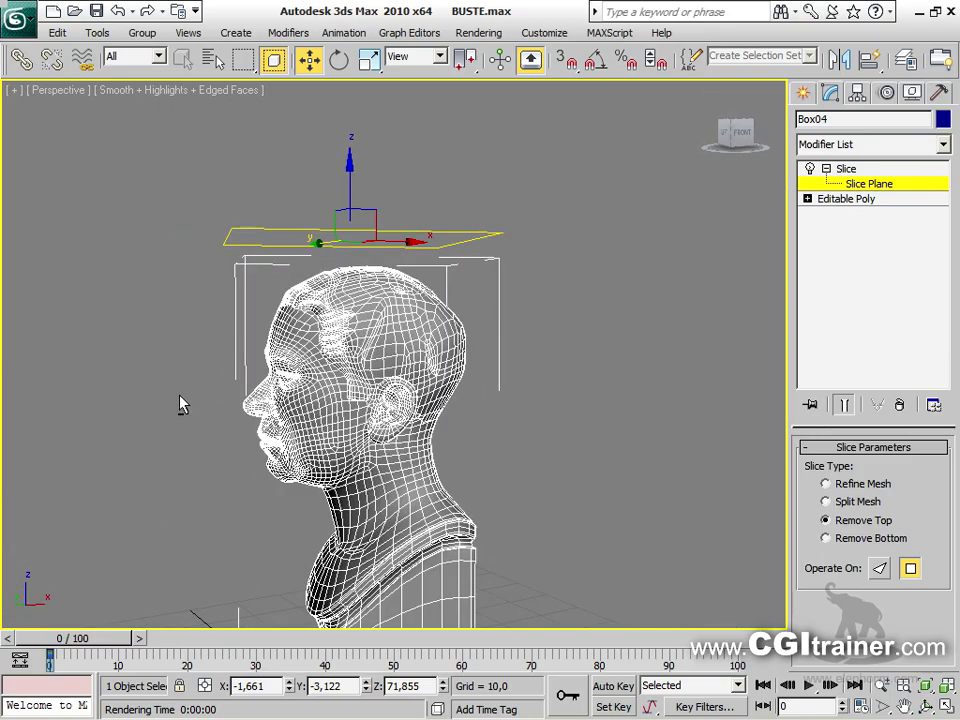
{"action": "key", "text": "F4"}
{"action": "mouse_move", "coordinate": [328, 414]}
{"action": "middle_mouse_down", "text": "alt"}
{"action": "mouse_move", "coordinate": [551, 401]}
{"action": "mouse_move", "coordinate": [367, 315]}
{"action": "mouse_move", "coordinate": [401, 384]}
{"action": "mouse_move", "coordinate": [458, 335]}
{"action": "mouse_move", "coordinate": [501, 334]}
{"action": "mouse_move", "coordinate": [510, 323]}
{"action": "middle_mouse_up", "text": "alt"}
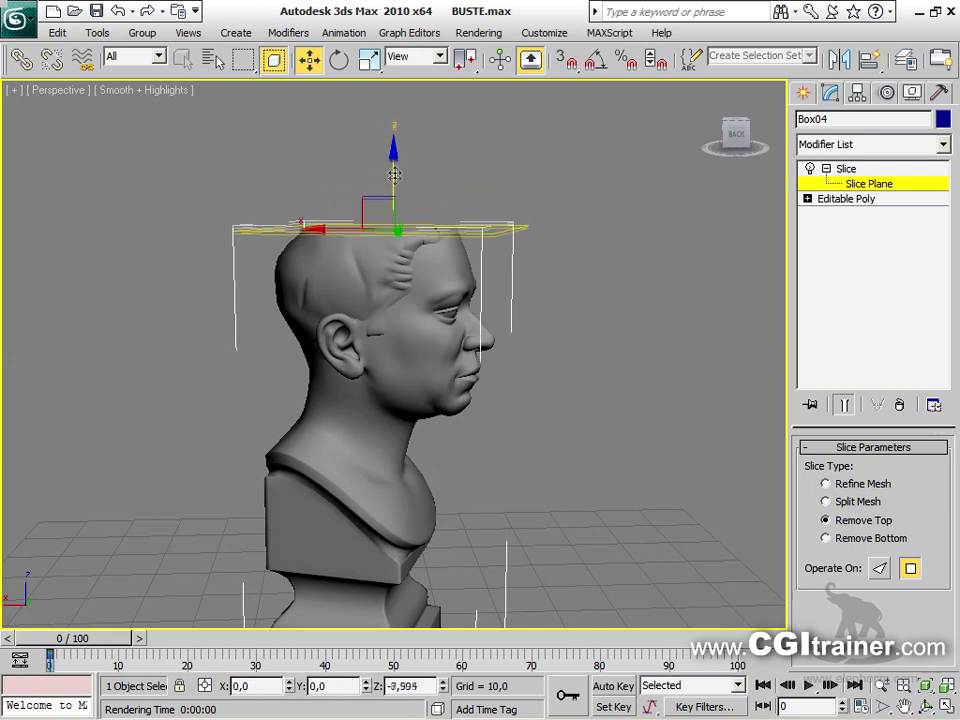
Lower the slice plane through the skull to about Z 54.9, cutting the head open around the teapot inside
{"action": "mouse_move", "coordinate": [393, 237]}
{"action": "left_mouse_down"}
{"action": "mouse_move", "coordinate": [392, 278]}
{"action": "mouse_move", "coordinate": [396, 230]}
{"action": "left_mouse_up"}
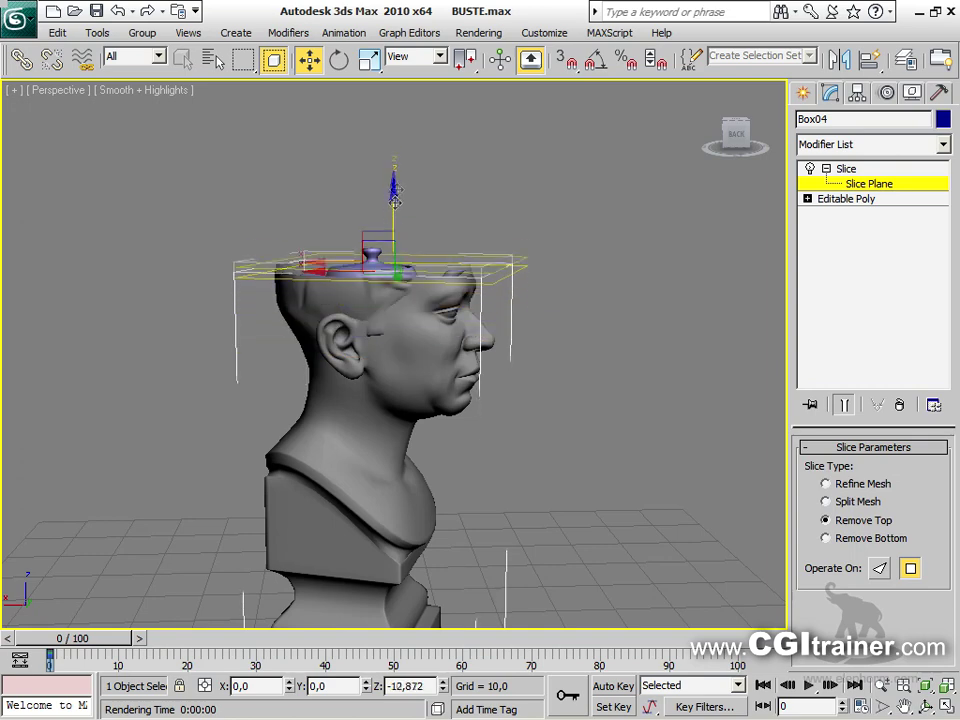
{"action": "left_click_drag", "start_coordinate": [393, 183], "coordinate": [387, 244]}
{"action": "middle_click_drag", "start_coordinate": [440, 368], "coordinate": [447, 205], "text": "alt"}
{"action": "left_click_drag", "start_coordinate": [449, 205], "coordinate": [445, 158]}
{"action": "middle_click_drag", "start_coordinate": [490, 366], "coordinate": [327, 418], "text": "alt"}
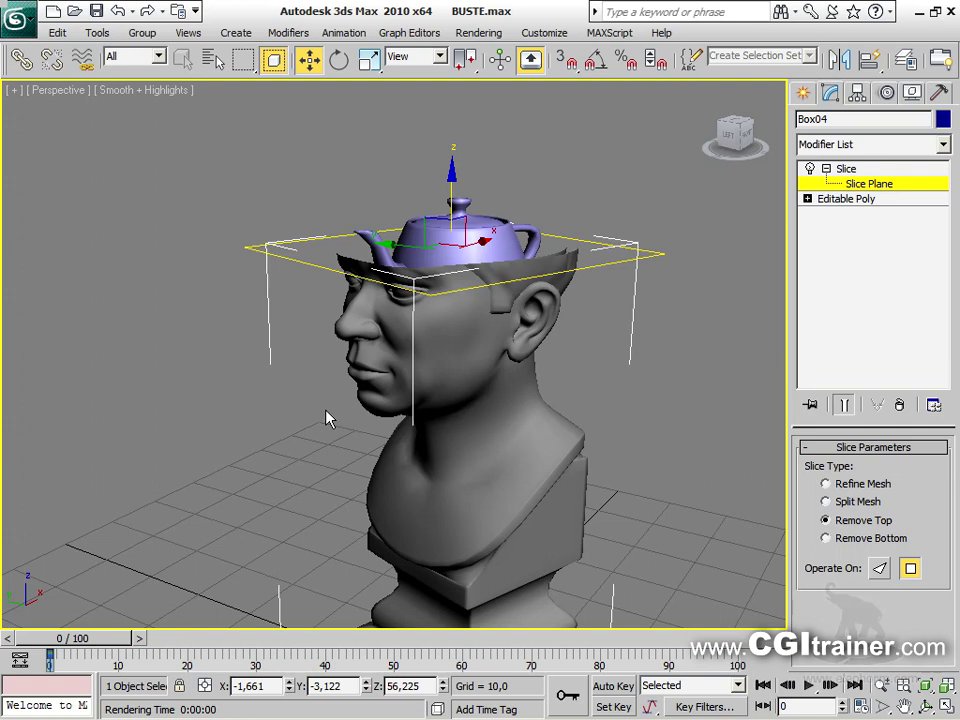
{"action": "middle_click_drag", "start_coordinate": [325, 418], "coordinate": [591, 176], "text": "alt"}
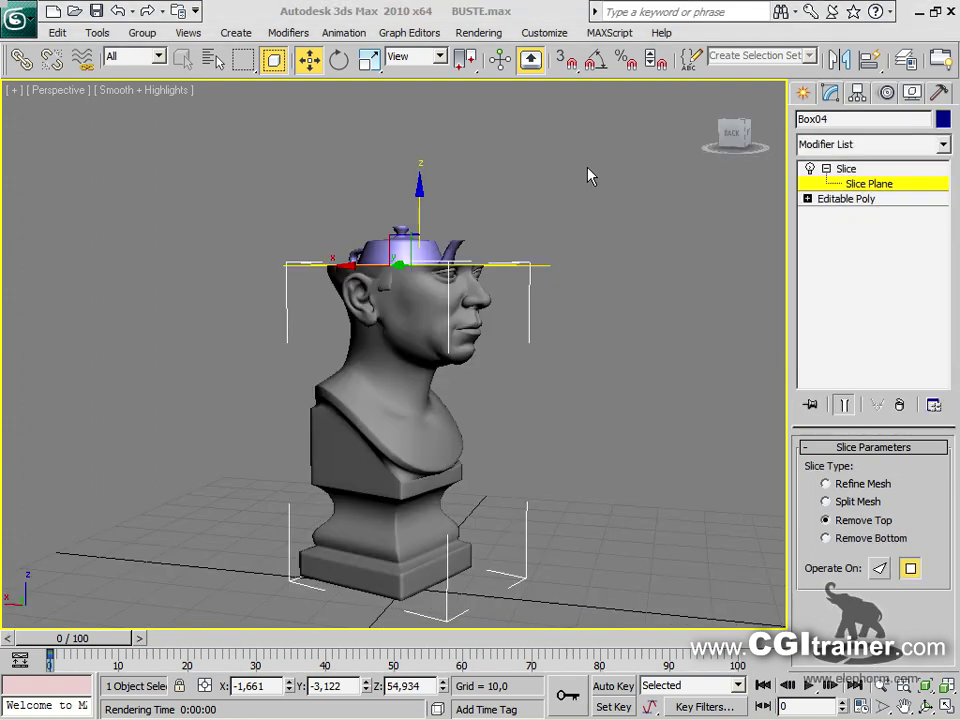
Lower the slice plane to about Z 39.7 and rotate it upside down so the head is kept
{"action": "left_click_drag", "start_coordinate": [418, 190], "coordinate": [428, 332]}
{"action": "right_click", "coordinate": [418, 321]}
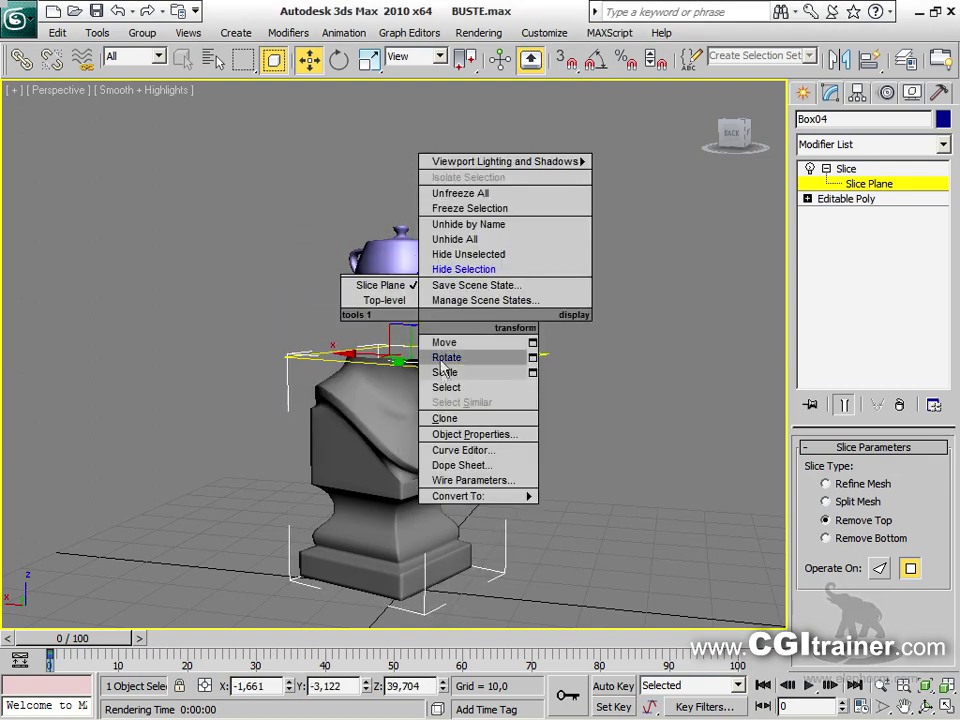
{"action": "left_click", "coordinate": [446, 357]}
{"action": "left_click_drag", "start_coordinate": [480, 326], "coordinate": [426, 695]}
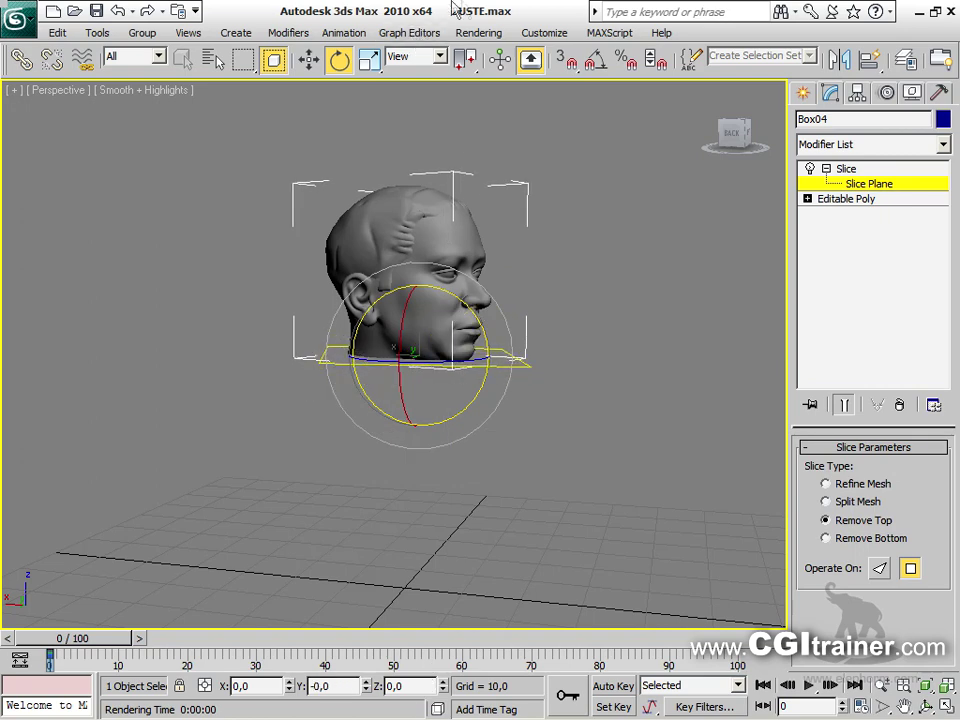
Hide the grid and lower the flipped slice plane to the base of the neck, at about Z 33.5
{"action": "middle_click_drag", "start_coordinate": [467, 320], "coordinate": [297, 361], "text": "alt"}
{"action": "key", "text": "g"}
{"action": "middle_click_drag", "start_coordinate": [485, 386], "coordinate": [428, 272], "text": "alt"}
{"action": "right_click", "coordinate": [431, 300]}
{"action": "left_click", "coordinate": [445, 315]}
{"action": "left_click_drag", "start_coordinate": [428, 290], "coordinate": [420, 343]}
{"action": "middle_click_drag", "start_coordinate": [420, 343], "coordinate": [562, 373], "text": "alt"}
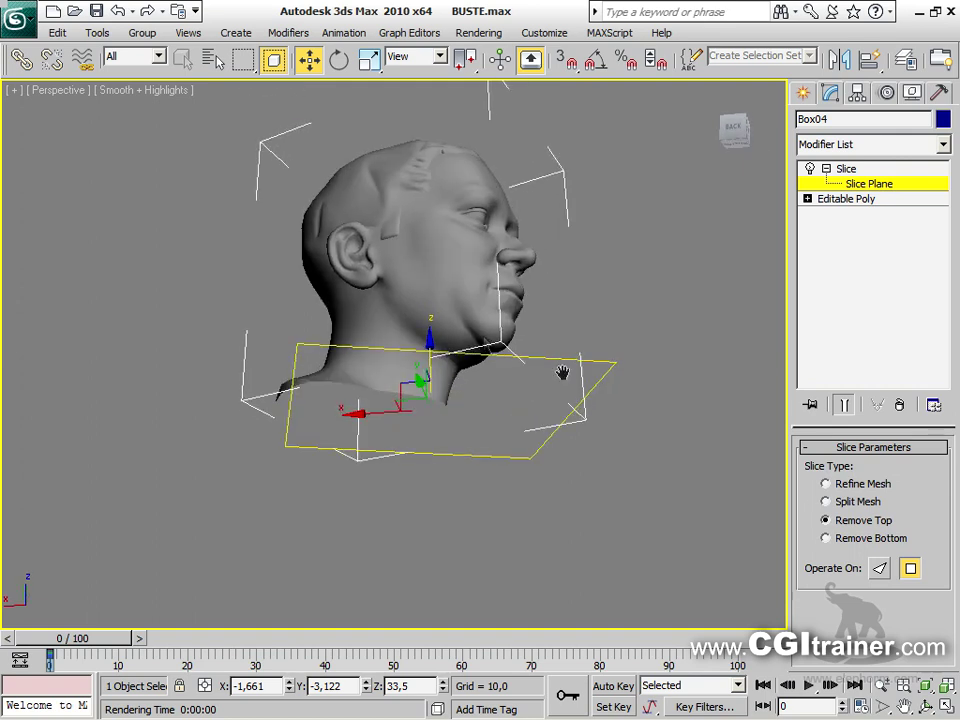
Close the open neck cut of the bust with a Cap Holes modifier
{"action": "left_click", "coordinate": [299, 34]}
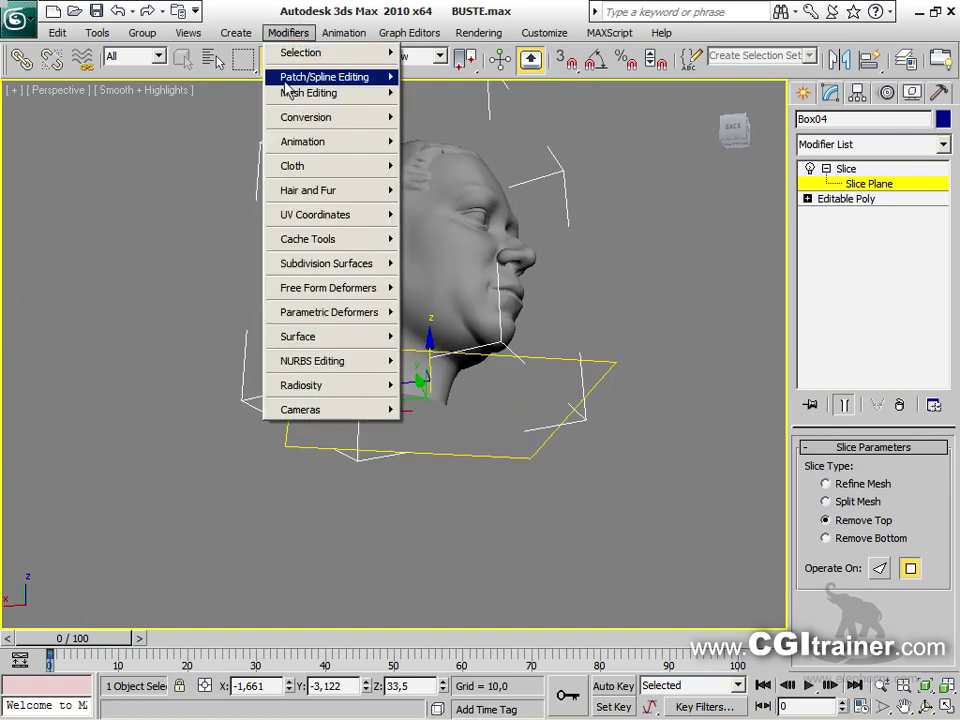
{"action": "mouse_move", "coordinate": [286, 97]}
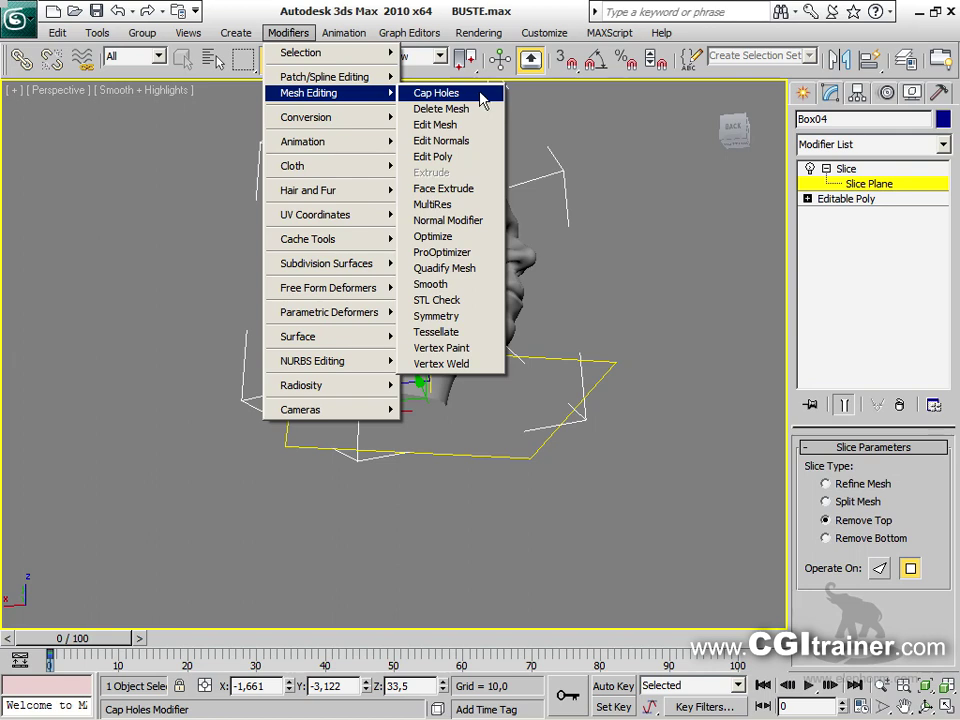
{"action": "left_click", "coordinate": [437, 93]}
{"action": "middle_click_drag", "start_coordinate": [463, 333], "coordinate": [541, 357], "text": "alt"}
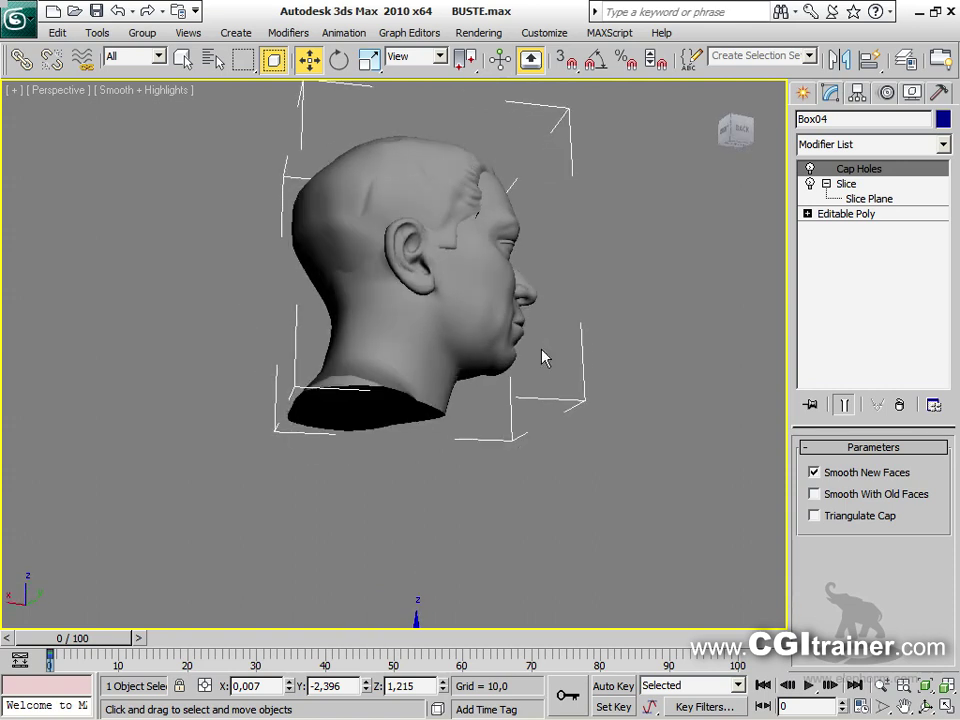
Lower the slice plane beneath the cap modifier to the bottom of the bust and test rotating it slightly
{"action": "left_click", "coordinate": [865, 200]}
{"action": "left_click_drag", "start_coordinate": [421, 348], "coordinate": [428, 405]}
{"action": "middle_click_drag", "start_coordinate": [428, 405], "coordinate": [383, 368], "text": "alt"}
{"action": "right_click", "coordinate": [383, 368]}
{"action": "left_click", "coordinate": [410, 392]}
{"action": "left_click_drag", "start_coordinate": [479, 428], "coordinate": [465, 453]}
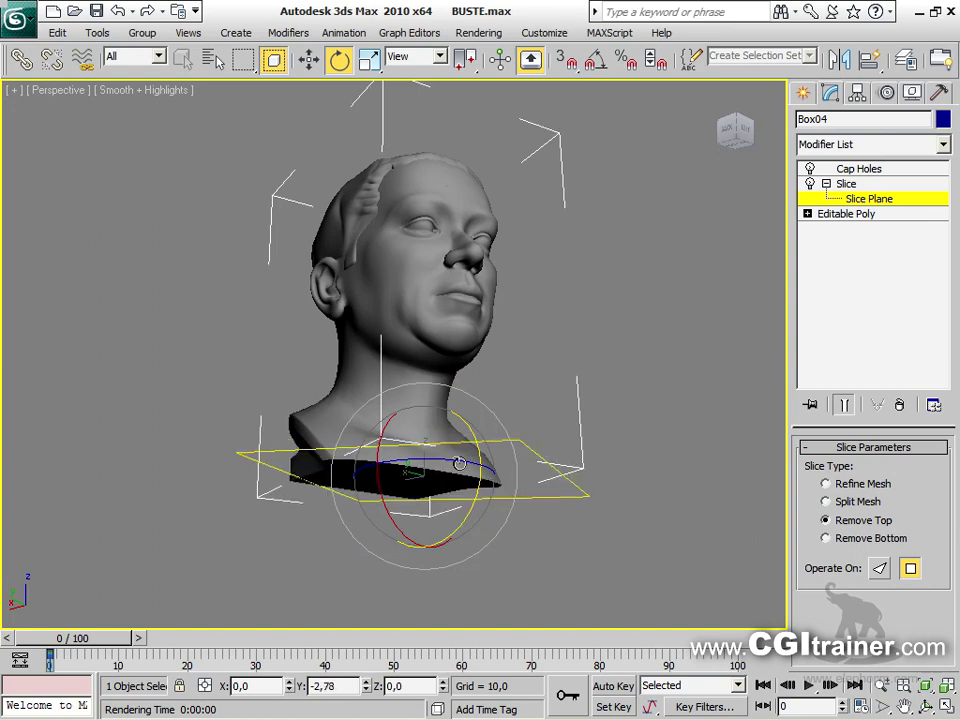
{"action": "middle_click_drag", "start_coordinate": [465, 385], "coordinate": [392, 416], "text": "alt"}
{"action": "middle_click_drag", "start_coordinate": [476, 417], "coordinate": [538, 350], "text": "alt"}
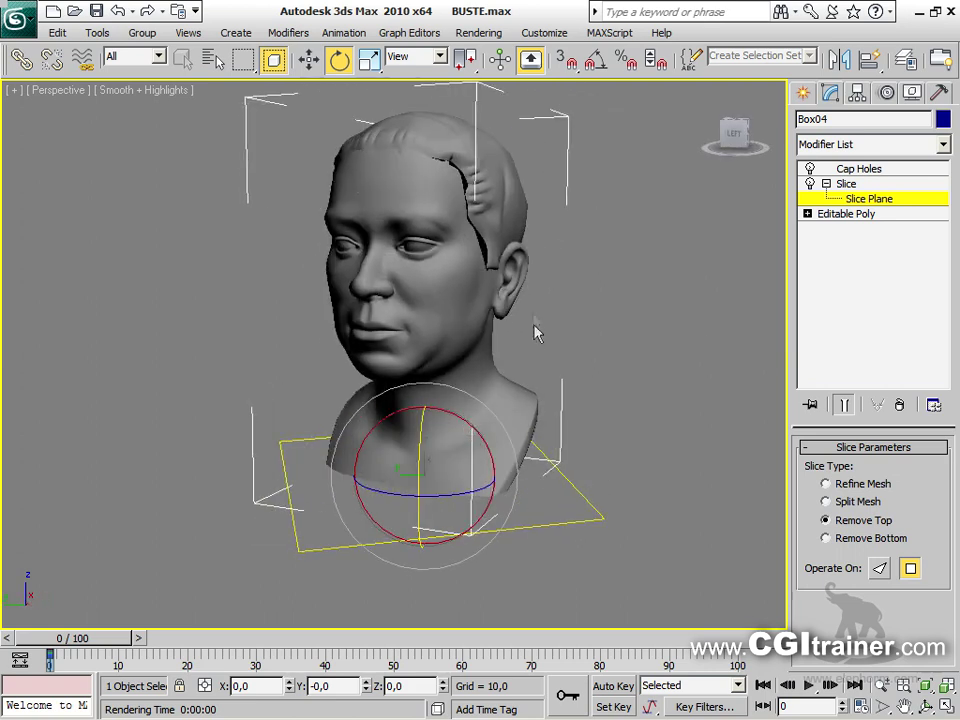
Convert the sliced and capped bust to an Editable Poly
{"action": "right_click", "coordinate": [426, 286]}
{"action": "mouse_move", "coordinate": [476, 447]}
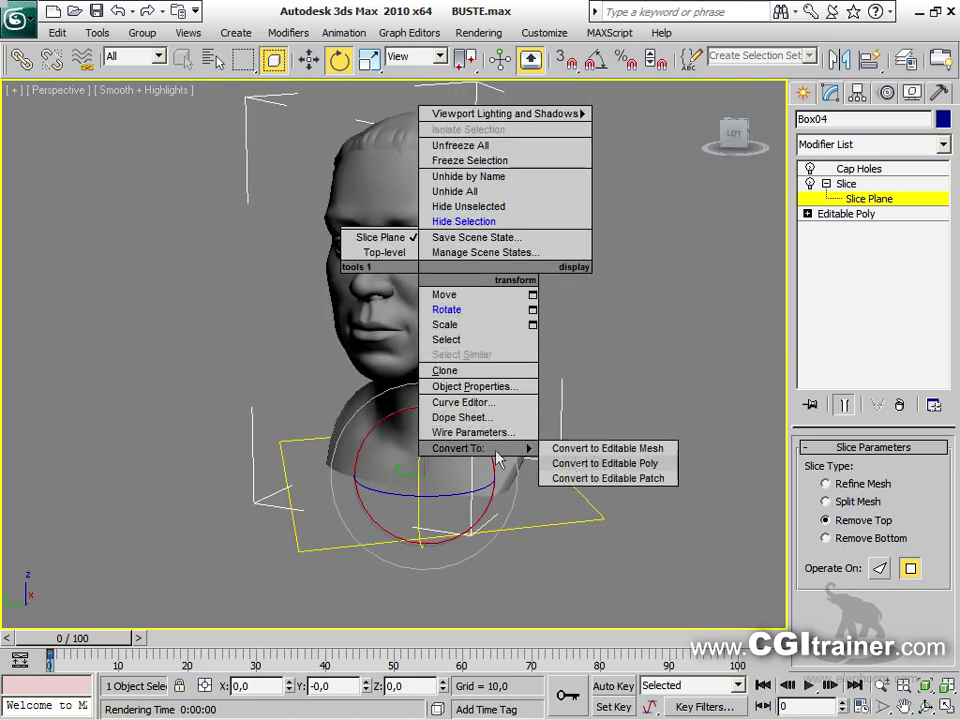
{"action": "left_click", "coordinate": [588, 463]}
{"action": "middle_click_drag", "start_coordinate": [487, 334], "coordinate": [531, 349], "text": "alt"}
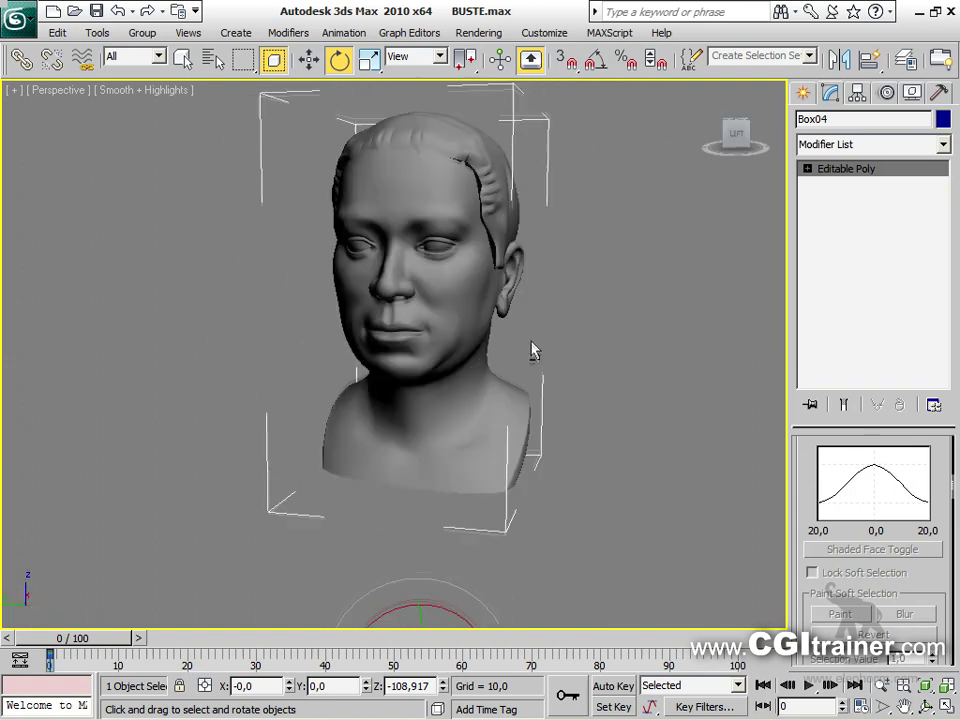
Try raising the converted bust to about Z 37.2, and undo the move
{"action": "right_click", "coordinate": [390, 291]}
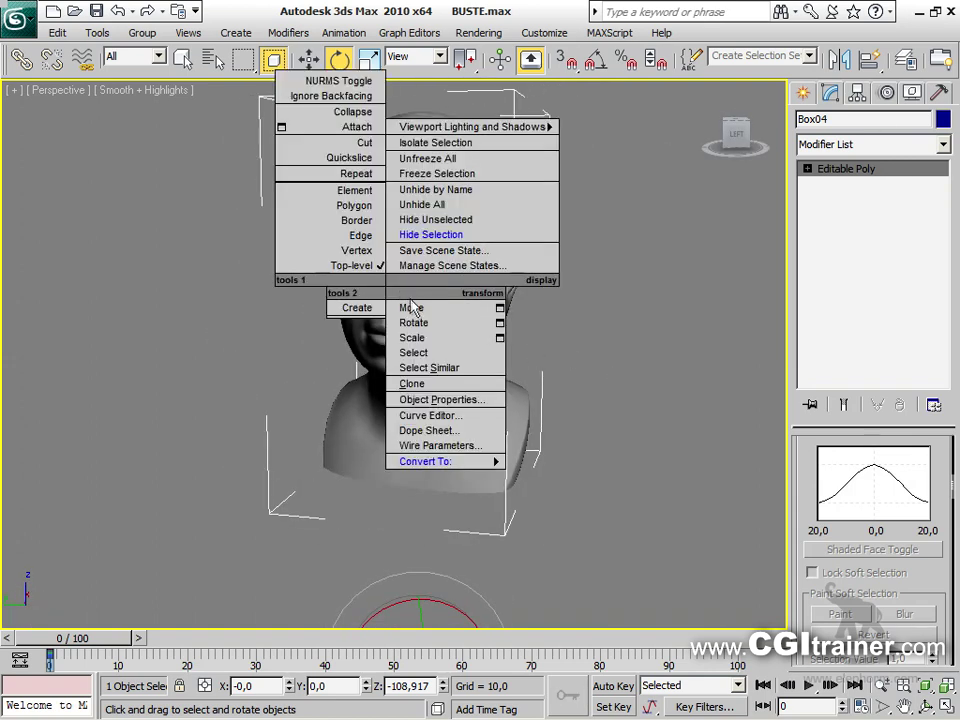
{"action": "left_click", "coordinate": [414, 306]}
{"action": "left_click_drag", "start_coordinate": [417, 600], "coordinate": [367, 310]}
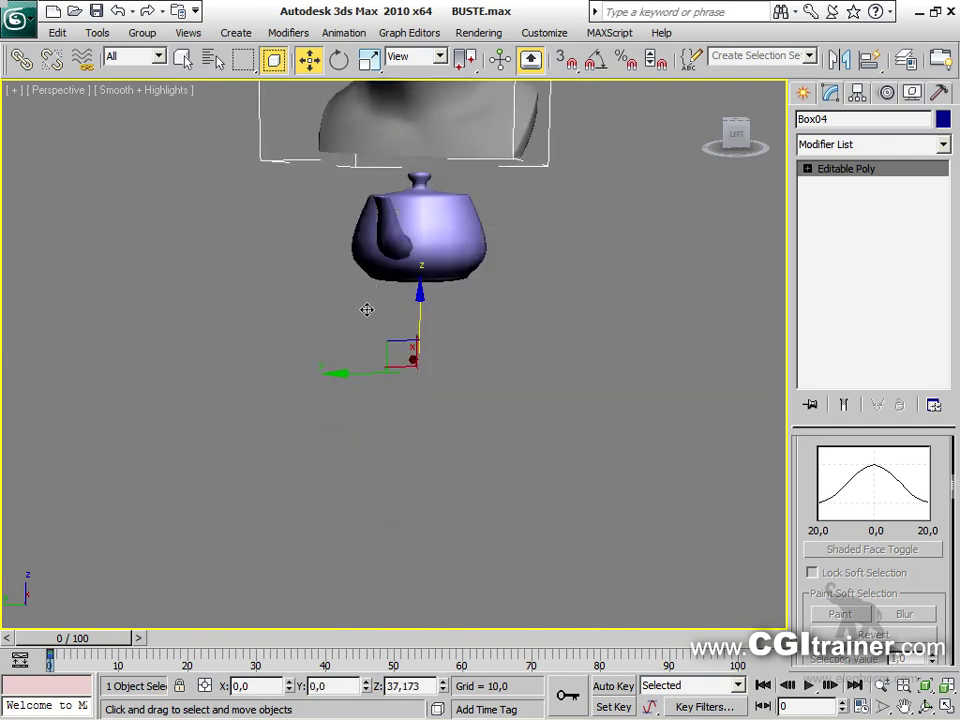
{"action": "key", "text": "ctrl+z"}
{"action": "scroll", "coordinate": [470, 450], "scroll_direction": "down", "scroll_amount": 4}
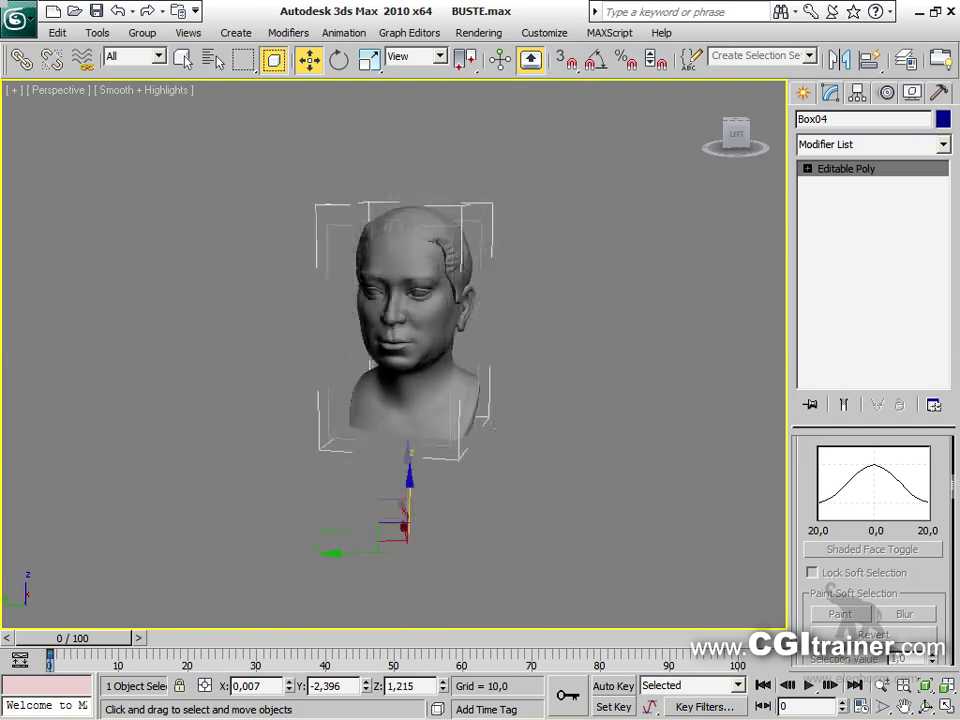
{"action": "middle_click_drag", "start_coordinate": [337, 520], "coordinate": [388, 528], "text": "alt"}
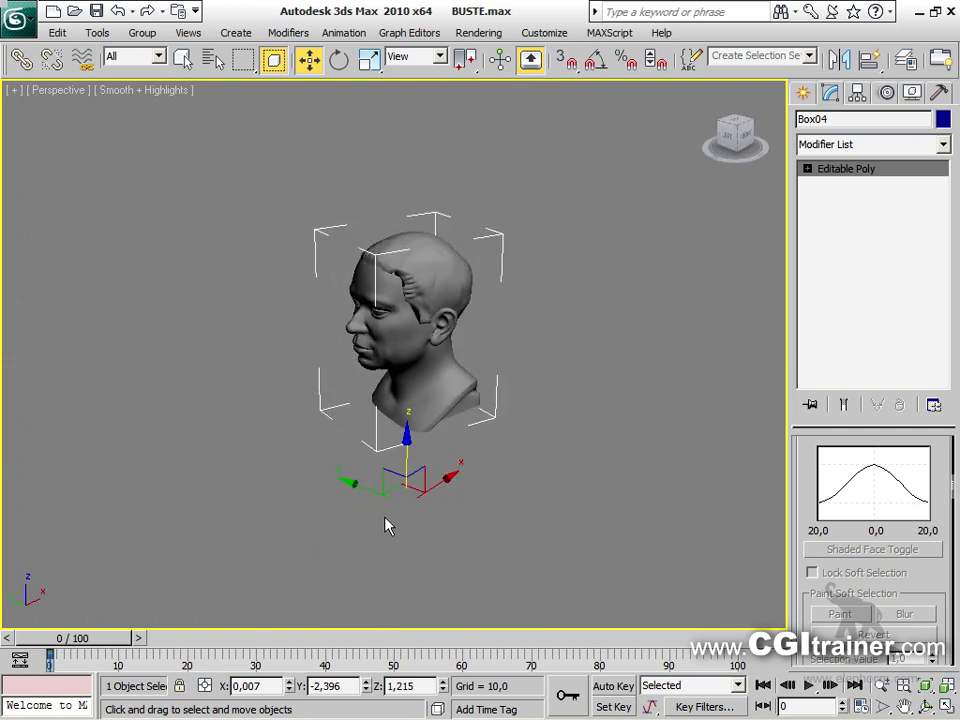
{"action": "middle_click_drag", "start_coordinate": [339, 424], "coordinate": [400, 370], "text": "alt"}
Center the bust's pivot on the object, affecting the pivot only
{"action": "left_click", "coordinate": [95, 40]}
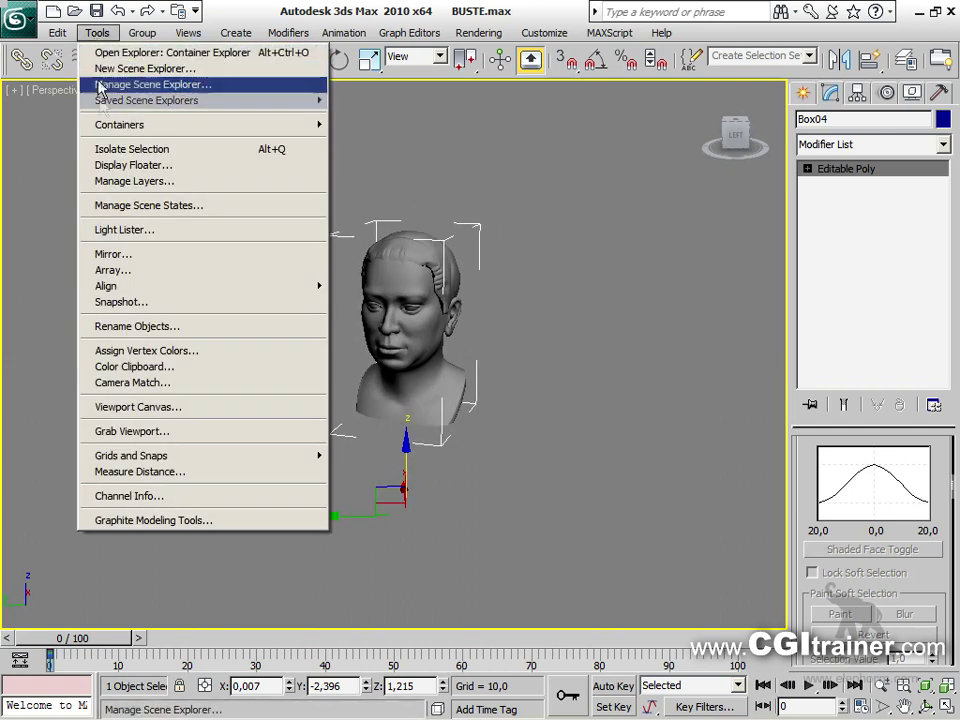
{"action": "mouse_move", "coordinate": [55, 40]}
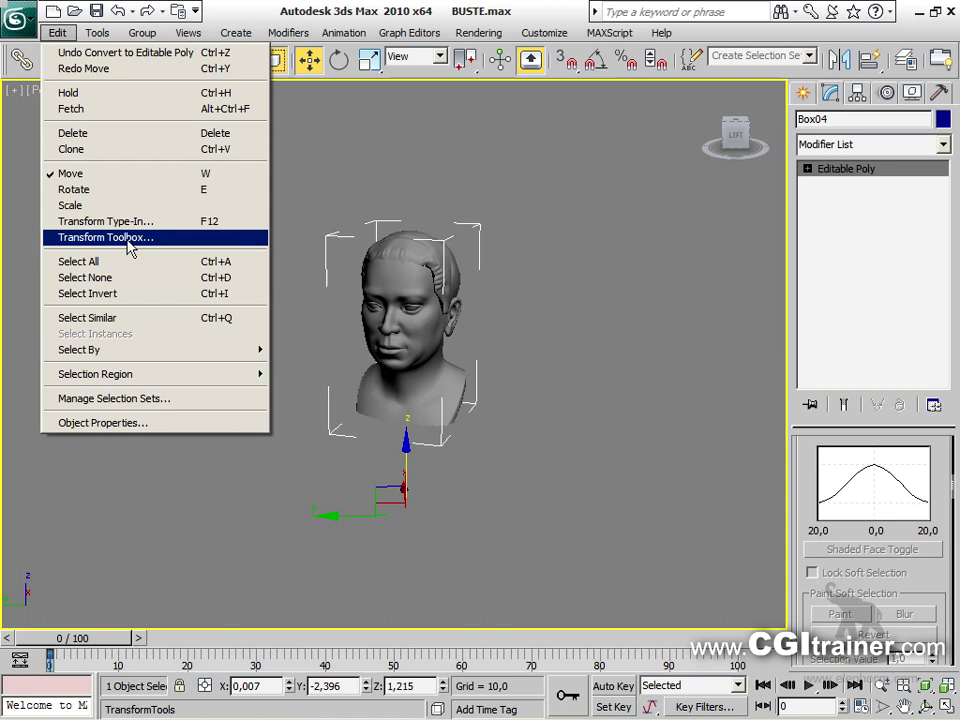
{"action": "left_click", "coordinate": [856, 92]}
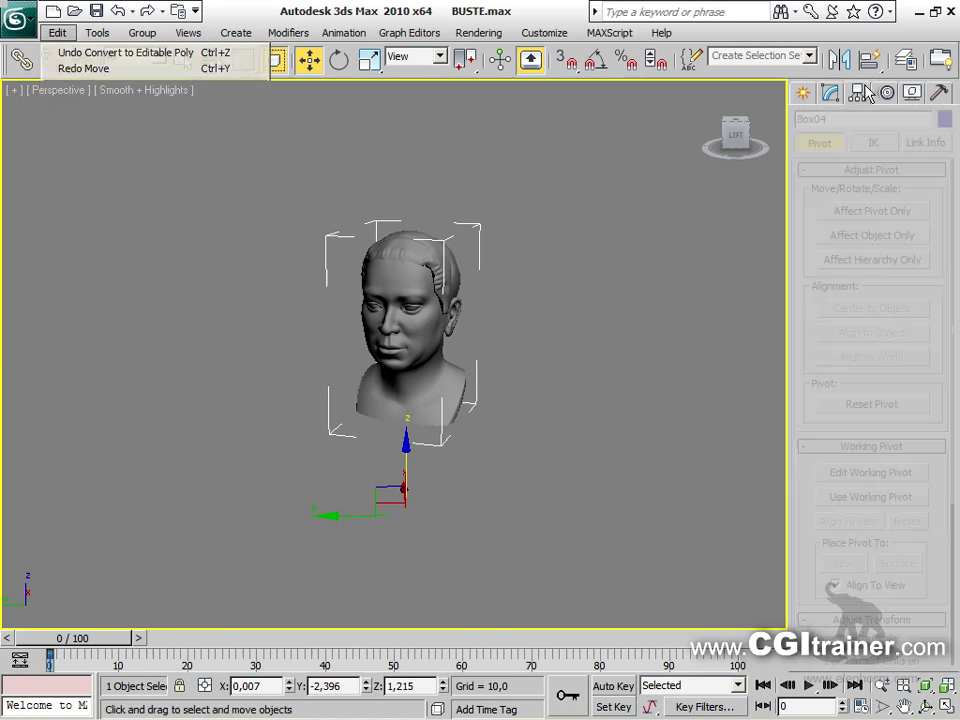
{"action": "left_click", "coordinate": [870, 212]}
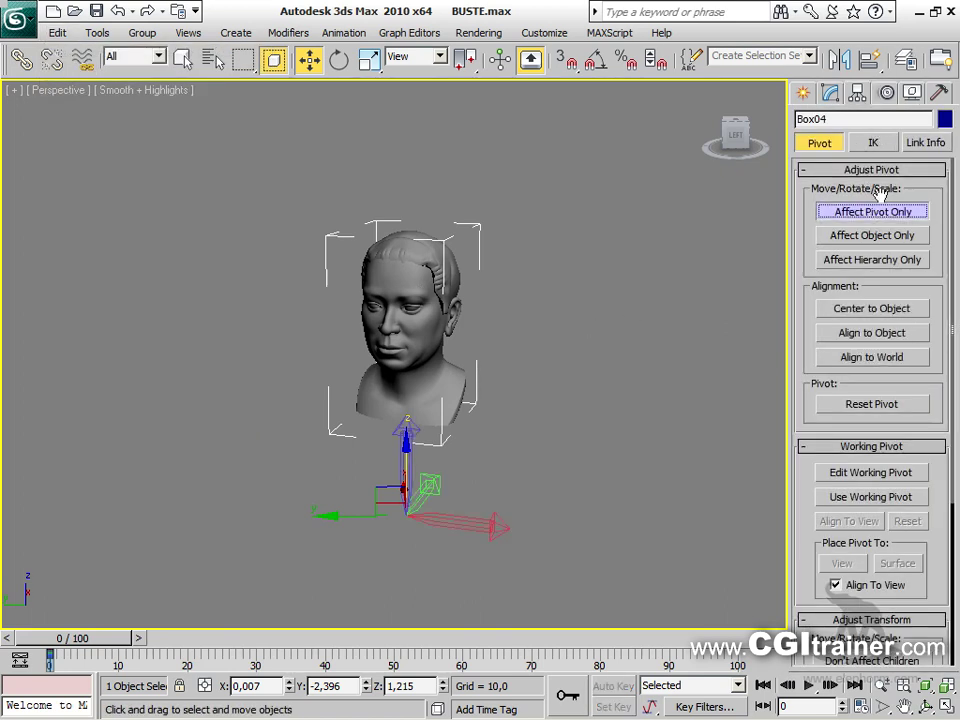
{"action": "left_click", "coordinate": [878, 308]}
{"action": "left_click", "coordinate": [899, 343]}
{"action": "left_click", "coordinate": [888, 211]}
{"action": "middle_click_drag", "start_coordinate": [451, 317], "coordinate": [407, 321], "text": "alt"}
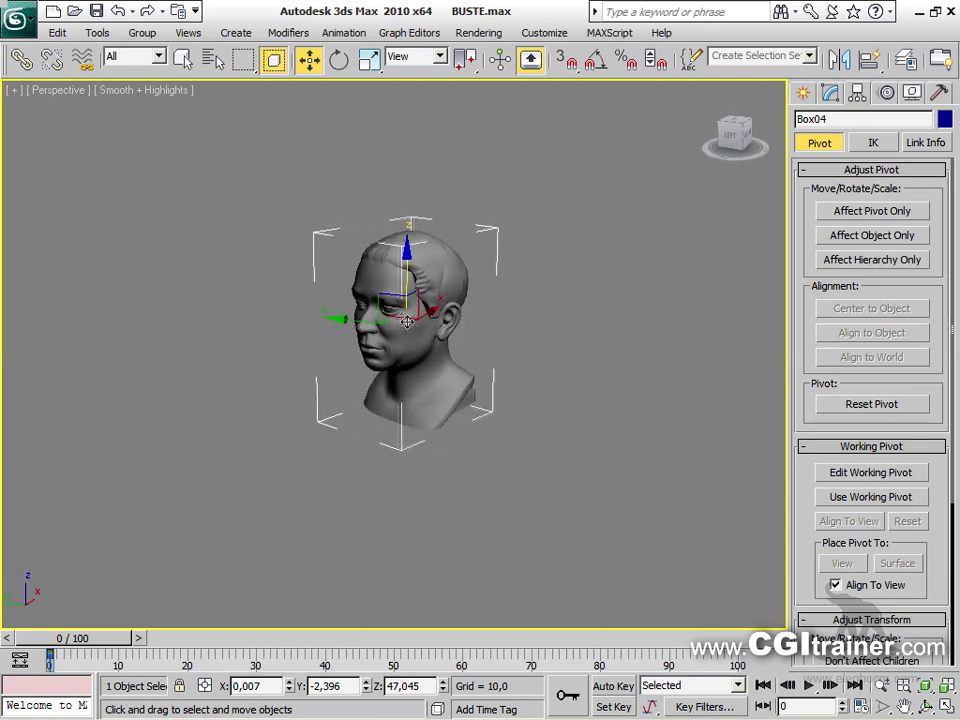
Use the Transform Toolbox to align the bust's pivot to its minimum on the Z axis
{"action": "left_click", "coordinate": [60, 34]}
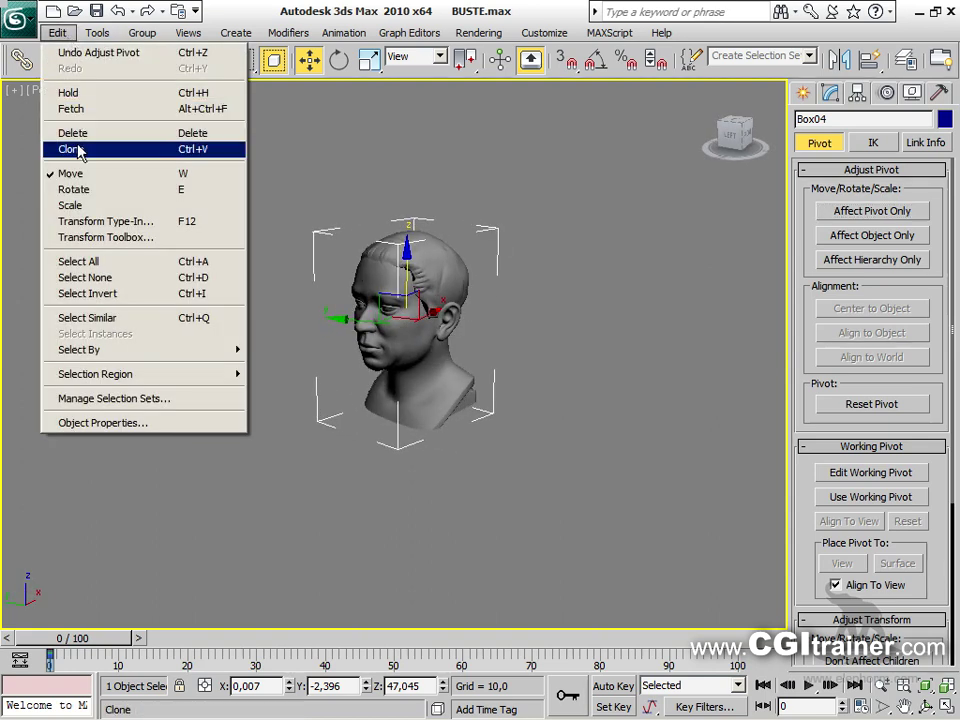
{"action": "left_click", "coordinate": [100, 236]}
{"action": "left_click_drag", "start_coordinate": [217, 343], "coordinate": [177, 145]}
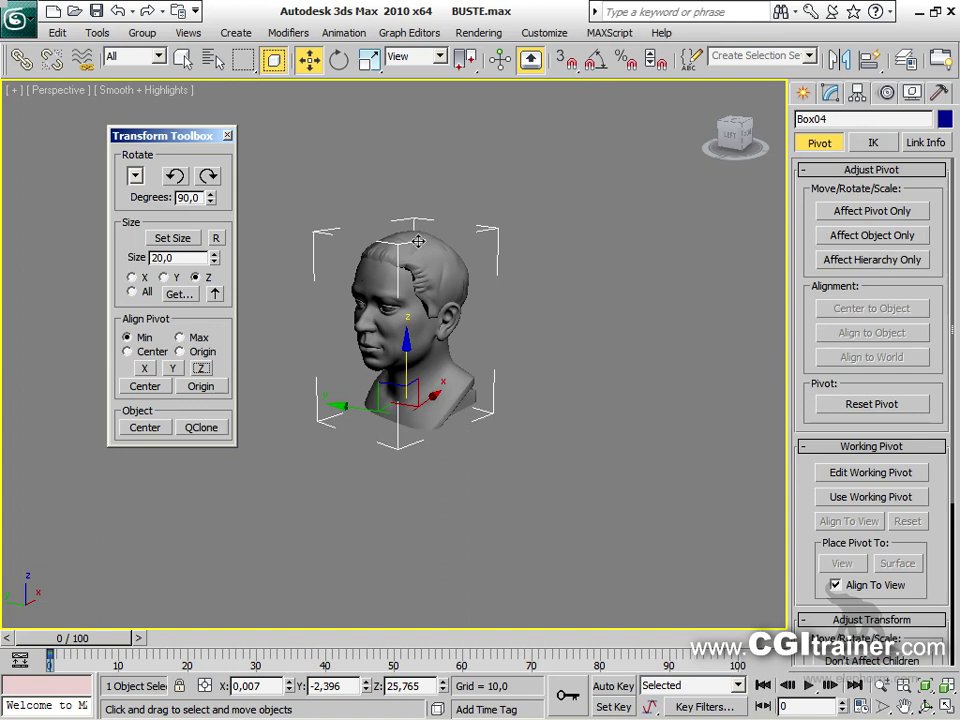
{"action": "left_click", "coordinate": [199, 368]}
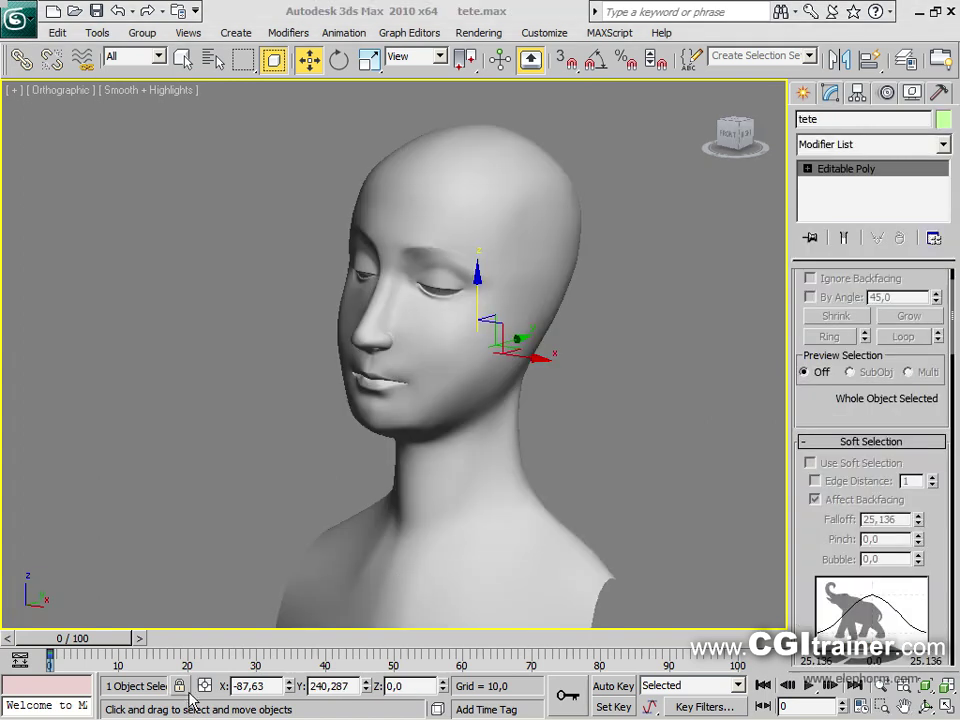
Apply a Shell modifier to the tete head model
{"action": "middle_click_drag", "start_coordinate": [386, 367], "coordinate": [582, 456], "text": "alt"}
{"action": "scroll", "coordinate": [537, 400], "scroll_direction": "down", "scroll_amount": 5}
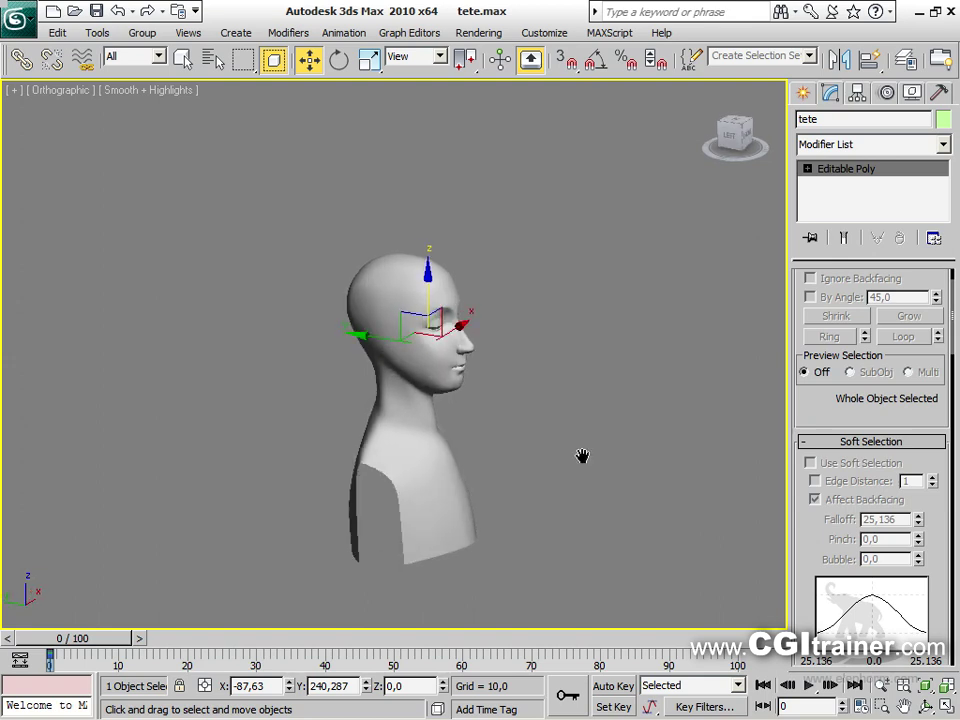
{"action": "left_click", "coordinate": [287, 33]}
{"action": "mouse_move", "coordinate": [330, 313]}
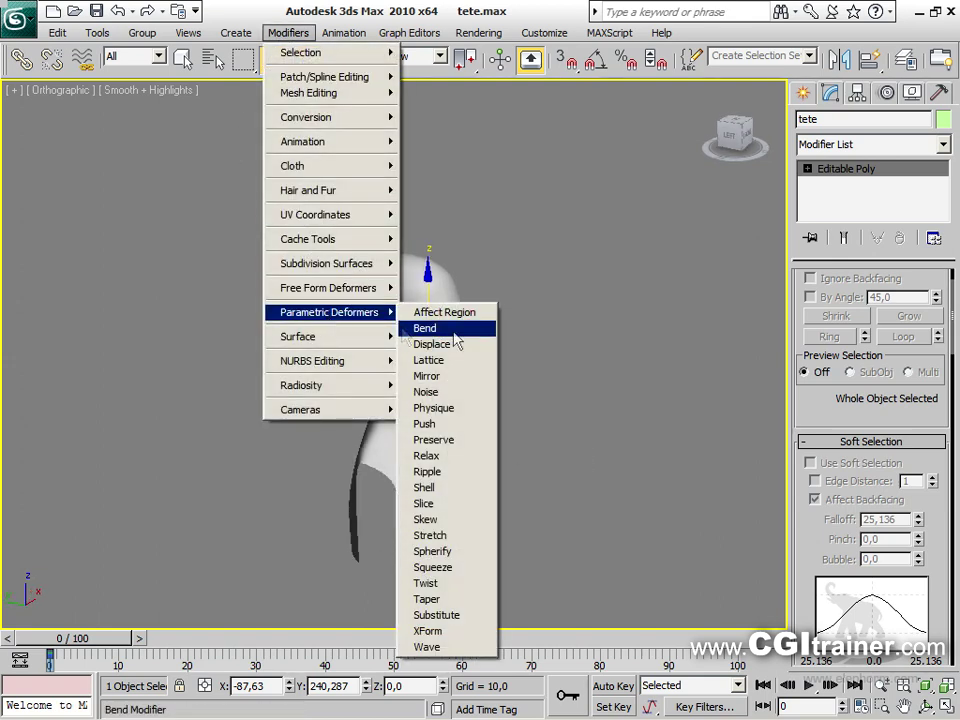
{"action": "left_click", "coordinate": [472, 489]}
{"action": "middle_click_drag", "start_coordinate": [503, 481], "coordinate": [550, 448], "text": "alt"}
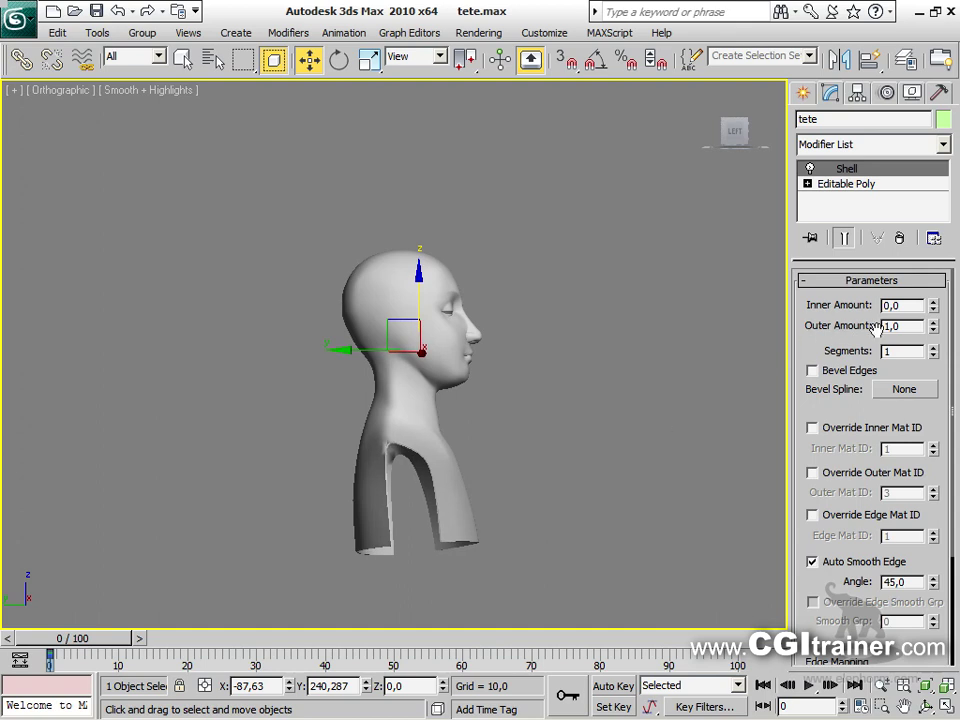
Test a Shell outer amount of about 4.46, and settle on outer amount 0 and inner amount about 1.73
{"action": "left_click_drag", "start_coordinate": [918, 215], "coordinate": [918, 170]}
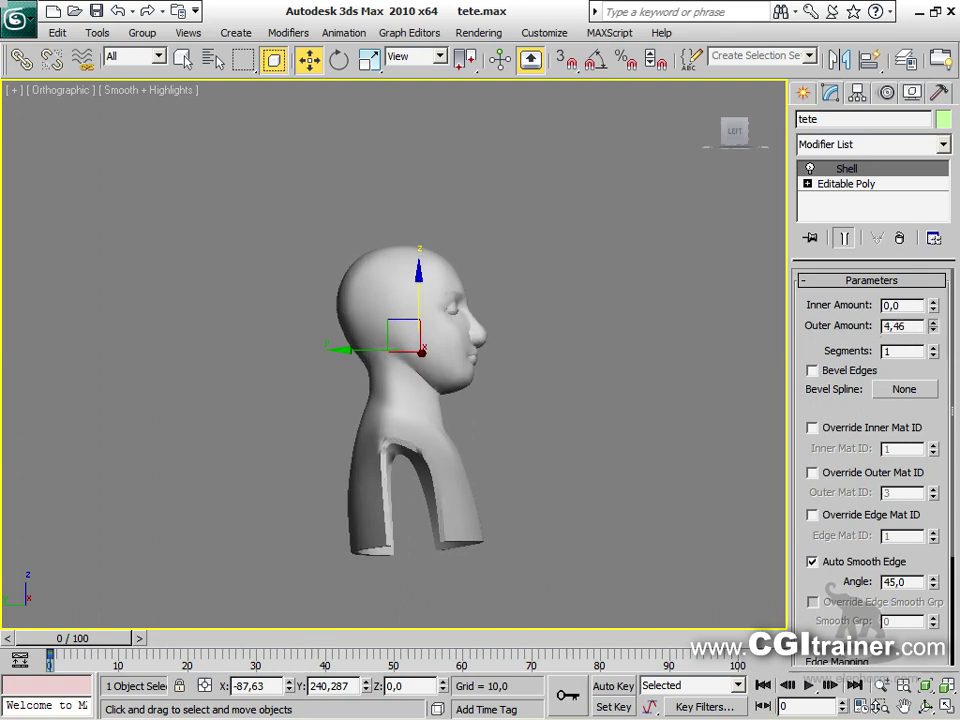
{"action": "left_click_drag", "start_coordinate": [888, 100], "coordinate": [917, 472]}
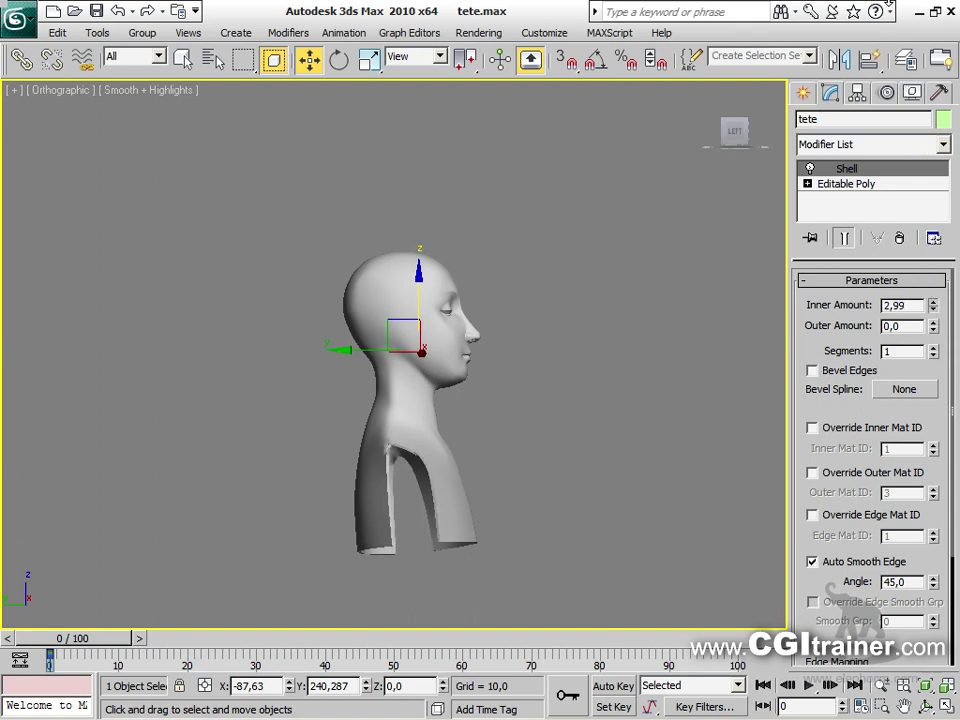
{"action": "middle_click_drag", "start_coordinate": [563, 519], "coordinate": [633, 335], "text": "alt"}
{"action": "scroll", "coordinate": [474, 366], "scroll_direction": "up", "scroll_amount": 6}
{"action": "left_click_drag", "start_coordinate": [936, 304], "coordinate": [884, 712]}
{"action": "left_click_drag", "start_coordinate": [890, 103], "coordinate": [927, 372]}
{"action": "left_click_drag", "start_coordinate": [933, 304], "coordinate": [933, 270]}
{"action": "middle_click_drag", "start_coordinate": [668, 345], "coordinate": [380, 300], "text": "alt"}
{"action": "scroll", "coordinate": [469, 489], "scroll_direction": "down", "scroll_amount": 4}
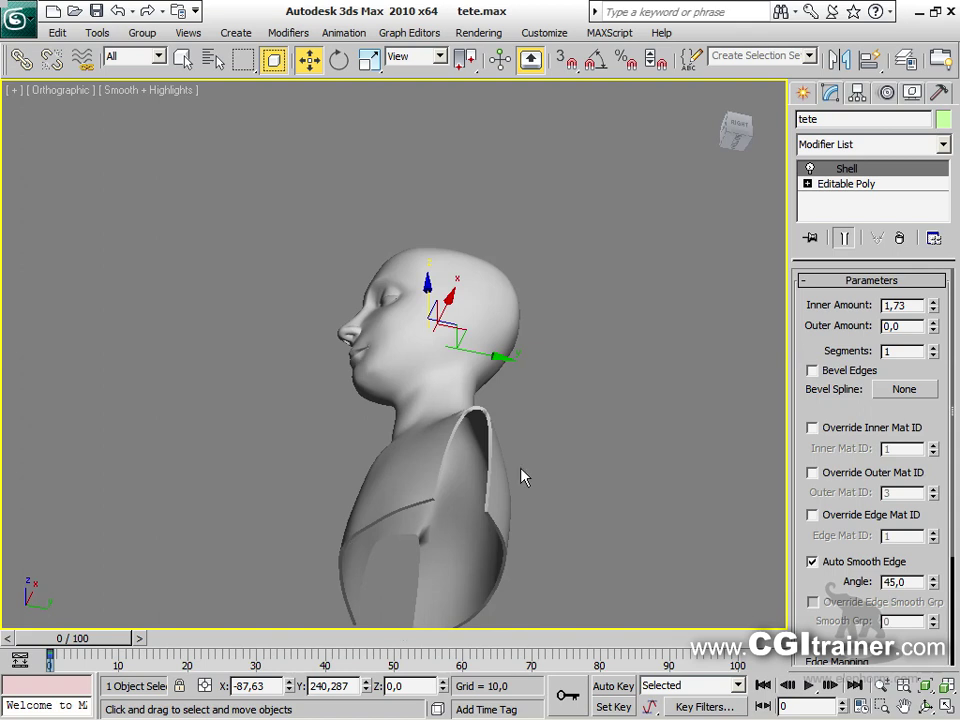
{"action": "middle_click_drag", "start_coordinate": [491, 430], "coordinate": [505, 362], "text": "alt"}
Add a Slice modifier set to Remove Top and reorder the stack so that Shell sits above Slice
{"action": "left_click", "coordinate": [288, 32]}
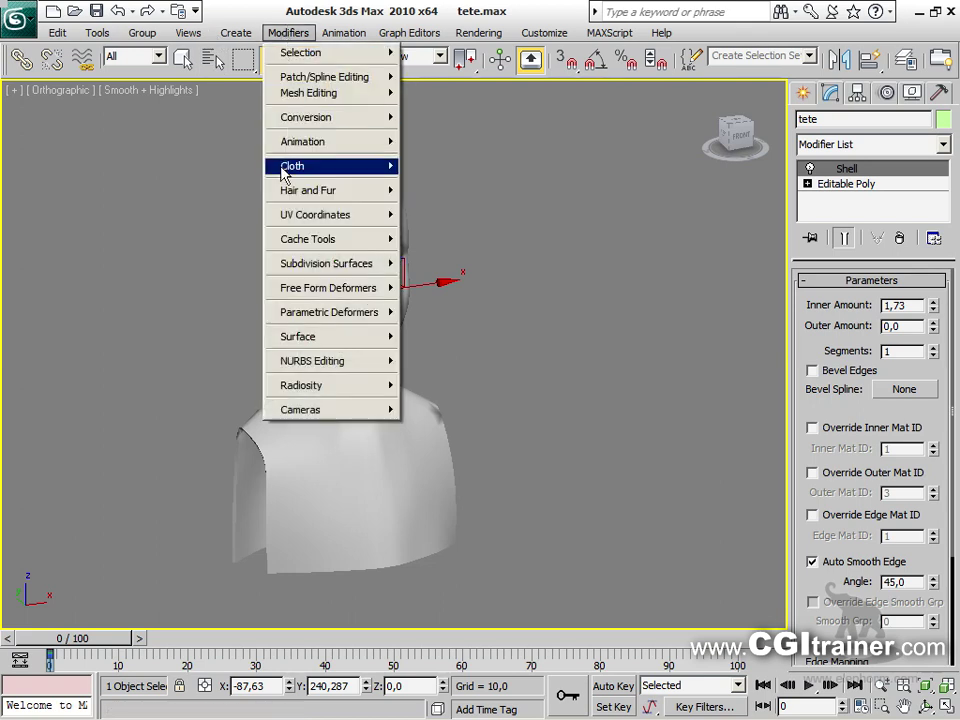
{"action": "mouse_move", "coordinate": [304, 318]}
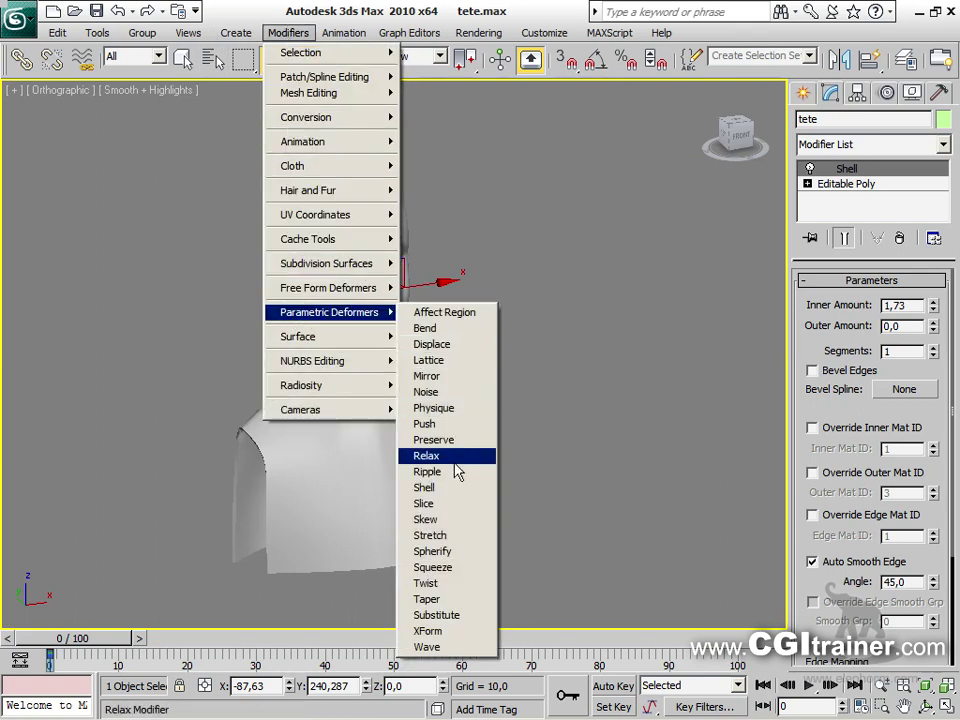
{"action": "left_click", "coordinate": [451, 508]}
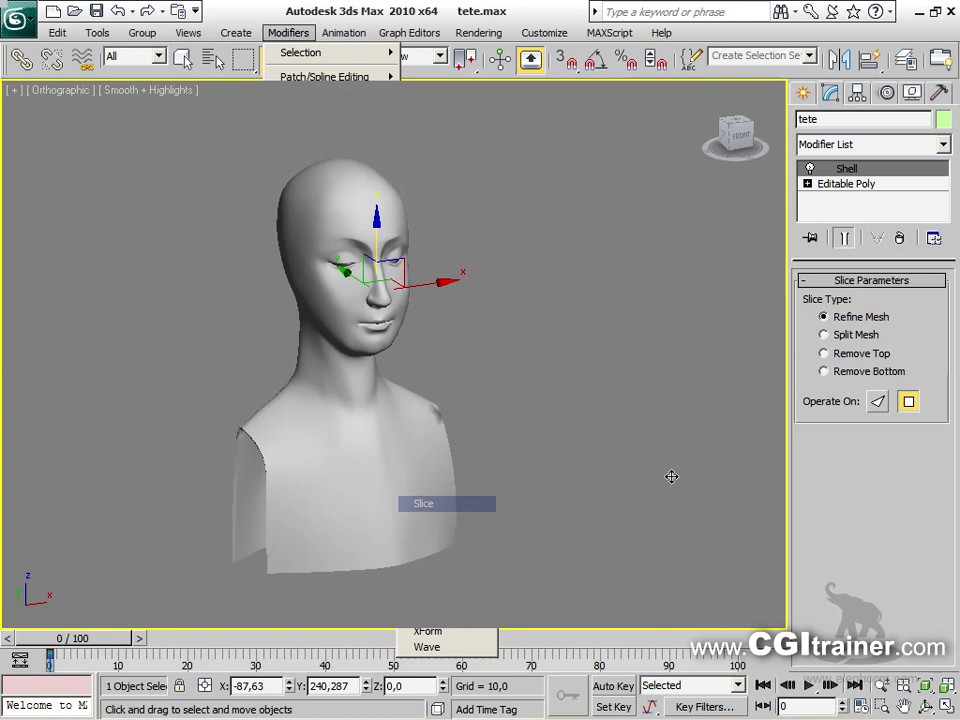
{"action": "middle_click_drag", "start_coordinate": [500, 300], "coordinate": [575, 343], "text": "alt"}
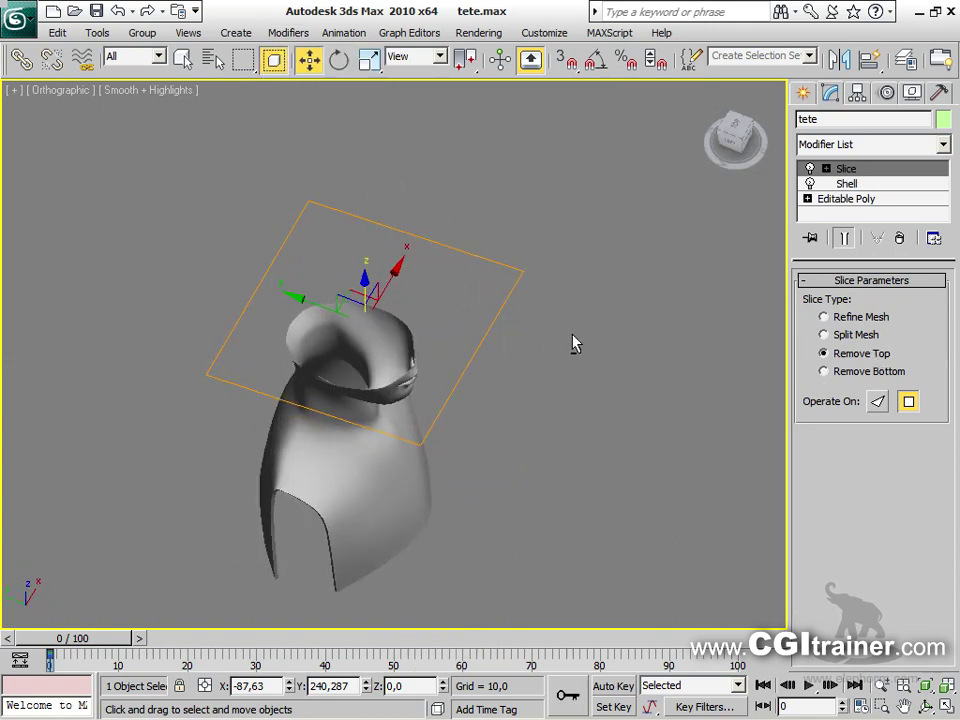
{"action": "left_click_drag", "start_coordinate": [848, 193], "coordinate": [849, 168]}
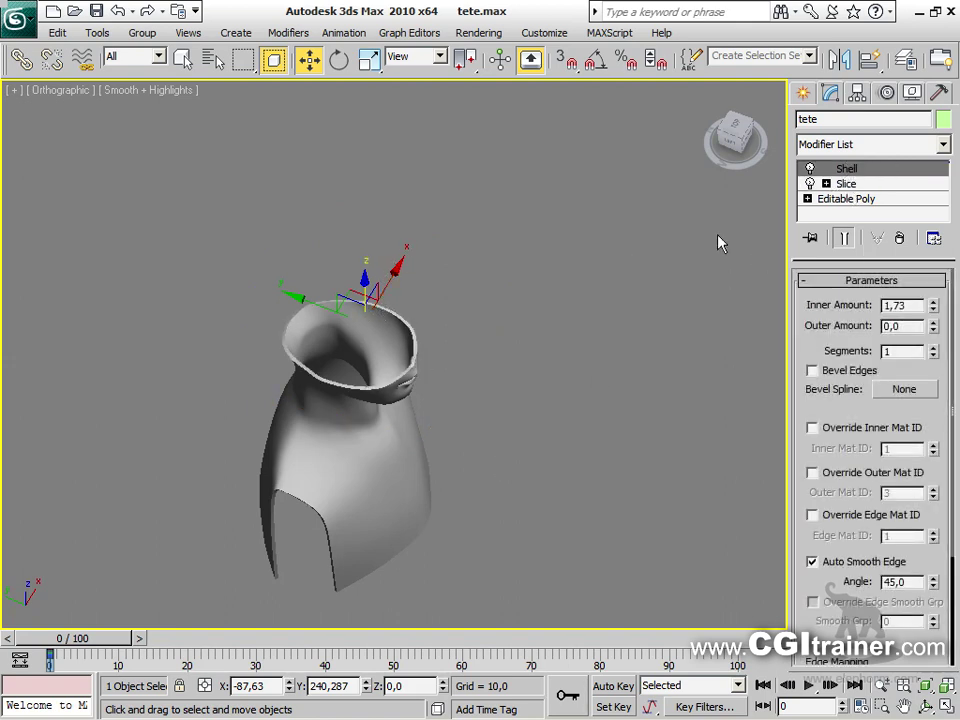
Raise the slice plane below the Shell modifier to about Z 5.5 through the head and inspect the thickened cut
{"action": "left_click", "coordinate": [827, 185]}
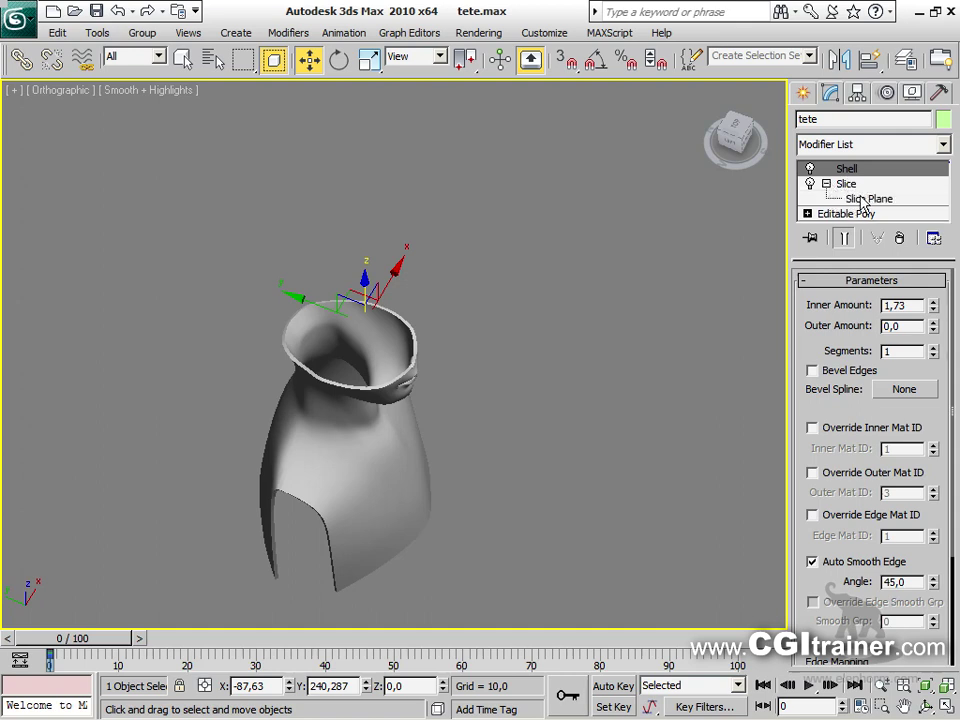
{"action": "left_click", "coordinate": [866, 198]}
{"action": "left_click_drag", "start_coordinate": [367, 287], "coordinate": [334, 266]}
{"action": "right_click", "coordinate": [312, 416]}
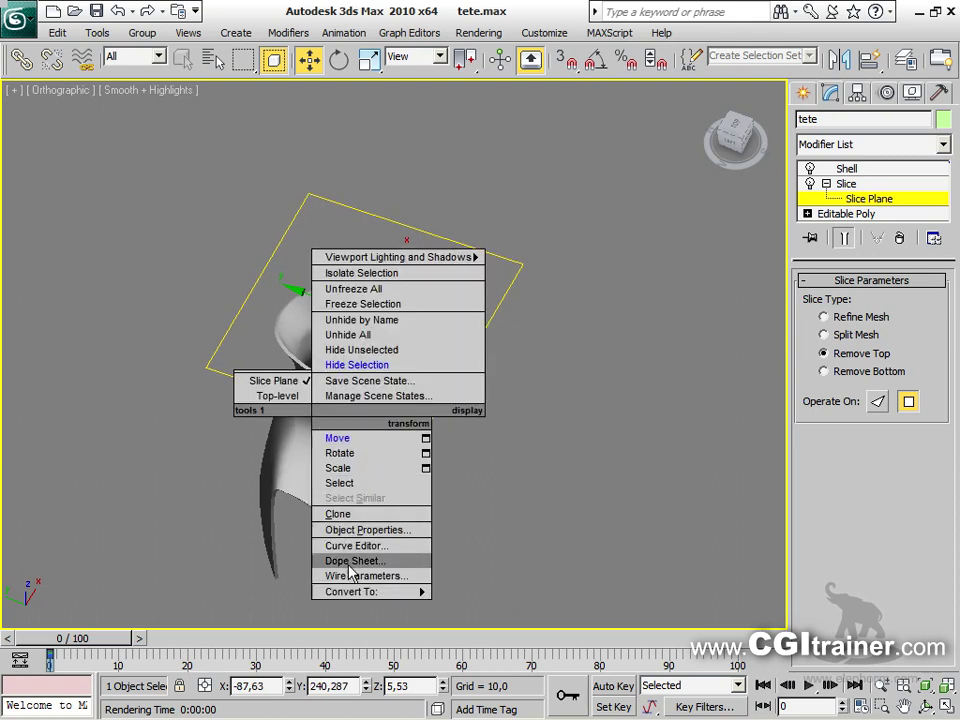
{"action": "mouse_move", "coordinate": [420, 592]}
{"action": "left_click", "coordinate": [476, 664]}
{"action": "middle_click_drag", "start_coordinate": [499, 559], "coordinate": [225, 240], "text": "alt"}
{"action": "scroll", "coordinate": [350, 385], "scroll_direction": "up", "scroll_amount": 6}
{"action": "scroll", "coordinate": [557, 343], "scroll_direction": "down", "scroll_amount": 5}
{"action": "middle_click_drag", "start_coordinate": [540, 330], "coordinate": [640, 340], "text": "alt"}
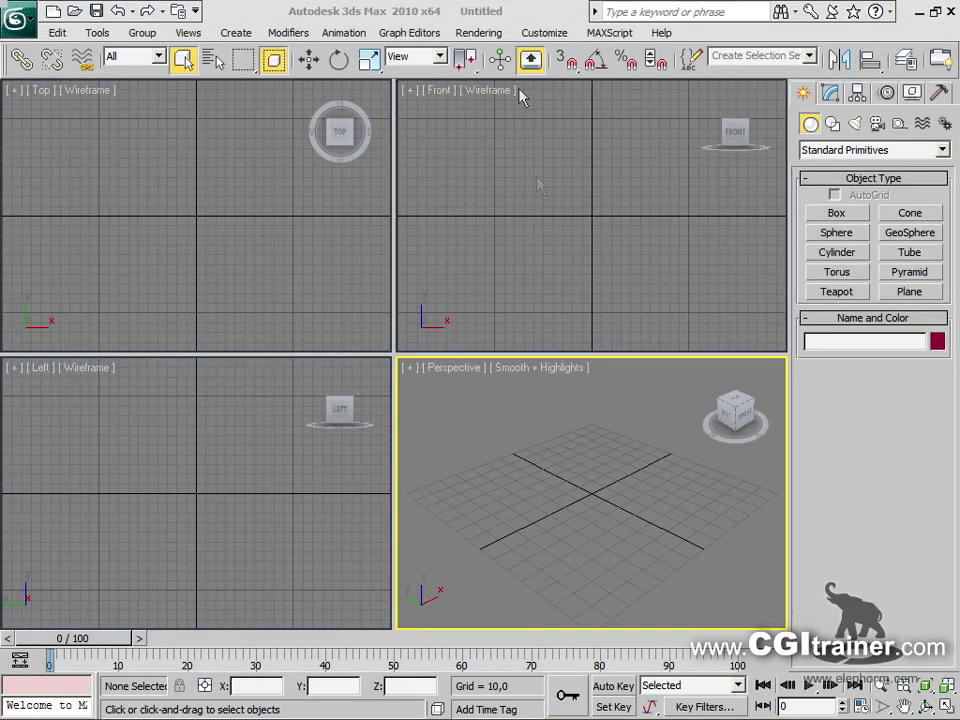
Draw a three-point Line in the Front view as a glass profile, with a rounded Bezier bend leading inward at the base
{"action": "left_click", "coordinate": [833, 123]}
{"action": "left_click", "coordinate": [842, 229]}
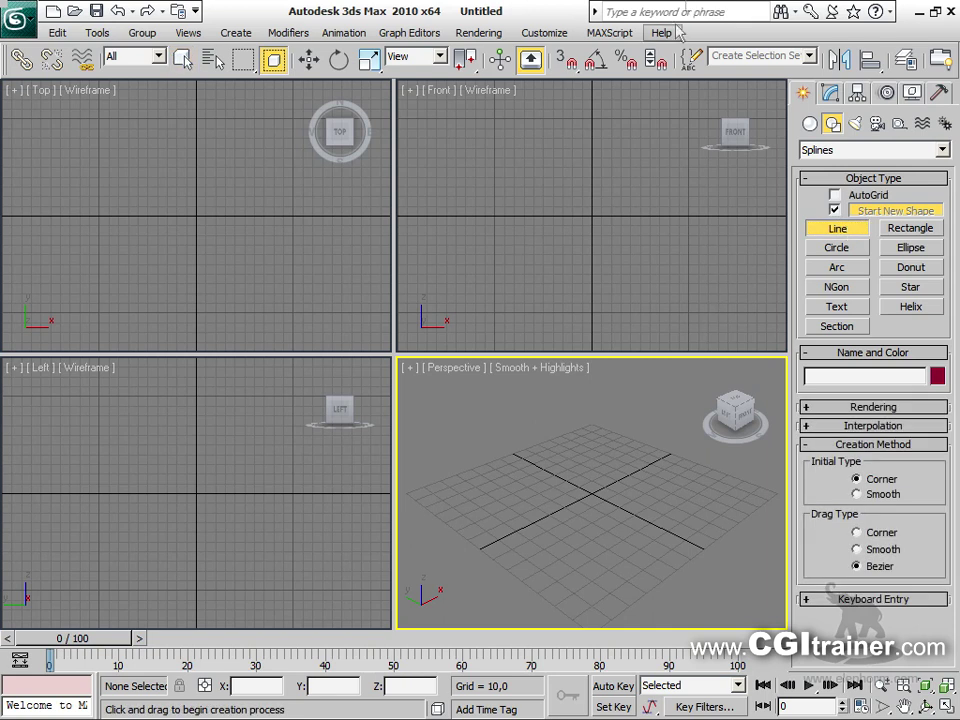
{"action": "left_click", "coordinate": [637, 125]}
{"action": "left_click_drag", "start_coordinate": [643, 268], "coordinate": [636, 283]}
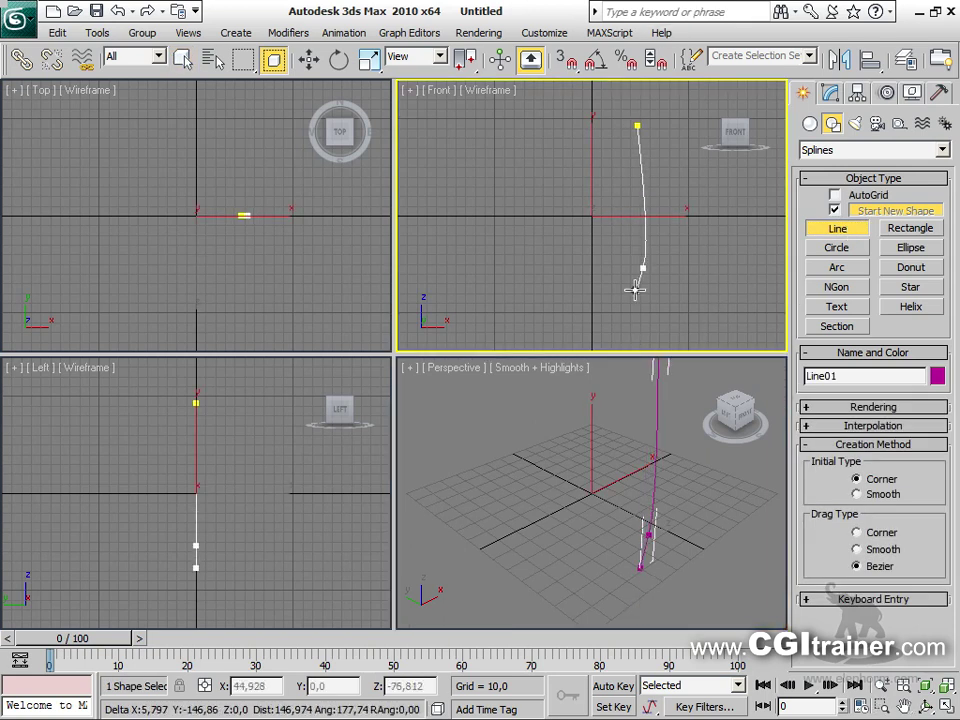
{"action": "left_click", "coordinate": [562, 309]}
{"action": "right_click", "coordinate": [545, 309]}
Draw a small open V-shaped three-point line beside the upper end of the glass profile in the Front view
{"action": "middle_click_drag", "start_coordinate": [660, 245], "coordinate": [584, 255]}
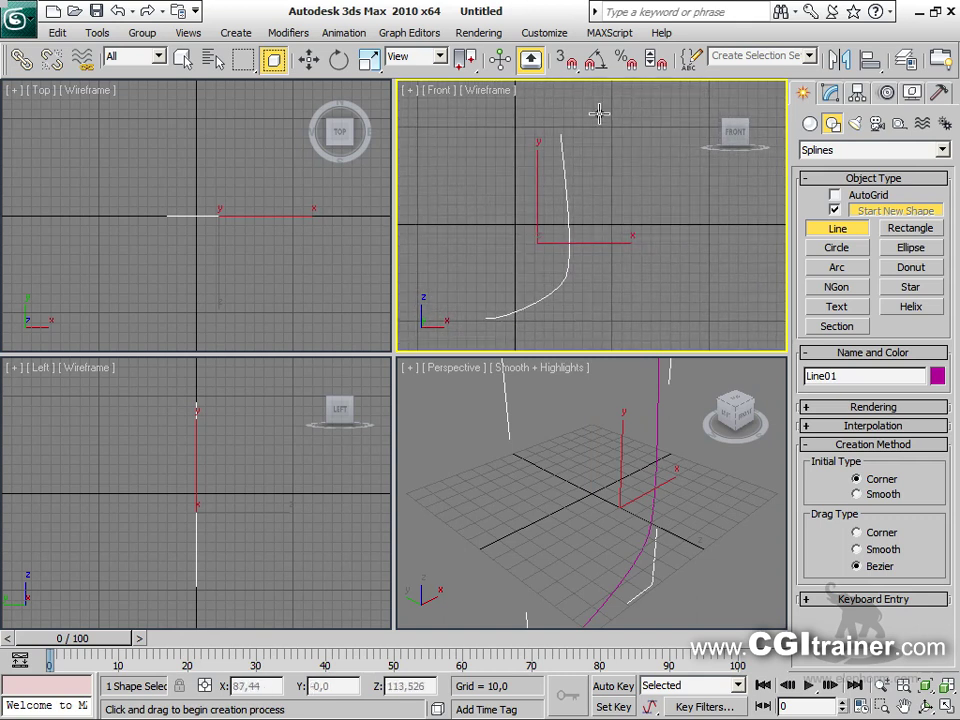
{"action": "scroll", "coordinate": [613, 195], "scroll_direction": "up", "scroll_amount": 5}
{"action": "middle_click_drag", "start_coordinate": [628, 156], "coordinate": [607, 290]}
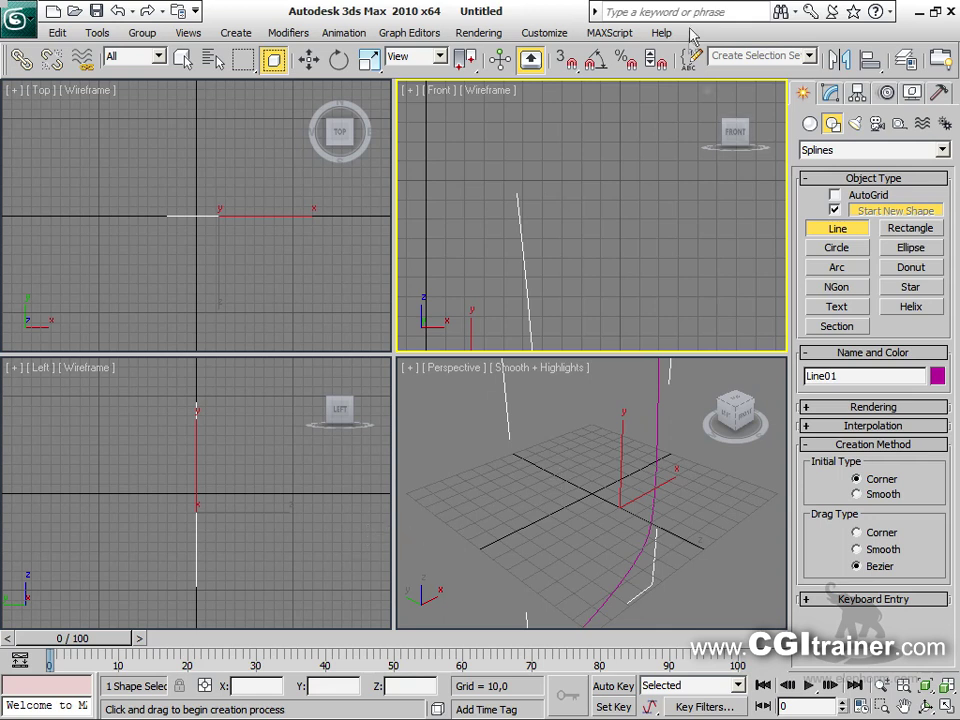
{"action": "left_click", "coordinate": [606, 146]}
{"action": "left_click", "coordinate": [624, 171]}
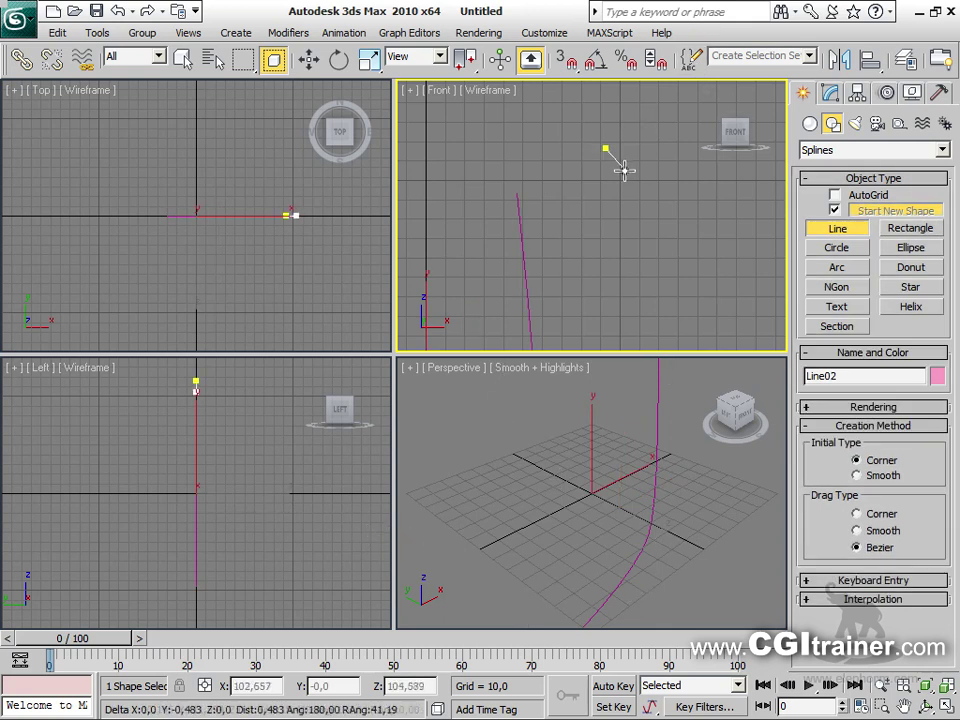
{"action": "left_click", "coordinate": [609, 188]}
{"action": "right_click", "coordinate": [609, 188]}
{"action": "scroll", "coordinate": [640, 170], "scroll_direction": "down", "scroll_amount": 6}
{"action": "right_click", "coordinate": [615, 265]}
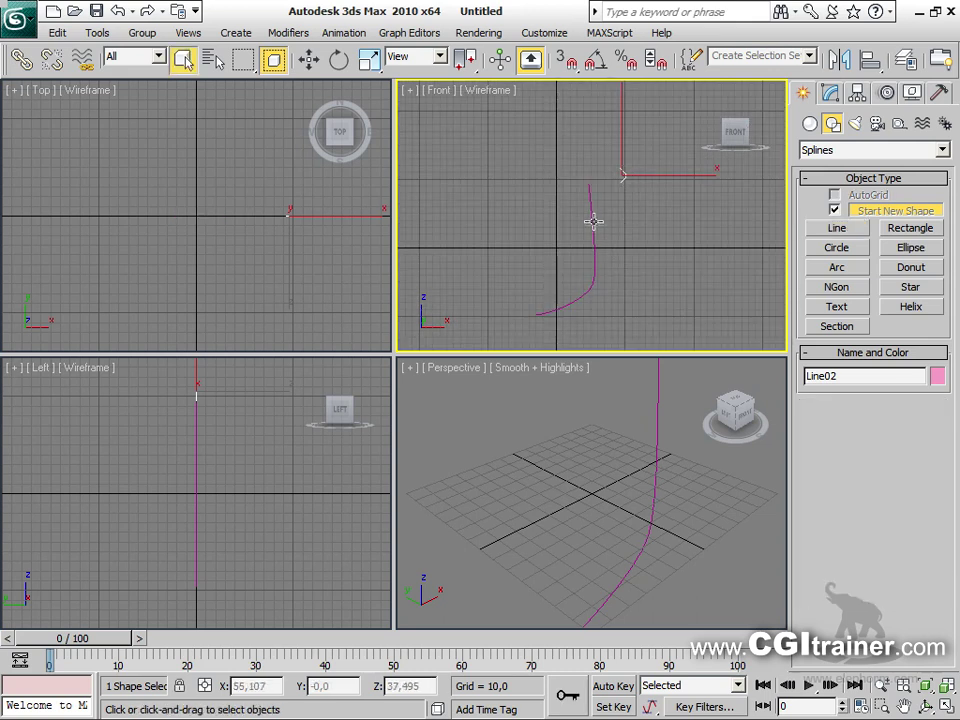
Apply a Lathe modifier to the glass profile, aligned to Min with Weld Core and Flip Normals enabled
{"action": "left_click", "coordinate": [593, 221]}
{"action": "left_click", "coordinate": [283, 33]}
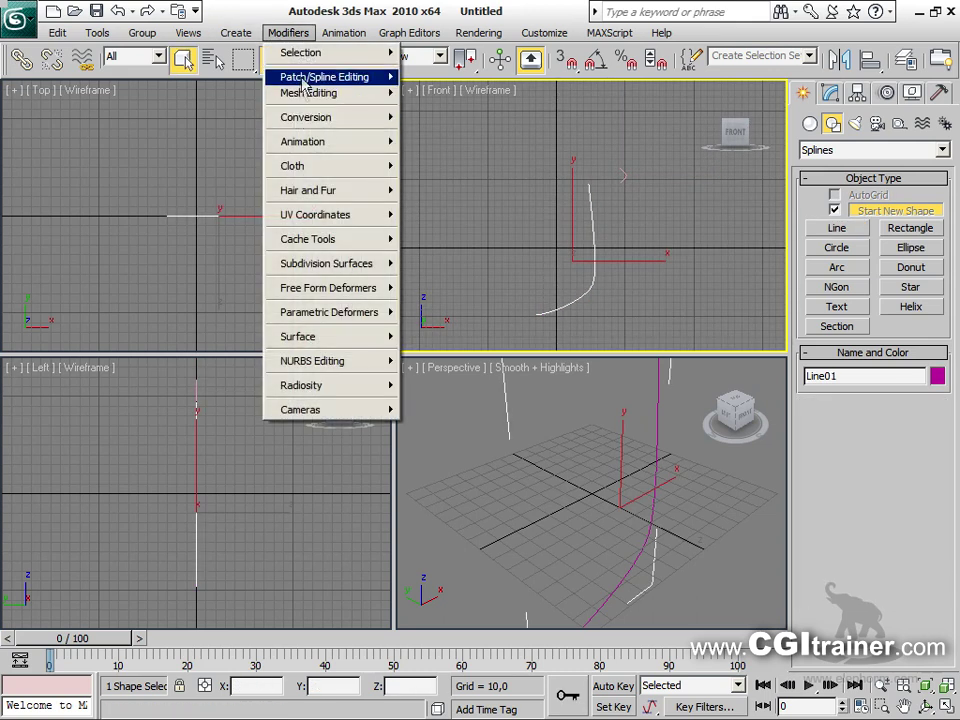
{"action": "mouse_move", "coordinate": [302, 78]}
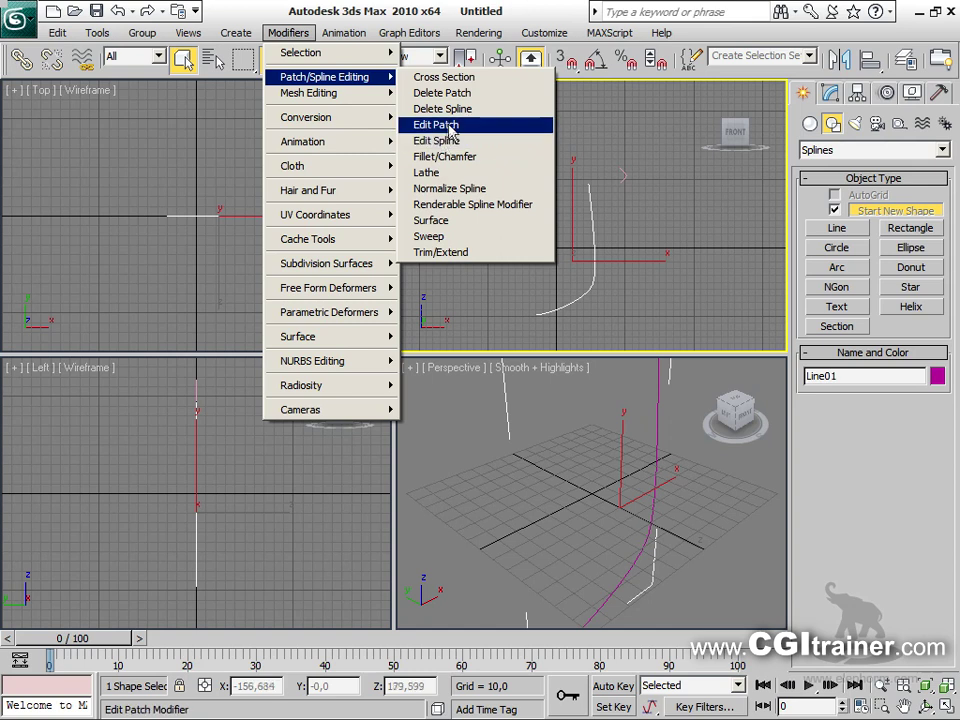
{"action": "left_click", "coordinate": [438, 174]}
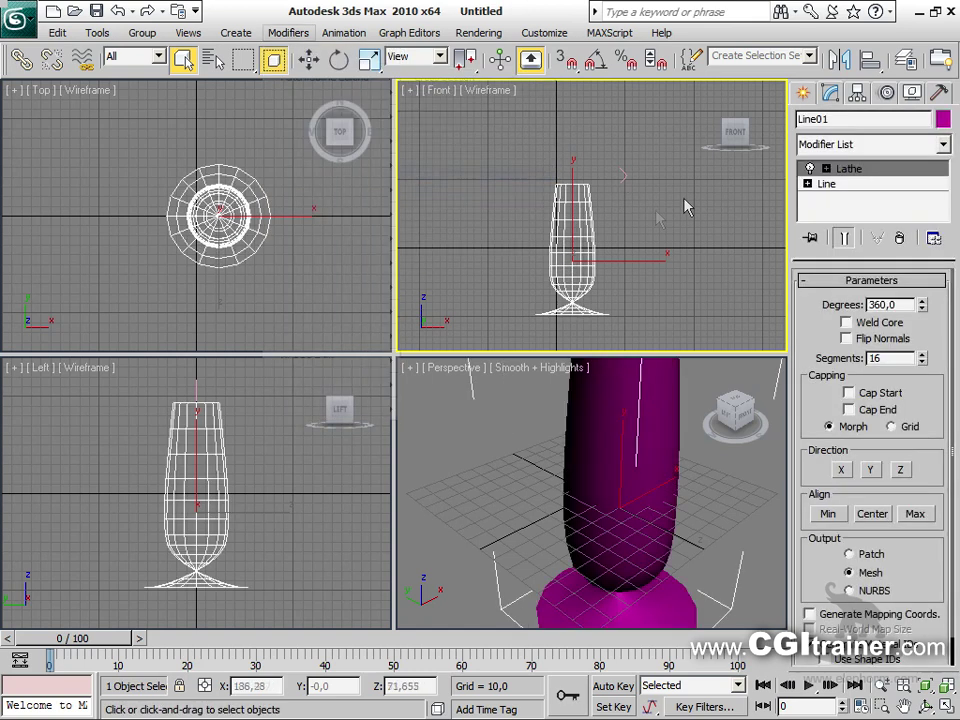
{"action": "left_click", "coordinate": [827, 514]}
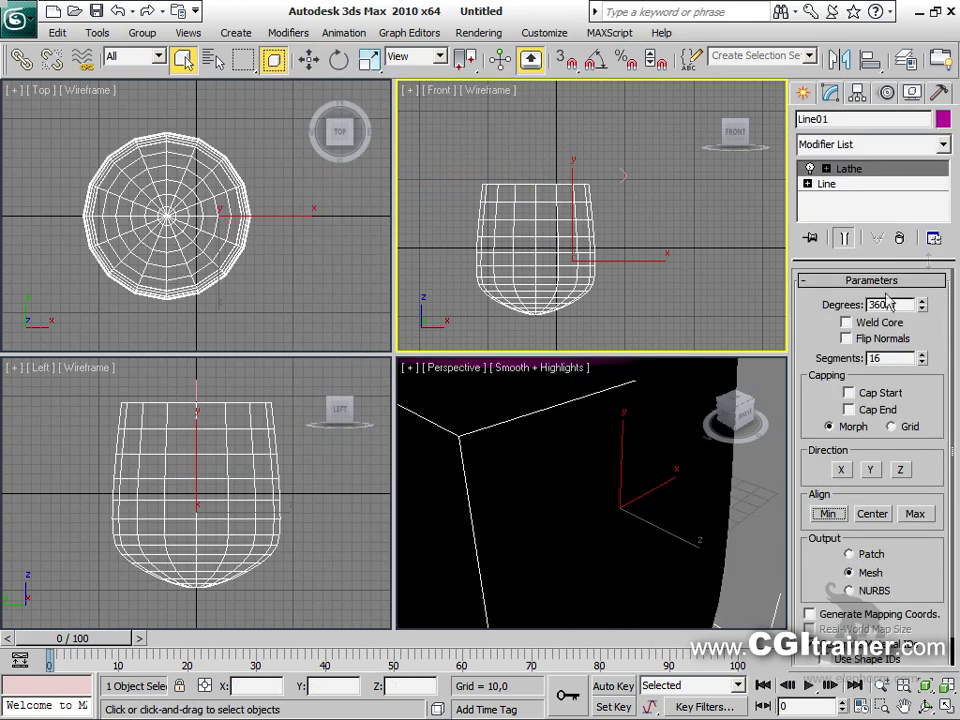
{"action": "left_click", "coordinate": [846, 339]}
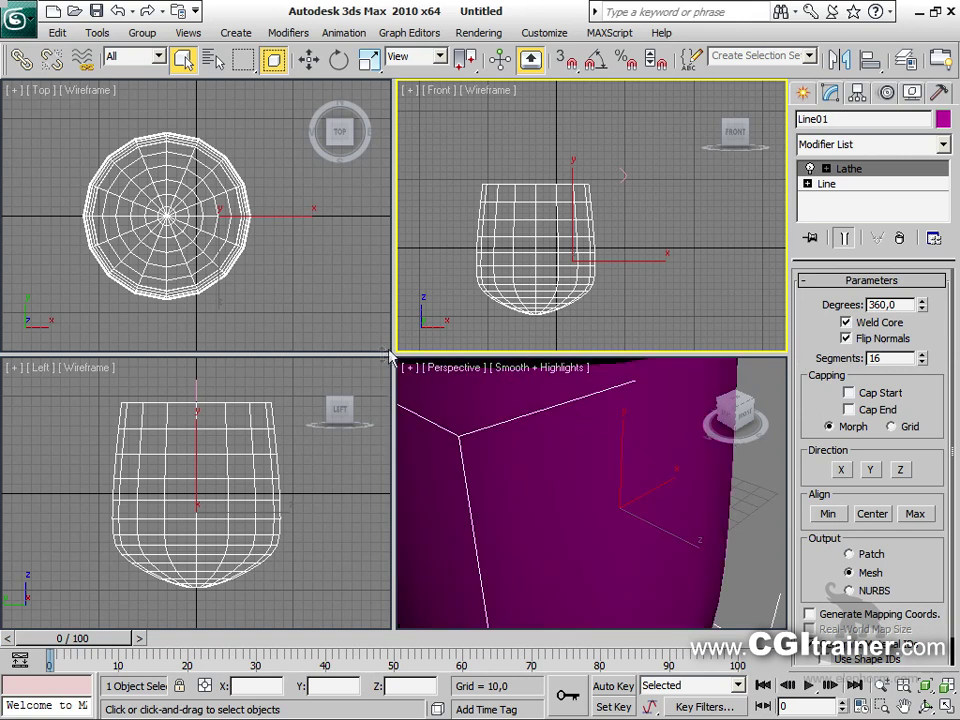
Enlarge the Perspective view, hide its grid, and apply a Shell modifier with an outer amount of about 17.68 to the lathed glass
{"action": "left_click_drag", "start_coordinate": [394, 357], "coordinate": [22, 172]}
{"action": "middle_click_drag", "start_coordinate": [255, 386], "coordinate": [348, 482]}
{"action": "middle_click_drag", "start_coordinate": [330, 400], "coordinate": [240, 165], "text": "alt"}
{"action": "key", "text": "g"}
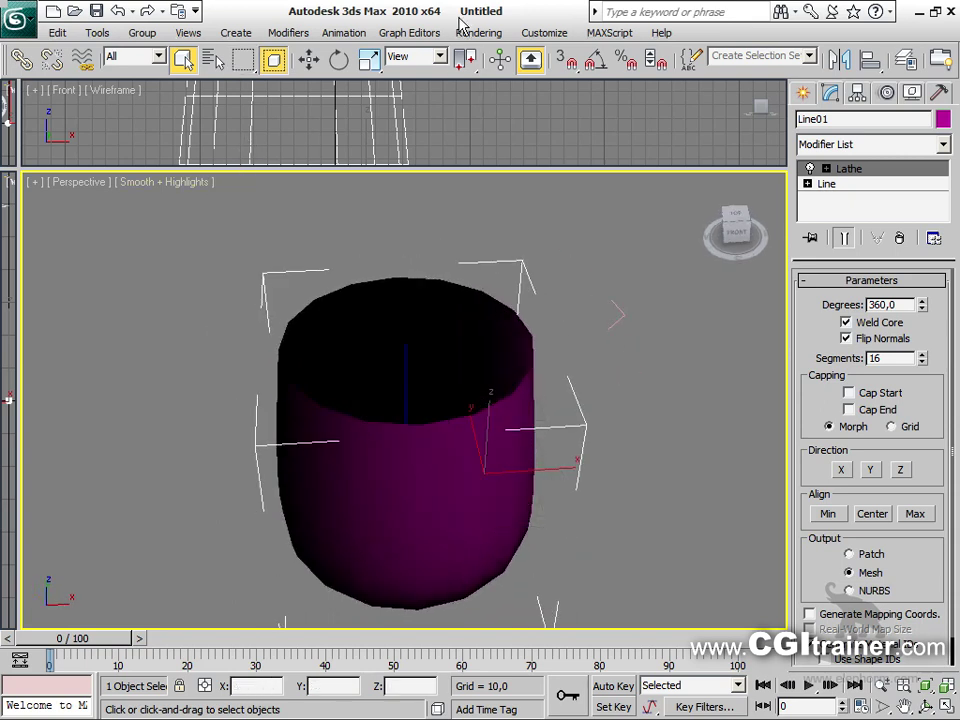
{"action": "left_click", "coordinate": [292, 32]}
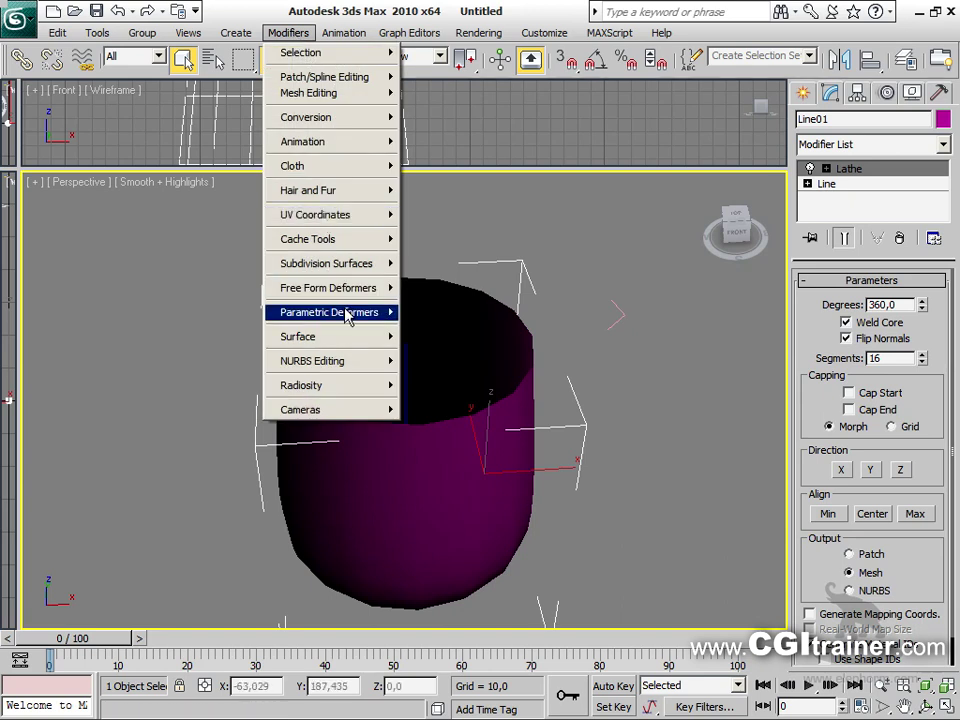
{"action": "mouse_move", "coordinate": [343, 312]}
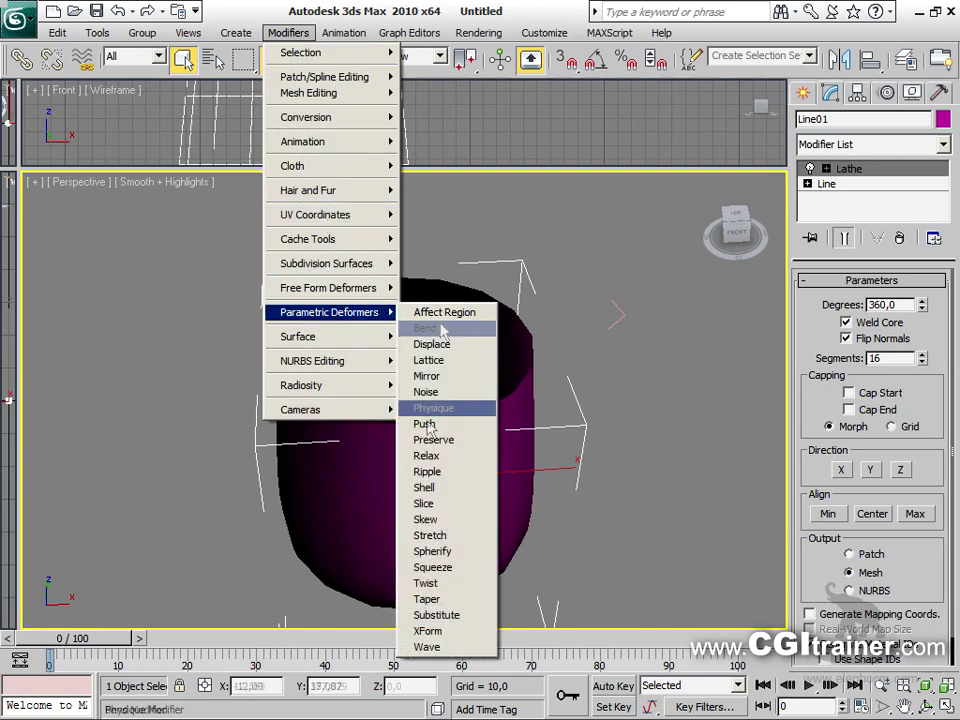
{"action": "left_click", "coordinate": [424, 487]}
{"action": "left_click_drag", "start_coordinate": [940, 330], "coordinate": [800, 253]}
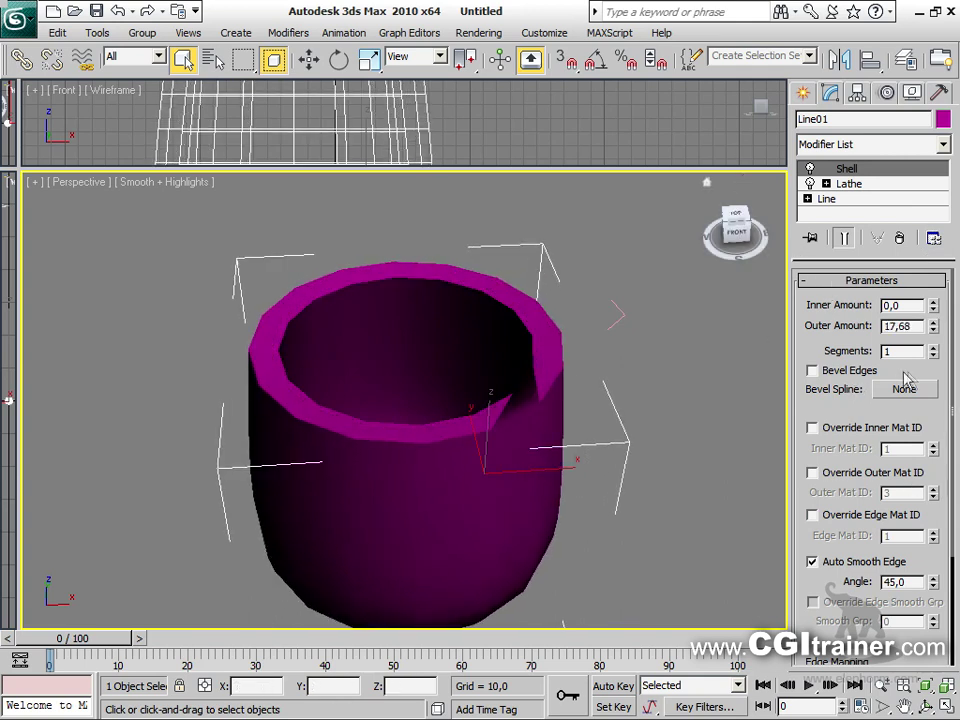
Display edged faces in the Perspective view and set the Shell modifier to 2 segments
{"action": "key", "text": "F4"}
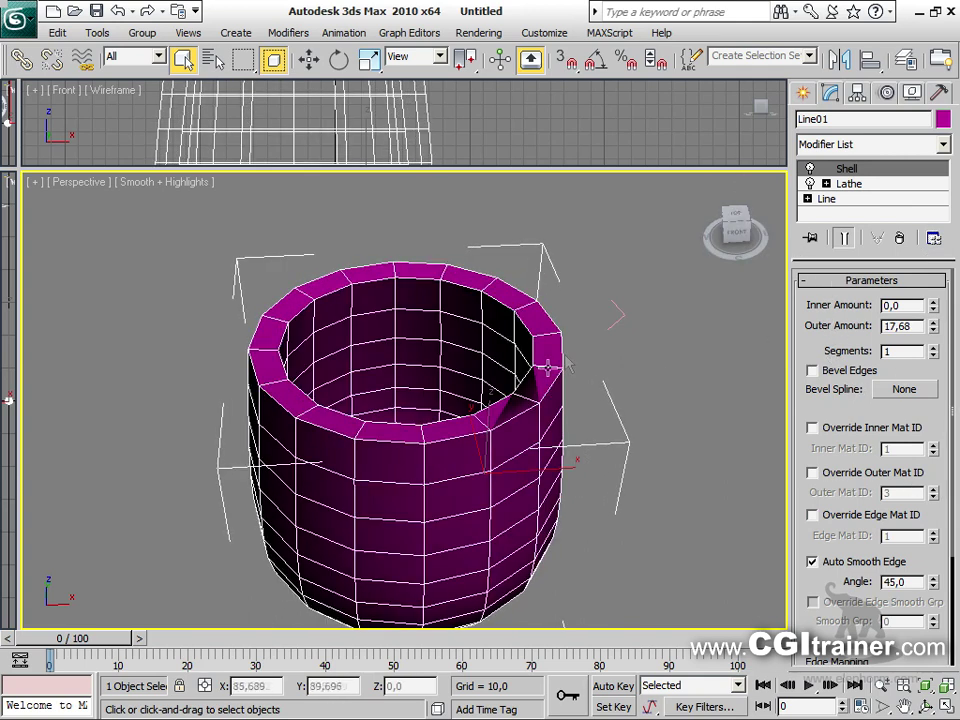
{"action": "left_click", "coordinate": [933, 347]}
{"action": "left_click", "coordinate": [933, 347]}
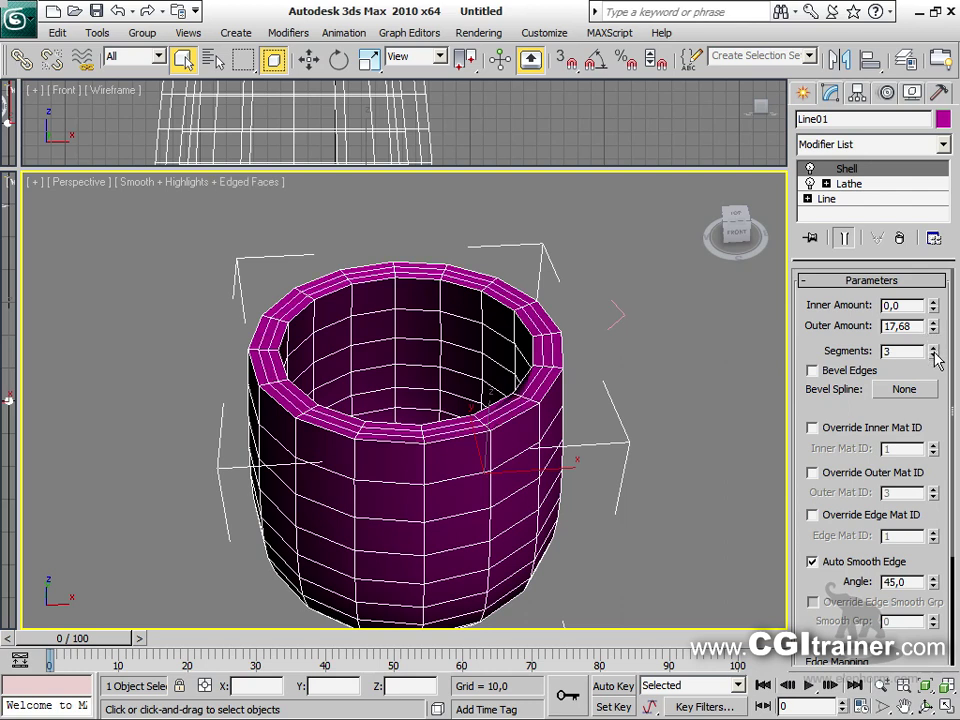
{"action": "left_click", "coordinate": [933, 355]}
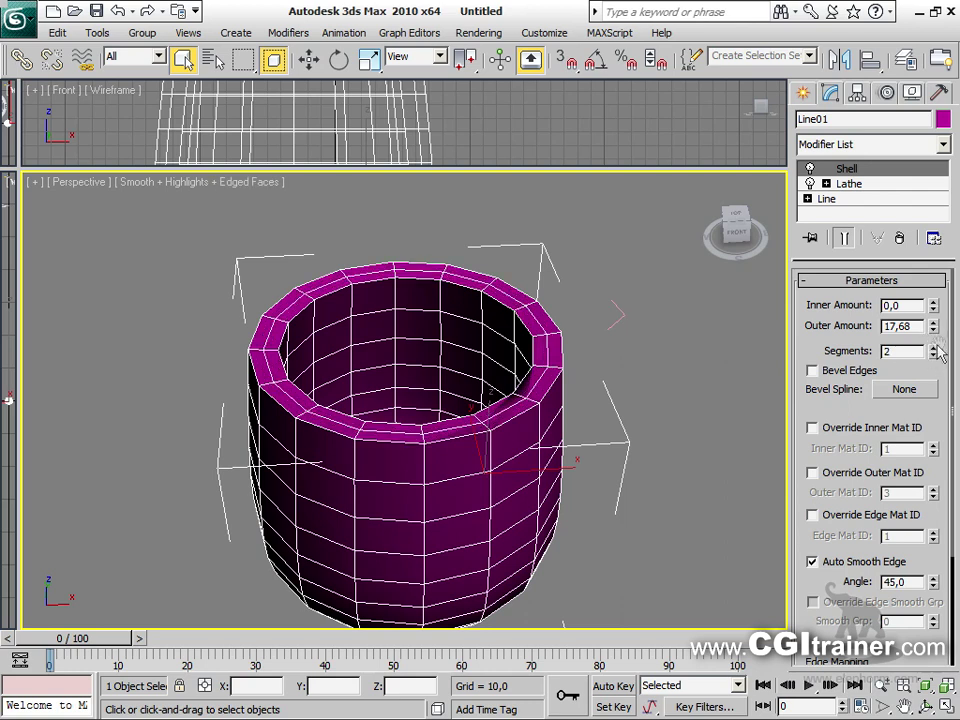
Enable Bevel Edges on the Shell with the small V-shaped Line02 as bevel spline, and increase the segments
{"action": "left_click", "coordinate": [885, 392]}
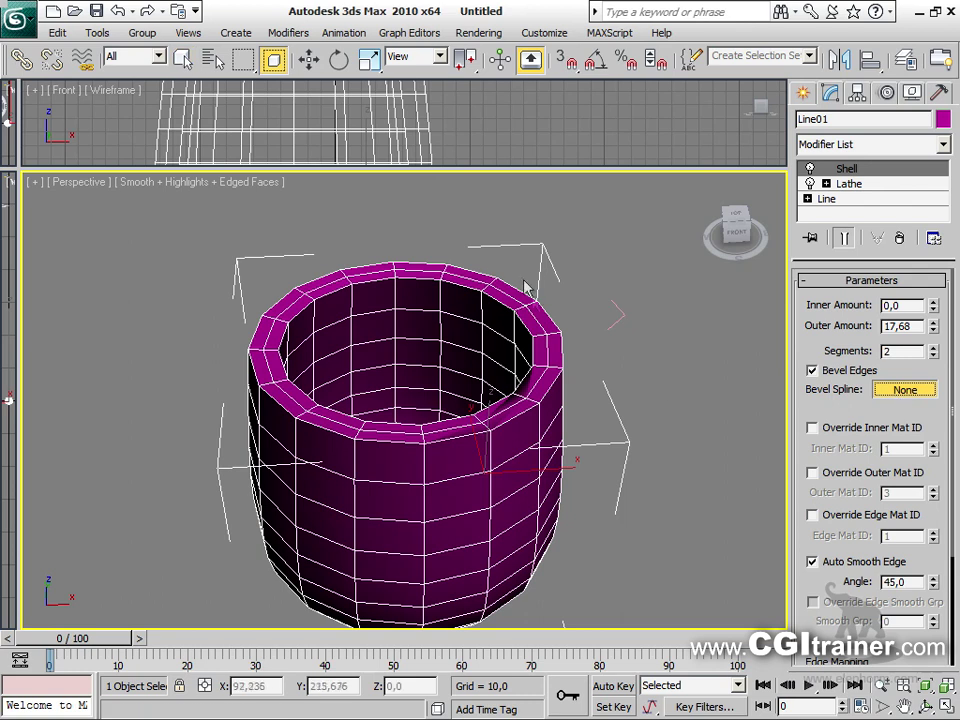
{"action": "left_click", "coordinate": [619, 314]}
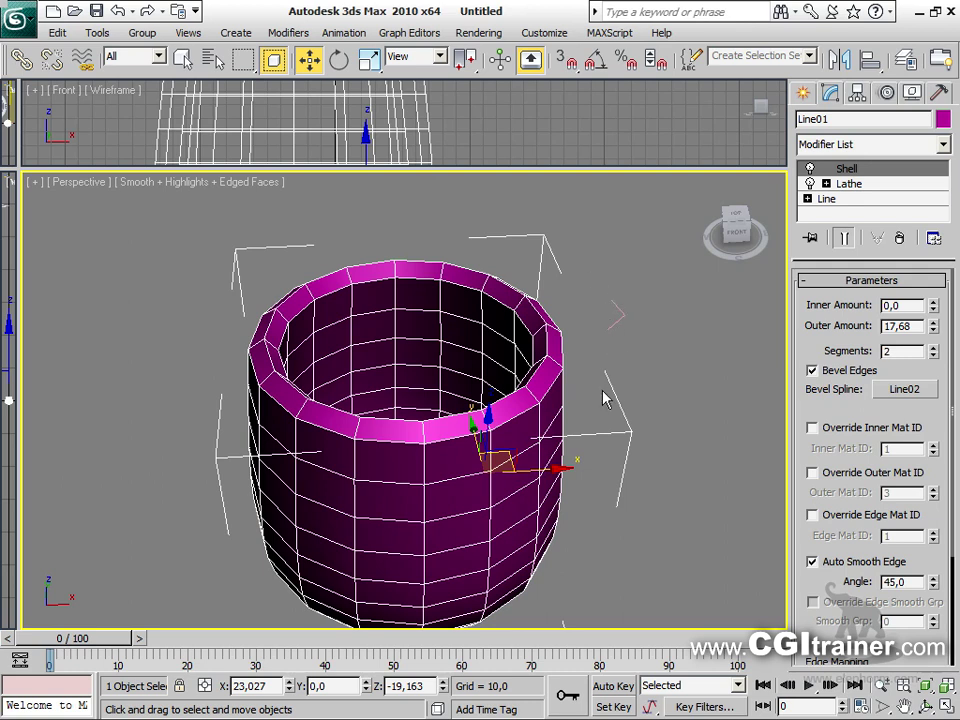
{"action": "left_click", "coordinate": [933, 348]}
Select the middle vertex of the V-shaped bevel line and activate Fillet for it
{"action": "middle_click_drag", "start_coordinate": [596, 321], "coordinate": [552, 340]}
{"action": "left_click", "coordinate": [532, 314]}
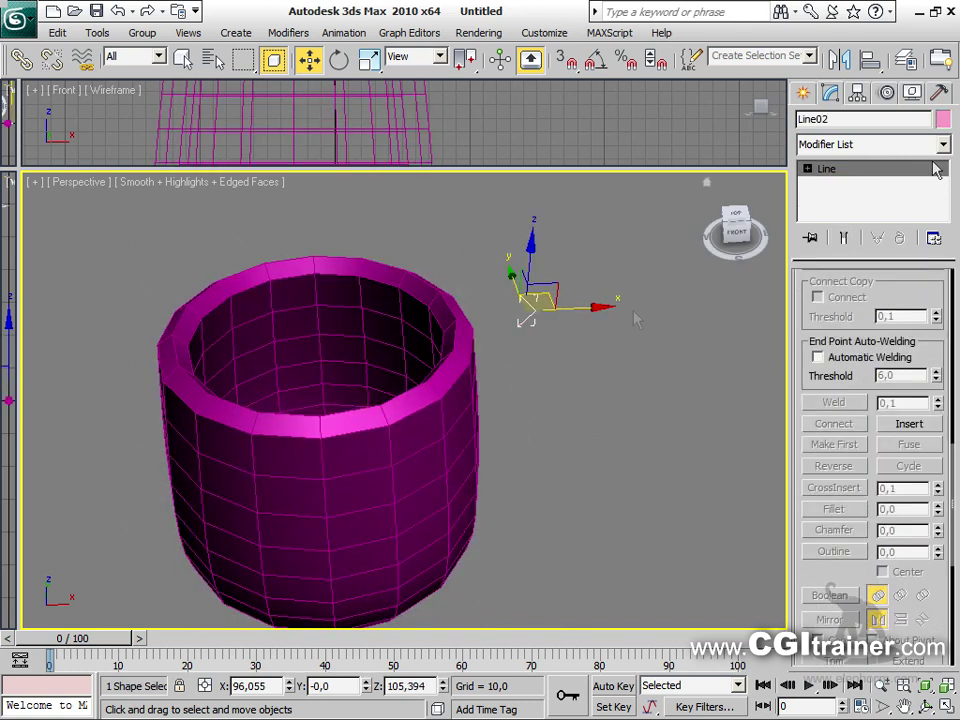
{"action": "left_click", "coordinate": [806, 169]}
{"action": "left_click", "coordinate": [842, 185]}
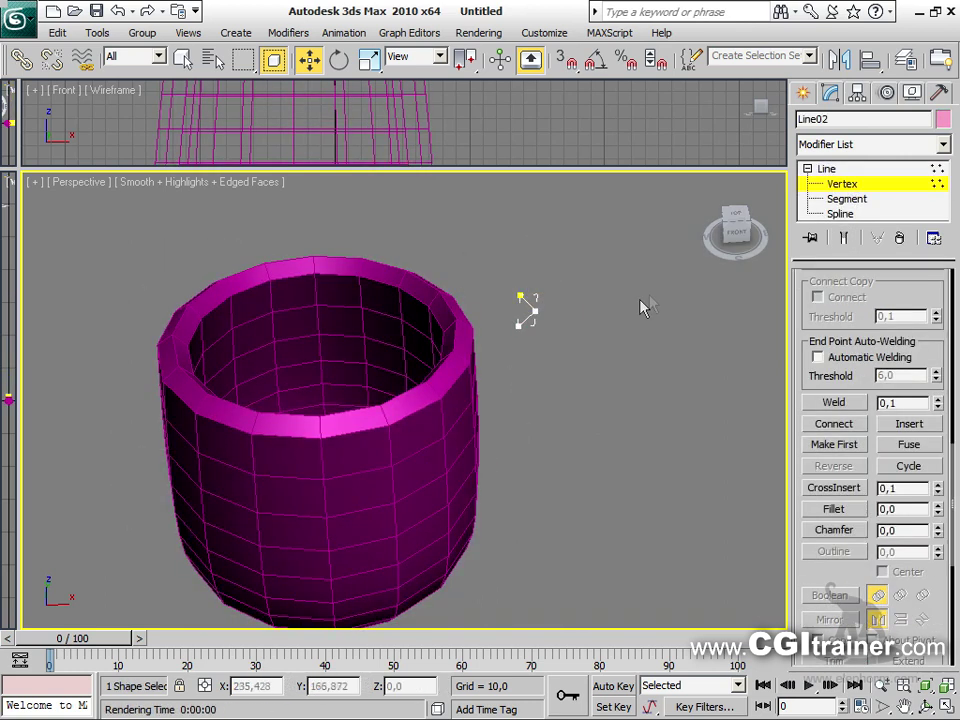
{"action": "left_click_drag", "start_coordinate": [566, 332], "coordinate": [536, 302]}
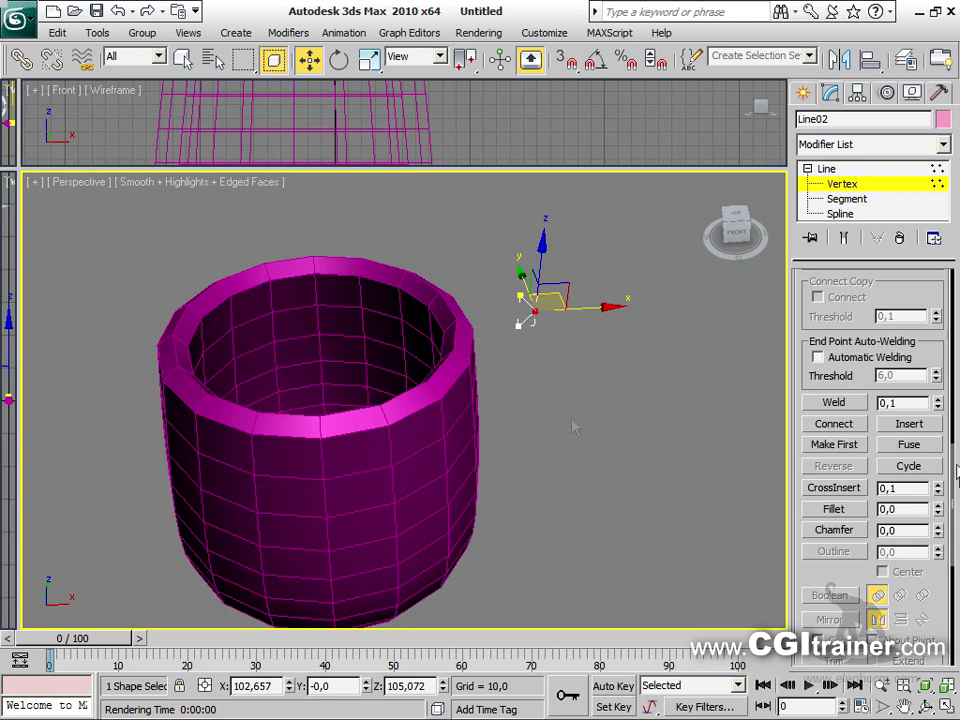
{"action": "left_click", "coordinate": [836, 511]}
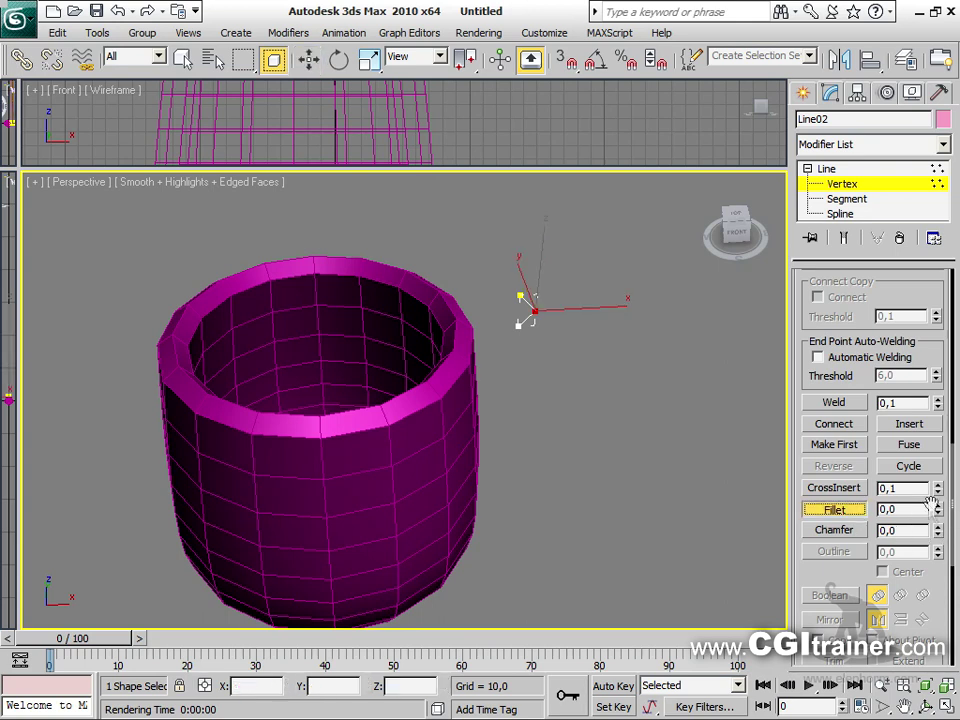
Fillet the selected middle vertex of the bevel spline into a rounded curve, and select the pot
{"action": "mouse_move", "coordinate": [940, 509]}
{"action": "left_mouse_down"}
{"action": "mouse_move", "coordinate": [939, 488]}
{"action": "mouse_move", "coordinate": [942, 504]}
{"action": "left_mouse_up"}
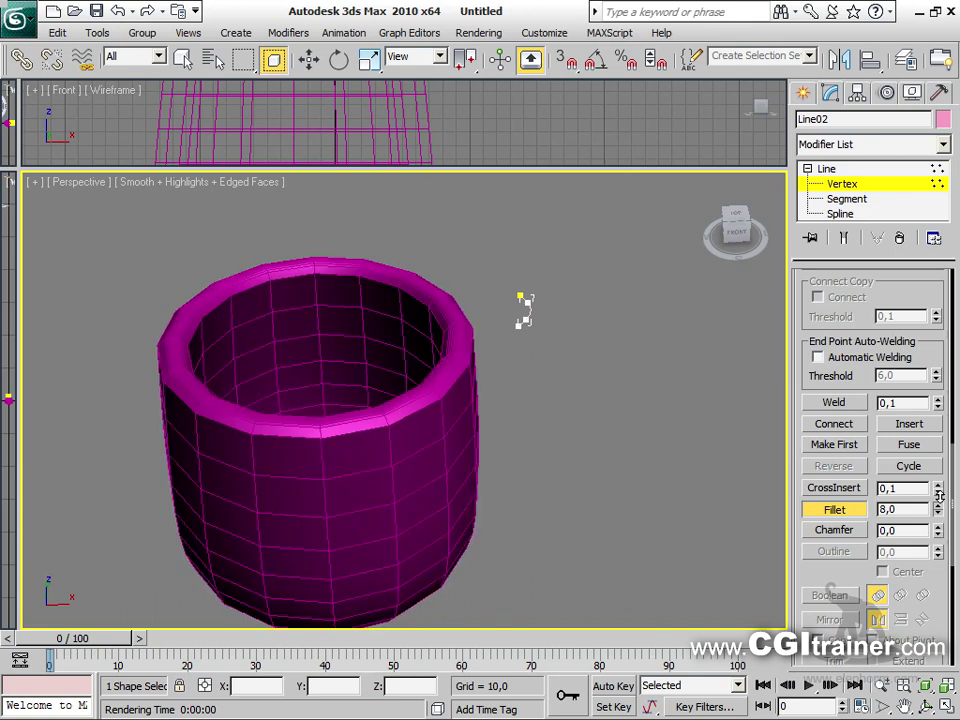
{"action": "right_click", "coordinate": [474, 392]}
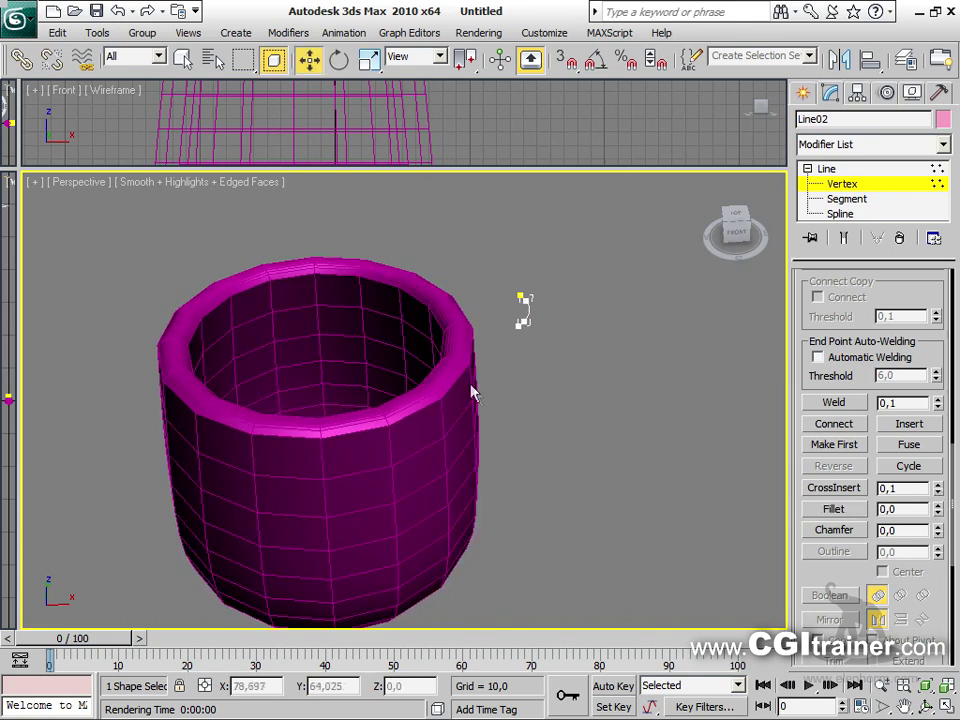
{"action": "left_click", "coordinate": [830, 169]}
{"action": "left_click", "coordinate": [417, 462]}
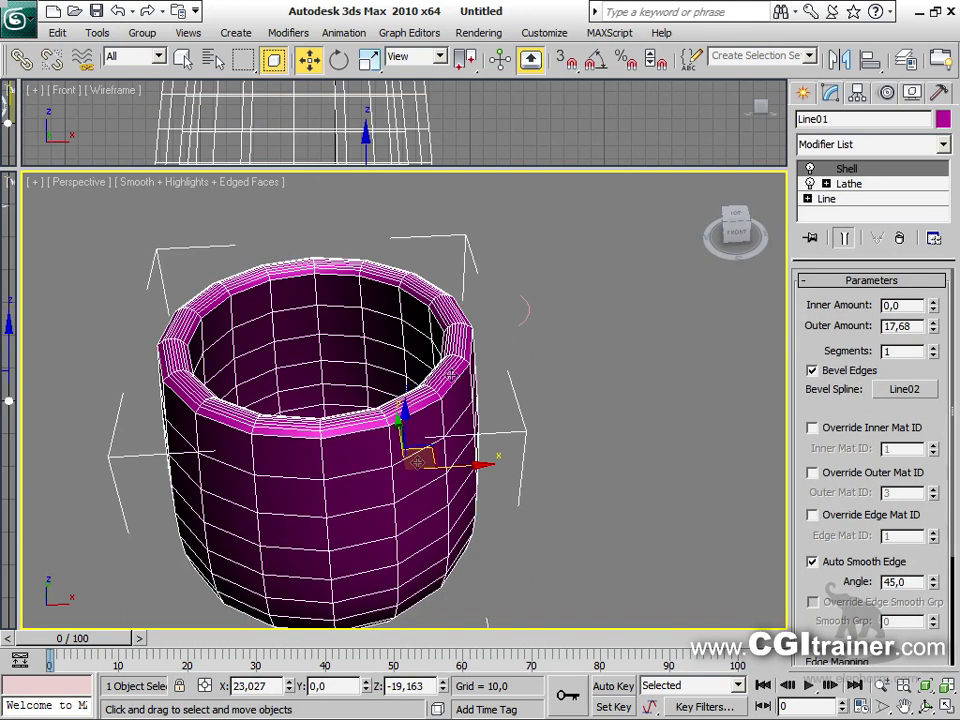
Set the bevel spline's interpolation steps to 4 and reselect the pot
{"action": "left_click", "coordinate": [527, 318]}
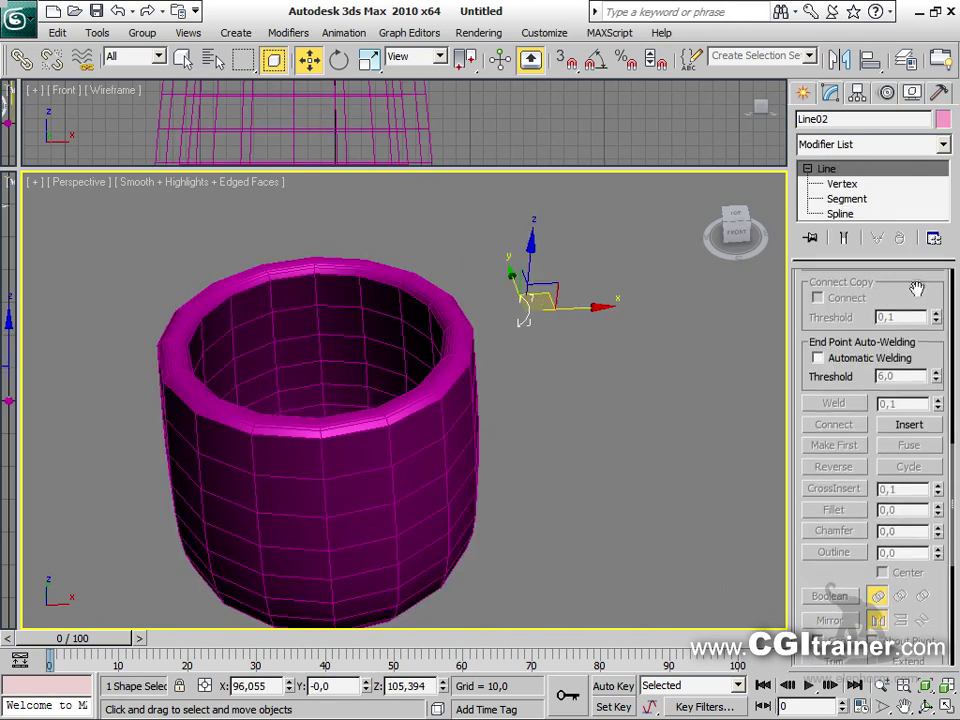
{"action": "scroll", "coordinate": [814, 321], "scroll_direction": "up", "scroll_amount": 5}
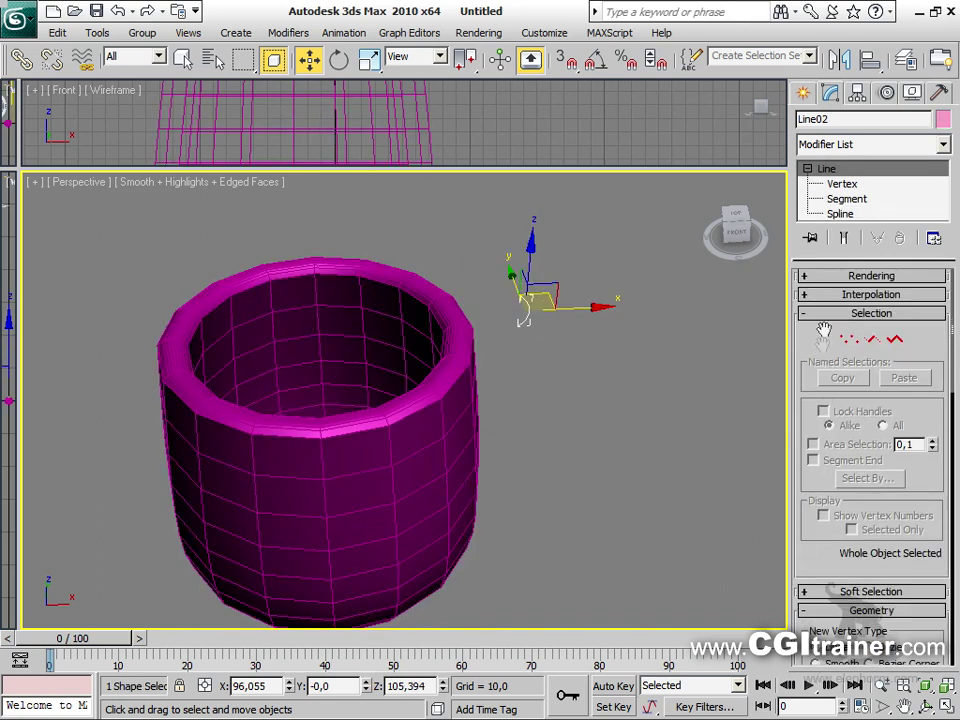
{"action": "left_click", "coordinate": [806, 295]}
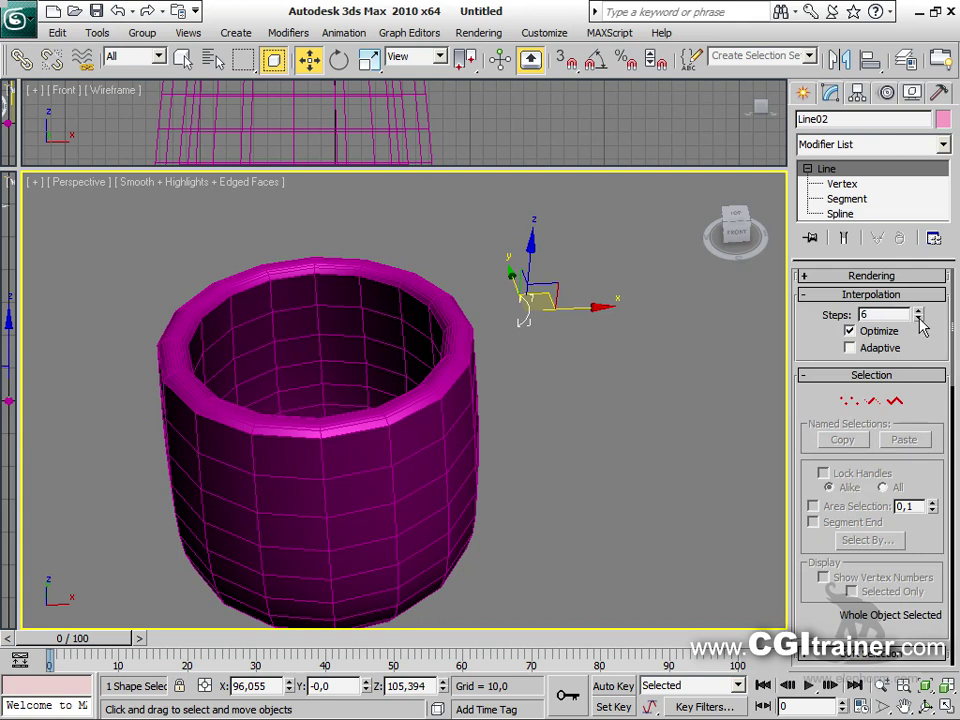
{"action": "left_click", "coordinate": [918, 312]}
{"action": "left_click", "coordinate": [918, 312]}
{"action": "left_click", "coordinate": [697, 355]}
{"action": "left_click", "coordinate": [456, 356]}
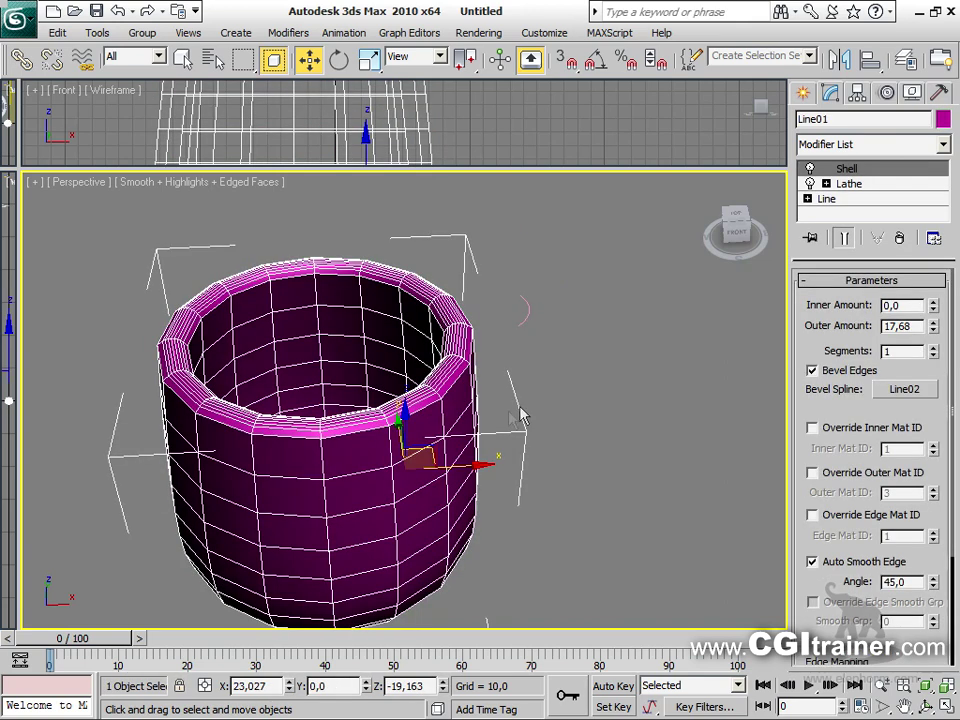
Try rotating the bevel spline as a whole object beside the pot
{"action": "left_click", "coordinate": [528, 308]}
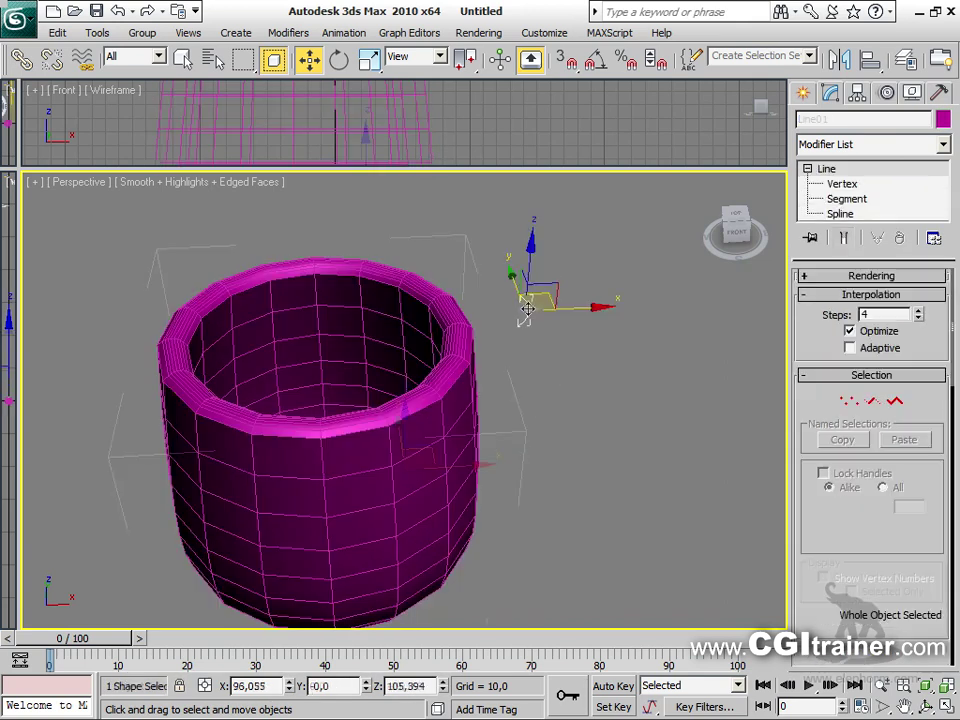
{"action": "right_click", "coordinate": [575, 306]}
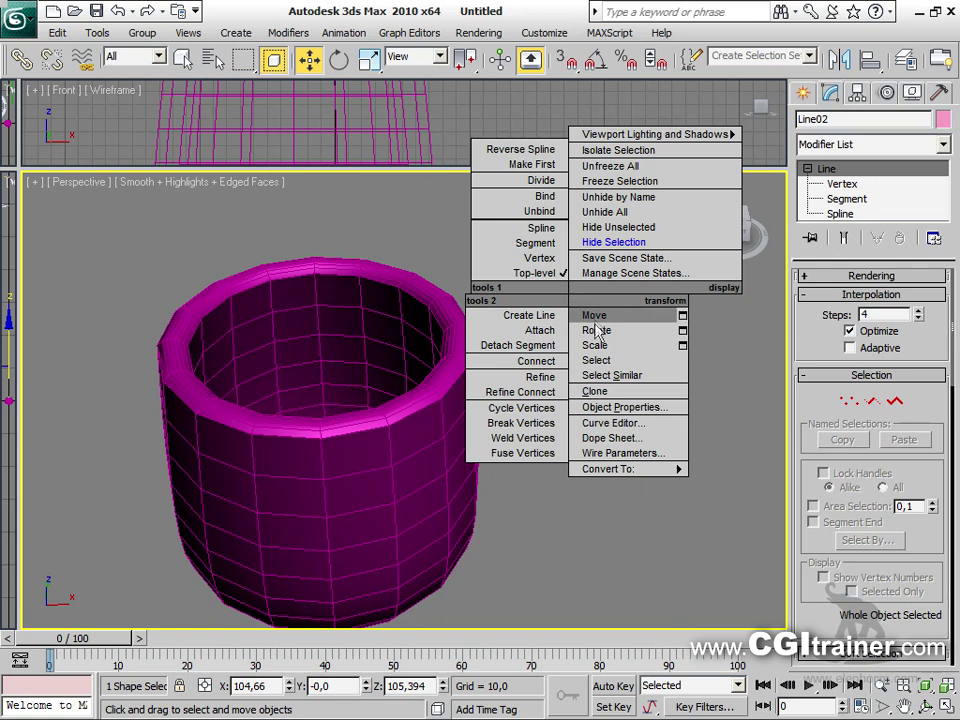
{"action": "left_click", "coordinate": [598, 330]}
{"action": "left_click_drag", "start_coordinate": [521, 252], "coordinate": [495, 280]}
{"action": "left_click", "coordinate": [588, 415]}
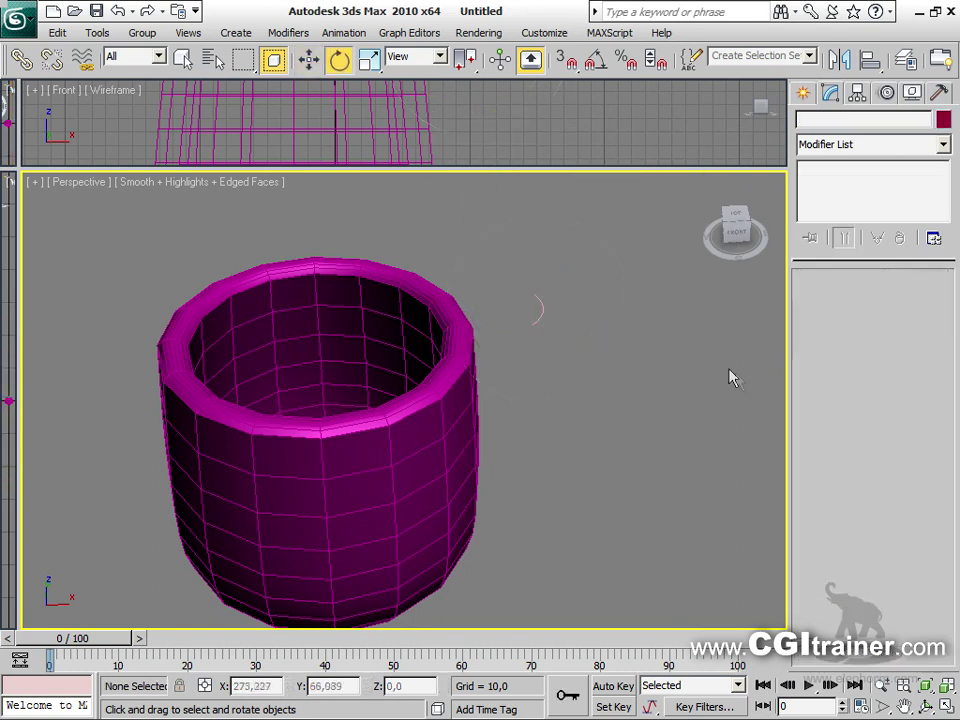
{"action": "left_click", "coordinate": [536, 302]}
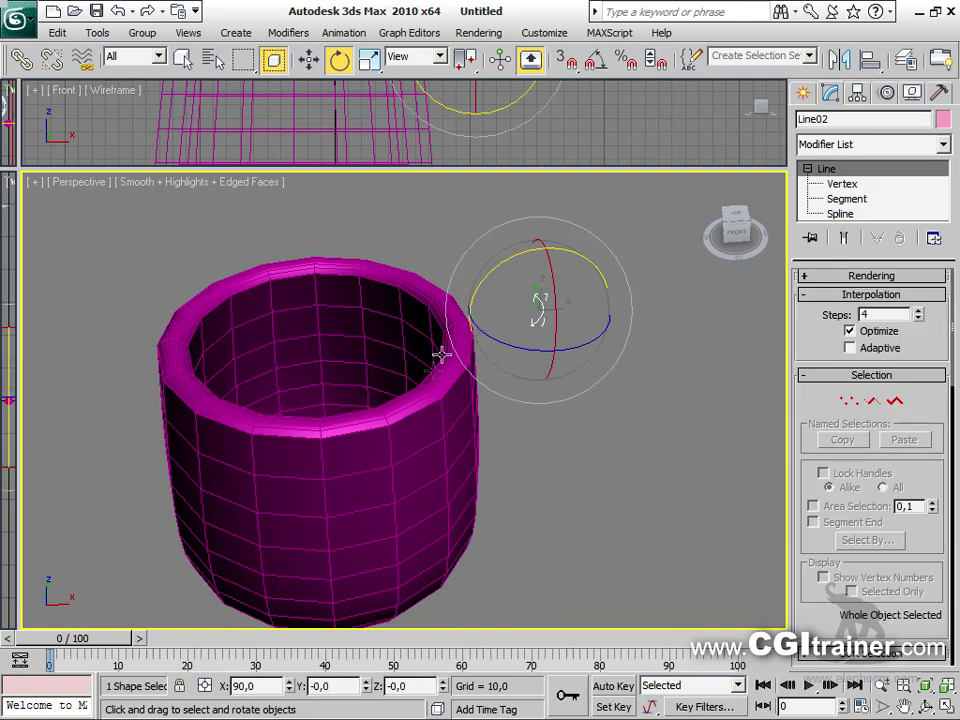
Try rotating the bevel curve at Spline sub-object level, and return to the object level
{"action": "left_click", "coordinate": [895, 402]}
{"action": "left_click_drag", "start_coordinate": [626, 412], "coordinate": [452, 225]}
{"action": "left_click_drag", "start_coordinate": [500, 253], "coordinate": [498, 213]}
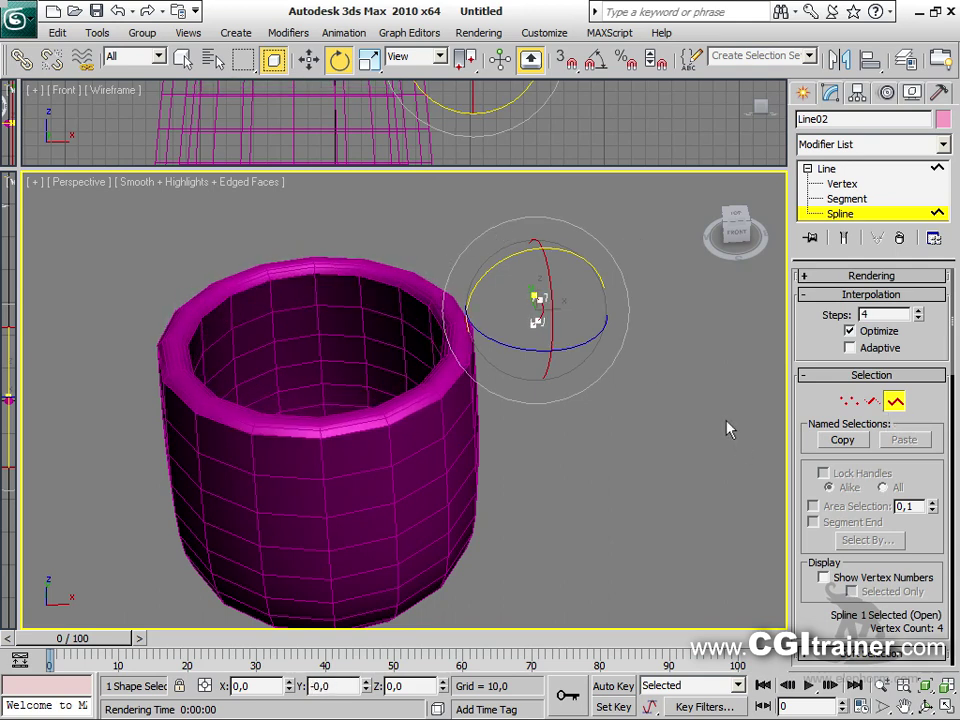
{"action": "left_click", "coordinate": [894, 400]}
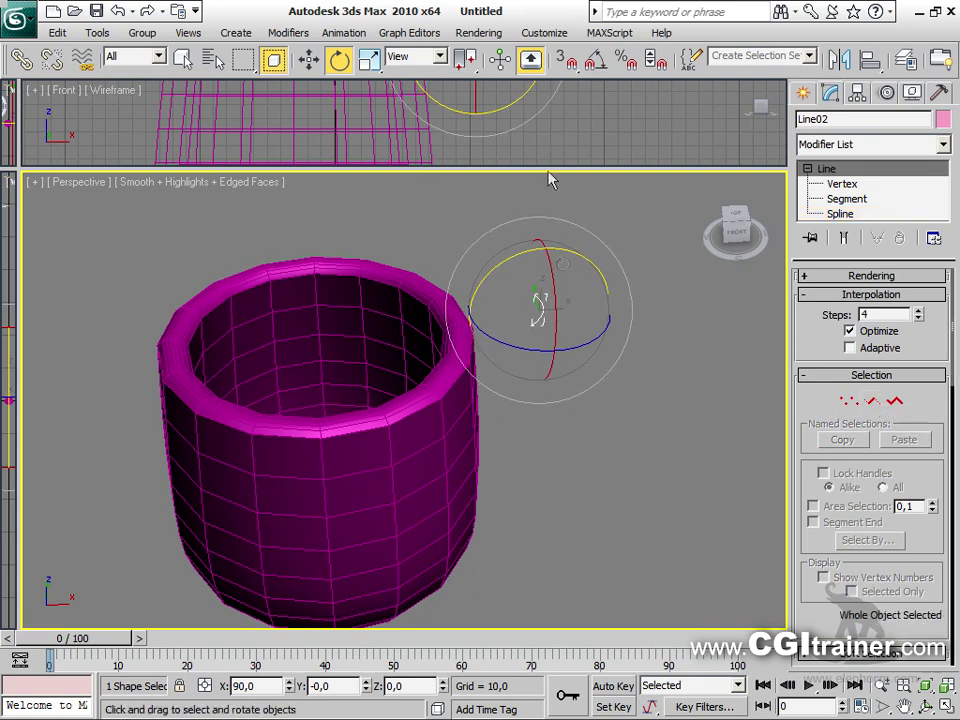
Enlarge the Front view to examine the pot's side profile against the bevel spline
{"action": "left_click_drag", "start_coordinate": [538, 172], "coordinate": [545, 588]}
{"action": "key", "text": "Delete"}
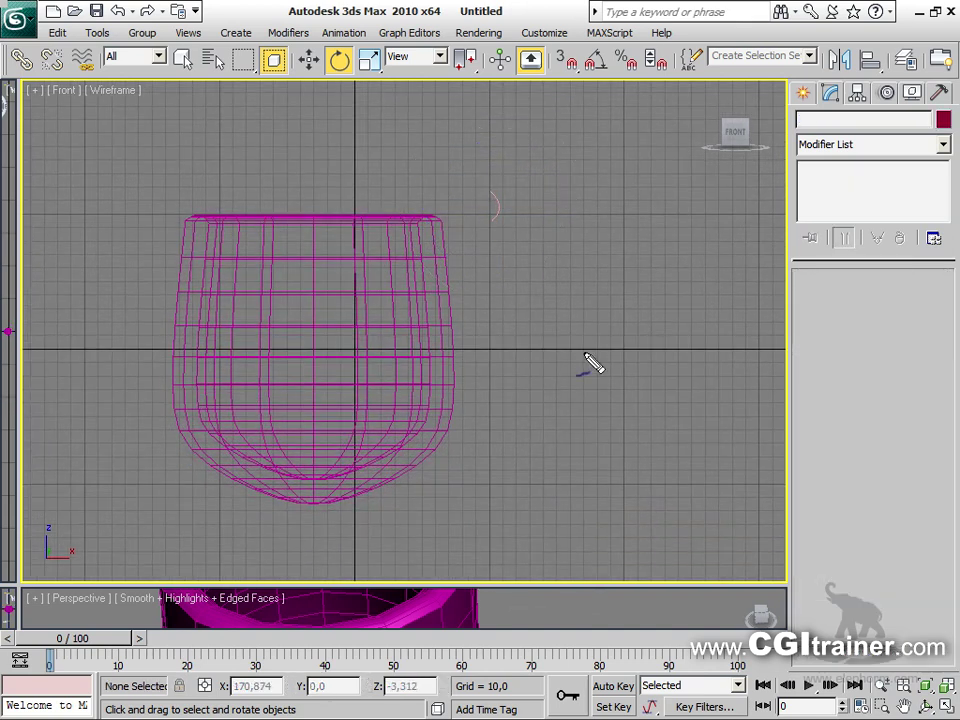
{"action": "mouse_move", "coordinate": [440, 216]}
{"action": "left_mouse_down"}
{"action": "mouse_move", "coordinate": [451, 294]}
{"action": "mouse_move", "coordinate": [444, 441]}
{"action": "mouse_move", "coordinate": [396, 493]}
{"action": "mouse_move", "coordinate": [338, 504]}
{"action": "left_mouse_up"}
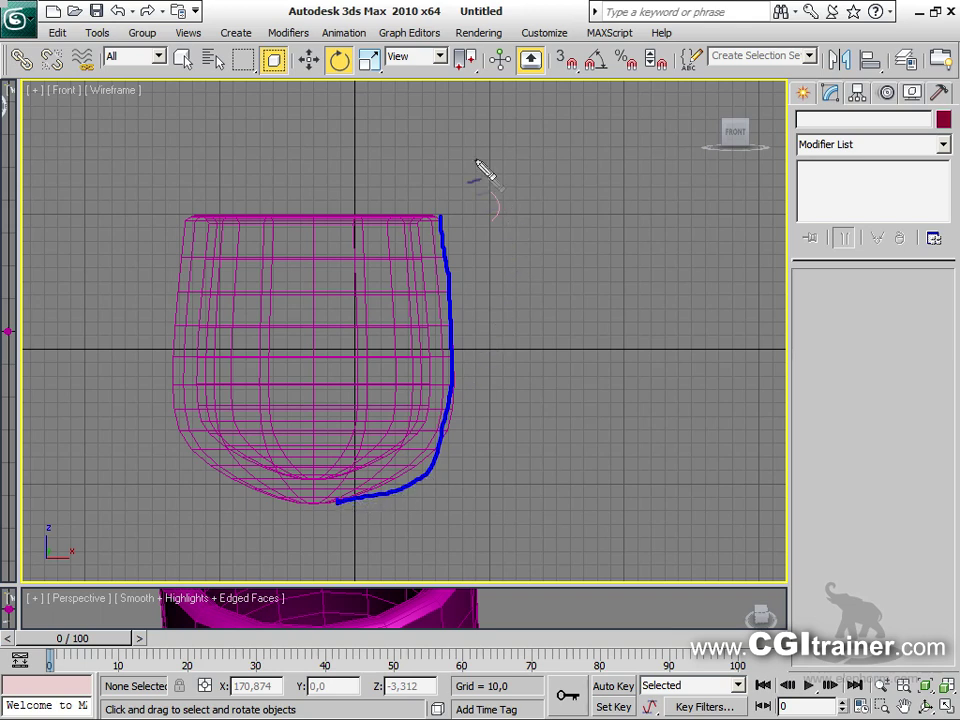
{"action": "mouse_move", "coordinate": [472, 160]}
{"action": "left_mouse_down"}
{"action": "mouse_move", "coordinate": [497, 208]}
{"action": "mouse_move", "coordinate": [467, 238]}
{"action": "left_mouse_up"}
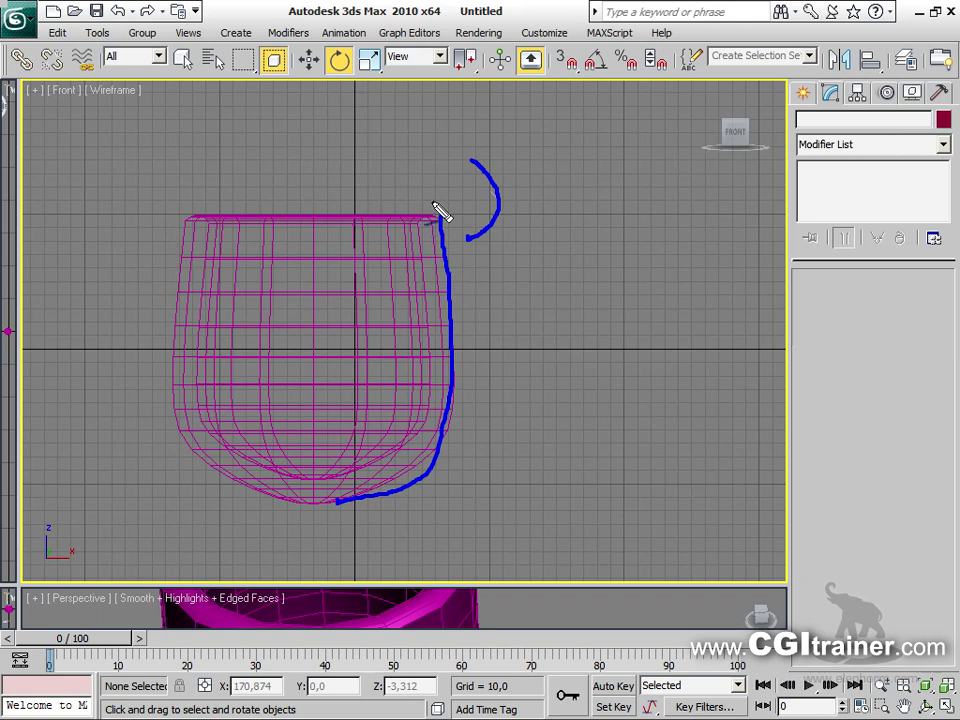
{"action": "left_click_drag", "start_coordinate": [498, 295], "coordinate": [508, 292]}
{"action": "key", "text": "Escape"}
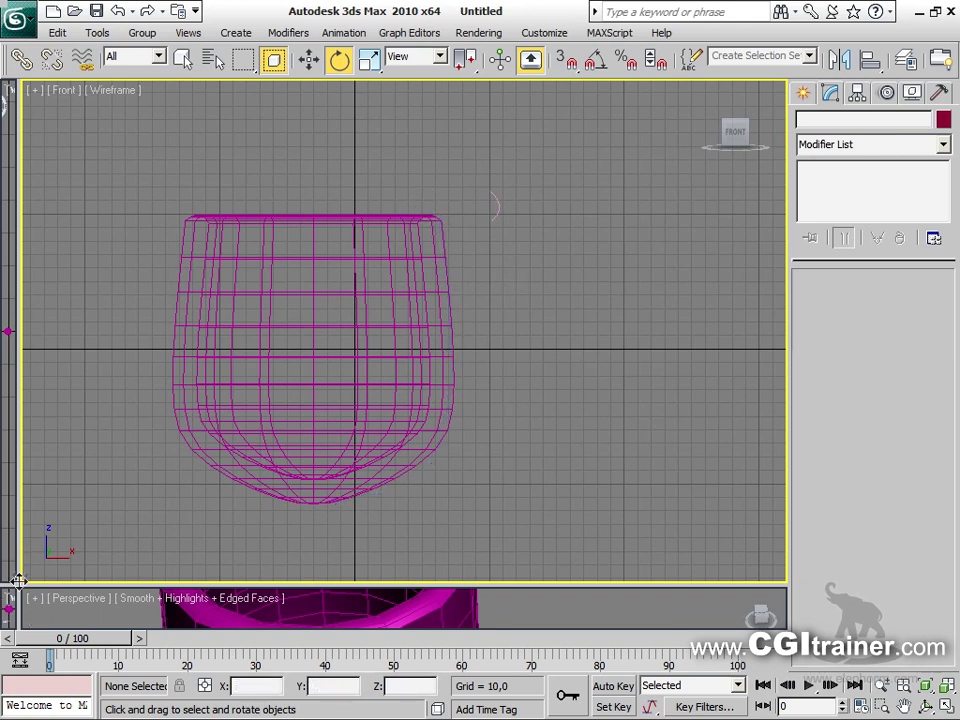
Enlarge the Perspective view and toggle Select Edges on and off in the pot's Shell modifier
{"action": "left_click_drag", "start_coordinate": [18, 580], "coordinate": [64, 98]}
{"action": "left_click", "coordinate": [340, 321]}
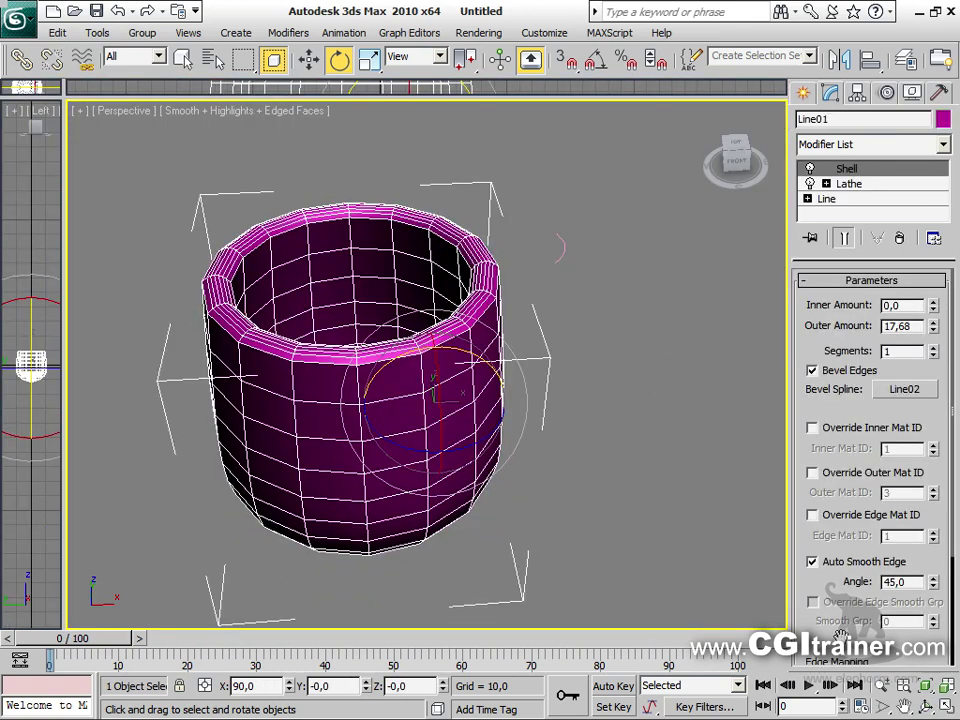
{"action": "scroll", "coordinate": [840, 633], "scroll_direction": "down", "scroll_amount": 3}
{"action": "left_click", "coordinate": [863, 588]}
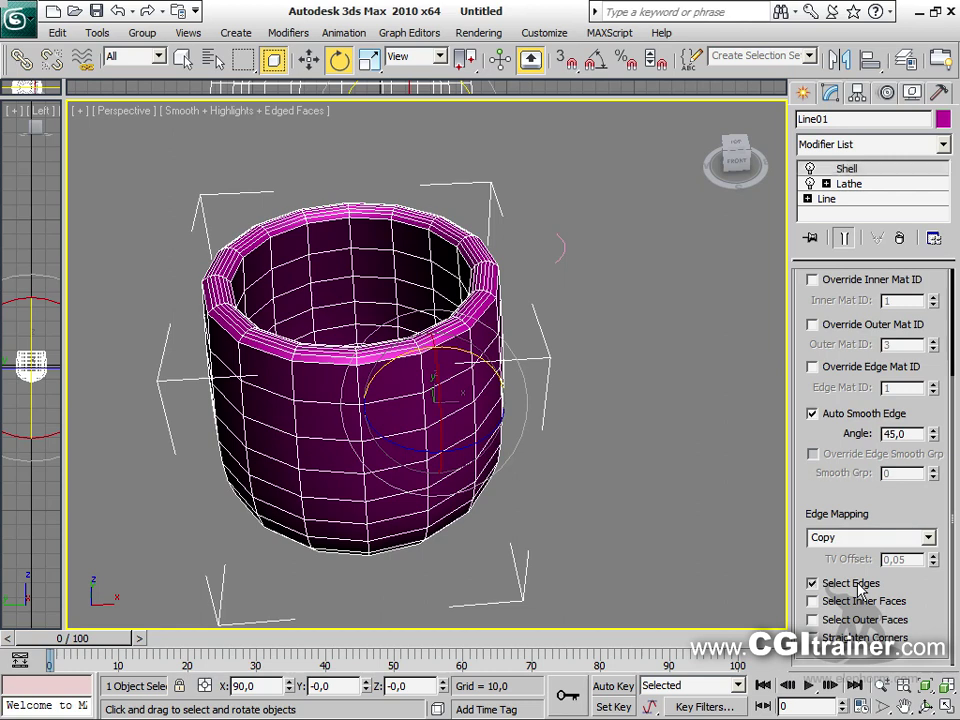
{"action": "left_click", "coordinate": [857, 588]}
{"action": "left_click", "coordinate": [857, 588]}
{"action": "left_click", "coordinate": [857, 588]}
Toggle Select Inner Faces, Select Outer Faces and Straighten Corners on and off for the pot's Shell modifier
{"action": "left_click", "coordinate": [862, 603]}
{"action": "left_click", "coordinate": [862, 603]}
{"action": "left_click", "coordinate": [863, 621]}
{"action": "left_click", "coordinate": [863, 621]}
{"action": "left_click", "coordinate": [860, 640]}
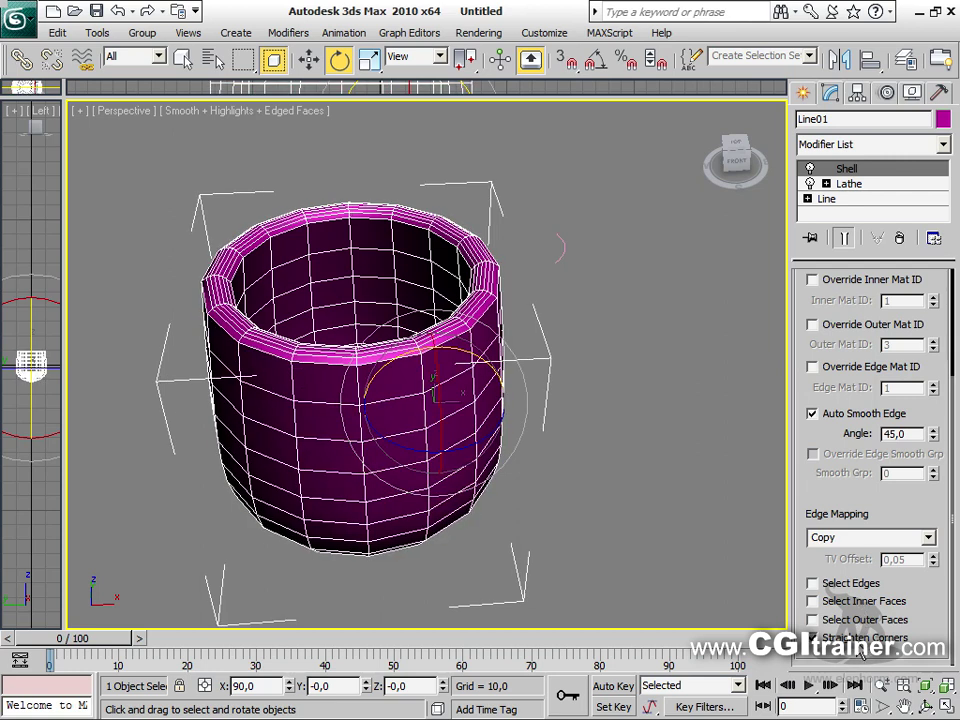
{"action": "left_click", "coordinate": [858, 645]}
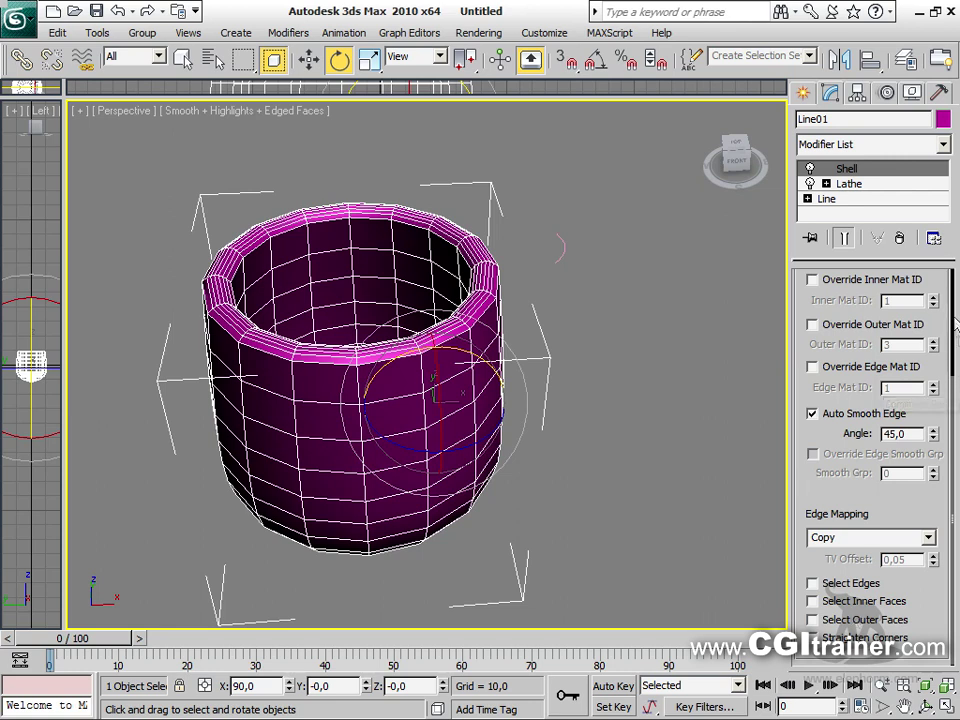
{"action": "scroll", "coordinate": [801, 340], "scroll_direction": "up", "scroll_amount": 2}
{"action": "left_click", "coordinate": [816, 321]}
{"action": "left_click", "coordinate": [816, 321]}
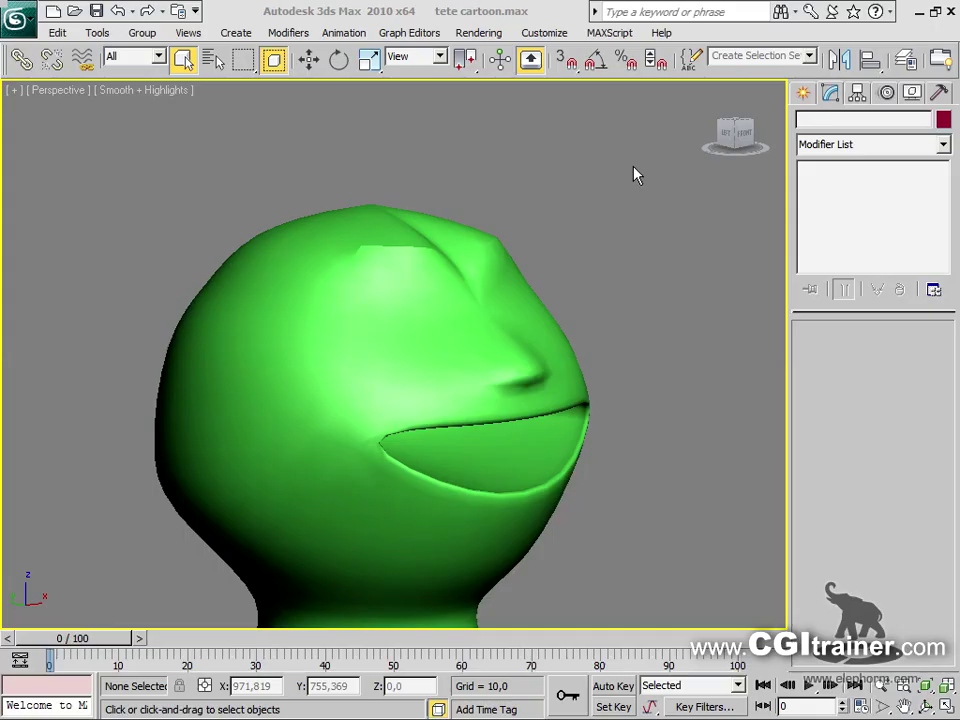
Select the green cartoon head and turn off its NURMS smoothing
{"action": "left_click", "coordinate": [493, 336]}
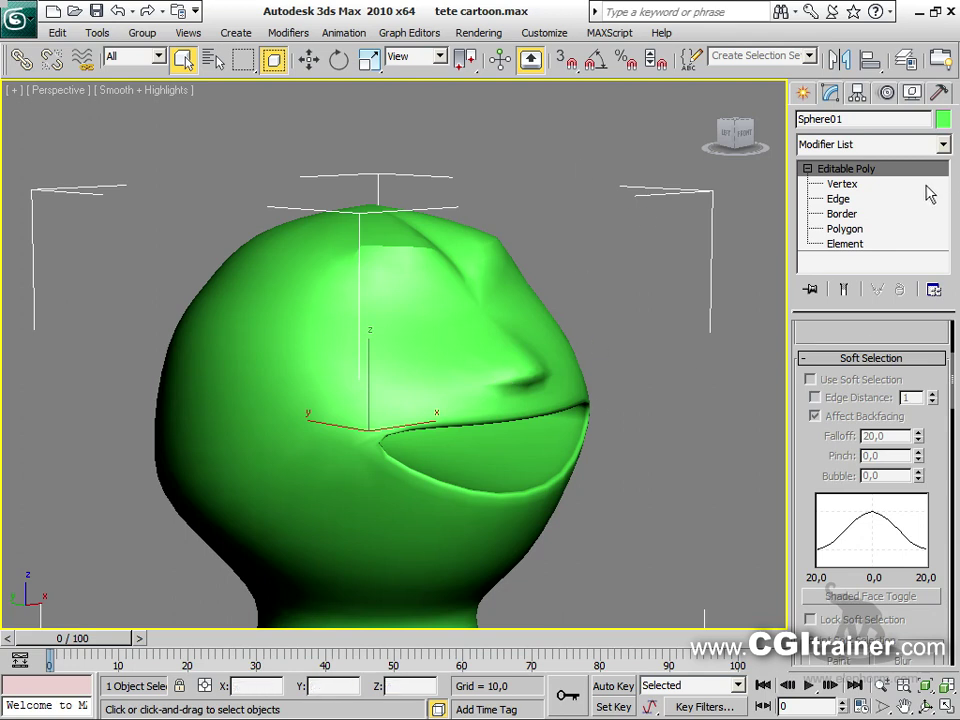
{"action": "right_click", "coordinate": [413, 330]}
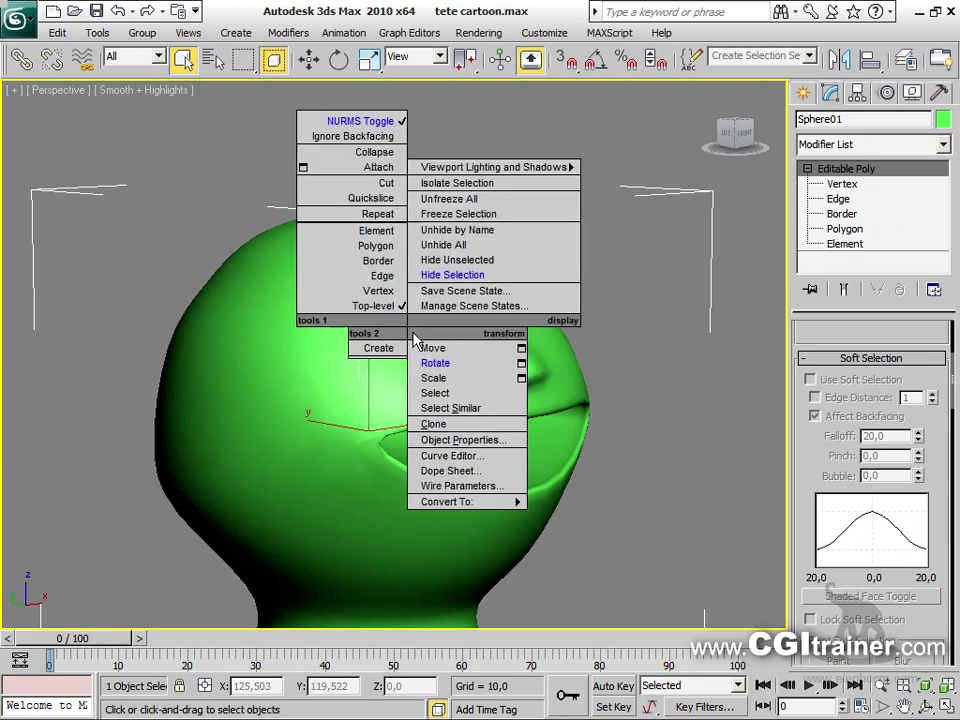
{"action": "left_click", "coordinate": [370, 130]}
{"action": "right_click", "coordinate": [291, 549]}
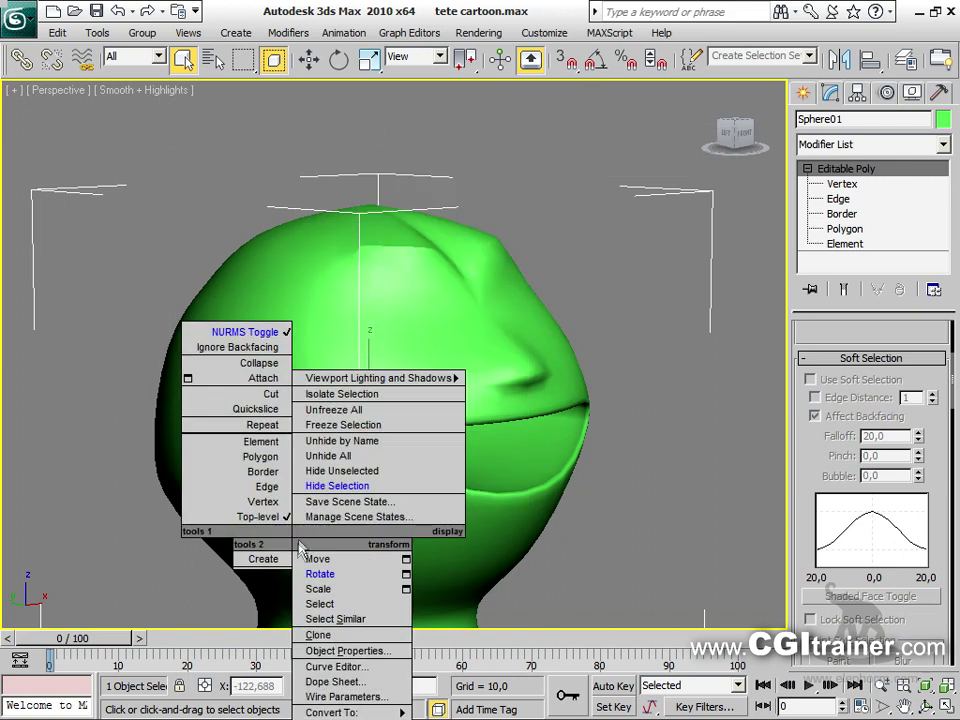
{"action": "left_click", "coordinate": [242, 388]}
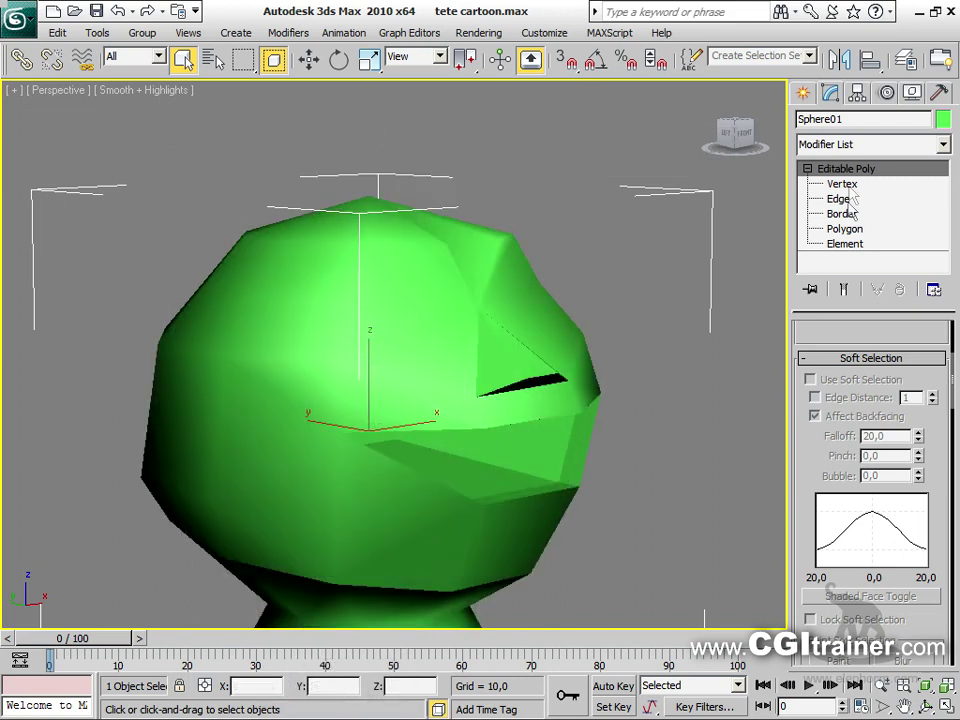
Show edged faces and select the head's polygons around both eyes in a mask shape at Polygon level
{"action": "left_click", "coordinate": [840, 229]}
{"action": "key", "text": "F4"}
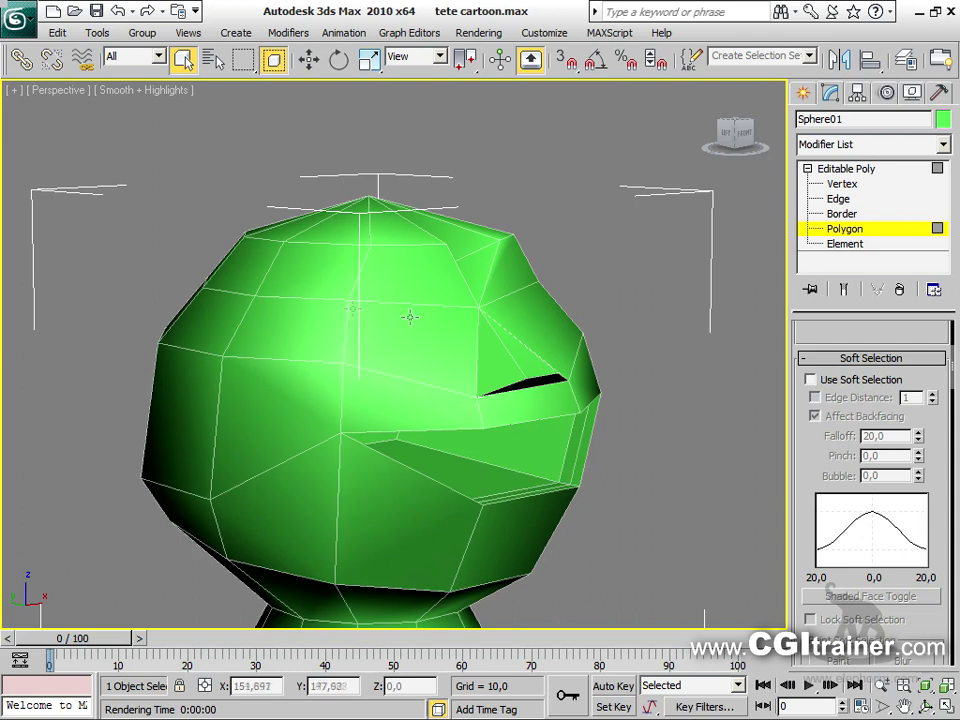
{"action": "left_click", "coordinate": [531, 321]}
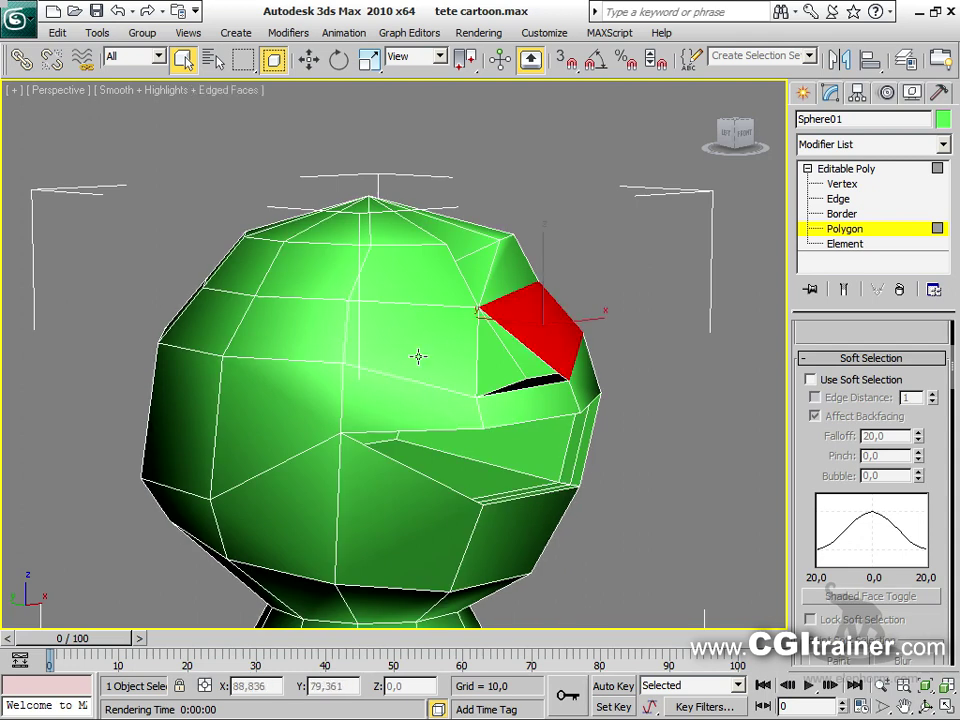
{"action": "left_click", "coordinate": [430, 340], "text": "ctrl"}
{"action": "middle_click_drag", "start_coordinate": [431, 339], "coordinate": [560, 430], "text": "alt"}
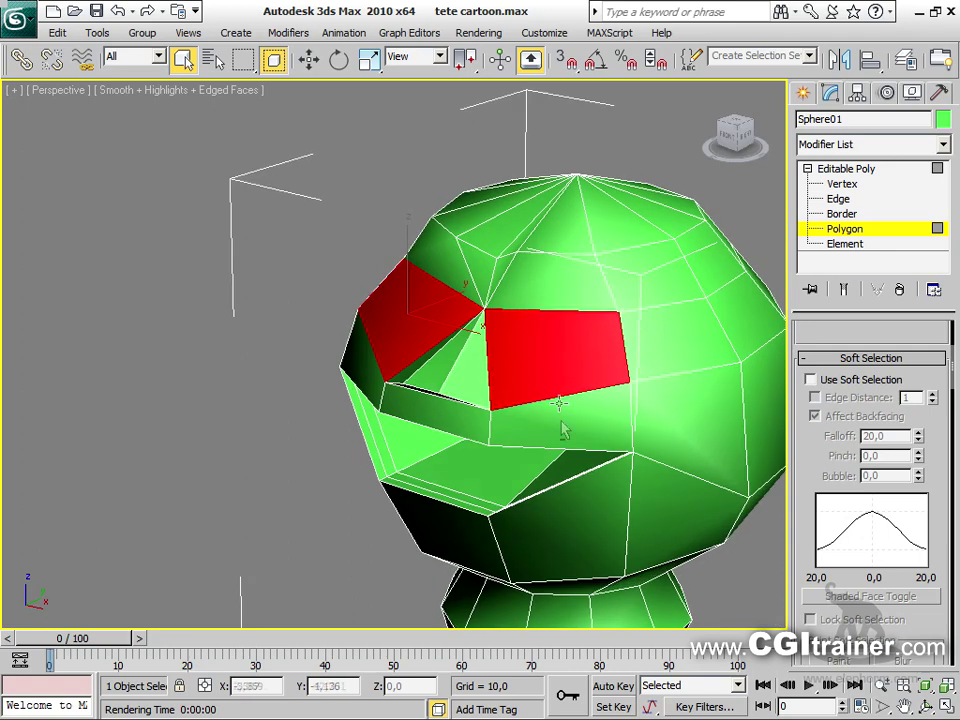
{"action": "left_click", "coordinate": [422, 268], "text": "ctrl"}
{"action": "left_click", "coordinate": [671, 332], "text": "ctrl"}
{"action": "middle_click_drag", "start_coordinate": [671, 332], "coordinate": [460, 347], "text": "alt"}
{"action": "left_click", "coordinate": [643, 420], "text": "ctrl"}
{"action": "middle_click_drag", "start_coordinate": [643, 420], "coordinate": [492, 356], "text": "alt"}
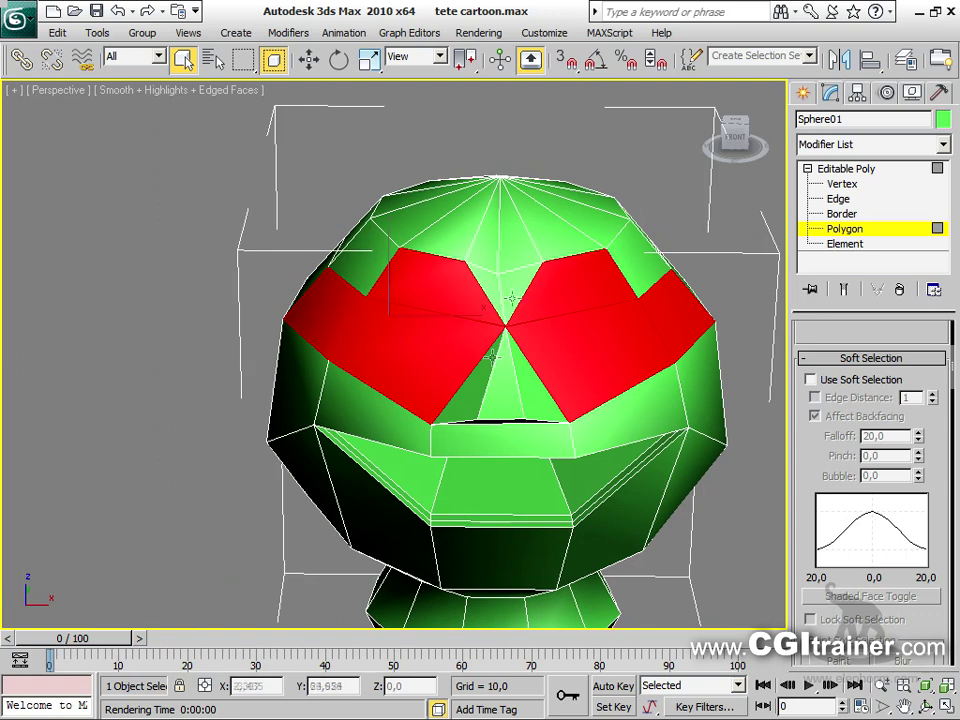
{"action": "middle_click_drag", "start_coordinate": [515, 287], "coordinate": [613, 368], "text": "alt"}
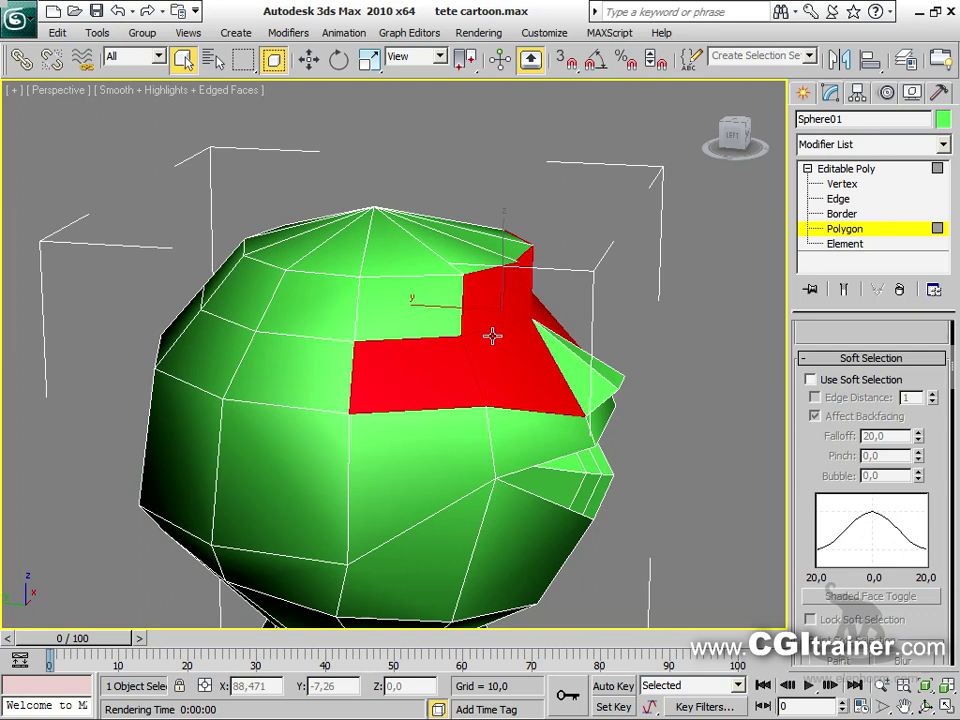
Clone the selected eye-area polygons forward off the face to a new object named masque
{"action": "key", "text": "w"}
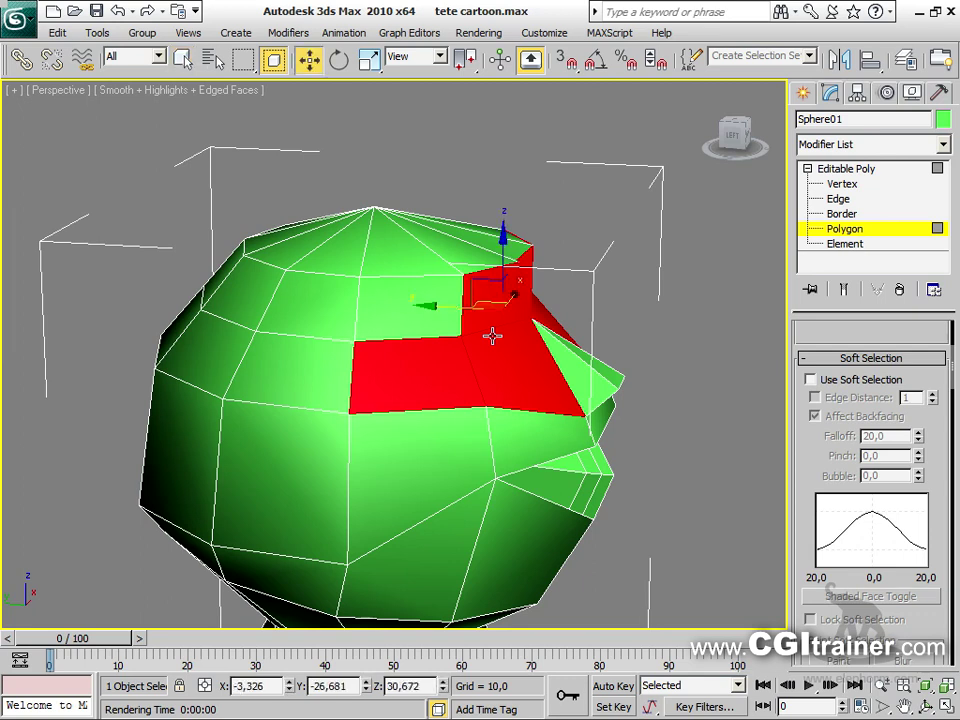
{"action": "mouse_move", "coordinate": [430, 304]}
{"action": "left_mouse_down"}
{"action": "mouse_move", "coordinate": [508, 287]}
{"action": "mouse_move", "coordinate": [496, 296]}
{"action": "mouse_move", "coordinate": [510, 316]}
{"action": "mouse_move", "coordinate": [437, 354]}
{"action": "left_mouse_up"}
{"action": "left_click", "coordinate": [367, 355]}
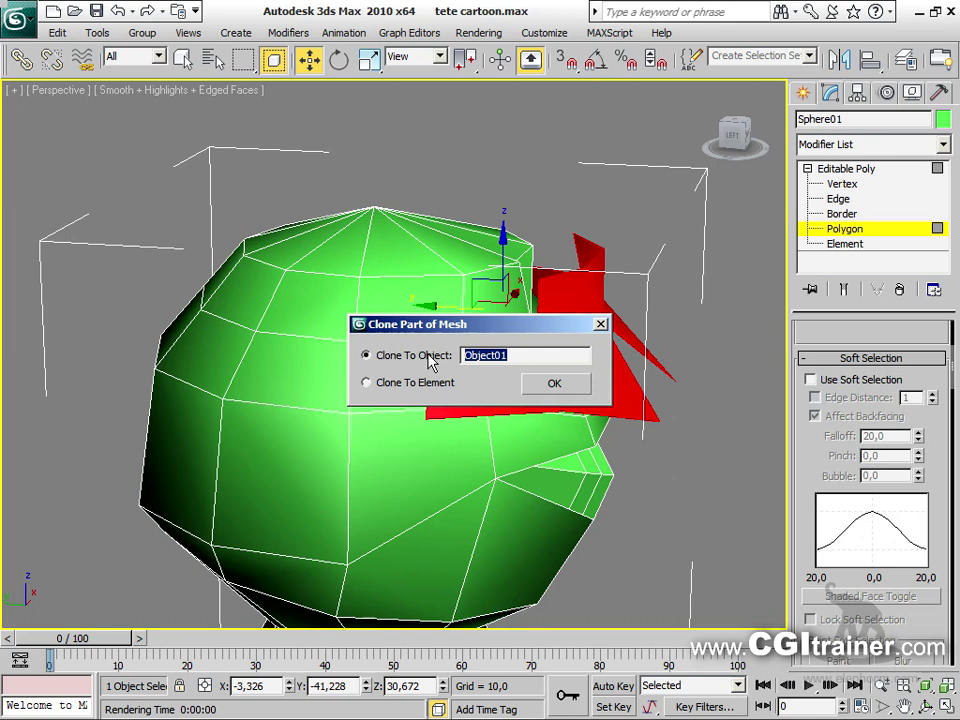
{"action": "type", "text": "ma"}
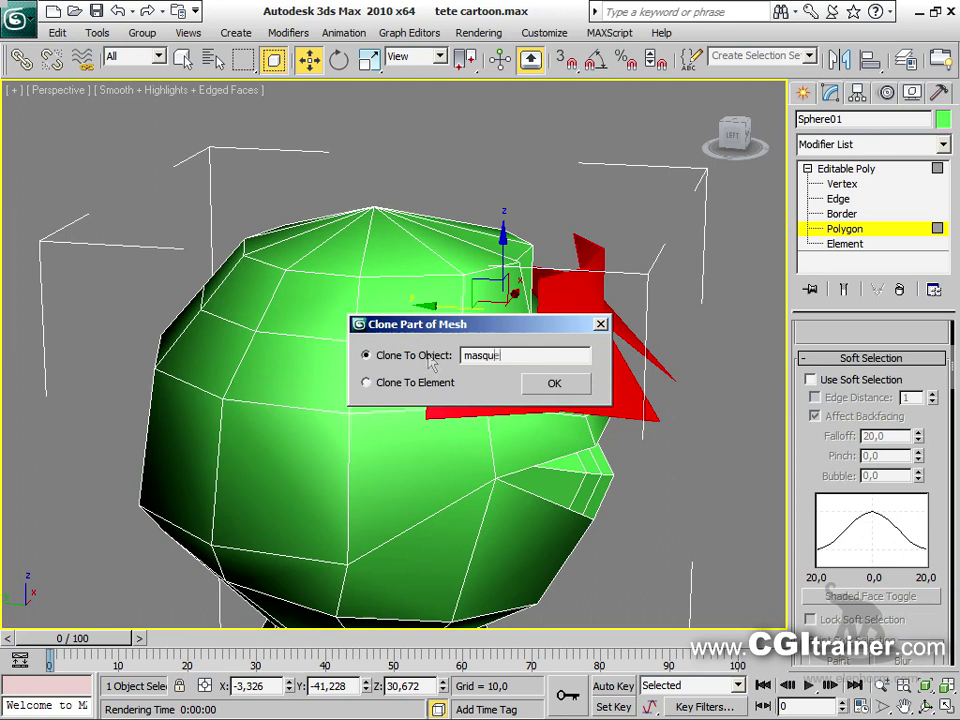
{"action": "type", "text": "sque"}
{"action": "key", "text": "Return"}
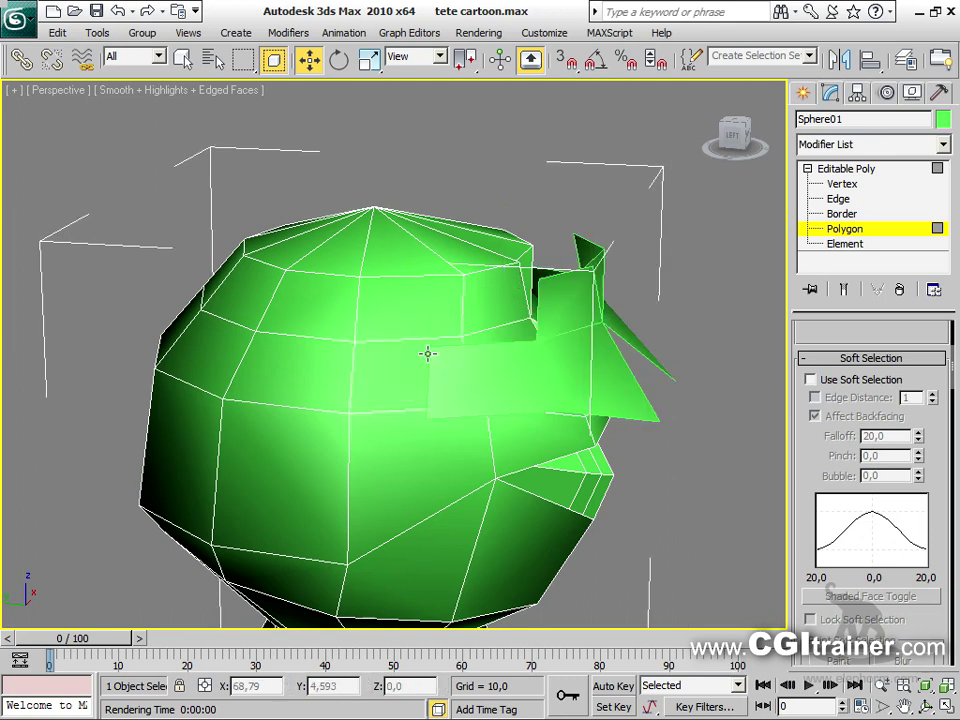
Leave Polygon level on the head and turn its NURMS smoothing back on
{"action": "left_click", "coordinate": [855, 168]}
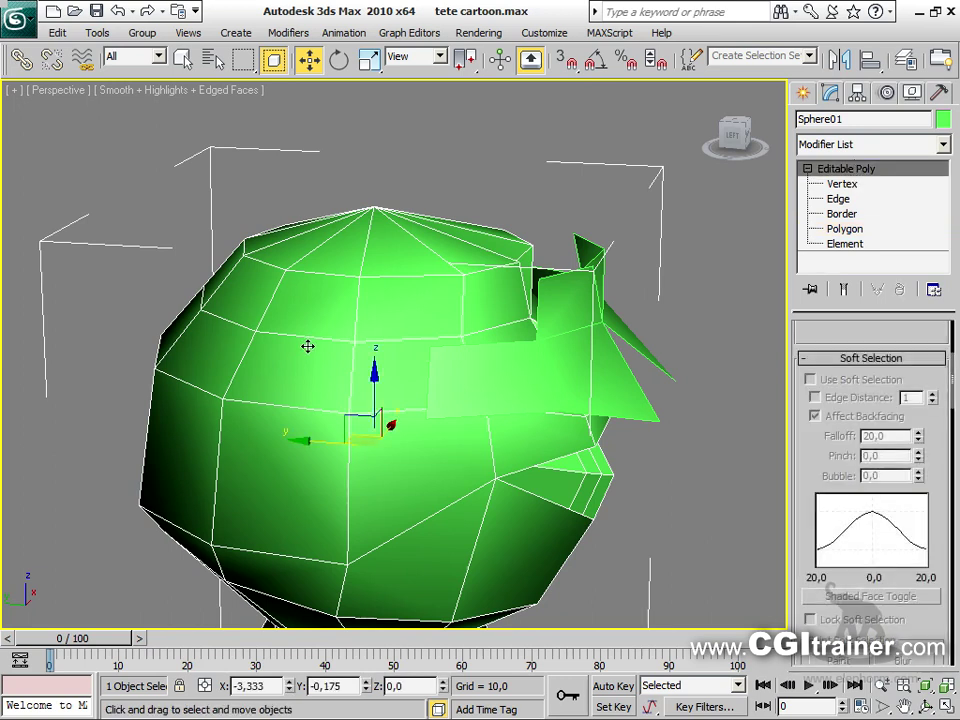
{"action": "right_click", "coordinate": [307, 346]}
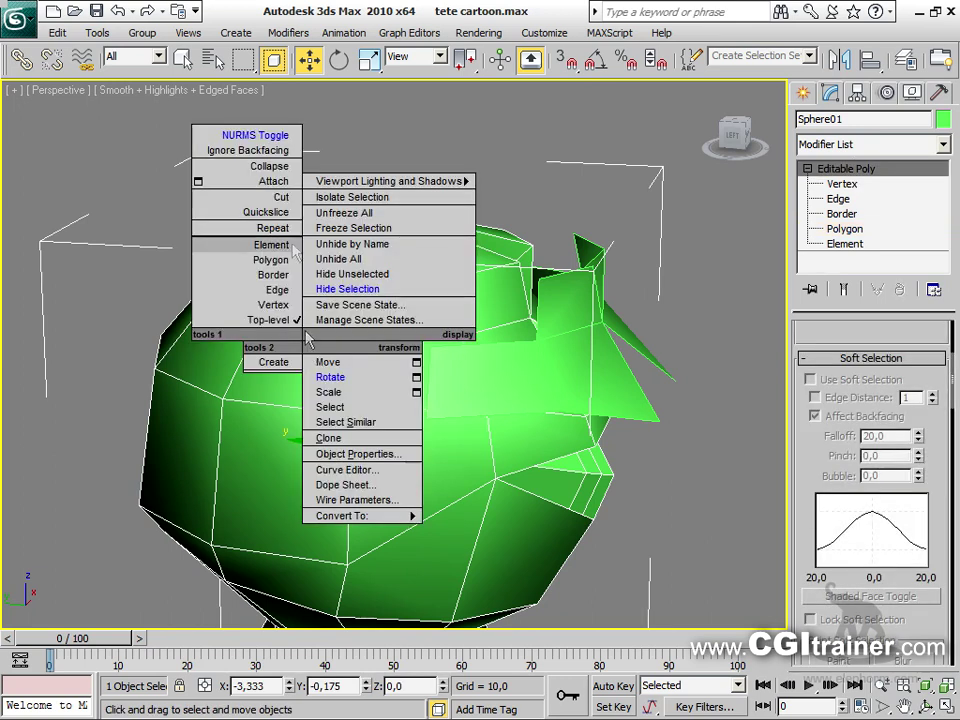
{"action": "left_click", "coordinate": [281, 136]}
Apply a Shell modifier to the masque object with an Outer Amount of 0 and an Inner Amount of about 2.08
{"action": "left_click", "coordinate": [633, 331]}
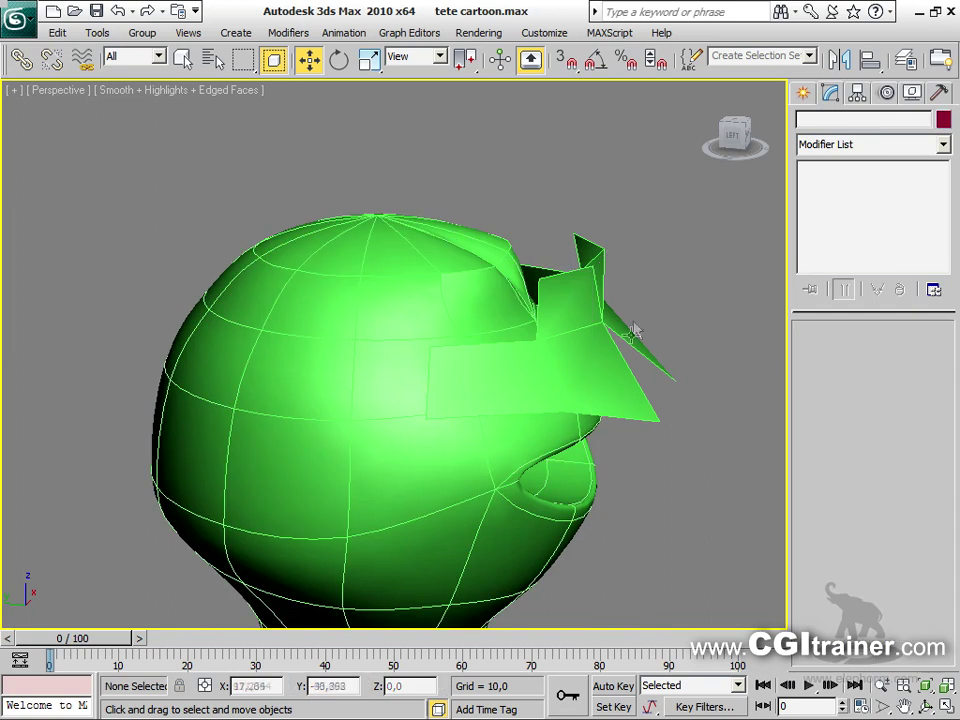
{"action": "left_click", "coordinate": [632, 340]}
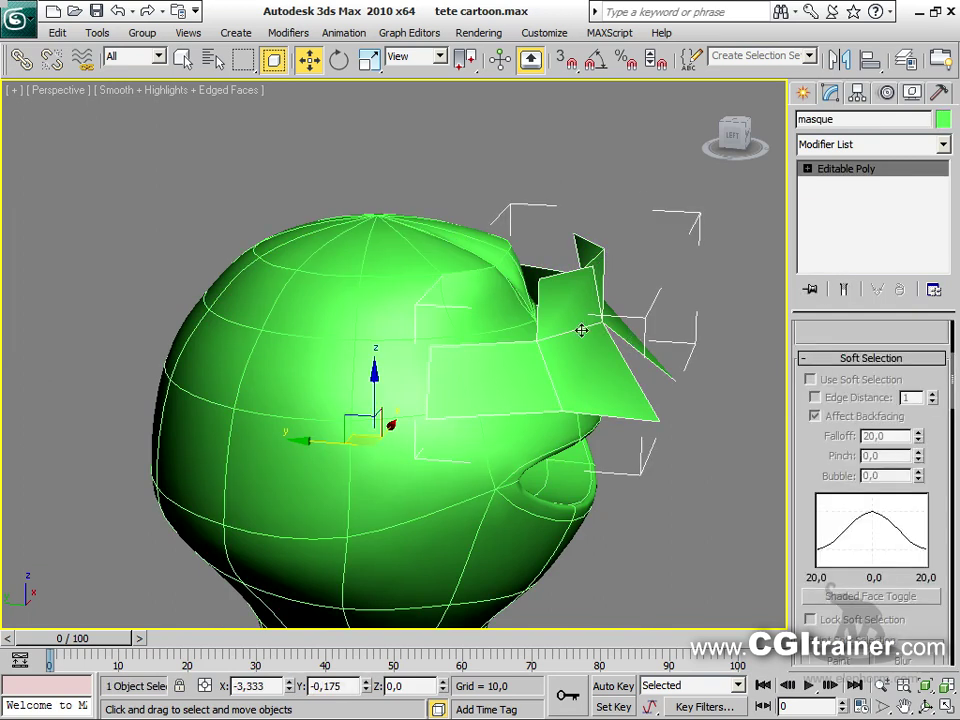
{"action": "left_click", "coordinate": [288, 32]}
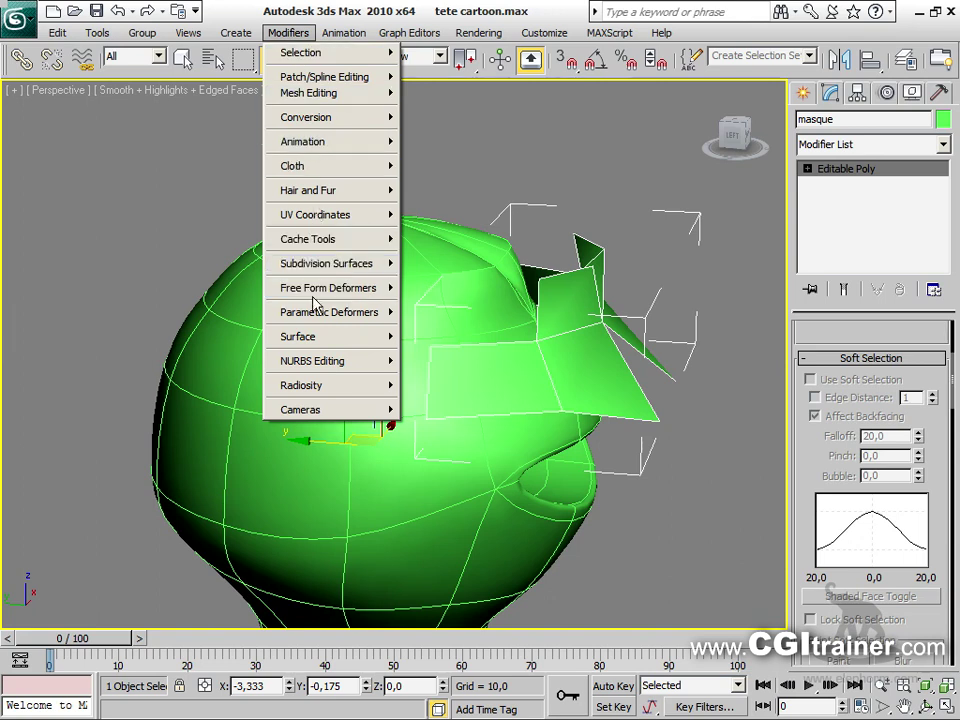
{"action": "mouse_move", "coordinate": [325, 314]}
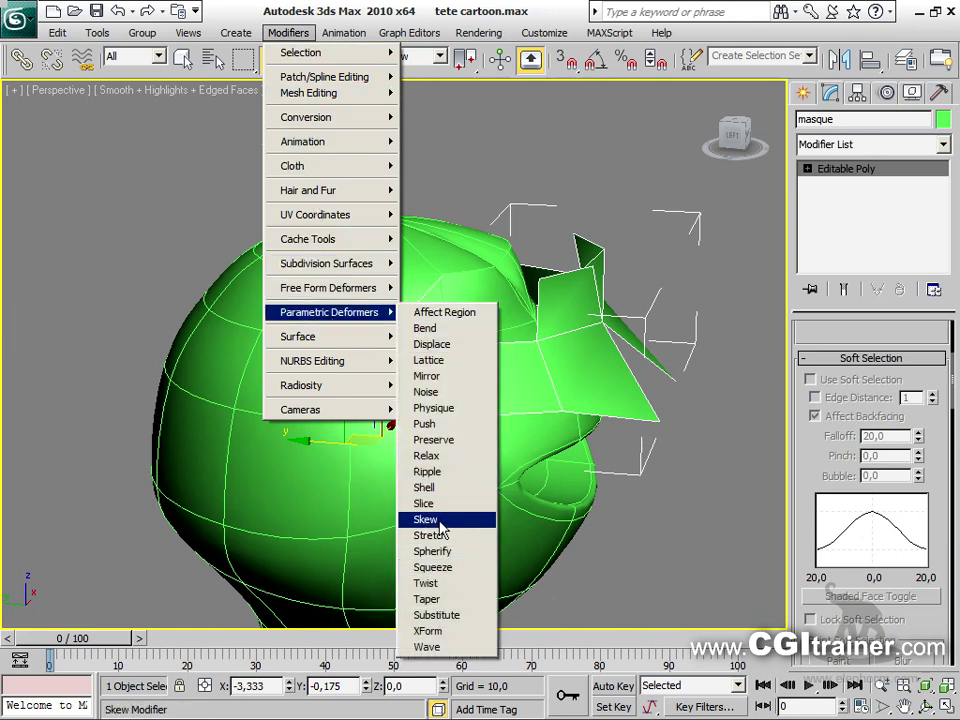
{"action": "left_click", "coordinate": [430, 487]}
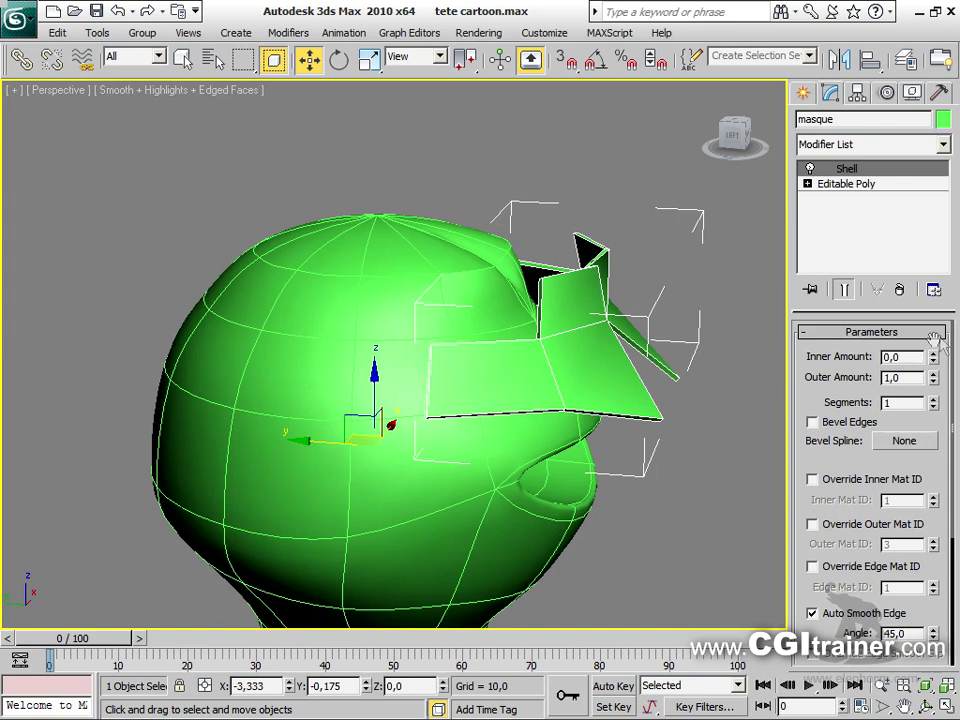
{"action": "left_click_drag", "start_coordinate": [933, 385], "coordinate": [914, 502]}
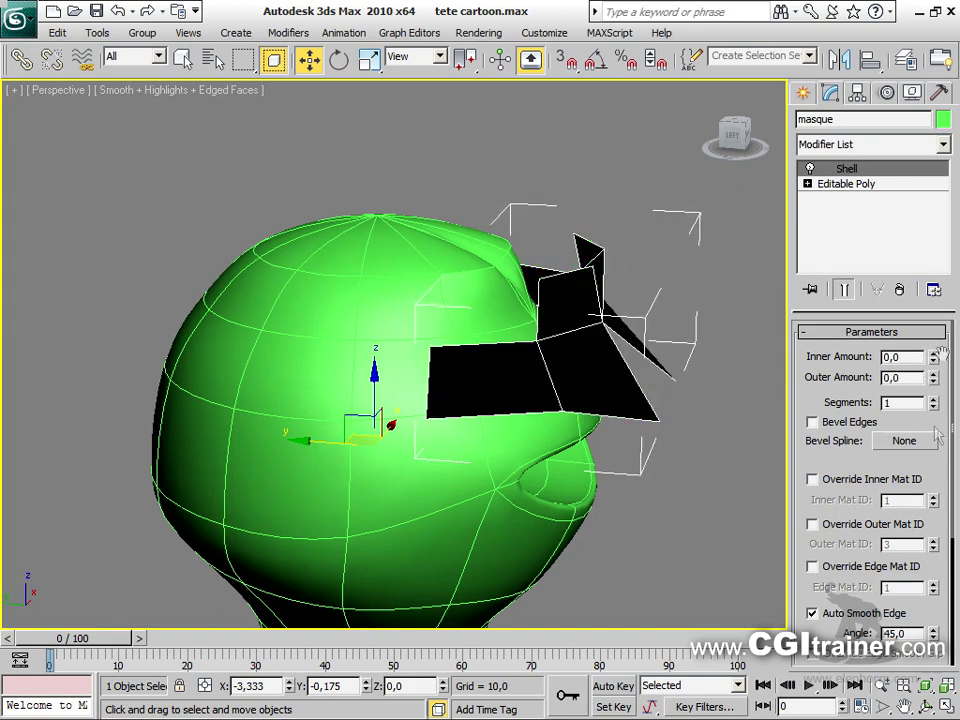
{"action": "left_click_drag", "start_coordinate": [933, 363], "coordinate": [923, 162]}
{"action": "middle_click_drag", "start_coordinate": [631, 344], "coordinate": [609, 325], "text": "alt"}
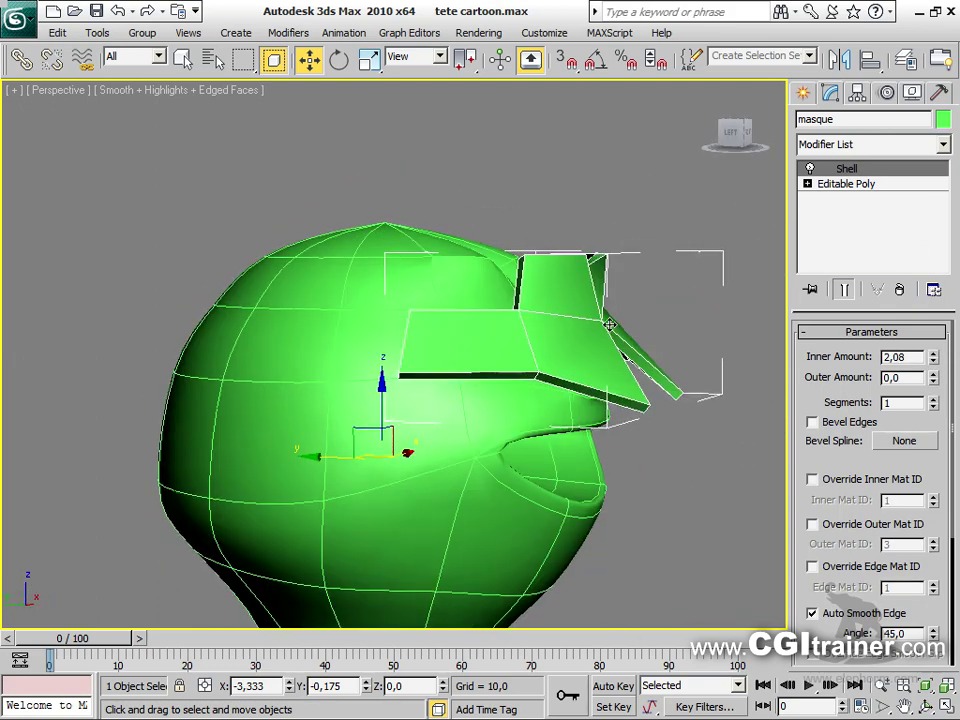
Turn on NURMS smoothing for the masque's Editable Poly beneath the Shell modifier and hide the edged faces
{"action": "left_click", "coordinate": [818, 186]}
{"action": "right_click", "coordinate": [538, 331]}
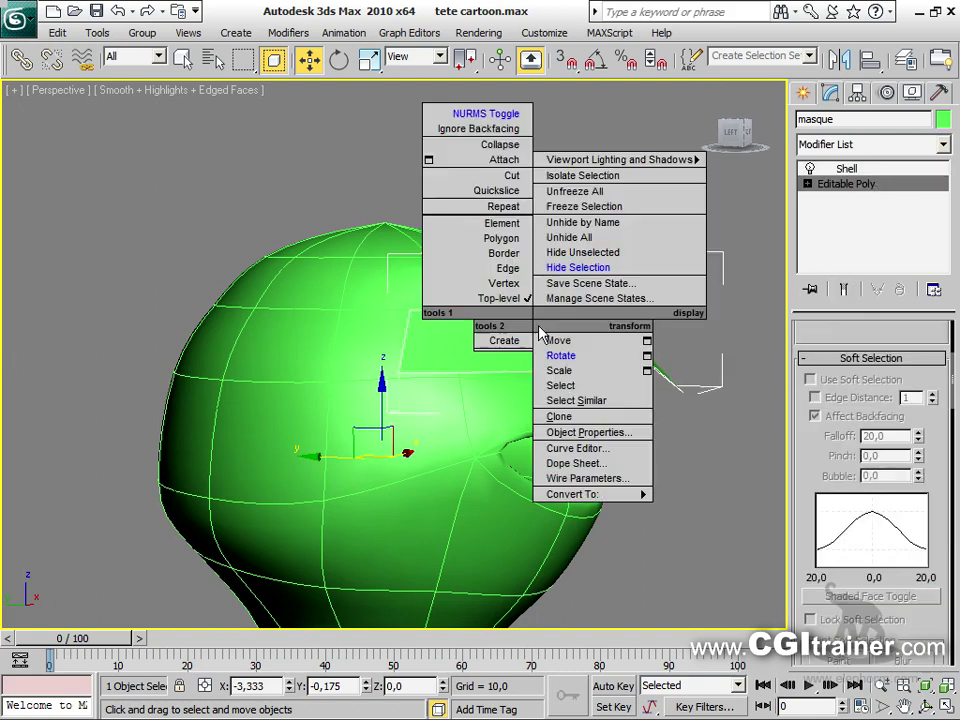
{"action": "left_click", "coordinate": [504, 116]}
{"action": "middle_click_drag", "start_coordinate": [606, 366], "coordinate": [664, 369], "text": "alt"}
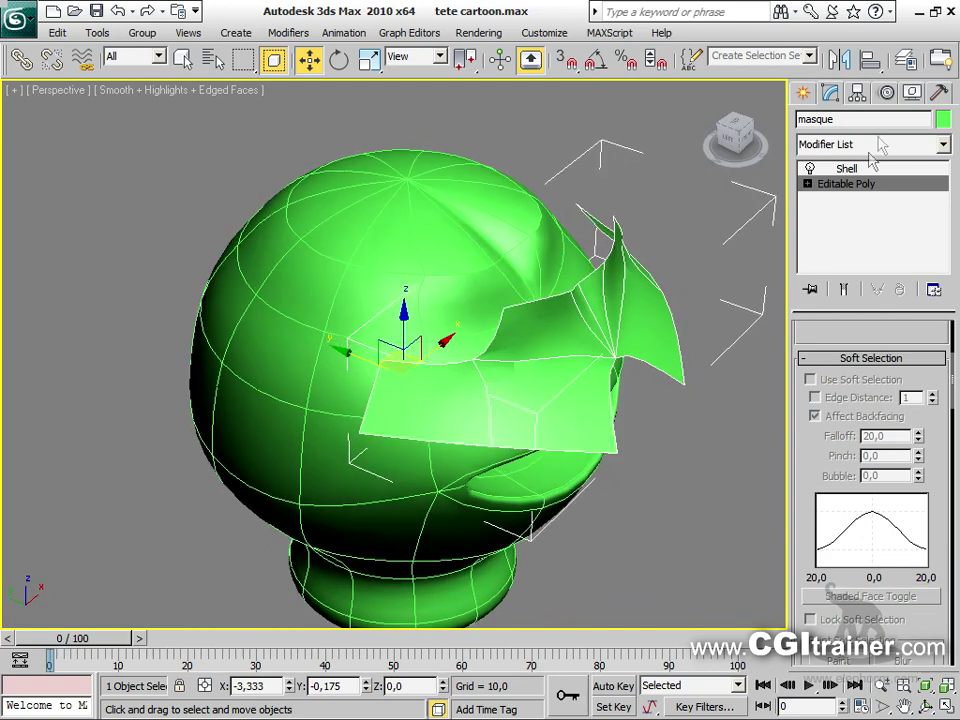
{"action": "left_click", "coordinate": [845, 169]}
{"action": "middle_click_drag", "start_coordinate": [617, 407], "coordinate": [581, 404], "text": "alt"}
{"action": "middle_click_drag", "start_coordinate": [625, 478], "coordinate": [757, 361], "text": "alt"}
Set the masque's object color to black and move it back along Y to about 10.17, onto the face
{"action": "left_click", "coordinate": [942, 120]}
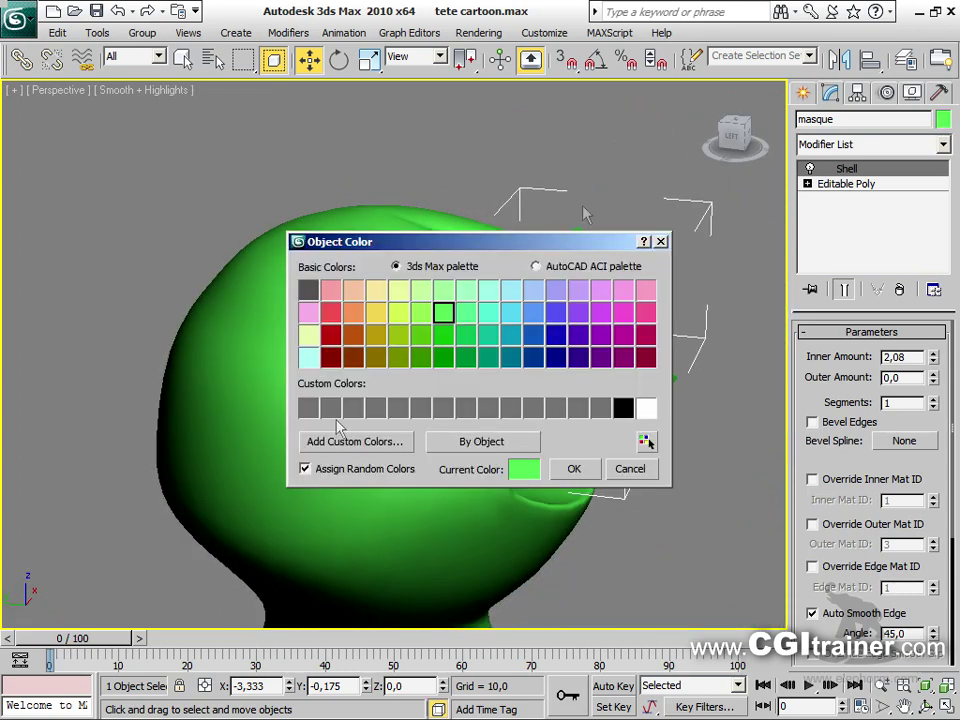
{"action": "left_click", "coordinate": [565, 470]}
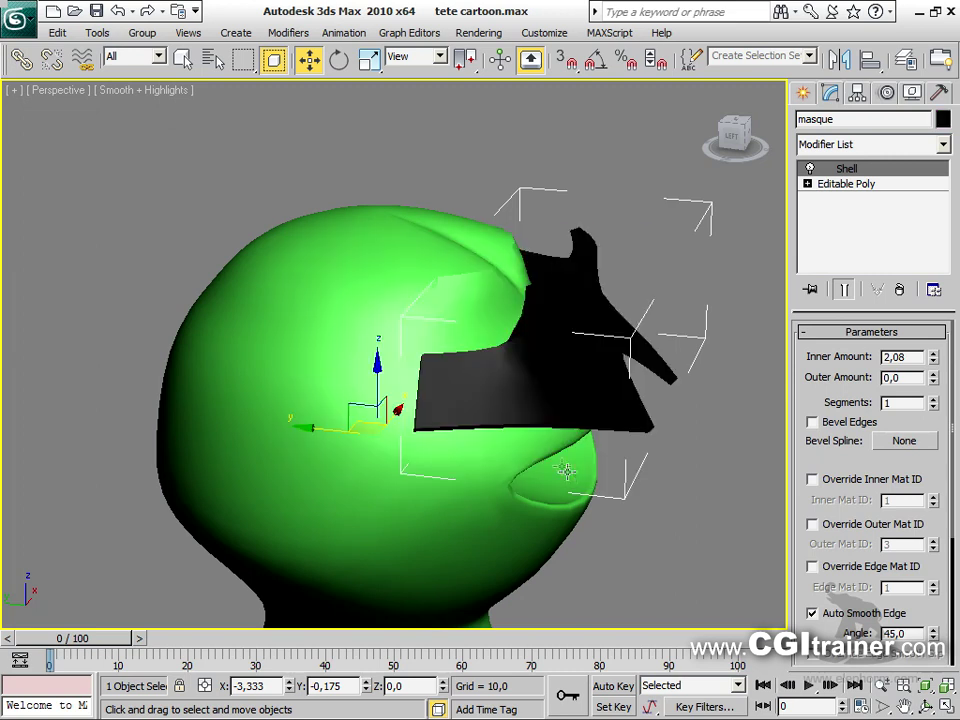
{"action": "left_click_drag", "start_coordinate": [337, 432], "coordinate": [280, 417]}
{"action": "middle_click_drag", "start_coordinate": [280, 417], "coordinate": [387, 431], "text": "alt"}
{"action": "left_click_drag", "start_coordinate": [280, 448], "coordinate": [482, 410]}
{"action": "middle_click_drag", "start_coordinate": [482, 410], "coordinate": [409, 424], "text": "alt"}
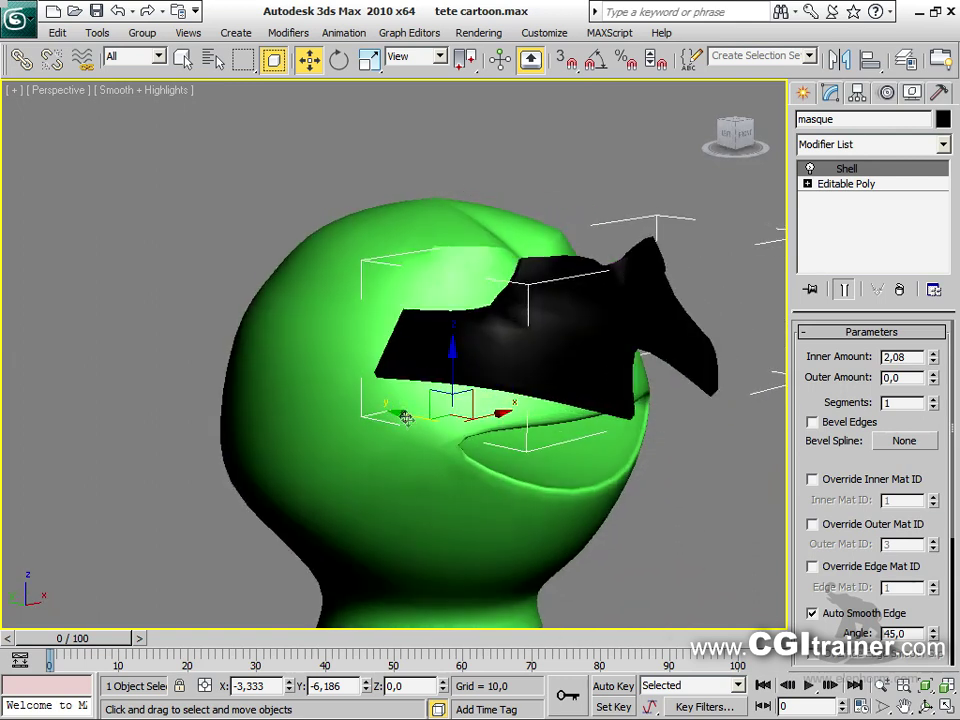
{"action": "left_click_drag", "start_coordinate": [406, 418], "coordinate": [336, 405]}
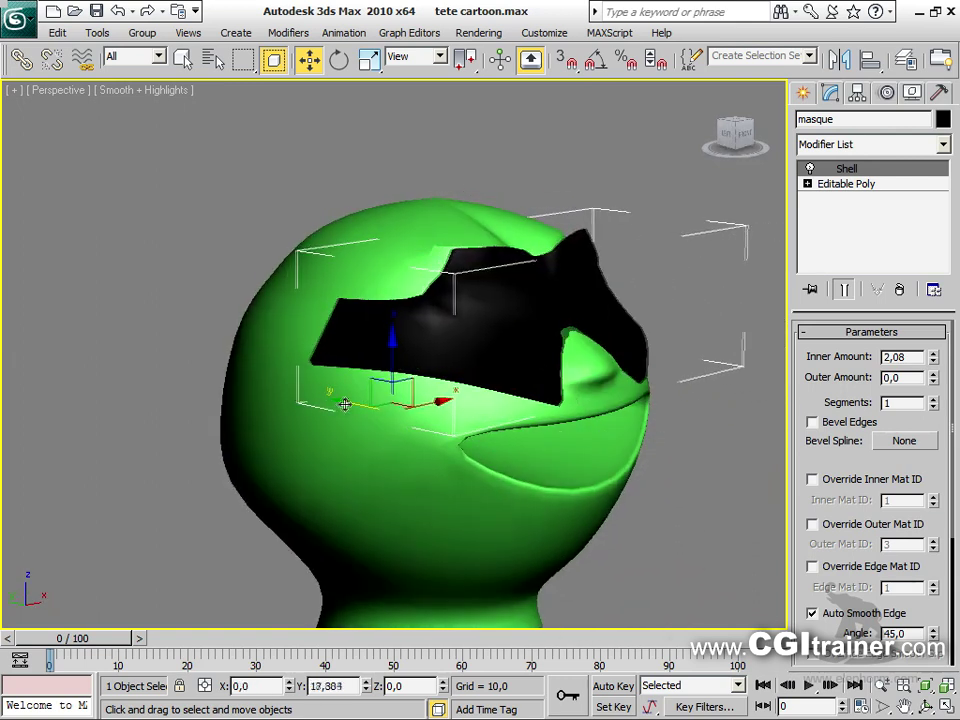
{"action": "middle_click_drag", "start_coordinate": [353, 403], "coordinate": [575, 521], "text": "alt"}
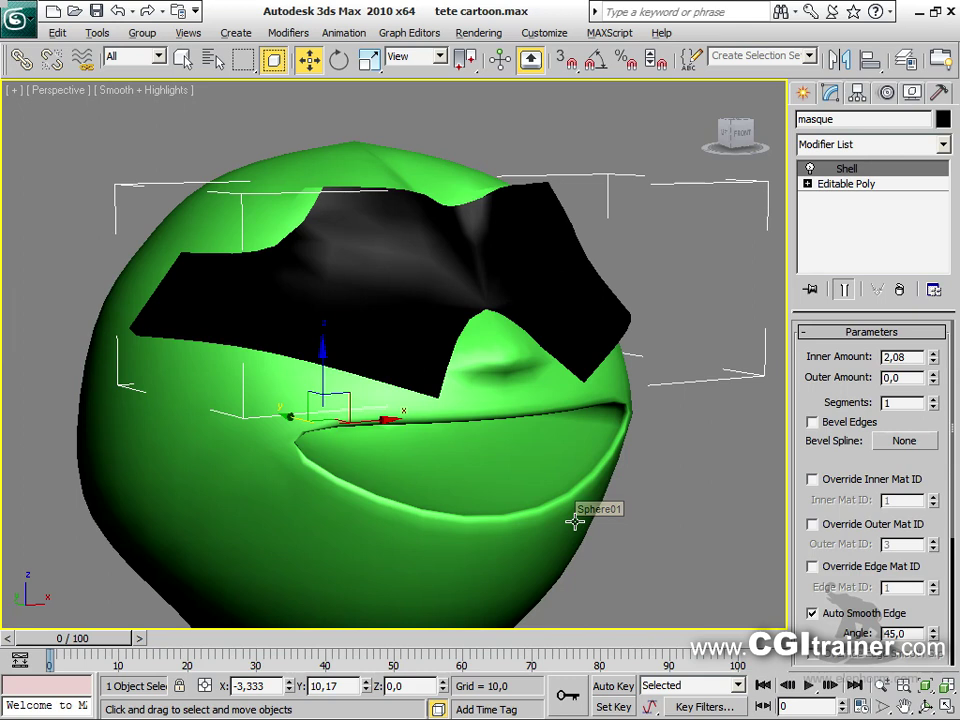
Switch to Windows Photo Gallery to examine the still-life render with the jug and saucepan, and return to 3ds Max
{"action": "key", "text": "alt+Tab"}
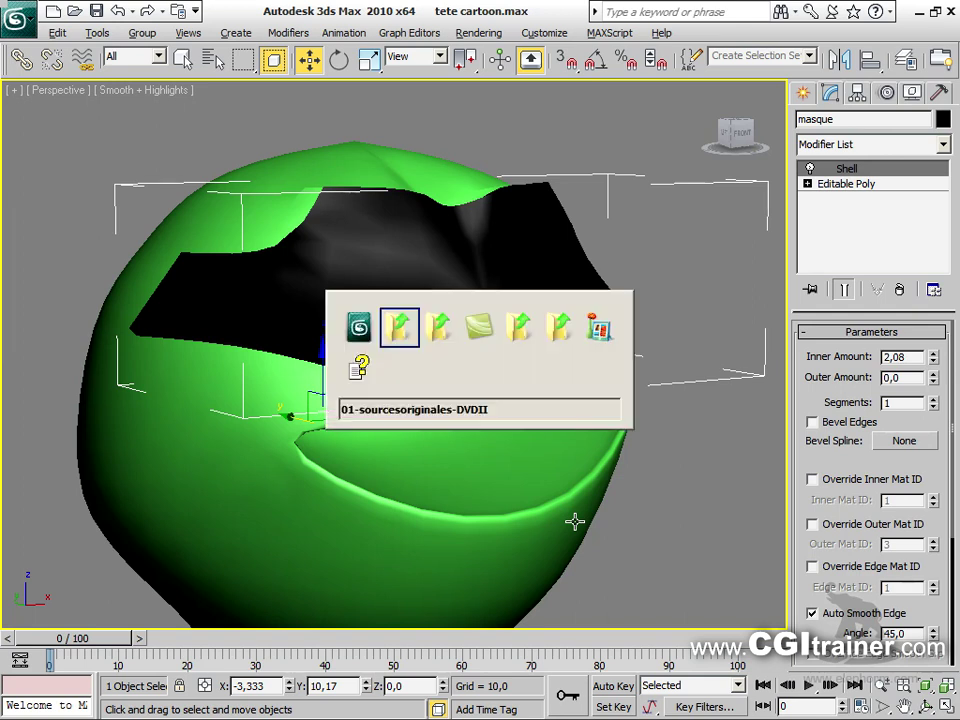
{"action": "key", "text": "Tab"}
{"action": "key", "text": "Tab"}
{"action": "key", "text": "Tab"}
{"action": "key", "text": "Tab"}
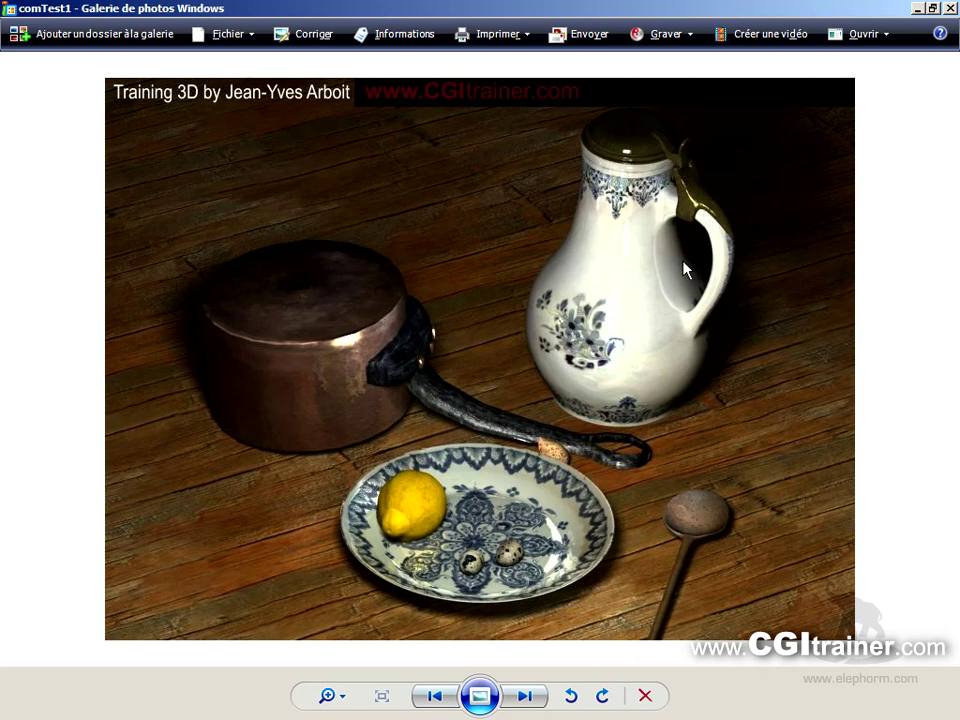
{"action": "key", "text": "alt+Tab"}
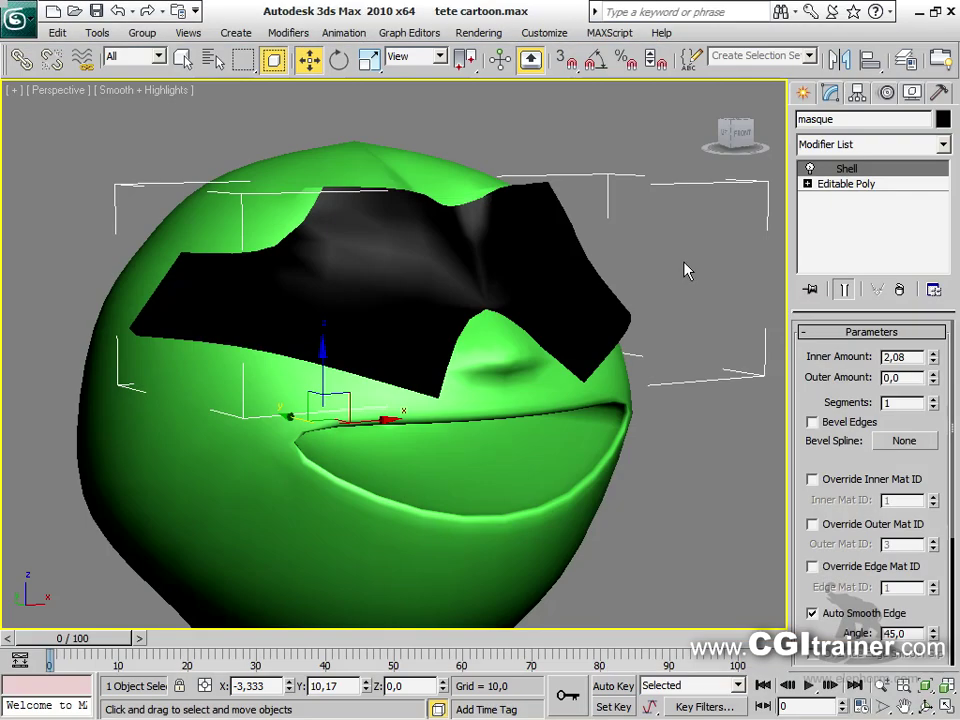
Show edged faces and set the Inner Amount of the masque's Shell modifier to 2.17
{"action": "left_click", "coordinate": [884, 190]}
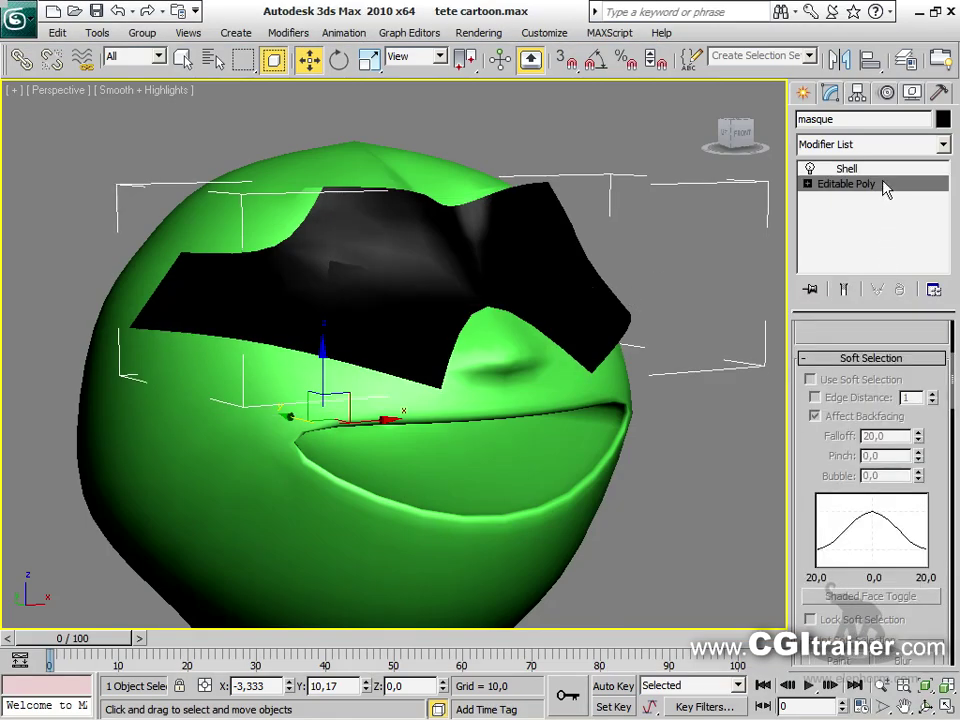
{"action": "middle_click_drag", "start_coordinate": [450, 222], "coordinate": [769, 317], "text": "alt"}
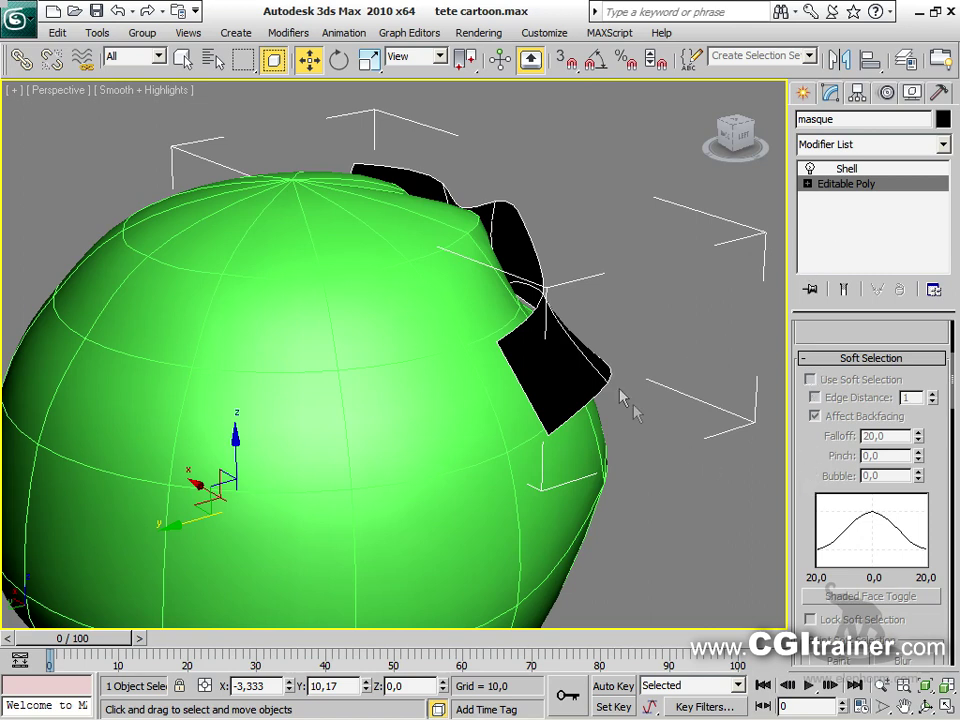
{"action": "key", "text": "F4"}
{"action": "middle_click_drag", "start_coordinate": [628, 405], "coordinate": [665, 385], "text": "alt"}
{"action": "left_click", "coordinate": [847, 168]}
{"action": "middle_click_drag", "start_coordinate": [735, 365], "coordinate": [634, 317], "text": "alt"}
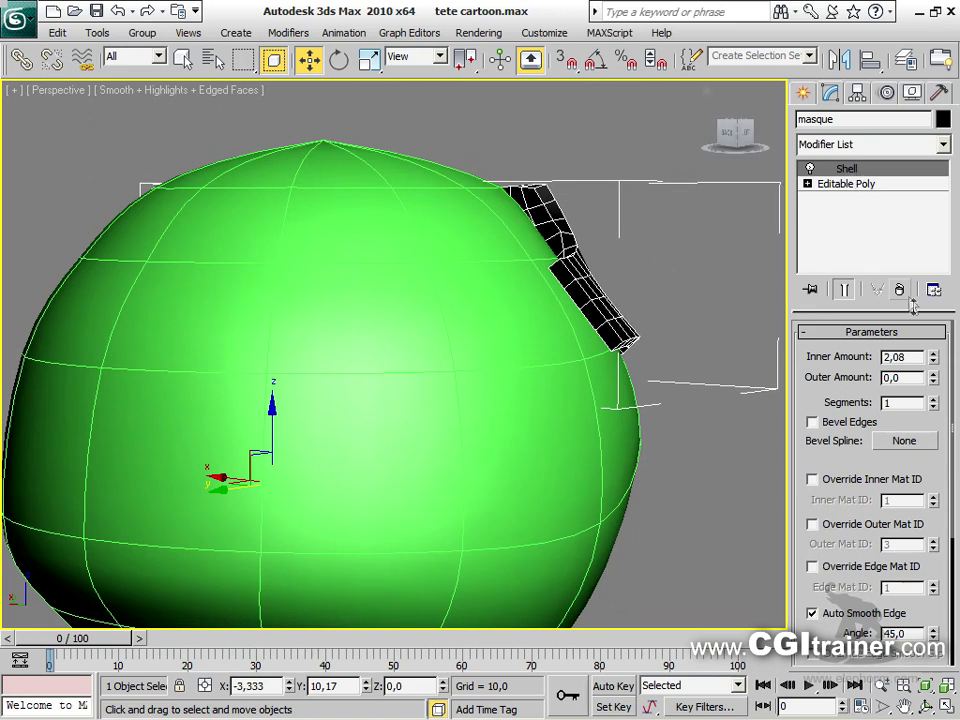
{"action": "mouse_move", "coordinate": [933, 358]}
{"action": "left_mouse_down"}
{"action": "mouse_move", "coordinate": [932, 340]}
{"action": "mouse_move", "coordinate": [932, 366]}
{"action": "mouse_move", "coordinate": [930, 344]}
{"action": "mouse_move", "coordinate": [921, 345]}
{"action": "left_mouse_up"}
Add an Edit Poly modifier above the masque's Shell and enter its Polygon level
{"action": "left_click", "coordinate": [288, 32]}
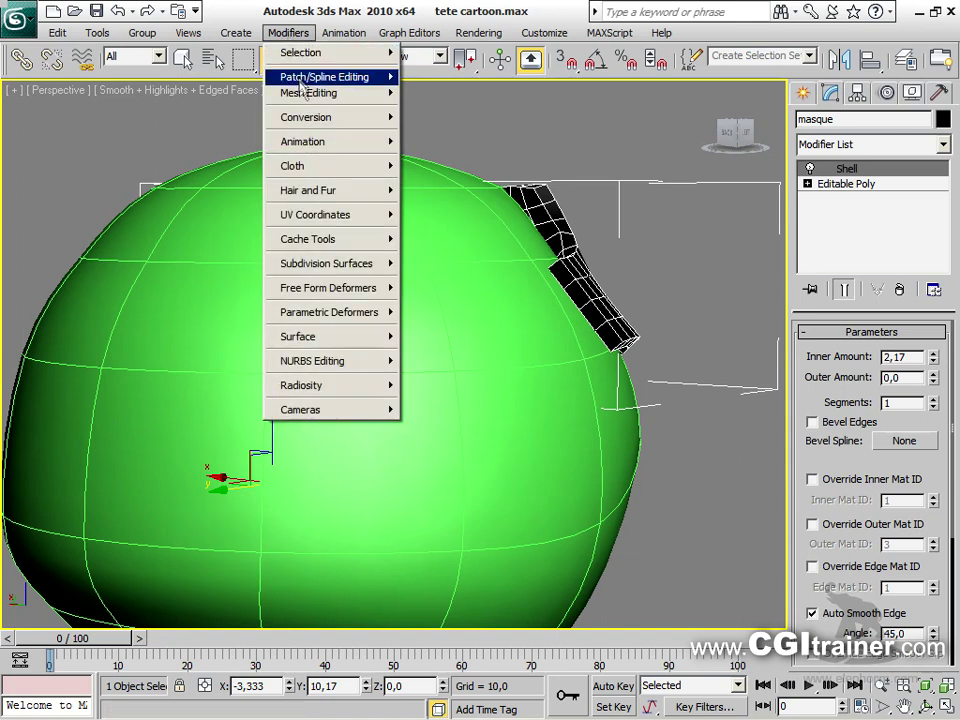
{"action": "mouse_move", "coordinate": [321, 92]}
{"action": "left_click", "coordinate": [435, 156]}
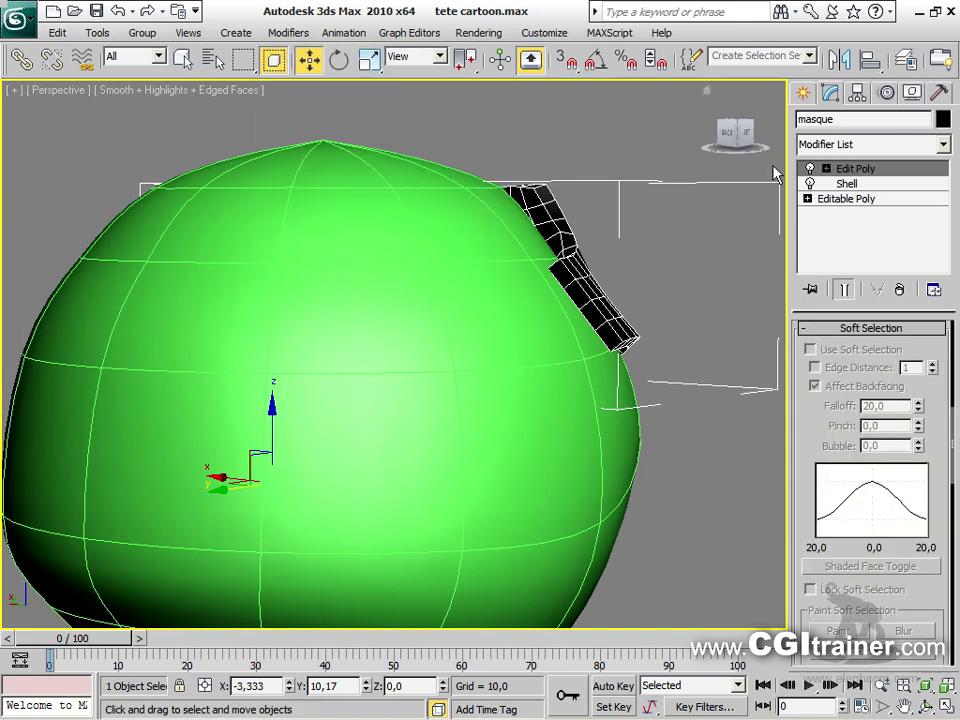
{"action": "left_click", "coordinate": [826, 169]}
{"action": "left_click", "coordinate": [863, 228]}
Select the masque's side-end polygons at both sides of the head and extrude them backward into straps
{"action": "left_click", "coordinate": [580, 295]}
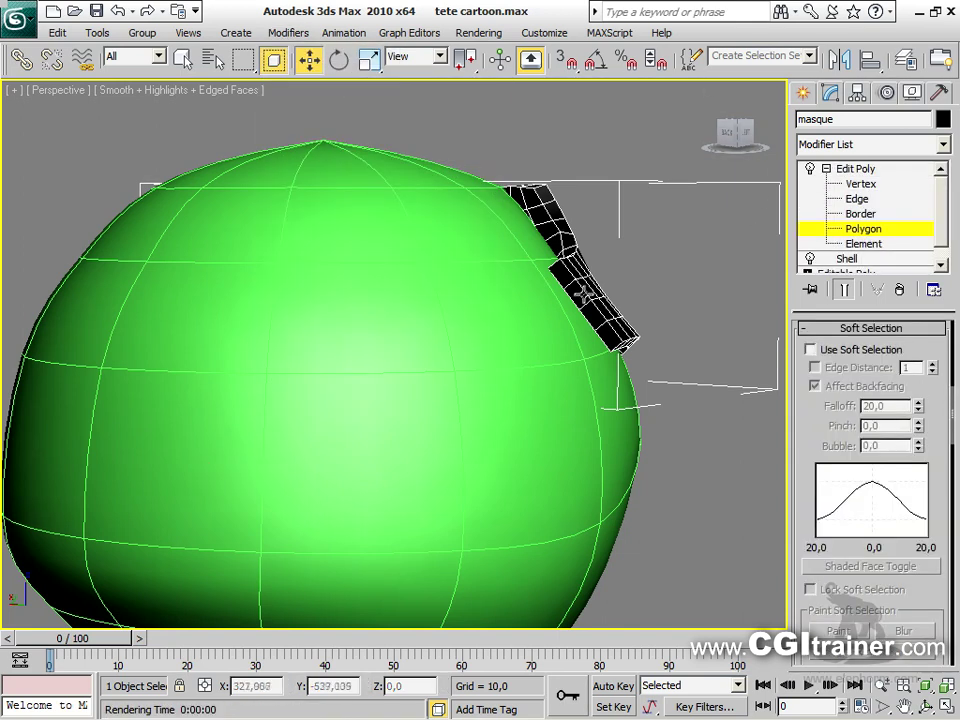
{"action": "middle_click_drag", "start_coordinate": [597, 318], "coordinate": [843, 272], "text": "alt"}
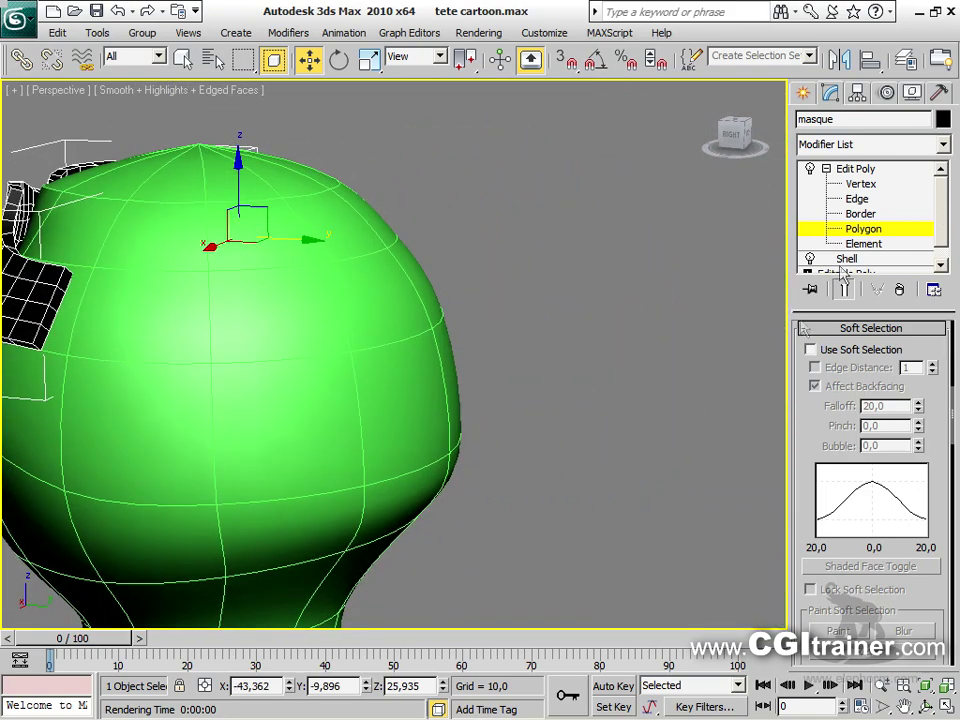
{"action": "right_click", "coordinate": [50, 314]}
{"action": "left_click", "coordinate": [35, 364]}
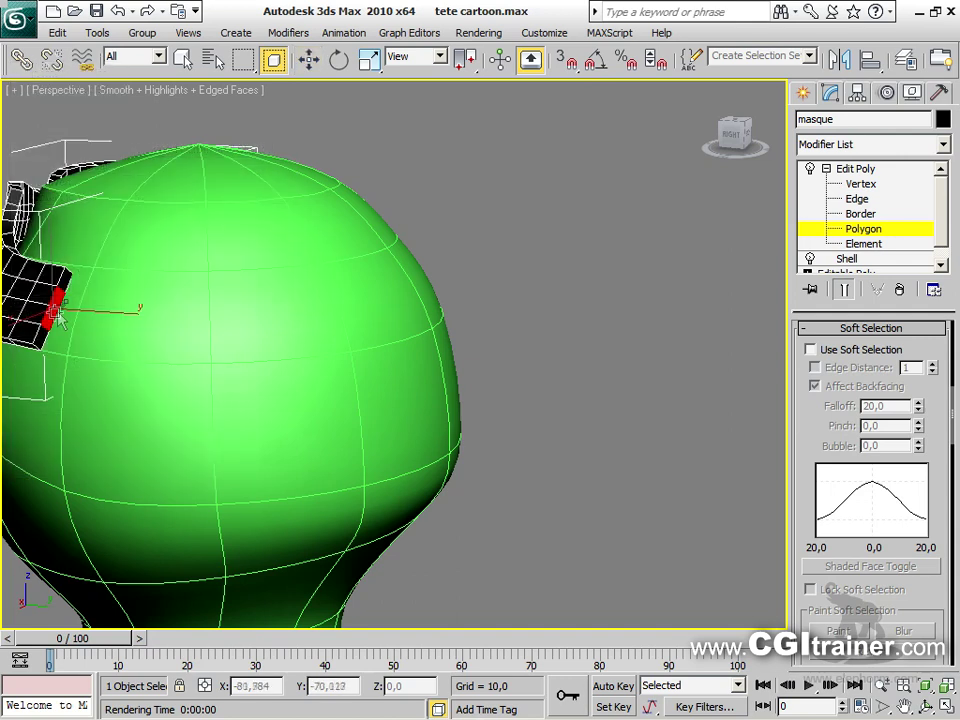
{"action": "left_click_drag", "start_coordinate": [55, 307], "coordinate": [150, 250]}
{"action": "middle_click_drag", "start_coordinate": [208, 199], "coordinate": [429, 242], "text": "alt"}
Scale the extruded strap ends uniformly to about 79% around their common selection center, drawing them toward the head
{"action": "right_click", "coordinate": [444, 247]}
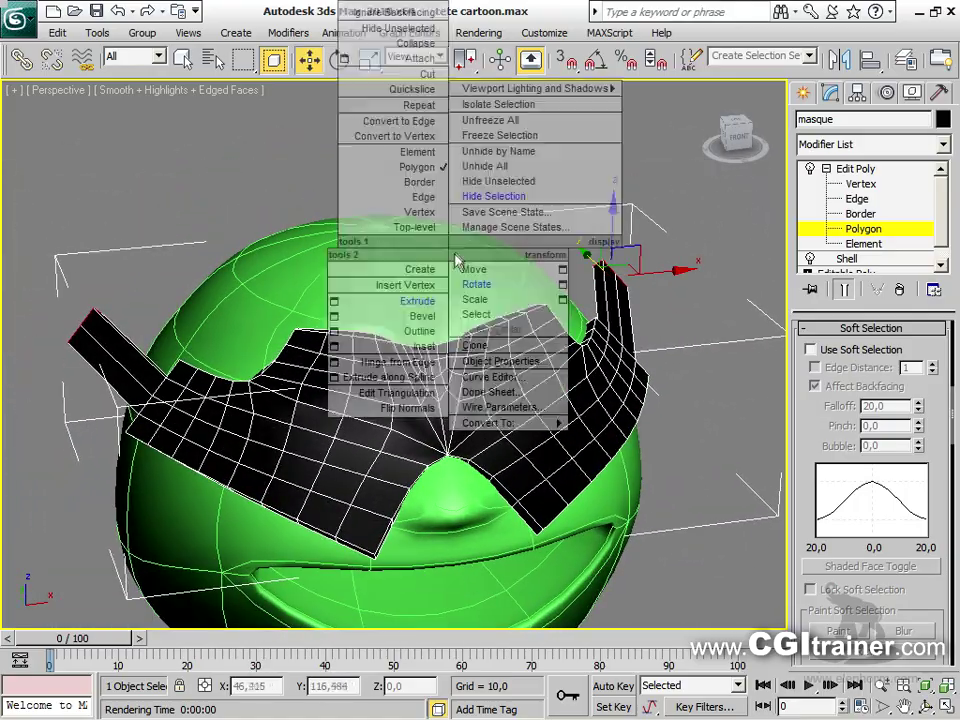
{"action": "left_click", "coordinate": [476, 300]}
{"action": "left_click_drag", "start_coordinate": [466, 62], "coordinate": [470, 121]}
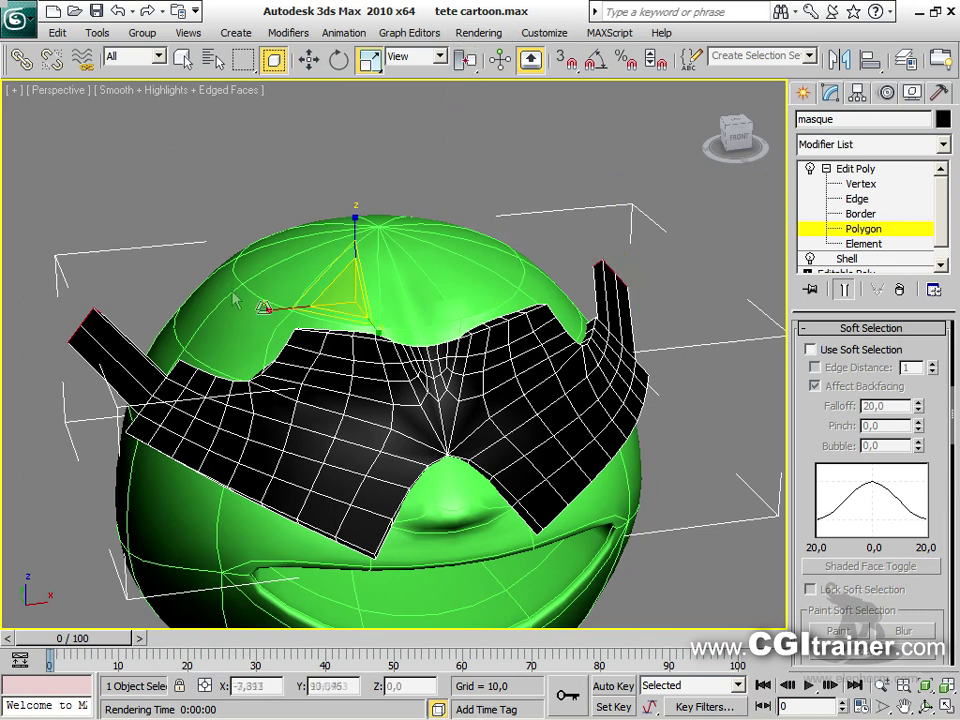
{"action": "left_click_drag", "start_coordinate": [344, 297], "coordinate": [343, 323]}
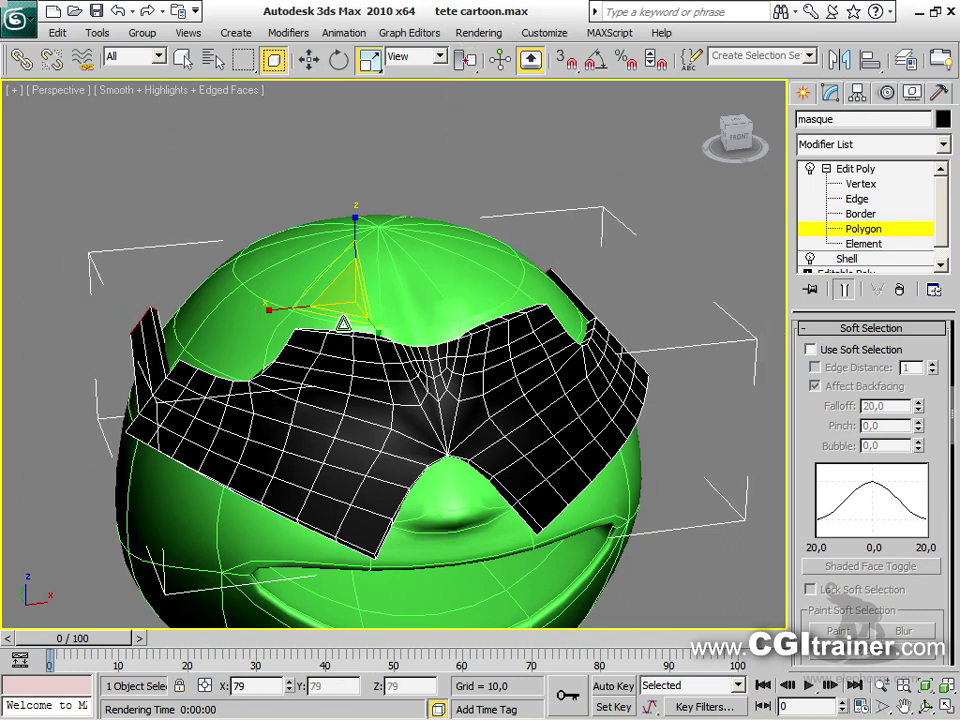
{"action": "middle_click_drag", "start_coordinate": [343, 323], "coordinate": [391, 451], "text": "alt"}
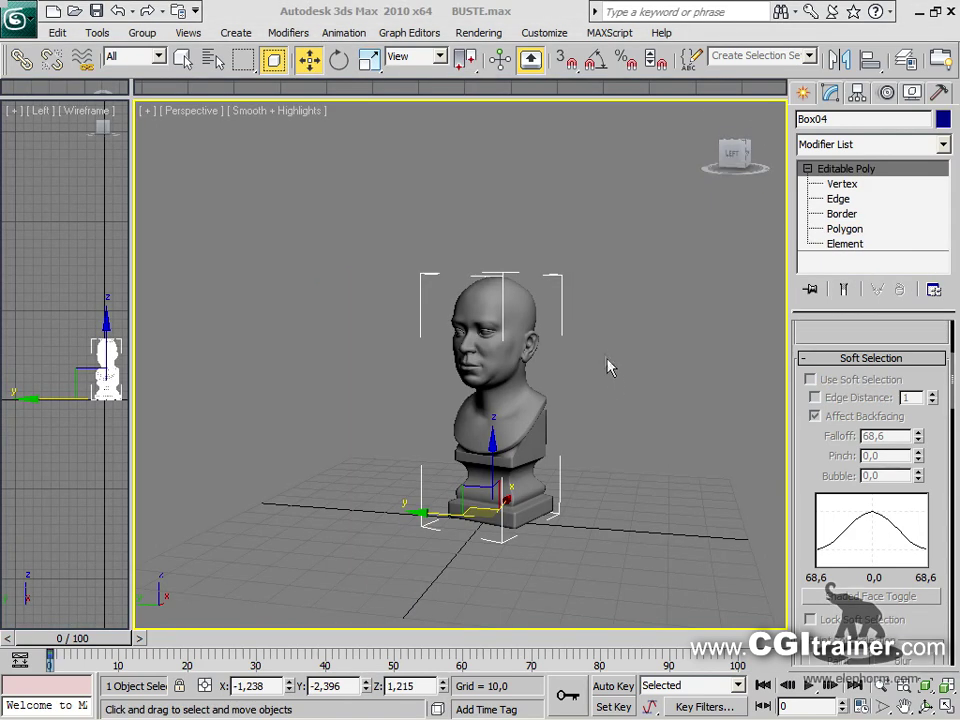
Set the perspective viewport's field of view to 20 in the viewport configuration
{"action": "middle_click_drag", "start_coordinate": [530, 406], "coordinate": [538, 258], "text": "alt"}
{"action": "scroll", "coordinate": [515, 330], "scroll_direction": "up", "scroll_amount": 15}
{"action": "scroll", "coordinate": [460, 365], "scroll_direction": "down", "scroll_amount": 8}
{"action": "scroll", "coordinate": [460, 365], "scroll_direction": "up", "scroll_amount": 8}
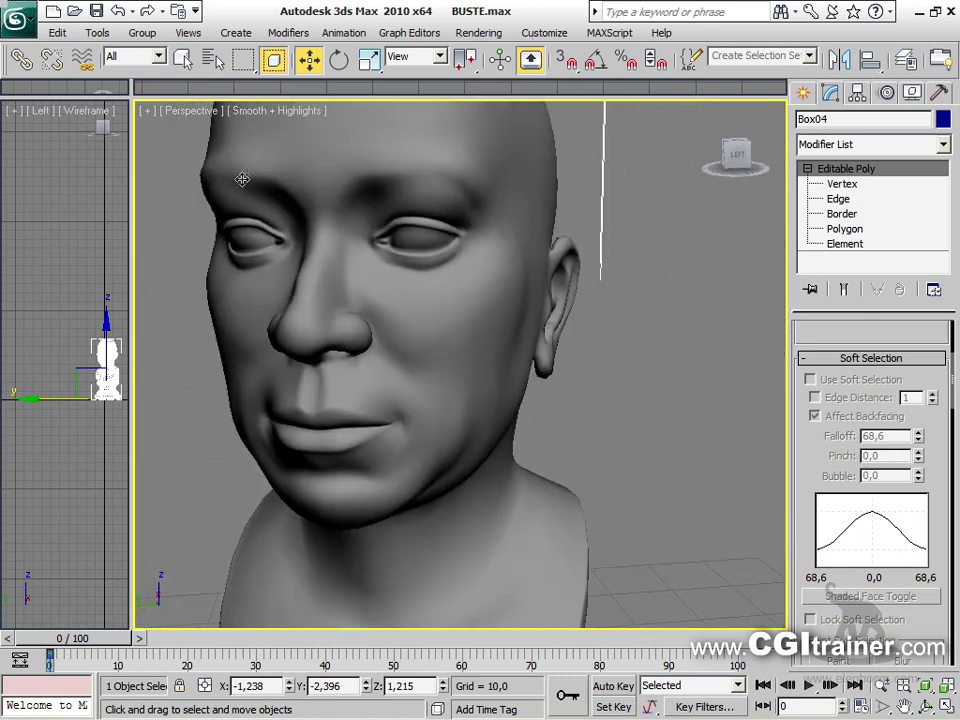
{"action": "left_click", "coordinate": [147, 116]}
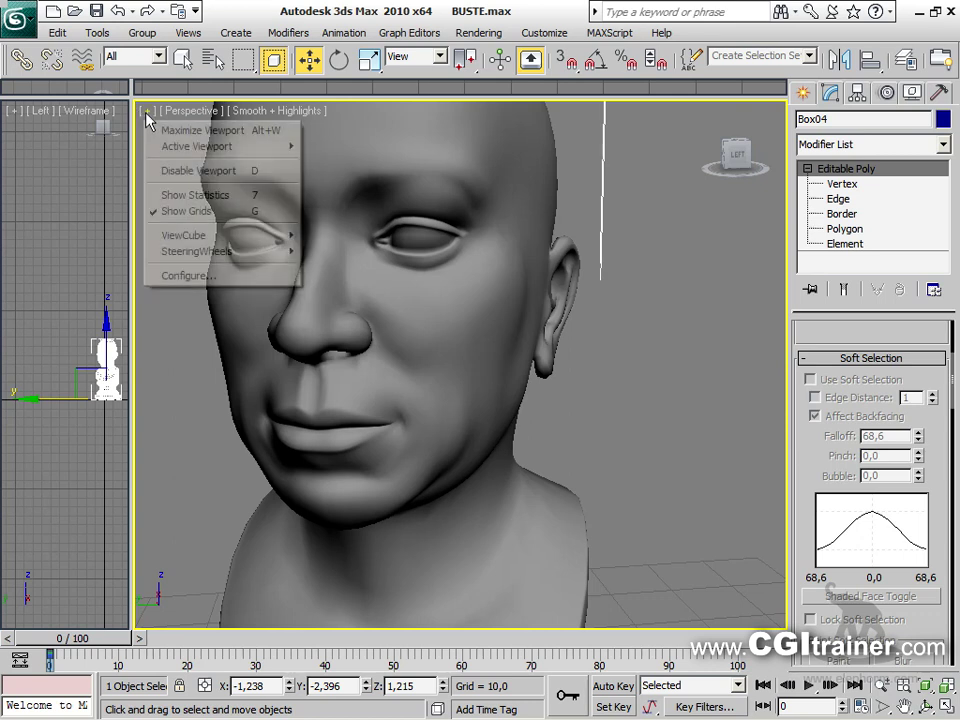
{"action": "left_click", "coordinate": [190, 272]}
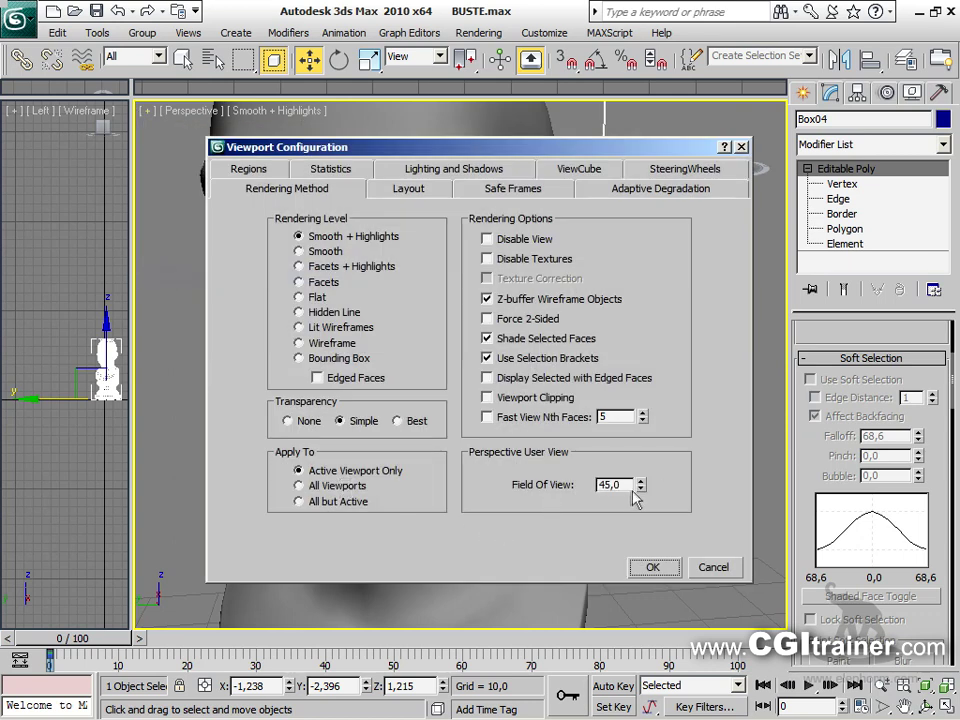
{"action": "type", "text": "20"}
{"action": "key", "text": "Return"}
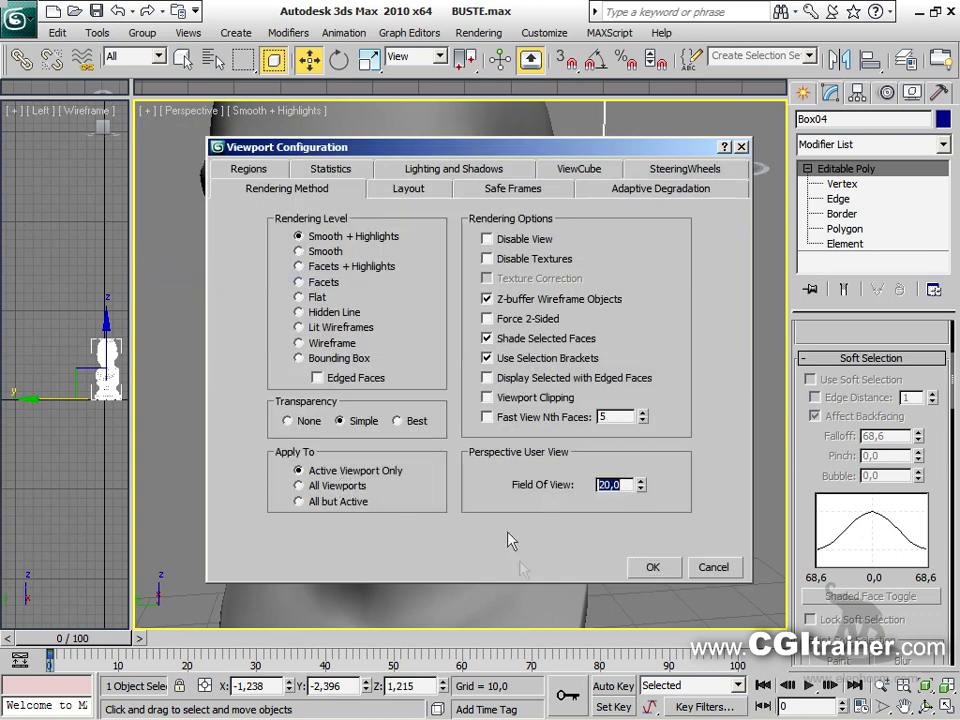
{"action": "left_click", "coordinate": [670, 573]}
Add a Relax modifier to the bust and set its Iterations to 4
{"action": "middle_click_drag", "start_coordinate": [553, 388], "coordinate": [230, 388], "text": "alt"}
{"action": "middle_click_drag", "start_coordinate": [660, 405], "coordinate": [623, 409], "text": "alt"}
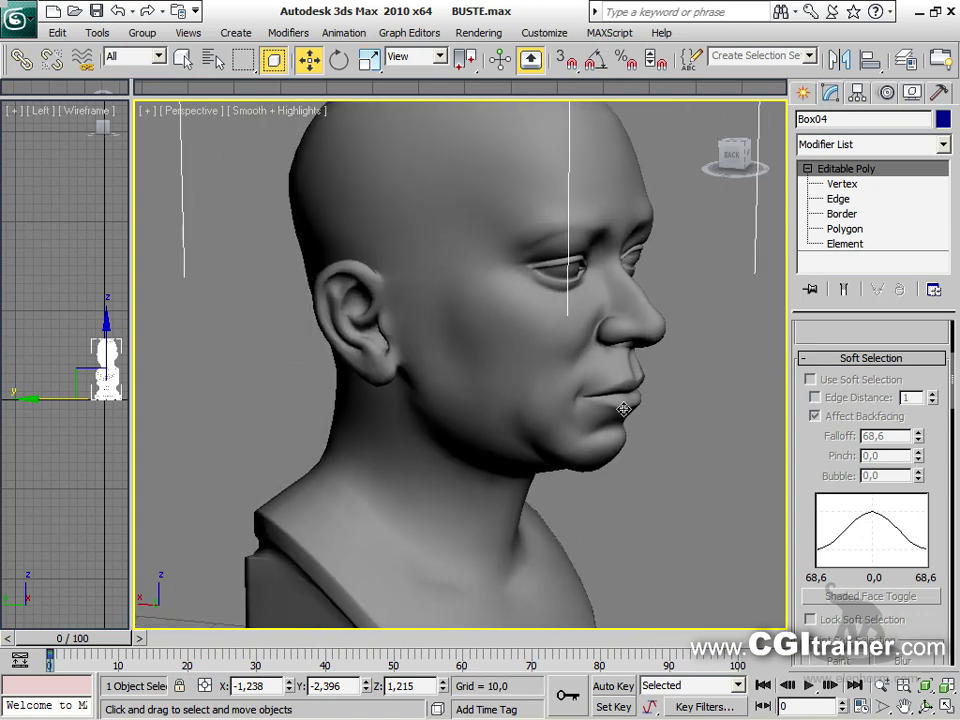
{"action": "left_click", "coordinate": [292, 34]}
{"action": "mouse_move", "coordinate": [401, 314]}
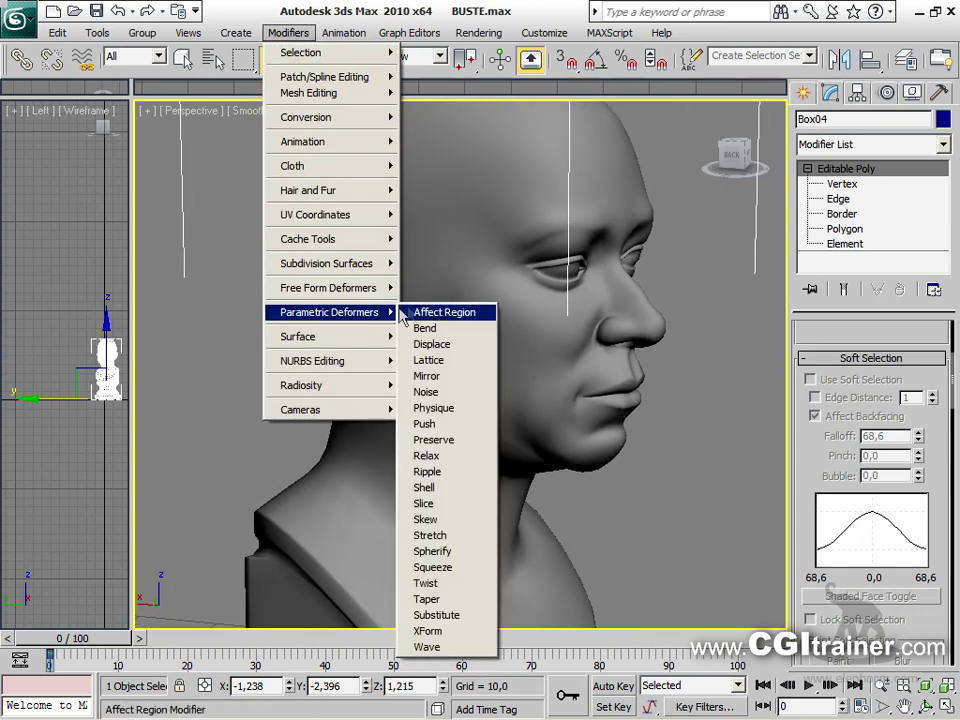
{"action": "left_click", "coordinate": [427, 455]}
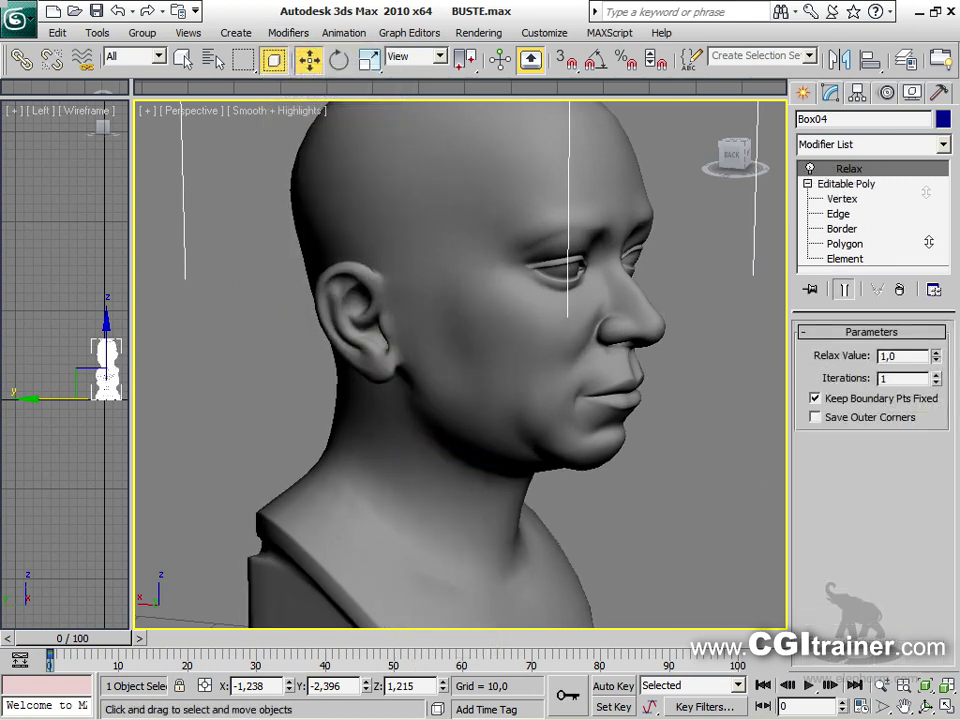
{"action": "mouse_move", "coordinate": [936, 378]}
{"action": "left_mouse_down"}
{"action": "mouse_move", "coordinate": [925, 5]}
{"action": "mouse_move", "coordinate": [940, 422]}
{"action": "mouse_move", "coordinate": [942, 340]}
{"action": "mouse_move", "coordinate": [945, 378]}
{"action": "left_mouse_up"}
{"action": "middle_click_drag", "start_coordinate": [513, 358], "coordinate": [391, 345], "text": "alt"}
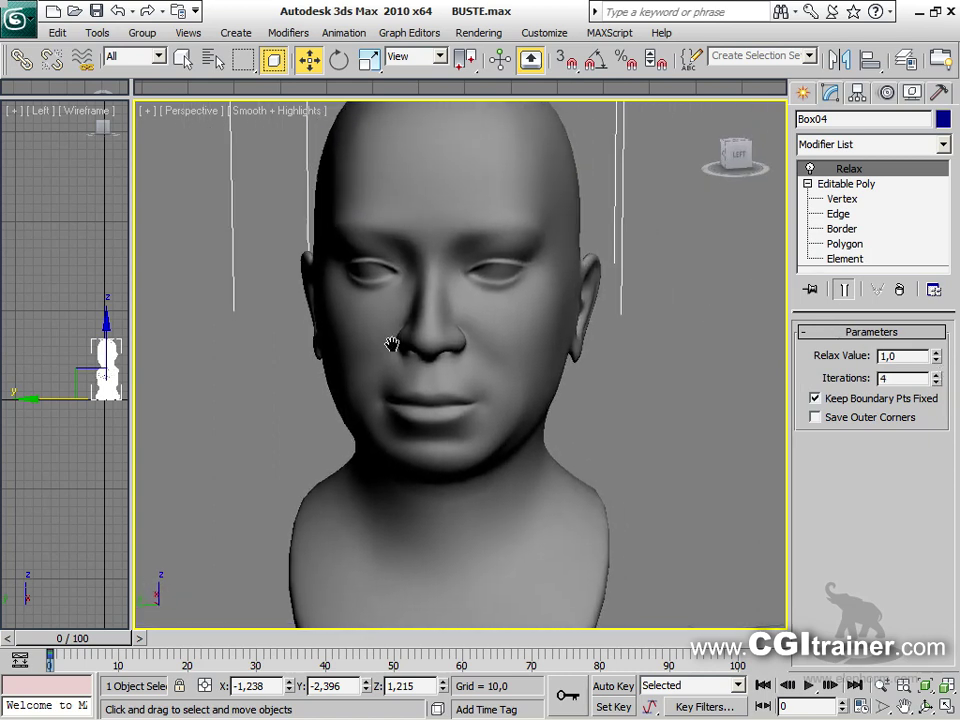
At the bust's Vertex level, clear the existing vertex selection and set up the Select tool with the paint selection region
{"action": "left_click", "coordinate": [843, 198]}
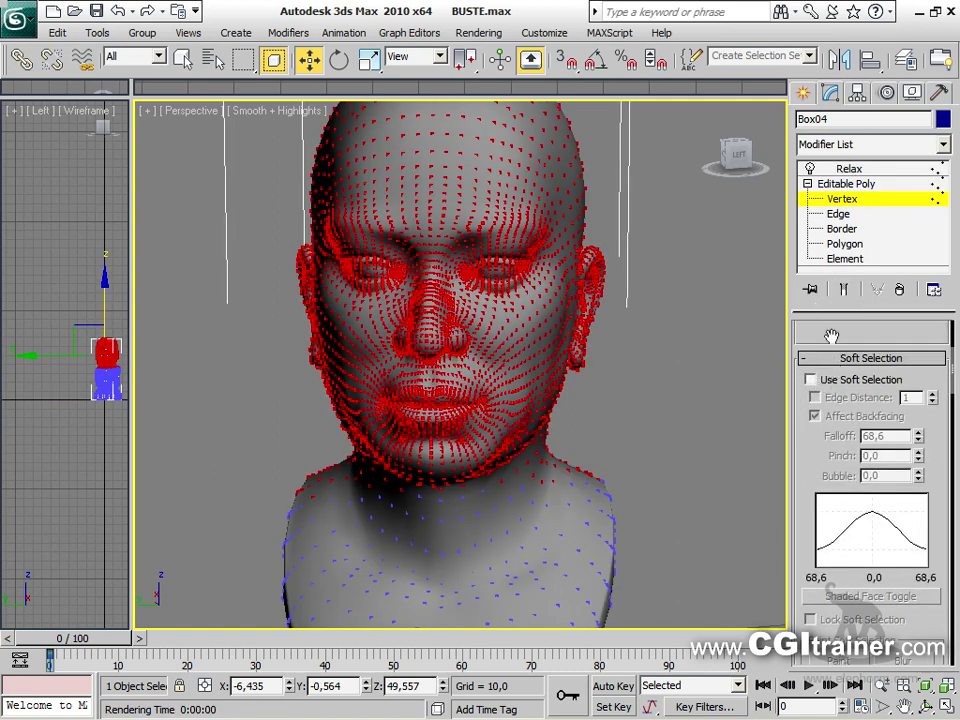
{"action": "left_click", "coordinate": [747, 438]}
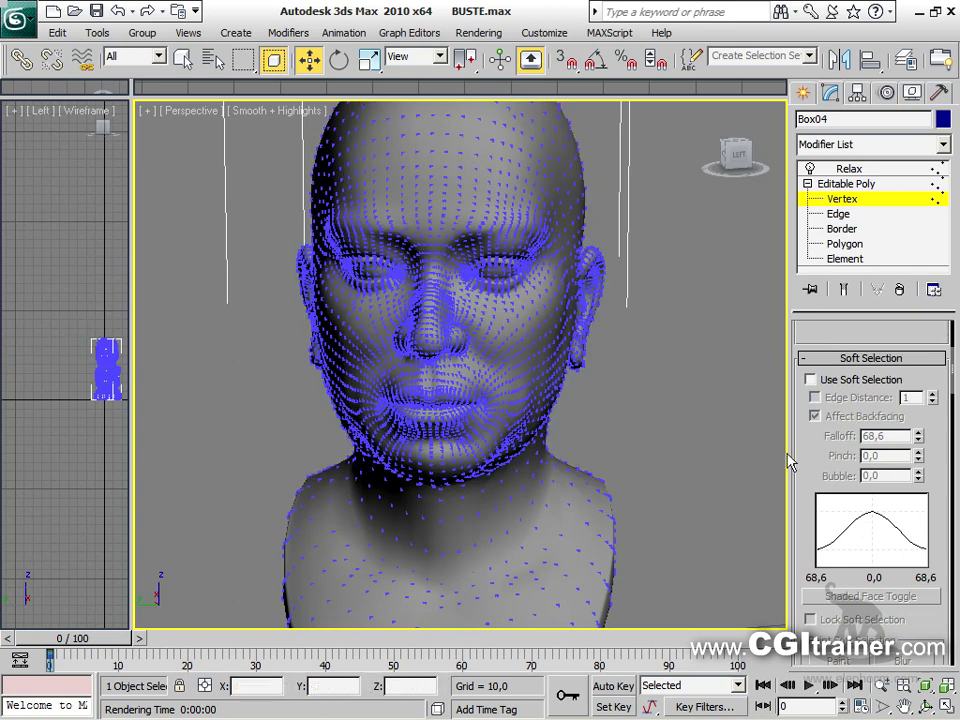
{"action": "mouse_move", "coordinate": [813, 438]}
{"action": "left_mouse_down"}
{"action": "mouse_move", "coordinate": [815, 629]}
{"action": "mouse_move", "coordinate": [831, 183]}
{"action": "left_mouse_up"}
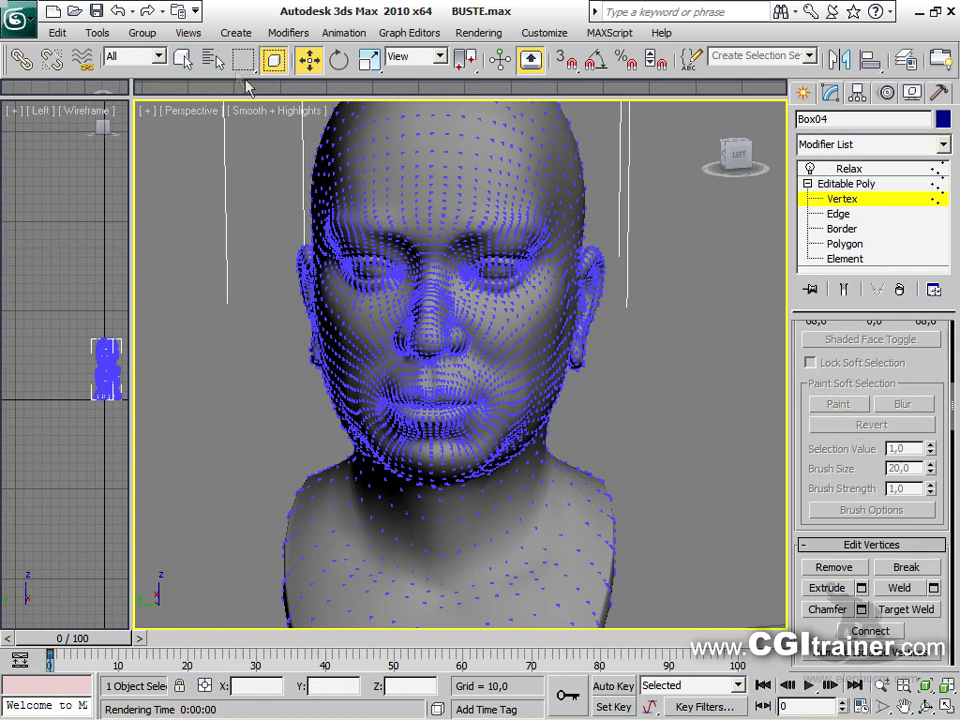
{"action": "left_click_drag", "start_coordinate": [244, 59], "coordinate": [246, 206]}
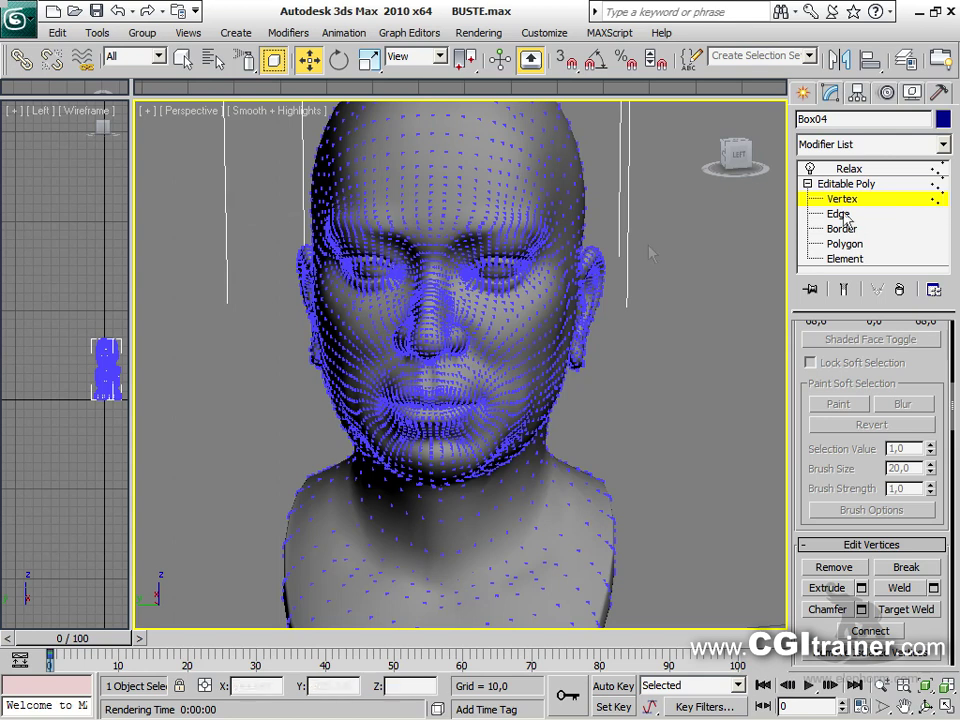
{"action": "left_click", "coordinate": [352, 212]}
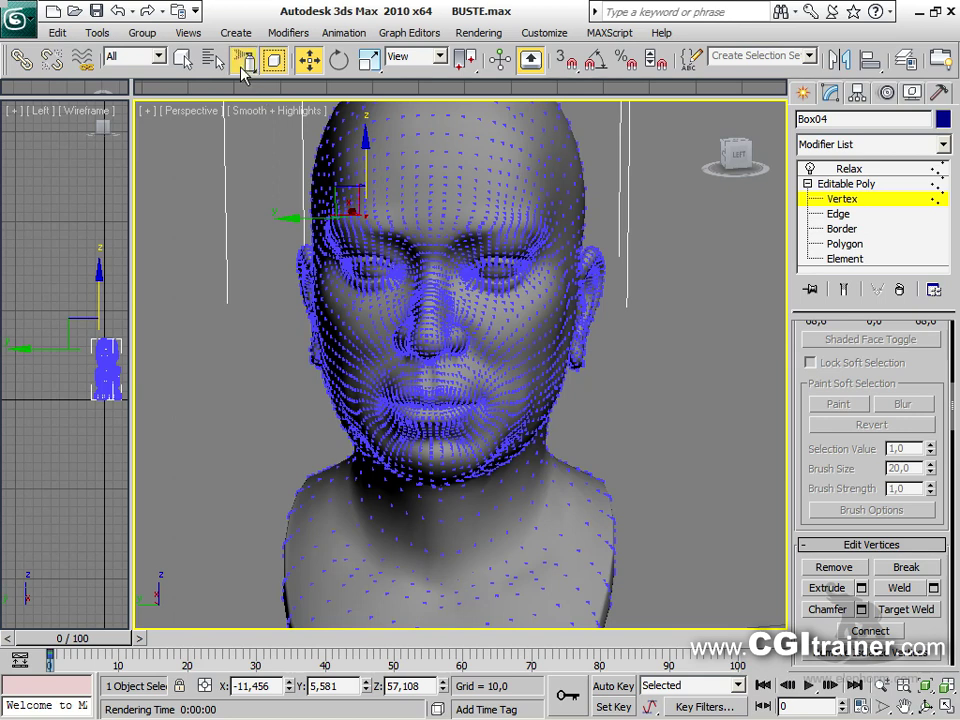
{"action": "left_click", "coordinate": [492, 213]}
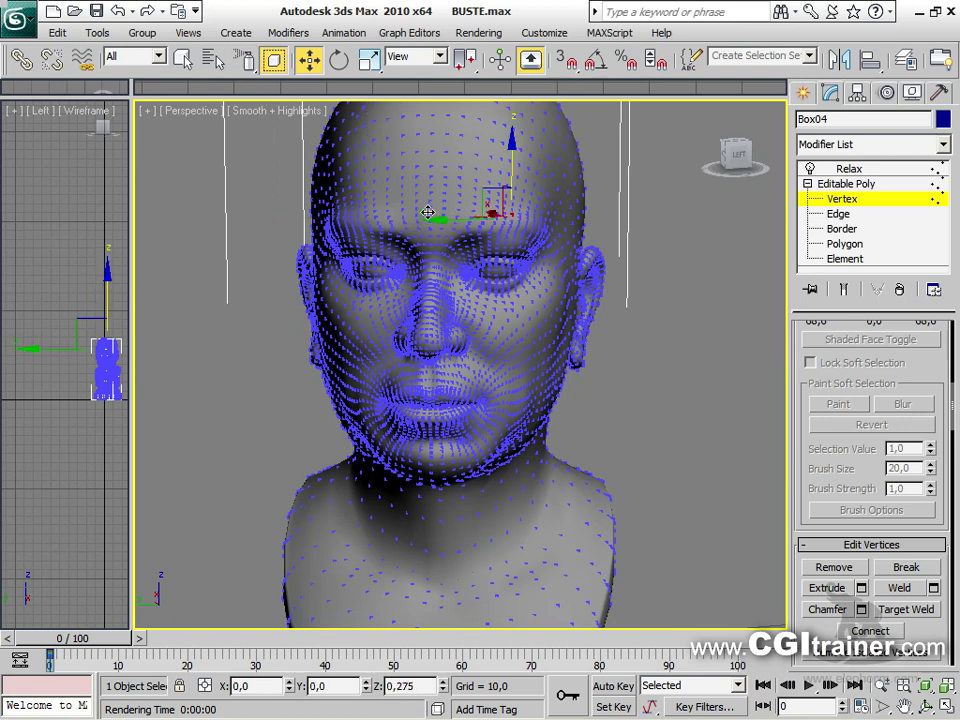
{"action": "key", "text": "q"}
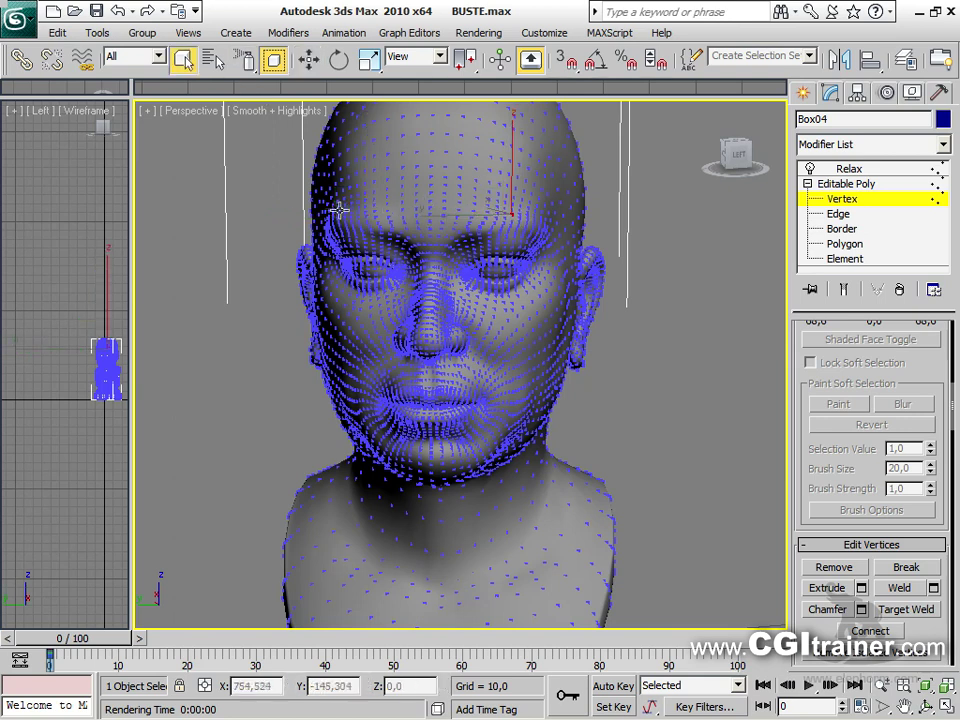
Paint-select the bust's vertices across the forehead, eyes, nose and ears with the end result shown, and return to the Relax modifier
{"action": "mouse_move", "coordinate": [312, 190]}
{"action": "left_mouse_down"}
{"action": "mouse_move", "coordinate": [487, 196]}
{"action": "mouse_move", "coordinate": [536, 208]}
{"action": "mouse_move", "coordinate": [360, 216]}
{"action": "mouse_move", "coordinate": [527, 228]}
{"action": "mouse_move", "coordinate": [510, 300]}
{"action": "mouse_move", "coordinate": [454, 300]}
{"action": "mouse_move", "coordinate": [528, 313]}
{"action": "left_mouse_up"}
{"action": "left_click", "coordinate": [858, 168]}
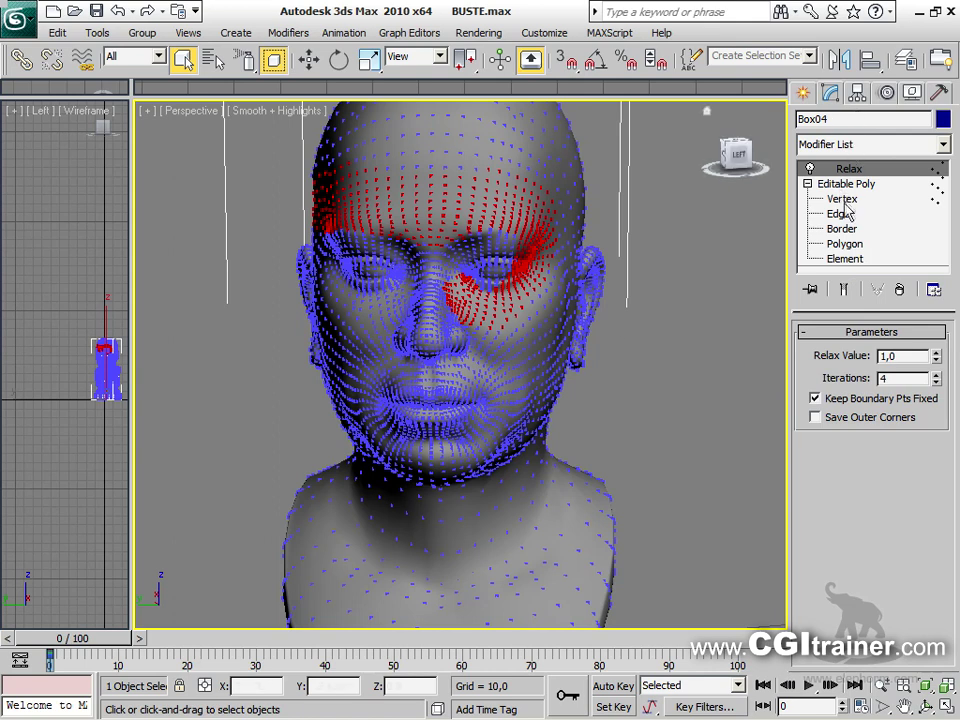
{"action": "left_click", "coordinate": [847, 202]}
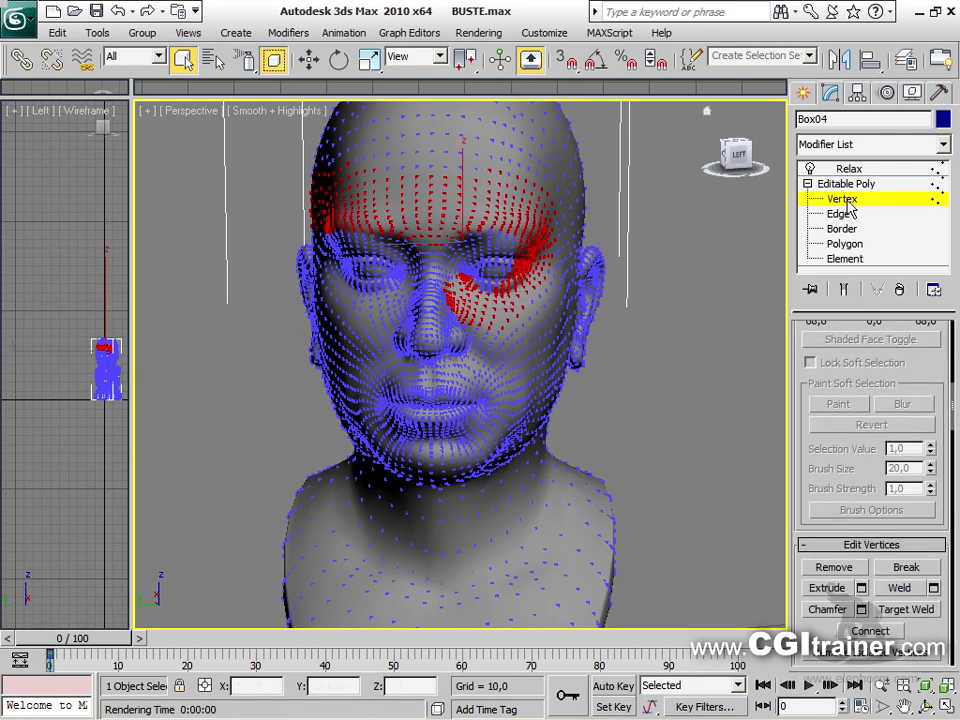
{"action": "left_click", "coordinate": [845, 290]}
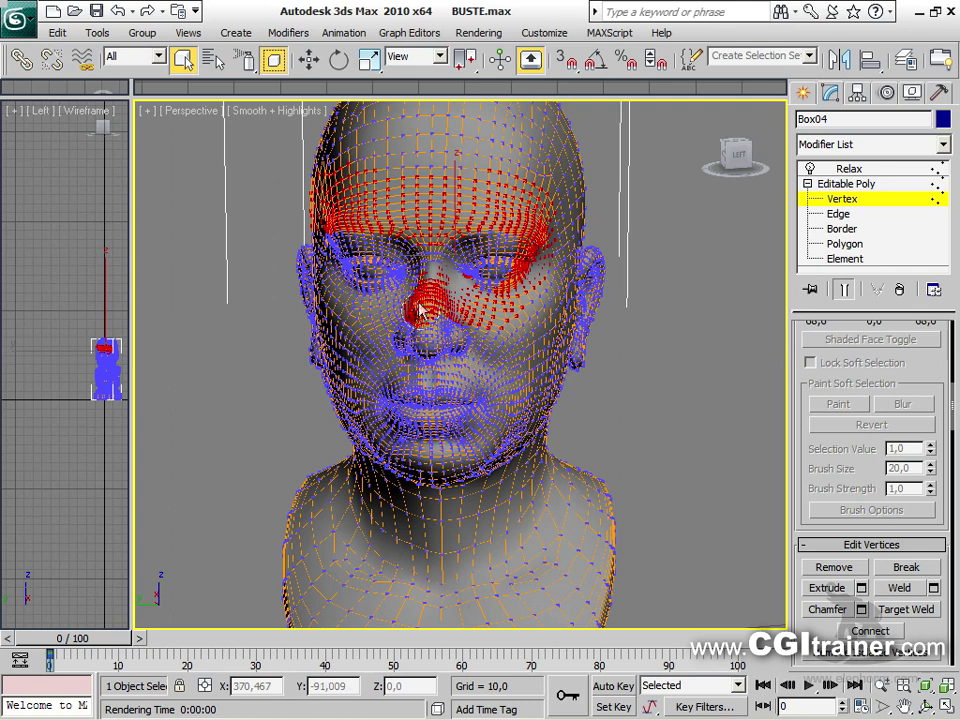
{"action": "mouse_move", "coordinate": [360, 265]}
{"action": "left_mouse_down", "text": "ctrl"}
{"action": "mouse_move", "coordinate": [310, 268]}
{"action": "mouse_move", "coordinate": [338, 312]}
{"action": "mouse_move", "coordinate": [435, 321]}
{"action": "mouse_move", "coordinate": [467, 343]}
{"action": "mouse_move", "coordinate": [532, 263]}
{"action": "mouse_move", "coordinate": [562, 320]}
{"action": "mouse_move", "coordinate": [580, 314]}
{"action": "mouse_move", "coordinate": [583, 328]}
{"action": "mouse_move", "coordinate": [575, 343]}
{"action": "mouse_move", "coordinate": [473, 268]}
{"action": "mouse_move", "coordinate": [410, 283]}
{"action": "left_mouse_up", "text": "ctrl"}
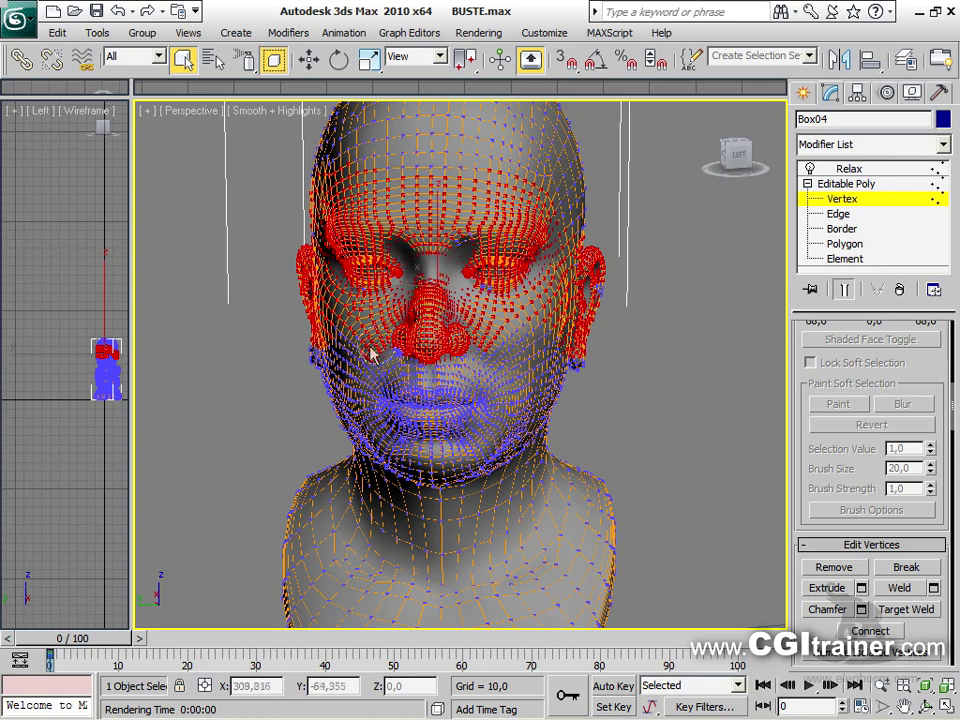
{"action": "left_click", "coordinate": [863, 170]}
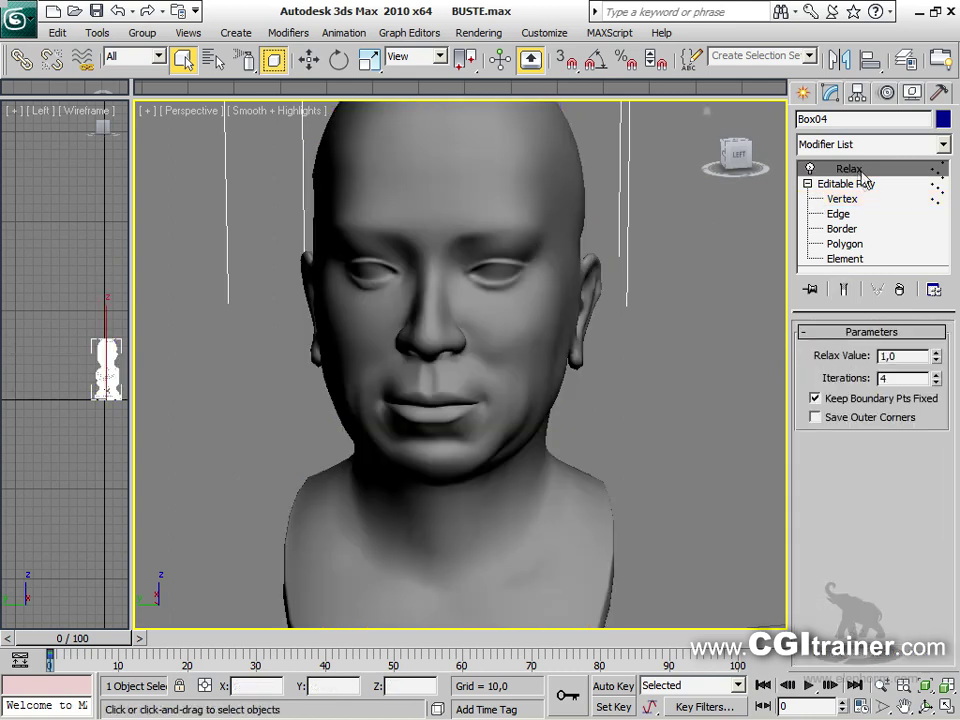
Toggle the Relax modifier off and on and examine its effect on the bust's face from several angles
{"action": "mouse_move", "coordinate": [574, 296]}
{"action": "middle_mouse_down", "text": "alt"}
{"action": "mouse_move", "coordinate": [636, 306]}
{"action": "mouse_move", "coordinate": [754, 274]}
{"action": "mouse_move", "coordinate": [589, 294]}
{"action": "middle_mouse_up", "text": "alt"}
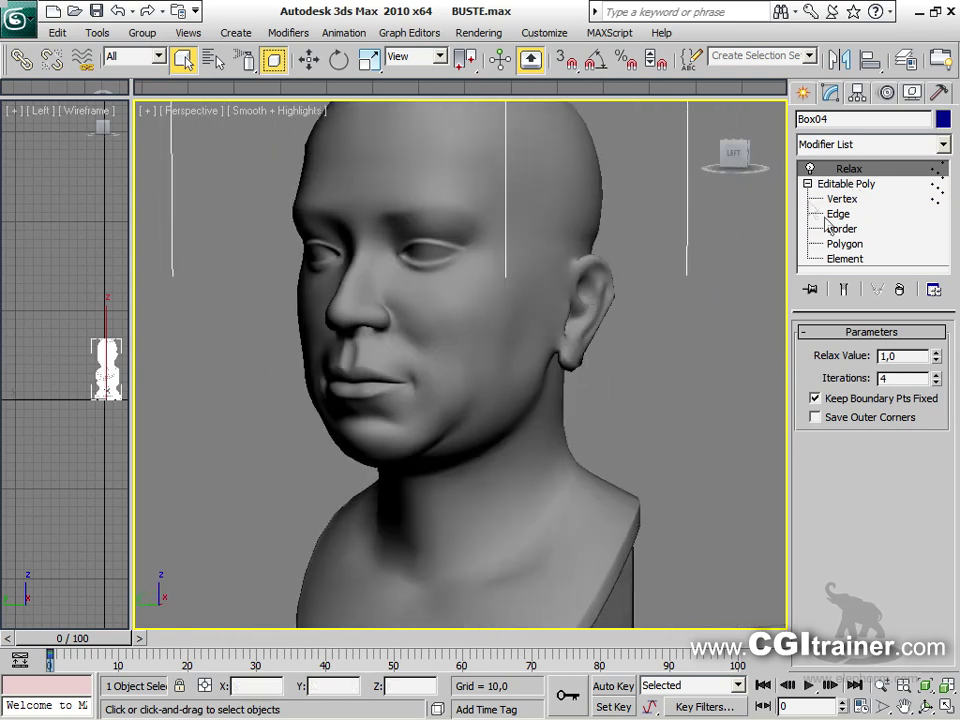
{"action": "left_click", "coordinate": [810, 168]}
{"action": "left_click", "coordinate": [810, 168]}
{"action": "left_click", "coordinate": [810, 168]}
{"action": "left_click", "coordinate": [810, 168]}
{"action": "left_click", "coordinate": [810, 168]}
{"action": "left_click", "coordinate": [810, 168]}
{"action": "mouse_move", "coordinate": [621, 296]}
{"action": "middle_mouse_down", "text": "alt"}
{"action": "mouse_move", "coordinate": [652, 318]}
{"action": "mouse_move", "coordinate": [694, 326]}
{"action": "mouse_move", "coordinate": [566, 324]}
{"action": "mouse_move", "coordinate": [624, 330]}
{"action": "mouse_move", "coordinate": [650, 320]}
{"action": "mouse_move", "coordinate": [604, 414]}
{"action": "mouse_move", "coordinate": [559, 446]}
{"action": "middle_mouse_up", "text": "alt"}
{"action": "scroll", "coordinate": [604, 414], "scroll_direction": "up", "scroll_amount": 3}
{"action": "scroll", "coordinate": [604, 414], "scroll_direction": "down", "scroll_amount": 3}
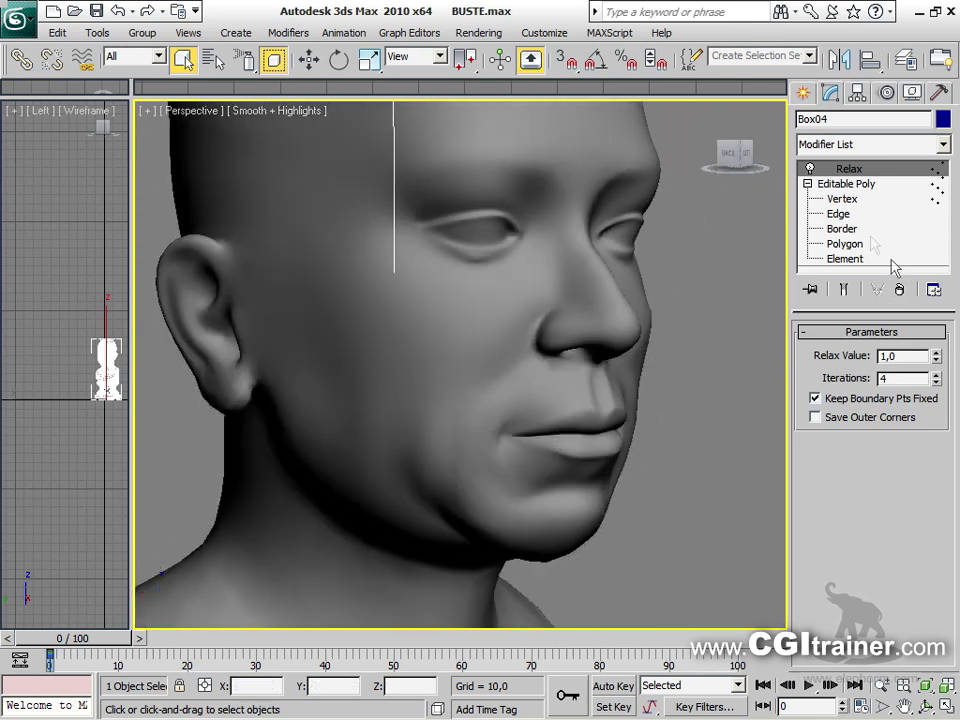
{"action": "scroll", "coordinate": [632, 392], "scroll_direction": "down", "scroll_amount": 3}
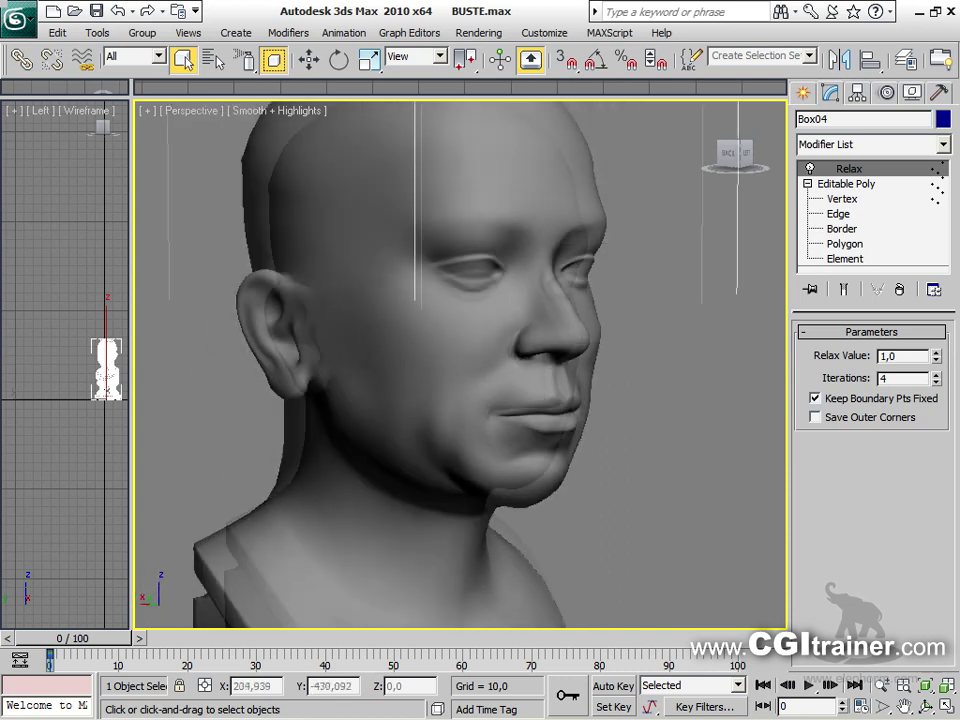
{"action": "mouse_move", "coordinate": [626, 439]}
{"action": "middle_mouse_down", "text": "alt"}
{"action": "mouse_move", "coordinate": [497, 425]}
{"action": "mouse_move", "coordinate": [596, 416]}
{"action": "mouse_move", "coordinate": [604, 429]}
{"action": "mouse_move", "coordinate": [630, 430]}
{"action": "middle_mouse_up", "text": "alt"}
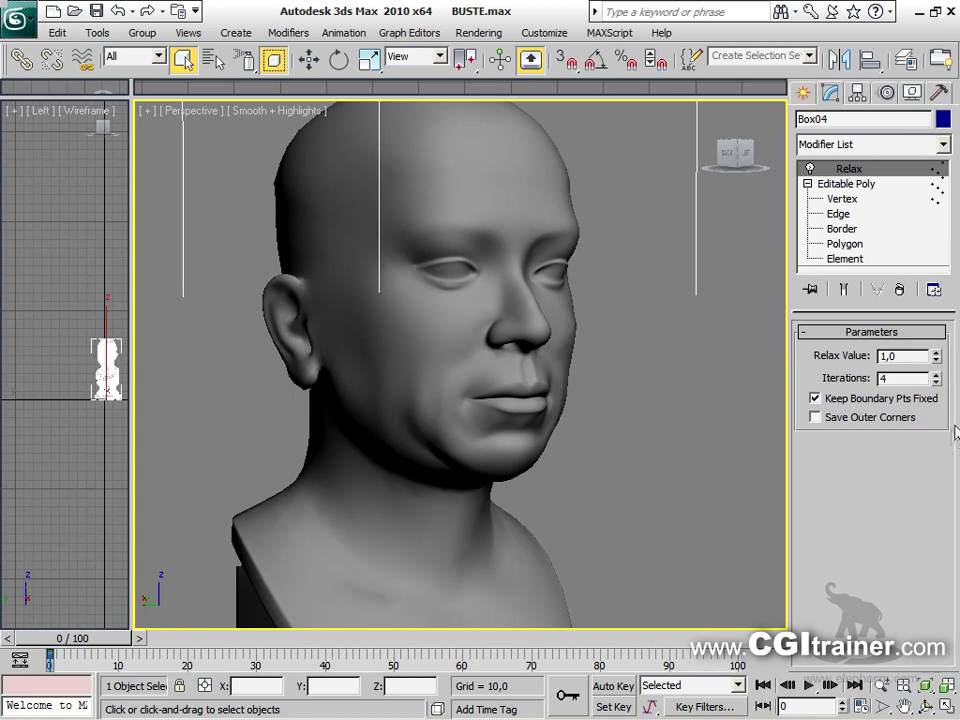
Adjust the Relax modifier's Iterations on the bust and inspect the face up close
{"action": "mouse_move", "coordinate": [938, 386]}
{"action": "left_mouse_down"}
{"action": "mouse_move", "coordinate": [938, 360]}
{"action": "mouse_move", "coordinate": [931, 401]}
{"action": "mouse_move", "coordinate": [932, 351]}
{"action": "mouse_move", "coordinate": [935, 400]}
{"action": "mouse_move", "coordinate": [937, 362]}
{"action": "mouse_move", "coordinate": [937, 384]}
{"action": "left_mouse_up"}
{"action": "middle_click_drag", "start_coordinate": [572, 456], "coordinate": [447, 355], "text": "alt"}
{"action": "scroll", "coordinate": [542, 369], "scroll_direction": "up", "scroll_amount": 3}
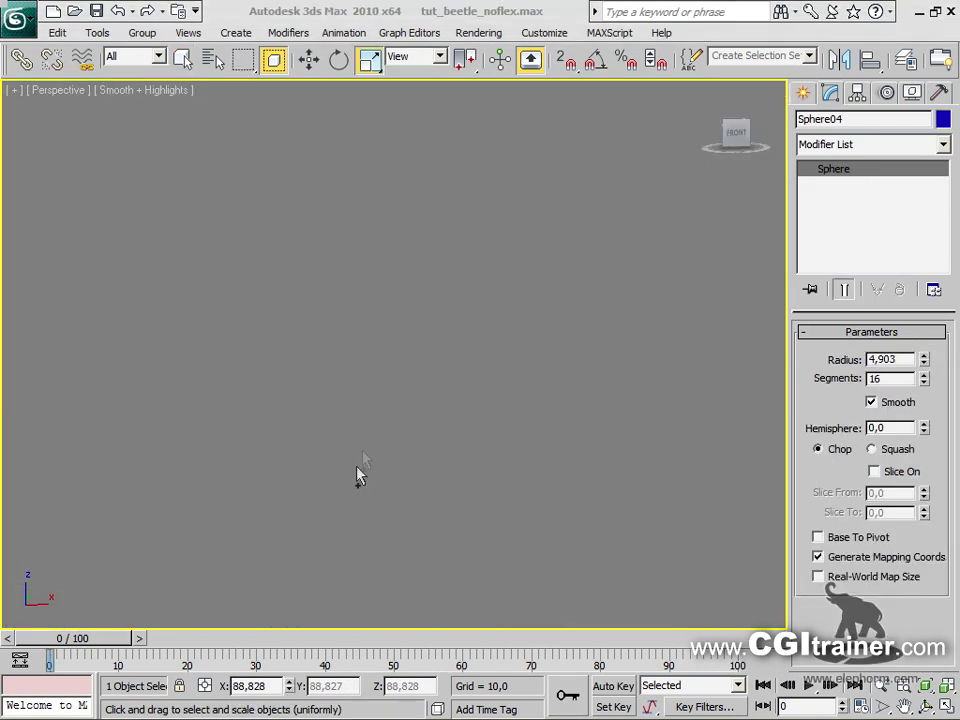
Select the beetle's Head object in the tut_beetle_noflex scene and add a Relax modifier to it
{"action": "scroll", "coordinate": [360, 476], "scroll_direction": "up", "scroll_amount": 5}
{"action": "scroll", "coordinate": [394, 355], "scroll_direction": "down", "scroll_amount": 10}
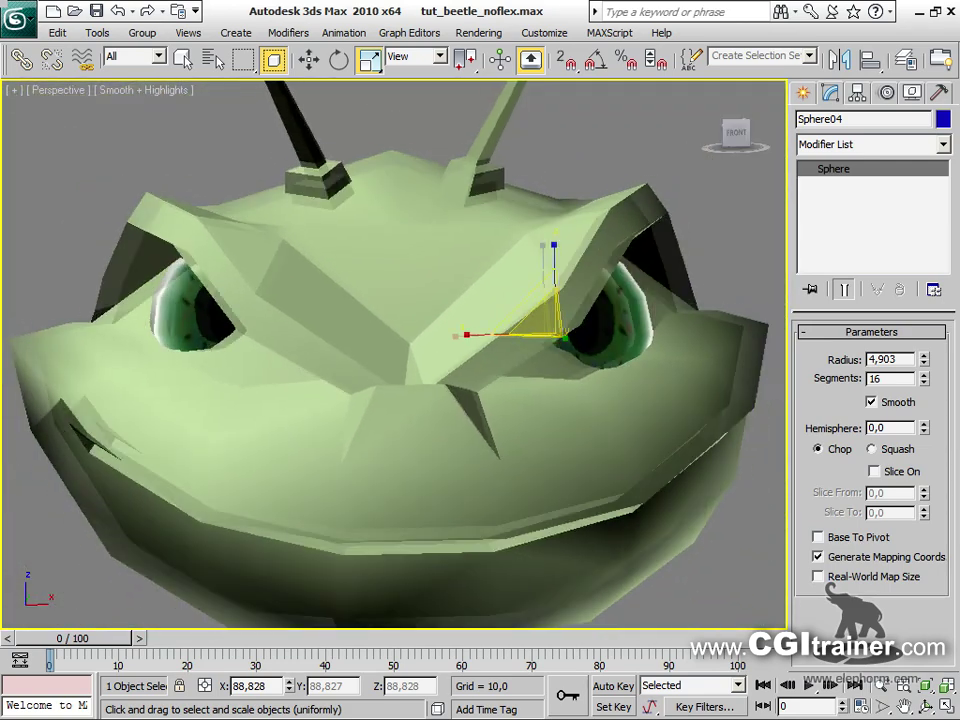
{"action": "middle_click_drag", "start_coordinate": [440, 160], "coordinate": [542, 158], "text": "alt"}
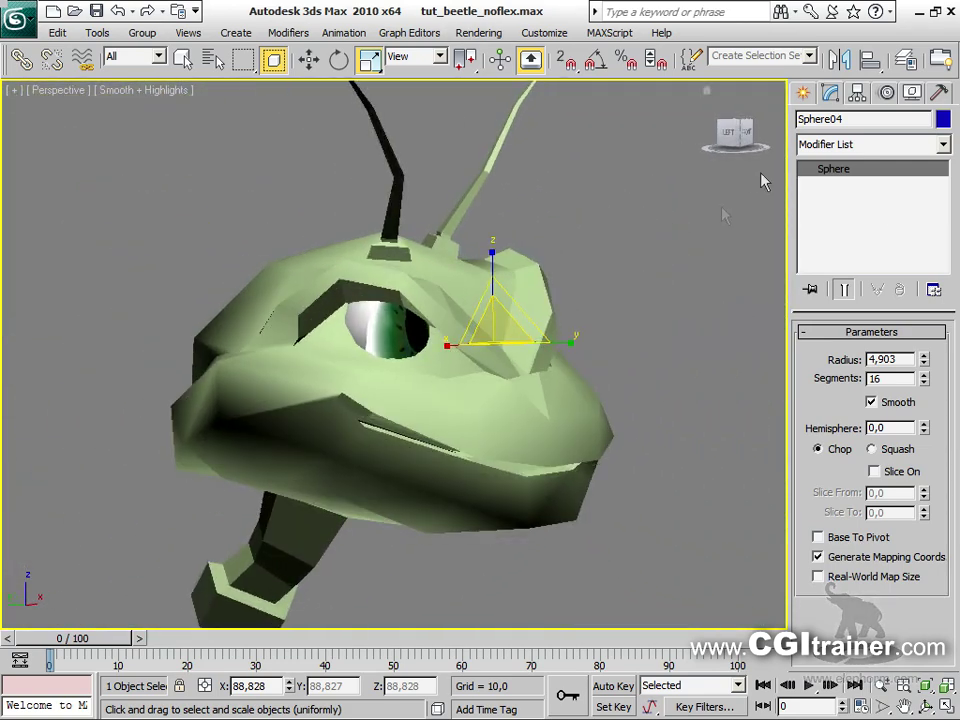
{"action": "left_click", "coordinate": [467, 422]}
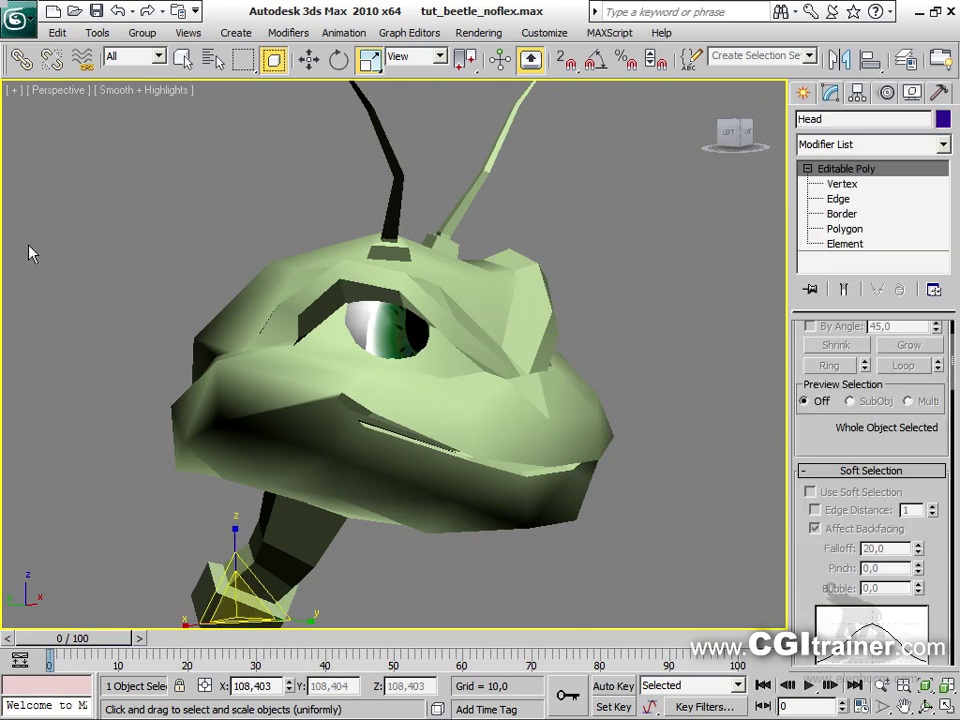
{"action": "left_click", "coordinate": [288, 32]}
{"action": "mouse_move", "coordinate": [350, 291]}
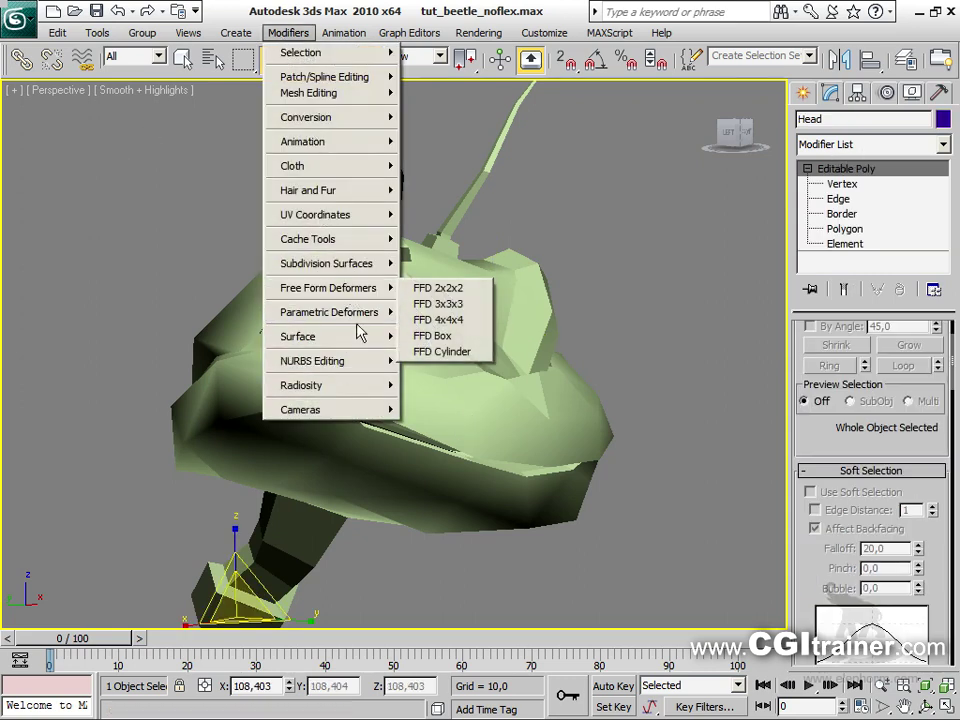
{"action": "mouse_move", "coordinate": [360, 328]}
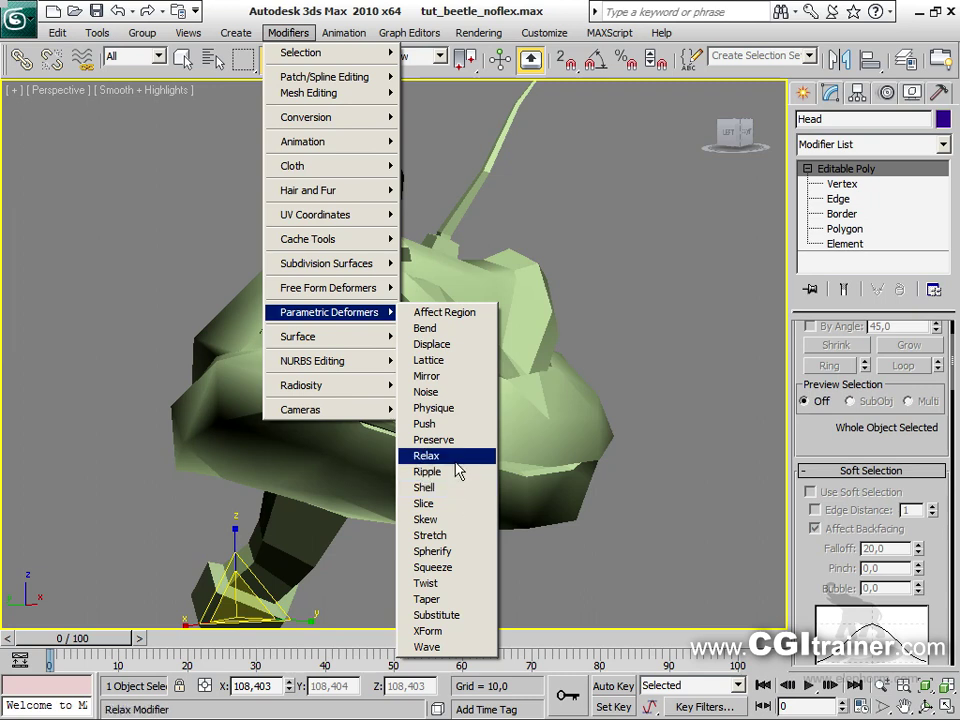
{"action": "left_click", "coordinate": [425, 455]}
Set the Iterations of the beetle head's Relax modifier to 10
{"action": "scroll", "coordinate": [536, 396], "scroll_direction": "down", "scroll_amount": 3}
{"action": "middle_click_drag", "start_coordinate": [565, 455], "coordinate": [591, 456], "text": "alt"}
{"action": "left_click_drag", "start_coordinate": [936, 390], "coordinate": [938, 351]}
{"action": "middle_click_drag", "start_coordinate": [624, 420], "coordinate": [582, 452], "text": "alt"}
{"action": "mouse_move", "coordinate": [936, 385]}
{"action": "left_mouse_down"}
{"action": "mouse_move", "coordinate": [936, 372]}
{"action": "mouse_move", "coordinate": [936, 415]}
{"action": "mouse_move", "coordinate": [932, 400]}
{"action": "left_mouse_up"}
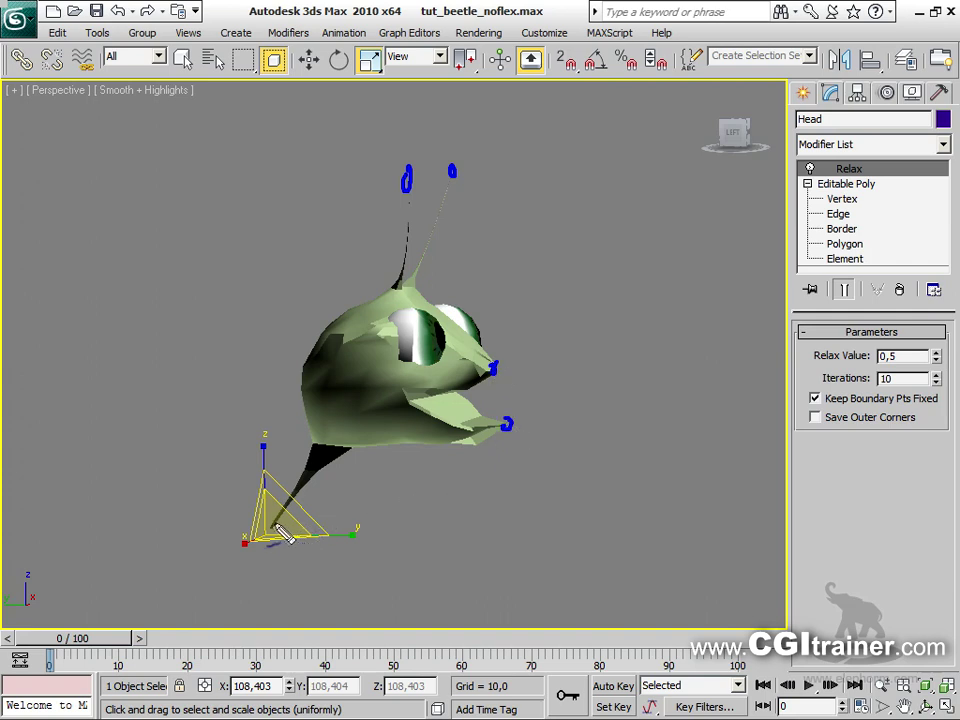
{"action": "left_click_drag", "start_coordinate": [283, 543], "coordinate": [358, 480]}
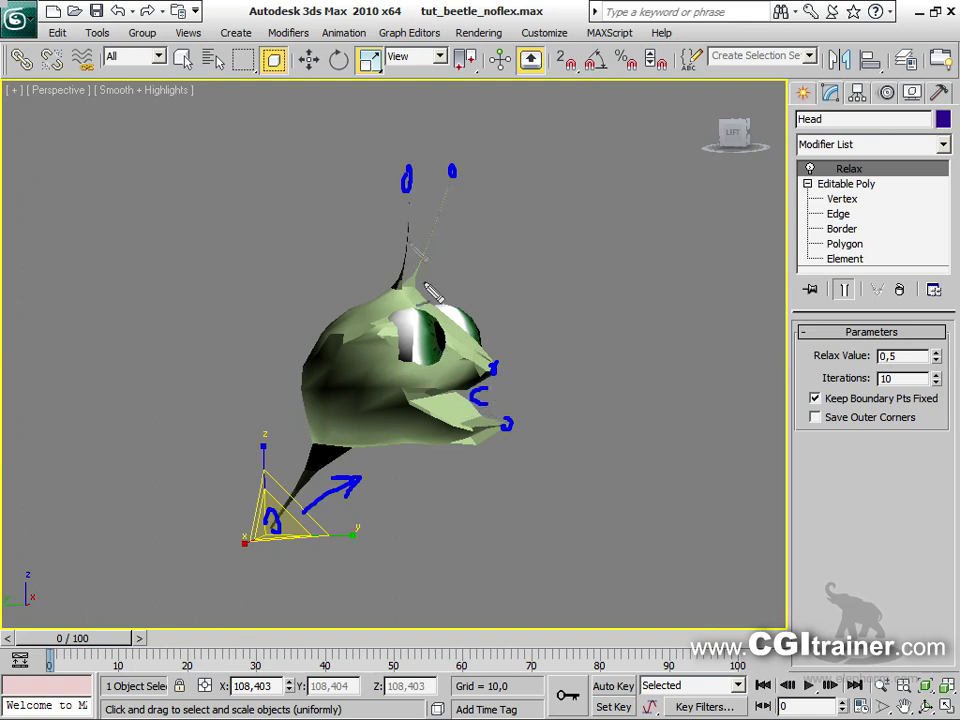
{"action": "left_click_drag", "start_coordinate": [434, 266], "coordinate": [447, 297]}
{"action": "left_click_drag", "start_coordinate": [340, 277], "coordinate": [293, 320]}
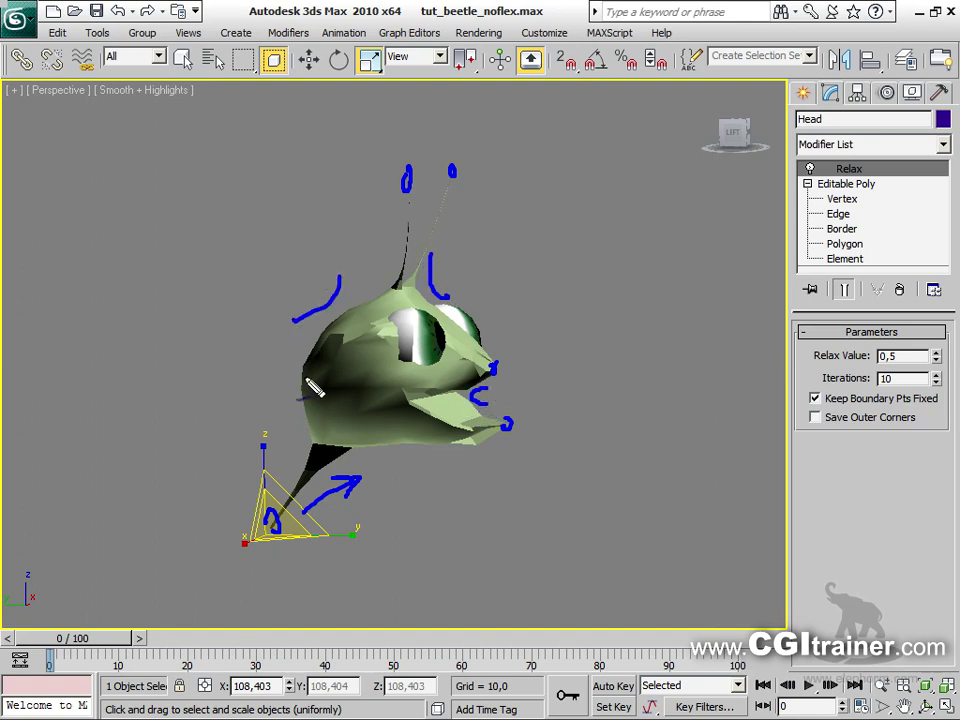
{"action": "left_click_drag", "start_coordinate": [746, 400], "coordinate": [800, 402]}
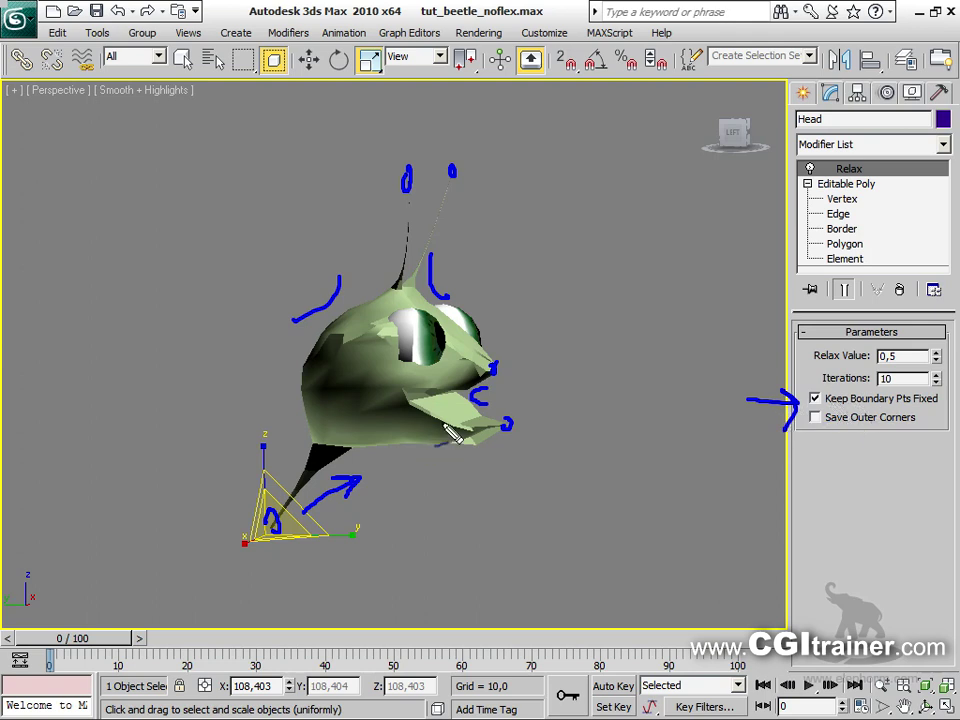
{"action": "key", "text": "Escape"}
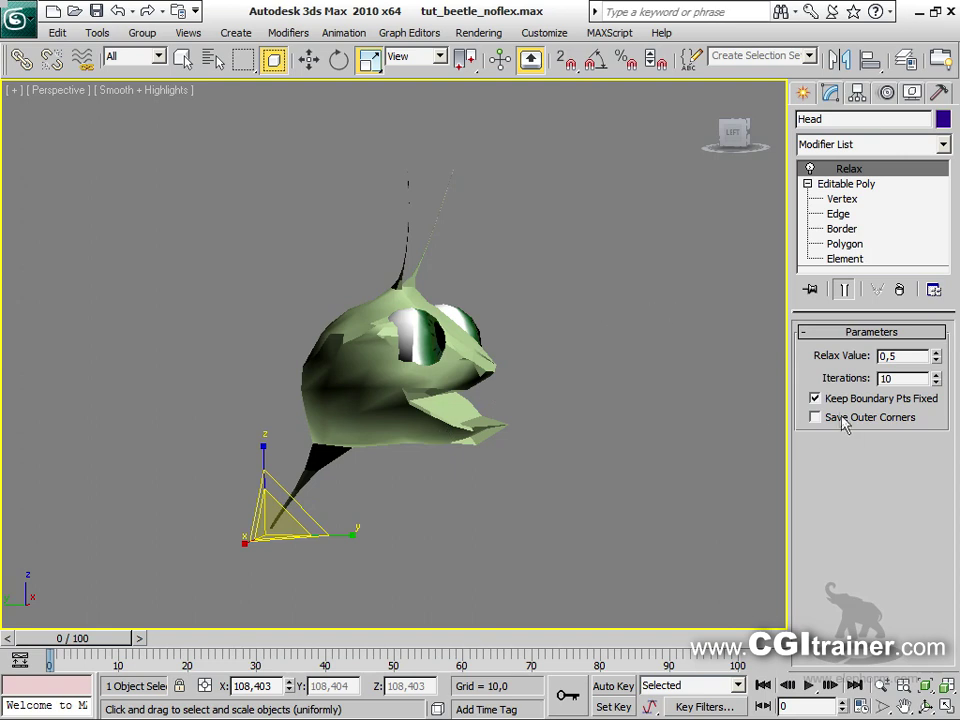
Turn off Keep Boundary Pts Fixed, try Save Outer Corners, and set the Relax Iterations to 7 with the wireframe edges shown
{"action": "left_click", "coordinate": [815, 398]}
{"action": "left_click_drag", "start_coordinate": [943, 388], "coordinate": [883, 402]}
{"action": "left_click", "coordinate": [815, 417]}
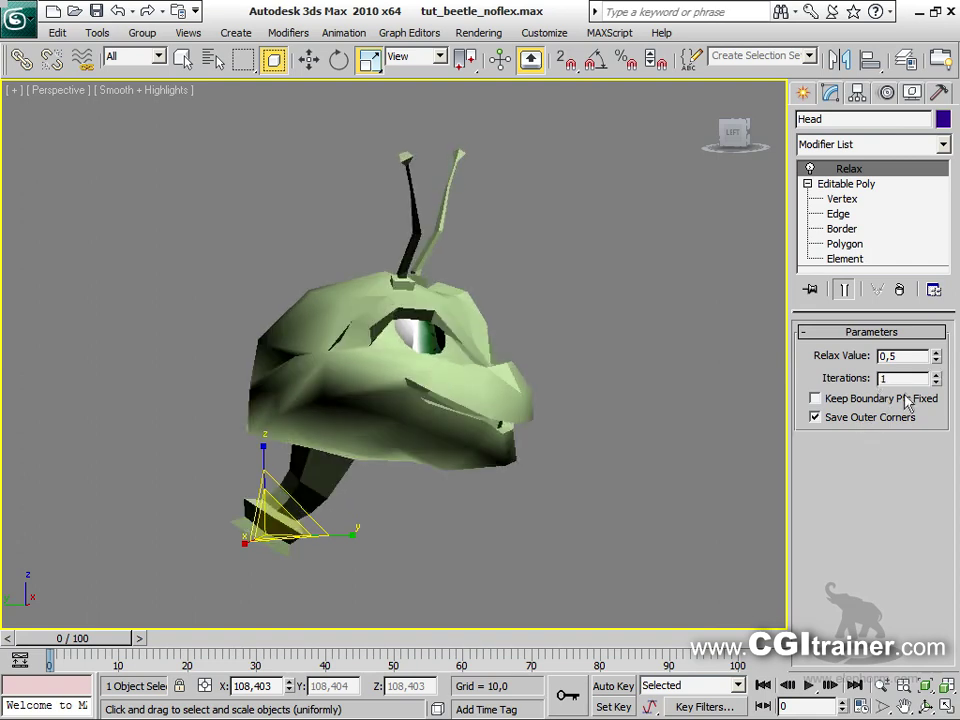
{"action": "key", "text": "F4"}
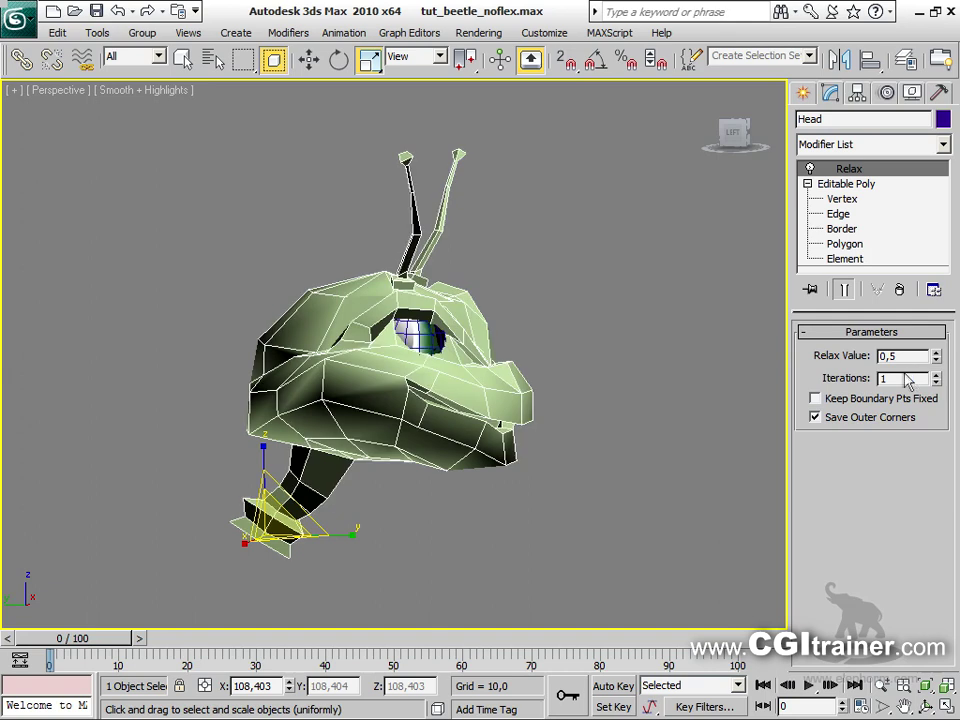
{"action": "mouse_move", "coordinate": [941, 383]}
{"action": "left_mouse_down"}
{"action": "mouse_move", "coordinate": [925, 365]}
{"action": "mouse_move", "coordinate": [934, 362]}
{"action": "mouse_move", "coordinate": [935, 386]}
{"action": "mouse_move", "coordinate": [933, 343]}
{"action": "mouse_move", "coordinate": [940, 350]}
{"action": "mouse_move", "coordinate": [919, 346]}
{"action": "mouse_move", "coordinate": [918, 393]}
{"action": "mouse_move", "coordinate": [935, 362]}
{"action": "left_mouse_up"}
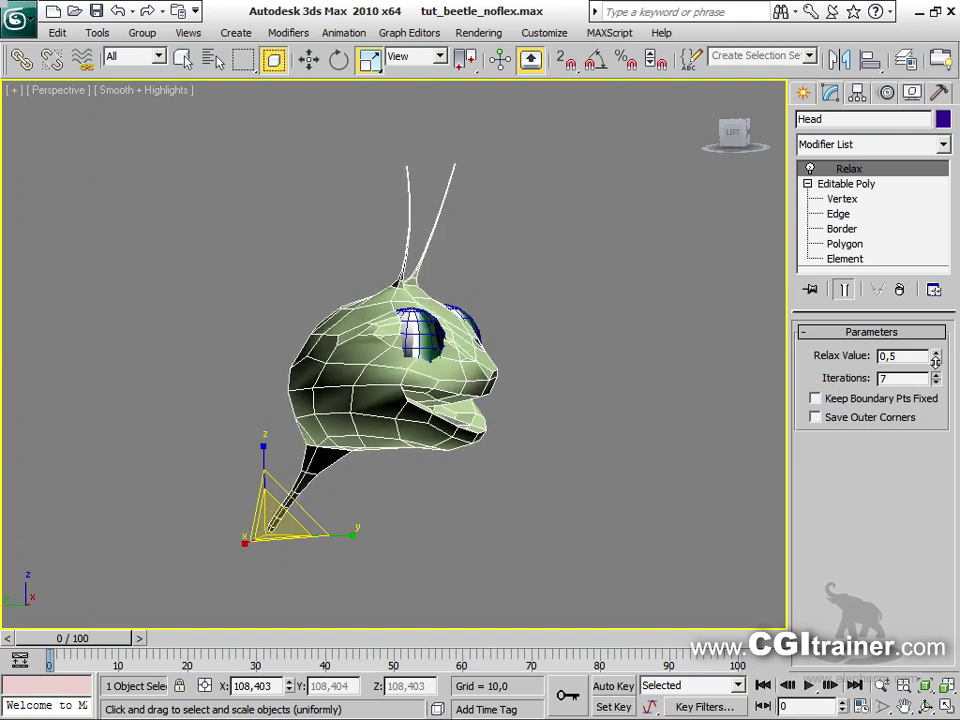
Add a TurboSmooth modifier above Relax on the beetle head and set its Iterations to 2
{"action": "left_click", "coordinate": [288, 32]}
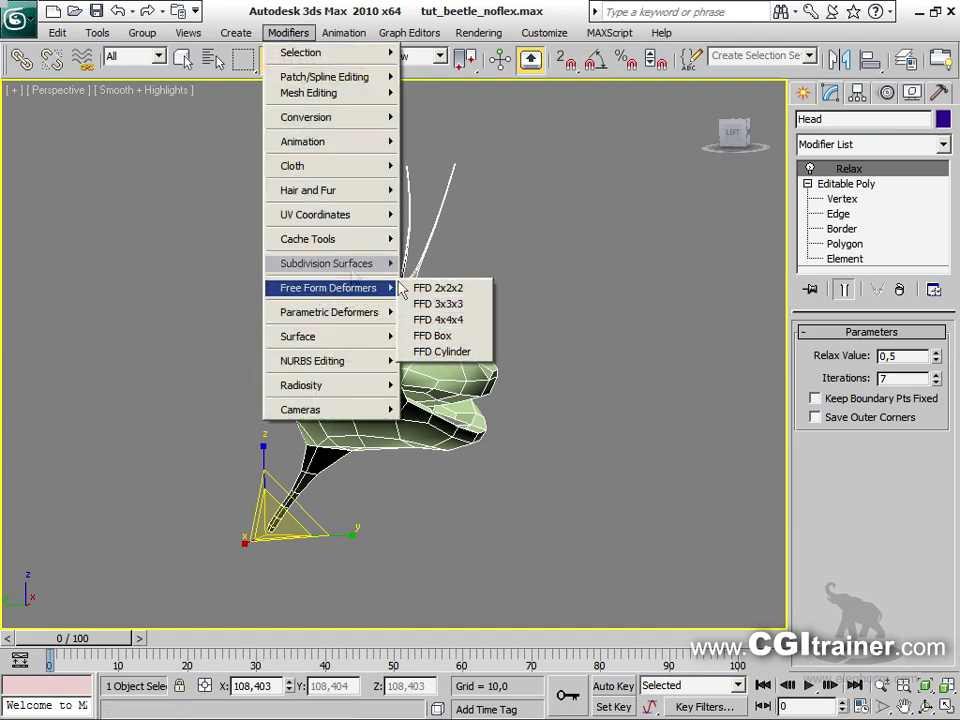
{"action": "mouse_move", "coordinate": [340, 263]}
{"action": "left_click", "coordinate": [441, 295]}
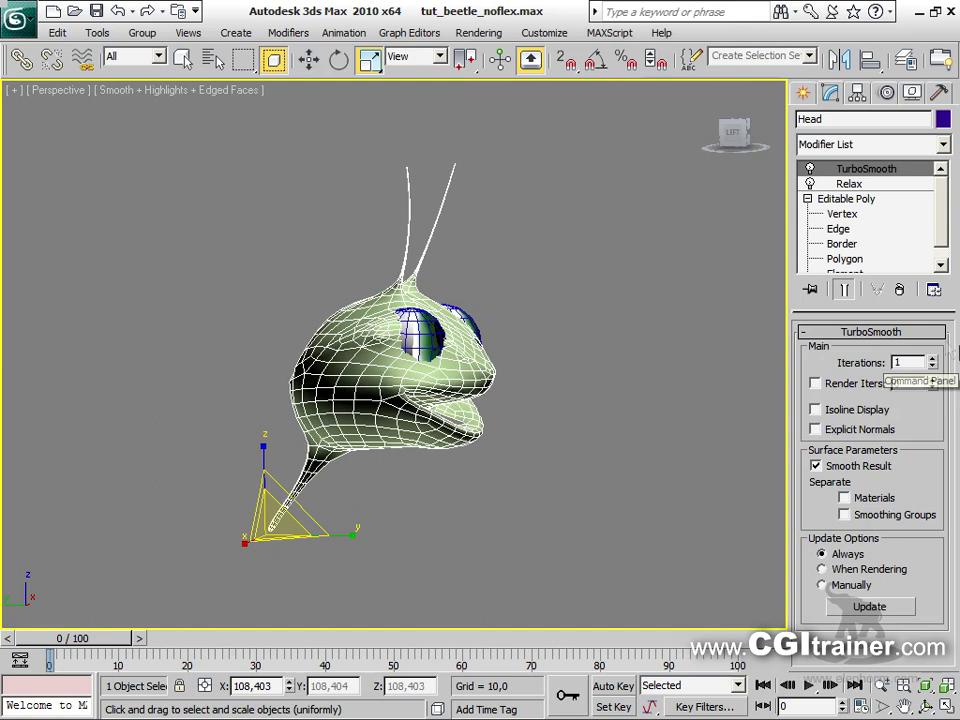
{"action": "left_click", "coordinate": [934, 359]}
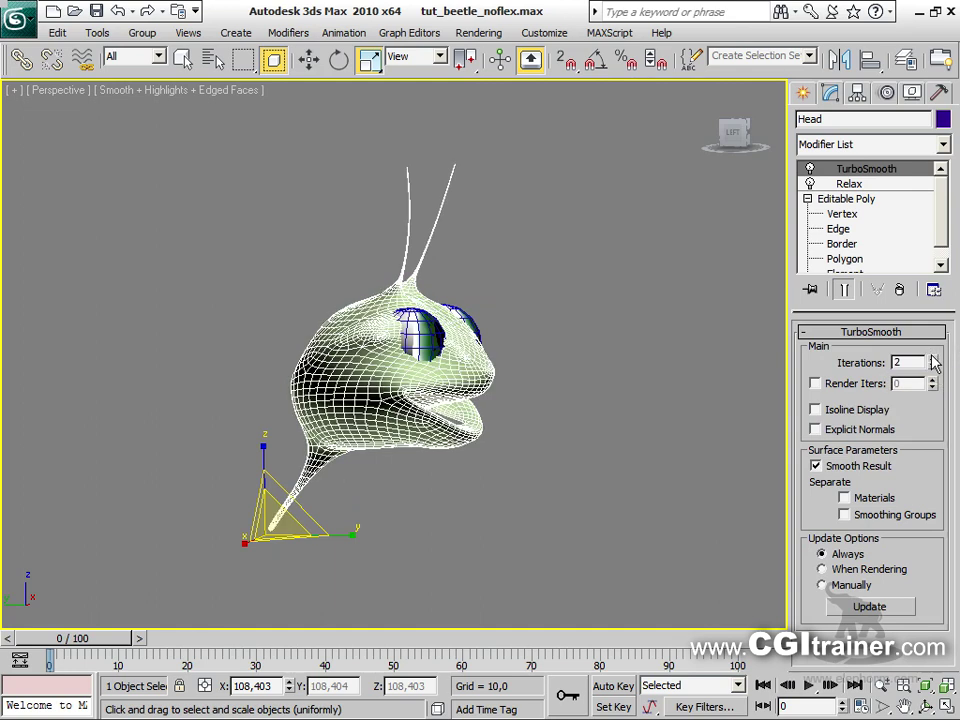
At the Editable Poly's Vertex level with the end result shown and edges hidden, test-select the head's front vertices and clear the selection
{"action": "left_click", "coordinate": [845, 215]}
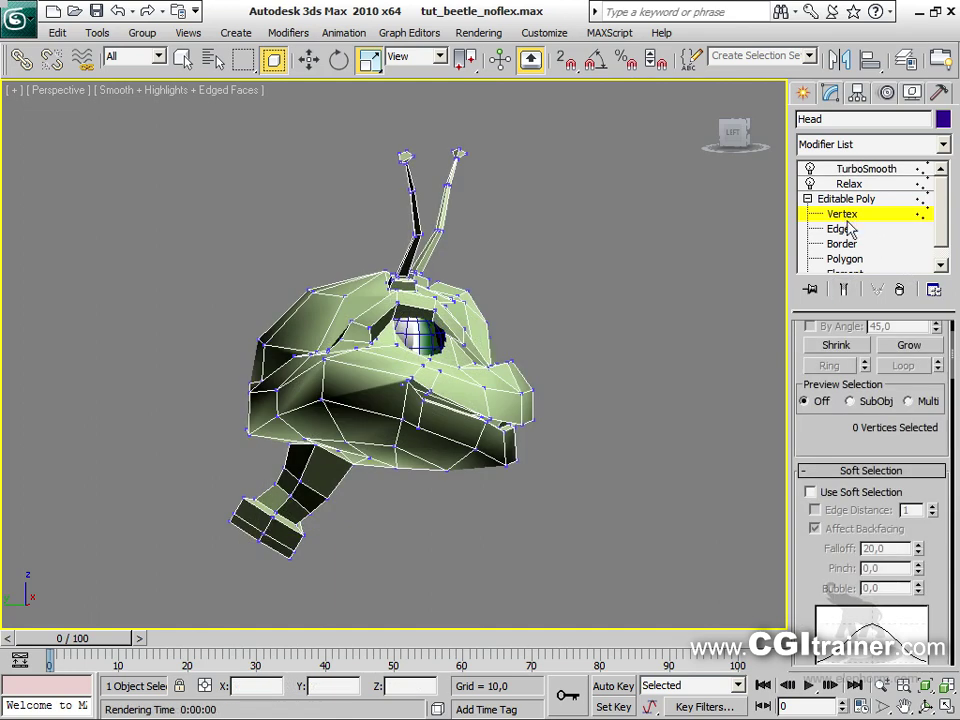
{"action": "left_click", "coordinate": [843, 290]}
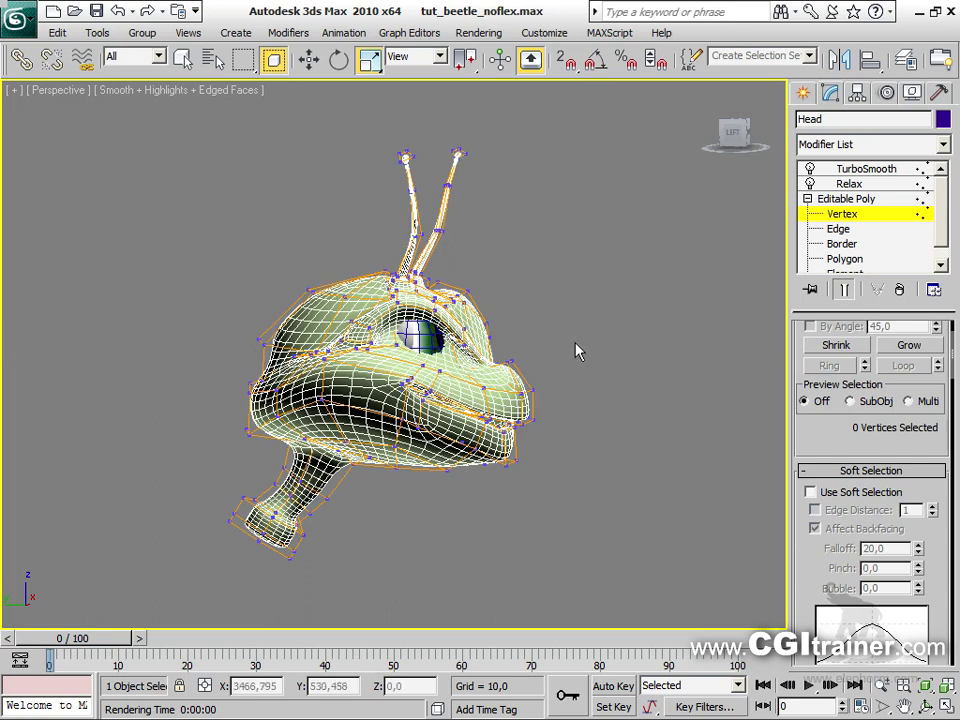
{"action": "key", "text": "F4"}
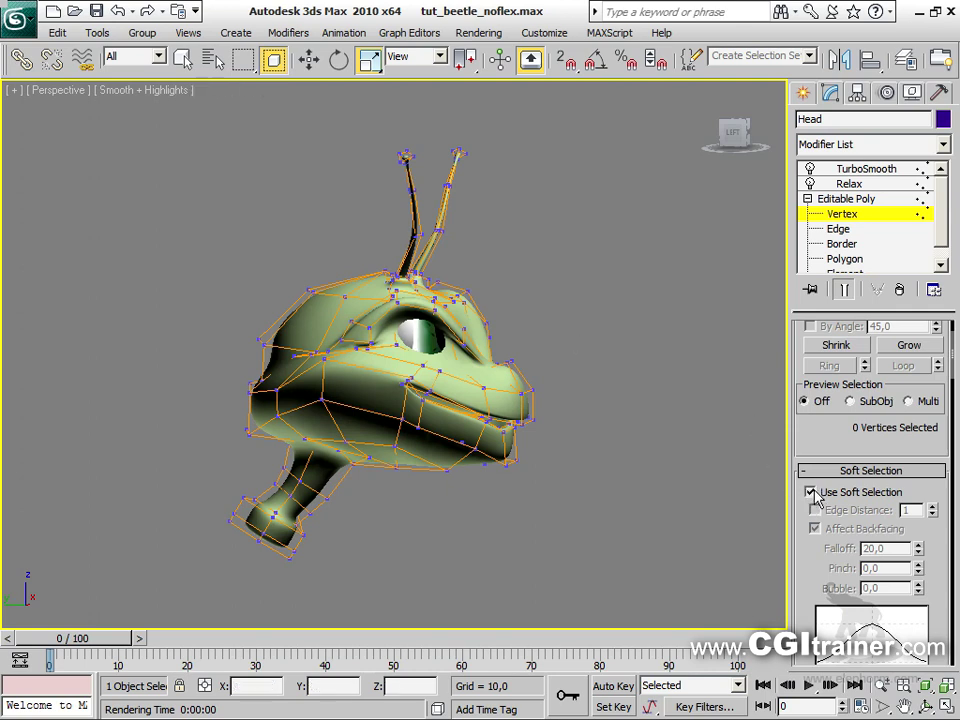
{"action": "left_click_drag", "start_coordinate": [380, 128], "coordinate": [370, 508]}
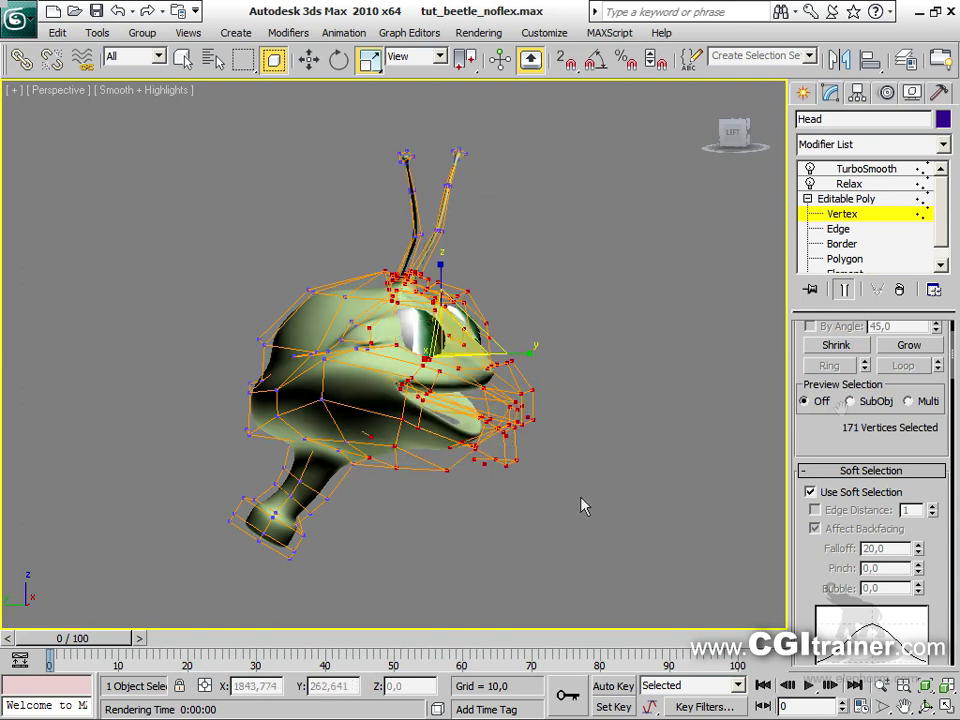
{"action": "left_click", "coordinate": [668, 431]}
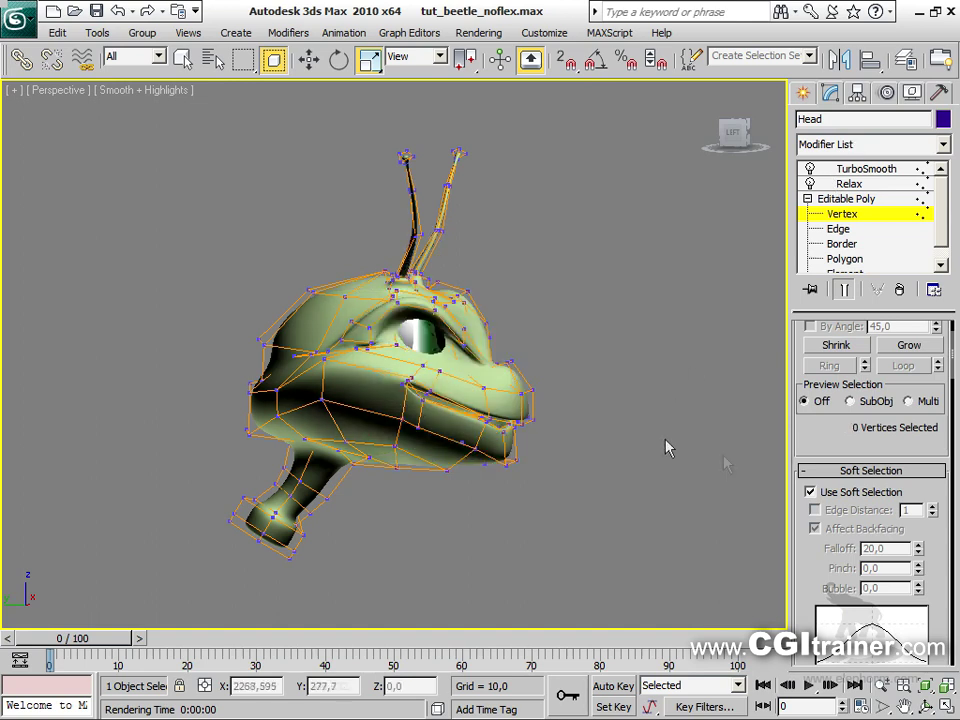
Activate painting of the soft selection and set the brush to size 8.6 and strength 0.684
{"action": "left_click_drag", "start_coordinate": [808, 560], "coordinate": [810, 243]}
{"action": "left_click", "coordinate": [840, 427]}
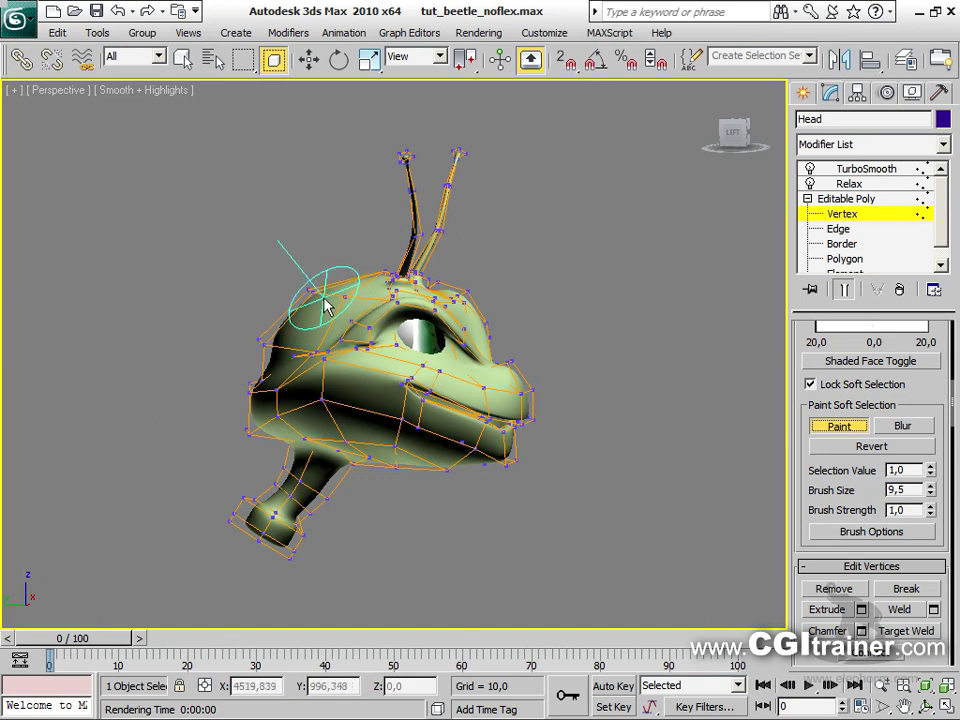
{"action": "mouse_move", "coordinate": [326, 312]}
{"action": "left_mouse_down", "text": "ctrl+shift"}
{"action": "mouse_move", "coordinate": [324, 262]}
{"action": "mouse_move", "coordinate": [321, 350]}
{"action": "mouse_move", "coordinate": [325, 314]}
{"action": "mouse_move", "coordinate": [329, 340]}
{"action": "left_mouse_up", "text": "ctrl+shift"}
{"action": "middle_click_drag", "start_coordinate": [329, 340], "coordinate": [397, 219]}
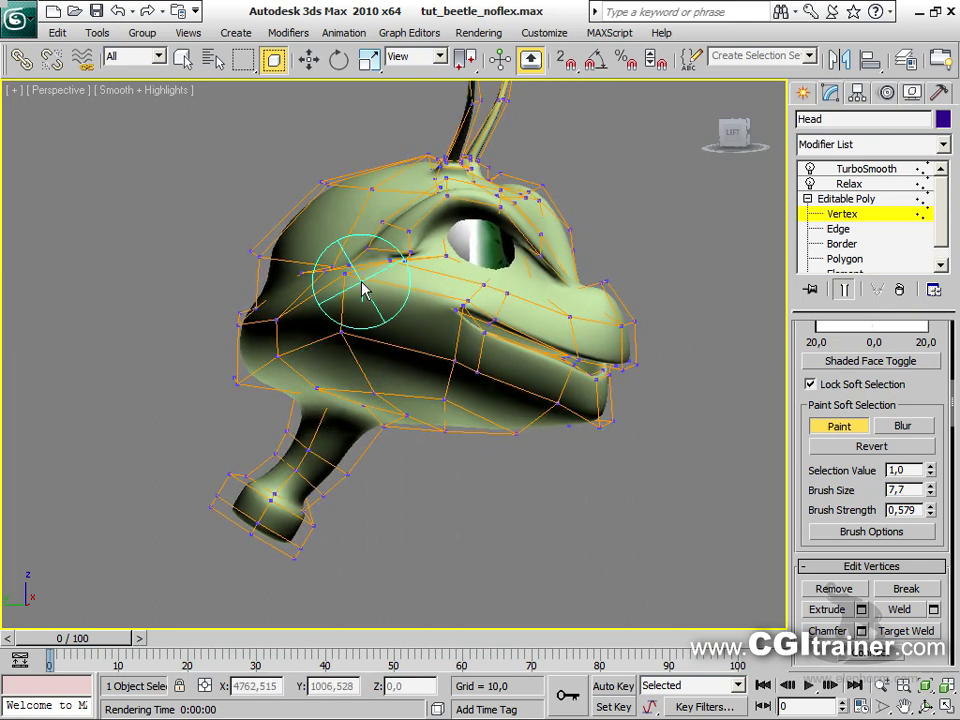
{"action": "mouse_move", "coordinate": [383, 352]}
{"action": "left_mouse_down", "text": "ctrl+shift"}
{"action": "mouse_move", "coordinate": [381, 321]}
{"action": "mouse_move", "coordinate": [385, 364]}
{"action": "mouse_move", "coordinate": [381, 310]}
{"action": "left_mouse_up", "text": "ctrl+shift"}
{"action": "left_click_drag", "start_coordinate": [618, 310], "coordinate": [615, 318], "text": "alt+shift"}
Paint the soft selection over the beetle's jaw, neck and back of the head from several angles to relax those areas
{"action": "mouse_move", "coordinate": [367, 438]}
{"action": "left_mouse_down"}
{"action": "mouse_move", "coordinate": [321, 429]}
{"action": "mouse_move", "coordinate": [375, 450]}
{"action": "left_mouse_up"}
{"action": "mouse_move", "coordinate": [469, 512]}
{"action": "middle_mouse_down", "text": "alt"}
{"action": "mouse_move", "coordinate": [306, 450]}
{"action": "mouse_move", "coordinate": [513, 470]}
{"action": "middle_mouse_up", "text": "alt"}
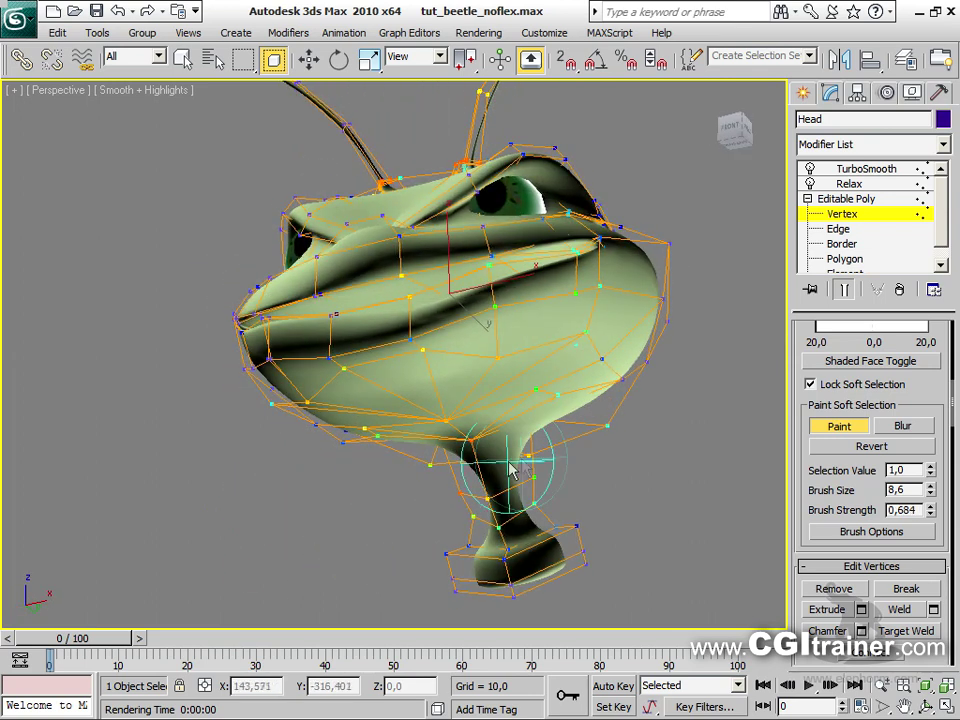
{"action": "mouse_move", "coordinate": [396, 388]}
{"action": "middle_mouse_down", "text": "alt"}
{"action": "mouse_move", "coordinate": [516, 450]}
{"action": "mouse_move", "coordinate": [590, 467]}
{"action": "mouse_move", "coordinate": [585, 444]}
{"action": "mouse_move", "coordinate": [388, 572]}
{"action": "middle_mouse_up", "text": "alt"}
{"action": "mouse_move", "coordinate": [408, 378]}
{"action": "left_mouse_down"}
{"action": "mouse_move", "coordinate": [400, 350]}
{"action": "mouse_move", "coordinate": [415, 340]}
{"action": "mouse_move", "coordinate": [340, 348]}
{"action": "left_mouse_up"}
{"action": "mouse_move", "coordinate": [407, 358]}
{"action": "middle_mouse_down", "text": "alt"}
{"action": "mouse_move", "coordinate": [572, 375]}
{"action": "mouse_move", "coordinate": [216, 561]}
{"action": "middle_mouse_up", "text": "alt"}
{"action": "mouse_move", "coordinate": [372, 480]}
{"action": "left_mouse_down"}
{"action": "mouse_move", "coordinate": [345, 460]}
{"action": "mouse_move", "coordinate": [290, 300]}
{"action": "mouse_move", "coordinate": [343, 447]}
{"action": "mouse_move", "coordinate": [510, 506]}
{"action": "mouse_move", "coordinate": [279, 553]}
{"action": "mouse_move", "coordinate": [315, 456]}
{"action": "mouse_move", "coordinate": [357, 484]}
{"action": "left_mouse_up"}
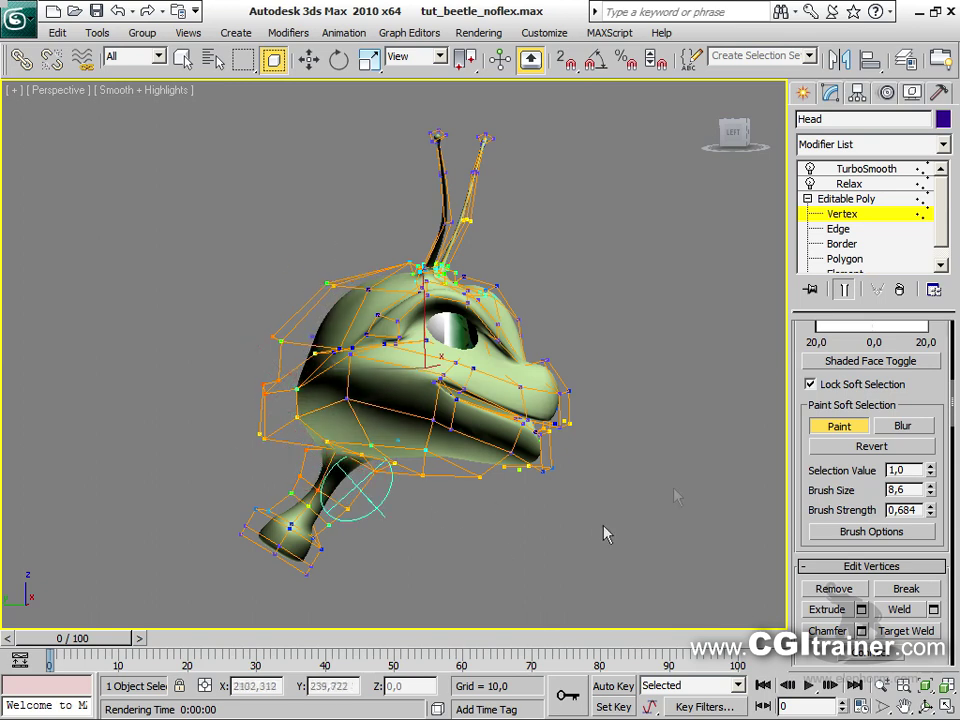
Erase part of the painted soft selection on the mouth and back of the head using the Revert brush at size 18.9 and strength 1.0
{"action": "left_click", "coordinate": [872, 447]}
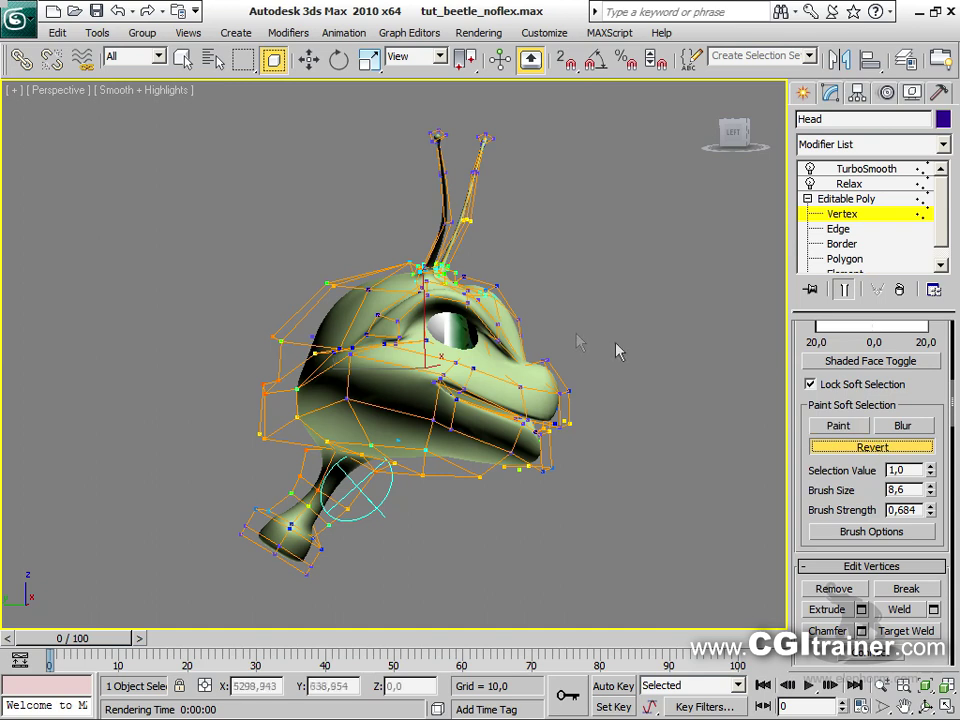
{"action": "mouse_move", "coordinate": [585, 435]}
{"action": "left_mouse_down"}
{"action": "mouse_move", "coordinate": [543, 422]}
{"action": "mouse_move", "coordinate": [587, 442]}
{"action": "mouse_move", "coordinate": [567, 426]}
{"action": "mouse_move", "coordinate": [561, 436]}
{"action": "mouse_move", "coordinate": [555, 417]}
{"action": "mouse_move", "coordinate": [560, 424]}
{"action": "mouse_move", "coordinate": [577, 329]}
{"action": "mouse_move", "coordinate": [553, 487]}
{"action": "mouse_move", "coordinate": [565, 447]}
{"action": "mouse_move", "coordinate": [549, 442]}
{"action": "mouse_move", "coordinate": [523, 487]}
{"action": "mouse_move", "coordinate": [553, 427]}
{"action": "mouse_move", "coordinate": [520, 435]}
{"action": "mouse_move", "coordinate": [553, 430]}
{"action": "left_mouse_up"}
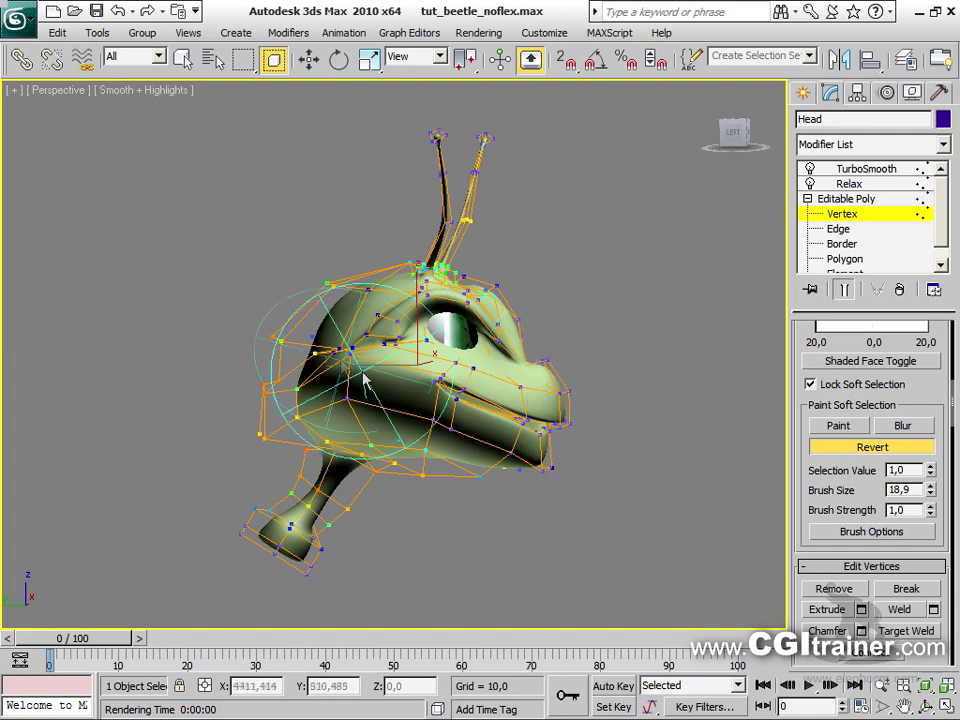
{"action": "left_click_drag", "start_coordinate": [305, 321], "coordinate": [287, 332]}
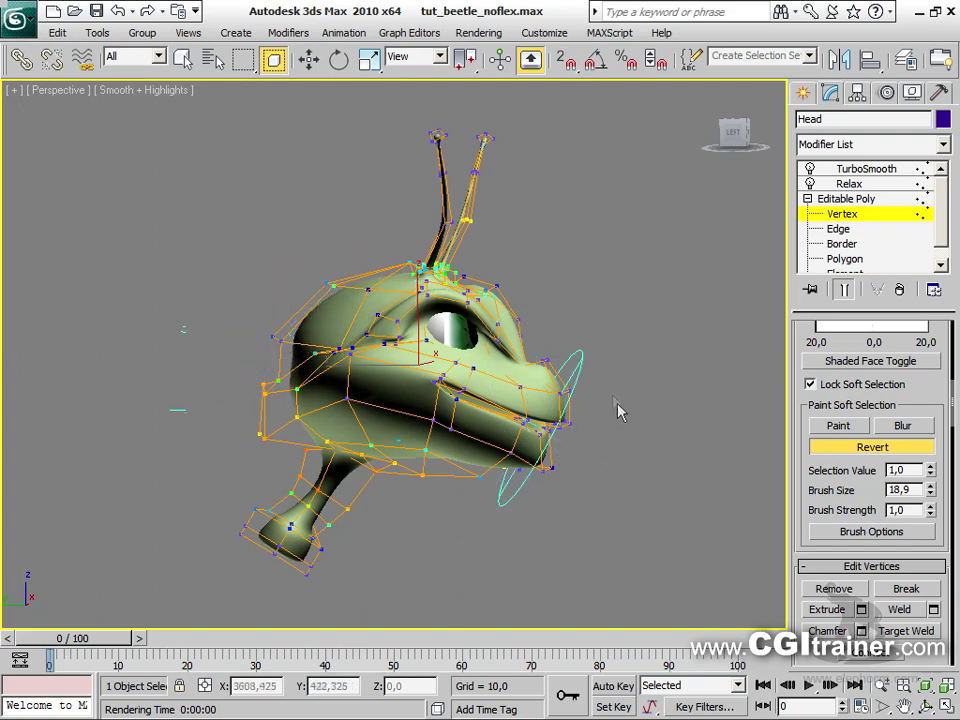
Examine the relaxed beetle head from behind and the side, and return to the TurboSmooth level of the stack
{"action": "mouse_move", "coordinate": [590, 412]}
{"action": "middle_mouse_down", "text": "alt"}
{"action": "mouse_move", "coordinate": [563, 443]}
{"action": "mouse_move", "coordinate": [649, 392]}
{"action": "mouse_move", "coordinate": [737, 380]}
{"action": "mouse_move", "coordinate": [780, 432]}
{"action": "middle_mouse_up", "text": "alt"}
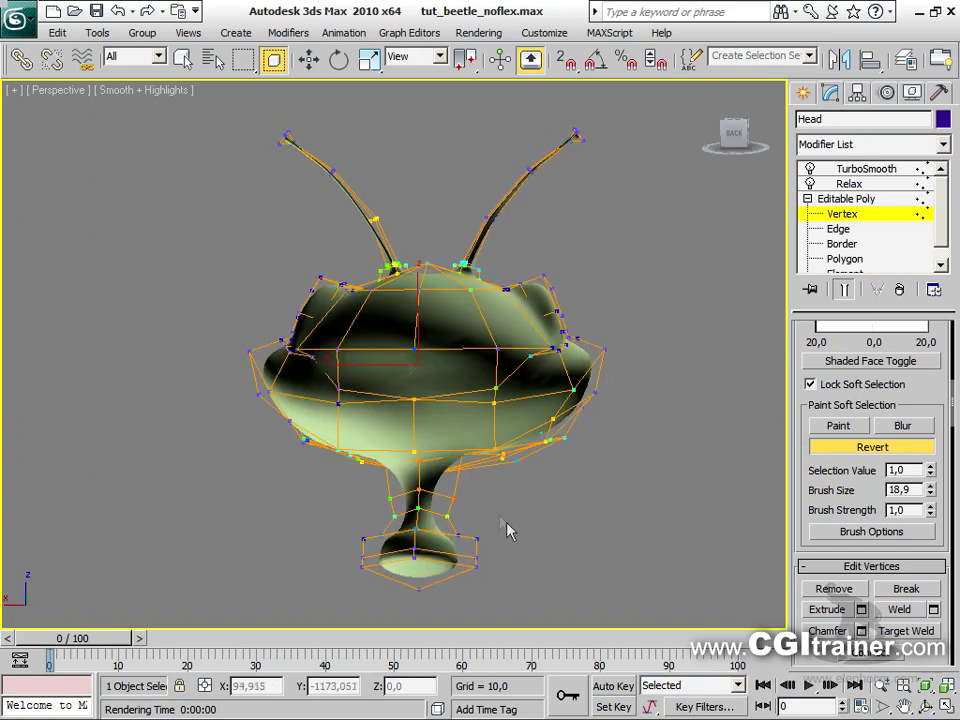
{"action": "mouse_move", "coordinate": [396, 502]}
{"action": "middle_mouse_down", "text": "alt"}
{"action": "mouse_move", "coordinate": [504, 364]}
{"action": "mouse_move", "coordinate": [432, 350]}
{"action": "mouse_move", "coordinate": [332, 306]}
{"action": "mouse_move", "coordinate": [400, 283]}
{"action": "mouse_move", "coordinate": [733, 405]}
{"action": "middle_mouse_up", "text": "alt"}
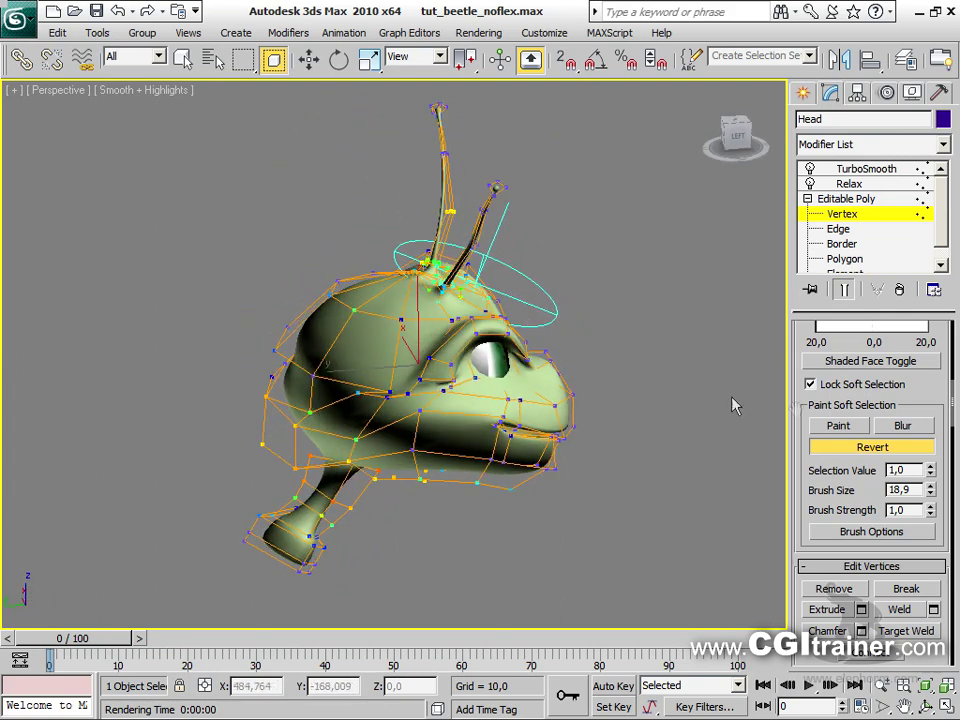
{"action": "left_click", "coordinate": [866, 168]}
{"action": "key", "text": "r"}
{"action": "middle_click_drag", "start_coordinate": [628, 358], "coordinate": [300, 390], "text": "alt"}
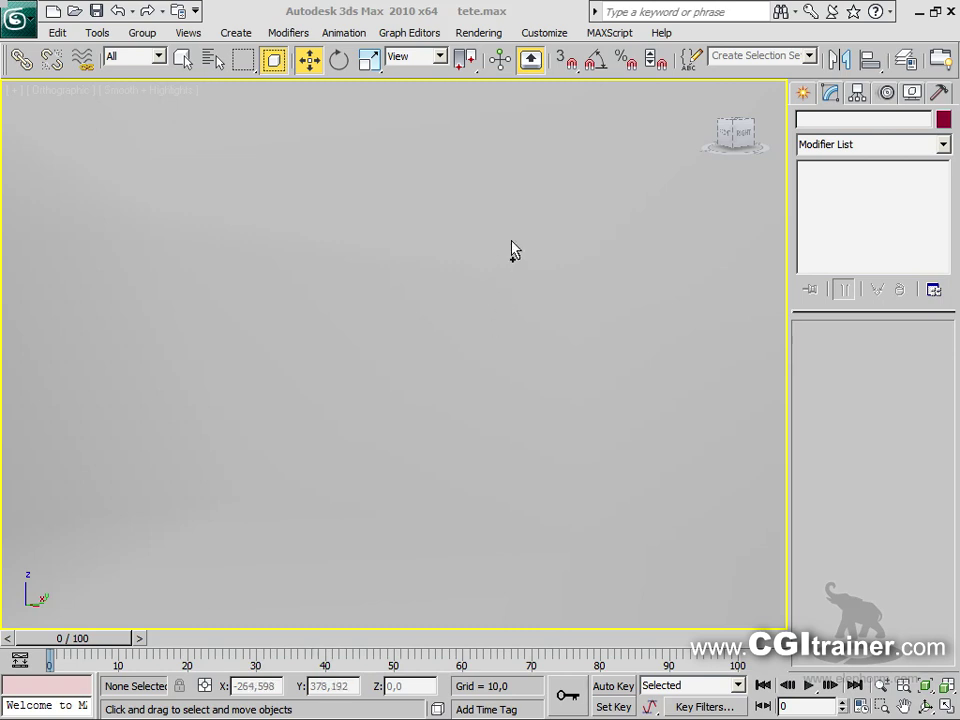
Frame the human head in the tete.max scene and show it in a perspective view with edged faces
{"action": "key", "text": "z"}
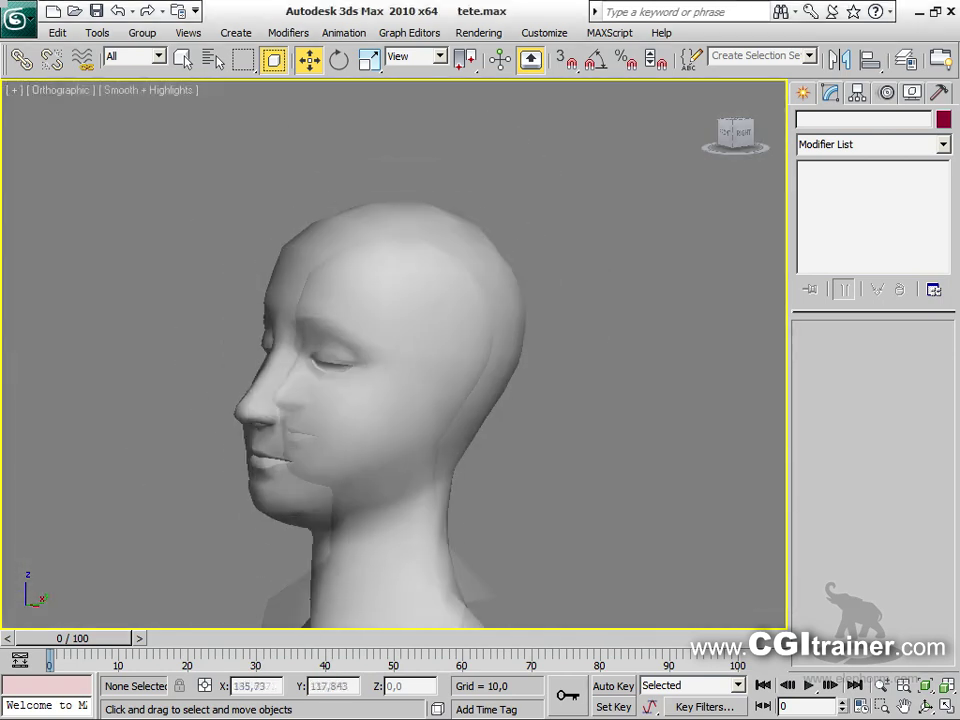
{"action": "key", "text": "F4"}
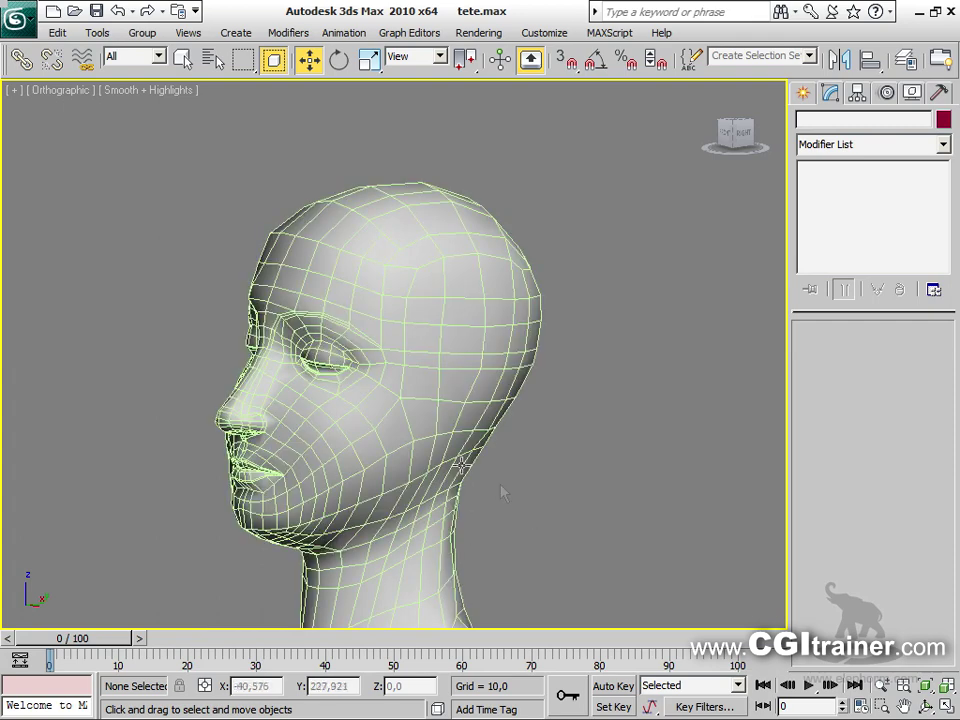
{"action": "middle_click_drag", "start_coordinate": [391, 264], "coordinate": [690, 358], "text": "alt"}
{"action": "key", "text": "p"}
Clone the human head once as a Copy and place the duplicate beside the original, behind its back
{"action": "left_click", "coordinate": [342, 374]}
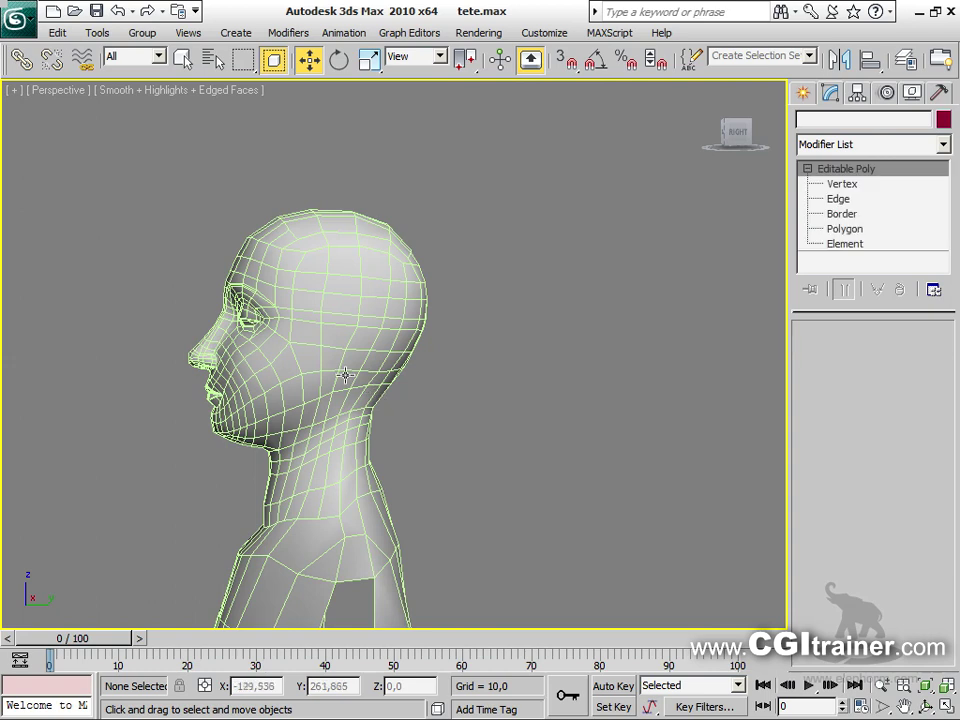
{"action": "mouse_move", "coordinate": [351, 376]}
{"action": "left_mouse_down", "text": "shift"}
{"action": "mouse_move", "coordinate": [665, 385]}
{"action": "mouse_move", "coordinate": [660, 393]}
{"action": "left_mouse_up", "text": "shift"}
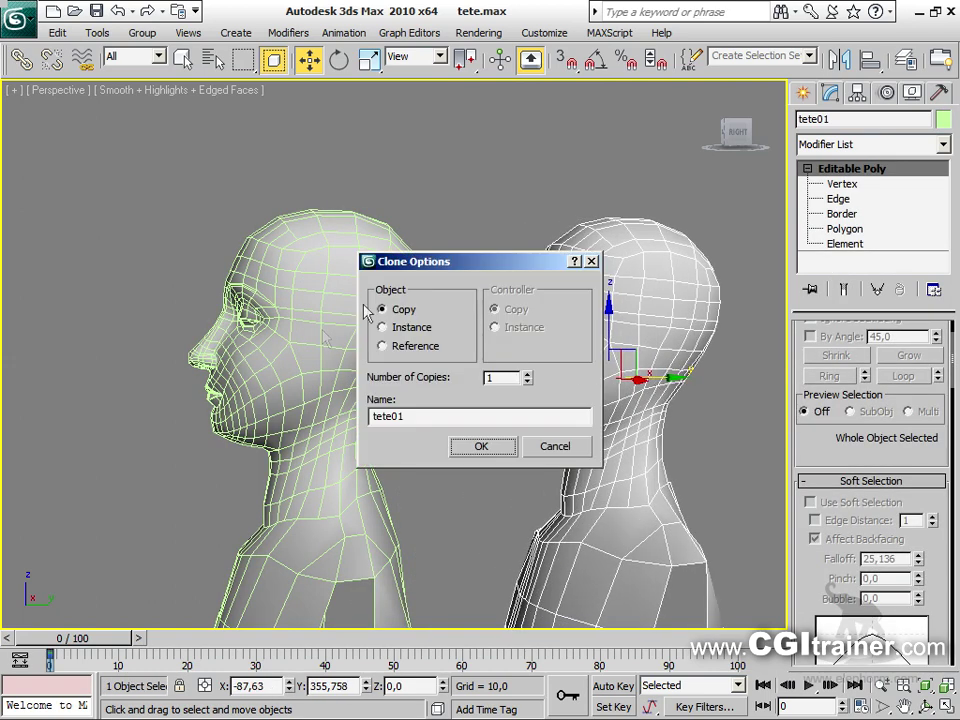
{"action": "left_click", "coordinate": [488, 448]}
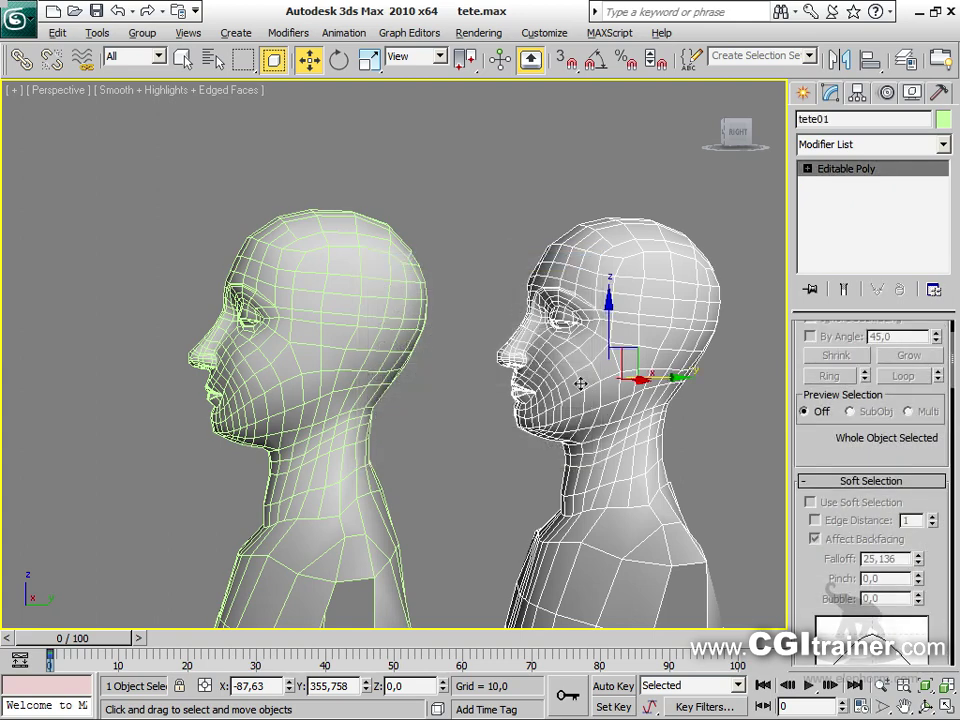
{"action": "scroll", "coordinate": [580, 383], "scroll_direction": "down", "scroll_amount": 4}
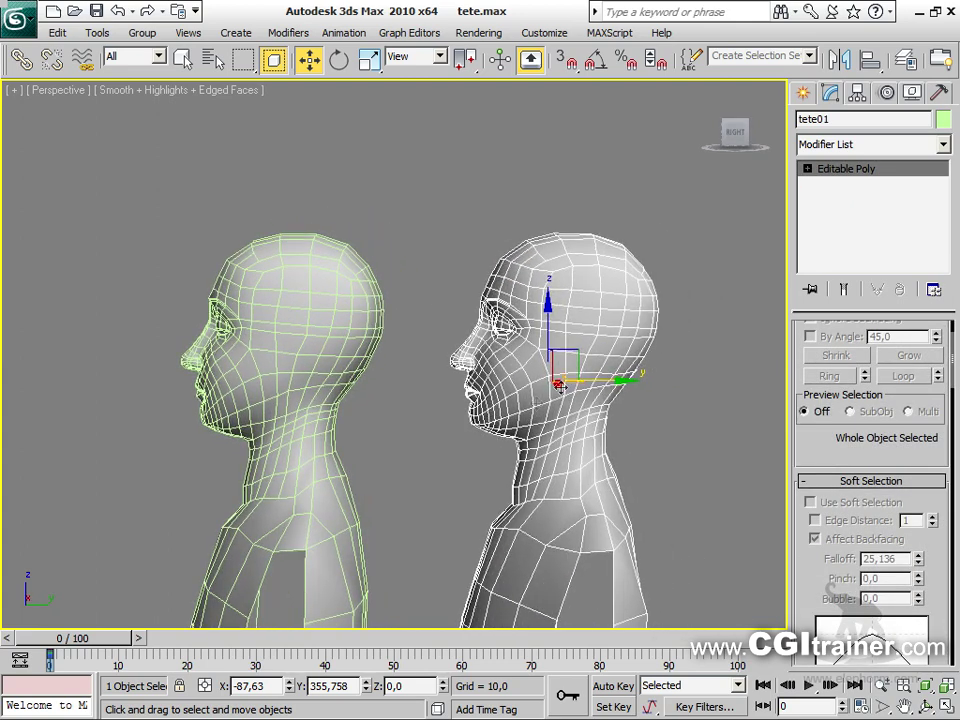
Select the vertices of the copied head's upper skull, raise them to stretch the head tall, and leave vertex editing
{"action": "left_click", "coordinate": [807, 169]}
{"action": "left_click", "coordinate": [840, 184]}
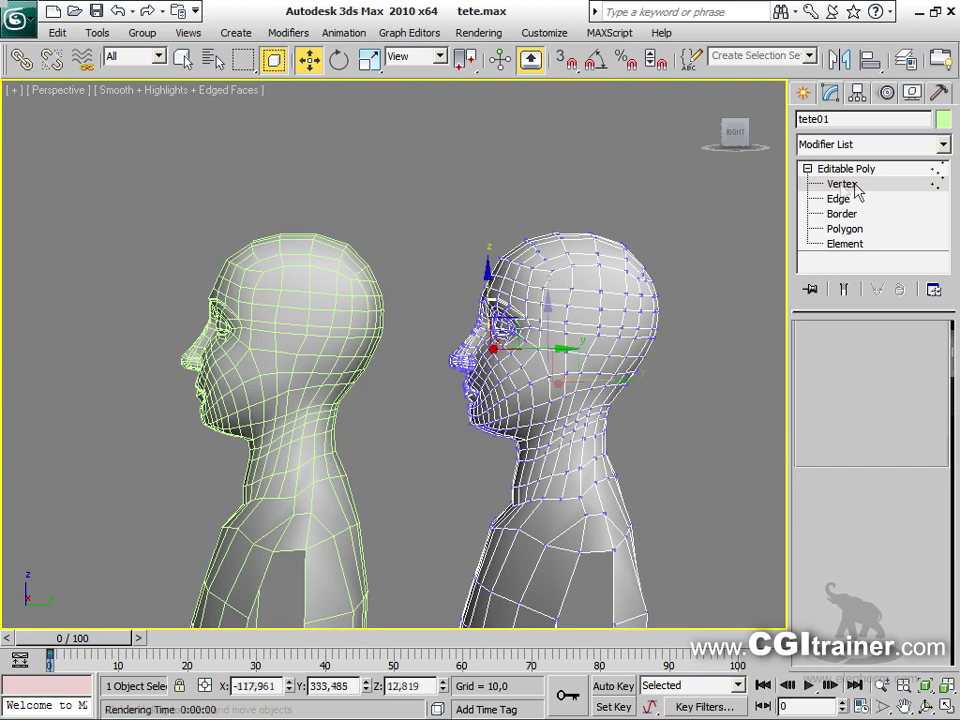
{"action": "mouse_move", "coordinate": [453, 197]}
{"action": "left_mouse_down"}
{"action": "mouse_move", "coordinate": [681, 328]}
{"action": "mouse_move", "coordinate": [696, 321]}
{"action": "mouse_move", "coordinate": [694, 297]}
{"action": "left_mouse_up"}
{"action": "mouse_move", "coordinate": [552, 215]}
{"action": "left_mouse_down"}
{"action": "mouse_move", "coordinate": [530, 65]}
{"action": "mouse_move", "coordinate": [531, 92]}
{"action": "left_mouse_up"}
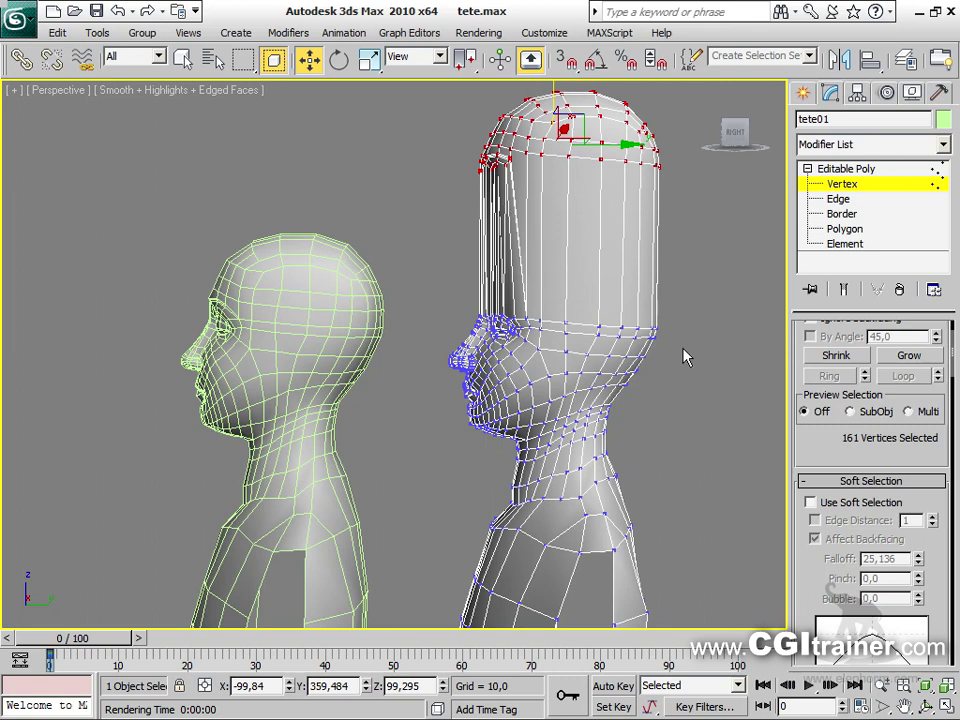
{"action": "left_click", "coordinate": [840, 168]}
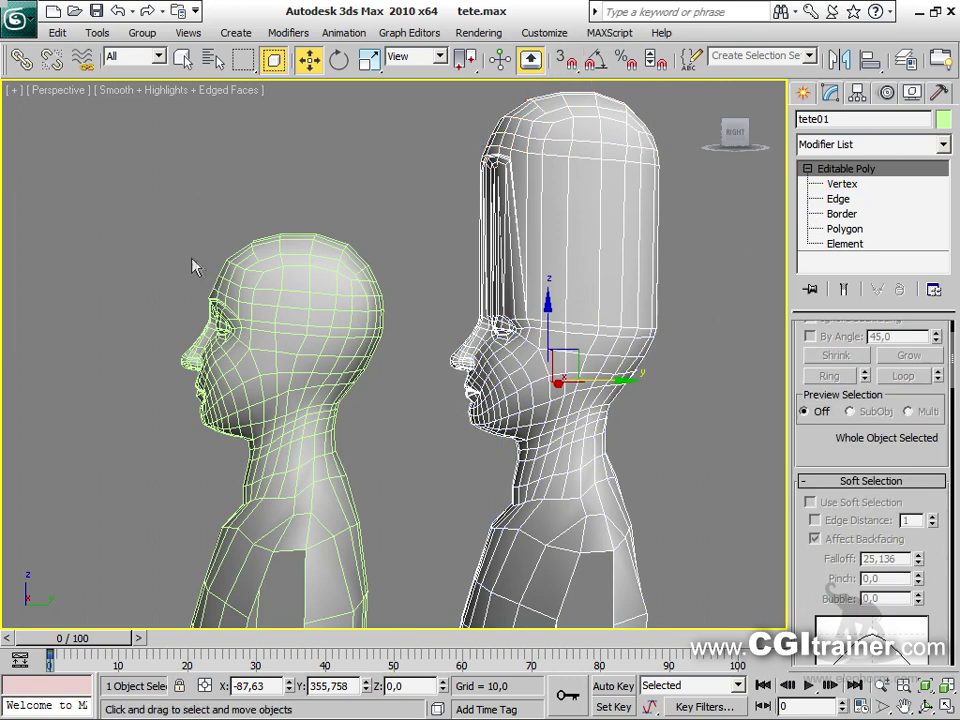
Add a Preserve modifier to the stretched head and pick the undeformed head tete as its original
{"action": "left_click", "coordinate": [287, 32]}
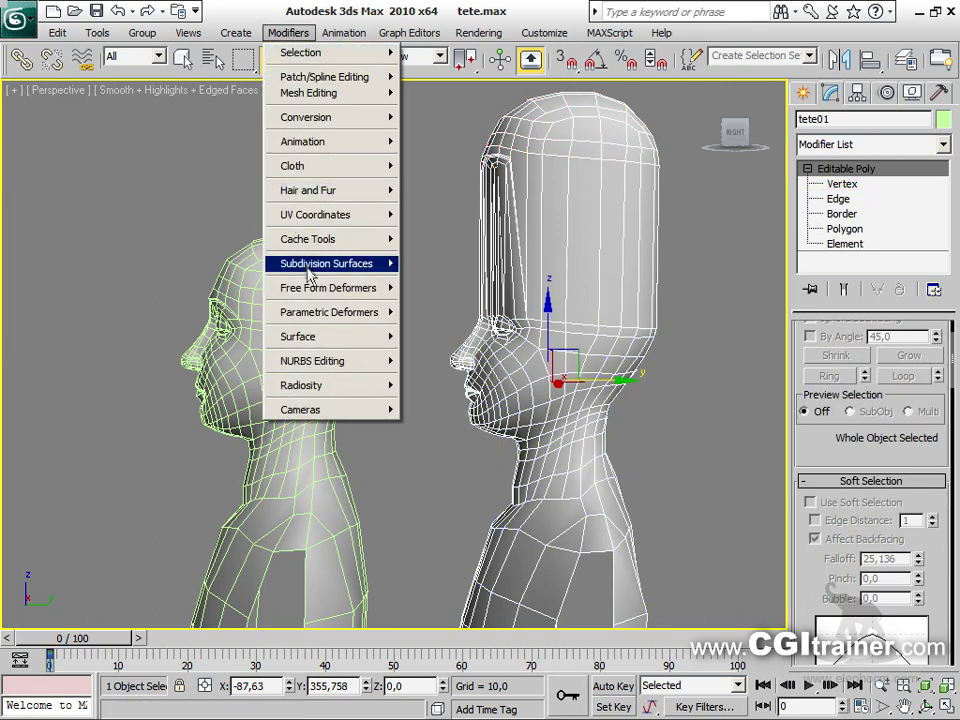
{"action": "mouse_move", "coordinate": [313, 313]}
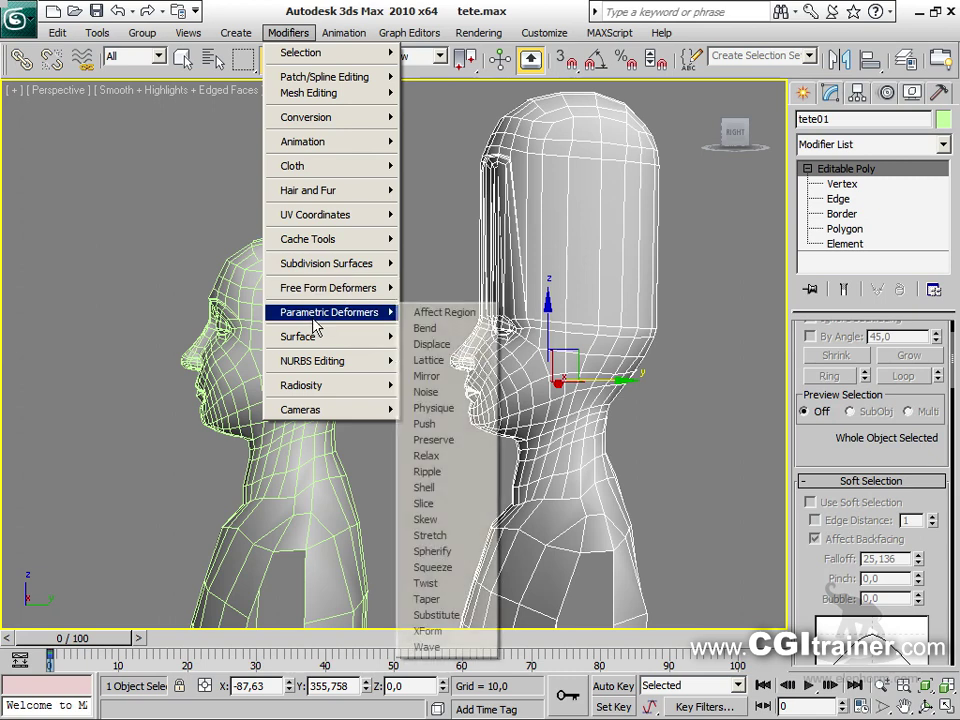
{"action": "left_click", "coordinate": [457, 445]}
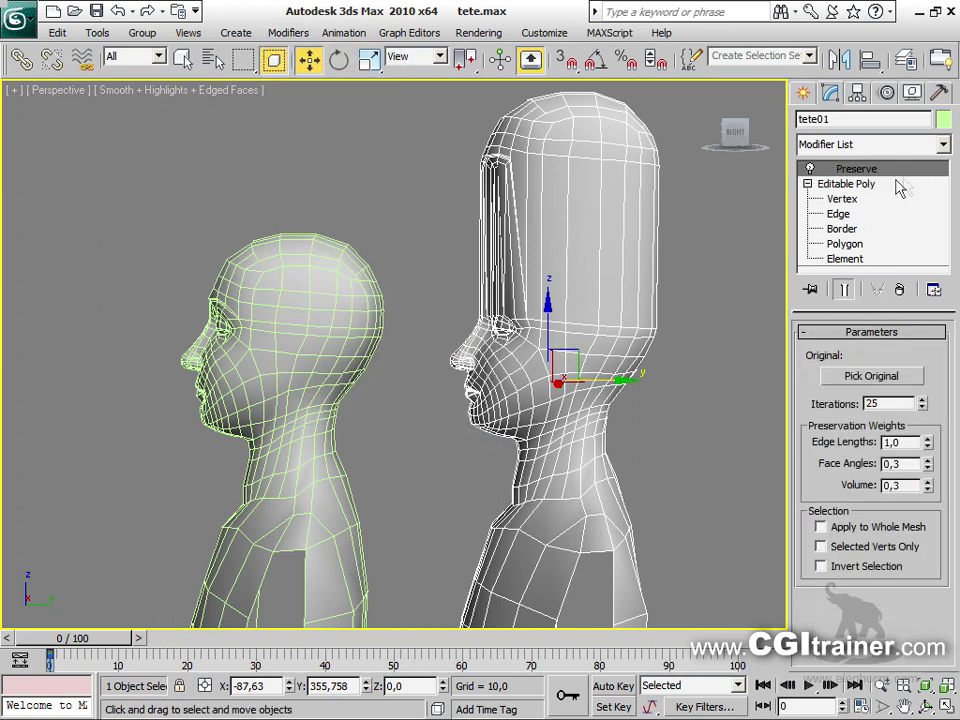
{"action": "left_click", "coordinate": [859, 378]}
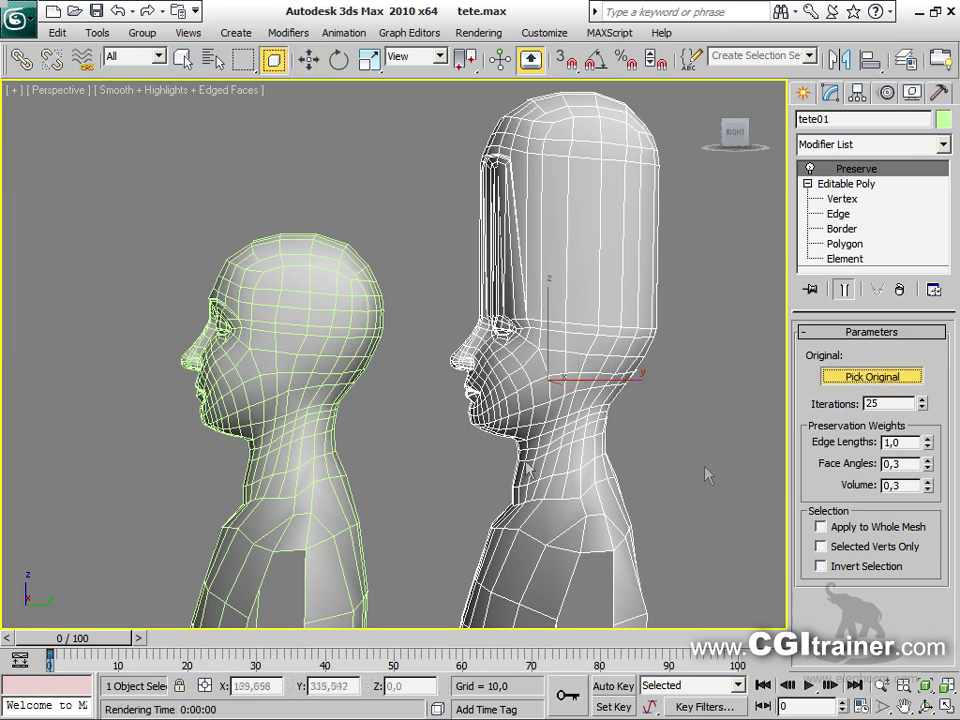
{"action": "left_click", "coordinate": [336, 337]}
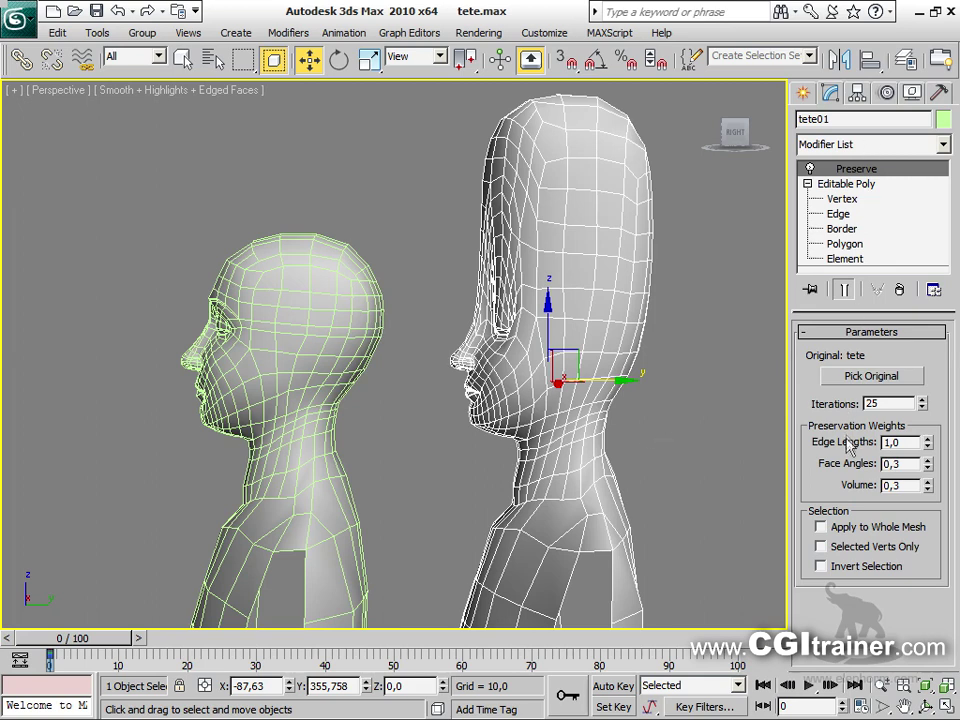
Set Preserve's Edge Lengths weight to 1,06, try Apply to Whole Mesh, and restrict the modifier to selected vertices only
{"action": "left_click_drag", "start_coordinate": [923, 405], "coordinate": [900, 399]}
{"action": "mouse_move", "coordinate": [930, 452]}
{"action": "left_mouse_down"}
{"action": "mouse_move", "coordinate": [927, 430]}
{"action": "mouse_move", "coordinate": [926, 438]}
{"action": "left_mouse_up"}
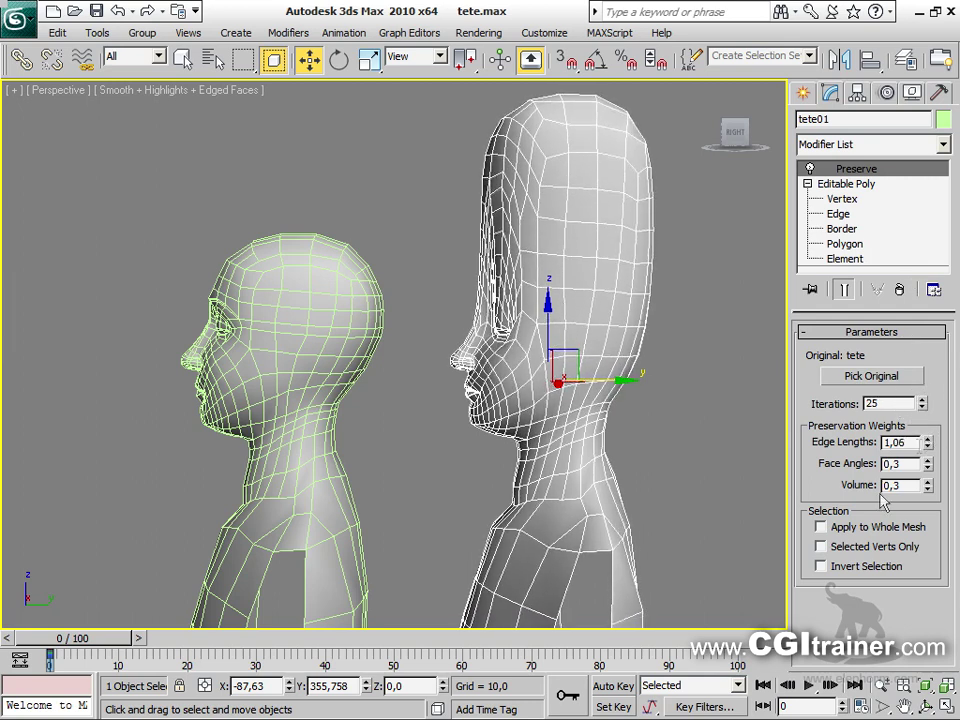
{"action": "left_click", "coordinate": [874, 528]}
{"action": "left_click", "coordinate": [874, 528]}
{"action": "left_click", "coordinate": [874, 547]}
{"action": "left_click", "coordinate": [874, 547]}
{"action": "left_click", "coordinate": [874, 547]}
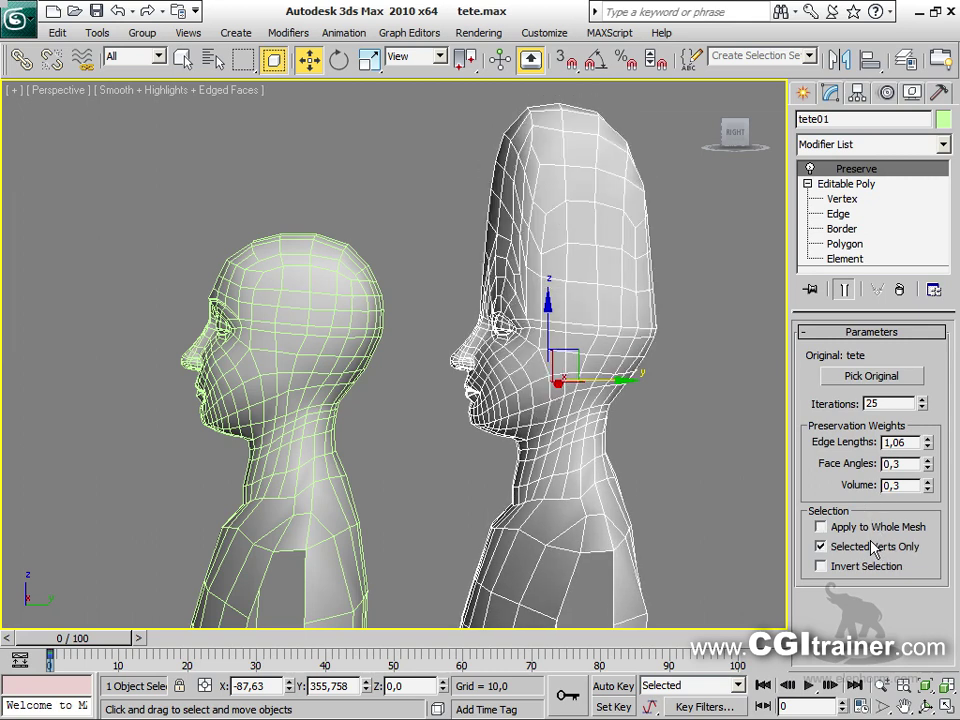
Try soft selection with a 117,387 falloff on the stretched skull's vertices while showing the end result, turn it off, and return to Preserve
{"action": "left_click", "coordinate": [840, 199]}
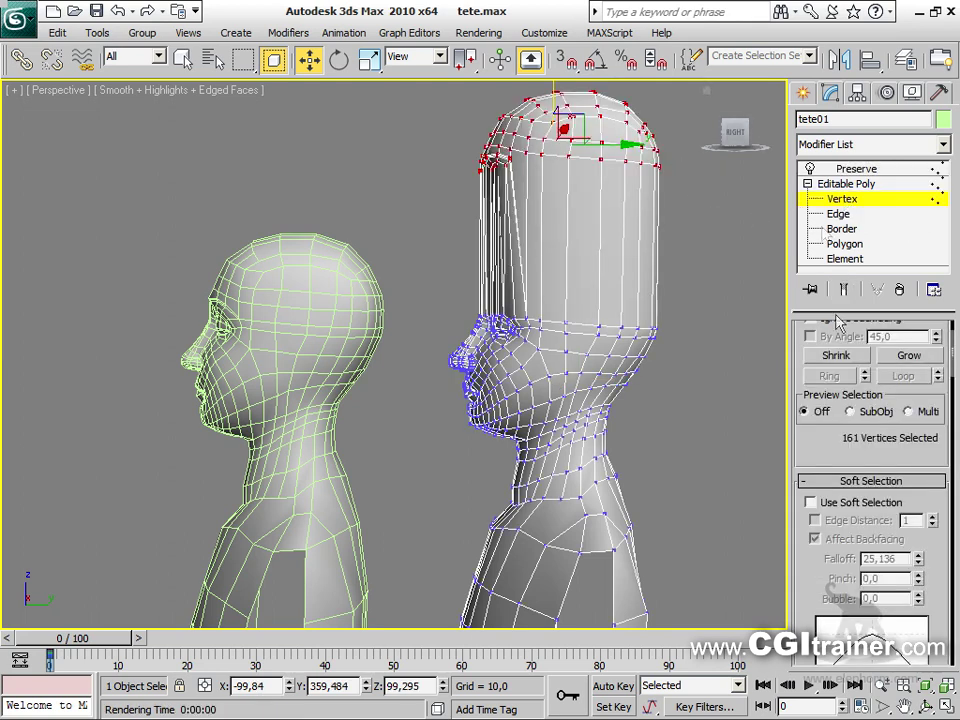
{"action": "left_click", "coordinate": [844, 290]}
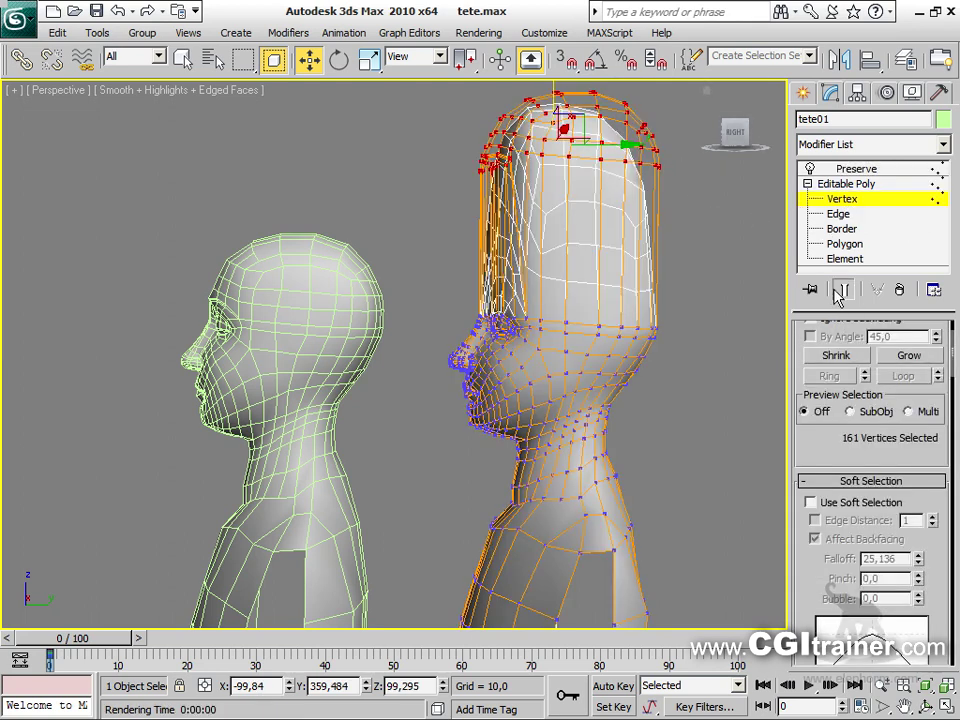
{"action": "left_click", "coordinate": [810, 503]}
{"action": "left_click_drag", "start_coordinate": [913, 481], "coordinate": [852, 197]}
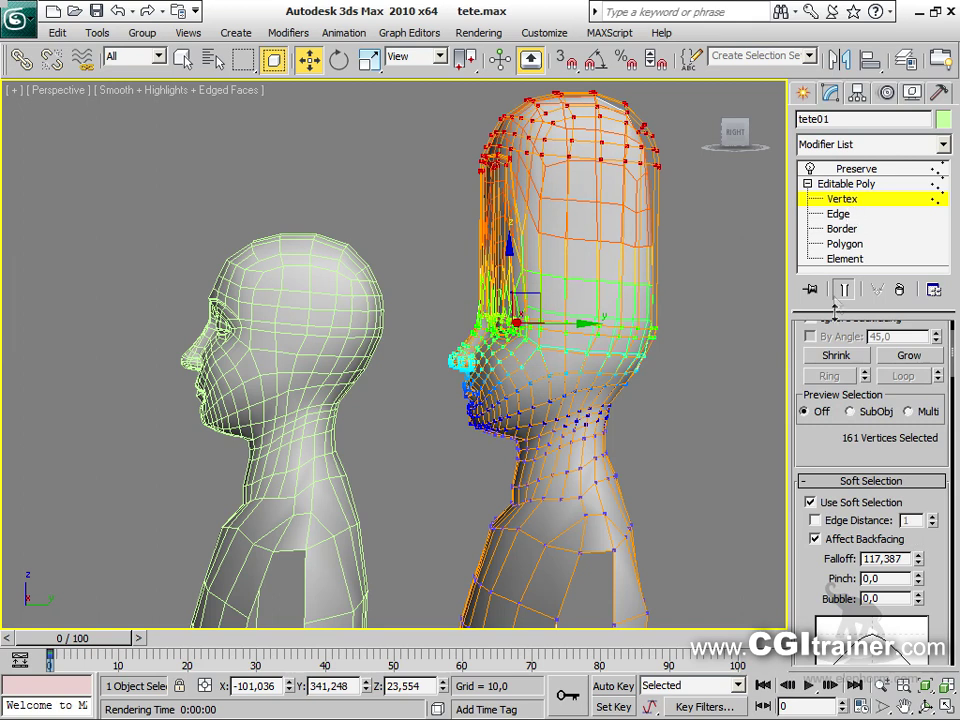
{"action": "left_click", "coordinate": [810, 502]}
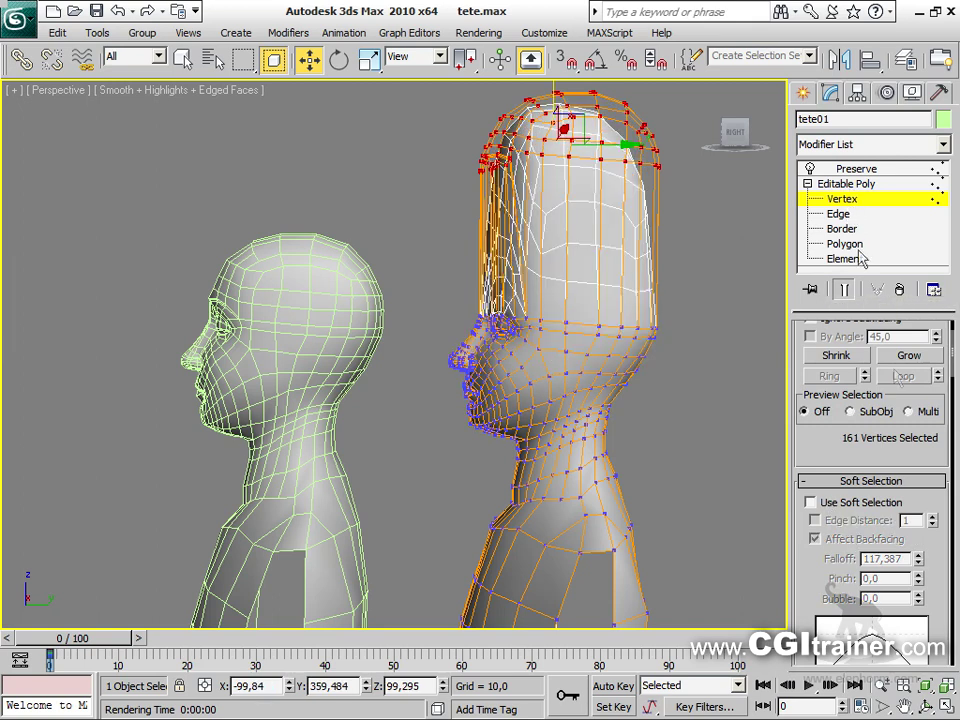
{"action": "left_click", "coordinate": [846, 185]}
{"action": "left_click", "coordinate": [855, 169]}
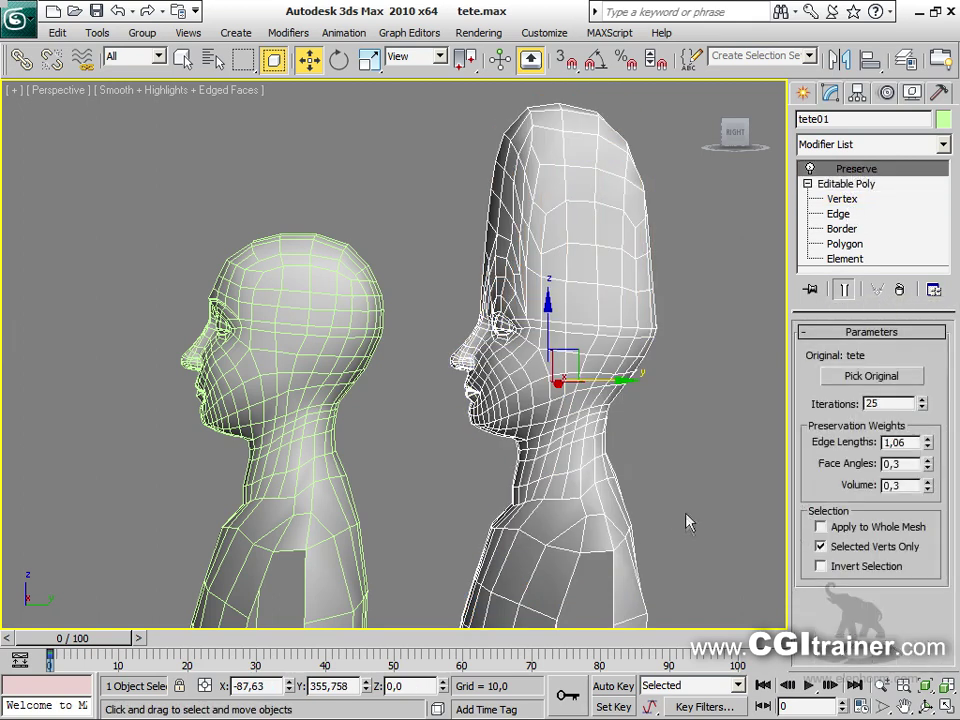
Try Preserve with an inverted selection, clear both selection options, and disable and re-enable the modifier to compare the meshes
{"action": "left_click", "coordinate": [821, 567]}
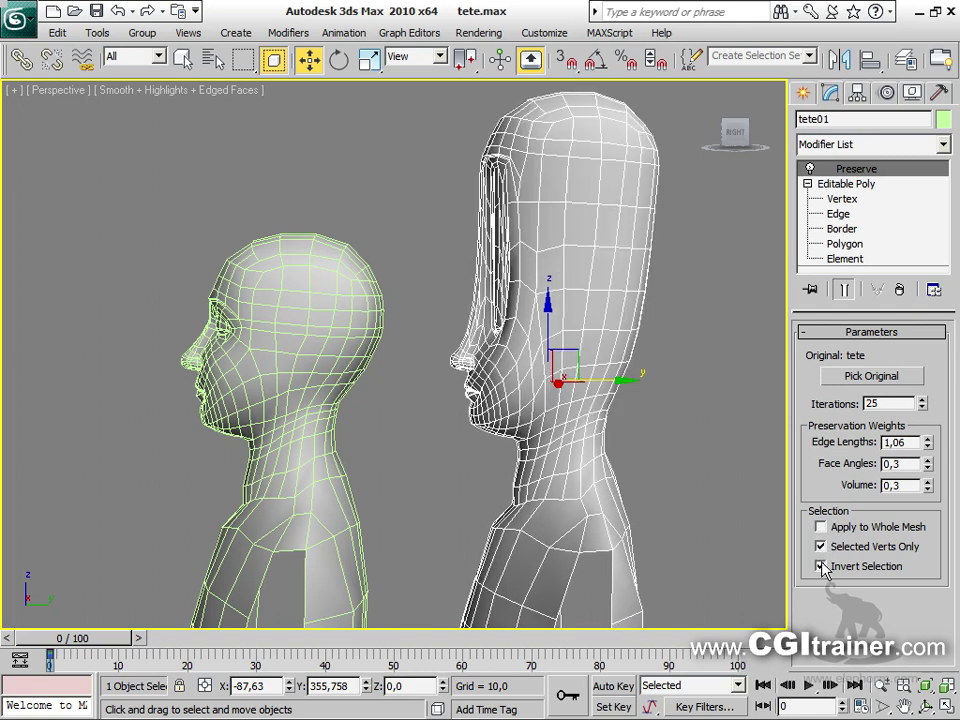
{"action": "left_click", "coordinate": [821, 567]}
{"action": "left_click", "coordinate": [821, 546]}
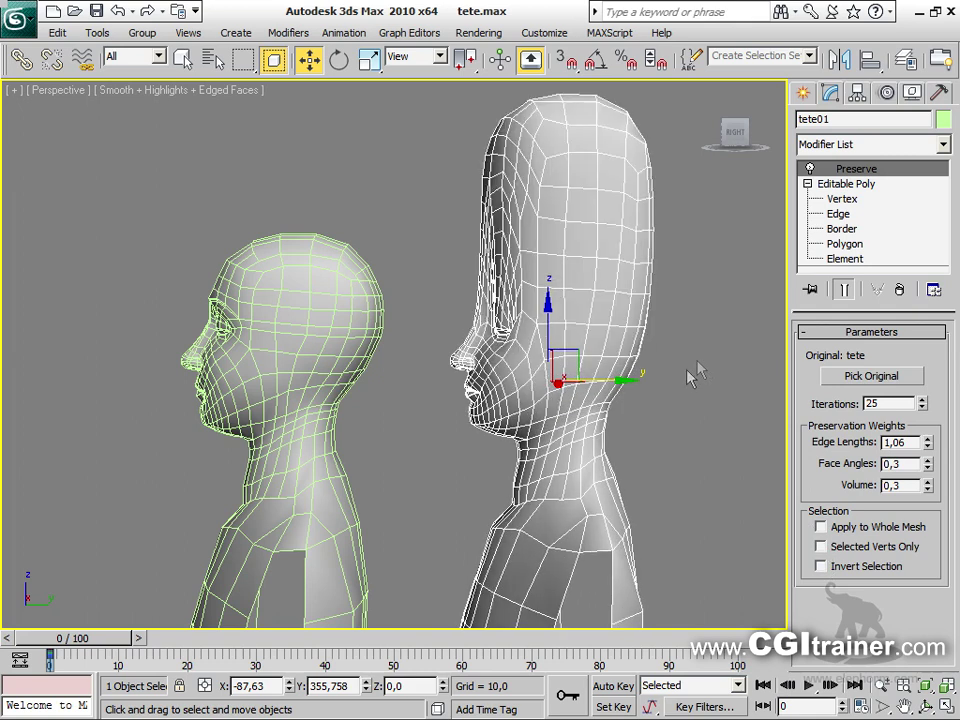
{"action": "left_click", "coordinate": [810, 168]}
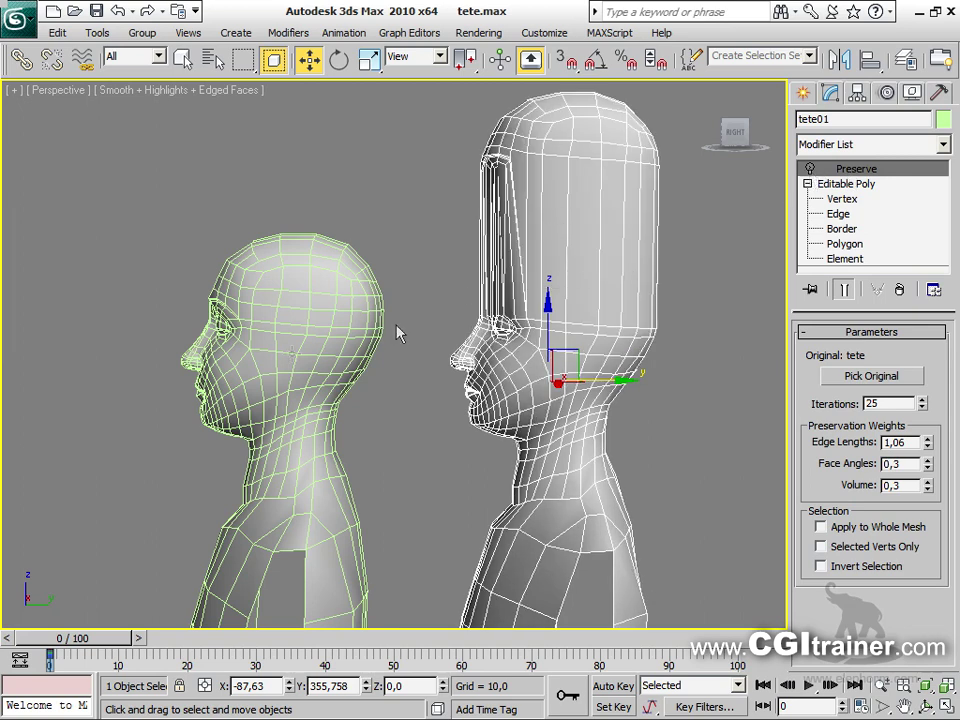
{"action": "left_click", "coordinate": [809, 169]}
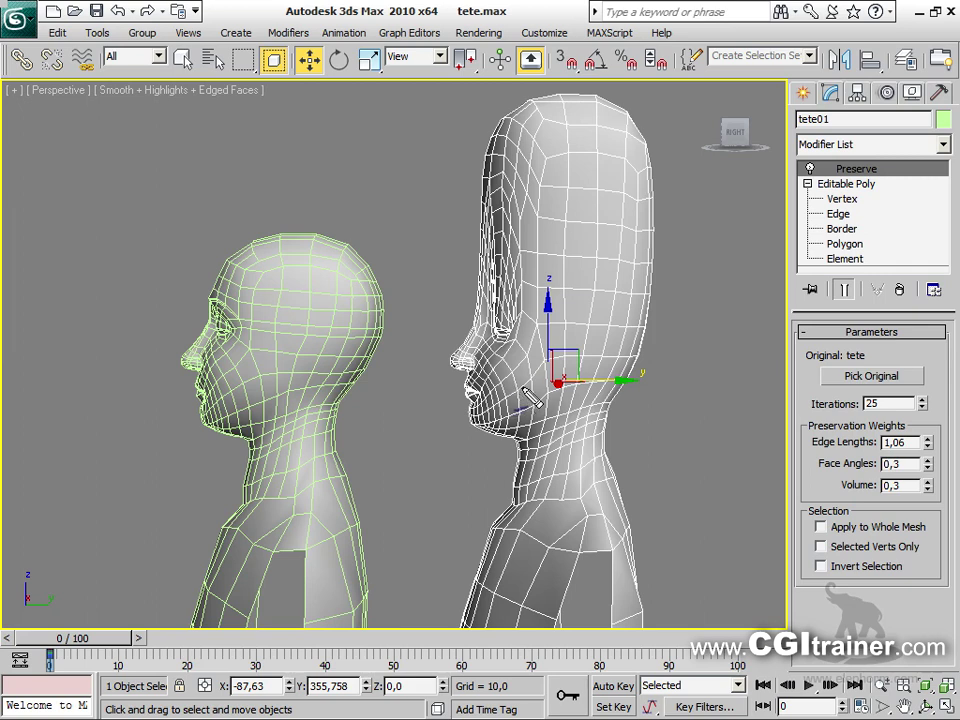
{"action": "left_click_drag", "start_coordinate": [372, 310], "coordinate": [376, 323]}
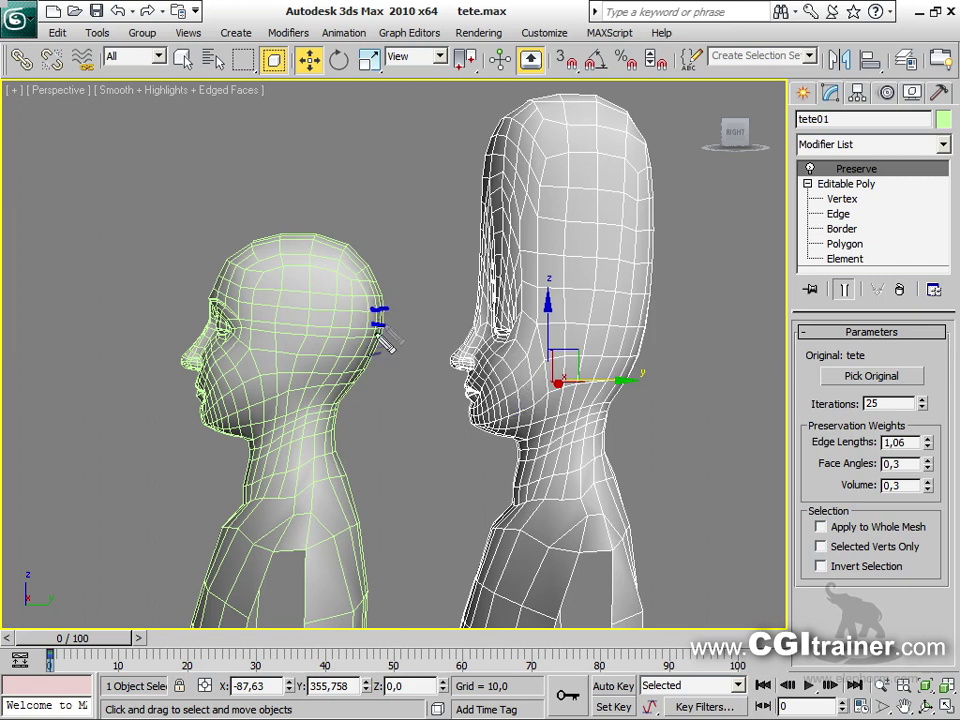
{"action": "left_click_drag", "start_coordinate": [359, 374], "coordinate": [369, 378]}
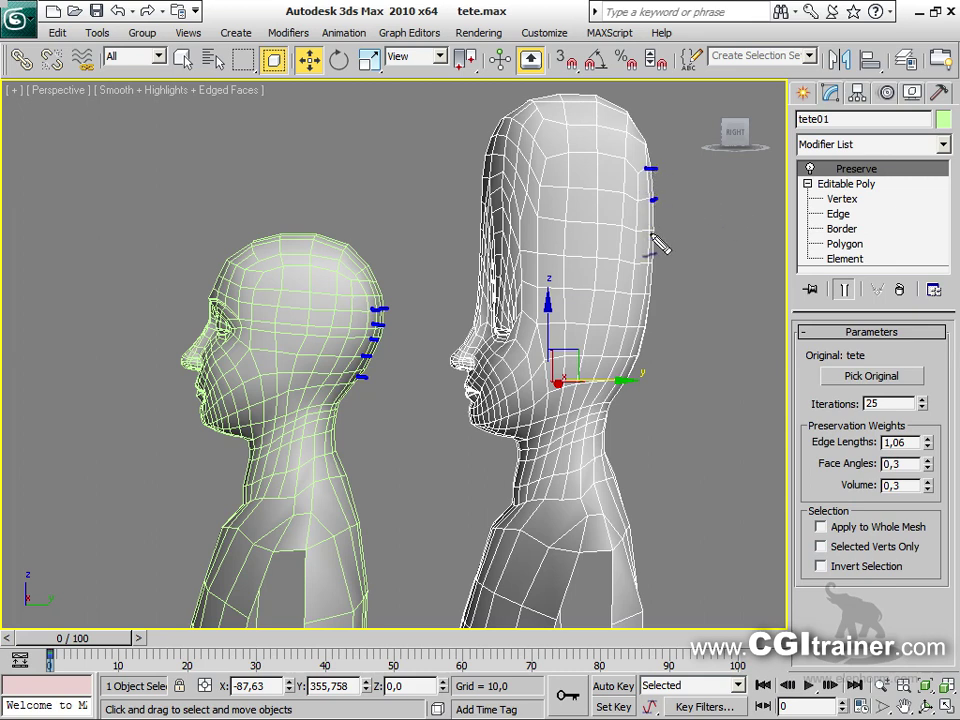
{"action": "mouse_move", "coordinate": [687, 182]}
{"action": "left_mouse_down"}
{"action": "mouse_move", "coordinate": [424, 174]}
{"action": "mouse_move", "coordinate": [448, 89]}
{"action": "left_mouse_up"}
{"action": "mouse_move", "coordinate": [442, 195]}
{"action": "left_mouse_down"}
{"action": "mouse_move", "coordinate": [456, 187]}
{"action": "mouse_move", "coordinate": [450, 313]}
{"action": "mouse_move", "coordinate": [430, 317]}
{"action": "mouse_move", "coordinate": [503, 312]}
{"action": "left_mouse_up"}
{"action": "left_click_drag", "start_coordinate": [518, 309], "coordinate": [594, 312]}
{"action": "left_click_drag", "start_coordinate": [611, 318], "coordinate": [659, 327]}
{"action": "mouse_move", "coordinate": [884, 176]}
{"action": "left_mouse_down"}
{"action": "mouse_move", "coordinate": [792, 153]}
{"action": "mouse_move", "coordinate": [790, 174]}
{"action": "mouse_move", "coordinate": [884, 180]}
{"action": "left_mouse_up"}
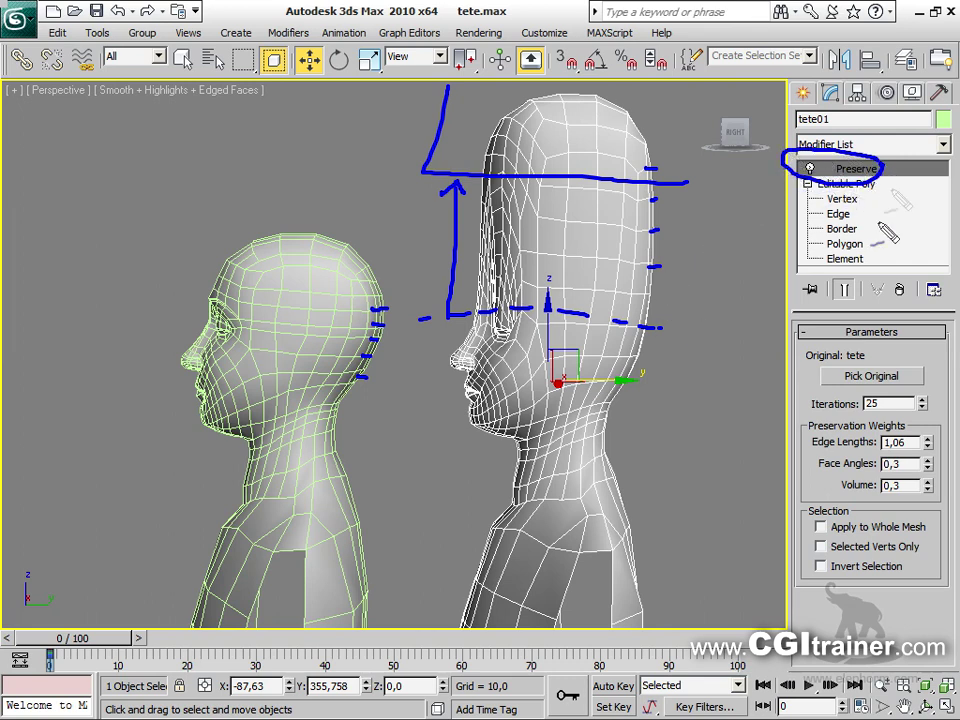
{"action": "mouse_move", "coordinate": [893, 183]}
{"action": "left_mouse_down"}
{"action": "mouse_move", "coordinate": [890, 235]}
{"action": "mouse_move", "coordinate": [876, 240]}
{"action": "left_mouse_up"}
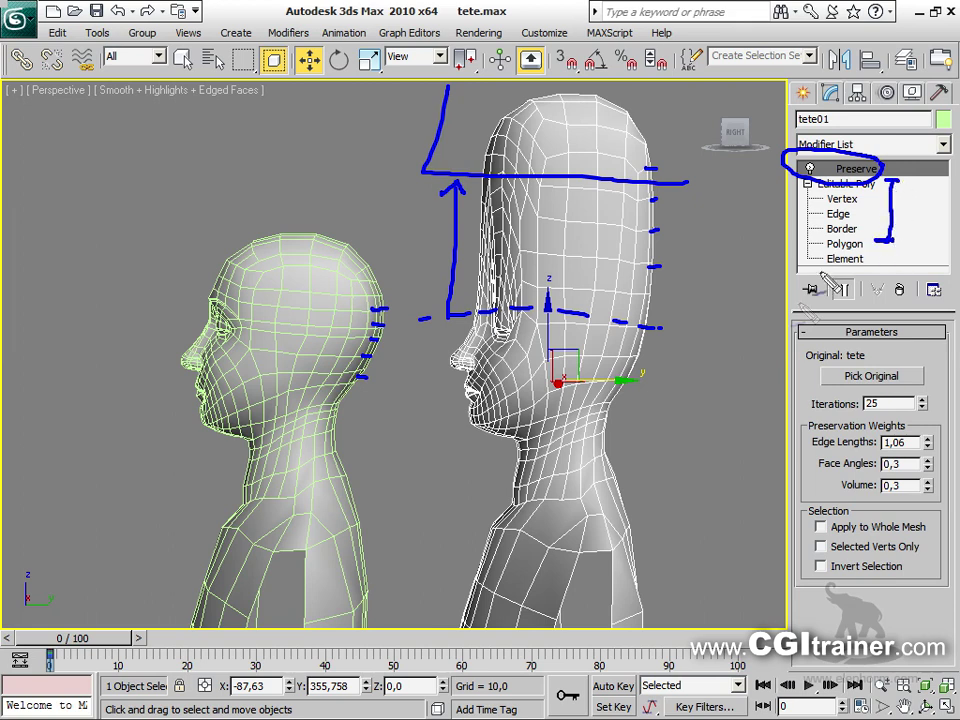
{"action": "key", "text": "Escape"}
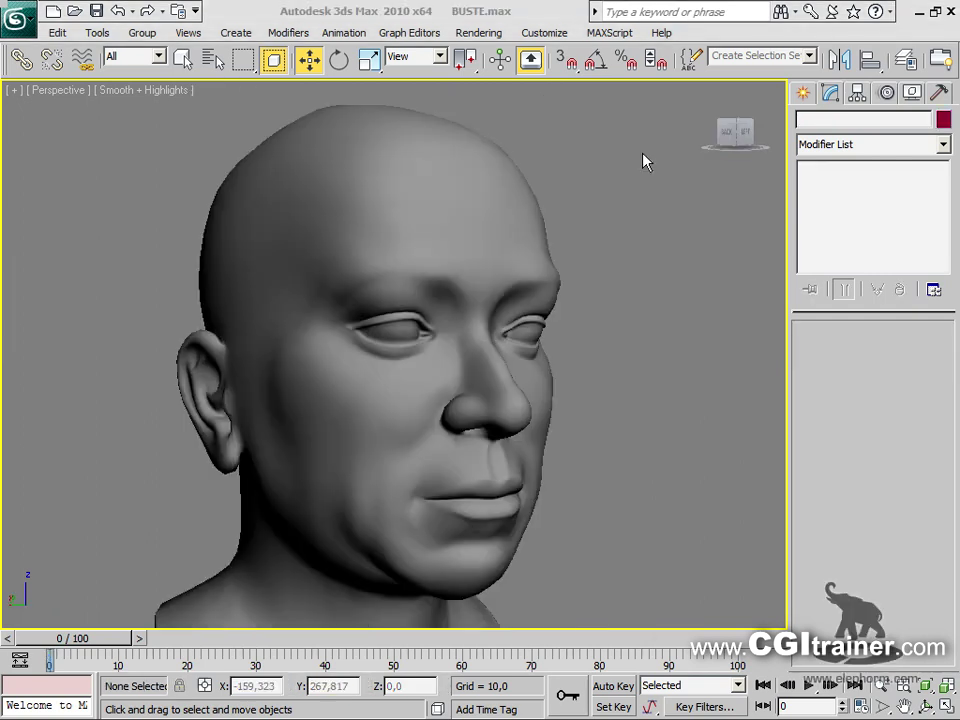
Select the head in the BUSTE.max scene and apply a Push modifier to it
{"action": "left_click", "coordinate": [400, 280]}
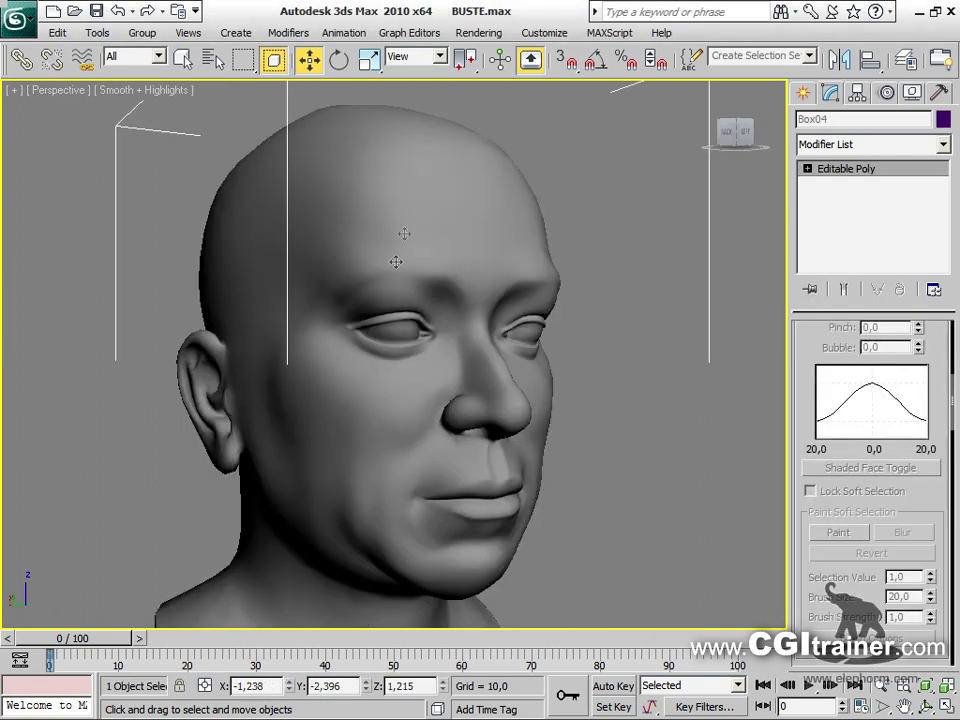
{"action": "left_click", "coordinate": [285, 32]}
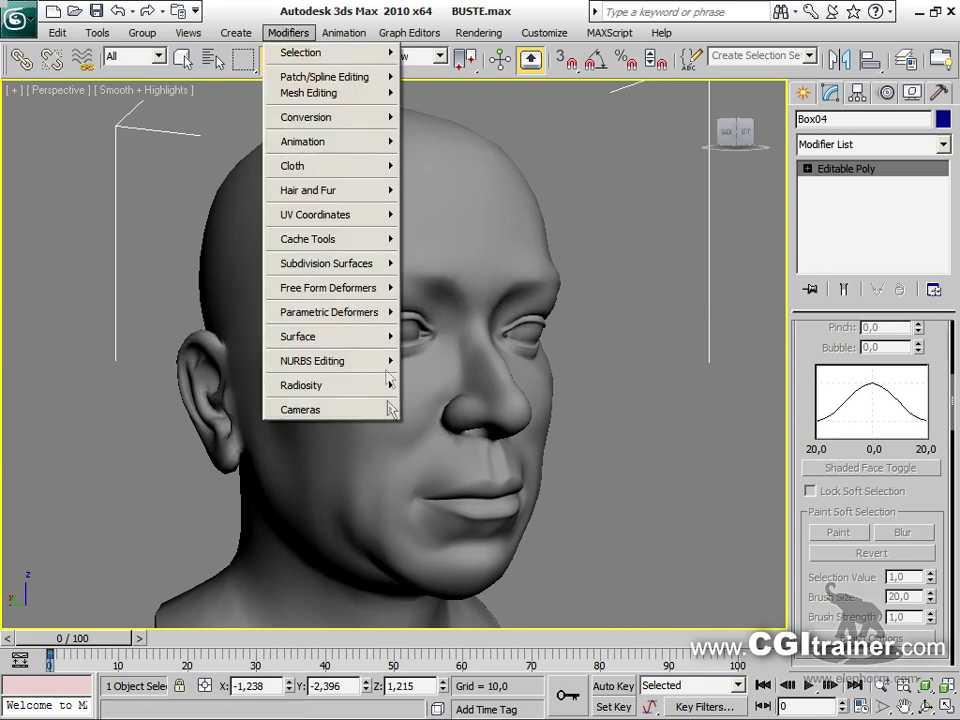
{"action": "mouse_move", "coordinate": [365, 320]}
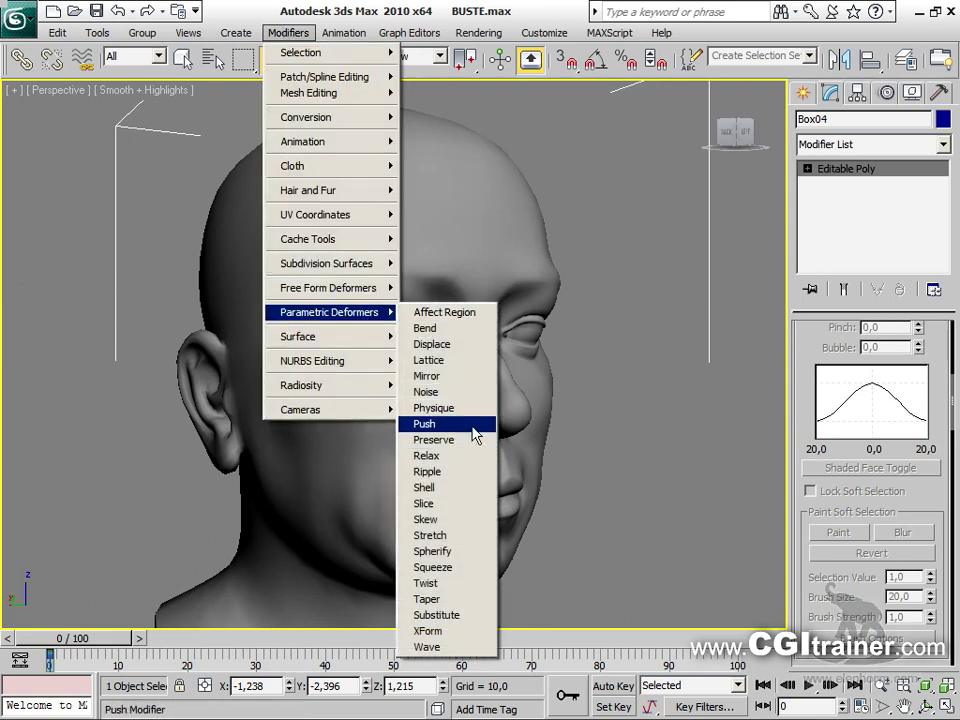
{"action": "left_click", "coordinate": [470, 428]}
Inflate the whole head by raising the Push Value to 10,656
{"action": "left_click_drag", "start_coordinate": [937, 358], "coordinate": [731, 175]}
{"action": "left_click_drag", "start_coordinate": [731, 175], "coordinate": [729, 234]}
{"action": "middle_click_drag", "start_coordinate": [564, 380], "coordinate": [645, 390], "text": "alt"}
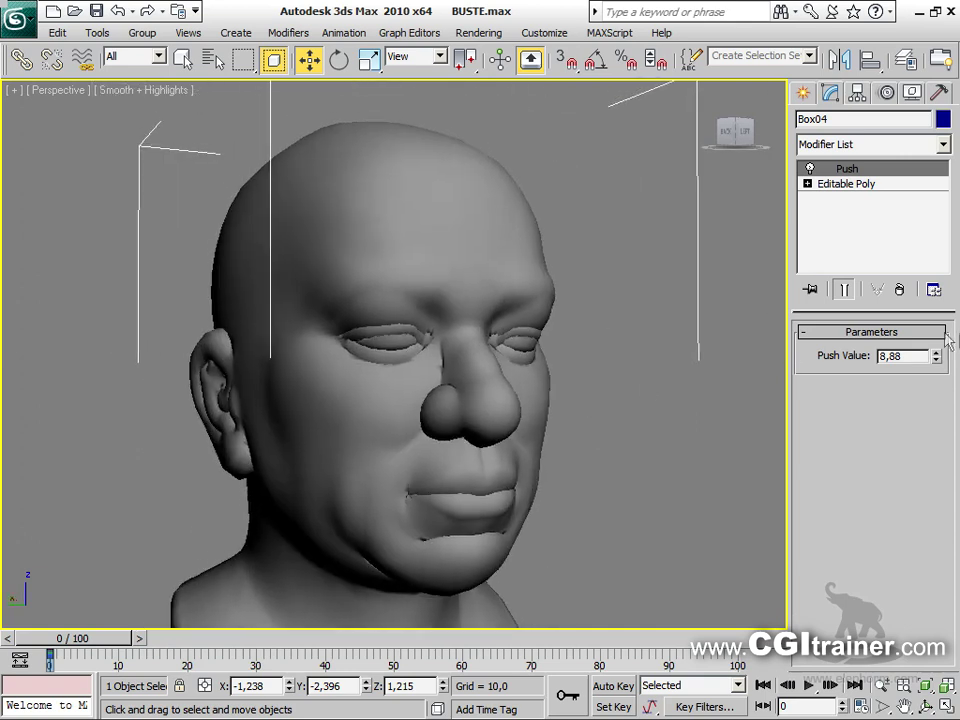
{"action": "left_click_drag", "start_coordinate": [938, 358], "coordinate": [938, 336]}
At the Editable Poly's vertex level, select the vertices around the eyes and nose and show the Push end result
{"action": "left_click", "coordinate": [844, 185]}
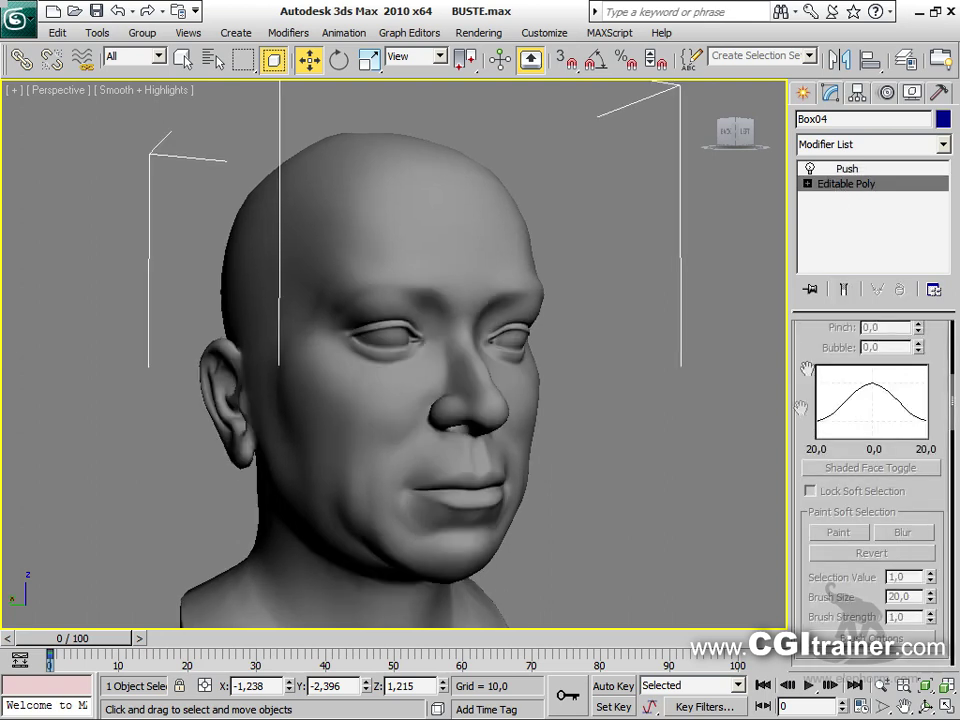
{"action": "scroll", "coordinate": [806, 369], "scroll_direction": "up", "scroll_amount": 10}
{"action": "left_click", "coordinate": [824, 354]}
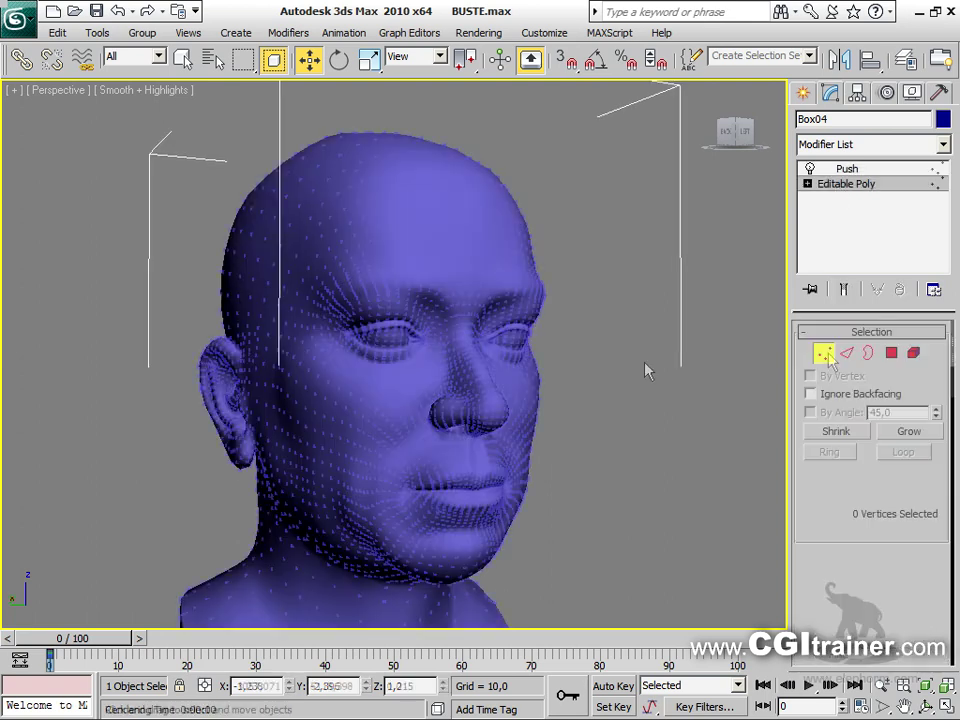
{"action": "left_click_drag", "start_coordinate": [560, 440], "coordinate": [395, 262]}
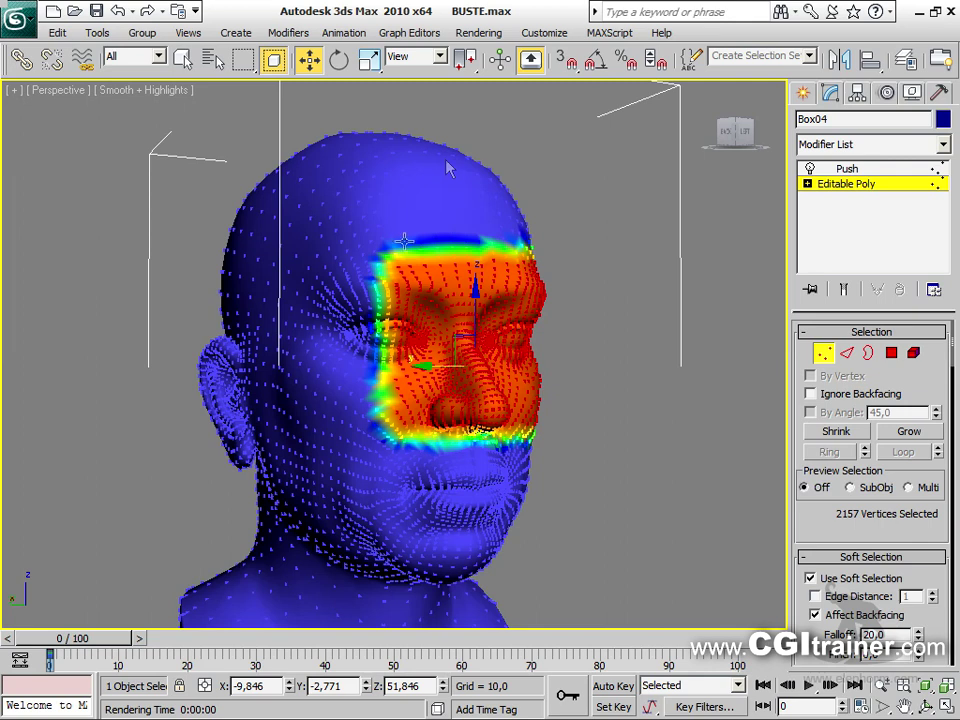
{"action": "left_click", "coordinate": [846, 289]}
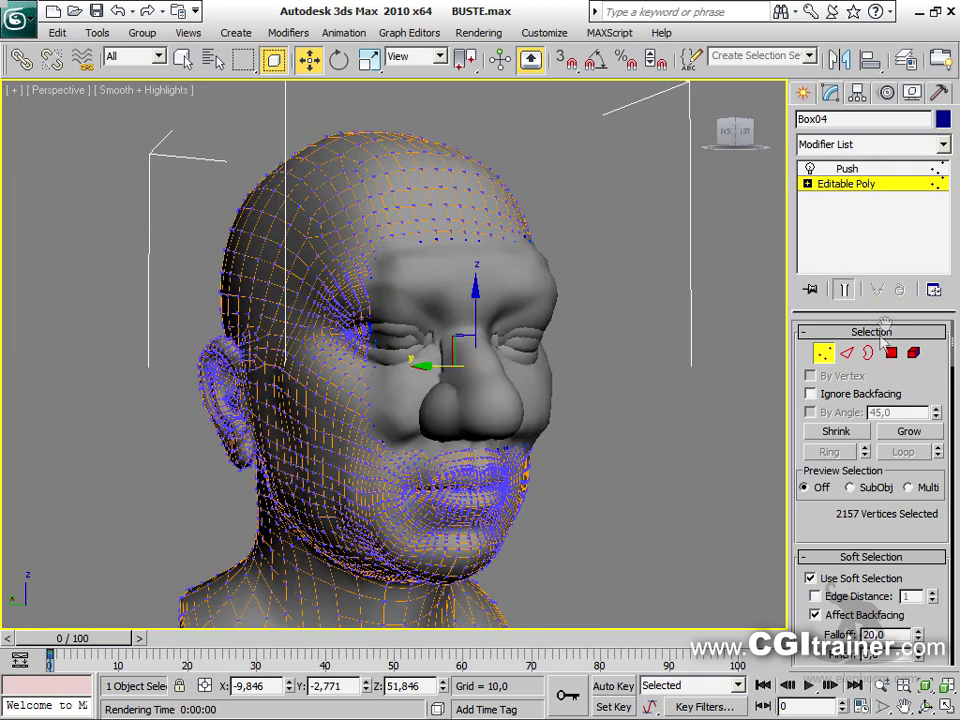
Leave and re-enter vertex editing to compare the Push effect, and clear the vertex selection
{"action": "left_click", "coordinate": [824, 354]}
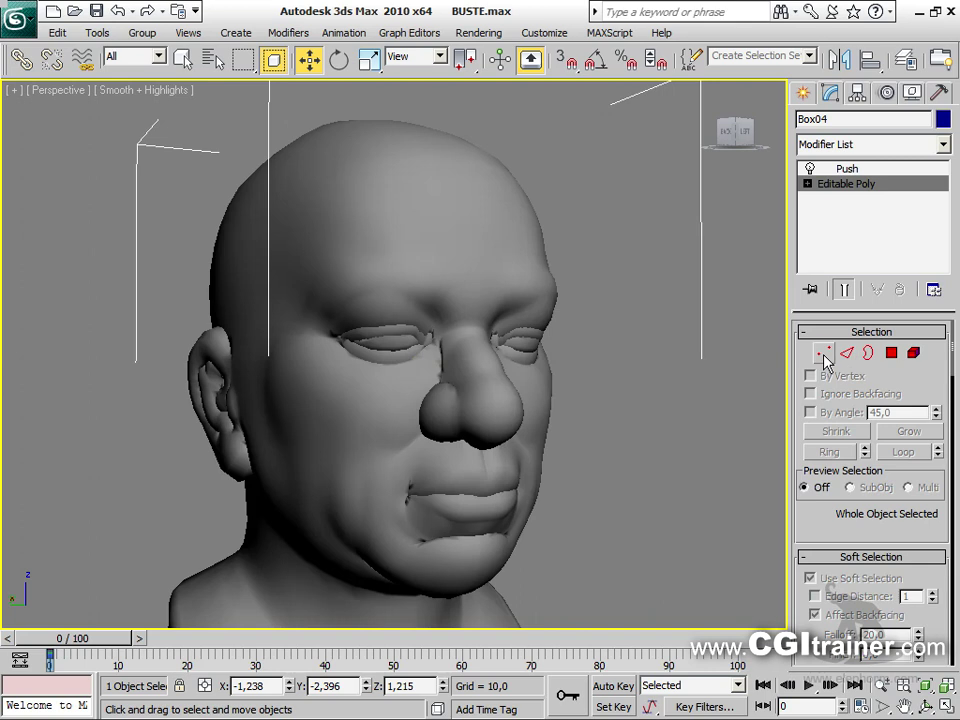
{"action": "left_click", "coordinate": [824, 354]}
{"action": "left_click", "coordinate": [678, 433]}
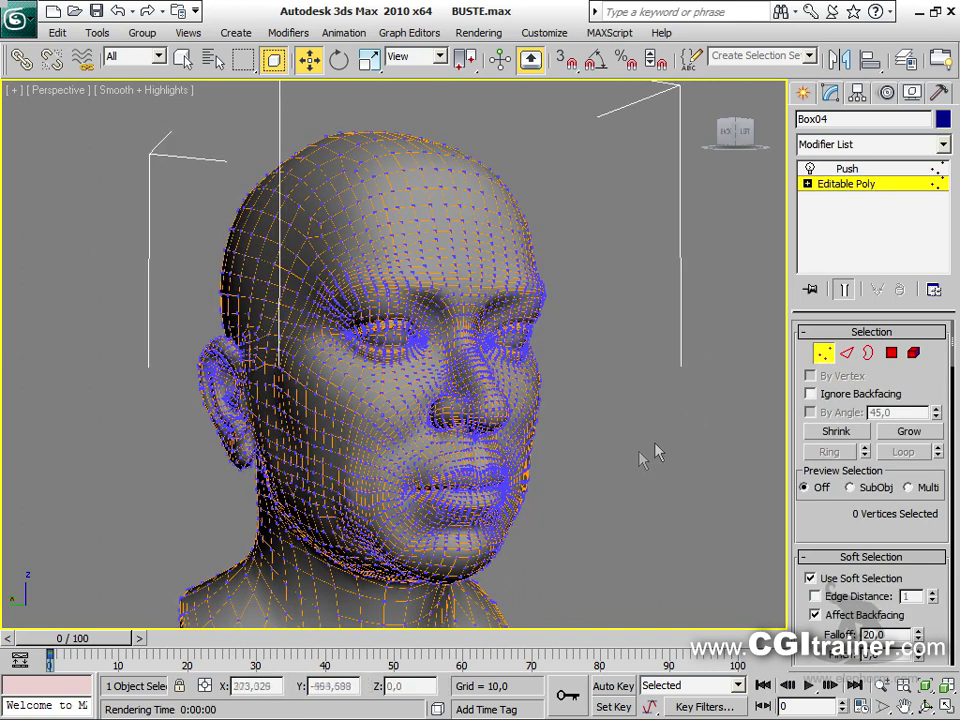
Activate painting of the soft selection on the head's vertices and reduce the brush size to 6,5
{"action": "left_click_drag", "start_coordinate": [818, 536], "coordinate": [815, 439]}
{"action": "left_click_drag", "start_coordinate": [817, 510], "coordinate": [818, 318]}
{"action": "left_click", "coordinate": [838, 540]}
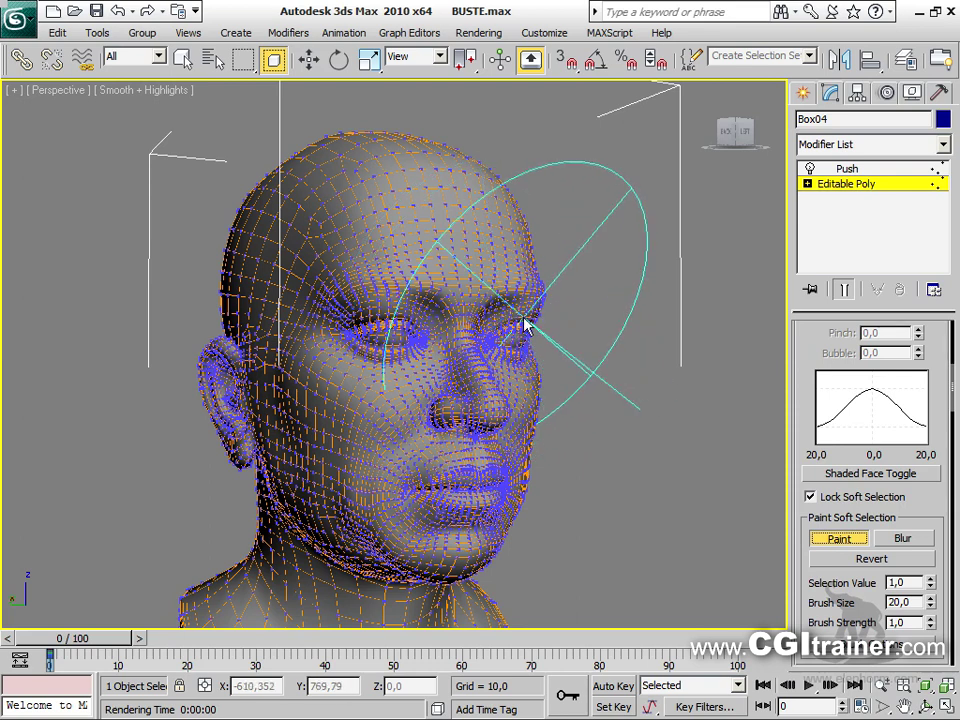
{"action": "left_click_drag", "start_coordinate": [525, 322], "coordinate": [540, 453], "text": "ctrl+shift"}
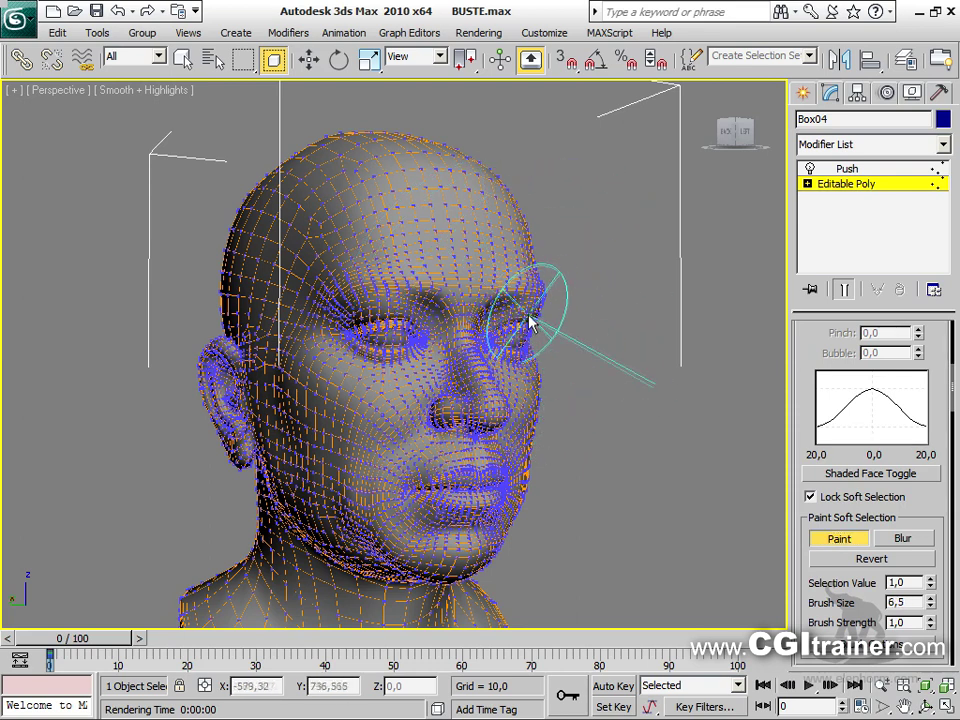
Paint a soft selection over the brows, one side of the face and the forehead, and return to Push to inspect the head
{"action": "mouse_move", "coordinate": [536, 311]}
{"action": "left_mouse_down"}
{"action": "mouse_move", "coordinate": [500, 327]}
{"action": "mouse_move", "coordinate": [446, 315]}
{"action": "mouse_move", "coordinate": [396, 322]}
{"action": "mouse_move", "coordinate": [355, 345]}
{"action": "mouse_move", "coordinate": [368, 382]}
{"action": "mouse_move", "coordinate": [416, 386]}
{"action": "mouse_move", "coordinate": [441, 401]}
{"action": "mouse_move", "coordinate": [428, 407]}
{"action": "left_mouse_up"}
{"action": "mouse_move", "coordinate": [410, 500]}
{"action": "left_mouse_down"}
{"action": "mouse_move", "coordinate": [453, 519]}
{"action": "mouse_move", "coordinate": [375, 492]}
{"action": "mouse_move", "coordinate": [369, 454]}
{"action": "left_mouse_up"}
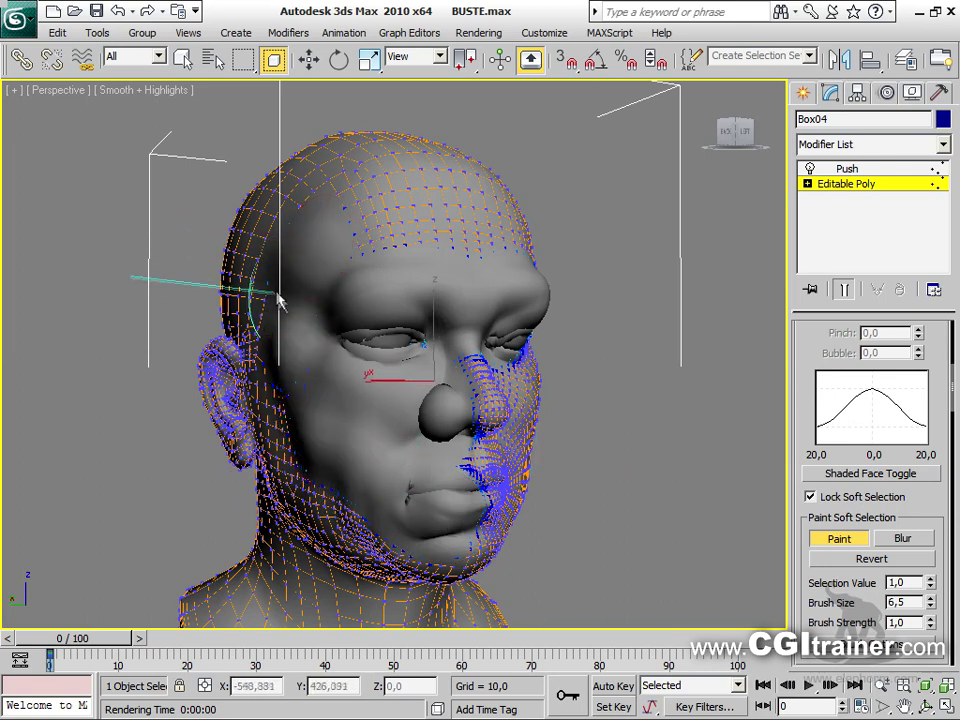
{"action": "mouse_move", "coordinate": [412, 212]}
{"action": "left_mouse_down"}
{"action": "mouse_move", "coordinate": [467, 200]}
{"action": "mouse_move", "coordinate": [255, 150]}
{"action": "mouse_move", "coordinate": [250, 263]}
{"action": "left_mouse_up"}
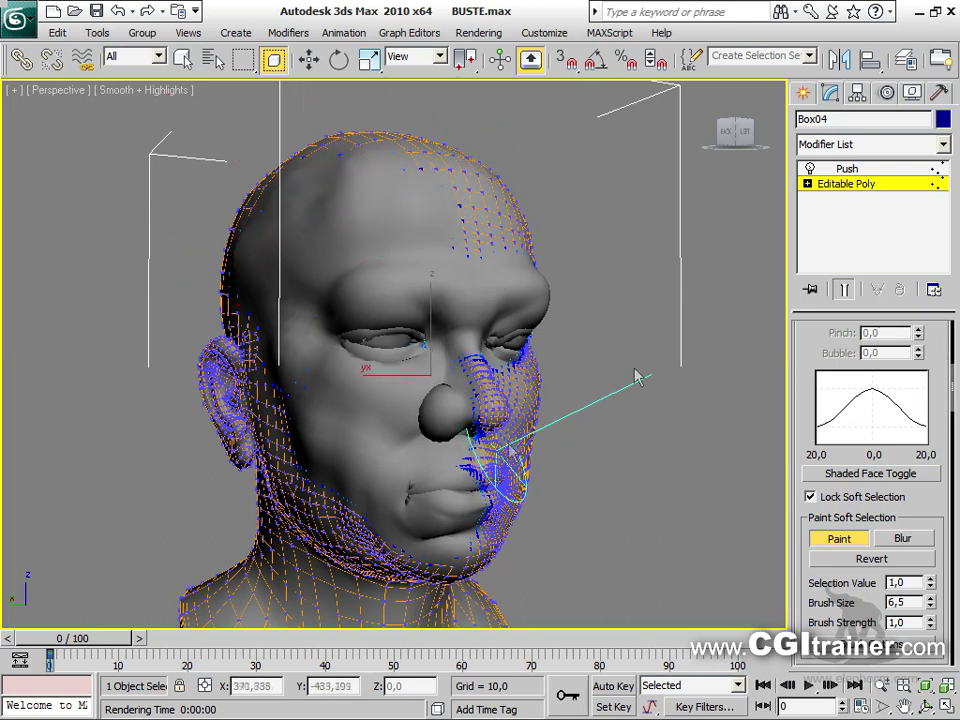
{"action": "left_click", "coordinate": [847, 168]}
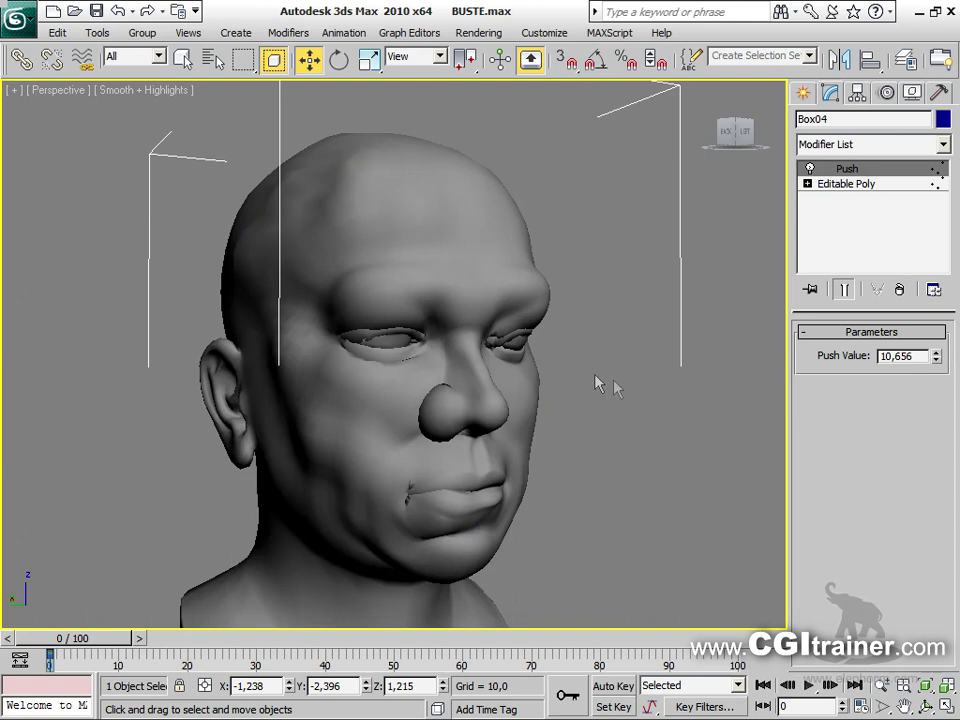
{"action": "mouse_move", "coordinate": [608, 407]}
{"action": "middle_mouse_down", "text": "alt"}
{"action": "mouse_move", "coordinate": [531, 386]}
{"action": "mouse_move", "coordinate": [538, 448]}
{"action": "mouse_move", "coordinate": [589, 406]}
{"action": "mouse_move", "coordinate": [615, 399]}
{"action": "mouse_move", "coordinate": [613, 423]}
{"action": "middle_mouse_up", "text": "alt"}
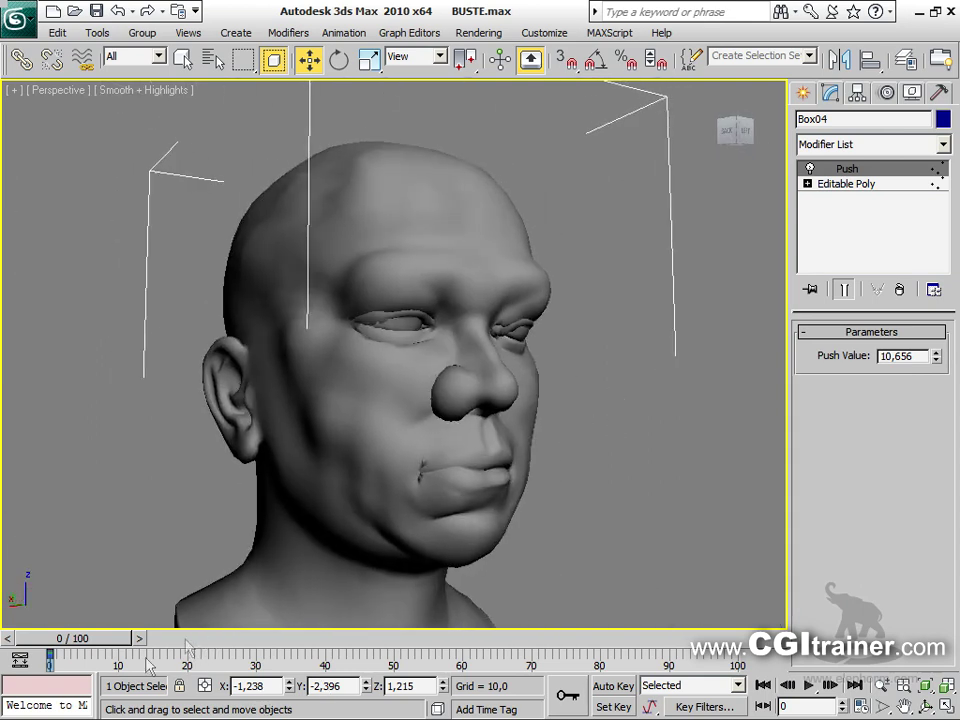
Try a negative Push Value of -15,7 on the painted areas, and reset the value to 0
{"action": "right_click", "coordinate": [936, 357]}
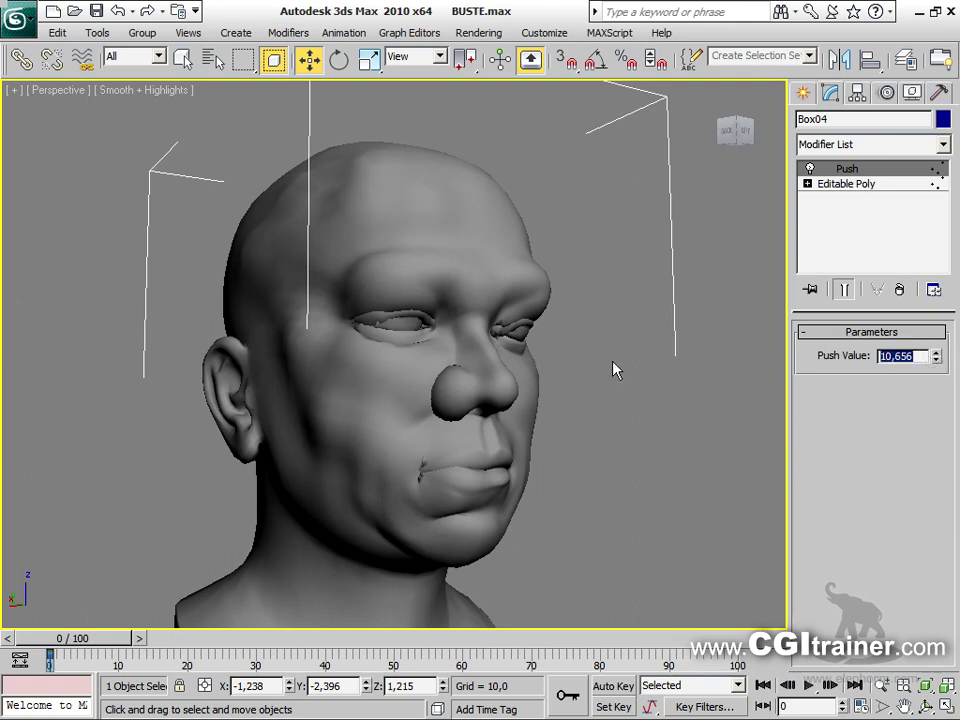
{"action": "left_click", "coordinate": [936, 360]}
{"action": "left_click_drag", "start_coordinate": [936, 387], "coordinate": [912, 338]}
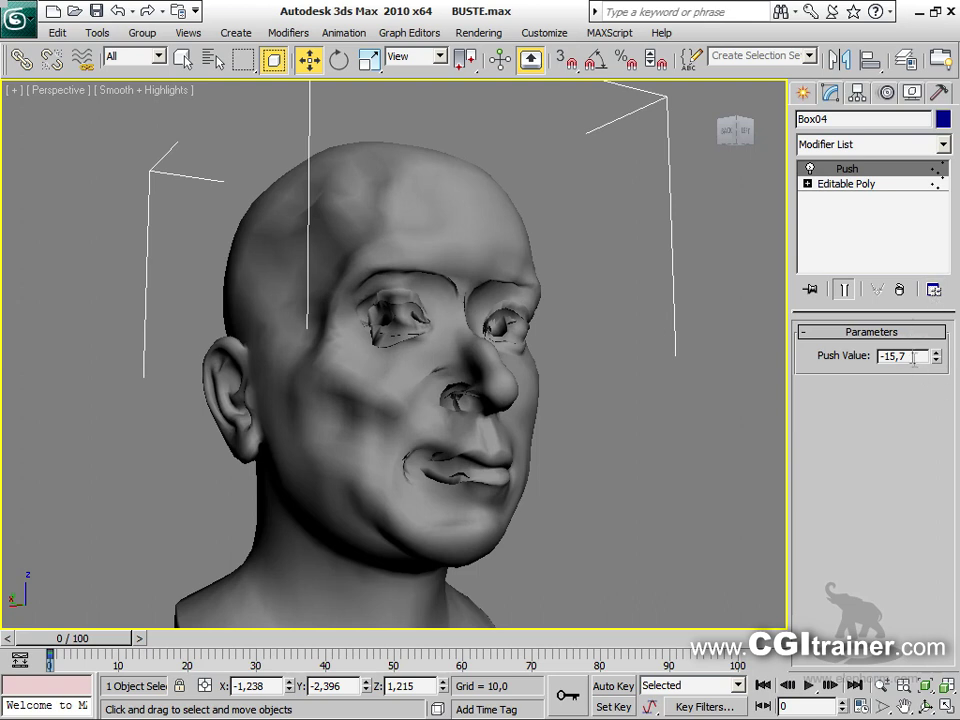
{"action": "type", "text": "0"}
{"action": "key", "text": "Return"}
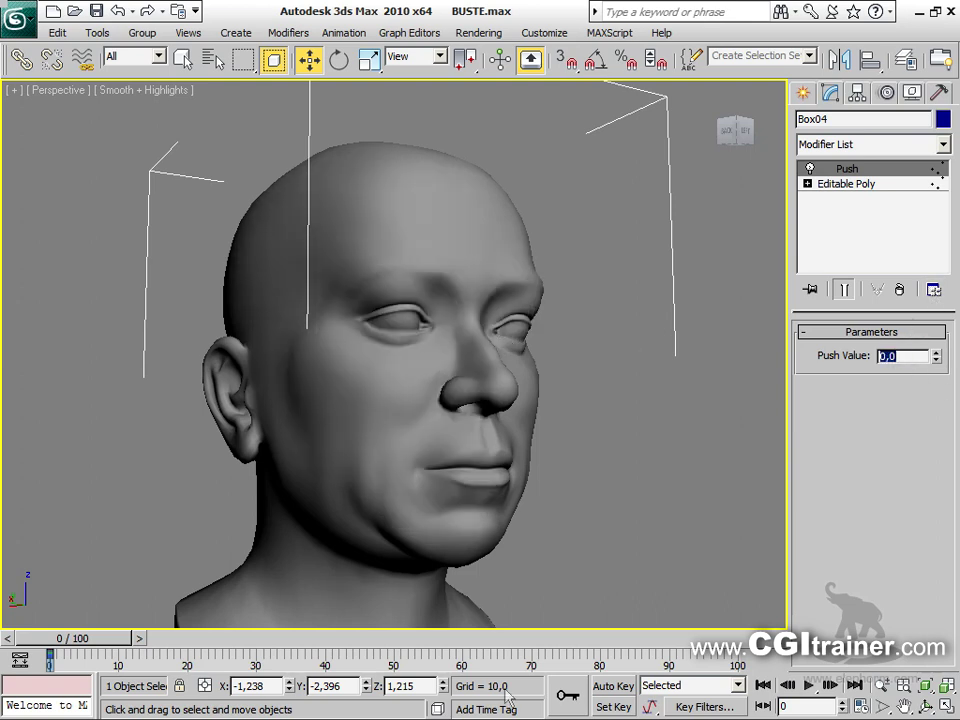
Animate the Push Value to 7,91 at frame 45 with automatic keying, and turn automatic keying off
{"action": "left_click", "coordinate": [613, 686]}
{"action": "left_click_drag", "start_coordinate": [72, 638], "coordinate": [360, 638]}
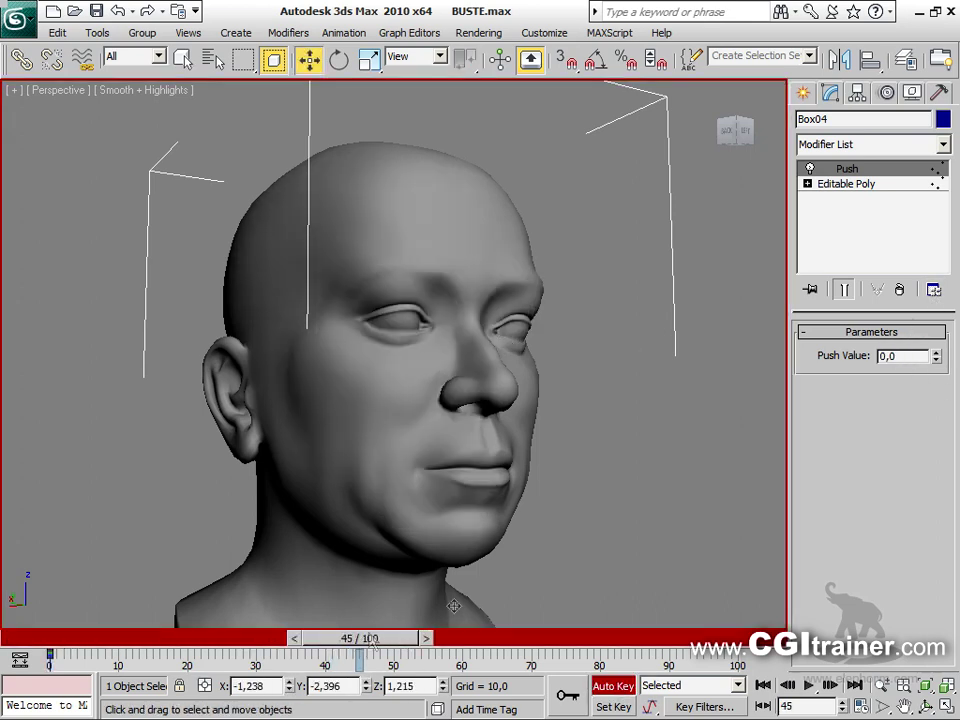
{"action": "left_click_drag", "start_coordinate": [937, 358], "coordinate": [872, 318]}
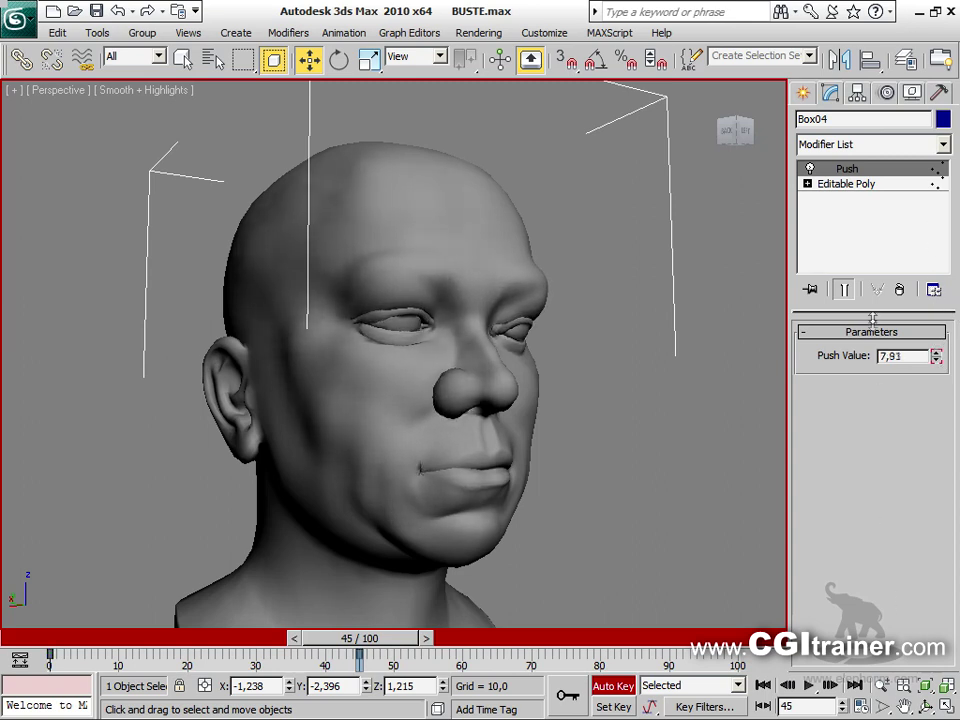
{"action": "left_click", "coordinate": [613, 686]}
Deselect the head and play the Push animation from frame 0
{"action": "left_click", "coordinate": [716, 381]}
{"action": "middle_click_drag", "start_coordinate": [716, 381], "coordinate": [578, 512], "text": "alt"}
{"action": "left_click", "coordinate": [763, 685]}
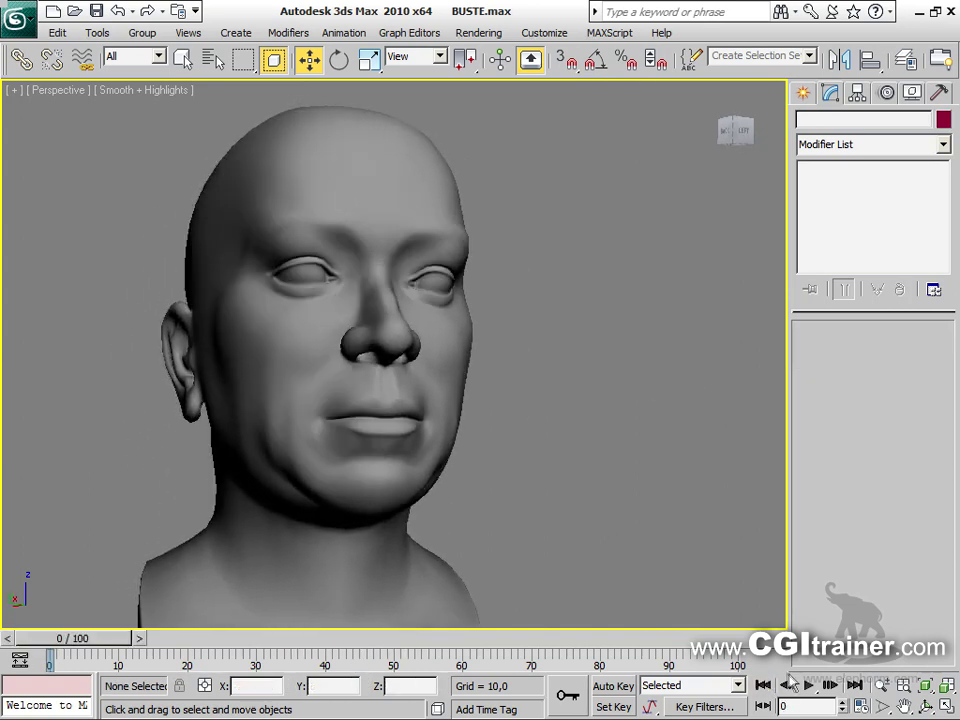
{"action": "left_click", "coordinate": [810, 686]}
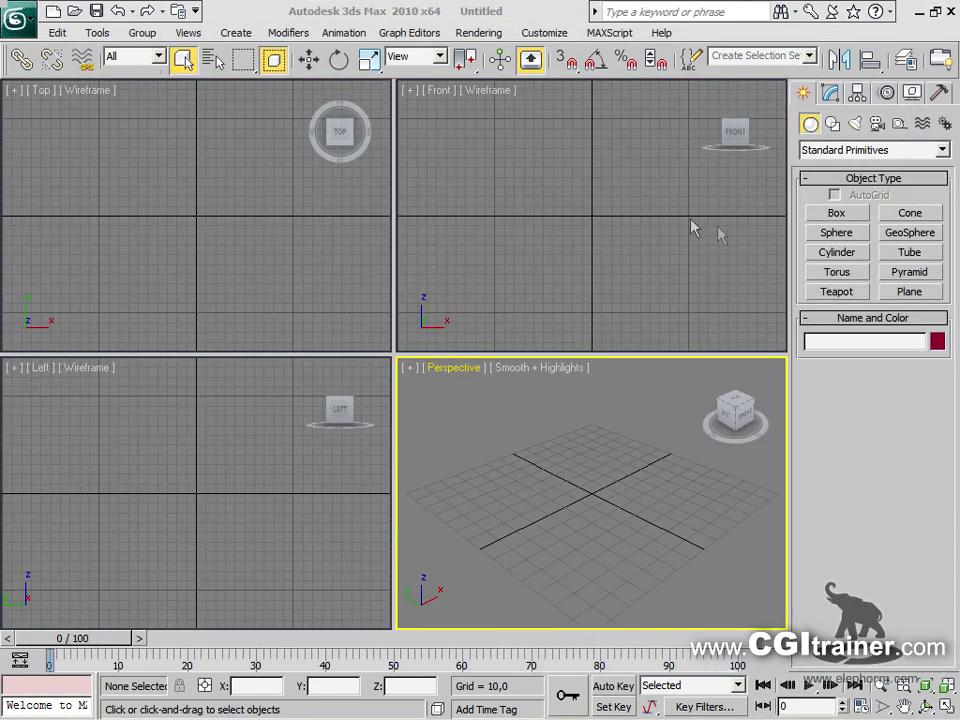
Create a teapot with a radius of about 20 at the grid centre and apply the Noise modifier to it
{"action": "left_click", "coordinate": [837, 292]}
{"action": "left_click_drag", "start_coordinate": [568, 470], "coordinate": [480, 313]}
{"action": "left_click", "coordinate": [288, 32]}
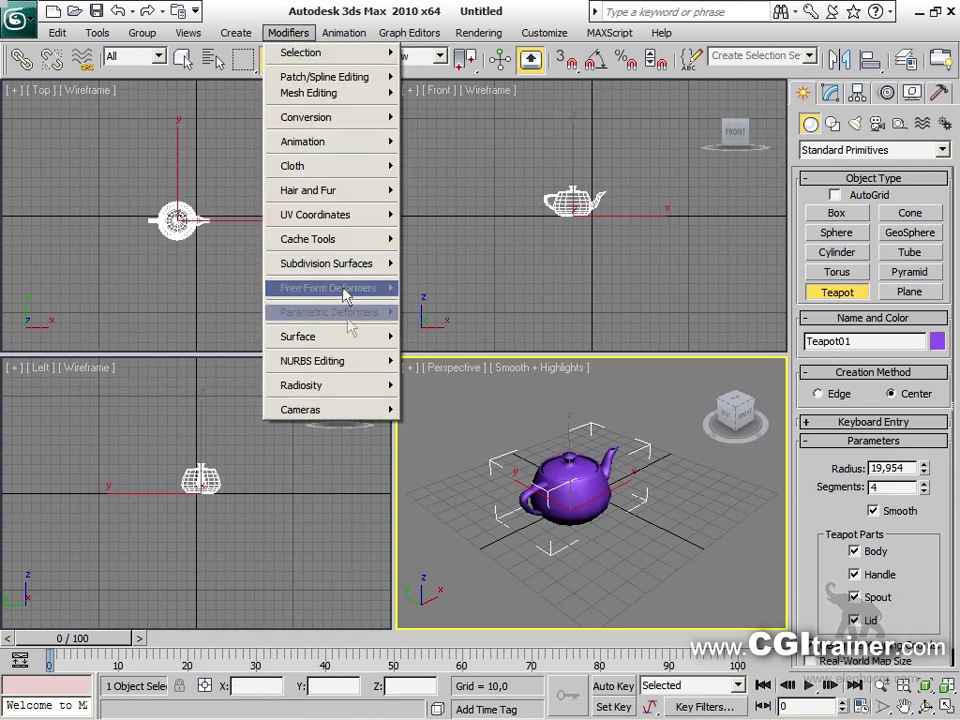
{"action": "mouse_move", "coordinate": [349, 322]}
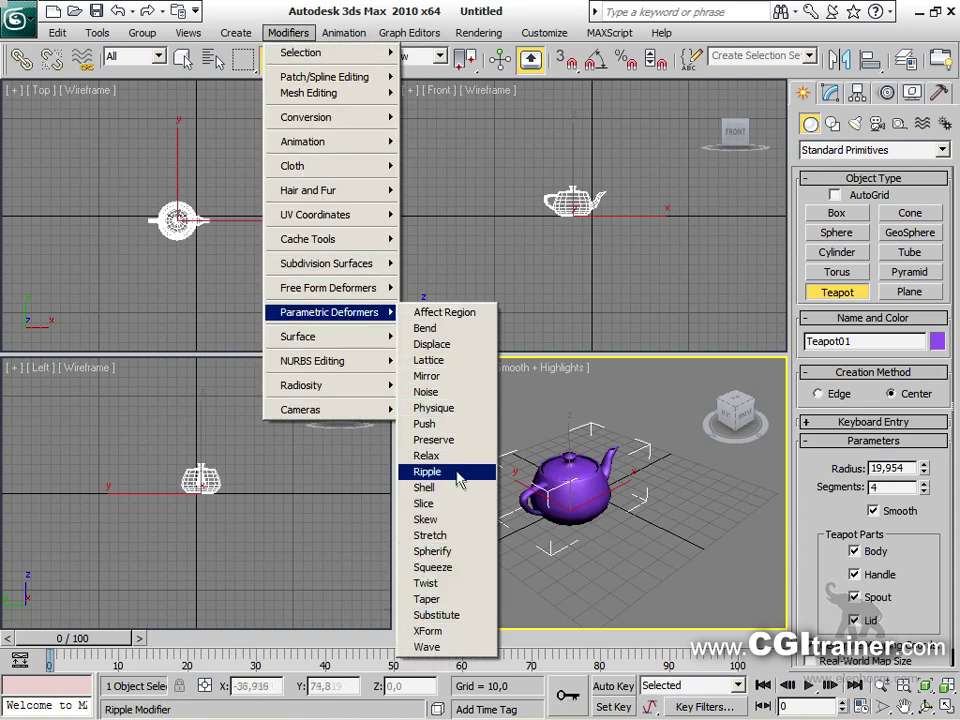
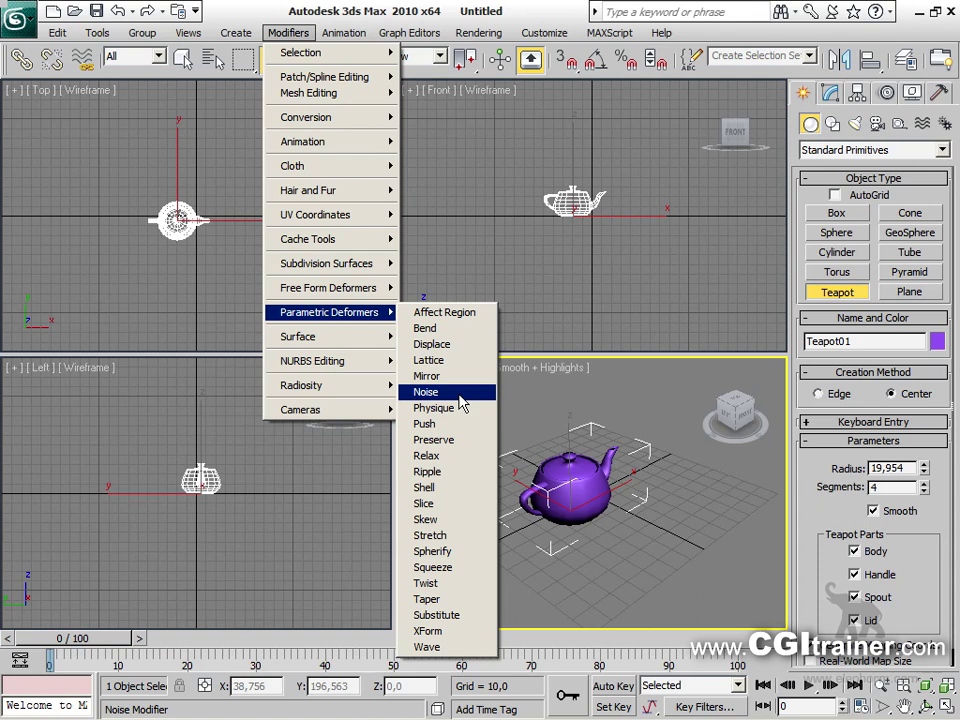
{"action": "left_click", "coordinate": [460, 395]}
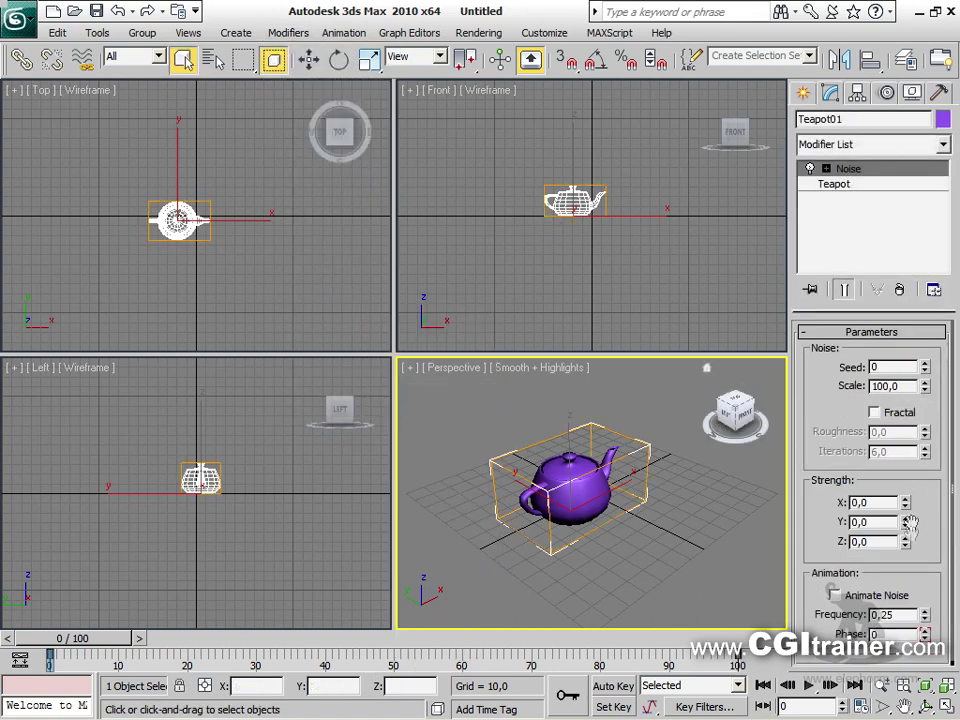
Set the teapot's Noise X strength to 100 and Scale to 19, and hide the grid in the maximized perspective view
{"action": "left_click_drag", "start_coordinate": [905, 511], "coordinate": [905, 394]}
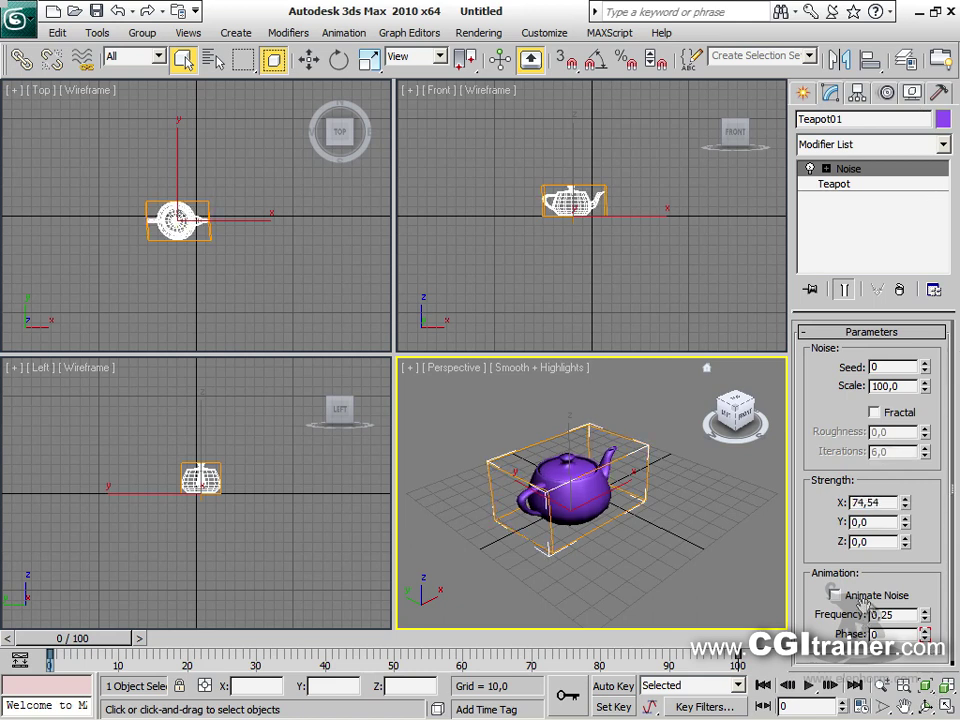
{"action": "type", "text": "100,0"}
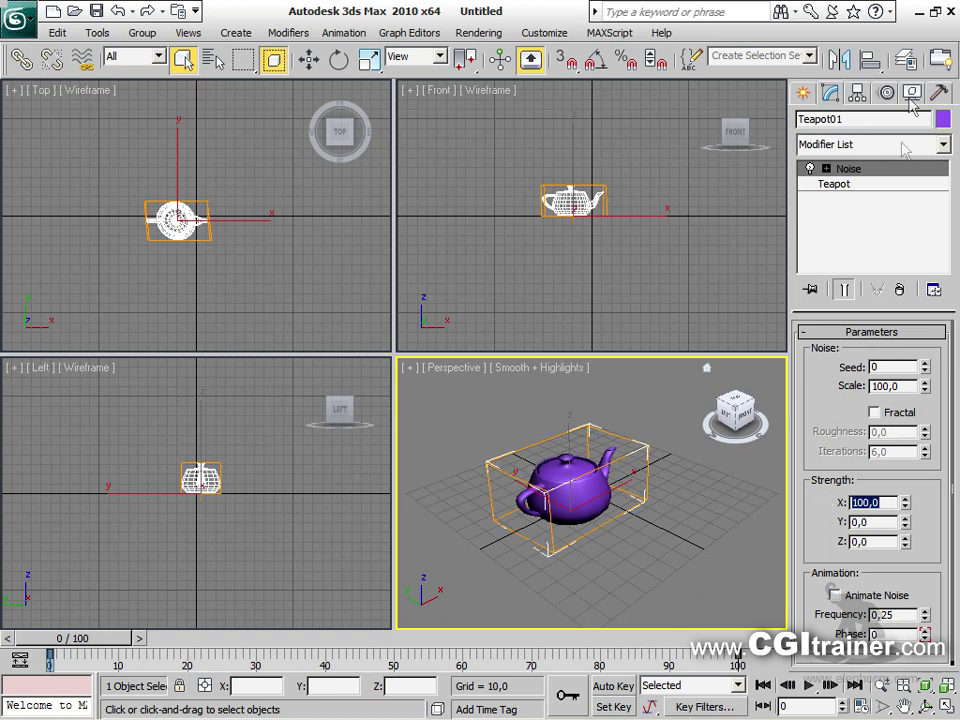
{"action": "left_click", "coordinate": [925, 390]}
{"action": "left_click_drag", "start_coordinate": [928, 398], "coordinate": [935, 458]}
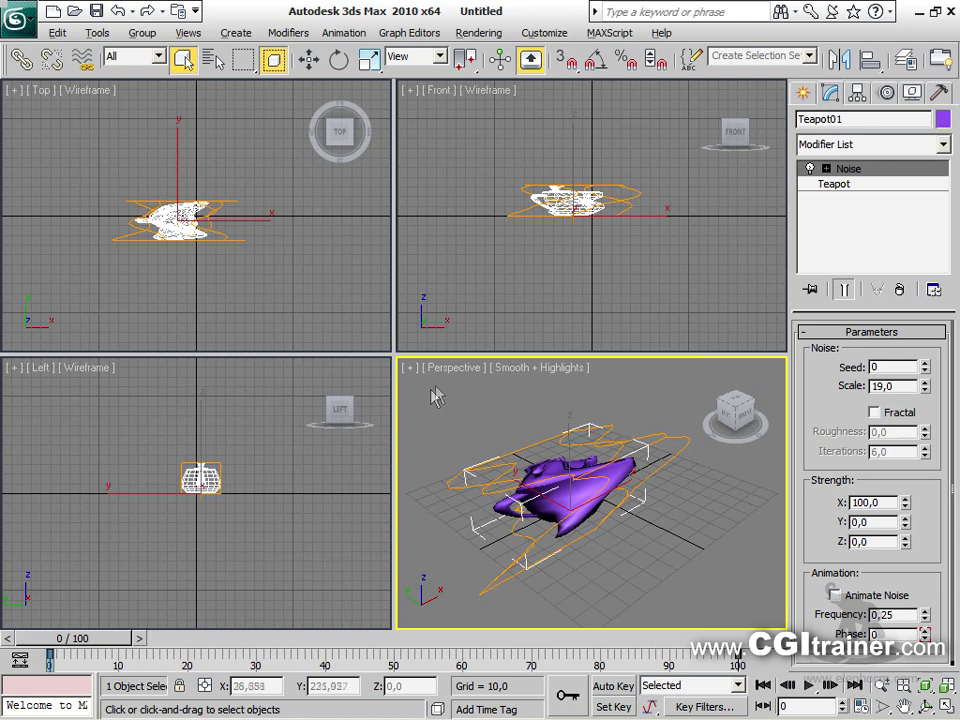
{"action": "key", "text": "alt+w"}
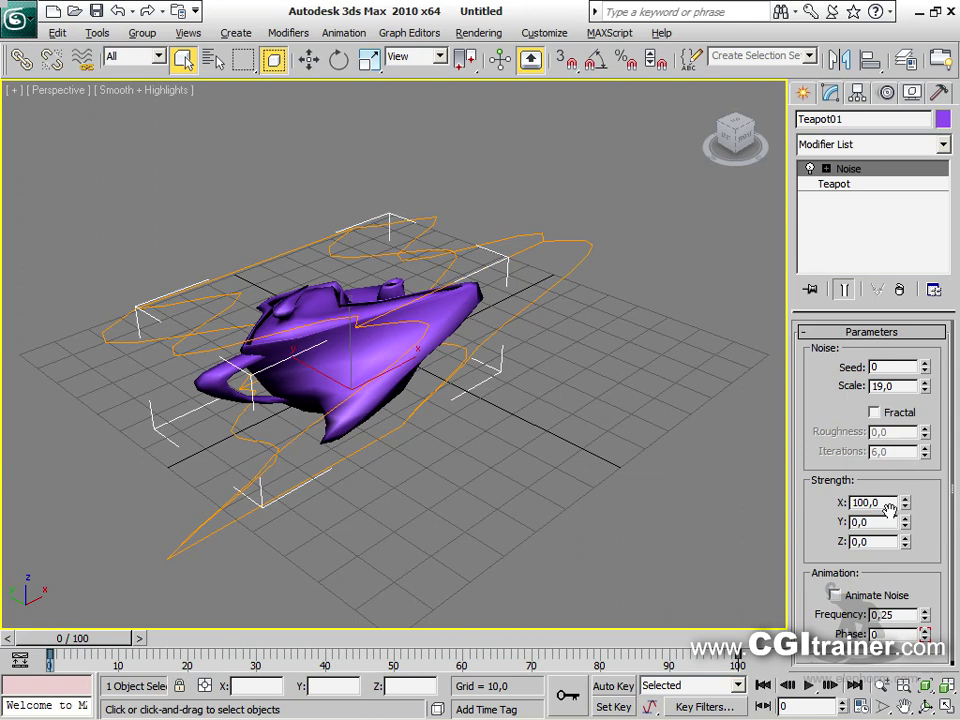
{"action": "key", "text": "g"}
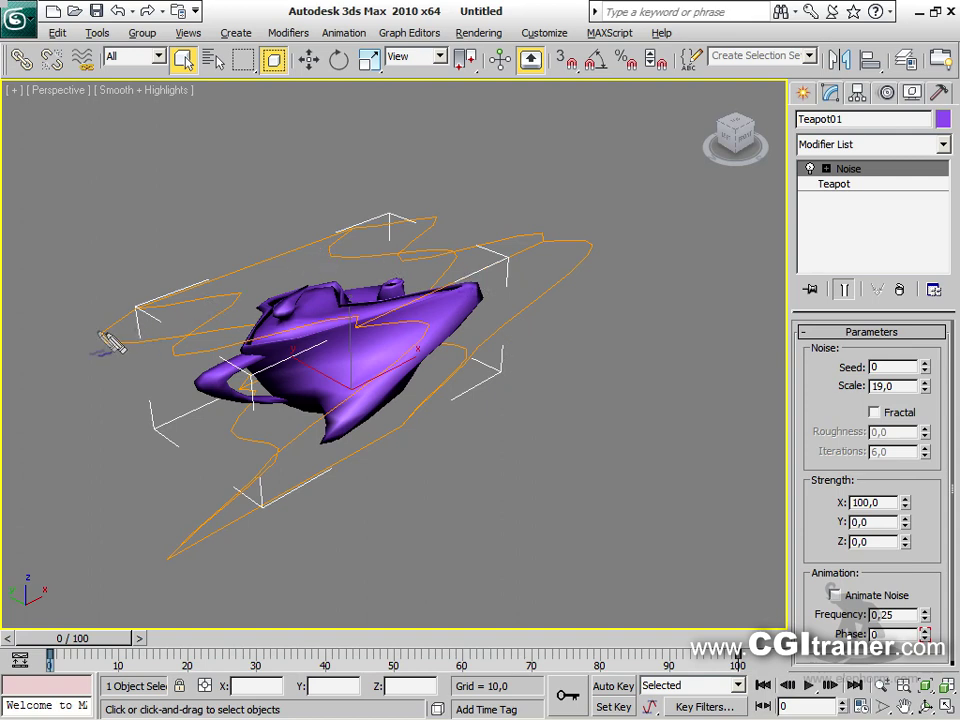
Sketch temporary pen marks along the teapot's X deformation and beside the X strength and Scale values, and erase them
{"action": "mouse_move", "coordinate": [105, 338]}
{"action": "left_mouse_down"}
{"action": "mouse_move", "coordinate": [176, 315]}
{"action": "mouse_move", "coordinate": [289, 253]}
{"action": "mouse_move", "coordinate": [505, 204]}
{"action": "mouse_move", "coordinate": [515, 211]}
{"action": "mouse_move", "coordinate": [487, 224]}
{"action": "left_mouse_up"}
{"action": "mouse_move", "coordinate": [84, 324]}
{"action": "left_mouse_down"}
{"action": "mouse_move", "coordinate": [64, 369]}
{"action": "mouse_move", "coordinate": [95, 370]}
{"action": "left_mouse_up"}
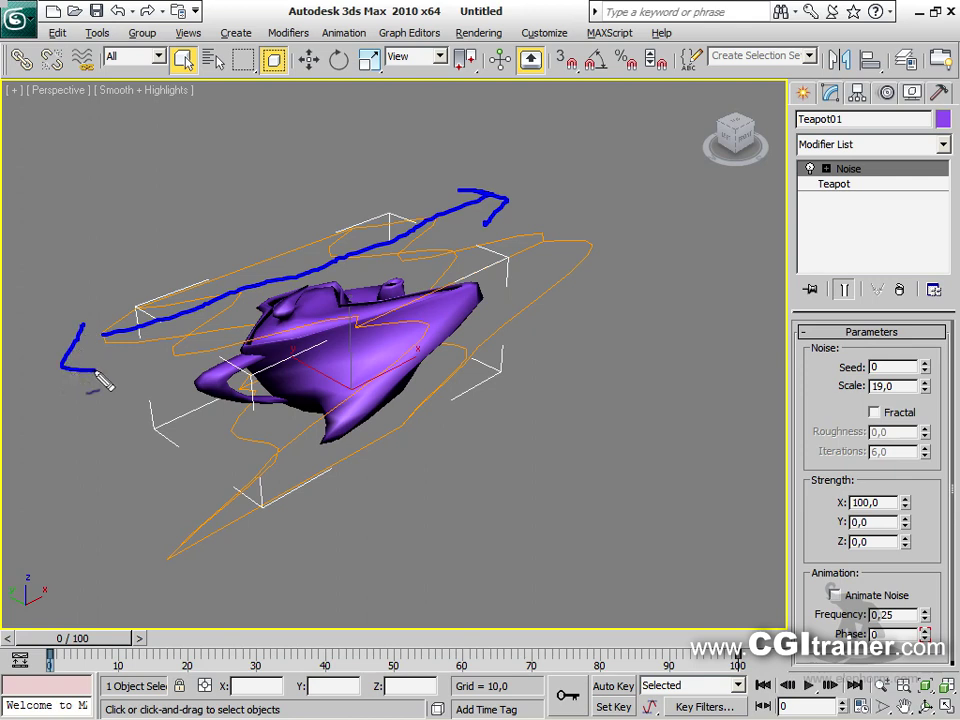
{"action": "left_click_drag", "start_coordinate": [822, 503], "coordinate": [834, 504]}
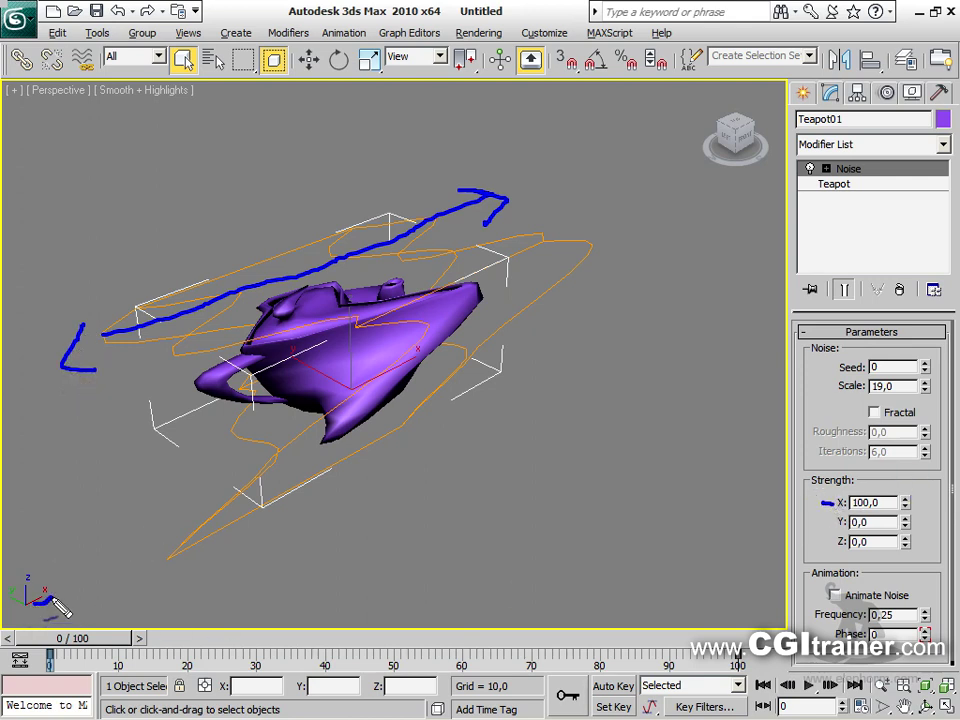
{"action": "left_click_drag", "start_coordinate": [264, 518], "coordinate": [274, 516]}
{"action": "mouse_move", "coordinate": [843, 405]}
{"action": "left_mouse_down"}
{"action": "mouse_move", "coordinate": [858, 401]}
{"action": "mouse_move", "coordinate": [825, 389]}
{"action": "left_mouse_up"}
{"action": "mouse_move", "coordinate": [598, 214]}
{"action": "left_mouse_down"}
{"action": "mouse_move", "coordinate": [611, 205]}
{"action": "mouse_move", "coordinate": [630, 227]}
{"action": "left_mouse_up"}
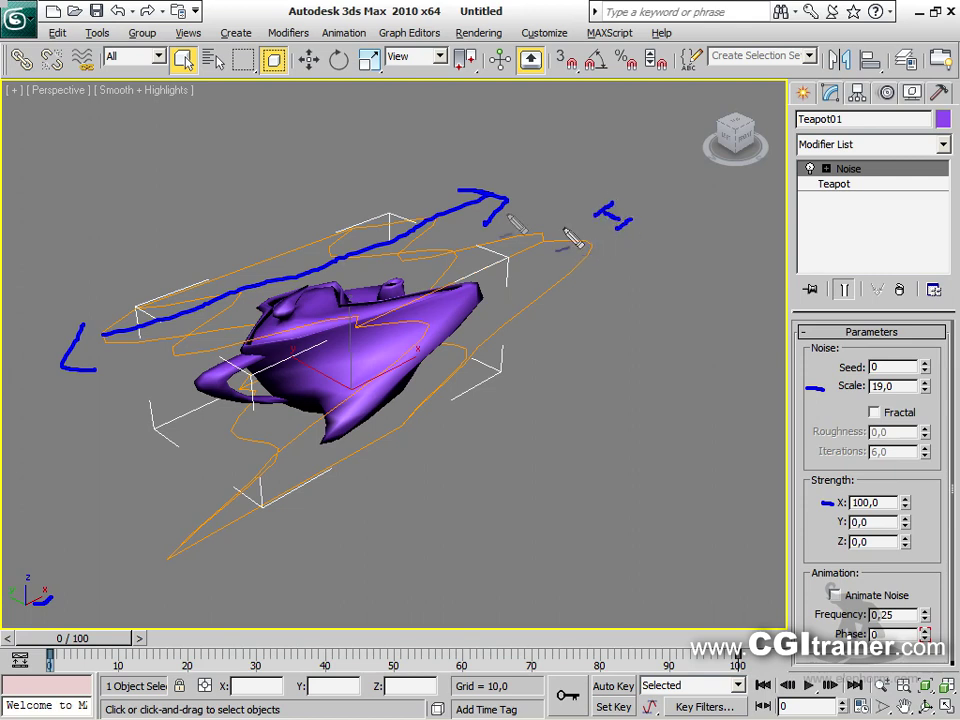
{"action": "left_click_drag", "start_coordinate": [540, 418], "coordinate": [550, 414]}
{"action": "key", "text": "Escape"}
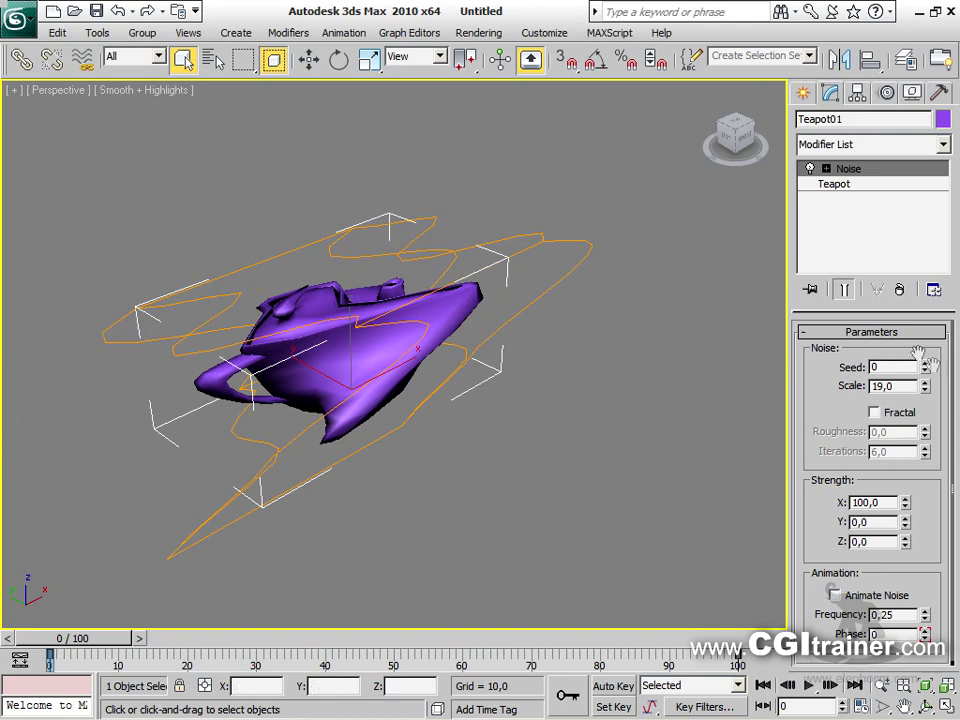
Set the teapot's Noise Seed to 2 and its strength to 10 in X, 19,53 in Y and 5,36 in Z
{"action": "mouse_move", "coordinate": [926, 370]}
{"action": "left_mouse_down"}
{"action": "mouse_move", "coordinate": [923, 341]}
{"action": "mouse_move", "coordinate": [923, 351]}
{"action": "left_mouse_up"}
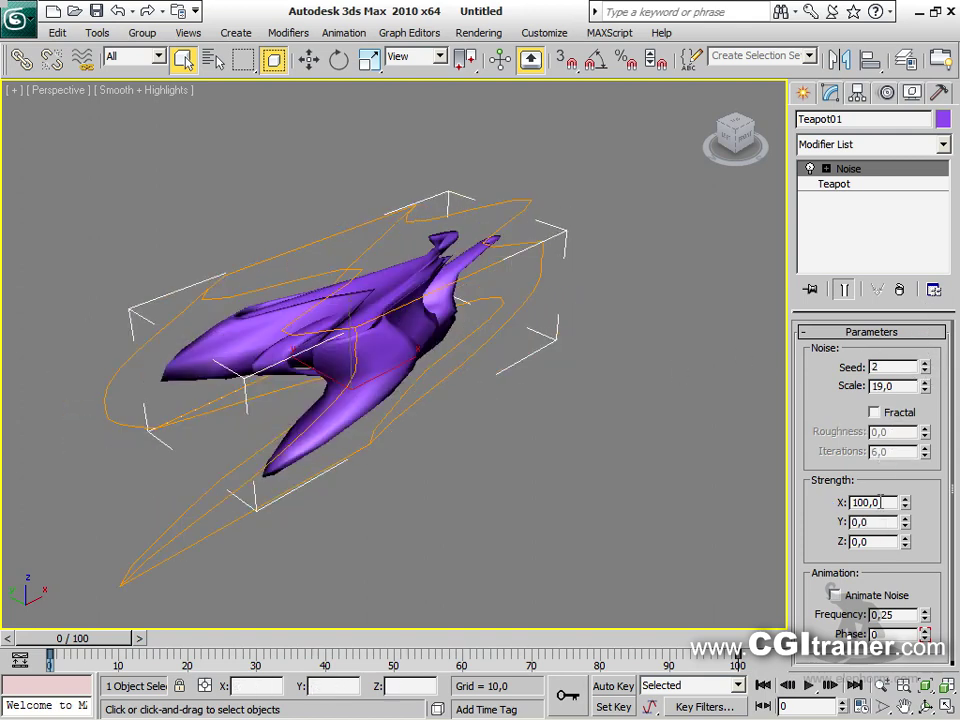
{"action": "type", "text": "10"}
{"action": "key", "text": "Return"}
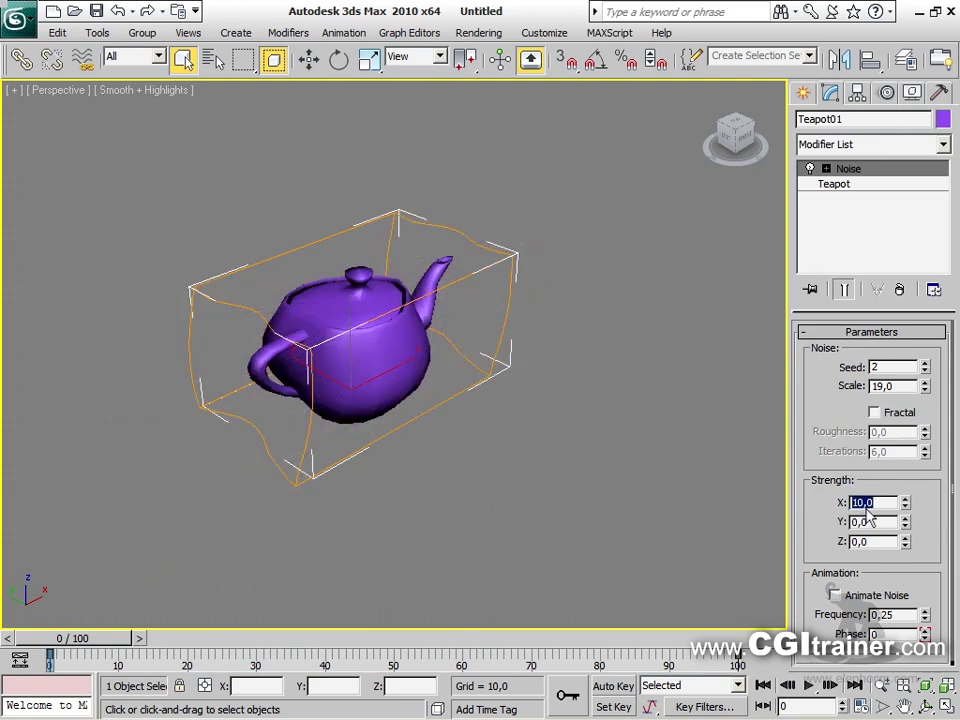
{"action": "mouse_move", "coordinate": [905, 522]}
{"action": "left_mouse_down"}
{"action": "mouse_move", "coordinate": [905, 497]}
{"action": "mouse_move", "coordinate": [905, 538]}
{"action": "mouse_move", "coordinate": [905, 525]}
{"action": "left_mouse_up"}
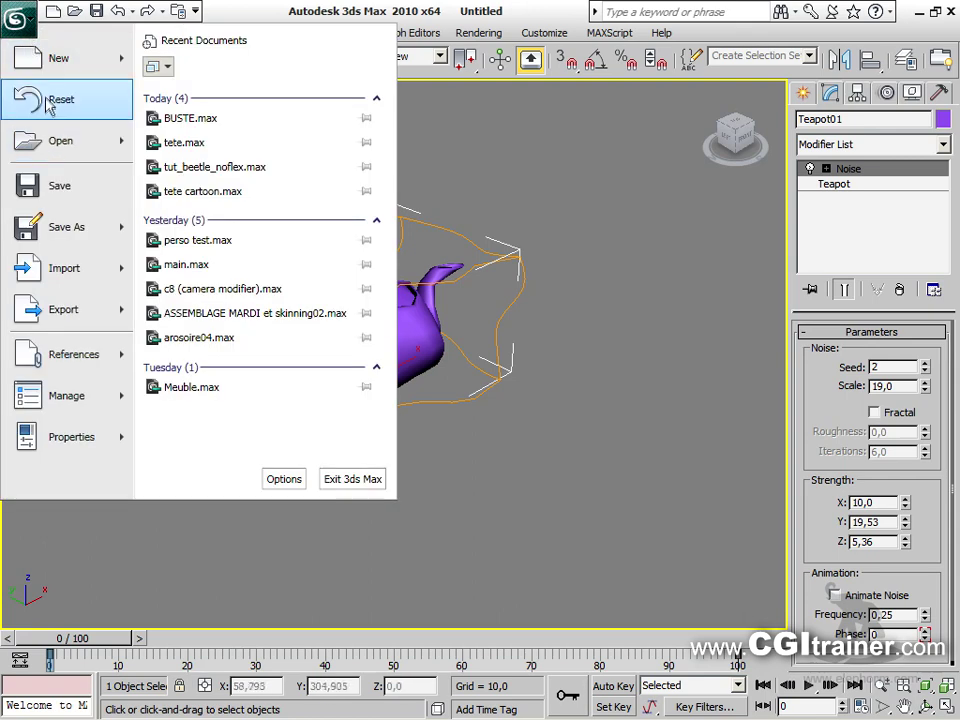
Reset to an empty scene
{"action": "left_click", "coordinate": [42, 97]}
{"action": "left_click", "coordinate": [495, 428]}
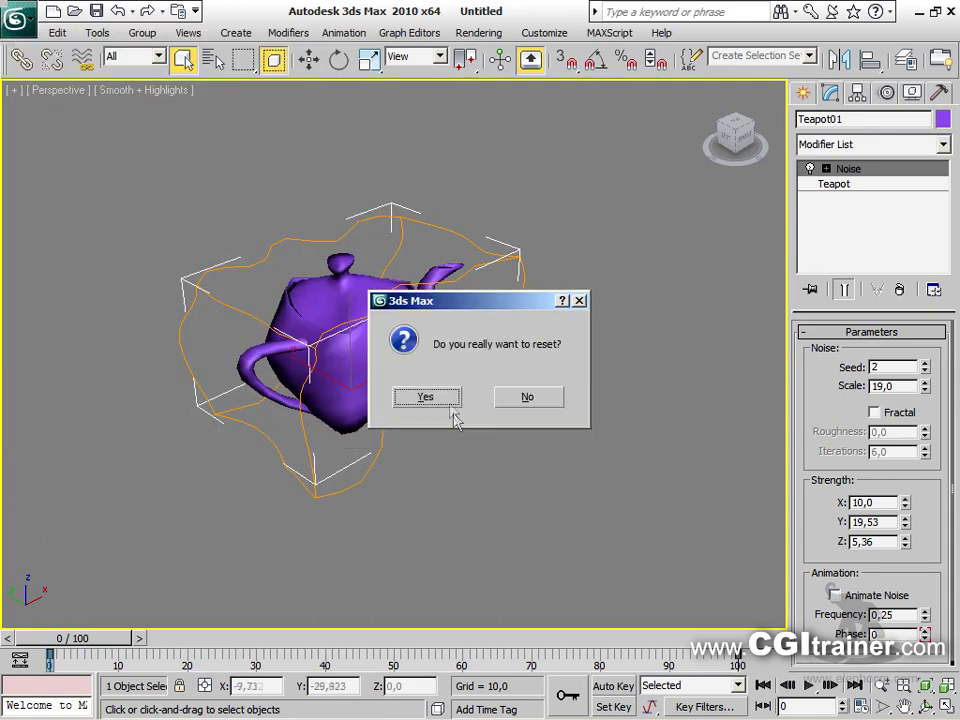
{"action": "left_click", "coordinate": [448, 402]}
Create a flat box about 113 x 112 x 17 with 17 length, 18 width and 5 height segments
{"action": "left_click", "coordinate": [836, 213]}
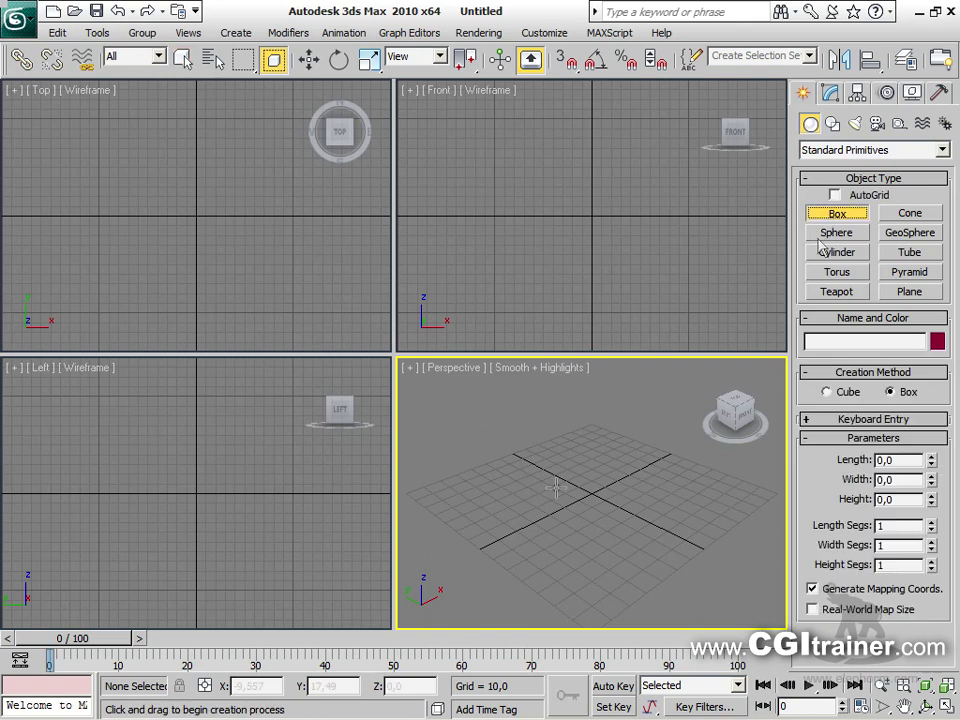
{"action": "left_click_drag", "start_coordinate": [475, 492], "coordinate": [724, 488]}
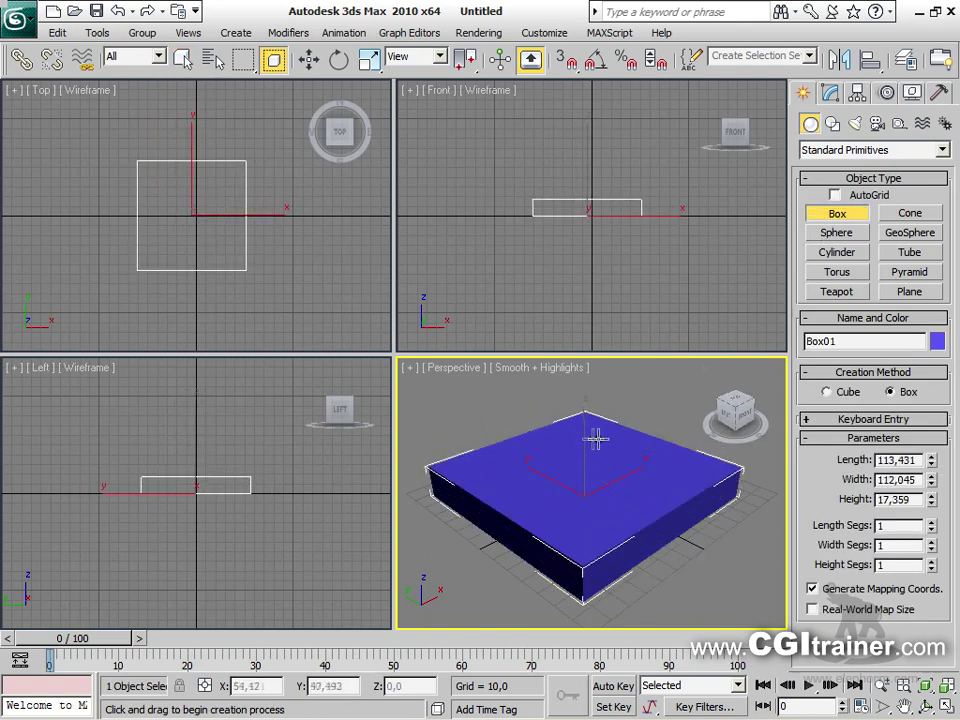
{"action": "key", "text": "F4"}
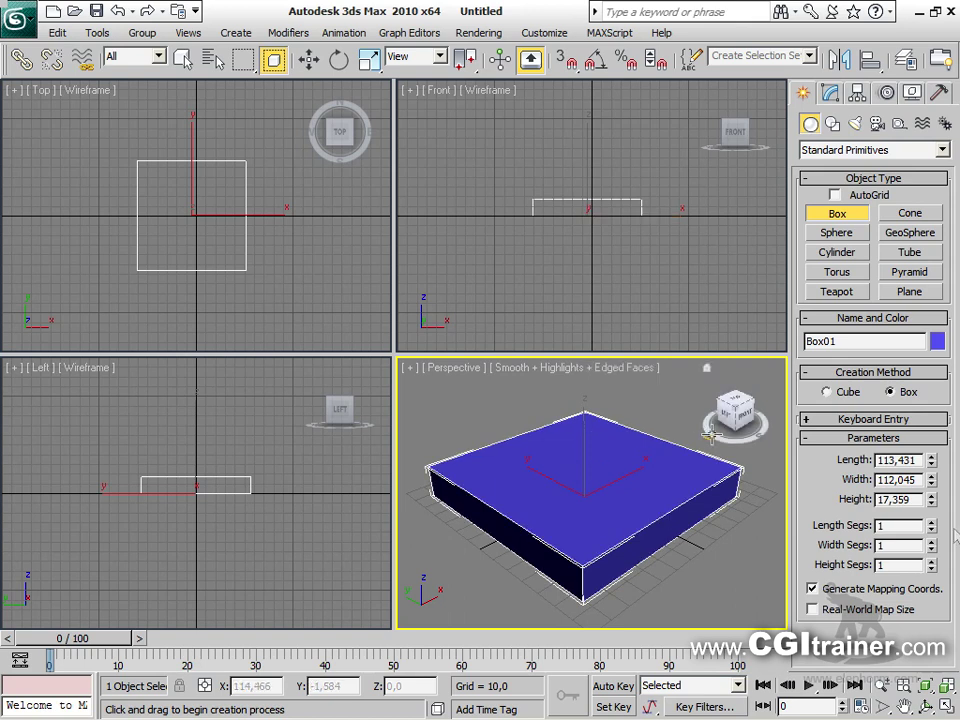
{"action": "left_click_drag", "start_coordinate": [930, 548], "coordinate": [925, 371]}
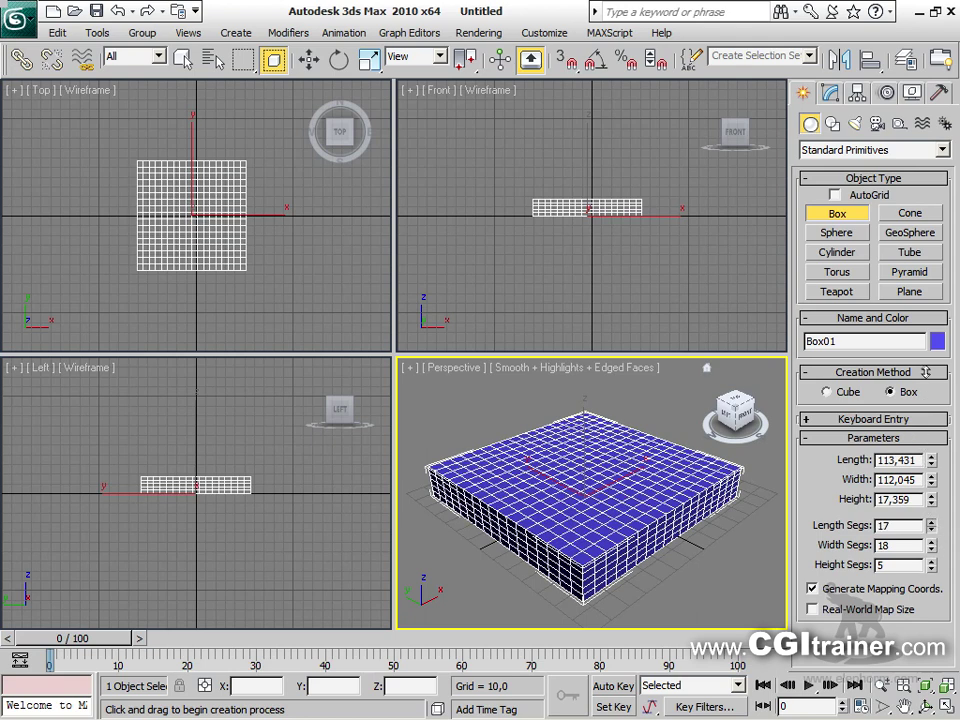
{"action": "left_click_drag", "start_coordinate": [394, 354], "coordinate": [80, 98]}
{"action": "key", "text": "F4"}
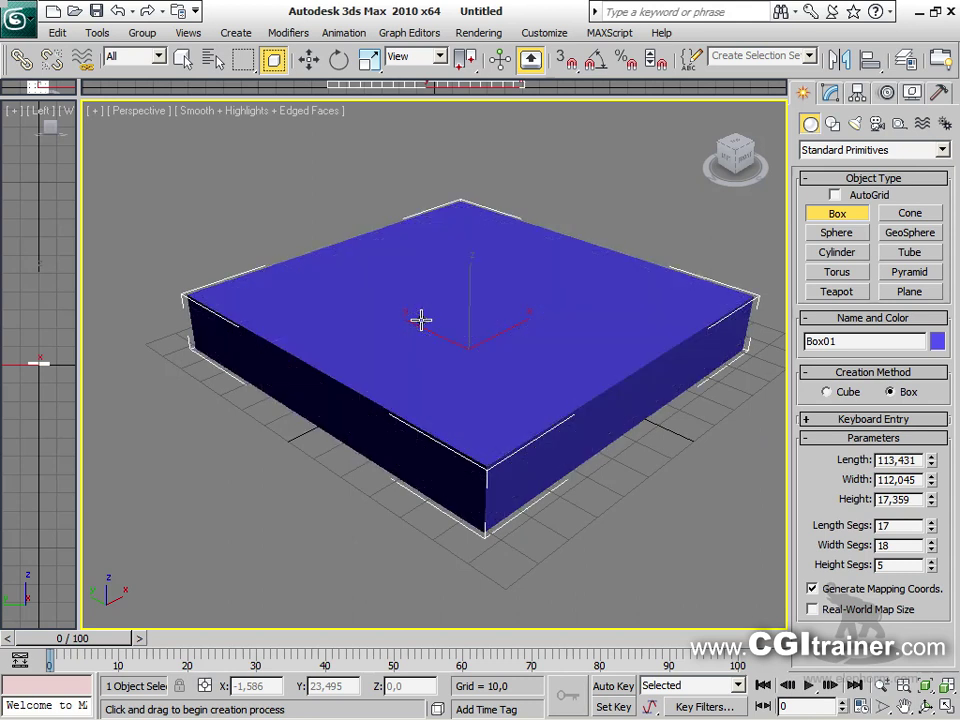
Apply Noise to the box with Scale 32, X strength 32,19 and Y strength 33,04
{"action": "left_click", "coordinate": [285, 33]}
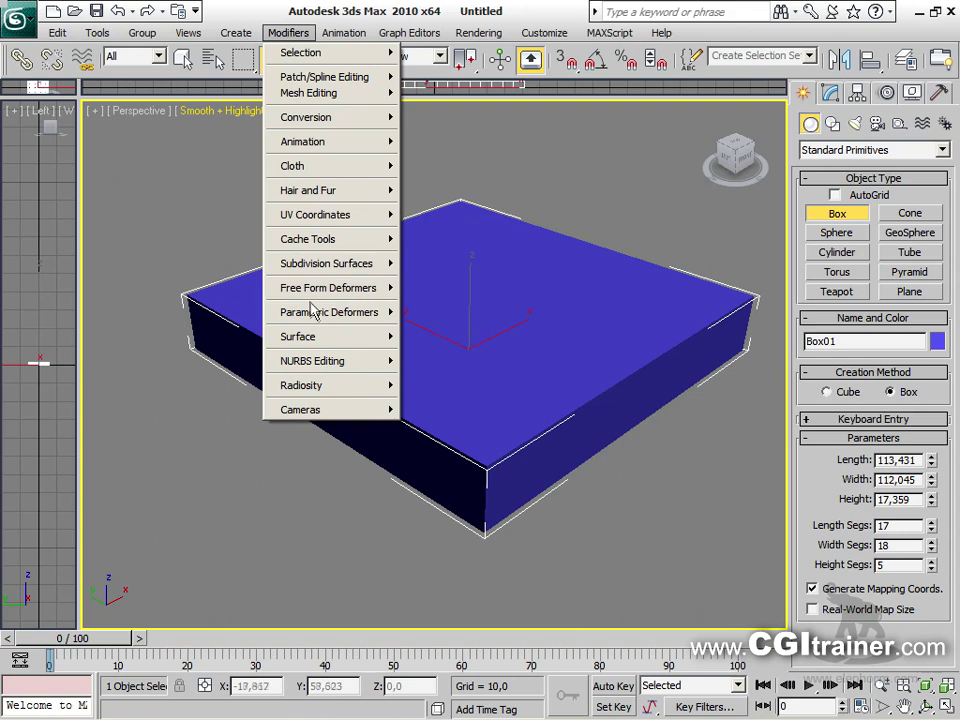
{"action": "mouse_move", "coordinate": [321, 313]}
{"action": "left_click", "coordinate": [426, 392]}
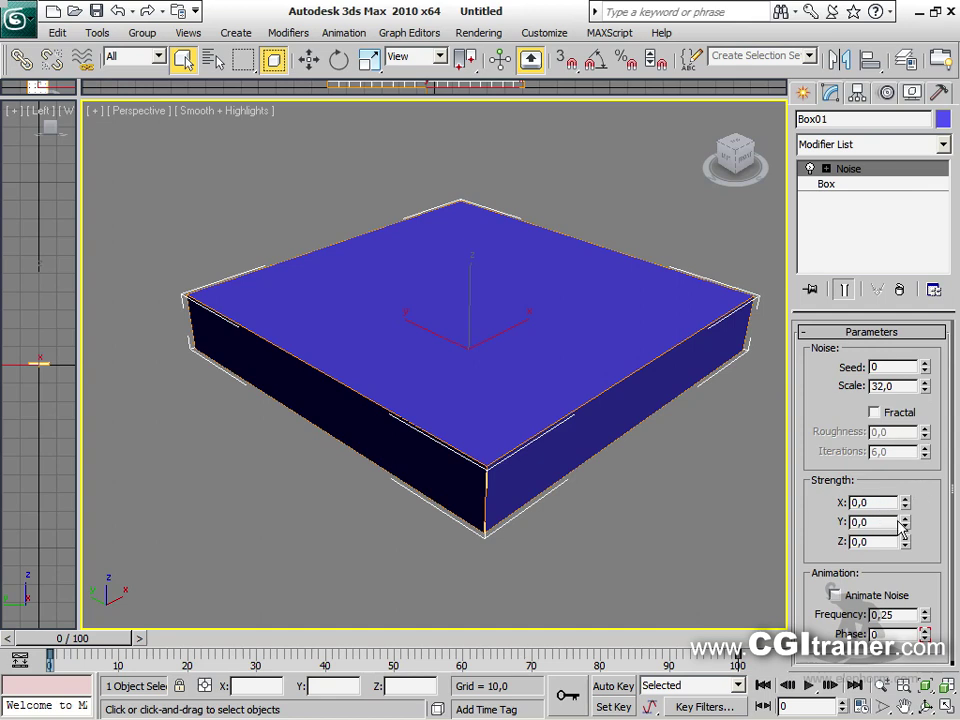
{"action": "left_click_drag", "start_coordinate": [898, 488], "coordinate": [863, 308]}
{"action": "left_click_drag", "start_coordinate": [906, 498], "coordinate": [898, 322]}
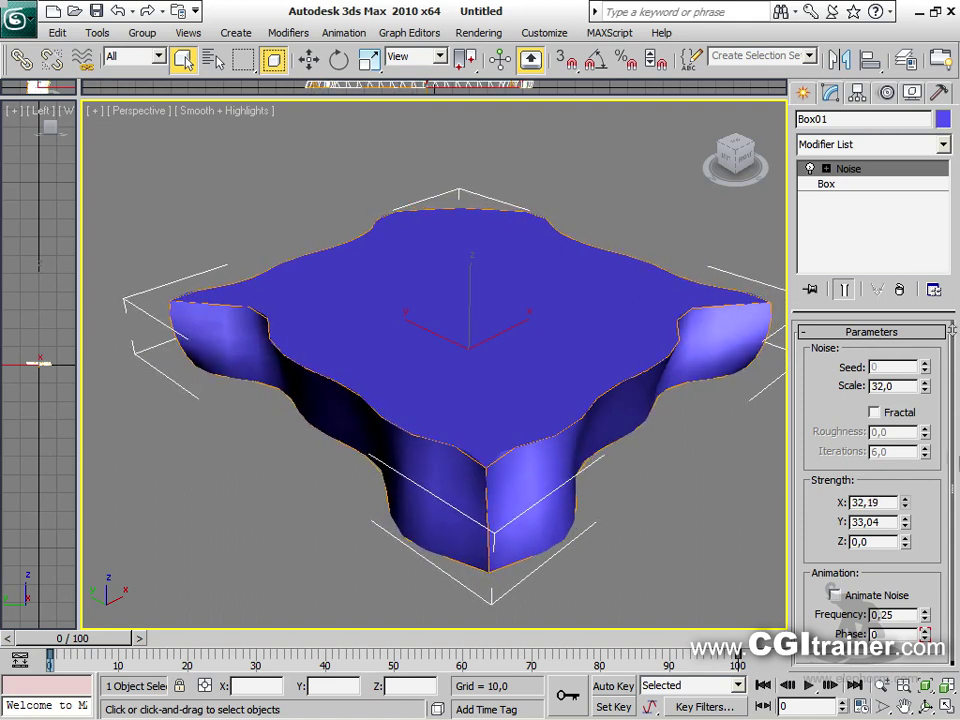
Try a Noise Z strength of 12,13 on the box and reset it to 0
{"action": "left_click_drag", "start_coordinate": [908, 542], "coordinate": [928, 113]}
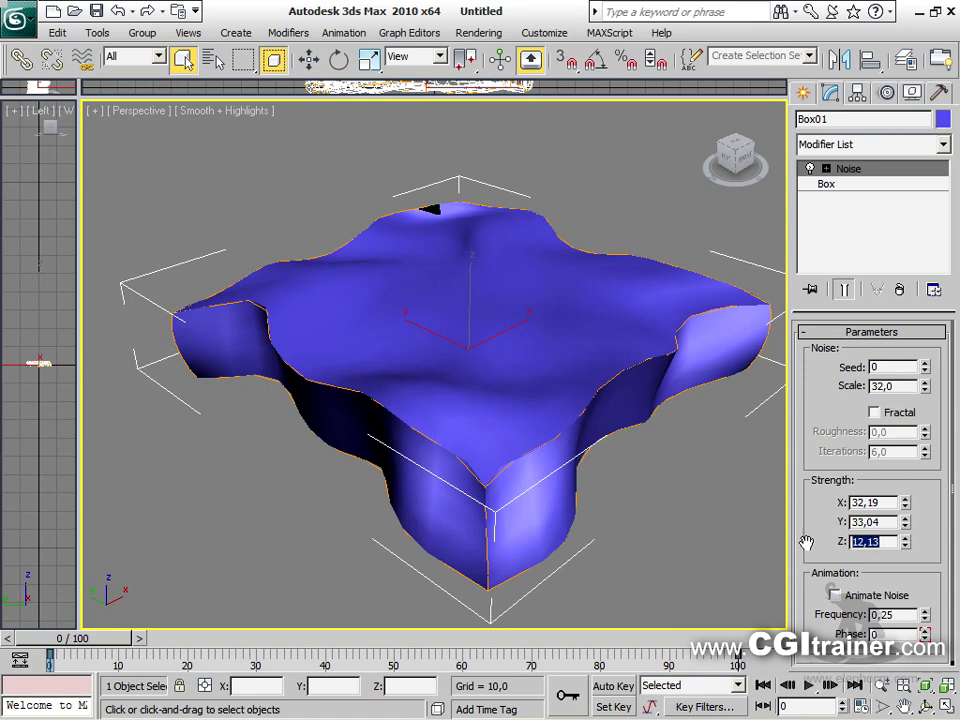
{"action": "type", "text": "0"}
{"action": "key", "text": "Return"}
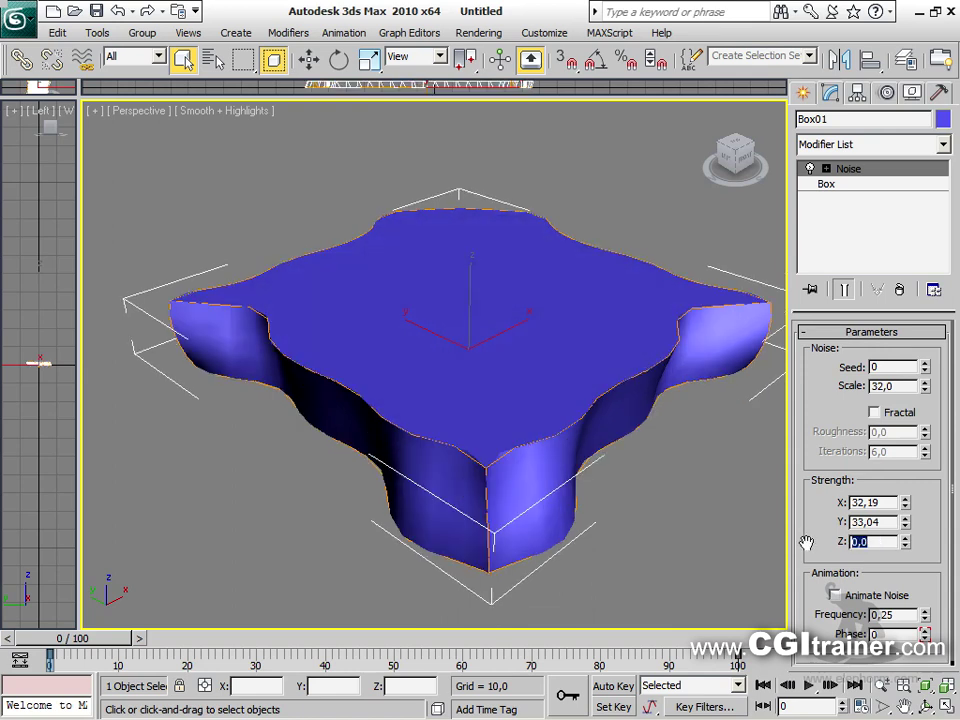
Enable Fractal noise on the box with 2,18 iterations and set the Scale to 34,88
{"action": "left_click", "coordinate": [916, 414]}
{"action": "mouse_move", "coordinate": [929, 440]}
{"action": "left_mouse_down"}
{"action": "mouse_move", "coordinate": [929, 420]}
{"action": "mouse_move", "coordinate": [924, 464]}
{"action": "left_mouse_up"}
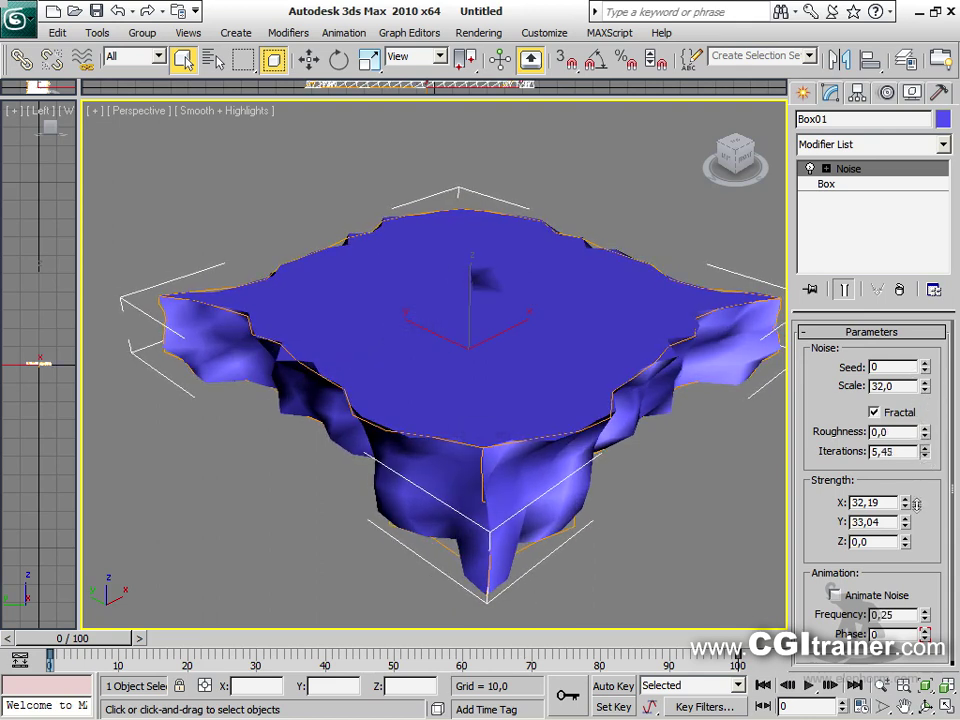
{"action": "middle_click_drag", "start_coordinate": [472, 399], "coordinate": [440, 320], "text": "alt"}
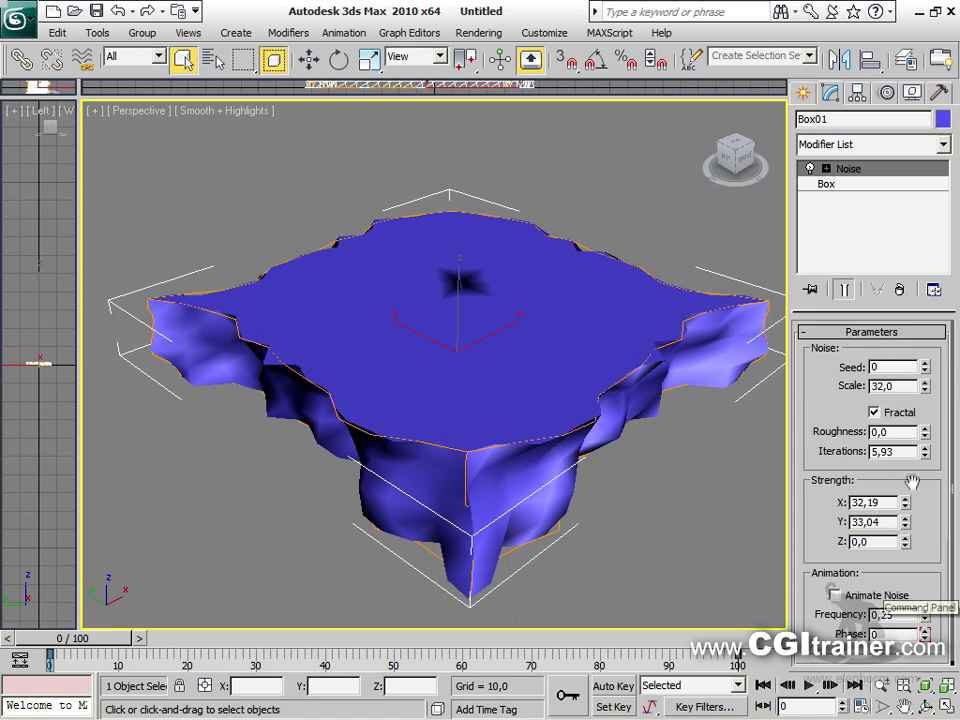
{"action": "left_click_drag", "start_coordinate": [930, 460], "coordinate": [930, 508]}
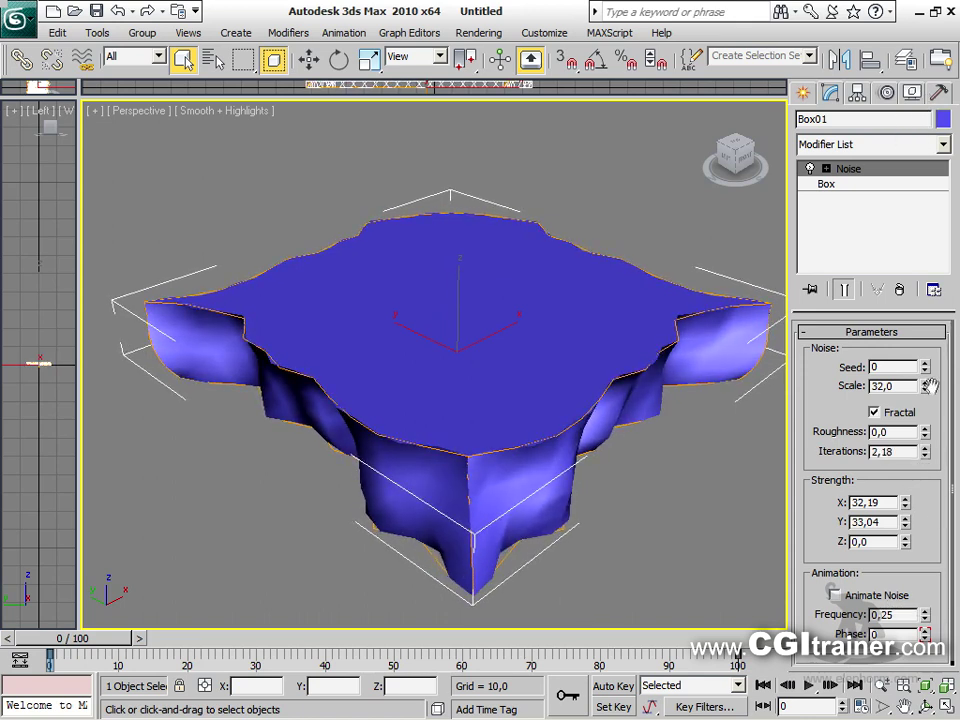
{"action": "mouse_move", "coordinate": [930, 390]}
{"action": "left_mouse_down"}
{"action": "mouse_move", "coordinate": [930, 358]}
{"action": "mouse_move", "coordinate": [922, 390]}
{"action": "left_mouse_up"}
Copy the noisy box upward to Z 18,657 and set the copy's Noise Scale to 27,904 with Fractal off
{"action": "middle_click_drag", "start_coordinate": [643, 467], "coordinate": [664, 456], "text": "alt"}
{"action": "right_click", "coordinate": [493, 289]}
{"action": "left_click", "coordinate": [514, 312]}
{"action": "mouse_move", "coordinate": [447, 293]}
{"action": "left_mouse_down", "text": "shift"}
{"action": "mouse_move", "coordinate": [454, 199]}
{"action": "mouse_move", "coordinate": [454, 207]}
{"action": "left_mouse_up", "text": "shift"}
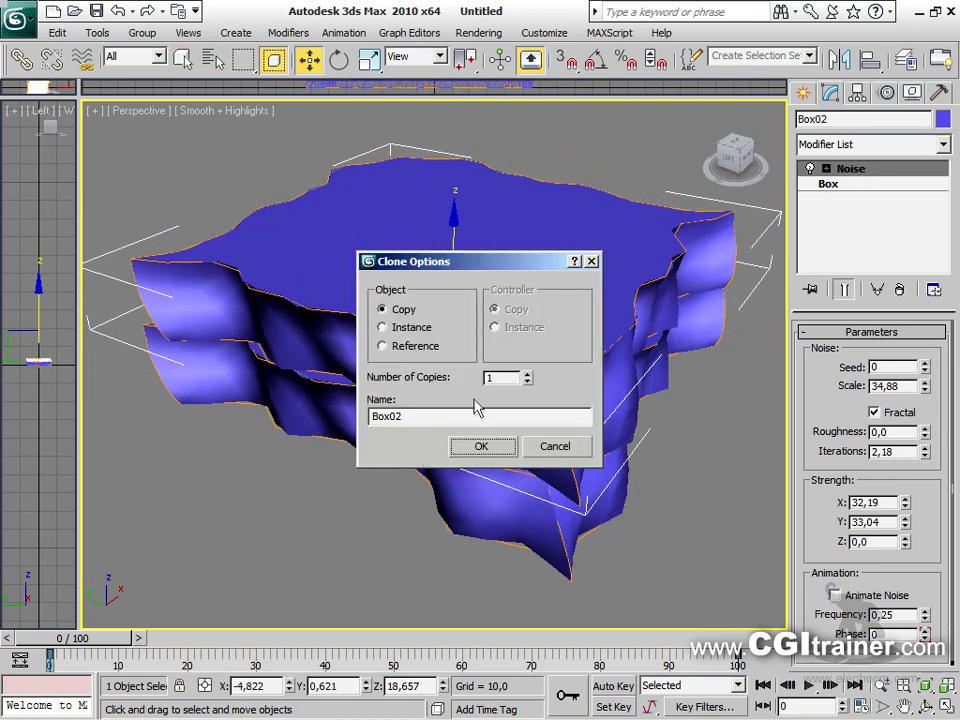
{"action": "left_click", "coordinate": [480, 446]}
{"action": "left_click_drag", "start_coordinate": [925, 393], "coordinate": [900, 384]}
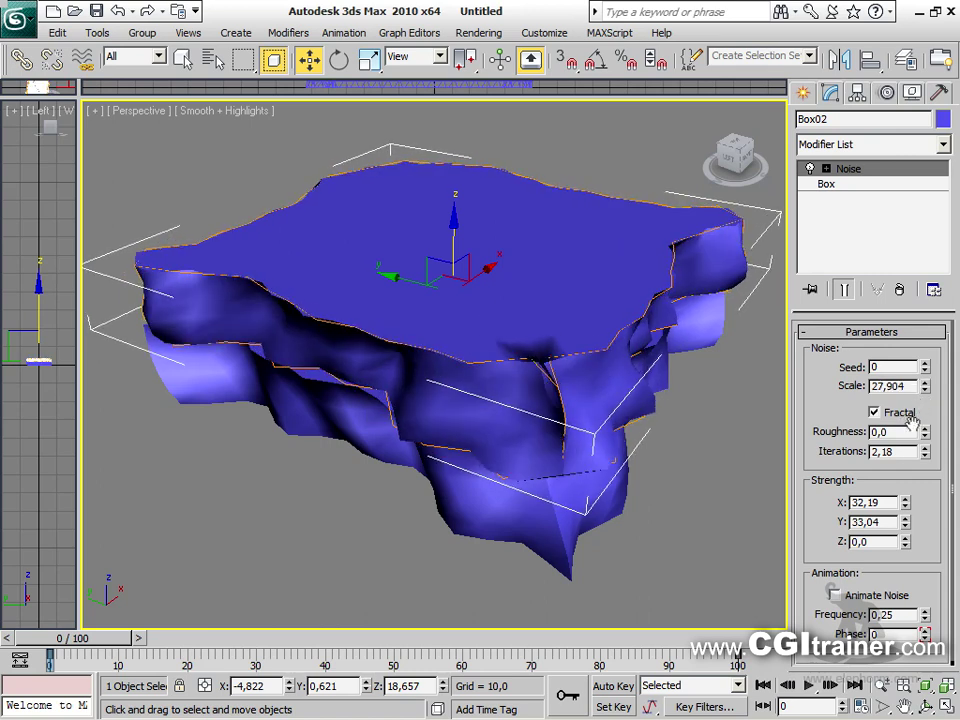
{"action": "left_click", "coordinate": [874, 412]}
Rotate the copied box about its vertical axis and move it to about X -4,822, Y -46,035, Z 23,858
{"action": "left_click_drag", "start_coordinate": [454, 262], "coordinate": [452, 218]}
{"action": "middle_click_drag", "start_coordinate": [451, 237], "coordinate": [589, 272], "text": "alt"}
{"action": "right_click", "coordinate": [589, 272]}
{"action": "left_click", "coordinate": [610, 302]}
{"action": "left_click_drag", "start_coordinate": [674, 272], "coordinate": [557, 354]}
{"action": "right_click", "coordinate": [593, 256]}
{"action": "left_click", "coordinate": [612, 279]}
{"action": "scroll", "coordinate": [557, 354], "scroll_direction": "down", "scroll_amount": 4}
{"action": "mouse_move", "coordinate": [557, 354]}
{"action": "middle_mouse_down", "text": "alt"}
{"action": "mouse_move", "coordinate": [560, 322]}
{"action": "mouse_move", "coordinate": [600, 318]}
{"action": "mouse_move", "coordinate": [560, 326]}
{"action": "mouse_move", "coordinate": [563, 366]}
{"action": "middle_mouse_up", "text": "alt"}
Reset the program to a new empty scene
{"action": "left_click", "coordinate": [20, 20]}
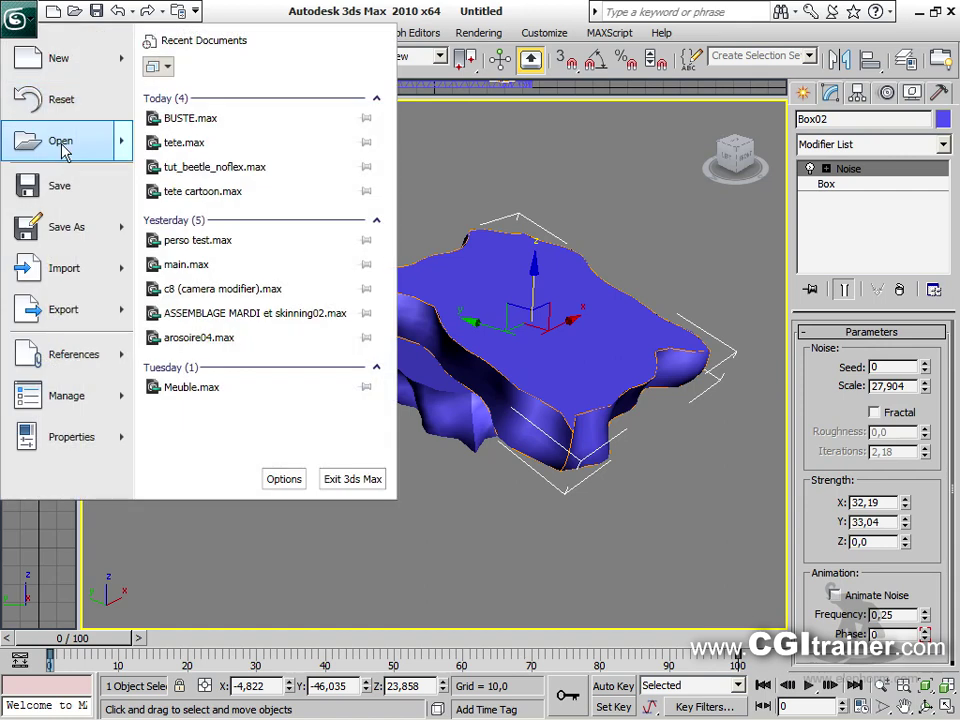
{"action": "left_click", "coordinate": [61, 100]}
{"action": "left_click", "coordinate": [494, 424]}
{"action": "left_click", "coordinate": [448, 404]}
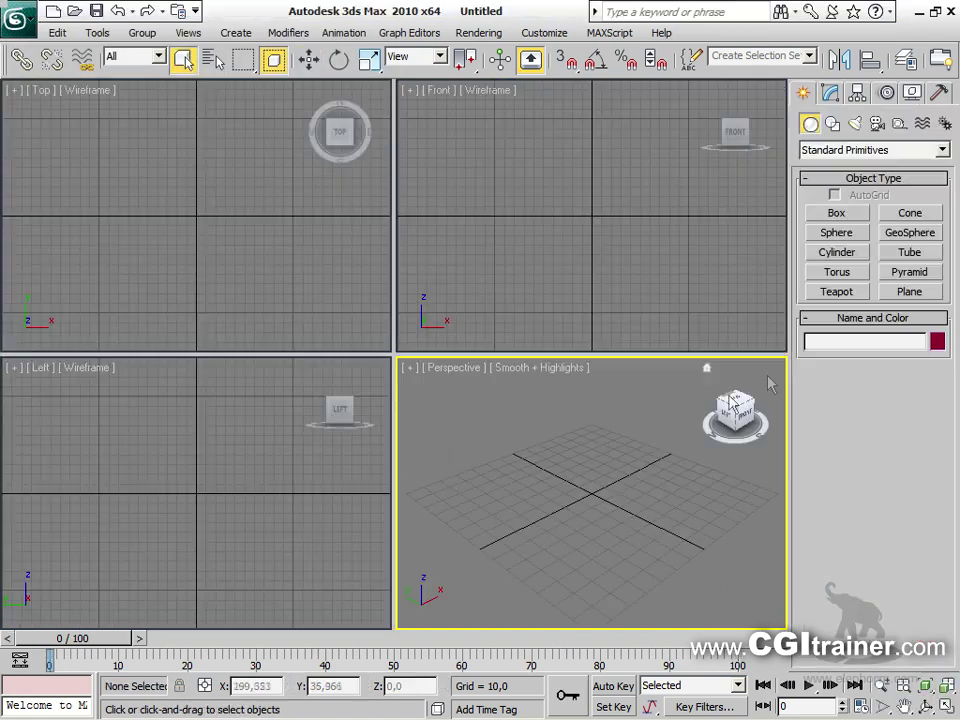
Create a plane about 134 x 132 in the Perspective view with 20 length and 20 width segments
{"action": "left_click", "coordinate": [912, 293]}
{"action": "left_click_drag", "start_coordinate": [423, 485], "coordinate": [775, 492]}
{"action": "type", "text": "20"}
{"action": "key", "text": "Return"}
{"action": "type", "text": "20"}
{"action": "key", "text": "Return"}
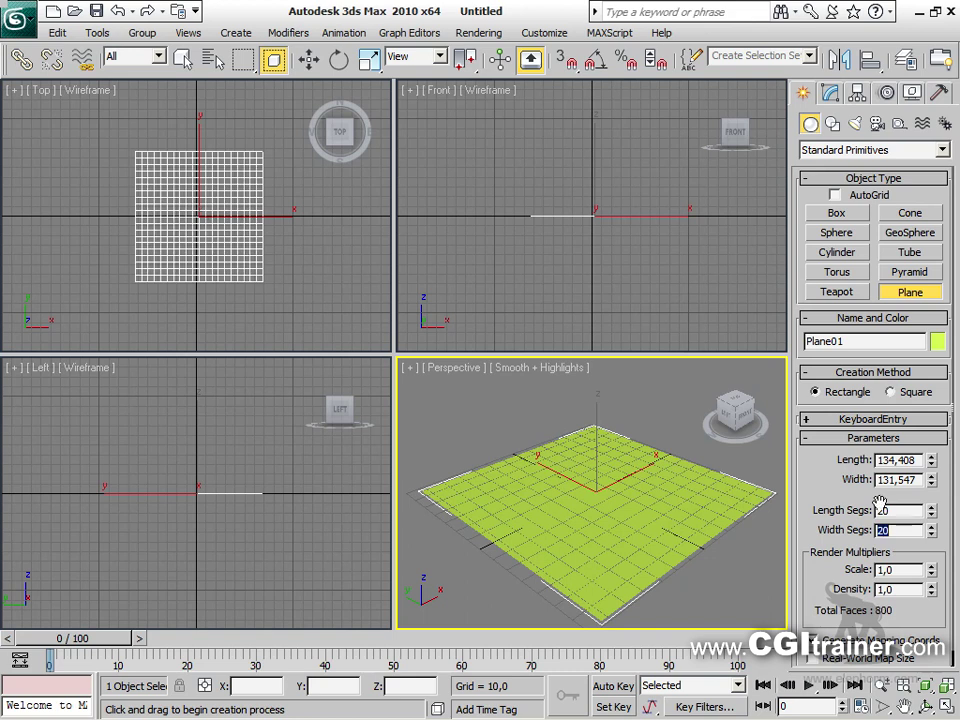
Apply Noise to the plane with Scale 30, Z strength 30,461 and Animate Noise enabled, working in a maximized Perspective view
{"action": "left_click", "coordinate": [286, 34]}
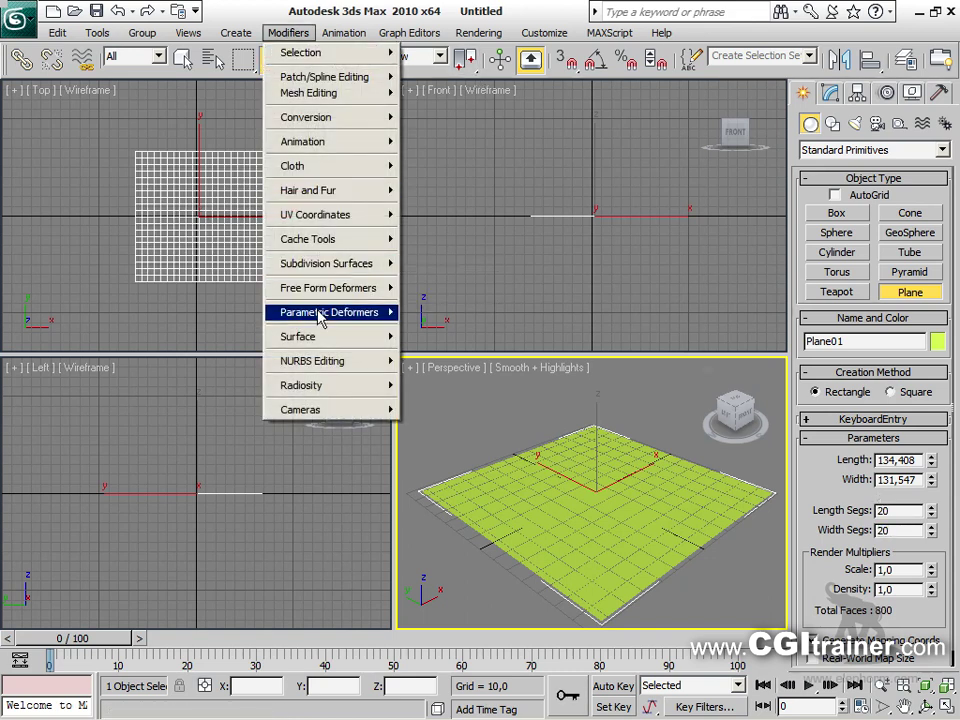
{"action": "mouse_move", "coordinate": [376, 313]}
{"action": "left_click", "coordinate": [476, 398]}
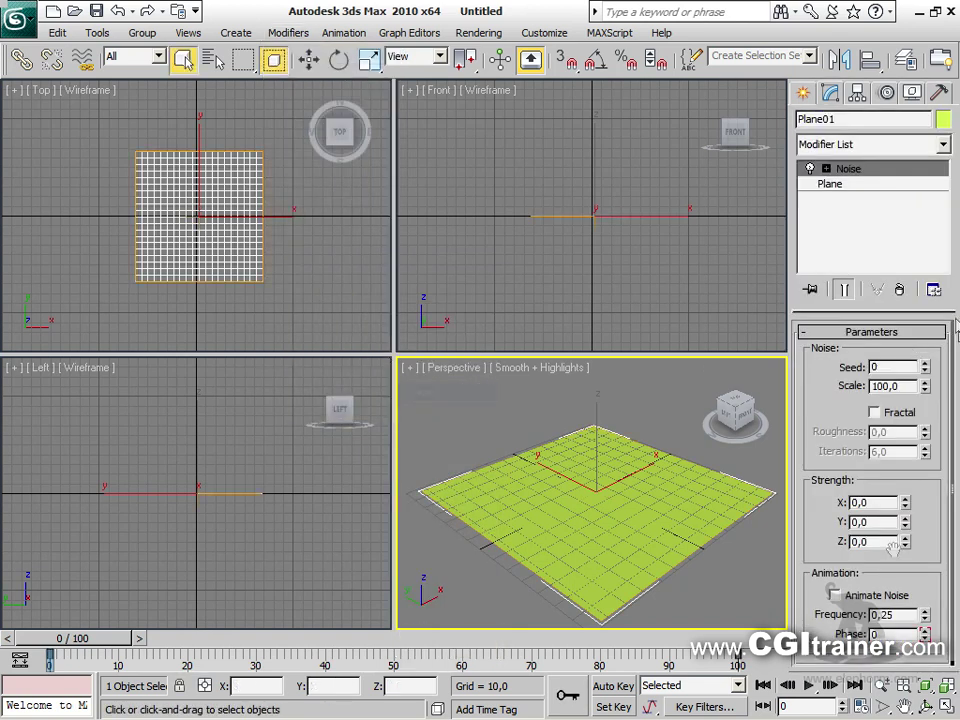
{"action": "left_click_drag", "start_coordinate": [906, 545], "coordinate": [677, 681]}
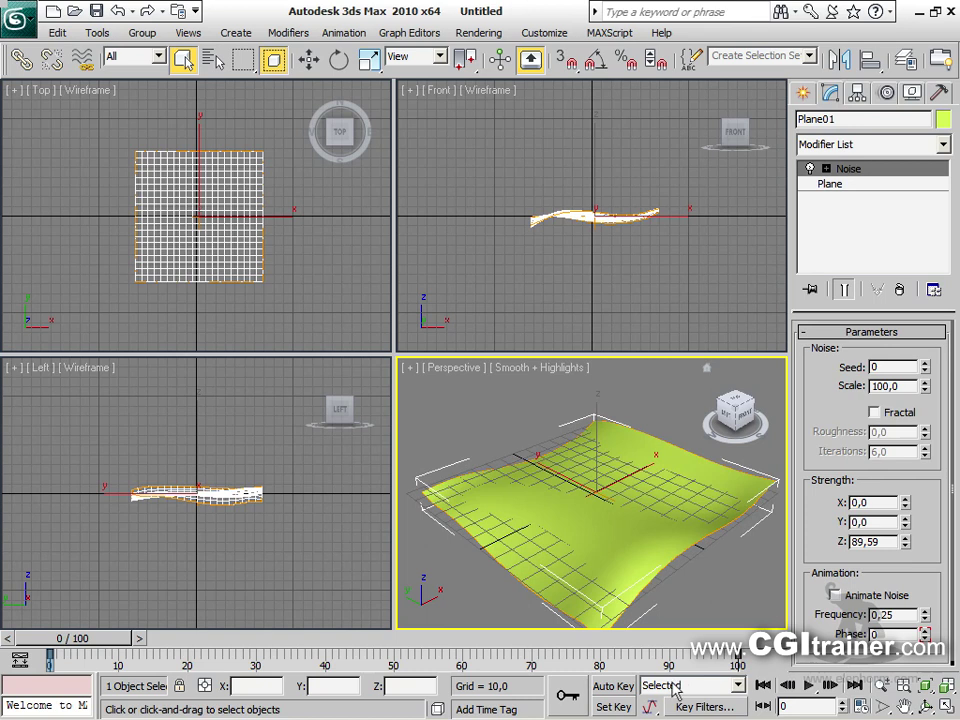
{"action": "key", "text": "alt+w"}
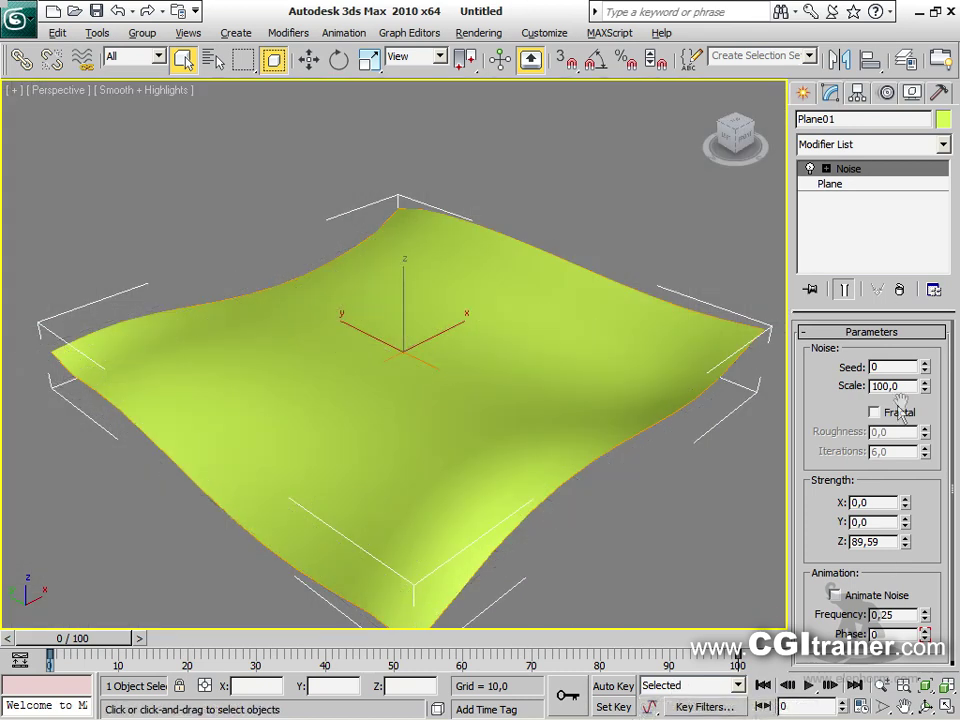
{"action": "left_click_drag", "start_coordinate": [926, 391], "coordinate": [927, 458]}
{"action": "left_click_drag", "start_coordinate": [905, 541], "coordinate": [901, 600]}
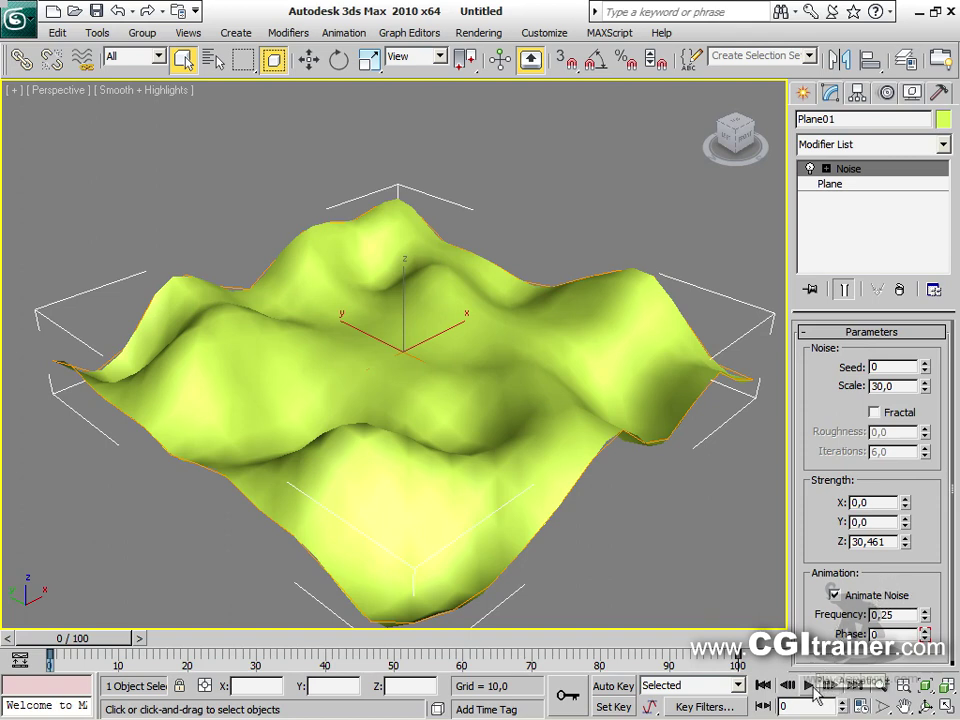
Play the plane's noise animation and set its Frequency to 0,2 and Z strength to 13,098
{"action": "left_click", "coordinate": [812, 688]}
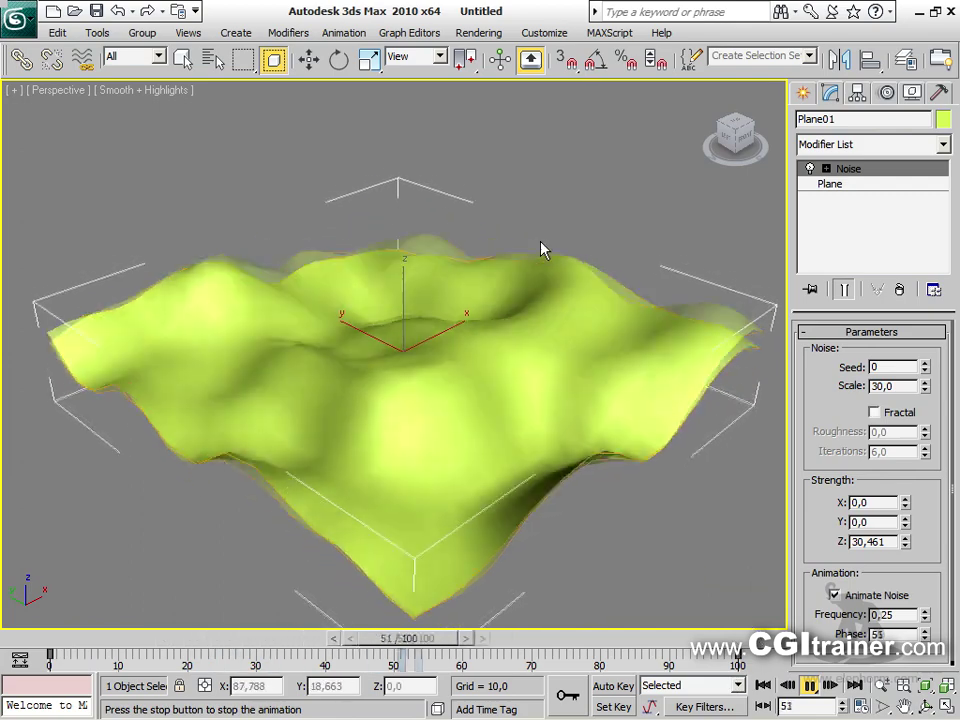
{"action": "left_click", "coordinate": [926, 619]}
{"action": "left_click_drag", "start_coordinate": [926, 619], "coordinate": [922, 194]}
{"action": "left_click_drag", "start_coordinate": [908, 110], "coordinate": [929, 631]}
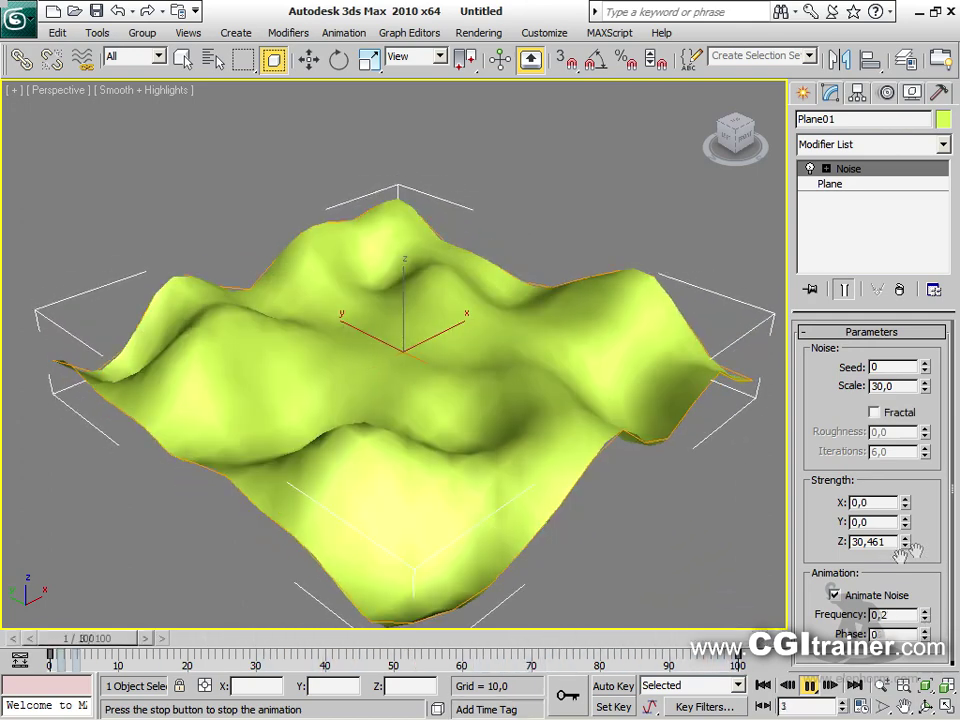
{"action": "left_click_drag", "start_coordinate": [904, 540], "coordinate": [907, 592]}
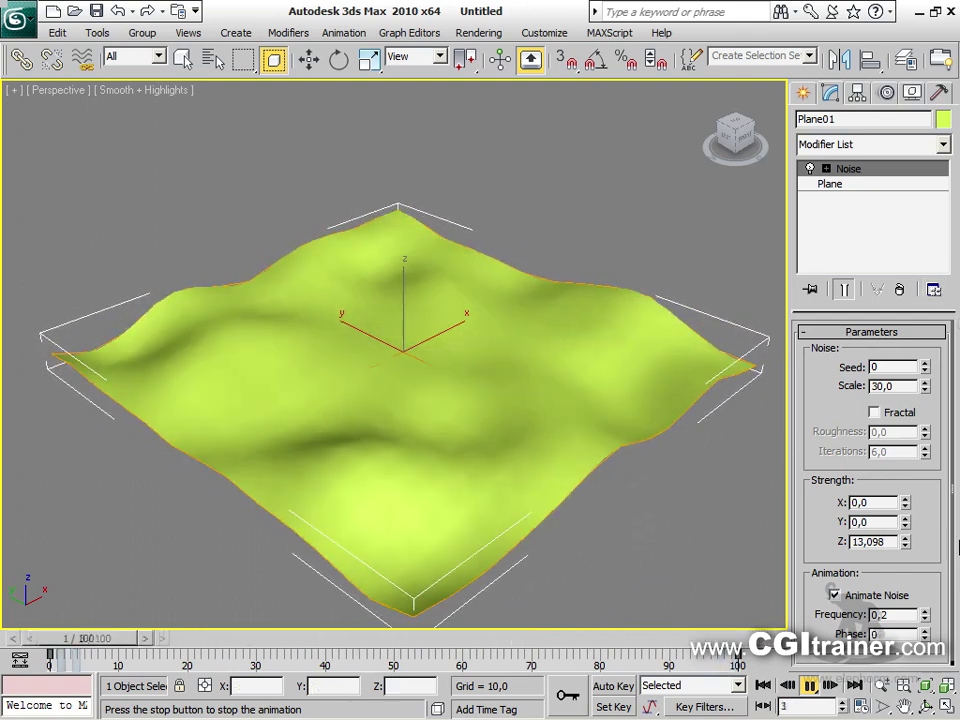
Move the Noise modifier's Center to about X 31,18, Y -0,654, Z -46,517 and its Gizmo to Y 2,382
{"action": "left_click", "coordinate": [826, 168]}
{"action": "left_click", "coordinate": [850, 199]}
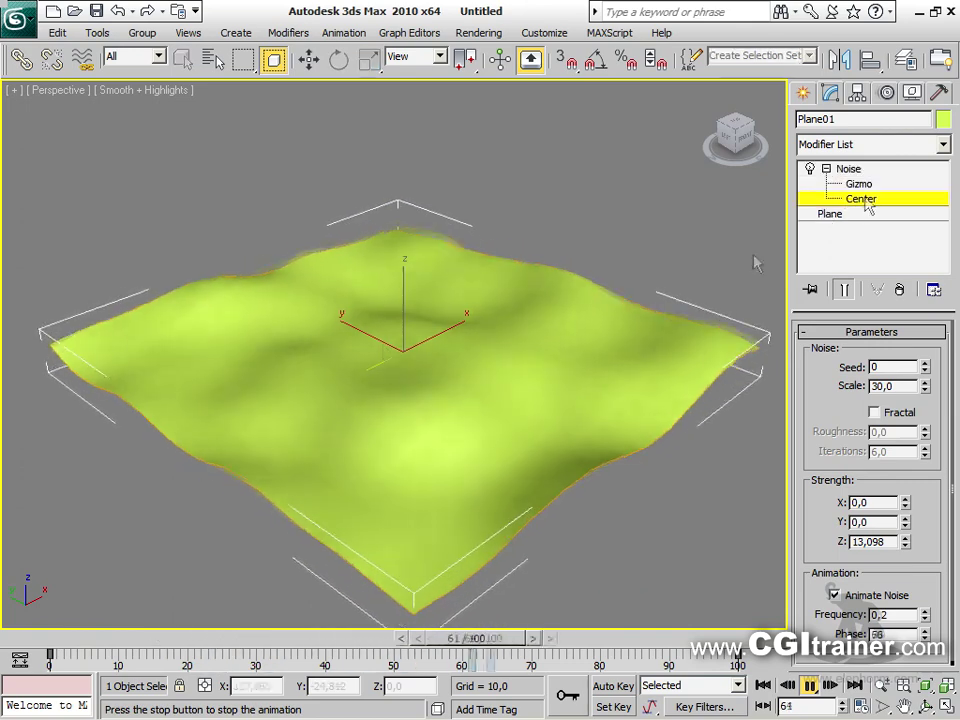
{"action": "right_click", "coordinate": [414, 344]}
{"action": "left_click", "coordinate": [432, 362]}
{"action": "left_click_drag", "start_coordinate": [432, 357], "coordinate": [484, 440]}
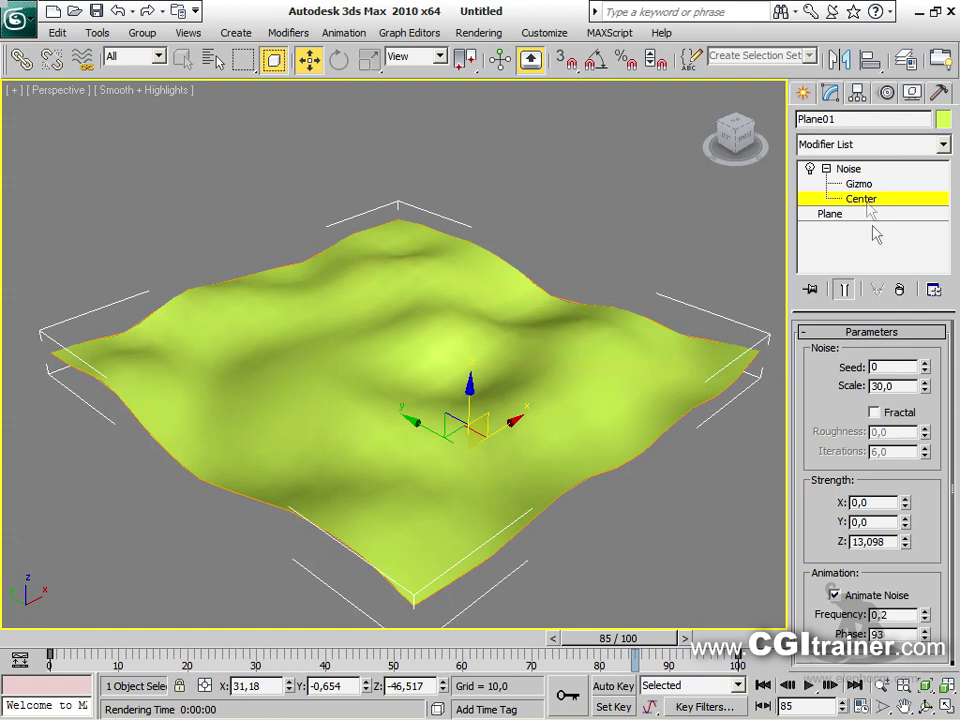
{"action": "left_click", "coordinate": [862, 185]}
{"action": "mouse_move", "coordinate": [427, 426]}
{"action": "left_mouse_down"}
{"action": "mouse_move", "coordinate": [285, 328]}
{"action": "mouse_move", "coordinate": [442, 426]}
{"action": "left_mouse_up"}
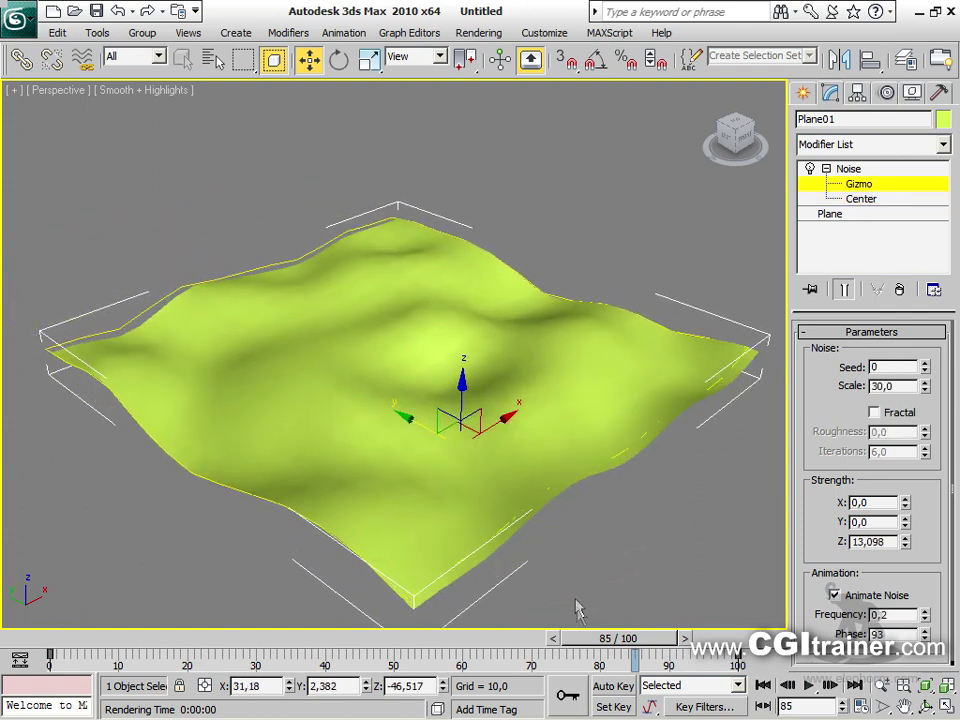
Animate the Noise Gizmo with Auto Key, moving it to about X 121,072, Y 90,646 at frame 100, and play from frame 0
{"action": "key", "text": "/"}
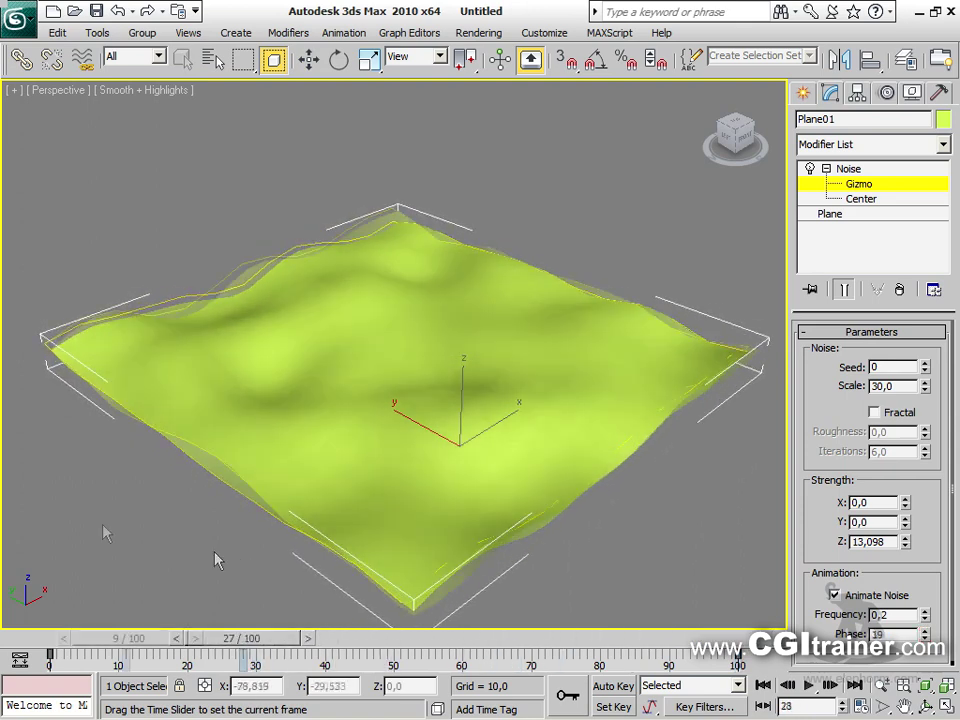
{"action": "key", "text": "End"}
{"action": "left_click", "coordinate": [626, 686]}
{"action": "left_click_drag", "start_coordinate": [450, 431], "coordinate": [446, 255]}
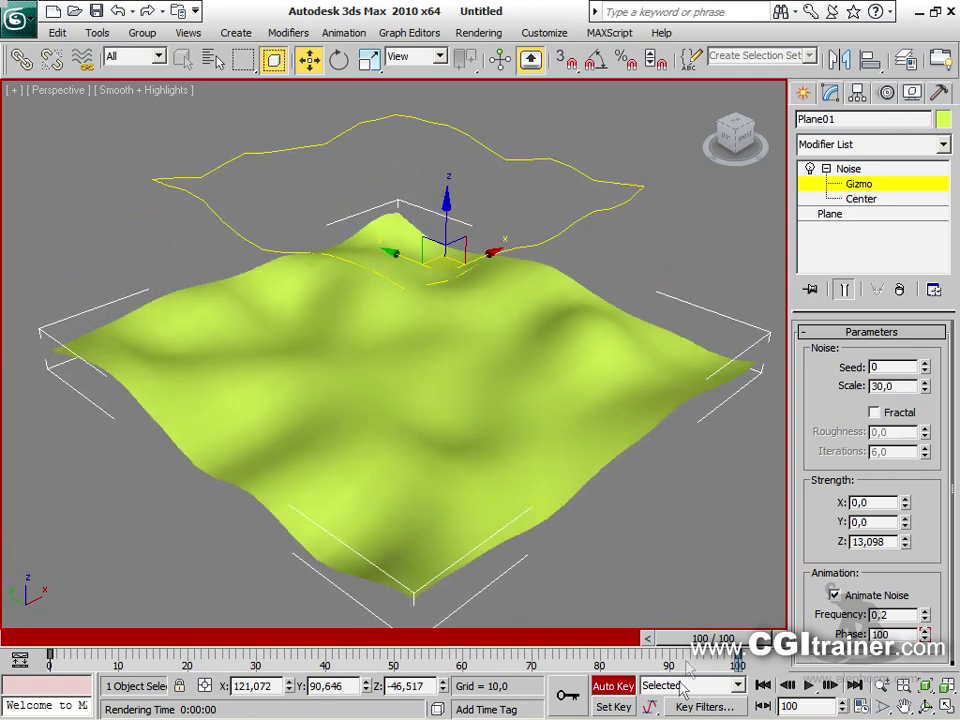
{"action": "left_click_drag", "start_coordinate": [695, 638], "coordinate": [37, 541]}
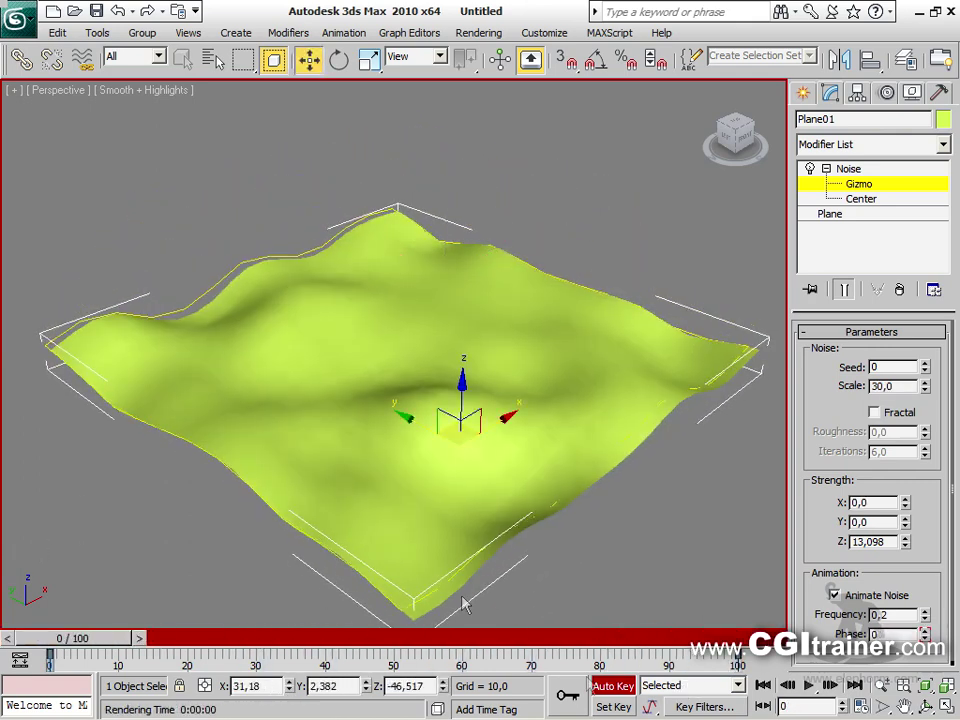
{"action": "left_click", "coordinate": [627, 688]}
{"action": "left_click", "coordinate": [810, 688]}
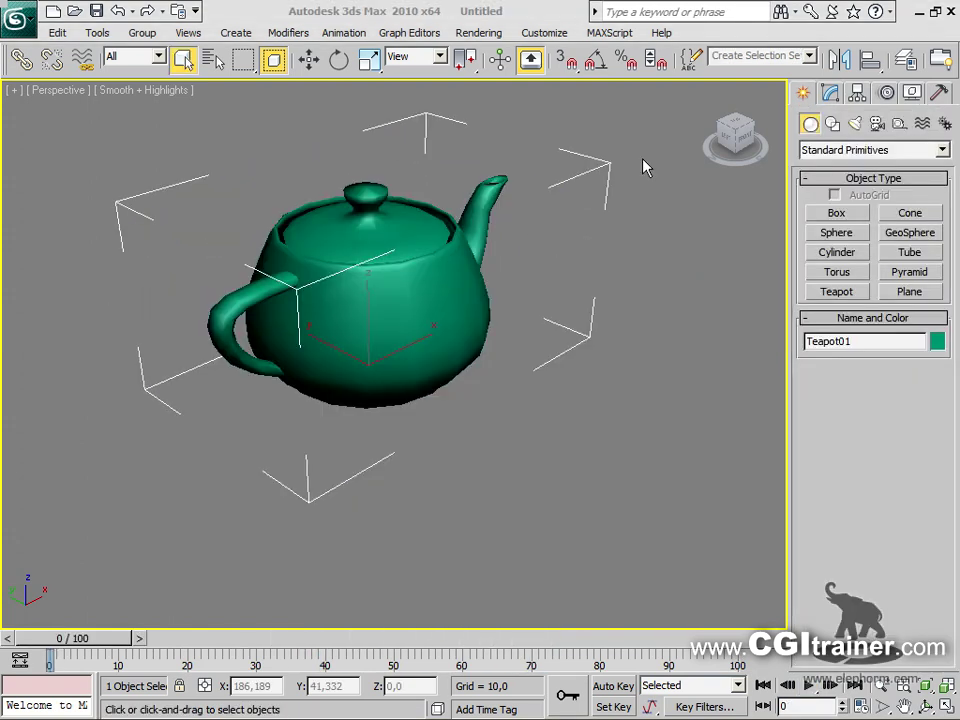
Apply a Lattice modifier to the teapot and reduce the teapot's Segments to 2
{"action": "middle_click_drag", "start_coordinate": [557, 357], "coordinate": [558, 390], "text": "alt"}
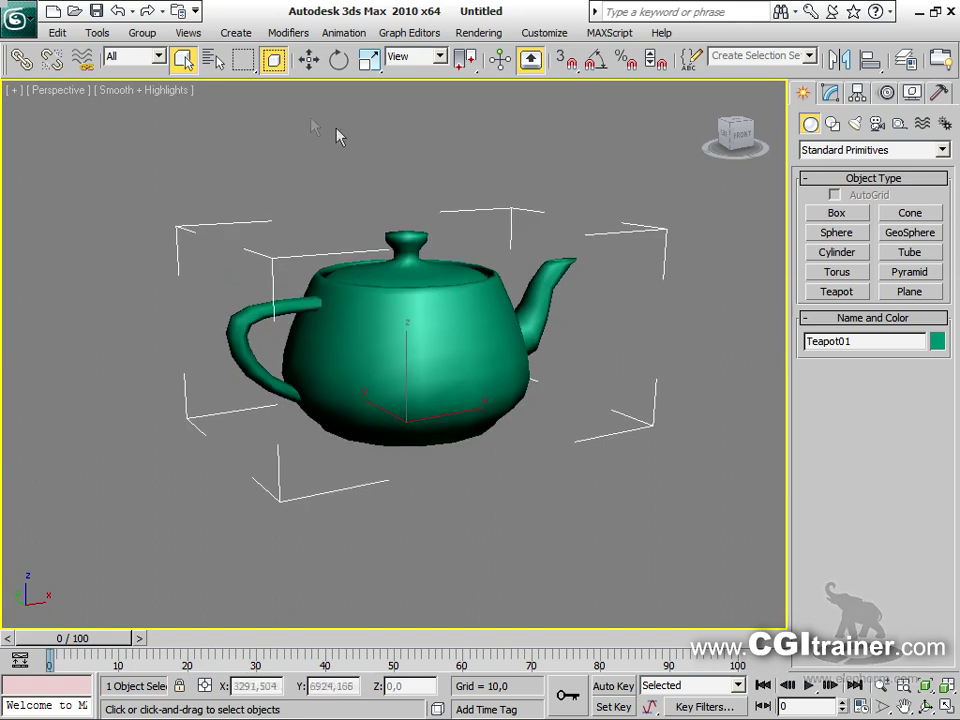
{"action": "left_click", "coordinate": [280, 32]}
{"action": "mouse_move", "coordinate": [352, 314]}
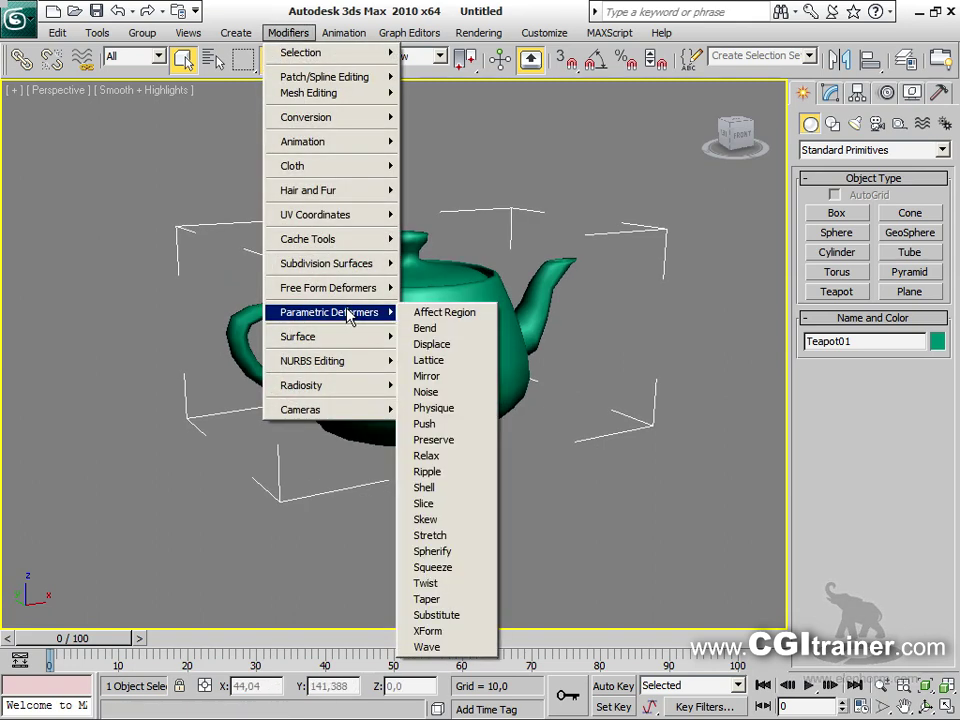
{"action": "left_click", "coordinate": [448, 360]}
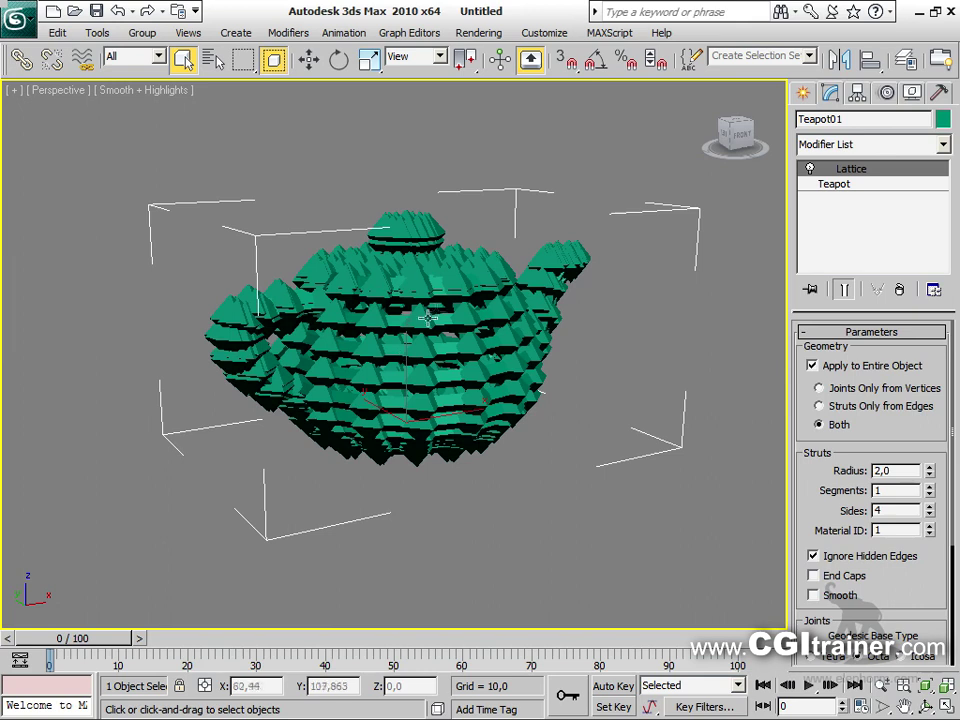
{"action": "left_click", "coordinate": [866, 189]}
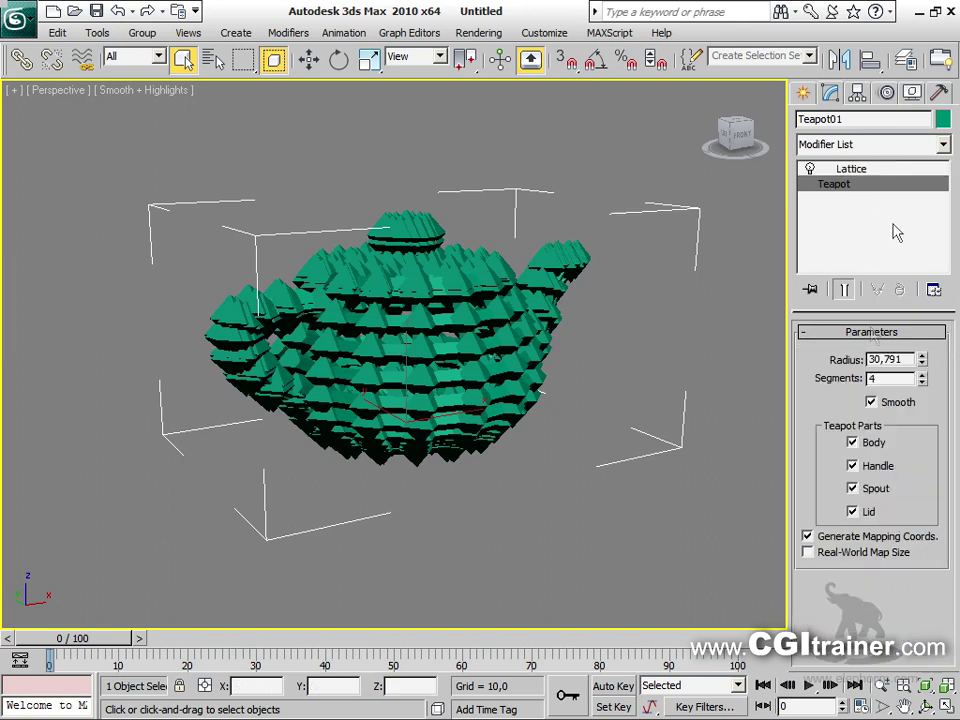
{"action": "left_click", "coordinate": [922, 382]}
{"action": "left_click", "coordinate": [922, 382]}
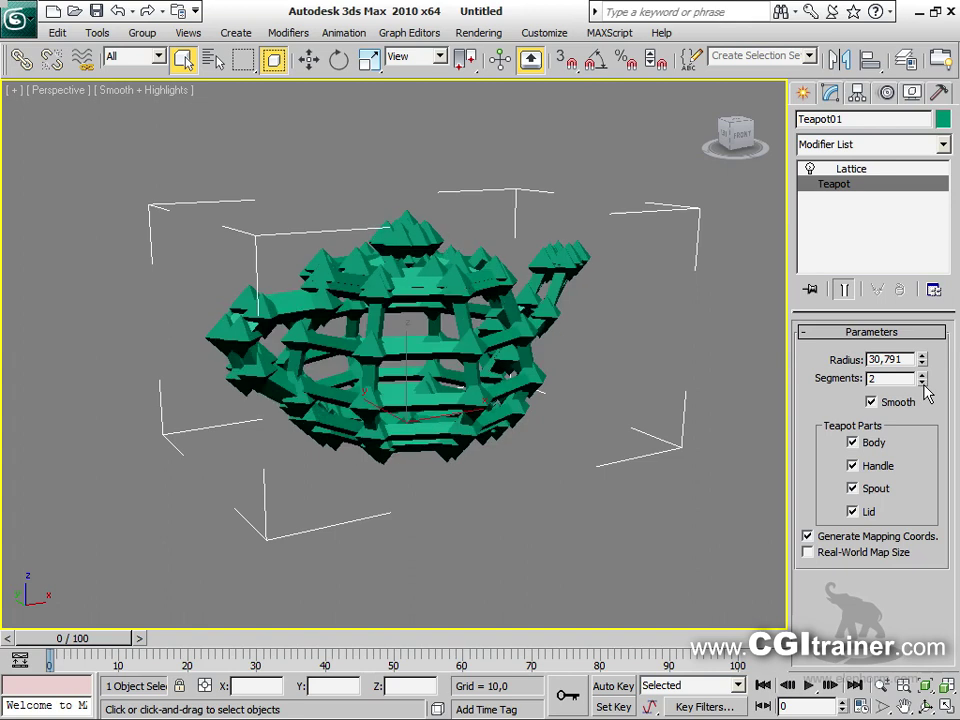
Try Joints Only from Vertices on the teapot's Lattice and switch it to Struts Only from Edges with Radius 2,0
{"action": "left_click", "coordinate": [858, 170]}
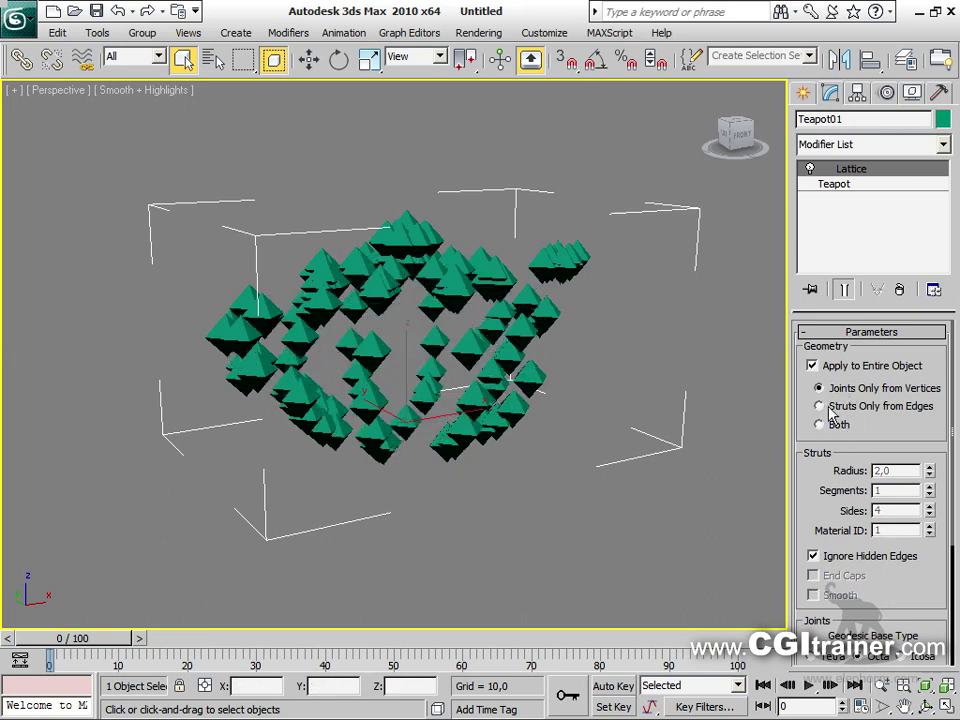
{"action": "left_click", "coordinate": [891, 411]}
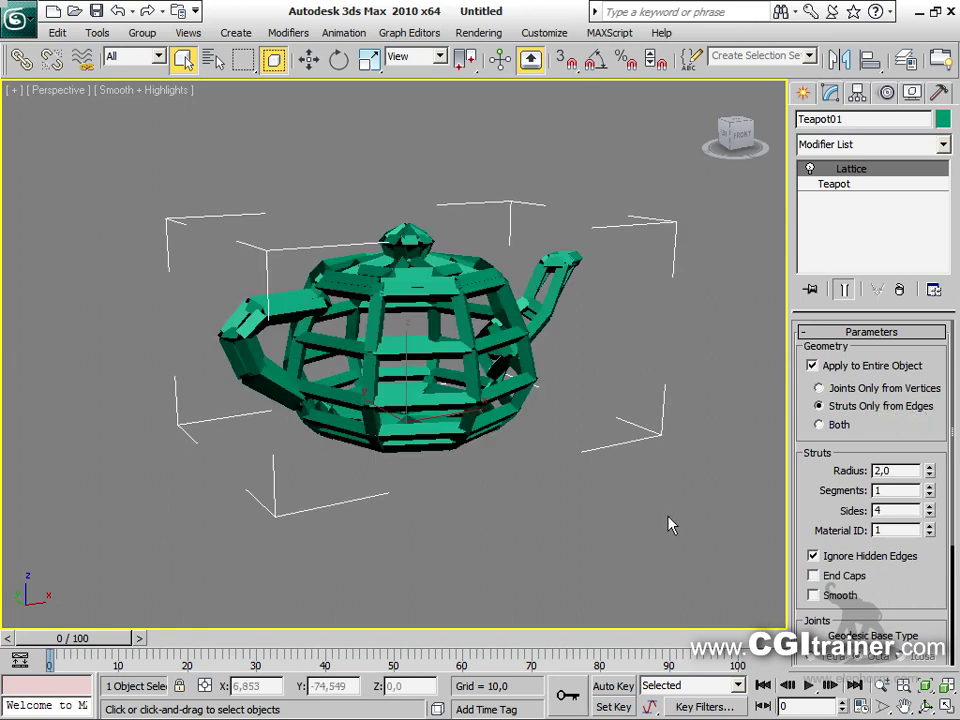
{"action": "left_click_drag", "start_coordinate": [929, 480], "coordinate": [930, 474]}
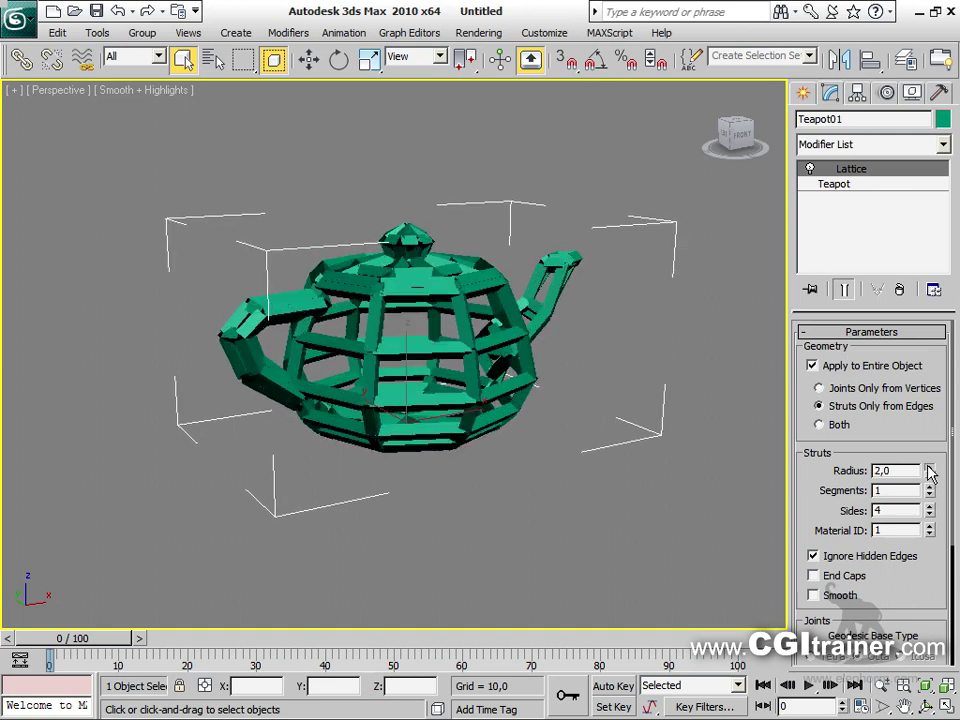
Try 4 strut Segments on the Lattice with edged faces displayed and reset Segments to 1
{"action": "left_click", "coordinate": [929, 487]}
{"action": "left_click", "coordinate": [929, 487]}
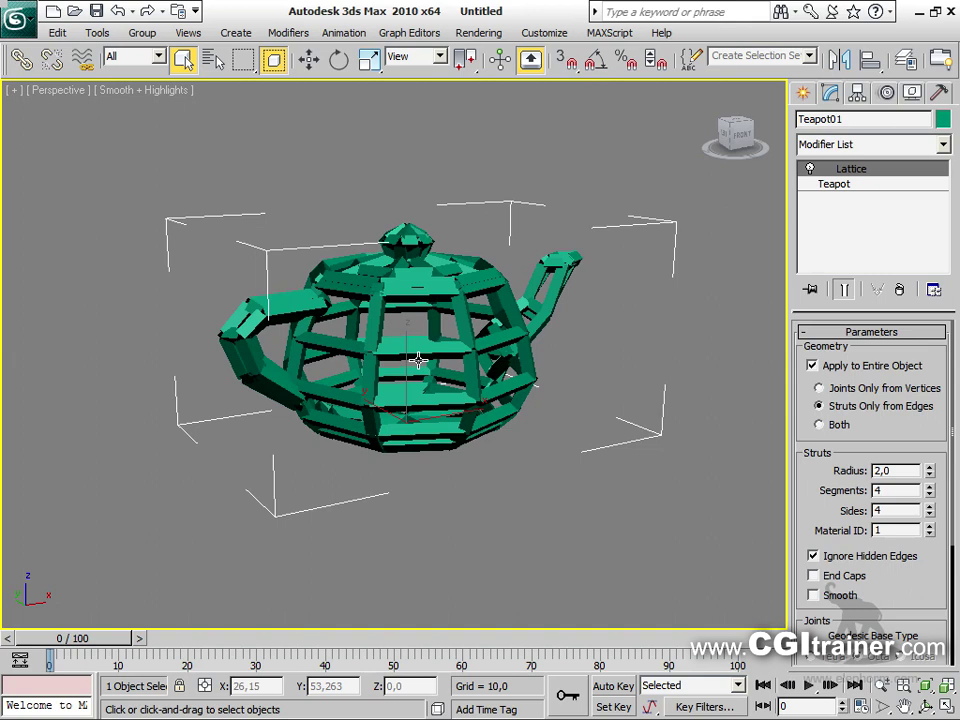
{"action": "key", "text": "F4"}
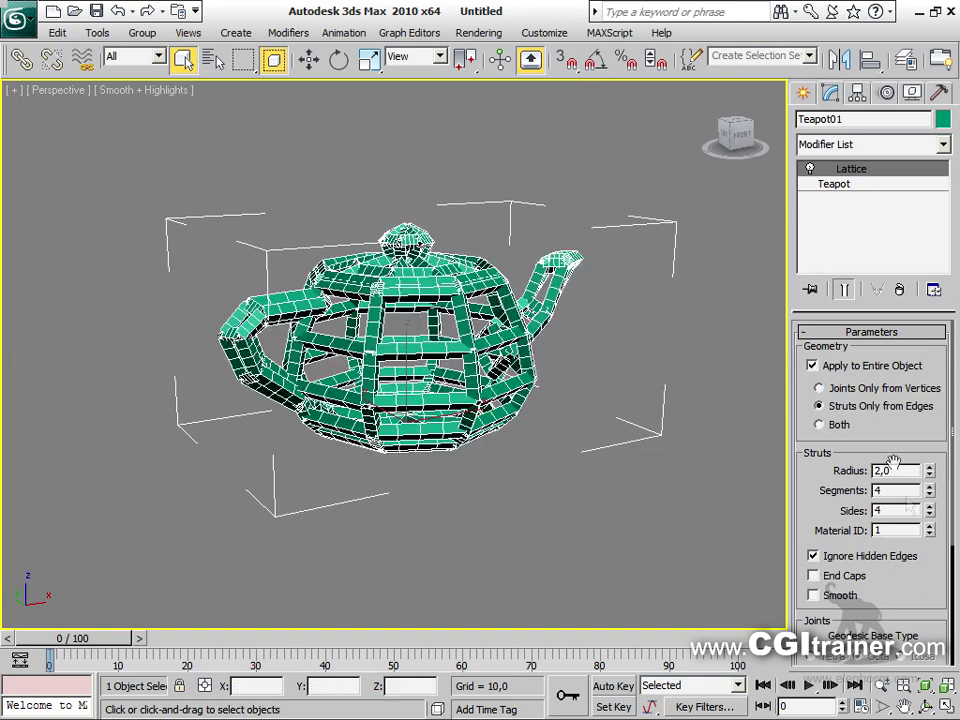
{"action": "left_click", "coordinate": [930, 494]}
{"action": "left_click", "coordinate": [930, 494]}
{"action": "left_click", "coordinate": [930, 494]}
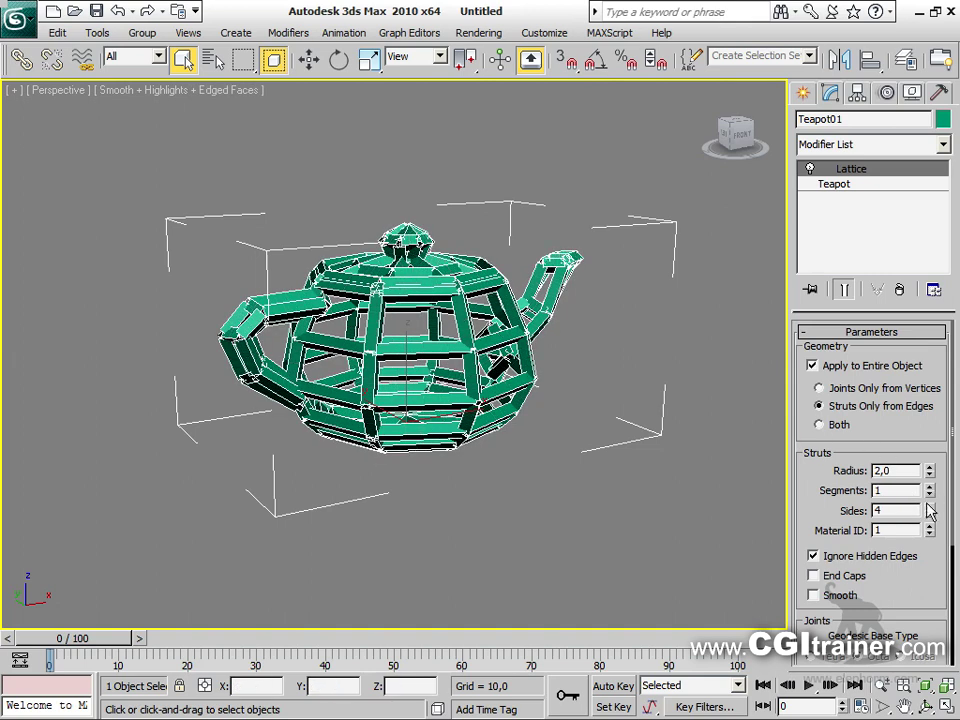
Increase the Sides of the Lattice struts to 10
{"action": "left_click", "coordinate": [930, 507]}
{"action": "left_click", "coordinate": [930, 507]}
{"action": "left_click", "coordinate": [930, 507]}
{"action": "left_click", "coordinate": [930, 507]}
{"action": "left_click", "coordinate": [930, 507]}
{"action": "left_click", "coordinate": [930, 507]}
Enable Smooth on the Lattice struts, try End Caps on and off, and hide the edged faces
{"action": "left_click", "coordinate": [844, 599]}
{"action": "left_click", "coordinate": [844, 599]}
{"action": "left_click", "coordinate": [844, 600]}
{"action": "left_click", "coordinate": [845, 602]}
{"action": "left_click", "coordinate": [845, 600]}
{"action": "left_click", "coordinate": [852, 578]}
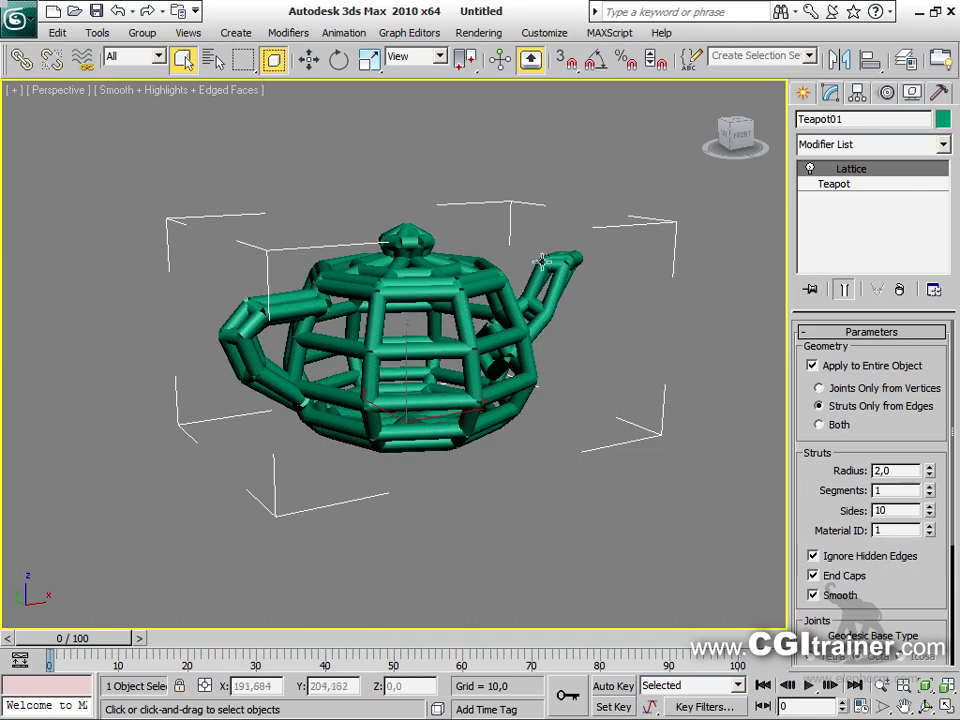
{"action": "left_click", "coordinate": [829, 578]}
{"action": "key", "text": "F4"}
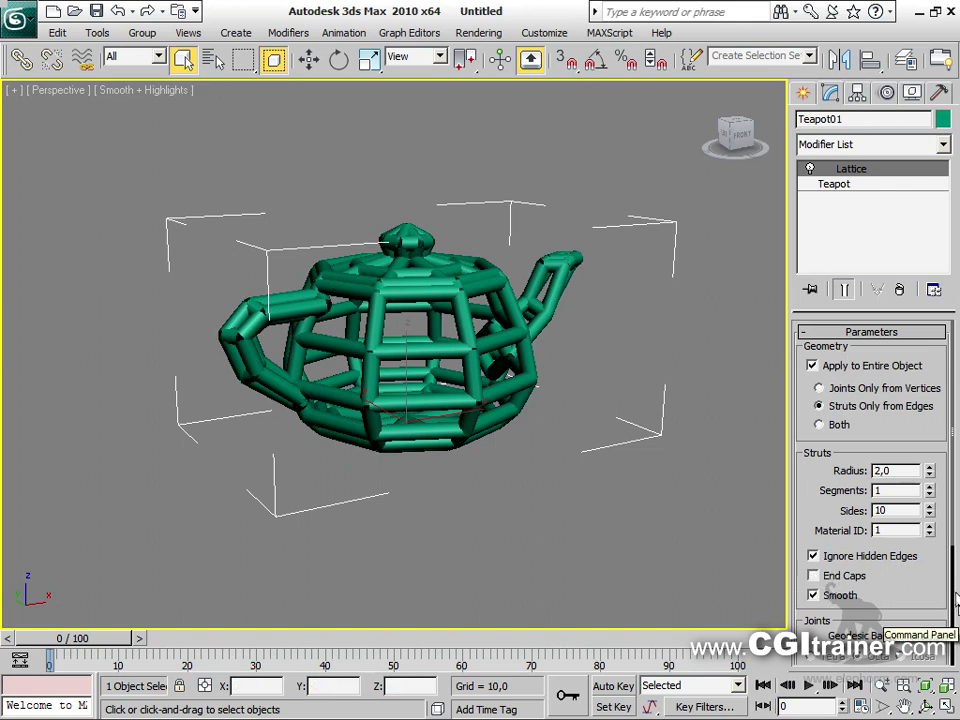
Lower the Sides of the Lattice struts to 4 and settle on 5
{"action": "left_click", "coordinate": [929, 515]}
{"action": "left_click", "coordinate": [929, 515]}
{"action": "left_click", "coordinate": [929, 515]}
{"action": "left_click", "coordinate": [929, 515]}
{"action": "left_click", "coordinate": [929, 515]}
{"action": "left_click", "coordinate": [929, 515]}
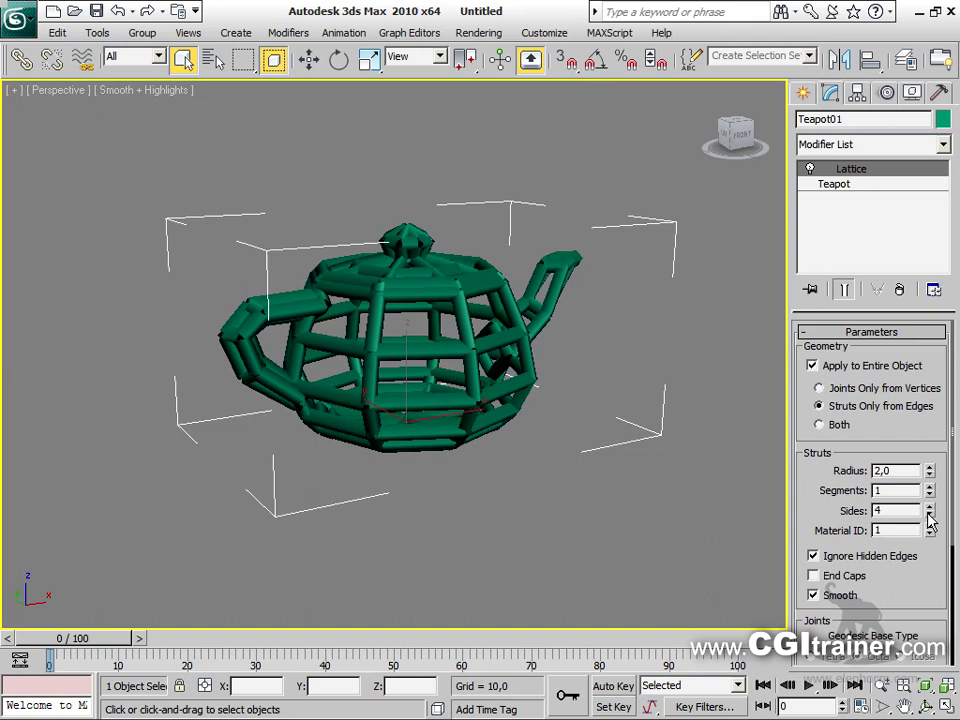
{"action": "left_click", "coordinate": [929, 507]}
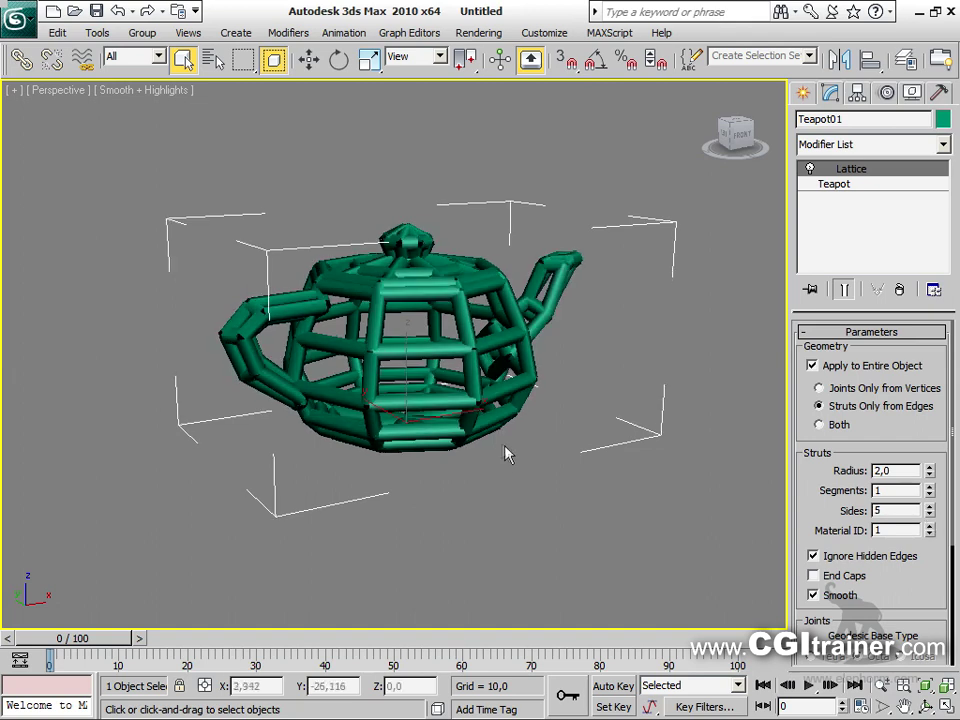
Reduce the Radius of the teapot's Lattice struts to 0,5
{"action": "left_click", "coordinate": [930, 476]}
{"action": "left_click", "coordinate": [930, 476]}
{"action": "mouse_move", "coordinate": [518, 432]}
{"action": "middle_mouse_down", "text": "alt"}
{"action": "mouse_move", "coordinate": [525, 424]}
{"action": "mouse_move", "coordinate": [371, 411]}
{"action": "mouse_move", "coordinate": [491, 508]}
{"action": "mouse_move", "coordinate": [520, 425]}
{"action": "mouse_move", "coordinate": [542, 456]}
{"action": "mouse_move", "coordinate": [530, 438]}
{"action": "middle_mouse_up", "text": "alt"}
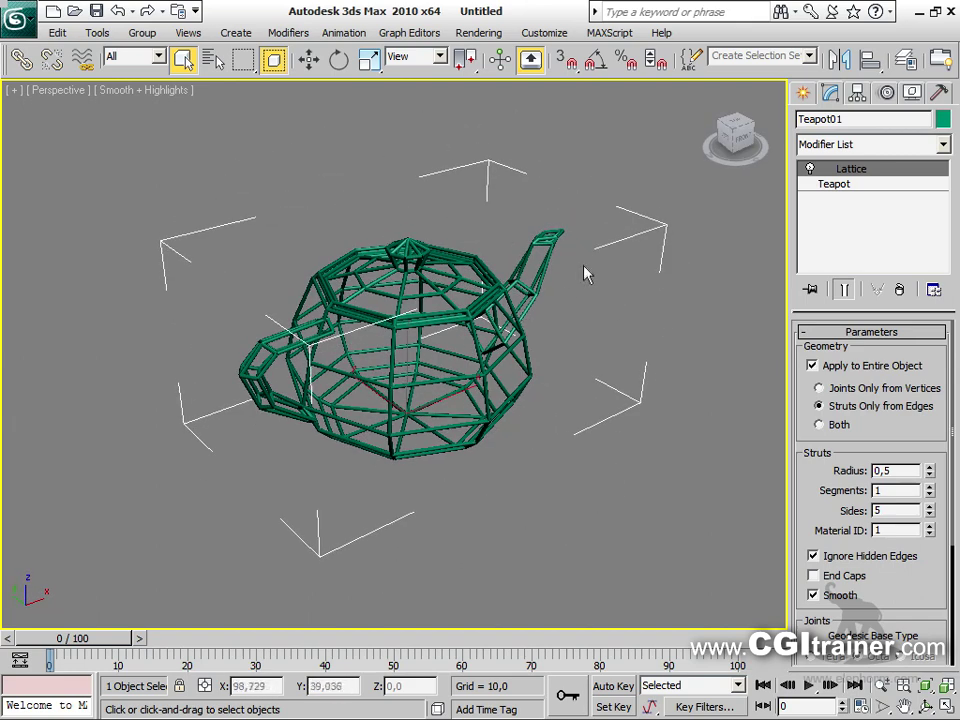
Create a small sphere with a radius of about 7 beside the lattice teapot
{"action": "left_click", "coordinate": [804, 93]}
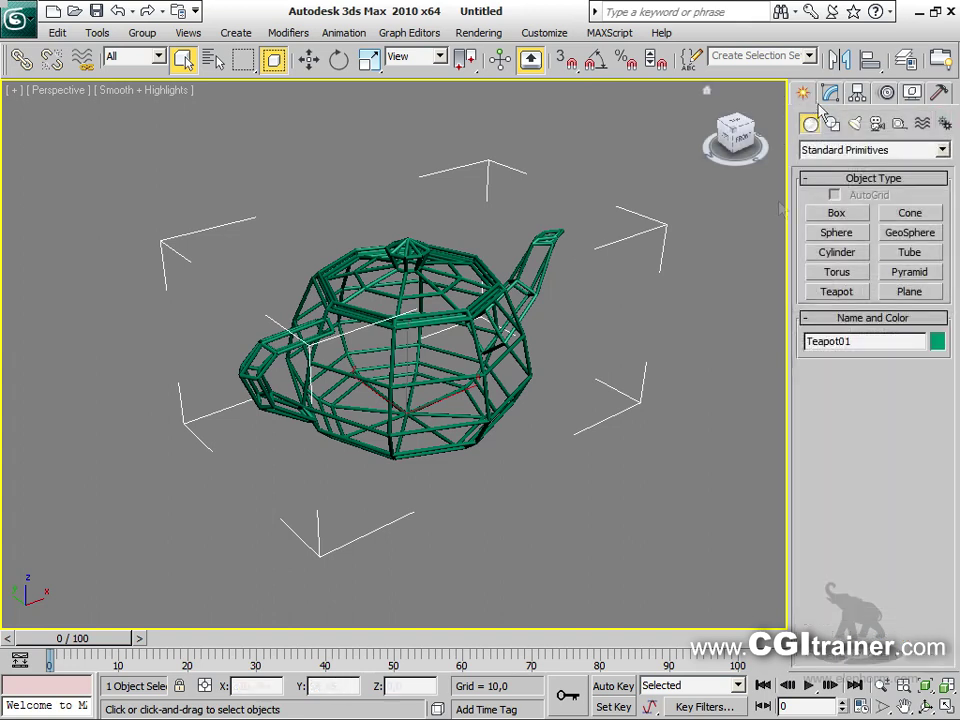
{"action": "left_click", "coordinate": [838, 233]}
{"action": "left_click_drag", "start_coordinate": [645, 366], "coordinate": [672, 366]}
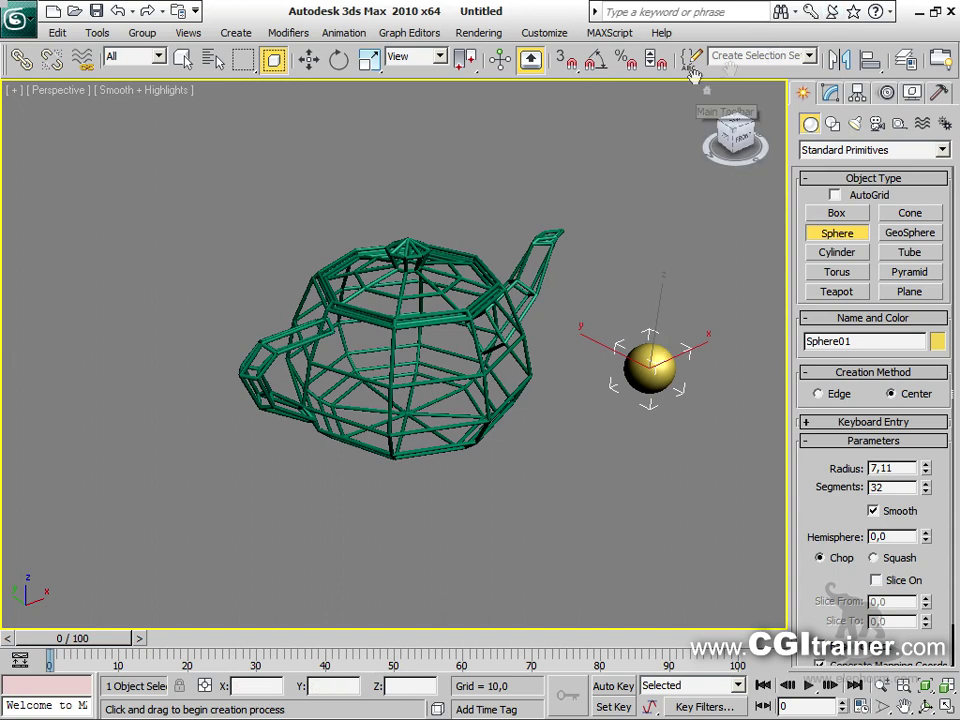
Align the small sphere to the teapot and raise it inside the lattice to a Z of about 17,8
{"action": "left_click", "coordinate": [870, 59]}
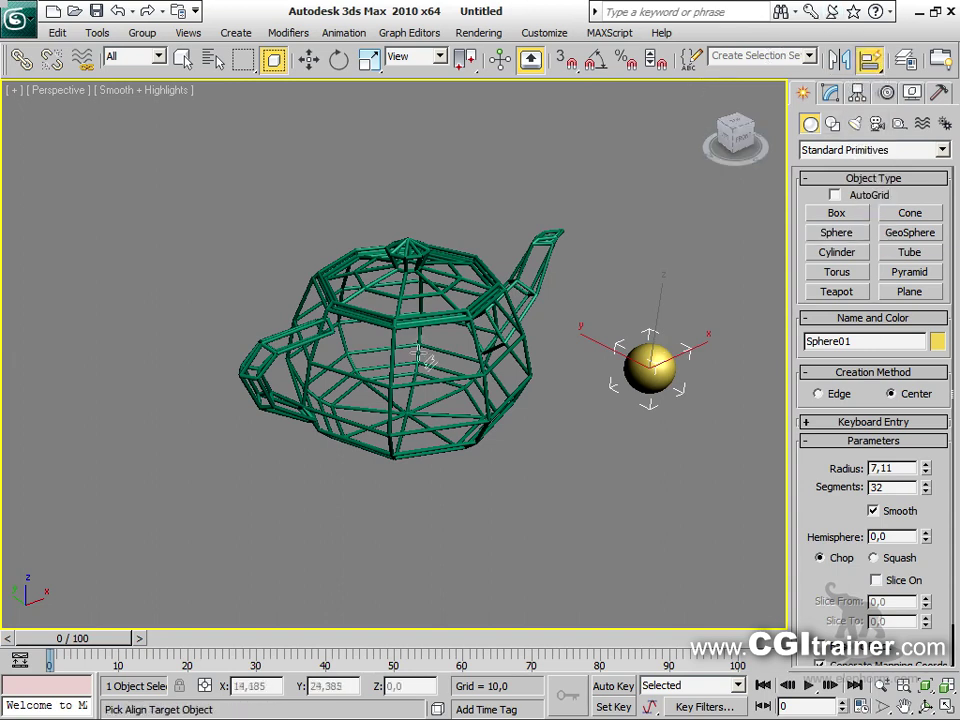
{"action": "left_click", "coordinate": [437, 322]}
{"action": "left_click_drag", "start_coordinate": [407, 385], "coordinate": [407, 345]}
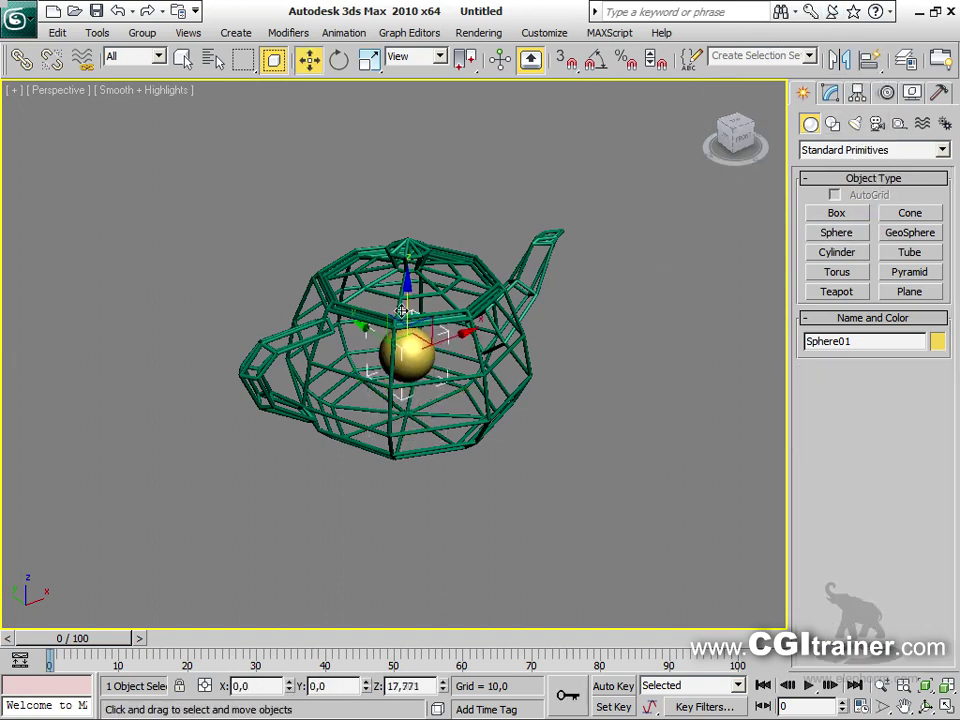
{"action": "middle_click_drag", "start_coordinate": [437, 478], "coordinate": [382, 408], "text": "alt"}
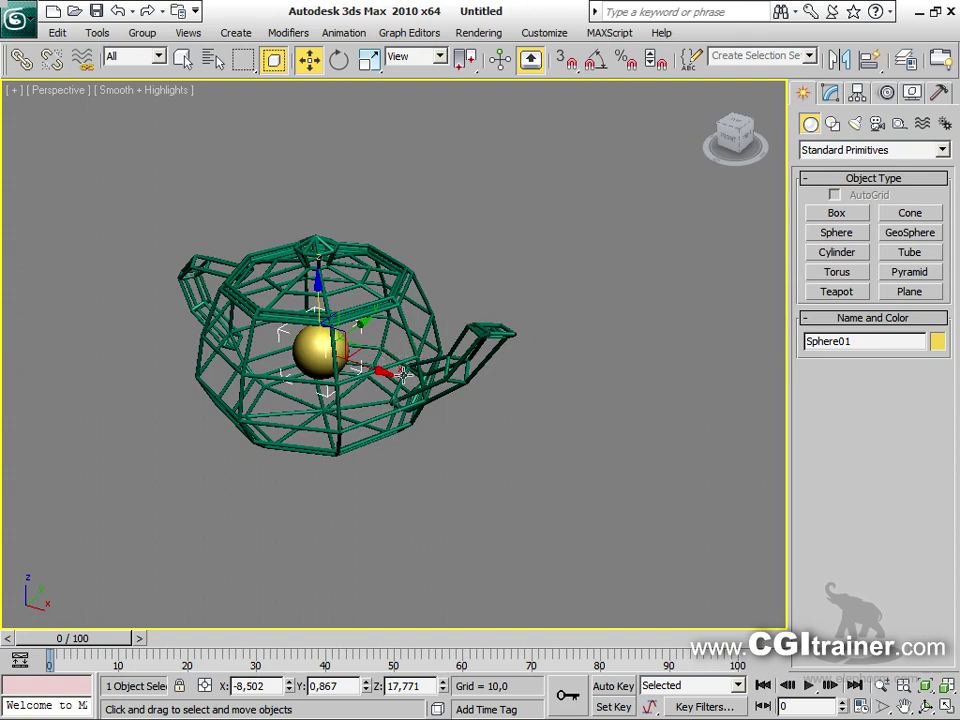
Reset the program to a new empty scene
{"action": "left_click", "coordinate": [24, 22]}
{"action": "left_click", "coordinate": [56, 100]}
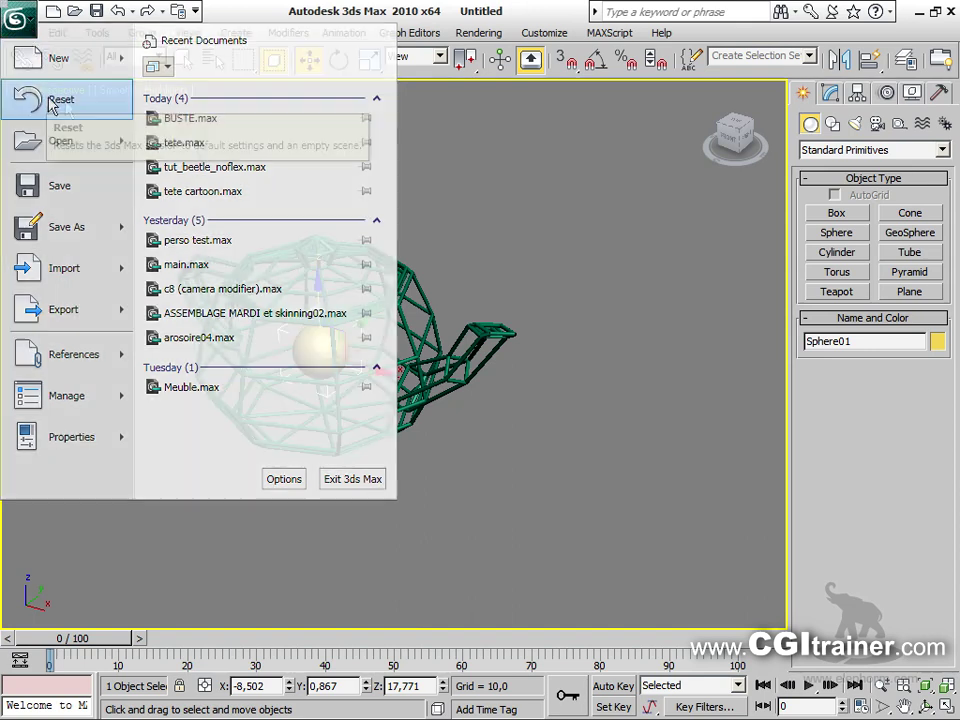
{"action": "left_click", "coordinate": [469, 432]}
{"action": "left_click", "coordinate": [428, 400]}
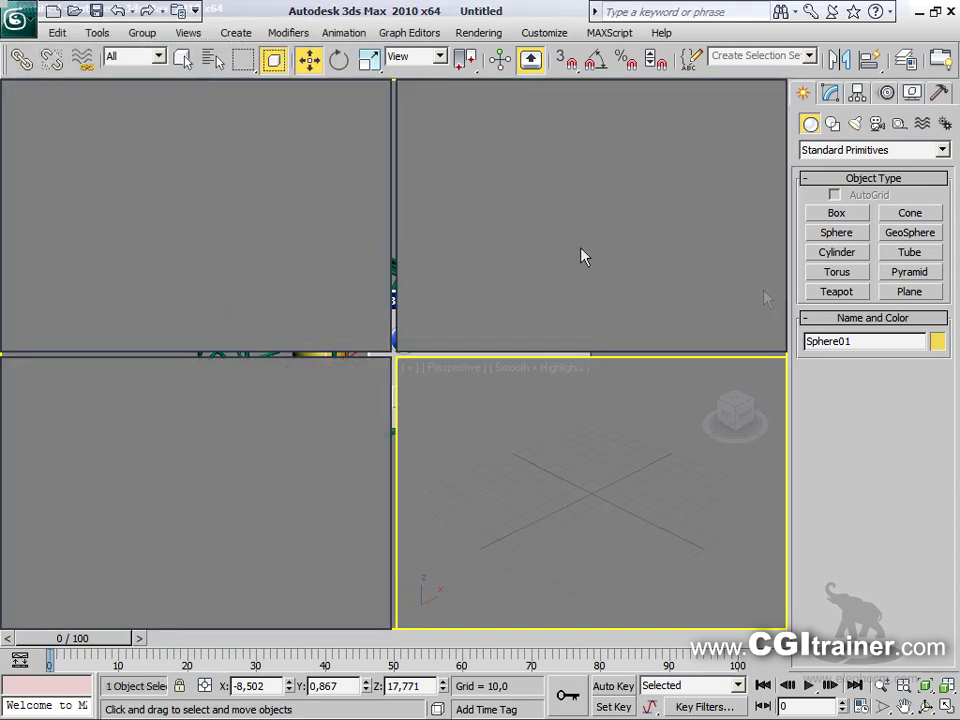
Create a sphere with a radius of about 50 at the grid centre, with Hemisphere 0,5 and 13 Segments
{"action": "left_click", "coordinate": [846, 237]}
{"action": "left_click_drag", "start_coordinate": [591, 493], "coordinate": [632, 440]}
{"action": "left_click_drag", "start_coordinate": [848, 586], "coordinate": [843, 518]}
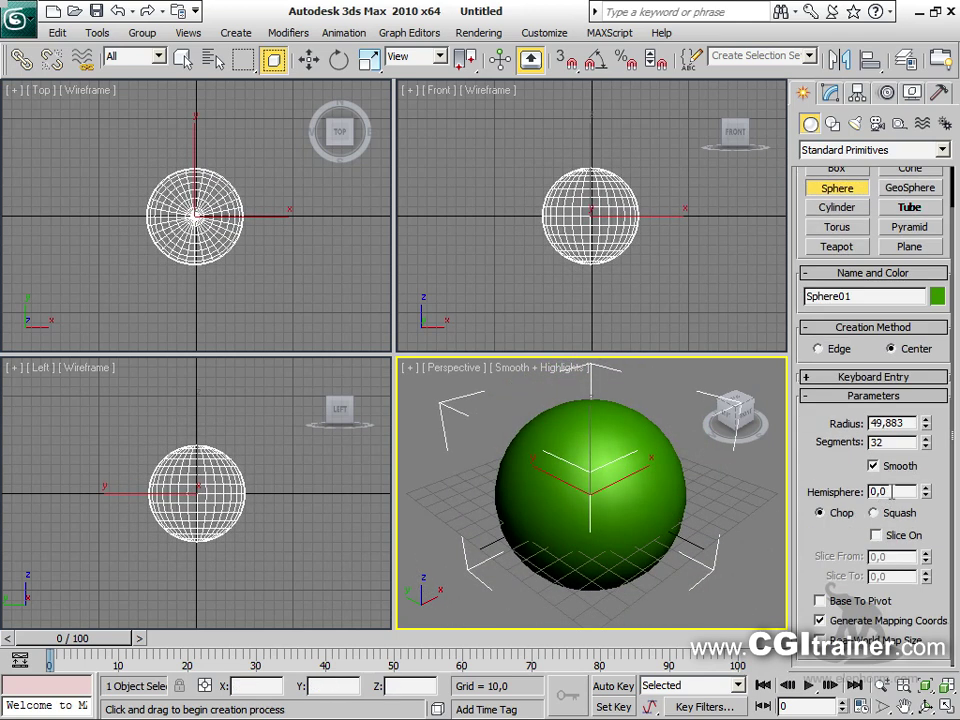
{"action": "key", "text": "Return"}
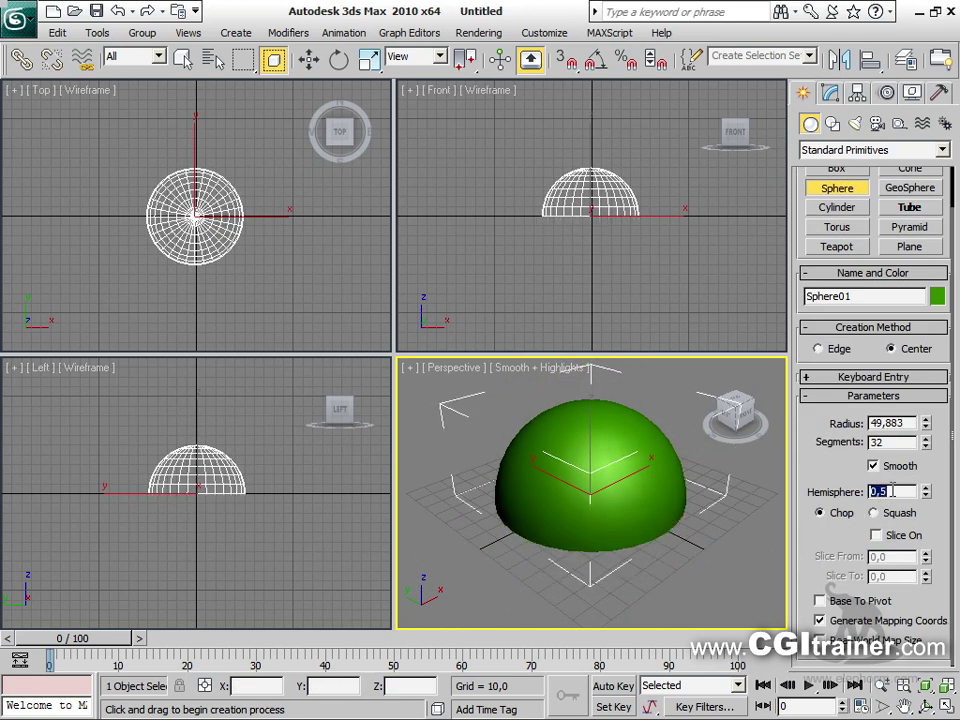
{"action": "left_click_drag", "start_coordinate": [926, 441], "coordinate": [913, 590]}
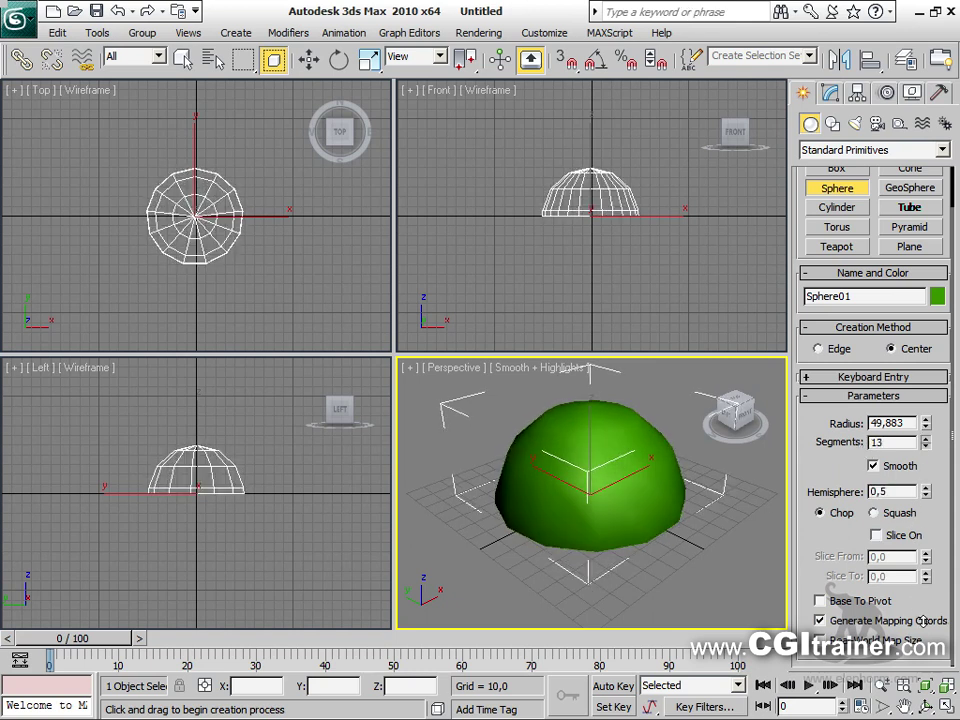
Maximize the Perspective view and convert the hemisphere to an Editable Poly
{"action": "key", "text": "alt+w"}
{"action": "right_click", "coordinate": [345, 306]}
{"action": "right_click", "coordinate": [372, 304]}
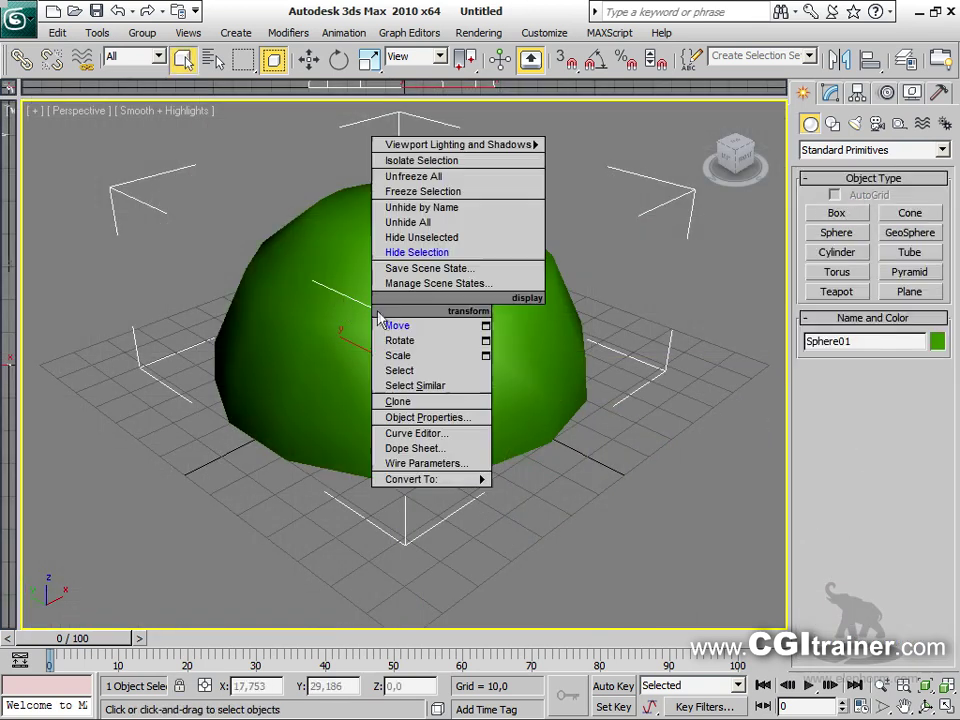
{"action": "mouse_move", "coordinate": [432, 479]}
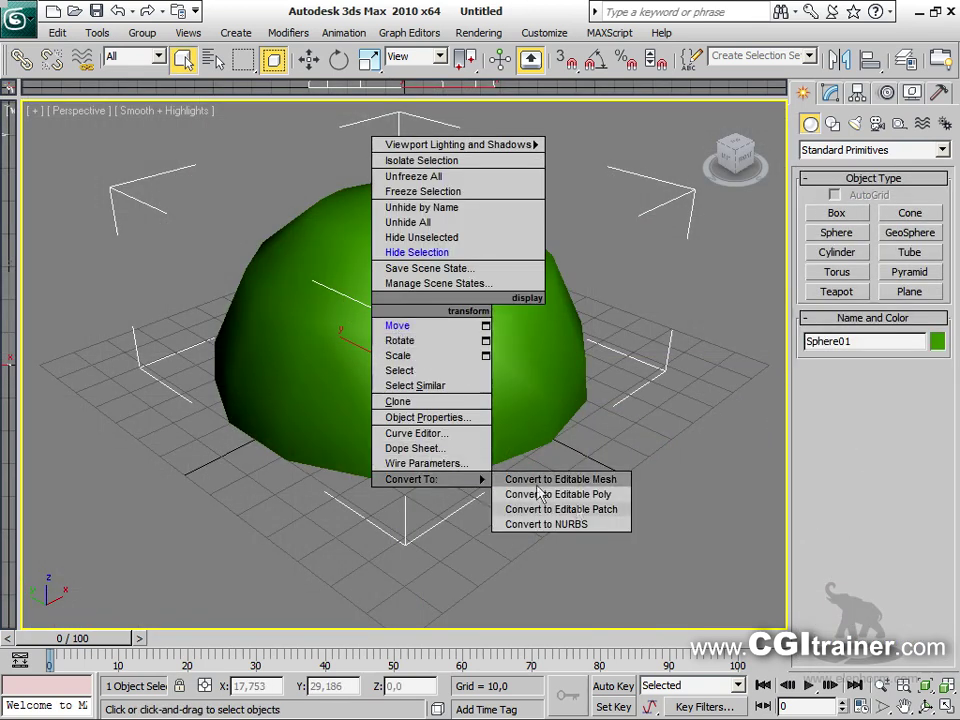
{"action": "left_click", "coordinate": [553, 492]}
{"action": "right_click", "coordinate": [453, 358]}
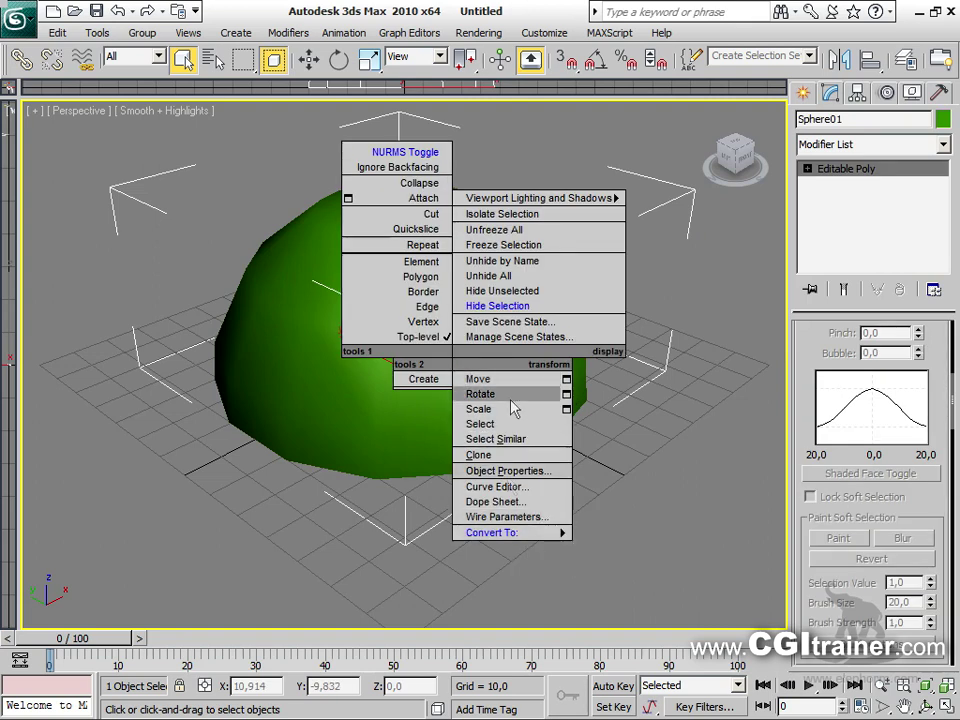
{"action": "mouse_move", "coordinate": [510, 532]}
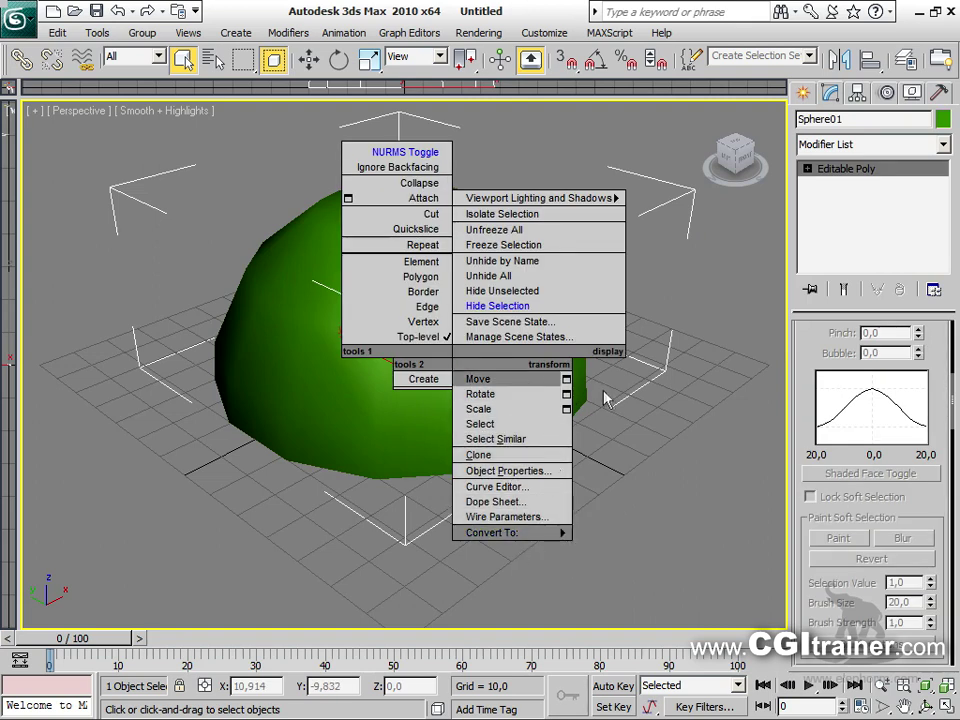
{"action": "left_click", "coordinate": [604, 398]}
Make a copy of the hemisphere along the X axis, placed behind the original
{"action": "right_click", "coordinate": [459, 343]}
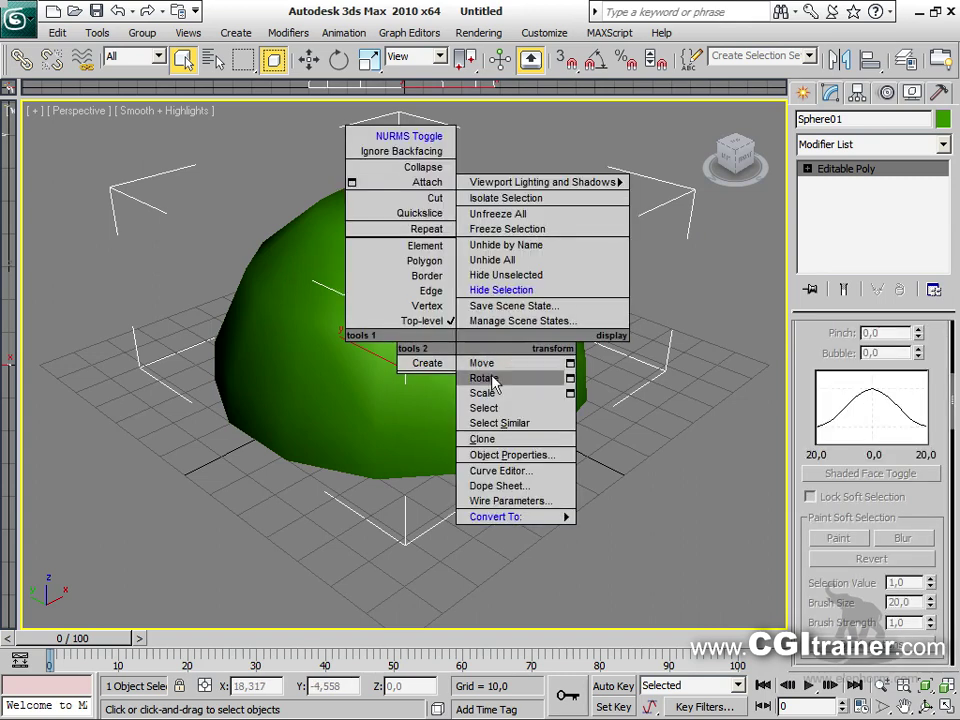
{"action": "left_click", "coordinate": [484, 363]}
{"action": "left_click_drag", "start_coordinate": [443, 356], "coordinate": [635, 242], "text": "shift"}
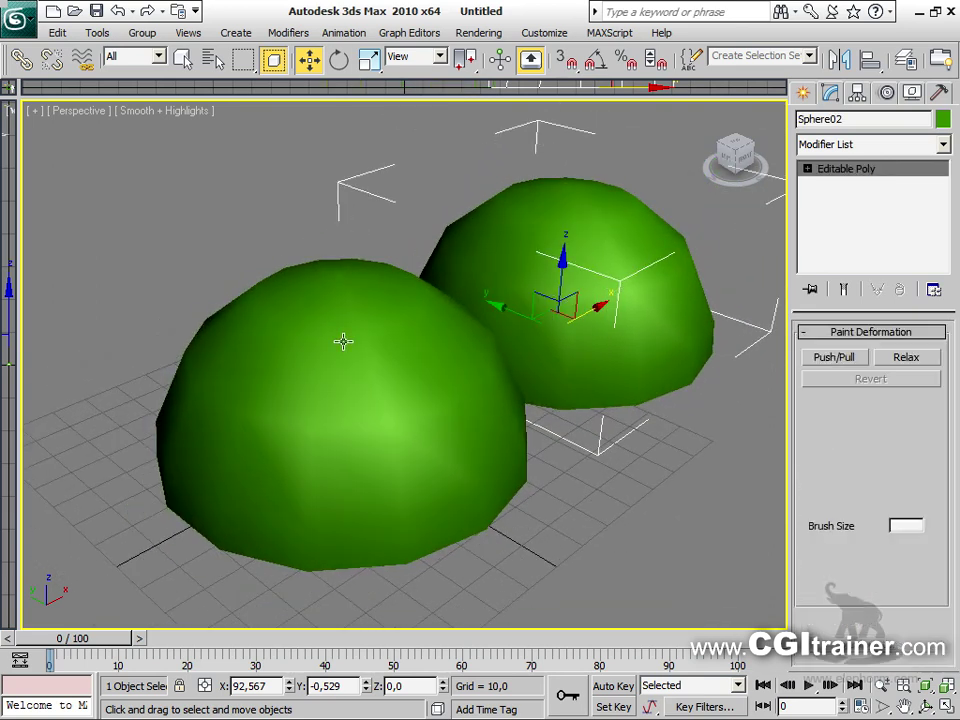
Apply a Lattice modifier to the original hemisphere, using Struts Only from Edges with a strut Radius of 0,5
{"action": "left_click", "coordinate": [343, 341]}
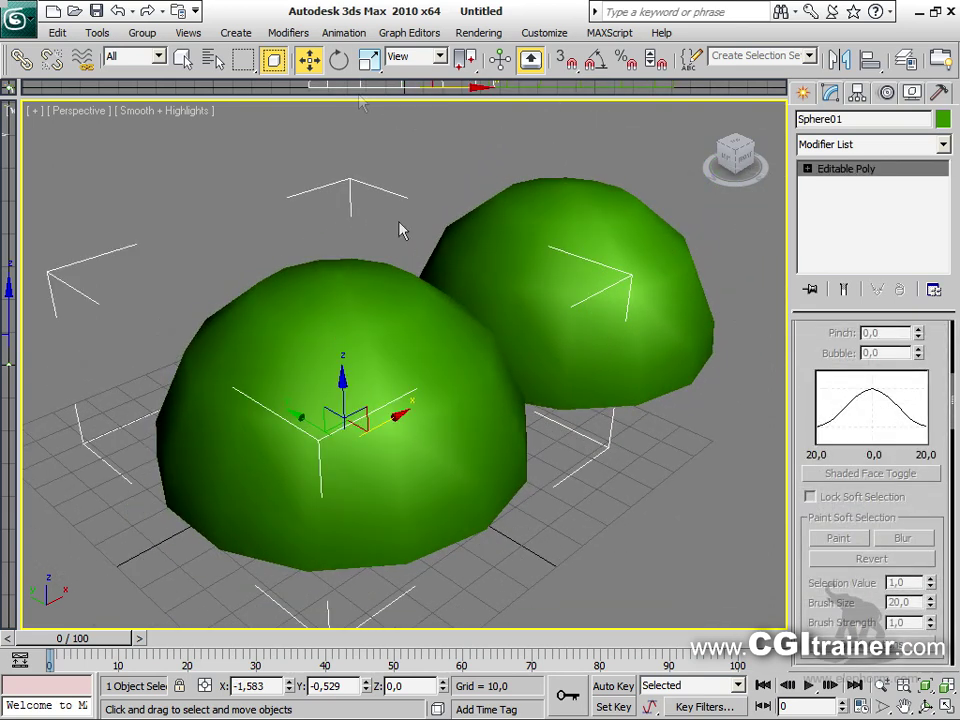
{"action": "left_click", "coordinate": [293, 33]}
{"action": "mouse_move", "coordinate": [352, 325]}
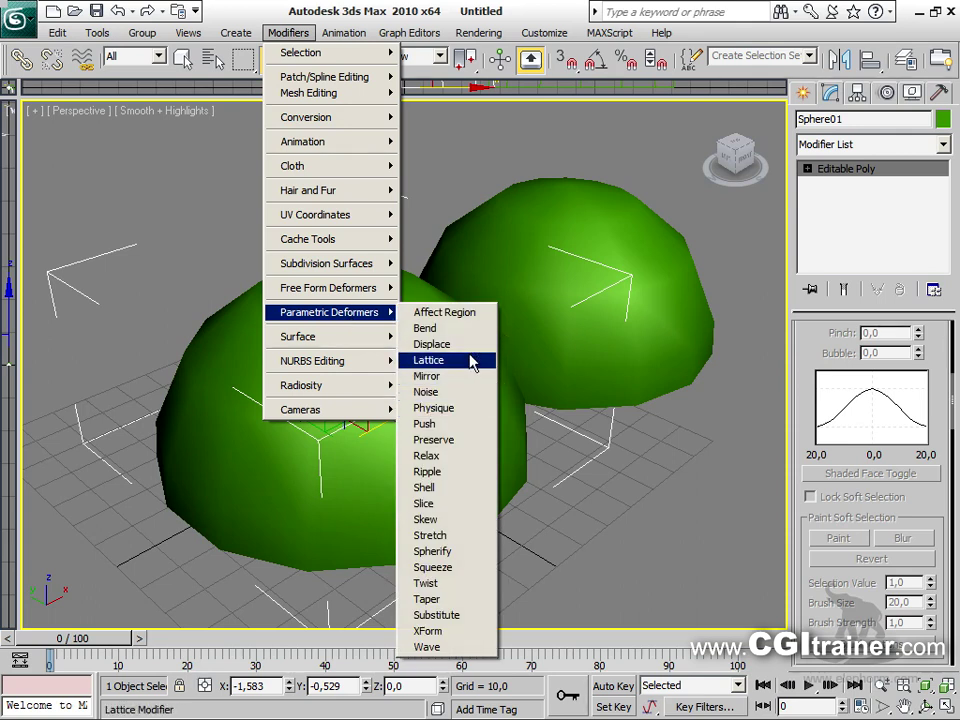
{"action": "left_click", "coordinate": [472, 361]}
{"action": "left_click", "coordinate": [840, 406]}
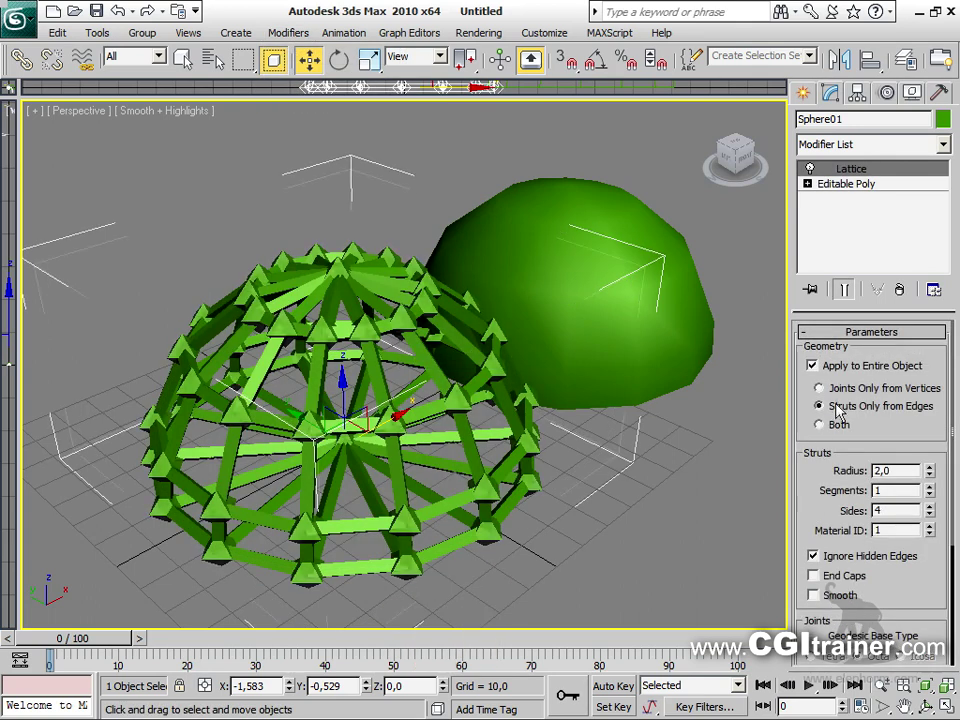
{"action": "left_click", "coordinate": [929, 476]}
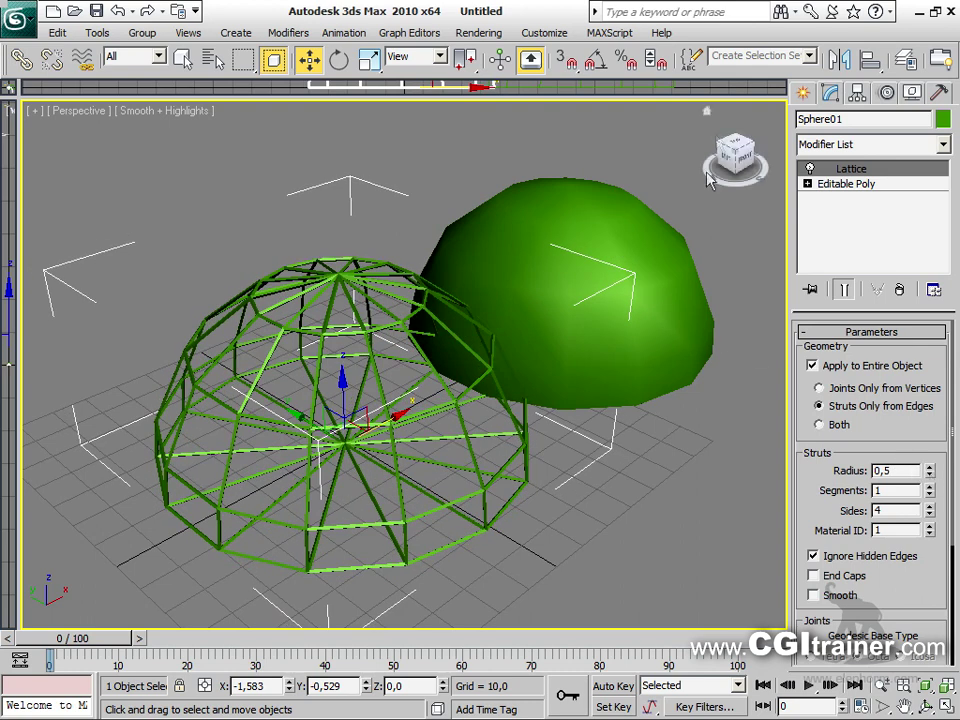
Change the object color of the copied solid hemisphere to dark blue
{"action": "left_click", "coordinate": [675, 232]}
{"action": "left_click", "coordinate": [941, 120]}
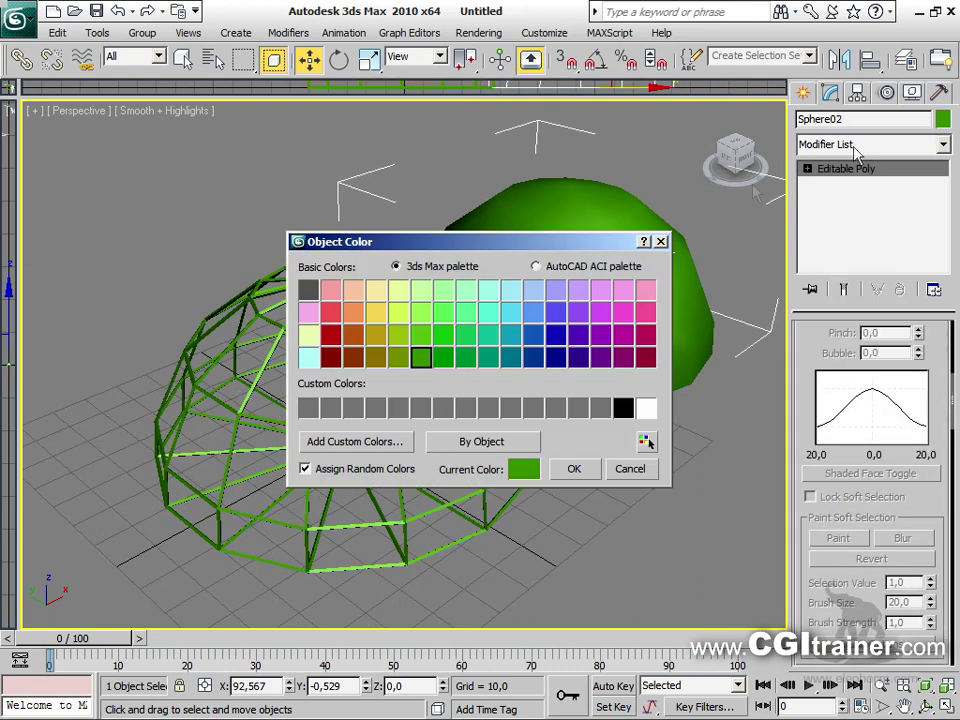
{"action": "left_click", "coordinate": [534, 360]}
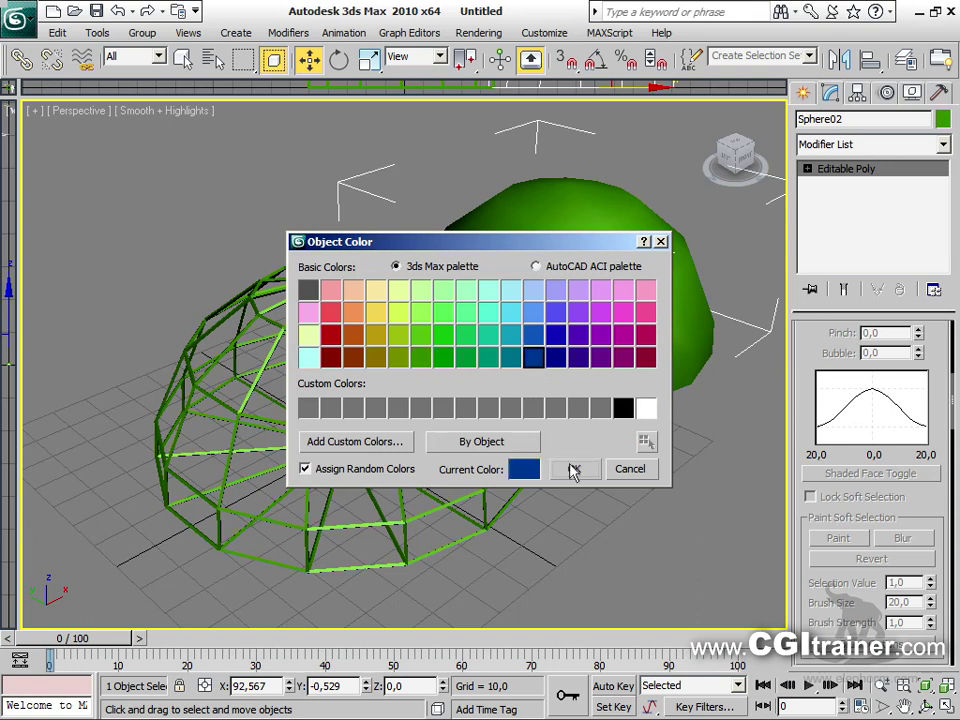
{"action": "left_click", "coordinate": [574, 470]}
Align the blue hemisphere with the lattice dome and delete it after checking the fit
{"action": "mouse_move", "coordinate": [868, 60]}
{"action": "left_mouse_down"}
{"action": "mouse_move", "coordinate": [872, 189]}
{"action": "mouse_move", "coordinate": [868, 62]}
{"action": "left_mouse_up"}
{"action": "left_click", "coordinate": [464, 428]}
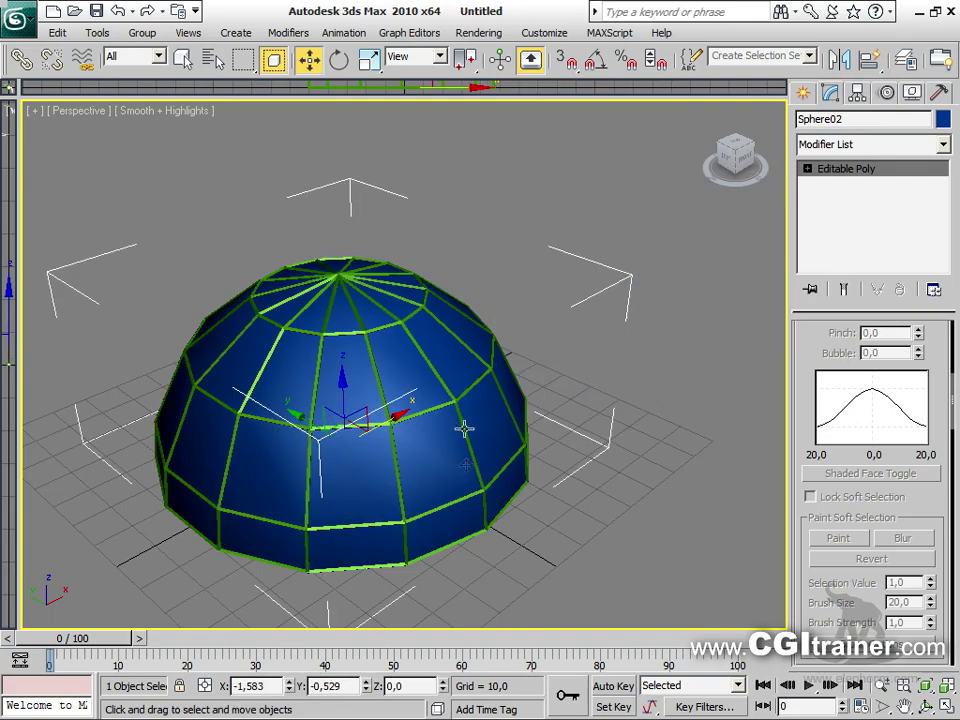
{"action": "middle_click_drag", "start_coordinate": [483, 435], "coordinate": [369, 424], "text": "alt"}
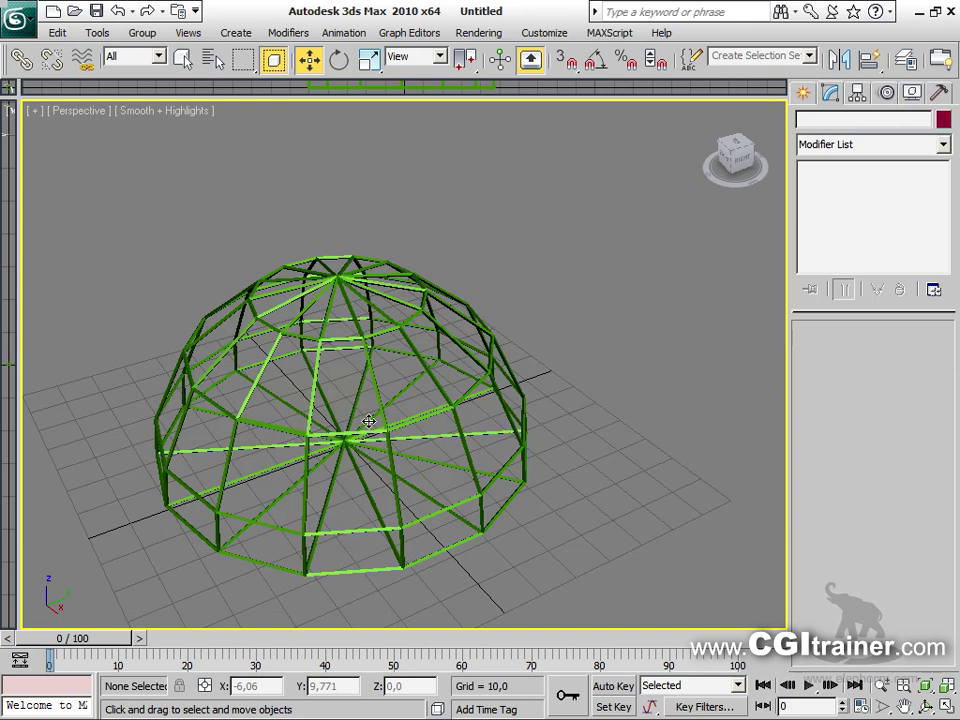
Select the top vertex of the lattice dome's Editable Poly and show the end result with the Lattice
{"action": "left_click", "coordinate": [390, 331]}
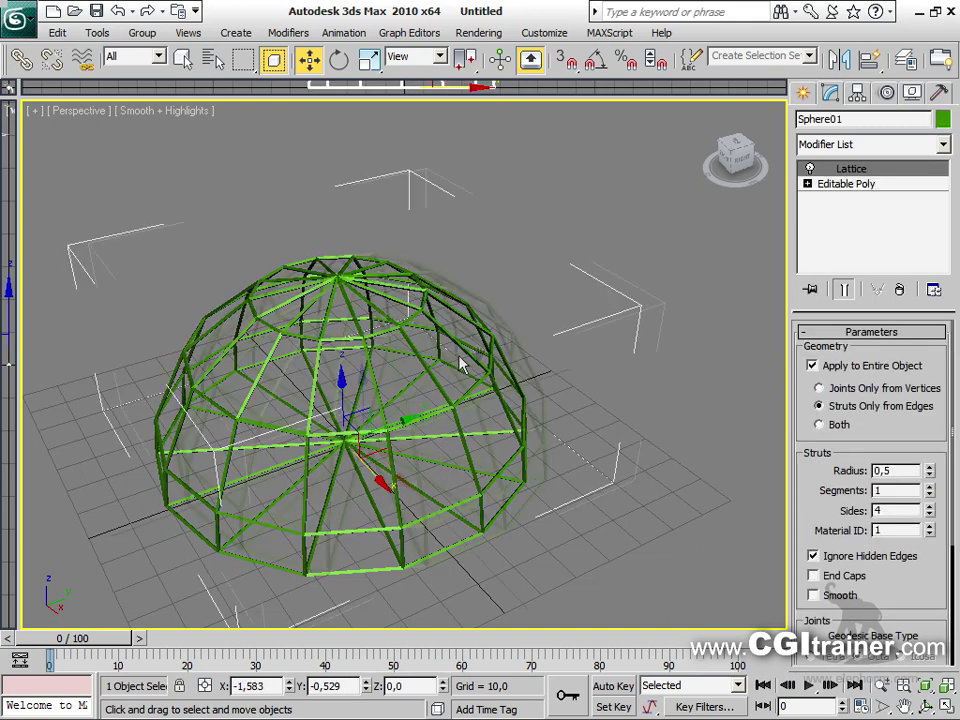
{"action": "key", "text": "z"}
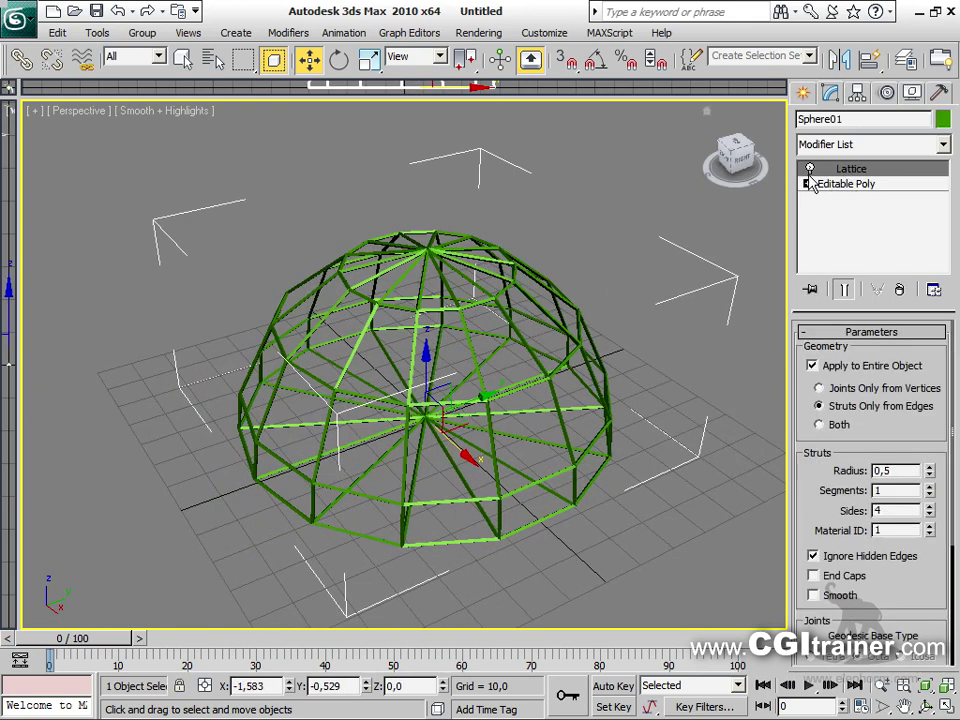
{"action": "left_click", "coordinate": [808, 184]}
{"action": "left_click", "coordinate": [842, 200]}
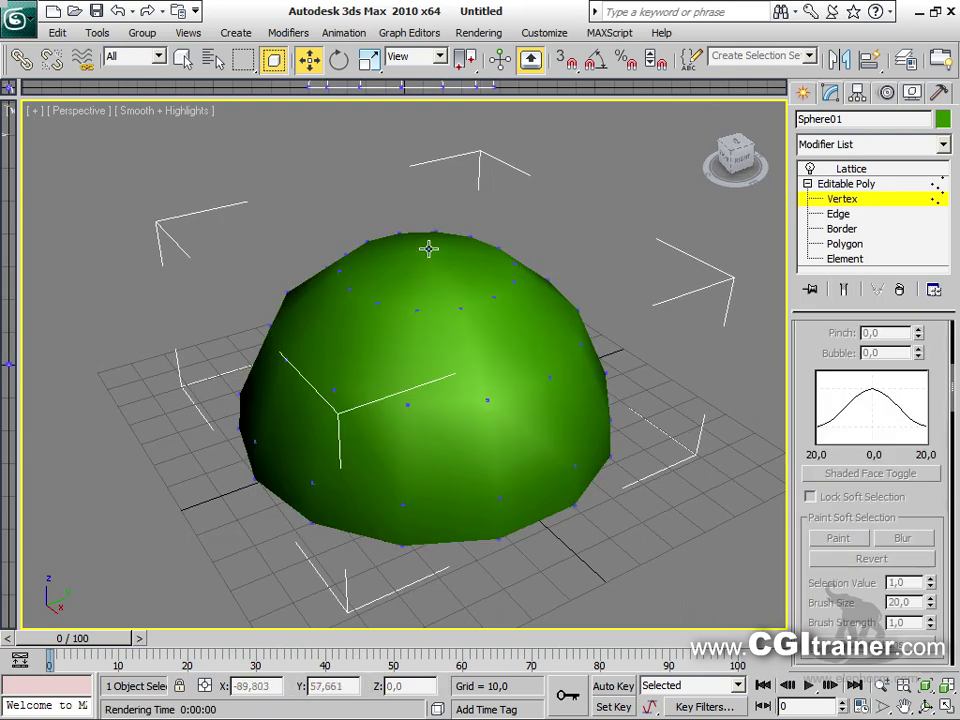
{"action": "left_click", "coordinate": [428, 248]}
{"action": "left_click", "coordinate": [845, 289]}
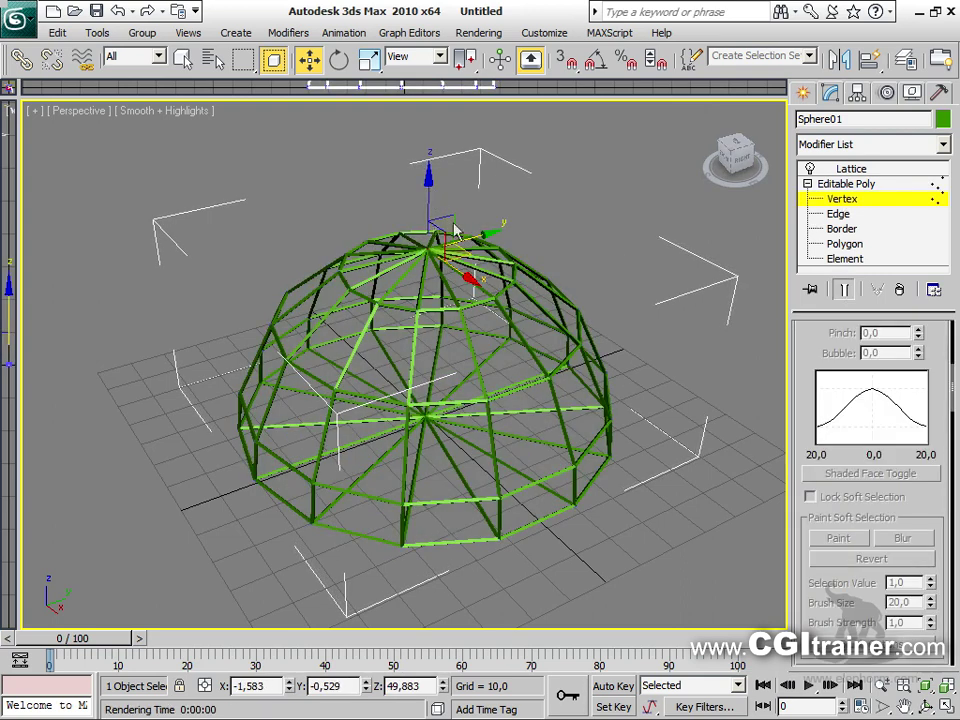
Chamfer the dome's top vertex and base centre vertex into open rings, and leave the vertex level
{"action": "right_click", "coordinate": [422, 264]}
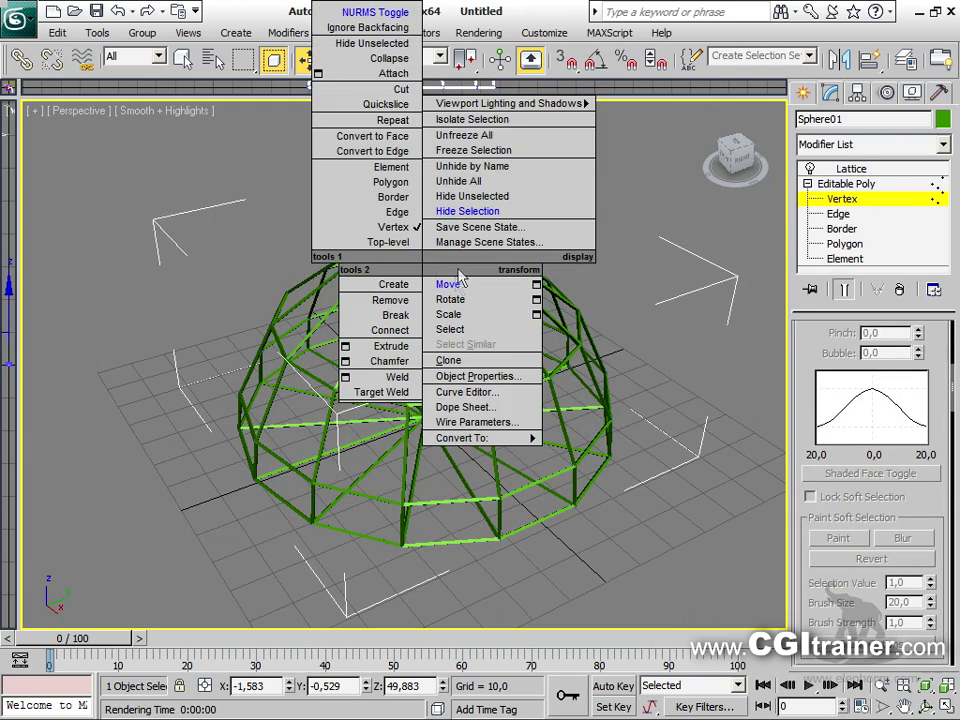
{"action": "left_click", "coordinate": [403, 345]}
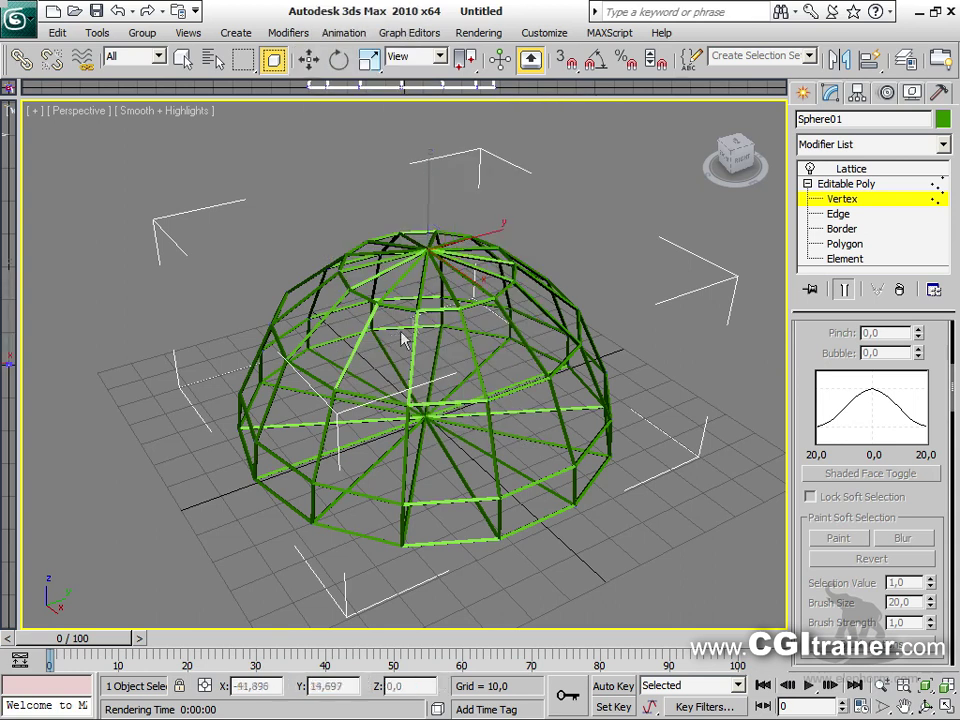
{"action": "left_click_drag", "start_coordinate": [427, 247], "coordinate": [454, 222]}
{"action": "left_click", "coordinate": [846, 184]}
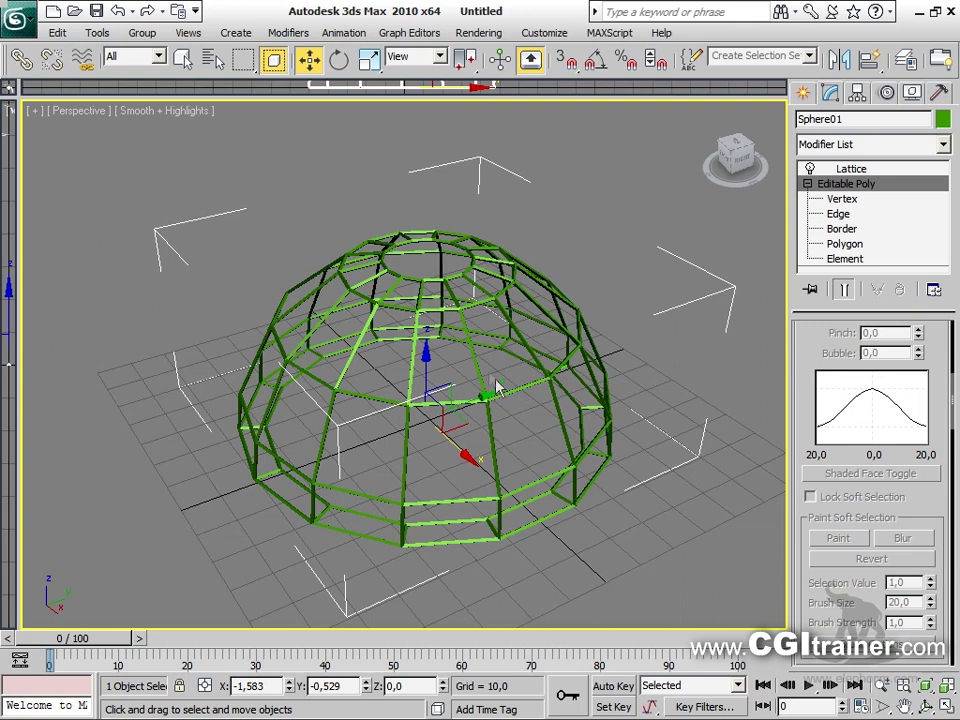
Clone the lattice dome in place as a Copy named Sphere02
{"action": "right_click", "coordinate": [446, 403]}
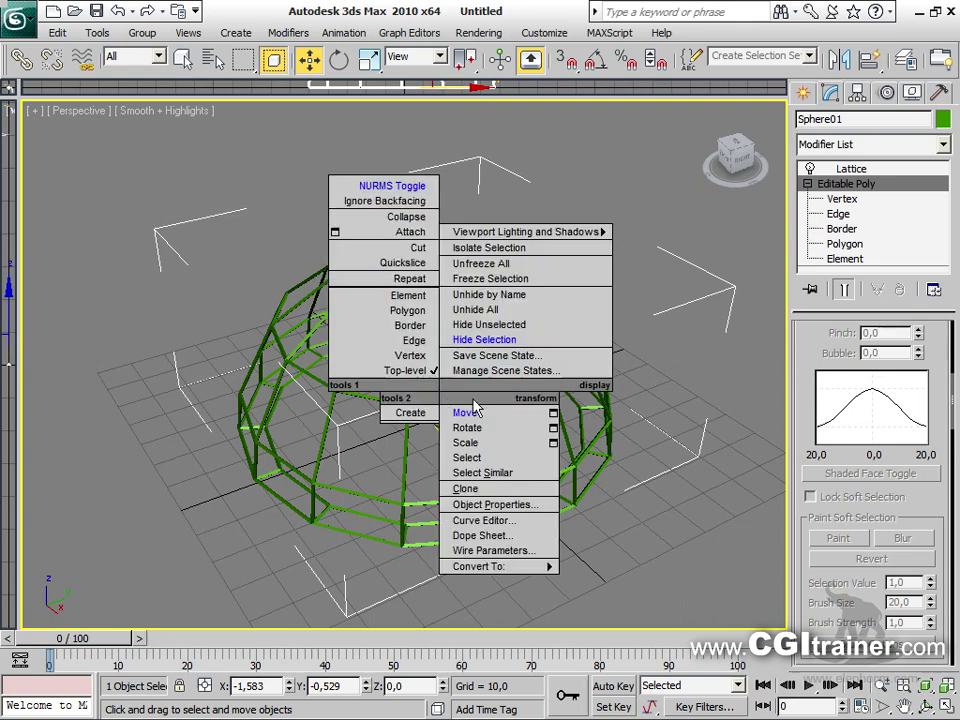
{"action": "left_click", "coordinate": [475, 489]}
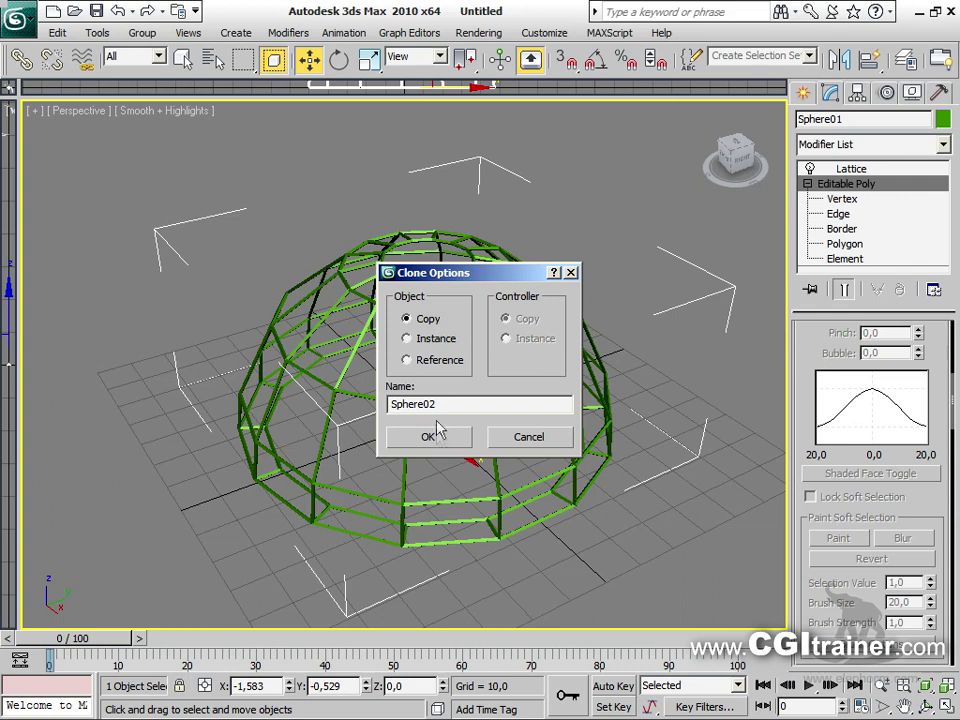
{"action": "left_click", "coordinate": [428, 436]}
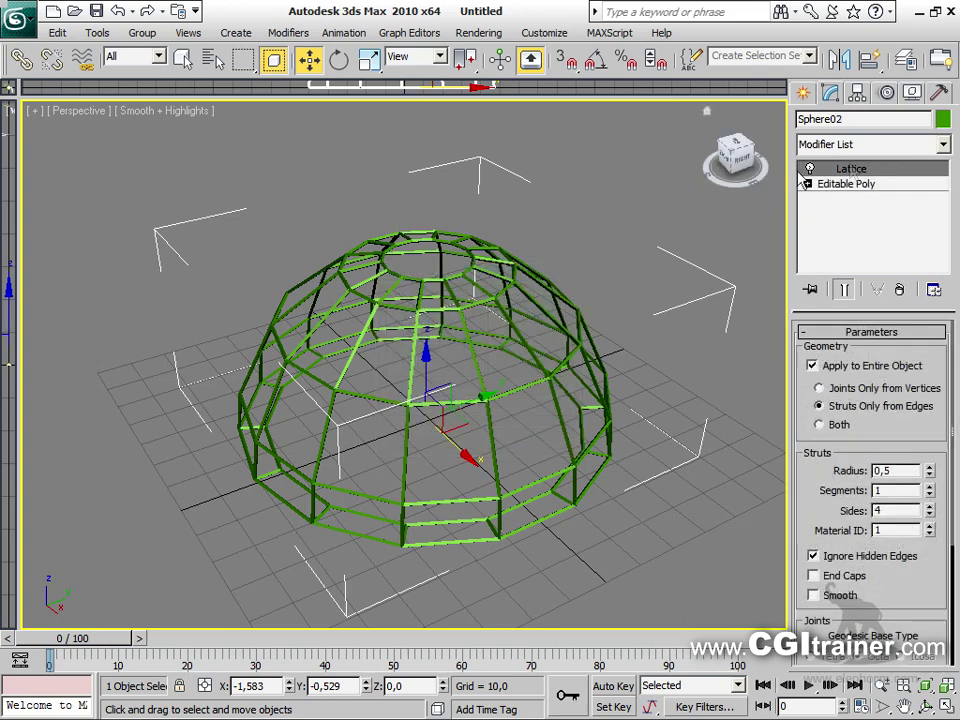
Set the object colour of the copied dome Sphere02 to dark blue and remove its Lattice modifier
{"action": "left_click", "coordinate": [941, 120]}
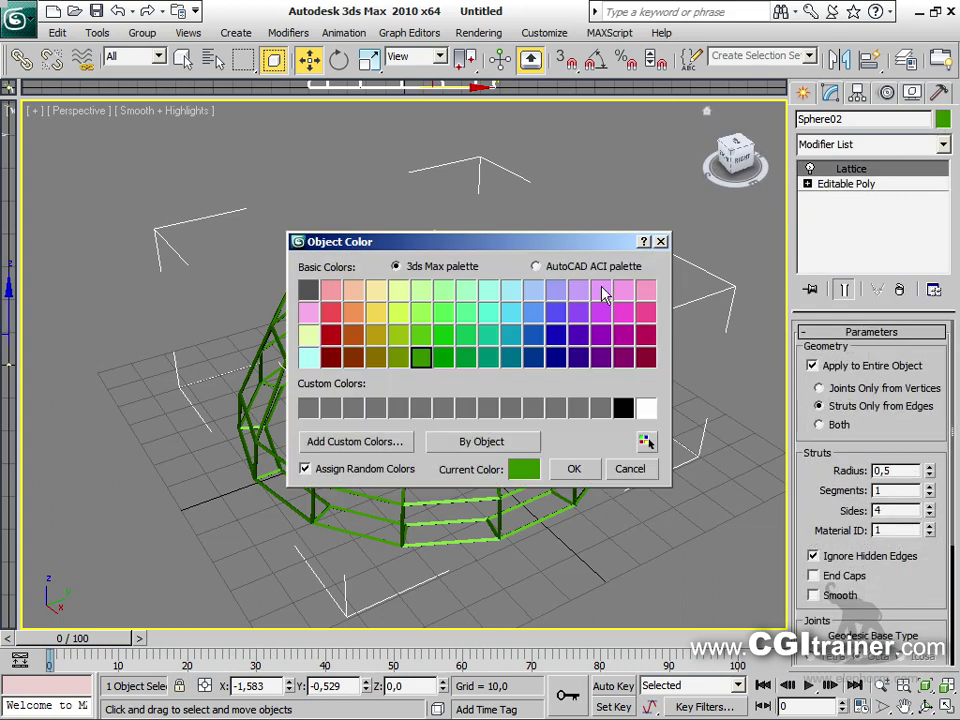
{"action": "left_click", "coordinate": [556, 356]}
{"action": "left_click", "coordinate": [576, 470]}
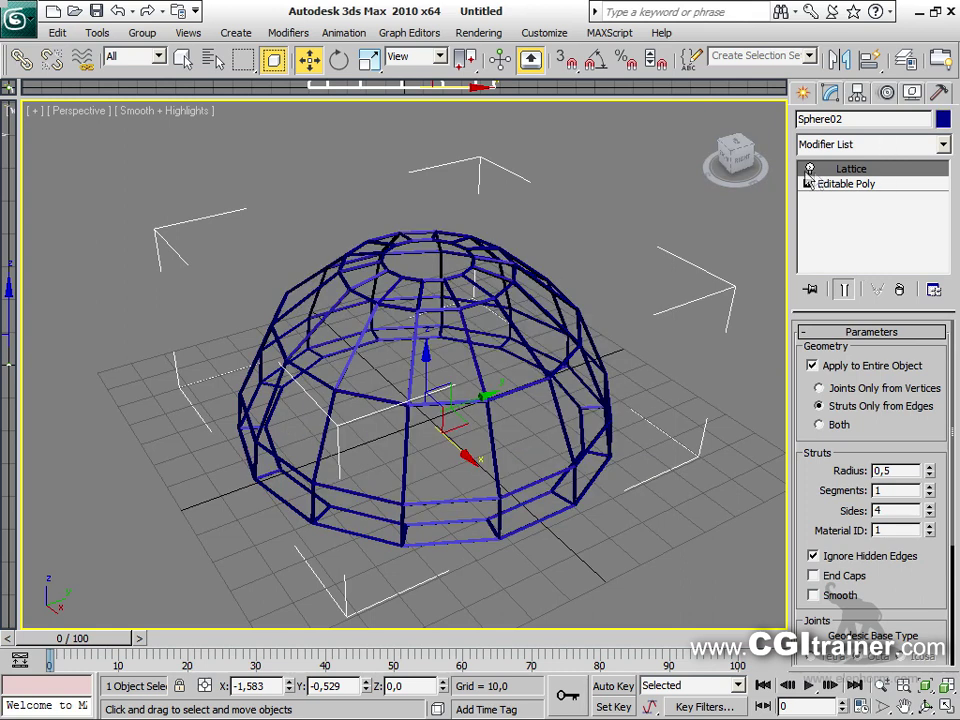
{"action": "left_click", "coordinate": [898, 291]}
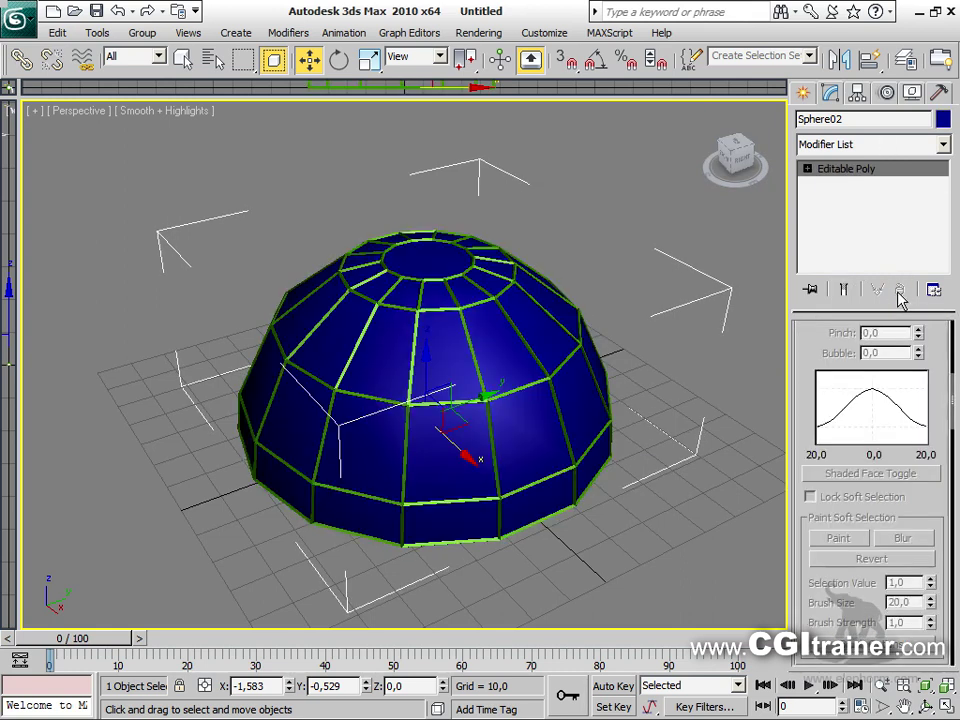
Delete the top cap and base polygons of the blue dome copy and return to the object level
{"action": "middle_click_drag", "start_coordinate": [643, 503], "coordinate": [462, 357], "text": "alt"}
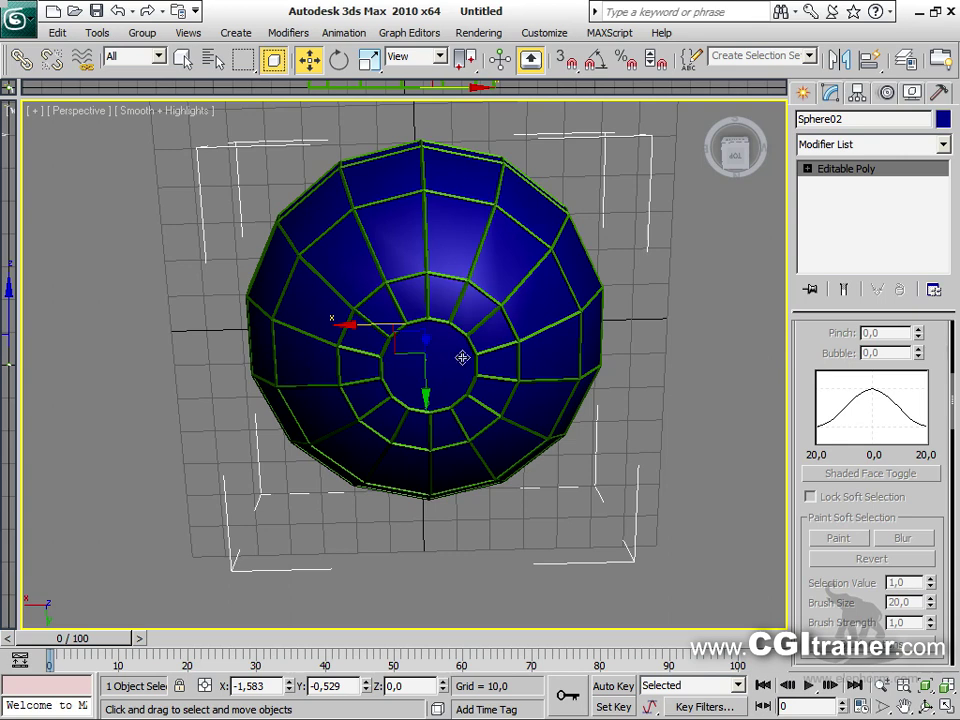
{"action": "left_click", "coordinate": [807, 169]}
{"action": "left_click", "coordinate": [840, 243]}
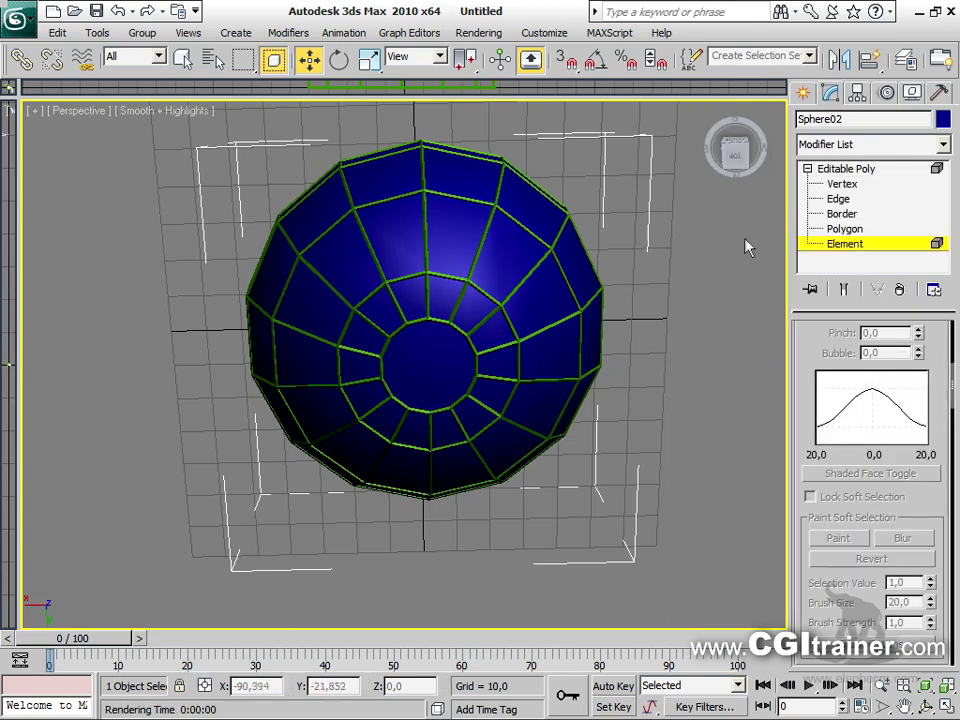
{"action": "left_click", "coordinate": [838, 230]}
{"action": "left_click", "coordinate": [453, 381]}
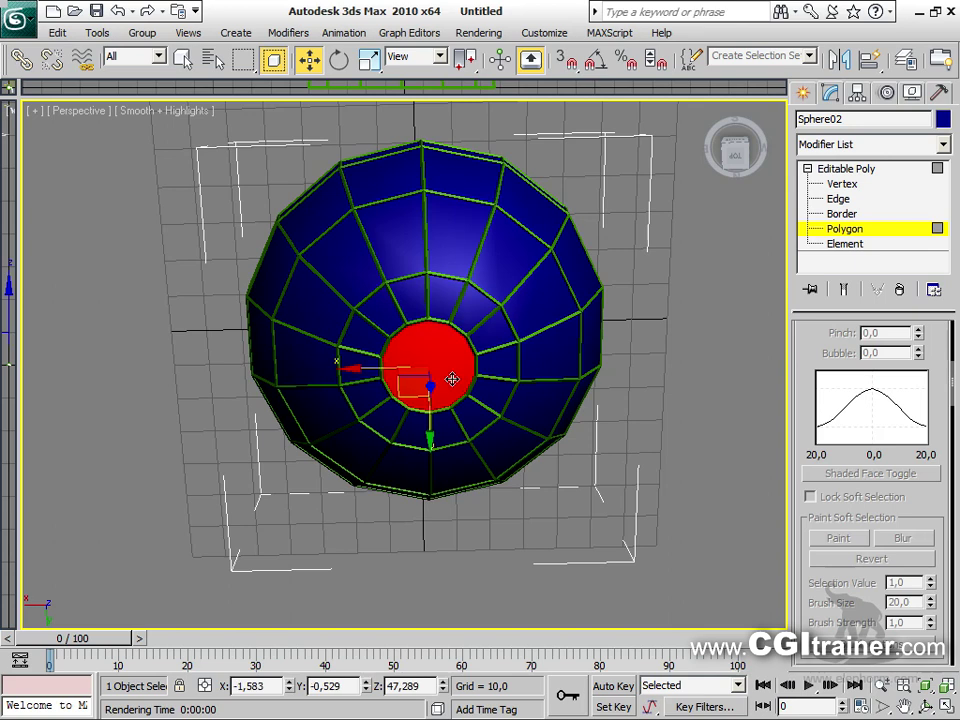
{"action": "key", "text": "Delete"}
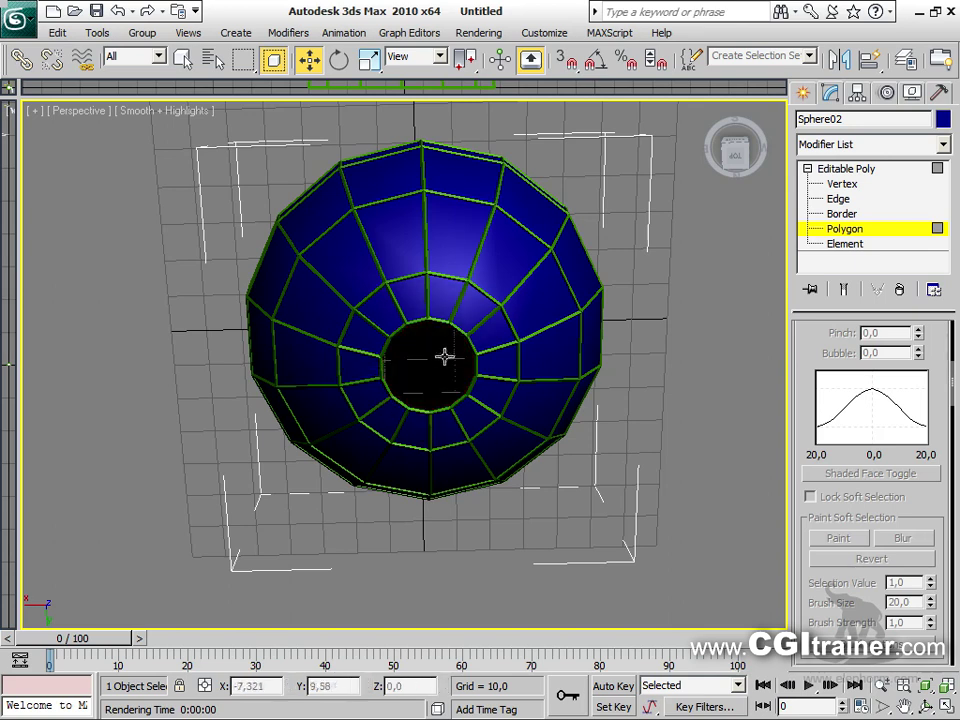
{"action": "key", "text": "ctrl+z"}
{"action": "key", "text": "Delete"}
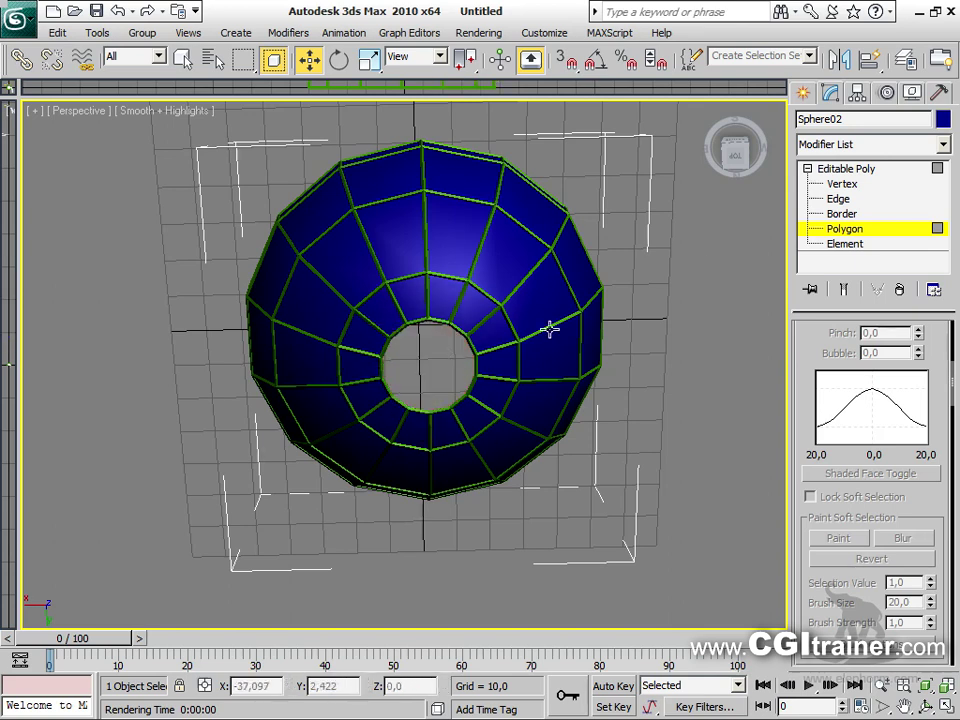
{"action": "left_click", "coordinate": [828, 170]}
{"action": "middle_click_drag", "start_coordinate": [514, 422], "coordinate": [305, 443], "text": "alt"}
{"action": "middle_click_drag", "start_coordinate": [440, 388], "coordinate": [577, 267], "text": "alt"}
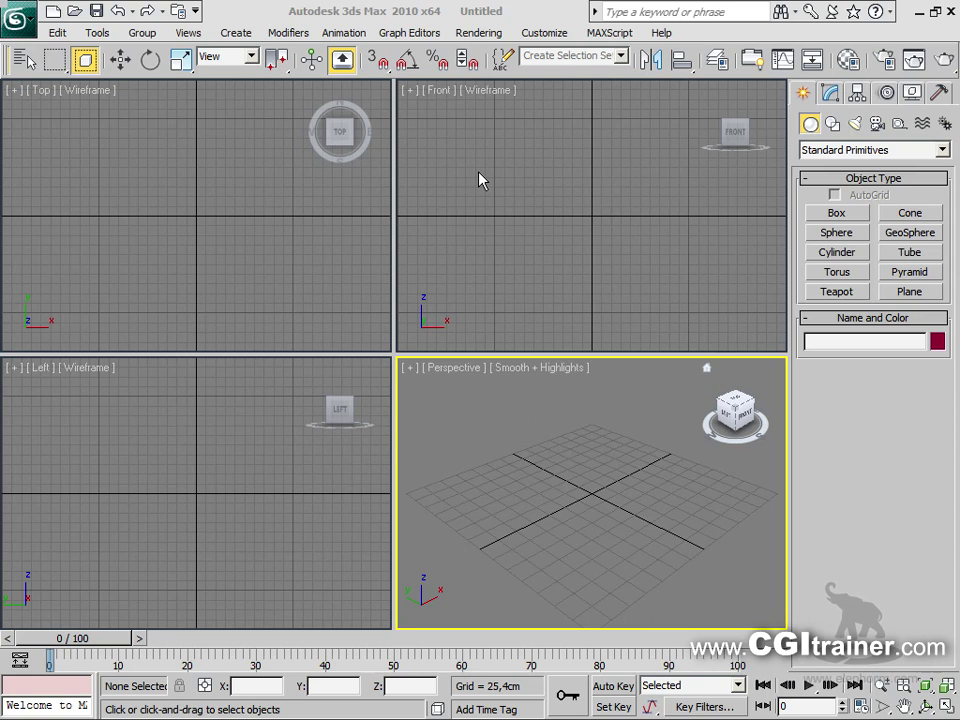
Draw a plane about 350 cm square in the Perspective view, maximize that view and hide its grid
{"action": "left_click", "coordinate": [912, 292]}
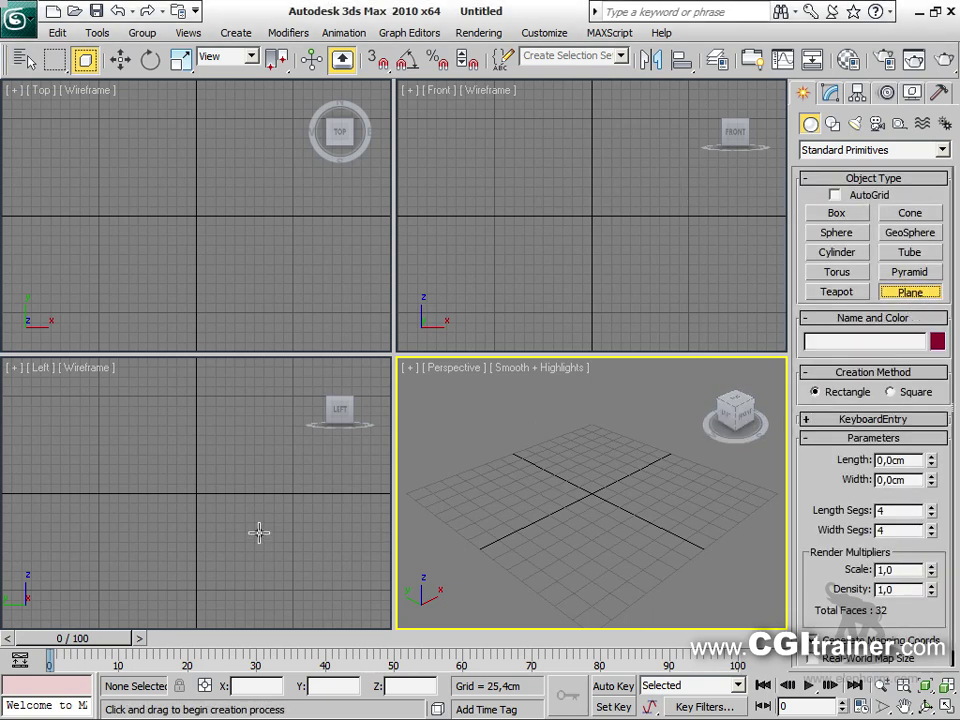
{"action": "left_click_drag", "start_coordinate": [407, 493], "coordinate": [782, 490]}
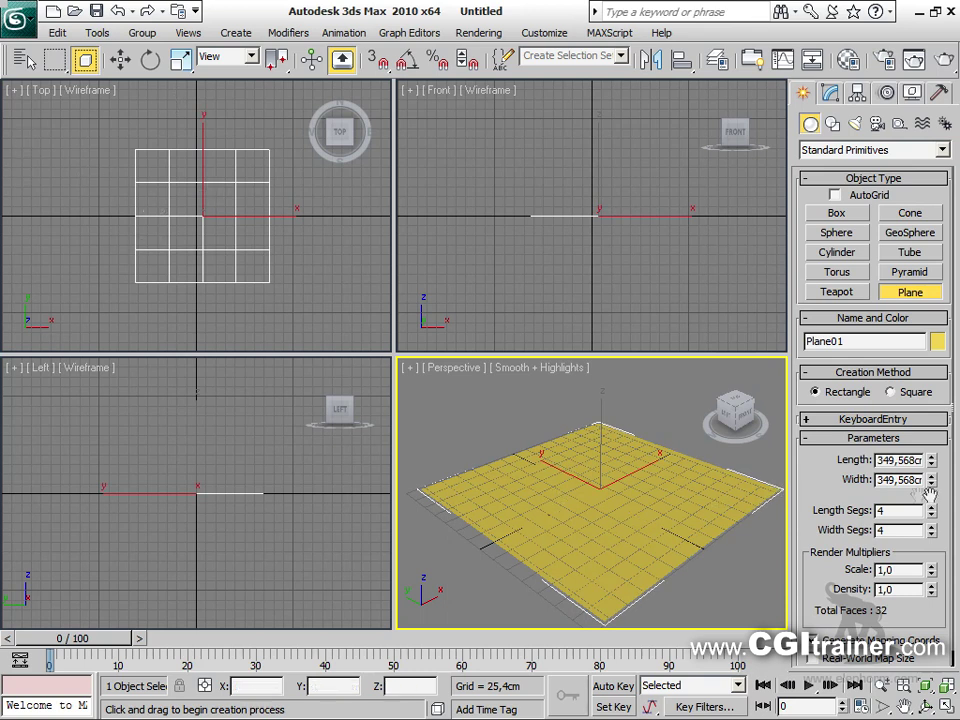
{"action": "key", "text": "alt+w"}
{"action": "key", "text": "g"}
Apply a Displace modifier to the plane and load JYA.jpg from the IMAGE folder as its bitmap
{"action": "left_click", "coordinate": [287, 35]}
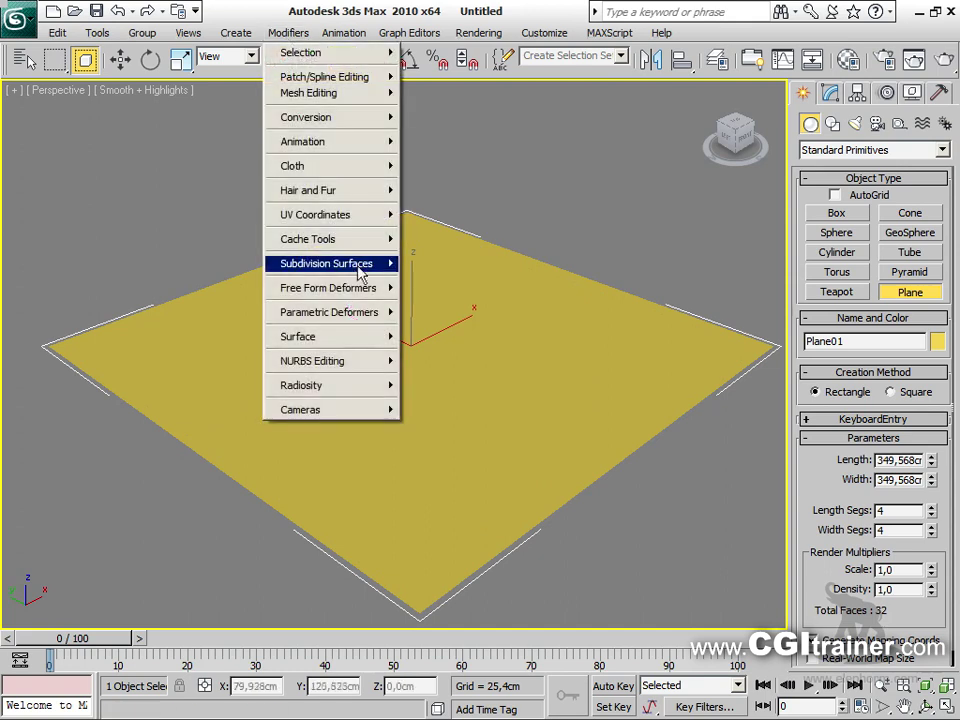
{"action": "mouse_move", "coordinate": [349, 315]}
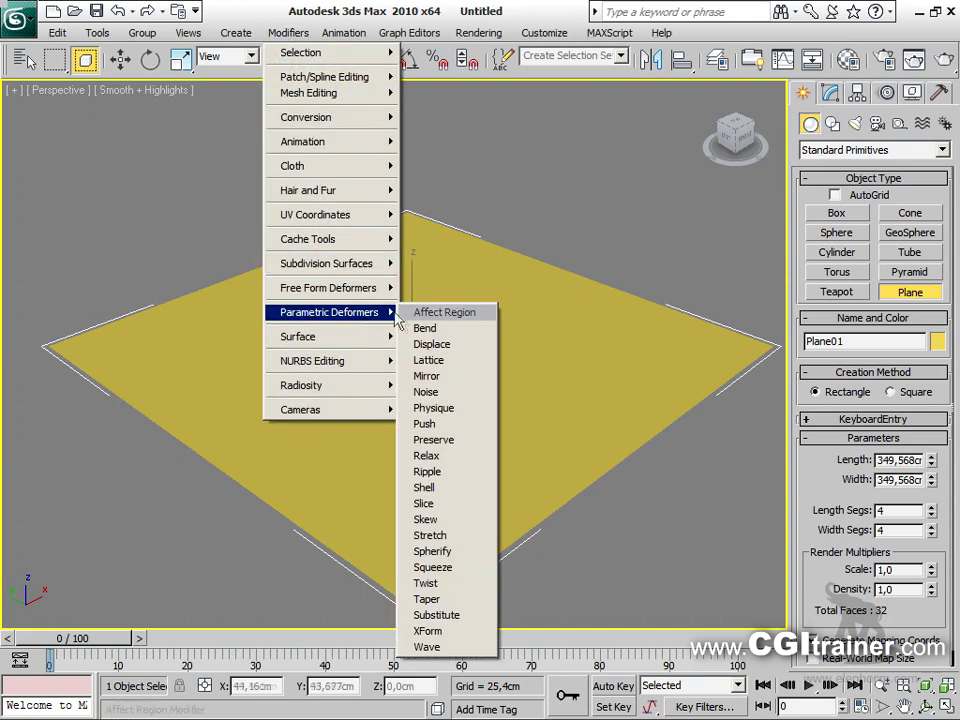
{"action": "left_click", "coordinate": [430, 343]}
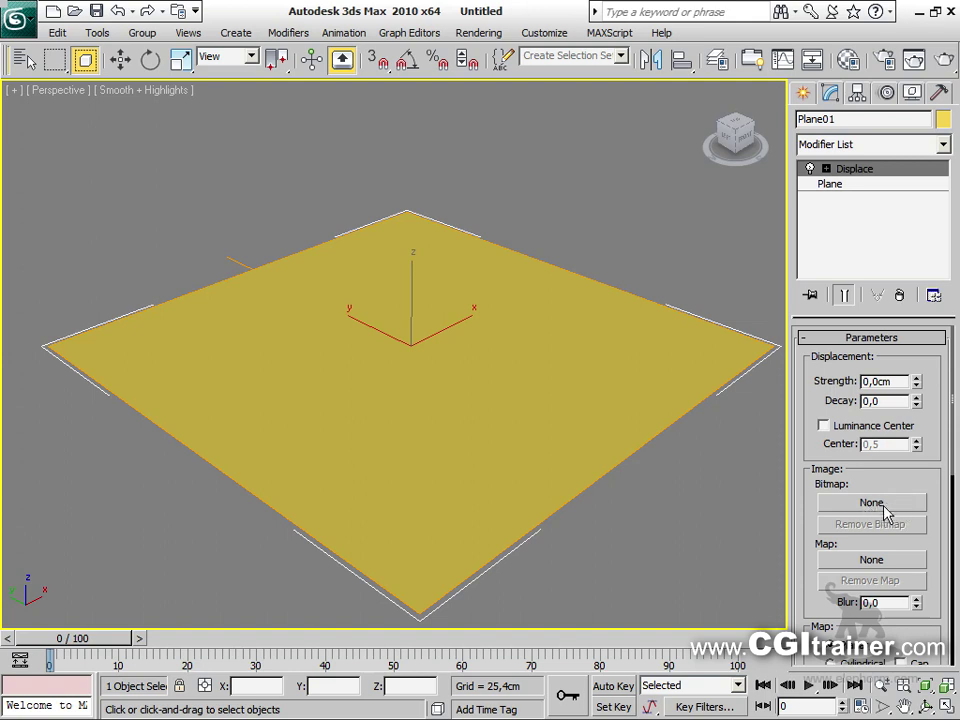
{"action": "left_click", "coordinate": [935, 15]}
{"action": "left_click_drag", "start_coordinate": [472, 190], "coordinate": [439, 208]}
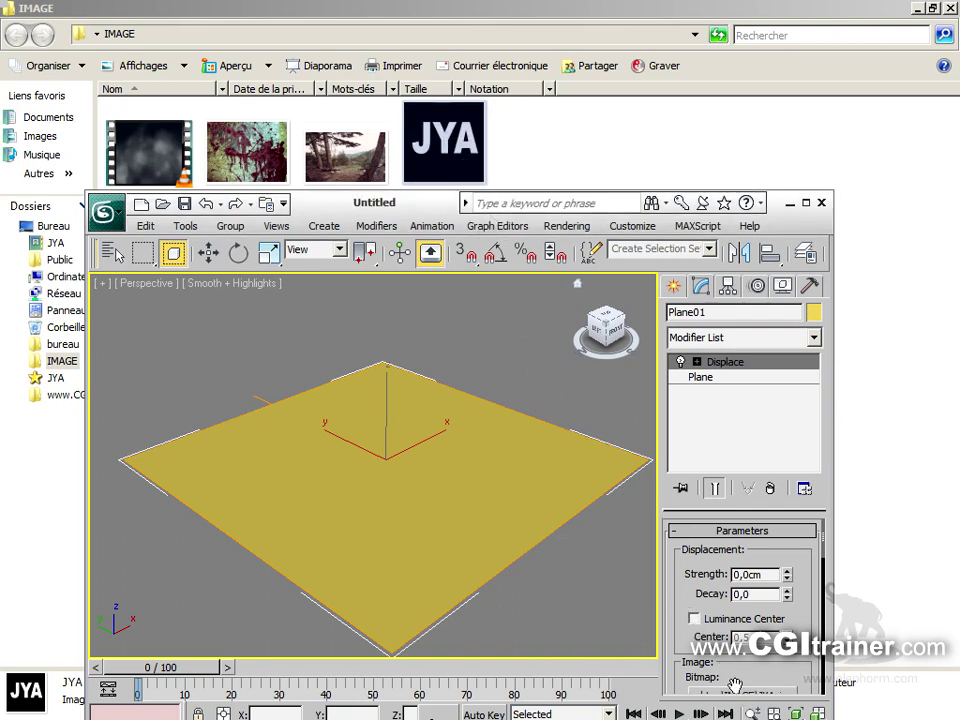
{"action": "left_click", "coordinate": [805, 205]}
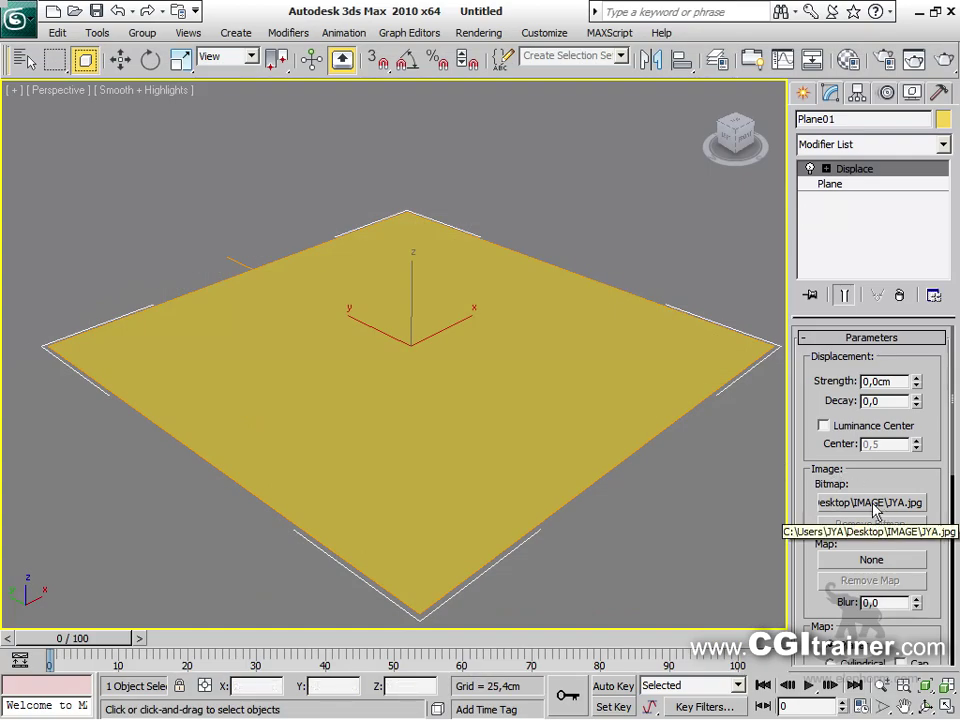
Try negative and positive displacement strengths with edged faces shown, settling on about 28.4 cm
{"action": "left_click_drag", "start_coordinate": [917, 388], "coordinate": [585, 182]}
{"action": "key", "text": "F4"}
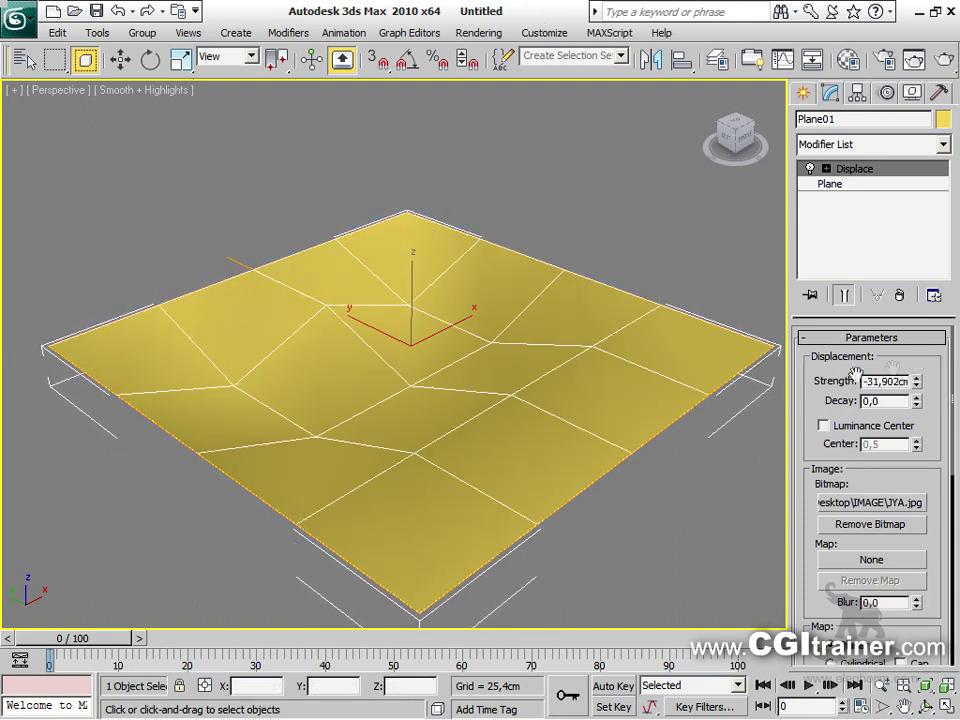
{"action": "left_click_drag", "start_coordinate": [917, 383], "coordinate": [791, 309]}
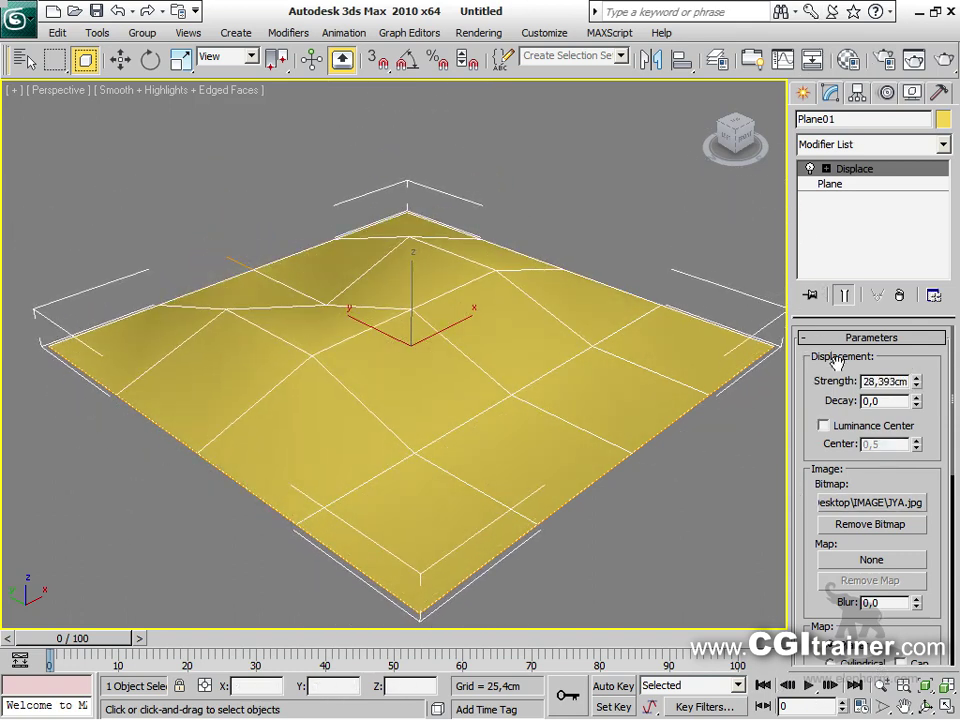
Set the base plane's length and width segments to 50 each
{"action": "left_click", "coordinate": [858, 186]}
{"action": "type", "text": "5"}
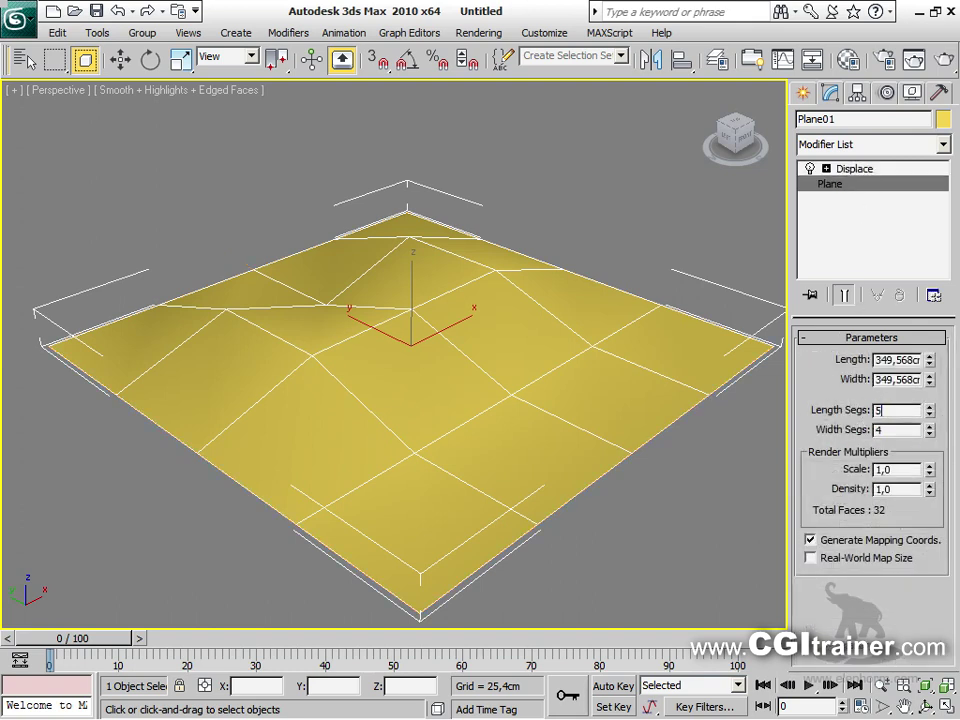
{"action": "type", "text": "0"}
{"action": "key", "text": "Return"}
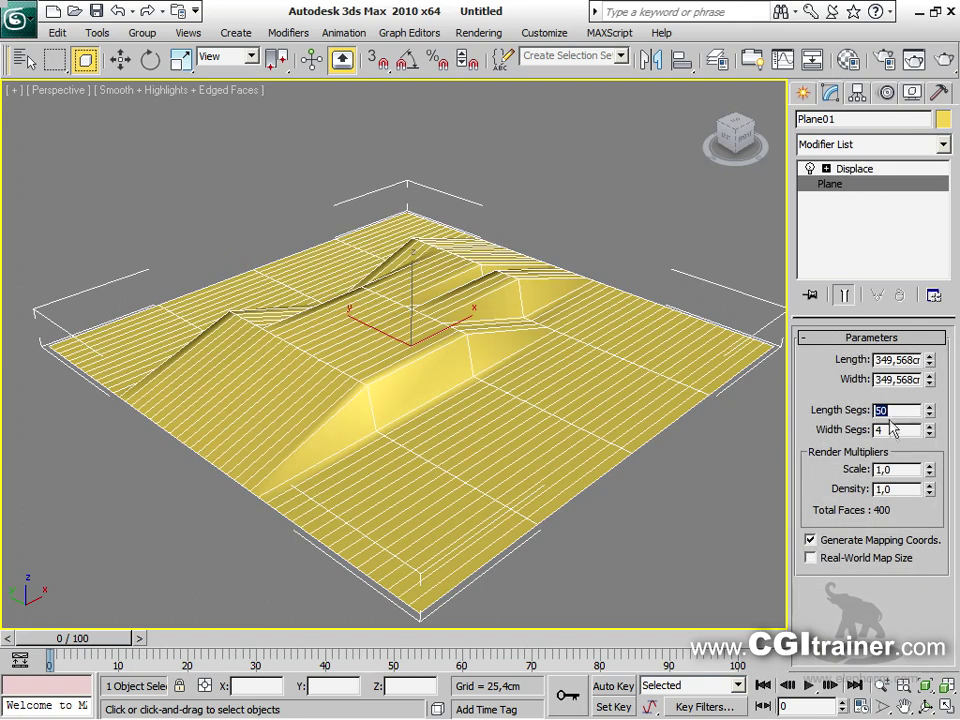
{"action": "type", "text": "50"}
{"action": "key", "text": "Return"}
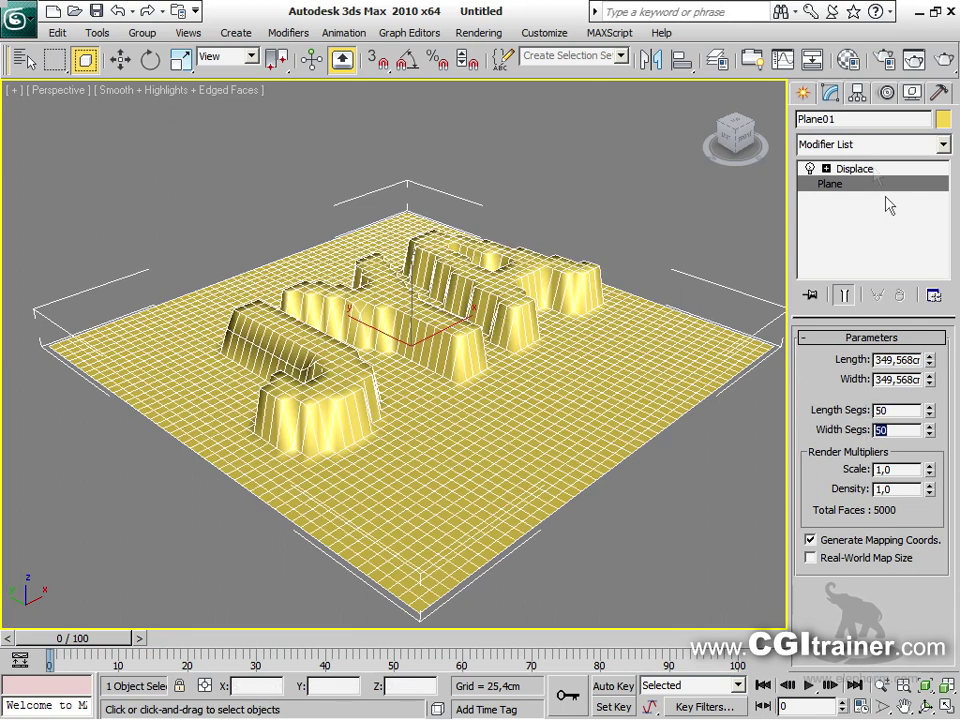
Hide the edged faces, blur the displacement image to about 5.85 and lower the strength to about 19.9 cm
{"action": "left_click", "coordinate": [866, 170]}
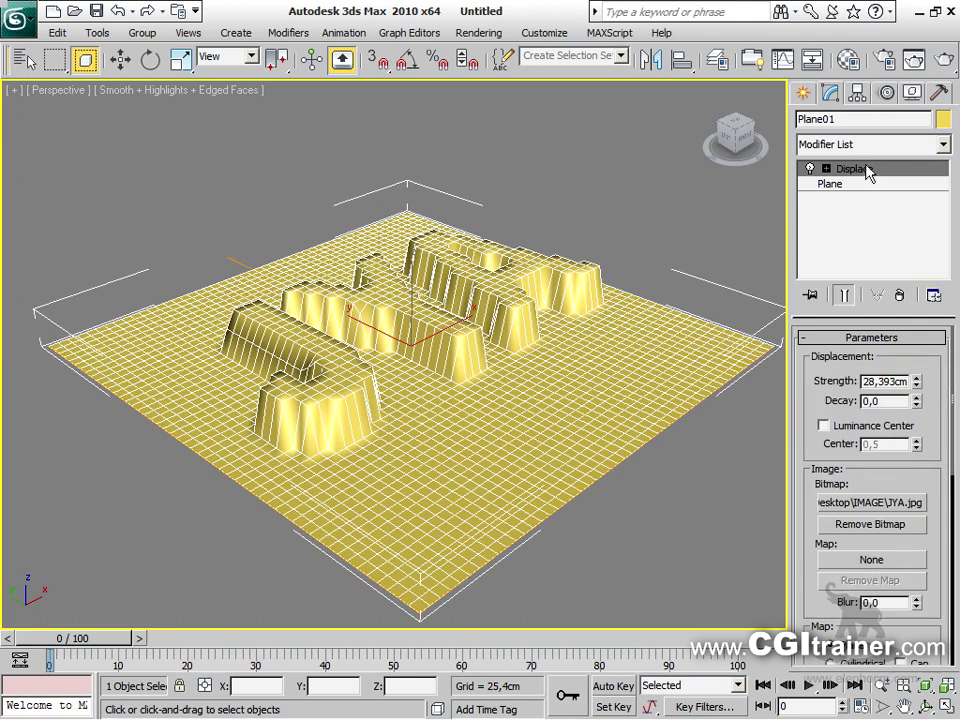
{"action": "key", "text": "F4"}
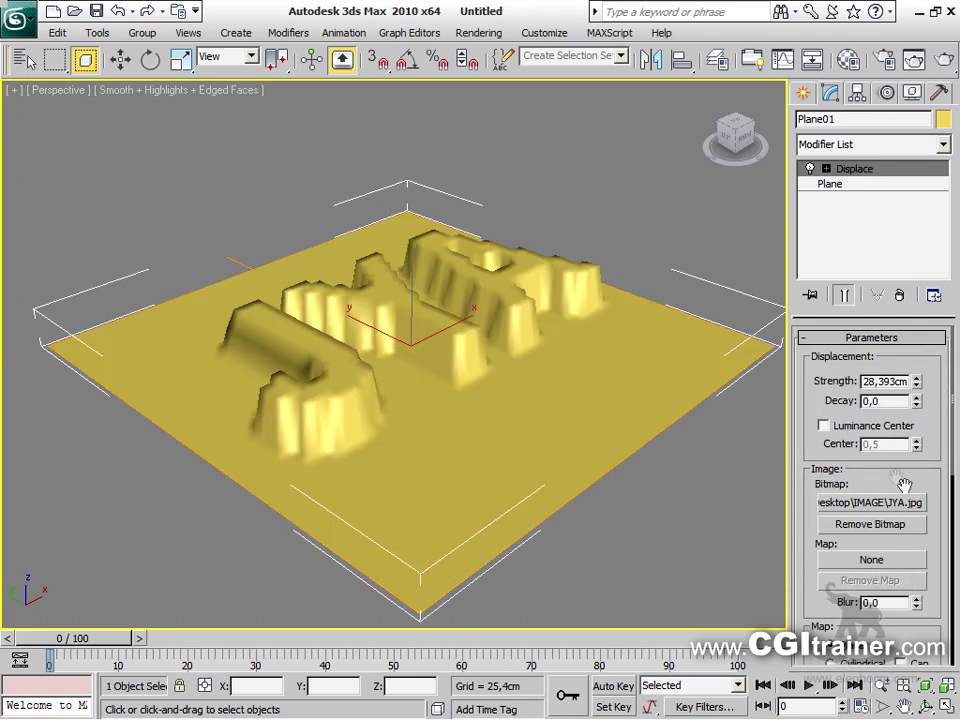
{"action": "mouse_move", "coordinate": [916, 603]}
{"action": "left_mouse_down"}
{"action": "mouse_move", "coordinate": [916, 545]}
{"action": "mouse_move", "coordinate": [916, 608]}
{"action": "left_mouse_up"}
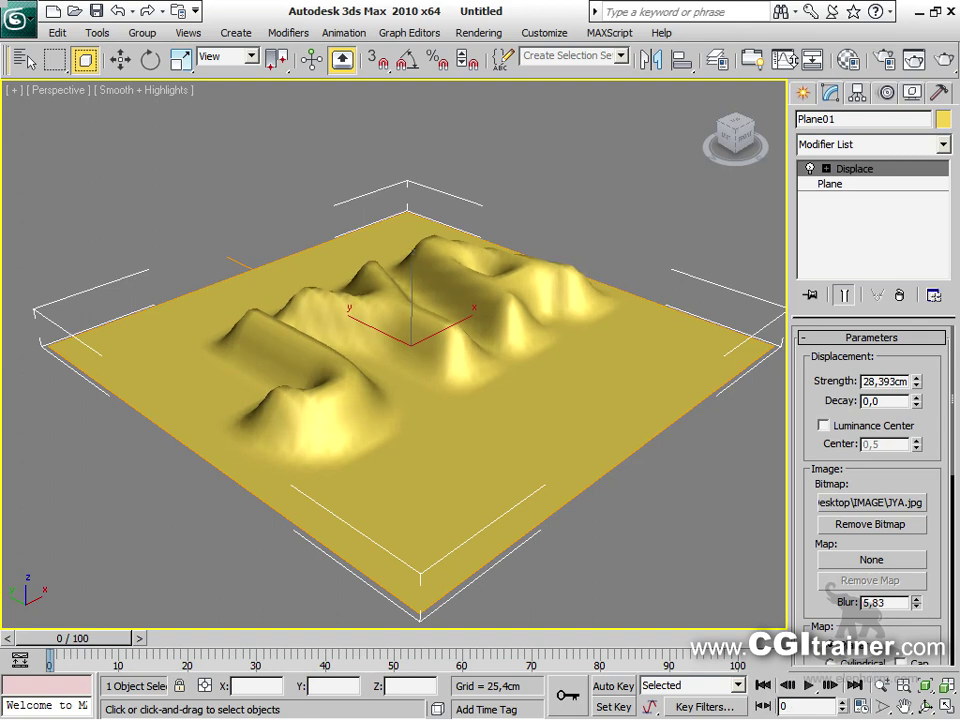
{"action": "left_click_drag", "start_coordinate": [916, 388], "coordinate": [916, 402]}
{"action": "middle_click_drag", "start_coordinate": [342, 244], "coordinate": [490, 408], "text": "alt"}
{"action": "mouse_move", "coordinate": [386, 377]}
{"action": "middle_mouse_down", "text": "alt"}
{"action": "mouse_move", "coordinate": [386, 358]}
{"action": "mouse_move", "coordinate": [397, 363]}
{"action": "middle_mouse_up", "text": "alt"}
Insert an Edit Poly modifier between the plane and Displace and enter its Vertex level
{"action": "left_click", "coordinate": [866, 186]}
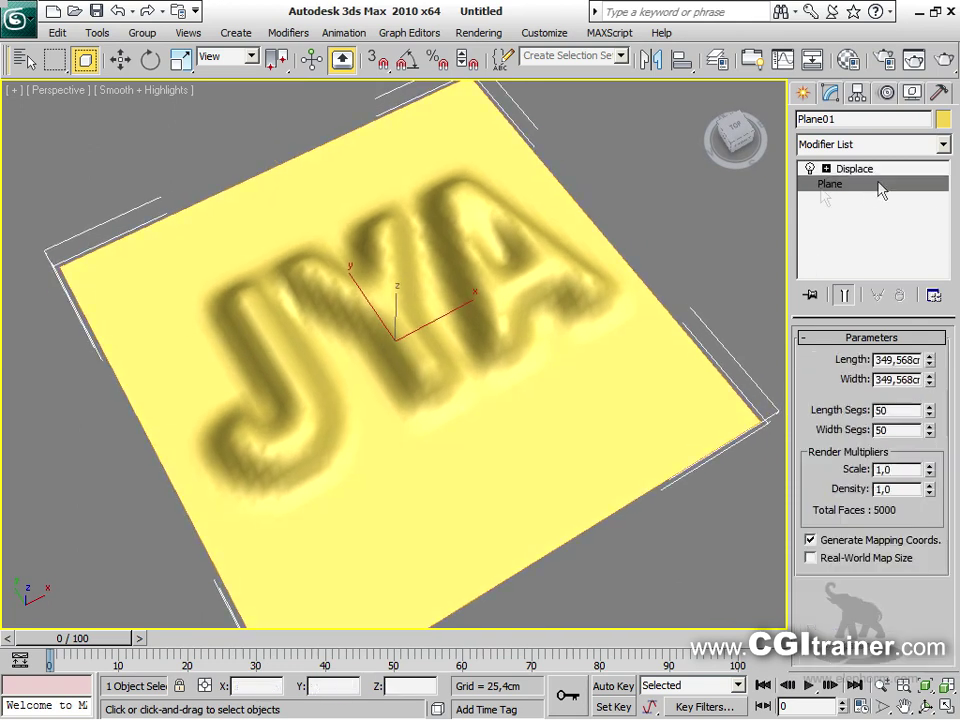
{"action": "left_click", "coordinate": [288, 32]}
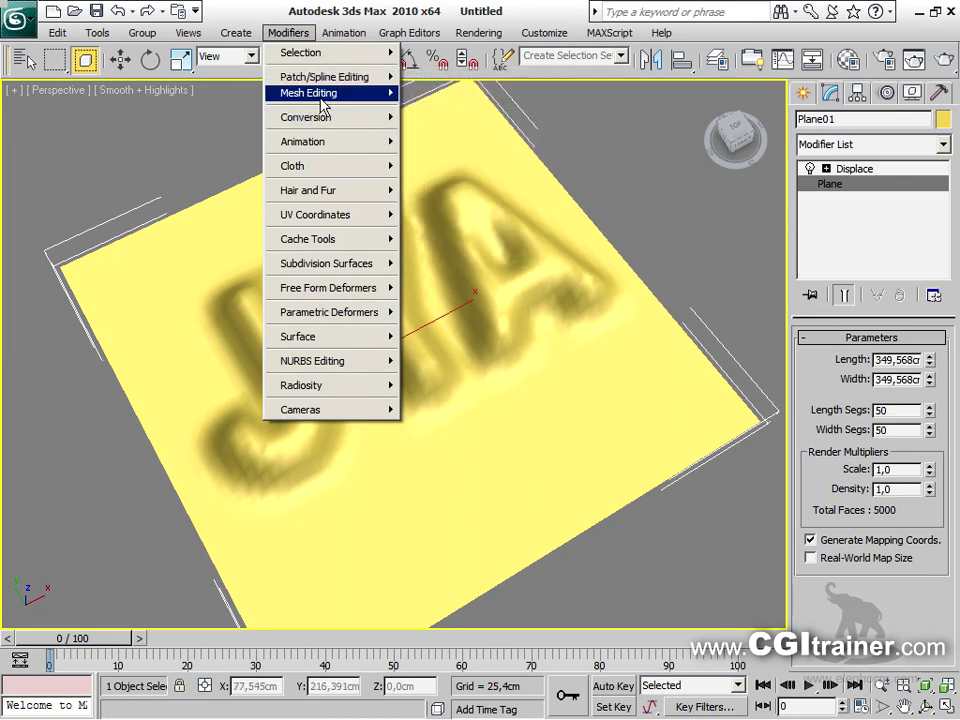
{"action": "mouse_move", "coordinate": [322, 94]}
{"action": "left_click", "coordinate": [437, 157]}
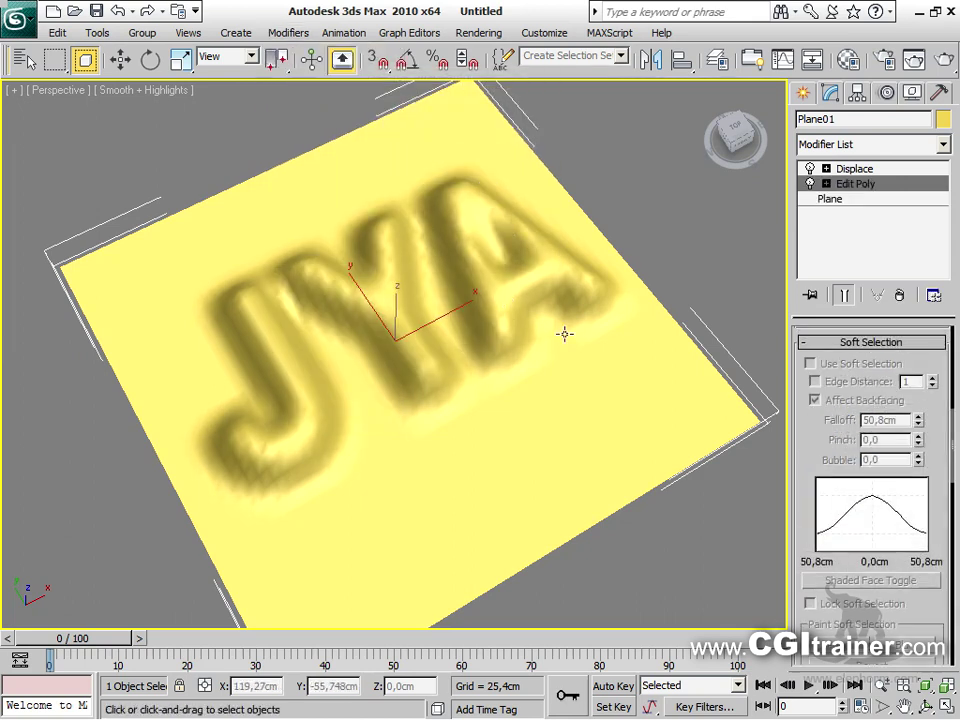
{"action": "left_click", "coordinate": [826, 184]}
{"action": "left_click", "coordinate": [859, 199]}
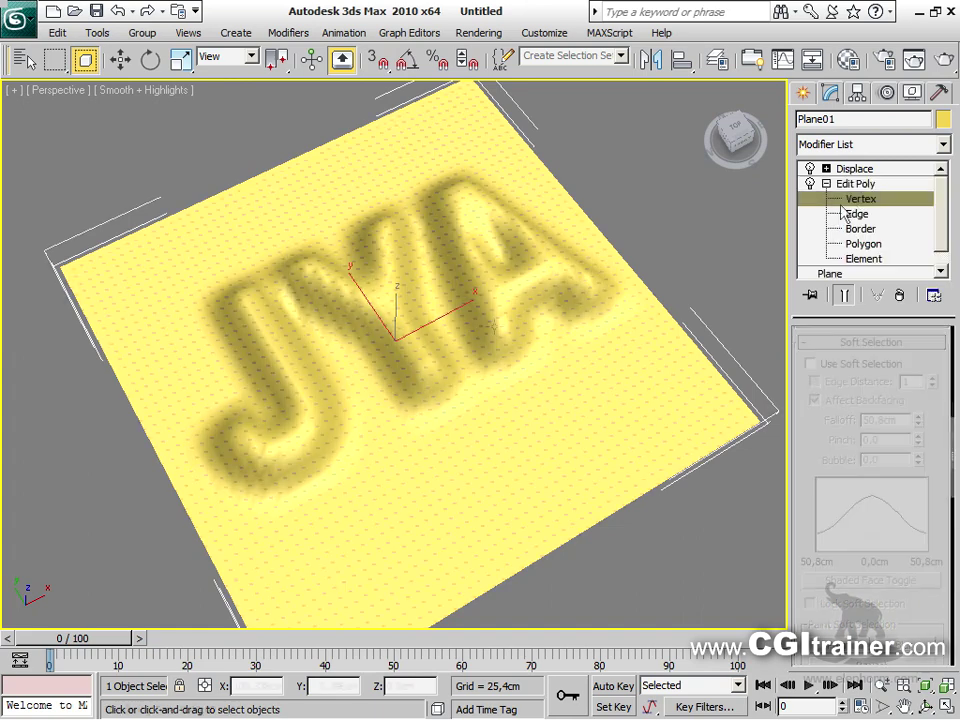
Limit the displacement to a single central vertex, and try it on a rectangular region of vertices
{"action": "left_click", "coordinate": [401, 327]}
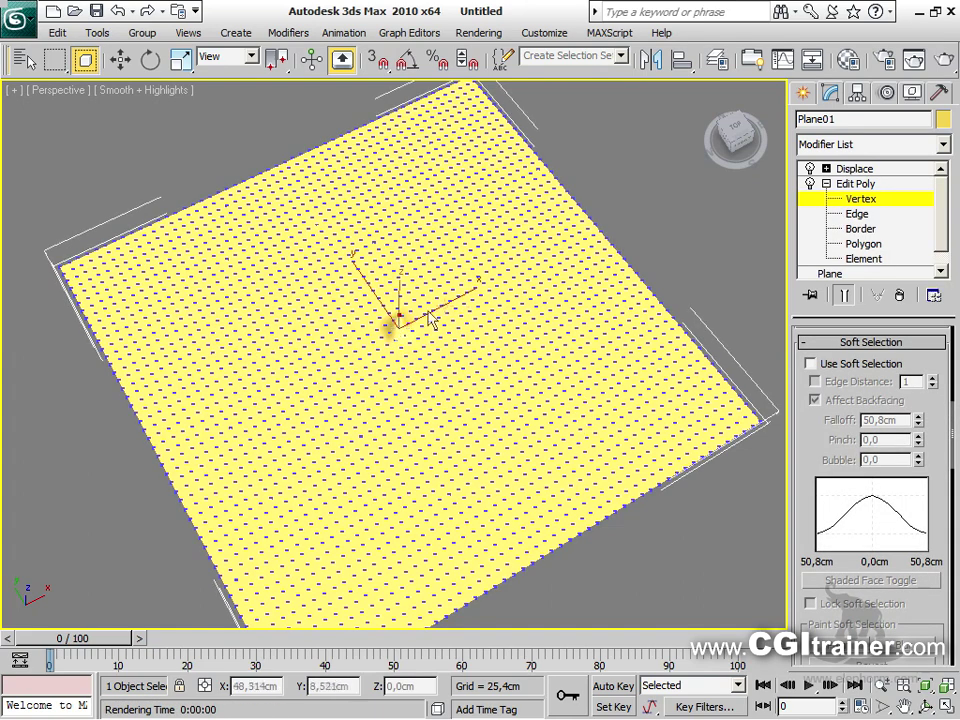
{"action": "middle_click_drag", "start_coordinate": [485, 383], "coordinate": [505, 288], "text": "alt"}
{"action": "left_click_drag", "start_coordinate": [583, 214], "coordinate": [311, 389]}
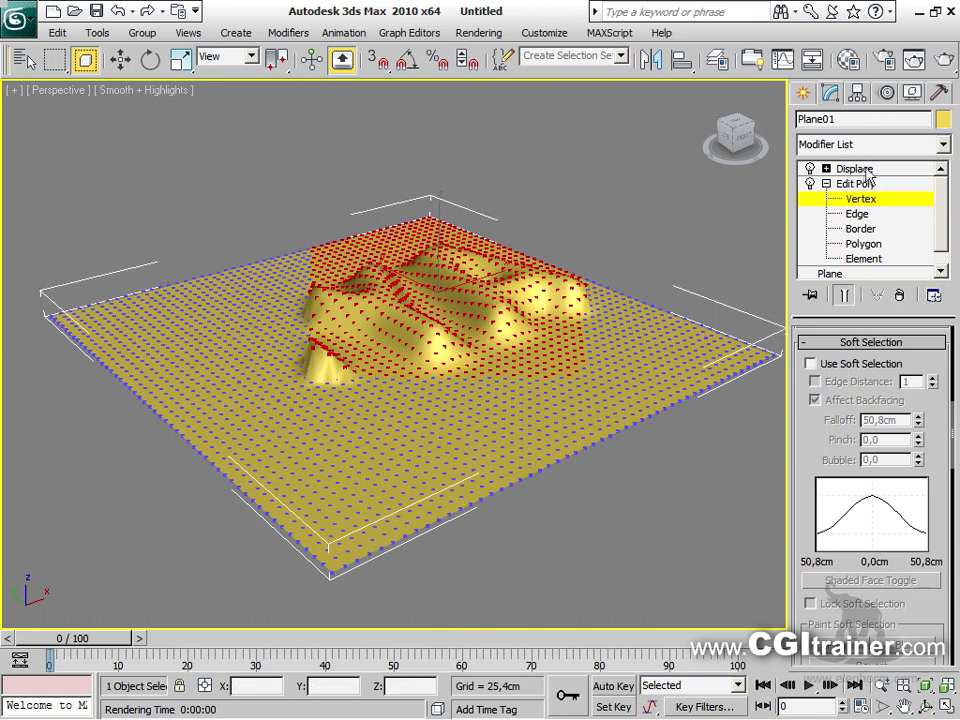
{"action": "left_click_drag", "start_coordinate": [588, 250], "coordinate": [310, 392]}
{"action": "middle_click_drag", "start_coordinate": [127, 315], "coordinate": [557, 521], "text": "alt"}
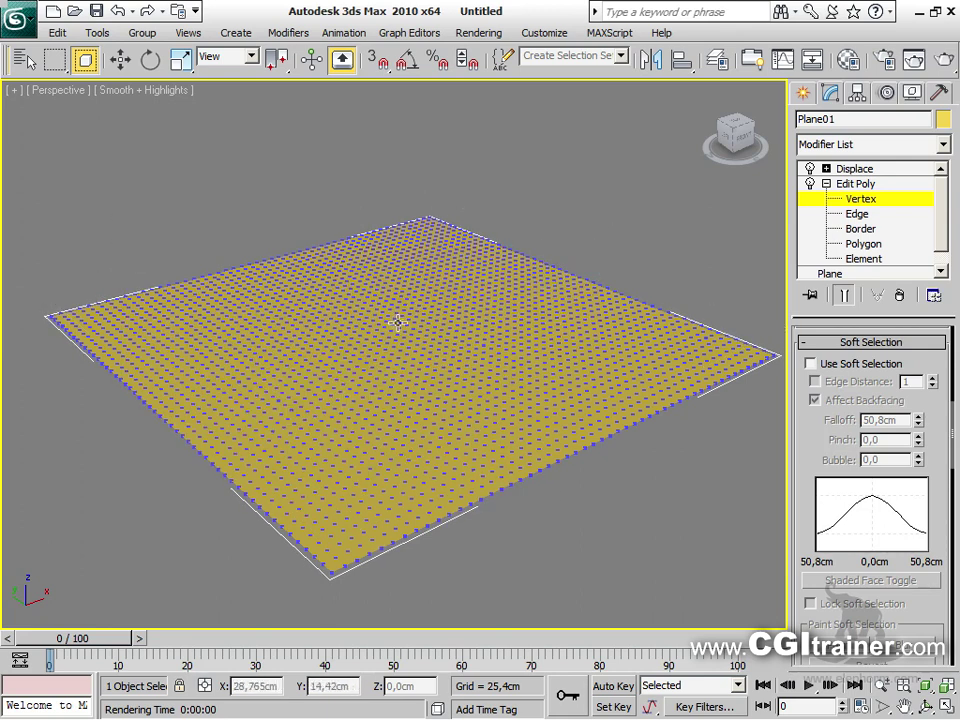
Select a vertex near the plane's centre and enable soft selection with a falloff of about 426 cm
{"action": "left_click", "coordinate": [397, 322]}
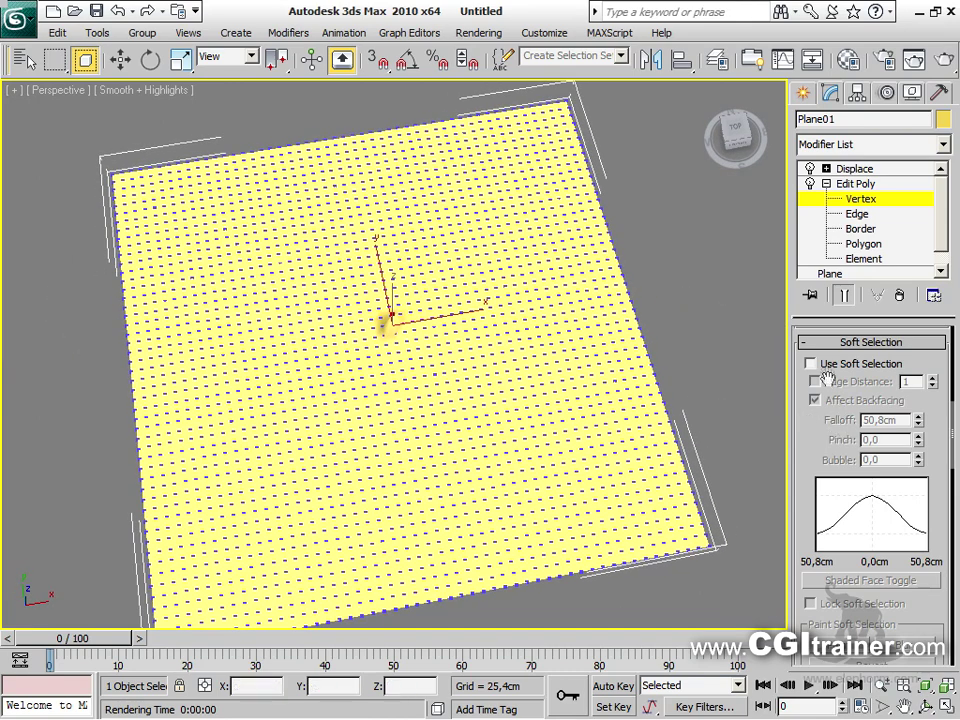
{"action": "left_click", "coordinate": [810, 364]}
{"action": "left_click_drag", "start_coordinate": [921, 421], "coordinate": [866, 123]}
{"action": "middle_click_drag", "start_coordinate": [225, 504], "coordinate": [318, 400], "text": "alt"}
{"action": "left_click_drag", "start_coordinate": [918, 422], "coordinate": [897, 415]}
{"action": "left_click_drag", "start_coordinate": [836, 400], "coordinate": [828, 176]}
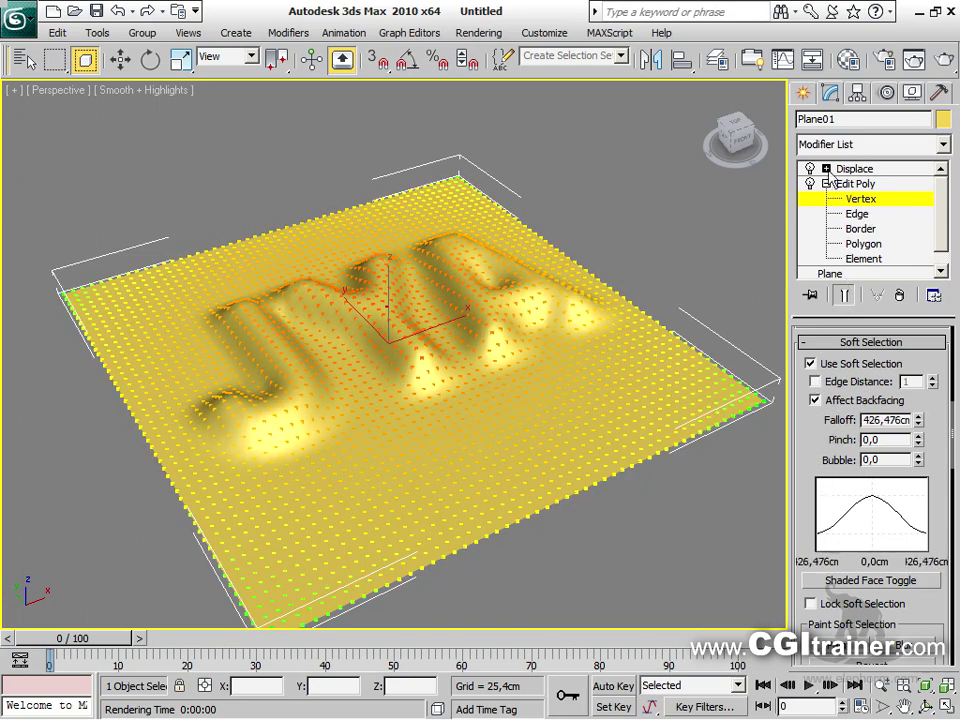
Remove the Edit Poly modifier from the plane's stack and return to the Displace parameters
{"action": "left_click", "coordinate": [855, 185]}
{"action": "left_click", "coordinate": [901, 296]}
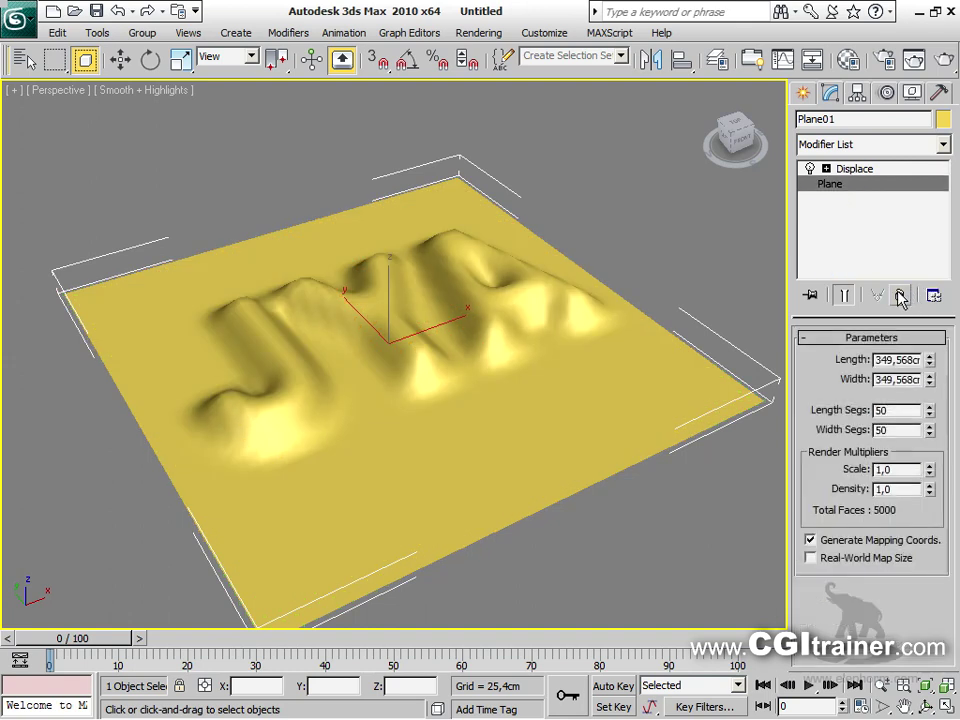
{"action": "left_click", "coordinate": [862, 170]}
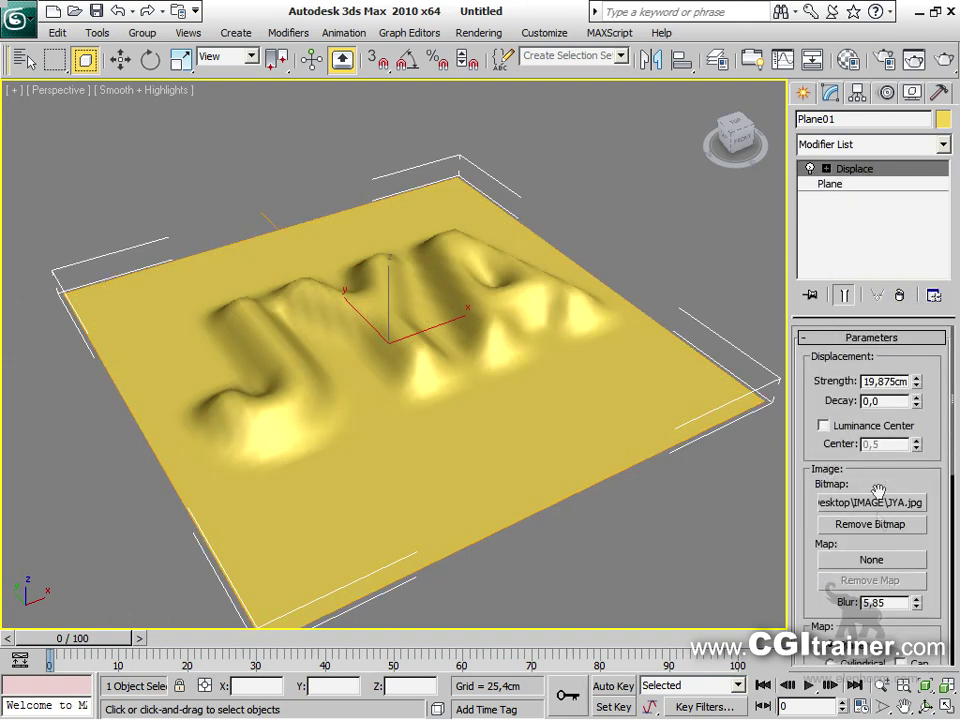
Set the Displace blur to 0 and replace its bitmap with cloud.avi, showing all file formats
{"action": "type", "text": "0"}
{"action": "key", "text": "Return"}
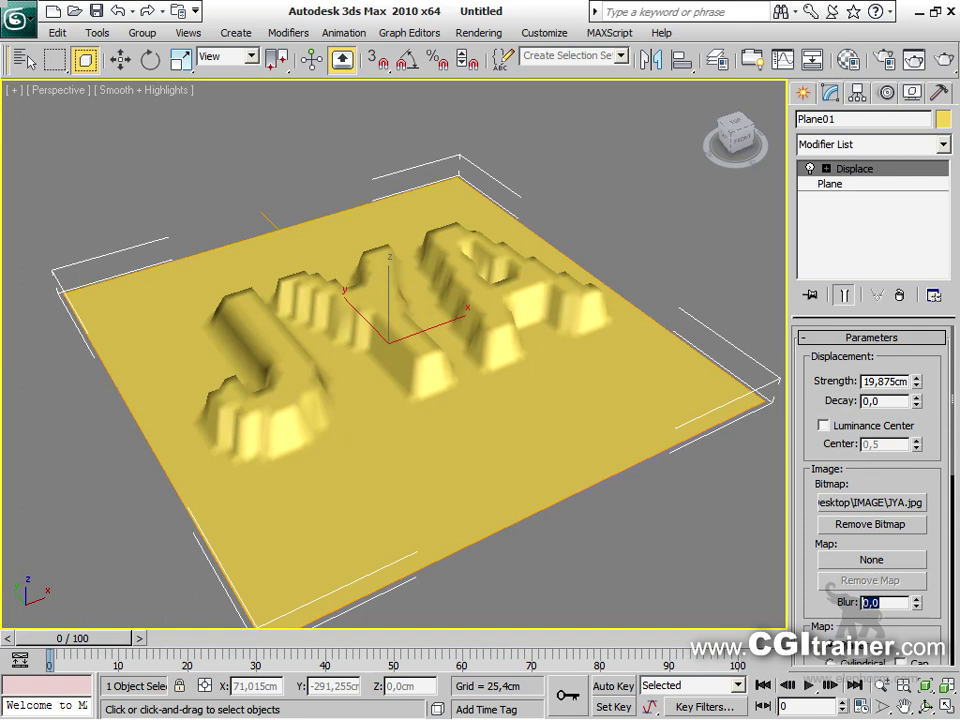
{"action": "left_click", "coordinate": [870, 502]}
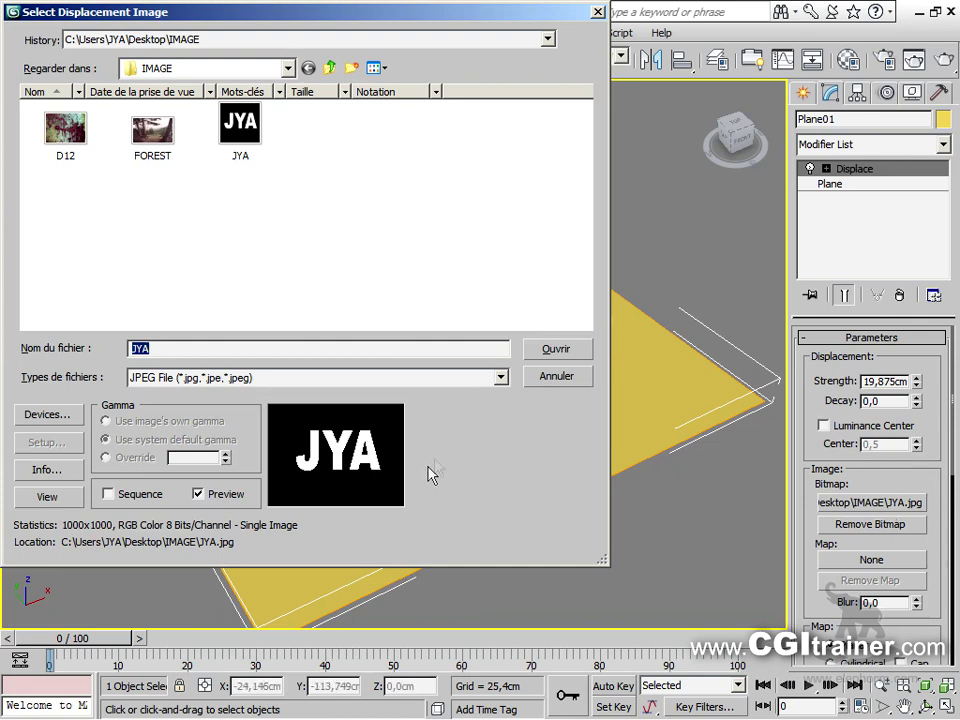
{"action": "left_click", "coordinate": [501, 379]}
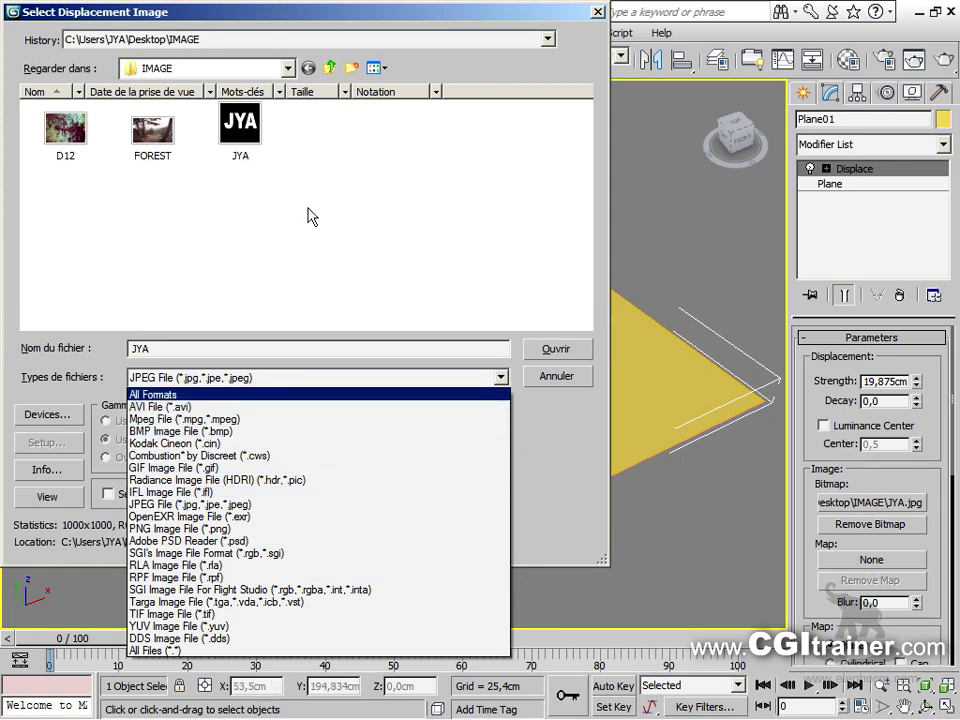
{"action": "left_click", "coordinate": [215, 394]}
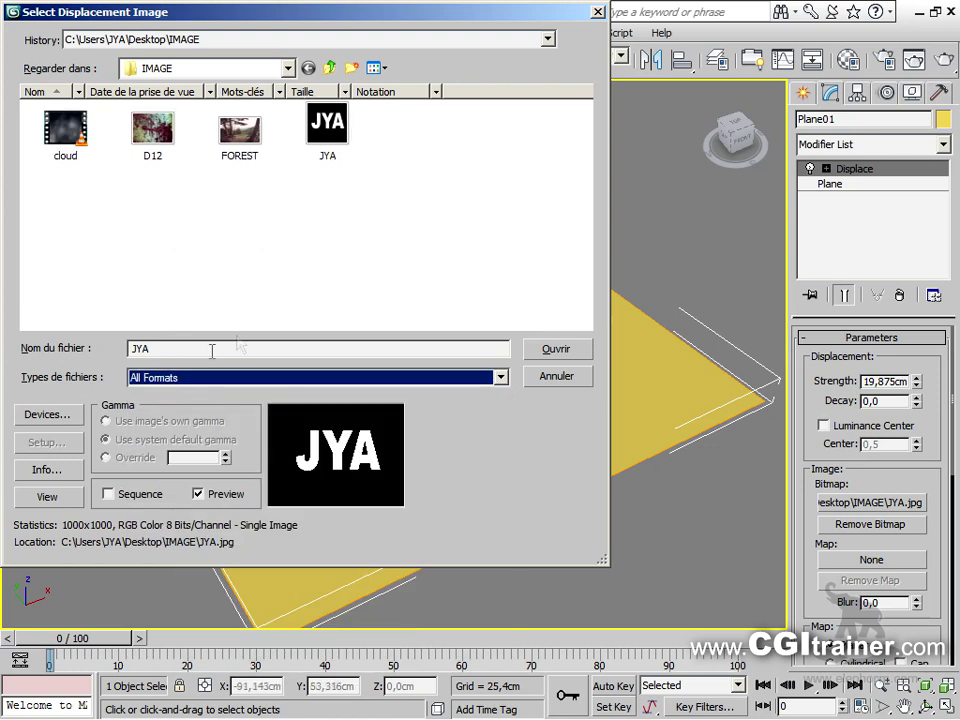
{"action": "left_click", "coordinate": [63, 130]}
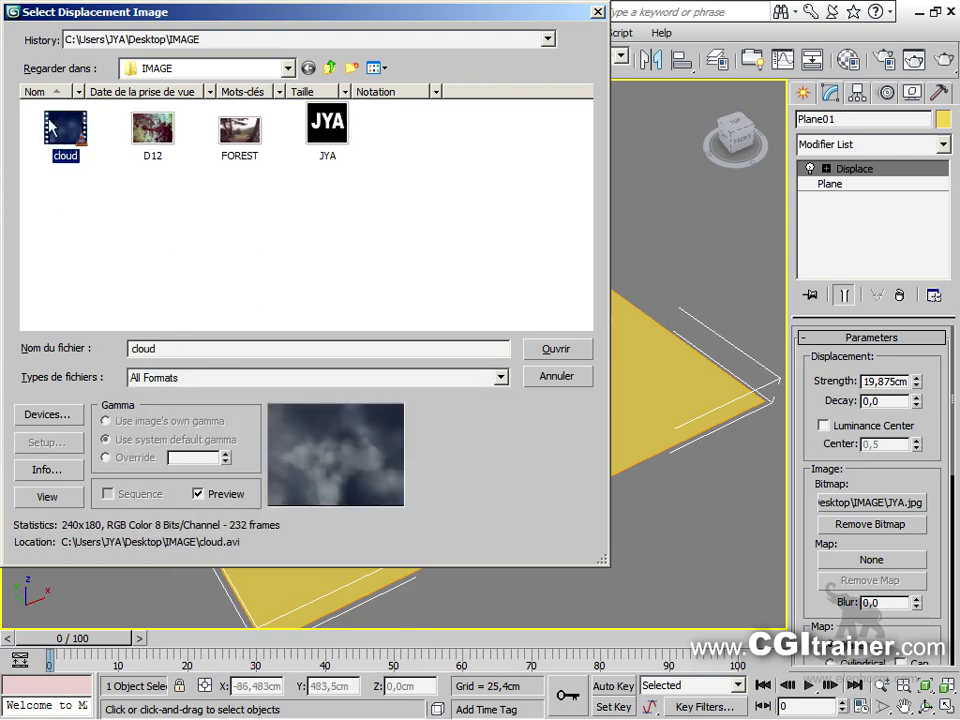
{"action": "left_click", "coordinate": [556, 349]}
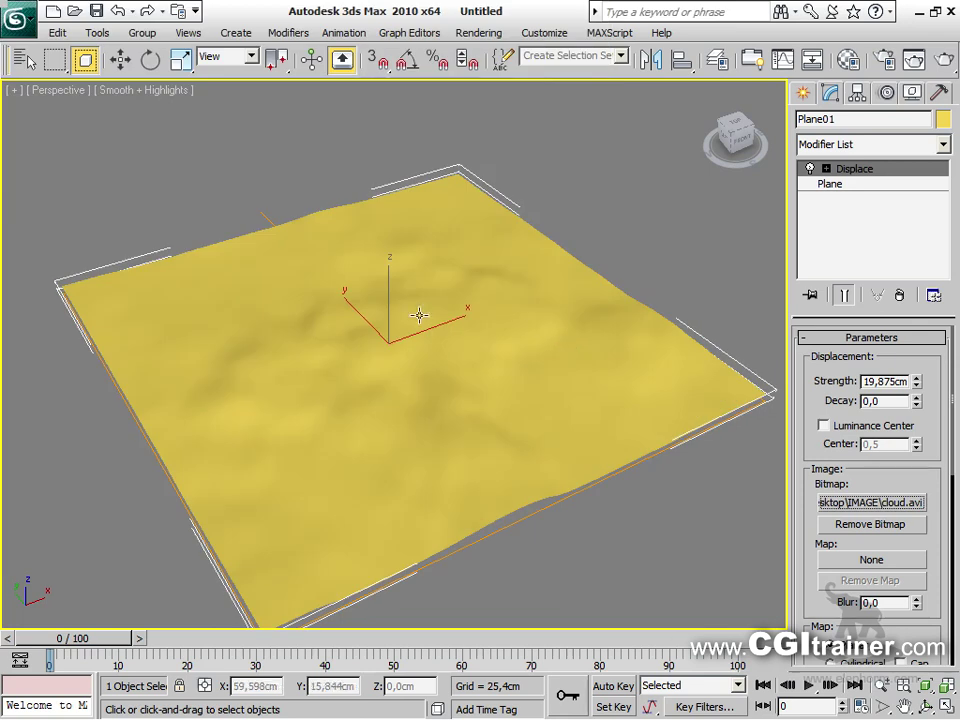
Play the animation while raising the Displace strength to about 120 cm, and stop on frame 47
{"action": "left_click", "coordinate": [810, 686]}
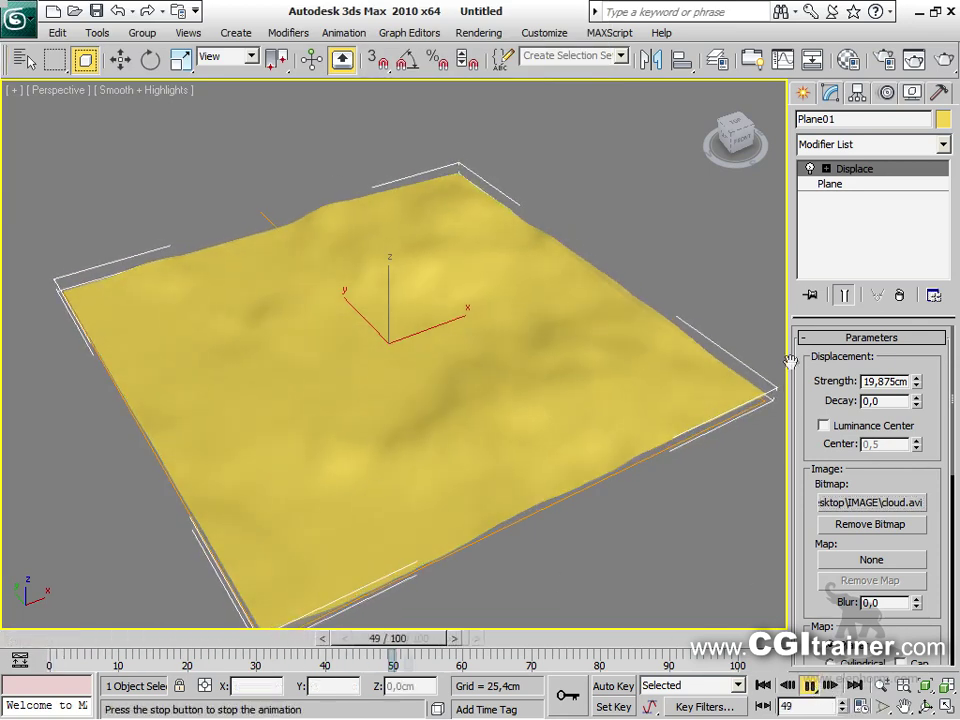
{"action": "left_click_drag", "start_coordinate": [917, 381], "coordinate": [769, 563]}
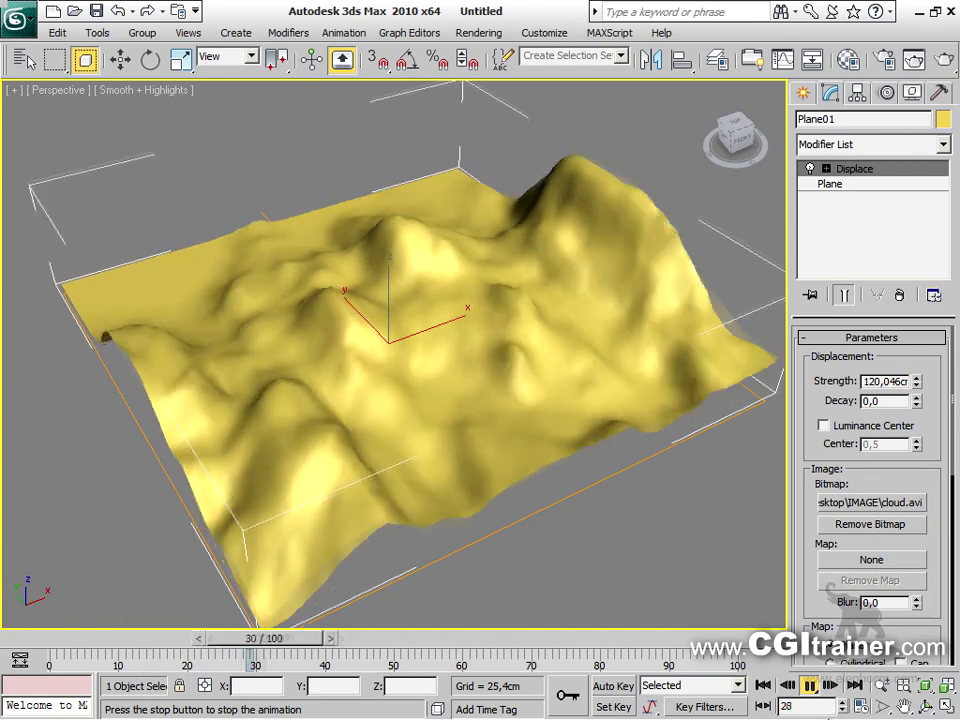
{"action": "left_click", "coordinate": [811, 685]}
{"action": "left_click_drag", "start_coordinate": [467, 641], "coordinate": [391, 641]}
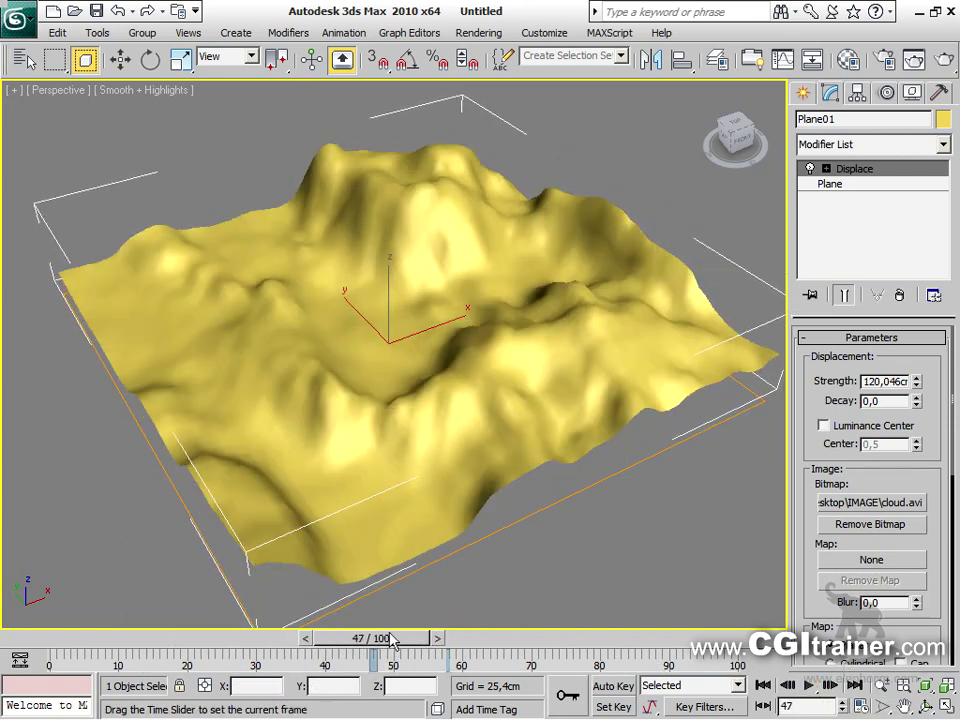
Convert the displaced plane at the current frame to Editable Poly and inspect the frozen terrain
{"action": "middle_click_drag", "start_coordinate": [480, 506], "coordinate": [641, 466], "text": "alt"}
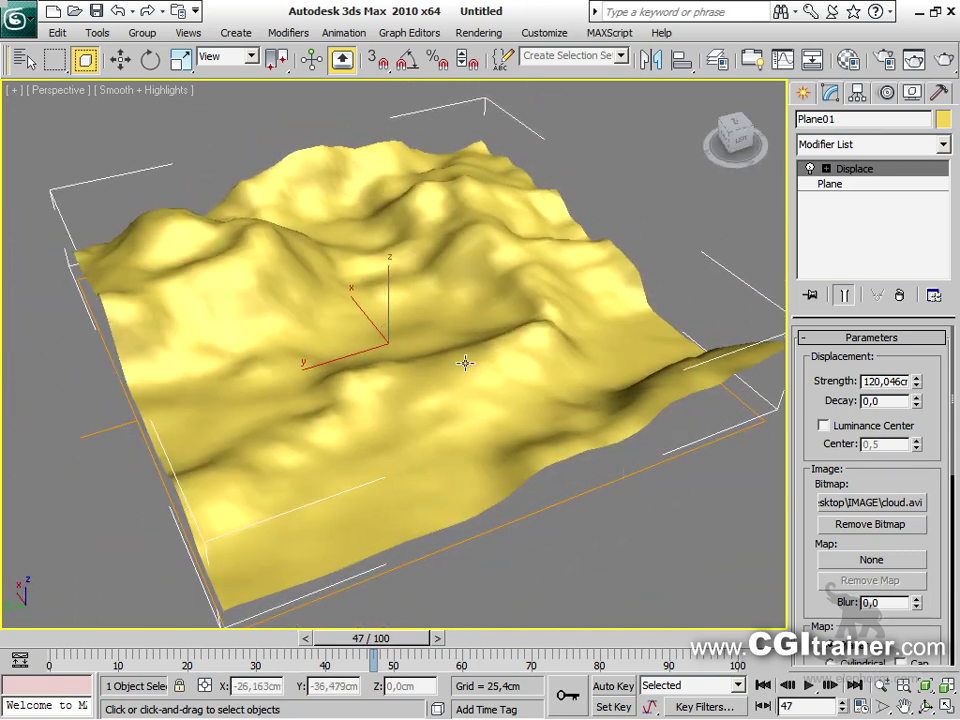
{"action": "right_click", "coordinate": [341, 246]}
{"action": "mouse_move", "coordinate": [448, 343]}
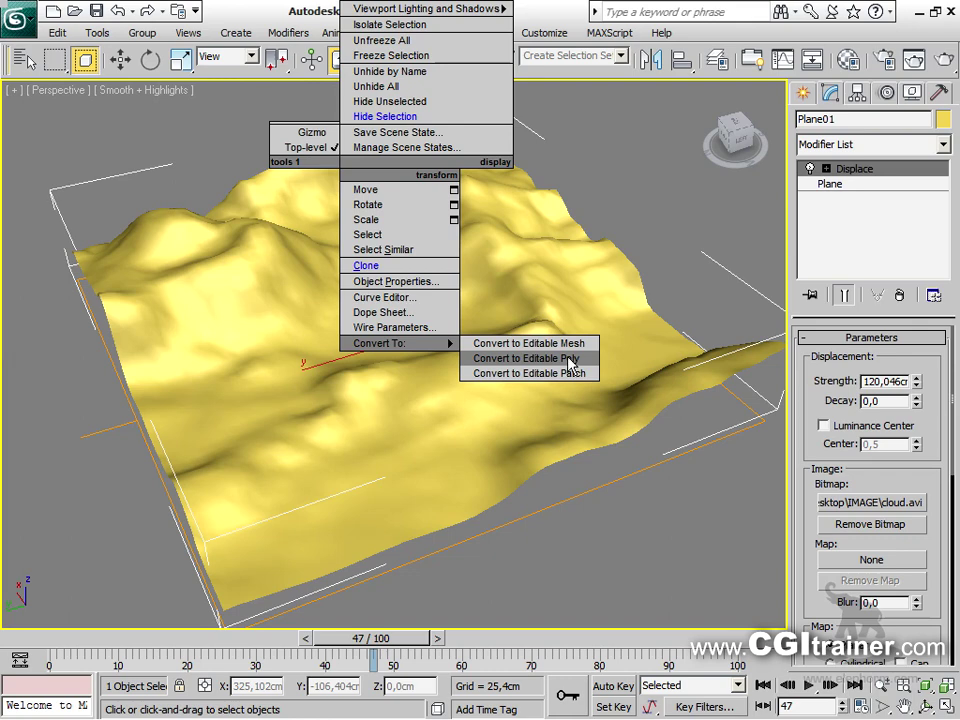
{"action": "left_click", "coordinate": [569, 359]}
{"action": "middle_click_drag", "start_coordinate": [569, 391], "coordinate": [407, 311], "text": "alt"}
{"action": "scroll", "coordinate": [563, 361], "scroll_direction": "up", "scroll_amount": 3}
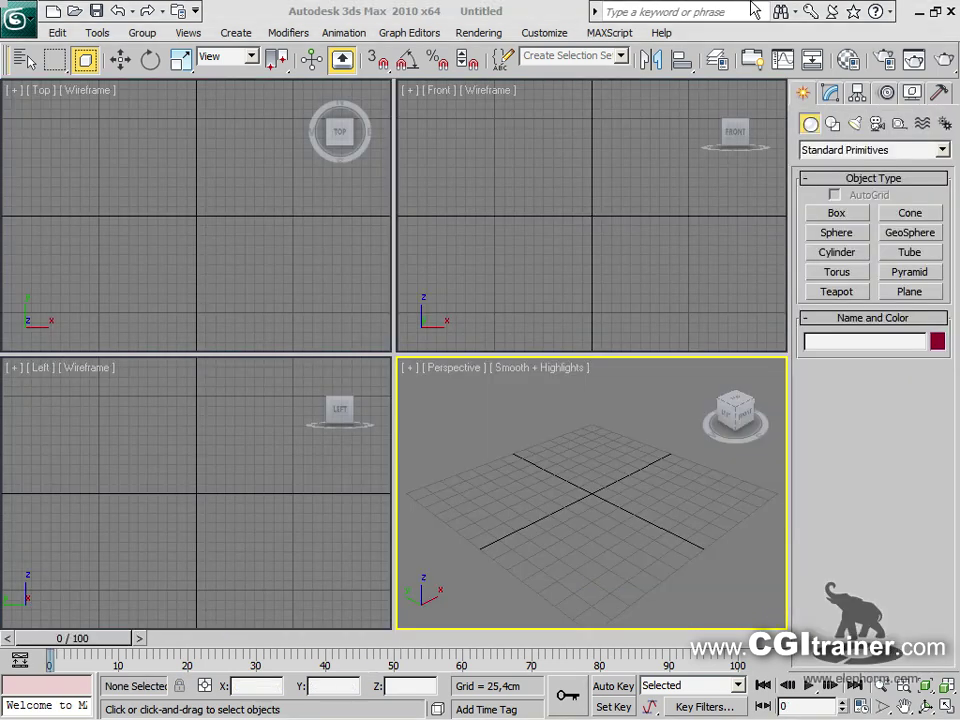
Create a plane about 349 by 346 cm in the perspective view with 50 length and 50 width segments
{"action": "left_click", "coordinate": [910, 292]}
{"action": "left_click_drag", "start_coordinate": [429, 501], "coordinate": [778, 490]}
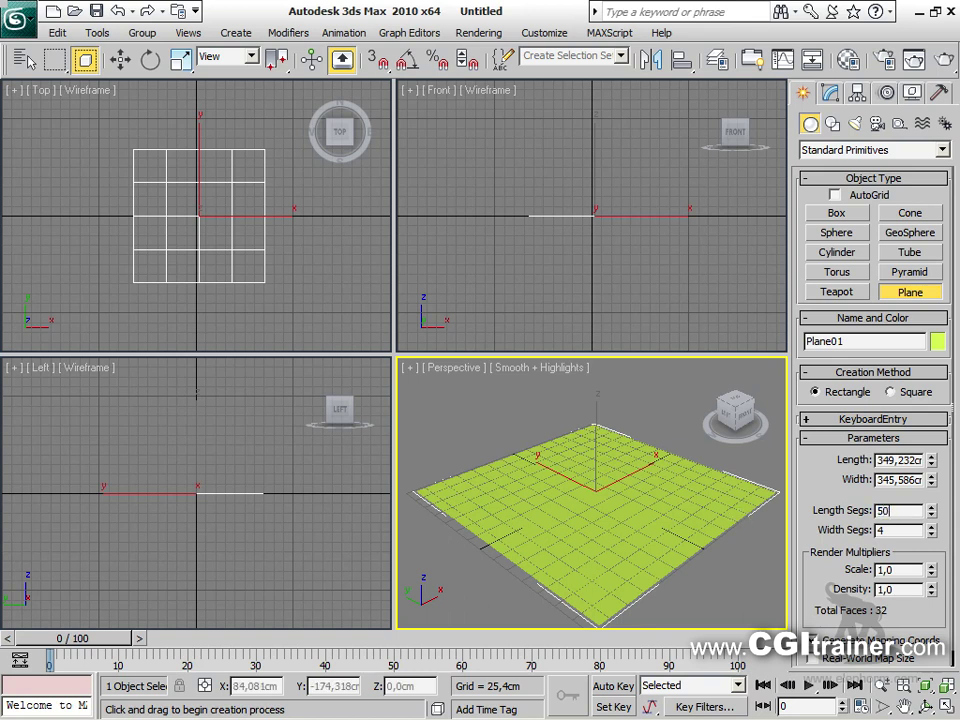
{"action": "key", "text": "Tab"}
{"action": "key", "text": "Return"}
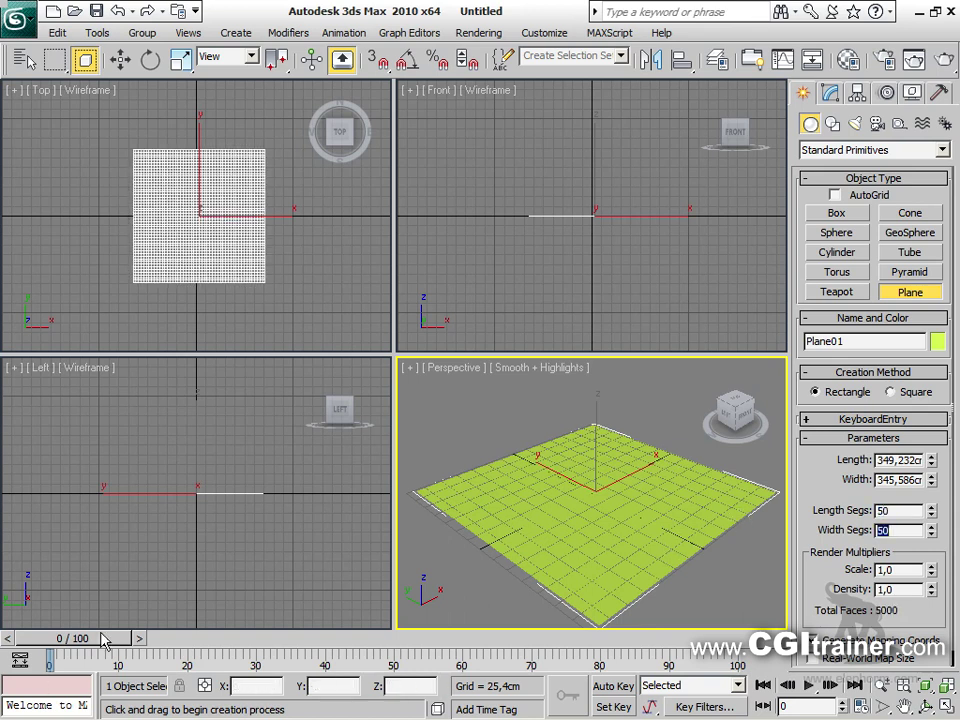
Maximize the perspective view without its grid and apply a Displace modifier to the plane
{"action": "key", "text": "alt+w"}
{"action": "key", "text": "g"}
{"action": "left_click", "coordinate": [288, 32]}
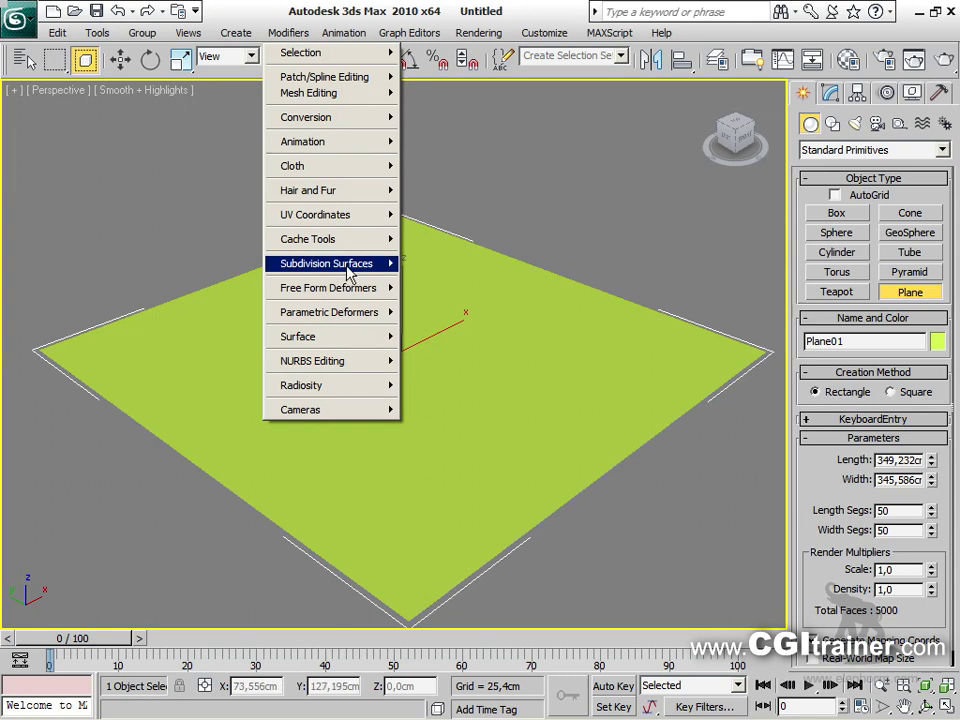
{"action": "mouse_move", "coordinate": [350, 288]}
{"action": "mouse_move", "coordinate": [350, 312]}
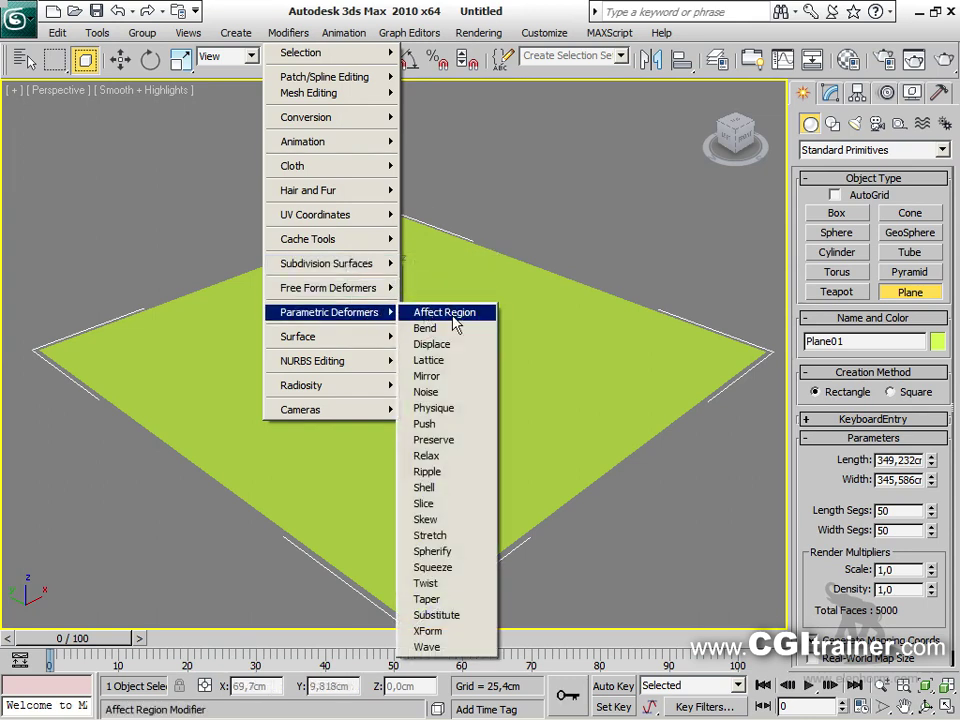
{"action": "left_click", "coordinate": [410, 343]}
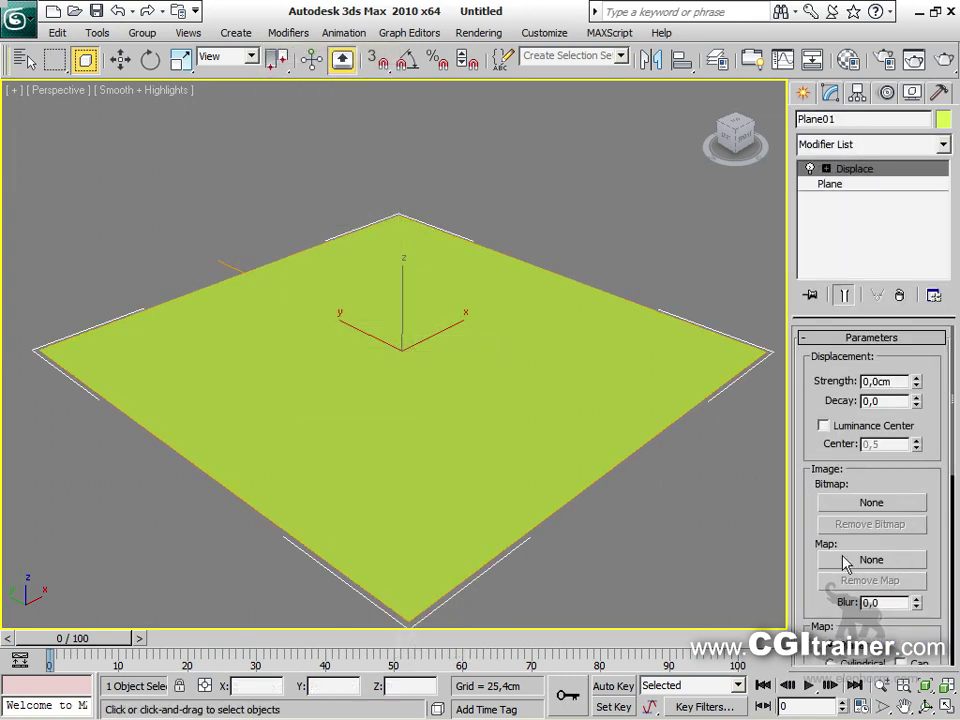
Assign a Noise map to the Displace modifier and raise its strength to about 51 cm
{"action": "left_click", "coordinate": [871, 560]}
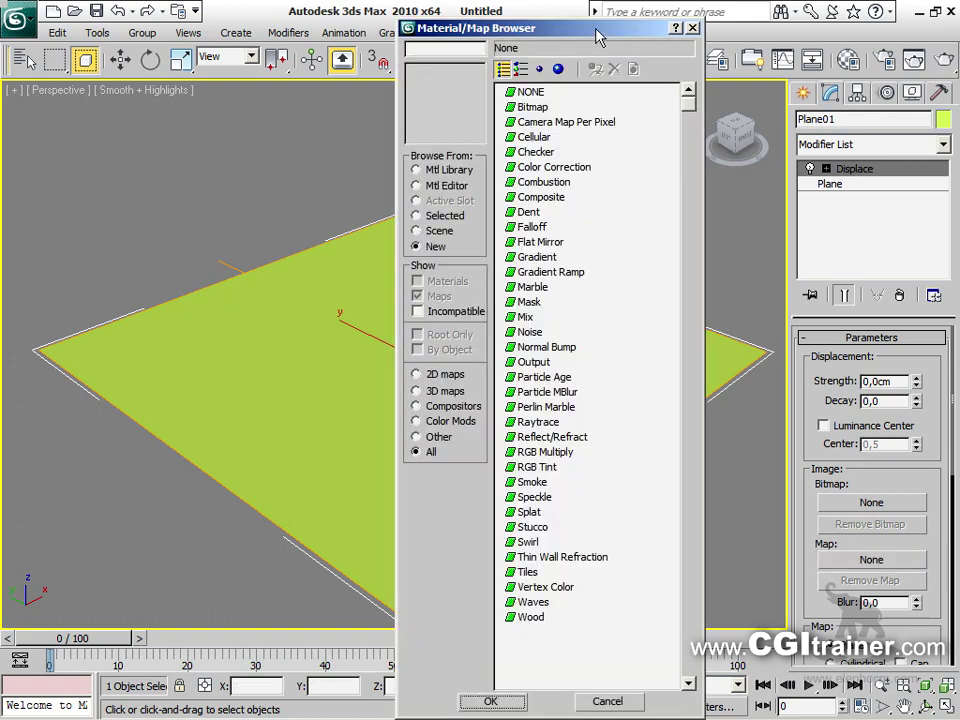
{"action": "left_click_drag", "start_coordinate": [597, 37], "coordinate": [281, 11]}
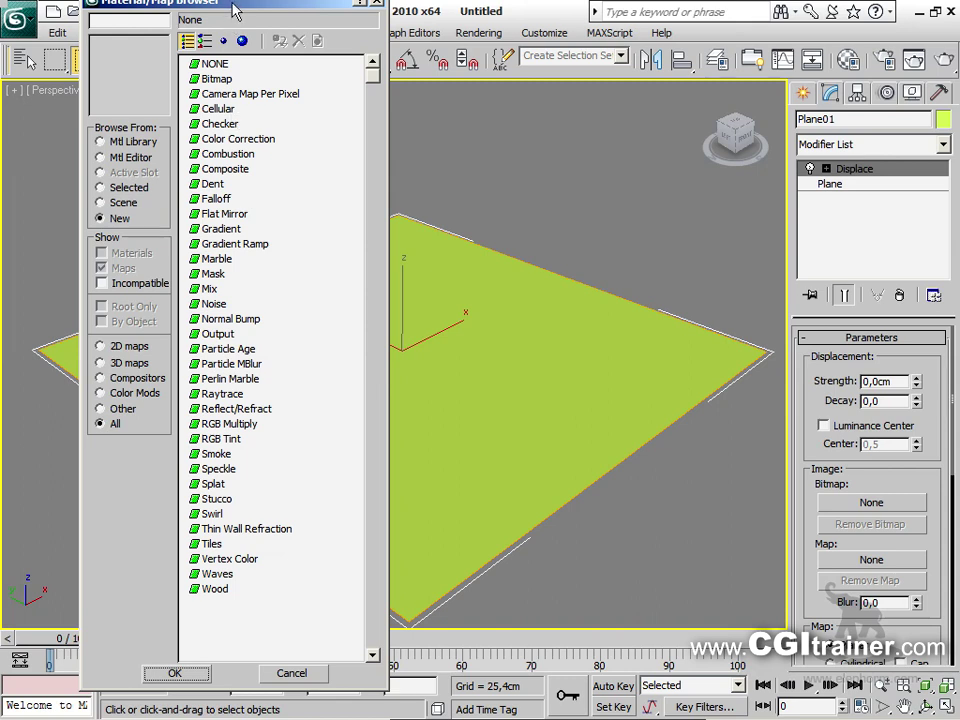
{"action": "left_click_drag", "start_coordinate": [236, 10], "coordinate": [395, 16]}
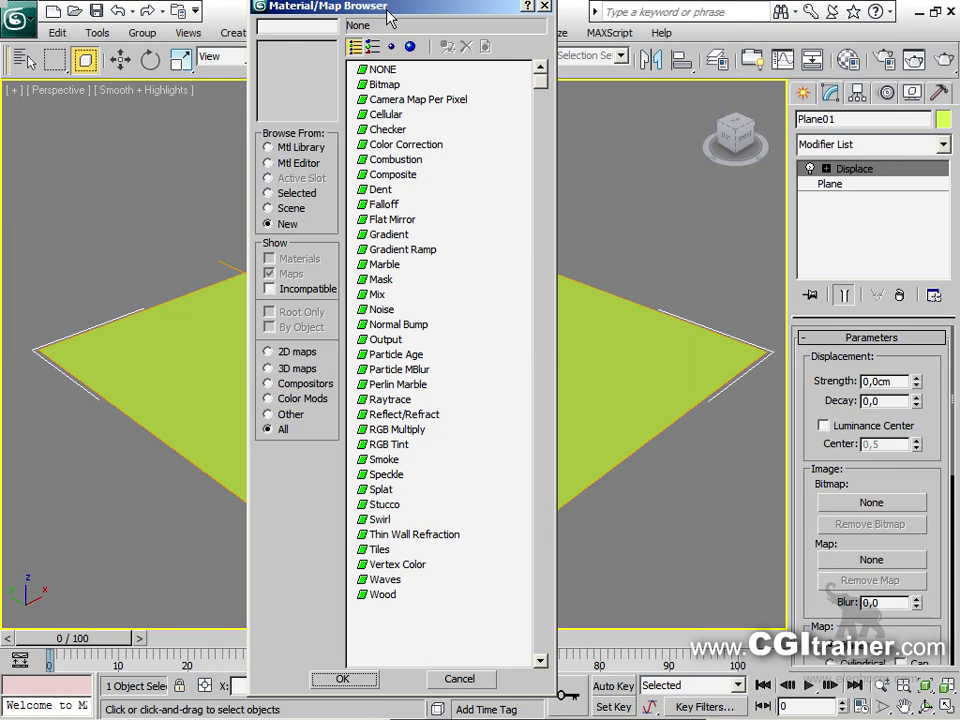
{"action": "left_click", "coordinate": [384, 311]}
{"action": "double_click", "coordinate": [385, 311]}
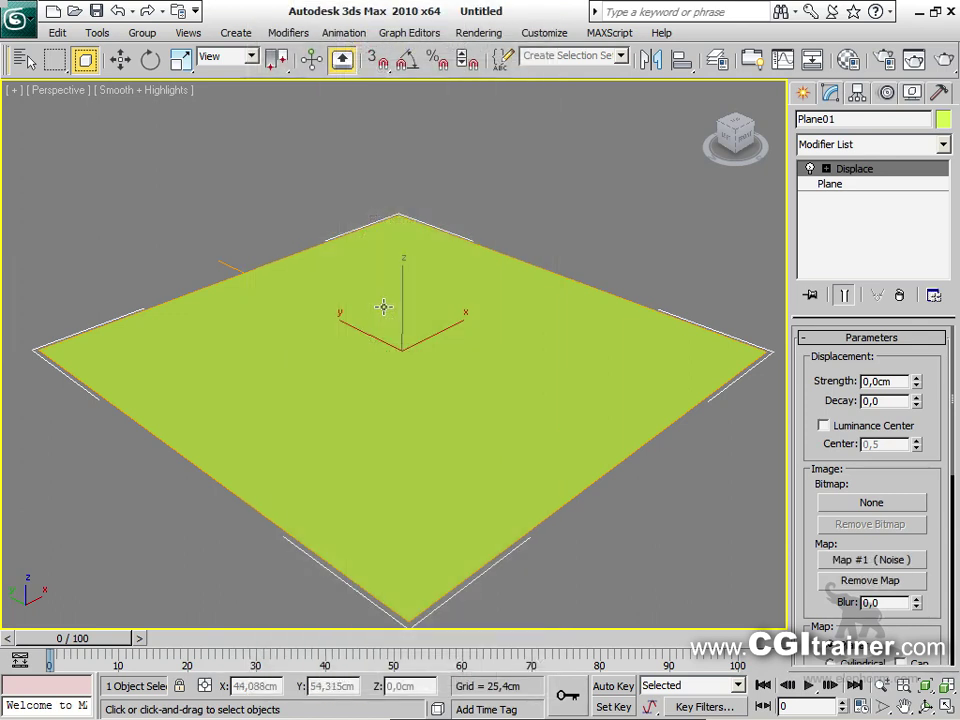
{"action": "left_click_drag", "start_coordinate": [917, 390], "coordinate": [640, 8]}
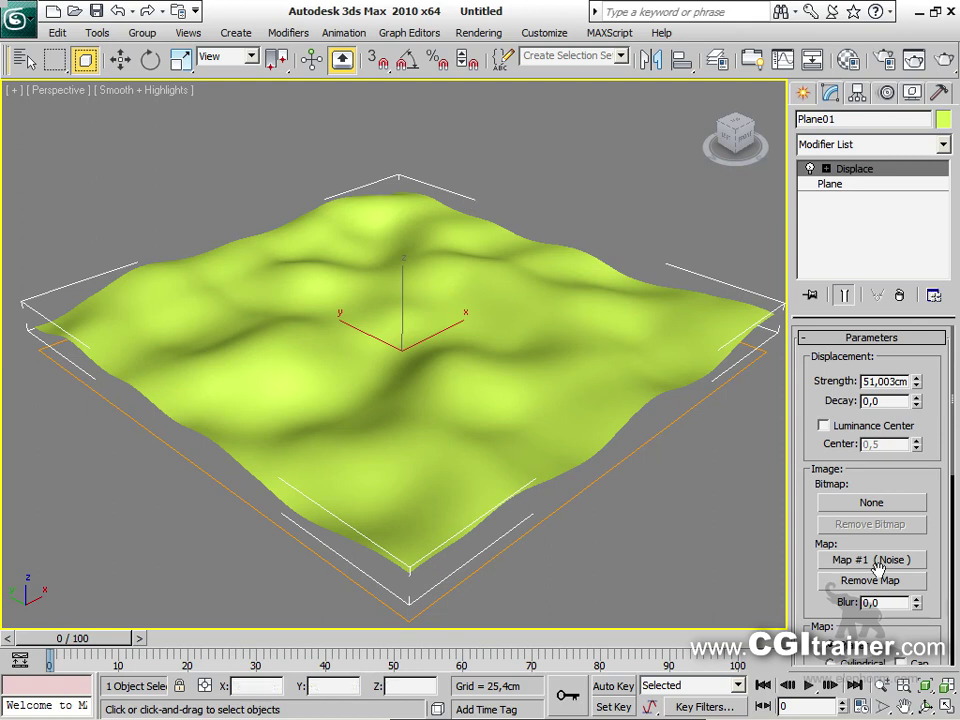
Open the Material Editor and place the Displace Noise map in the first sample slot as an instance
{"action": "key", "text": "m"}
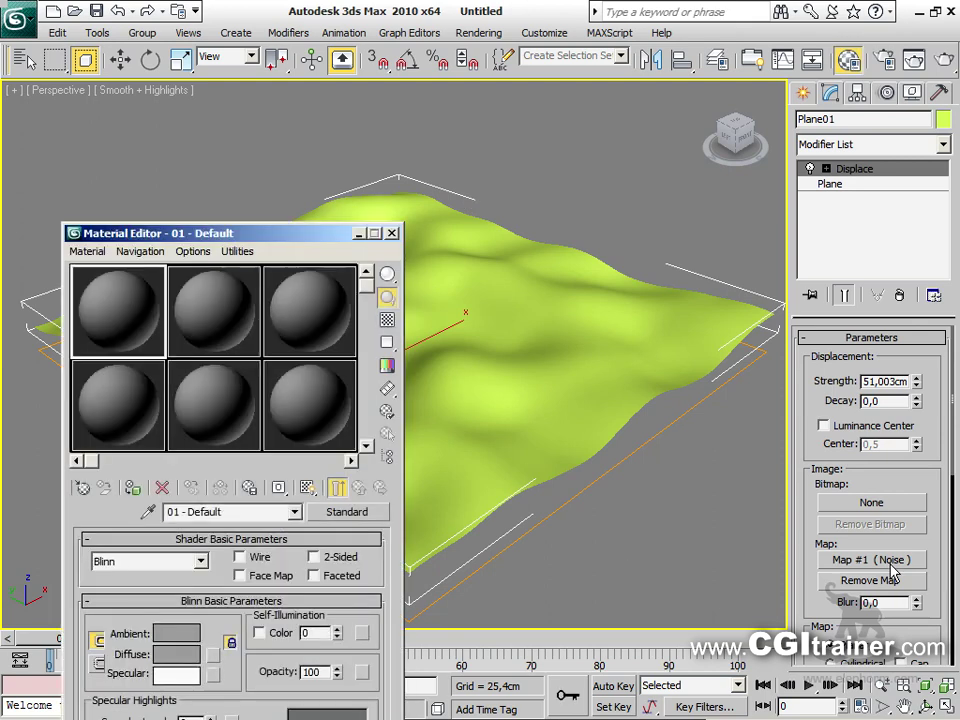
{"action": "left_click_drag", "start_coordinate": [202, 226], "coordinate": [154, 5]}
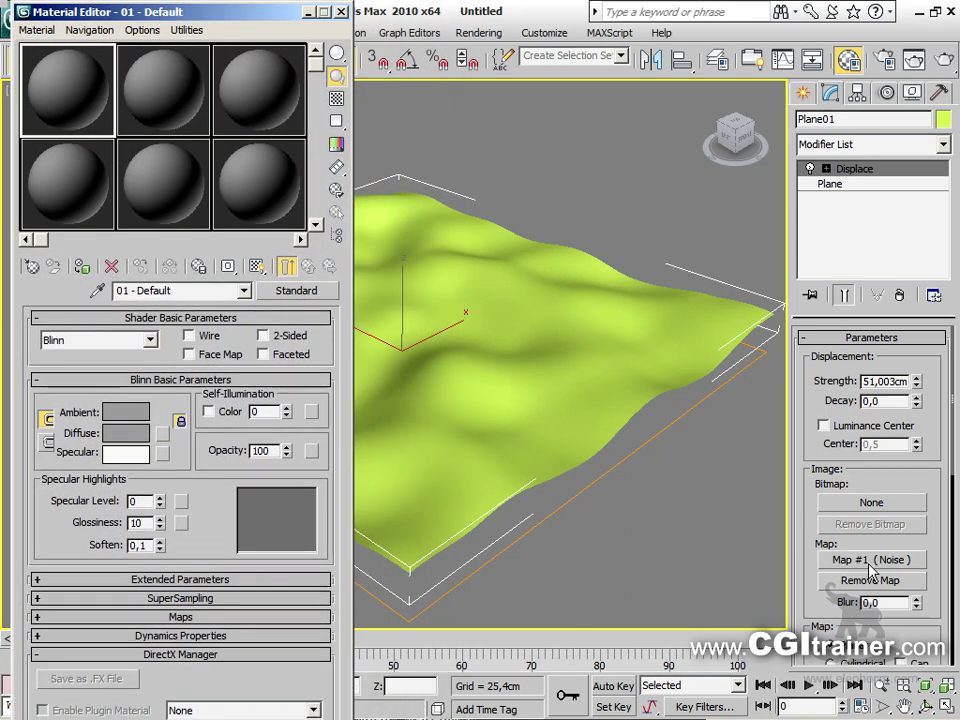
{"action": "left_click_drag", "start_coordinate": [870, 567], "coordinate": [75, 97]}
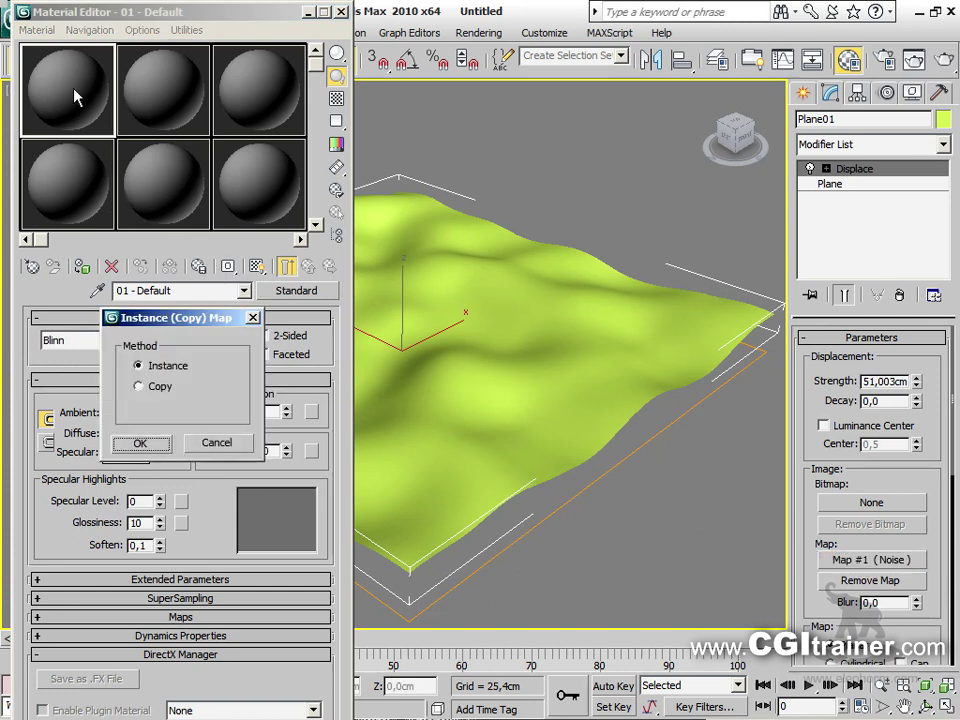
{"action": "left_click", "coordinate": [142, 443]}
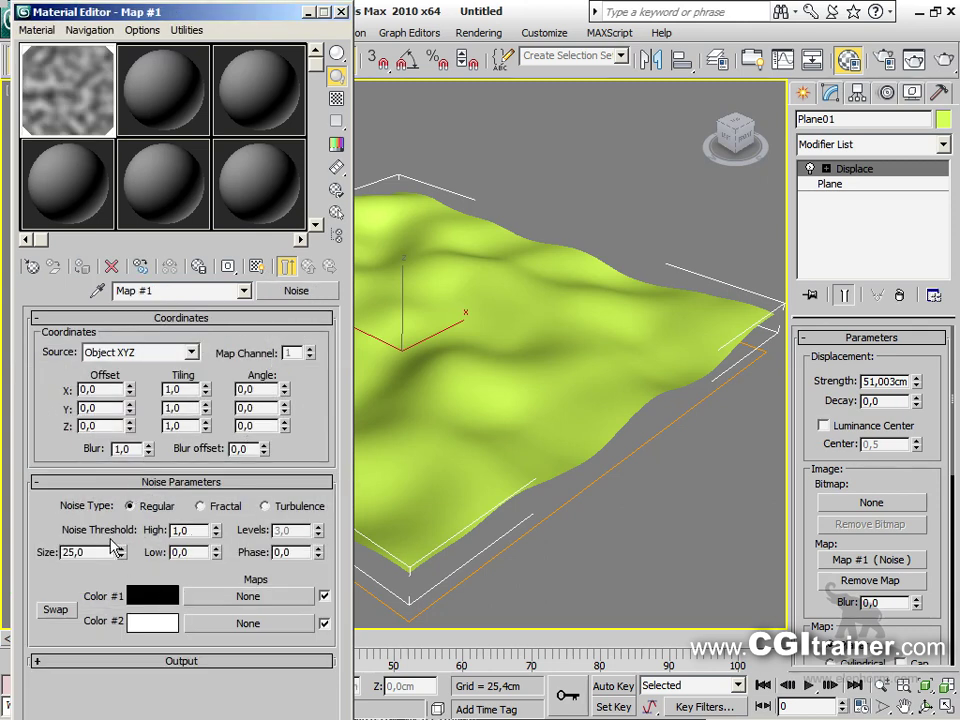
Set the Noise map's size to 16 and its low threshold to 0.58 to isolate the bumps
{"action": "left_click_drag", "start_coordinate": [122, 557], "coordinate": [134, 630]}
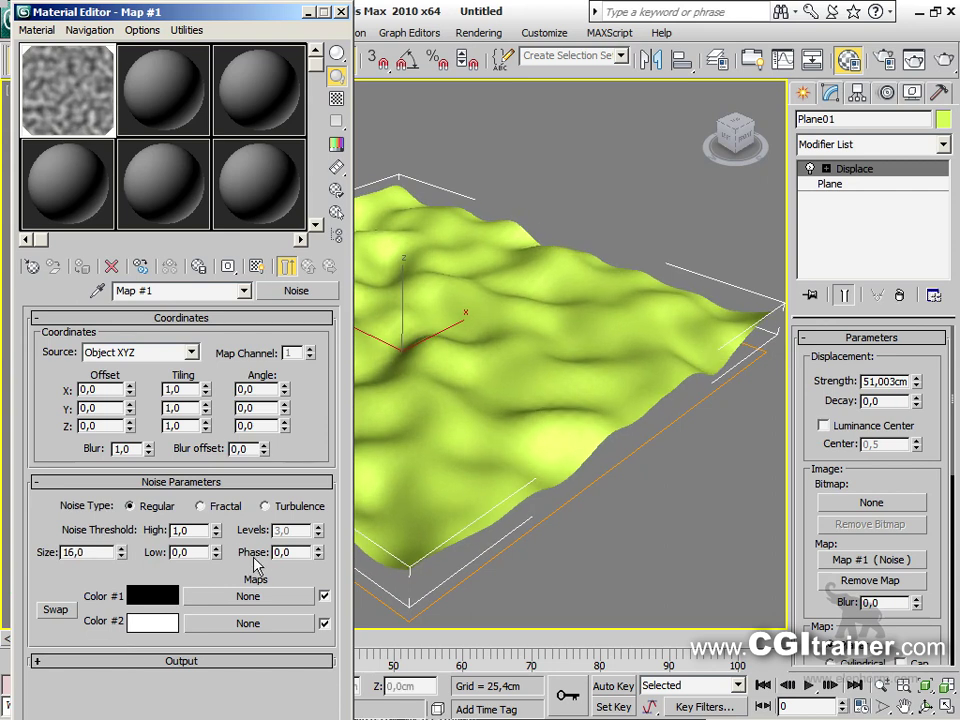
{"action": "mouse_move", "coordinate": [216, 552]}
{"action": "left_mouse_down"}
{"action": "mouse_move", "coordinate": [216, 500]}
{"action": "mouse_move", "coordinate": [216, 528]}
{"action": "left_mouse_up"}
{"action": "left_click_drag", "start_coordinate": [203, 483], "coordinate": [201, 450]}
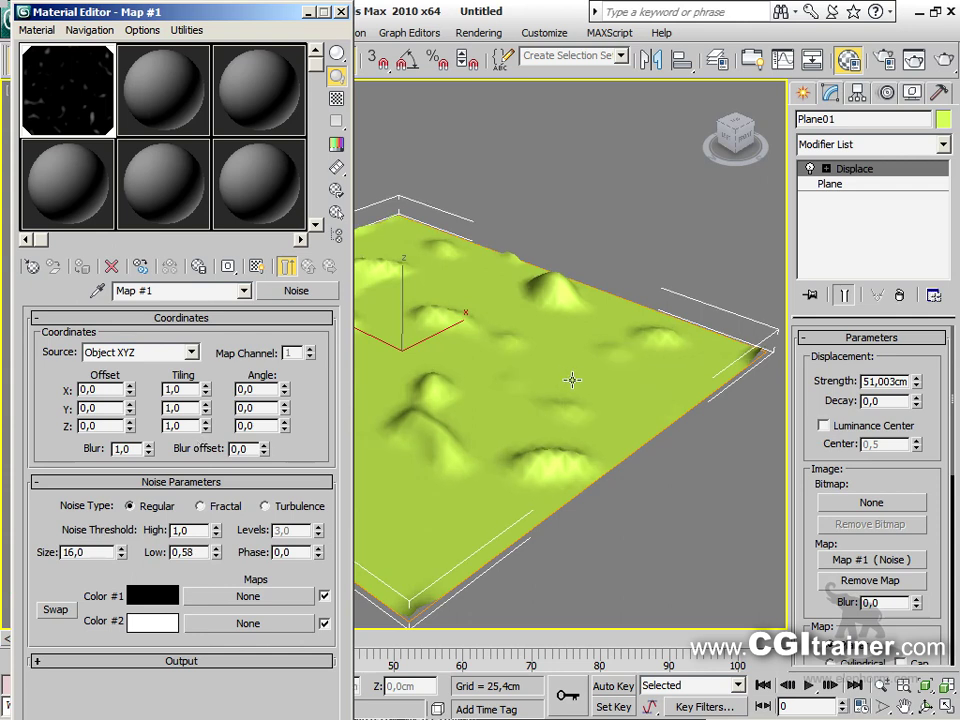
{"action": "middle_click_drag", "start_coordinate": [547, 416], "coordinate": [605, 455]}
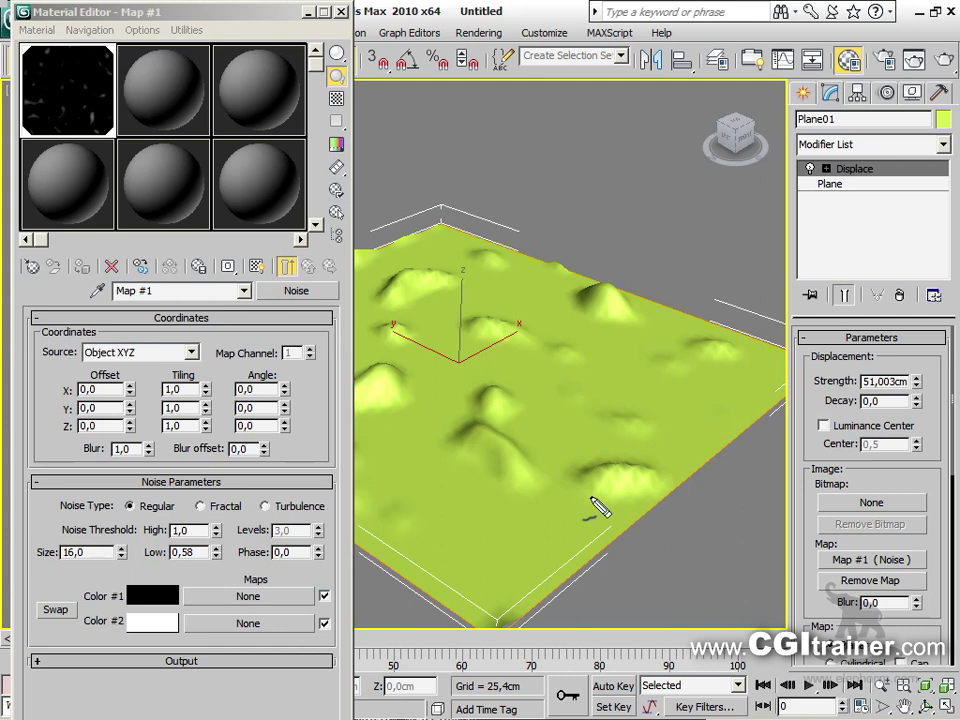
{"action": "mouse_move", "coordinate": [91, 120]}
{"action": "left_mouse_down"}
{"action": "mouse_move", "coordinate": [531, 298]}
{"action": "mouse_move", "coordinate": [540, 312]}
{"action": "mouse_move", "coordinate": [801, 386]}
{"action": "left_mouse_up"}
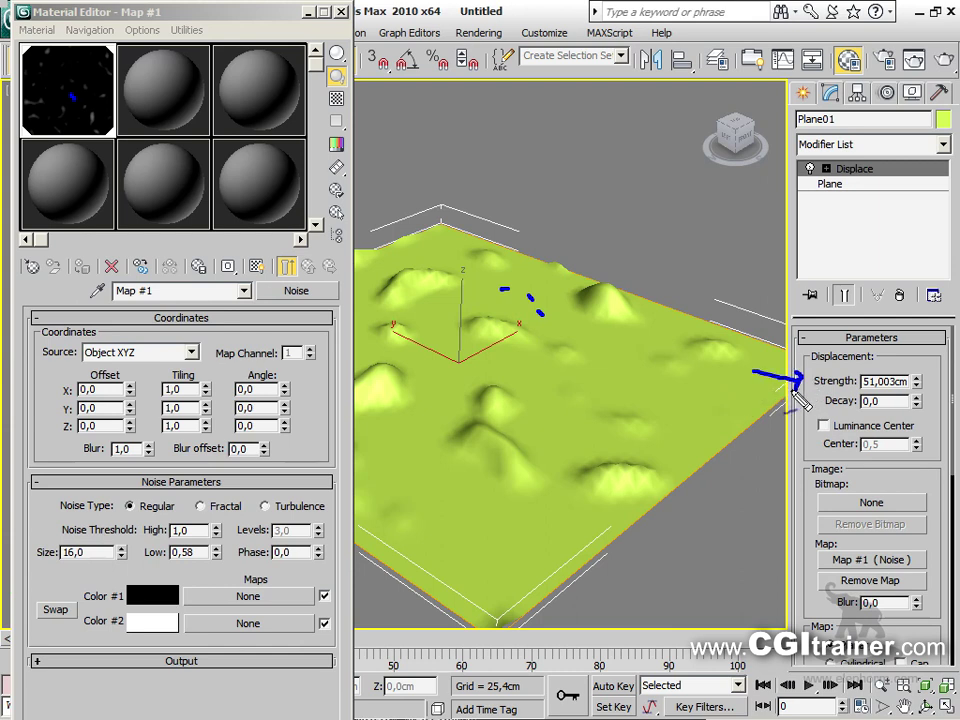
{"action": "left_click_drag", "start_coordinate": [556, 205], "coordinate": [558, 216]}
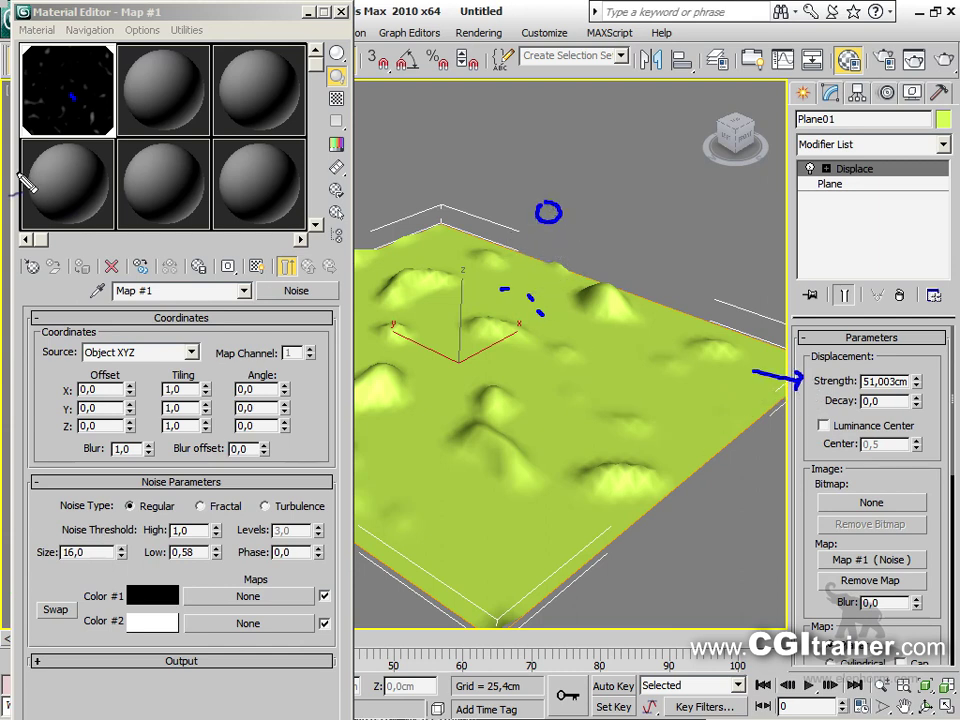
{"action": "mouse_move", "coordinate": [605, 288]}
{"action": "left_mouse_down"}
{"action": "mouse_move", "coordinate": [686, 272]}
{"action": "mouse_move", "coordinate": [782, 345]}
{"action": "mouse_move", "coordinate": [925, 350]}
{"action": "mouse_move", "coordinate": [924, 388]}
{"action": "mouse_move", "coordinate": [912, 386]}
{"action": "left_mouse_up"}
{"action": "mouse_move", "coordinate": [855, 368]}
{"action": "left_mouse_down"}
{"action": "mouse_move", "coordinate": [912, 394]}
{"action": "mouse_move", "coordinate": [910, 364]}
{"action": "mouse_move", "coordinate": [856, 389]}
{"action": "left_mouse_up"}
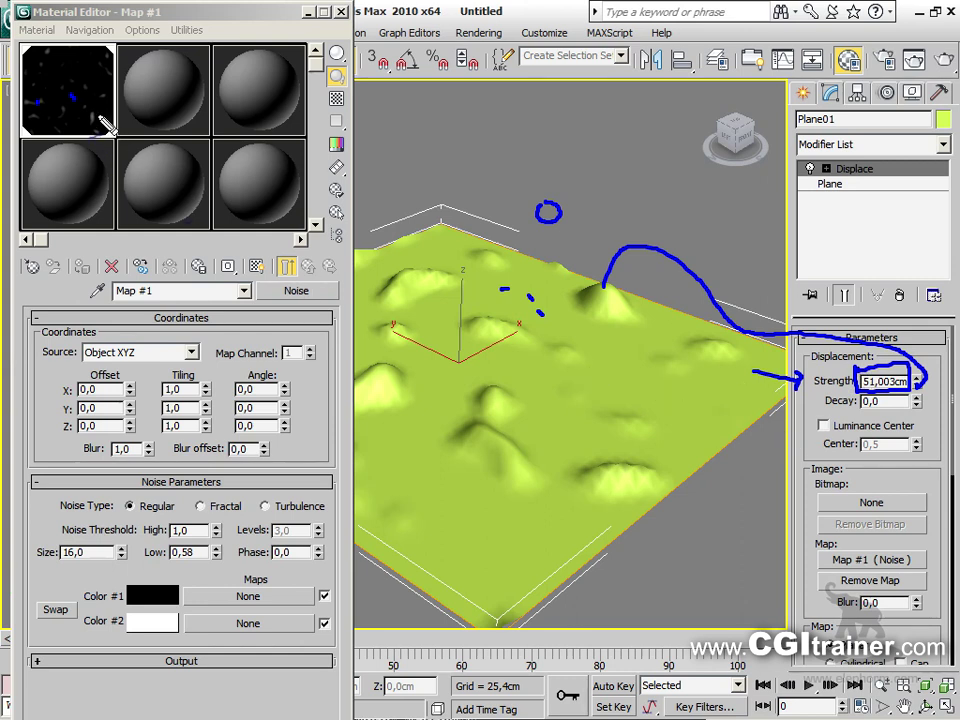
{"action": "mouse_move", "coordinate": [620, 288]}
{"action": "left_mouse_down"}
{"action": "mouse_move", "coordinate": [674, 326]}
{"action": "mouse_move", "coordinate": [664, 332]}
{"action": "left_mouse_up"}
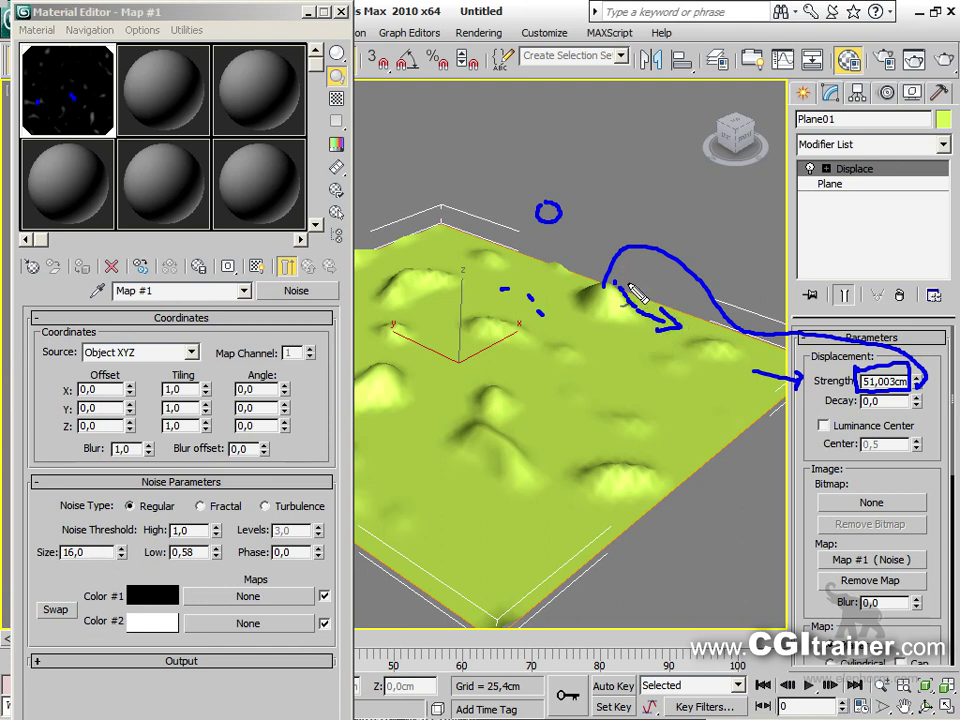
{"action": "left_click_drag", "start_coordinate": [803, 400], "coordinate": [815, 396]}
{"action": "key", "text": "Escape"}
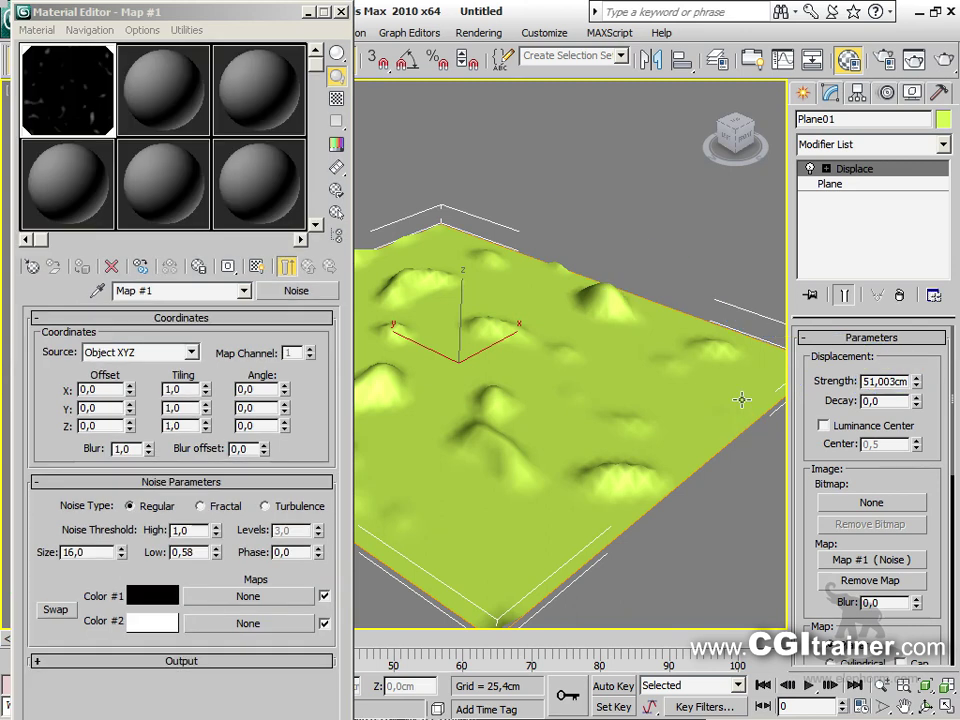
Change the noise type of the displacement map to Fractal
{"action": "left_click", "coordinate": [211, 507]}
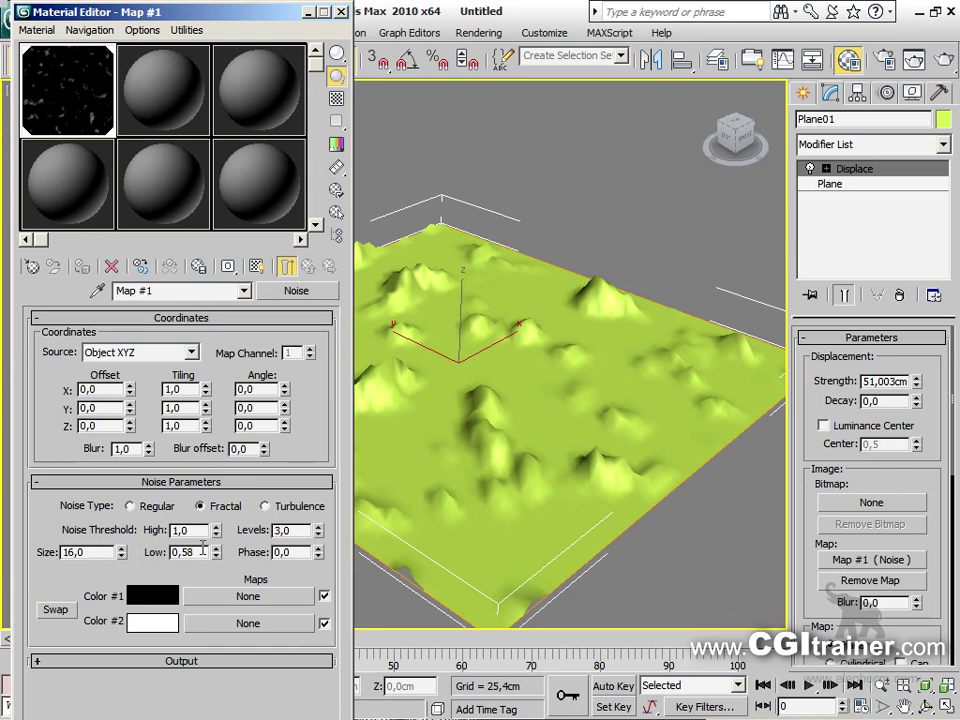
Raise the Noise map's low threshold to 0.605 and close the Material Editor
{"action": "mouse_move", "coordinate": [217, 562]}
{"action": "left_mouse_down"}
{"action": "mouse_move", "coordinate": [222, 490]}
{"action": "mouse_move", "coordinate": [229, 579]}
{"action": "mouse_move", "coordinate": [237, 530]}
{"action": "mouse_move", "coordinate": [228, 549]}
{"action": "left_mouse_up"}
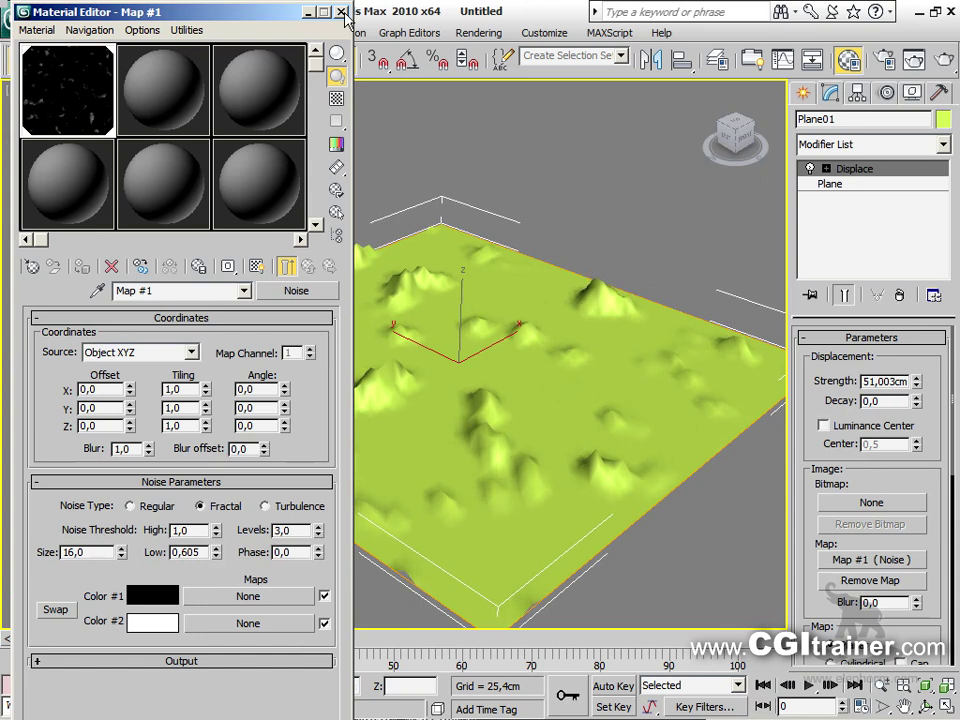
{"action": "left_click", "coordinate": [343, 14]}
{"action": "middle_click_drag", "start_coordinate": [531, 476], "coordinate": [470, 436]}
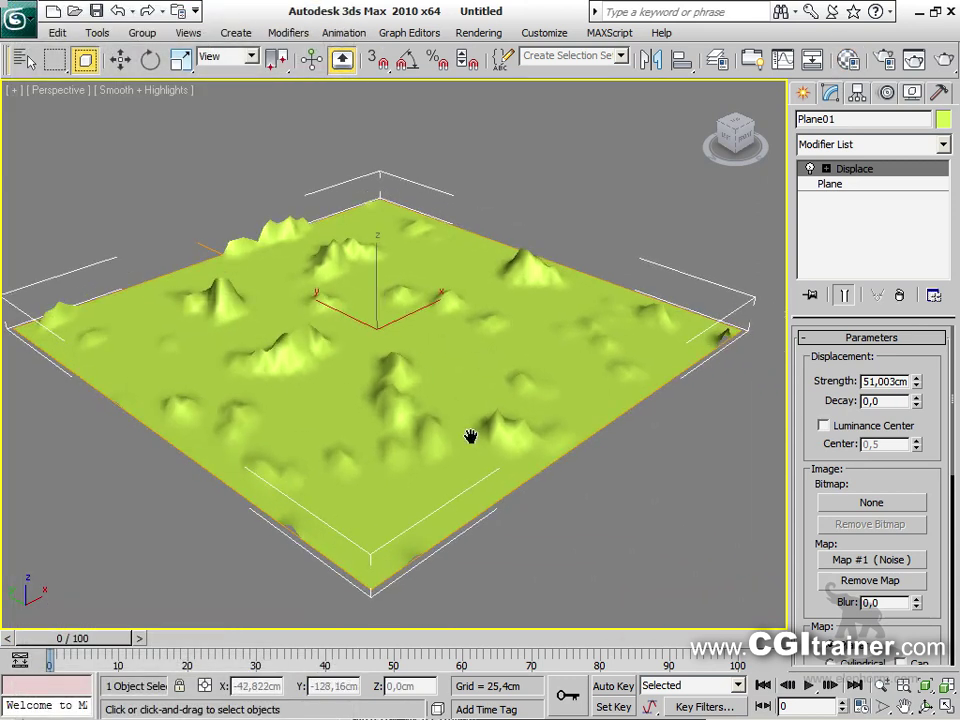
Remove the Noise map from the Displace modifier and raise the displacement strength to about 59.67 cm
{"action": "left_click", "coordinate": [871, 562]}
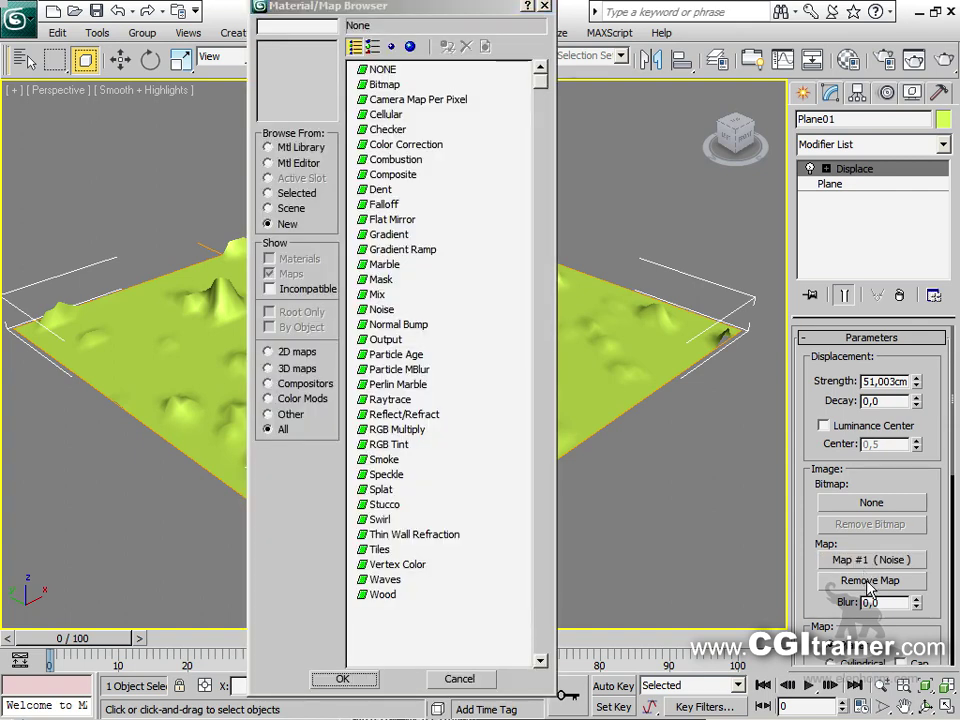
{"action": "left_click", "coordinate": [545, 7]}
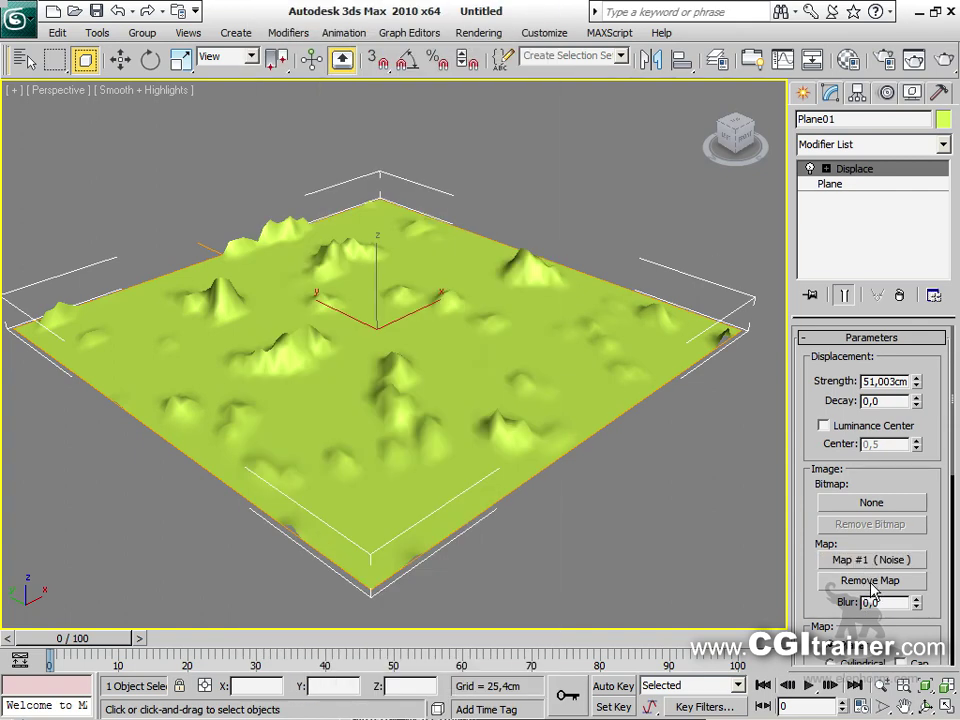
{"action": "left_click", "coordinate": [870, 583]}
{"action": "left_click_drag", "start_coordinate": [917, 384], "coordinate": [852, 382]}
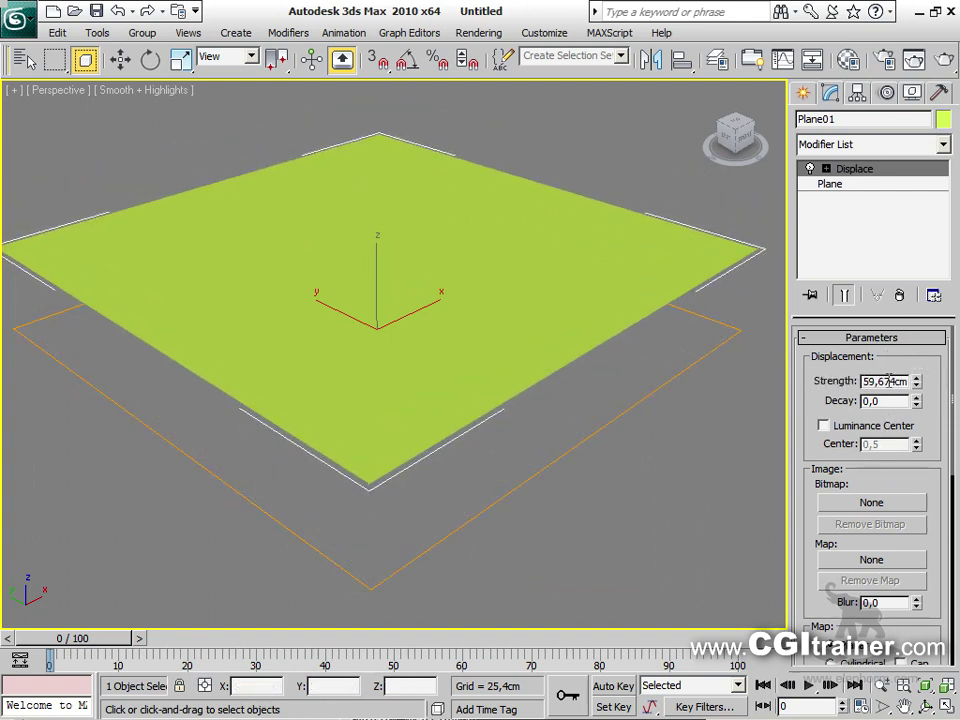
Assign a Gradient map to the Displace modifier and inspect the sloped plane from the side
{"action": "left_click", "coordinate": [845, 562]}
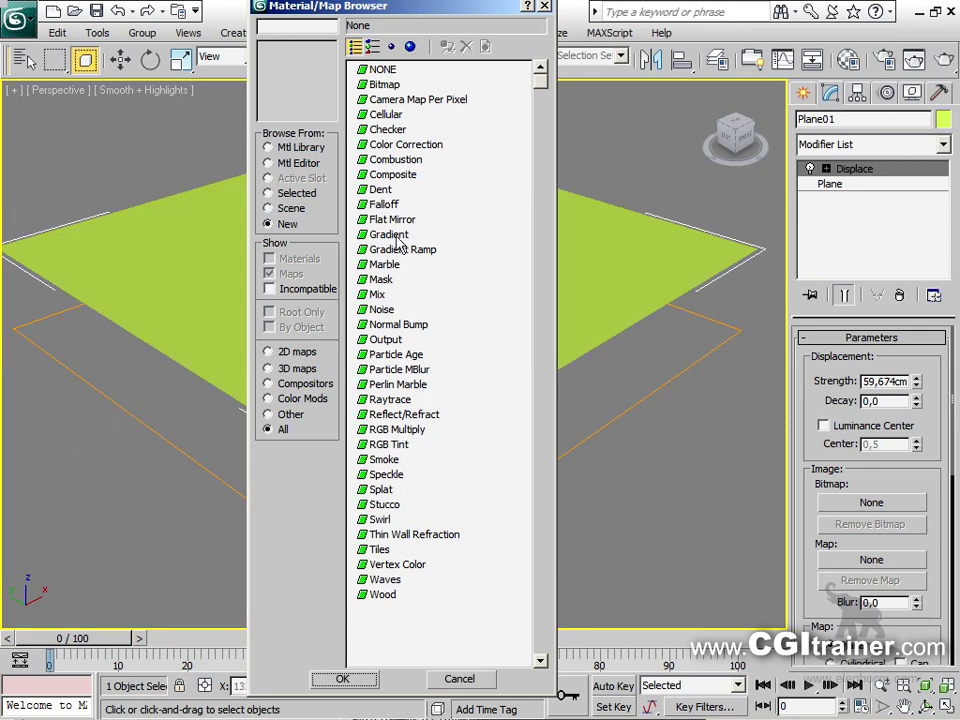
{"action": "double_click", "coordinate": [394, 235]}
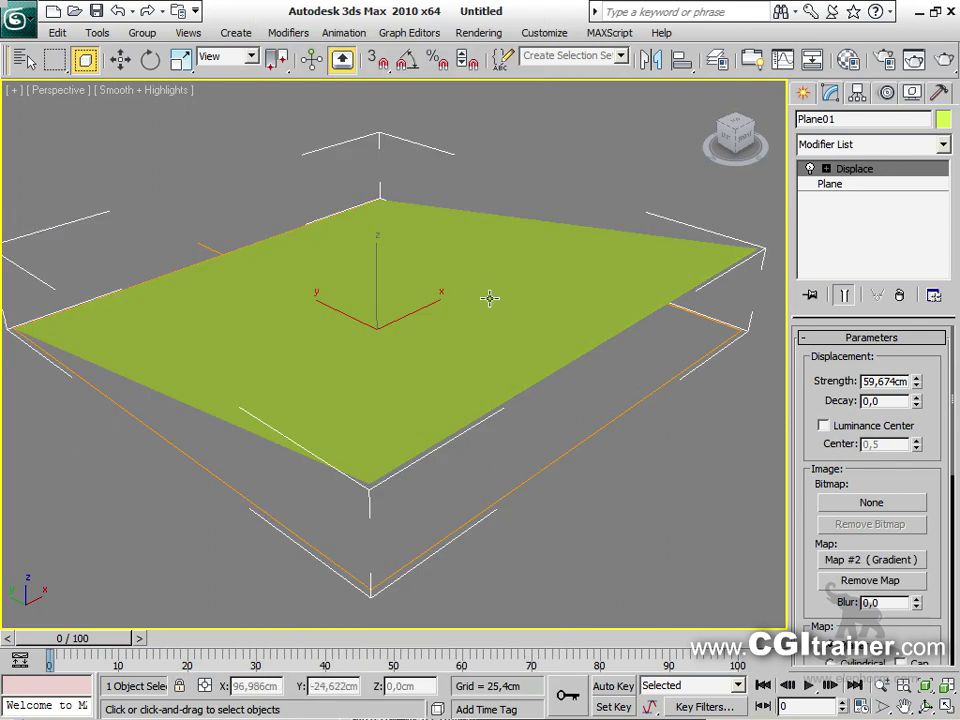
{"action": "middle_click_drag", "start_coordinate": [435, 360], "coordinate": [490, 405], "text": "alt"}
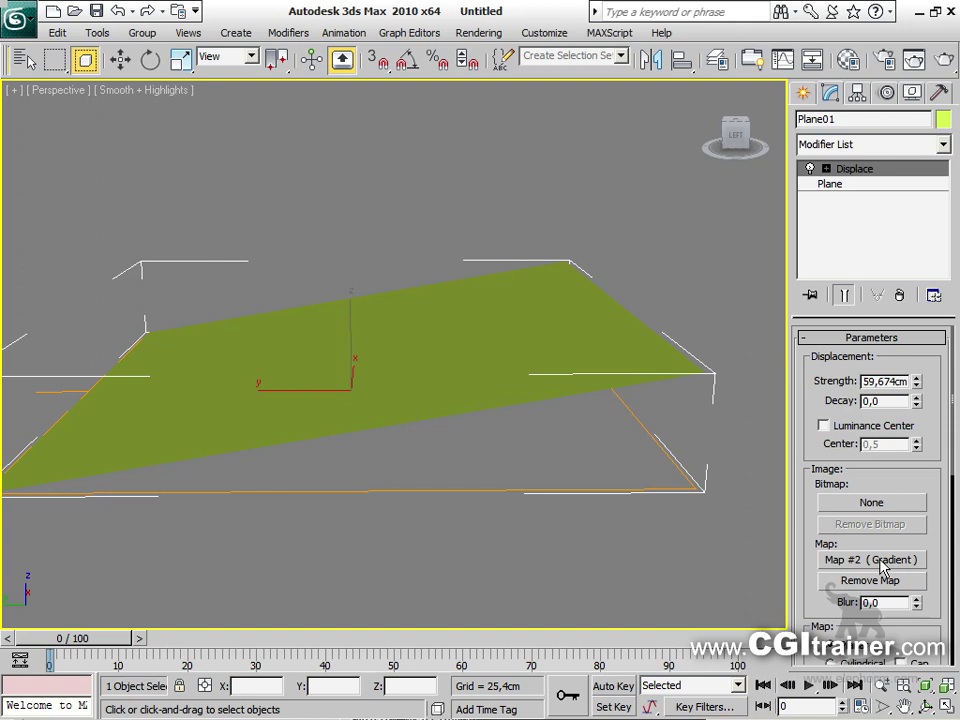
Open the Material Editor and place the Displace Gradient map in the second sample slot as an instance
{"action": "key", "text": "m"}
{"action": "left_click_drag", "start_coordinate": [883, 567], "coordinate": [155, 122]}
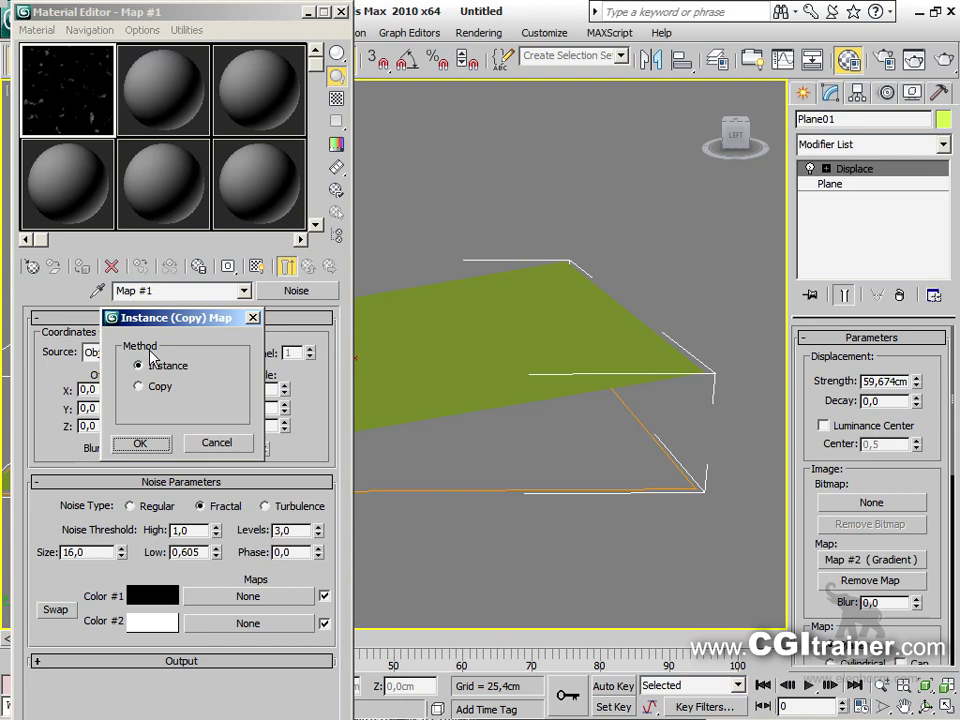
{"action": "left_click", "coordinate": [140, 443]}
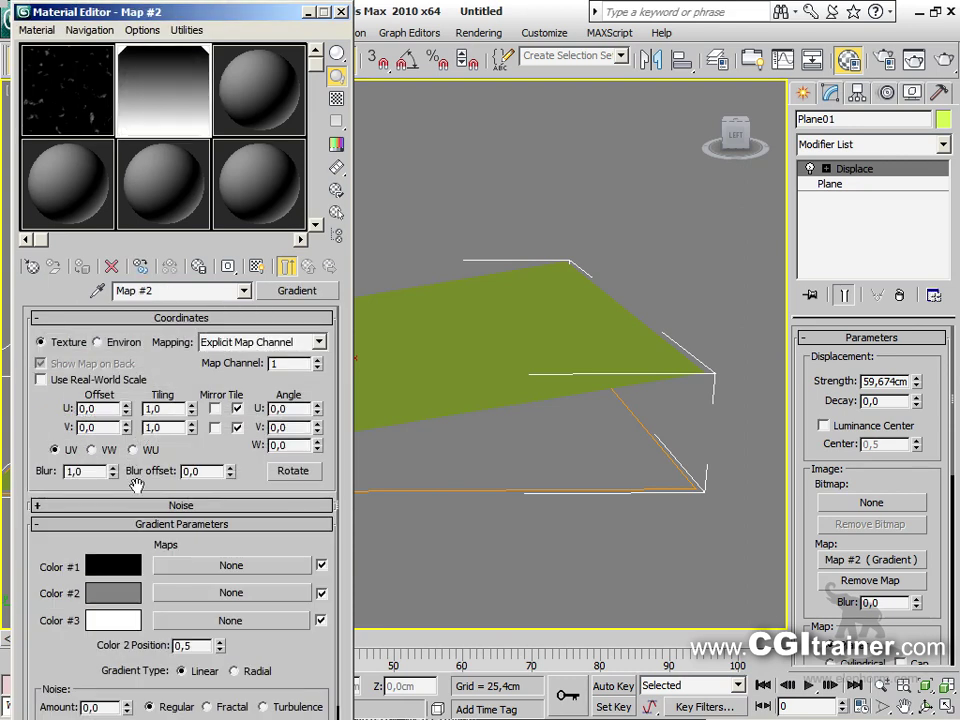
Make the gradient Radial and copy the black of Color #1 onto Color #2 to narrow the central peak
{"action": "left_click_drag", "start_coordinate": [272, 649], "coordinate": [294, 574]}
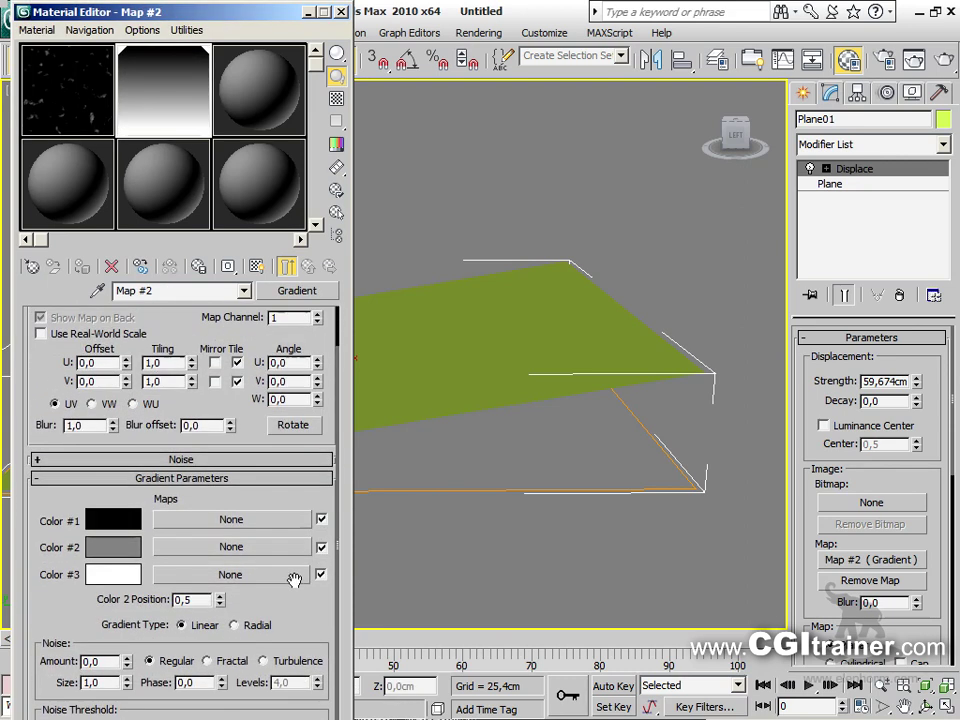
{"action": "scroll", "coordinate": [545, 389], "scroll_direction": "down", "scroll_amount": 6}
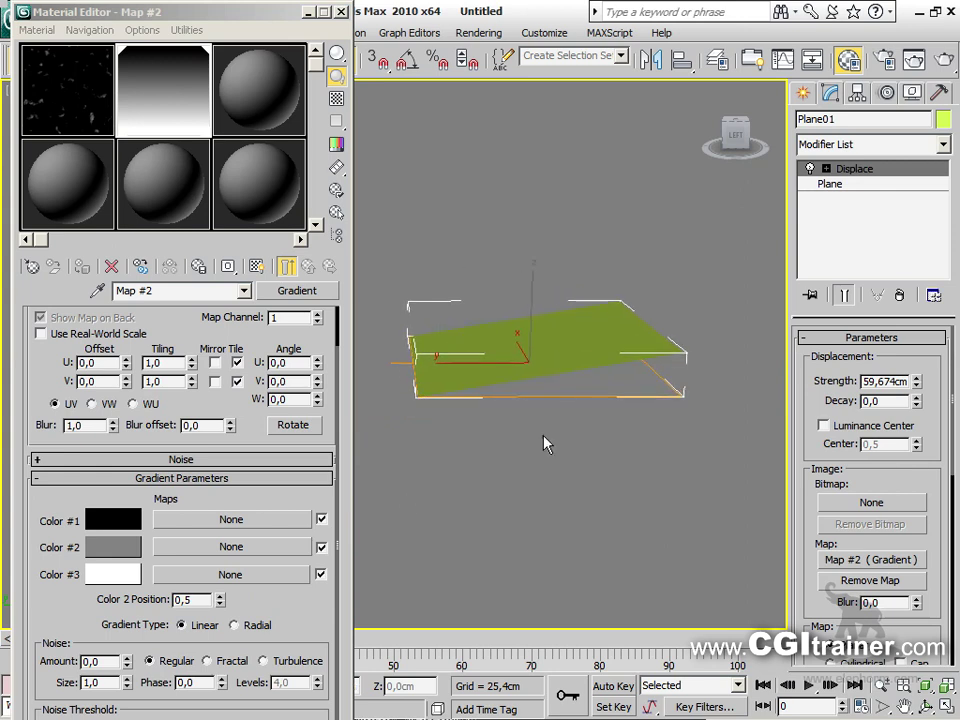
{"action": "left_click", "coordinate": [234, 625]}
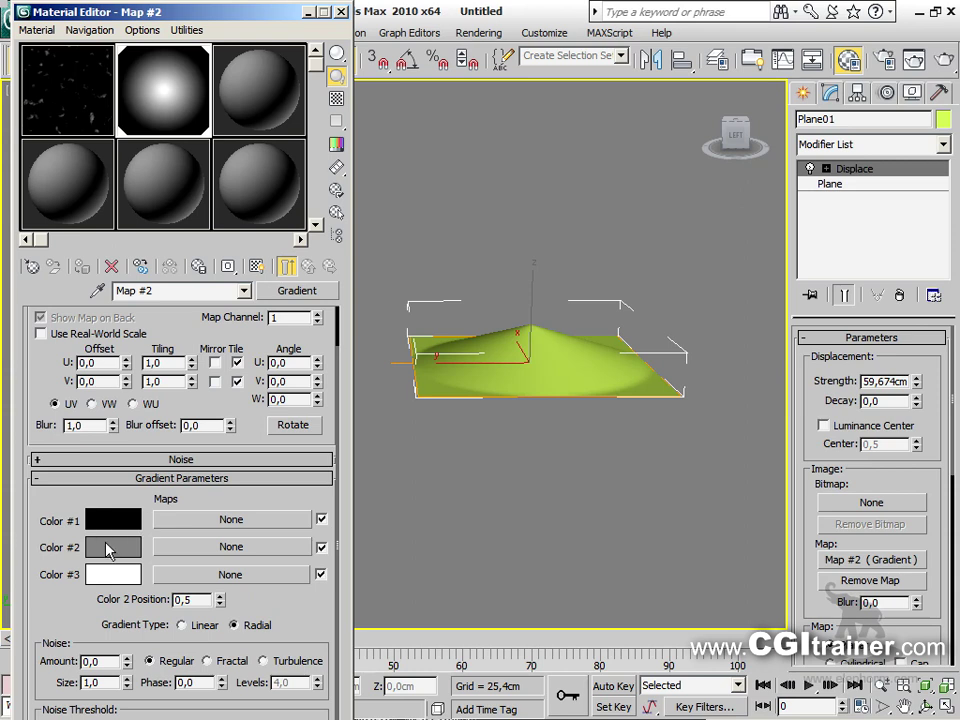
{"action": "left_click_drag", "start_coordinate": [107, 527], "coordinate": [113, 556]}
{"action": "left_click", "coordinate": [172, 392]}
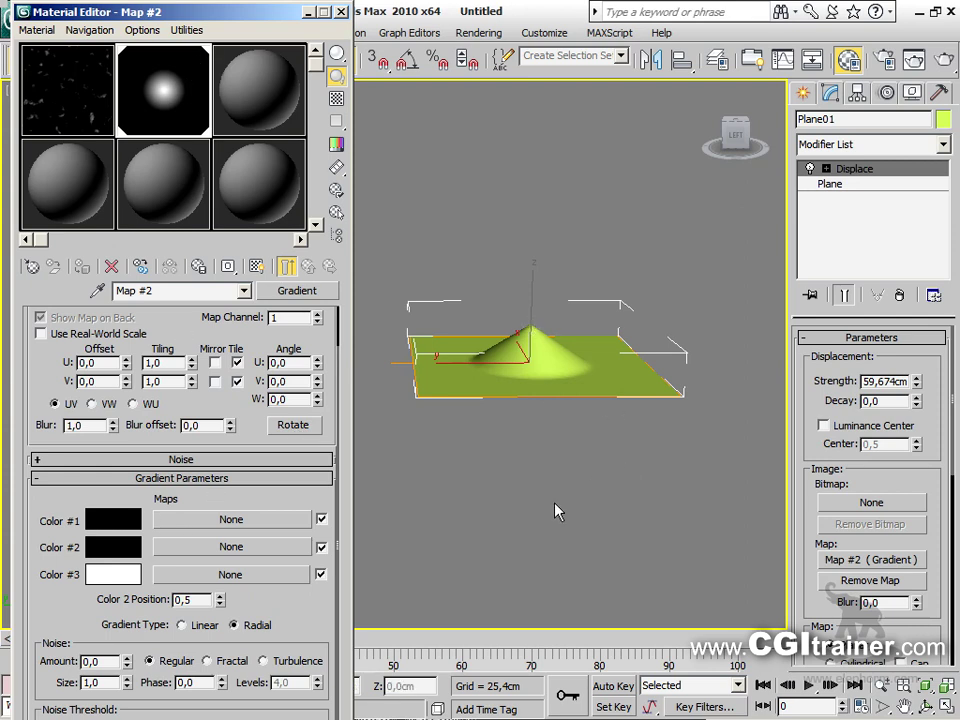
Assign a Noise map to Color #3 of the gradient to break up the cone-shaped peak
{"action": "scroll", "coordinate": [560, 512], "scroll_direction": "up", "scroll_amount": 3}
{"action": "middle_click_drag", "start_coordinate": [530, 506], "coordinate": [530, 502]}
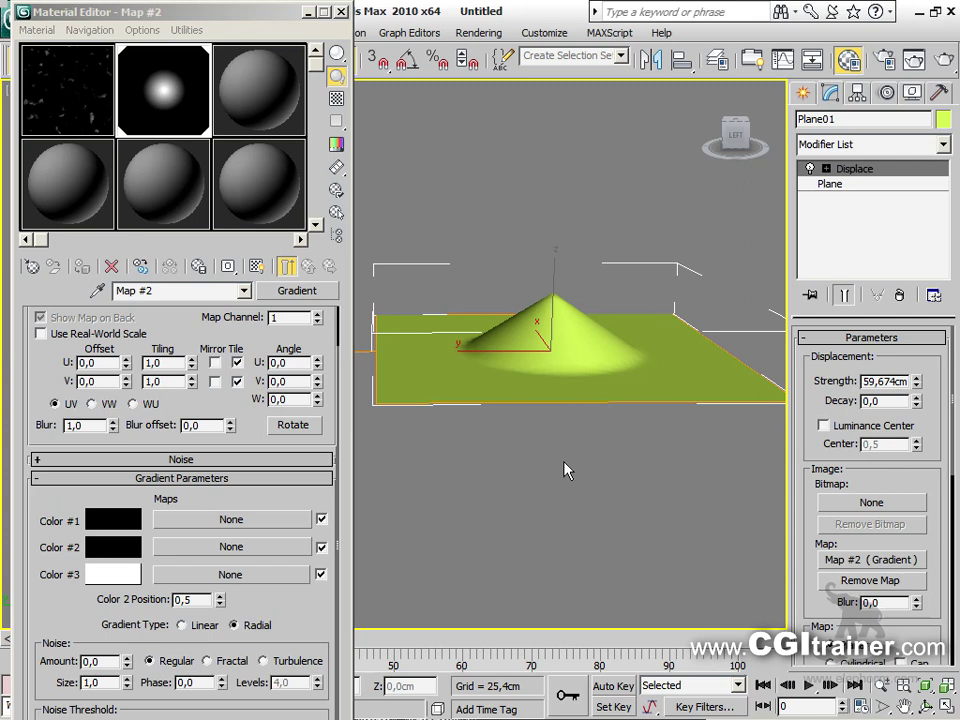
{"action": "left_click", "coordinate": [266, 576]}
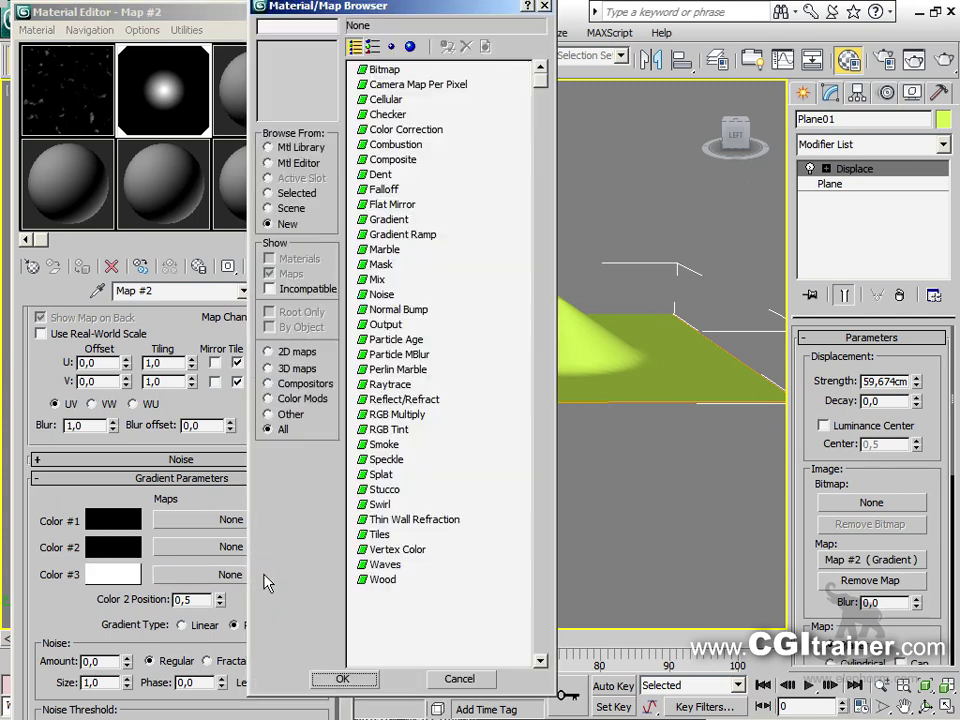
{"action": "double_click", "coordinate": [382, 294]}
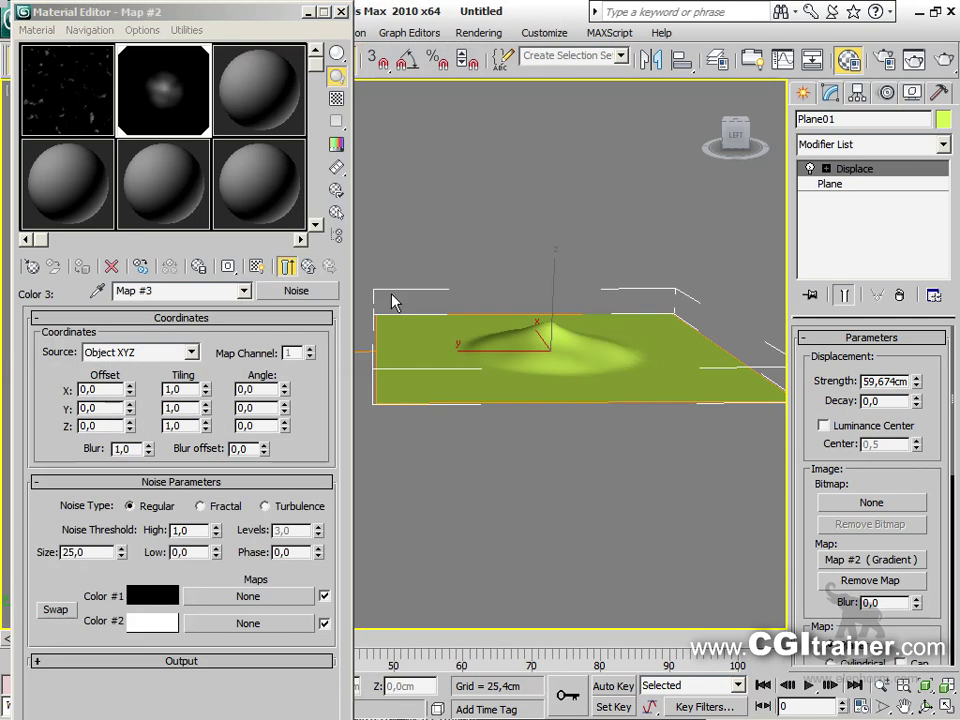
Set the Color #3 Noise map to size 10.2, Fractal type and a low threshold of 0.275
{"action": "left_click_drag", "start_coordinate": [120, 552], "coordinate": [100, 690]}
{"action": "left_click", "coordinate": [201, 506]}
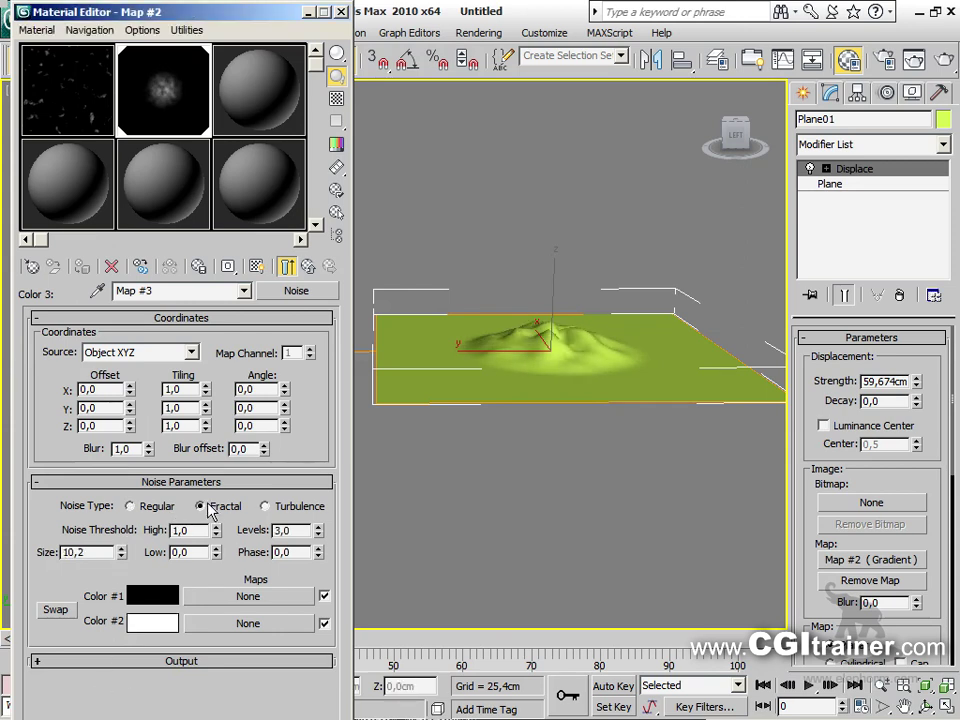
{"action": "left_click_drag", "start_coordinate": [214, 552], "coordinate": [213, 508]}
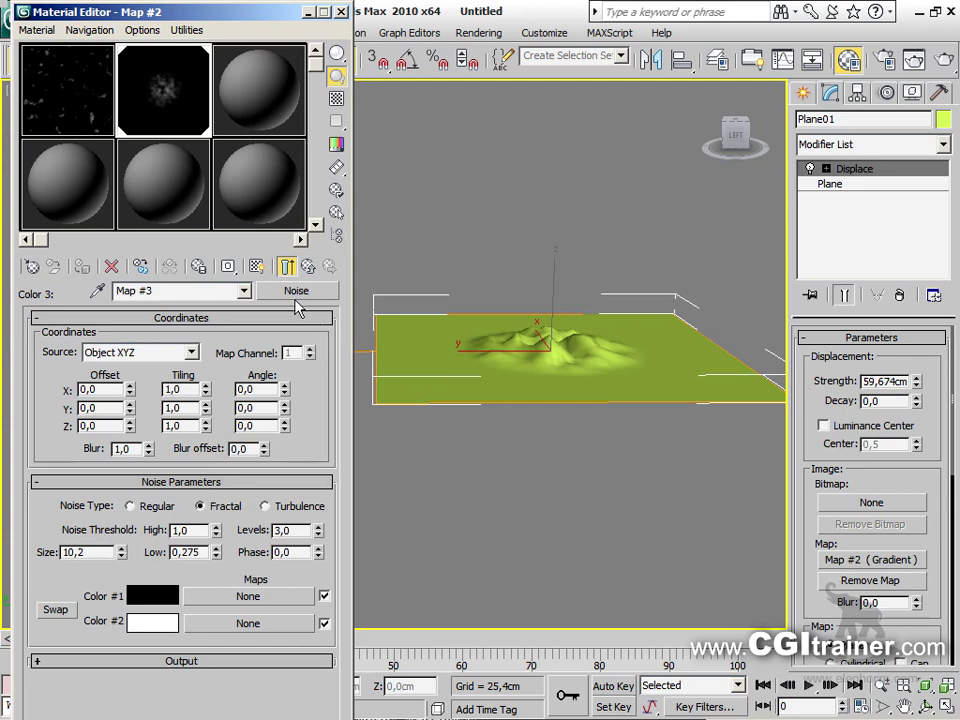
{"action": "left_click", "coordinate": [244, 292]}
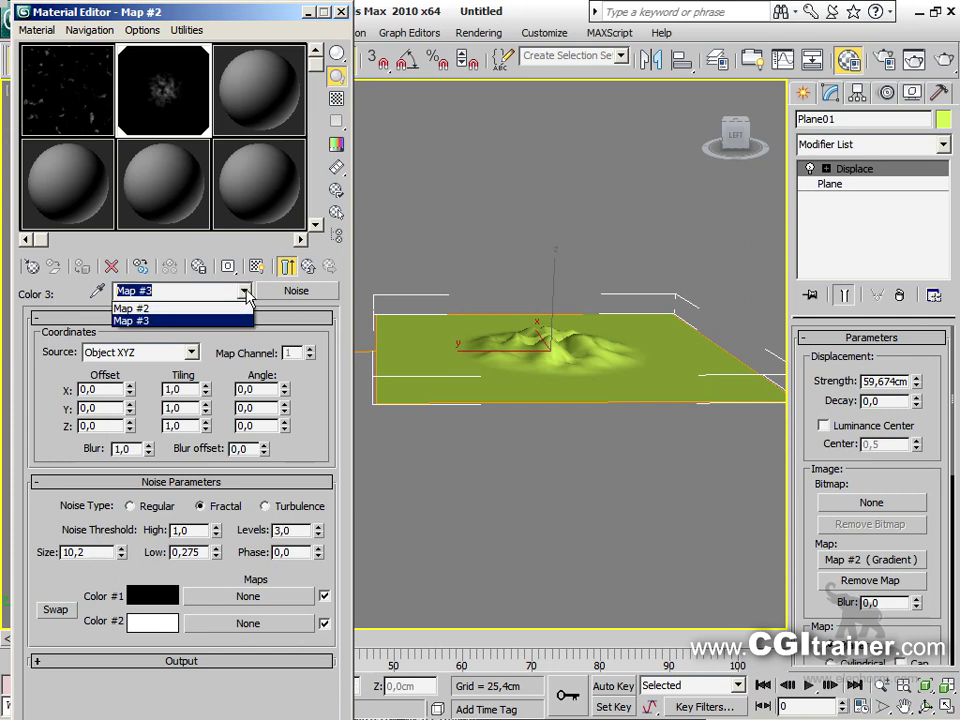
{"action": "left_click", "coordinate": [313, 366]}
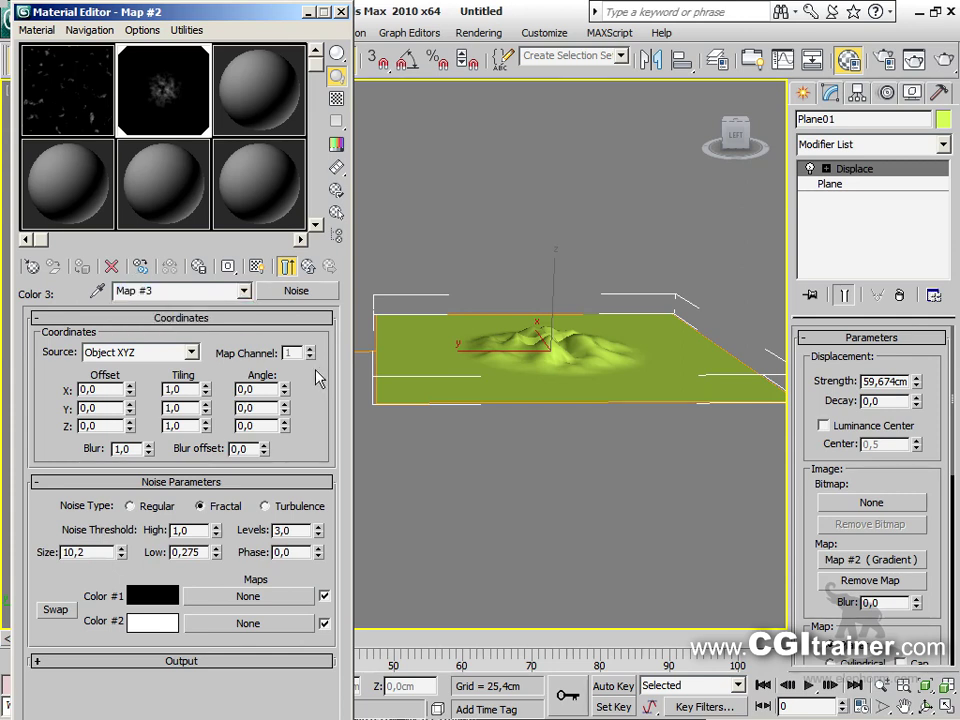
Duplicate the Gradient map's Color #3 noise map into the Color #2 slot as an independent copy
{"action": "left_click", "coordinate": [309, 268]}
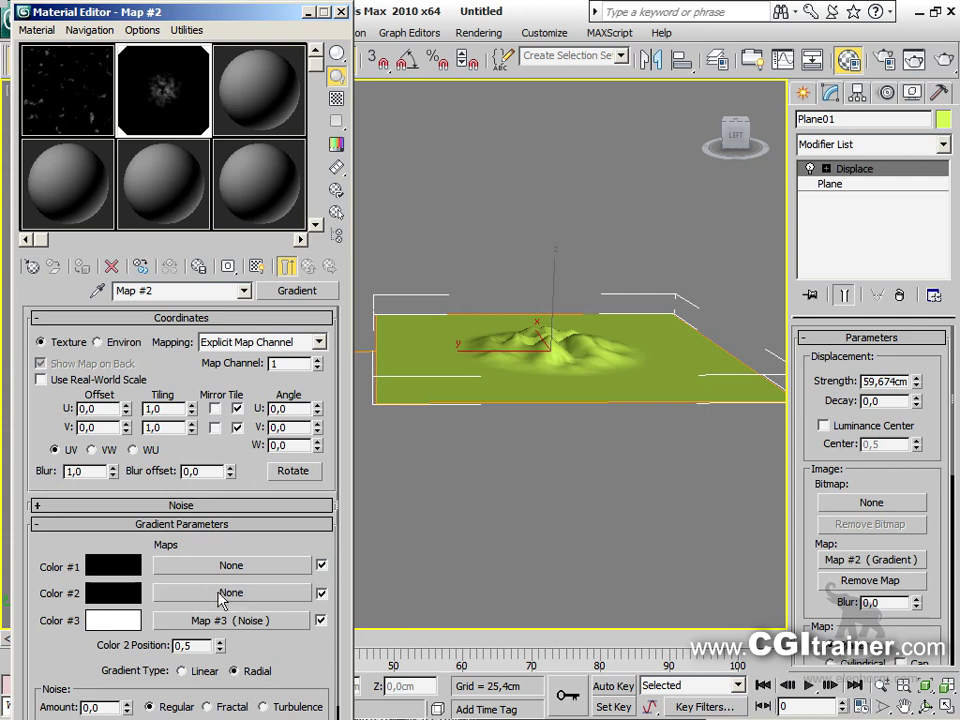
{"action": "left_click_drag", "start_coordinate": [250, 630], "coordinate": [259, 596]}
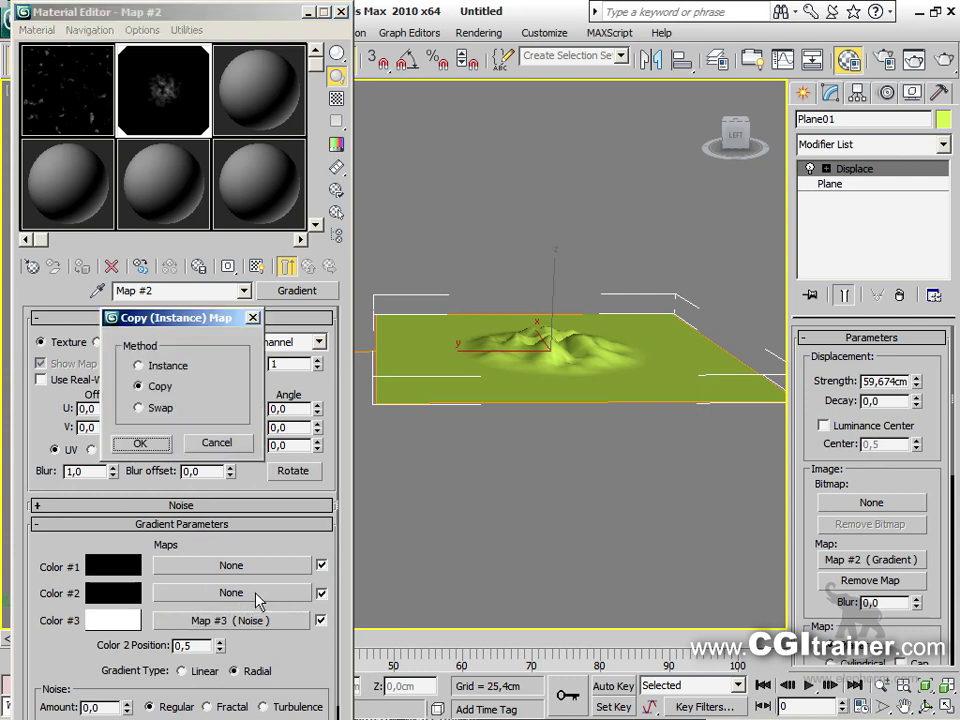
{"action": "left_click", "coordinate": [156, 443]}
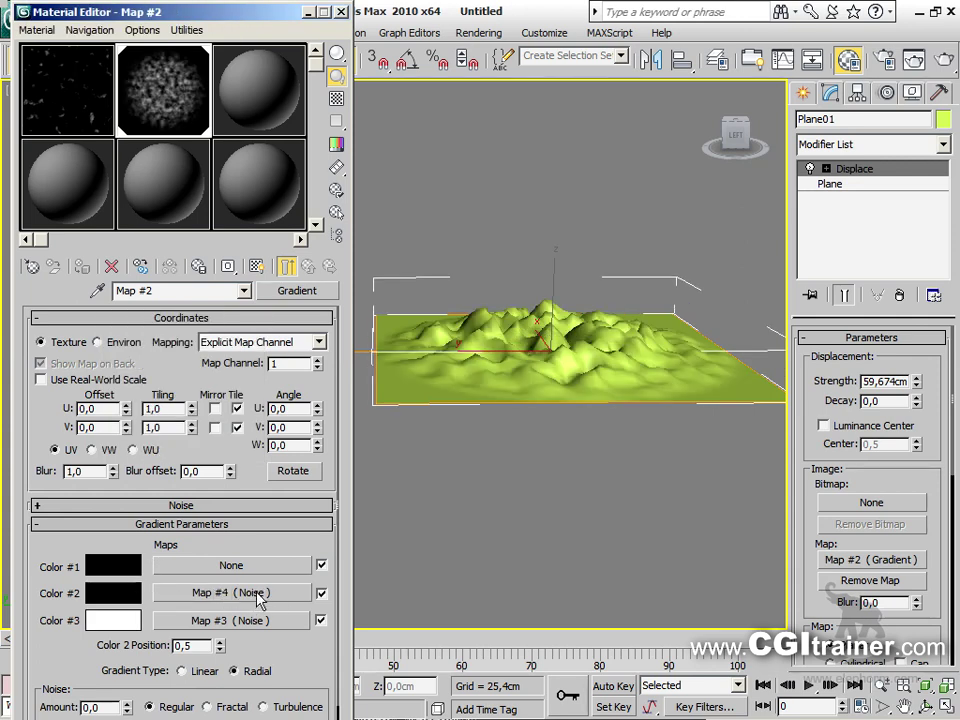
Set the Color #2 noise size to 50.5 and the plane's displacement strength to about 136 cm
{"action": "left_click", "coordinate": [259, 598]}
{"action": "left_click_drag", "start_coordinate": [217, 557], "coordinate": [156, 293]}
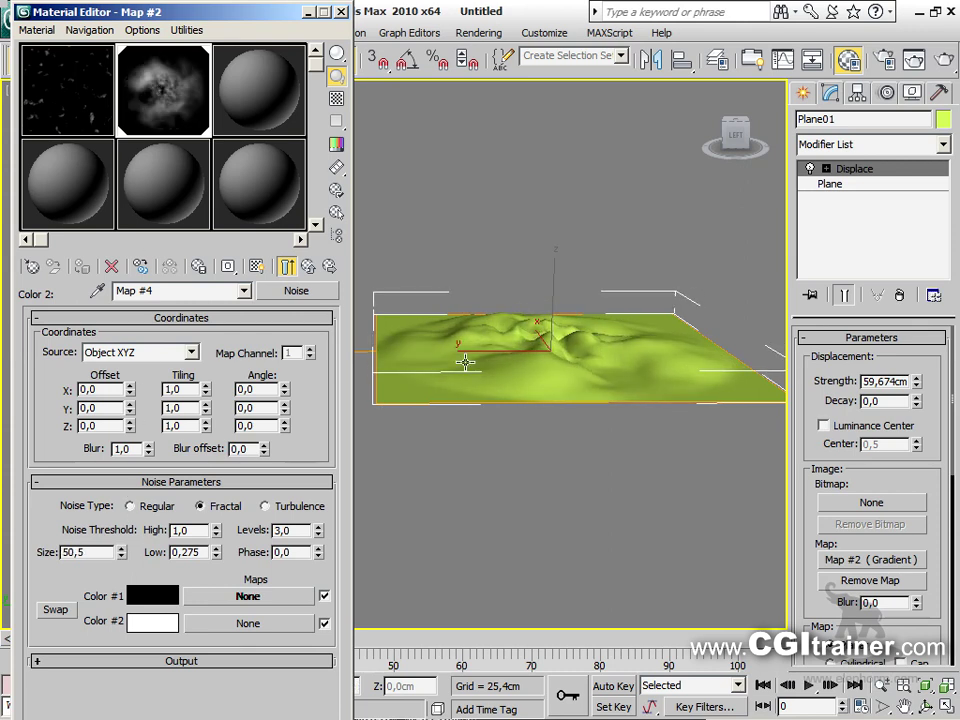
{"action": "left_click_drag", "start_coordinate": [916, 380], "coordinate": [906, 300]}
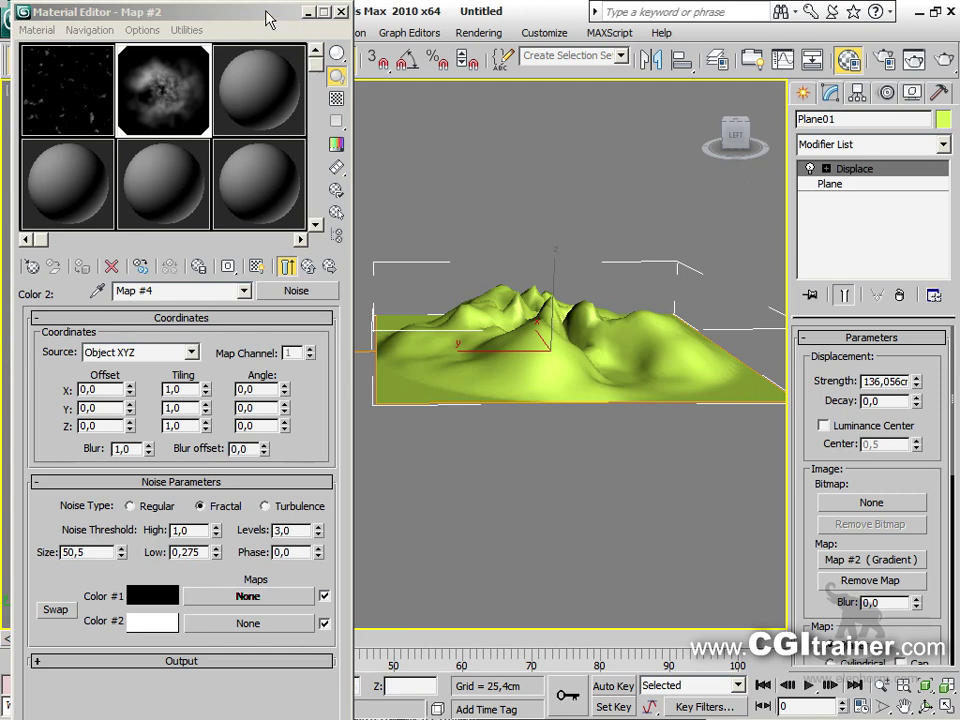
Add a TurboSmooth modifier to the displaced plane and set its render iterations to 2
{"action": "left_click_drag", "start_coordinate": [268, 18], "coordinate": [279, 111]}
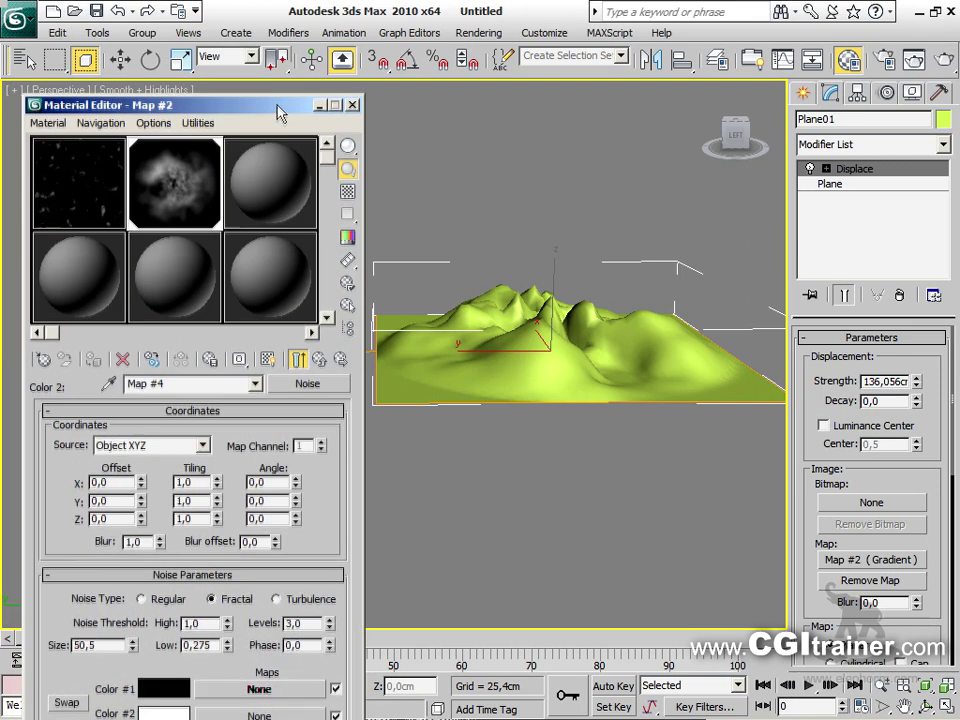
{"action": "left_click", "coordinate": [280, 38]}
{"action": "mouse_move", "coordinate": [310, 264]}
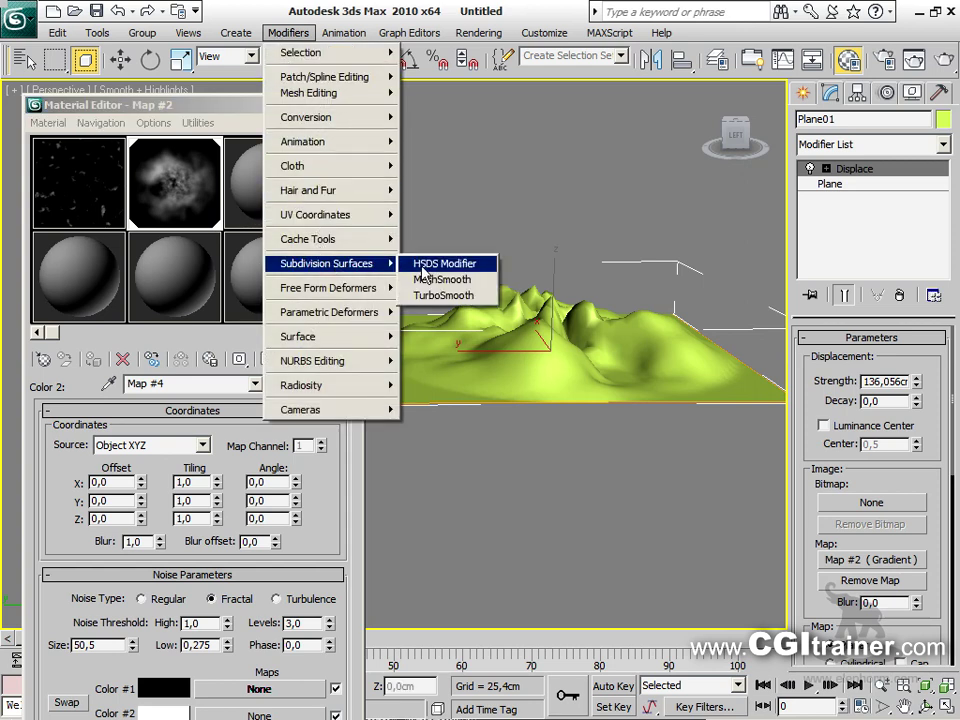
{"action": "left_click", "coordinate": [440, 296]}
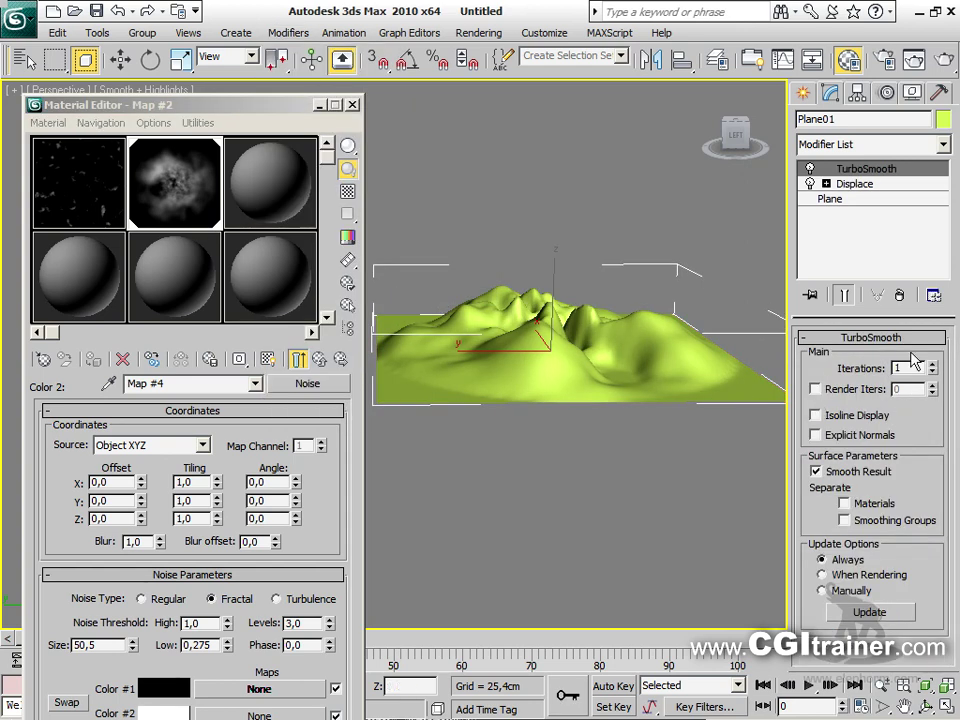
{"action": "left_click", "coordinate": [932, 385]}
{"action": "left_click", "coordinate": [932, 385]}
Render the smoothed terrain from a higher perspective angle, inspect the result and close the render window
{"action": "middle_click_drag", "start_coordinate": [638, 336], "coordinate": [626, 379], "text": "alt"}
{"action": "key", "text": "shift+q"}
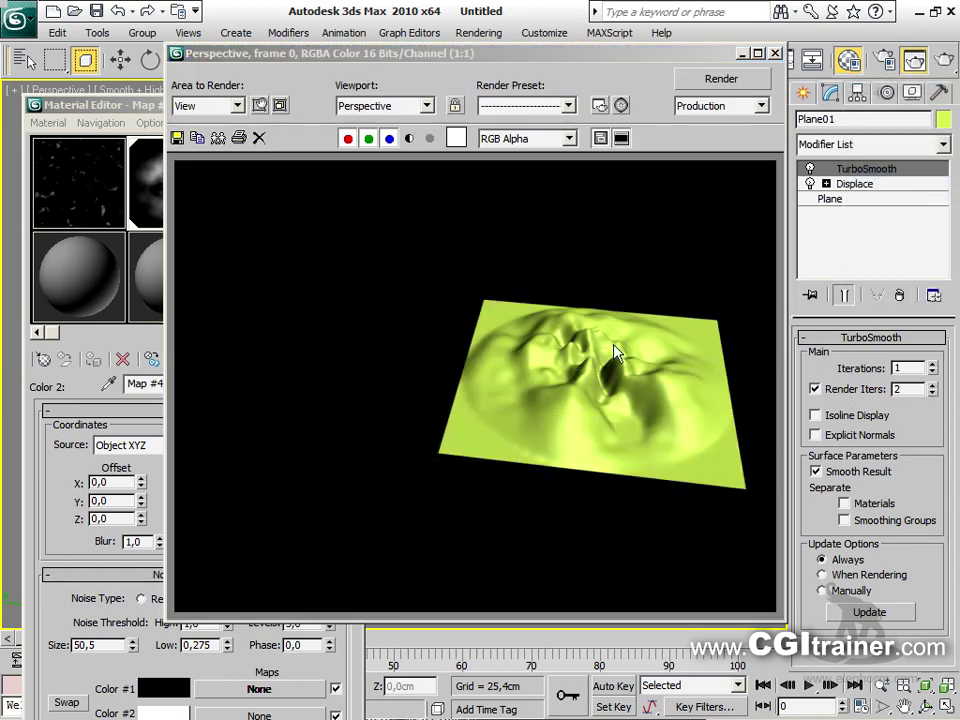
{"action": "left_click_drag", "start_coordinate": [311, 51], "coordinate": [414, 36]}
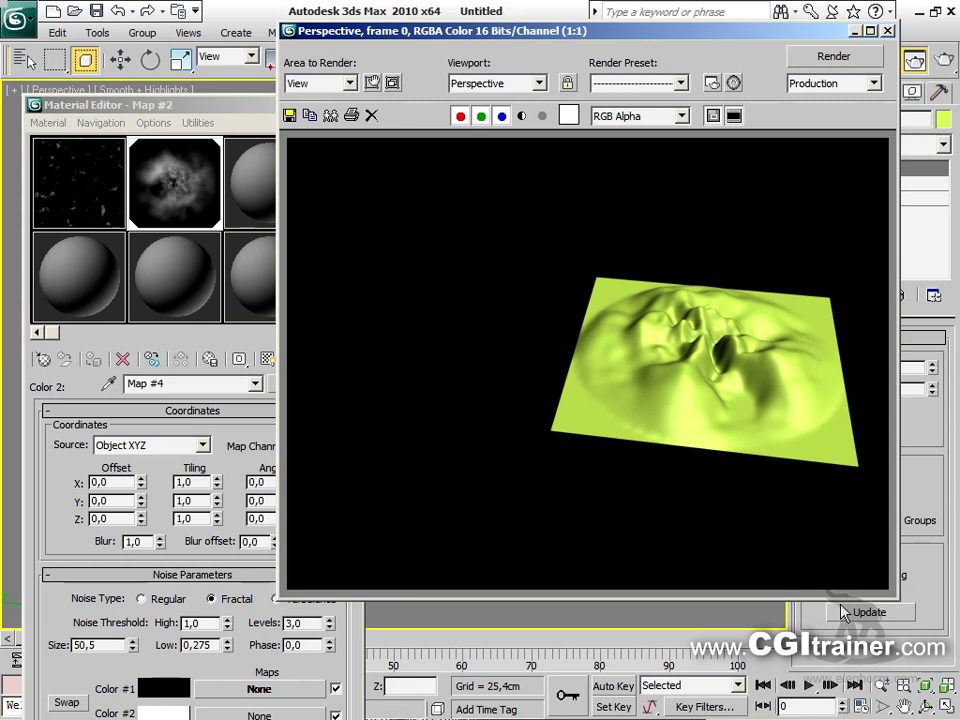
{"action": "left_click", "coordinate": [888, 31]}
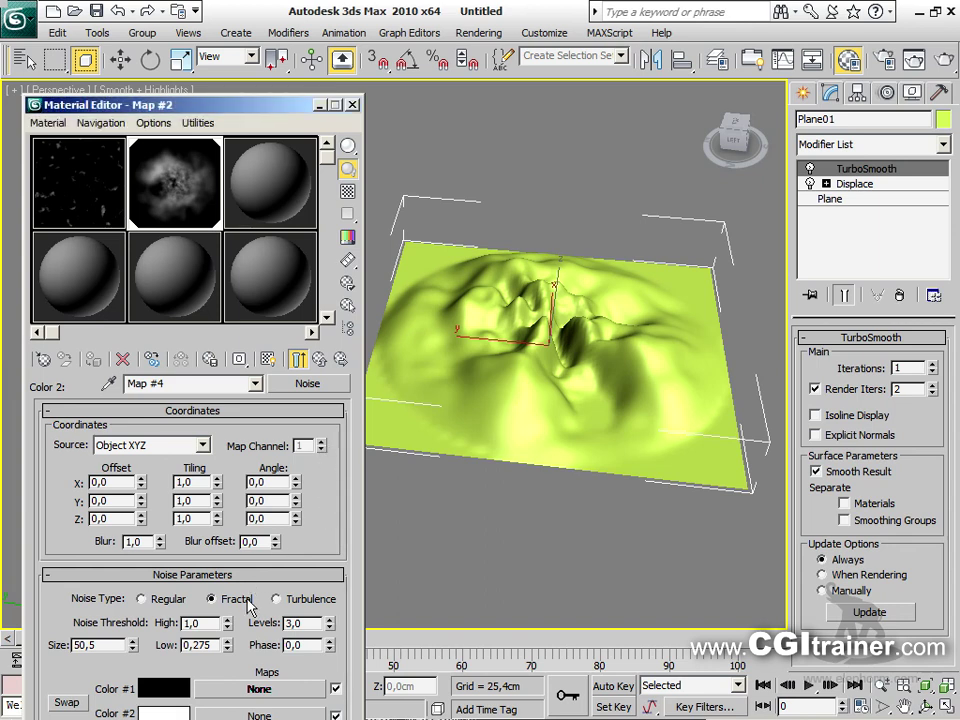
Set the Color #2 noise to size 68.6, high threshold 0.715 and low threshold 0.639
{"action": "left_click_drag", "start_coordinate": [229, 648], "coordinate": [228, 593]}
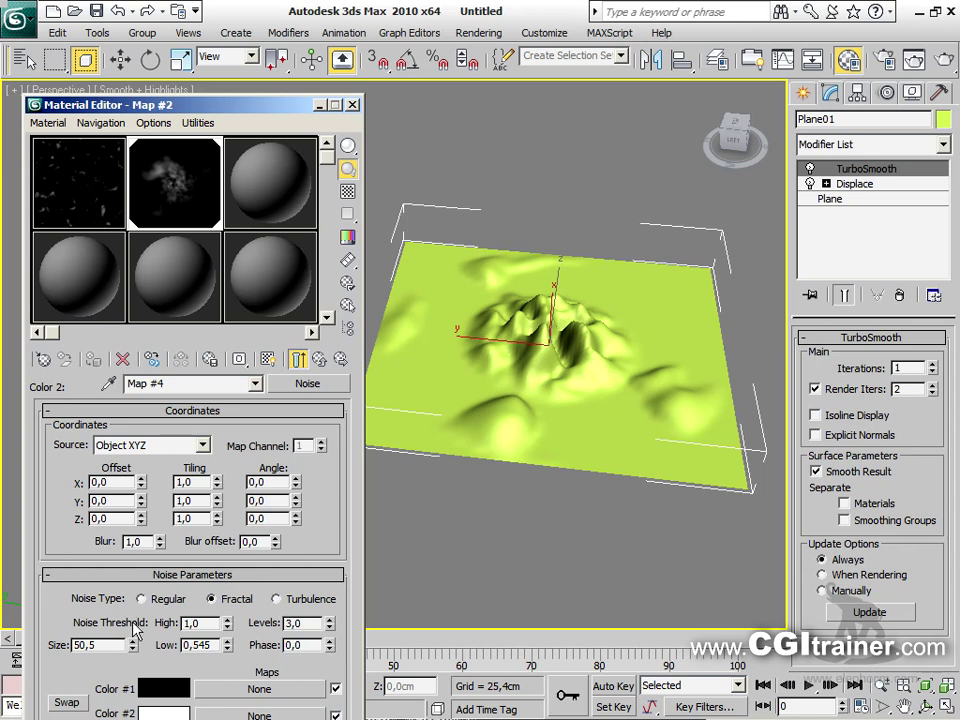
{"action": "left_click_drag", "start_coordinate": [133, 645], "coordinate": [218, 598]}
{"action": "left_click_drag", "start_coordinate": [226, 646], "coordinate": [222, 600]}
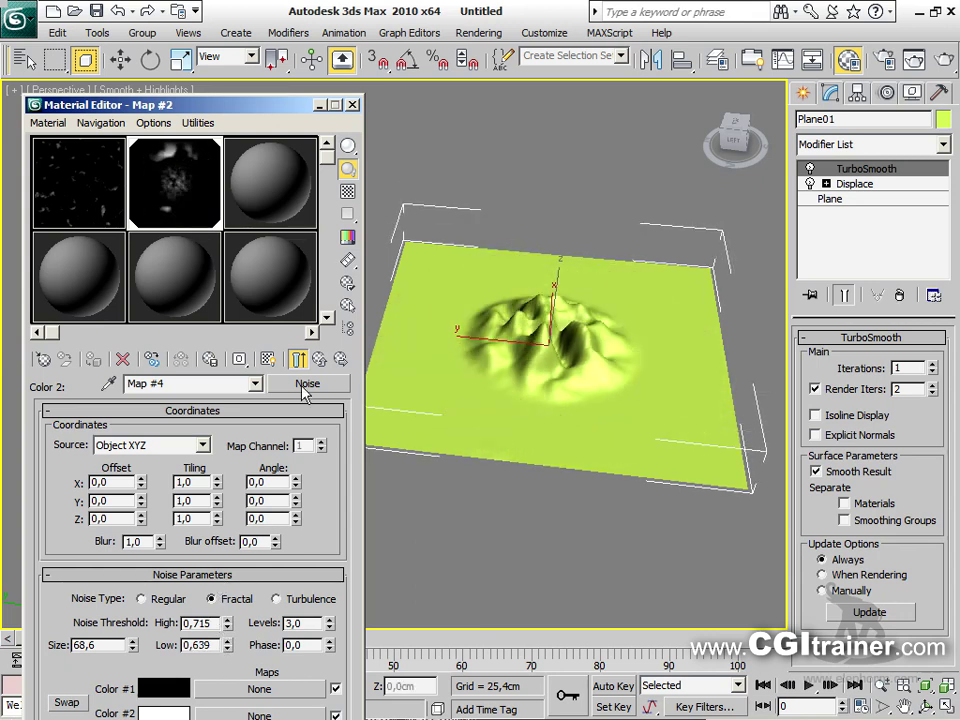
Flatten the central mountain by setting the Color #3 noise to size 4.8, high threshold 0.876 and low threshold 0.775
{"action": "left_click", "coordinate": [320, 360]}
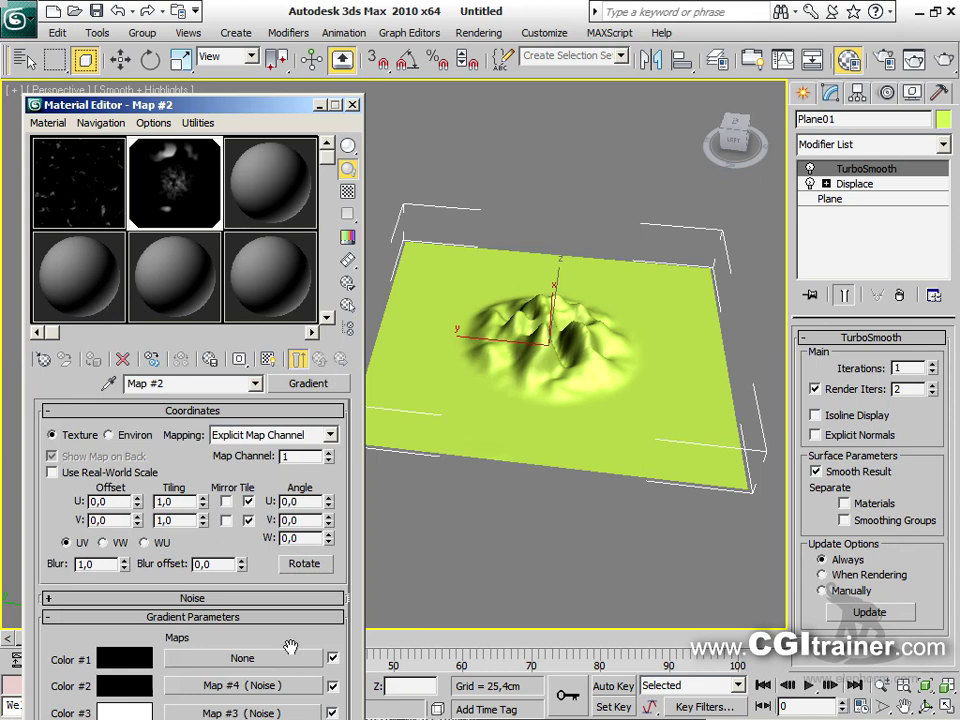
{"action": "scroll", "coordinate": [265, 567], "scroll_direction": "down", "scroll_amount": 2}
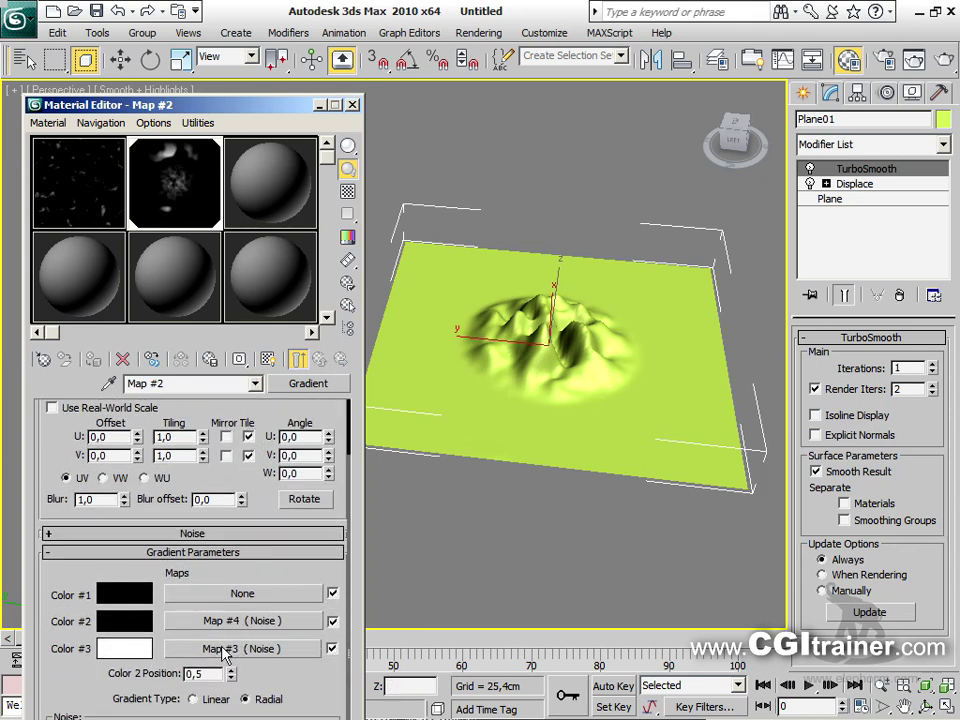
{"action": "left_click", "coordinate": [255, 650]}
{"action": "left_click_drag", "start_coordinate": [227, 645], "coordinate": [212, 704]}
{"action": "left_click_drag", "start_coordinate": [133, 646], "coordinate": [130, 700]}
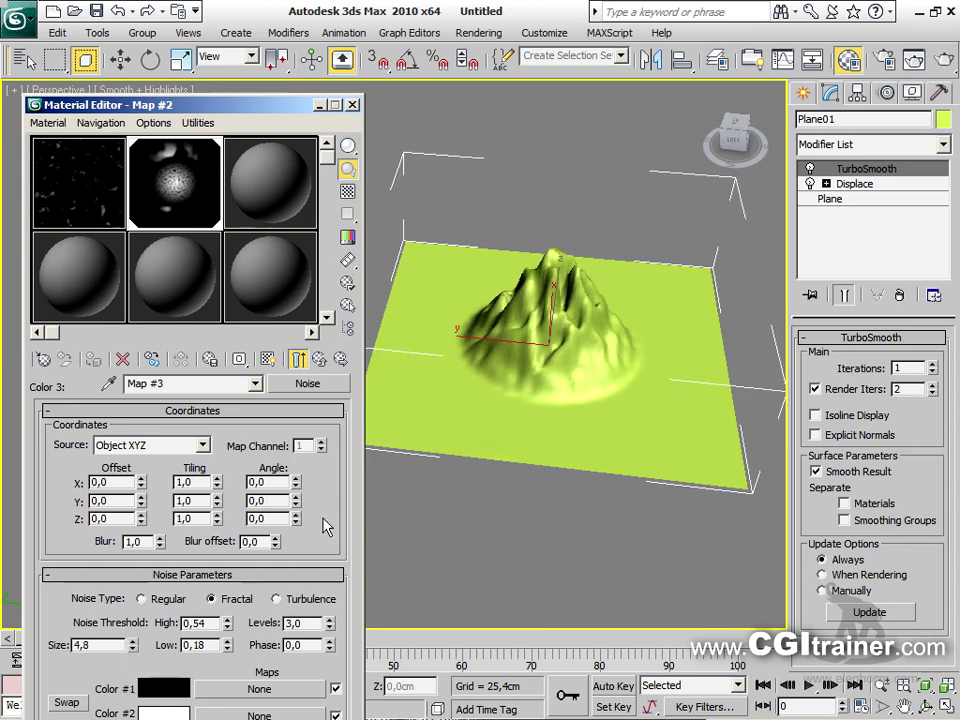
{"action": "left_click_drag", "start_coordinate": [266, 105], "coordinate": [270, 2]}
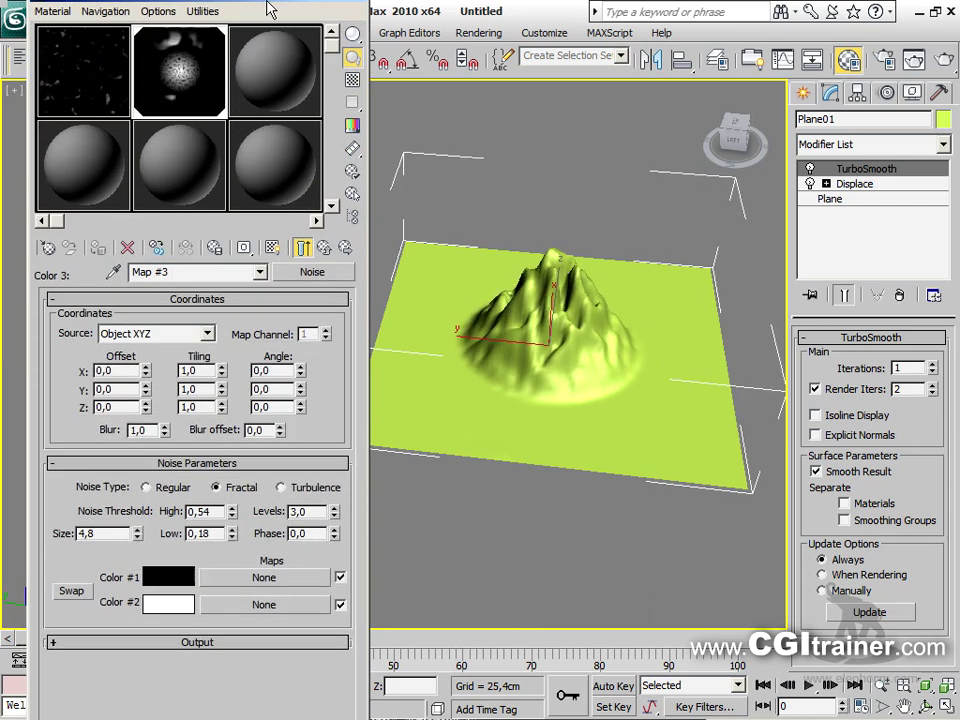
{"action": "left_click_drag", "start_coordinate": [232, 537], "coordinate": [211, 428]}
Enable Auto Key at frame 81 and key the Color #3 noise thresholds at high 1.0 and low 0.0
{"action": "left_click_drag", "start_coordinate": [446, 640], "coordinate": [606, 662]}
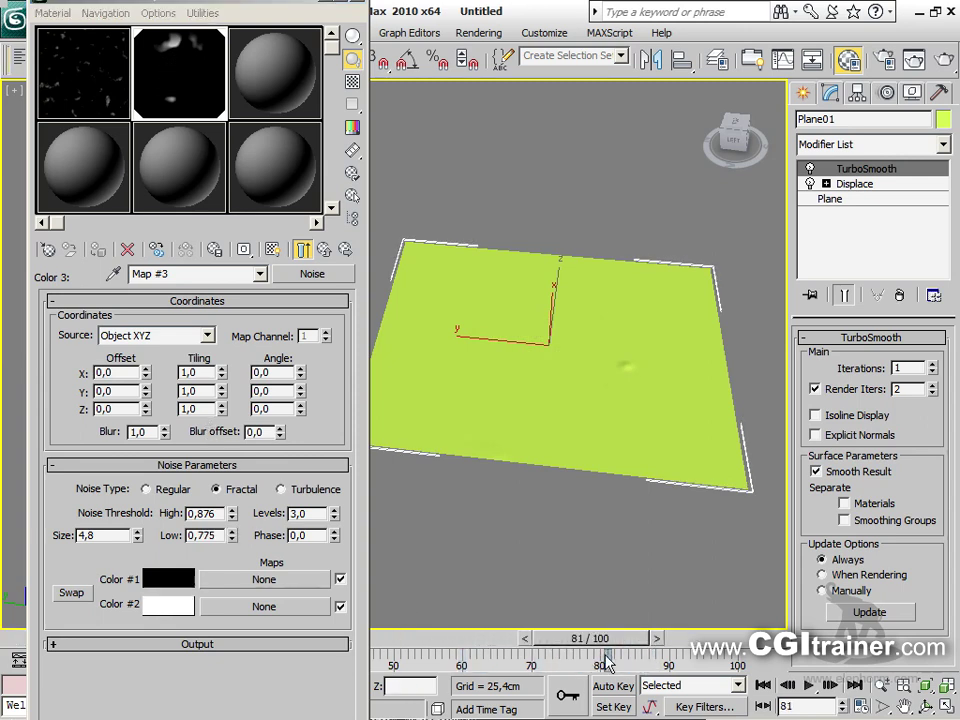
{"action": "left_click", "coordinate": [612, 686]}
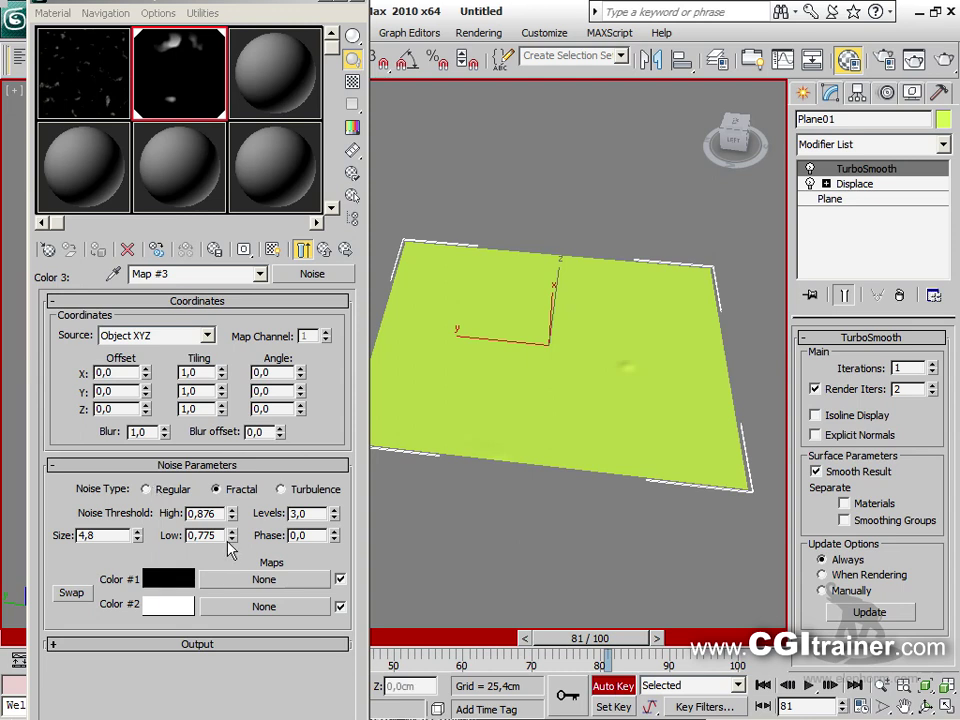
{"action": "left_click_drag", "start_coordinate": [232, 513], "coordinate": [232, 470]}
{"action": "left_click_drag", "start_coordinate": [232, 535], "coordinate": [213, 10]}
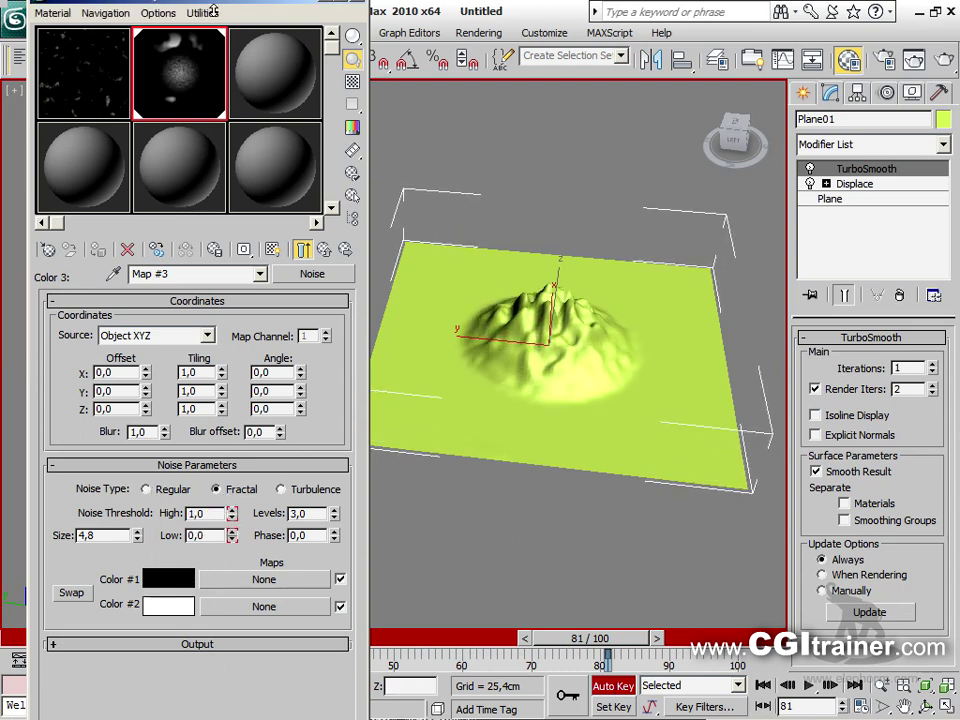
Key a new Color #2 noise threshold and size at frame 81 to raise broad mountains, and end automatic keying
{"action": "left_click", "coordinate": [303, 249]}
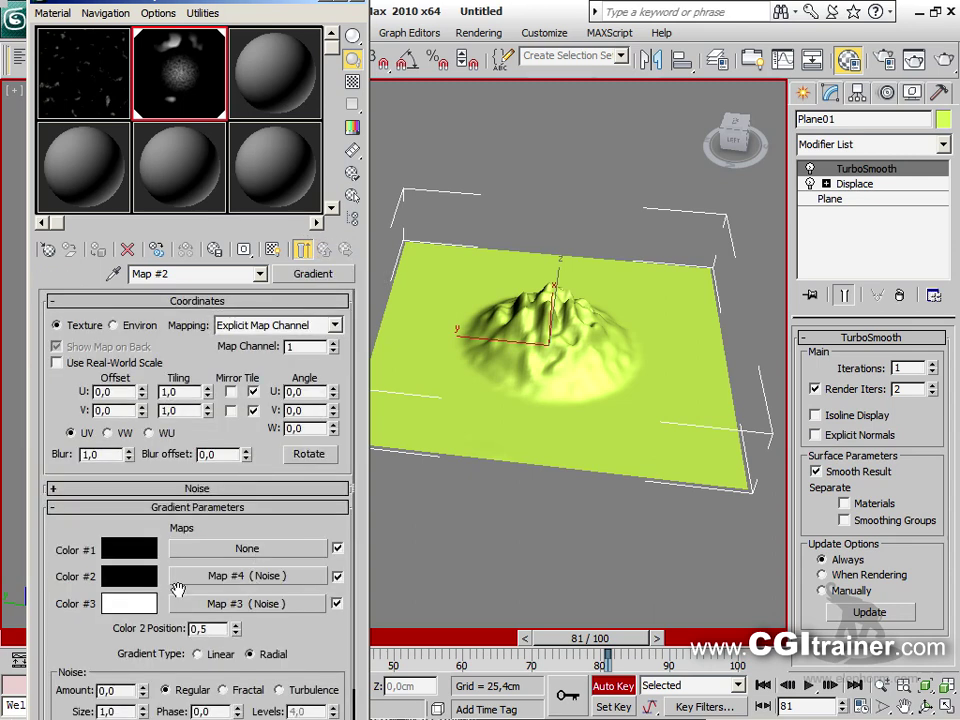
{"action": "left_click", "coordinate": [278, 577]}
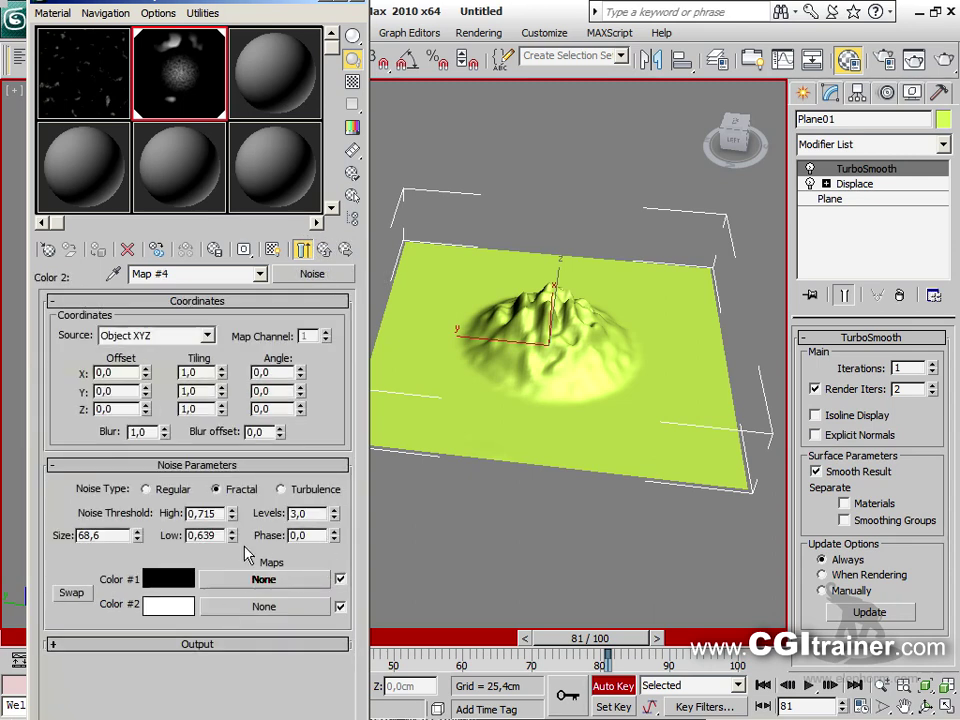
{"action": "mouse_move", "coordinate": [233, 538]}
{"action": "left_mouse_down"}
{"action": "mouse_move", "coordinate": [233, 515]}
{"action": "mouse_move", "coordinate": [242, 628]}
{"action": "mouse_move", "coordinate": [230, 518]}
{"action": "mouse_move", "coordinate": [232, 550]}
{"action": "mouse_move", "coordinate": [232, 540]}
{"action": "left_mouse_up"}
{"action": "left_click_drag", "start_coordinate": [137, 535], "coordinate": [152, 52]}
{"action": "key", "text": "m"}
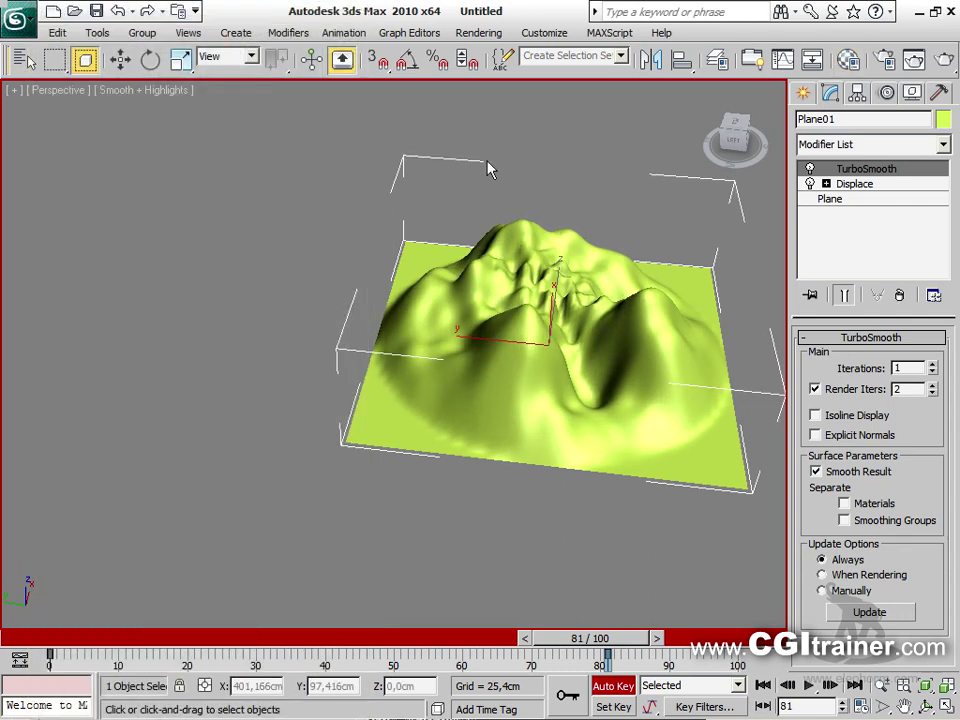
{"action": "left_click", "coordinate": [617, 686]}
Return to frame 0, view the plane from an angle and play the terrain animation
{"action": "left_click_drag", "start_coordinate": [622, 643], "coordinate": [12, 640]}
{"action": "middle_click_drag", "start_coordinate": [525, 328], "coordinate": [550, 300], "text": "alt"}
{"action": "scroll", "coordinate": [133, 186], "scroll_direction": "down", "scroll_amount": 6}
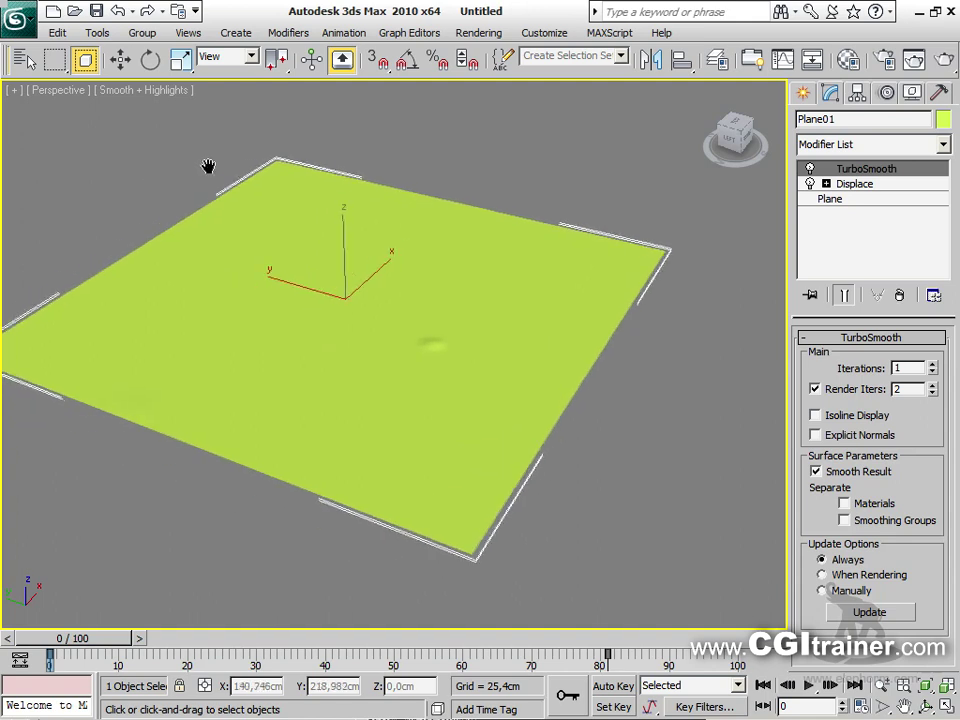
{"action": "left_click", "coordinate": [809, 686]}
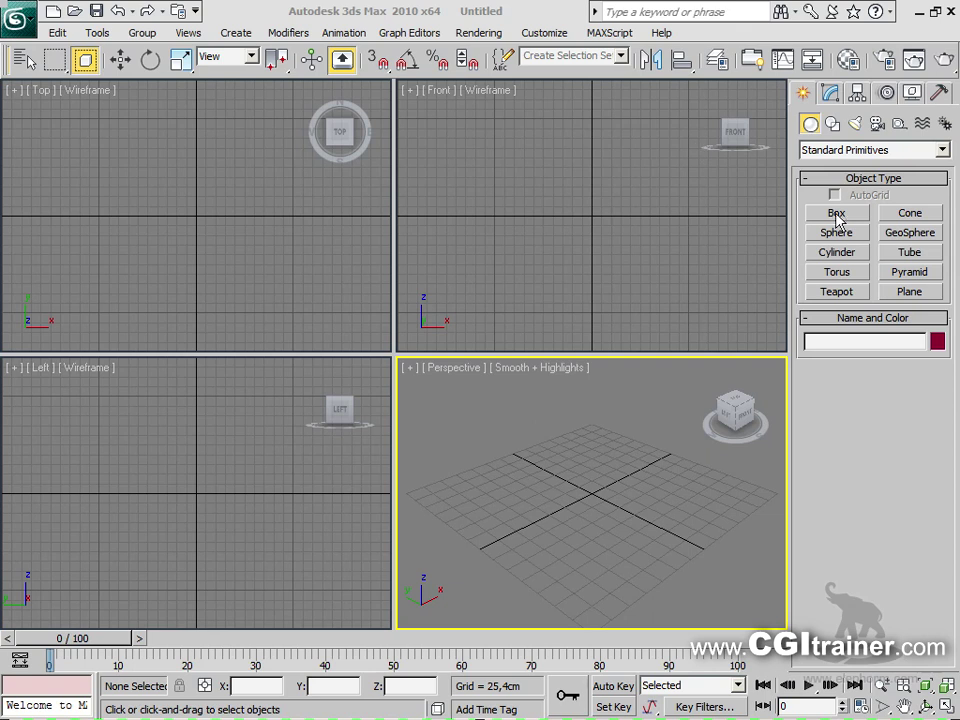
Create a tube at the grid centre, about 100.4 cm outer radius, 70.8 cm inner radius and 436.4 cm high, and maximize the perspective view
{"action": "left_click", "coordinate": [892, 256]}
{"action": "left_click_drag", "start_coordinate": [589, 495], "coordinate": [633, 533]}
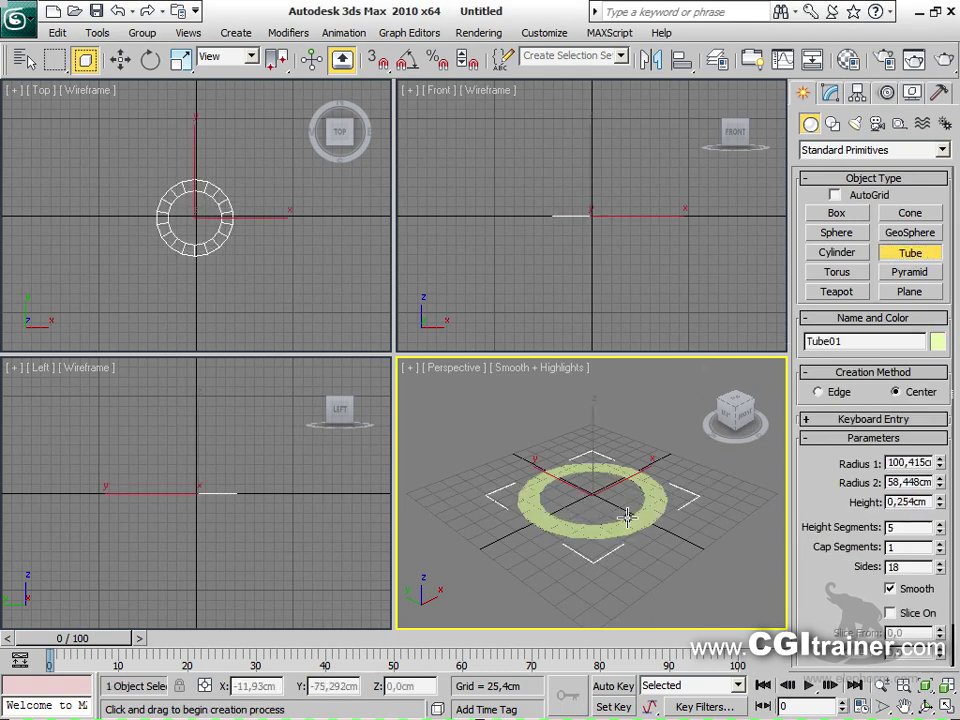
{"action": "left_click", "coordinate": [636, 510]}
{"action": "left_click", "coordinate": [598, 168]}
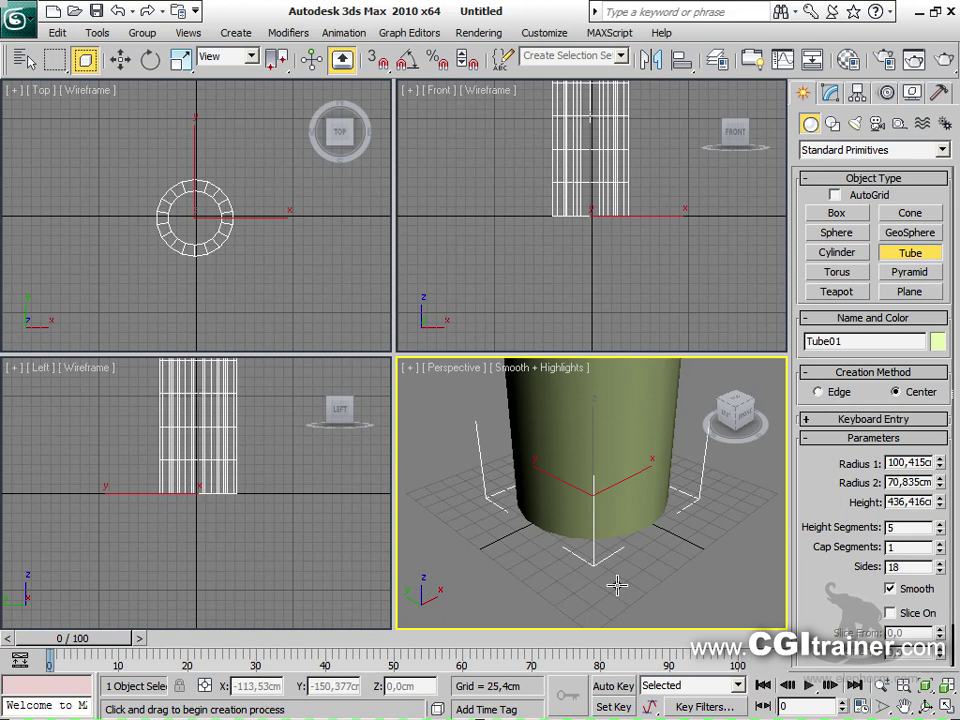
{"action": "scroll", "coordinate": [568, 450], "scroll_direction": "up", "scroll_amount": 5}
{"action": "scroll", "coordinate": [568, 495], "scroll_direction": "down", "scroll_amount": 10}
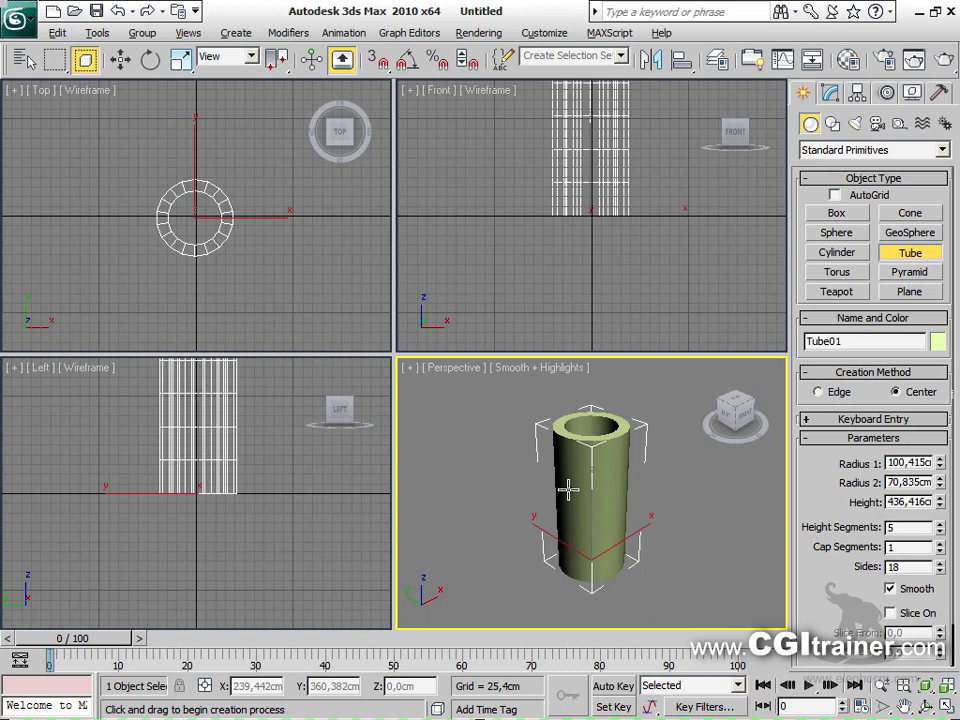
{"action": "key", "text": "alt+w"}
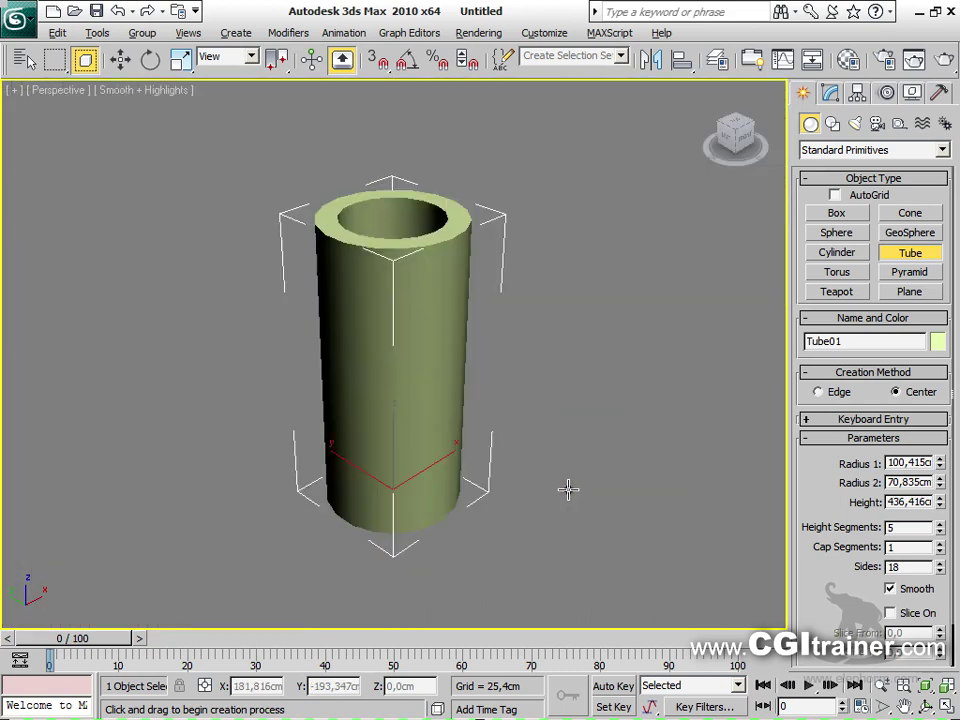
Add a Displace modifier to the tube
{"action": "left_click", "coordinate": [302, 32]}
{"action": "mouse_move", "coordinate": [332, 312]}
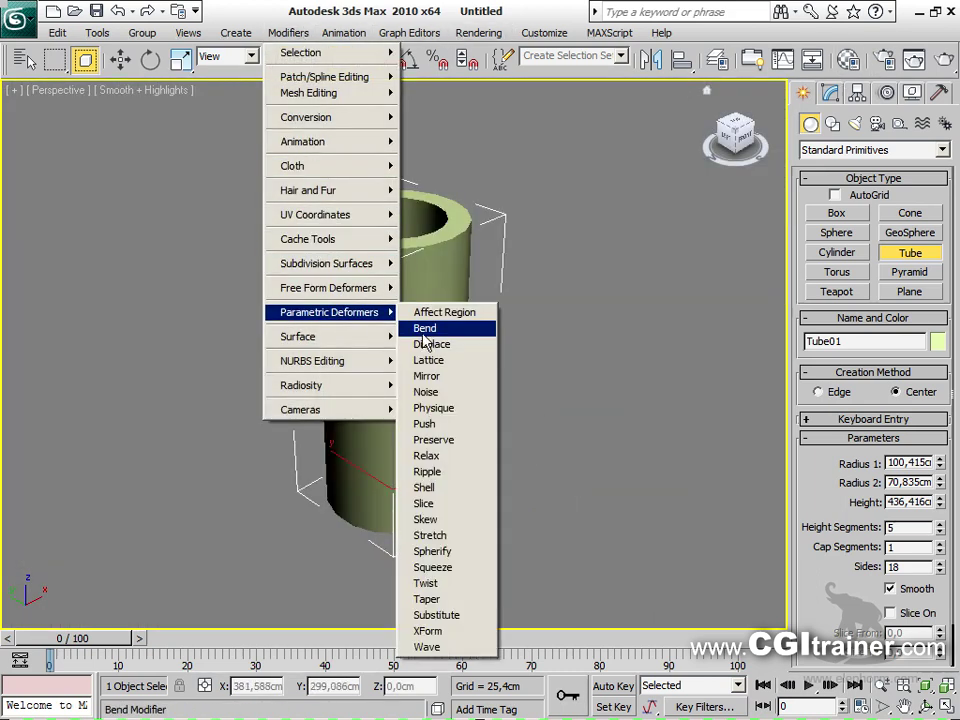
{"action": "left_click", "coordinate": [424, 344]}
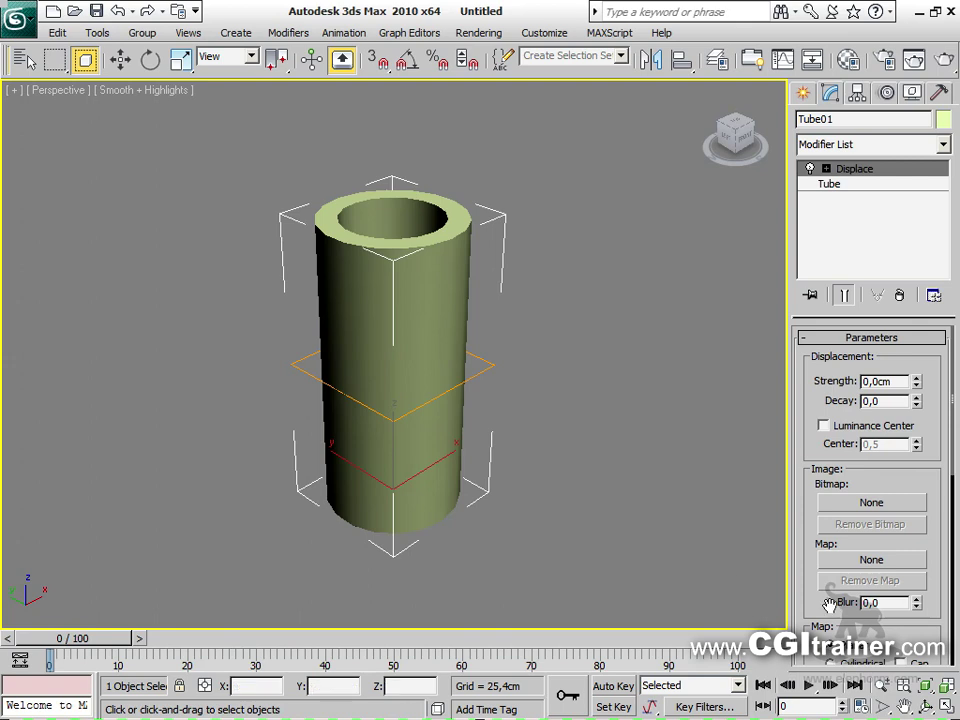
Set the tube's Displace mapping to Spherical and its displacement strength to about 128.7 cm
{"action": "scroll", "coordinate": [810, 520], "scroll_direction": "down", "scroll_amount": 5}
{"action": "left_click", "coordinate": [872, 436]}
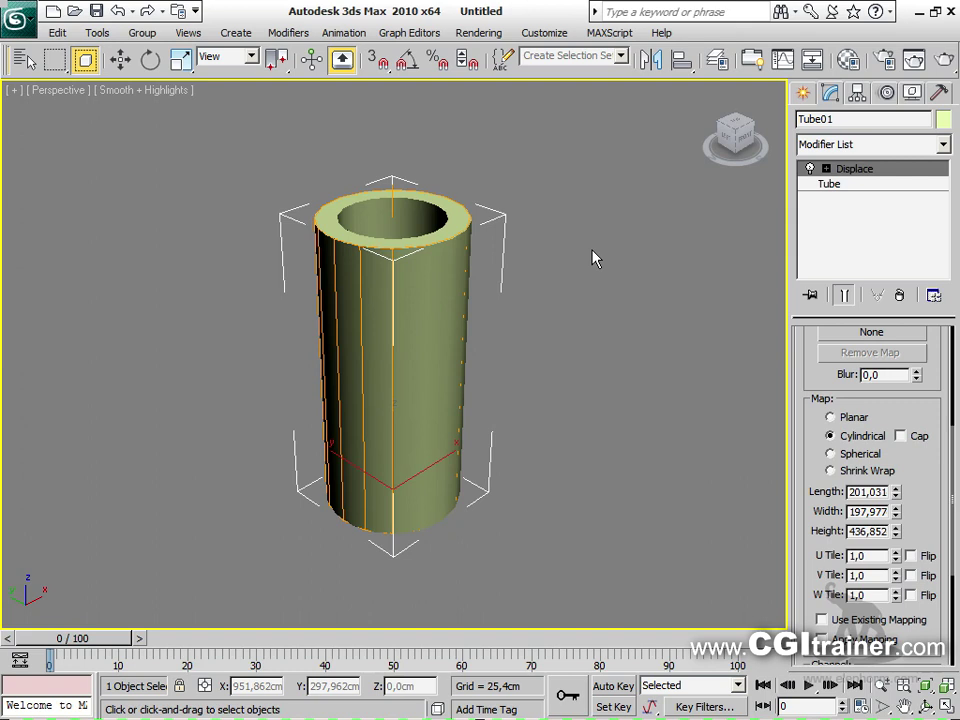
{"action": "left_click", "coordinate": [852, 454]}
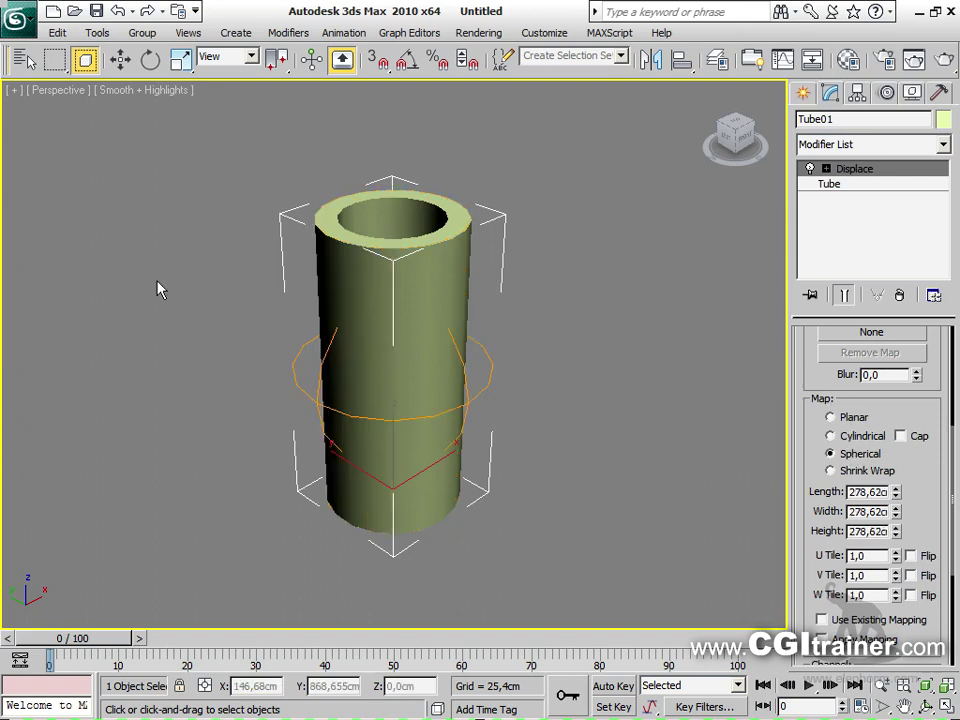
{"action": "left_click_drag", "start_coordinate": [829, 353], "coordinate": [829, 578]}
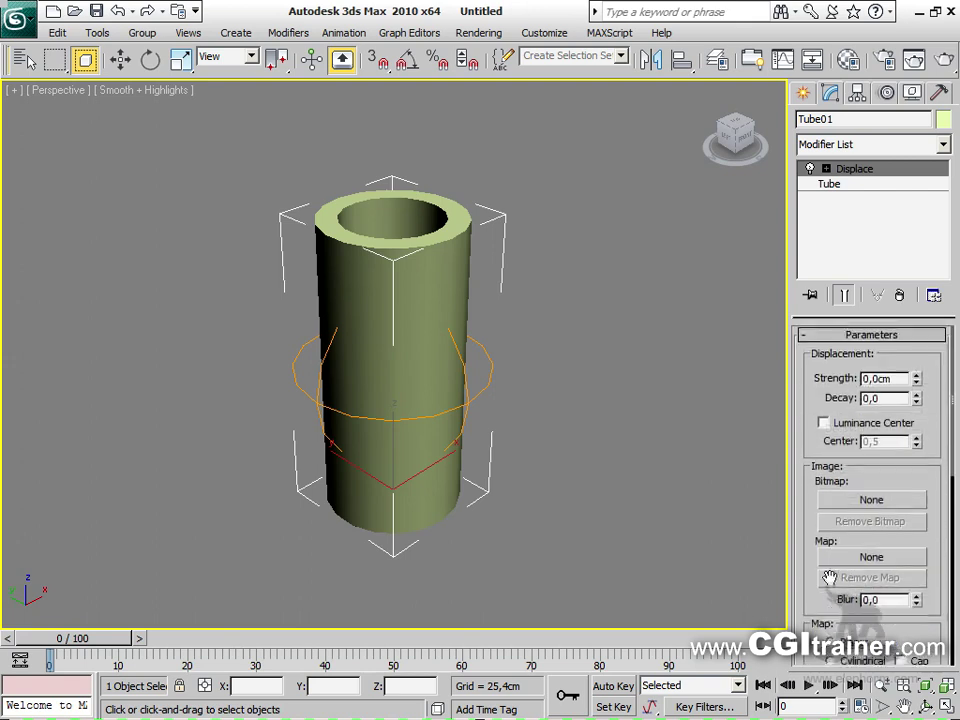
{"action": "left_click_drag", "start_coordinate": [917, 378], "coordinate": [917, 160]}
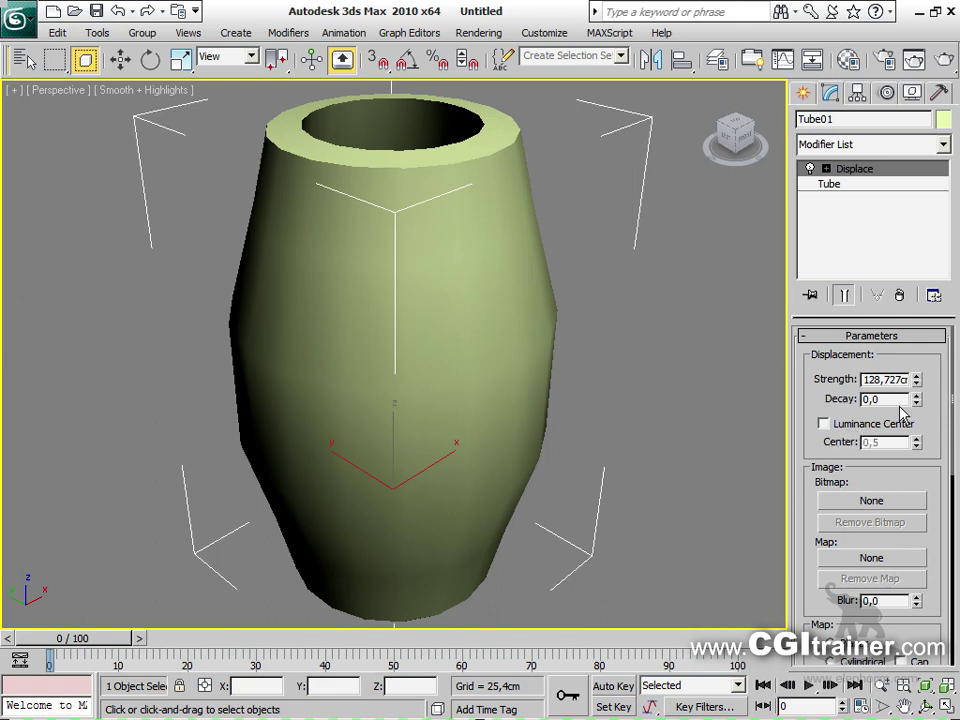
Set the Displace decay to about 1.5 and refine the tube to 44 height segments and 24 sides, checking it with edged faces
{"action": "mouse_move", "coordinate": [916, 401]}
{"action": "left_mouse_down"}
{"action": "mouse_move", "coordinate": [916, 340]}
{"action": "mouse_move", "coordinate": [916, 388]}
{"action": "left_mouse_up"}
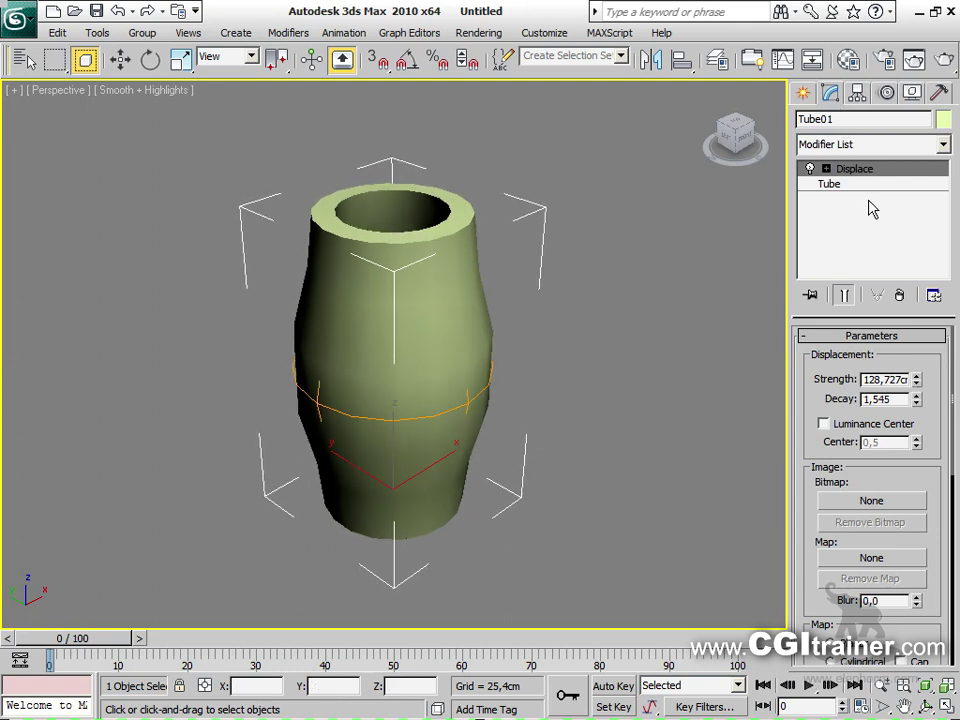
{"action": "key", "text": "F4"}
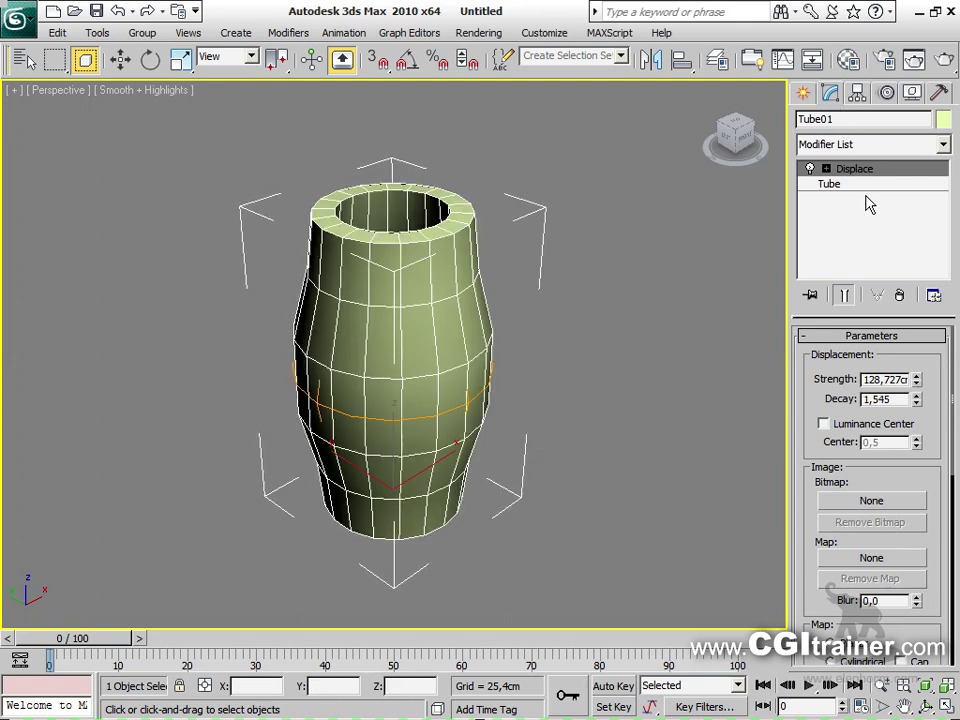
{"action": "left_click", "coordinate": [893, 186]}
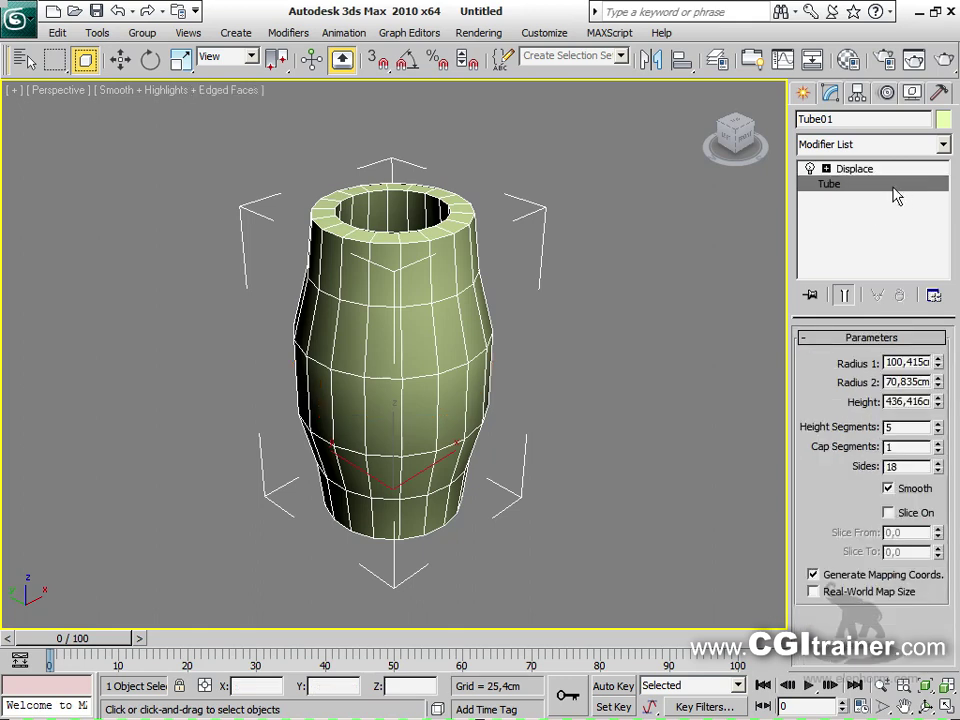
{"action": "left_click_drag", "start_coordinate": [940, 432], "coordinate": [938, 396]}
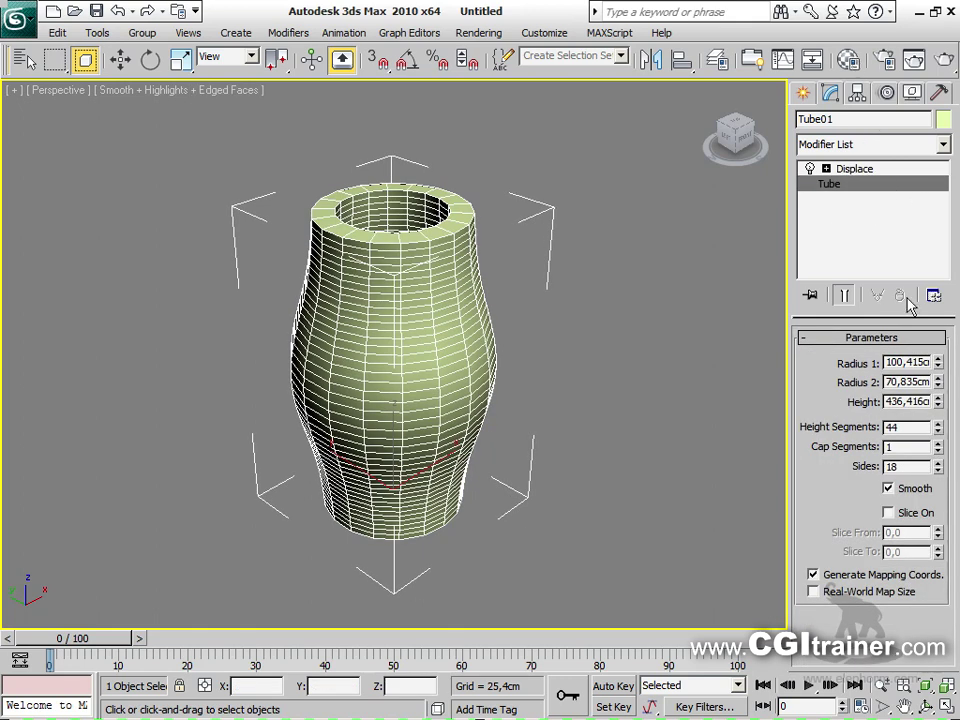
{"action": "left_click_drag", "start_coordinate": [943, 473], "coordinate": [451, 330]}
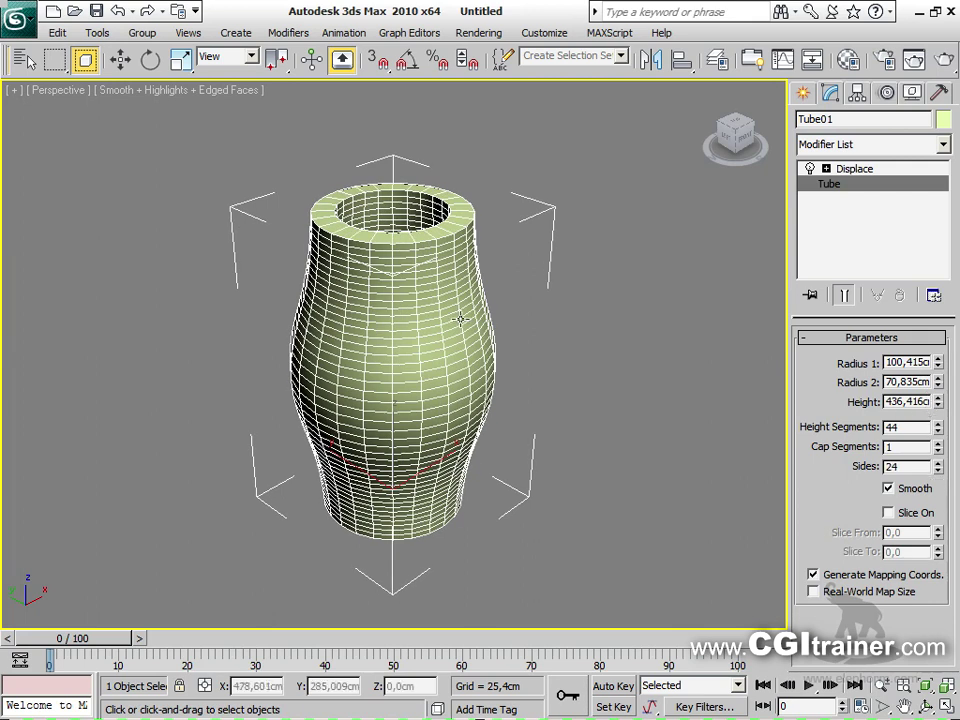
{"action": "key", "text": "F4"}
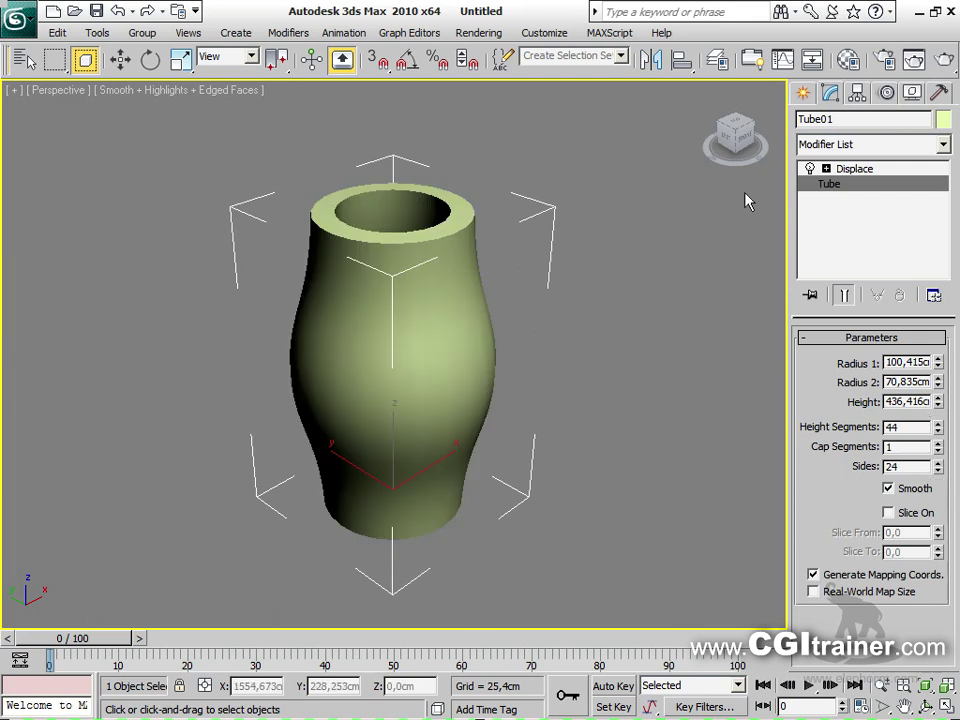
Set the tube's Displace strength to about 200.8 cm and its decay to about 1.9
{"action": "left_click", "coordinate": [848, 169]}
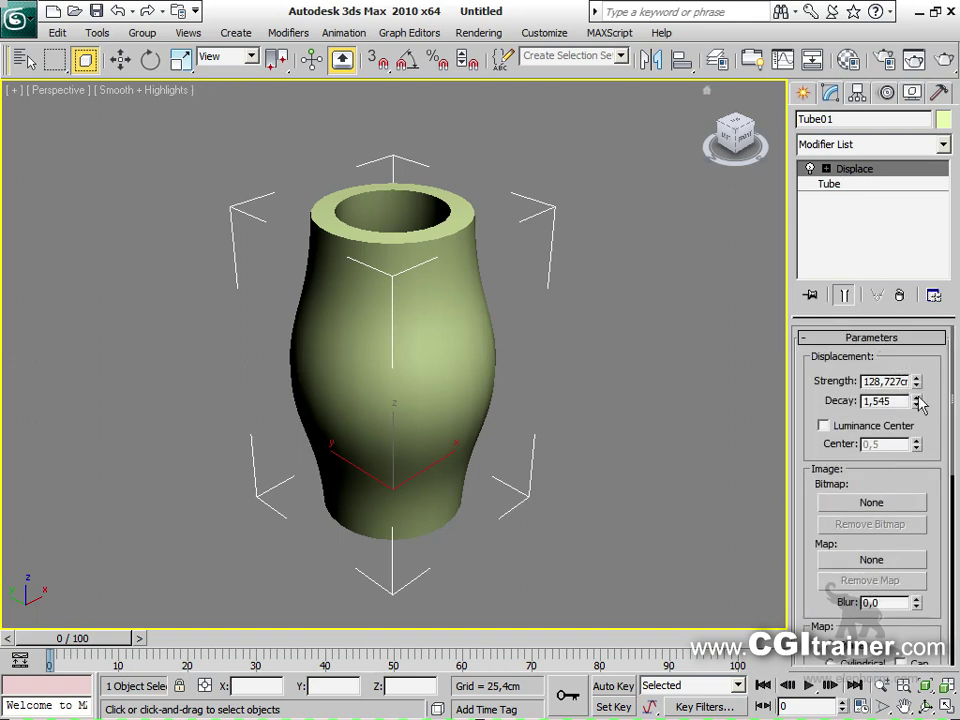
{"action": "left_click_drag", "start_coordinate": [917, 374], "coordinate": [866, 344]}
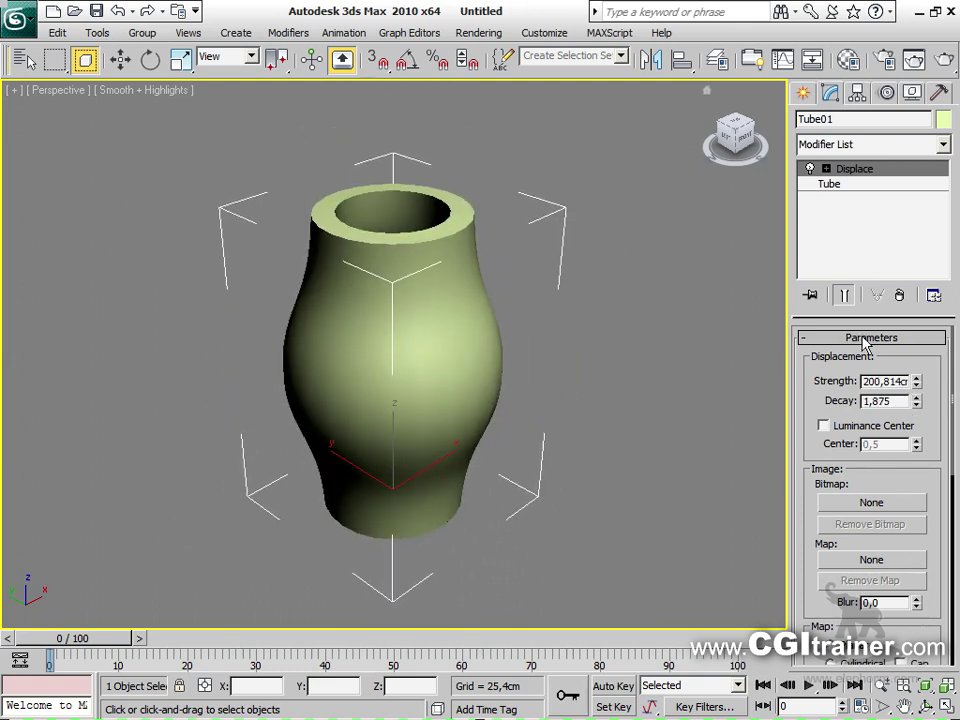
Move the tube's Displace gizmo along its Z axis to about 218.6 cm and view the deformation from an angle
{"action": "left_click", "coordinate": [826, 169]}
{"action": "left_click", "coordinate": [858, 184]}
{"action": "key", "text": "w"}
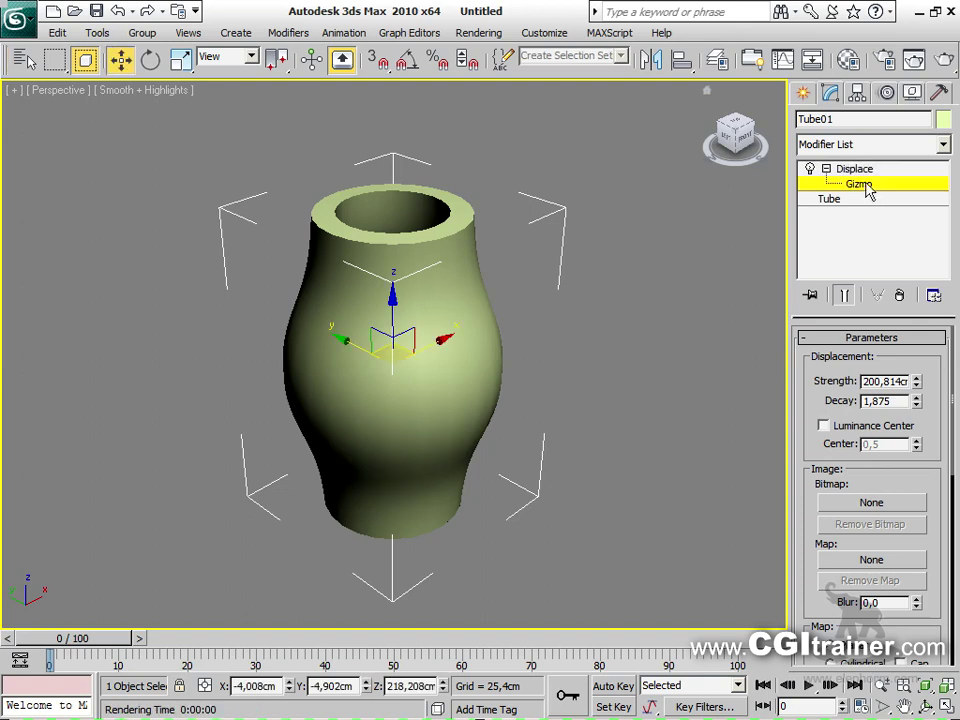
{"action": "left_click_drag", "start_coordinate": [398, 326], "coordinate": [425, 310]}
{"action": "middle_click_drag", "start_coordinate": [522, 432], "coordinate": [655, 503], "text": "alt"}
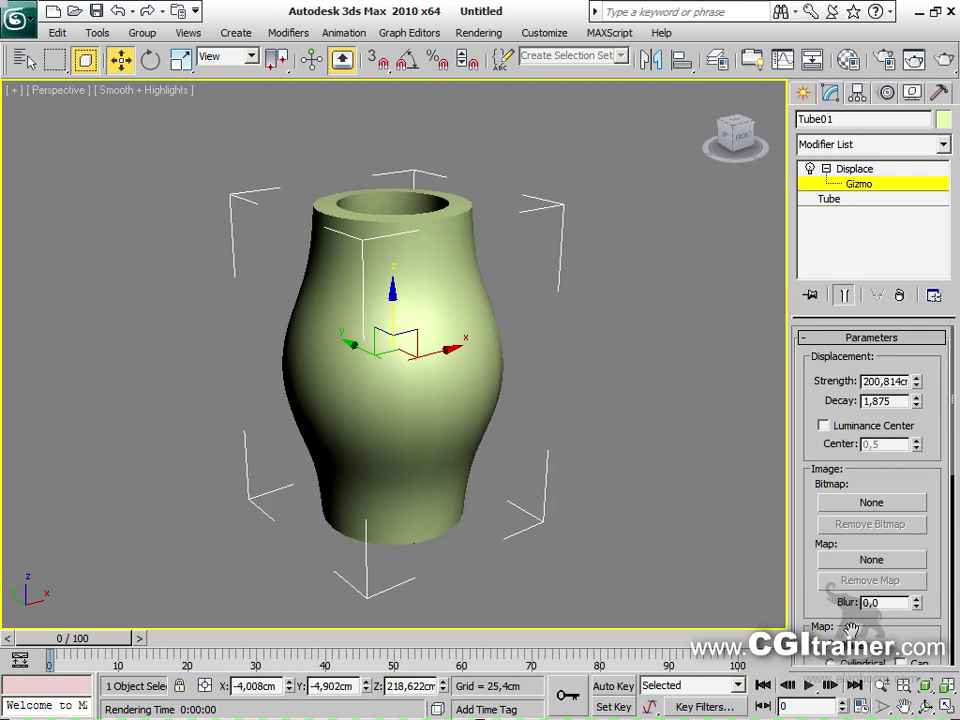
{"action": "left_click_drag", "start_coordinate": [820, 627], "coordinate": [784, 439]}
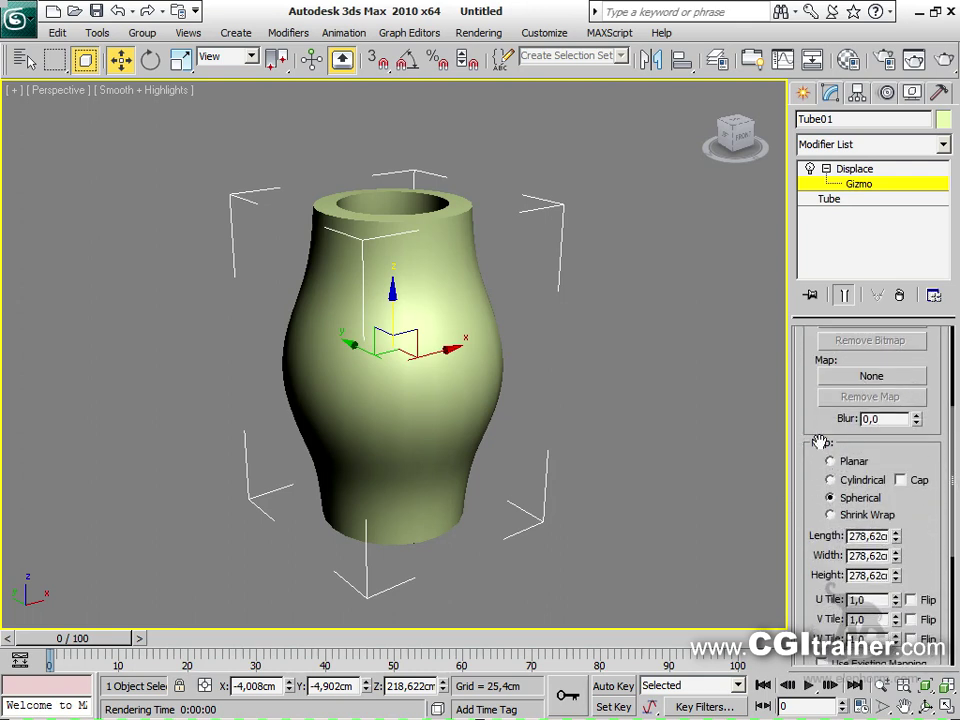
{"action": "left_click_drag", "start_coordinate": [810, 512], "coordinate": [795, 317]}
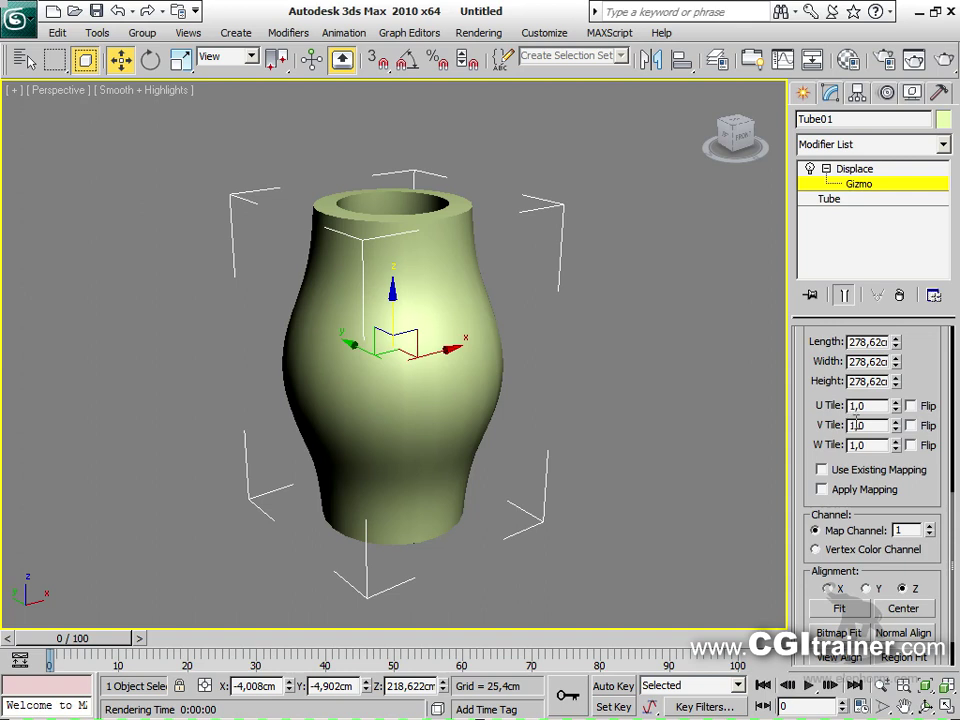
{"action": "left_click_drag", "start_coordinate": [807, 349], "coordinate": [826, 664]}
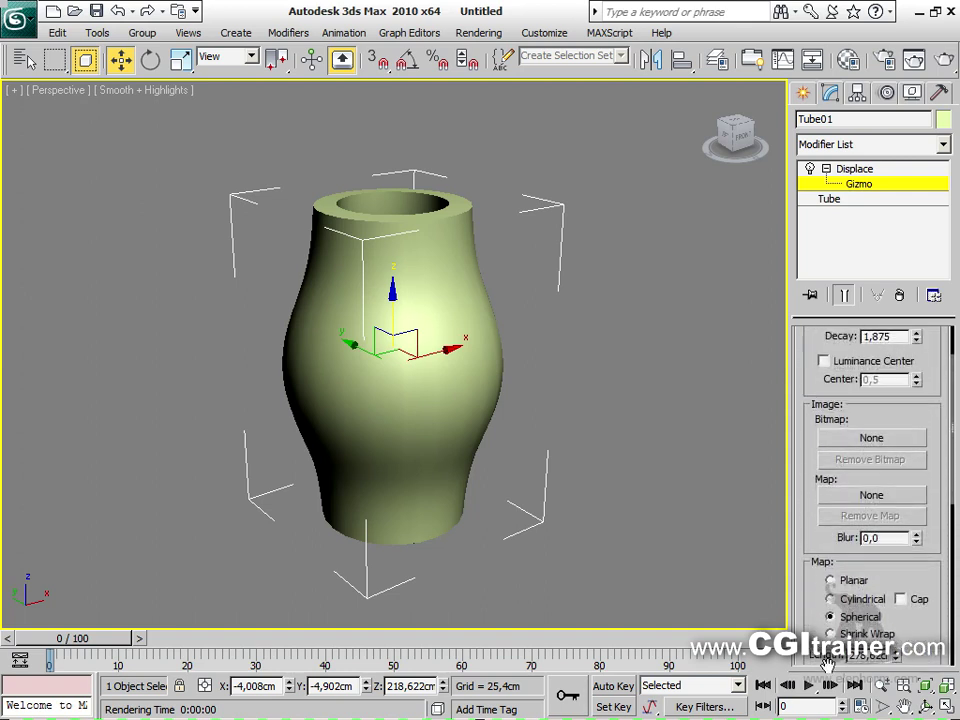
{"action": "left_click_drag", "start_coordinate": [806, 337], "coordinate": [810, 427]}
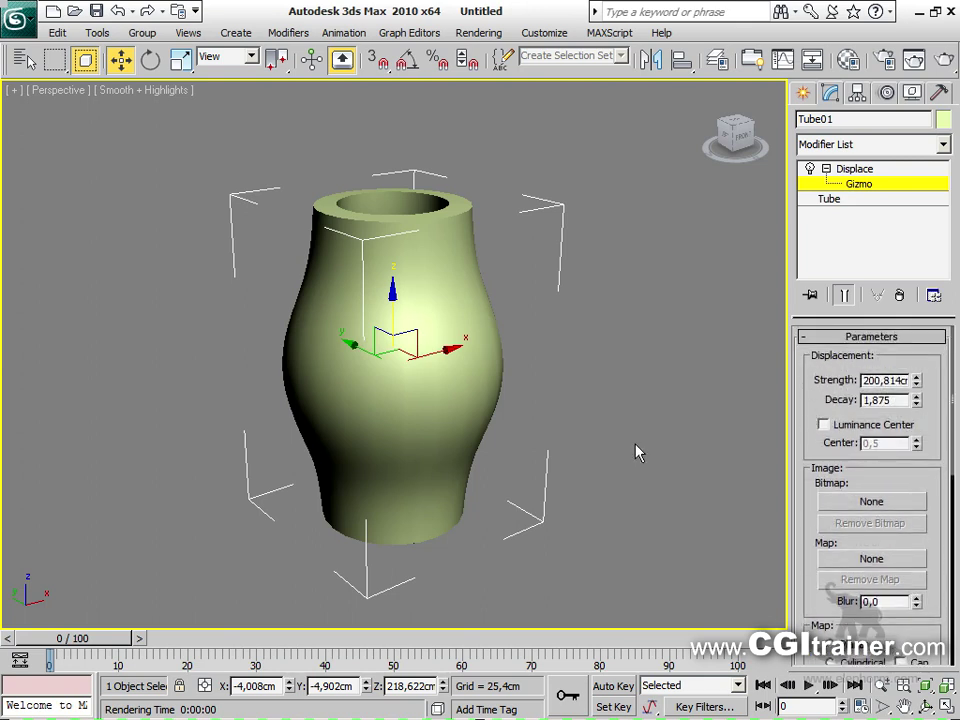
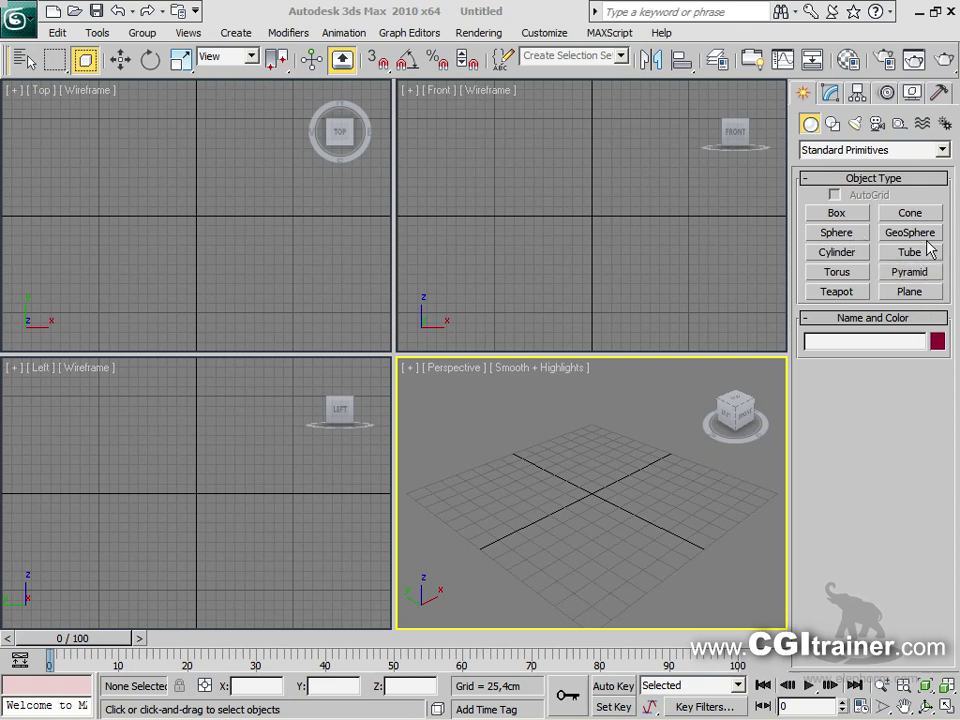
Create a slim upright cylinder near the grid's negative X side and copy it along Y to about Y 32.6 cm
{"action": "left_click", "coordinate": [857, 258]}
{"action": "left_click_drag", "start_coordinate": [505, 578], "coordinate": [512, 578]}
{"action": "left_click", "coordinate": [435, 540]}
{"action": "right_click", "coordinate": [435, 540]}
{"action": "right_click", "coordinate": [498, 534]}
{"action": "left_click", "coordinate": [521, 555]}
{"action": "left_click_drag", "start_coordinate": [467, 551], "coordinate": [428, 516], "text": "shift"}
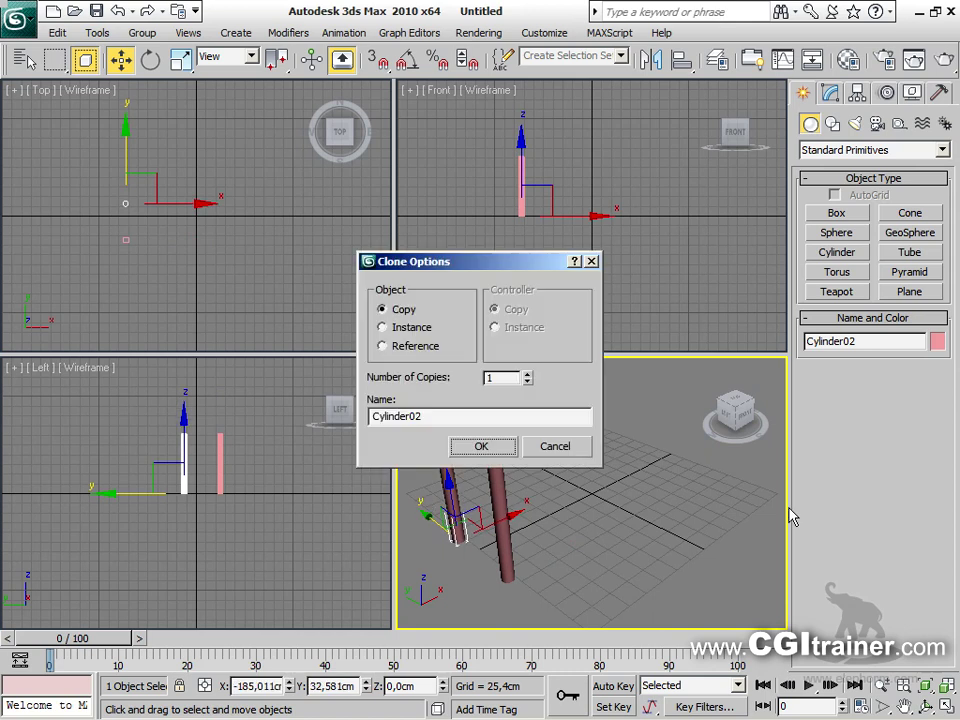
{"action": "left_click", "coordinate": [483, 446]}
Create a box beyond the grid opposite the cylinders, about 330.5 cm long, 305.3 cm wide and 137.5 cm high
{"action": "left_click", "coordinate": [837, 213]}
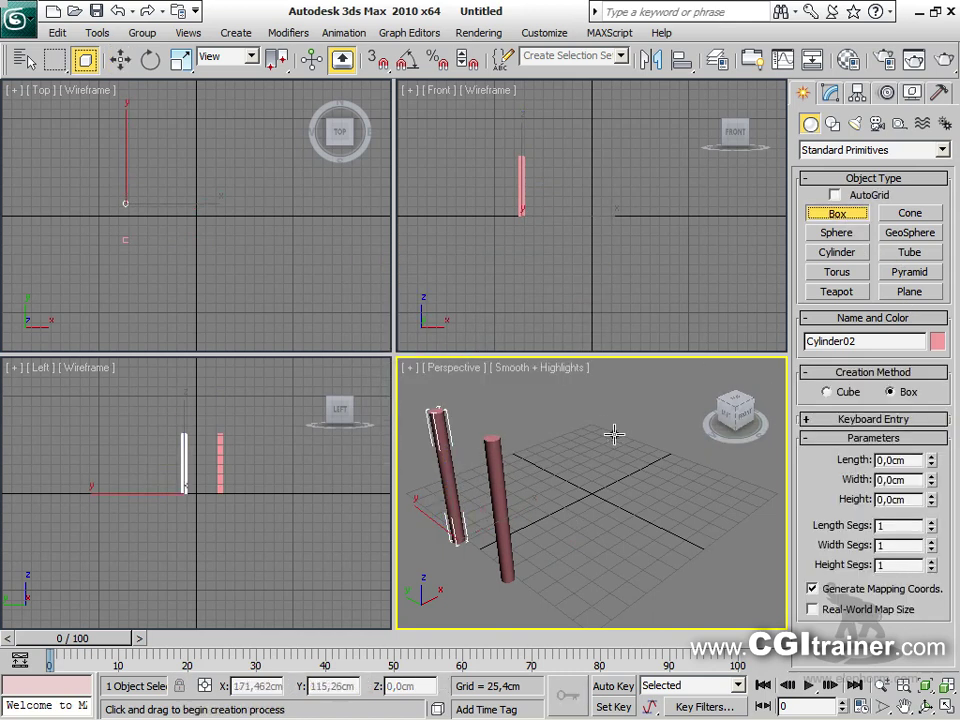
{"action": "left_click_drag", "start_coordinate": [598, 425], "coordinate": [852, 428]}
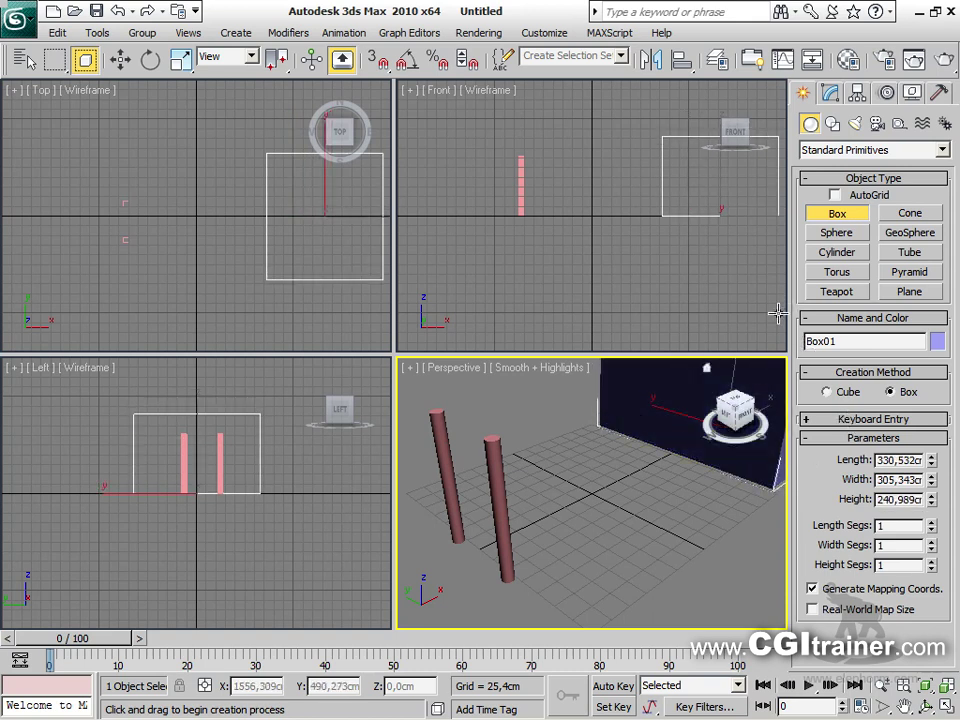
{"action": "left_click", "coordinate": [770, 352]}
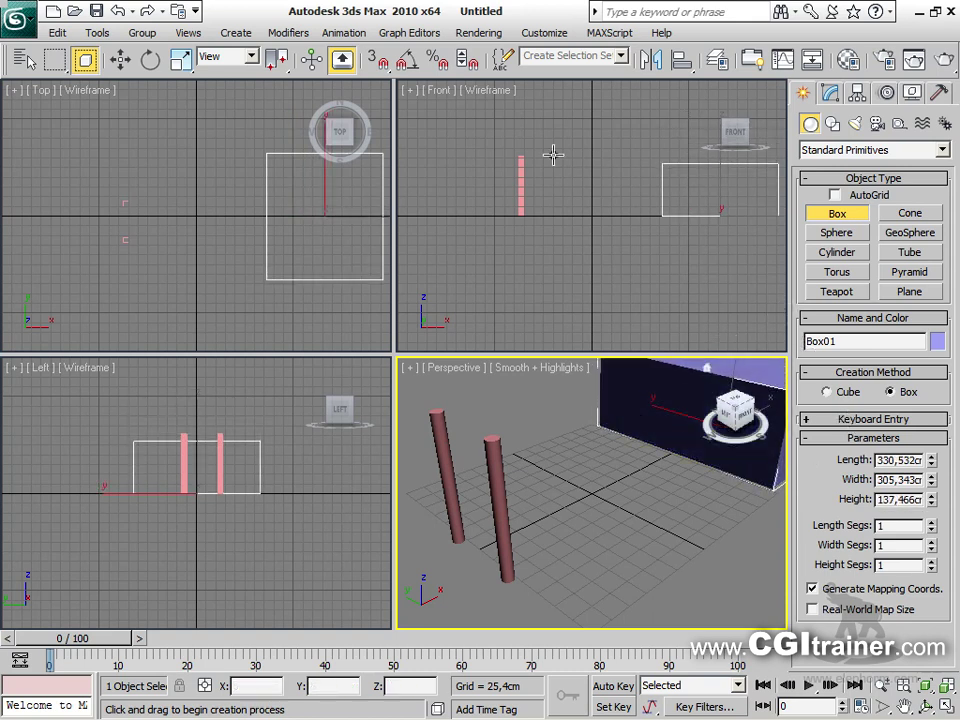
Draw a two-point line in the Front view from the top of the cylinders to the box's near upper edge
{"action": "left_click", "coordinate": [830, 126]}
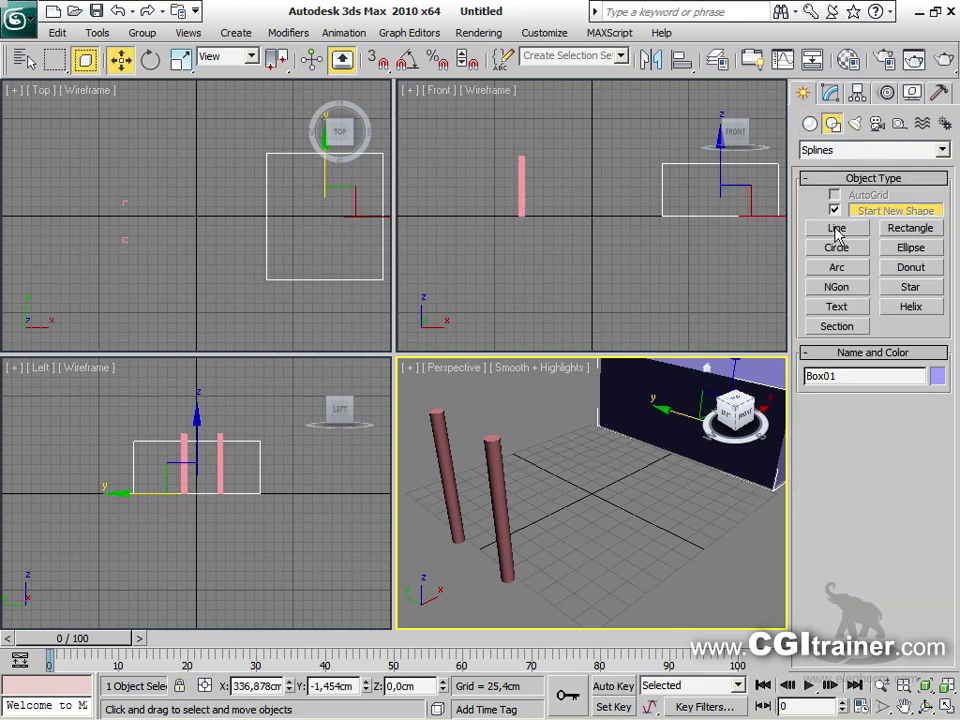
{"action": "left_click", "coordinate": [837, 229]}
{"action": "left_click", "coordinate": [520, 155]}
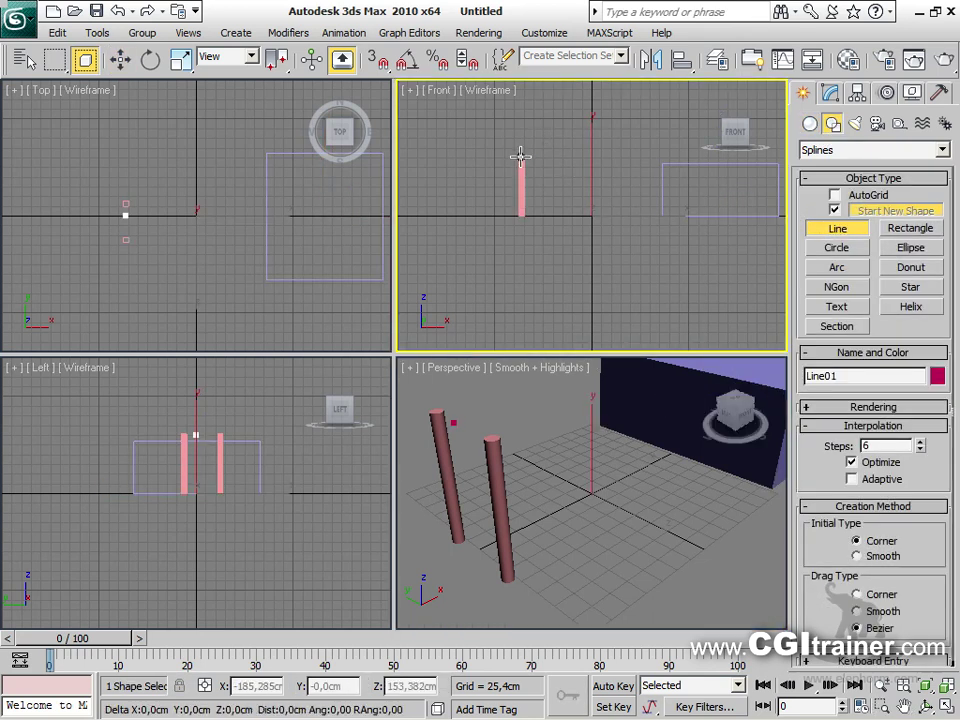
{"action": "left_click", "coordinate": [649, 160]}
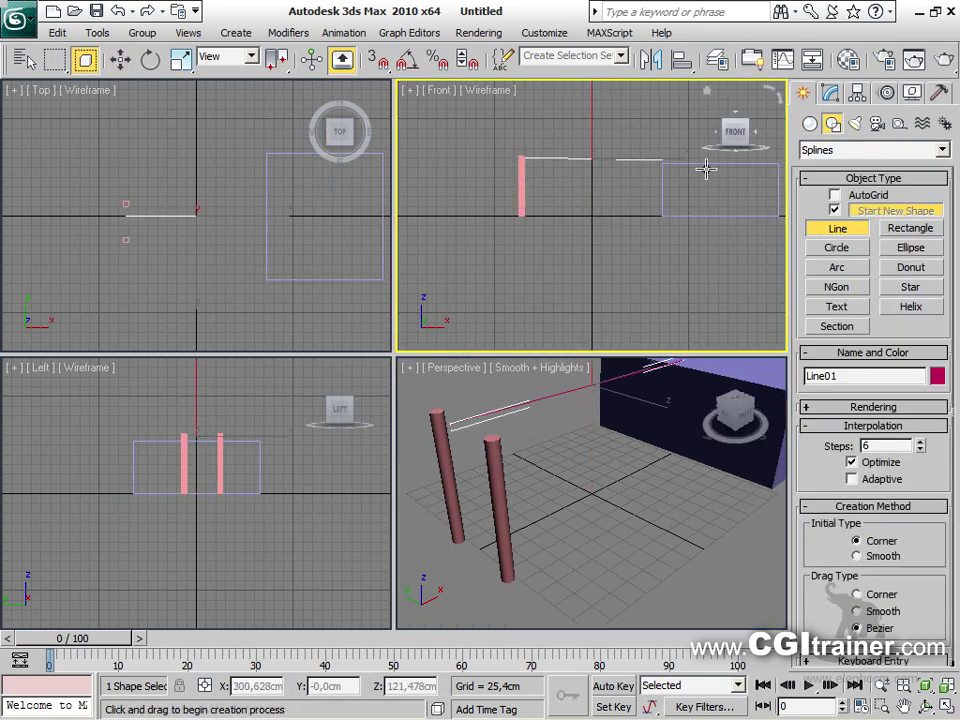
{"action": "right_click", "coordinate": [735, 128]}
{"action": "key", "text": "w"}
Convert both line vertices to Bezier and lower their handles so the line sags between the cylinders and the box
{"action": "left_click", "coordinate": [849, 458]}
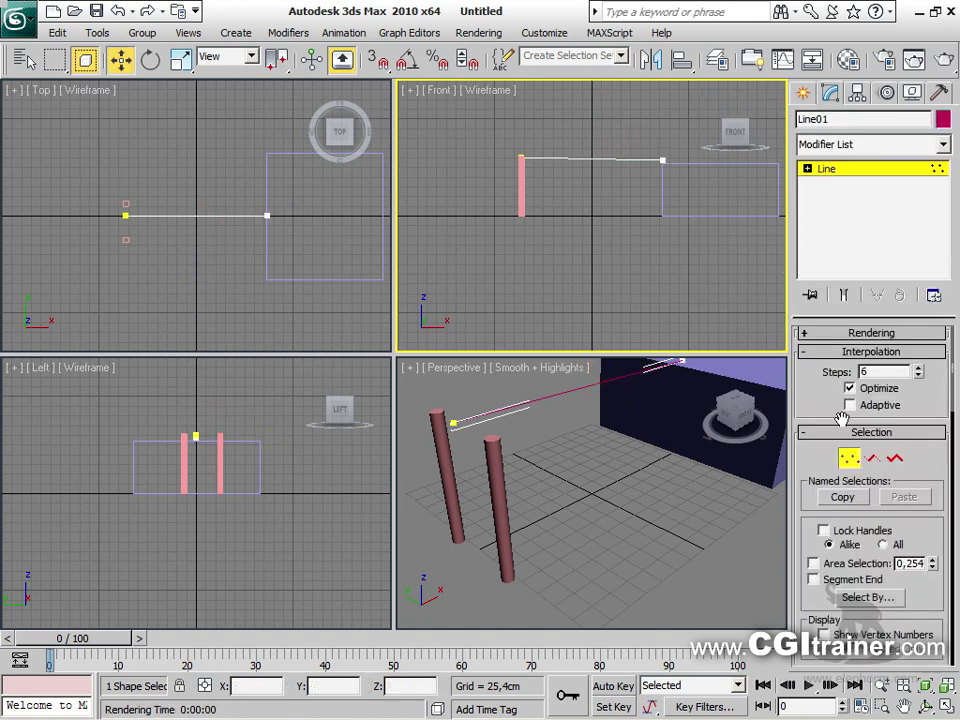
{"action": "left_click_drag", "start_coordinate": [493, 124], "coordinate": [670, 175]}
{"action": "right_click", "coordinate": [661, 158]}
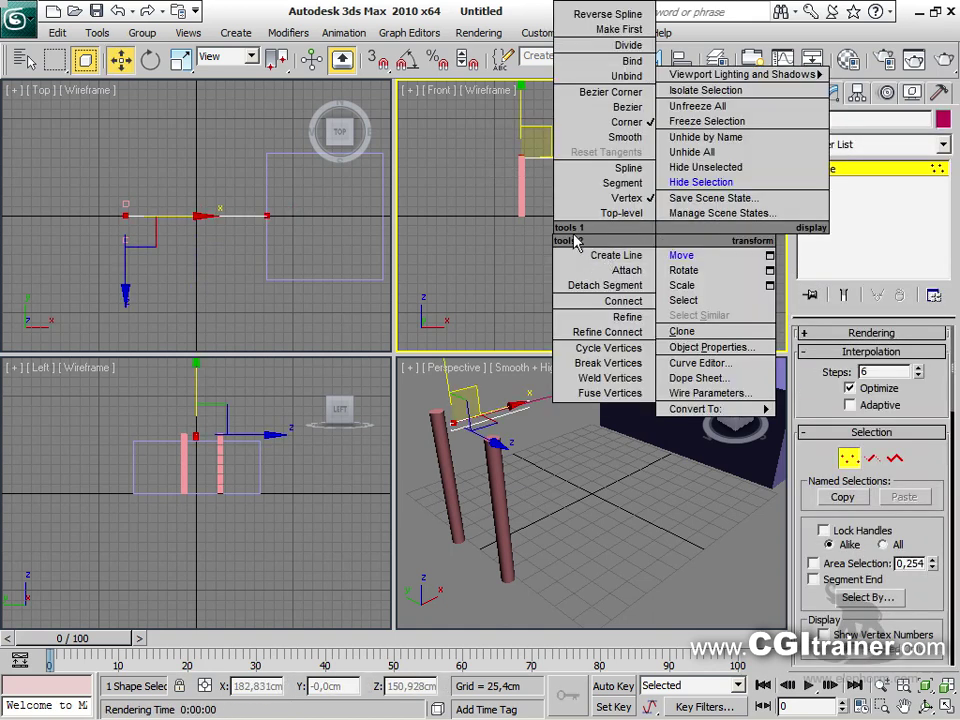
{"action": "left_click", "coordinate": [612, 107]}
{"action": "left_click_drag", "start_coordinate": [614, 160], "coordinate": [609, 207]}
{"action": "left_click_drag", "start_coordinate": [562, 168], "coordinate": [562, 185]}
{"action": "mouse_move", "coordinate": [611, 208]}
{"action": "left_mouse_down"}
{"action": "mouse_move", "coordinate": [614, 228]}
{"action": "mouse_move", "coordinate": [617, 210]}
{"action": "mouse_move", "coordinate": [641, 201]}
{"action": "mouse_move", "coordinate": [619, 207]}
{"action": "left_mouse_up"}
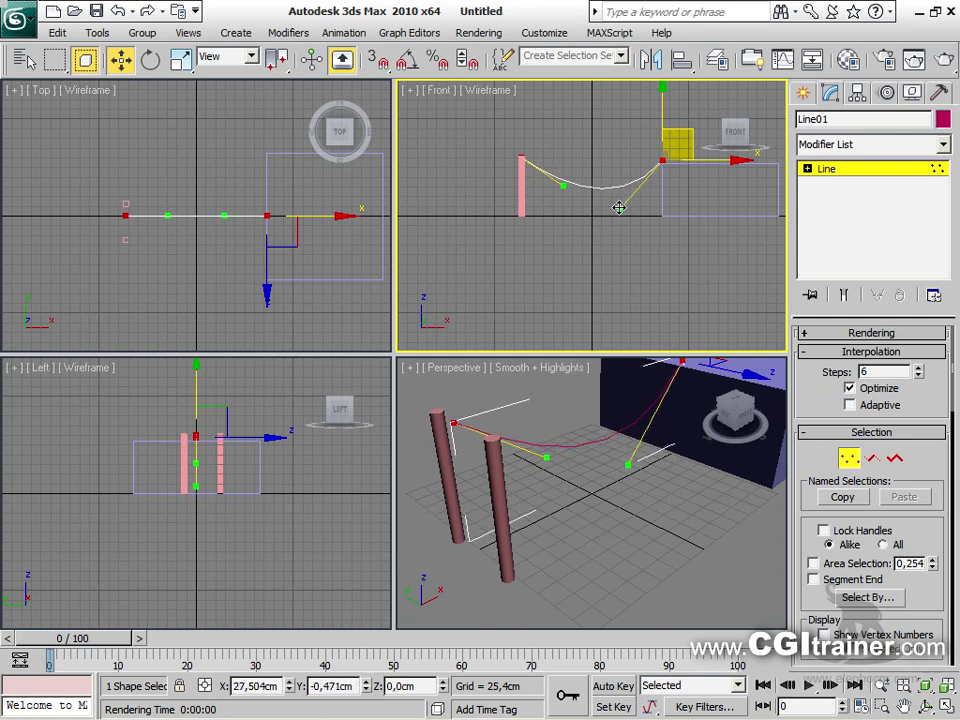
{"action": "left_click", "coordinate": [603, 490]}
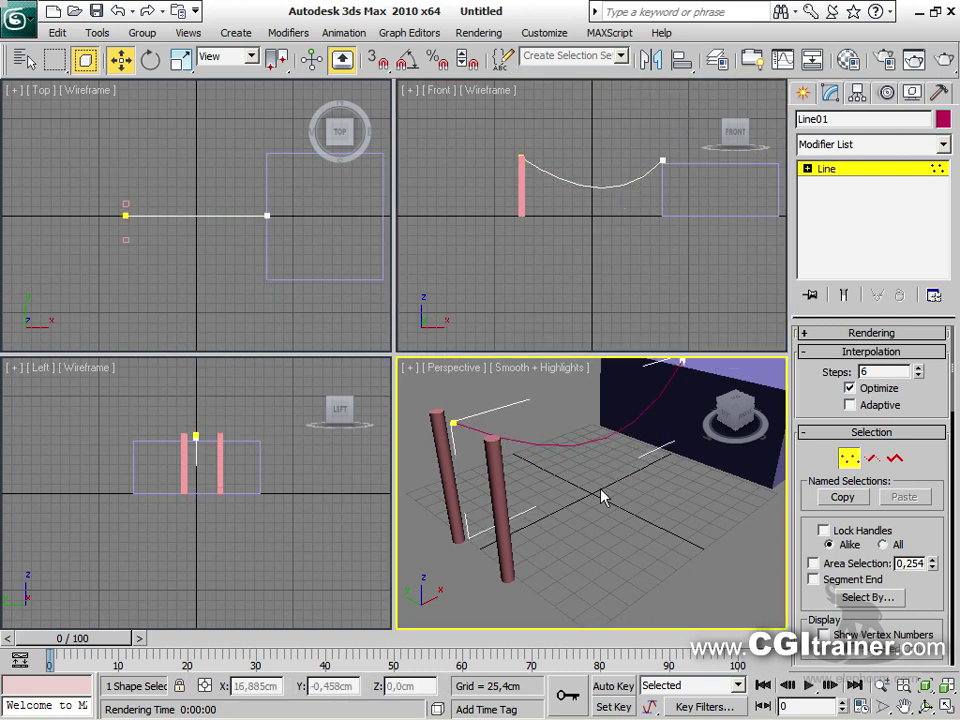
{"action": "left_click", "coordinate": [813, 172]}
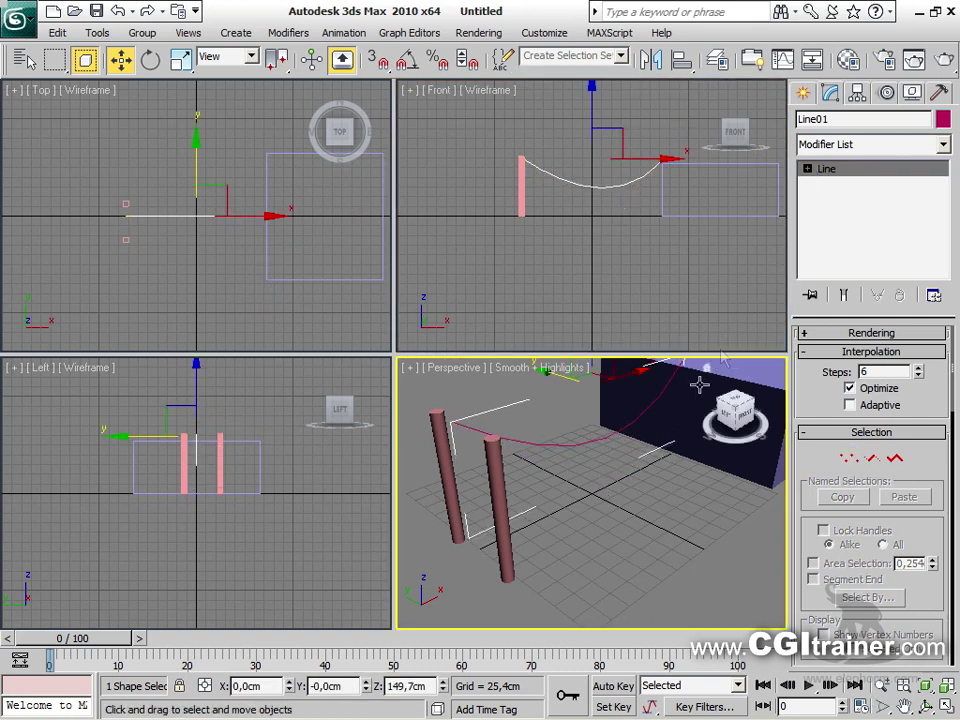
Move the sagging line sideways along Y so it starts midway between the two cylinders, and deselect it
{"action": "left_click", "coordinate": [555, 369]}
{"action": "right_click", "coordinate": [530, 395]}
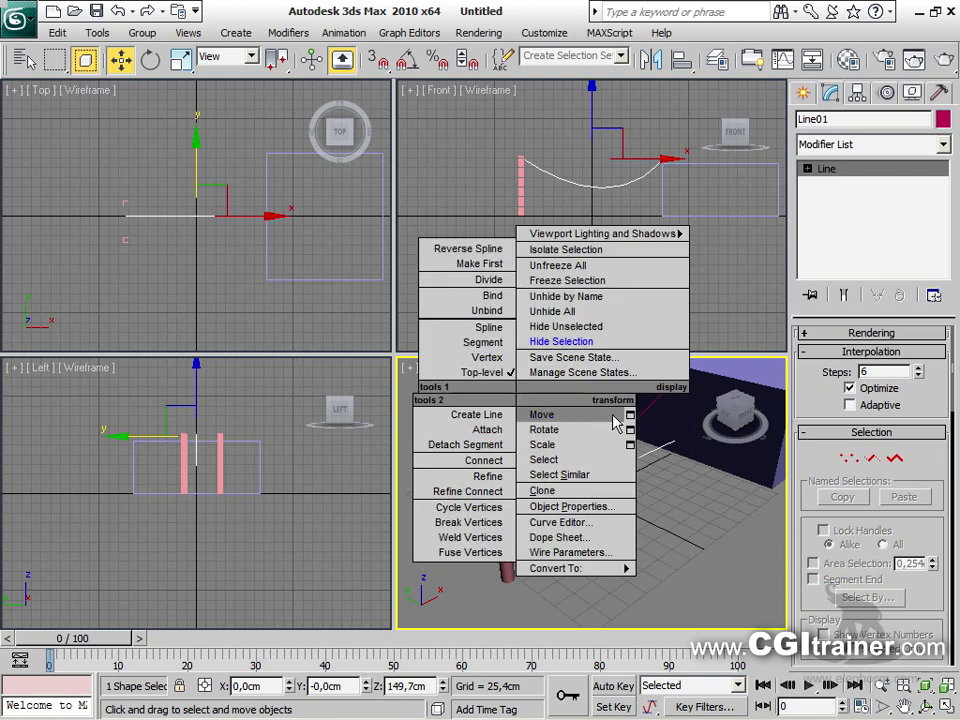
{"action": "left_click", "coordinate": [576, 405]}
{"action": "left_click_drag", "start_coordinate": [568, 383], "coordinate": [562, 374]}
{"action": "left_click", "coordinate": [376, 314]}
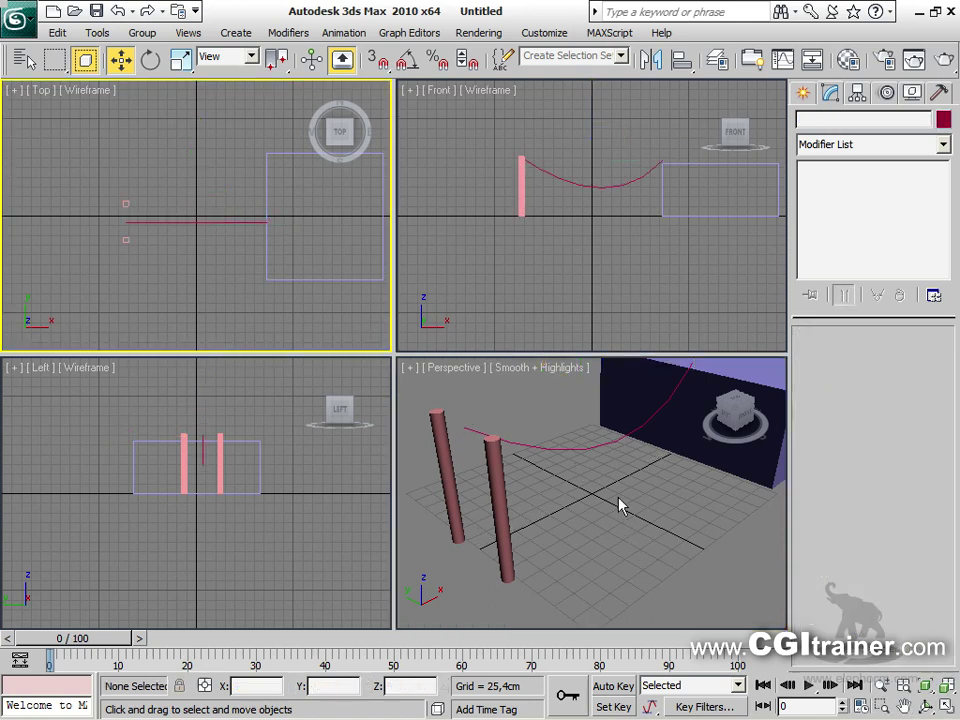
Zoom out to show the whole scene, maximize the Perspective view and hide its grid
{"action": "scroll", "coordinate": [610, 546], "scroll_direction": "down", "scroll_amount": 3}
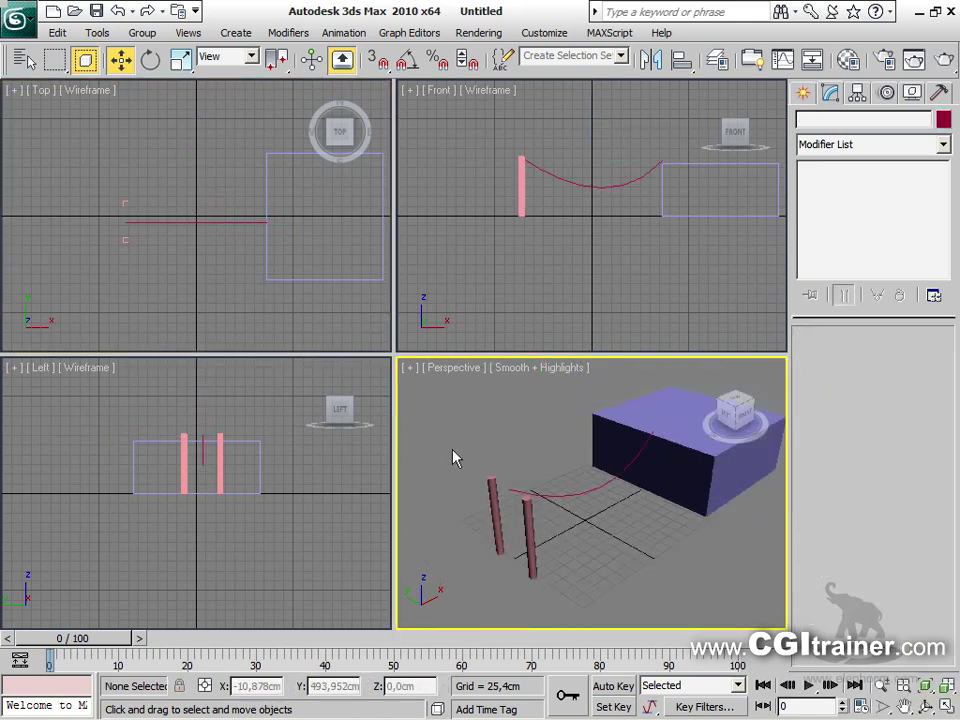
{"action": "key", "text": "alt"}
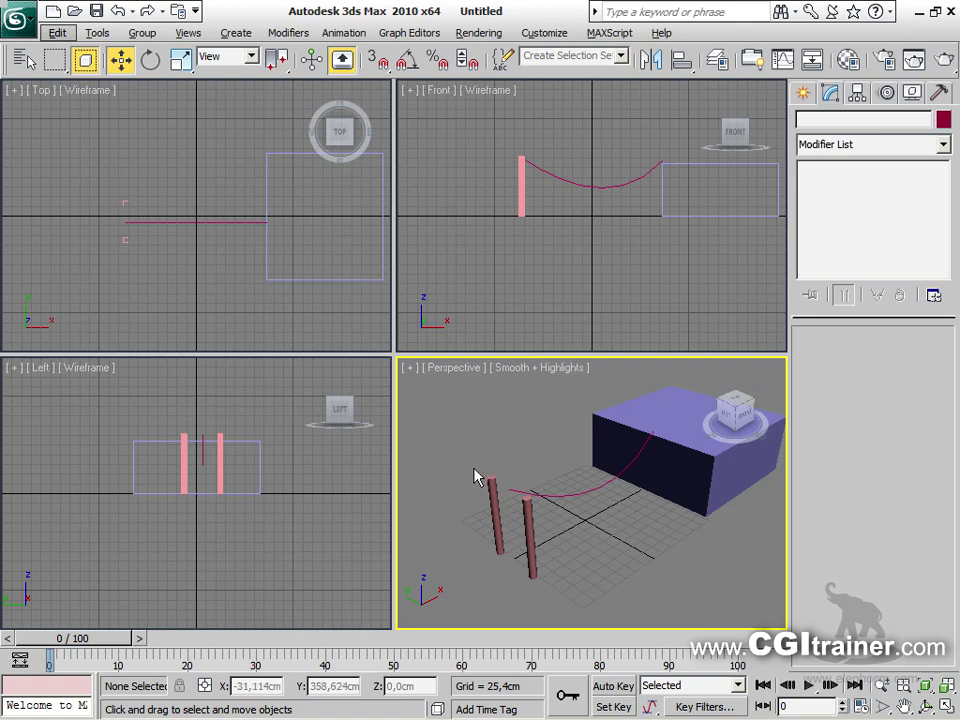
{"action": "key", "text": "alt+w"}
{"action": "key", "text": "g"}
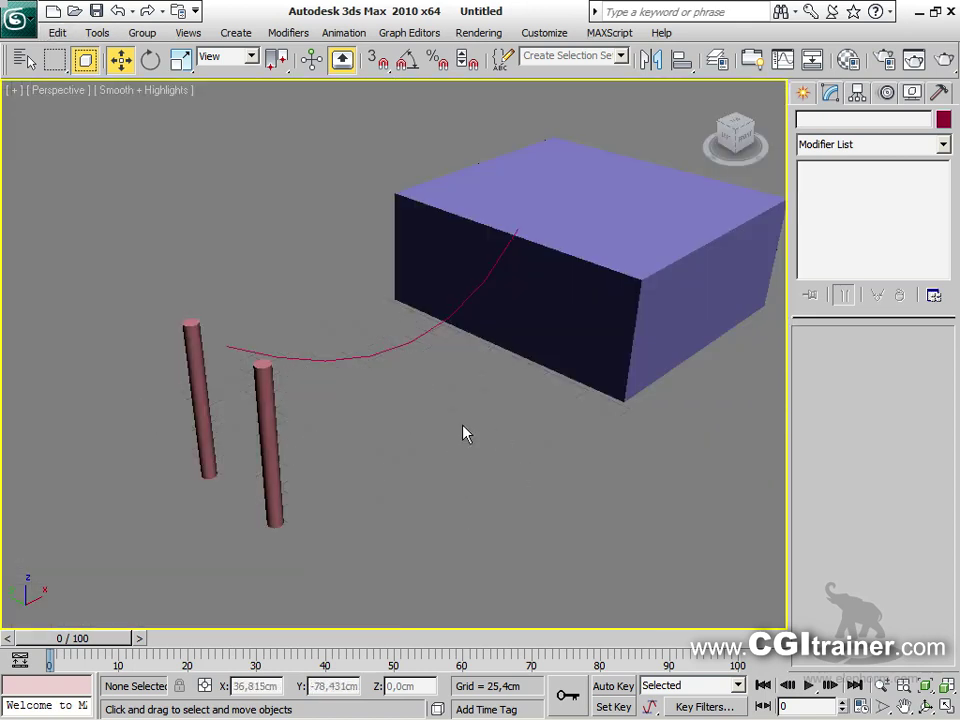
Create a thin box plank about 96.5 cm long and 12 cm wide across the tops of both cylinders, using AutoGrid
{"action": "left_click", "coordinate": [802, 92]}
{"action": "left_click", "coordinate": [810, 123]}
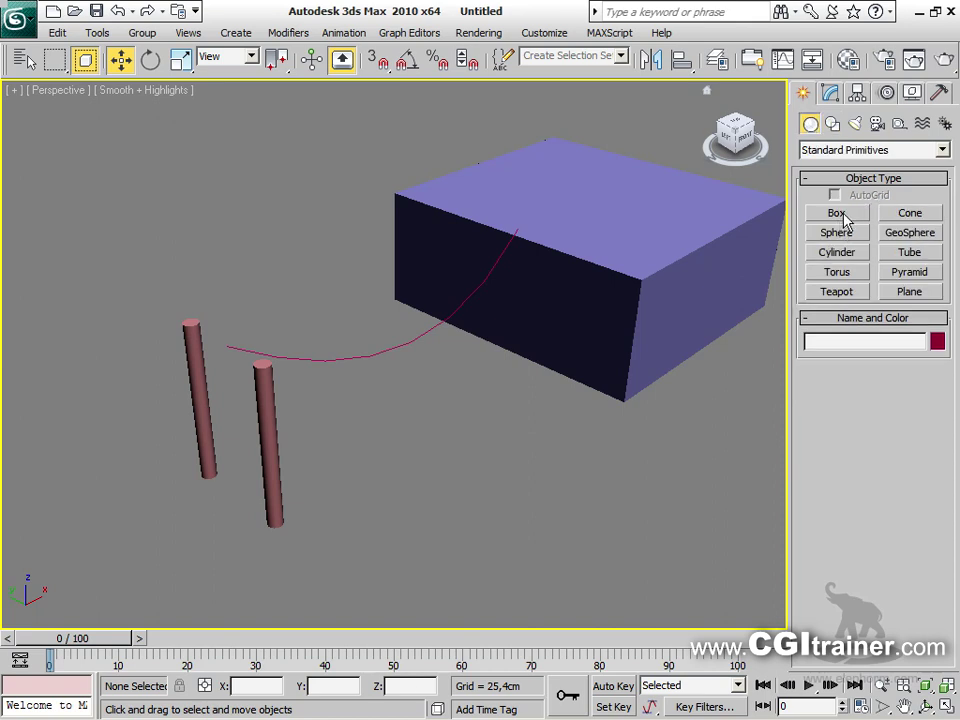
{"action": "left_click", "coordinate": [843, 216]}
{"action": "left_click", "coordinate": [850, 196]}
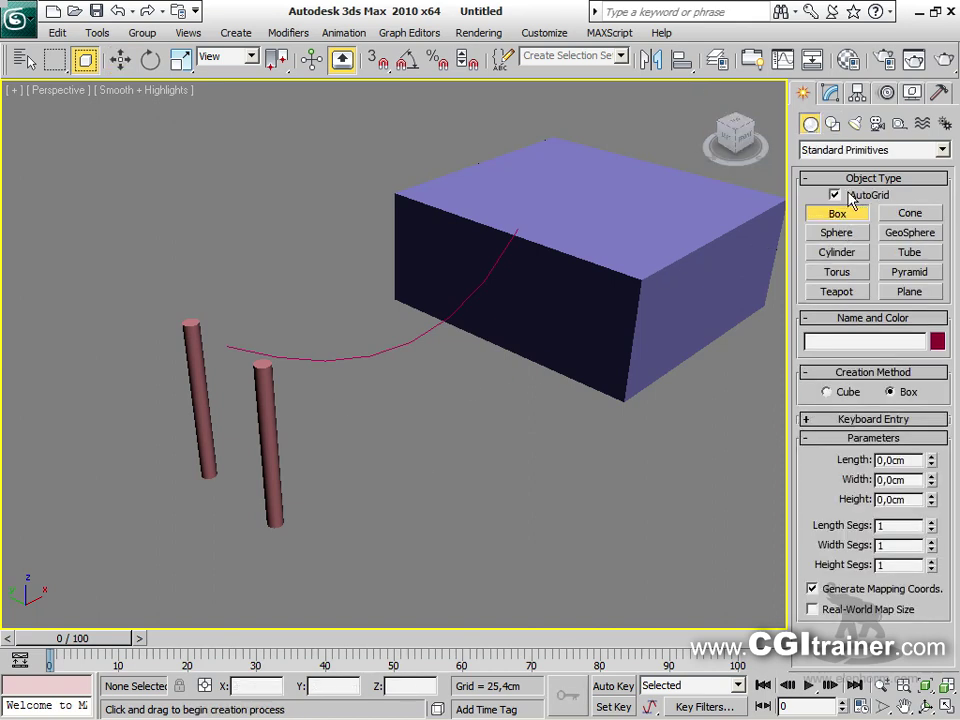
{"action": "left_click_drag", "start_coordinate": [188, 322], "coordinate": [274, 356]}
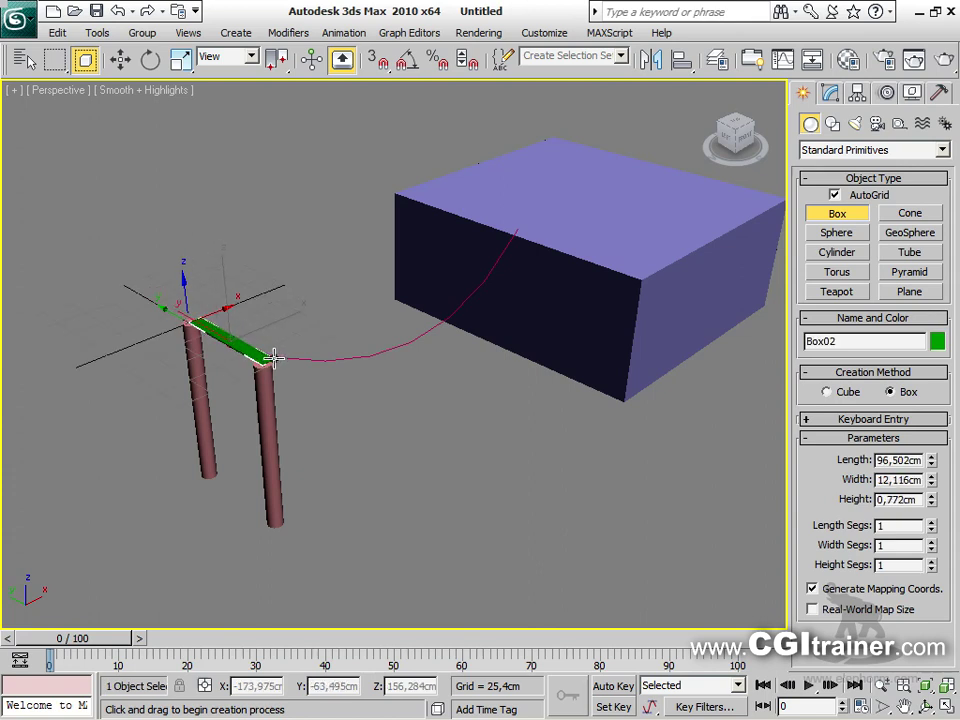
{"action": "left_click", "coordinate": [312, 393]}
{"action": "key", "text": "w"}
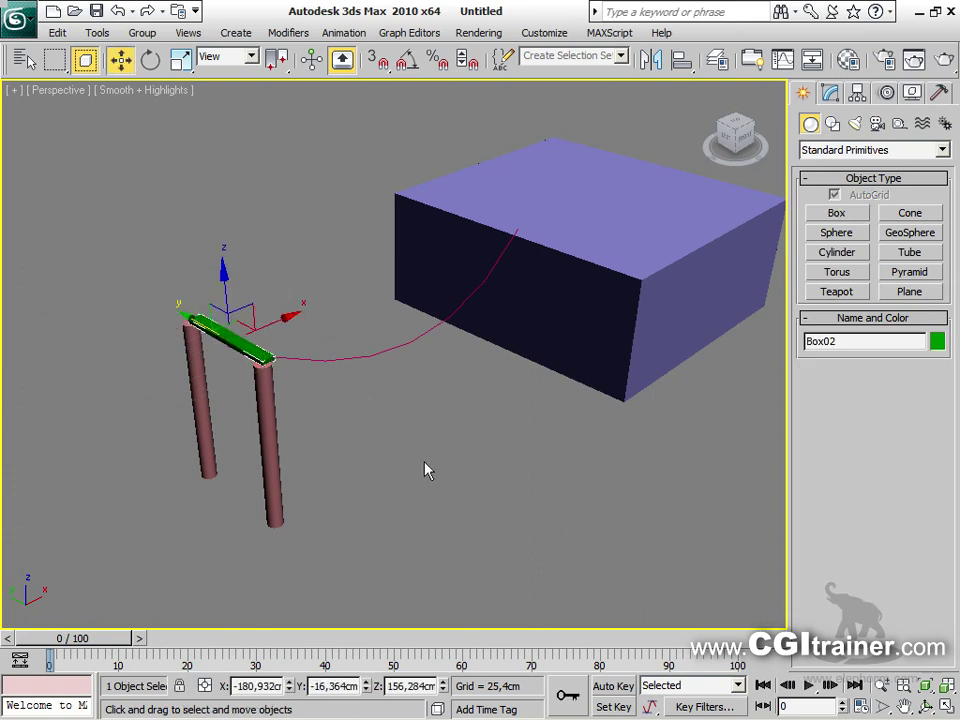
With the Spacing Tool, distribute the plank along the sagging line with a count of 24
{"action": "middle_click_drag", "start_coordinate": [437, 481], "coordinate": [362, 480], "text": "alt"}
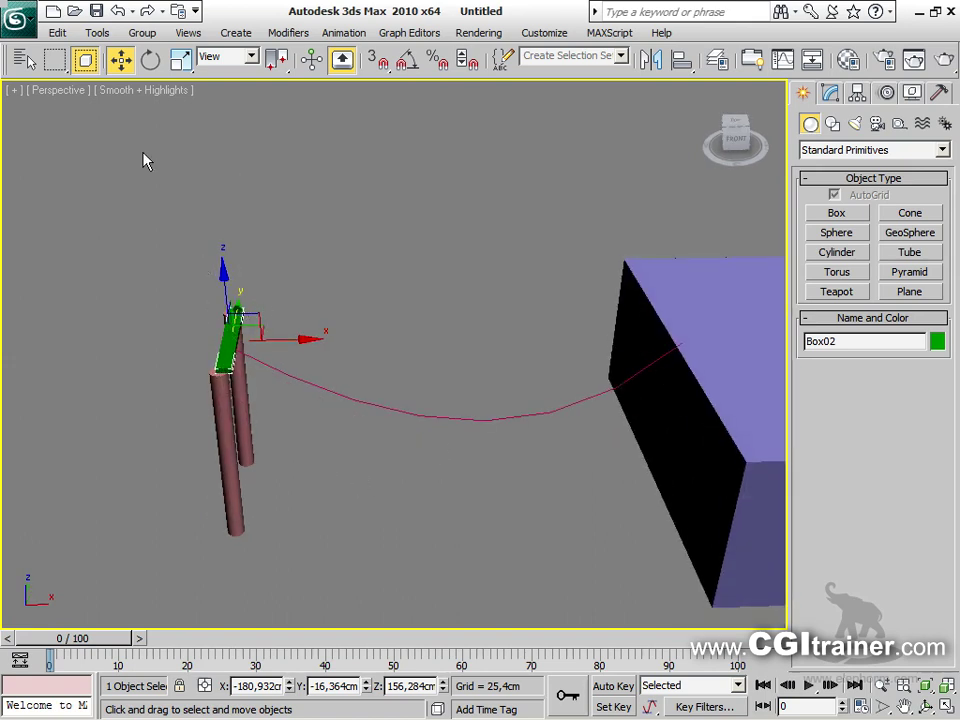
{"action": "left_click", "coordinate": [97, 32]}
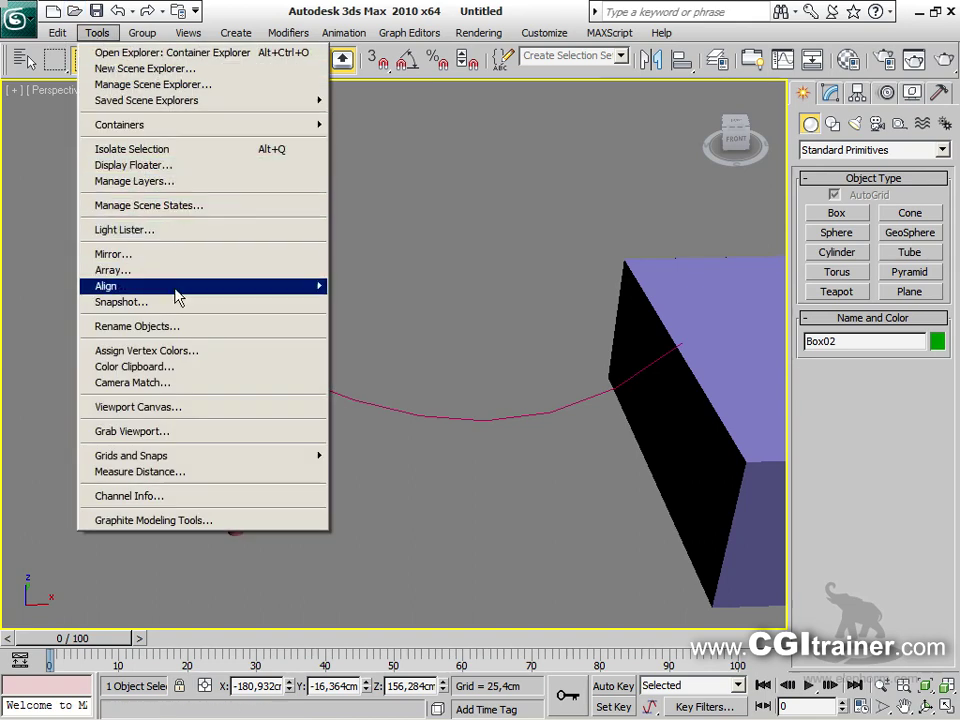
{"action": "mouse_move", "coordinate": [175, 297]}
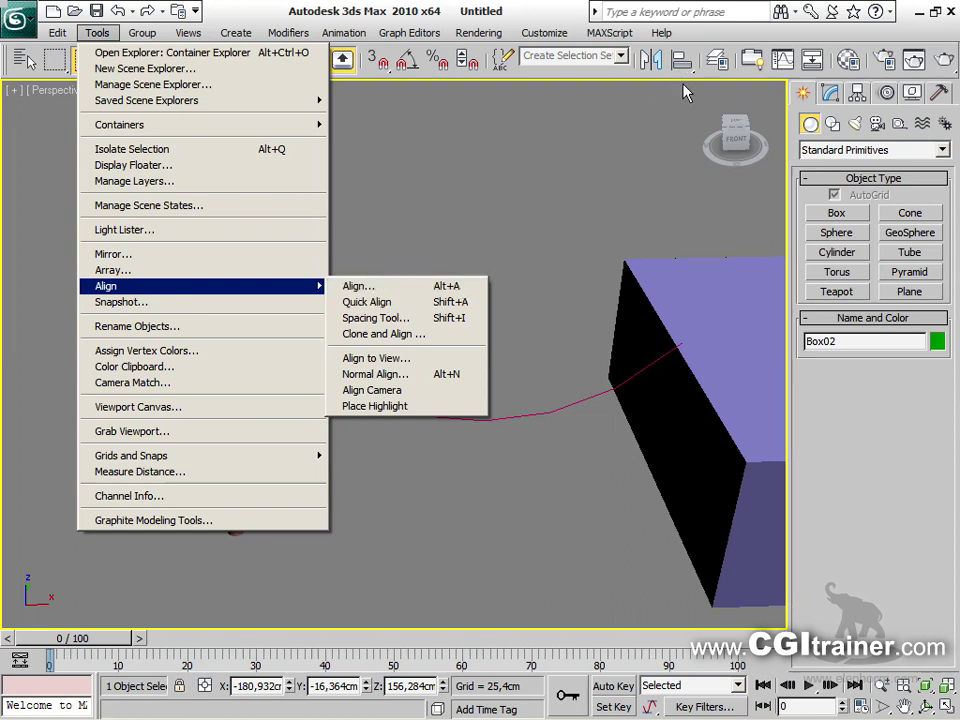
{"action": "left_click", "coordinate": [444, 322]}
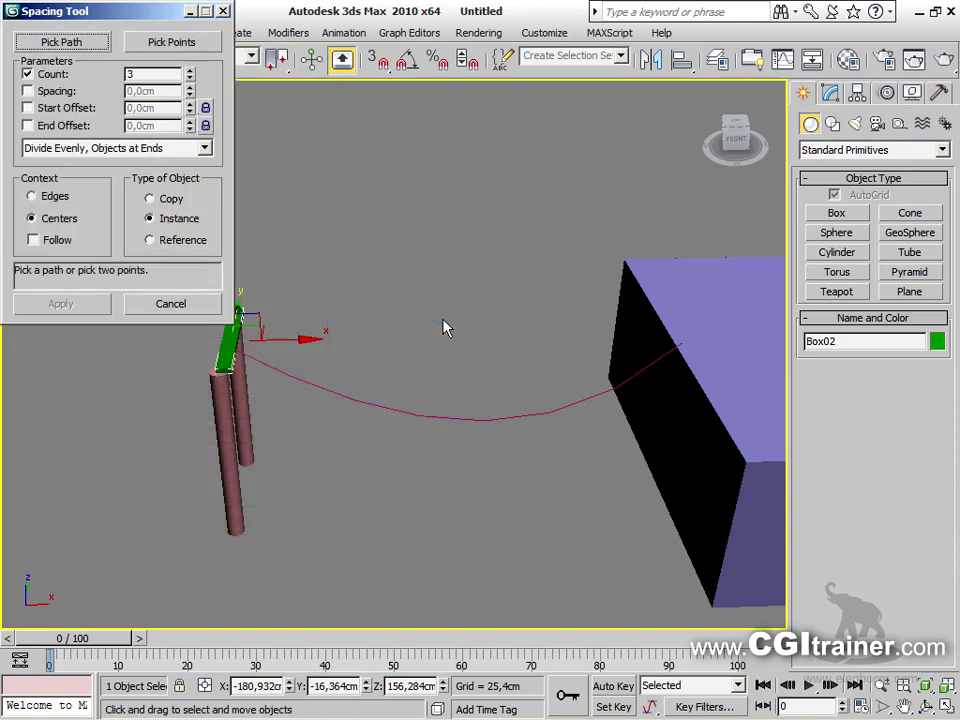
{"action": "left_click", "coordinate": [56, 45]}
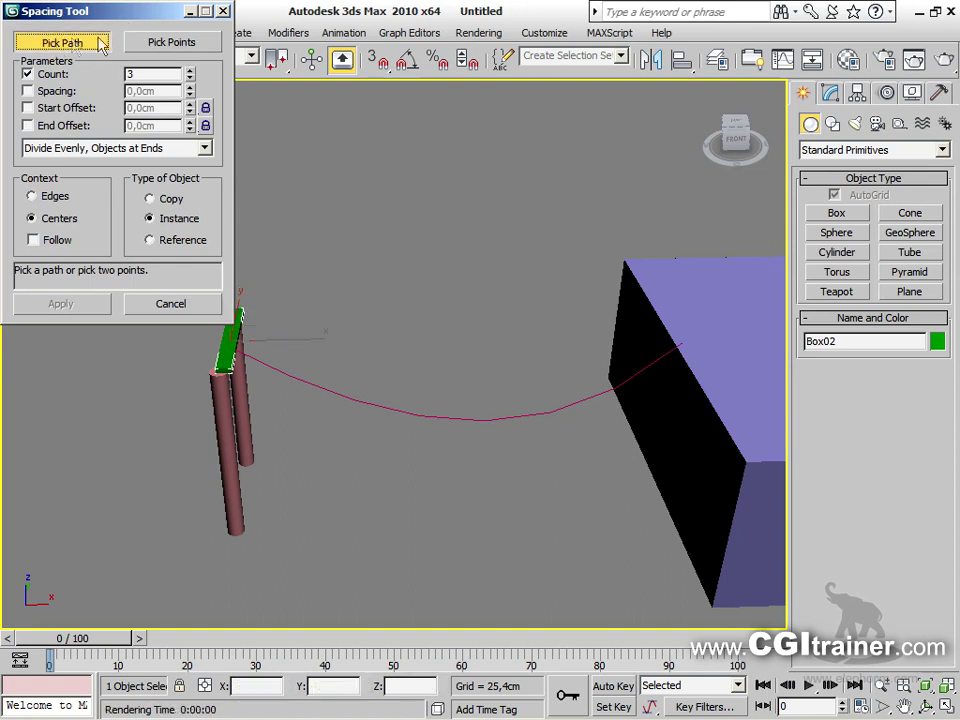
{"action": "left_click", "coordinate": [421, 416]}
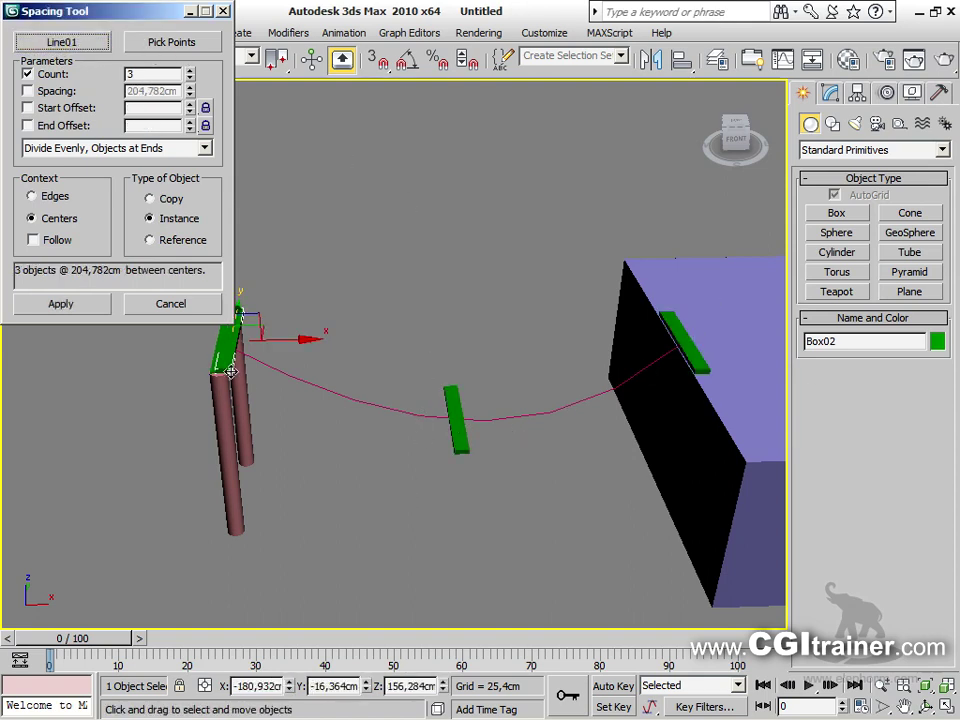
{"action": "left_click_drag", "start_coordinate": [191, 75], "coordinate": [191, 75]}
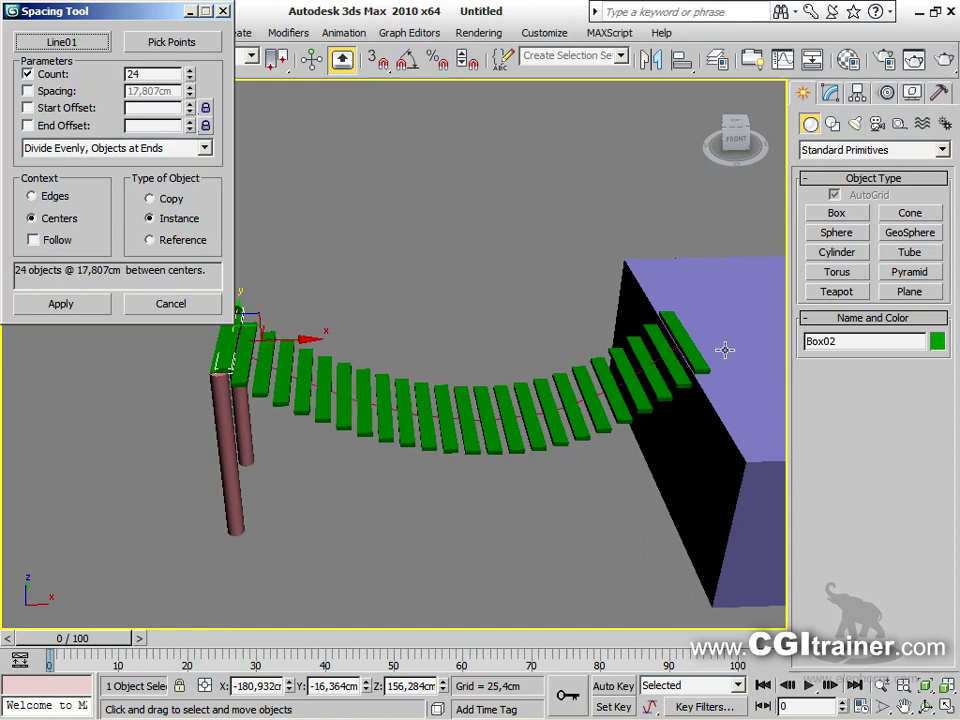
Make the spaced planks follow the path, with a 13.64 cm start offset and 8.052 cm end offset, using Specify Offsets, Divide Evenly
{"action": "left_click", "coordinate": [34, 240]}
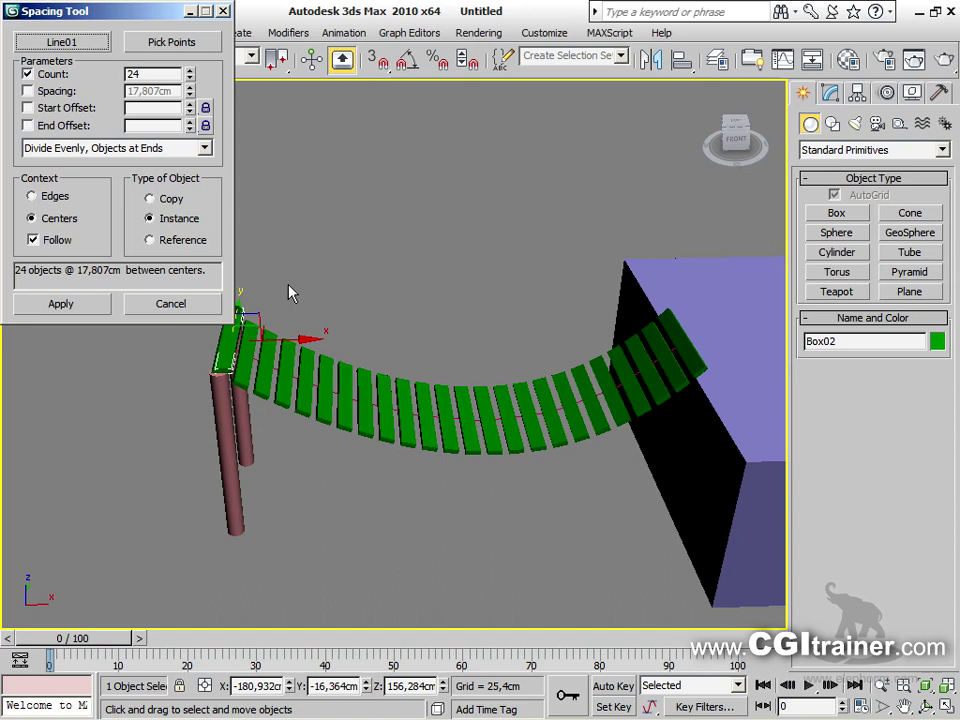
{"action": "left_click", "coordinate": [28, 108]}
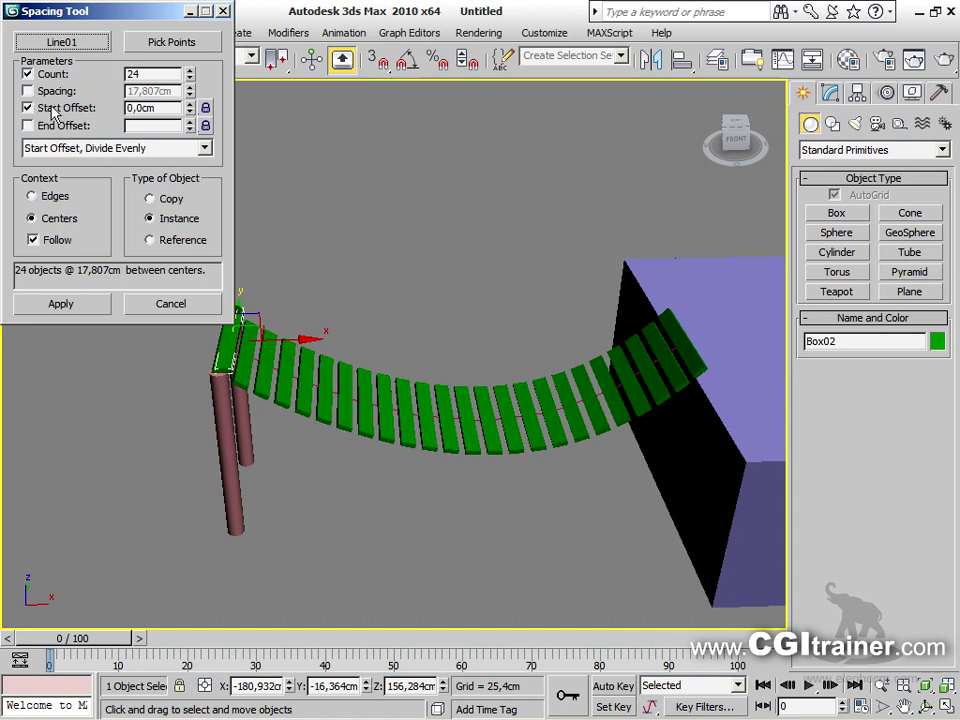
{"action": "left_click_drag", "start_coordinate": [190, 108], "coordinate": [337, 342]}
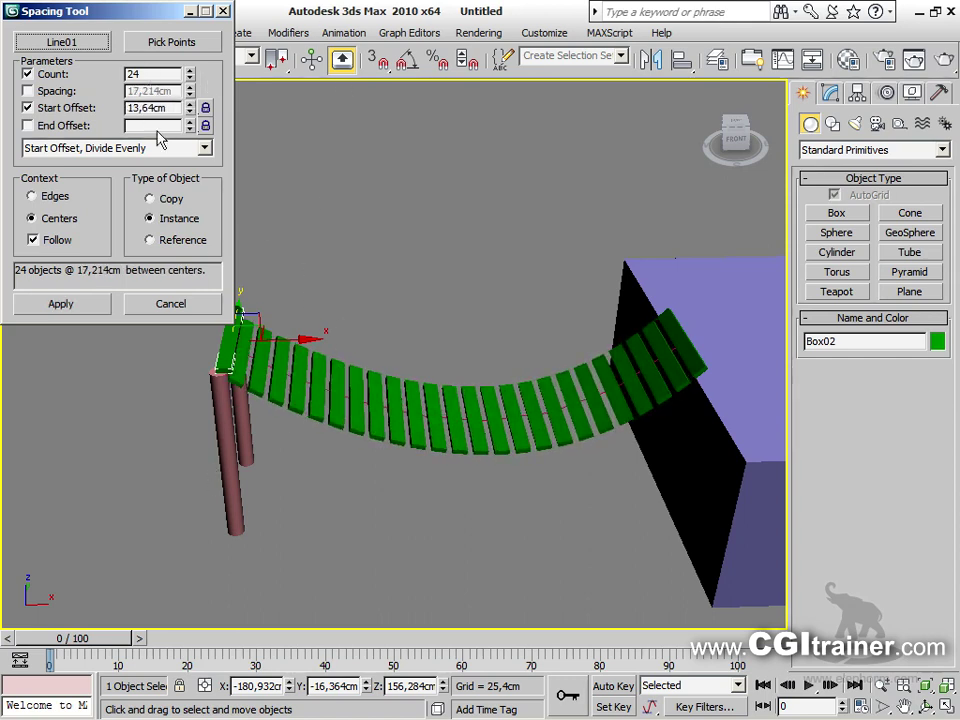
{"action": "left_click", "coordinate": [60, 125]}
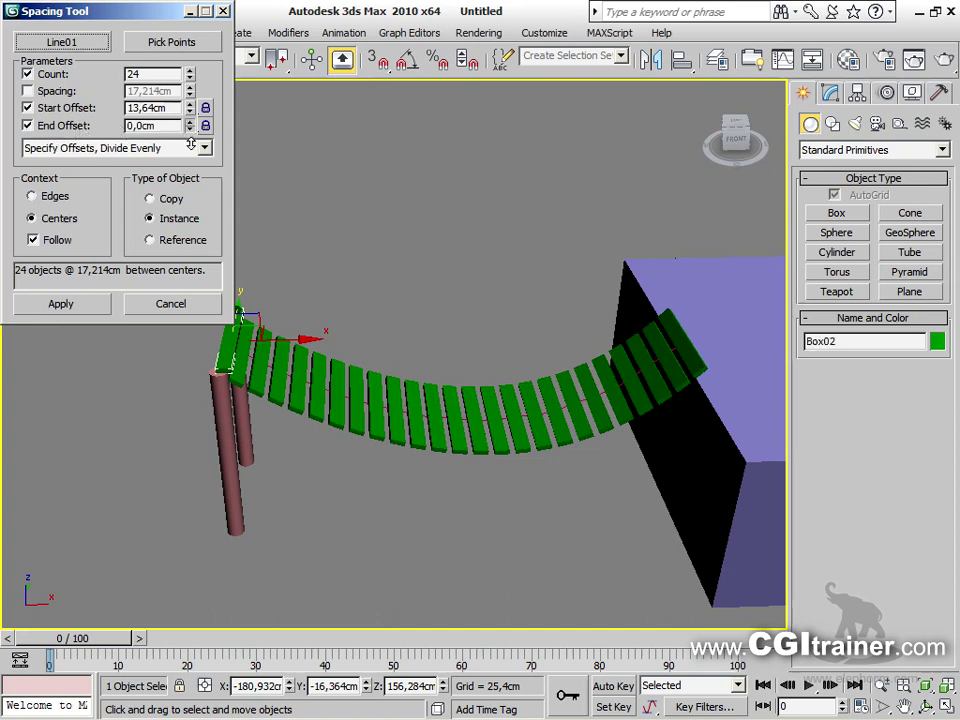
{"action": "left_click_drag", "start_coordinate": [190, 128], "coordinate": [646, 543]}
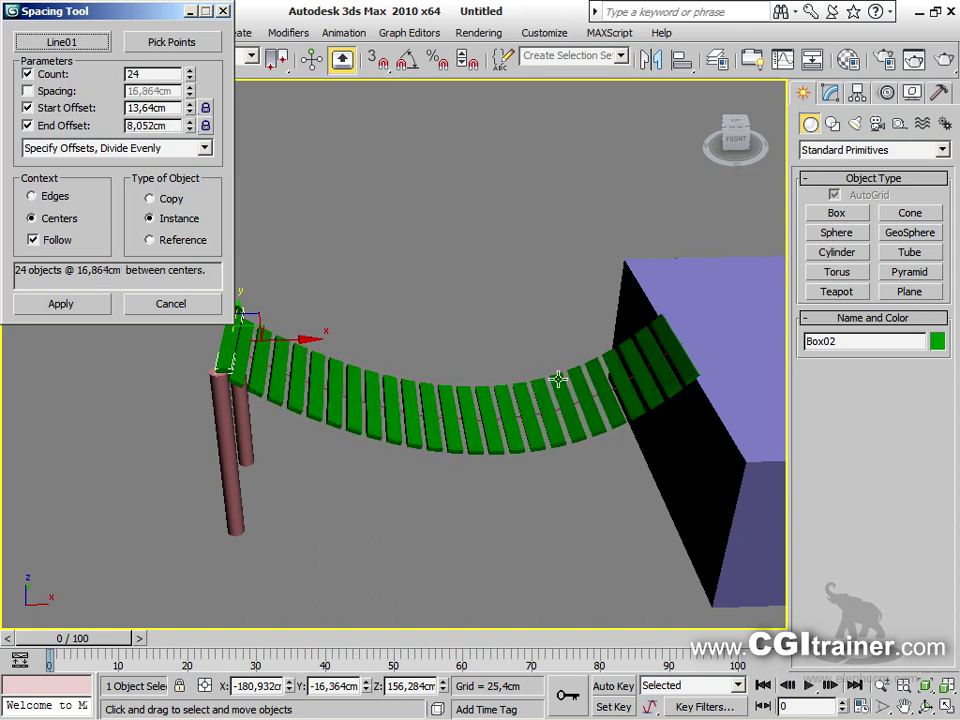
{"action": "left_click", "coordinate": [205, 150]}
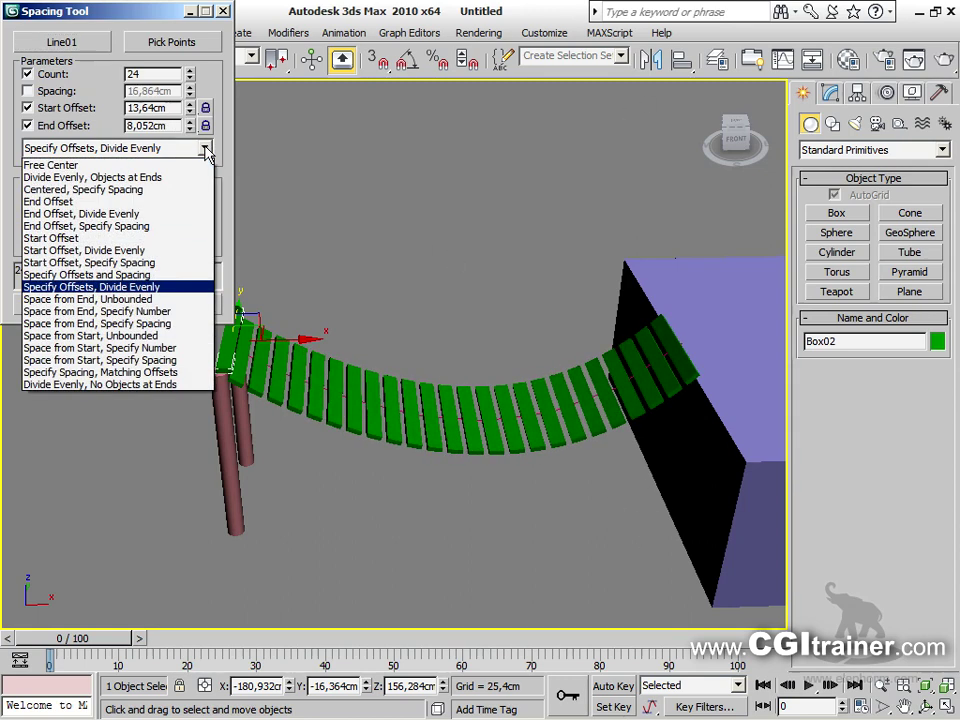
{"action": "left_click", "coordinate": [208, 289]}
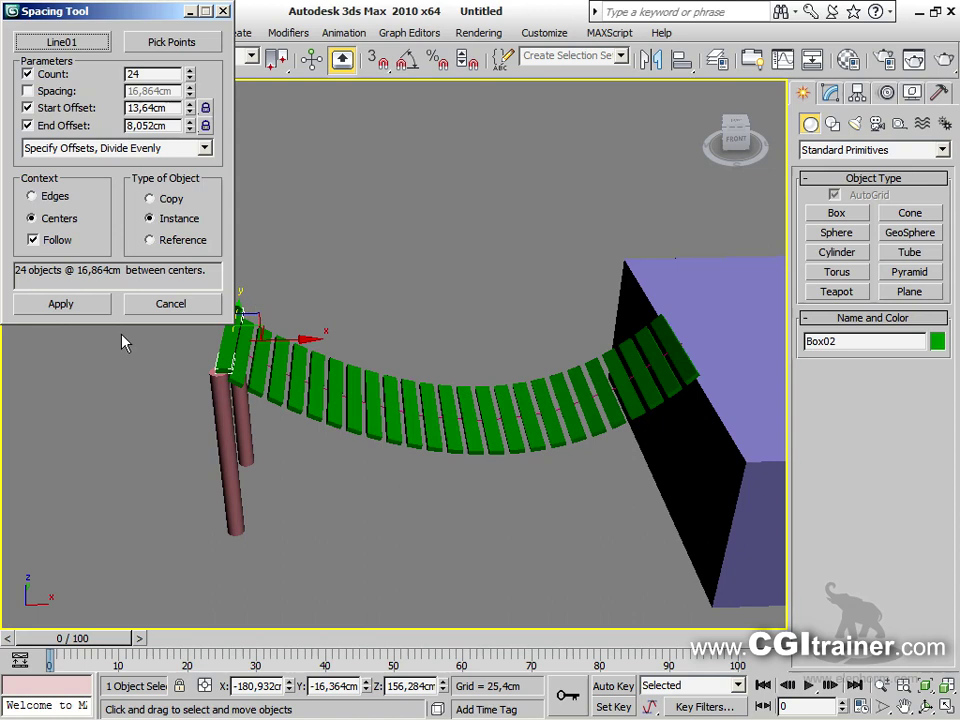
Apply the plank spacing, close the Spacing Tool and delete the original plank on top of the cylinders
{"action": "left_click", "coordinate": [90, 313]}
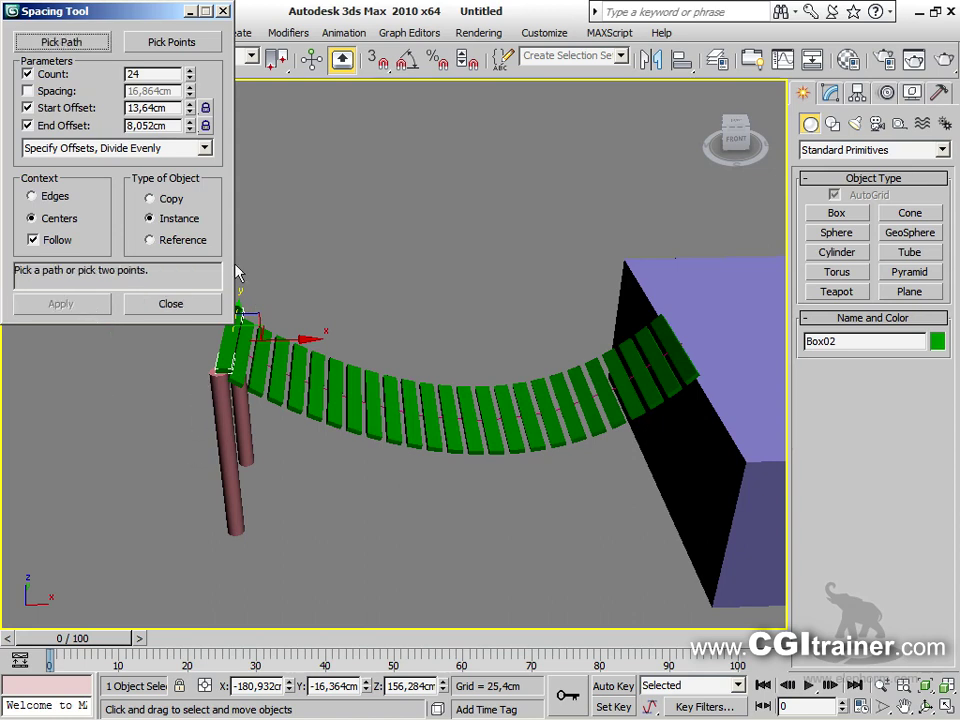
{"action": "left_click", "coordinate": [188, 11]}
{"action": "left_click", "coordinate": [318, 426]}
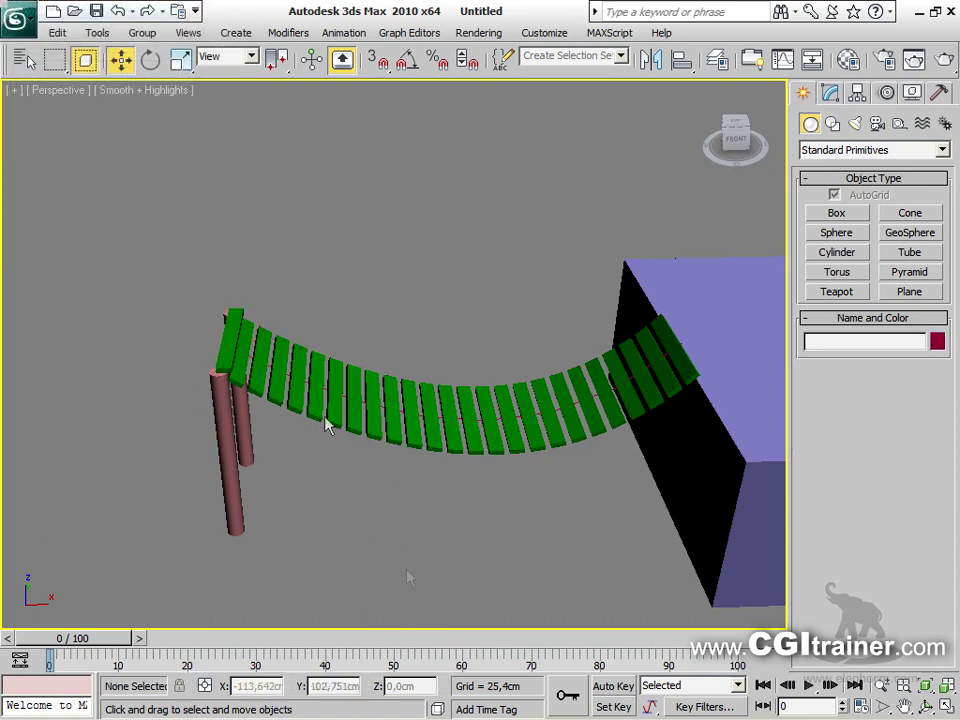
{"action": "left_click", "coordinate": [229, 326]}
{"action": "left_click_drag", "start_coordinate": [229, 326], "coordinate": [259, 330]}
{"action": "left_click", "coordinate": [296, 337]}
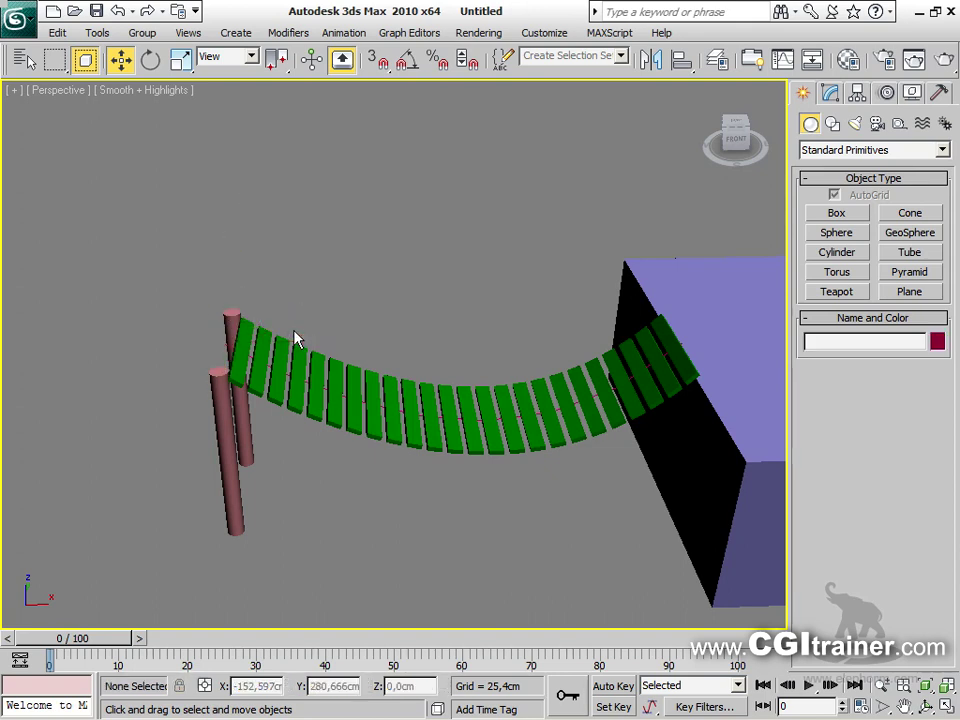
{"action": "middle_click_drag", "start_coordinate": [503, 283], "coordinate": [452, 340], "text": "alt"}
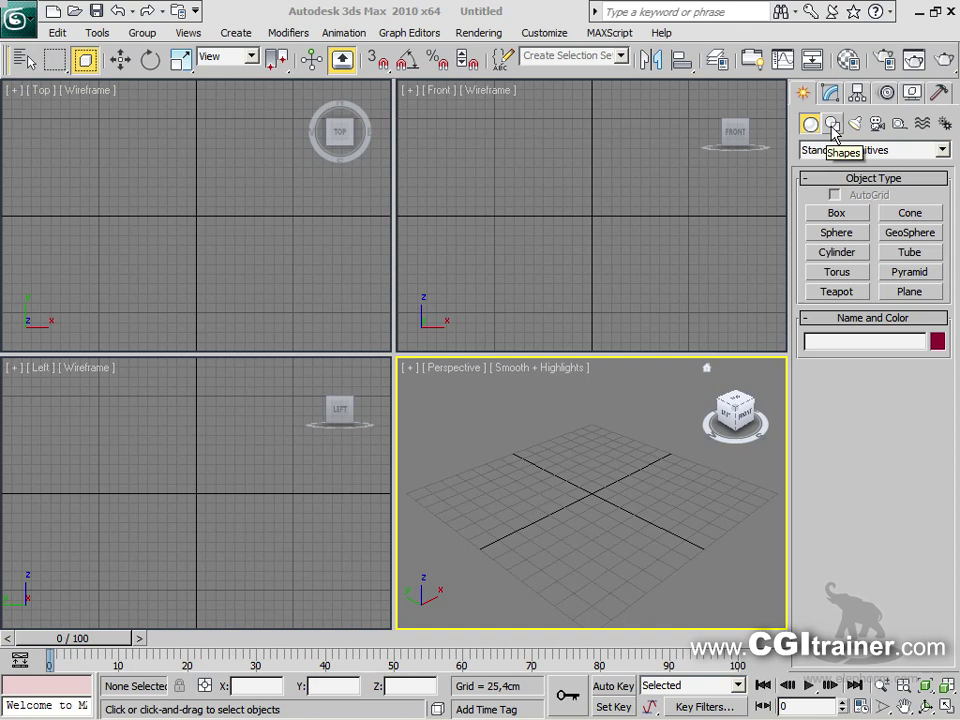
Place a 50.8 cm Point helper with cross display in the empty scene's Perspective view and enlarge that viewport
{"action": "left_click", "coordinate": [898, 124]}
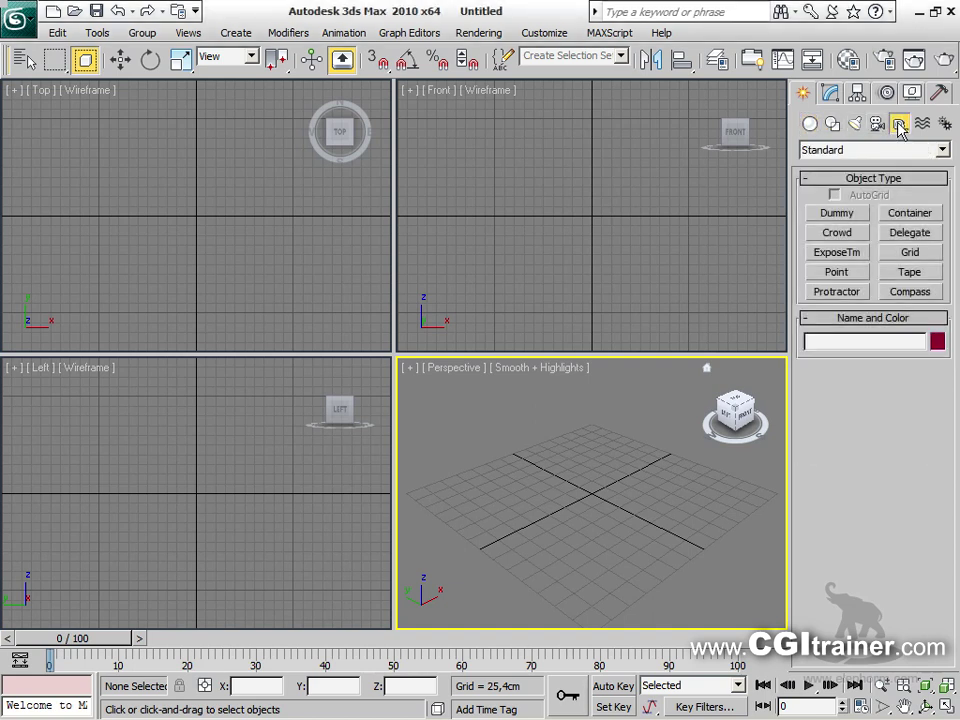
{"action": "left_click", "coordinate": [828, 273]}
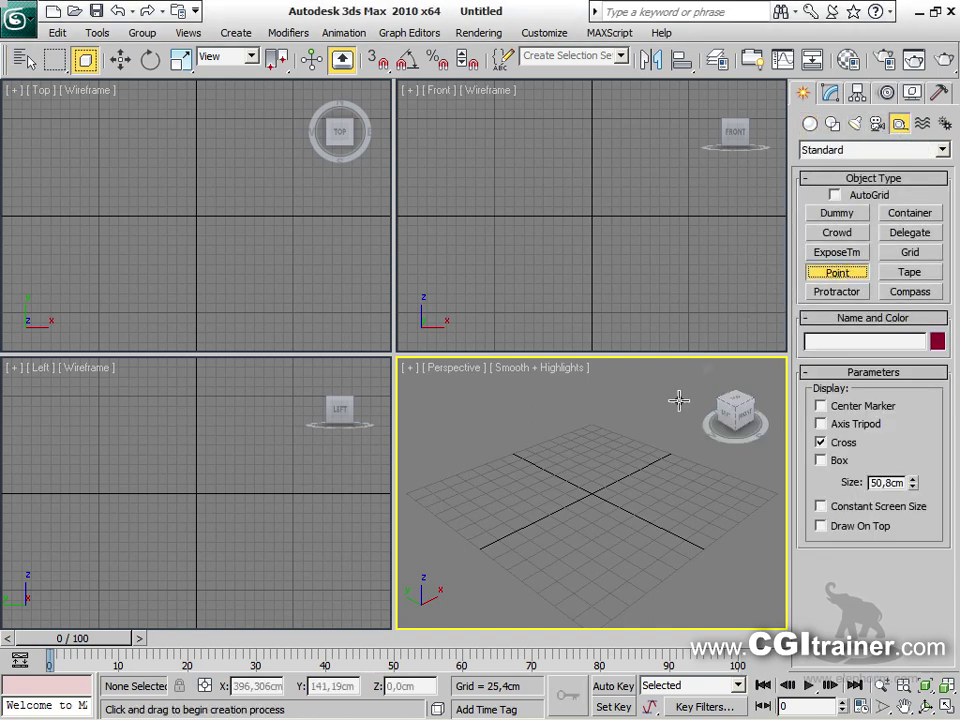
{"action": "left_click", "coordinate": [566, 538]}
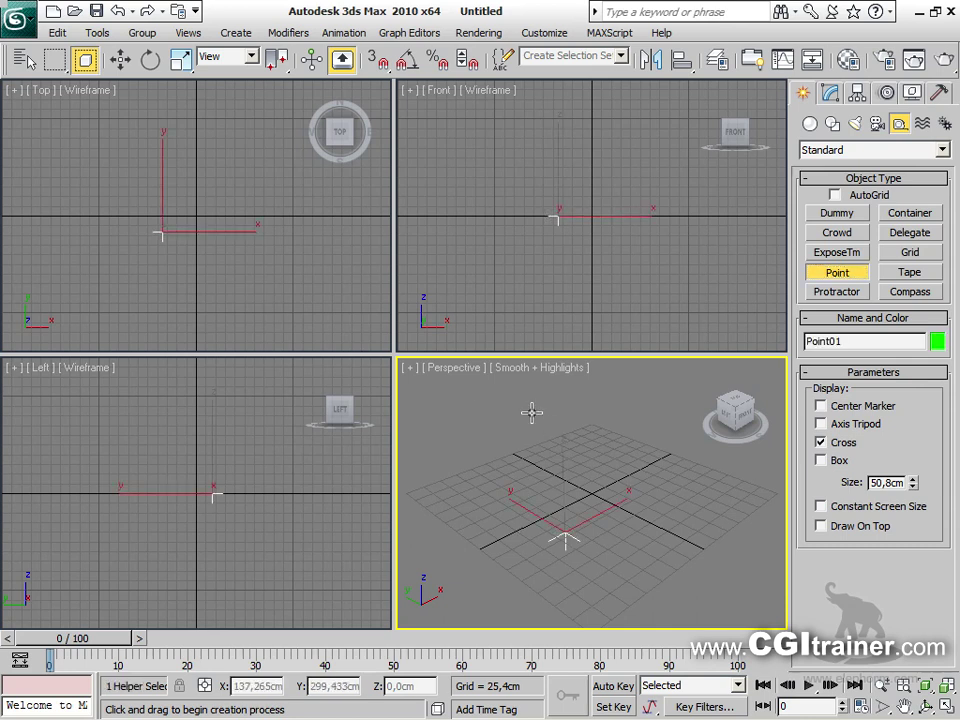
{"action": "left_click_drag", "start_coordinate": [393, 352], "coordinate": [20, 96]}
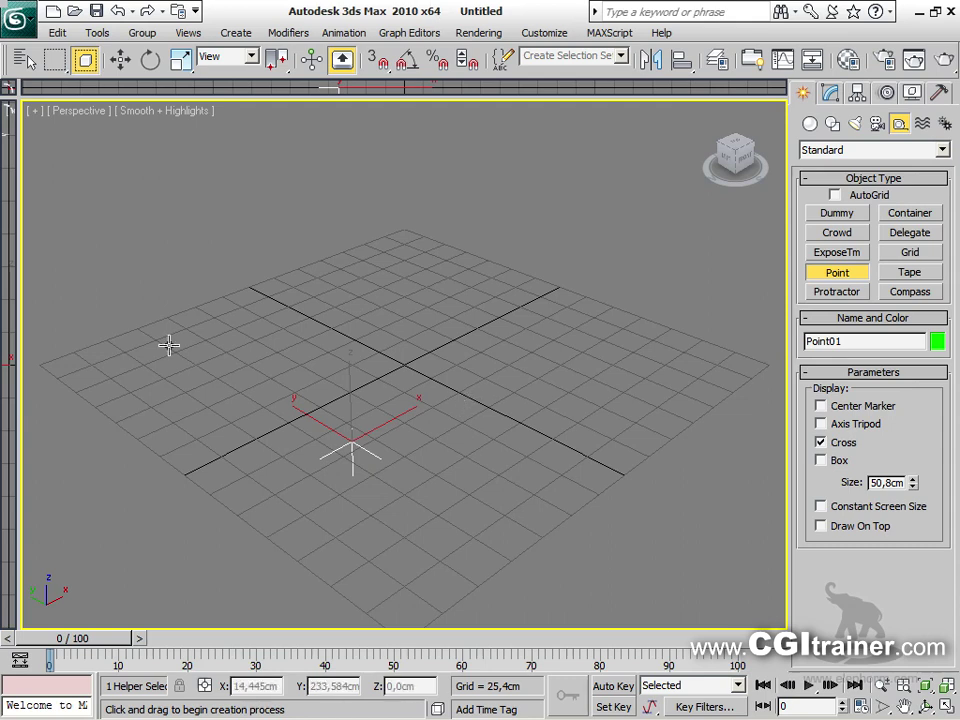
Create a sphere of about 55 cm radius behind the point helper and link it to the helper as its child
{"action": "left_click", "coordinate": [810, 123]}
{"action": "left_click", "coordinate": [843, 235]}
{"action": "left_click_drag", "start_coordinate": [364, 242], "coordinate": [412, 253]}
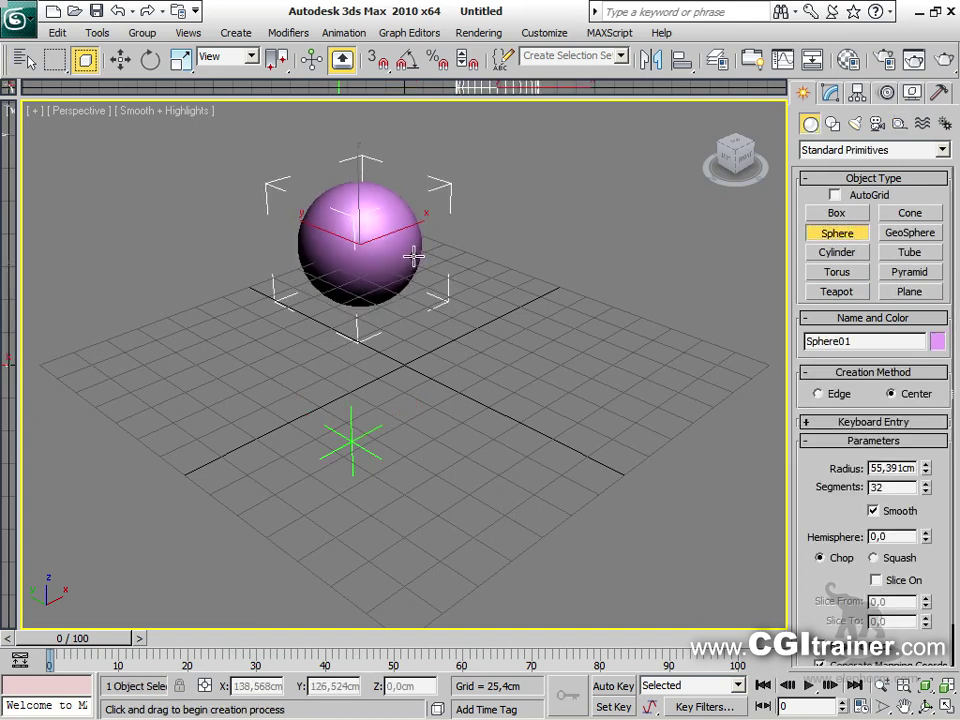
{"action": "left_click_drag", "start_coordinate": [196, 66], "coordinate": [402, 66]}
{"action": "left_click", "coordinate": [26, 60]}
{"action": "left_click_drag", "start_coordinate": [328, 210], "coordinate": [356, 446]}
Rotate the point helper about 16 degrees around Z to swing the linked sphere
{"action": "right_click", "coordinate": [357, 447]}
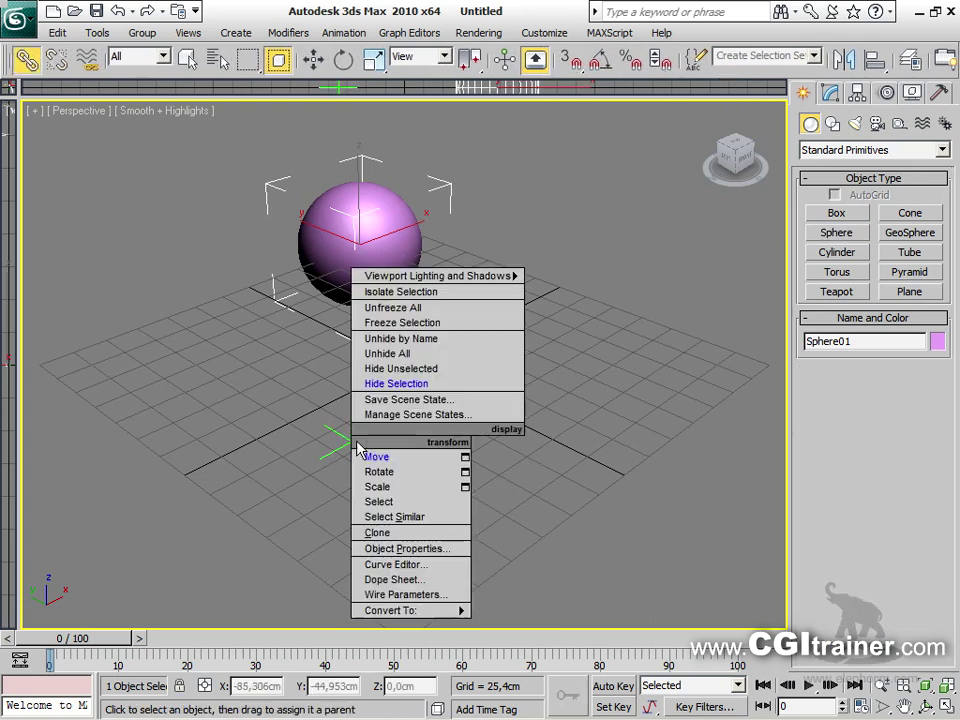
{"action": "left_click", "coordinate": [378, 471]}
{"action": "left_click", "coordinate": [358, 445]}
{"action": "left_click_drag", "start_coordinate": [358, 450], "coordinate": [399, 463]}
Render the Perspective view, close the render window and rotate the point helper further around several axes
{"action": "key", "text": "shift+q"}
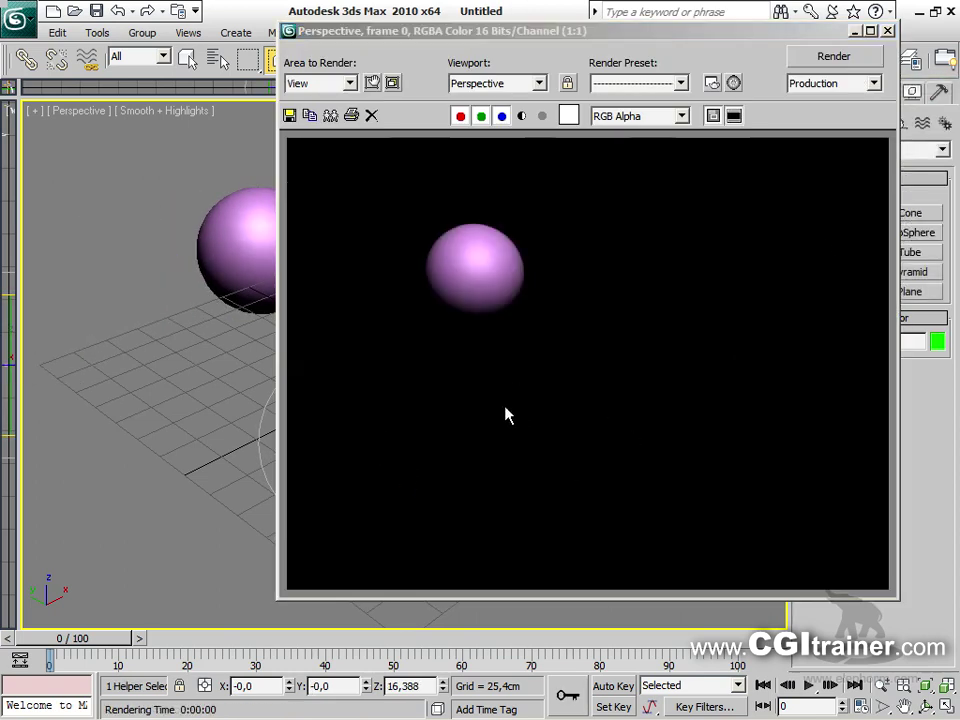
{"action": "left_click", "coordinate": [887, 31]}
{"action": "left_click_drag", "start_coordinate": [373, 482], "coordinate": [391, 437]}
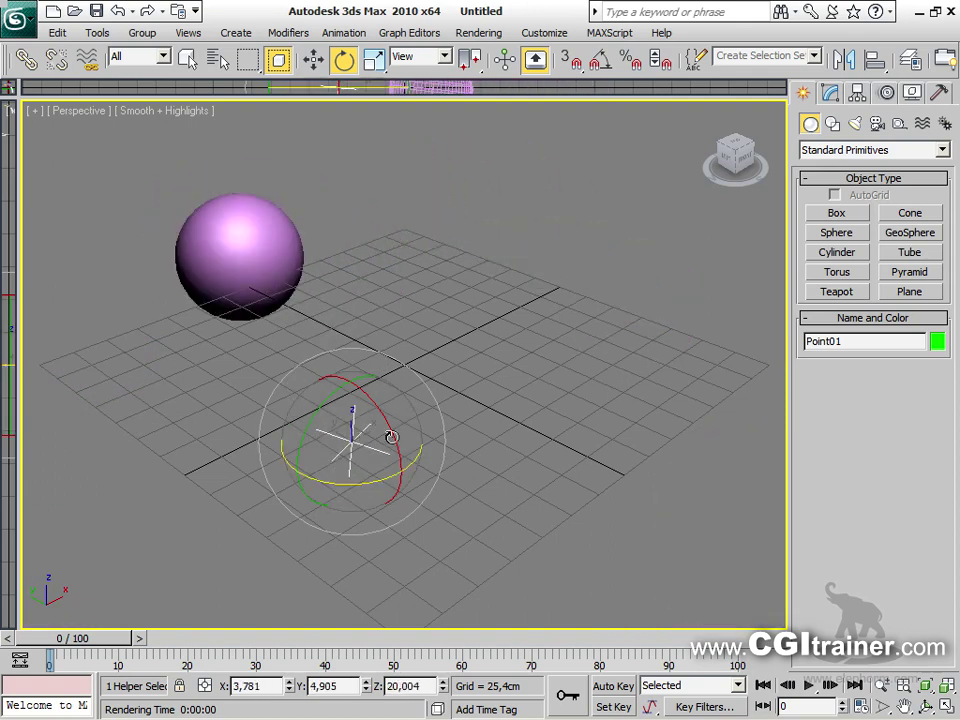
Hide the grid, try the point helper's Box display, and replace its Cross display with Axis Tripod
{"action": "left_click", "coordinate": [828, 93]}
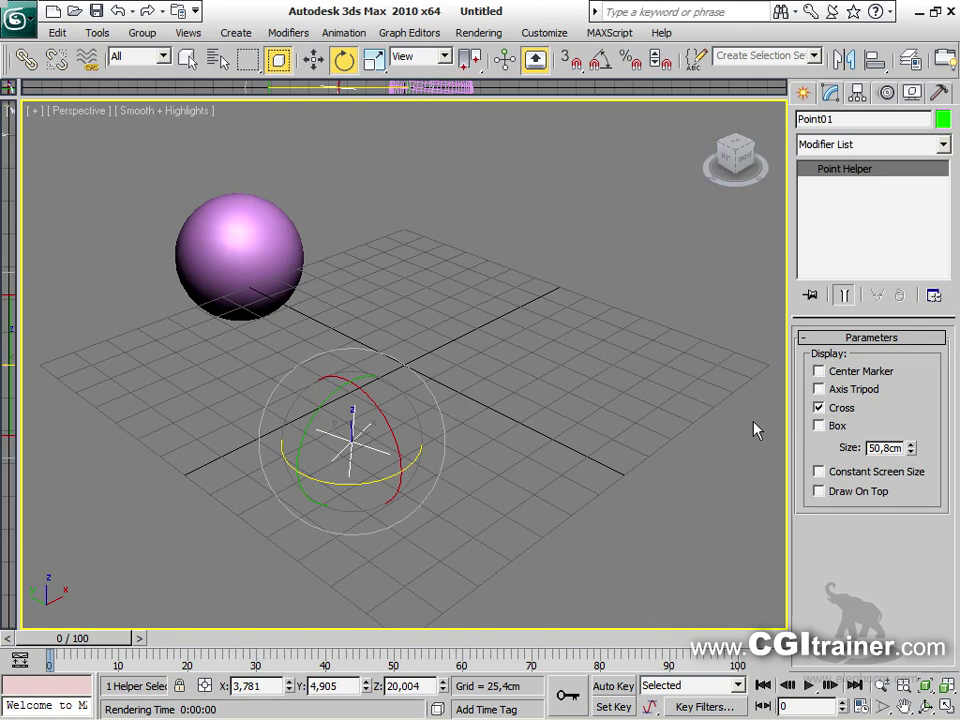
{"action": "key", "text": "g"}
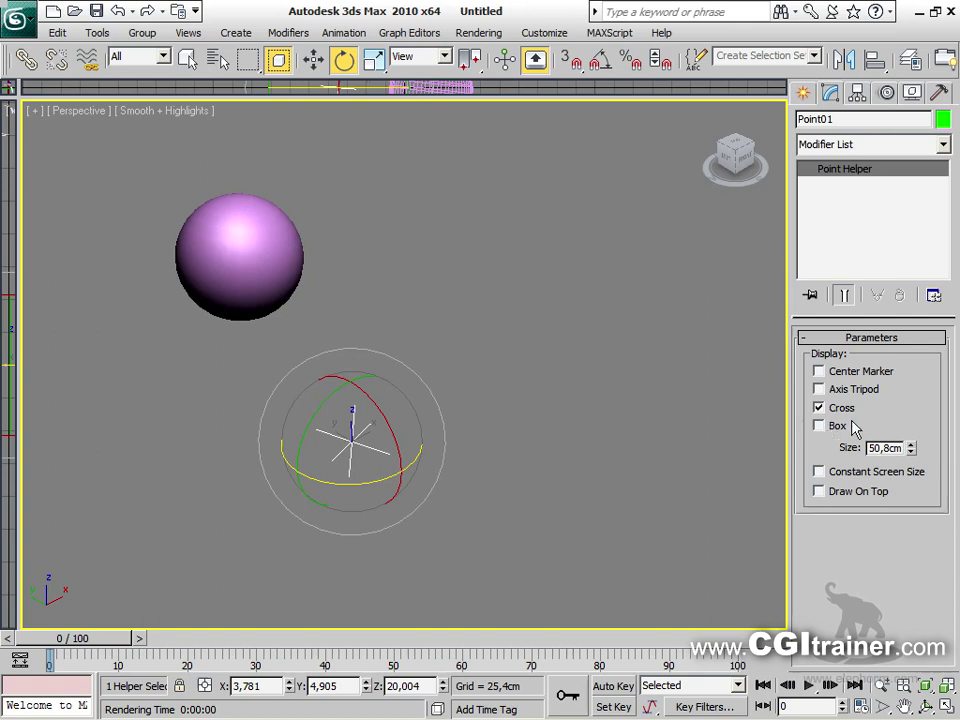
{"action": "left_click", "coordinate": [838, 428]}
{"action": "left_click", "coordinate": [839, 431]}
{"action": "left_click", "coordinate": [846, 416]}
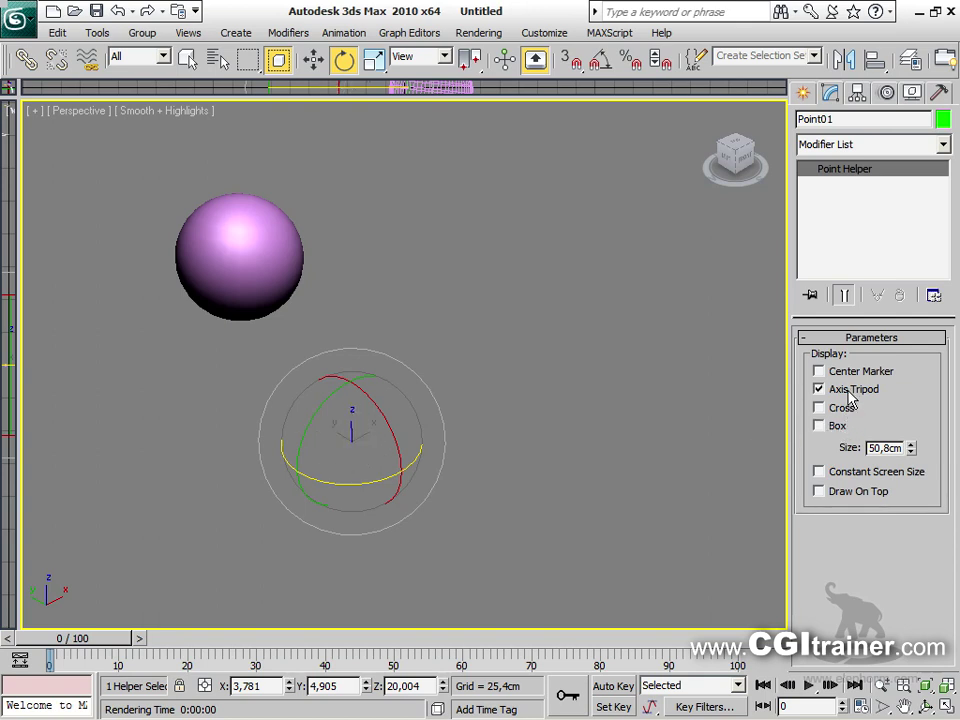
Rotate the helper a little more, enable its Center Marker display and turn off Axis Tripod
{"action": "mouse_move", "coordinate": [353, 479]}
{"action": "left_mouse_down"}
{"action": "mouse_move", "coordinate": [302, 456]}
{"action": "mouse_move", "coordinate": [358, 401]}
{"action": "mouse_move", "coordinate": [369, 452]}
{"action": "mouse_move", "coordinate": [324, 469]}
{"action": "mouse_move", "coordinate": [362, 480]}
{"action": "left_mouse_up"}
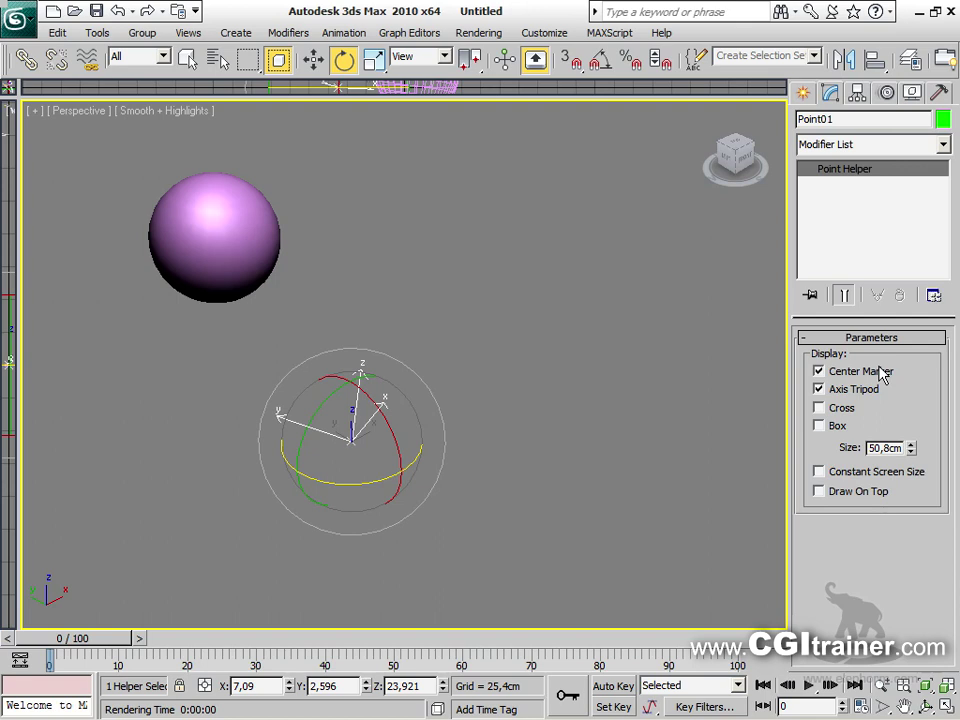
{"action": "left_click", "coordinate": [819, 389]}
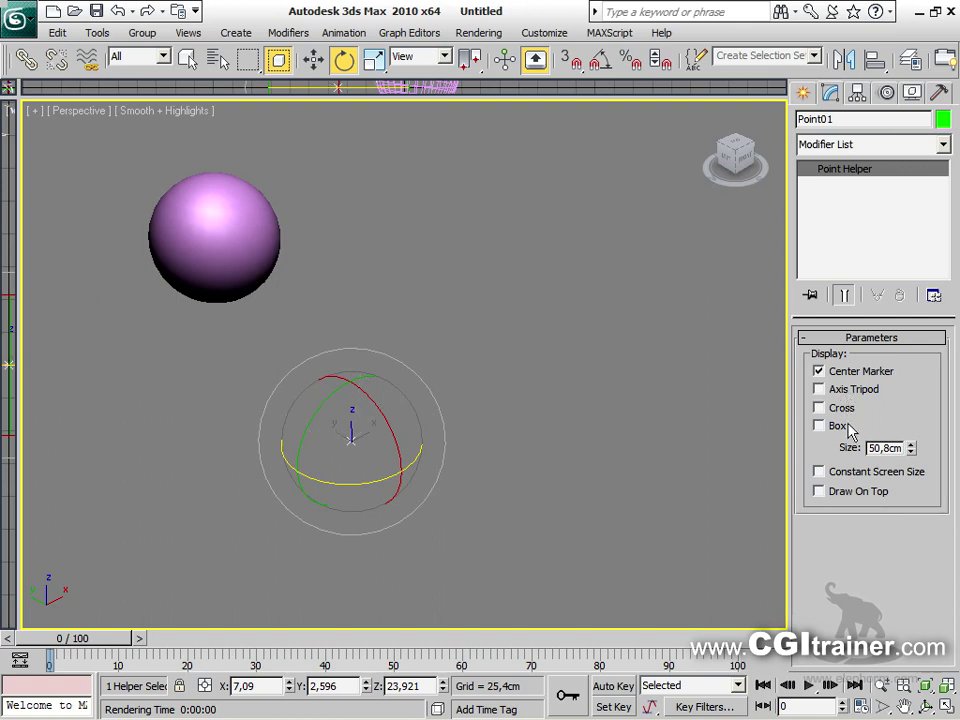
Try the point helper's Box and Cross displays and leave only Axis Tripod enabled
{"action": "left_click", "coordinate": [820, 425]}
{"action": "left_click", "coordinate": [820, 425]}
{"action": "left_click", "coordinate": [820, 407]}
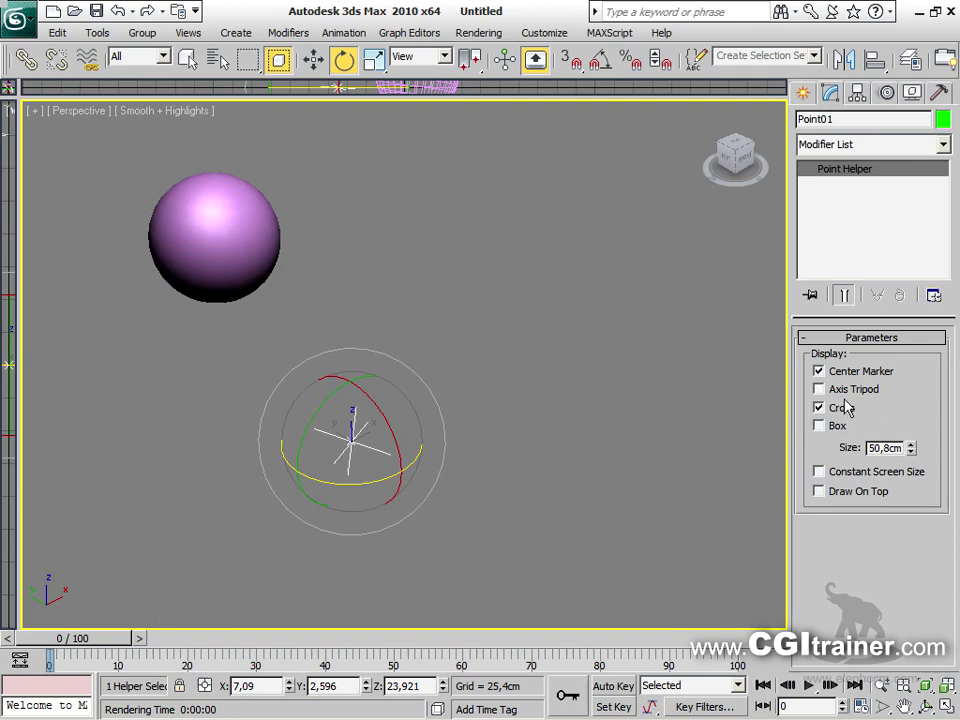
{"action": "left_click", "coordinate": [820, 425]}
{"action": "left_click", "coordinate": [820, 407]}
{"action": "left_click", "coordinate": [820, 389]}
{"action": "left_click", "coordinate": [820, 371]}
{"action": "left_click", "coordinate": [820, 425]}
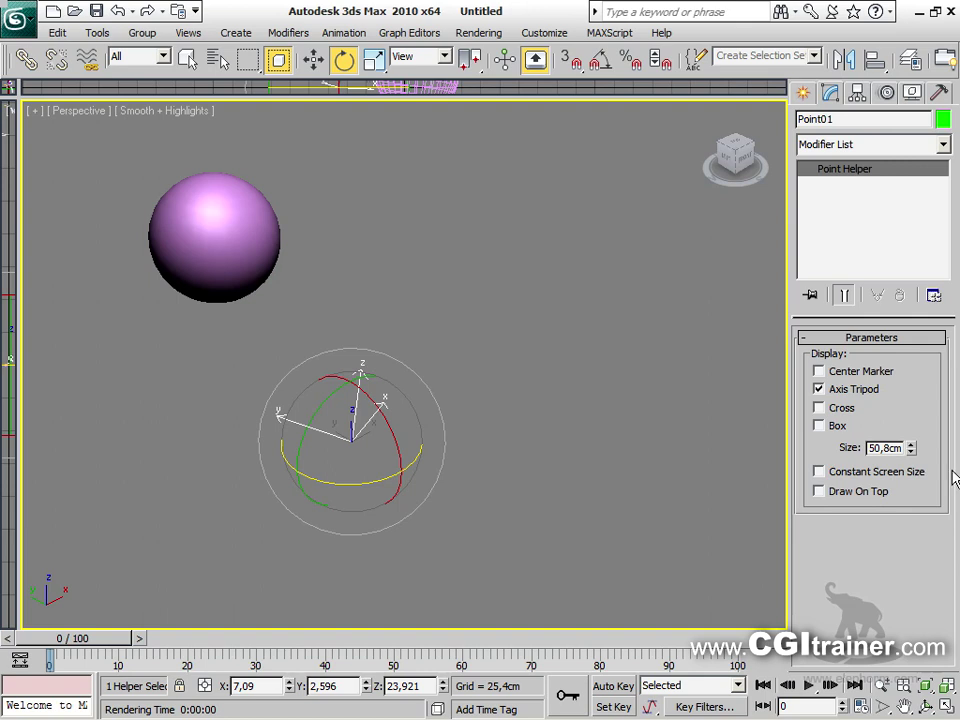
Increase the helper's display size to about 59.9 cm and scale the helper uniformly to about 114.5%
{"action": "mouse_move", "coordinate": [912, 453]}
{"action": "left_mouse_down"}
{"action": "mouse_move", "coordinate": [908, 332]}
{"action": "mouse_move", "coordinate": [908, 452]}
{"action": "mouse_move", "coordinate": [917, 457]}
{"action": "mouse_move", "coordinate": [911, 432]}
{"action": "left_mouse_up"}
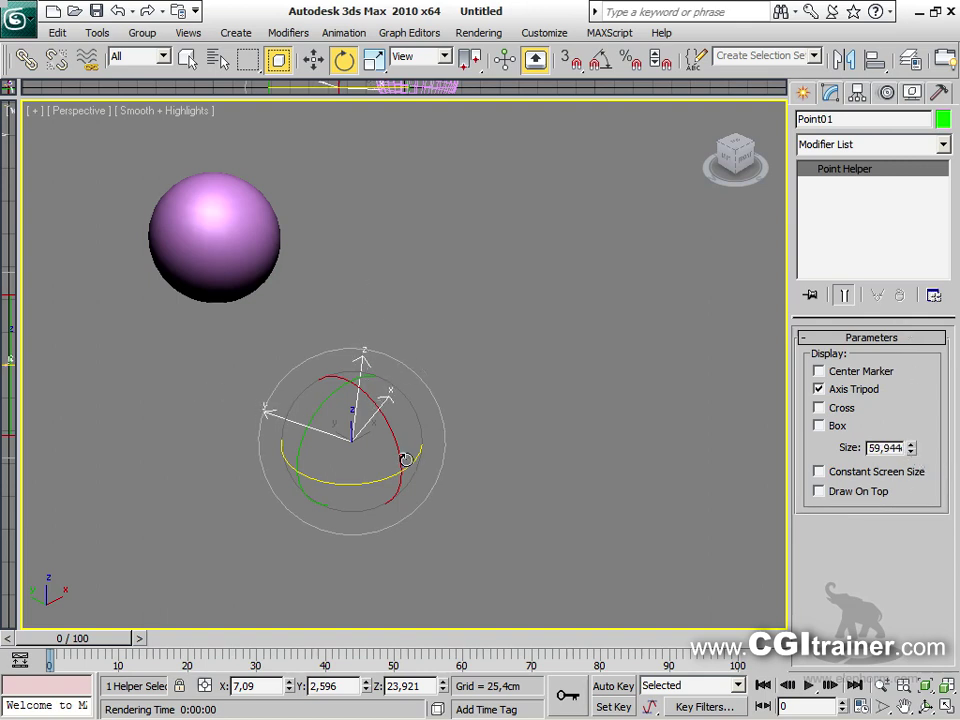
{"action": "right_click", "coordinate": [374, 444]}
{"action": "left_click", "coordinate": [393, 485]}
{"action": "left_click_drag", "start_coordinate": [351, 439], "coordinate": [378, 374]}
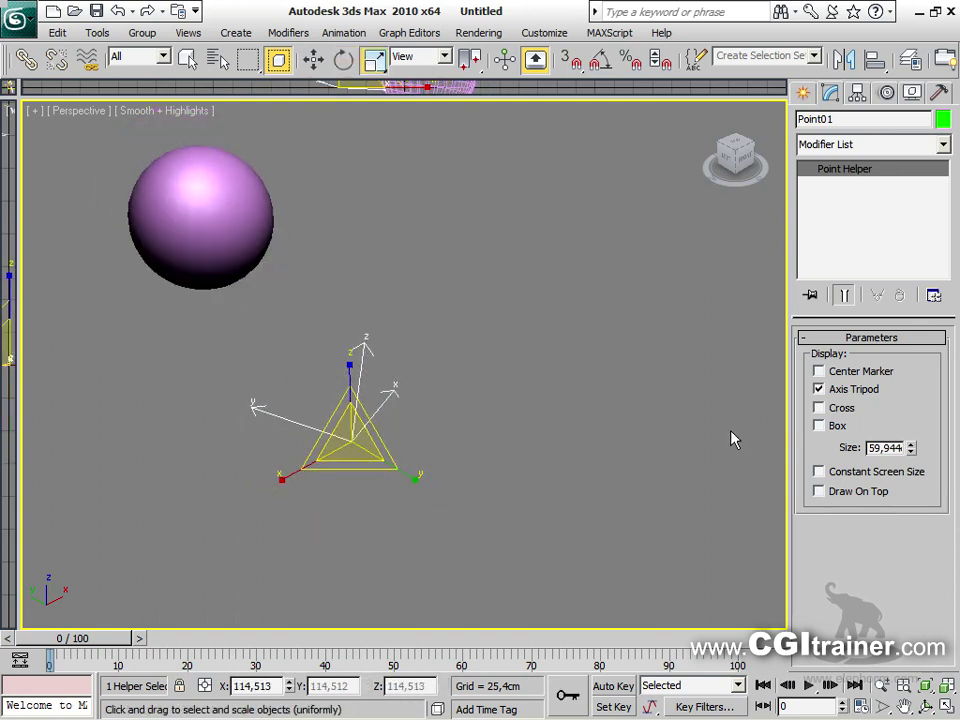
Enable Constant Screen Size and the Box display for the helper, and compare its size at different zoom levels
{"action": "left_click", "coordinate": [835, 472]}
{"action": "left_click", "coordinate": [835, 427]}
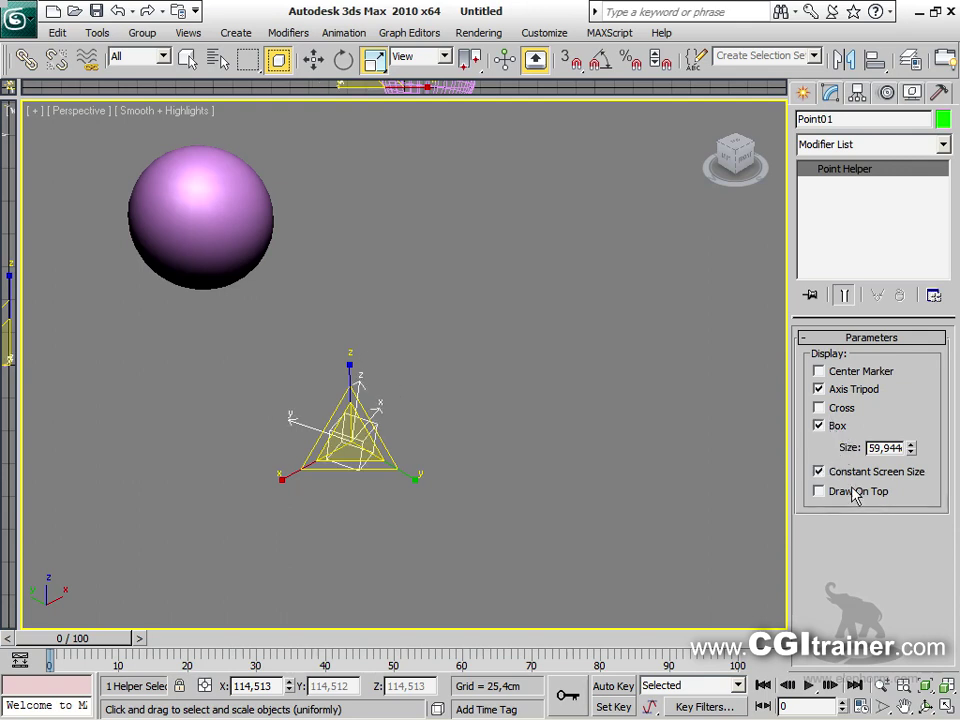
{"action": "scroll", "coordinate": [540, 490], "scroll_direction": "down", "scroll_amount": 5}
{"action": "scroll", "coordinate": [540, 490], "scroll_direction": "up", "scroll_amount": 4}
{"action": "scroll", "coordinate": [400, 550], "scroll_direction": "down", "scroll_amount": 2}
{"action": "middle_click_drag", "start_coordinate": [400, 550], "coordinate": [437, 583]}
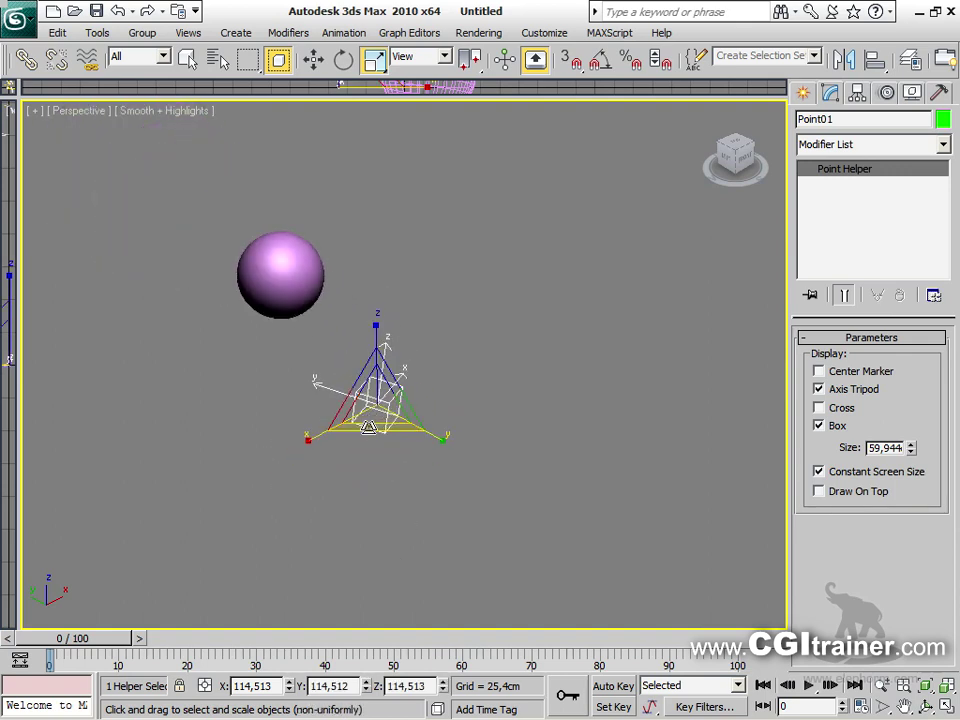
Turn off Constant Screen Size and compare the helper's size again at several zoom levels
{"action": "left_click", "coordinate": [855, 478]}
{"action": "scroll", "coordinate": [405, 360], "scroll_direction": "down", "scroll_amount": 4}
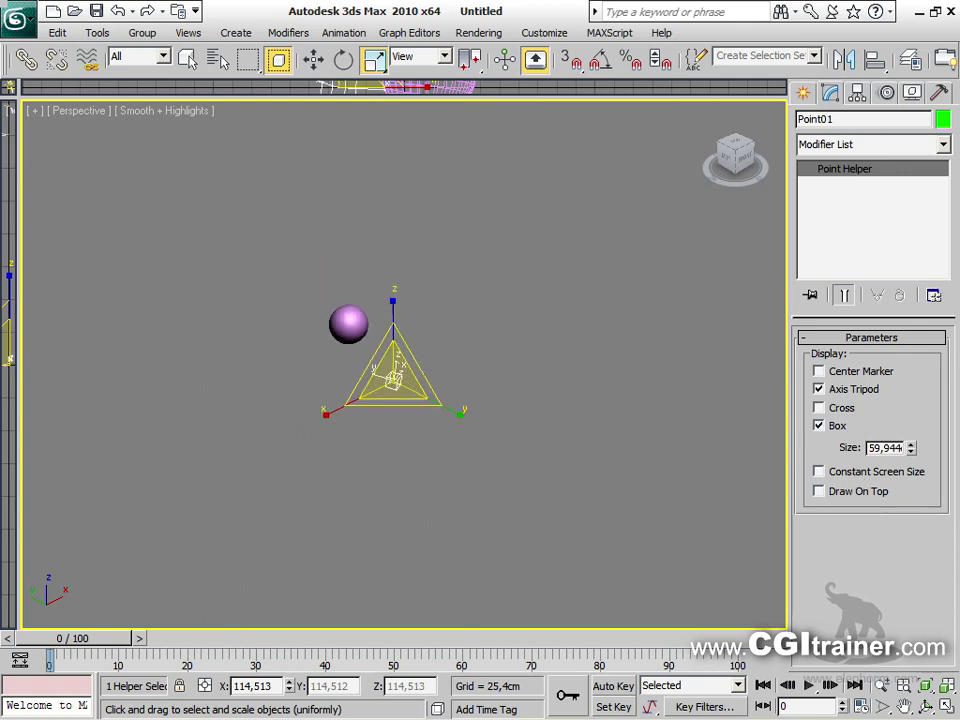
{"action": "scroll", "coordinate": [300, 300], "scroll_direction": "up", "scroll_amount": 5}
{"action": "scroll", "coordinate": [300, 300], "scroll_direction": "down", "scroll_amount": 6}
{"action": "scroll", "coordinate": [300, 300], "scroll_direction": "up", "scroll_amount": 5}
{"action": "scroll", "coordinate": [386, 400], "scroll_direction": "down", "scroll_amount": 6}
{"action": "scroll", "coordinate": [386, 400], "scroll_direction": "up", "scroll_amount": 2}
{"action": "scroll", "coordinate": [386, 400], "scroll_direction": "down", "scroll_amount": 2}
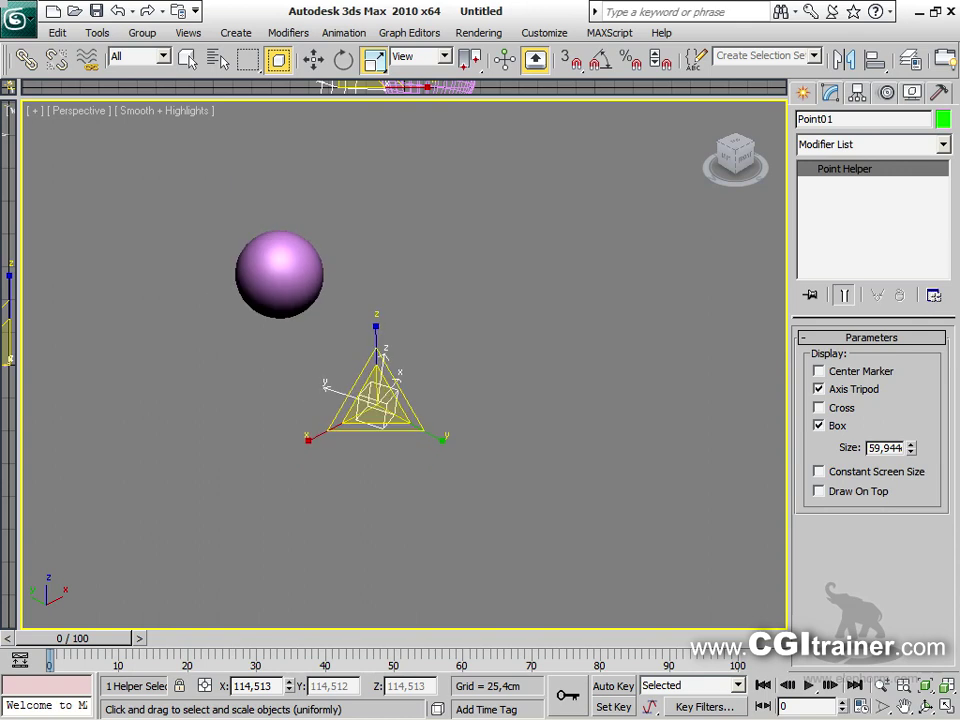
Try the helper's Draw On Top option while viewing the scene from several angles
{"action": "middle_click_drag", "start_coordinate": [654, 478], "coordinate": [932, 430], "text": "alt"}
{"action": "left_click", "coordinate": [860, 491]}
{"action": "left_click", "coordinate": [860, 491]}
{"action": "left_click", "coordinate": [860, 491]}
{"action": "middle_click_drag", "start_coordinate": [651, 445], "coordinate": [392, 508], "text": "alt"}
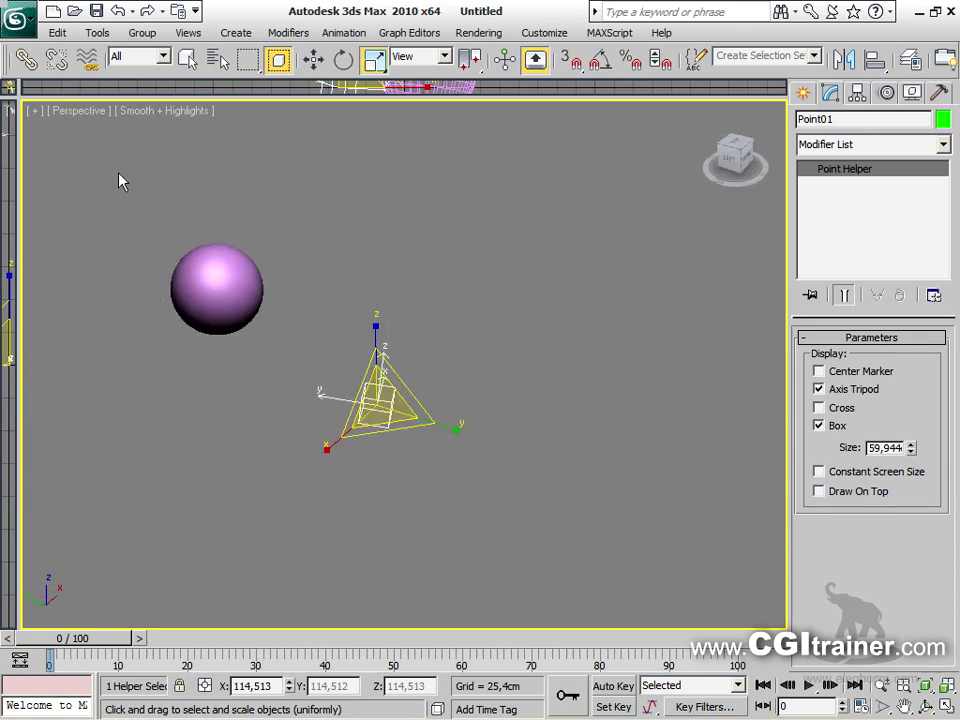
Reset the scene without saving the changes
{"action": "left_click", "coordinate": [18, 18]}
{"action": "left_click", "coordinate": [42, 97]}
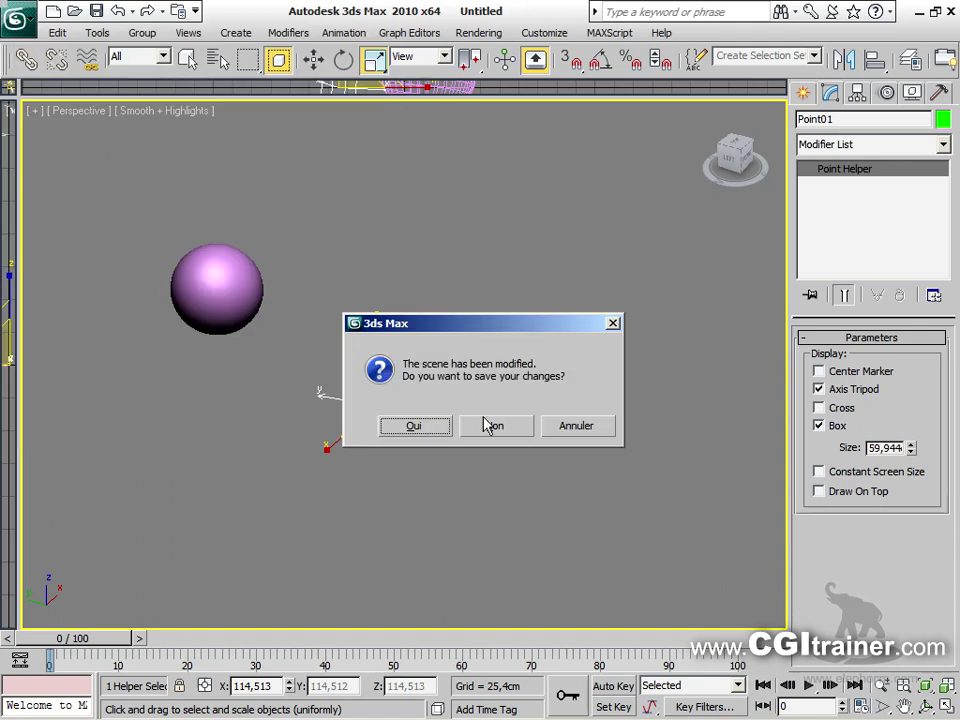
{"action": "left_click", "coordinate": [490, 423]}
{"action": "left_click", "coordinate": [426, 398]}
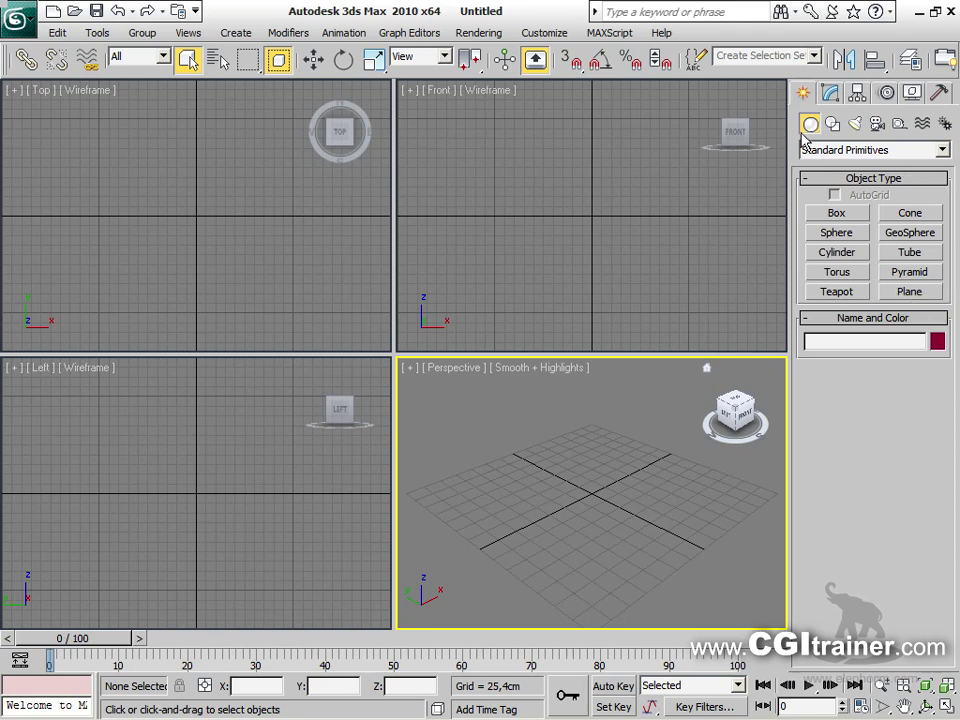
Place three Point helpers in the Perspective view, turning off their Box display and using a larger size for the axis tripods
{"action": "left_click", "coordinate": [899, 124]}
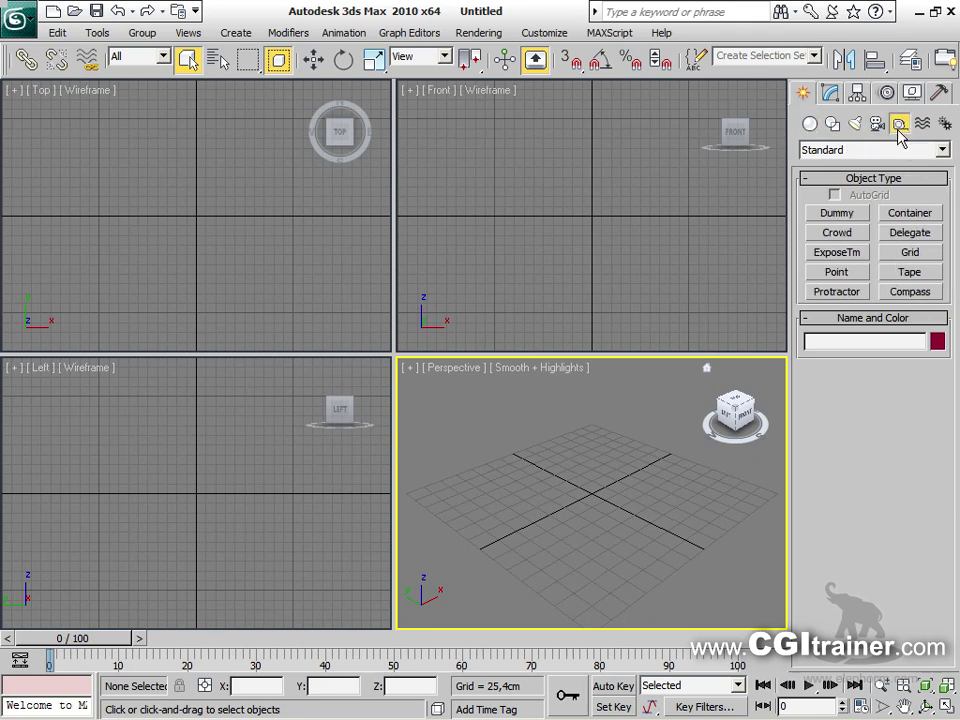
{"action": "left_click", "coordinate": [842, 273]}
{"action": "left_click", "coordinate": [632, 470]}
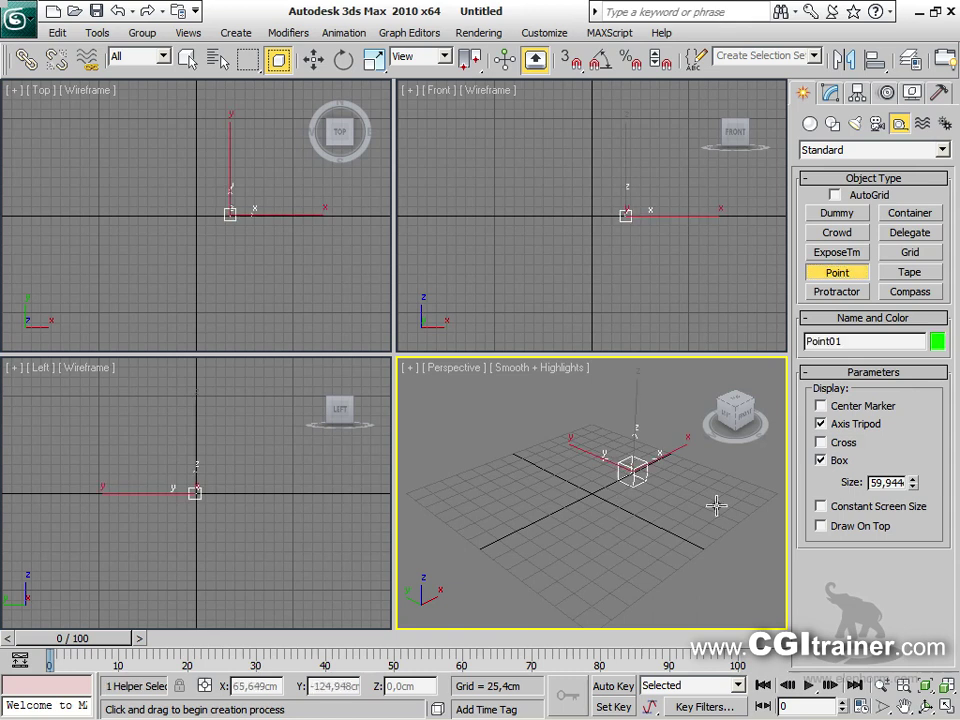
{"action": "left_click", "coordinate": [820, 460]}
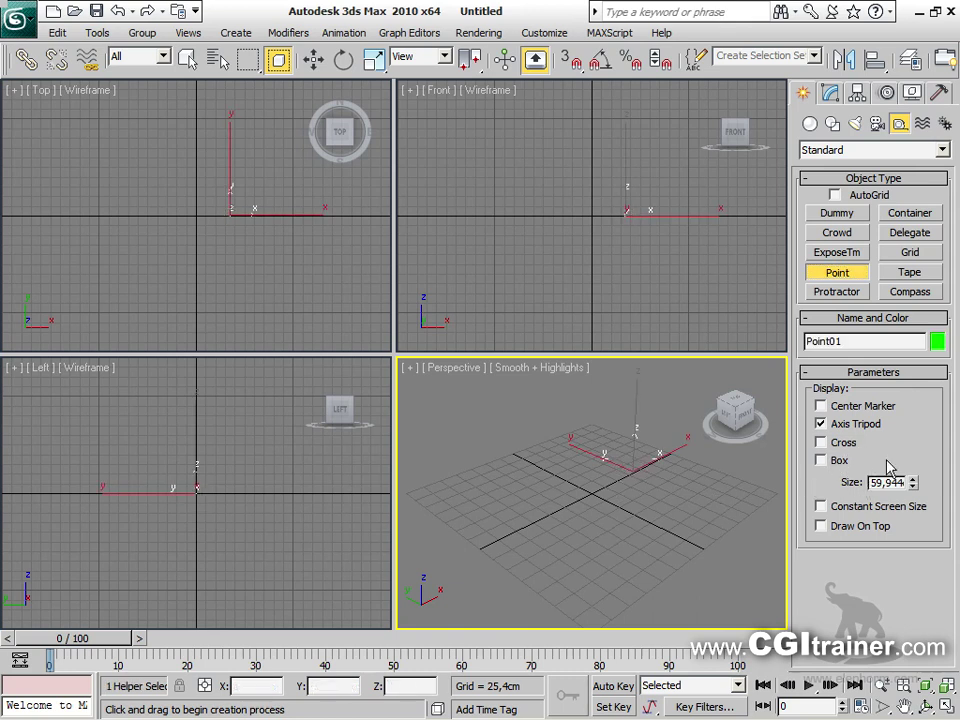
{"action": "left_click_drag", "start_coordinate": [901, 483], "coordinate": [901, 495]}
{"action": "left_click", "coordinate": [618, 543]}
{"action": "left_click", "coordinate": [520, 576]}
{"action": "right_click", "coordinate": [534, 563]}
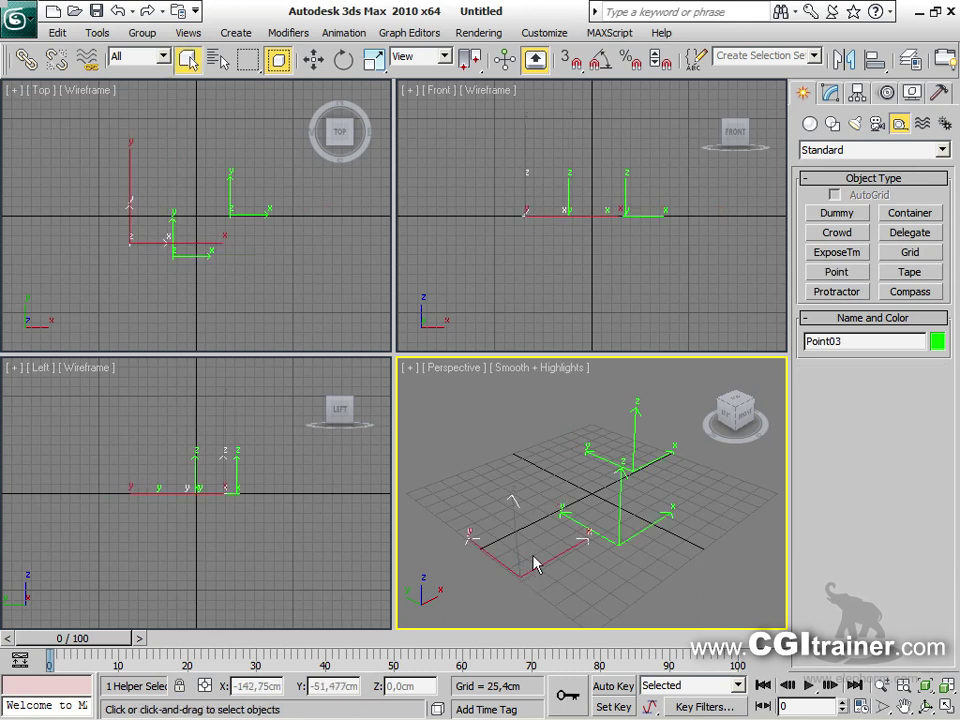
Rotate the front point helper around its vertical axis and tilt the rear one around several axes
{"action": "right_click", "coordinate": [545, 565]}
{"action": "left_click", "coordinate": [567, 589]}
{"action": "left_click_drag", "start_coordinate": [565, 592], "coordinate": [496, 622]}
{"action": "left_click_drag", "start_coordinate": [655, 458], "coordinate": [688, 456]}
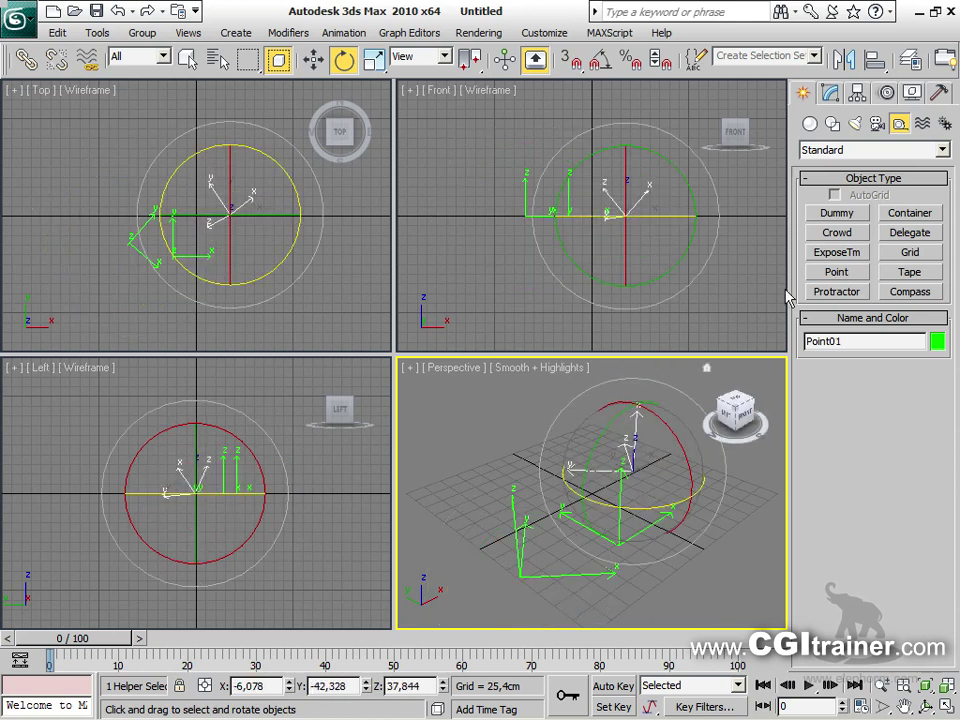
Create a teapot of about 71.8 cm radius beside the helpers, maximize the Perspective view and hide the grid
{"action": "left_click", "coordinate": [809, 123]}
{"action": "left_click", "coordinate": [838, 292]}
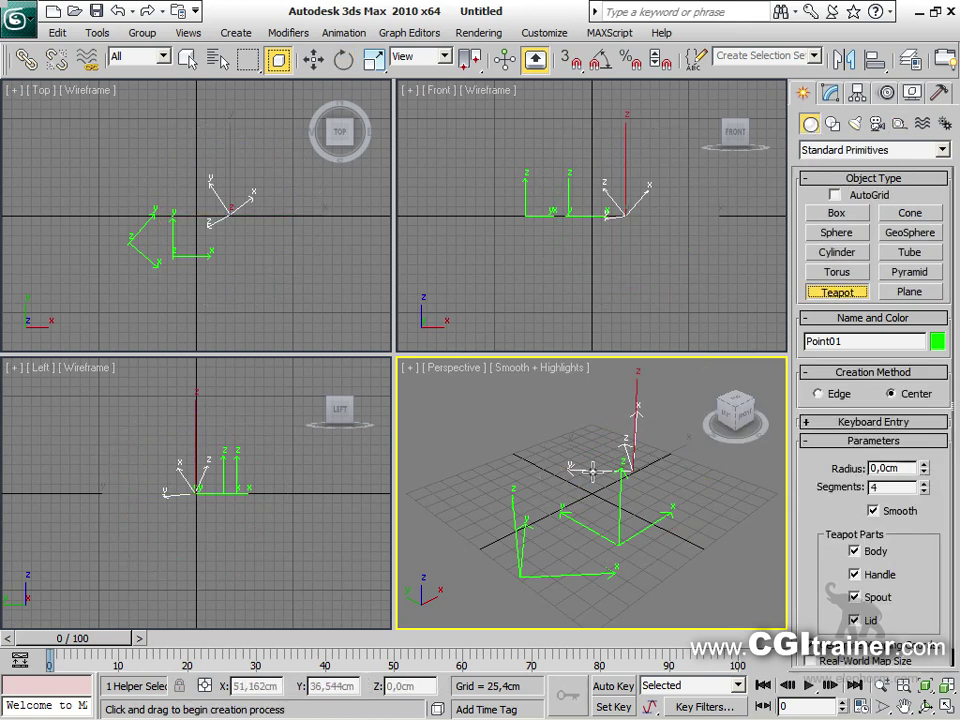
{"action": "left_click_drag", "start_coordinate": [452, 489], "coordinate": [478, 472]}
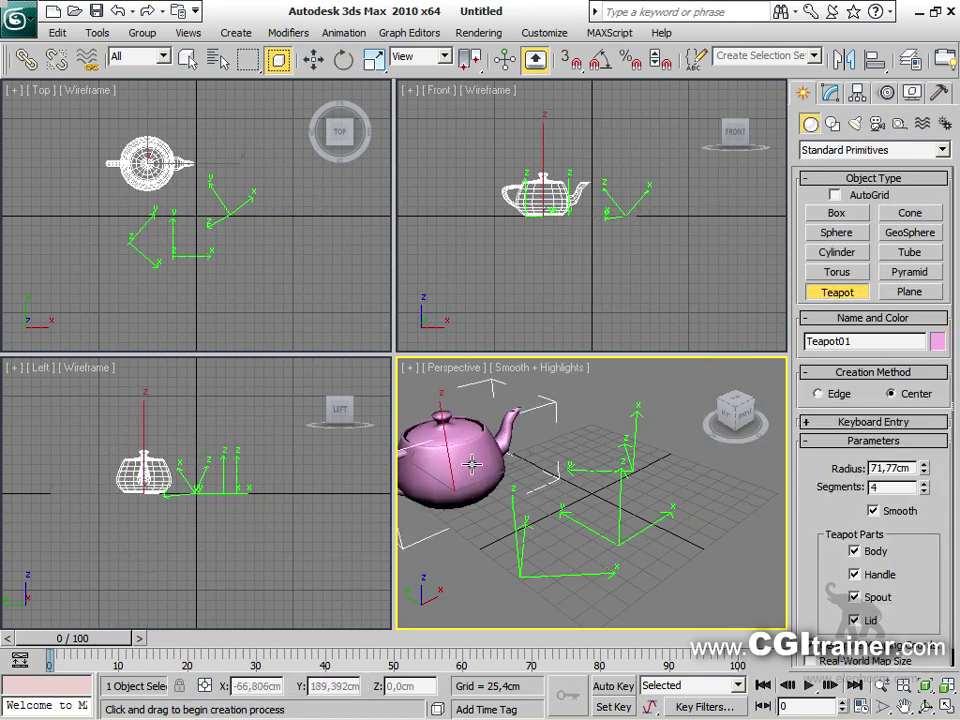
{"action": "key", "text": "alt+w"}
{"action": "key", "text": "g"}
{"action": "middle_click_drag", "start_coordinate": [486, 480], "coordinate": [557, 448], "text": "alt"}
{"action": "key", "text": "e"}
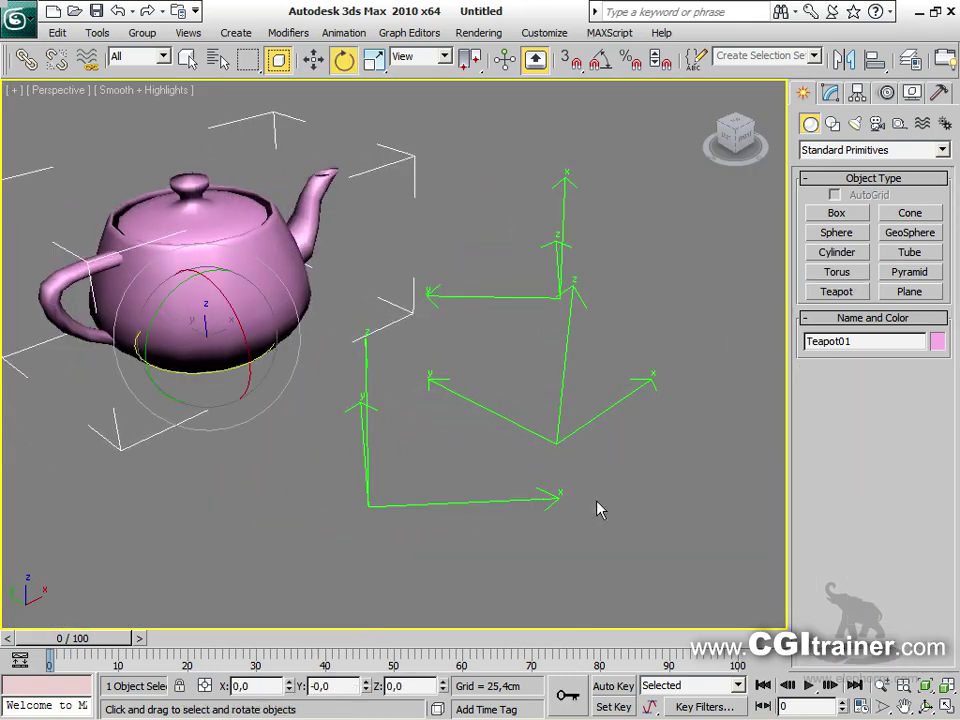
{"action": "middle_click_drag", "start_coordinate": [623, 485], "coordinate": [716, 624], "text": "alt"}
{"action": "scroll", "coordinate": [636, 484], "scroll_direction": "down", "scroll_amount": 4}
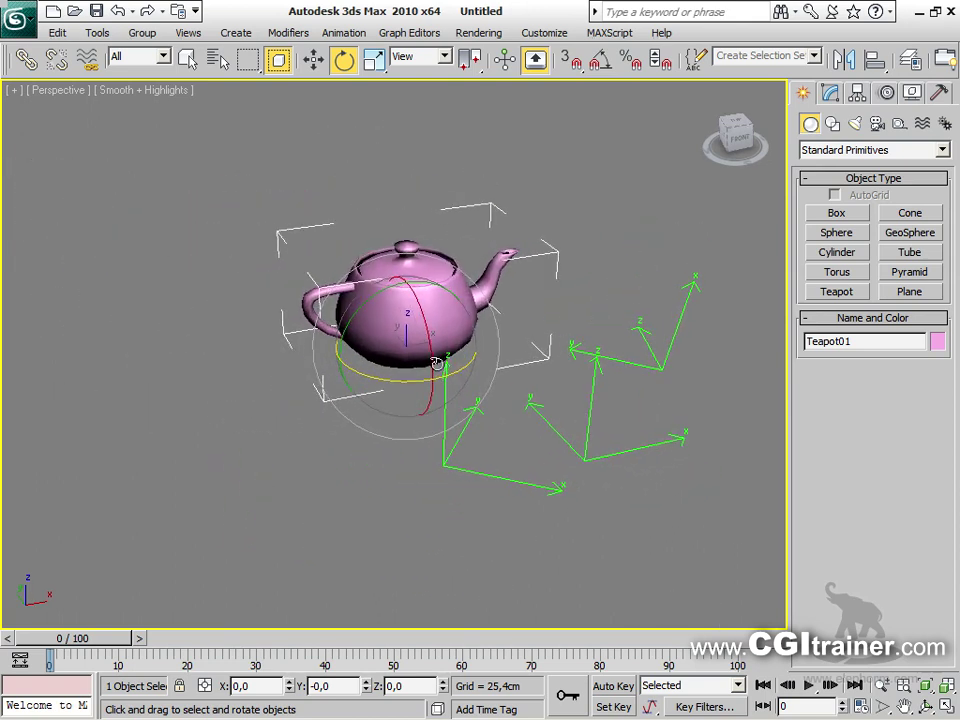
Use the Spacing Tool with a count of 1 to place a teapot instance by picking two points at the front helper's origin
{"action": "left_click", "coordinate": [97, 32]}
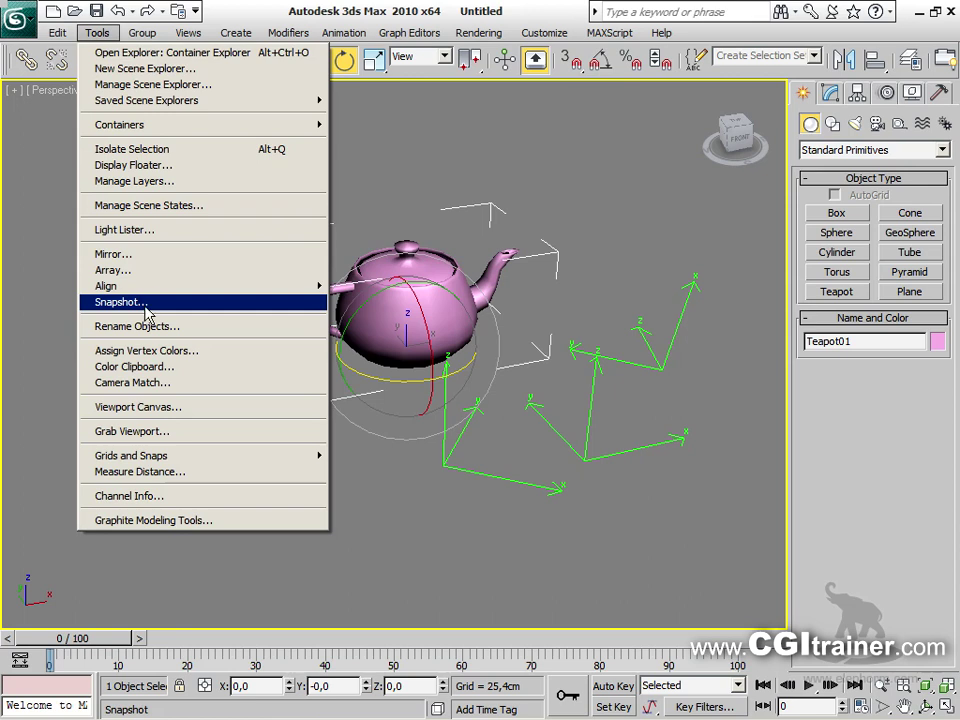
{"action": "mouse_move", "coordinate": [147, 288]}
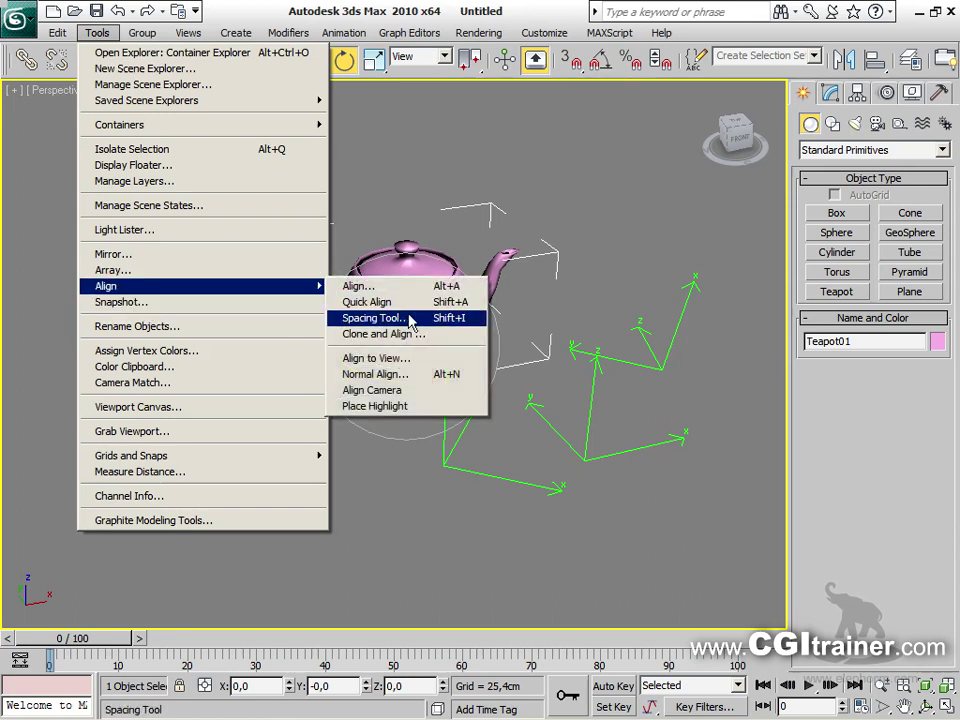
{"action": "left_click", "coordinate": [370, 318]}
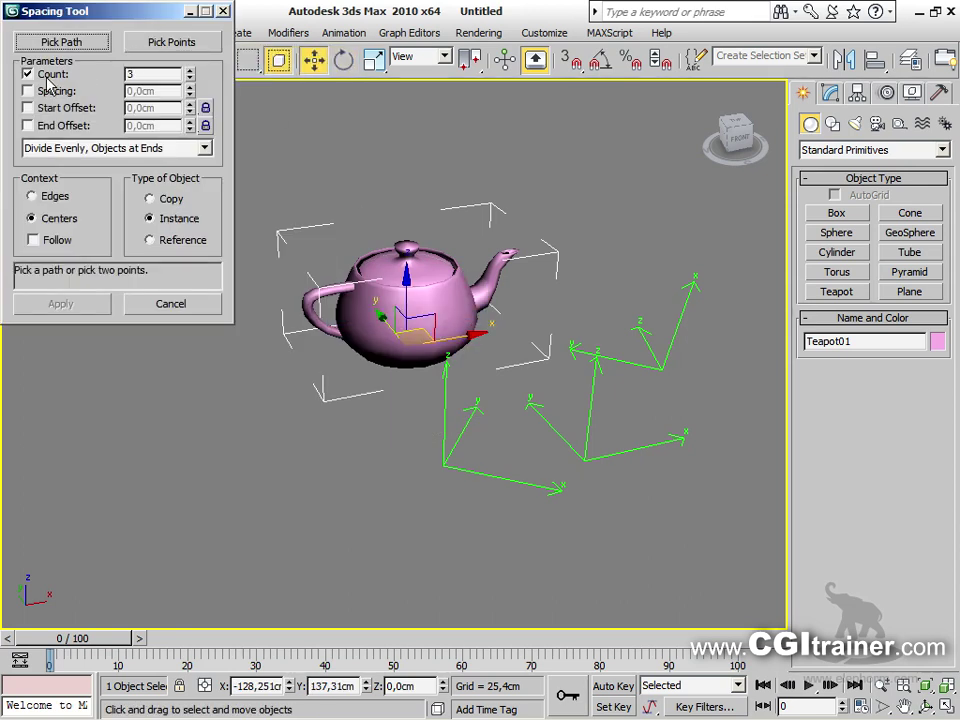
{"action": "left_click", "coordinate": [189, 72]}
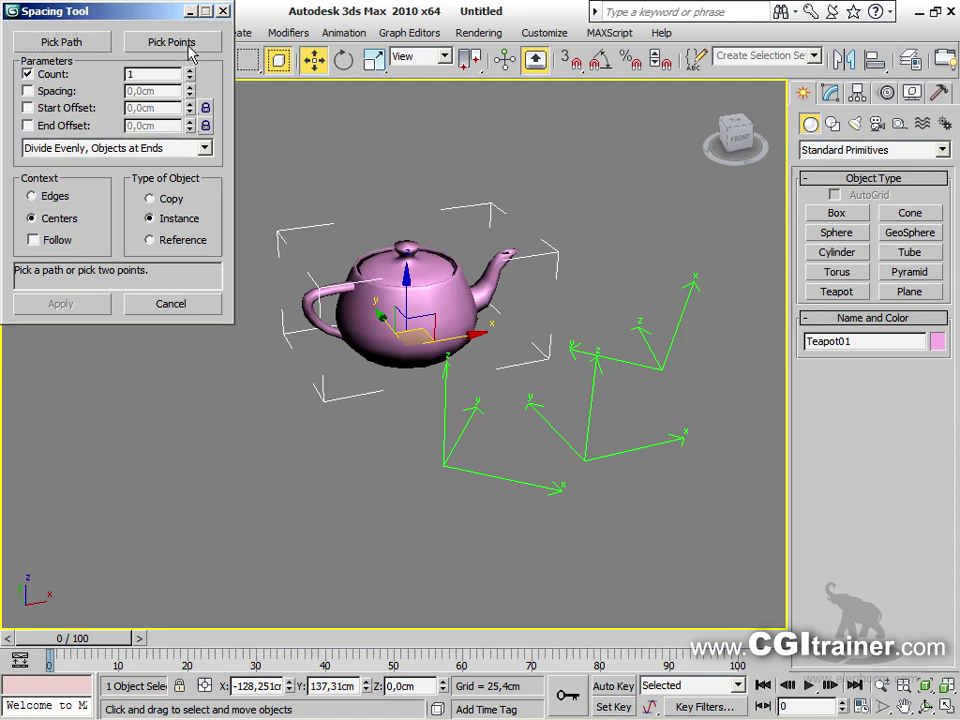
{"action": "left_click", "coordinate": [190, 46]}
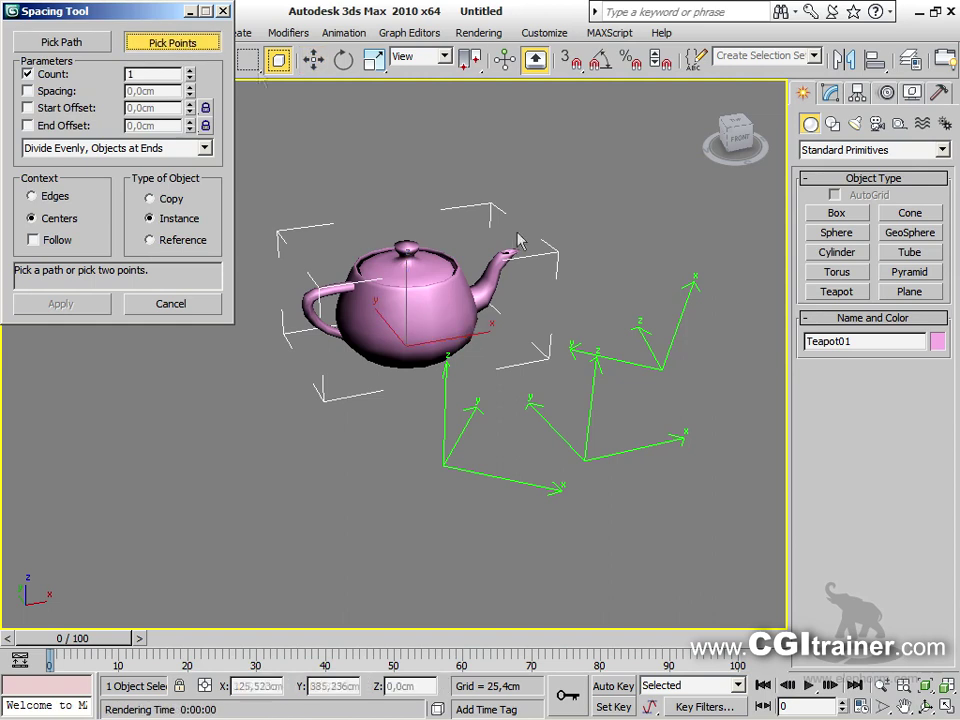
{"action": "left_click", "coordinate": [444, 470]}
{"action": "left_click", "coordinate": [450, 470]}
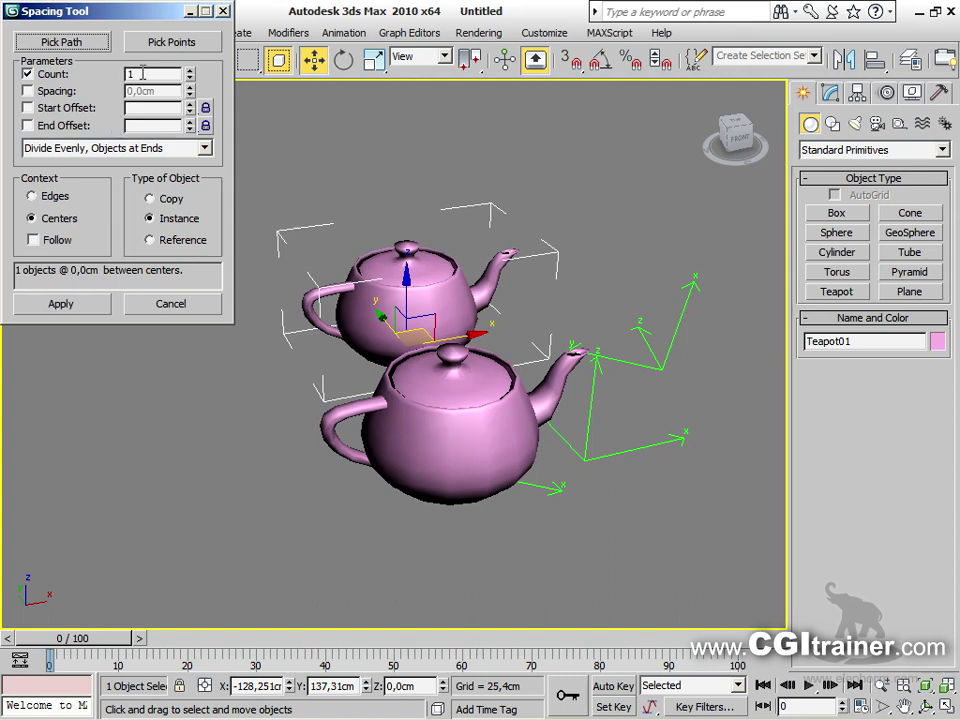
Set the Spacing Tool's count to 2 and spacing to 153.332 cm, and enable Follow
{"action": "left_click", "coordinate": [189, 71]}
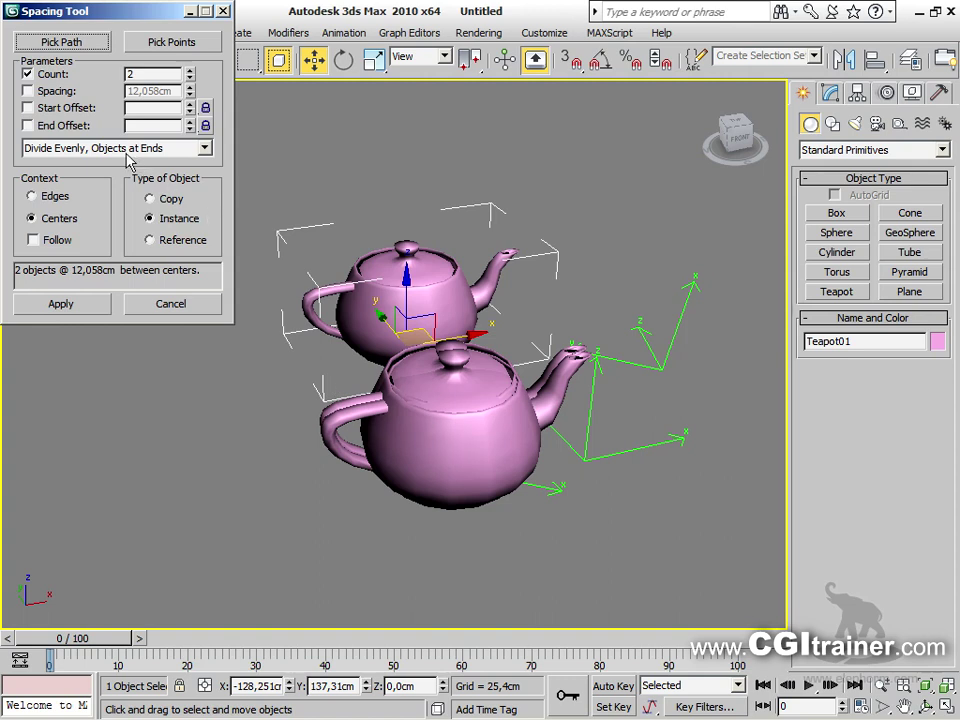
{"action": "left_click", "coordinate": [60, 91]}
{"action": "left_click", "coordinate": [190, 94]}
{"action": "left_click_drag", "start_coordinate": [190, 91], "coordinate": [190, 42]}
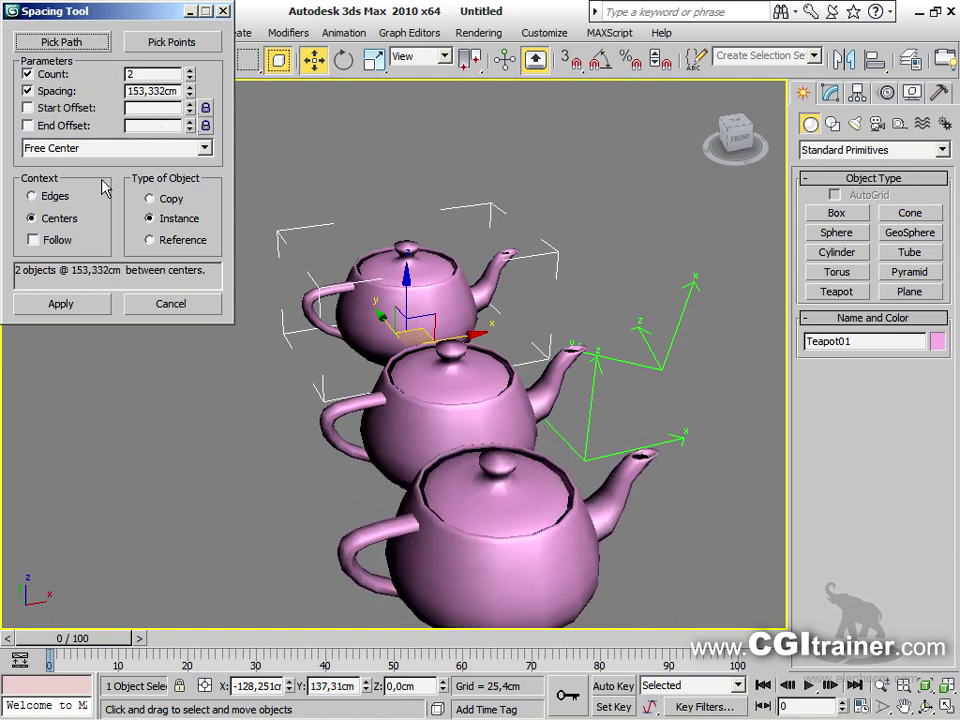
{"action": "left_click", "coordinate": [55, 241]}
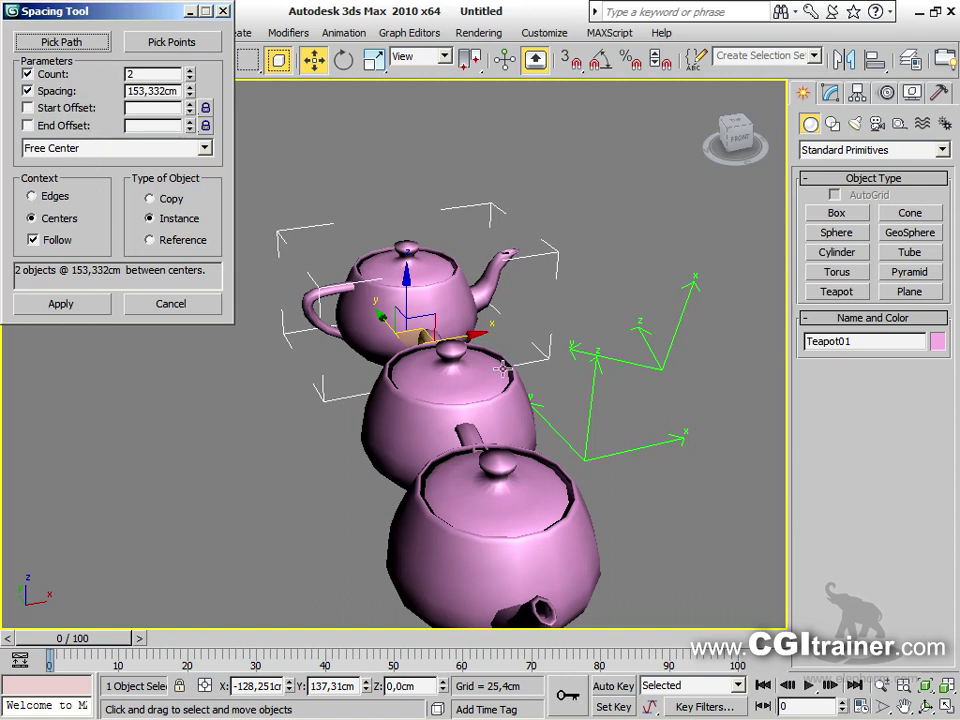
Pick two new spacing points close together at the tilted helper's origin
{"action": "middle_click_drag", "start_coordinate": [576, 443], "coordinate": [471, 456], "text": "alt"}
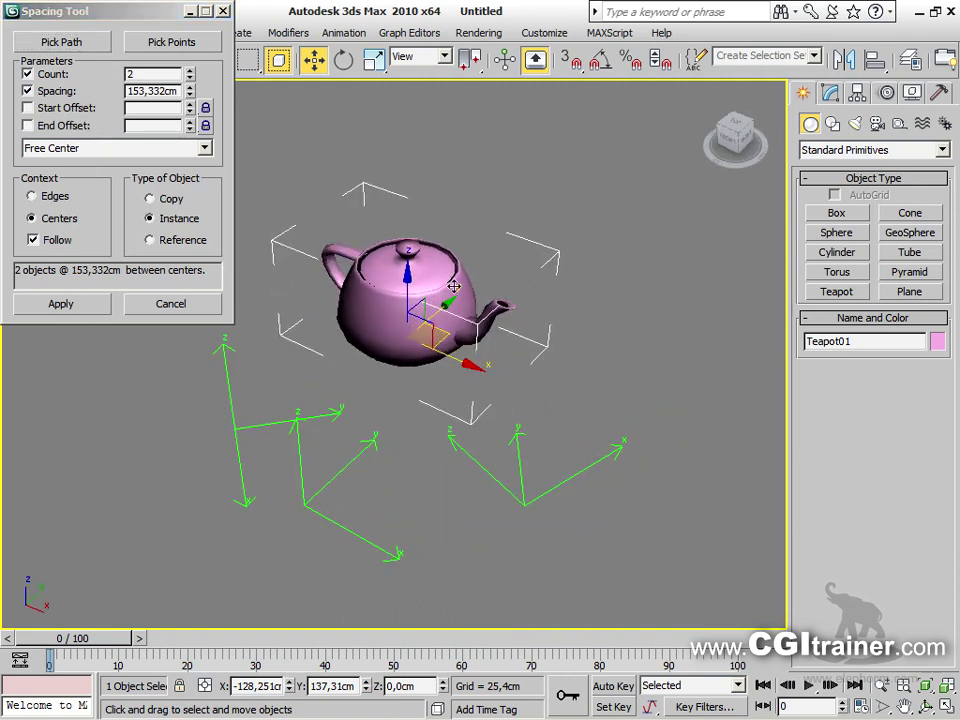
{"action": "left_click", "coordinate": [194, 52]}
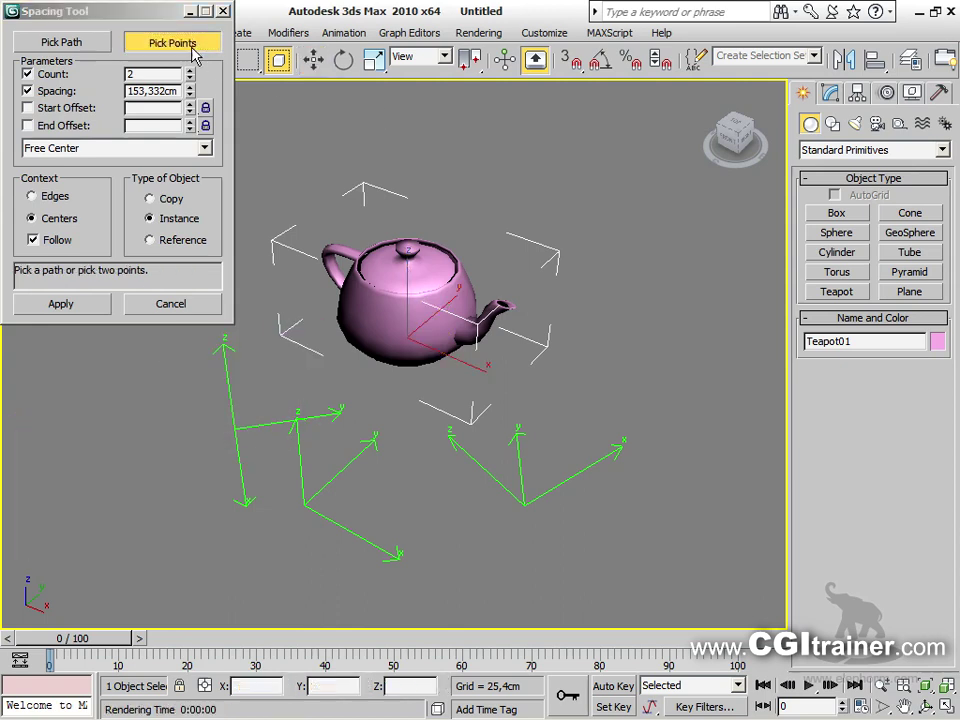
{"action": "left_click", "coordinate": [530, 518]}
{"action": "left_click", "coordinate": [519, 507]}
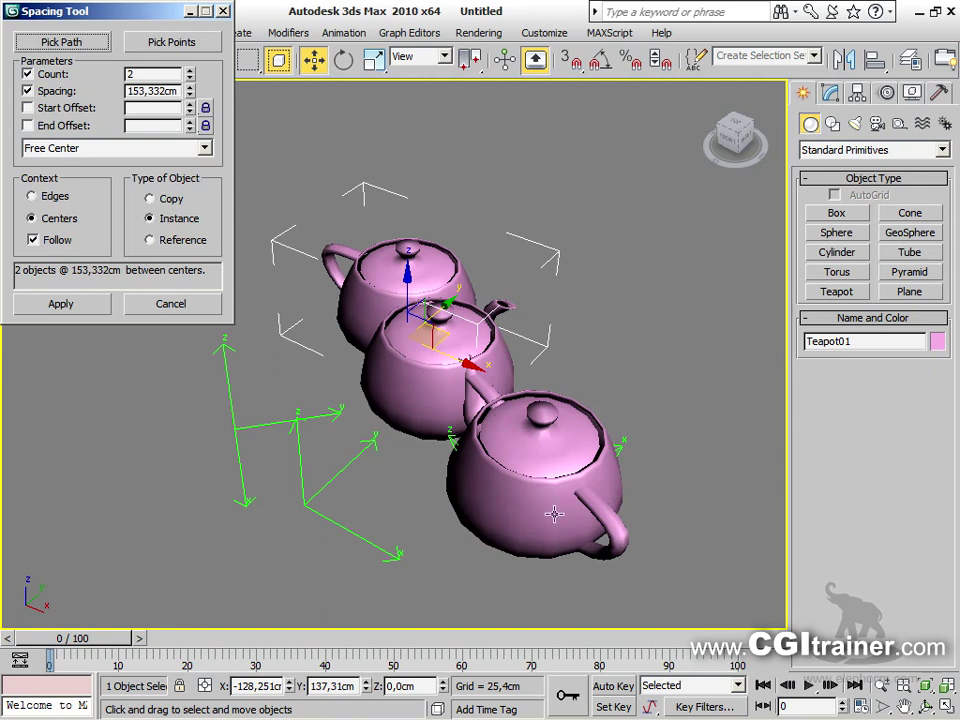
Reduce the Spacing Tool's count to 1, turn off Follow and apply the teapot instance at the tilted helper
{"action": "left_click", "coordinate": [189, 78]}
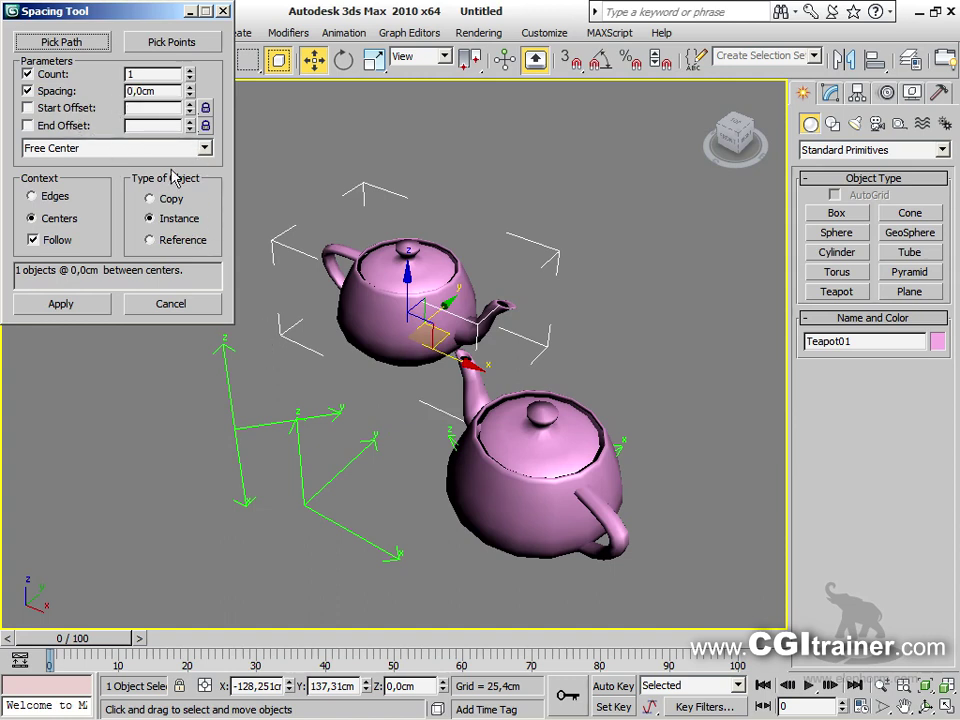
{"action": "left_click", "coordinate": [53, 200]}
{"action": "left_click", "coordinate": [57, 241]}
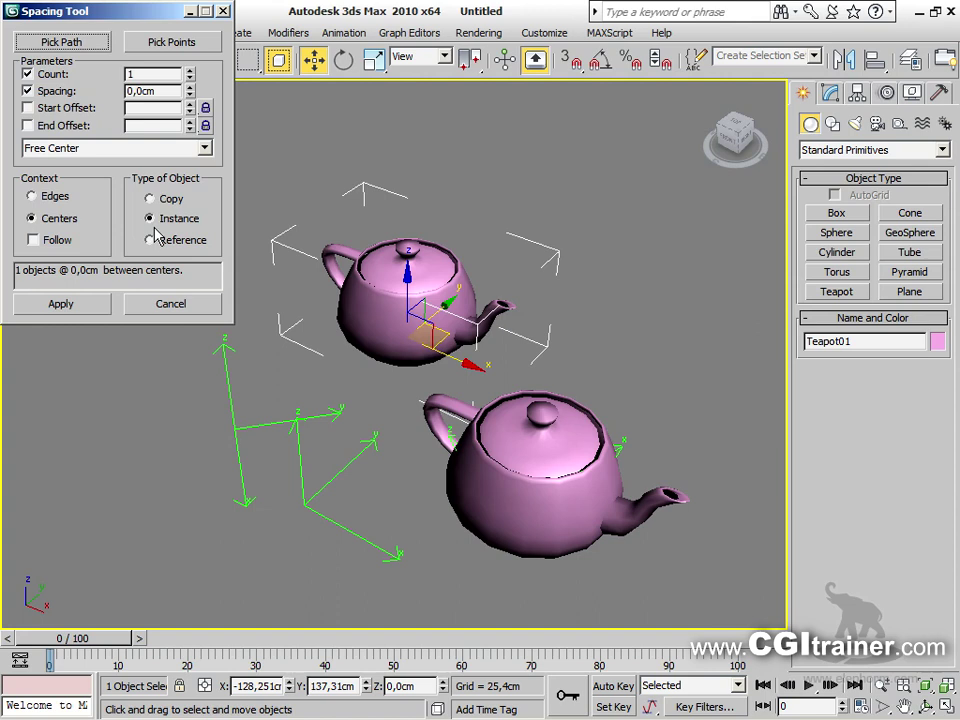
{"action": "left_click", "coordinate": [55, 303]}
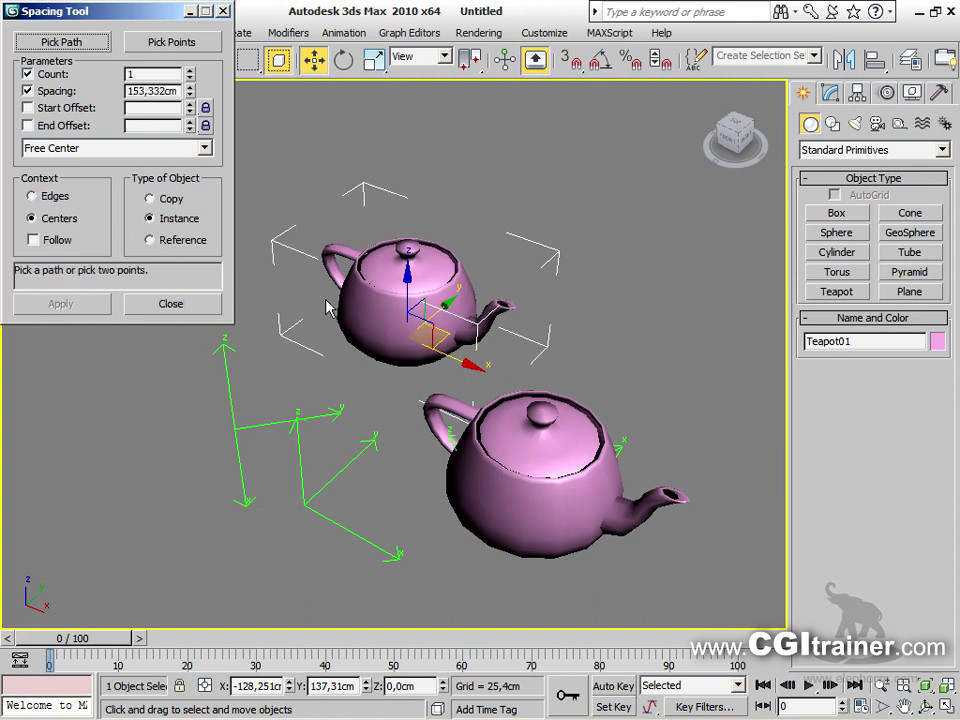
Close the Spacing Tool, move the front teapot instance away from the tilted Point helper and deselect it
{"action": "left_click", "coordinate": [222, 11]}
{"action": "left_click_drag", "start_coordinate": [558, 488], "coordinate": [665, 345]}
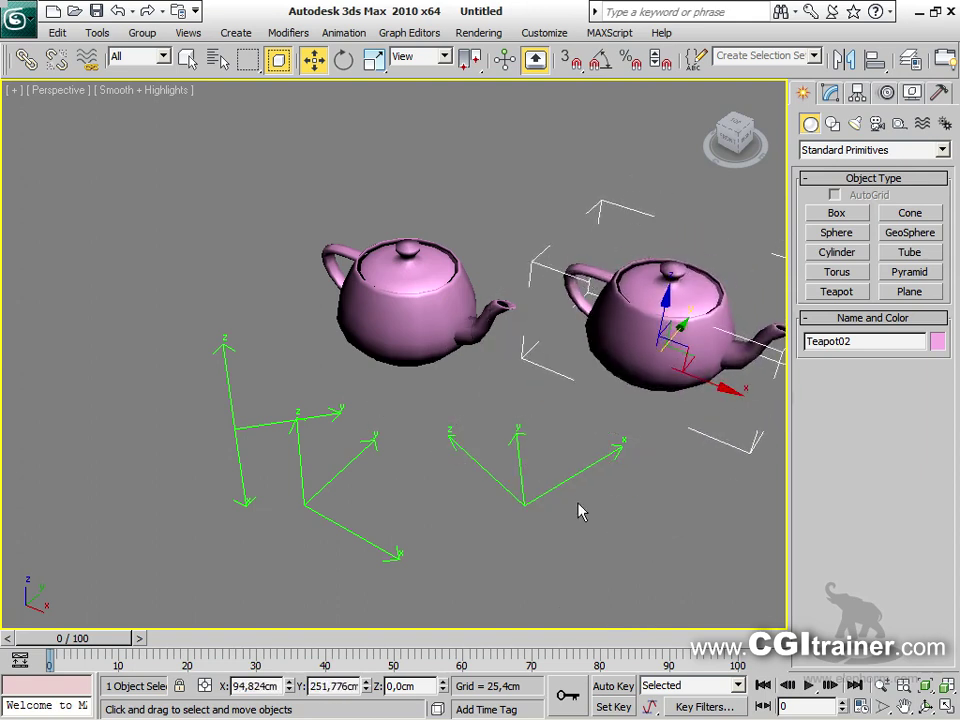
{"action": "left_click", "coordinate": [603, 511]}
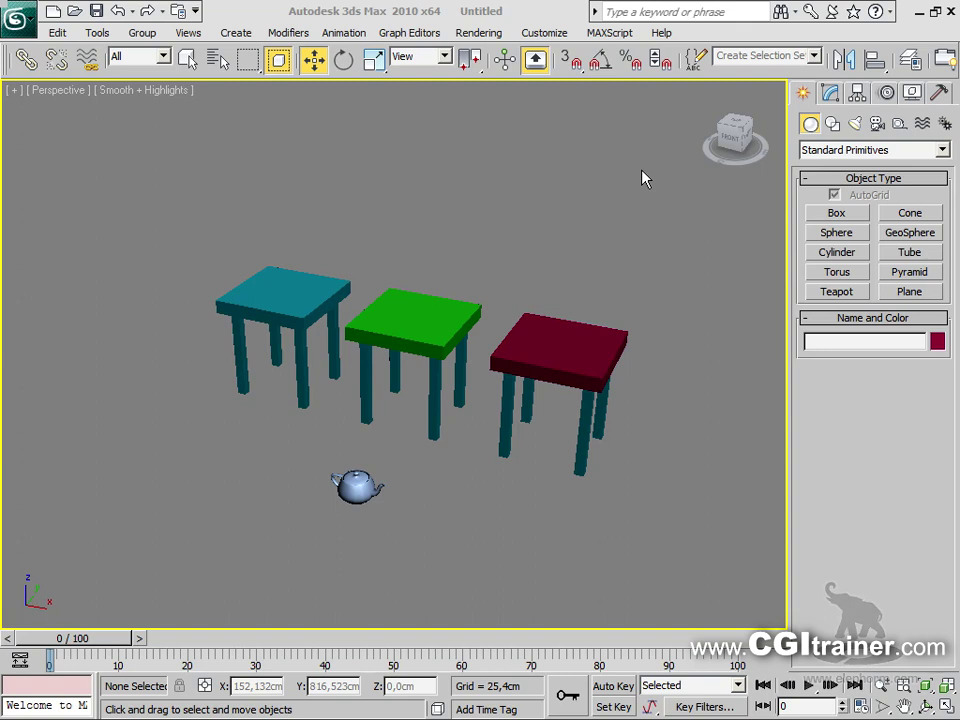
Use Clone and Align to place copies of the blue teapot on the teal, green and dark red tabletops
{"action": "left_click", "coordinate": [350, 486]}
{"action": "middle_click_drag", "start_coordinate": [473, 582], "coordinate": [525, 580]}
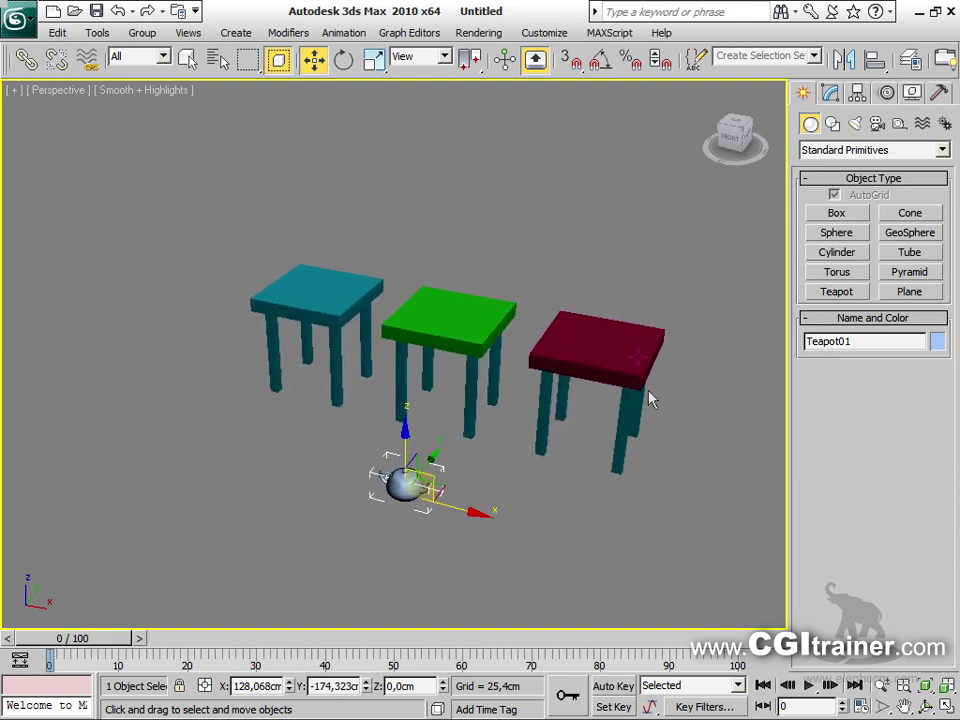
{"action": "left_click", "coordinate": [98, 33]}
{"action": "mouse_move", "coordinate": [122, 285]}
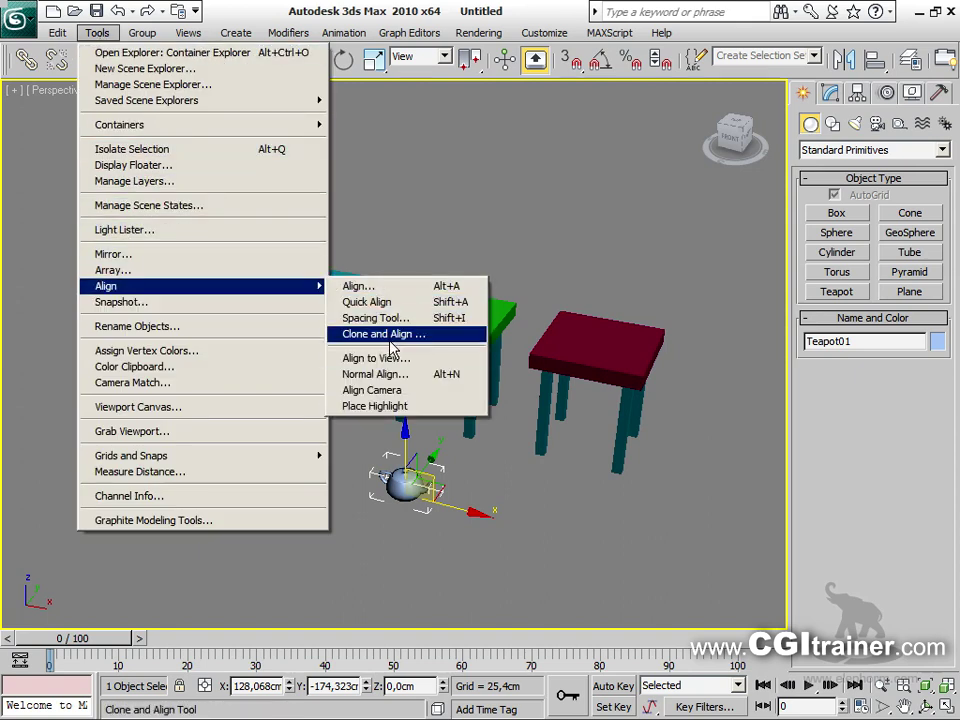
{"action": "left_click", "coordinate": [391, 339]}
{"action": "left_click", "coordinate": [56, 117]}
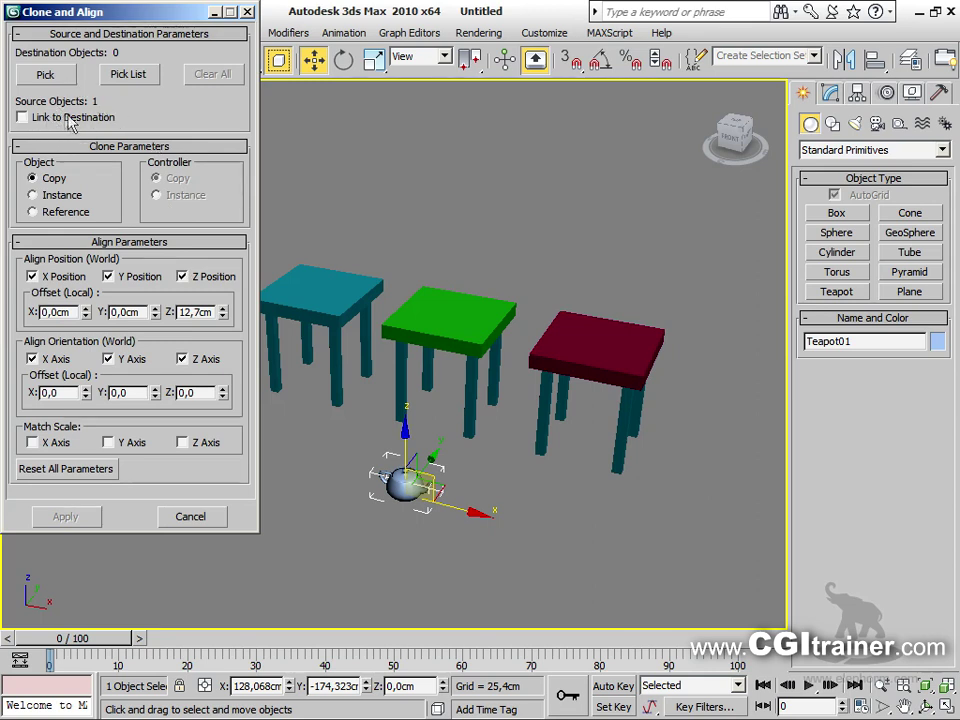
{"action": "left_click", "coordinate": [56, 76]}
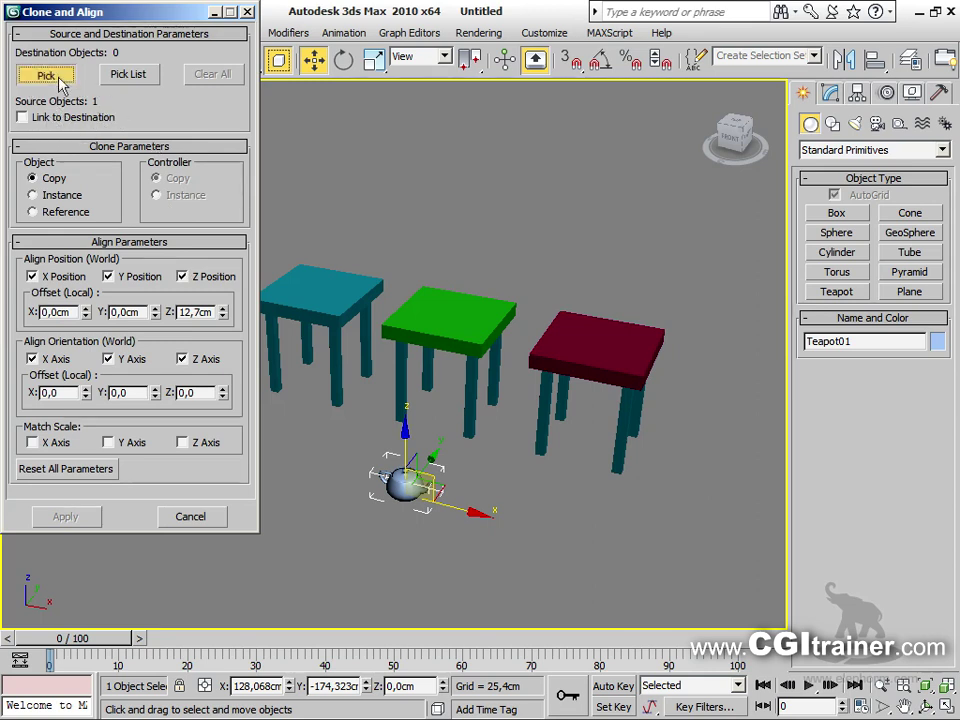
{"action": "left_click", "coordinate": [311, 281]}
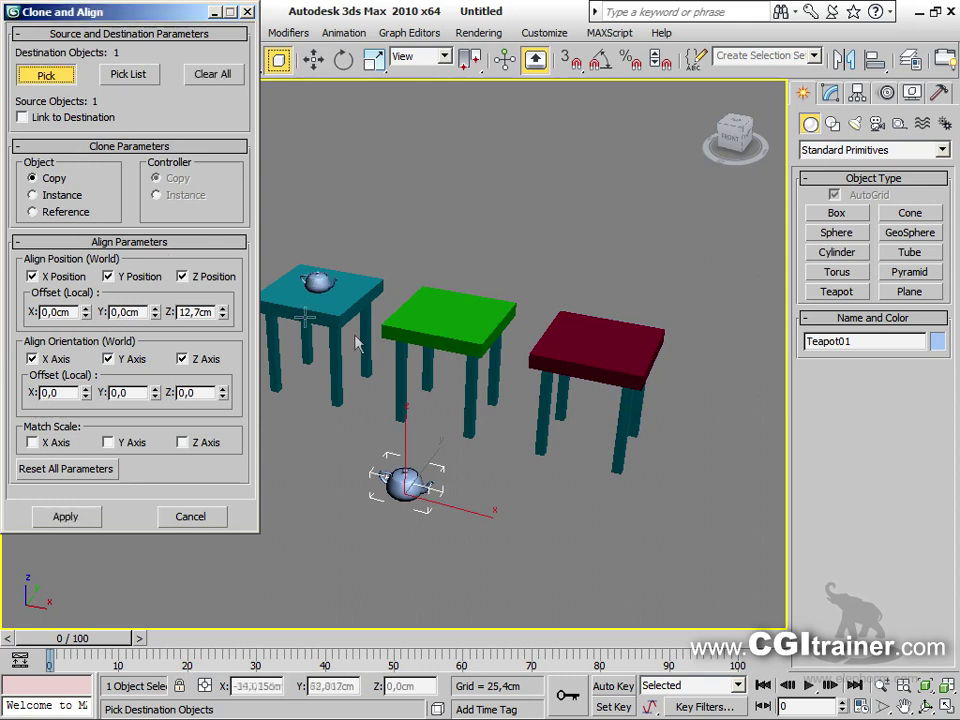
{"action": "left_click", "coordinate": [431, 315]}
{"action": "left_click", "coordinate": [618, 362]}
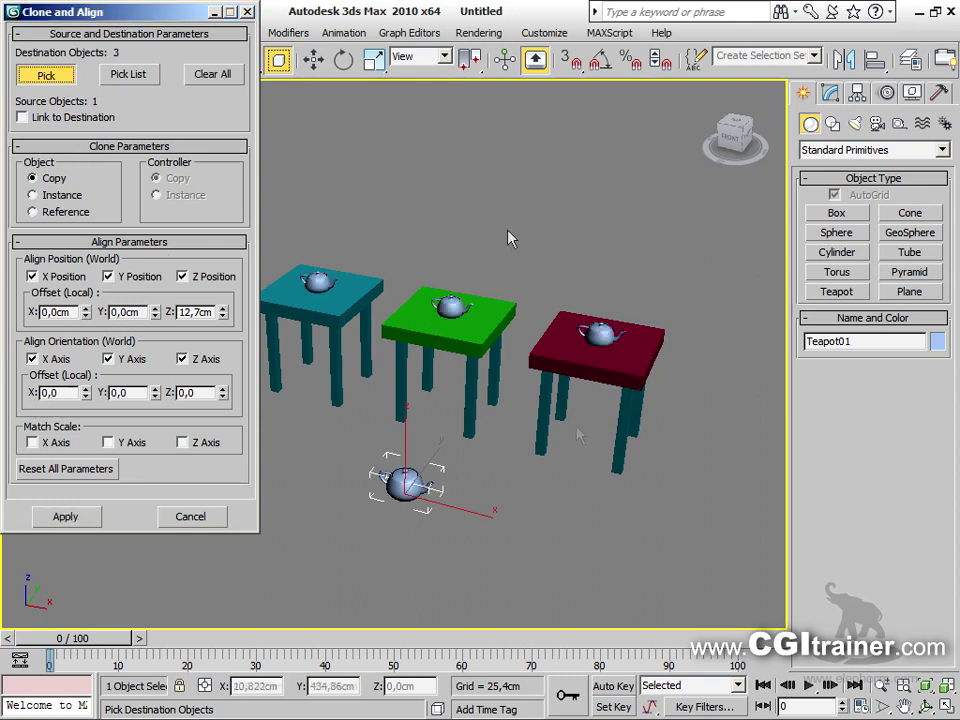
Set the clones' local Z offset to 12.7 cm, enable Link to Destination, and apply Clone and Align
{"action": "left_click", "coordinate": [223, 309]}
{"action": "mouse_move", "coordinate": [223, 315]}
{"action": "left_mouse_down"}
{"action": "mouse_move", "coordinate": [222, 260]}
{"action": "mouse_move", "coordinate": [220, 330]}
{"action": "mouse_move", "coordinate": [219, 311]}
{"action": "left_mouse_up"}
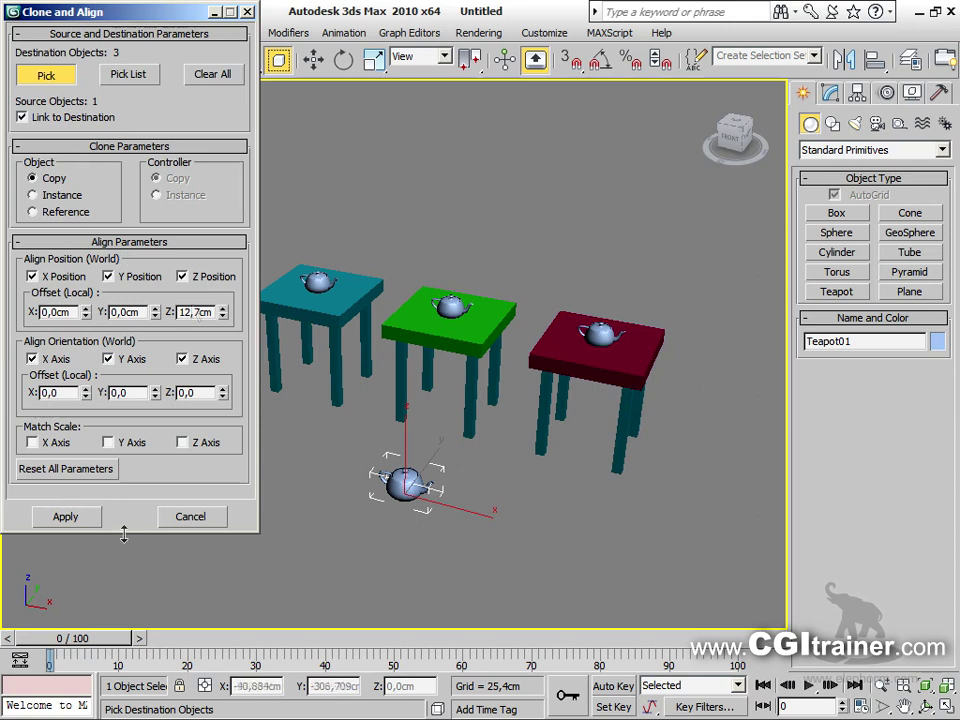
{"action": "left_click", "coordinate": [88, 518]}
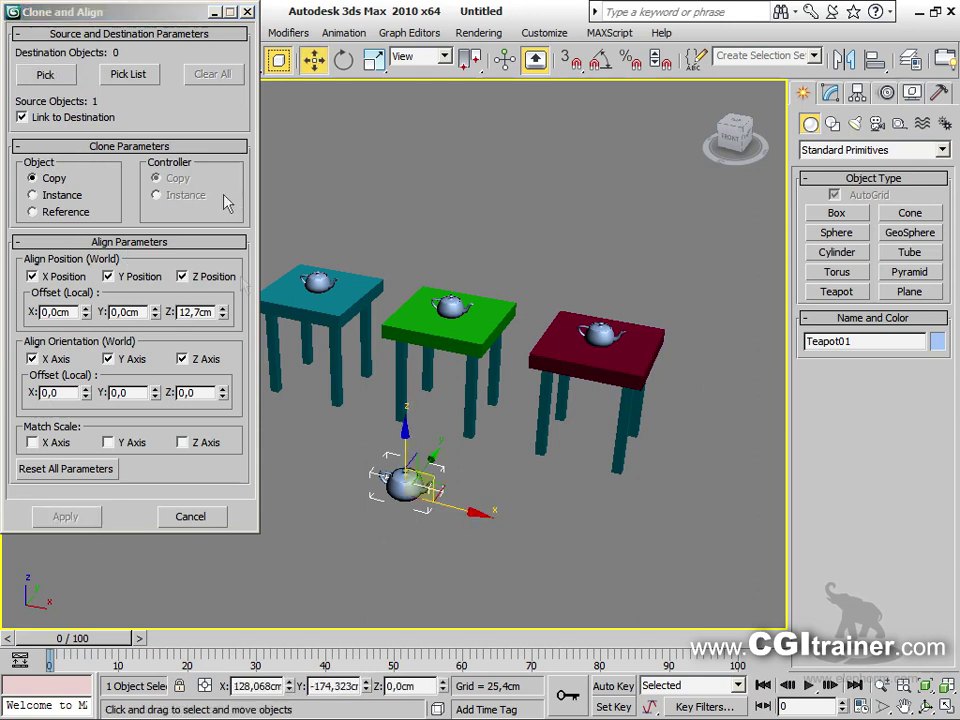
{"action": "left_click", "coordinate": [247, 12]}
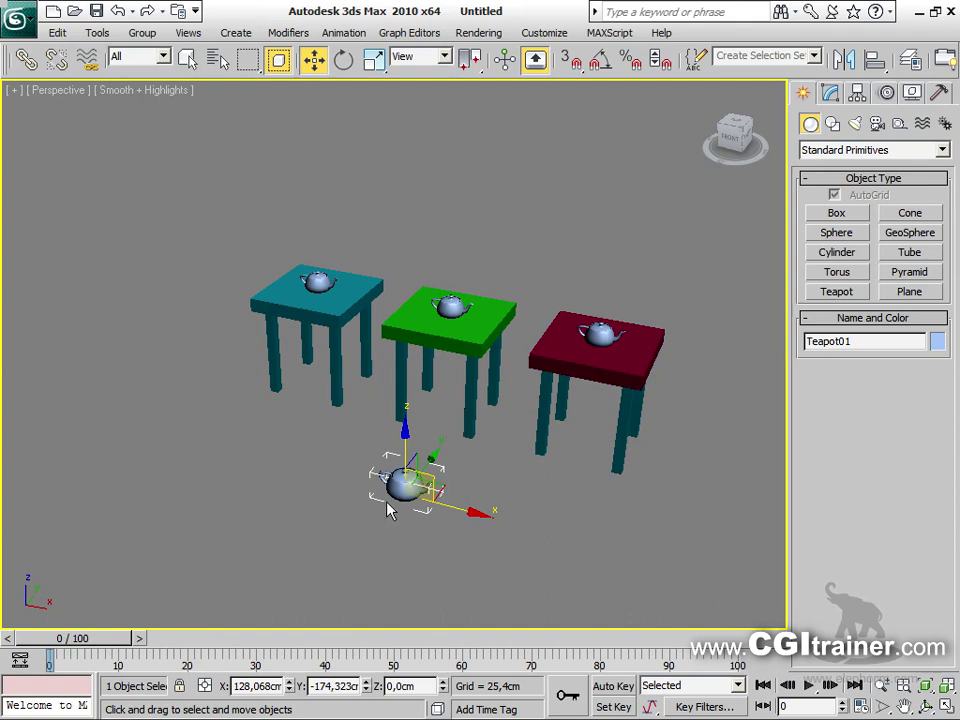
Delete the original teapot in front of the tables, and try moving the teal tabletop with its linked teapot
{"action": "key", "text": "Delete"}
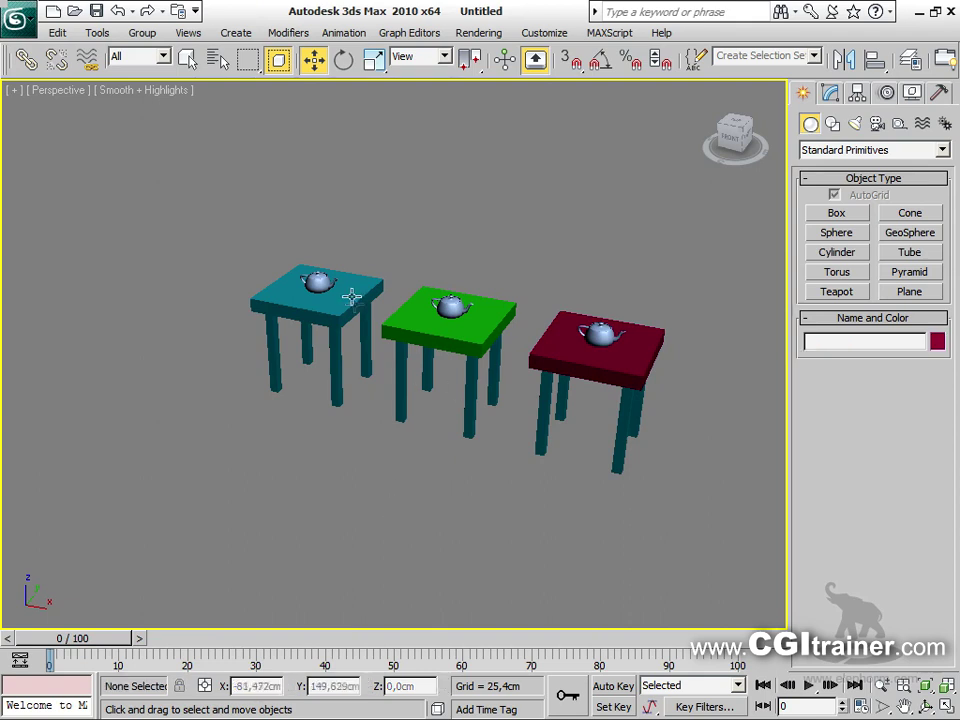
{"action": "left_click", "coordinate": [352, 296]}
{"action": "mouse_move", "coordinate": [376, 269]}
{"action": "left_mouse_down"}
{"action": "mouse_move", "coordinate": [333, 262]}
{"action": "mouse_move", "coordinate": [362, 267]}
{"action": "mouse_move", "coordinate": [364, 285]}
{"action": "left_mouse_up"}
{"action": "left_click", "coordinate": [409, 504]}
{"action": "middle_click_drag", "start_coordinate": [409, 504], "coordinate": [361, 502]}
{"action": "scroll", "coordinate": [361, 502], "scroll_direction": "up", "scroll_amount": 6}
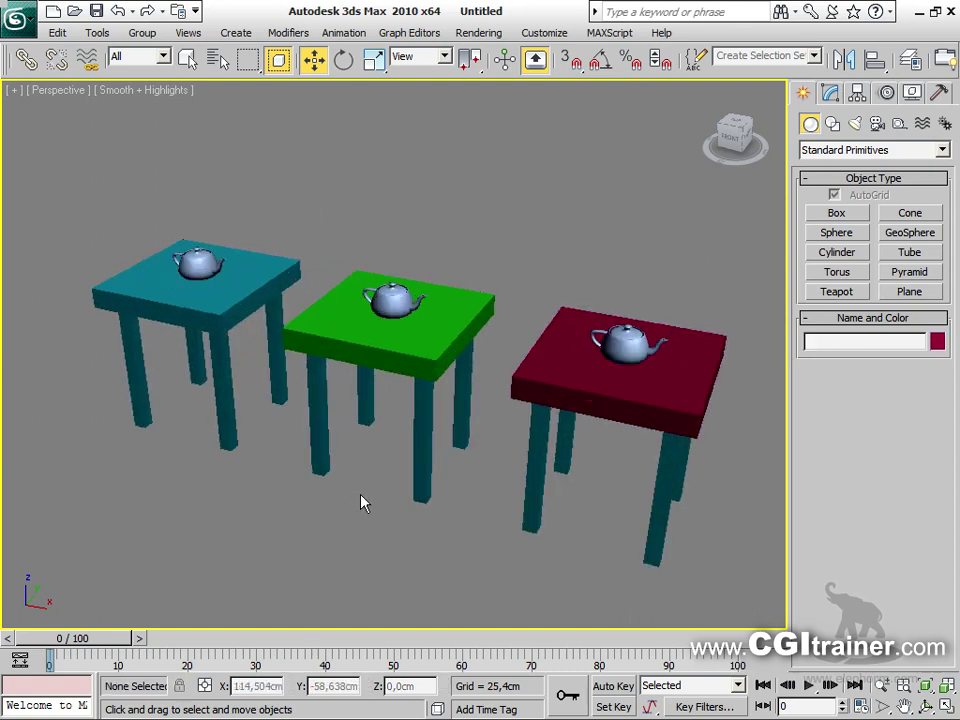
{"action": "scroll", "coordinate": [344, 484], "scroll_direction": "down", "scroll_amount": 4}
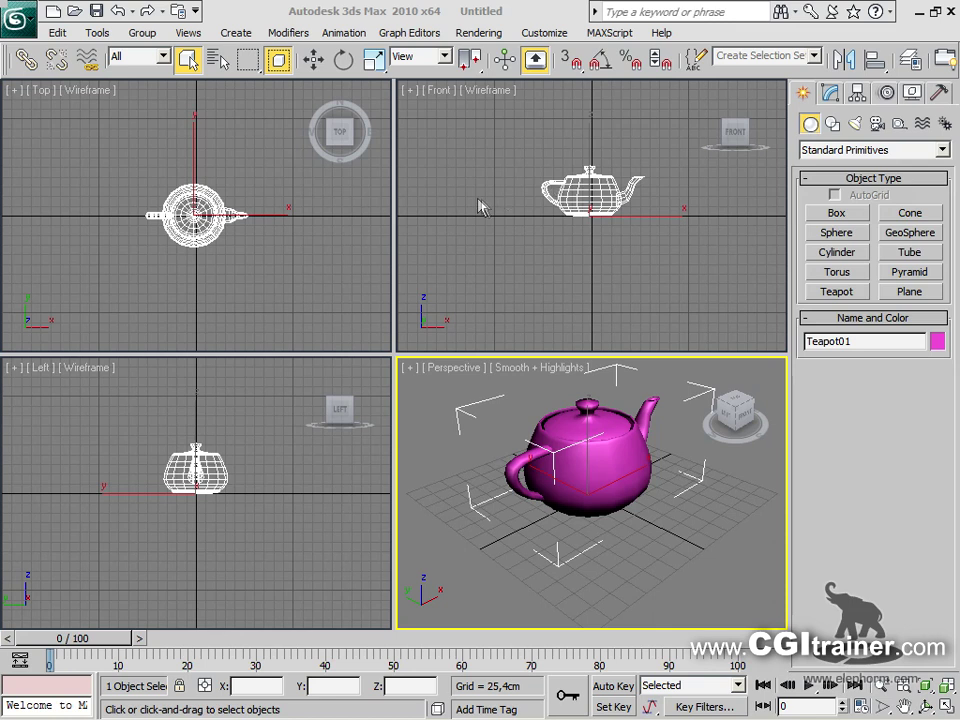
Start Align to View for the selected teapot in the Perspective viewport, using Align Z with Flip
{"action": "left_click", "coordinate": [96, 32]}
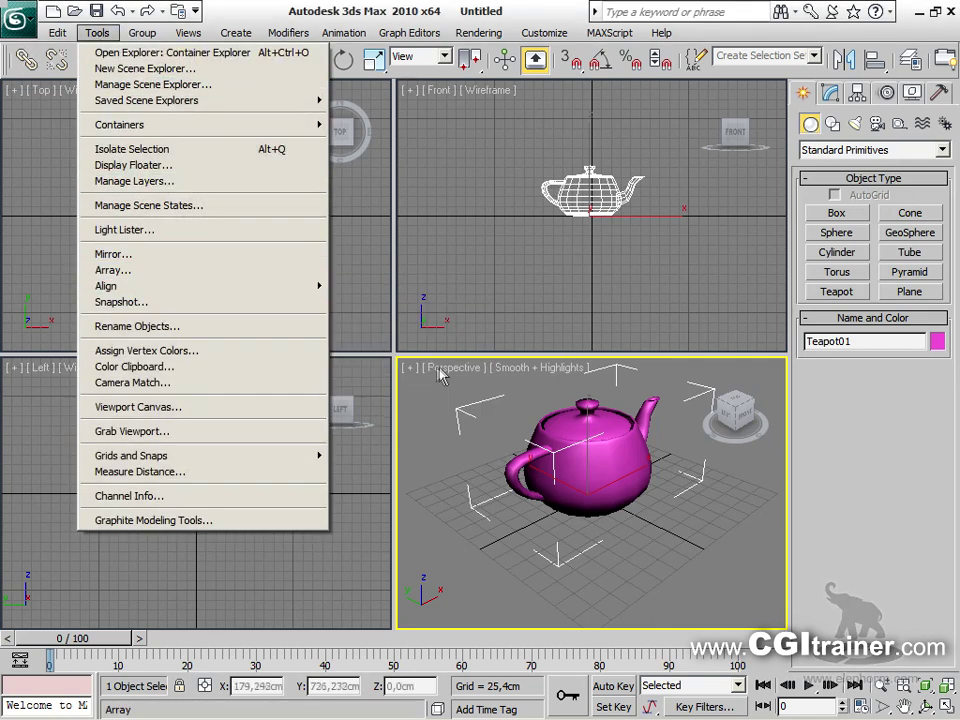
{"action": "mouse_move", "coordinate": [293, 288]}
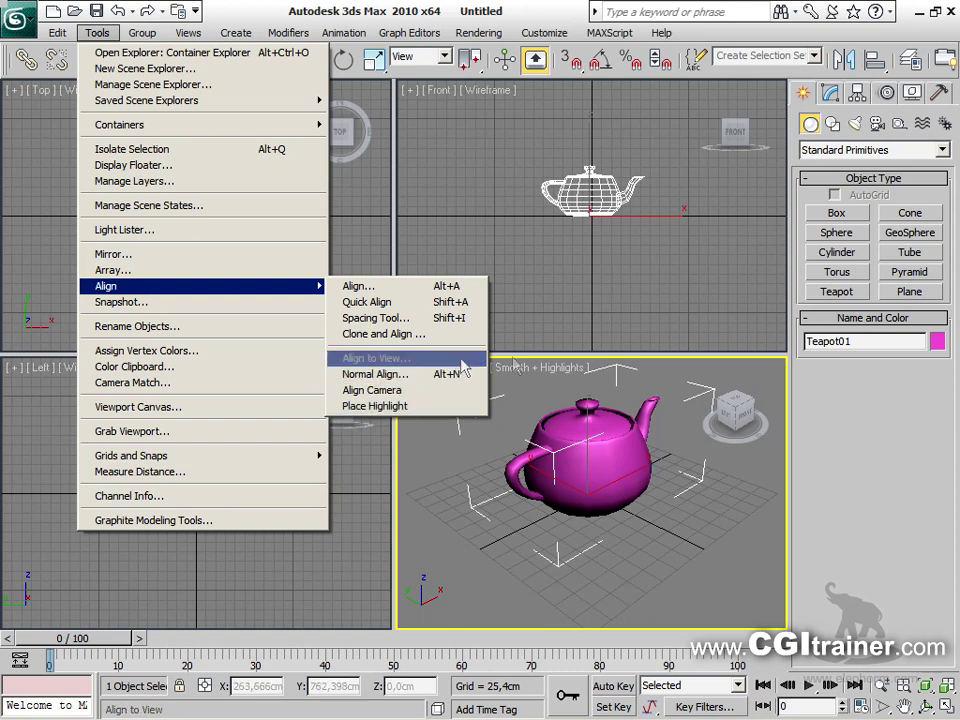
{"action": "left_click_drag", "start_coordinate": [874, 58], "coordinate": [876, 242]}
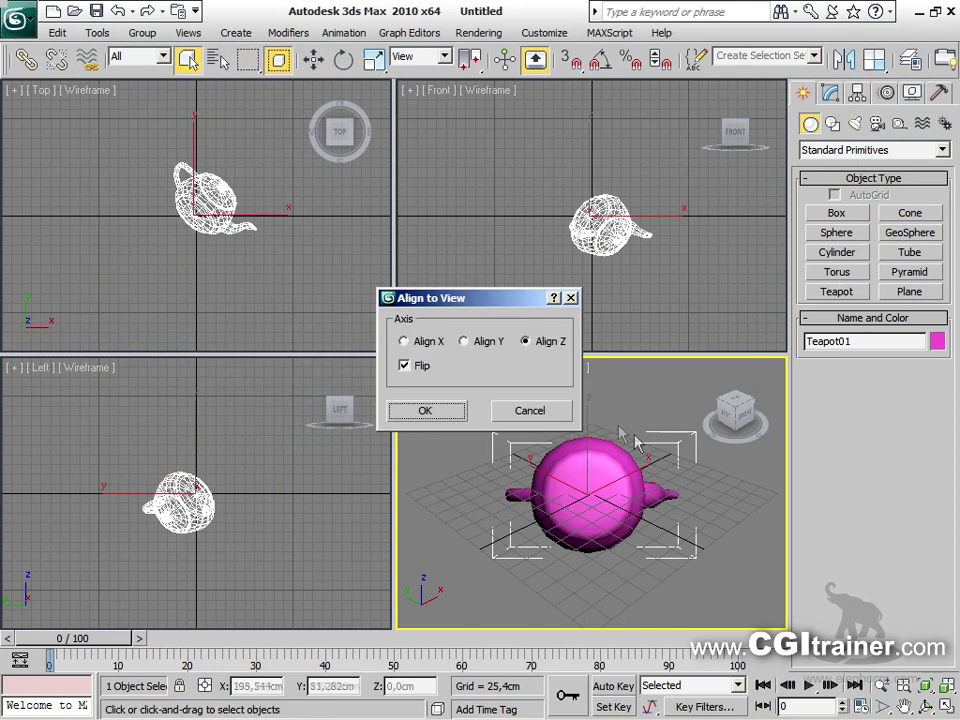
{"action": "left_click_drag", "start_coordinate": [490, 300], "coordinate": [455, 270]}
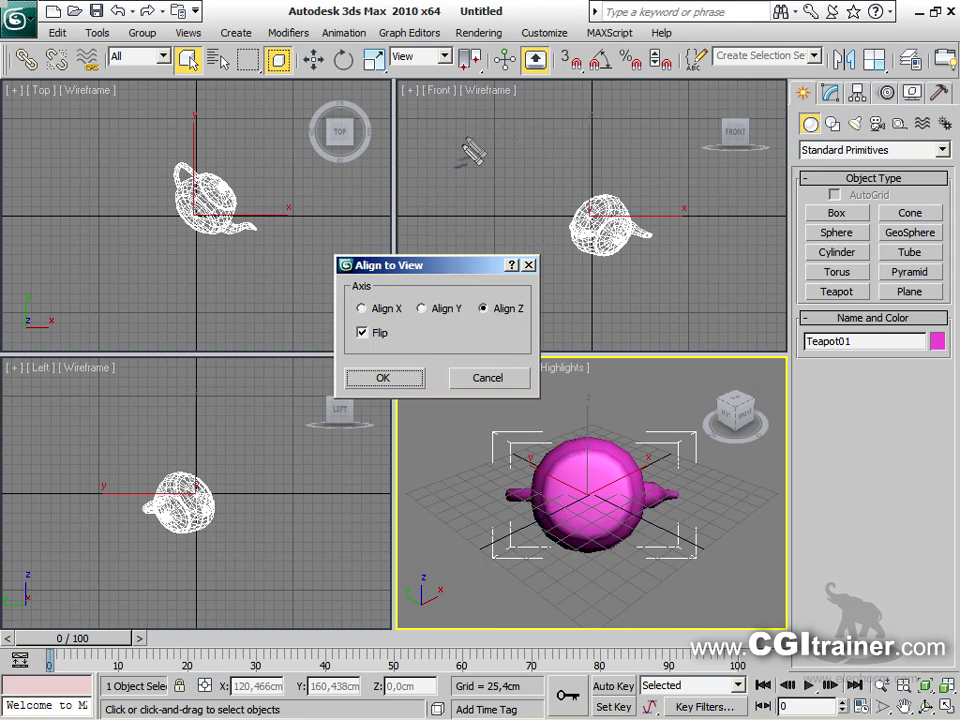
{"action": "mouse_move", "coordinate": [465, 100]}
{"action": "left_mouse_down"}
{"action": "mouse_move", "coordinate": [468, 177]}
{"action": "mouse_move", "coordinate": [484, 113]}
{"action": "mouse_move", "coordinate": [468, 145]}
{"action": "mouse_move", "coordinate": [474, 124]}
{"action": "mouse_move", "coordinate": [469, 138]}
{"action": "mouse_move", "coordinate": [472, 128]}
{"action": "mouse_move", "coordinate": [504, 150]}
{"action": "left_mouse_up"}
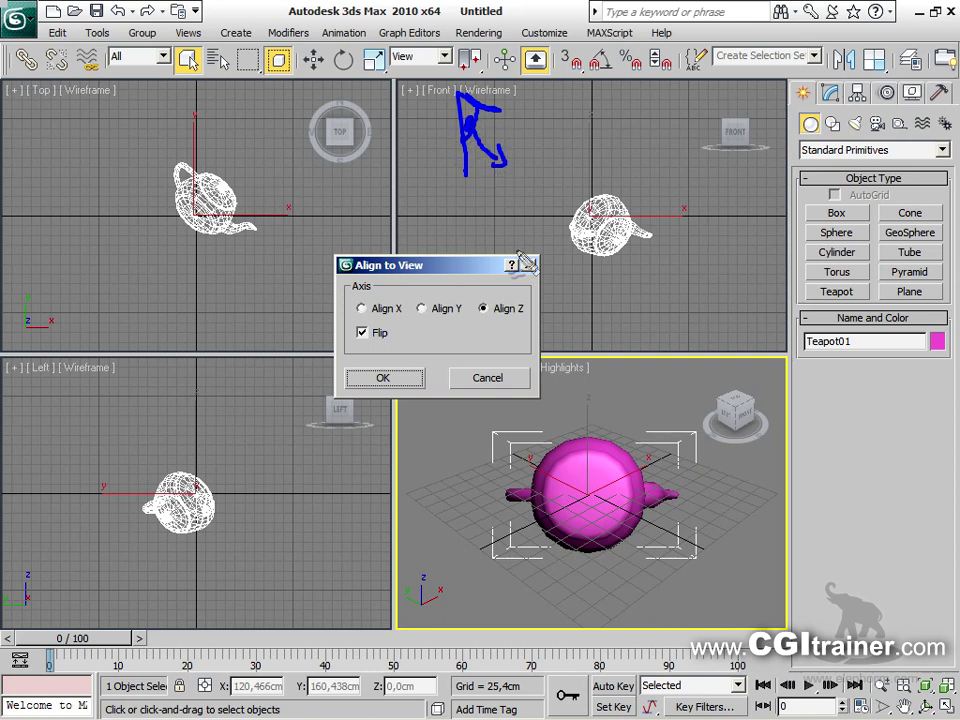
{"action": "left_click_drag", "start_coordinate": [640, 146], "coordinate": [561, 283]}
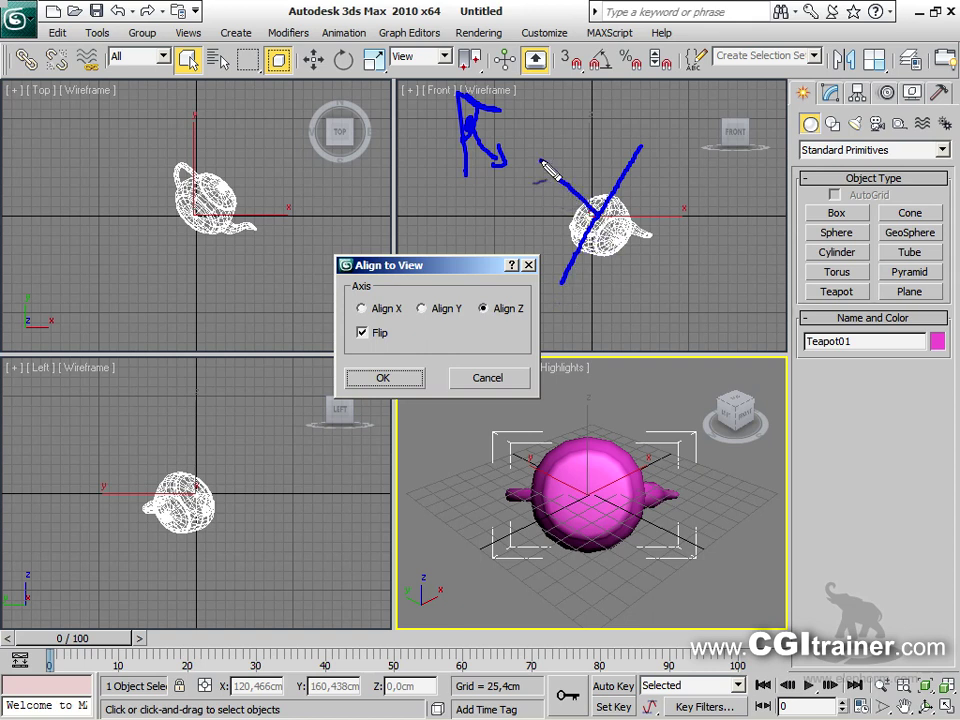
{"action": "left_click_drag", "start_coordinate": [576, 156], "coordinate": [549, 186]}
{"action": "left_click_drag", "start_coordinate": [541, 158], "coordinate": [578, 175]}
{"action": "mouse_move", "coordinate": [342, 232]}
{"action": "left_mouse_down"}
{"action": "mouse_move", "coordinate": [412, 283]}
{"action": "mouse_move", "coordinate": [444, 248]}
{"action": "mouse_move", "coordinate": [336, 212]}
{"action": "left_mouse_up"}
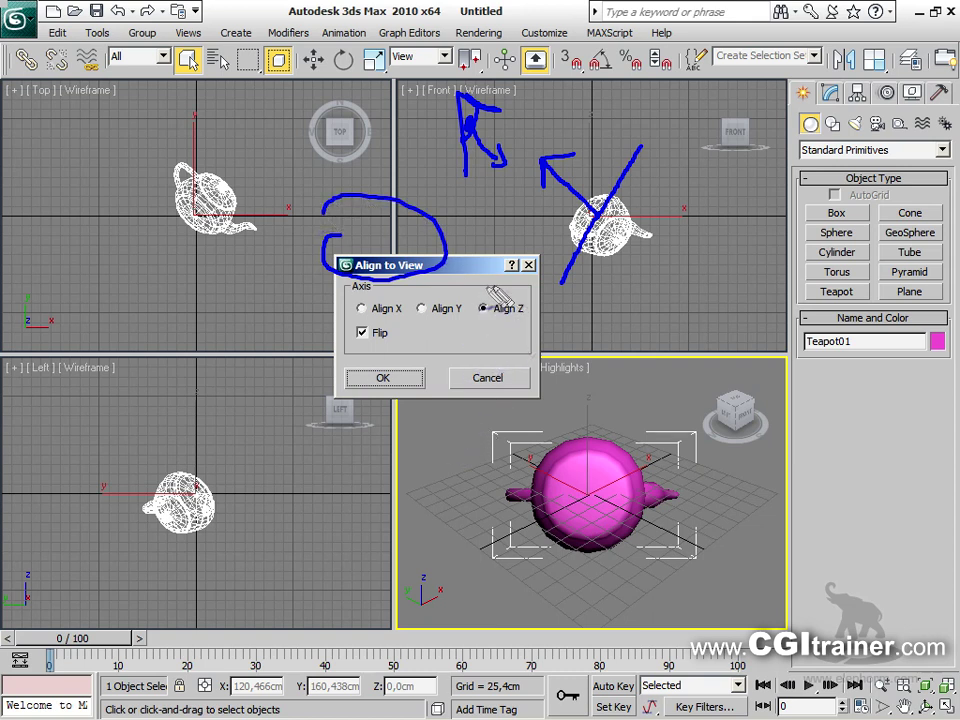
{"action": "left_click_drag", "start_coordinate": [474, 332], "coordinate": [486, 327]}
{"action": "left_click_drag", "start_coordinate": [357, 346], "coordinate": [370, 341]}
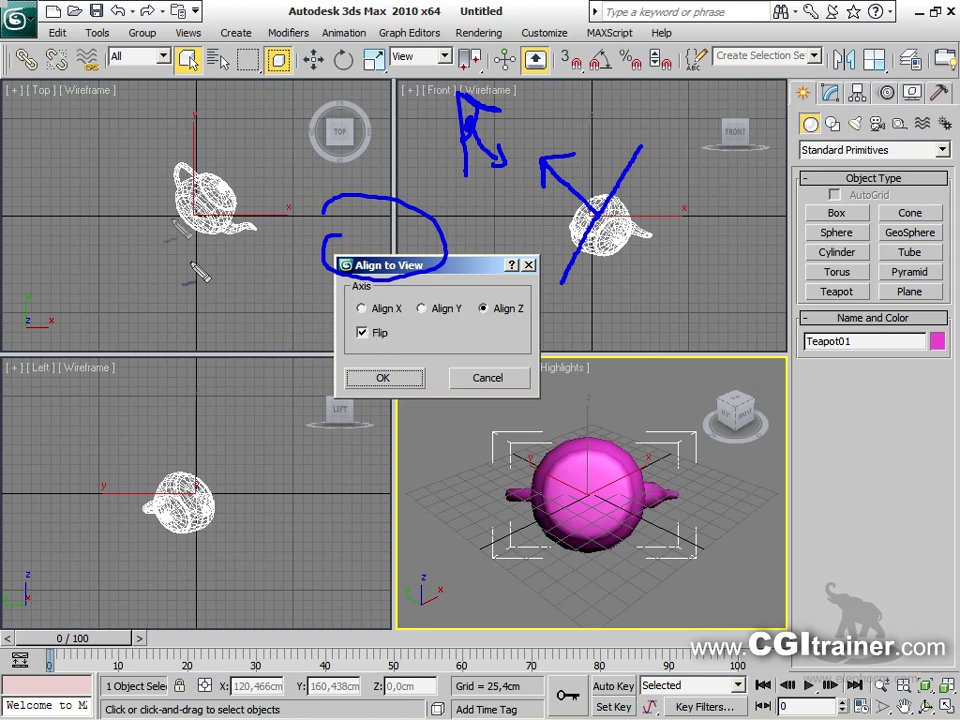
{"action": "mouse_move", "coordinate": [174, 190]}
{"action": "left_mouse_down"}
{"action": "mouse_move", "coordinate": [176, 214]}
{"action": "mouse_move", "coordinate": [207, 233]}
{"action": "left_mouse_up"}
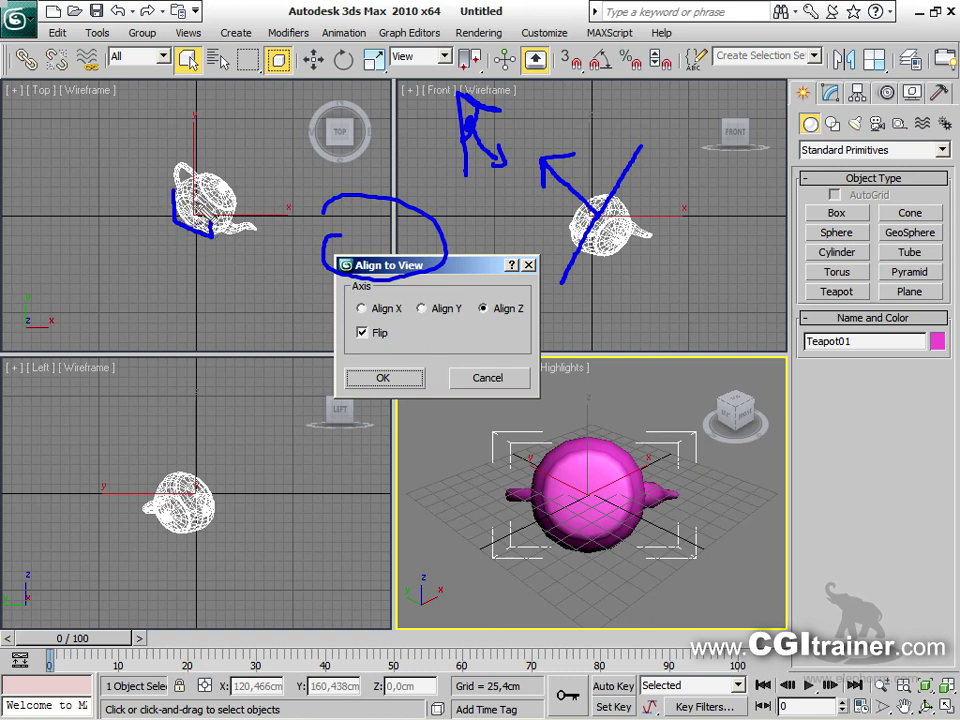
{"action": "mouse_move", "coordinate": [196, 213]}
{"action": "left_mouse_down"}
{"action": "mouse_move", "coordinate": [231, 167]}
{"action": "mouse_move", "coordinate": [236, 190]}
{"action": "left_mouse_up"}
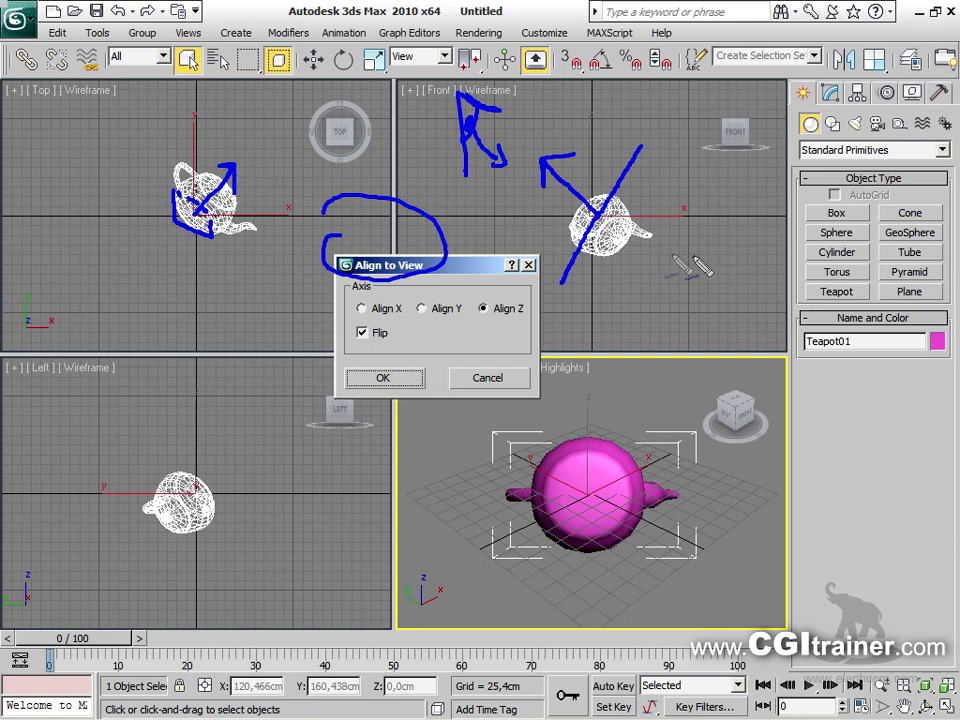
{"action": "mouse_move", "coordinate": [578, 194]}
{"action": "left_mouse_down"}
{"action": "mouse_move", "coordinate": [655, 280]}
{"action": "mouse_move", "coordinate": [641, 282]}
{"action": "left_mouse_up"}
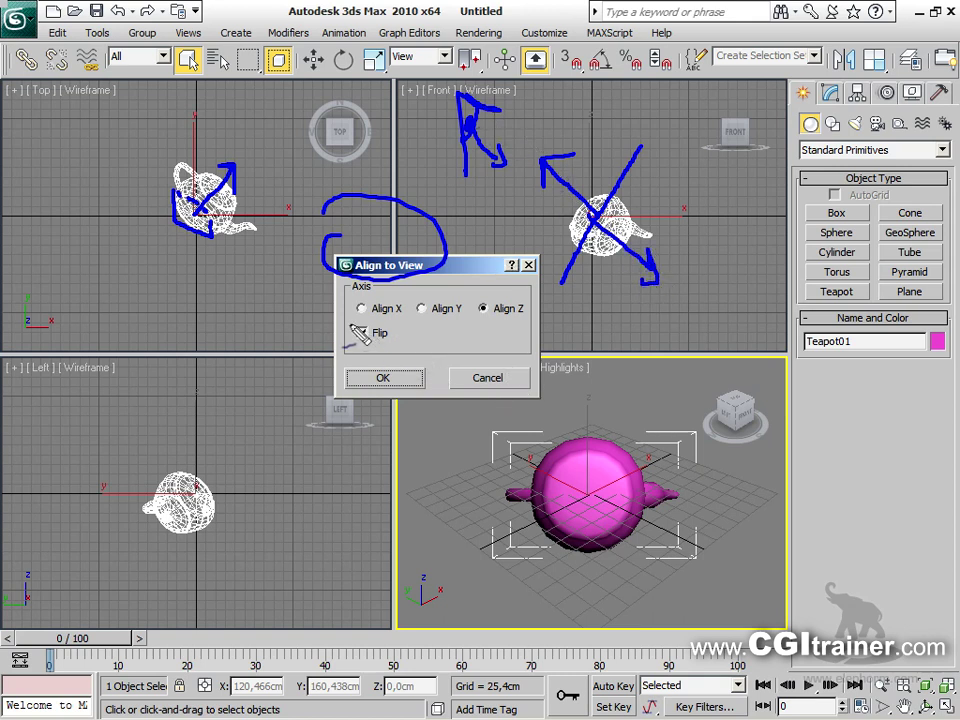
{"action": "mouse_move", "coordinate": [335, 313]}
{"action": "left_mouse_down"}
{"action": "mouse_move", "coordinate": [402, 324]}
{"action": "mouse_move", "coordinate": [400, 356]}
{"action": "mouse_move", "coordinate": [344, 353]}
{"action": "mouse_move", "coordinate": [338, 320]}
{"action": "left_mouse_up"}
{"action": "key", "text": "Escape"}
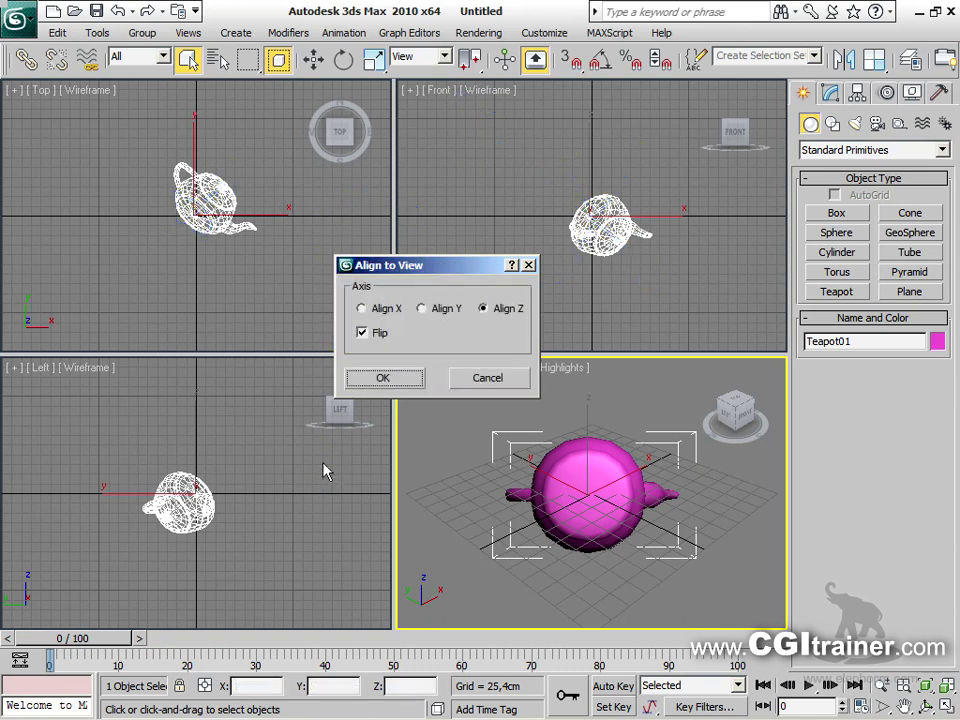
Preview the teapot's Z alignment without Flip and its X alignment with Flip in Align to View
{"action": "left_click", "coordinate": [363, 333]}
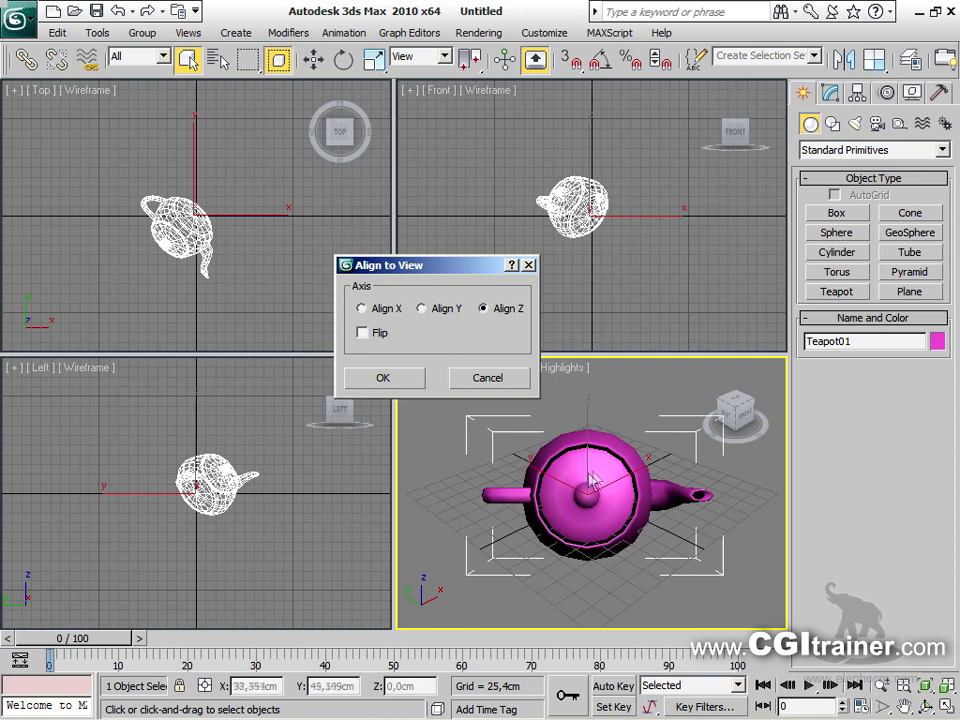
{"action": "left_click", "coordinate": [450, 314]}
{"action": "left_click", "coordinate": [385, 316]}
{"action": "left_click", "coordinate": [375, 340]}
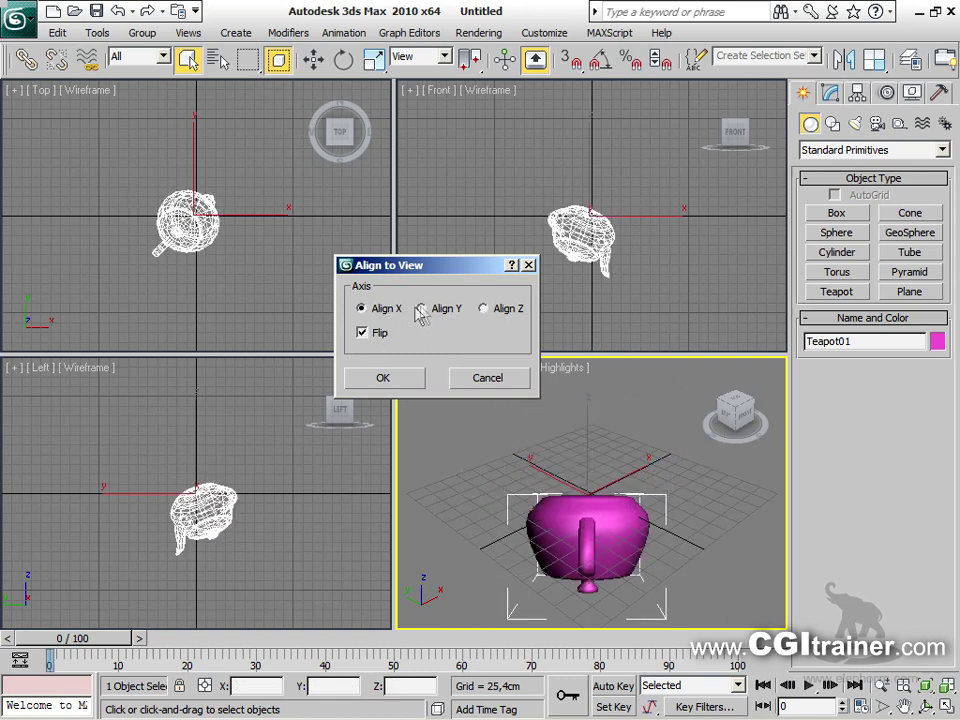
Preview the Y alignment without Flip, and confirm Align to View with the teapot's X axis unflipped
{"action": "left_click", "coordinate": [421, 310]}
{"action": "left_click", "coordinate": [364, 333]}
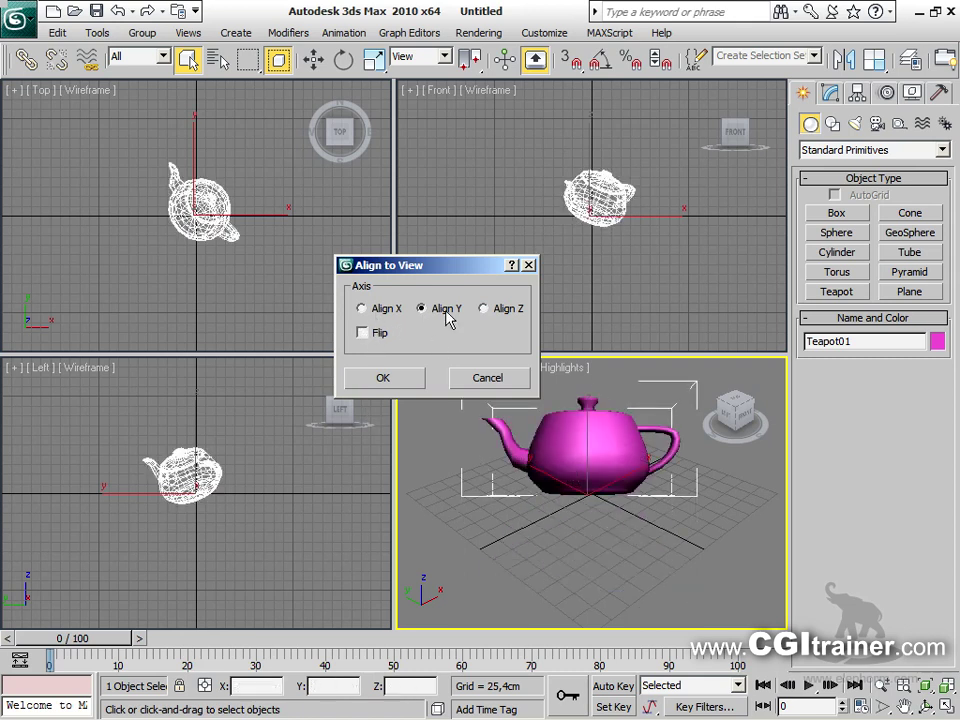
{"action": "left_click", "coordinate": [394, 313]}
{"action": "left_click", "coordinate": [415, 384]}
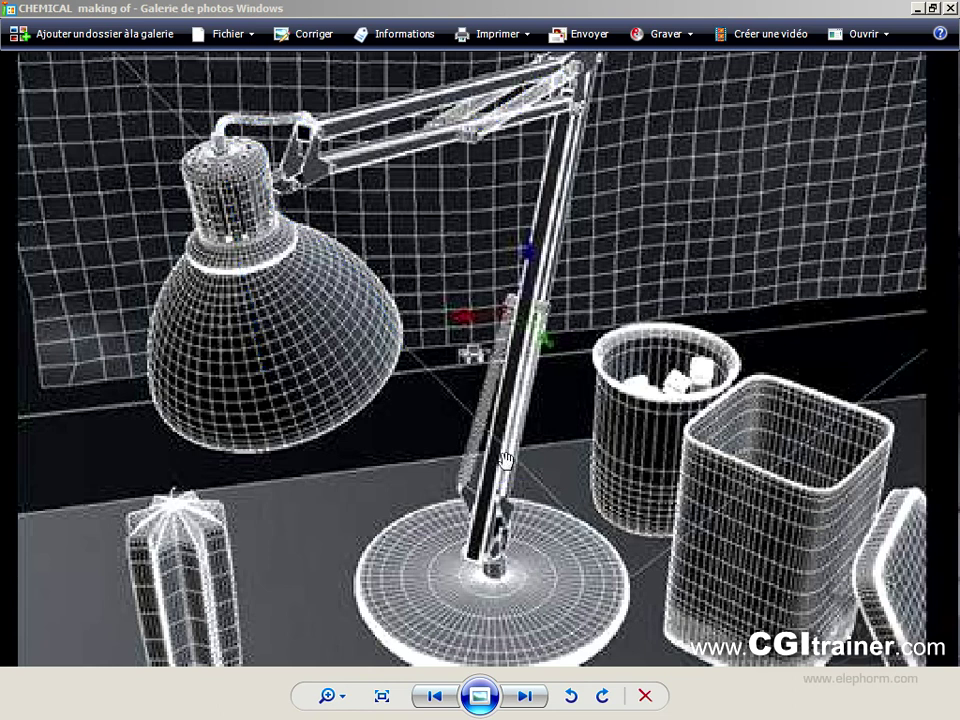
Examine the full CHEMICAL making of sheet and the palette, bottles and drawer cabinet in the Artisite render
{"action": "left_click", "coordinate": [344, 702]}
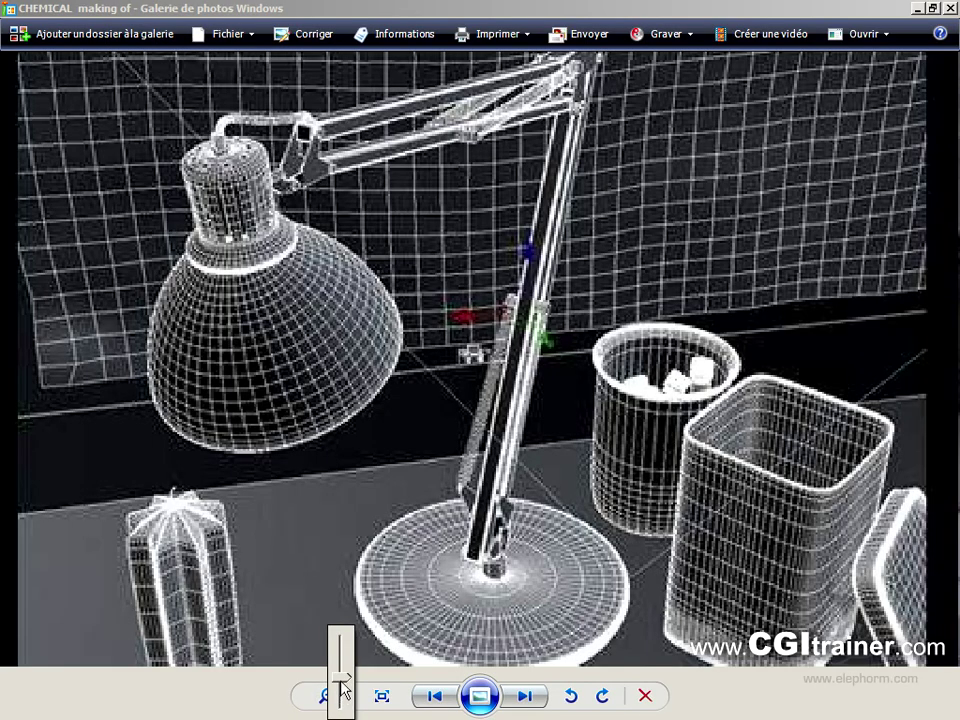
{"action": "left_click_drag", "start_coordinate": [341, 681], "coordinate": [338, 706]}
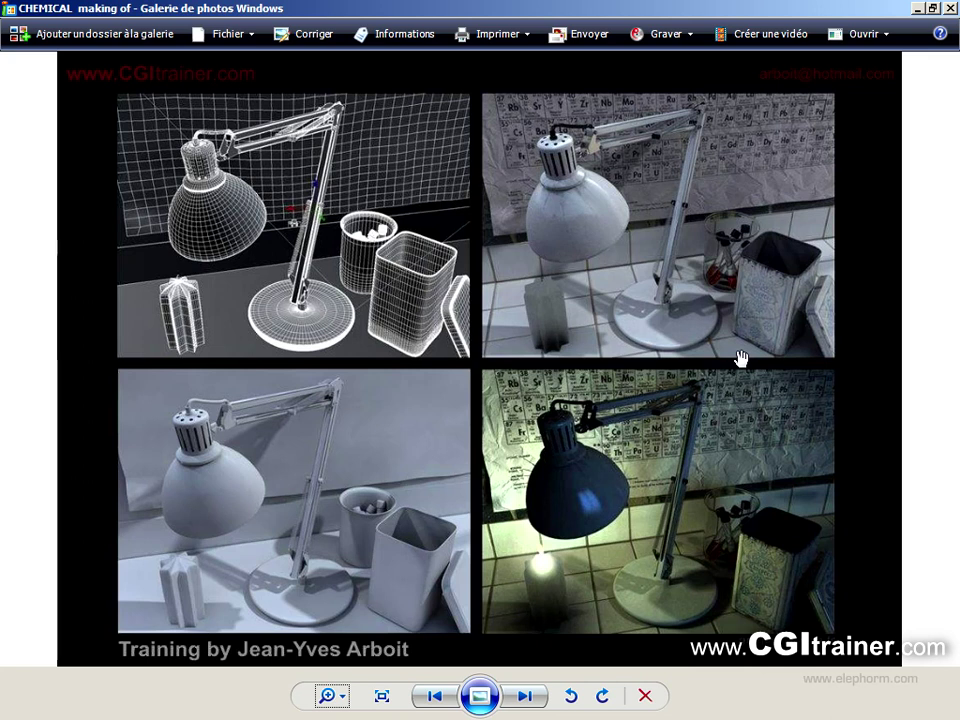
{"action": "key", "text": "Right"}
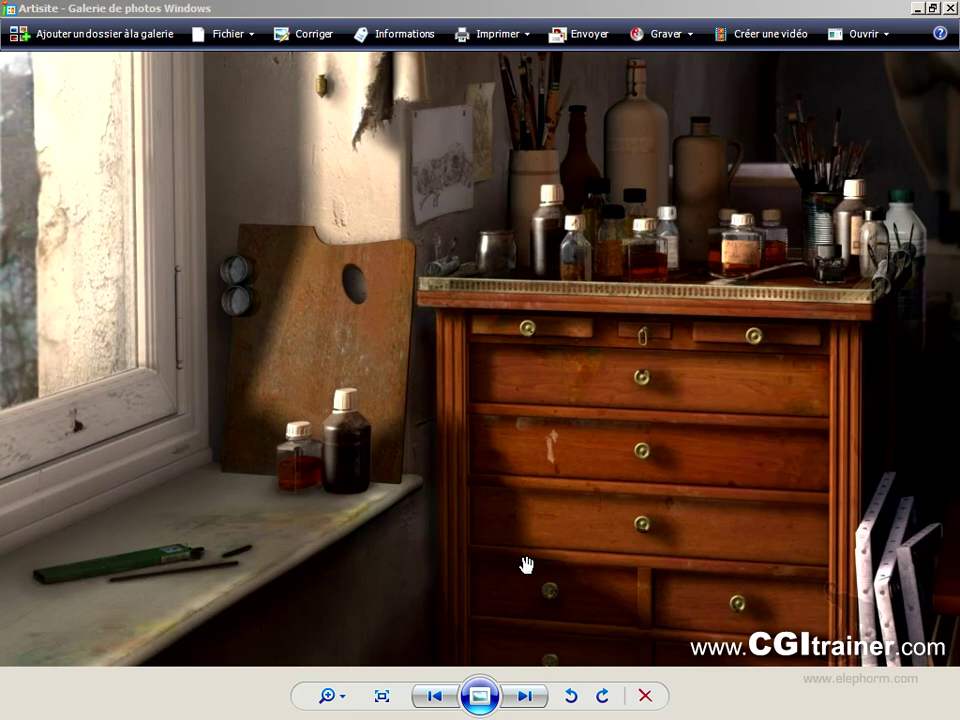
{"action": "left_click_drag", "start_coordinate": [407, 439], "coordinate": [420, 491]}
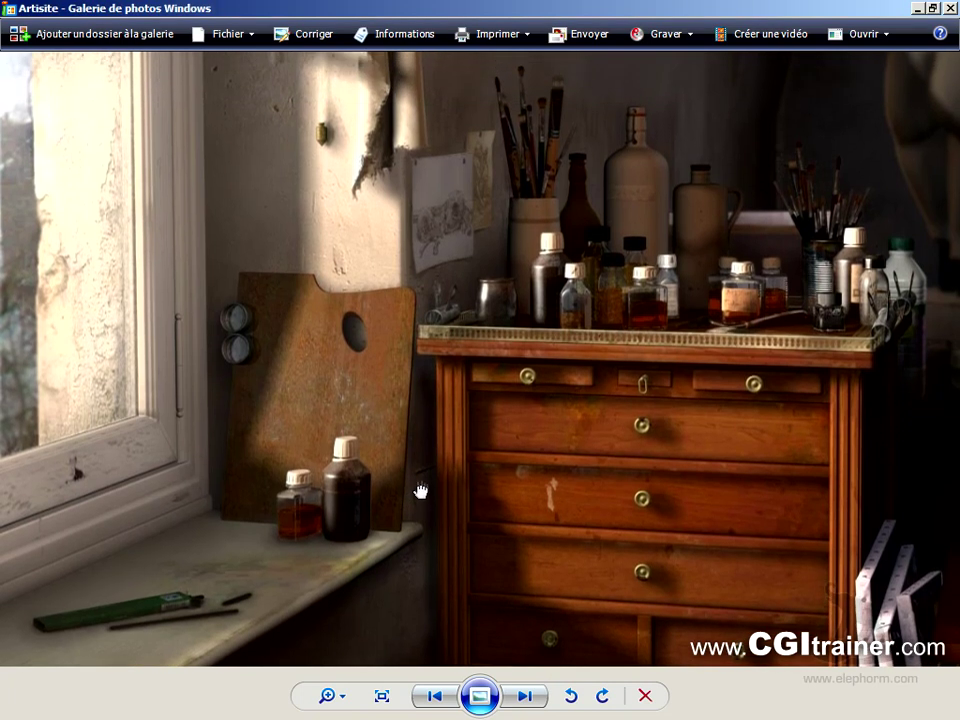
{"action": "left_click", "coordinate": [344, 698]}
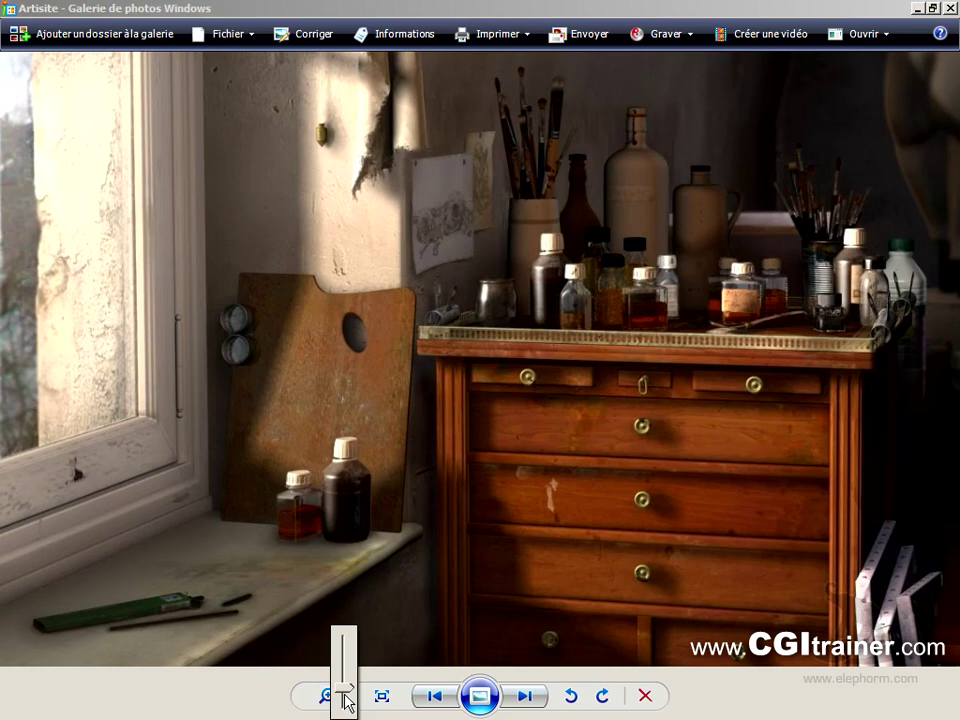
{"action": "scroll", "coordinate": [344, 696], "scroll_direction": "up", "scroll_amount": 3}
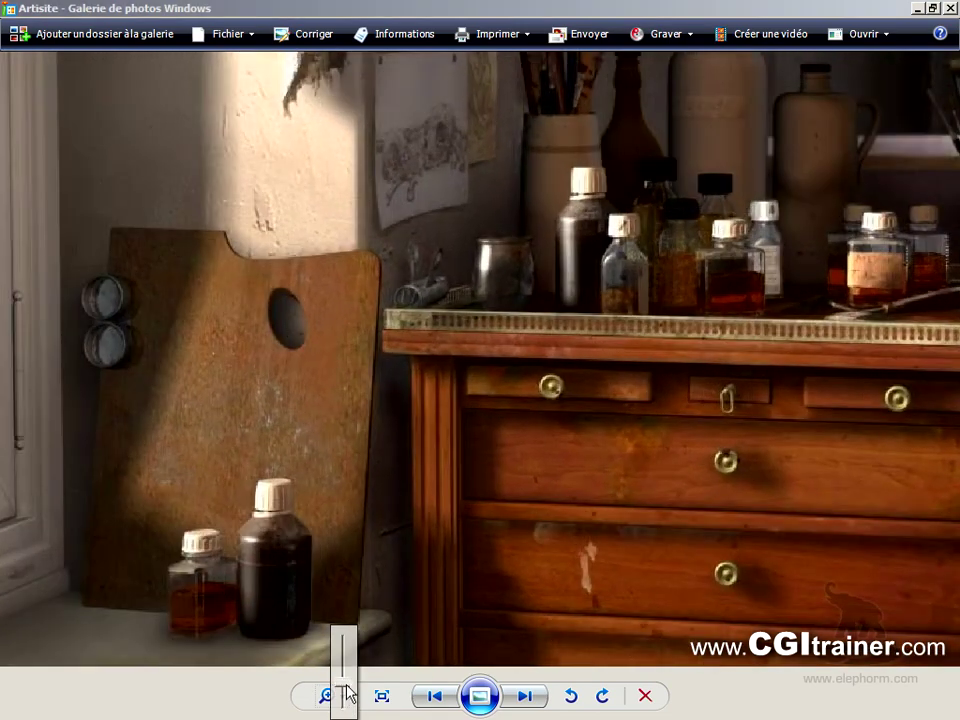
{"action": "left_click_drag", "start_coordinate": [399, 514], "coordinate": [410, 447]}
{"action": "left_click_drag", "start_coordinate": [414, 390], "coordinate": [447, 394]}
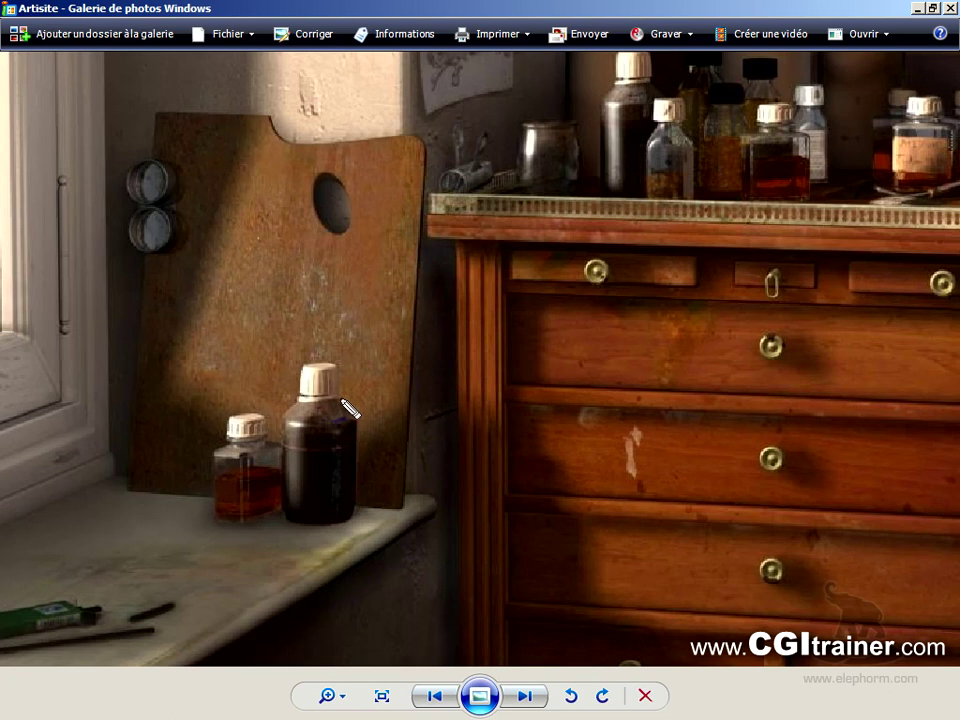
Mark up the tall bottle's profile, cap grooves, cabinet post and palette hole in the Artisite render, and clear the marks
{"action": "mouse_move", "coordinate": [351, 410]}
{"action": "left_mouse_down"}
{"action": "mouse_move", "coordinate": [356, 504]}
{"action": "mouse_move", "coordinate": [324, 521]}
{"action": "left_mouse_up"}
{"action": "mouse_move", "coordinate": [308, 372]}
{"action": "left_mouse_down"}
{"action": "mouse_move", "coordinate": [307, 393]}
{"action": "mouse_move", "coordinate": [342, 400]}
{"action": "left_mouse_up"}
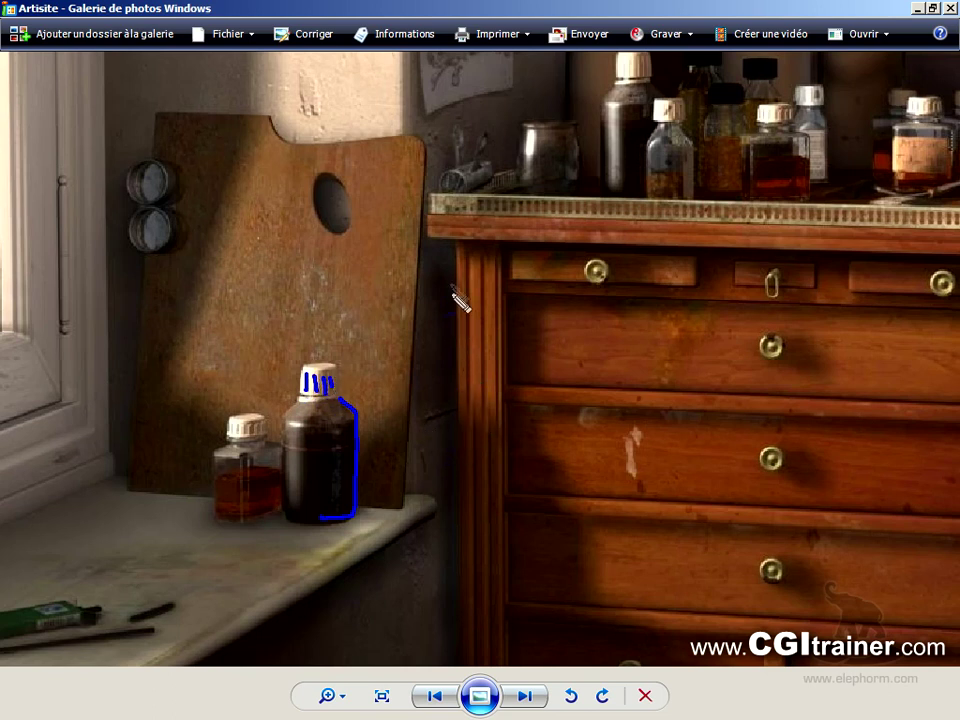
{"action": "mouse_move", "coordinate": [463, 291]}
{"action": "left_mouse_down"}
{"action": "mouse_move", "coordinate": [507, 296]}
{"action": "mouse_move", "coordinate": [488, 344]}
{"action": "mouse_move", "coordinate": [490, 400]}
{"action": "left_mouse_up"}
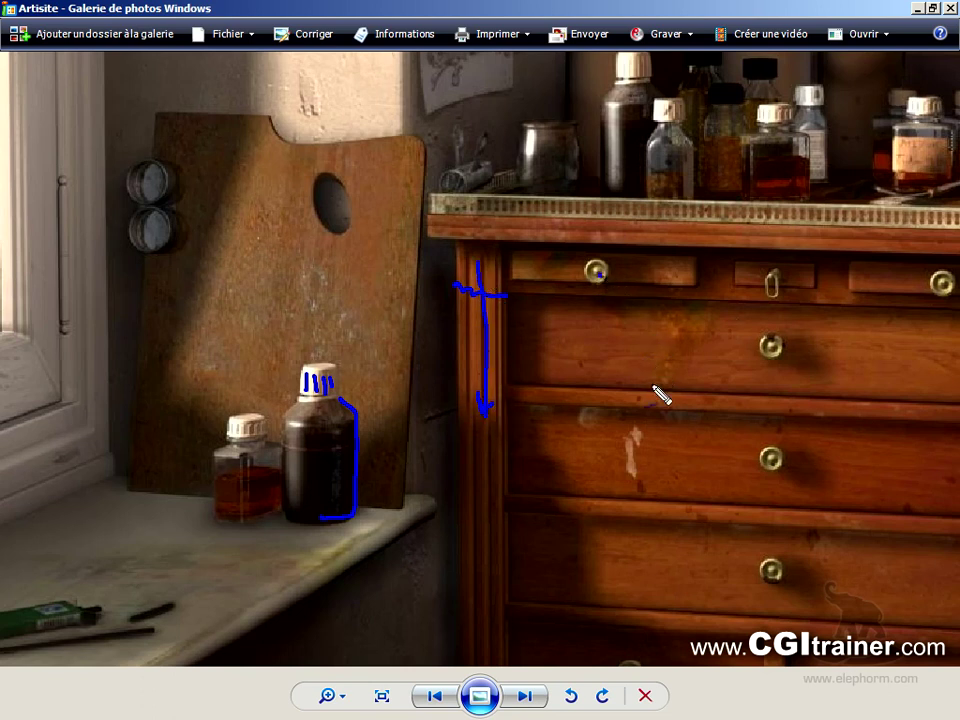
{"action": "mouse_move", "coordinate": [333, 209]}
{"action": "left_mouse_down"}
{"action": "mouse_move", "coordinate": [322, 240]}
{"action": "mouse_move", "coordinate": [364, 256]}
{"action": "mouse_move", "coordinate": [335, 207]}
{"action": "mouse_move", "coordinate": [361, 227]}
{"action": "mouse_move", "coordinate": [305, 178]}
{"action": "mouse_move", "coordinate": [282, 133]}
{"action": "mouse_move", "coordinate": [361, 159]}
{"action": "left_mouse_up"}
{"action": "key", "text": "Escape"}
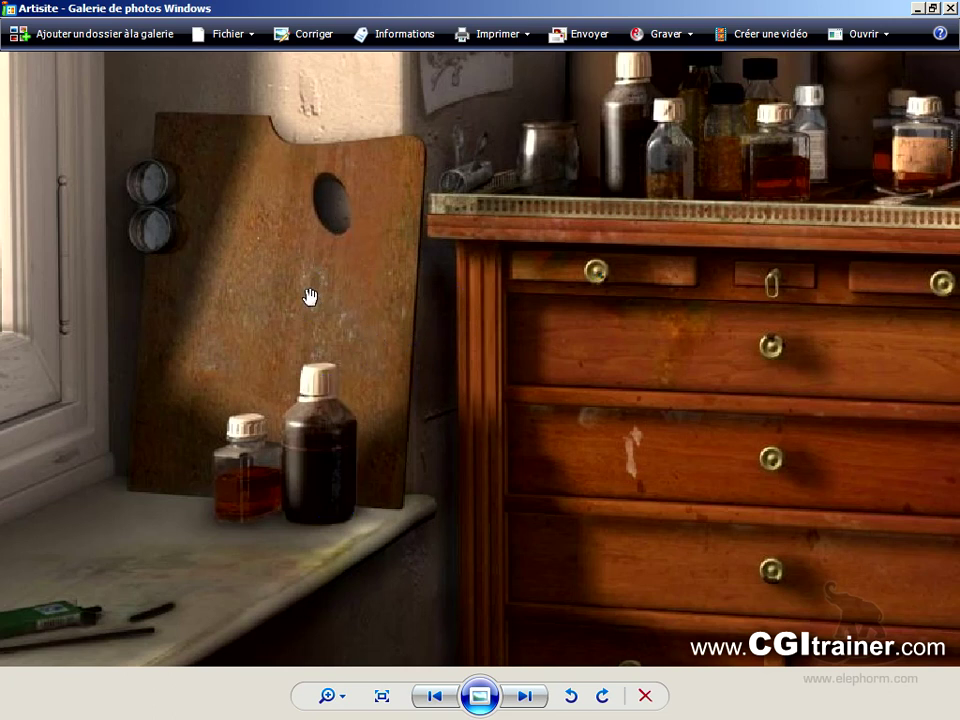
{"action": "left_click", "coordinate": [344, 703]}
{"action": "left_click_drag", "start_coordinate": [343, 690], "coordinate": [360, 699]}
{"action": "left_click_drag", "start_coordinate": [400, 541], "coordinate": [431, 336]}
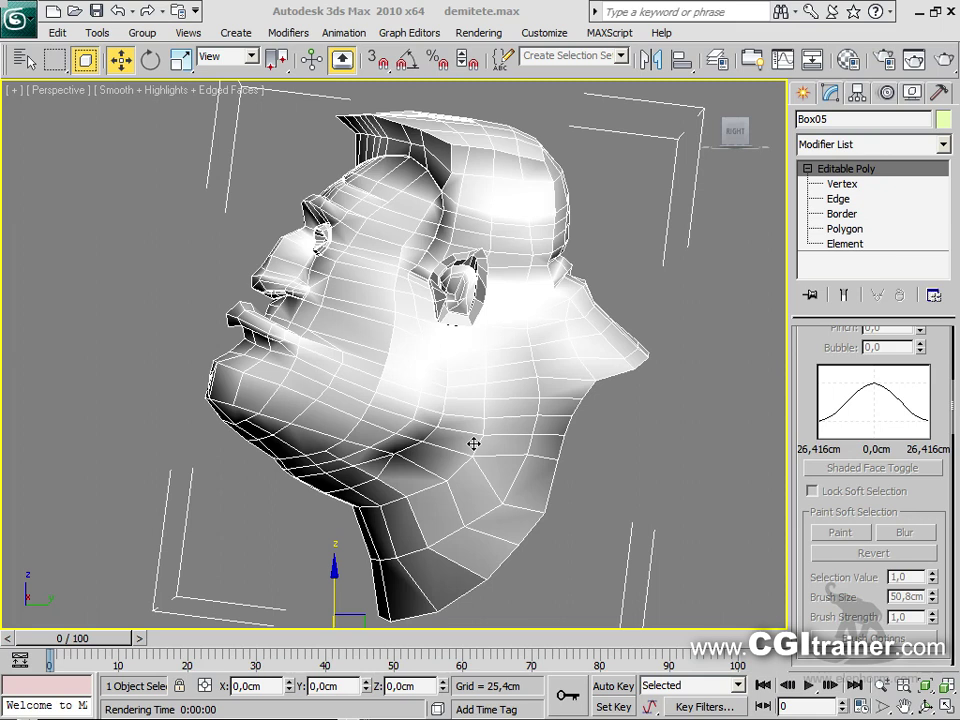
Switch to demitete.max in 3ds Max, and start Mirror for the half head on the X axis with No Clone
{"action": "scroll", "coordinate": [470, 458], "scroll_direction": "up", "scroll_amount": 4}
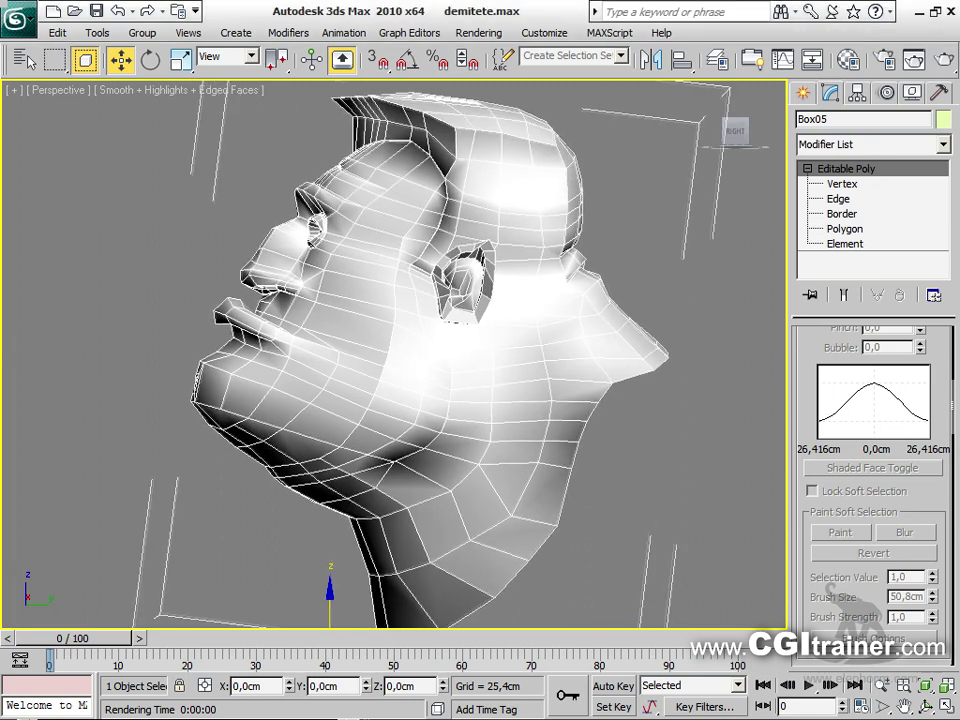
{"action": "middle_click_drag", "start_coordinate": [400, 350], "coordinate": [414, 337], "text": "alt"}
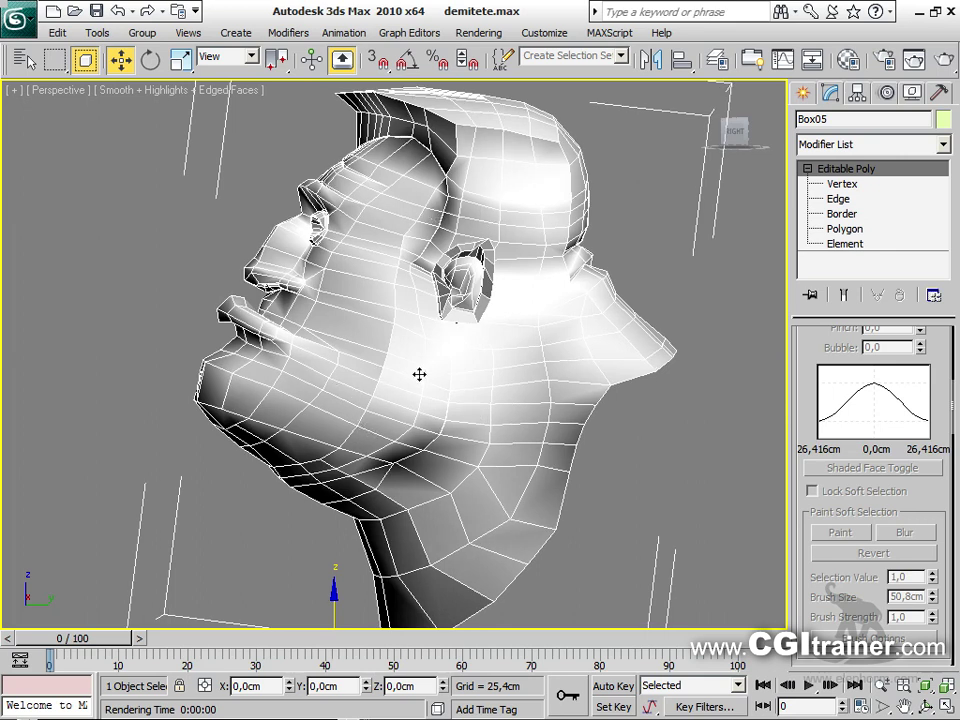
{"action": "middle_click_drag", "start_coordinate": [333, 404], "coordinate": [640, 510], "text": "alt"}
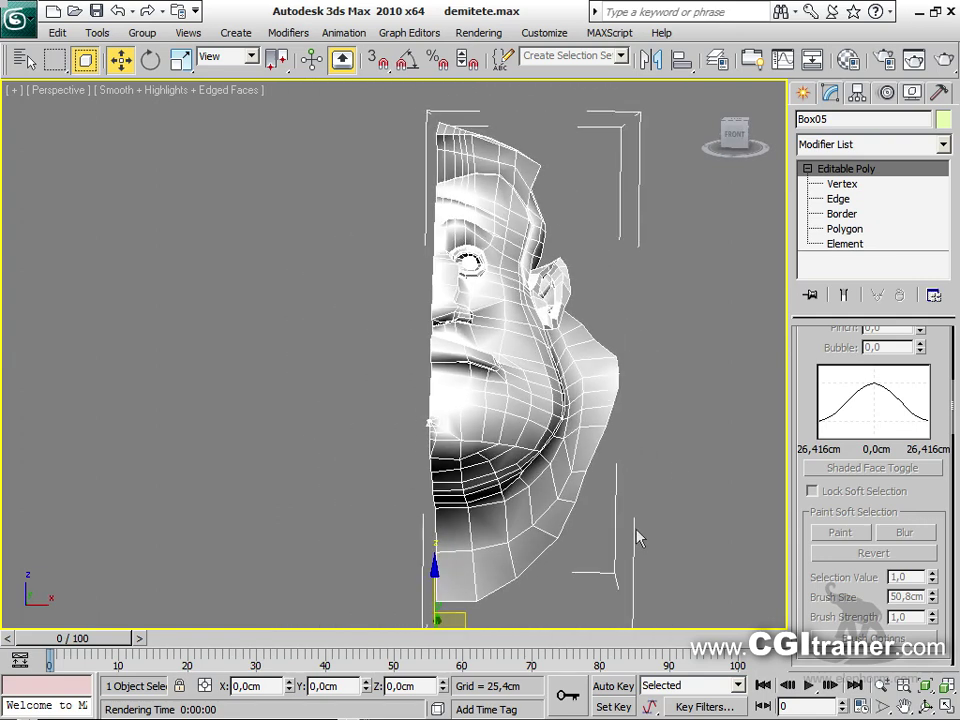
{"action": "left_click", "coordinate": [656, 66]}
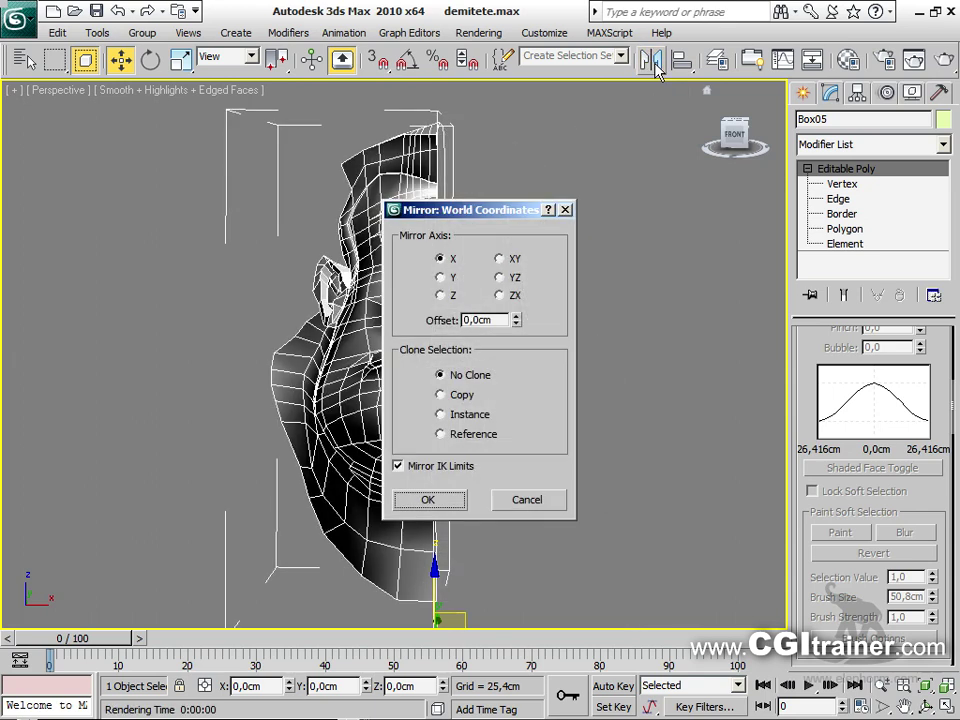
{"action": "mouse_move", "coordinate": [492, 212]}
{"action": "left_mouse_down"}
{"action": "mouse_move", "coordinate": [443, 210]}
{"action": "mouse_move", "coordinate": [229, 136]}
{"action": "left_mouse_up"}
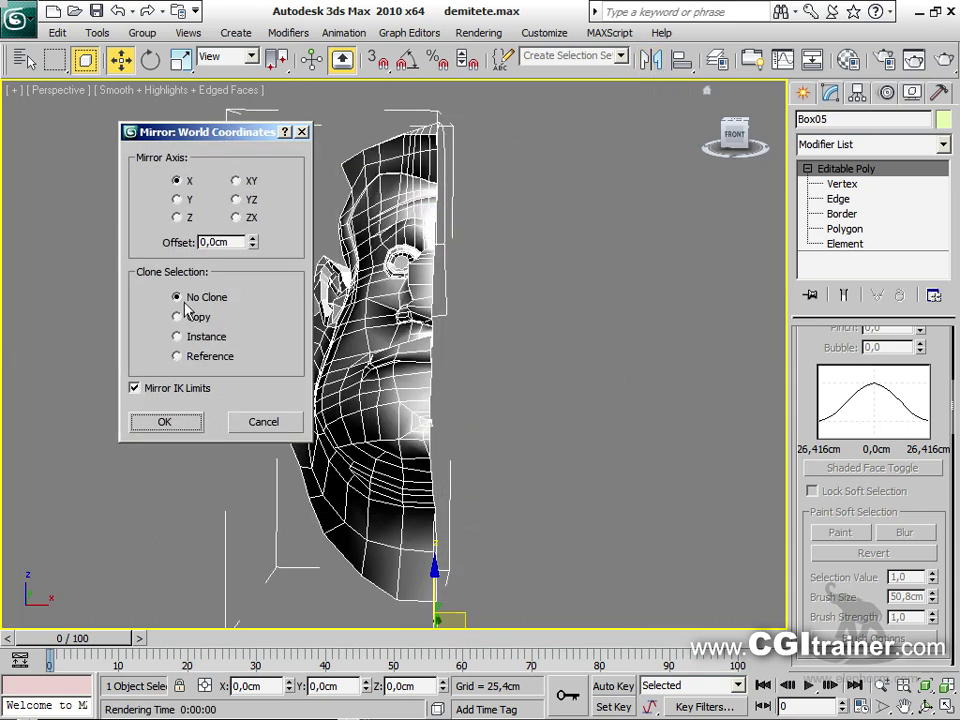
Preview the half head's mirror on the Y, Z, XY, YZ and ZX axes, and return to the X axis
{"action": "left_click", "coordinate": [184, 200]}
{"action": "left_click", "coordinate": [184, 218]}
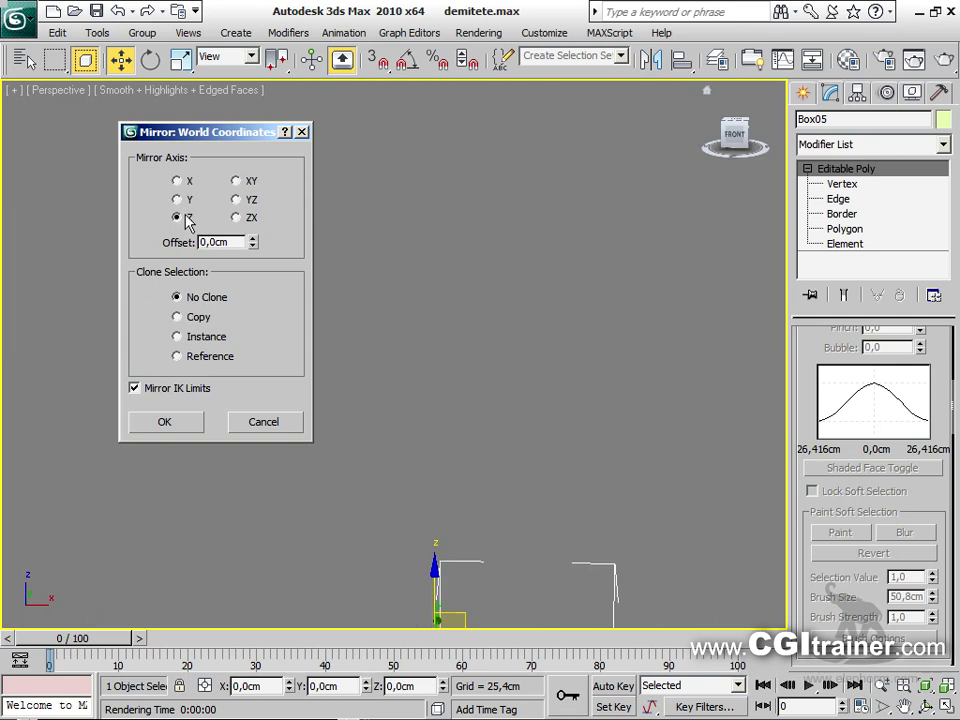
{"action": "left_click", "coordinate": [250, 182]}
{"action": "left_click", "coordinate": [250, 199]}
{"action": "left_click", "coordinate": [250, 217]}
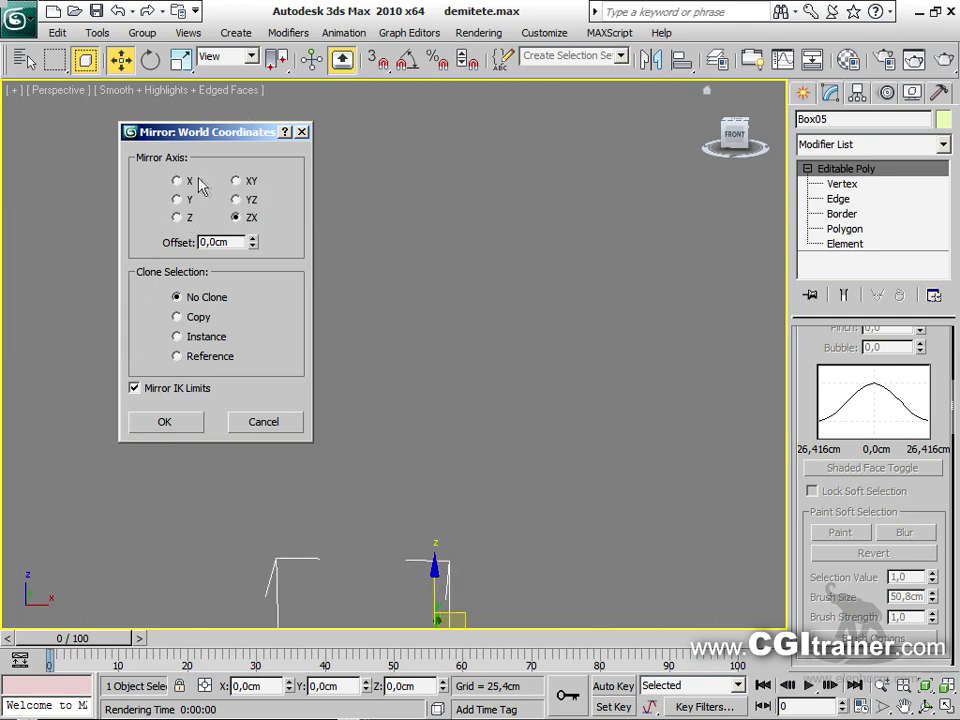
{"action": "left_click", "coordinate": [188, 181]}
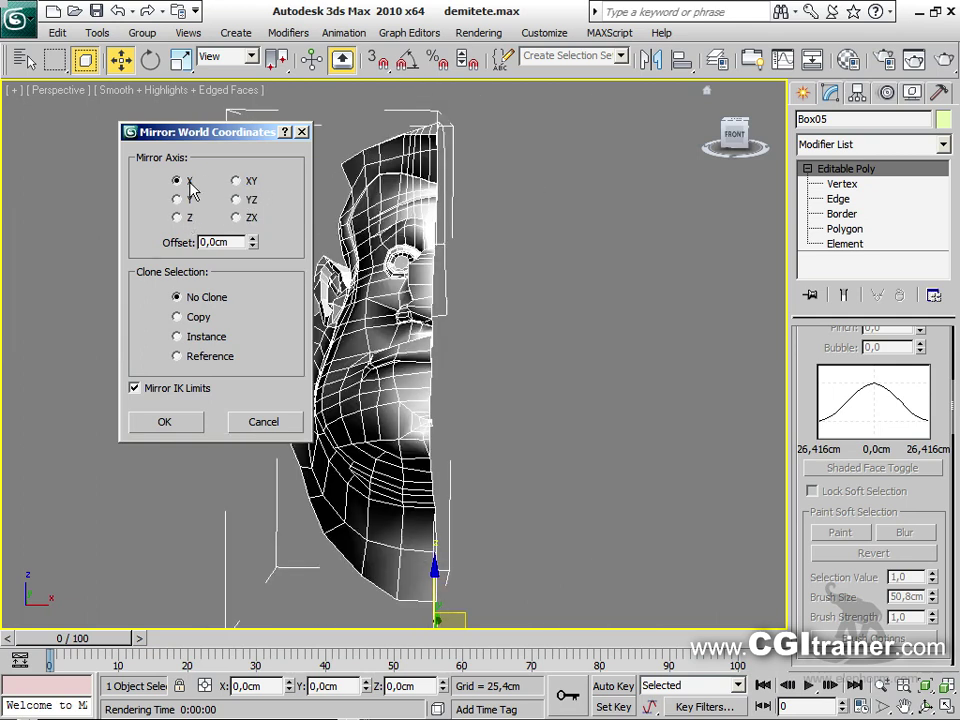
Mirror the half head on X as an Instance, trying an offset of about -15 cm and confirming with 0 cm
{"action": "left_click", "coordinate": [198, 317]}
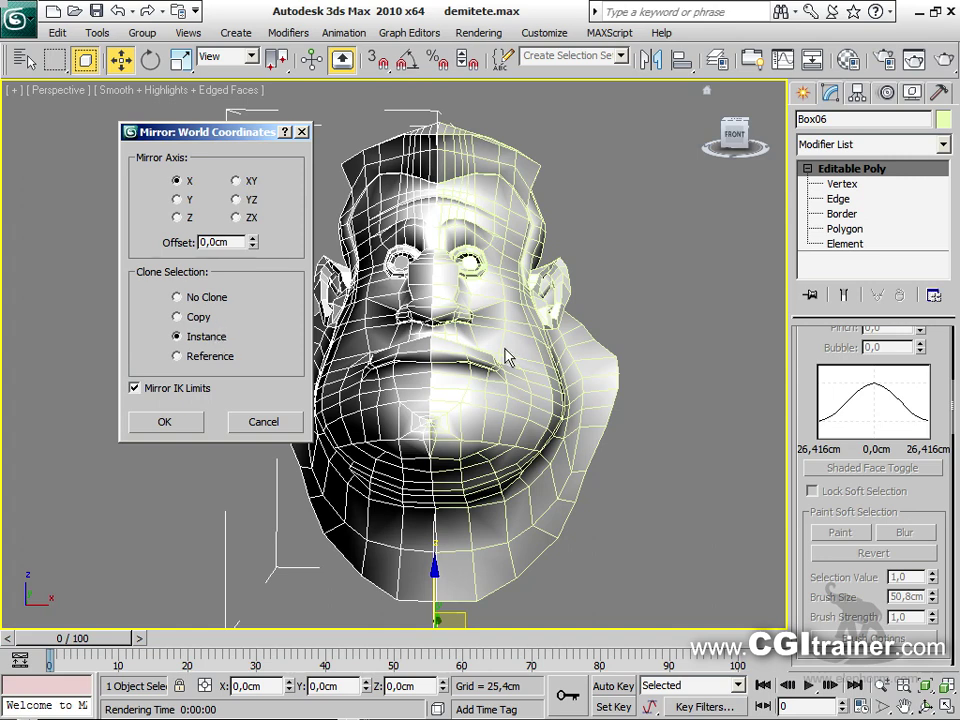
{"action": "left_click_drag", "start_coordinate": [252, 242], "coordinate": [311, 96]}
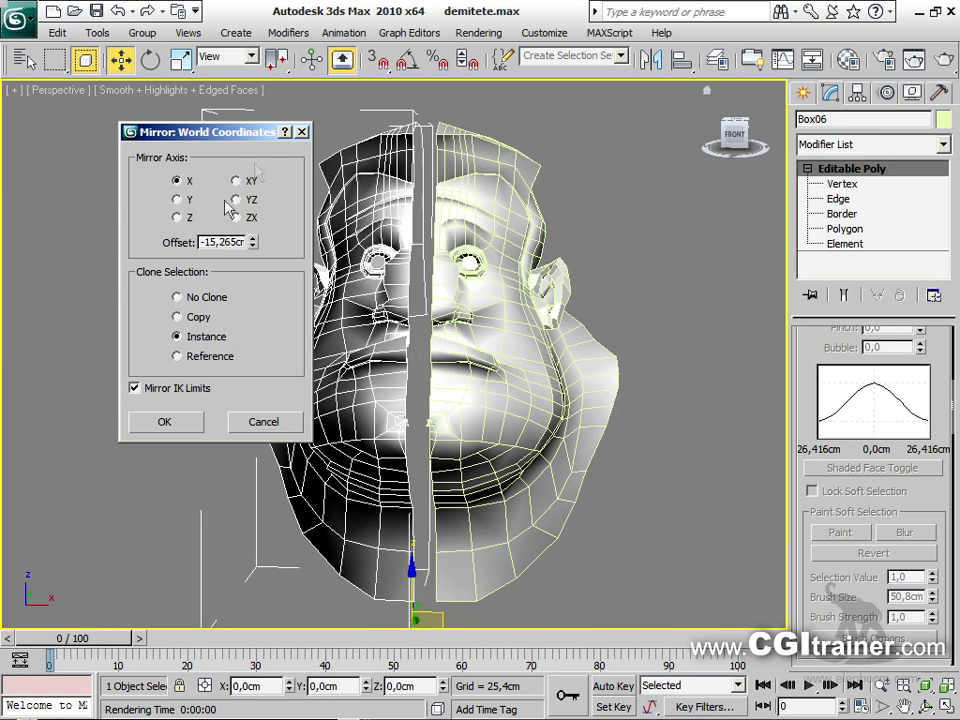
{"action": "left_click_drag", "start_coordinate": [201, 240], "coordinate": [283, 244]}
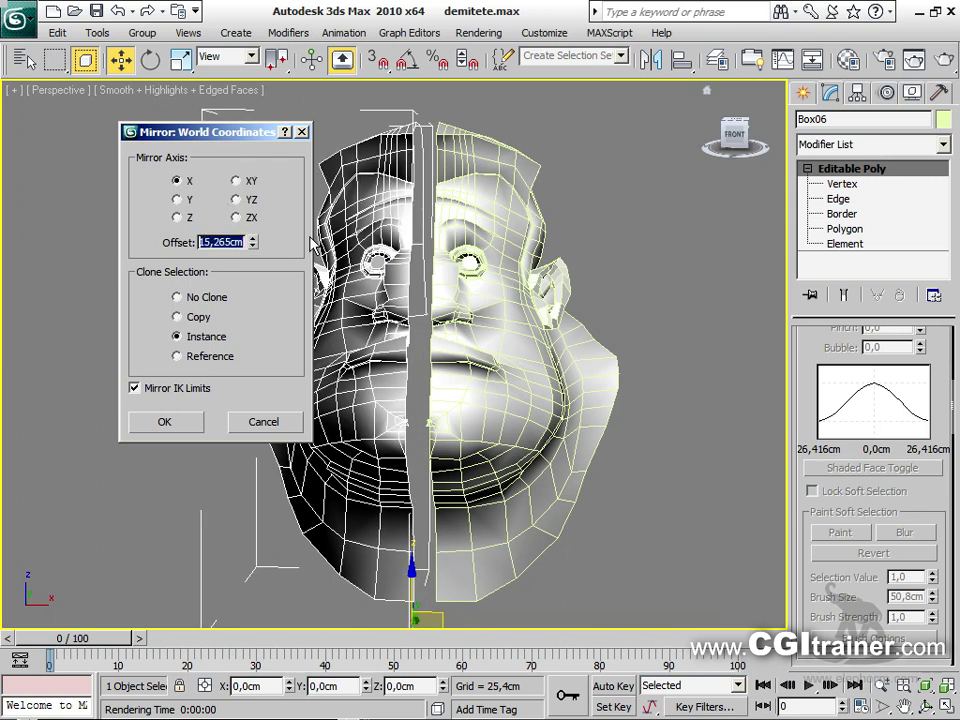
{"action": "type", "text": "0"}
{"action": "key", "text": "Return"}
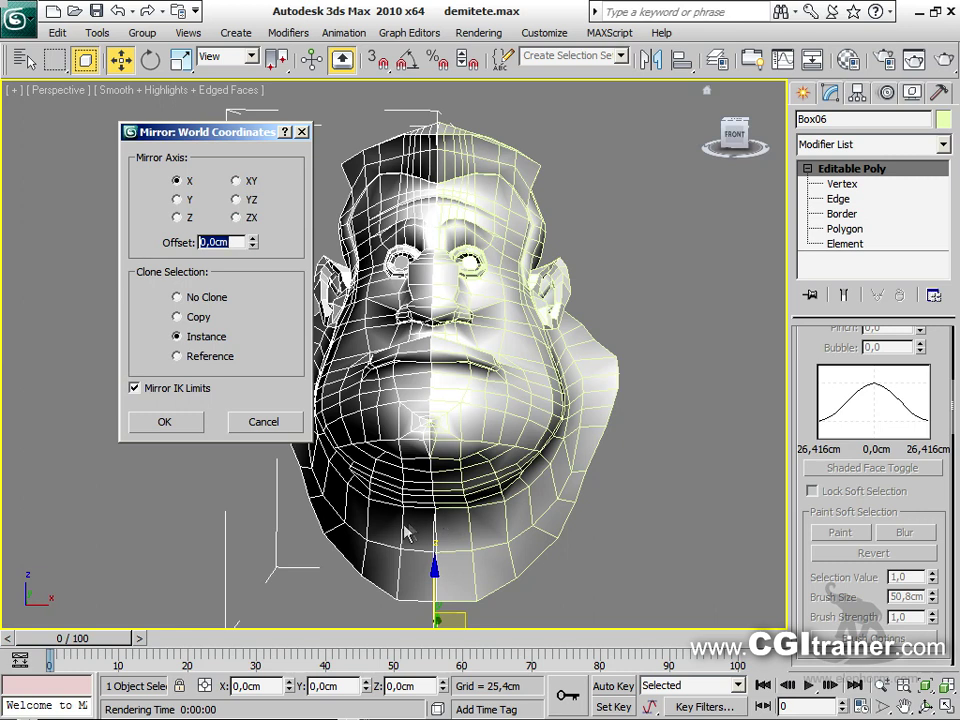
{"action": "left_click", "coordinate": [182, 428]}
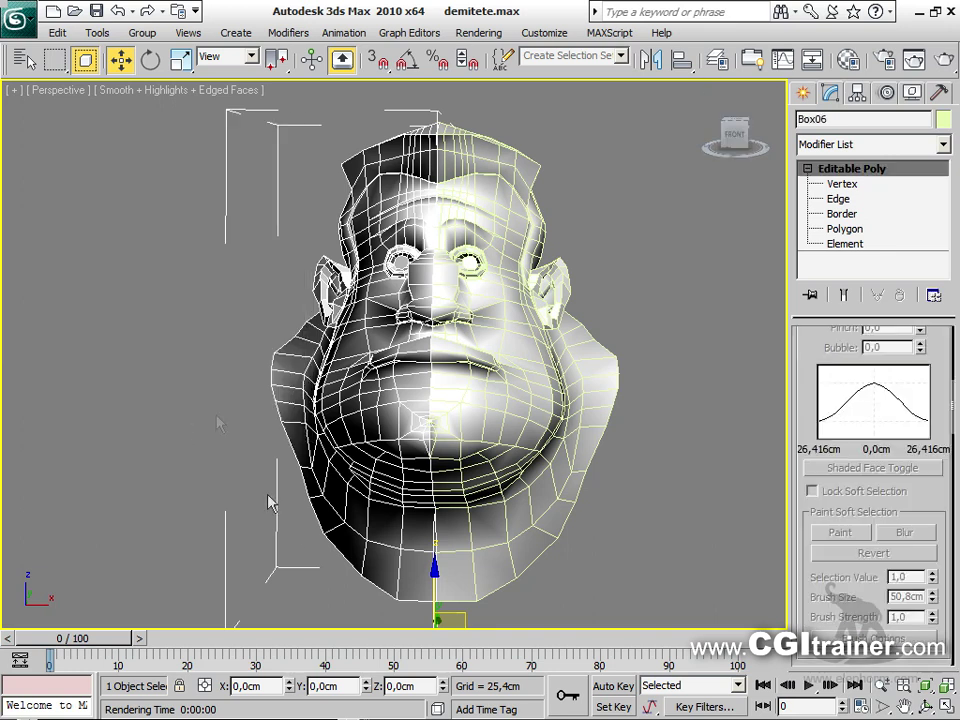
Center the mirrored half's pivot to the object, and move it along X to the middle of the face
{"action": "left_click", "coordinate": [857, 92]}
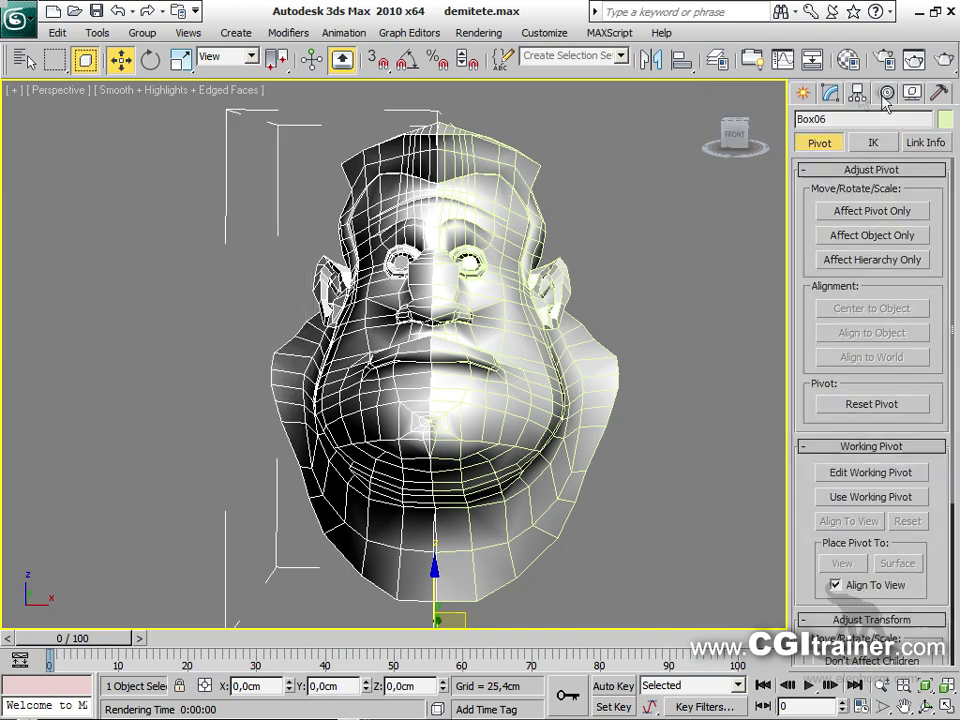
{"action": "left_click", "coordinate": [873, 211]}
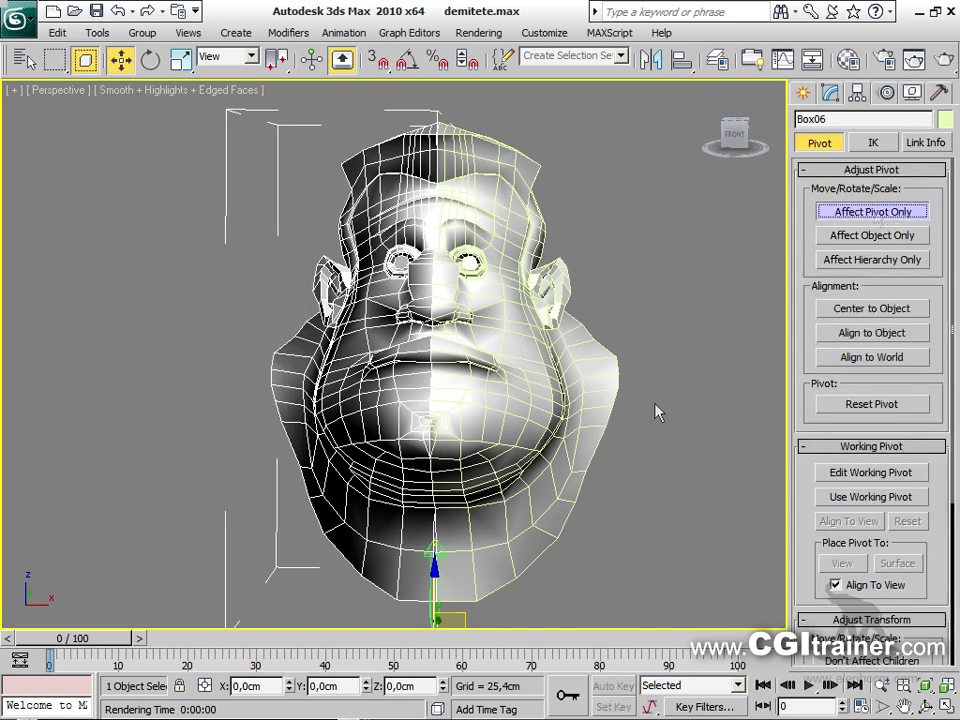
{"action": "left_click", "coordinate": [872, 308]}
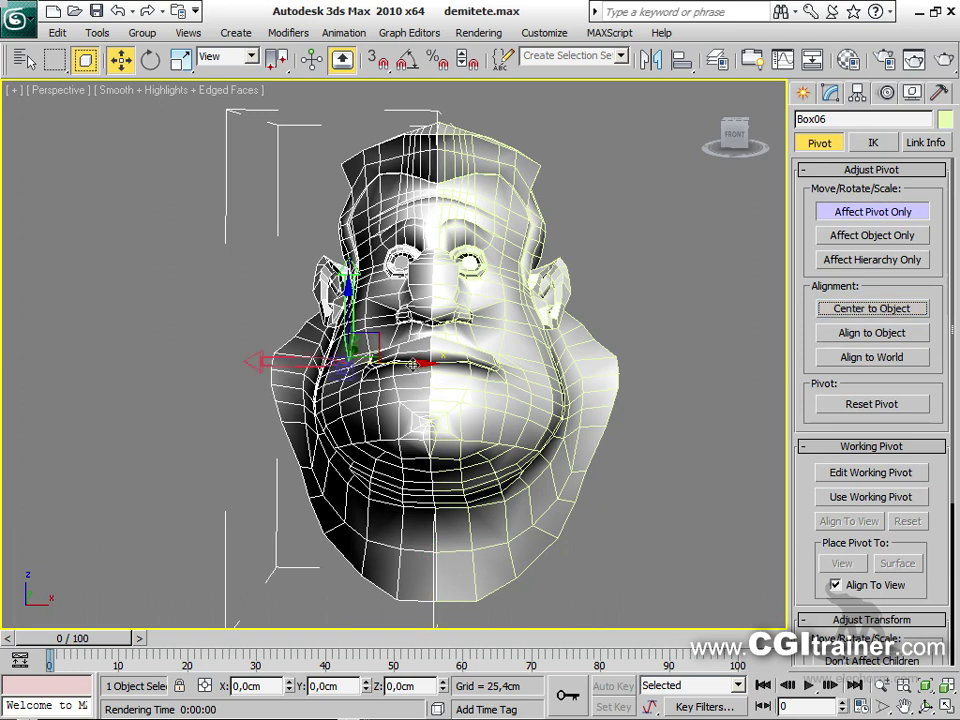
{"action": "left_click_drag", "start_coordinate": [413, 361], "coordinate": [496, 359]}
{"action": "left_click", "coordinate": [848, 212]}
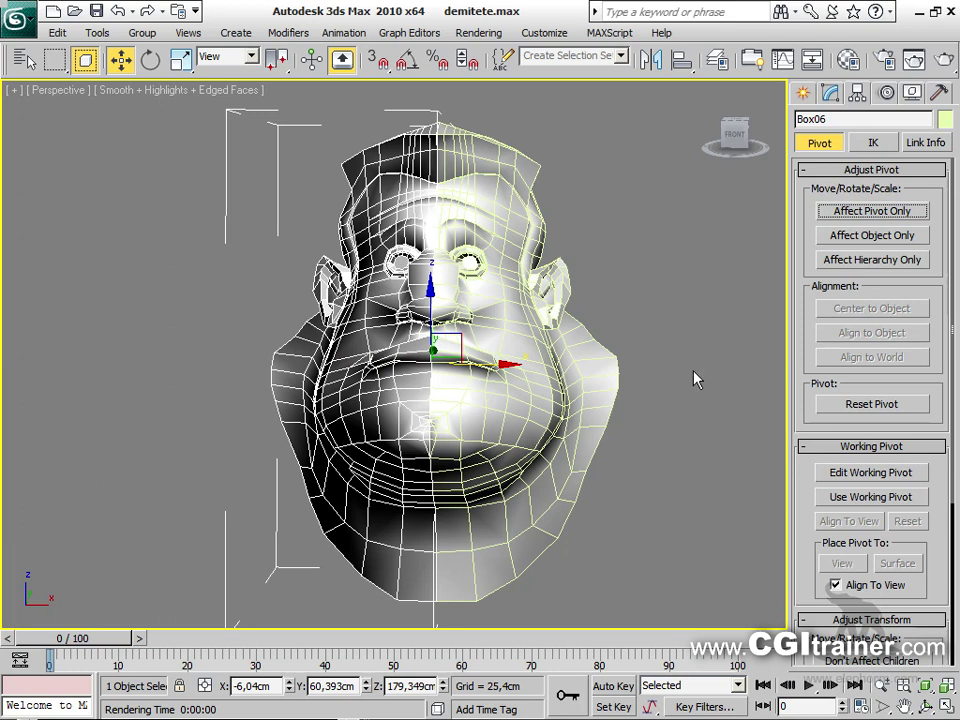
Select the upper ear vertices on the mirrored half, try moving them outward, and undo the move
{"action": "left_click", "coordinate": [830, 93]}
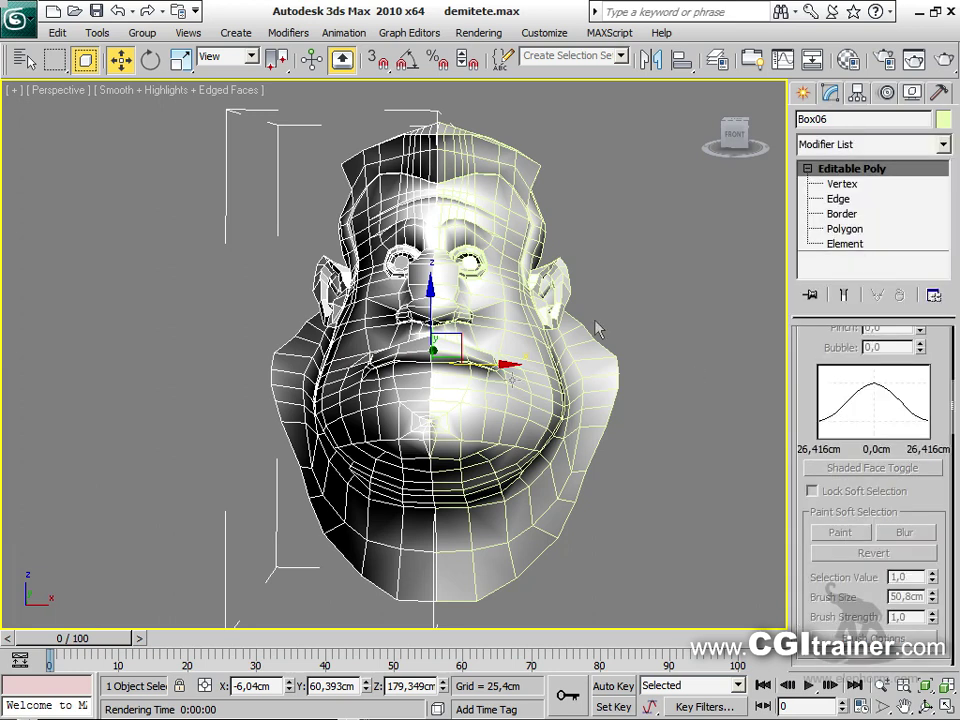
{"action": "left_click", "coordinate": [842, 186]}
{"action": "mouse_move", "coordinate": [333, 244]}
{"action": "left_mouse_down"}
{"action": "mouse_move", "coordinate": [330, 226]}
{"action": "mouse_move", "coordinate": [312, 240]}
{"action": "mouse_move", "coordinate": [368, 243]}
{"action": "mouse_move", "coordinate": [350, 245]}
{"action": "left_mouse_up"}
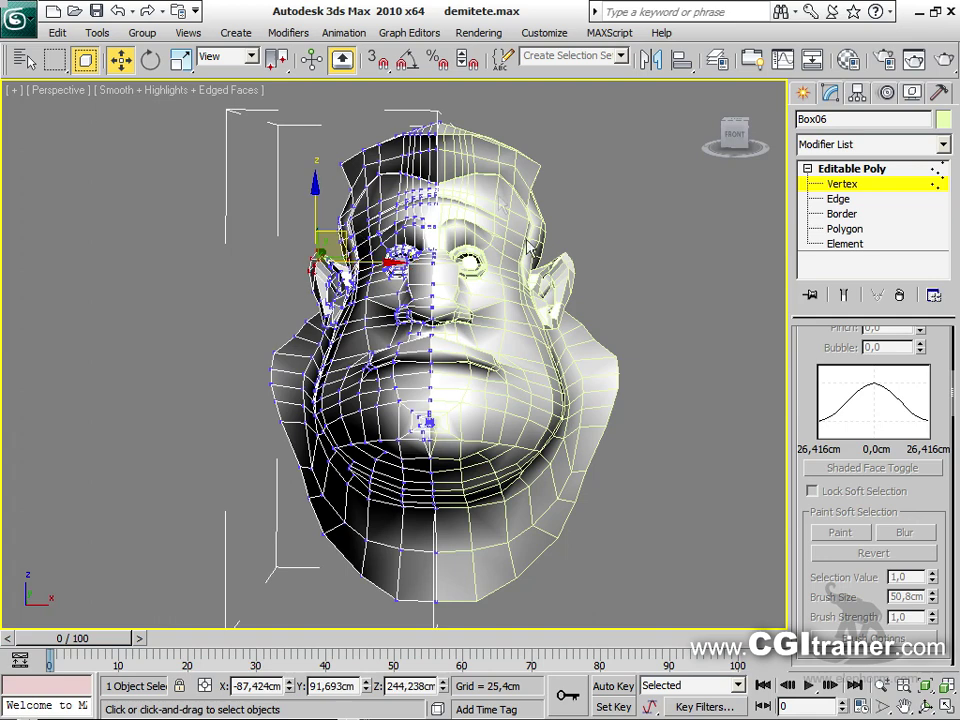
{"action": "key", "text": "ctrl+z"}
Enable Soft Selection for the ear vertices without Edge Distance, set Falloff to 40,681 cm, and mark the affected area around the ear
{"action": "scroll", "coordinate": [578, 432], "scroll_direction": "up", "scroll_amount": 4}
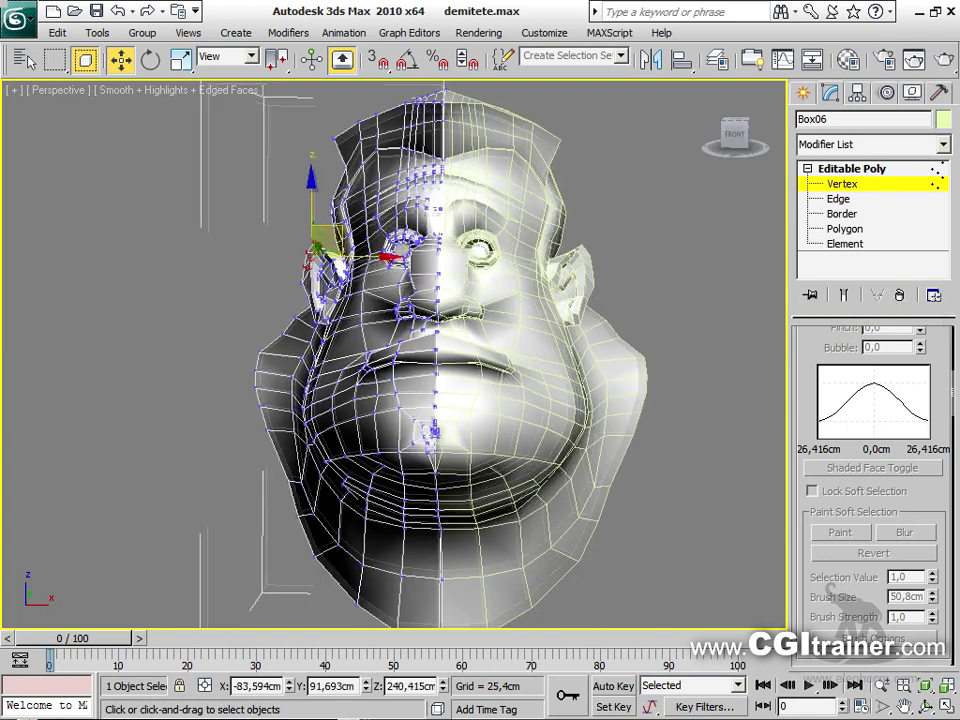
{"action": "middle_click_drag", "start_coordinate": [578, 432], "coordinate": [558, 338], "text": "alt"}
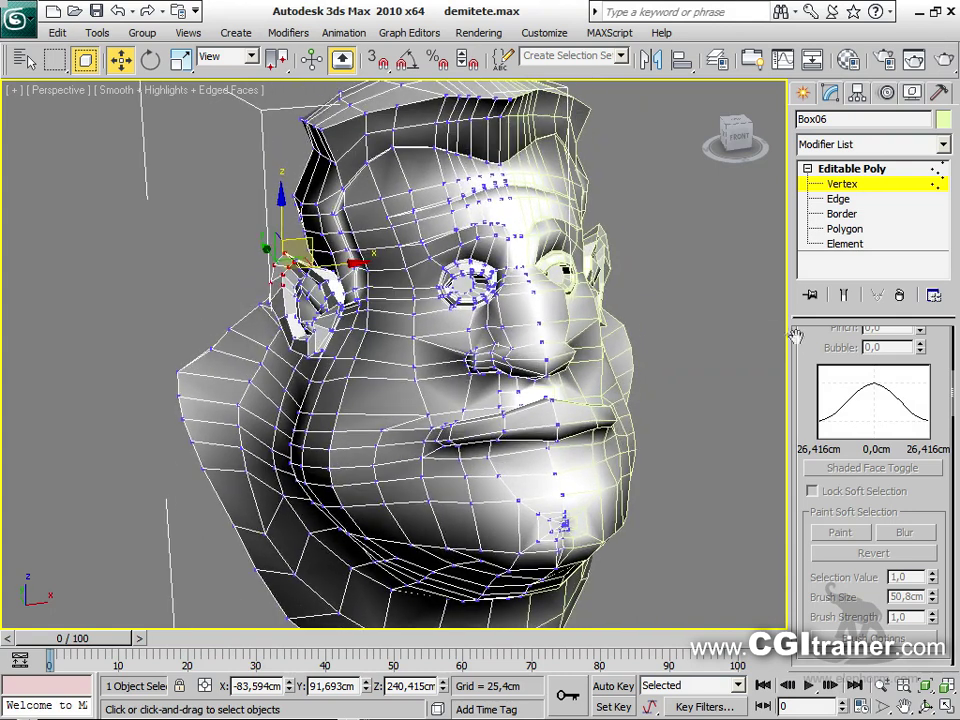
{"action": "scroll", "coordinate": [830, 430], "scroll_direction": "up", "scroll_amount": 3}
{"action": "left_click", "coordinate": [813, 418]}
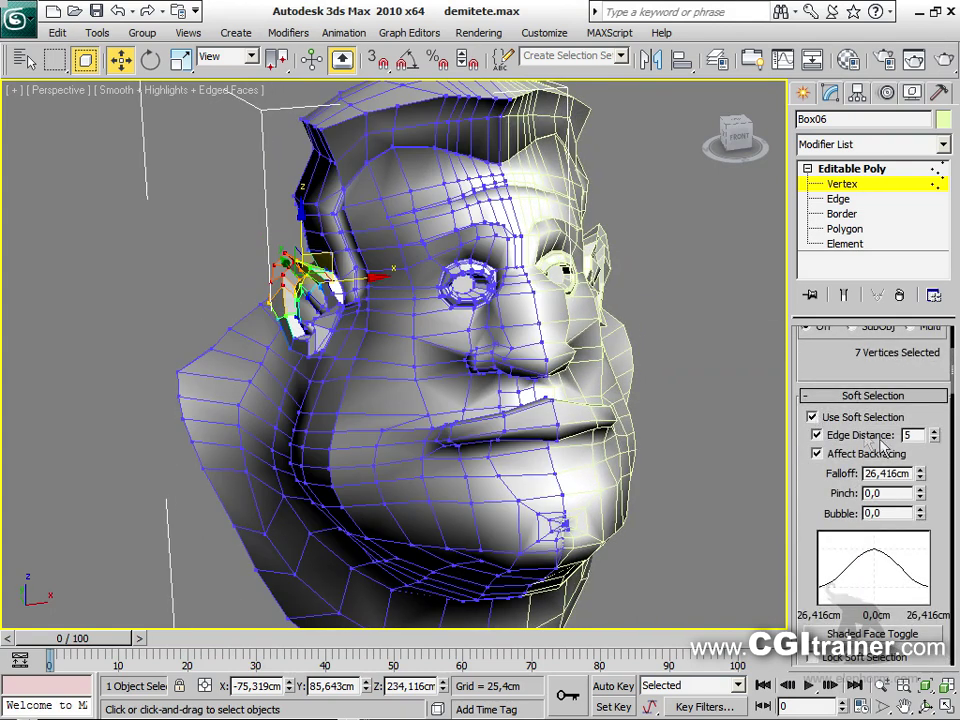
{"action": "left_click", "coordinate": [855, 437]}
{"action": "left_click_drag", "start_coordinate": [921, 477], "coordinate": [910, 432]}
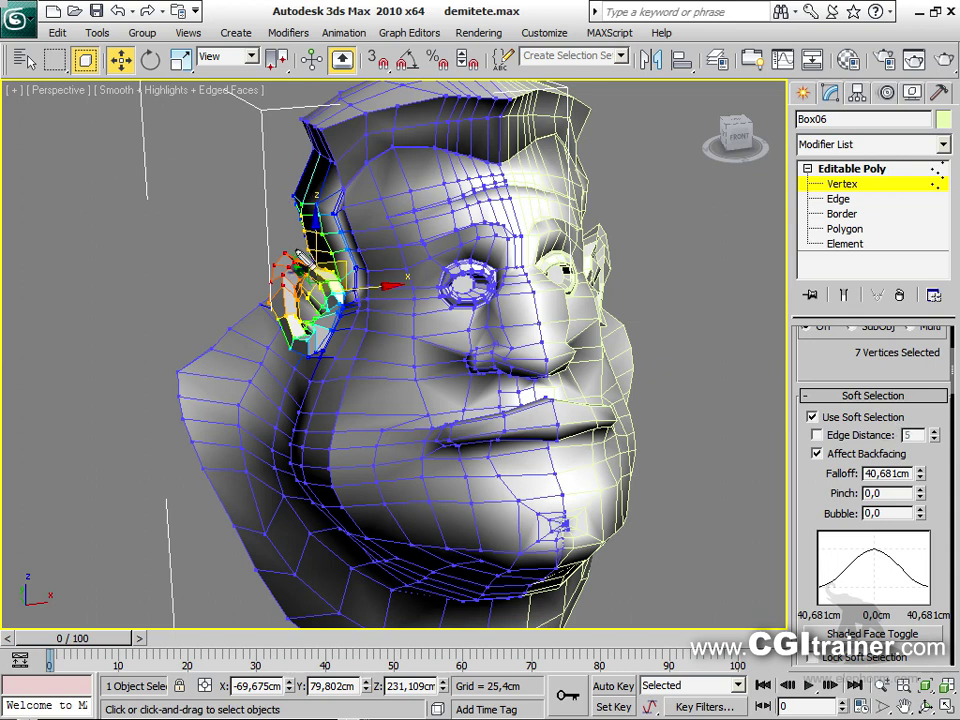
{"action": "mouse_move", "coordinate": [300, 186]}
{"action": "left_mouse_down"}
{"action": "mouse_move", "coordinate": [224, 238]}
{"action": "mouse_move", "coordinate": [260, 330]}
{"action": "mouse_move", "coordinate": [290, 178]}
{"action": "left_mouse_up"}
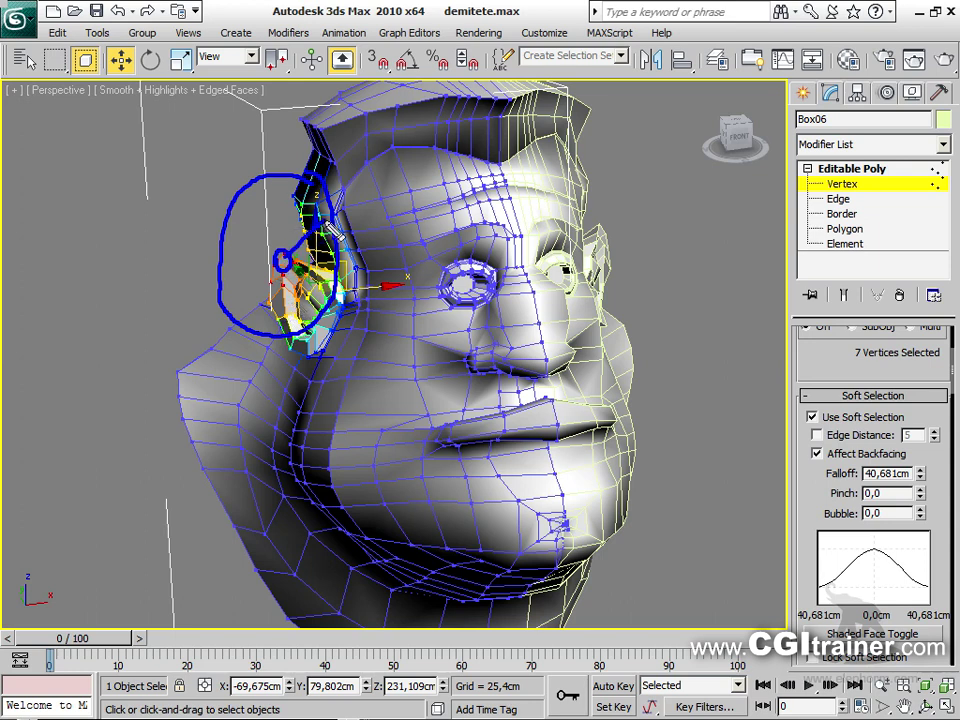
Mark the distances around the ear, enable Edge Distance at 7 for the soft selection, and set Falloff to 36,206 cm
{"action": "left_click_drag", "start_coordinate": [226, 158], "coordinate": [283, 262]}
{"action": "left_click_drag", "start_coordinate": [180, 323], "coordinate": [334, 206]}
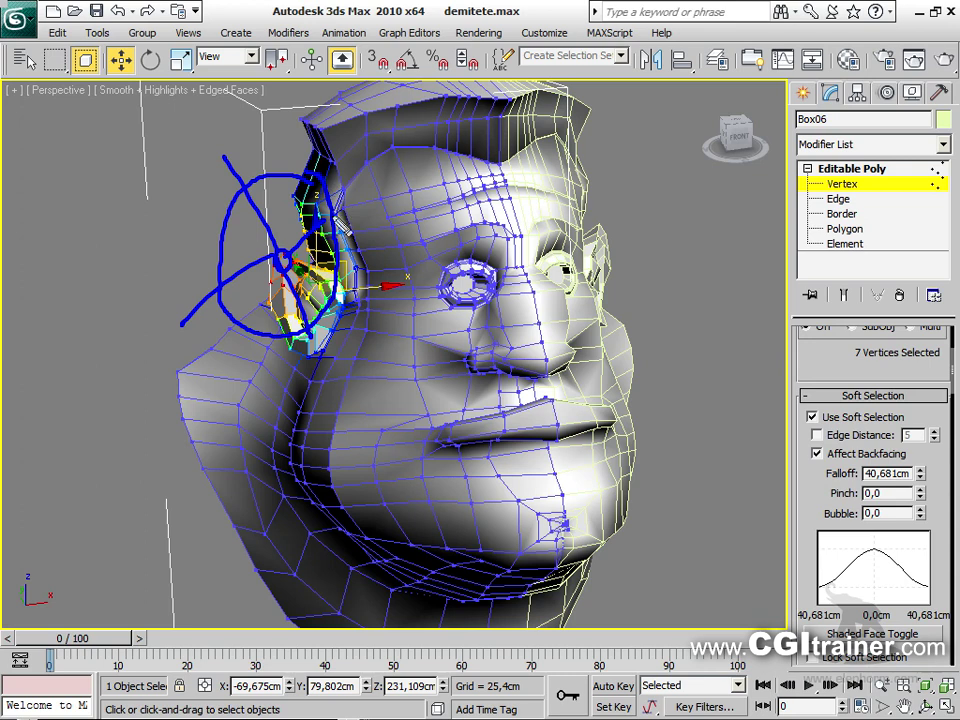
{"action": "key", "text": "Escape"}
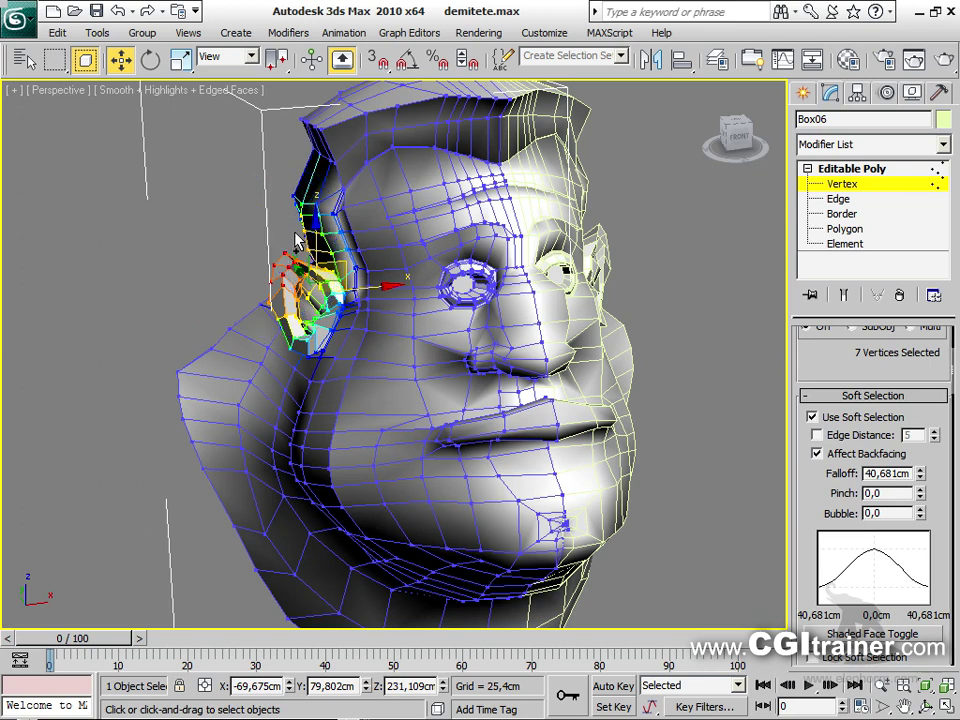
{"action": "left_click", "coordinate": [850, 437]}
{"action": "left_click_drag", "start_coordinate": [933, 437], "coordinate": [920, 486]}
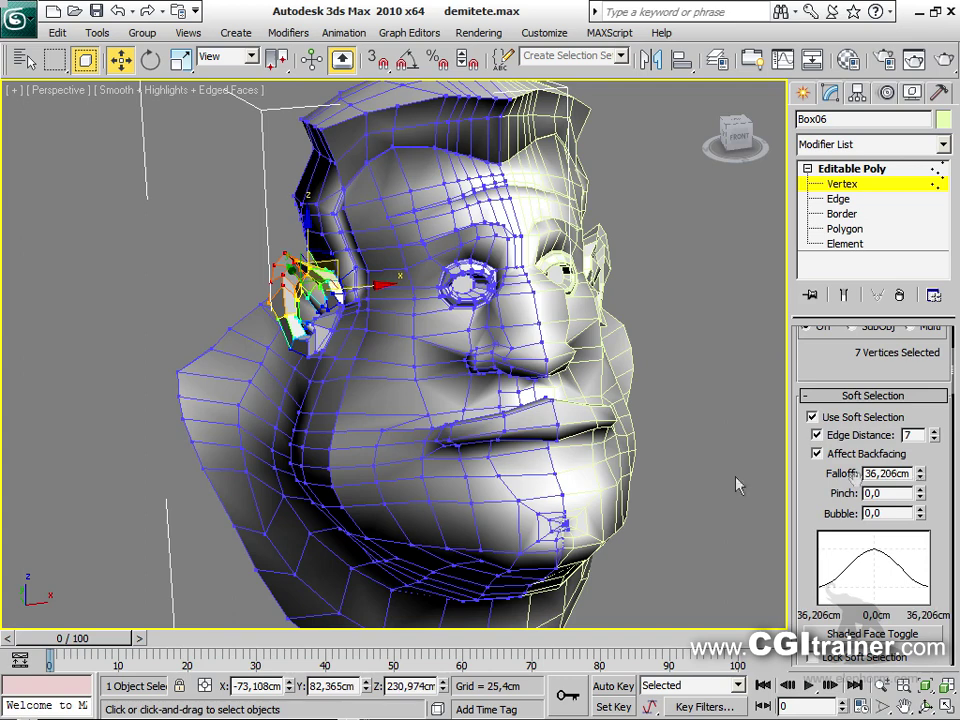
Try moving the soft-selected ear vertices inward on the mirrored half, and undo back to before Soft Selection was enabled
{"action": "middle_click_drag", "start_coordinate": [422, 394], "coordinate": [392, 380], "text": "alt"}
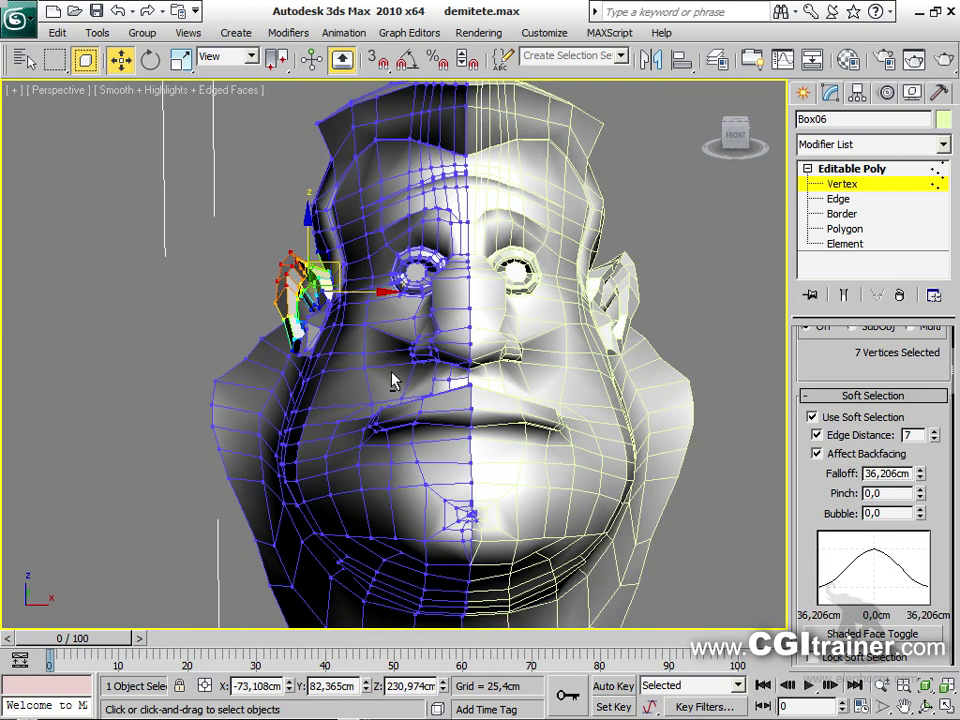
{"action": "mouse_move", "coordinate": [337, 267]}
{"action": "left_mouse_down"}
{"action": "mouse_move", "coordinate": [331, 258]}
{"action": "mouse_move", "coordinate": [339, 261]}
{"action": "left_mouse_up"}
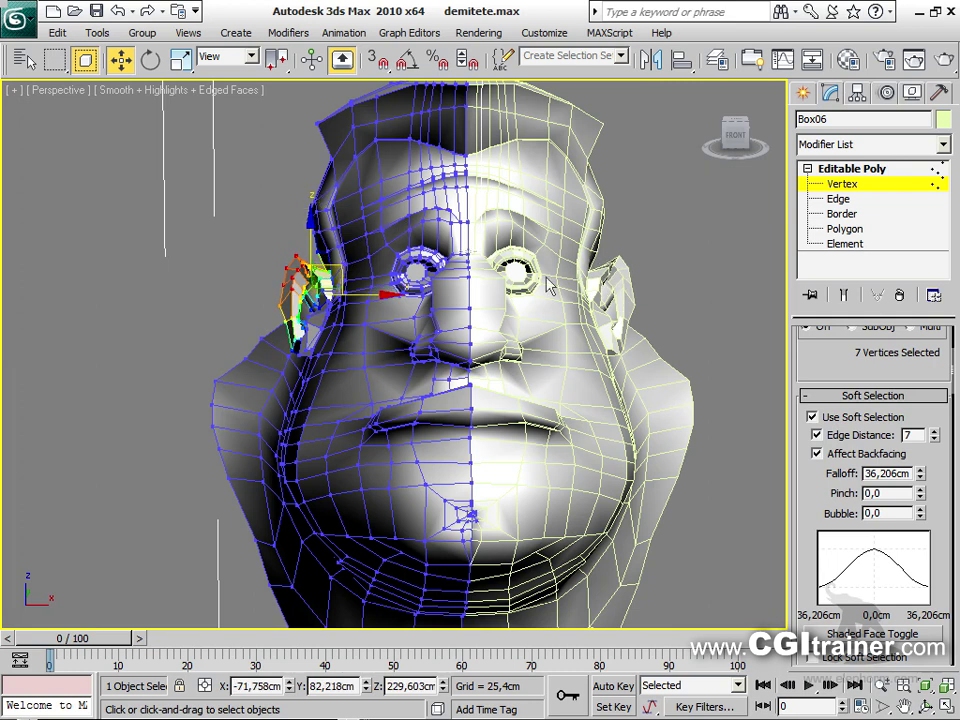
{"action": "key", "text": "ctrl+z"}
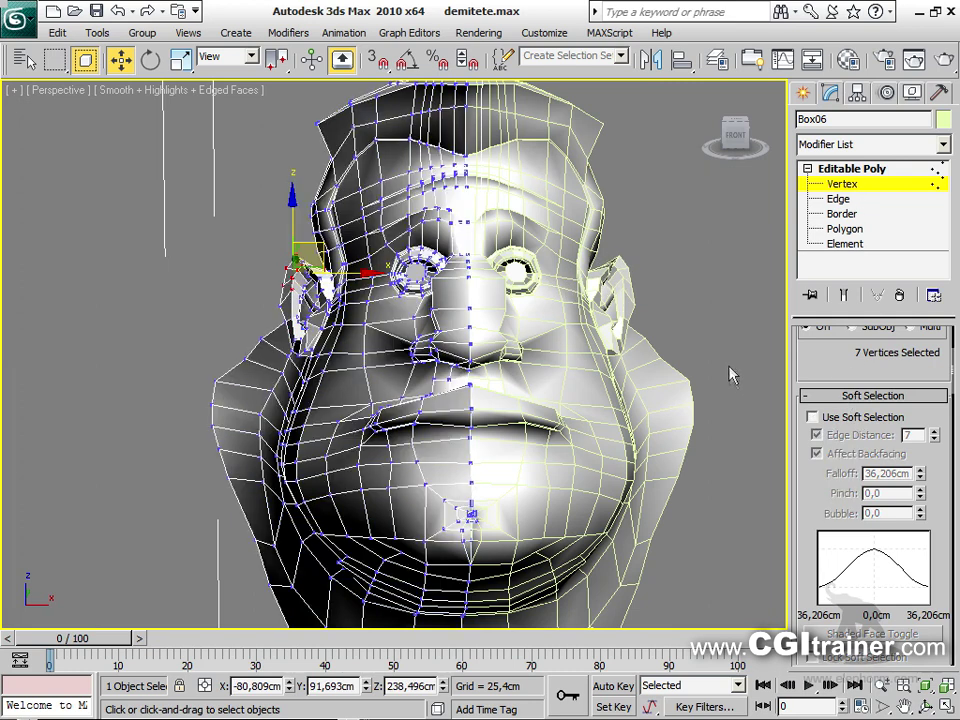
Deselect the vertices, leave vertex editing, and delete the mirrored instance so only the original half head remains
{"action": "left_click", "coordinate": [691, 368]}
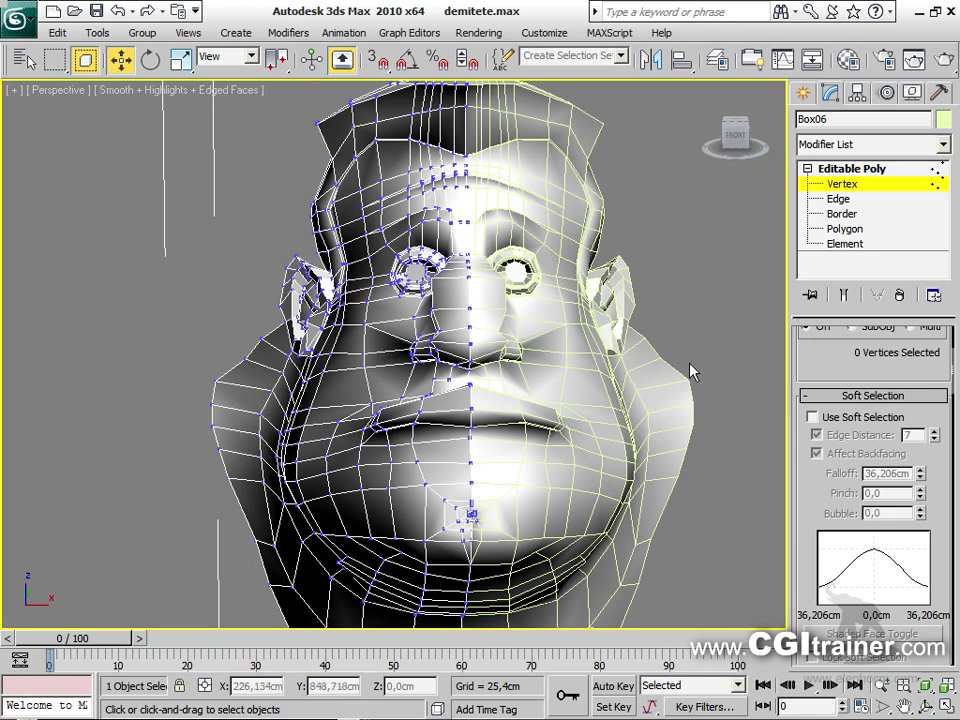
{"action": "left_click", "coordinate": [838, 168]}
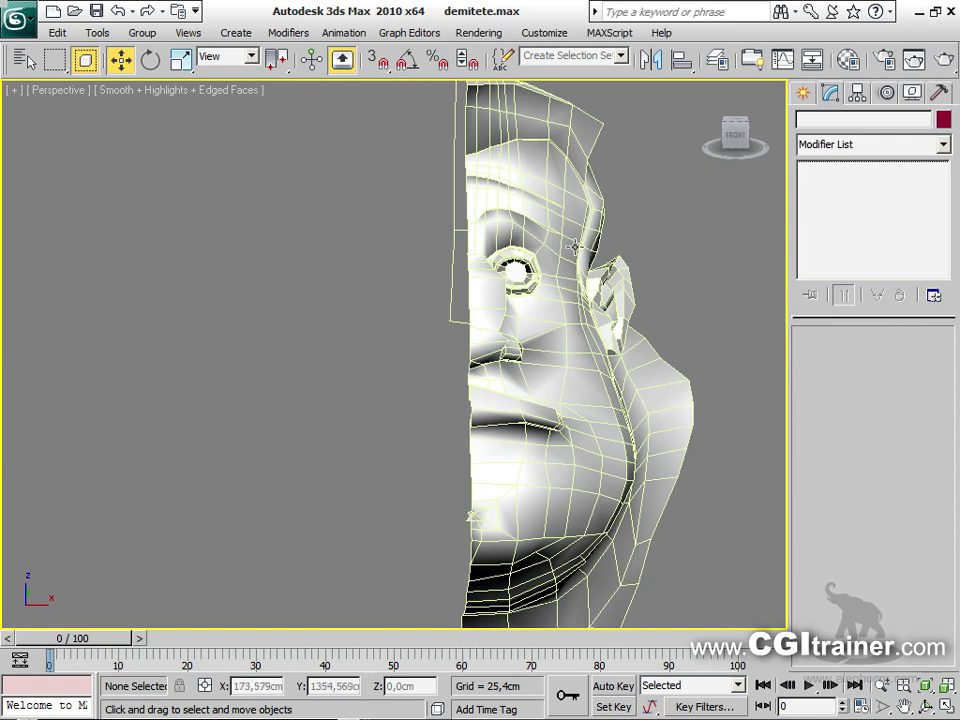
{"action": "scroll", "coordinate": [430, 192], "scroll_direction": "down", "scroll_amount": 3}
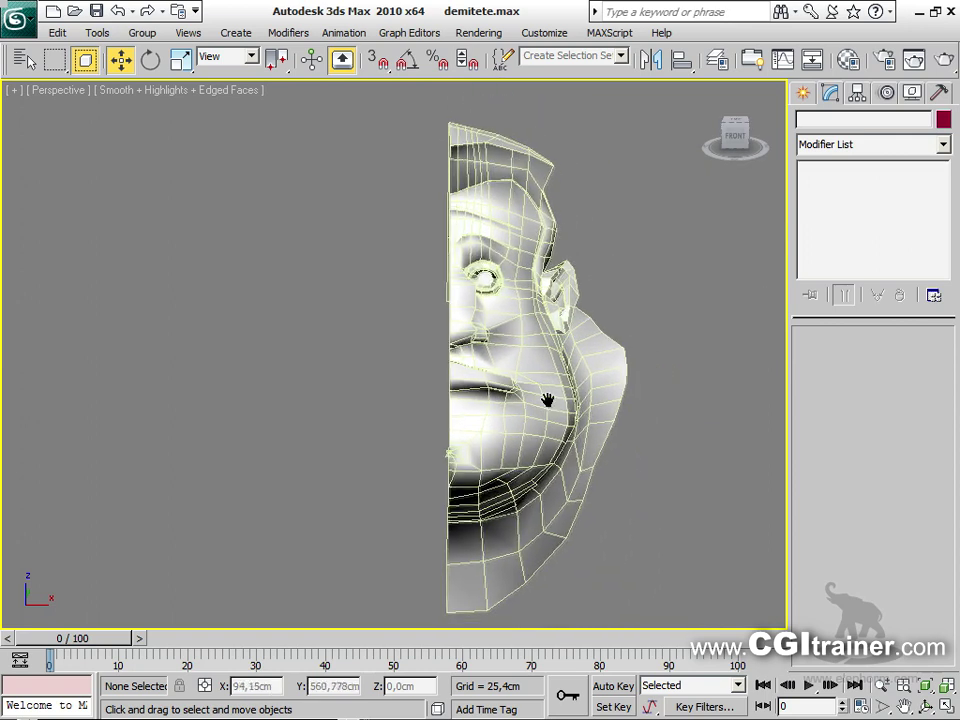
Apply a Mirror modifier to the remaining half head on the X axis with Copy enabled and Offset 0,0 cm
{"action": "left_click", "coordinate": [561, 399]}
{"action": "left_click", "coordinate": [286, 33]}
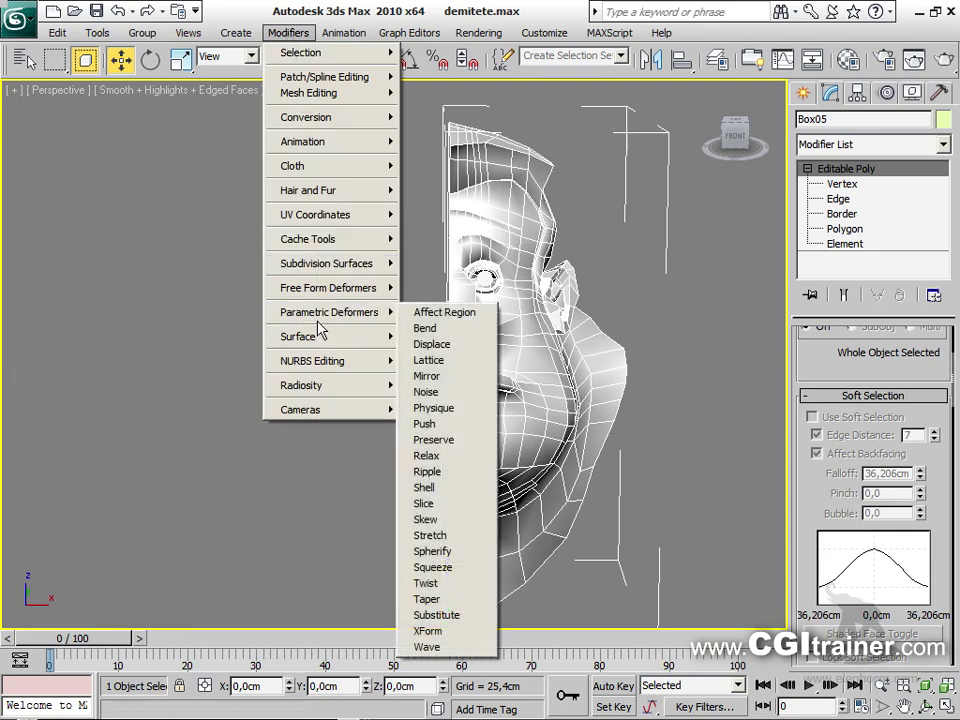
{"action": "mouse_move", "coordinate": [386, 314]}
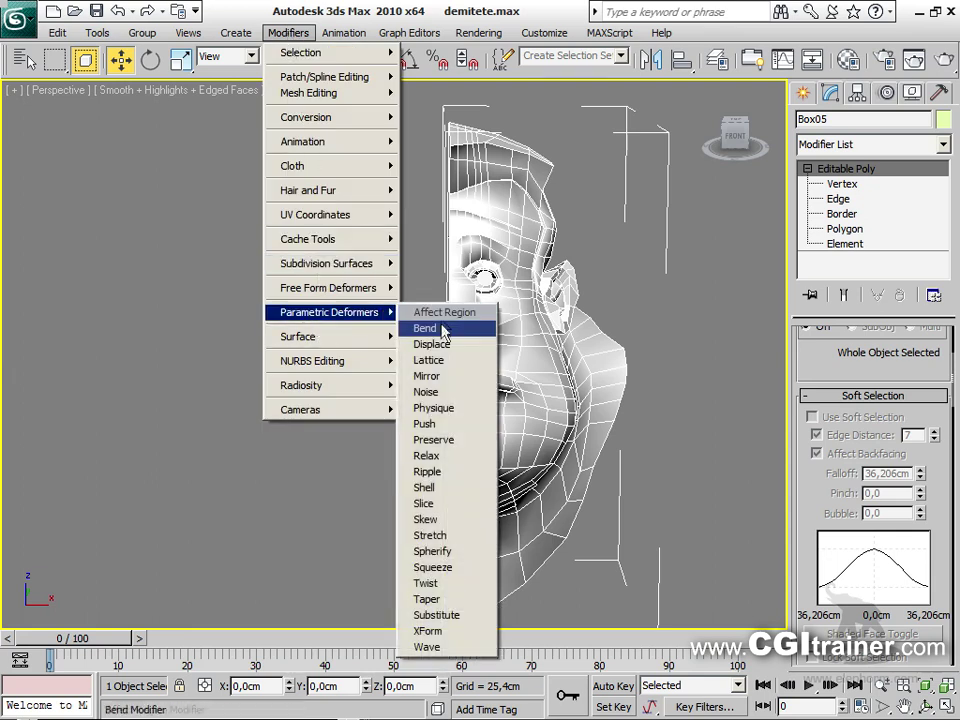
{"action": "left_click", "coordinate": [430, 366]}
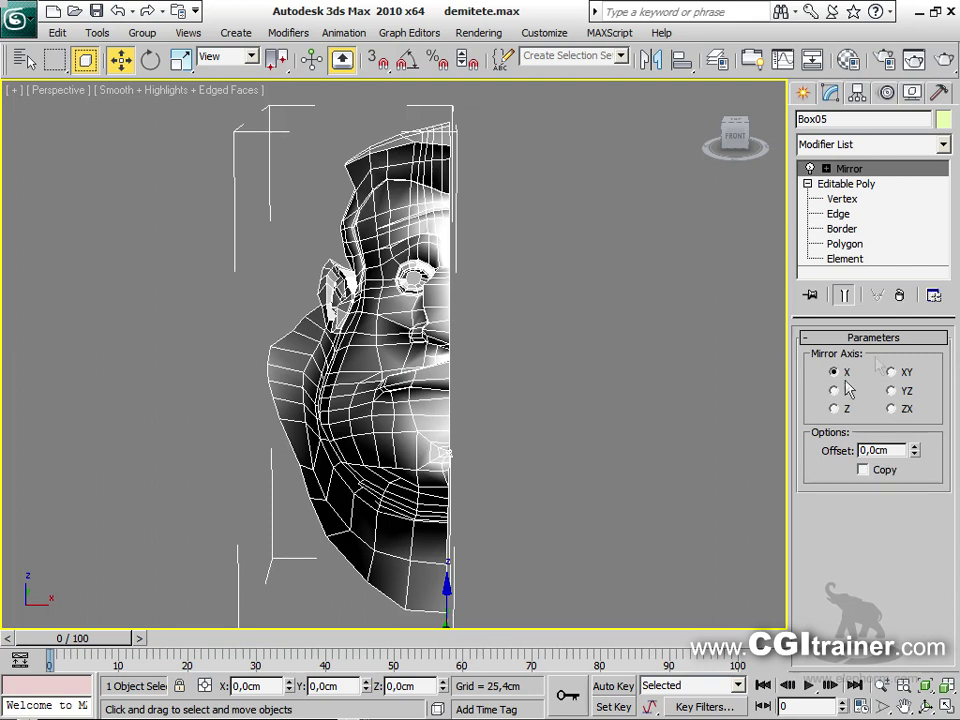
{"action": "left_click", "coordinate": [862, 470]}
{"action": "left_click_drag", "start_coordinate": [914, 452], "coordinate": [835, 604]}
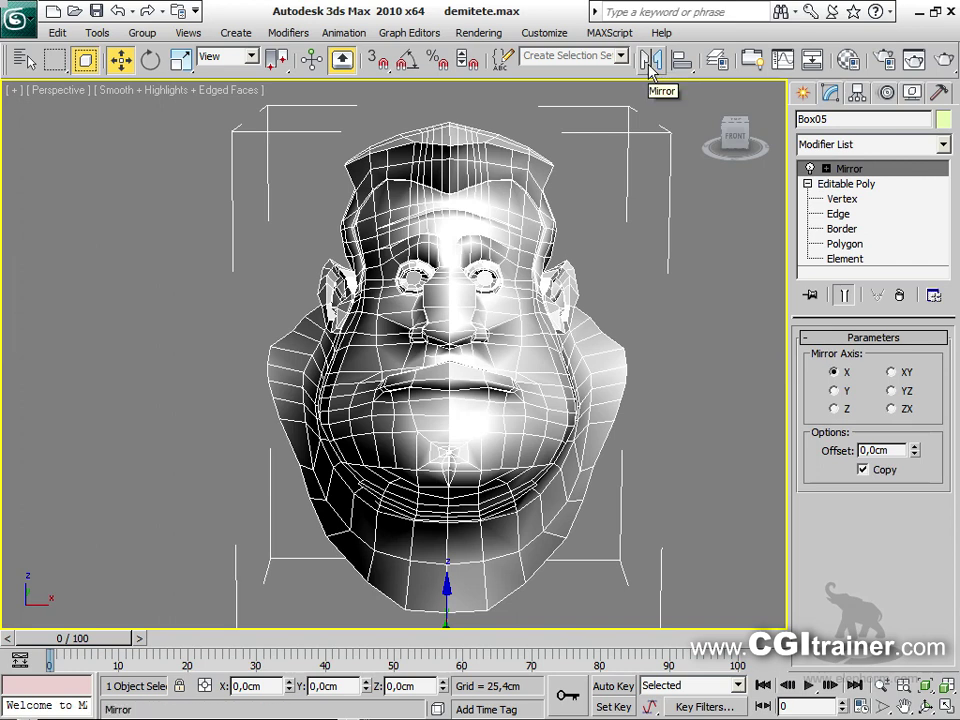
Select the band of polygons across the eye, nose and ear below the Mirror modifier, and mirror only that selection
{"action": "left_click", "coordinate": [845, 245]}
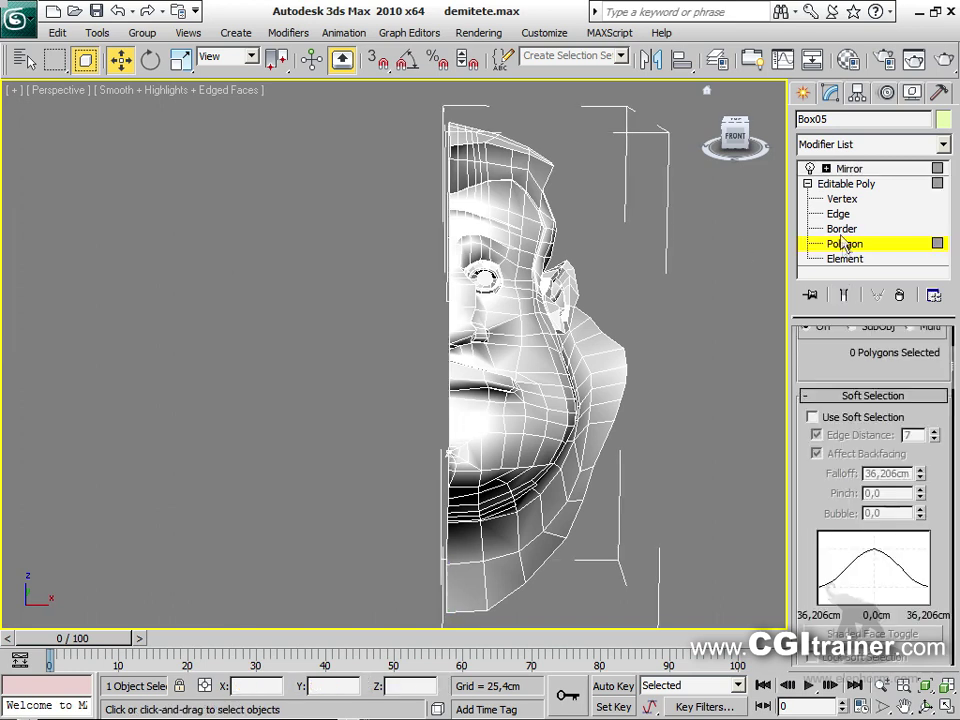
{"action": "left_click_drag", "start_coordinate": [664, 231], "coordinate": [370, 364]}
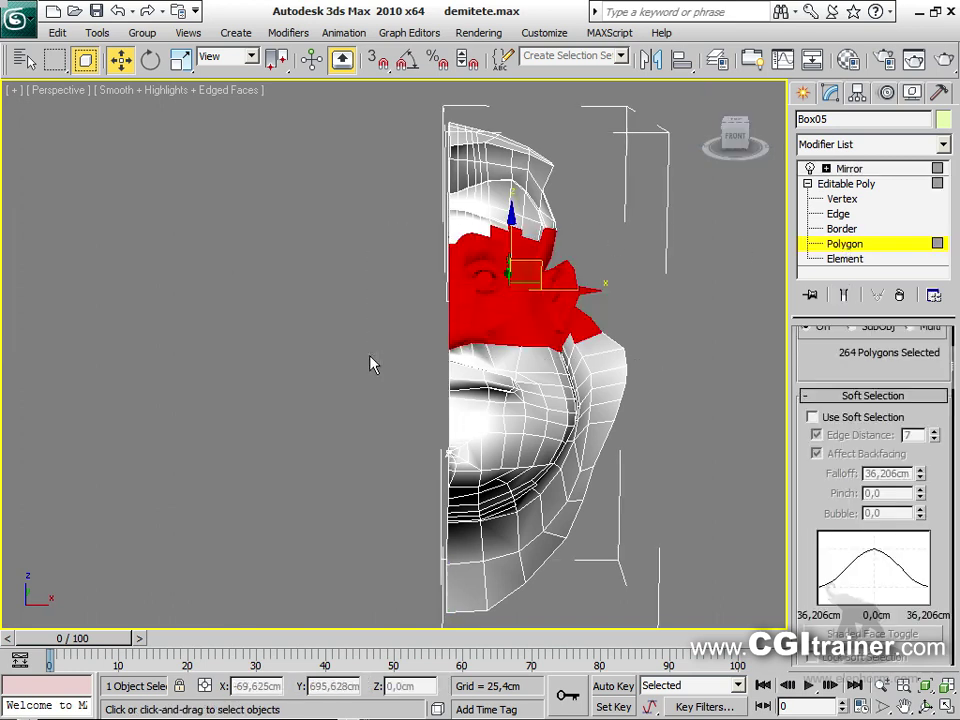
{"action": "left_click", "coordinate": [845, 296]}
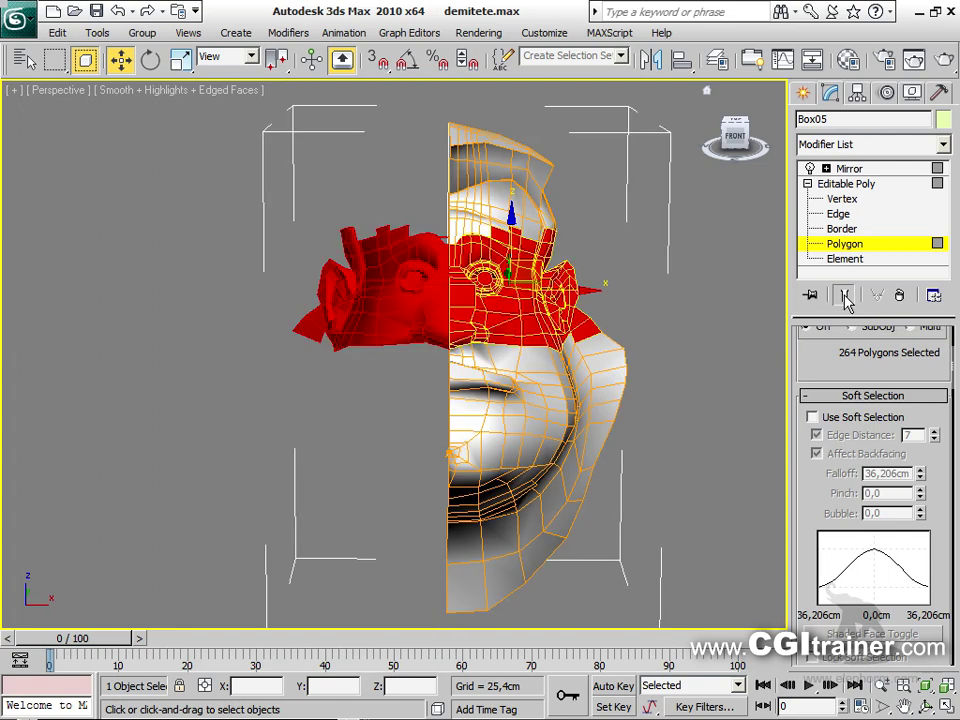
{"action": "left_click", "coordinate": [862, 169]}
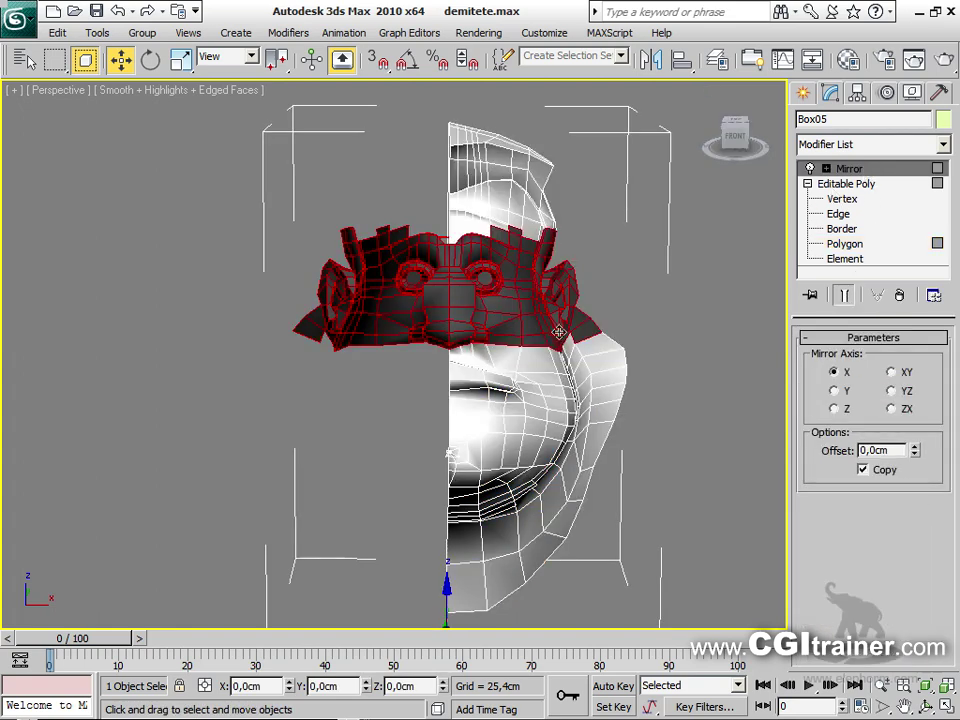
{"action": "mouse_move", "coordinate": [597, 357]}
{"action": "middle_mouse_down", "text": "alt"}
{"action": "mouse_move", "coordinate": [516, 369]}
{"action": "mouse_move", "coordinate": [370, 342]}
{"action": "mouse_move", "coordinate": [249, 343]}
{"action": "mouse_move", "coordinate": [563, 335]}
{"action": "mouse_move", "coordinate": [553, 339]}
{"action": "mouse_move", "coordinate": [647, 345]}
{"action": "mouse_move", "coordinate": [596, 351]}
{"action": "mouse_move", "coordinate": [593, 379]}
{"action": "middle_mouse_up", "text": "alt"}
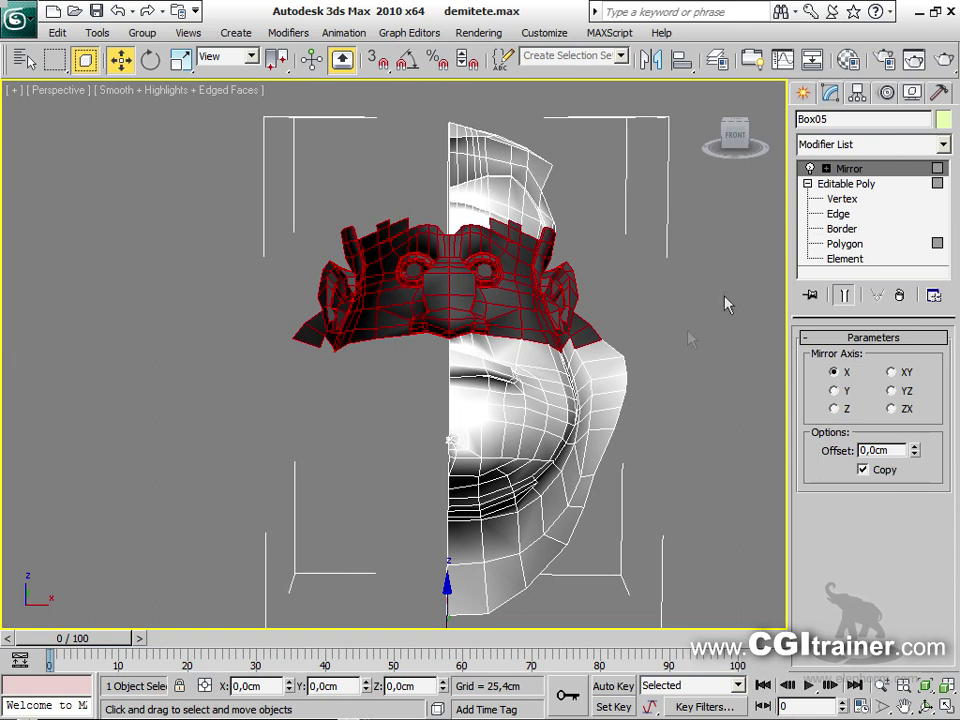
Remove the Mirror modifier from the half head and return to the Editable Poly object level
{"action": "left_click", "coordinate": [899, 296]}
{"action": "key", "text": "4"}
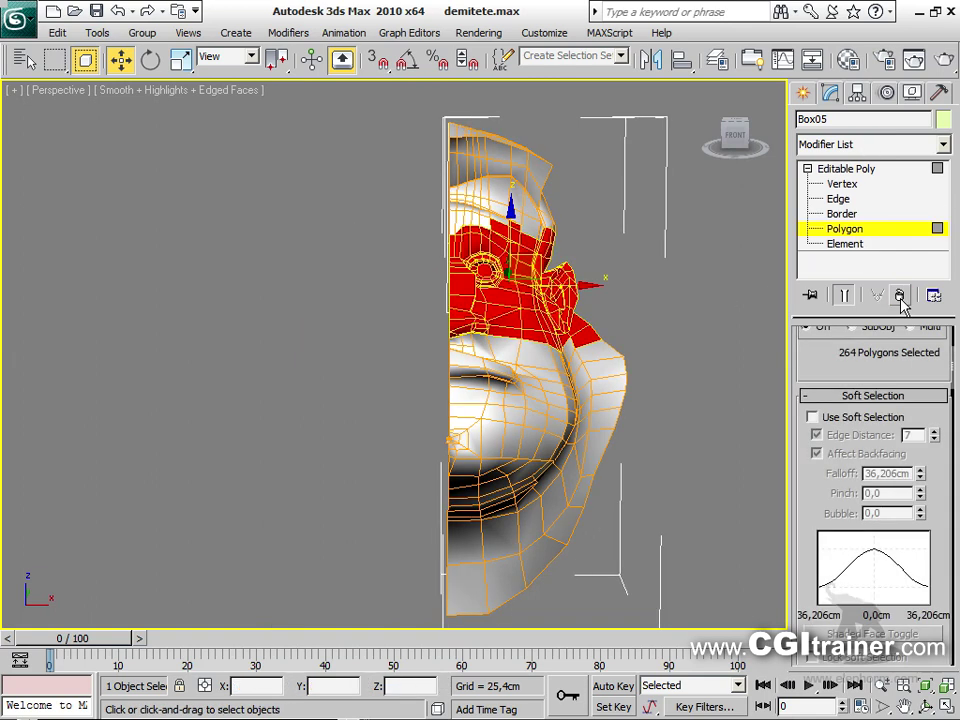
{"action": "left_click", "coordinate": [864, 169]}
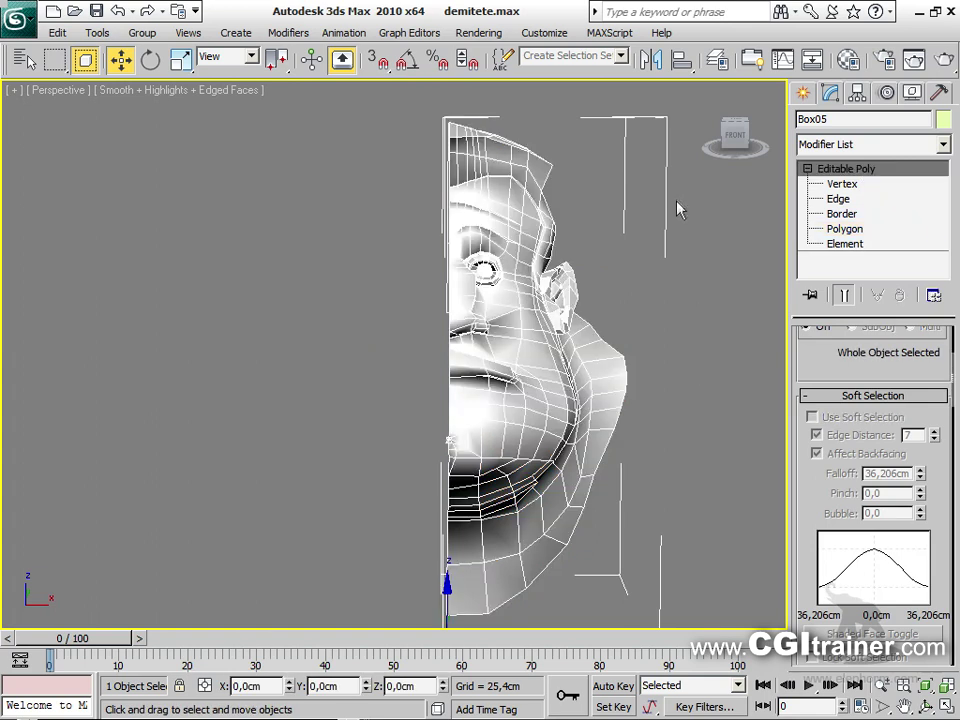
Add a Symmetry modifier to the half head and activate its Mirror sub-object
{"action": "left_click", "coordinate": [288, 33]}
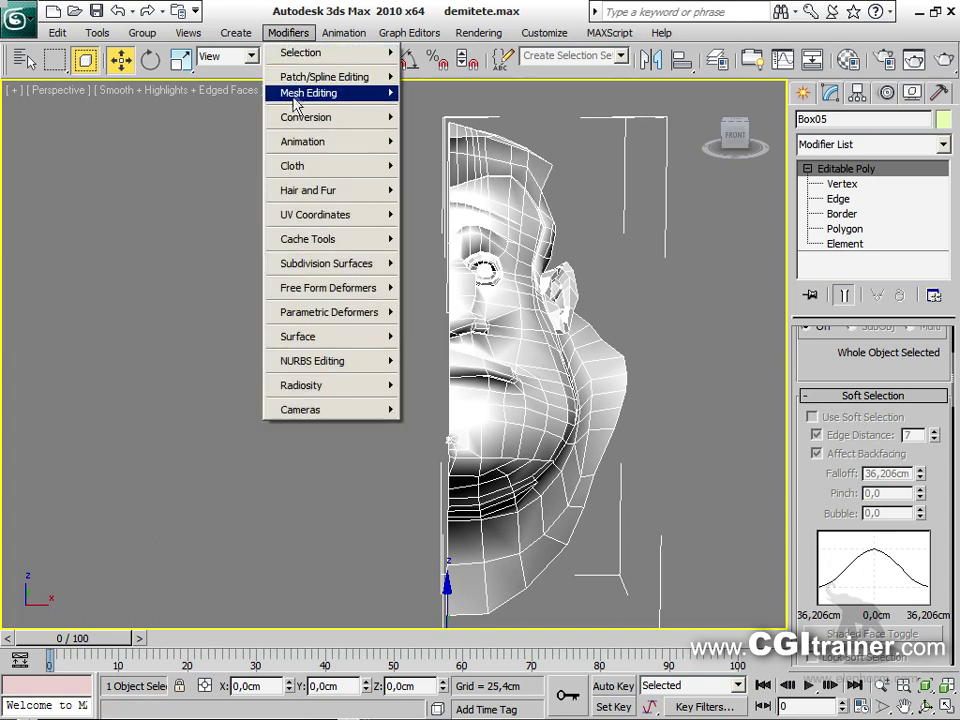
{"action": "mouse_move", "coordinate": [300, 93]}
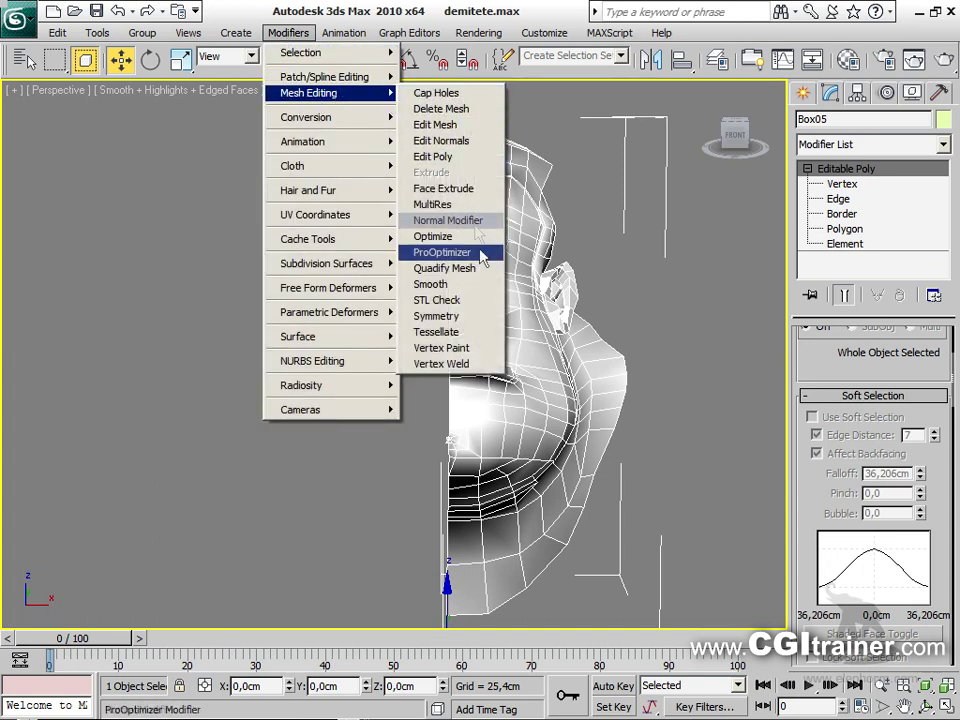
{"action": "left_click", "coordinate": [487, 328]}
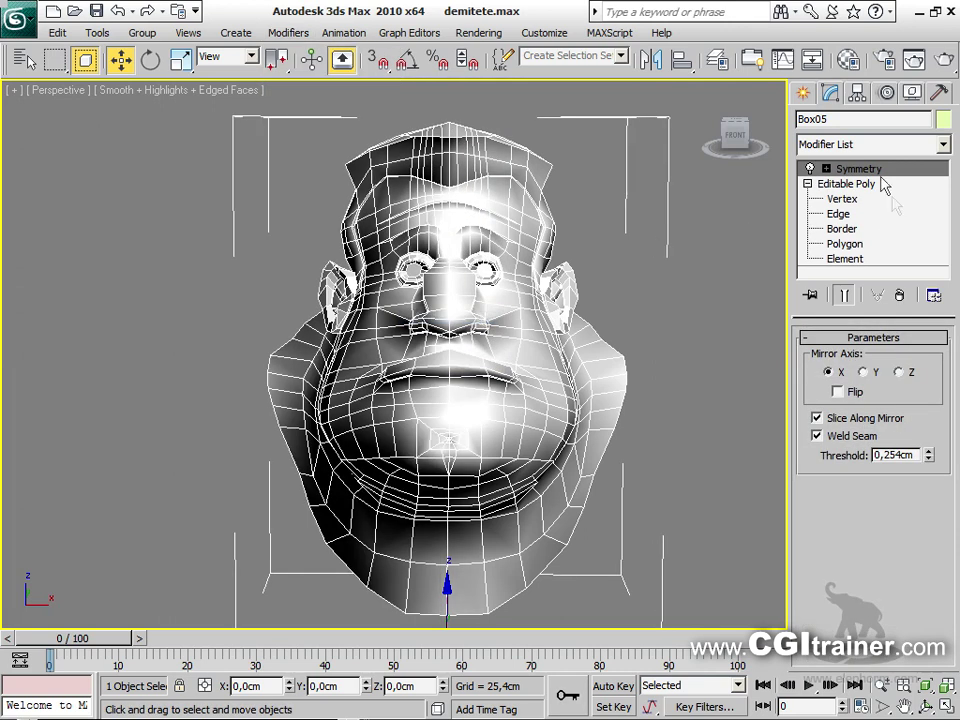
{"action": "left_click", "coordinate": [826, 169]}
{"action": "left_click", "coordinate": [860, 184]}
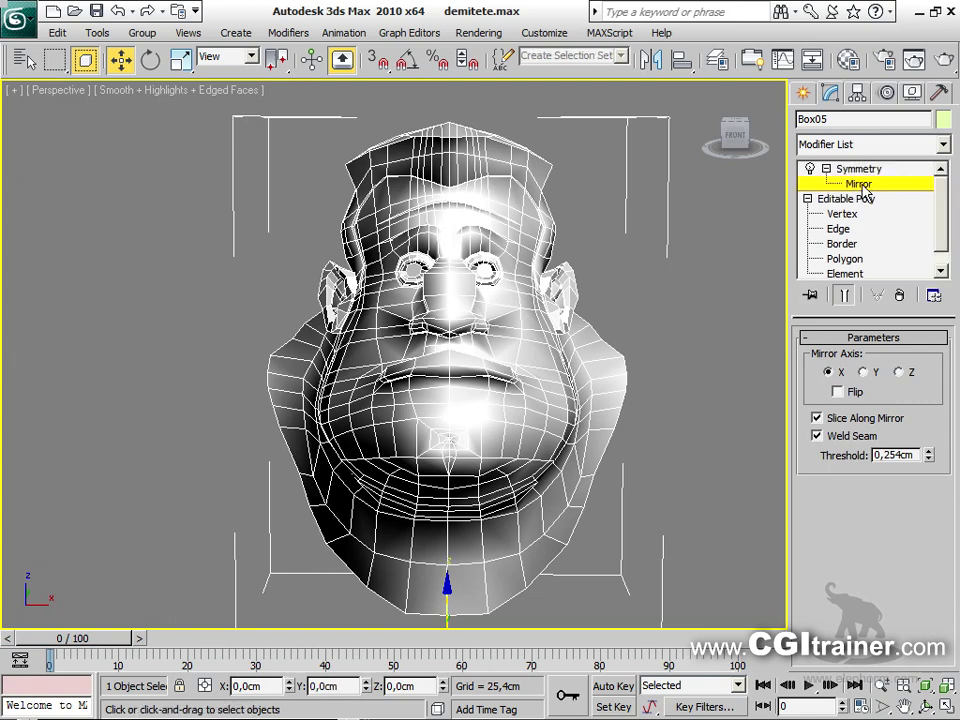
Try the Y and Z mirror axes, return to X, and toggle Flip on and off
{"action": "scroll", "coordinate": [426, 491], "scroll_direction": "down", "scroll_amount": 5}
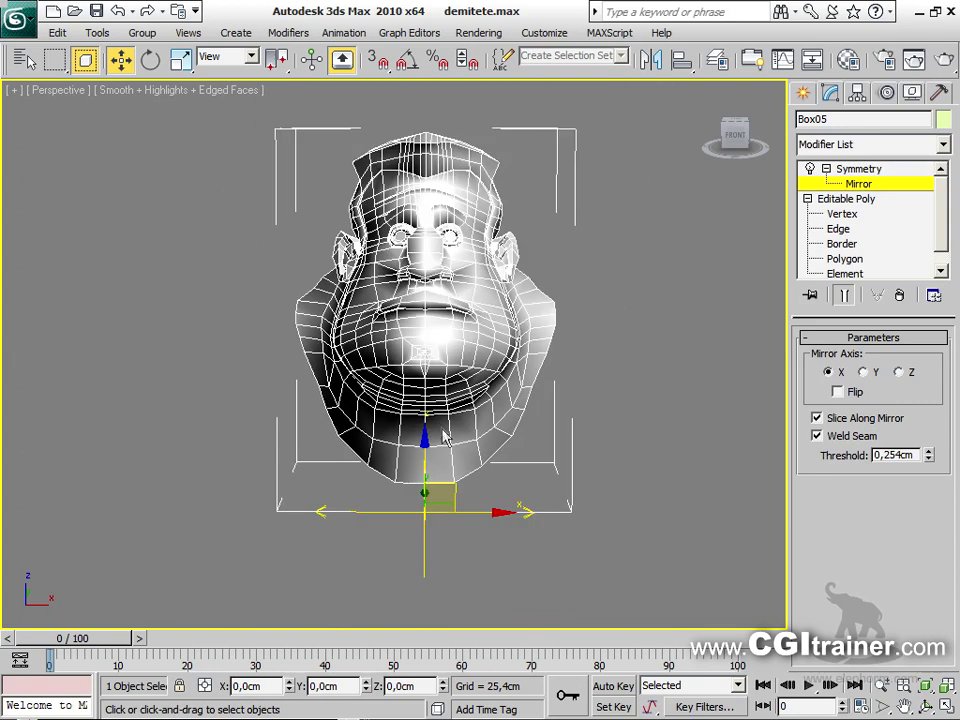
{"action": "mouse_move", "coordinate": [499, 525]}
{"action": "middle_mouse_down", "text": "alt"}
{"action": "mouse_move", "coordinate": [504, 536]}
{"action": "mouse_move", "coordinate": [485, 542]}
{"action": "middle_mouse_up", "text": "alt"}
{"action": "left_click", "coordinate": [864, 372]}
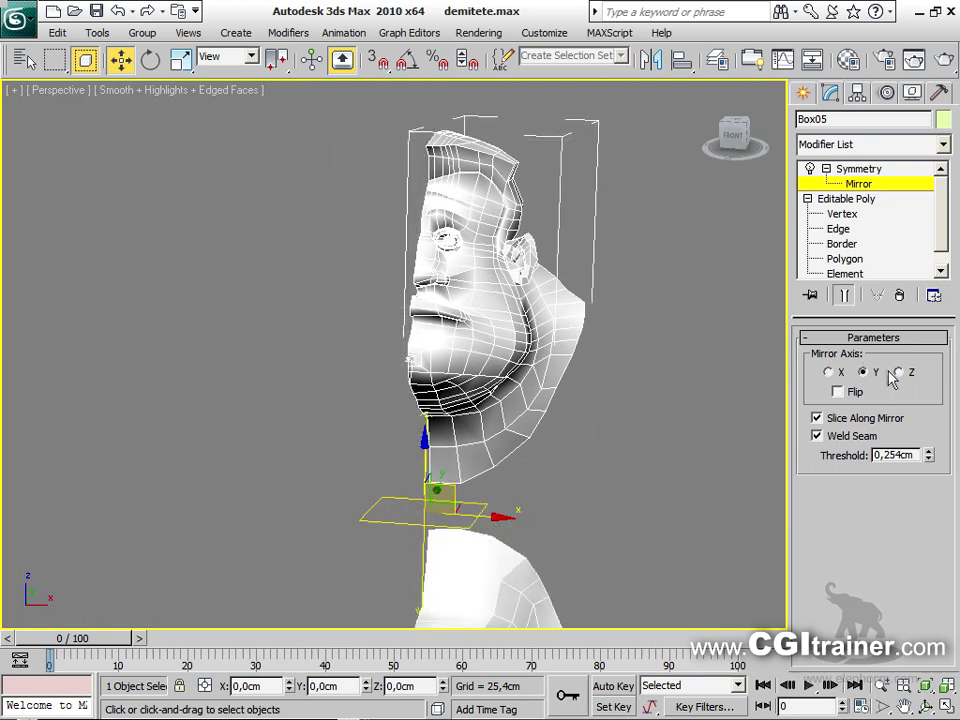
{"action": "left_click", "coordinate": [898, 372]}
{"action": "left_click", "coordinate": [829, 372]}
{"action": "left_click", "coordinate": [838, 392]}
{"action": "left_click", "coordinate": [838, 392]}
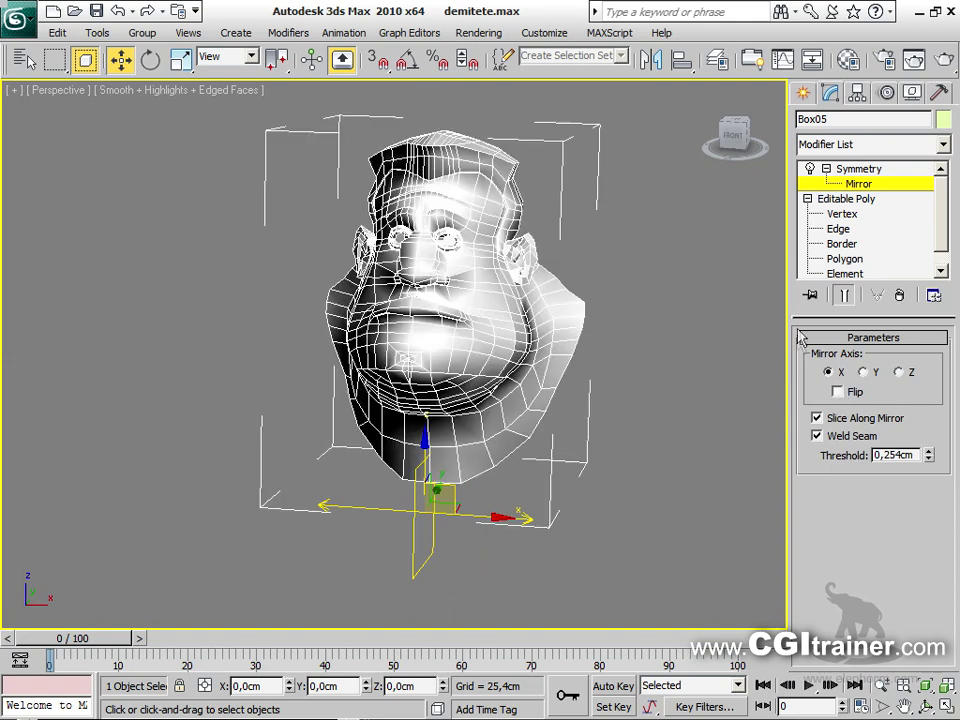
Set the Symmetry weld Threshold to 2,311 cm, move the mirror plane along X to 129,824 cm, and enable Flip
{"action": "left_click_drag", "start_coordinate": [929, 458], "coordinate": [924, 393]}
{"action": "left_click_drag", "start_coordinate": [913, 341], "coordinate": [938, 438]}
{"action": "left_click_drag", "start_coordinate": [497, 531], "coordinate": [632, 503]}
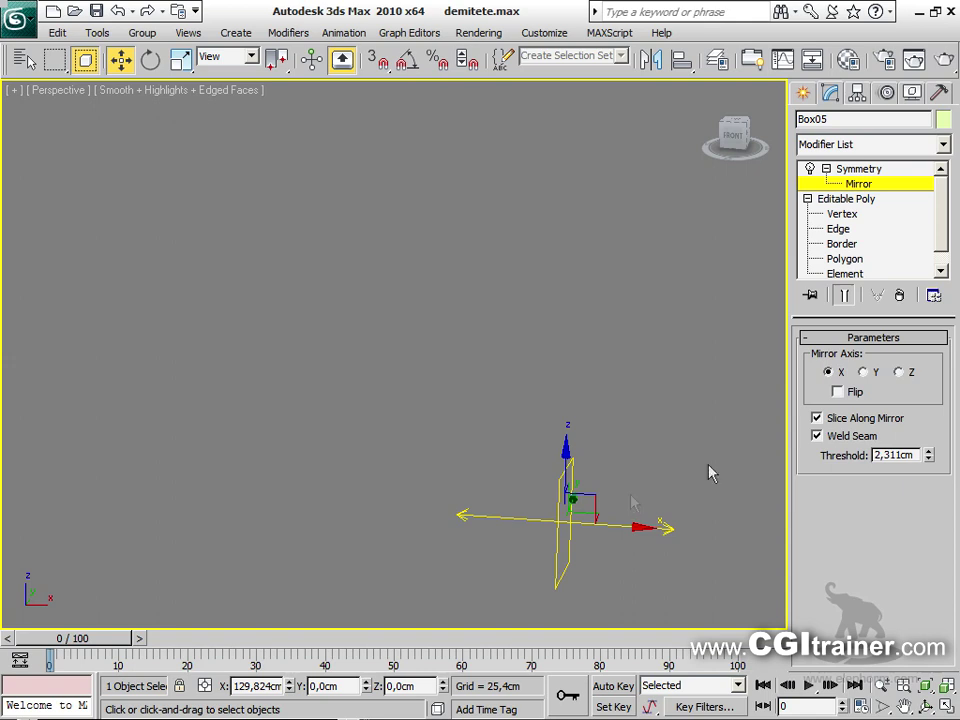
{"action": "left_click", "coordinate": [855, 397]}
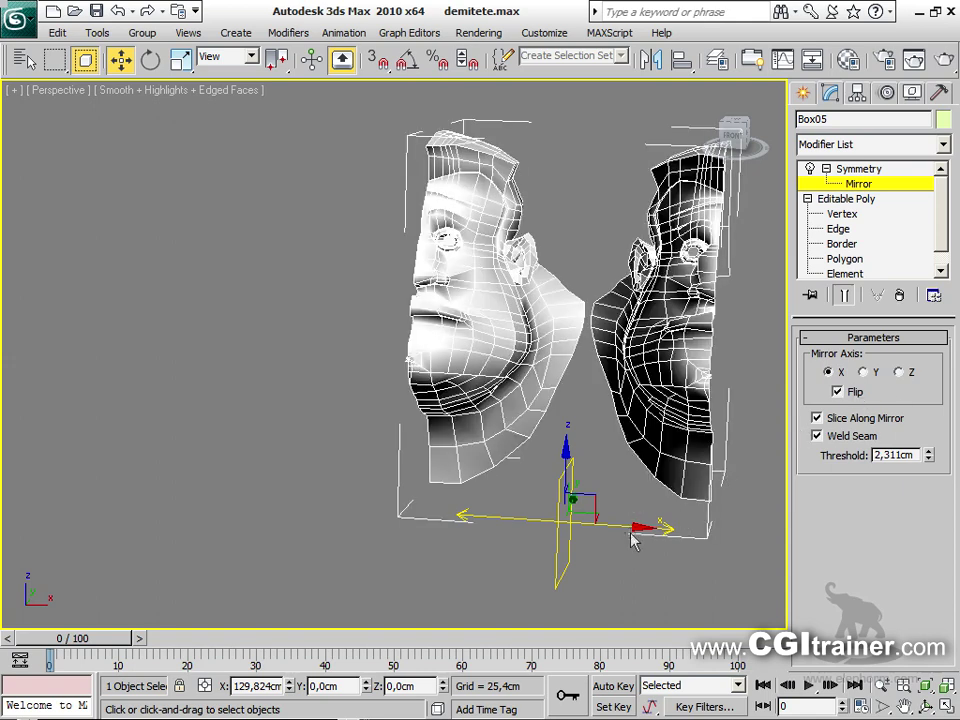
Move the mirror plane back along X to -3,439 cm and disable Flip
{"action": "left_click_drag", "start_coordinate": [622, 525], "coordinate": [477, 511]}
{"action": "left_click", "coordinate": [860, 393]}
{"action": "middle_click_drag", "start_coordinate": [525, 488], "coordinate": [497, 287], "text": "alt"}
{"action": "mouse_move", "coordinate": [484, 588]}
{"action": "left_mouse_down"}
{"action": "mouse_move", "coordinate": [492, 582]}
{"action": "mouse_move", "coordinate": [480, 585]}
{"action": "left_mouse_up"}
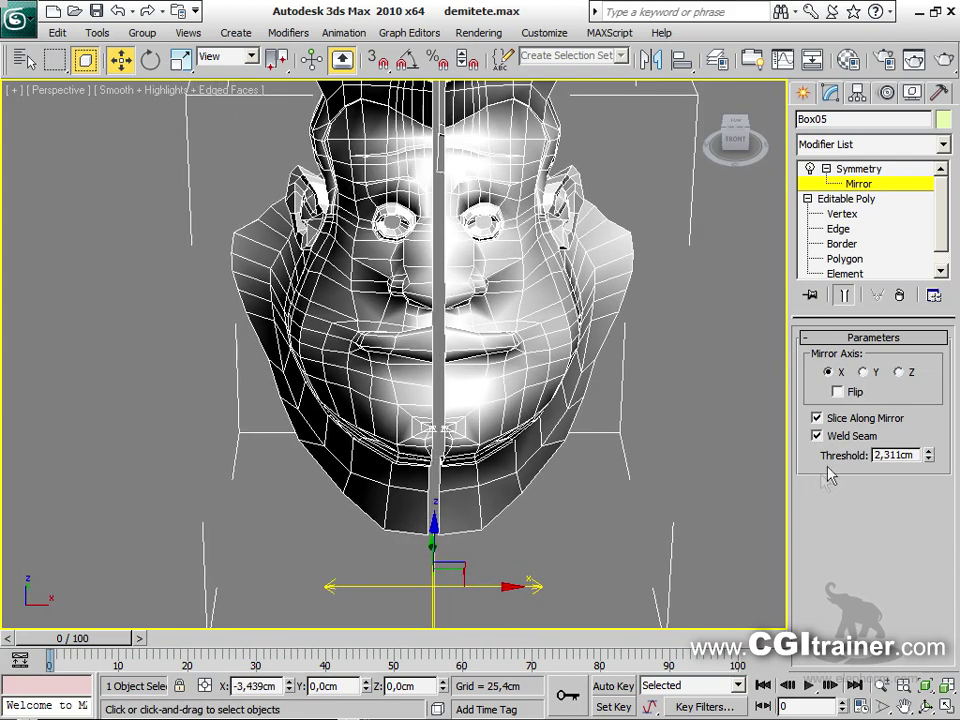
Reduce the weld Threshold to 0,0 cm and move the mirror plane along X to 0,034 cm to close the seam
{"action": "left_click_drag", "start_coordinate": [930, 458], "coordinate": [926, 540]}
{"action": "left_click_drag", "start_coordinate": [475, 586], "coordinate": [477, 588]}
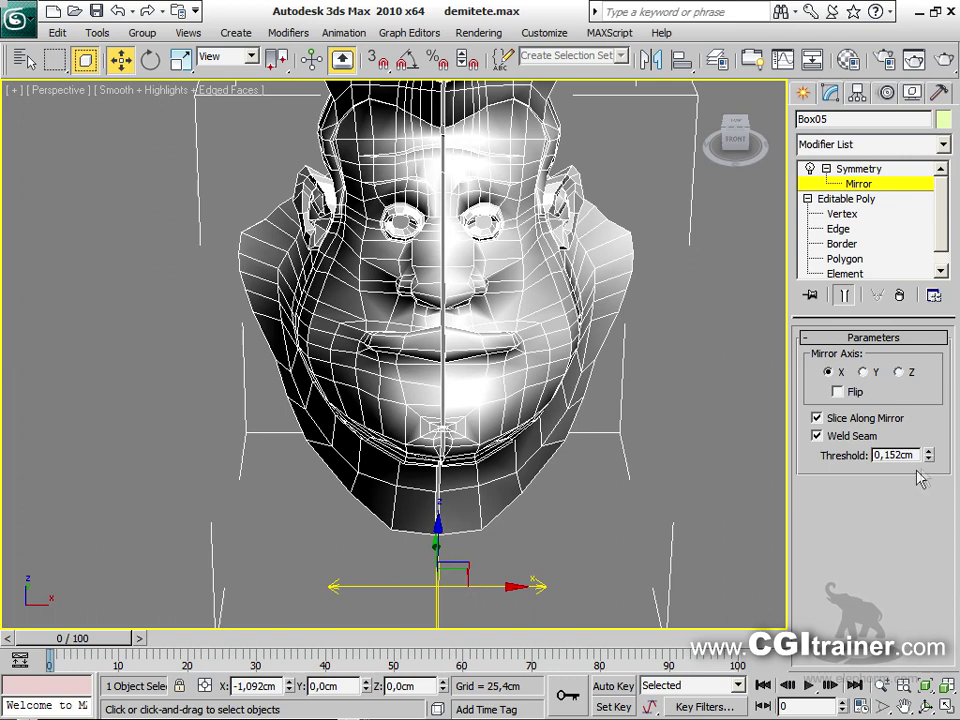
{"action": "left_click_drag", "start_coordinate": [930, 458], "coordinate": [921, 561]}
{"action": "mouse_move", "coordinate": [476, 587]}
{"action": "left_mouse_down"}
{"action": "mouse_move", "coordinate": [489, 579]}
{"action": "mouse_move", "coordinate": [480, 587]}
{"action": "left_mouse_up"}
Convert the symmetrical head to Editable Poly and expand its sub-object levels in the modifier stack
{"action": "middle_click_drag", "start_coordinate": [528, 515], "coordinate": [542, 491], "text": "alt"}
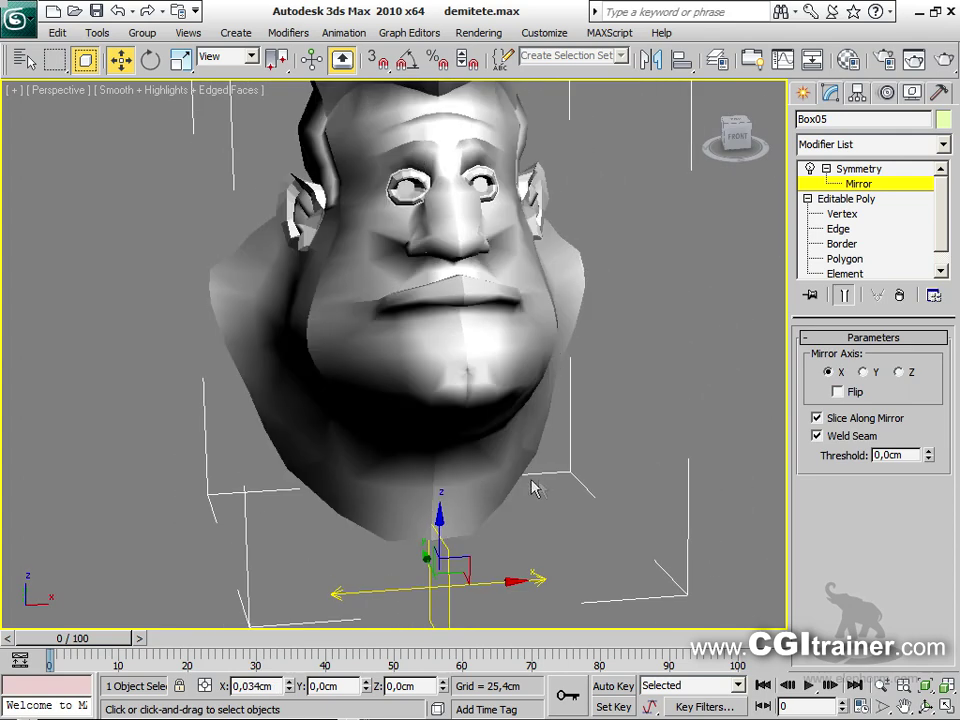
{"action": "right_click", "coordinate": [463, 308]}
{"action": "mouse_move", "coordinate": [540, 485]}
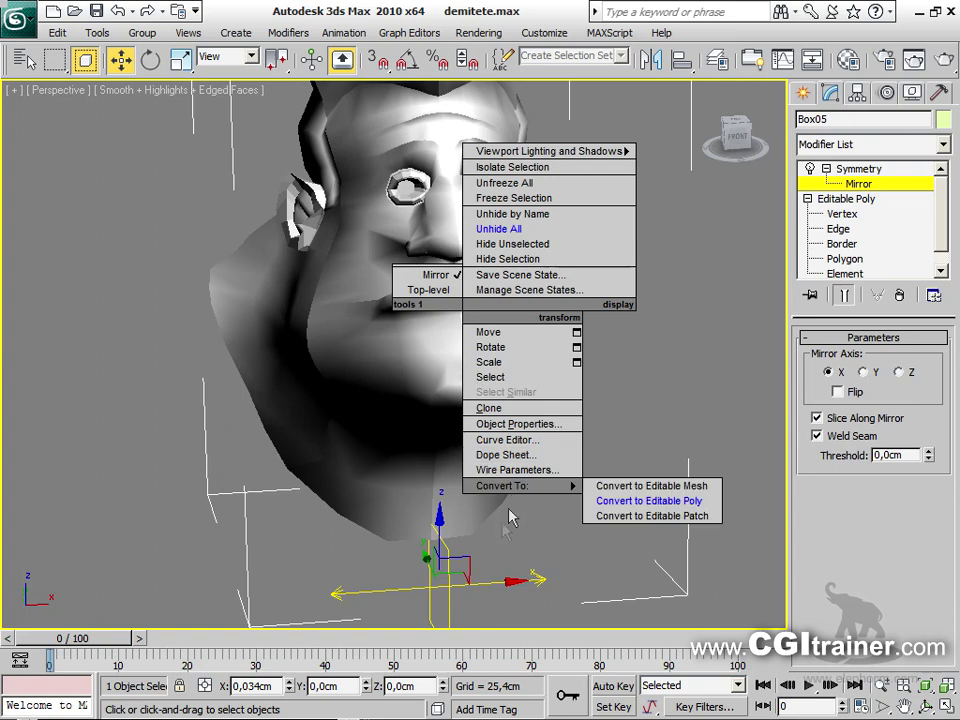
{"action": "left_click", "coordinate": [643, 503]}
{"action": "middle_click_drag", "start_coordinate": [617, 489], "coordinate": [612, 551], "text": "alt"}
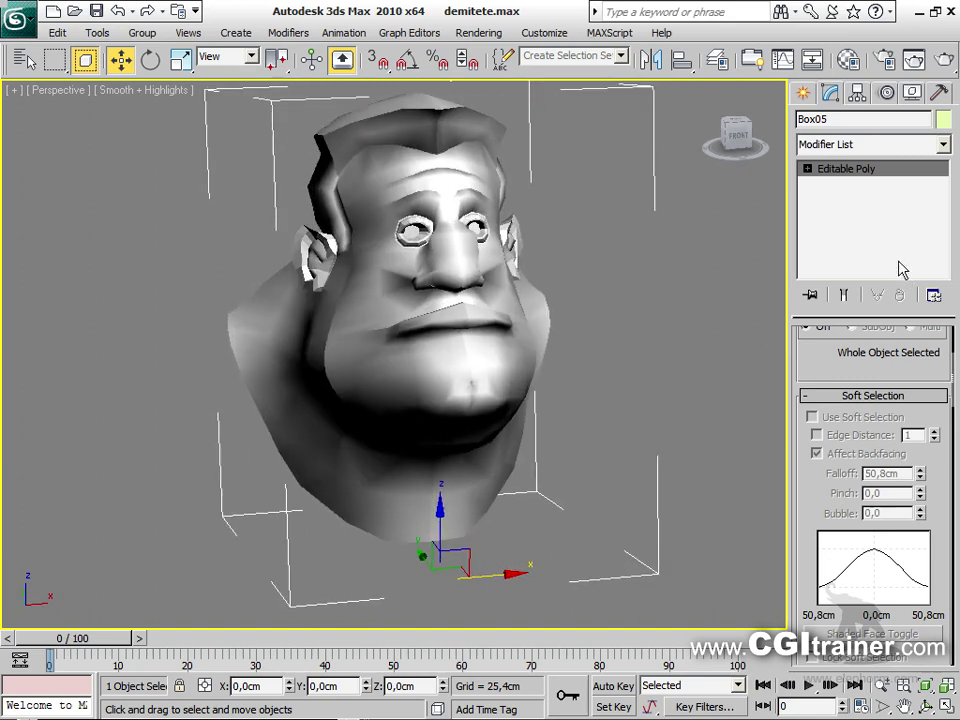
{"action": "left_click", "coordinate": [807, 169]}
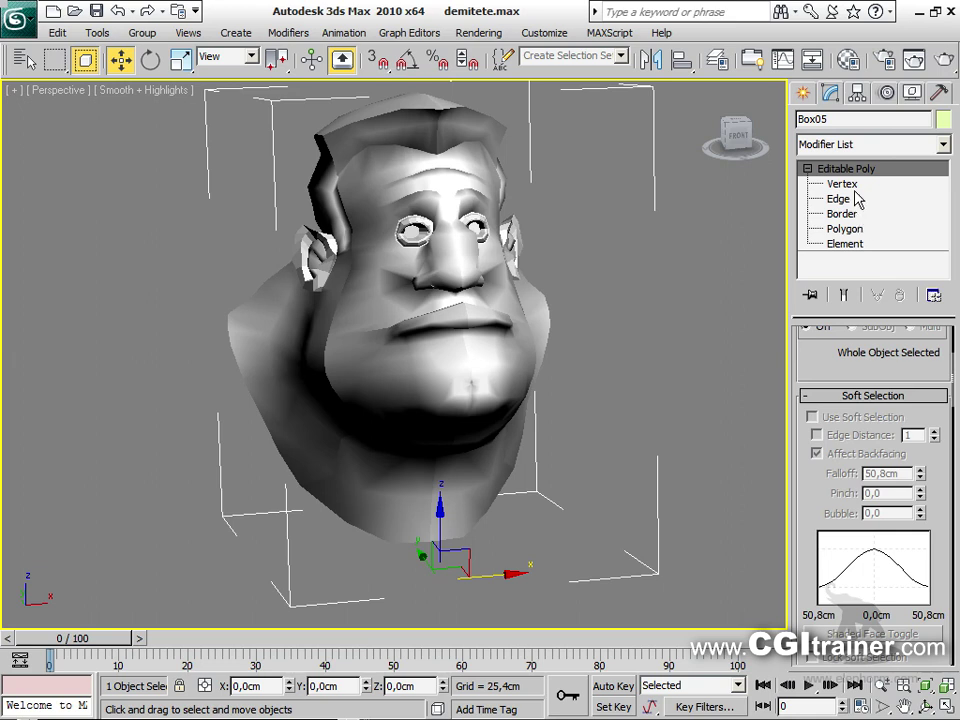
Enter Vertex editing on the head, enable Soft Selection, and select a vertex beside the eye
{"action": "left_click", "coordinate": [856, 186]}
{"action": "left_click", "coordinate": [830, 420]}
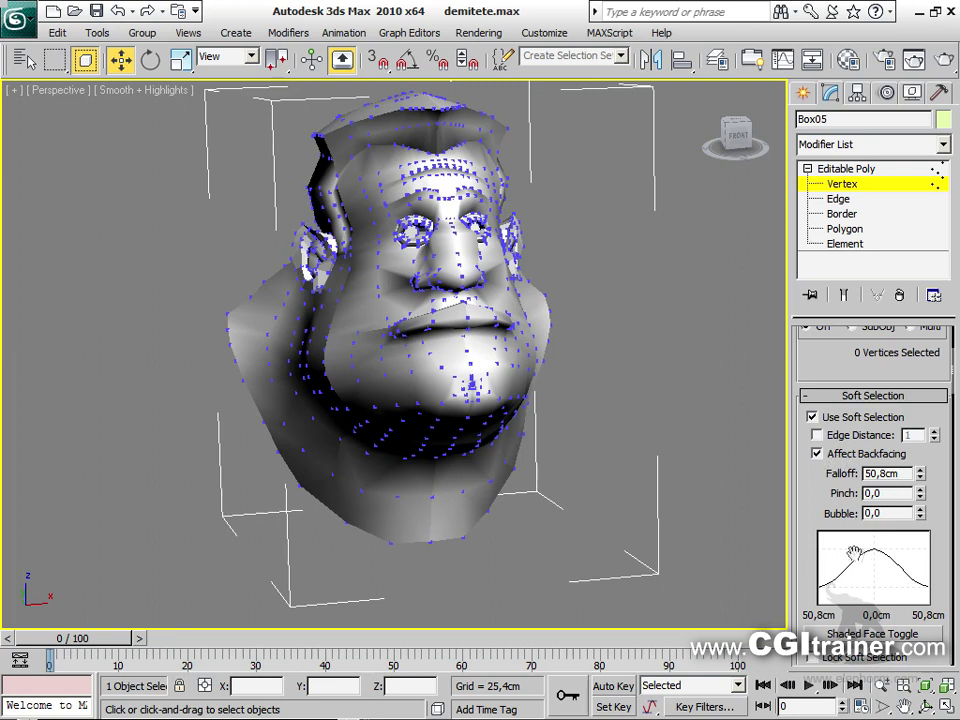
{"action": "left_click", "coordinate": [418, 234]}
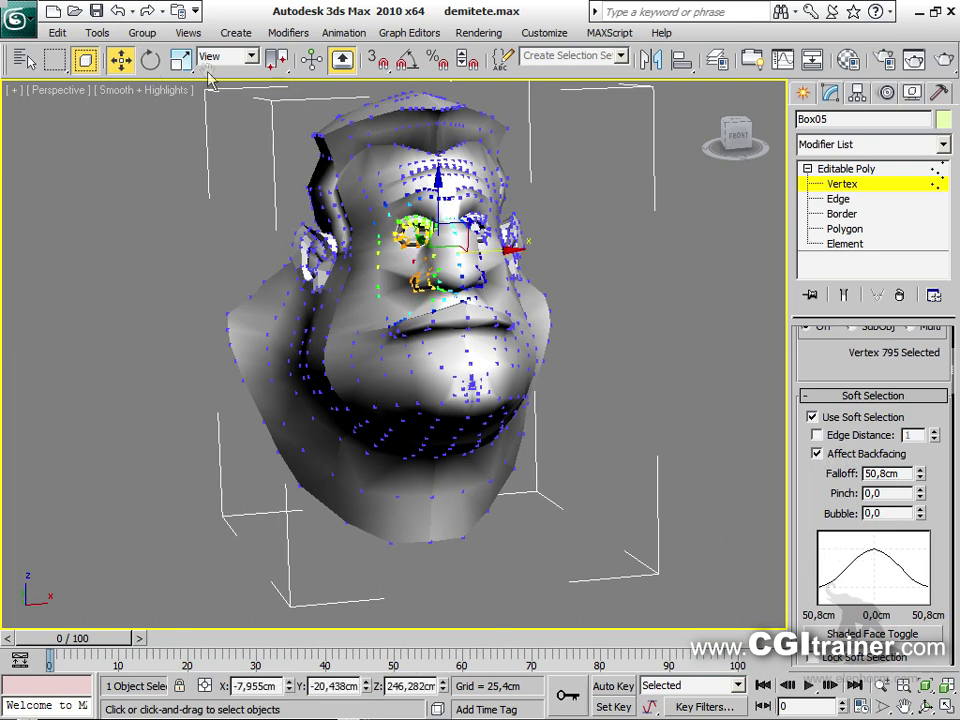
Switch to the Paint selection region and brush a soft selection over the vertices around the eye on the character's left side
{"action": "left_click_drag", "start_coordinate": [192, 62], "coordinate": [255, 62]}
{"action": "mouse_move", "coordinate": [117, 60]}
{"action": "left_mouse_down"}
{"action": "mouse_move", "coordinate": [122, 265]}
{"action": "mouse_move", "coordinate": [121, 212]}
{"action": "left_mouse_up"}
{"action": "middle_click_drag", "start_coordinate": [548, 416], "coordinate": [412, 383], "text": "alt"}
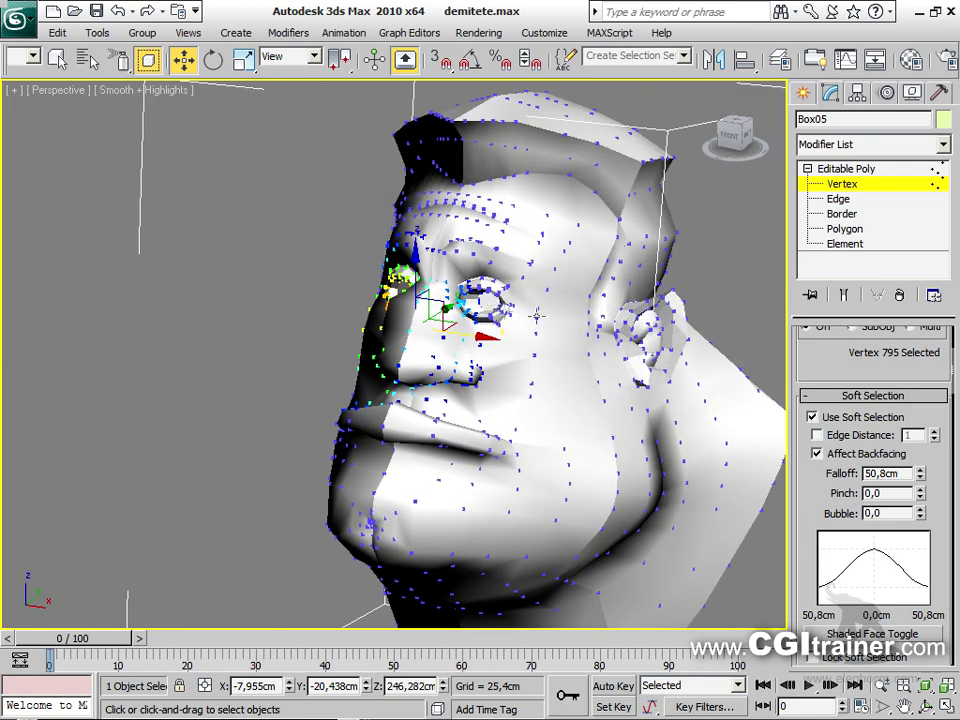
{"action": "key", "text": "ctrl+z"}
{"action": "key", "text": "ctrl+z"}
{"action": "key", "text": "ctrl+z"}
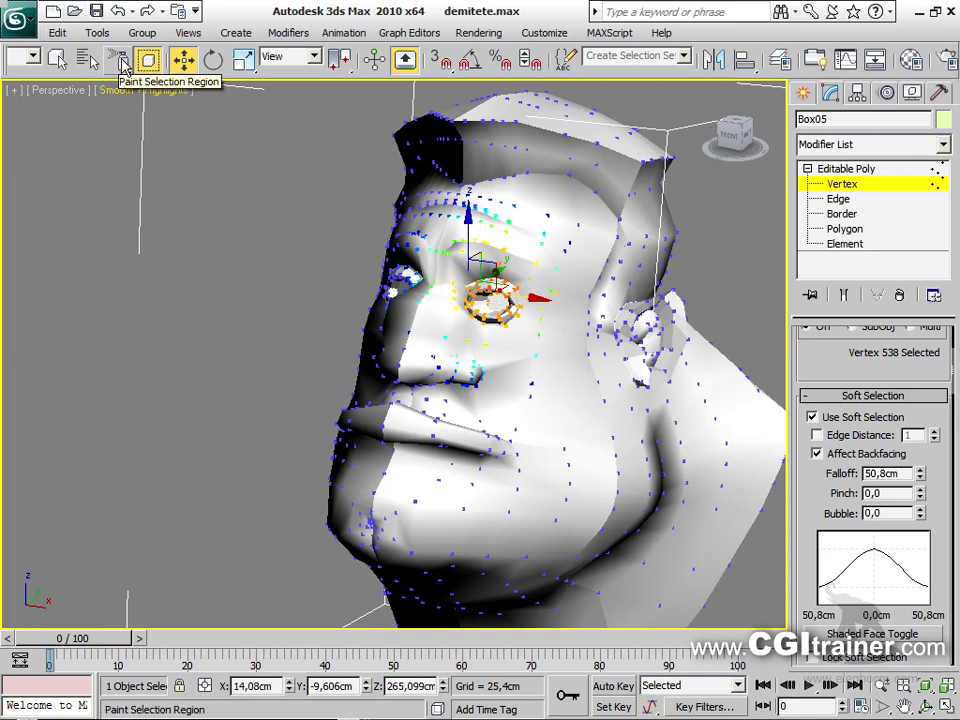
{"action": "key", "text": "ctrl+z"}
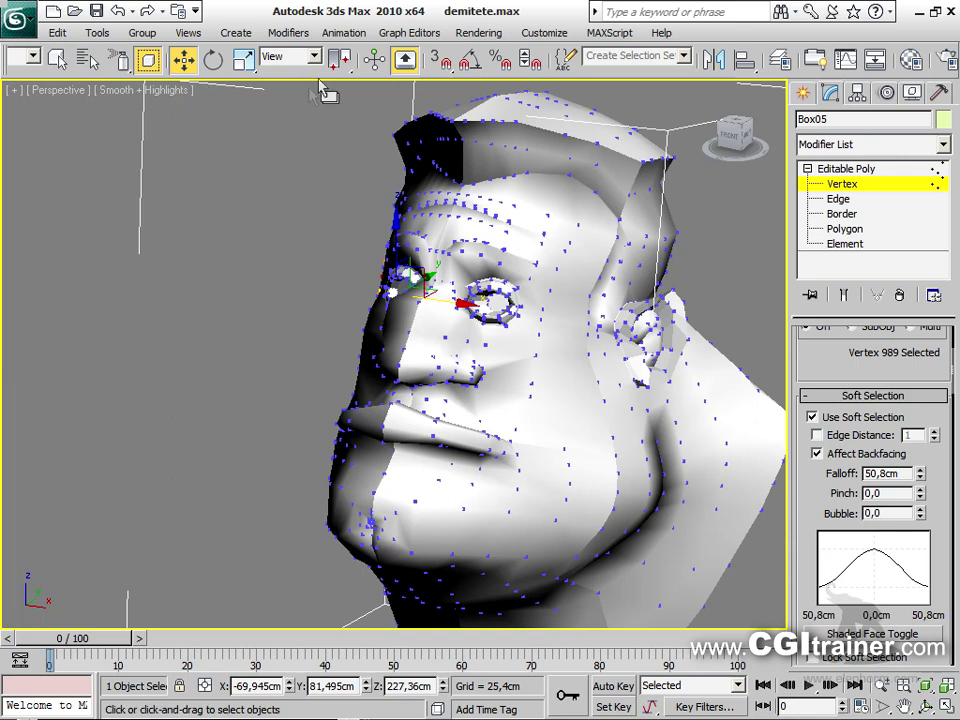
{"action": "key", "text": "q"}
{"action": "mouse_move", "coordinate": [377, 266]}
{"action": "left_mouse_down"}
{"action": "mouse_move", "coordinate": [425, 300]}
{"action": "mouse_move", "coordinate": [525, 318]}
{"action": "left_mouse_up"}
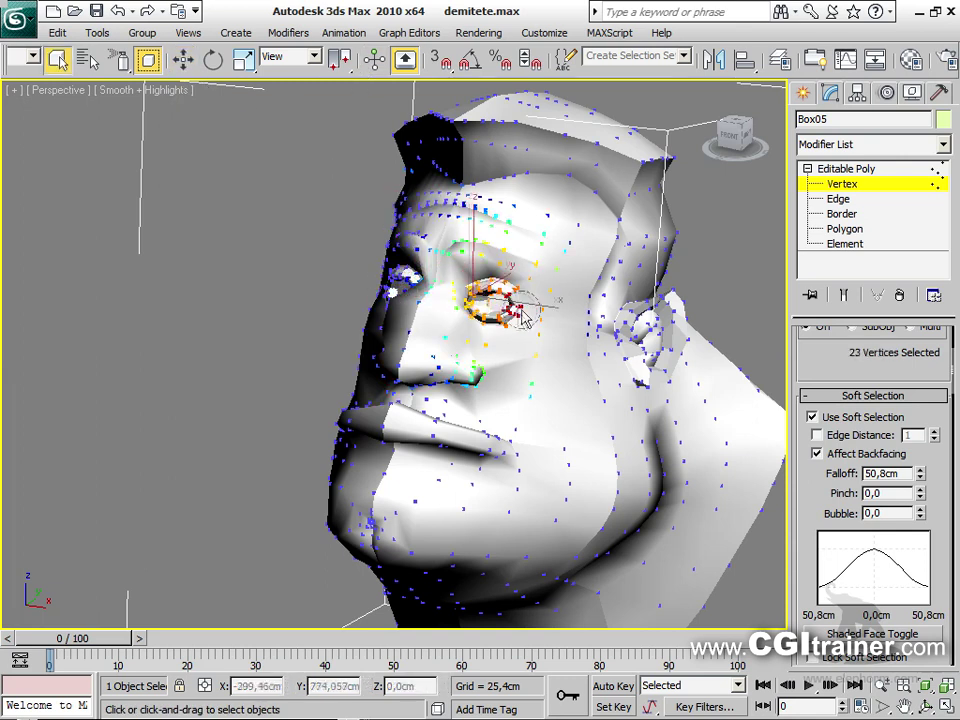
{"action": "key", "text": "ctrl+Page_Up"}
{"action": "key", "text": "ctrl+Page_Up"}
{"action": "key", "text": "q"}
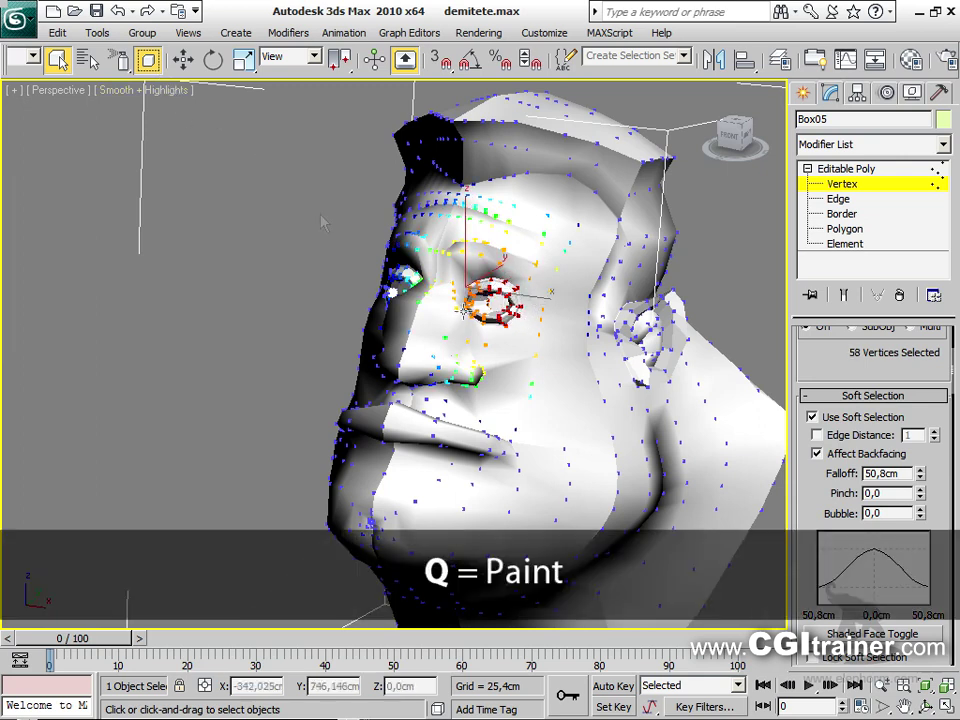
Select a single vertex at the outer corner of the character's left eye and move it to about X 18,3, Z 261 cm
{"action": "key", "text": "w"}
{"action": "left_click", "coordinate": [513, 314]}
{"action": "key", "text": "w"}
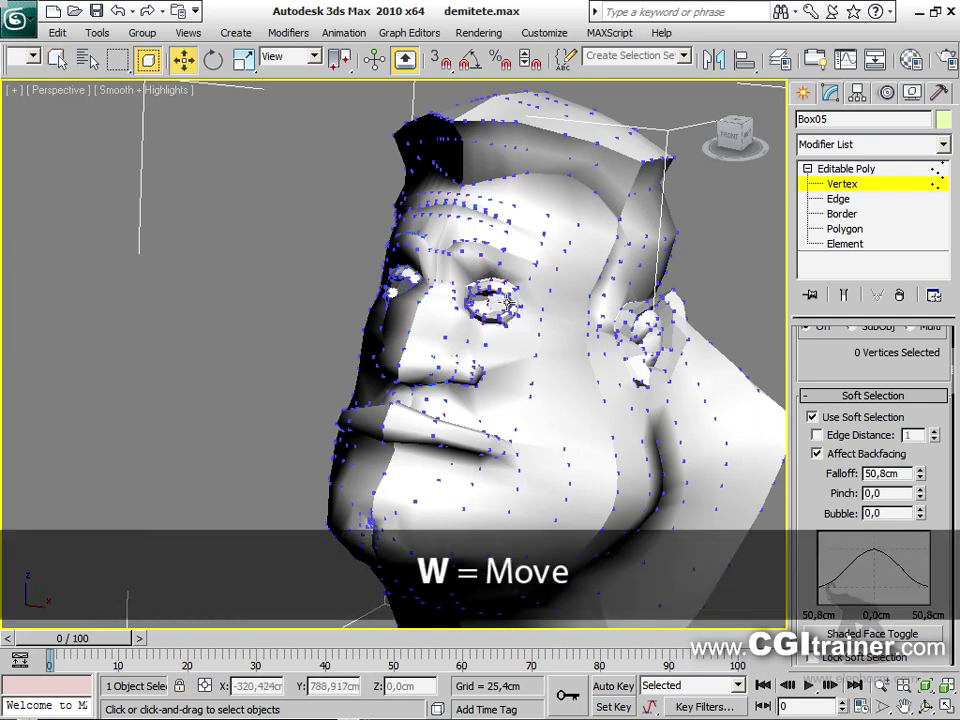
{"action": "left_click", "coordinate": [510, 305]}
{"action": "left_click", "coordinate": [511, 302]}
{"action": "left_click", "coordinate": [511, 302]}
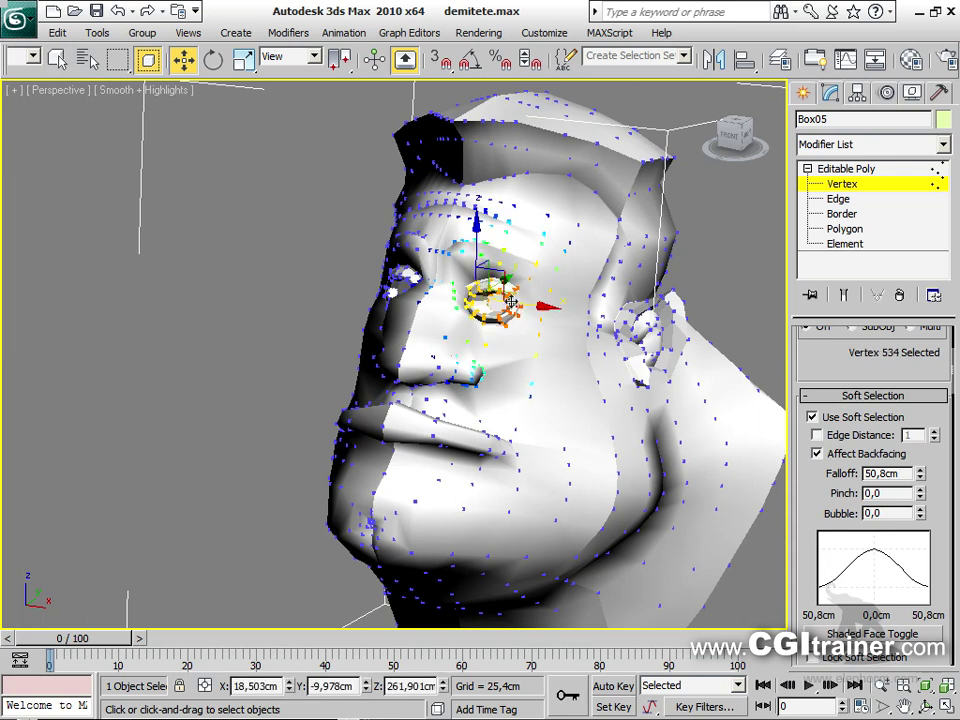
{"action": "middle_click_drag", "start_coordinate": [507, 276], "coordinate": [474, 232], "text": "alt"}
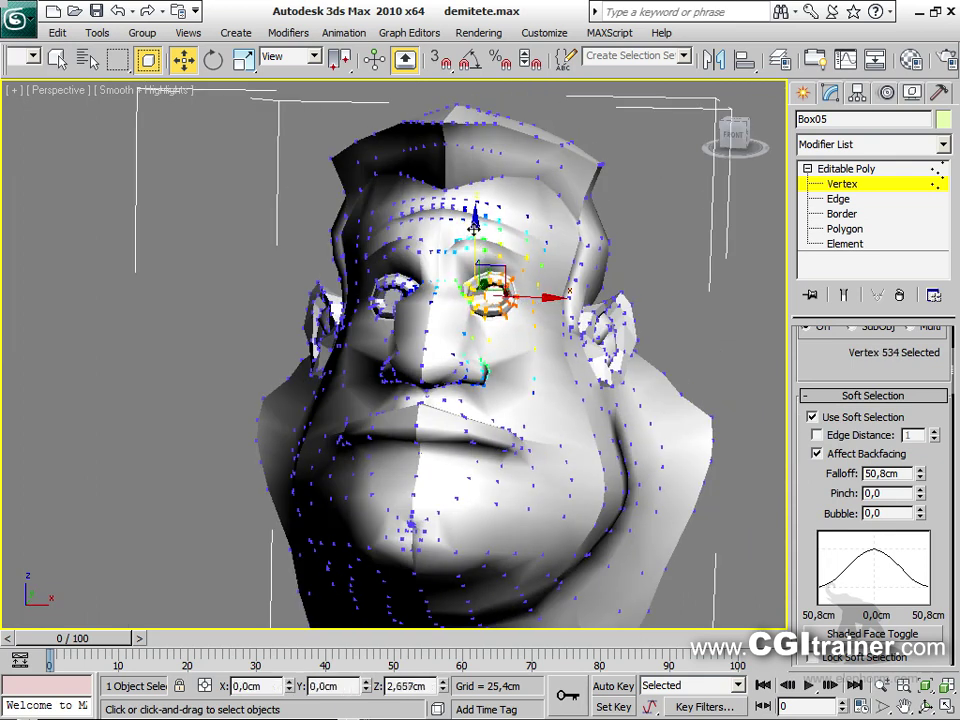
{"action": "mouse_move", "coordinate": [505, 270]}
{"action": "middle_mouse_down", "text": "alt"}
{"action": "mouse_move", "coordinate": [530, 285]}
{"action": "mouse_move", "coordinate": [514, 279]}
{"action": "middle_mouse_up", "text": "alt"}
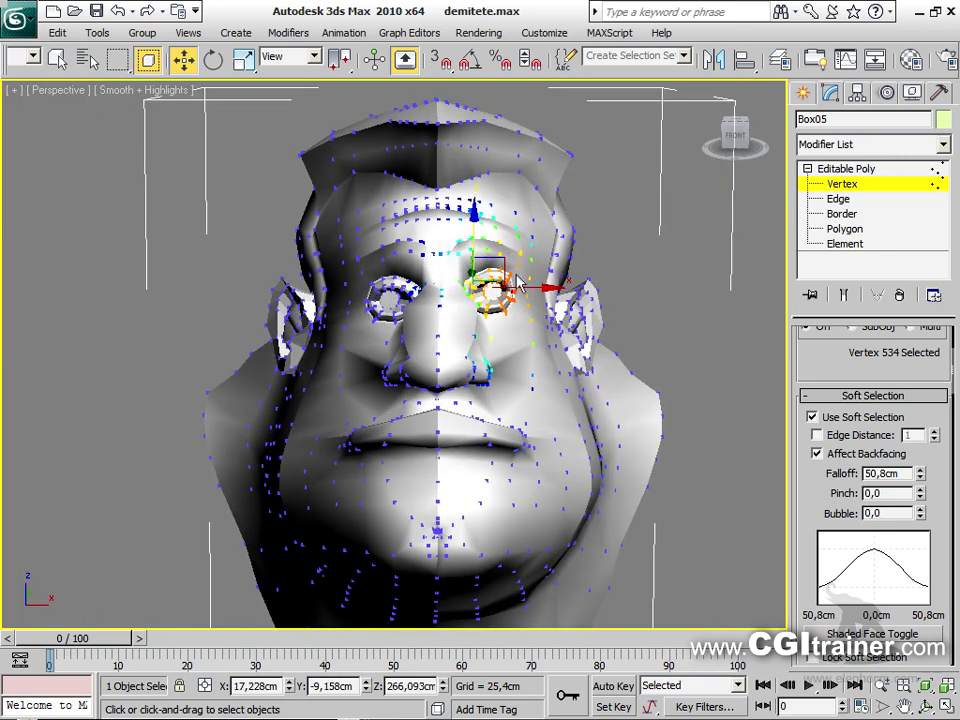
{"action": "left_click_drag", "start_coordinate": [508, 261], "coordinate": [505, 280]}
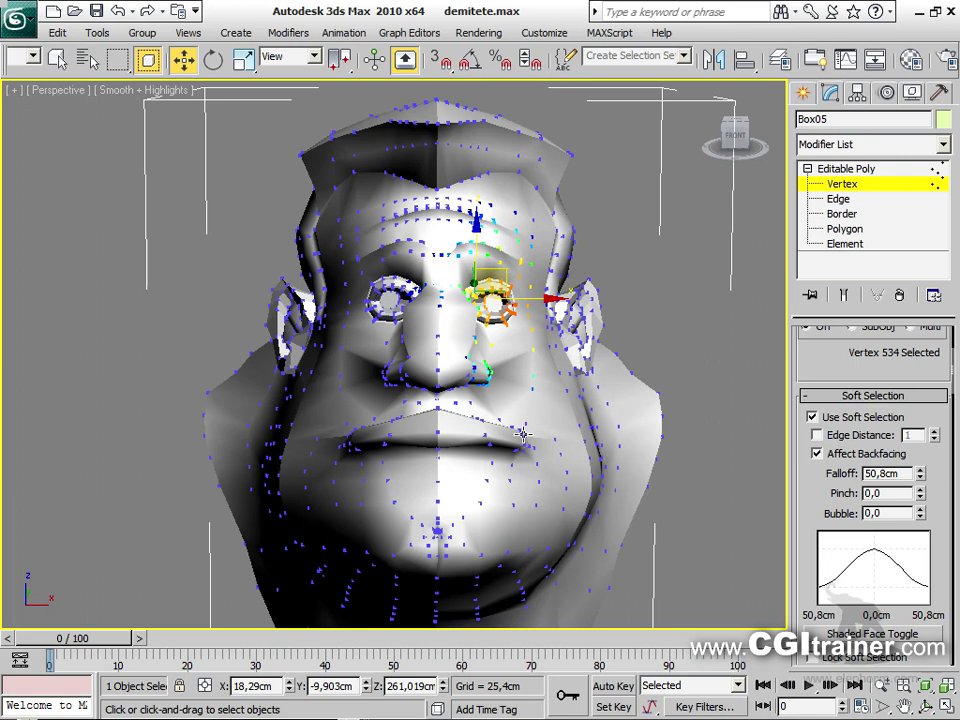
Select vertices at the character's left mouth corner and move them slightly down to about Z 206,5 cm
{"action": "key", "text": "q"}
{"action": "left_click", "coordinate": [522, 446]}
{"action": "left_click_drag", "start_coordinate": [524, 441], "coordinate": [551, 457]}
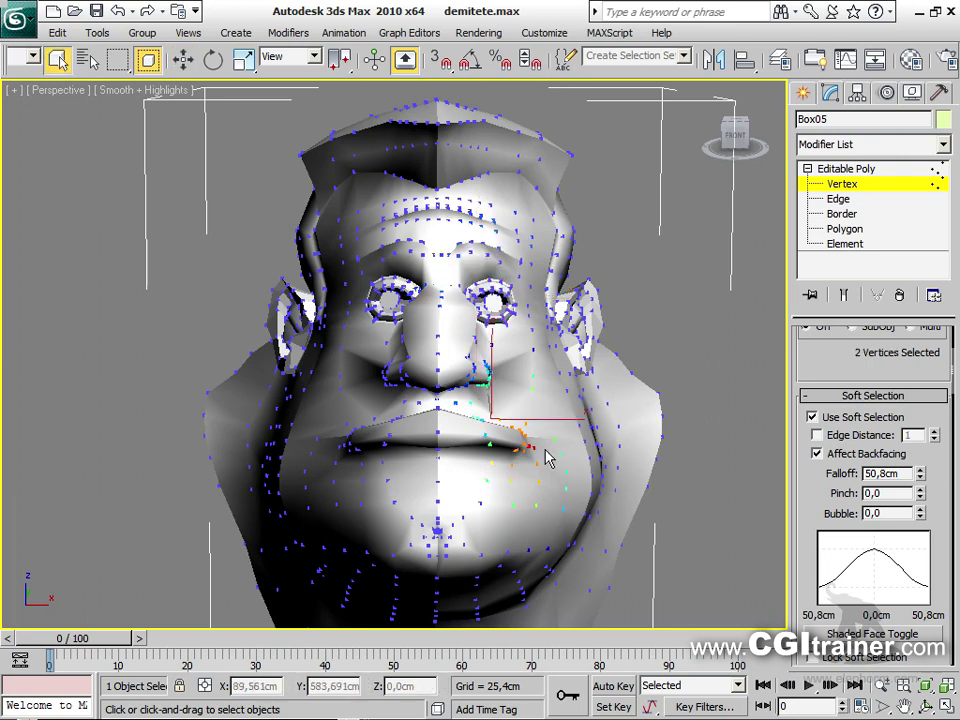
{"action": "key", "text": "w"}
{"action": "left_click_drag", "start_coordinate": [495, 371], "coordinate": [497, 376]}
Paint-select the vertices along the character's left cheek and jaw and move them down to about Z 170,8 cm
{"action": "left_click_drag", "start_coordinate": [122, 64], "coordinate": [117, 222]}
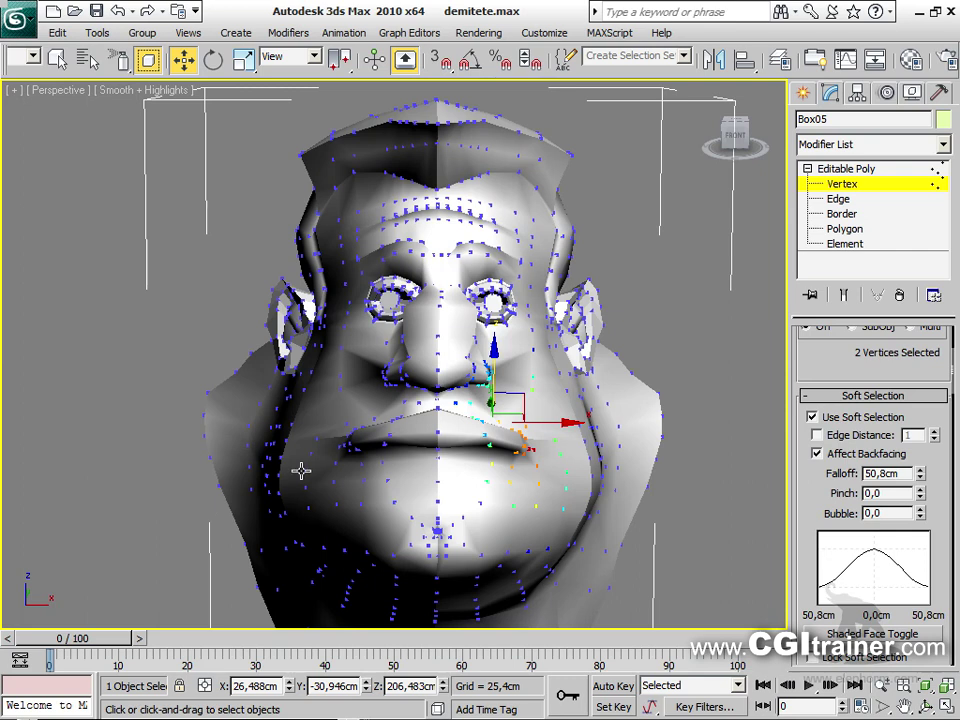
{"action": "key", "text": "q"}
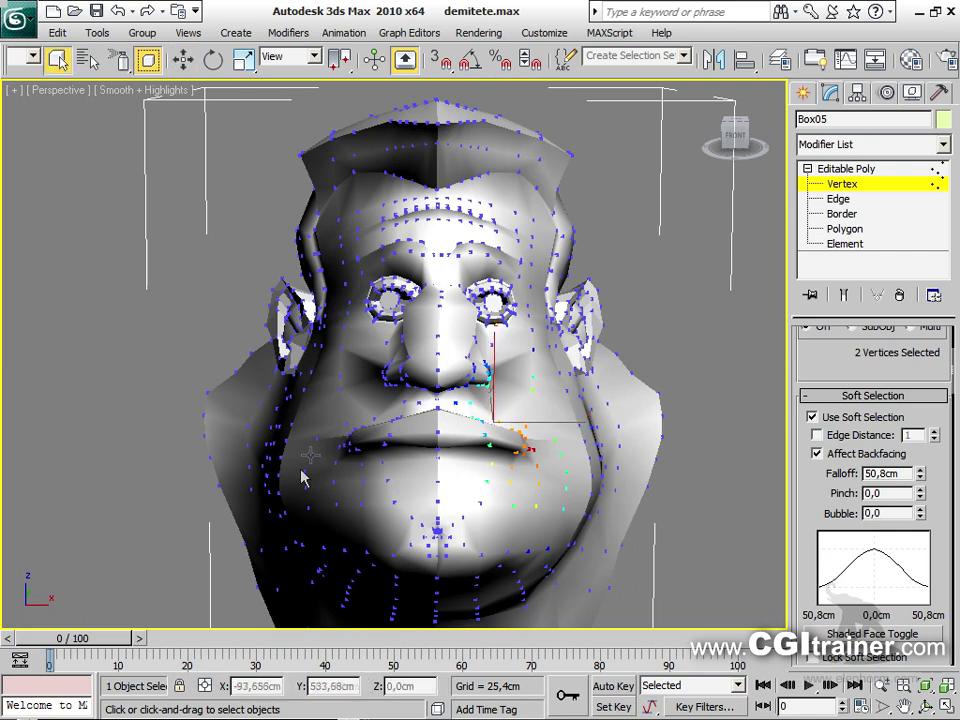
{"action": "mouse_move", "coordinate": [576, 325]}
{"action": "left_mouse_down"}
{"action": "mouse_move", "coordinate": [583, 483]}
{"action": "mouse_move", "coordinate": [574, 493]}
{"action": "left_mouse_up"}
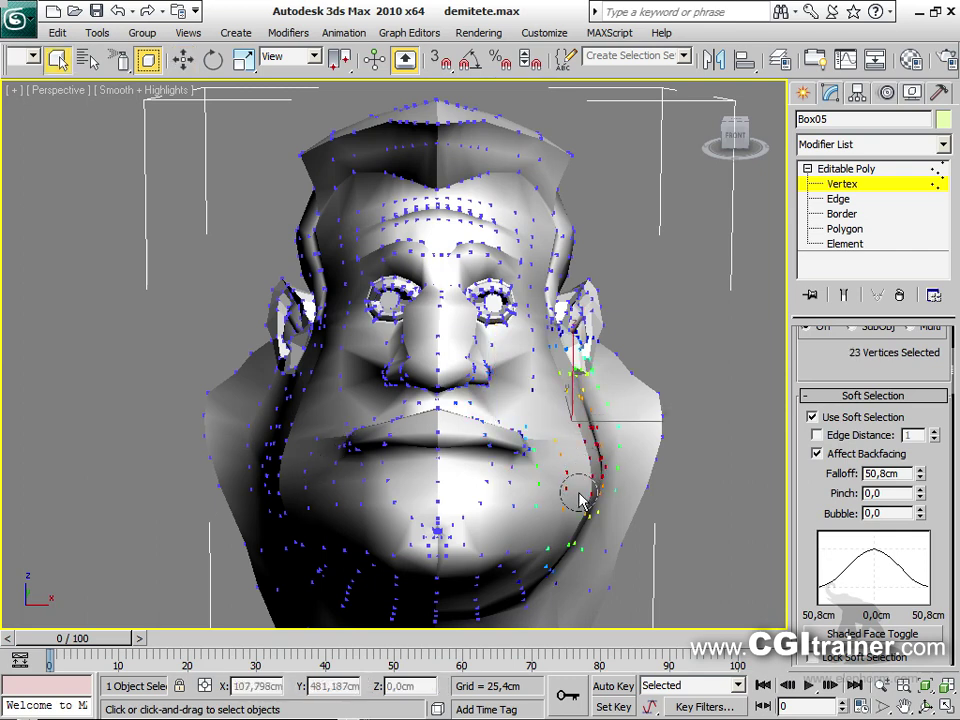
{"action": "key", "text": "w"}
{"action": "left_click_drag", "start_coordinate": [575, 370], "coordinate": [576, 406]}
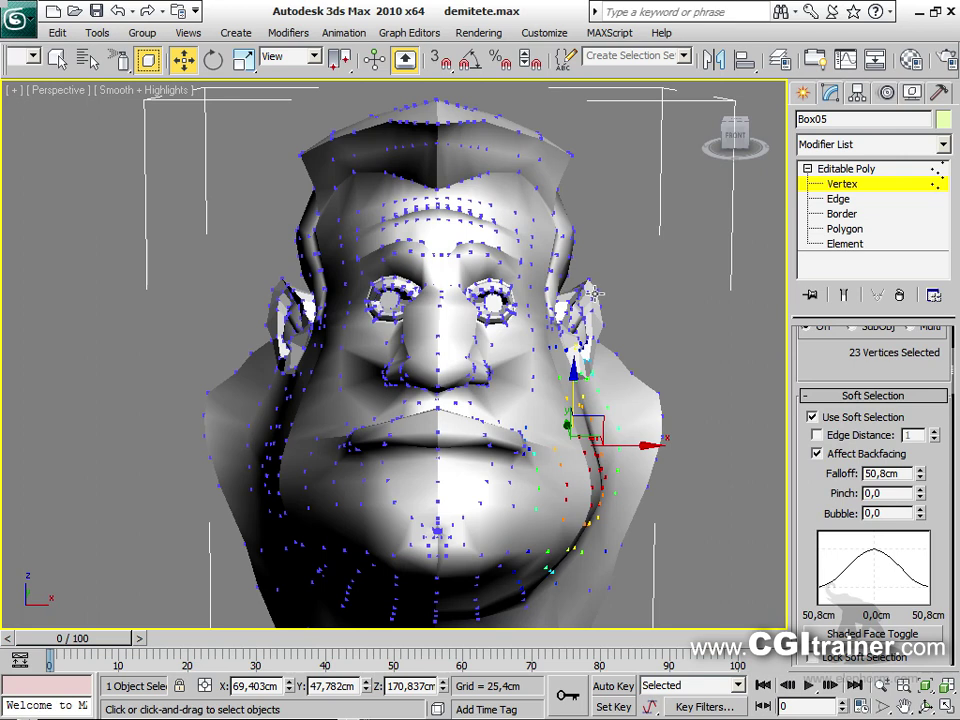
Paint-select the vertices of the character's left ear and temple, shift them inward and slightly up, and exit Vertex editing
{"action": "key", "text": "q"}
{"action": "mouse_move", "coordinate": [588, 298]}
{"action": "left_mouse_down"}
{"action": "mouse_move", "coordinate": [589, 345]}
{"action": "mouse_move", "coordinate": [604, 326]}
{"action": "mouse_move", "coordinate": [578, 215]}
{"action": "left_mouse_up"}
{"action": "key", "text": "w"}
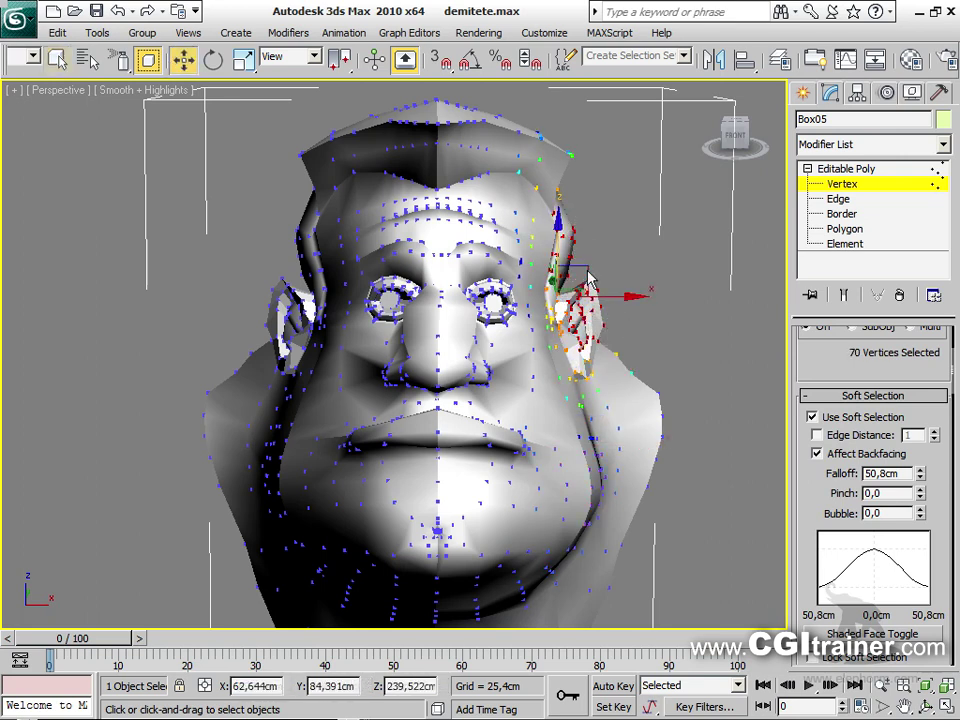
{"action": "left_click_drag", "start_coordinate": [587, 268], "coordinate": [573, 262]}
{"action": "left_click", "coordinate": [846, 168]}
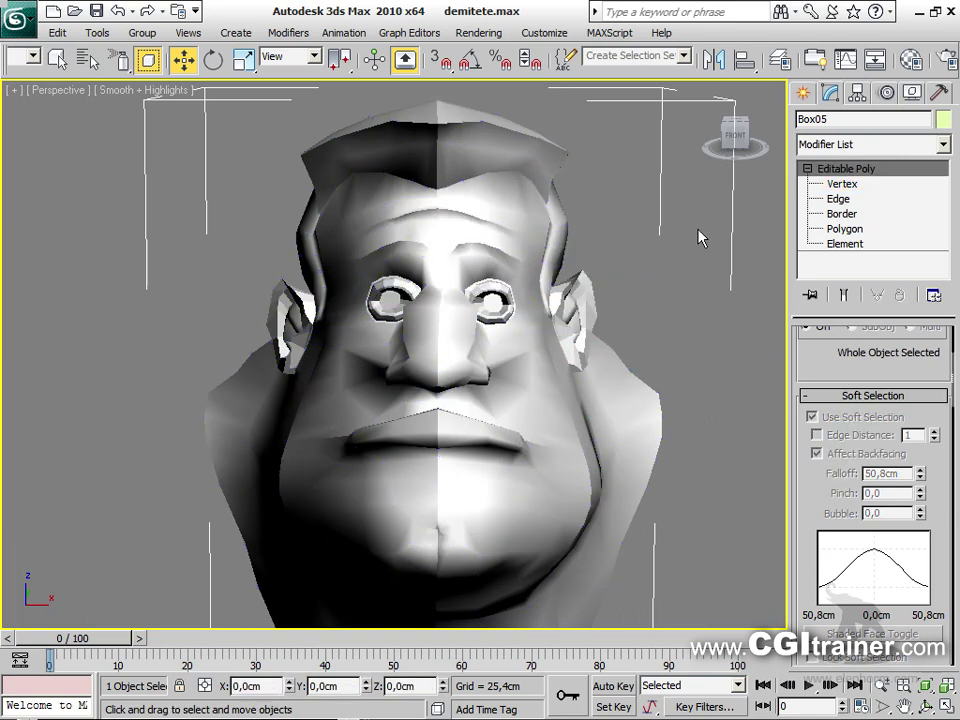
Enable NURMS Subdivision on the head with 1 display iteration and inspect the smoothed form from the side and front
{"action": "middle_click_drag", "start_coordinate": [705, 298], "coordinate": [700, 290], "text": "alt"}
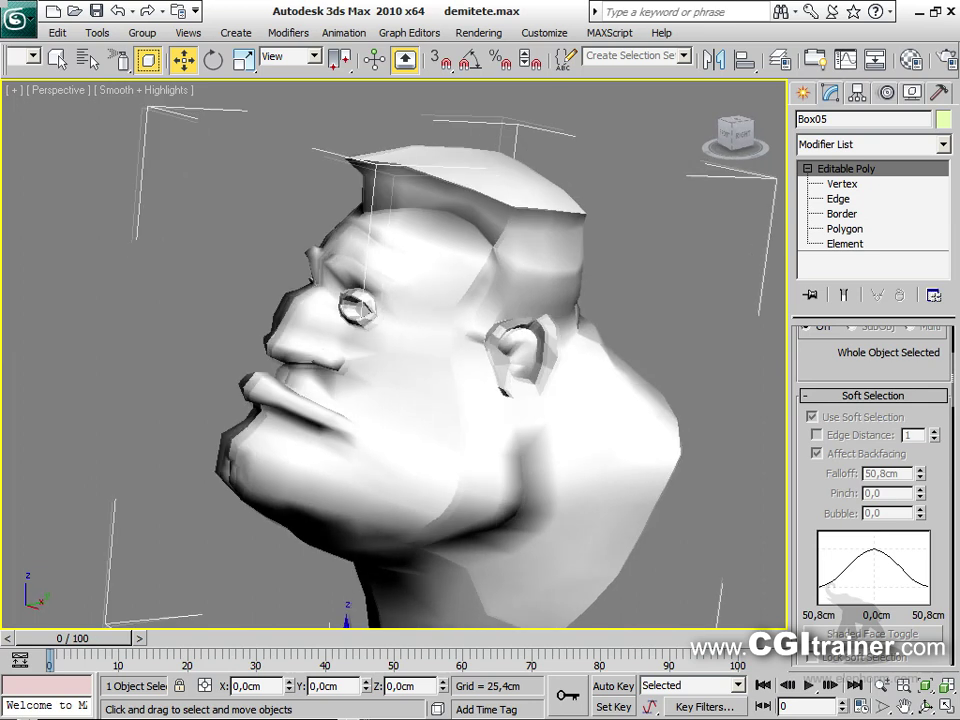
{"action": "middle_click_drag", "start_coordinate": [637, 372], "coordinate": [705, 396], "text": "alt"}
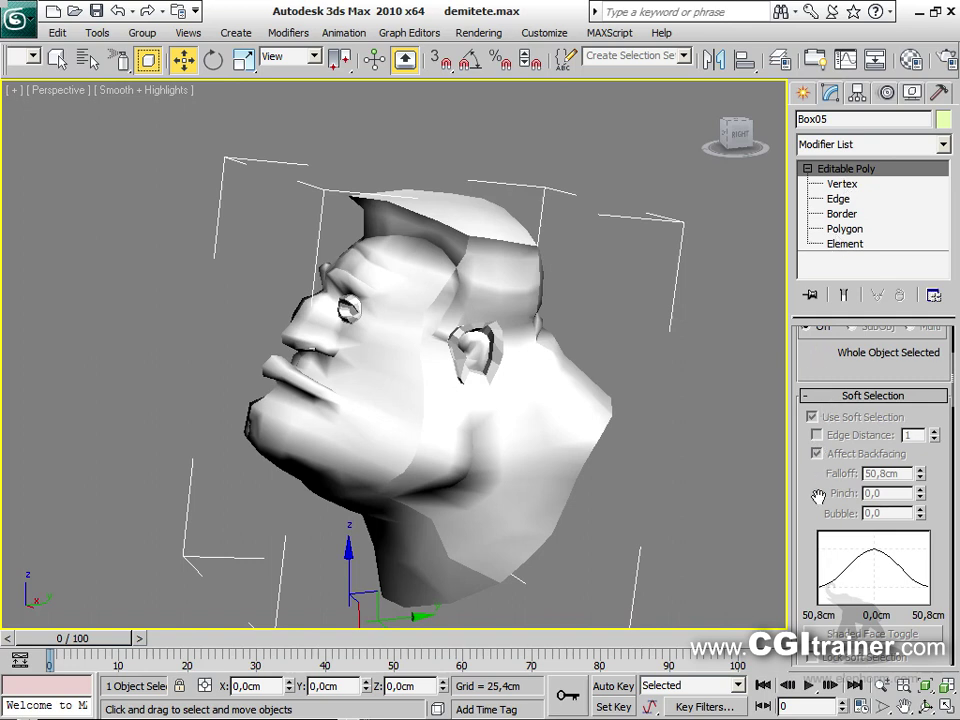
{"action": "scroll", "coordinate": [817, 498], "scroll_direction": "down", "scroll_amount": 5}
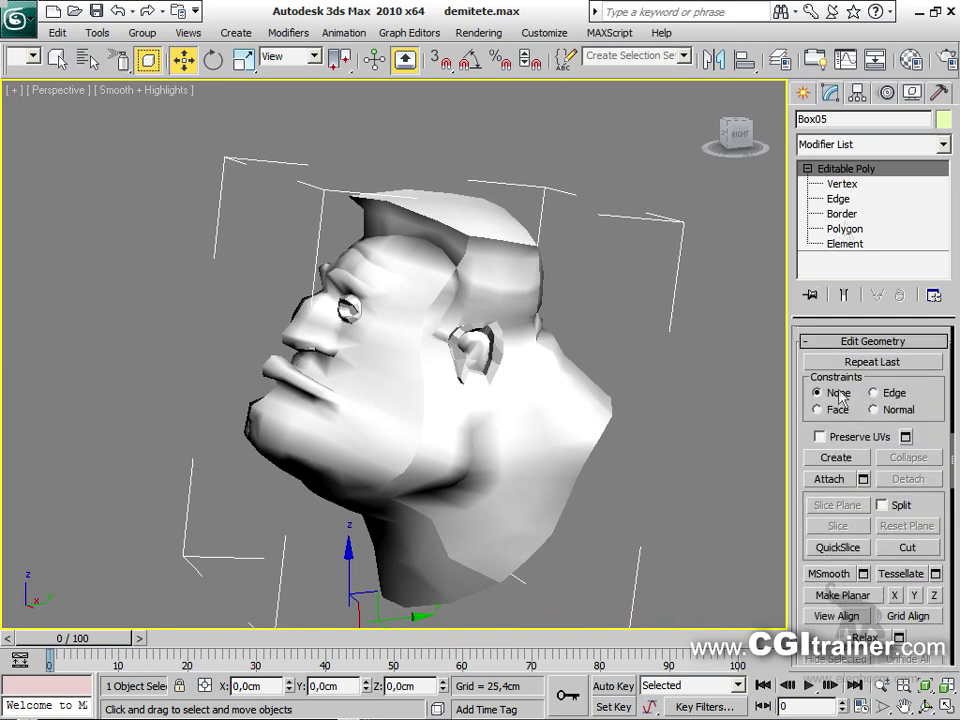
{"action": "scroll", "coordinate": [810, 445], "scroll_direction": "down", "scroll_amount": 5}
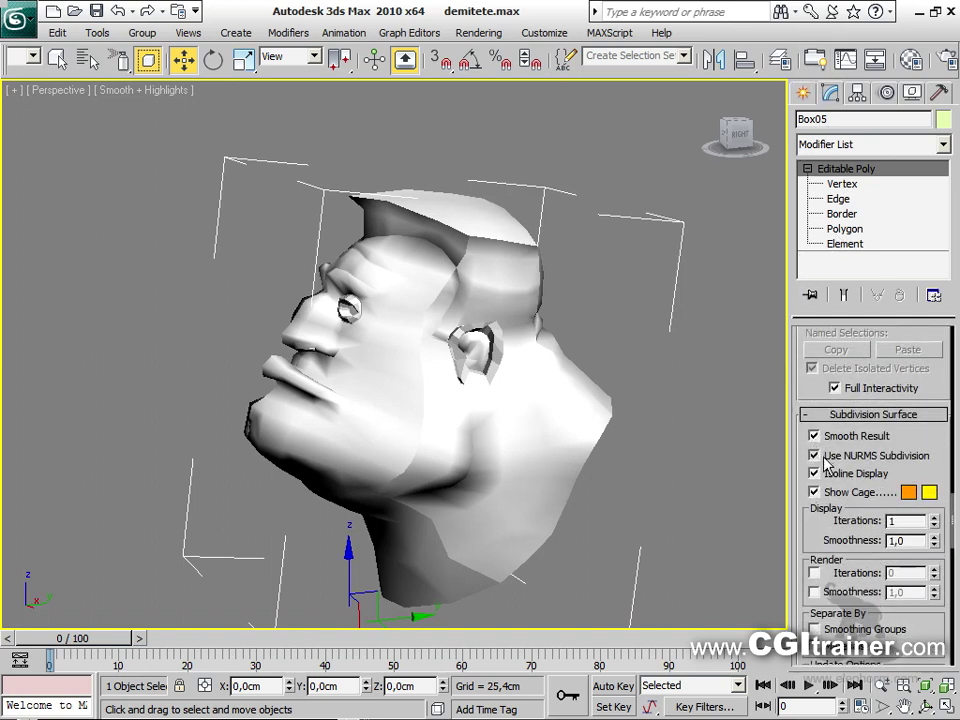
{"action": "middle_click_drag", "start_coordinate": [706, 470], "coordinate": [784, 506], "text": "alt"}
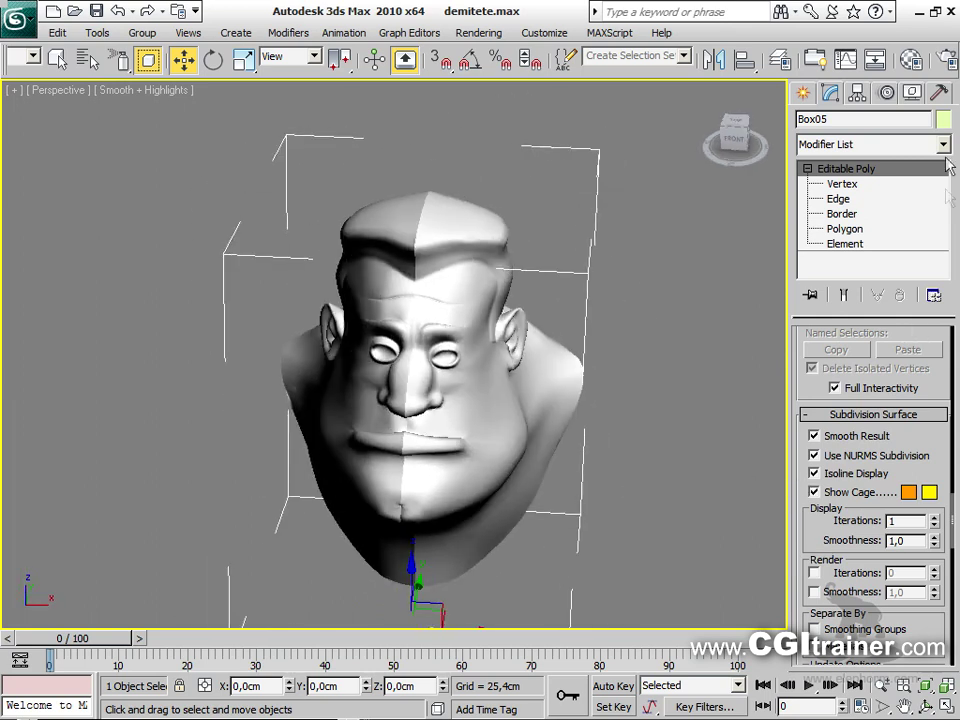
Enter Edge editing, disable Soft Selection, and turn off NURMS smoothing to inspect the selected centre-line edges
{"action": "left_click", "coordinate": [838, 199]}
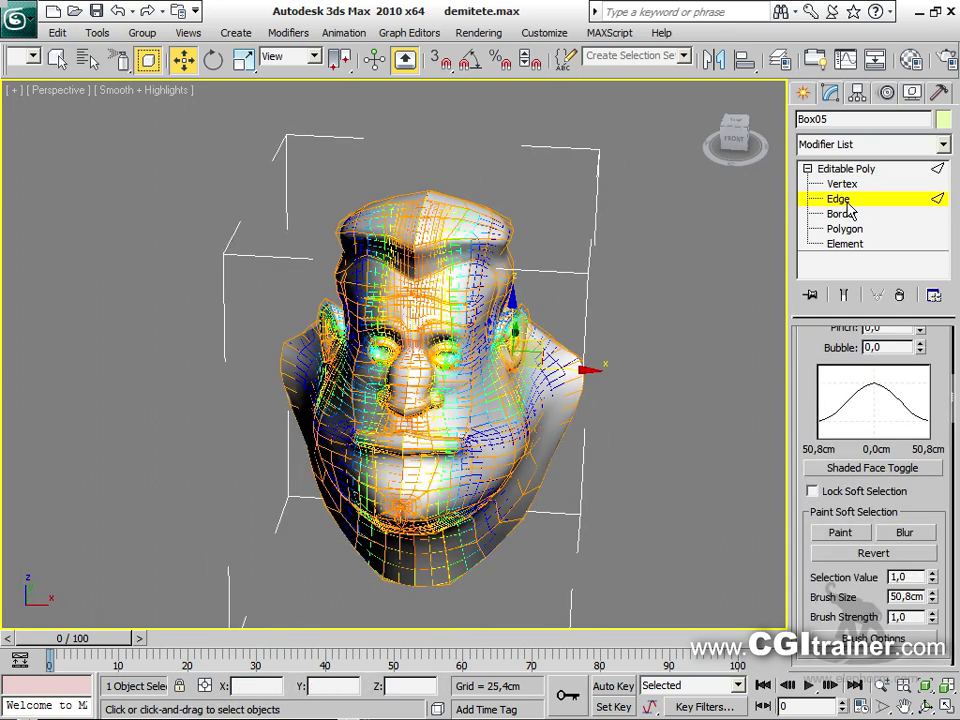
{"action": "left_click_drag", "start_coordinate": [866, 372], "coordinate": [797, 578]}
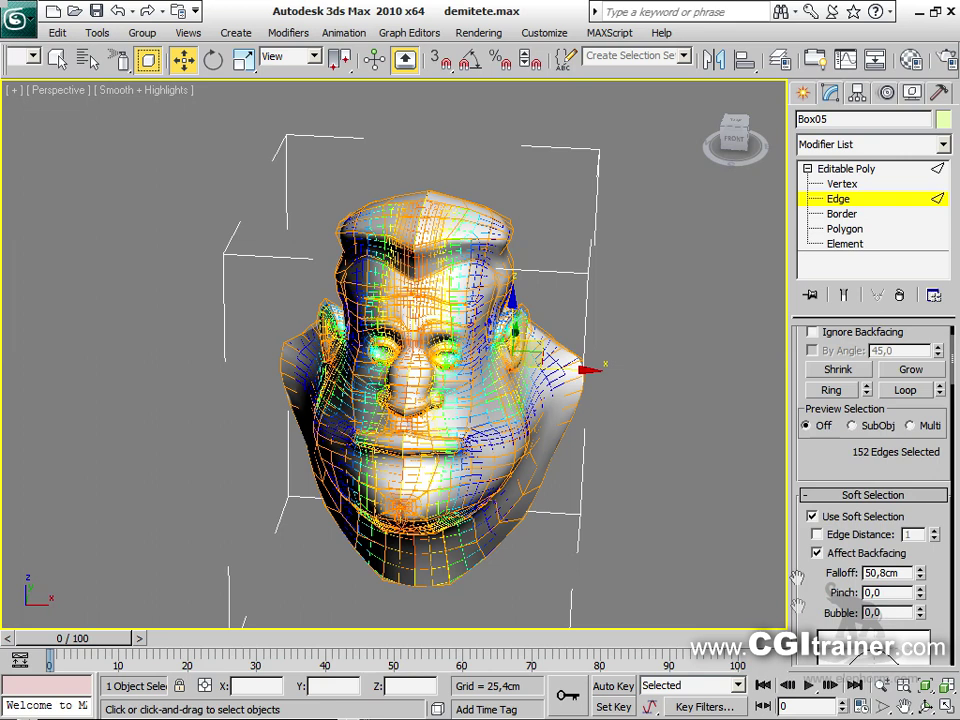
{"action": "left_click", "coordinate": [826, 518]}
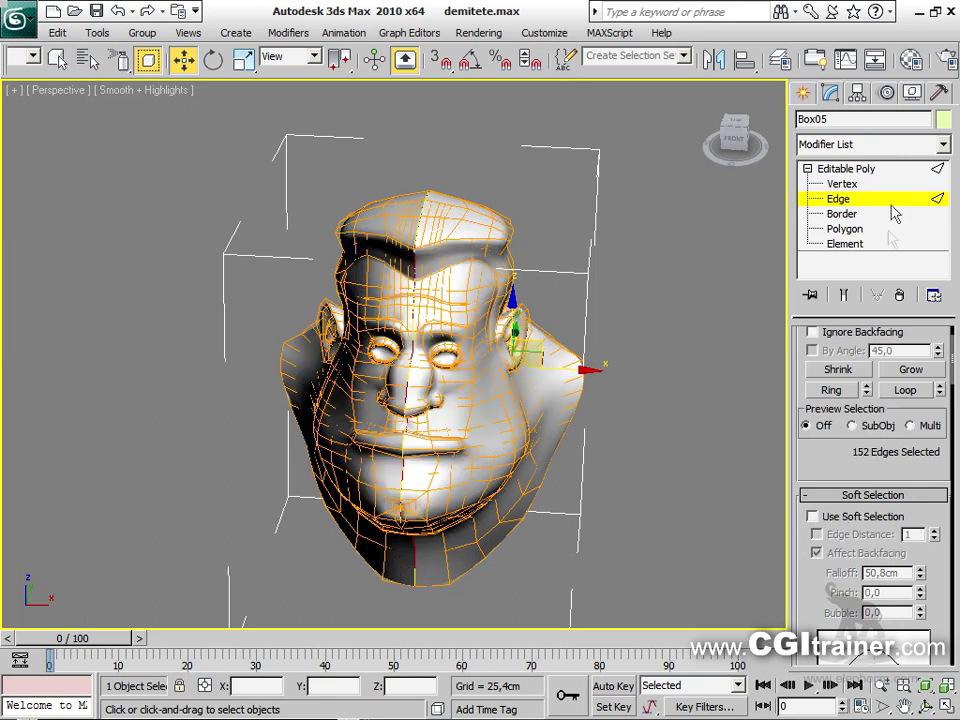
{"action": "right_click", "coordinate": [453, 297]}
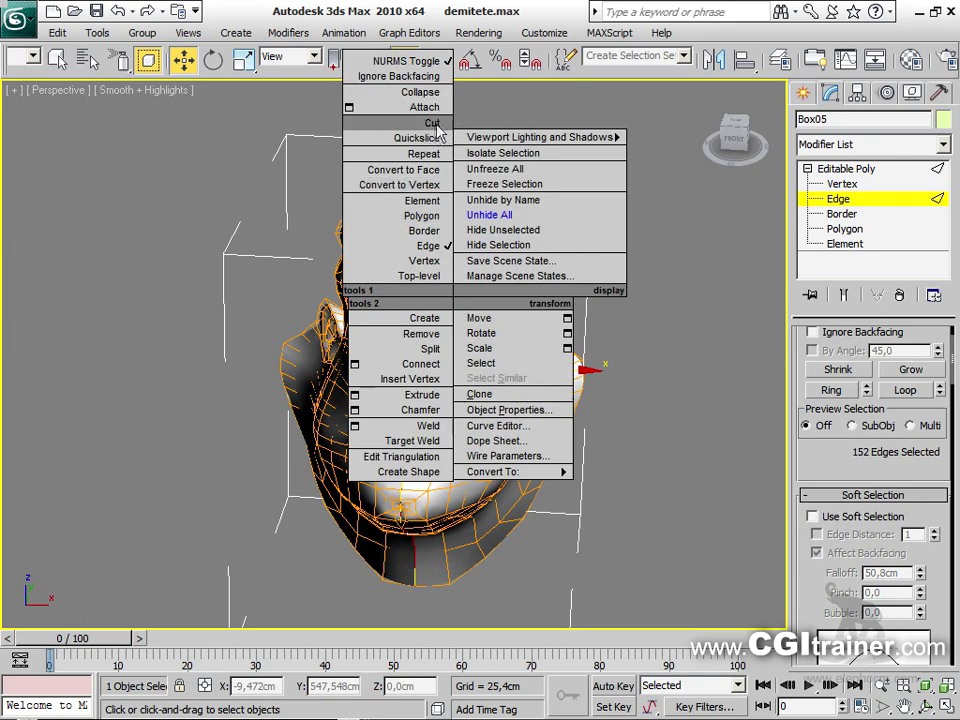
{"action": "left_click", "coordinate": [425, 64]}
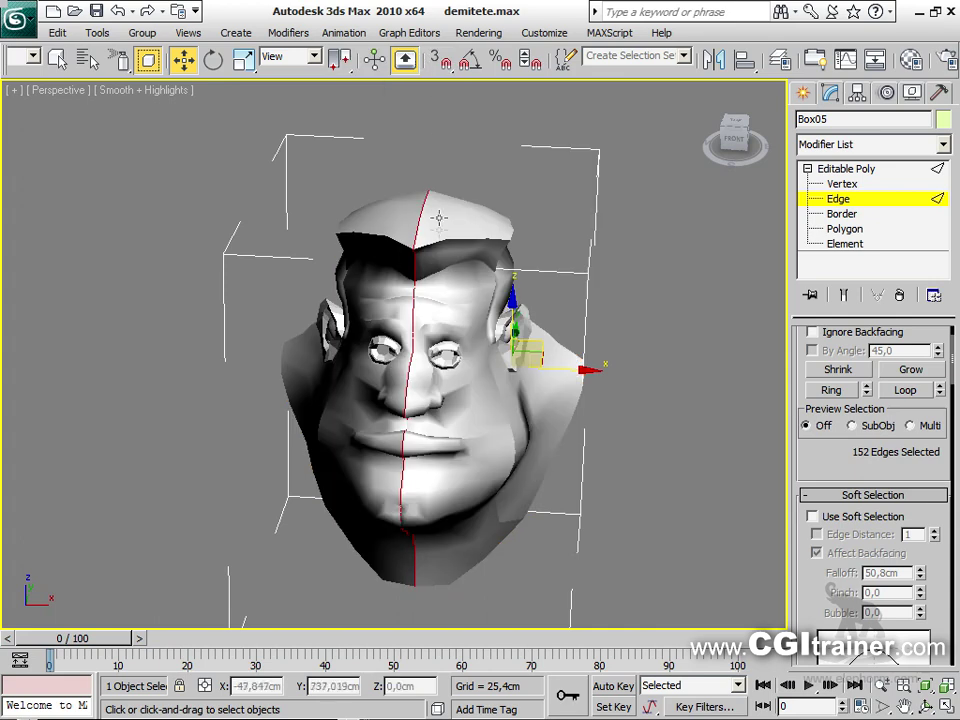
{"action": "middle_click_drag", "start_coordinate": [386, 553], "coordinate": [413, 374], "text": "alt"}
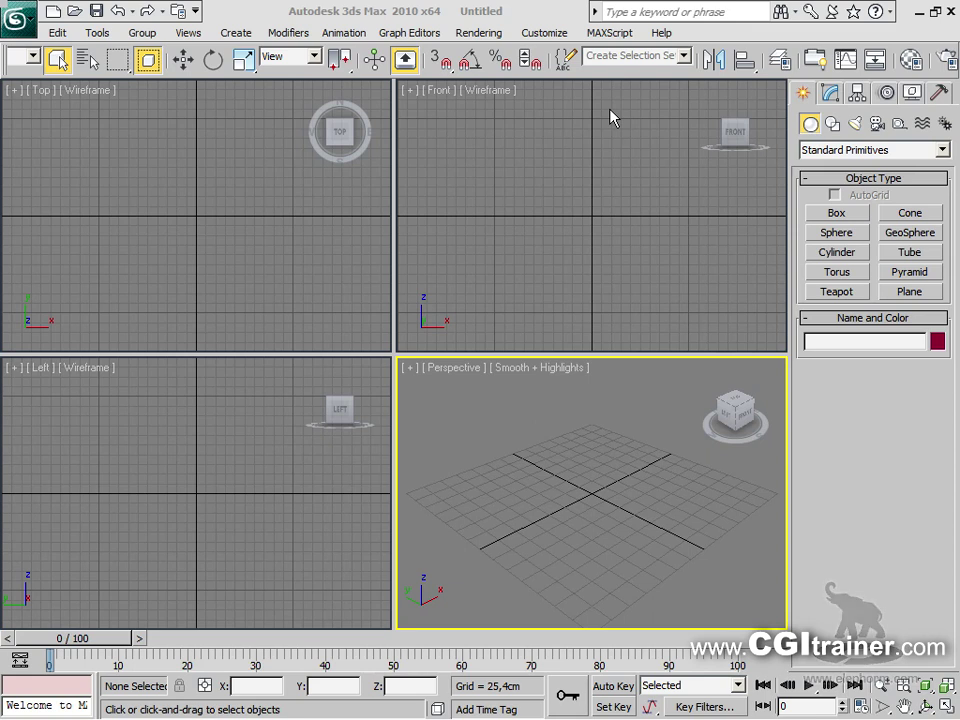
{"action": "left_click", "coordinate": [275, 33]}
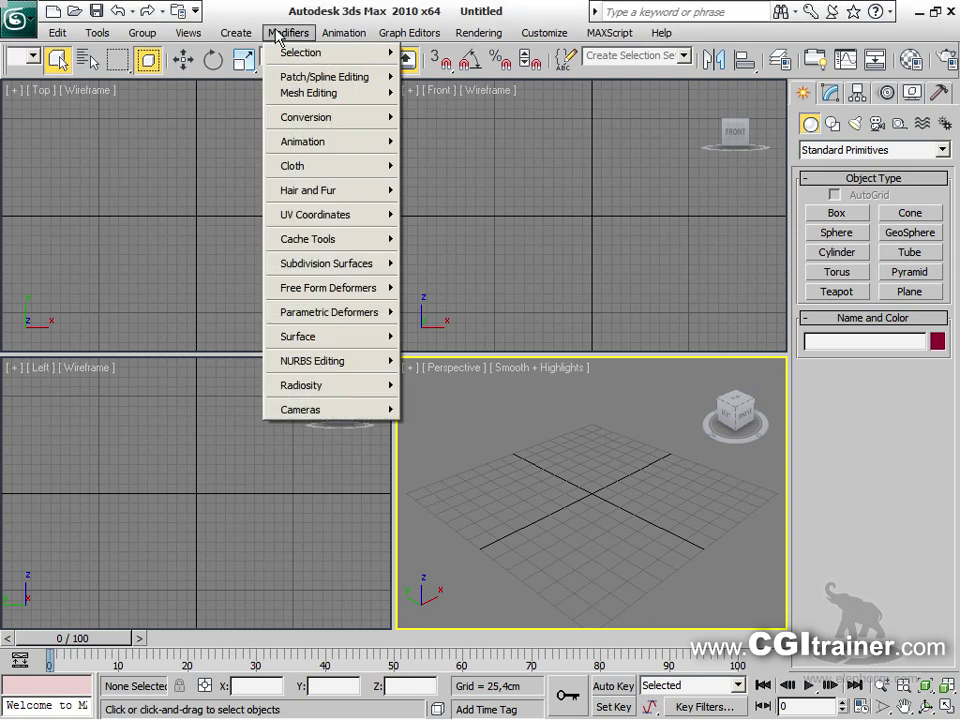
{"action": "mouse_move", "coordinate": [328, 94]}
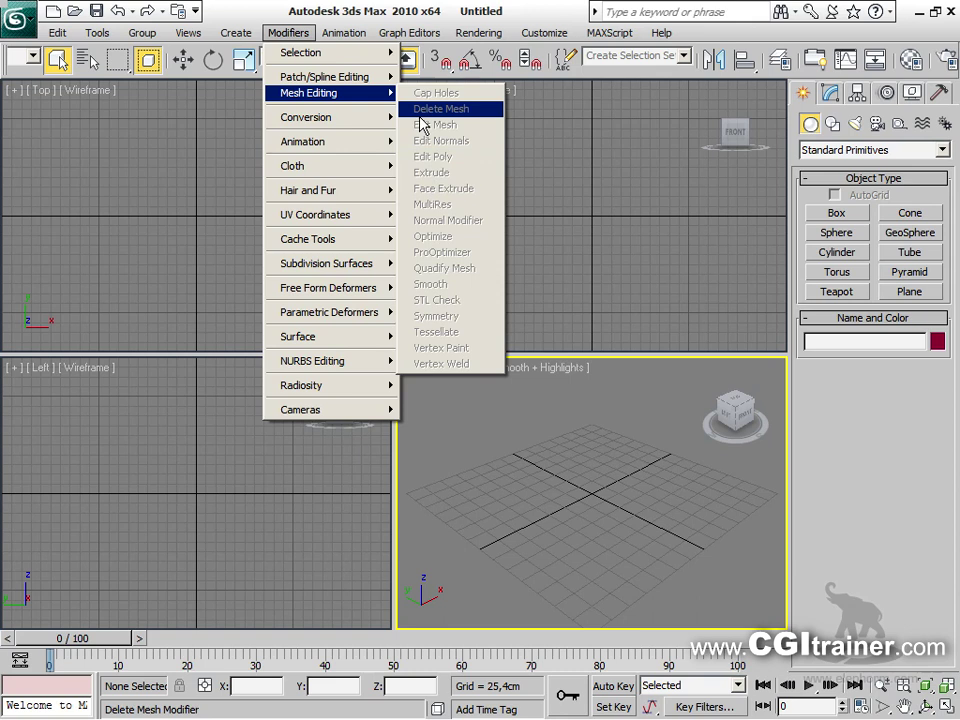
{"action": "mouse_move", "coordinate": [306, 58]}
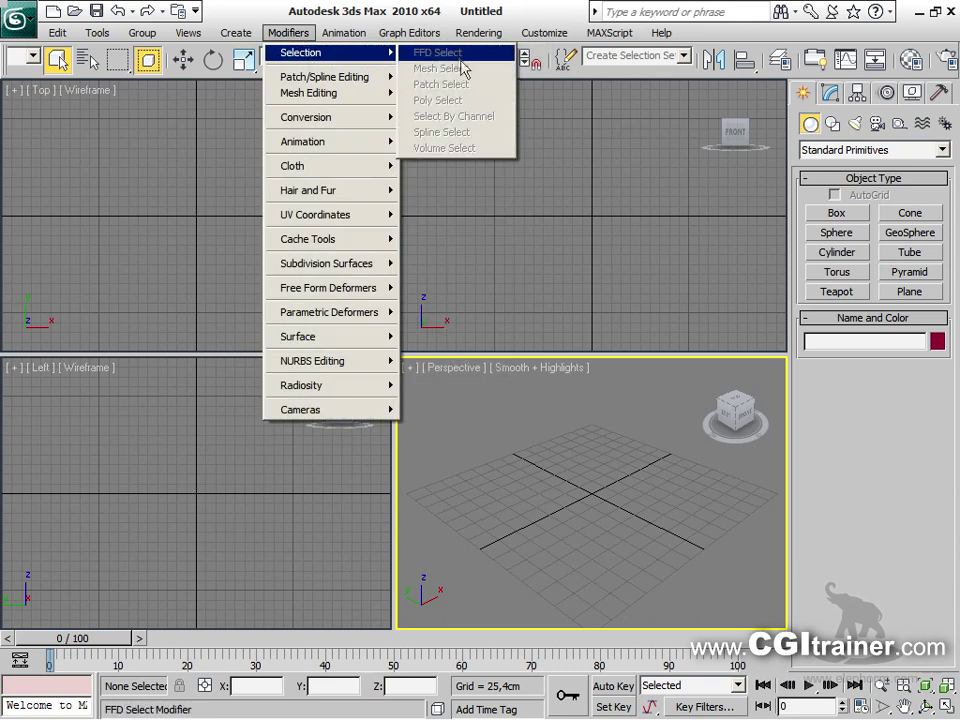
{"action": "left_click", "coordinate": [584, 452]}
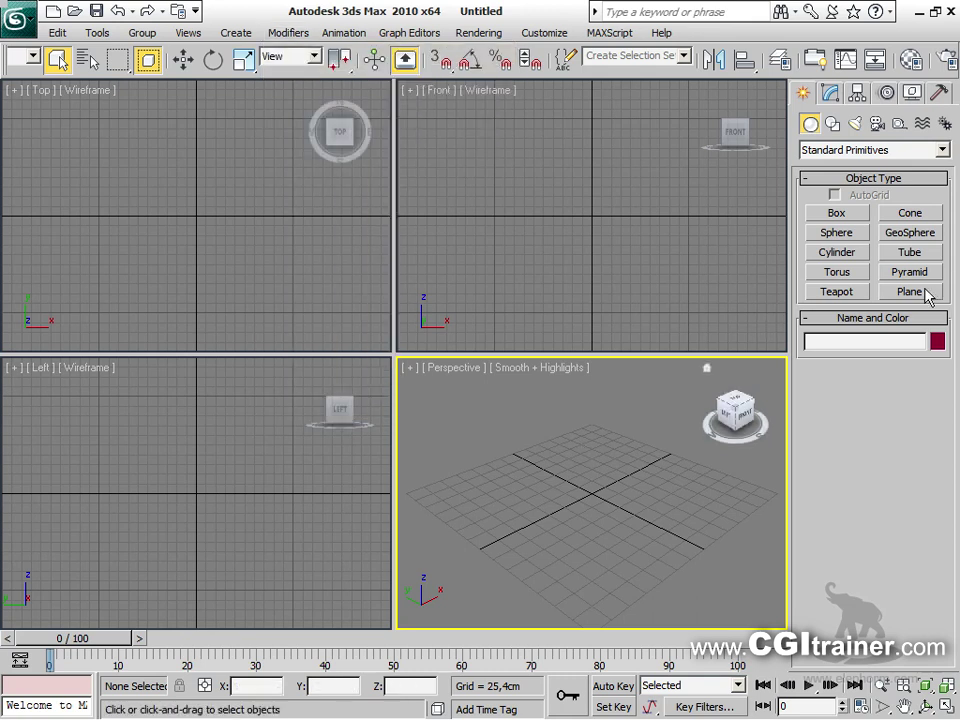
Create a teapot near the centre of the Perspective grid and convert it to an Editable Poly
{"action": "left_click", "coordinate": [838, 291]}
{"action": "left_click_drag", "start_coordinate": [573, 508], "coordinate": [584, 456]}
{"action": "right_click", "coordinate": [584, 456]}
{"action": "right_click", "coordinate": [584, 456]}
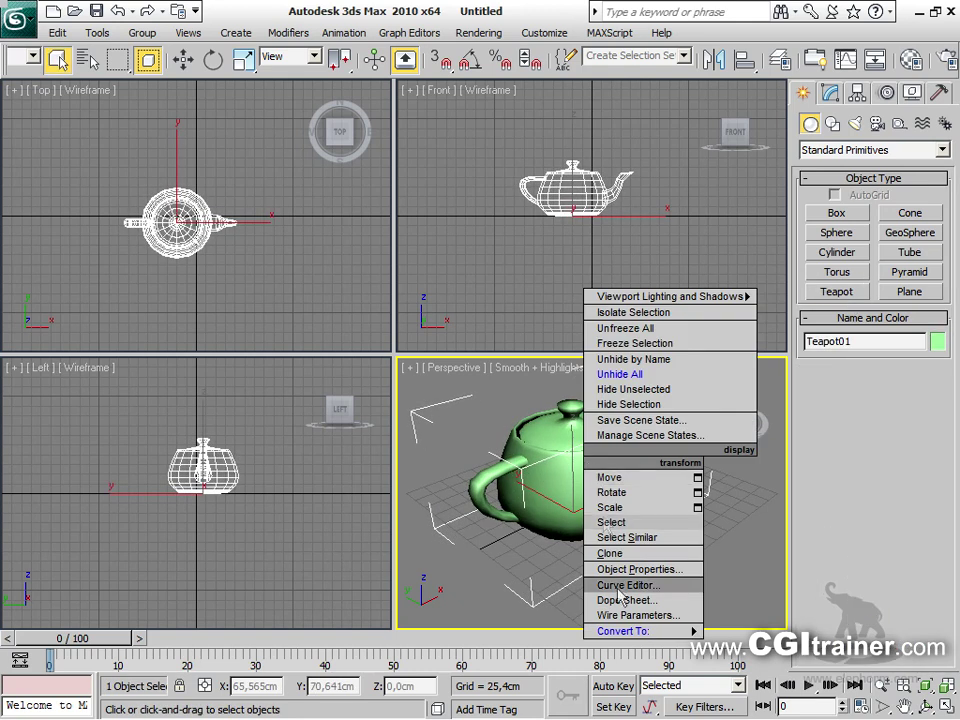
{"action": "left_click", "coordinate": [766, 646]}
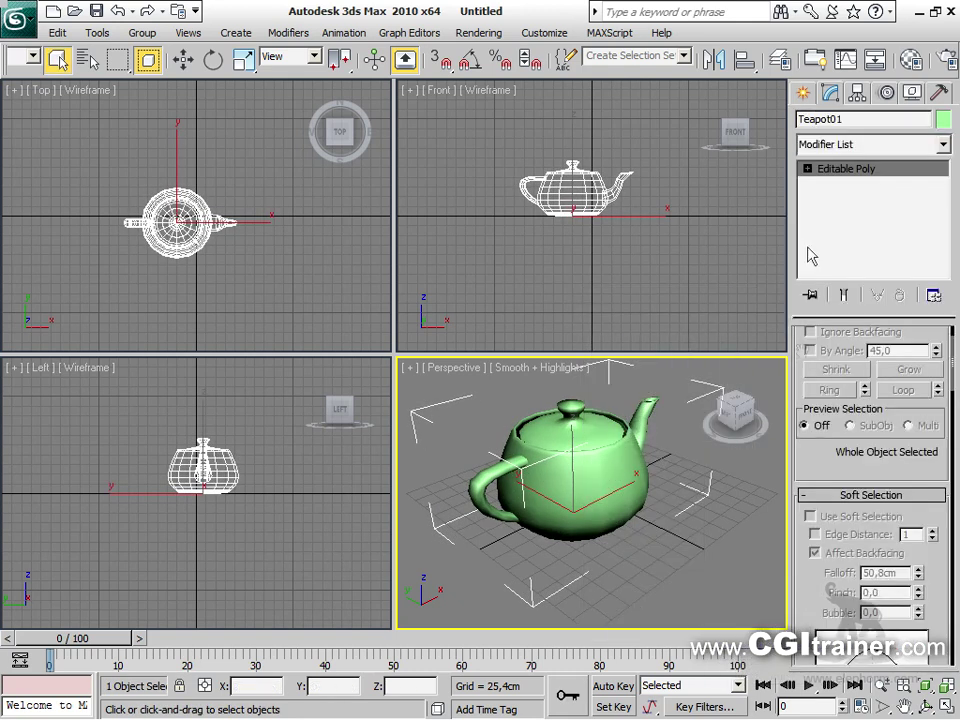
Select the vertices of the teapot's upper half in the Front view and remove them with a Delete Mesh modifier
{"action": "left_click", "coordinate": [806, 169]}
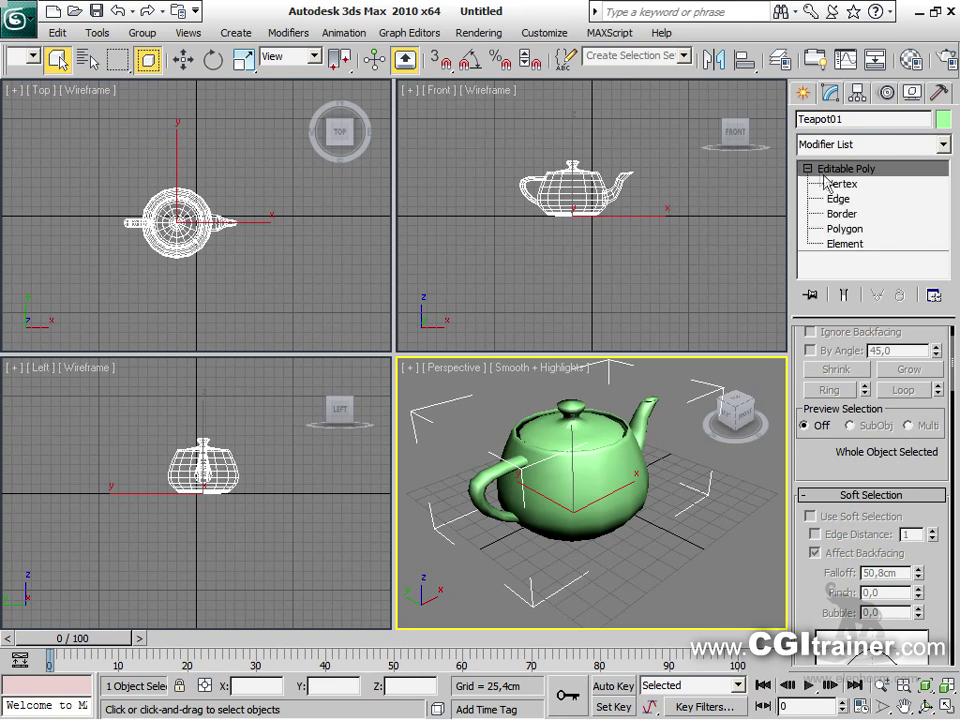
{"action": "left_click", "coordinate": [842, 184]}
{"action": "left_click_drag", "start_coordinate": [487, 133], "coordinate": [641, 186]}
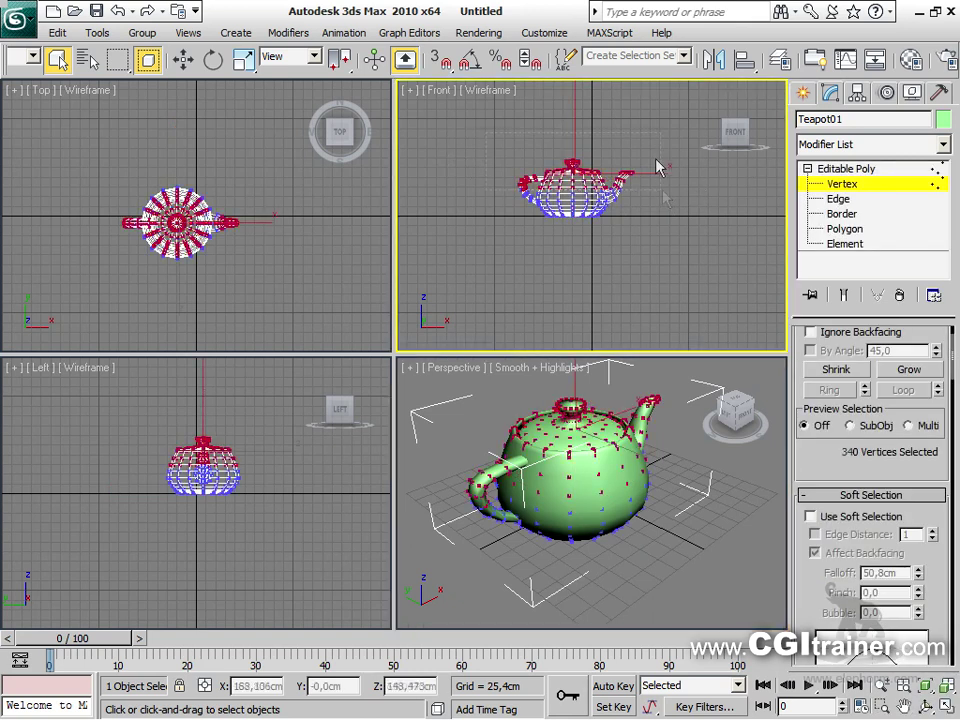
{"action": "left_click", "coordinate": [288, 32]}
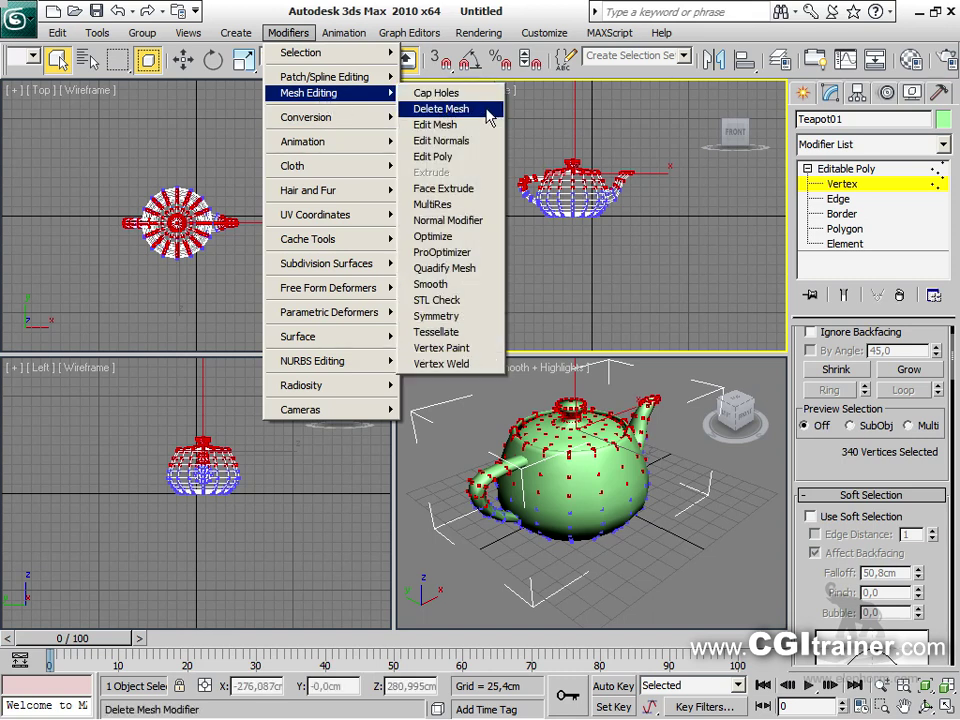
{"action": "left_click", "coordinate": [488, 109]}
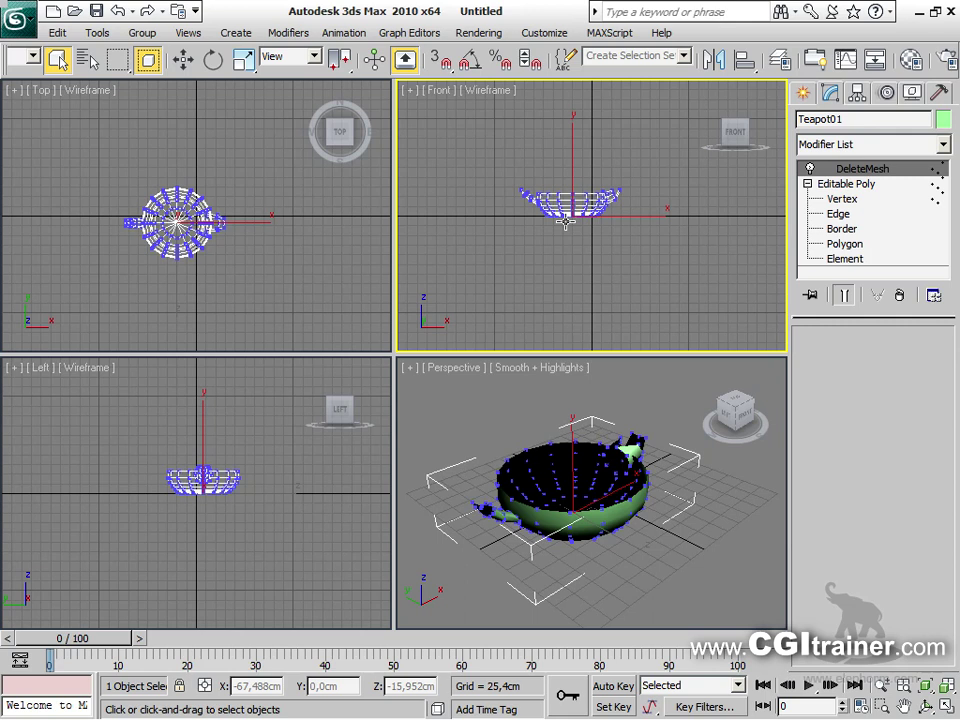
Reset the scene without saving the teapot changes
{"action": "left_click", "coordinate": [20, 18]}
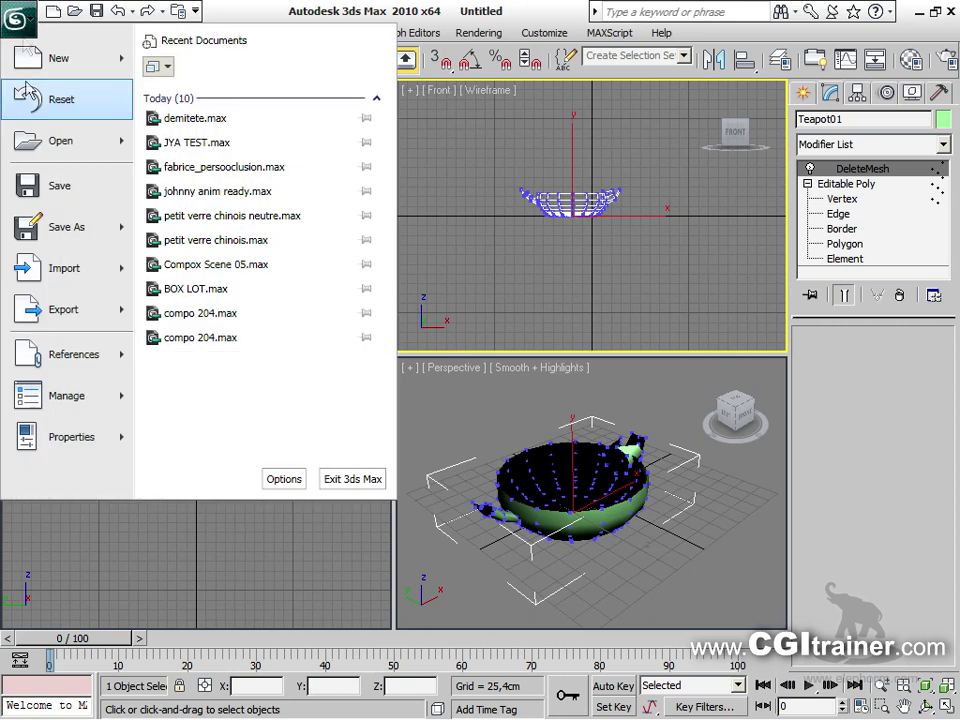
{"action": "left_click", "coordinate": [52, 102]}
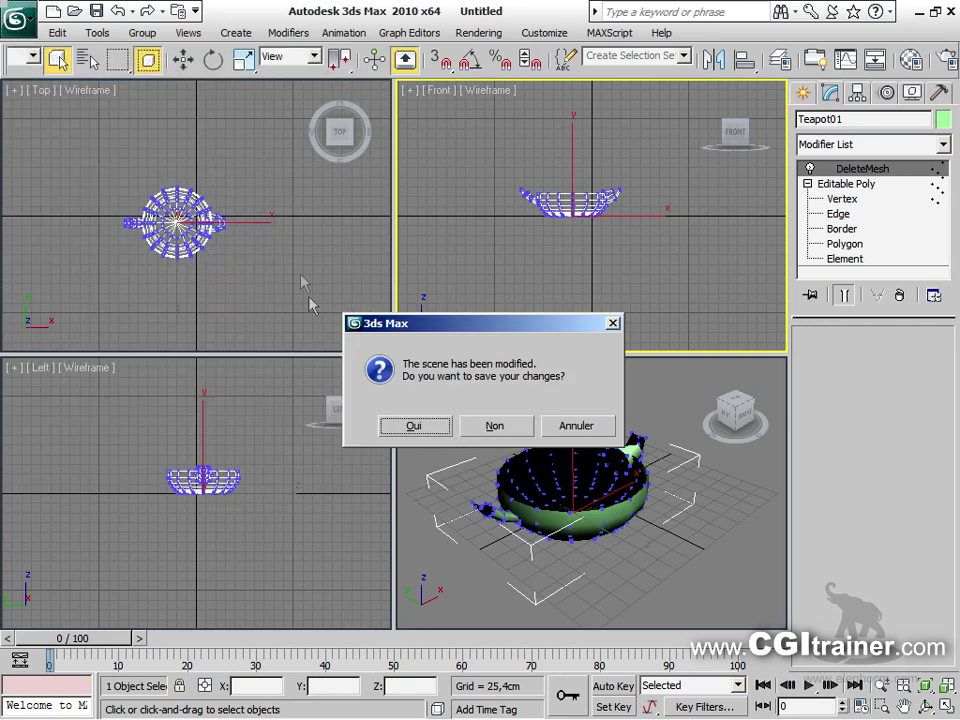
{"action": "left_click", "coordinate": [487, 426]}
{"action": "left_click", "coordinate": [443, 404]}
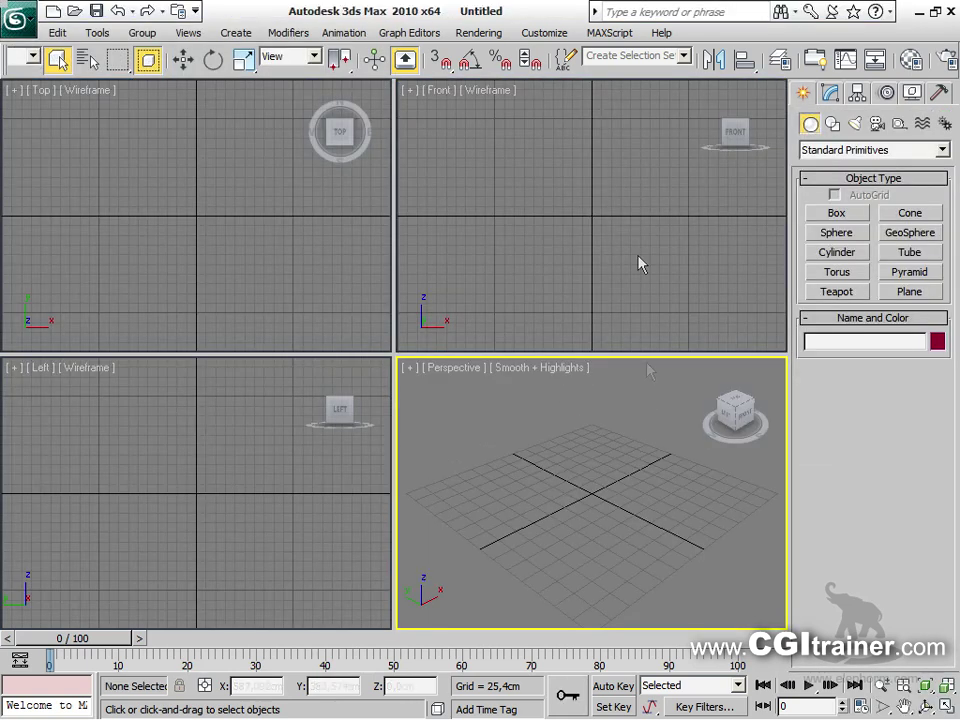
Create a plane about 531 cm long and 478 cm wide in the maximized Front view, with 50 length and 50 width segments
{"action": "left_click", "coordinate": [509, 189]}
{"action": "key", "text": "alt+w"}
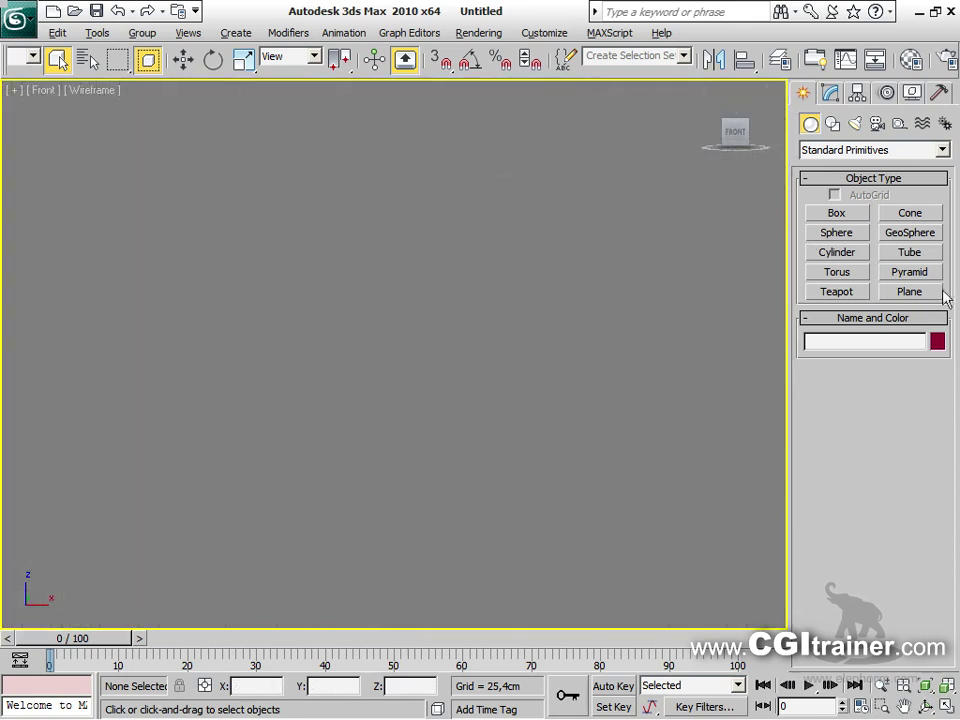
{"action": "left_click", "coordinate": [912, 292]}
{"action": "left_click_drag", "start_coordinate": [283, 146], "coordinate": [652, 555]}
{"action": "double_click", "coordinate": [884, 510]}
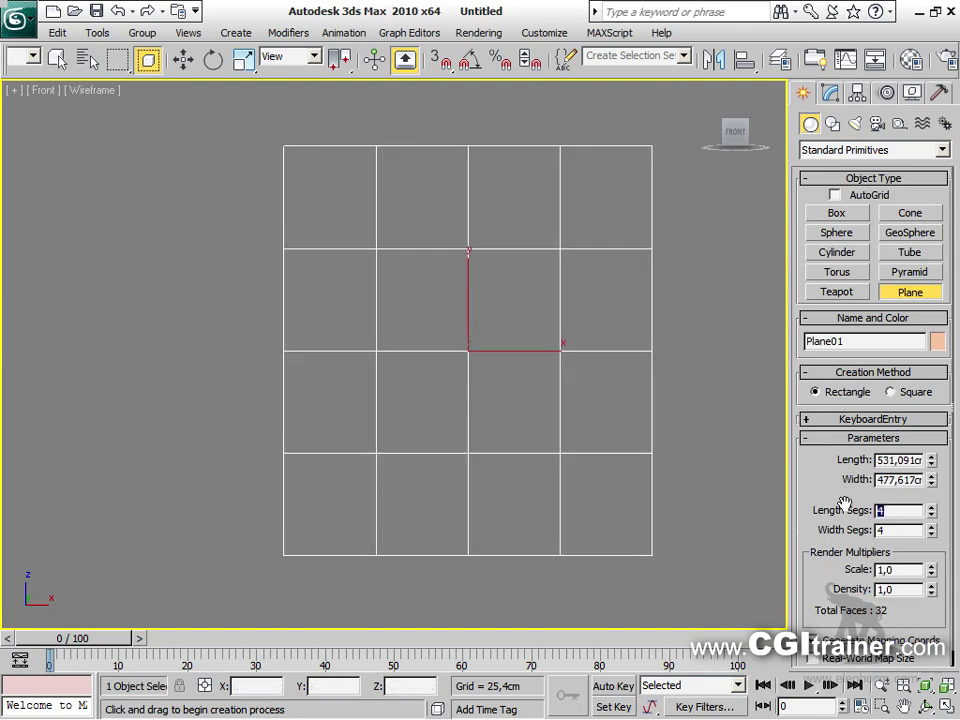
{"action": "key", "text": "Tab"}
{"action": "type", "text": "50"}
{"action": "key", "text": "Return"}
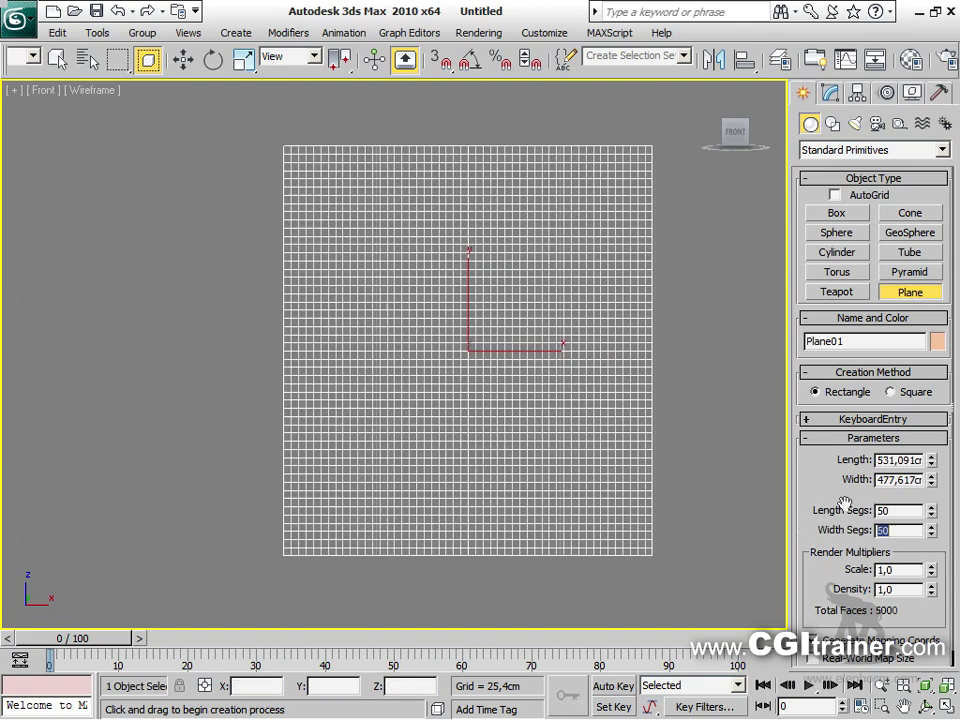
Apply a Volume Select modifier to the plane, compare the Vertex and Face selection levels, and keep Vertex
{"action": "middle_click_drag", "start_coordinate": [581, 388], "coordinate": [503, 397]}
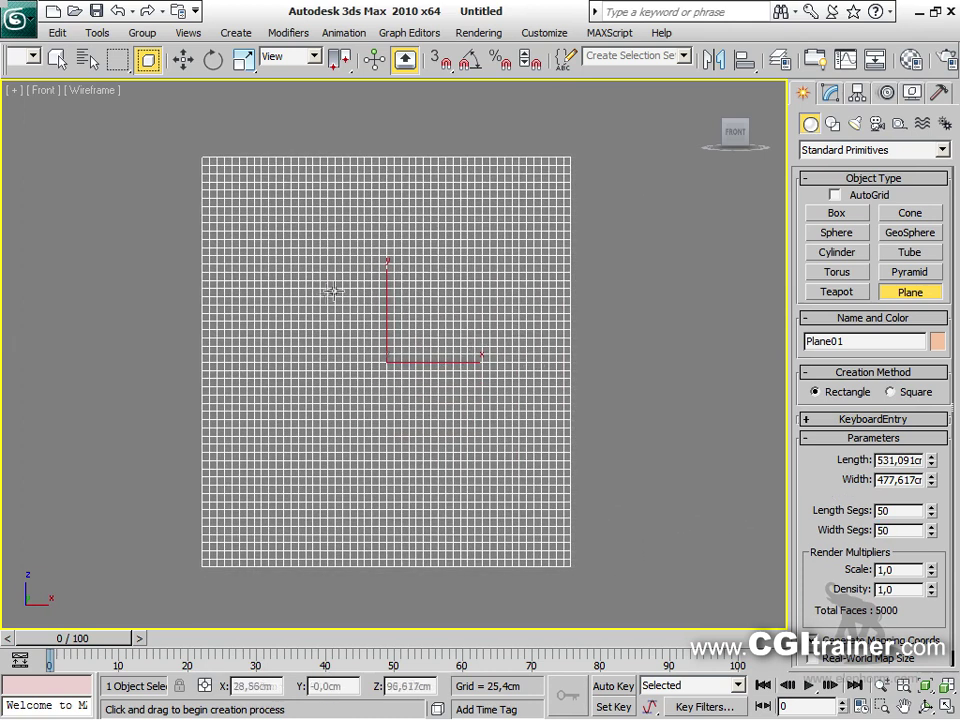
{"action": "left_click", "coordinate": [288, 32]}
{"action": "mouse_move", "coordinate": [301, 52]}
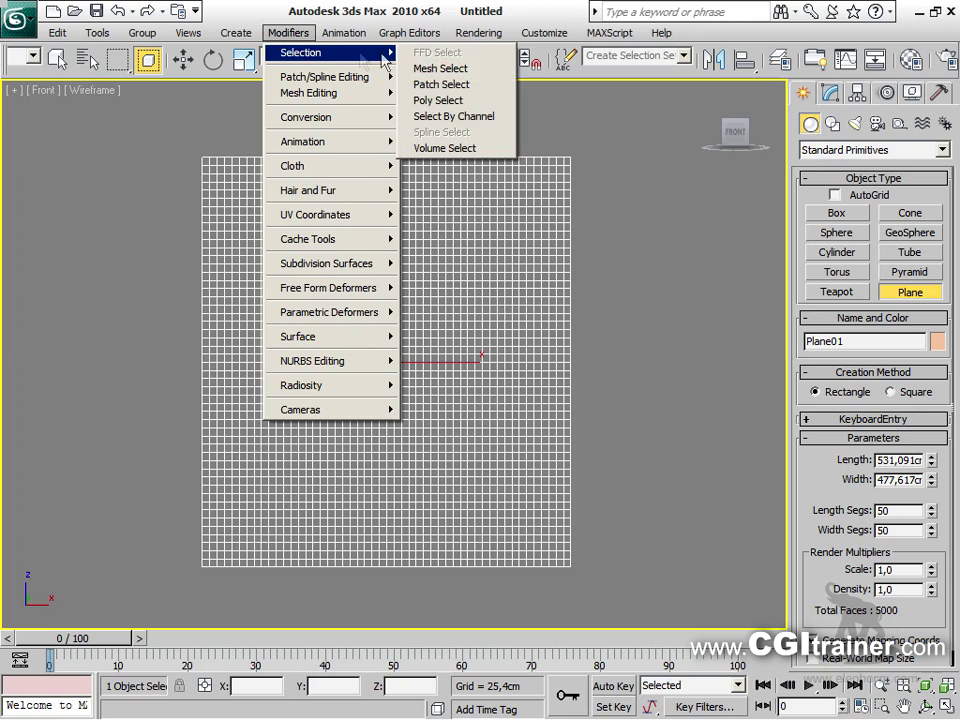
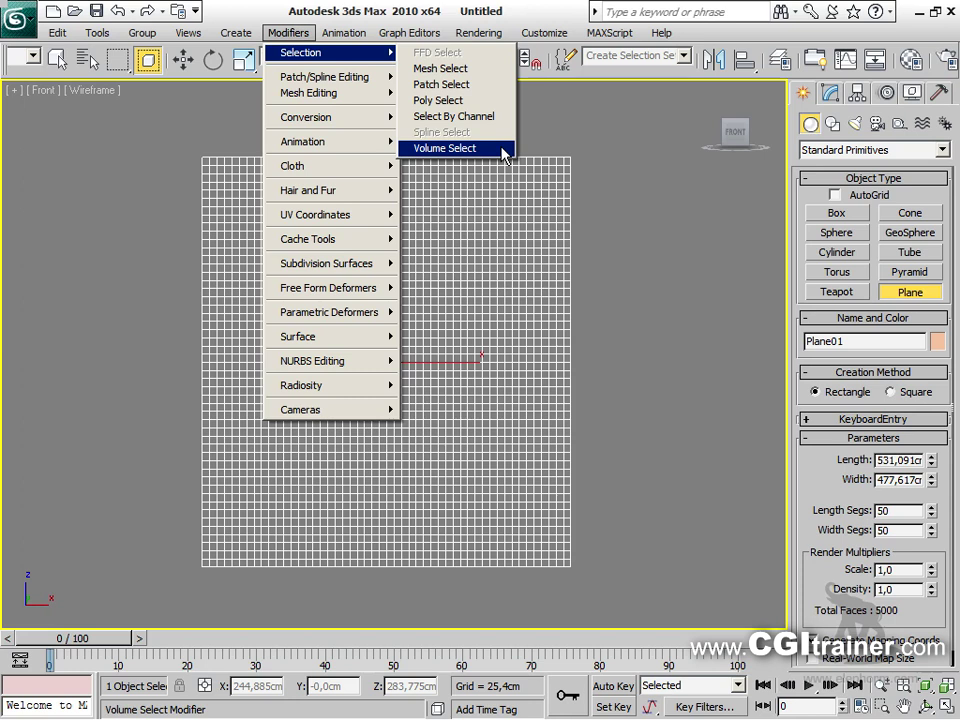
{"action": "left_click", "coordinate": [505, 150]}
{"action": "left_click_drag", "start_coordinate": [874, 347], "coordinate": [885, 552]}
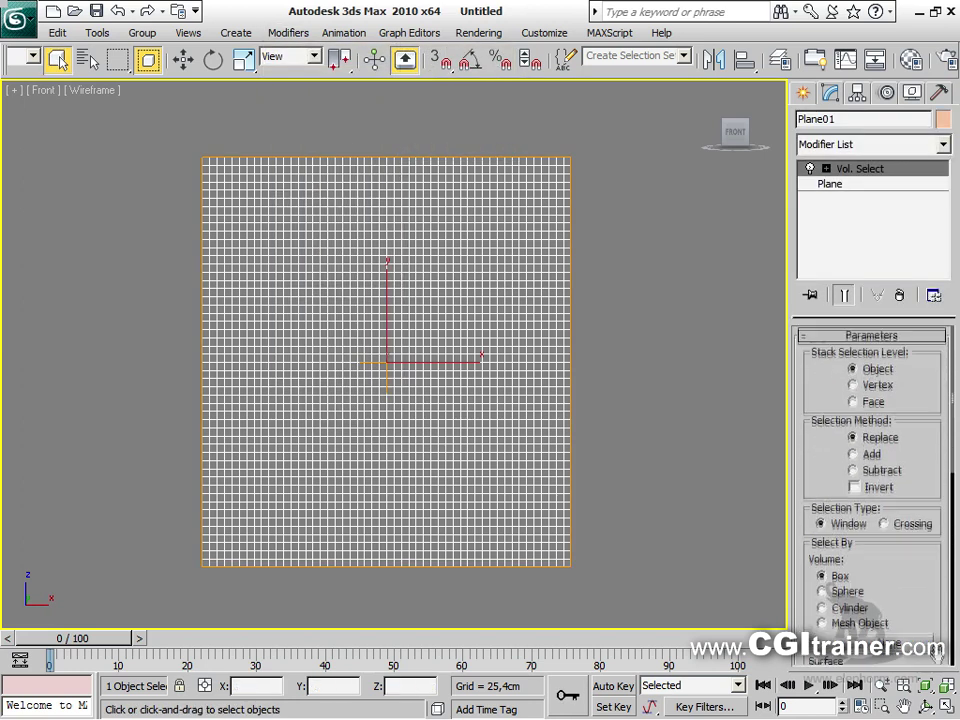
{"action": "left_click", "coordinate": [853, 384]}
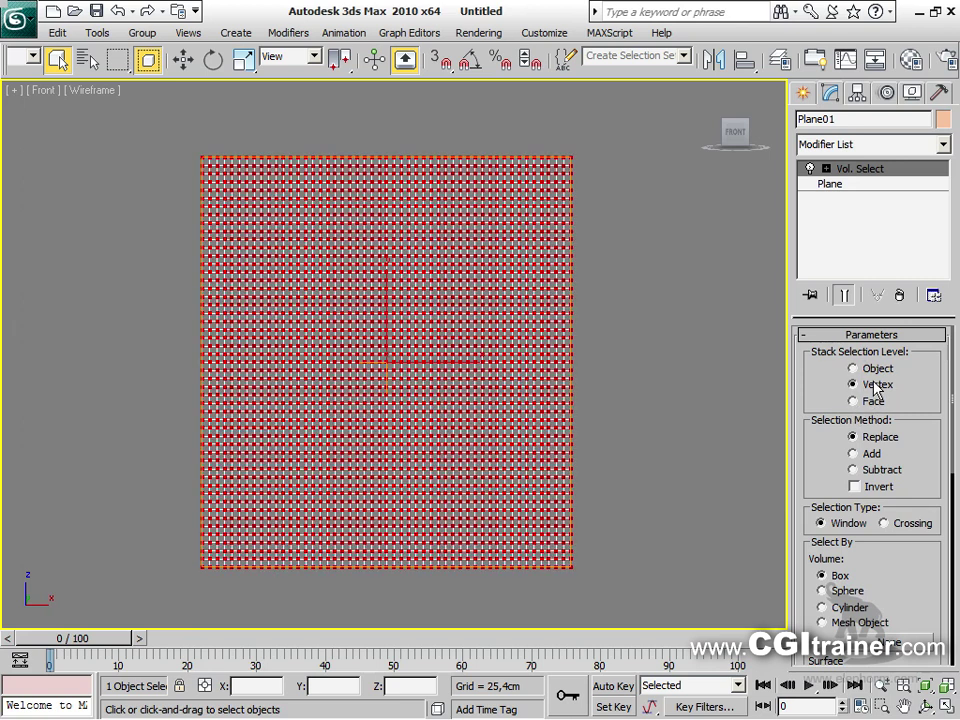
{"action": "left_click", "coordinate": [853, 401]}
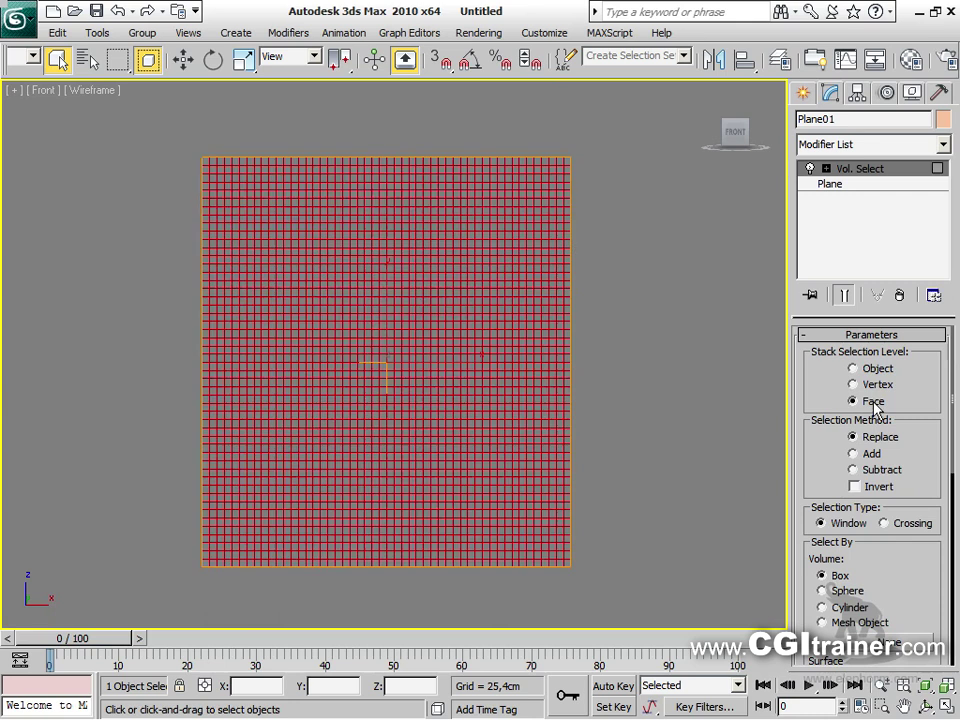
{"action": "left_click", "coordinate": [871, 387]}
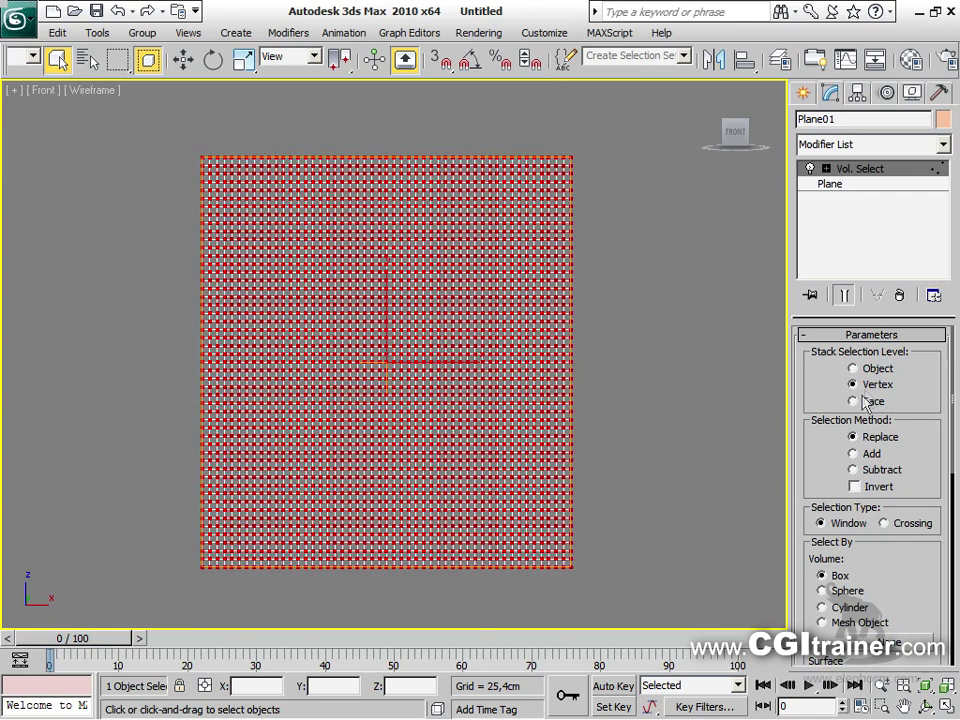
Set the volume selection to use a Texture Map and assign the JYA image from the file browser window as its map
{"action": "scroll", "coordinate": [880, 470], "scroll_direction": "down", "scroll_amount": 4}
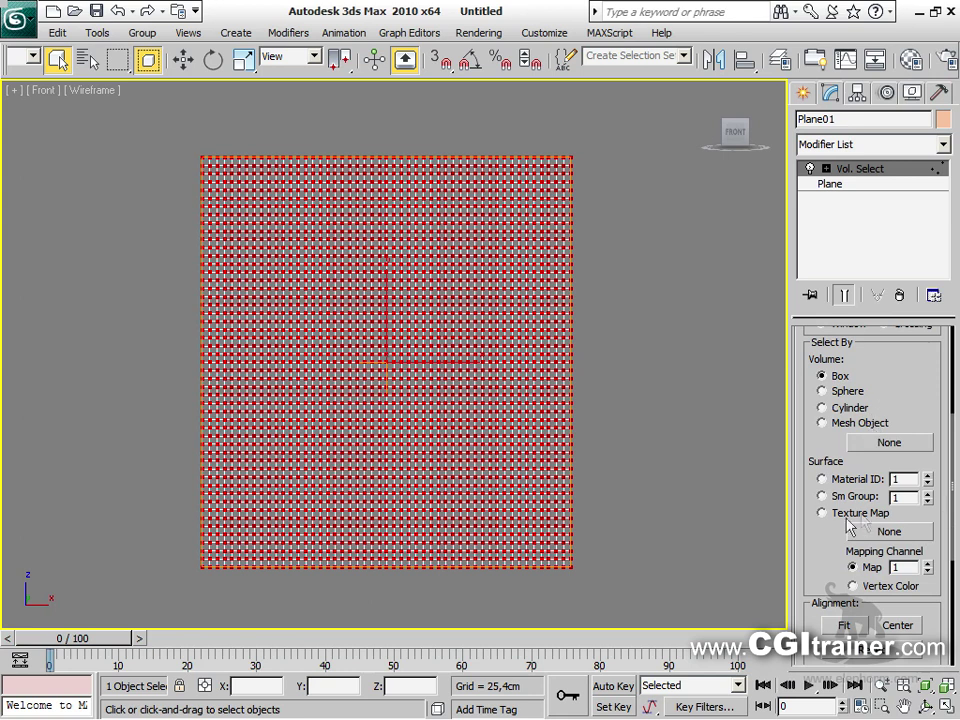
{"action": "left_click", "coordinate": [937, 12]}
{"action": "left_click_drag", "start_coordinate": [470, 122], "coordinate": [135, 19]}
{"action": "left_click_drag", "start_coordinate": [478, 379], "coordinate": [478, 251]}
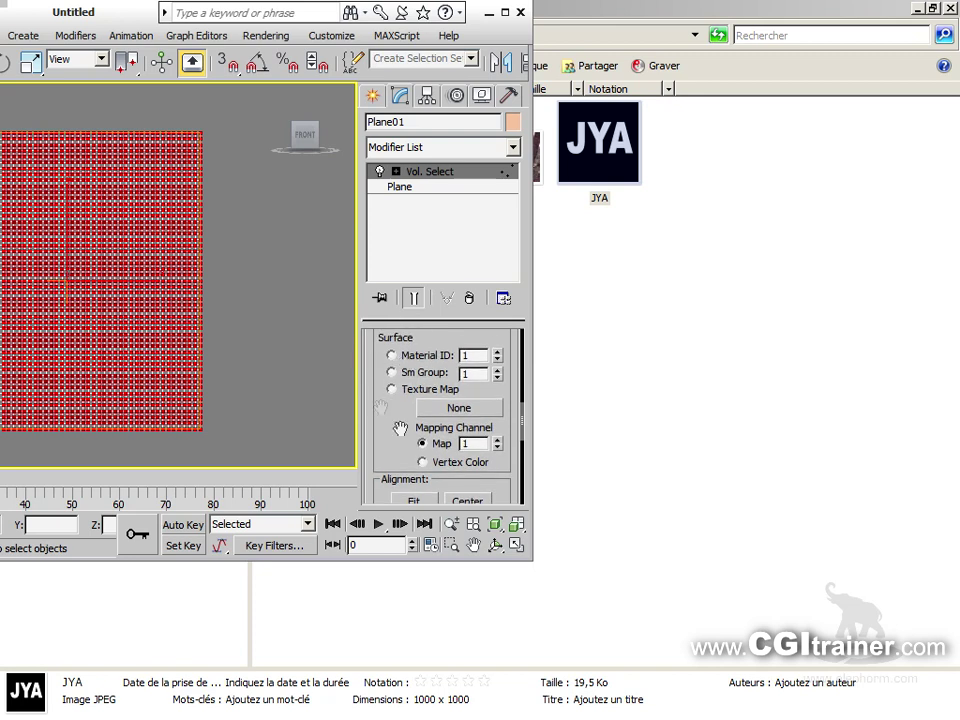
{"action": "left_click", "coordinate": [391, 389]}
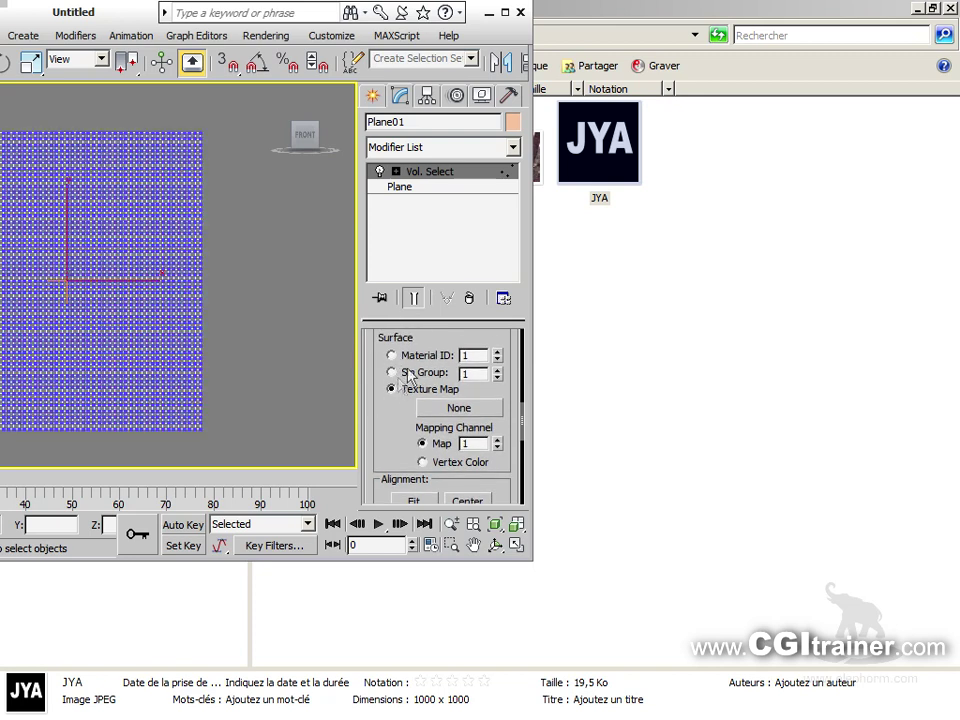
{"action": "left_click_drag", "start_coordinate": [596, 147], "coordinate": [470, 410]}
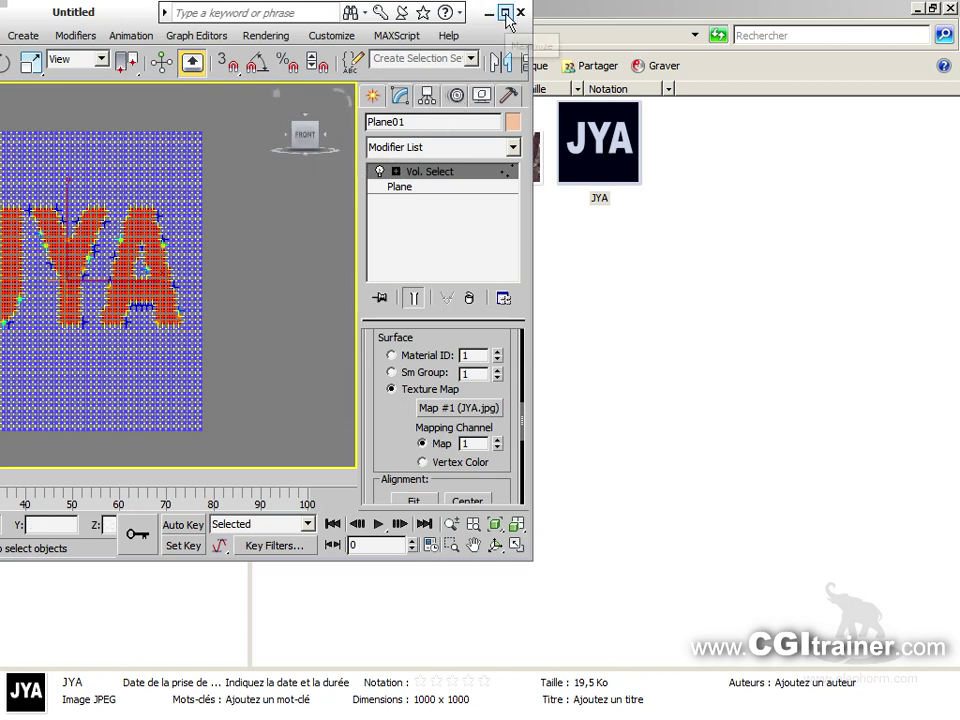
{"action": "left_click", "coordinate": [505, 12]}
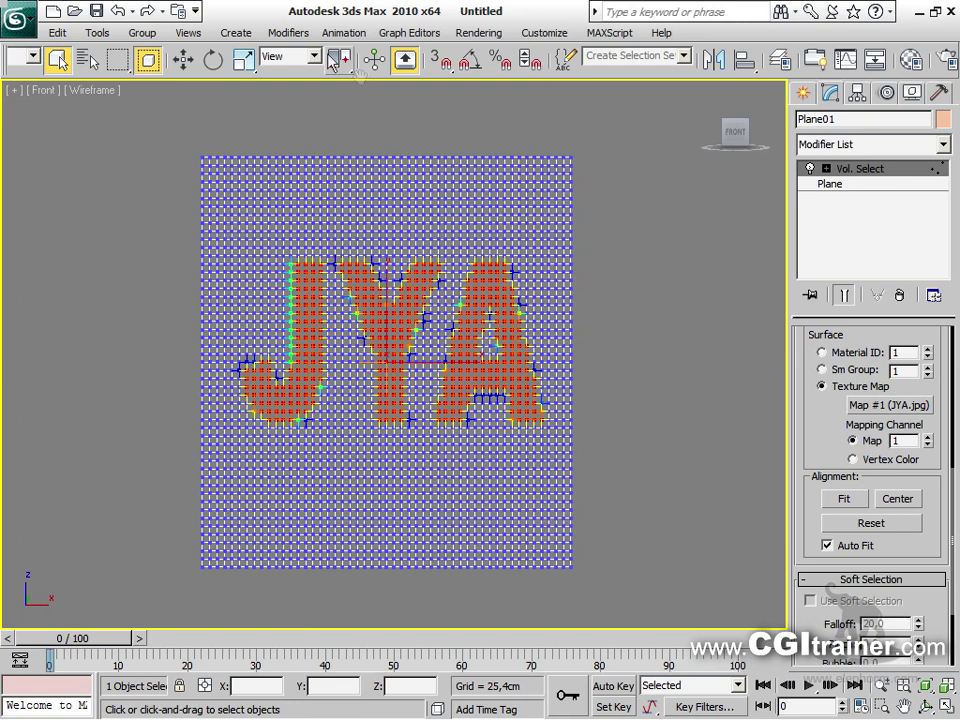
Apply a Delete Mesh modifier to cut the selected JYA letters out of the plane, and inspect the openings in Perspective
{"action": "left_click", "coordinate": [289, 33]}
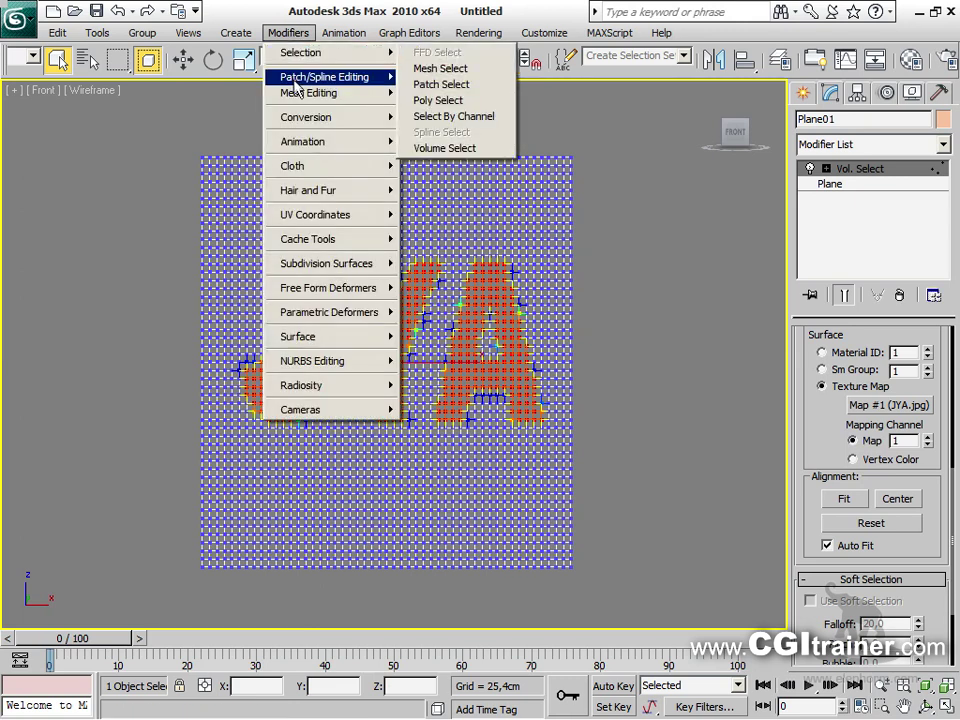
{"action": "mouse_move", "coordinate": [296, 94]}
{"action": "left_click", "coordinate": [430, 110]}
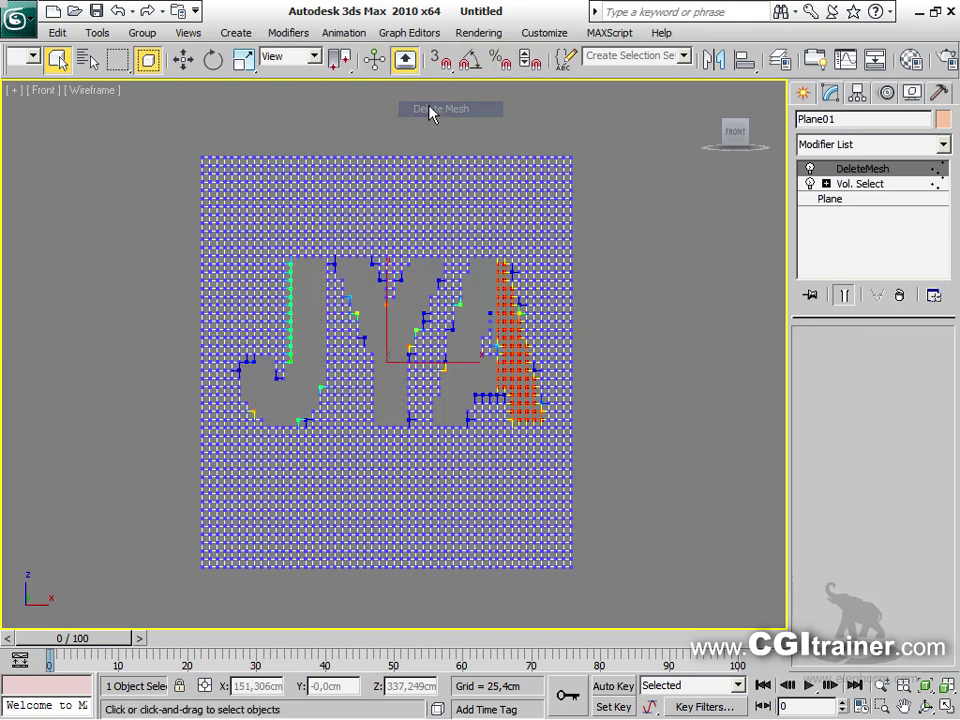
{"action": "mouse_move", "coordinate": [500, 355]}
{"action": "middle_mouse_down", "text": "alt"}
{"action": "mouse_move", "coordinate": [514, 364]}
{"action": "mouse_move", "coordinate": [553, 331]}
{"action": "mouse_move", "coordinate": [525, 279]}
{"action": "mouse_move", "coordinate": [491, 294]}
{"action": "mouse_move", "coordinate": [489, 352]}
{"action": "mouse_move", "coordinate": [531, 369]}
{"action": "mouse_move", "coordinate": [538, 315]}
{"action": "mouse_move", "coordinate": [510, 315]}
{"action": "mouse_move", "coordinate": [513, 357]}
{"action": "middle_mouse_up", "text": "alt"}
{"action": "key", "text": "p"}
{"action": "mouse_move", "coordinate": [478, 452]}
{"action": "middle_mouse_down", "text": "alt"}
{"action": "mouse_move", "coordinate": [469, 422]}
{"action": "mouse_move", "coordinate": [476, 428]}
{"action": "middle_mouse_up", "text": "alt"}
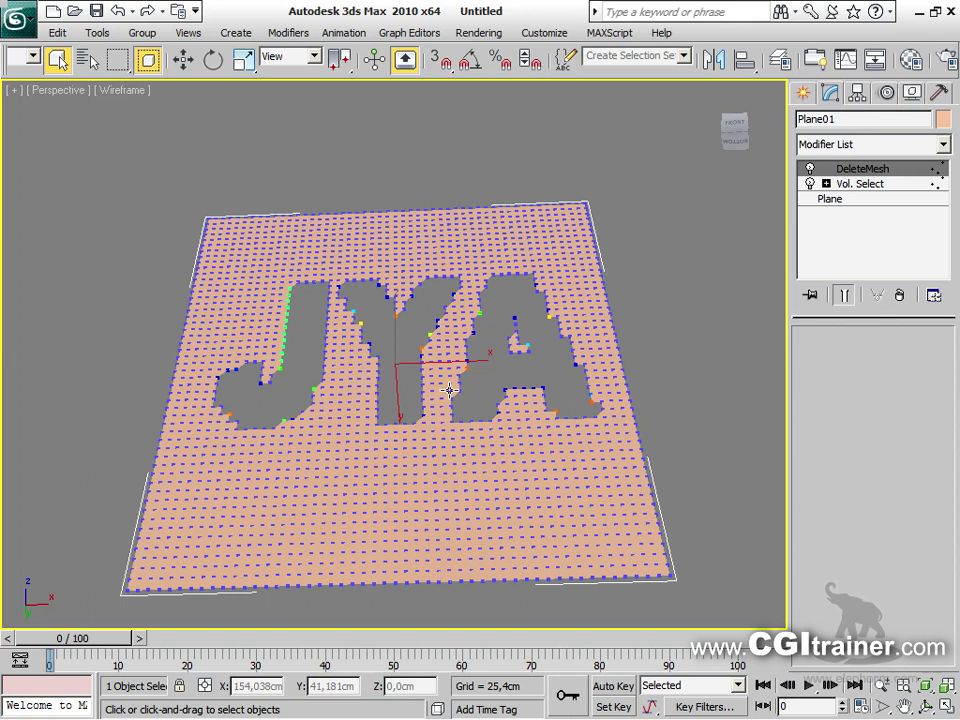
Apply a Shell modifier to the cut-out plane with an Outer Amount of about 13,081 cm and 2 segments
{"action": "left_click", "coordinate": [288, 32]}
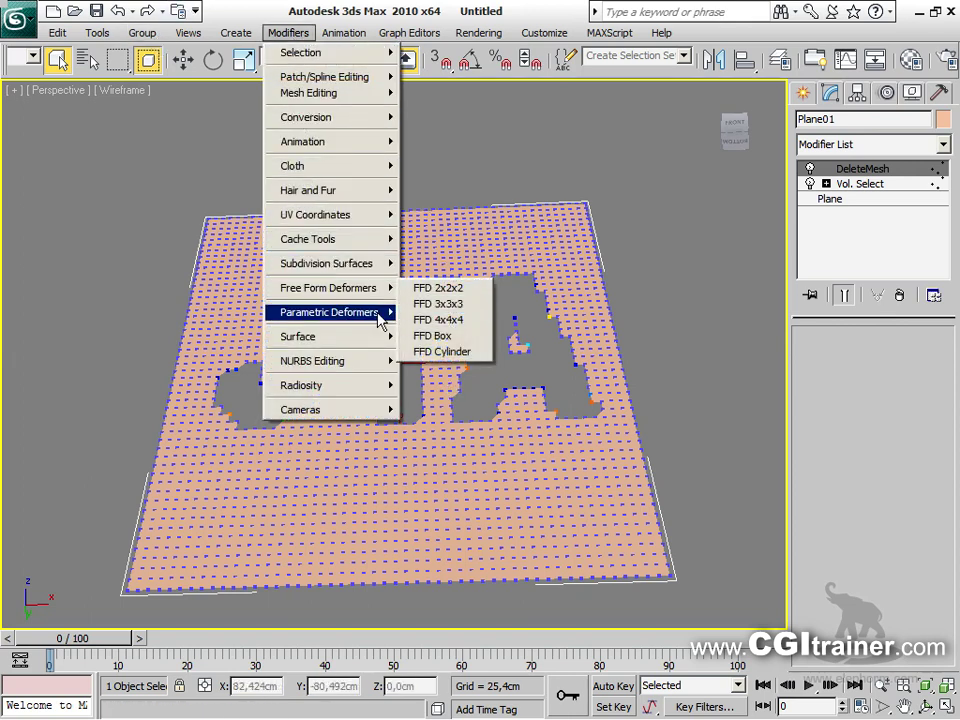
{"action": "mouse_move", "coordinate": [377, 313]}
{"action": "left_click", "coordinate": [459, 494]}
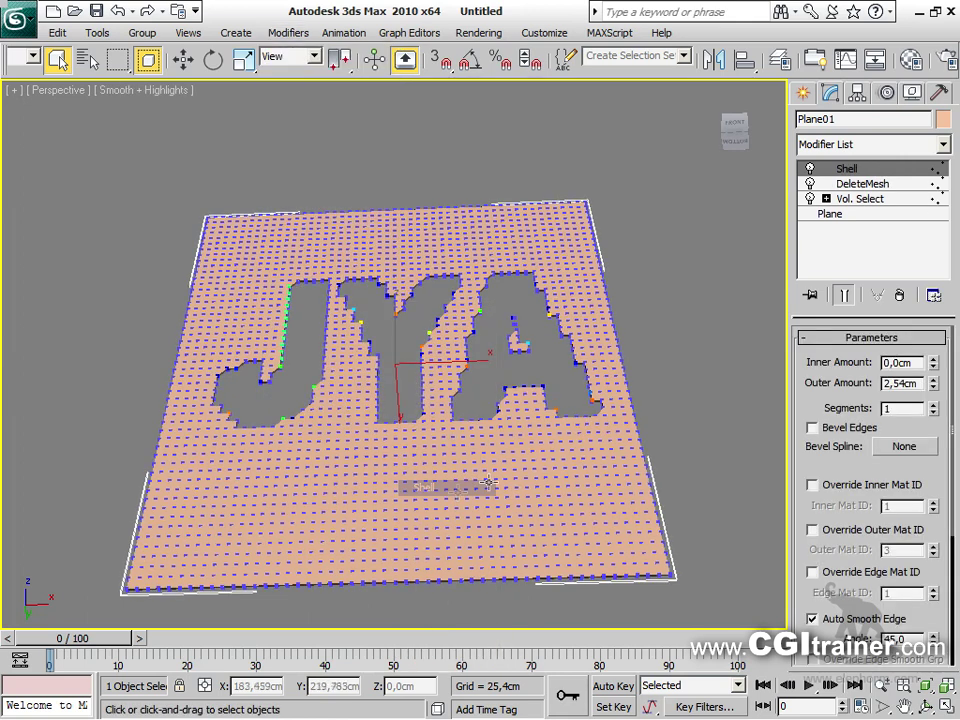
{"action": "left_click_drag", "start_coordinate": [934, 388], "coordinate": [700, 288]}
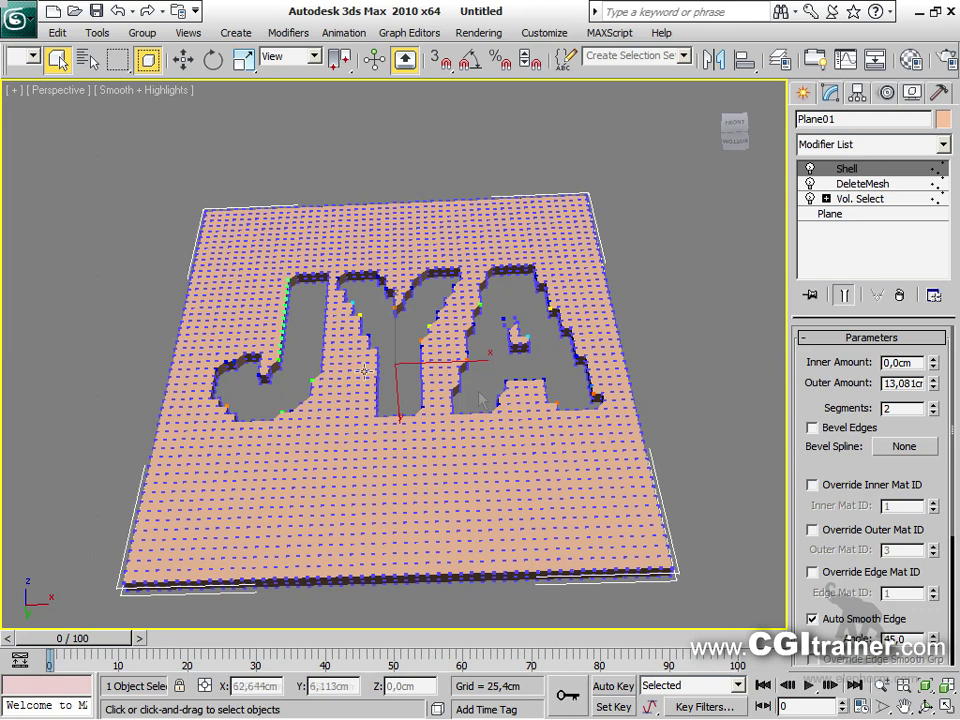
Apply a TurboSmooth modifier to the shelled plane, inspect the smoothed lettering with the object deselected, and reselect it
{"action": "left_click", "coordinate": [288, 33]}
{"action": "mouse_move", "coordinate": [330, 262]}
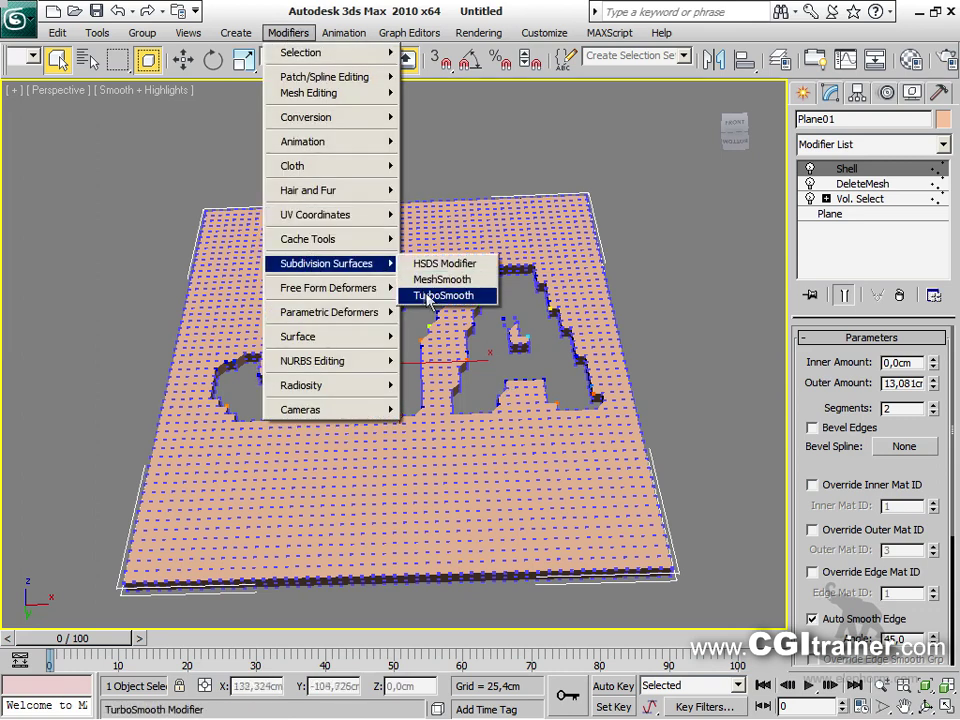
{"action": "left_click", "coordinate": [442, 296]}
{"action": "left_click", "coordinate": [711, 272]}
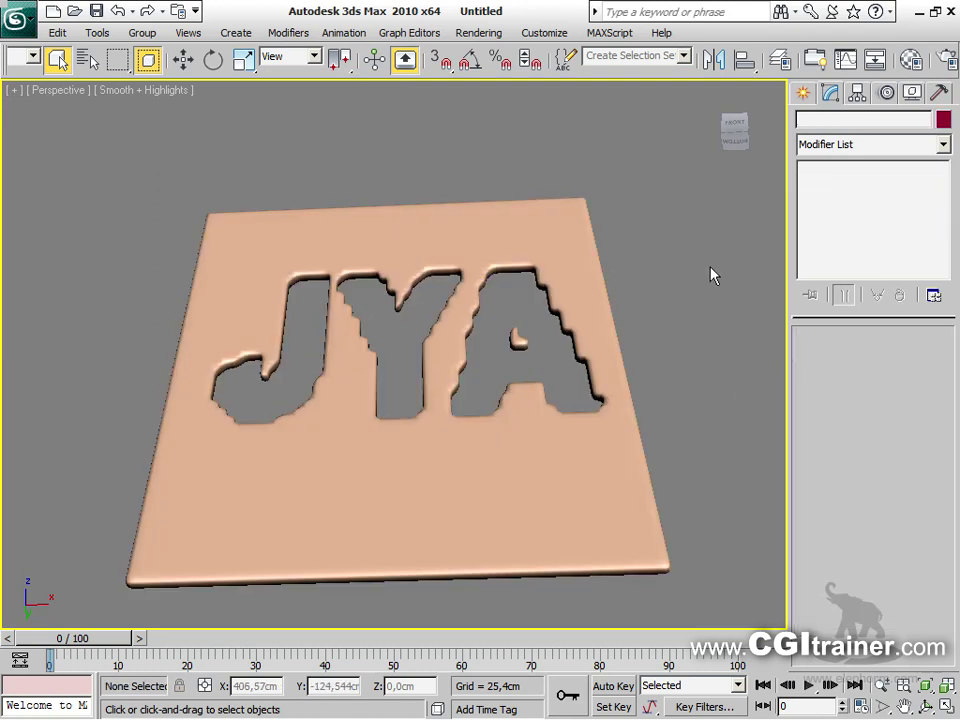
{"action": "left_click", "coordinate": [539, 246]}
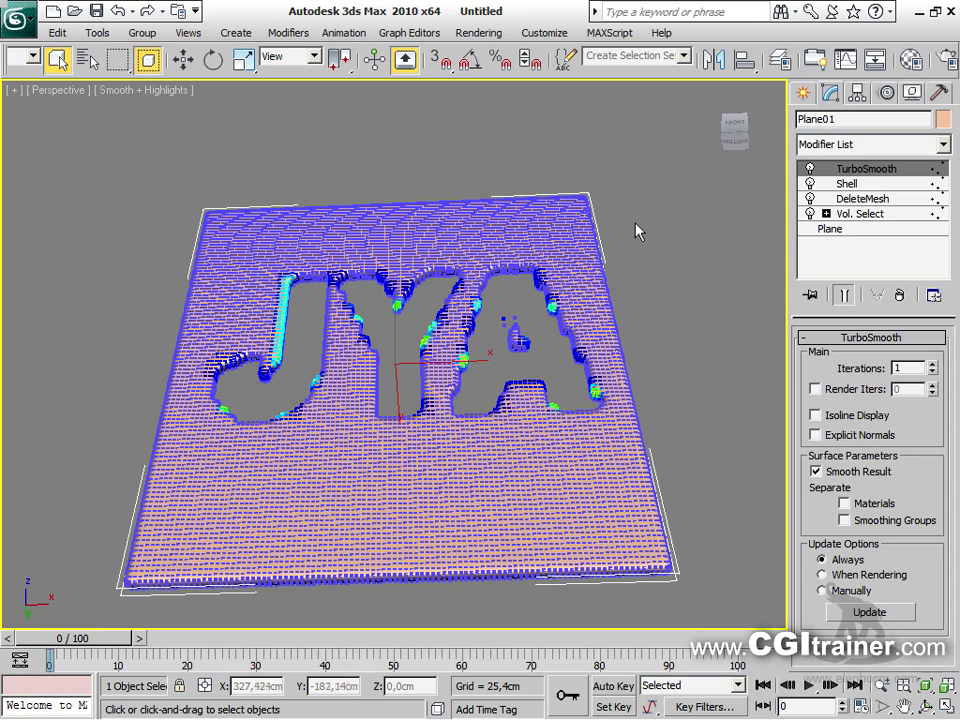
Open the Material Editor for the volume selection's texture map and move its window clear of the modifier settings, with the plane deselected
{"action": "left_click", "coordinate": [872, 213]}
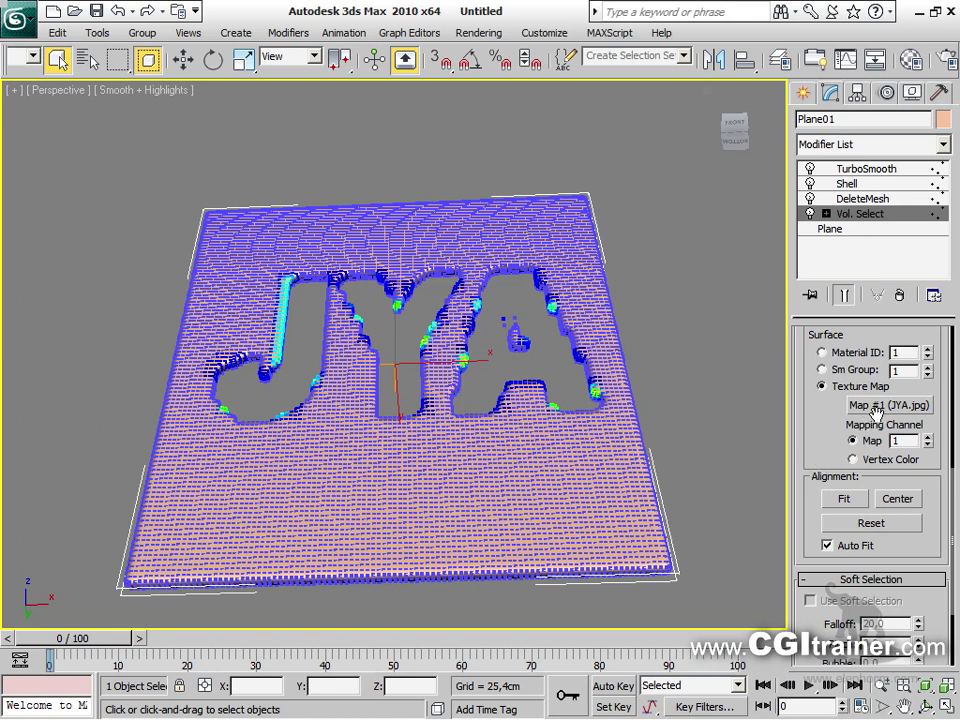
{"action": "key", "text": "m"}
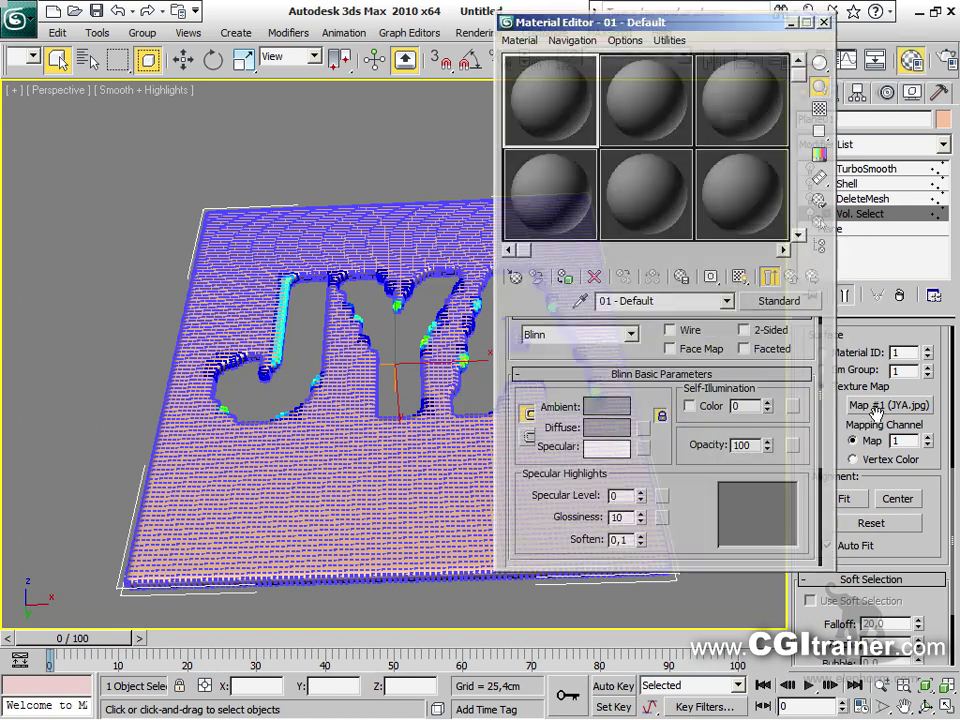
{"action": "left_click_drag", "start_coordinate": [628, 22], "coordinate": [346, 88]}
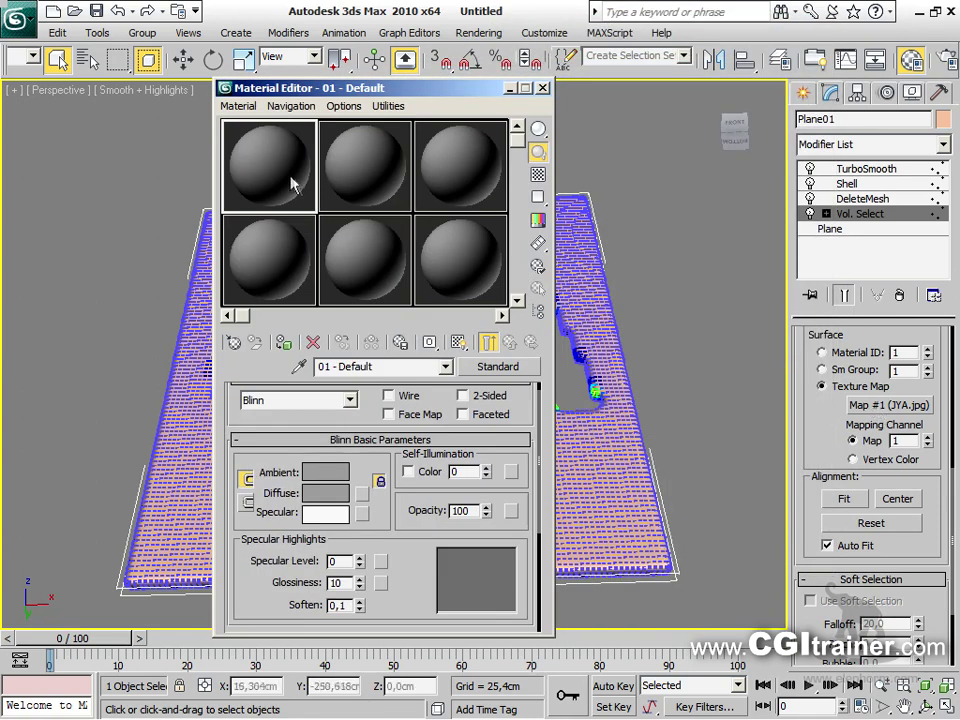
{"action": "left_click", "coordinate": [720, 248]}
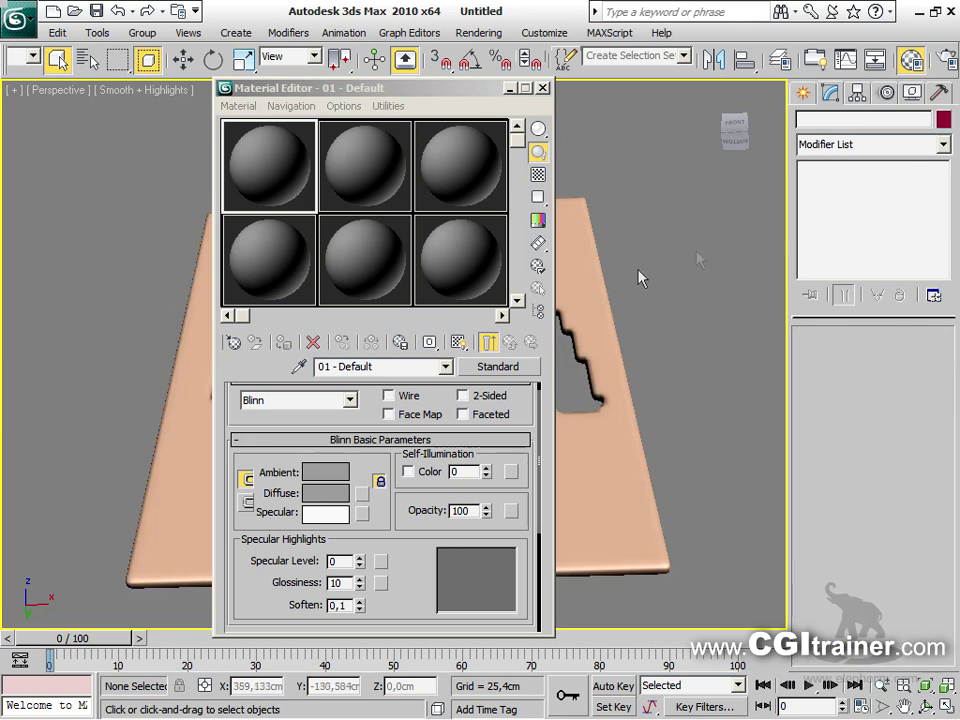
{"action": "left_click_drag", "start_coordinate": [413, 92], "coordinate": [623, 83]}
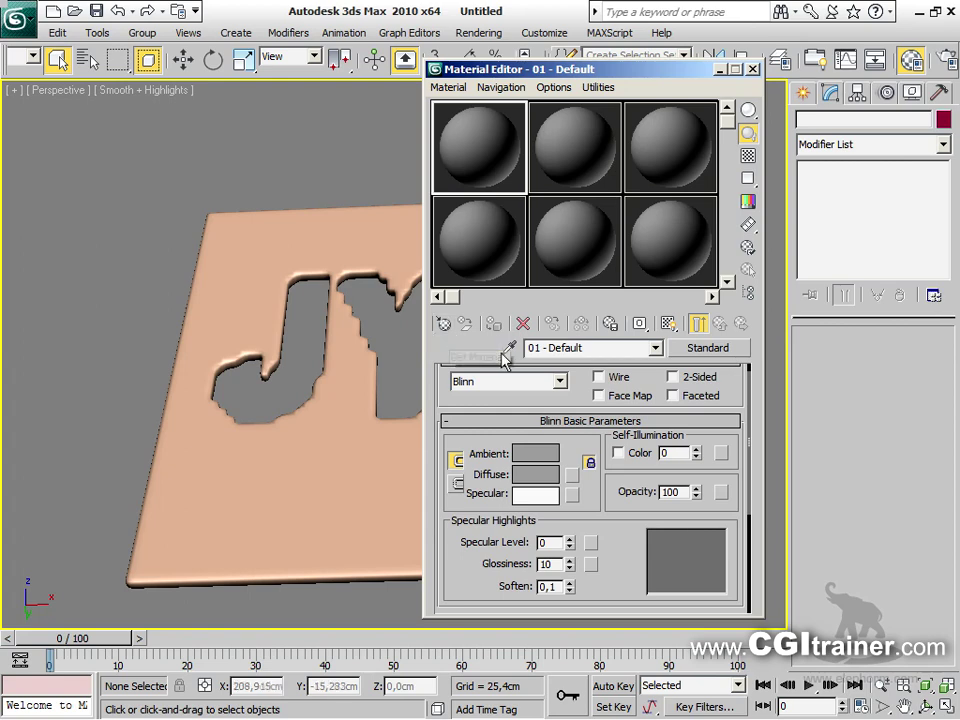
{"action": "left_click_drag", "start_coordinate": [467, 69], "coordinate": [132, 88]}
Place the plane's Vol. Select JYA.jpg texture map into the first Material Editor sample slot as an instance
{"action": "left_click", "coordinate": [497, 221]}
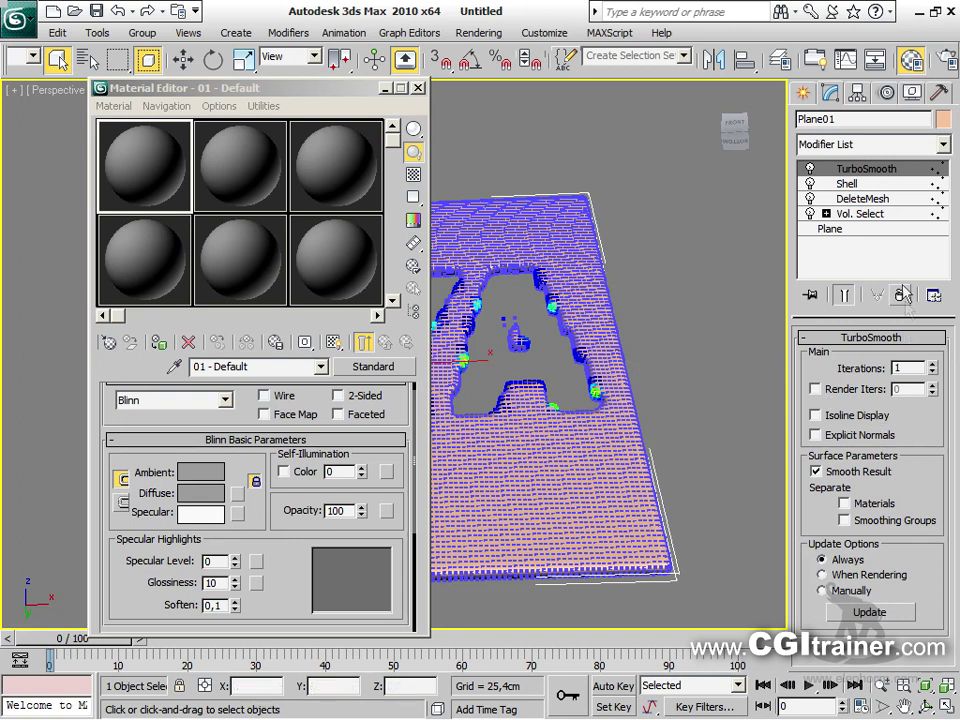
{"action": "left_click", "coordinate": [896, 214]}
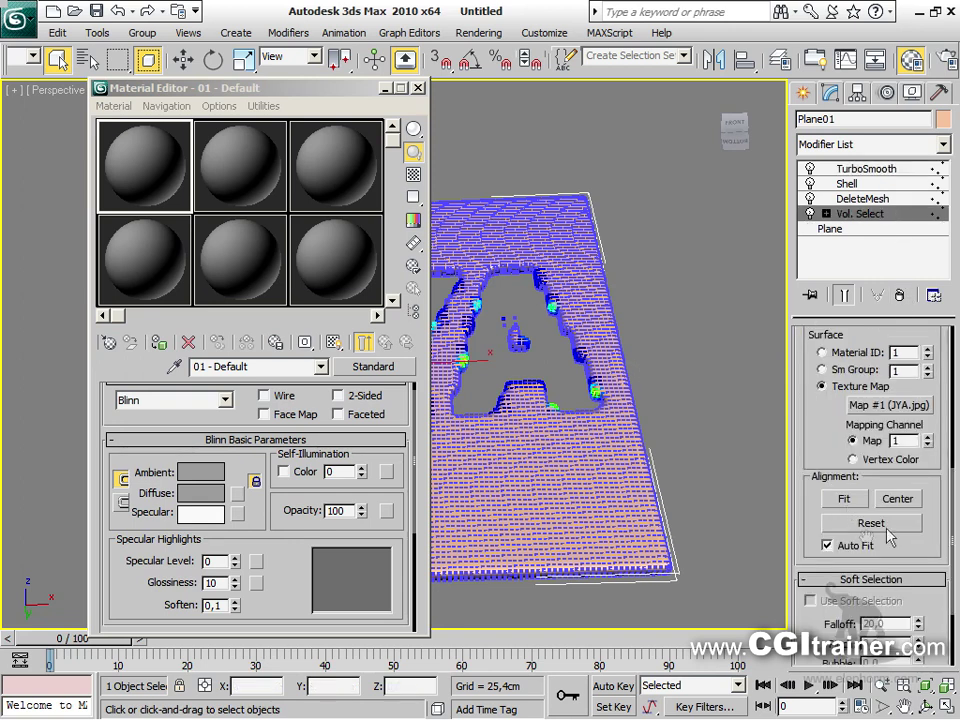
{"action": "left_click_drag", "start_coordinate": [889, 408], "coordinate": [159, 180]}
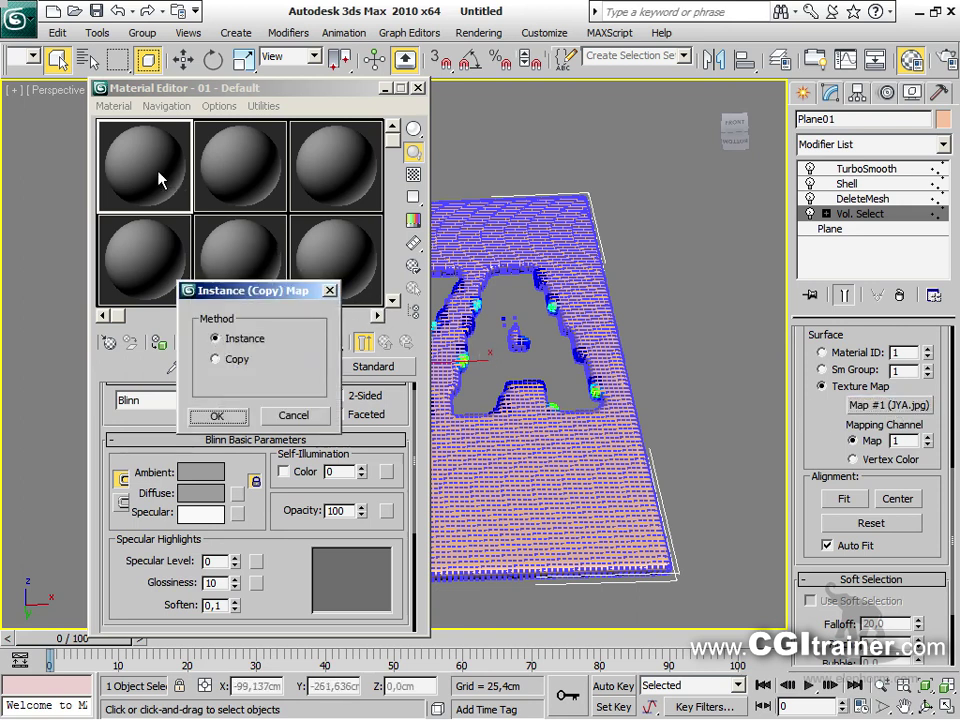
{"action": "left_click", "coordinate": [216, 415]}
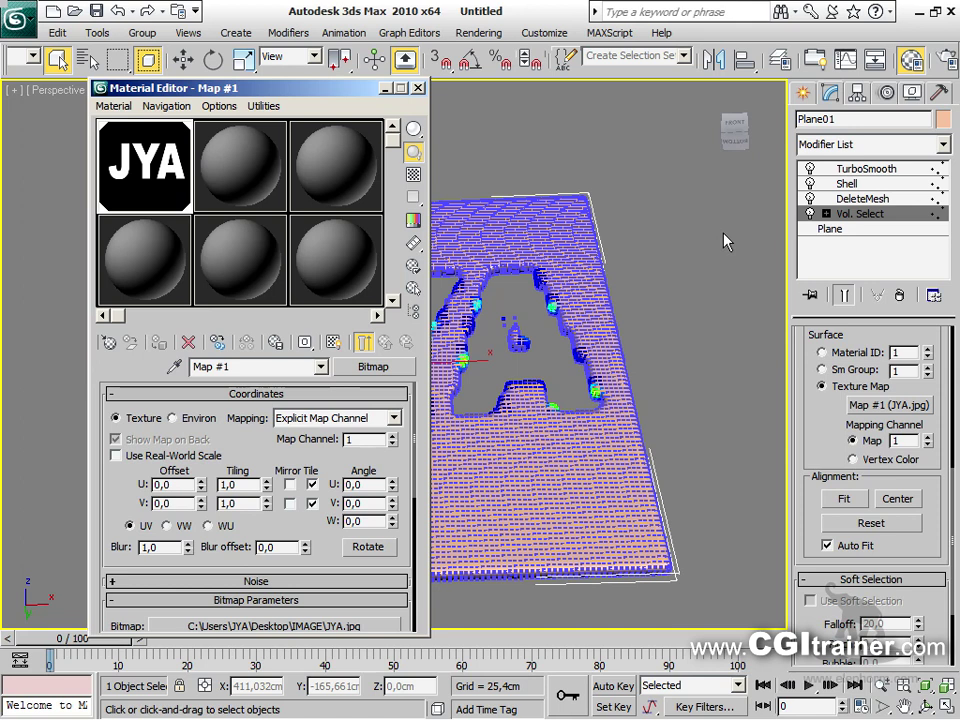
Deselect the plane and raise the JYA map's Blur to 100 with the cut-out lettering in view beside the Material Editor
{"action": "left_click", "coordinate": [724, 241]}
{"action": "middle_click_drag", "start_coordinate": [551, 302], "coordinate": [655, 305]}
{"action": "scroll", "coordinate": [654, 306], "scroll_direction": "down", "scroll_amount": 3}
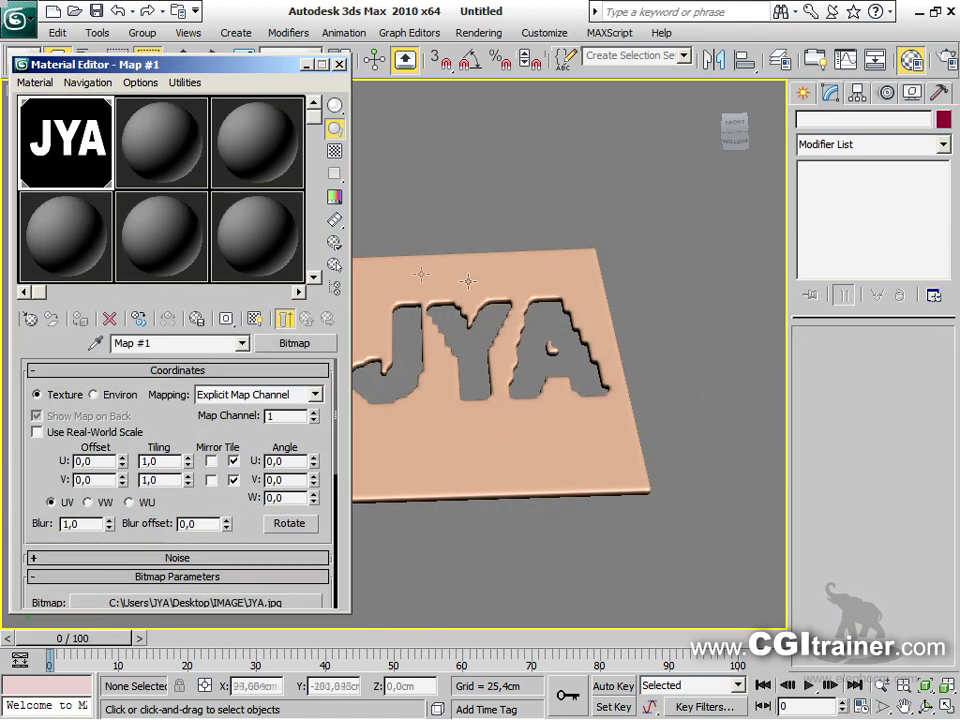
{"action": "scroll", "coordinate": [553, 291], "scroll_direction": "down", "scroll_amount": 2}
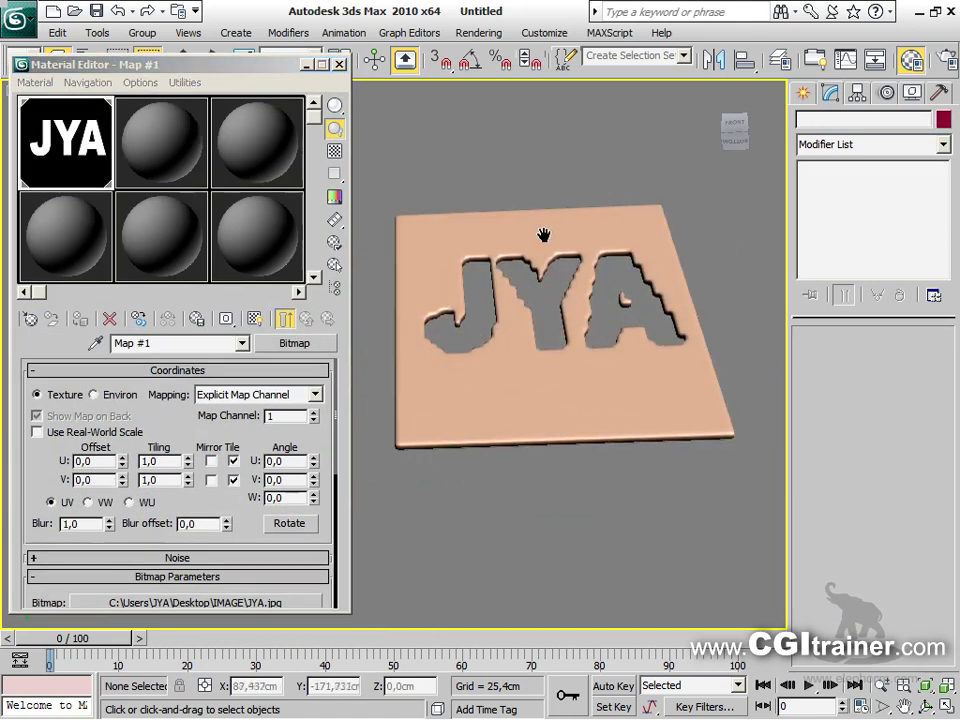
{"action": "left_click_drag", "start_coordinate": [127, 72], "coordinate": [153, 72]}
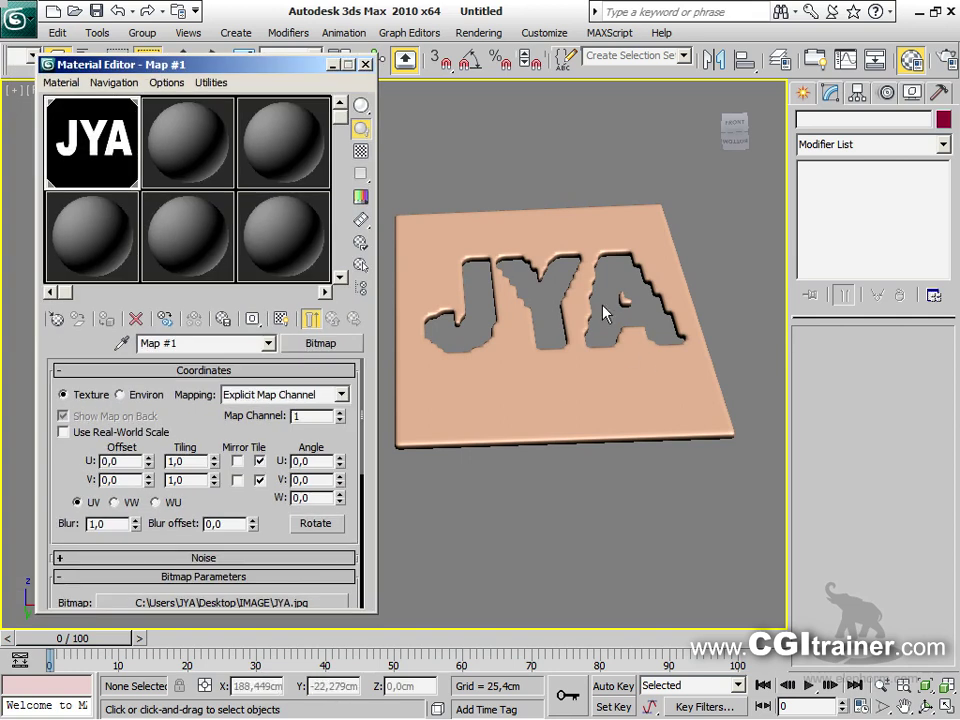
{"action": "left_click_drag", "start_coordinate": [135, 525], "coordinate": [309, 686]}
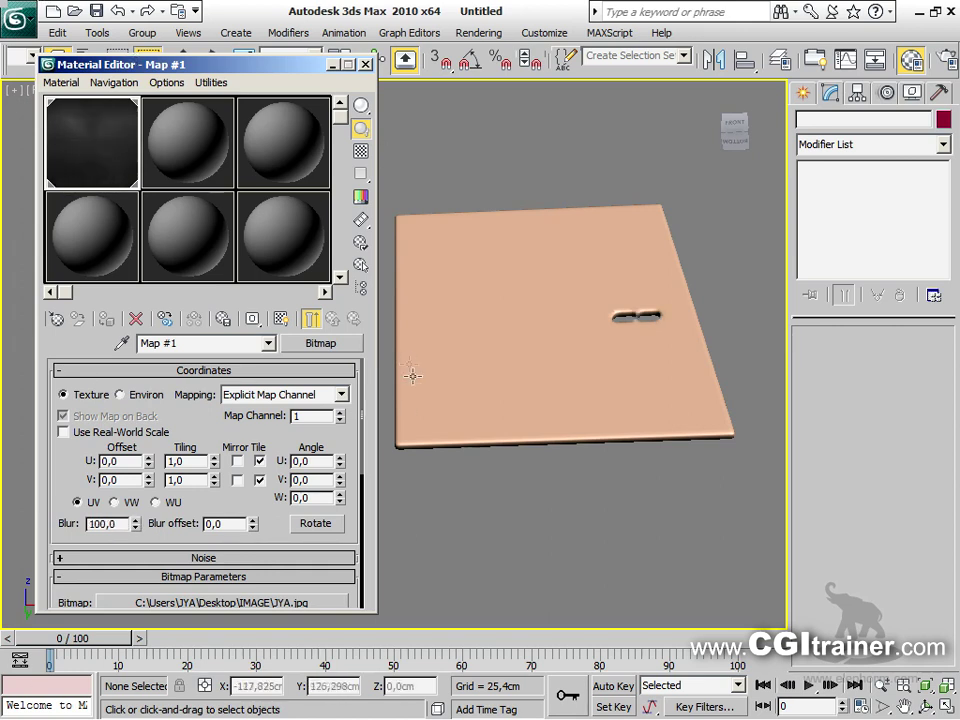
Lower the JYA map's Blur to about 68.73 while checking the cut-out letter shapes in Perspective
{"action": "left_click_drag", "start_coordinate": [137, 528], "coordinate": [139, 566]}
{"action": "left_click_drag", "start_coordinate": [155, 140], "coordinate": [181, 434]}
{"action": "left_click_drag", "start_coordinate": [260, 624], "coordinate": [497, 521]}
{"action": "left_click_drag", "start_coordinate": [510, 352], "coordinate": [524, 436]}
{"action": "left_click_drag", "start_coordinate": [518, 378], "coordinate": [505, 315]}
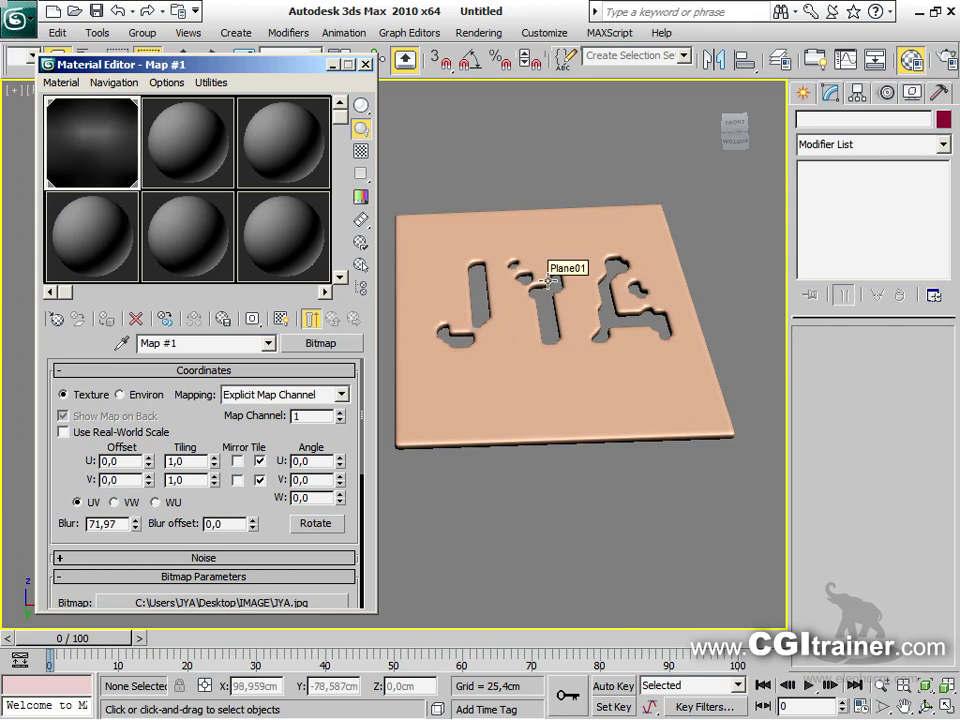
{"action": "middle_click_drag", "start_coordinate": [632, 450], "coordinate": [686, 478], "text": "alt"}
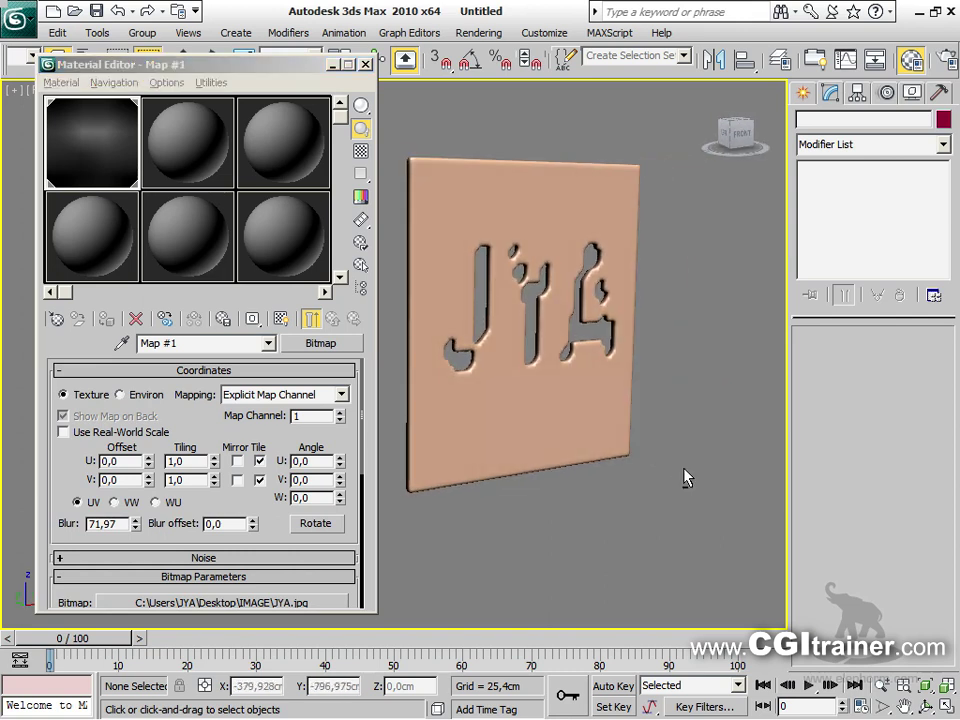
{"action": "left_click_drag", "start_coordinate": [140, 530], "coordinate": [236, 158]}
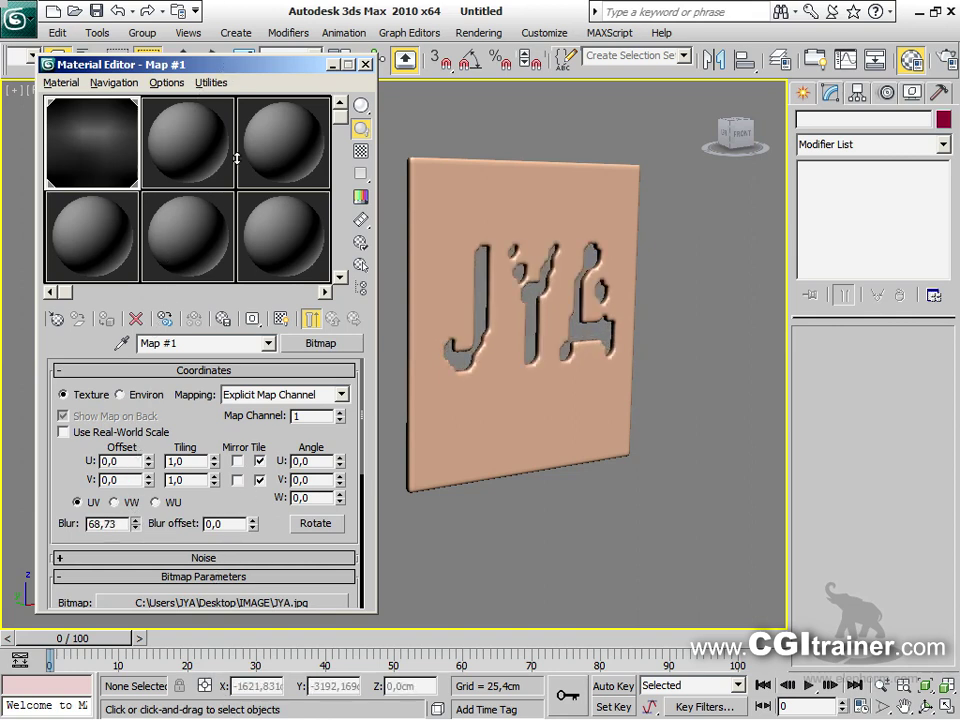
{"action": "left_click_drag", "start_coordinate": [404, 413], "coordinate": [737, 450]}
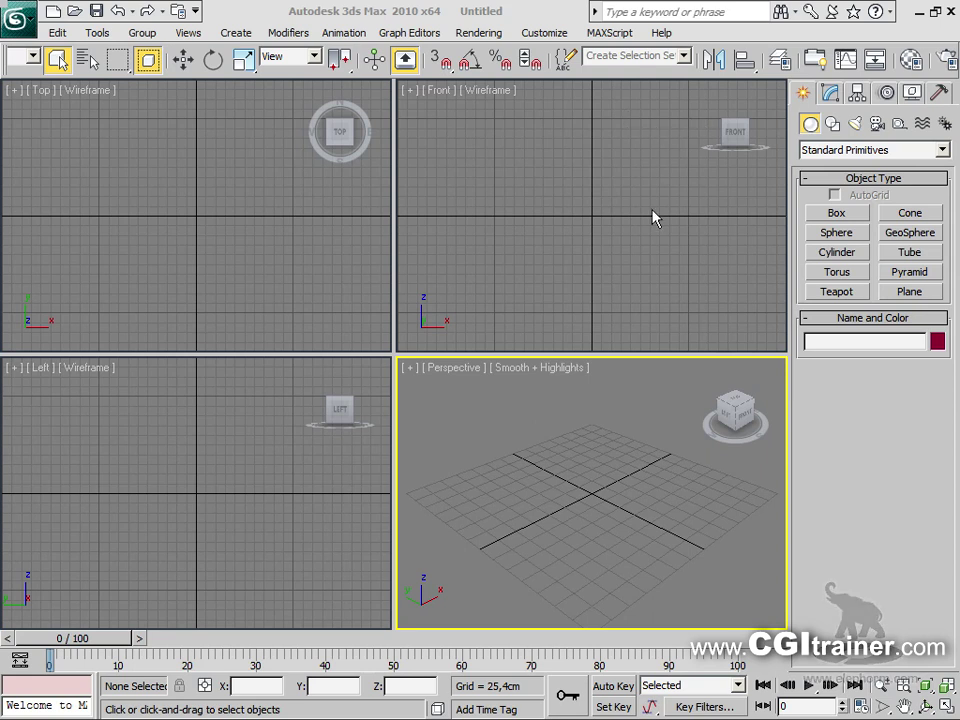
Create a teapot with a radius of about 107 cm at the centre of the Perspective grid and show it in a maximized viewport
{"action": "left_click", "coordinate": [837, 292]}
{"action": "left_click_drag", "start_coordinate": [601, 487], "coordinate": [362, 344]}
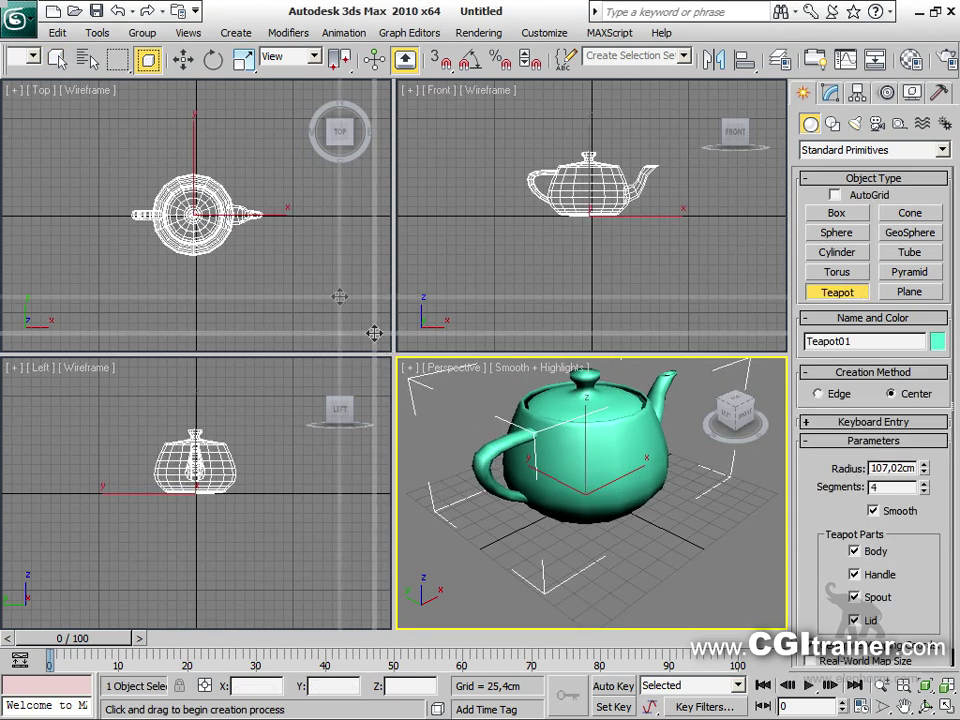
{"action": "key", "text": "alt+w"}
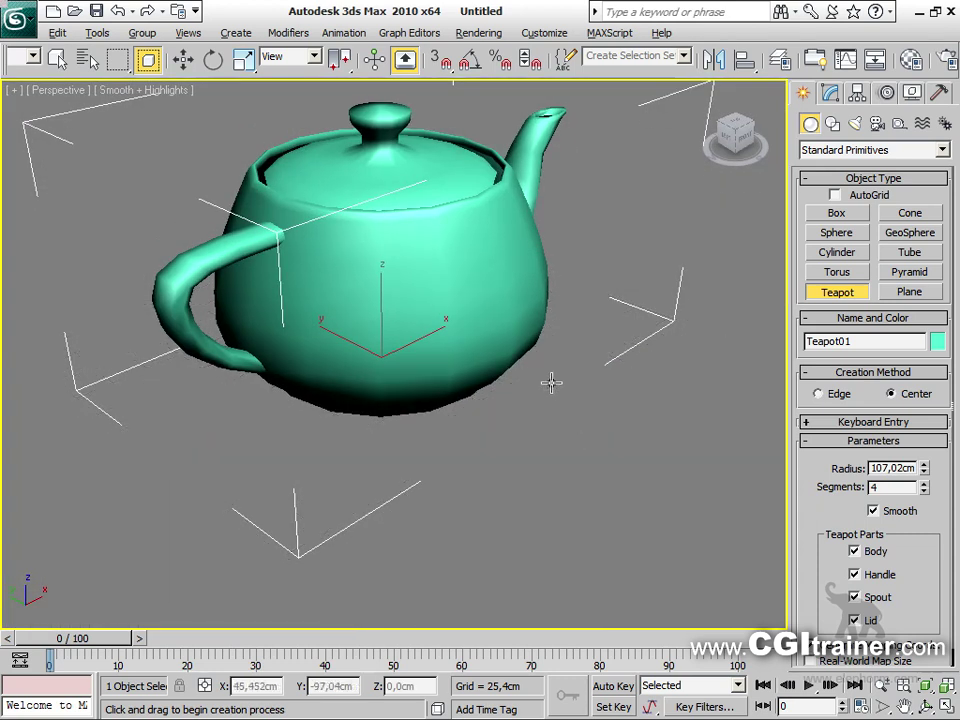
{"action": "scroll", "coordinate": [414, 285], "scroll_direction": "down", "scroll_amount": 4}
{"action": "mouse_move", "coordinate": [460, 530]}
{"action": "middle_mouse_down", "text": "alt"}
{"action": "mouse_move", "coordinate": [478, 570]}
{"action": "mouse_move", "coordinate": [468, 552]}
{"action": "middle_mouse_up", "text": "alt"}
{"action": "scroll", "coordinate": [468, 552], "scroll_direction": "up", "scroll_amount": 3}
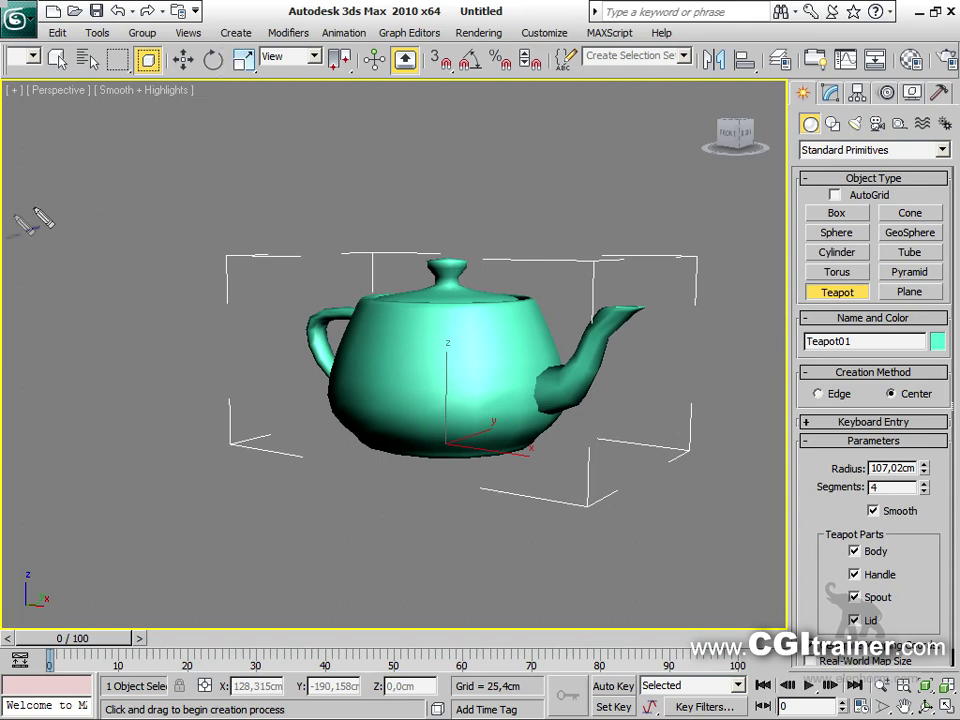
{"action": "mouse_move", "coordinate": [51, 128]}
{"action": "left_mouse_down"}
{"action": "mouse_move", "coordinate": [145, 115]}
{"action": "mouse_move", "coordinate": [46, 122]}
{"action": "mouse_move", "coordinate": [72, 196]}
{"action": "mouse_move", "coordinate": [62, 153]}
{"action": "mouse_move", "coordinate": [74, 135]}
{"action": "mouse_move", "coordinate": [113, 158]}
{"action": "mouse_move", "coordinate": [110, 143]}
{"action": "mouse_move", "coordinate": [100, 176]}
{"action": "left_mouse_up"}
{"action": "mouse_move", "coordinate": [256, 92]}
{"action": "left_mouse_down"}
{"action": "mouse_move", "coordinate": [290, 130]}
{"action": "mouse_move", "coordinate": [244, 145]}
{"action": "mouse_move", "coordinate": [365, 110]}
{"action": "left_mouse_up"}
{"action": "mouse_move", "coordinate": [285, 138]}
{"action": "left_mouse_down"}
{"action": "mouse_move", "coordinate": [285, 152]}
{"action": "mouse_move", "coordinate": [312, 153]}
{"action": "left_mouse_up"}
{"action": "left_click_drag", "start_coordinate": [342, 150], "coordinate": [356, 160]}
{"action": "left_click_drag", "start_coordinate": [386, 120], "coordinate": [398, 130]}
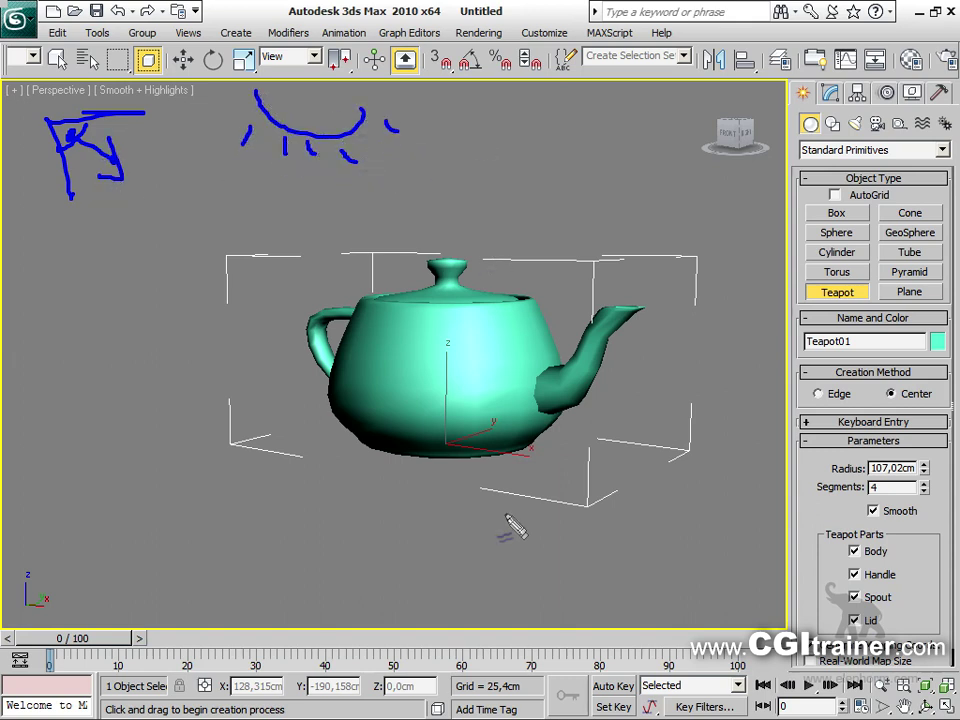
{"action": "mouse_move", "coordinate": [350, 183]}
{"action": "left_mouse_down"}
{"action": "mouse_move", "coordinate": [410, 345]}
{"action": "mouse_move", "coordinate": [216, 227]}
{"action": "mouse_move", "coordinate": [169, 178]}
{"action": "mouse_move", "coordinate": [176, 201]}
{"action": "mouse_move", "coordinate": [169, 181]}
{"action": "mouse_move", "coordinate": [167, 194]}
{"action": "mouse_move", "coordinate": [198, 192]}
{"action": "left_mouse_up"}
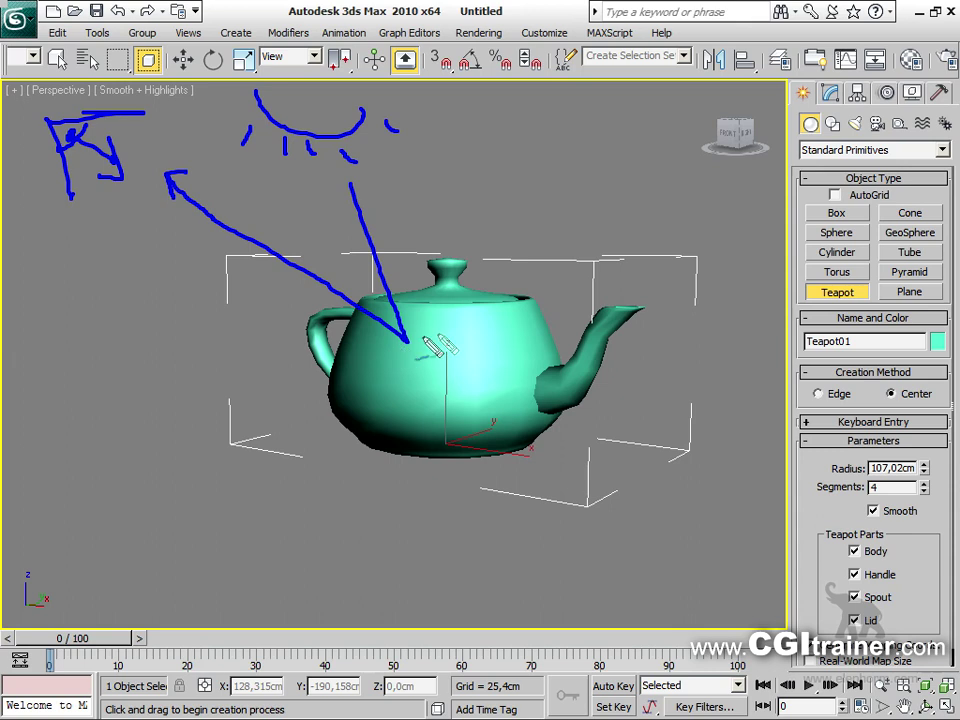
{"action": "mouse_move", "coordinate": [426, 346]}
{"action": "left_mouse_down"}
{"action": "mouse_move", "coordinate": [447, 188]}
{"action": "mouse_move", "coordinate": [454, 206]}
{"action": "left_mouse_up"}
{"action": "mouse_move", "coordinate": [443, 335]}
{"action": "left_mouse_down"}
{"action": "mouse_move", "coordinate": [503, 214]}
{"action": "mouse_move", "coordinate": [503, 222]}
{"action": "left_mouse_up"}
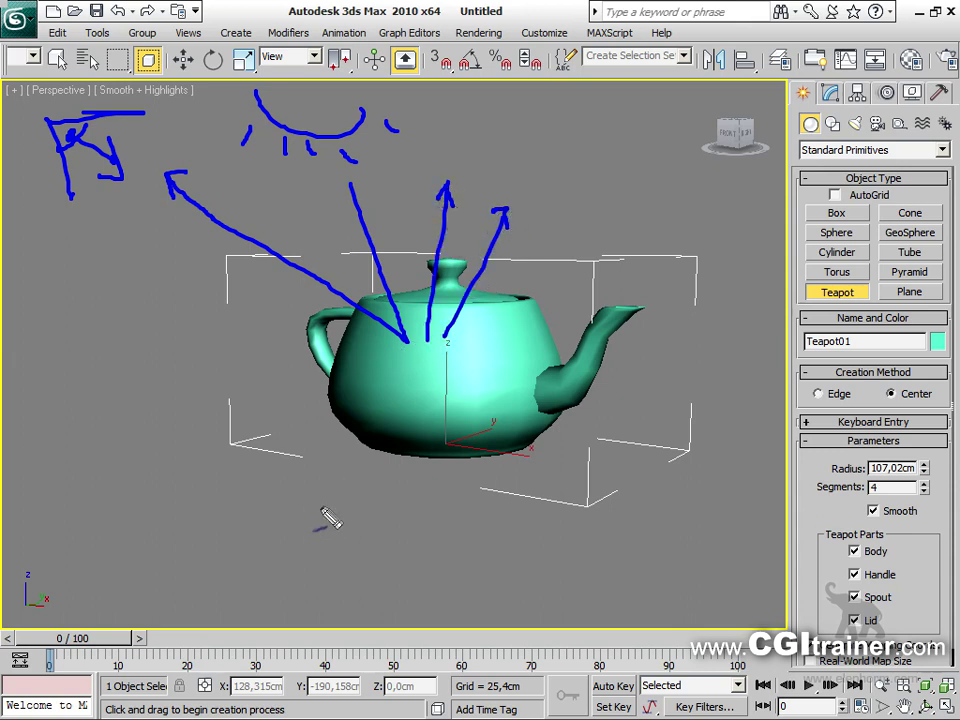
{"action": "mouse_move", "coordinate": [390, 340]}
{"action": "left_mouse_down"}
{"action": "mouse_move", "coordinate": [399, 391]}
{"action": "mouse_move", "coordinate": [424, 380]}
{"action": "mouse_move", "coordinate": [434, 333]}
{"action": "mouse_move", "coordinate": [415, 323]}
{"action": "mouse_move", "coordinate": [421, 365]}
{"action": "mouse_move", "coordinate": [430, 376]}
{"action": "mouse_move", "coordinate": [456, 374]}
{"action": "mouse_move", "coordinate": [431, 327]}
{"action": "left_mouse_up"}
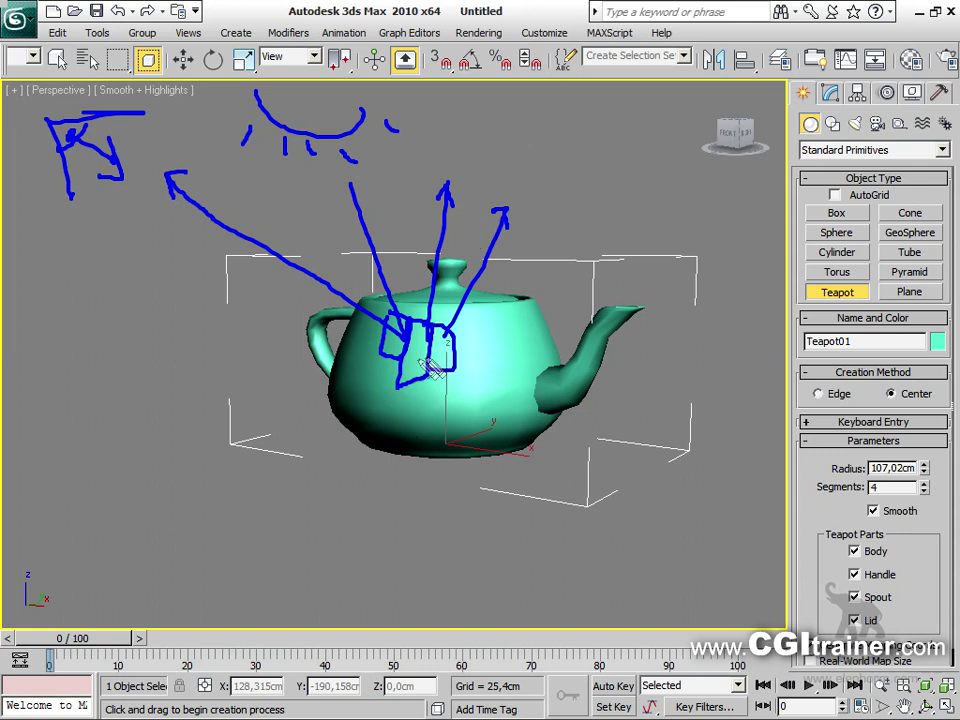
{"action": "mouse_move", "coordinate": [370, 350]}
{"action": "left_mouse_down"}
{"action": "mouse_move", "coordinate": [413, 352]}
{"action": "mouse_move", "coordinate": [480, 382]}
{"action": "left_mouse_up"}
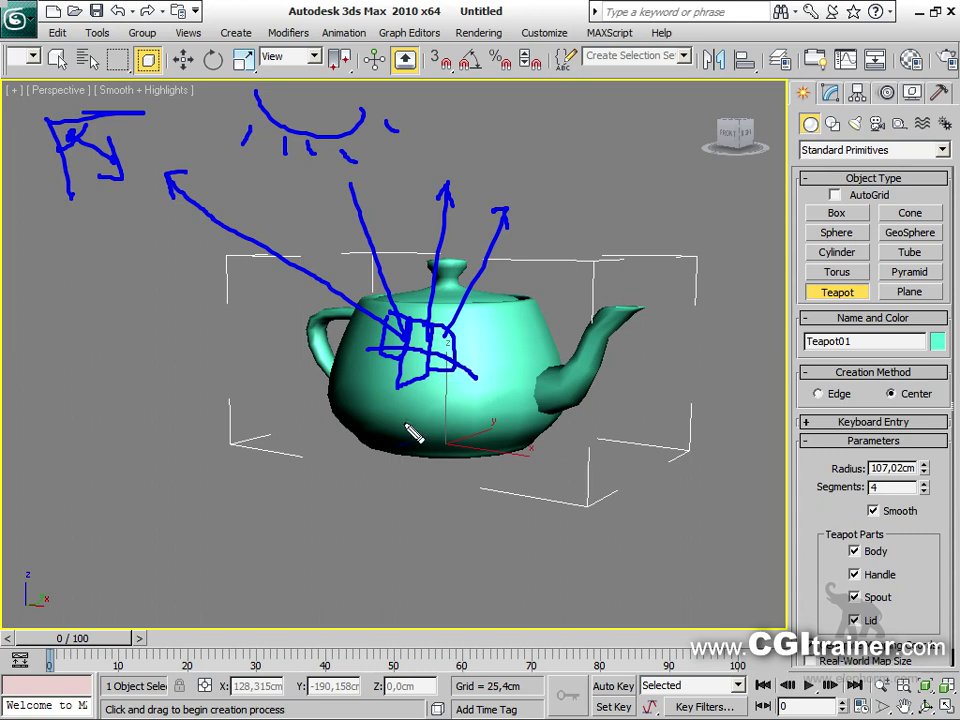
{"action": "key", "text": "Escape"}
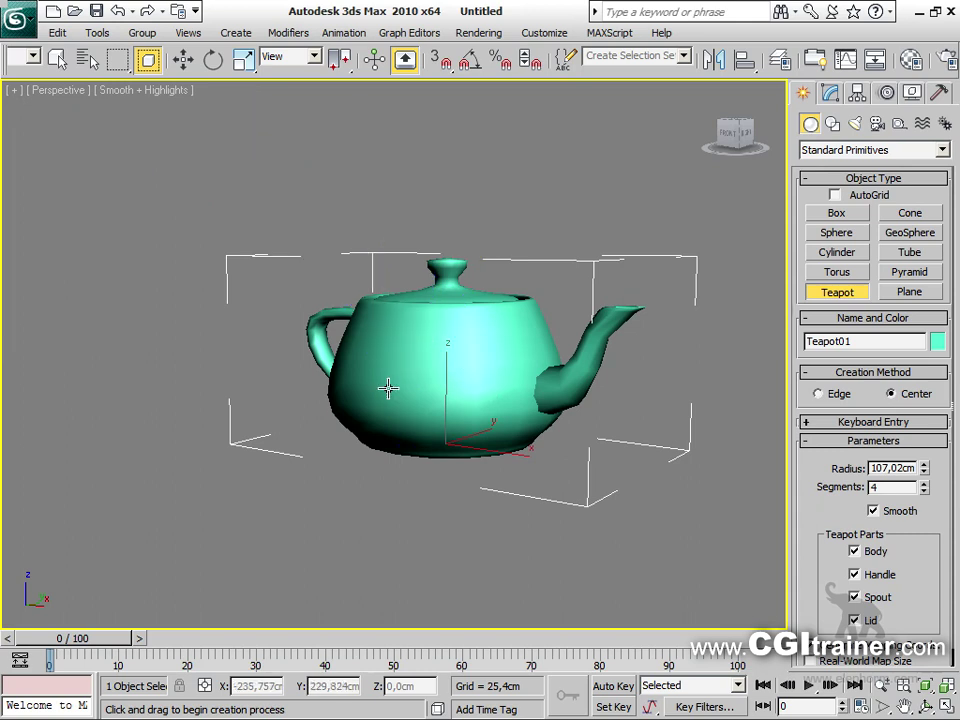
{"action": "mouse_move", "coordinate": [424, 337]}
{"action": "left_mouse_down"}
{"action": "mouse_move", "coordinate": [419, 381]}
{"action": "mouse_move", "coordinate": [468, 384]}
{"action": "mouse_move", "coordinate": [469, 339]}
{"action": "mouse_move", "coordinate": [432, 338]}
{"action": "left_mouse_up"}
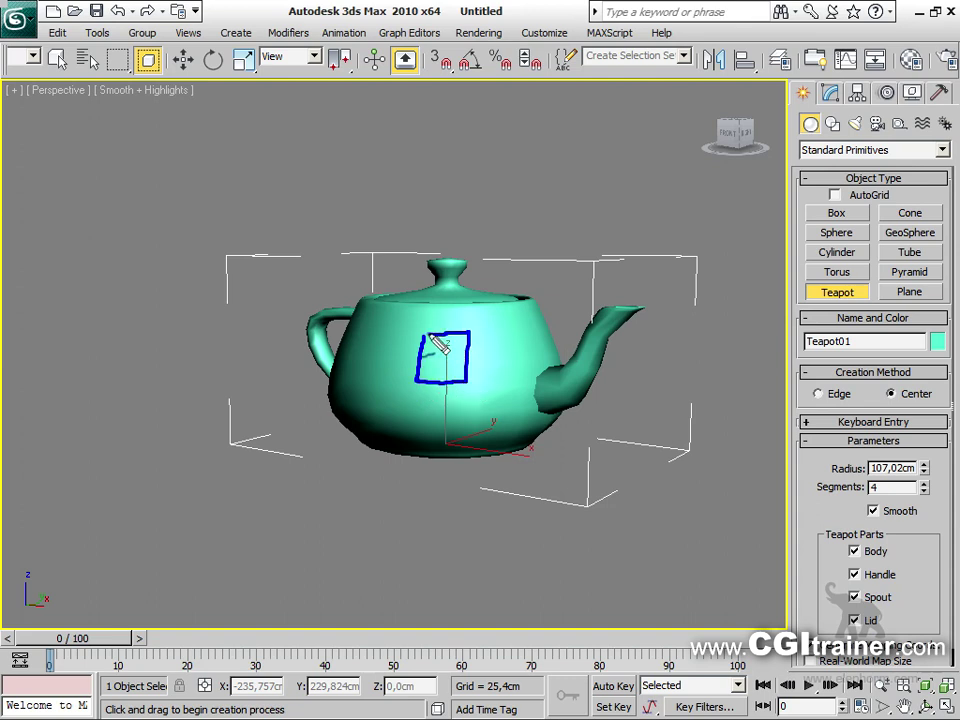
{"action": "left_click_drag", "start_coordinate": [424, 415], "coordinate": [432, 412]}
{"action": "key", "text": "ctrl+z"}
{"action": "mouse_move", "coordinate": [447, 358]}
{"action": "left_mouse_down"}
{"action": "mouse_move", "coordinate": [484, 285]}
{"action": "mouse_move", "coordinate": [477, 279]}
{"action": "mouse_move", "coordinate": [494, 292]}
{"action": "left_mouse_up"}
{"action": "mouse_move", "coordinate": [124, 165]}
{"action": "left_mouse_down"}
{"action": "mouse_move", "coordinate": [38, 206]}
{"action": "mouse_move", "coordinate": [50, 255]}
{"action": "mouse_move", "coordinate": [85, 297]}
{"action": "left_mouse_up"}
{"action": "mouse_move", "coordinate": [85, 172]}
{"action": "left_mouse_down"}
{"action": "mouse_move", "coordinate": [81, 231]}
{"action": "mouse_move", "coordinate": [68, 241]}
{"action": "mouse_move", "coordinate": [77, 215]}
{"action": "mouse_move", "coordinate": [74, 238]}
{"action": "mouse_move", "coordinate": [148, 265]}
{"action": "left_mouse_up"}
{"action": "mouse_move", "coordinate": [130, 212]}
{"action": "left_mouse_down"}
{"action": "mouse_move", "coordinate": [150, 246]}
{"action": "mouse_move", "coordinate": [135, 272]}
{"action": "left_mouse_up"}
{"action": "mouse_move", "coordinate": [205, 93]}
{"action": "left_mouse_down"}
{"action": "mouse_move", "coordinate": [294, 186]}
{"action": "mouse_move", "coordinate": [342, 174]}
{"action": "mouse_move", "coordinate": [365, 100]}
{"action": "left_mouse_up"}
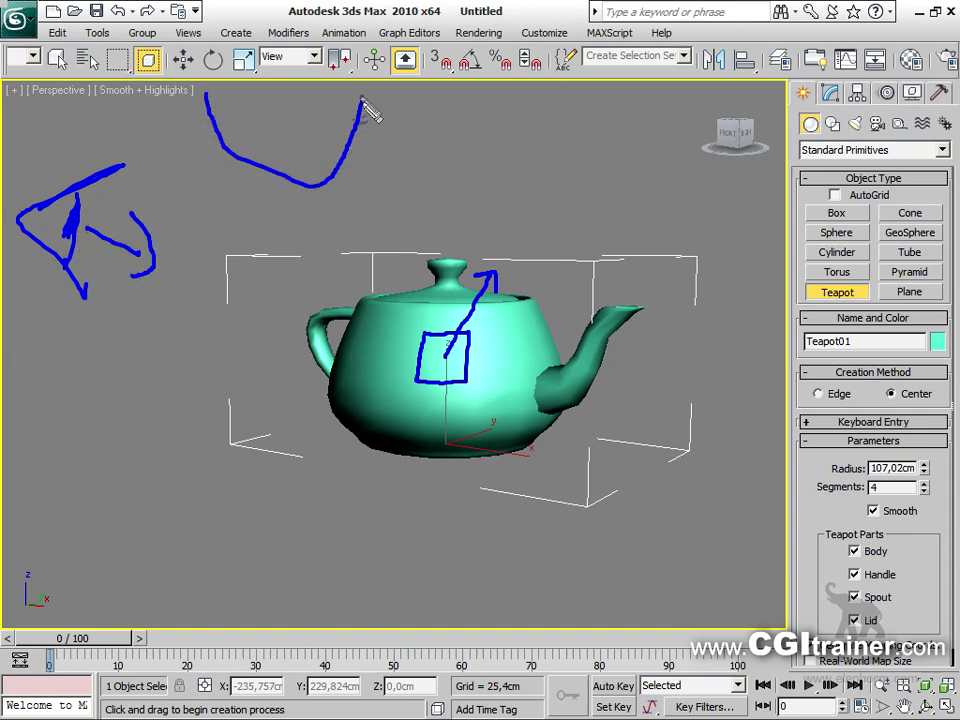
{"action": "mouse_move", "coordinate": [193, 140]}
{"action": "left_mouse_down"}
{"action": "mouse_move", "coordinate": [188, 165]}
{"action": "mouse_move", "coordinate": [218, 200]}
{"action": "left_mouse_up"}
{"action": "mouse_move", "coordinate": [250, 205]}
{"action": "left_mouse_down"}
{"action": "mouse_move", "coordinate": [284, 228]}
{"action": "mouse_move", "coordinate": [325, 217]}
{"action": "left_mouse_up"}
{"action": "left_click", "coordinate": [383, 192]}
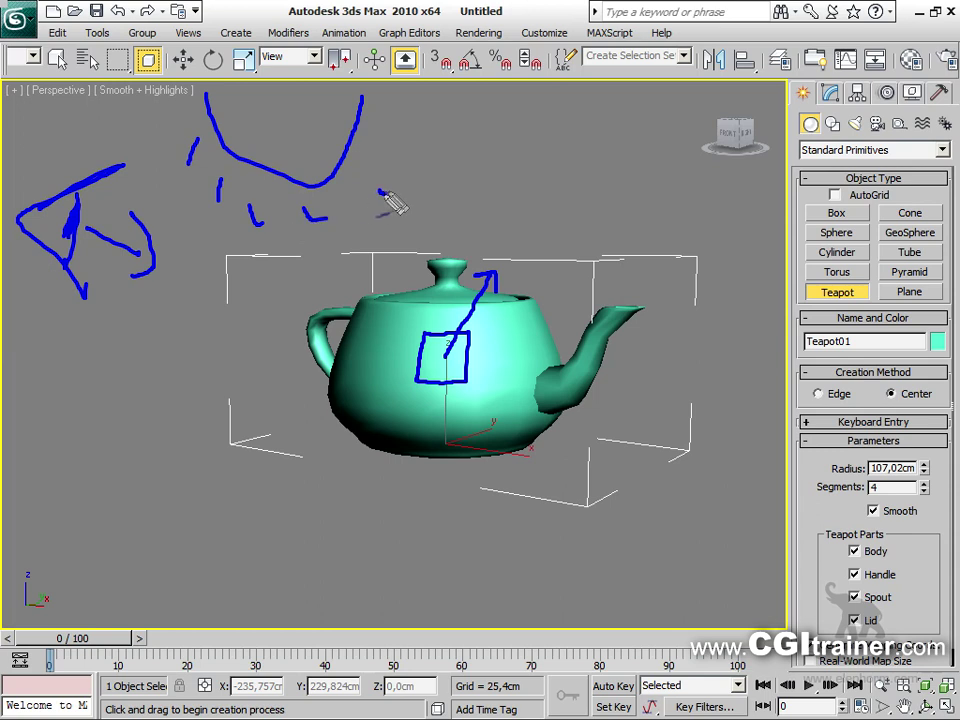
{"action": "left_click", "coordinate": [402, 323]}
{"action": "left_click", "coordinate": [396, 351]}
{"action": "left_click", "coordinate": [424, 407]}
{"action": "left_click", "coordinate": [472, 399]}
{"action": "left_click", "coordinate": [493, 336]}
{"action": "left_click", "coordinate": [447, 307]}
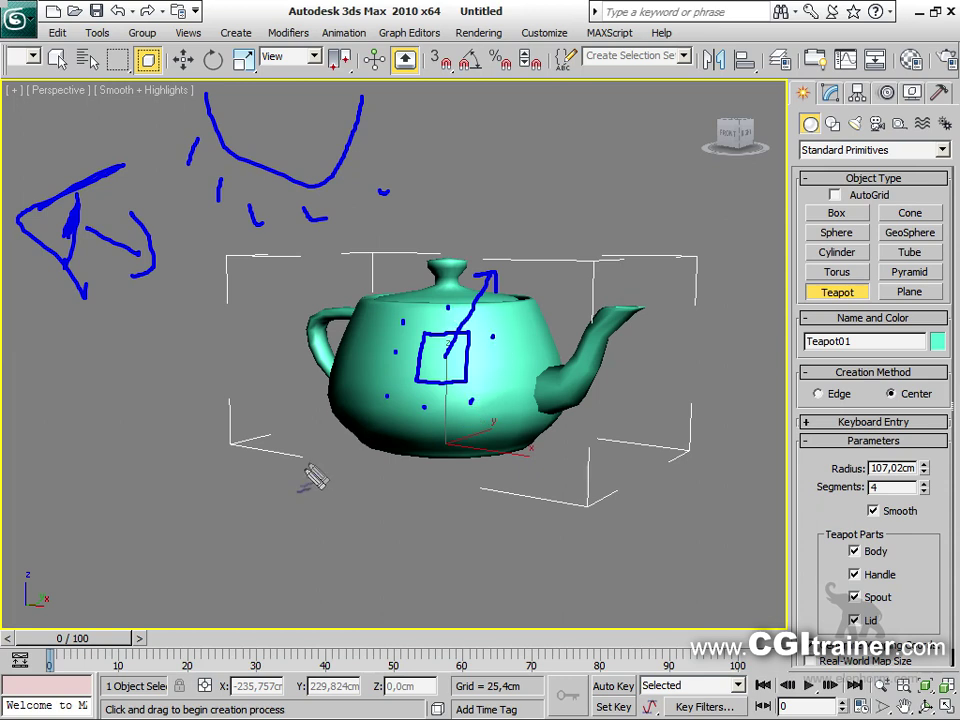
{"action": "mouse_move", "coordinate": [396, 350]}
{"action": "left_mouse_down"}
{"action": "mouse_move", "coordinate": [262, 301]}
{"action": "mouse_move", "coordinate": [200, 265]}
{"action": "mouse_move", "coordinate": [245, 262]}
{"action": "mouse_move", "coordinate": [225, 318]}
{"action": "left_mouse_up"}
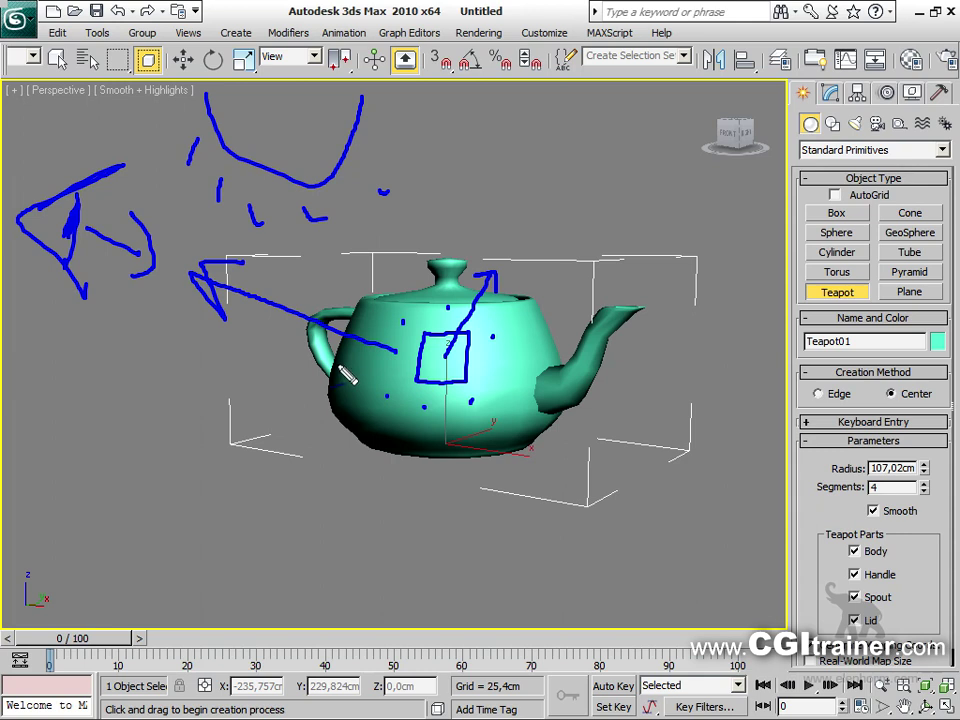
{"action": "left_click_drag", "start_coordinate": [443, 345], "coordinate": [426, 378]}
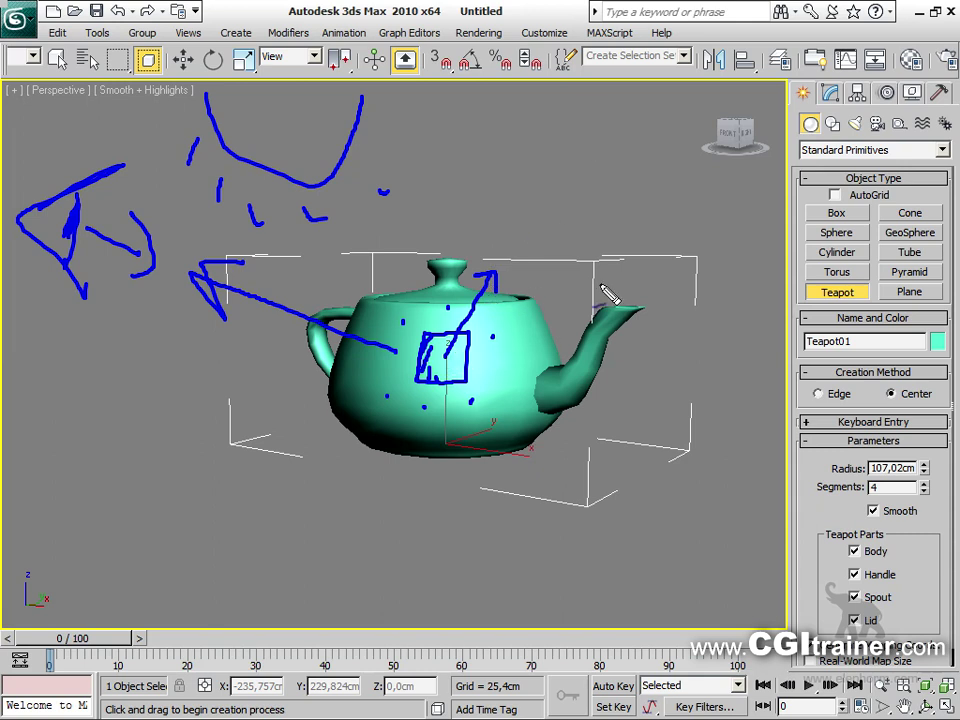
{"action": "mouse_move", "coordinate": [516, 137]}
{"action": "left_mouse_down"}
{"action": "mouse_move", "coordinate": [593, 112]}
{"action": "mouse_move", "coordinate": [595, 187]}
{"action": "left_mouse_up"}
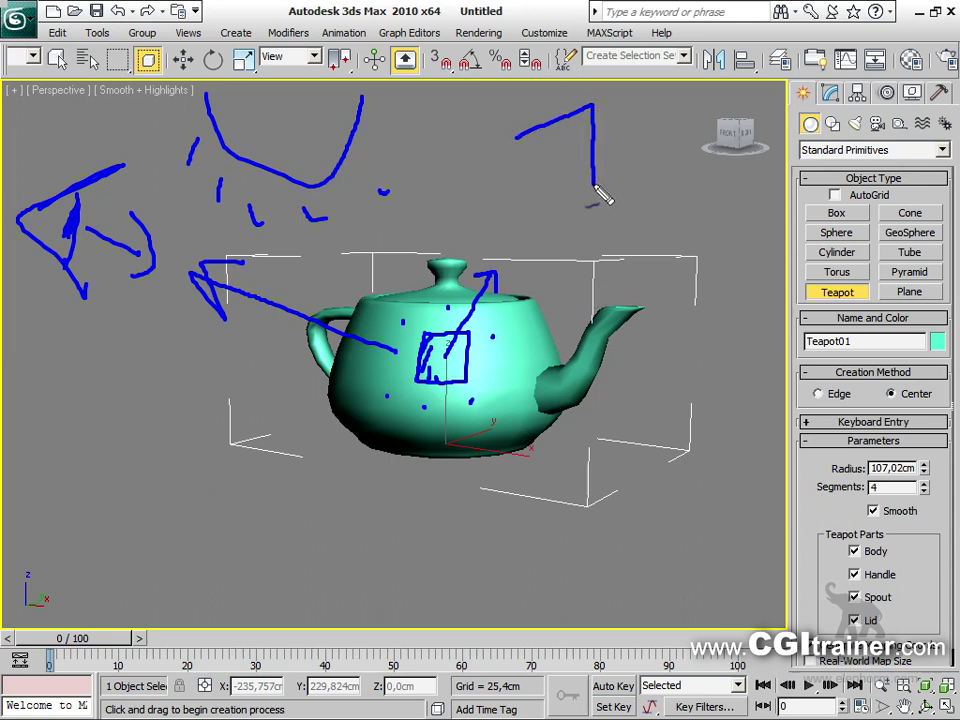
{"action": "mouse_move", "coordinate": [556, 121]}
{"action": "left_mouse_down"}
{"action": "mouse_move", "coordinate": [598, 153]}
{"action": "mouse_move", "coordinate": [584, 152]}
{"action": "left_mouse_up"}
{"action": "left_click_drag", "start_coordinate": [540, 186], "coordinate": [558, 195]}
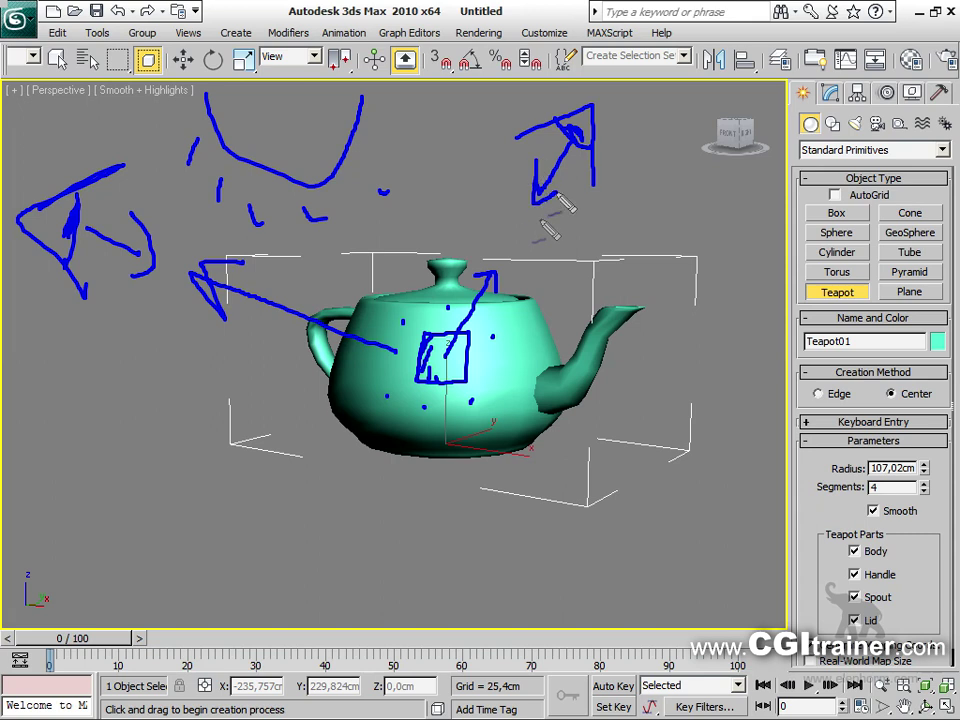
{"action": "mouse_move", "coordinate": [482, 337]}
{"action": "left_mouse_down"}
{"action": "mouse_move", "coordinate": [464, 363]}
{"action": "mouse_move", "coordinate": [494, 351]}
{"action": "left_mouse_up"}
{"action": "left_click_drag", "start_coordinate": [412, 404], "coordinate": [422, 399]}
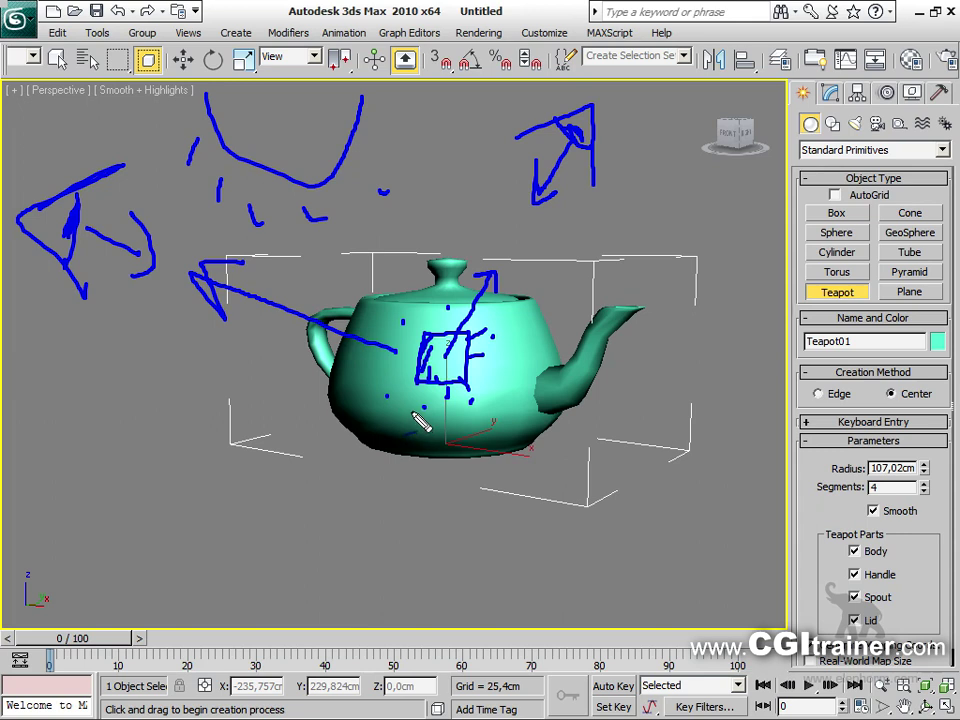
Apply an Edit Normals modifier to the teapot
{"action": "key", "text": "Escape"}
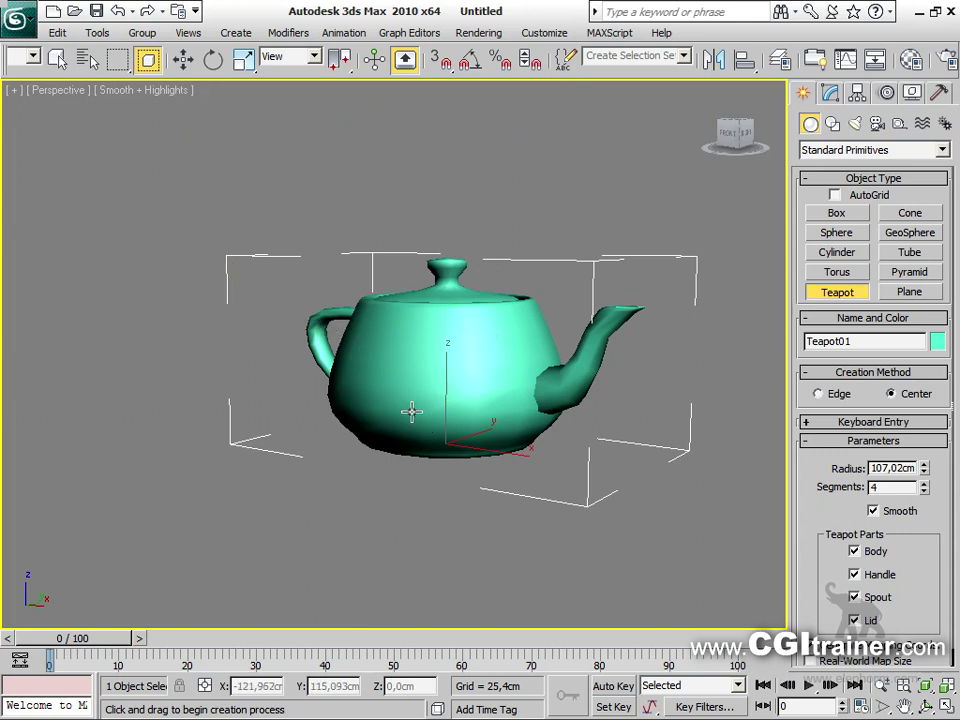
{"action": "left_click", "coordinate": [290, 33]}
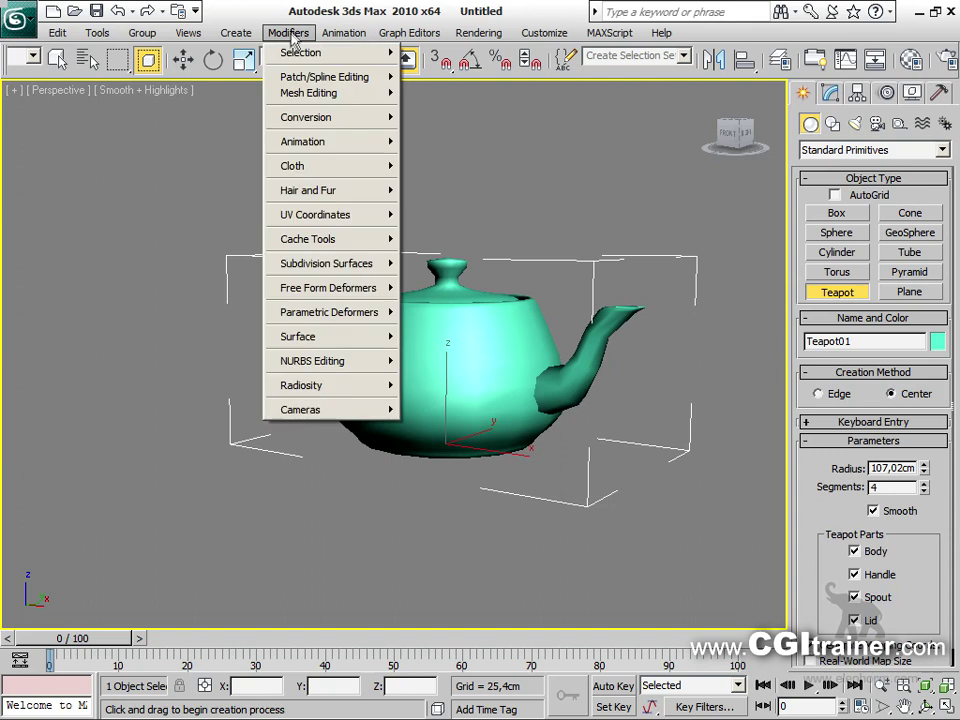
{"action": "mouse_move", "coordinate": [300, 92]}
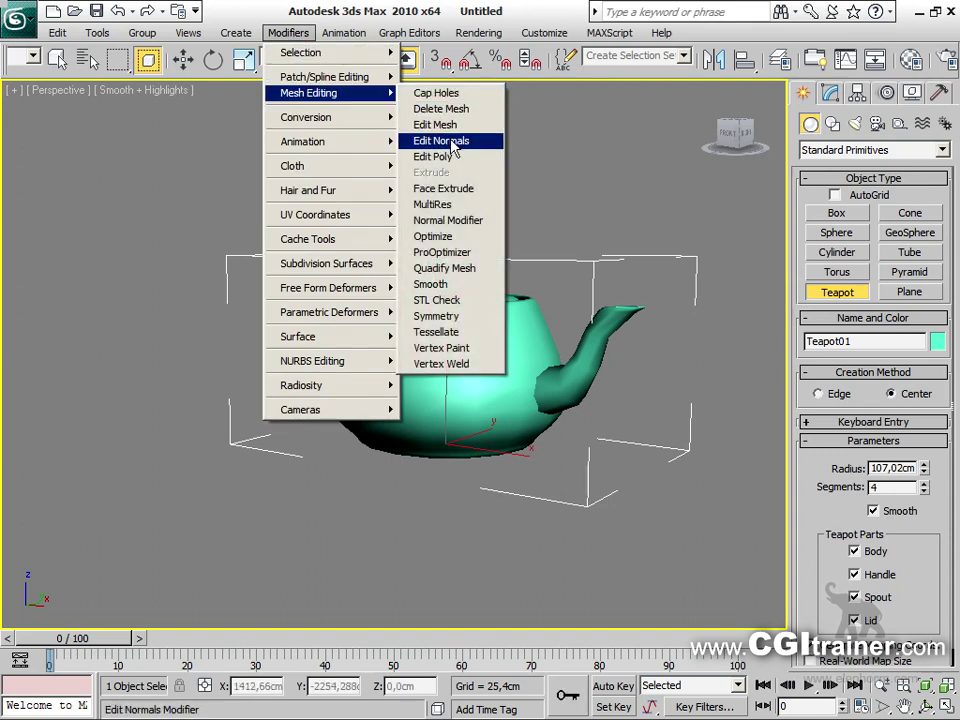
{"action": "left_click", "coordinate": [452, 141]}
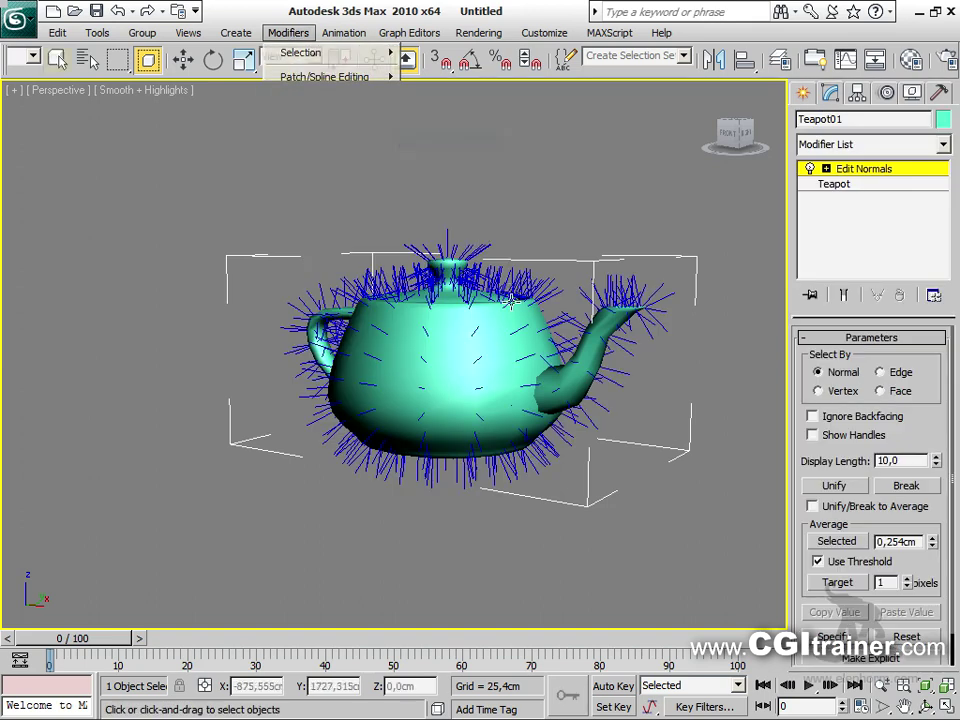
{"action": "left_click", "coordinate": [872, 437]}
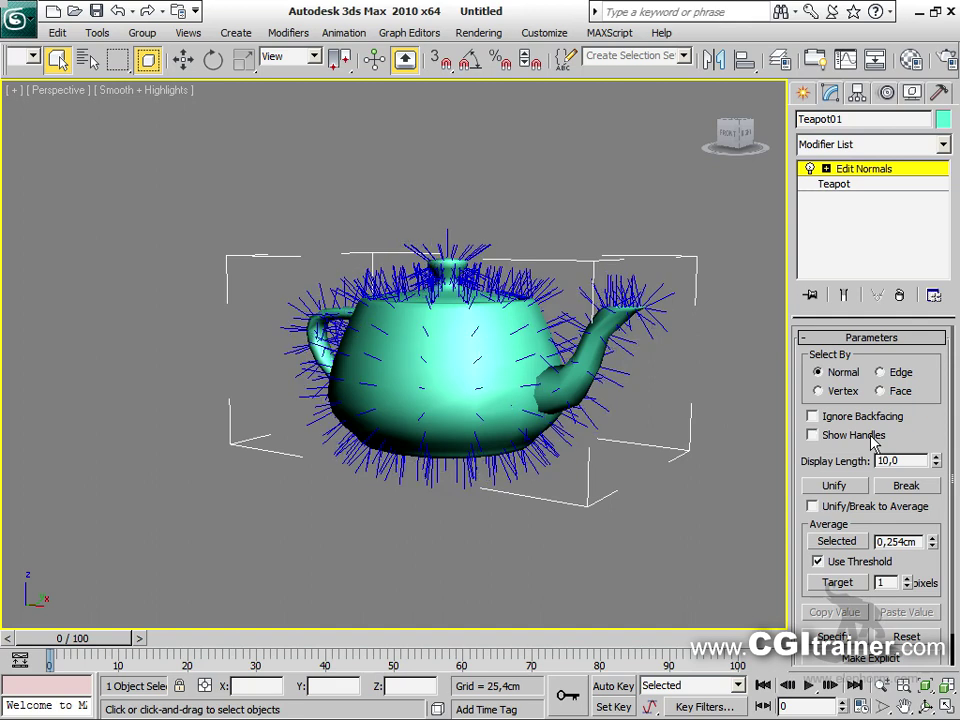
Rotate a single normal on the front of the teapot's body and inspect the altered shading from several angles
{"action": "right_click", "coordinate": [475, 358]}
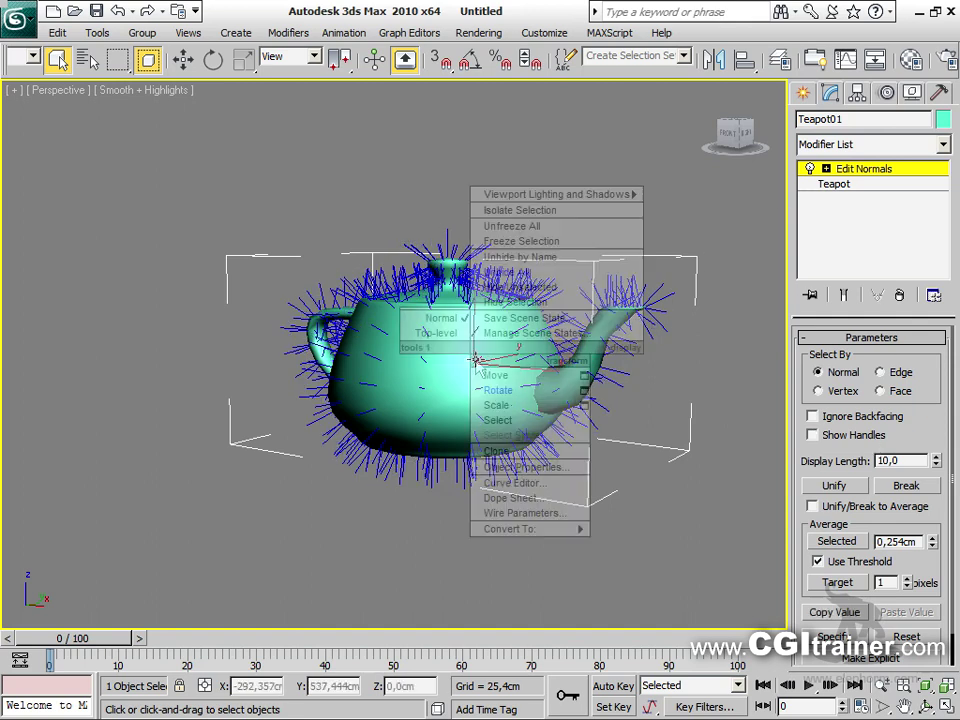
{"action": "left_click", "coordinate": [493, 388]}
{"action": "left_click_drag", "start_coordinate": [508, 372], "coordinate": [403, 377]}
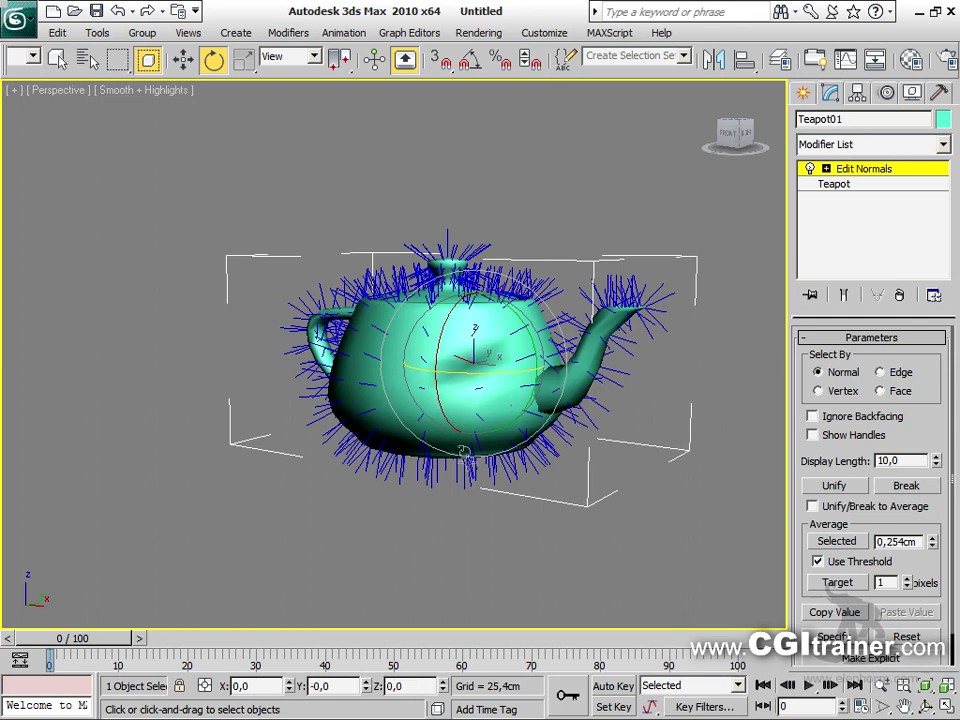
{"action": "left_click", "coordinate": [496, 440]}
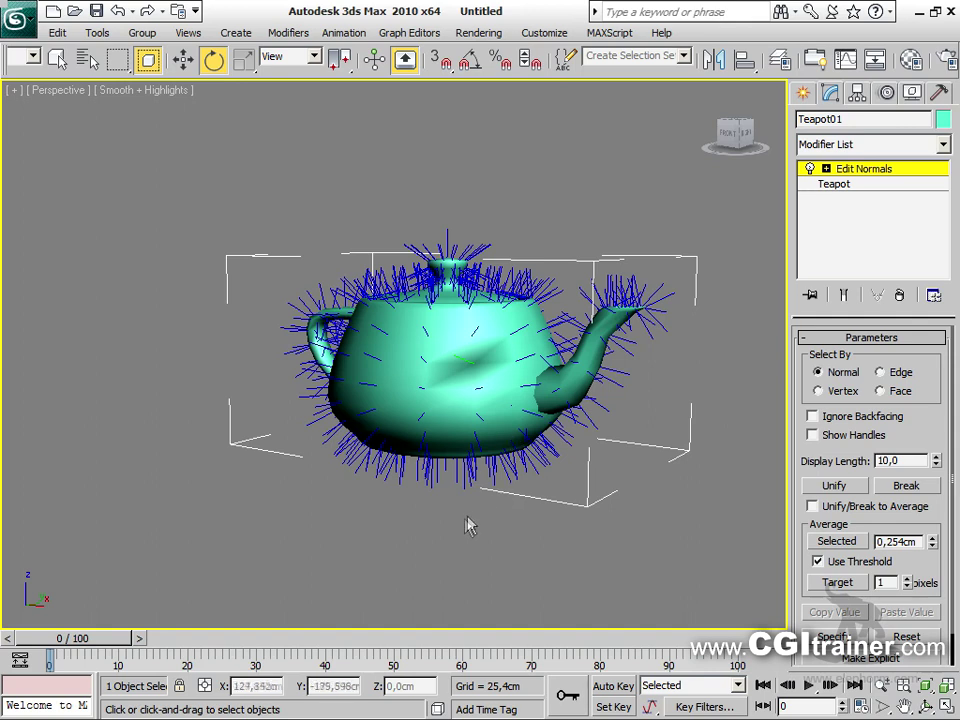
{"action": "middle_click_drag", "start_coordinate": [440, 530], "coordinate": [536, 544], "text": "alt"}
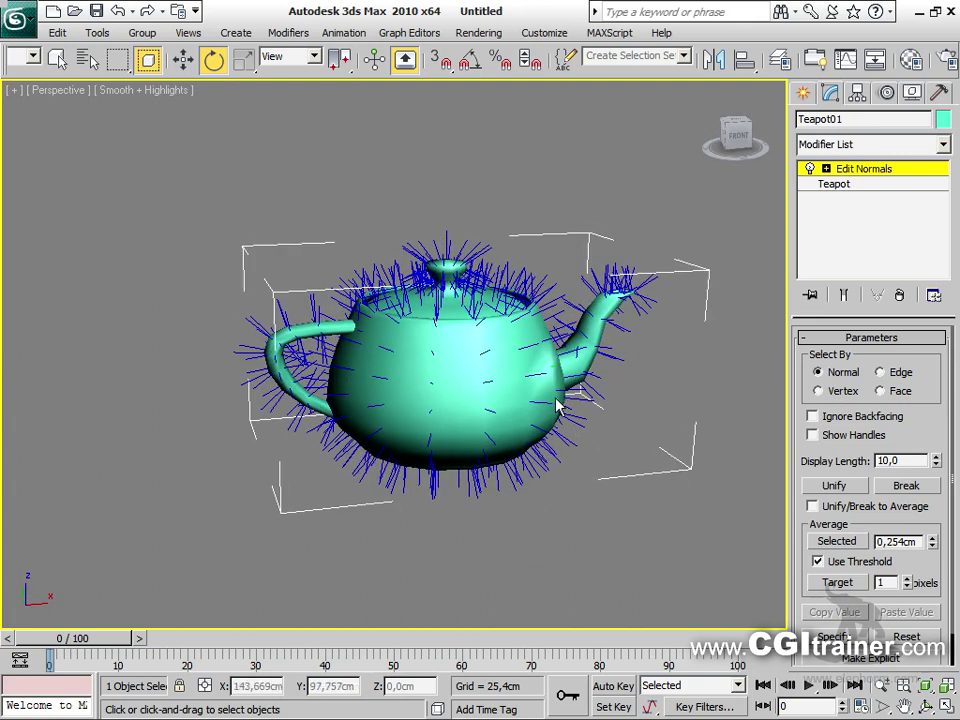
{"action": "middle_click_drag", "start_coordinate": [604, 527], "coordinate": [460, 525], "text": "alt"}
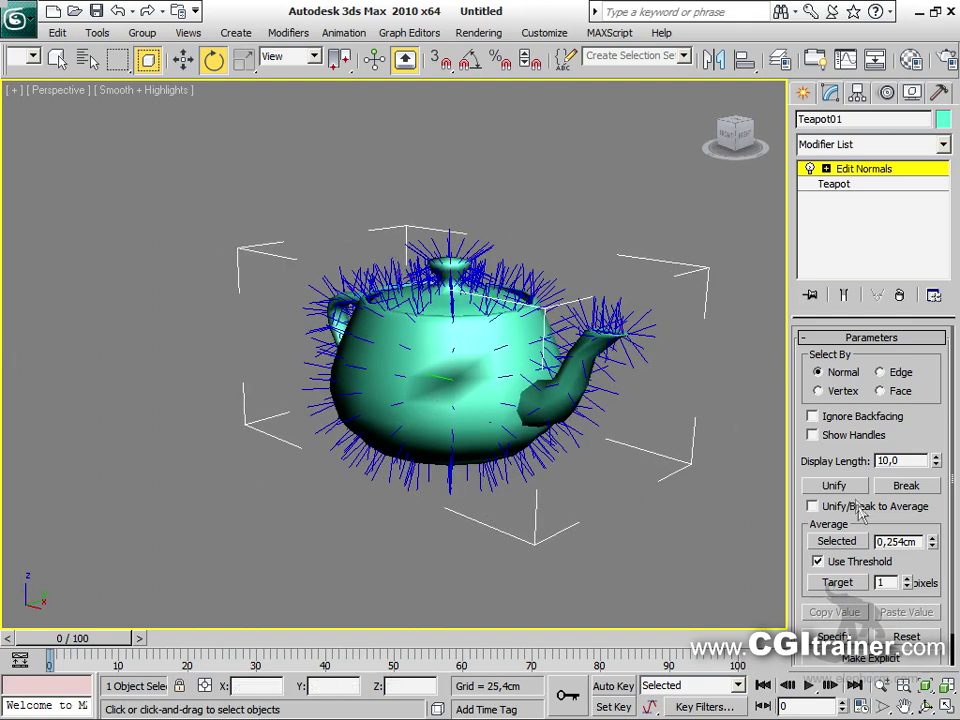
Select all of the teapot's normals and unify them
{"action": "left_click_drag", "start_coordinate": [716, 518], "coordinate": [474, 388]}
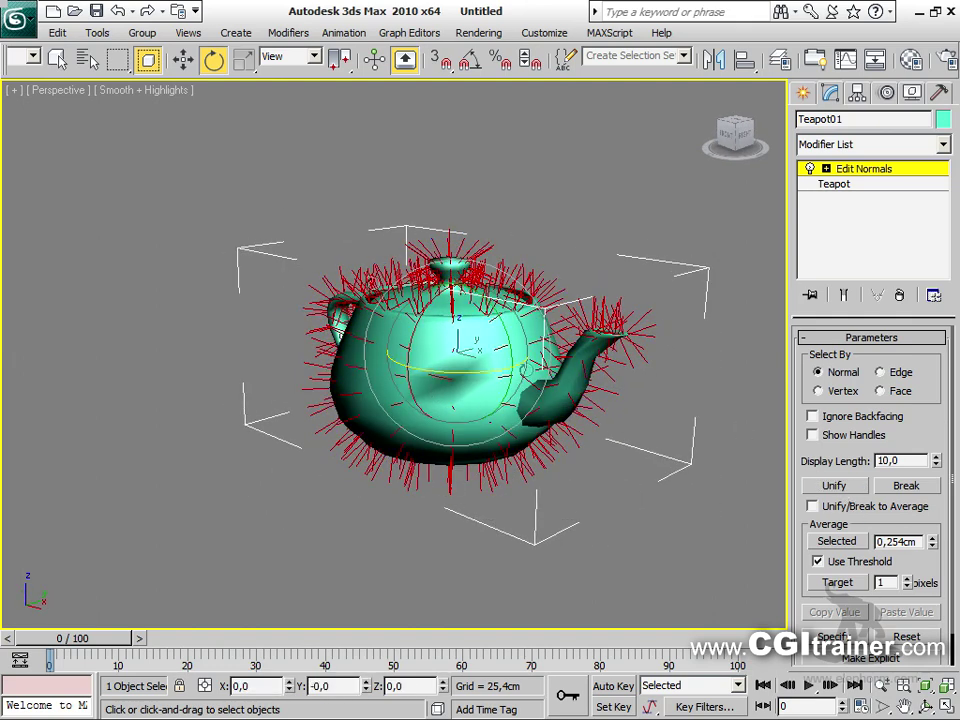
{"action": "left_click", "coordinate": [856, 487]}
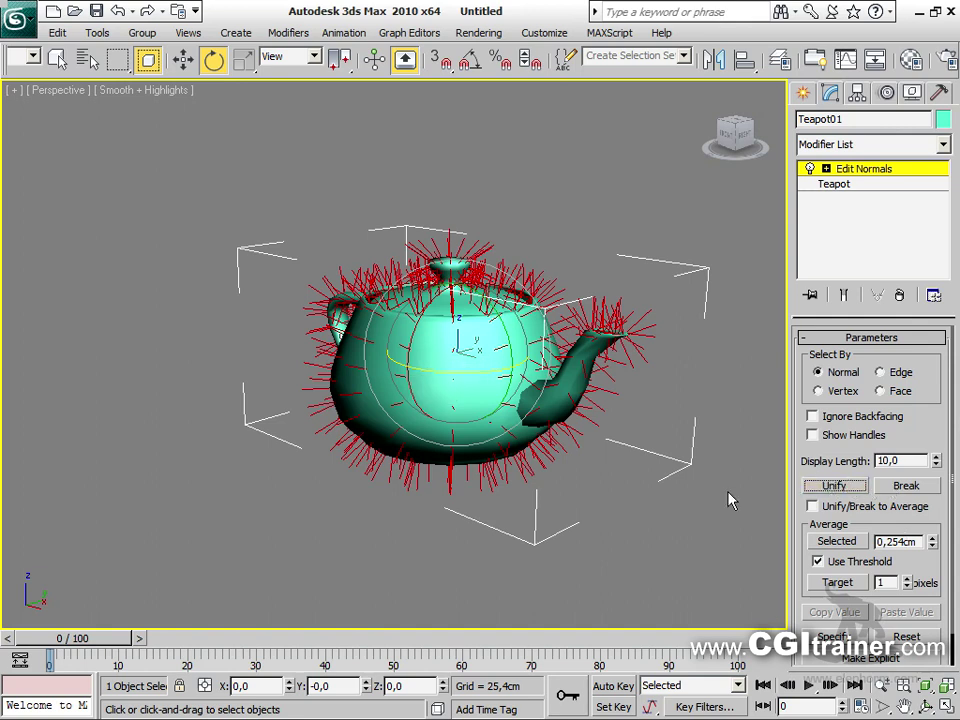
{"action": "left_click", "coordinate": [656, 550]}
{"action": "middle_click_drag", "start_coordinate": [656, 549], "coordinate": [679, 568], "text": "alt"}
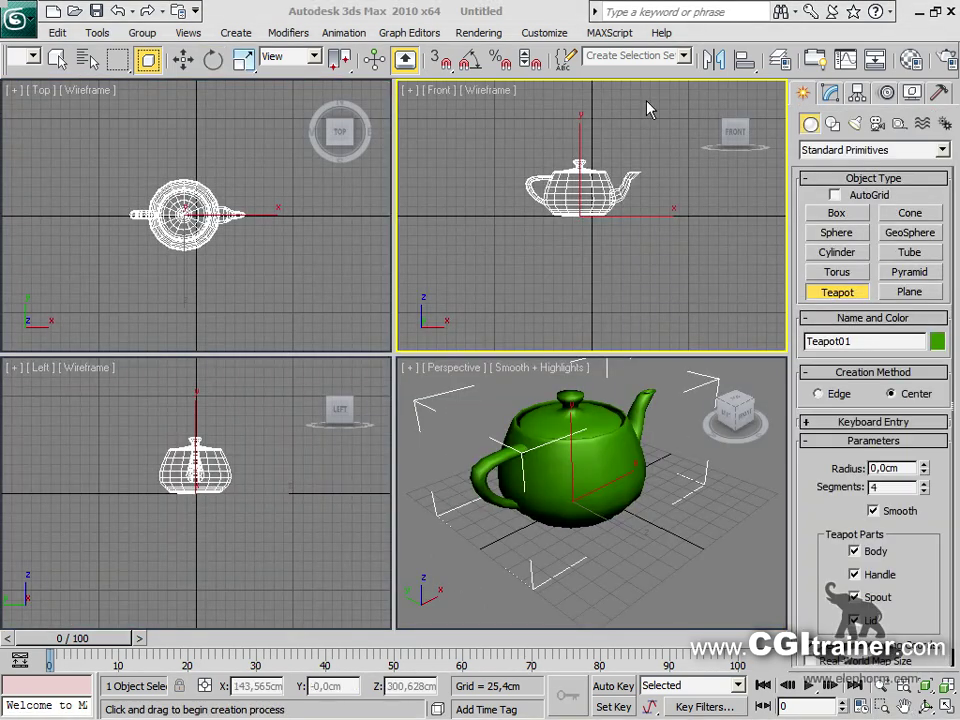
Apply a Normal modifier to the green teapot and toggle Flip Normals on and off
{"action": "left_click", "coordinate": [287, 36]}
{"action": "mouse_move", "coordinate": [300, 95]}
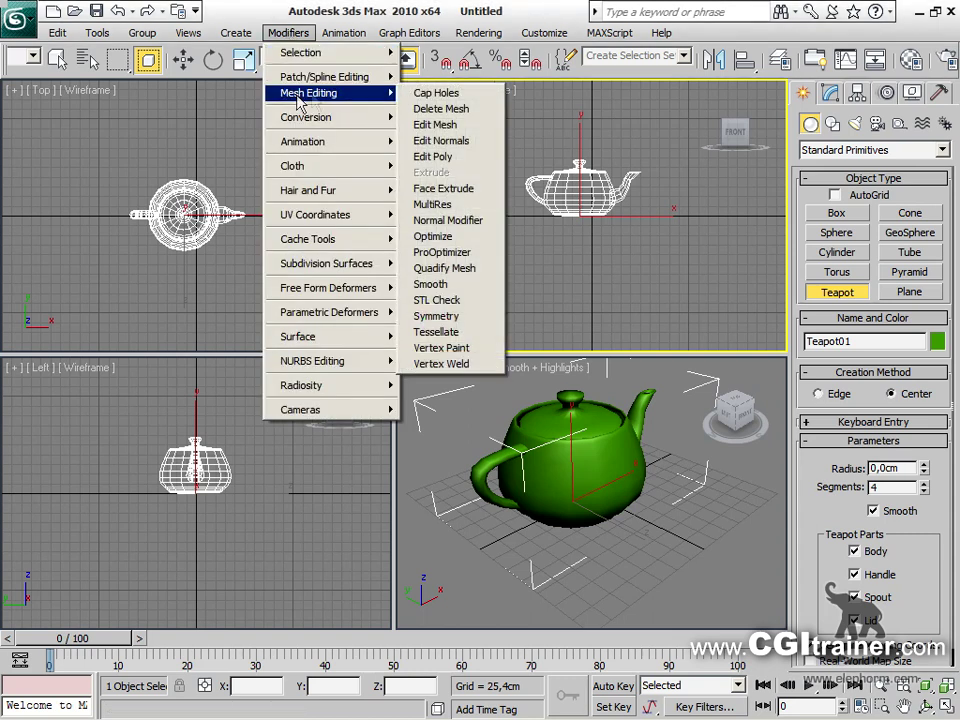
{"action": "left_click", "coordinate": [470, 221]}
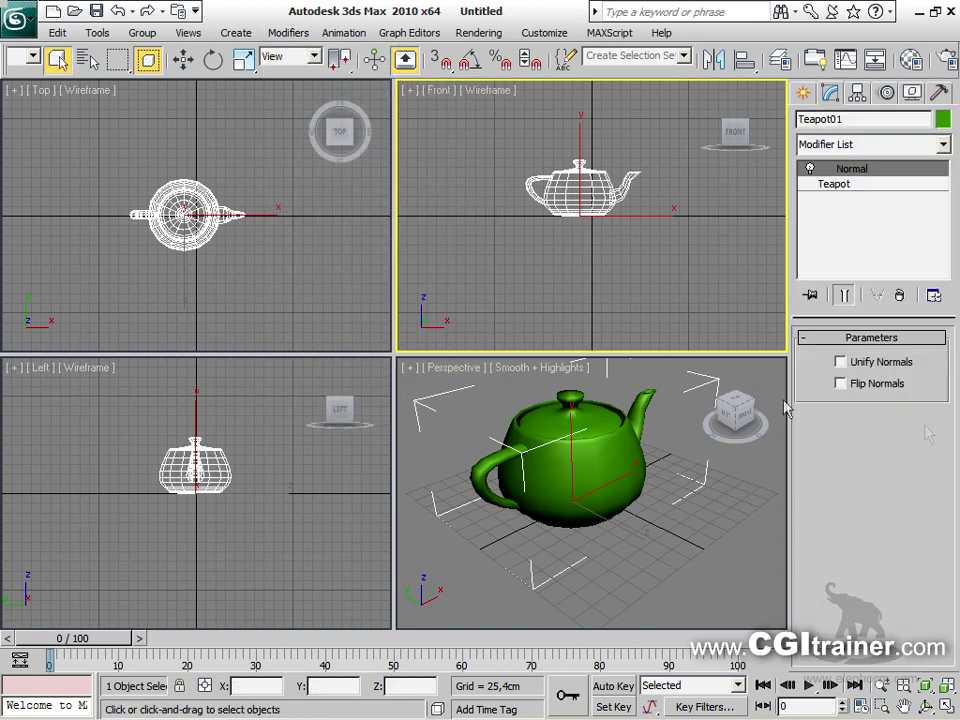
{"action": "left_click", "coordinate": [878, 385]}
{"action": "left_click", "coordinate": [878, 385]}
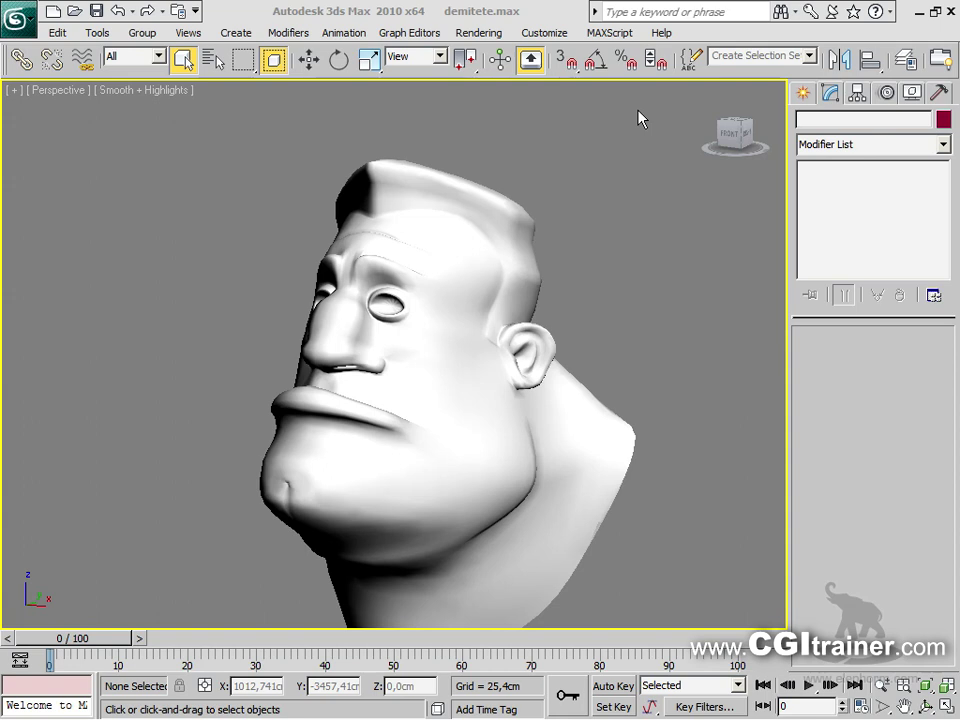
Select the character head in the demitete.max scene and display its mesh in wireframe
{"action": "left_click", "coordinate": [445, 270]}
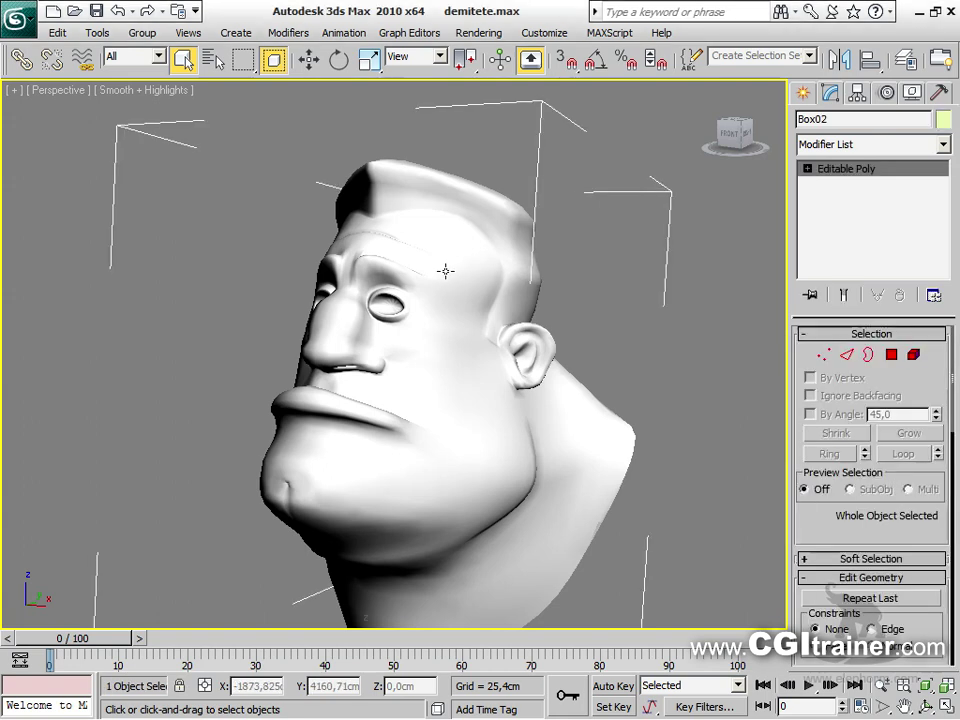
{"action": "key", "text": "F4"}
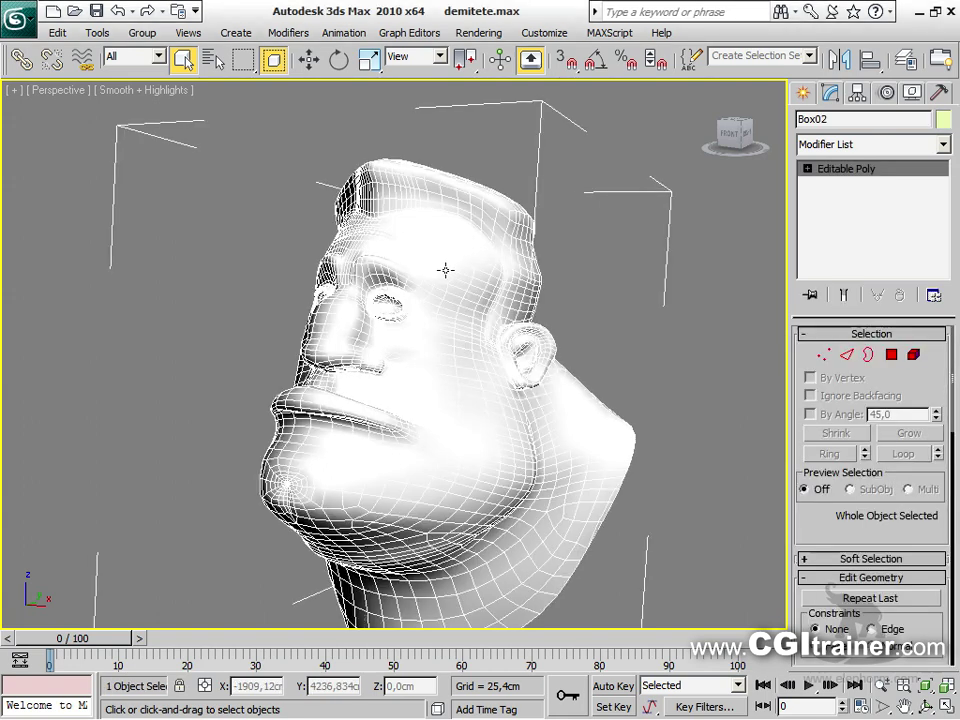
{"action": "key", "text": "F3"}
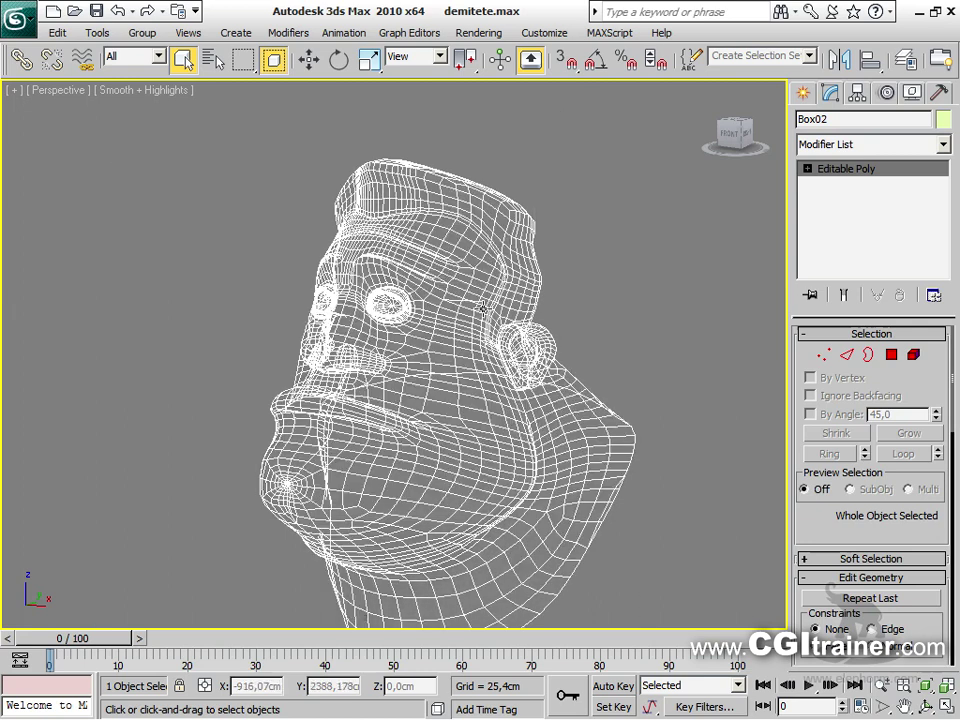
Try a generated MultiRes modifier on the head with Vert Count reduced to 2308, and delete the modifier
{"action": "left_click", "coordinate": [301, 35]}
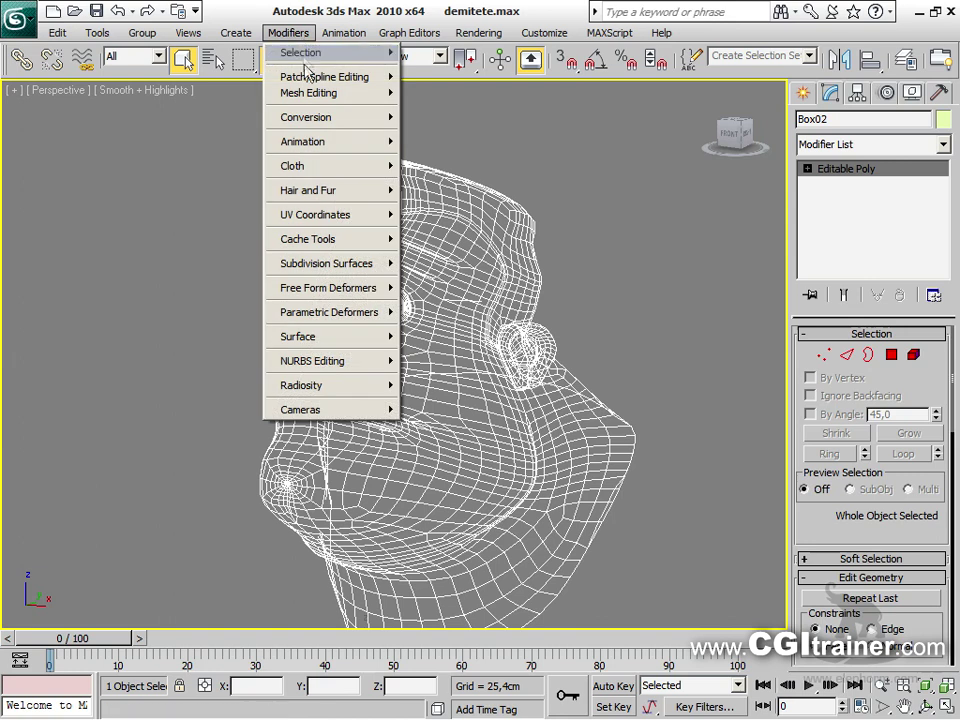
{"action": "mouse_move", "coordinate": [310, 95]}
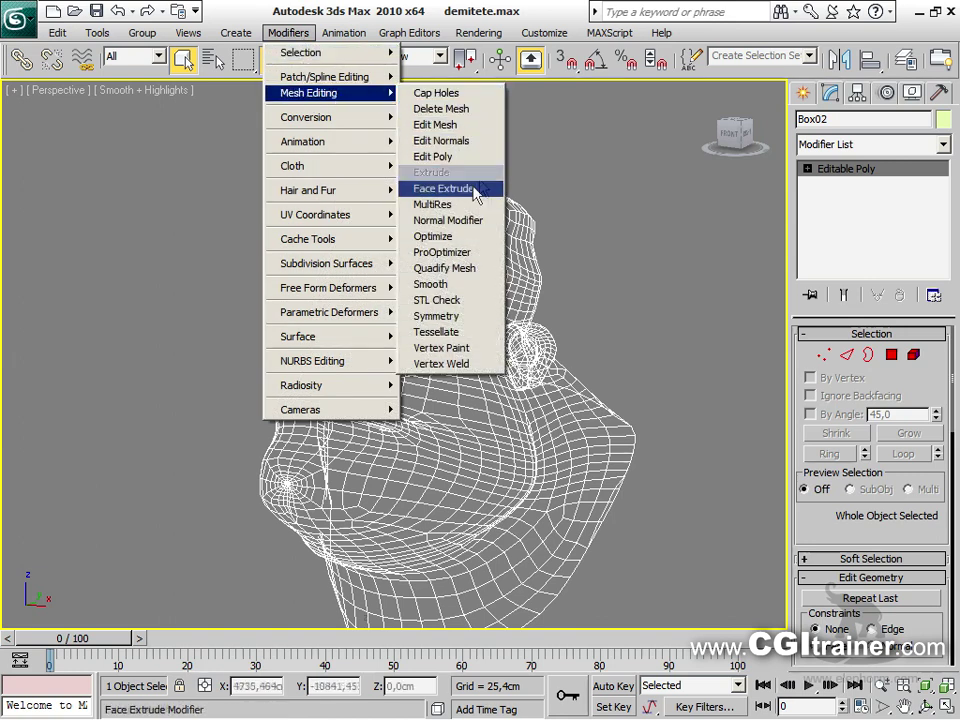
{"action": "left_click", "coordinate": [436, 205]}
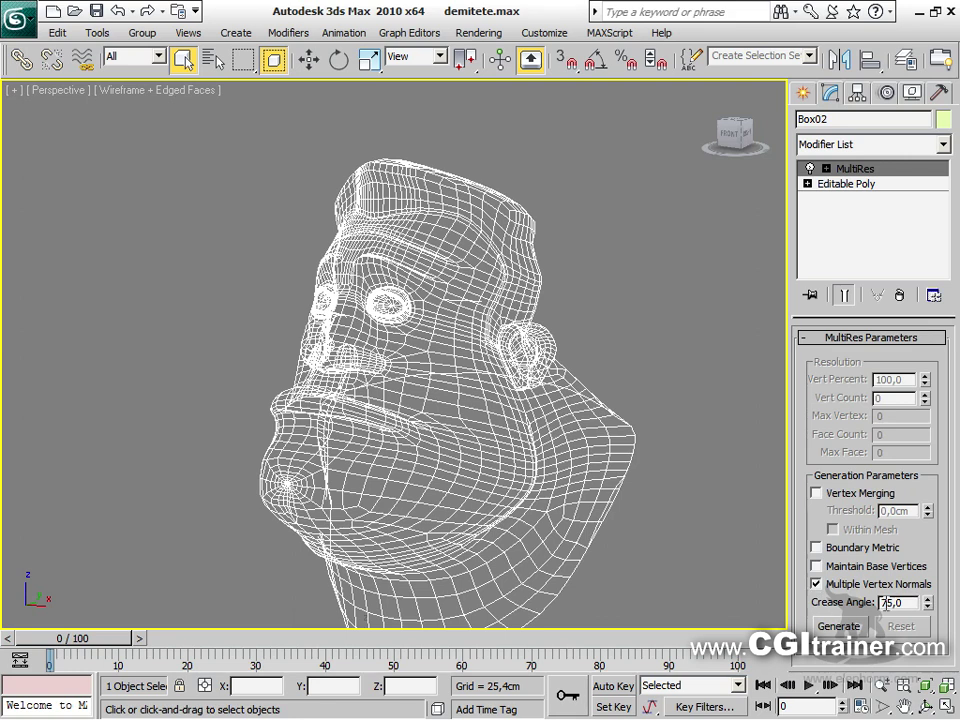
{"action": "left_click", "coordinate": [836, 628]}
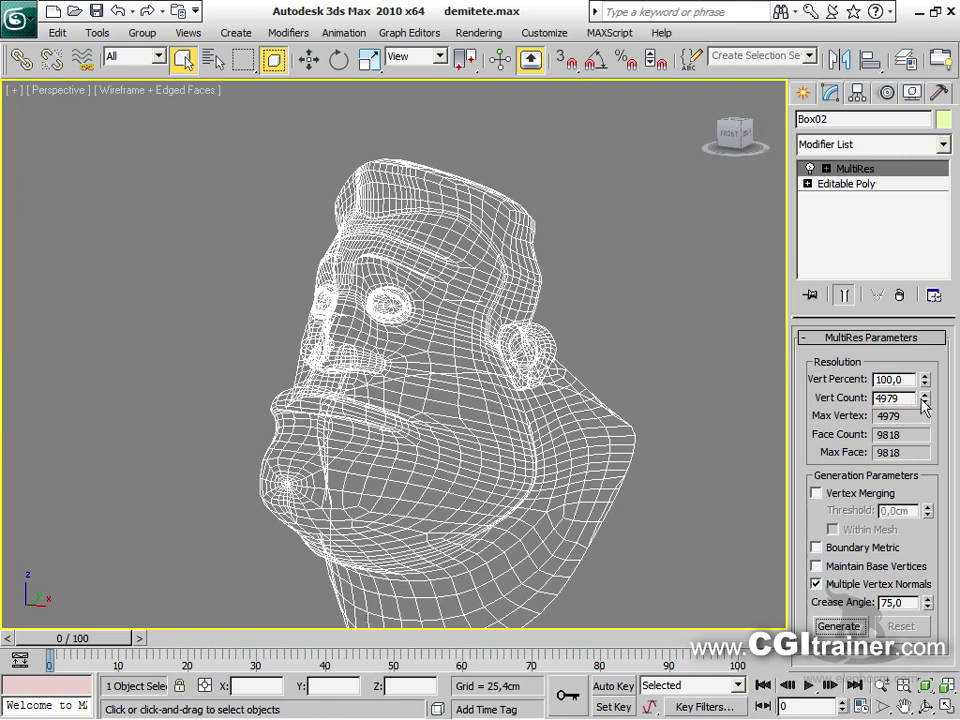
{"action": "mouse_move", "coordinate": [927, 410]}
{"action": "left_mouse_down"}
{"action": "mouse_move", "coordinate": [930, 428]}
{"action": "mouse_move", "coordinate": [928, 397]}
{"action": "mouse_move", "coordinate": [930, 415]}
{"action": "left_mouse_up"}
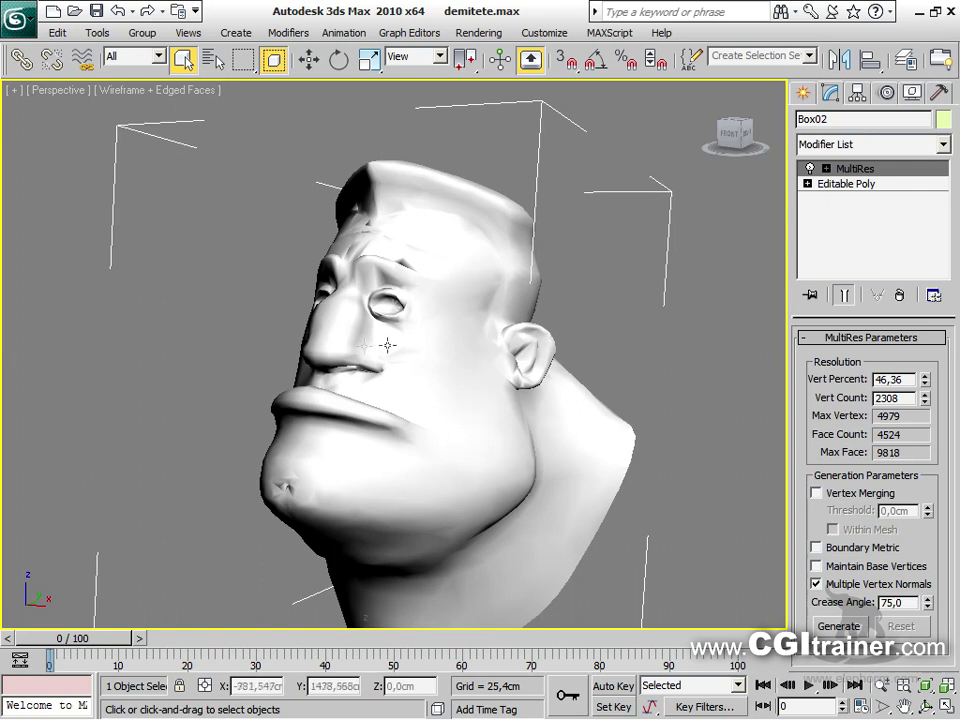
{"action": "left_click", "coordinate": [898, 292]}
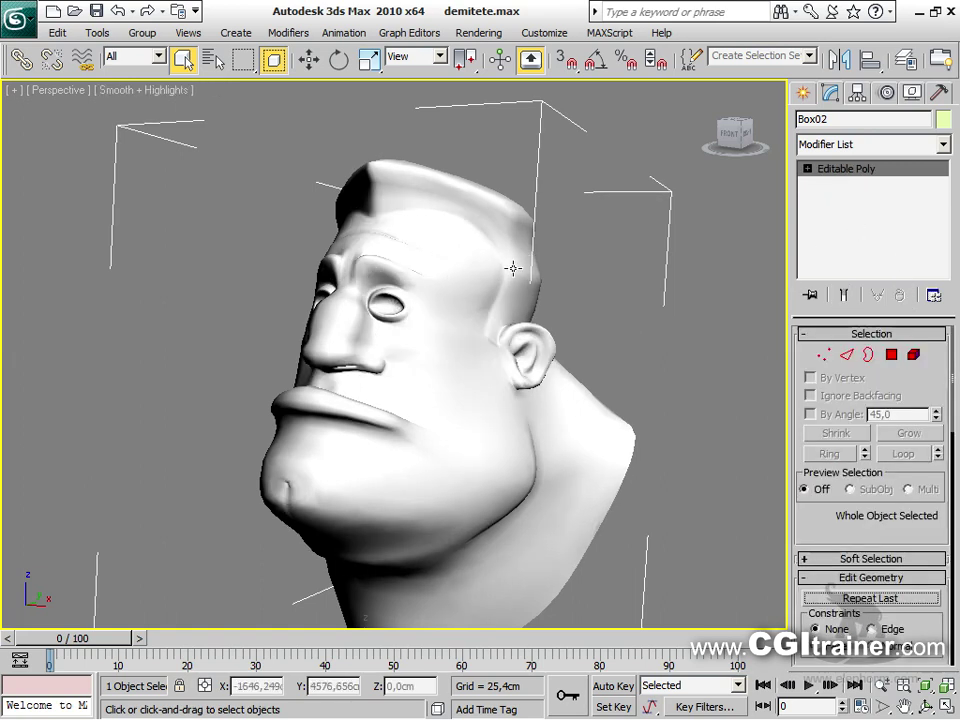
Display the head's original mesh in wireframe again and begin adding another modifier
{"action": "key", "text": "F4"}
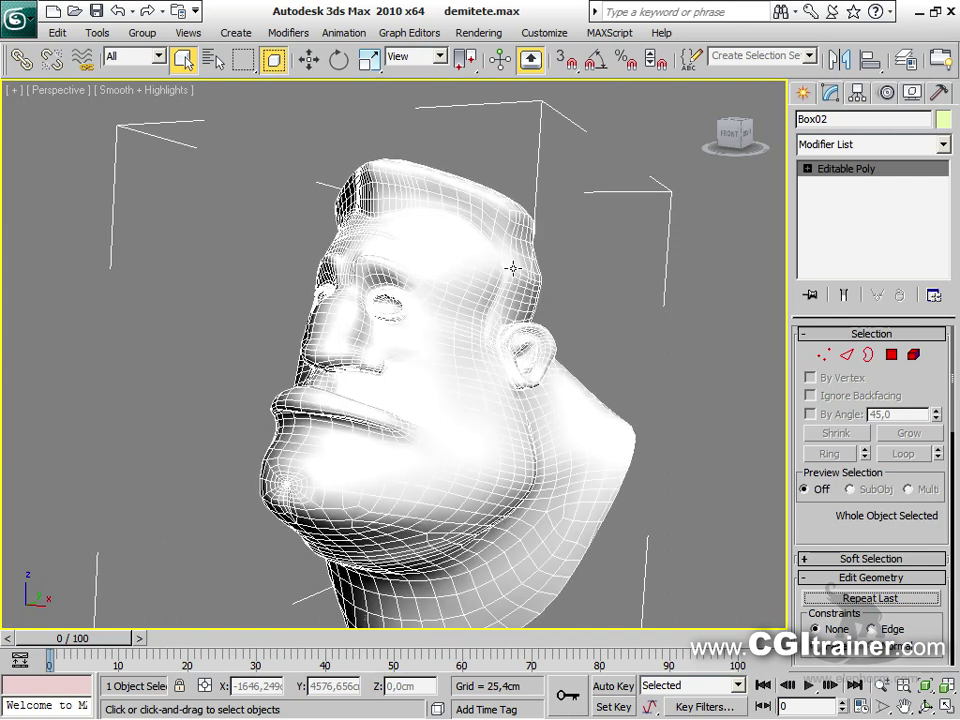
{"action": "key", "text": "F3"}
{"action": "left_click", "coordinate": [289, 33]}
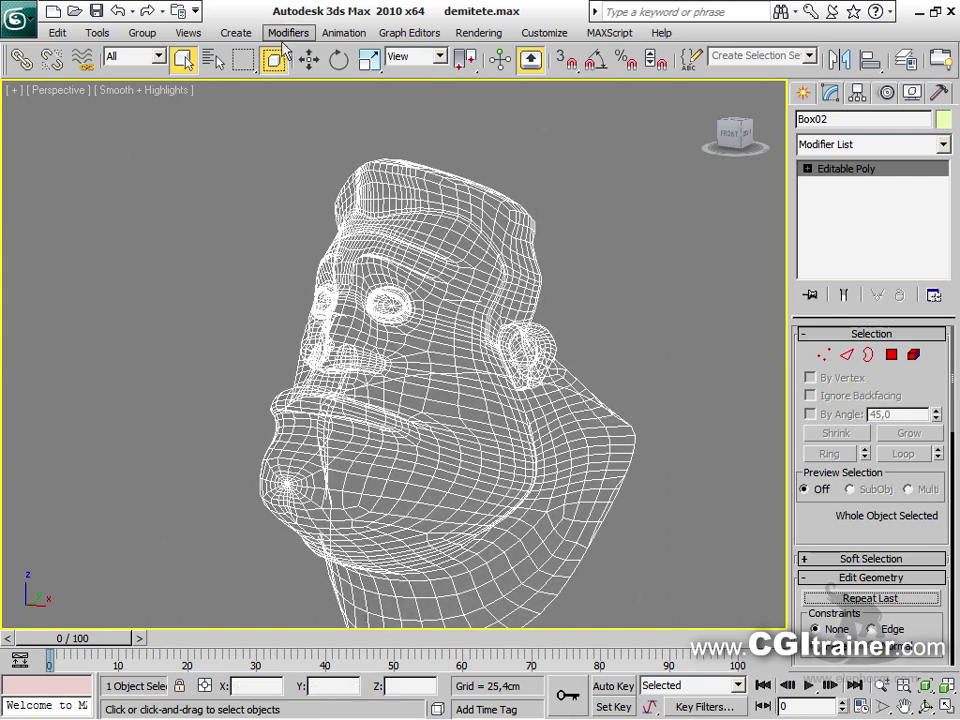
Apply an Optimize modifier to the head mesh and set its face threshold to 2,2 and bias to 0,49
{"action": "mouse_move", "coordinate": [272, 95]}
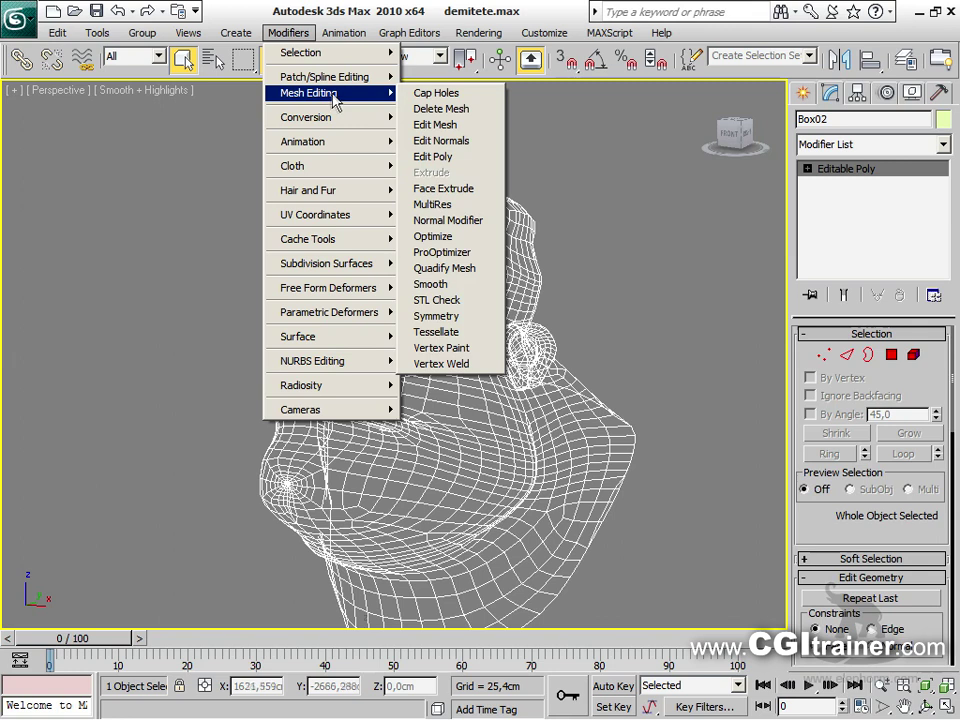
{"action": "left_click", "coordinate": [472, 241]}
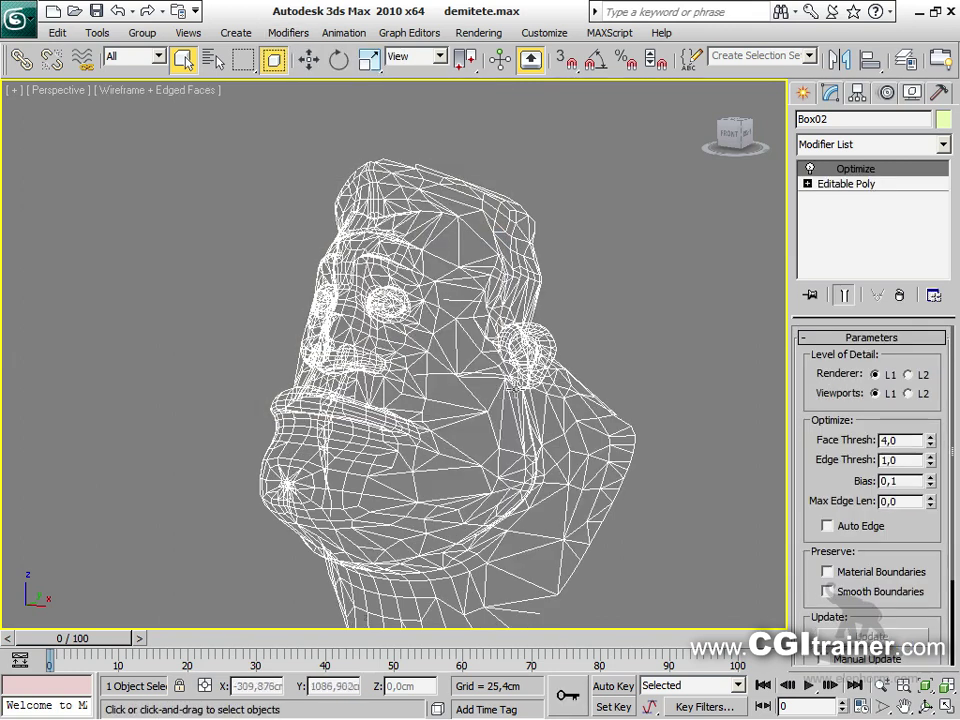
{"action": "left_click_drag", "start_coordinate": [930, 440], "coordinate": [929, 500]}
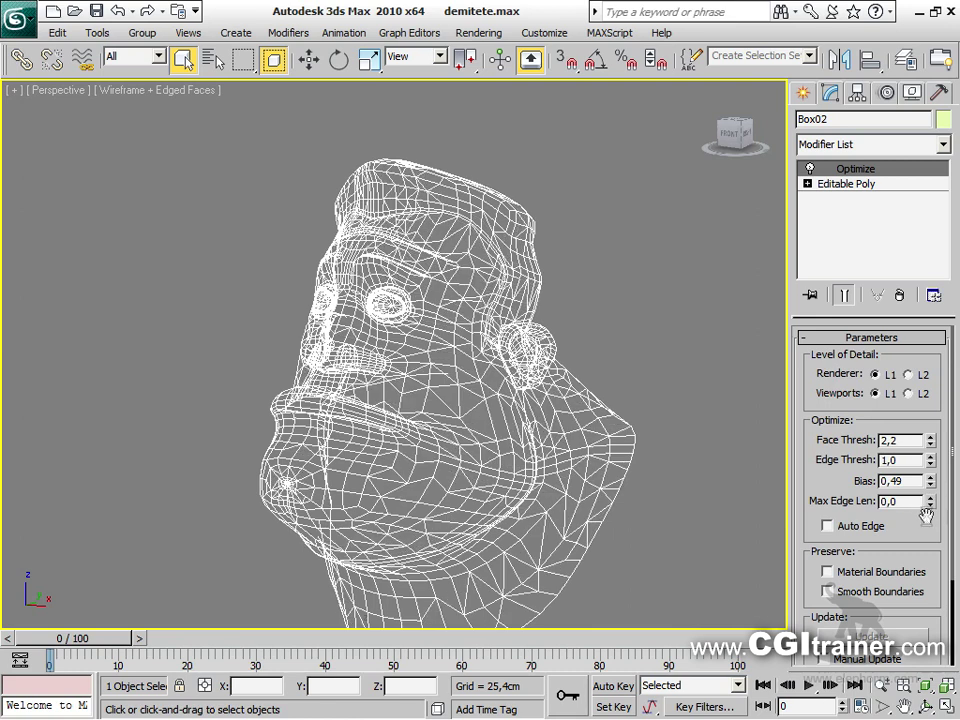
Switch the Optimize renderer and viewport detail to L2 and back to L1 to compare the two levels
{"action": "left_click", "coordinate": [908, 394]}
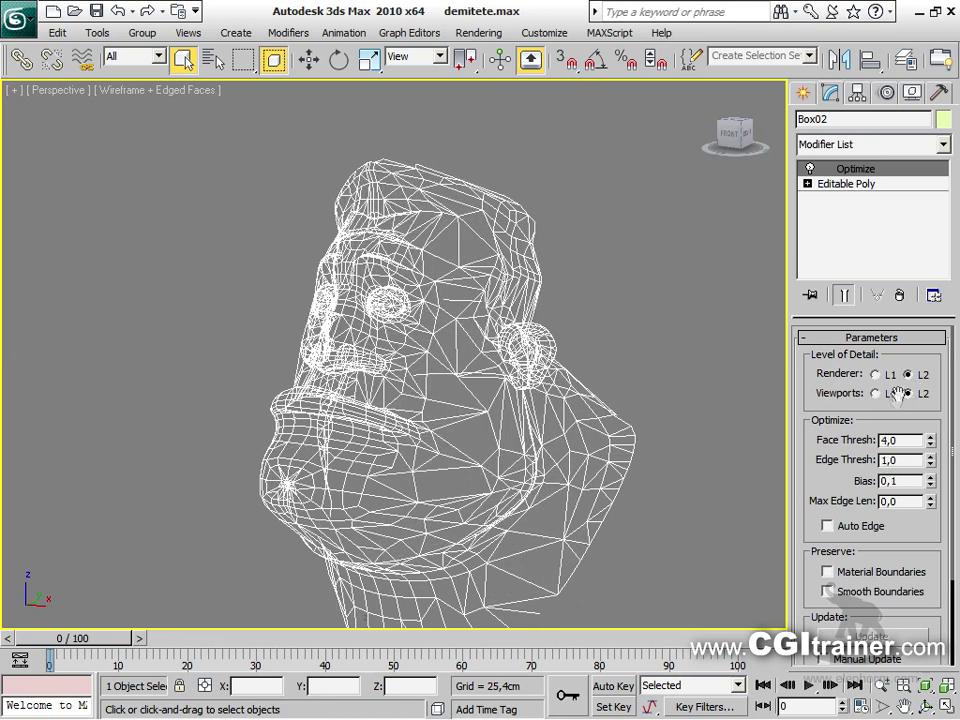
{"action": "left_click", "coordinate": [876, 375]}
{"action": "left_click", "coordinate": [875, 393]}
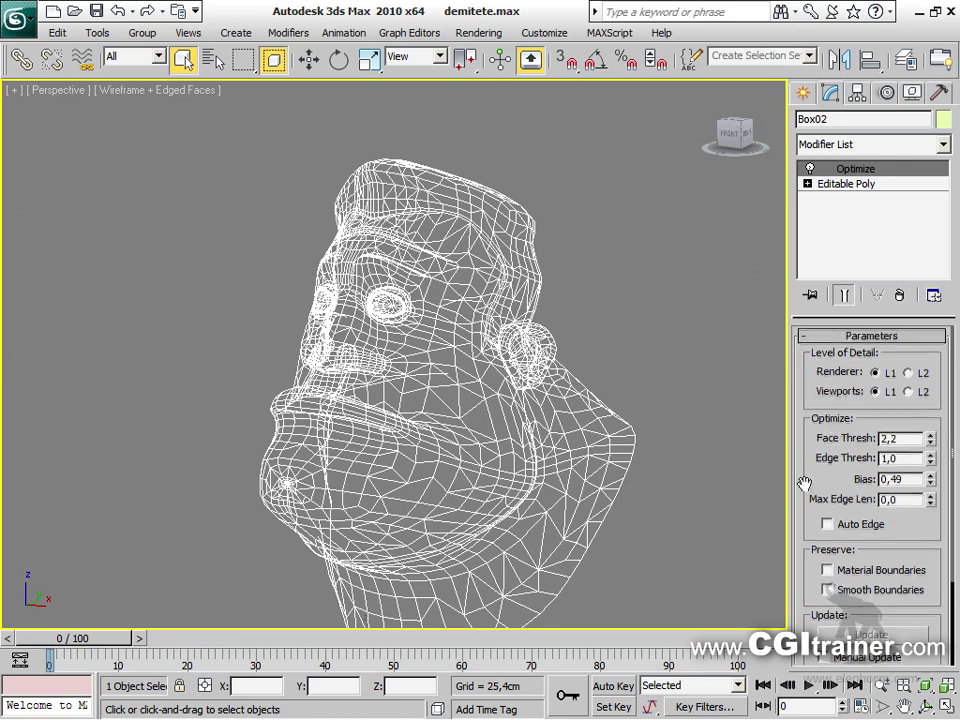
Set the head's Optimize face threshold to 4,9 and edge threshold to 3,1
{"action": "scroll", "coordinate": [805, 440], "scroll_direction": "down", "scroll_amount": 3}
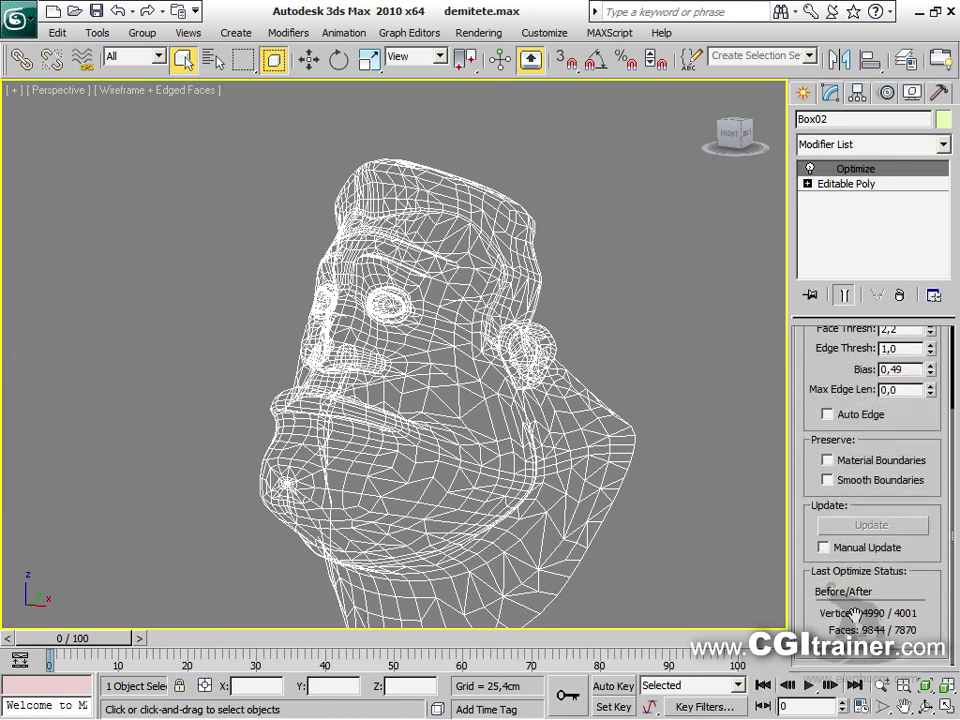
{"action": "left_click_drag", "start_coordinate": [838, 343], "coordinate": [931, 345]}
{"action": "left_click_drag", "start_coordinate": [931, 389], "coordinate": [925, 368]}
{"action": "middle_click_drag", "start_coordinate": [589, 515], "coordinate": [437, 497]}
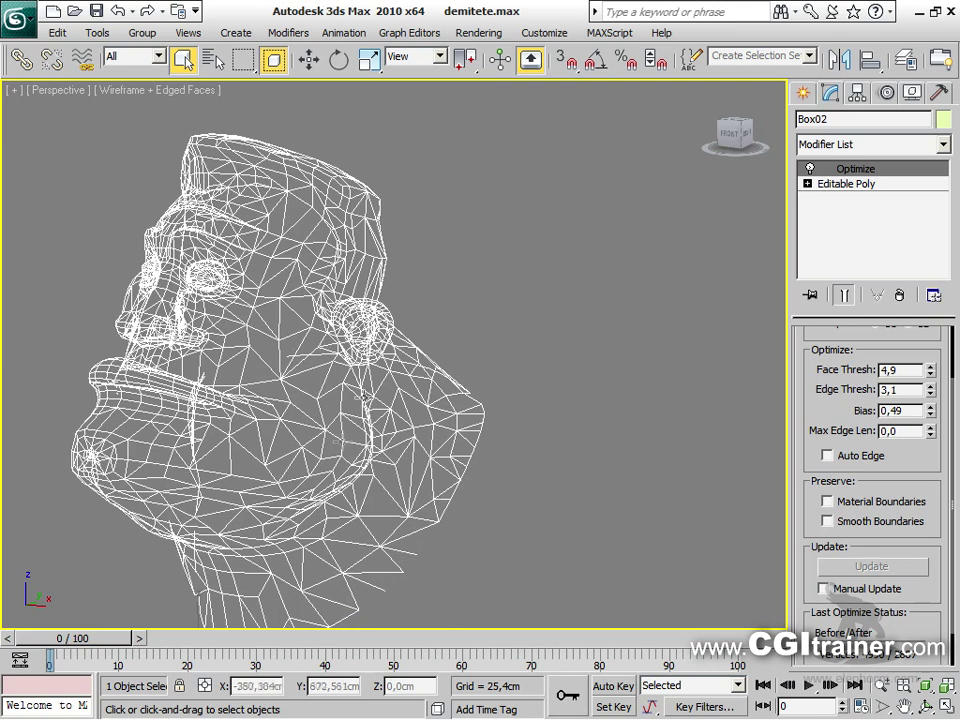
Create a tall cylinder beside the head and raise its number of height segments
{"action": "left_click", "coordinate": [802, 93]}
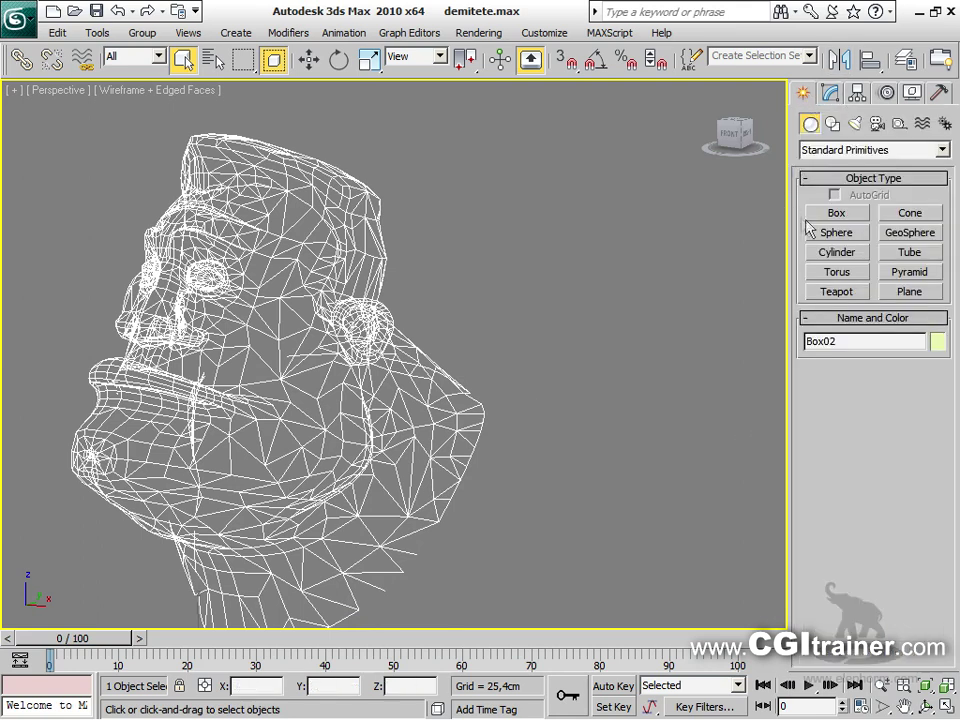
{"action": "left_click", "coordinate": [837, 255]}
{"action": "left_click_drag", "start_coordinate": [563, 512], "coordinate": [622, 514]}
{"action": "left_click", "coordinate": [597, 183]}
{"action": "left_click_drag", "start_coordinate": [940, 503], "coordinate": [940, 430]}
{"action": "right_click", "coordinate": [606, 248]}
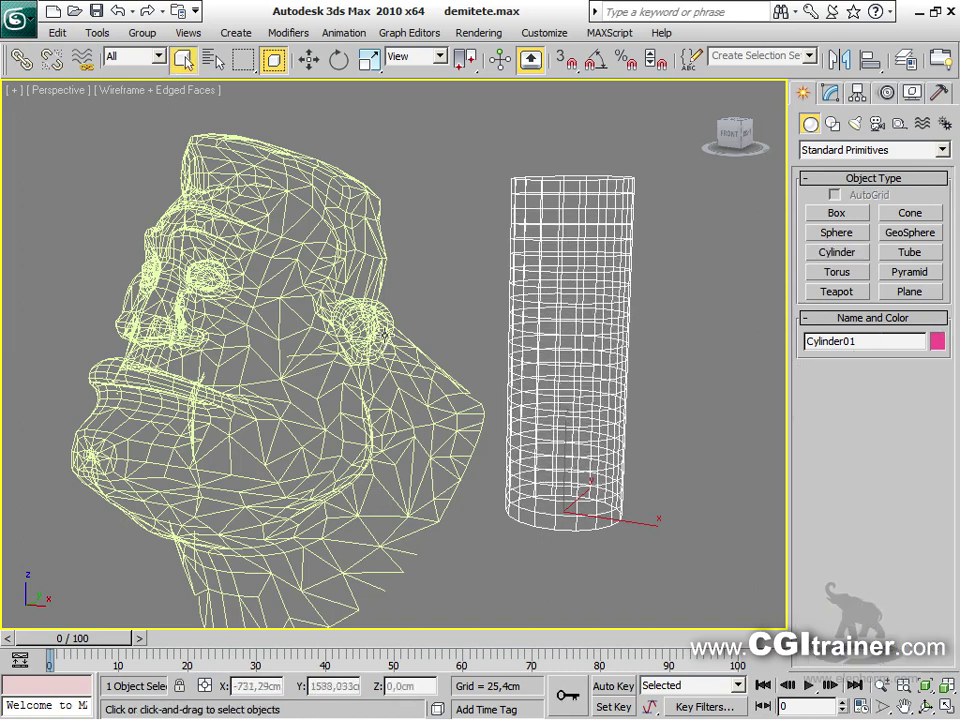
Apply an Optimize modifier with its default thresholds to the cylinder
{"action": "key", "text": "ctrl+i"}
{"action": "left_click", "coordinate": [612, 237]}
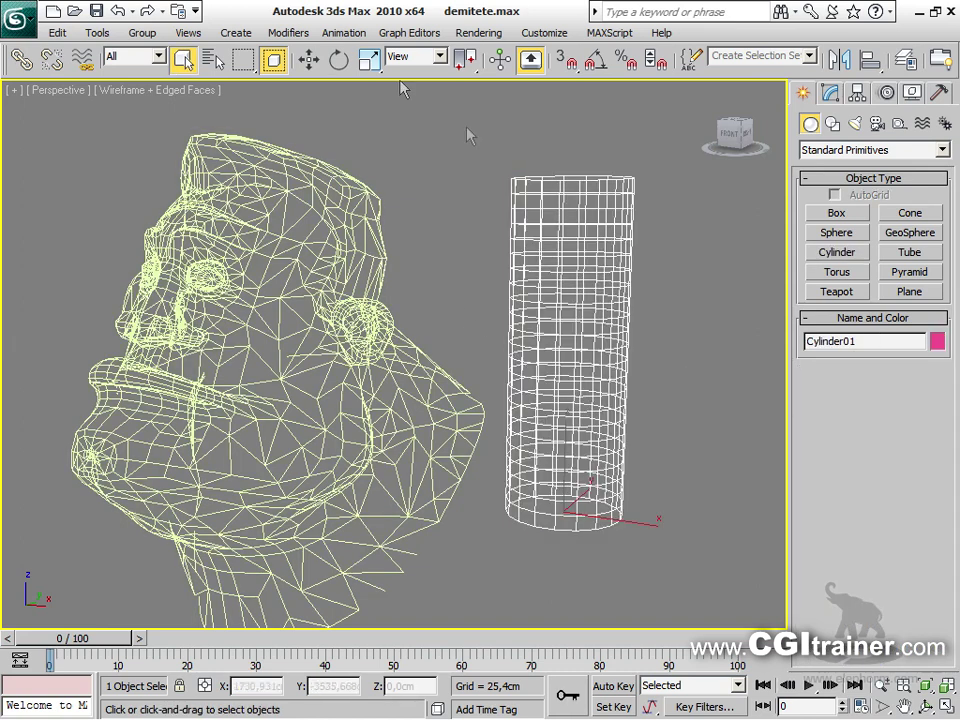
{"action": "left_click", "coordinate": [288, 32]}
{"action": "mouse_move", "coordinate": [311, 98]}
{"action": "left_click", "coordinate": [428, 238]}
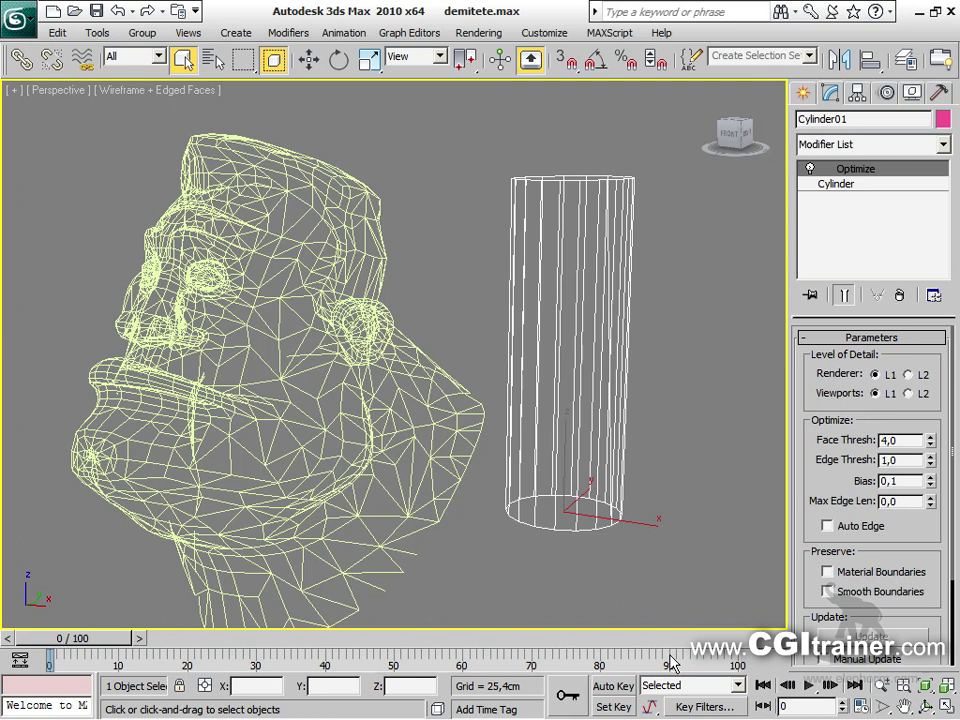
Remove the Optimize modifier from the head mesh and select the cylinder again
{"action": "left_click", "coordinate": [382, 330]}
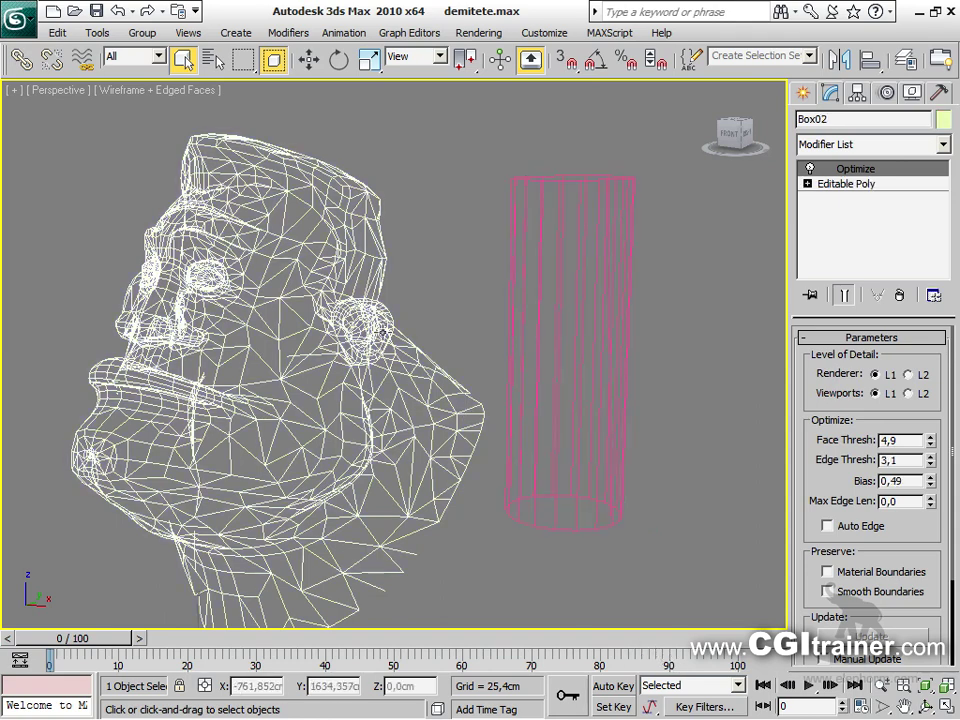
{"action": "mouse_move", "coordinate": [283, 254]}
{"action": "middle_mouse_down", "text": "alt"}
{"action": "mouse_move", "coordinate": [400, 255]}
{"action": "mouse_move", "coordinate": [290, 256]}
{"action": "middle_mouse_up", "text": "alt"}
{"action": "scroll", "coordinate": [304, 304], "scroll_direction": "down", "scroll_amount": 5}
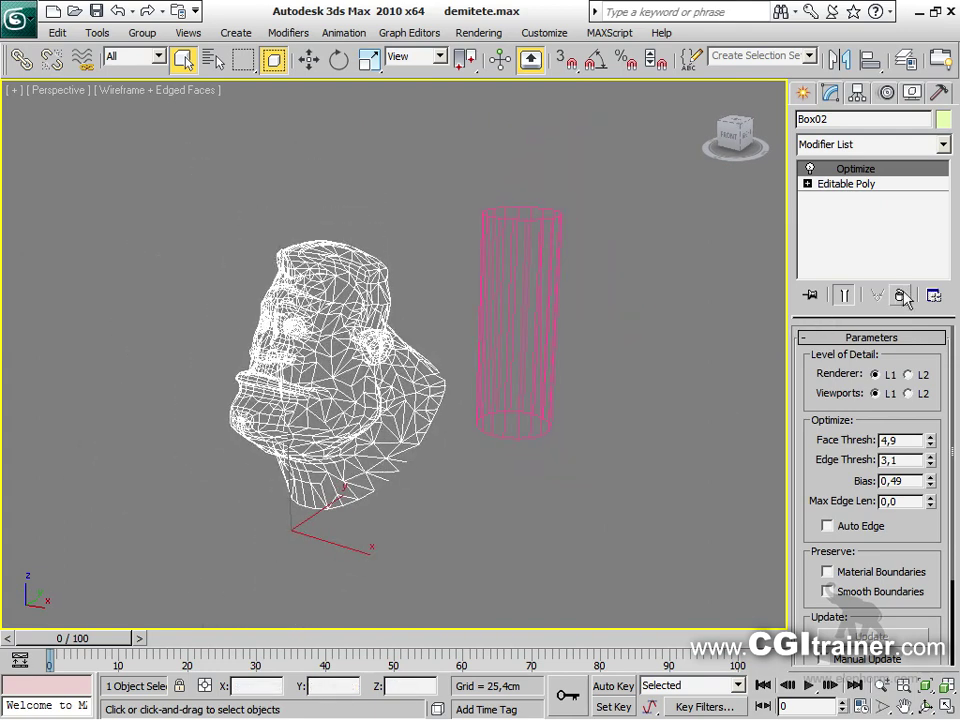
{"action": "left_click", "coordinate": [902, 295]}
{"action": "middle_click_drag", "start_coordinate": [473, 497], "coordinate": [426, 467], "text": "alt"}
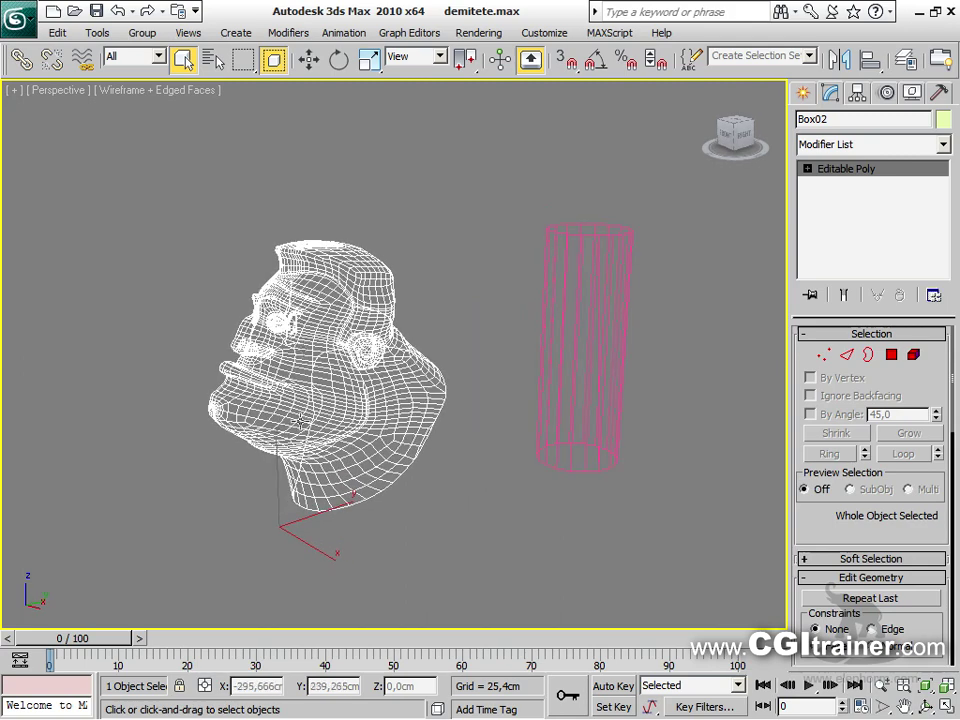
{"action": "left_click", "coordinate": [590, 301]}
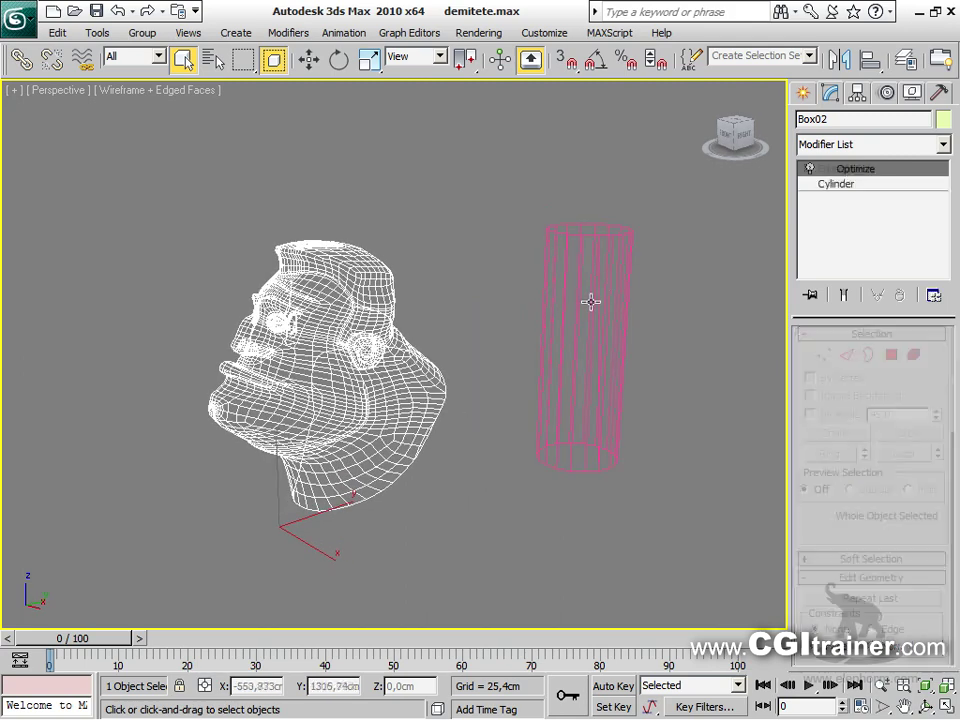
{"action": "middle_click_drag", "start_coordinate": [582, 390], "coordinate": [576, 378], "text": "alt"}
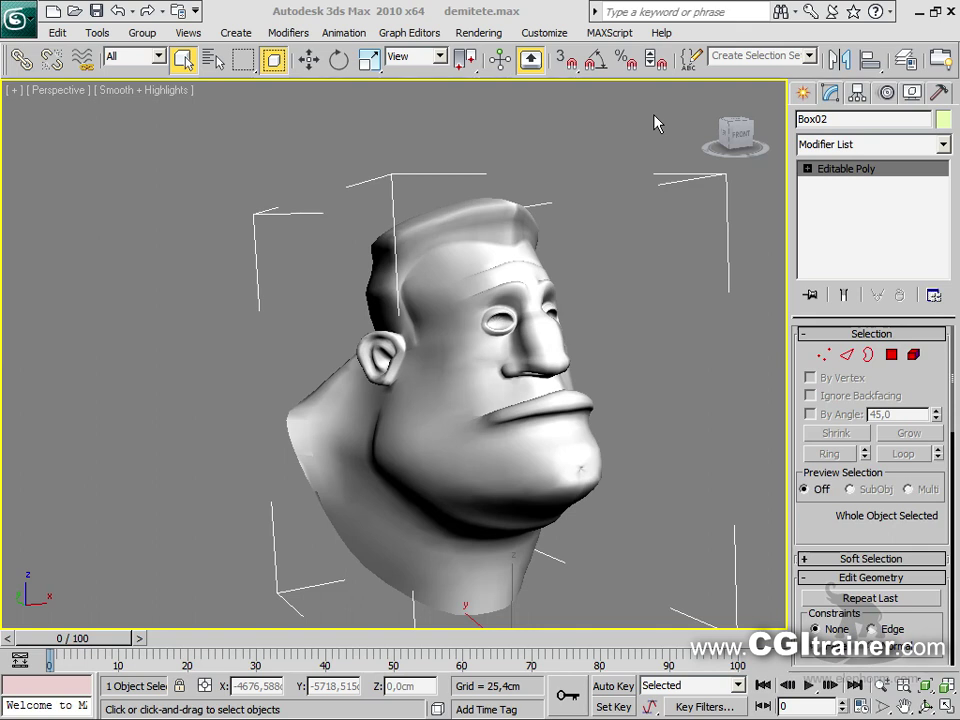
Display the head in wireframe and apply a ProOptimizer modifier to it
{"action": "right_click", "coordinate": [410, 366]}
{"action": "key", "text": "F3"}
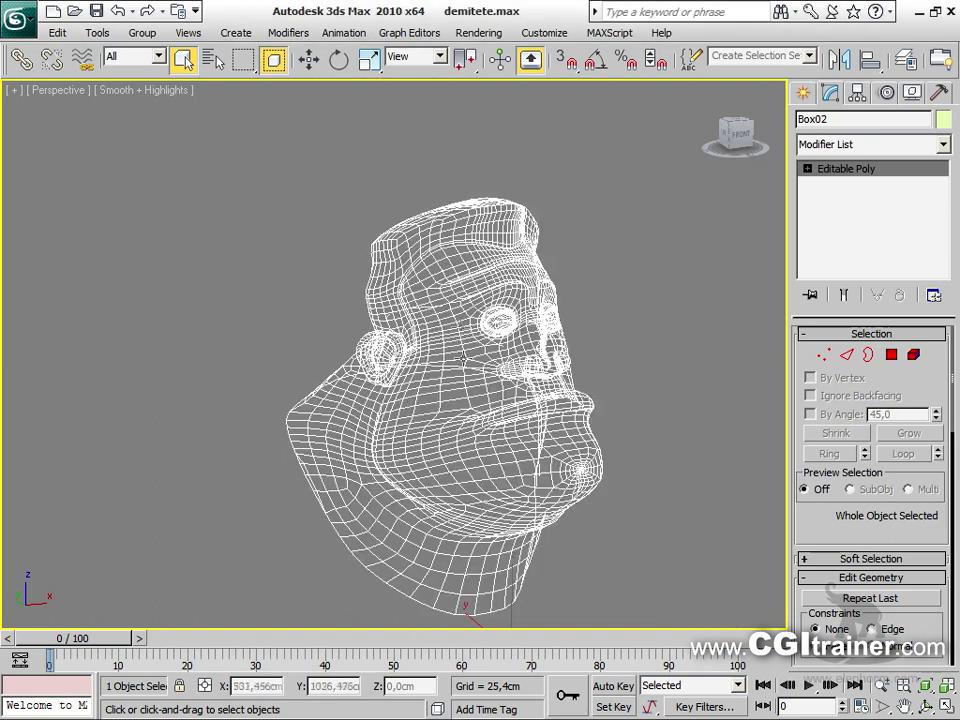
{"action": "left_click", "coordinate": [290, 32]}
{"action": "mouse_move", "coordinate": [313, 100]}
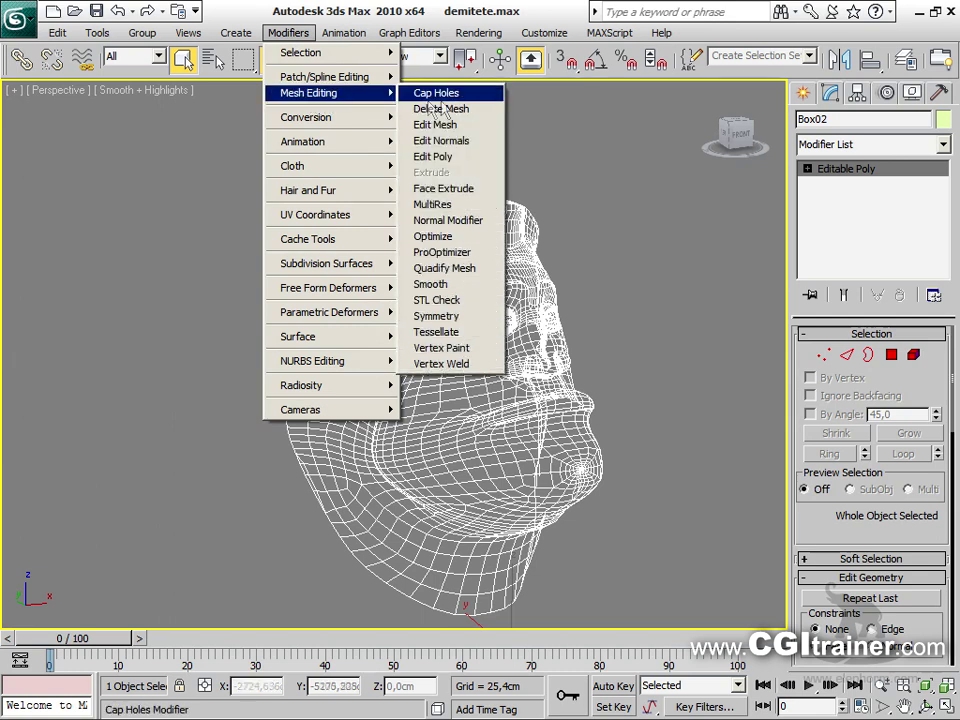
{"action": "left_click", "coordinate": [461, 257]}
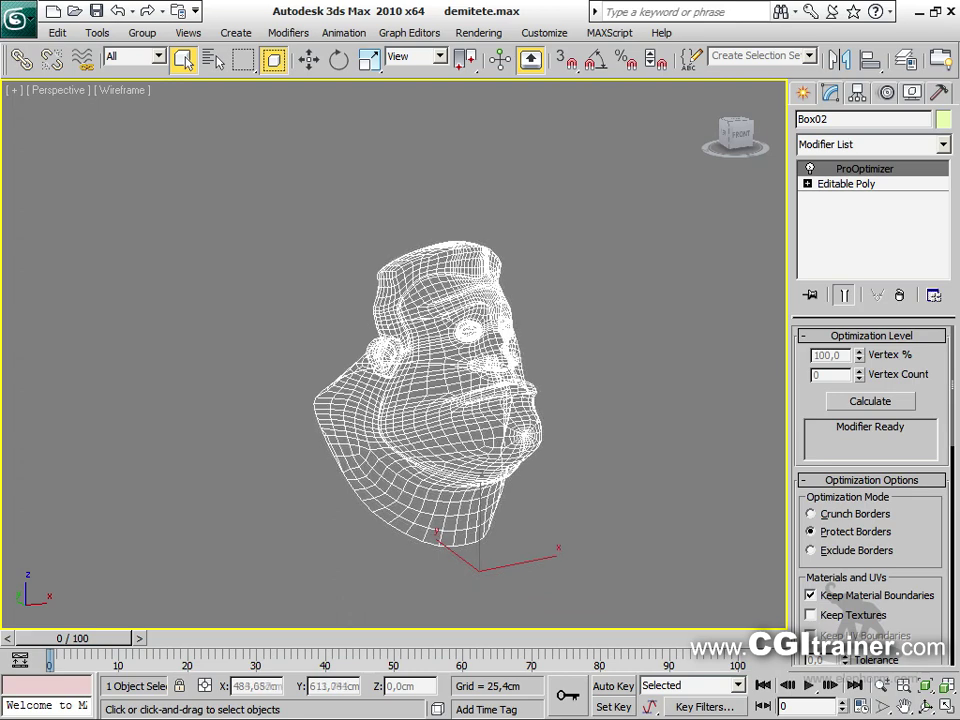
Calculate the ProOptimizer reduction for the head and lower the vertex percentage to about 55,85, with a vertex count of 2786
{"action": "middle_click_drag", "start_coordinate": [470, 360], "coordinate": [681, 386], "text": "alt"}
{"action": "left_click", "coordinate": [910, 402]}
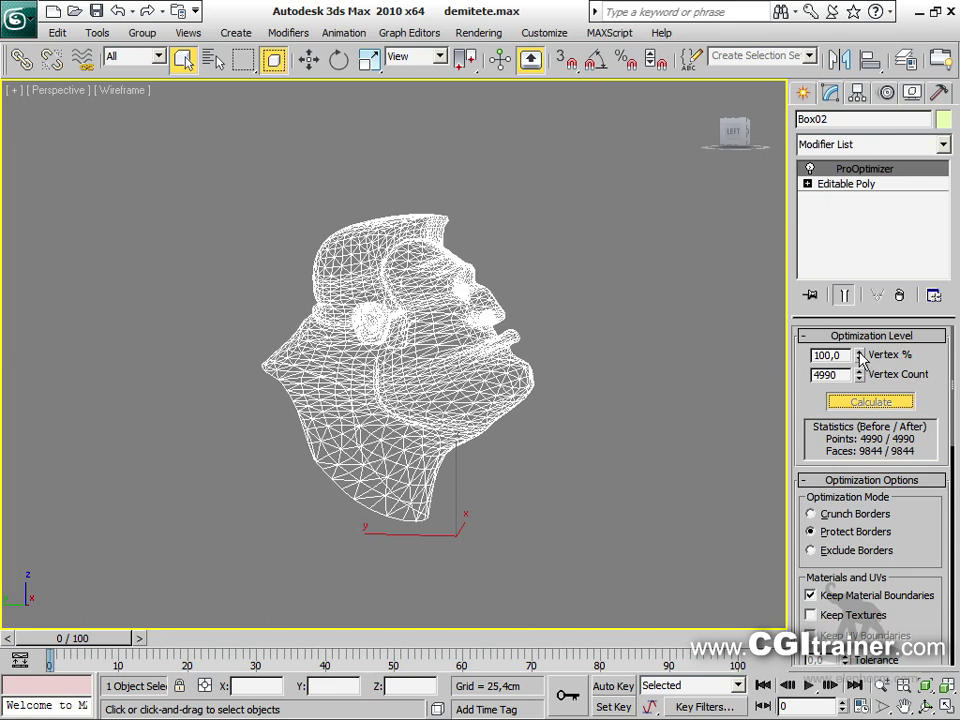
{"action": "left_click_drag", "start_coordinate": [858, 352], "coordinate": [860, 700]}
{"action": "middle_click_drag", "start_coordinate": [568, 407], "coordinate": [746, 194], "text": "alt"}
{"action": "scroll", "coordinate": [420, 410], "scroll_direction": "up", "scroll_amount": 4}
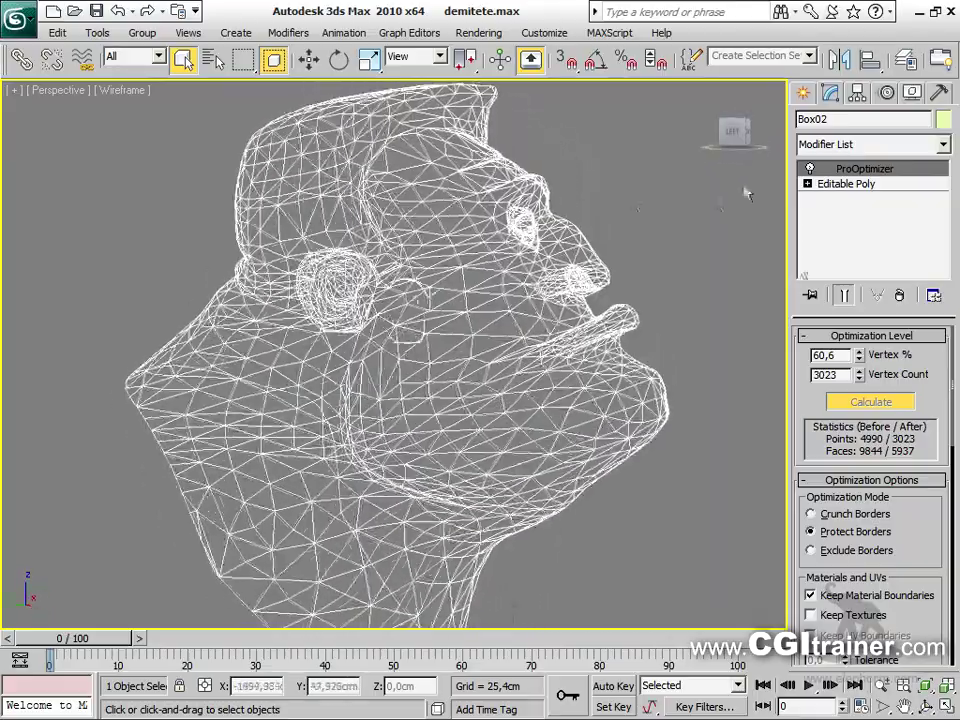
{"action": "left_click_drag", "start_coordinate": [858, 374], "coordinate": [858, 391]}
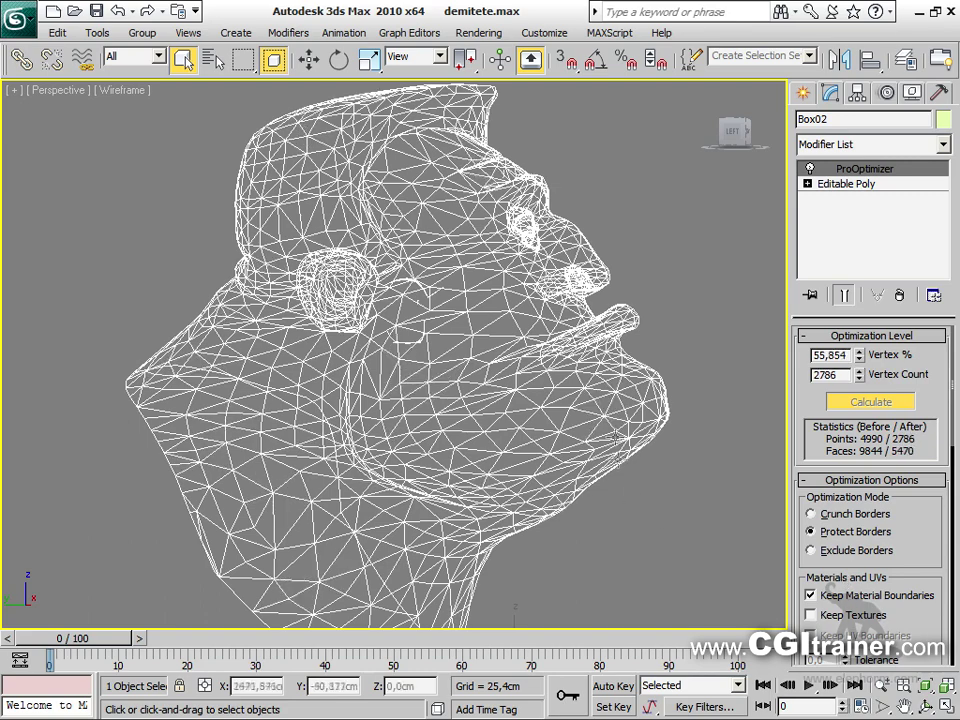
Switch the ProOptimizer mode to Crunch Borders, recalculate, and look through the remaining optimization options
{"action": "middle_click_drag", "start_coordinate": [614, 437], "coordinate": [604, 315]}
{"action": "scroll", "coordinate": [590, 380], "scroll_direction": "down", "scroll_amount": 3}
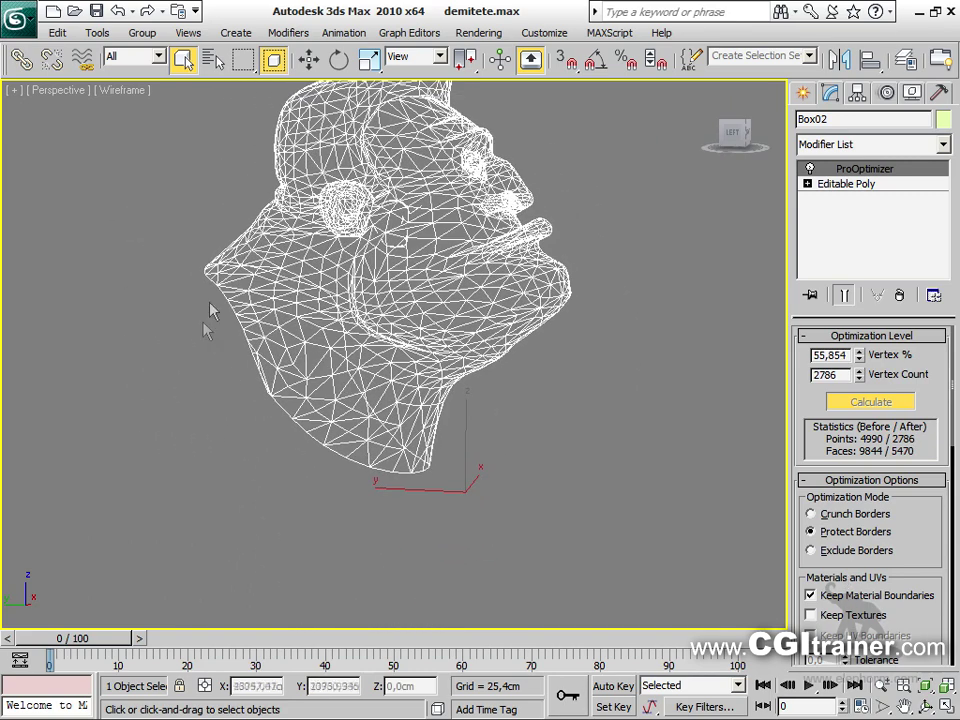
{"action": "left_click", "coordinate": [811, 514]}
{"action": "left_click", "coordinate": [876, 403]}
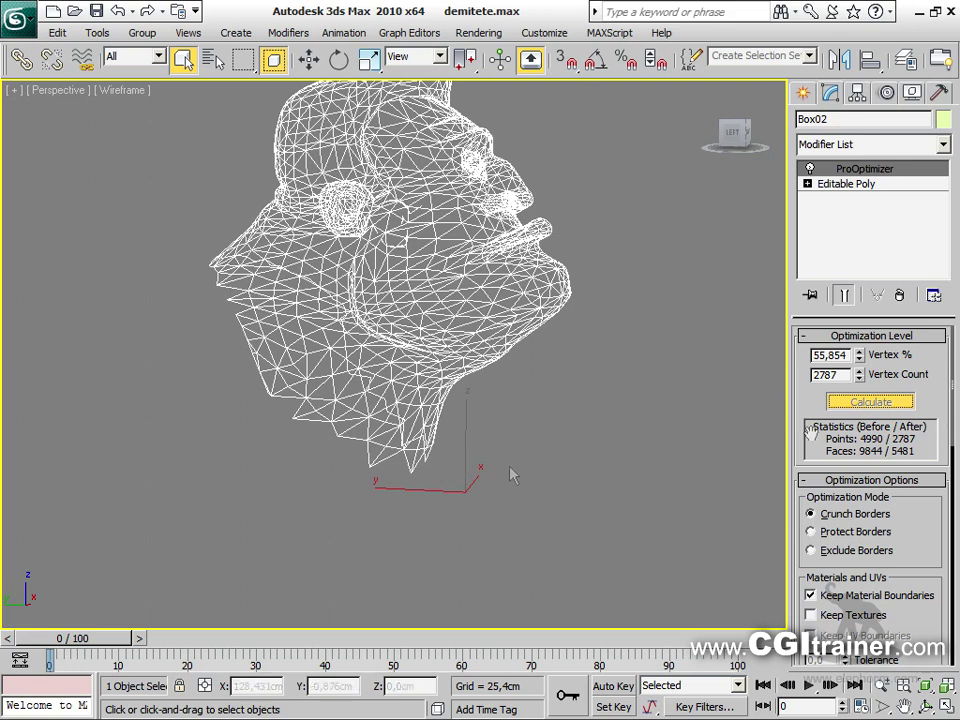
{"action": "scroll", "coordinate": [913, 552], "scroll_direction": "down", "scroll_amount": 5}
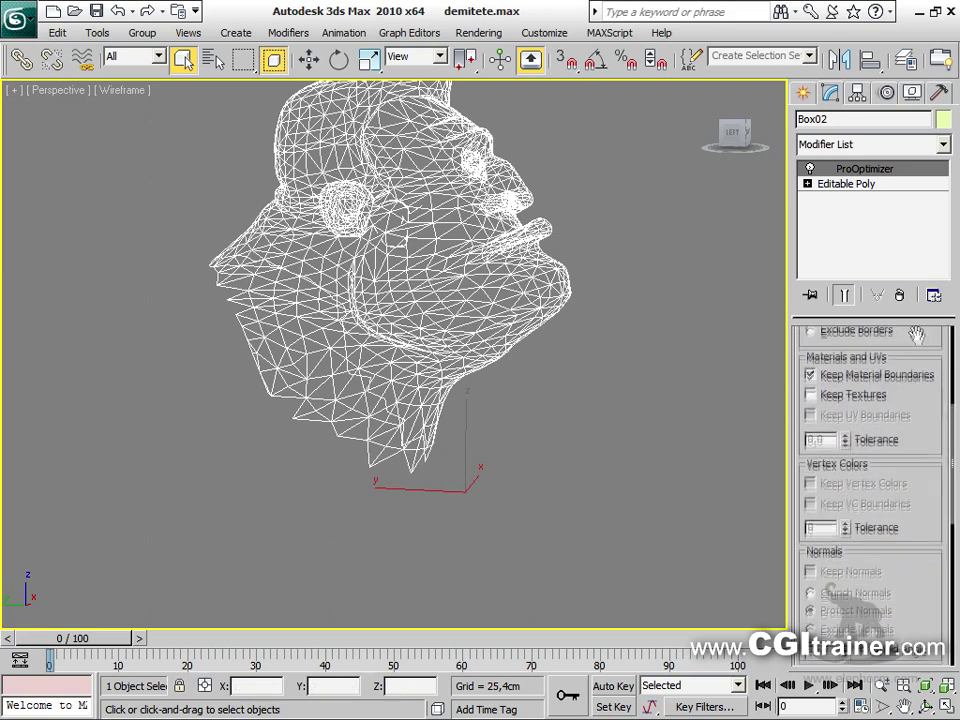
{"action": "left_click_drag", "start_coordinate": [893, 578], "coordinate": [913, 628]}
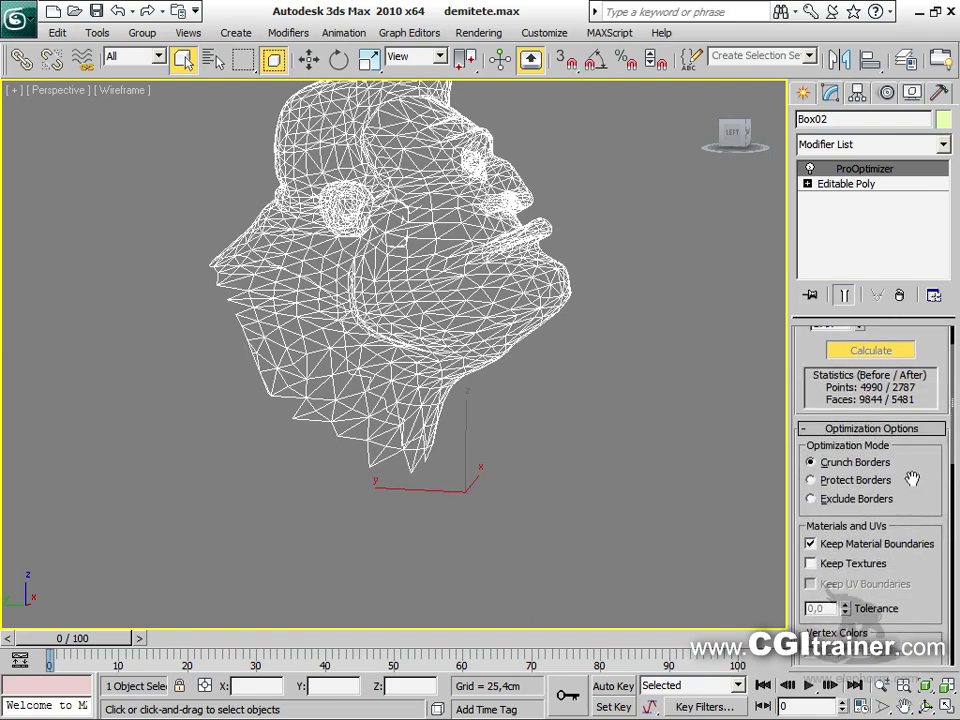
{"action": "left_click_drag", "start_coordinate": [806, 387], "coordinate": [806, 440]}
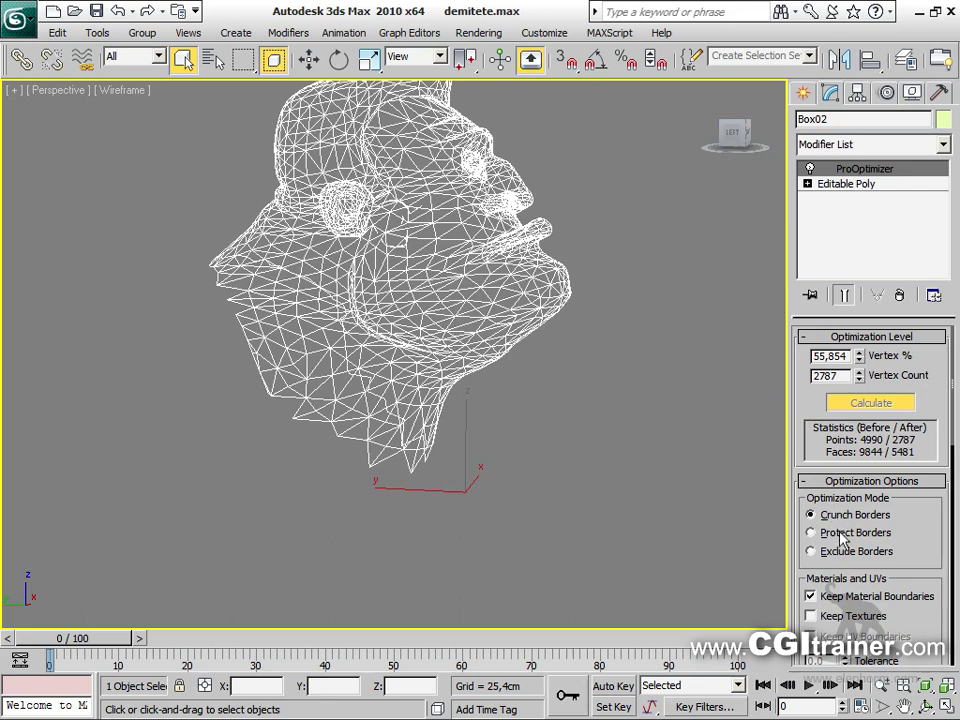
Set the mode back to Protect Borders, recalculate, and reduce the vertices to 40,754 percent, displaying the head shaded with edged faces
{"action": "left_click", "coordinate": [811, 532]}
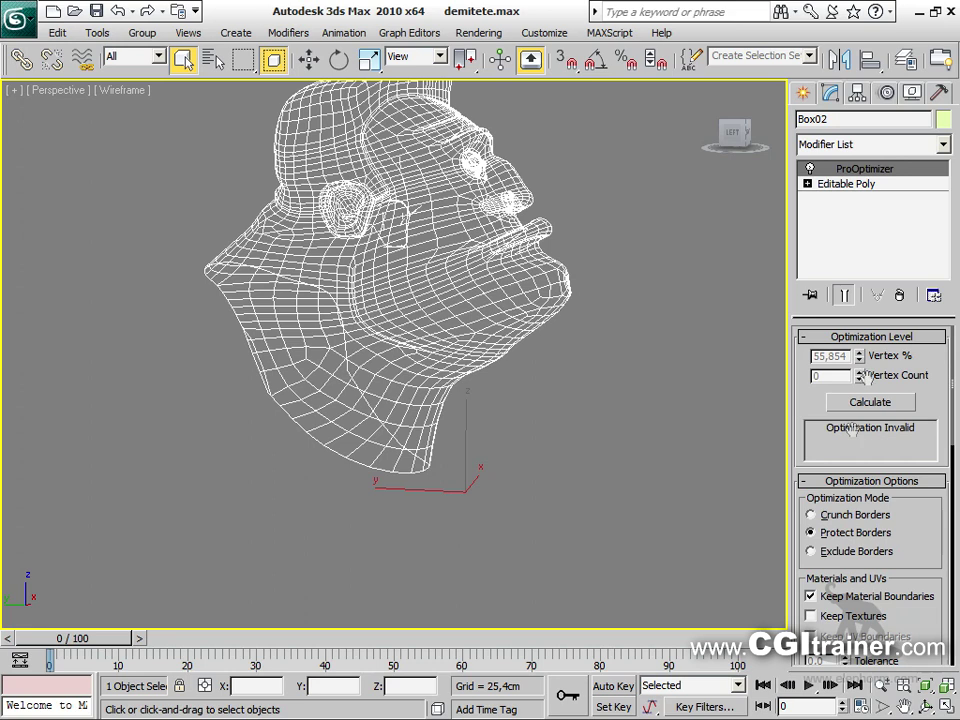
{"action": "left_click", "coordinate": [869, 402]}
{"action": "left_click_drag", "start_coordinate": [858, 356], "coordinate": [852, 465]}
{"action": "middle_click_drag", "start_coordinate": [676, 447], "coordinate": [395, 492], "text": "alt"}
{"action": "key", "text": "F3"}
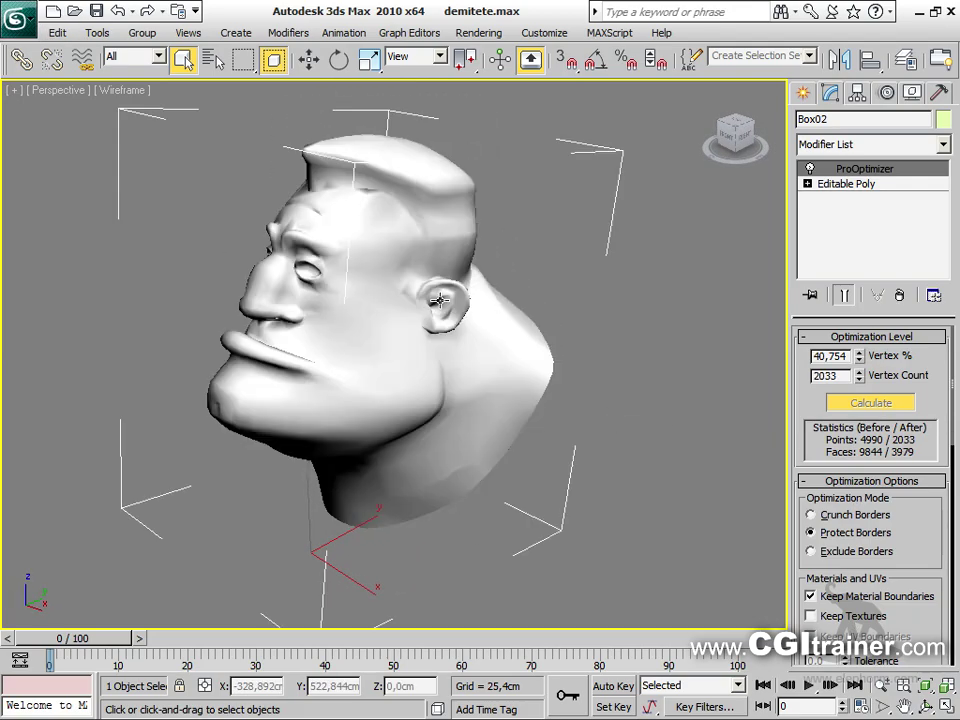
{"action": "key", "text": "F4"}
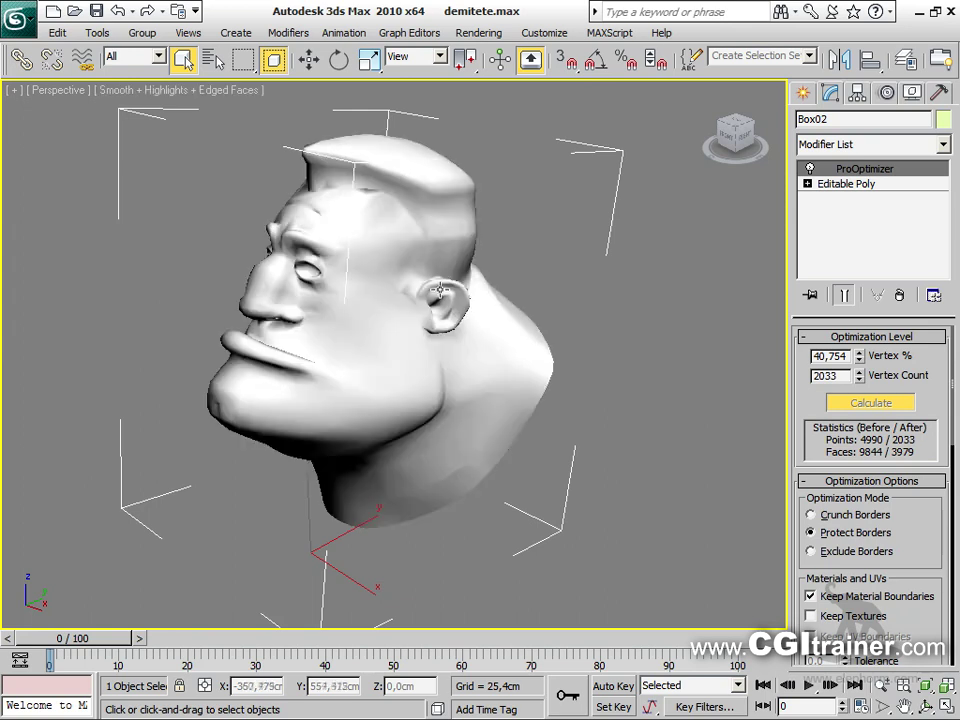
Reduce the head's ProOptimizer vertex percentage further and inspect the simplified mesh from other angles
{"action": "middle_click_drag", "start_coordinate": [520, 290], "coordinate": [553, 321], "text": "alt"}
{"action": "left_click_drag", "start_coordinate": [860, 360], "coordinate": [828, 667]}
{"action": "left_click_drag", "start_coordinate": [859, 355], "coordinate": [859, 353]}
{"action": "middle_click_drag", "start_coordinate": [510, 397], "coordinate": [633, 366], "text": "alt"}
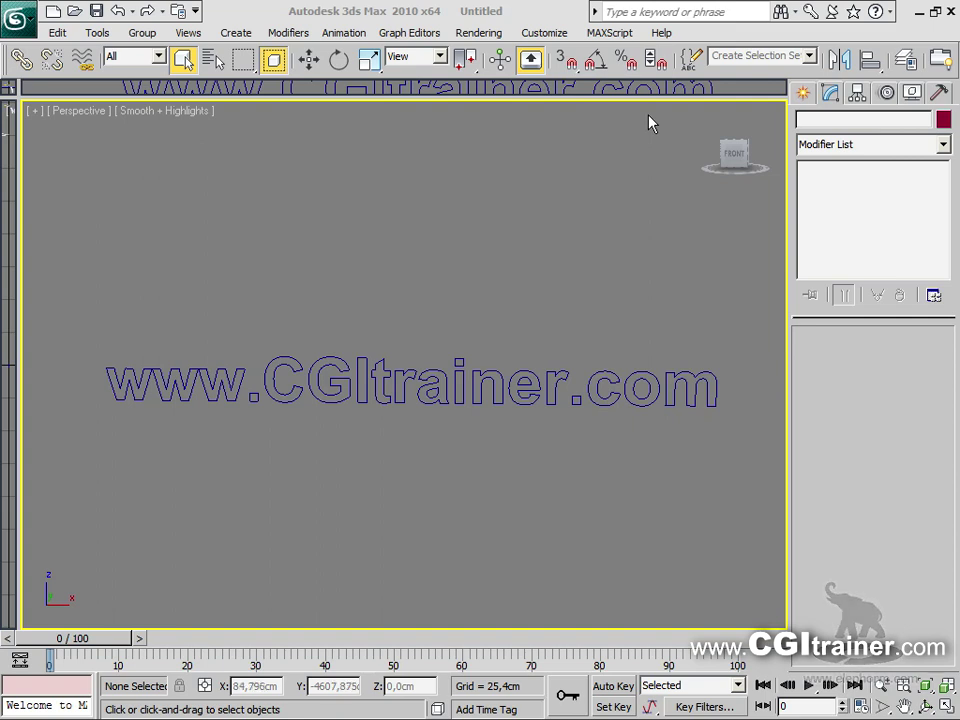
{"action": "left_click", "coordinate": [485, 387]}
{"action": "scroll", "coordinate": [413, 381], "scroll_direction": "up", "scroll_amount": 2}
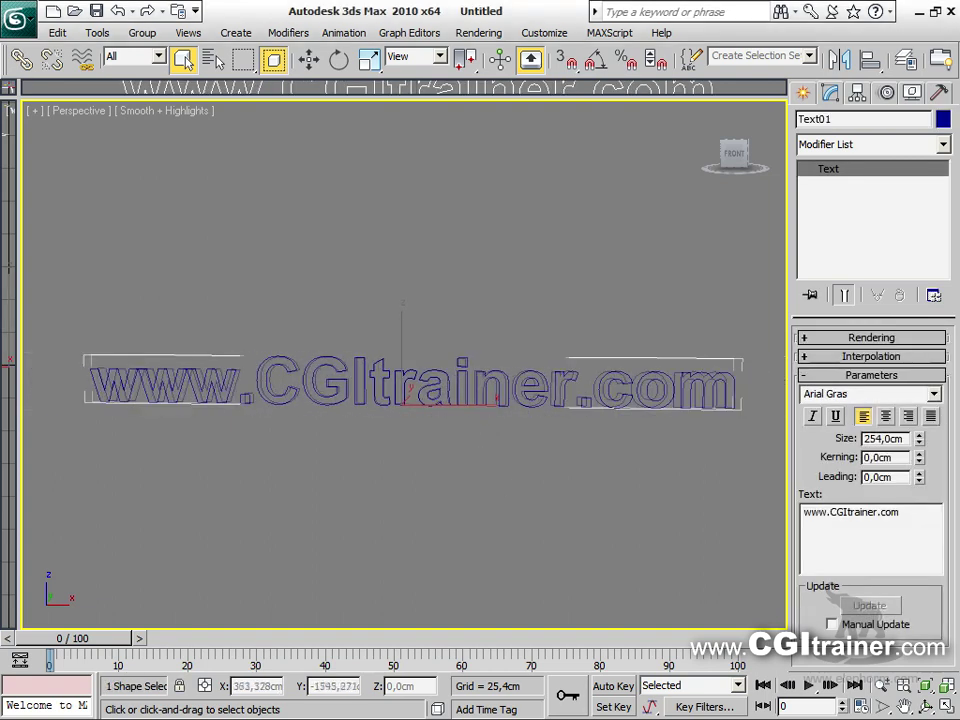
{"action": "left_click", "coordinate": [286, 32]}
{"action": "mouse_move", "coordinate": [305, 96]}
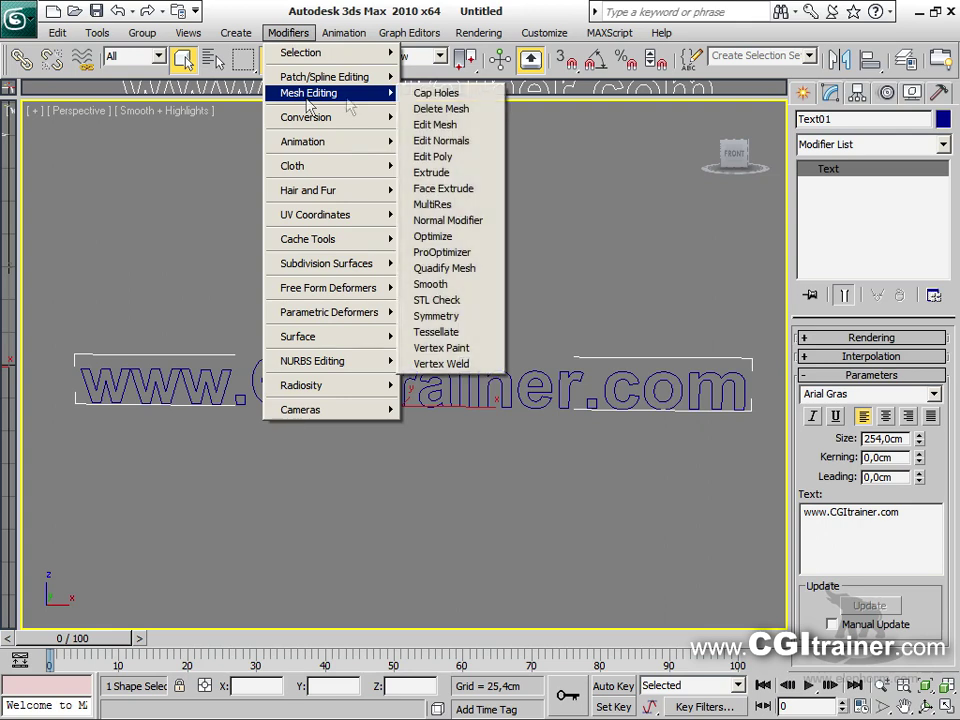
{"action": "left_click", "coordinate": [440, 172]}
Display edged faces on the extruded text and set its Extrude segments to 5
{"action": "middle_click_drag", "start_coordinate": [510, 452], "coordinate": [447, 515], "text": "alt"}
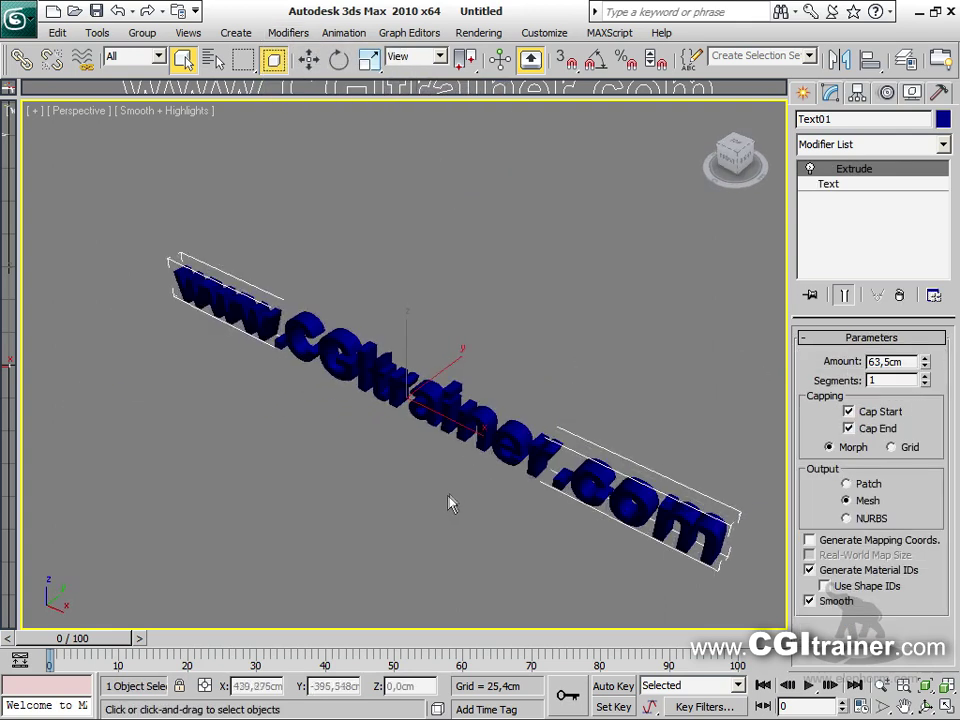
{"action": "key", "text": "F4"}
{"action": "left_click", "coordinate": [925, 377]}
{"action": "left_click", "coordinate": [925, 377]}
{"action": "left_click", "coordinate": [925, 377]}
{"action": "left_click", "coordinate": [925, 377]}
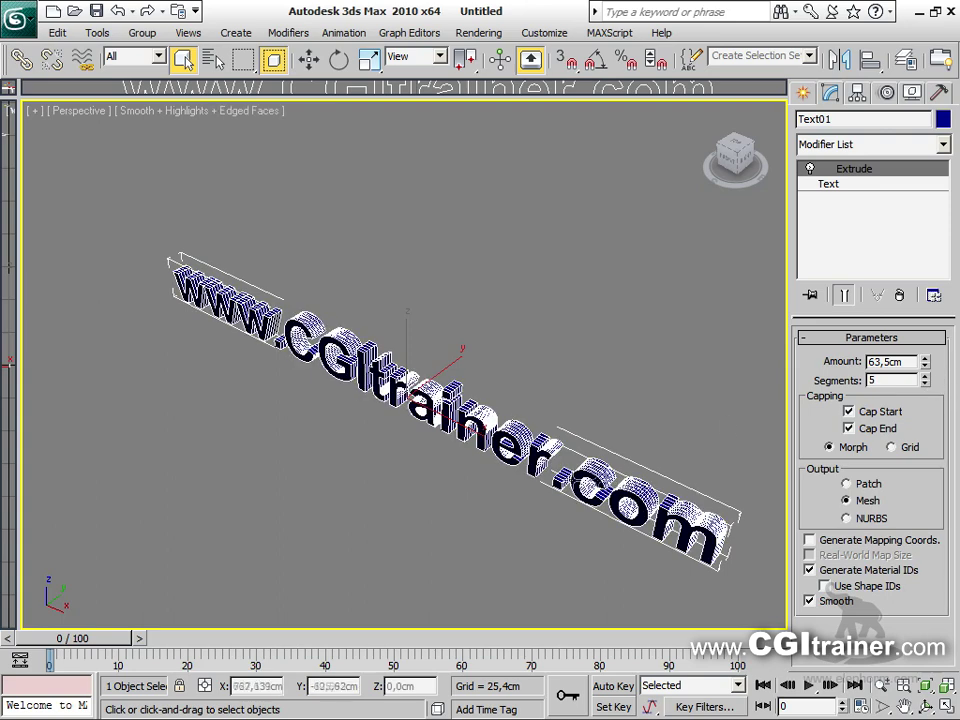
Try a TurboSmooth modifier on the five-segment extruded text and remove it again
{"action": "scroll", "coordinate": [551, 496], "scroll_direction": "up", "scroll_amount": 6}
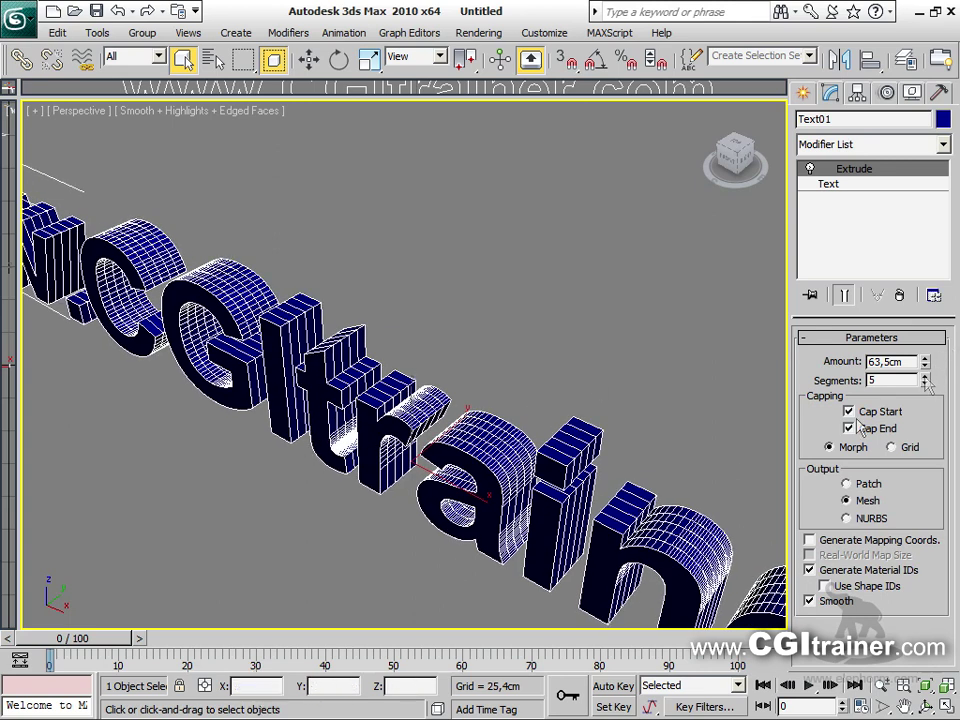
{"action": "left_click", "coordinate": [287, 33]}
{"action": "mouse_move", "coordinate": [326, 266]}
{"action": "left_click", "coordinate": [474, 299]}
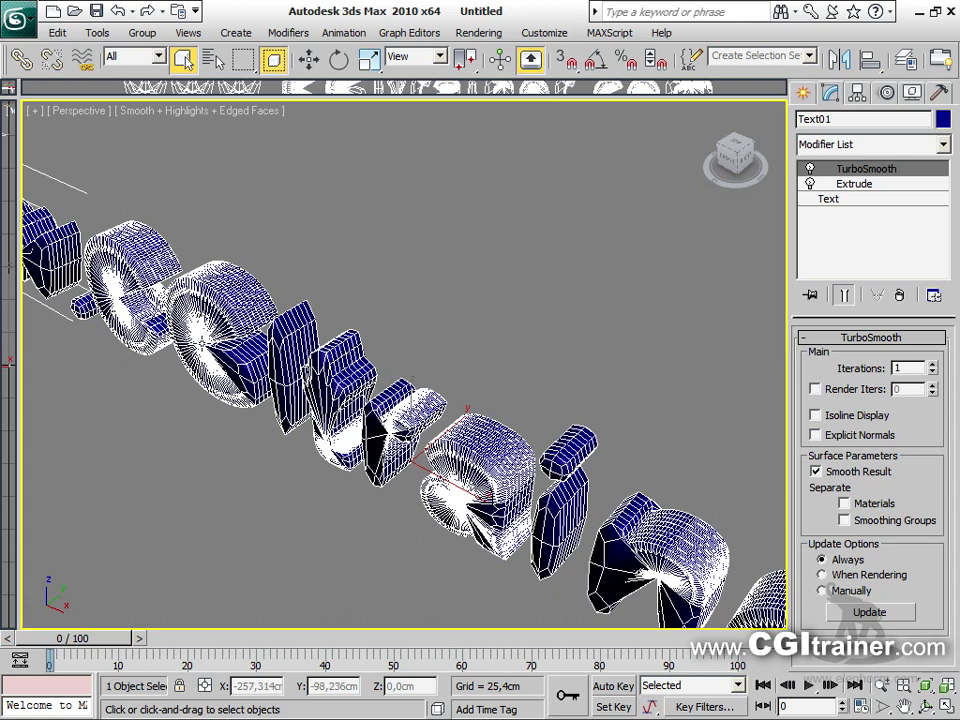
{"action": "left_click", "coordinate": [899, 295]}
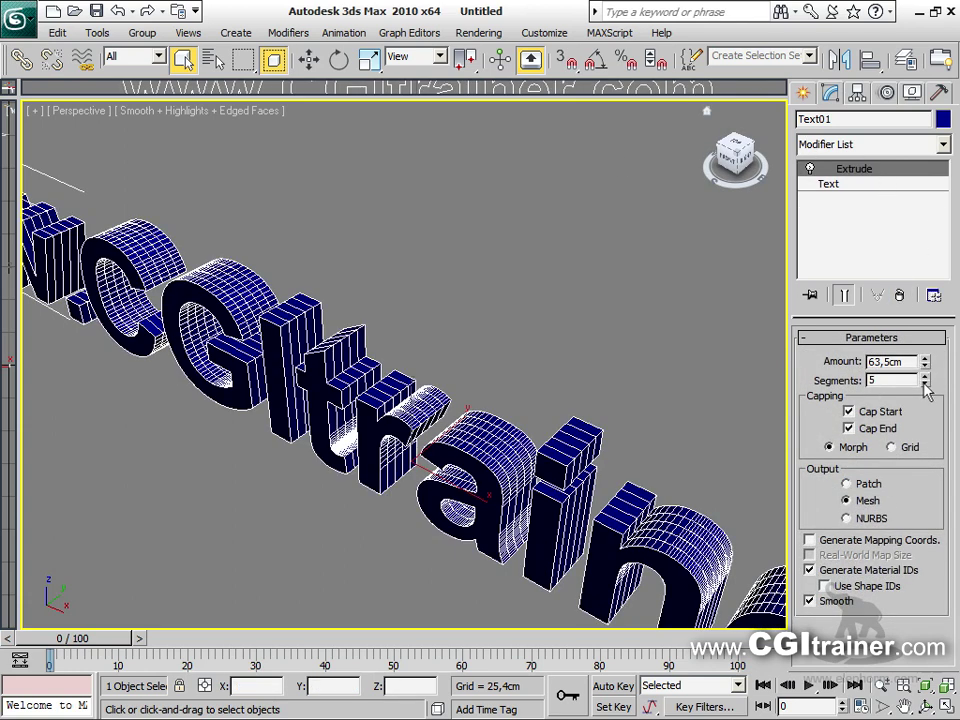
Set the extruded text's Extrude segments to 1
{"action": "left_click_drag", "start_coordinate": [924, 386], "coordinate": [924, 400]}
{"action": "scroll", "coordinate": [499, 360], "scroll_direction": "down", "scroll_amount": 3}
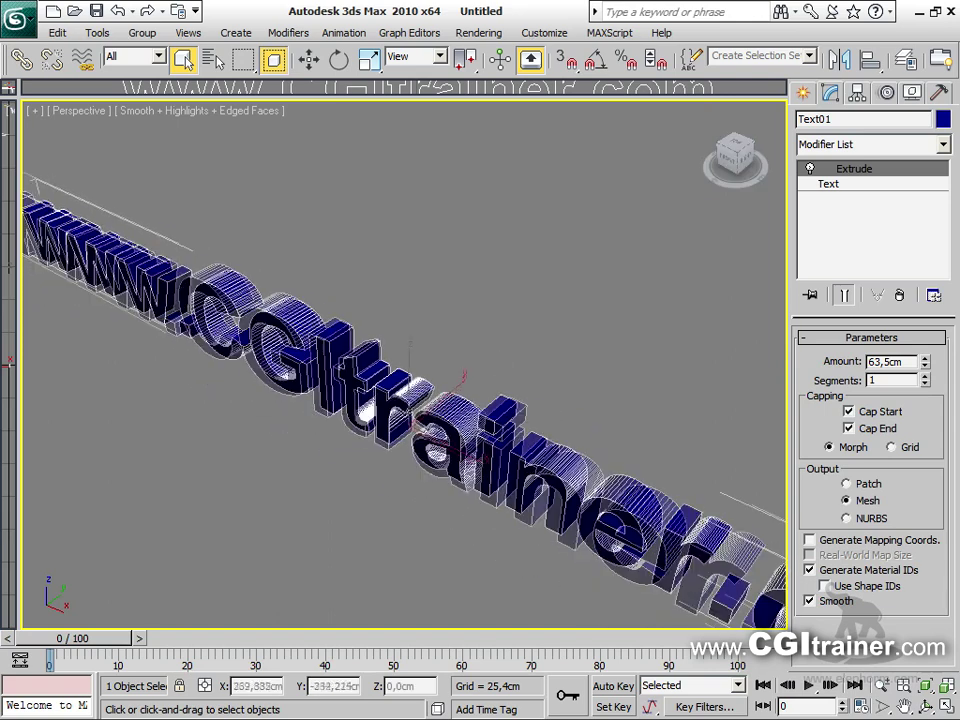
{"action": "left_click", "coordinate": [728, 162]}
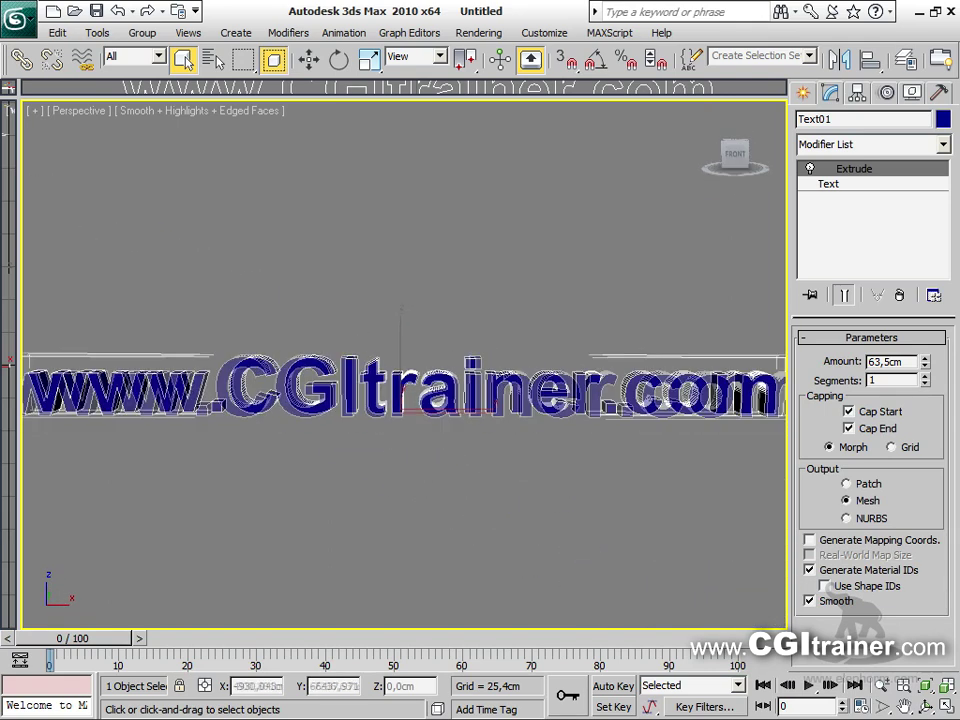
Apply a Quadify Mesh modifier on top of the text's Extrude modifier
{"action": "left_click", "coordinate": [290, 34]}
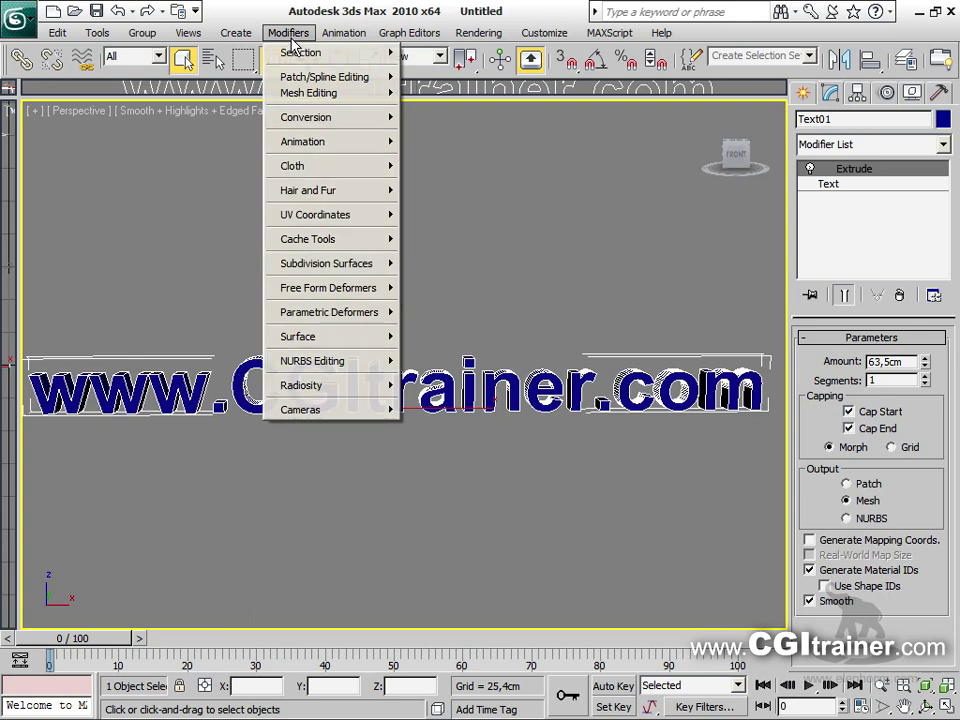
{"action": "mouse_move", "coordinate": [302, 93]}
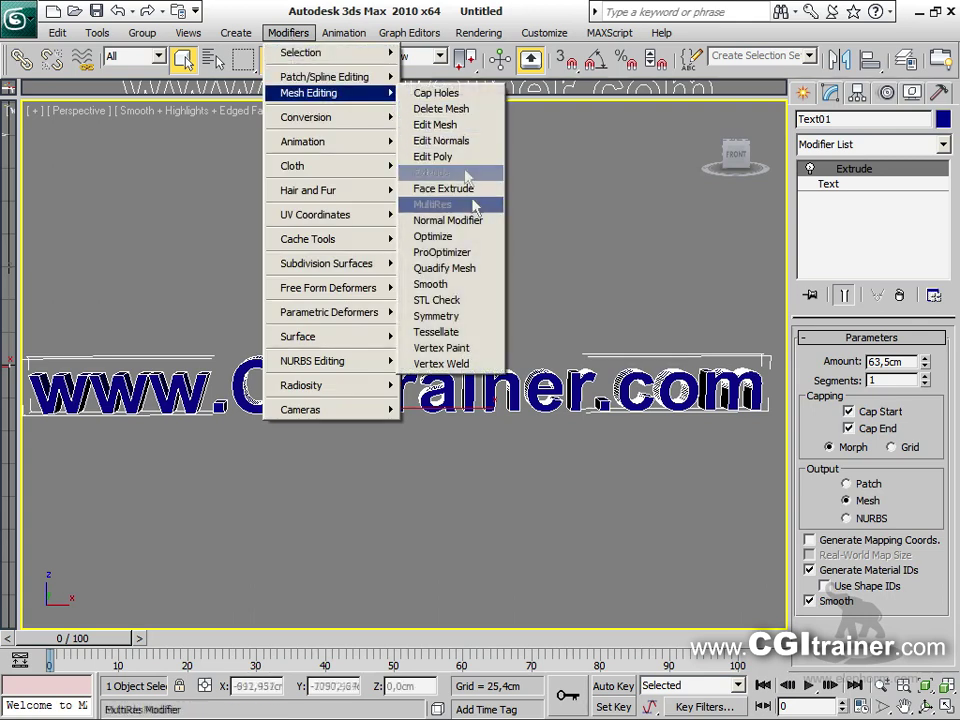
{"action": "left_click", "coordinate": [445, 268]}
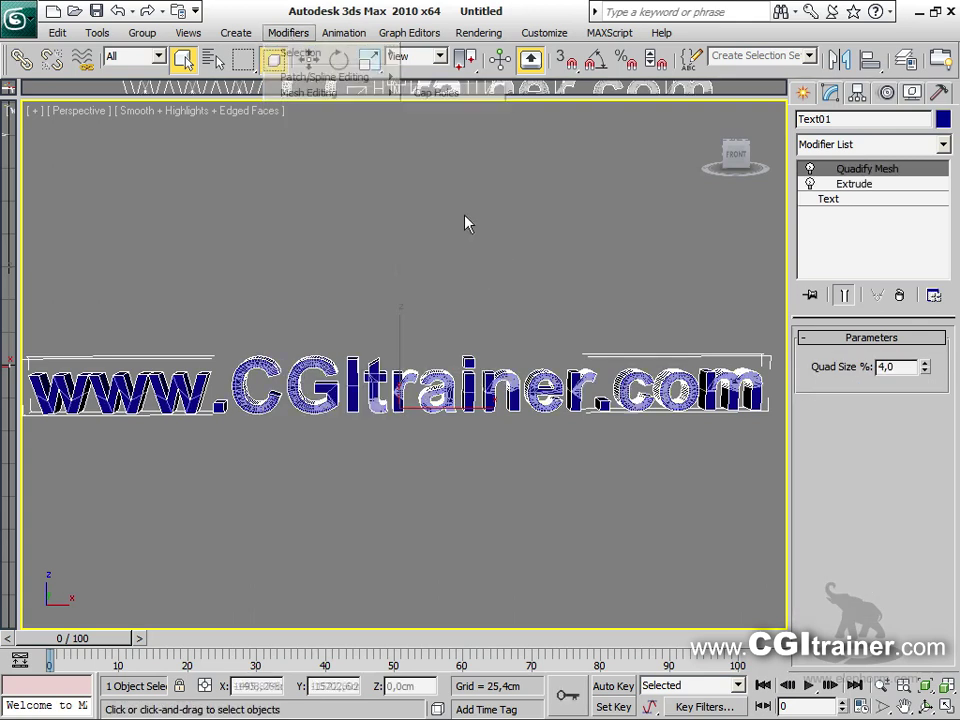
{"action": "scroll", "coordinate": [531, 557], "scroll_direction": "up", "scroll_amount": 5}
{"action": "middle_click_drag", "start_coordinate": [400, 365], "coordinate": [475, 357], "text": "alt"}
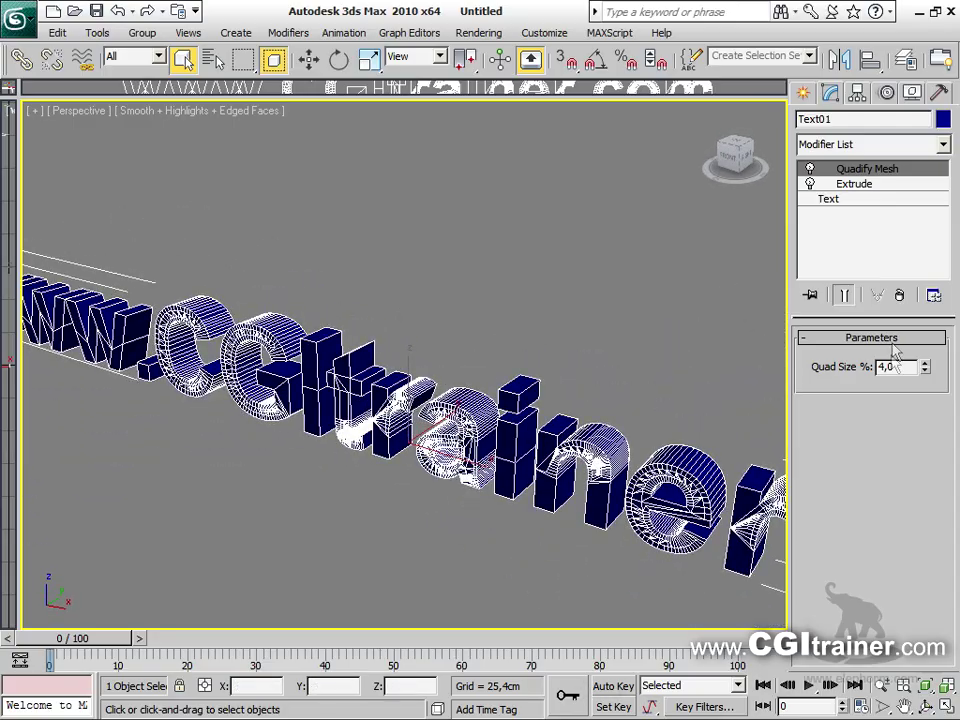
Try another segment count in the Extrude modifier beneath Quadify Mesh and restore it to 1
{"action": "left_click", "coordinate": [860, 188]}
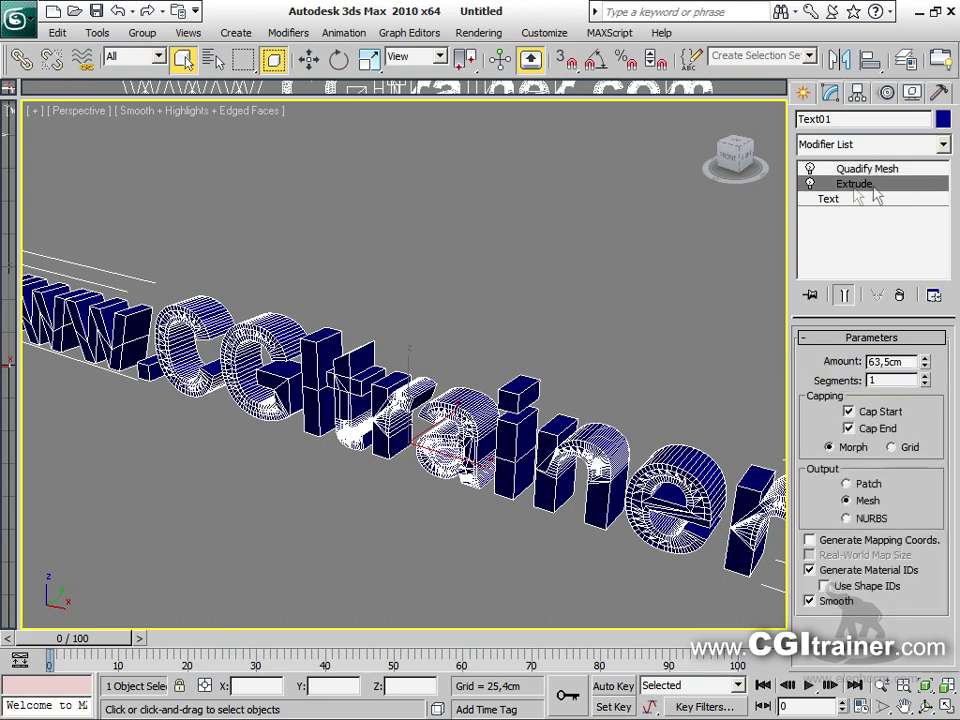
{"action": "left_click", "coordinate": [925, 377]}
{"action": "left_click", "coordinate": [926, 385]}
{"action": "left_click", "coordinate": [926, 385]}
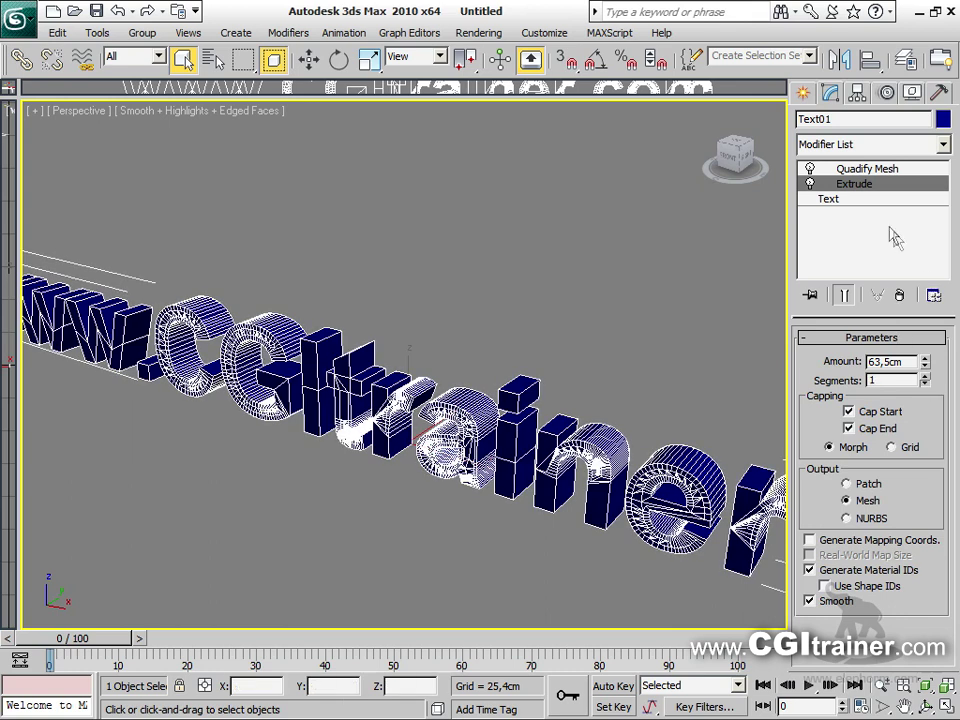
Lower the text's Quadify Mesh quad size to 3,0 percent and further to 2,0 percent
{"action": "left_click", "coordinate": [866, 169]}
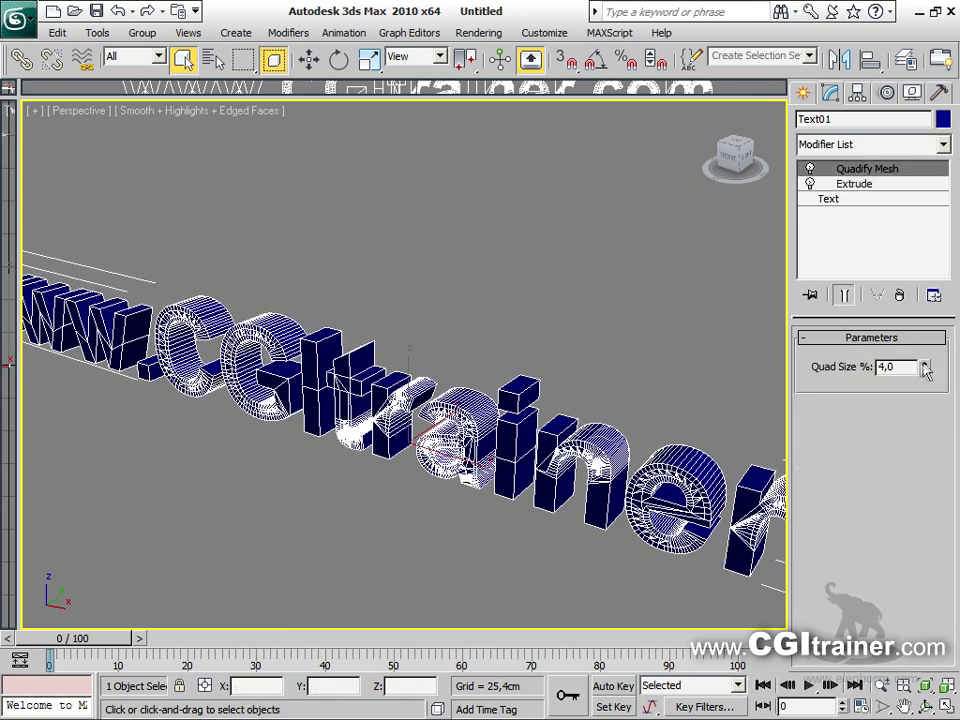
{"action": "left_click_drag", "start_coordinate": [926, 305], "coordinate": [924, 272]}
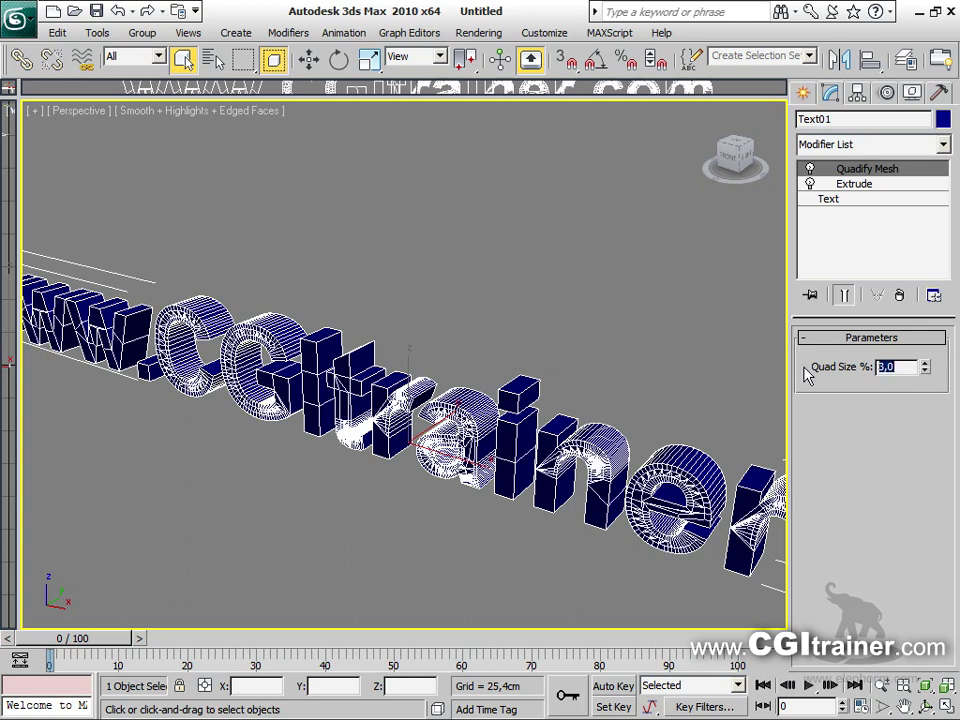
{"action": "key", "text": "Return"}
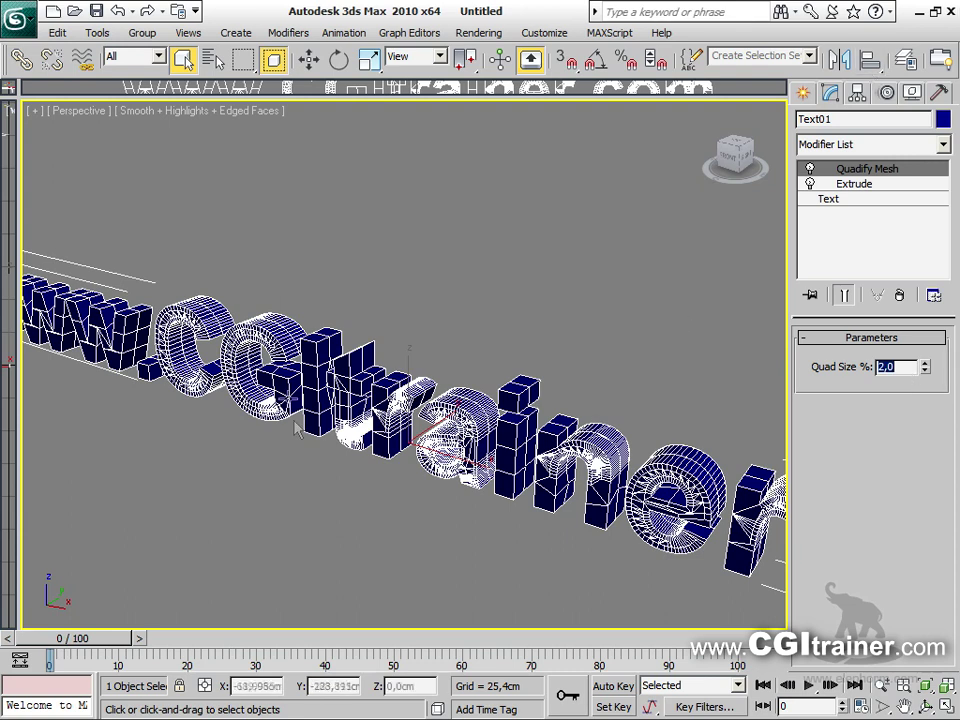
{"action": "scroll", "coordinate": [381, 343], "scroll_direction": "down", "scroll_amount": 3}
{"action": "left_click", "coordinate": [735, 158]}
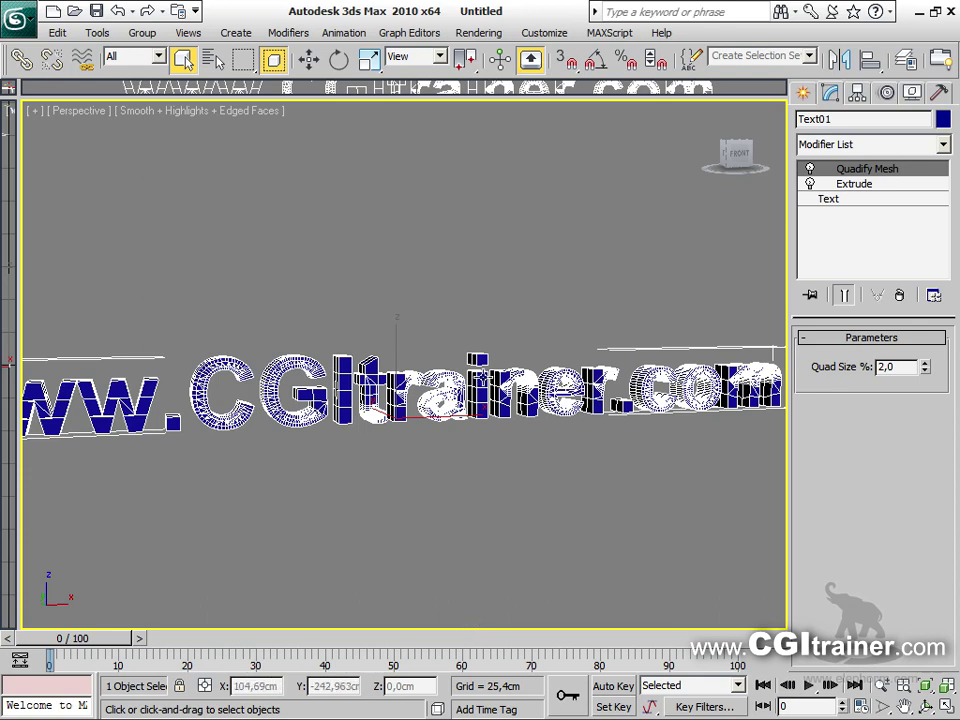
Apply a TurboSmooth modifier with 2 iterations above Quadify Mesh and turn off the edged faces display
{"action": "left_click", "coordinate": [290, 32]}
{"action": "mouse_move", "coordinate": [316, 268]}
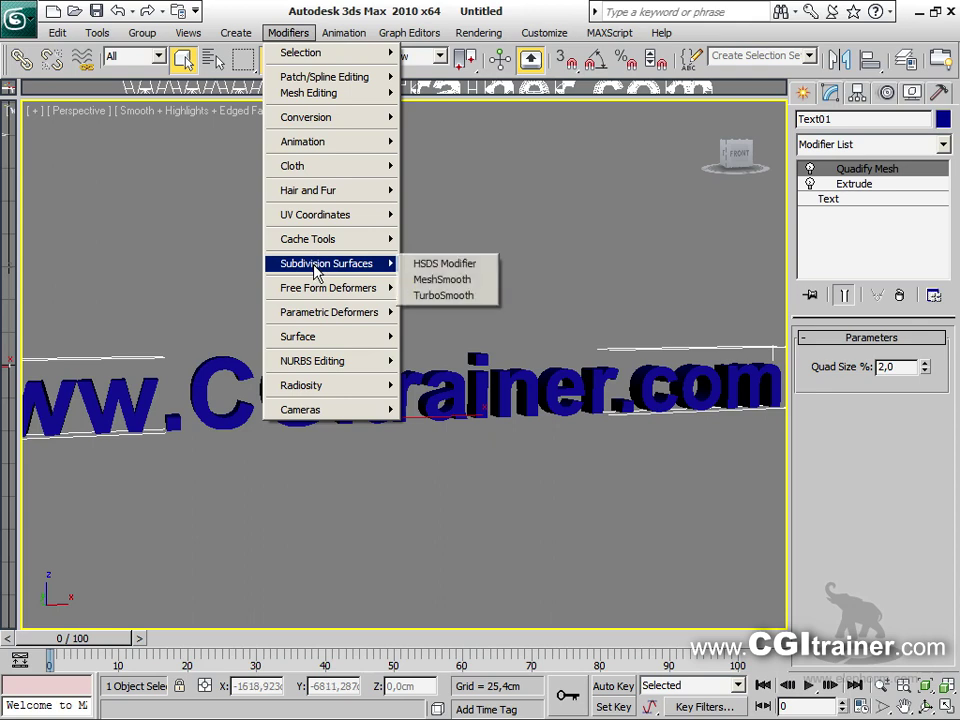
{"action": "left_click", "coordinate": [440, 295]}
{"action": "key", "text": "F4"}
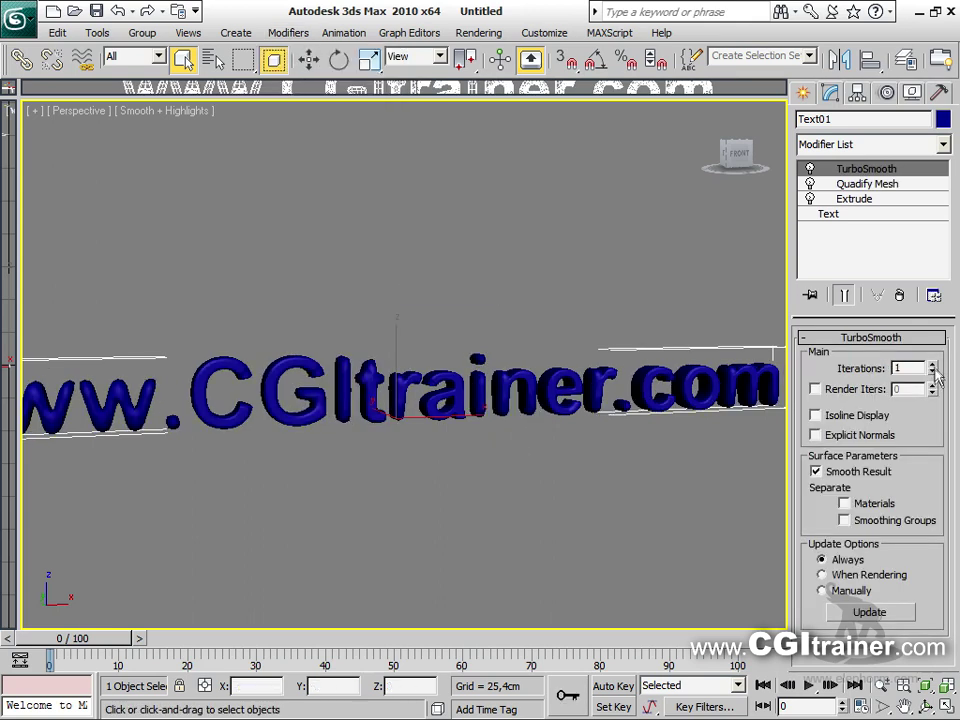
{"action": "middle_click_drag", "start_coordinate": [692, 426], "coordinate": [443, 304], "text": "alt"}
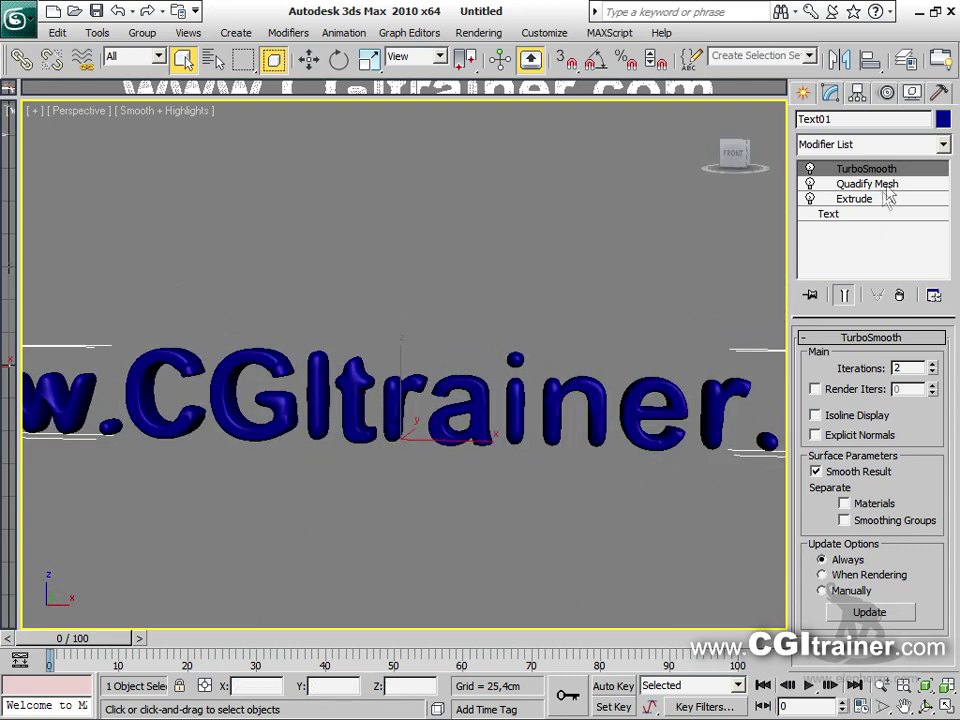
Set the Quadify Mesh quad size beneath TurboSmooth to 1,0 percent and inspect the smoothed text
{"action": "left_click", "coordinate": [832, 186]}
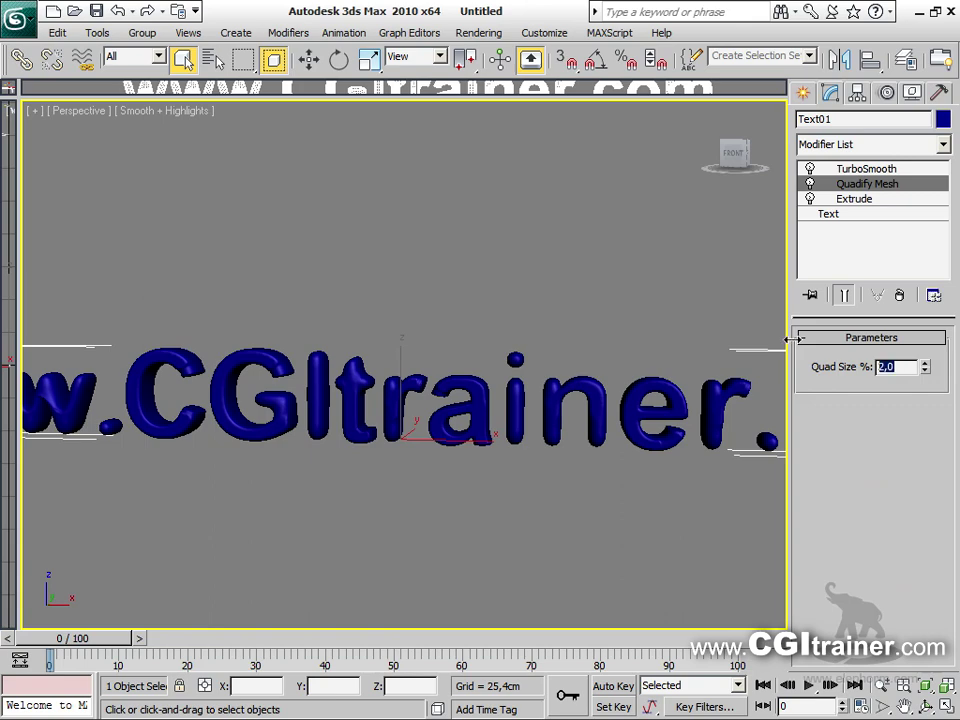
{"action": "key", "text": "Return"}
{"action": "middle_click_drag", "start_coordinate": [450, 400], "coordinate": [545, 338], "text": "alt"}
{"action": "scroll", "coordinate": [400, 385], "scroll_direction": "down", "scroll_amount": 1}
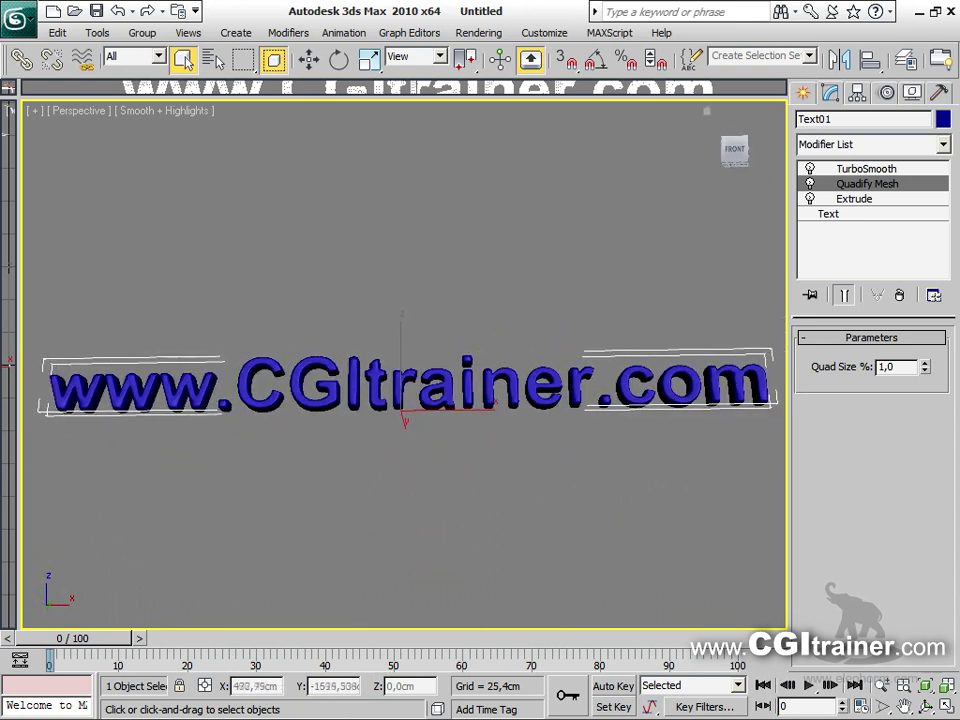
{"action": "middle_click_drag", "start_coordinate": [585, 306], "coordinate": [548, 460], "text": "alt"}
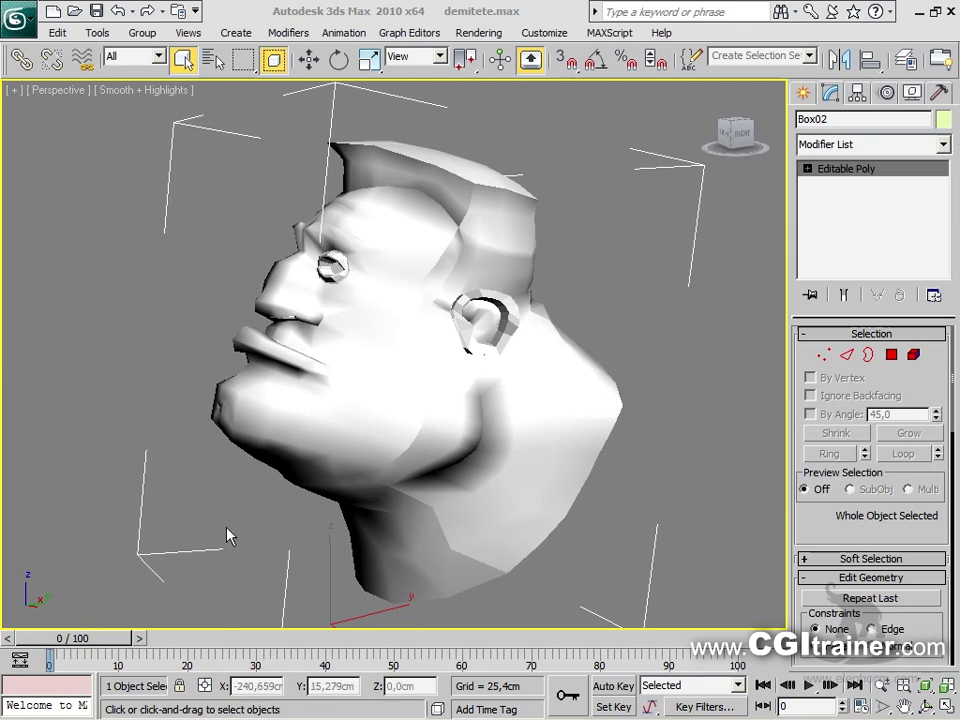
Apply a Smooth modifier to the Box02 head in demitete.max
{"action": "left_click", "coordinate": [289, 33]}
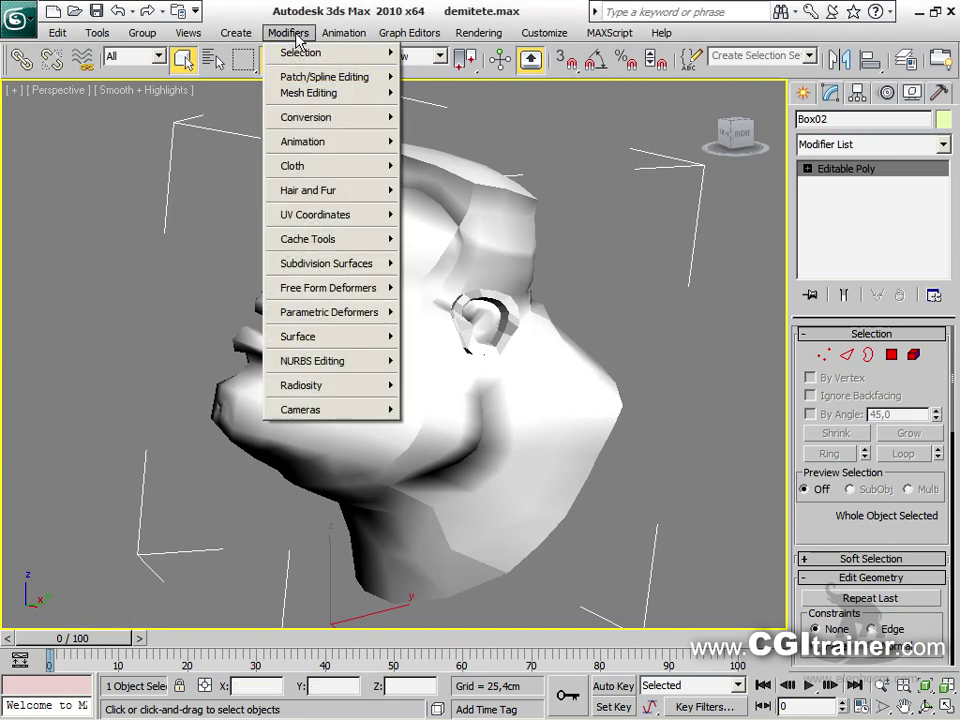
{"action": "mouse_move", "coordinate": [332, 92]}
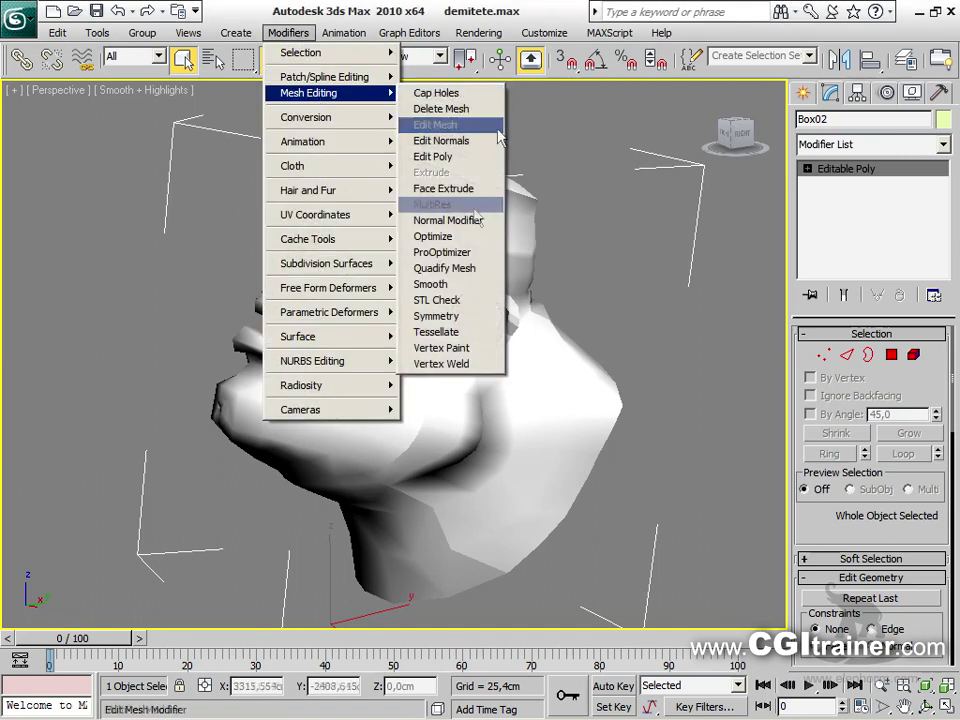
{"action": "left_click", "coordinate": [450, 284]}
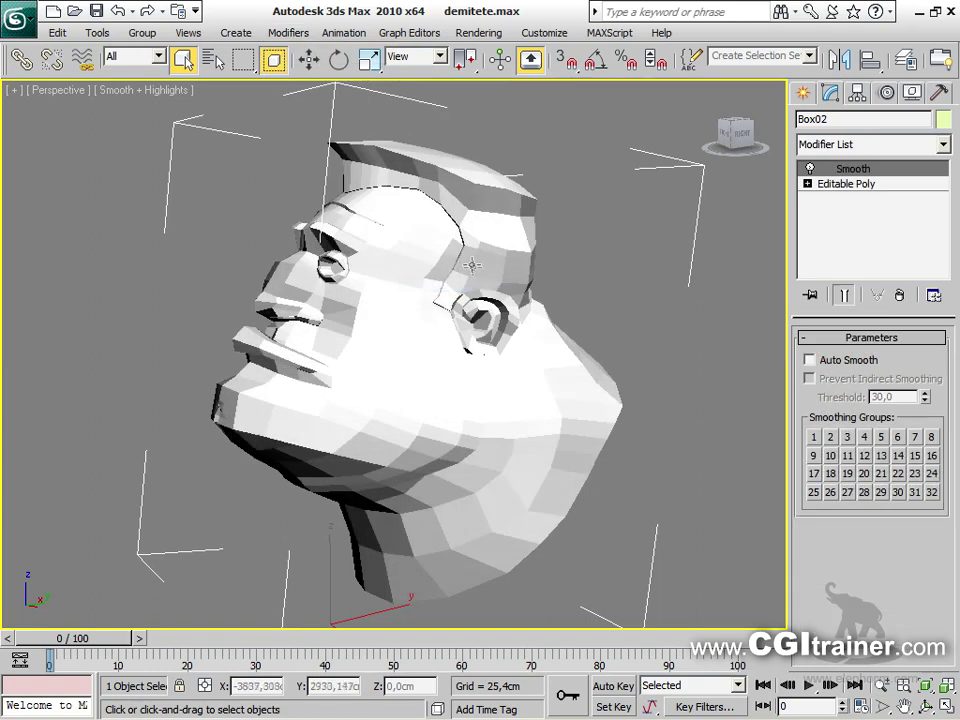
{"action": "middle_click_drag", "start_coordinate": [527, 484], "coordinate": [498, 476], "text": "alt"}
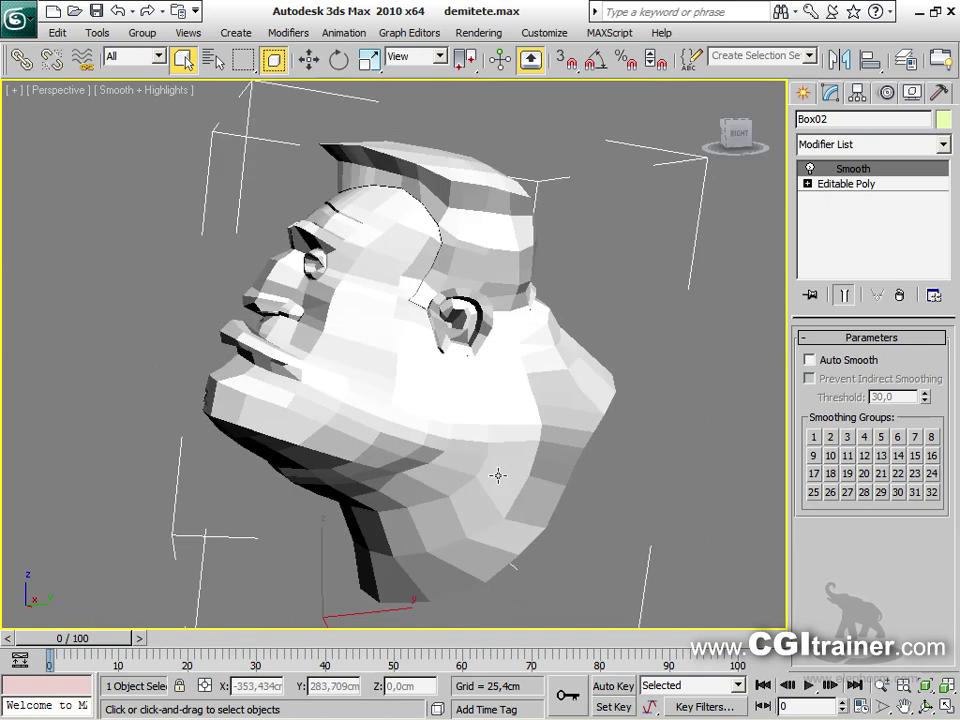
Try smoothing groups 1, 2, 3, 4 and 6 on the head and clear them all
{"action": "left_click", "coordinate": [814, 437]}
{"action": "left_click", "coordinate": [830, 437]}
{"action": "left_click", "coordinate": [847, 437]}
{"action": "left_click", "coordinate": [864, 437]}
{"action": "left_click", "coordinate": [896, 438]}
{"action": "left_click", "coordinate": [897, 438]}
{"action": "left_click", "coordinate": [864, 437]}
{"action": "left_click", "coordinate": [847, 437]}
{"action": "left_click", "coordinate": [830, 437]}
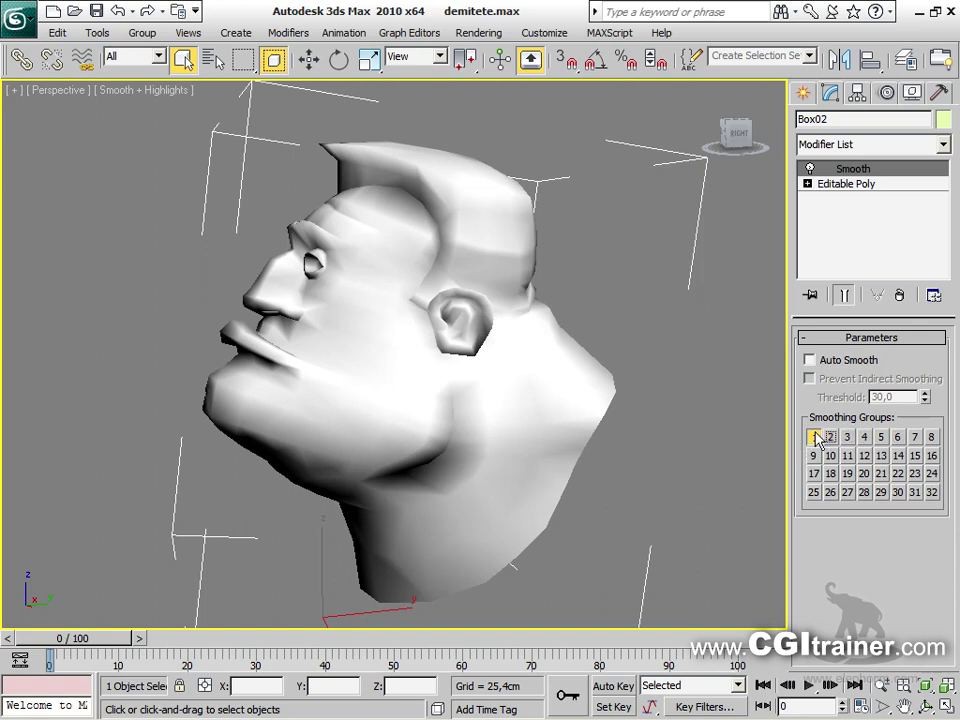
{"action": "left_click", "coordinate": [815, 437]}
Enable Auto Smooth in the head's Smooth modifier and inspect the hard edges on the face and hair
{"action": "left_click", "coordinate": [844, 362]}
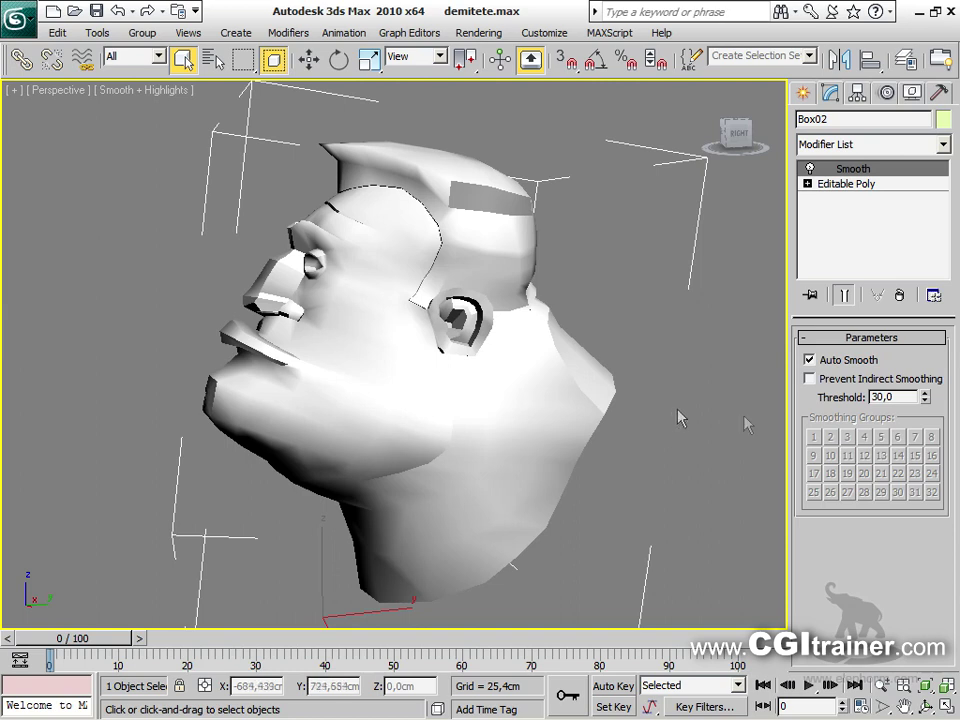
{"action": "mouse_move", "coordinate": [664, 441]}
{"action": "middle_mouse_down", "text": "alt"}
{"action": "mouse_move", "coordinate": [639, 426]}
{"action": "mouse_move", "coordinate": [722, 414]}
{"action": "mouse_move", "coordinate": [716, 441]}
{"action": "mouse_move", "coordinate": [666, 416]}
{"action": "mouse_move", "coordinate": [664, 434]}
{"action": "middle_mouse_up", "text": "alt"}
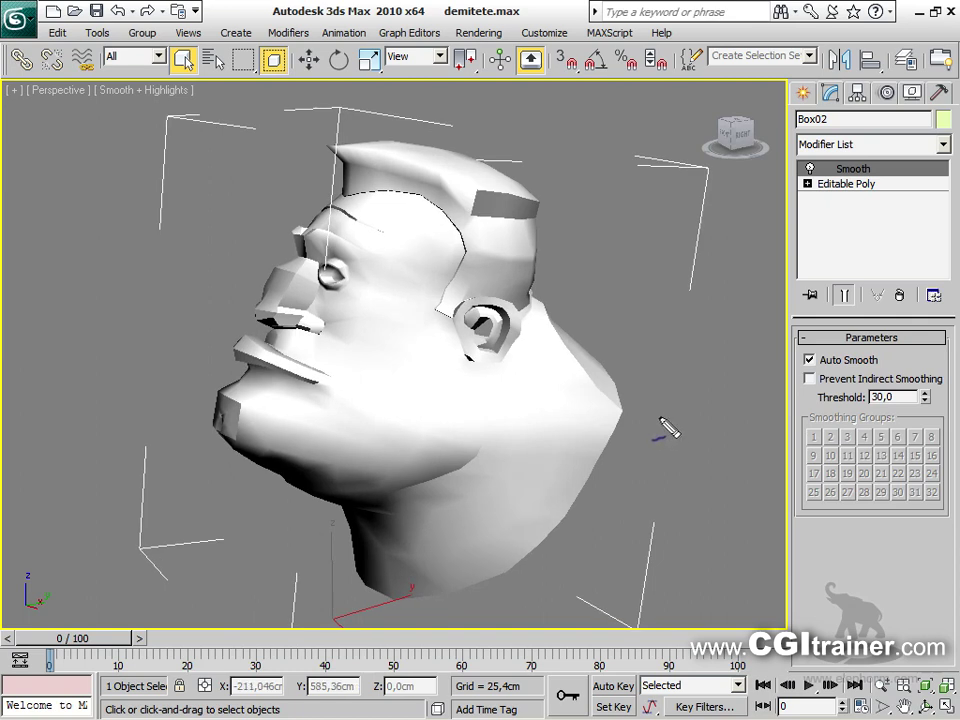
{"action": "mouse_move", "coordinate": [530, 241]}
{"action": "left_mouse_down"}
{"action": "mouse_move", "coordinate": [556, 250]}
{"action": "mouse_move", "coordinate": [557, 204]}
{"action": "mouse_move", "coordinate": [549, 230]}
{"action": "mouse_move", "coordinate": [560, 238]}
{"action": "mouse_move", "coordinate": [545, 215]}
{"action": "mouse_move", "coordinate": [566, 218]}
{"action": "left_mouse_up"}
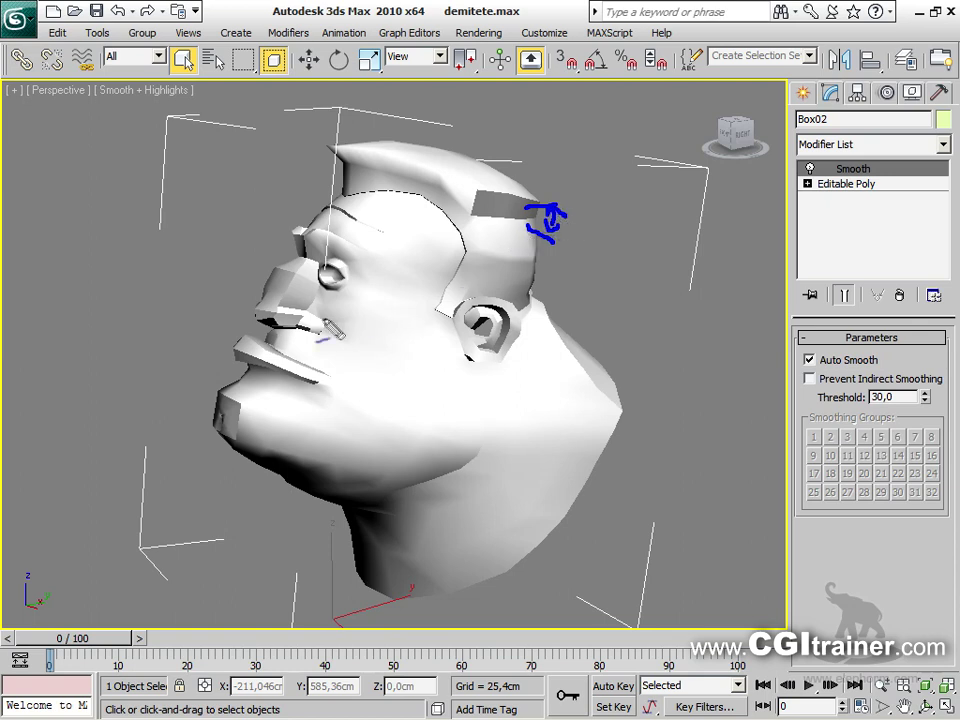
{"action": "mouse_move", "coordinate": [315, 299]}
{"action": "left_mouse_down"}
{"action": "mouse_move", "coordinate": [198, 306]}
{"action": "mouse_move", "coordinate": [297, 316]}
{"action": "mouse_move", "coordinate": [326, 328]}
{"action": "mouse_move", "coordinate": [324, 342]}
{"action": "mouse_move", "coordinate": [334, 338]}
{"action": "mouse_move", "coordinate": [321, 320]}
{"action": "mouse_move", "coordinate": [341, 341]}
{"action": "mouse_move", "coordinate": [336, 351]}
{"action": "mouse_move", "coordinate": [271, 305]}
{"action": "mouse_move", "coordinate": [284, 319]}
{"action": "mouse_move", "coordinate": [281, 336]}
{"action": "mouse_move", "coordinate": [280, 321]}
{"action": "mouse_move", "coordinate": [298, 321]}
{"action": "mouse_move", "coordinate": [273, 370]}
{"action": "left_mouse_up"}
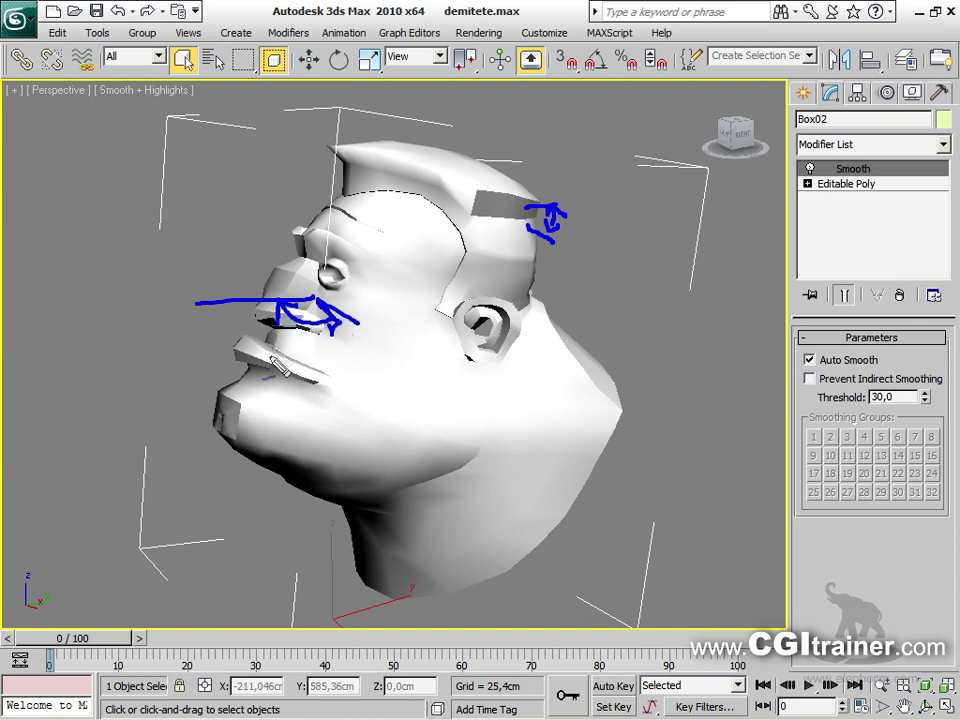
{"action": "left_click", "coordinate": [232, 415]}
{"action": "left_click_drag", "start_coordinate": [253, 421], "coordinate": [266, 416]}
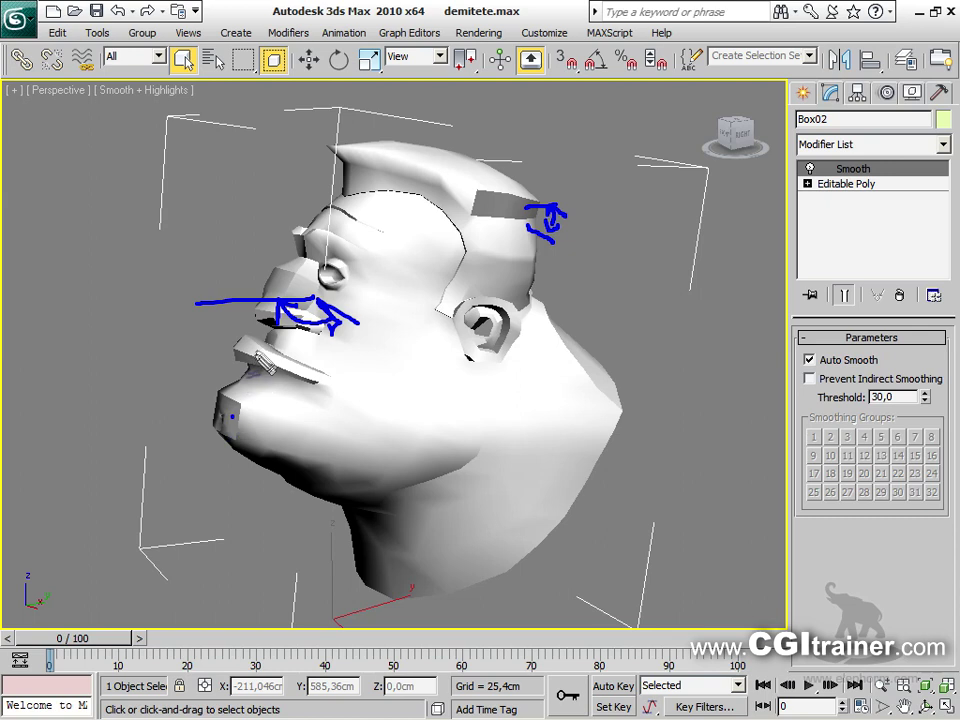
{"action": "mouse_move", "coordinate": [211, 330]}
{"action": "left_mouse_down"}
{"action": "mouse_move", "coordinate": [238, 346]}
{"action": "mouse_move", "coordinate": [233, 355]}
{"action": "left_mouse_up"}
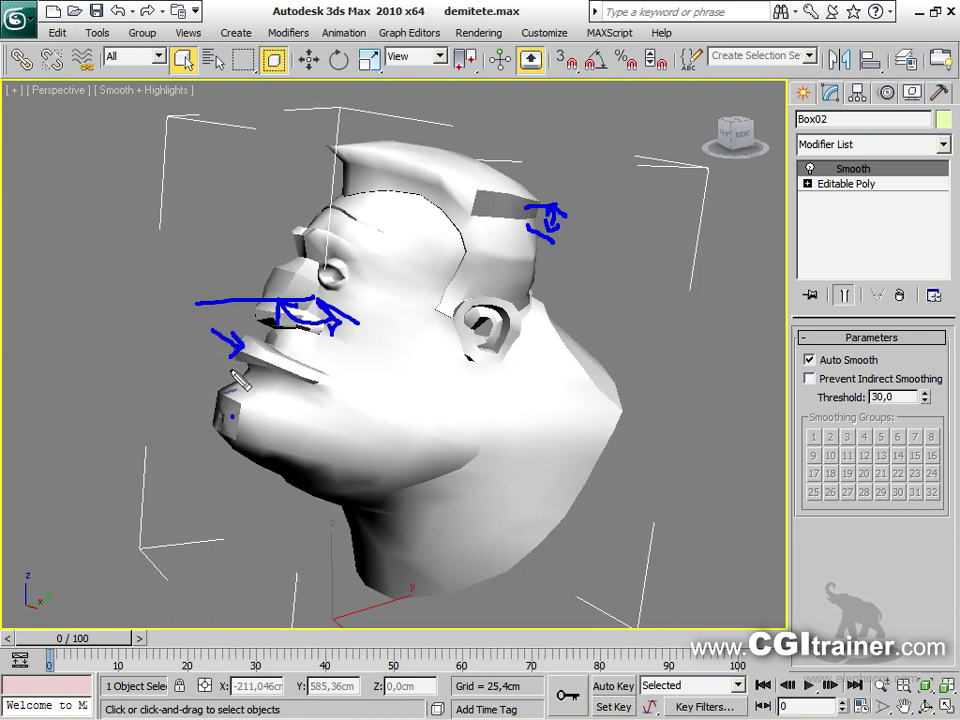
{"action": "key", "text": "Escape"}
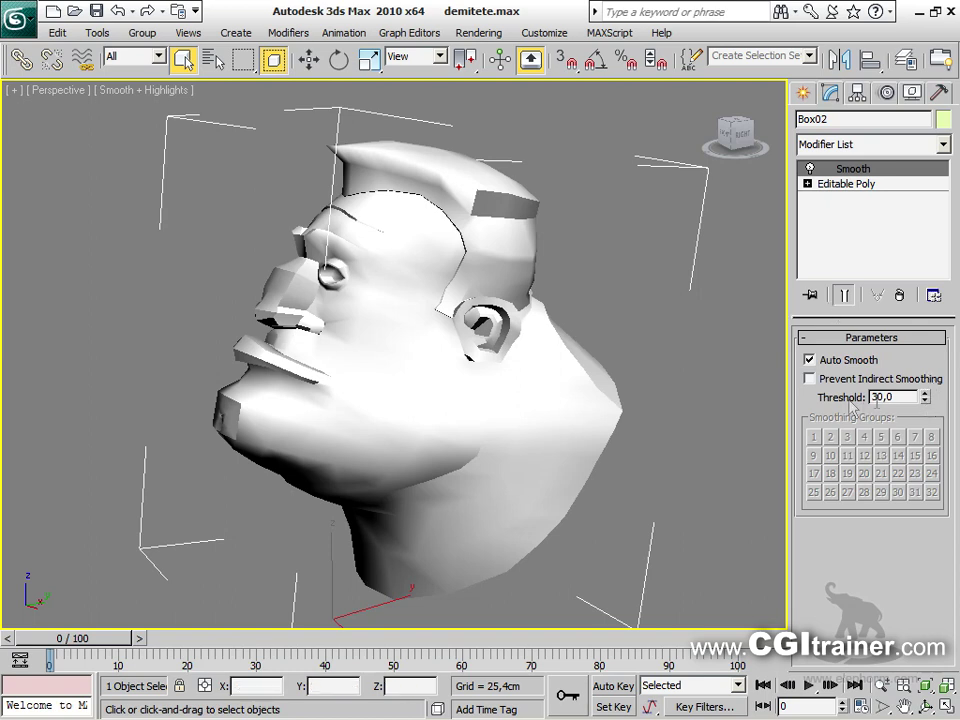
Raise the head's Auto Smooth threshold to about 98,3
{"action": "left_click", "coordinate": [925, 394]}
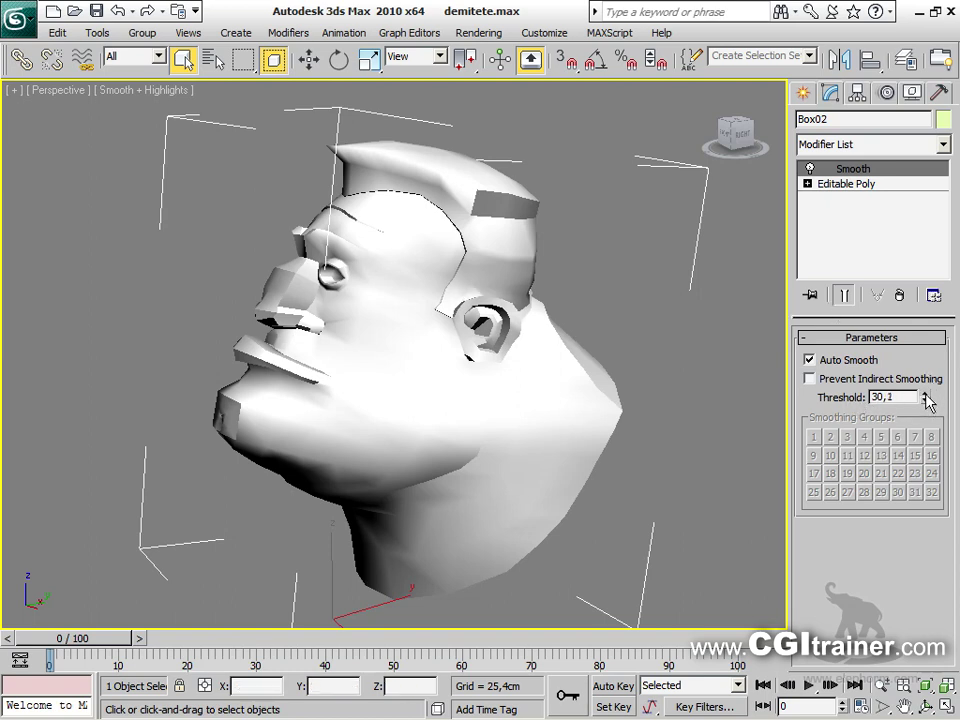
{"action": "left_click_drag", "start_coordinate": [925, 394], "coordinate": [594, 407]}
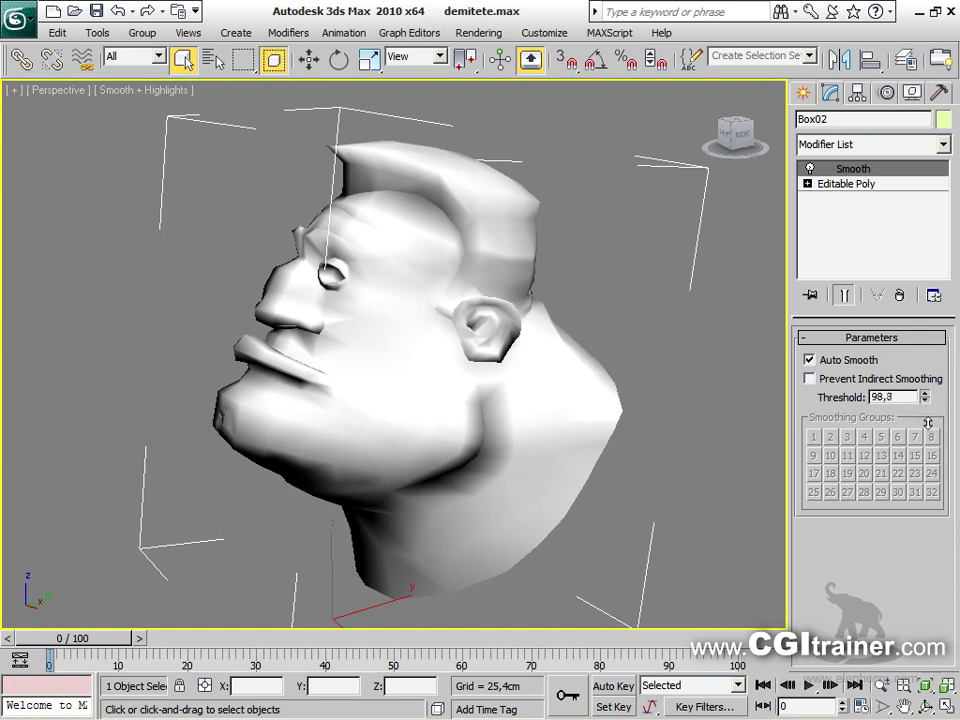
Lower the head's Auto Smooth threshold to 70,5 and inspect the shading from the side
{"action": "left_click_drag", "start_coordinate": [917, 497], "coordinate": [903, 600]}
{"action": "mouse_move", "coordinate": [893, 645]}
{"action": "left_mouse_down"}
{"action": "mouse_move", "coordinate": [892, 706]}
{"action": "mouse_move", "coordinate": [890, 664]}
{"action": "mouse_move", "coordinate": [889, 690]}
{"action": "mouse_move", "coordinate": [836, 552]}
{"action": "left_mouse_up"}
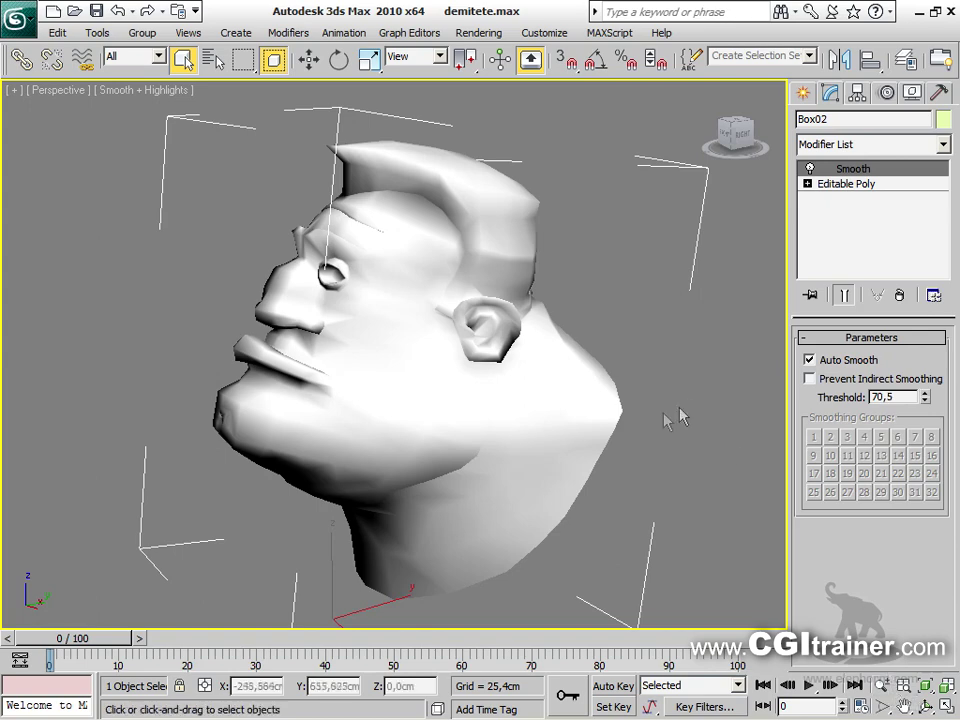
{"action": "middle_click_drag", "start_coordinate": [561, 476], "coordinate": [489, 506], "text": "alt"}
Apply a TurboSmooth modifier on top of the head's Smooth modifier and raise its iterations by one
{"action": "left_click", "coordinate": [290, 33]}
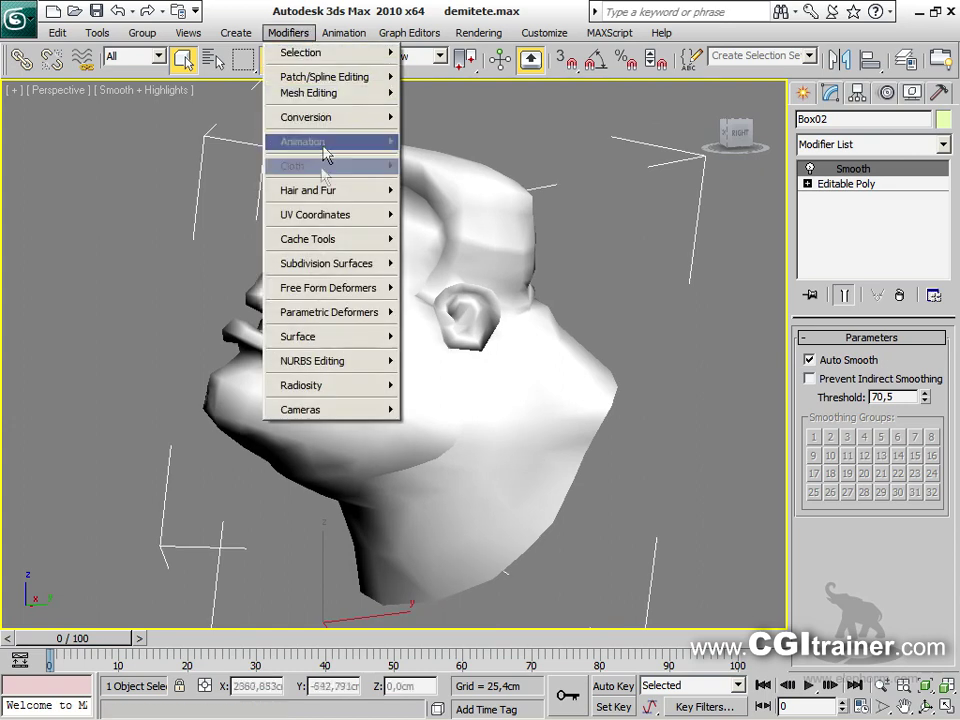
{"action": "mouse_move", "coordinate": [345, 262]}
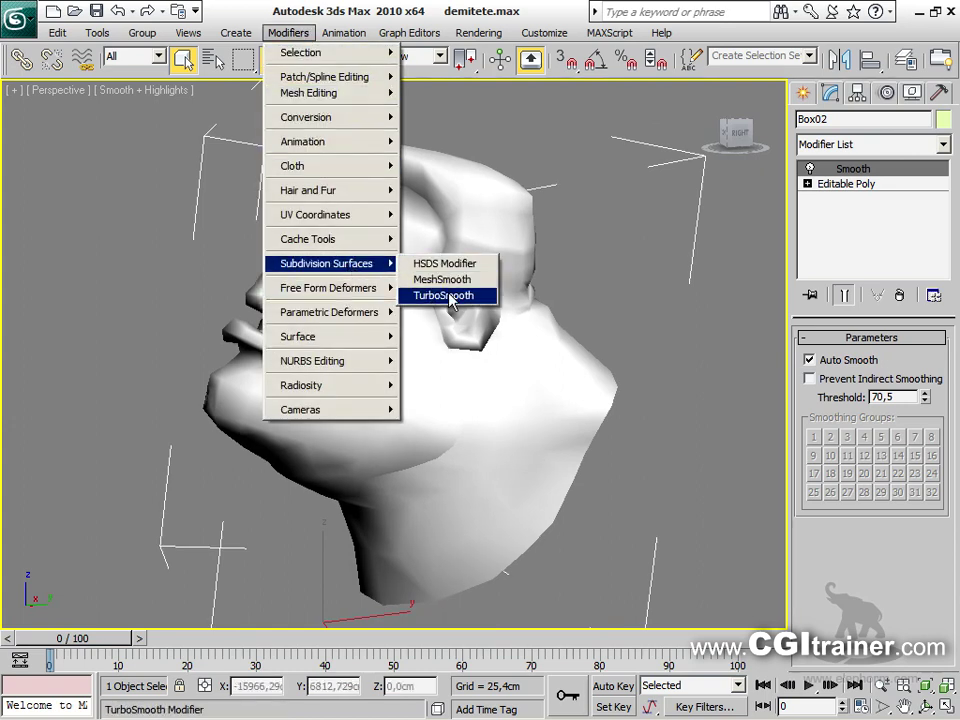
{"action": "left_click", "coordinate": [445, 296]}
{"action": "middle_click_drag", "start_coordinate": [445, 320], "coordinate": [530, 388], "text": "alt"}
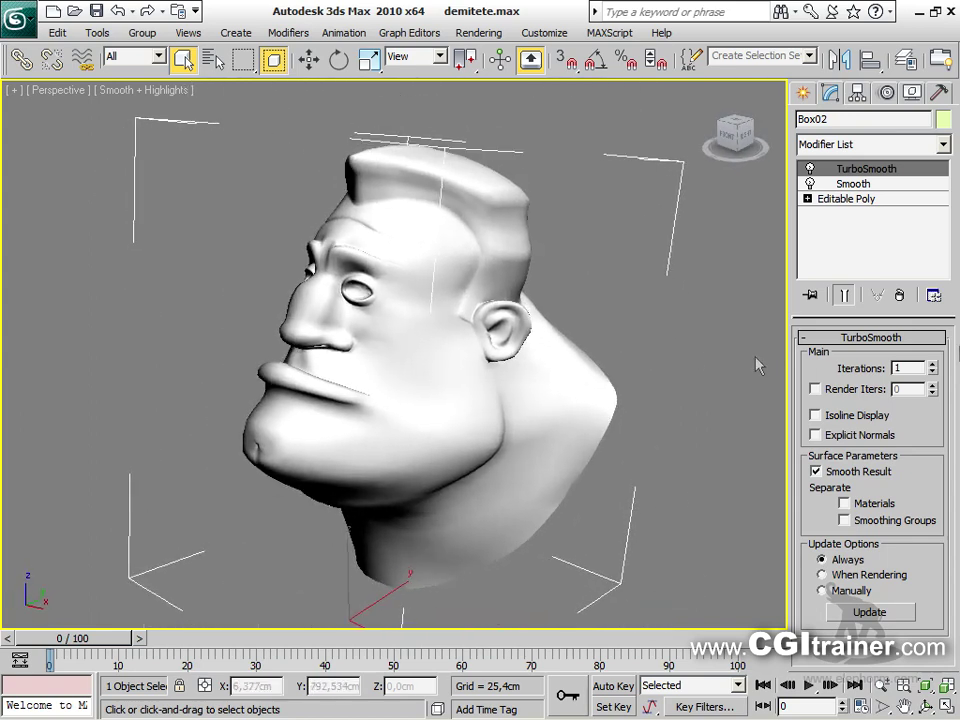
{"action": "left_click", "coordinate": [932, 364]}
{"action": "middle_click_drag", "start_coordinate": [446, 401], "coordinate": [400, 395], "text": "alt"}
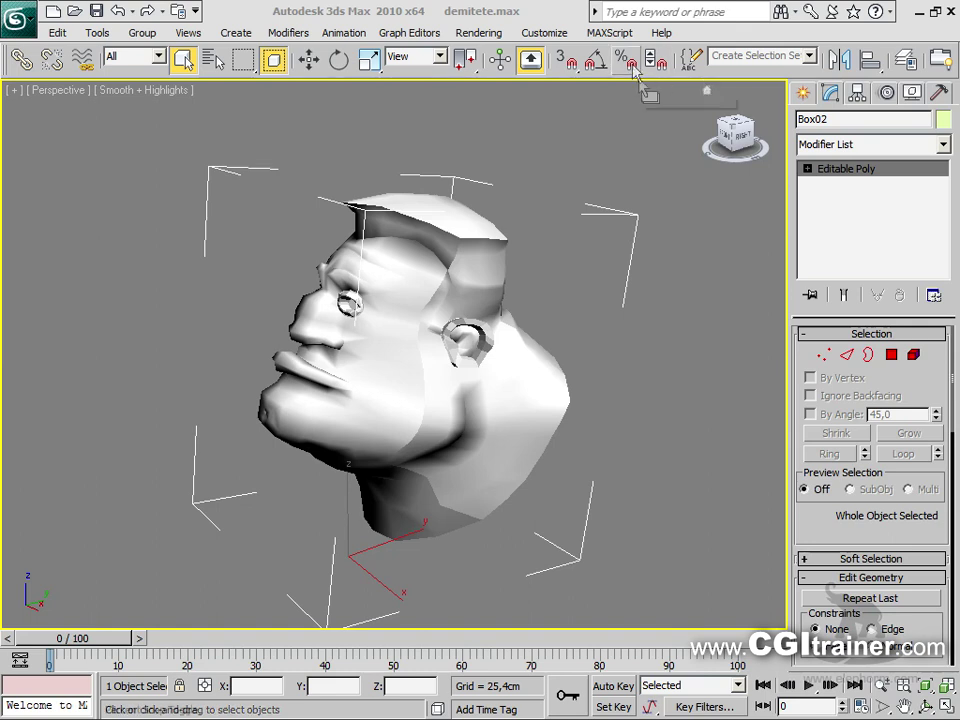
Apply an STL Check modifier to the head and run the check for Everything with Select Faces enabled
{"action": "middle_click_drag", "start_coordinate": [381, 334], "coordinate": [403, 347], "text": "alt"}
{"action": "left_click", "coordinate": [288, 32]}
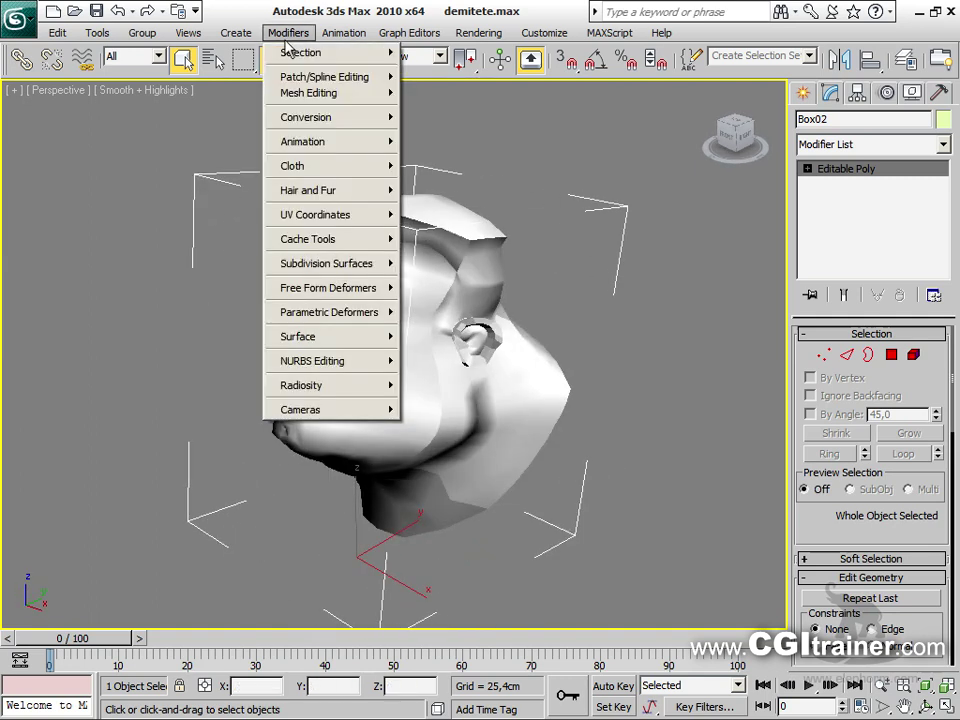
{"action": "mouse_move", "coordinate": [338, 97]}
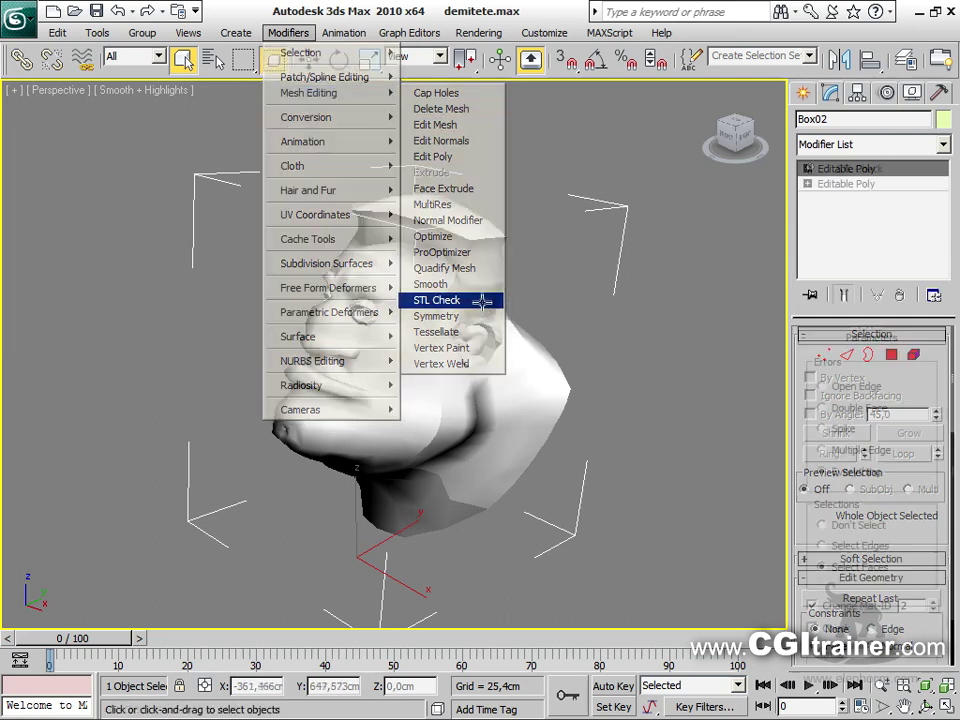
{"action": "left_click", "coordinate": [484, 302]}
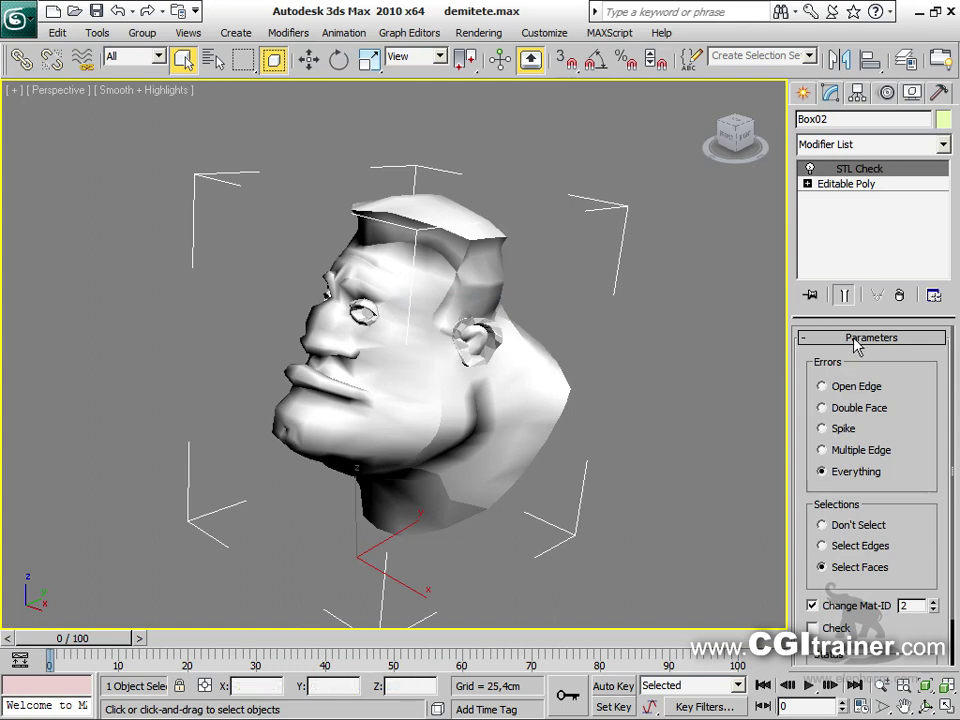
{"action": "left_click_drag", "start_coordinate": [921, 514], "coordinate": [912, 465]}
{"action": "left_click", "coordinate": [873, 384]}
{"action": "left_click", "coordinate": [849, 405]}
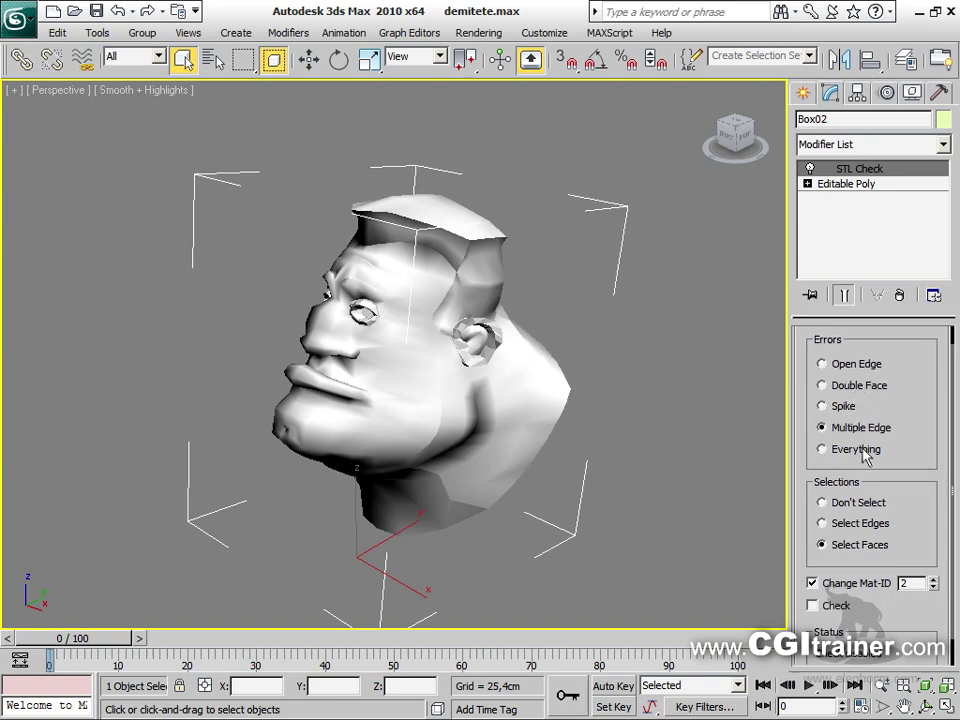
{"action": "left_click", "coordinate": [813, 605]}
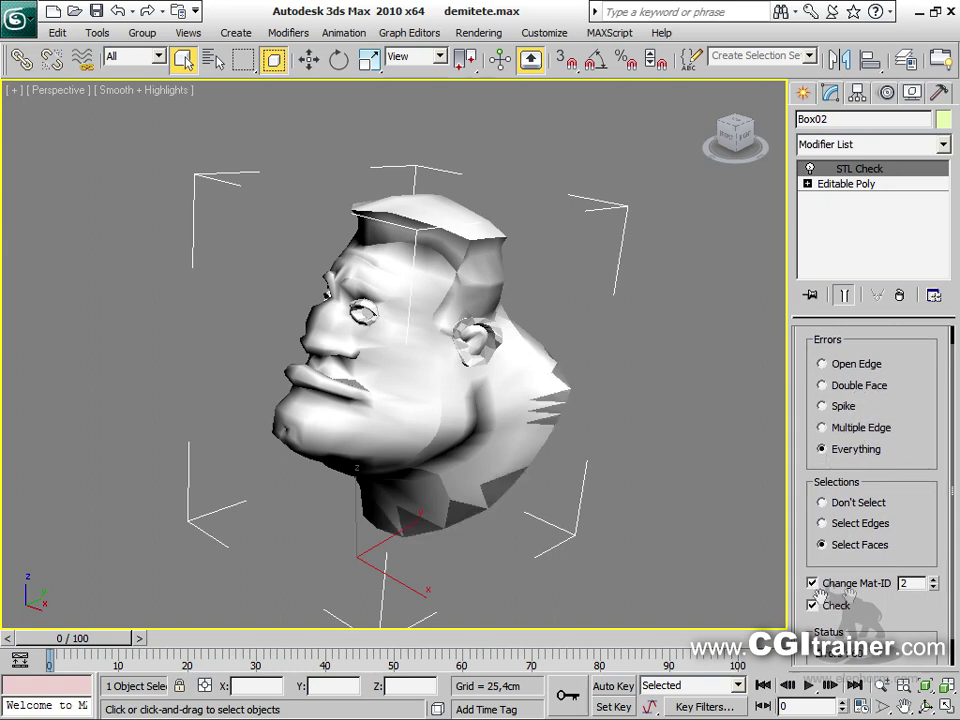
{"action": "left_click_drag", "start_coordinate": [885, 602], "coordinate": [885, 572]}
{"action": "middle_click_drag", "start_coordinate": [602, 484], "coordinate": [641, 418], "text": "alt"}
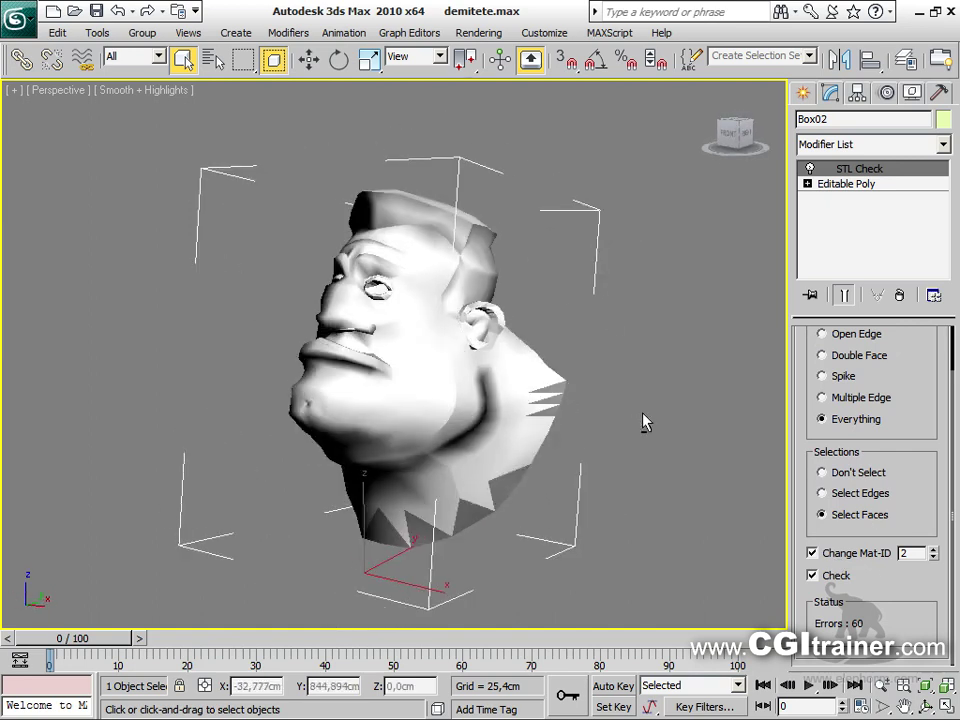
Try the STL Check with Multiple Edge errors, switch it to Open Edge, and inspect the marked faces on the neck
{"action": "left_click", "coordinate": [847, 363]}
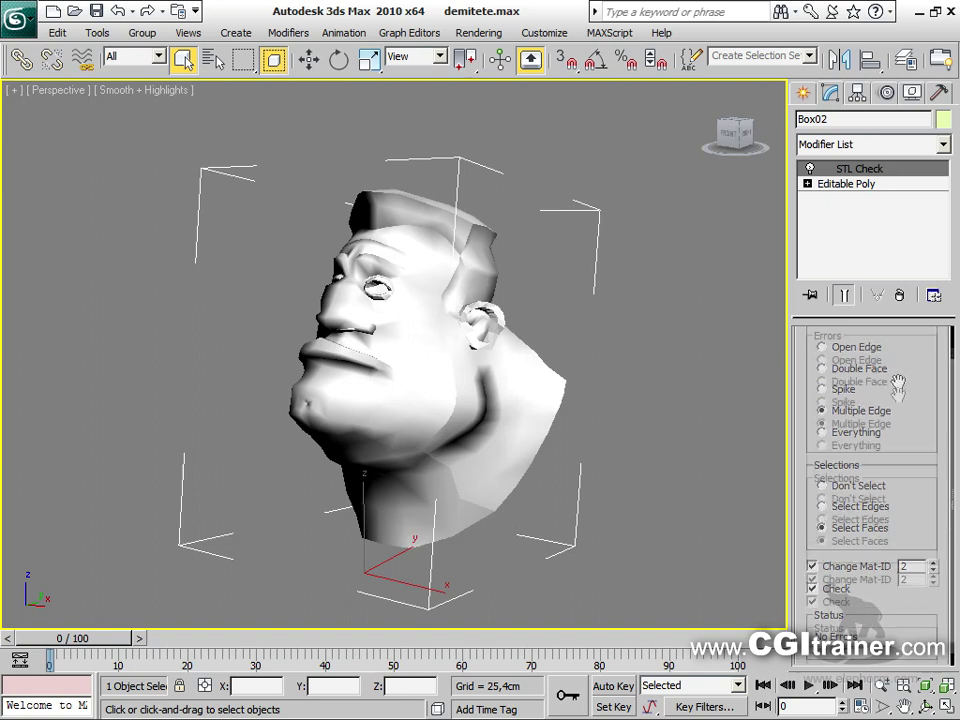
{"action": "scroll", "coordinate": [870, 400], "scroll_direction": "up", "scroll_amount": 2}
{"action": "left_click", "coordinate": [869, 368]}
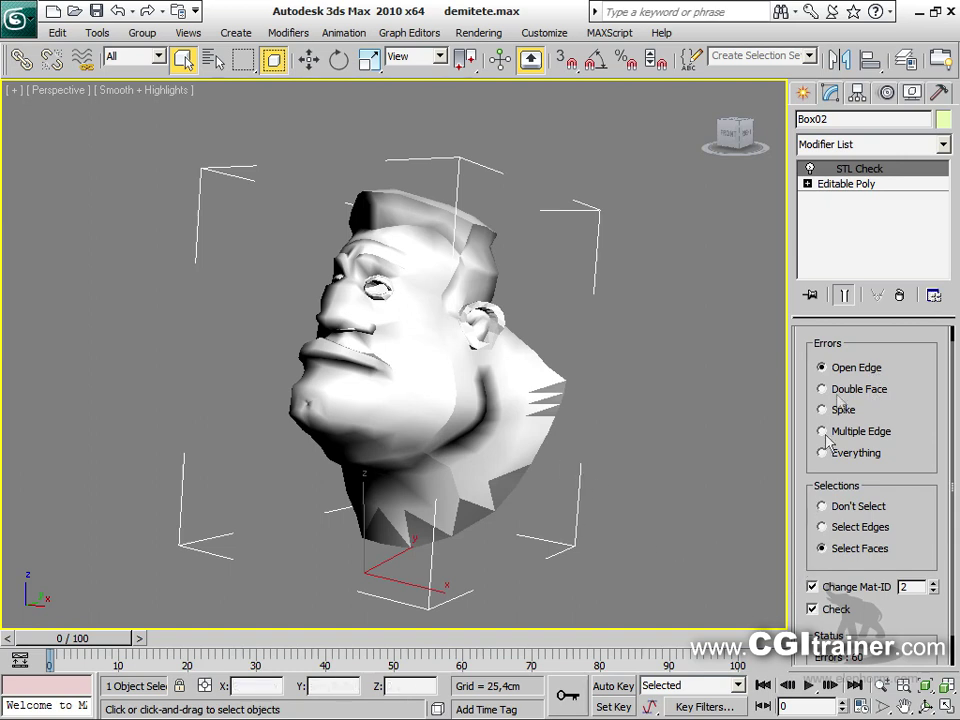
{"action": "middle_click_drag", "start_coordinate": [607, 383], "coordinate": [518, 378], "text": "alt"}
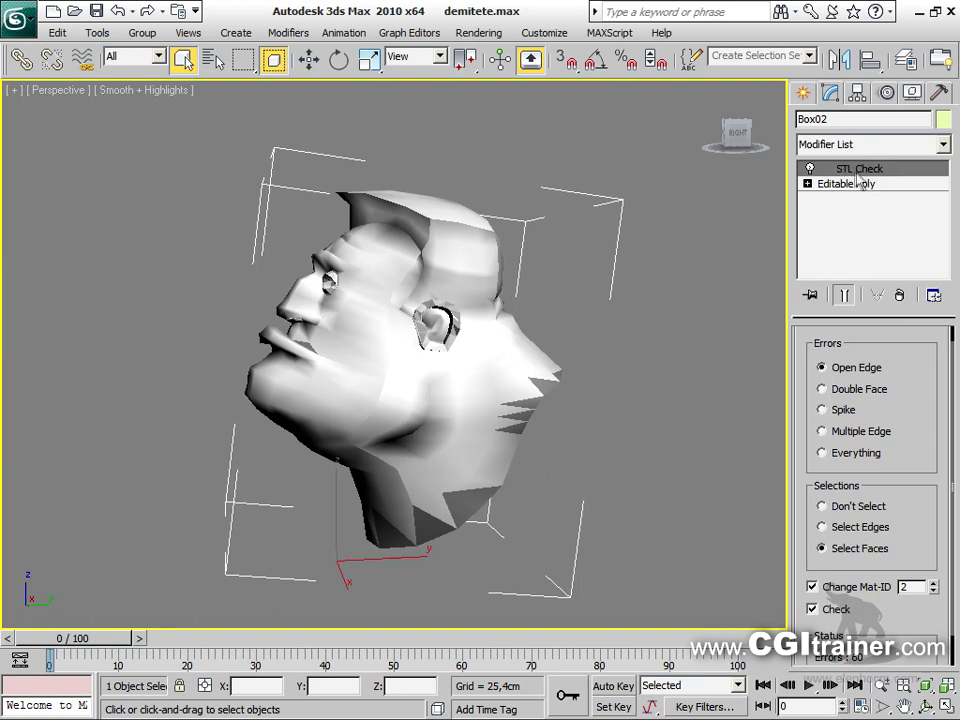
Review the file formats available for import and close the import dialog without loading a file
{"action": "left_click", "coordinate": [20, 18]}
{"action": "left_click", "coordinate": [57, 272]}
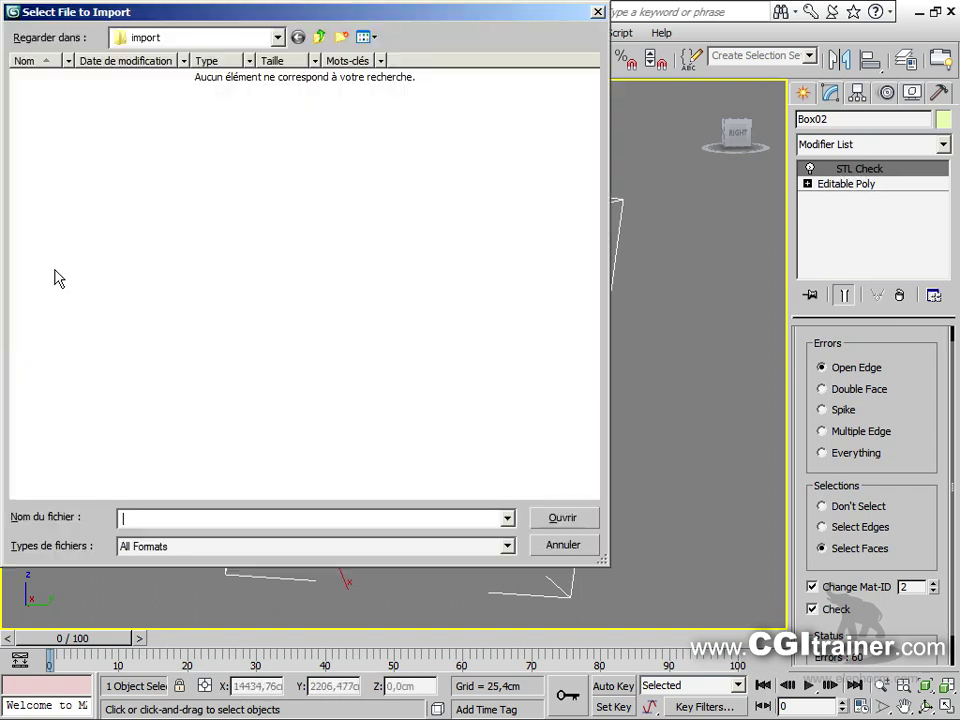
{"action": "left_click", "coordinate": [303, 547]}
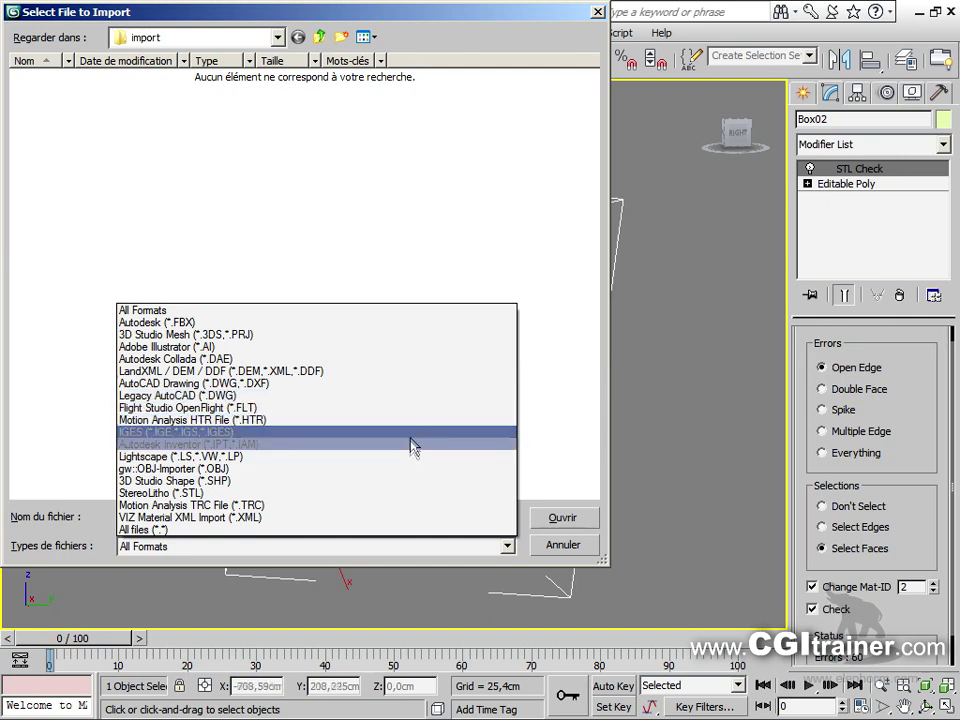
{"action": "left_click", "coordinate": [585, 550]}
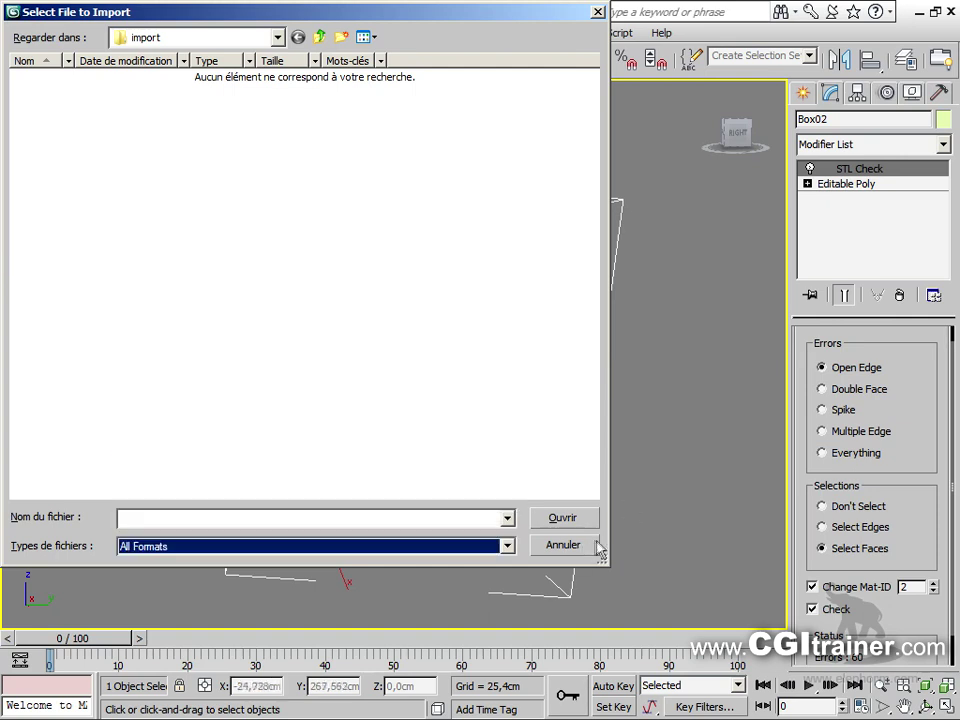
{"action": "left_click", "coordinate": [563, 544]}
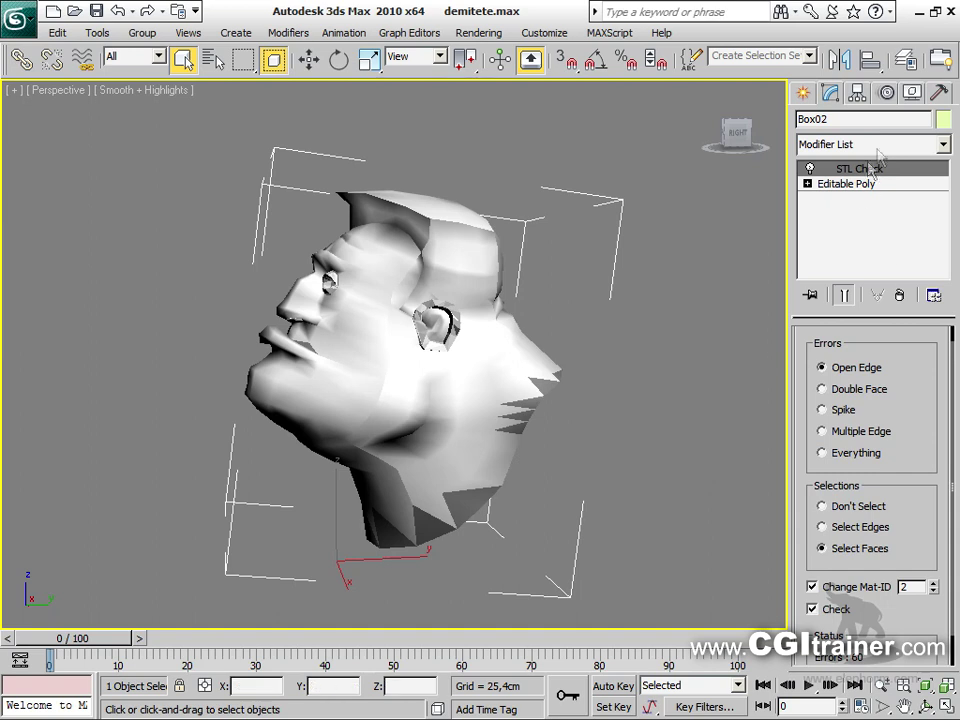
Remove the STL Check modifier from the head and view the face from the other side
{"action": "left_click", "coordinate": [900, 294]}
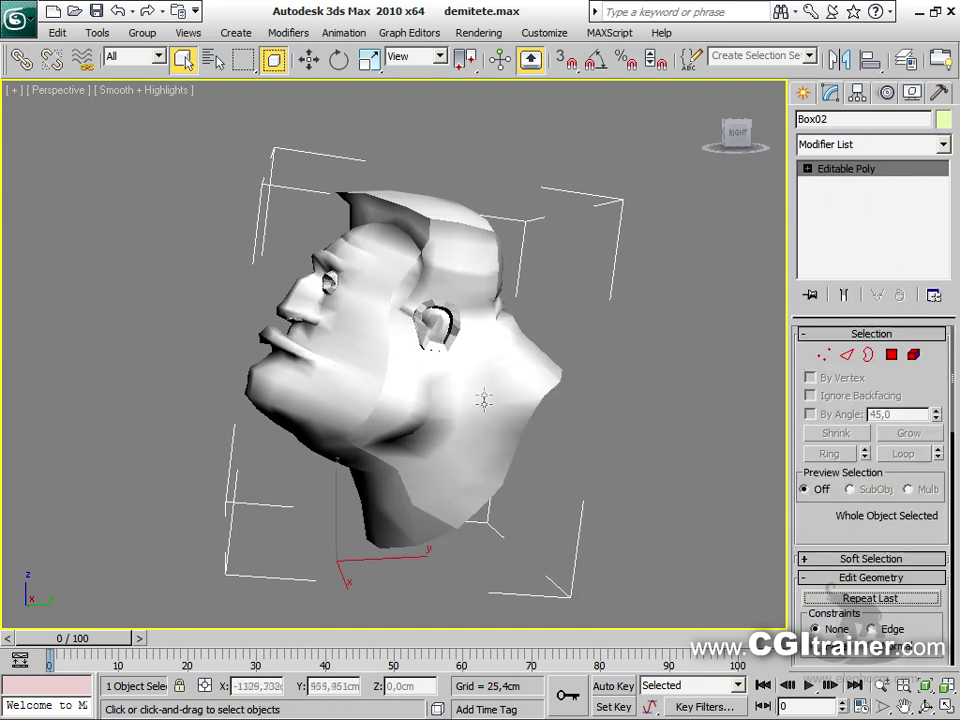
{"action": "middle_click_drag", "start_coordinate": [423, 399], "coordinate": [652, 418], "text": "alt"}
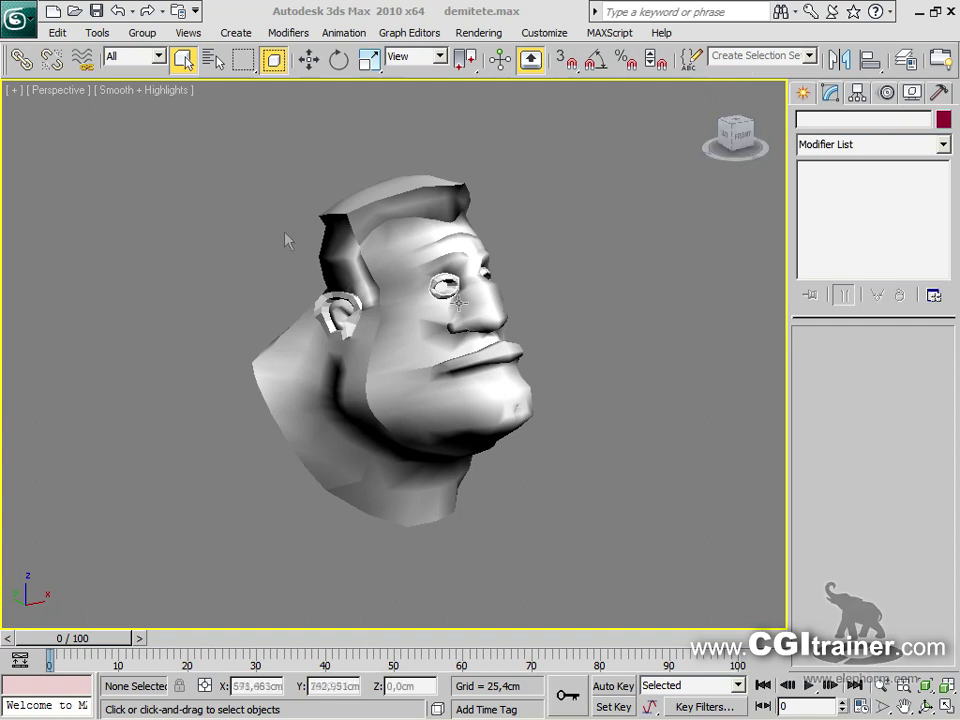
Enable the xView T-Vertices check in the perspective viewport and select the Box02 head
{"action": "left_click", "coordinate": [184, 35]}
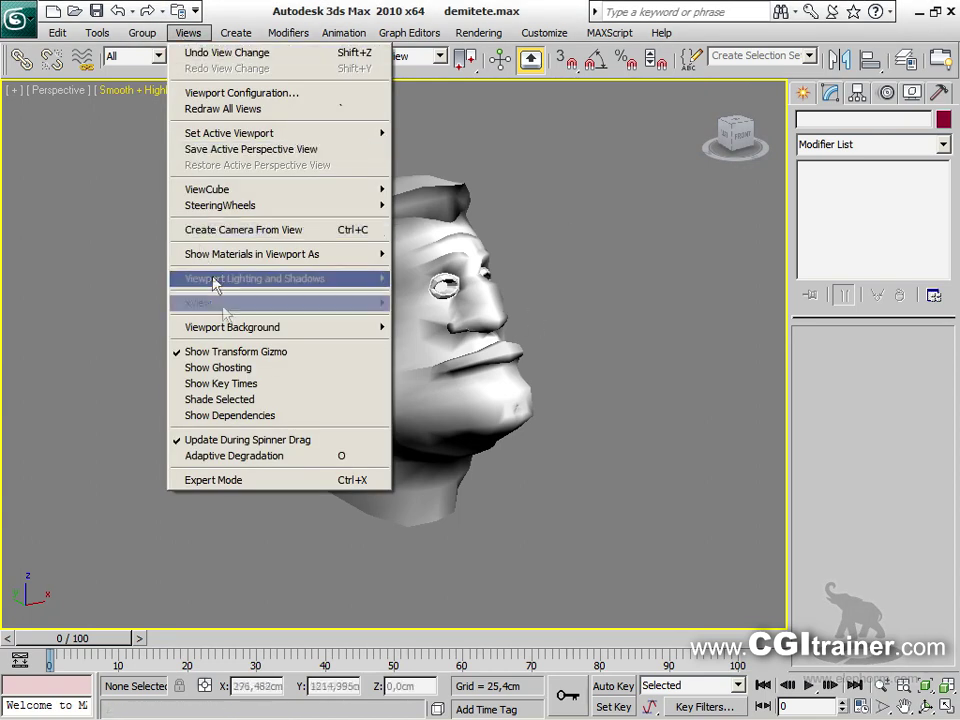
{"action": "mouse_move", "coordinate": [230, 313]}
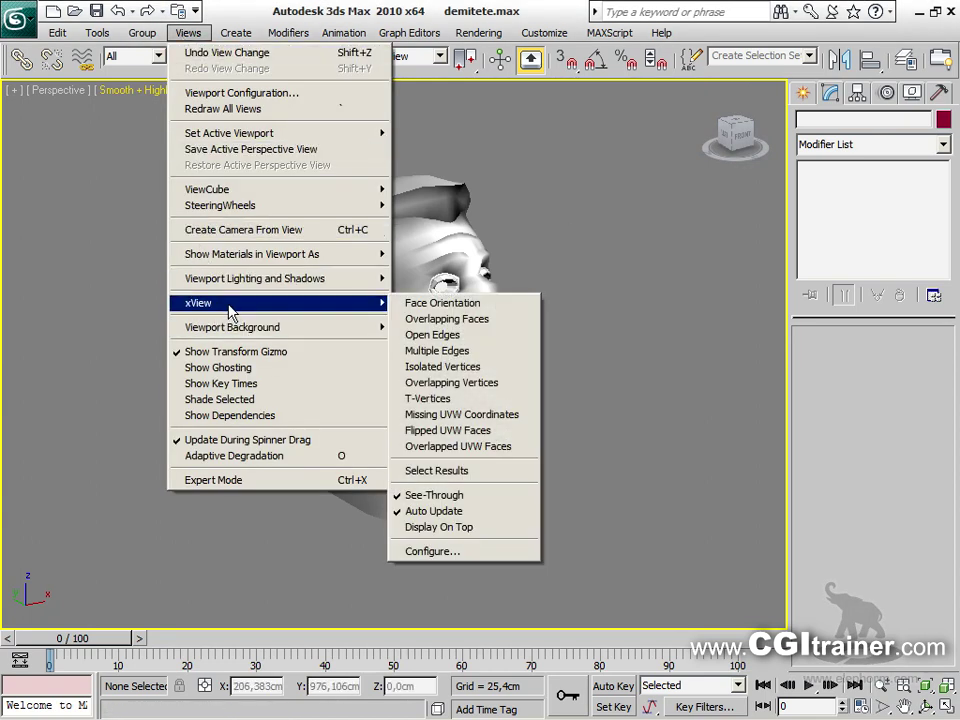
{"action": "left_click", "coordinate": [36, 97]}
{"action": "left_click", "coordinate": [118, 91]}
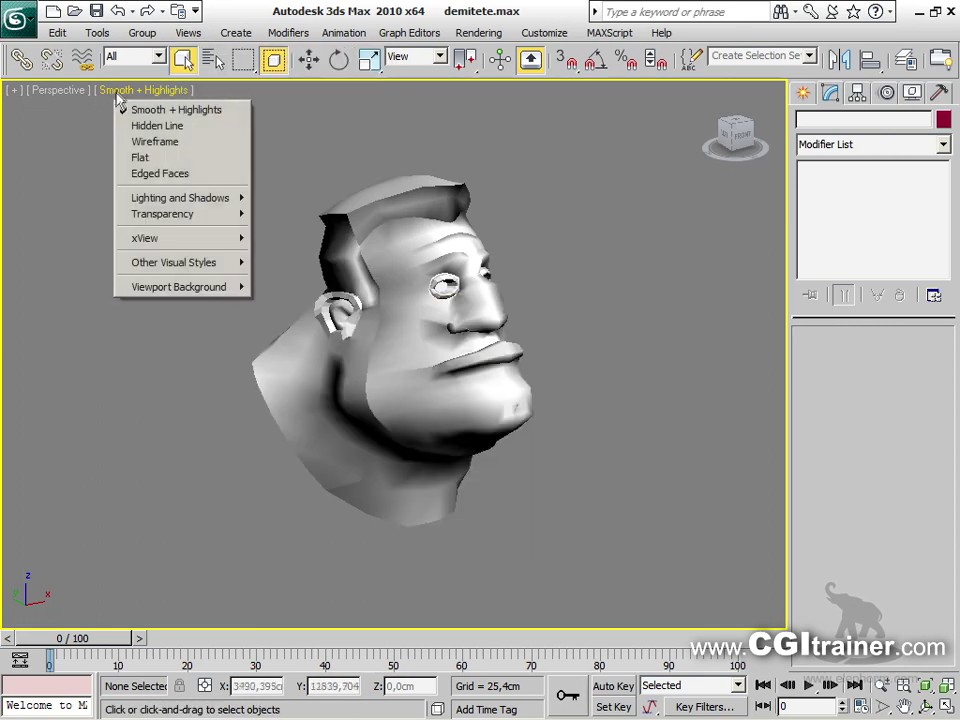
{"action": "mouse_move", "coordinate": [145, 242]}
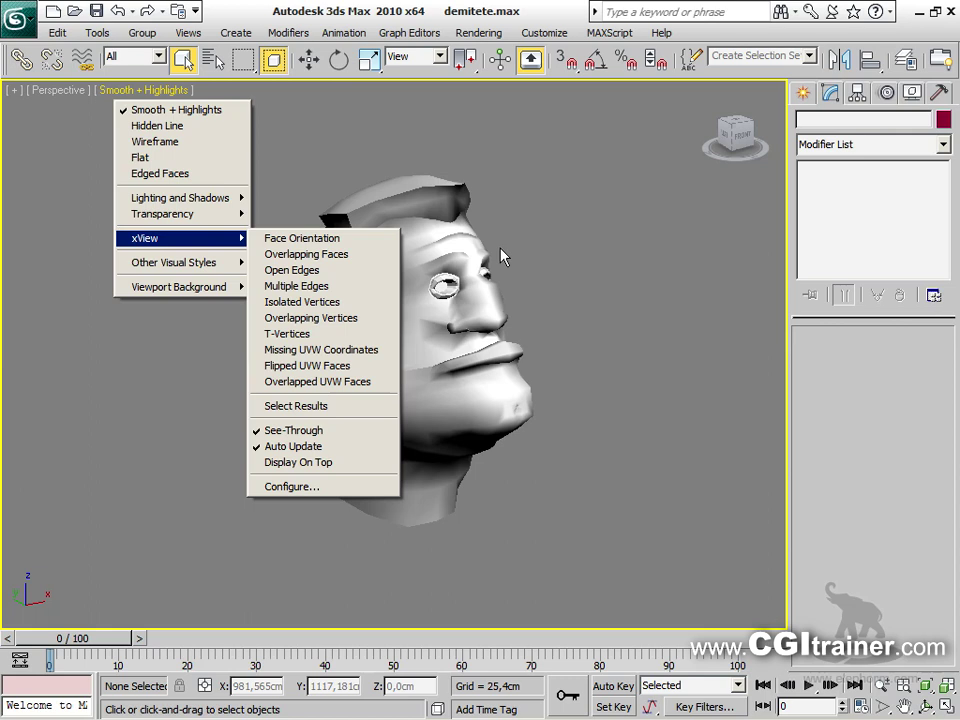
{"action": "left_click", "coordinate": [290, 334]}
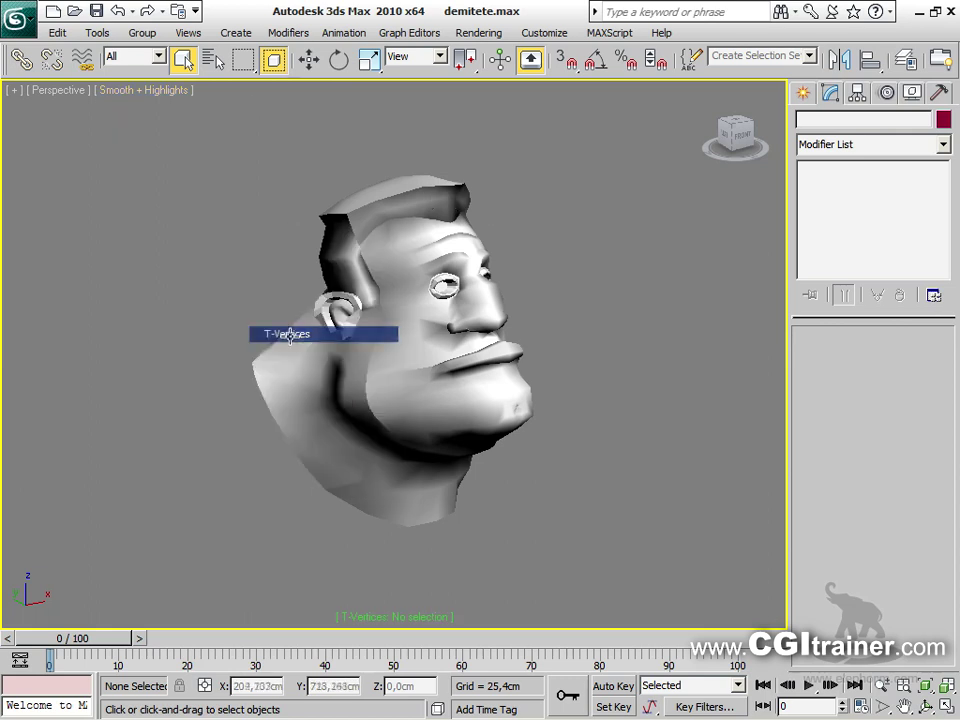
{"action": "left_click", "coordinate": [404, 338]}
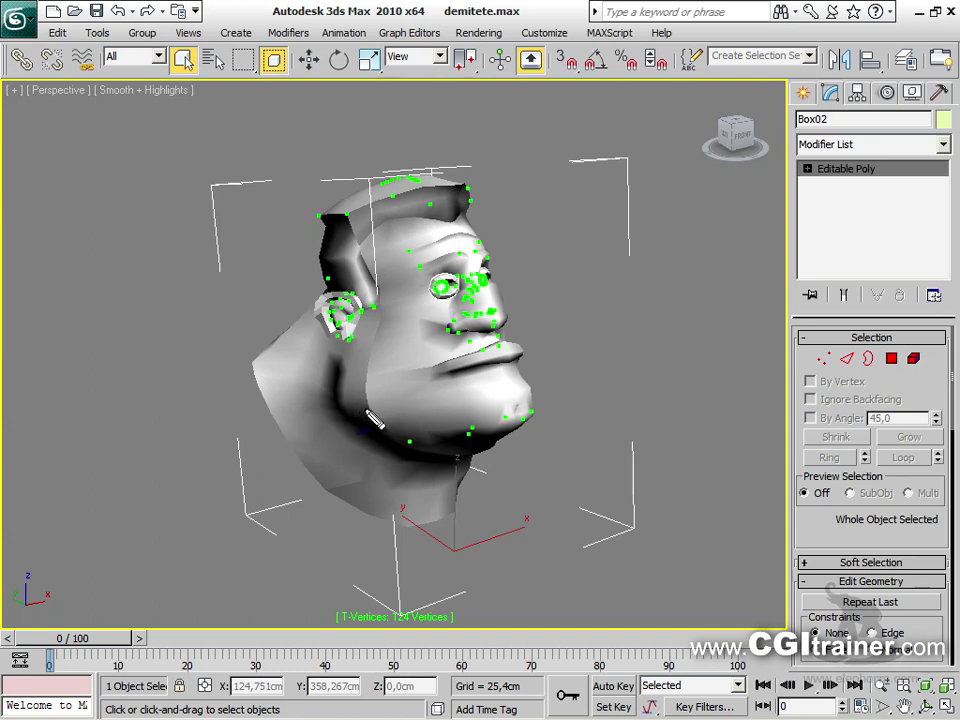
{"action": "mouse_move", "coordinate": [116, 197]}
{"action": "left_mouse_down"}
{"action": "mouse_move", "coordinate": [110, 381]}
{"action": "mouse_move", "coordinate": [235, 372]}
{"action": "mouse_move", "coordinate": [243, 196]}
{"action": "mouse_move", "coordinate": [104, 193]}
{"action": "left_mouse_up"}
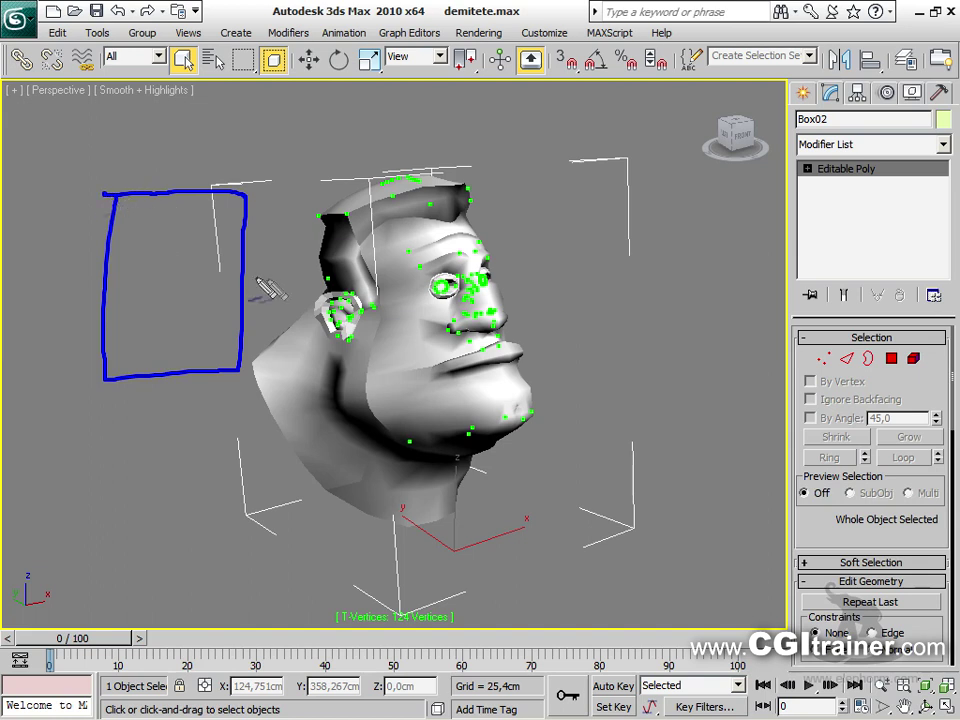
{"action": "left_click_drag", "start_coordinate": [241, 272], "coordinate": [392, 279]}
{"action": "mouse_move", "coordinate": [246, 194]}
{"action": "left_mouse_down"}
{"action": "mouse_move", "coordinate": [380, 195]}
{"action": "mouse_move", "coordinate": [388, 283]}
{"action": "mouse_move", "coordinate": [384, 346]}
{"action": "mouse_move", "coordinate": [242, 356]}
{"action": "left_mouse_up"}
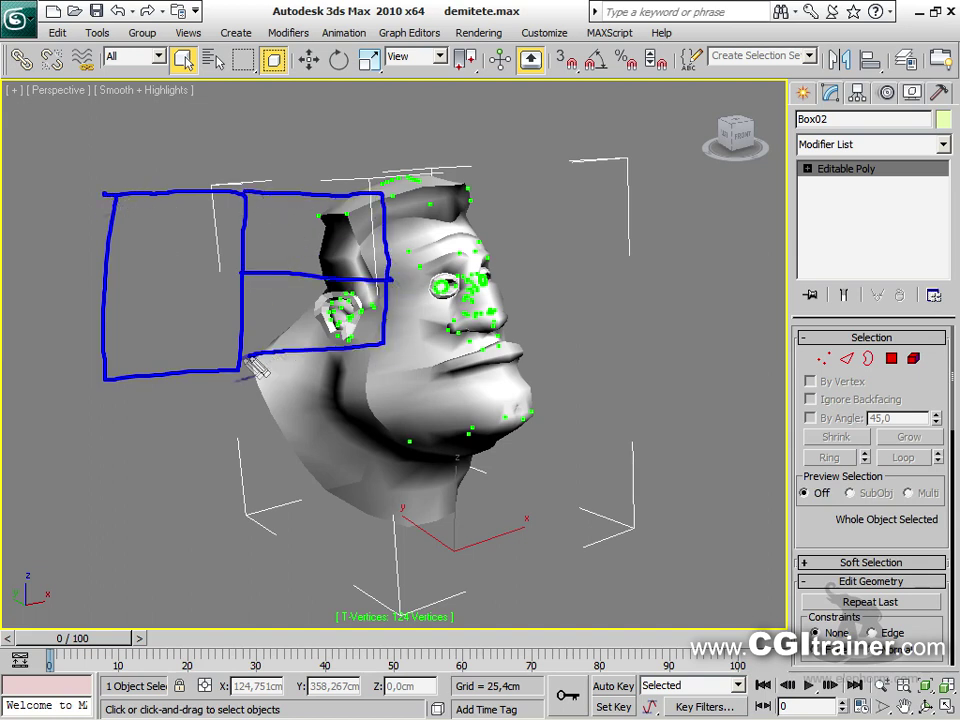
{"action": "mouse_move", "coordinate": [240, 262]}
{"action": "left_mouse_down"}
{"action": "mouse_move", "coordinate": [248, 285]}
{"action": "mouse_move", "coordinate": [237, 264]}
{"action": "left_mouse_up"}
{"action": "left_click_drag", "start_coordinate": [151, 247], "coordinate": [156, 295]}
{"action": "left_click", "coordinate": [155, 316]}
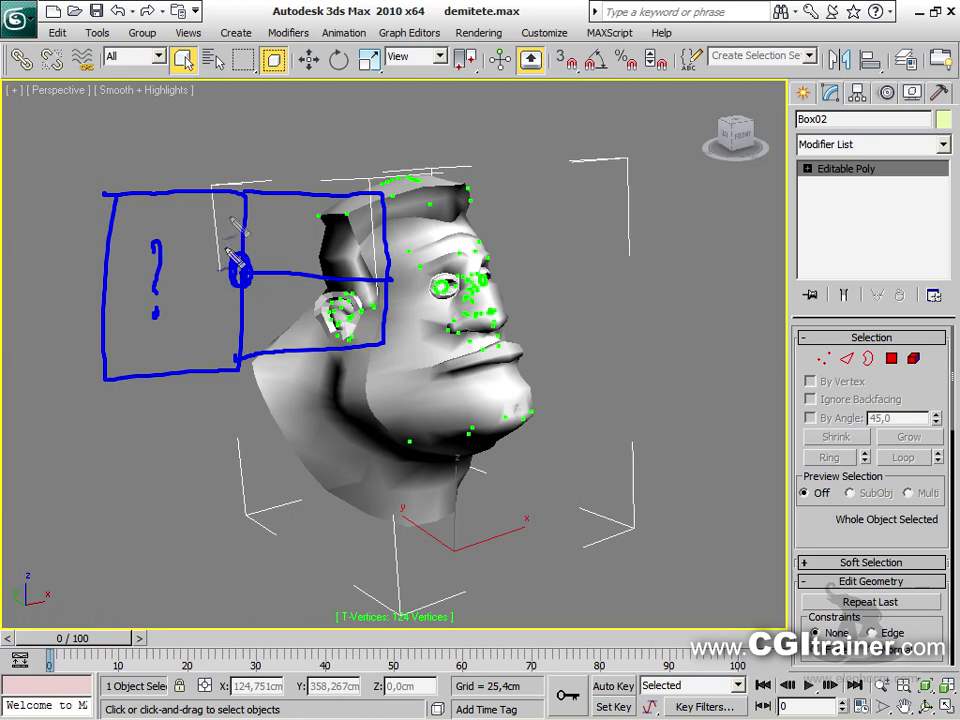
{"action": "left_click_drag", "start_coordinate": [240, 188], "coordinate": [256, 390]}
{"action": "left_click_drag", "start_coordinate": [240, 268], "coordinate": [220, 268]}
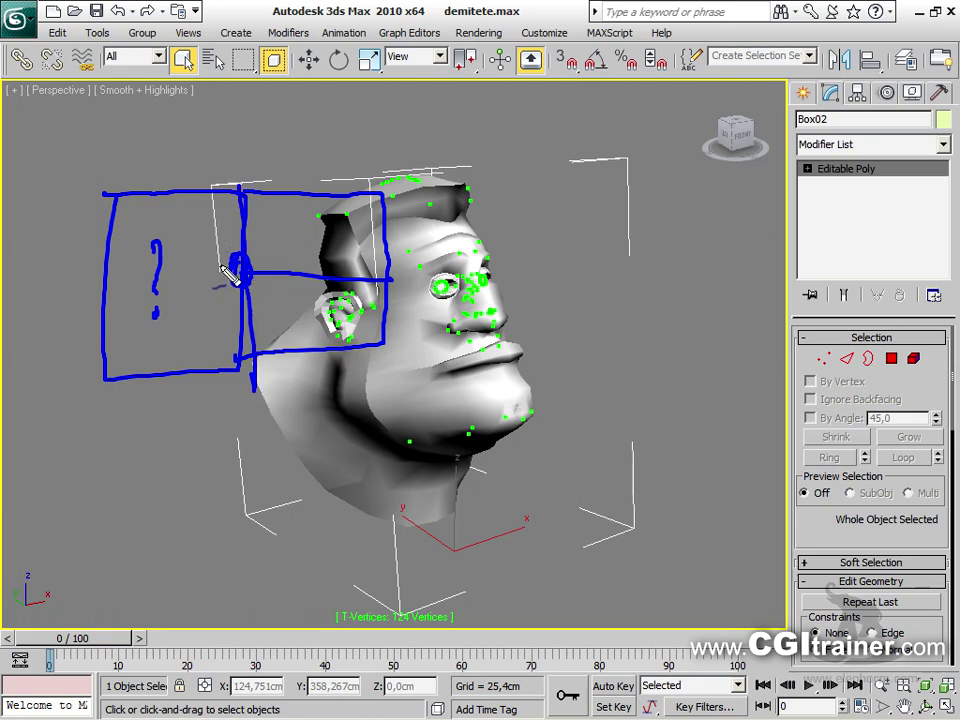
{"action": "mouse_move", "coordinate": [262, 195]}
{"action": "left_mouse_down"}
{"action": "mouse_move", "coordinate": [262, 245]}
{"action": "mouse_move", "coordinate": [391, 257]}
{"action": "mouse_move", "coordinate": [274, 295]}
{"action": "mouse_move", "coordinate": [272, 343]}
{"action": "mouse_move", "coordinate": [300, 360]}
{"action": "left_mouse_up"}
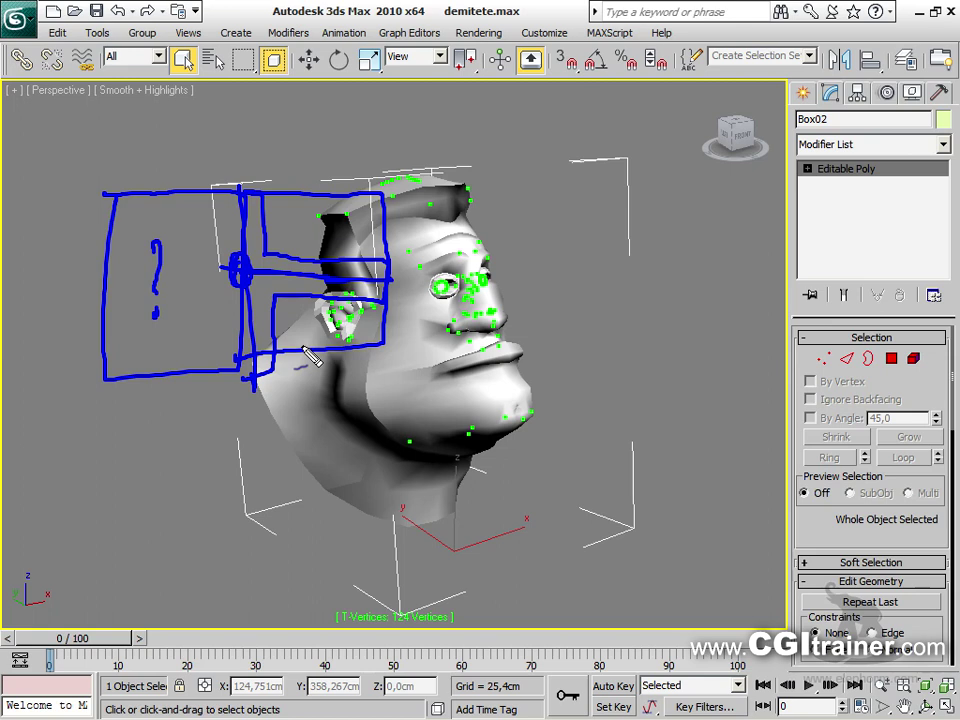
{"action": "key", "text": "Escape"}
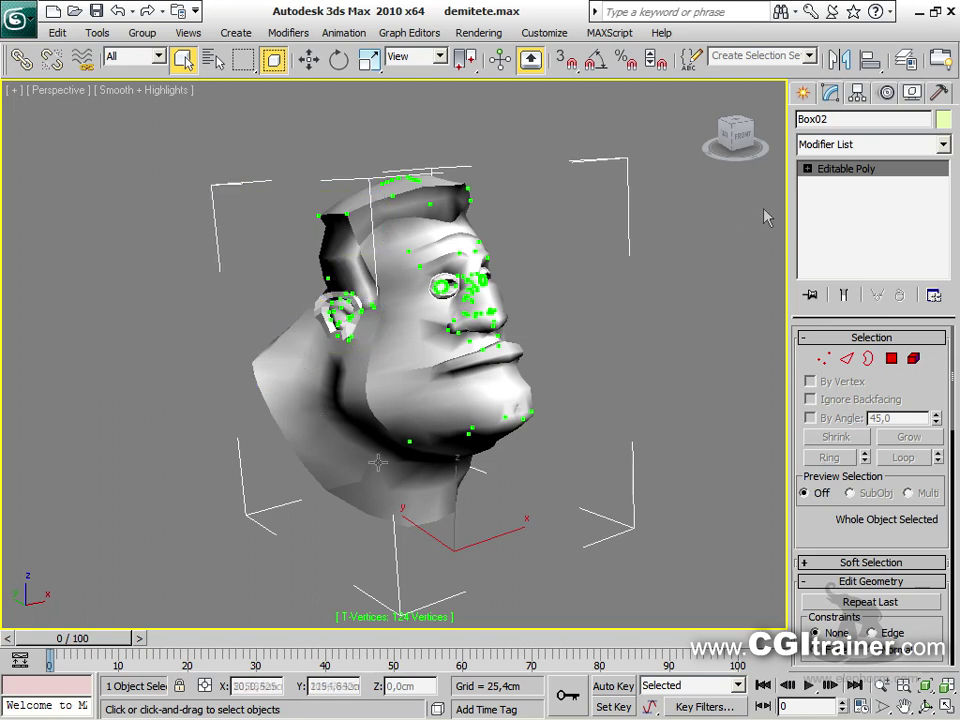
{"action": "left_click", "coordinate": [375, 624]}
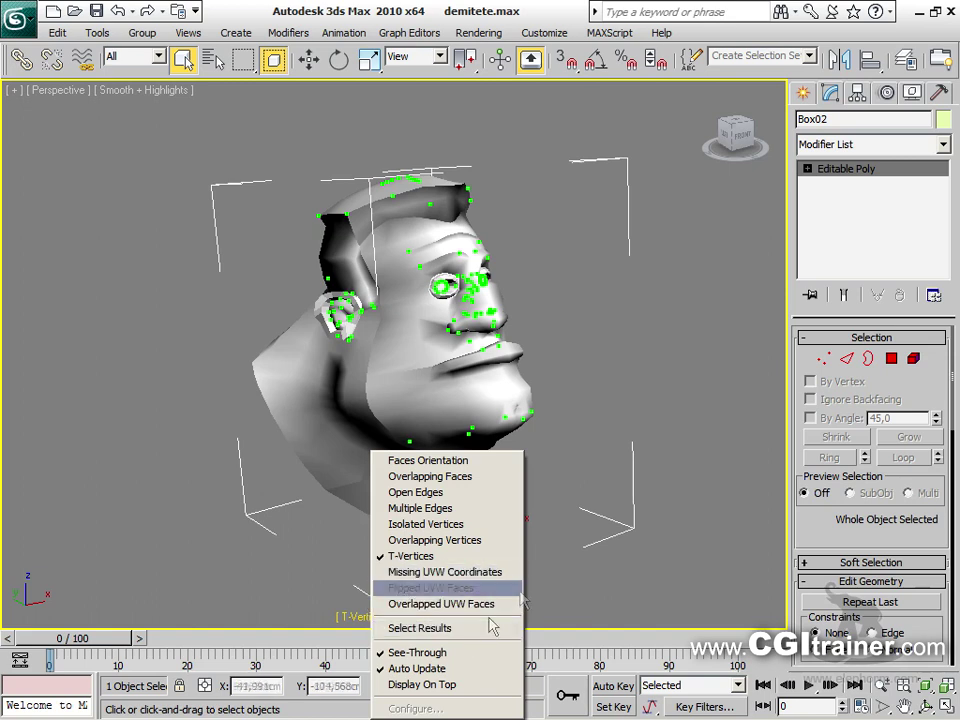
{"action": "left_click", "coordinate": [566, 564]}
{"action": "left_click", "coordinate": [463, 428]}
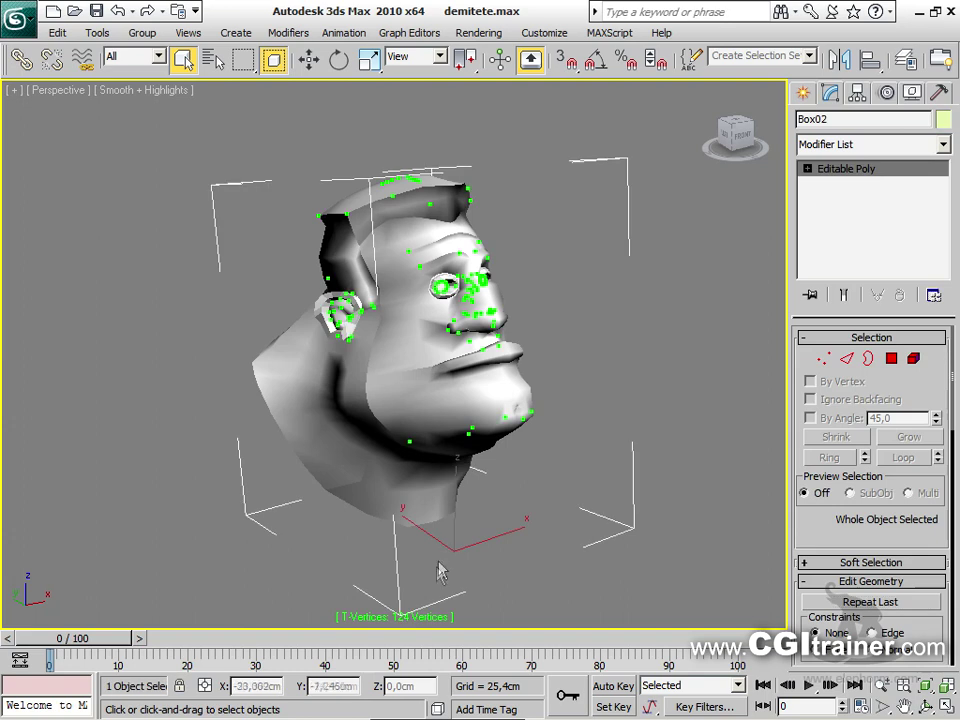
{"action": "left_click", "coordinate": [432, 620]}
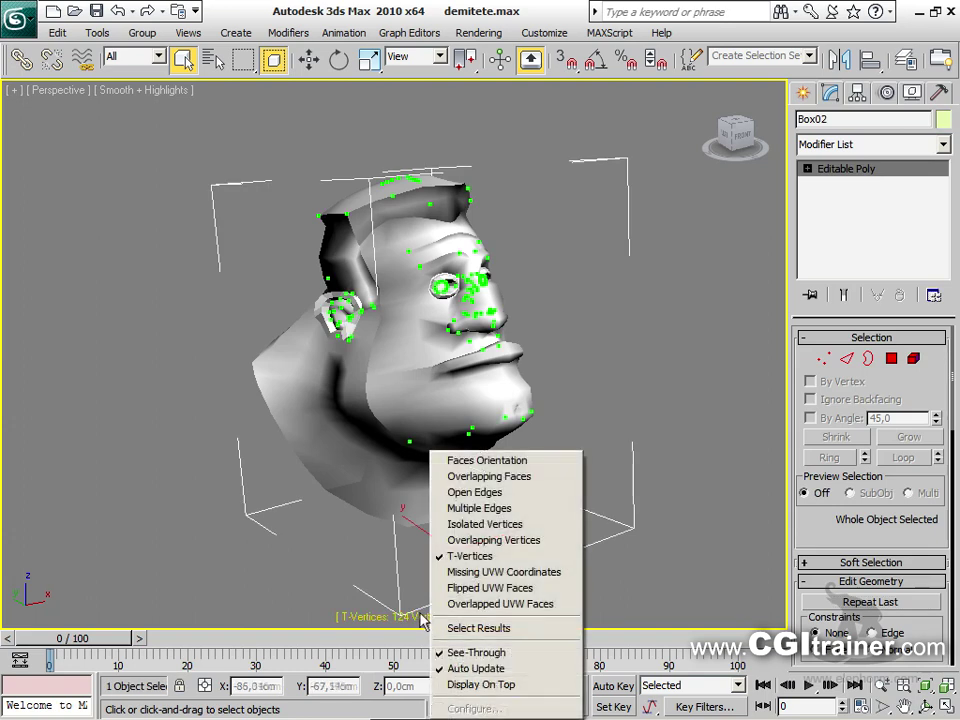
{"action": "left_click", "coordinate": [585, 336]}
{"action": "left_click", "coordinate": [561, 339]}
{"action": "key", "text": "ctrl+z"}
Select the vertices reported by the xView T-Vertices check and switch Box02 to vertex level
{"action": "left_click", "coordinate": [824, 359]}
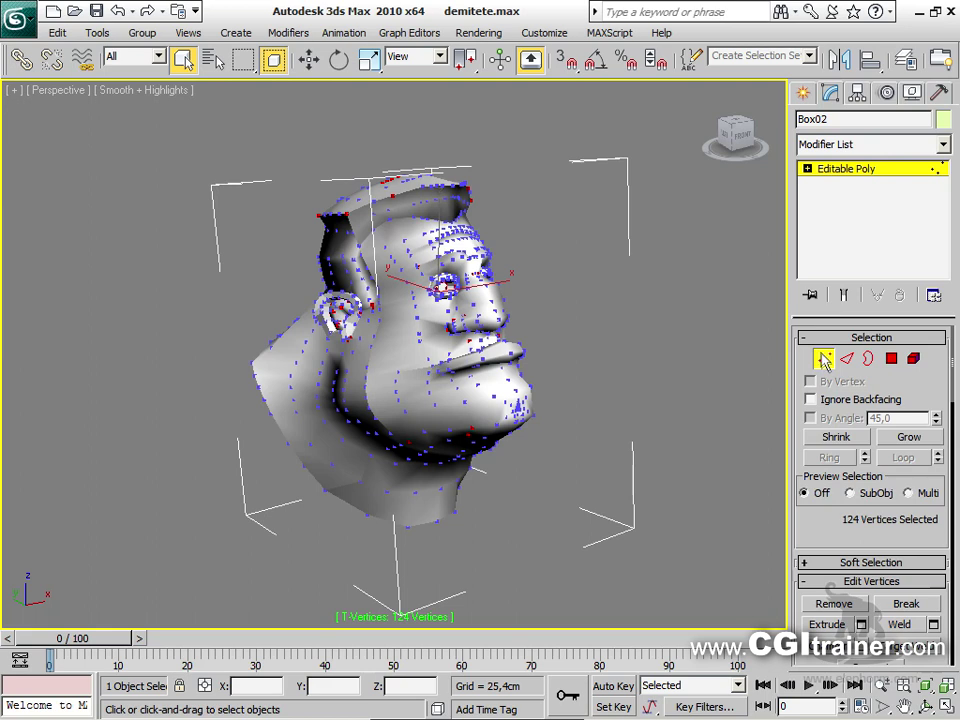
{"action": "left_click", "coordinate": [824, 359]}
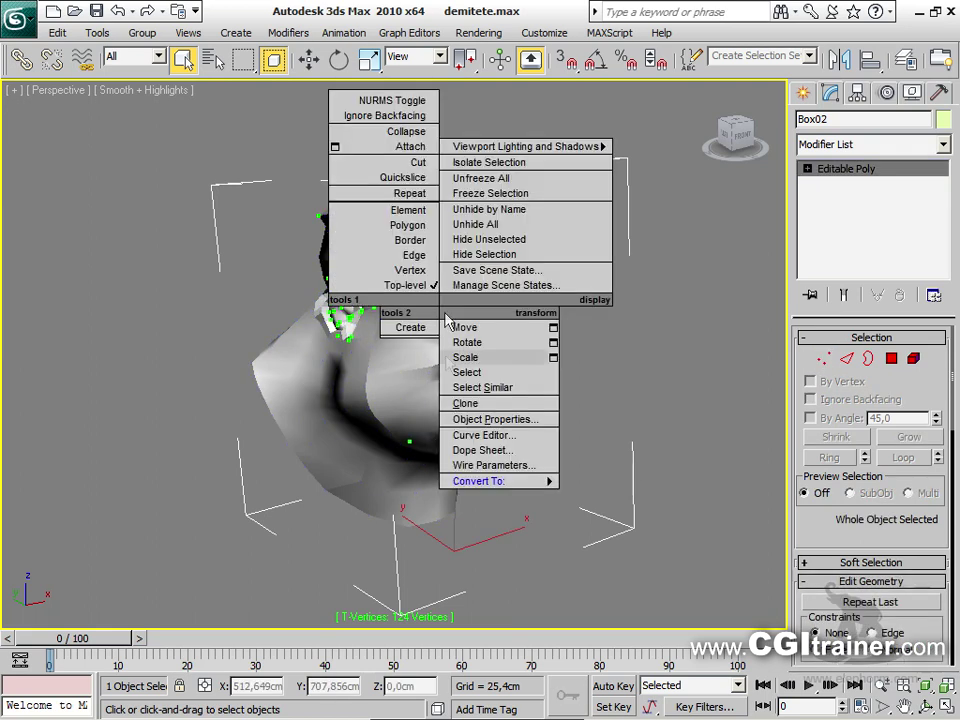
{"action": "left_click", "coordinate": [388, 465]}
{"action": "left_click", "coordinate": [428, 618]}
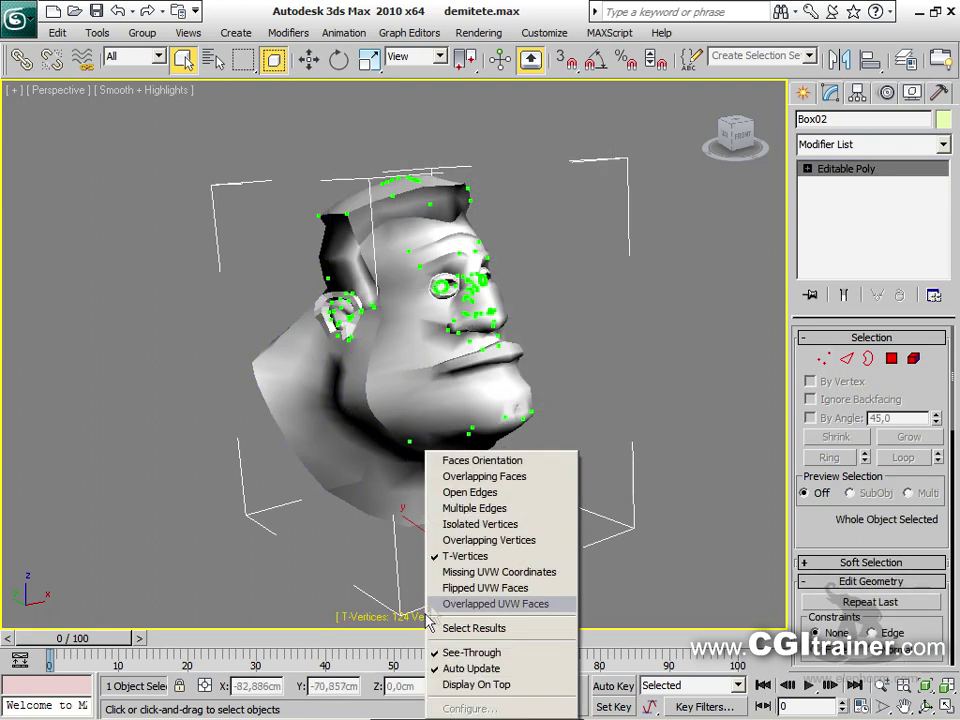
{"action": "left_click", "coordinate": [480, 628]}
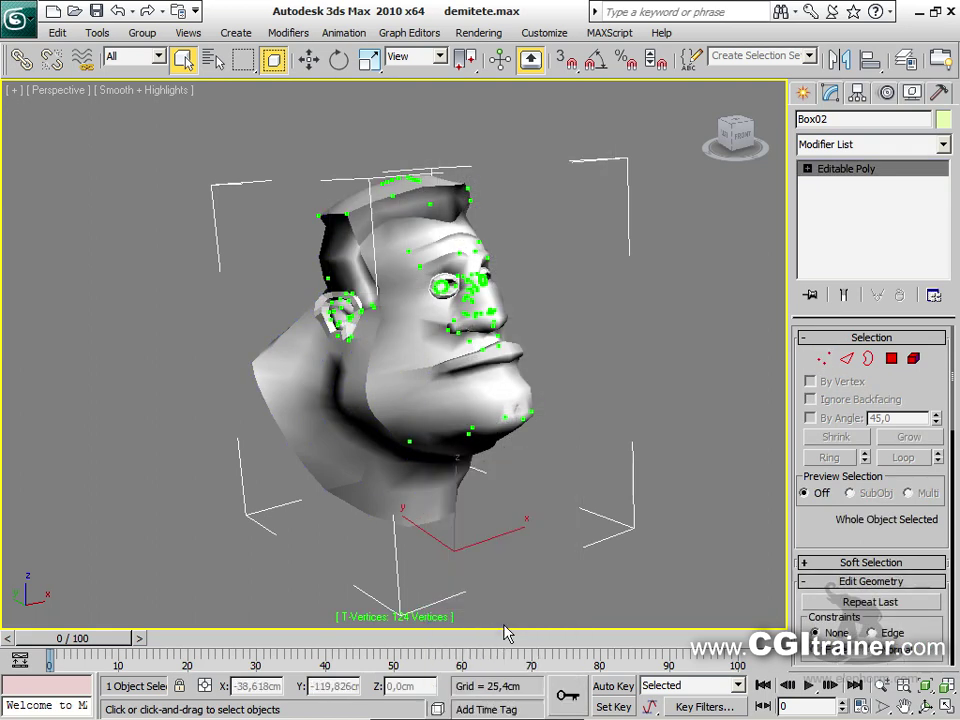
{"action": "left_click", "coordinate": [823, 358]}
Display edged faces on the head and examine the selected T-vertices in and around the ear
{"action": "scroll", "coordinate": [587, 422], "scroll_direction": "up", "scroll_amount": 10}
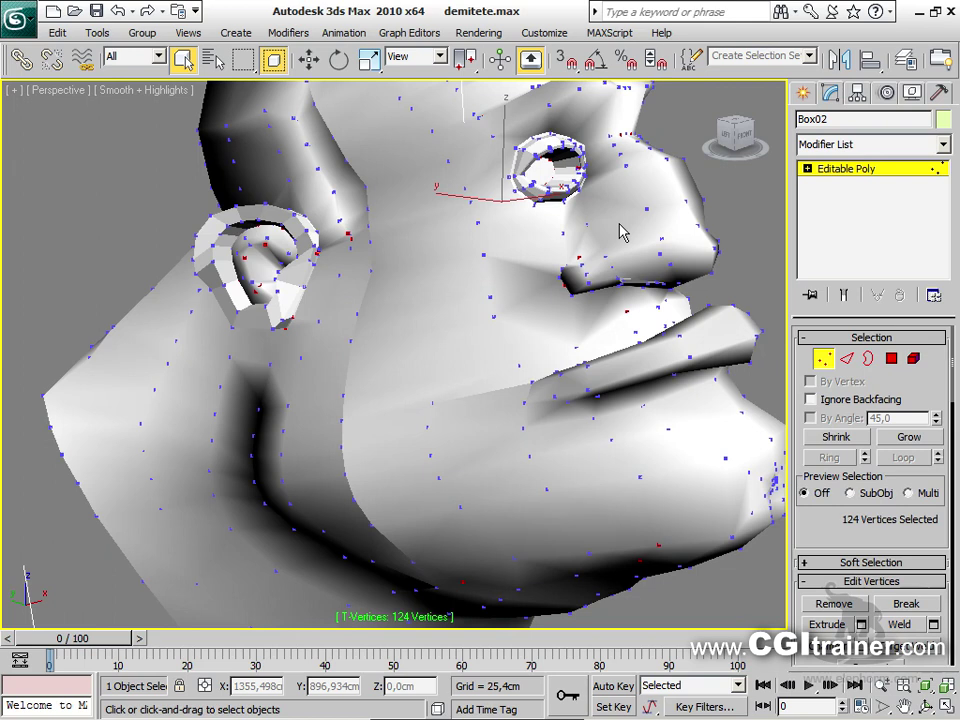
{"action": "key", "text": "F4"}
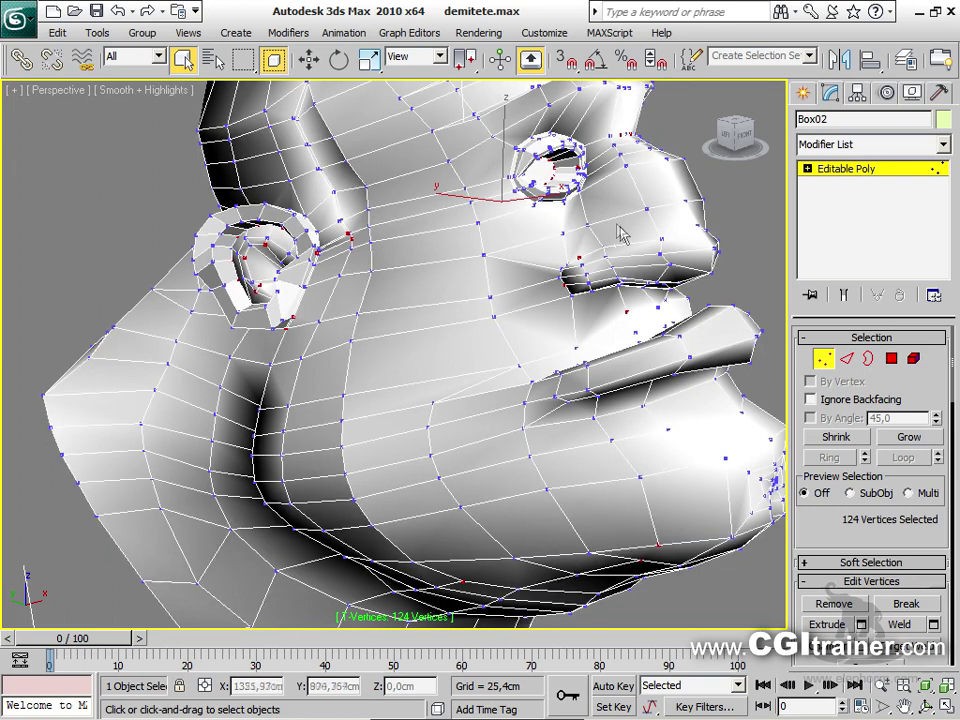
{"action": "scroll", "coordinate": [507, 333], "scroll_direction": "up", "scroll_amount": 5}
{"action": "middle_click_drag", "start_coordinate": [515, 350], "coordinate": [541, 443]}
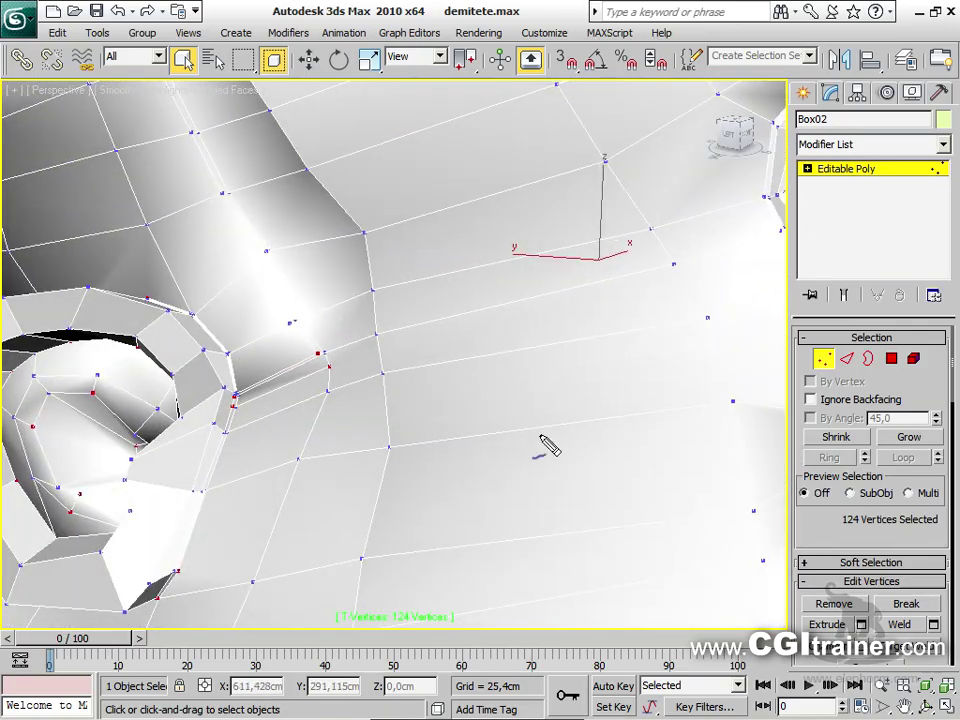
{"action": "left_click_drag", "start_coordinate": [355, 360], "coordinate": [352, 364]}
{"action": "left_click", "coordinate": [357, 375]}
{"action": "left_click_drag", "start_coordinate": [235, 395], "coordinate": [230, 405]}
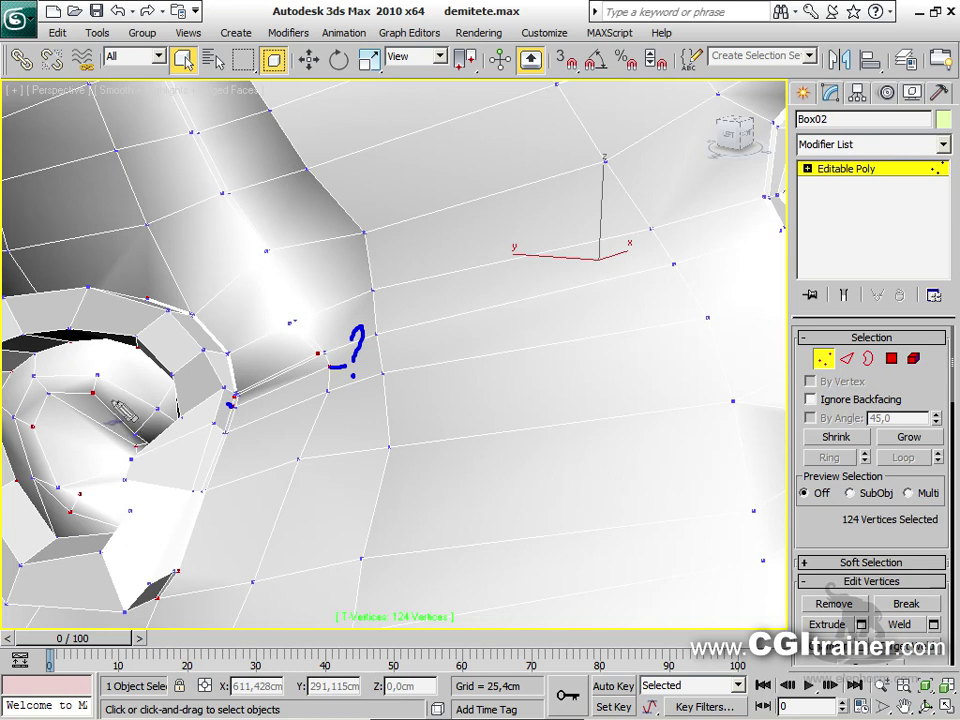
{"action": "left_click_drag", "start_coordinate": [93, 393], "coordinate": [94, 411]}
{"action": "left_click_drag", "start_coordinate": [36, 431], "coordinate": [122, 448]}
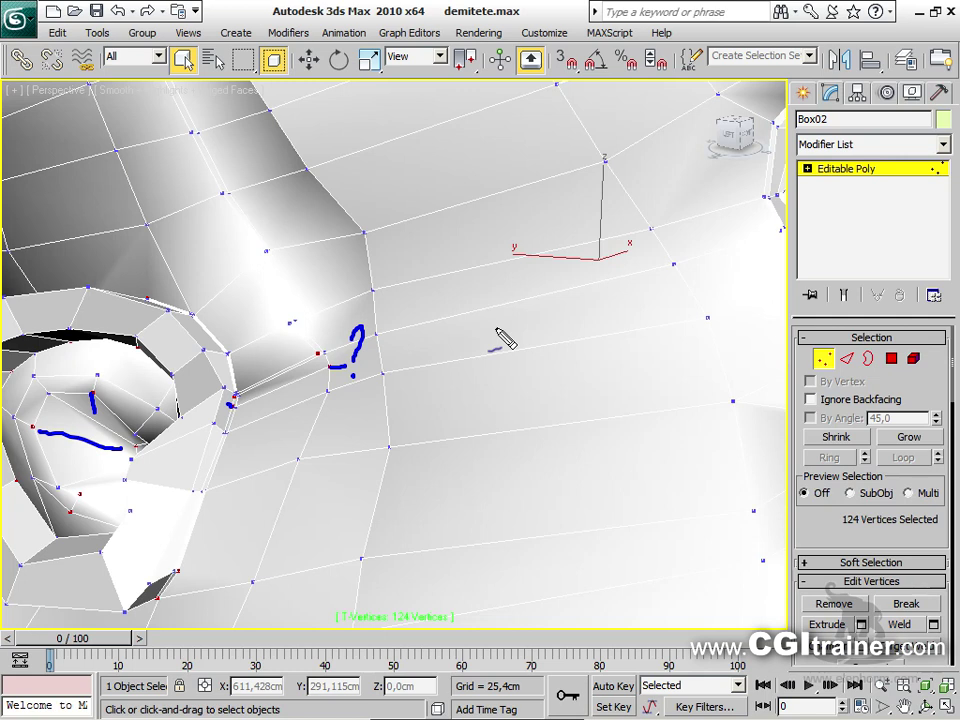
{"action": "key", "text": "Escape"}
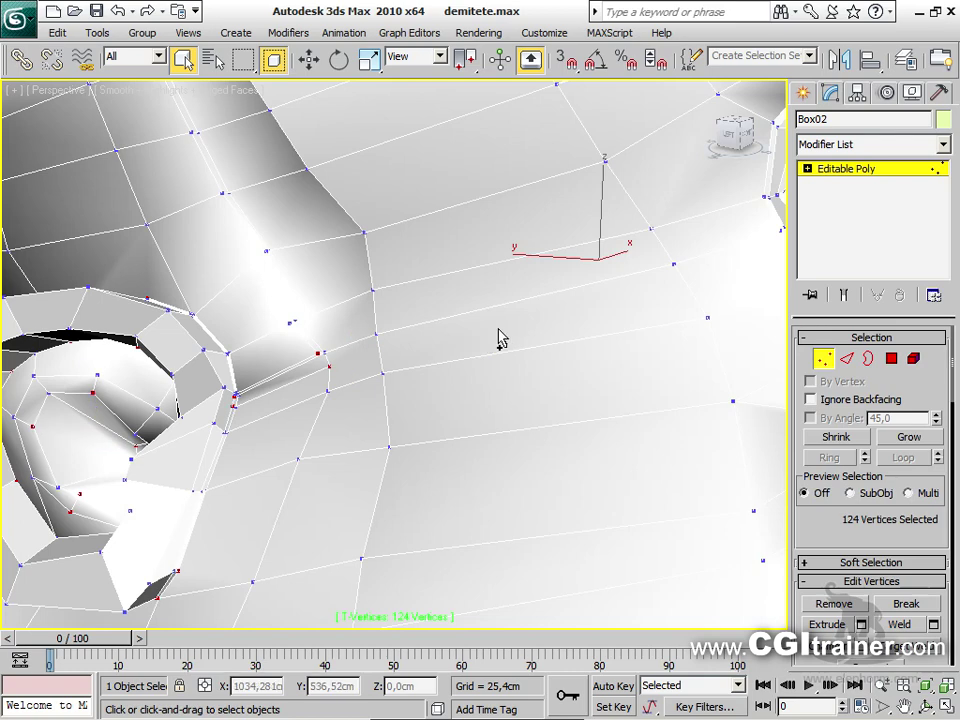
{"action": "scroll", "coordinate": [422, 214], "scroll_direction": "down", "scroll_amount": 10}
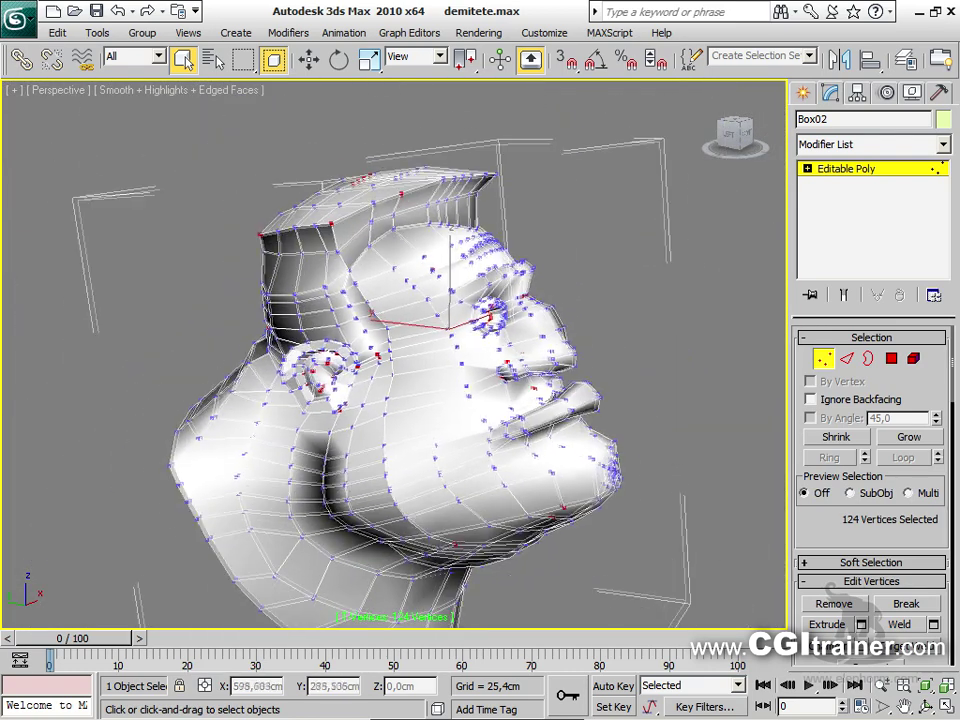
{"action": "middle_click_drag", "start_coordinate": [430, 300], "coordinate": [313, 320], "text": "alt"}
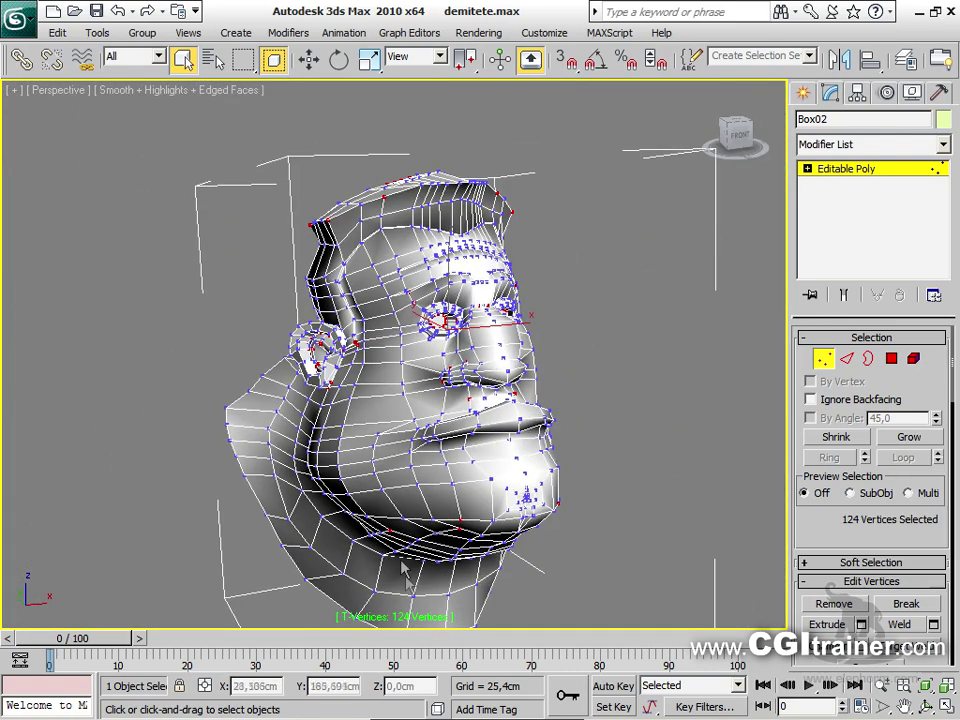
Clear the vertex selection and view the highlighted T-vertices on the side of the face
{"action": "left_click", "coordinate": [415, 620]}
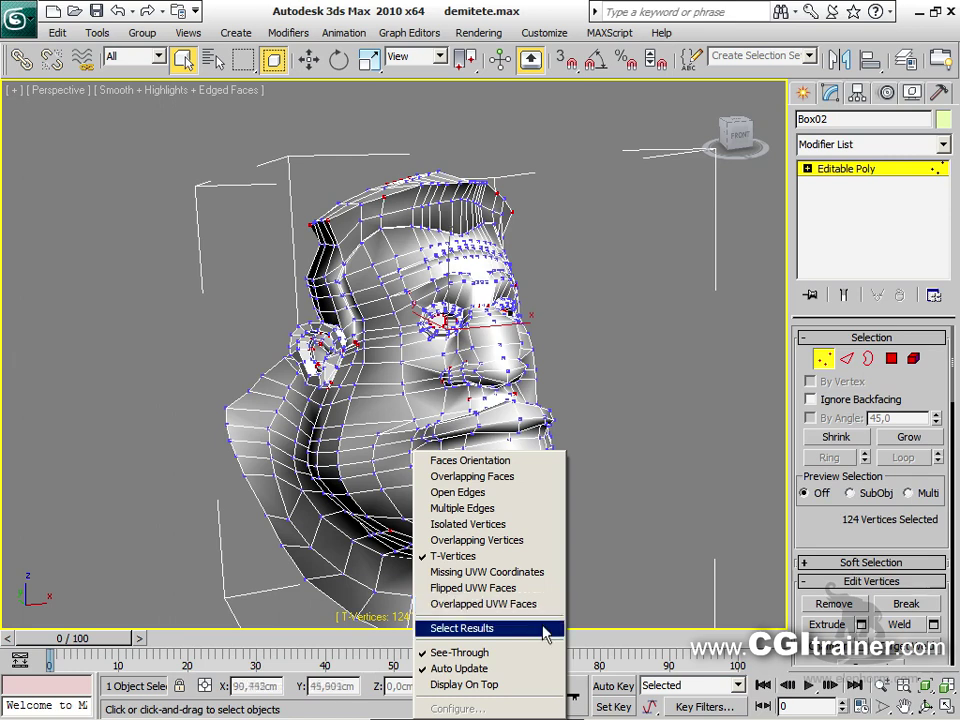
{"action": "left_click", "coordinate": [620, 452]}
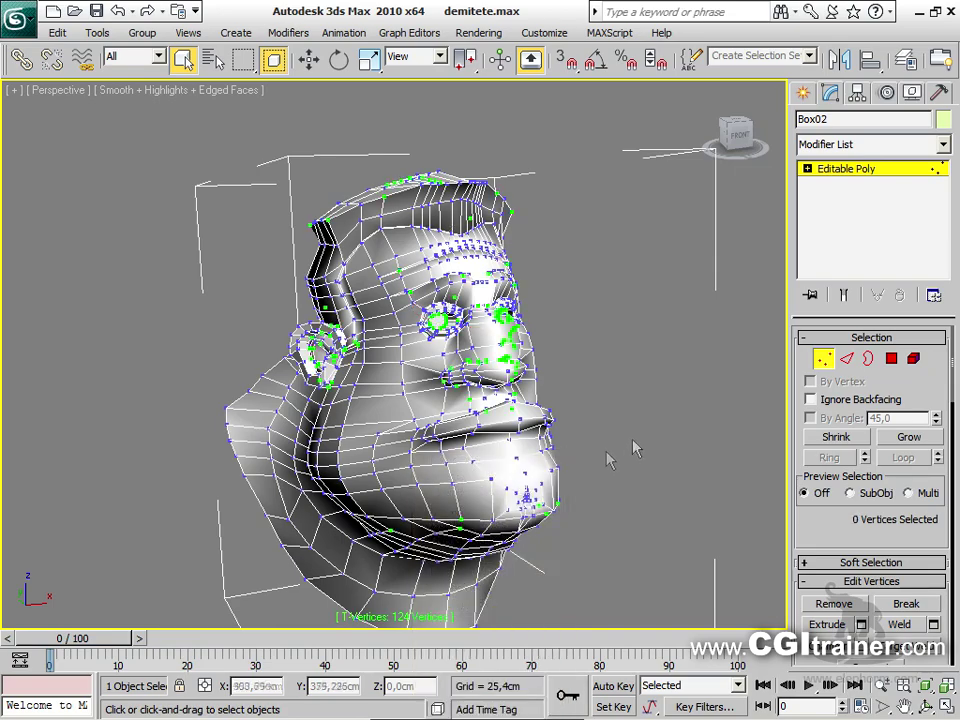
{"action": "middle_click_drag", "start_coordinate": [506, 405], "coordinate": [470, 520], "text": "alt"}
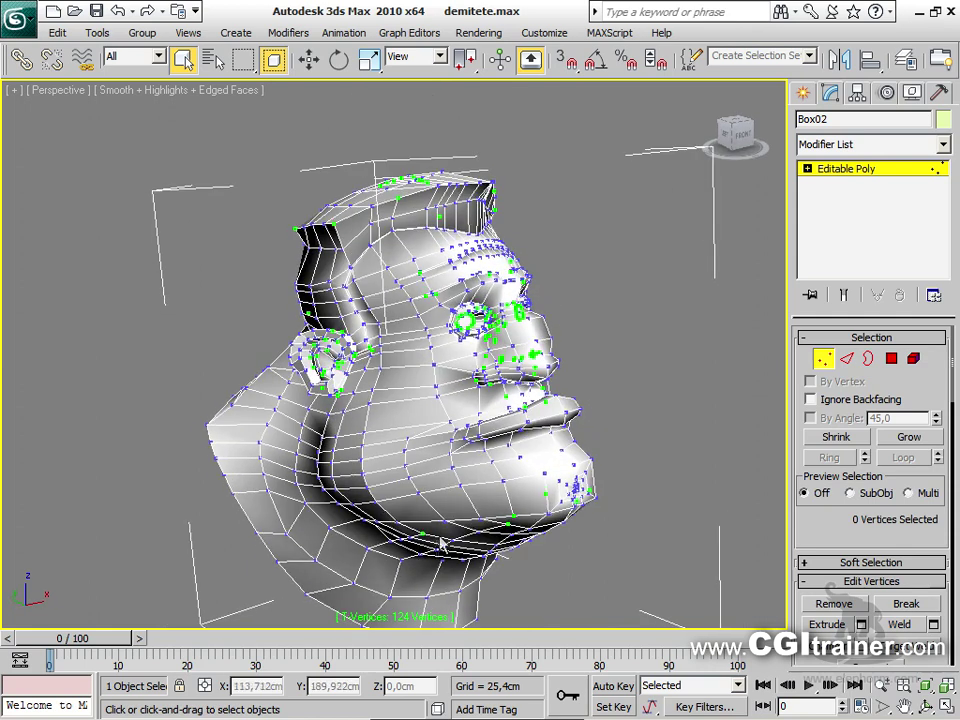
Switch the xView check to Open Edges and inspect the selected open edges along the neck border at edge level
{"action": "right_click", "coordinate": [440, 618]}
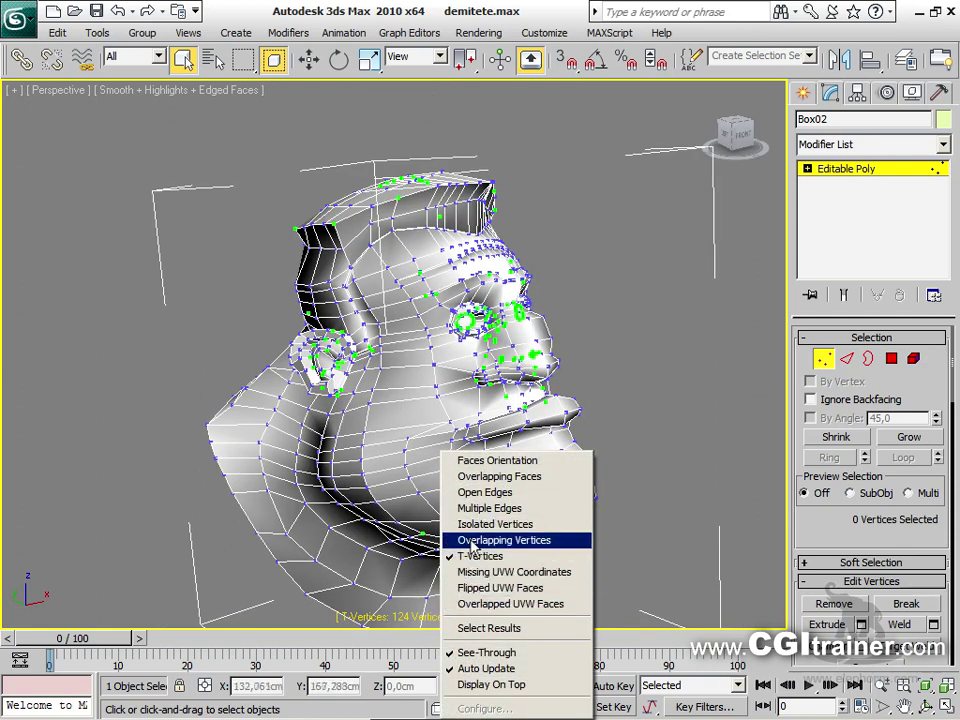
{"action": "left_click", "coordinate": [484, 492]}
{"action": "middle_click_drag", "start_coordinate": [604, 461], "coordinate": [559, 409], "text": "alt"}
{"action": "left_click", "coordinate": [846, 358]}
{"action": "middle_click_drag", "start_coordinate": [639, 435], "coordinate": [514, 497], "text": "alt"}
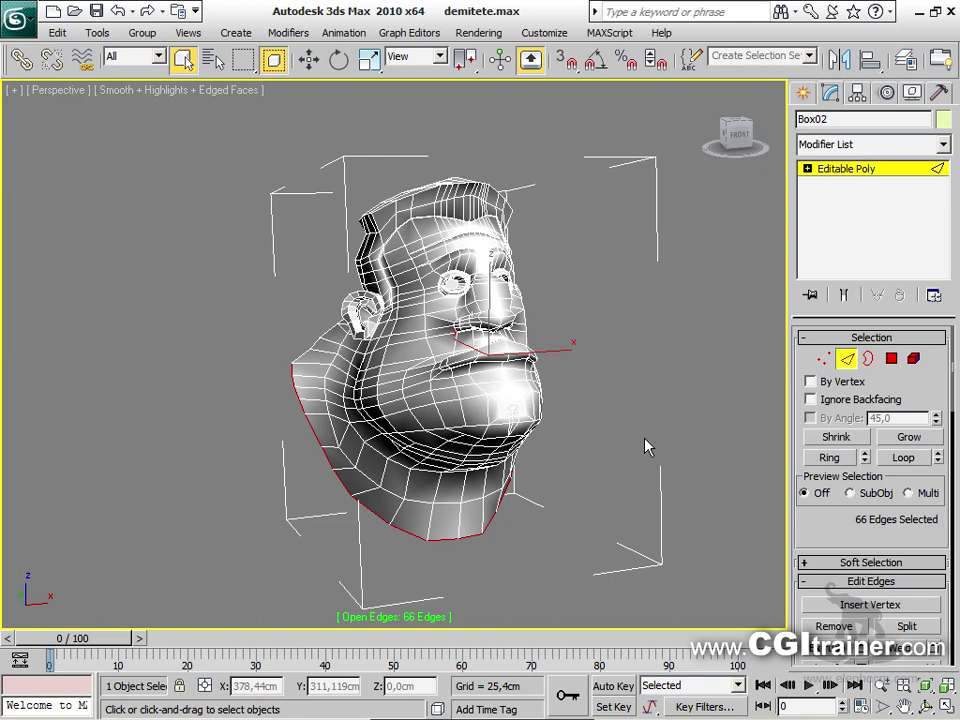
{"action": "key", "text": "shift+z"}
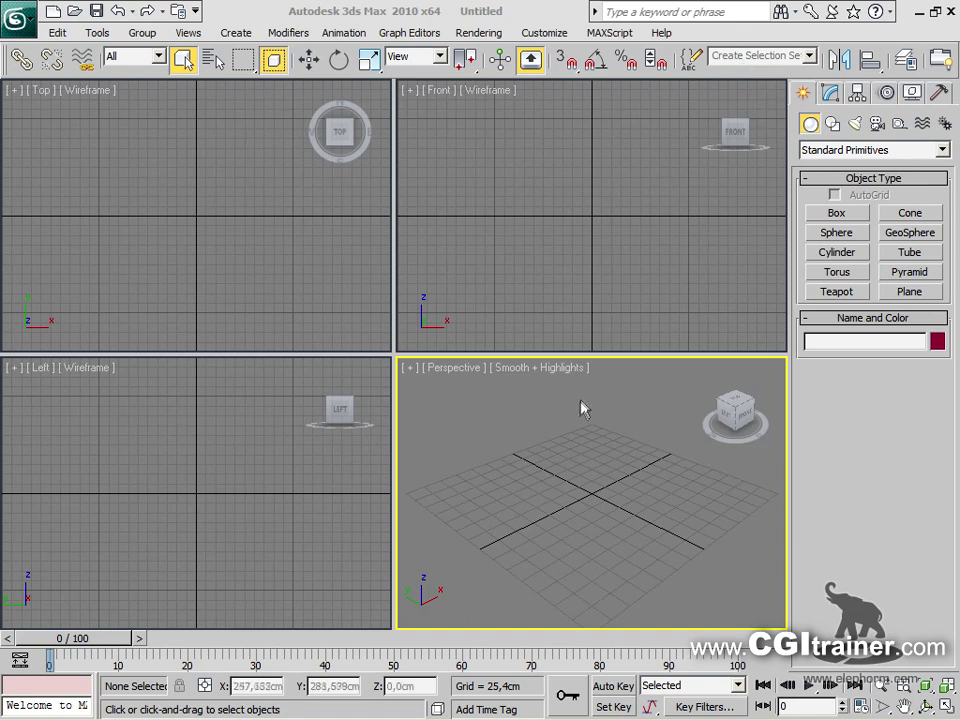
Review the file opening options and recent documents, and check the recent-file count in the Files preferences
{"action": "left_click", "coordinate": [20, 17]}
{"action": "mouse_move", "coordinate": [58, 140]}
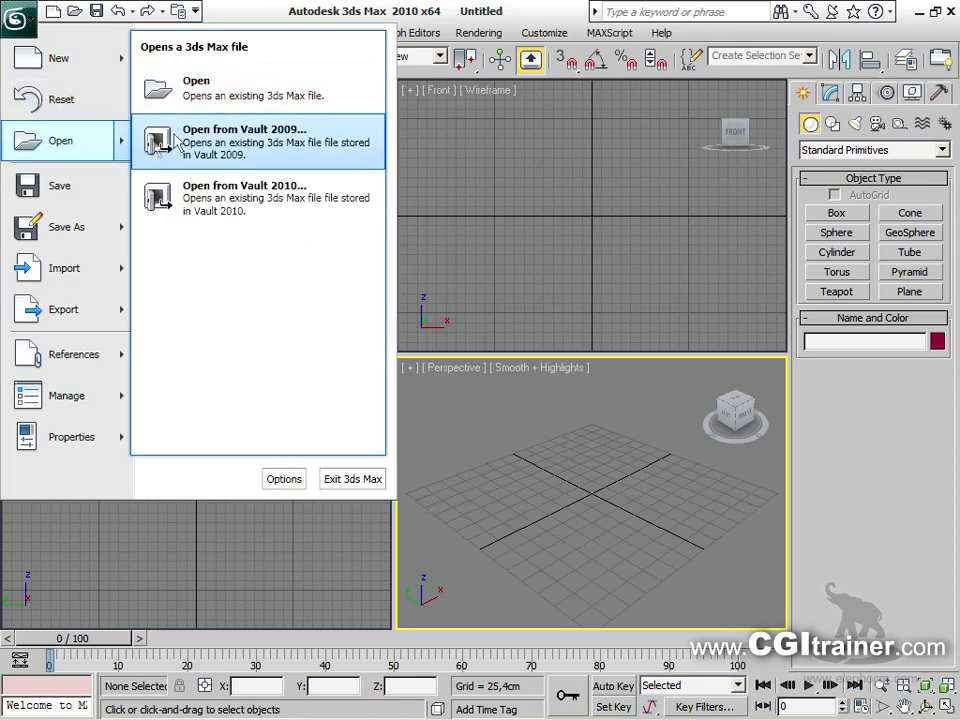
{"action": "left_click", "coordinate": [445, 467]}
{"action": "left_click", "coordinate": [20, 17]}
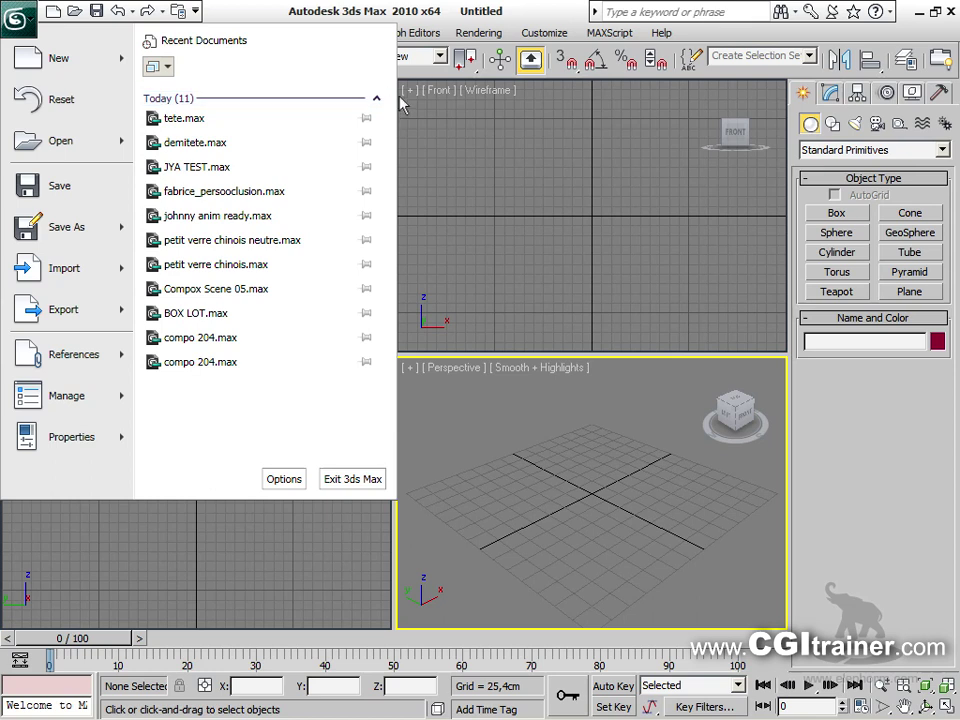
{"action": "left_click", "coordinate": [284, 480]}
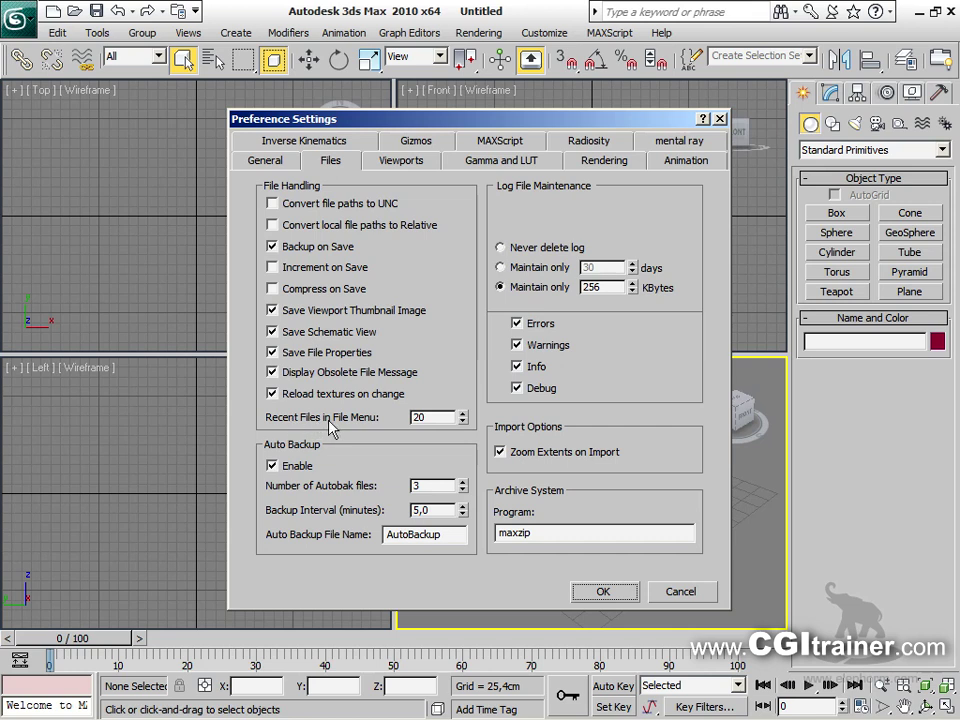
{"action": "left_click", "coordinate": [620, 593]}
Open the recent scene tete.max, select the bust and display it with edged faces from the side
{"action": "left_click", "coordinate": [19, 18]}
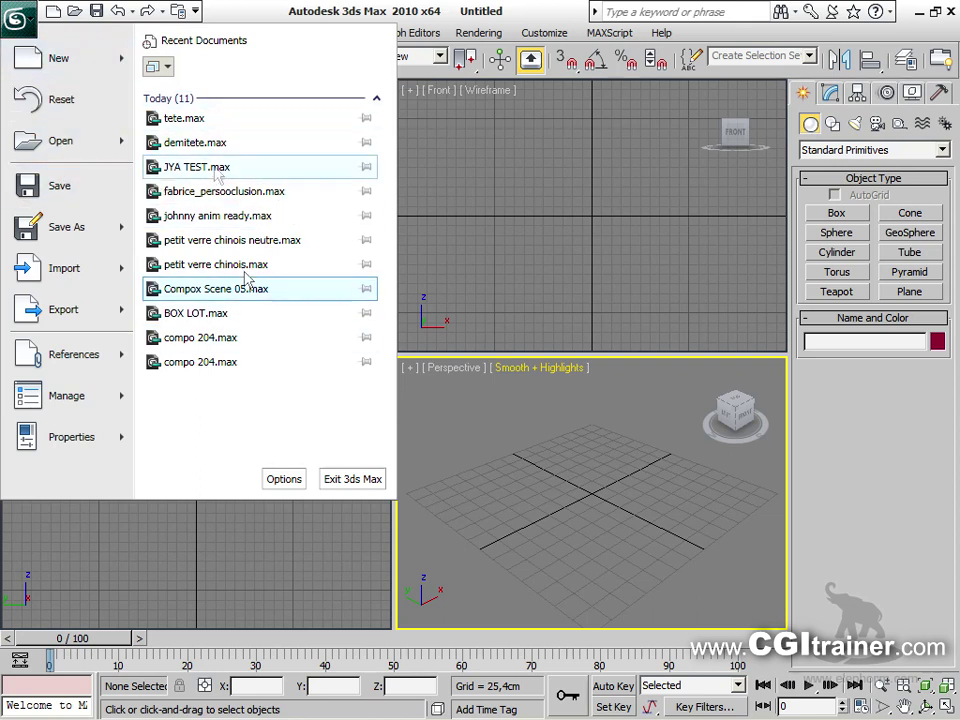
{"action": "left_click", "coordinate": [197, 118]}
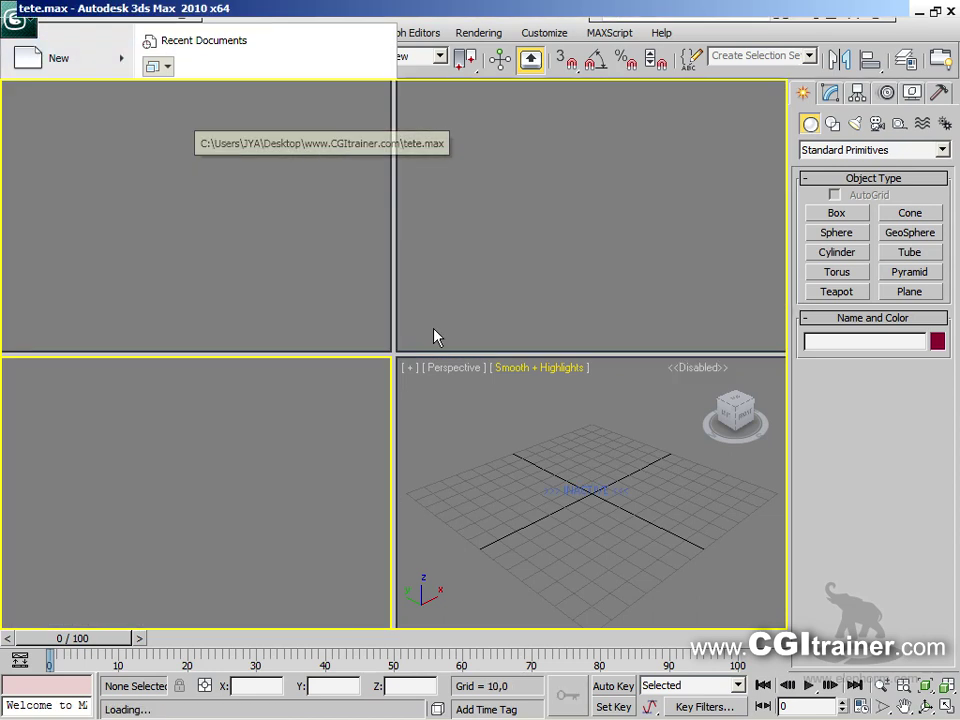
{"action": "left_click", "coordinate": [274, 332]}
{"action": "middle_click_drag", "start_coordinate": [274, 332], "coordinate": [469, 382]}
{"action": "key", "text": "F4"}
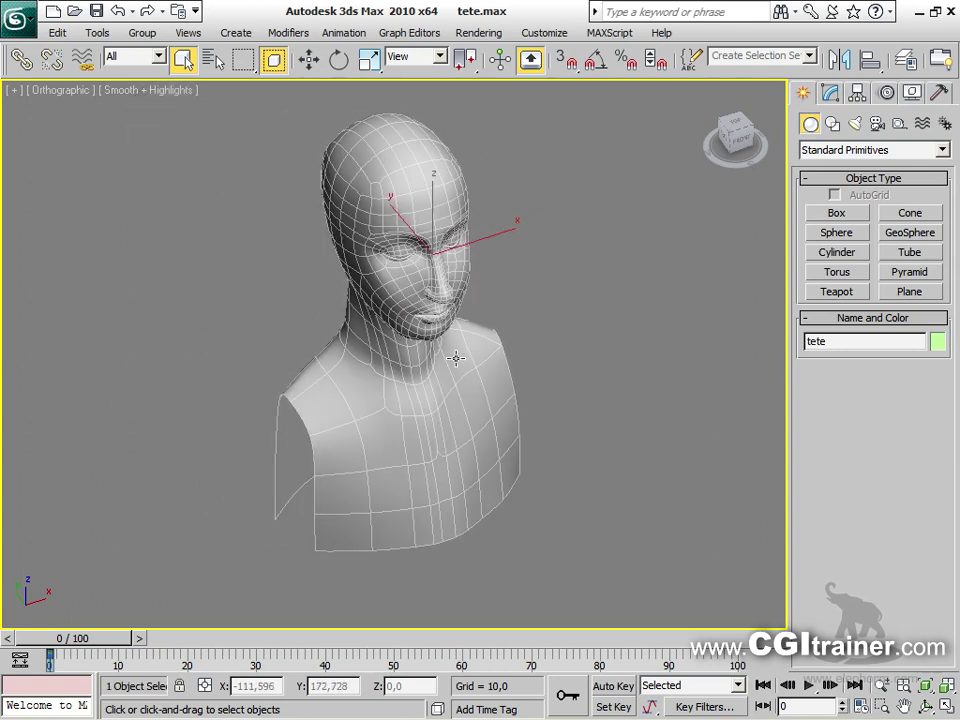
{"action": "middle_click_drag", "start_coordinate": [489, 386], "coordinate": [690, 230], "text": "alt"}
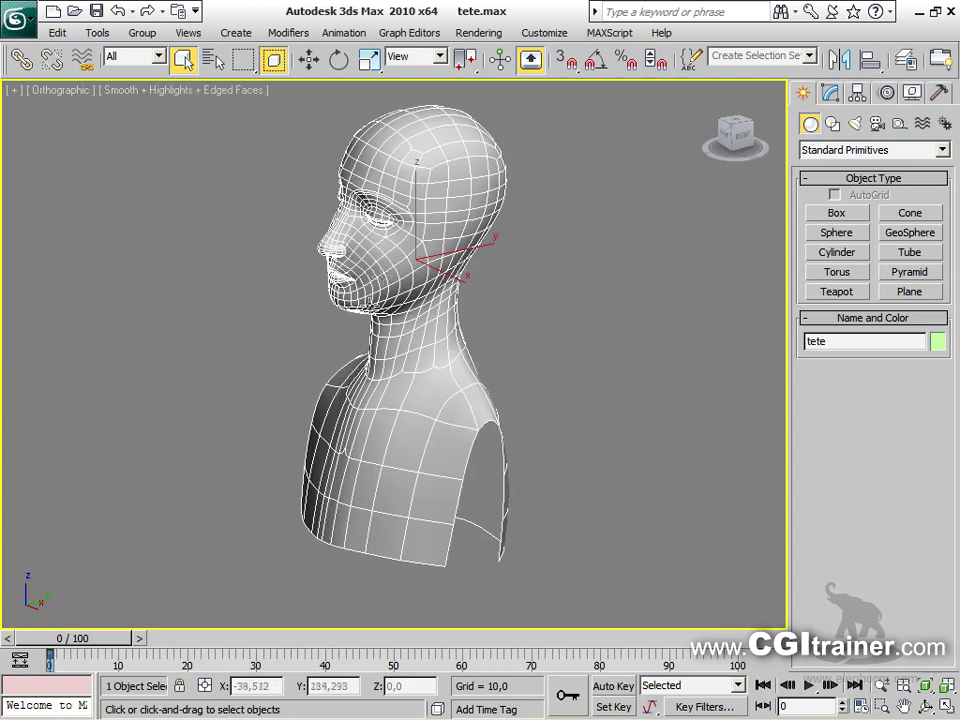
Turn off NURMS subdivision in the Editable Poly settings of the tete object
{"action": "left_click", "coordinate": [830, 92]}
{"action": "left_click_drag", "start_coordinate": [810, 530], "coordinate": [775, 50]}
{"action": "left_click", "coordinate": [845, 531]}
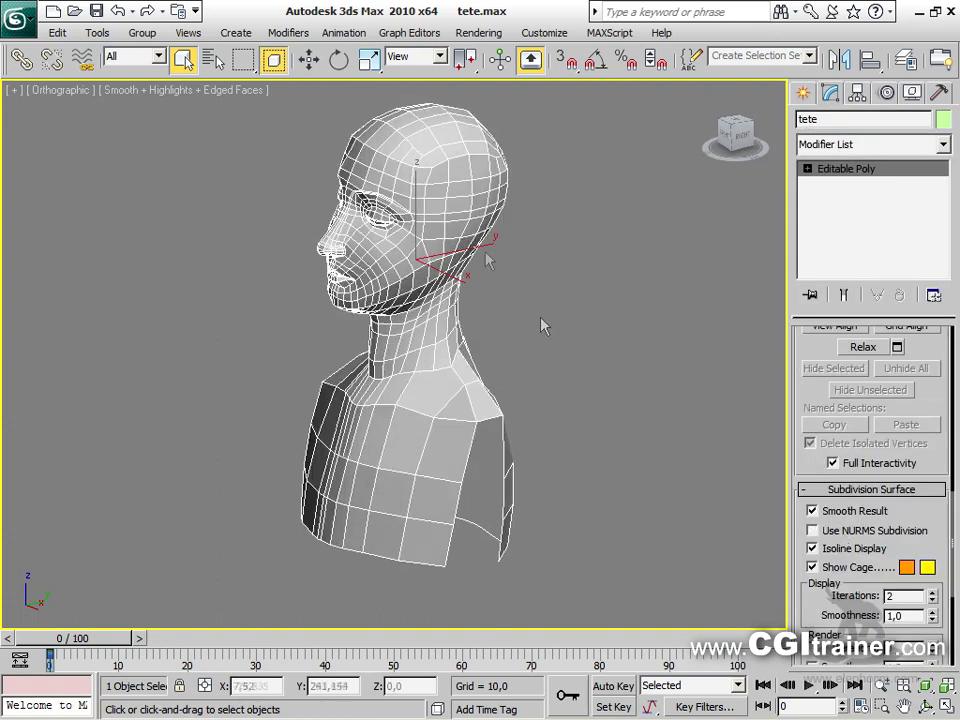
Apply a Tessellate modifier to the tete bust and examine the subdivided mesh on the face and neck
{"action": "left_click", "coordinate": [289, 32]}
{"action": "mouse_move", "coordinate": [317, 96]}
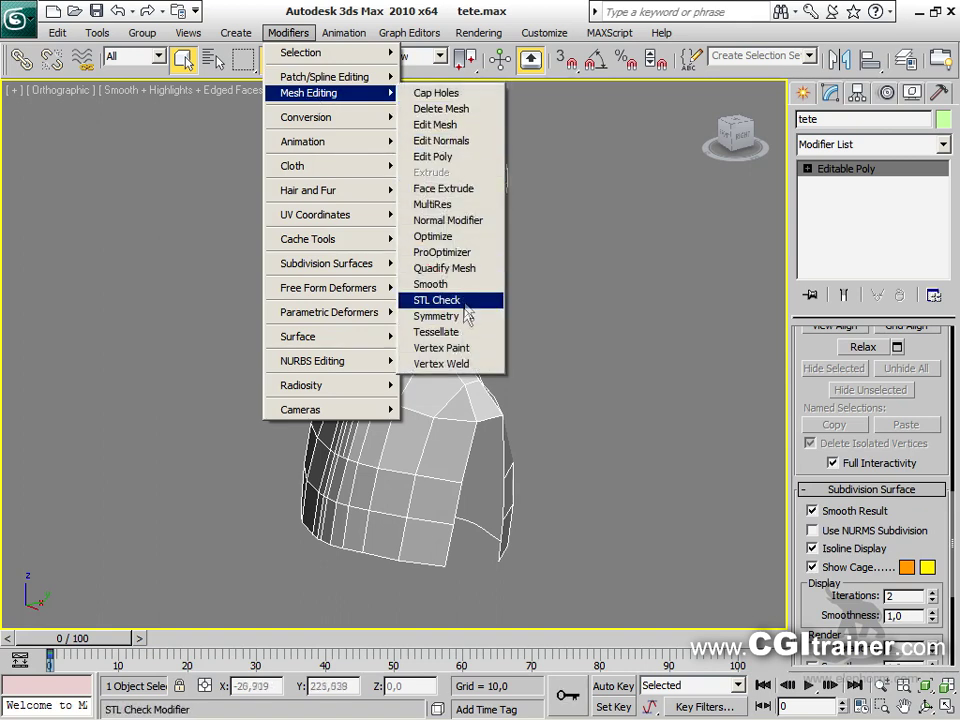
{"action": "left_click", "coordinate": [440, 332]}
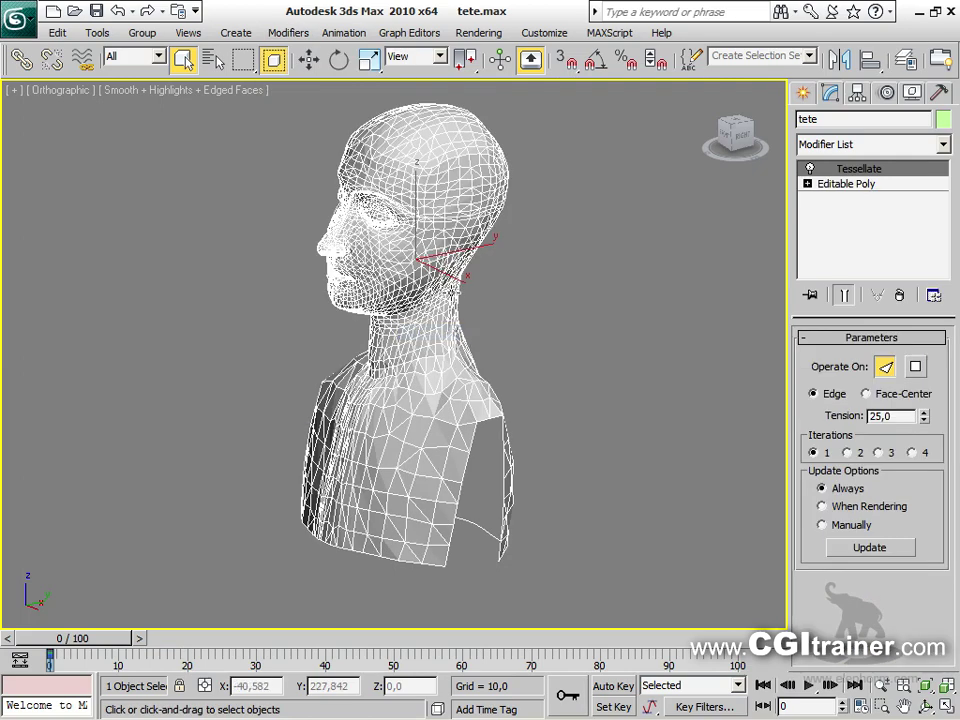
{"action": "middle_click_drag", "start_coordinate": [473, 340], "coordinate": [606, 332], "text": "alt"}
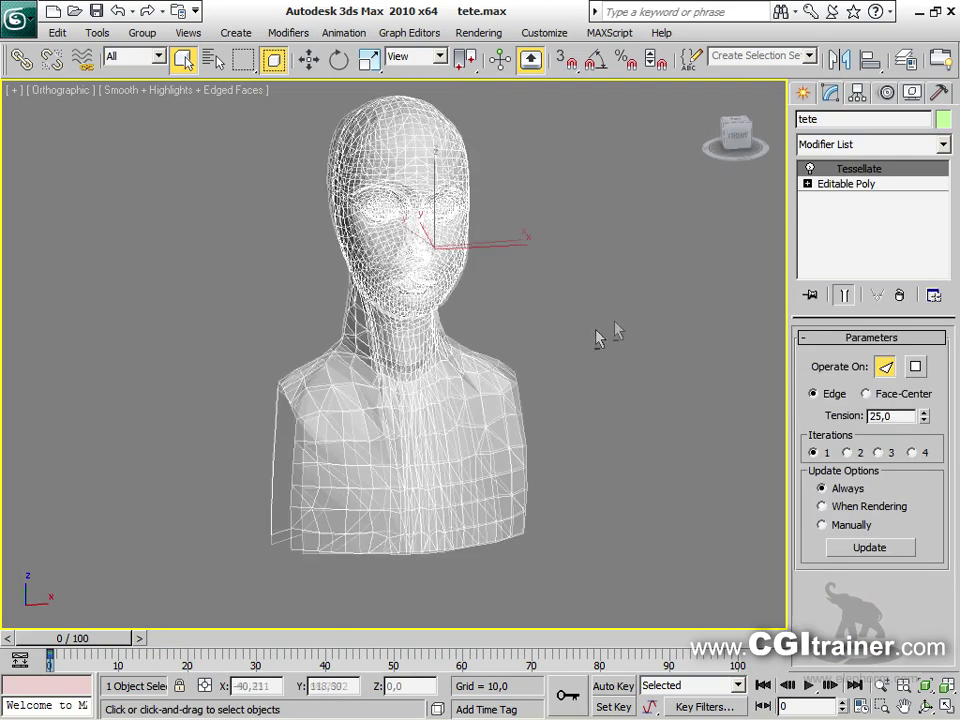
{"action": "scroll", "coordinate": [606, 332], "scroll_direction": "up", "scroll_amount": 5}
{"action": "scroll", "coordinate": [433, 395], "scroll_direction": "down", "scroll_amount": 5}
{"action": "middle_click_drag", "start_coordinate": [400, 360], "coordinate": [433, 395], "text": "alt"}
{"action": "middle_click_drag", "start_coordinate": [427, 378], "coordinate": [428, 378]}
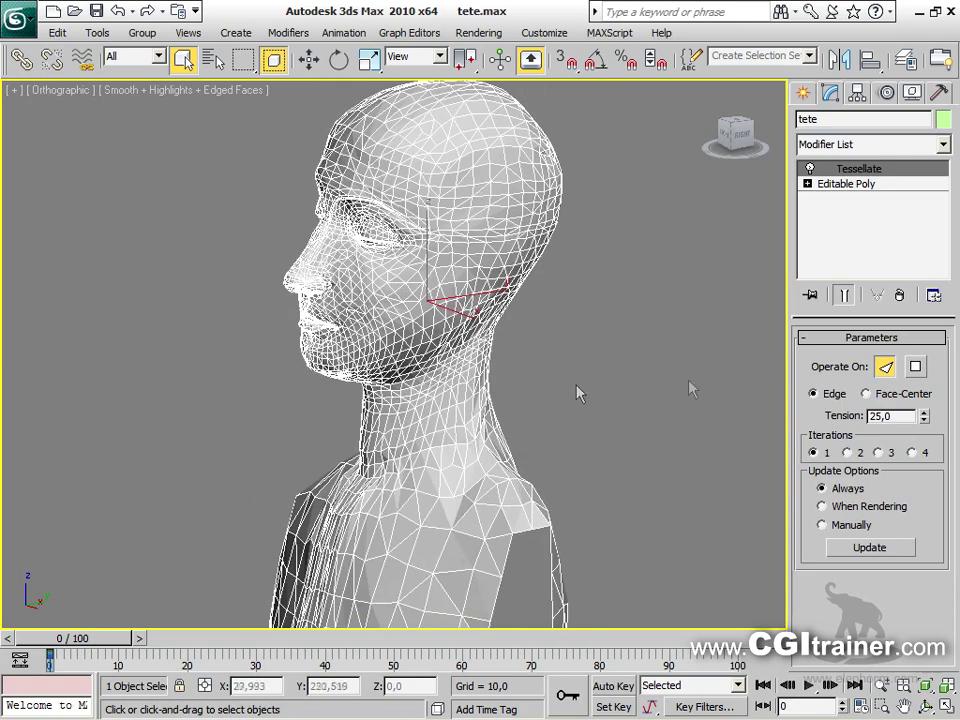
Set the Tessellate tension to 13.3 and switch the subdivision method to Face-Center
{"action": "left_click_drag", "start_coordinate": [924, 417], "coordinate": [884, 450]}
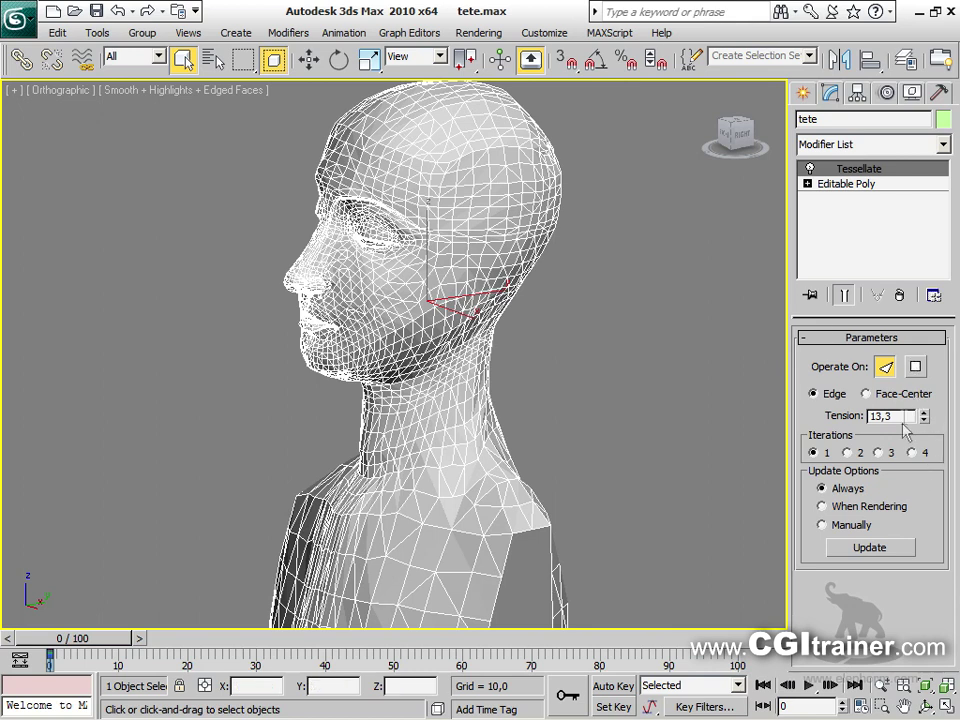
{"action": "left_click", "coordinate": [866, 394]}
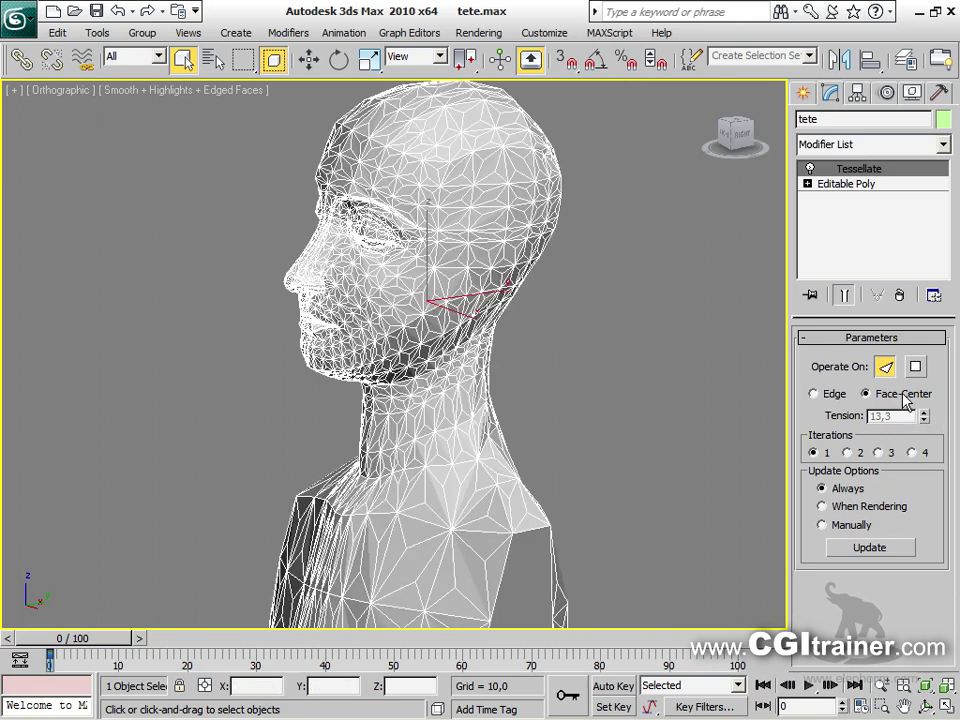
Set the Tessellate modifier to operate on polygons with the Edge method and 2 iterations, and examine the subdivided face
{"action": "left_click", "coordinate": [915, 367]}
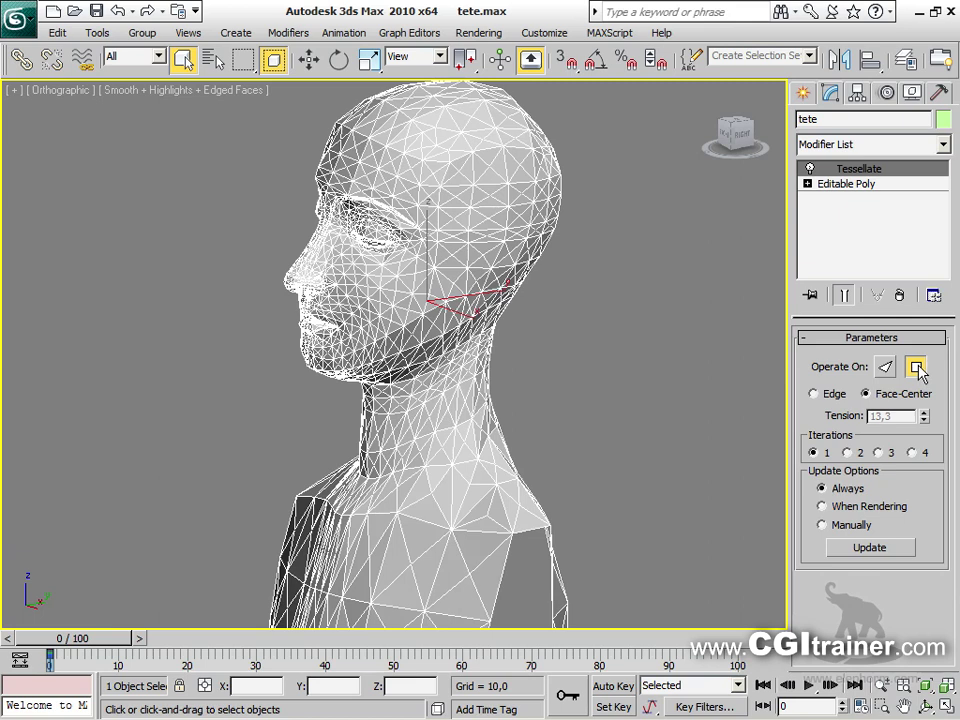
{"action": "left_click", "coordinate": [813, 394]}
{"action": "left_click", "coordinate": [868, 394]}
{"action": "left_click", "coordinate": [813, 394]}
{"action": "left_click", "coordinate": [848, 453]}
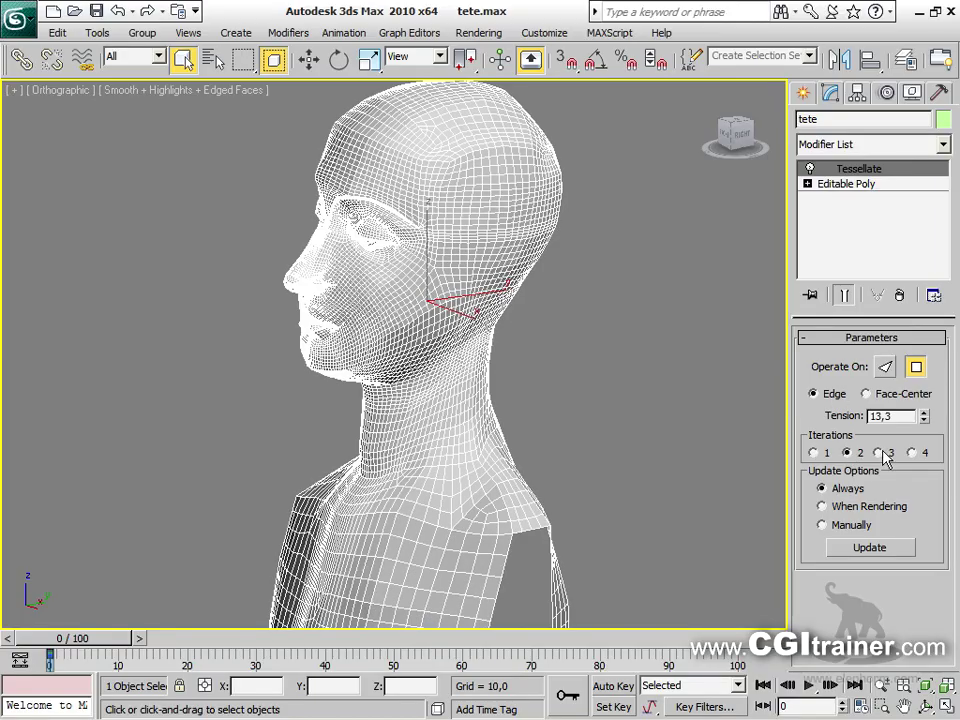
{"action": "middle_click_drag", "start_coordinate": [495, 343], "coordinate": [495, 384], "text": "alt"}
{"action": "scroll", "coordinate": [600, 328], "scroll_direction": "up", "scroll_amount": 3}
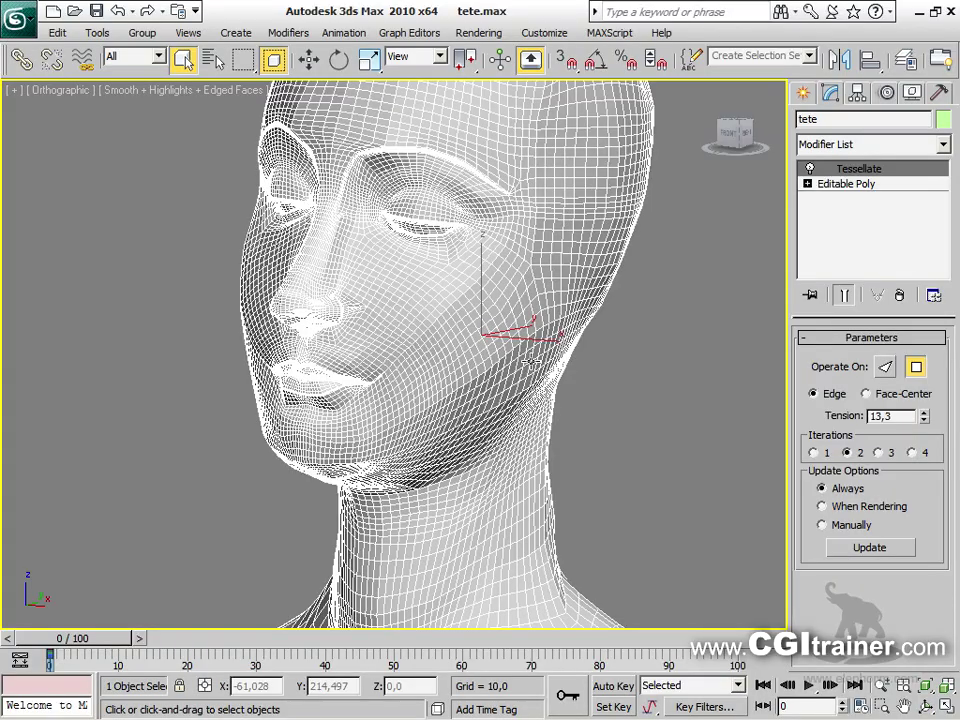
{"action": "scroll", "coordinate": [440, 330], "scroll_direction": "down", "scroll_amount": 5}
{"action": "scroll", "coordinate": [440, 330], "scroll_direction": "up", "scroll_amount": 5}
{"action": "middle_click_drag", "start_coordinate": [400, 330], "coordinate": [309, 334], "text": "alt"}
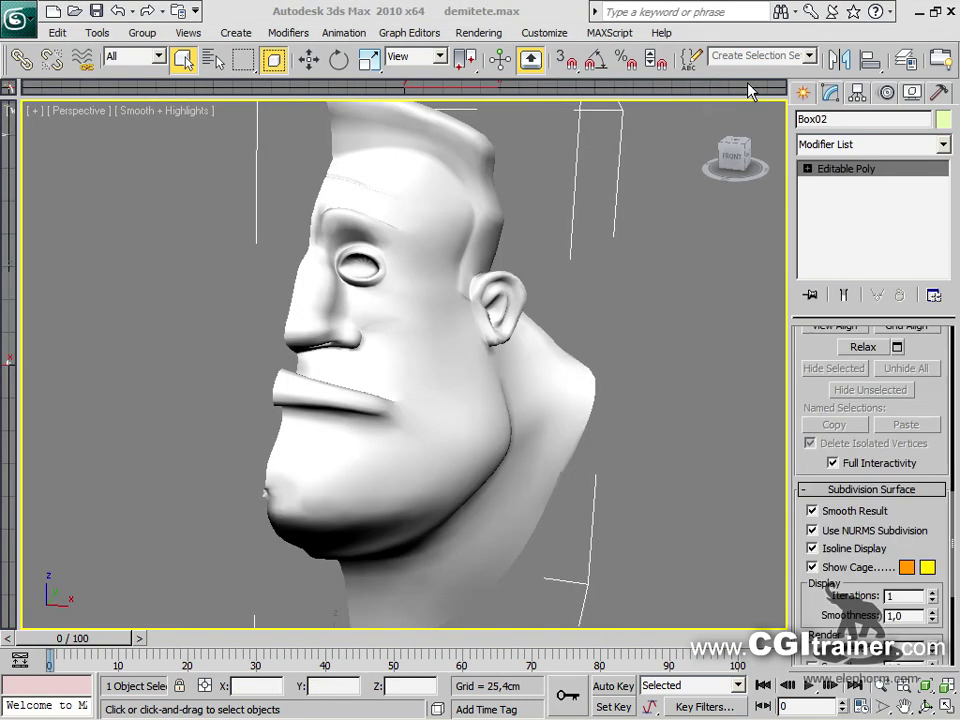
{"action": "left_click", "coordinate": [289, 33]}
{"action": "mouse_move", "coordinate": [339, 101]}
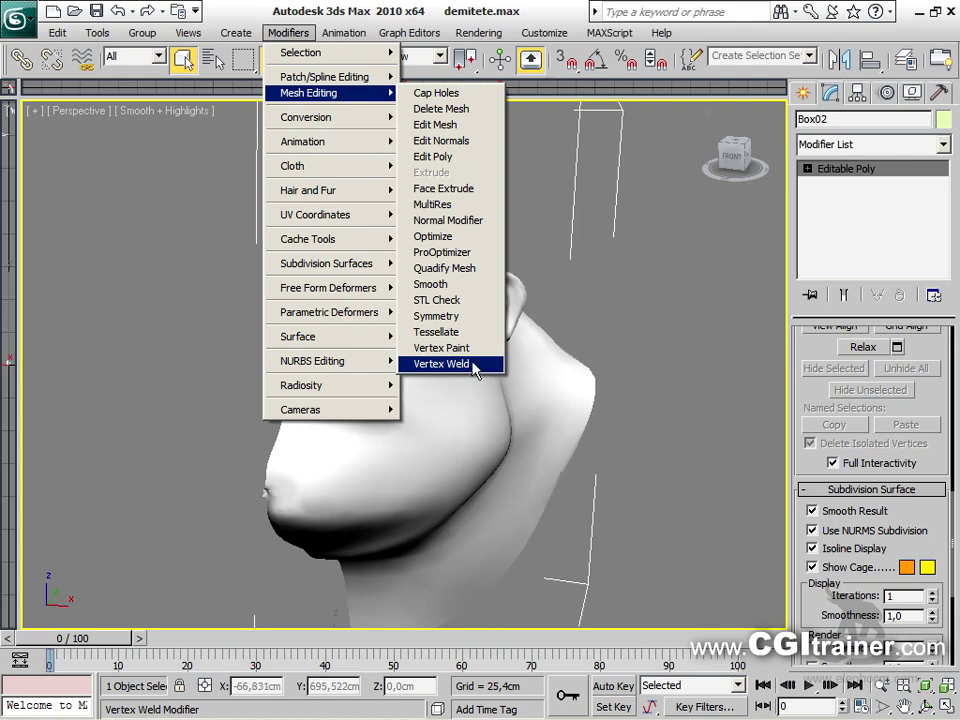
{"action": "left_click", "coordinate": [619, 319]}
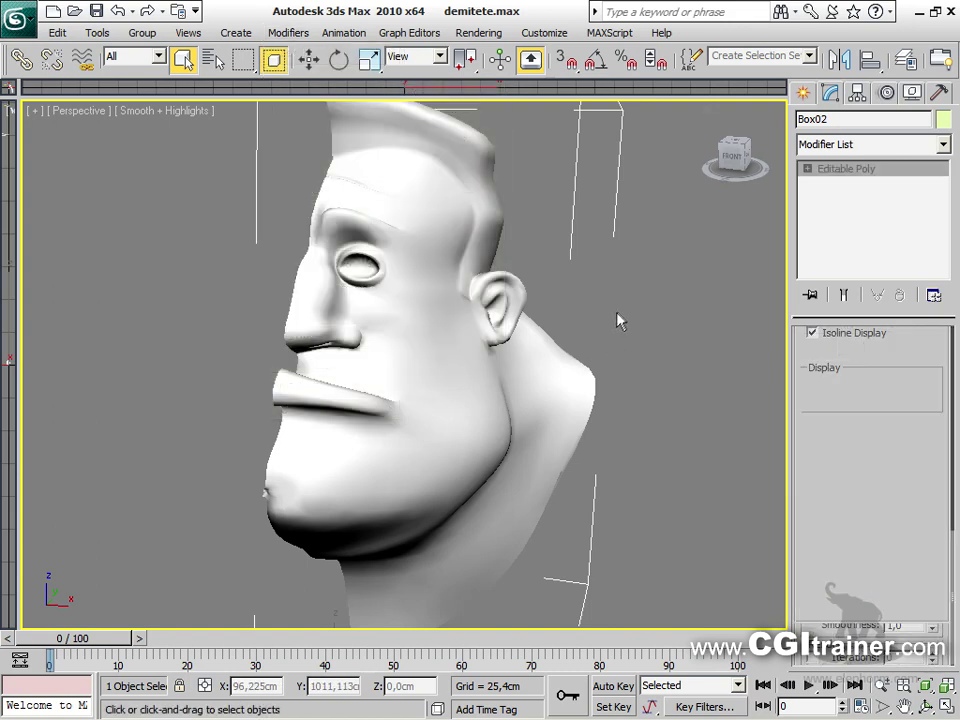
Mirror the half head as a copy across the X axis with an offset of about -1.3 cm, leaving a narrow centre gap
{"action": "left_click", "coordinate": [452, 277]}
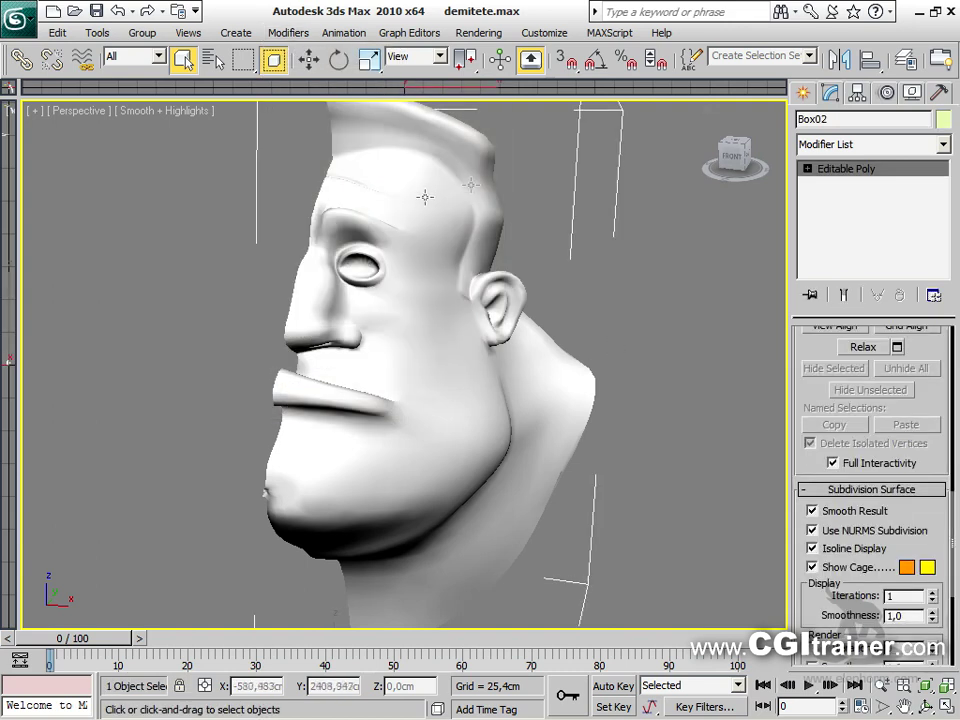
{"action": "left_click", "coordinate": [840, 60]}
{"action": "left_click", "coordinate": [459, 395]}
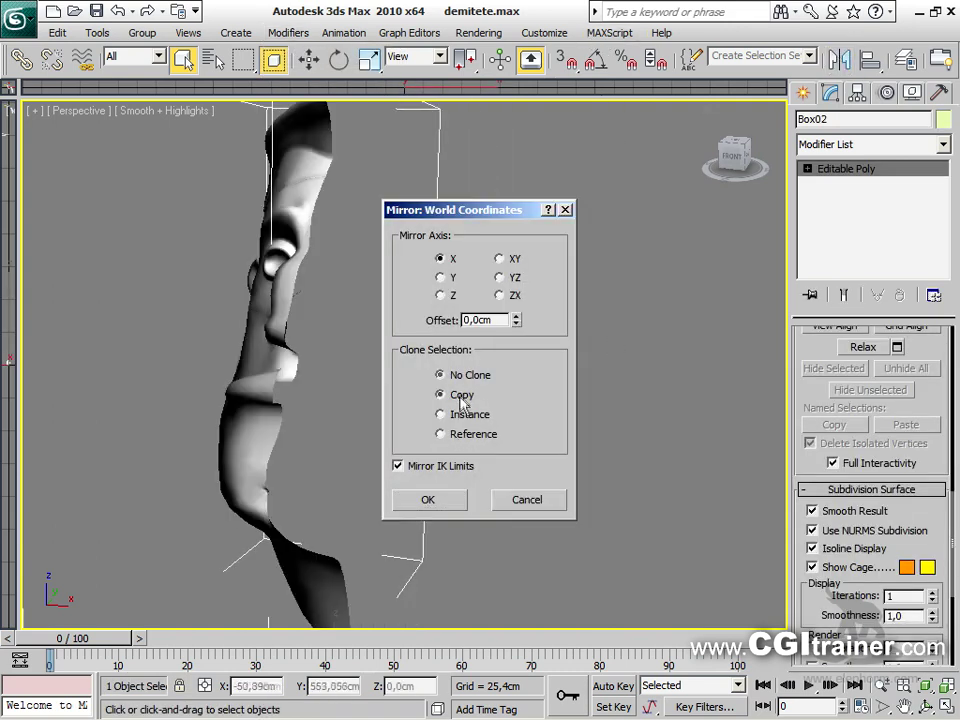
{"action": "mouse_move", "coordinate": [516, 321]}
{"action": "left_mouse_down"}
{"action": "mouse_move", "coordinate": [512, 277]}
{"action": "mouse_move", "coordinate": [510, 420]}
{"action": "mouse_move", "coordinate": [506, 371]}
{"action": "left_mouse_up"}
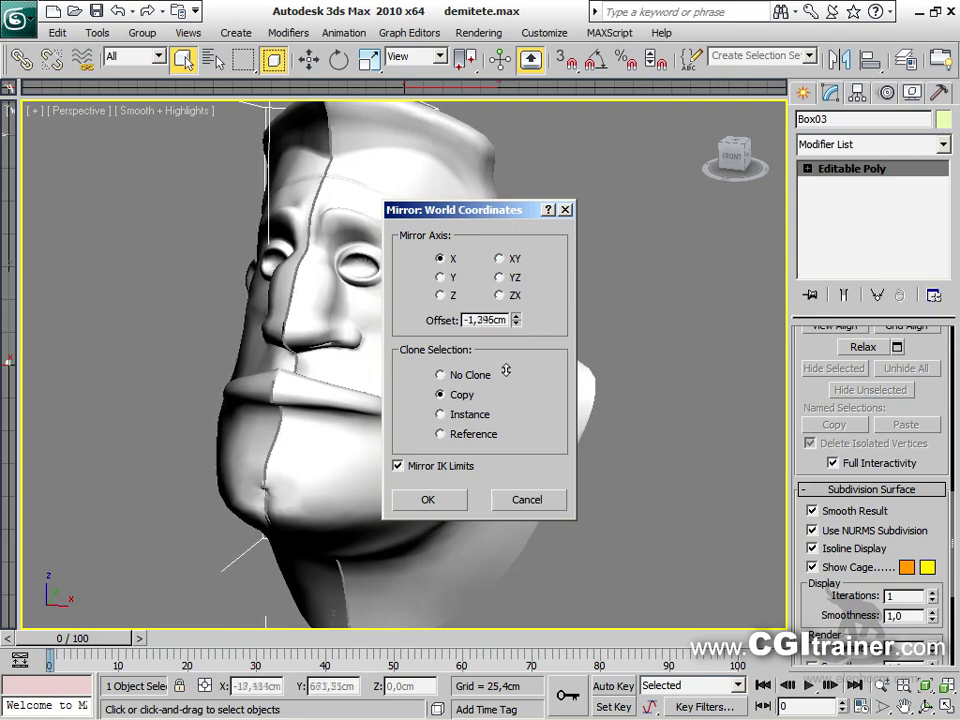
{"action": "left_click", "coordinate": [446, 503]}
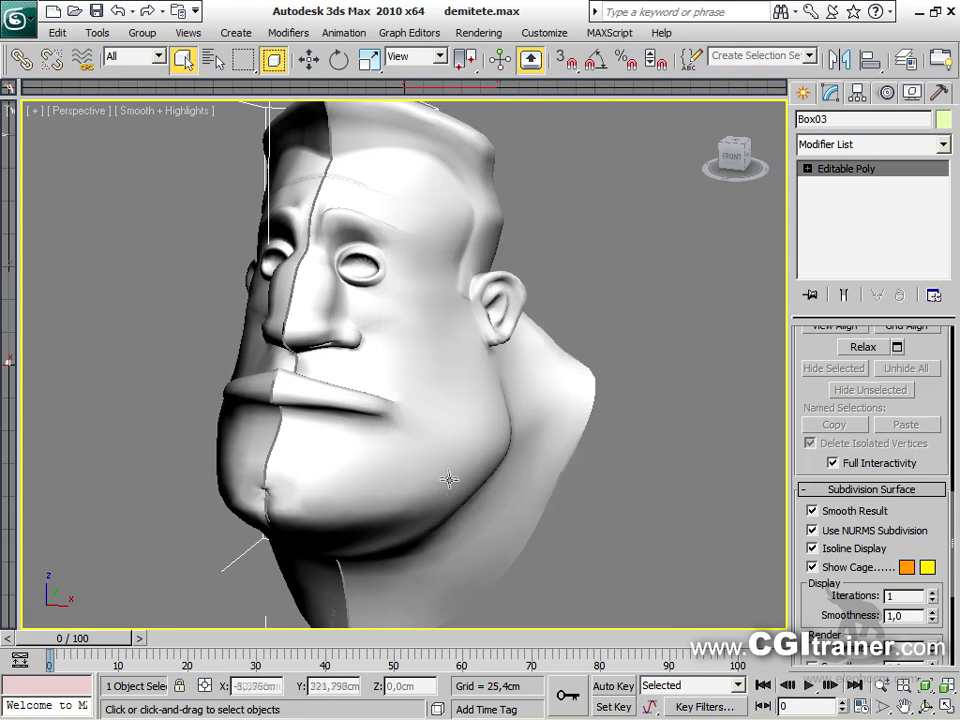
{"action": "middle_click_drag", "start_coordinate": [418, 411], "coordinate": [494, 442], "text": "alt"}
{"action": "scroll", "coordinate": [489, 439], "scroll_direction": "up", "scroll_amount": 4}
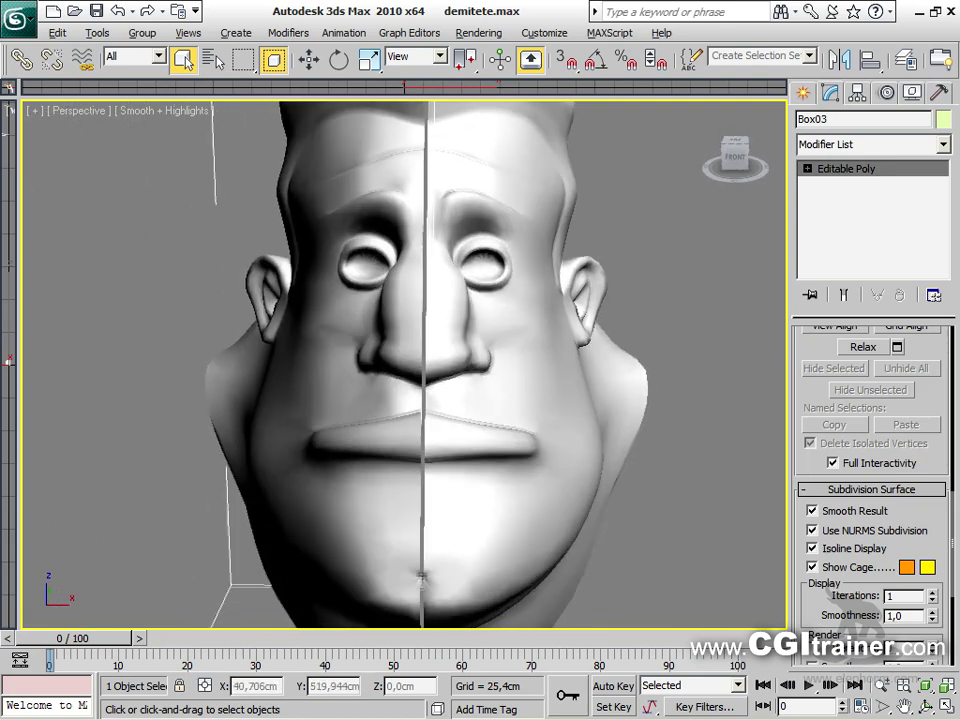
Apply a Vertex Weld modifier to the mirrored half of the head
{"action": "left_click", "coordinate": [288, 32]}
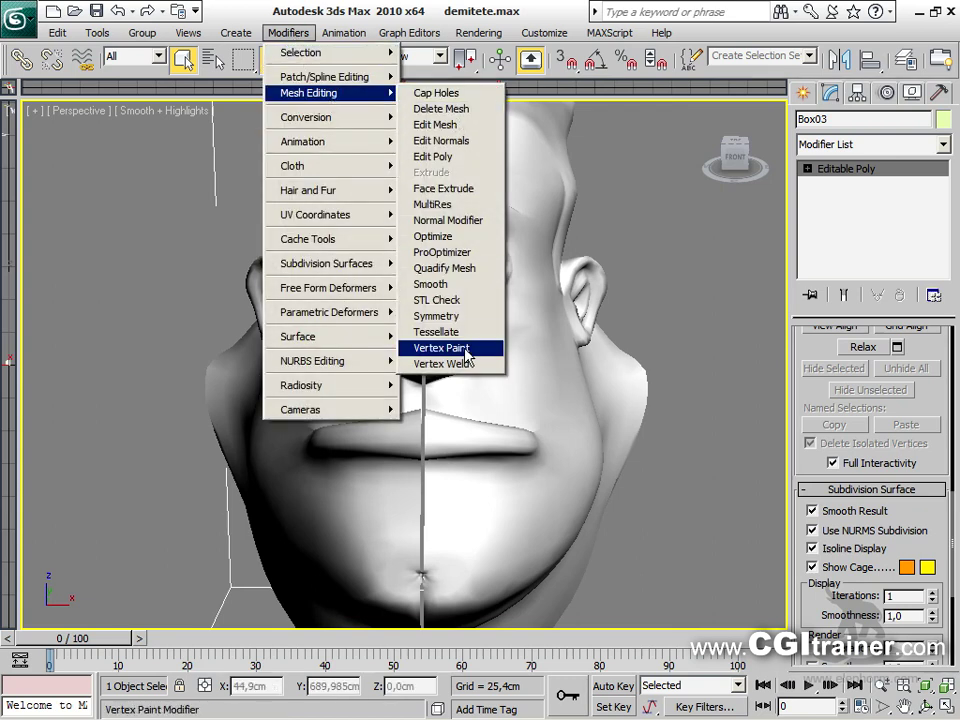
{"action": "left_click", "coordinate": [465, 365]}
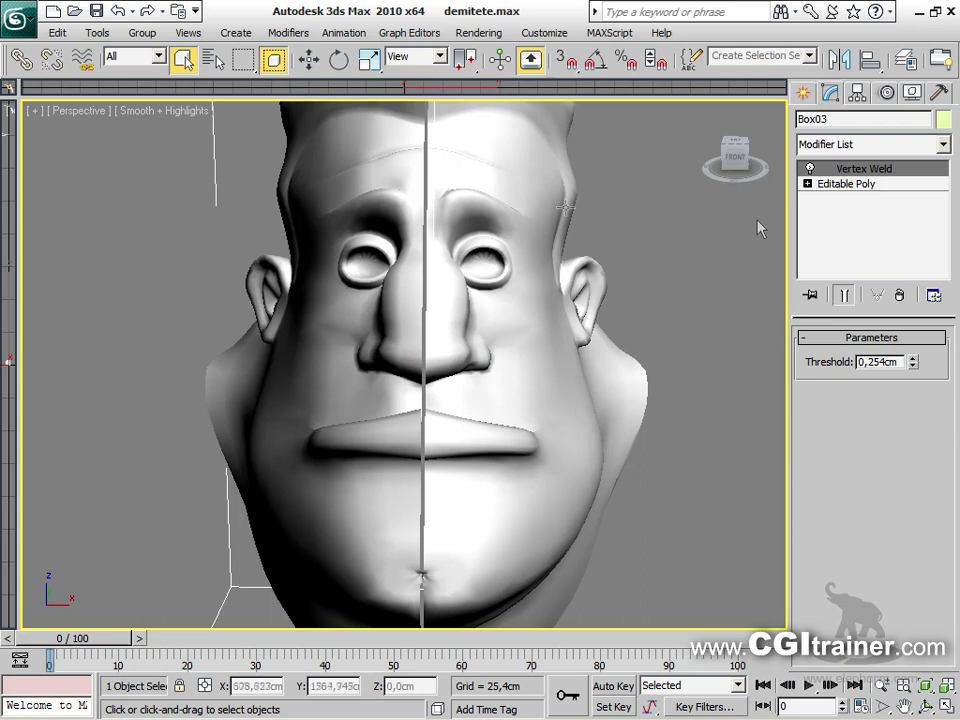
{"action": "middle_click_drag", "start_coordinate": [589, 418], "coordinate": [541, 480]}
{"action": "scroll", "coordinate": [542, 469], "scroll_direction": "down", "scroll_amount": 5}
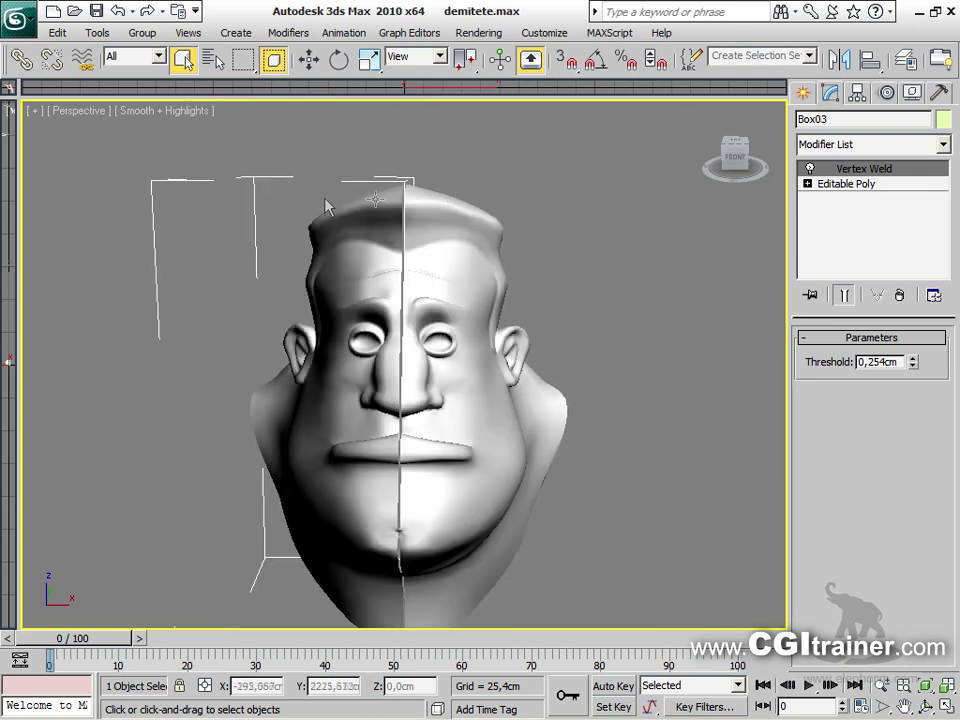
Attach the original head half to the mirrored half at the Editable Poly level beneath Vertex Weld
{"action": "right_click", "coordinate": [873, 172]}
{"action": "left_click", "coordinate": [871, 186]}
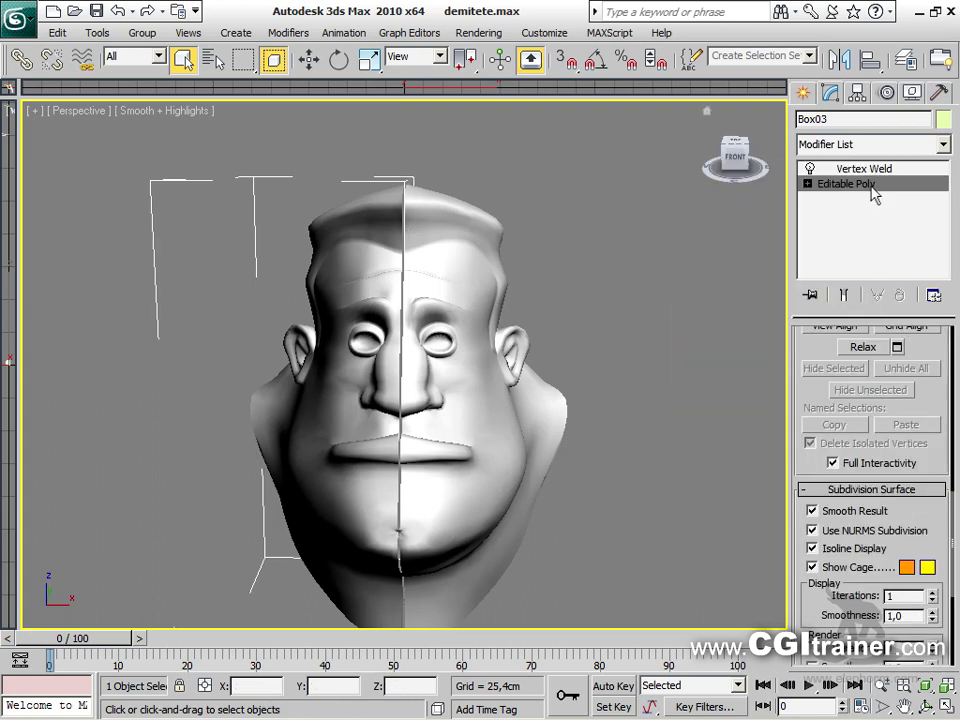
{"action": "scroll", "coordinate": [807, 457], "scroll_direction": "up", "scroll_amount": 5}
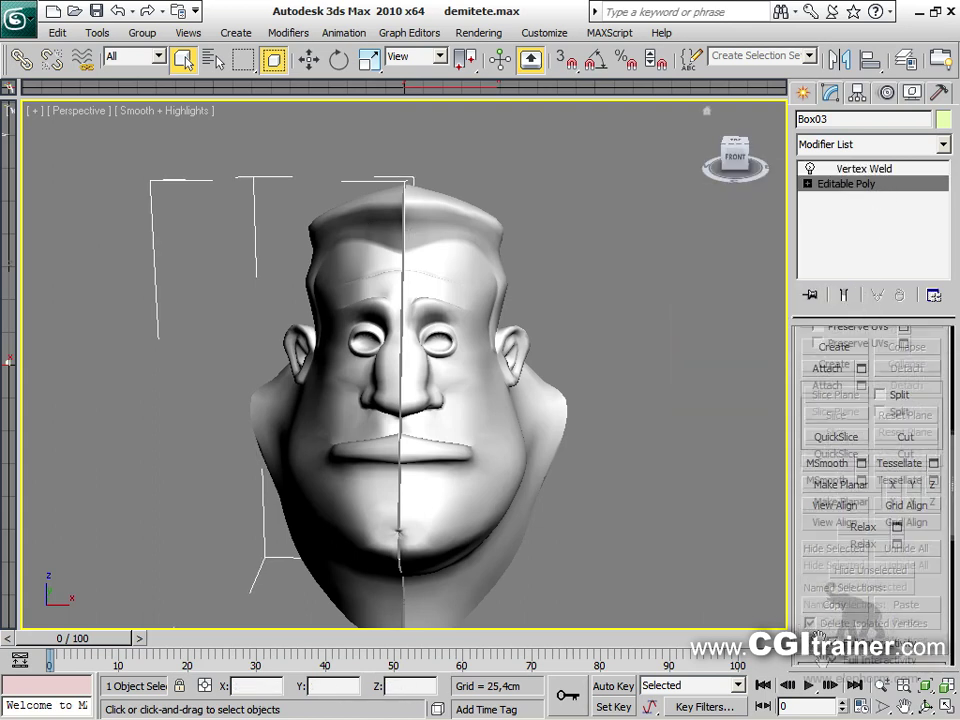
{"action": "left_click", "coordinate": [834, 447]}
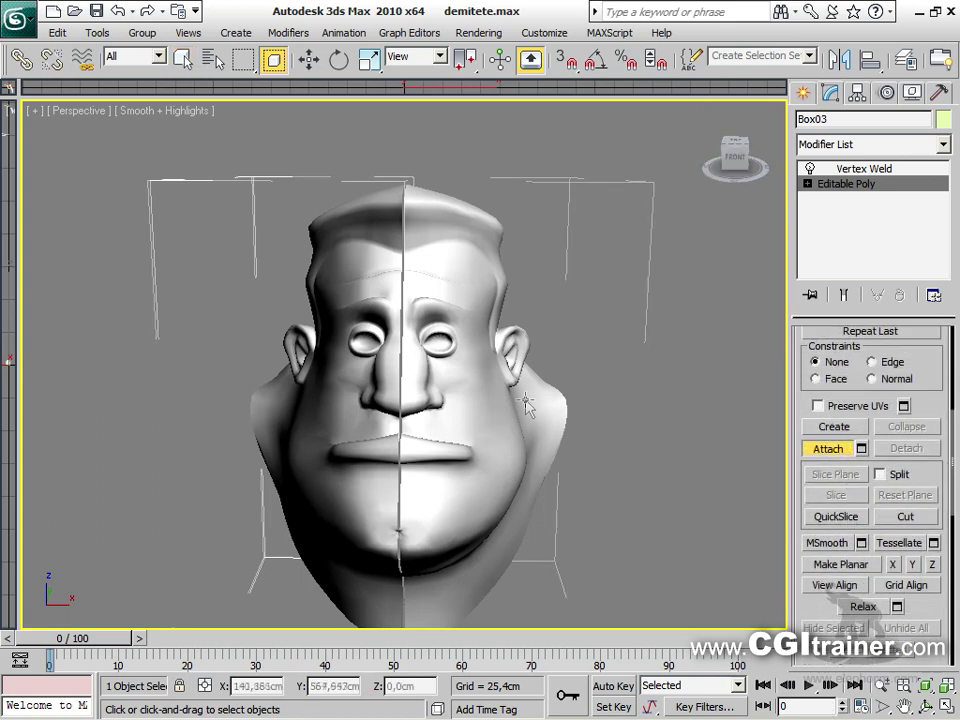
{"action": "left_click", "coordinate": [836, 447]}
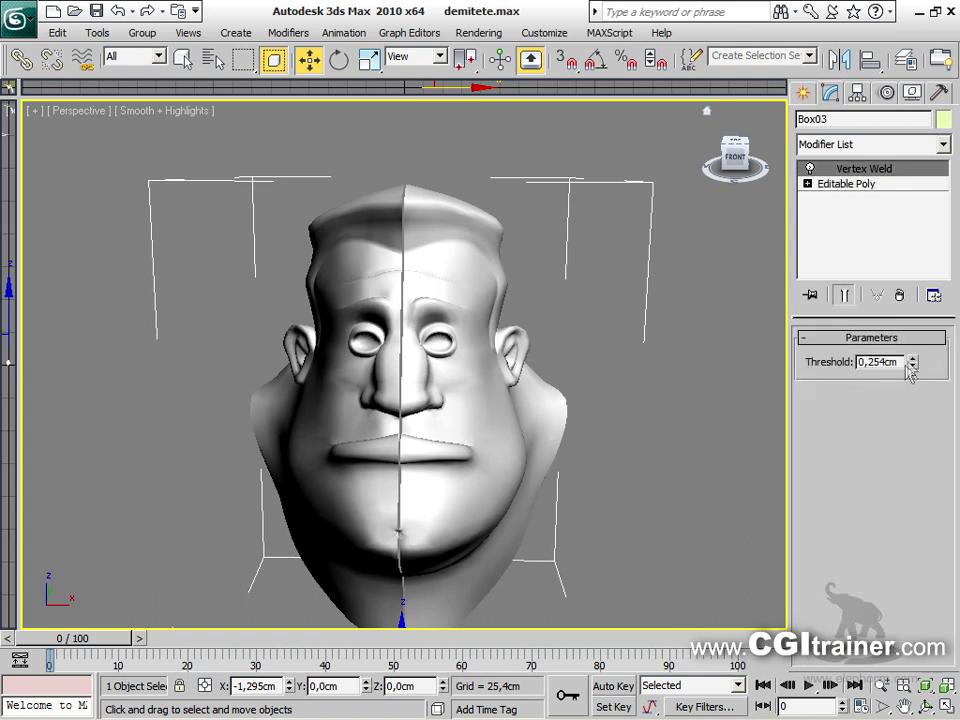
Set the Vertex Weld threshold to 0.0 cm and select the open border along the head's centre seam
{"action": "mouse_move", "coordinate": [912, 366]}
{"action": "left_mouse_down"}
{"action": "mouse_move", "coordinate": [909, 273]}
{"action": "mouse_move", "coordinate": [908, 371]}
{"action": "left_mouse_up"}
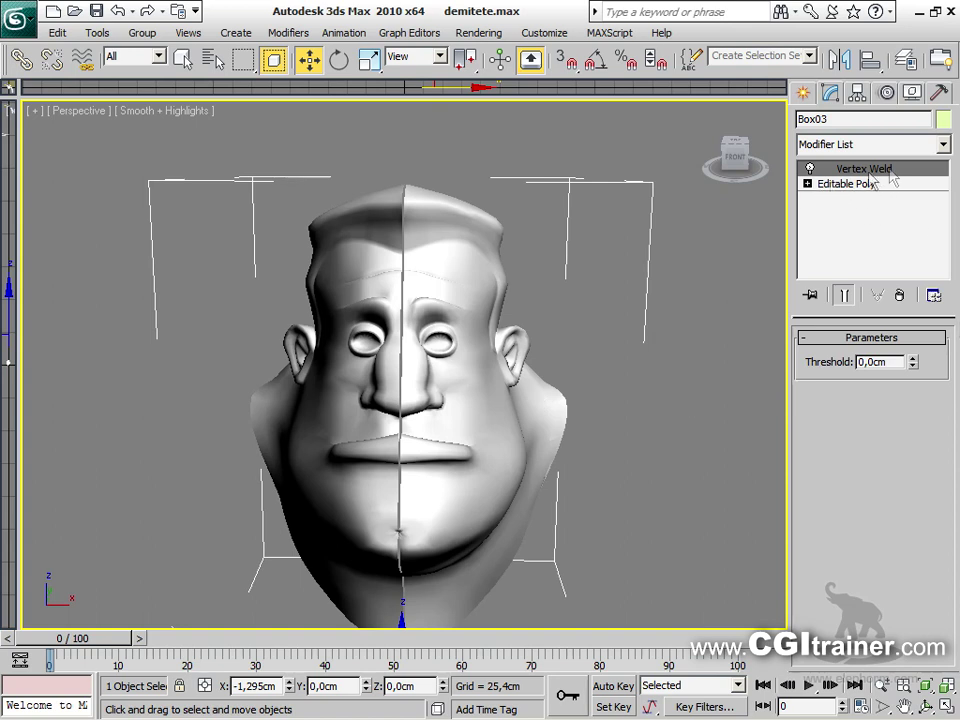
{"action": "left_click", "coordinate": [807, 184]}
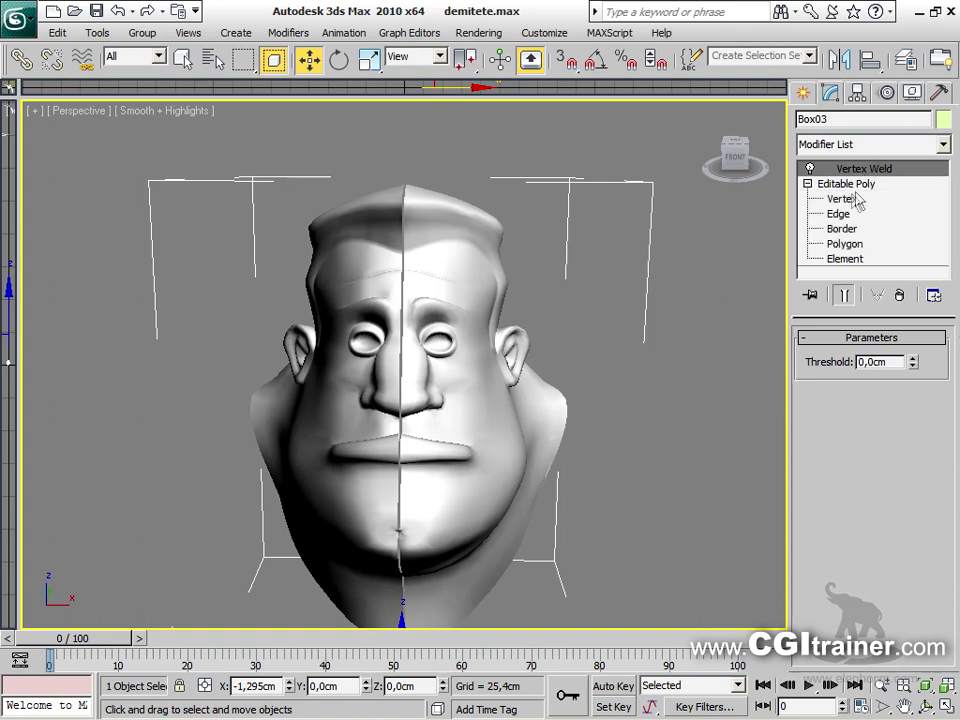
{"action": "left_click", "coordinate": [840, 228]}
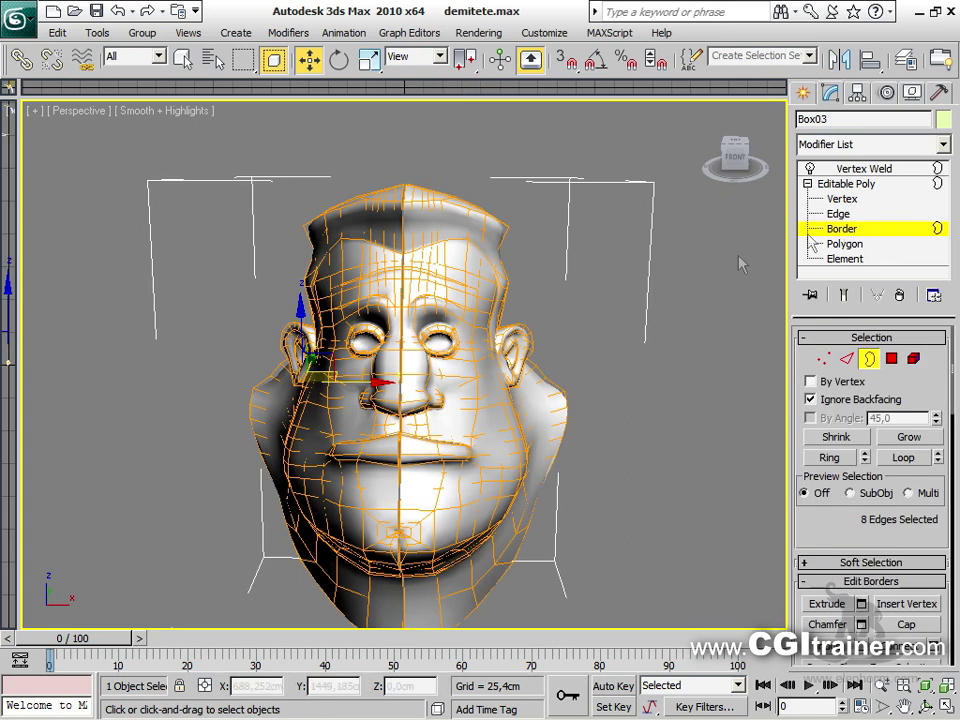
{"action": "left_click", "coordinate": [410, 256]}
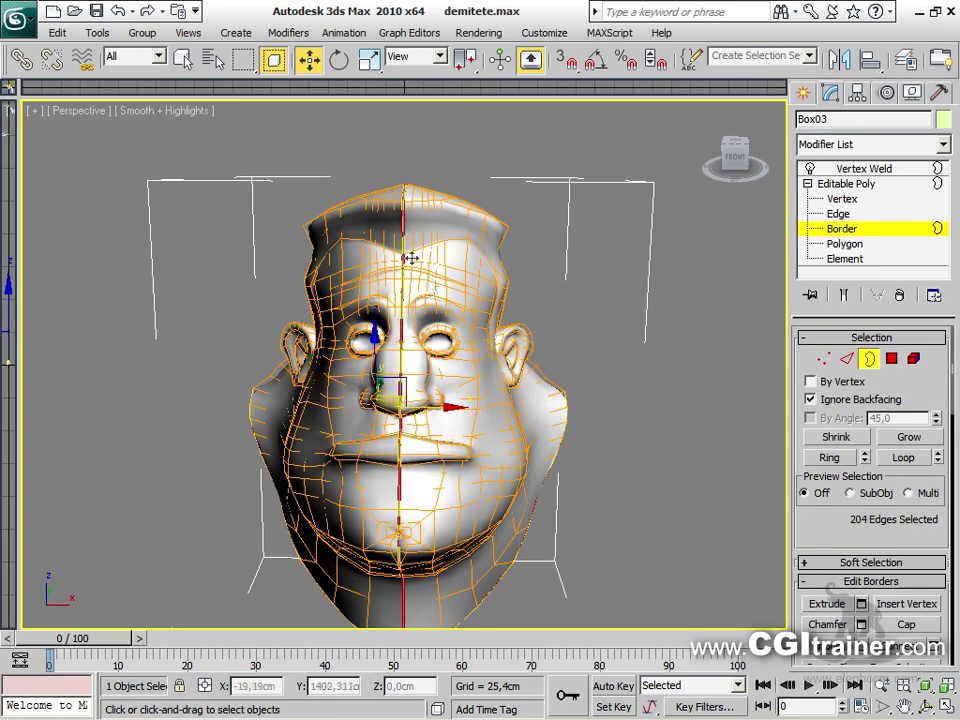
Set the Vertex Weld threshold to 1.803 cm to join the two halves, and view the seam from the side
{"action": "left_click", "coordinate": [889, 170]}
{"action": "left_click_drag", "start_coordinate": [912, 365], "coordinate": [895, 296]}
{"action": "middle_click_drag", "start_coordinate": [697, 337], "coordinate": [810, 310], "text": "alt"}
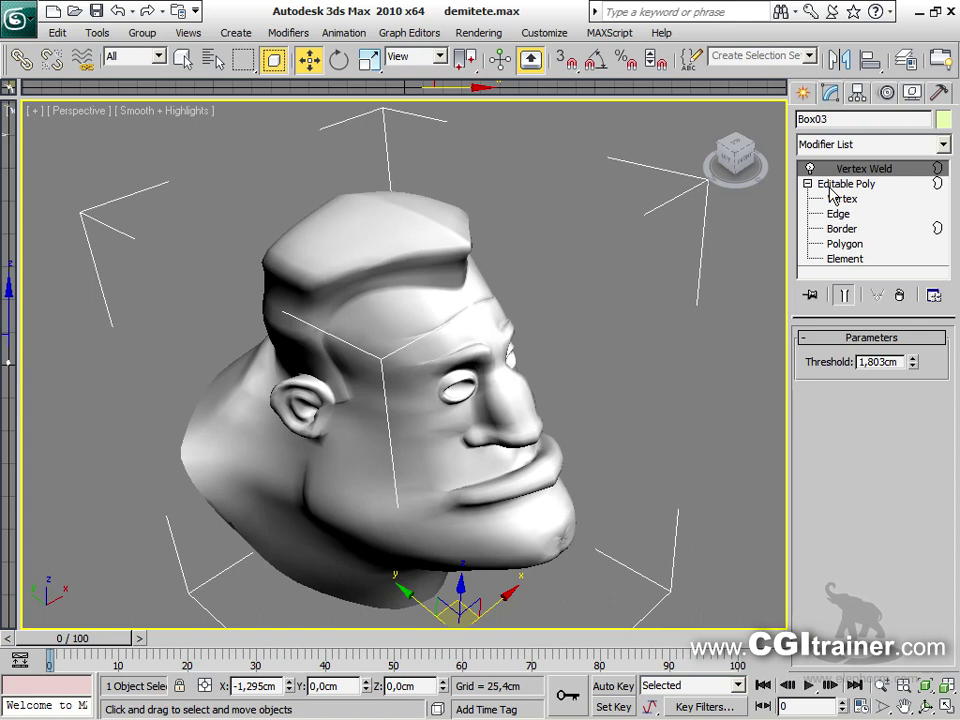
{"action": "left_click", "coordinate": [288, 32]}
{"action": "mouse_move", "coordinate": [328, 79]}
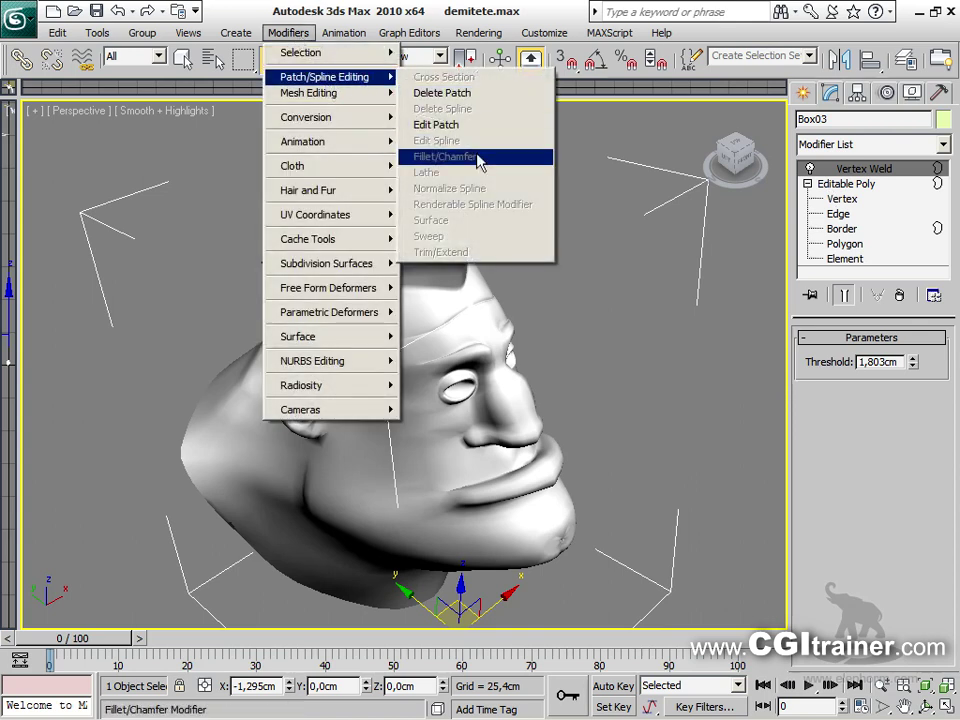
{"action": "mouse_move", "coordinate": [375, 93]}
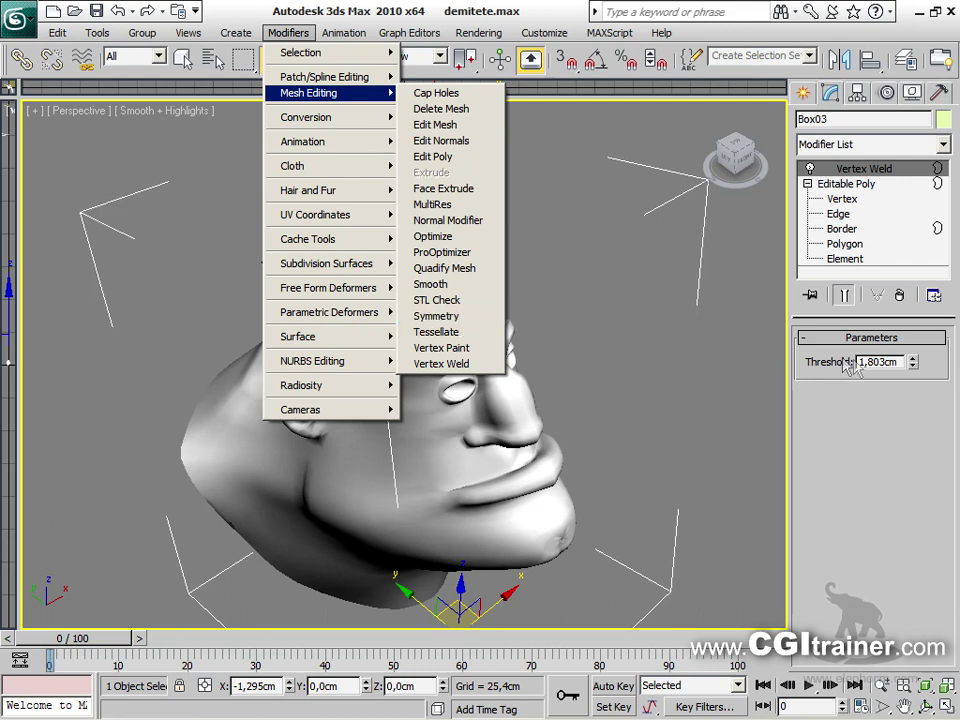
{"action": "left_click", "coordinate": [699, 401]}
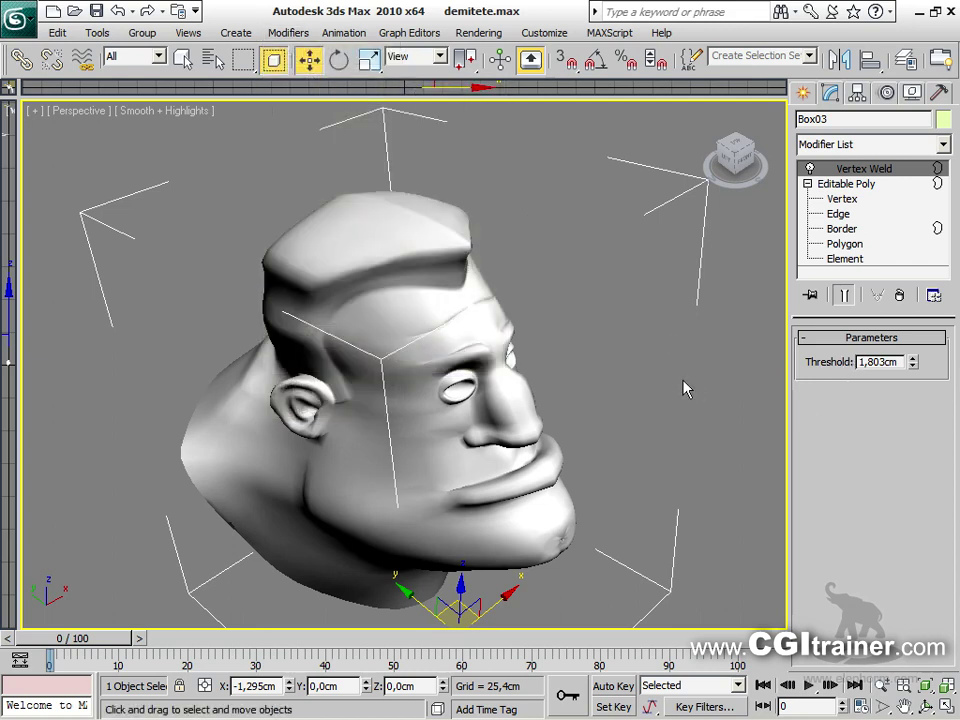
Deselect the head and examine the welded centre seam from several angles
{"action": "left_click", "coordinate": [686, 388]}
{"action": "middle_click_drag", "start_coordinate": [645, 178], "coordinate": [606, 219], "text": "alt"}
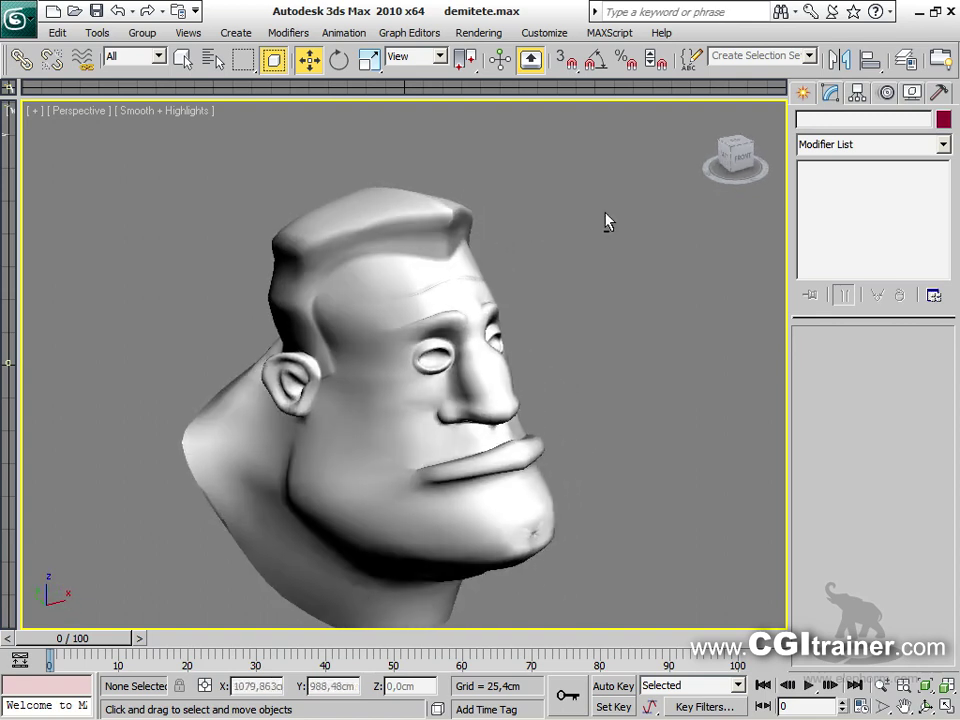
{"action": "middle_click_drag", "start_coordinate": [576, 281], "coordinate": [489, 327], "text": "alt"}
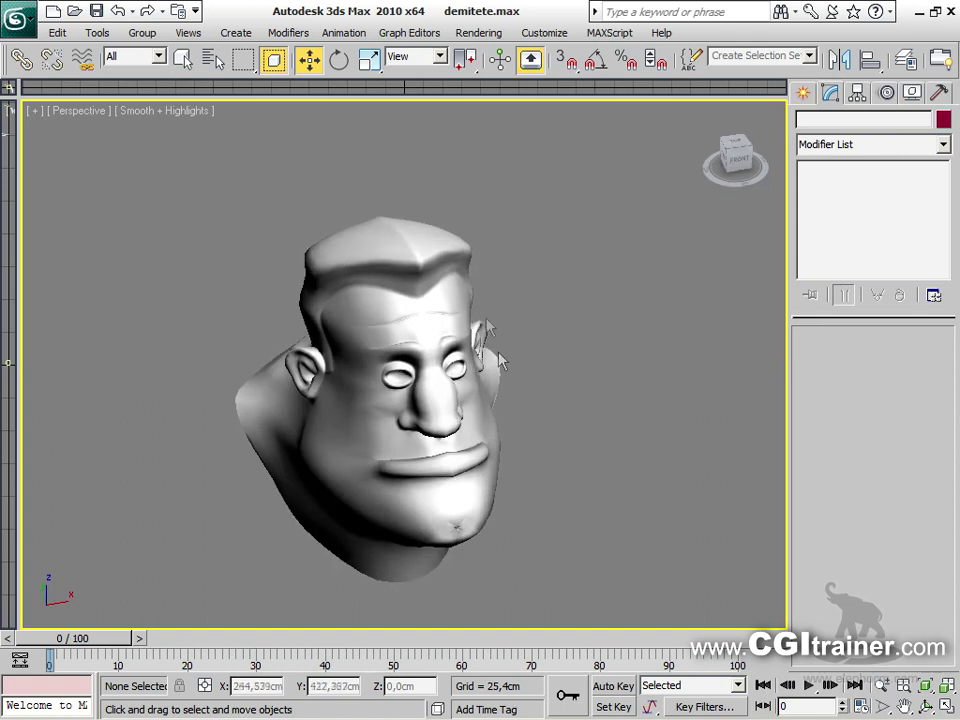
{"action": "middle_click_drag", "start_coordinate": [585, 347], "coordinate": [579, 322]}
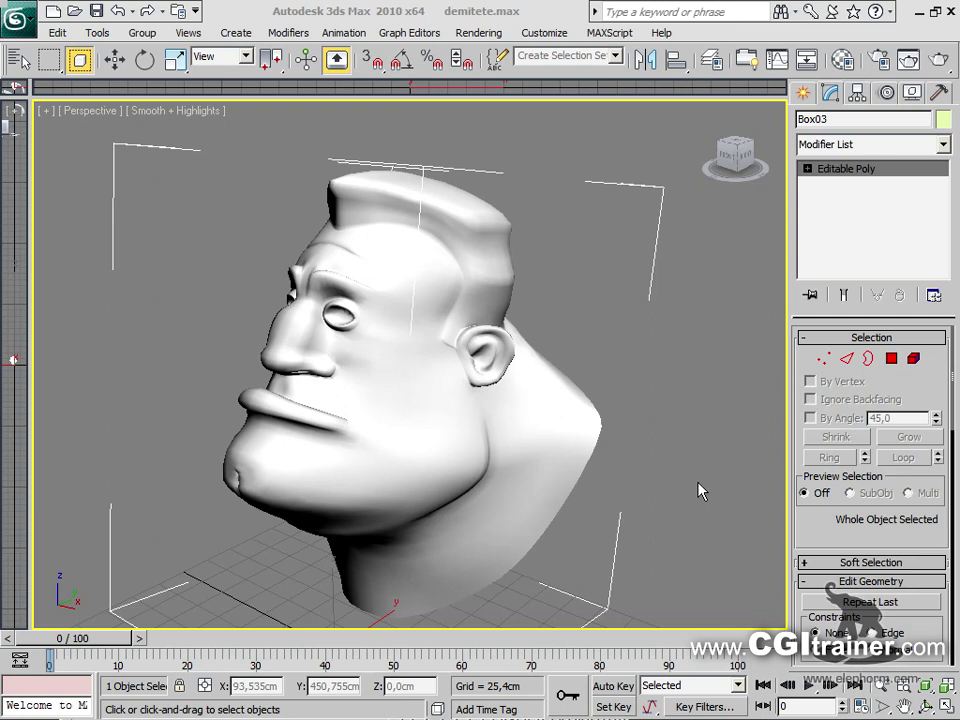
Apply a VertexPaint modifier to the complete cartoon head
{"action": "left_click", "coordinate": [290, 34]}
{"action": "mouse_move", "coordinate": [307, 95]}
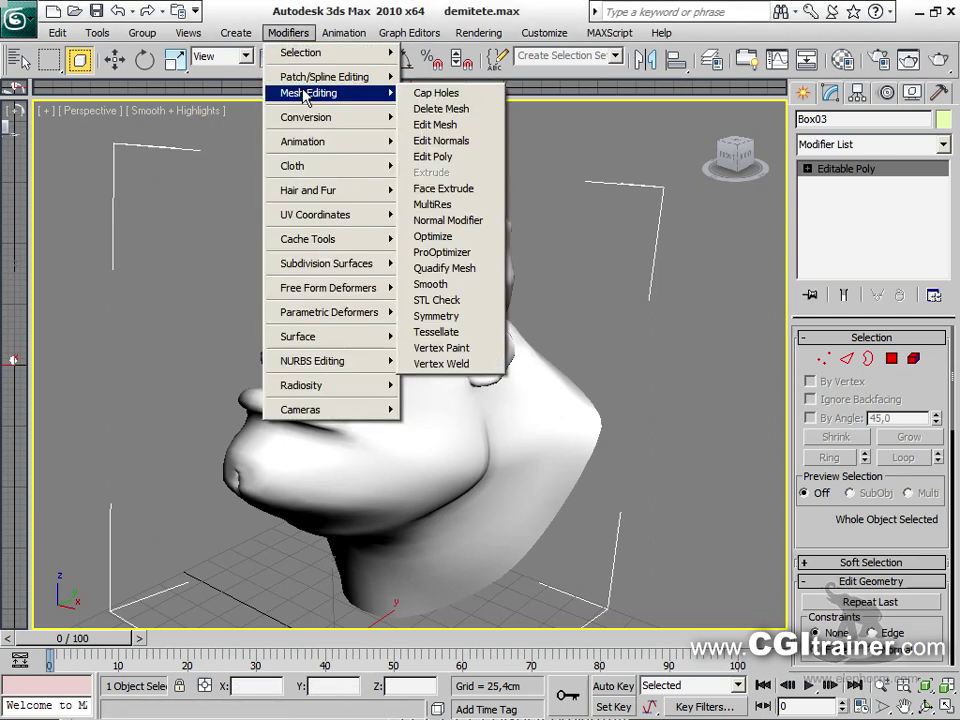
{"action": "left_click", "coordinate": [481, 357]}
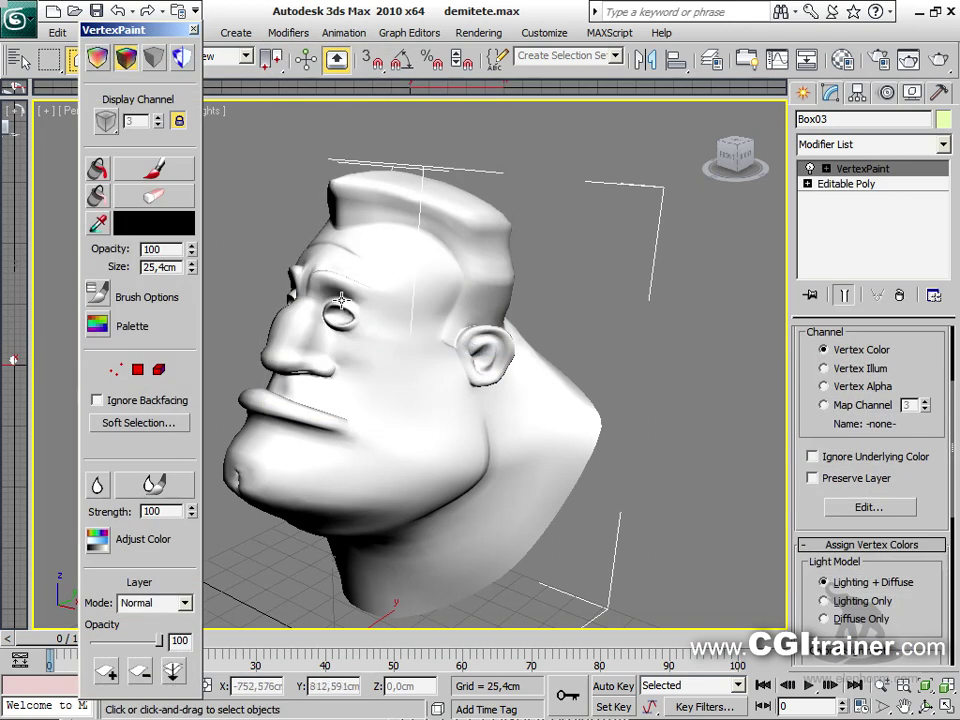
Paint a black brow above the eye with the 25.4 cm brush at 100 opacity, and test-render the Perspective view
{"action": "left_click", "coordinate": [153, 168]}
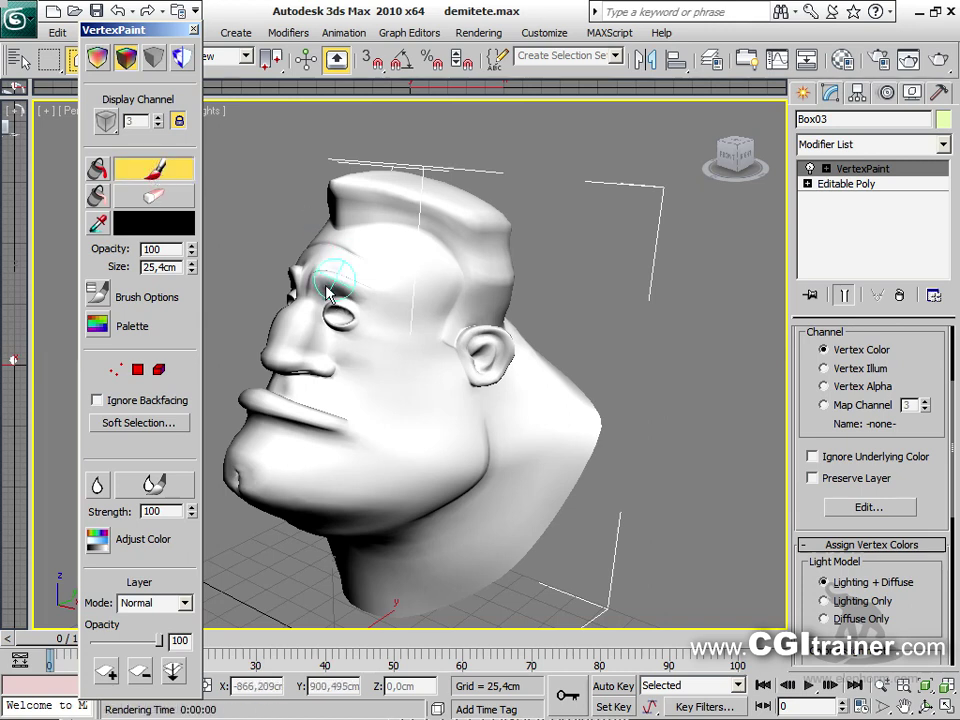
{"action": "mouse_move", "coordinate": [320, 290]}
{"action": "left_mouse_down"}
{"action": "mouse_move", "coordinate": [368, 290]}
{"action": "mouse_move", "coordinate": [414, 320]}
{"action": "mouse_move", "coordinate": [391, 292]}
{"action": "mouse_move", "coordinate": [319, 277]}
{"action": "mouse_move", "coordinate": [362, 278]}
{"action": "mouse_move", "coordinate": [409, 316]}
{"action": "mouse_move", "coordinate": [375, 289]}
{"action": "mouse_move", "coordinate": [313, 280]}
{"action": "left_mouse_up"}
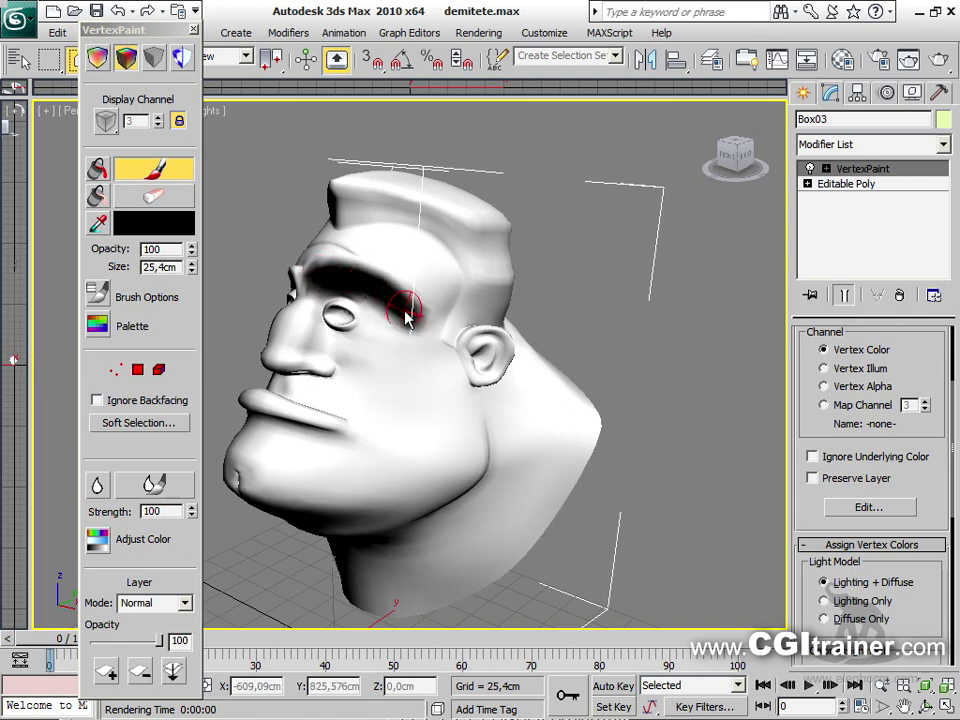
{"action": "key", "text": "shift+q"}
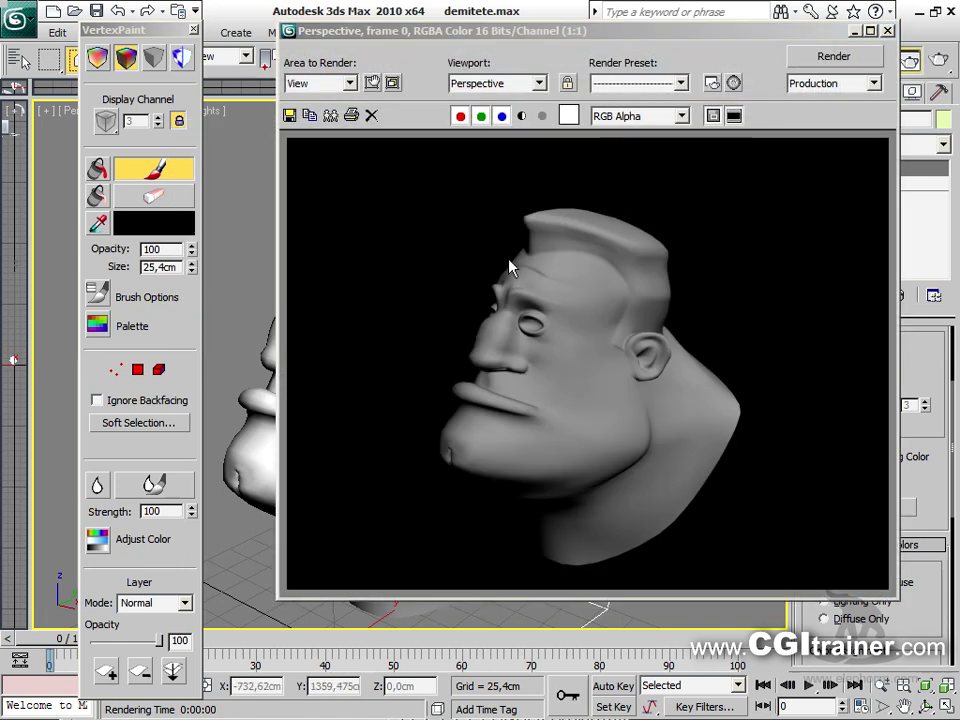
{"action": "left_click", "coordinate": [886, 31]}
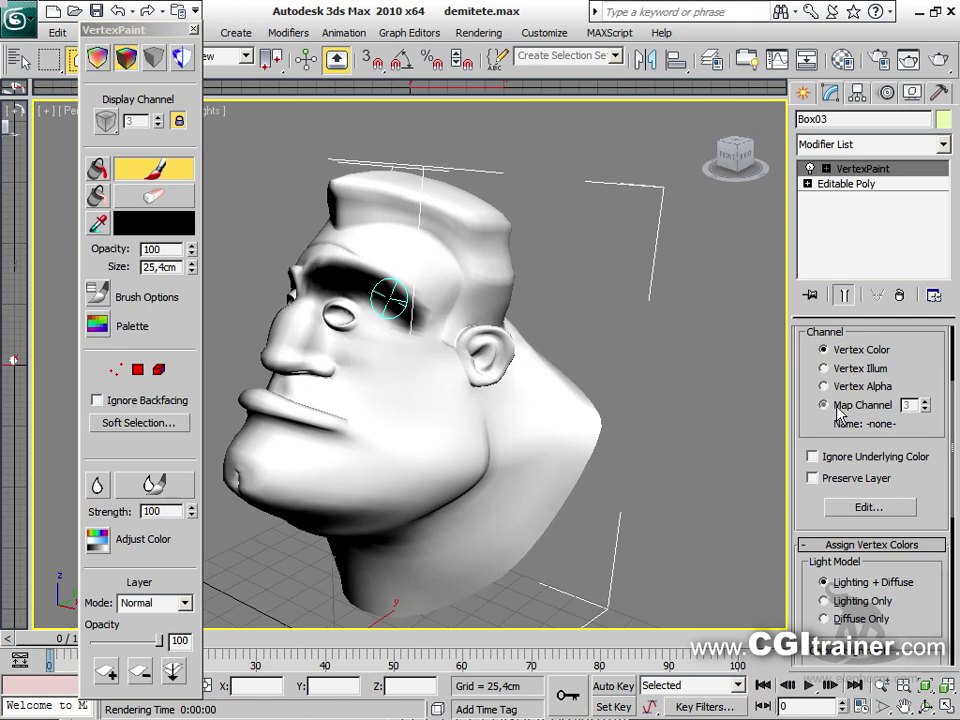
Load a Vertex Color map on map channel 3 into the Diffuse slot of material 01 - Default, and test-render the head
{"action": "key", "text": "shift+q"}
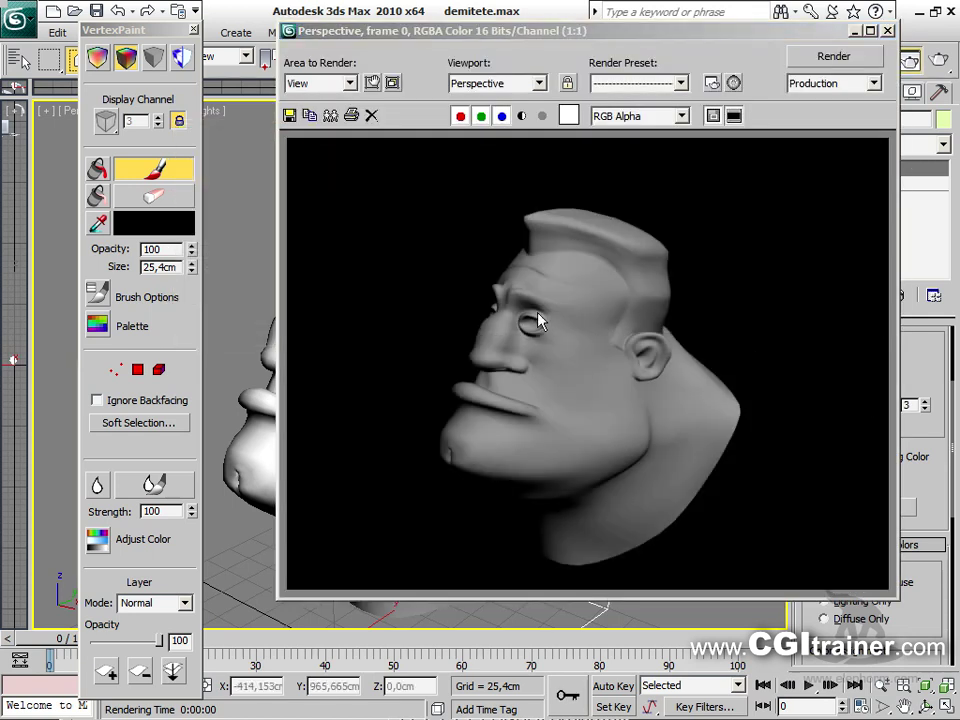
{"action": "left_click", "coordinate": [889, 32]}
{"action": "left_click", "coordinate": [842, 60]}
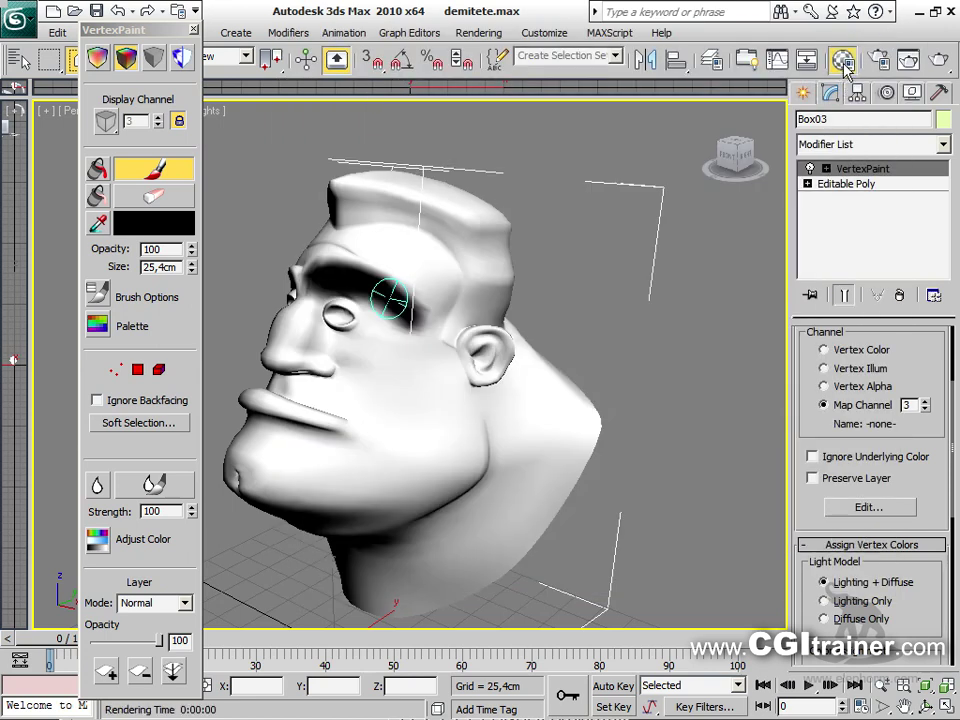
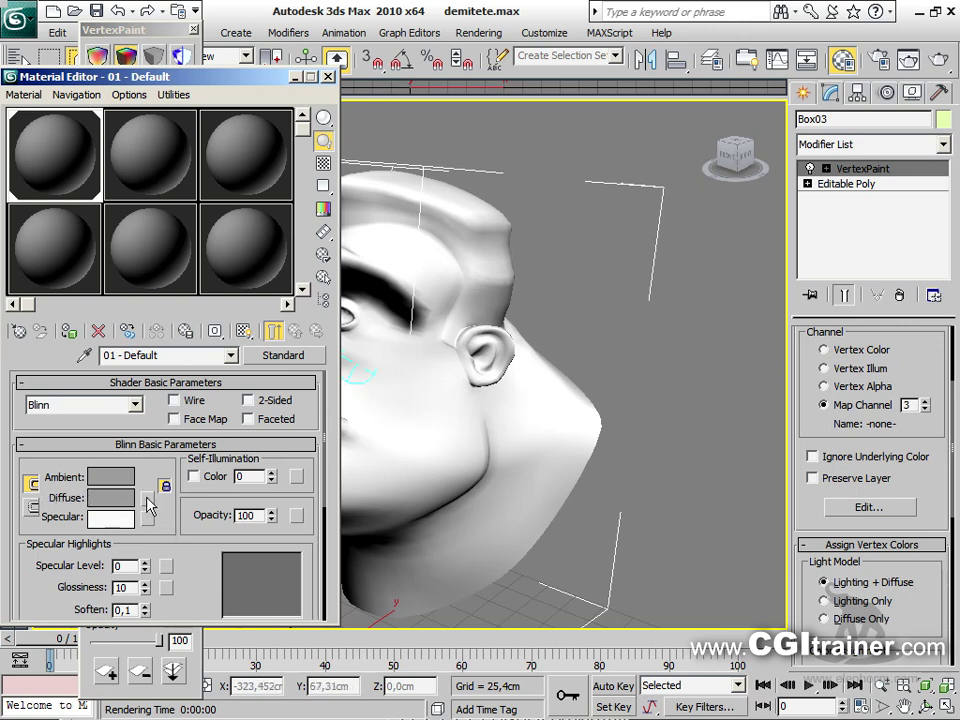
{"action": "left_click", "coordinate": [147, 498]}
{"action": "double_click", "coordinate": [397, 550]}
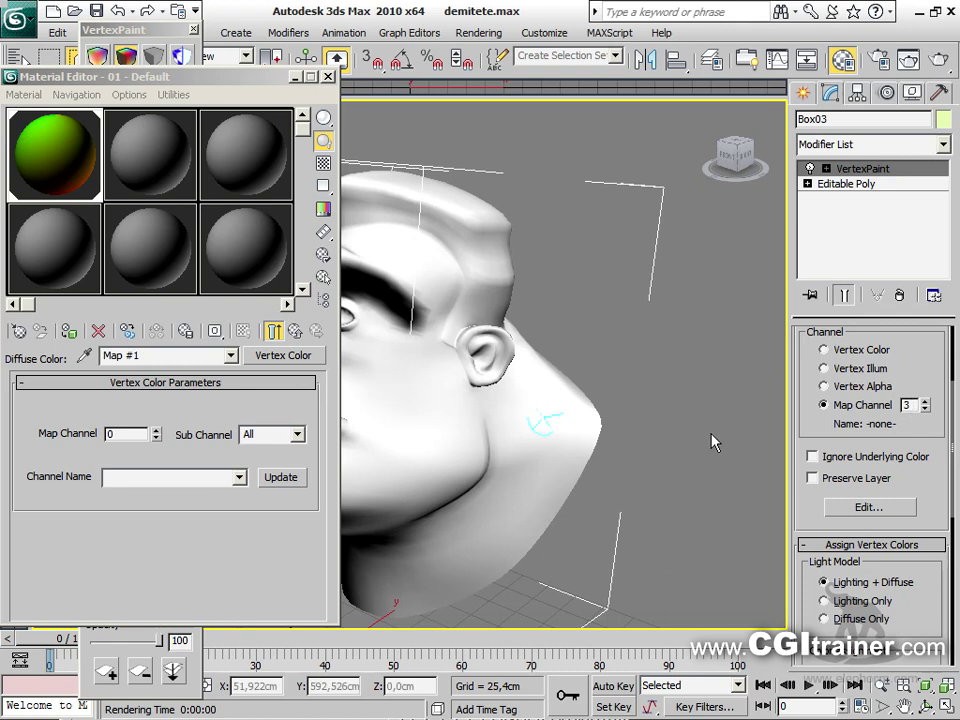
{"action": "left_click", "coordinate": [156, 430]}
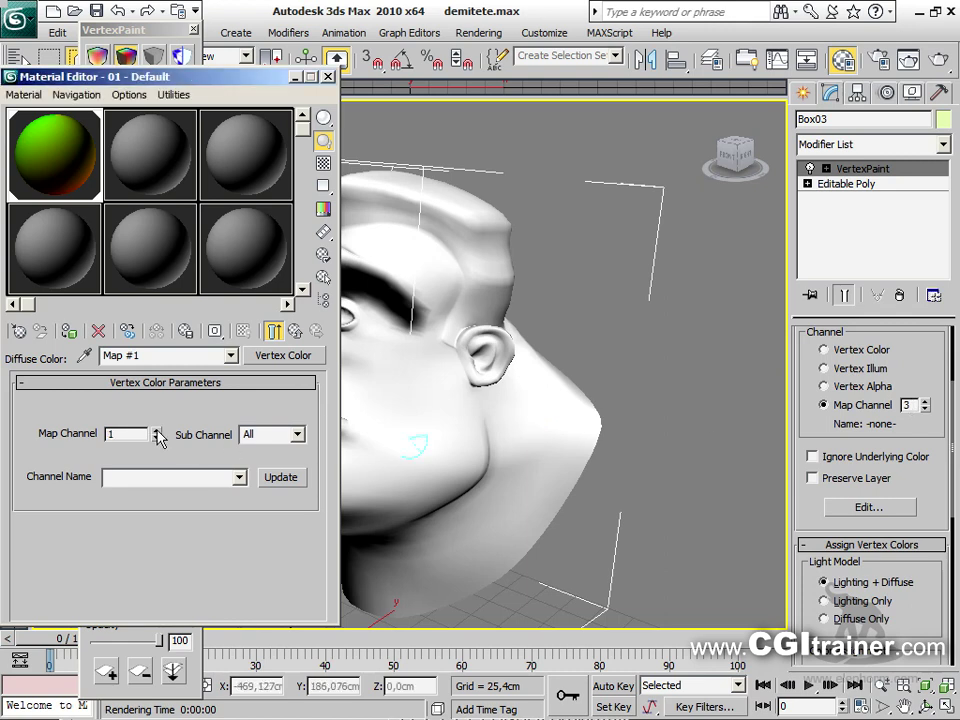
{"action": "key", "text": "shift+q"}
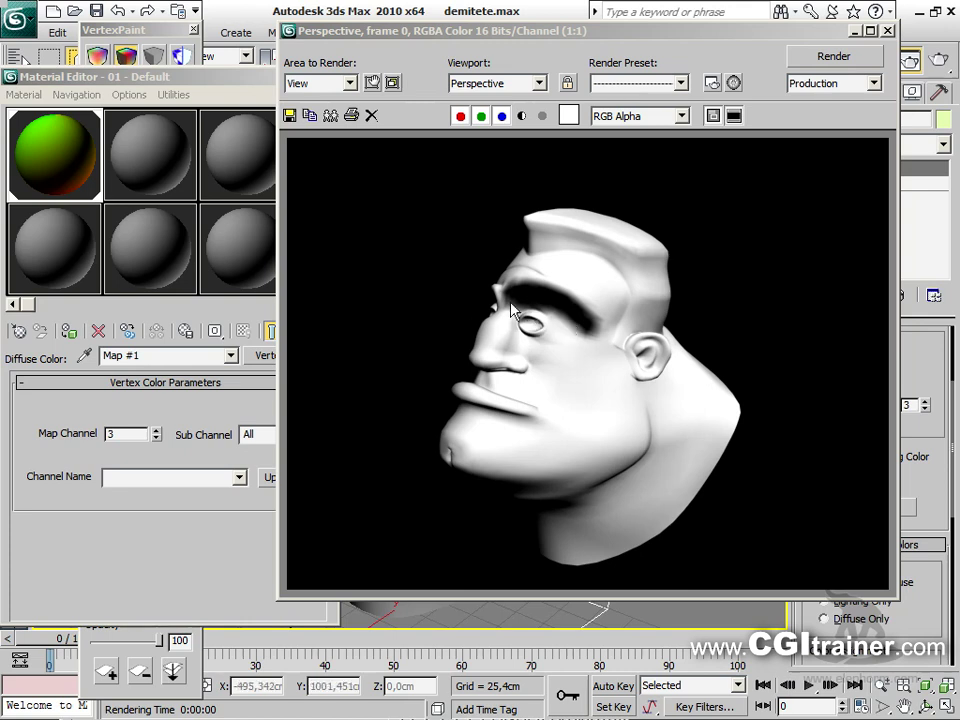
Set the map channel of the Vertex Color map and the VertexPaint modifier to 1, test-rendering after each change
{"action": "left_click", "coordinate": [156, 439]}
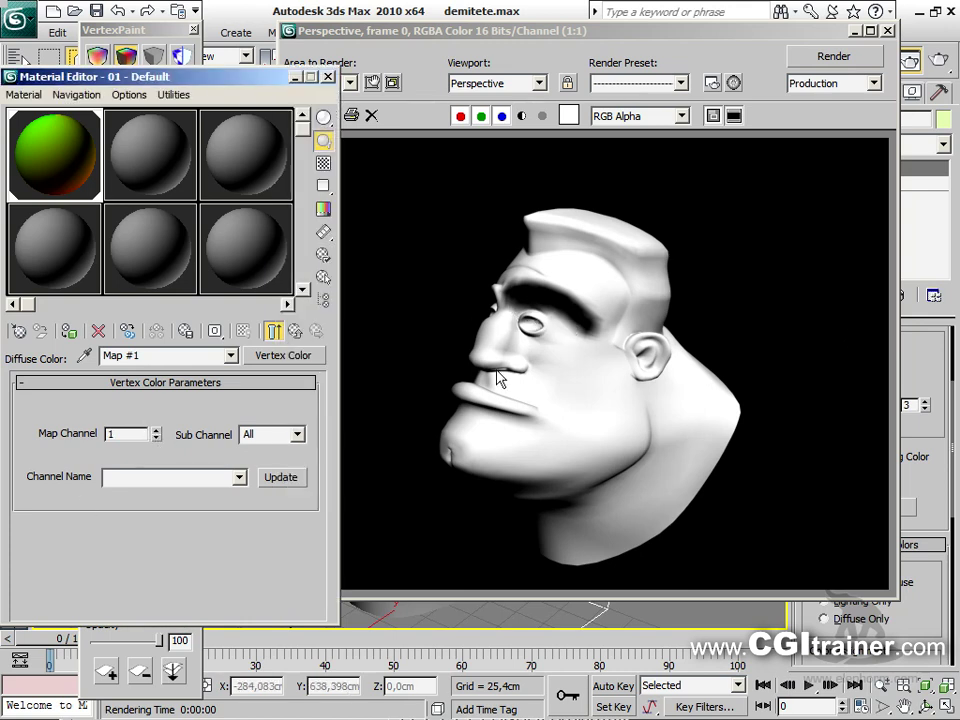
{"action": "key", "text": "shift+q"}
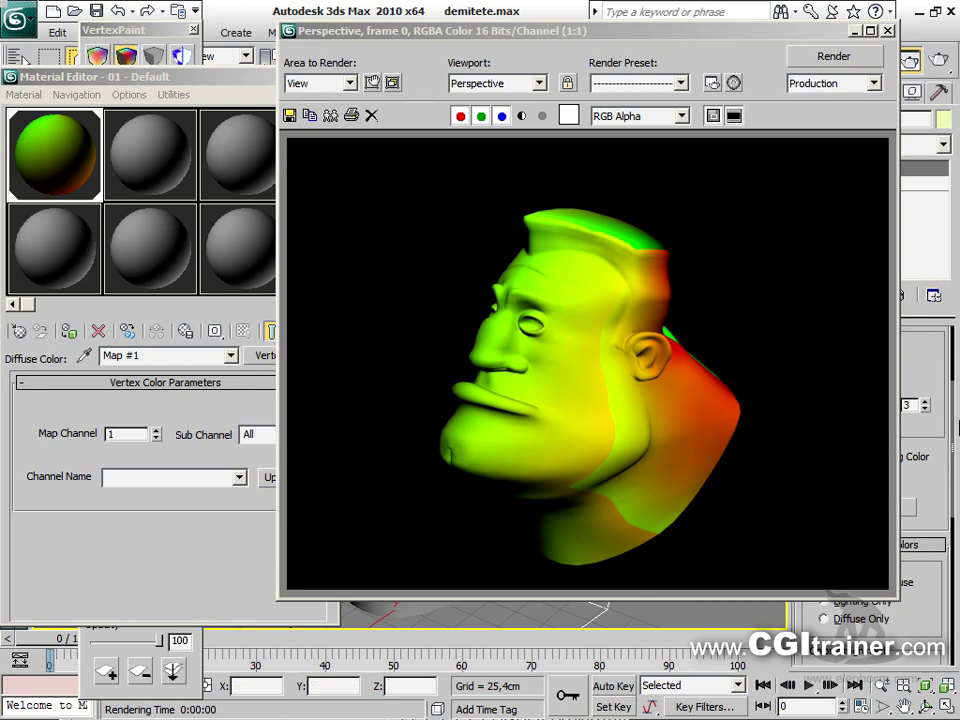
{"action": "left_click", "coordinate": [926, 409]}
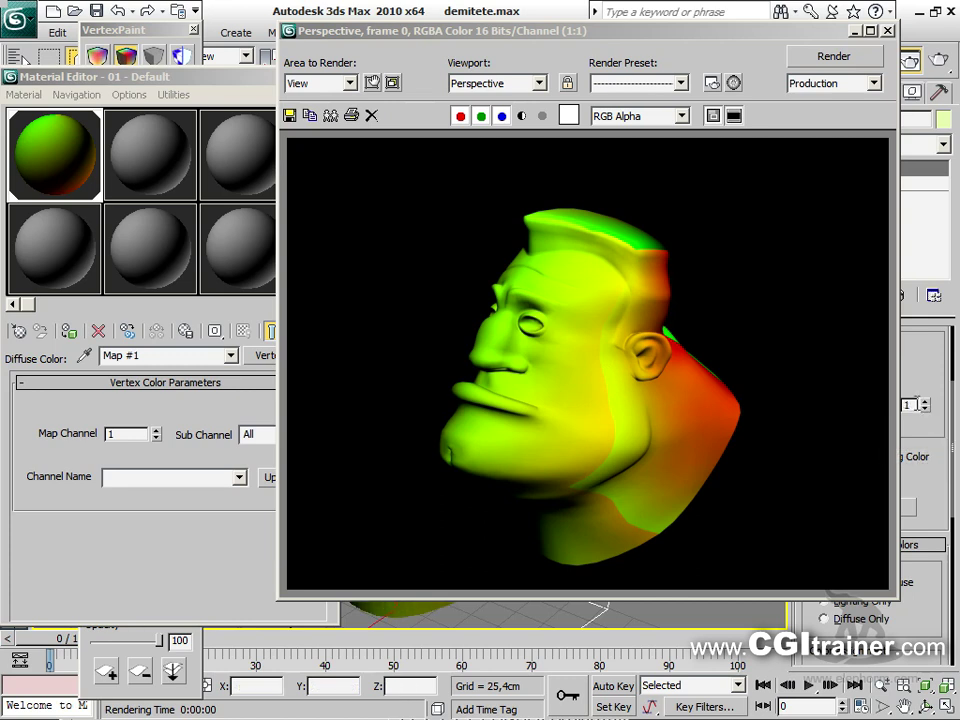
{"action": "key", "text": "shift+q"}
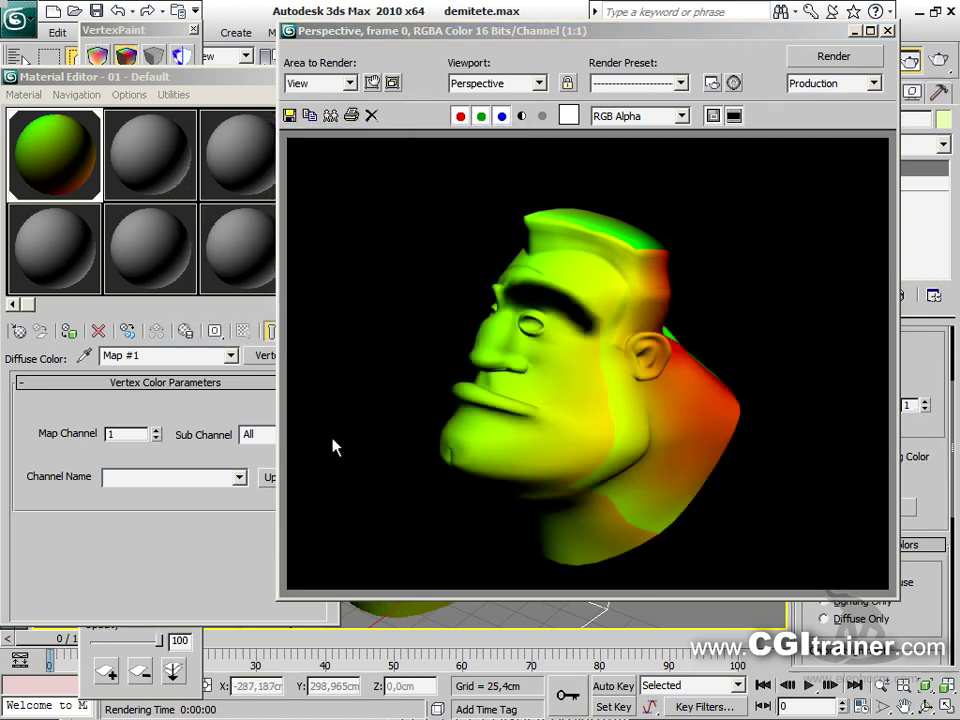
Set the Vertex Color map and the VertexPaint modifier to map channel 3, test-render the head, and close the Material Editor
{"action": "left_click", "coordinate": [156, 430]}
{"action": "left_click", "coordinate": [156, 430]}
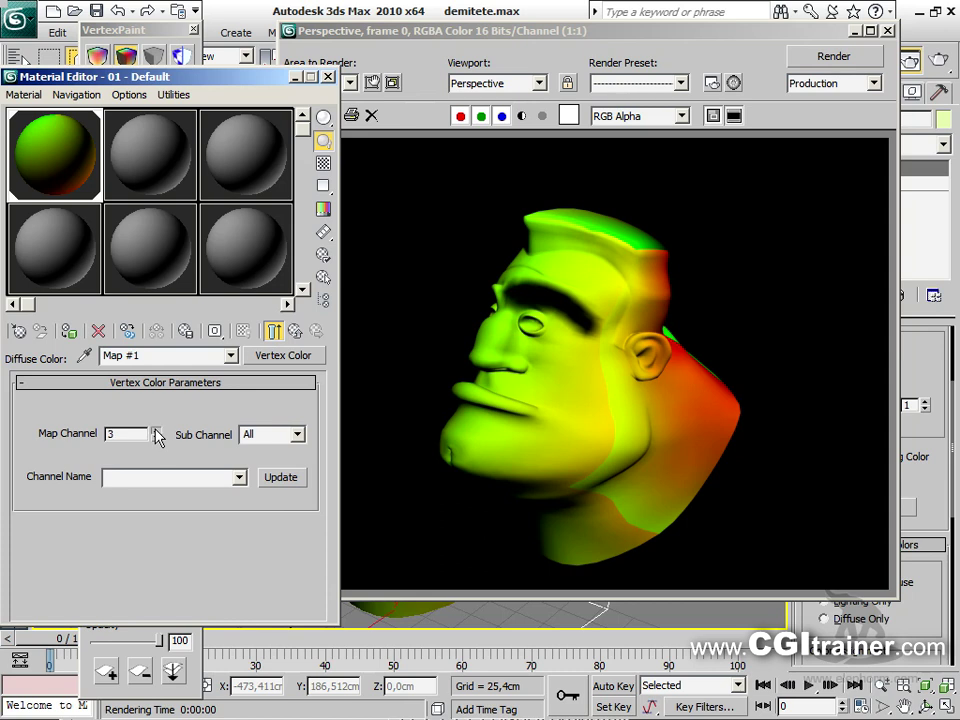
{"action": "left_click", "coordinate": [926, 403]}
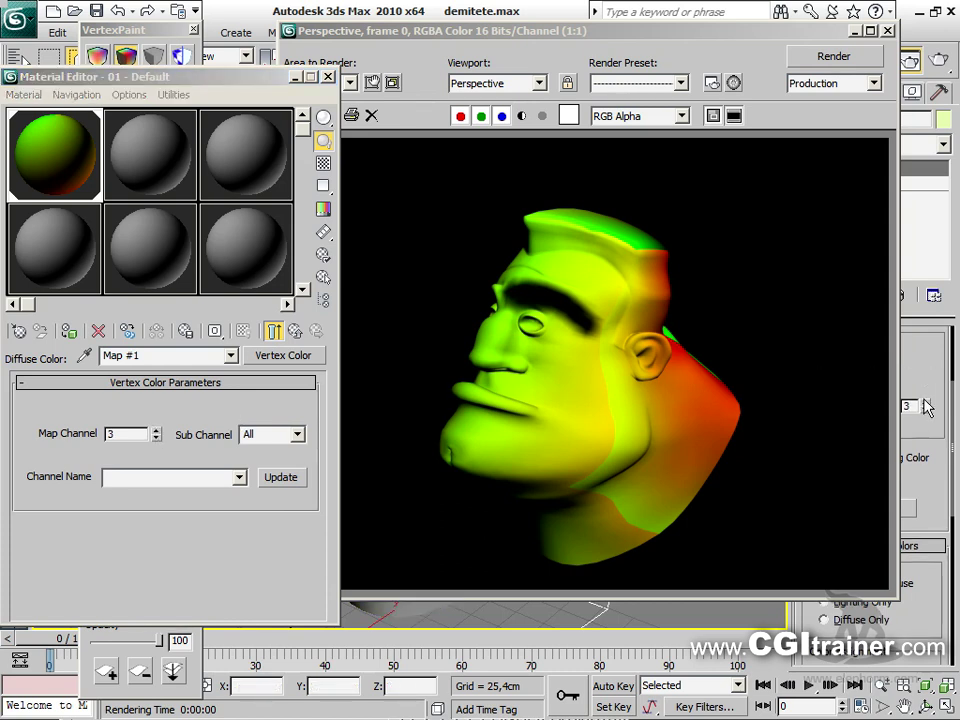
{"action": "key", "text": "shift+q"}
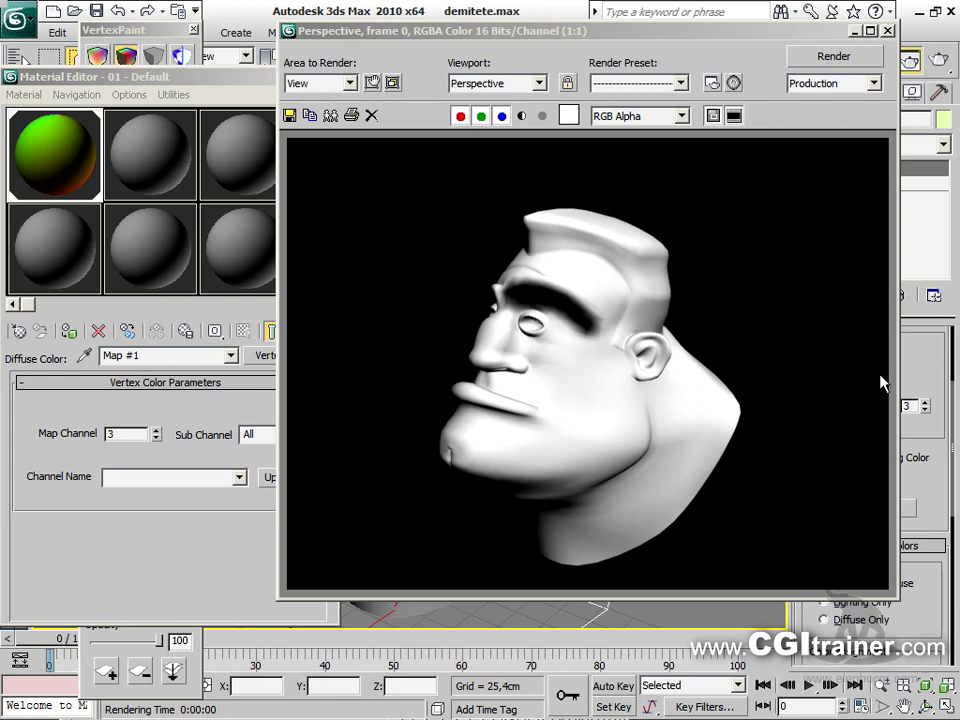
{"action": "left_click", "coordinate": [886, 31]}
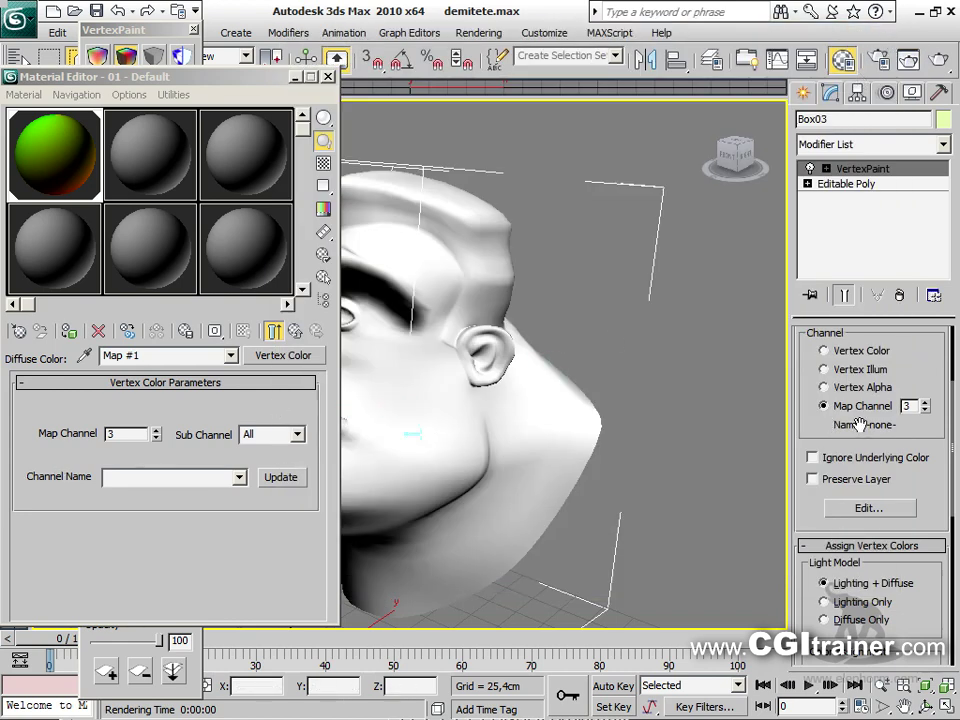
{"action": "left_click", "coordinate": [327, 77]}
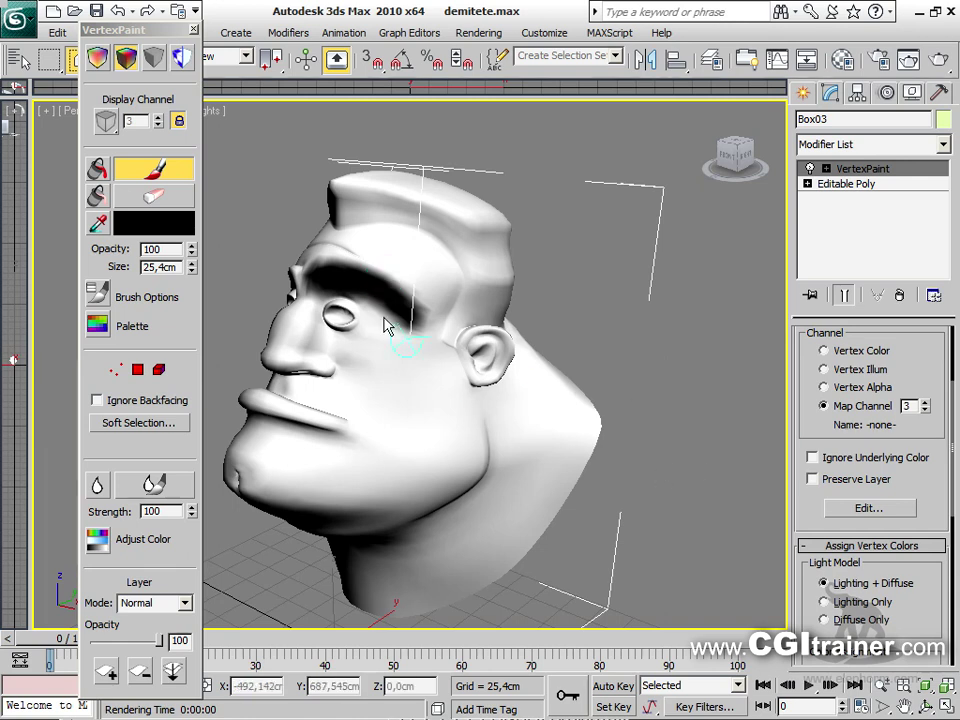
Extend the black brow stroke, and paint a bright red ring around the eye
{"action": "mouse_move", "coordinate": [296, 285]}
{"action": "left_mouse_down"}
{"action": "mouse_move", "coordinate": [362, 280]}
{"action": "mouse_move", "coordinate": [419, 330]}
{"action": "mouse_move", "coordinate": [384, 286]}
{"action": "mouse_move", "coordinate": [355, 270]}
{"action": "mouse_move", "coordinate": [315, 283]}
{"action": "mouse_move", "coordinate": [378, 285]}
{"action": "mouse_move", "coordinate": [407, 312]}
{"action": "mouse_move", "coordinate": [333, 330]}
{"action": "left_mouse_up"}
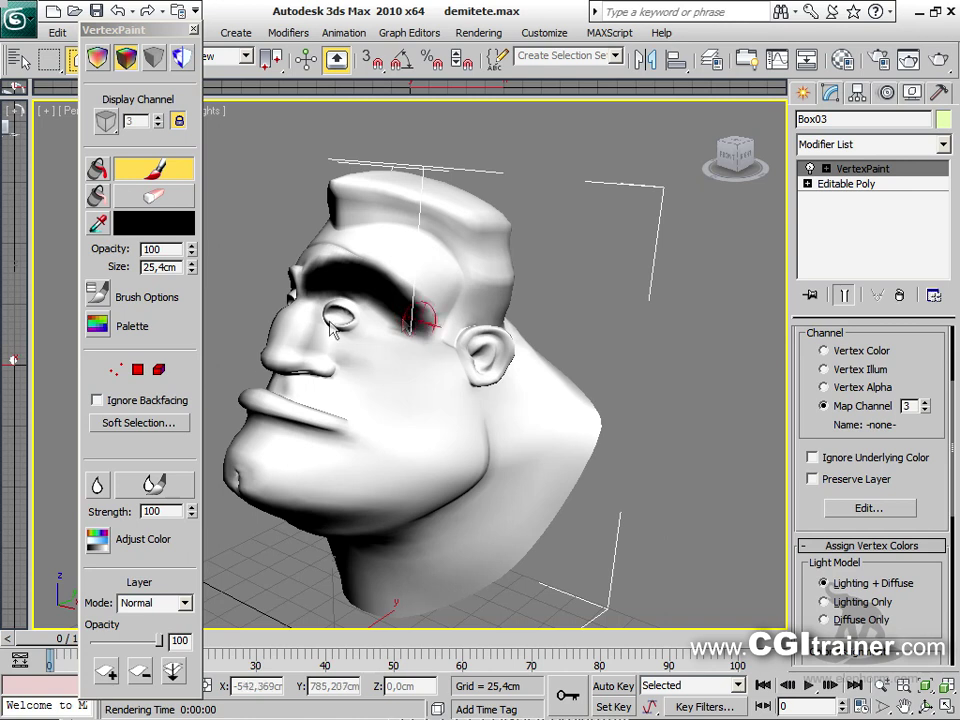
{"action": "left_click", "coordinate": [185, 222]}
{"action": "left_click", "coordinate": [384, 131]}
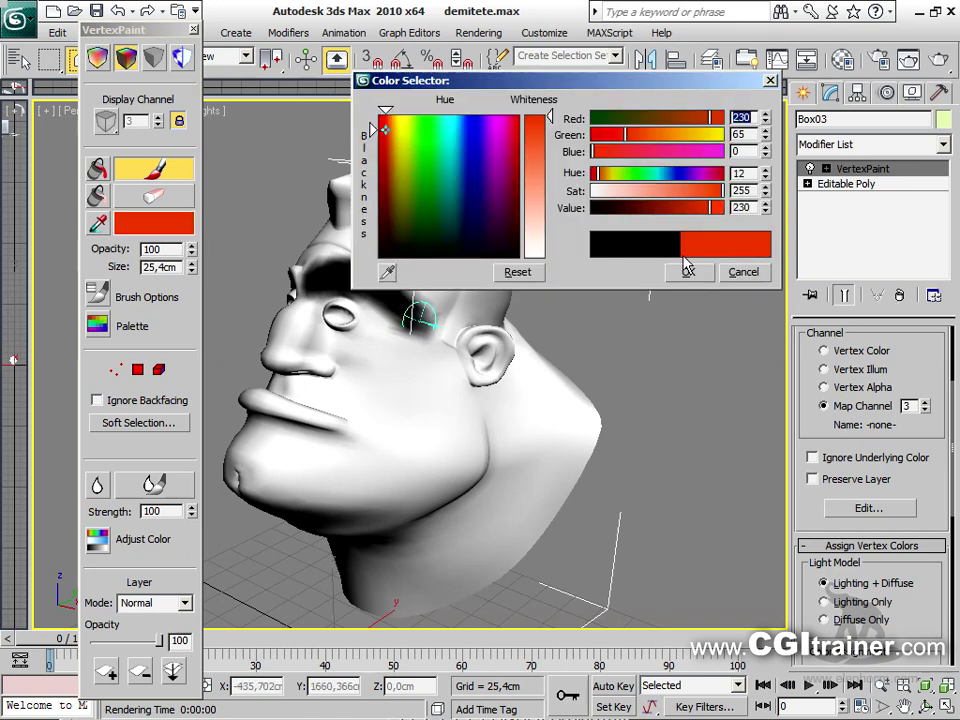
{"action": "left_click", "coordinate": [688, 272]}
{"action": "mouse_move", "coordinate": [330, 305]}
{"action": "left_mouse_down"}
{"action": "mouse_move", "coordinate": [322, 320]}
{"action": "mouse_move", "coordinate": [360, 326]}
{"action": "mouse_move", "coordinate": [354, 296]}
{"action": "mouse_move", "coordinate": [398, 315]}
{"action": "left_mouse_up"}
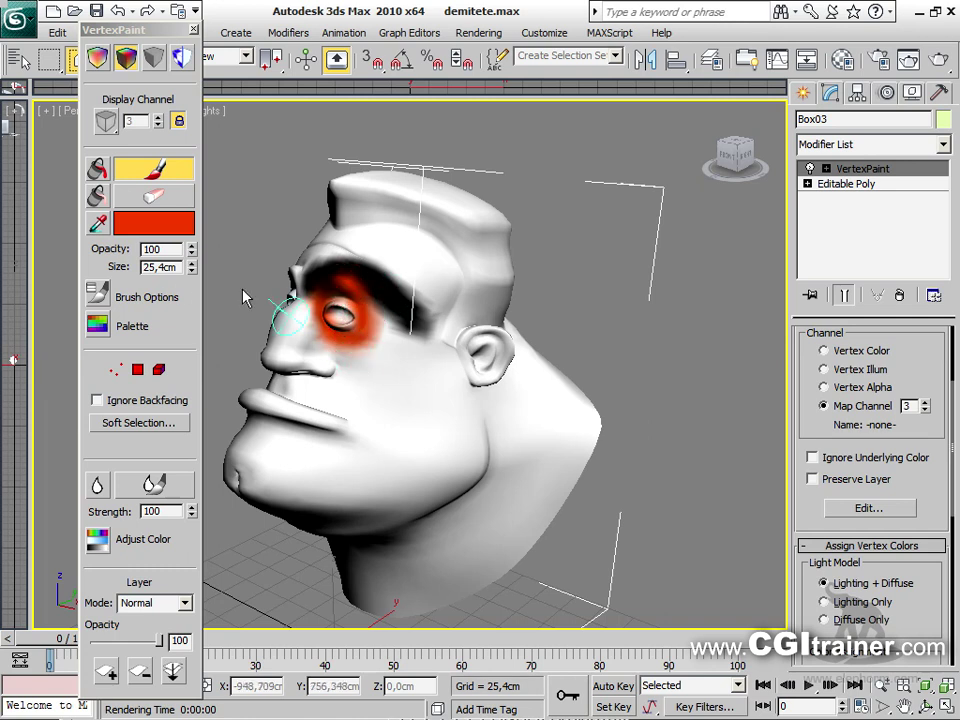
Blend the red and black paint around the eye with the blur brush at strength 100, and test-render the head
{"action": "left_click", "coordinate": [150, 484]}
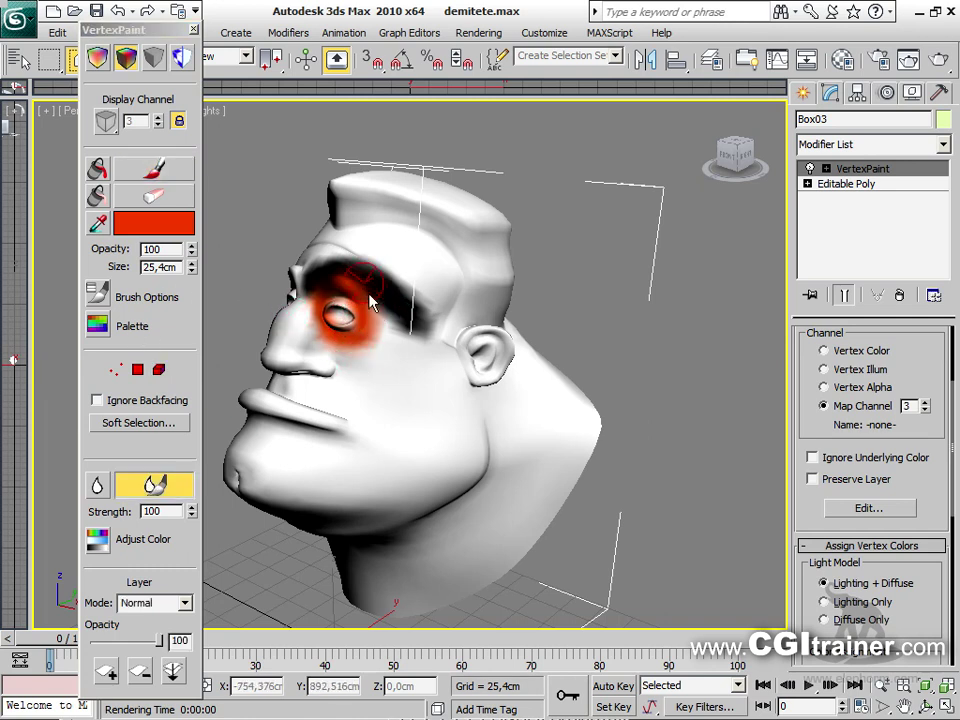
{"action": "mouse_move", "coordinate": [355, 290]}
{"action": "left_mouse_down"}
{"action": "mouse_move", "coordinate": [321, 280]}
{"action": "mouse_move", "coordinate": [307, 310]}
{"action": "mouse_move", "coordinate": [322, 325]}
{"action": "mouse_move", "coordinate": [309, 315]}
{"action": "mouse_move", "coordinate": [371, 280]}
{"action": "mouse_move", "coordinate": [351, 335]}
{"action": "mouse_move", "coordinate": [374, 318]}
{"action": "mouse_move", "coordinate": [376, 332]}
{"action": "mouse_move", "coordinate": [352, 272]}
{"action": "mouse_move", "coordinate": [320, 280]}
{"action": "left_mouse_up"}
{"action": "key", "text": "shift+q"}
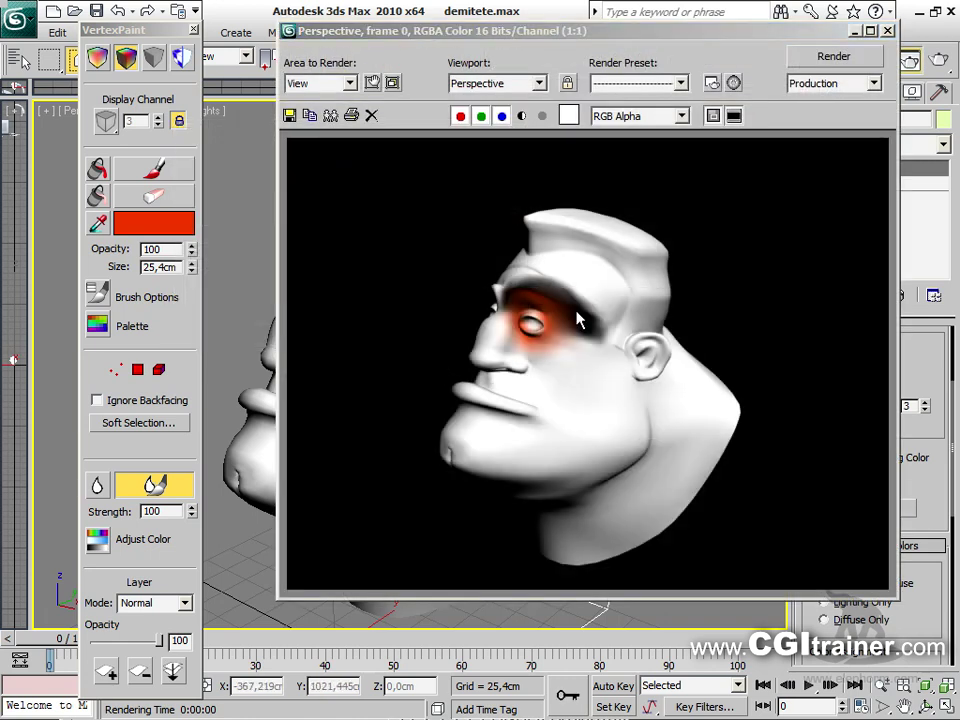
{"action": "left_click", "coordinate": [887, 31]}
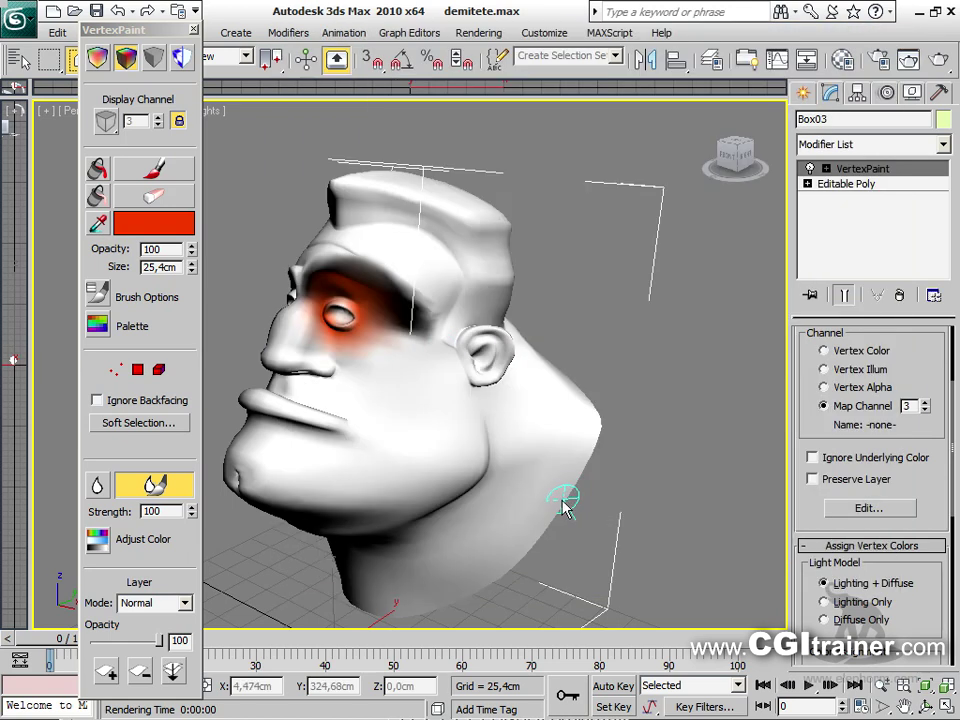
Erase all the vertex paint and fill the whole head with brown, RGB 141, 73, 0
{"action": "left_click", "coordinate": [148, 222]}
{"action": "left_click", "coordinate": [391, 179]}
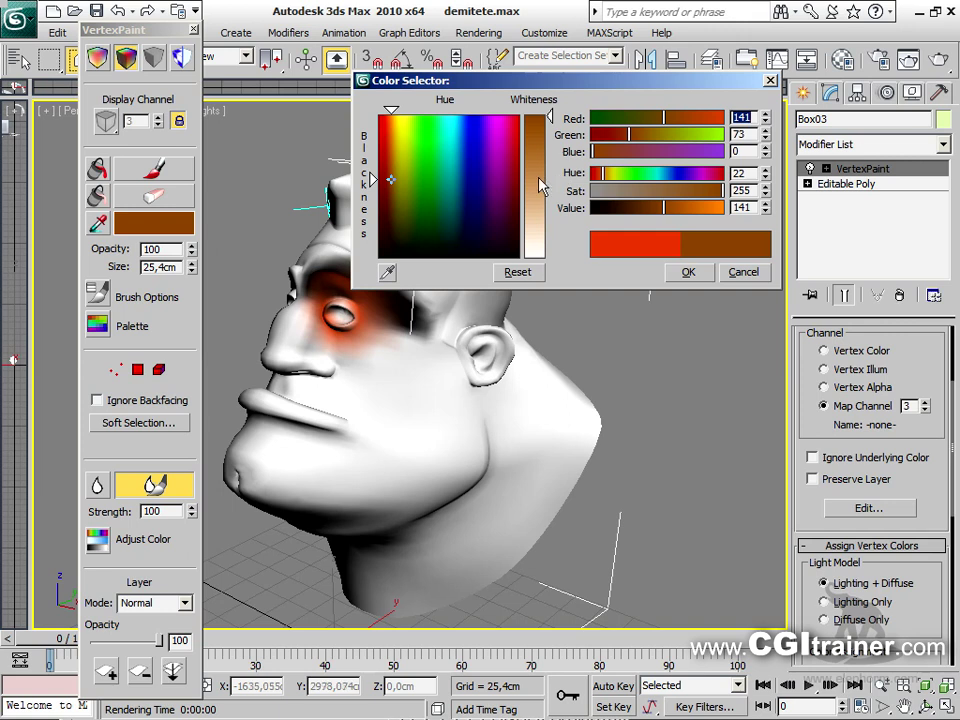
{"action": "left_click", "coordinate": [704, 278]}
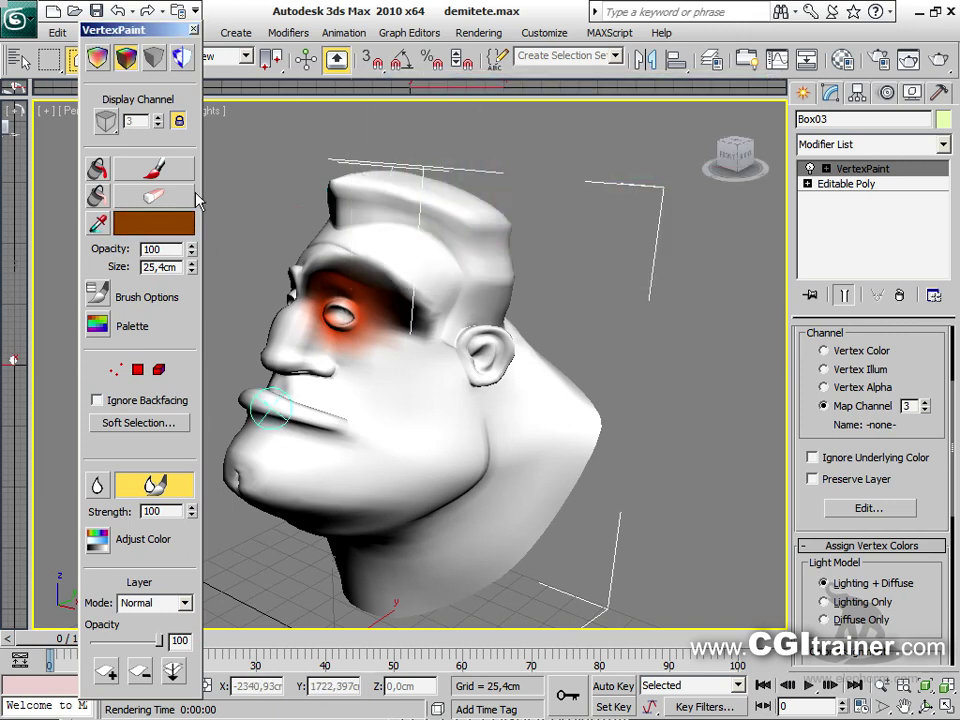
{"action": "left_click", "coordinate": [96, 194]}
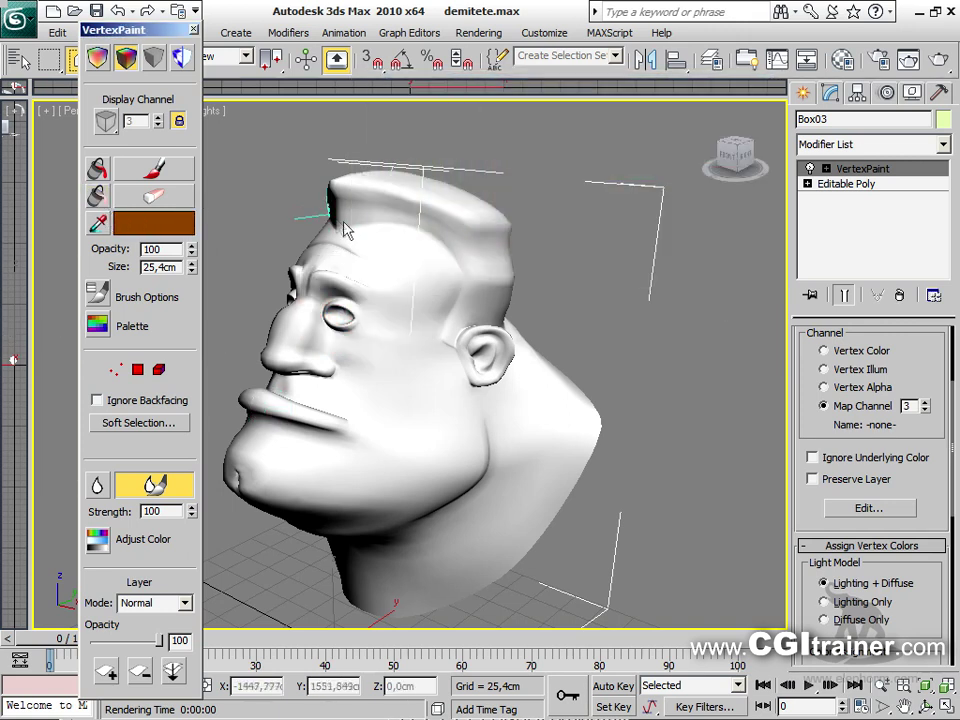
{"action": "left_click", "coordinate": [99, 169]}
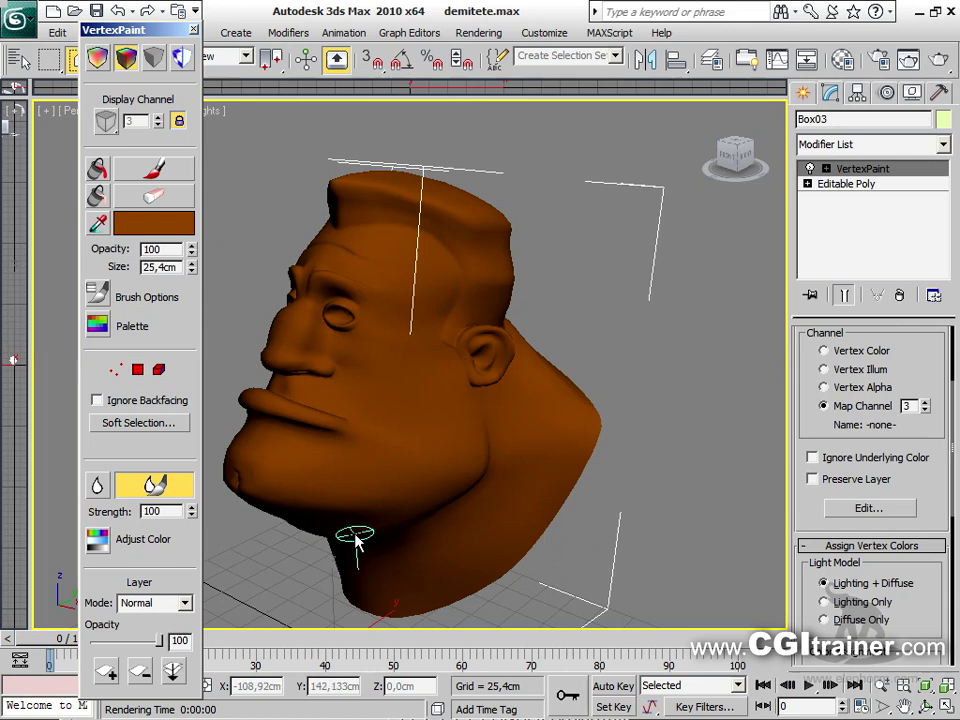
Brighten the brown paint colour to a value of 188 and refill the whole head with it
{"action": "left_click", "coordinate": [178, 222]}
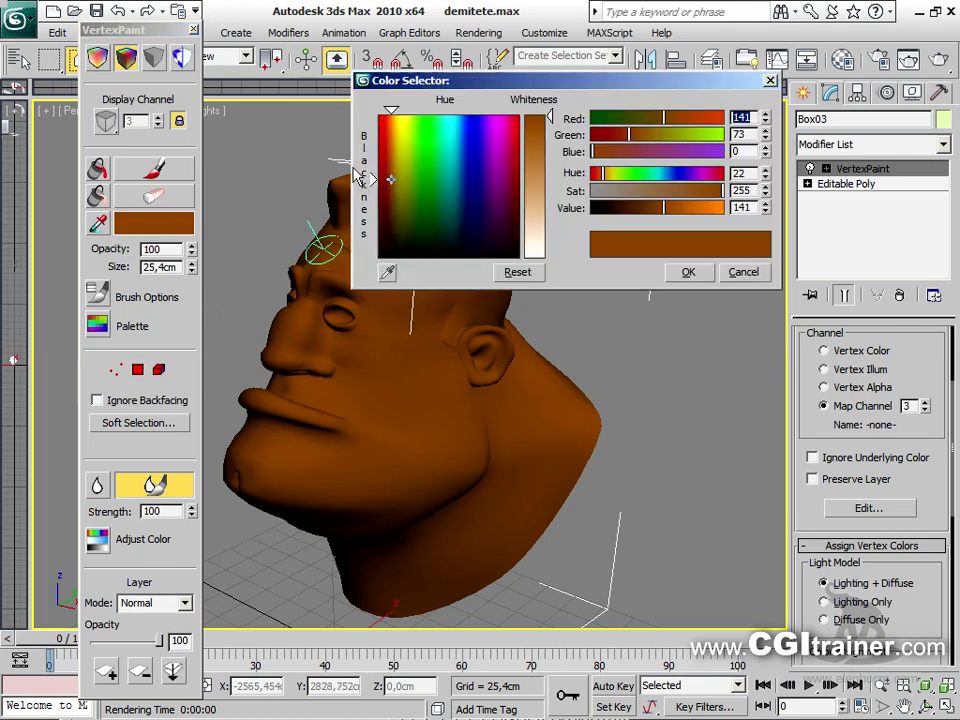
{"action": "left_click_drag", "start_coordinate": [662, 215], "coordinate": [692, 208]}
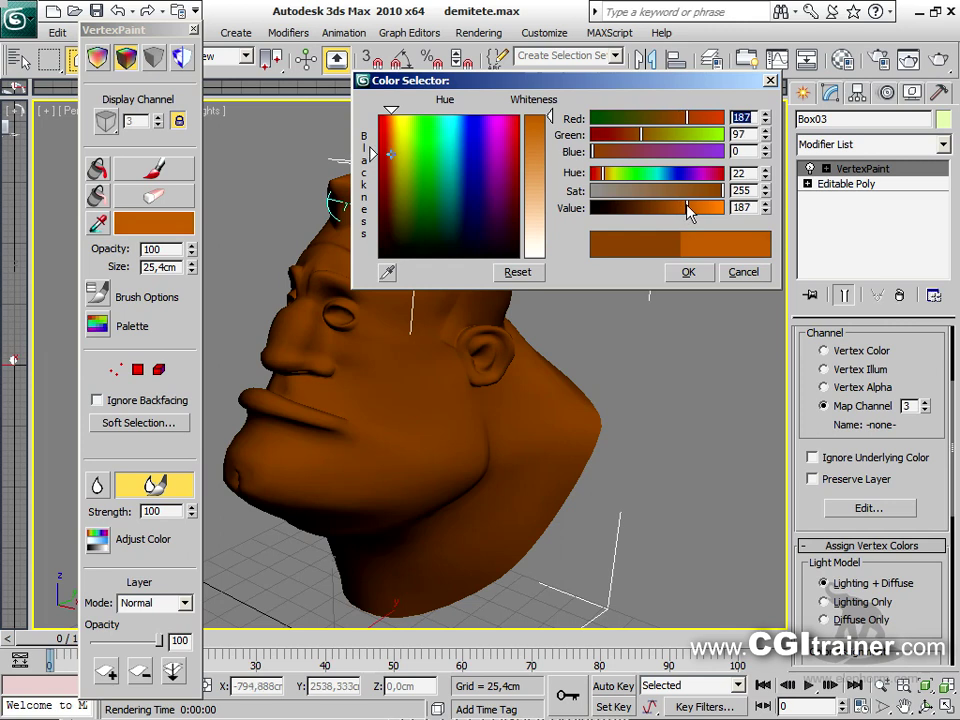
{"action": "left_click", "coordinate": [688, 272]}
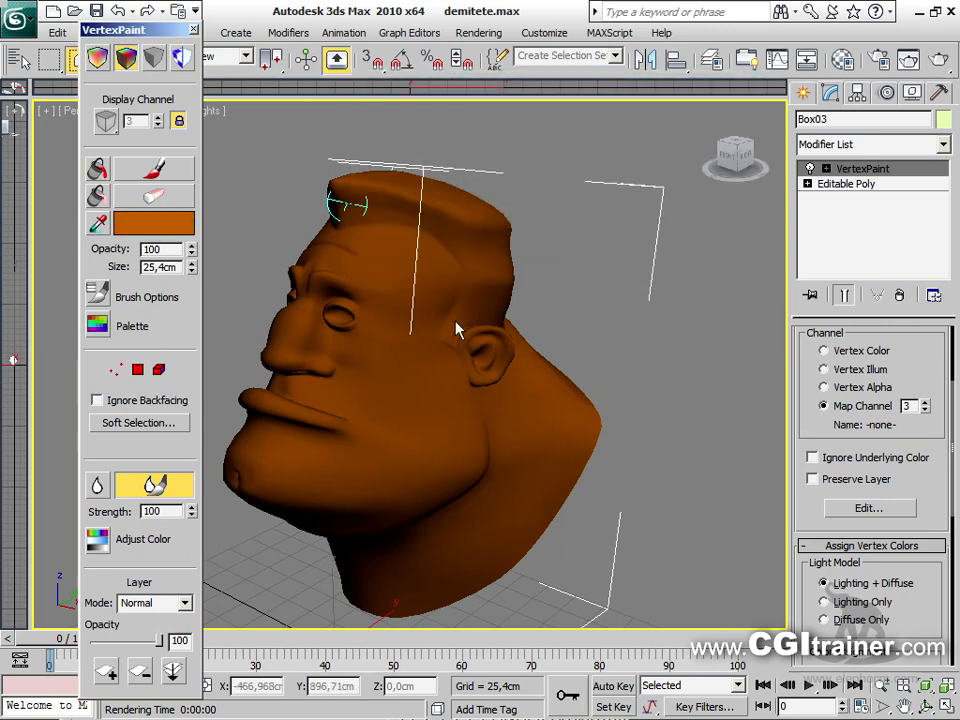
{"action": "left_click", "coordinate": [96, 170]}
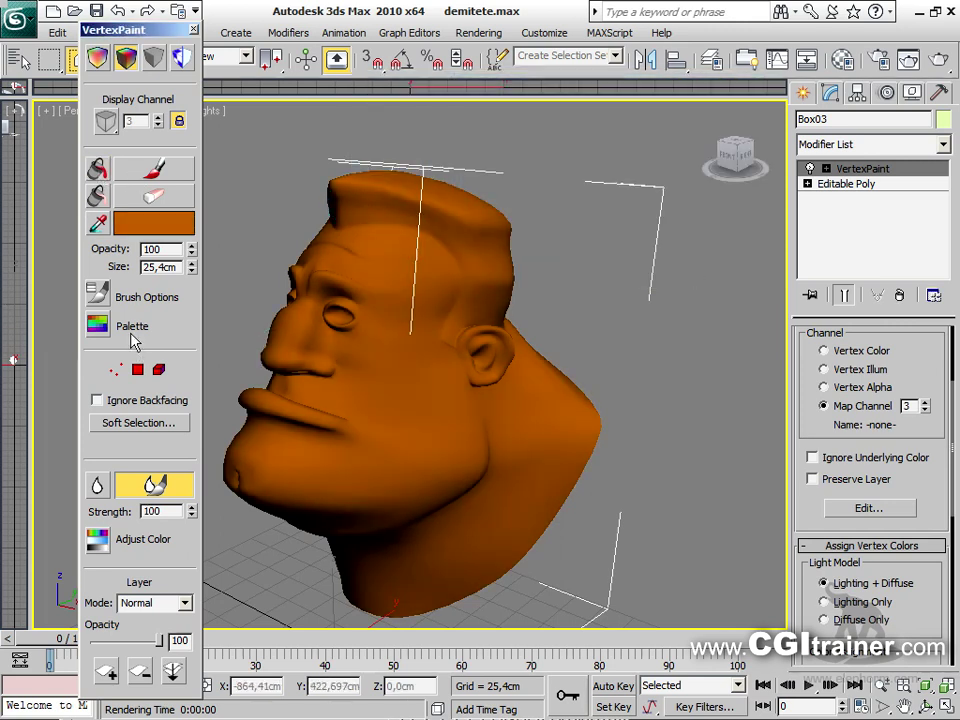
Paint dark red, RGB 139, 33, 0, over the temple, side of the cheek and jaw at opacity 34
{"action": "left_click", "coordinate": [155, 223]}
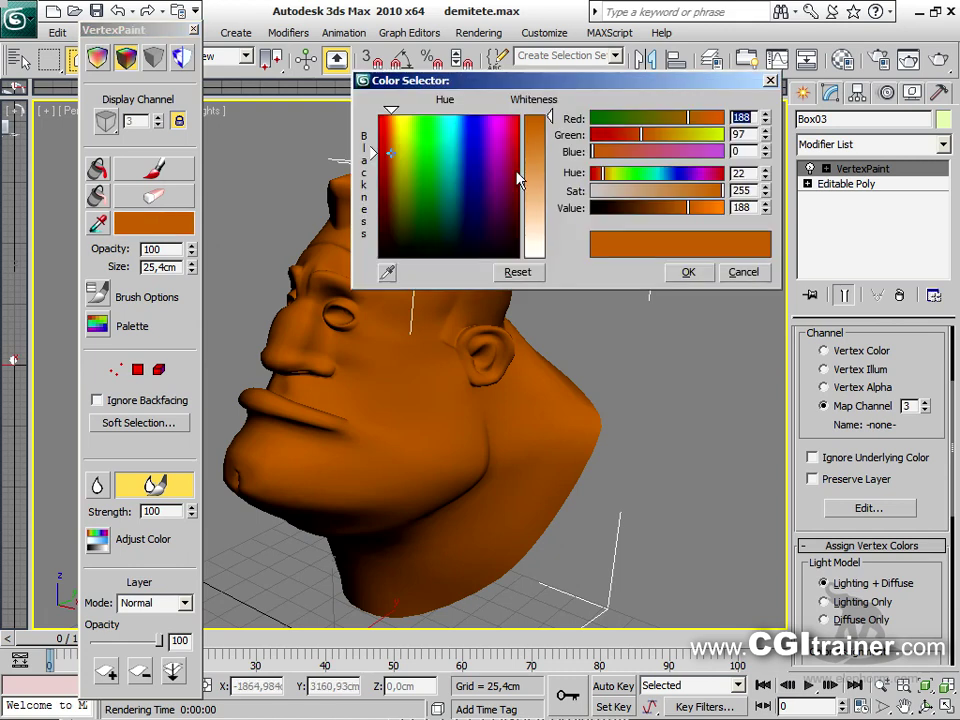
{"action": "mouse_move", "coordinate": [380, 175]}
{"action": "left_mouse_down"}
{"action": "mouse_move", "coordinate": [373, 171]}
{"action": "mouse_move", "coordinate": [386, 176]}
{"action": "left_mouse_up"}
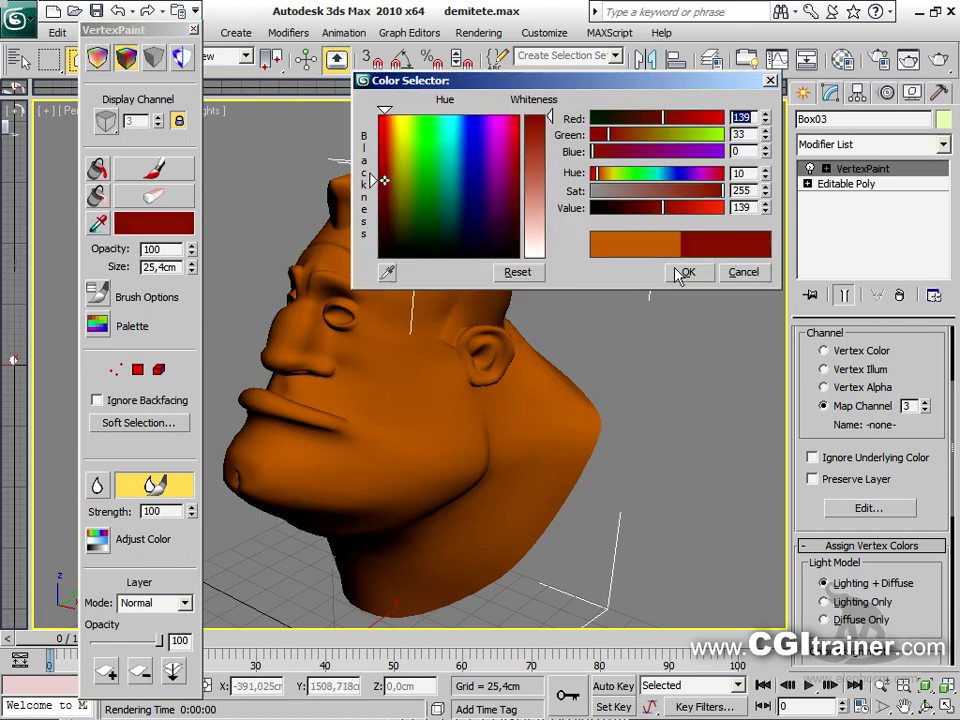
{"action": "left_click", "coordinate": [686, 272]}
{"action": "left_click", "coordinate": [138, 168]}
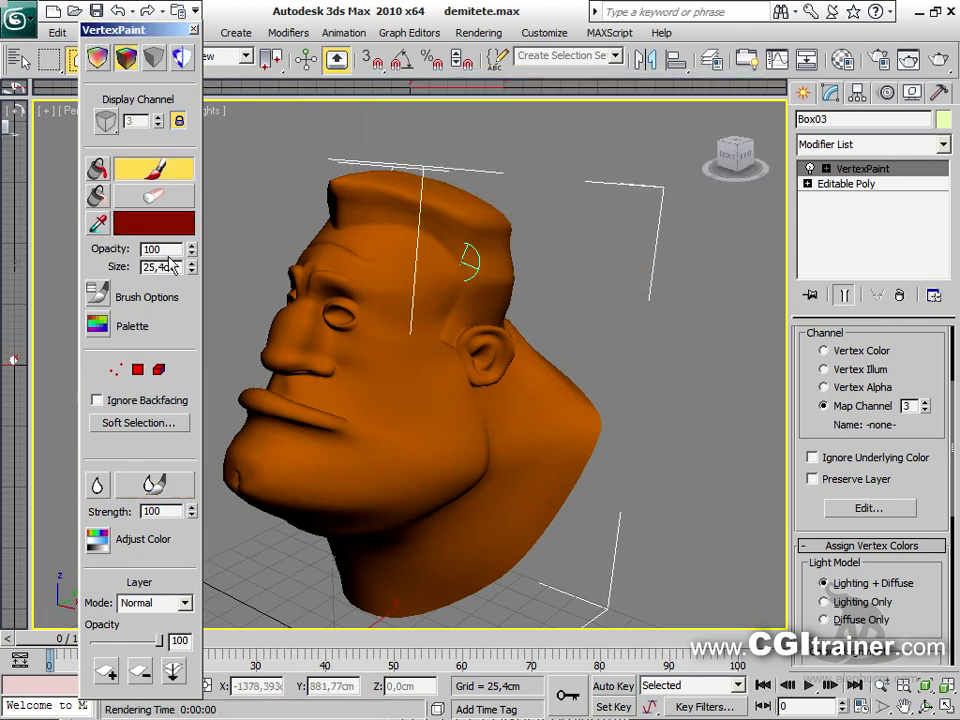
{"action": "left_click_drag", "start_coordinate": [191, 252], "coordinate": [191, 300]}
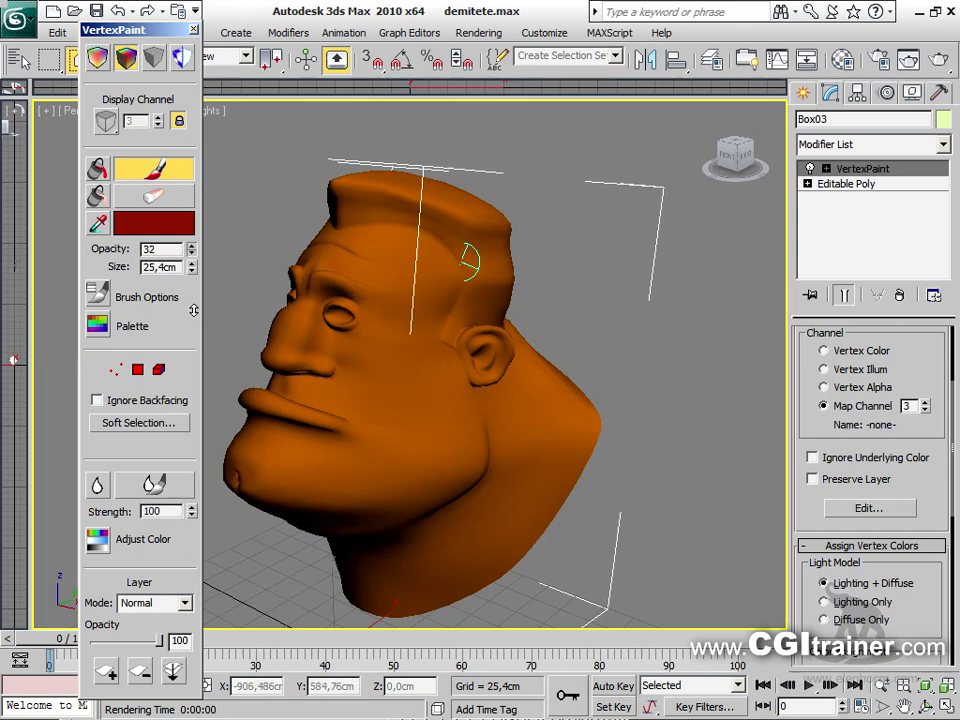
{"action": "mouse_move", "coordinate": [389, 307]}
{"action": "left_mouse_down"}
{"action": "mouse_move", "coordinate": [329, 298]}
{"action": "mouse_move", "coordinate": [363, 318]}
{"action": "mouse_move", "coordinate": [319, 292]}
{"action": "mouse_move", "coordinate": [353, 305]}
{"action": "mouse_move", "coordinate": [365, 303]}
{"action": "mouse_move", "coordinate": [339, 288]}
{"action": "mouse_move", "coordinate": [398, 300]}
{"action": "mouse_move", "coordinate": [444, 289]}
{"action": "mouse_move", "coordinate": [433, 320]}
{"action": "mouse_move", "coordinate": [448, 280]}
{"action": "mouse_move", "coordinate": [290, 222]}
{"action": "mouse_move", "coordinate": [458, 222]}
{"action": "mouse_move", "coordinate": [352, 222]}
{"action": "mouse_move", "coordinate": [394, 228]}
{"action": "mouse_move", "coordinate": [447, 262]}
{"action": "mouse_move", "coordinate": [341, 220]}
{"action": "mouse_move", "coordinate": [426, 253]}
{"action": "mouse_move", "coordinate": [426, 243]}
{"action": "mouse_move", "coordinate": [417, 283]}
{"action": "mouse_move", "coordinate": [454, 372]}
{"action": "mouse_move", "coordinate": [474, 476]}
{"action": "left_mouse_up"}
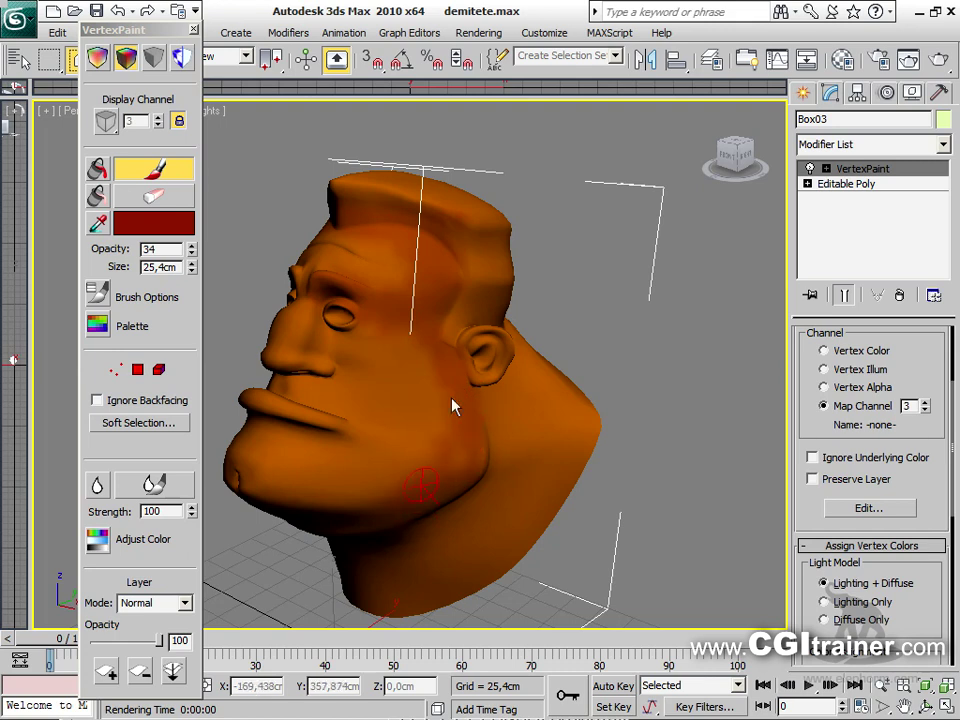
{"action": "left_click_drag", "start_coordinate": [418, 336], "coordinate": [380, 306]}
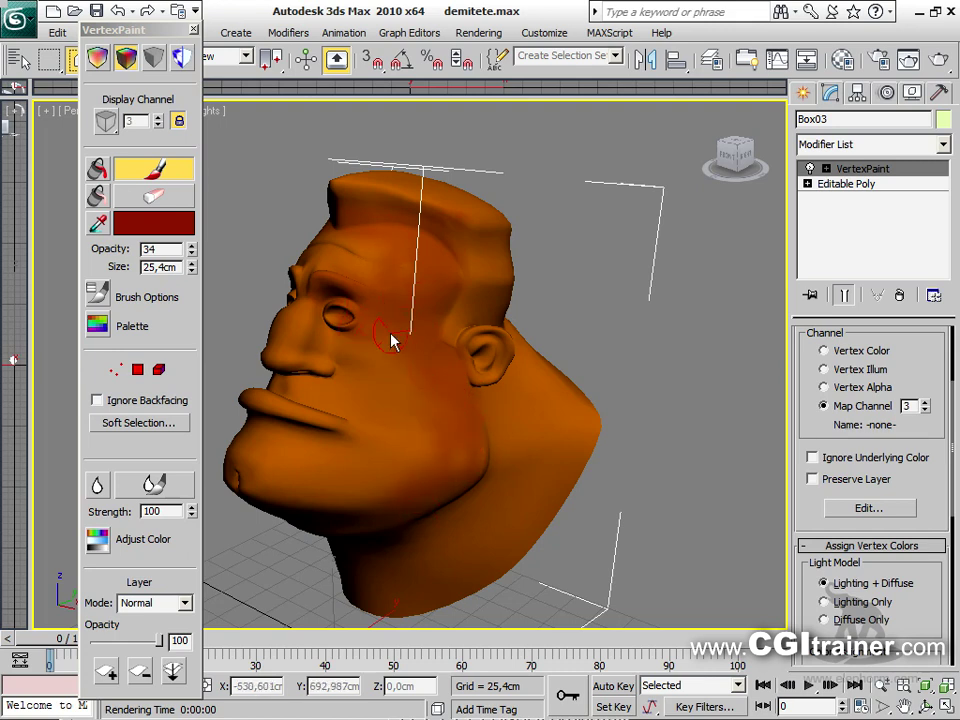
Enlarge the brush to 60.452 cm and extend the dark red shading over the cheek, forehead and jaw
{"action": "mouse_move", "coordinate": [396, 352]}
{"action": "left_mouse_down", "text": "ctrl+shift"}
{"action": "mouse_move", "coordinate": [424, 208]}
{"action": "mouse_move", "coordinate": [416, 230]}
{"action": "mouse_move", "coordinate": [413, 221]}
{"action": "left_mouse_up", "text": "ctrl+shift"}
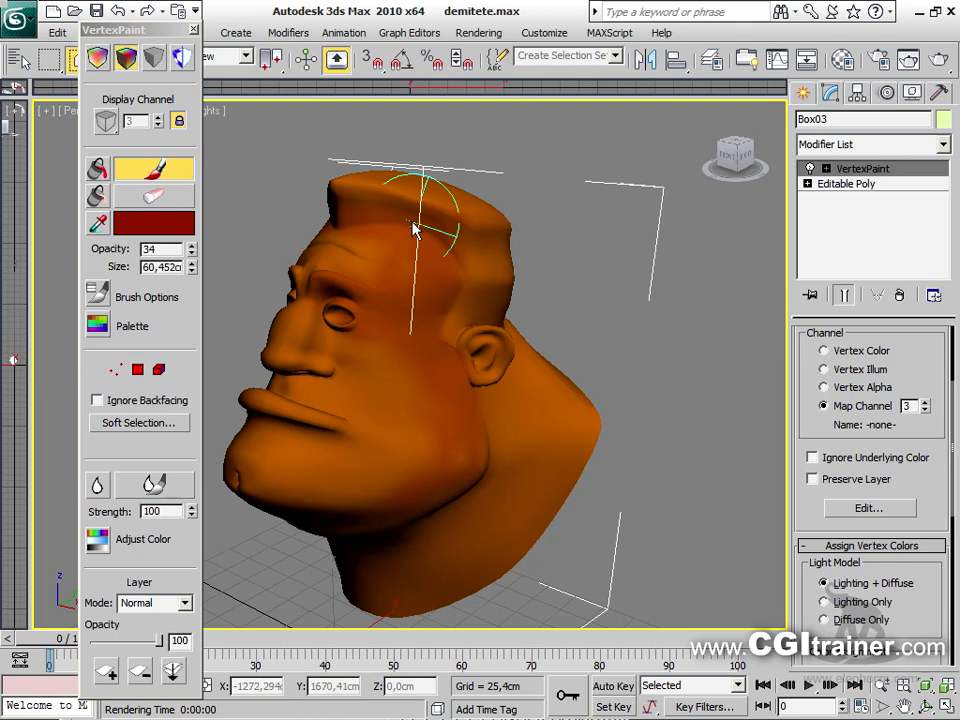
{"action": "mouse_move", "coordinate": [368, 386]}
{"action": "left_mouse_down"}
{"action": "mouse_move", "coordinate": [407, 400]}
{"action": "mouse_move", "coordinate": [410, 334]}
{"action": "mouse_move", "coordinate": [371, 248]}
{"action": "mouse_move", "coordinate": [413, 239]}
{"action": "mouse_move", "coordinate": [349, 250]}
{"action": "mouse_move", "coordinate": [445, 285]}
{"action": "left_mouse_up"}
{"action": "mouse_move", "coordinate": [443, 436]}
{"action": "left_mouse_down"}
{"action": "mouse_move", "coordinate": [500, 349]}
{"action": "mouse_move", "coordinate": [485, 468]}
{"action": "mouse_move", "coordinate": [463, 509]}
{"action": "mouse_move", "coordinate": [279, 584]}
{"action": "mouse_move", "coordinate": [531, 497]}
{"action": "mouse_move", "coordinate": [418, 480]}
{"action": "mouse_move", "coordinate": [242, 487]}
{"action": "left_mouse_up"}
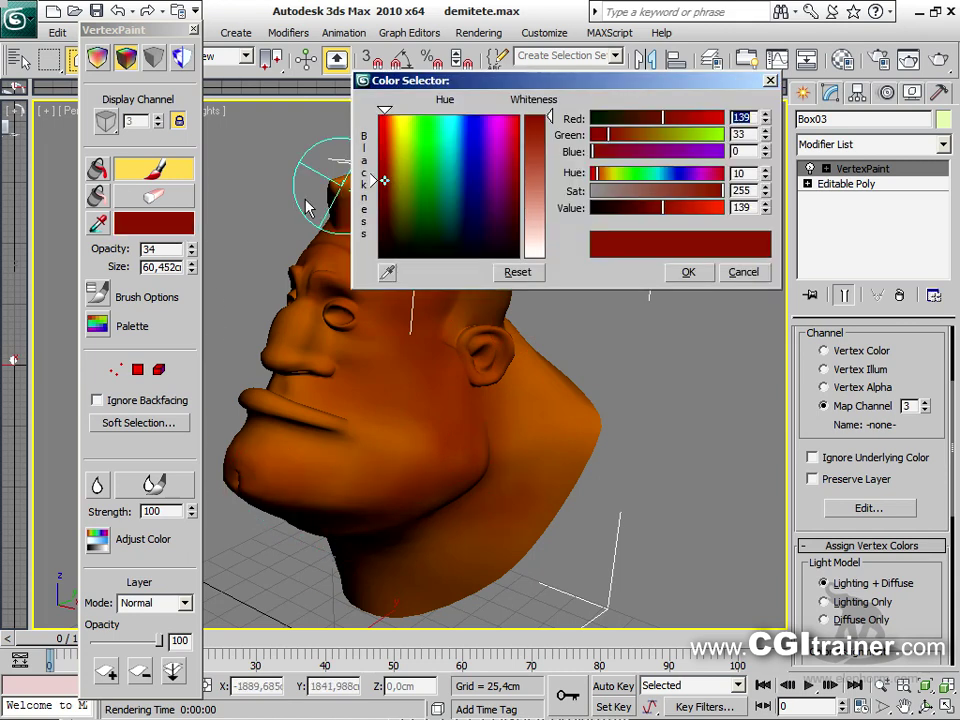
Paint pale pink highlights, RGB 237, 221, 216, on the nose, brow and lips
{"action": "left_click_drag", "start_coordinate": [549, 117], "coordinate": [553, 243]}
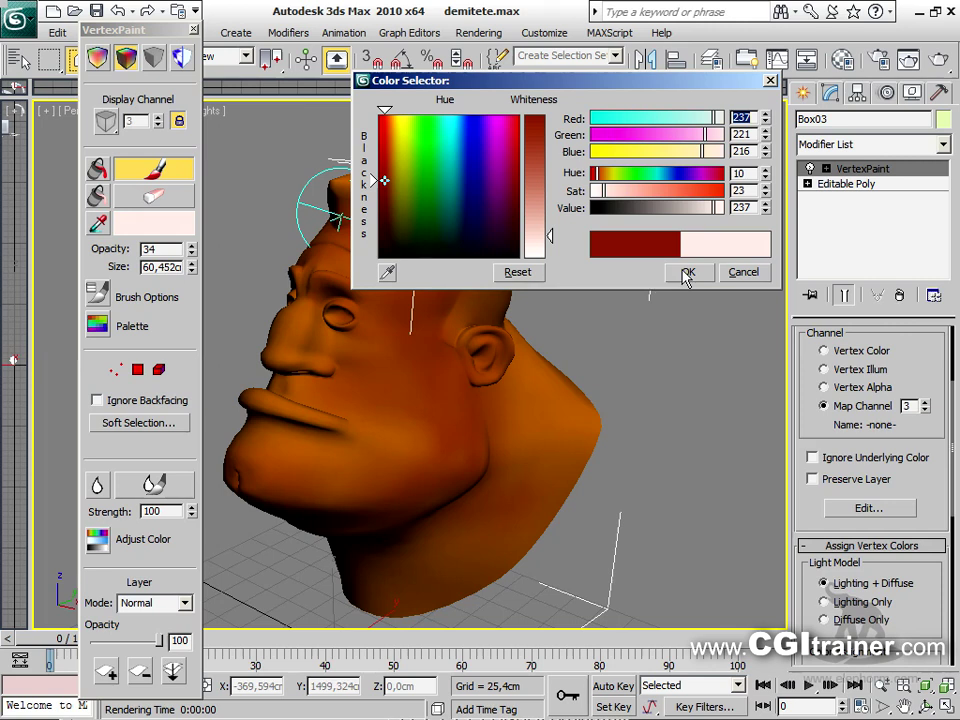
{"action": "left_click", "coordinate": [688, 272]}
{"action": "mouse_move", "coordinate": [310, 405]}
{"action": "left_mouse_down"}
{"action": "mouse_move", "coordinate": [257, 409]}
{"action": "mouse_move", "coordinate": [285, 411]}
{"action": "mouse_move", "coordinate": [268, 403]}
{"action": "mouse_move", "coordinate": [299, 300]}
{"action": "left_mouse_up"}
{"action": "key", "text": "ctrl+z"}
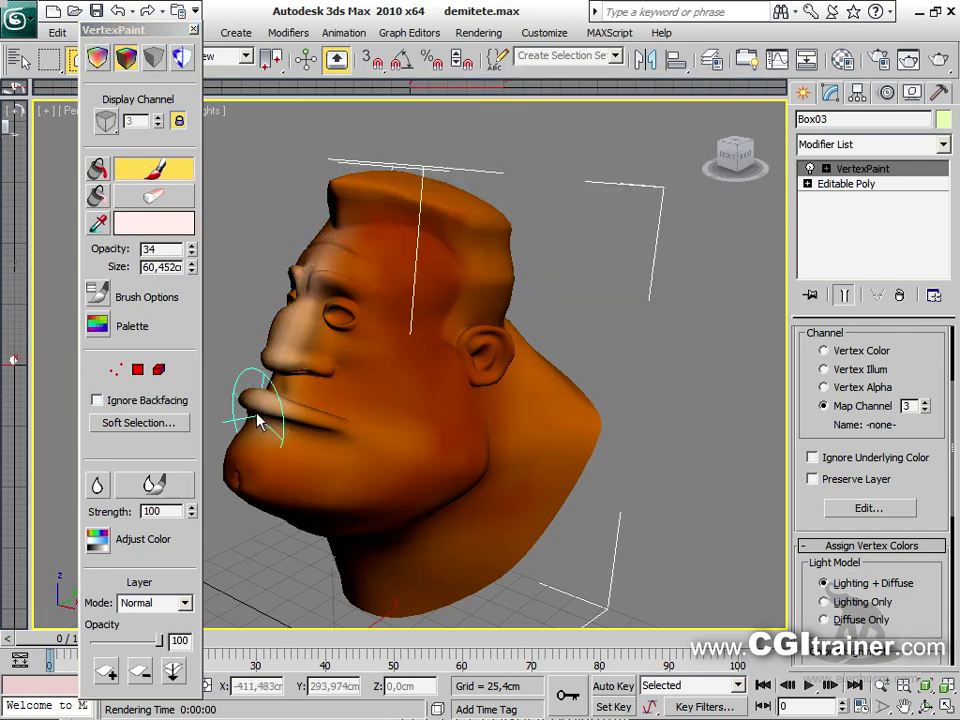
Change the paint colour to a light salmon red and tint the cheek beside the nose with it
{"action": "left_click", "coordinate": [122, 169]}
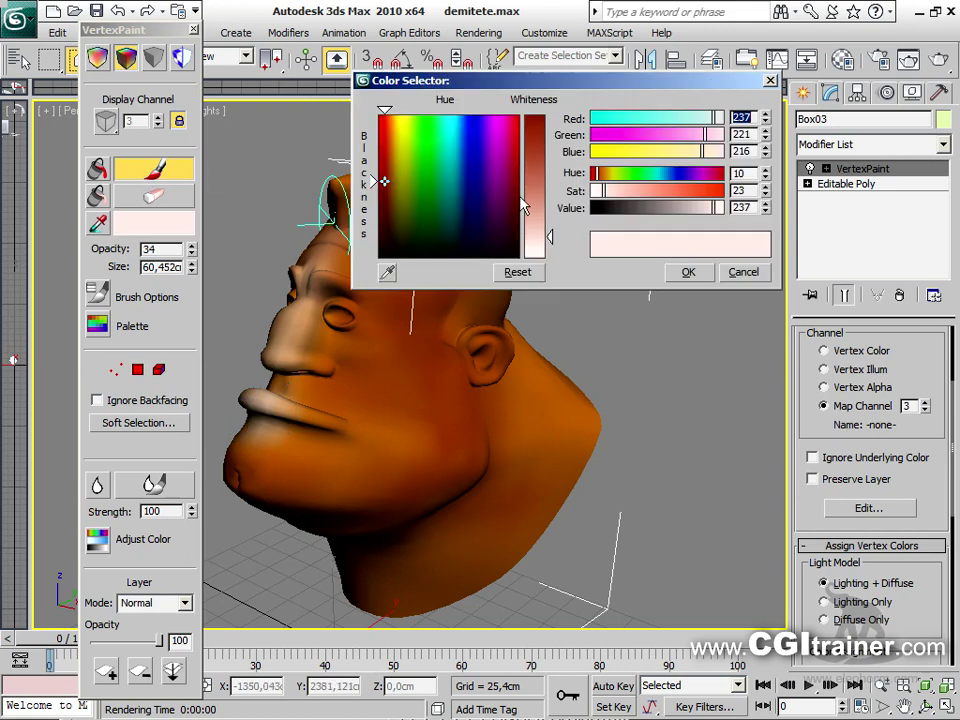
{"action": "left_click", "coordinate": [390, 122]}
{"action": "left_click", "coordinate": [532, 156]}
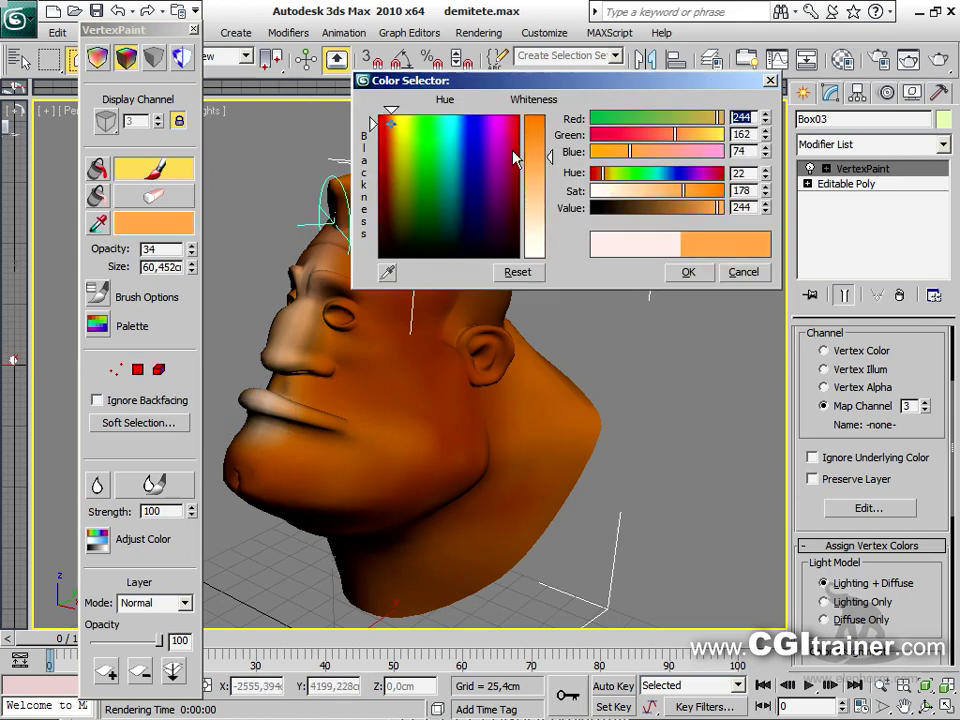
{"action": "left_click", "coordinate": [386, 122]}
{"action": "left_click", "coordinate": [688, 272]}
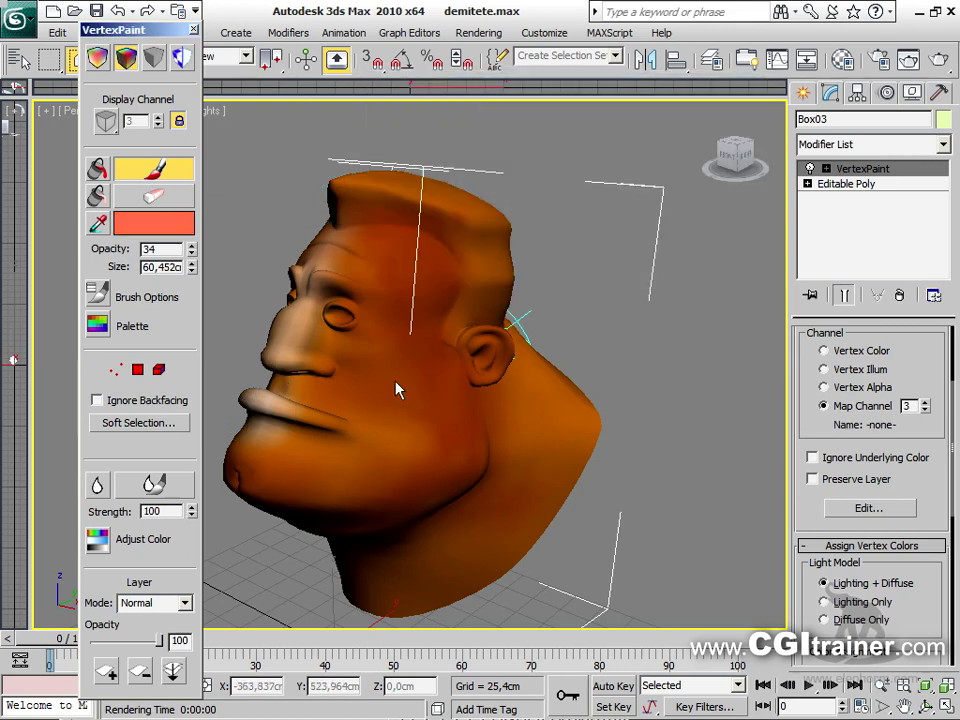
{"action": "mouse_move", "coordinate": [358, 376]}
{"action": "left_mouse_down"}
{"action": "mouse_move", "coordinate": [359, 362]}
{"action": "mouse_move", "coordinate": [321, 360]}
{"action": "mouse_move", "coordinate": [315, 349]}
{"action": "mouse_move", "coordinate": [360, 364]}
{"action": "left_mouse_up"}
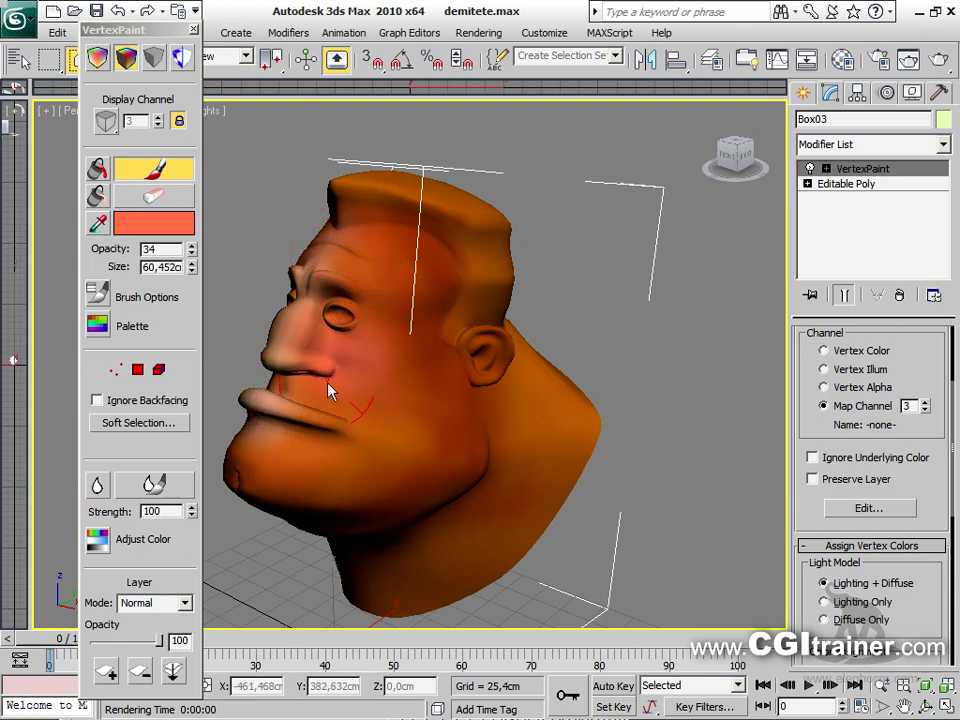
Paint the whole hair area black with opacity 91 and a brush size of 30.48 cm
{"action": "left_click", "coordinate": [165, 228]}
{"action": "left_click_drag", "start_coordinate": [418, 204], "coordinate": [783, 343]}
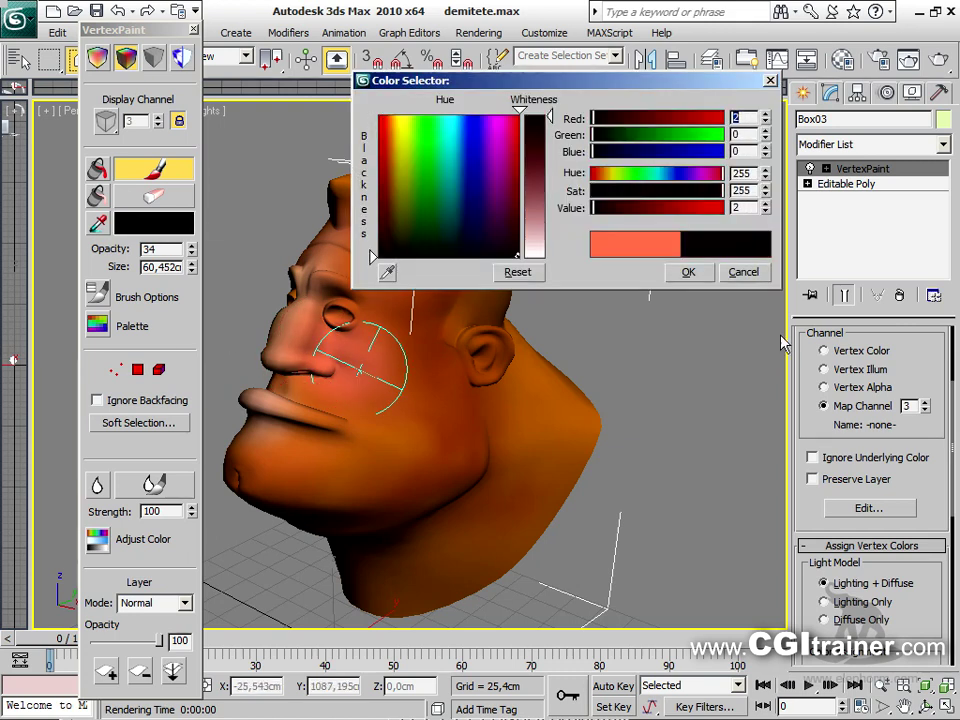
{"action": "left_click", "coordinate": [688, 272]}
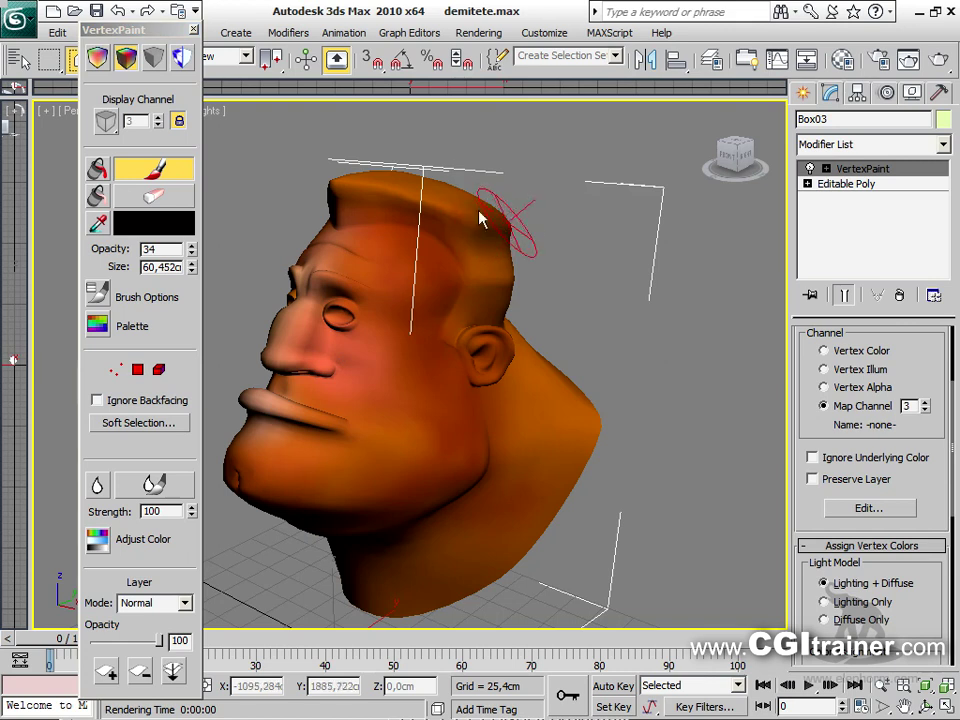
{"action": "left_click_drag", "start_coordinate": [190, 244], "coordinate": [190, 252]}
{"action": "mouse_move", "coordinate": [372, 224]}
{"action": "left_mouse_down", "text": "ctrl+shift"}
{"action": "mouse_move", "coordinate": [386, 279]}
{"action": "mouse_move", "coordinate": [382, 351]}
{"action": "mouse_move", "coordinate": [383, 284]}
{"action": "mouse_move", "coordinate": [345, 226]}
{"action": "mouse_move", "coordinate": [434, 226]}
{"action": "mouse_move", "coordinate": [359, 215]}
{"action": "mouse_move", "coordinate": [342, 200]}
{"action": "mouse_move", "coordinate": [379, 214]}
{"action": "left_mouse_up", "text": "ctrl+shift"}
{"action": "mouse_move", "coordinate": [444, 236]}
{"action": "left_mouse_down"}
{"action": "mouse_move", "coordinate": [465, 333]}
{"action": "mouse_move", "coordinate": [464, 312]}
{"action": "mouse_move", "coordinate": [493, 288]}
{"action": "mouse_move", "coordinate": [479, 303]}
{"action": "mouse_move", "coordinate": [502, 309]}
{"action": "mouse_move", "coordinate": [495, 315]}
{"action": "mouse_move", "coordinate": [525, 296]}
{"action": "mouse_move", "coordinate": [491, 238]}
{"action": "mouse_move", "coordinate": [461, 232]}
{"action": "mouse_move", "coordinate": [471, 266]}
{"action": "mouse_move", "coordinate": [504, 268]}
{"action": "mouse_move", "coordinate": [508, 220]}
{"action": "mouse_move", "coordinate": [438, 192]}
{"action": "mouse_move", "coordinate": [493, 203]}
{"action": "mouse_move", "coordinate": [380, 182]}
{"action": "mouse_move", "coordinate": [473, 210]}
{"action": "mouse_move", "coordinate": [339, 189]}
{"action": "mouse_move", "coordinate": [375, 177]}
{"action": "mouse_move", "coordinate": [428, 183]}
{"action": "mouse_move", "coordinate": [376, 177]}
{"action": "mouse_move", "coordinate": [512, 224]}
{"action": "mouse_move", "coordinate": [489, 235]}
{"action": "mouse_move", "coordinate": [421, 200]}
{"action": "mouse_move", "coordinate": [484, 262]}
{"action": "left_mouse_up"}
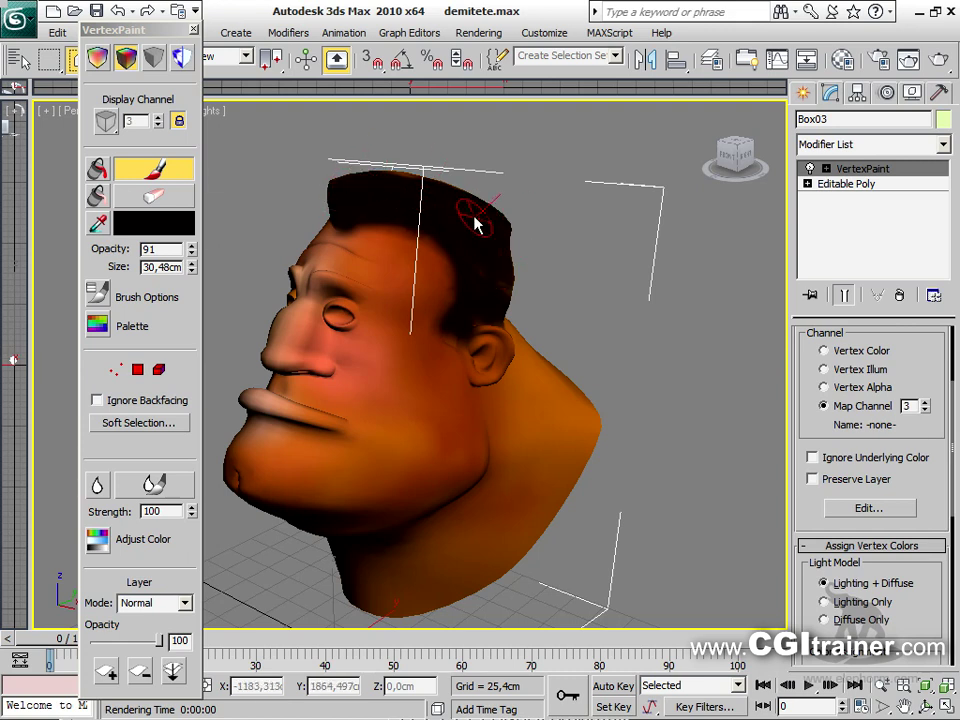
Paint white streaks into the hair above the ear at opacity 81 with a 10.414 cm brush
{"action": "left_click", "coordinate": [172, 225]}
{"action": "left_click", "coordinate": [534, 252]}
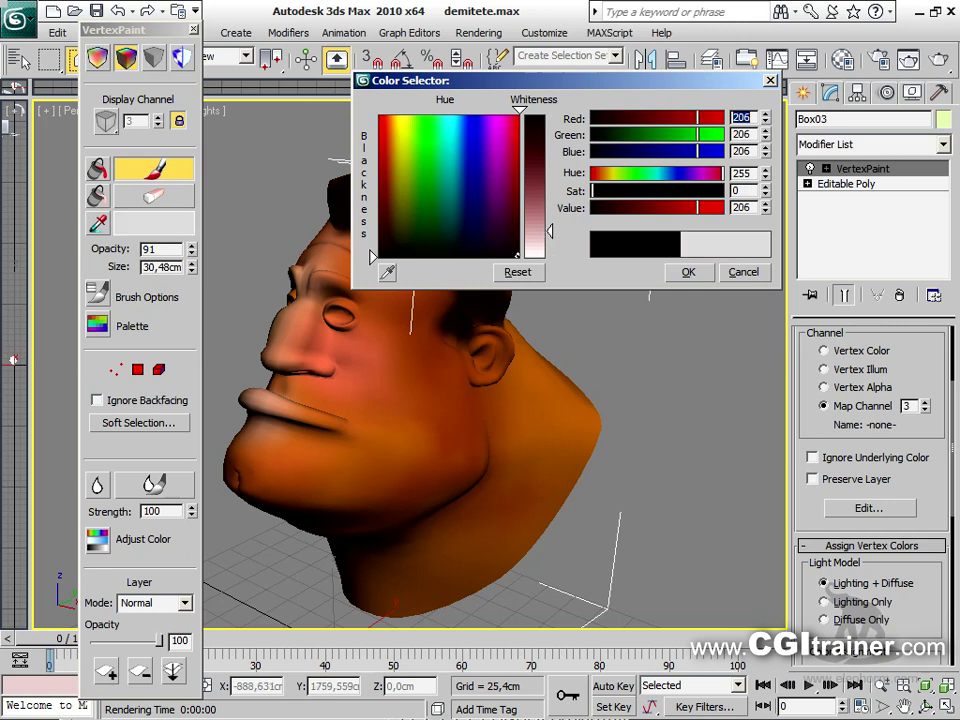
{"action": "left_click", "coordinate": [686, 273]}
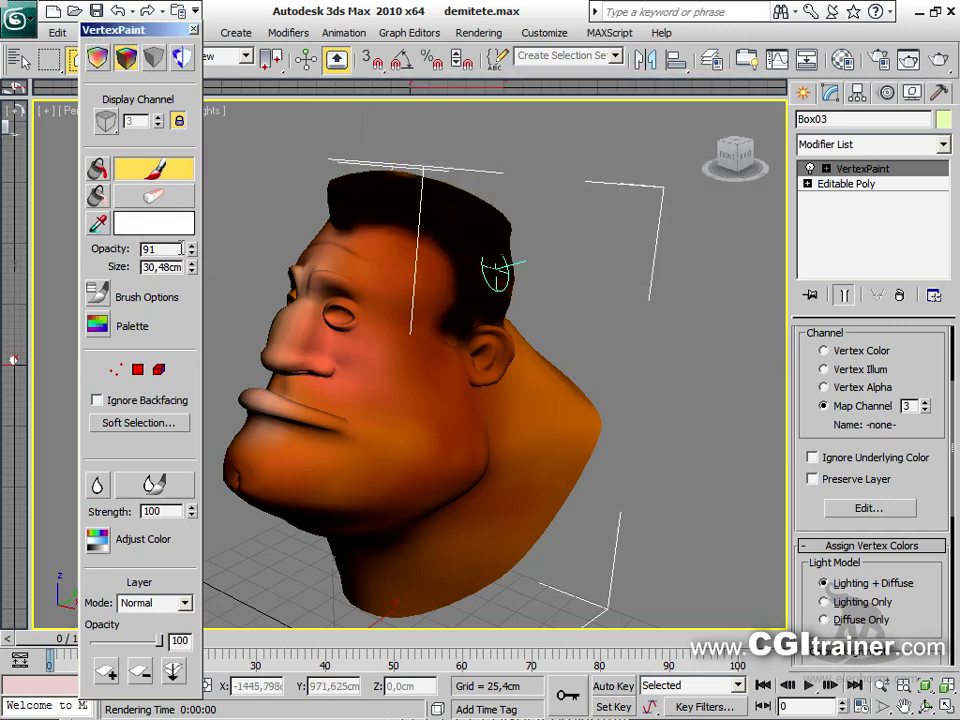
{"action": "left_click_drag", "start_coordinate": [392, 311], "coordinate": [392, 347], "text": "ctrl+shift"}
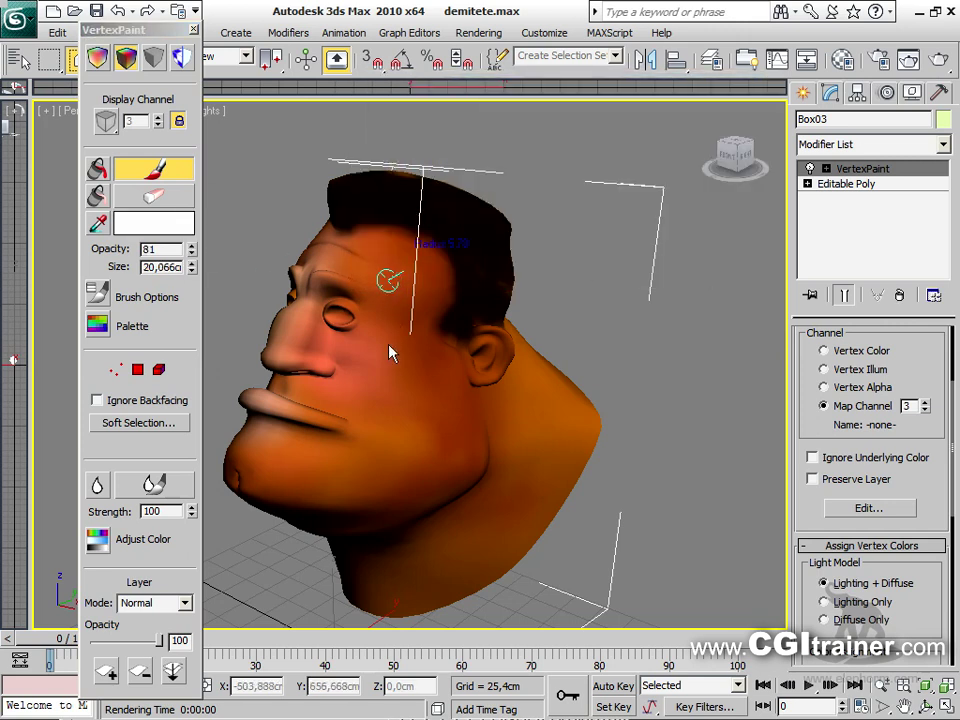
{"action": "mouse_move", "coordinate": [467, 294]}
{"action": "left_mouse_down"}
{"action": "mouse_move", "coordinate": [487, 311]}
{"action": "mouse_move", "coordinate": [490, 293]}
{"action": "mouse_move", "coordinate": [452, 245]}
{"action": "left_mouse_up"}
{"action": "mouse_move", "coordinate": [510, 287]}
{"action": "left_mouse_down"}
{"action": "mouse_move", "coordinate": [540, 291]}
{"action": "mouse_move", "coordinate": [527, 305]}
{"action": "mouse_move", "coordinate": [465, 296]}
{"action": "mouse_move", "coordinate": [491, 306]}
{"action": "mouse_move", "coordinate": [465, 281]}
{"action": "mouse_move", "coordinate": [482, 280]}
{"action": "mouse_move", "coordinate": [497, 250]}
{"action": "mouse_move", "coordinate": [482, 214]}
{"action": "left_mouse_up"}
Blend the white hair streaks with the blur brush at strength 100, and test-render the head from a lower angle
{"action": "left_click", "coordinate": [141, 486]}
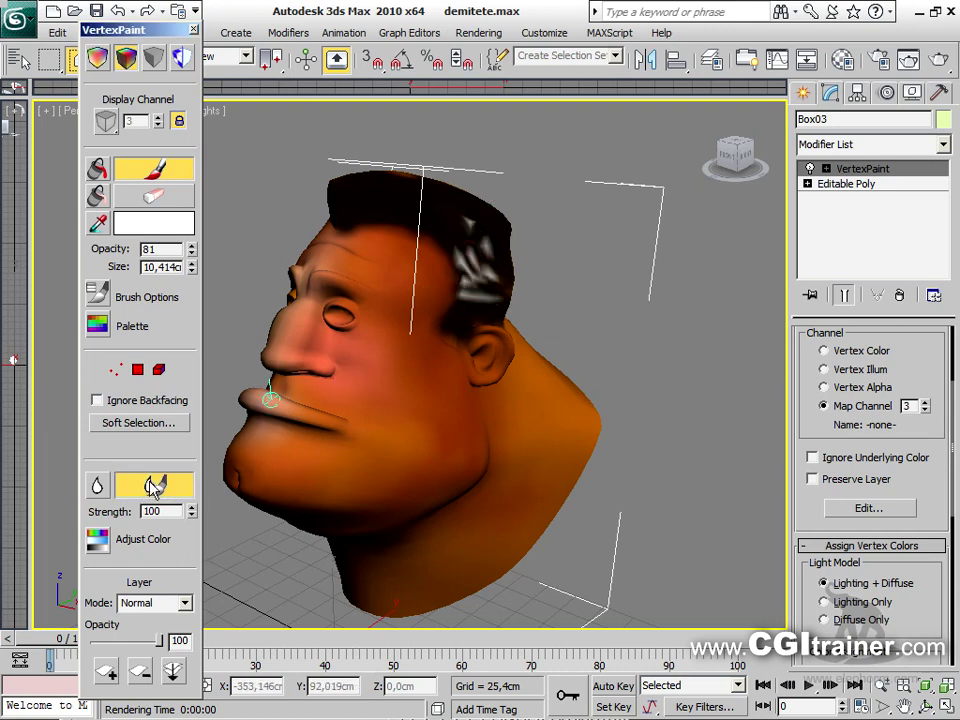
{"action": "mouse_move", "coordinate": [460, 213]}
{"action": "left_mouse_down"}
{"action": "mouse_move", "coordinate": [484, 253]}
{"action": "mouse_move", "coordinate": [461, 255]}
{"action": "mouse_move", "coordinate": [460, 302]}
{"action": "mouse_move", "coordinate": [497, 270]}
{"action": "mouse_move", "coordinate": [445, 253]}
{"action": "left_mouse_up"}
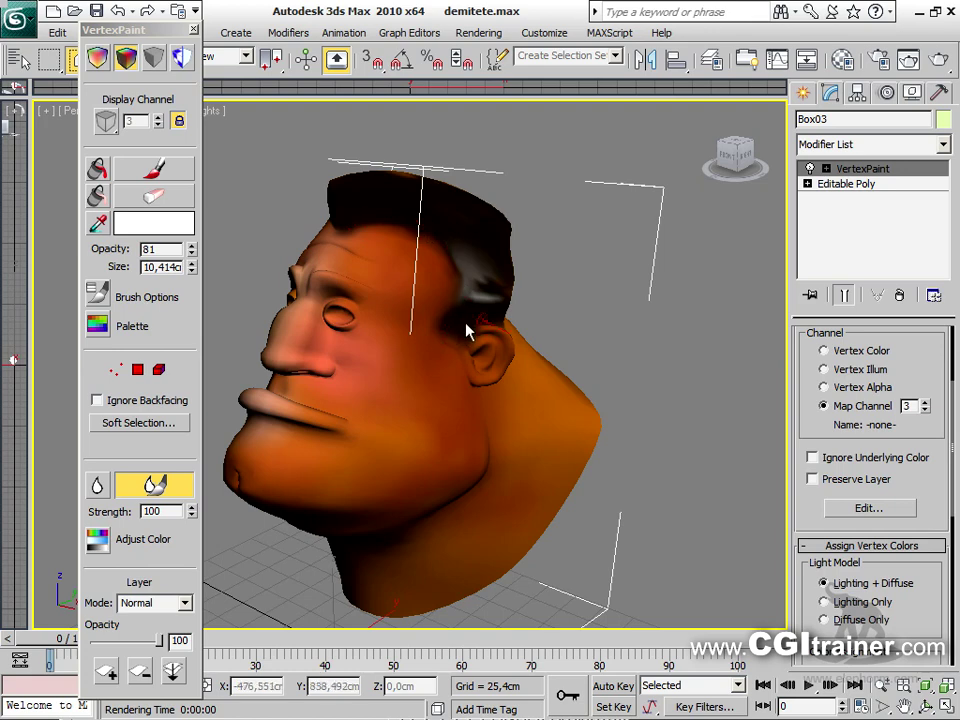
{"action": "mouse_move", "coordinate": [321, 381]}
{"action": "middle_mouse_down", "text": "alt"}
{"action": "mouse_move", "coordinate": [313, 369]}
{"action": "mouse_move", "coordinate": [260, 370]}
{"action": "middle_mouse_up", "text": "alt"}
{"action": "mouse_move", "coordinate": [505, 376]}
{"action": "middle_mouse_down", "text": "alt"}
{"action": "mouse_move", "coordinate": [397, 392]}
{"action": "mouse_move", "coordinate": [340, 380]}
{"action": "mouse_move", "coordinate": [268, 336]}
{"action": "mouse_move", "coordinate": [287, 356]}
{"action": "mouse_move", "coordinate": [493, 317]}
{"action": "mouse_move", "coordinate": [306, 326]}
{"action": "mouse_move", "coordinate": [381, 343]}
{"action": "mouse_move", "coordinate": [388, 224]}
{"action": "middle_mouse_up", "text": "alt"}
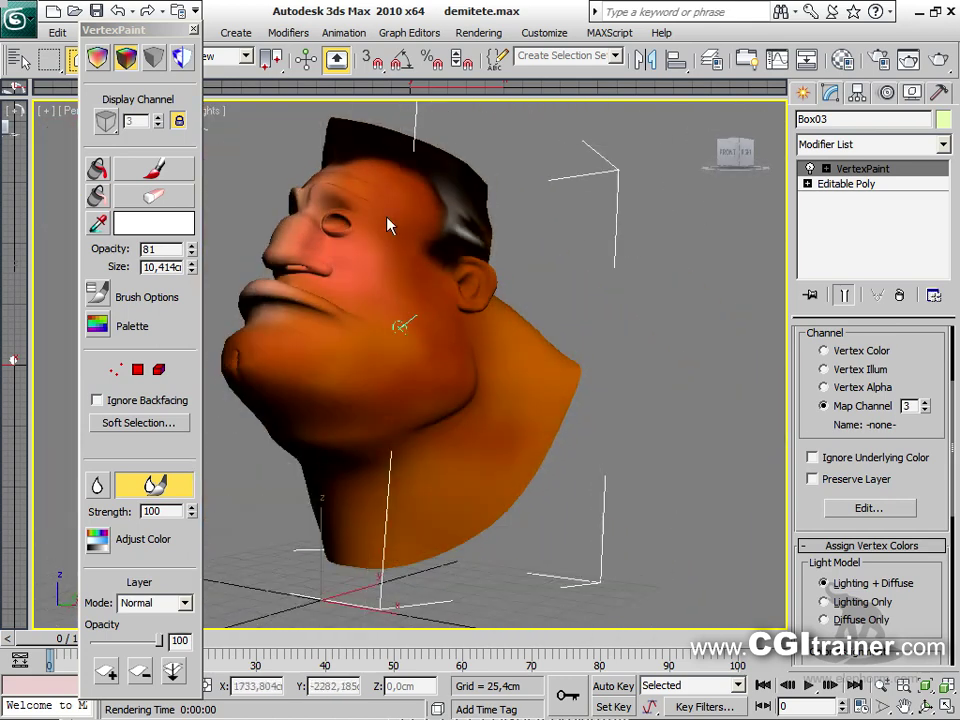
{"action": "mouse_move", "coordinate": [378, 326]}
{"action": "middle_mouse_down", "text": "alt"}
{"action": "mouse_move", "coordinate": [375, 354]}
{"action": "mouse_move", "coordinate": [388, 266]}
{"action": "mouse_move", "coordinate": [415, 239]}
{"action": "middle_mouse_up", "text": "alt"}
{"action": "key", "text": "shift+q"}
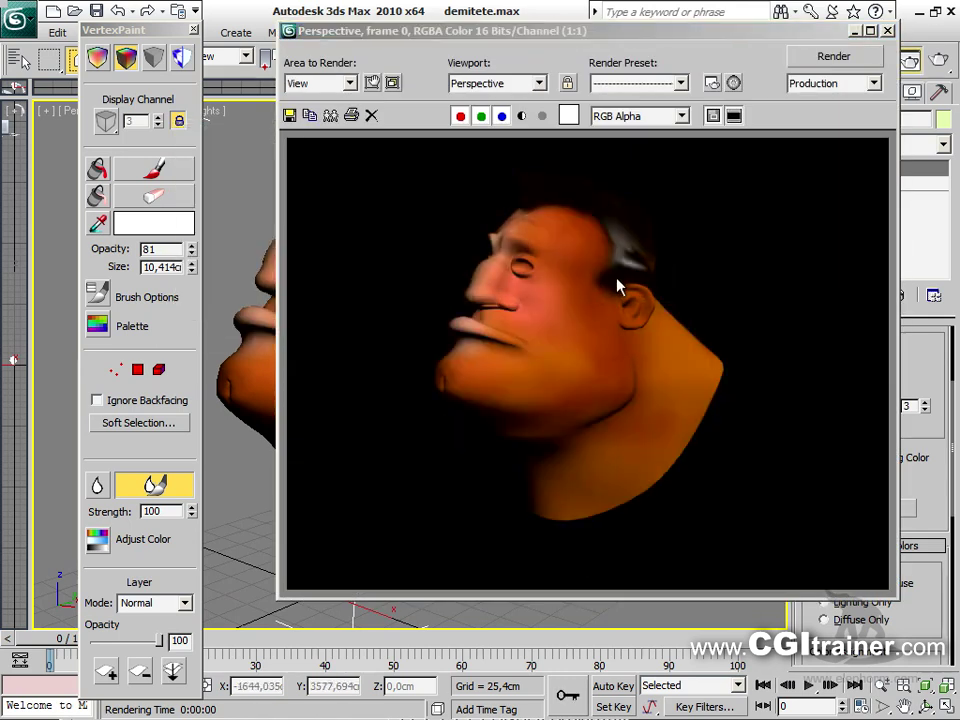
{"action": "left_click", "coordinate": [887, 30]}
Paint a black patch around the eye at opacity 81 with a 50.546 cm brush
{"action": "left_click", "coordinate": [147, 224]}
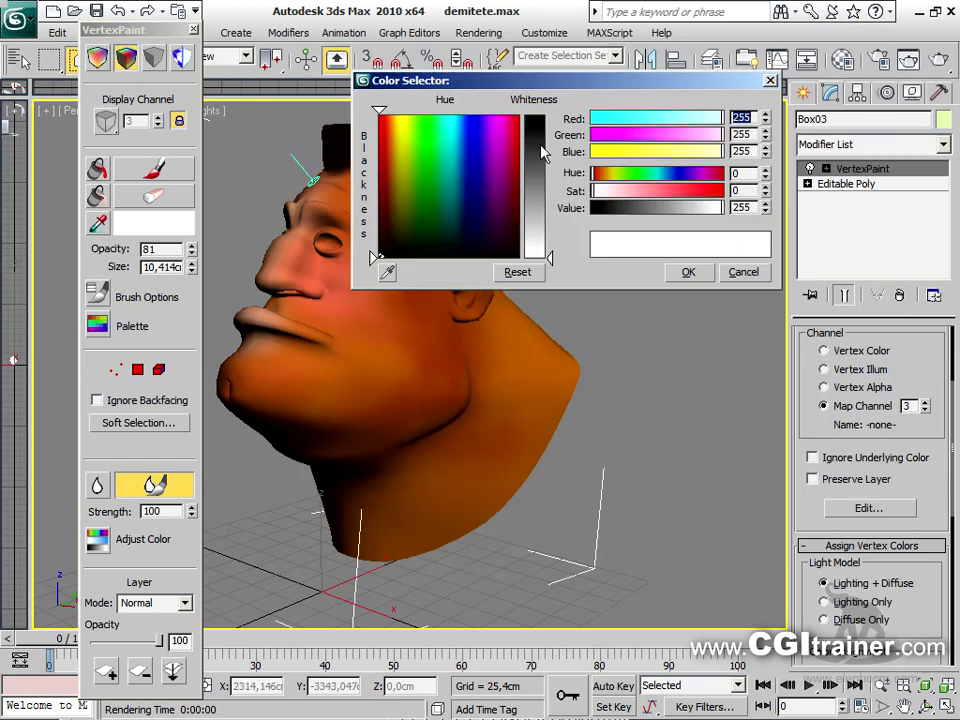
{"action": "left_click_drag", "start_coordinate": [543, 152], "coordinate": [540, 255]}
{"action": "left_click", "coordinate": [686, 272]}
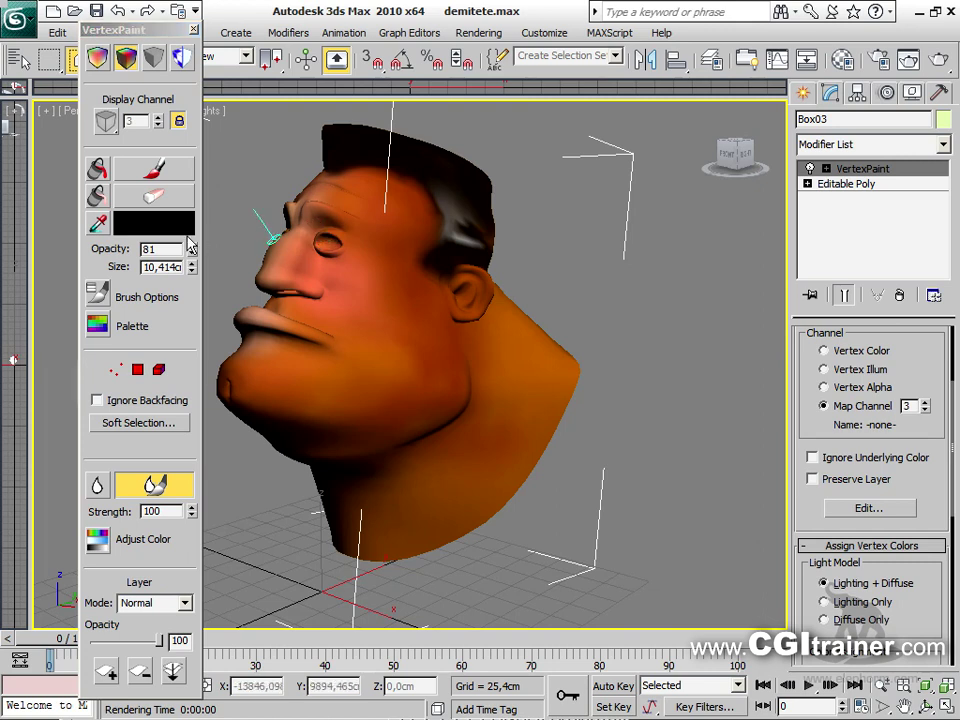
{"action": "left_click", "coordinate": [152, 168]}
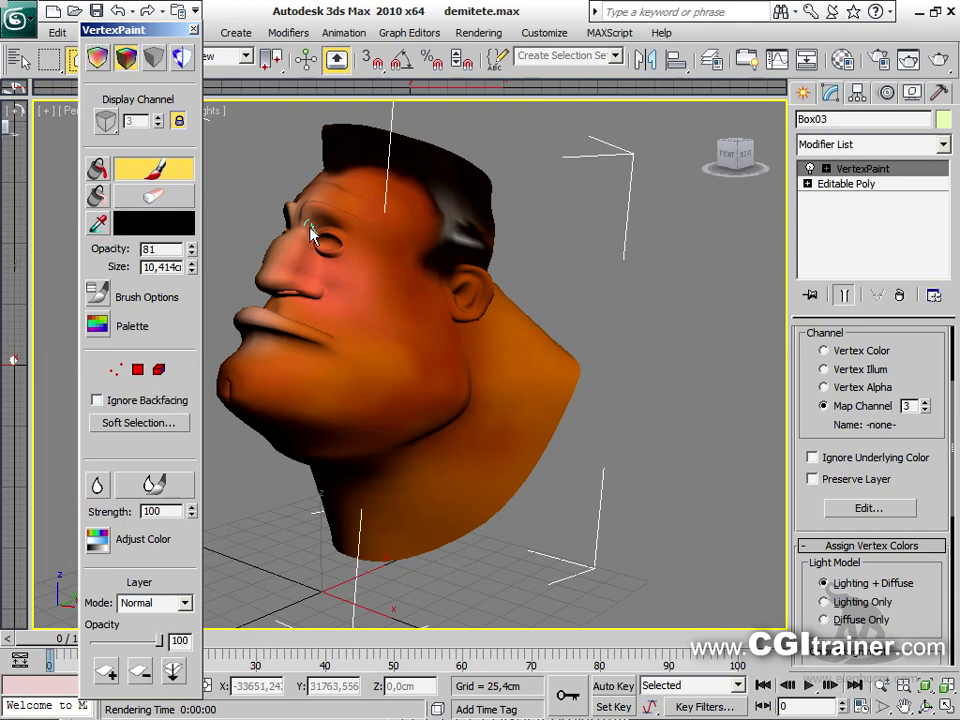
{"action": "mouse_move", "coordinate": [338, 260]}
{"action": "left_mouse_down", "text": "ctrl+shift"}
{"action": "mouse_move", "coordinate": [333, 117]}
{"action": "mouse_move", "coordinate": [322, 242]}
{"action": "mouse_move", "coordinate": [350, 261]}
{"action": "mouse_move", "coordinate": [346, 286]}
{"action": "mouse_move", "coordinate": [301, 243]}
{"action": "mouse_move", "coordinate": [330, 258]}
{"action": "left_mouse_up", "text": "ctrl+shift"}
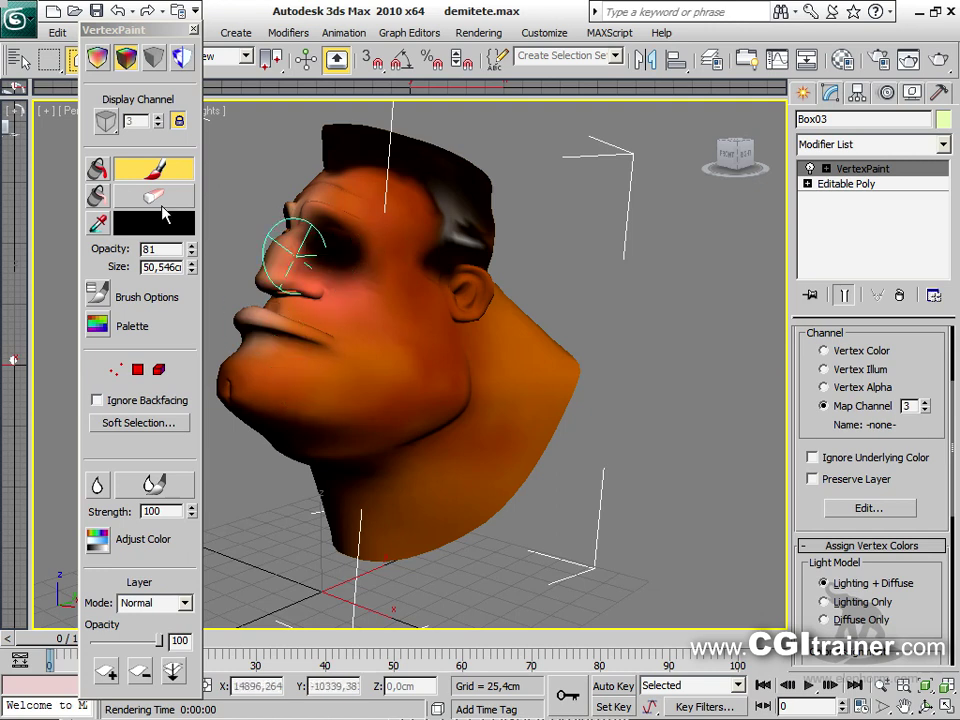
Try the eraser brush on the black paint around the eye, and undo the erasing
{"action": "left_click", "coordinate": [158, 199]}
{"action": "mouse_move", "coordinate": [332, 253]}
{"action": "left_mouse_down"}
{"action": "mouse_move", "coordinate": [314, 288]}
{"action": "mouse_move", "coordinate": [297, 257]}
{"action": "mouse_move", "coordinate": [345, 258]}
{"action": "left_mouse_up"}
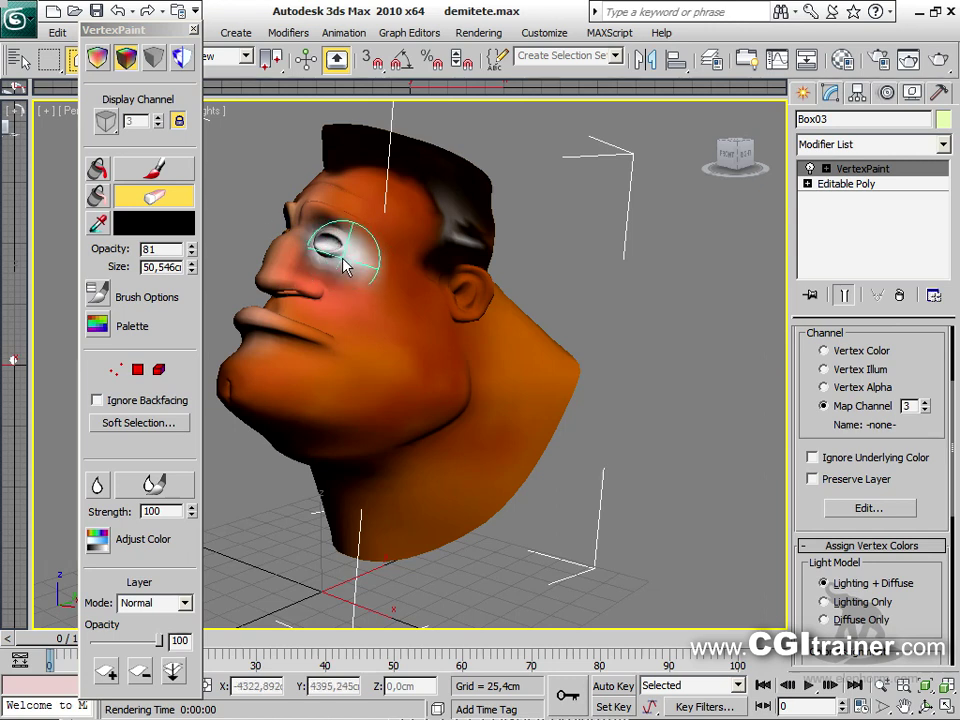
{"action": "key", "text": "ctrl+z"}
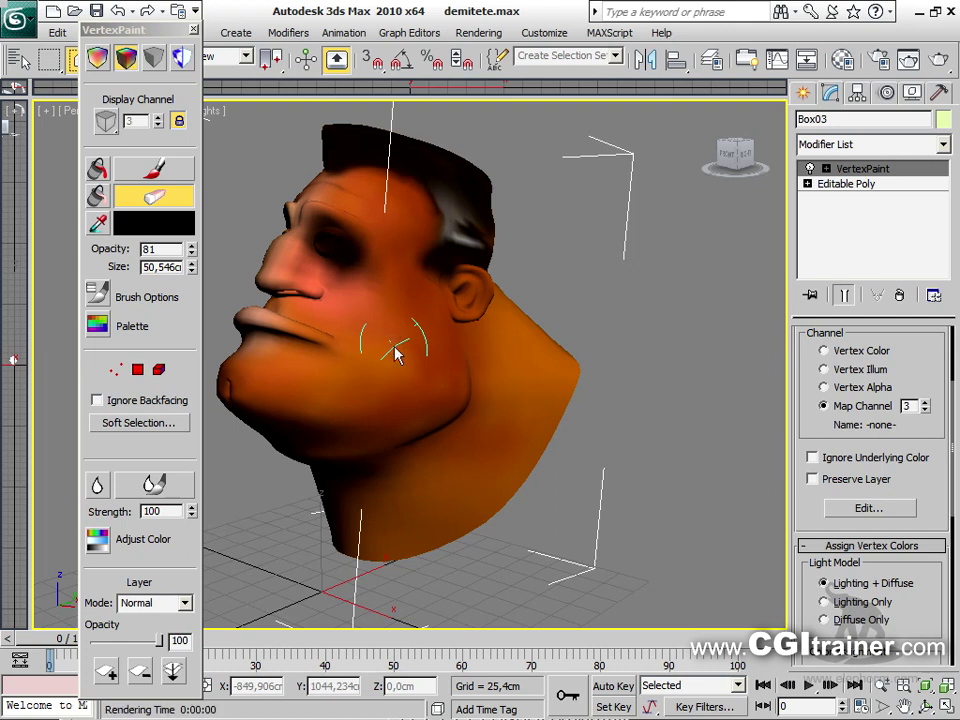
Add a new VertexPaint layer that uses Map Channel 3
{"action": "left_click", "coordinate": [108, 671]}
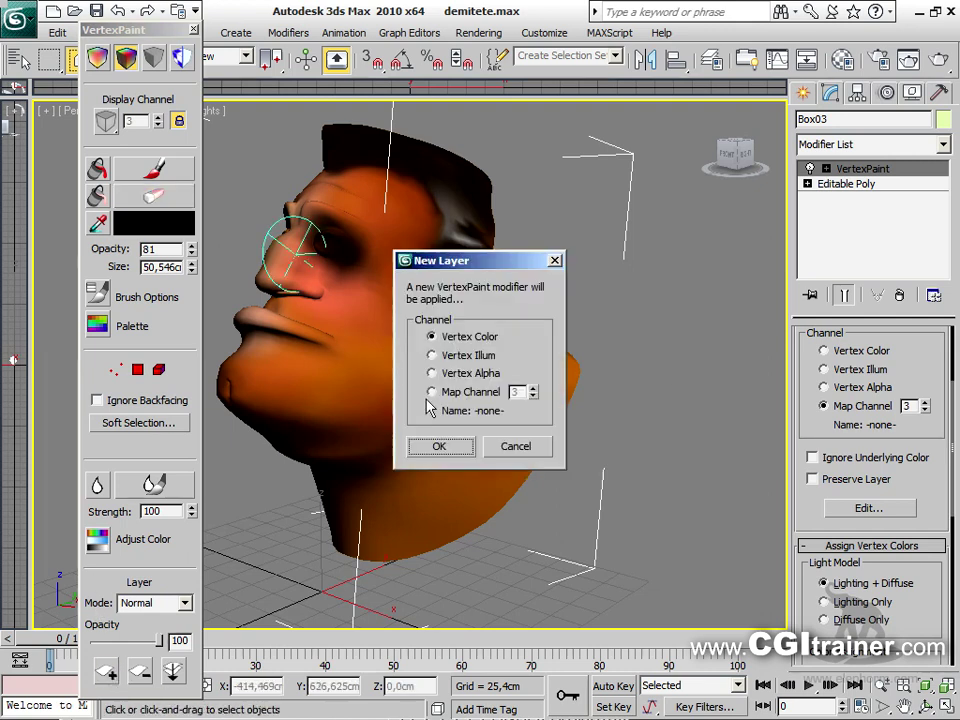
{"action": "left_click", "coordinate": [449, 396]}
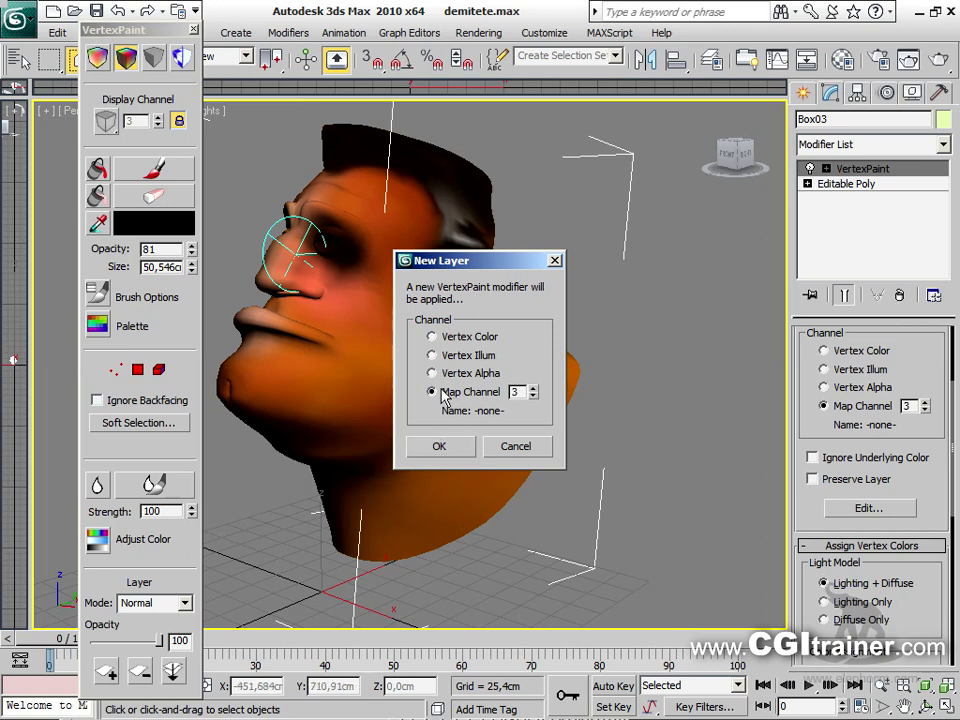
{"action": "left_click", "coordinate": [461, 443]}
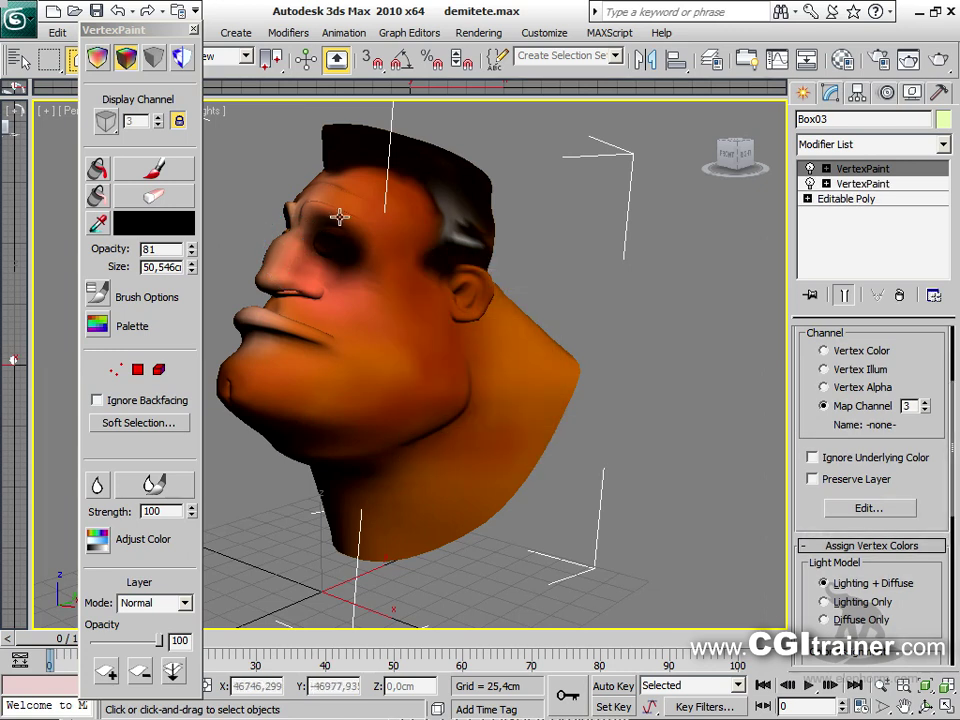
Paint a pure red patch over the eye and cheek at opacity 81, keeping the layer's blend mode on Normal
{"action": "left_click", "coordinate": [160, 172]}
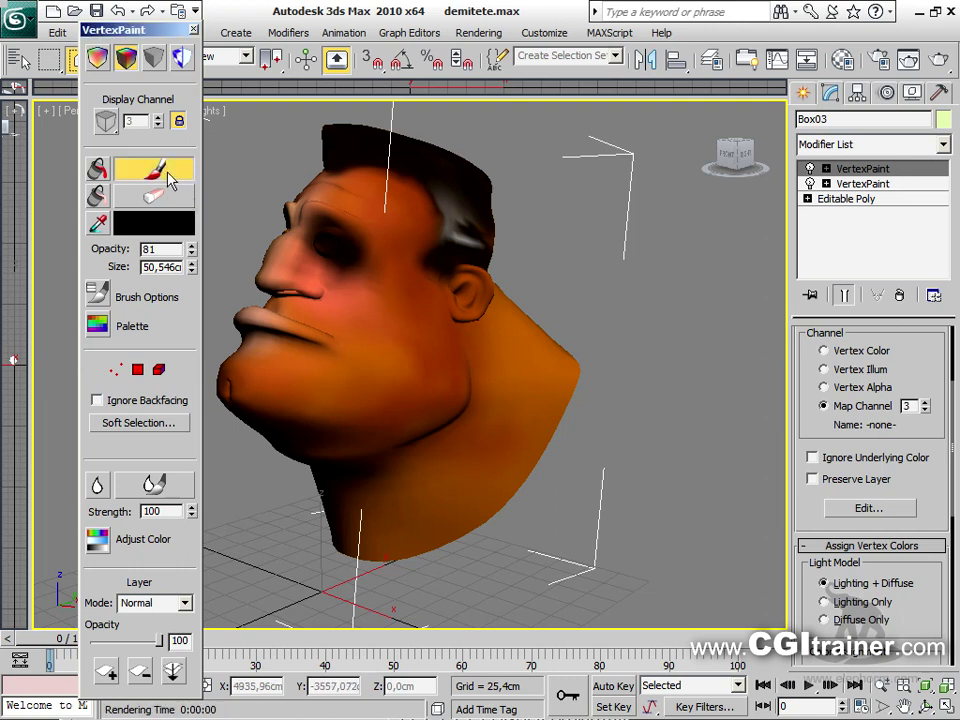
{"action": "left_click", "coordinate": [153, 223]}
{"action": "left_click_drag", "start_coordinate": [508, 206], "coordinate": [530, 143]}
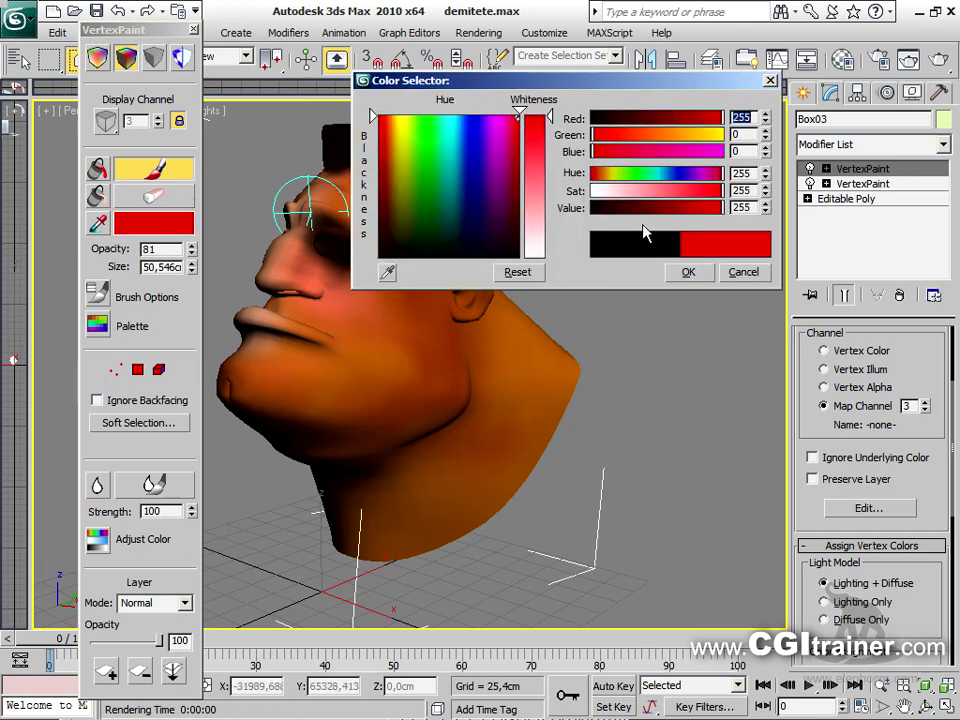
{"action": "left_click", "coordinate": [690, 273]}
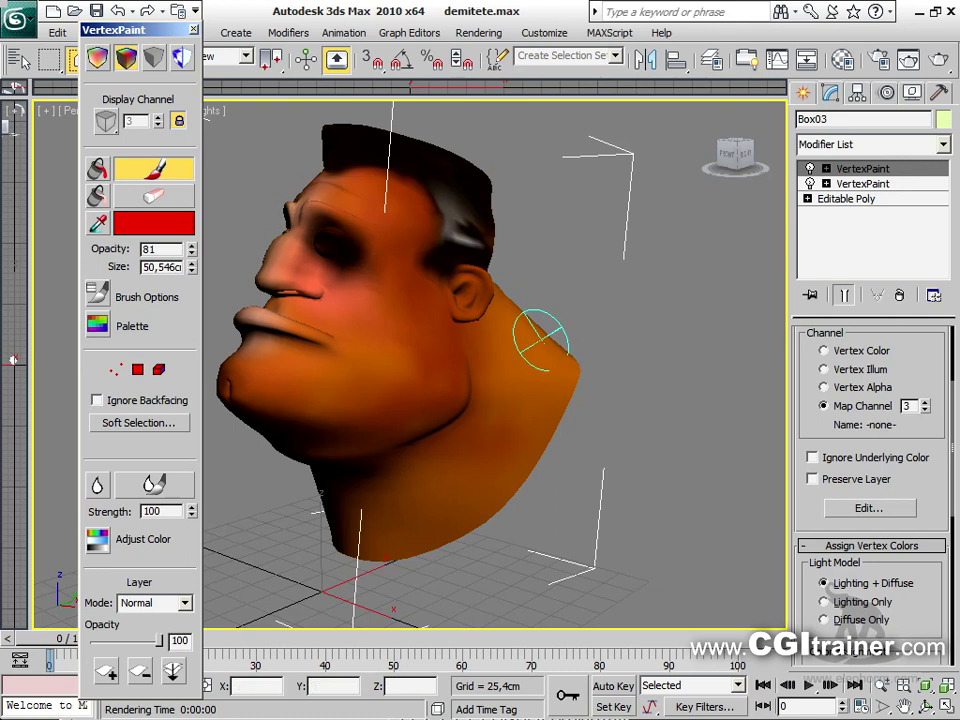
{"action": "left_click", "coordinate": [186, 603]}
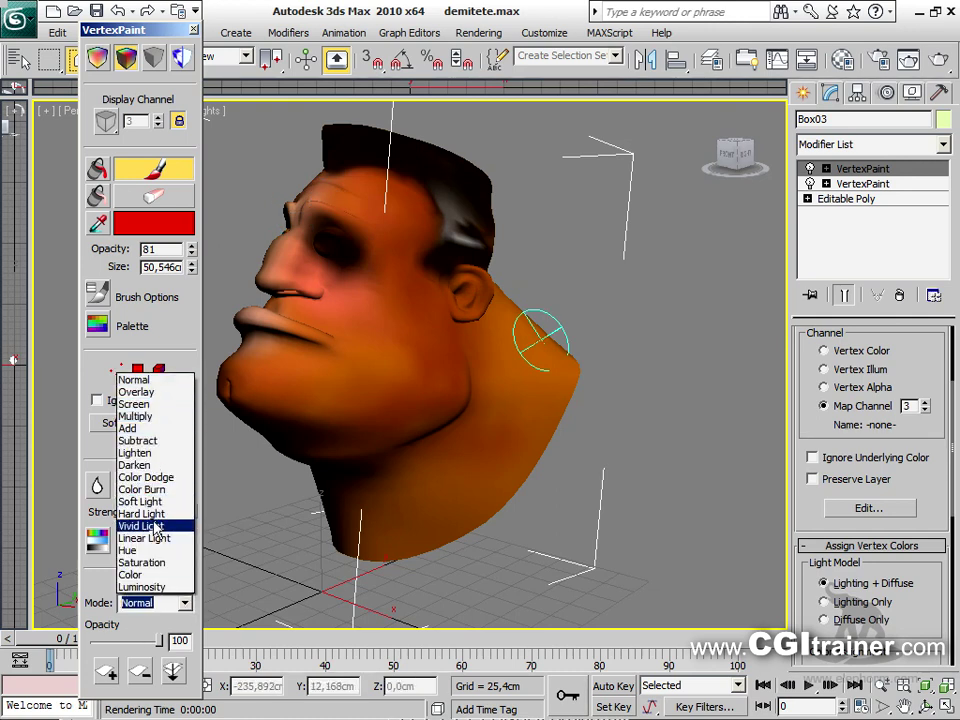
{"action": "left_click", "coordinate": [150, 380]}
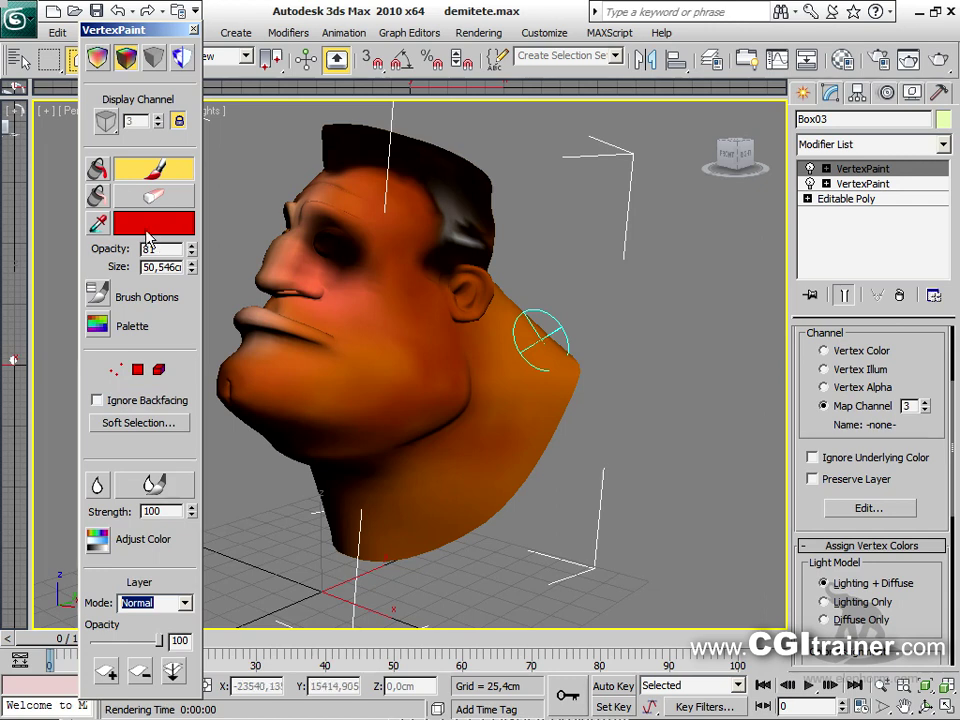
{"action": "mouse_move", "coordinate": [321, 246]}
{"action": "left_mouse_down"}
{"action": "mouse_move", "coordinate": [371, 241]}
{"action": "mouse_move", "coordinate": [377, 270]}
{"action": "mouse_move", "coordinate": [318, 291]}
{"action": "mouse_move", "coordinate": [312, 272]}
{"action": "mouse_move", "coordinate": [338, 313]}
{"action": "mouse_move", "coordinate": [309, 312]}
{"action": "mouse_move", "coordinate": [363, 337]}
{"action": "left_mouse_up"}
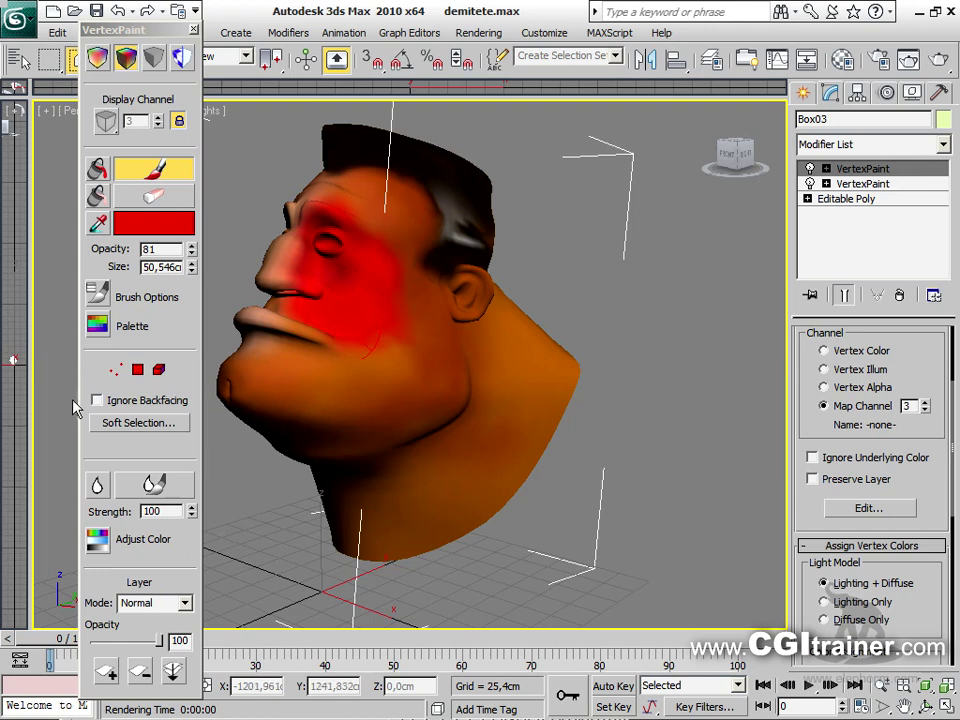
Blur the red patch at strength 100 and lower the layer's opacity to 58, keeping the Normal blend mode
{"action": "left_click", "coordinate": [154, 484]}
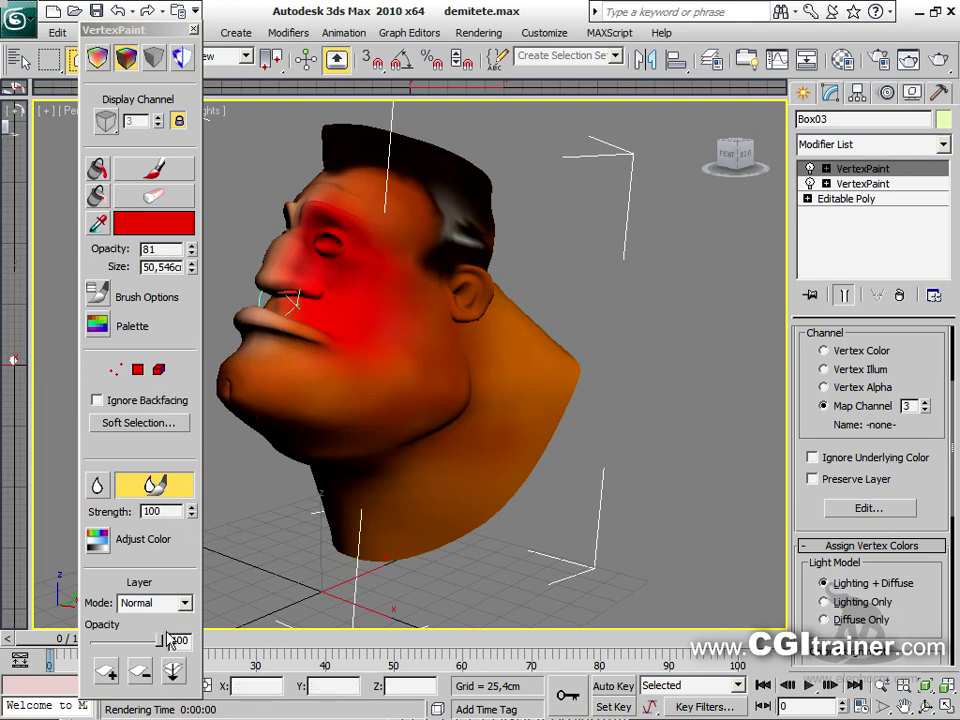
{"action": "mouse_move", "coordinate": [165, 643]}
{"action": "left_mouse_down"}
{"action": "mouse_move", "coordinate": [115, 643]}
{"action": "mouse_move", "coordinate": [134, 644]}
{"action": "left_mouse_up"}
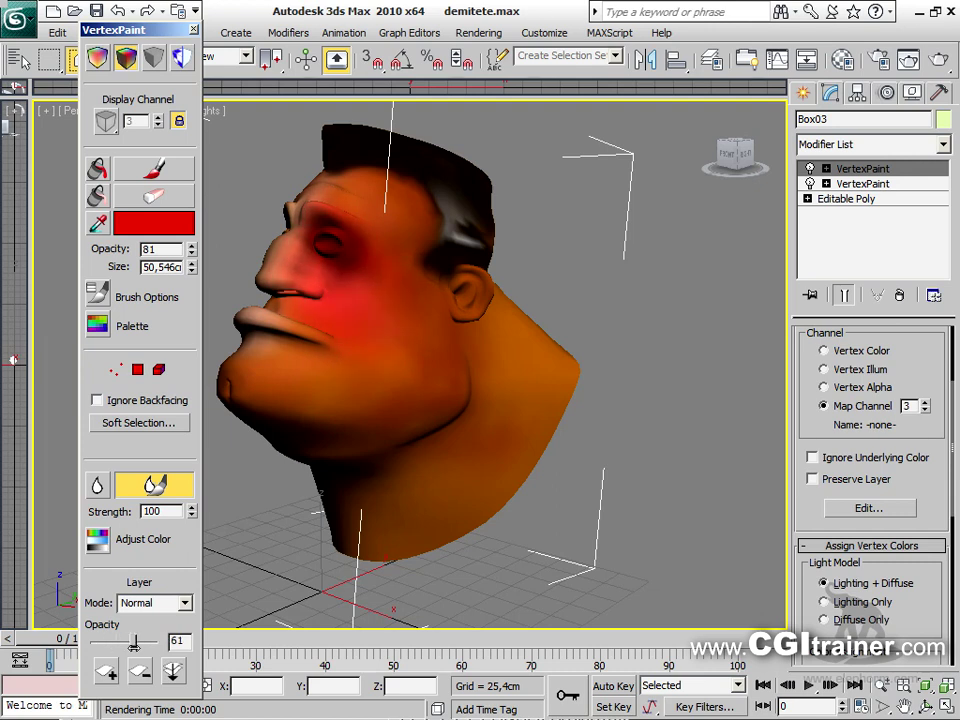
{"action": "left_click", "coordinate": [186, 603]}
{"action": "left_click", "coordinate": [178, 328]}
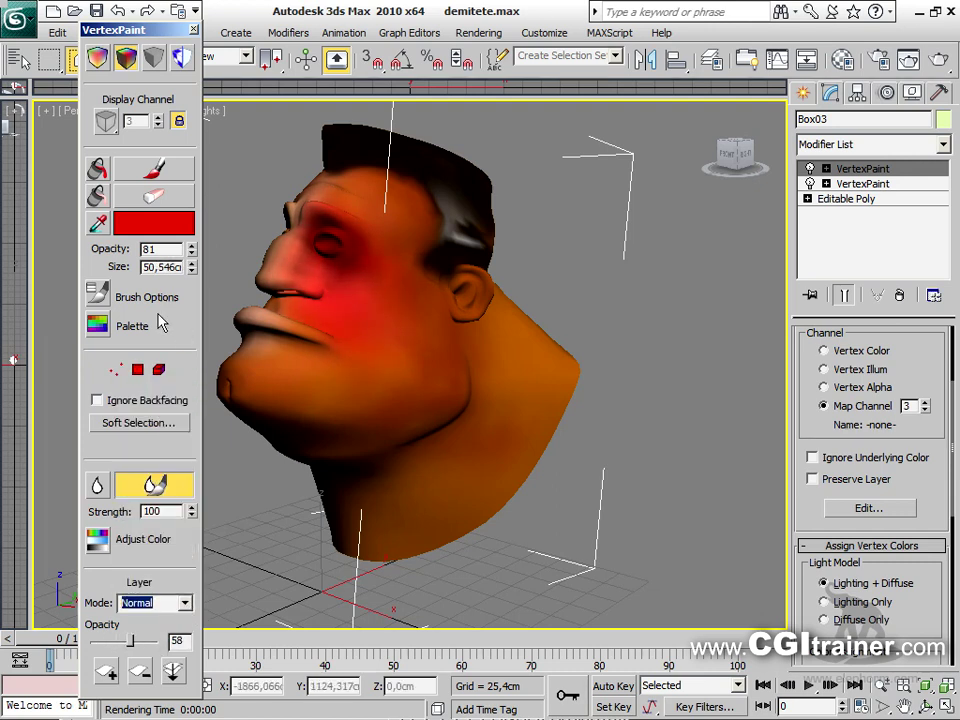
Shift the red patch toward the orange skin tone with Adjust Color, and test-render the head
{"action": "left_click", "coordinate": [113, 541]}
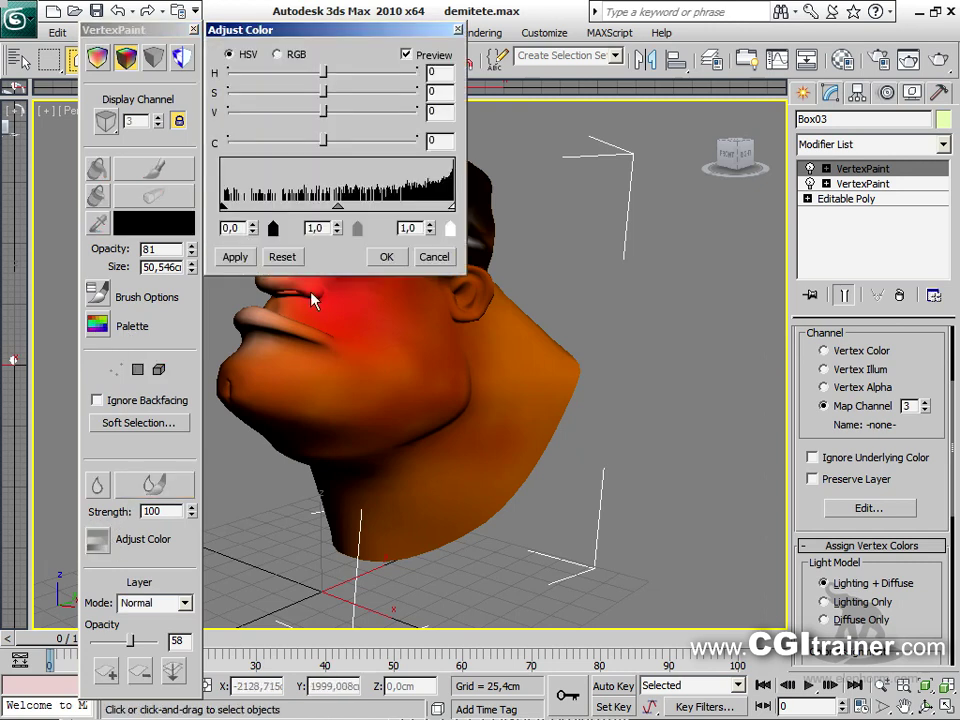
{"action": "mouse_move", "coordinate": [335, 28]}
{"action": "left_mouse_down"}
{"action": "mouse_move", "coordinate": [446, 79]}
{"action": "mouse_move", "coordinate": [658, 64]}
{"action": "mouse_move", "coordinate": [670, 101]}
{"action": "mouse_move", "coordinate": [640, 97]}
{"action": "mouse_move", "coordinate": [657, 100]}
{"action": "mouse_move", "coordinate": [625, 124]}
{"action": "mouse_move", "coordinate": [590, 124]}
{"action": "mouse_move", "coordinate": [620, 125]}
{"action": "mouse_move", "coordinate": [662, 147]}
{"action": "mouse_move", "coordinate": [625, 147]}
{"action": "mouse_move", "coordinate": [641, 146]}
{"action": "mouse_move", "coordinate": [650, 172]}
{"action": "mouse_move", "coordinate": [673, 172]}
{"action": "mouse_move", "coordinate": [660, 147]}
{"action": "mouse_move", "coordinate": [636, 147]}
{"action": "mouse_move", "coordinate": [655, 146]}
{"action": "mouse_move", "coordinate": [647, 143]}
{"action": "left_mouse_up"}
{"action": "left_click", "coordinate": [706, 289]}
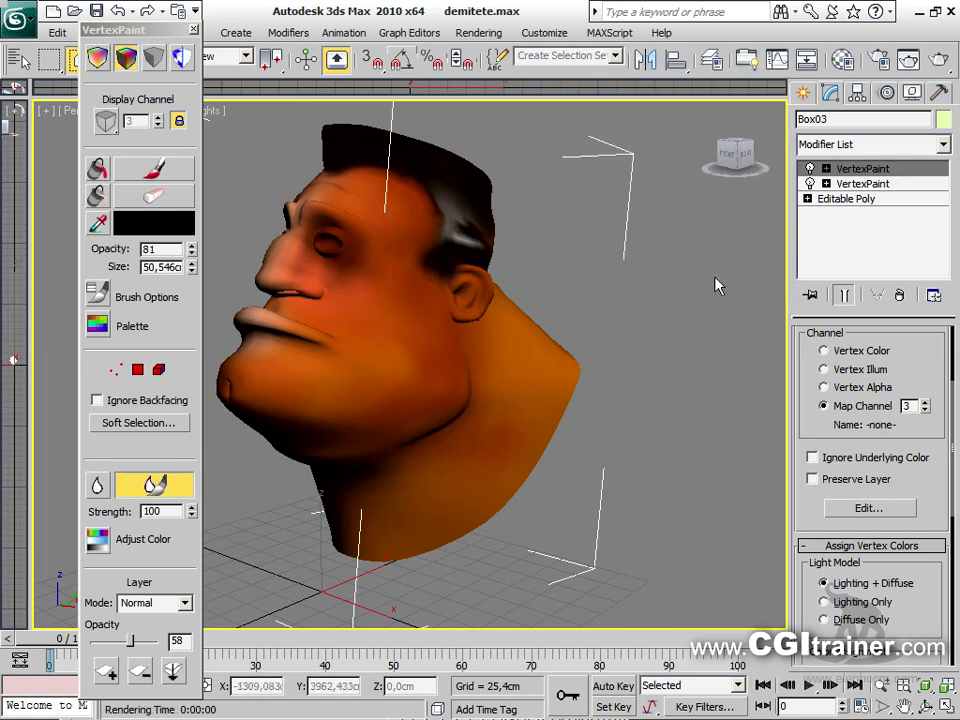
{"action": "left_click", "coordinate": [938, 62]}
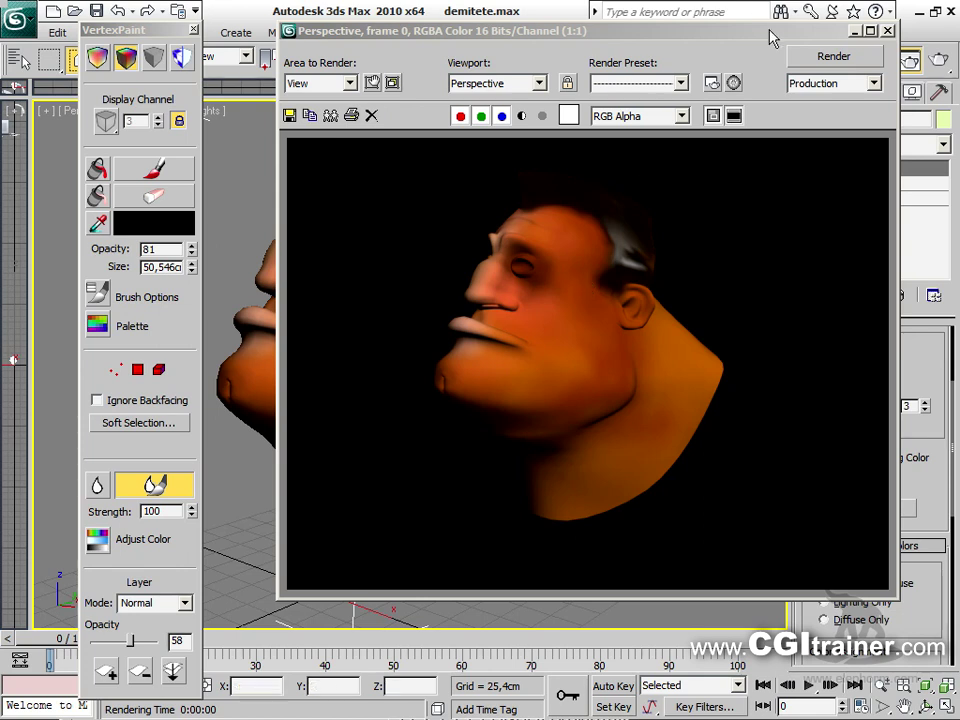
{"action": "left_click_drag", "start_coordinate": [584, 29], "coordinate": [424, 84]}
{"action": "left_click", "coordinate": [729, 86]}
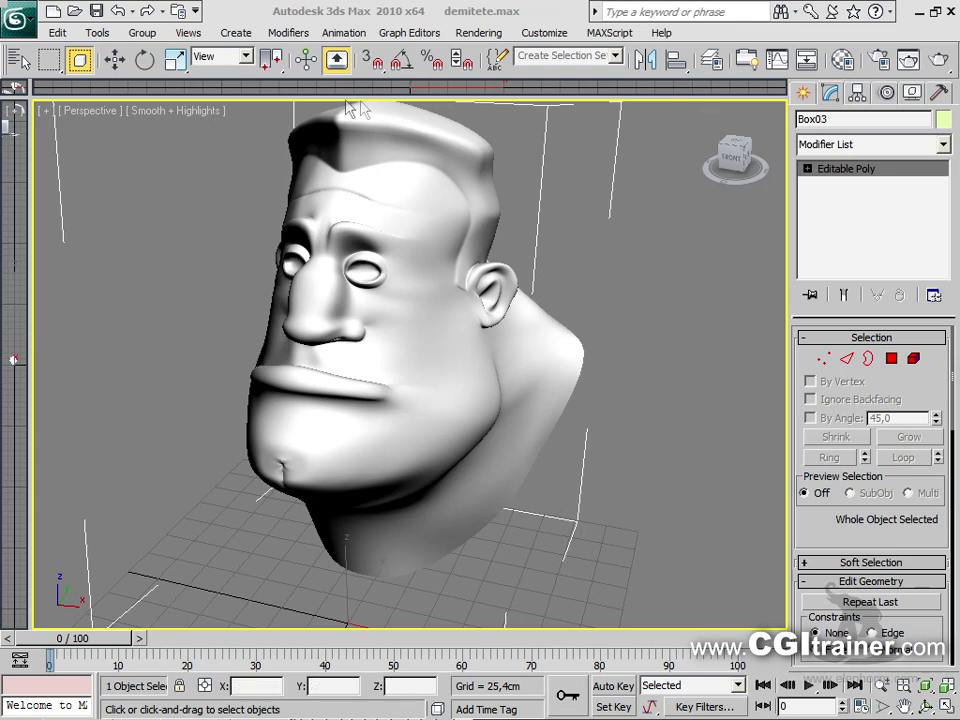
Apply a VertexPaint modifier to the unpainted head and fill the whole mesh with black
{"action": "left_click", "coordinate": [294, 35]}
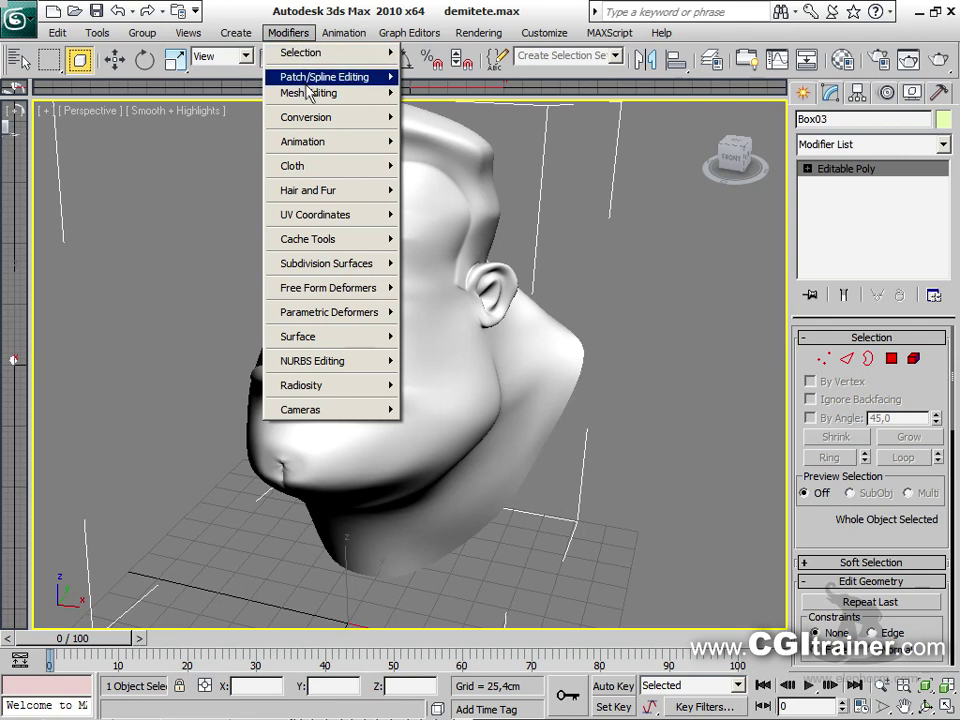
{"action": "mouse_move", "coordinate": [309, 93]}
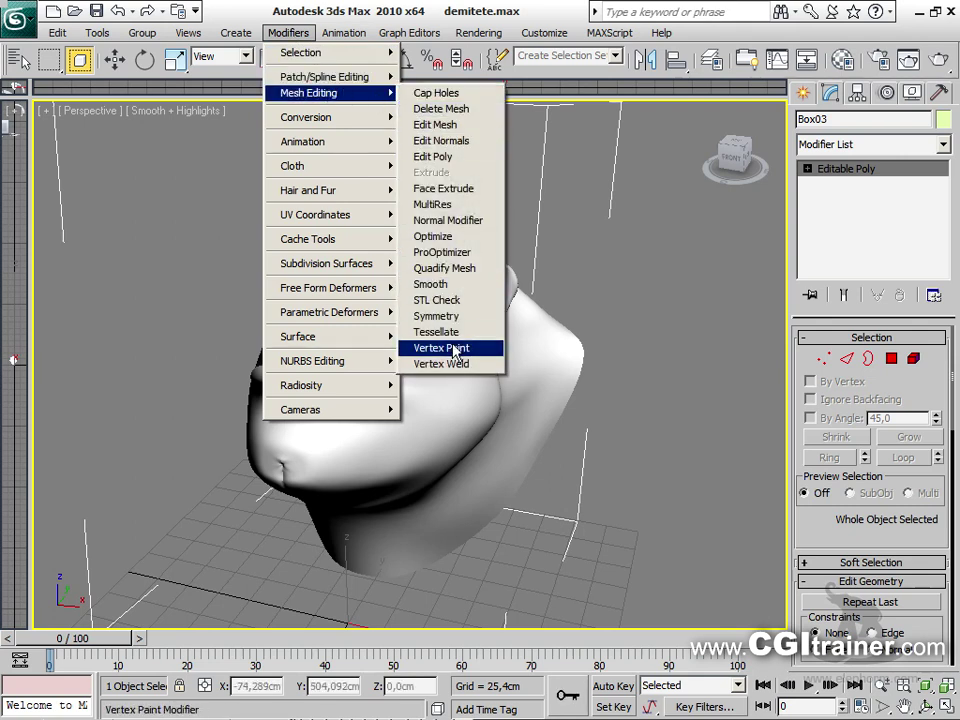
{"action": "left_click", "coordinate": [436, 347]}
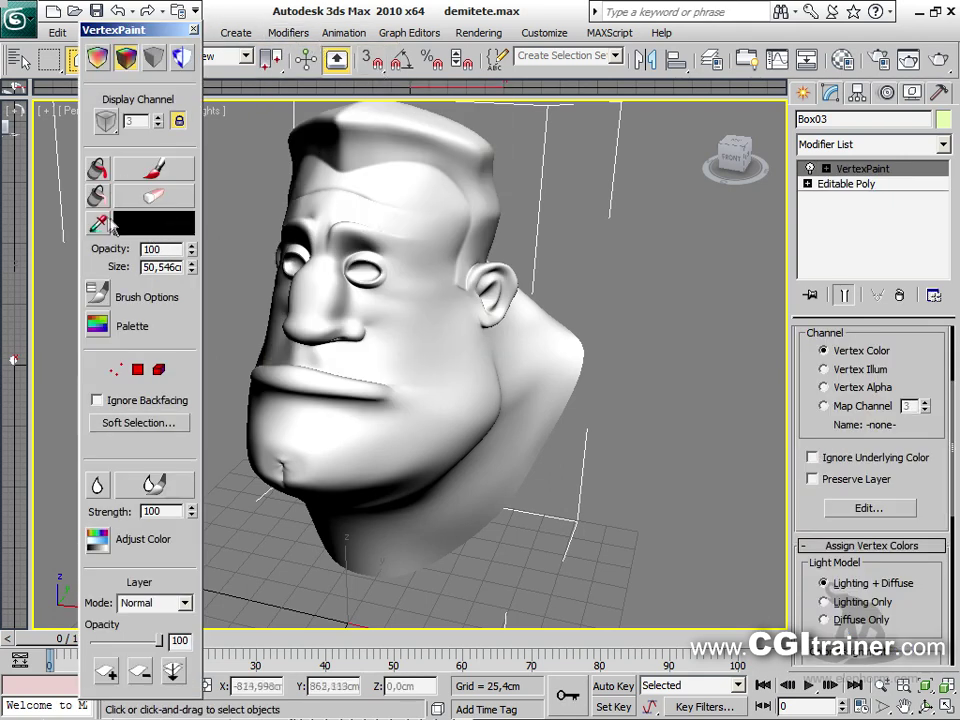
{"action": "left_click", "coordinate": [101, 167]}
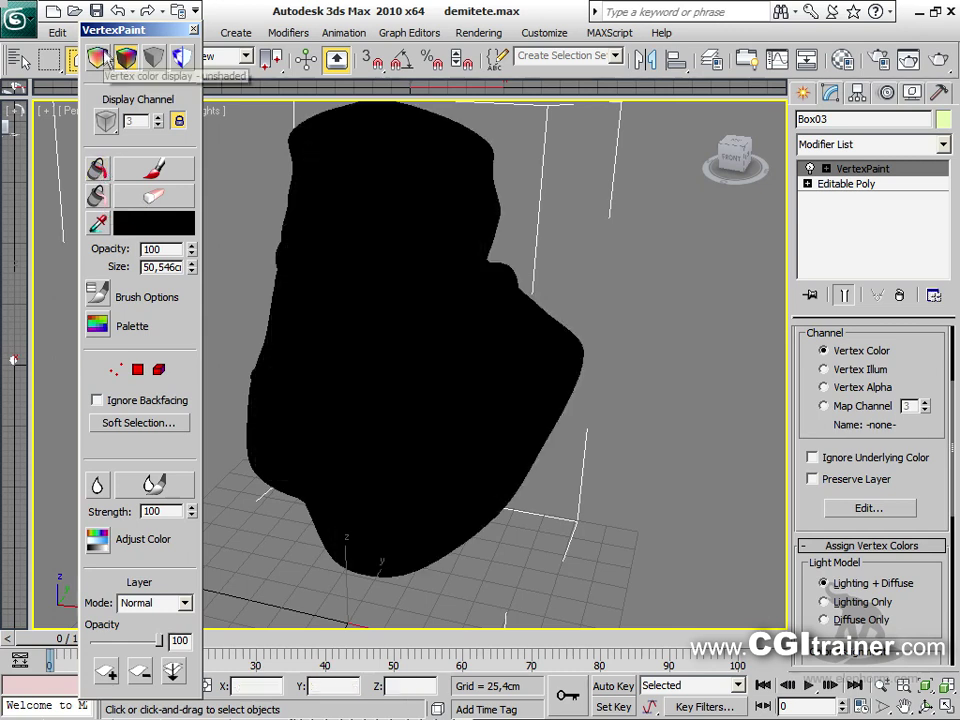
{"action": "left_click", "coordinate": [158, 59]}
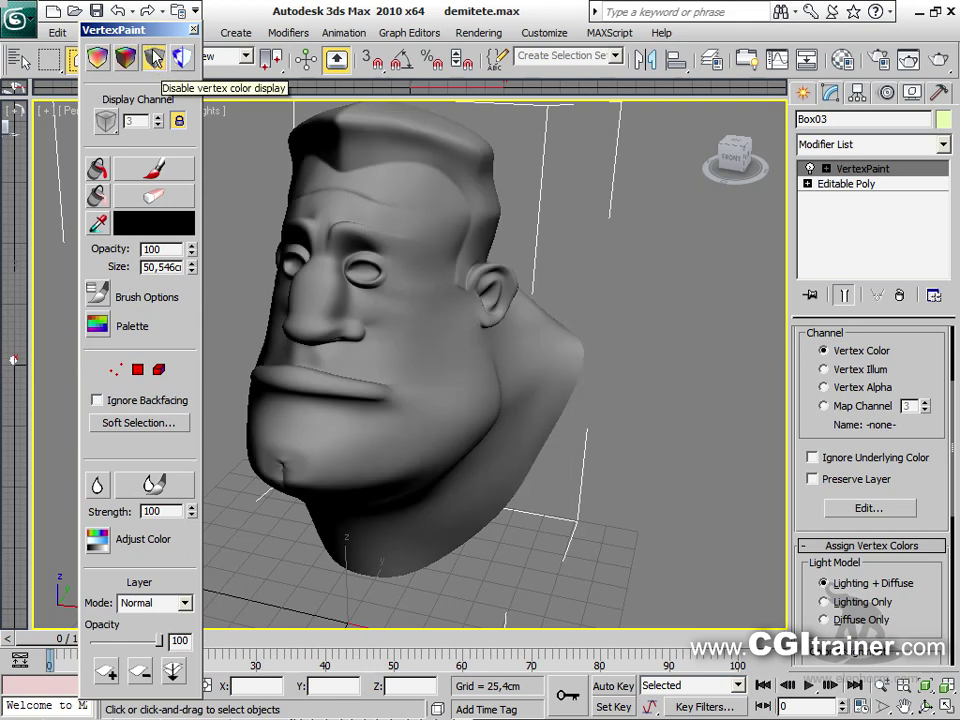
{"action": "left_click", "coordinate": [98, 60]}
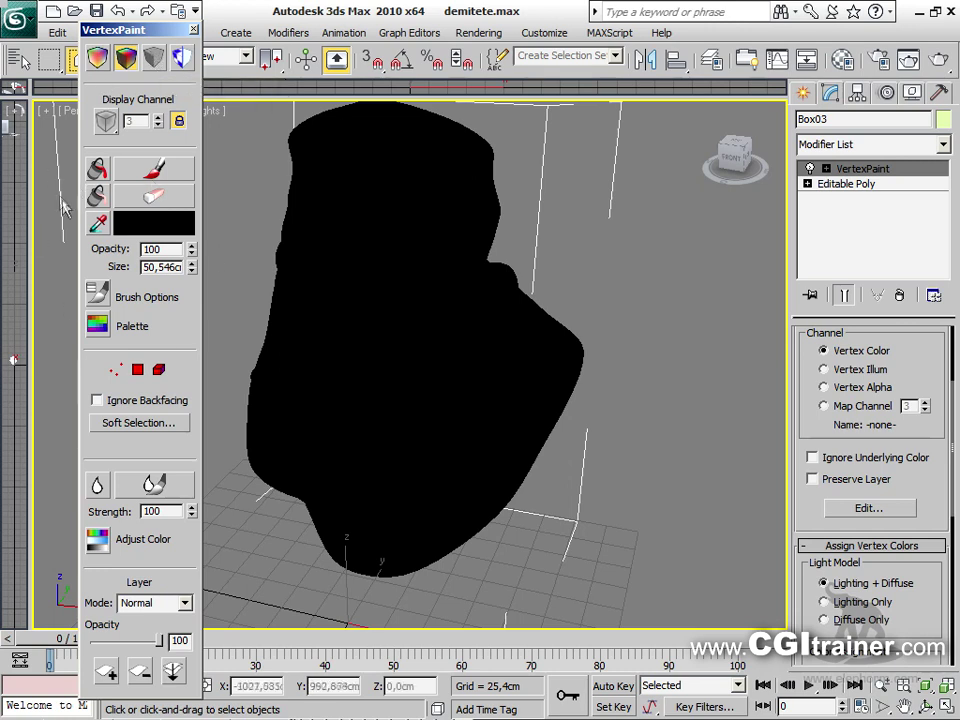
Paint a wide white stroke from the eyebrow down the cheek to below the ear with a 50.546 cm brush
{"action": "left_click", "coordinate": [125, 225]}
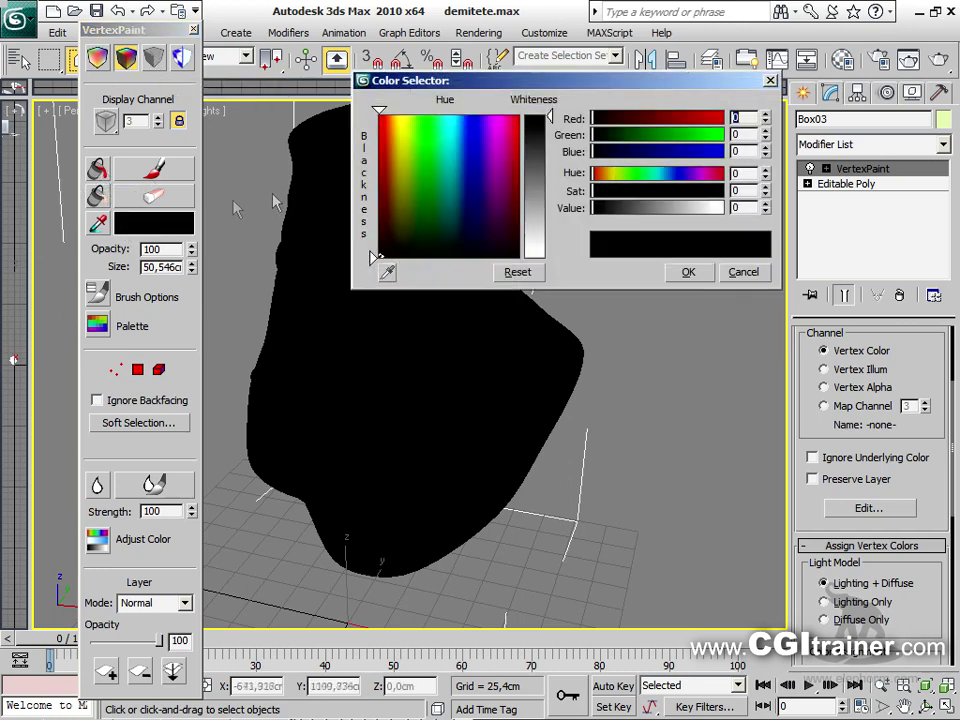
{"action": "left_click_drag", "start_coordinate": [540, 220], "coordinate": [542, 258]}
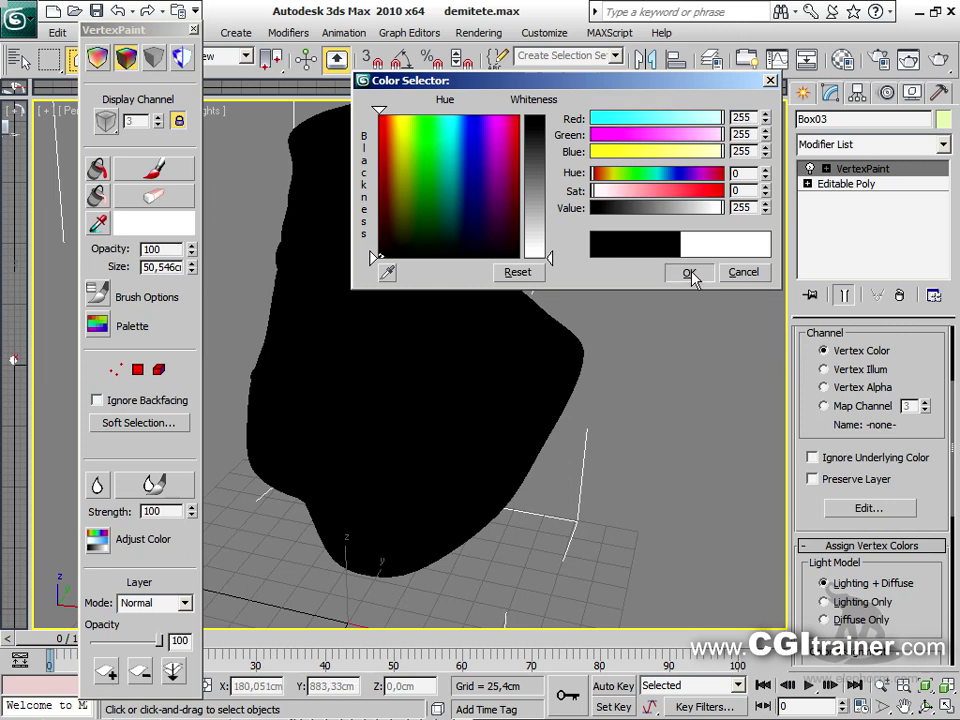
{"action": "left_click", "coordinate": [688, 272]}
{"action": "left_click", "coordinate": [152, 172]}
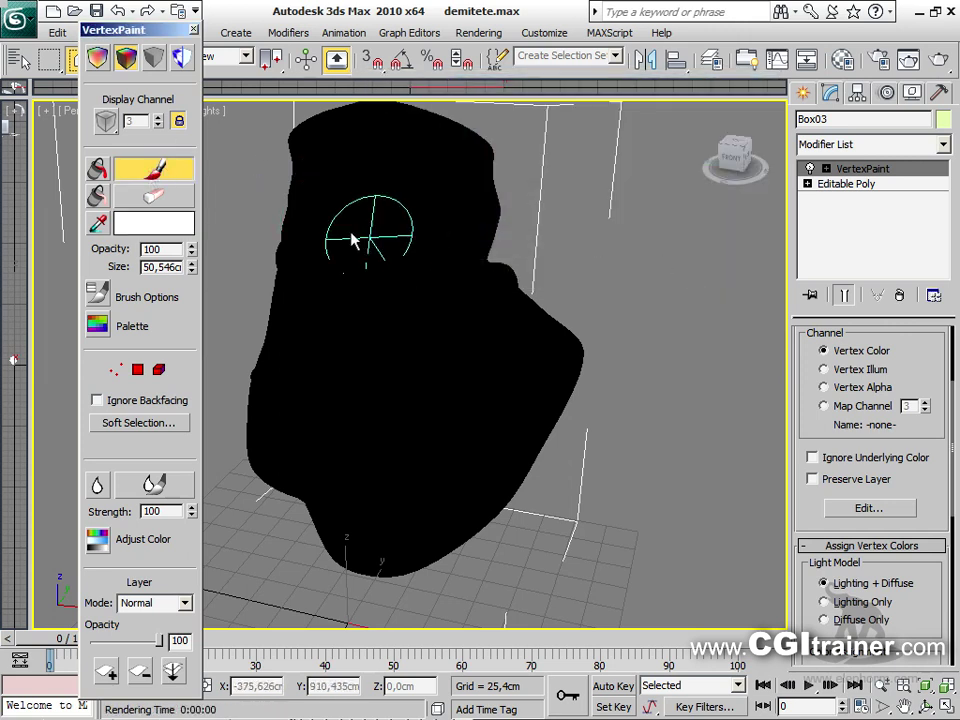
{"action": "left_click", "coordinate": [400, 232]}
{"action": "mouse_move", "coordinate": [408, 234]}
{"action": "left_mouse_down"}
{"action": "mouse_move", "coordinate": [422, 242]}
{"action": "mouse_move", "coordinate": [429, 274]}
{"action": "mouse_move", "coordinate": [432, 350]}
{"action": "mouse_move", "coordinate": [465, 360]}
{"action": "mouse_move", "coordinate": [512, 400]}
{"action": "left_mouse_up"}
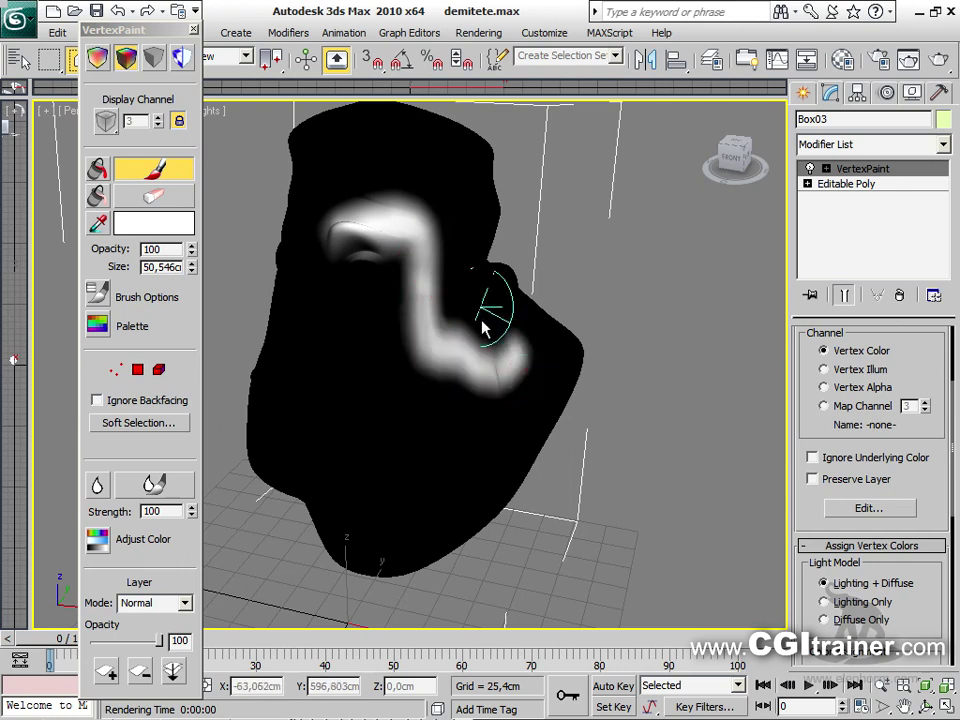
Examine the head's mesh density under the painted stroke in edged-faces and wireframe display
{"action": "key", "text": "F4"}
{"action": "key", "text": "F4"}
{"action": "key", "text": "F4"}
{"action": "key", "text": "F4"}
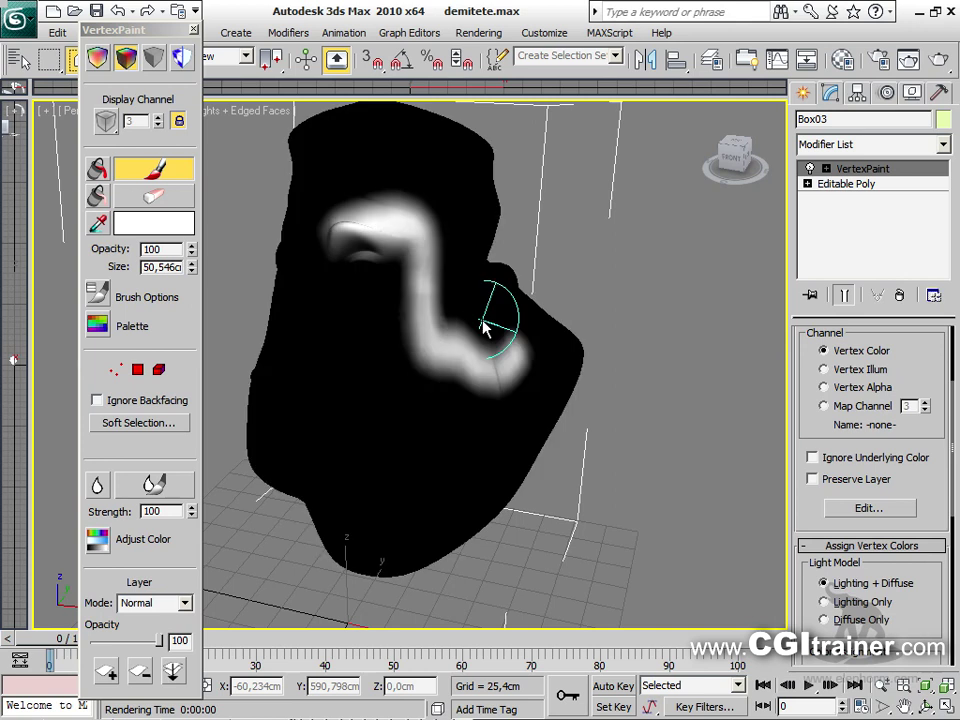
{"action": "key", "text": "F4"}
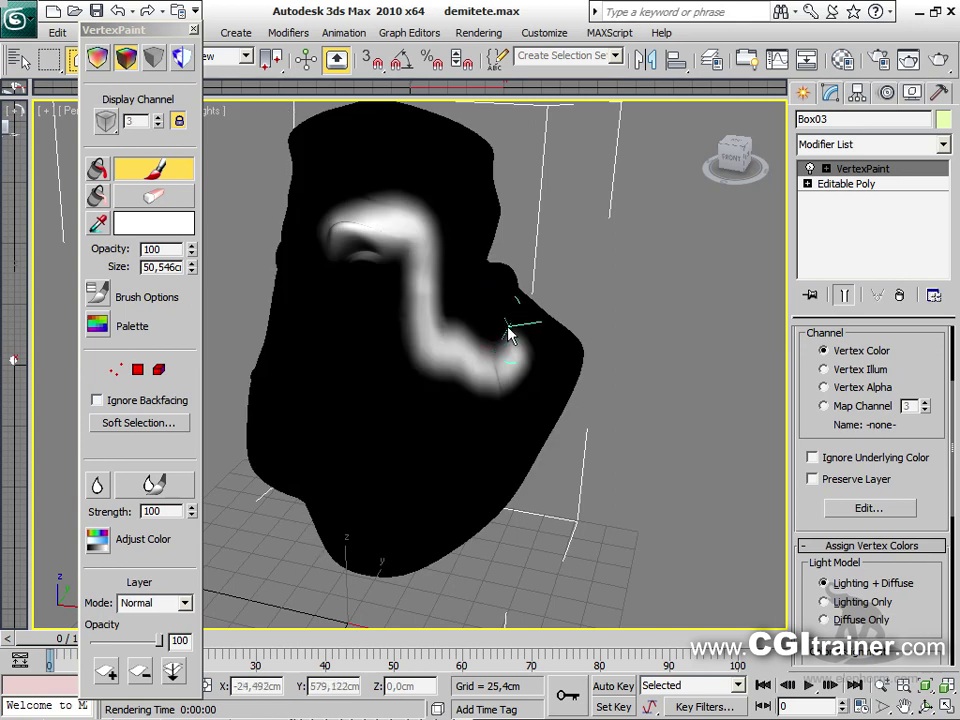
{"action": "key", "text": "F4"}
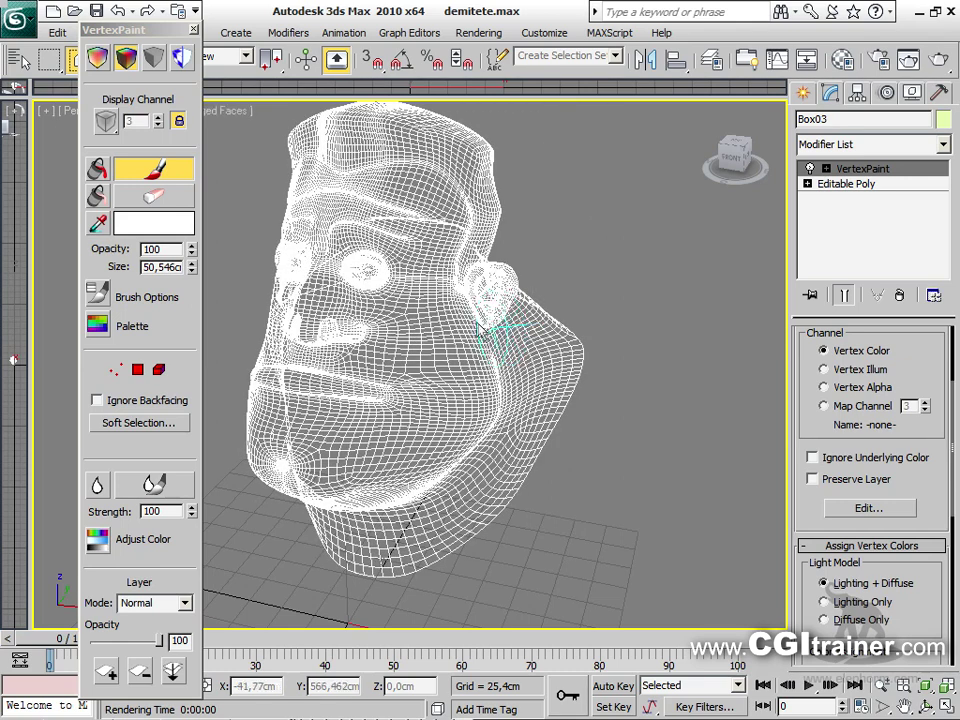
{"action": "key", "text": "F3"}
{"action": "key", "text": "F4"}
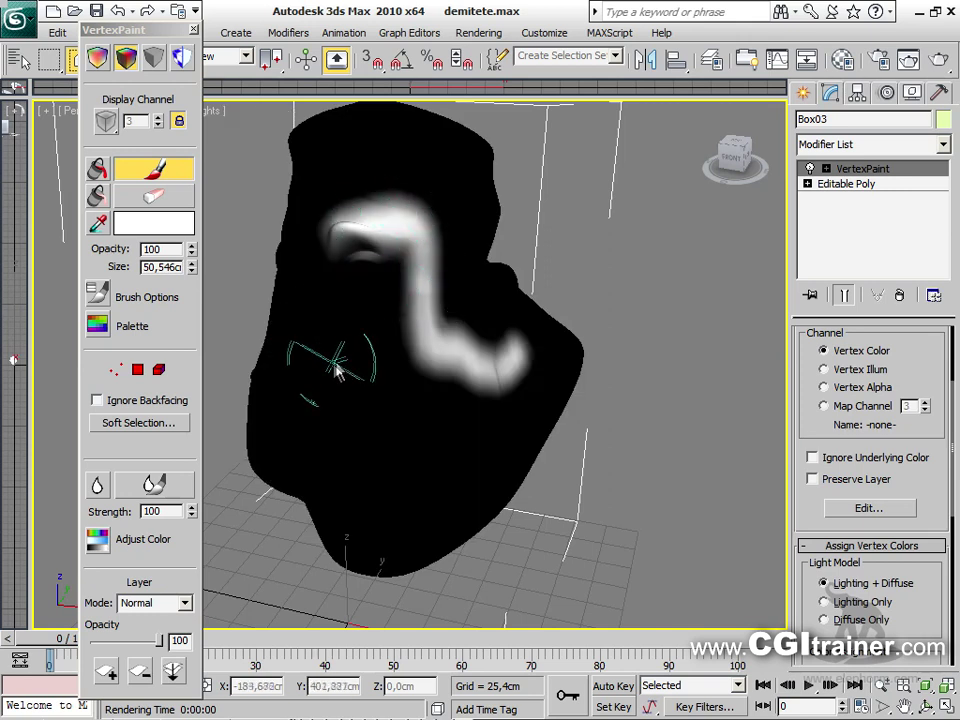
Reduce the brush size to 16.256 cm and paint thin white strokes on the forehead and beside the mouth
{"action": "left_click_drag", "start_coordinate": [348, 563], "coordinate": [349, 581], "text": "ctrl+shift"}
{"action": "left_click_drag", "start_coordinate": [357, 485], "coordinate": [356, 497], "text": "ctrl+shift"}
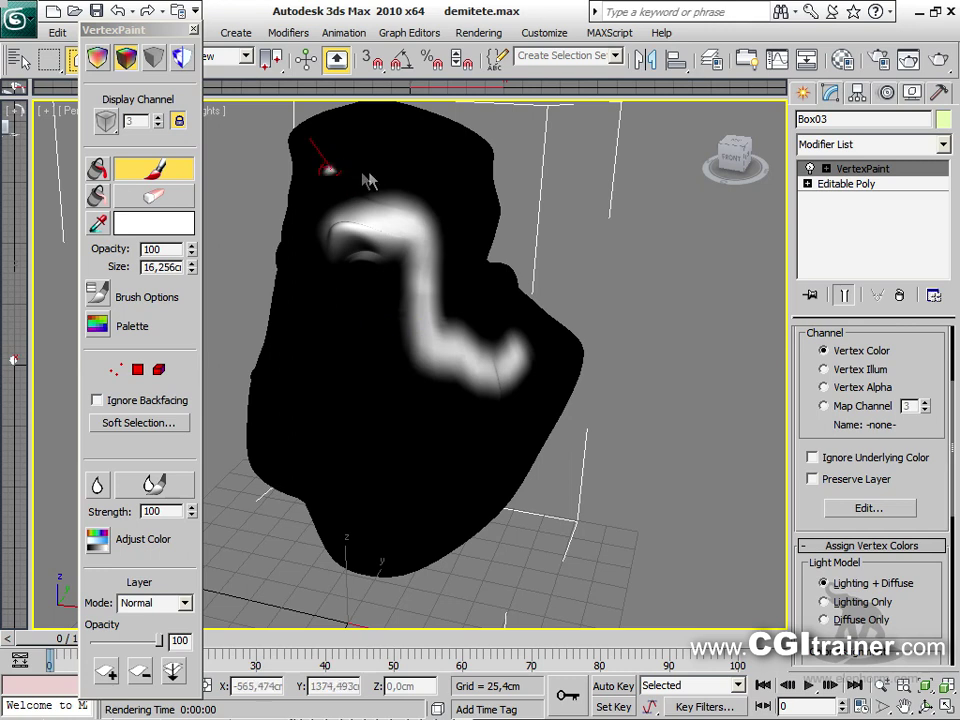
{"action": "left_click_drag", "start_coordinate": [368, 180], "coordinate": [400, 185]}
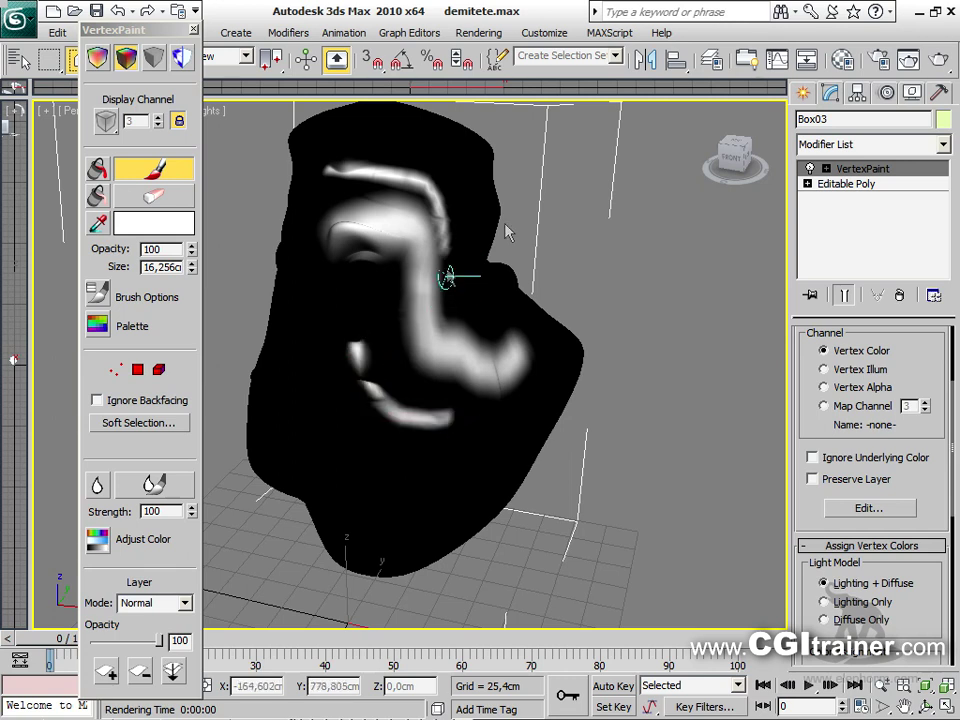
Add a Volume Select modifier above VertexPaint and set its stack selection level to Vertex
{"action": "left_click", "coordinate": [286, 33]}
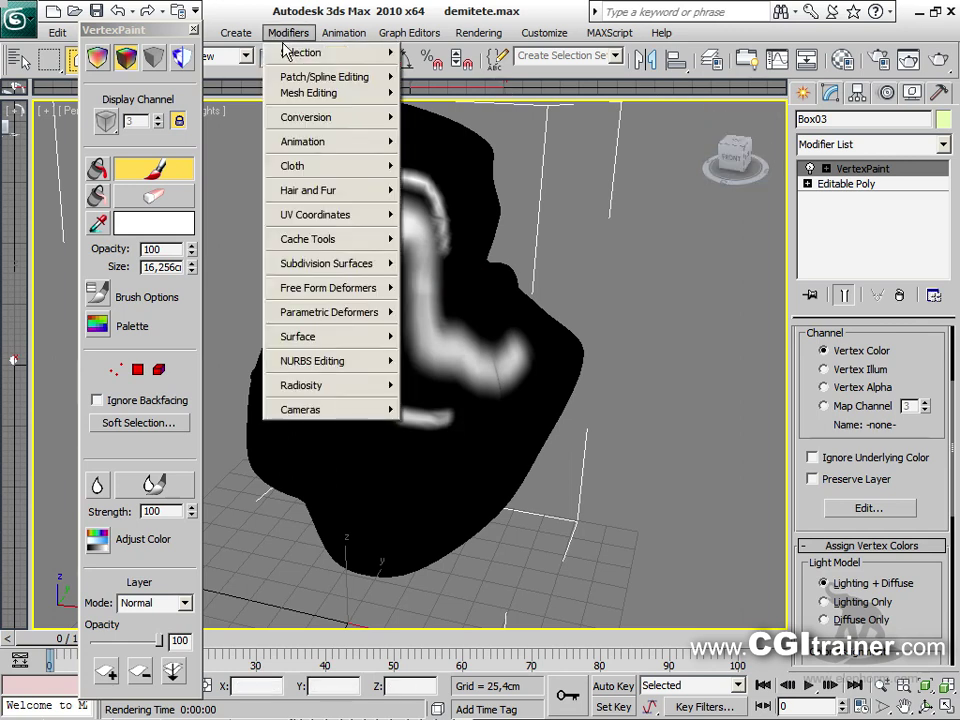
{"action": "mouse_move", "coordinate": [289, 52]}
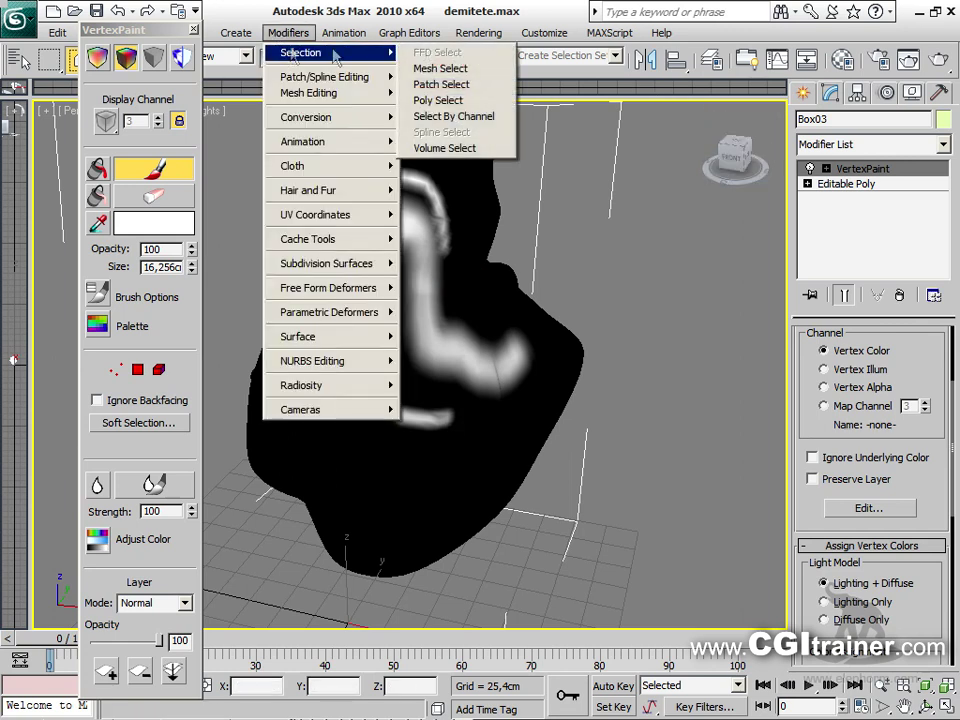
{"action": "left_click", "coordinate": [444, 148]}
{"action": "left_click_drag", "start_coordinate": [799, 340], "coordinate": [815, 705]}
{"action": "left_click", "coordinate": [872, 386]}
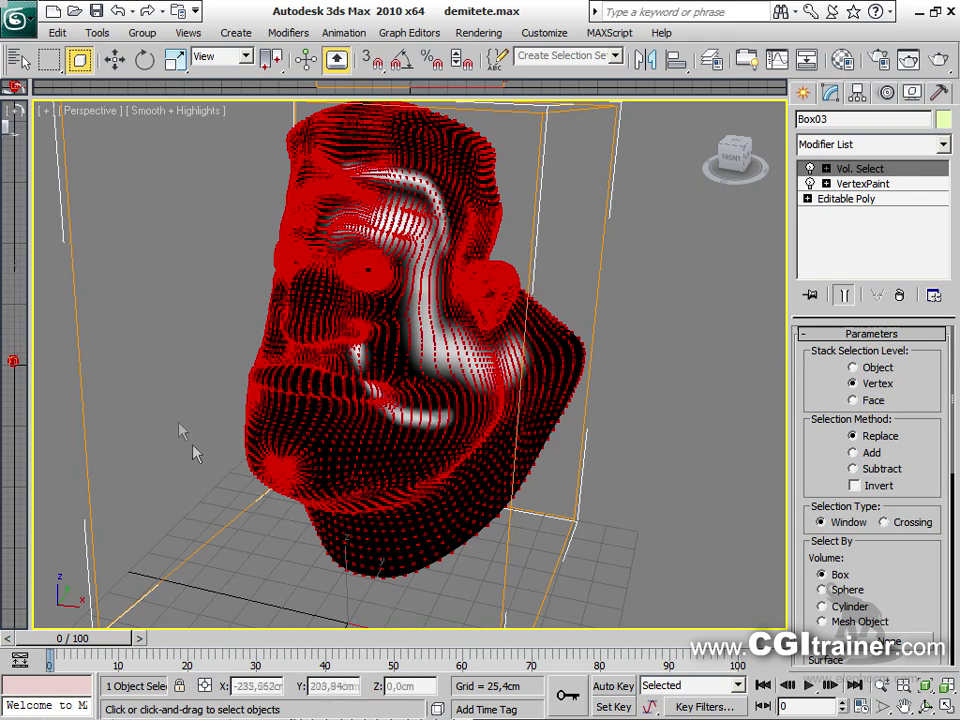
Assign a Vertex Color map to the Texture Map slot of the volume selection
{"action": "left_click_drag", "start_coordinate": [810, 459], "coordinate": [810, 97]}
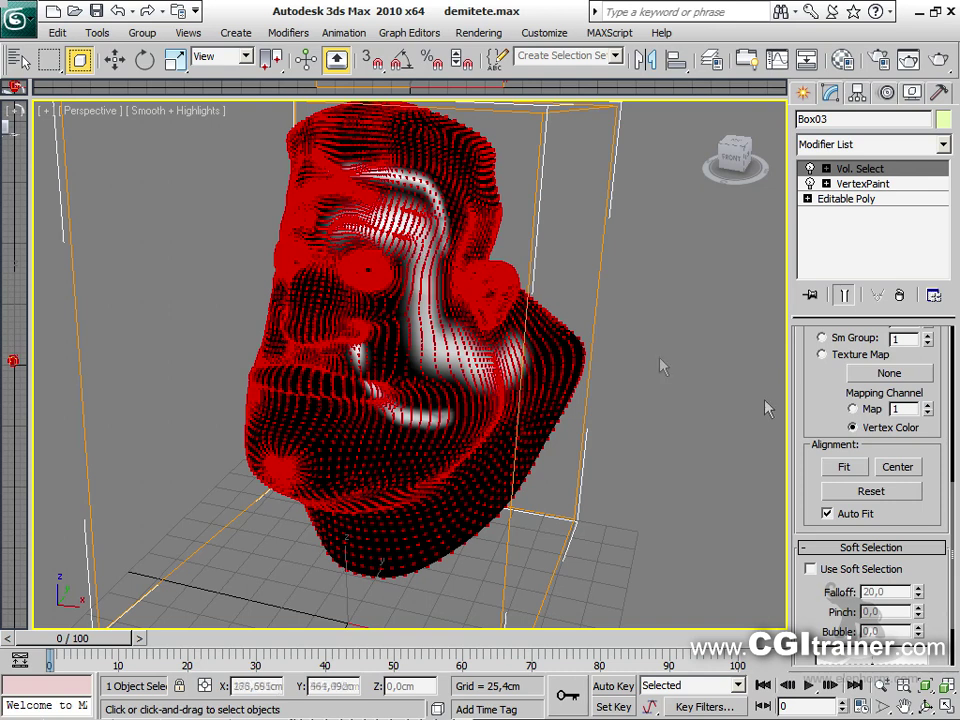
{"action": "scroll", "coordinate": [840, 370], "scroll_direction": "up", "scroll_amount": 2}
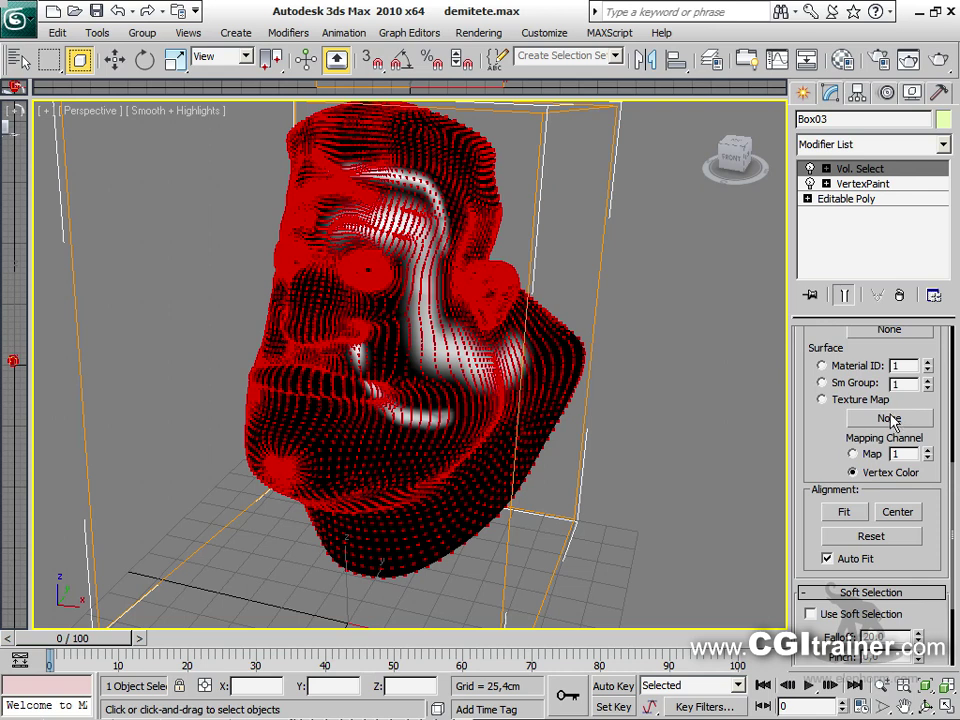
{"action": "left_click", "coordinate": [889, 418]}
{"action": "double_click", "coordinate": [130, 611]}
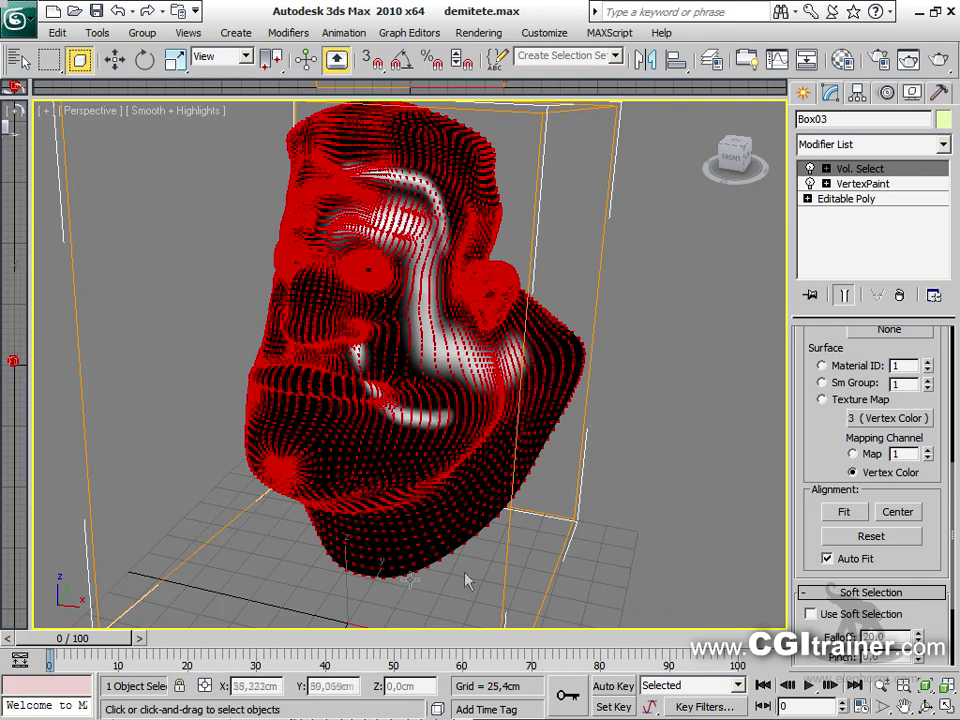
Add a Push modifier above the Volume Select modifier and raise its push value to inflate the head
{"action": "left_click_drag", "start_coordinate": [810, 439], "coordinate": [920, 512]}
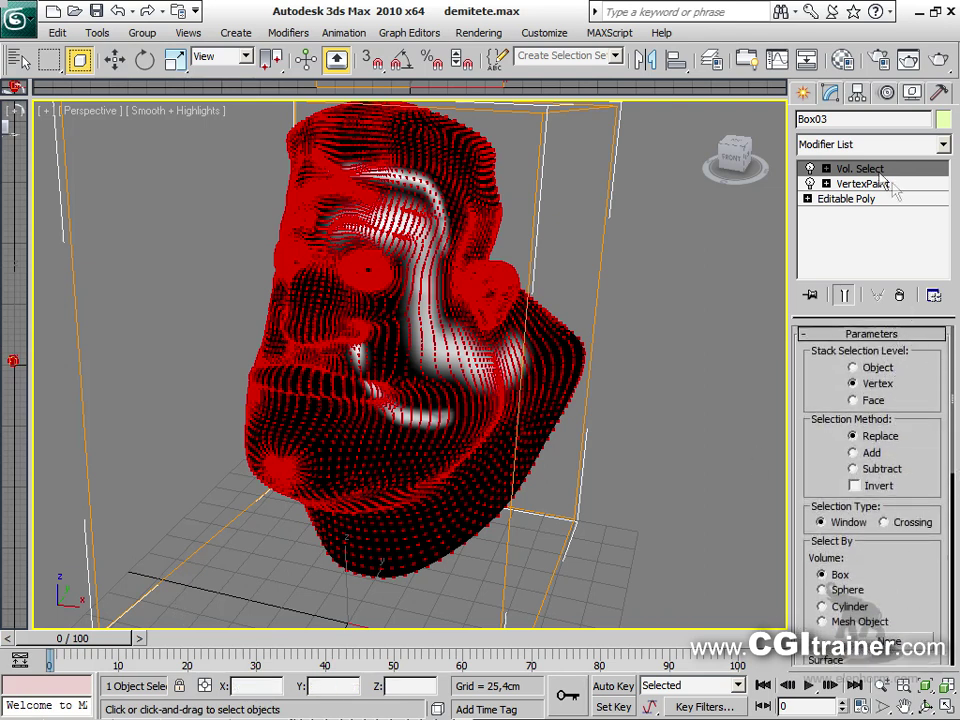
{"action": "left_click", "coordinate": [287, 32]}
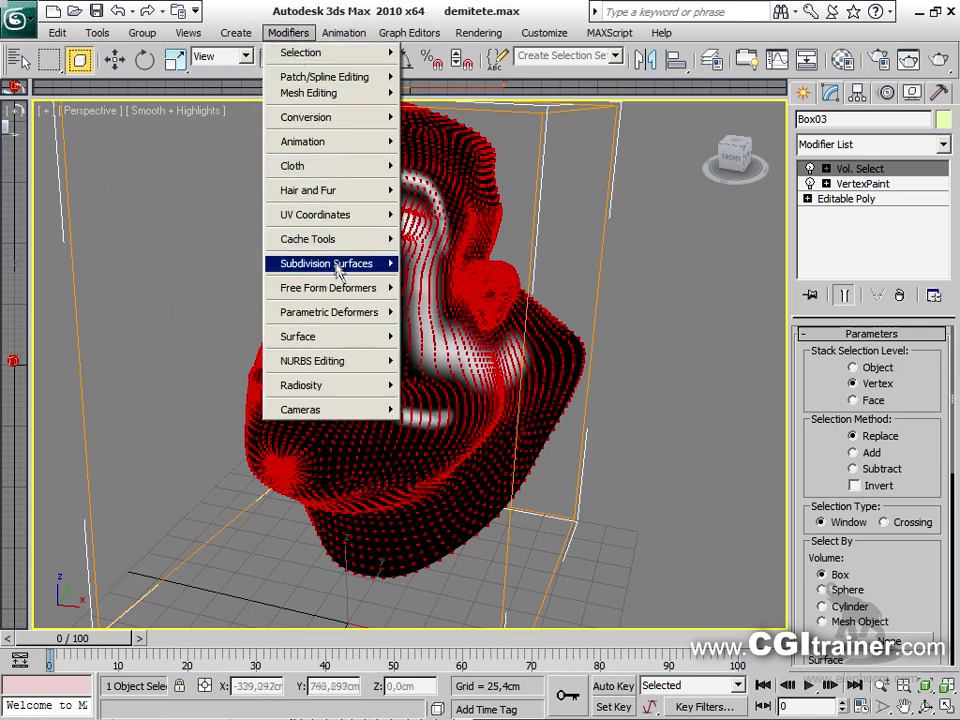
{"action": "mouse_move", "coordinate": [390, 287]}
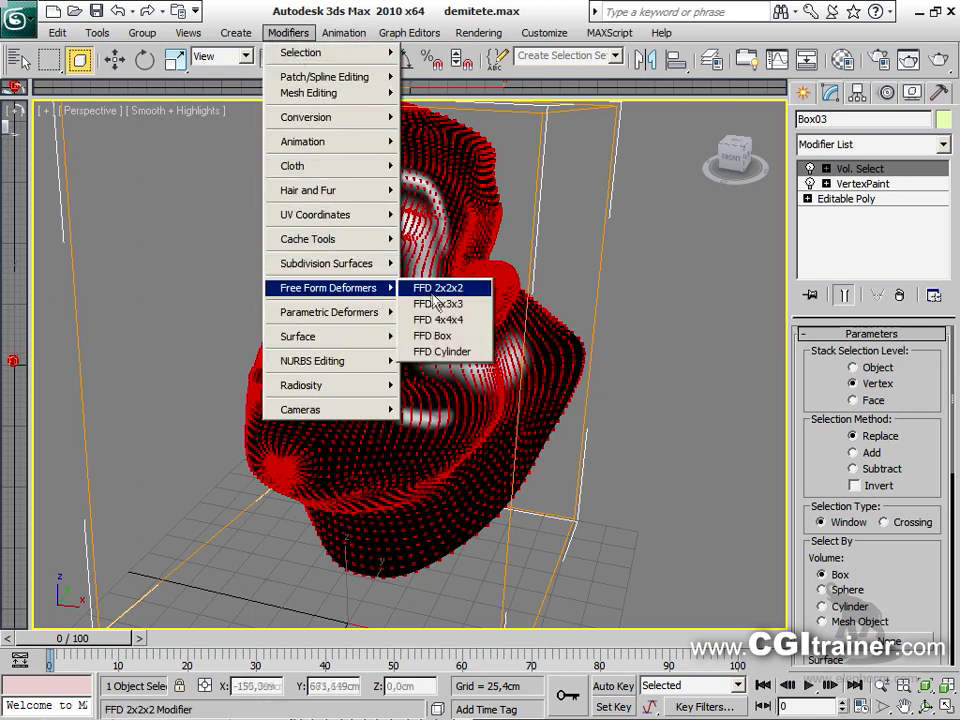
{"action": "mouse_move", "coordinate": [388, 312]}
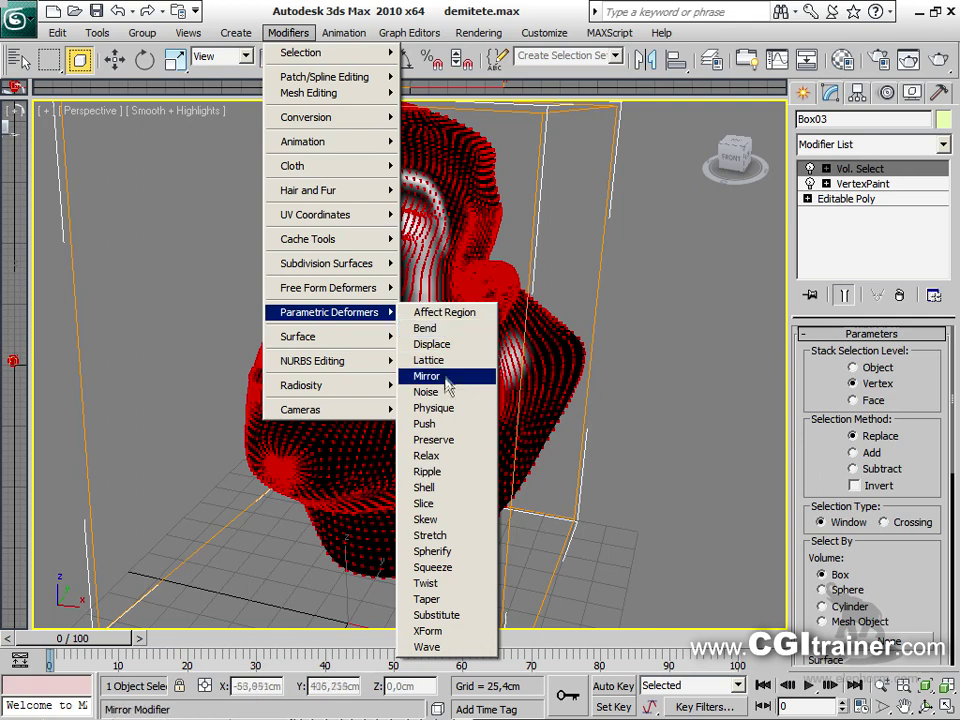
{"action": "left_click", "coordinate": [440, 424]}
{"action": "left_click_drag", "start_coordinate": [936, 363], "coordinate": [922, 196]}
Set the Volume Select modifier to select vertices by its Texture Map surface option
{"action": "left_click", "coordinate": [908, 198]}
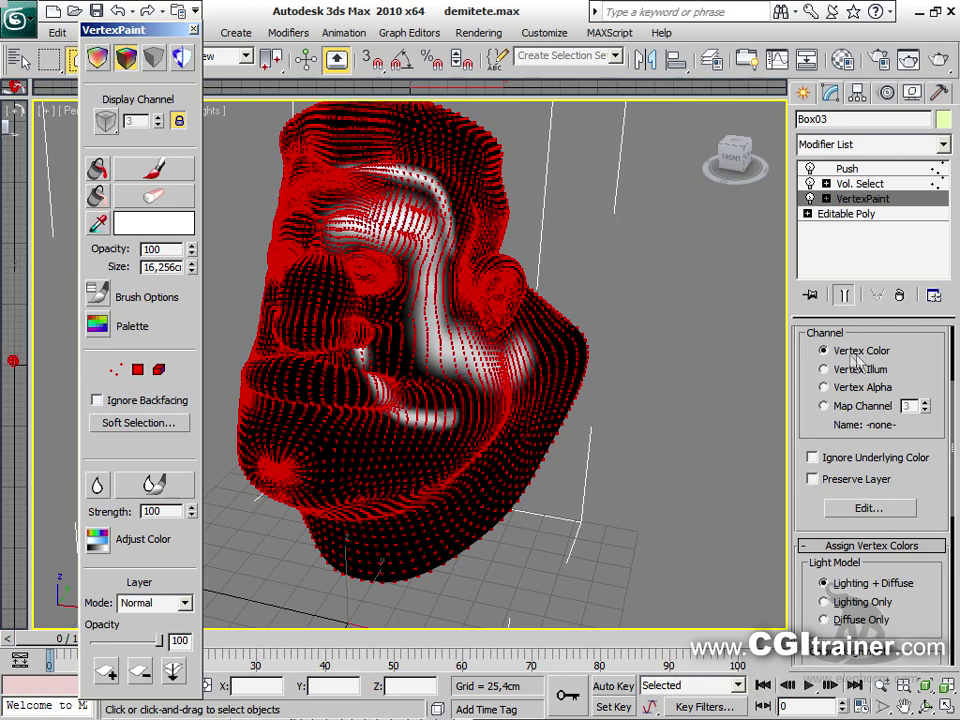
{"action": "left_click", "coordinate": [860, 184]}
{"action": "left_click_drag", "start_coordinate": [907, 598], "coordinate": [920, 305]}
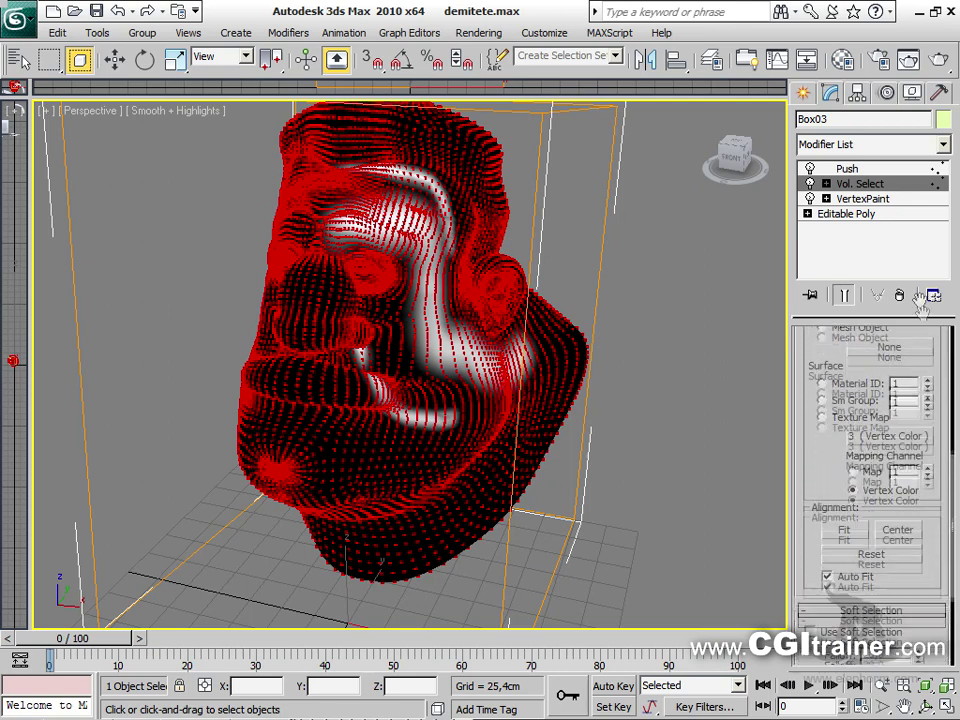
{"action": "left_click", "coordinate": [821, 381]}
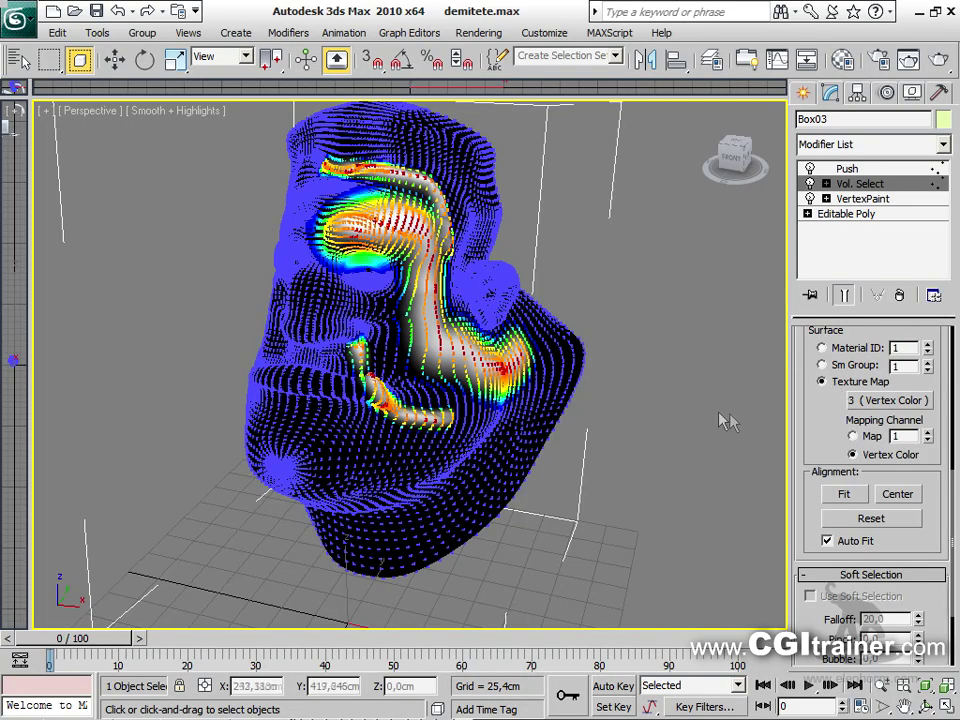
{"action": "middle_click_drag", "start_coordinate": [672, 453], "coordinate": [739, 437], "text": "alt"}
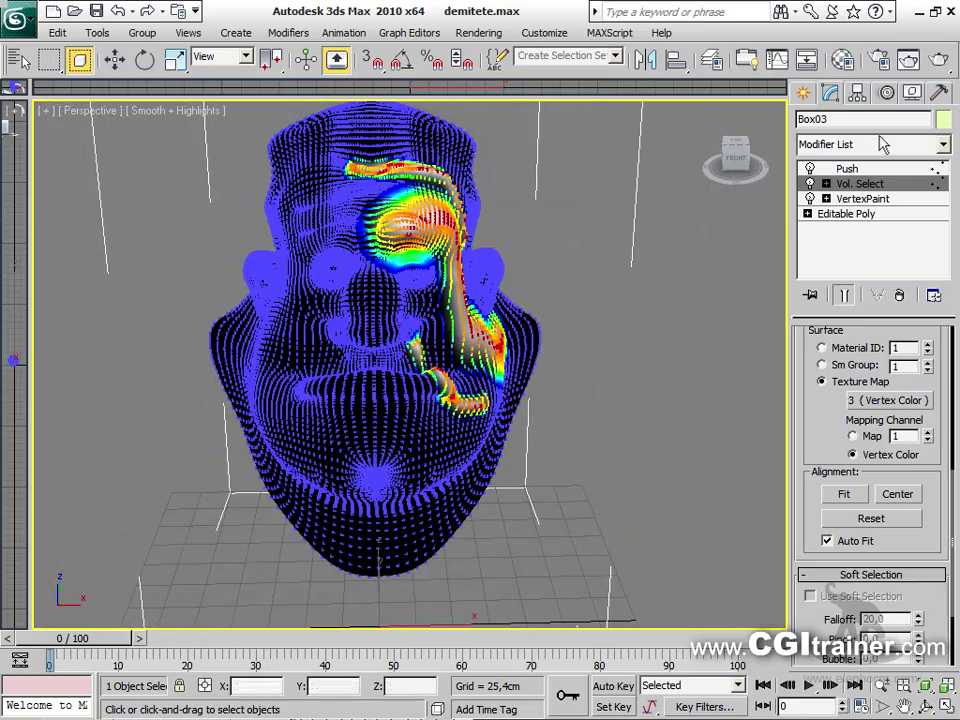
Set the Push modifier's push value to 5.761 cm
{"action": "left_click", "coordinate": [855, 169]}
{"action": "left_click_drag", "start_coordinate": [936, 361], "coordinate": [662, 381]}
{"action": "middle_click_drag", "start_coordinate": [662, 381], "coordinate": [690, 320], "text": "alt"}
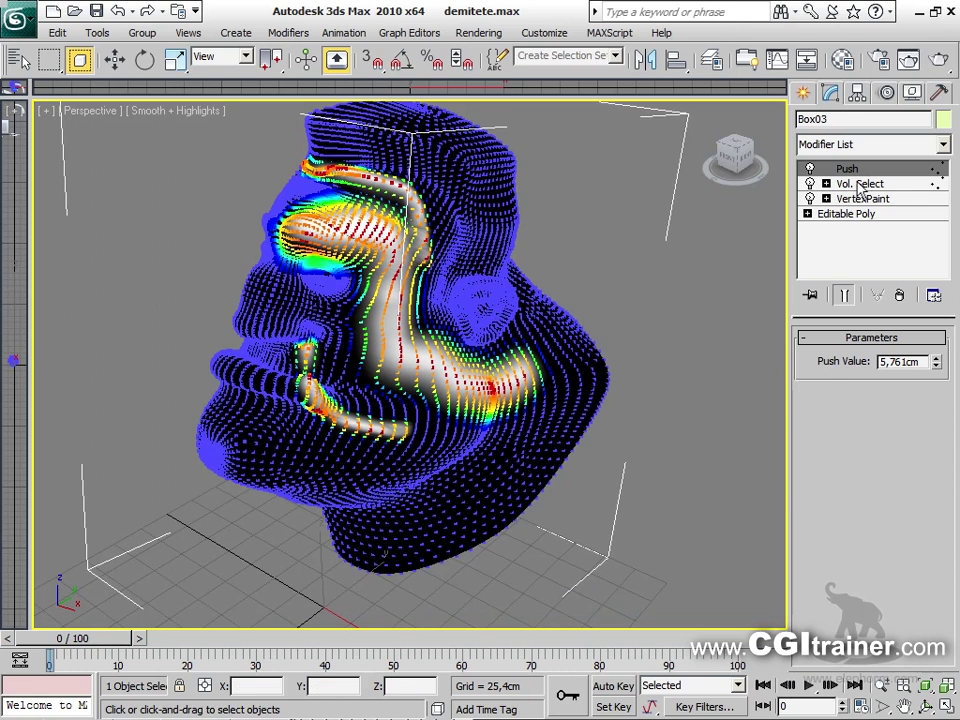
Paint several white strokes in the VertexPaint modifier on the side of the head above the ear
{"action": "left_click", "coordinate": [862, 199]}
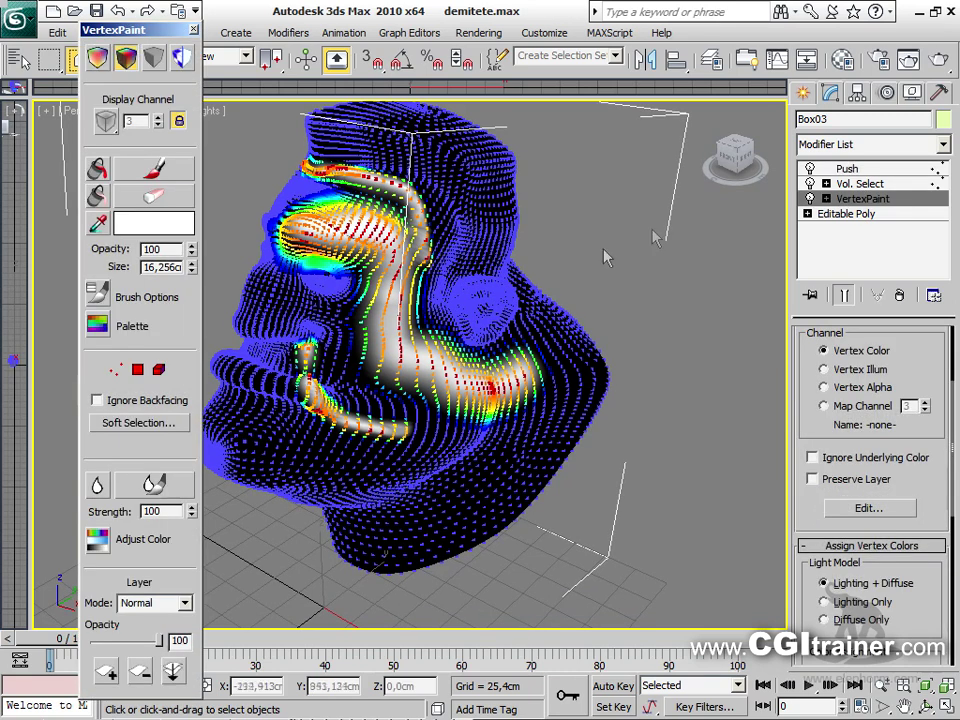
{"action": "left_click", "coordinate": [150, 168]}
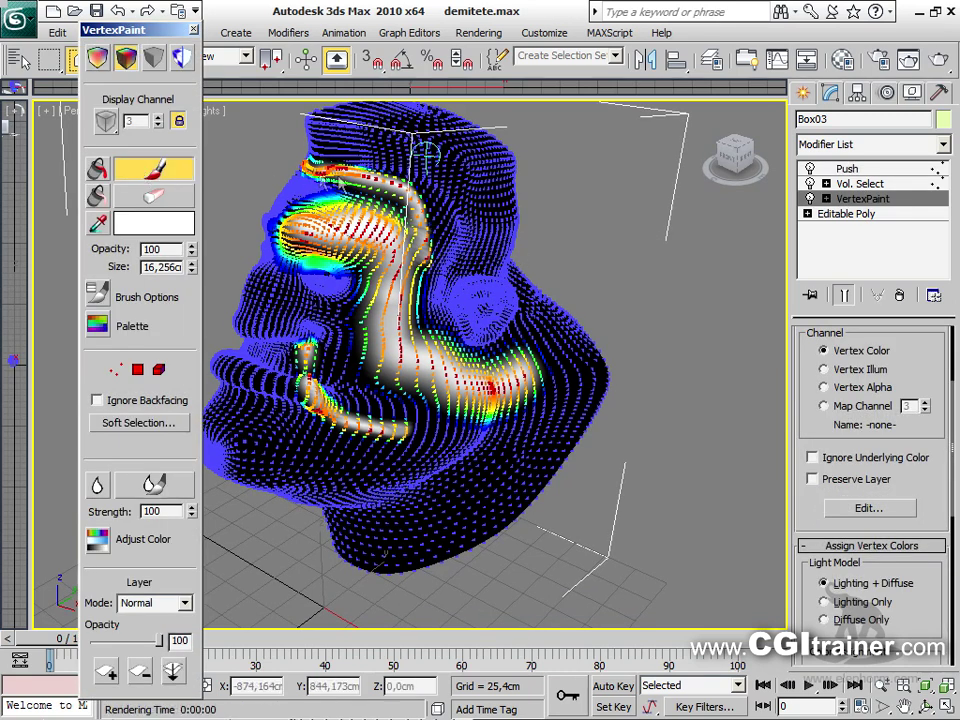
{"action": "left_click_drag", "start_coordinate": [410, 148], "coordinate": [470, 185]}
{"action": "left_click_drag", "start_coordinate": [512, 224], "coordinate": [467, 148]}
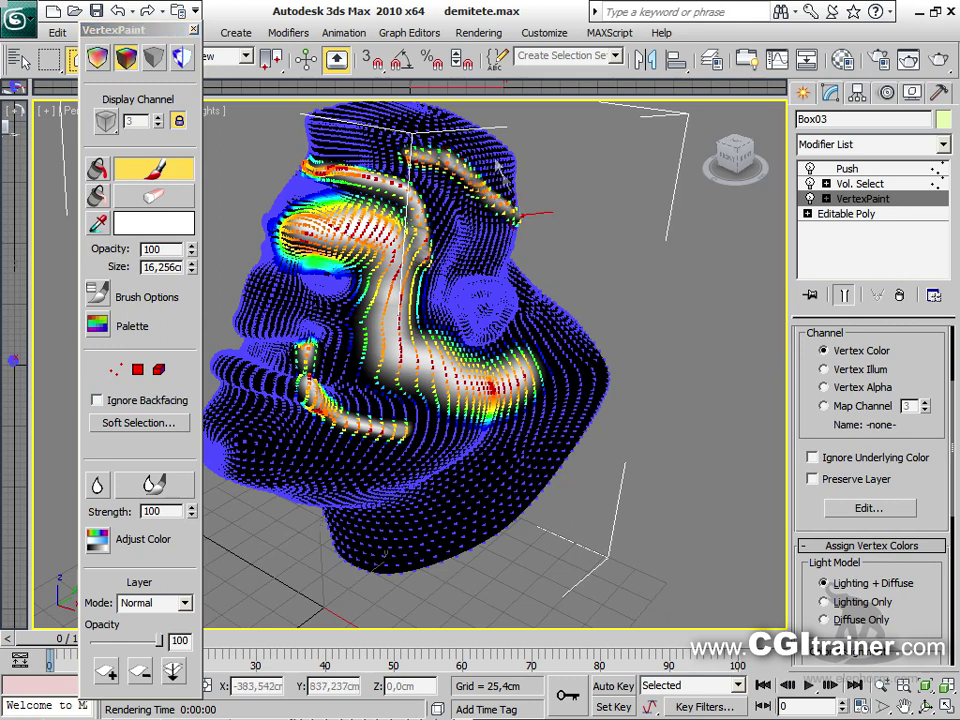
{"action": "left_click_drag", "start_coordinate": [460, 137], "coordinate": [515, 182]}
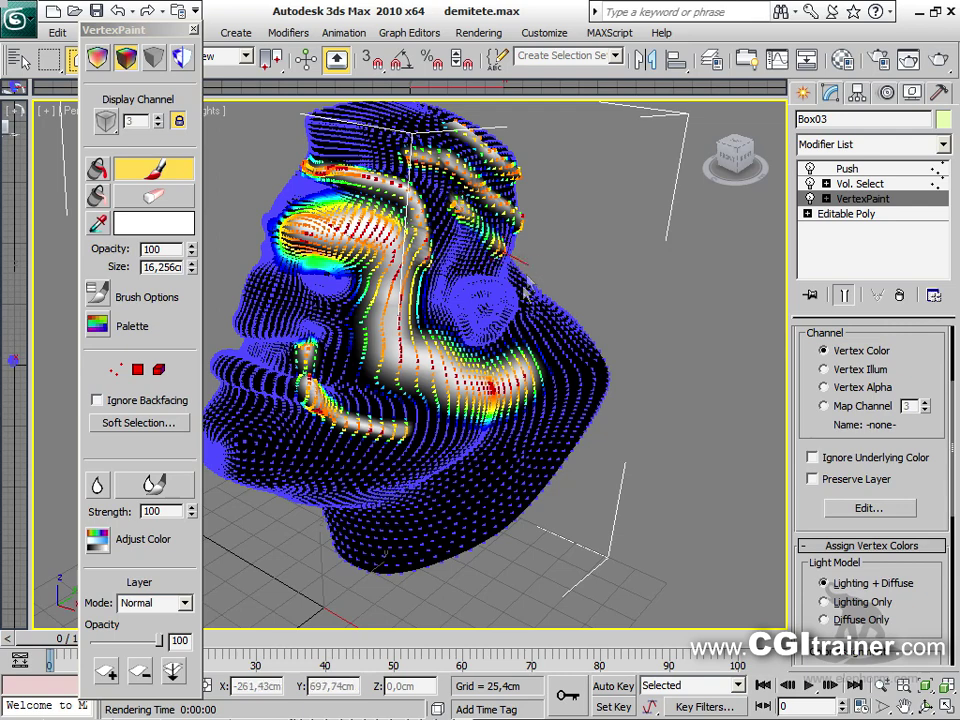
Change the vertex paint color to dark gray and fill the whole head with it
{"action": "mouse_move", "coordinate": [525, 315]}
{"action": "middle_mouse_down", "text": "alt"}
{"action": "mouse_move", "coordinate": [511, 320]}
{"action": "mouse_move", "coordinate": [467, 279]}
{"action": "mouse_move", "coordinate": [396, 253]}
{"action": "mouse_move", "coordinate": [492, 380]}
{"action": "mouse_move", "coordinate": [579, 347]}
{"action": "mouse_move", "coordinate": [545, 360]}
{"action": "mouse_move", "coordinate": [692, 343]}
{"action": "mouse_move", "coordinate": [681, 366]}
{"action": "mouse_move", "coordinate": [467, 327]}
{"action": "middle_mouse_up", "text": "alt"}
{"action": "scroll", "coordinate": [555, 362], "scroll_direction": "up", "scroll_amount": 5}
{"action": "scroll", "coordinate": [467, 327], "scroll_direction": "down", "scroll_amount": 10}
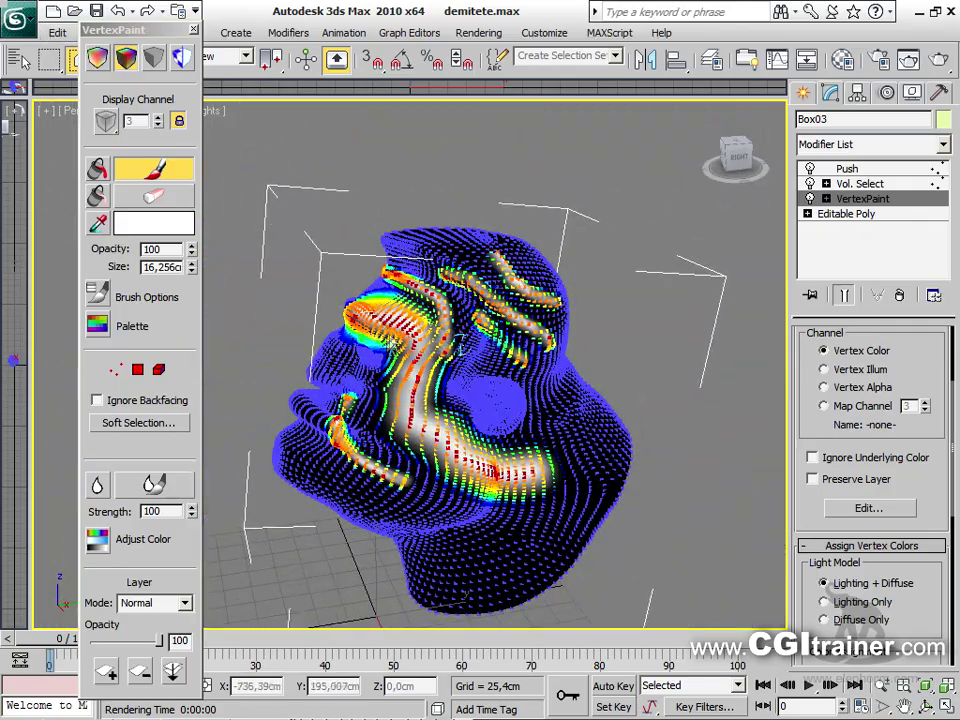
{"action": "left_click", "coordinate": [126, 228]}
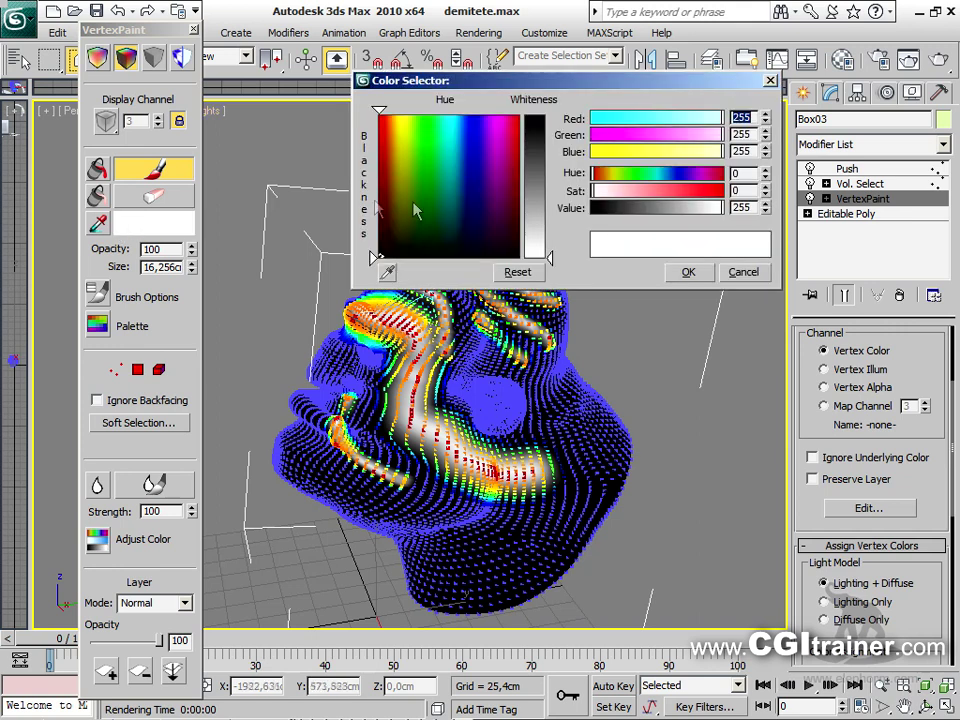
{"action": "left_click_drag", "start_coordinate": [540, 200], "coordinate": [538, 150]}
{"action": "left_click", "coordinate": [700, 275]}
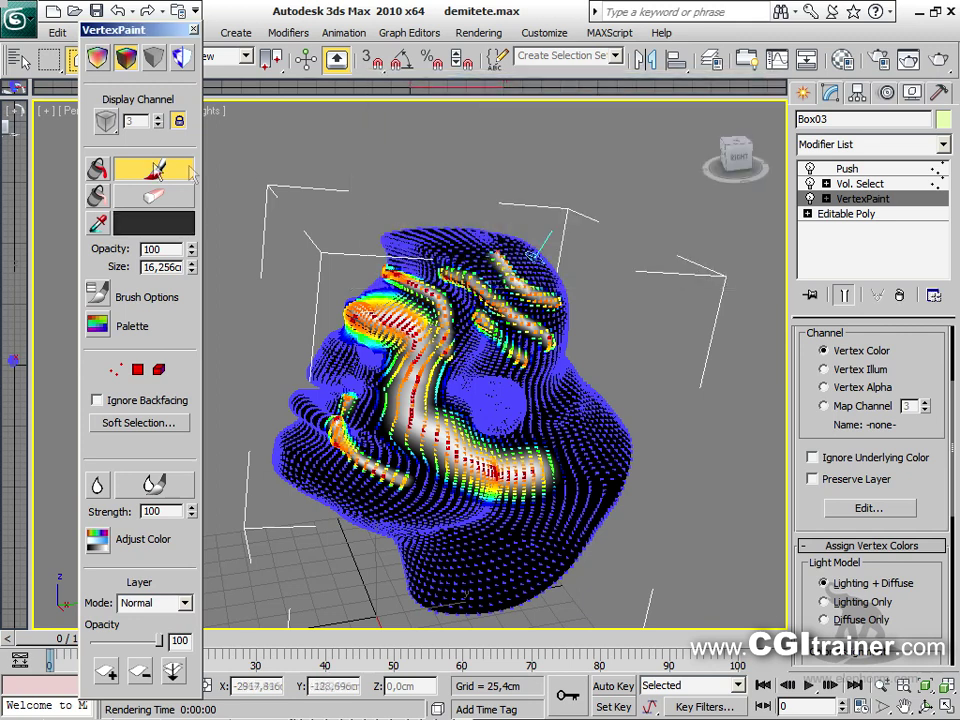
{"action": "left_click", "coordinate": [98, 170]}
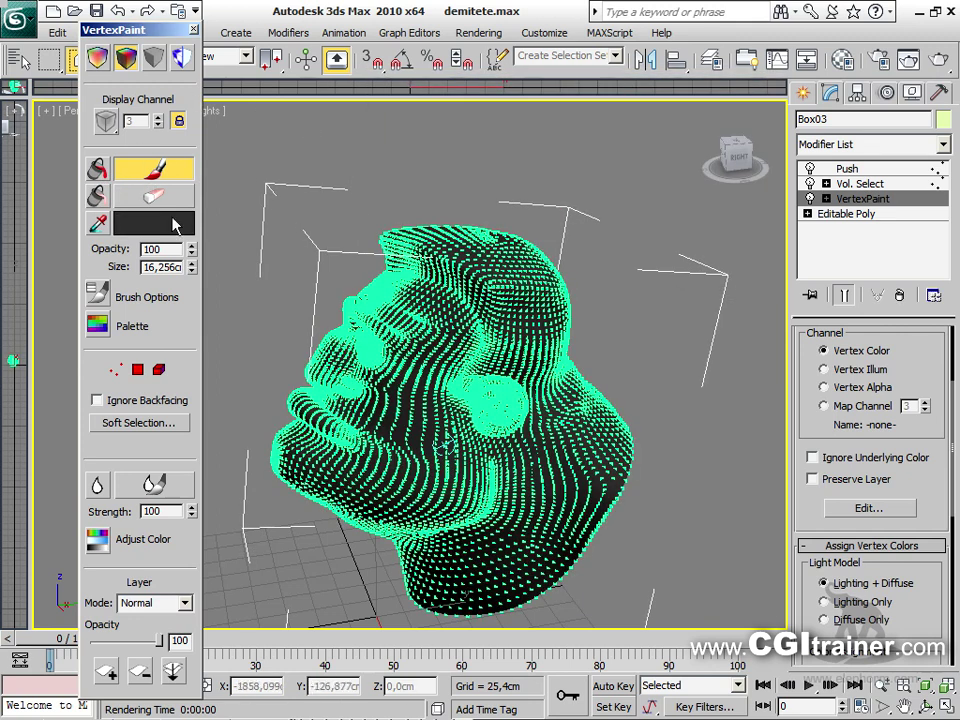
Add a new VertexPaint layer on the Vertex Color channel and set the paint color to near-white with value 253
{"action": "left_click", "coordinate": [107, 672]}
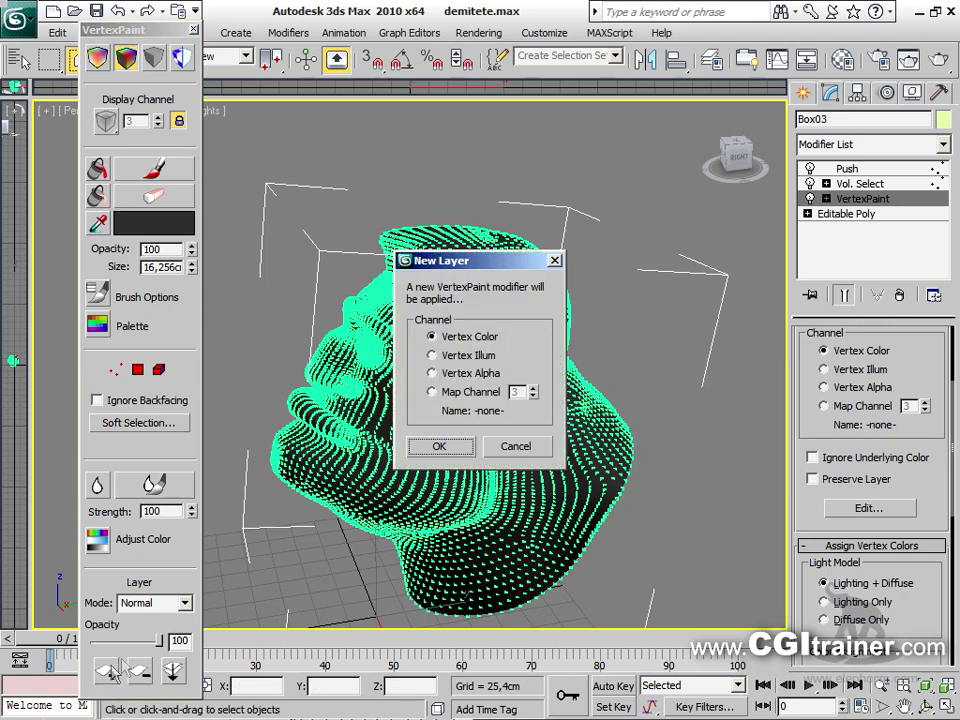
{"action": "left_click", "coordinate": [440, 446]}
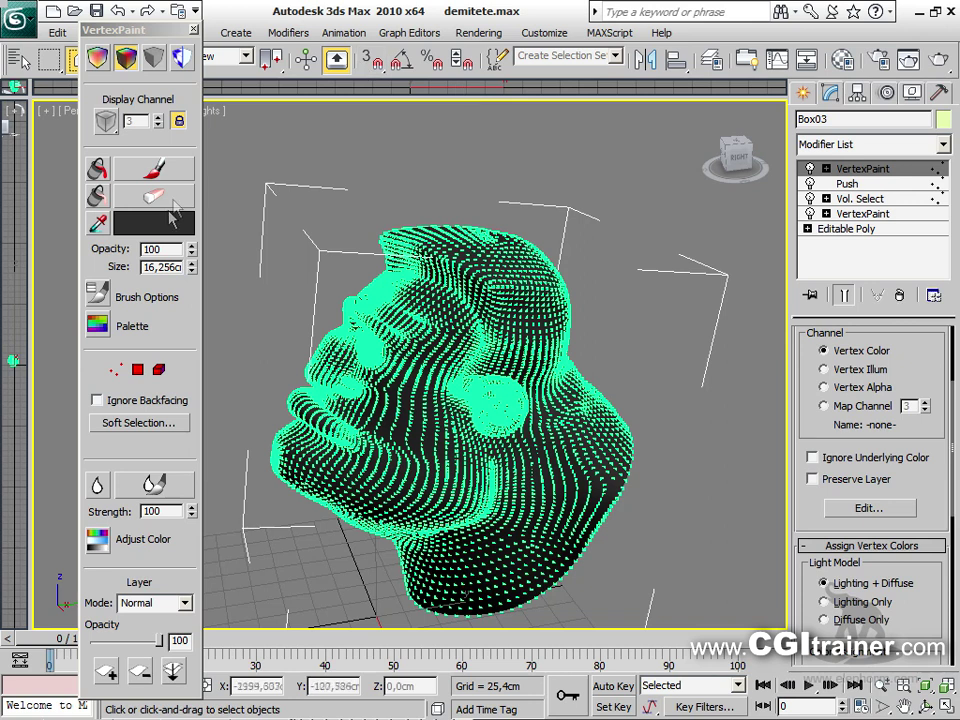
{"action": "left_click", "coordinate": [172, 220]}
{"action": "left_click_drag", "start_coordinate": [548, 147], "coordinate": [548, 115]}
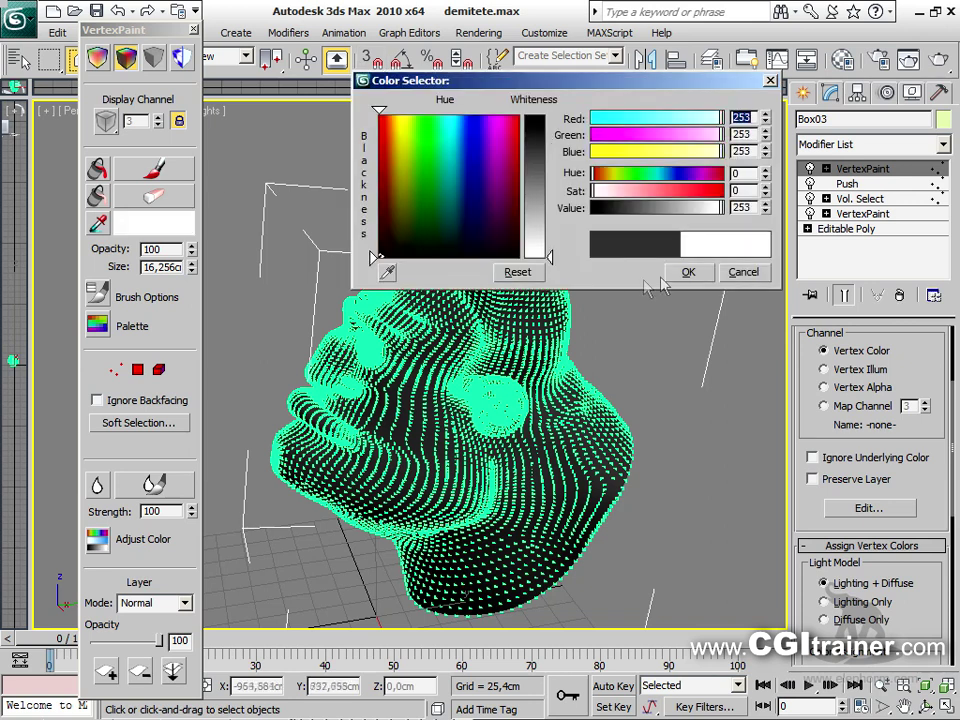
{"action": "left_click", "coordinate": [688, 272]}
Paint white strokes on the new layer from the hairline along the upper side of the head
{"action": "left_click", "coordinate": [153, 168]}
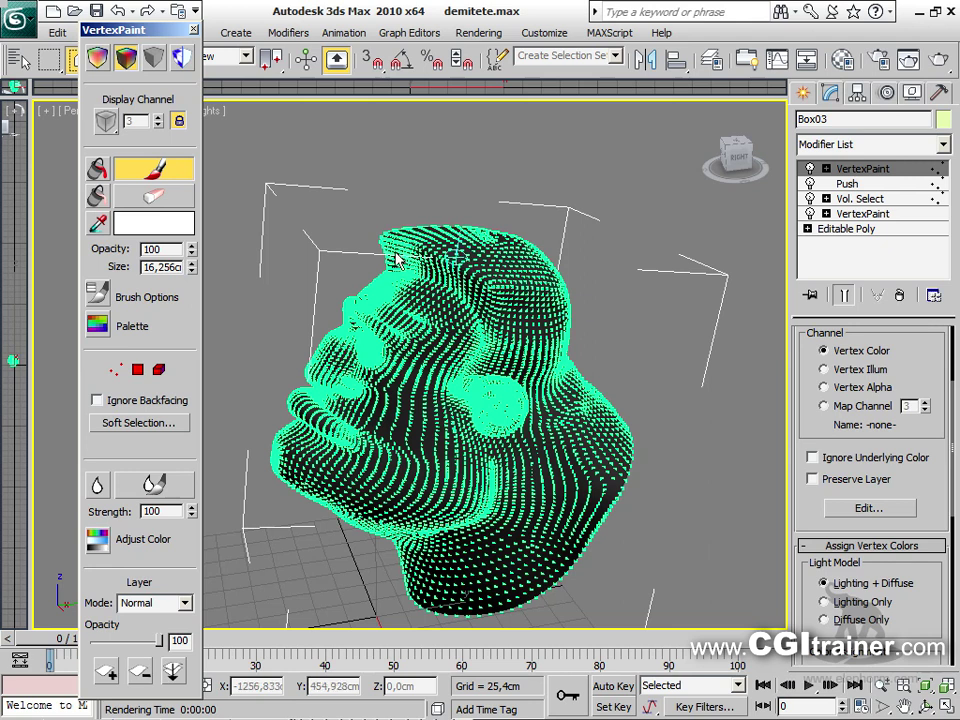
{"action": "mouse_move", "coordinate": [410, 258]}
{"action": "left_mouse_down"}
{"action": "mouse_move", "coordinate": [514, 298]}
{"action": "mouse_move", "coordinate": [544, 302]}
{"action": "mouse_move", "coordinate": [551, 290]}
{"action": "left_mouse_up"}
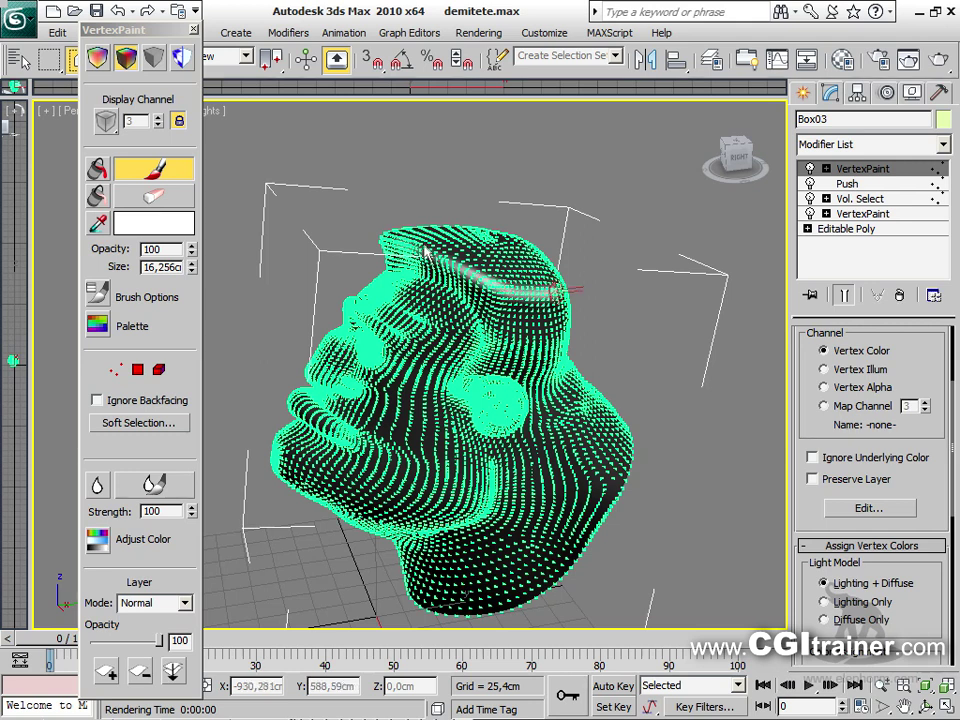
{"action": "mouse_move", "coordinate": [455, 268]}
{"action": "left_mouse_down"}
{"action": "mouse_move", "coordinate": [518, 289]}
{"action": "mouse_move", "coordinate": [550, 286]}
{"action": "mouse_move", "coordinate": [465, 262]}
{"action": "mouse_move", "coordinate": [509, 276]}
{"action": "mouse_move", "coordinate": [551, 274]}
{"action": "mouse_move", "coordinate": [562, 262]}
{"action": "left_mouse_up"}
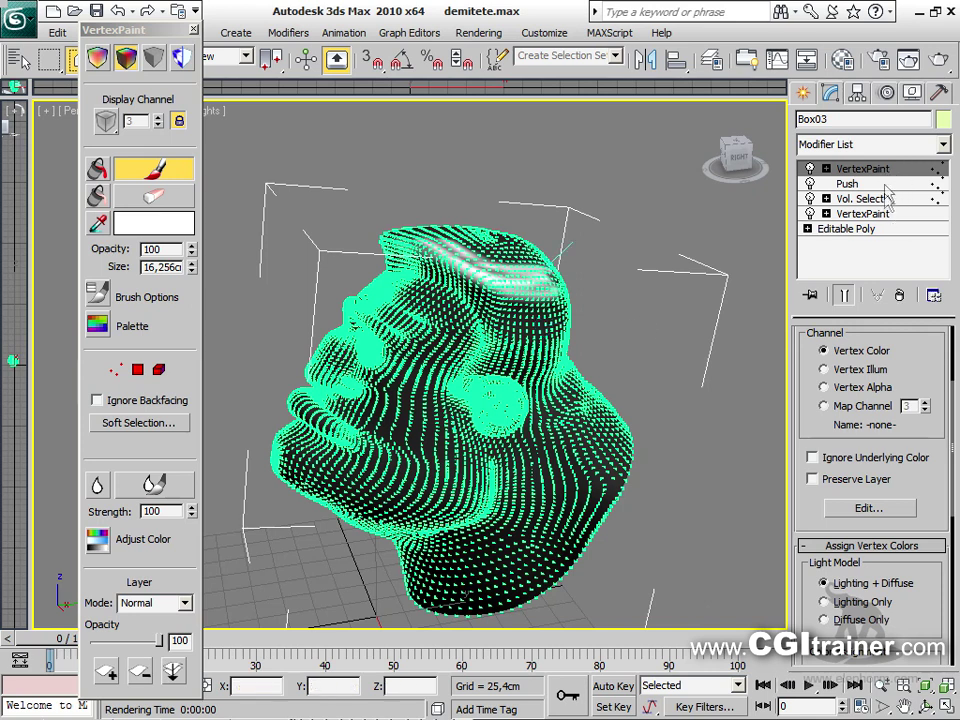
Move the upper VertexPaint modifier below Volume Select in the modifier stack
{"action": "left_click_drag", "start_coordinate": [888, 176], "coordinate": [886, 211]}
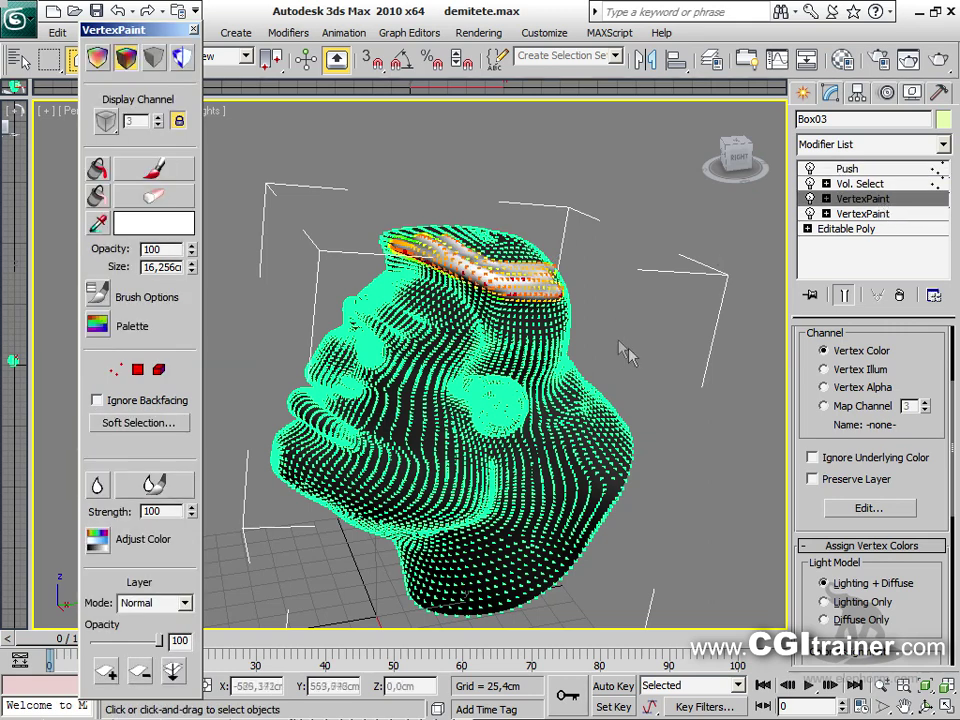
{"action": "scroll", "coordinate": [622, 353], "scroll_direction": "up", "scroll_amount": 6}
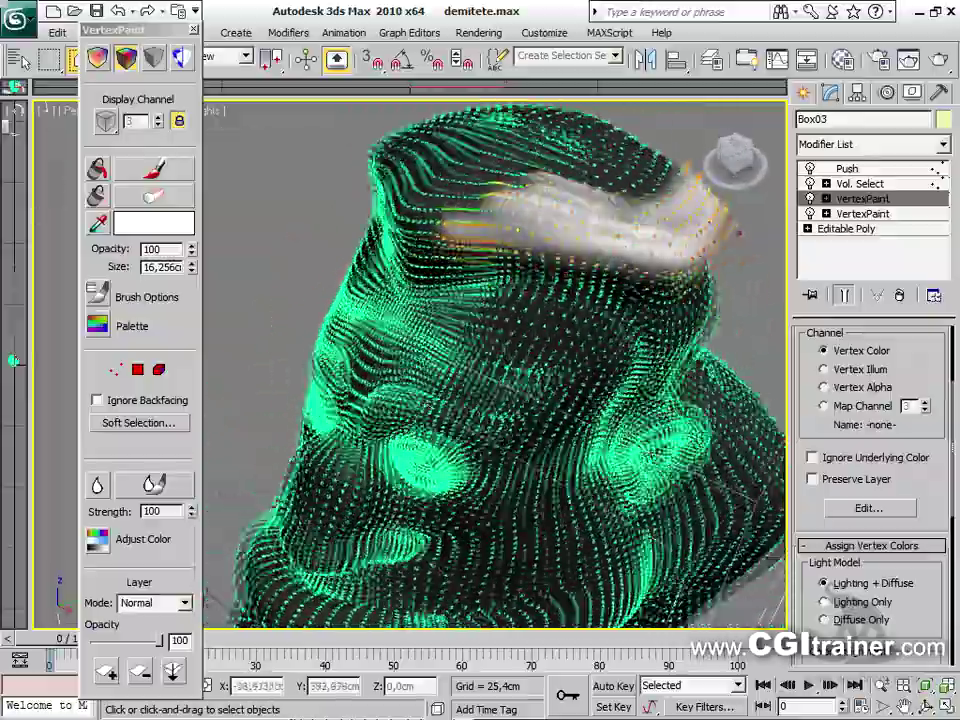
{"action": "middle_click_drag", "start_coordinate": [500, 360], "coordinate": [603, 238], "text": "alt"}
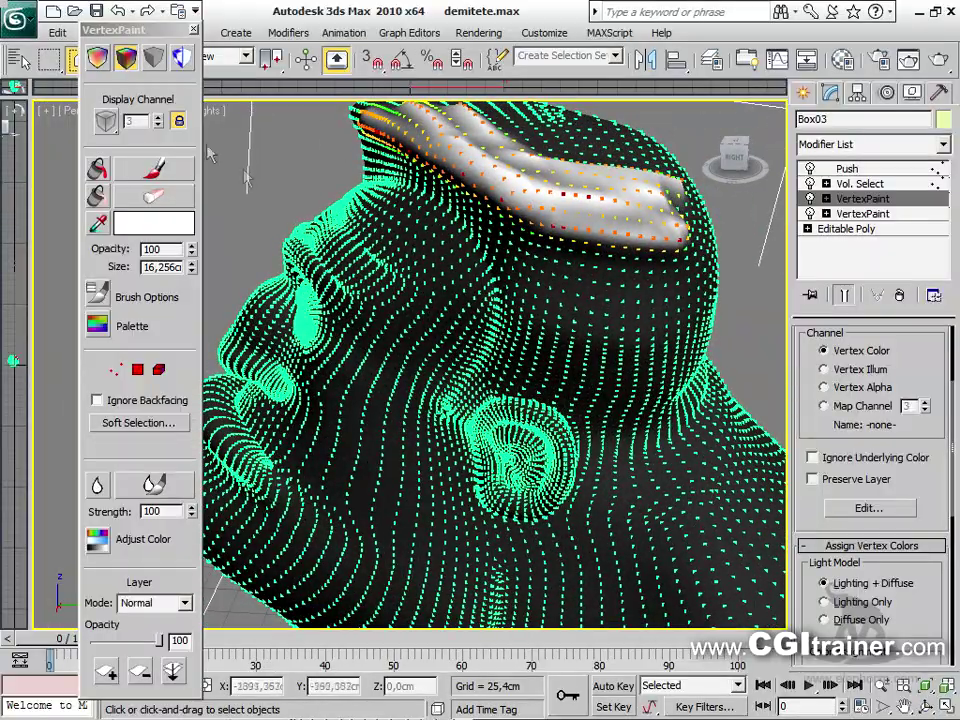
Paint a curved white stroke on the side of the head, between the upper strokes and the ear
{"action": "left_click", "coordinate": [130, 166]}
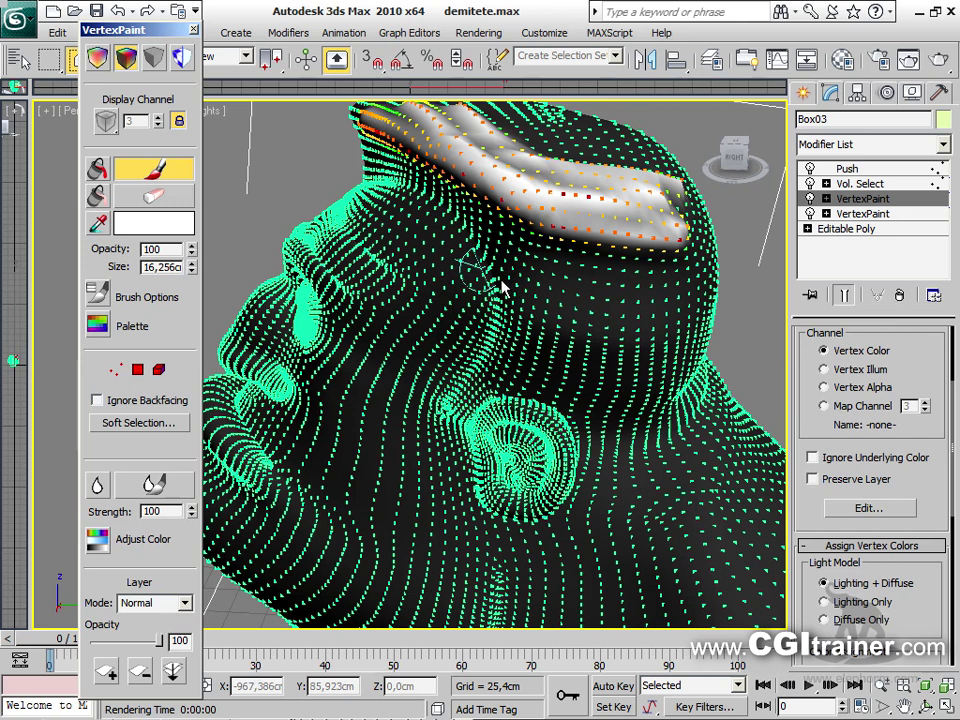
{"action": "mouse_move", "coordinate": [562, 327]}
{"action": "left_mouse_down"}
{"action": "mouse_move", "coordinate": [656, 336]}
{"action": "mouse_move", "coordinate": [671, 321]}
{"action": "left_mouse_up"}
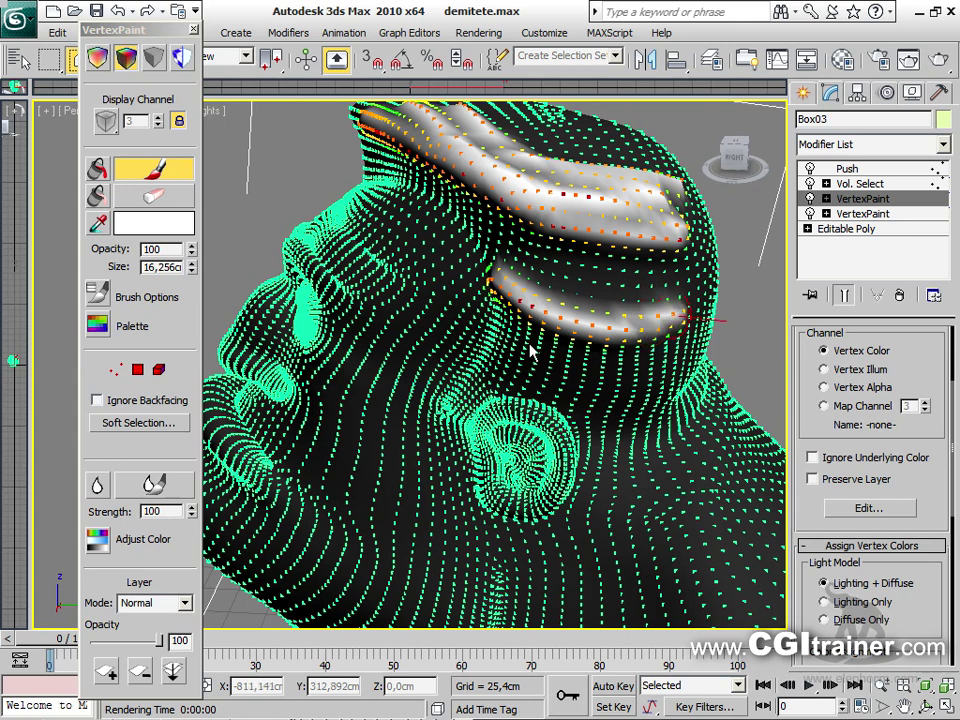
{"action": "scroll", "coordinate": [520, 346], "scroll_direction": "down", "scroll_amount": 3}
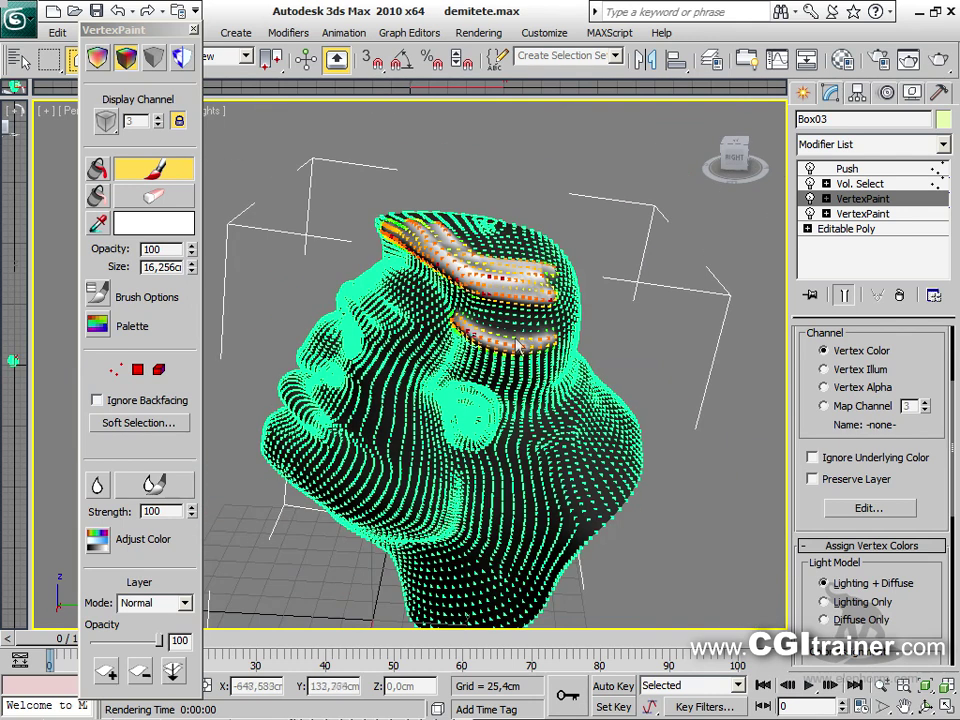
{"action": "middle_click_drag", "start_coordinate": [533, 348], "coordinate": [217, 168], "text": "alt"}
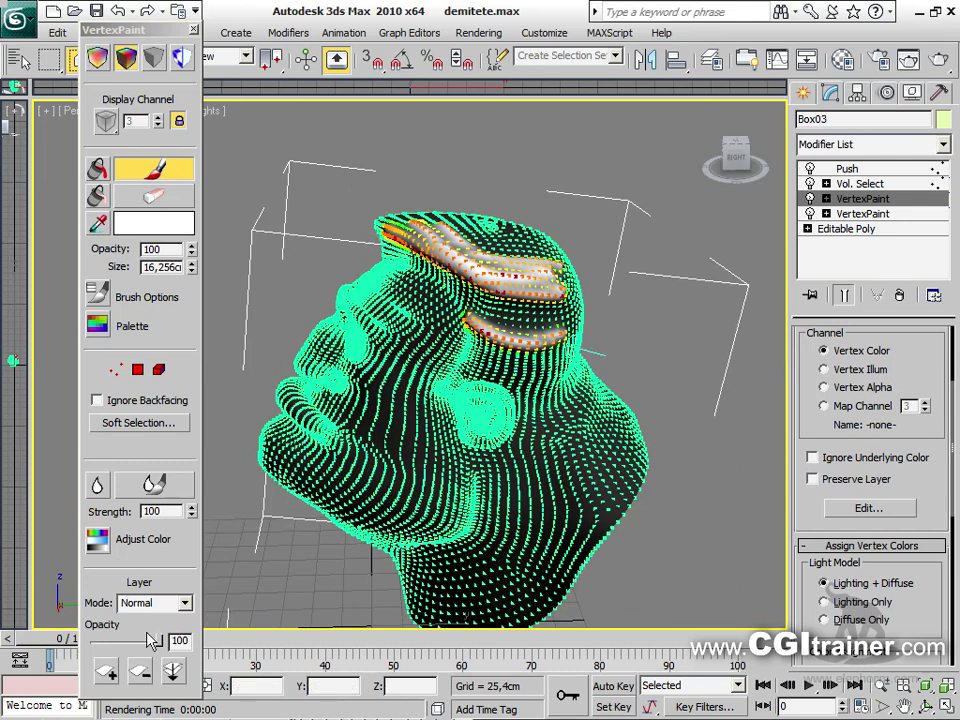
{"action": "mouse_move", "coordinate": [160, 643]}
{"action": "left_mouse_down"}
{"action": "mouse_move", "coordinate": [128, 643]}
{"action": "mouse_move", "coordinate": [110, 628]}
{"action": "mouse_move", "coordinate": [145, 638]}
{"action": "mouse_move", "coordinate": [233, 599]}
{"action": "left_mouse_up"}
{"action": "mouse_move", "coordinate": [165, 606]}
{"action": "left_mouse_down"}
{"action": "mouse_move", "coordinate": [158, 640]}
{"action": "mouse_move", "coordinate": [138, 628]}
{"action": "mouse_move", "coordinate": [195, 626]}
{"action": "mouse_move", "coordinate": [98, 636]}
{"action": "mouse_move", "coordinate": [204, 621]}
{"action": "left_mouse_up"}
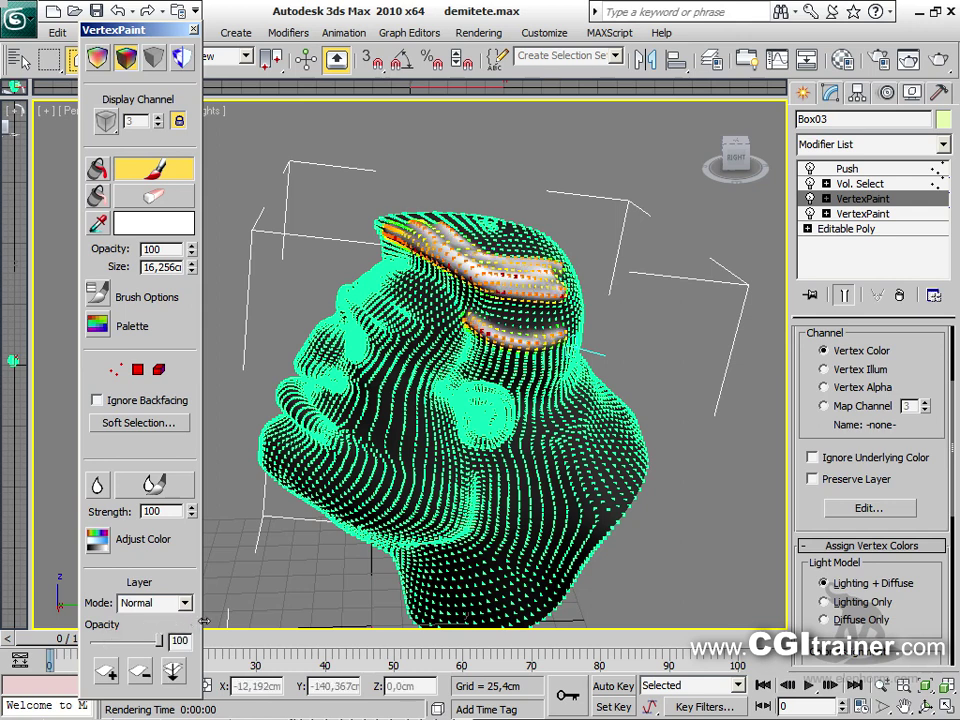
Add a Delete Mesh modifier and move it between Volume Select and Push in the modifier stack
{"action": "left_click", "coordinate": [288, 32]}
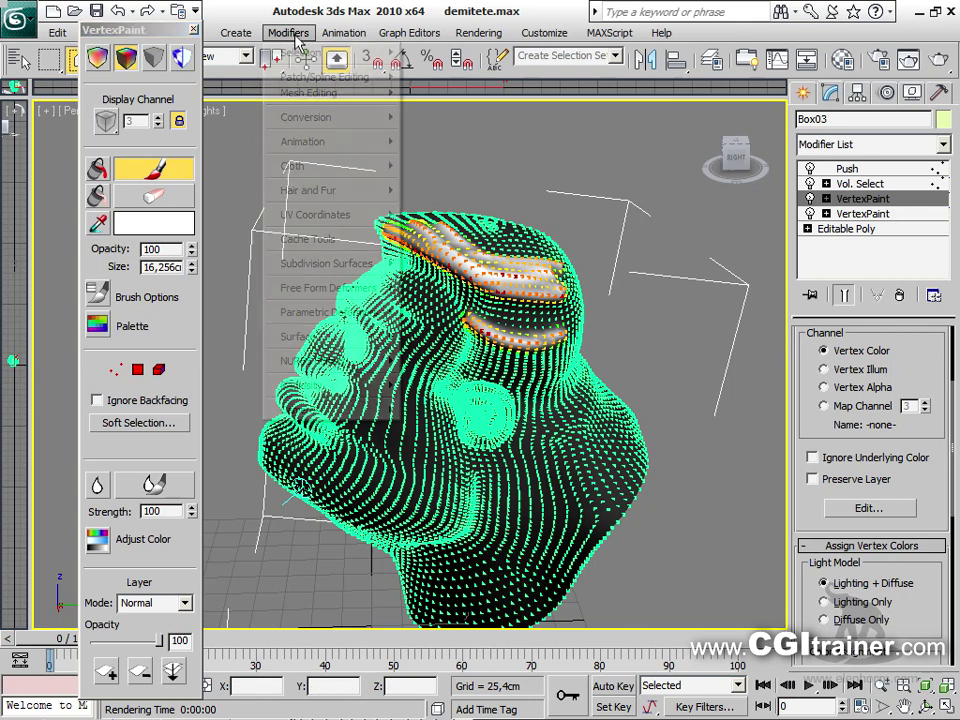
{"action": "mouse_move", "coordinate": [336, 92]}
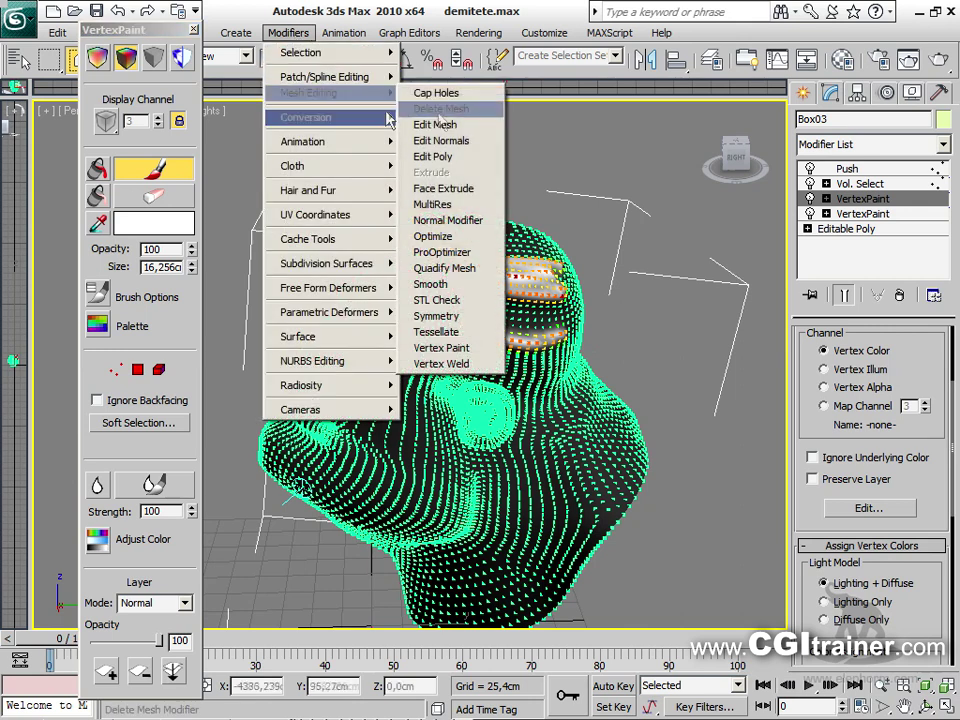
{"action": "left_click", "coordinate": [455, 108]}
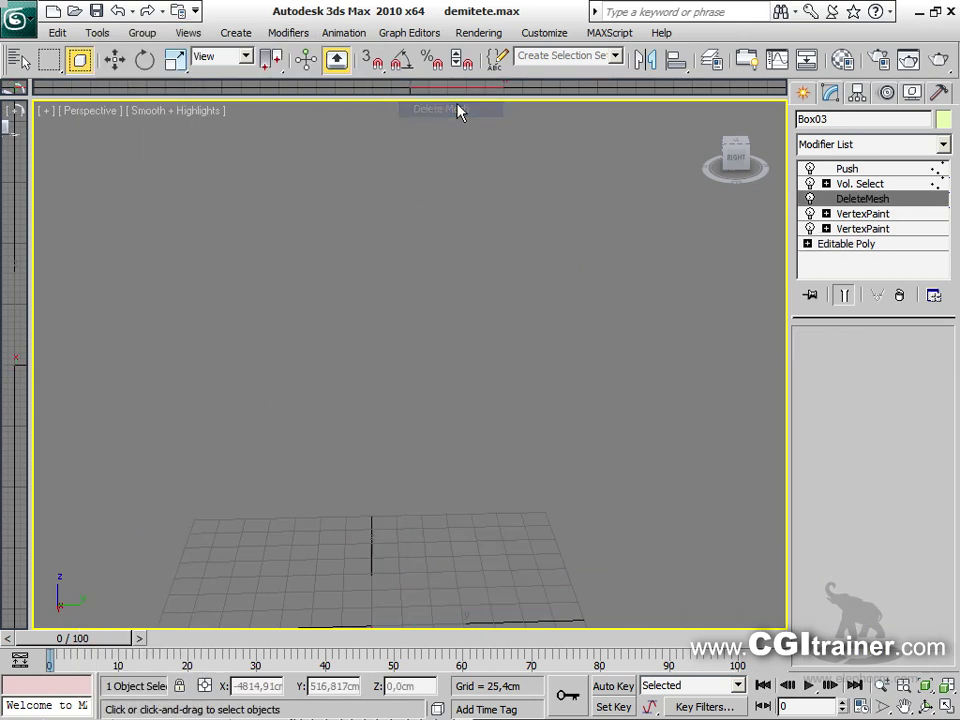
{"action": "left_click_drag", "start_coordinate": [860, 199], "coordinate": [852, 179]}
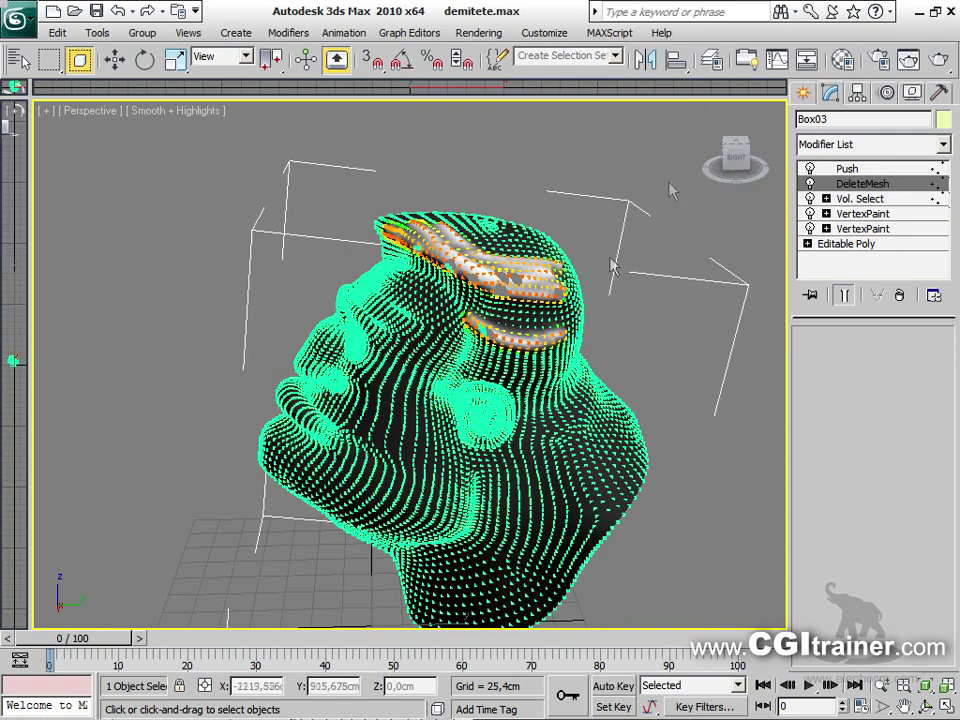
{"action": "middle_click_drag", "start_coordinate": [532, 328], "coordinate": [468, 348], "text": "alt"}
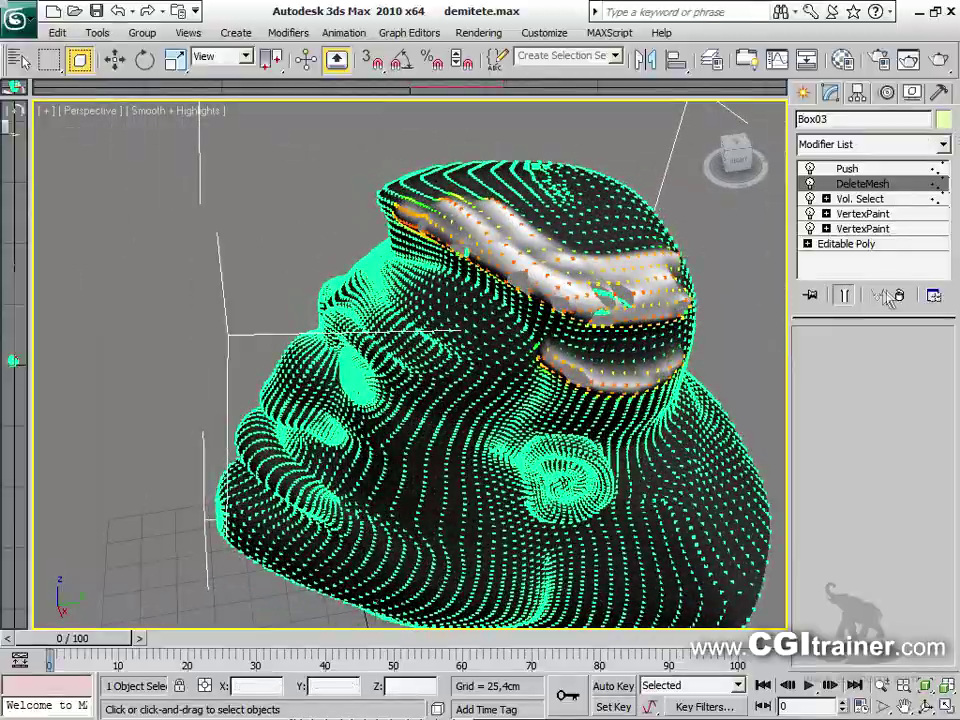
{"action": "key", "text": "Delete"}
{"action": "middle_click_drag", "start_coordinate": [540, 333], "coordinate": [549, 291], "text": "alt"}
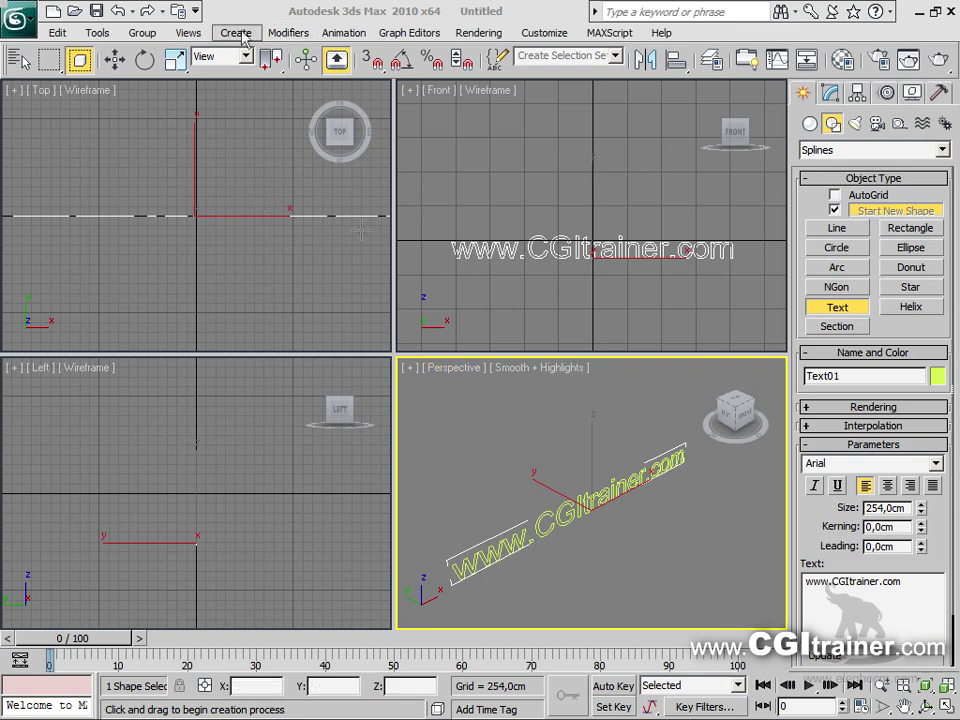
{"action": "right_click", "coordinate": [568, 508]}
{"action": "right_click", "coordinate": [566, 502]}
{"action": "mouse_move", "coordinate": [645, 676]}
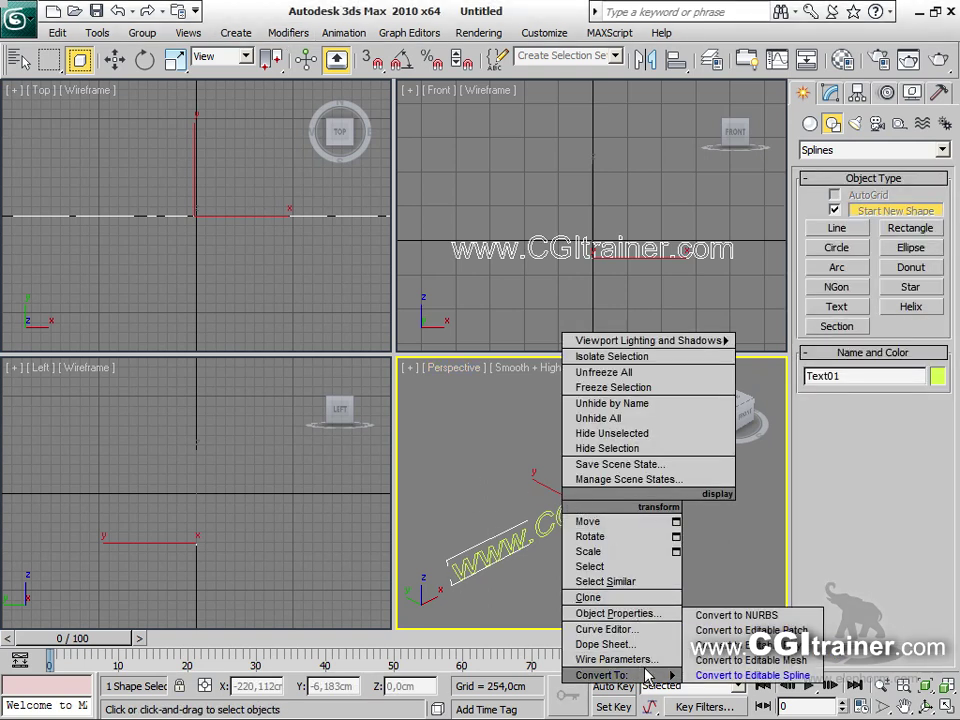
{"action": "left_click", "coordinate": [706, 676]}
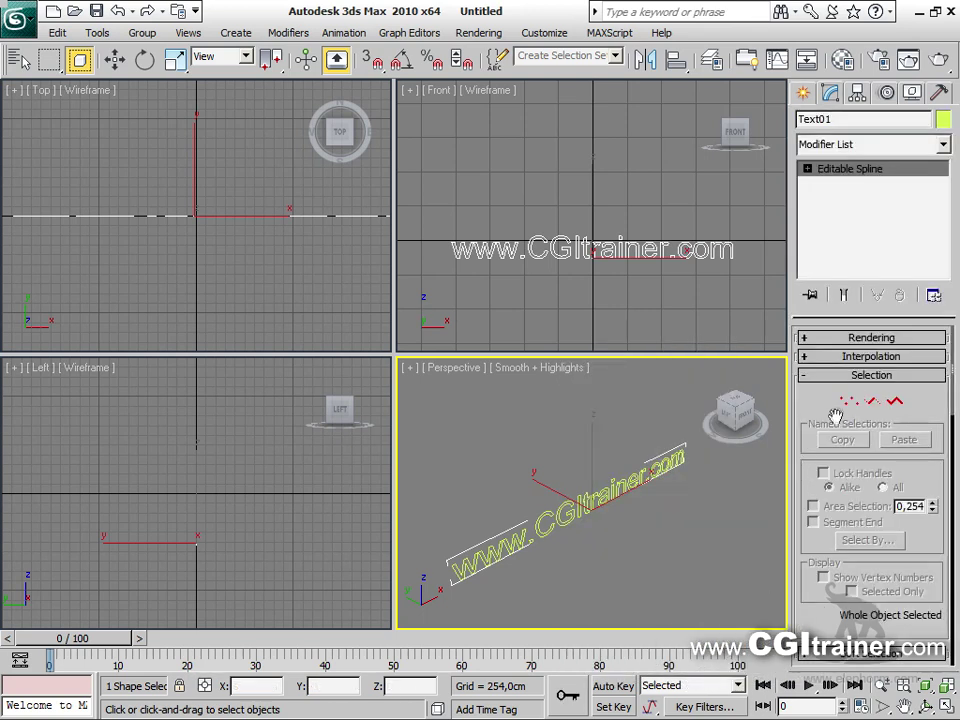
Raise the upper vertices of the letters CGIt in the Front view, and undo back to the original parametric text
{"action": "left_click", "coordinate": [848, 402]}
{"action": "left_click_drag", "start_coordinate": [537, 198], "coordinate": [628, 180]}
{"action": "right_click", "coordinate": [590, 242]}
{"action": "left_click", "coordinate": [612, 253]}
{"action": "left_click", "coordinate": [716, 323]}
{"action": "key", "text": "1"}
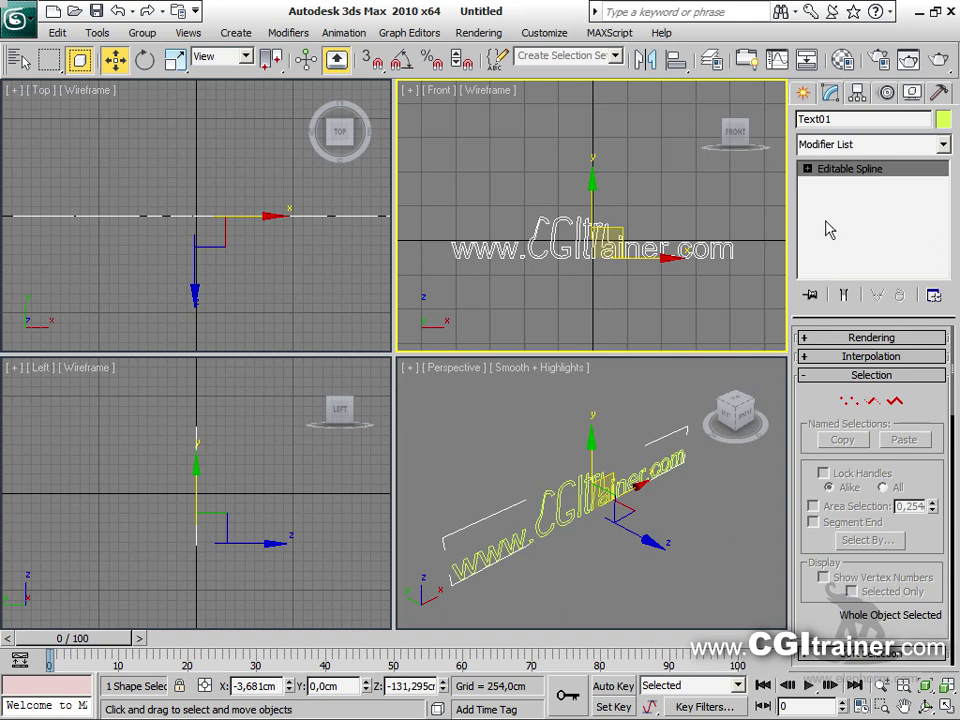
{"action": "key", "text": "ctrl+z"}
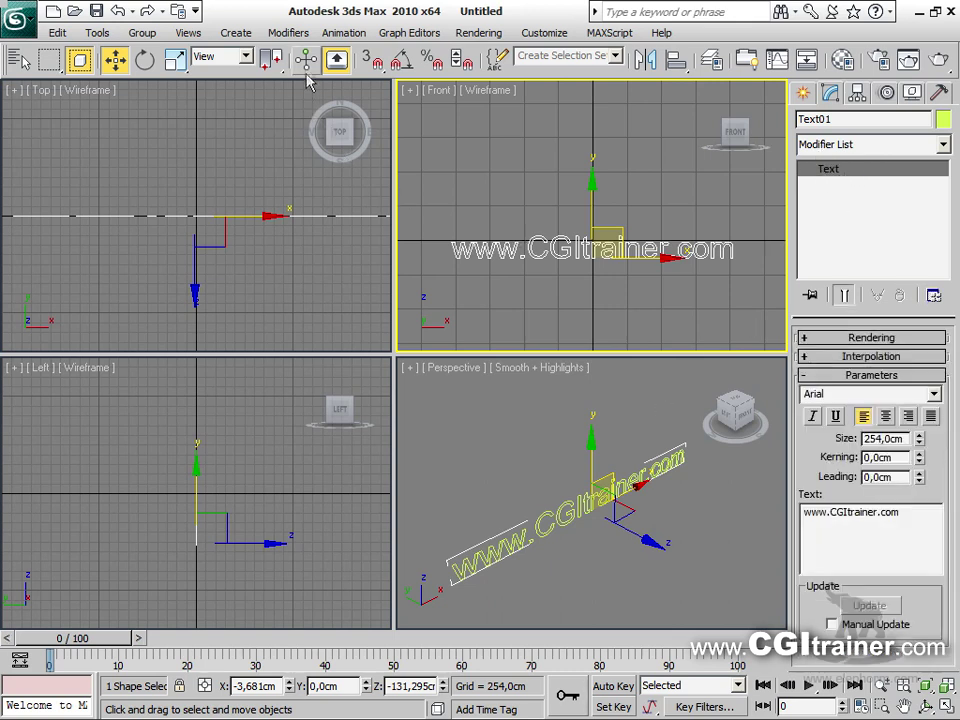
Add an Edit Spline modifier to the text
{"action": "left_click", "coordinate": [292, 33]}
{"action": "mouse_move", "coordinate": [300, 78]}
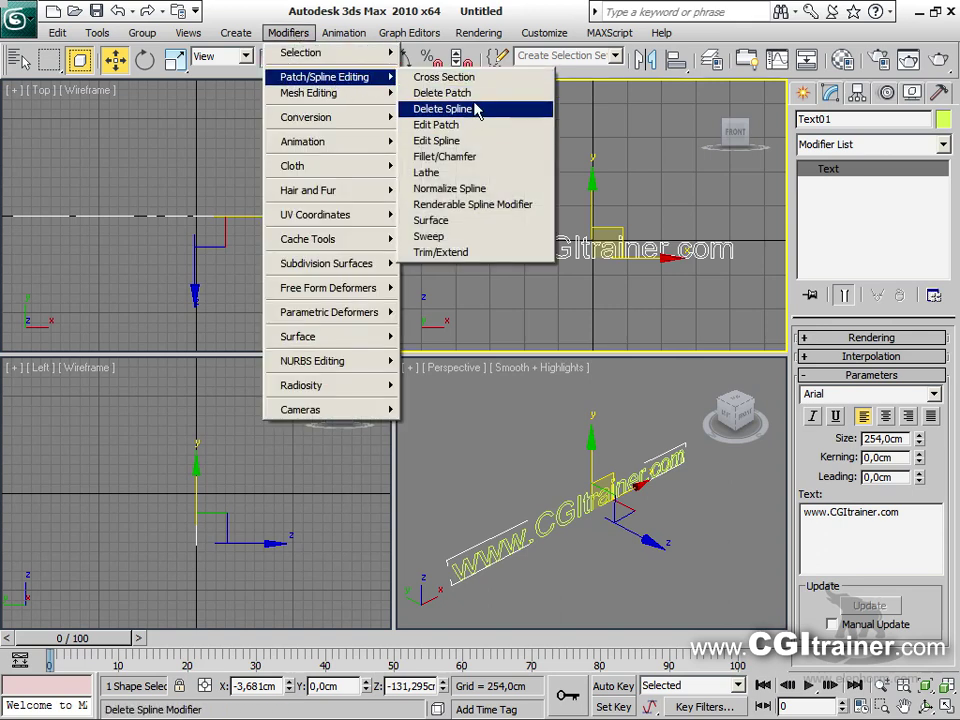
{"action": "left_click", "coordinate": [465, 142]}
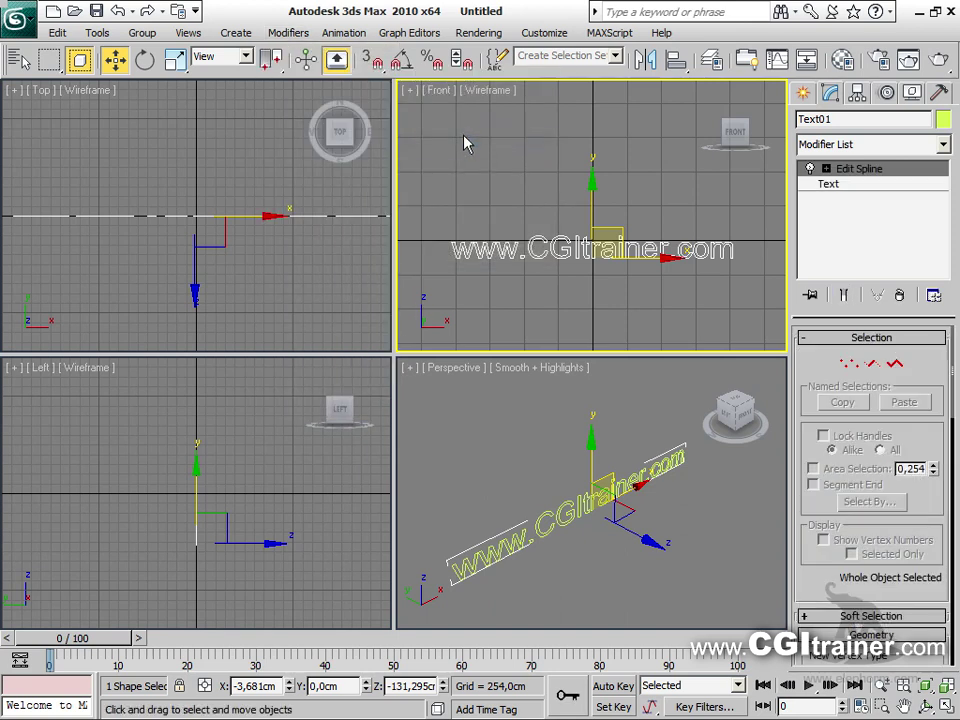
Change the font to Arial Gras at the base Text level beneath Edit Spline
{"action": "left_click", "coordinate": [836, 186]}
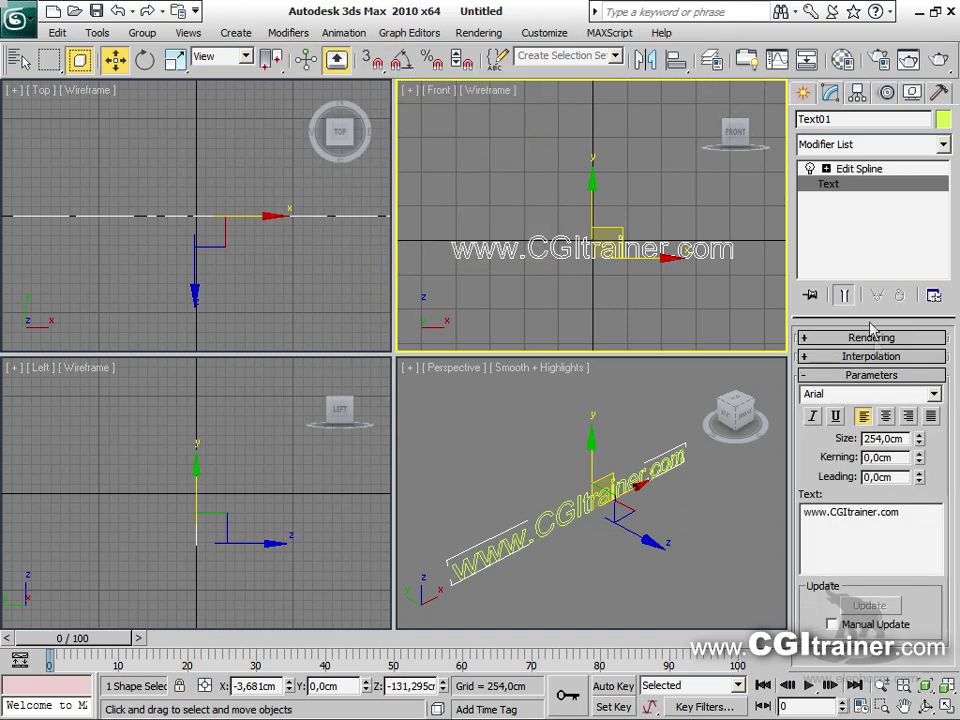
{"action": "left_click", "coordinate": [930, 396]}
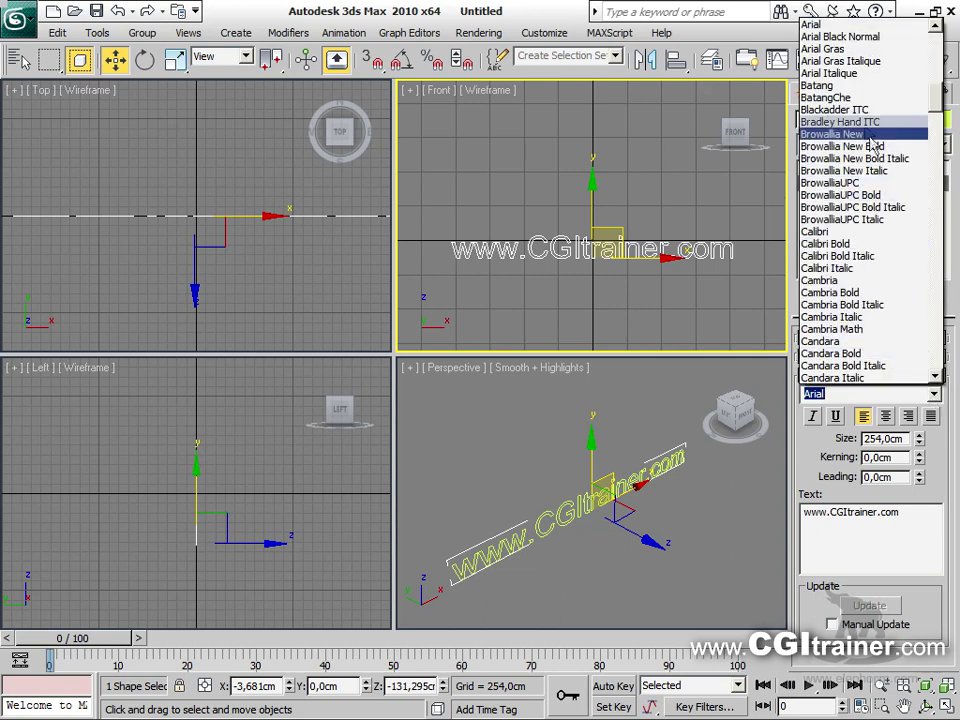
{"action": "left_click", "coordinate": [851, 50]}
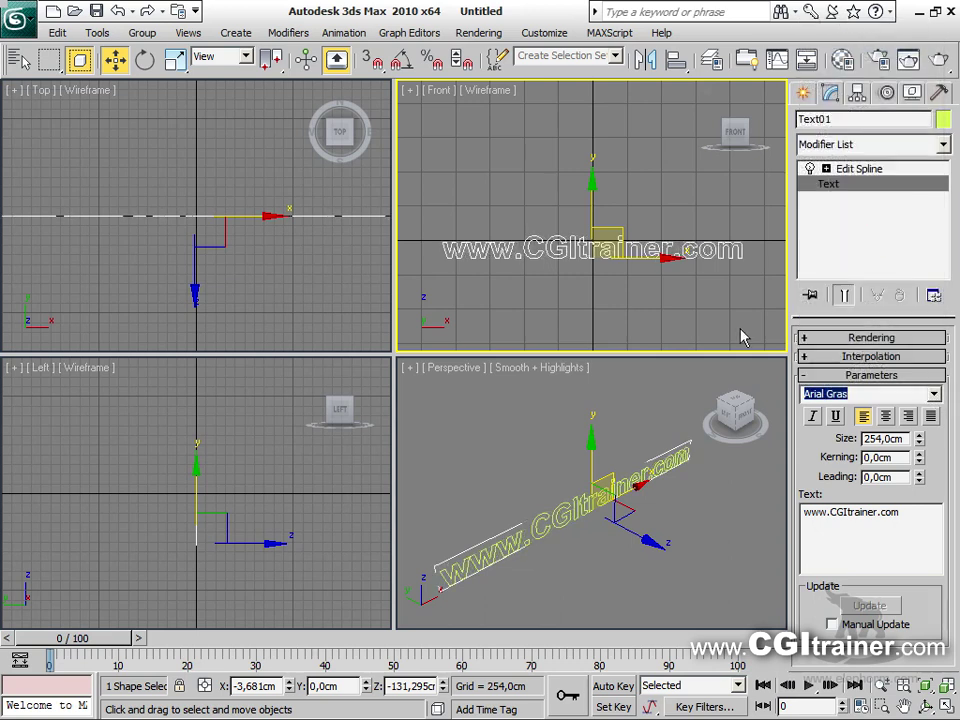
Using Edit Spline vertices in the maximized Front view, raise the upper vertices of the capital I and of the lowercase i's dot
{"action": "left_click", "coordinate": [860, 170]}
{"action": "left_click", "coordinate": [848, 363]}
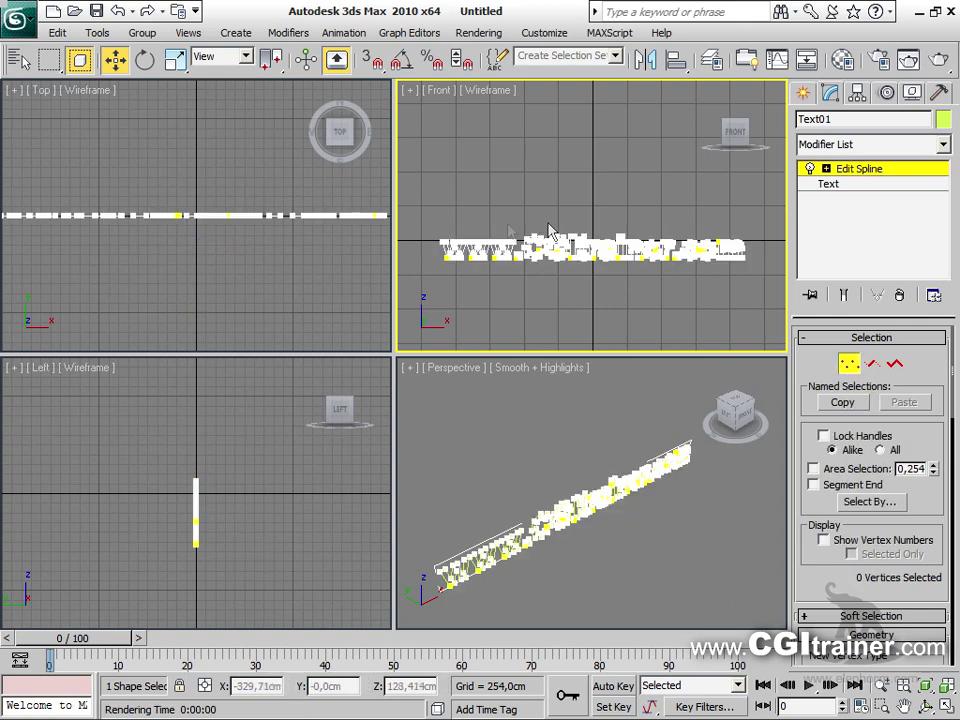
{"action": "left_click", "coordinate": [655, 380]}
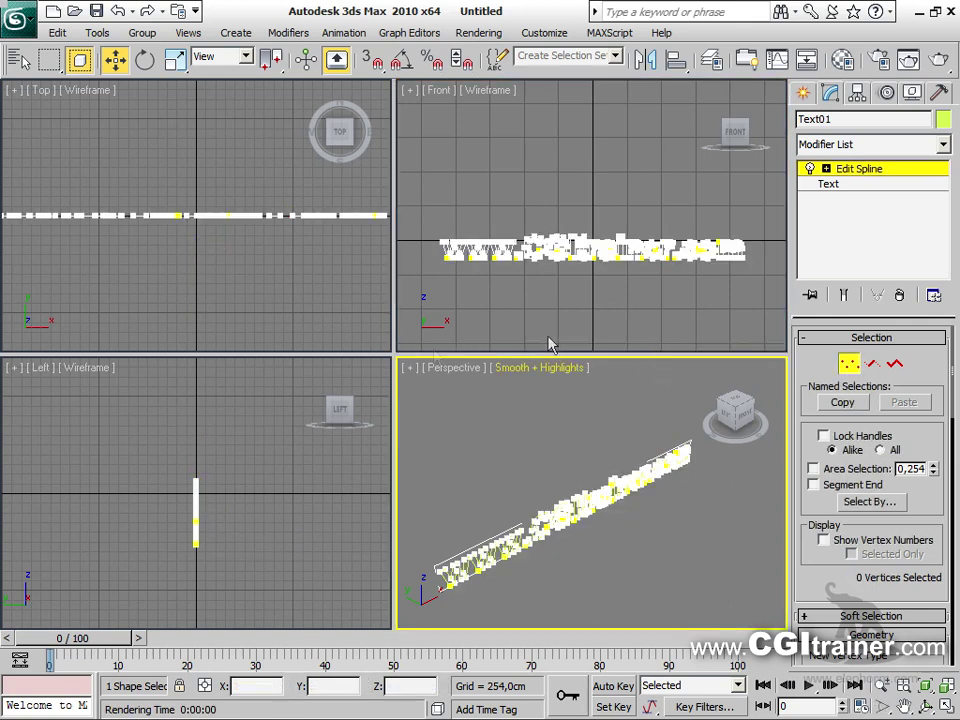
{"action": "key", "text": "alt+w"}
{"action": "scroll", "coordinate": [450, 458], "scroll_direction": "up", "scroll_amount": 3}
{"action": "scroll", "coordinate": [450, 458], "scroll_direction": "up", "scroll_amount": 2}
{"action": "middle_click_drag", "start_coordinate": [452, 450], "coordinate": [418, 350]}
{"action": "left_click_drag", "start_coordinate": [311, 279], "coordinate": [356, 314]}
{"action": "left_click_drag", "start_coordinate": [343, 268], "coordinate": [326, 106]}
{"action": "left_click_drag", "start_coordinate": [561, 261], "coordinate": [634, 336]}
{"action": "left_click_drag", "start_coordinate": [596, 300], "coordinate": [596, 255]}
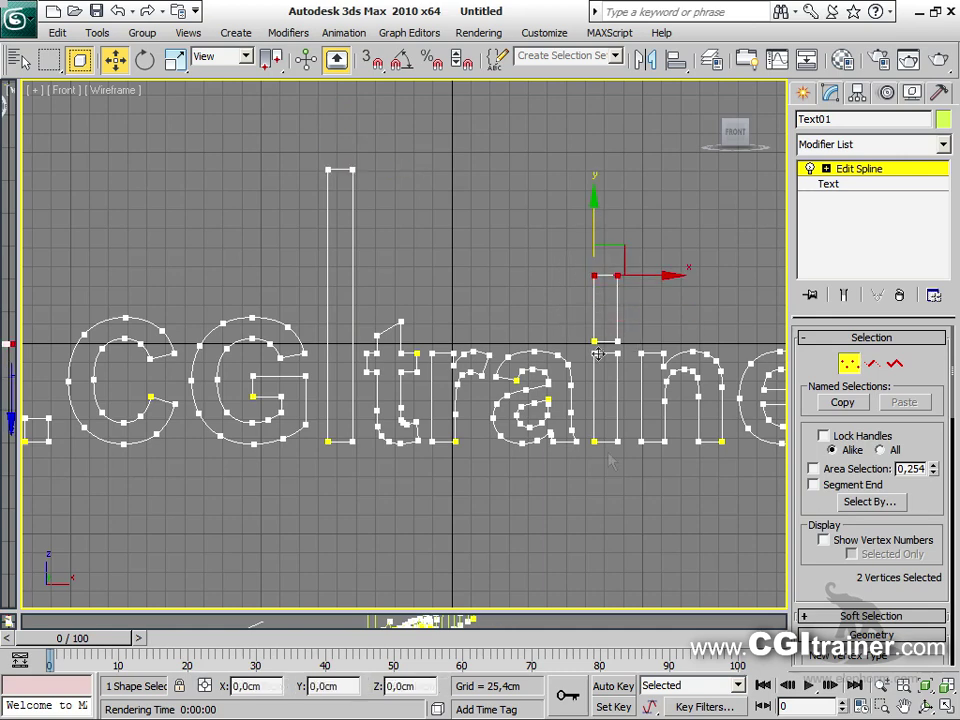
At spline level, enlarge the letter C to about twice its size and shift it right, clear of the preceding dot
{"action": "middle_click_drag", "start_coordinate": [640, 570], "coordinate": [842, 545]}
{"action": "key", "text": "3"}
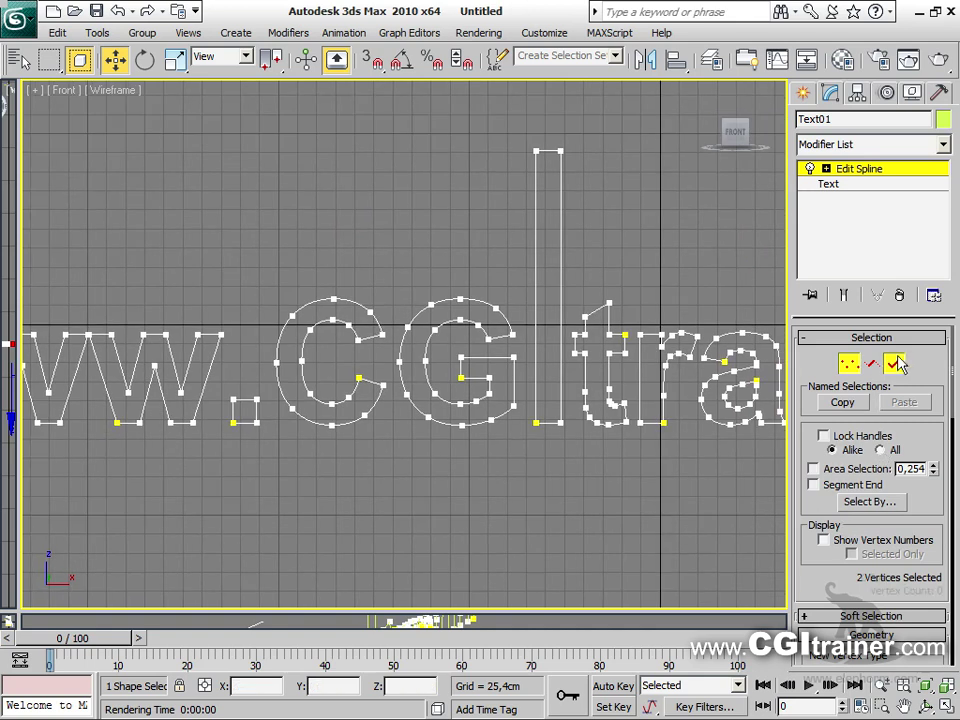
{"action": "left_click", "coordinate": [332, 388]}
{"action": "right_click", "coordinate": [360, 320]}
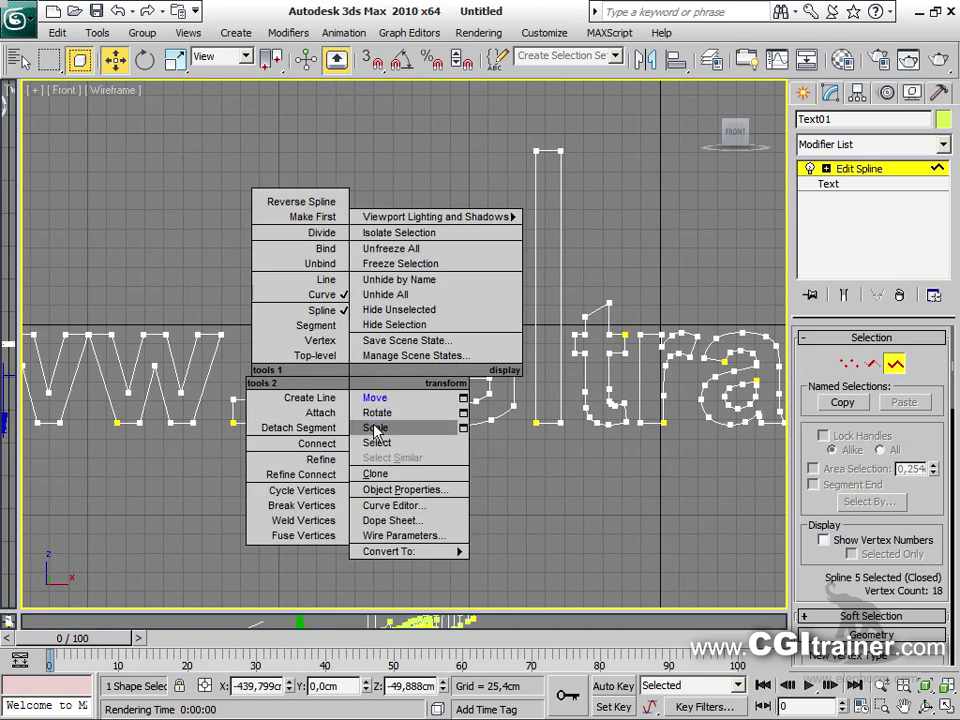
{"action": "left_click", "coordinate": [381, 377]}
{"action": "left_click_drag", "start_coordinate": [336, 354], "coordinate": [510, 377]}
{"action": "right_click", "coordinate": [356, 349]}
{"action": "left_click", "coordinate": [374, 370]}
Scale down the letter G spline and move it into the opening of the large C
{"action": "left_click", "coordinate": [492, 356]}
{"action": "right_click", "coordinate": [455, 345]}
{"action": "left_click", "coordinate": [476, 388]}
{"action": "left_click_drag", "start_coordinate": [476, 388], "coordinate": [463, 416]}
{"action": "right_click", "coordinate": [468, 351]}
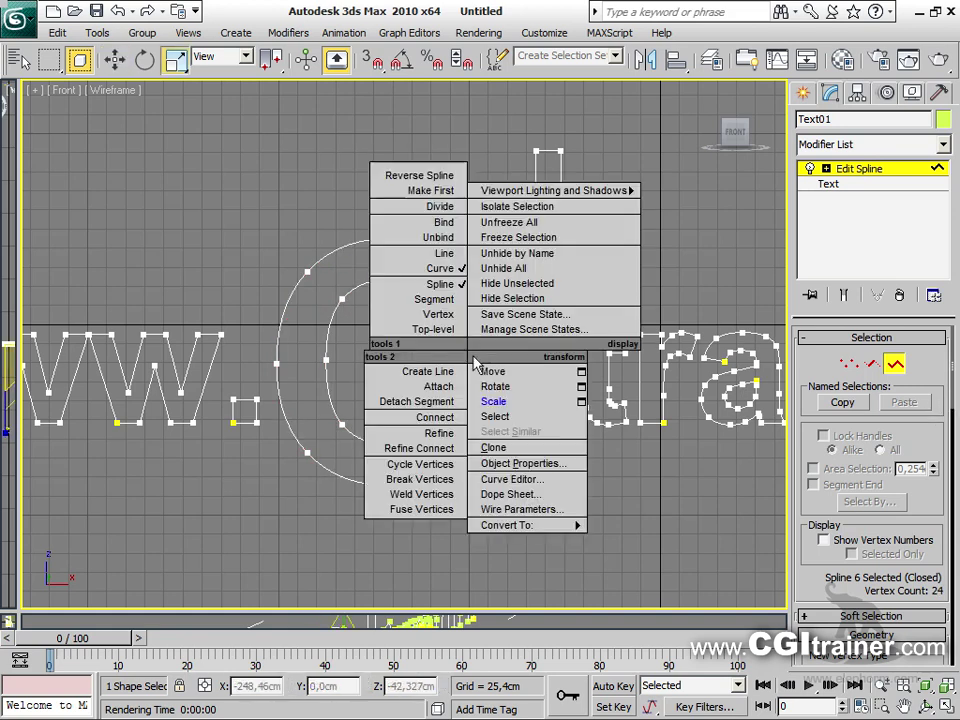
{"action": "left_click", "coordinate": [490, 371]}
{"action": "mouse_move", "coordinate": [525, 327]}
{"action": "left_mouse_down"}
{"action": "mouse_move", "coordinate": [510, 323]}
{"action": "mouse_move", "coordinate": [521, 335]}
{"action": "left_mouse_up"}
Move the tall capital I spline down so it is vertically centred beside the large C, and deselect it
{"action": "left_click", "coordinate": [553, 381]}
{"action": "left_click", "coordinate": [557, 380]}
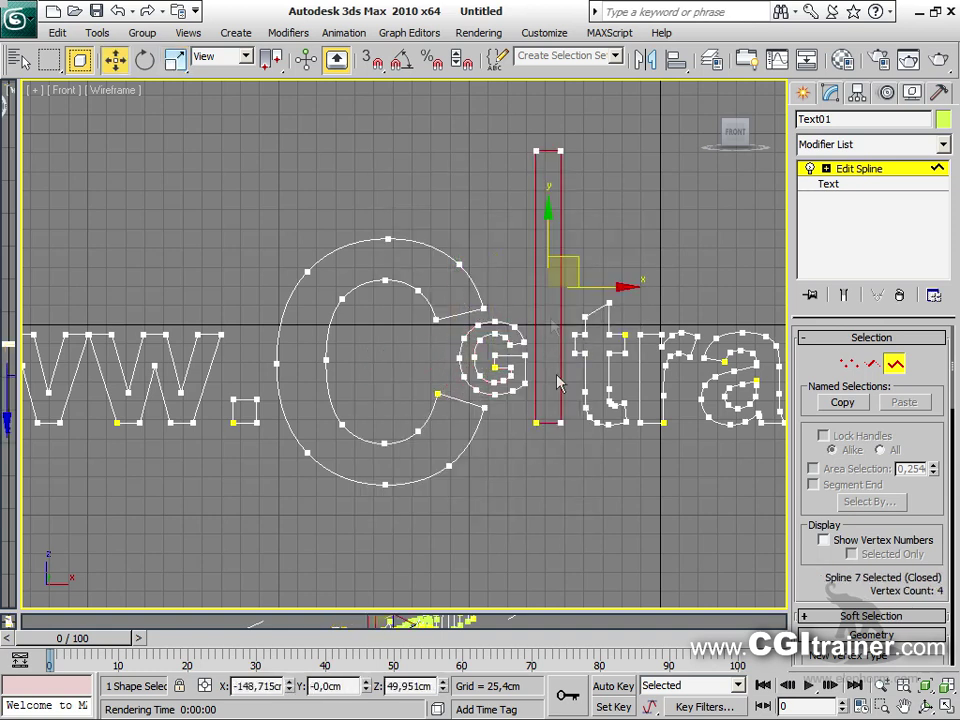
{"action": "left_click_drag", "start_coordinate": [551, 252], "coordinate": [551, 332]}
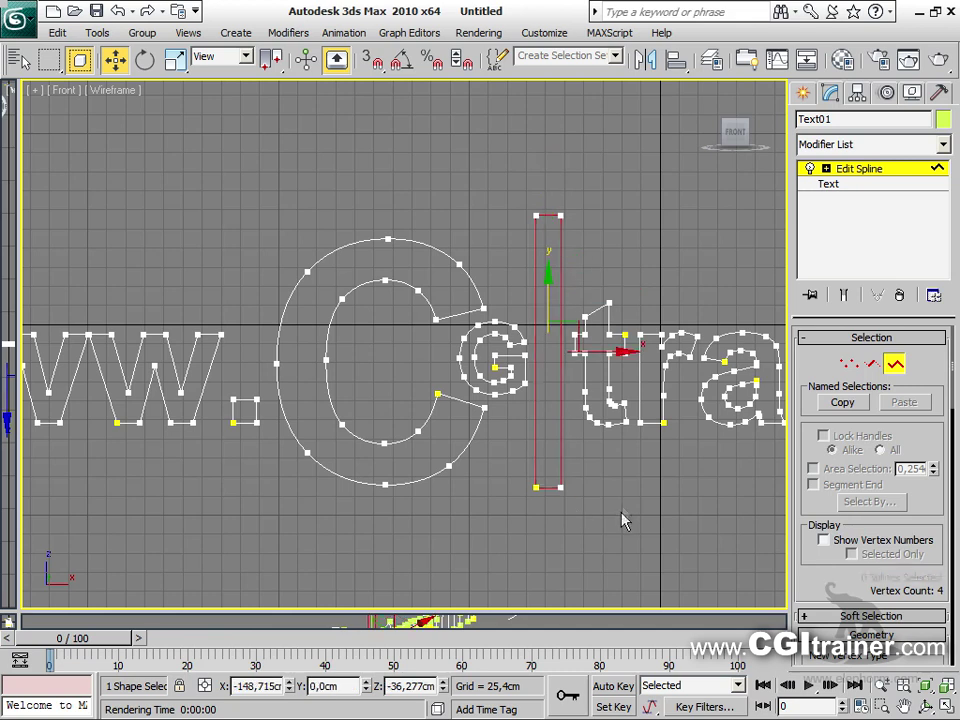
{"action": "left_click", "coordinate": [621, 519]}
{"action": "scroll", "coordinate": [598, 471], "scroll_direction": "down", "scroll_amount": 10}
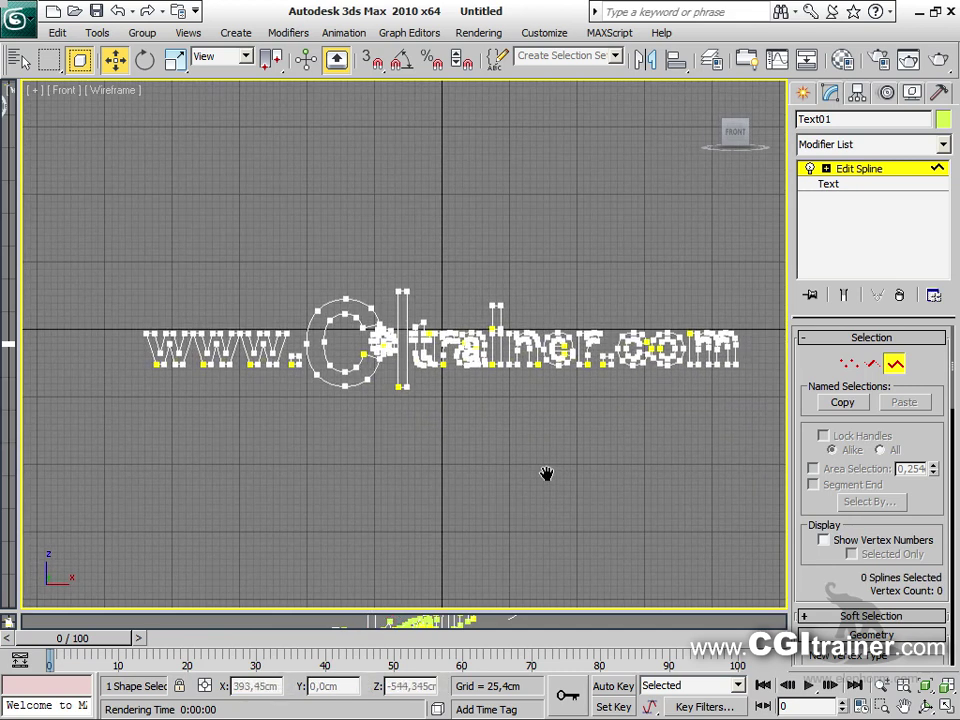
Add an Extrude modifier to the edited text and show it in a maximized Perspective view
{"action": "left_click", "coordinate": [290, 33]}
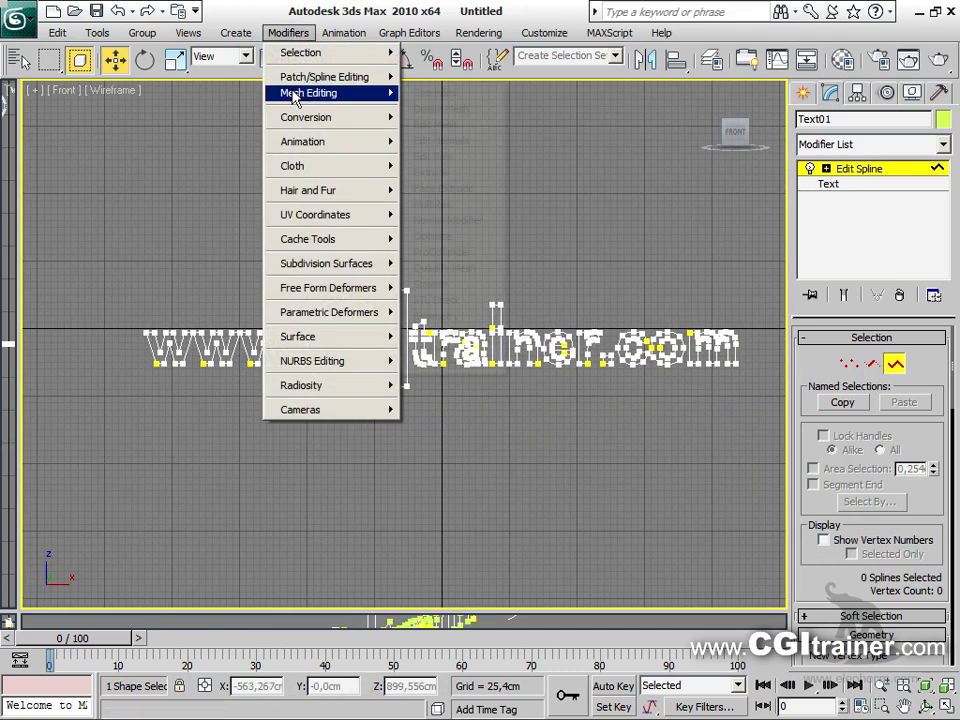
{"action": "mouse_move", "coordinate": [295, 95]}
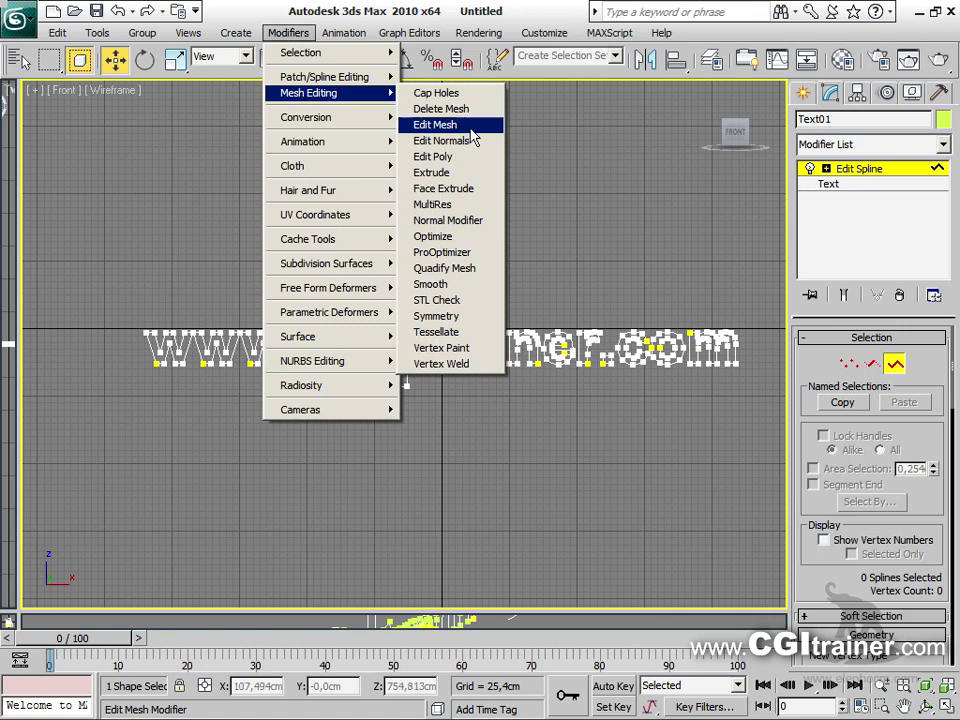
{"action": "left_click", "coordinate": [458, 175]}
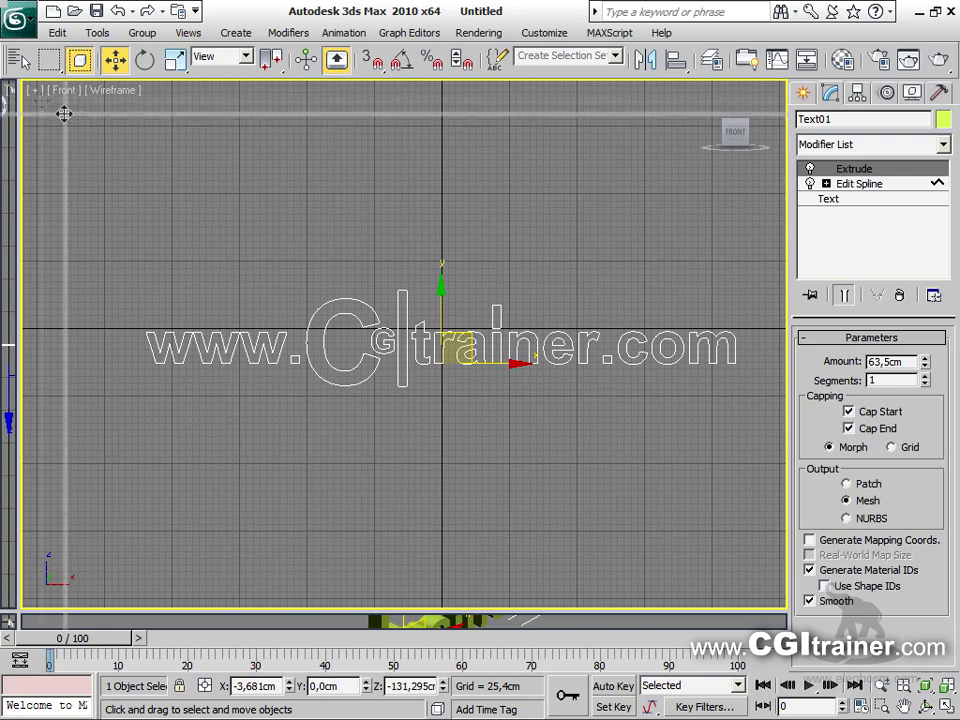
{"action": "key", "text": "shift+super"}
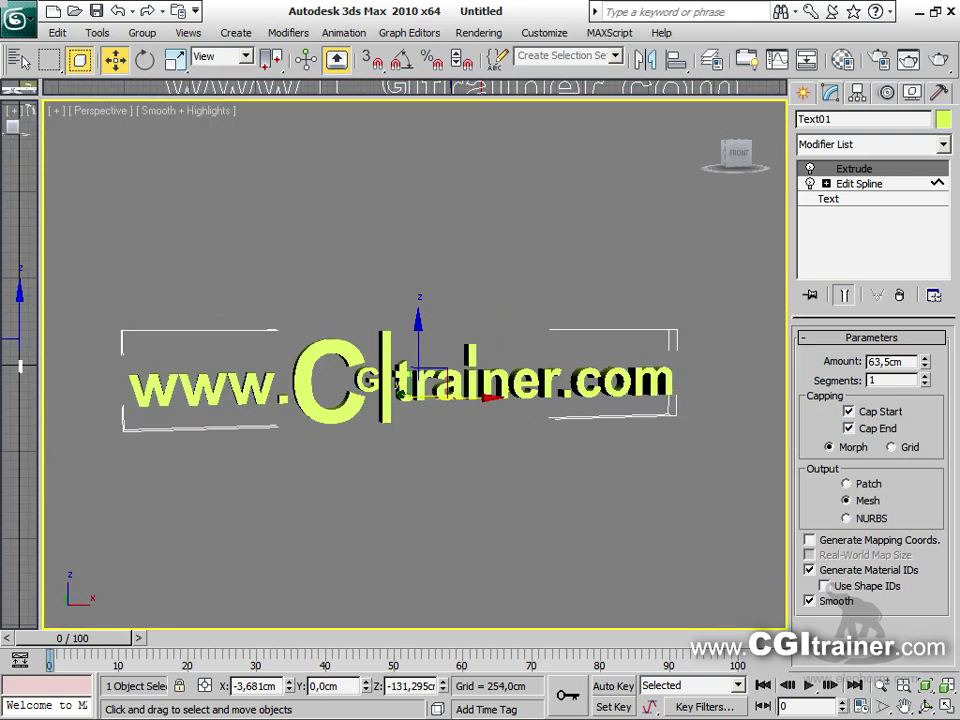
Select only the C spline in Edit Spline with the end result shown, and add a Noise modifier beneath Extrude
{"action": "left_click", "coordinate": [856, 184]}
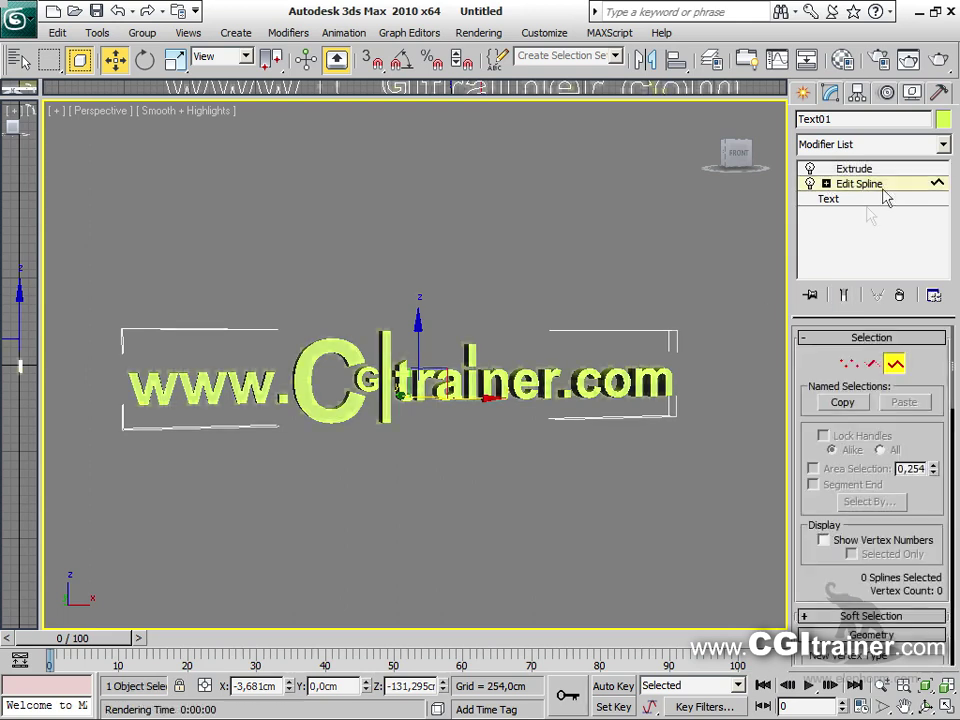
{"action": "left_click", "coordinate": [846, 296]}
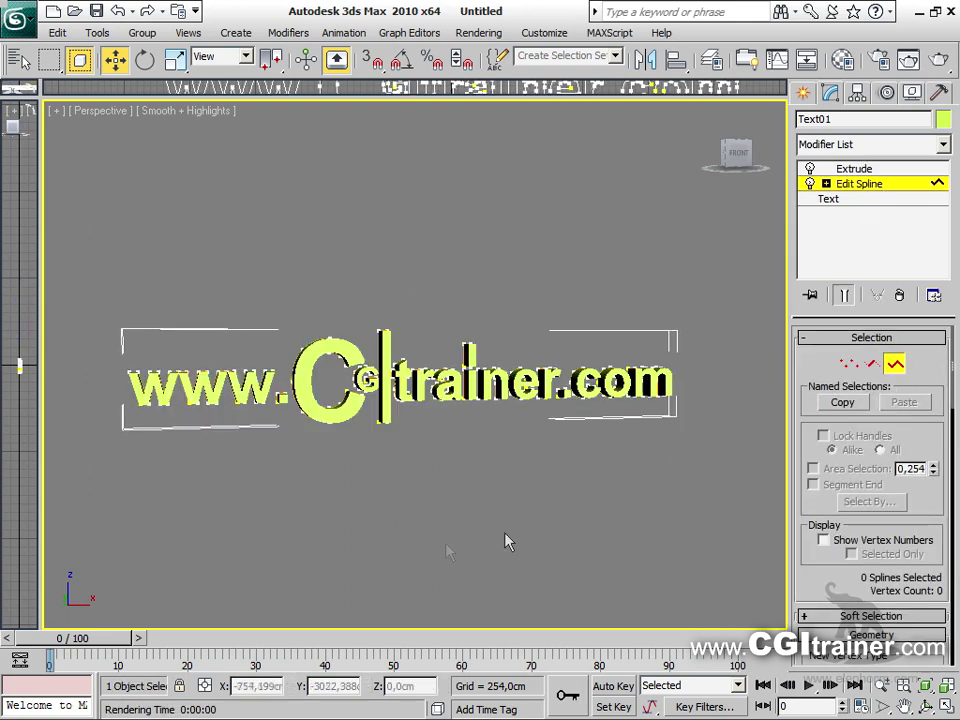
{"action": "left_click", "coordinate": [352, 346]}
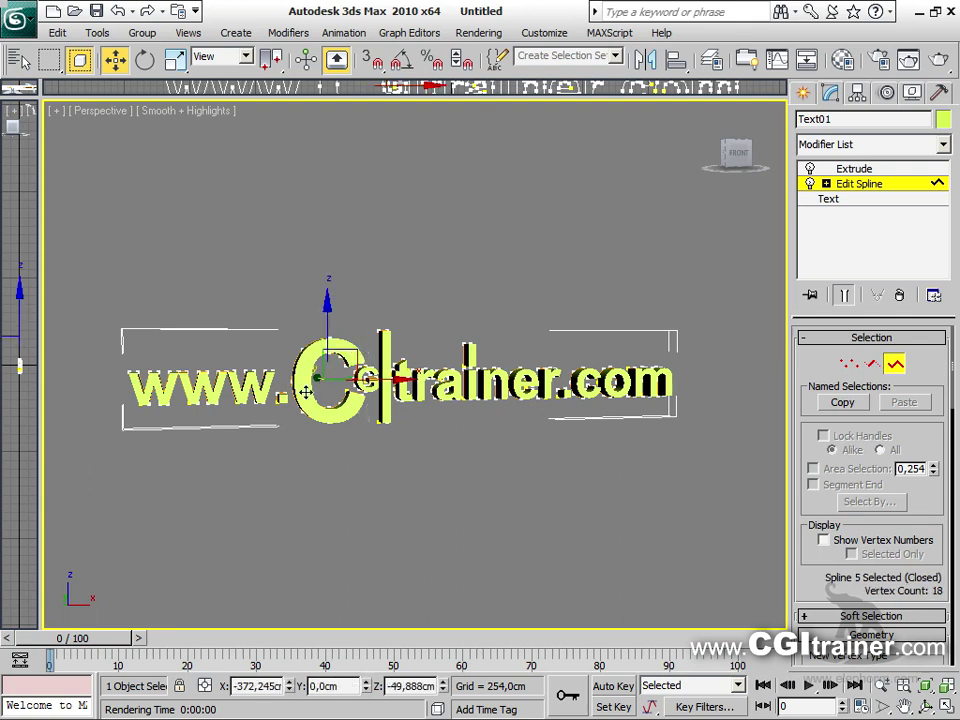
{"action": "left_click", "coordinate": [287, 32]}
{"action": "mouse_move", "coordinate": [313, 268]}
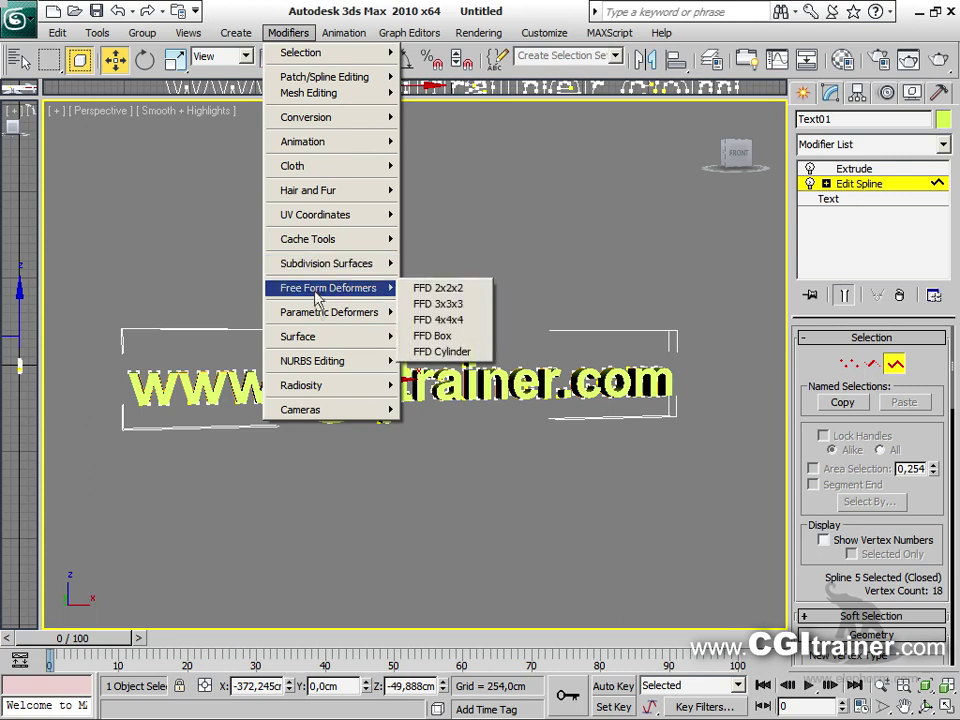
{"action": "mouse_move", "coordinate": [313, 316]}
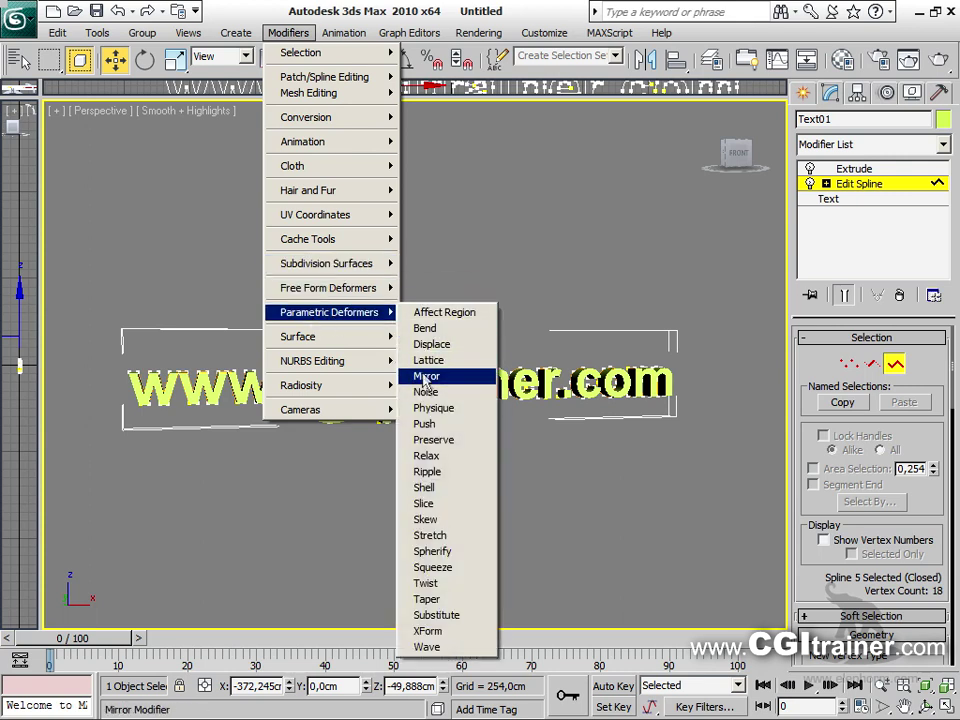
{"action": "left_click", "coordinate": [426, 392]}
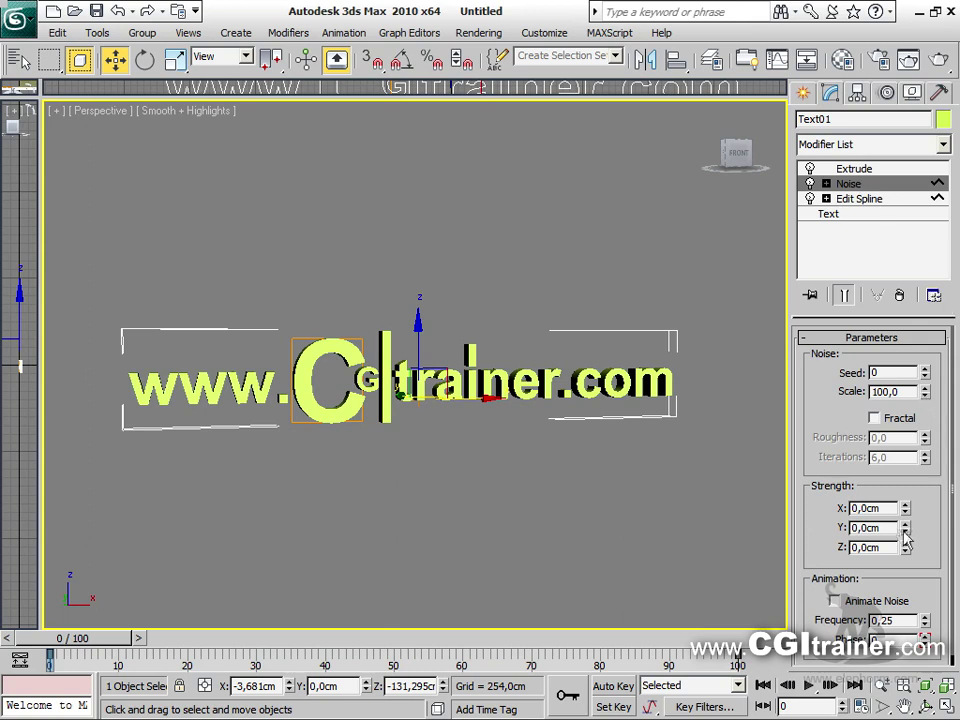
Set the Noise strength to Z 23,647cm and Y 33,503cm, and the noise scale to 32,0
{"action": "left_click_drag", "start_coordinate": [905, 550], "coordinate": [903, 340]}
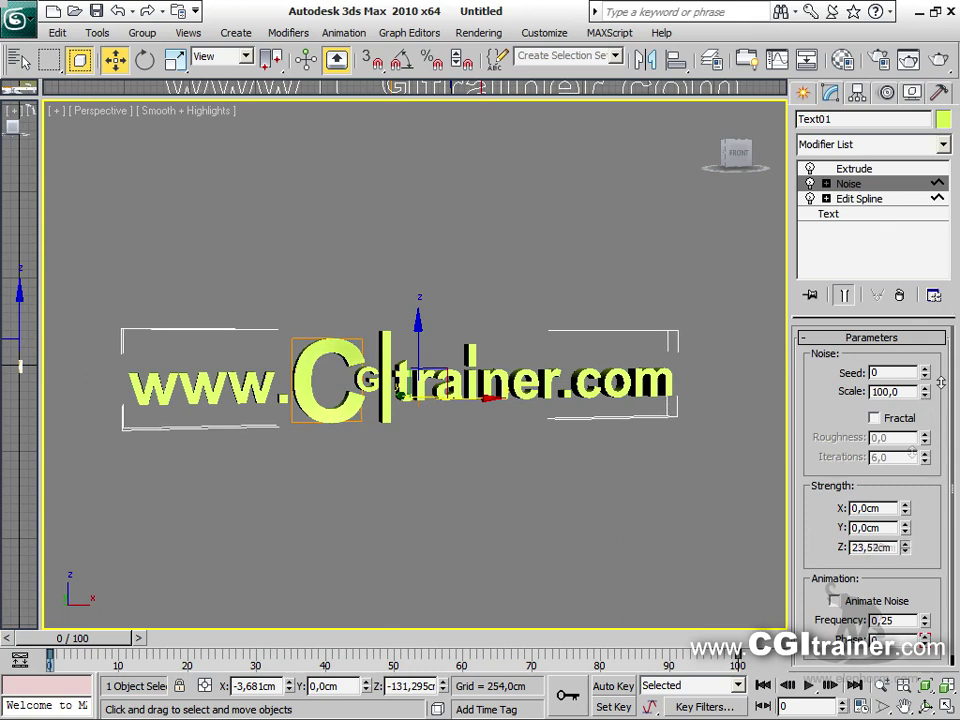
{"action": "left_click_drag", "start_coordinate": [917, 193], "coordinate": [917, 20]}
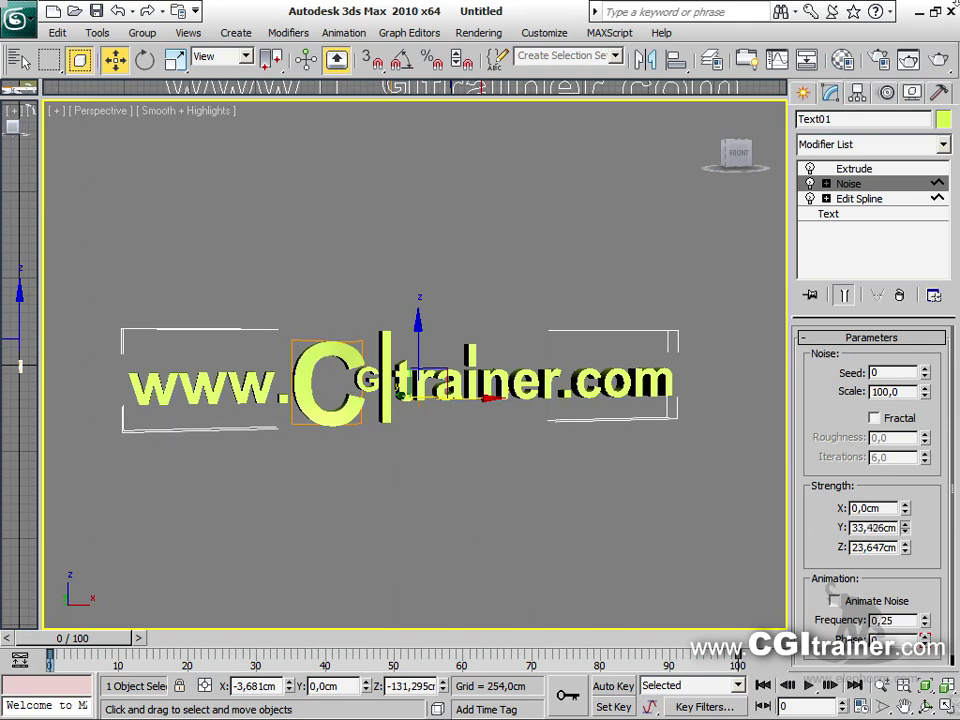
{"action": "left_click_drag", "start_coordinate": [928, 400], "coordinate": [919, 465]}
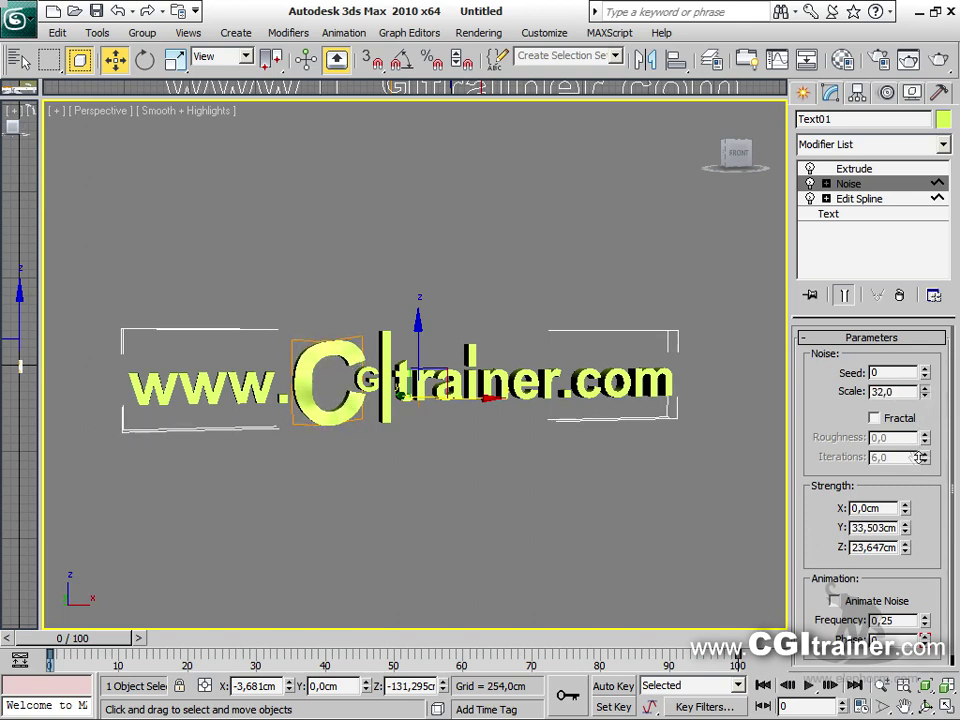
Turn on Animate Noise and play the animation while viewing the text from a slightly different angle
{"action": "left_click", "coordinate": [826, 686]}
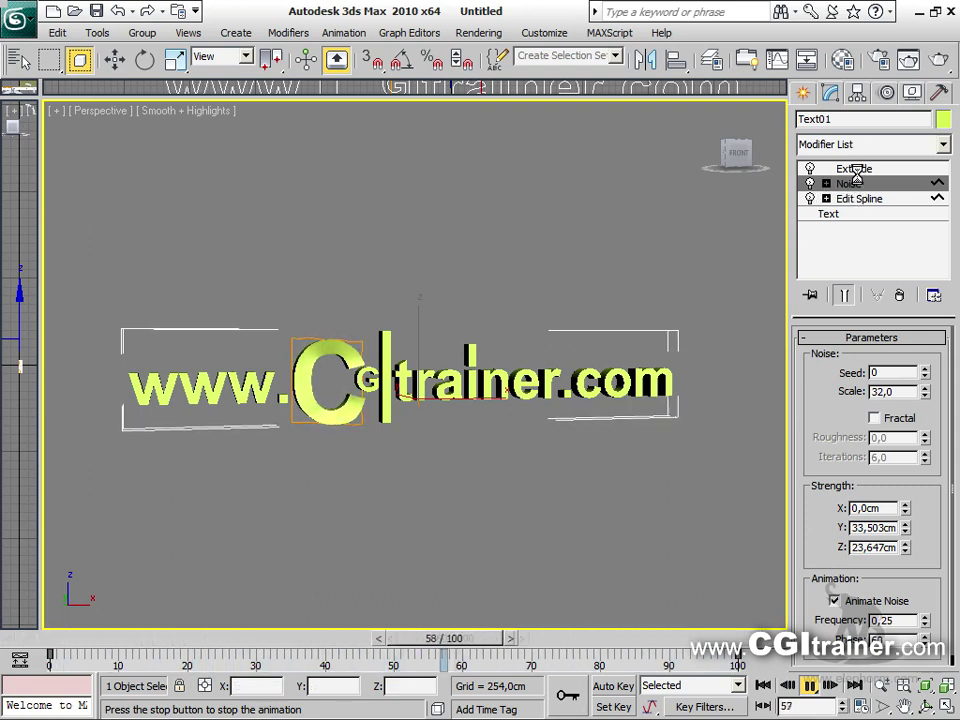
{"action": "middle_click_drag", "start_coordinate": [654, 403], "coordinate": [624, 393], "text": "alt"}
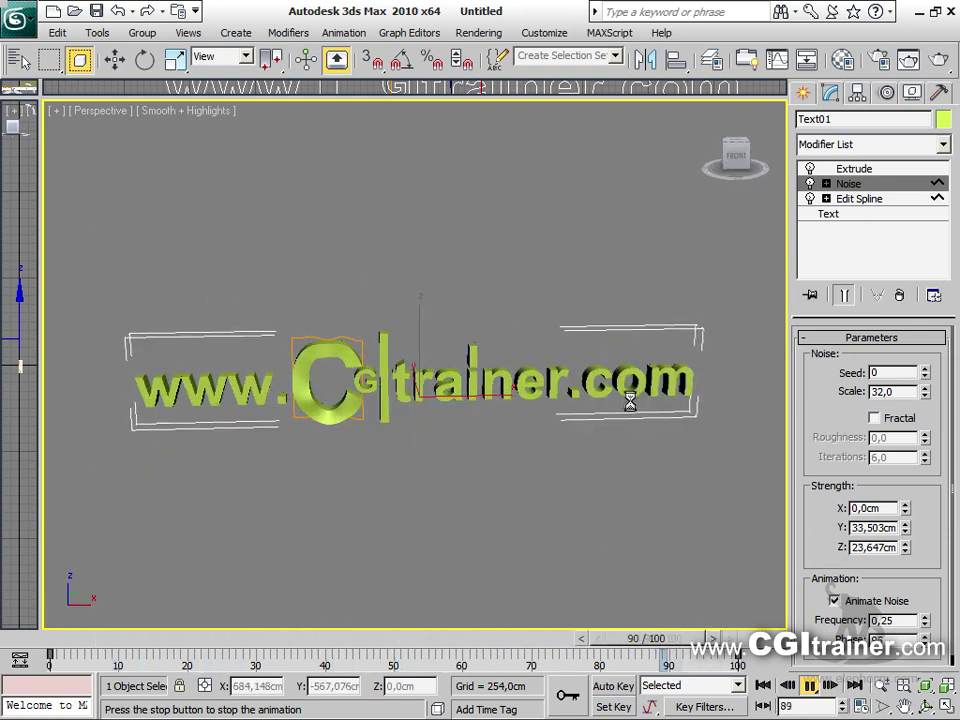
Stop the playback and turn on Auto Key at frame 64, with the text's Edit Spline modifier active and the end result shown
{"action": "left_click", "coordinate": [806, 686]}
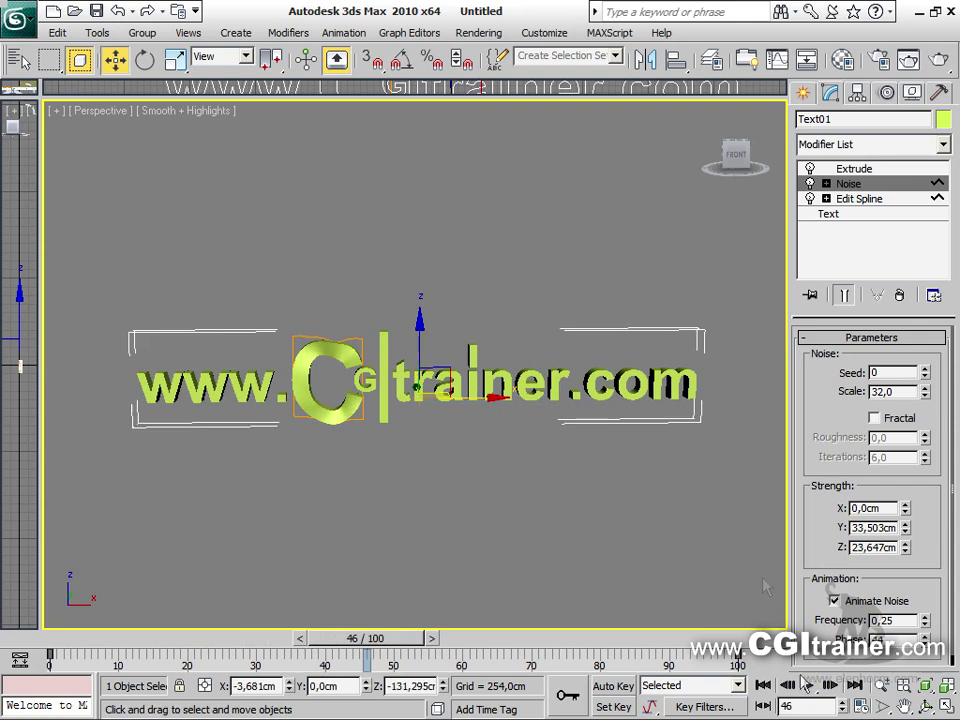
{"action": "left_click", "coordinate": [905, 198]}
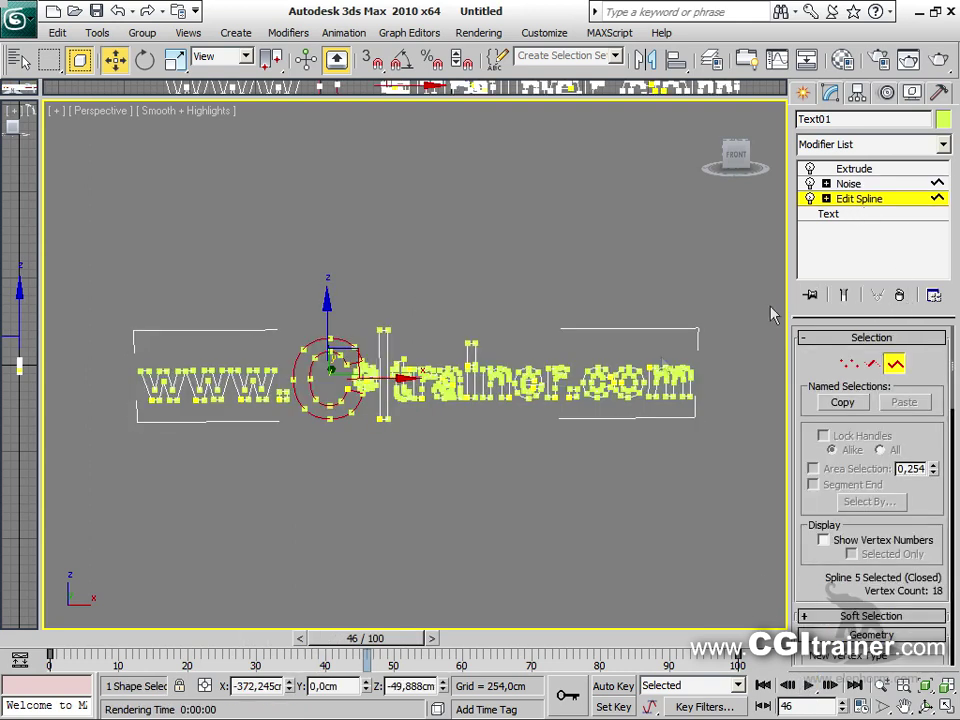
{"action": "left_click", "coordinate": [843, 295]}
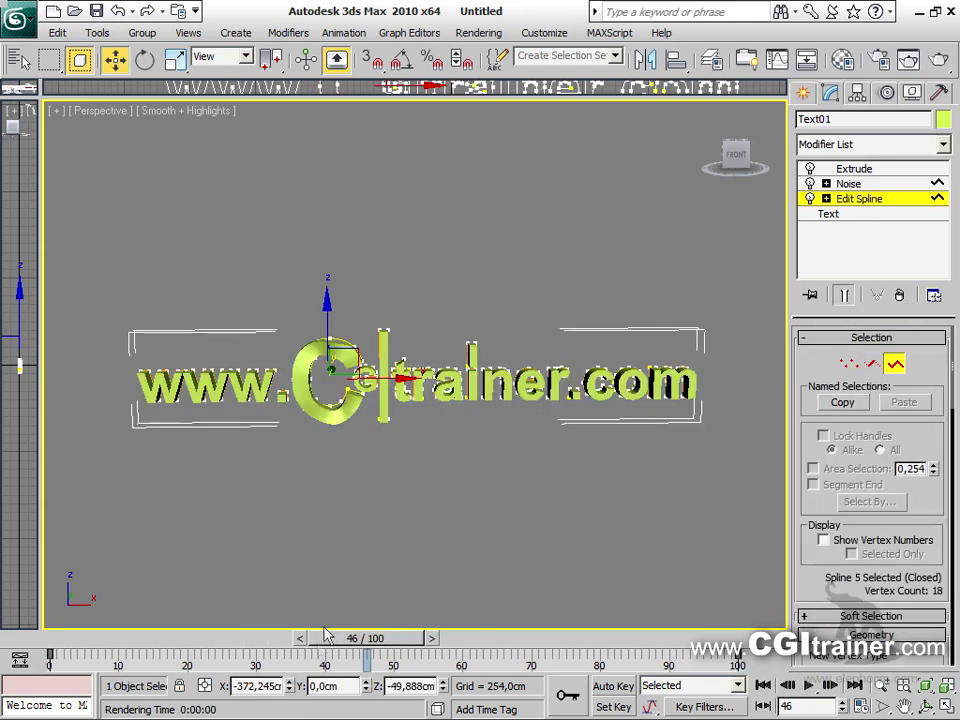
{"action": "left_click_drag", "start_coordinate": [385, 637], "coordinate": [519, 640]}
{"action": "key", "text": "w"}
{"action": "left_click", "coordinate": [612, 686]}
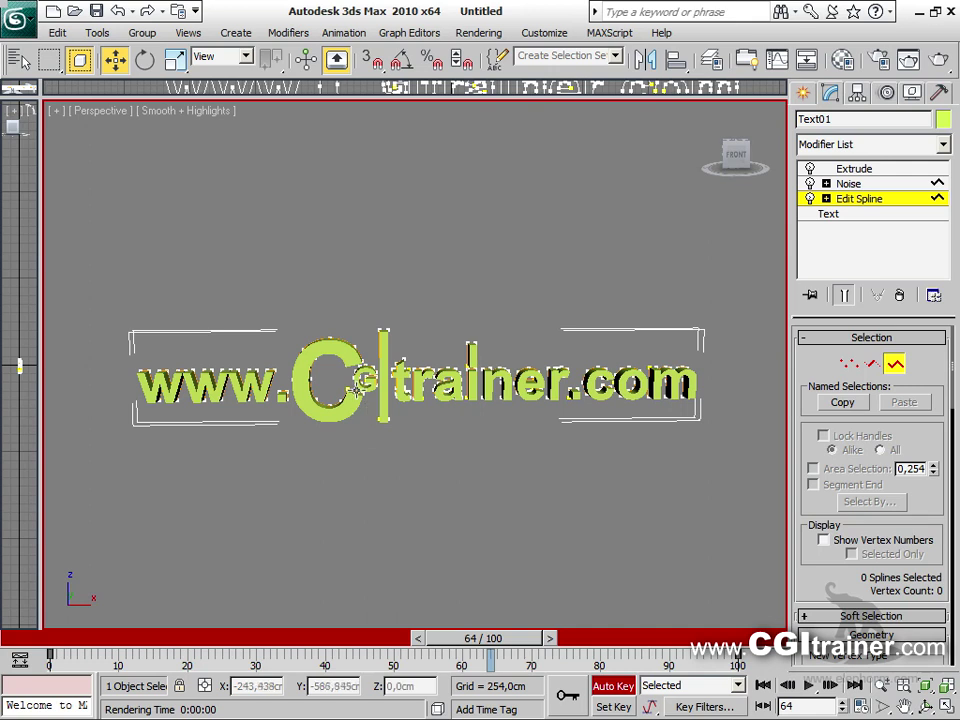
Try to animate the C spline at frame 64 by scaling it up to several times its size and moving it toward the text's center
{"action": "left_click", "coordinate": [358, 387]}
{"action": "right_click", "coordinate": [352, 381]}
{"action": "left_click", "coordinate": [372, 440]}
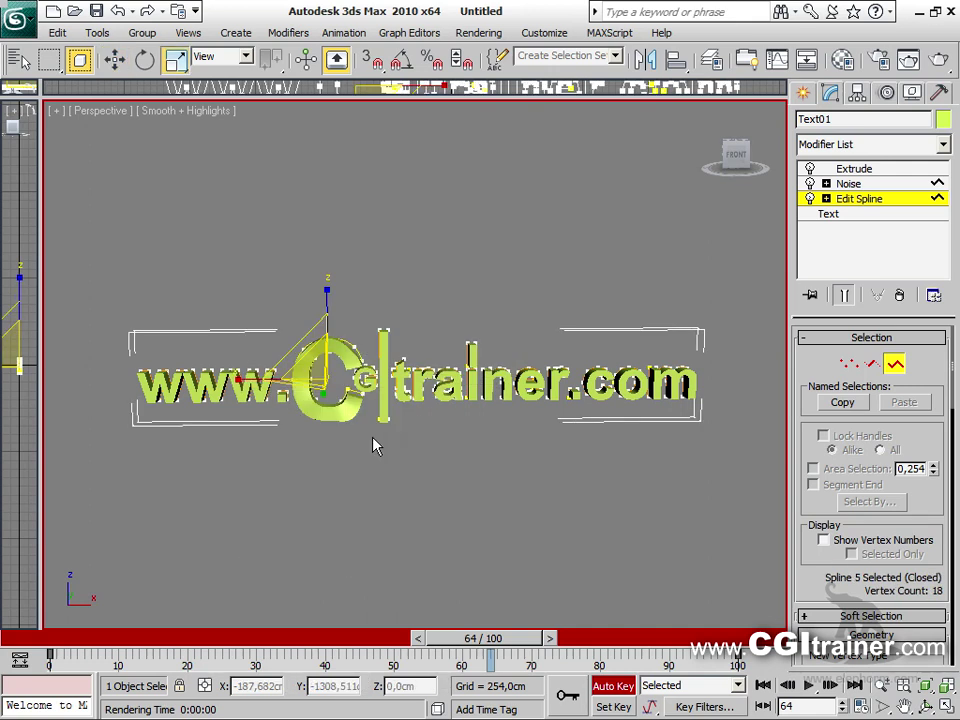
{"action": "left_click_drag", "start_coordinate": [306, 368], "coordinate": [361, 111]}
{"action": "right_click", "coordinate": [295, 365]}
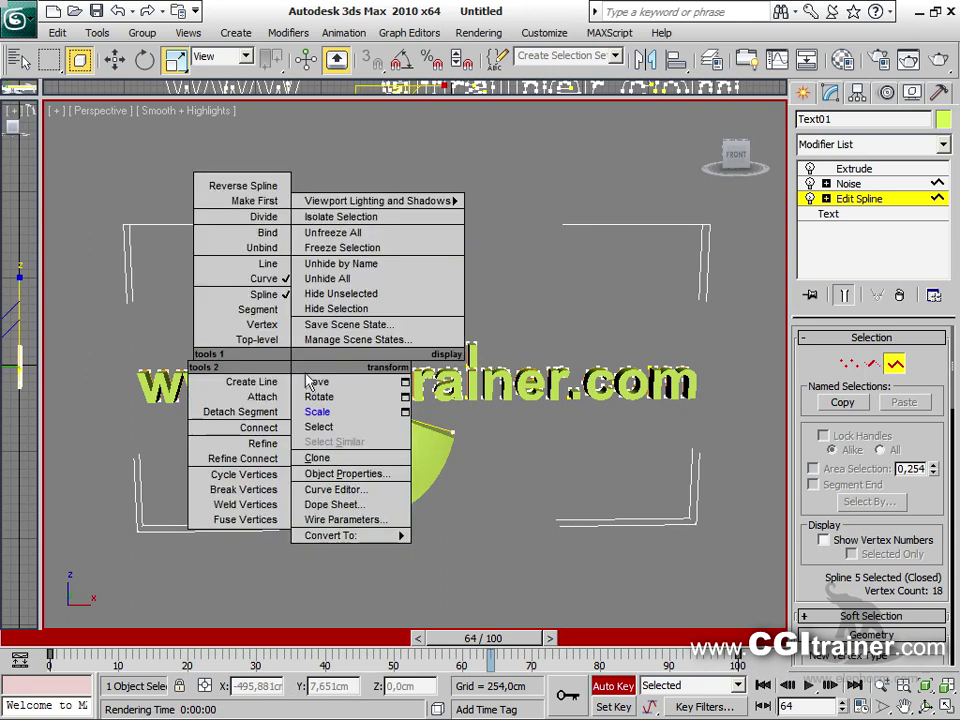
{"action": "left_click", "coordinate": [312, 382]}
{"action": "left_click_drag", "start_coordinate": [352, 366], "coordinate": [441, 335]}
Try to animate the C's upper vertices by moving six of them toward the start of the text at frame 47, and check frame 0
{"action": "left_click_drag", "start_coordinate": [476, 632], "coordinate": [373, 597]}
{"action": "key", "text": "w"}
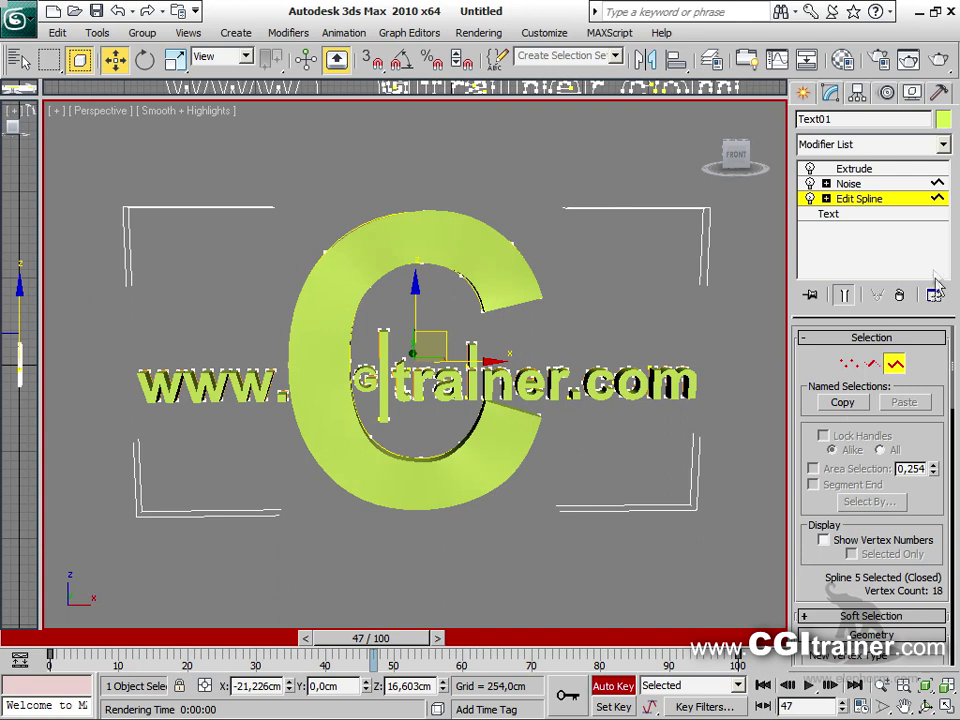
{"action": "left_click_drag", "start_coordinate": [433, 252], "coordinate": [499, 226]}
{"action": "left_click", "coordinate": [848, 364]}
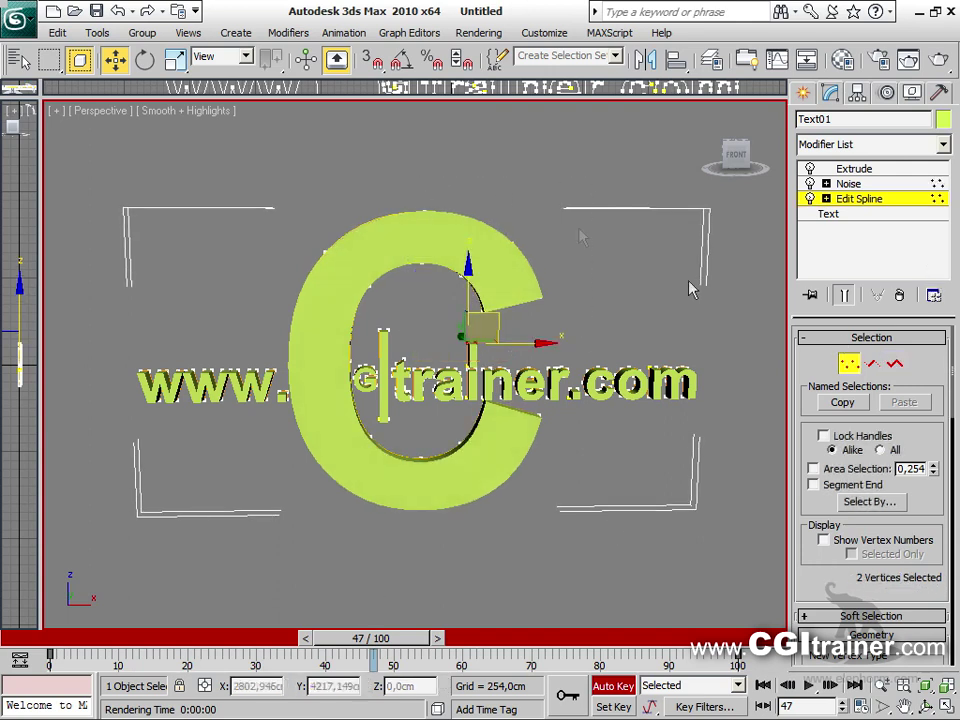
{"action": "left_click_drag", "start_coordinate": [392, 174], "coordinate": [545, 285]}
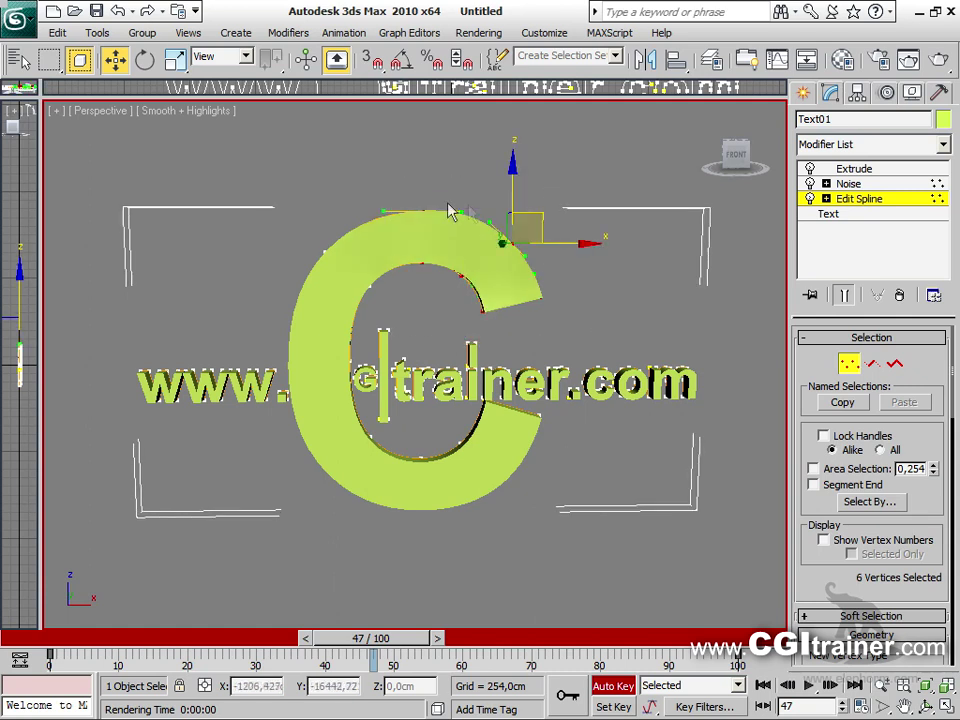
{"action": "left_click_drag", "start_coordinate": [534, 217], "coordinate": [479, 212]}
{"action": "key", "text": "q"}
{"action": "left_click_drag", "start_coordinate": [382, 638], "coordinate": [128, 579]}
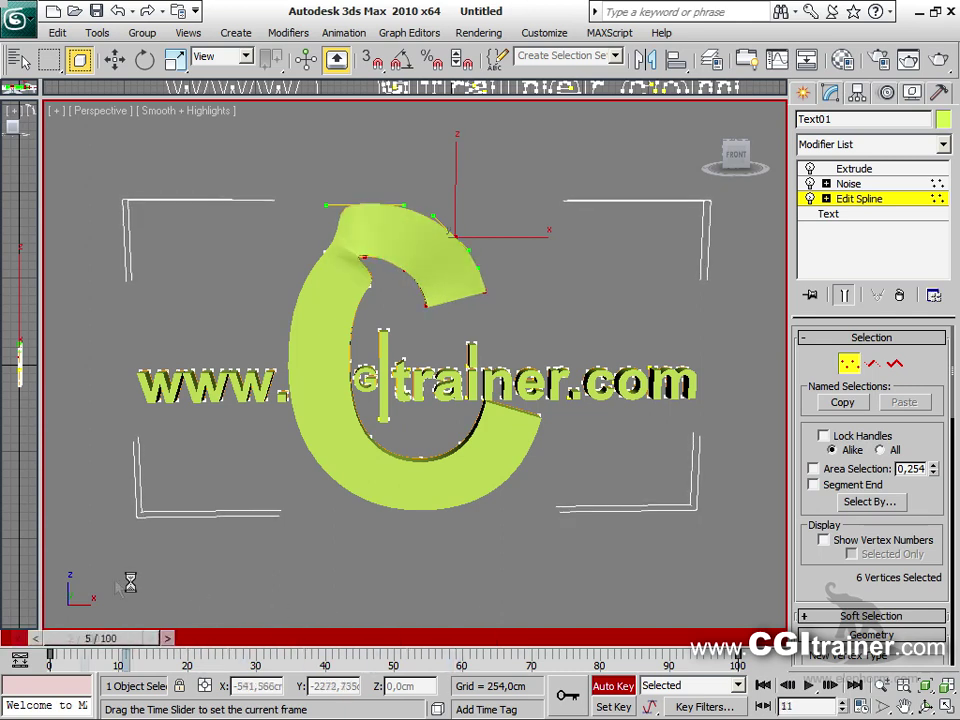
{"action": "key", "text": "w"}
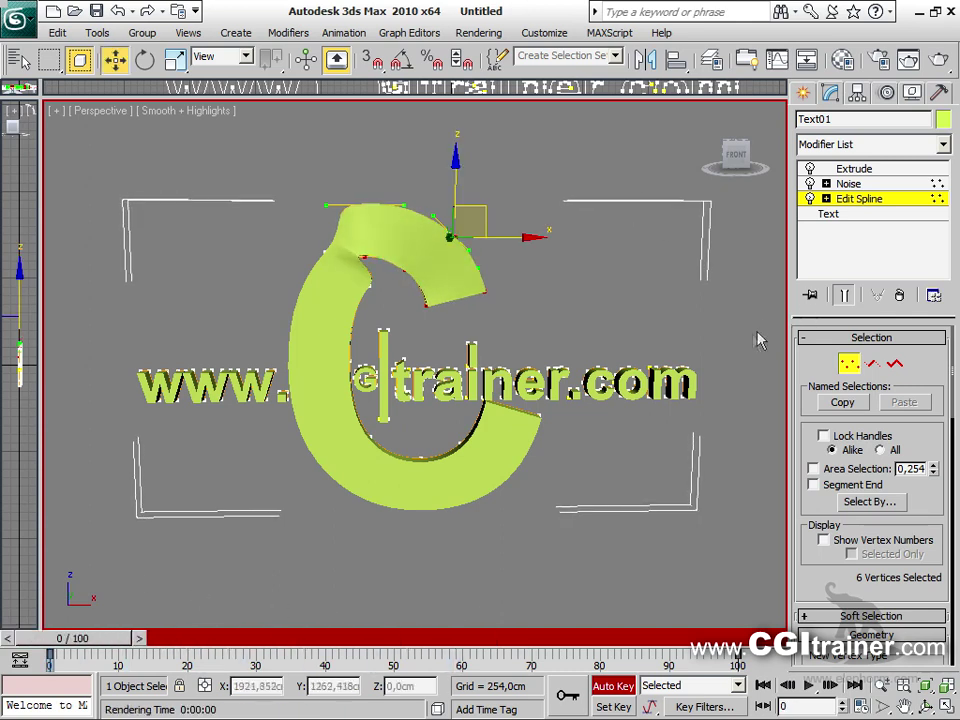
Undo the vertex move and the C spline's move and scale, and clear the vertex selection
{"action": "key", "text": "ctrl+z"}
{"action": "key", "text": "ctrl+z"}
{"action": "key", "text": "ctrl+z"}
{"action": "key", "text": "ctrl+z"}
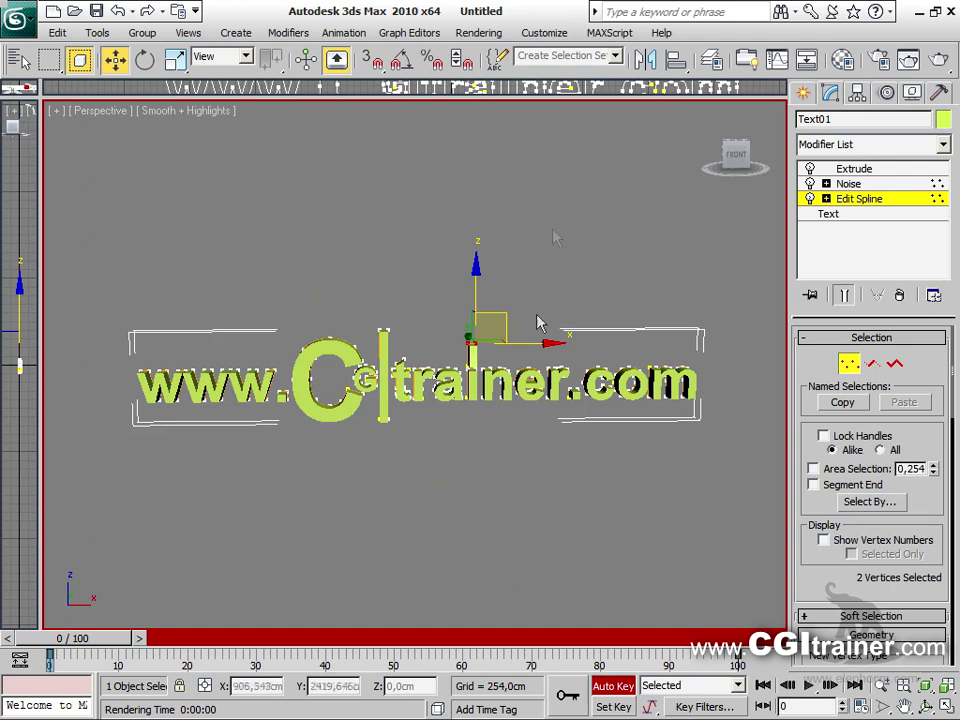
{"action": "left_click", "coordinate": [493, 540]}
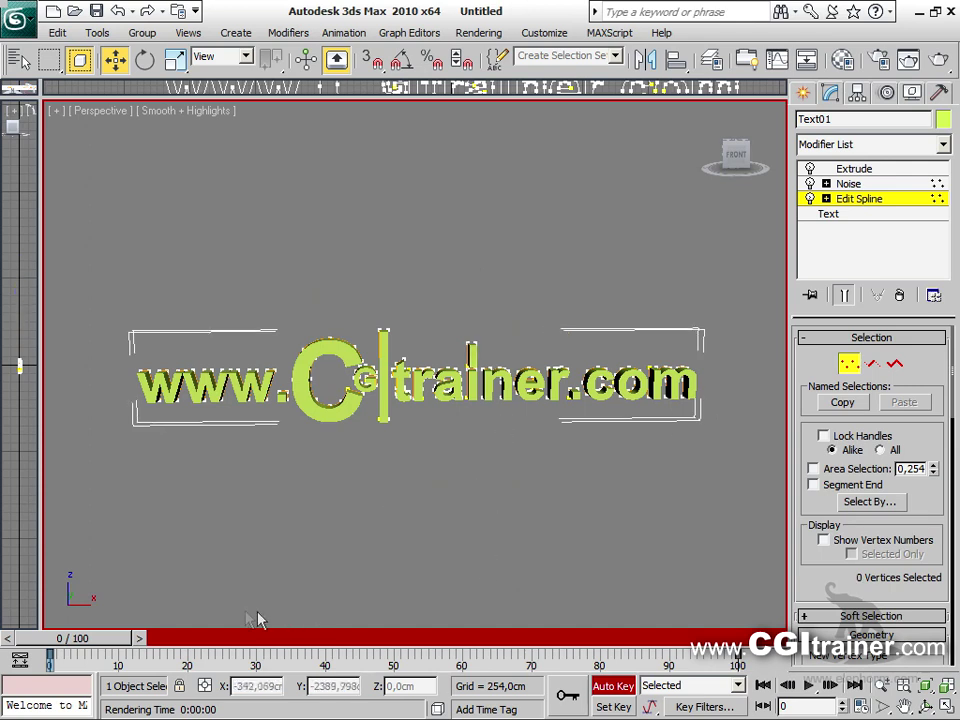
Set the Noise modifier's Z strength to 44,93cm at frame 23 and turn off Auto Key
{"action": "left_click_drag", "start_coordinate": [119, 643], "coordinate": [598, 594]}
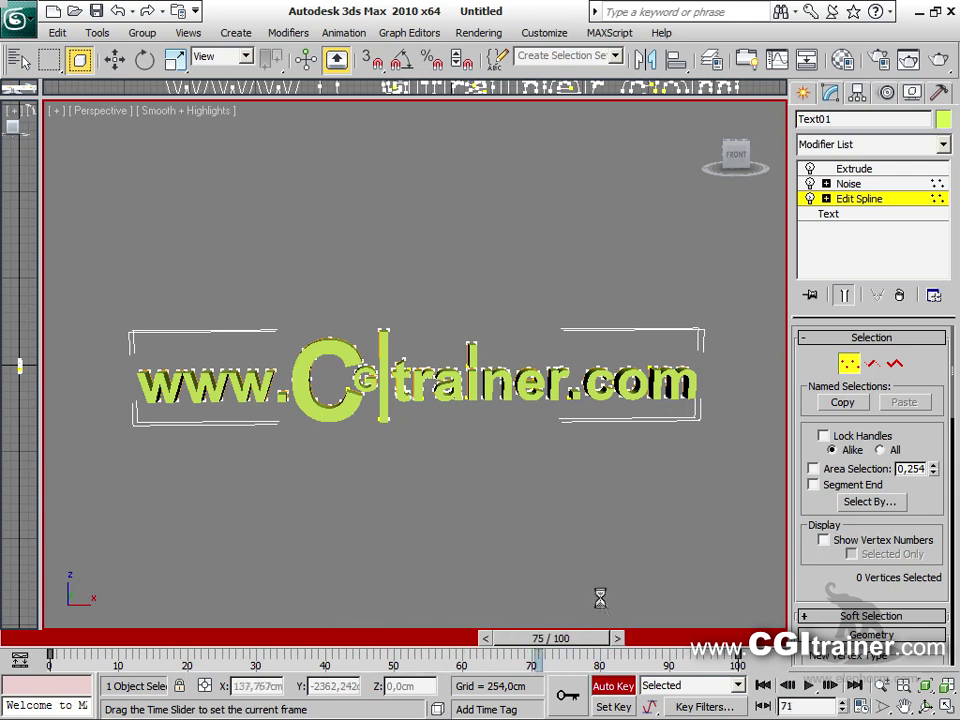
{"action": "left_click", "coordinate": [895, 184]}
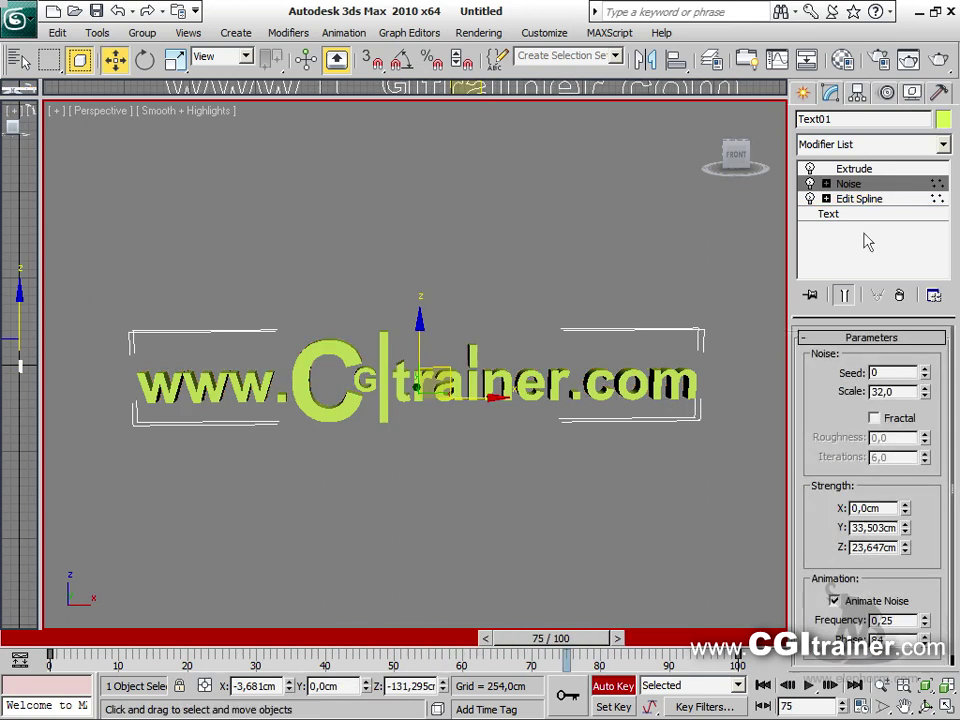
{"action": "left_click_drag", "start_coordinate": [565, 648], "coordinate": [279, 600]}
{"action": "key", "text": "w"}
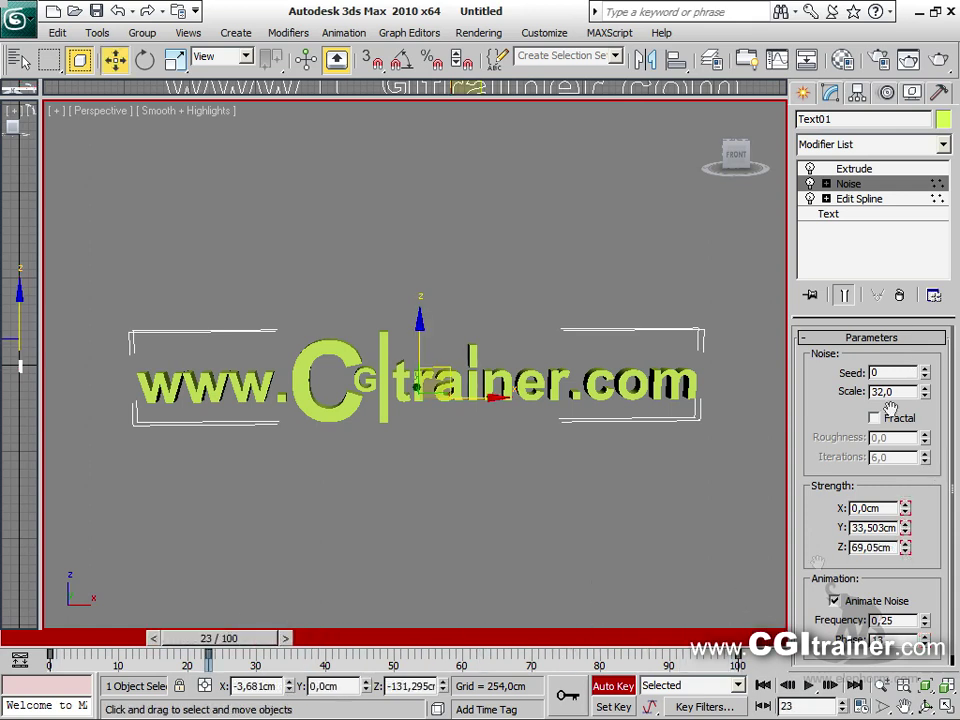
{"action": "left_click", "coordinate": [625, 686]}
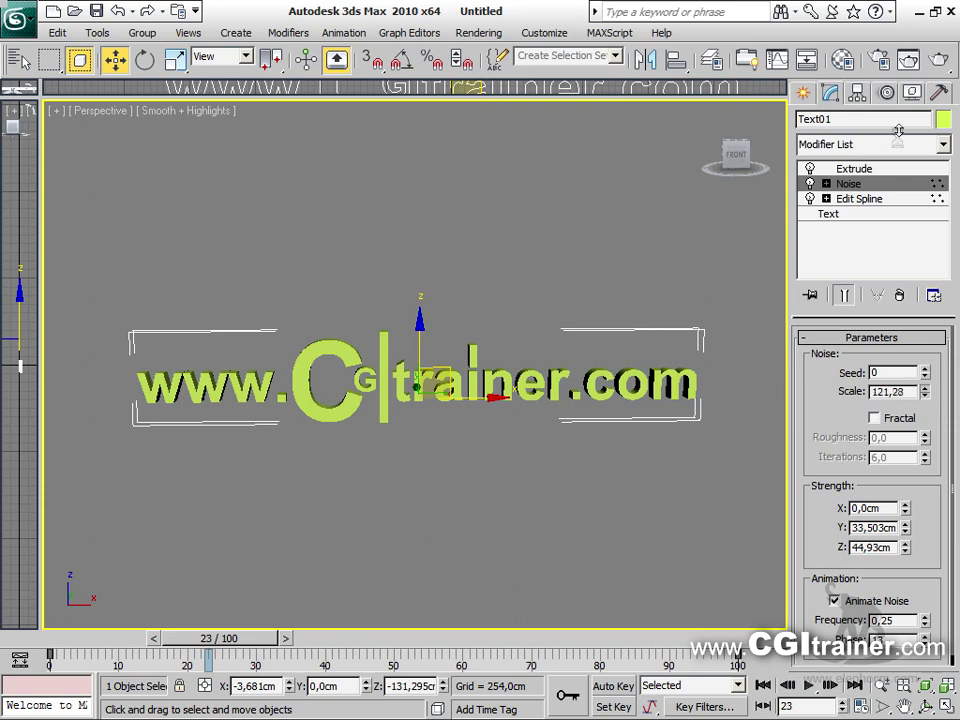
Restore the C spline selection in Edit Spline and reopen the Noise modifier at frame 0 with a noise scale of 29,12
{"action": "left_click", "coordinate": [875, 200]}
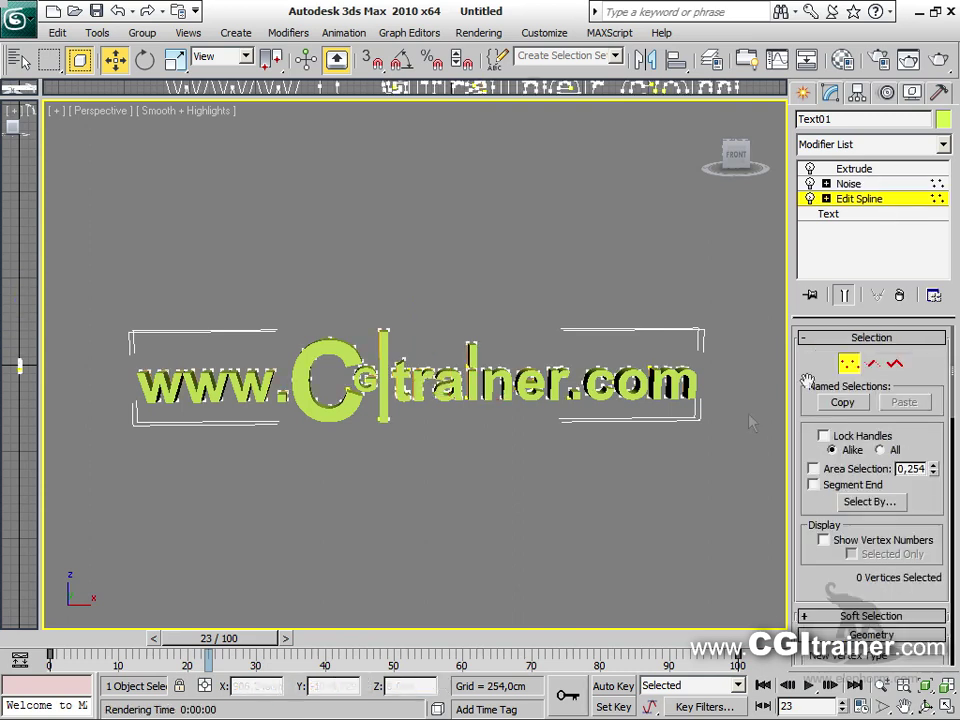
{"action": "left_click", "coordinate": [895, 364]}
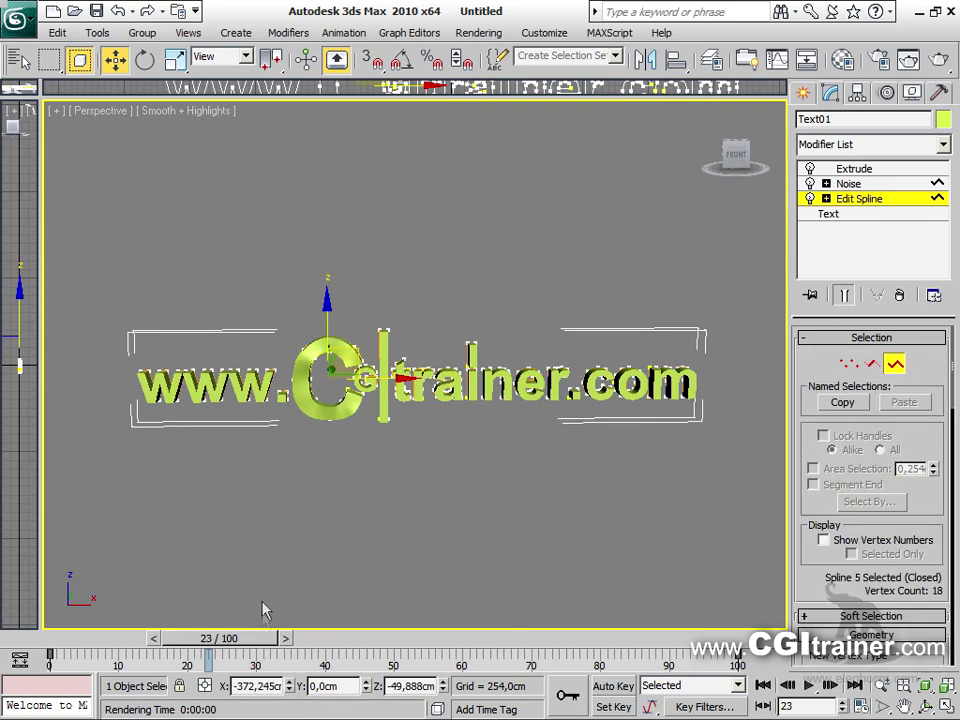
{"action": "left_click_drag", "start_coordinate": [253, 647], "coordinate": [96, 568]}
{"action": "key", "text": "w"}
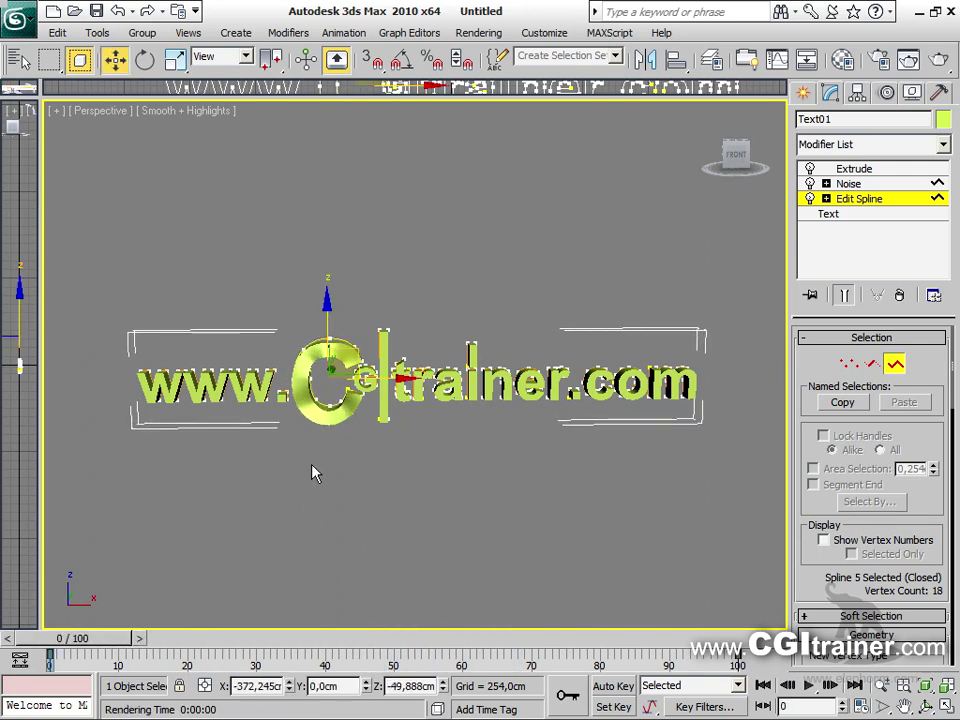
{"action": "left_click", "coordinate": [879, 187]}
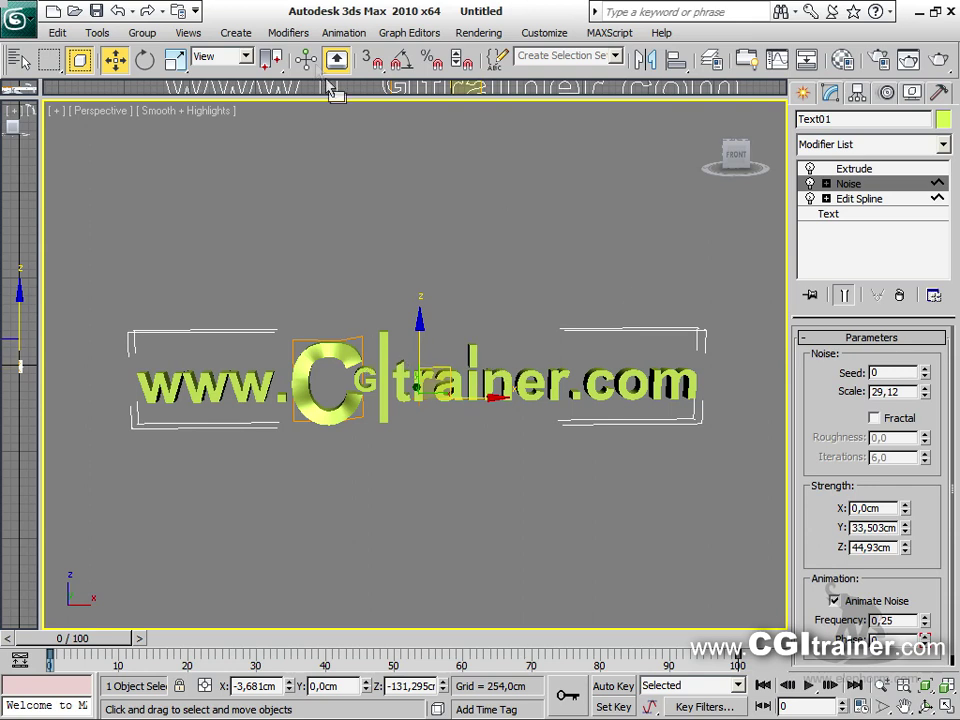
Cut the Extrude modifier from the text's modifier stack
{"action": "left_click", "coordinate": [290, 33]}
{"action": "mouse_move", "coordinate": [301, 93]}
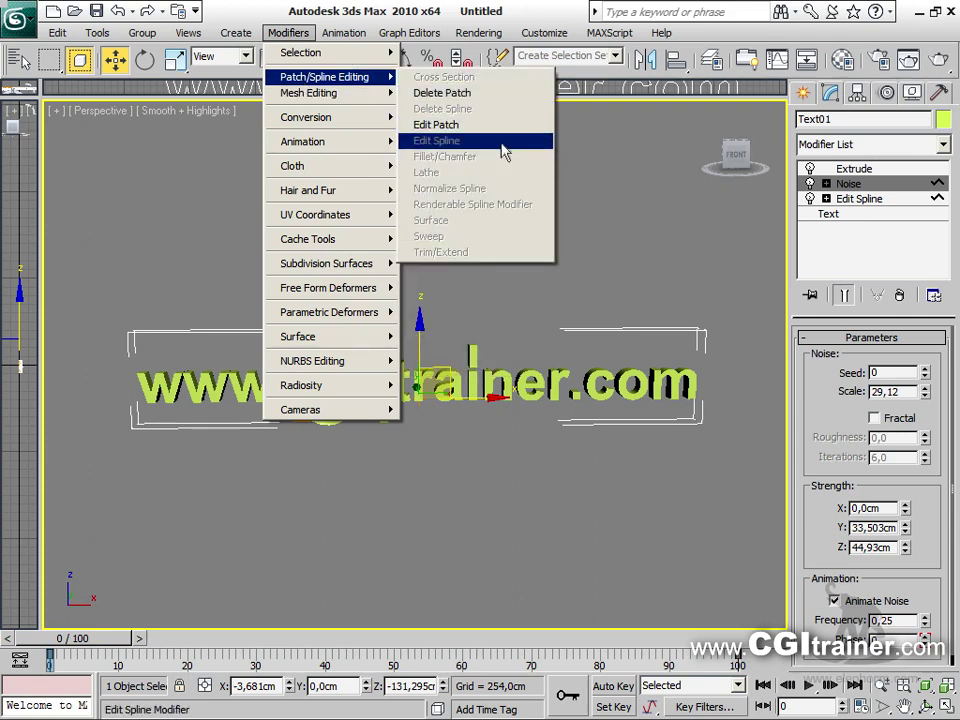
{"action": "left_click", "coordinate": [866, 168]}
{"action": "right_click", "coordinate": [862, 172]}
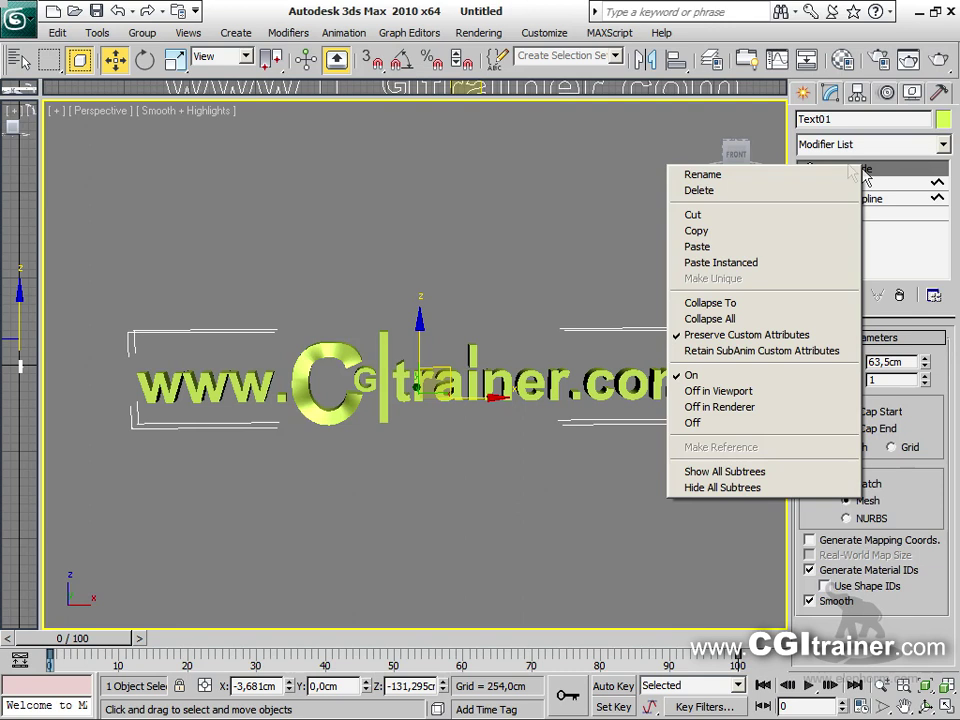
{"action": "left_click", "coordinate": [718, 214]}
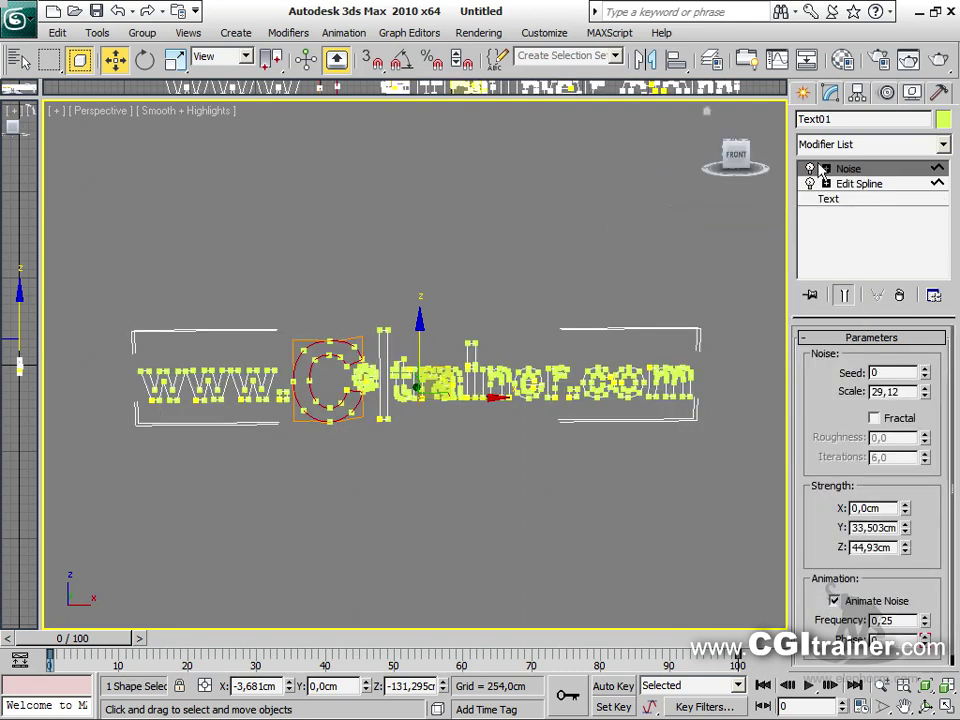
Add a second Edit Spline modifier above Noise and open that modifier's stack commands
{"action": "left_click", "coordinate": [288, 32]}
{"action": "mouse_move", "coordinate": [310, 80]}
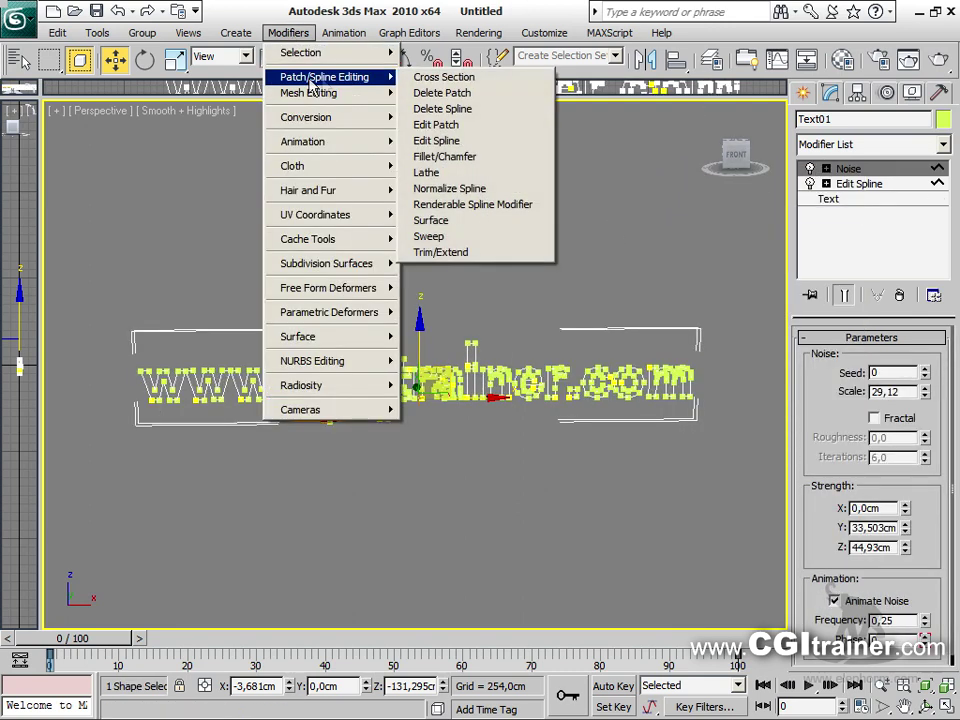
{"action": "left_click", "coordinate": [436, 140]}
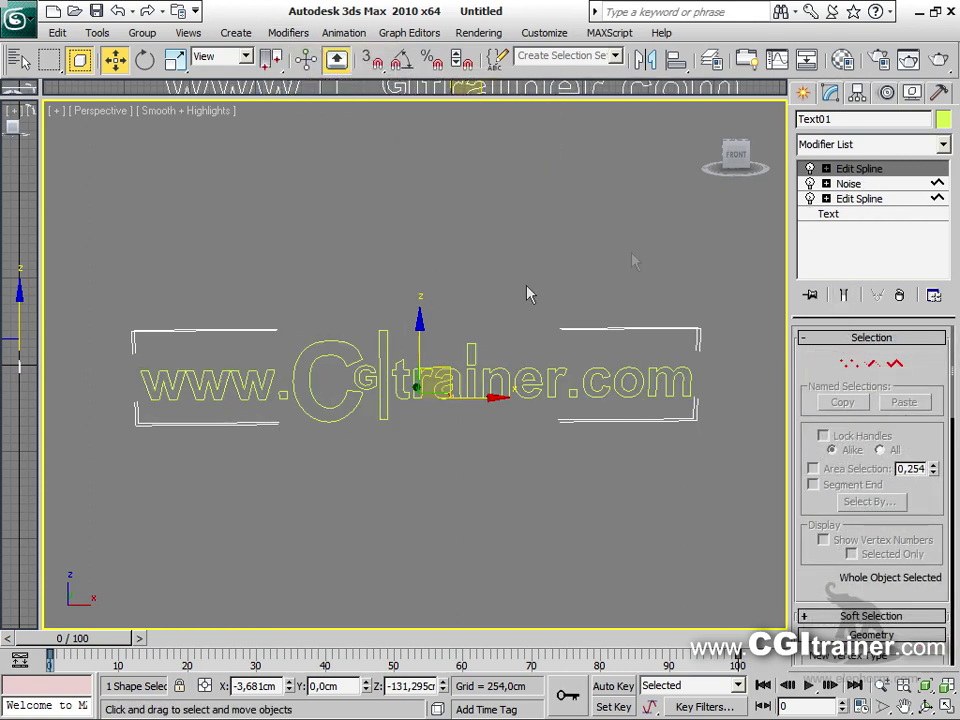
{"action": "right_click", "coordinate": [852, 170]}
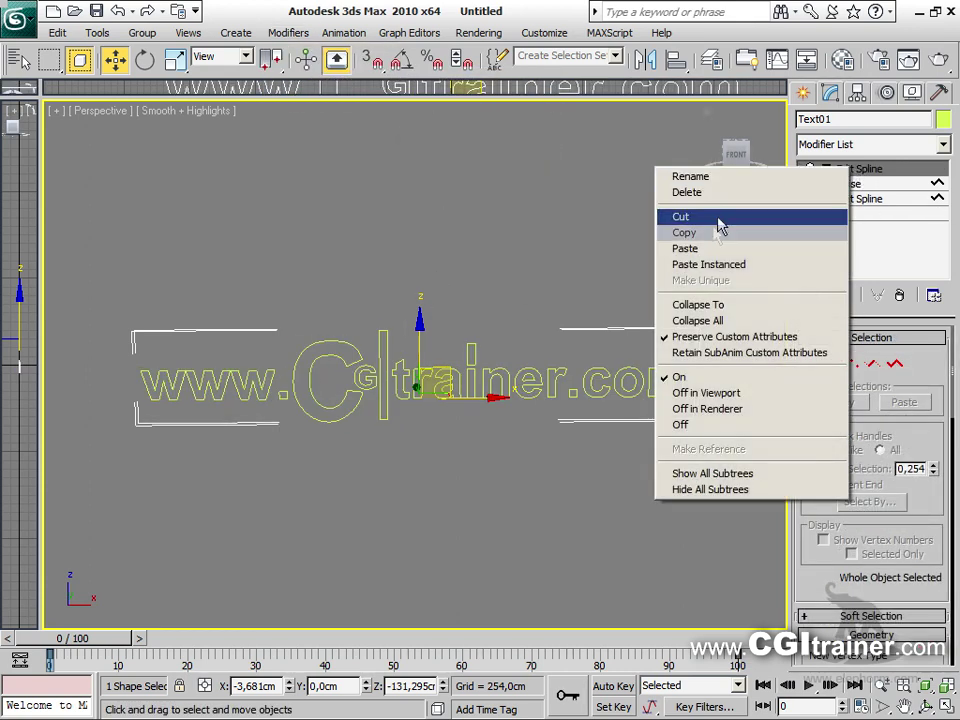
Paste the copied Extrude modifier on top of the text's stack and show the end result while editing the Edit Spline below it
{"action": "left_click", "coordinate": [707, 249]}
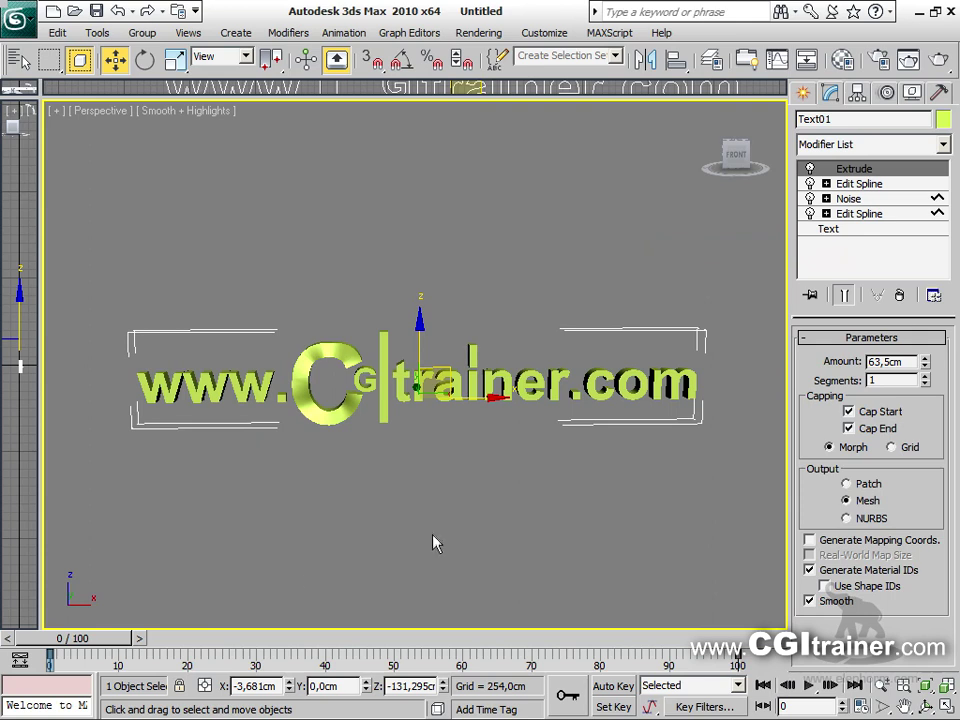
{"action": "left_click", "coordinate": [857, 185]}
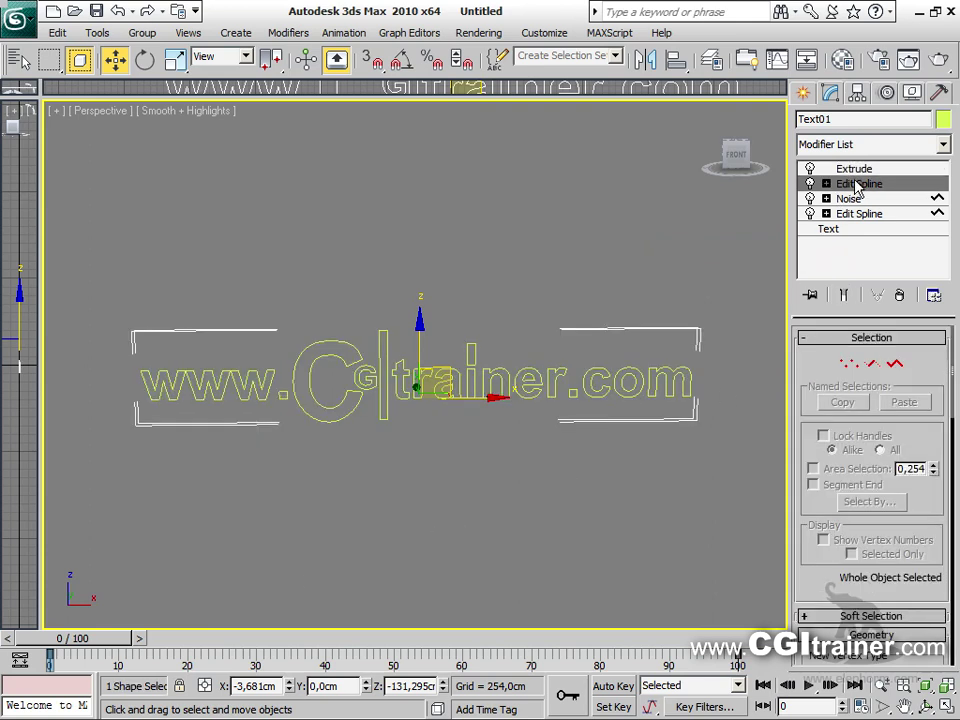
{"action": "left_click", "coordinate": [847, 296]}
Select the large letter C's splines in the upper Edit Spline modifier, move them slightly along X, and set the time to frame 0
{"action": "key", "text": "3"}
{"action": "left_click", "coordinate": [393, 398]}
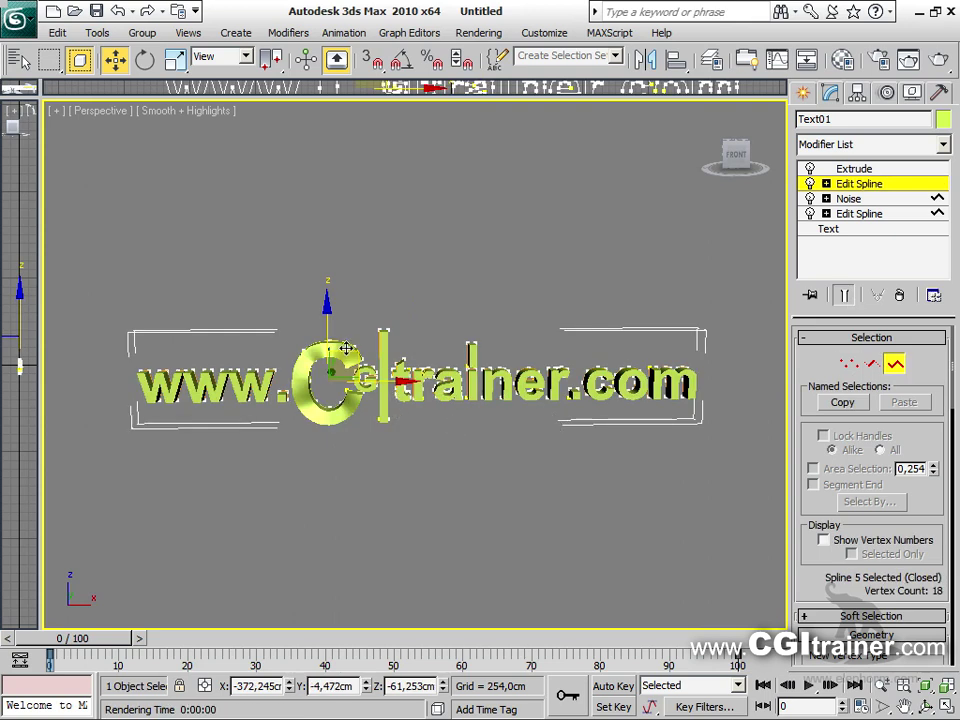
{"action": "left_click_drag", "start_coordinate": [72, 640], "coordinate": [104, 638]}
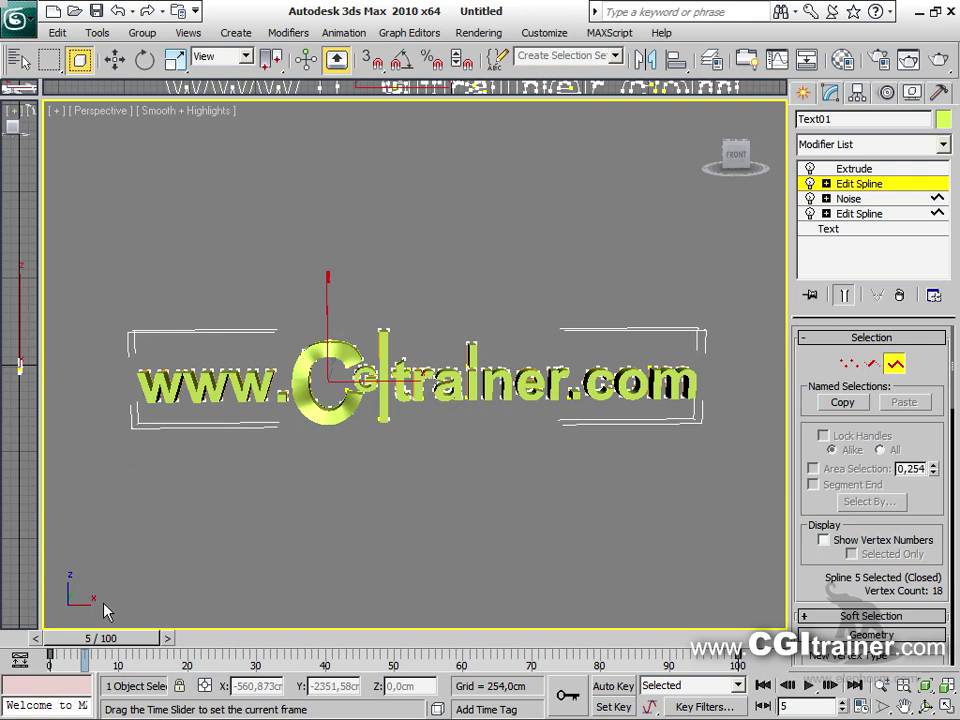
{"action": "key", "text": "w"}
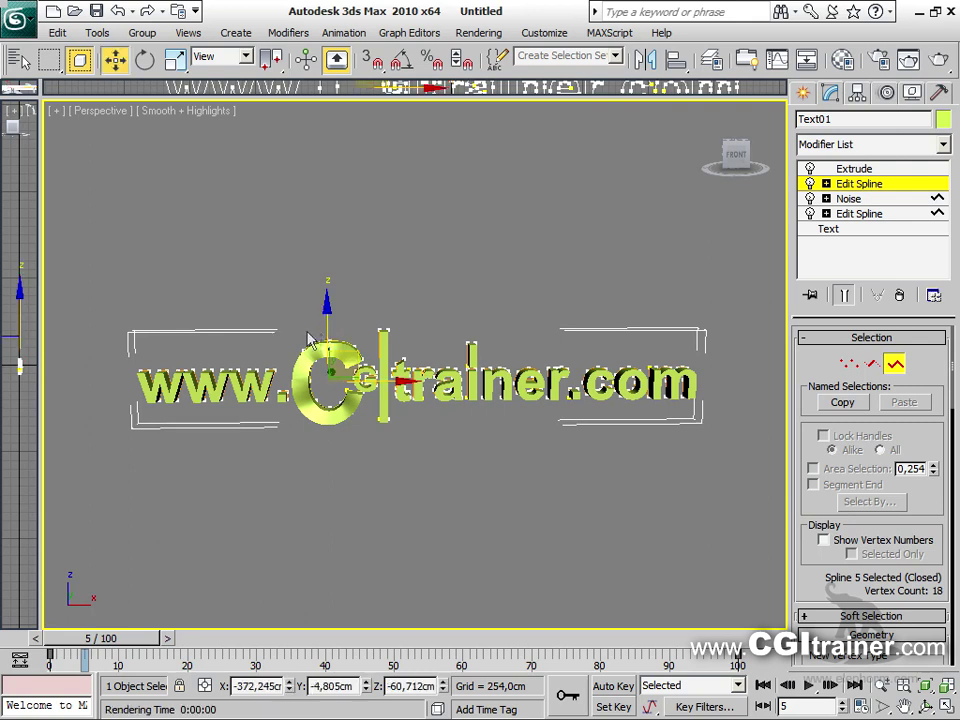
{"action": "left_click_drag", "start_coordinate": [337, 355], "coordinate": [333, 369]}
{"action": "left_click_drag", "start_coordinate": [100, 638], "coordinate": [70, 638]}
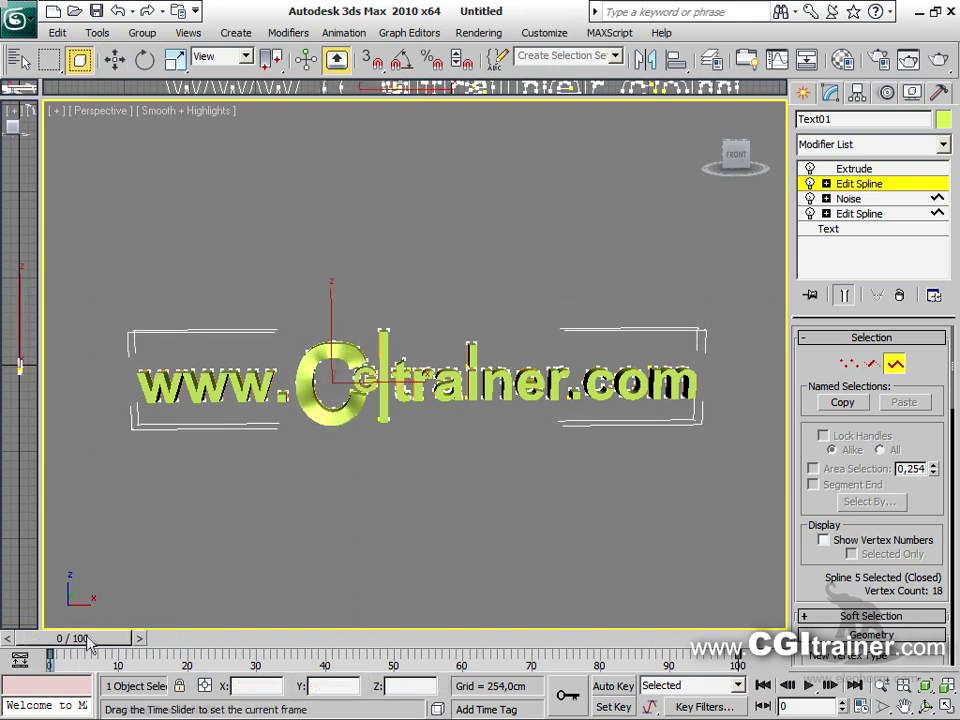
Apply an XForm modifier to the selected letter C splines, below Extrude, and activate its Gizmo sub-object
{"action": "left_click", "coordinate": [288, 33]}
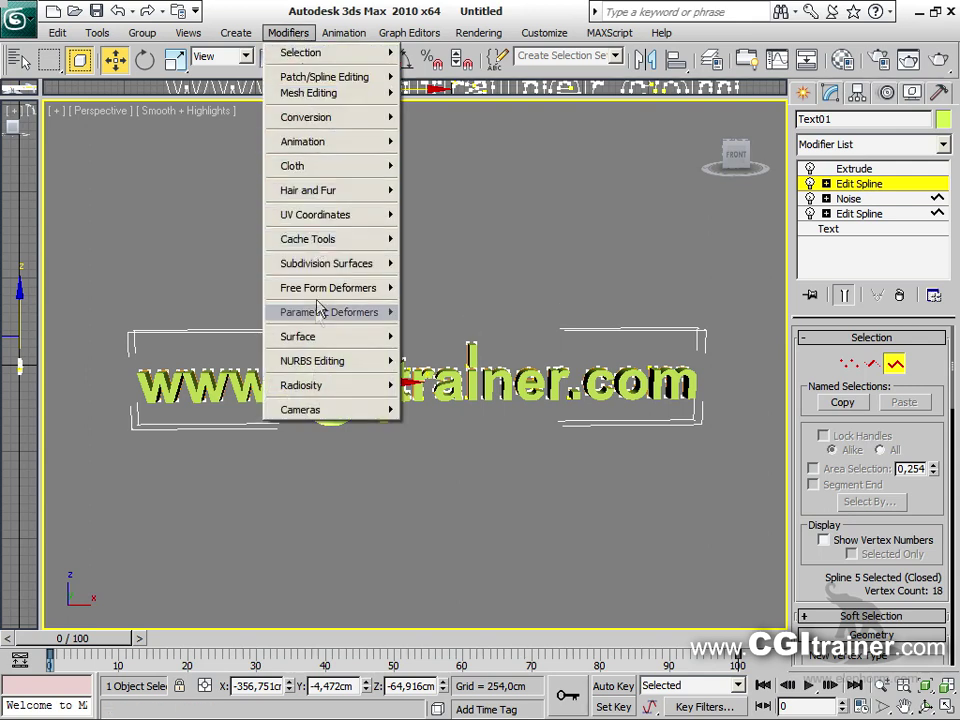
{"action": "mouse_move", "coordinate": [326, 313]}
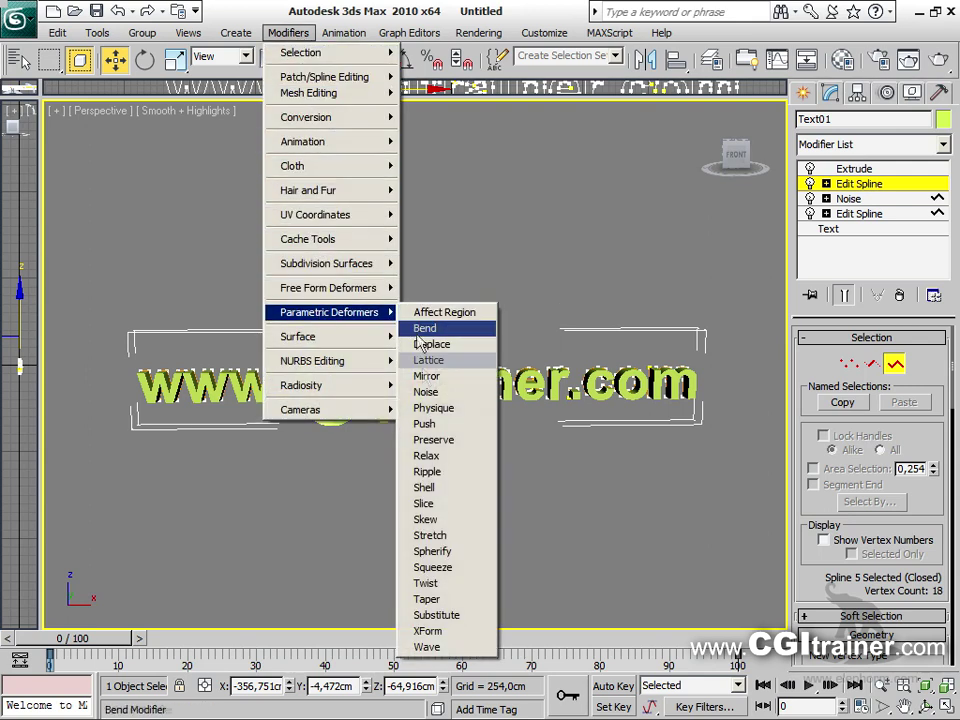
{"action": "left_click", "coordinate": [432, 631]}
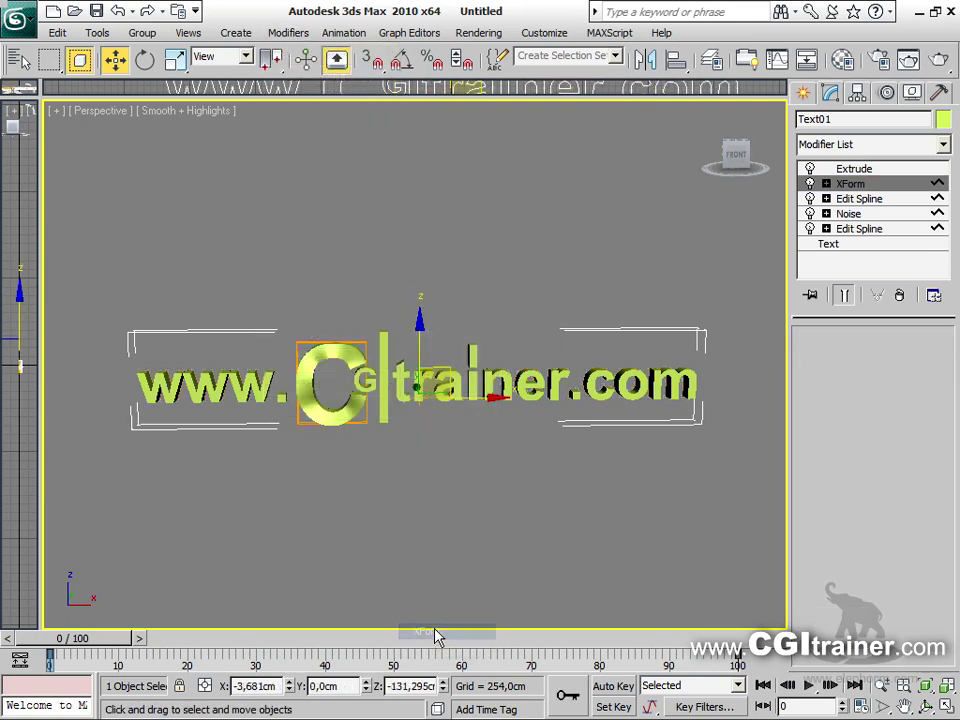
{"action": "left_click", "coordinate": [826, 184]}
{"action": "left_click", "coordinate": [859, 200]}
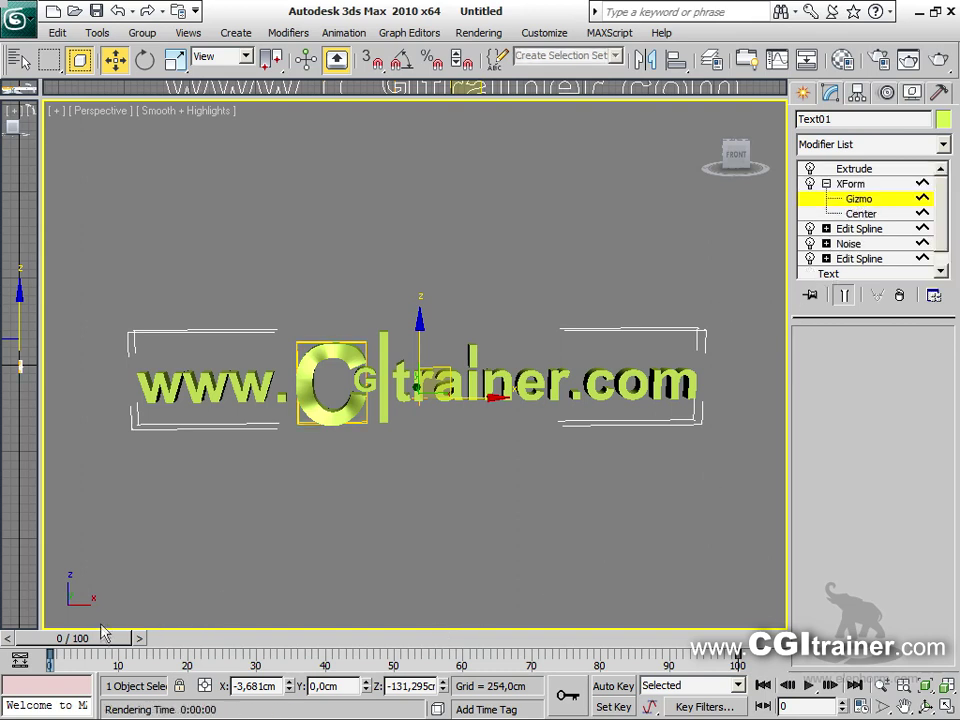
Scale the XForm gizmo slightly at frame 49 with Auto Key recording, and switch Auto Key off
{"action": "left_click_drag", "start_coordinate": [104, 632], "coordinate": [414, 626]}
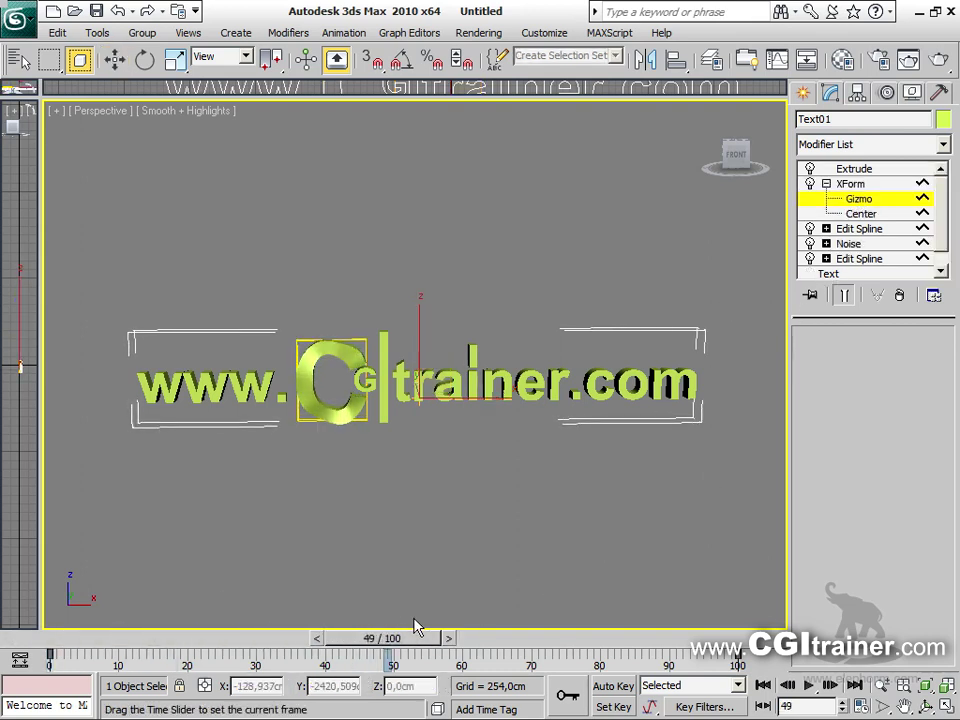
{"action": "left_click", "coordinate": [612, 686]}
{"action": "right_click", "coordinate": [341, 388]}
{"action": "left_click", "coordinate": [365, 430]}
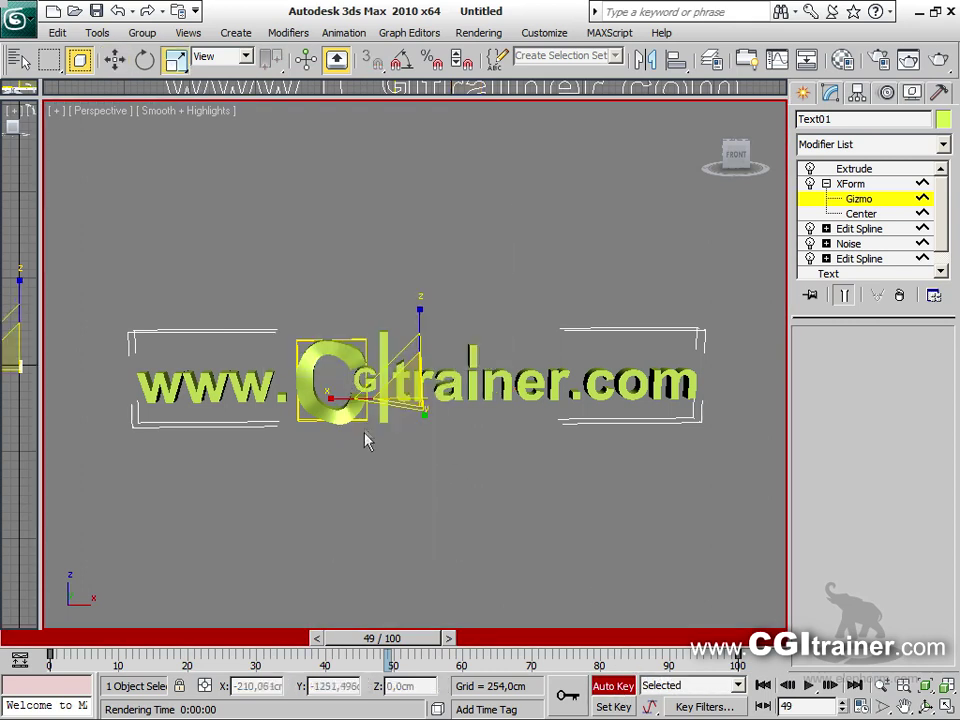
{"action": "mouse_move", "coordinate": [400, 387]}
{"action": "left_mouse_down"}
{"action": "mouse_move", "coordinate": [418, 326]}
{"action": "mouse_move", "coordinate": [394, 390]}
{"action": "left_mouse_up"}
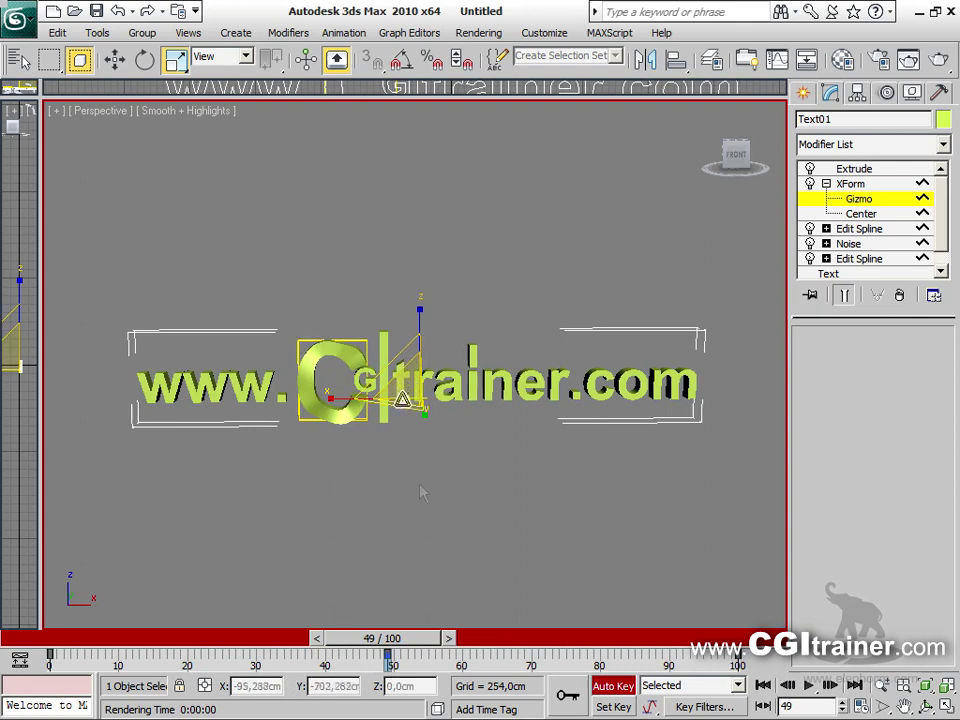
{"action": "left_click", "coordinate": [607, 690]}
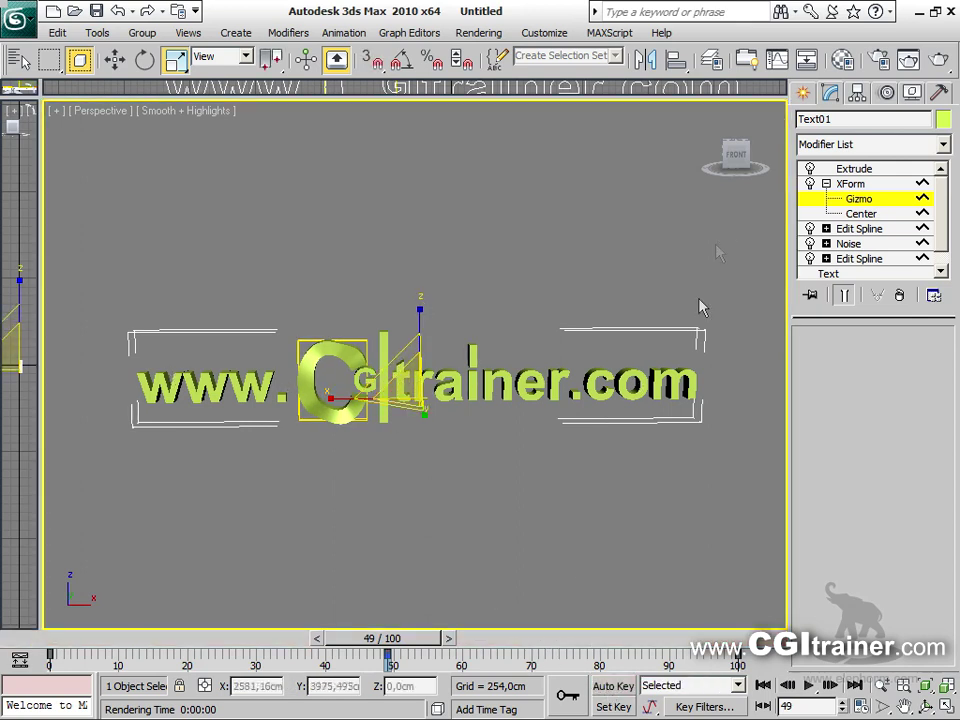
Move the XForm center to the base of the letter C and return to the Gizmo sub-object
{"action": "left_click", "coordinate": [862, 214]}
{"action": "left_click_drag", "start_coordinate": [473, 396], "coordinate": [359, 396]}
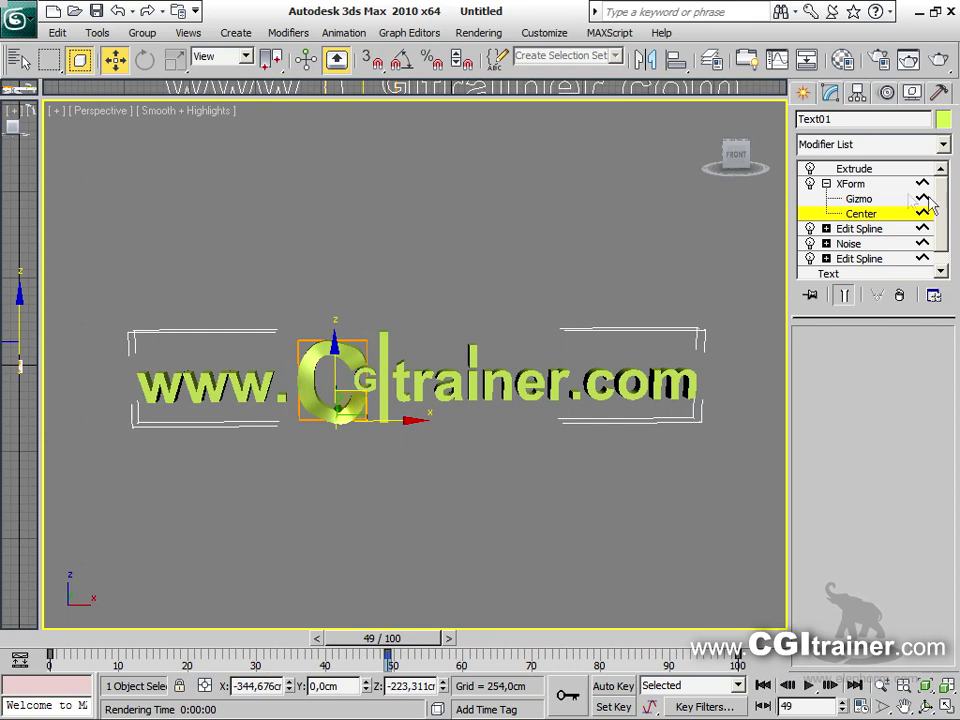
{"action": "left_click", "coordinate": [866, 199]}
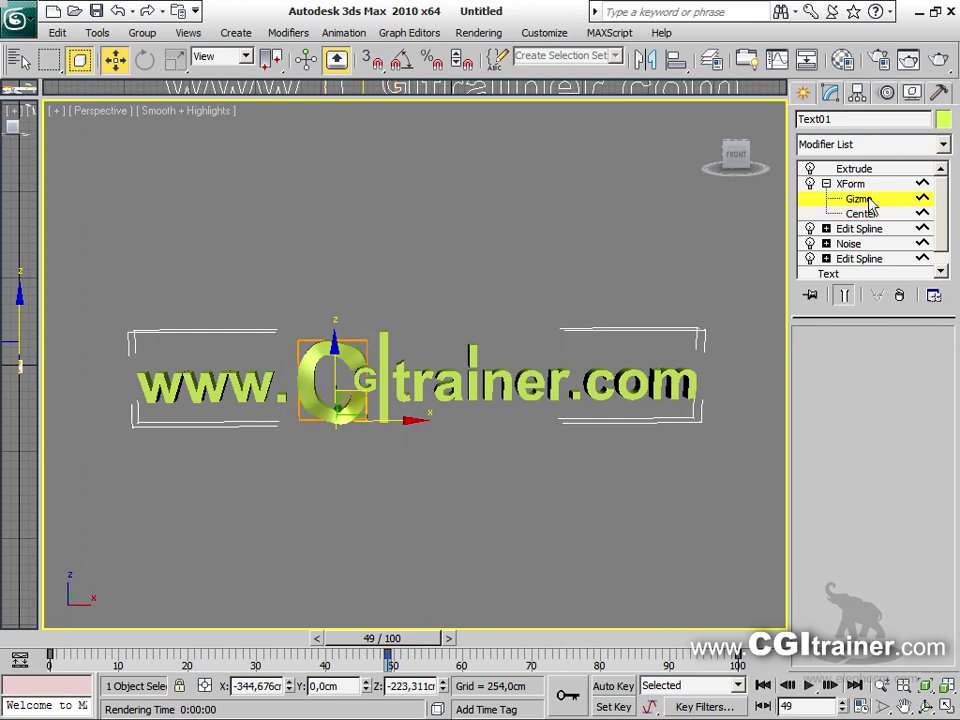
With Auto Key on, scale and move the letter C's XForm gizmo at frame 49, and scrub the animation back to frame 0
{"action": "key", "text": "n"}
{"action": "right_click", "coordinate": [402, 432]}
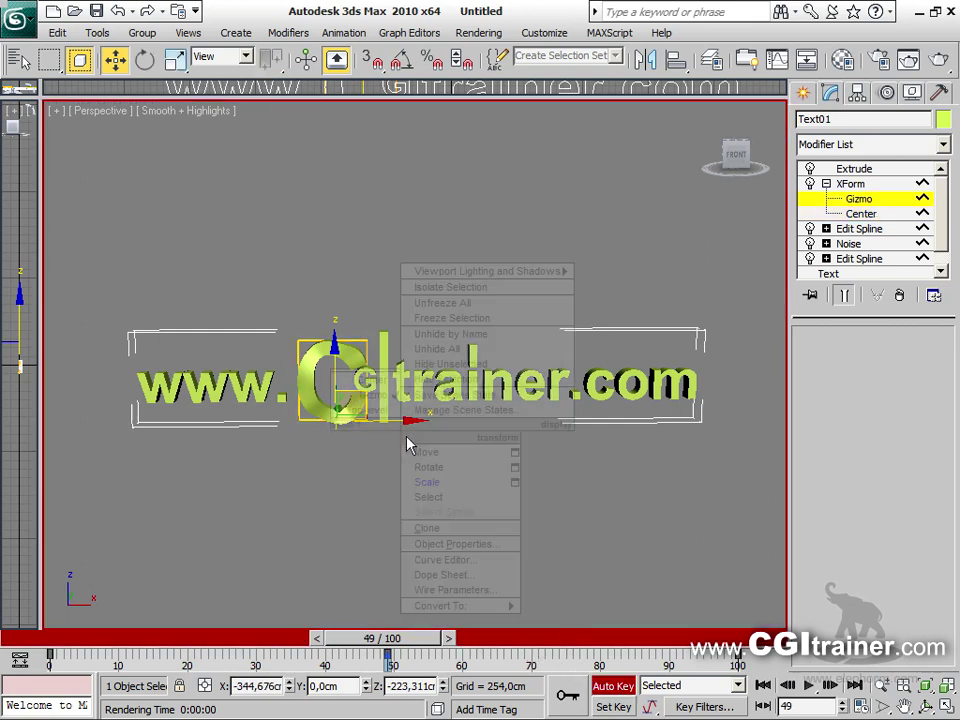
{"action": "left_click", "coordinate": [445, 482]}
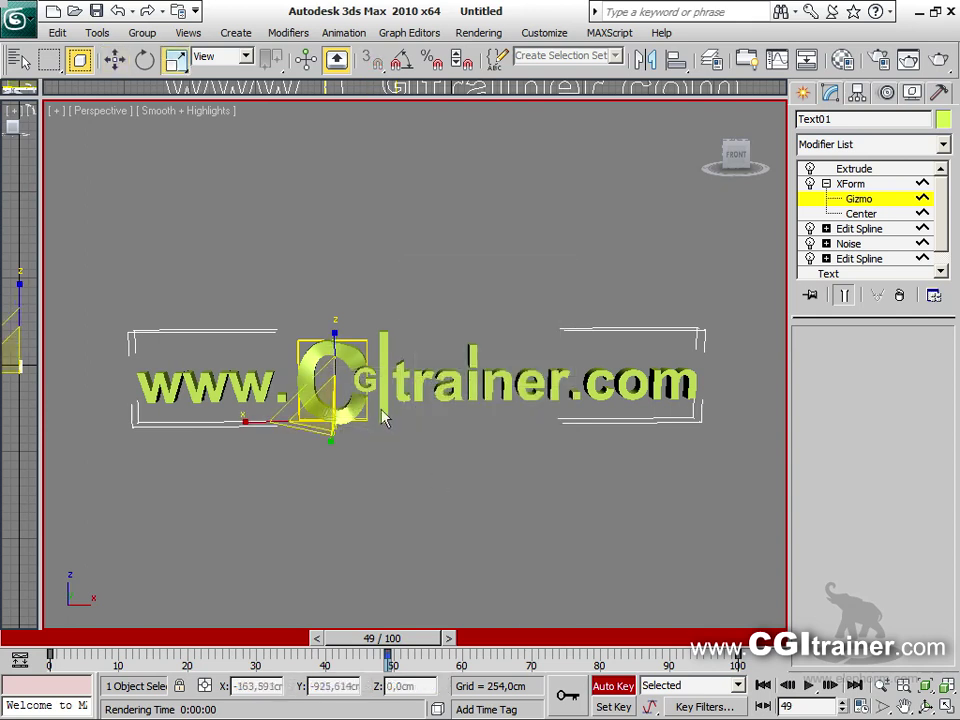
{"action": "left_click_drag", "start_coordinate": [320, 411], "coordinate": [377, 236]}
{"action": "right_click", "coordinate": [378, 245]}
{"action": "left_click", "coordinate": [403, 261]}
{"action": "left_click_drag", "start_coordinate": [360, 393], "coordinate": [425, 468]}
{"action": "left_click_drag", "start_coordinate": [410, 640], "coordinate": [505, 640]}
{"action": "left_click_drag", "start_coordinate": [505, 565], "coordinate": [713, 558]}
{"action": "left_click_drag", "start_coordinate": [517, 533], "coordinate": [88, 414]}
{"action": "key", "text": "w"}
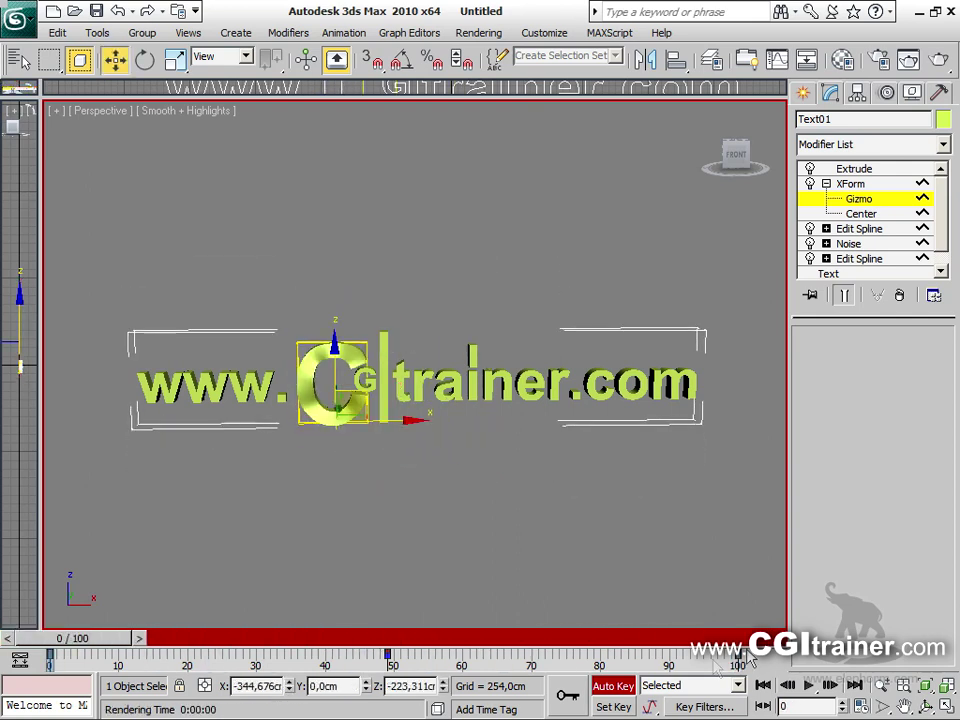
Enlarge the modifier stack area and inspect the lower Edit Spline and Noise modifiers from an angled view of the text
{"action": "middle_click_drag", "start_coordinate": [585, 297], "coordinate": [607, 297], "text": "alt"}
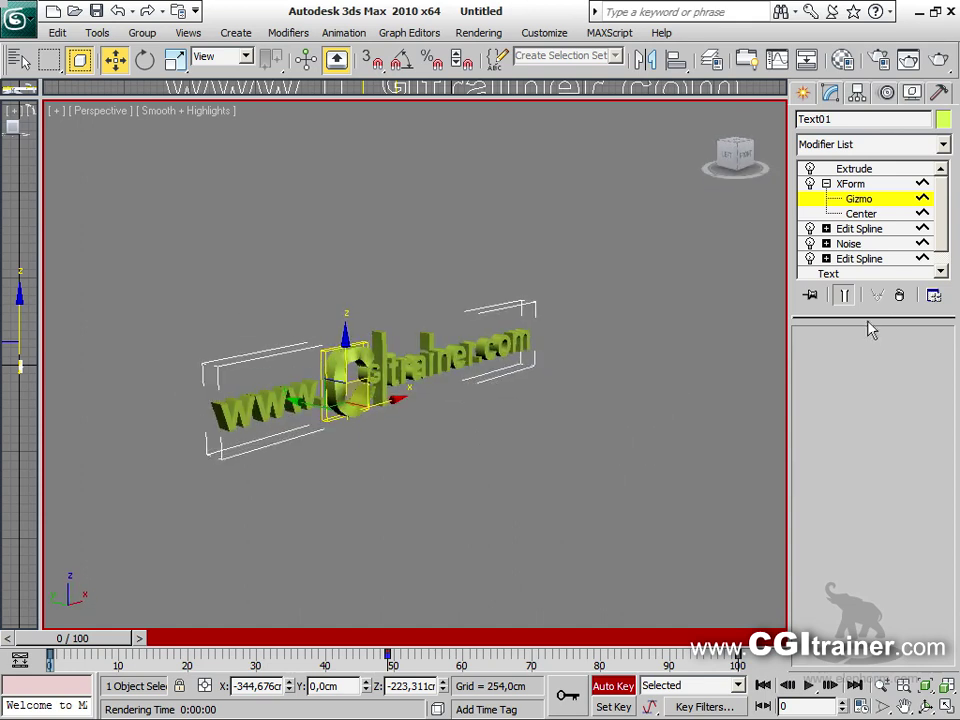
{"action": "left_click_drag", "start_coordinate": [871, 319], "coordinate": [866, 459]}
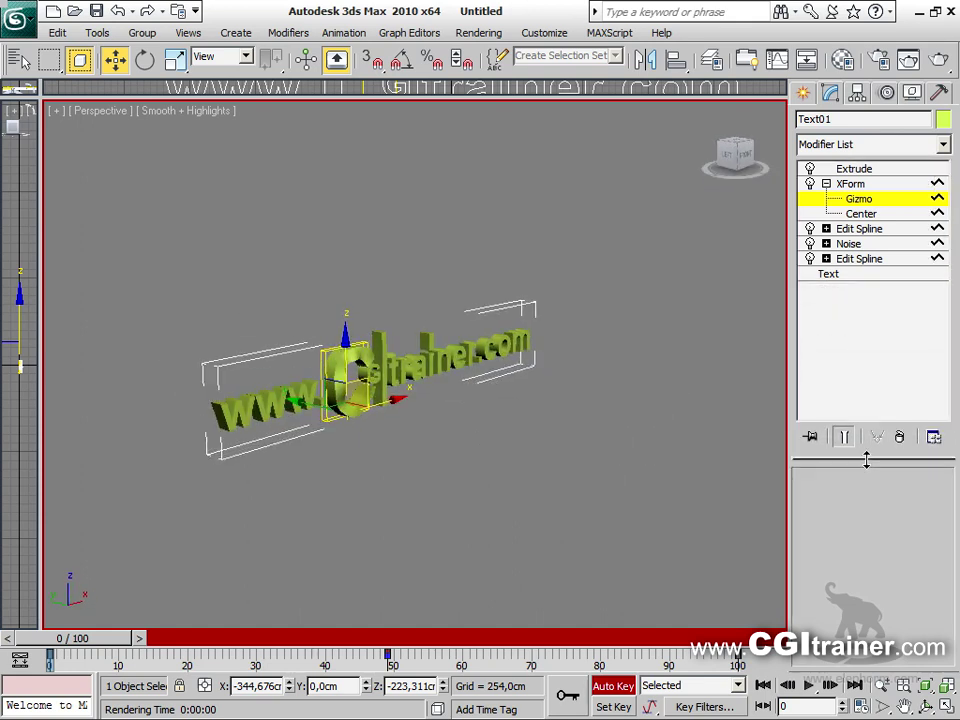
{"action": "left_click", "coordinate": [860, 258]}
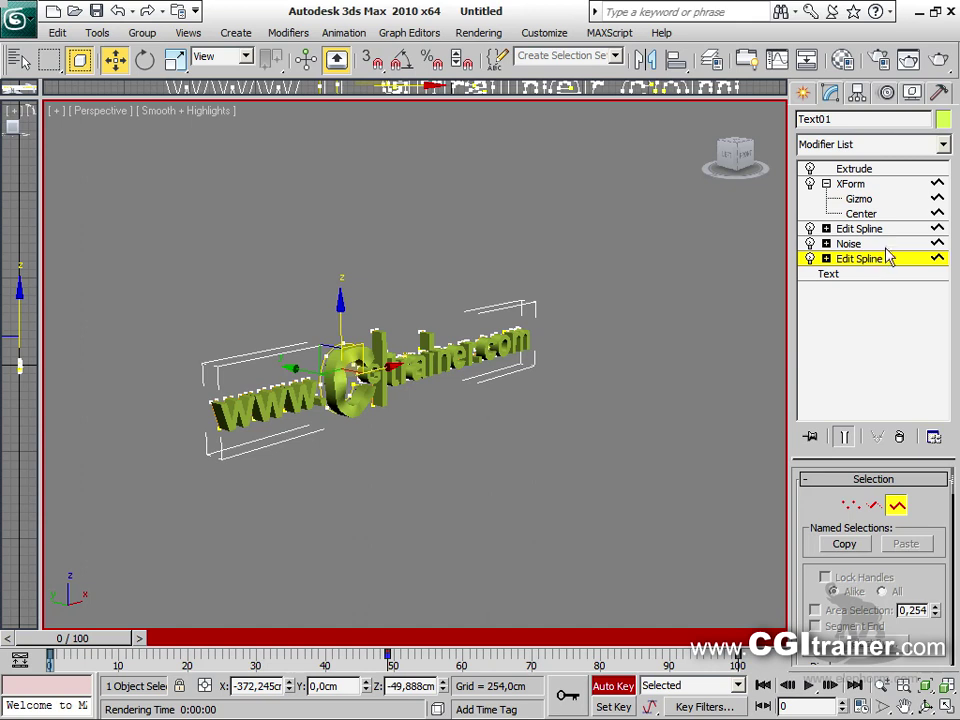
{"action": "left_click", "coordinate": [860, 243]}
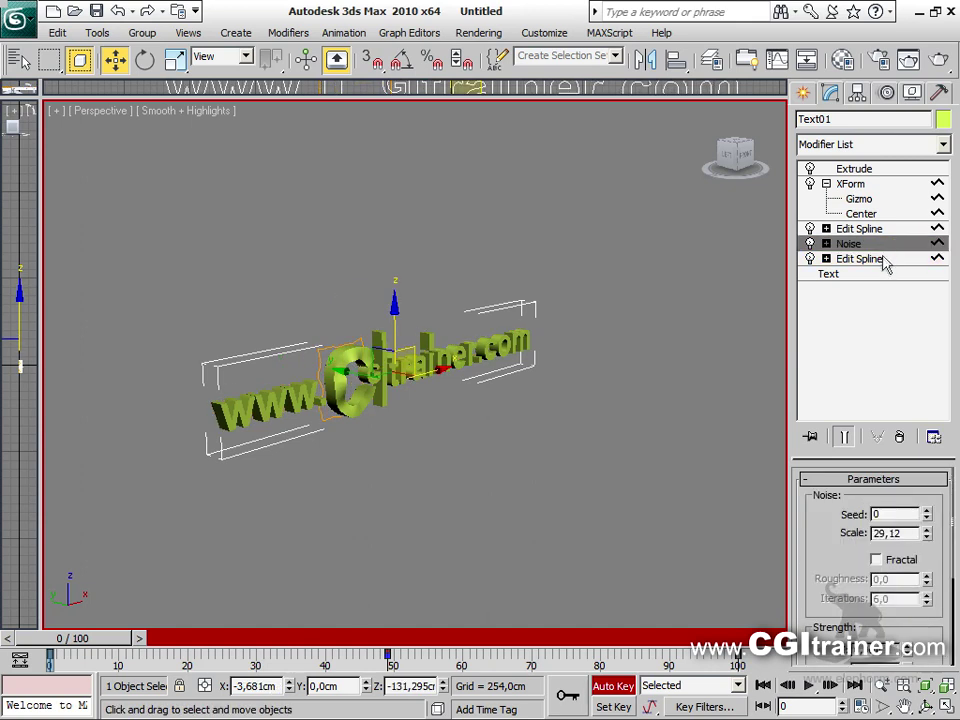
{"action": "left_click", "coordinate": [862, 259]}
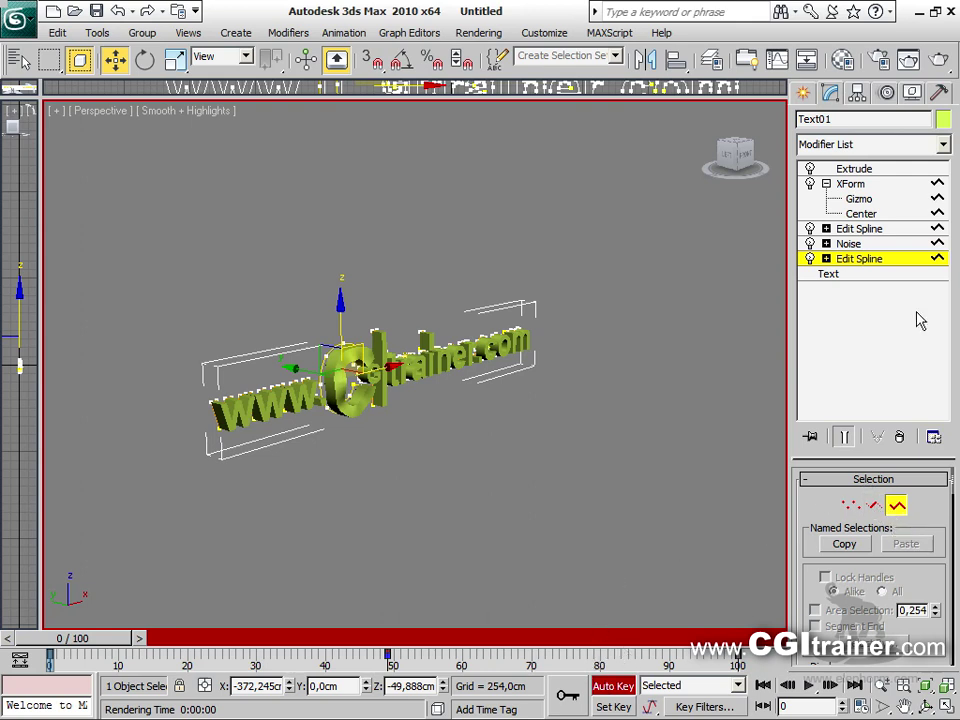
{"action": "left_click", "coordinate": [904, 233]}
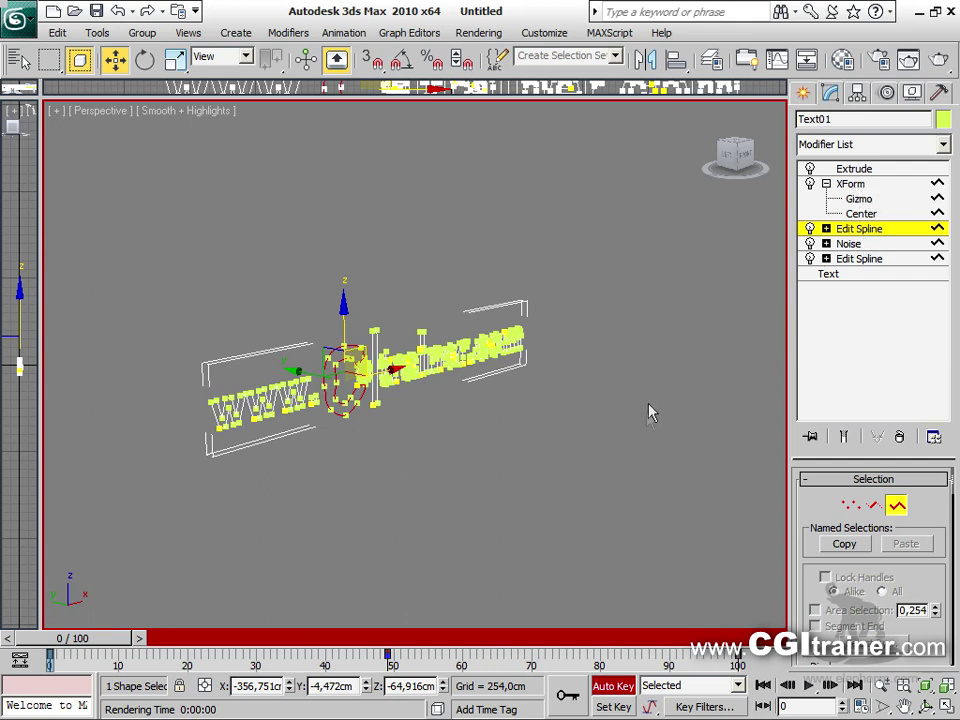
{"action": "middle_click_drag", "start_coordinate": [518, 519], "coordinate": [439, 478], "text": "alt"}
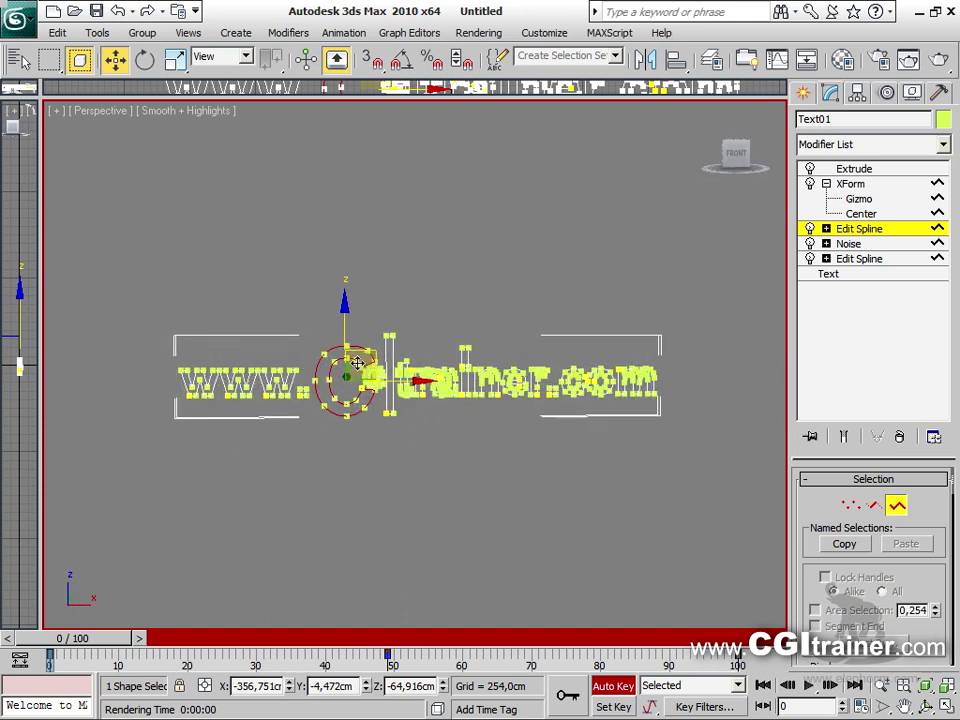
{"action": "left_click_drag", "start_coordinate": [137, 330], "coordinate": [304, 435]}
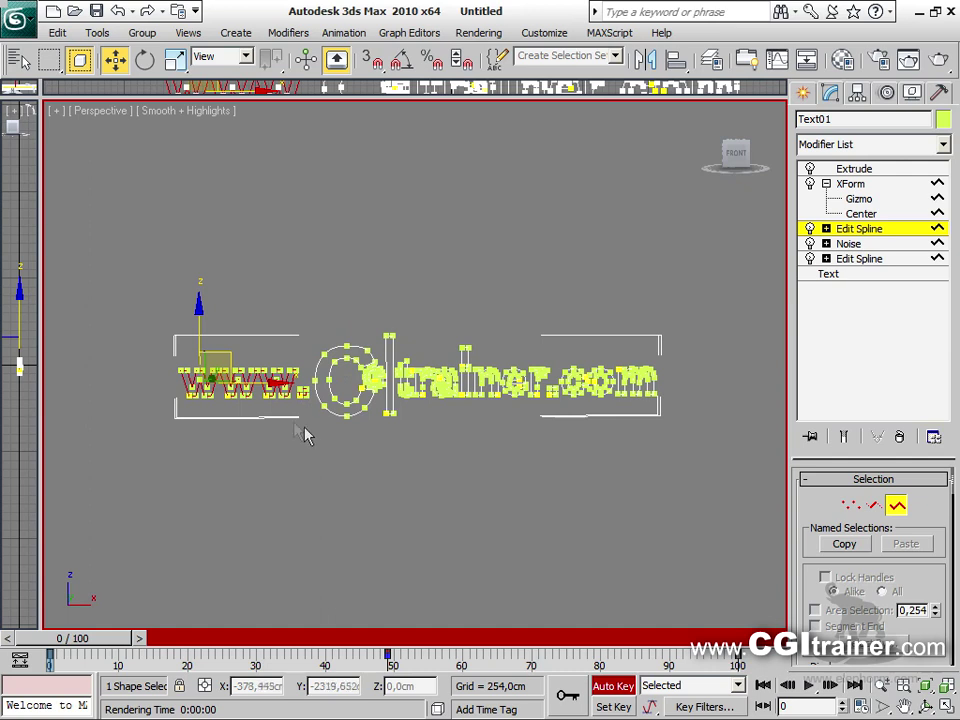
{"action": "left_click", "coordinate": [852, 185]}
{"action": "mouse_move", "coordinate": [104, 641]}
{"action": "left_mouse_down"}
{"action": "mouse_move", "coordinate": [444, 649]}
{"action": "mouse_move", "coordinate": [186, 657]}
{"action": "mouse_move", "coordinate": [215, 640]}
{"action": "mouse_move", "coordinate": [205, 640]}
{"action": "mouse_move", "coordinate": [343, 641]}
{"action": "mouse_move", "coordinate": [121, 641]}
{"action": "left_mouse_up"}
{"action": "key", "text": "w"}
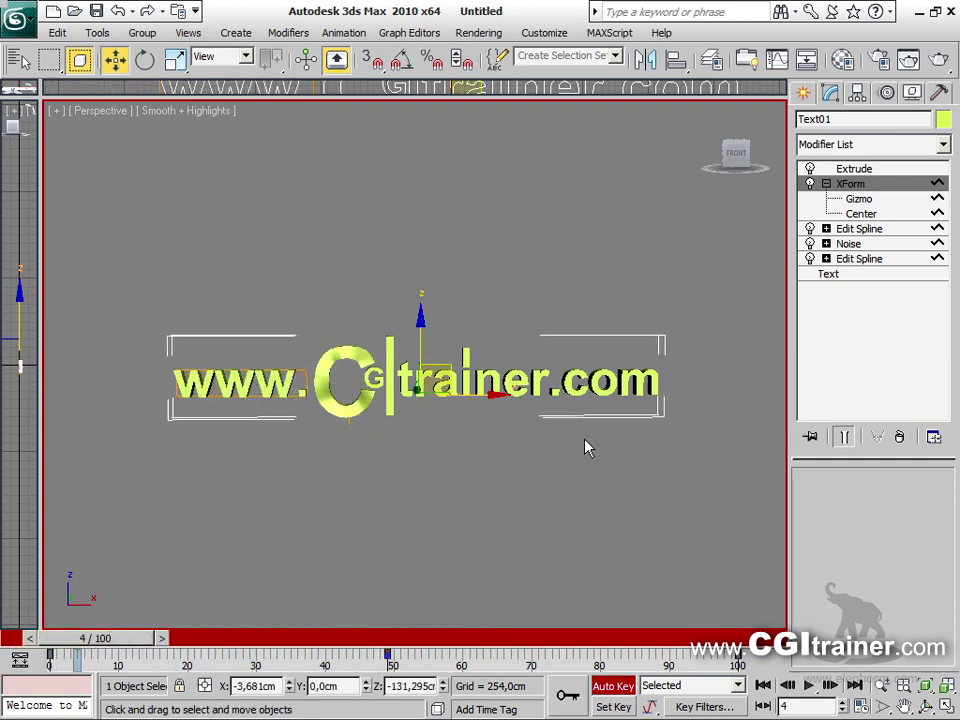
Add the com splines to the upper Edit Spline selection and preview the XForm effect at frame 2
{"action": "left_click", "coordinate": [864, 229]}
{"action": "left_click_drag", "start_coordinate": [702, 432], "coordinate": [566, 328]}
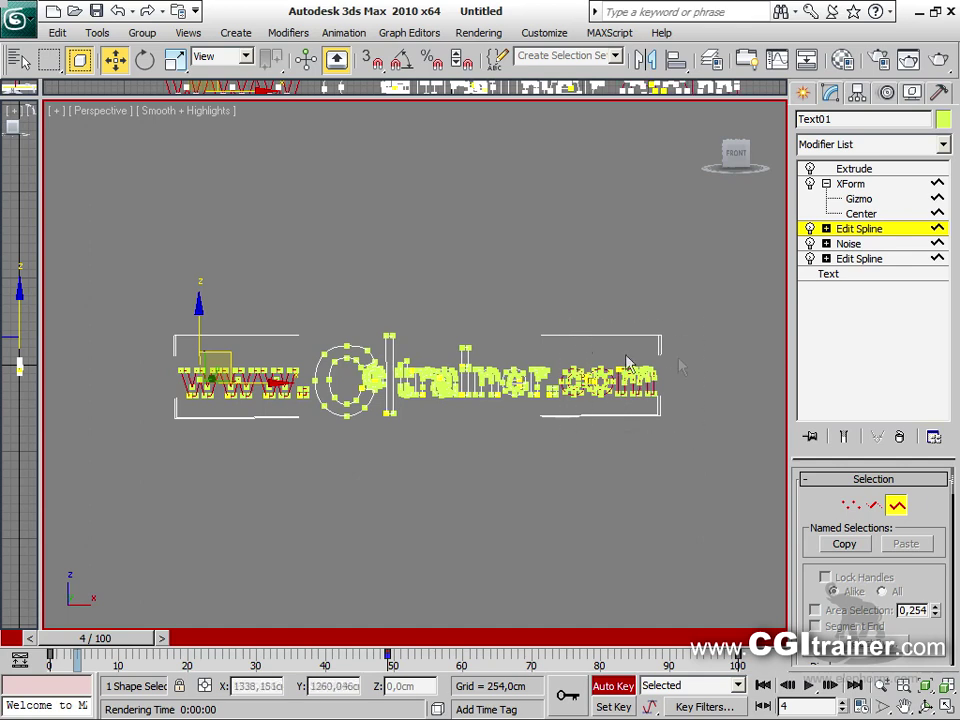
{"action": "left_click", "coordinate": [852, 184]}
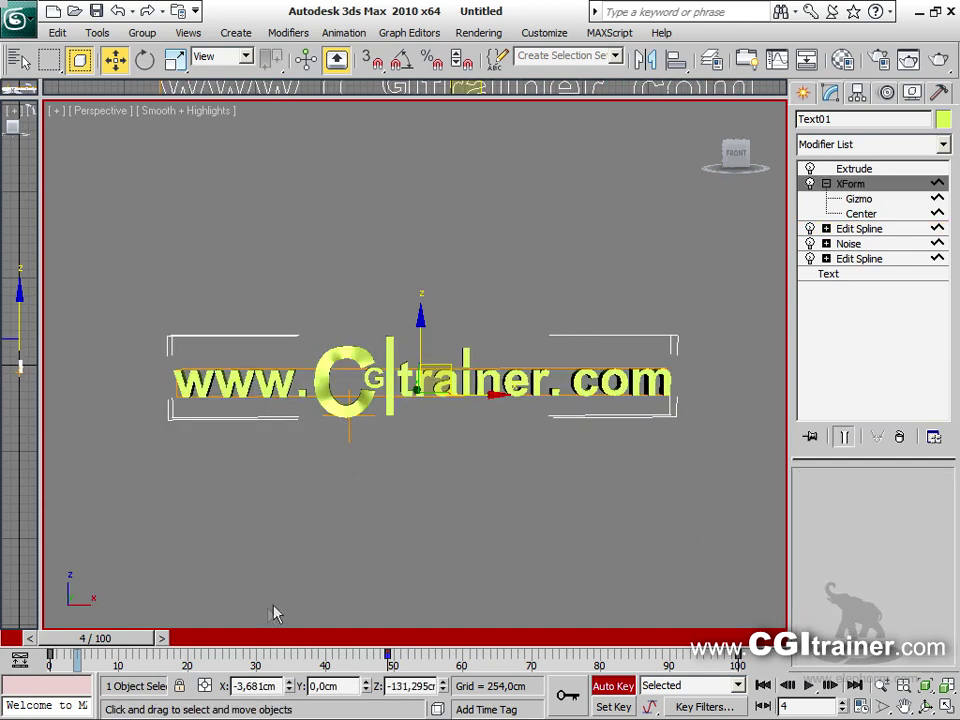
{"action": "mouse_move", "coordinate": [137, 637]}
{"action": "left_mouse_down"}
{"action": "mouse_move", "coordinate": [80, 637]}
{"action": "mouse_move", "coordinate": [220, 640]}
{"action": "mouse_move", "coordinate": [120, 638]}
{"action": "left_mouse_up"}
{"action": "key", "text": "w"}
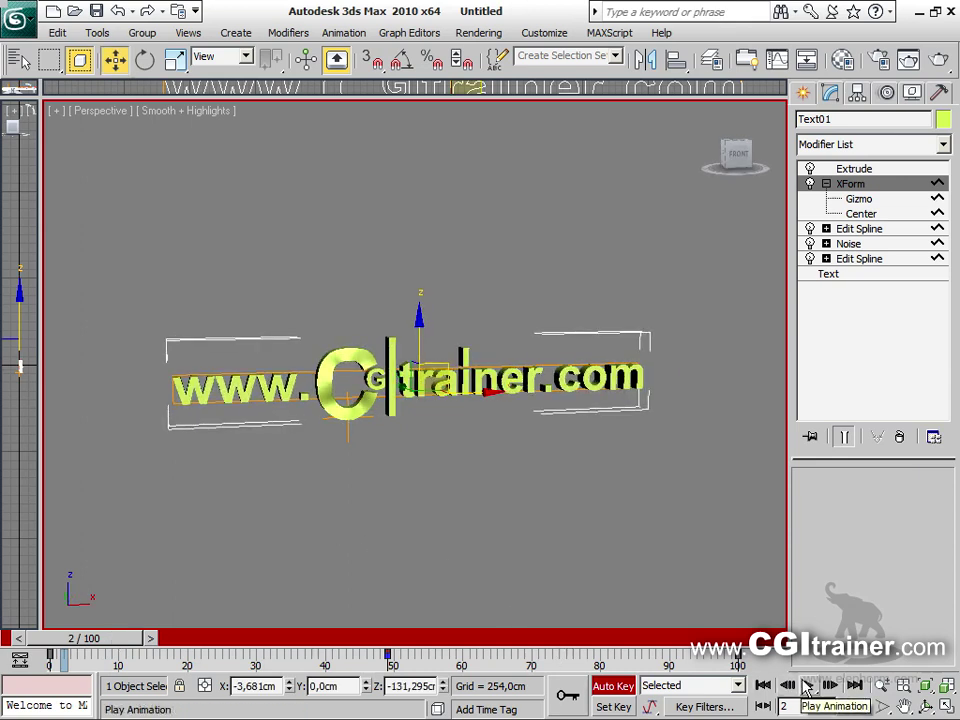
{"action": "left_click", "coordinate": [860, 229]}
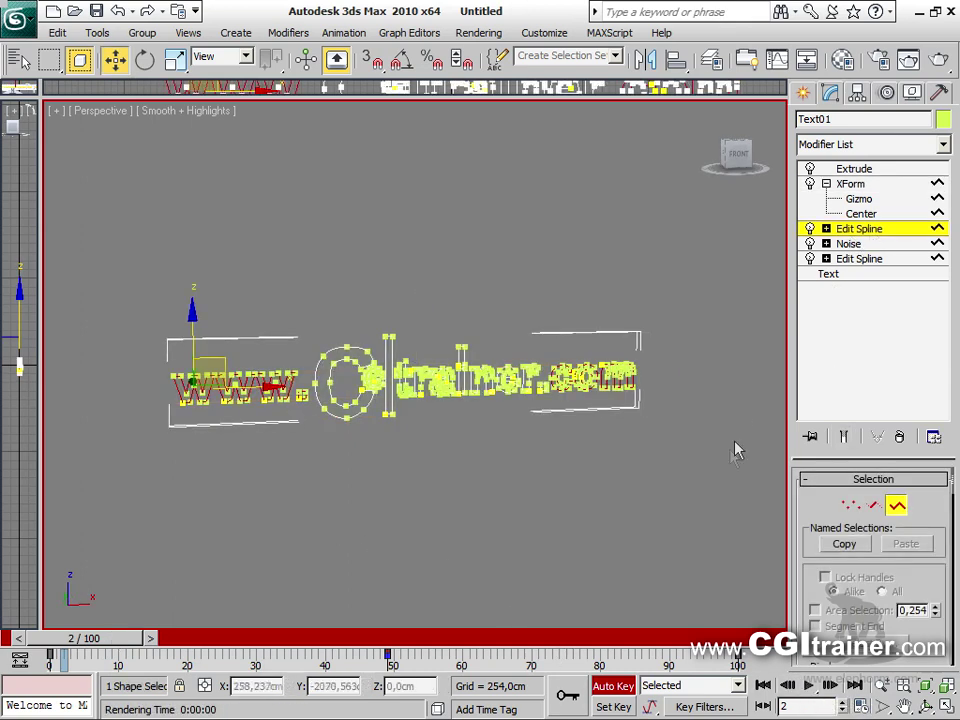
{"action": "left_click_drag", "start_coordinate": [113, 302], "coordinate": [318, 437]}
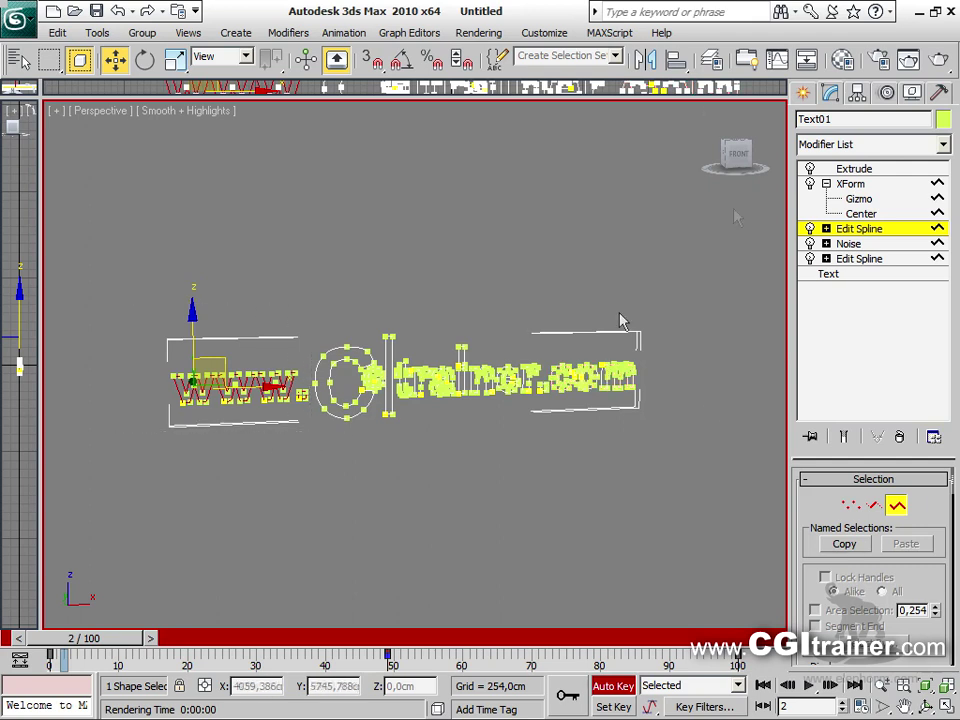
Return to the Extrude modifier, switch Auto Key off, and play the animation
{"action": "left_click", "coordinate": [856, 169]}
{"action": "left_click", "coordinate": [624, 688]}
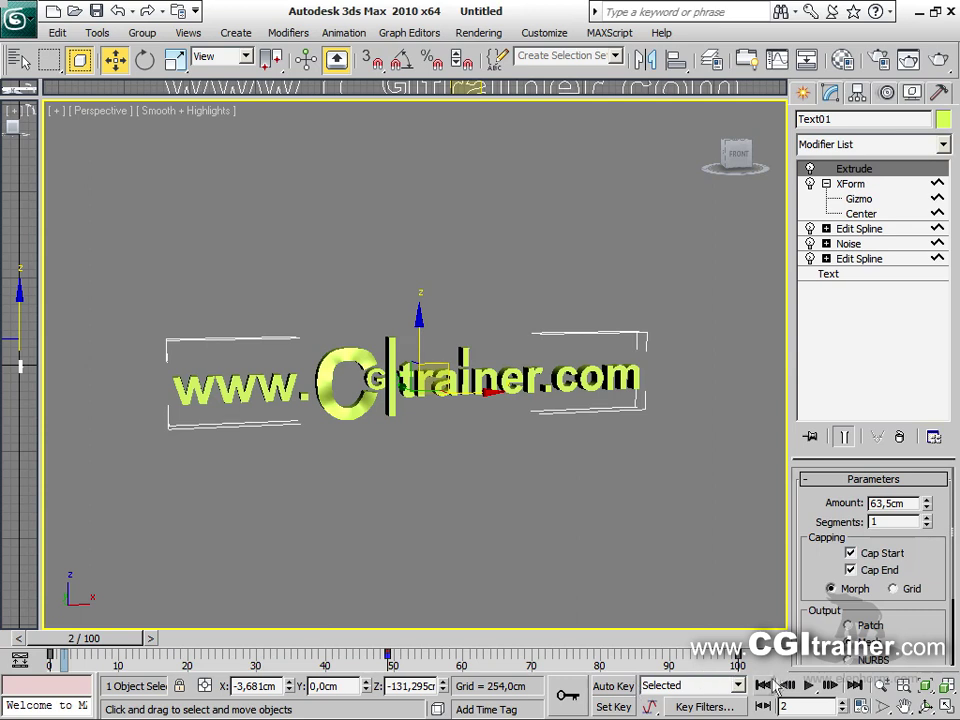
{"action": "left_click", "coordinate": [808, 686]}
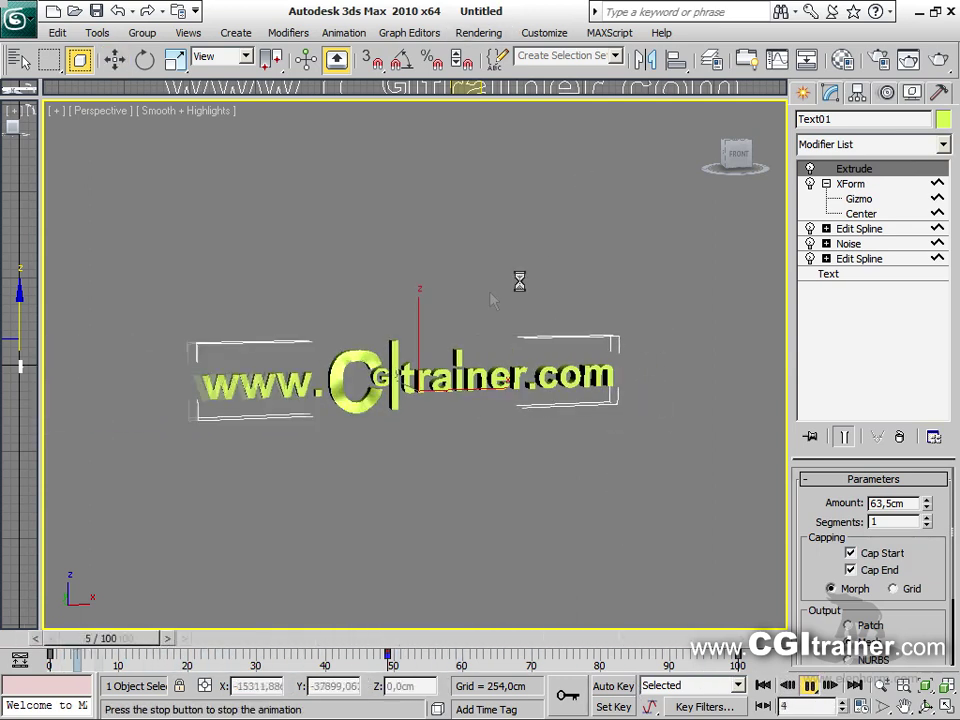
{"action": "middle_click_drag", "start_coordinate": [540, 442], "coordinate": [522, 447]}
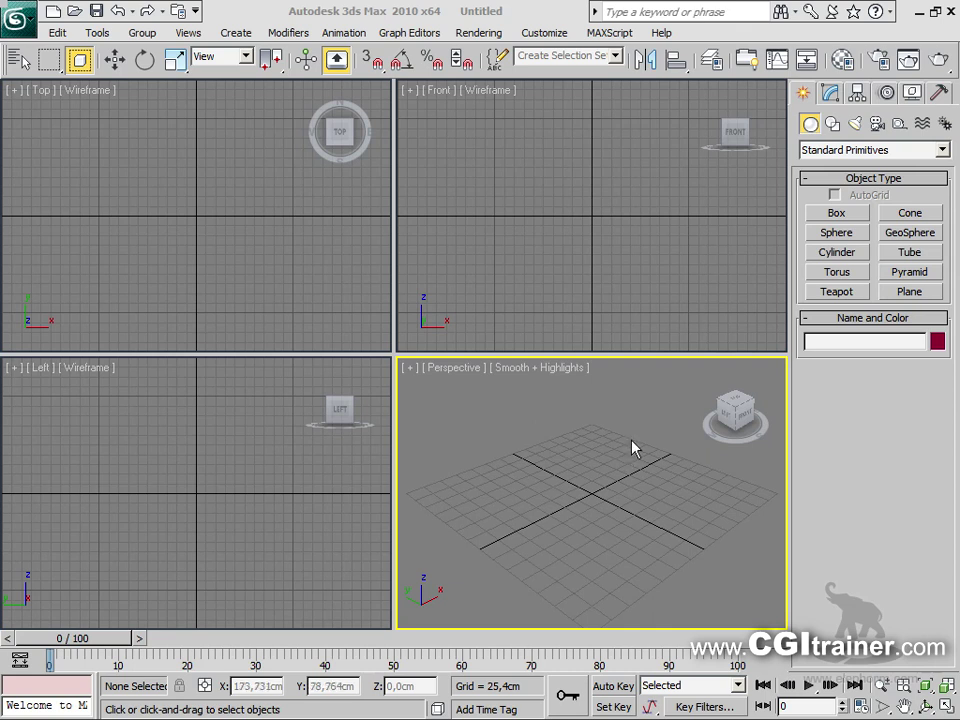
Draw an open, wavy freeform line of about twenty vertices on the grid in the Perspective view
{"action": "left_click", "coordinate": [832, 123]}
{"action": "left_click", "coordinate": [833, 230]}
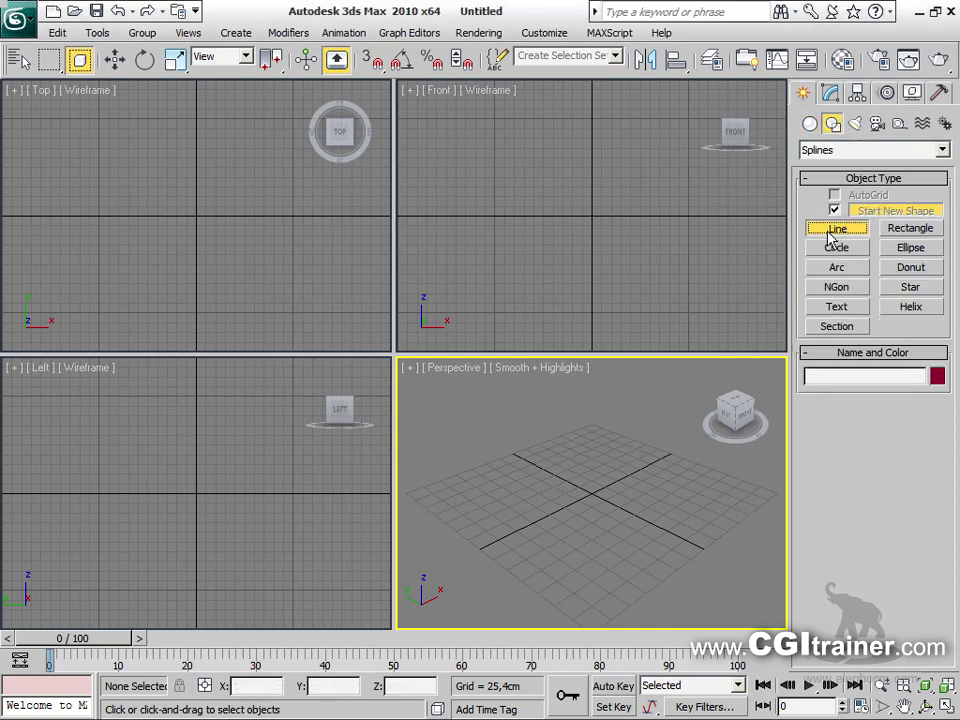
{"action": "left_click", "coordinate": [465, 540]}
{"action": "left_click", "coordinate": [458, 497]}
{"action": "left_click", "coordinate": [489, 496]}
{"action": "left_click", "coordinate": [515, 520]}
{"action": "left_click", "coordinate": [545, 472]}
{"action": "left_click", "coordinate": [585, 463]}
{"action": "left_click", "coordinate": [600, 465]}
{"action": "left_click", "coordinate": [612, 466]}
{"action": "left_click", "coordinate": [628, 500]}
{"action": "left_click", "coordinate": [653, 455]}
{"action": "left_click", "coordinate": [700, 524]}
{"action": "left_click", "coordinate": [716, 522]}
{"action": "left_click", "coordinate": [739, 524]}
{"action": "left_click", "coordinate": [738, 553]}
{"action": "left_click", "coordinate": [725, 568]}
{"action": "left_click", "coordinate": [697, 576]}
{"action": "left_click", "coordinate": [665, 581]}
{"action": "left_click", "coordinate": [637, 572]}
{"action": "left_click", "coordinate": [612, 566]}
{"action": "left_click", "coordinate": [586, 565]}
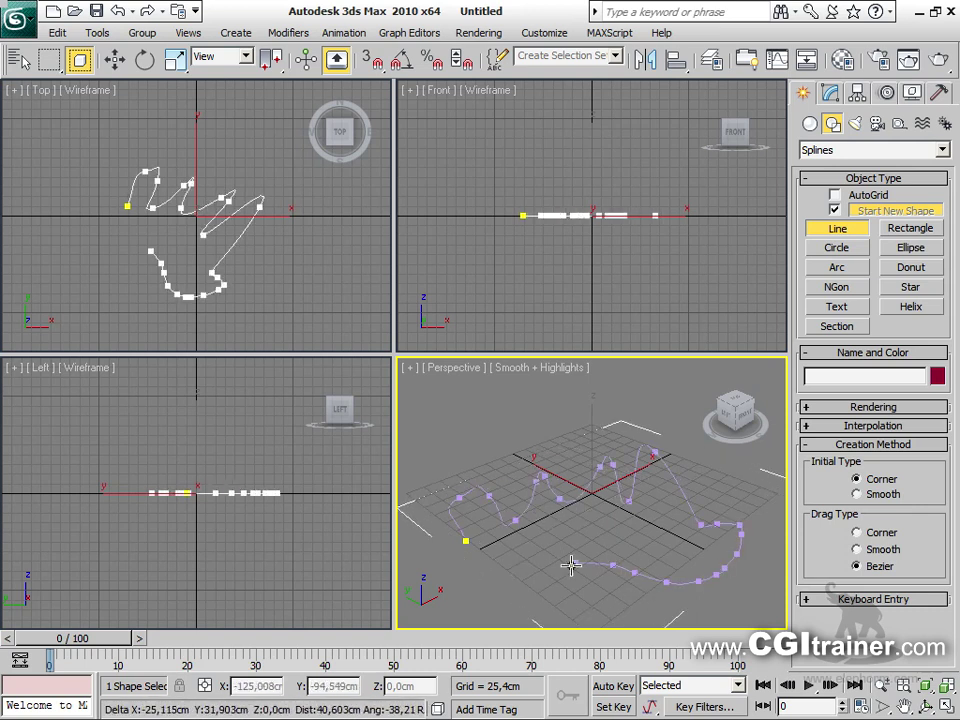
{"action": "right_click", "coordinate": [570, 566]}
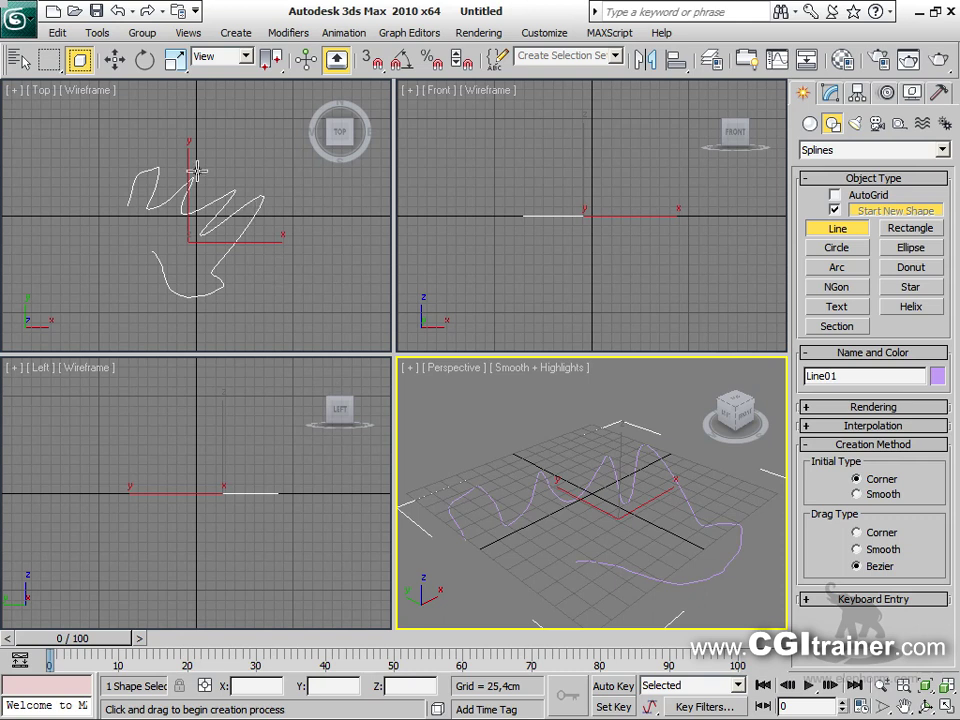
Maximize the Top view and add a Normalize Spline modifier to the line with a segment length of 11
{"action": "right_click", "coordinate": [343, 315]}
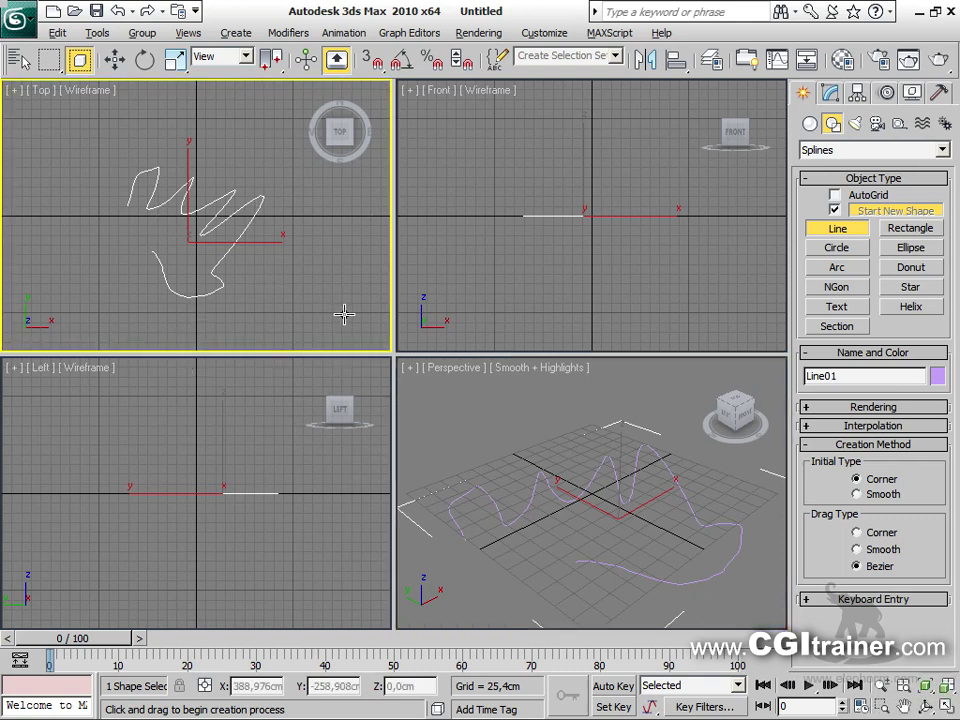
{"action": "key", "text": "alt+w"}
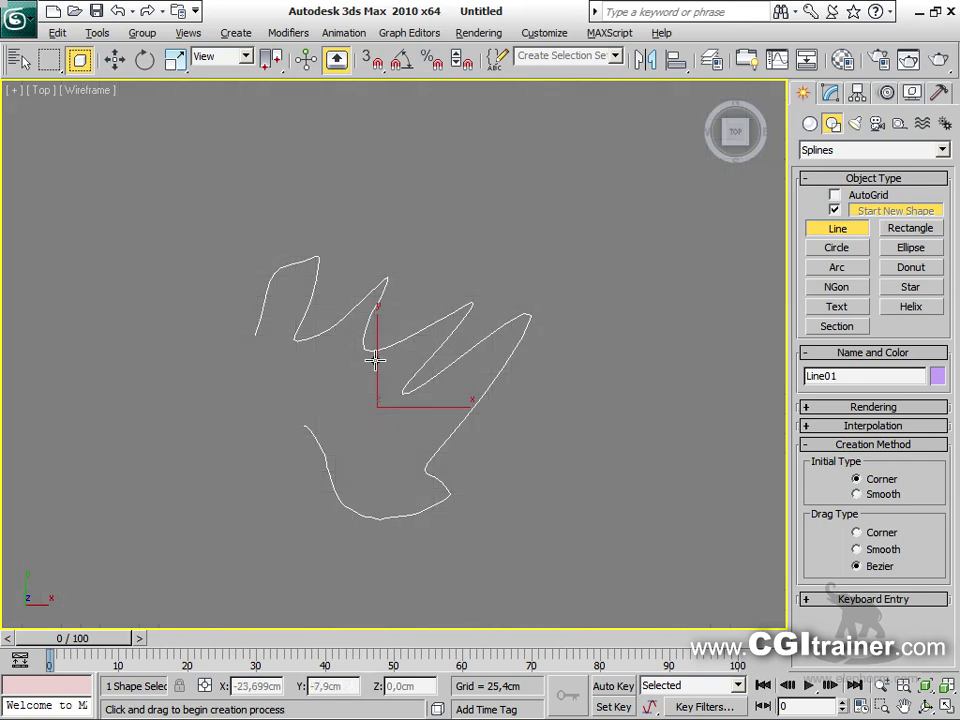
{"action": "left_click", "coordinate": [306, 34]}
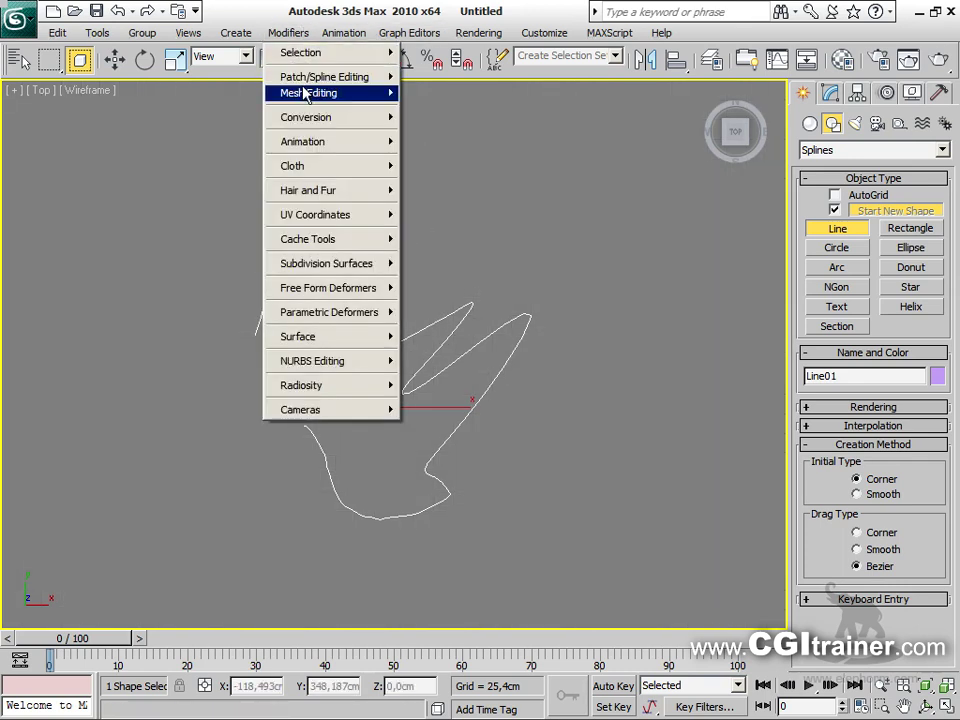
{"action": "mouse_move", "coordinate": [340, 77]}
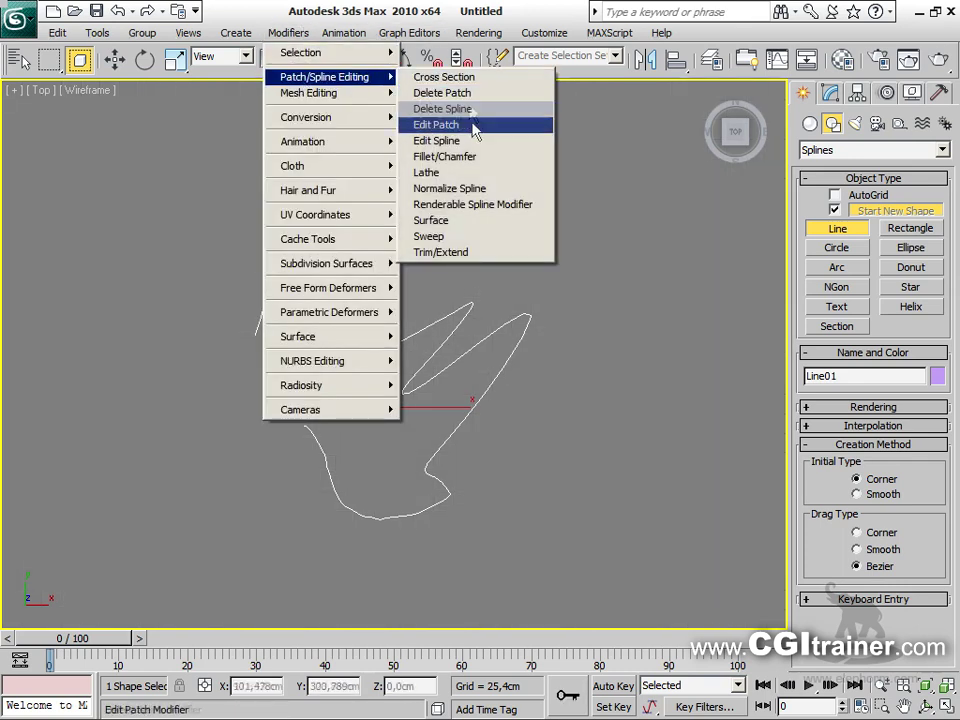
{"action": "left_click", "coordinate": [478, 190]}
{"action": "mouse_move", "coordinate": [927, 376]}
{"action": "left_mouse_down"}
{"action": "mouse_move", "coordinate": [921, 312]}
{"action": "mouse_move", "coordinate": [918, 384]}
{"action": "mouse_move", "coordinate": [919, 375]}
{"action": "left_mouse_up"}
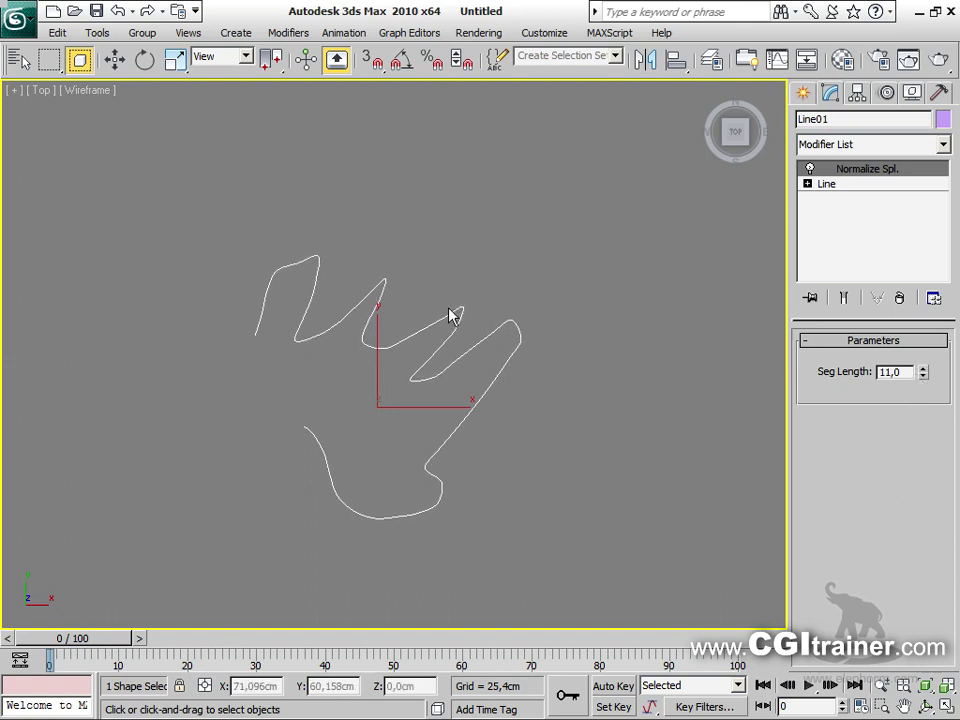
Turn on Vertex Ticks in the line's object properties and set the Normalize Spline segment length to 9
{"action": "right_click", "coordinate": [500, 326]}
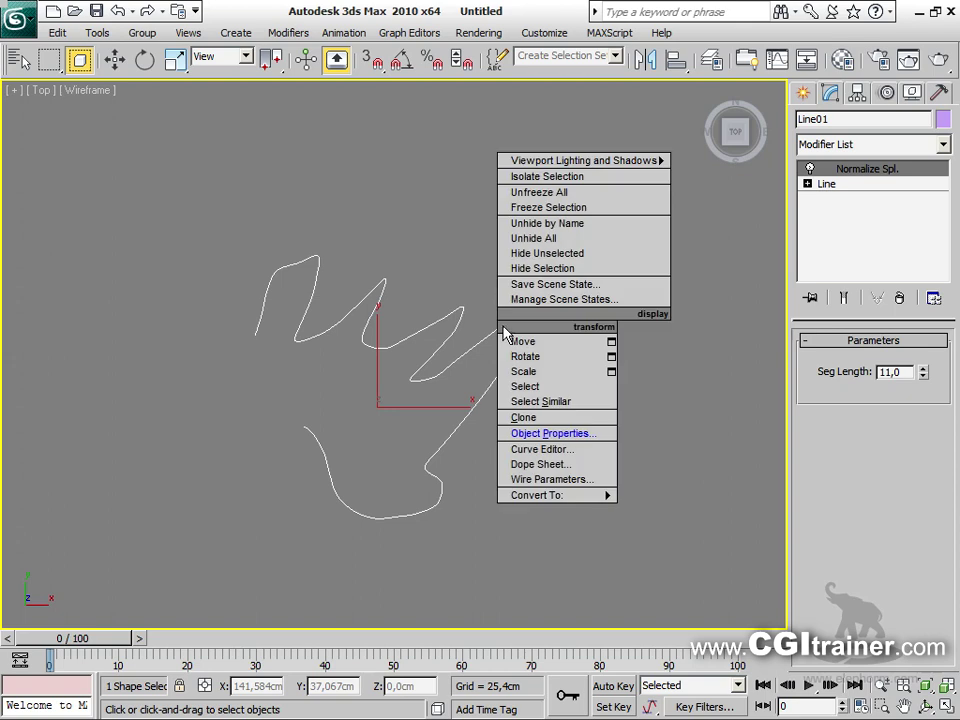
{"action": "left_click", "coordinate": [557, 441]}
{"action": "left_click", "coordinate": [366, 451]}
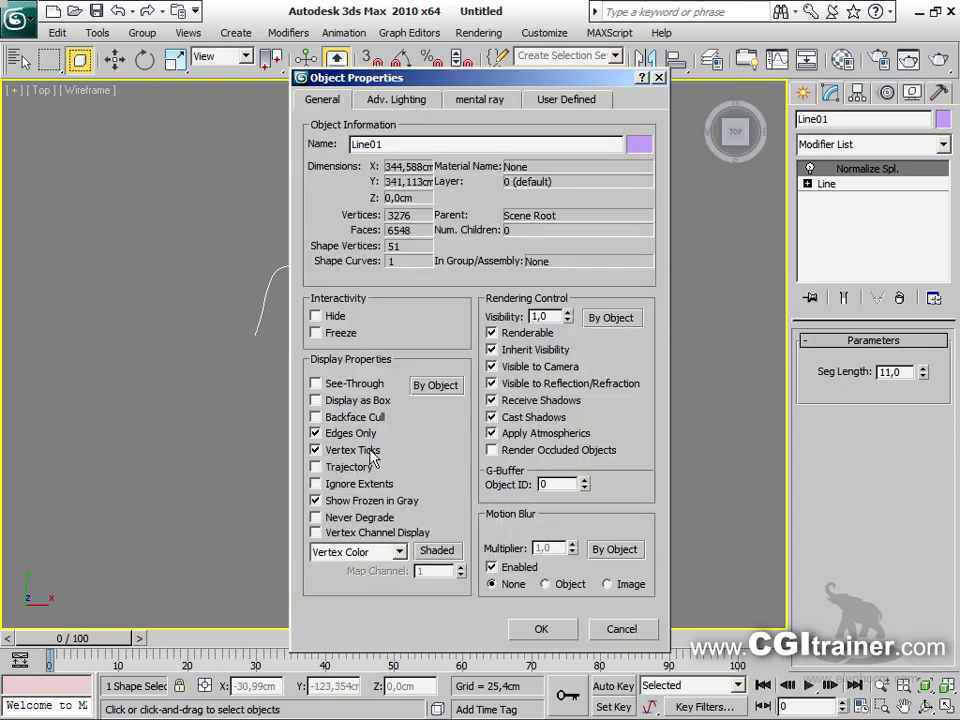
{"action": "left_click", "coordinate": [541, 628]}
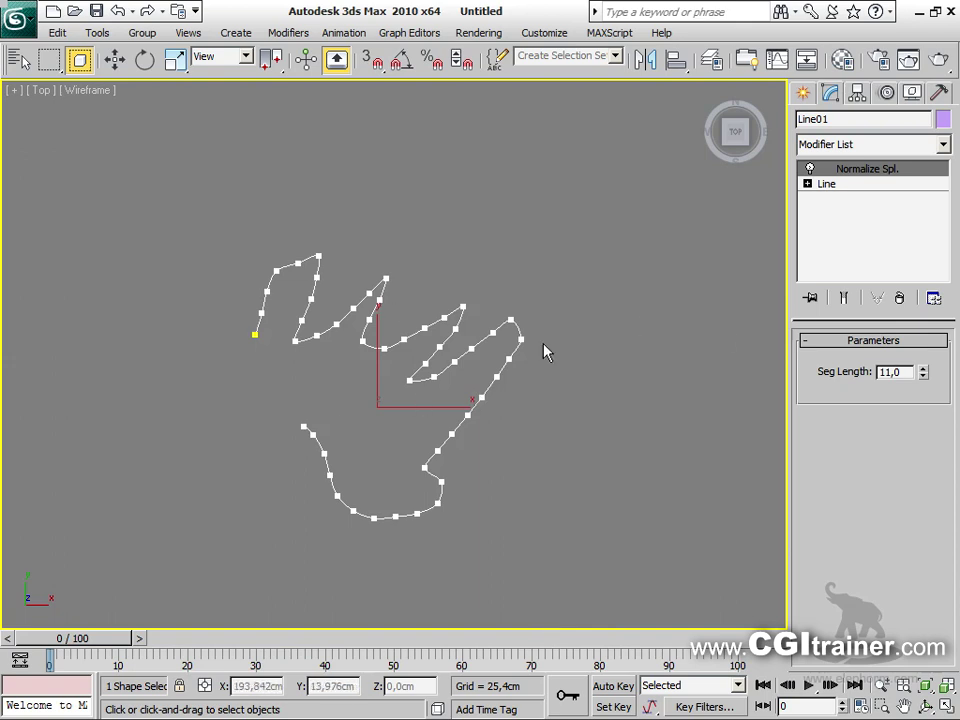
{"action": "mouse_move", "coordinate": [925, 375]}
{"action": "left_mouse_down"}
{"action": "mouse_move", "coordinate": [921, 322]}
{"action": "mouse_move", "coordinate": [919, 389]}
{"action": "mouse_move", "coordinate": [921, 367]}
{"action": "left_mouse_up"}
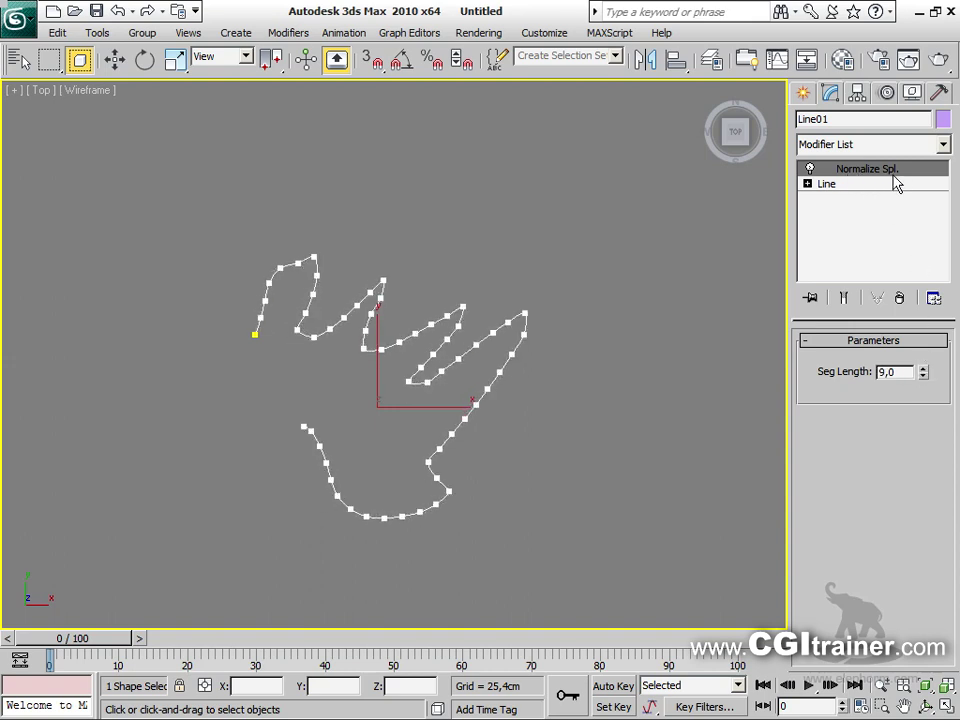
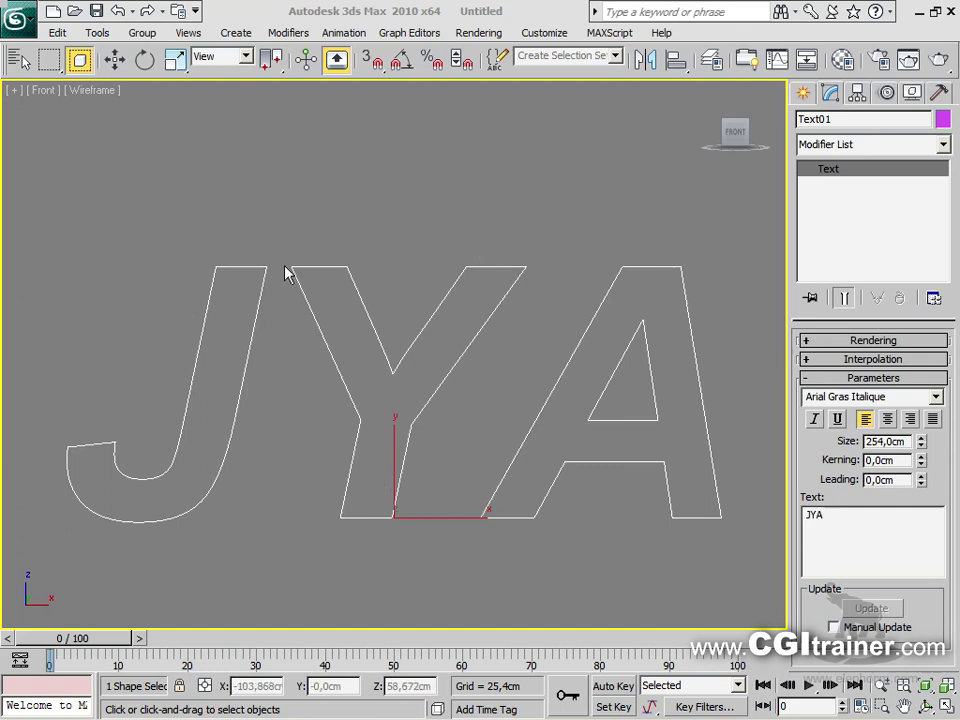
Add a Fillet/Chamfer modifier to the JYA text and fillet the letters' topmost corner vertices with a radius of about 11.5 cm
{"action": "left_click", "coordinate": [287, 32]}
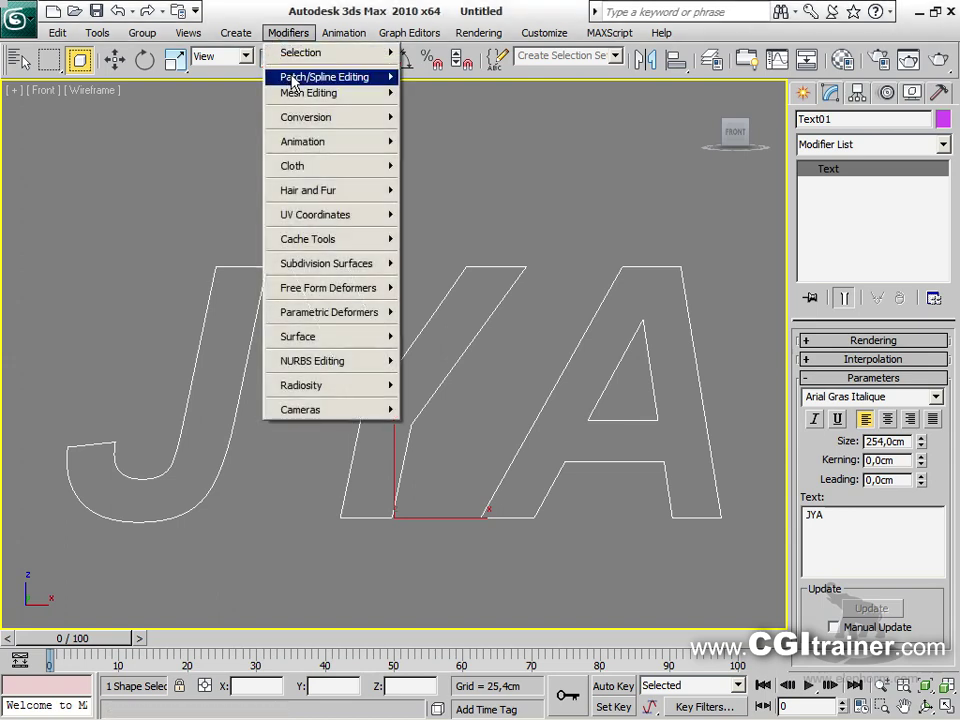
{"action": "mouse_move", "coordinate": [325, 77]}
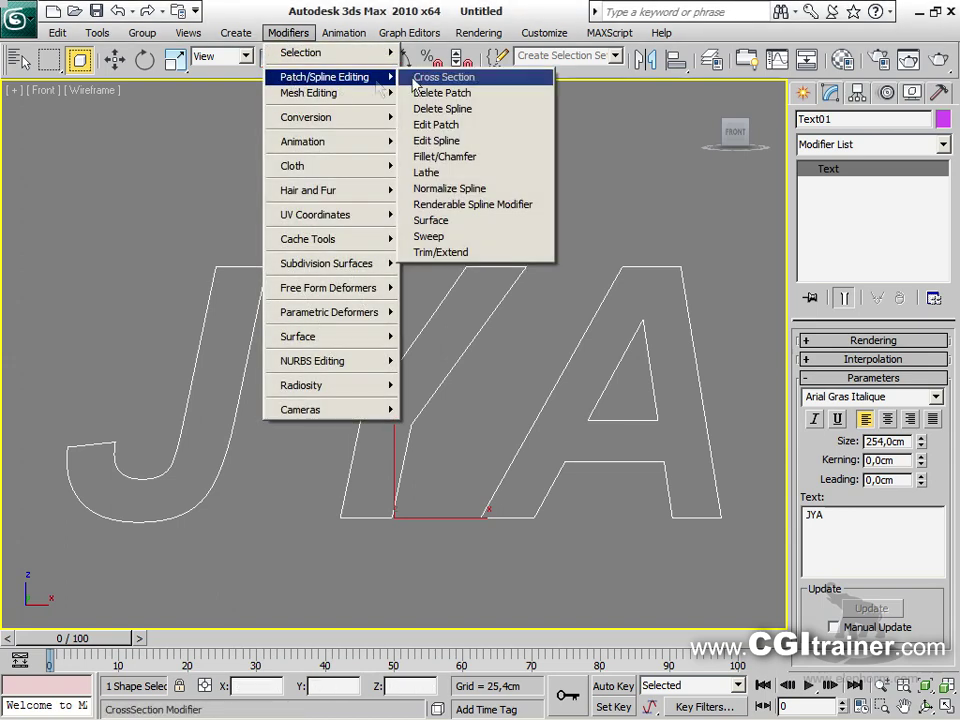
{"action": "left_click", "coordinate": [476, 157]}
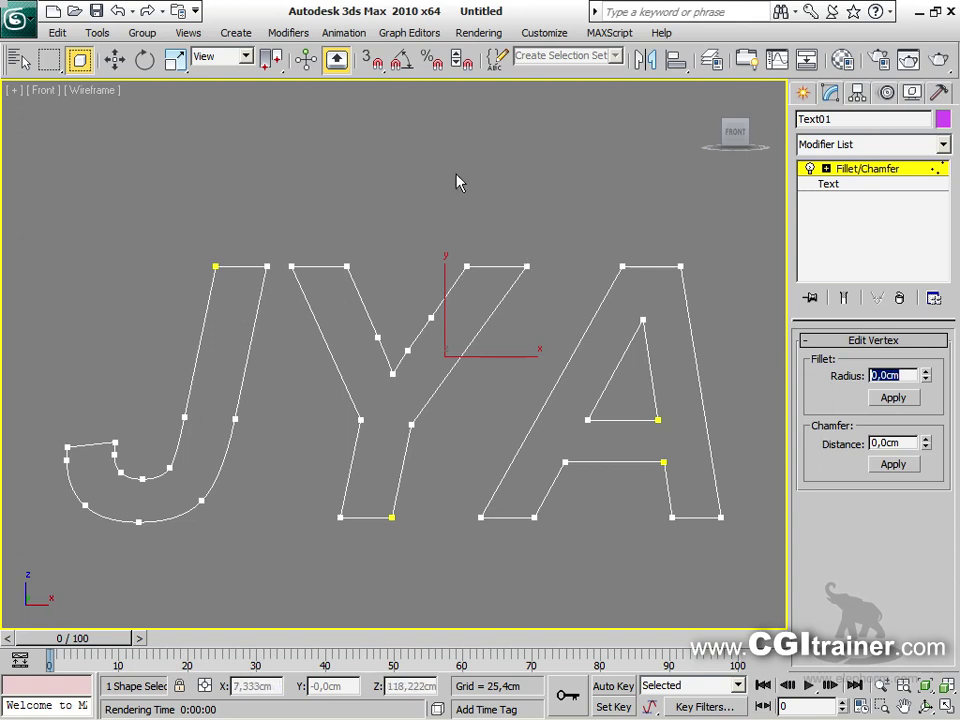
{"action": "left_click_drag", "start_coordinate": [191, 240], "coordinate": [736, 284]}
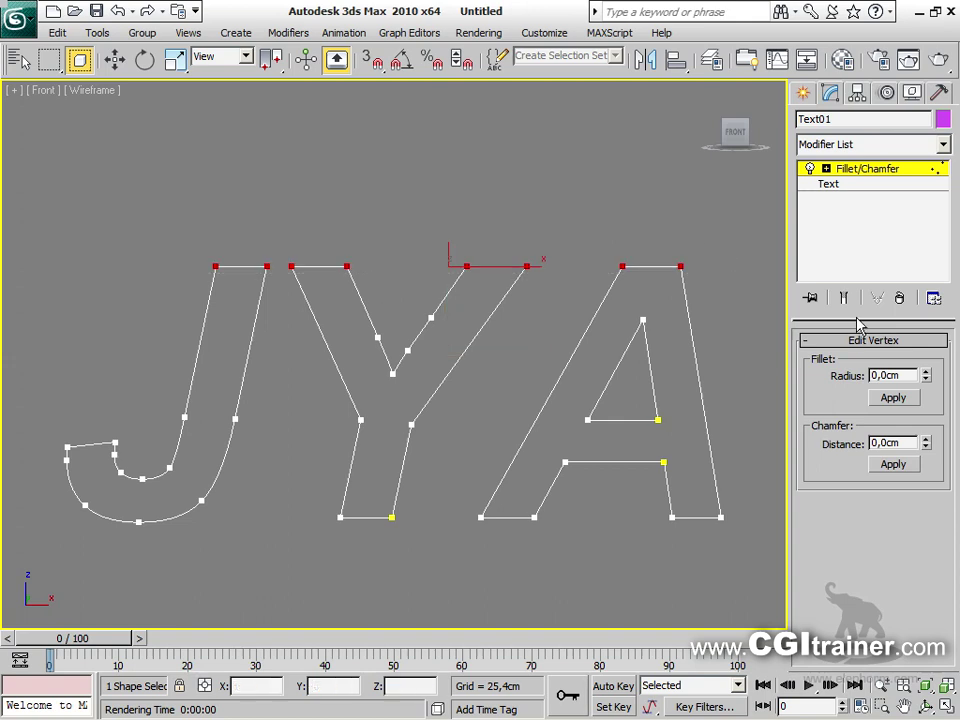
{"action": "left_click_drag", "start_coordinate": [928, 381], "coordinate": [622, 490]}
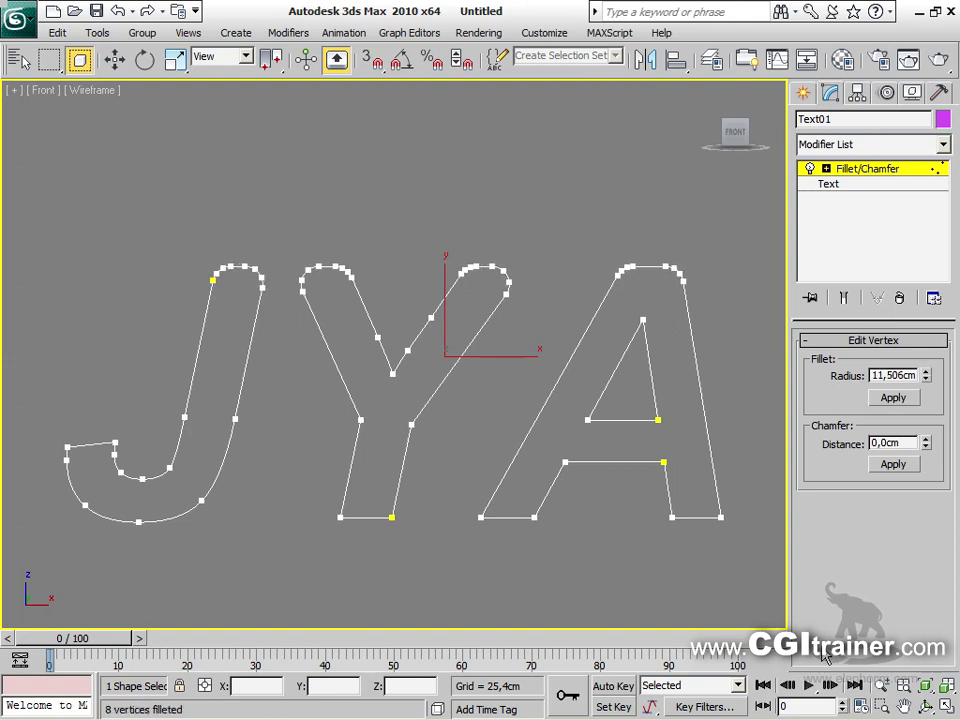
Chamfer the bottom corner vertices of the letters Y and A by a distance of about 11.6 cm
{"action": "left_click_drag", "start_coordinate": [310, 496], "coordinate": [422, 552]}
{"action": "left_click_drag", "start_coordinate": [738, 532], "coordinate": [262, 506]}
{"action": "left_click_drag", "start_coordinate": [929, 449], "coordinate": [915, 279]}
{"action": "left_click_drag", "start_coordinate": [903, 145], "coordinate": [655, 498]}
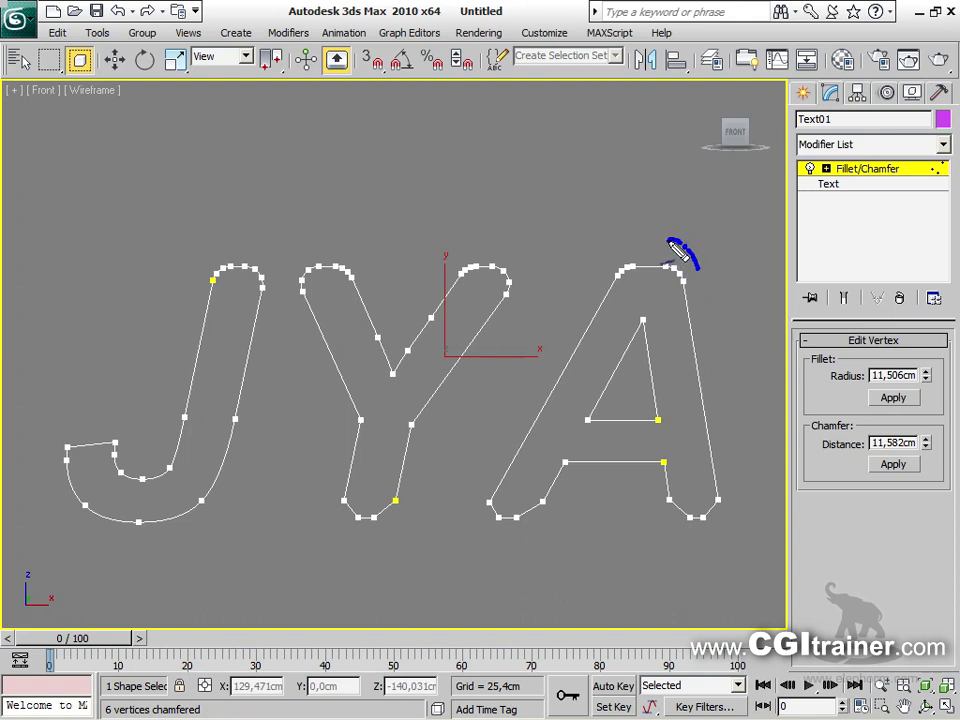
{"action": "mouse_move", "coordinate": [722, 266]}
{"action": "left_mouse_down"}
{"action": "mouse_move", "coordinate": [712, 303]}
{"action": "mouse_move", "coordinate": [699, 297]}
{"action": "mouse_move", "coordinate": [694, 262]}
{"action": "left_mouse_up"}
{"action": "left_click_drag", "start_coordinate": [669, 367], "coordinate": [682, 362]}
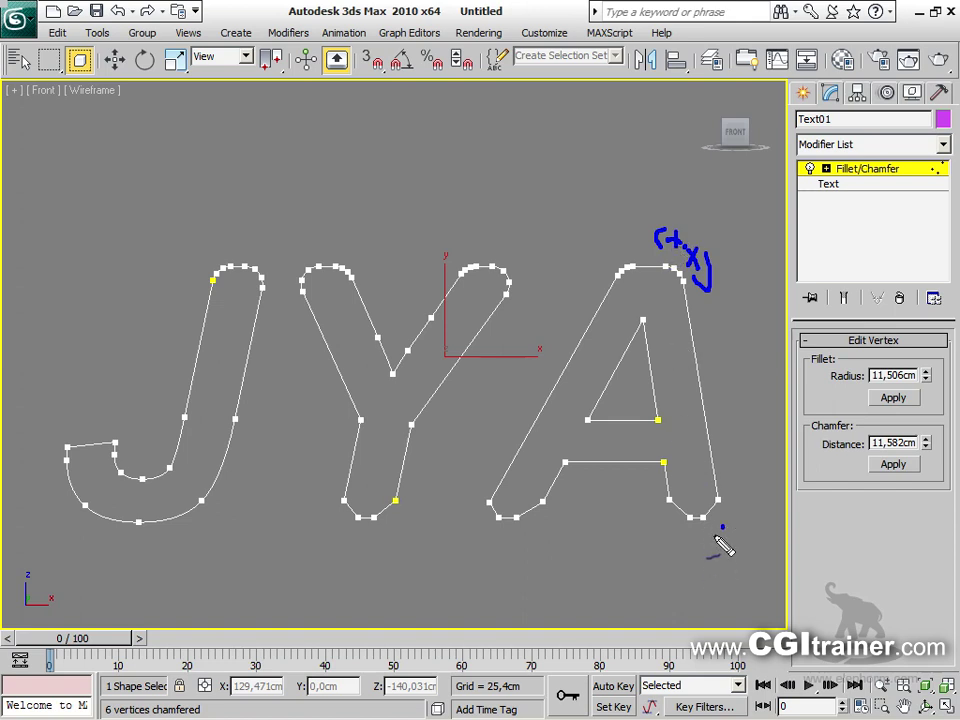
{"action": "mouse_move", "coordinate": [708, 530]}
{"action": "left_mouse_down"}
{"action": "mouse_move", "coordinate": [737, 490]}
{"action": "mouse_move", "coordinate": [728, 490]}
{"action": "mouse_move", "coordinate": [740, 491]}
{"action": "mouse_move", "coordinate": [740, 506]}
{"action": "mouse_move", "coordinate": [711, 538]}
{"action": "left_mouse_up"}
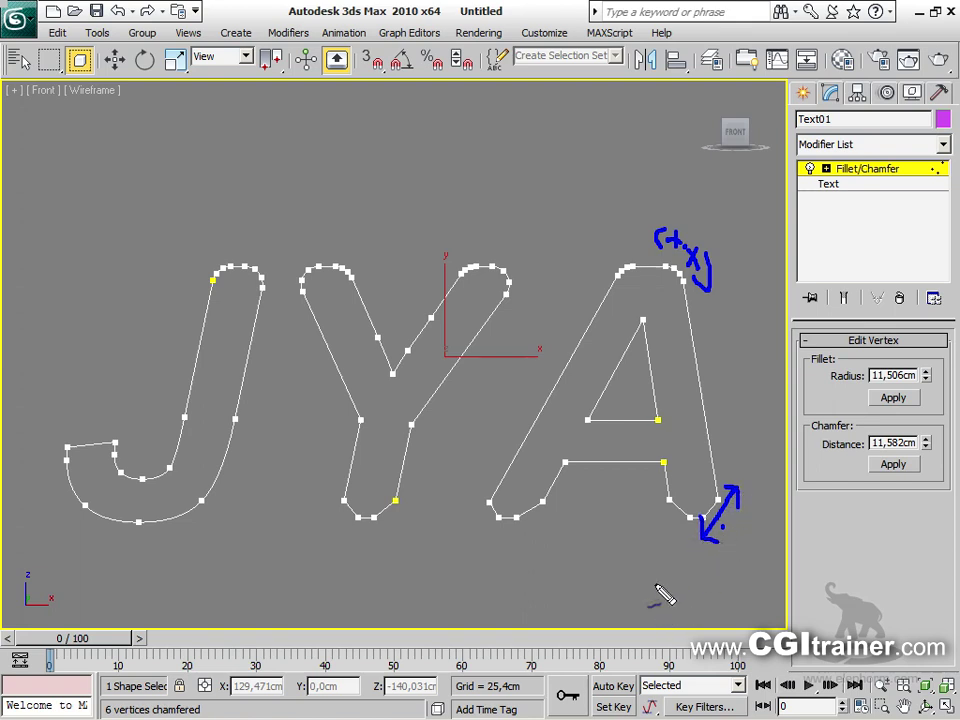
{"action": "key", "text": "Escape"}
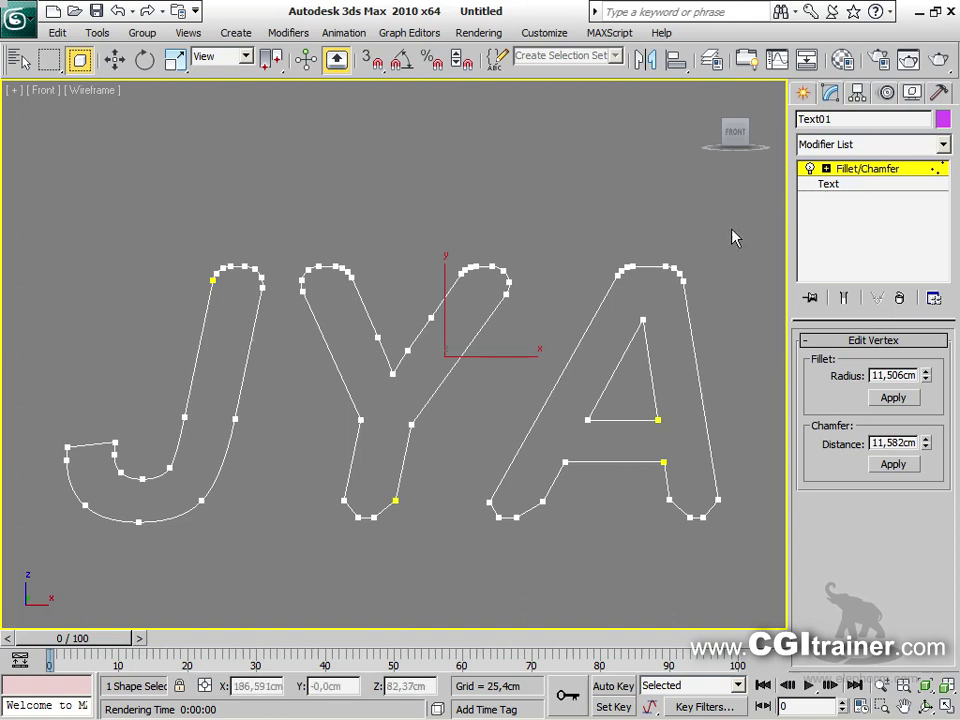
Add an Extrude modifier to the JYA text and display the letters shaded in the Perspective view
{"action": "left_click", "coordinate": [285, 33]}
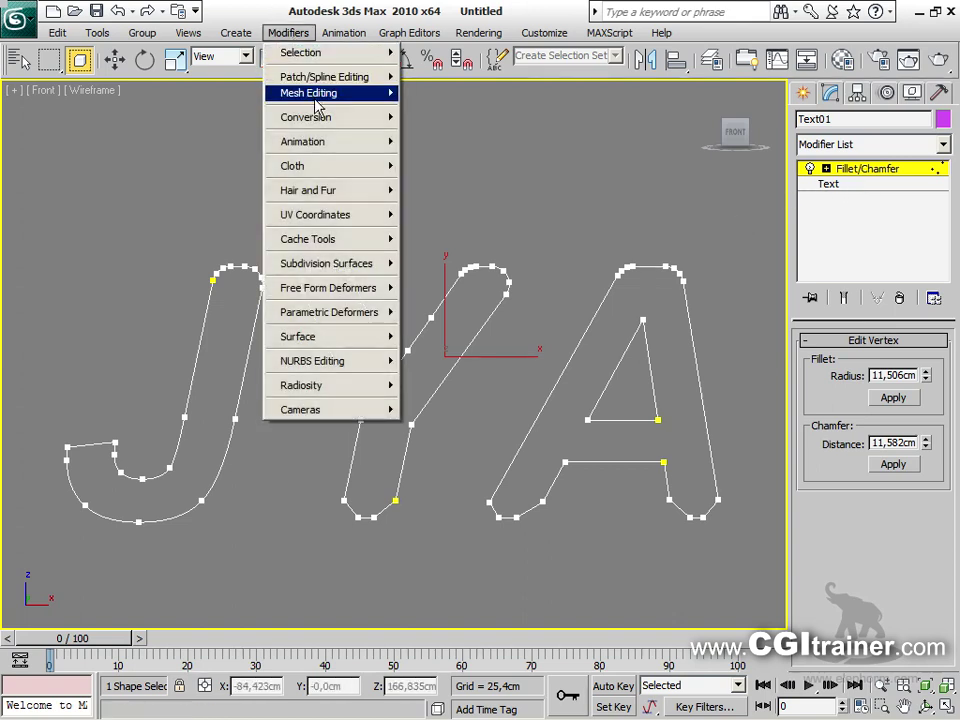
{"action": "mouse_move", "coordinate": [300, 93]}
{"action": "left_click", "coordinate": [449, 173]}
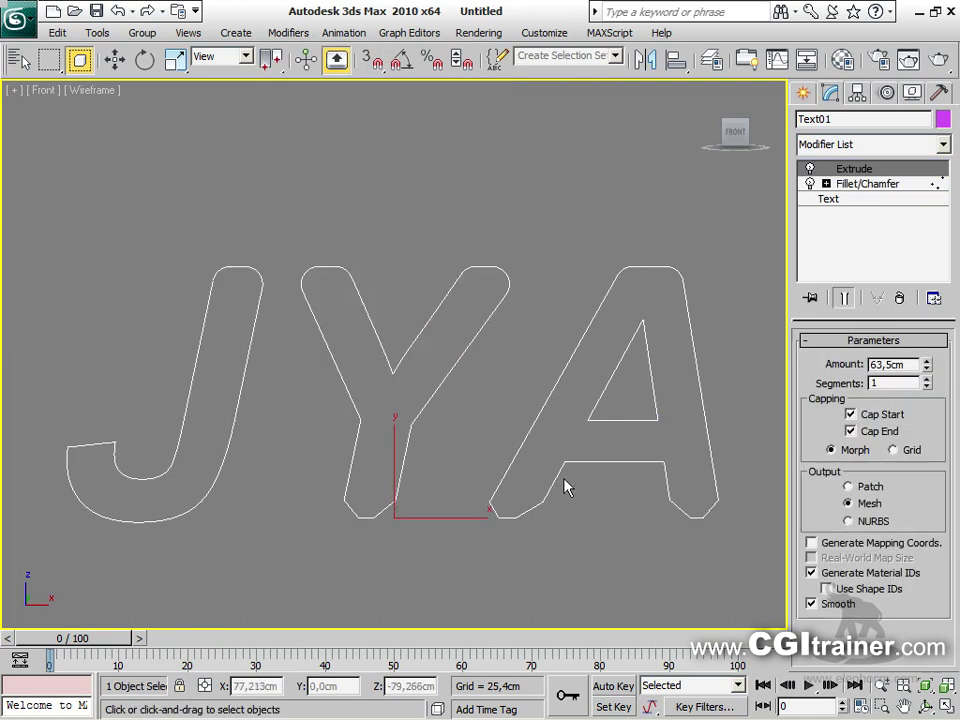
{"action": "key", "text": "p"}
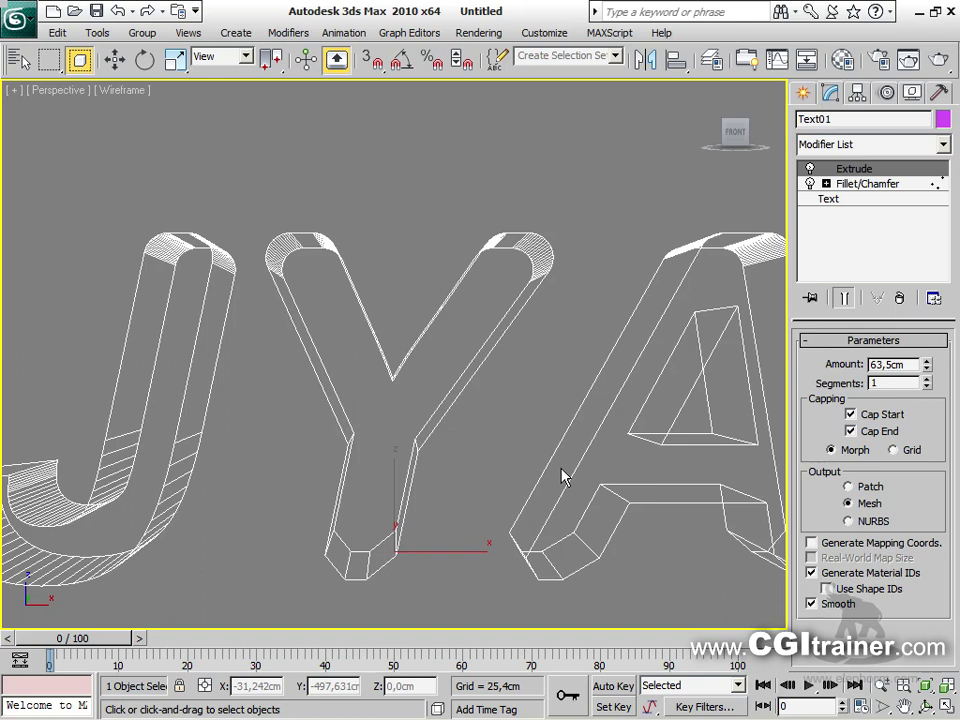
{"action": "key", "text": "F3"}
{"action": "key", "text": "z"}
{"action": "middle_click_drag", "start_coordinate": [400, 380], "coordinate": [760, 380], "text": "alt"}
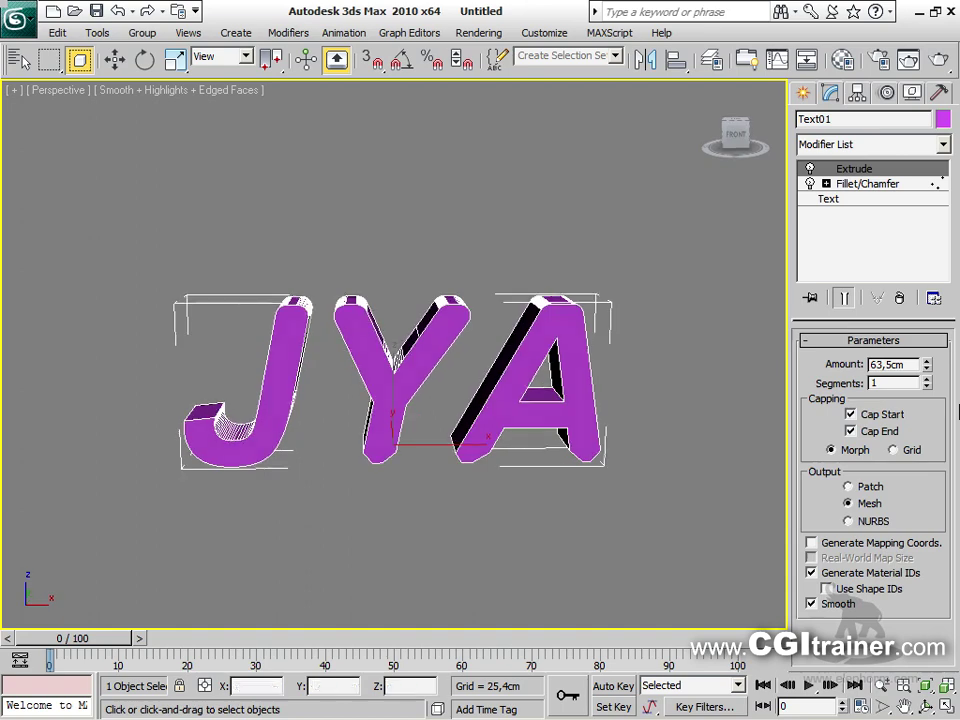
Increase the number of segments of the JYA extrusion and view the letters from another angle
{"action": "left_click", "coordinate": [927, 380]}
{"action": "left_click", "coordinate": [927, 380]}
{"action": "left_click", "coordinate": [927, 380]}
{"action": "middle_click_drag", "start_coordinate": [433, 407], "coordinate": [564, 407], "text": "alt"}
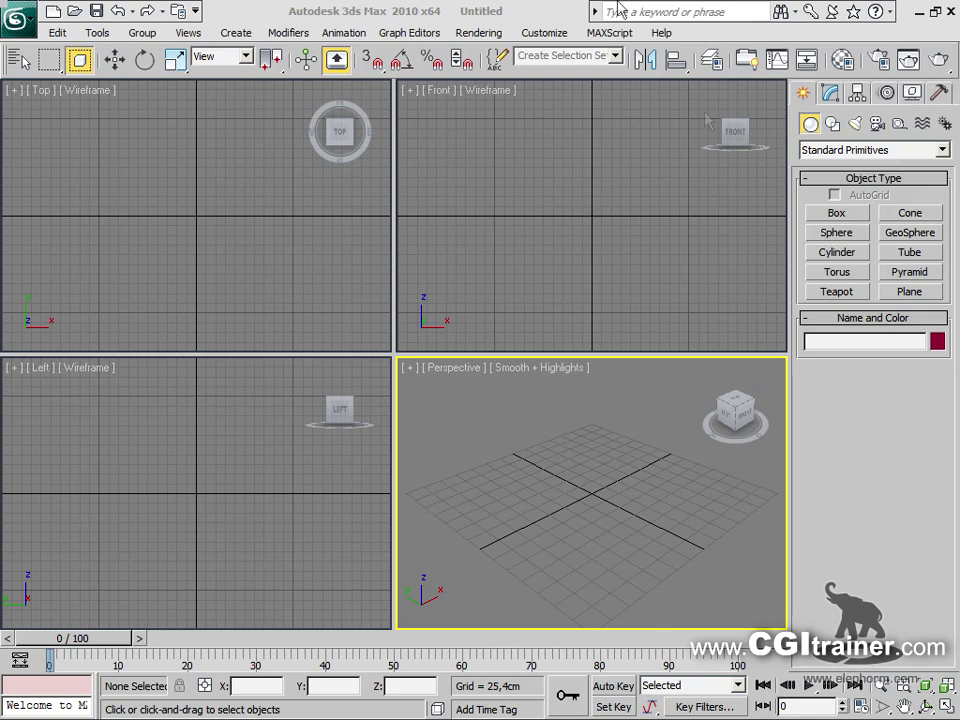
Draw an open heart-shaped Bezier line in the Front view, with its two ends crossing at the lower tip
{"action": "left_click", "coordinate": [832, 123]}
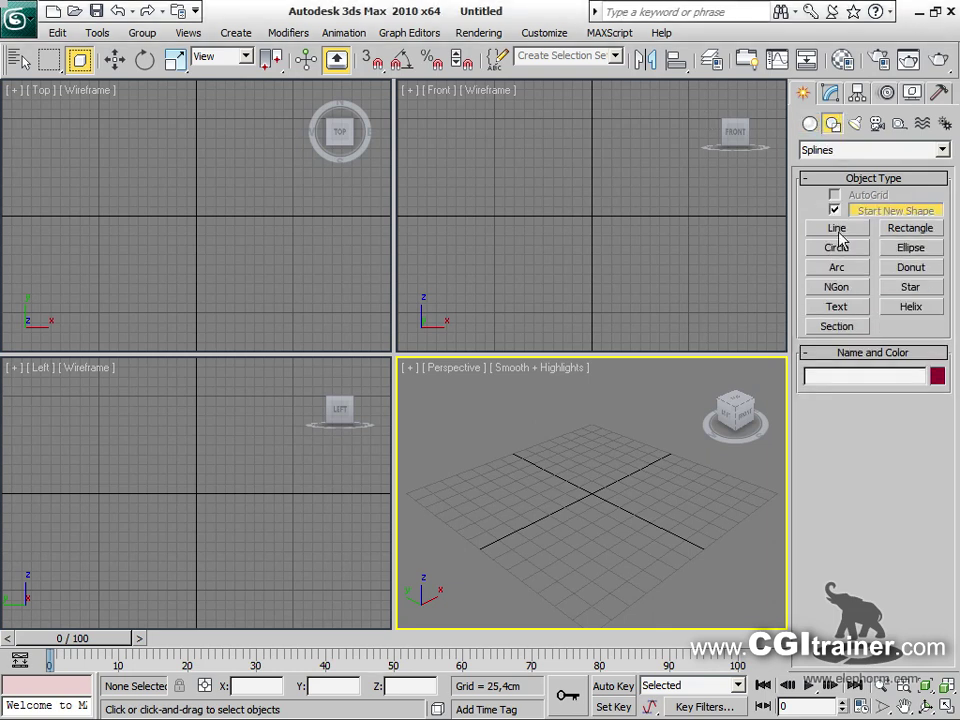
{"action": "left_click", "coordinate": [824, 230]}
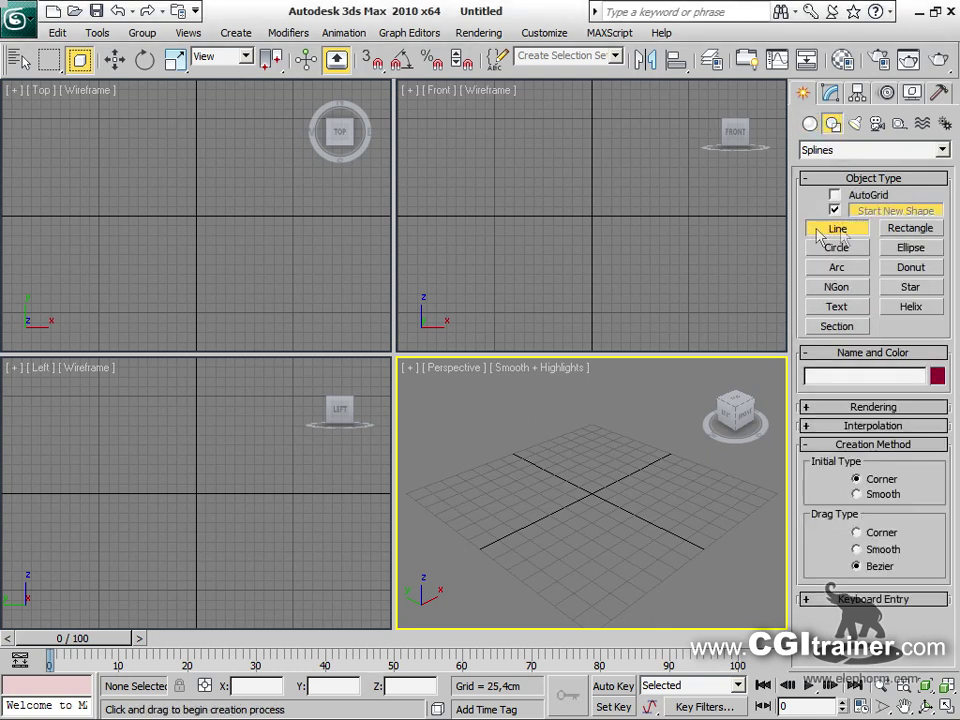
{"action": "left_click", "coordinate": [612, 302]}
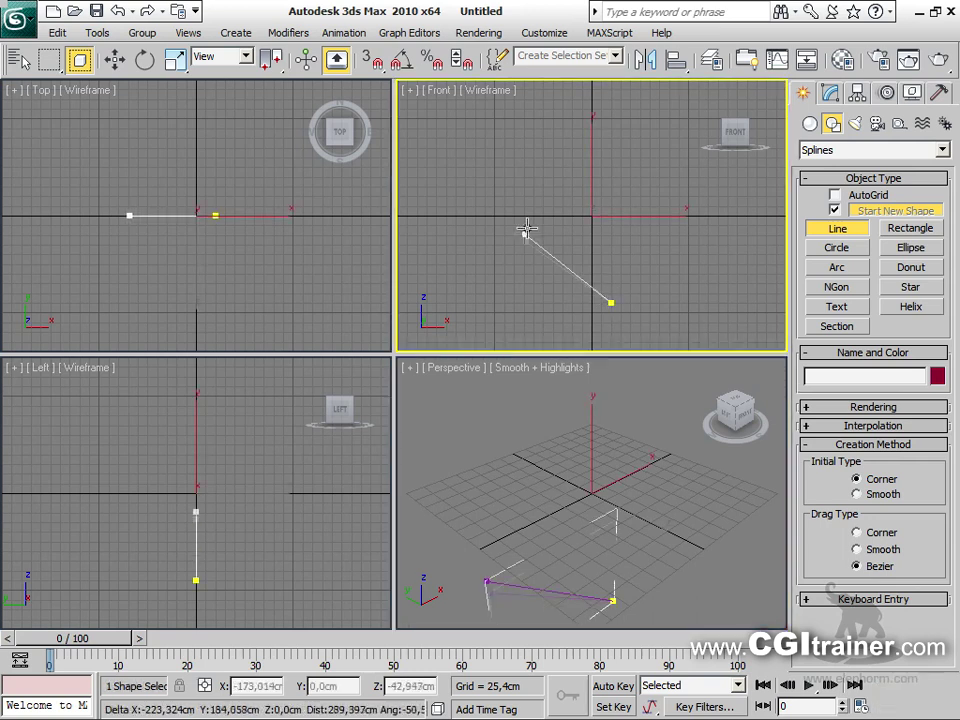
{"action": "left_click_drag", "start_coordinate": [527, 218], "coordinate": [527, 177]}
{"action": "left_click_drag", "start_coordinate": [577, 114], "coordinate": [606, 178]}
{"action": "left_click", "coordinate": [606, 178]}
{"action": "left_click_drag", "start_coordinate": [653, 110], "coordinate": [678, 126]}
{"action": "left_click", "coordinate": [681, 184]}
{"action": "left_click", "coordinate": [577, 310]}
{"action": "right_click", "coordinate": [579, 300]}
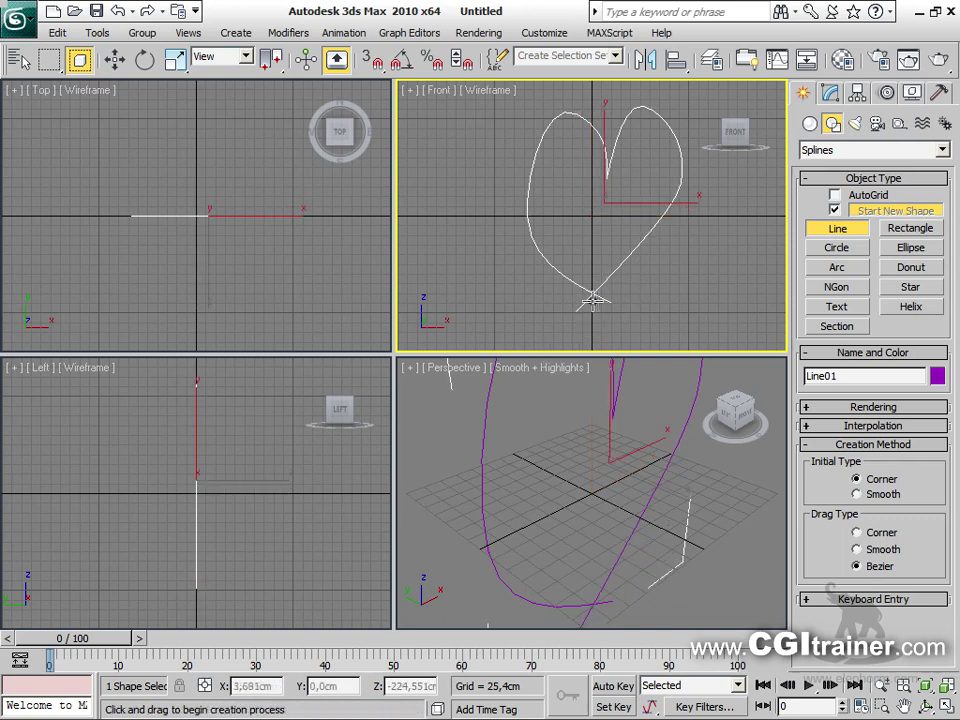
Add a Trim/Extend modifier to the heart-shaped line
{"action": "left_click", "coordinate": [288, 32]}
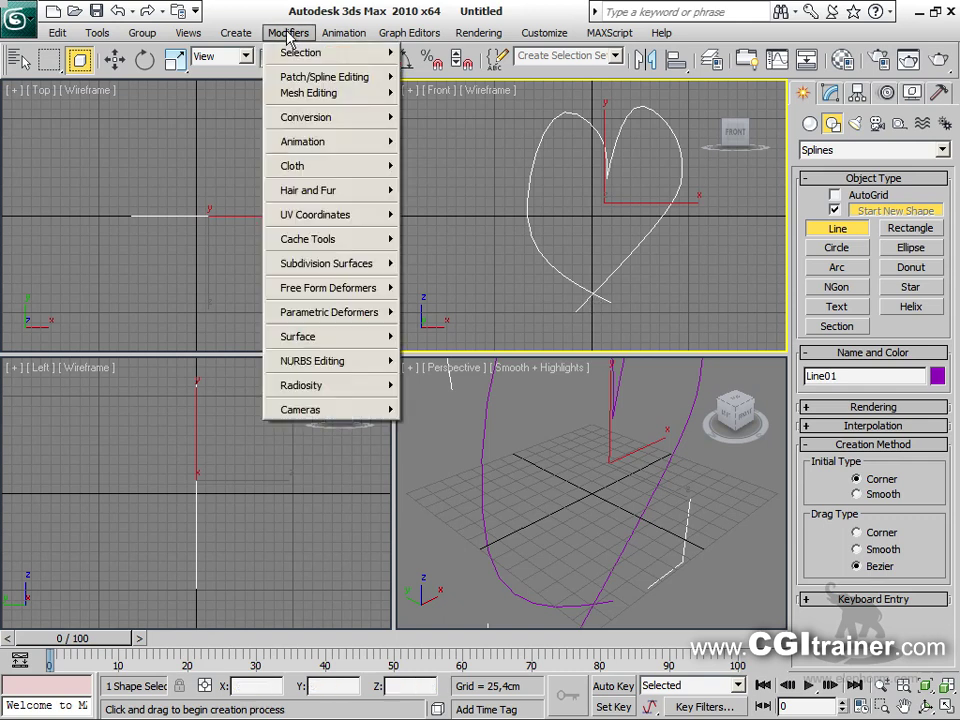
{"action": "mouse_move", "coordinate": [300, 80]}
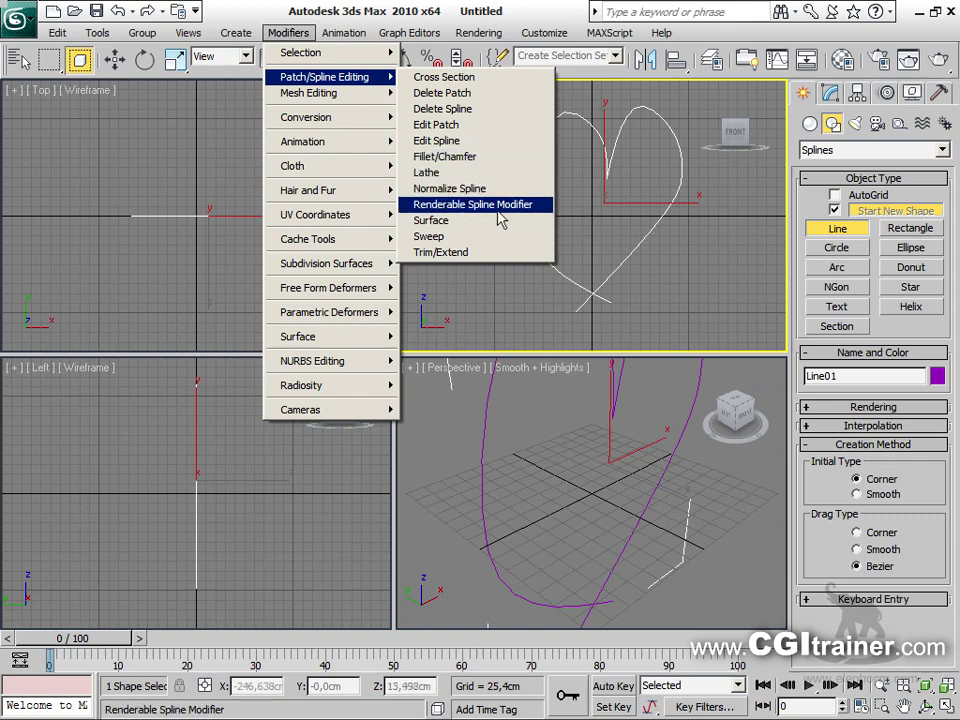
{"action": "left_click", "coordinate": [487, 253]}
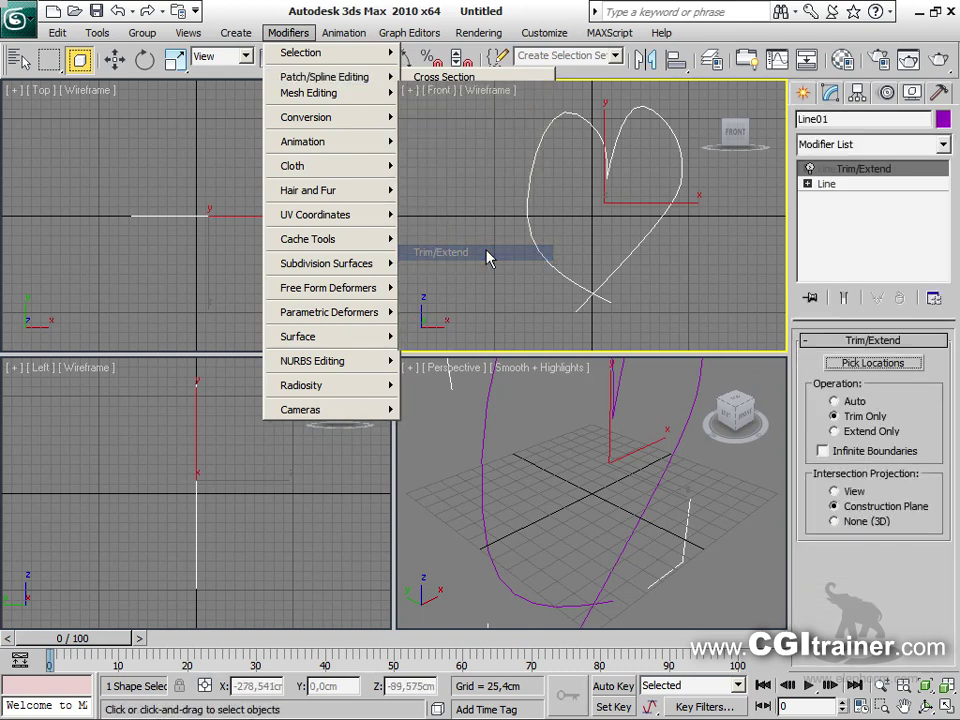
Try trimming the heart line's crossing ends at the lower tip with Trim Only, and undo the trims
{"action": "left_click", "coordinate": [873, 365]}
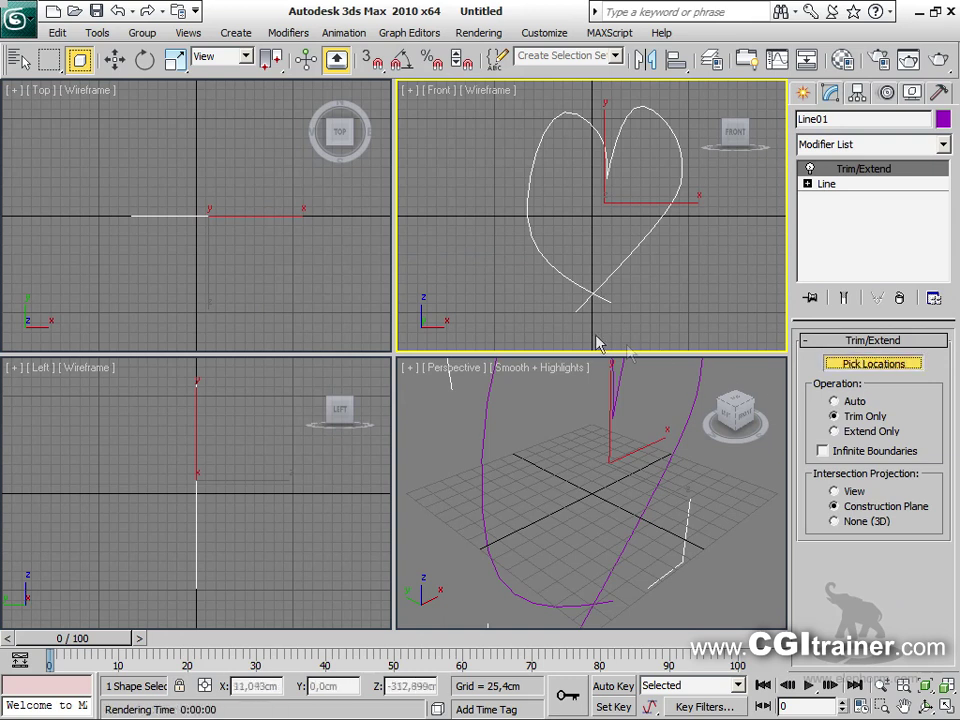
{"action": "left_click", "coordinate": [590, 294]}
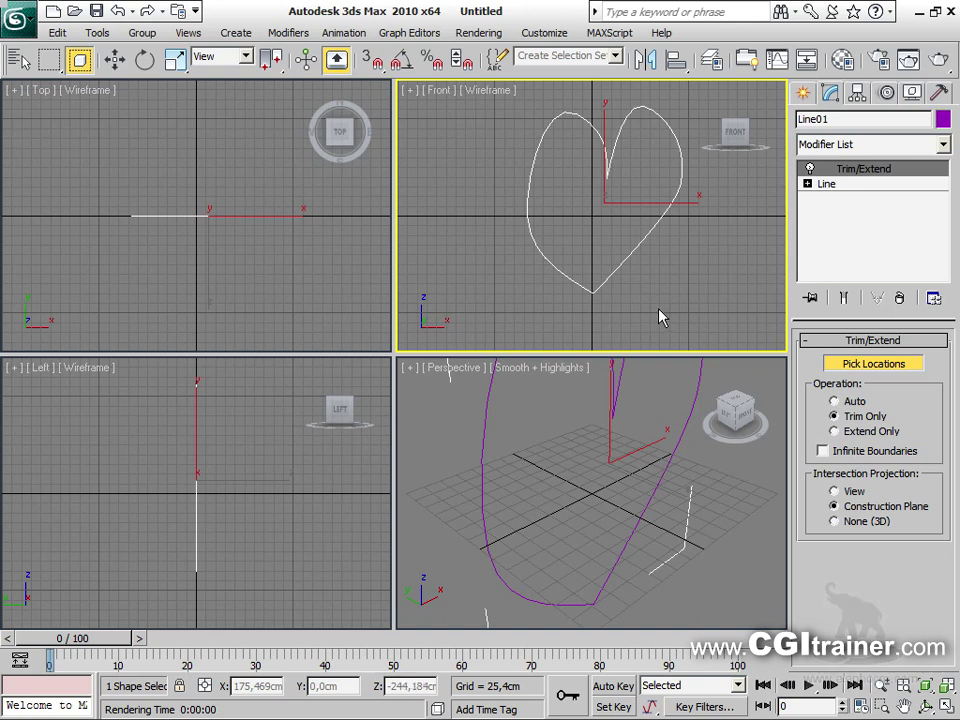
{"action": "key", "text": "ctrl+z"}
{"action": "key", "text": "ctrl+z"}
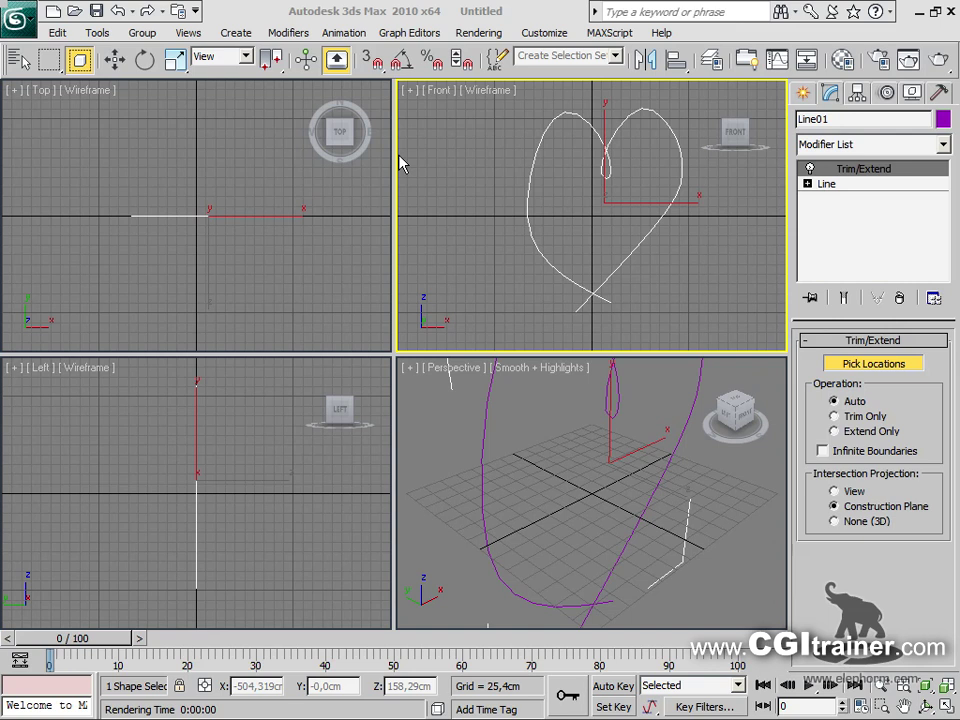
Trim the two crossing ends at the heart's lower tip and the small loop at its upper notch, using Auto operation
{"action": "left_click", "coordinate": [602, 300]}
{"action": "left_click", "coordinate": [583, 304]}
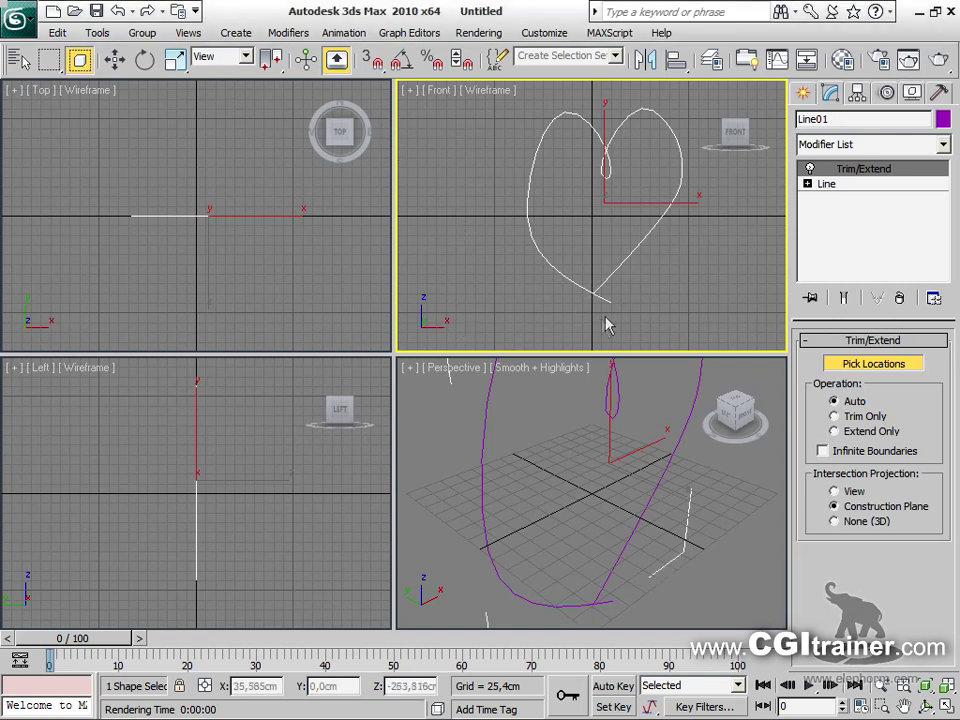
{"action": "left_click", "coordinate": [608, 163]}
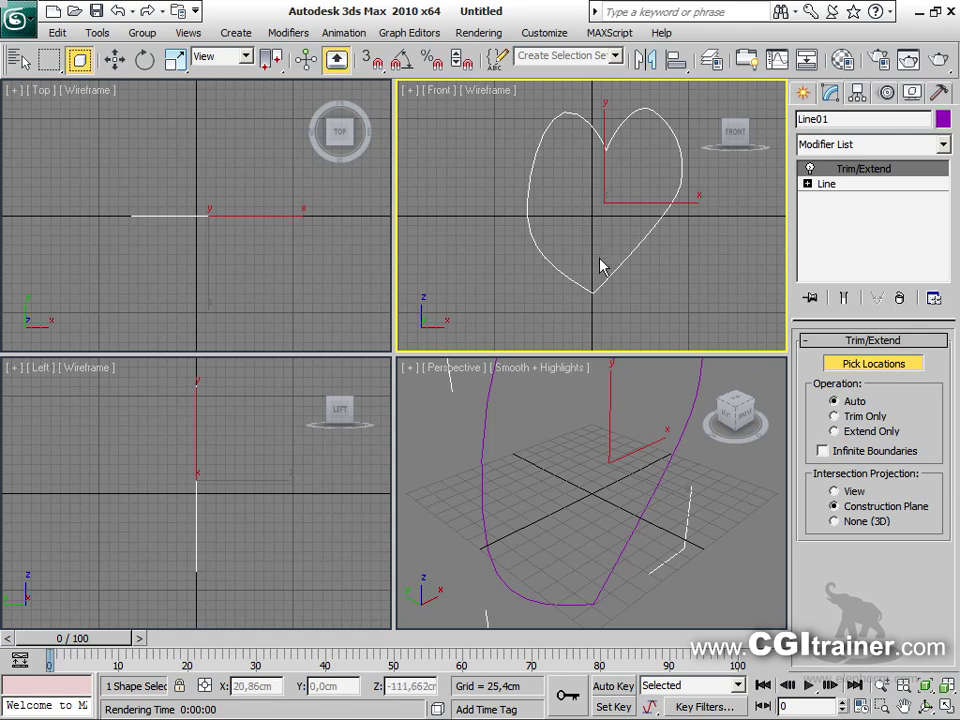
Finish picking trim locations and convert the trimmed heart line to an Editable Spline
{"action": "right_click", "coordinate": [529, 172]}
{"action": "right_click", "coordinate": [530, 183]}
{"action": "mouse_move", "coordinate": [621, 351]}
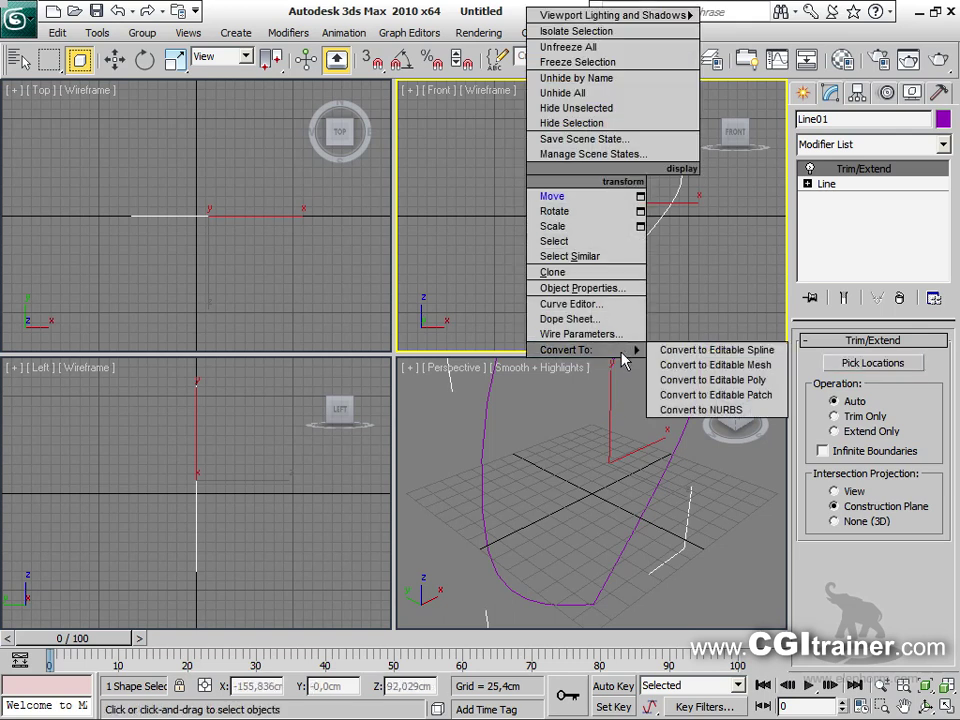
{"action": "left_click", "coordinate": [703, 351]}
Select the heart's right half at spline level and try moving it to check whether the halves are separate
{"action": "left_click", "coordinate": [897, 404]}
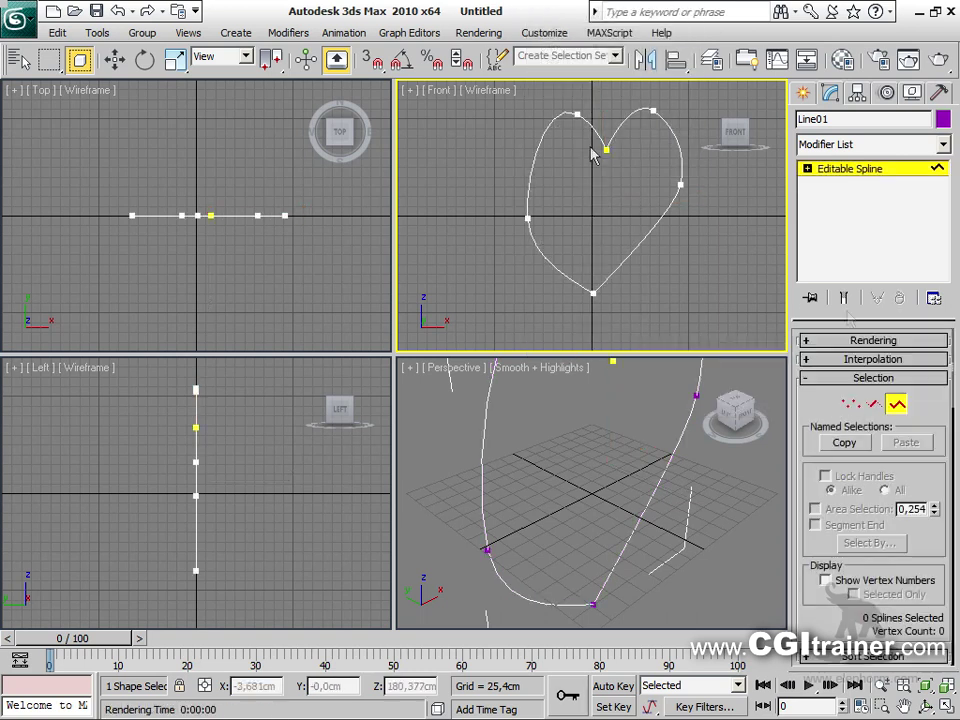
{"action": "left_click", "coordinate": [655, 222]}
{"action": "right_click", "coordinate": [705, 200]}
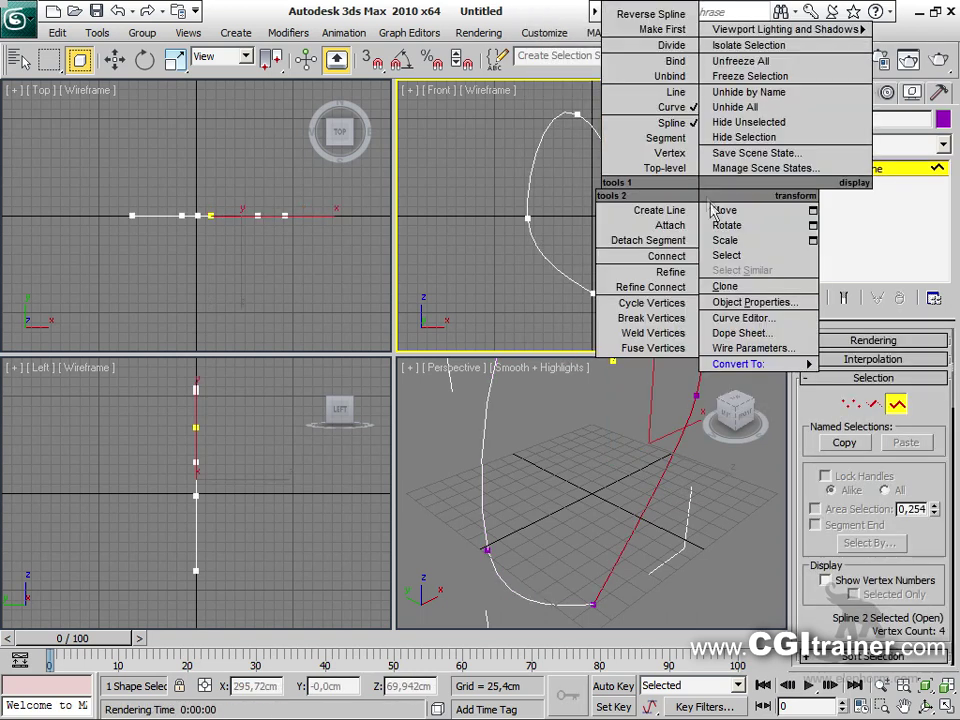
{"action": "left_click", "coordinate": [718, 268]}
{"action": "left_click_drag", "start_coordinate": [694, 202], "coordinate": [688, 205], "text": "shift"}
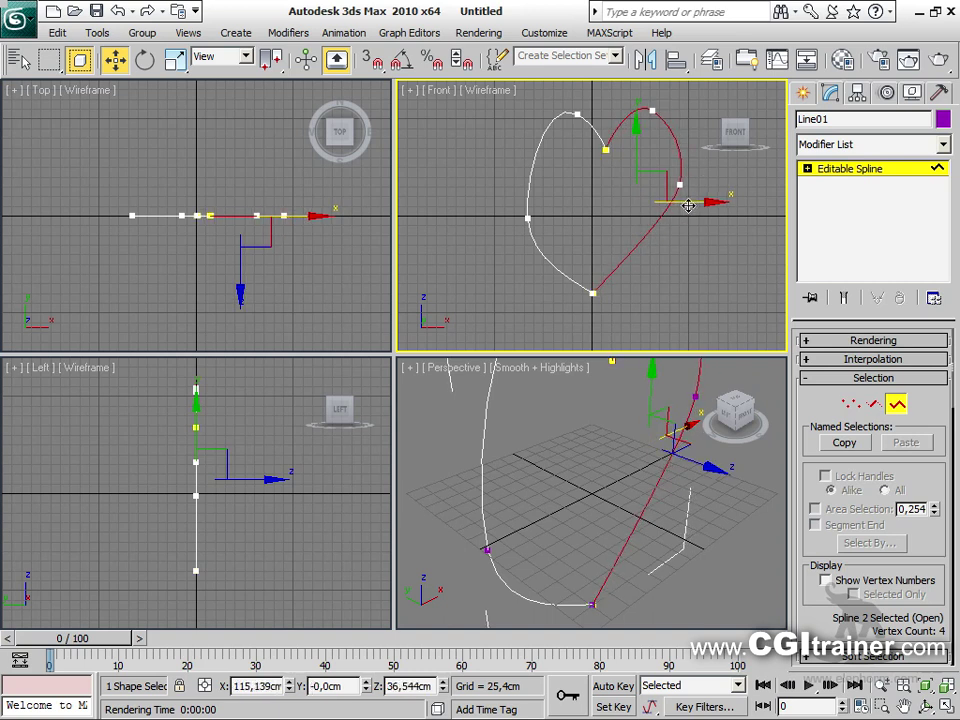
Weld the coincident vertices at the heart's upper notch and lower tip with a 0,254cm threshold
{"action": "key", "text": "1"}
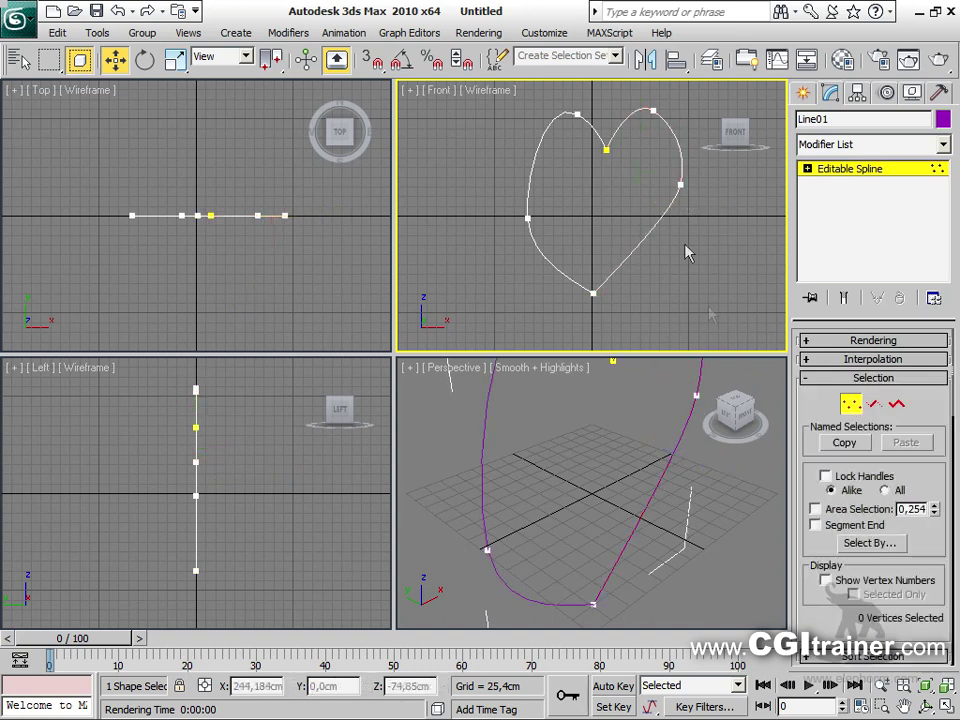
{"action": "left_click_drag", "start_coordinate": [623, 178], "coordinate": [598, 120]}
{"action": "left_click_drag", "start_coordinate": [826, 588], "coordinate": [812, 327]}
{"action": "left_click_drag", "start_coordinate": [927, 519], "coordinate": [857, 257]}
{"action": "left_click", "coordinate": [835, 461]}
{"action": "left_click_drag", "start_coordinate": [580, 268], "coordinate": [606, 322]}
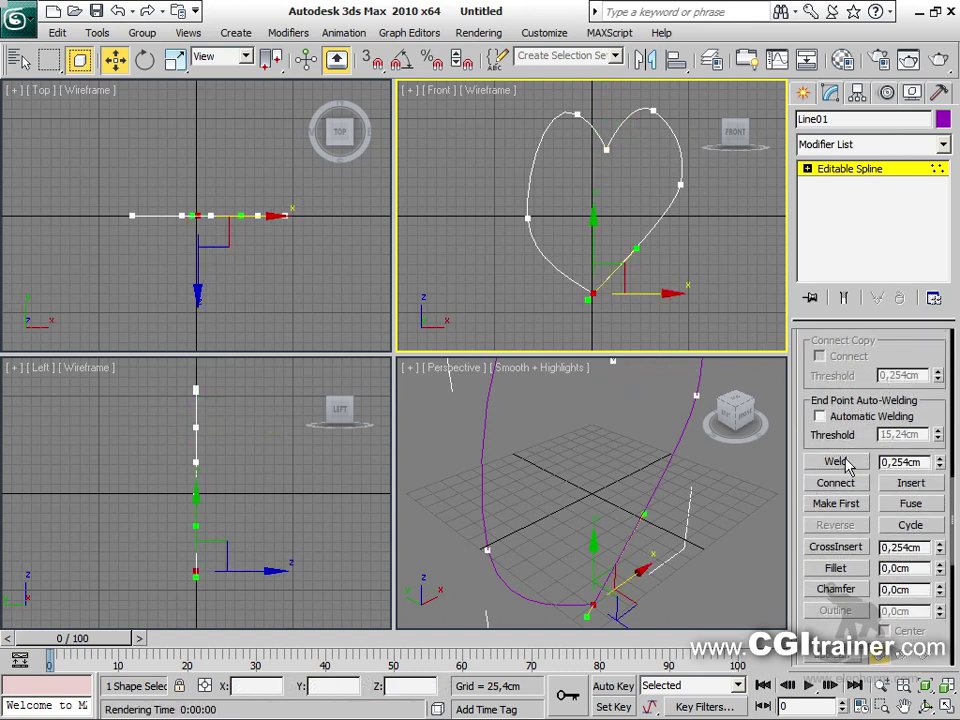
{"action": "left_click", "coordinate": [846, 463]}
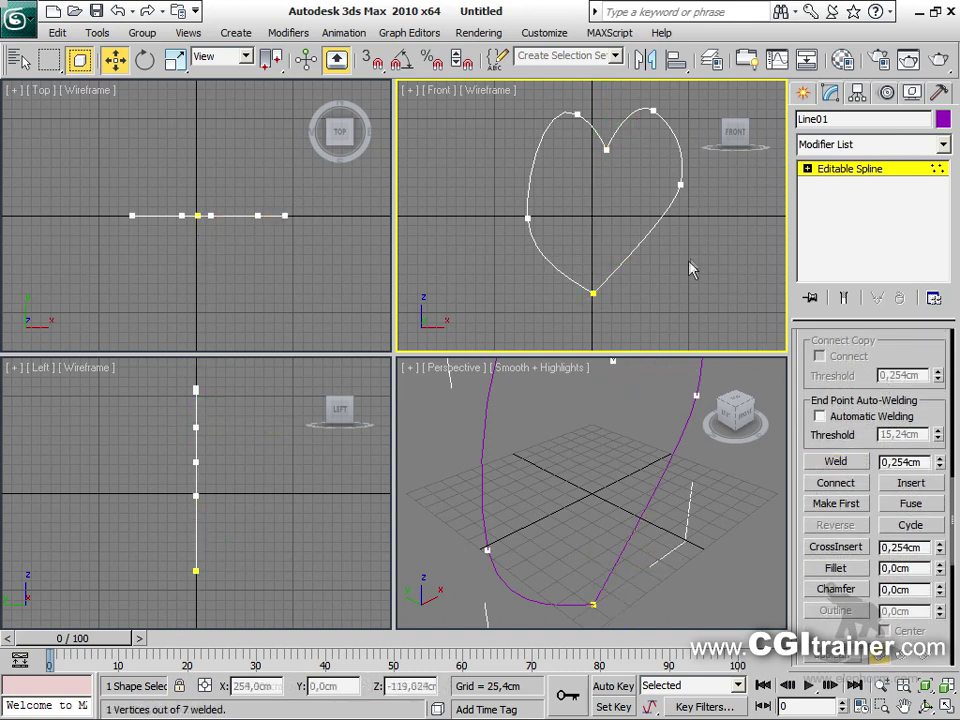
{"action": "scroll", "coordinate": [690, 294], "scroll_direction": "up", "scroll_amount": 3}
{"action": "middle_click_drag", "start_coordinate": [681, 255], "coordinate": [690, 295]}
{"action": "scroll", "coordinate": [658, 260], "scroll_direction": "down", "scroll_amount": 4}
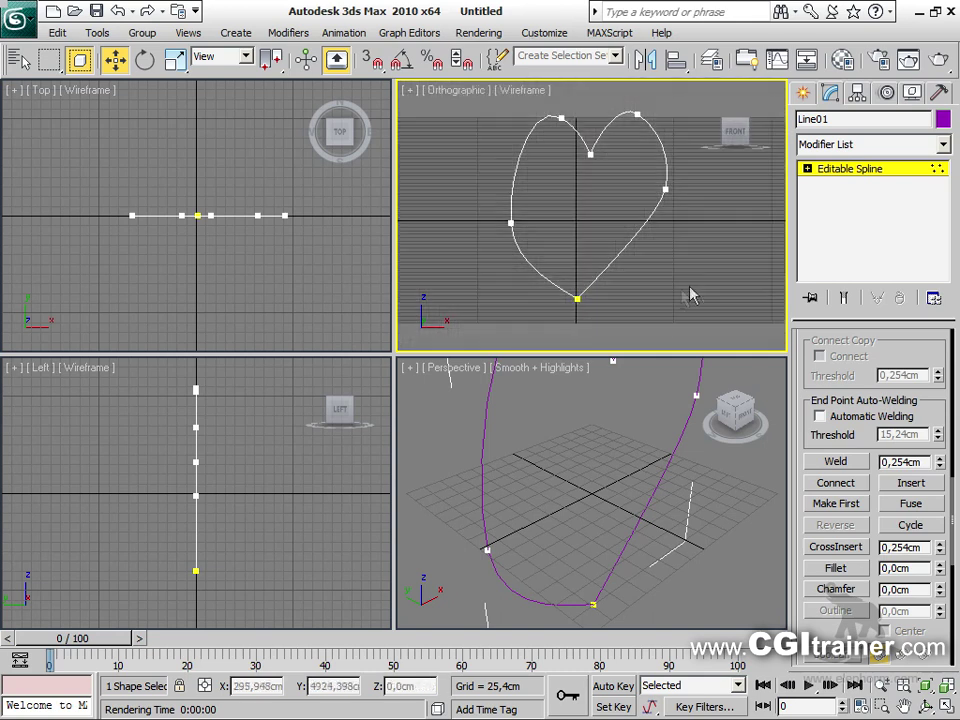
{"action": "key", "text": "f"}
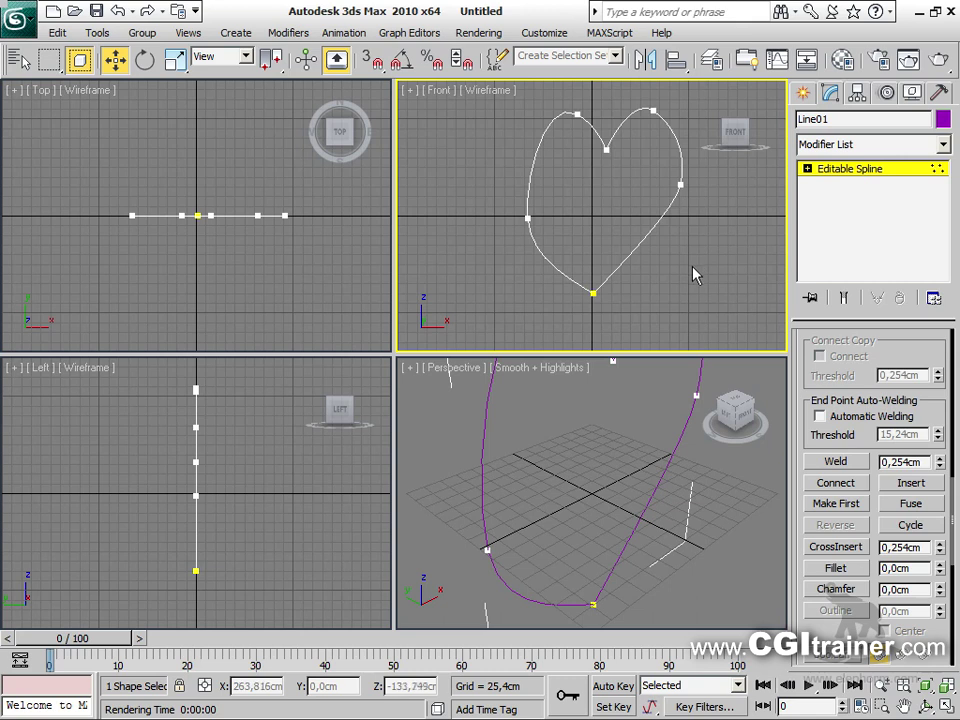
{"action": "right_click", "coordinate": [698, 520]}
{"action": "left_click", "coordinate": [838, 169]}
{"action": "middle_click_drag", "start_coordinate": [700, 258], "coordinate": [689, 287], "text": "alt"}
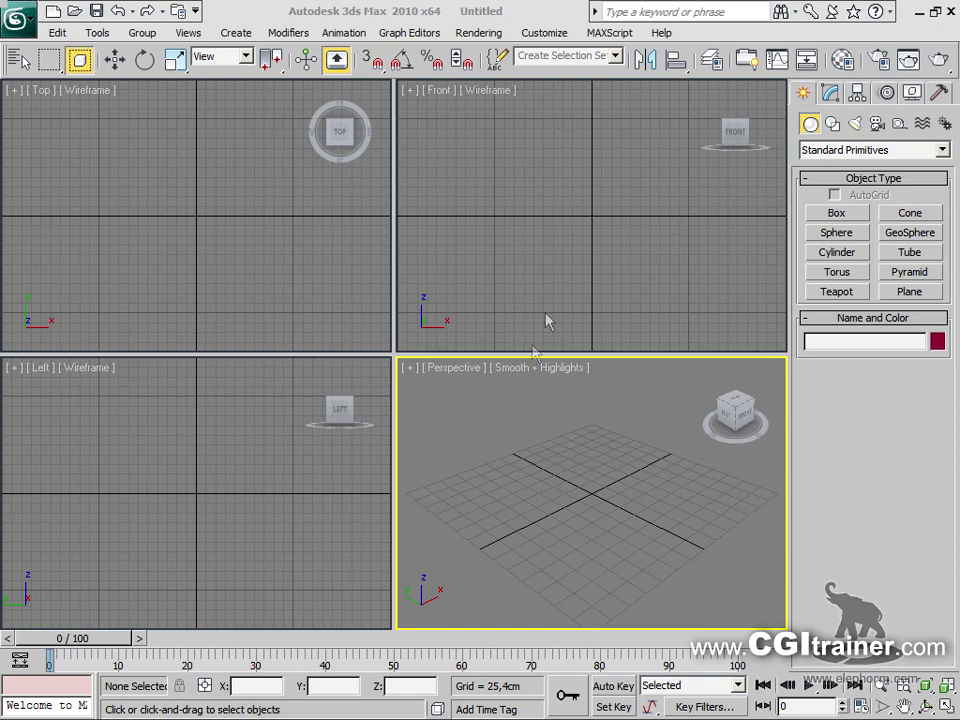
Draw an open, rounded line of six points, one of them Bezier, in the maximized Front view with the grid hidden
{"action": "left_click", "coordinate": [548, 248]}
{"action": "key", "text": "alt+w"}
{"action": "key", "text": "g"}
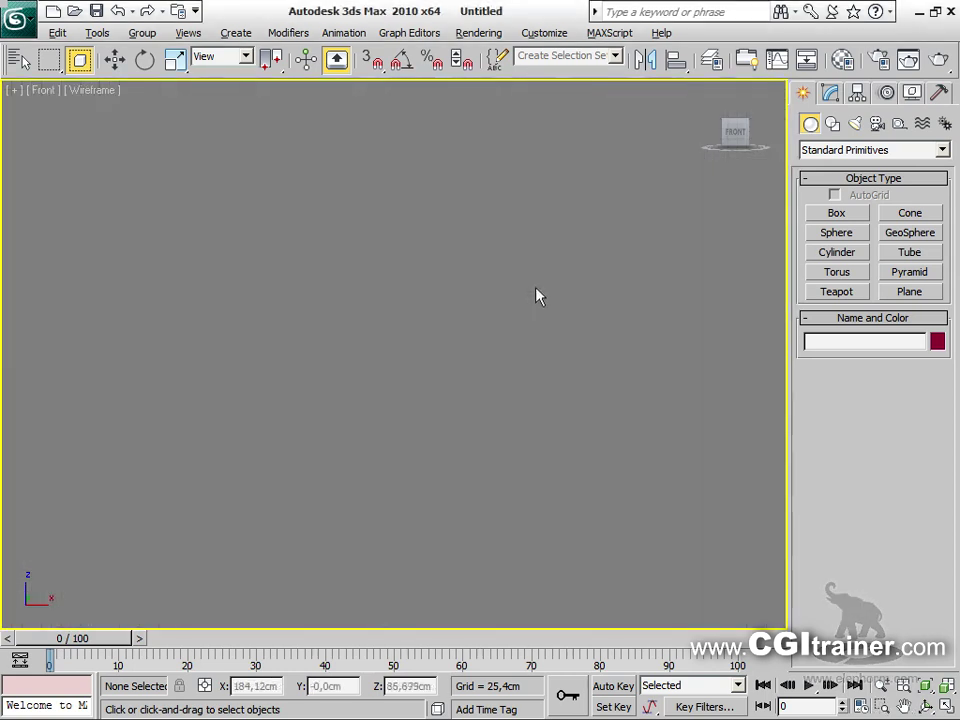
{"action": "left_click", "coordinate": [832, 123]}
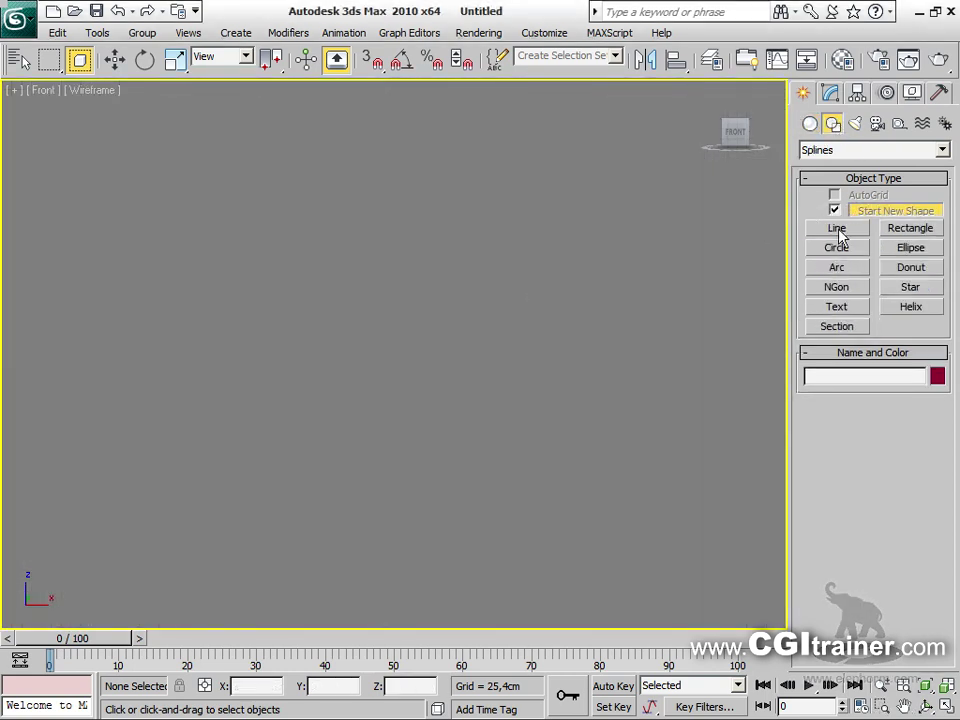
{"action": "left_click", "coordinate": [838, 229]}
{"action": "left_click", "coordinate": [497, 524]}
{"action": "left_click_drag", "start_coordinate": [308, 458], "coordinate": [272, 420]}
{"action": "left_click", "coordinate": [278, 264]}
{"action": "left_click", "coordinate": [388, 162]}
{"action": "left_click", "coordinate": [497, 315]}
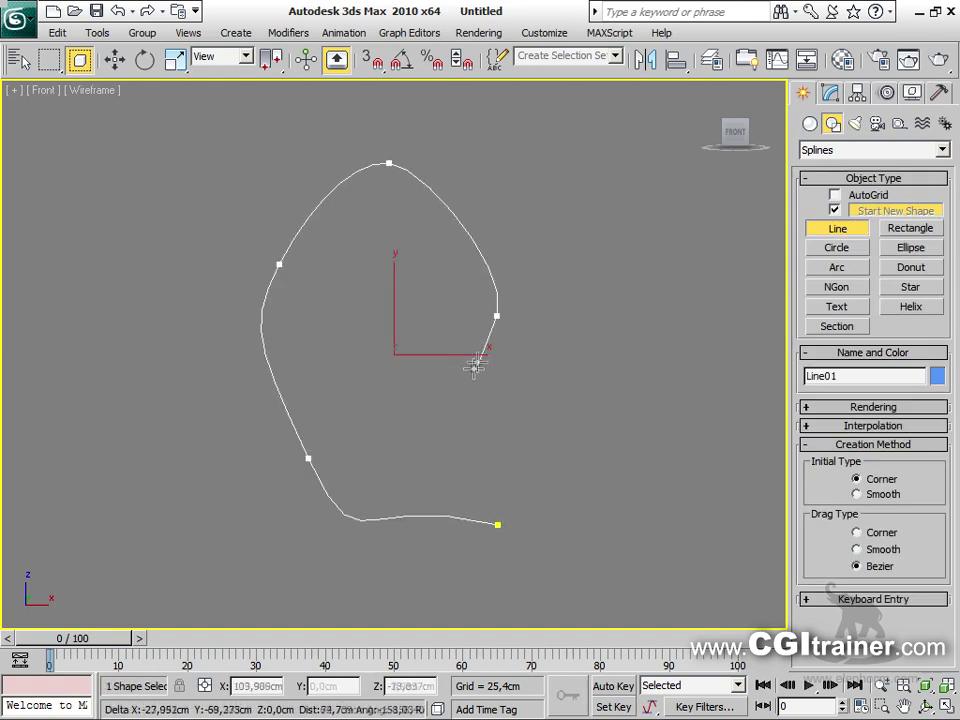
{"action": "left_click", "coordinate": [435, 398]}
{"action": "right_click", "coordinate": [433, 397]}
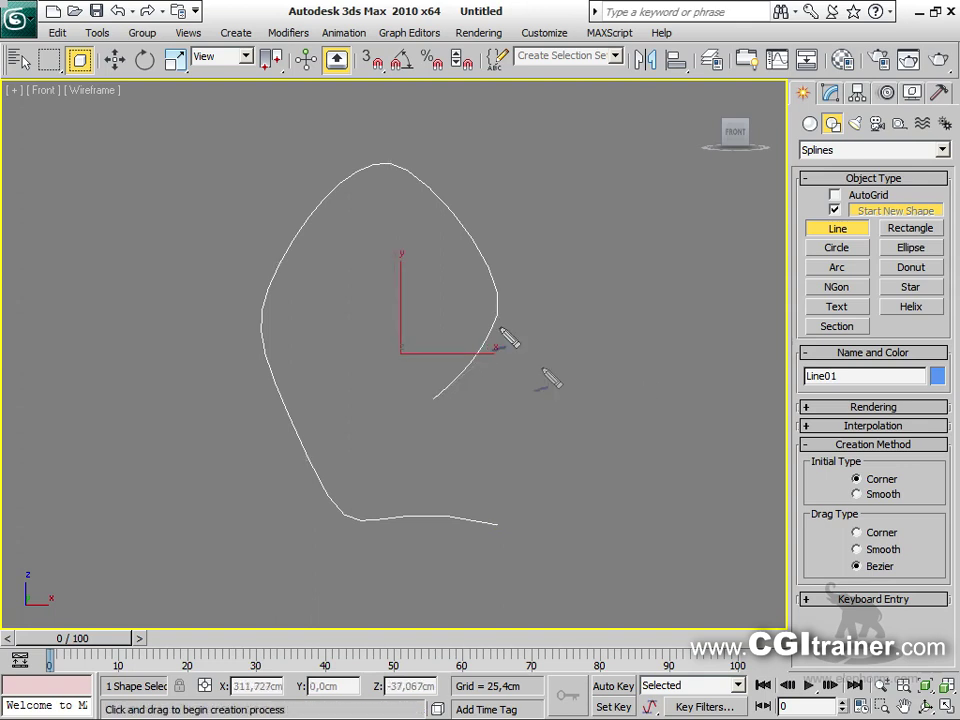
{"action": "mouse_move", "coordinate": [492, 493]}
{"action": "left_mouse_down"}
{"action": "mouse_move", "coordinate": [441, 483]}
{"action": "mouse_move", "coordinate": [366, 425]}
{"action": "mouse_move", "coordinate": [337, 297]}
{"action": "mouse_move", "coordinate": [354, 246]}
{"action": "mouse_move", "coordinate": [390, 239]}
{"action": "mouse_move", "coordinate": [428, 264]}
{"action": "mouse_move", "coordinate": [435, 297]}
{"action": "mouse_move", "coordinate": [394, 379]}
{"action": "mouse_move", "coordinate": [358, 412]}
{"action": "mouse_move", "coordinate": [424, 408]}
{"action": "mouse_move", "coordinate": [333, 502]}
{"action": "left_mouse_up"}
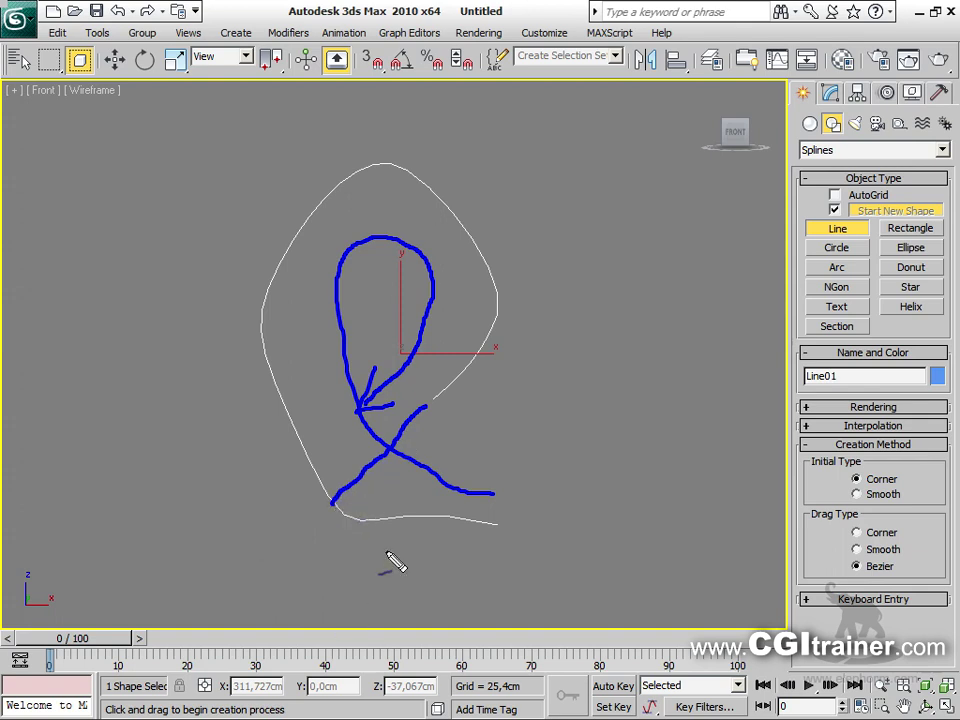
{"action": "key", "text": "Escape"}
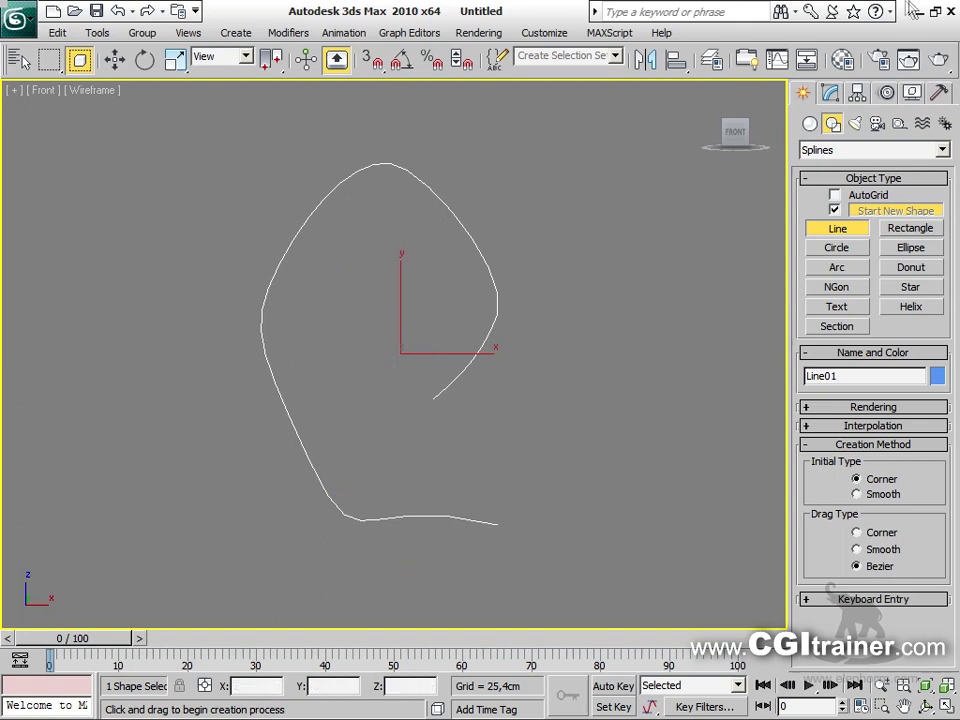
Add a Trim/Extend modifier to the open rounded line
{"action": "left_click", "coordinate": [288, 33]}
{"action": "mouse_move", "coordinate": [301, 80]}
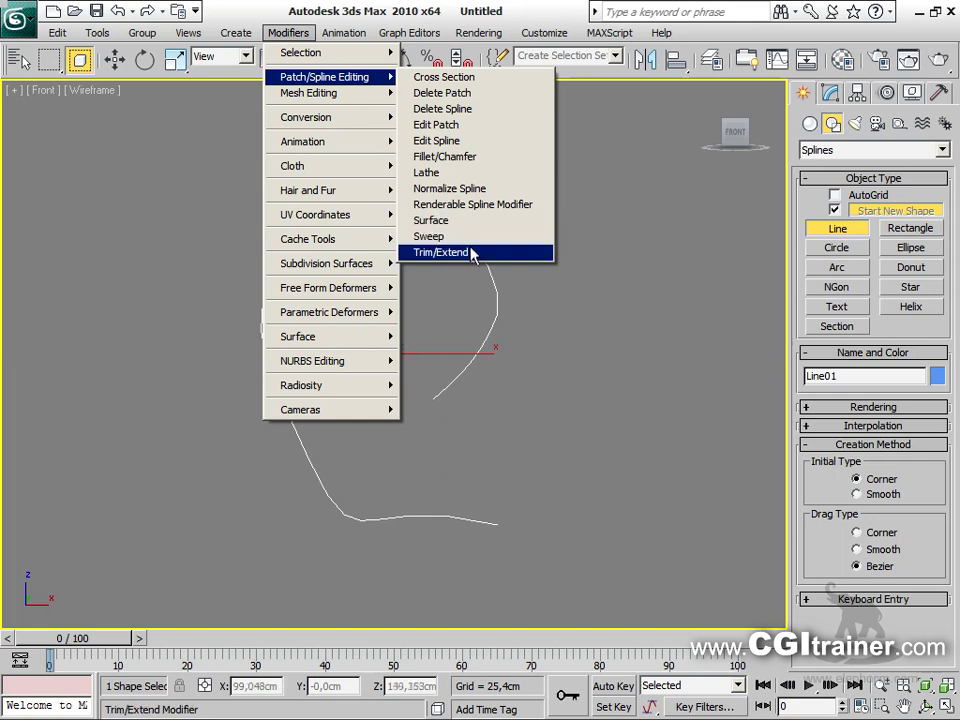
{"action": "left_click", "coordinate": [473, 252]}
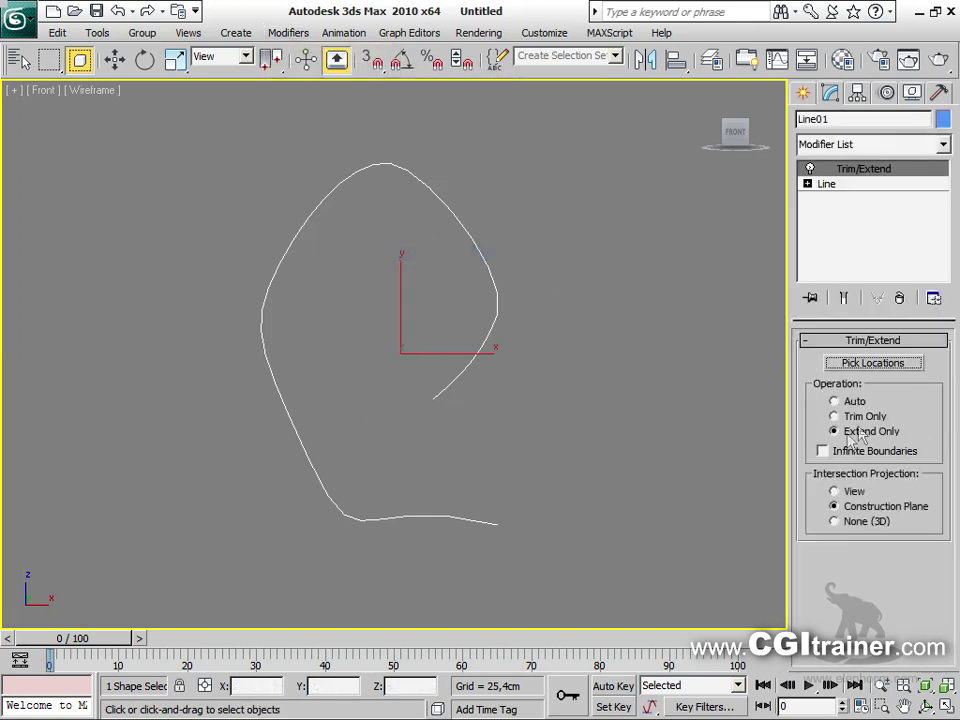
Extend the line's inner end to its lower-left side with Extend Only, and trim the leftover tail with Trim Only
{"action": "left_click", "coordinate": [873, 363]}
{"action": "left_click", "coordinate": [498, 280]}
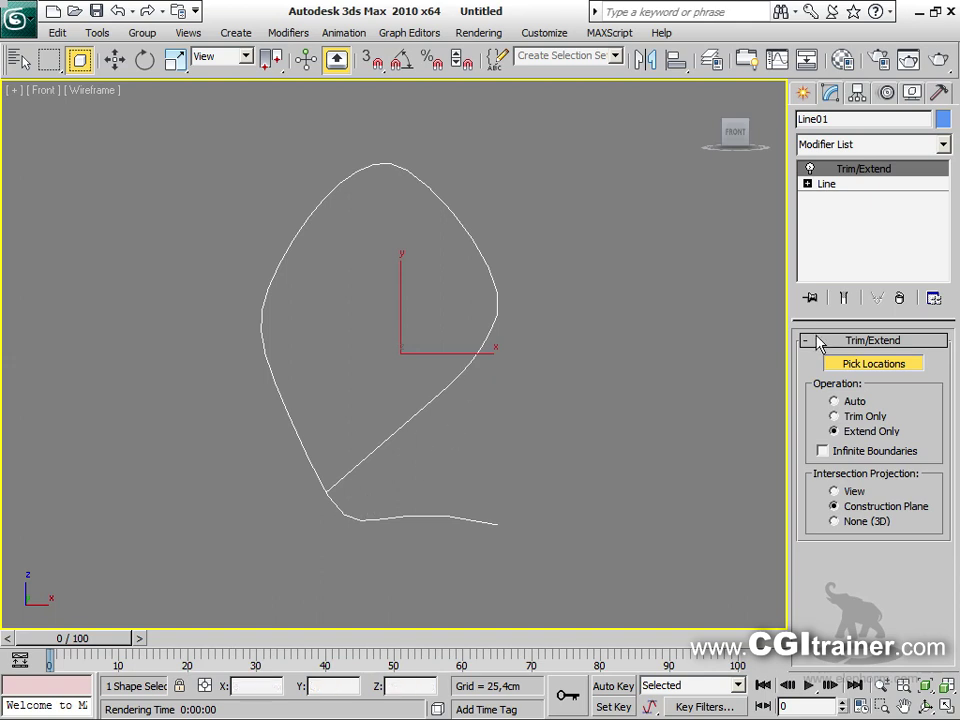
{"action": "left_click", "coordinate": [862, 418]}
{"action": "left_click", "coordinate": [478, 517]}
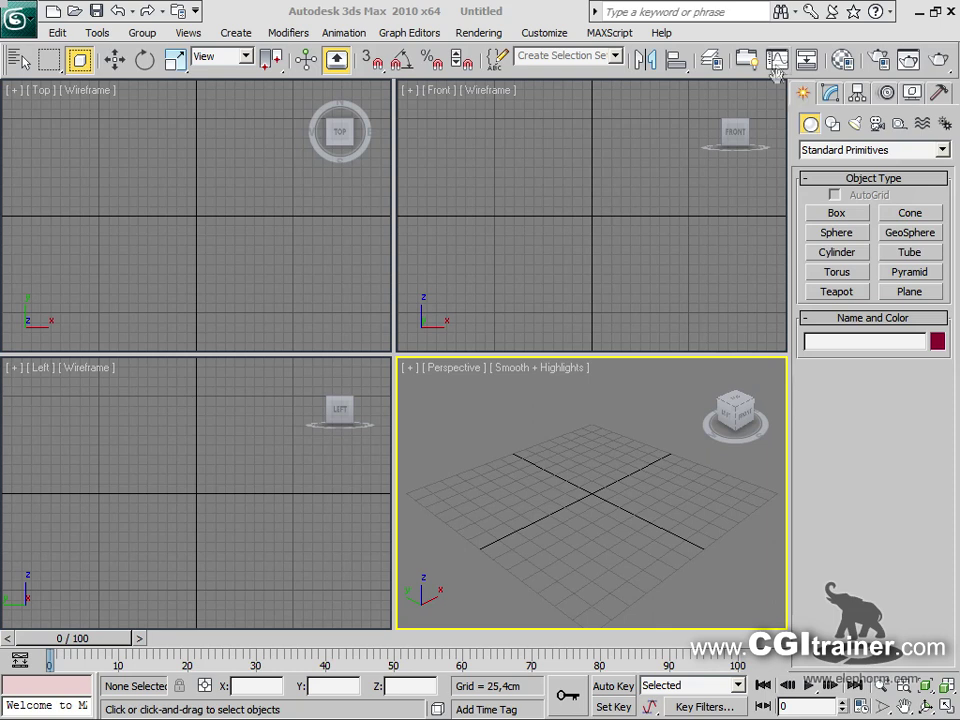
Draw two separate open curved lines in the Front view, an arch and a smaller cup-shaped line below its right end
{"action": "left_click", "coordinate": [832, 123]}
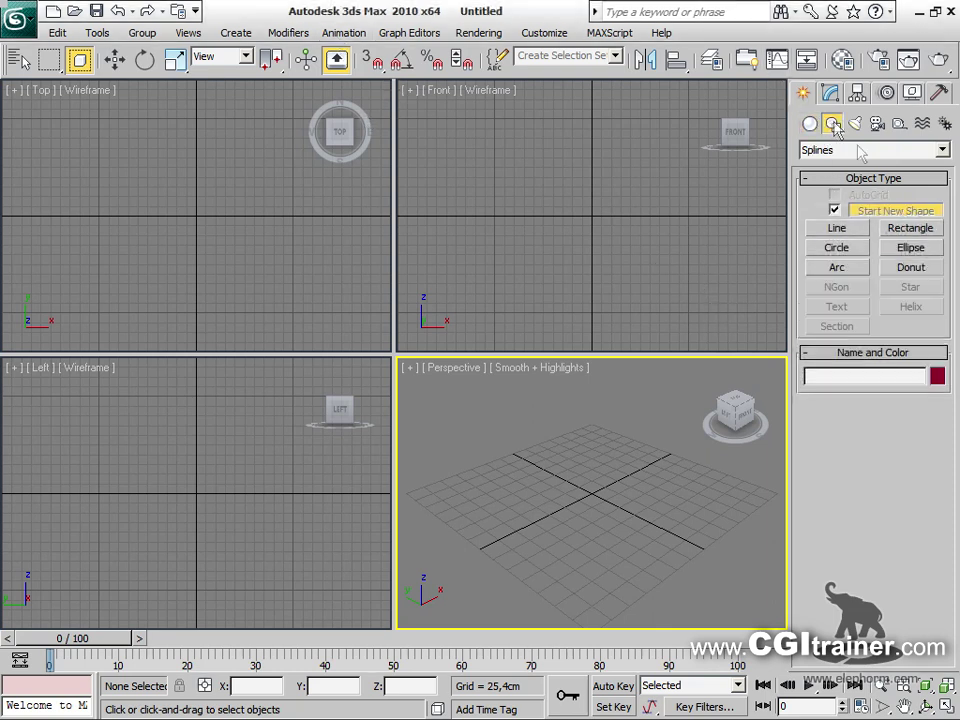
{"action": "left_click", "coordinate": [837, 228]}
{"action": "left_click", "coordinate": [537, 181]}
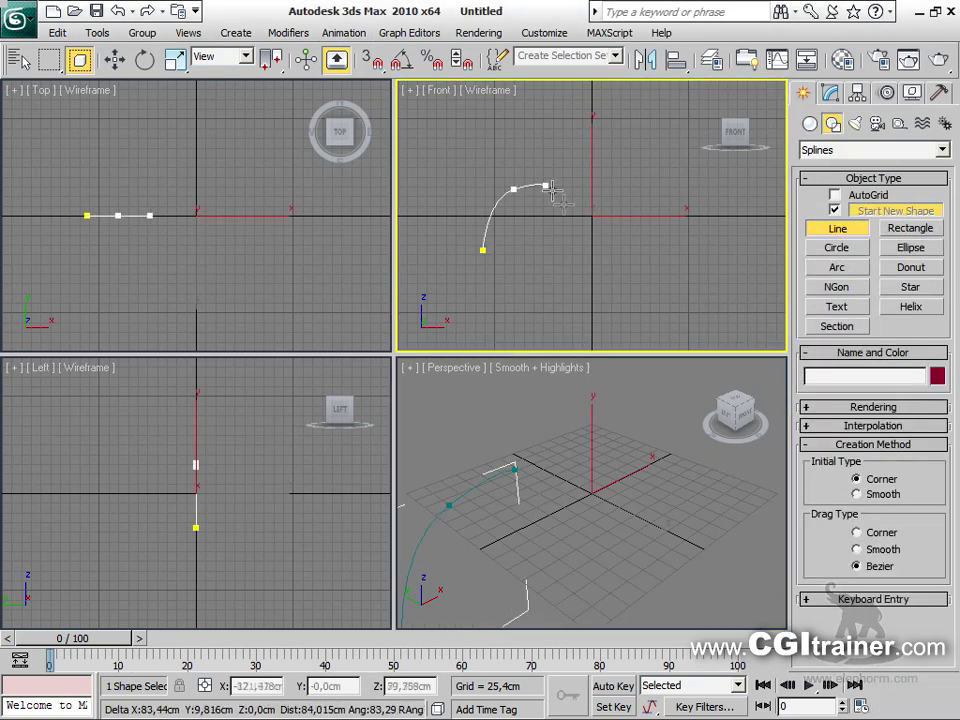
{"action": "left_click", "coordinate": [565, 212]}
{"action": "right_click", "coordinate": [549, 306]}
{"action": "left_click", "coordinate": [547, 233]}
{"action": "left_click", "coordinate": [571, 260]}
{"action": "left_click", "coordinate": [606, 248]}
{"action": "right_click", "coordinate": [623, 186]}
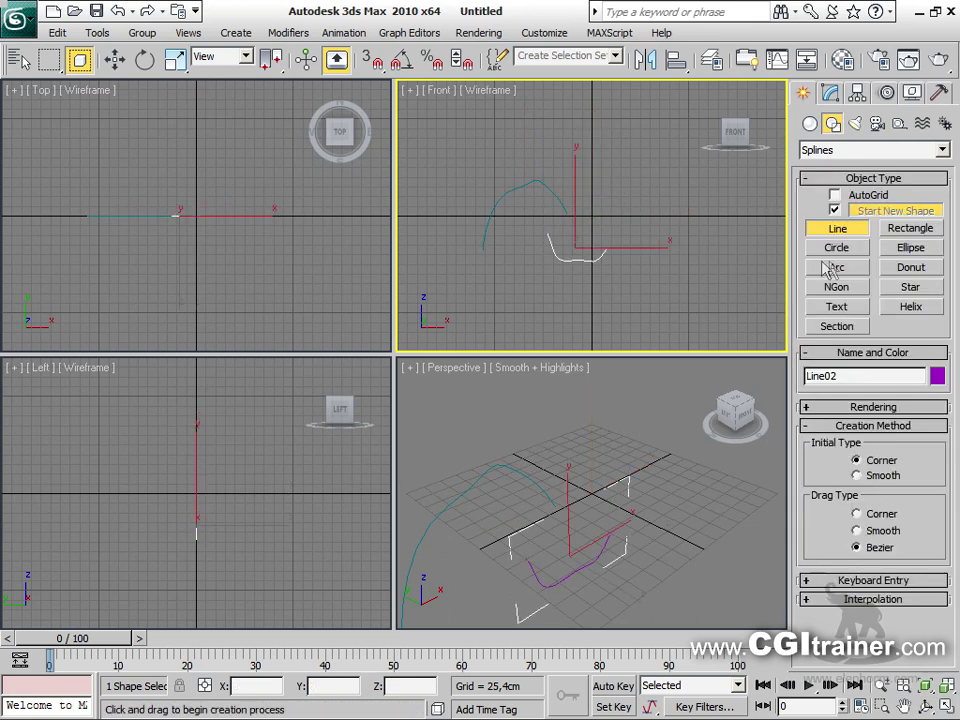
Draw a circle with a radius of about 71 cm to the right of the two lines in the Front view
{"action": "left_click", "coordinate": [837, 247]}
{"action": "left_click_drag", "start_coordinate": [687, 222], "coordinate": [706, 240]}
{"action": "right_click", "coordinate": [706, 240]}
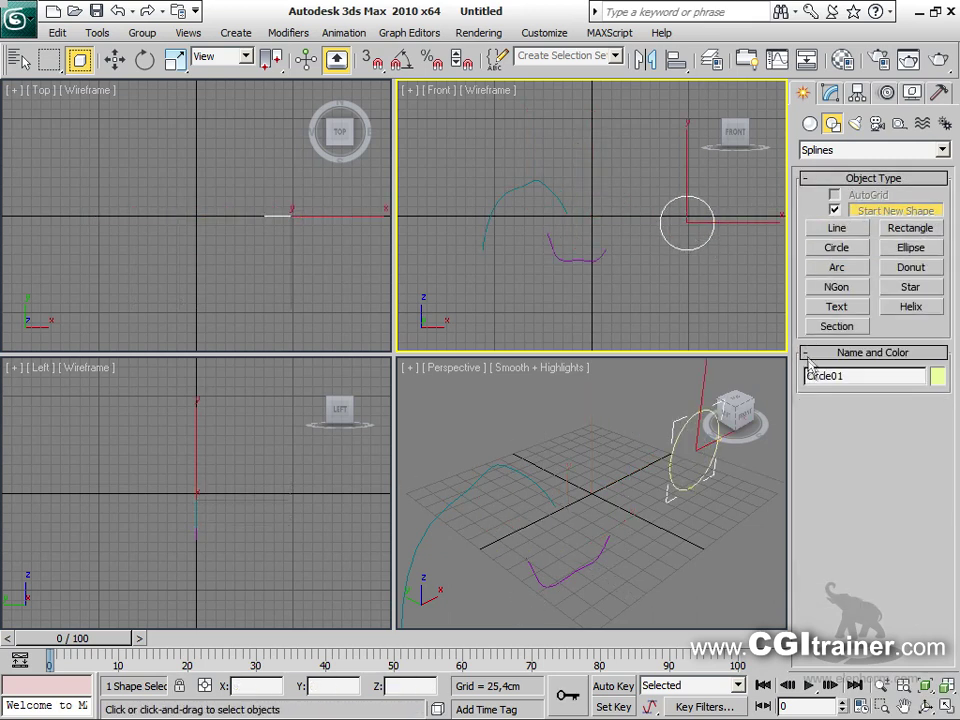
Make the circle display as a renderable tube in the viewport with a radial thickness of about 12.5 cm
{"action": "left_click", "coordinate": [830, 92]}
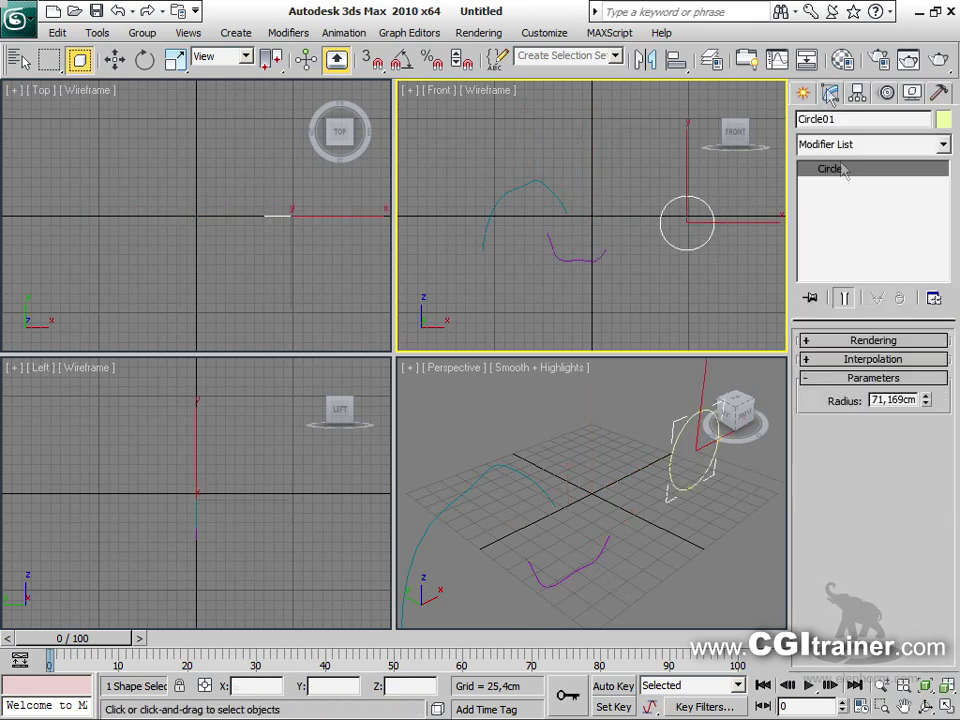
{"action": "left_click", "coordinate": [807, 342]}
{"action": "left_click", "coordinate": [822, 369]}
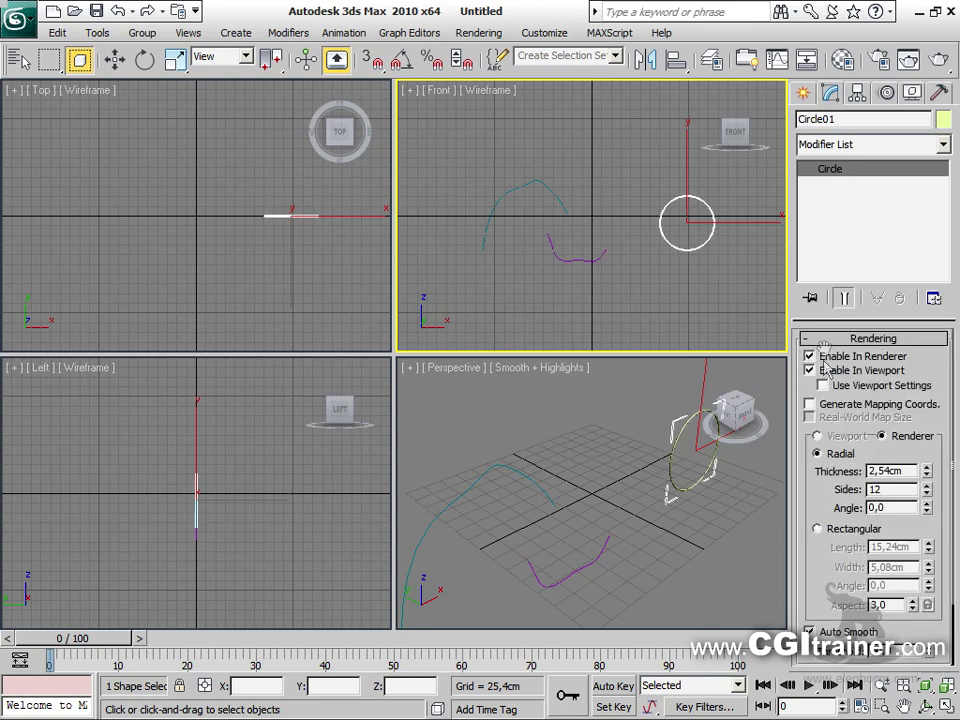
{"action": "left_click_drag", "start_coordinate": [932, 476], "coordinate": [932, 450]}
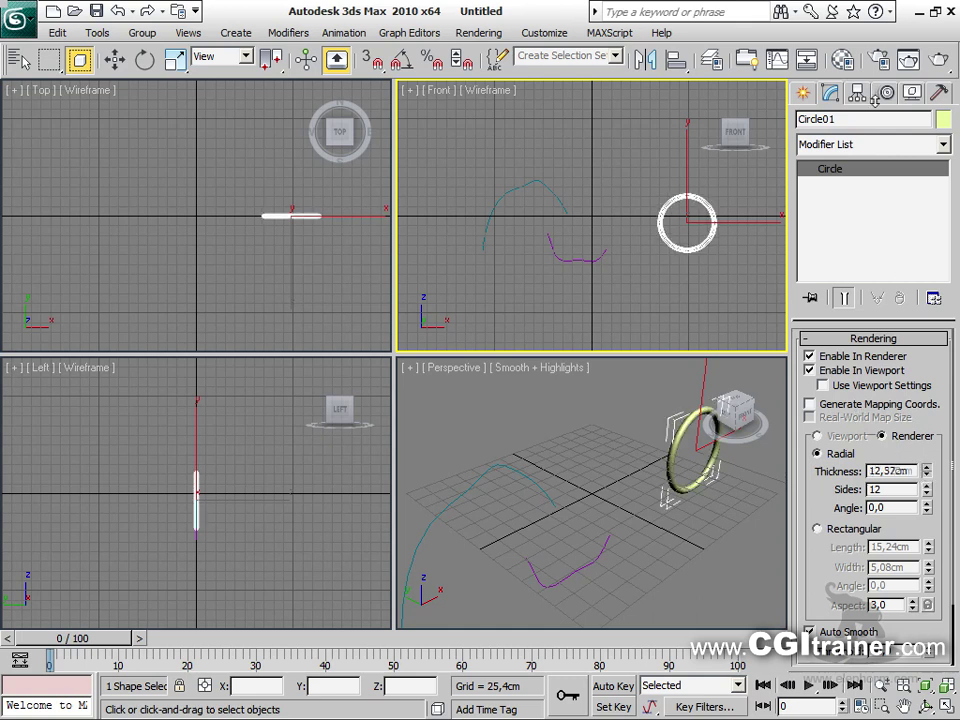
Make the small cup-shaped line display as a renderable tube in the viewport with a thickness of about 14.8 cm
{"action": "left_click", "coordinate": [593, 259]}
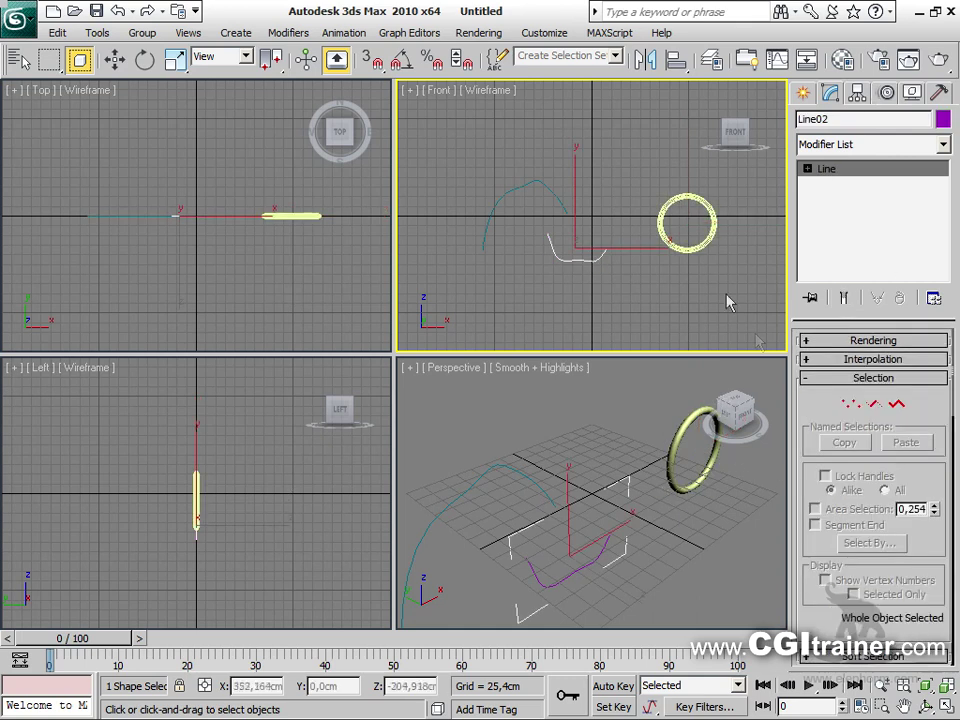
{"action": "left_click", "coordinate": [814, 341]}
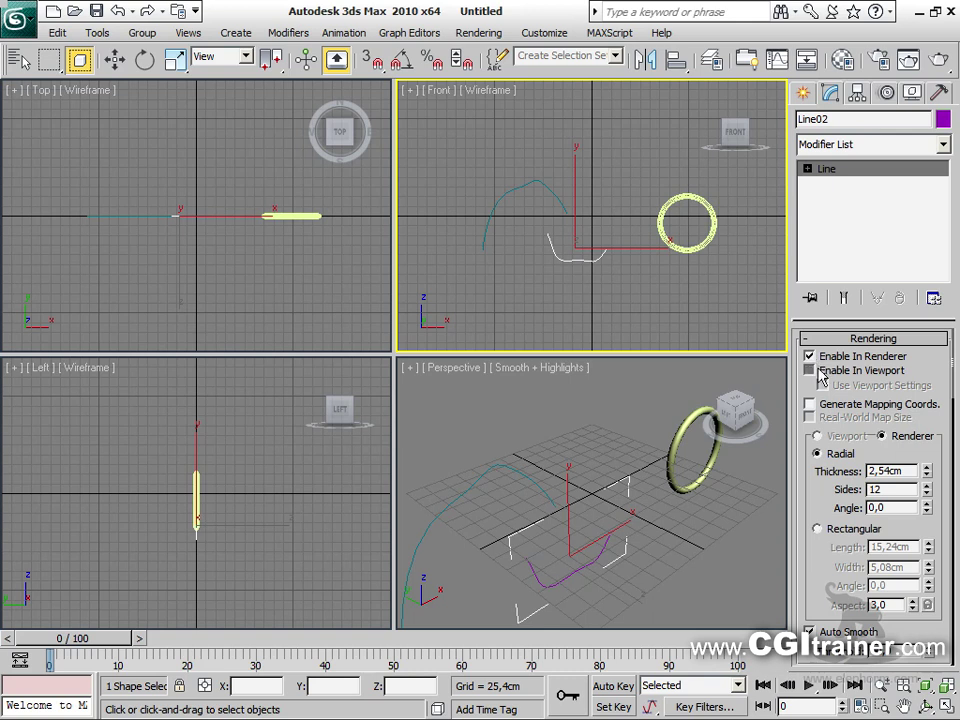
{"action": "left_click", "coordinate": [810, 370]}
{"action": "left_click_drag", "start_coordinate": [927, 477], "coordinate": [927, 390]}
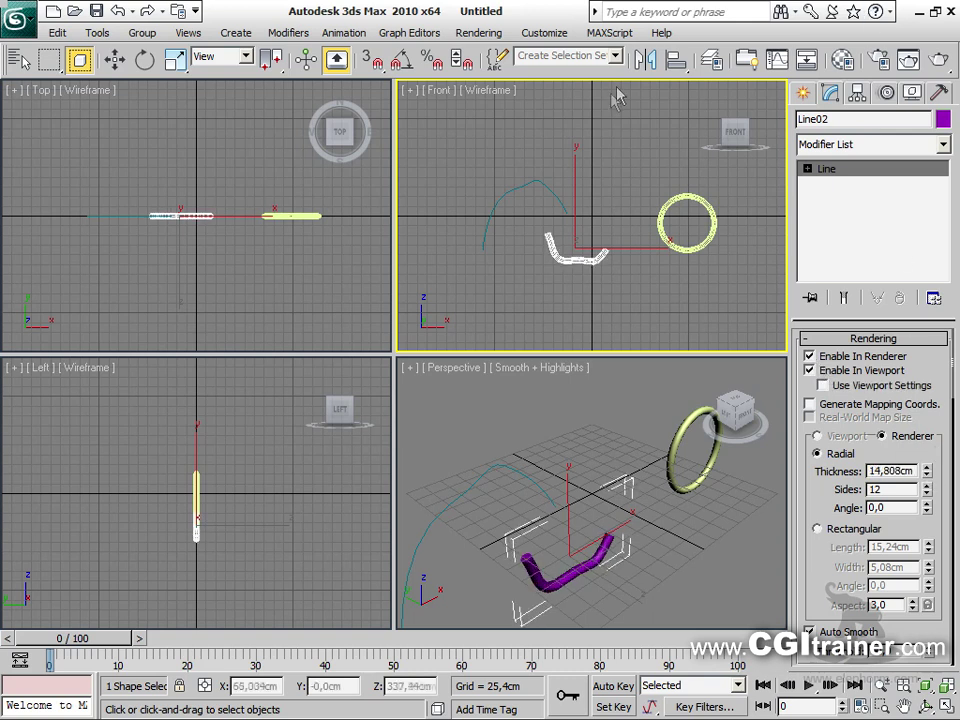
Make the arch-shaped line a renderable tube, also displayed in the viewport, with a radial thickness of about 14 cm
{"action": "left_click", "coordinate": [549, 190]}
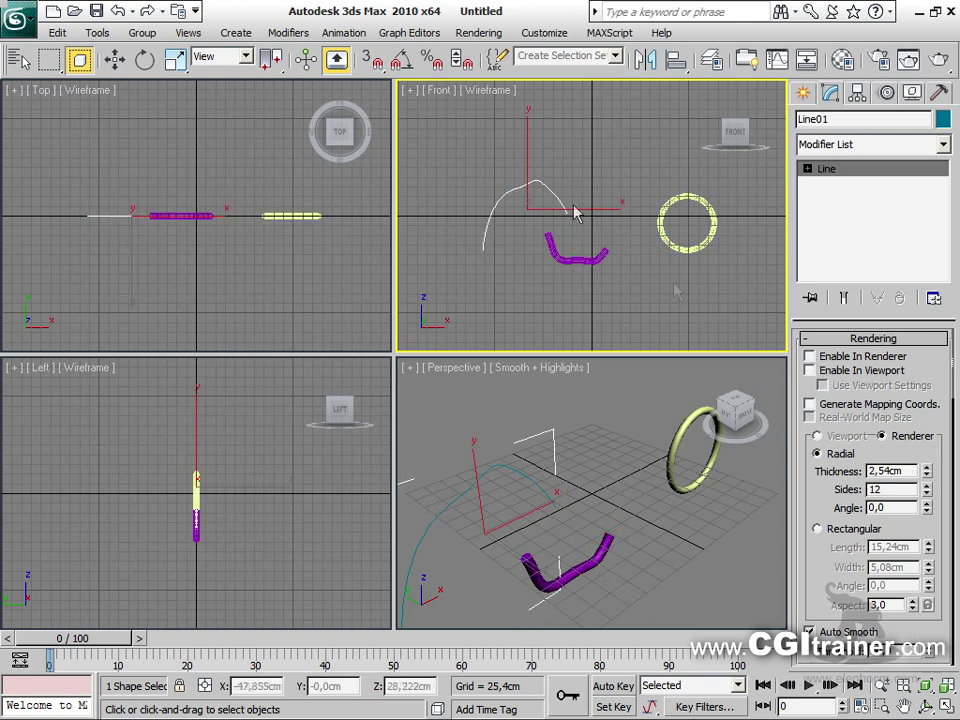
{"action": "left_click", "coordinate": [810, 356]}
{"action": "left_click", "coordinate": [810, 370]}
{"action": "left_click_drag", "start_coordinate": [927, 477], "coordinate": [927, 385]}
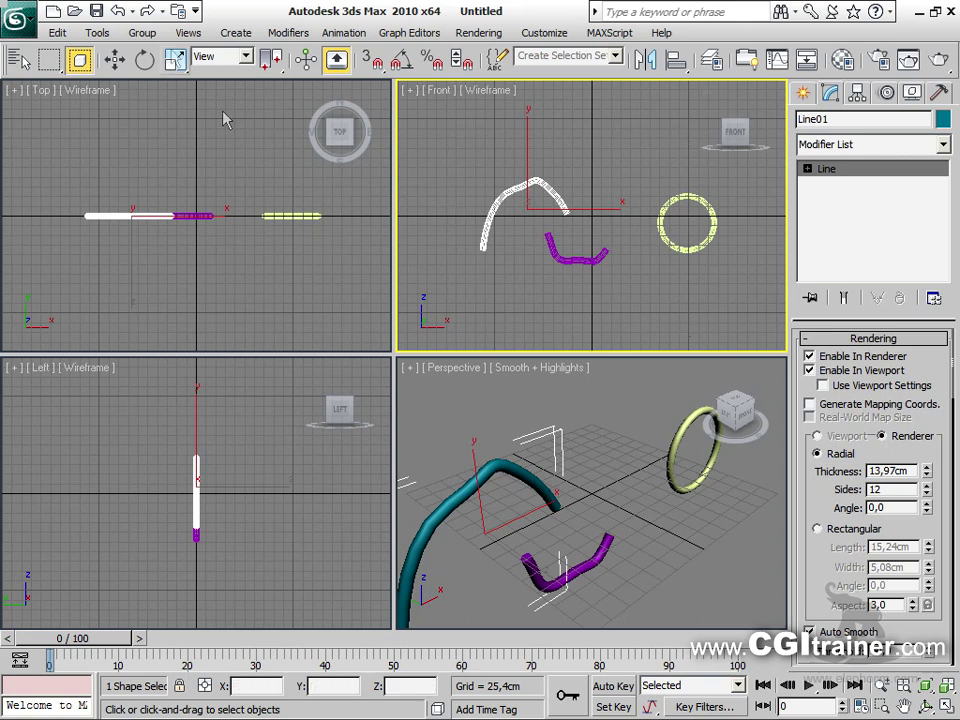
Reset to an empty scene without saving the changes
{"action": "left_click", "coordinate": [20, 18]}
{"action": "left_click", "coordinate": [58, 94]}
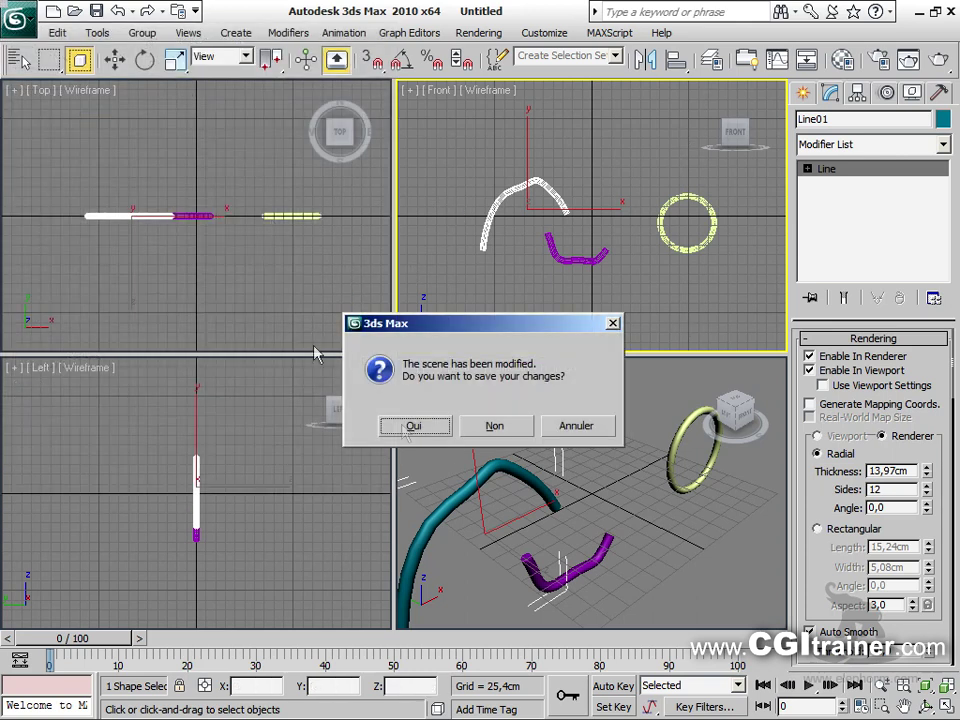
{"action": "left_click", "coordinate": [494, 425]}
{"action": "left_click", "coordinate": [427, 399]}
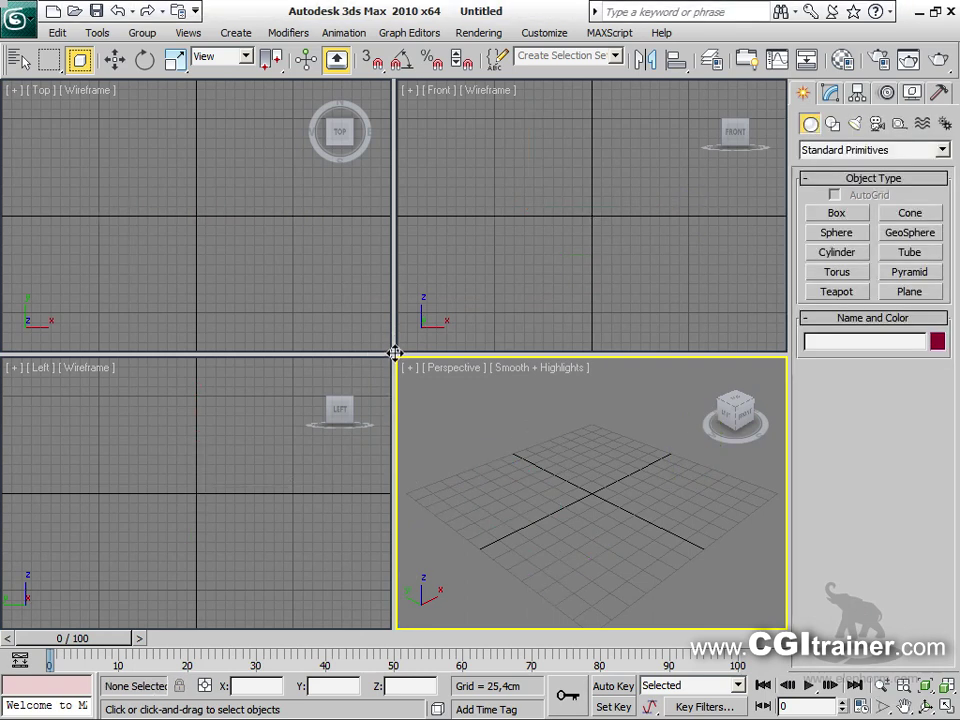
{"action": "key", "text": "alt+w"}
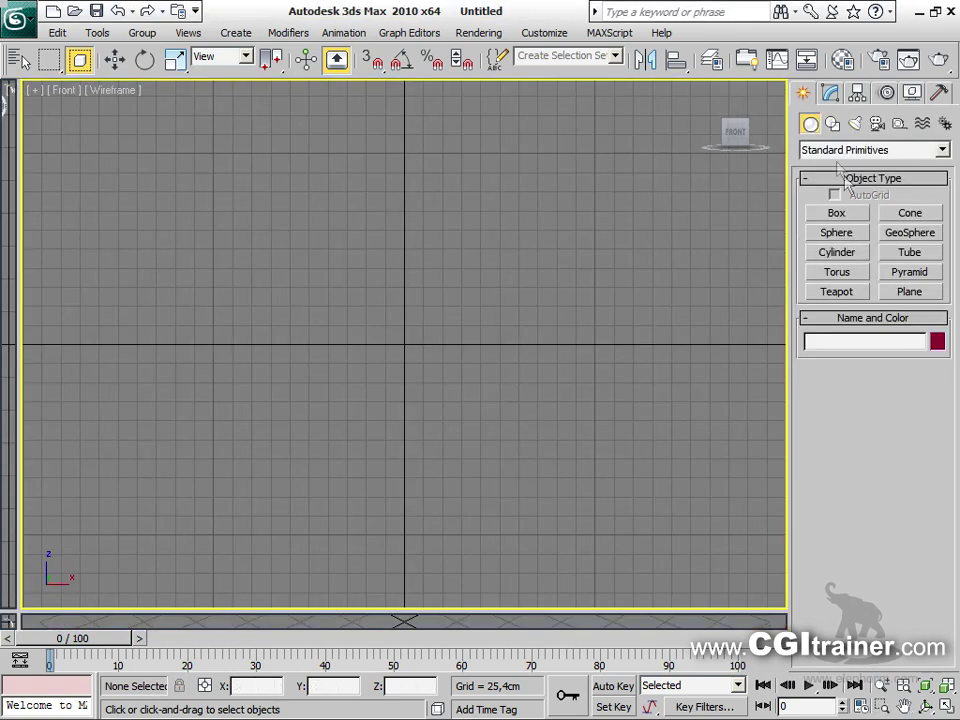
{"action": "left_click", "coordinate": [832, 123]}
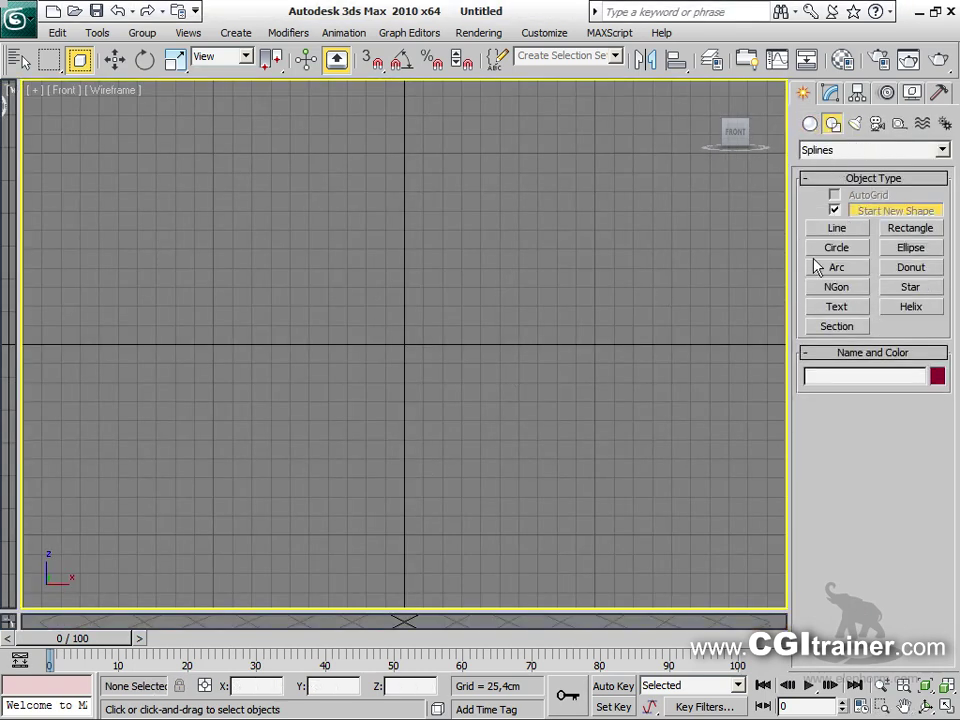
{"action": "left_click", "coordinate": [837, 308]}
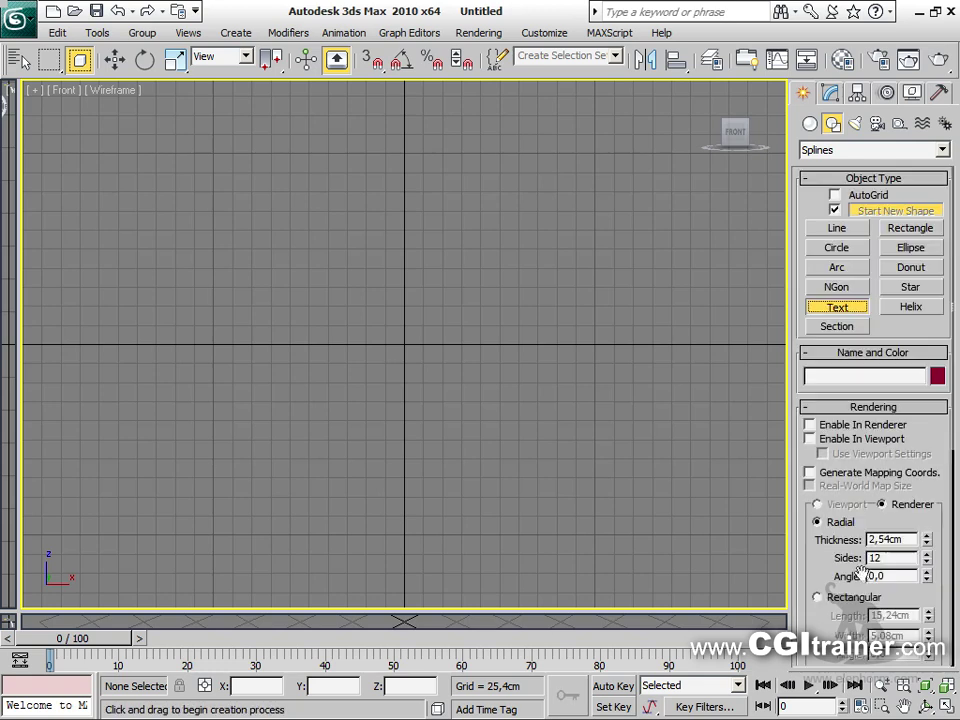
{"action": "left_click", "coordinate": [810, 407]}
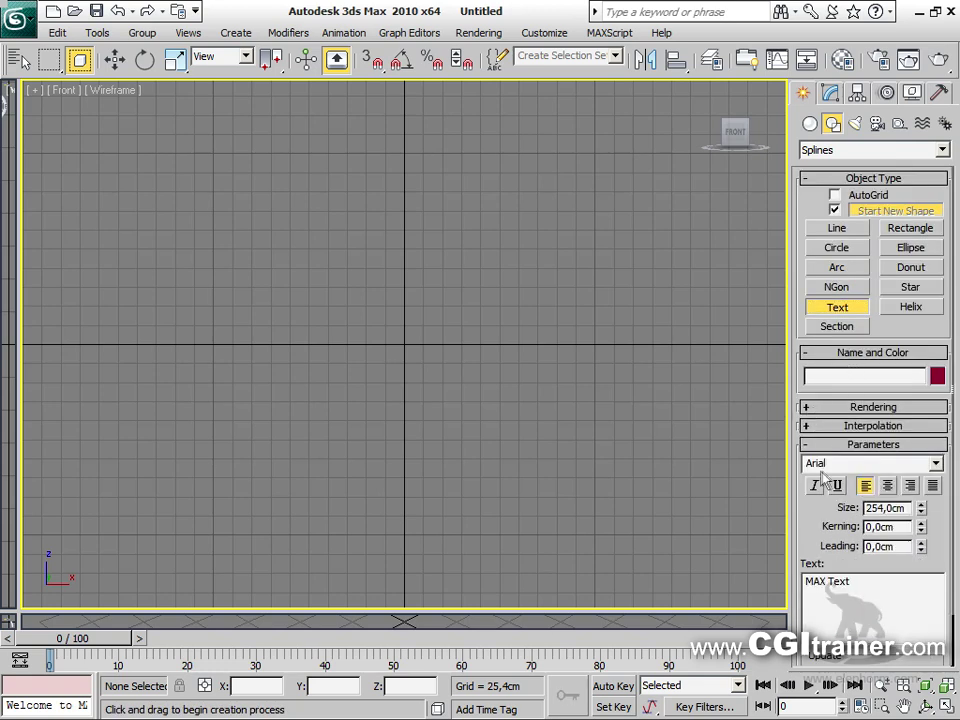
{"action": "left_click_drag", "start_coordinate": [850, 581], "coordinate": [792, 583]}
{"action": "type", "text": "www.CGItrainer.com"}
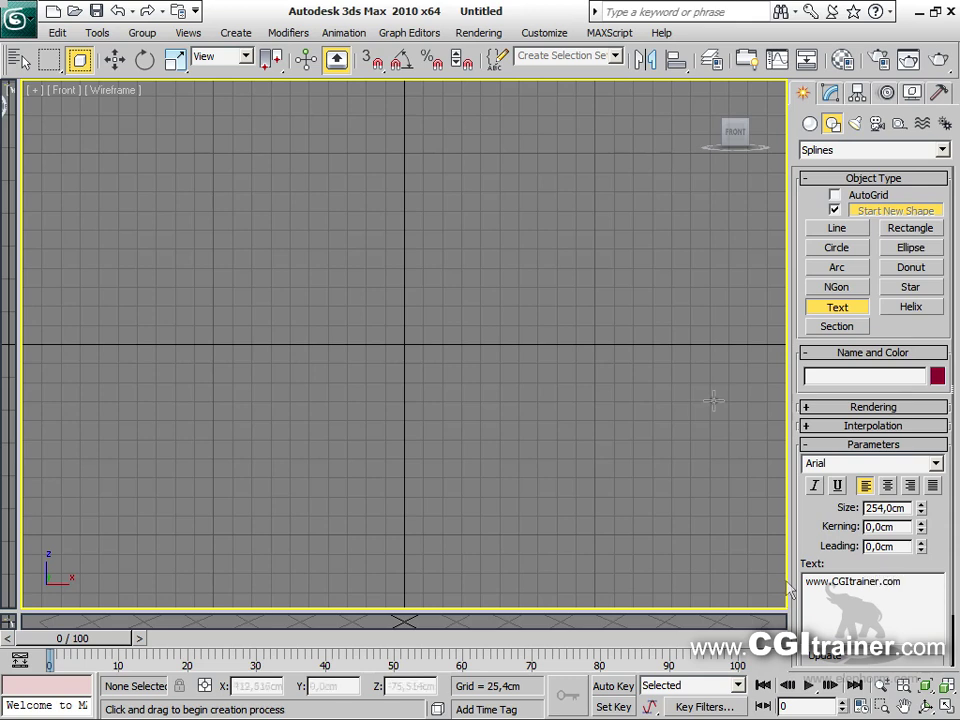
{"action": "left_click_drag", "start_coordinate": [433, 318], "coordinate": [431, 358]}
{"action": "scroll", "coordinate": [431, 358], "scroll_direction": "down", "scroll_amount": 2}
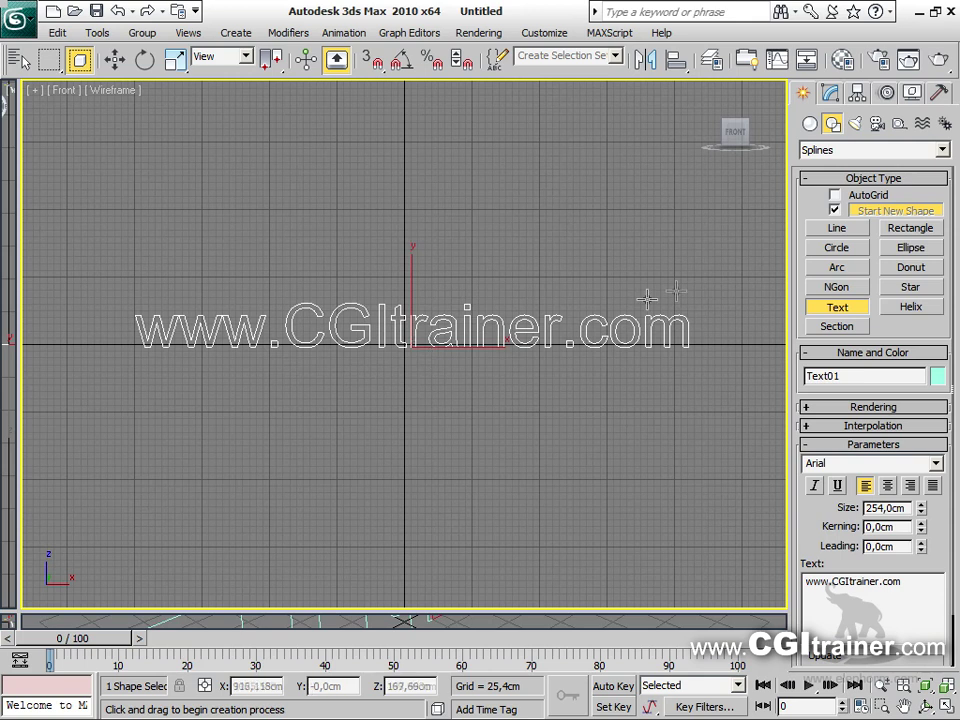
Draw a six-pointed star with an outer radius of about 123 cm above the right end of the text
{"action": "left_click", "coordinate": [910, 287]}
{"action": "left_click_drag", "start_coordinate": [697, 274], "coordinate": [708, 243]}
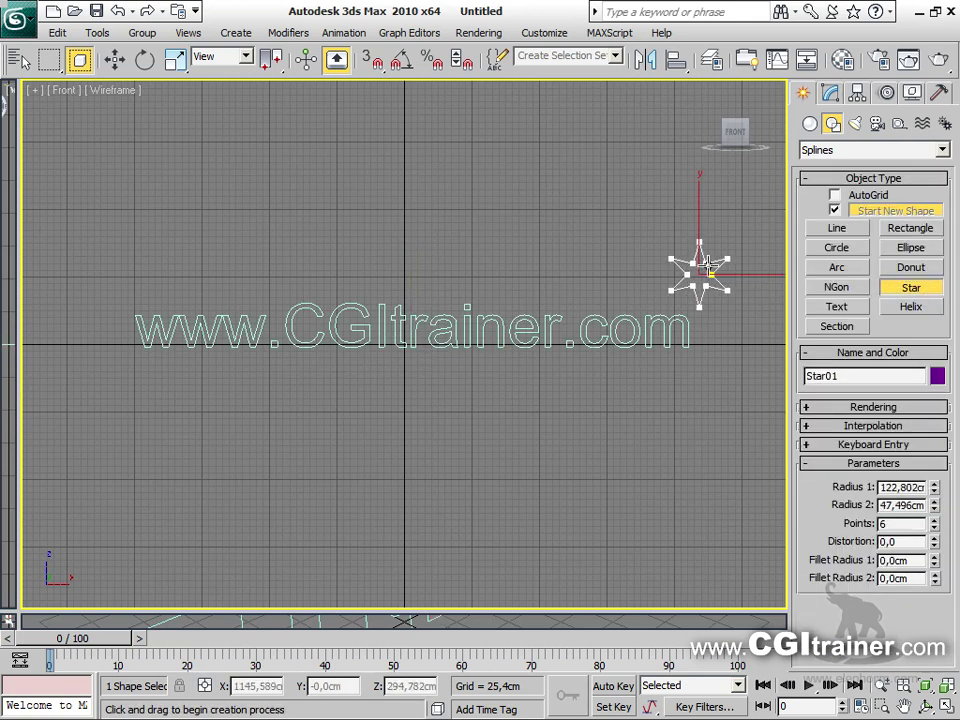
{"action": "left_click", "coordinate": [700, 265]}
{"action": "right_click", "coordinate": [735, 294]}
{"action": "right_click", "coordinate": [735, 294]}
Clone the star as a single copy above the left end of the text
{"action": "left_click", "coordinate": [752, 285]}
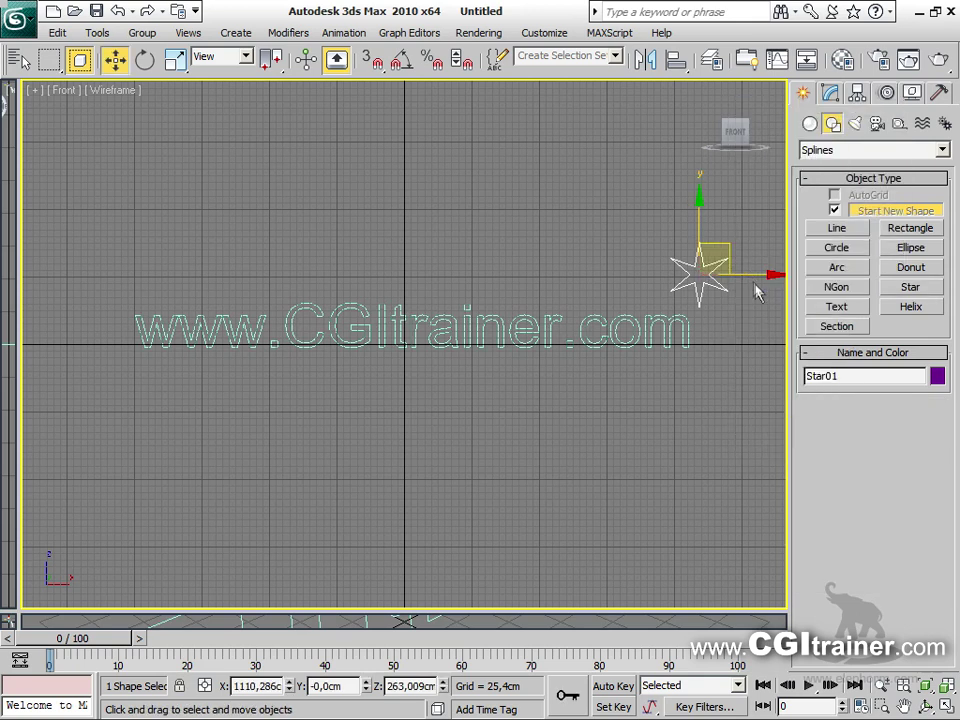
{"action": "left_click_drag", "start_coordinate": [700, 276], "coordinate": [113, 272], "text": "shift"}
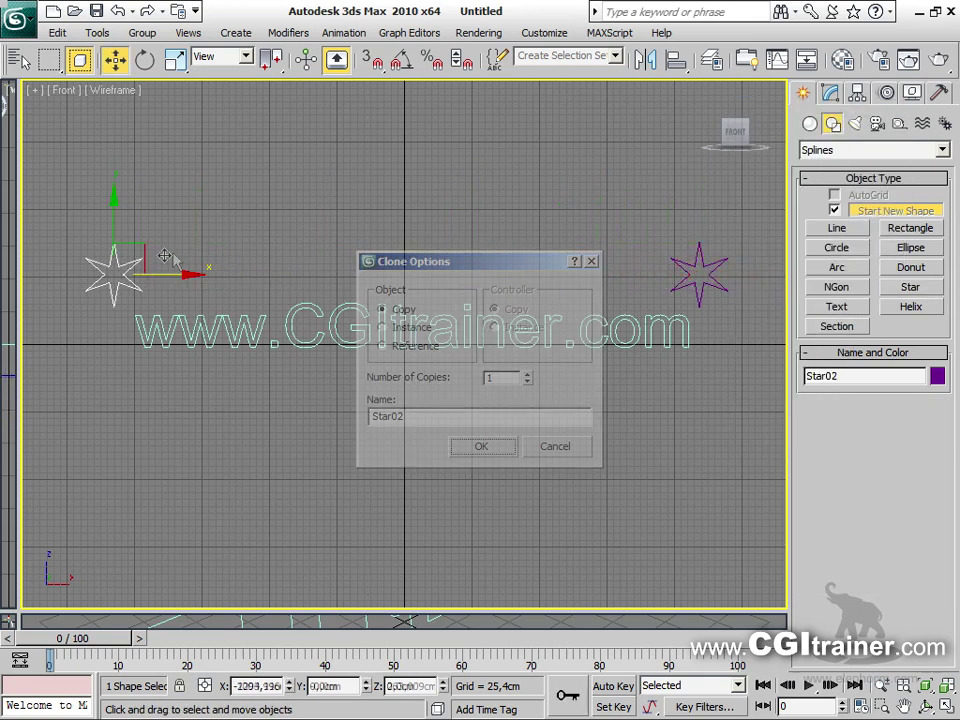
{"action": "left_click", "coordinate": [481, 443]}
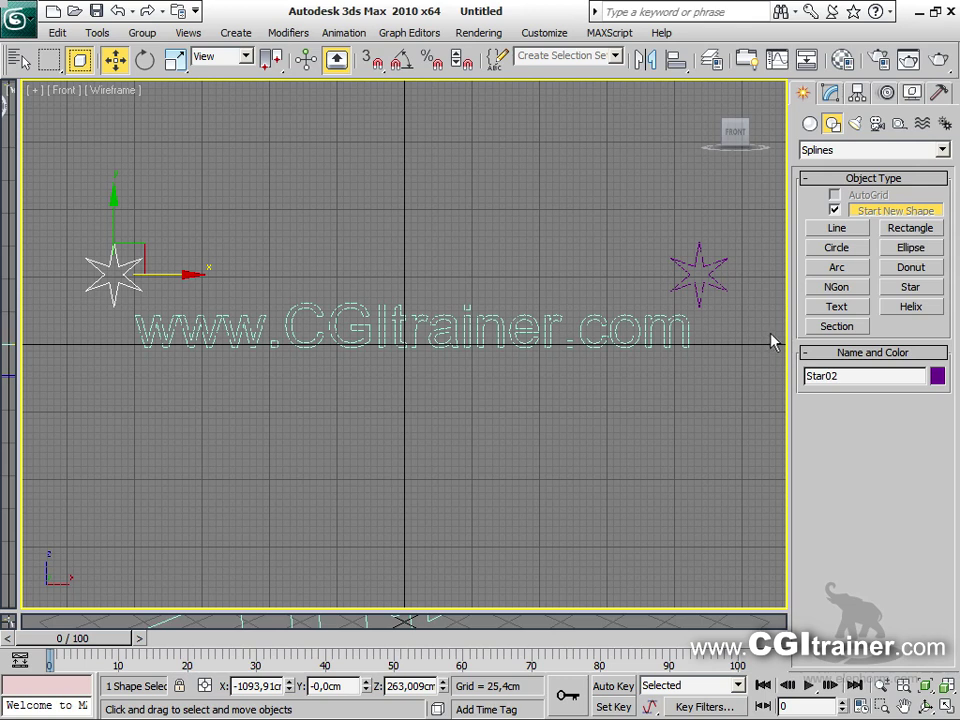
Draw an open three-vertex line below the text that sags in a smooth curve like a smile
{"action": "left_click", "coordinate": [837, 228]}
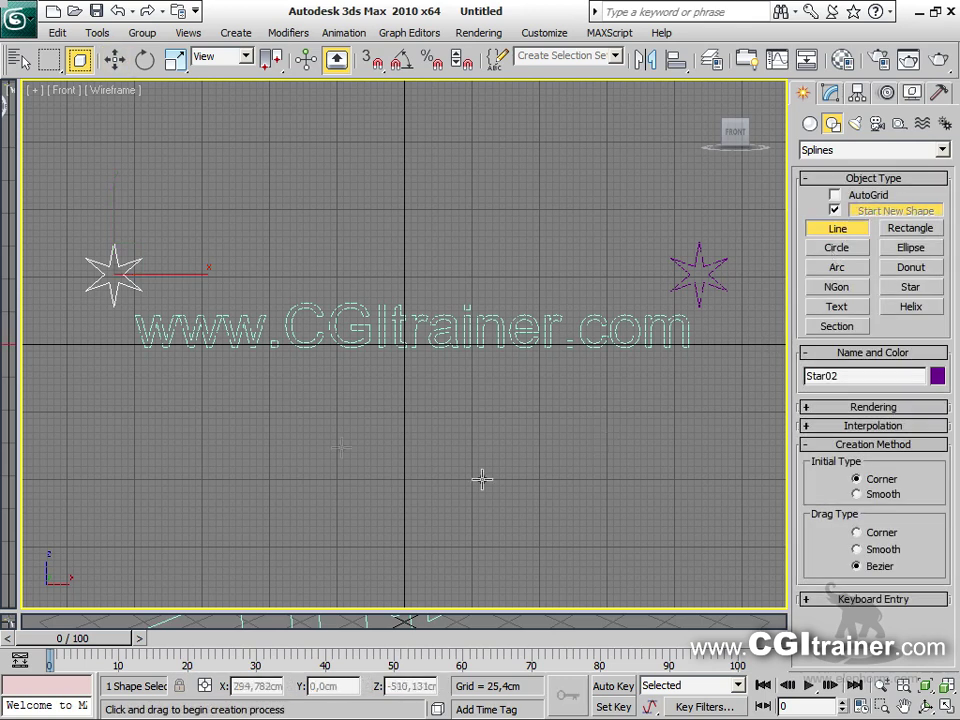
{"action": "left_click", "coordinate": [180, 390]}
{"action": "left_click_drag", "start_coordinate": [409, 481], "coordinate": [471, 480]}
{"action": "left_click_drag", "start_coordinate": [694, 381], "coordinate": [703, 373]}
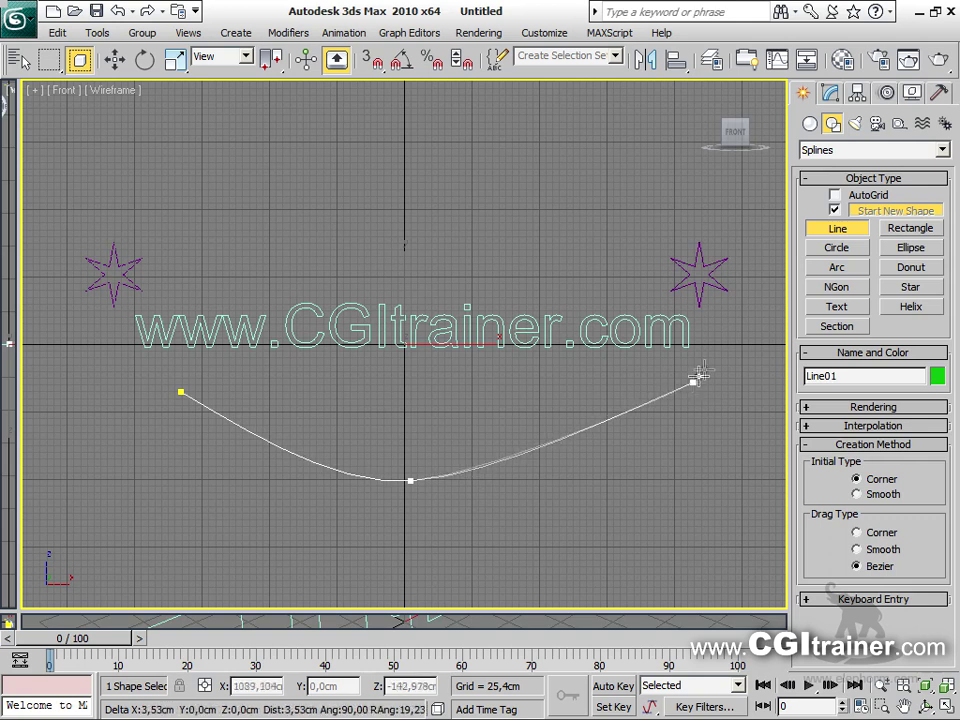
{"action": "right_click", "coordinate": [740, 320]}
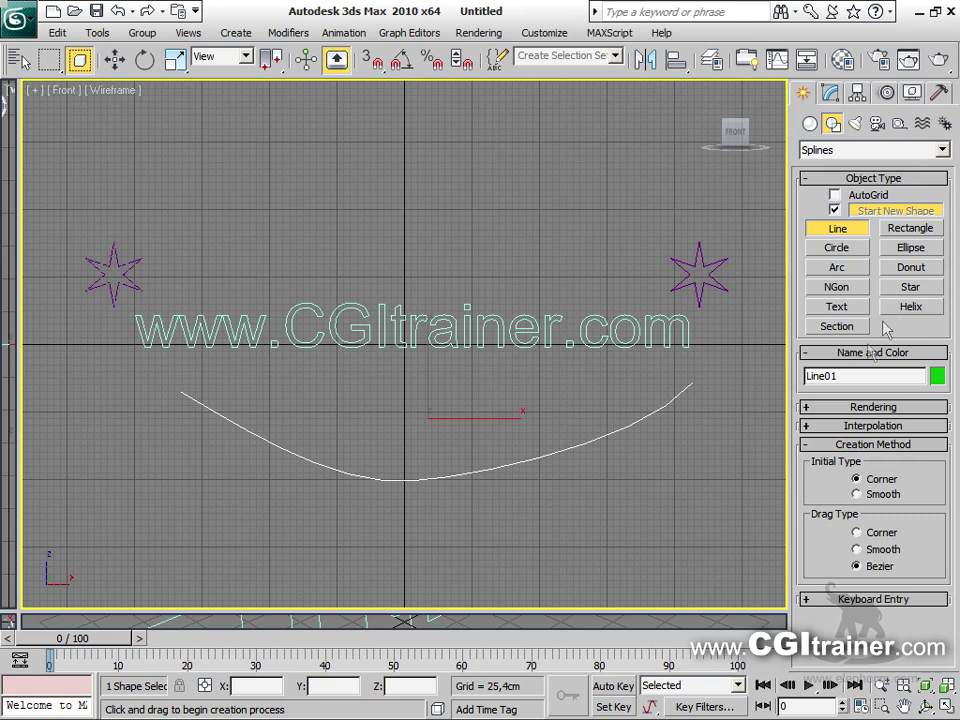
Hide the Front view's grid and apply one Renderable Spline modifier to all four shapes together
{"action": "key", "text": "w"}
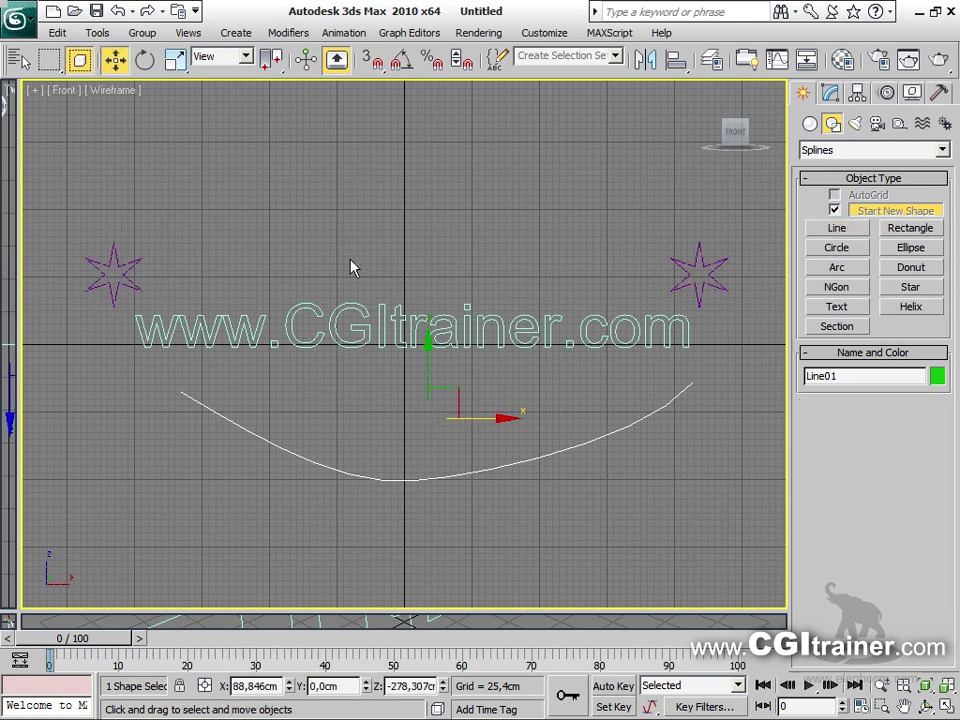
{"action": "key", "text": "g"}
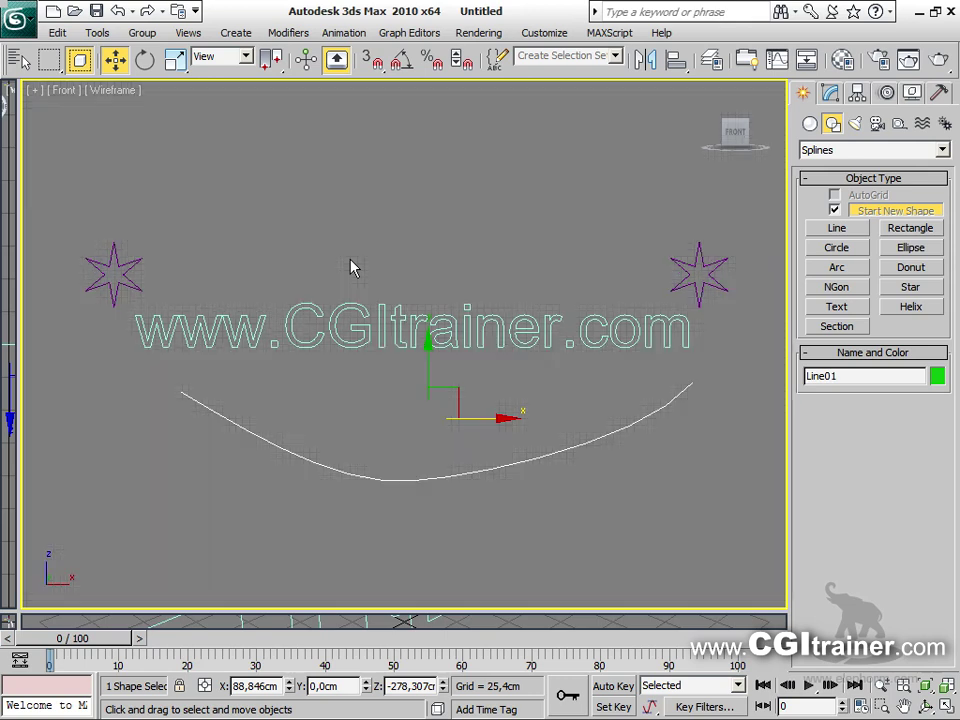
{"action": "key", "text": "ctrl+a"}
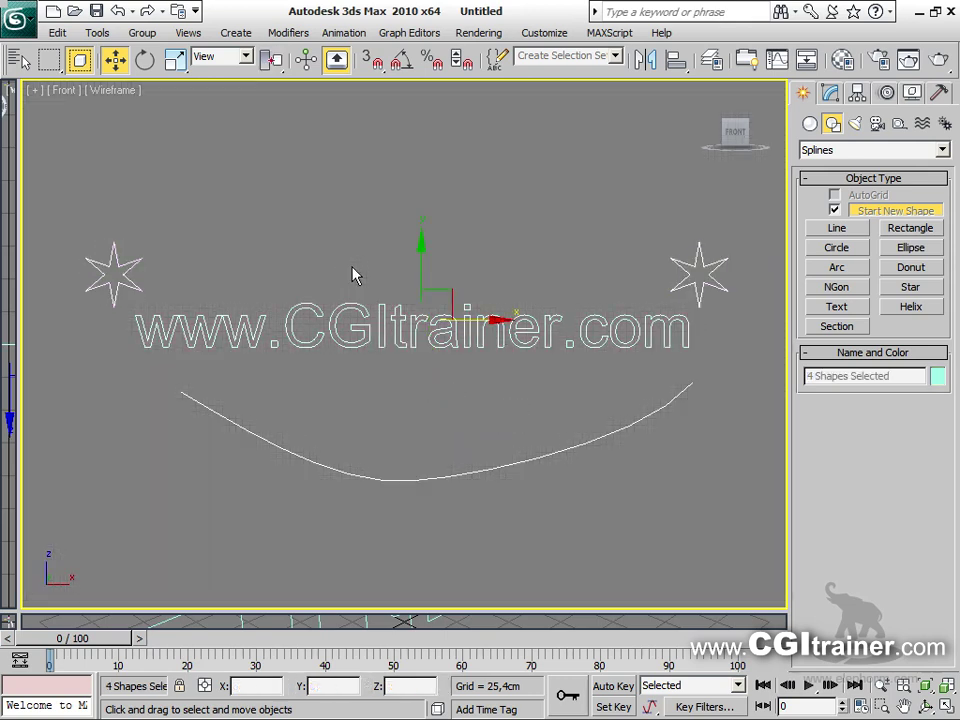
{"action": "left_click", "coordinate": [288, 32]}
{"action": "mouse_move", "coordinate": [315, 80]}
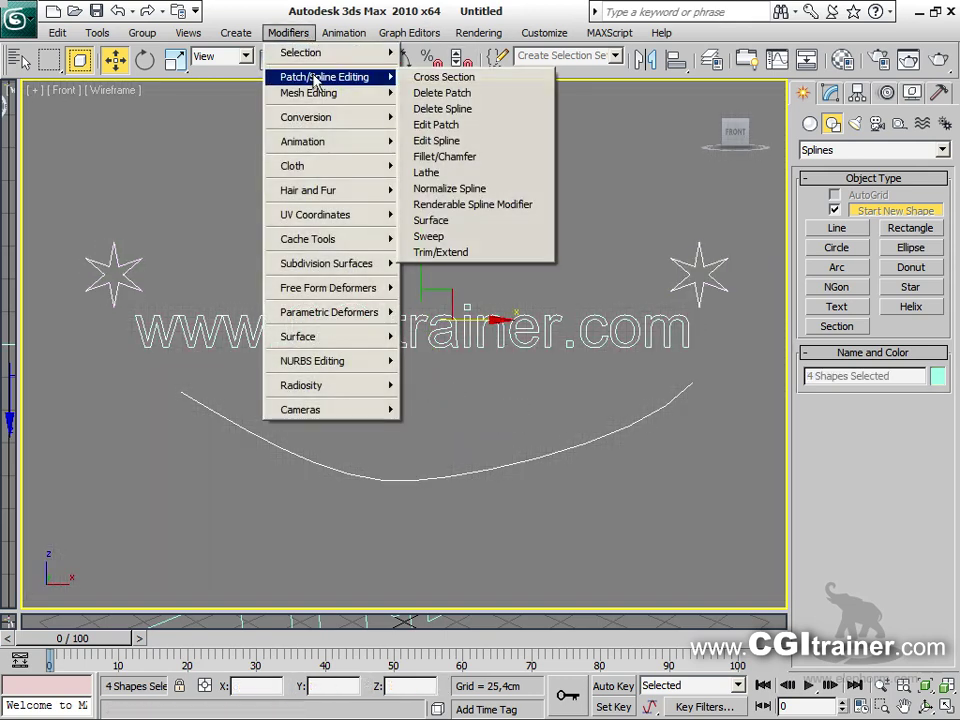
{"action": "left_click", "coordinate": [484, 204]}
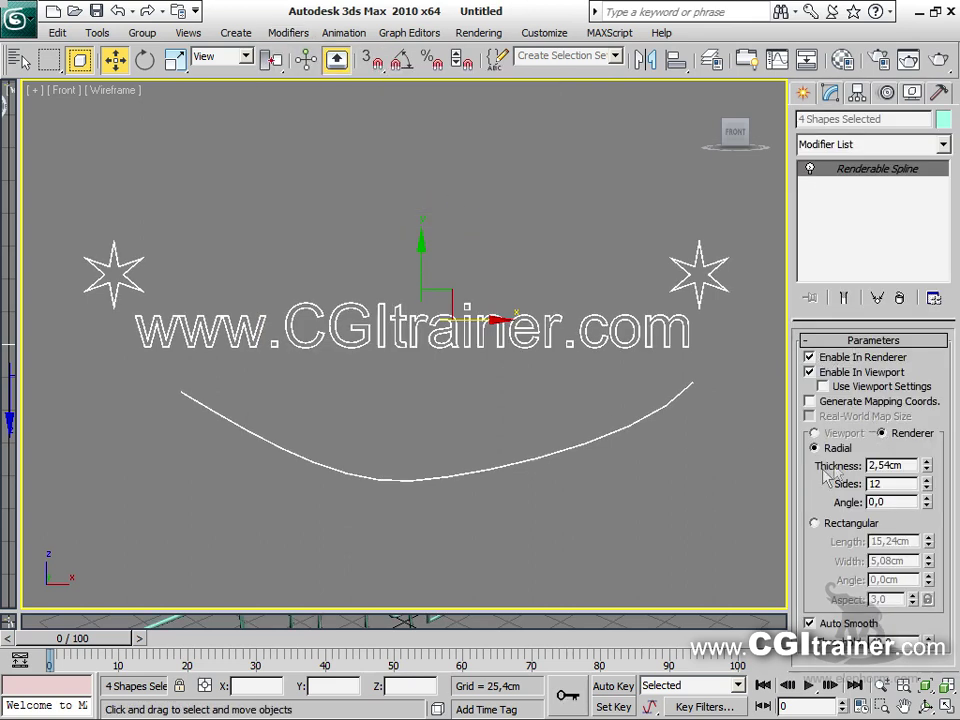
Set the shared modifier to 8.89 cm thickness and 4 sides, and enlarge the Perspective view to inspect the shapes
{"action": "left_click_drag", "start_coordinate": [930, 470], "coordinate": [861, 437]}
{"action": "left_click_drag", "start_coordinate": [18, 608], "coordinate": [124, 116]}
{"action": "scroll", "coordinate": [456, 418], "scroll_direction": "down", "scroll_amount": 5}
{"action": "middle_click_drag", "start_coordinate": [456, 418], "coordinate": [520, 378], "text": "alt"}
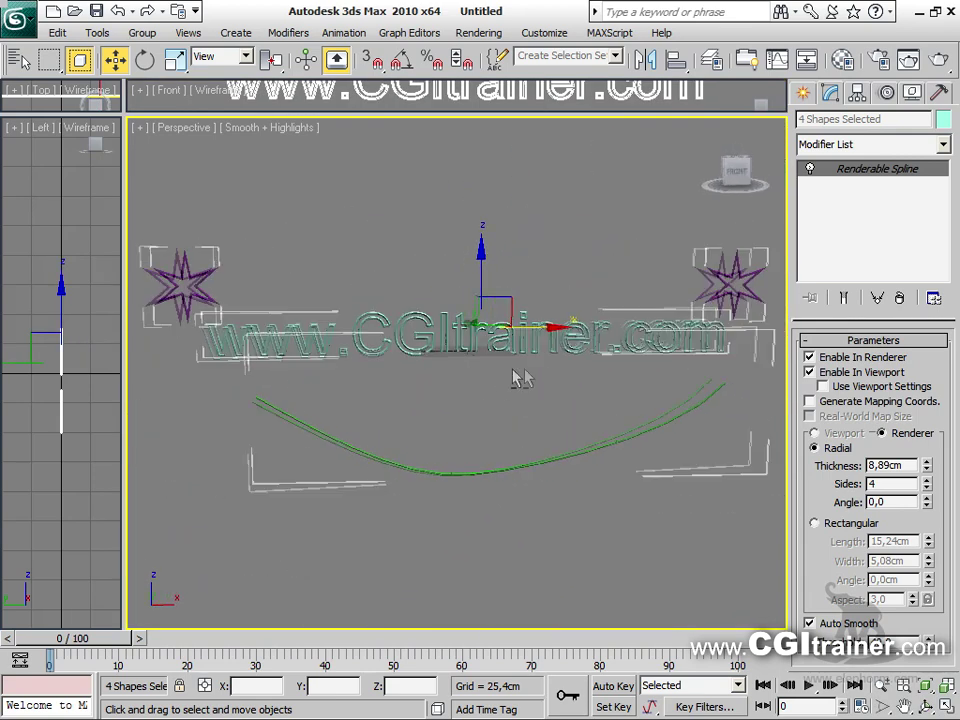
Raise the middle vertex of the curved line at its base Line level, beneath the Renderable Spline modifier
{"action": "left_click", "coordinate": [594, 587]}
{"action": "left_click", "coordinate": [569, 452]}
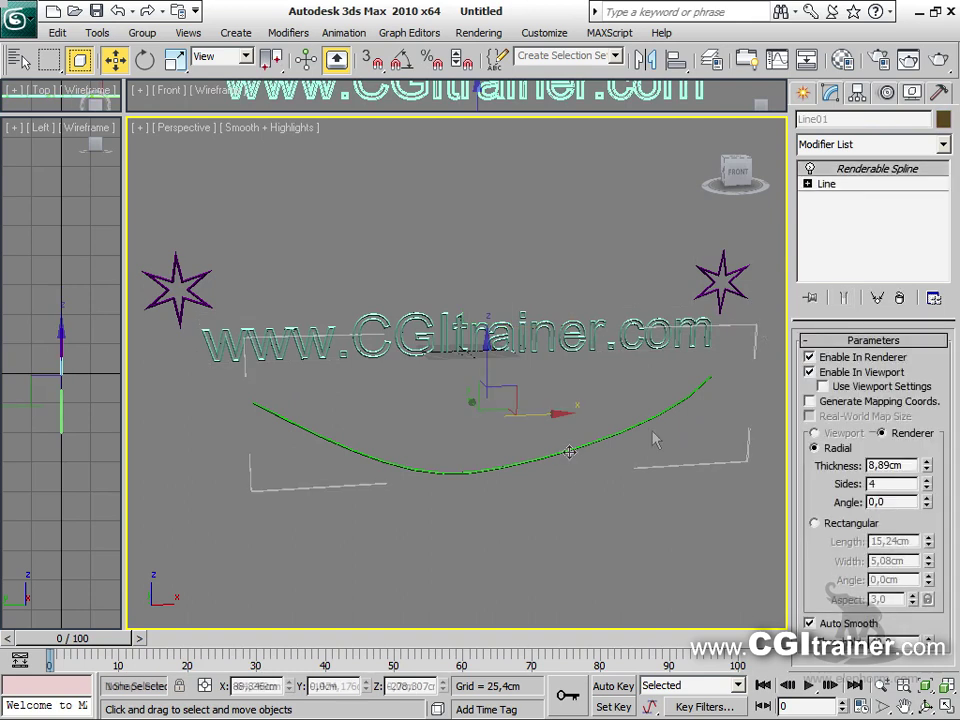
{"action": "left_click", "coordinate": [826, 184]}
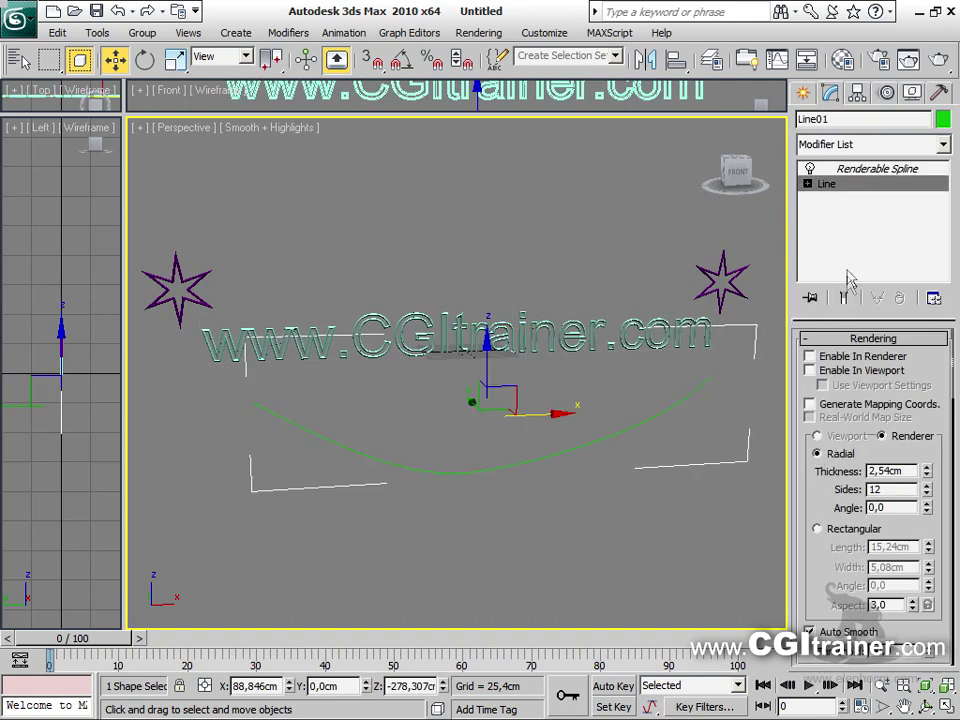
{"action": "left_click", "coordinate": [873, 338]}
{"action": "left_click", "coordinate": [851, 401]}
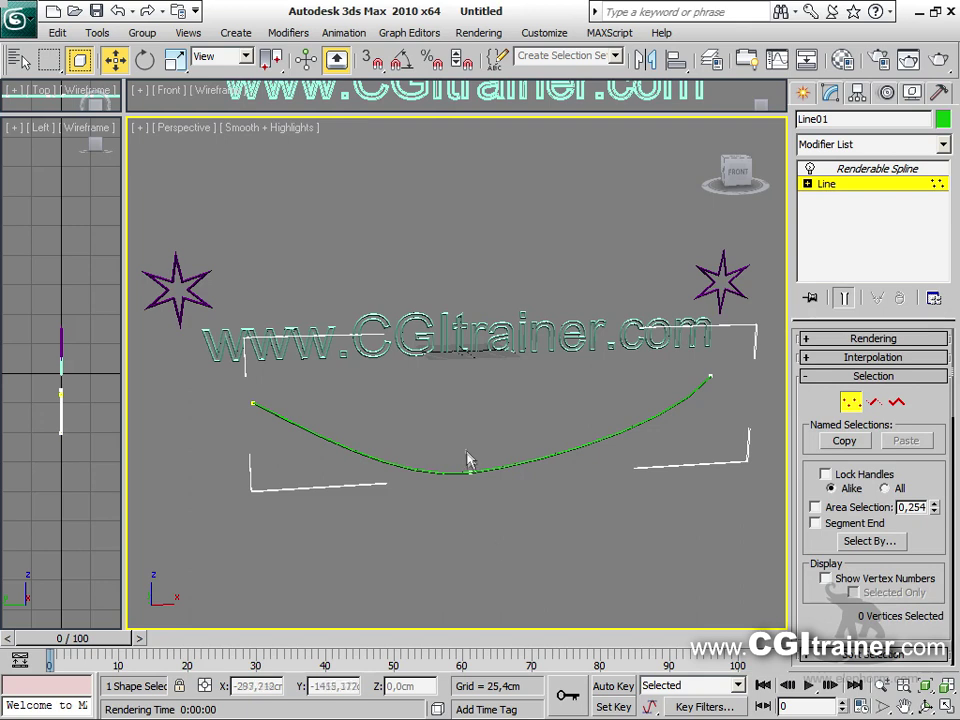
{"action": "left_click", "coordinate": [468, 466]}
{"action": "left_click_drag", "start_coordinate": [471, 418], "coordinate": [471, 358]}
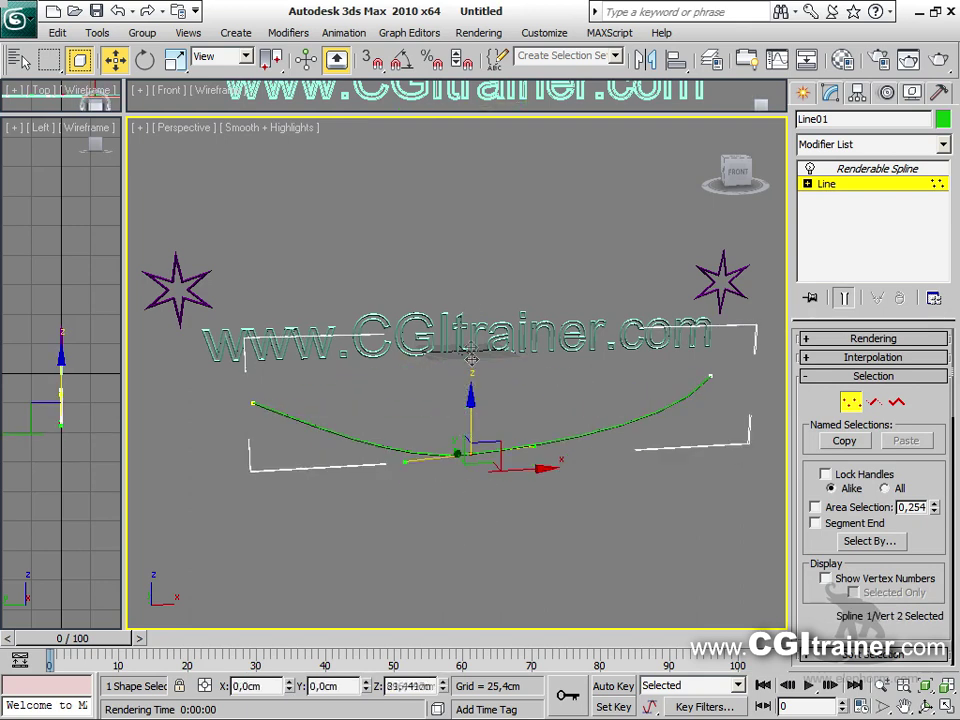
Return to the Renderable Spline level of the curved line and view the shapes from another angle
{"action": "left_click", "coordinate": [654, 508]}
{"action": "middle_click_drag", "start_coordinate": [654, 508], "coordinate": [582, 500]}
{"action": "left_click", "coordinate": [893, 170]}
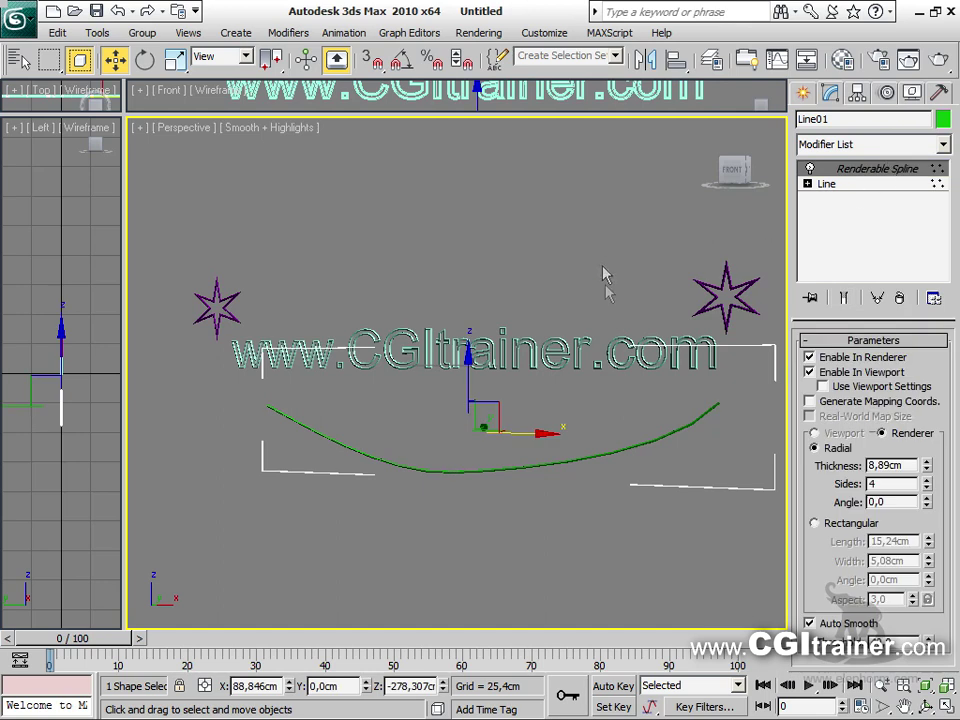
{"action": "left_click", "coordinate": [806, 342]}
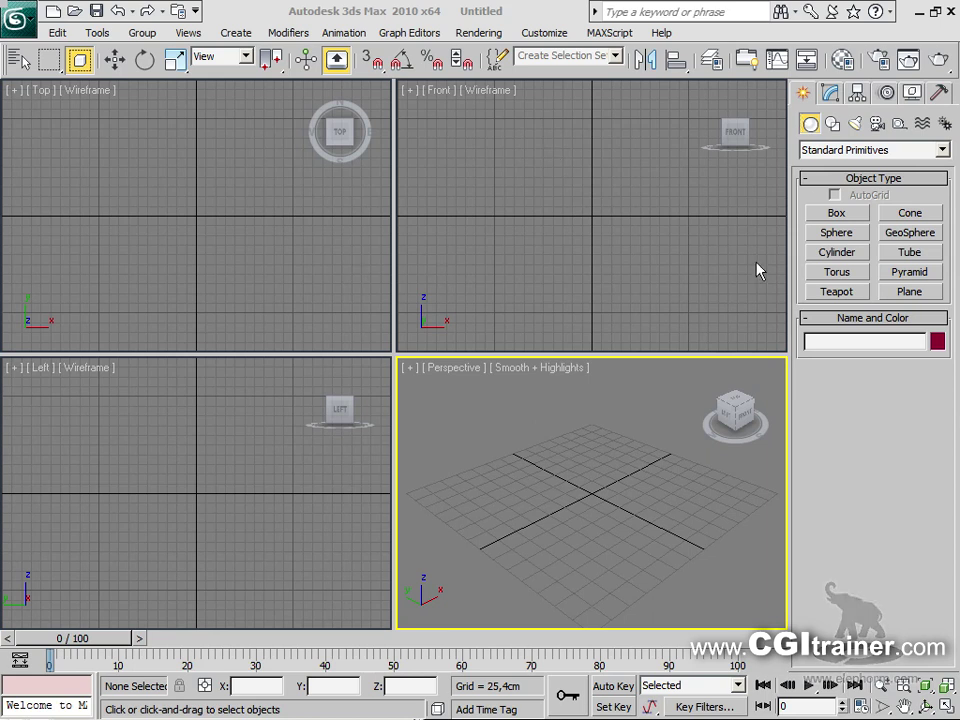
Draw a helix in the Perspective view with radii of about 51 and 22 cm and a height of about 159 cm
{"action": "left_click", "coordinate": [833, 123]}
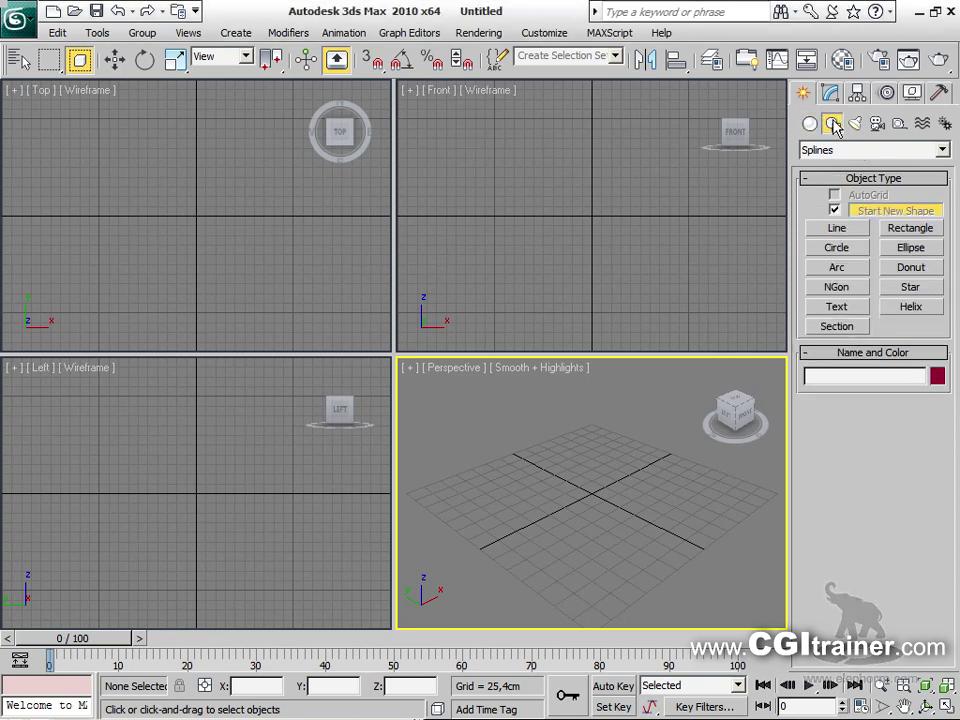
{"action": "left_click", "coordinate": [910, 309]}
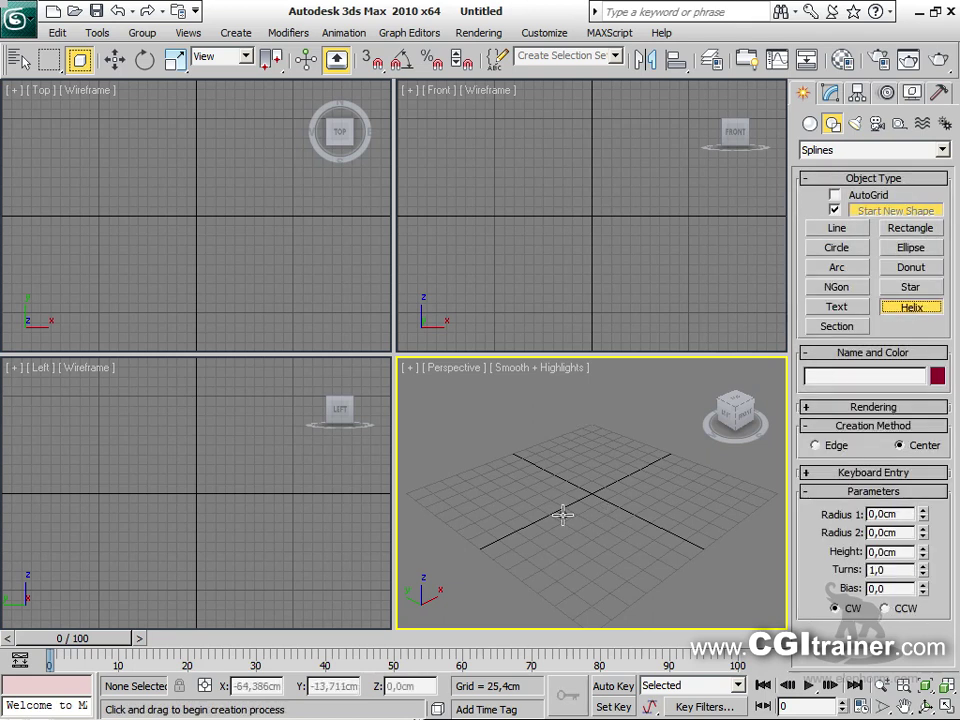
{"action": "left_click_drag", "start_coordinate": [553, 521], "coordinate": [593, 521]}
{"action": "left_click", "coordinate": [711, 377]}
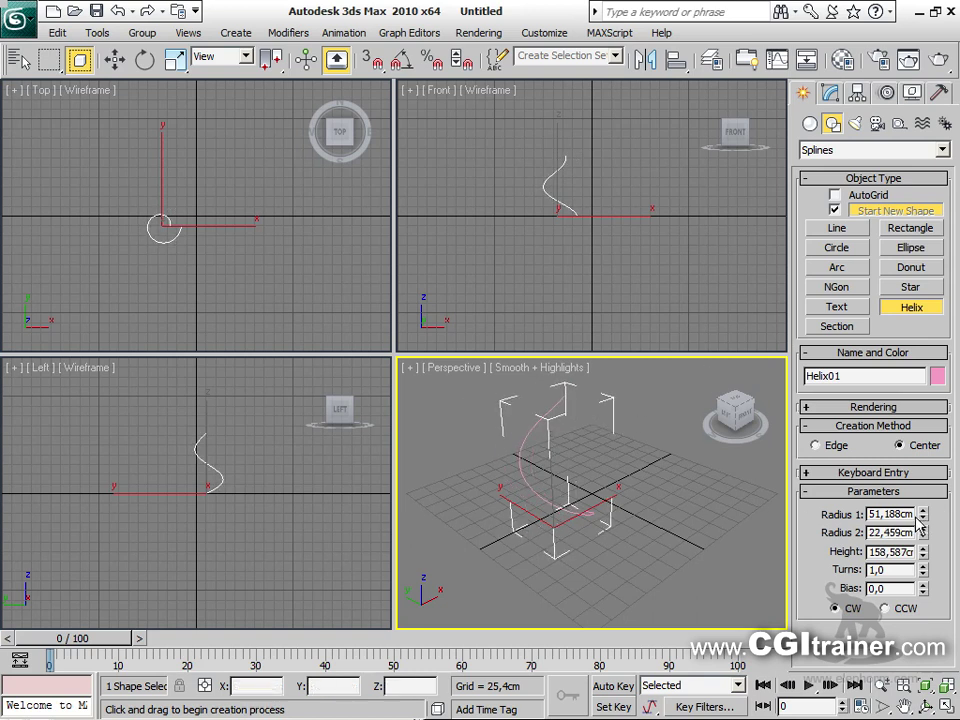
Set the helix's Radius 1 and Radius 2 to 50 cm, its height to 200 cm and its turns to 8
{"action": "double_click", "coordinate": [910, 512]}
{"action": "type", "text": "50"}
{"action": "key", "text": "Tab"}
{"action": "type", "text": "50"}
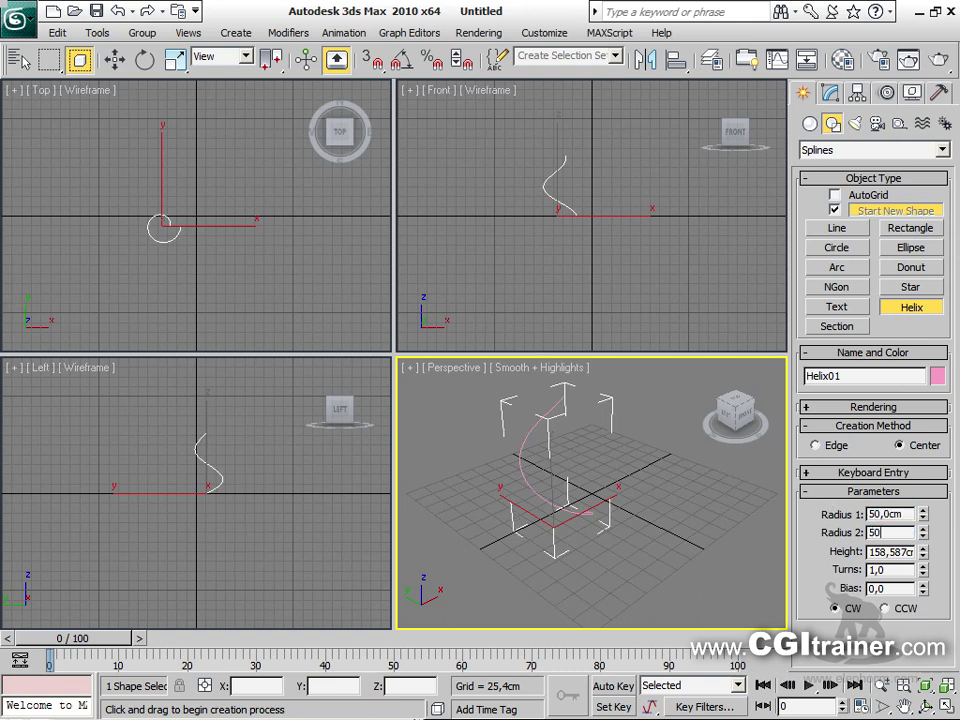
{"action": "key", "text": "Tab"}
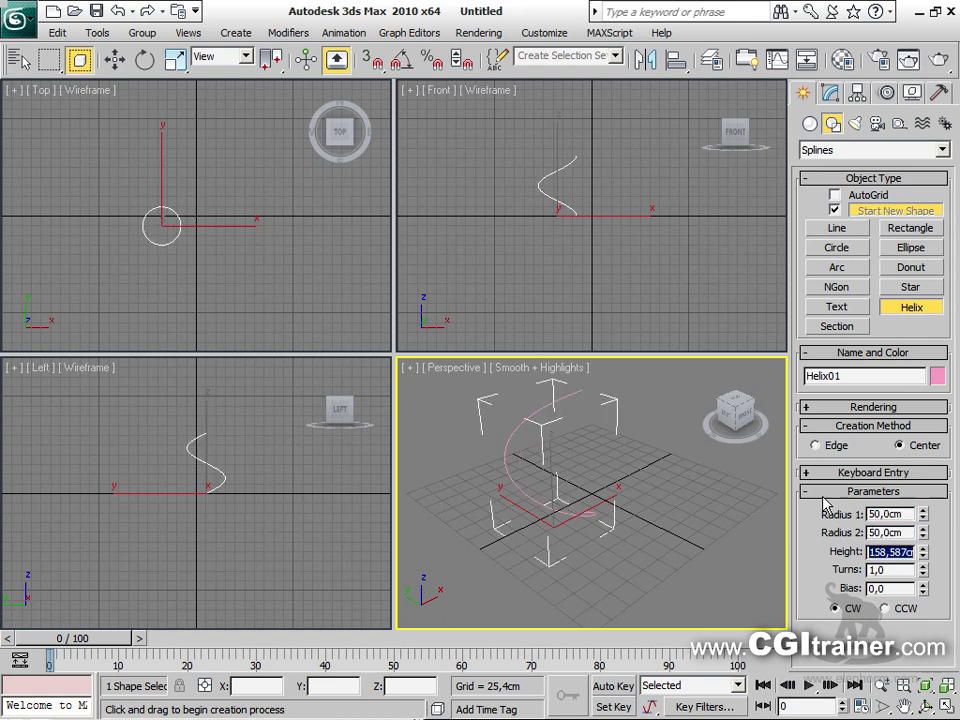
{"action": "type", "text": "200"}
{"action": "key", "text": "Tab"}
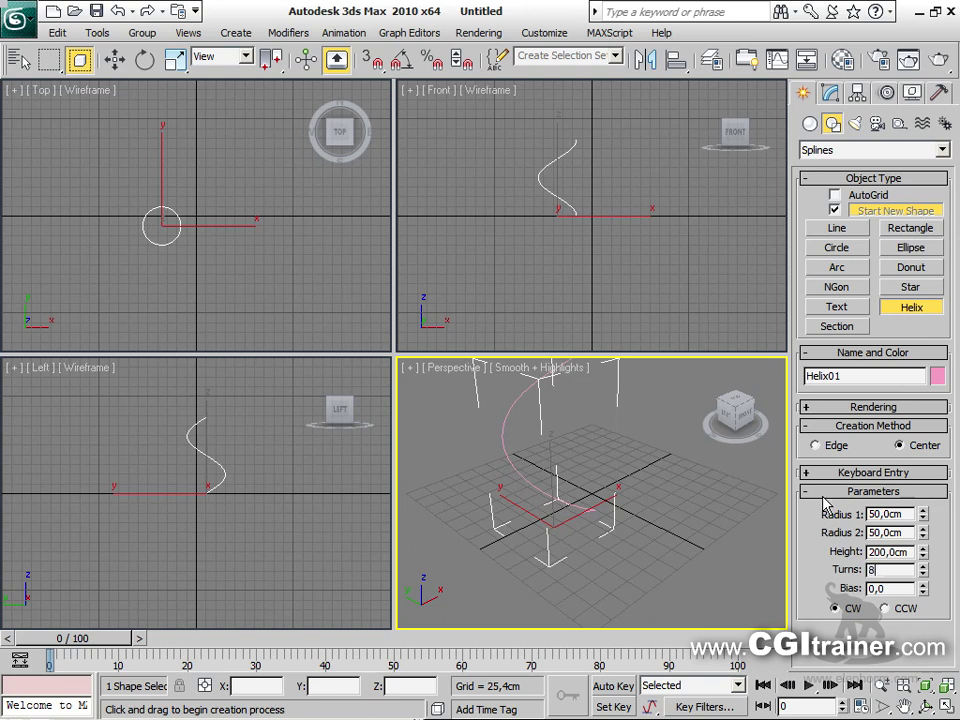
{"action": "key", "text": "Return"}
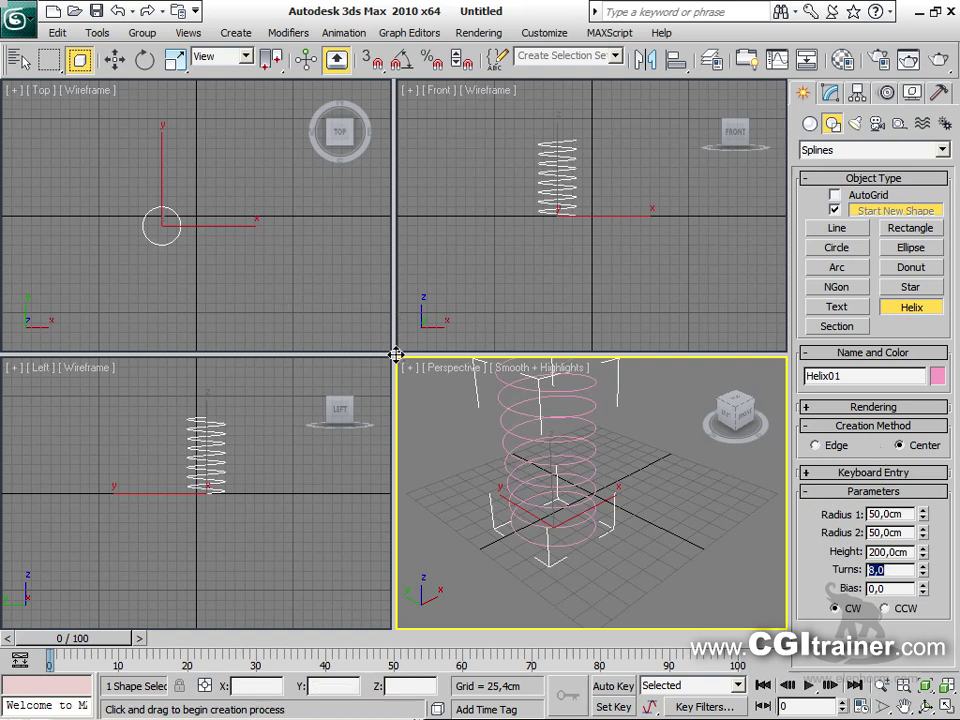
Enable the helix in the renderer and viewport, with a radial thickness of 3.937 cm and 9 sides
{"action": "key", "text": "alt+w"}
{"action": "key", "text": "z"}
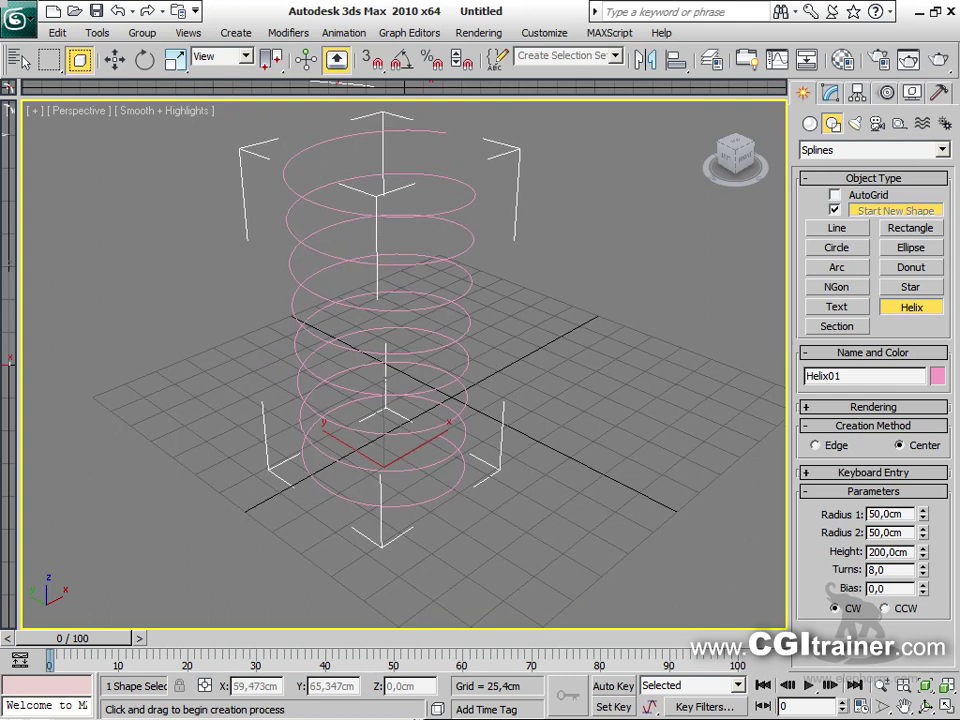
{"action": "scroll", "coordinate": [439, 508], "scroll_direction": "down", "scroll_amount": 5}
{"action": "key", "text": "g"}
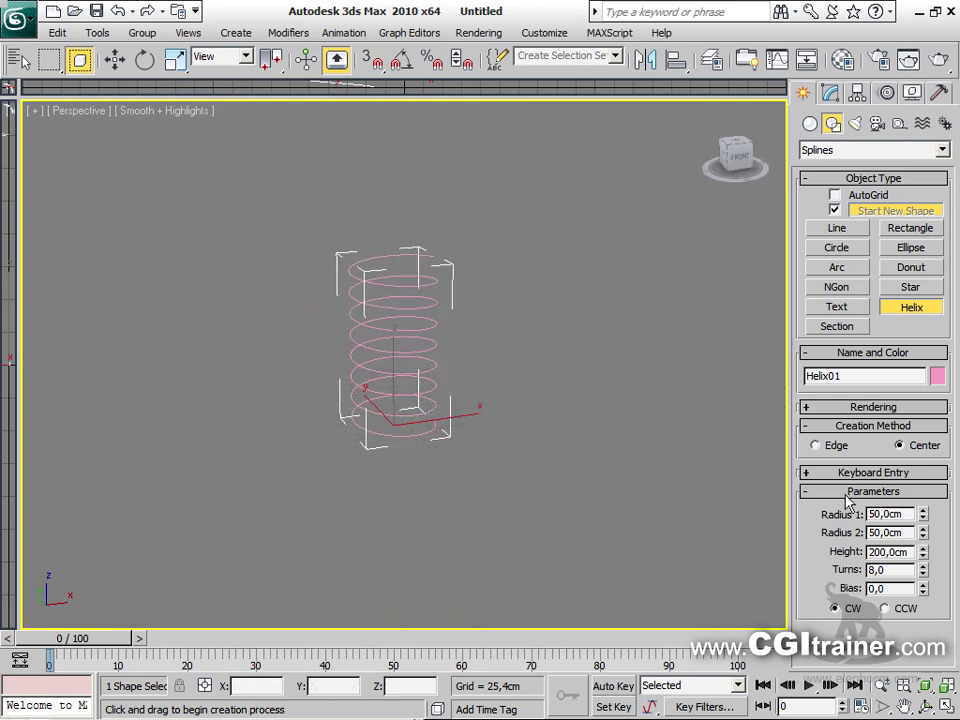
{"action": "left_click", "coordinate": [809, 408]}
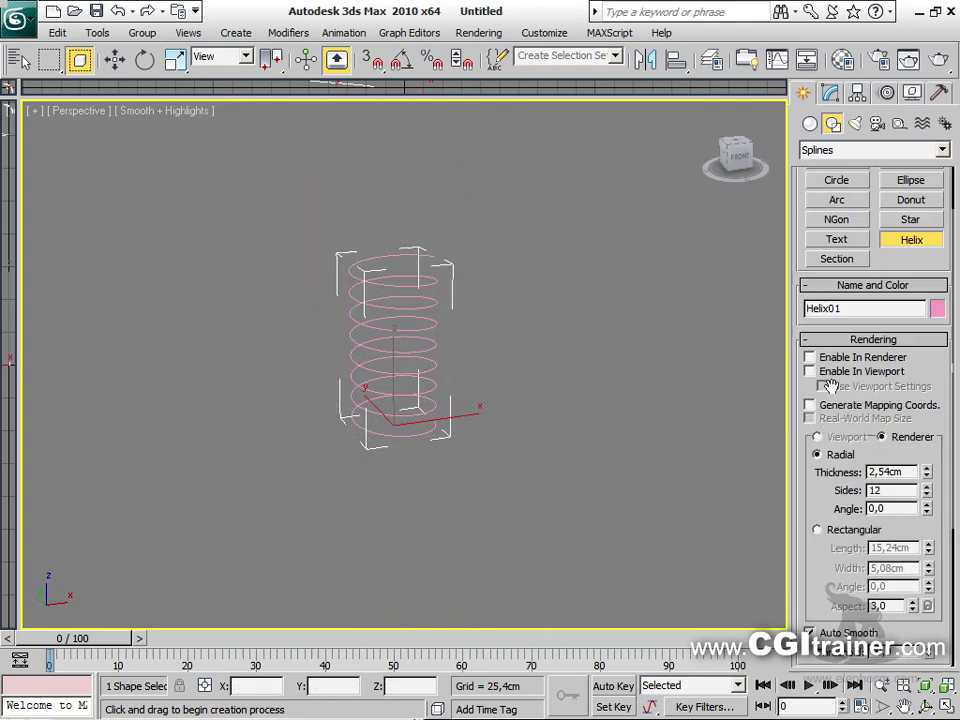
{"action": "left_click", "coordinate": [823, 358]}
{"action": "left_click", "coordinate": [826, 372]}
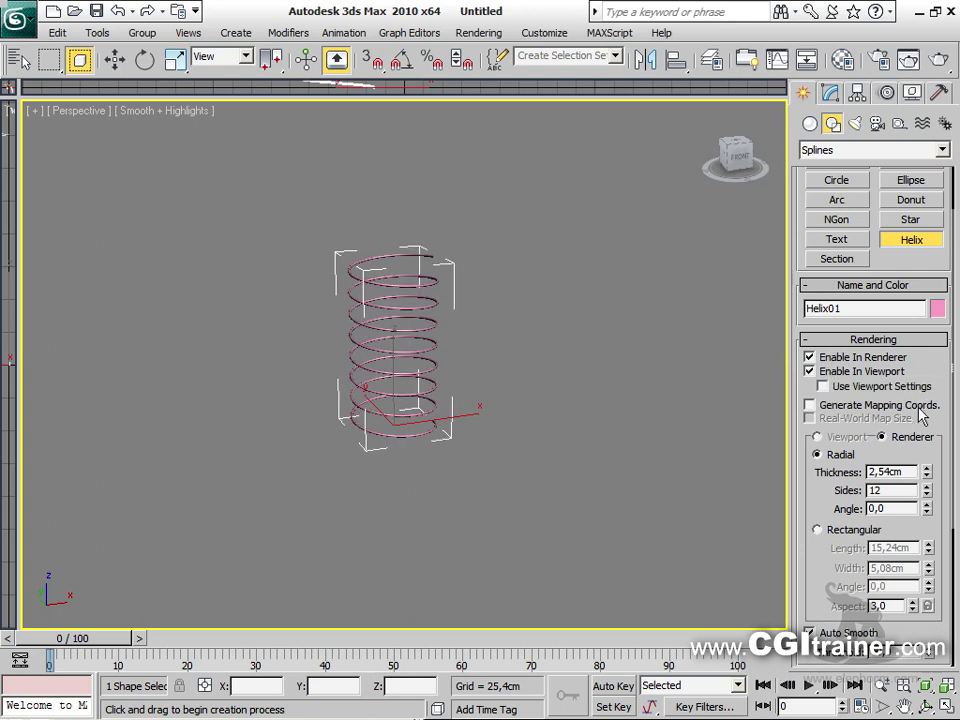
{"action": "left_click_drag", "start_coordinate": [927, 476], "coordinate": [929, 500]}
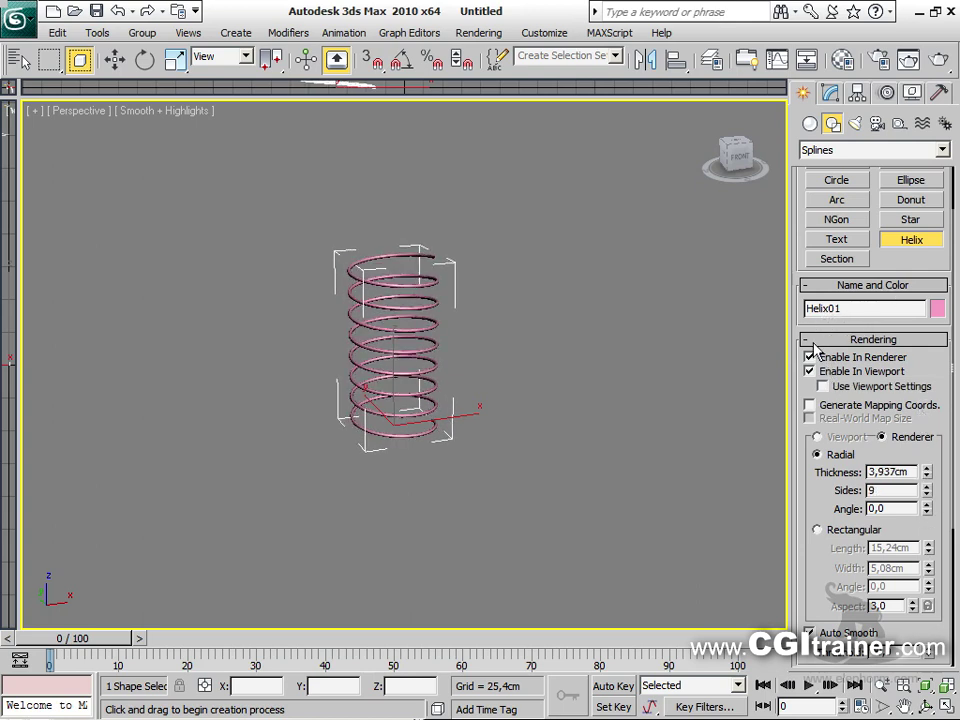
{"action": "left_click", "coordinate": [815, 342]}
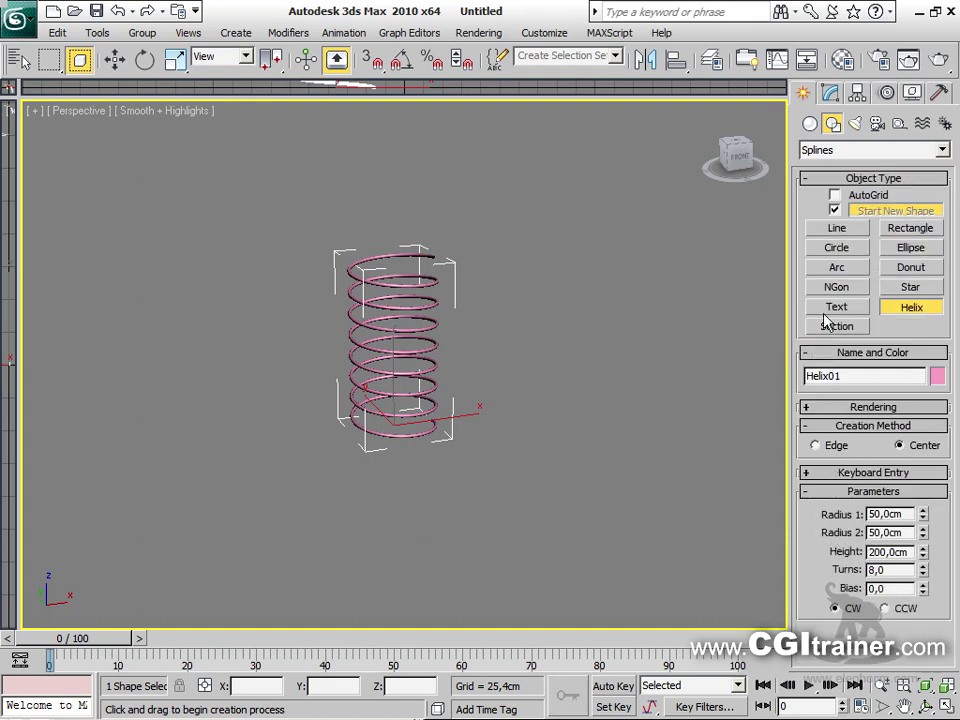
Set the helix's height to 300 cm and add an Edit Spline modifier to it
{"action": "left_click", "coordinate": [829, 93]}
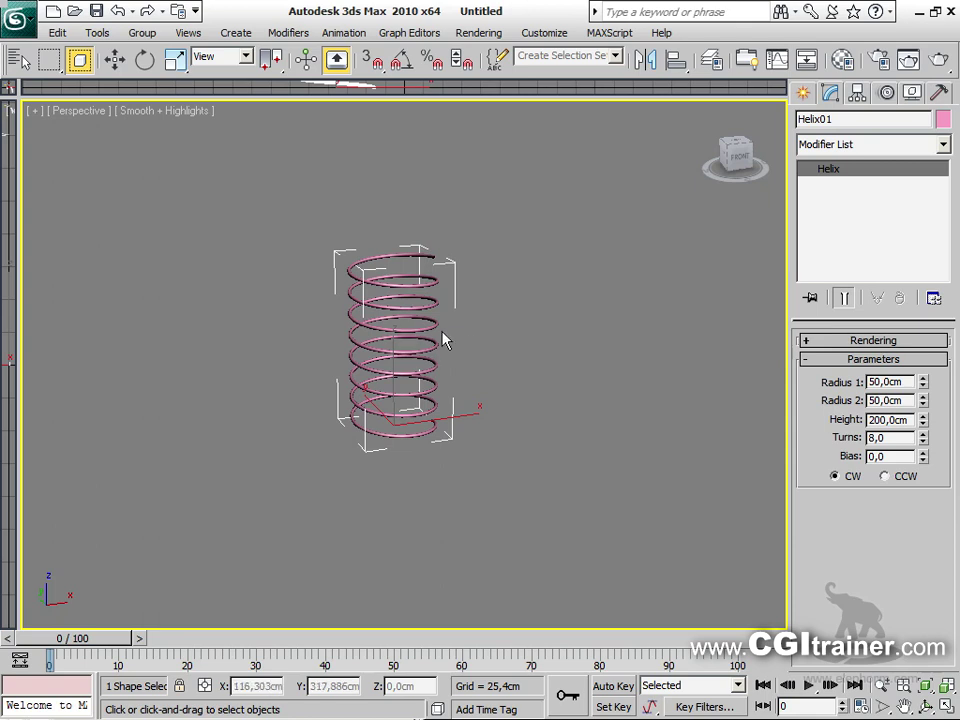
{"action": "left_click_drag", "start_coordinate": [924, 426], "coordinate": [912, 368]}
{"action": "middle_click_drag", "start_coordinate": [710, 357], "coordinate": [684, 400]}
{"action": "left_click", "coordinate": [293, 38]}
{"action": "mouse_move", "coordinate": [322, 77]}
{"action": "left_click", "coordinate": [448, 141]}
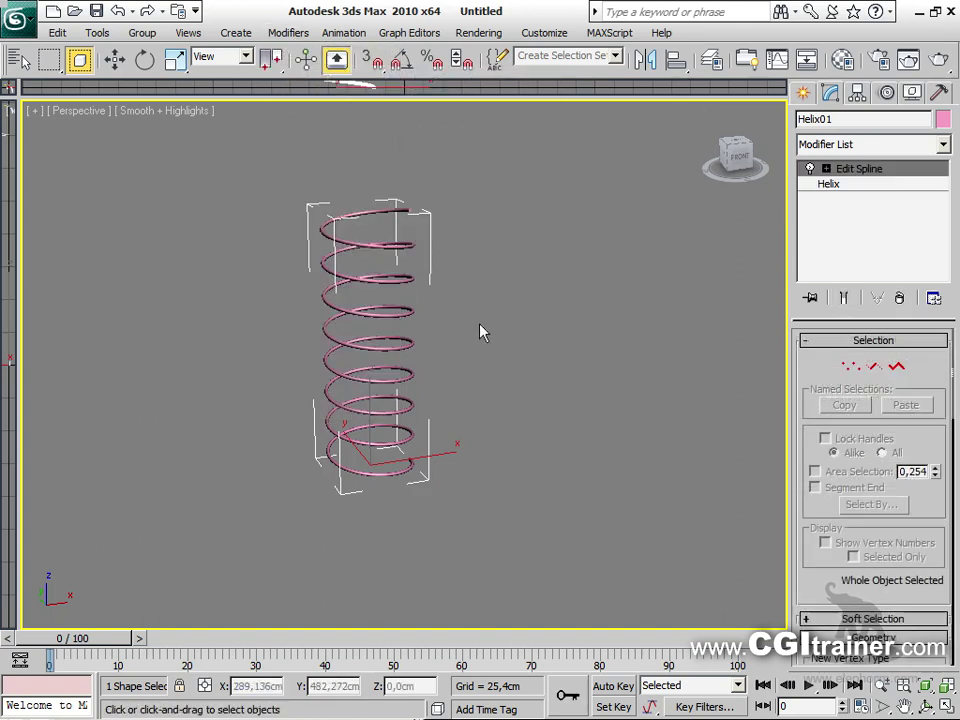
Select the vertices of the helix's middle coils and delete them with a DeleteSpline modifier
{"action": "key", "text": "1"}
{"action": "left_click_drag", "start_coordinate": [281, 289], "coordinate": [452, 392]}
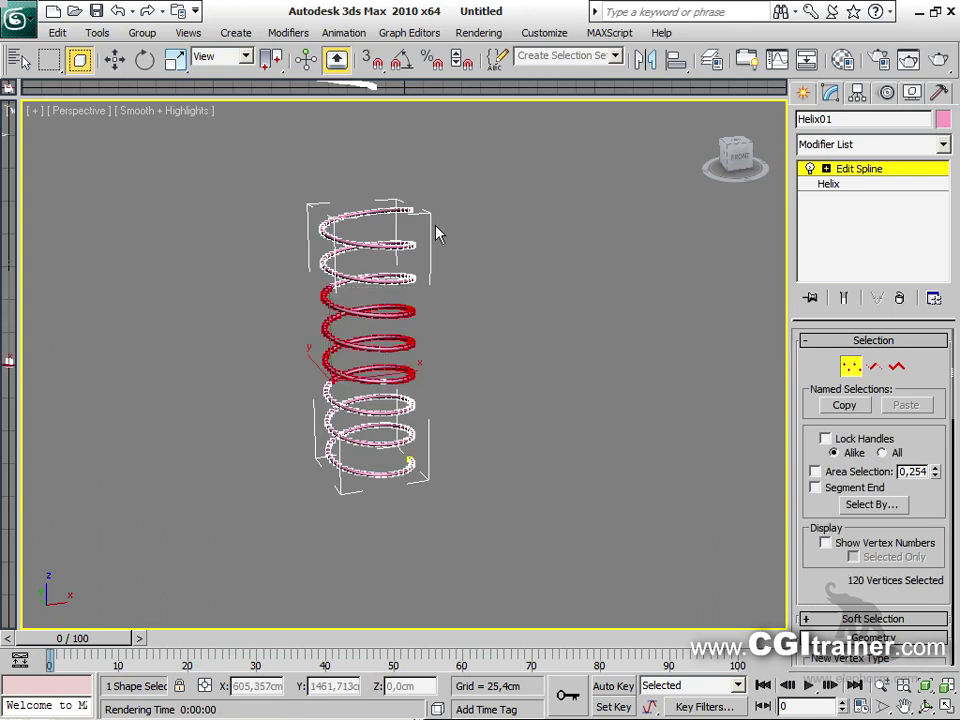
{"action": "left_click", "coordinate": [288, 33]}
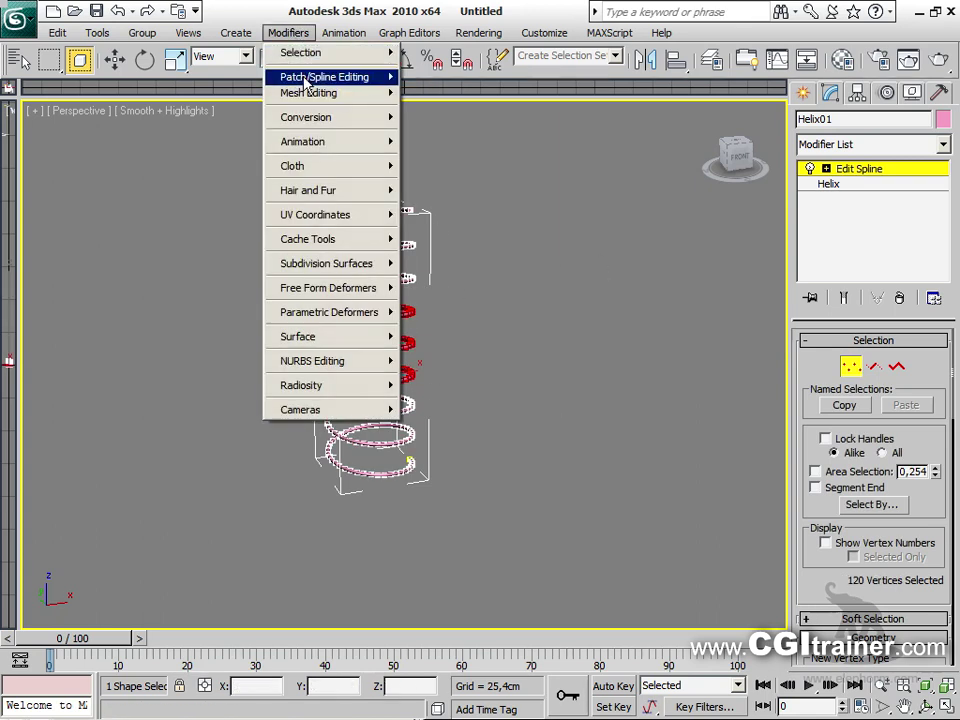
{"action": "mouse_move", "coordinate": [380, 77]}
{"action": "left_click", "coordinate": [445, 110]}
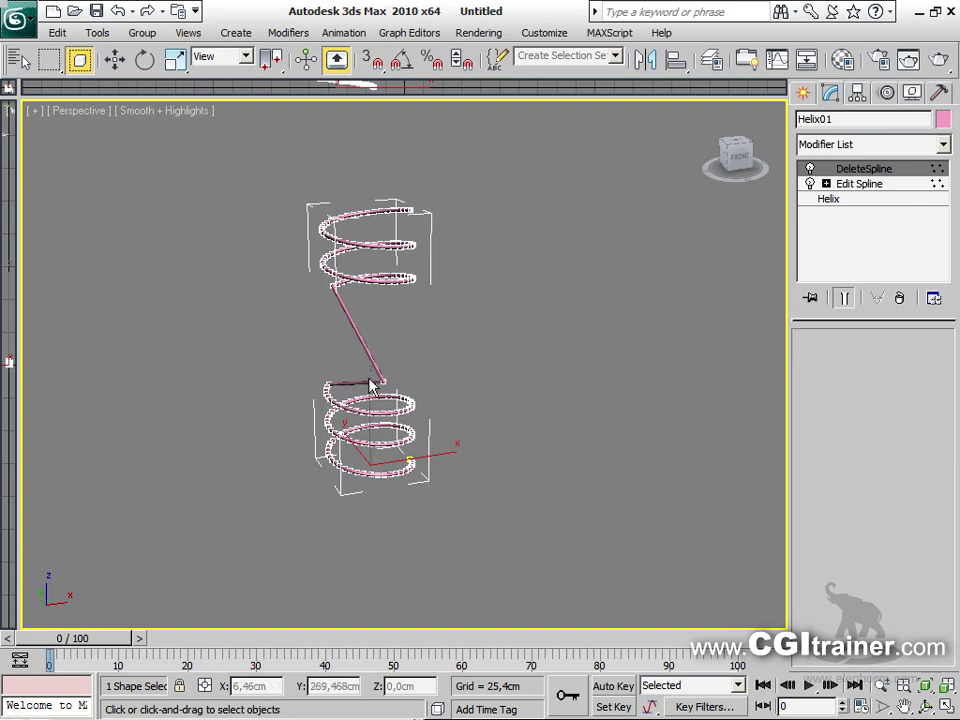
Select the middle coils' segments instead of vertices in Edit Spline, and view the result at the DeleteSpline level from another angle
{"action": "left_click", "coordinate": [868, 185]}
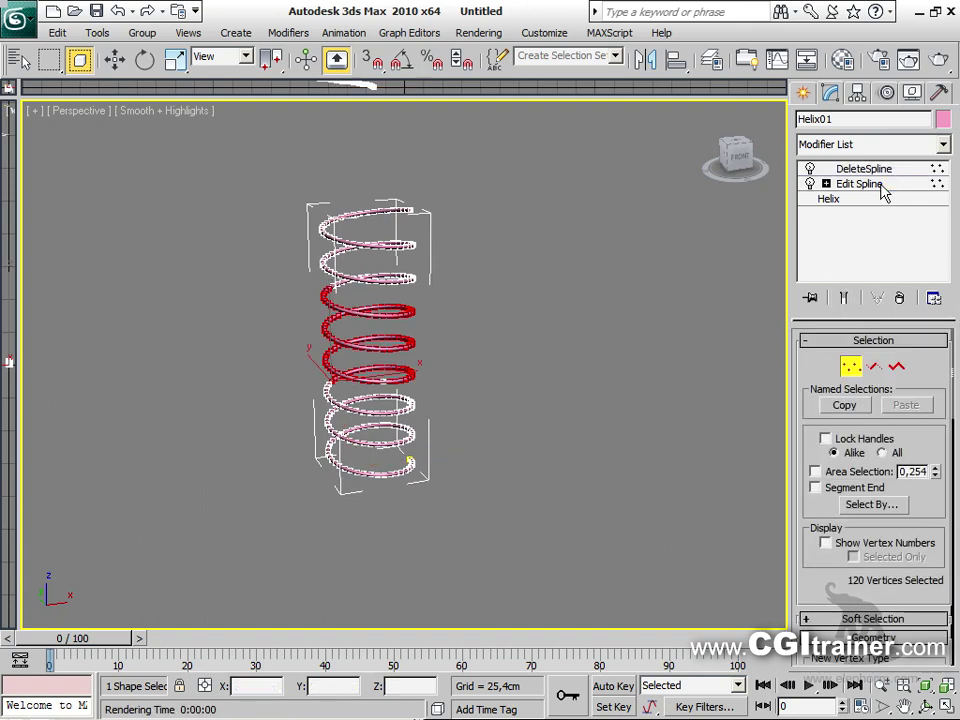
{"action": "left_click", "coordinate": [875, 367]}
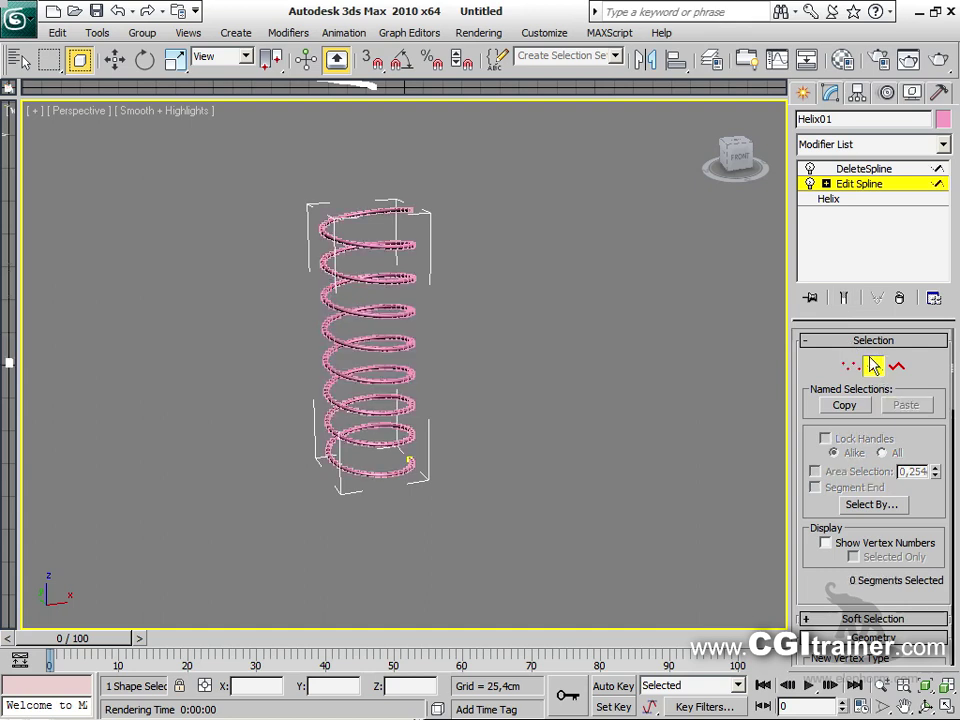
{"action": "left_click_drag", "start_coordinate": [303, 298], "coordinate": [430, 370]}
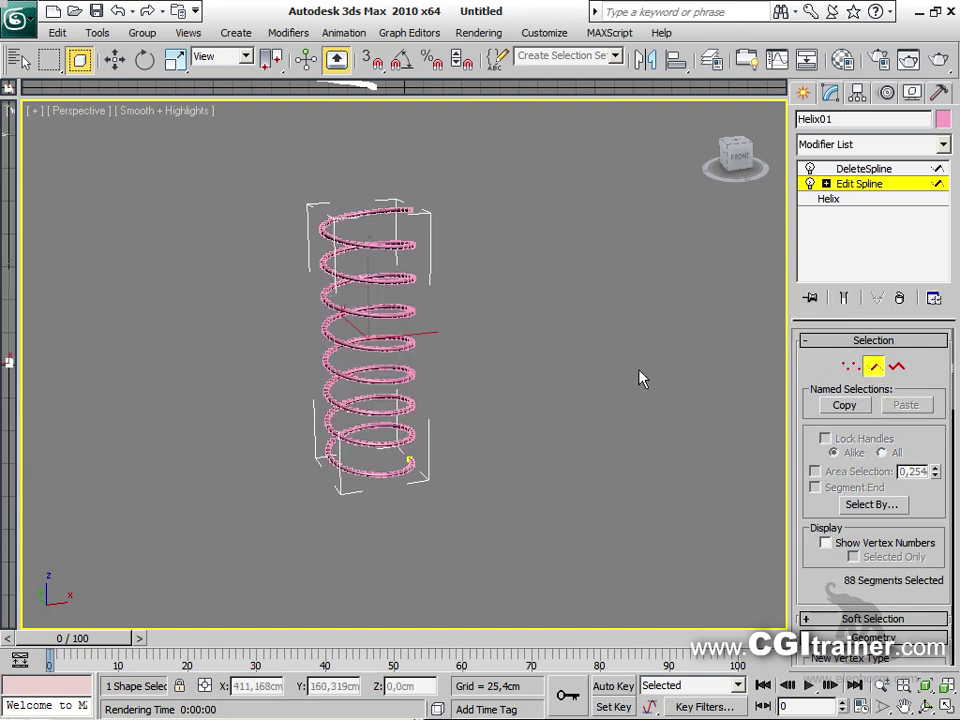
{"action": "left_click", "coordinate": [880, 169]}
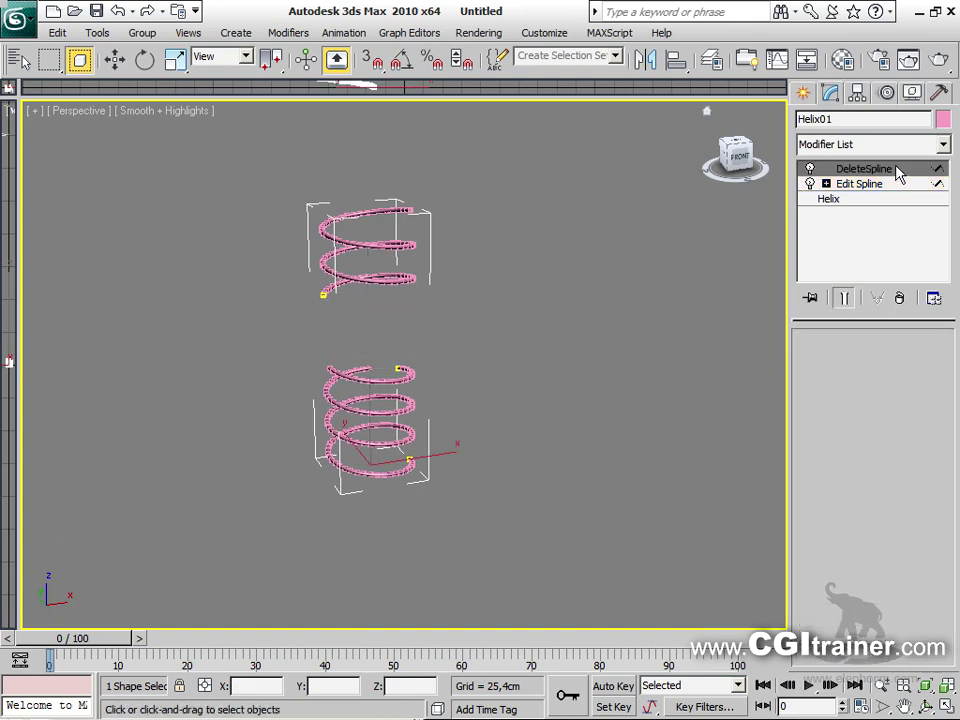
{"action": "middle_click_drag", "start_coordinate": [617, 246], "coordinate": [574, 249], "text": "alt"}
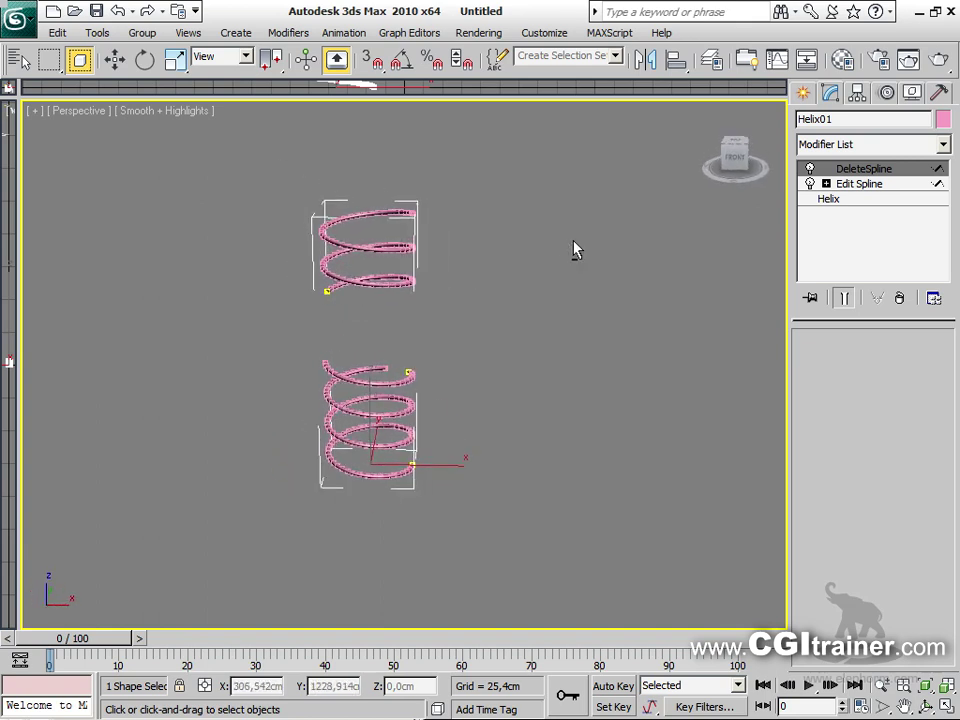
Change the selection region to Paint and brush over scattered segments along the helix's coils in Edit Spline
{"action": "left_click", "coordinate": [806, 186]}
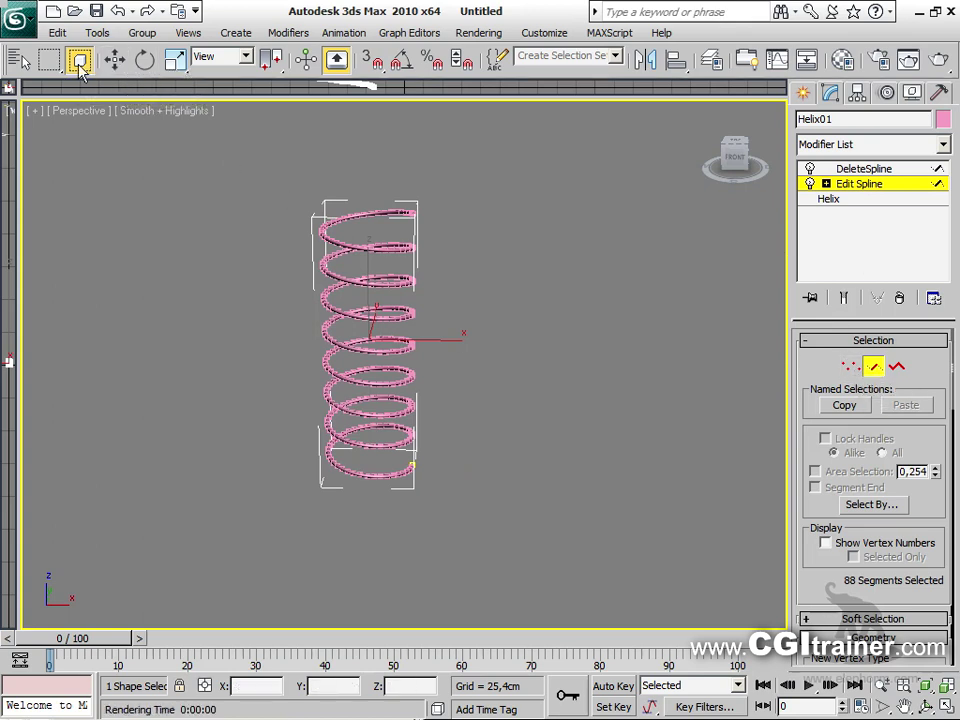
{"action": "left_click_drag", "start_coordinate": [59, 68], "coordinate": [46, 205]}
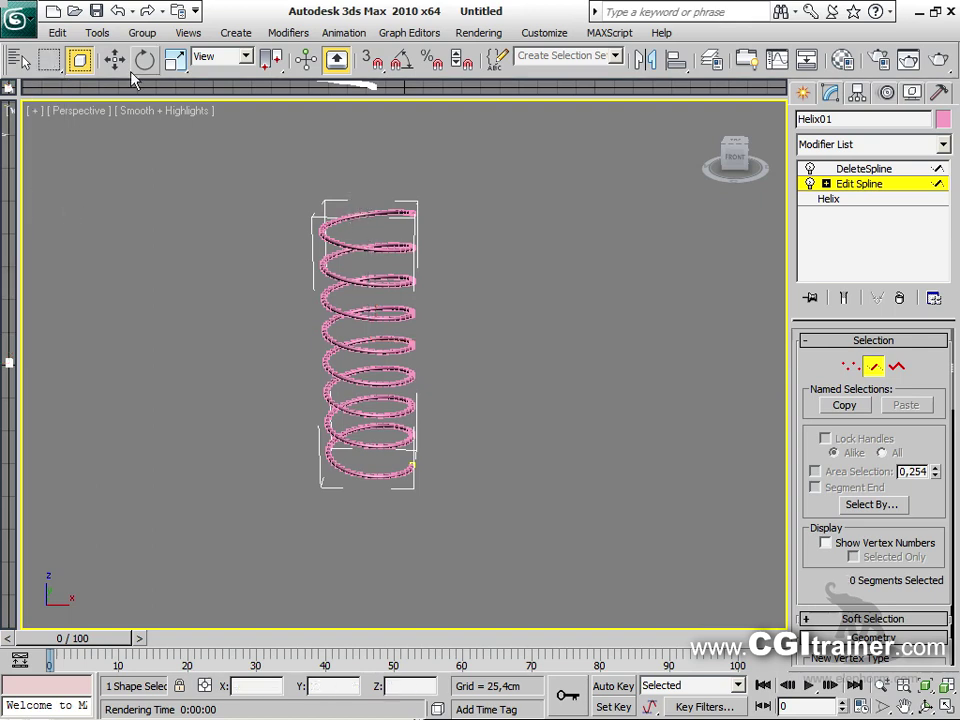
{"action": "left_click_drag", "start_coordinate": [49, 60], "coordinate": [60, 210]}
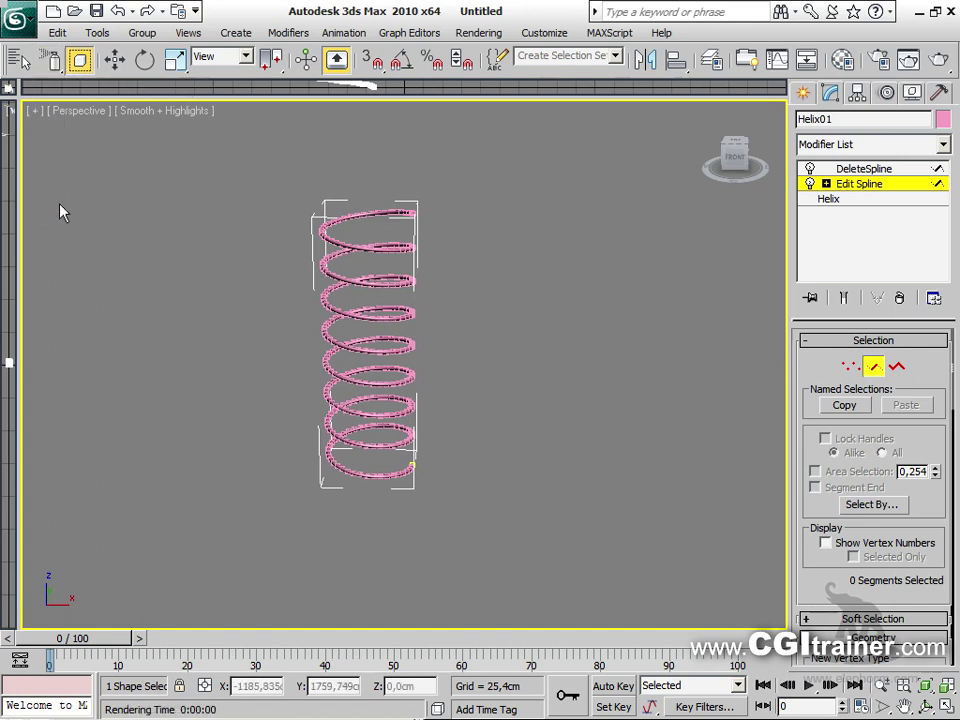
{"action": "mouse_move", "coordinate": [343, 207]}
{"action": "left_mouse_down"}
{"action": "mouse_move", "coordinate": [362, 252]}
{"action": "mouse_move", "coordinate": [384, 273]}
{"action": "mouse_move", "coordinate": [361, 313]}
{"action": "mouse_move", "coordinate": [368, 362]}
{"action": "mouse_move", "coordinate": [340, 384]}
{"action": "mouse_move", "coordinate": [403, 420]}
{"action": "mouse_move", "coordinate": [463, 347]}
{"action": "left_mouse_up"}
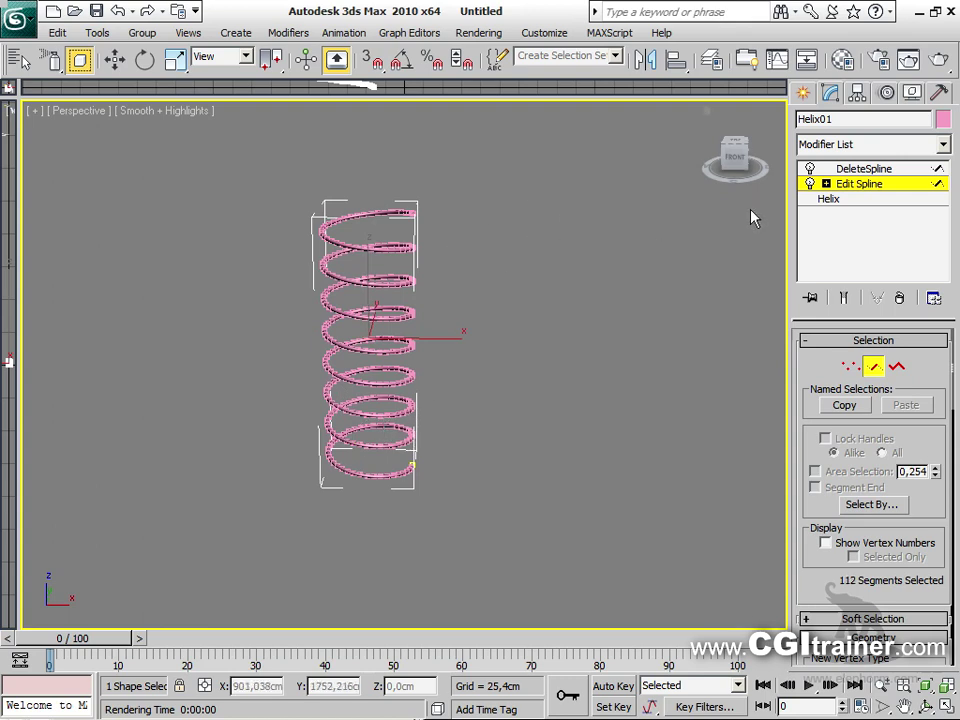
Turn off the helix's viewport rendering and compare its selected segments in Edit Spline with the DeleteSpline result
{"action": "left_click", "coordinate": [808, 202]}
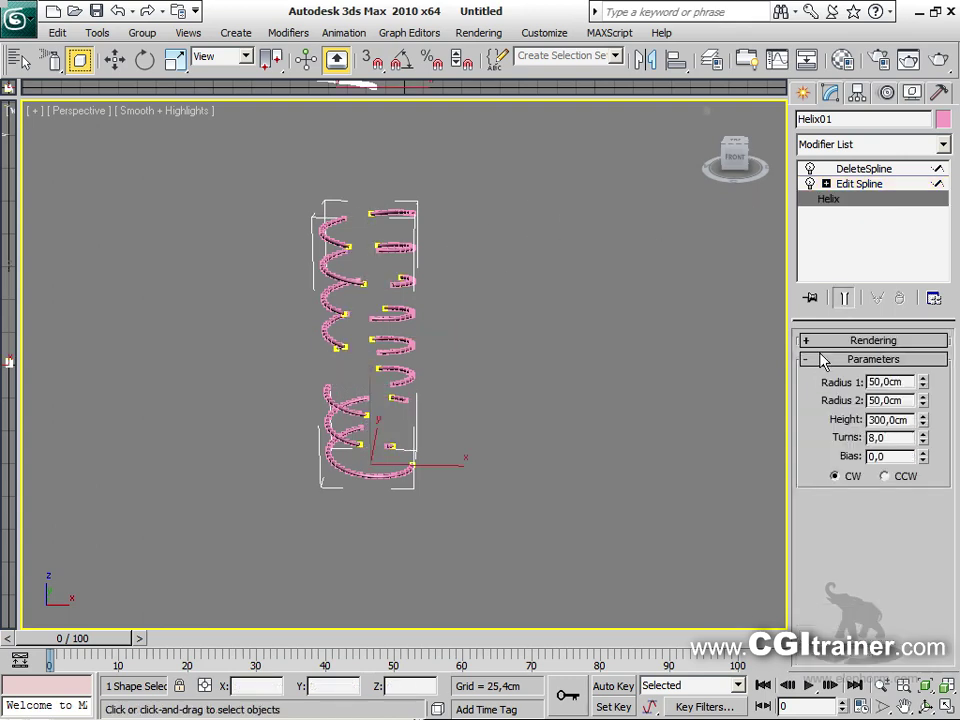
{"action": "left_click", "coordinate": [818, 341]}
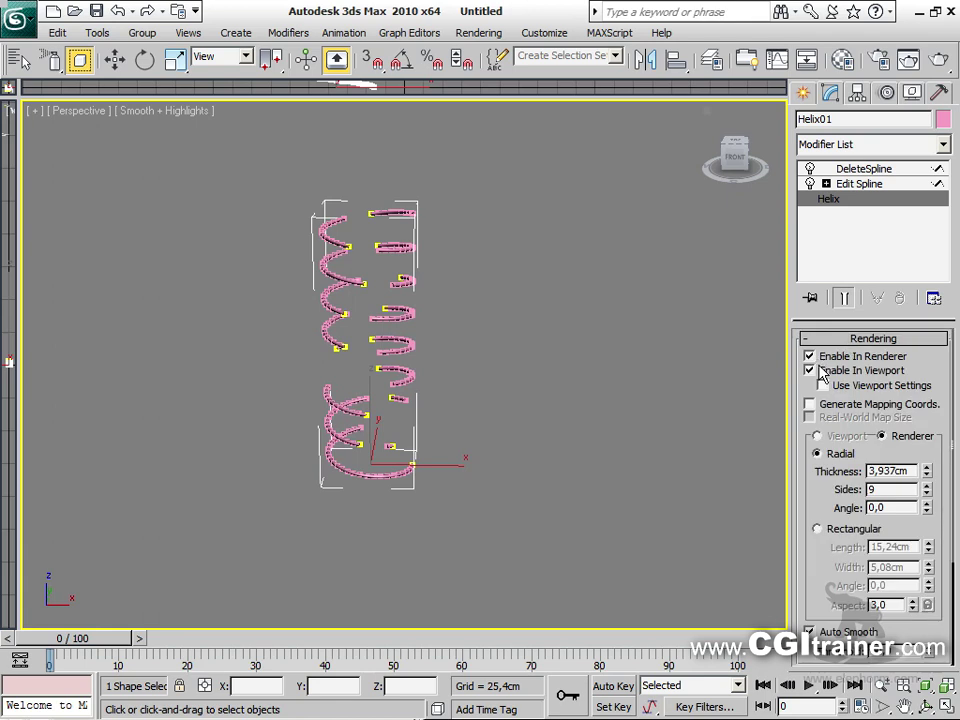
{"action": "left_click", "coordinate": [810, 370]}
{"action": "left_click", "coordinate": [884, 185]}
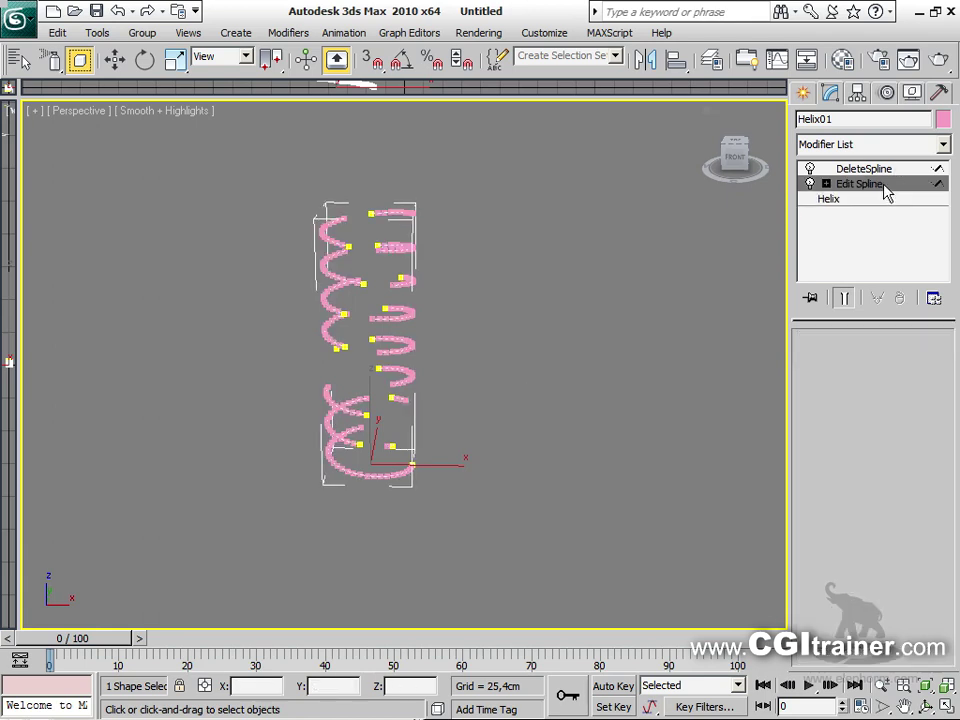
{"action": "middle_click_drag", "start_coordinate": [455, 325], "coordinate": [424, 229], "text": "alt"}
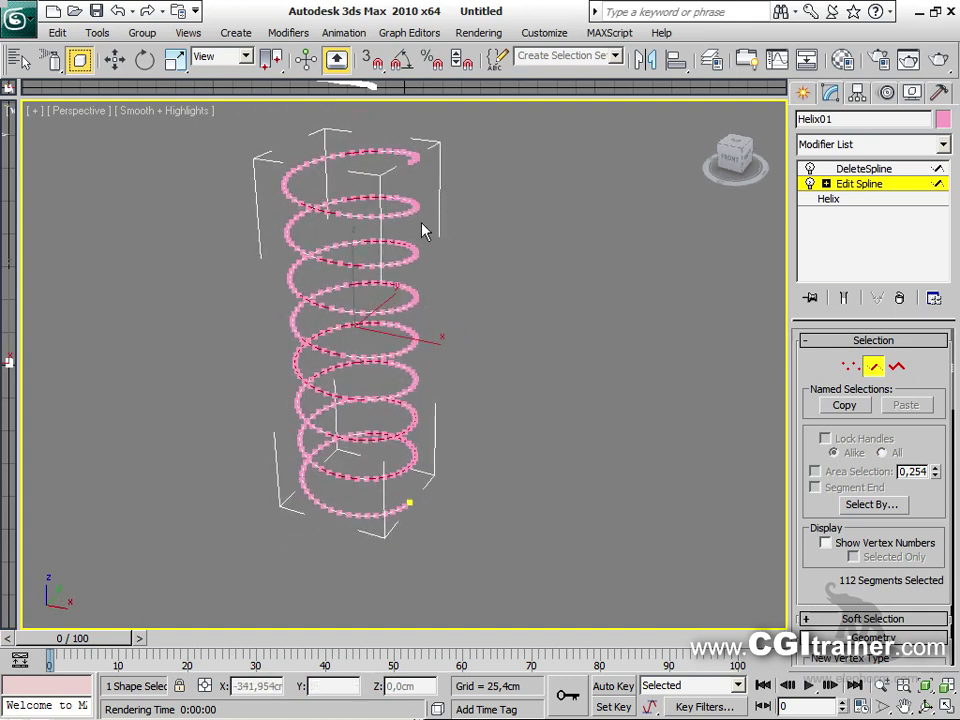
{"action": "left_click", "coordinate": [877, 170]}
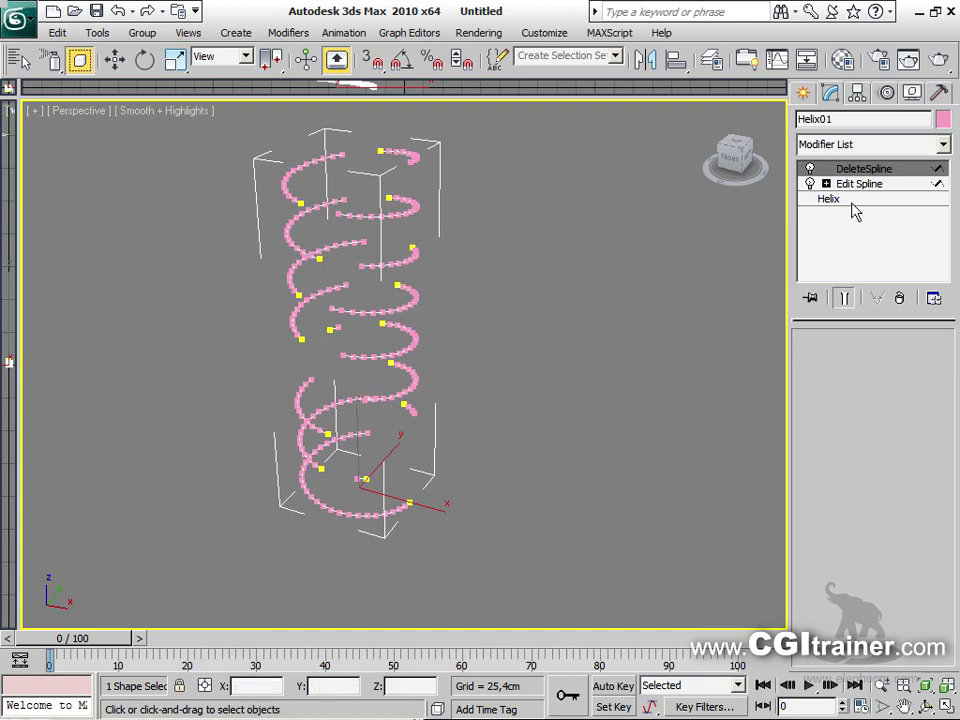
Re-enable the helix's viewport rendering, set its thickness to 8.504 cm and inspect the broken coils from the front
{"action": "left_click", "coordinate": [853, 206]}
{"action": "left_click", "coordinate": [831, 373]}
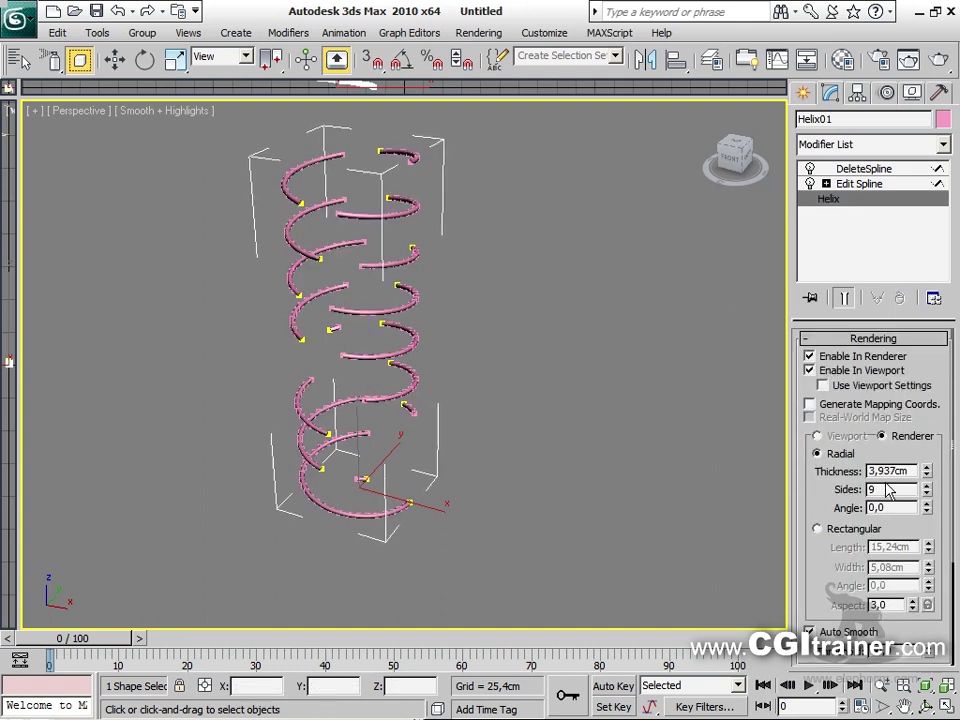
{"action": "left_click_drag", "start_coordinate": [918, 418], "coordinate": [912, 357]}
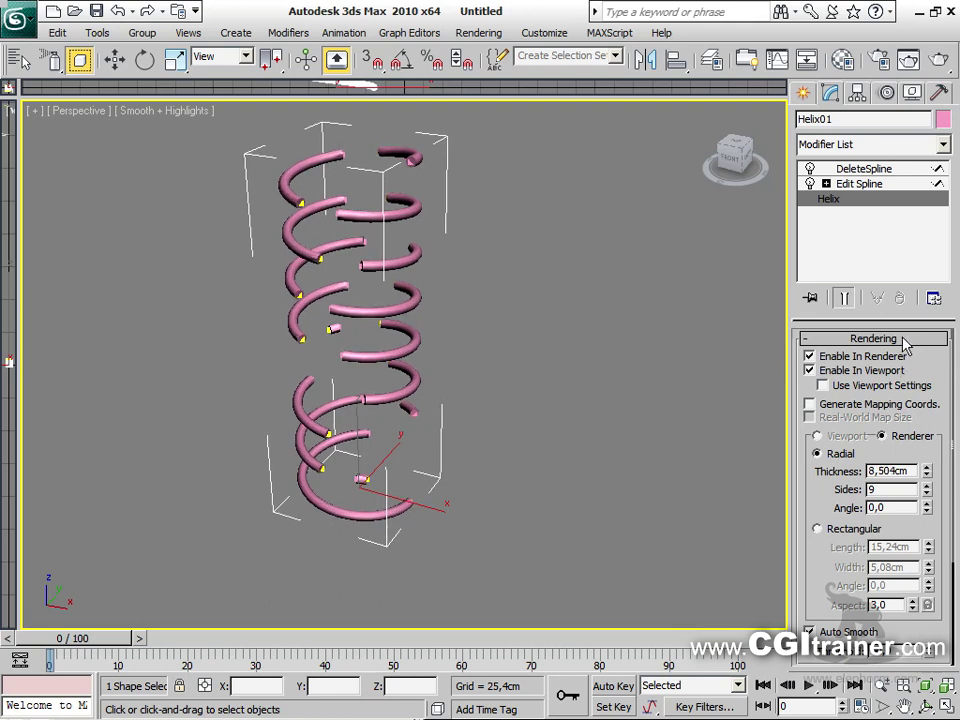
{"action": "scroll", "coordinate": [398, 363], "scroll_direction": "up", "scroll_amount": 4}
{"action": "middle_click_drag", "start_coordinate": [400, 360], "coordinate": [560, 360], "text": "alt"}
{"action": "left_click", "coordinate": [736, 157]}
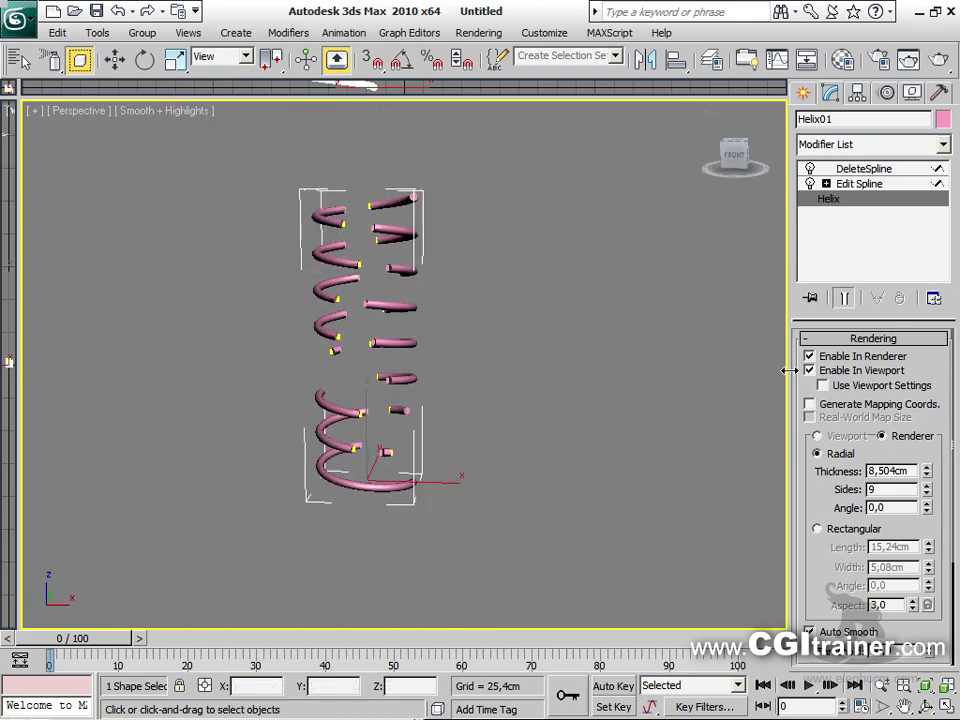
Reshape the base helix with 11.28 turns, a larger Radius 1 and a lower height, and return to its DeleteSpline level
{"action": "left_click", "coordinate": [809, 340]}
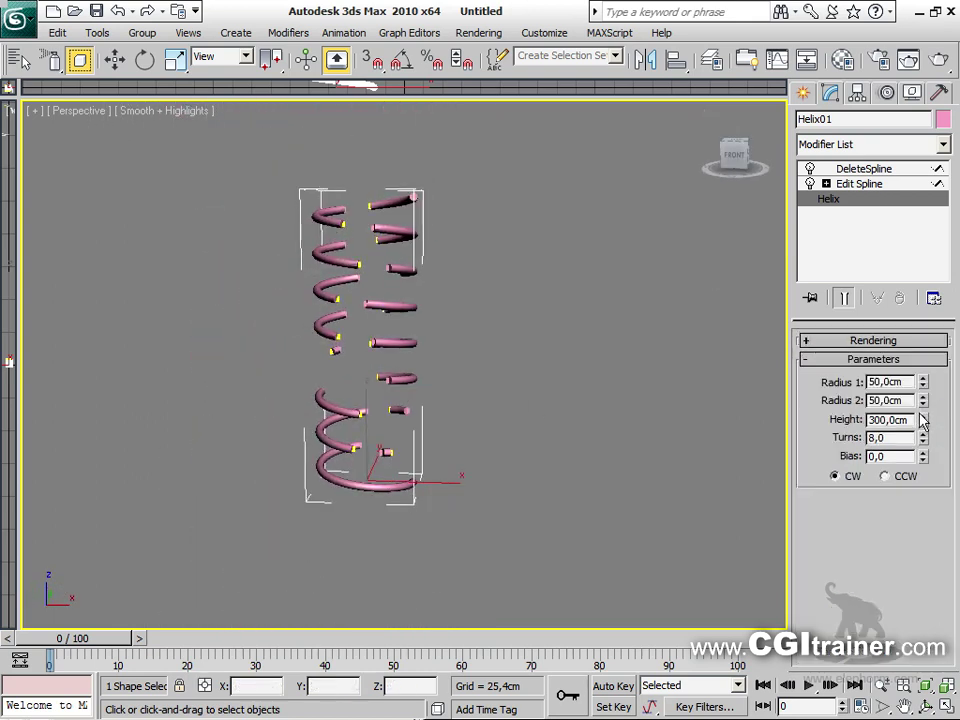
{"action": "left_click_drag", "start_coordinate": [922, 442], "coordinate": [875, 360]}
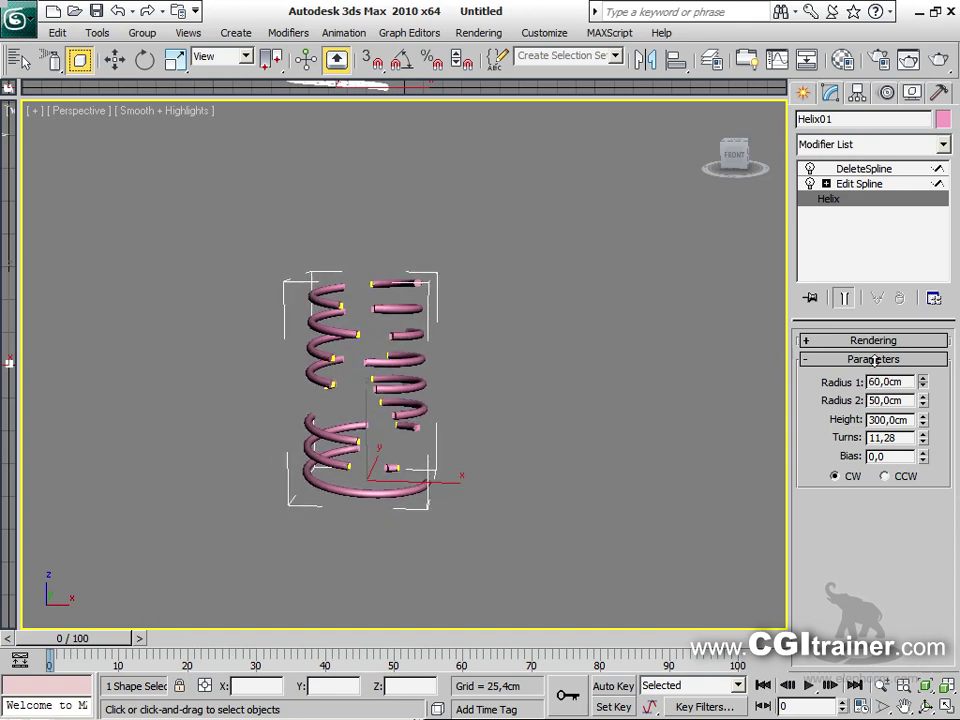
{"action": "left_click", "coordinate": [866, 168]}
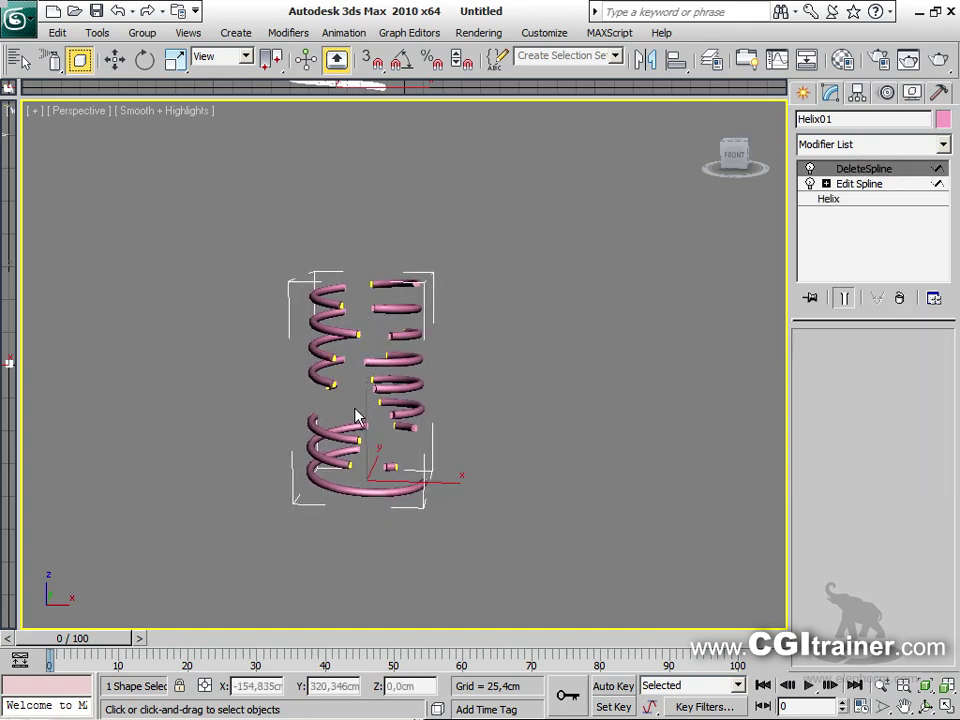
{"action": "mouse_move", "coordinate": [306, 414]}
{"action": "middle_mouse_down", "text": "alt"}
{"action": "mouse_move", "coordinate": [381, 465]}
{"action": "mouse_move", "coordinate": [523, 407]}
{"action": "mouse_move", "coordinate": [611, 315]}
{"action": "mouse_move", "coordinate": [664, 358]}
{"action": "mouse_move", "coordinate": [664, 480]}
{"action": "mouse_move", "coordinate": [538, 471]}
{"action": "mouse_move", "coordinate": [450, 412]}
{"action": "mouse_move", "coordinate": [234, 398]}
{"action": "mouse_move", "coordinate": [296, 401]}
{"action": "middle_mouse_up", "text": "alt"}
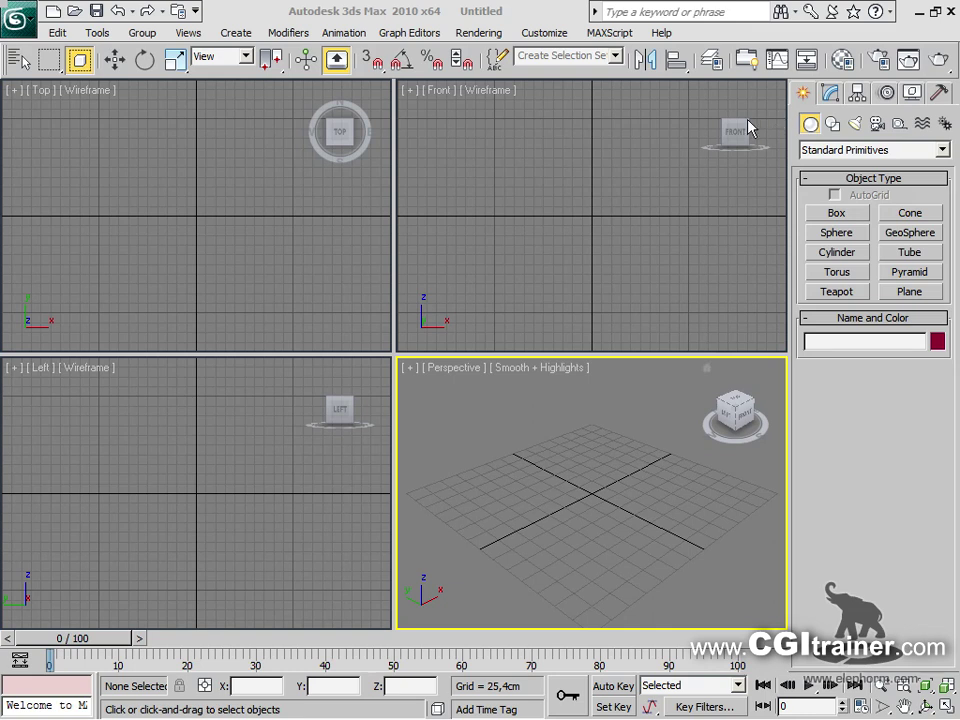
Draw an open curved line bending around the grid's far corner in Perspective, maximize that view and hide the grid
{"action": "left_click", "coordinate": [832, 123]}
{"action": "left_click", "coordinate": [837, 228]}
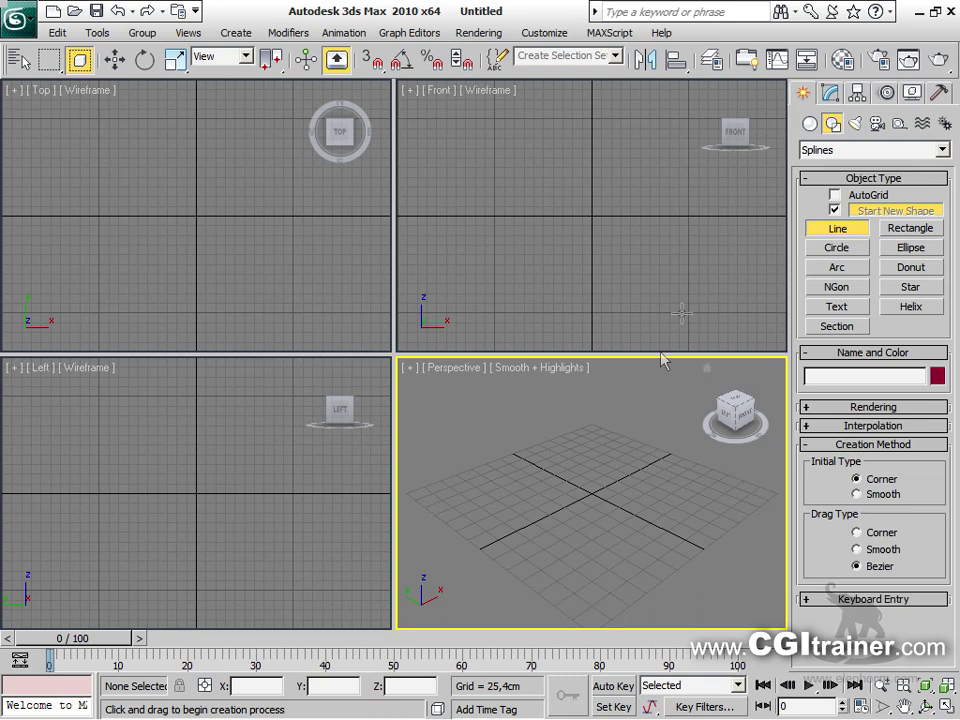
{"action": "left_click_drag", "start_coordinate": [421, 516], "coordinate": [463, 497]}
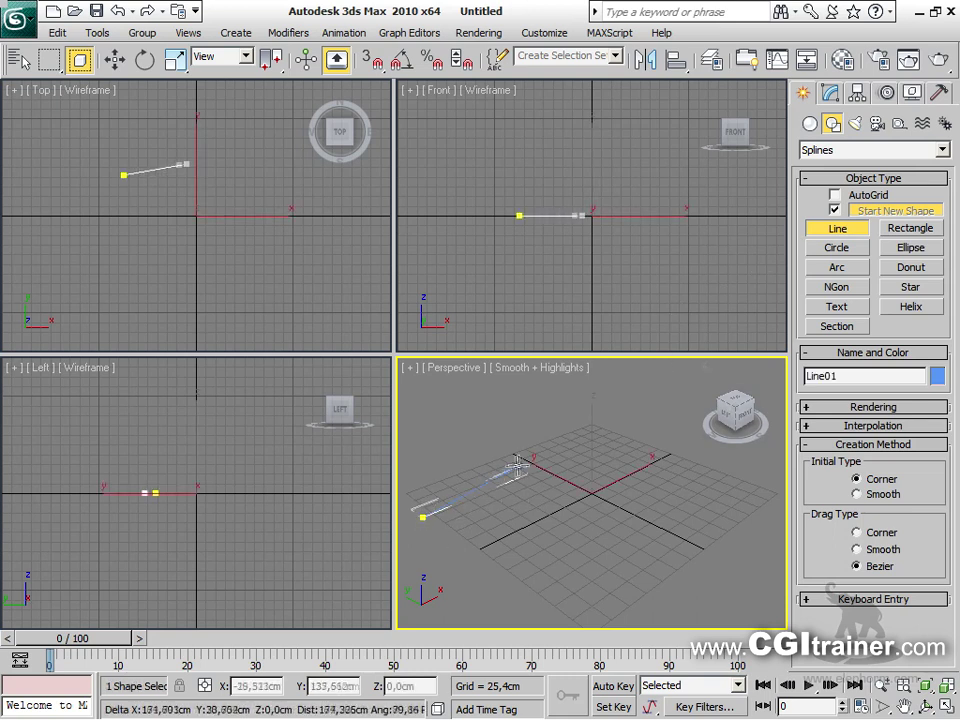
{"action": "left_click_drag", "start_coordinate": [535, 455], "coordinate": [601, 437]}
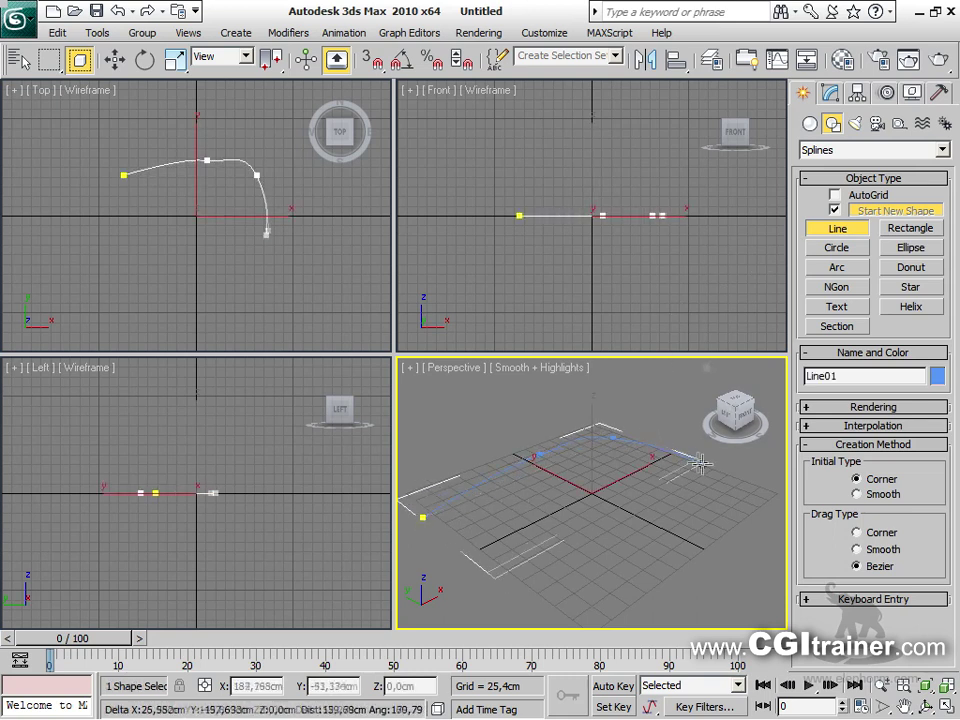
{"action": "left_click", "coordinate": [772, 488]}
{"action": "right_click", "coordinate": [675, 513]}
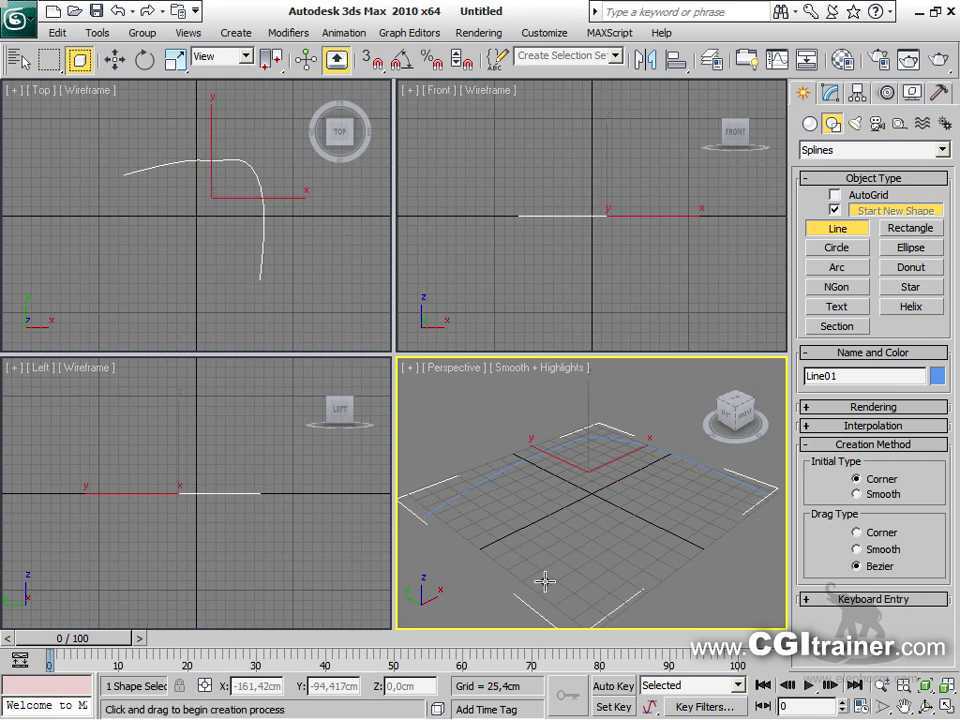
{"action": "key", "text": "alt+w"}
{"action": "key", "text": "g"}
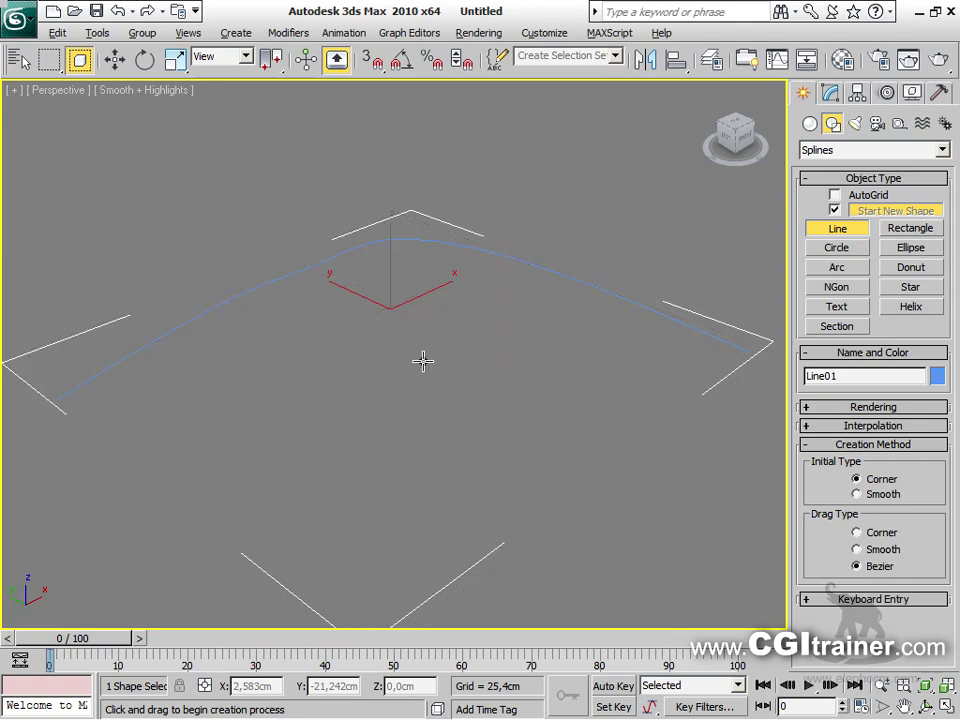
Apply the Sweep modifier to the curved line
{"action": "left_click", "coordinate": [288, 33]}
{"action": "mouse_move", "coordinate": [310, 77]}
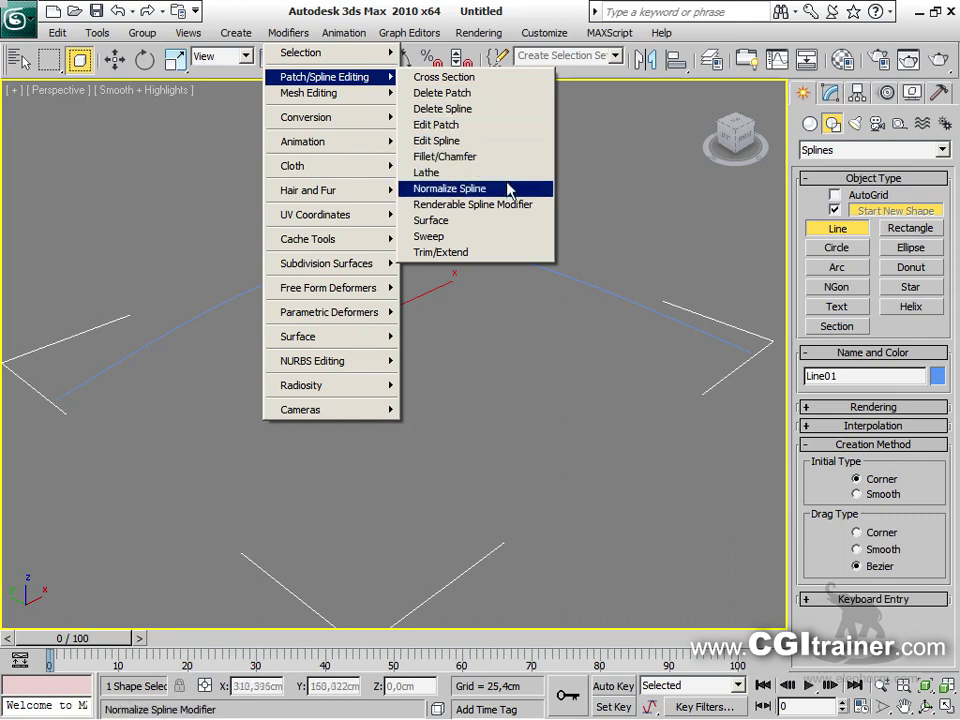
{"action": "left_click", "coordinate": [518, 242]}
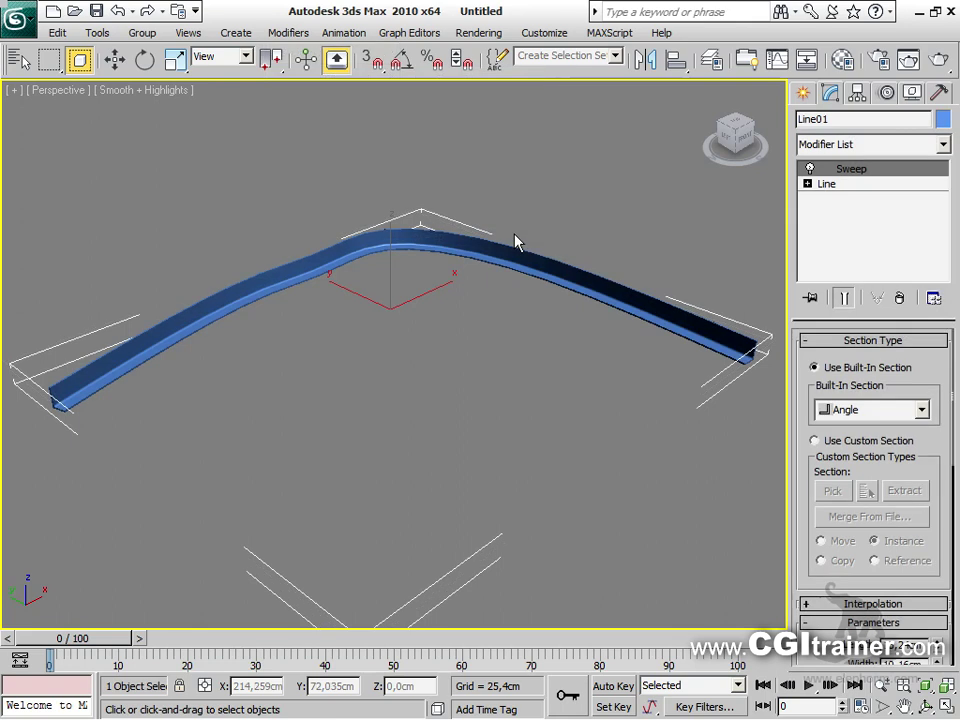
Try the Bar, Channel and Quarter Round built-in sections on the swept line
{"action": "left_click", "coordinate": [923, 411]}
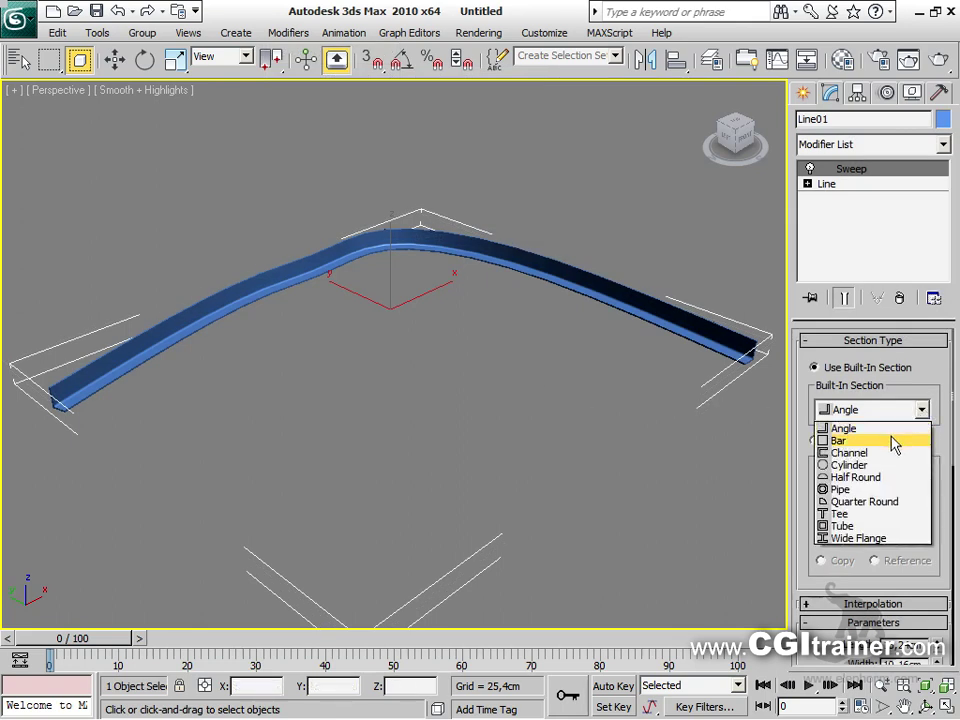
{"action": "left_click", "coordinate": [891, 441]}
{"action": "left_click", "coordinate": [921, 411]}
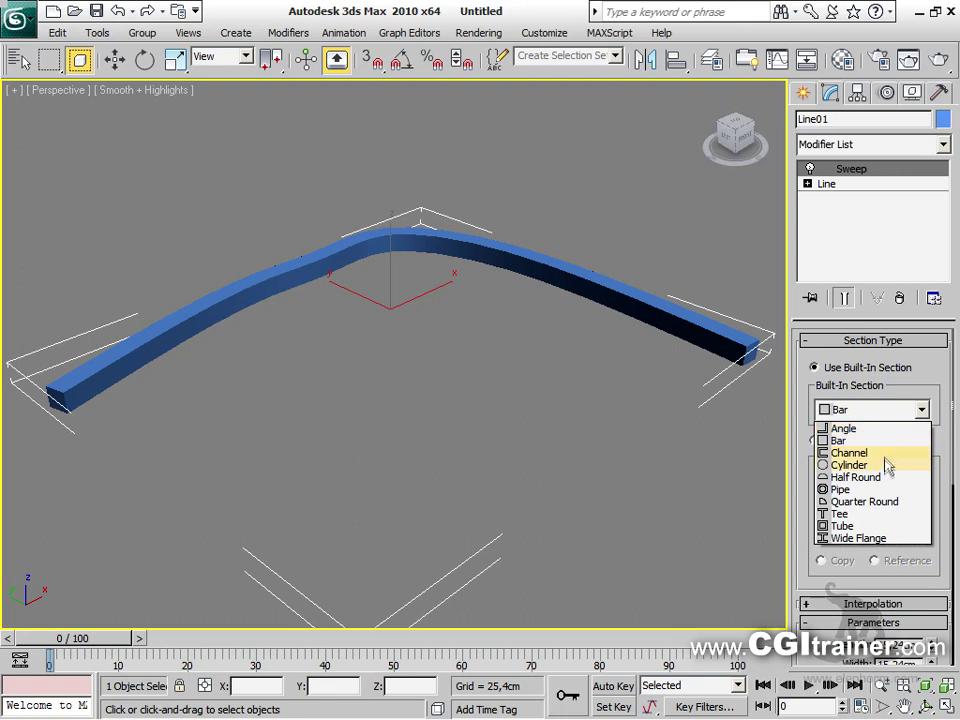
{"action": "left_click", "coordinate": [900, 451]}
{"action": "left_click", "coordinate": [921, 413]}
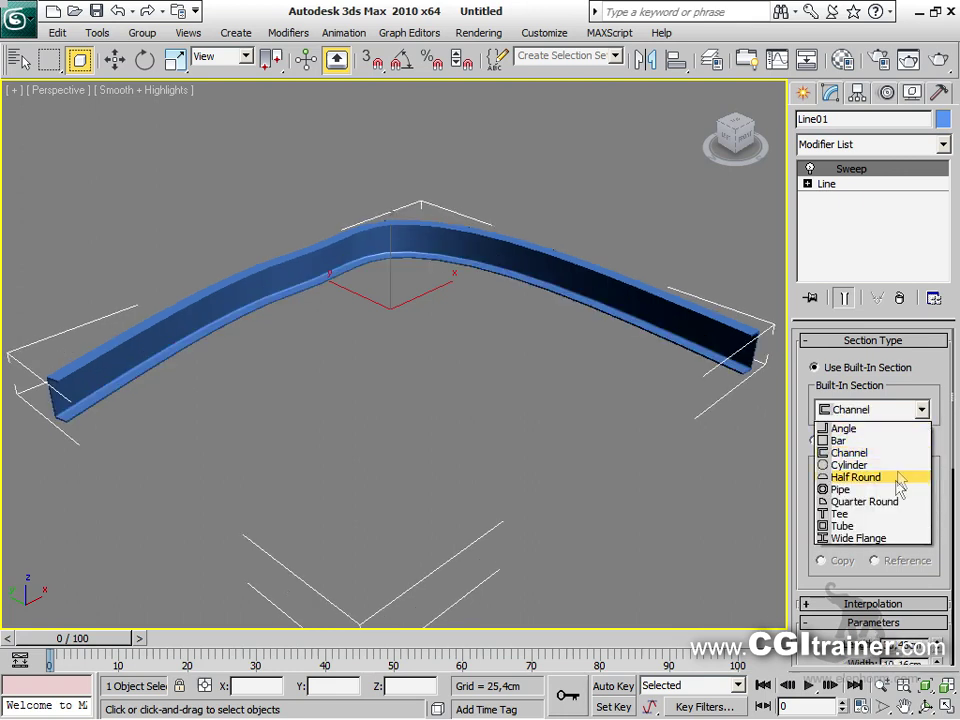
{"action": "left_click", "coordinate": [898, 501]}
Preview the Tee and Tube built-in sections, and set the sweep's section to Wide Flange
{"action": "left_click", "coordinate": [921, 411]}
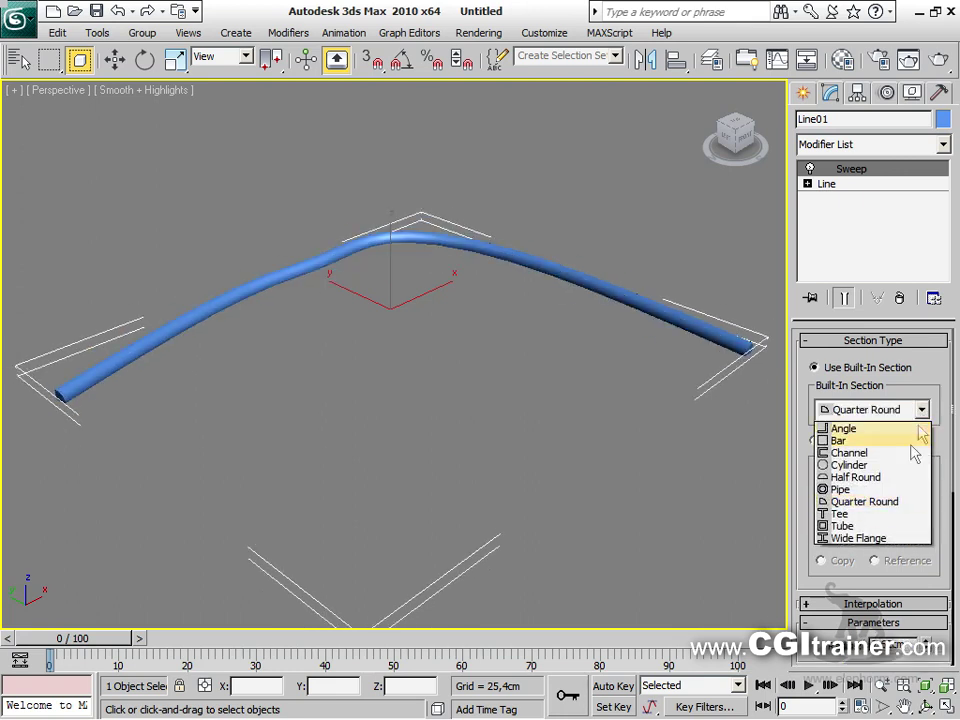
{"action": "left_click", "coordinate": [892, 515]}
{"action": "left_click", "coordinate": [921, 411]}
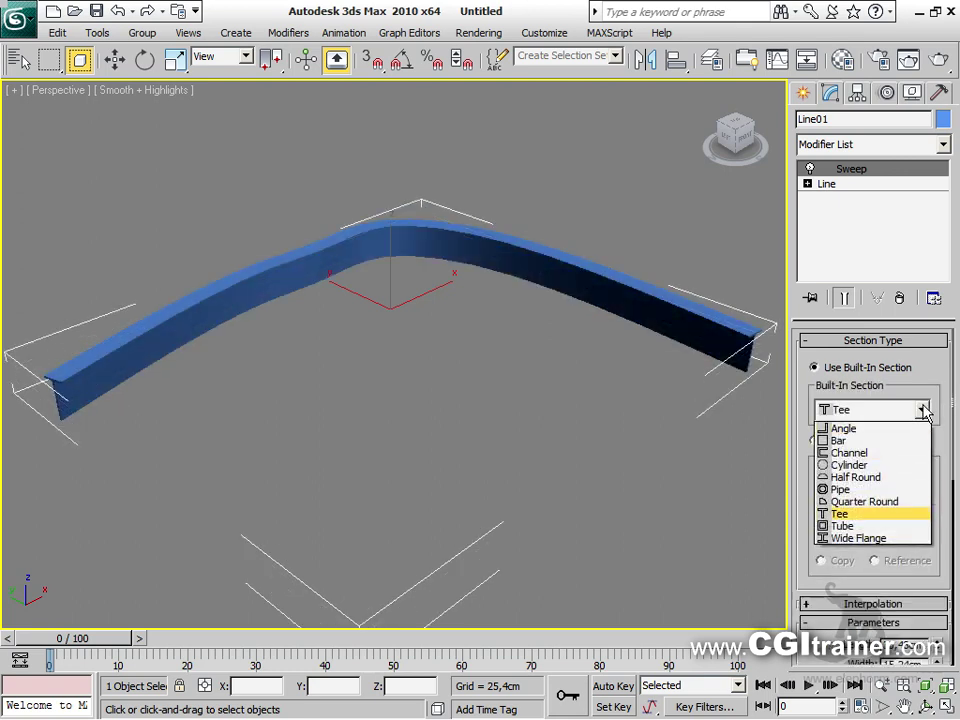
{"action": "left_click", "coordinate": [888, 529]}
{"action": "left_click", "coordinate": [922, 414]}
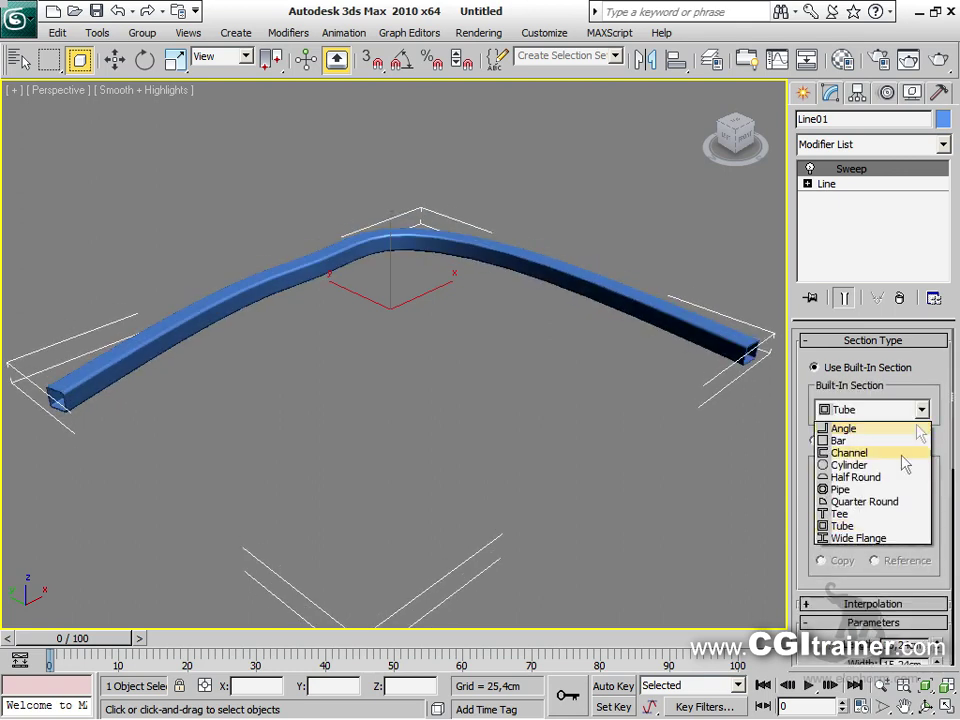
{"action": "left_click", "coordinate": [905, 543]}
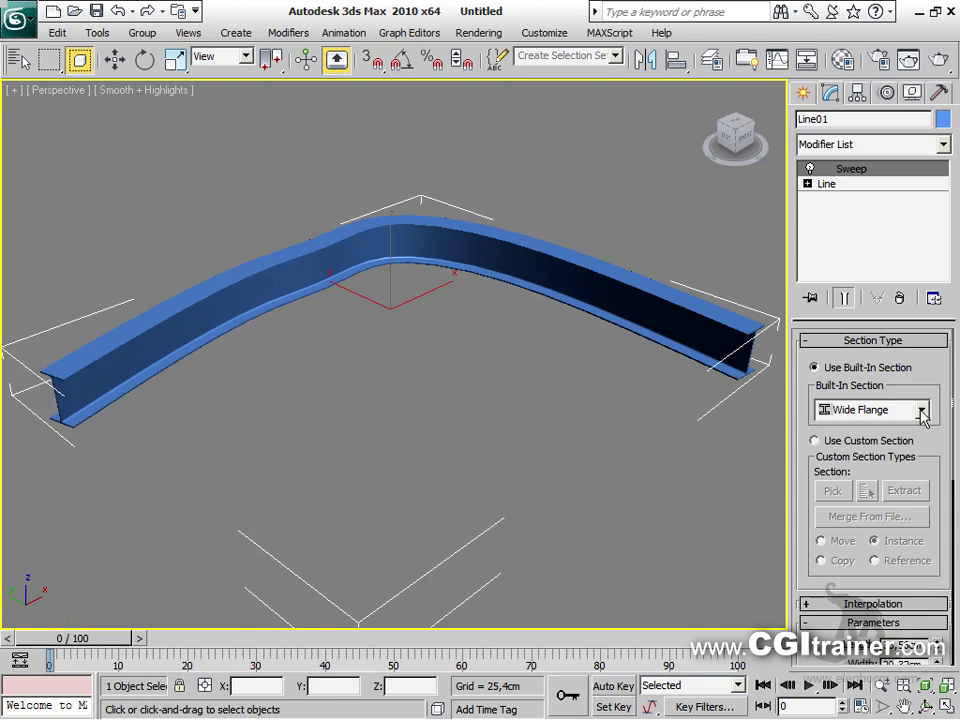
Widen the command panel to two columns, exposing the Wide Flange's Parameters and Sweep Parameters
{"action": "left_click", "coordinate": [921, 410]}
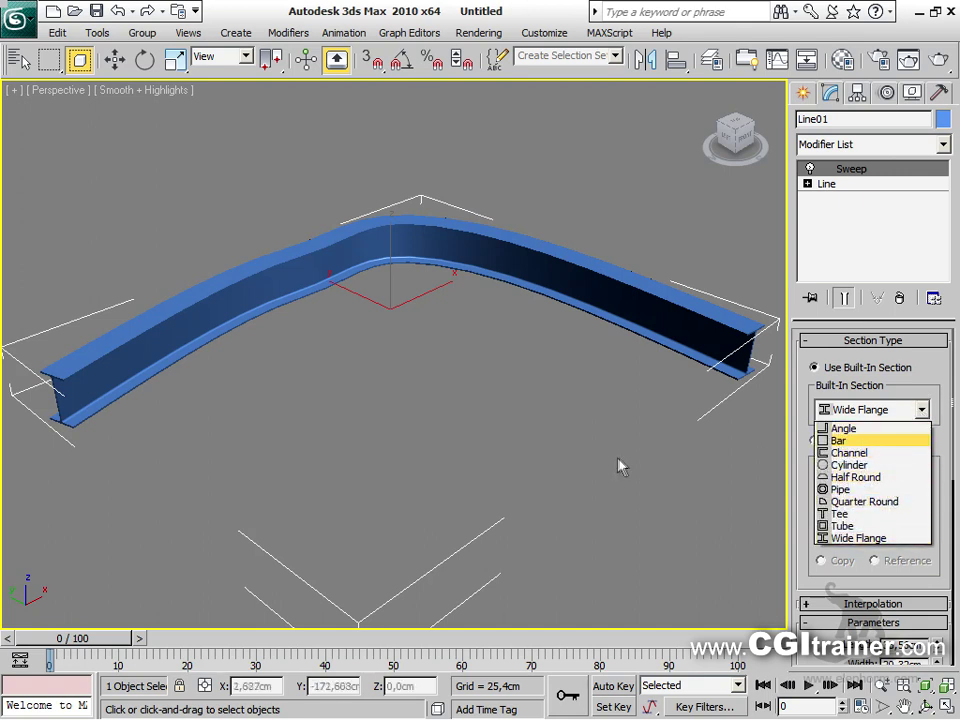
{"action": "left_click", "coordinate": [552, 414]}
{"action": "middle_click_drag", "start_coordinate": [510, 402], "coordinate": [583, 332], "text": "alt"}
{"action": "left_click_drag", "start_coordinate": [792, 437], "coordinate": [740, 430]}
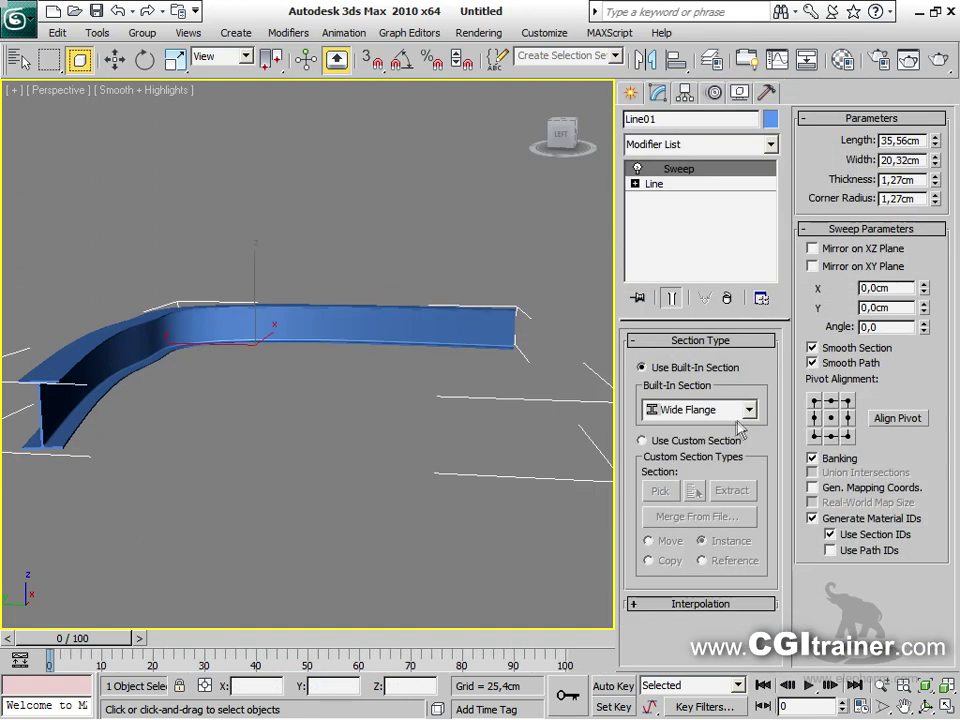
Enable Align Pivot and try the section's center, upper-left, upper-right and middle-right pivot positions
{"action": "middle_click_drag", "start_coordinate": [251, 369], "coordinate": [298, 329], "text": "alt"}
{"action": "left_click", "coordinate": [893, 421]}
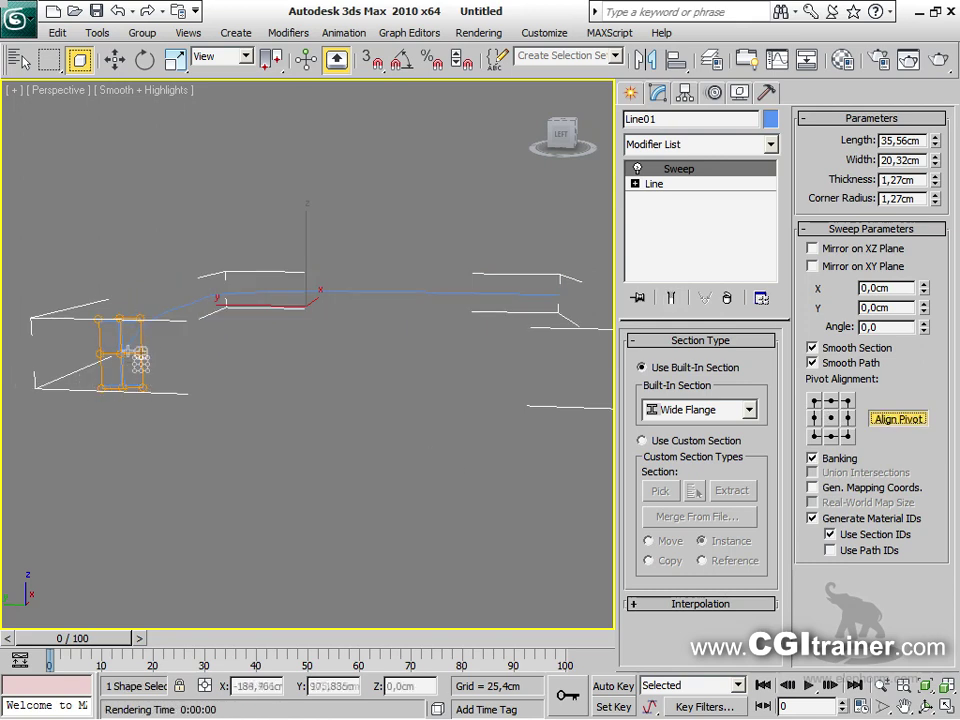
{"action": "left_click", "coordinate": [124, 352]}
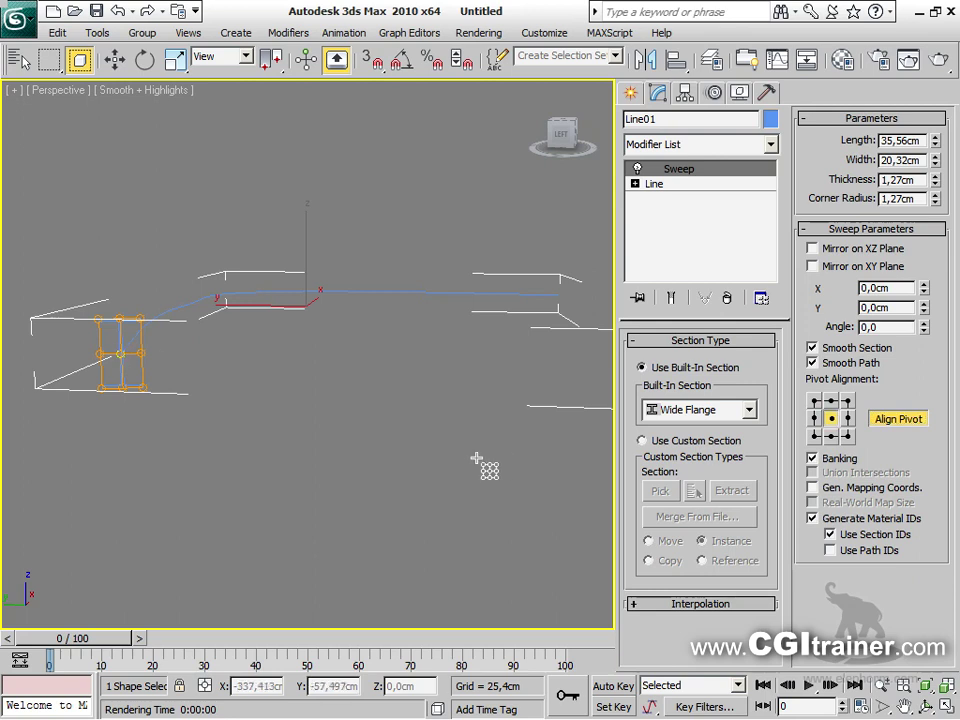
{"action": "left_click", "coordinate": [815, 401]}
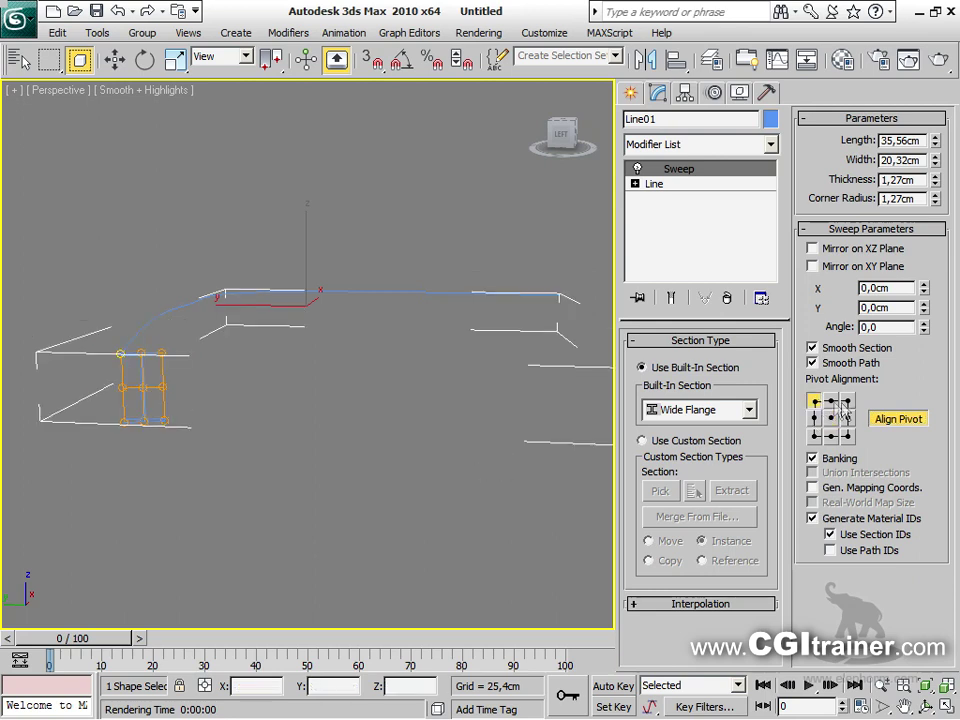
{"action": "left_click", "coordinate": [848, 403]}
{"action": "left_click", "coordinate": [848, 419]}
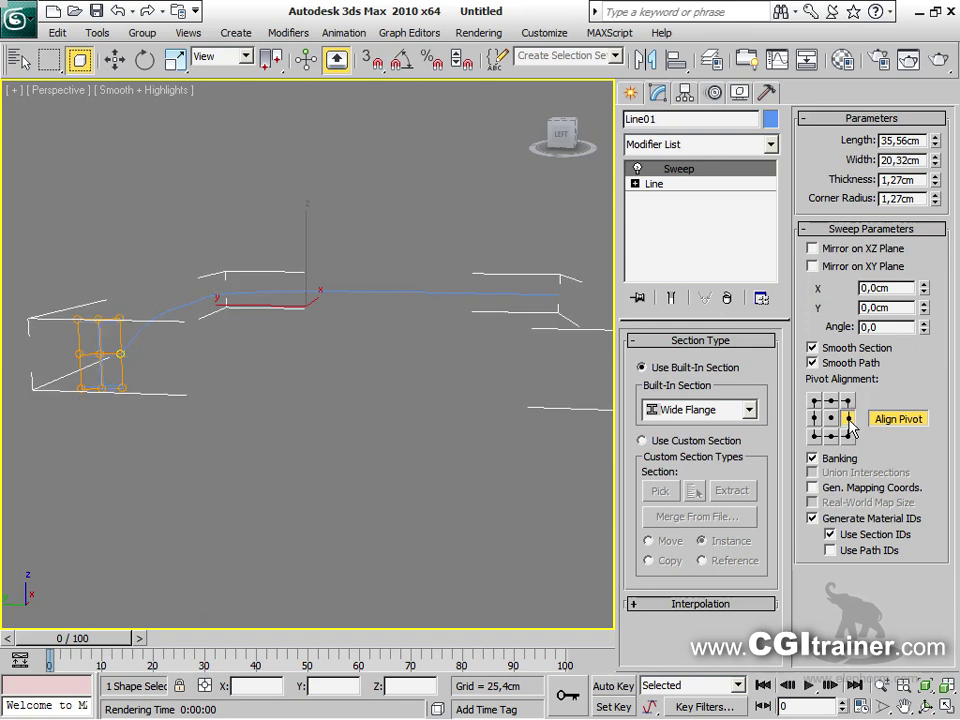
Try the section's bottom, middle-left and center pivot positions, choose the upper-left one and leave Align Pivot mode
{"action": "left_click", "coordinate": [848, 435]}
{"action": "left_click", "coordinate": [831, 435]}
{"action": "left_click", "coordinate": [815, 435]}
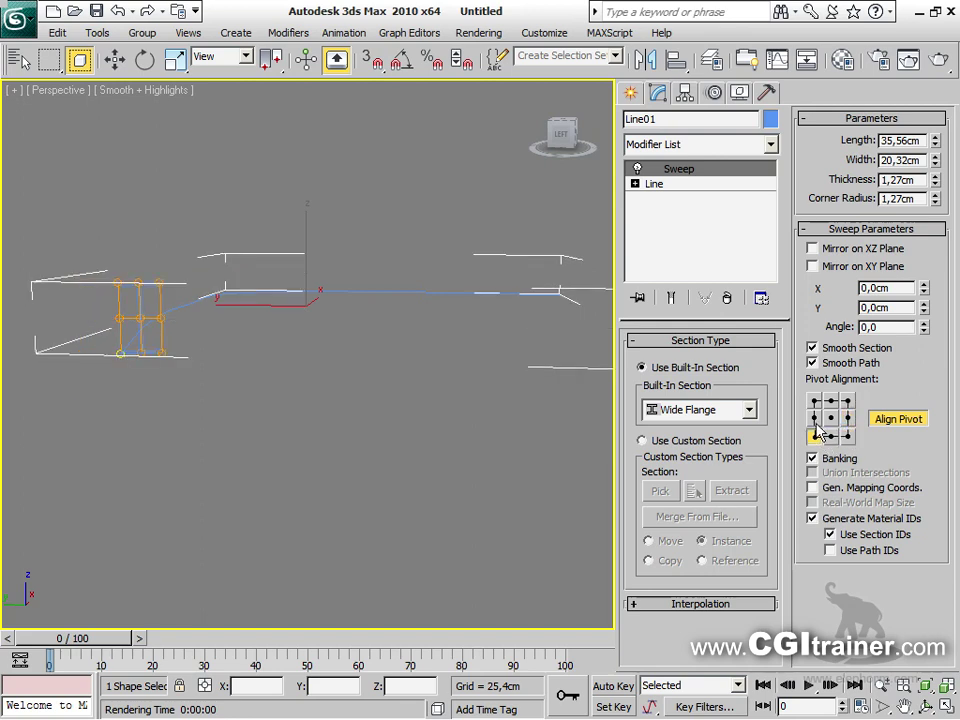
{"action": "left_click", "coordinate": [817, 420]}
{"action": "left_click", "coordinate": [831, 420]}
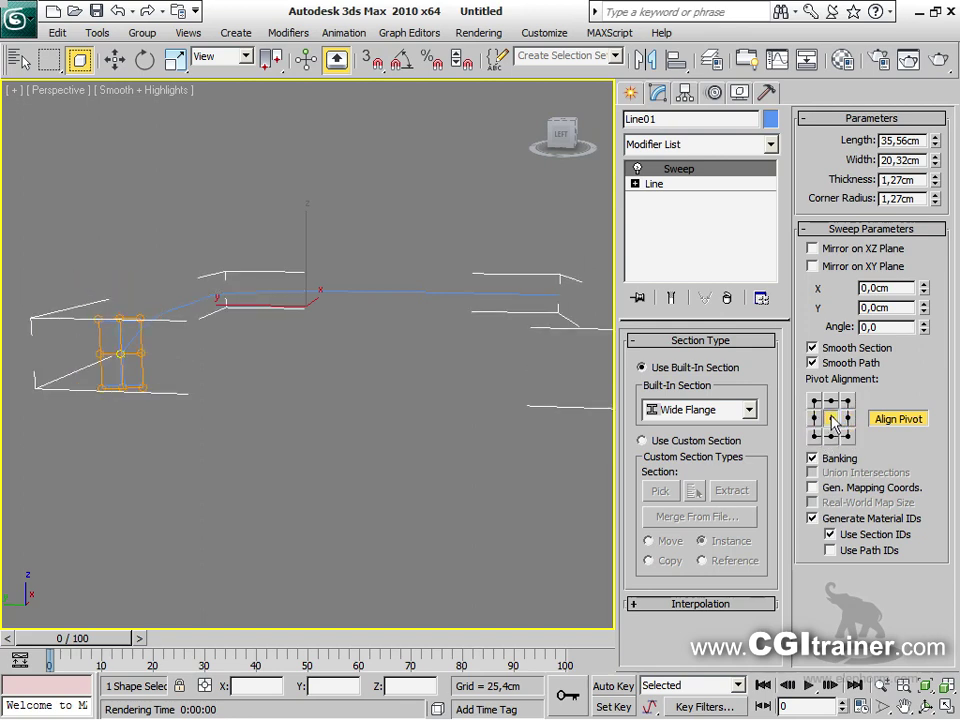
{"action": "left_click", "coordinate": [815, 401]}
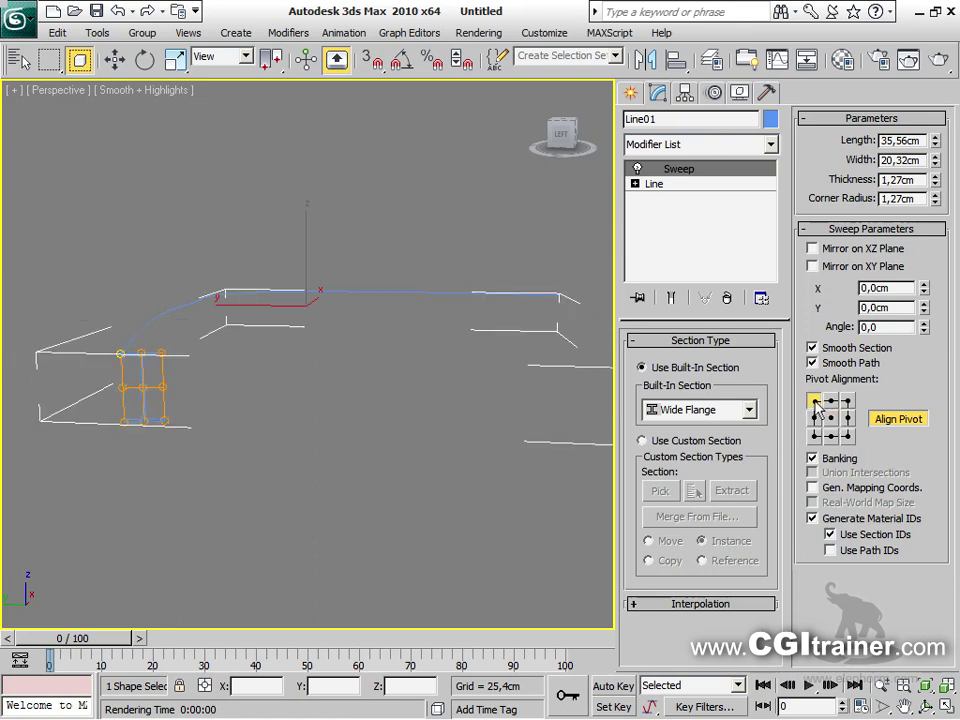
{"action": "left_click", "coordinate": [897, 420]}
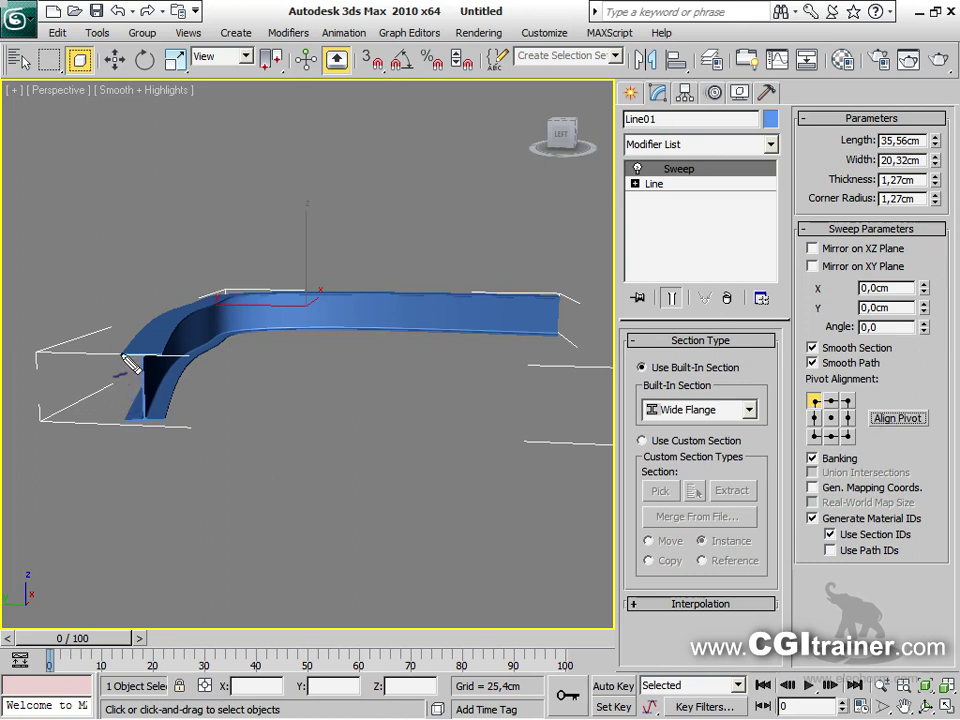
{"action": "left_click", "coordinate": [127, 418]}
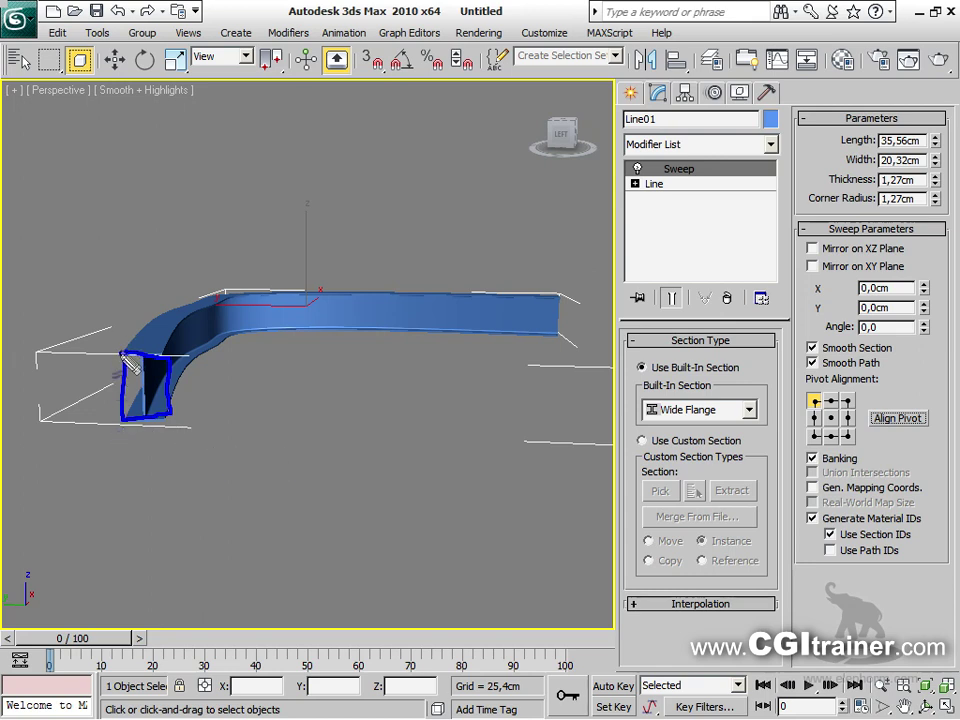
{"action": "mouse_move", "coordinate": [122, 348]}
{"action": "left_mouse_down"}
{"action": "mouse_move", "coordinate": [196, 300]}
{"action": "mouse_move", "coordinate": [244, 297]}
{"action": "left_mouse_up"}
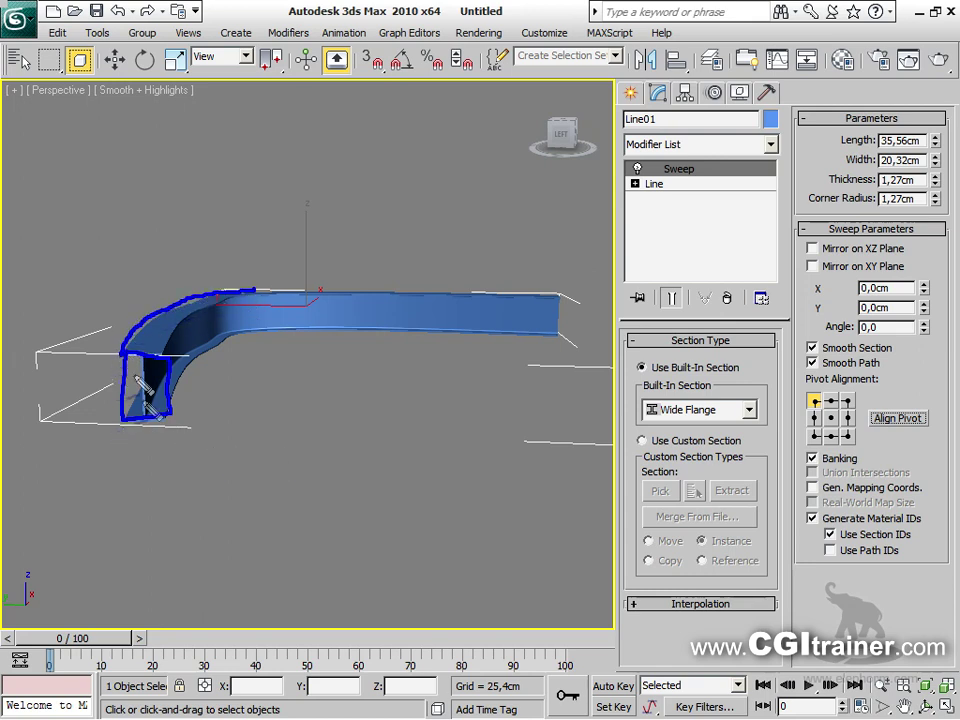
{"action": "left_click_drag", "start_coordinate": [125, 360], "coordinate": [122, 352]}
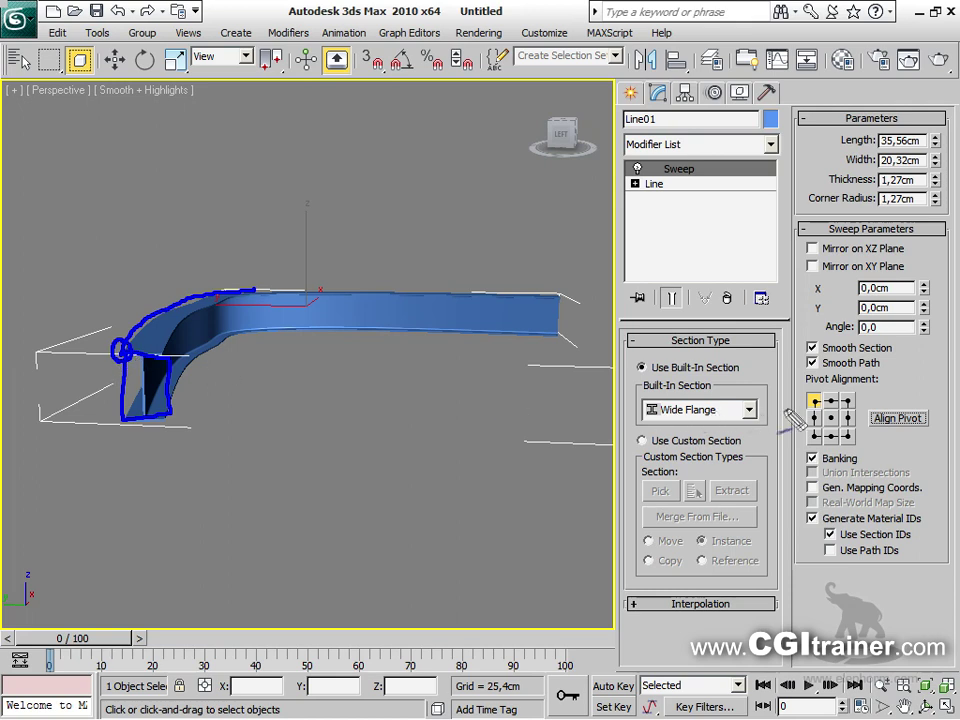
{"action": "mouse_move", "coordinate": [818, 400]}
{"action": "left_mouse_down"}
{"action": "mouse_move", "coordinate": [810, 392]}
{"action": "mouse_move", "coordinate": [814, 402]}
{"action": "left_mouse_up"}
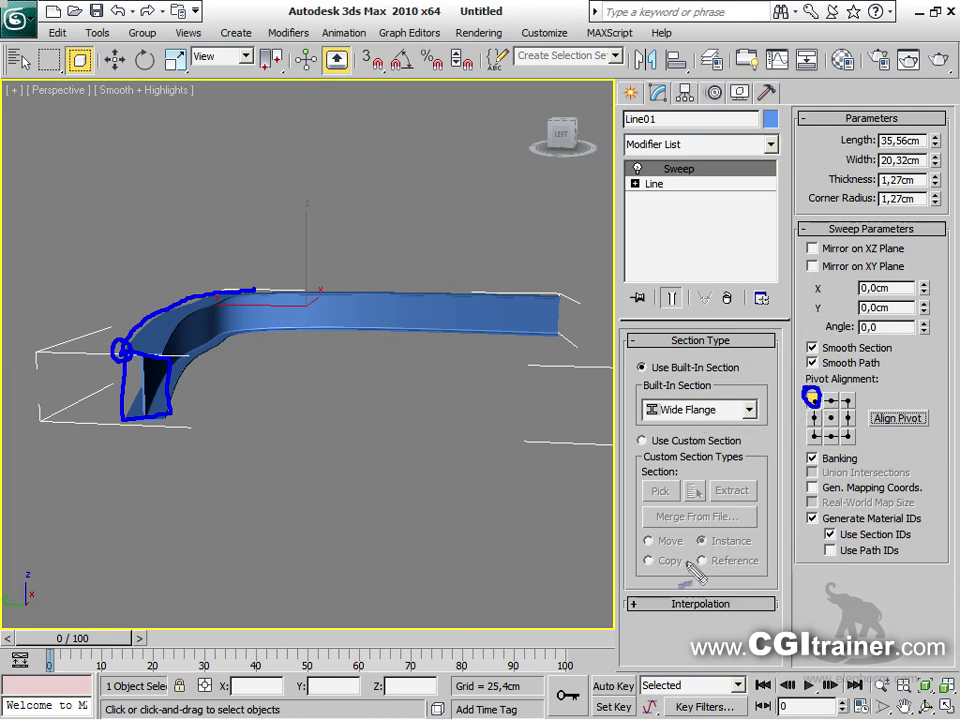
{"action": "mouse_move", "coordinate": [148, 350]}
{"action": "left_mouse_down"}
{"action": "mouse_move", "coordinate": [170, 437]}
{"action": "mouse_move", "coordinate": [170, 414]}
{"action": "mouse_move", "coordinate": [126, 418]}
{"action": "left_mouse_up"}
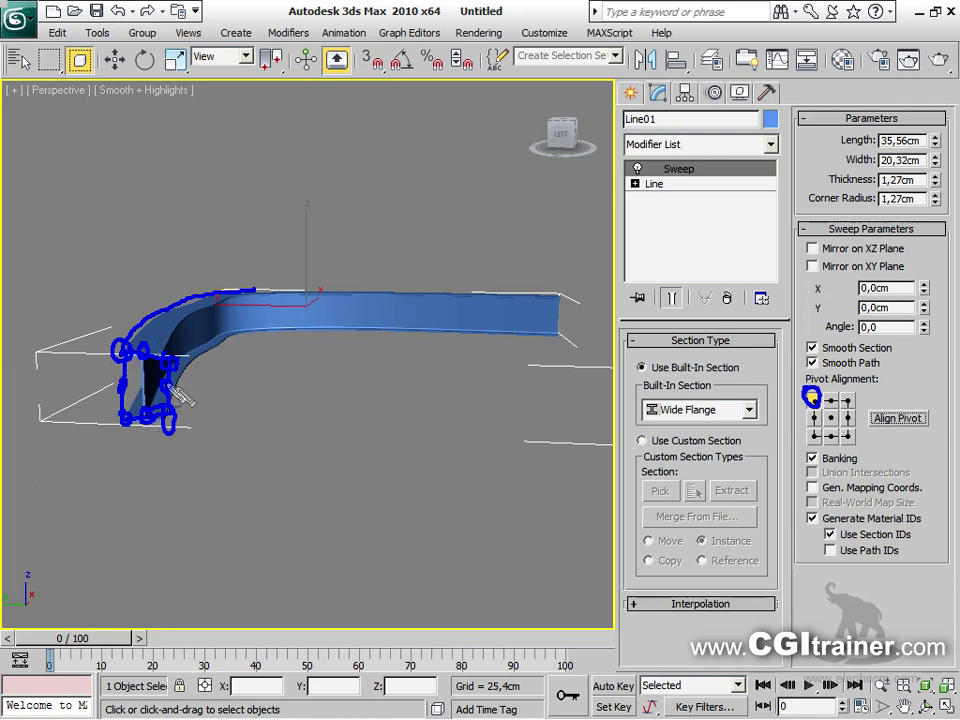
{"action": "left_click_drag", "start_coordinate": [160, 410], "coordinate": [149, 421]}
{"action": "left_click_drag", "start_coordinate": [422, 454], "coordinate": [434, 450]}
{"action": "key", "text": "Escape"}
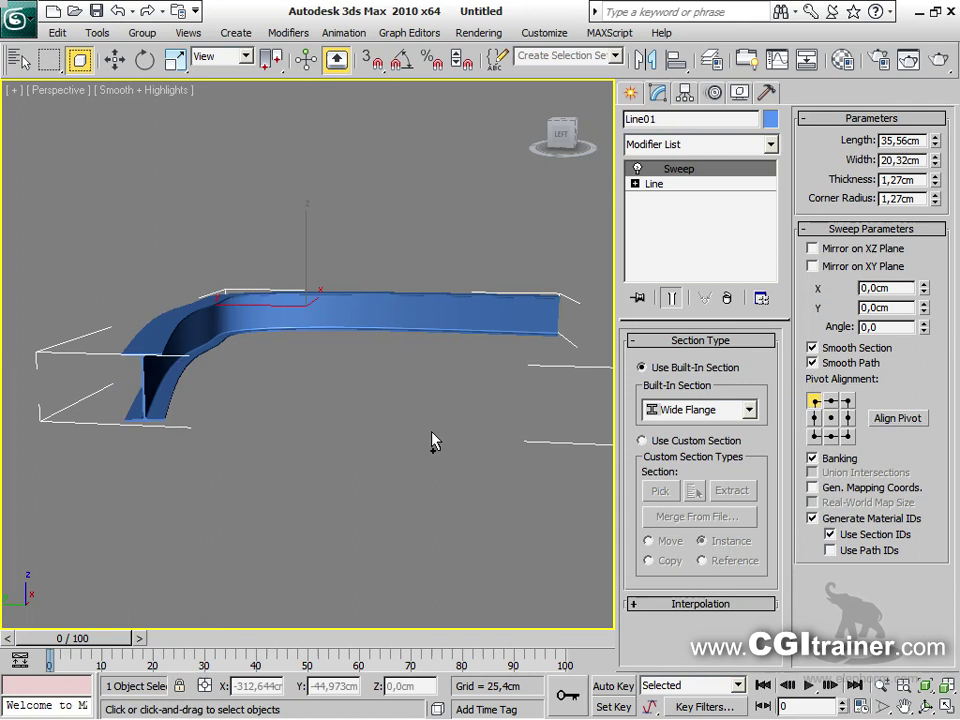
Set the sweep's pivot alignment to the section's center and check it in Align Pivot mode
{"action": "left_click", "coordinate": [832, 419]}
{"action": "left_click", "coordinate": [905, 420]}
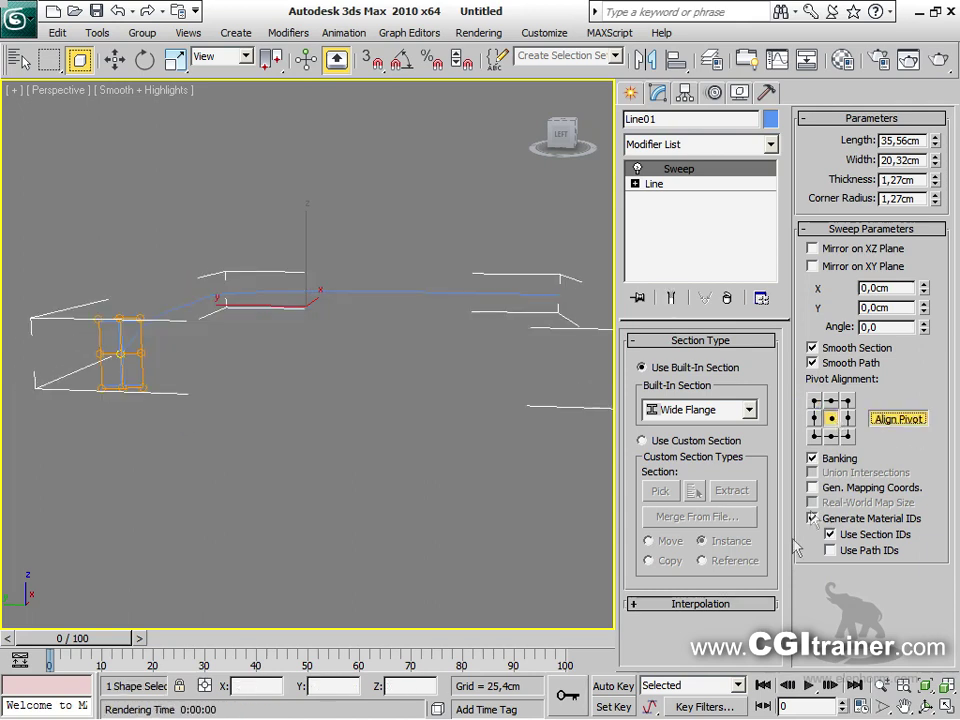
{"action": "left_click", "coordinate": [872, 421]}
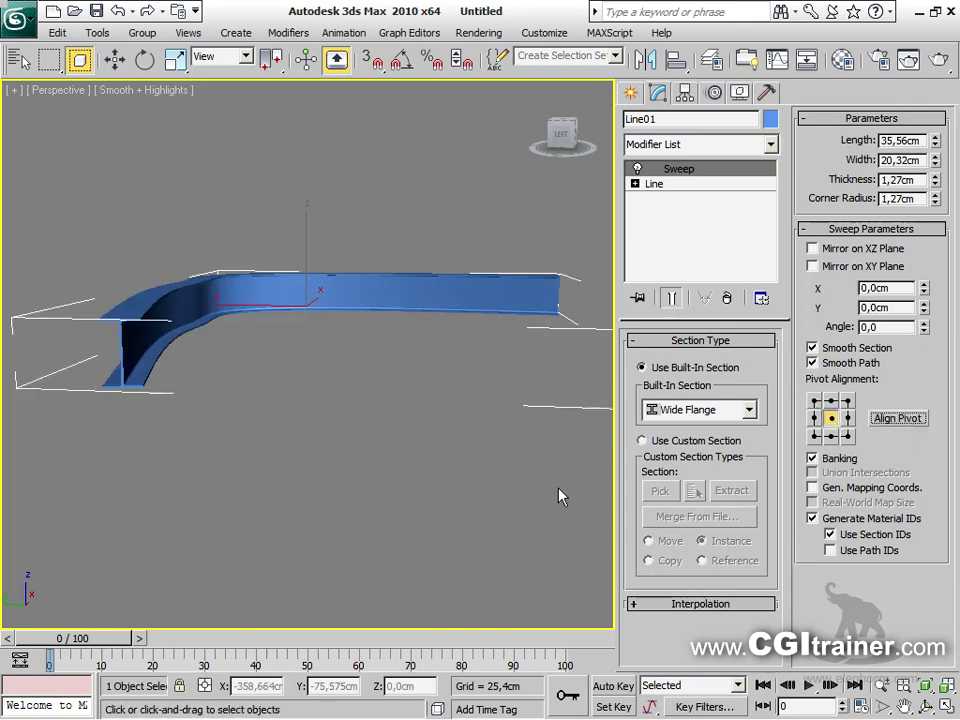
Set sweep angle 22,8, X -2,261 cm, Y -1,956 cm, length 36,271 cm, width 30,074 cm, thickness 7,417 cm and corner radius 6,706 cm
{"action": "left_click_drag", "start_coordinate": [926, 330], "coordinate": [903, 190]}
{"action": "left_click_drag", "start_coordinate": [926, 290], "coordinate": [901, 376]}
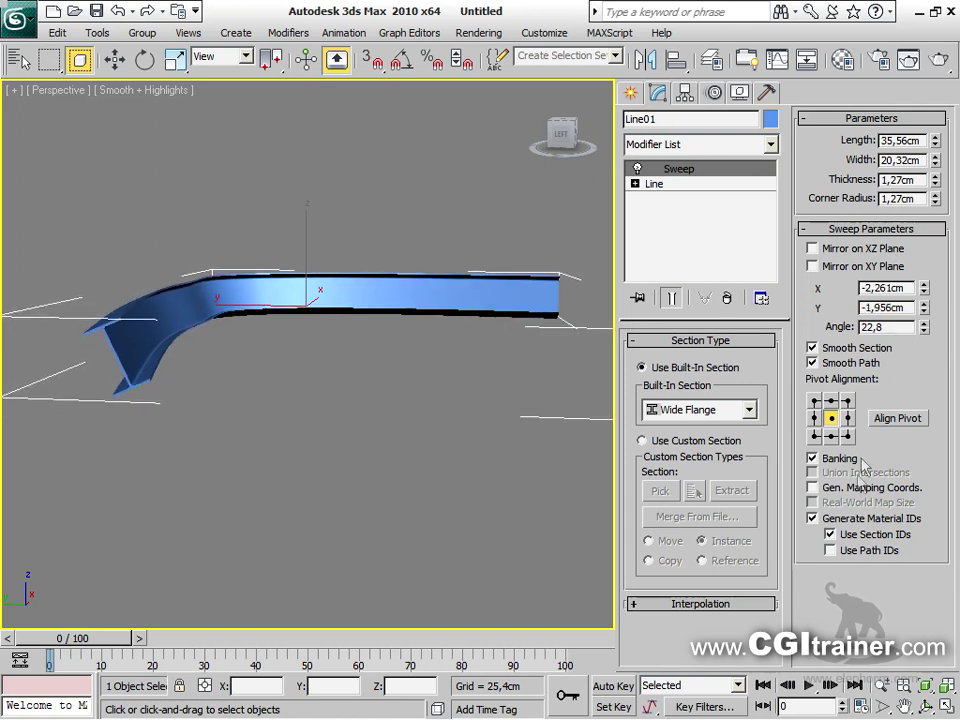
{"action": "mouse_move", "coordinate": [938, 146]}
{"action": "left_mouse_down"}
{"action": "mouse_move", "coordinate": [938, 110]}
{"action": "mouse_move", "coordinate": [938, 160]}
{"action": "mouse_move", "coordinate": [913, 130]}
{"action": "mouse_move", "coordinate": [938, 145]}
{"action": "mouse_move", "coordinate": [935, 194]}
{"action": "mouse_move", "coordinate": [935, 170]}
{"action": "left_mouse_up"}
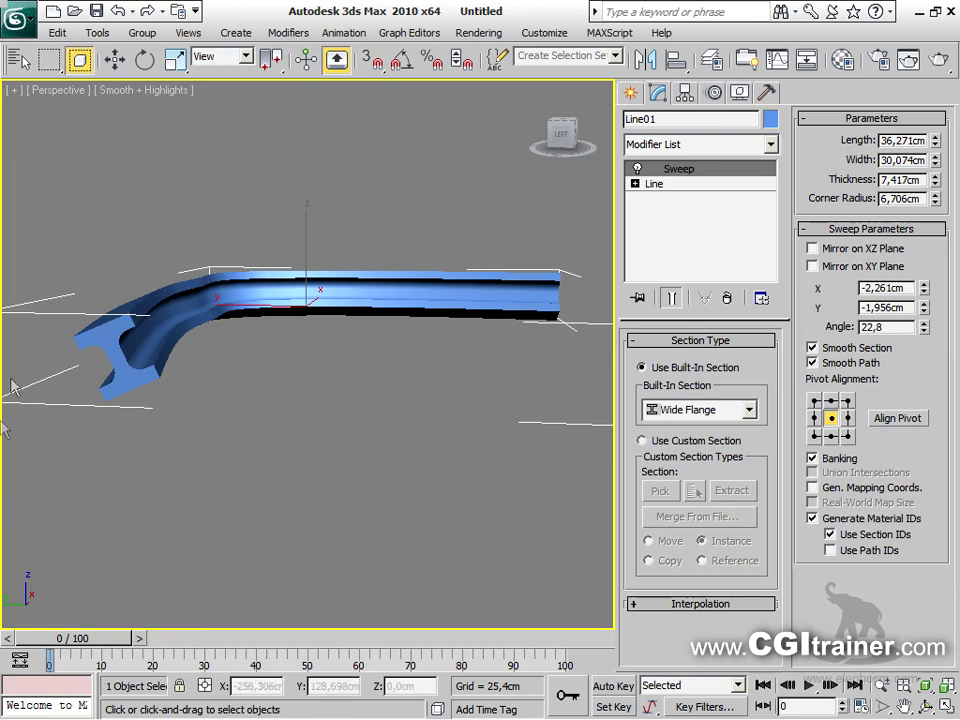
Draw a star with AutoGrid on the end face of the swept beam and move it up above the beam
{"action": "left_click", "coordinate": [630, 94]}
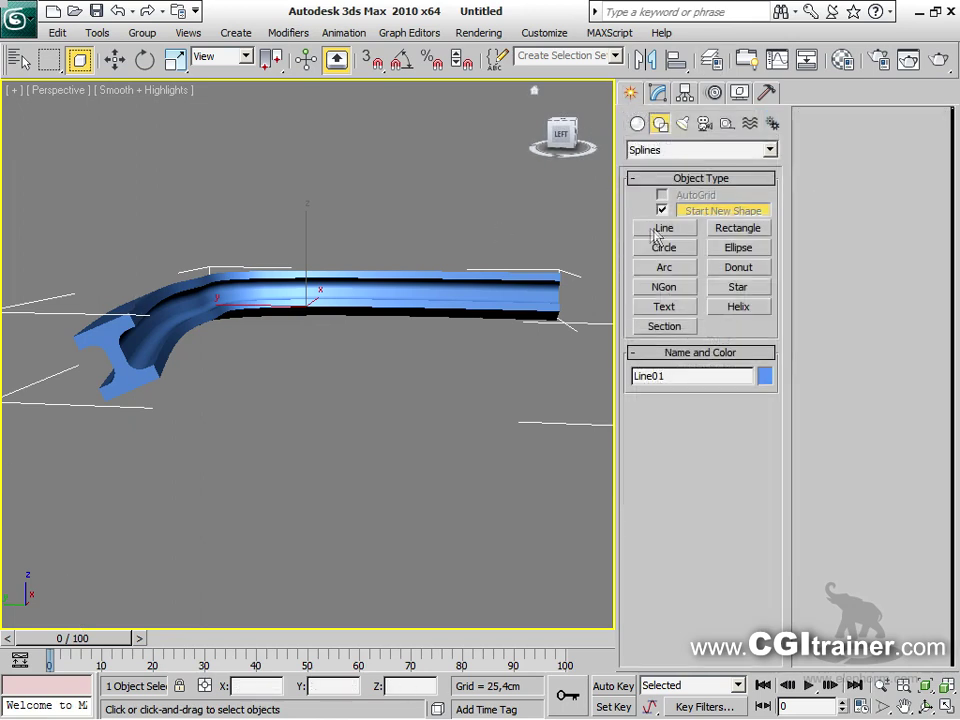
{"action": "left_click", "coordinate": [738, 288]}
{"action": "left_click", "coordinate": [660, 196]}
{"action": "left_click_drag", "start_coordinate": [108, 348], "coordinate": [137, 378]}
{"action": "left_click", "coordinate": [133, 318]}
{"action": "right_click", "coordinate": [138, 315]}
{"action": "right_click", "coordinate": [138, 315]}
{"action": "left_click", "coordinate": [120, 327]}
{"action": "left_click_drag", "start_coordinate": [112, 322], "coordinate": [114, 186]}
Switch the beam's Sweep to a custom section and pick the star as its section shape
{"action": "left_click", "coordinate": [131, 312]}
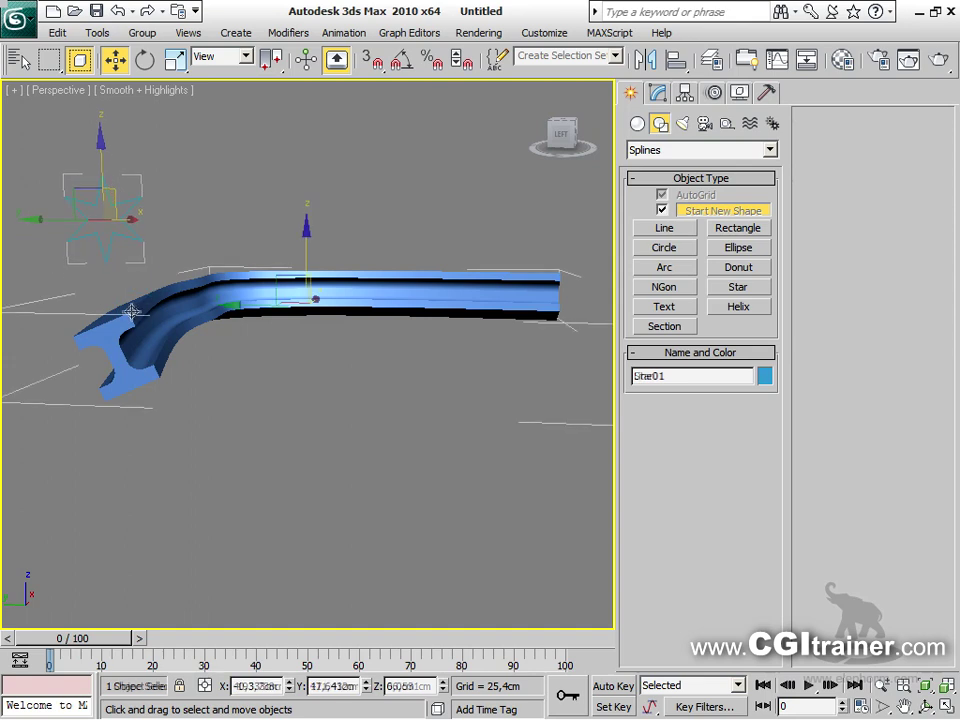
{"action": "left_click", "coordinate": [658, 92]}
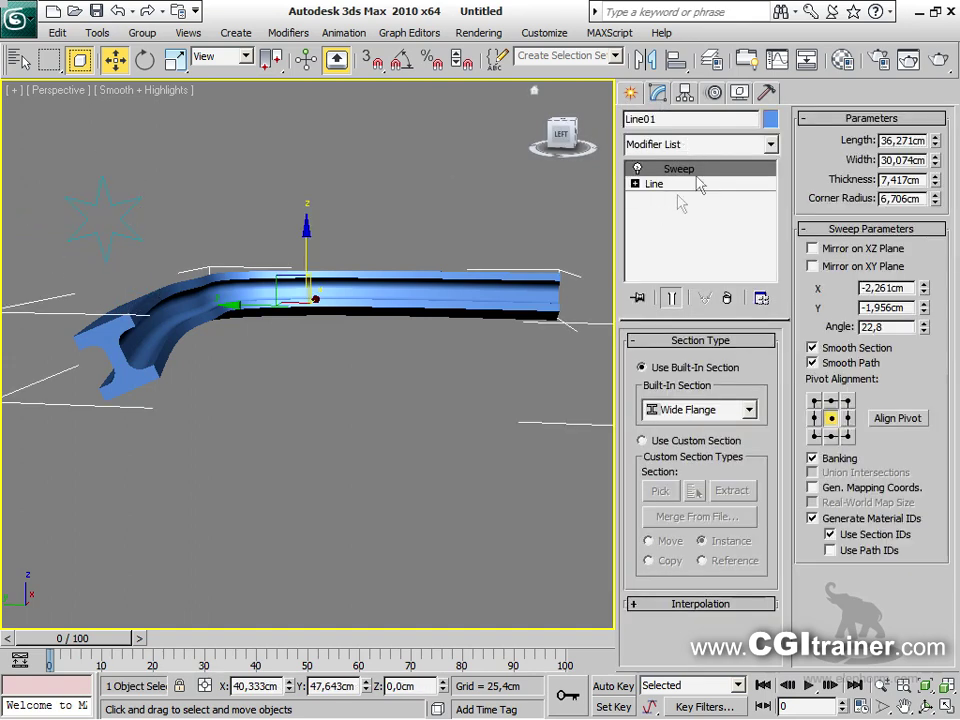
{"action": "left_click", "coordinate": [642, 440]}
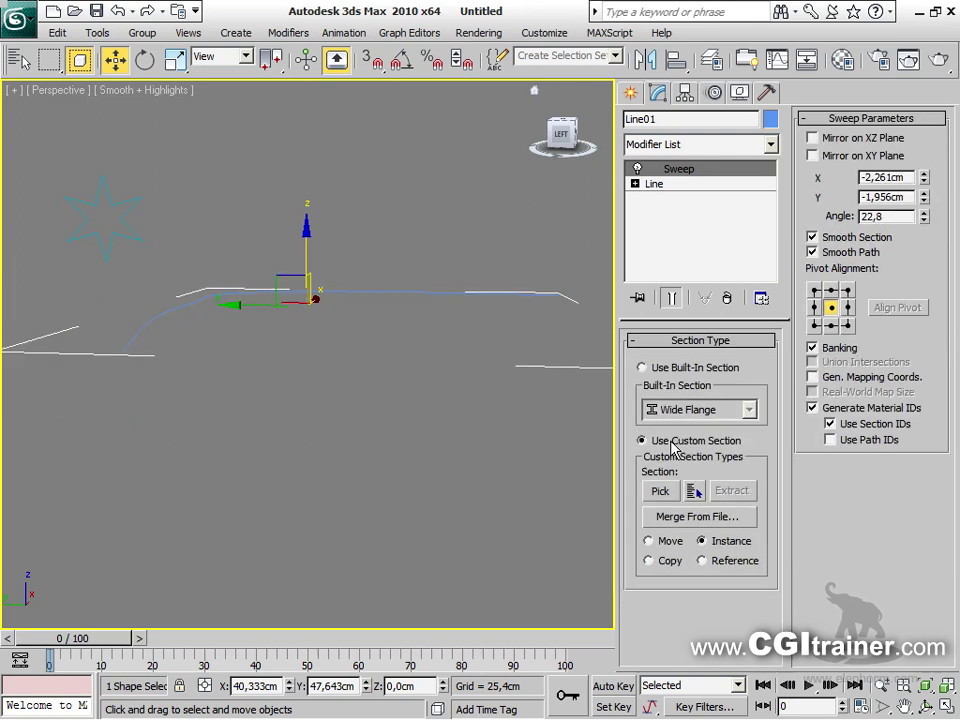
{"action": "left_click", "coordinate": [660, 490]}
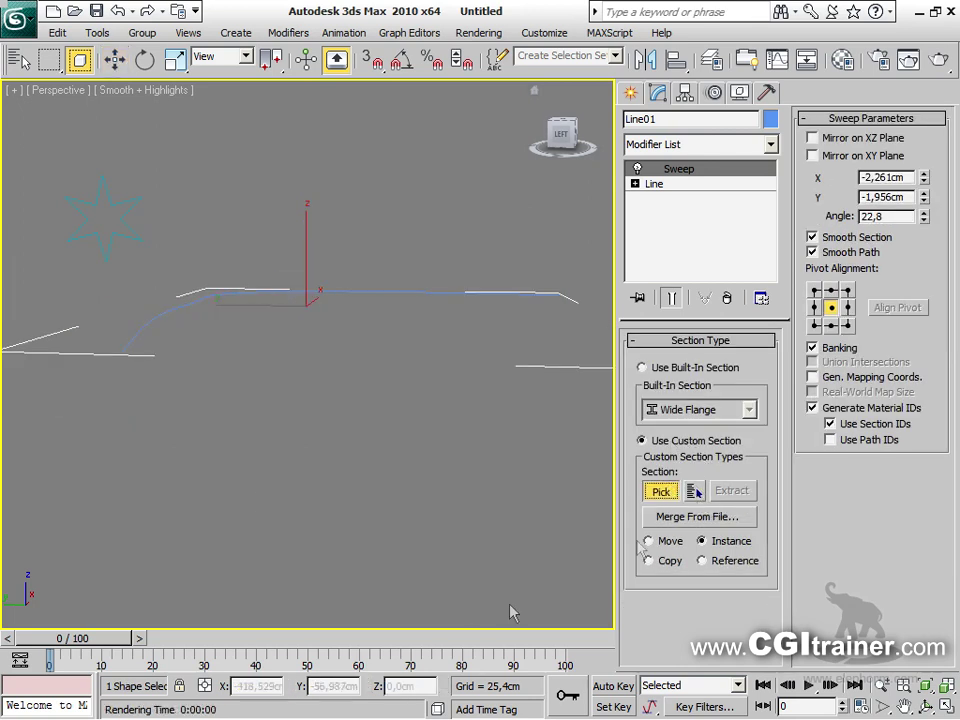
{"action": "left_click", "coordinate": [145, 242]}
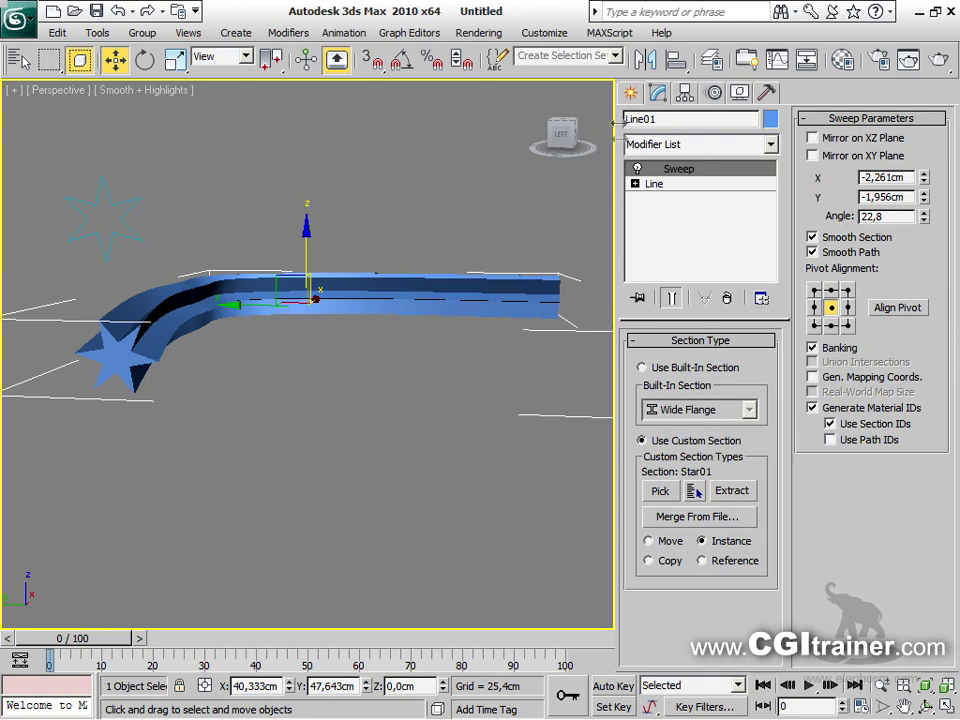
Draw a rectangle on the end face of the swept beam and move it up beside the star
{"action": "left_click", "coordinate": [630, 94]}
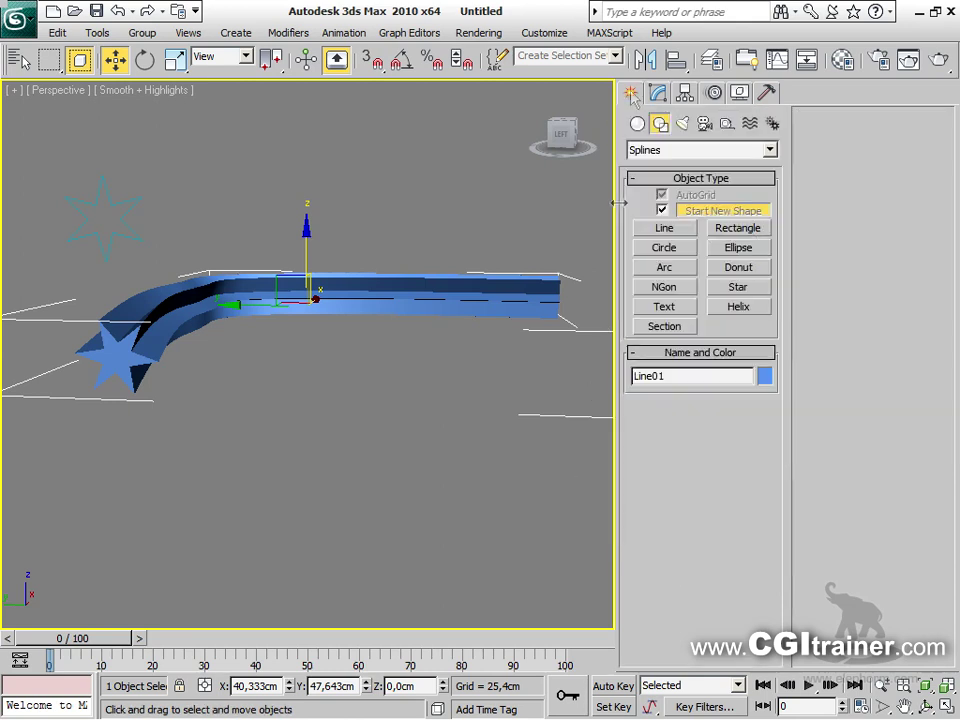
{"action": "left_click", "coordinate": [739, 229]}
{"action": "left_click_drag", "start_coordinate": [103, 342], "coordinate": [171, 366]}
{"action": "key", "text": "w"}
{"action": "left_click_drag", "start_coordinate": [150, 323], "coordinate": [220, 161]}
Pick the rectangle as the custom section of the beam's Sweep
{"action": "left_click", "coordinate": [200, 291]}
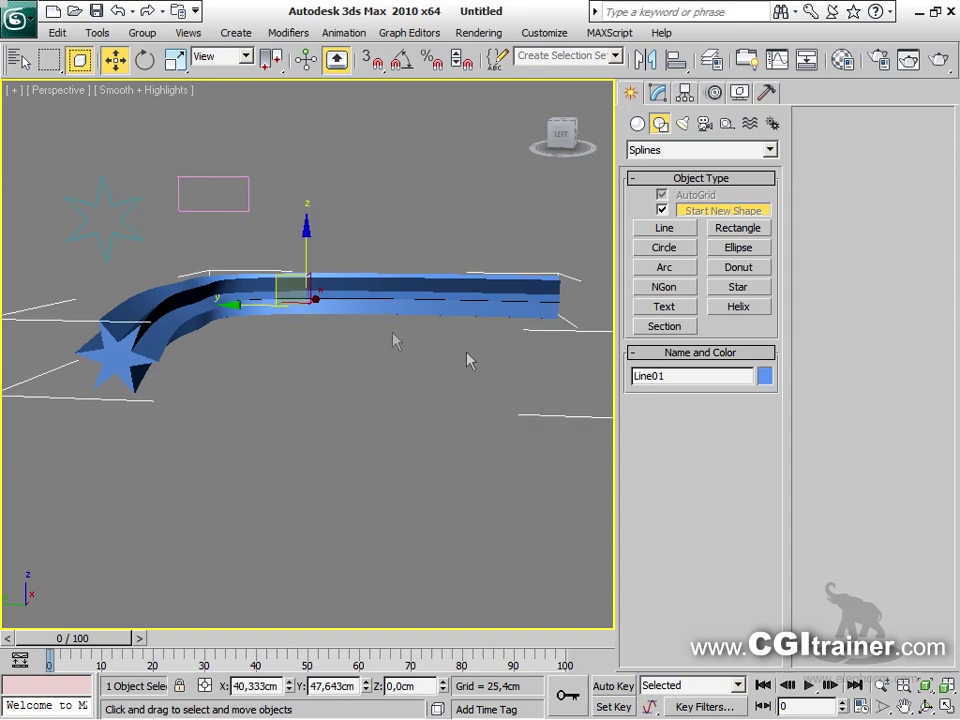
{"action": "left_click", "coordinate": [658, 92]}
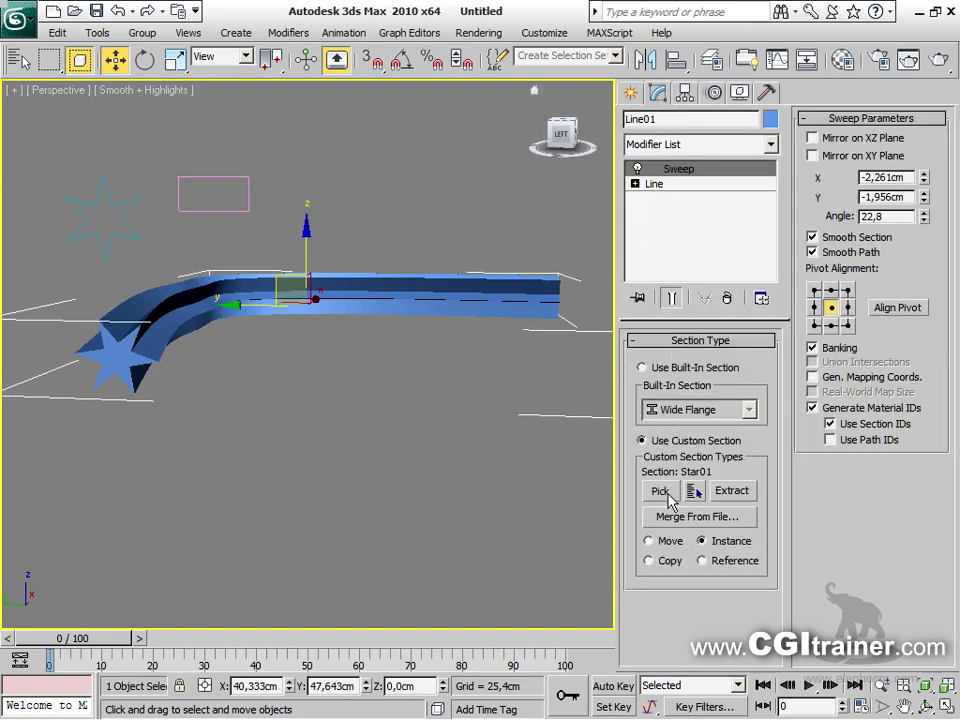
{"action": "left_click", "coordinate": [664, 493]}
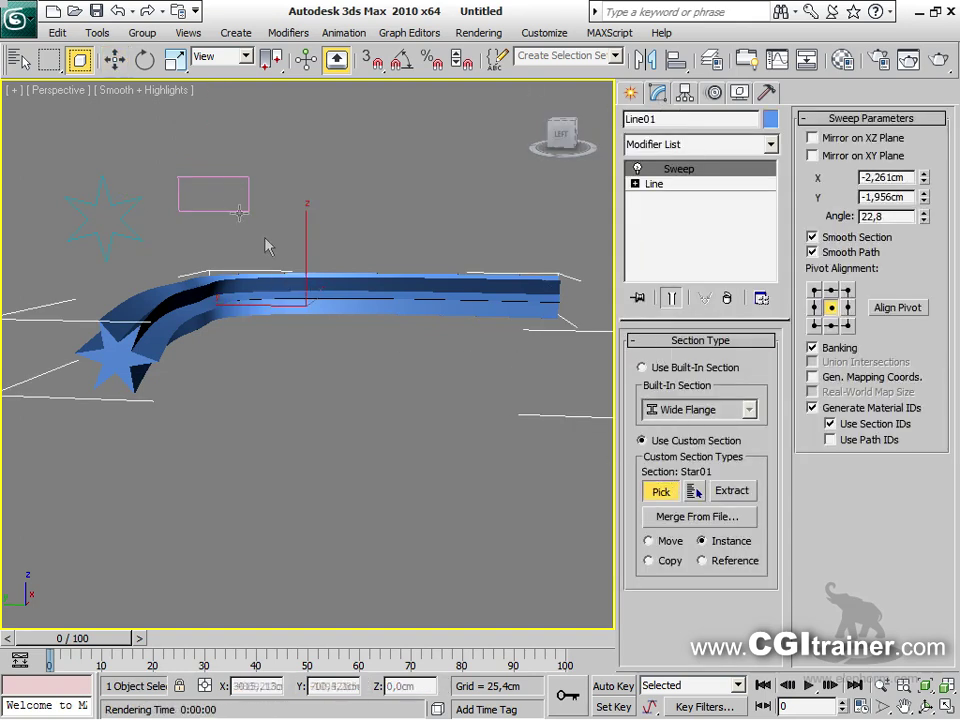
{"action": "left_click", "coordinate": [236, 211]}
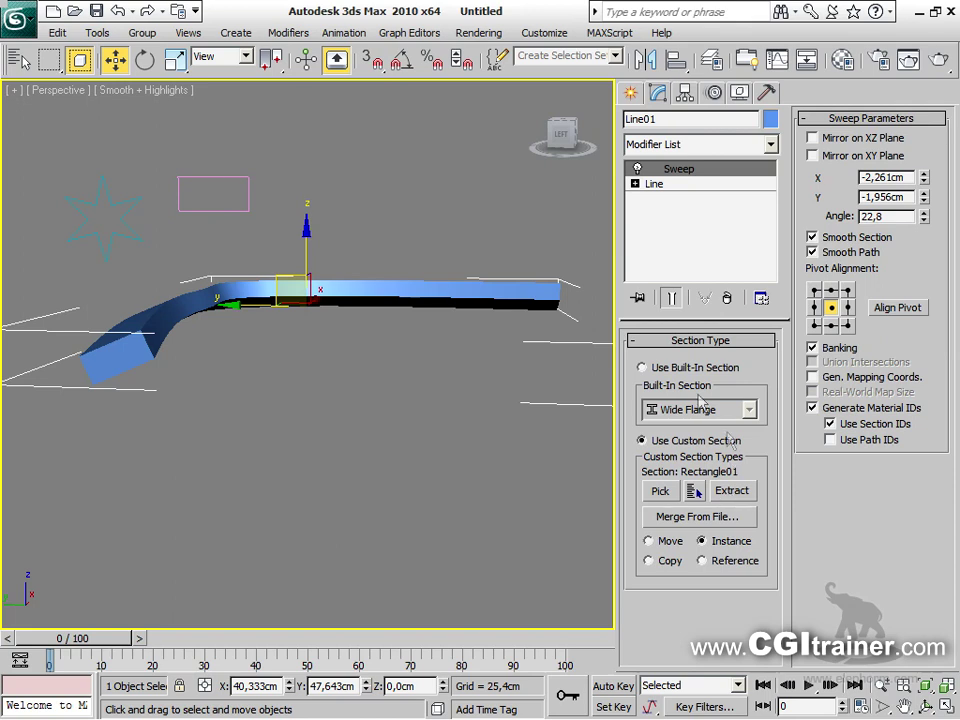
Choose Star01 by name from the shape list as the sweep's custom section
{"action": "left_click", "coordinate": [694, 490]}
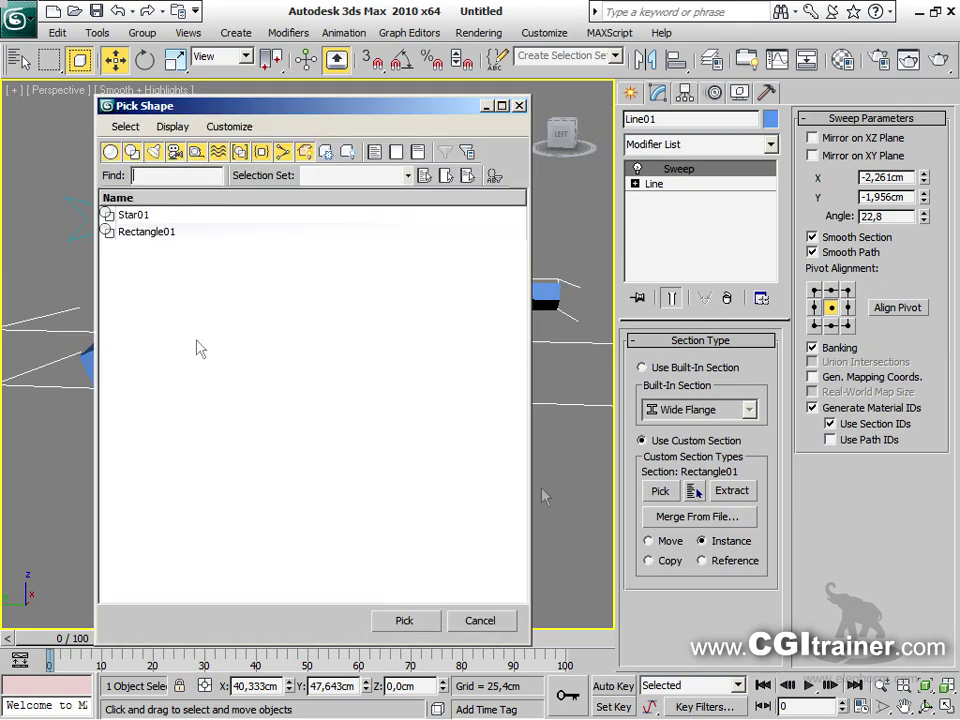
{"action": "left_click", "coordinate": [133, 214]}
{"action": "left_click", "coordinate": [404, 620]}
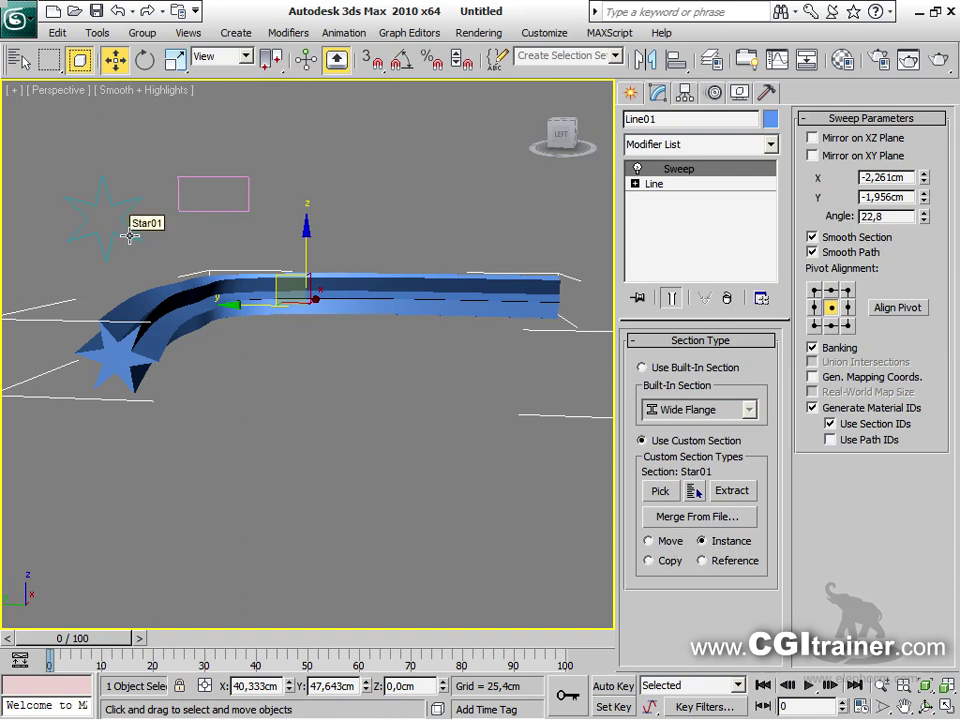
Enlarge the source star's Radius 1 to 29,709 cm so the instanced sweep section follows it
{"action": "left_click", "coordinate": [130, 236]}
{"action": "left_click_drag", "start_coordinate": [761, 402], "coordinate": [757, 333]}
{"action": "right_click", "coordinate": [242, 354]}
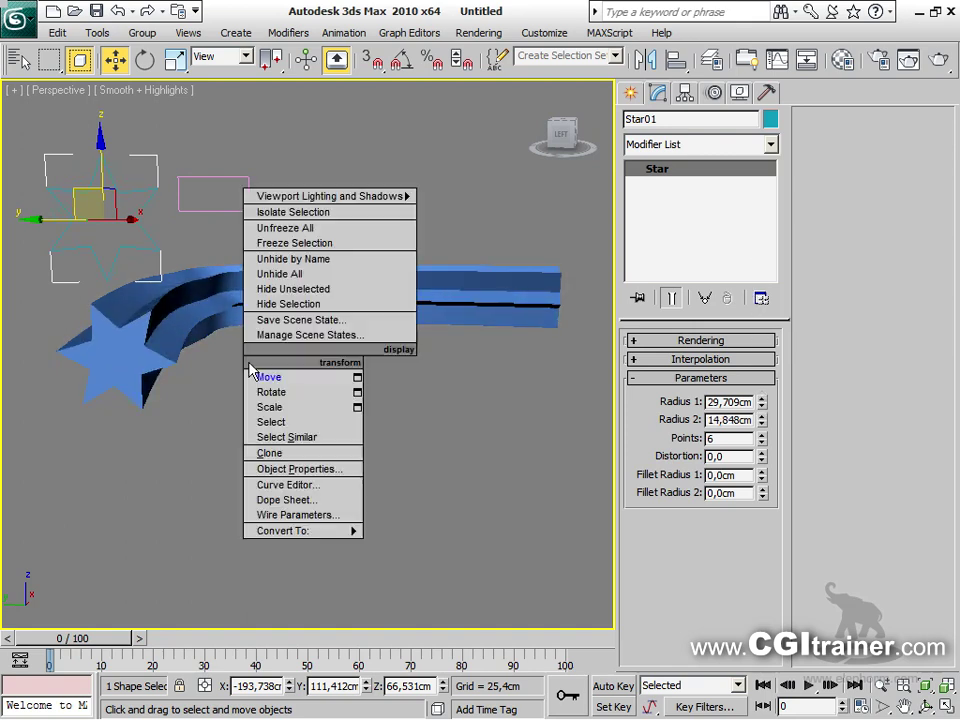
{"action": "left_click", "coordinate": [401, 414]}
{"action": "middle_click_drag", "start_coordinate": [406, 363], "coordinate": [396, 338], "text": "alt"}
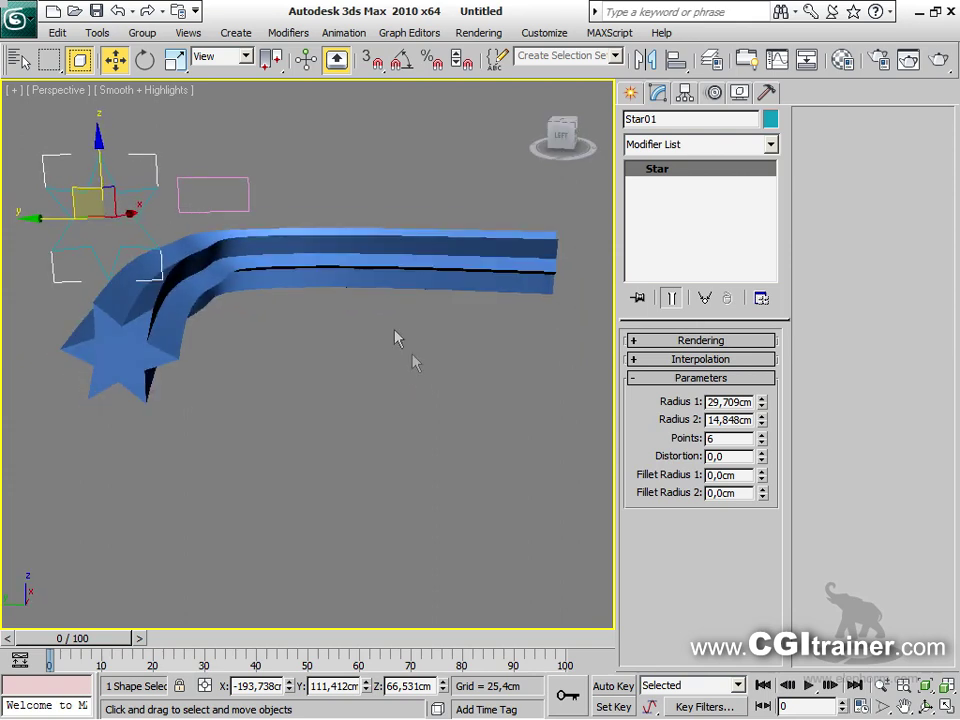
Return the beam's Sweep to a built-in section and choose Quarter Round
{"action": "left_click", "coordinate": [248, 266]}
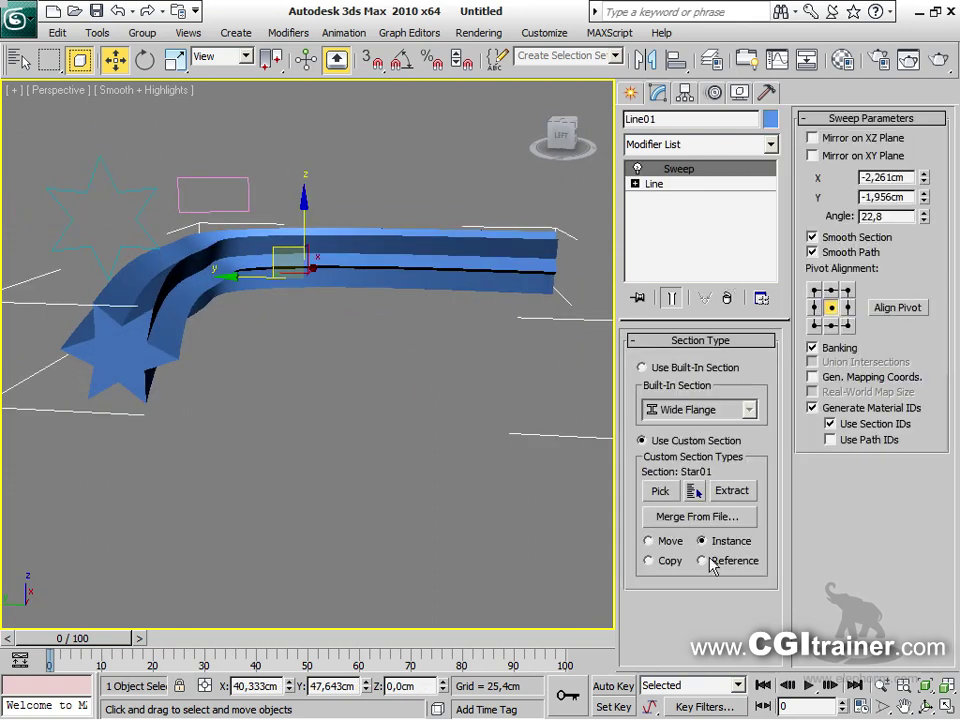
{"action": "left_click", "coordinate": [672, 370]}
{"action": "left_click", "coordinate": [753, 411]}
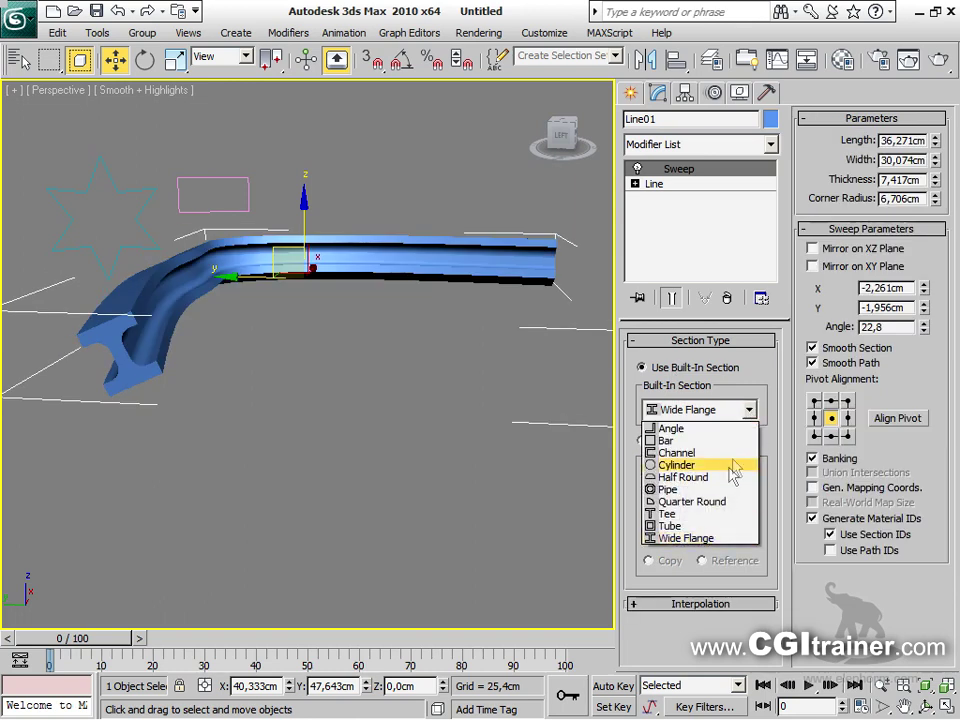
{"action": "left_click", "coordinate": [720, 502]}
{"action": "mouse_move", "coordinate": [493, 446]}
{"action": "middle_mouse_down", "text": "alt"}
{"action": "mouse_move", "coordinate": [456, 497]}
{"action": "mouse_move", "coordinate": [328, 439]}
{"action": "mouse_move", "coordinate": [192, 442]}
{"action": "mouse_move", "coordinate": [491, 458]}
{"action": "middle_mouse_up", "text": "alt"}
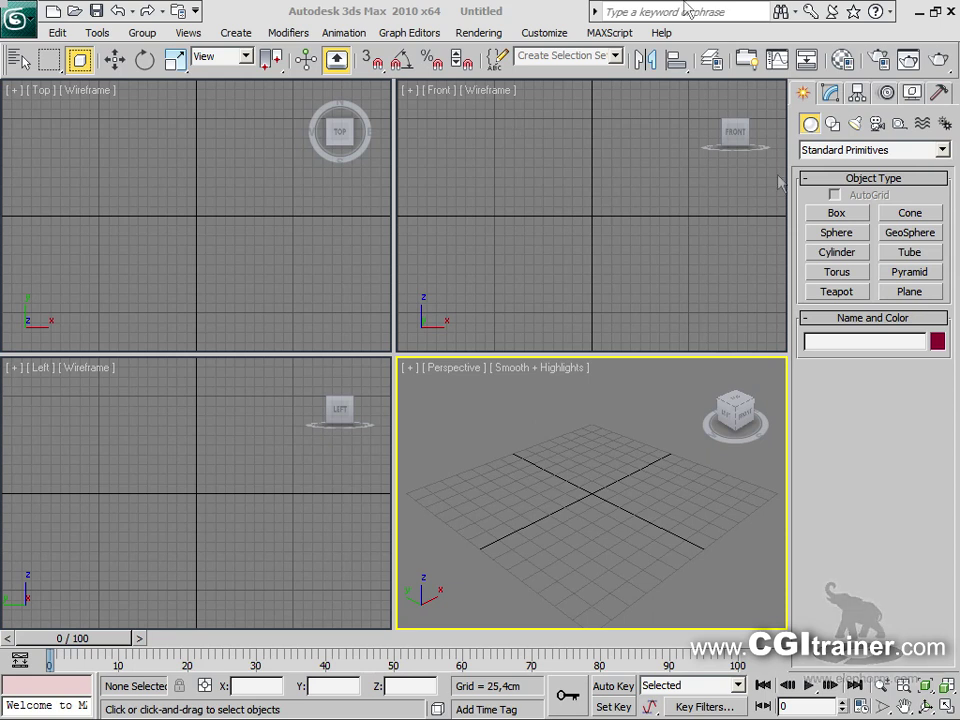
Draw a Channel extended spline in the Perspective view, about 298 cm long, 331 cm wide and 38 cm thick
{"action": "left_click", "coordinate": [832, 123]}
{"action": "left_click", "coordinate": [838, 151]}
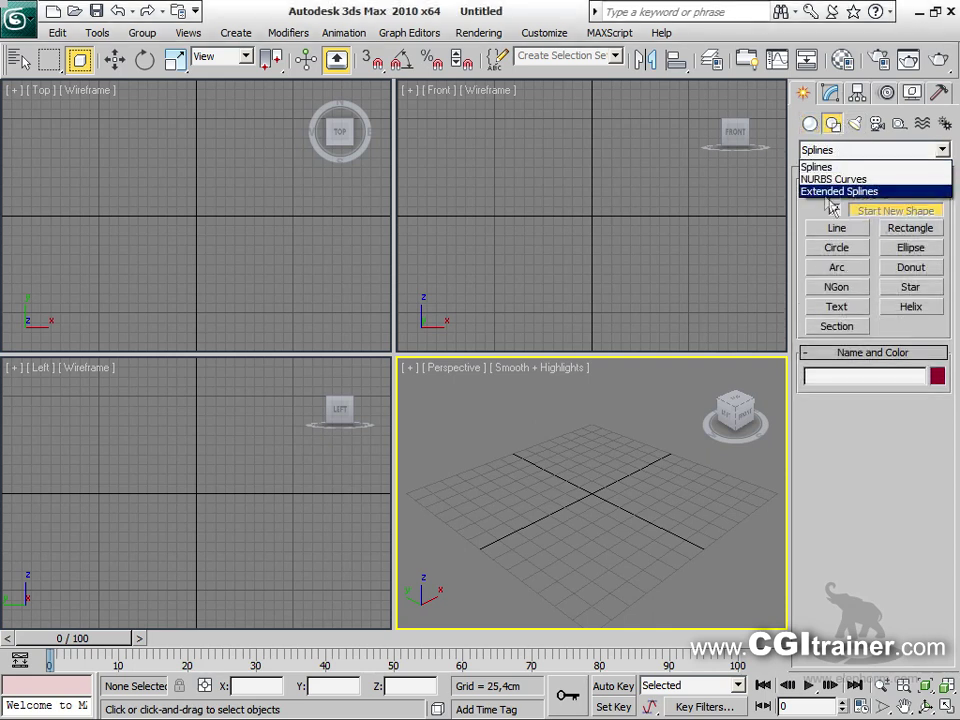
{"action": "left_click", "coordinate": [860, 191]}
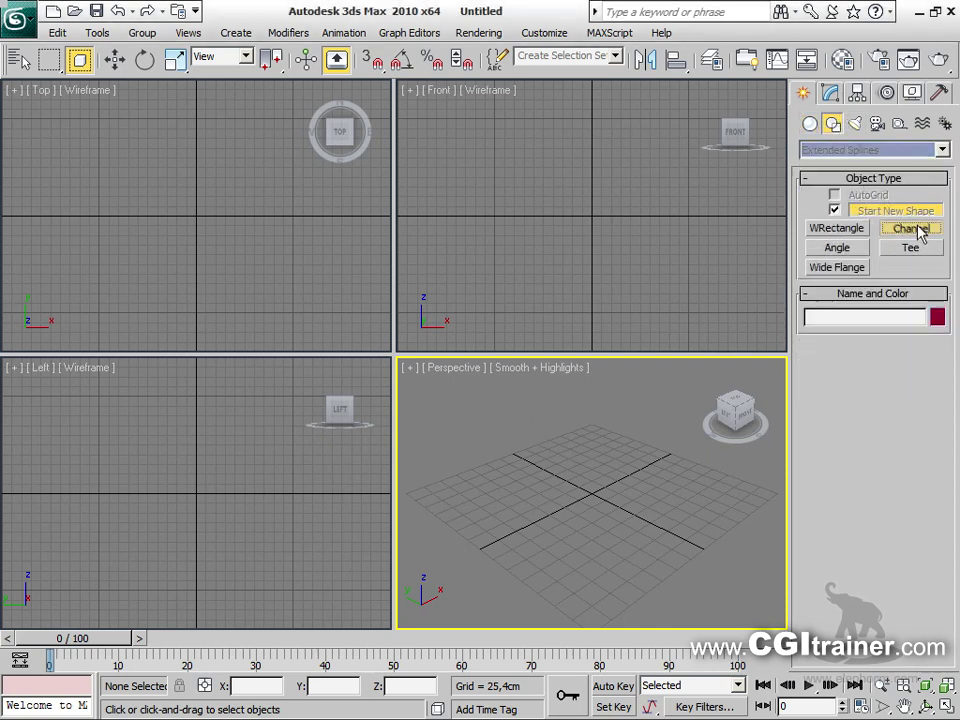
{"action": "left_click", "coordinate": [911, 228]}
{"action": "left_click_drag", "start_coordinate": [511, 547], "coordinate": [763, 506]}
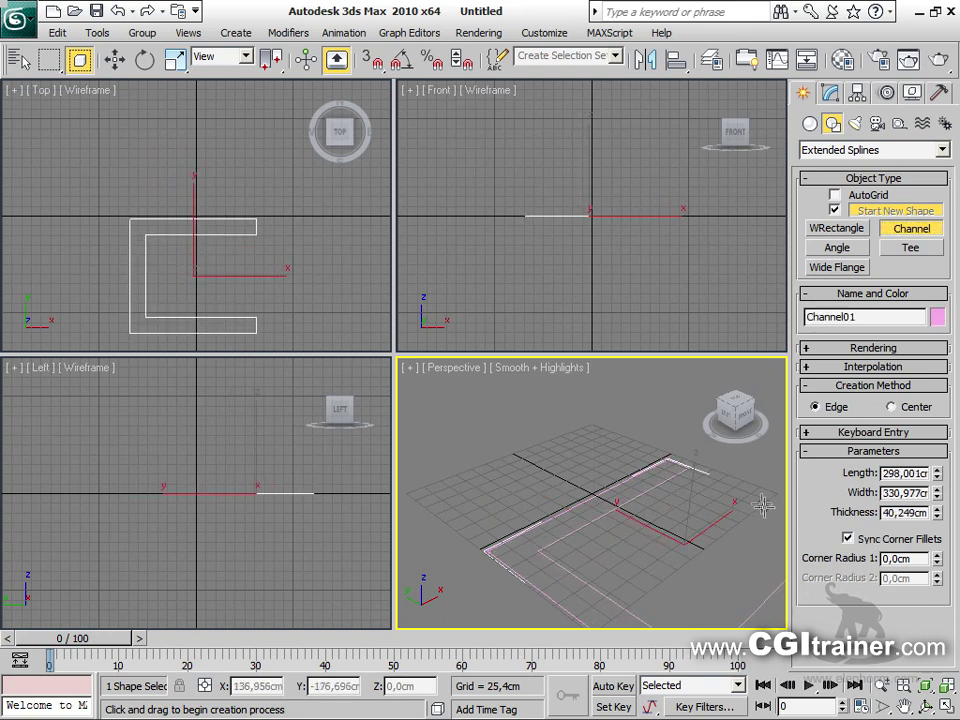
{"action": "right_click", "coordinate": [660, 510]}
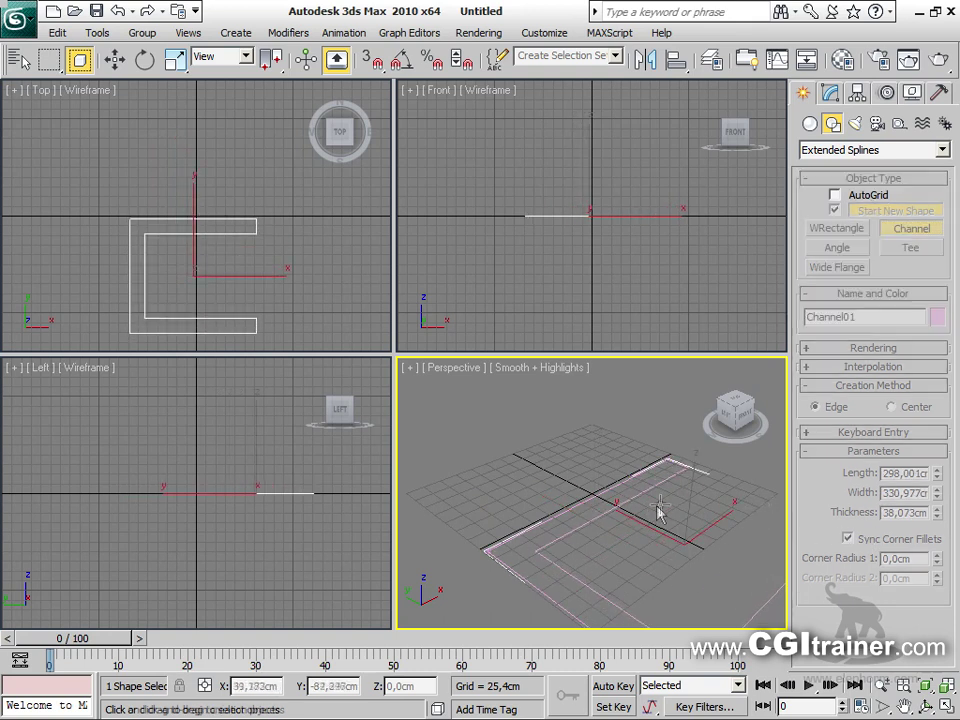
{"action": "right_click", "coordinate": [666, 518]}
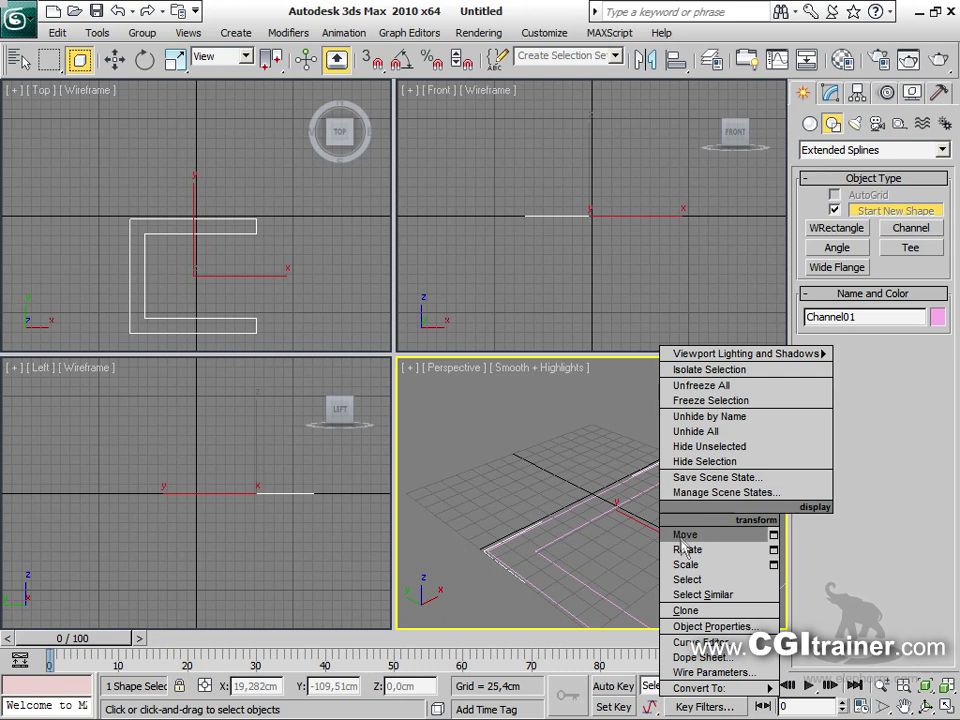
{"action": "left_click", "coordinate": [551, 480]}
Apply an Extrude modifier to the channel shape with an amount of 26,67 cm
{"action": "key", "text": "z"}
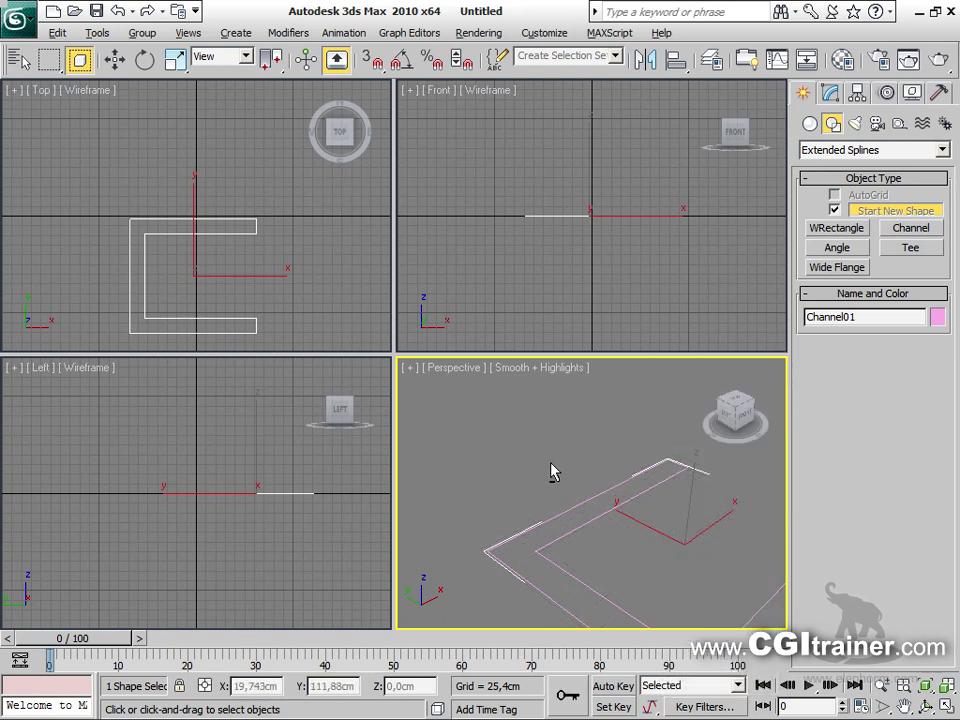
{"action": "key", "text": "alt+w"}
{"action": "key", "text": "z"}
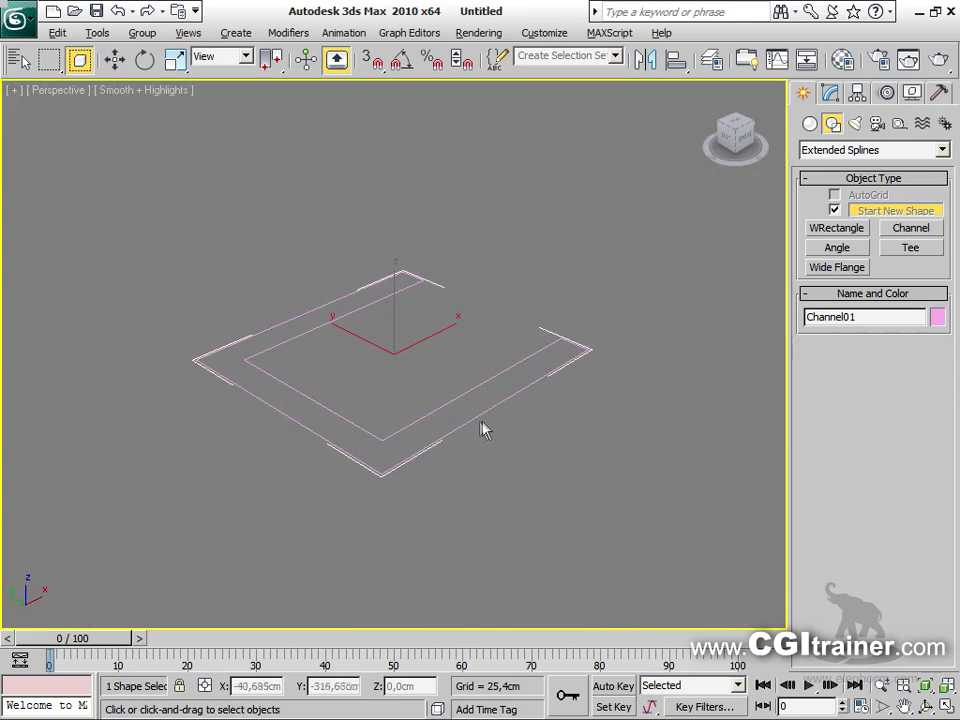
{"action": "left_click", "coordinate": [287, 32]}
{"action": "mouse_move", "coordinate": [318, 104]}
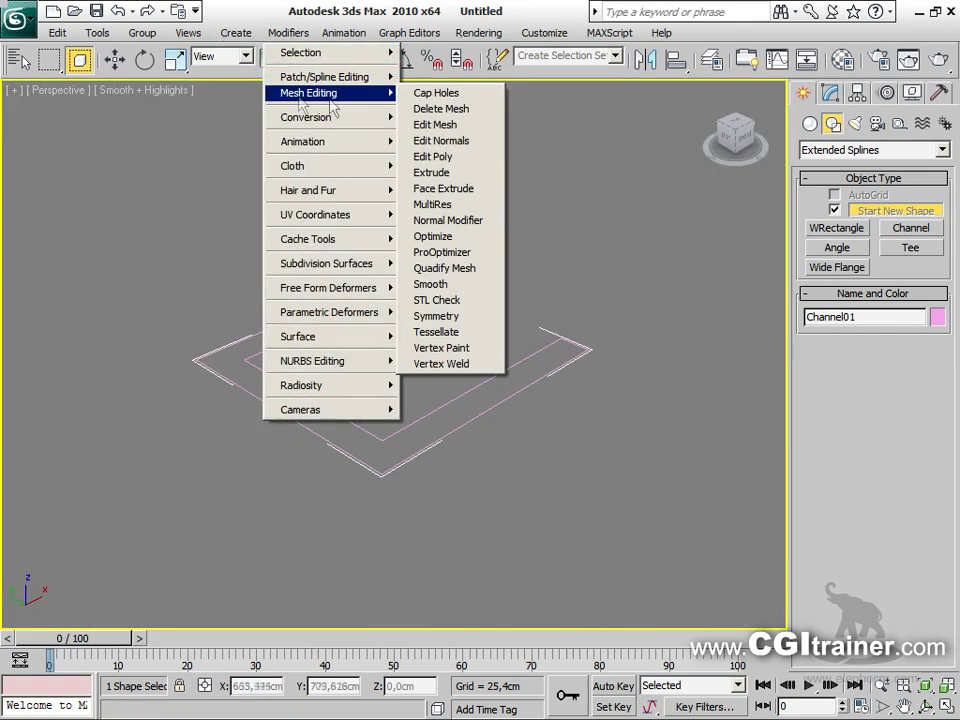
{"action": "left_click", "coordinate": [484, 175]}
{"action": "left_click_drag", "start_coordinate": [926, 364], "coordinate": [925, 384]}
{"action": "middle_click_drag", "start_coordinate": [406, 272], "coordinate": [352, 358], "text": "alt"}
Convert the extruded channel to an Editable Poly
{"action": "right_click", "coordinate": [352, 358]}
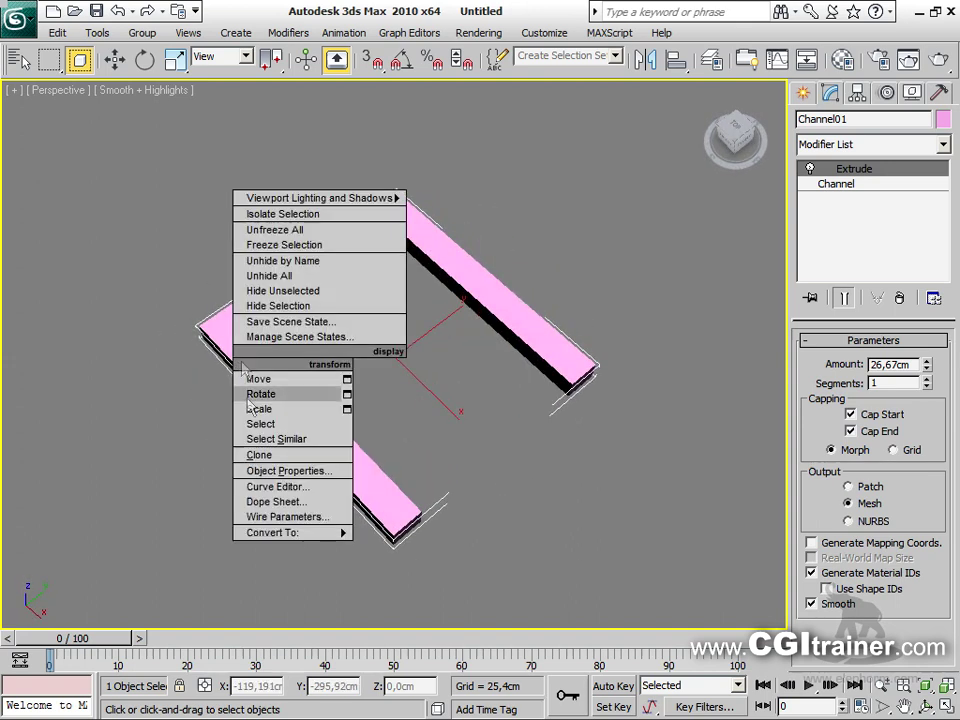
{"action": "mouse_move", "coordinate": [326, 534]}
{"action": "left_click", "coordinate": [465, 551]}
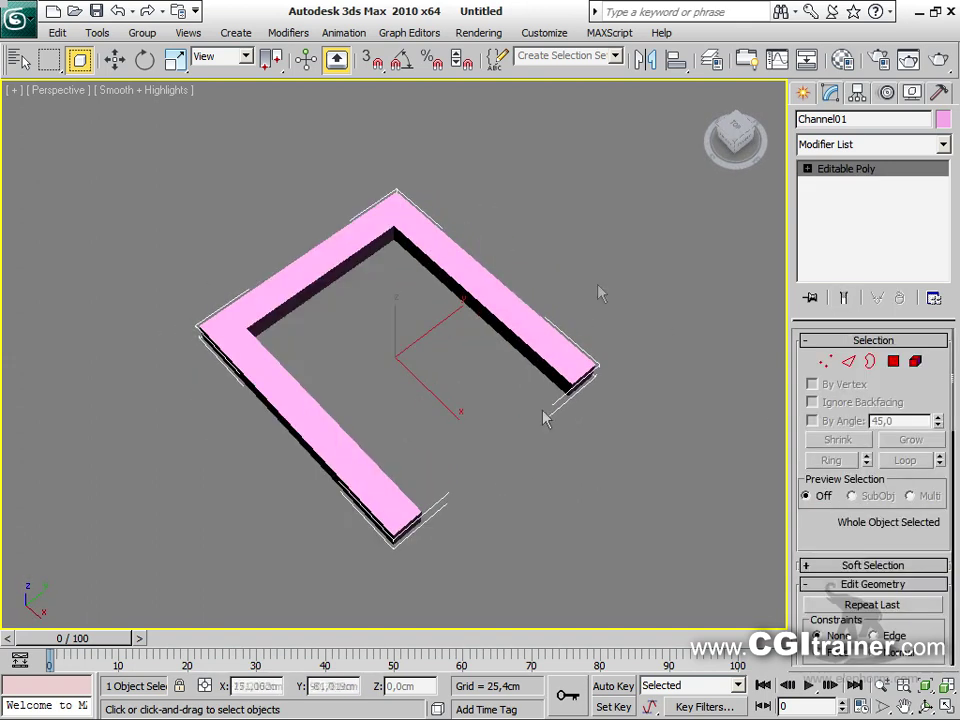
Inset the channel's top polygon by 12,192 cm as a group
{"action": "left_click", "coordinate": [893, 361]}
{"action": "left_click", "coordinate": [545, 340]}
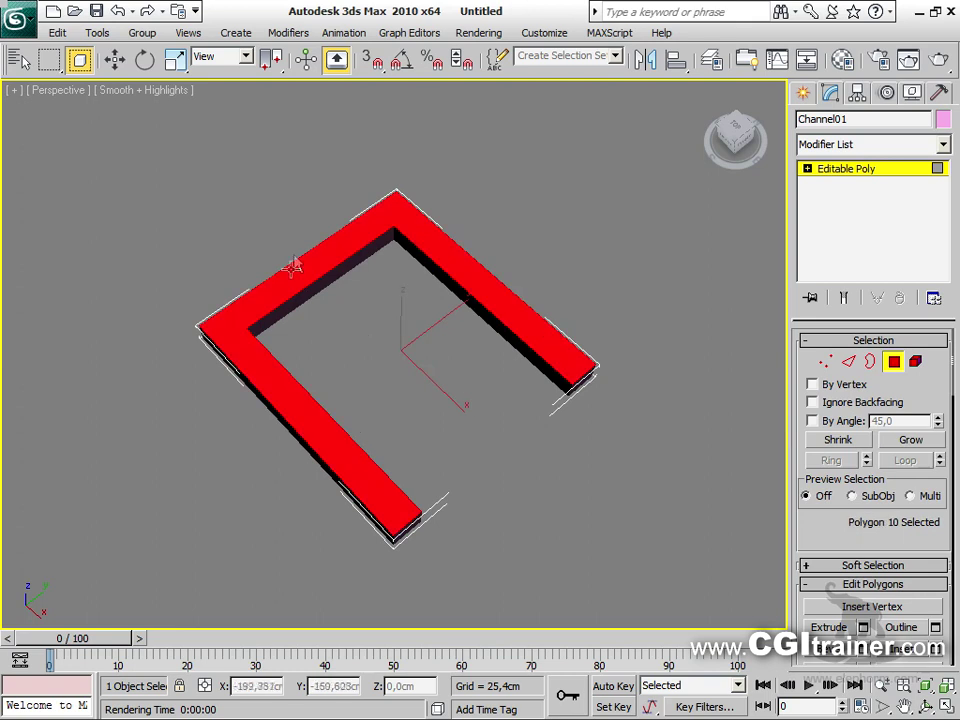
{"action": "right_click", "coordinate": [313, 298]}
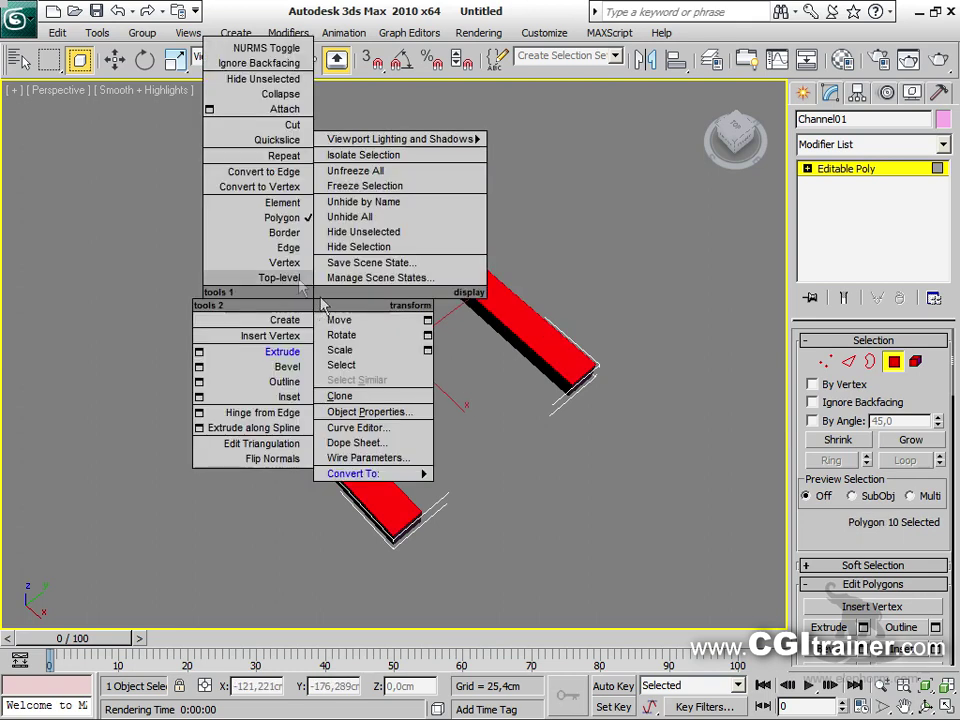
{"action": "left_click", "coordinate": [199, 397]}
{"action": "left_click_drag", "start_coordinate": [456, 287], "coordinate": [160, 243]}
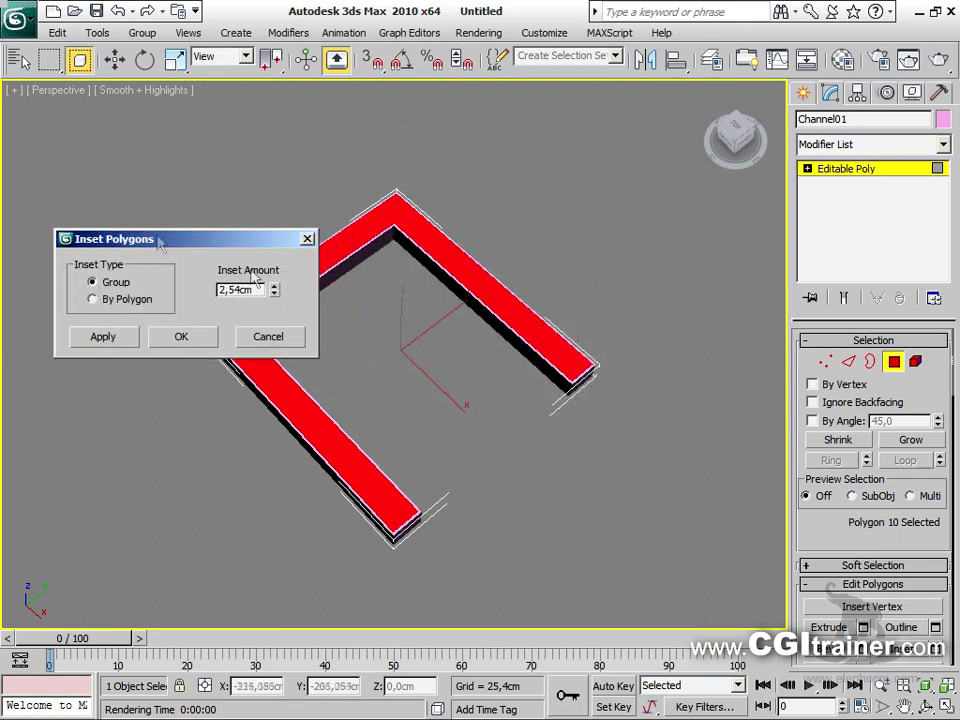
{"action": "left_click_drag", "start_coordinate": [280, 292], "coordinate": [324, 628]}
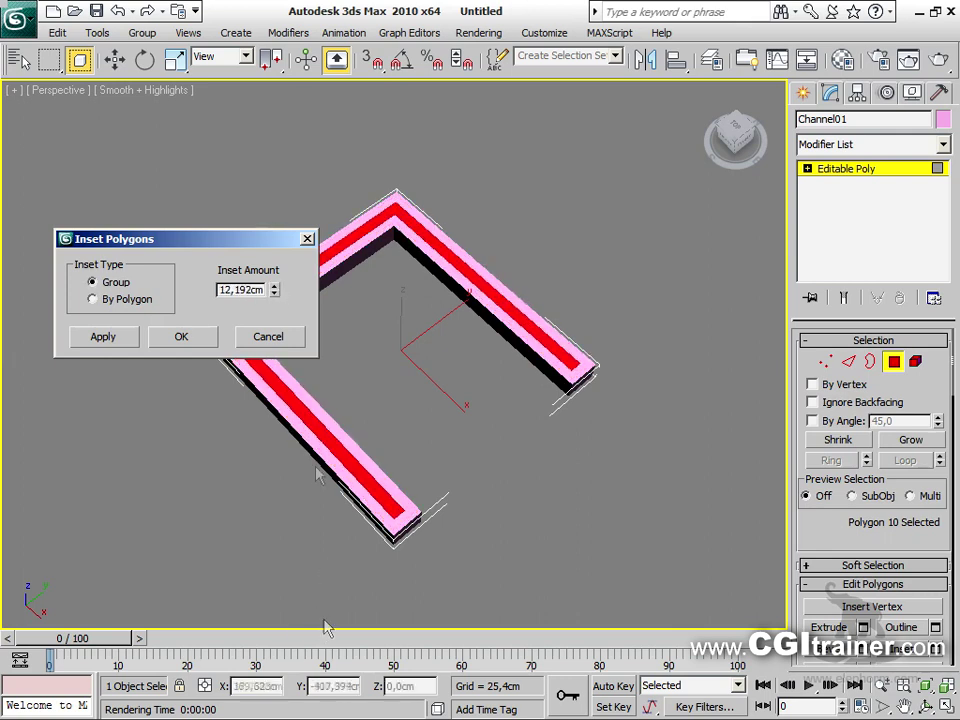
{"action": "left_click", "coordinate": [200, 336]}
Extrude the inset polygon upward into tall walls and return to whole-object level with the Move tool
{"action": "right_click", "coordinate": [282, 397]}
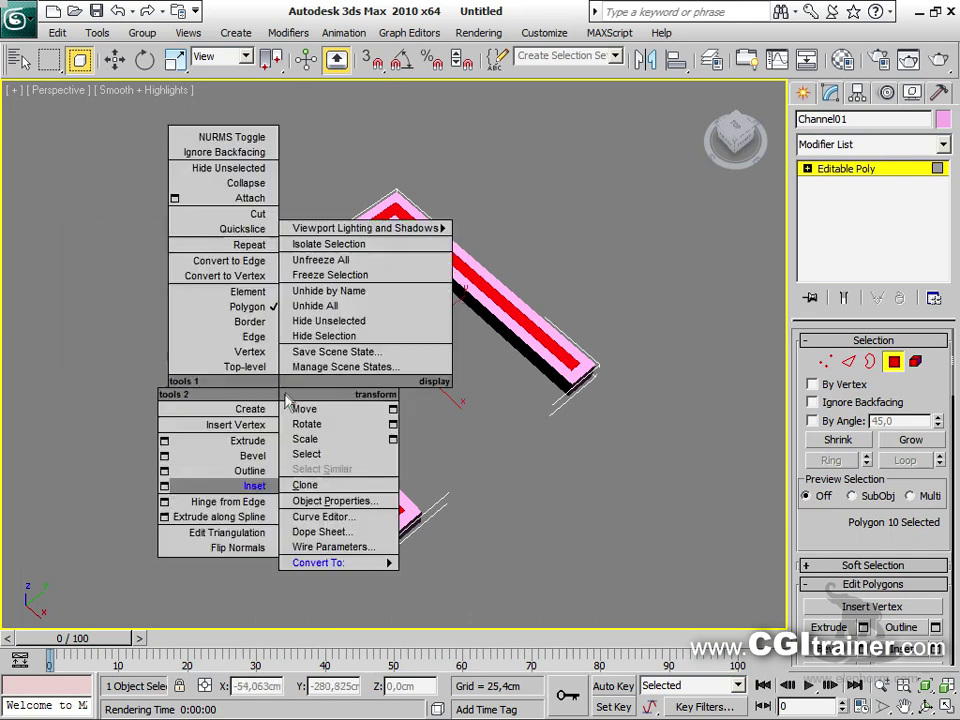
{"action": "left_click", "coordinate": [262, 440]}
{"action": "left_click_drag", "start_coordinate": [305, 420], "coordinate": [320, 150]}
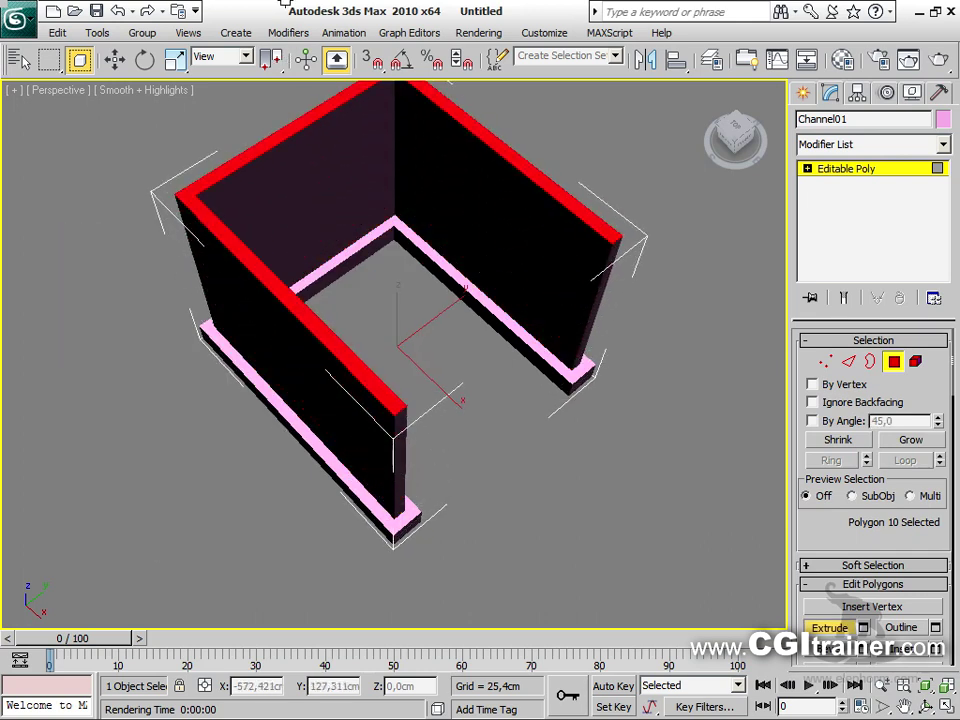
{"action": "middle_click_drag", "start_coordinate": [440, 231], "coordinate": [399, 185], "text": "alt"}
{"action": "right_click", "coordinate": [722, 250]}
{"action": "left_click", "coordinate": [680, 315]}
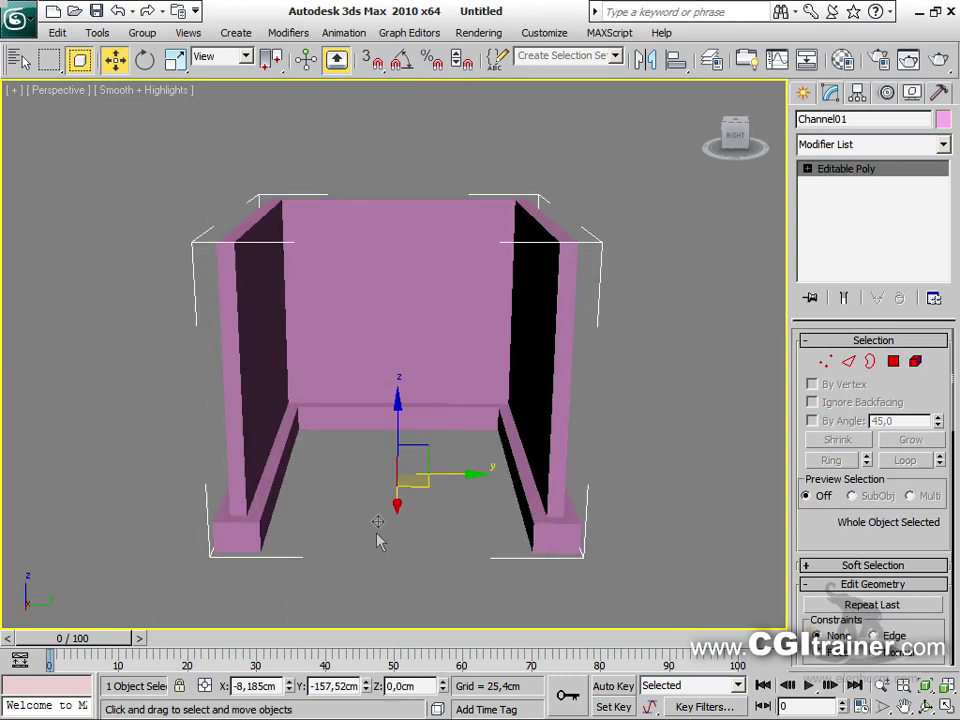
Show edged faces and select the complete edge loop where the tall walls meet the channel base
{"action": "left_click", "coordinate": [848, 361]}
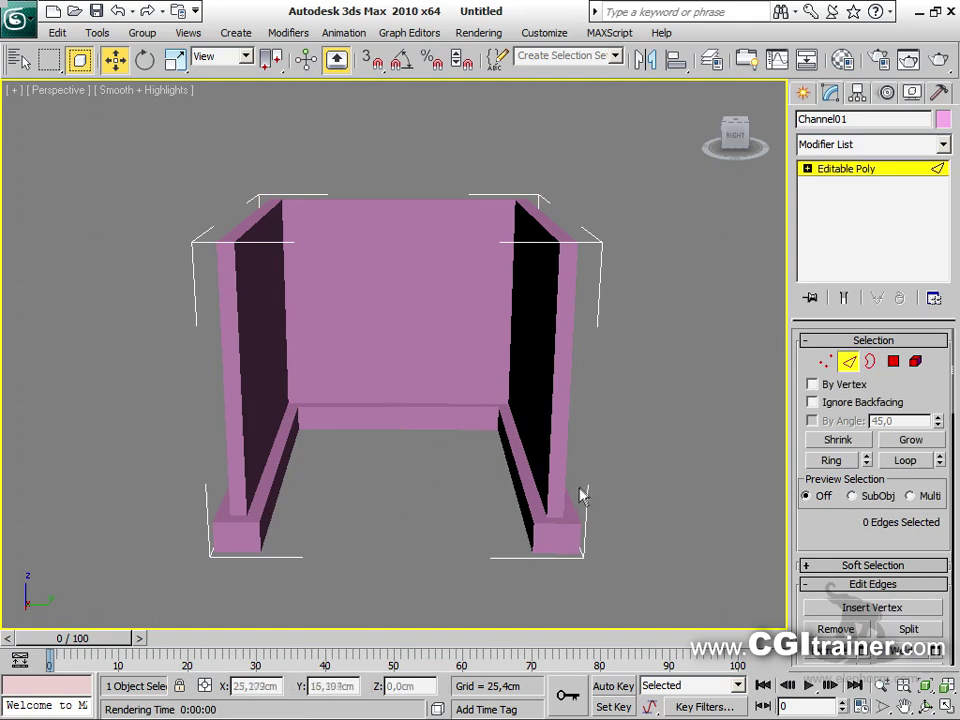
{"action": "key", "text": "F4"}
{"action": "left_click", "coordinate": [543, 502]}
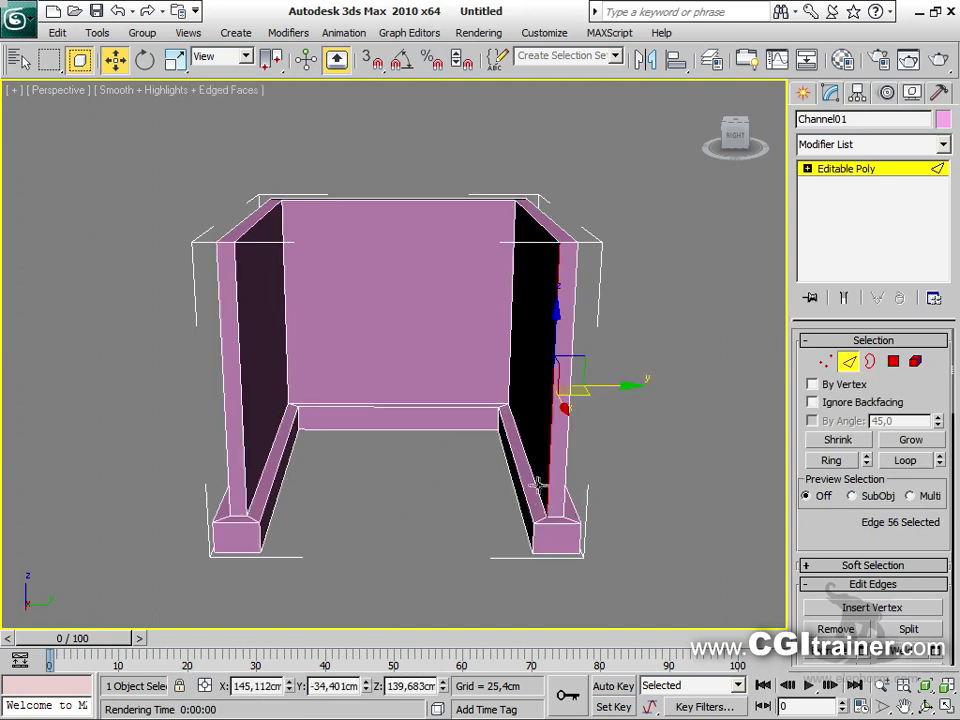
{"action": "left_click", "coordinate": [512, 427]}
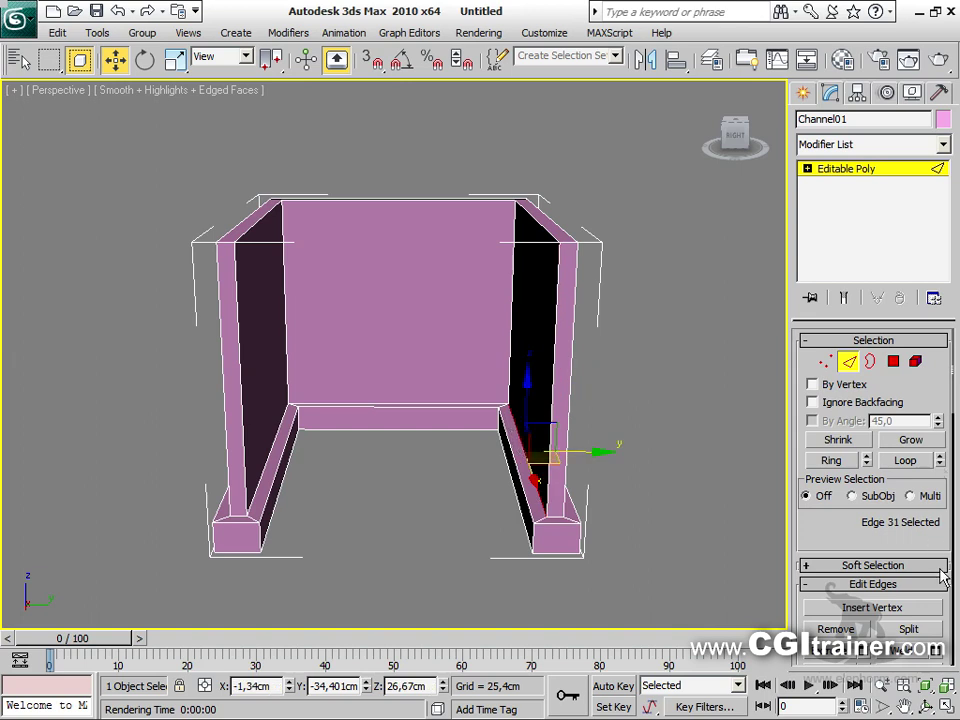
{"action": "left_click", "coordinate": [905, 461]}
{"action": "middle_click_drag", "start_coordinate": [628, 497], "coordinate": [671, 495], "text": "alt"}
Create a separate linear shape from the selected edges and return to whole-object level
{"action": "scroll", "coordinate": [831, 427], "scroll_direction": "down", "scroll_amount": 5}
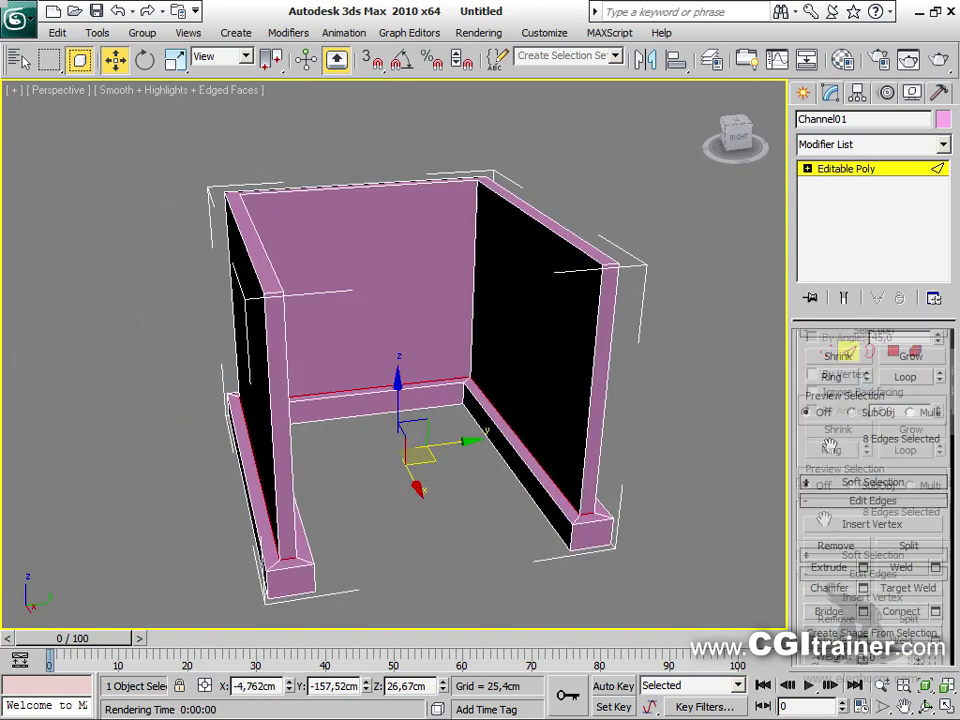
{"action": "left_click", "coordinate": [900, 438]}
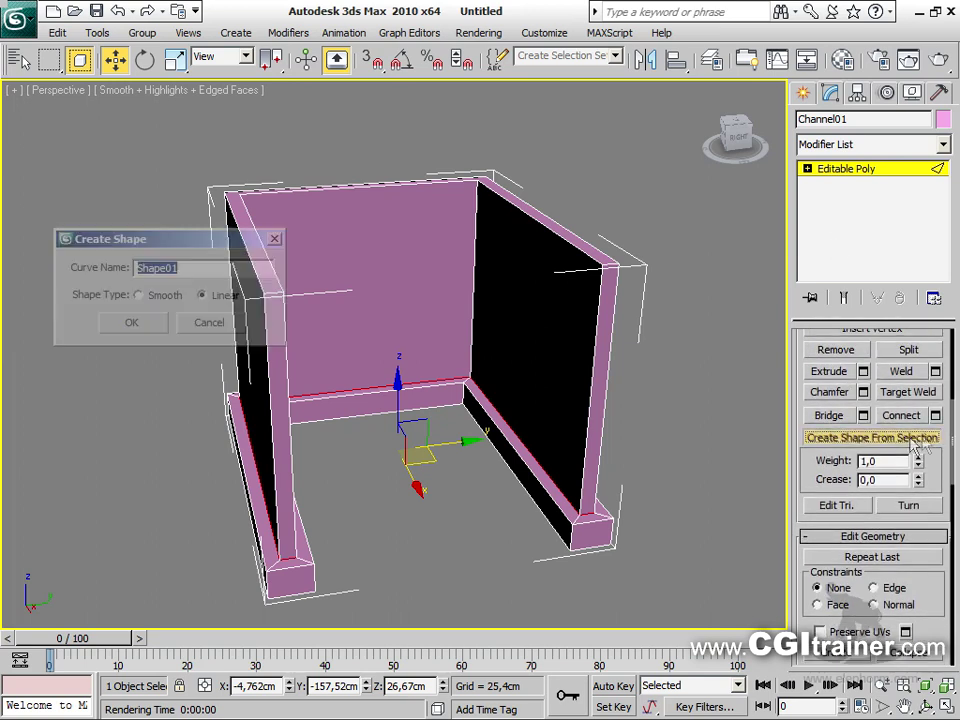
{"action": "left_click", "coordinate": [159, 322]}
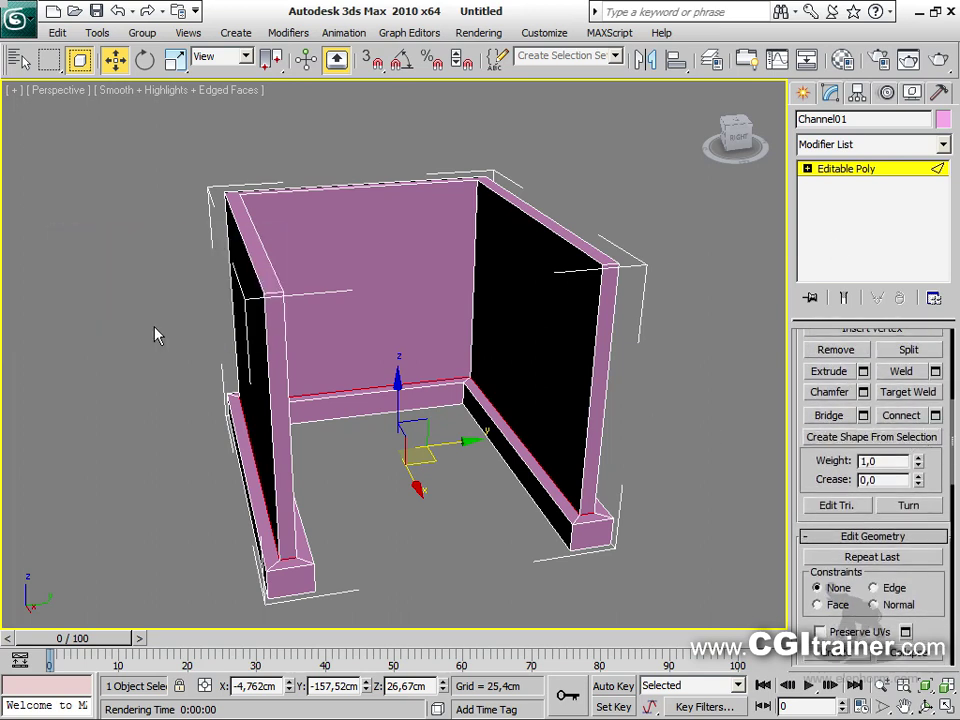
{"action": "left_click", "coordinate": [858, 170]}
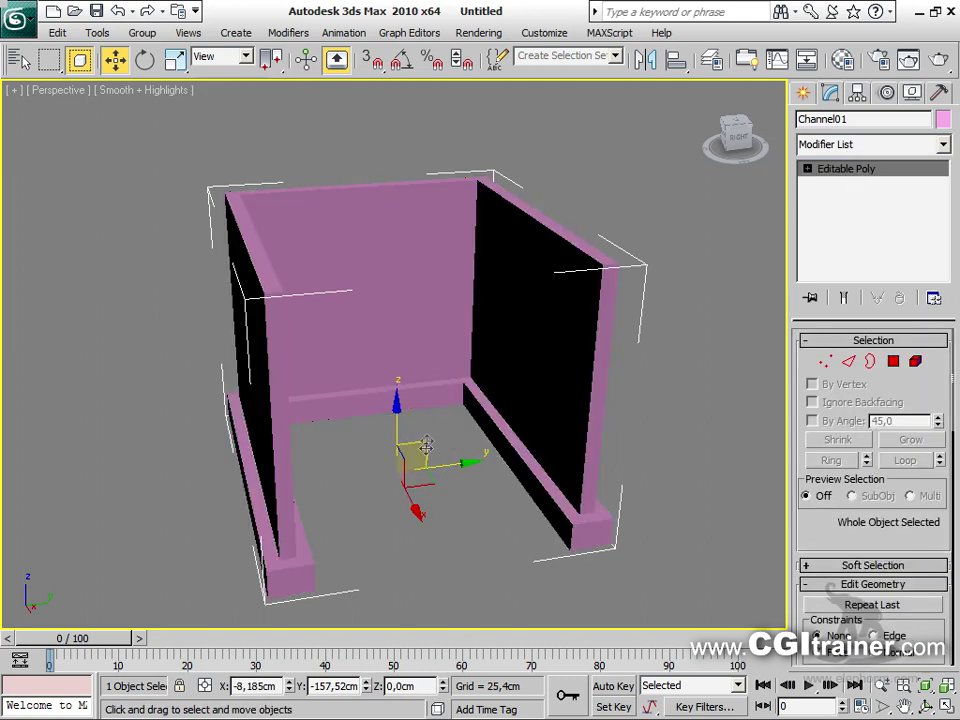
Select Shape01 from the scene list and apply a Sweep modifier to it
{"action": "key", "text": "h"}
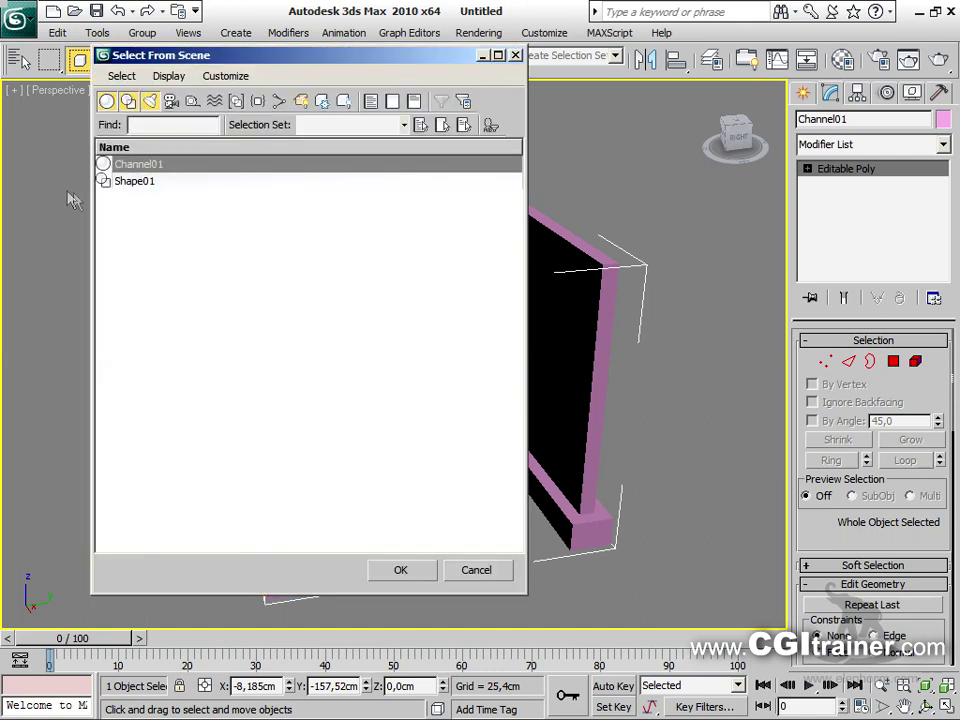
{"action": "left_click", "coordinate": [134, 182]}
{"action": "left_click", "coordinate": [399, 570]}
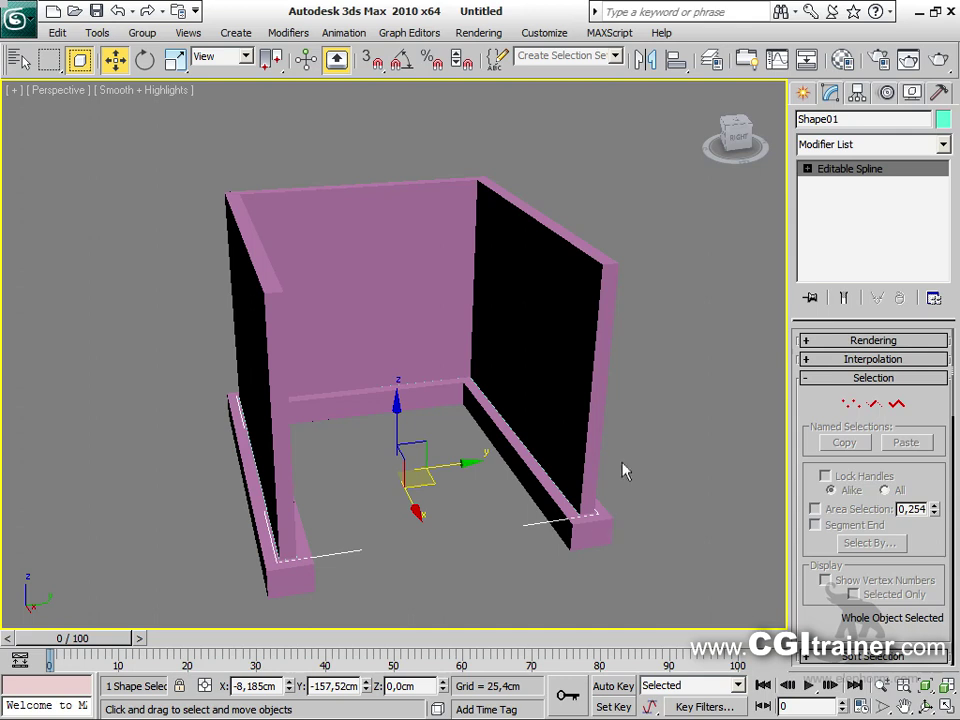
{"action": "left_click", "coordinate": [286, 33]}
{"action": "mouse_move", "coordinate": [295, 80]}
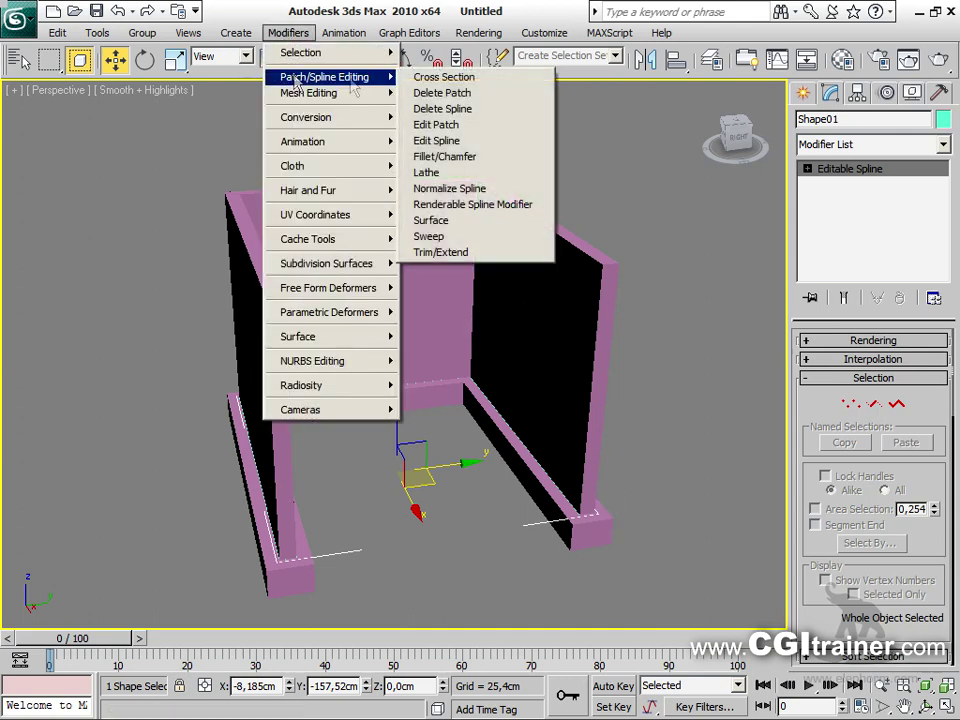
{"action": "left_click", "coordinate": [443, 237]}
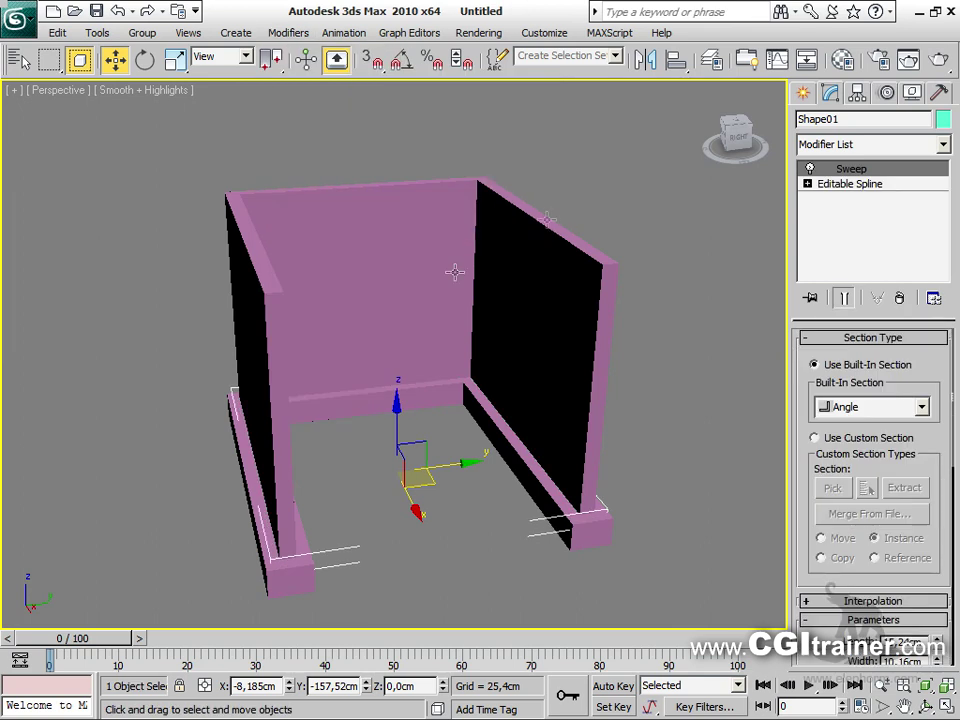
Give the sweep a built-in Half Round section with a radius of about 11,963 cm, and deselect it
{"action": "left_click", "coordinate": [915, 407]}
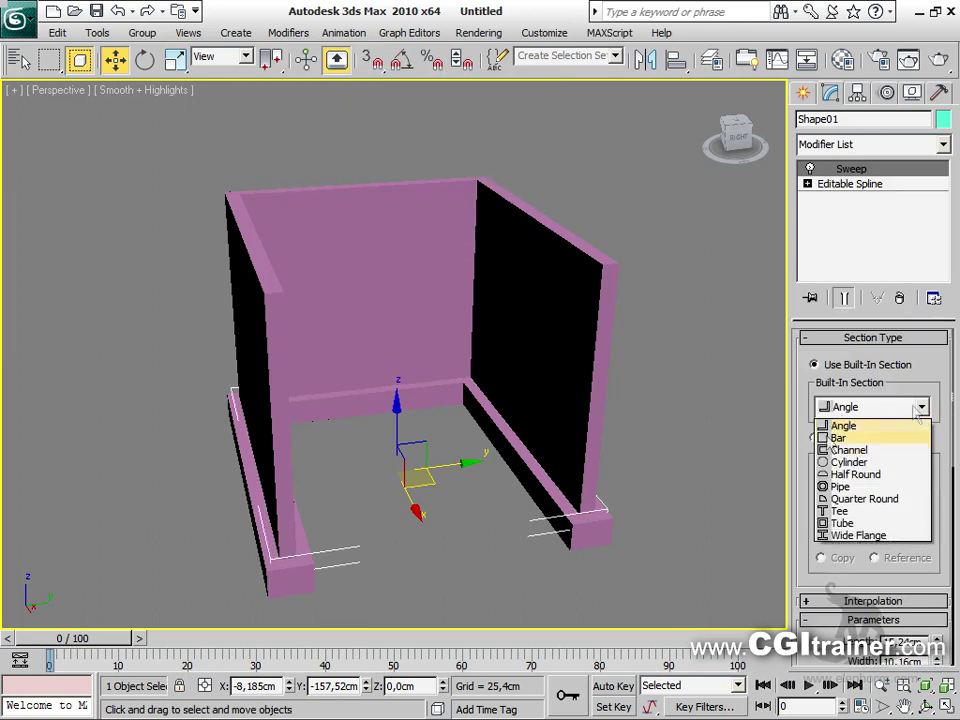
{"action": "left_click", "coordinate": [866, 482]}
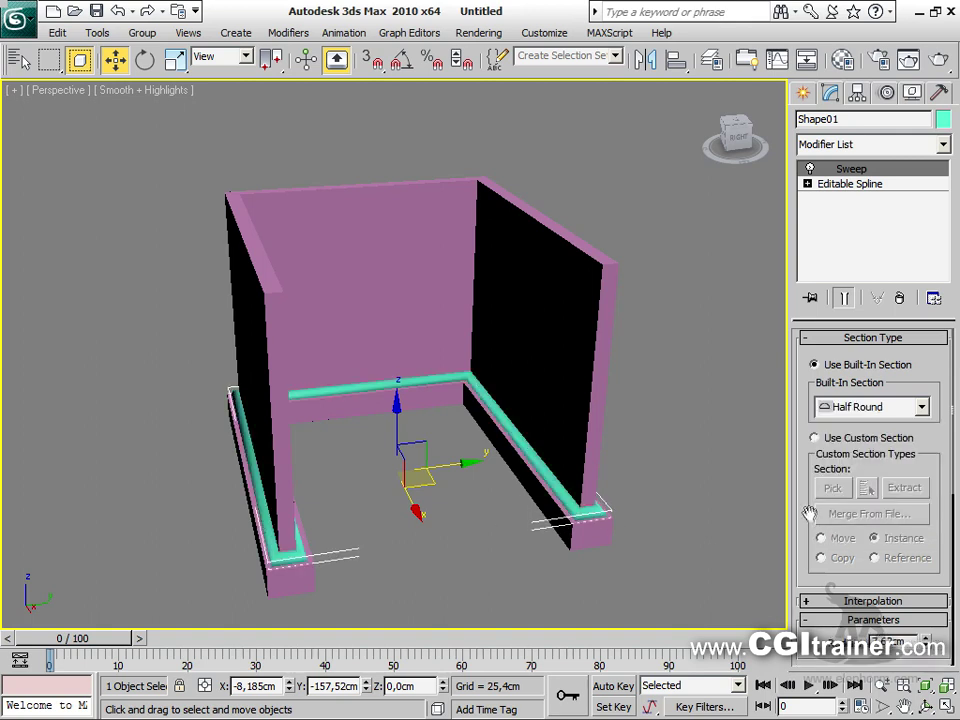
{"action": "left_click_drag", "start_coordinate": [791, 482], "coordinate": [690, 478]}
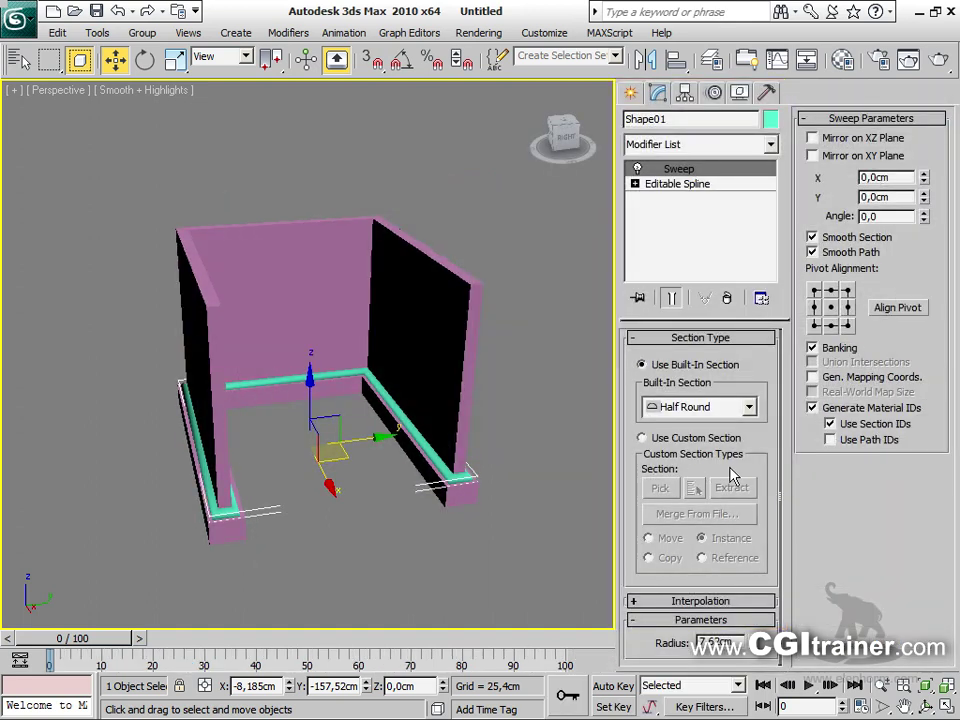
{"action": "scroll", "coordinate": [465, 452], "scroll_direction": "up", "scroll_amount": 10}
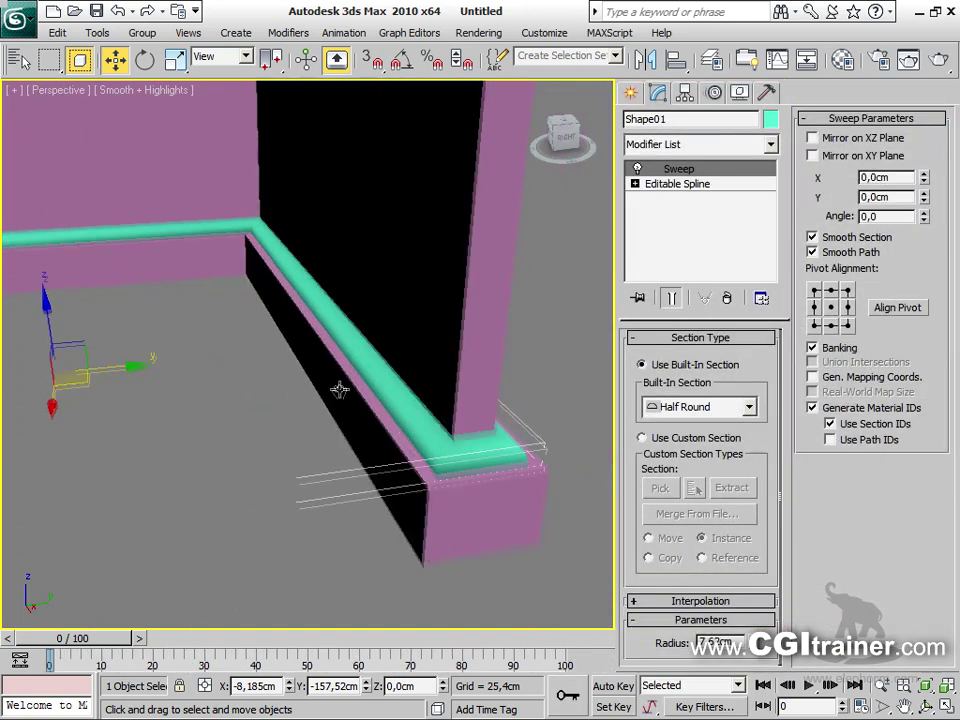
{"action": "scroll", "coordinate": [406, 403], "scroll_direction": "down", "scroll_amount": 3}
{"action": "left_click_drag", "start_coordinate": [770, 641], "coordinate": [758, 587]}
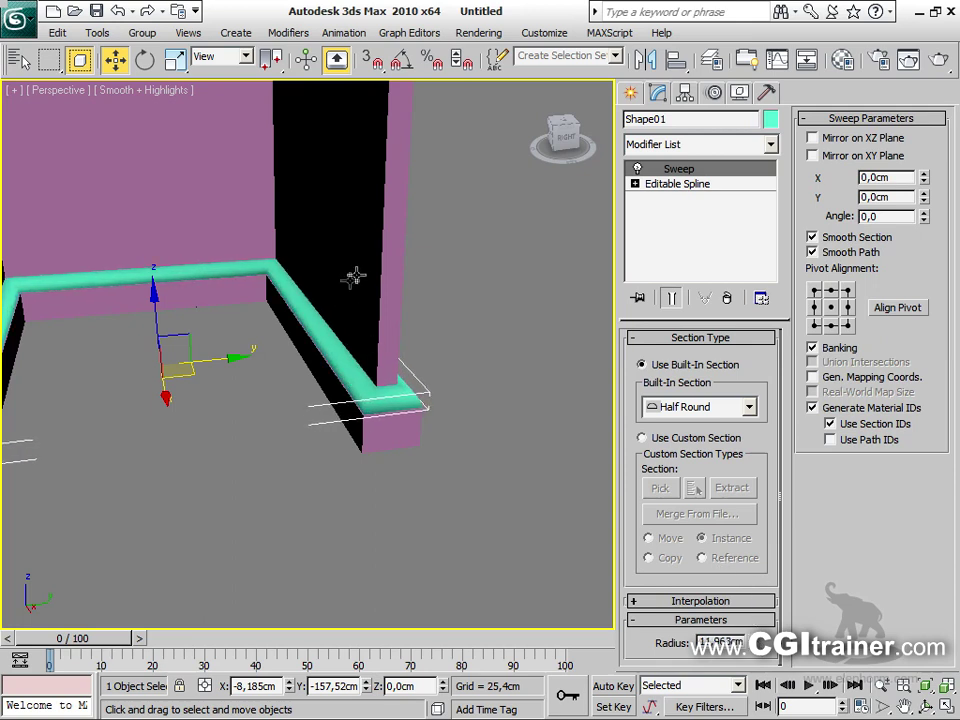
{"action": "middle_click_drag", "start_coordinate": [448, 374], "coordinate": [476, 381], "text": "alt"}
{"action": "scroll", "coordinate": [440, 400], "scroll_direction": "up", "scroll_amount": 4}
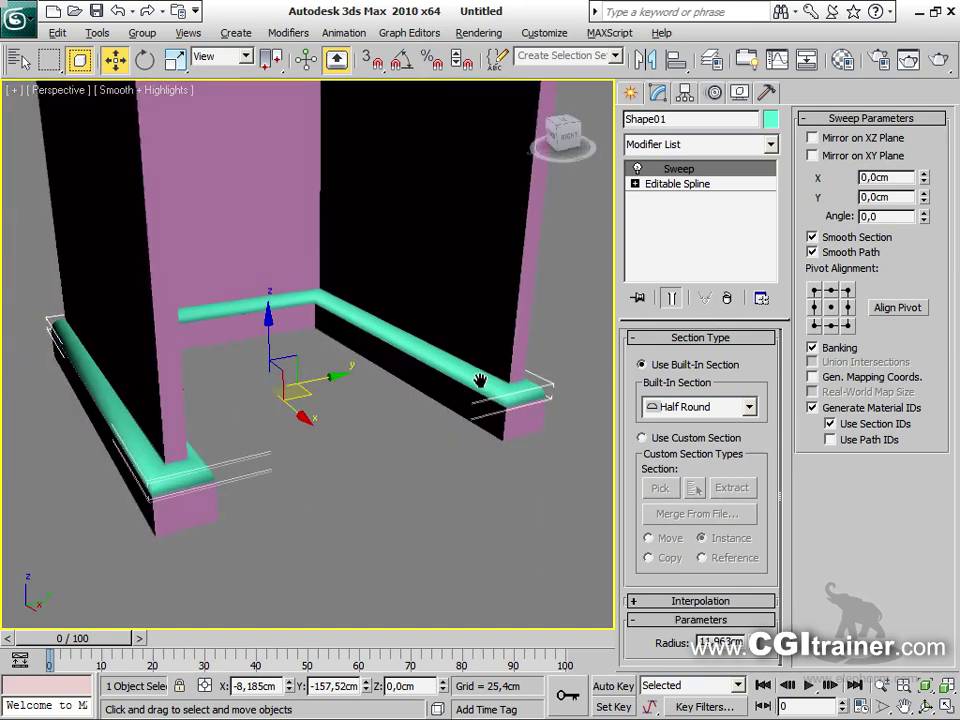
{"action": "scroll", "coordinate": [481, 376], "scroll_direction": "down", "scroll_amount": 5}
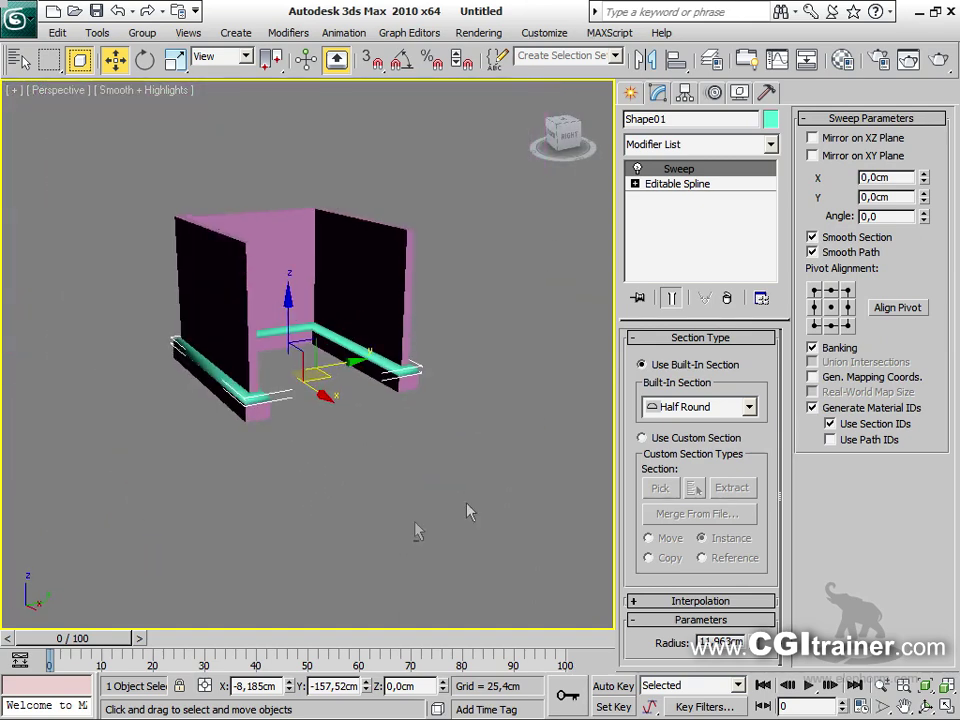
{"action": "left_click", "coordinate": [471, 376]}
{"action": "middle_click_drag", "start_coordinate": [471, 376], "coordinate": [474, 407], "text": "alt"}
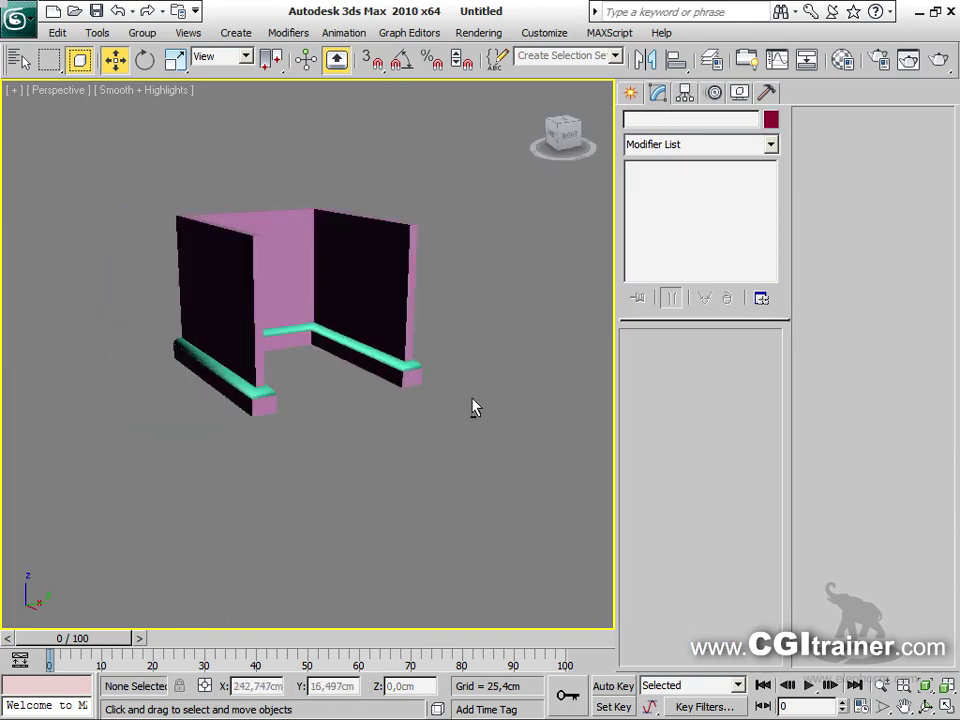
{"action": "scroll", "coordinate": [474, 407], "scroll_direction": "up", "scroll_amount": 2}
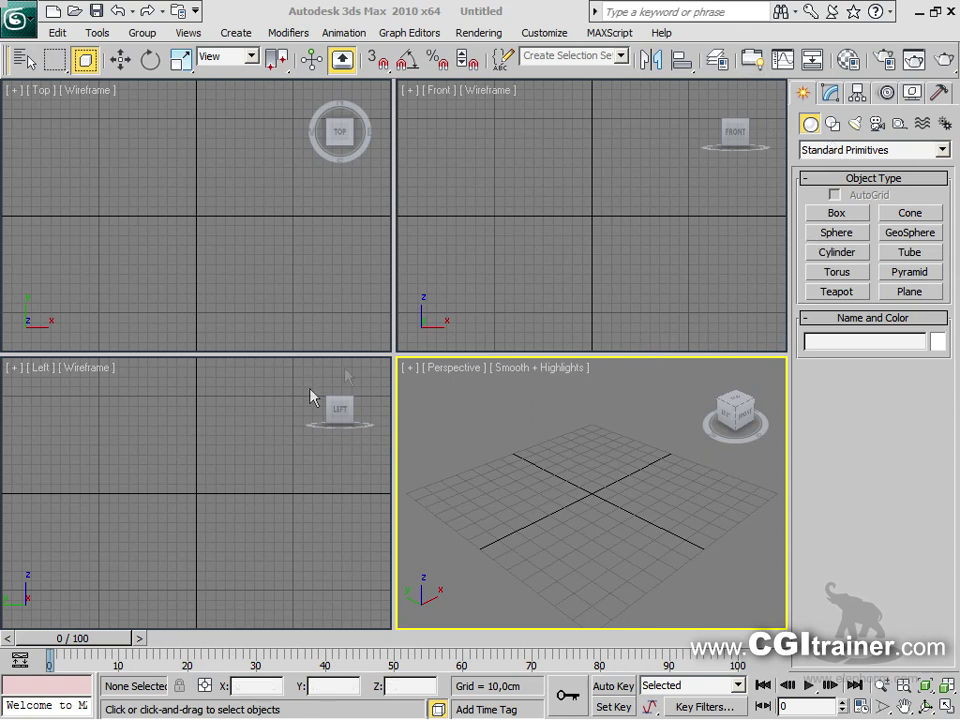
Draw an L-shaped line in the maximized Left view, with a straight vertical segment down to a horizontal segment along the bottom
{"action": "left_click", "coordinate": [296, 503]}
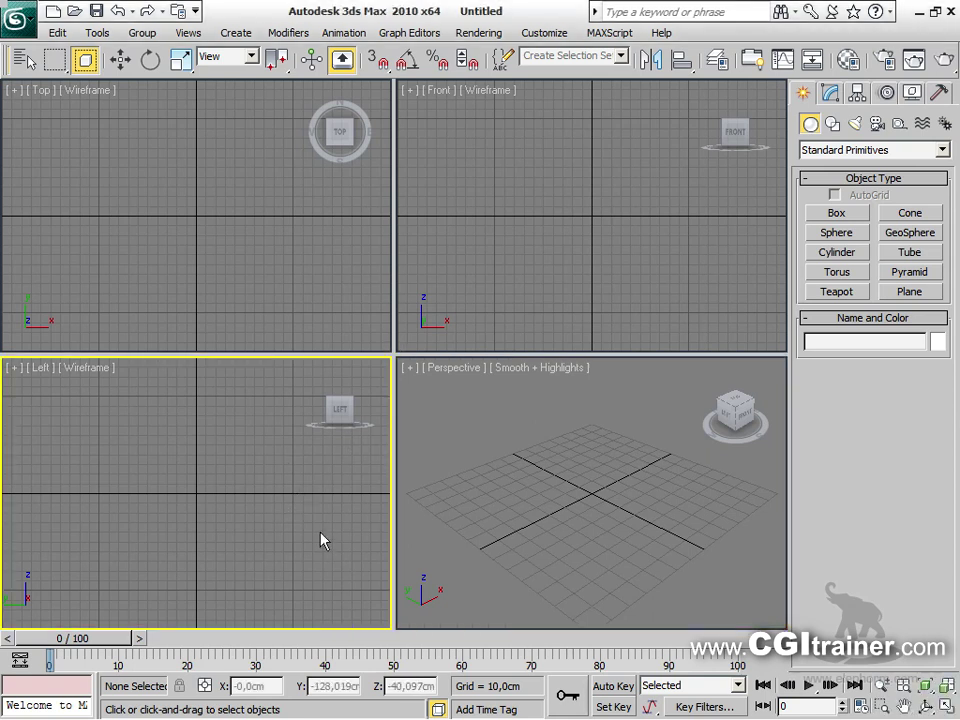
{"action": "key", "text": "alt+w"}
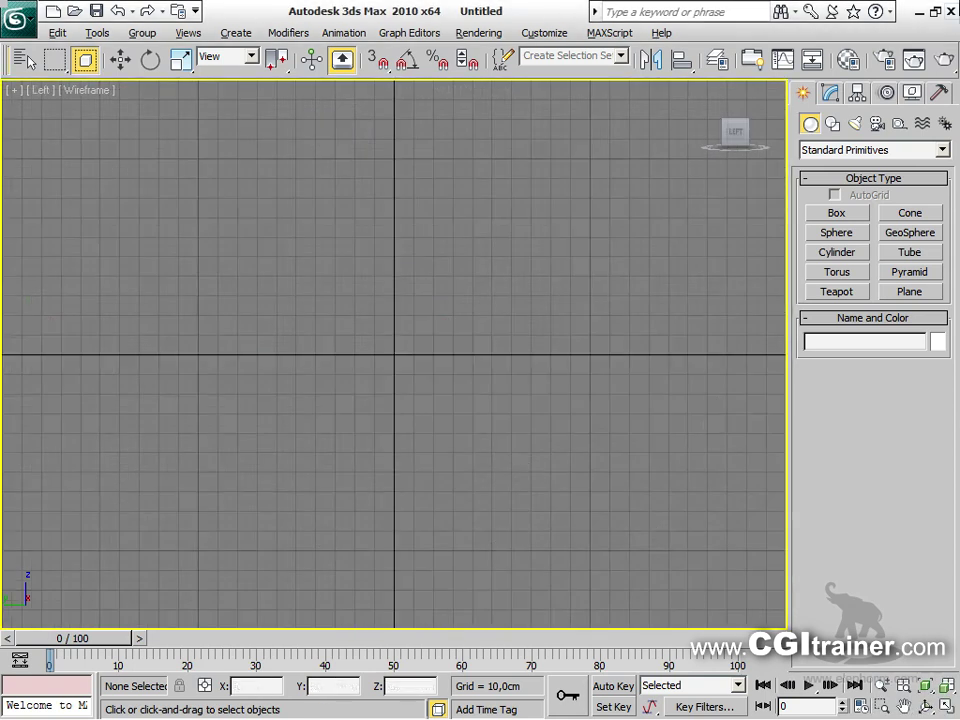
{"action": "left_click", "coordinate": [832, 124]}
{"action": "left_click", "coordinate": [835, 227]}
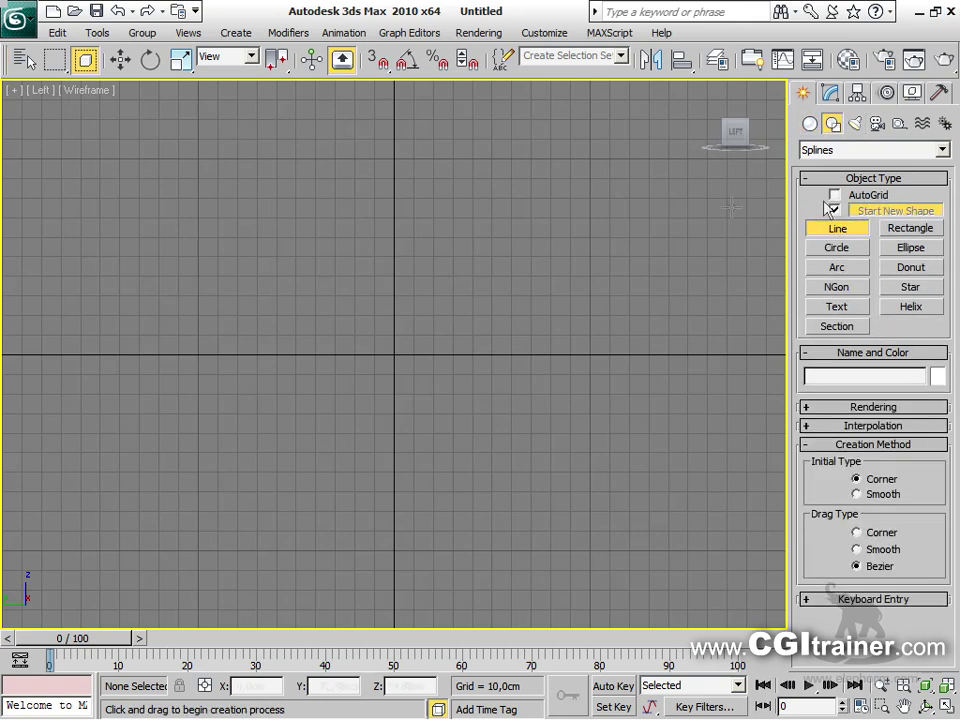
{"action": "left_click", "coordinate": [568, 142]}
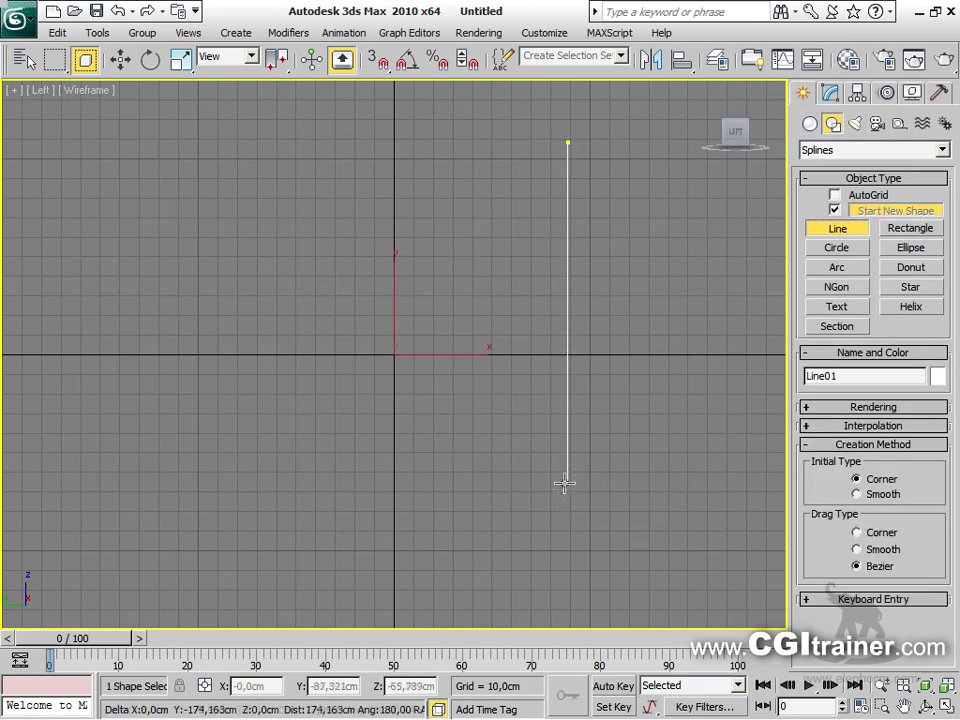
{"action": "left_click", "coordinate": [568, 528]}
{"action": "right_click", "coordinate": [177, 548], "text": "shift"}
{"action": "left_click", "coordinate": [176, 528]}
{"action": "right_click", "coordinate": [677, 210]}
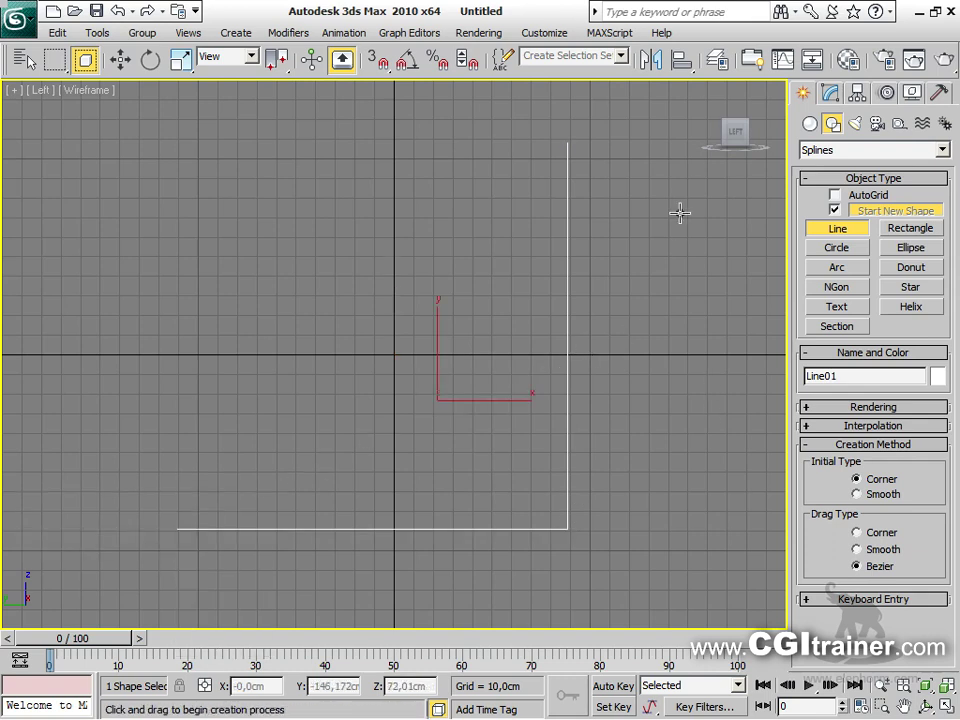
Round the L-shaped line's corner vertex with a large Fillet
{"action": "left_click", "coordinate": [830, 92]}
{"action": "left_click", "coordinate": [807, 168]}
{"action": "left_click", "coordinate": [836, 185]}
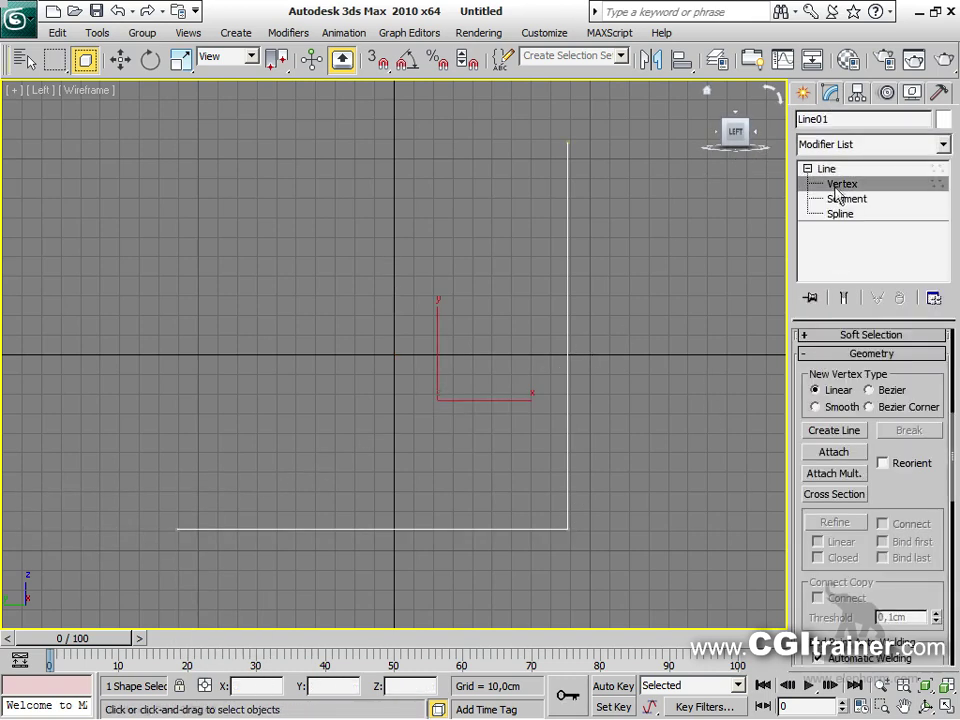
{"action": "left_click_drag", "start_coordinate": [566, 520], "coordinate": [566, 520]}
{"action": "mouse_move", "coordinate": [846, 508]}
{"action": "left_mouse_down"}
{"action": "mouse_move", "coordinate": [846, 588]}
{"action": "mouse_move", "coordinate": [833, 513]}
{"action": "left_mouse_up"}
{"action": "left_click", "coordinate": [842, 548]}
{"action": "left_click_drag", "start_coordinate": [936, 549], "coordinate": [936, 500]}
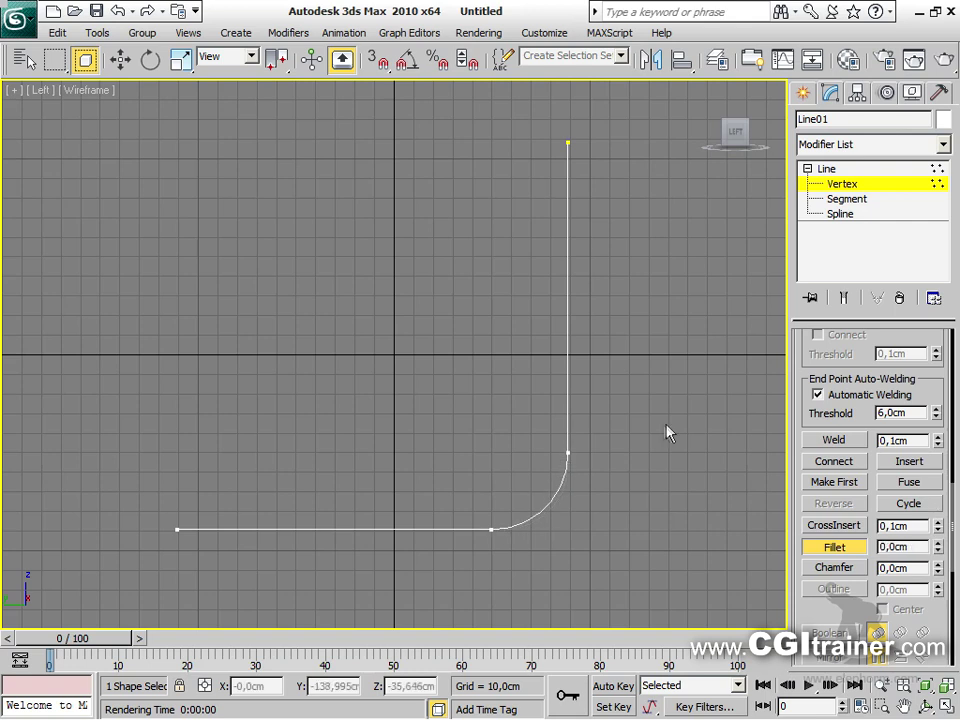
Outline the whole spline to turn it into a thin closed L-shaped profile
{"action": "left_click", "coordinate": [852, 216]}
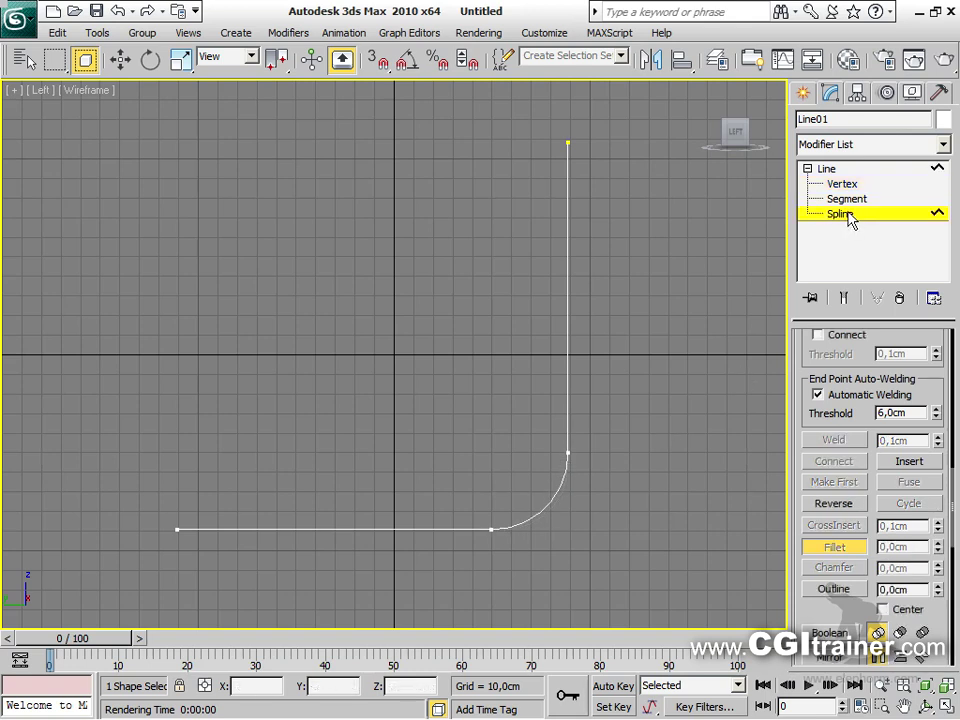
{"action": "left_click", "coordinate": [565, 368]}
{"action": "left_click", "coordinate": [834, 589]}
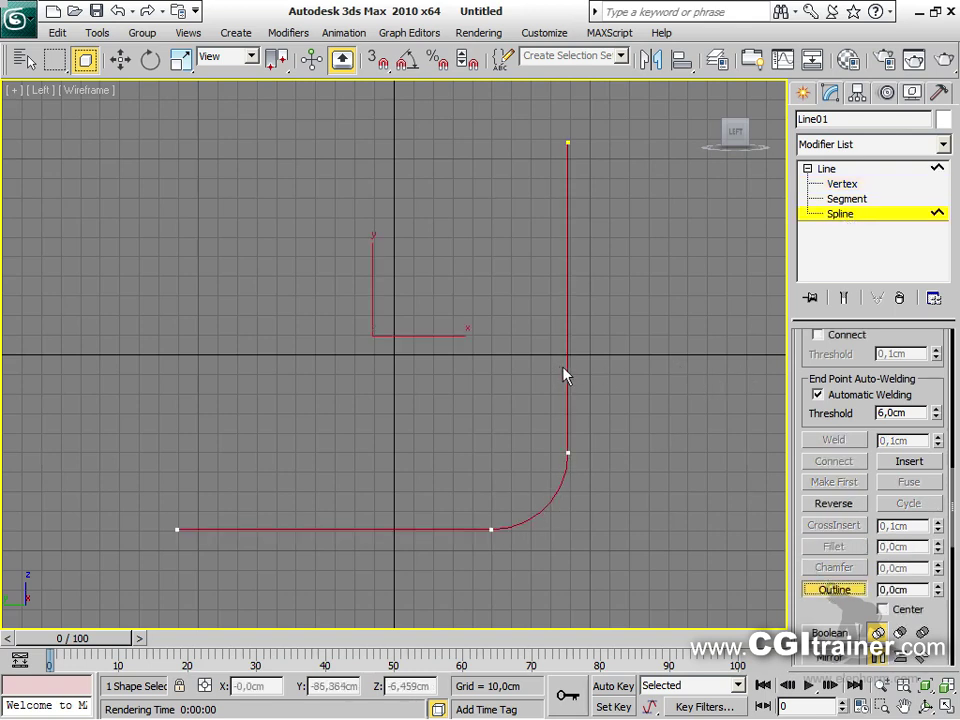
{"action": "mouse_move", "coordinate": [574, 354]}
{"action": "left_mouse_down"}
{"action": "mouse_move", "coordinate": [574, 339]}
{"action": "mouse_move", "coordinate": [574, 349]}
{"action": "left_mouse_up"}
Extrude the profile with an amount of -371,0 cm into a wide backdrop, shown shaded in Perspective
{"action": "left_click", "coordinate": [288, 32]}
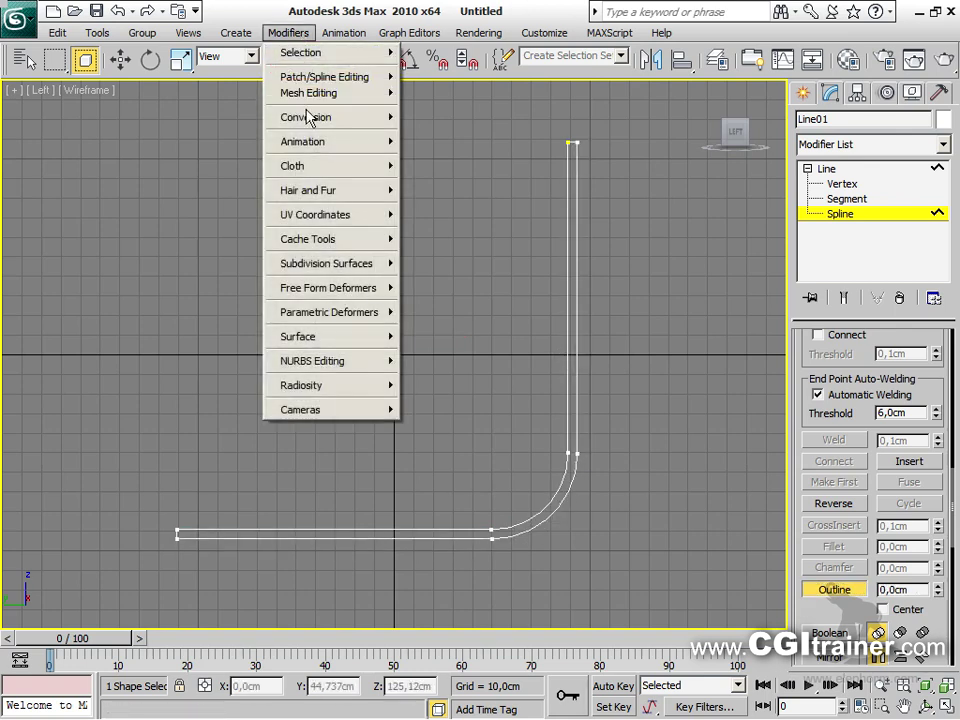
{"action": "mouse_move", "coordinate": [312, 100]}
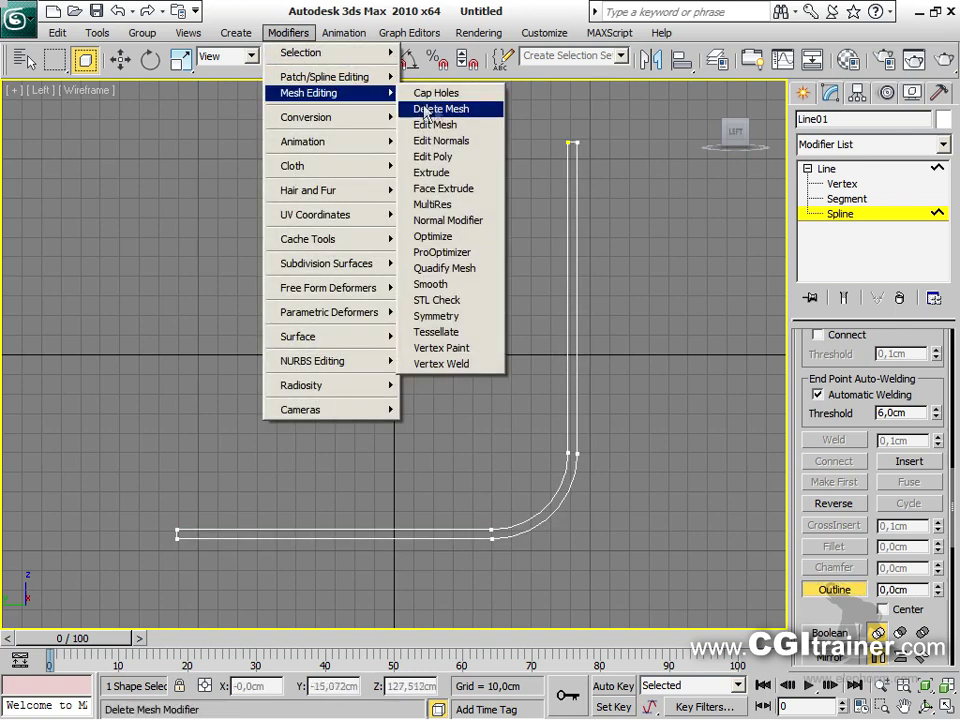
{"action": "left_click", "coordinate": [440, 174]}
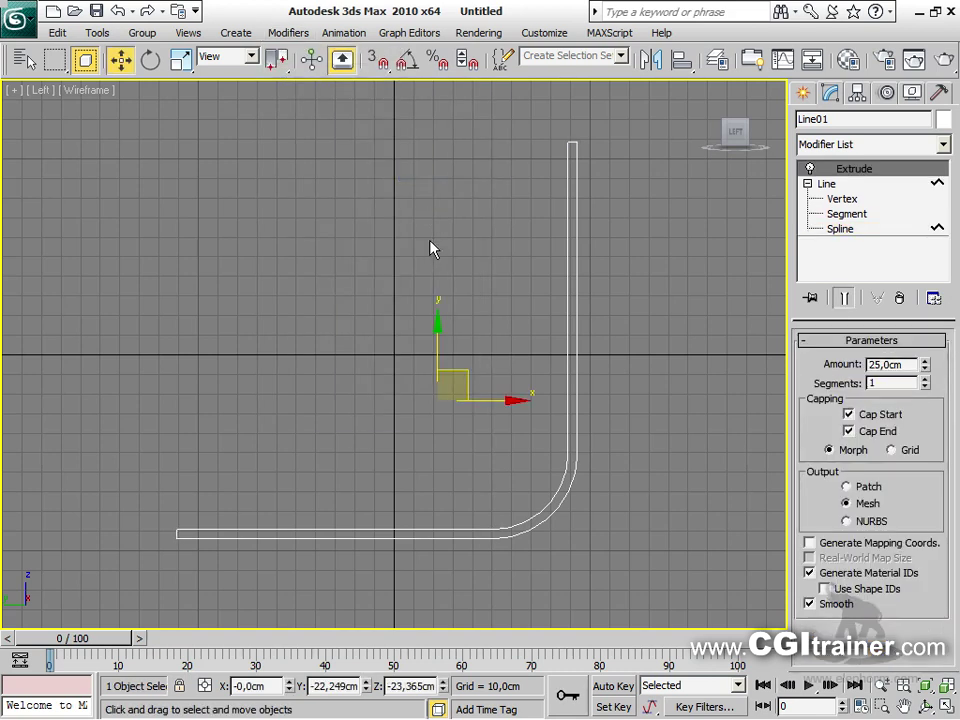
{"action": "key", "text": "p"}
{"action": "middle_click_drag", "start_coordinate": [398, 386], "coordinate": [498, 505], "text": "alt"}
{"action": "key", "text": "F3"}
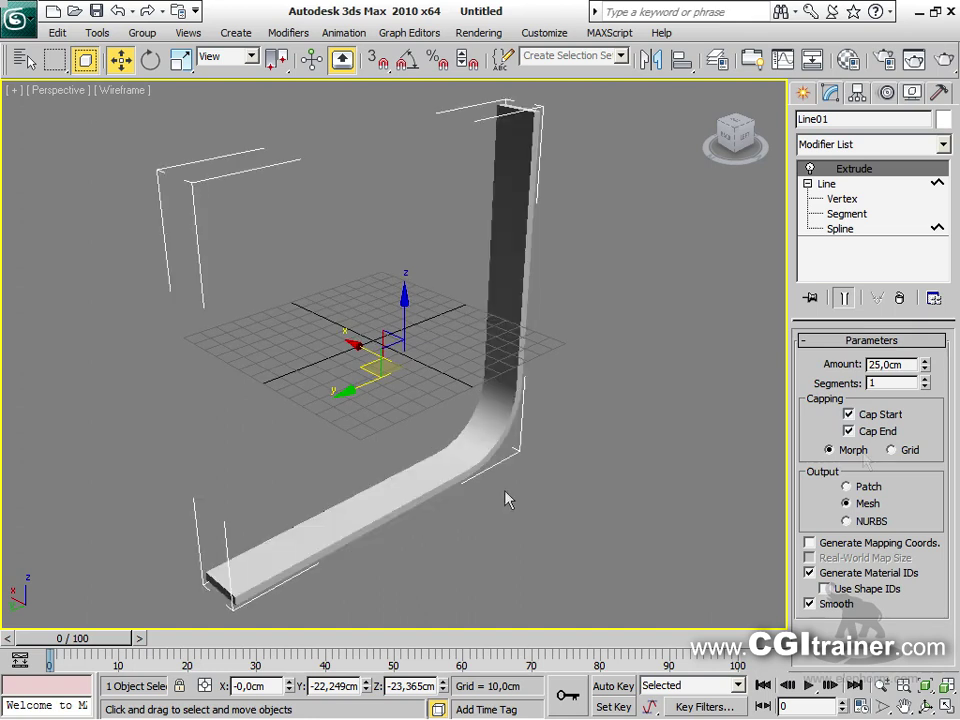
{"action": "left_click_drag", "start_coordinate": [926, 367], "coordinate": [536, 418]}
{"action": "middle_click_drag", "start_coordinate": [536, 418], "coordinate": [606, 386]}
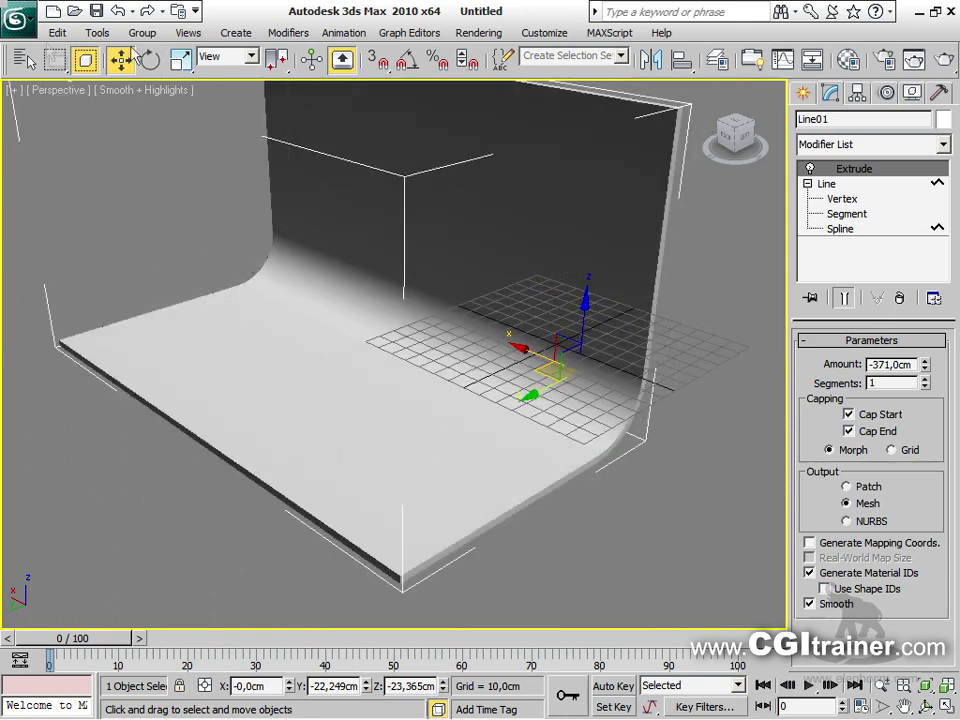
With the Transform Toolbox, center the backdrop's pivot, align it to the minimum in Z, and center the object on the world origin
{"action": "left_click", "coordinate": [57, 33]}
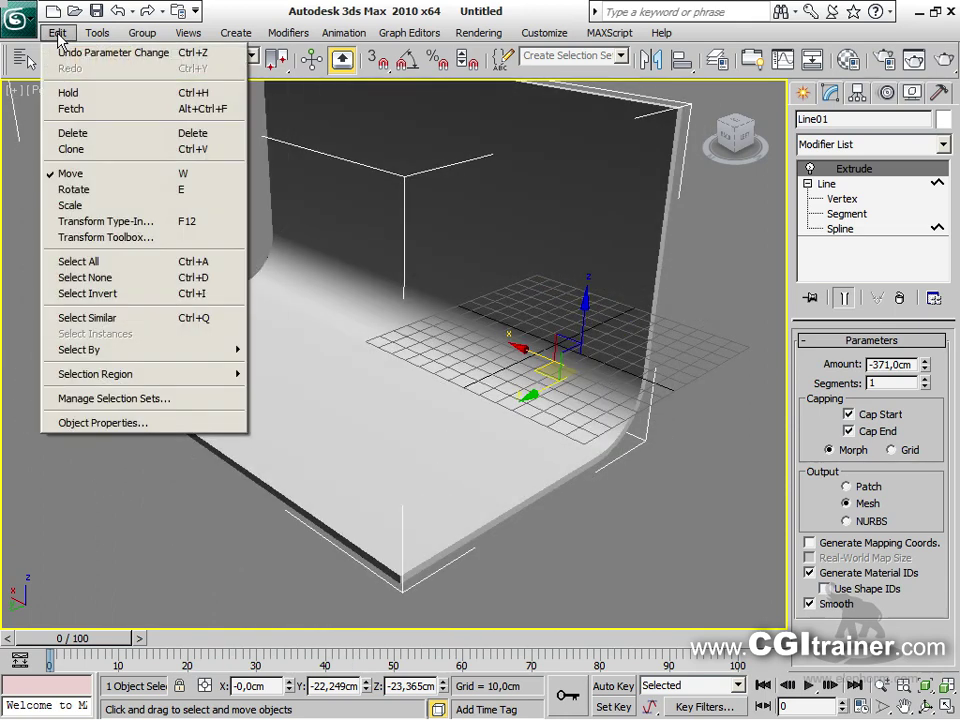
{"action": "left_click", "coordinate": [80, 237]}
{"action": "left_click", "coordinate": [604, 413]}
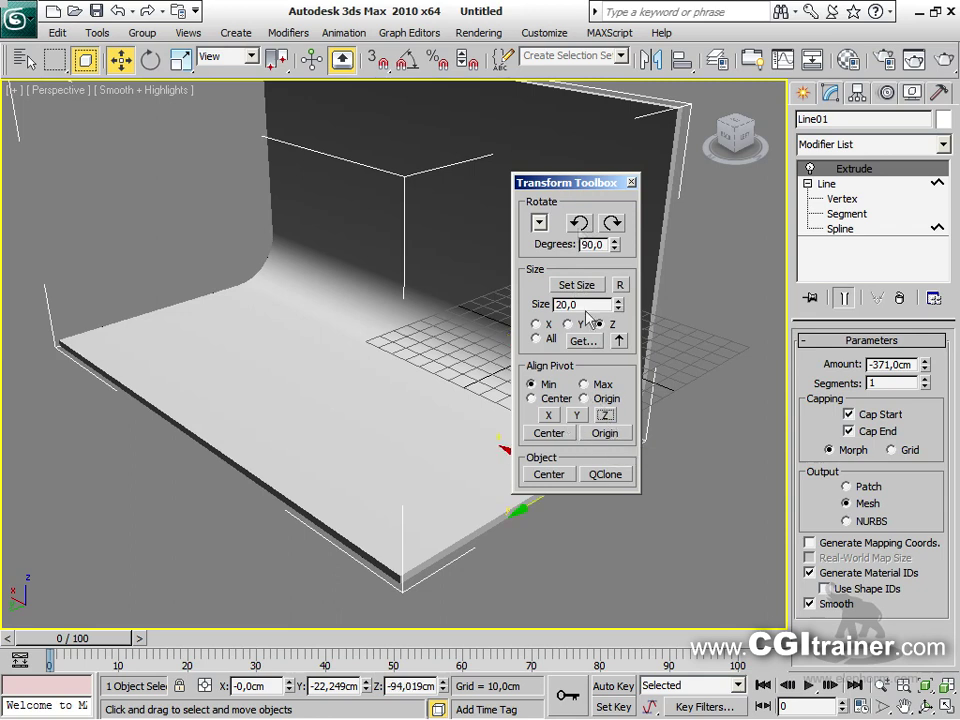
{"action": "left_click_drag", "start_coordinate": [578, 193], "coordinate": [659, 158]}
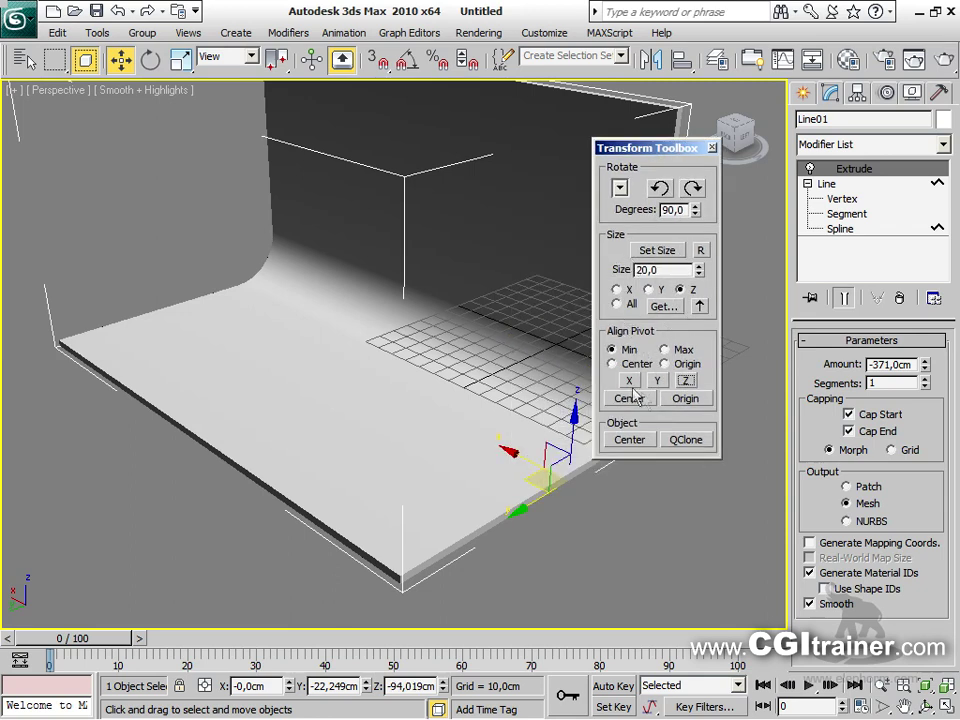
{"action": "left_click", "coordinate": [630, 399]}
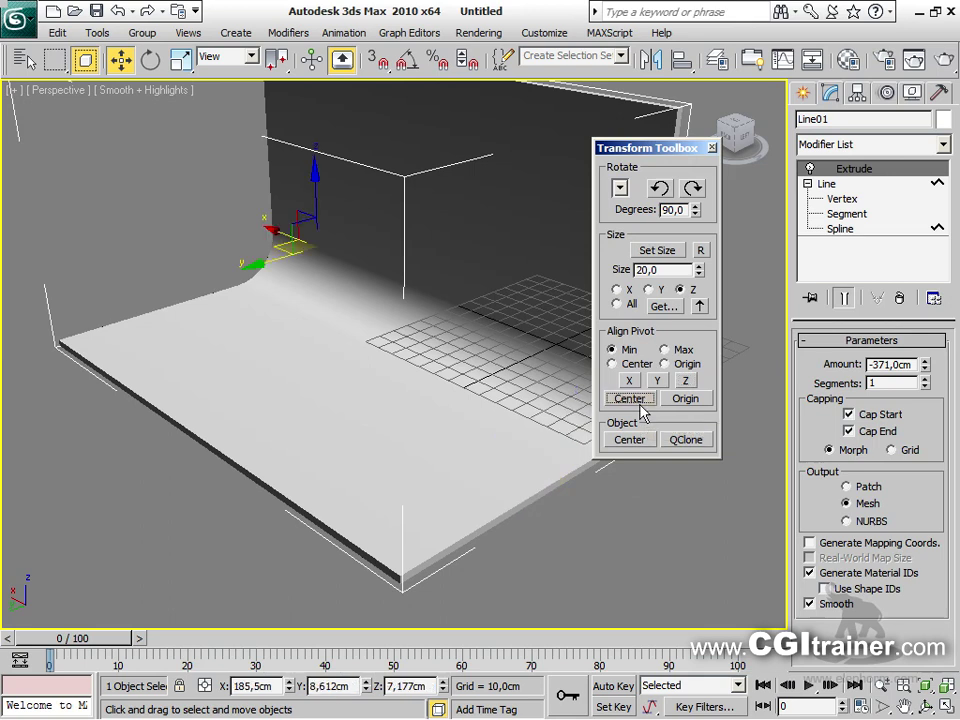
{"action": "left_click", "coordinate": [685, 382]}
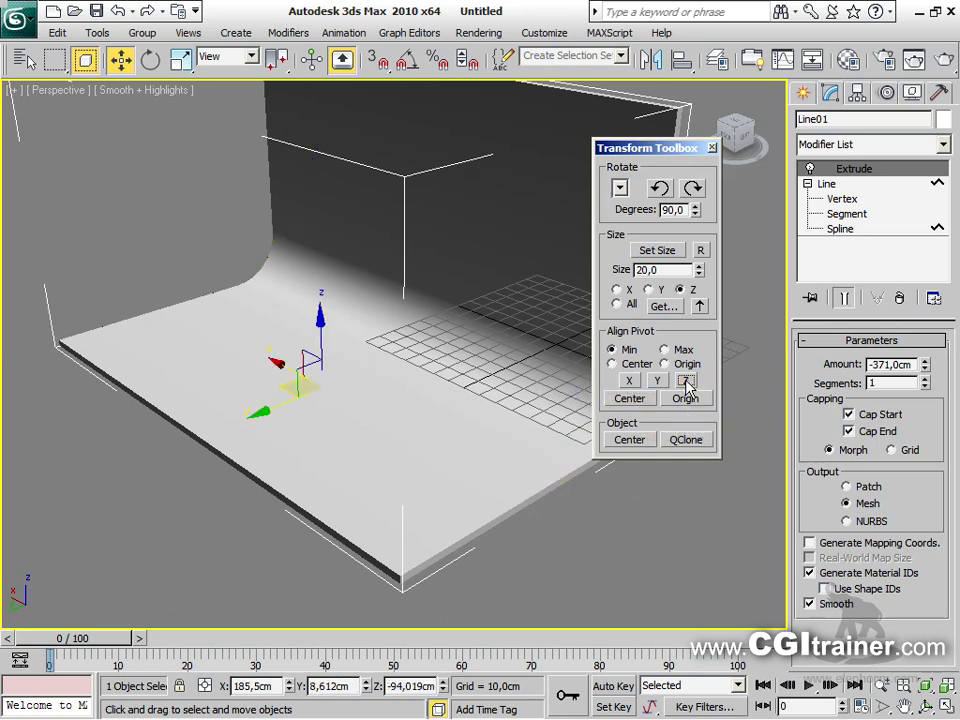
{"action": "left_click", "coordinate": [640, 441]}
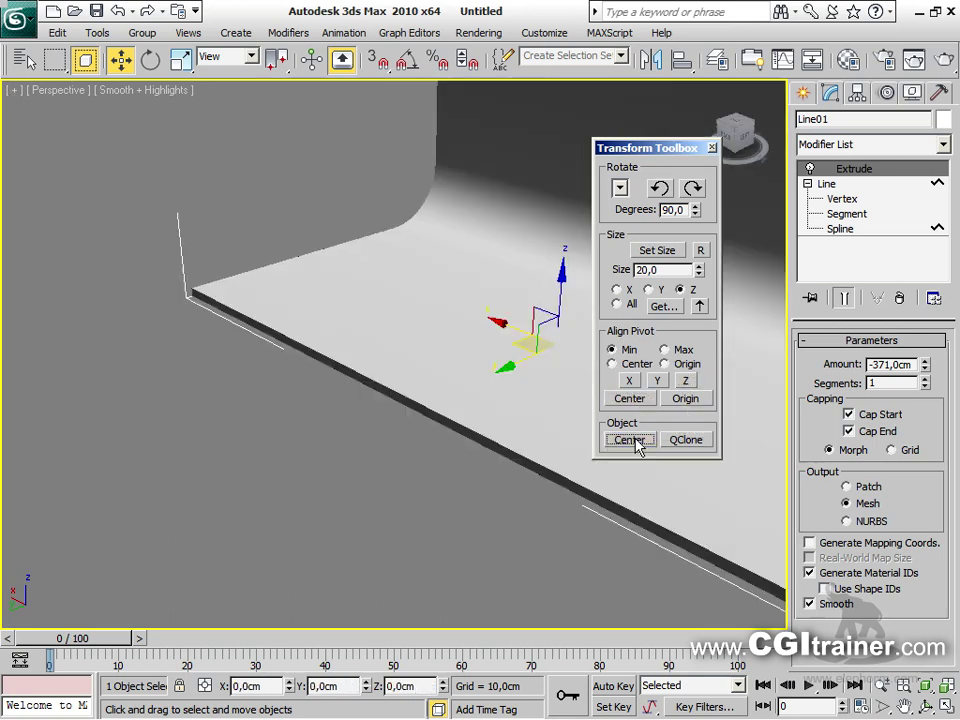
{"action": "left_click", "coordinate": [712, 153]}
Give the backdrop a custom gray object color of RGB 181, 181, 181 and enable Assign Random Colors
{"action": "middle_click_drag", "start_coordinate": [652, 324], "coordinate": [503, 428], "text": "alt"}
{"action": "scroll", "coordinate": [441, 444], "scroll_direction": "up", "scroll_amount": 5}
{"action": "key", "text": "z"}
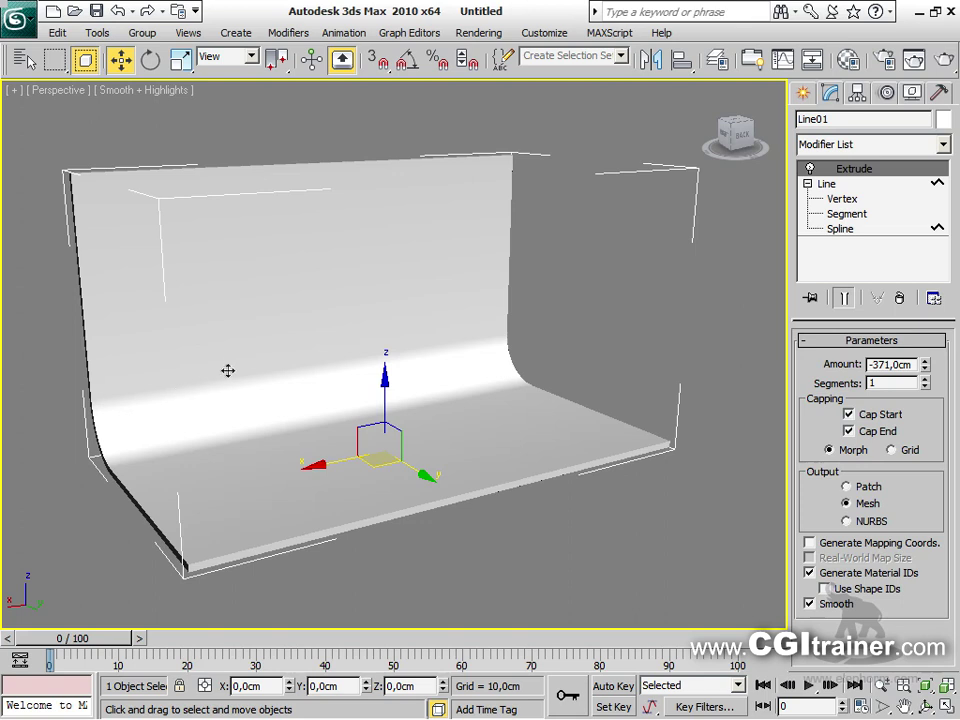
{"action": "left_click", "coordinate": [808, 92]}
{"action": "left_click", "coordinate": [940, 377]}
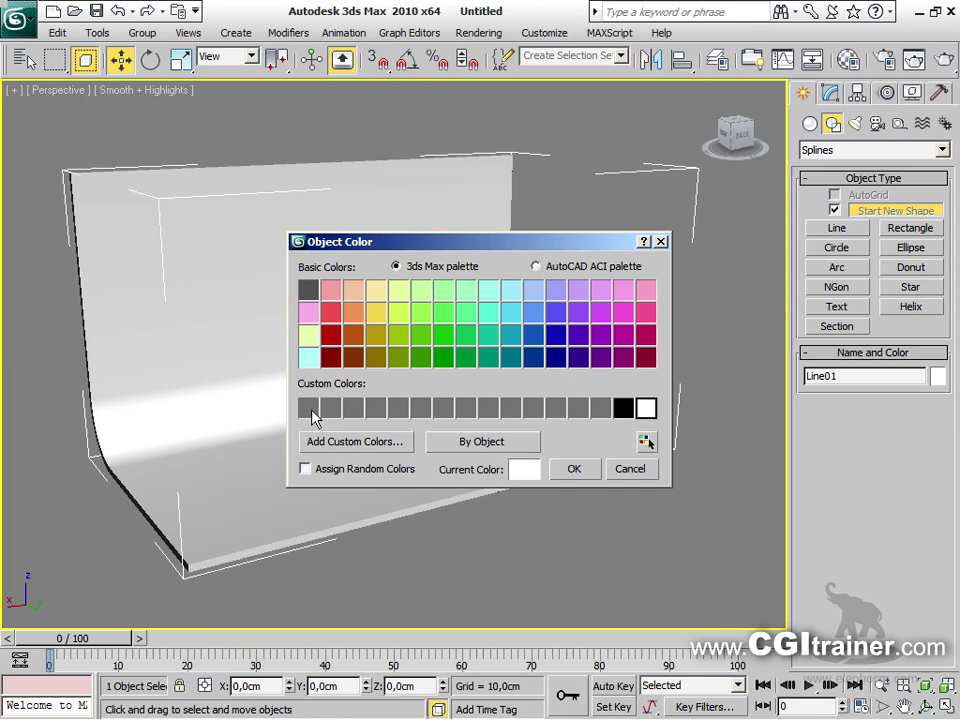
{"action": "left_click", "coordinate": [311, 411]}
{"action": "left_click", "coordinate": [345, 441]}
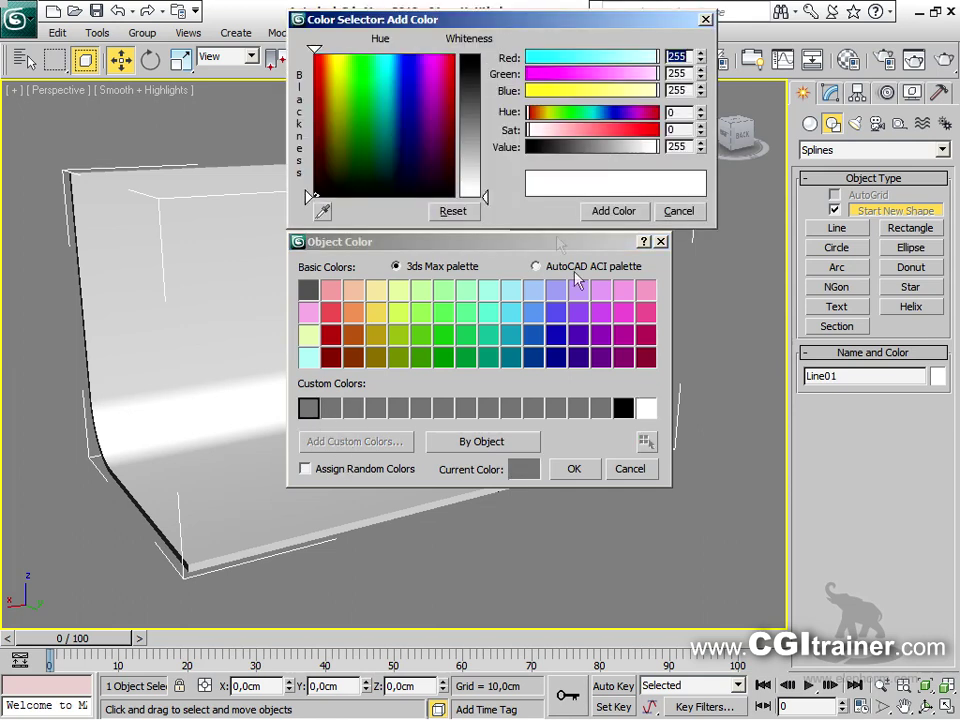
{"action": "left_click_drag", "start_coordinate": [467, 140], "coordinate": [467, 156]}
{"action": "left_click", "coordinate": [612, 212]}
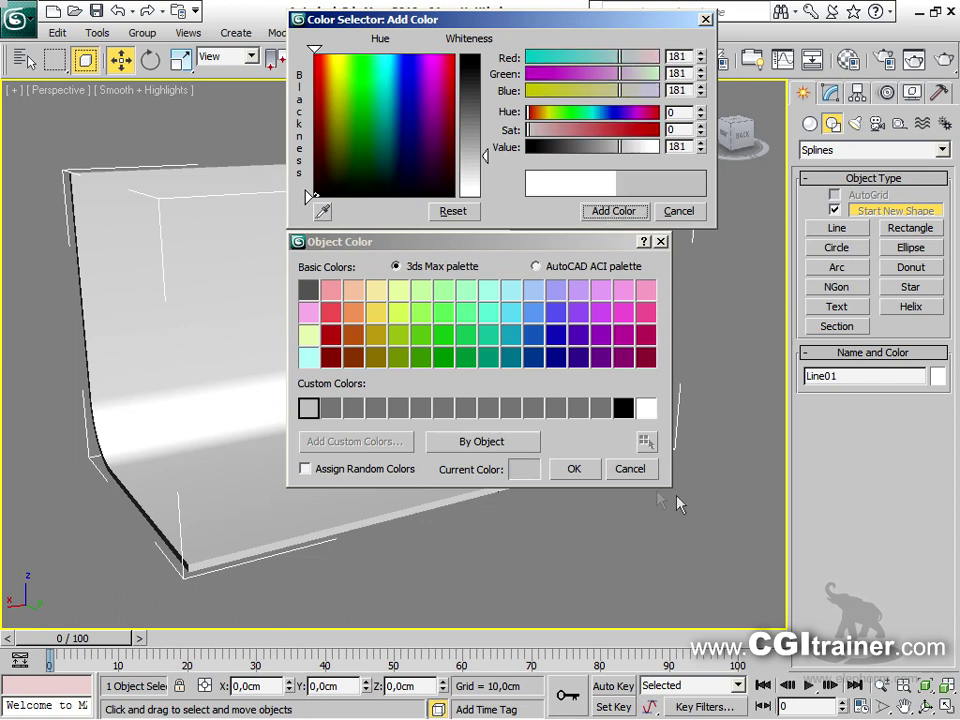
{"action": "left_click", "coordinate": [326, 472]}
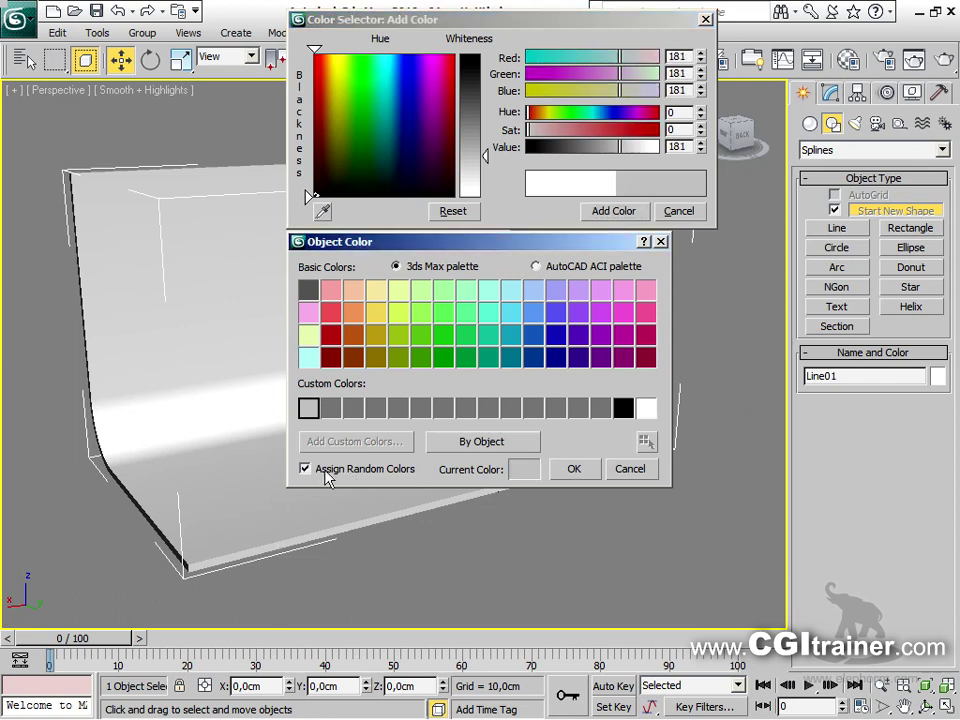
{"action": "left_click", "coordinate": [573, 469]}
In the Left view with the grid hidden, draw a five-point bowl half-profile line above the floor, from the outer rim down to the foot and inward
{"action": "middle_click_drag", "start_coordinate": [473, 443], "coordinate": [312, 430], "text": "alt"}
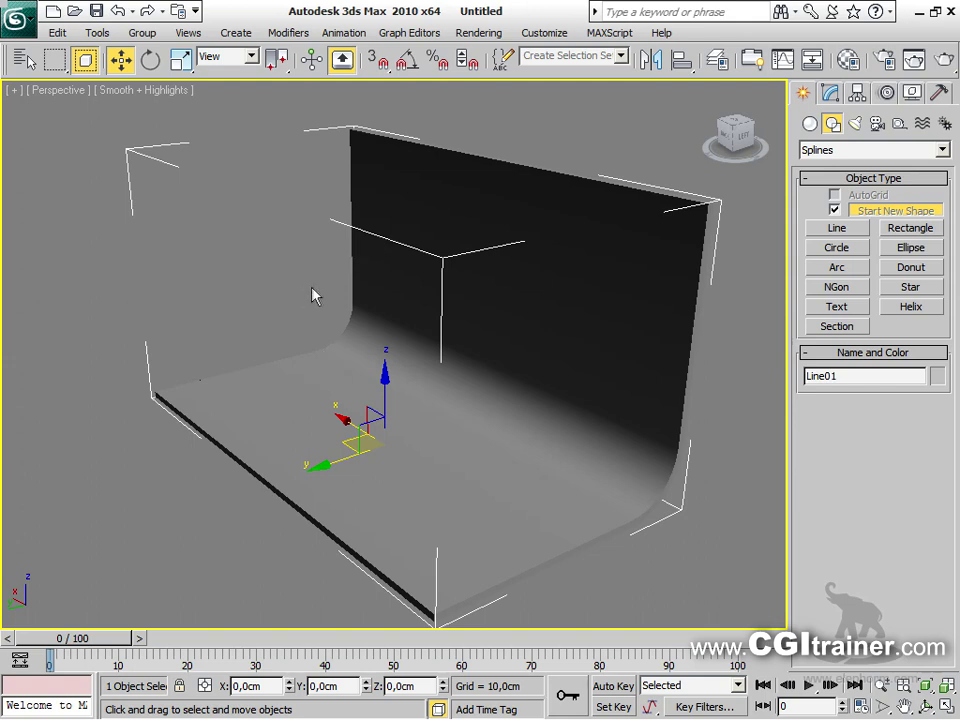
{"action": "key", "text": "l"}
{"action": "middle_click_drag", "start_coordinate": [439, 343], "coordinate": [418, 360]}
{"action": "key", "text": "g"}
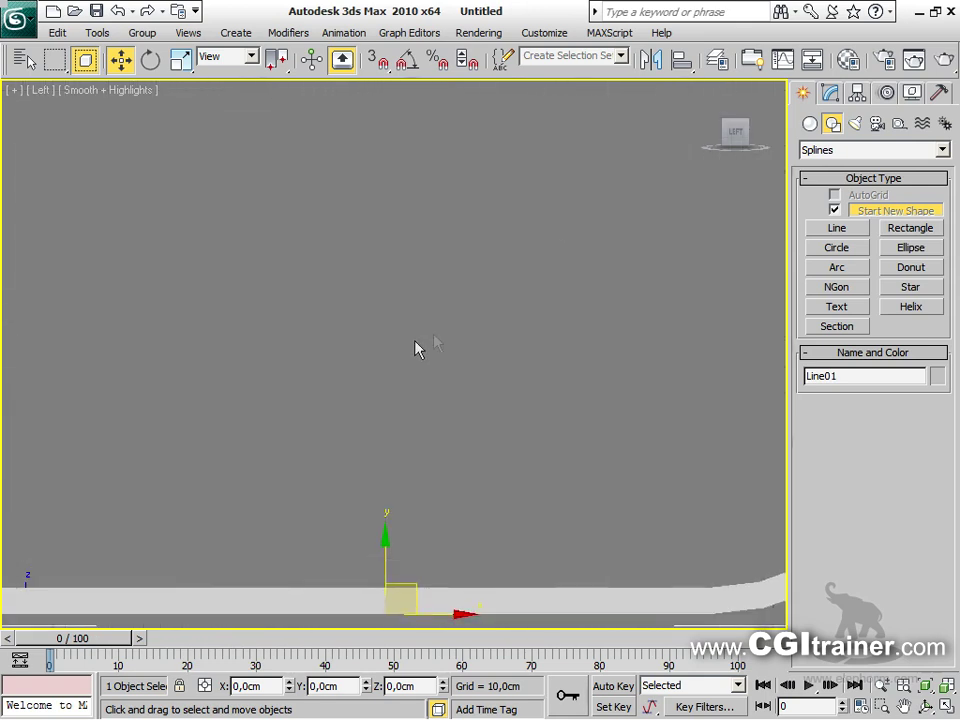
{"action": "left_click", "coordinate": [826, 230]}
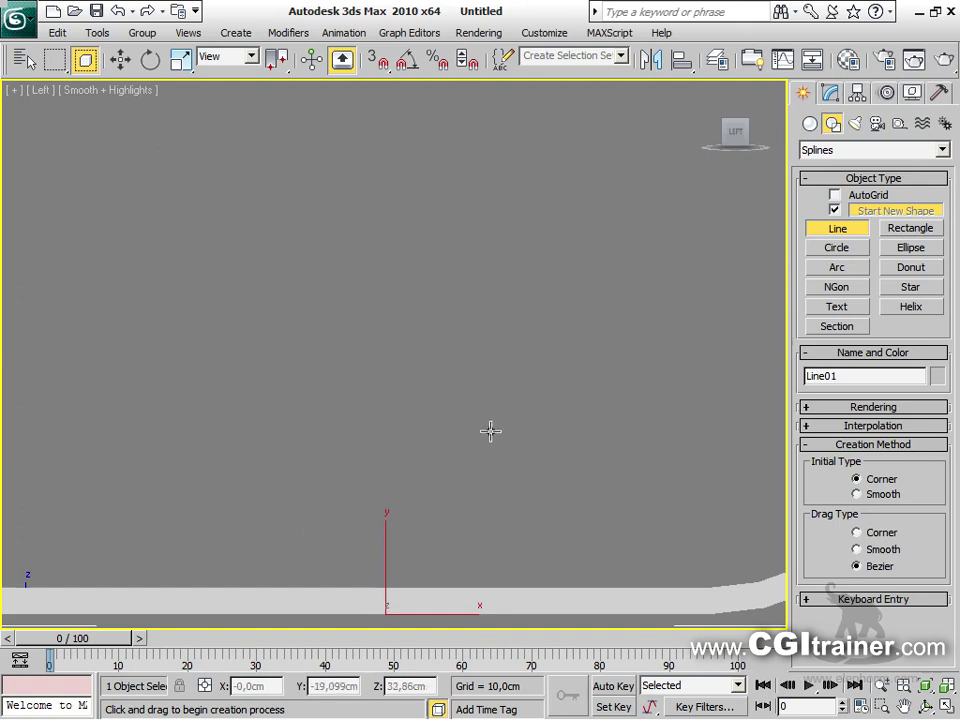
{"action": "left_click", "coordinate": [529, 385]}
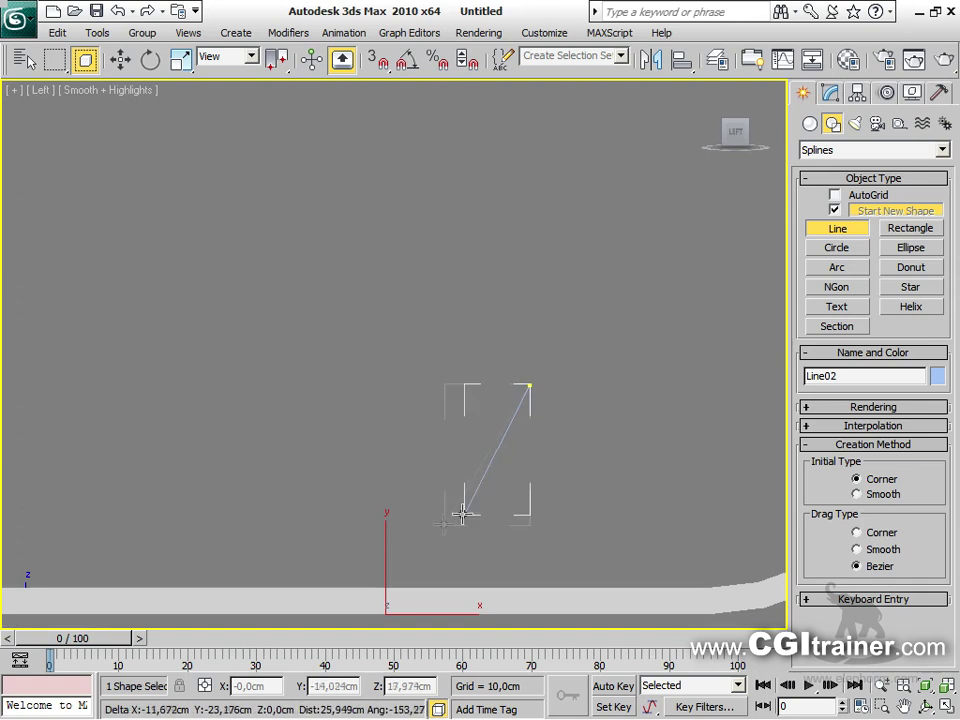
{"action": "left_click", "coordinate": [481, 496]}
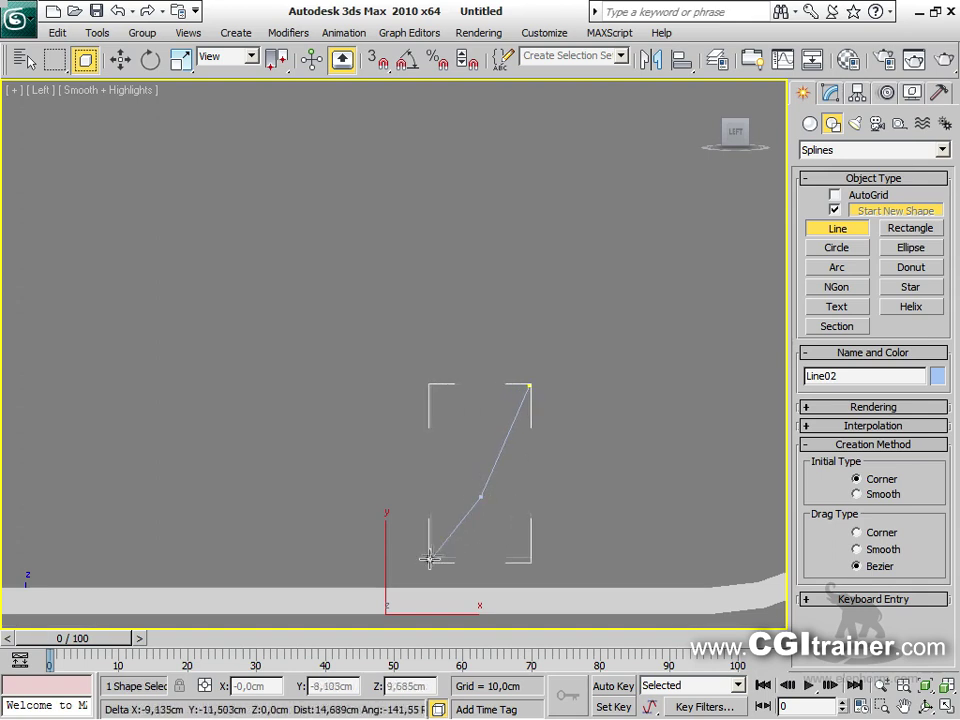
{"action": "left_click", "coordinate": [430, 561]}
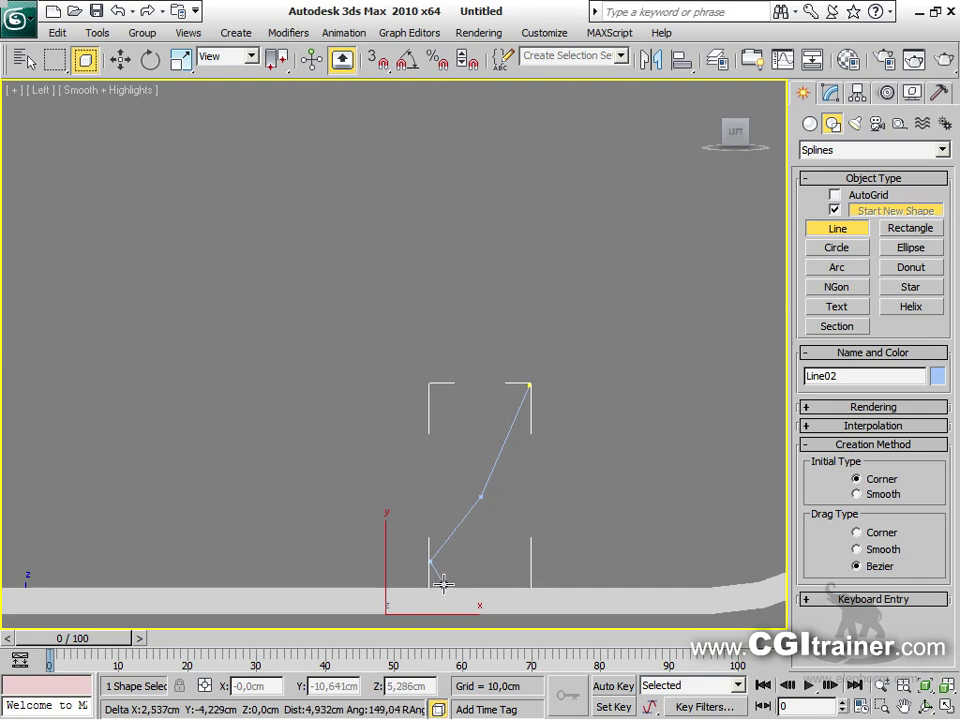
{"action": "left_click", "coordinate": [443, 583]}
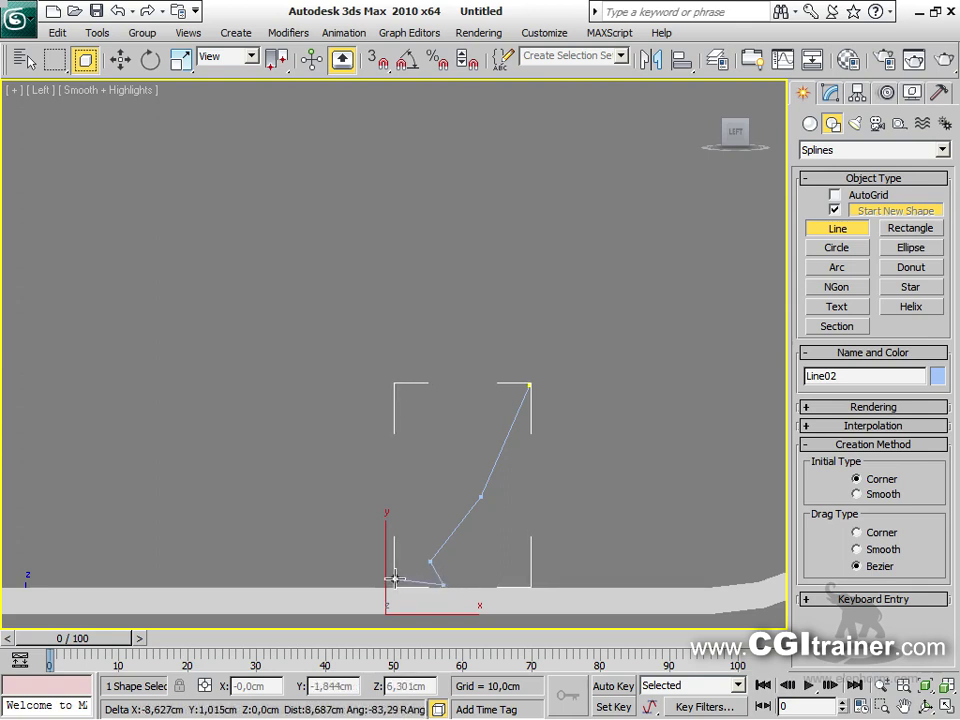
{"action": "right_click", "coordinate": [395, 580]}
Isolate the new profile line from the rest of the scene
{"action": "left_click", "coordinate": [830, 92]}
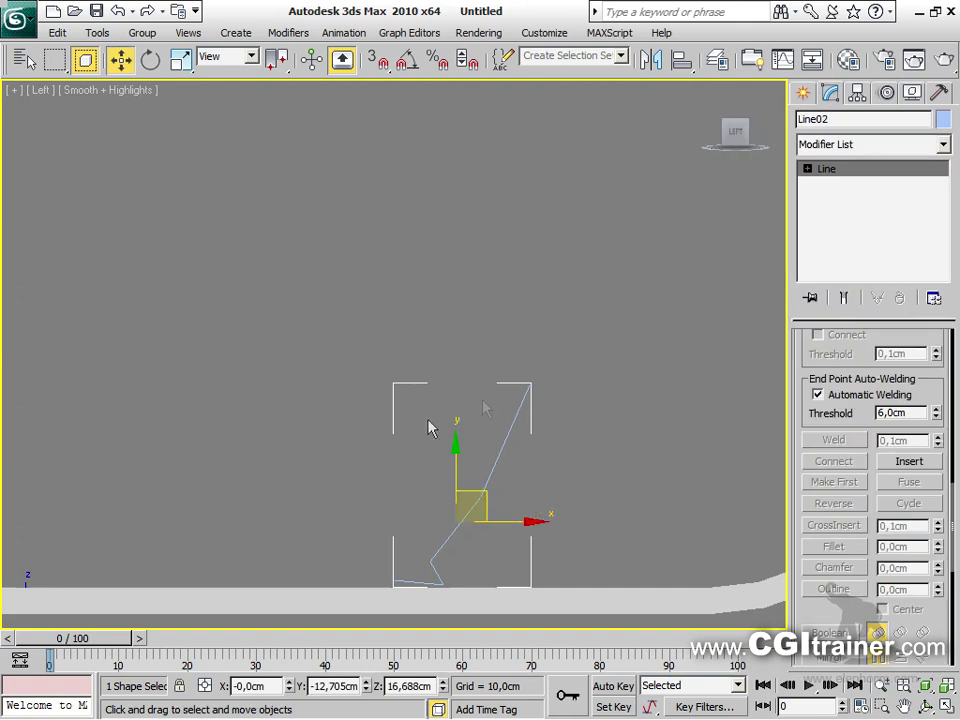
{"action": "right_click", "coordinate": [460, 450]}
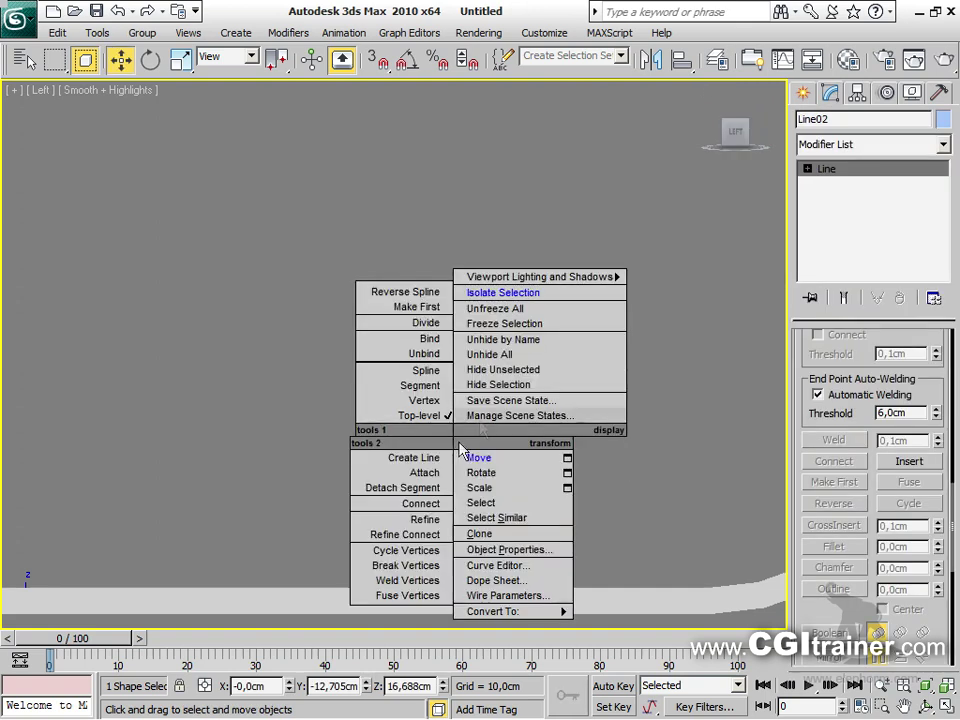
{"action": "left_click", "coordinate": [503, 292]}
{"action": "middle_click_drag", "start_coordinate": [561, 354], "coordinate": [622, 360]}
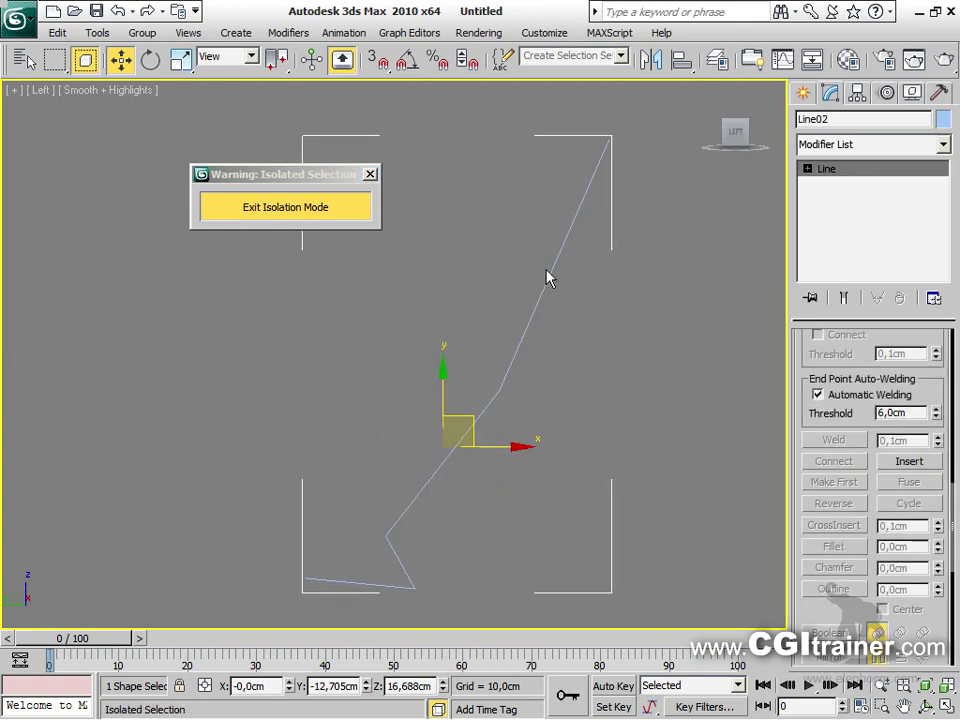
Outline the entire profile spline inward to give it a thin closed wall thickness
{"action": "left_click", "coordinate": [807, 169]}
{"action": "left_click", "coordinate": [840, 214]}
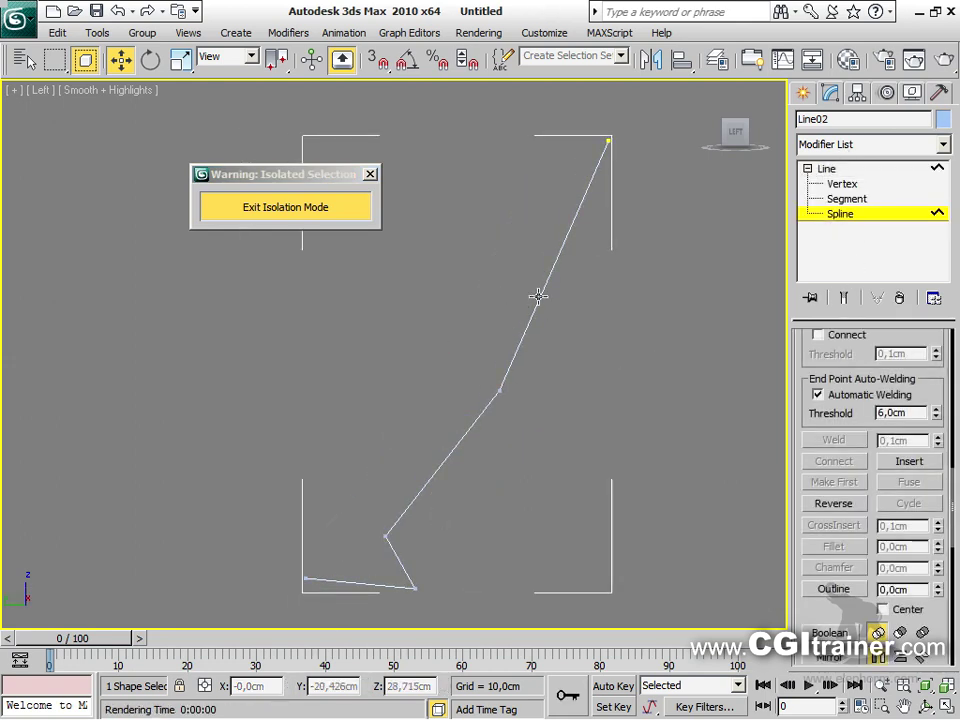
{"action": "left_click", "coordinate": [538, 297]}
{"action": "left_click", "coordinate": [834, 589]}
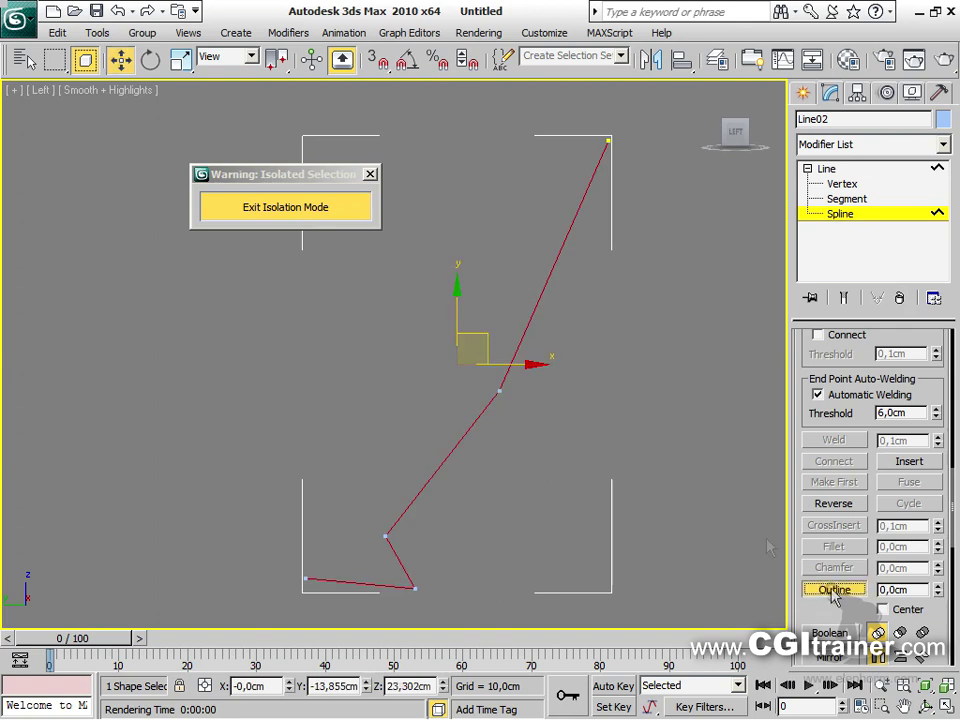
{"action": "mouse_move", "coordinate": [487, 402]}
{"action": "left_mouse_down"}
{"action": "mouse_move", "coordinate": [489, 384]}
{"action": "mouse_move", "coordinate": [489, 419]}
{"action": "left_mouse_up"}
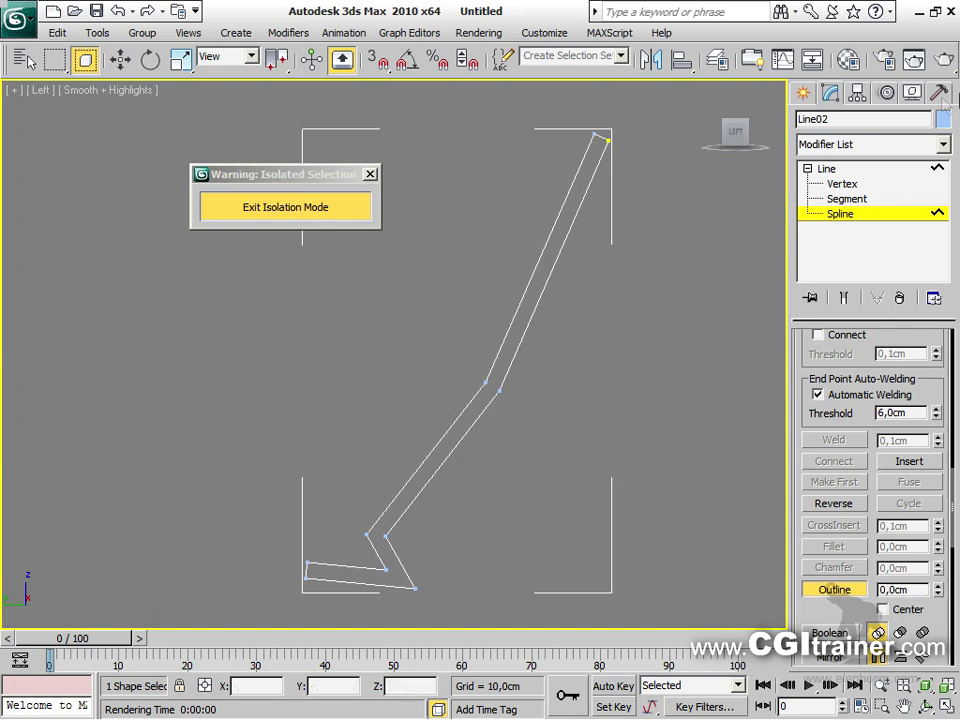
Delete the two inner vertices at the foot of the outlined profile
{"action": "left_click", "coordinate": [845, 184]}
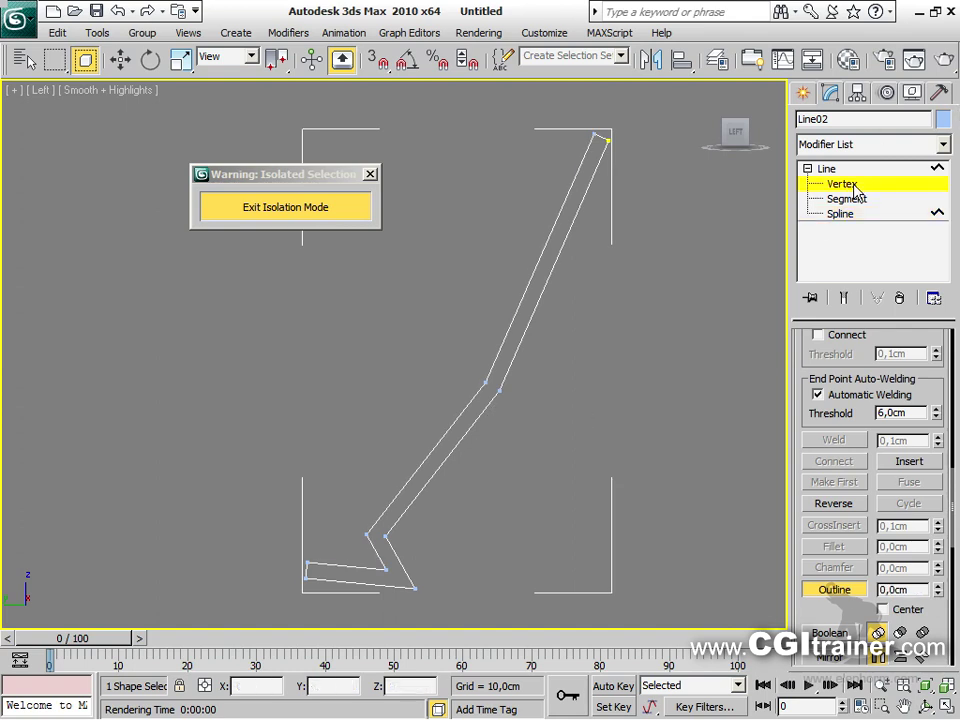
{"action": "left_click", "coordinate": [383, 569]}
{"action": "key", "text": "Delete"}
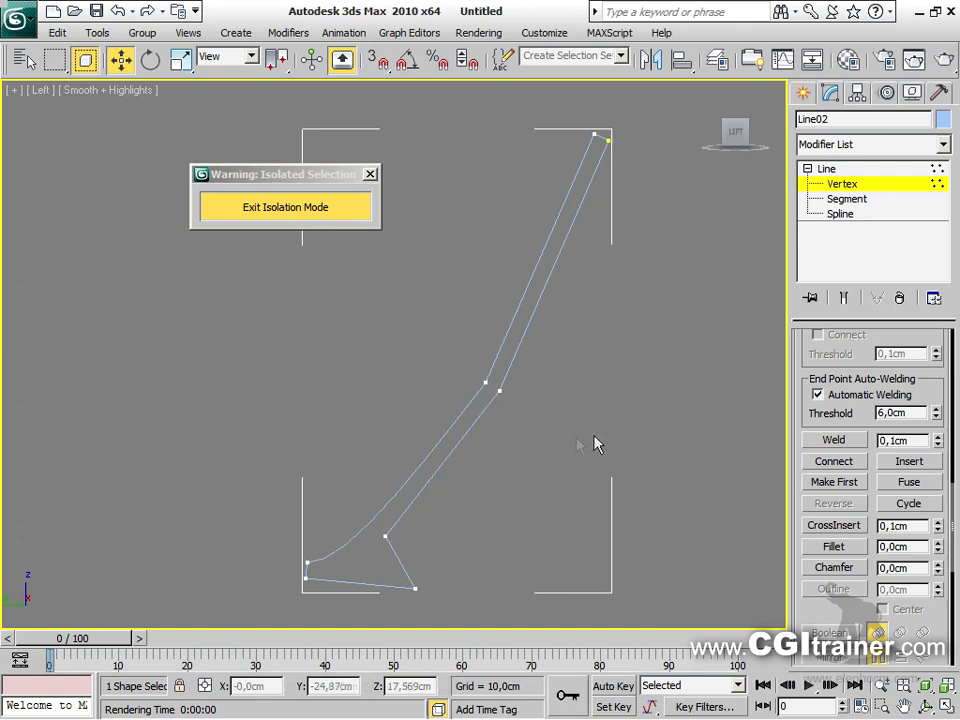
Delete the short closing segment at the profile's inner axis end to open the spline
{"action": "left_click", "coordinate": [850, 199]}
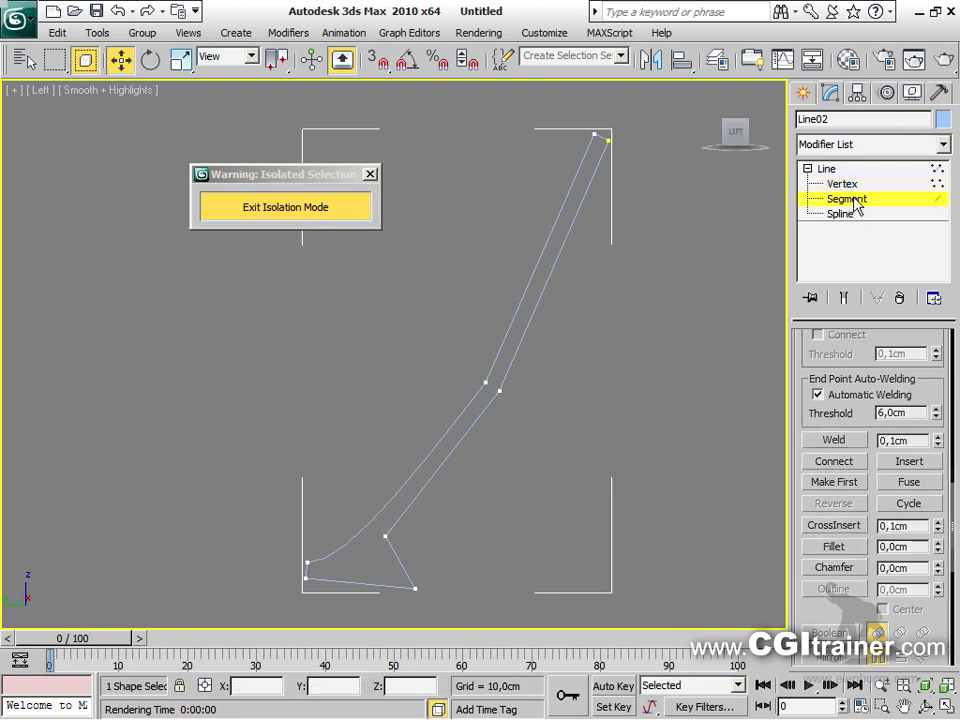
{"action": "left_click", "coordinate": [306, 564]}
{"action": "left_click", "coordinate": [356, 523]}
{"action": "left_click", "coordinate": [306, 564]}
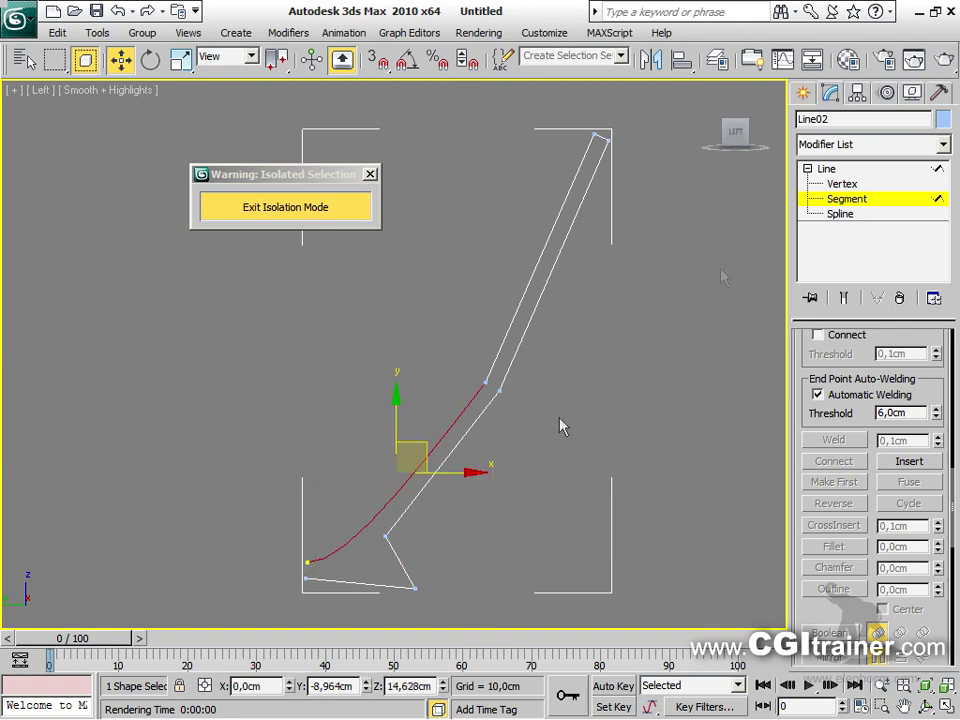
Move the upper end vertex at the axis so it lines up vertically with the lower end vertex
{"action": "left_click", "coordinate": [818, 185]}
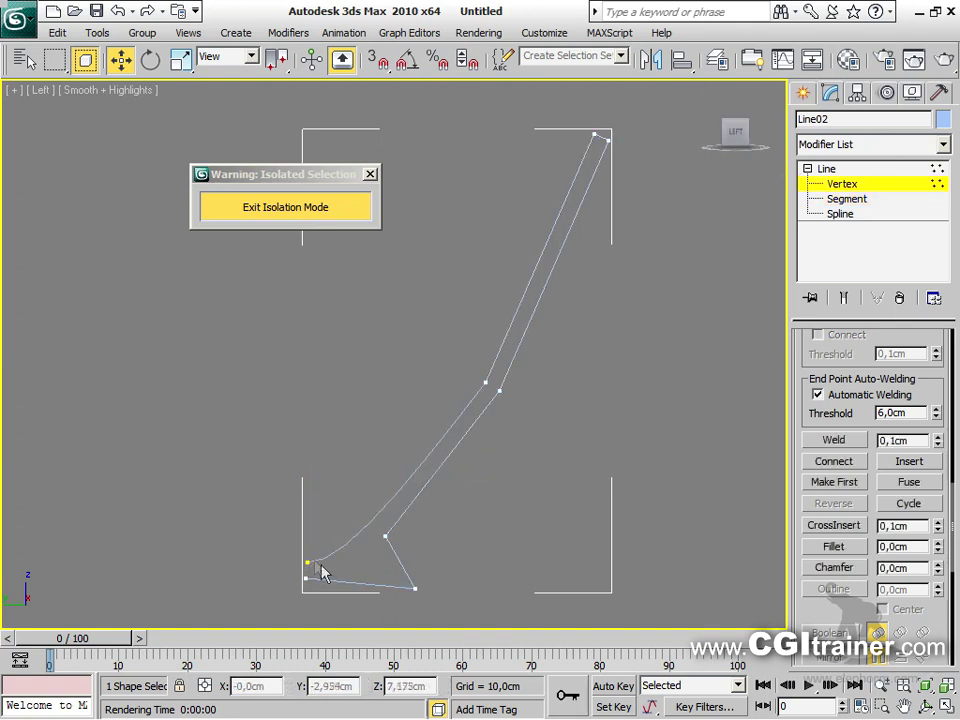
{"action": "left_click", "coordinate": [307, 559]}
{"action": "left_click_drag", "start_coordinate": [365, 561], "coordinate": [364, 561]}
Fillet the outer bottom corner vertex of the foot by 1,0 cm
{"action": "left_click", "coordinate": [416, 589]}
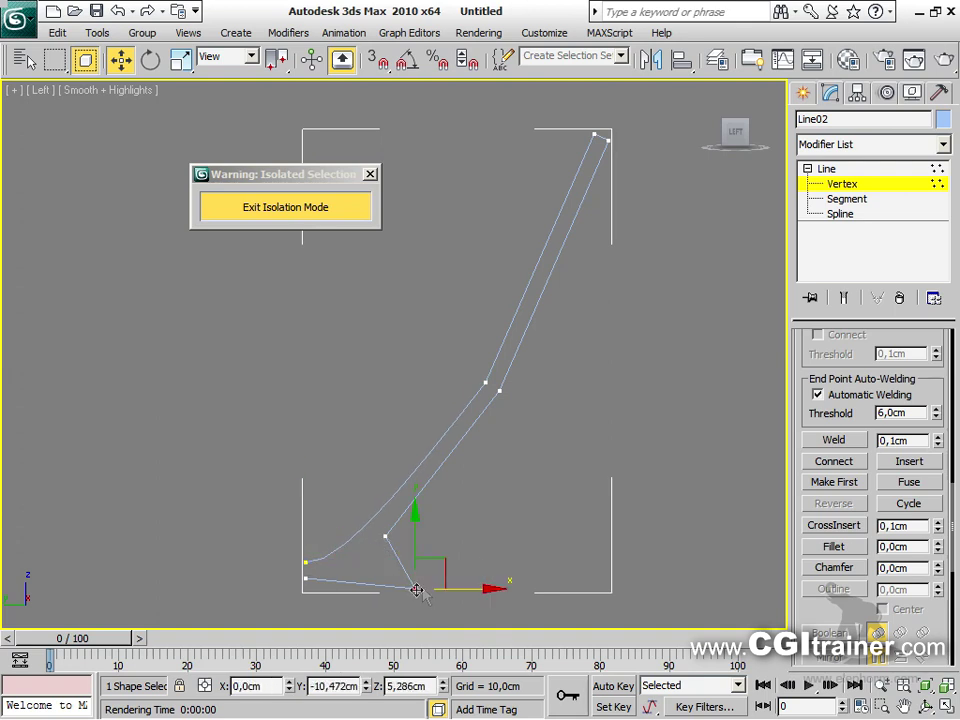
{"action": "left_click", "coordinate": [849, 547]}
{"action": "left_click_drag", "start_coordinate": [940, 549], "coordinate": [940, 544]}
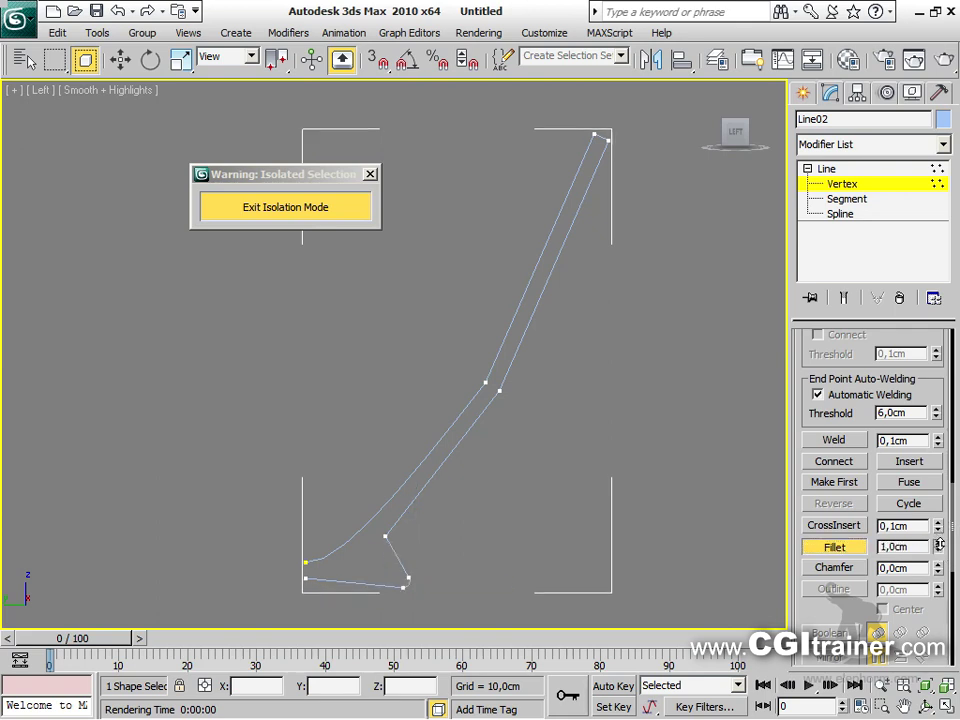
Convert the two vertices at the bend halfway up the wall to Smooth
{"action": "key", "text": "w"}
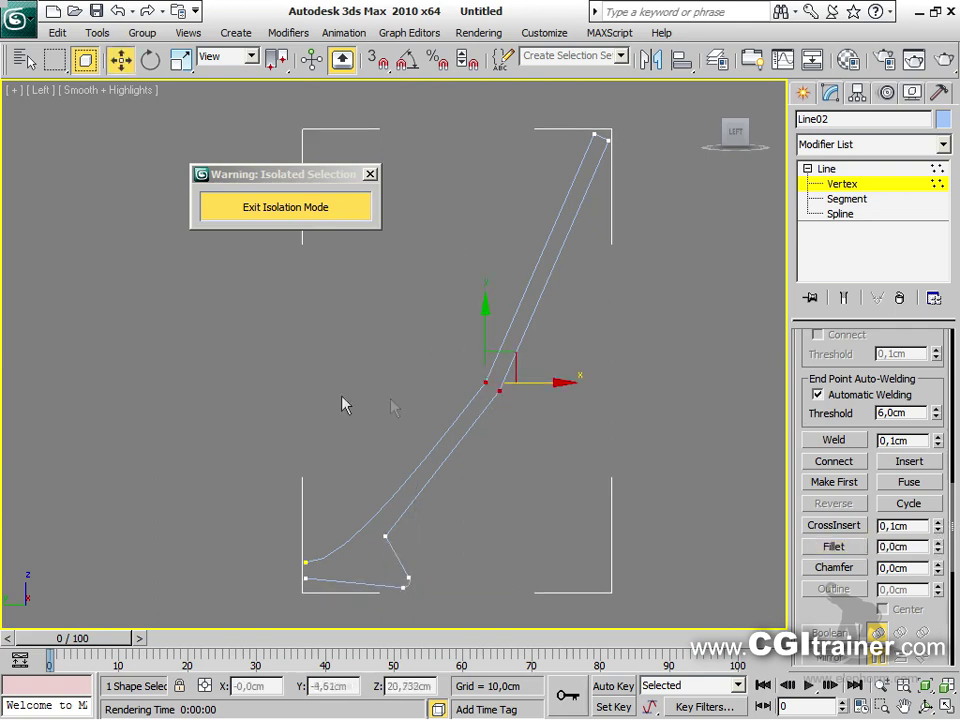
{"action": "right_click", "coordinate": [433, 382]}
{"action": "left_click", "coordinate": [398, 306]}
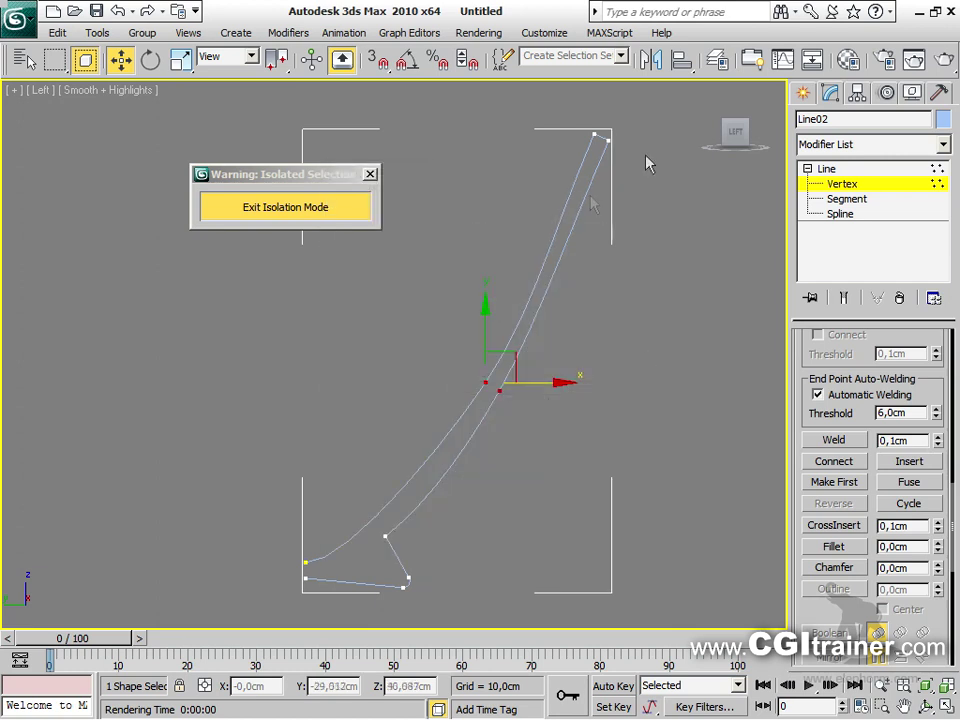
Fillet the two vertices at the upper rim end of the profile to round the lip
{"action": "left_click_drag", "start_coordinate": [617, 163], "coordinate": [618, 164]}
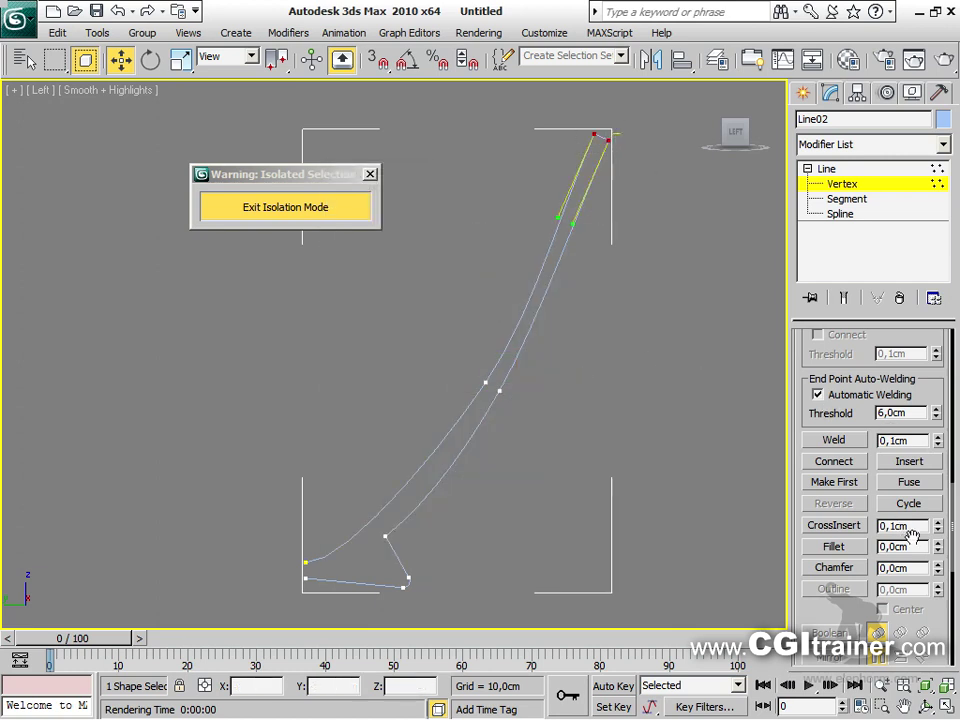
{"action": "left_click", "coordinate": [858, 547]}
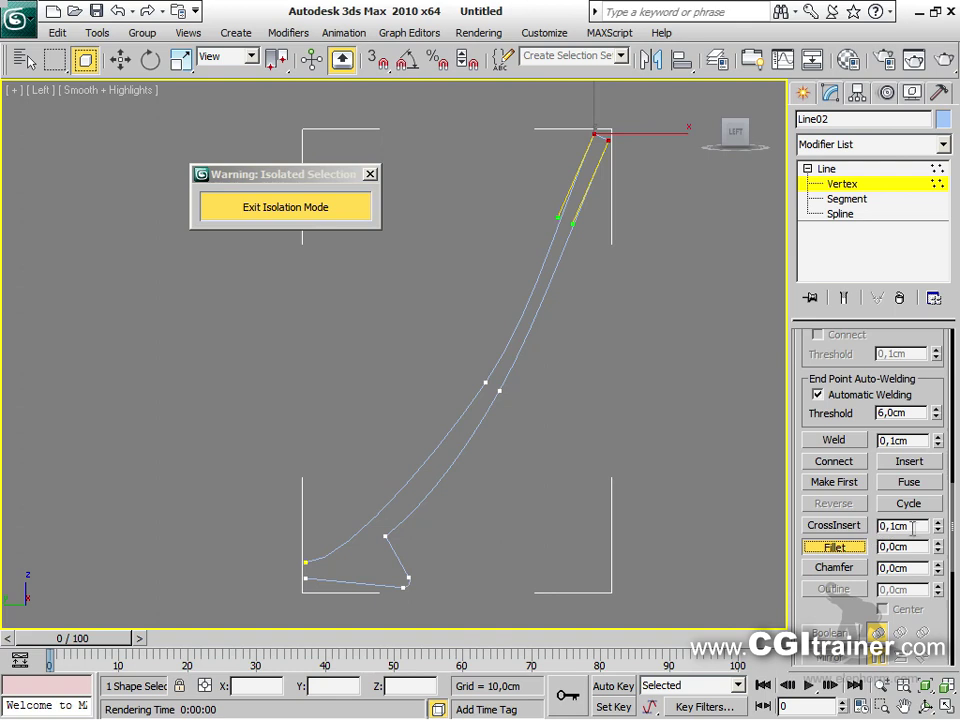
{"action": "left_click_drag", "start_coordinate": [940, 549], "coordinate": [941, 550]}
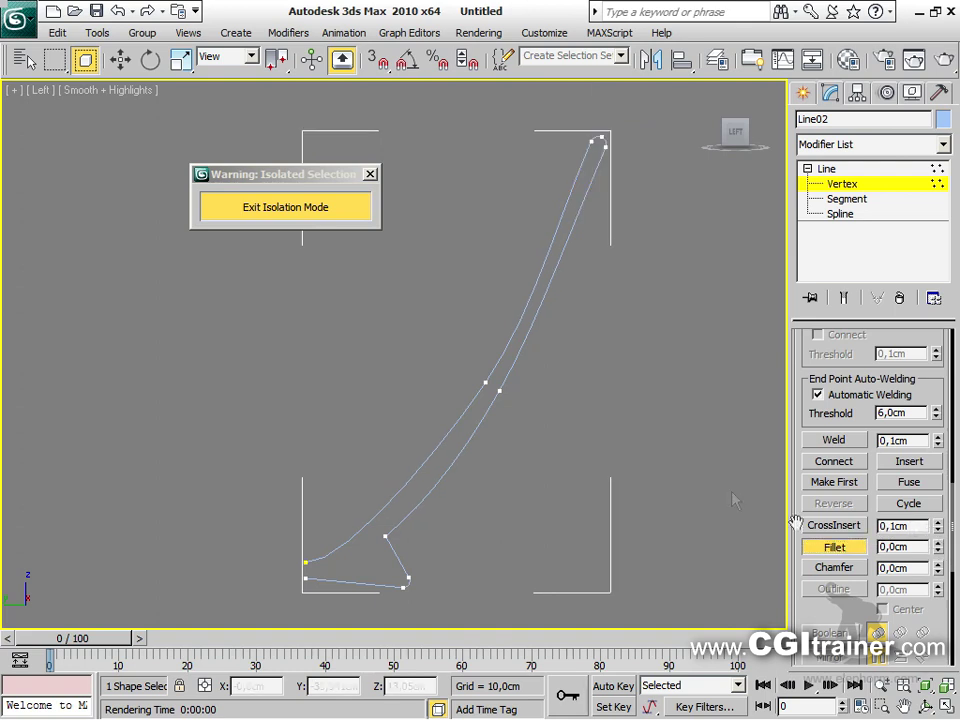
Convert the two vertices at the mid-wall bend to Bezier and move them slightly outward with adjusted tangent handles
{"action": "right_click", "coordinate": [512, 410]}
{"action": "right_click", "coordinate": [431, 297]}
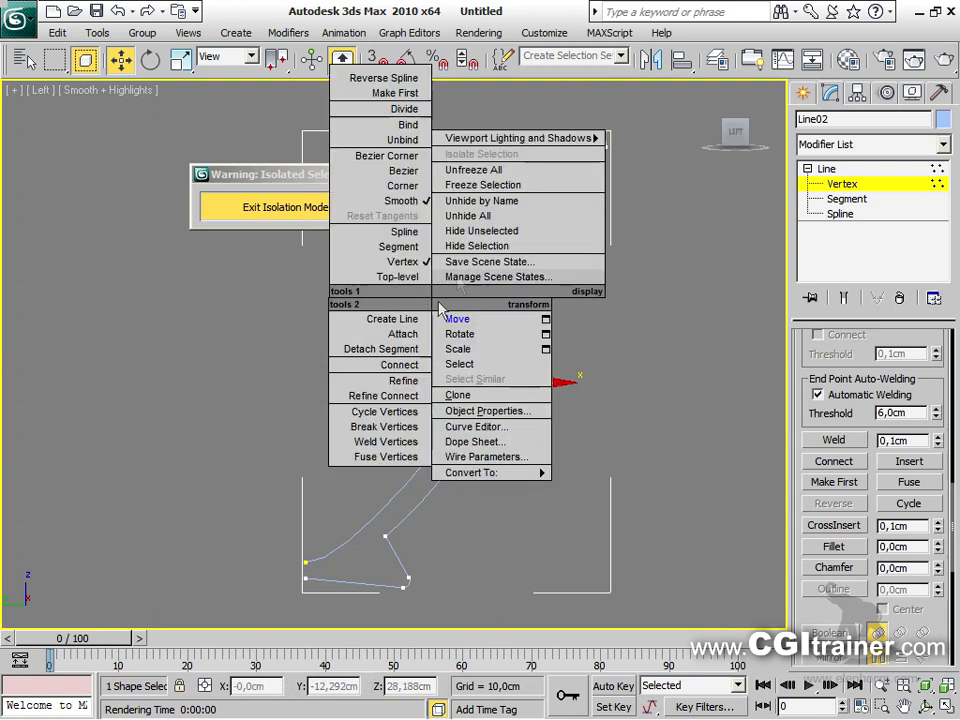
{"action": "left_click", "coordinate": [404, 171]}
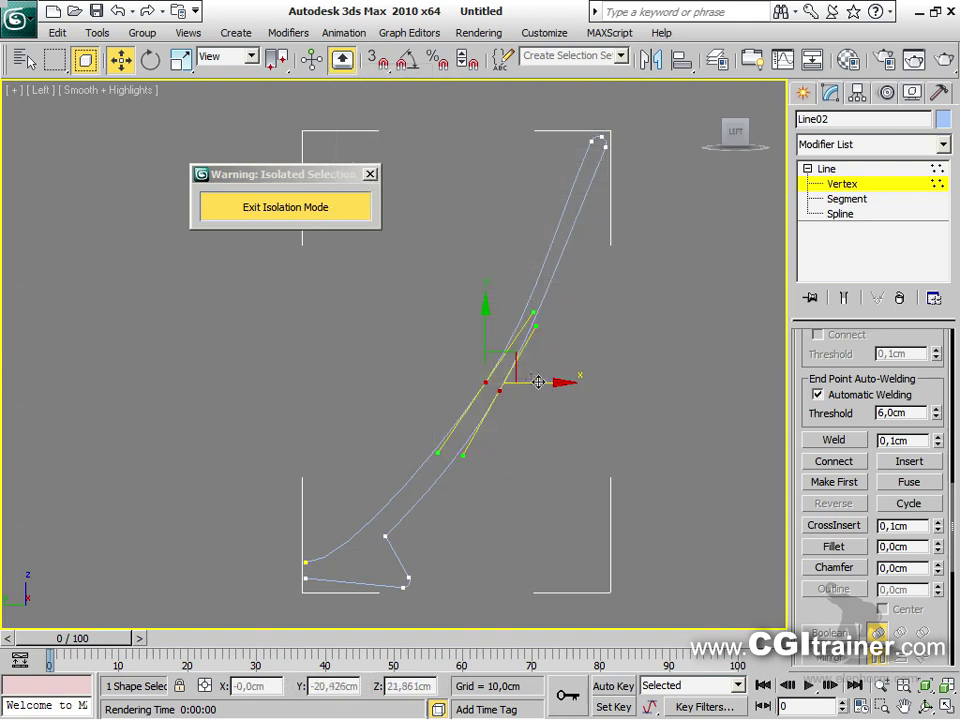
{"action": "left_click_drag", "start_coordinate": [516, 373], "coordinate": [530, 375]}
{"action": "mouse_move", "coordinate": [547, 316]}
{"action": "left_mouse_down"}
{"action": "mouse_move", "coordinate": [540, 302]}
{"action": "mouse_move", "coordinate": [553, 330]}
{"action": "mouse_move", "coordinate": [548, 318]}
{"action": "mouse_move", "coordinate": [543, 333]}
{"action": "left_mouse_up"}
{"action": "left_click", "coordinate": [547, 417]}
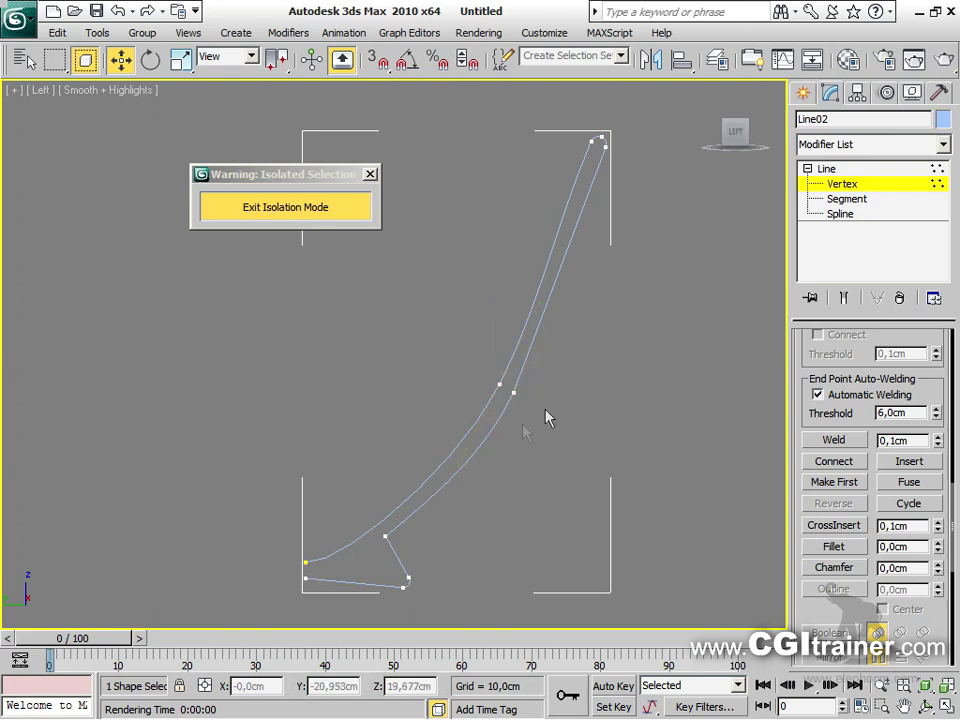
Fillet the vertex where the outer wall meets the foot and return to the line's object level
{"action": "left_click", "coordinate": [389, 540]}
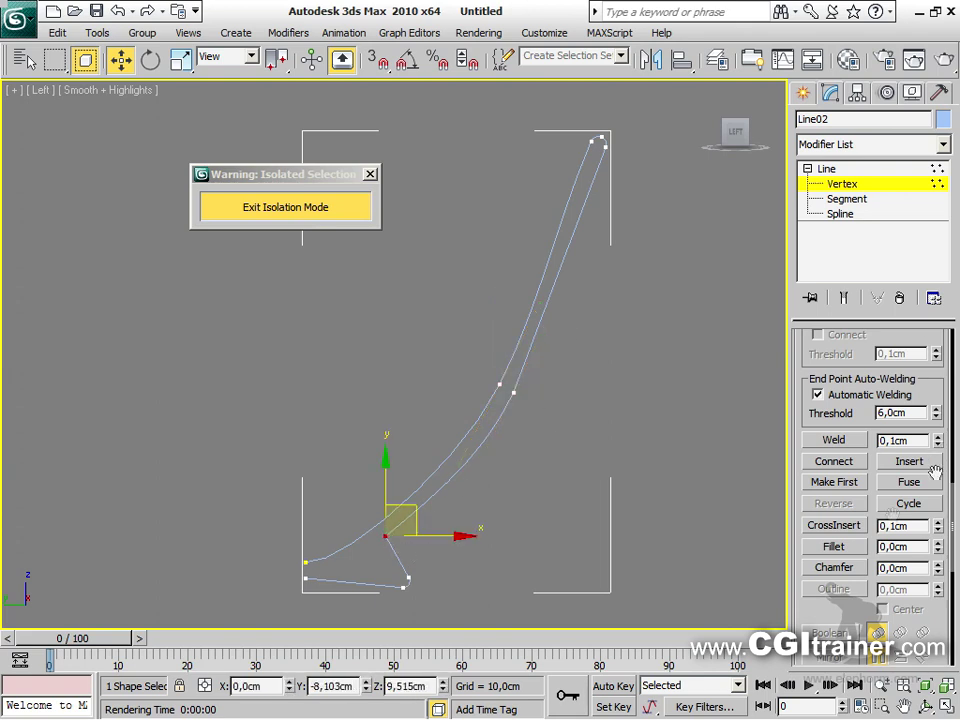
{"action": "left_click", "coordinate": [855, 552]}
{"action": "left_click_drag", "start_coordinate": [939, 549], "coordinate": [939, 548]}
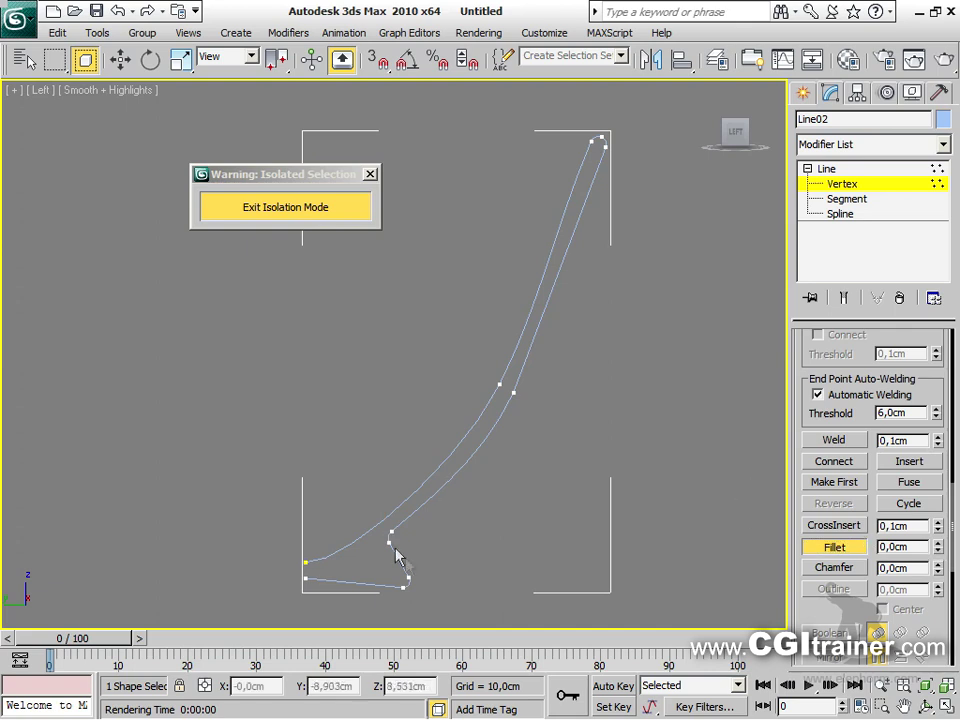
{"action": "left_click", "coordinate": [826, 168]}
{"action": "key", "text": "w"}
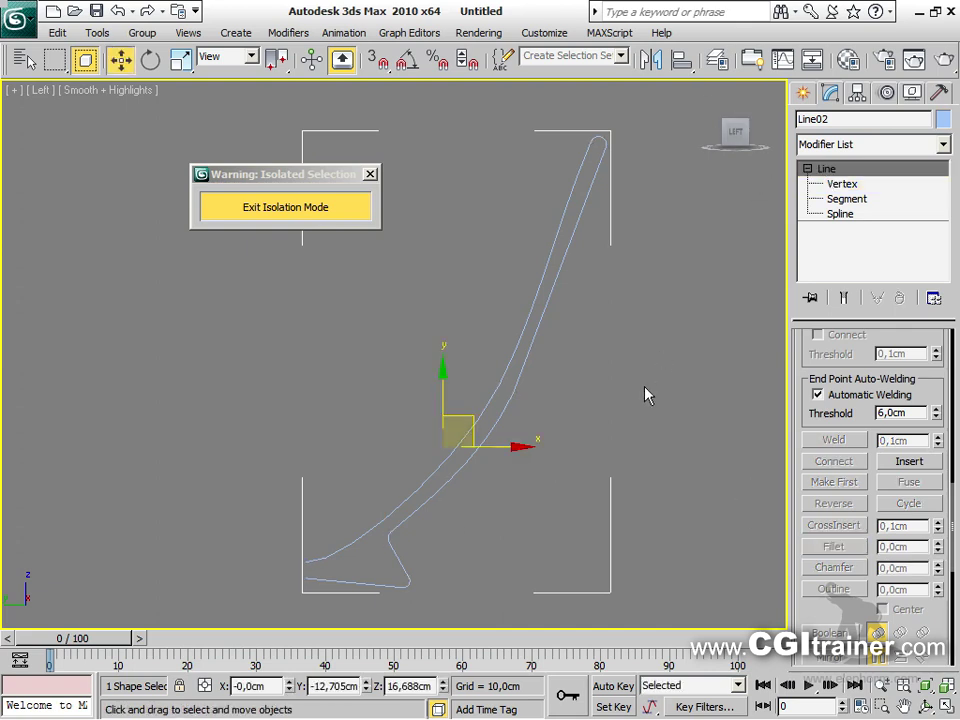
Apply a Lathe modifier to the profile line and align its axis to Min
{"action": "left_click", "coordinate": [288, 32]}
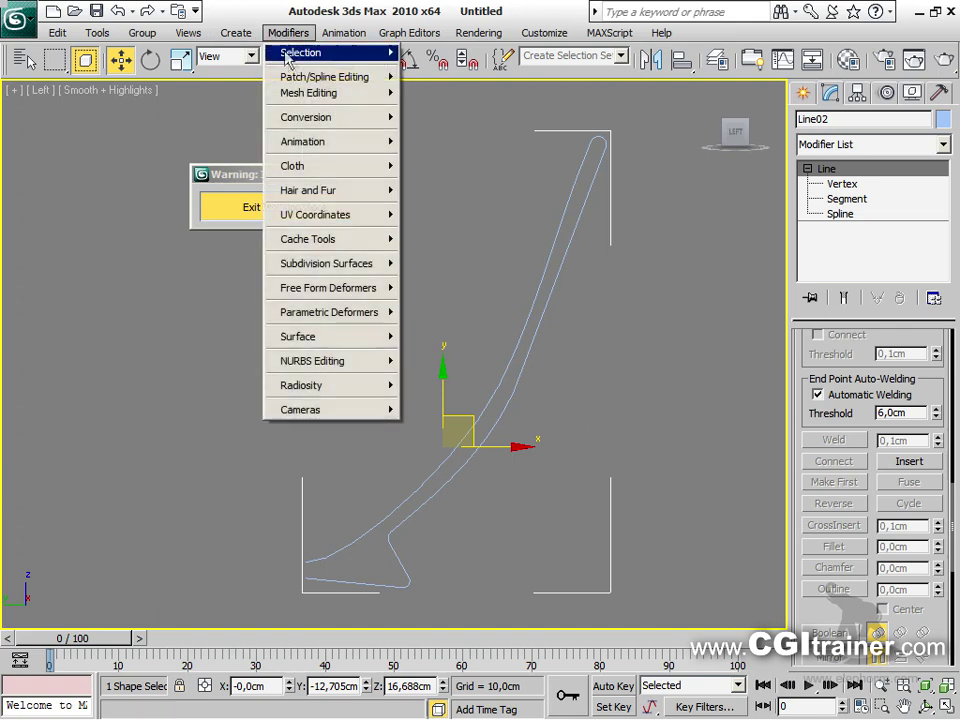
{"action": "mouse_move", "coordinate": [330, 77]}
{"action": "left_click", "coordinate": [426, 172]}
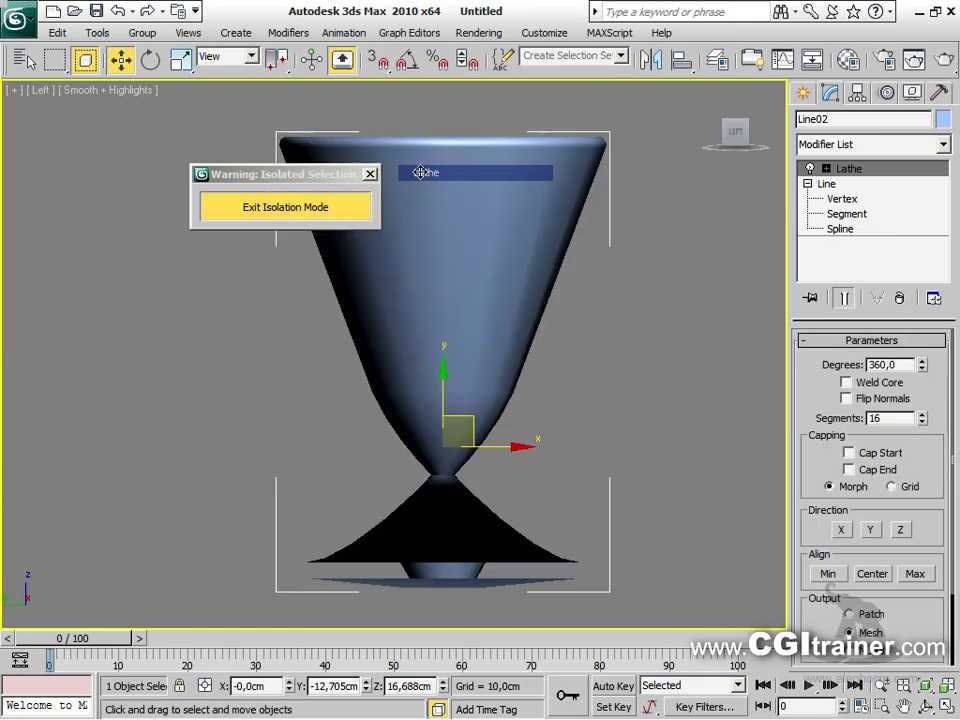
{"action": "left_click", "coordinate": [828, 573]}
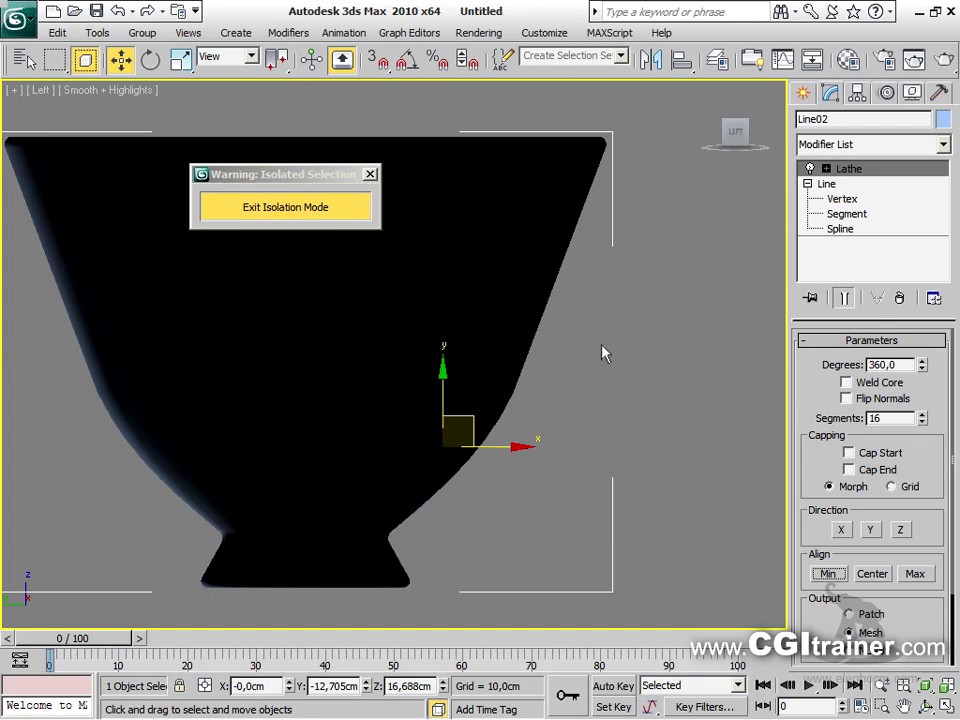
In the Perspective view, set the lathe to Flip Normals, Weld Core and 42 segments
{"action": "key", "text": "p"}
{"action": "key", "text": "z"}
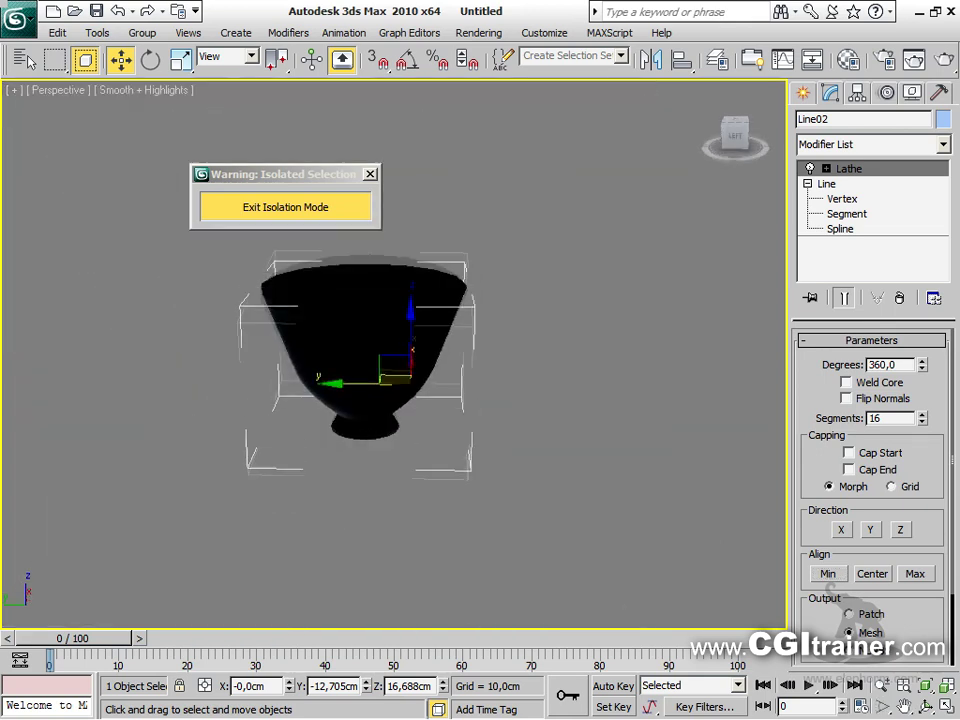
{"action": "left_click", "coordinate": [893, 400]}
{"action": "middle_click_drag", "start_coordinate": [632, 399], "coordinate": [910, 343], "text": "alt"}
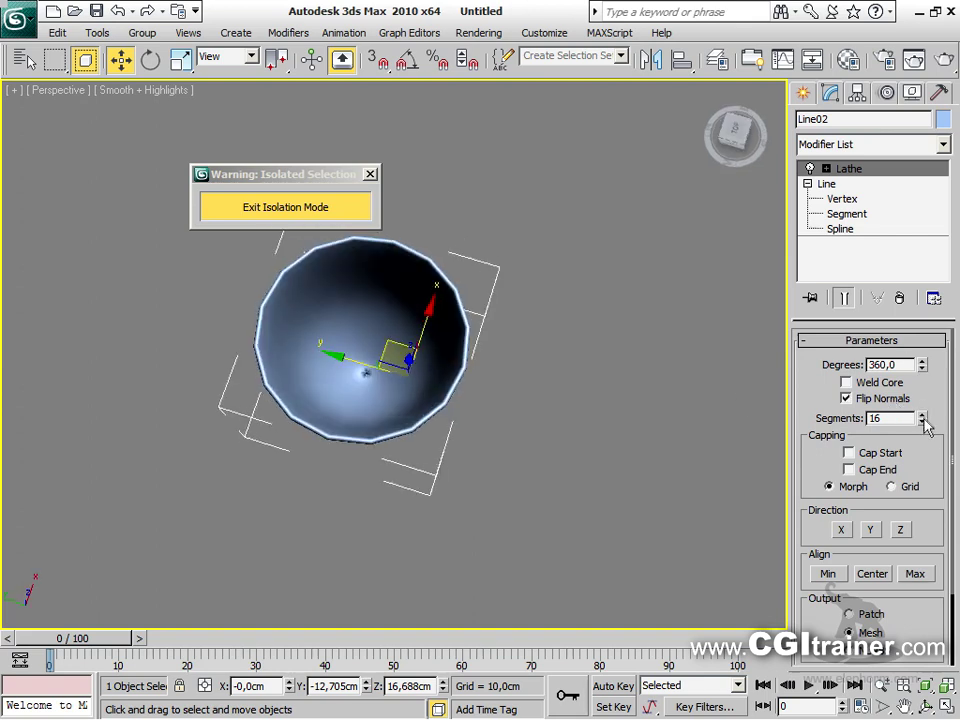
{"action": "left_click_drag", "start_coordinate": [922, 418], "coordinate": [922, 342]}
{"action": "key", "text": "shift+z"}
{"action": "middle_click_drag", "start_coordinate": [486, 245], "coordinate": [530, 270], "text": "alt"}
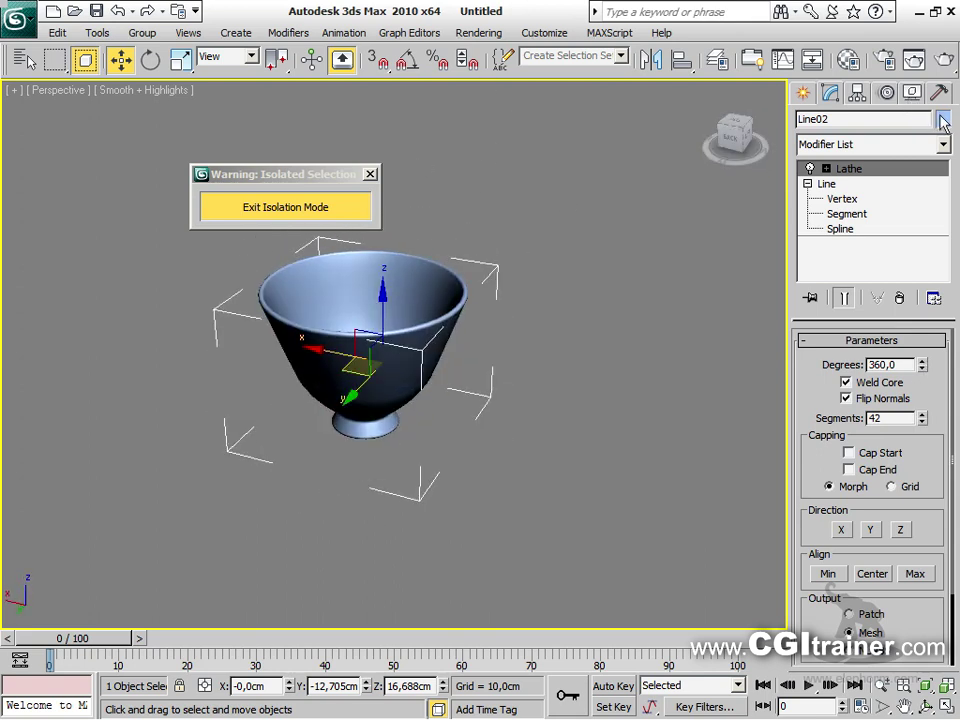
Change the bowl's object color to the light gray custom color
{"action": "left_click", "coordinate": [942, 119]}
{"action": "left_click", "coordinate": [308, 408]}
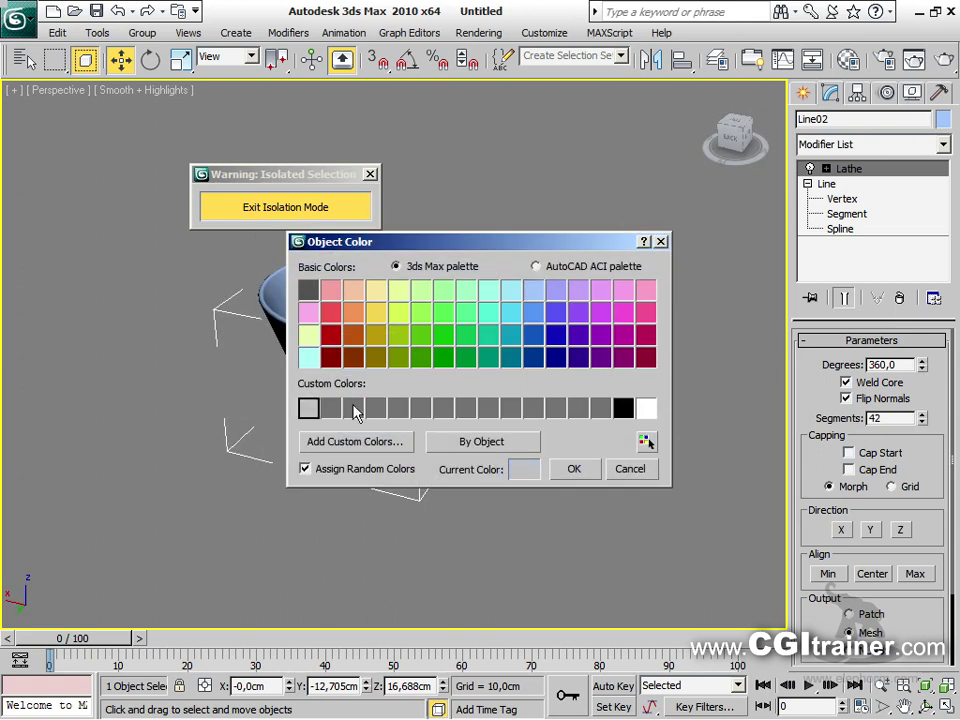
{"action": "left_click", "coordinate": [596, 460]}
With the lathed result shown, smooth the profile's two mid-wall vertices and adjust the curve of the bowl's wall
{"action": "middle_click_drag", "start_coordinate": [574, 482], "coordinate": [505, 420], "text": "alt"}
{"action": "scroll", "coordinate": [505, 420], "scroll_direction": "up", "scroll_amount": 4}
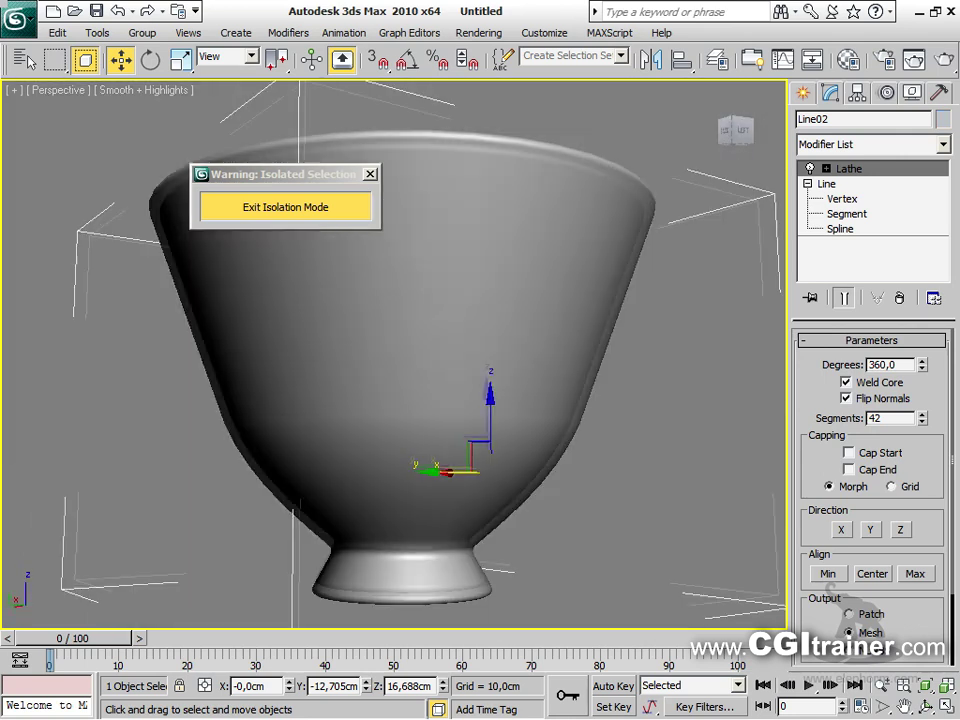
{"action": "scroll", "coordinate": [508, 360], "scroll_direction": "down", "scroll_amount": 3}
{"action": "left_click", "coordinate": [855, 200]}
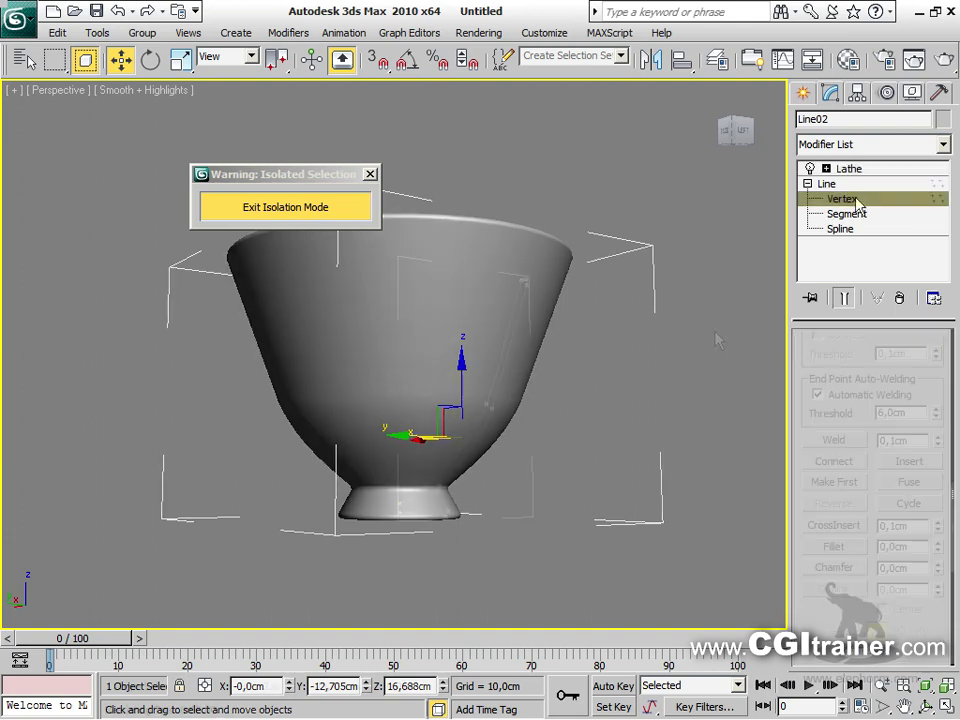
{"action": "left_click", "coordinate": [844, 297]}
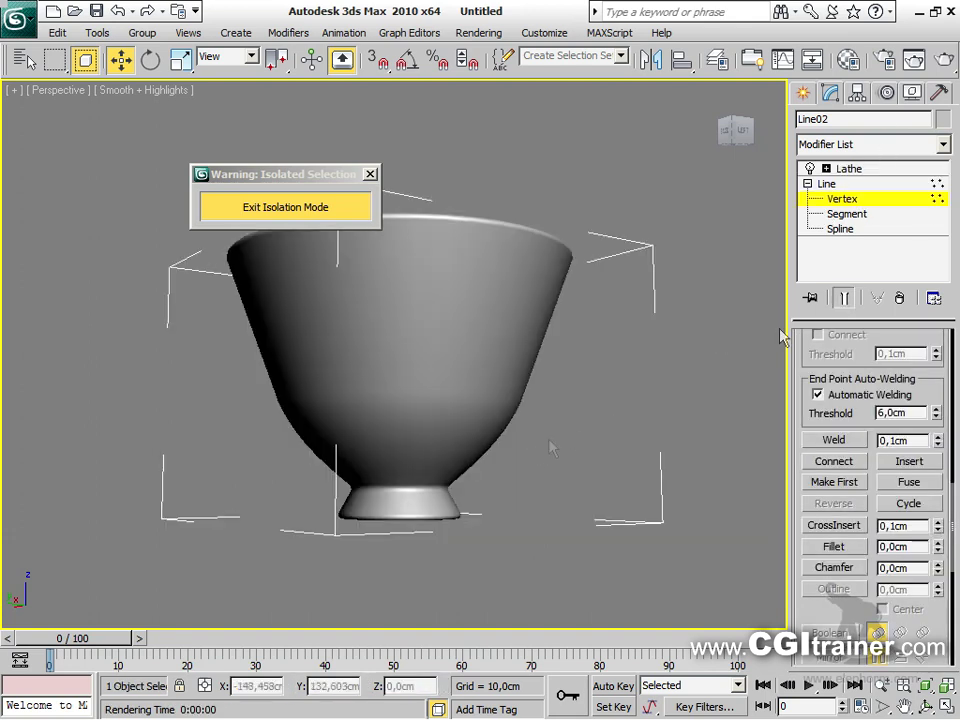
{"action": "left_click_drag", "start_coordinate": [443, 355], "coordinate": [440, 347]}
{"action": "right_click", "coordinate": [440, 488]}
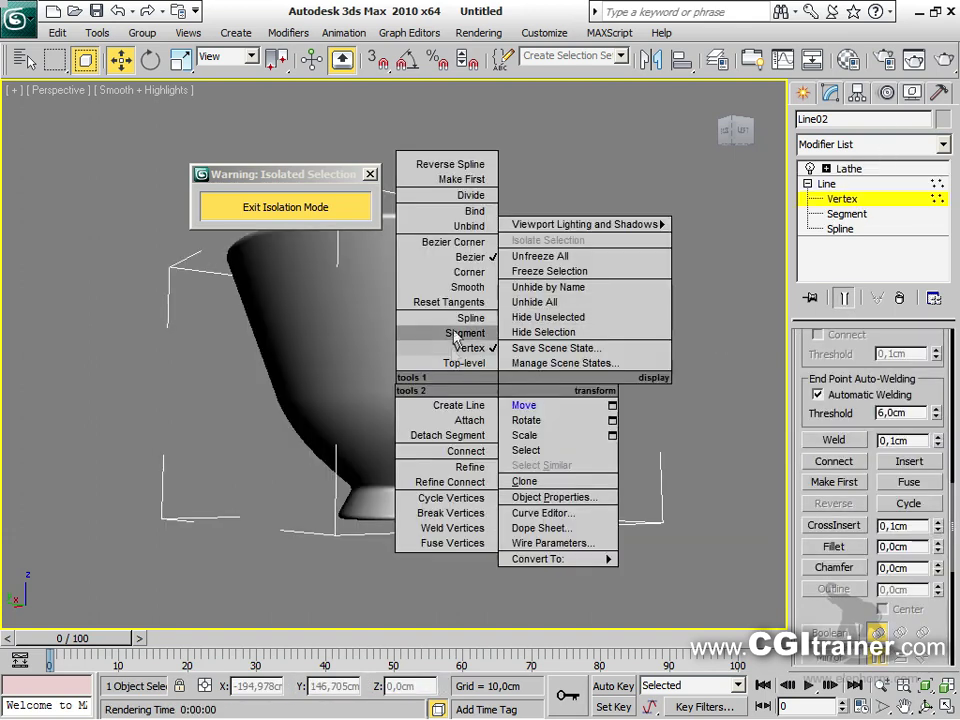
{"action": "left_click", "coordinate": [482, 296]}
{"action": "middle_click_drag", "start_coordinate": [550, 357], "coordinate": [523, 418], "text": "alt"}
{"action": "mouse_move", "coordinate": [456, 396]}
{"action": "left_mouse_down"}
{"action": "mouse_move", "coordinate": [469, 356]}
{"action": "mouse_move", "coordinate": [456, 381]}
{"action": "mouse_move", "coordinate": [466, 398]}
{"action": "mouse_move", "coordinate": [463, 381]}
{"action": "mouse_move", "coordinate": [468, 390]}
{"action": "left_mouse_up"}
{"action": "scroll", "coordinate": [476, 456], "scroll_direction": "up", "scroll_amount": 2}
{"action": "middle_click_drag", "start_coordinate": [476, 456], "coordinate": [479, 395], "text": "alt"}
Exit isolation mode and view the bowl together with the curved studio backdrop
{"action": "left_click", "coordinate": [314, 208]}
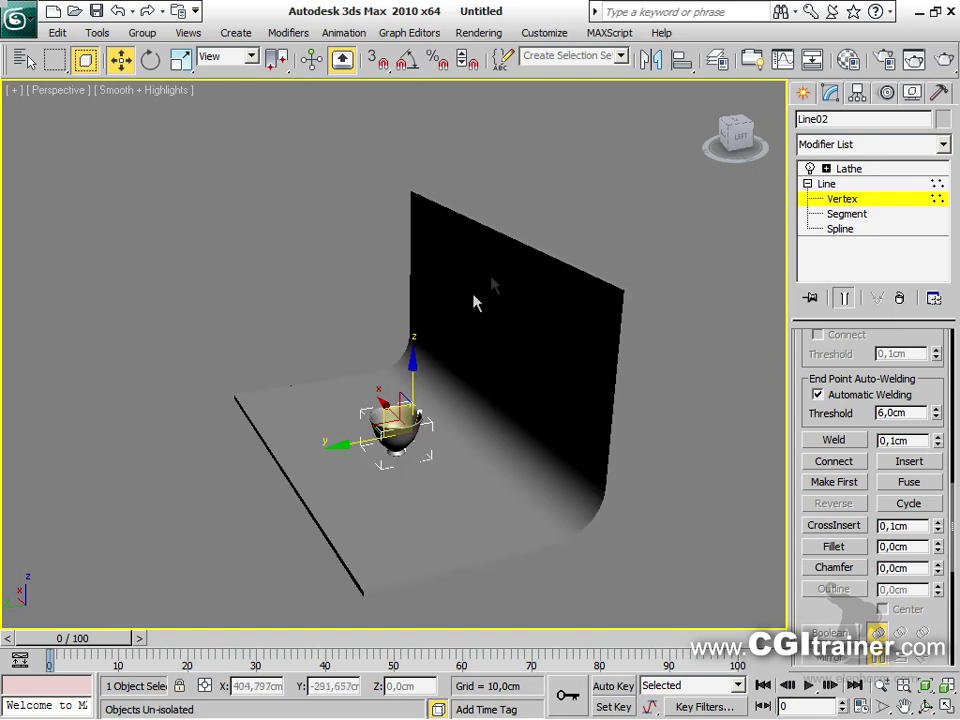
{"action": "middle_click_drag", "start_coordinate": [476, 300], "coordinate": [531, 305], "text": "alt"}
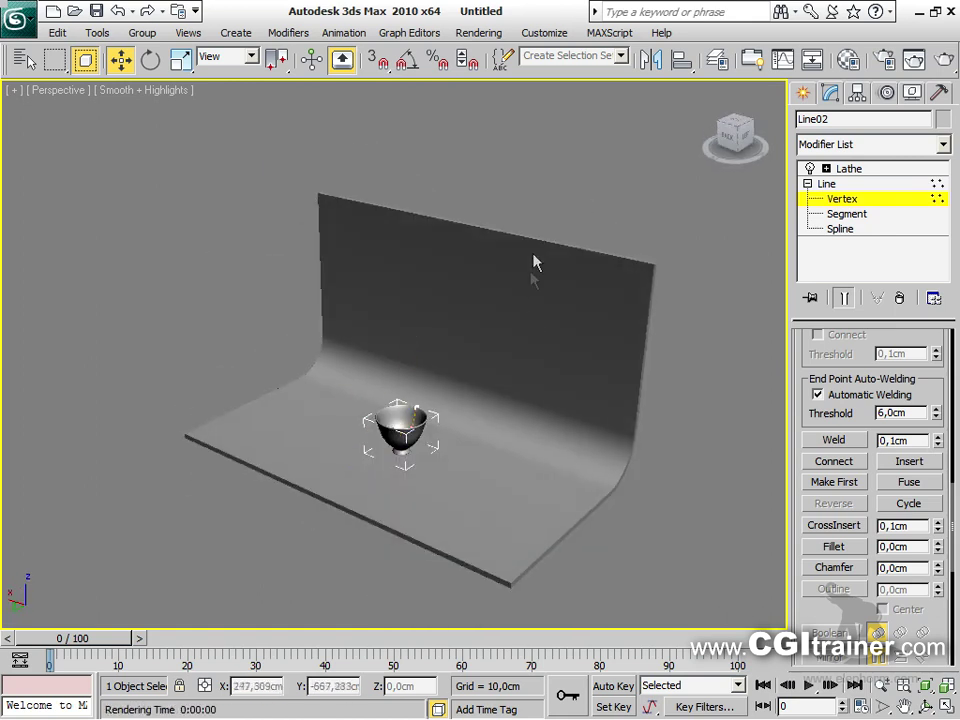
{"action": "left_click", "coordinate": [850, 170]}
{"action": "left_click", "coordinate": [835, 198]}
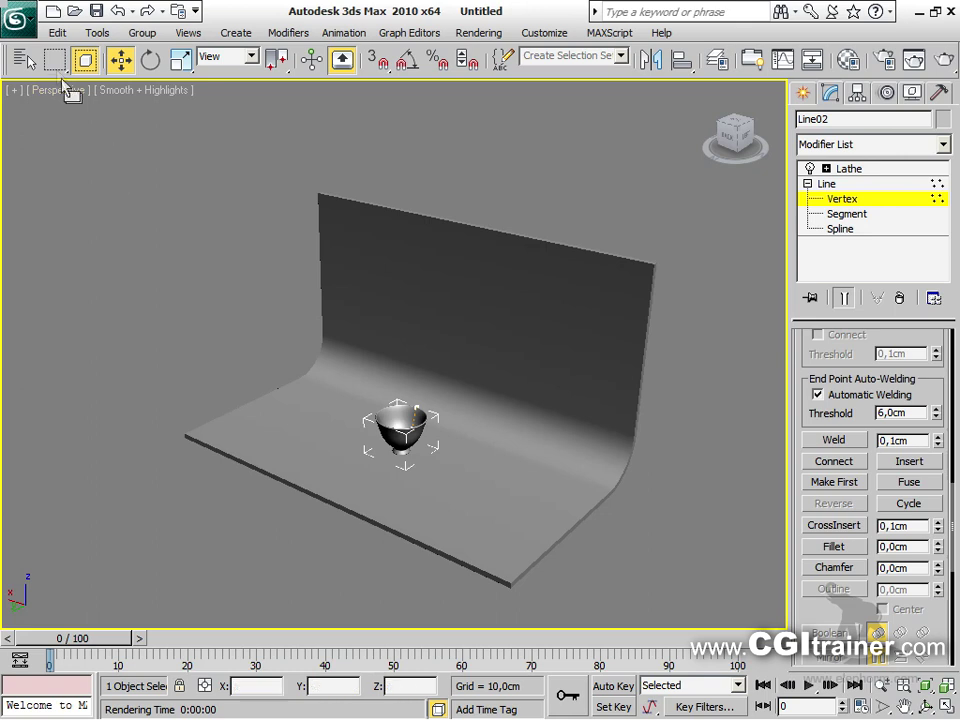
{"action": "left_click", "coordinate": [32, 30]}
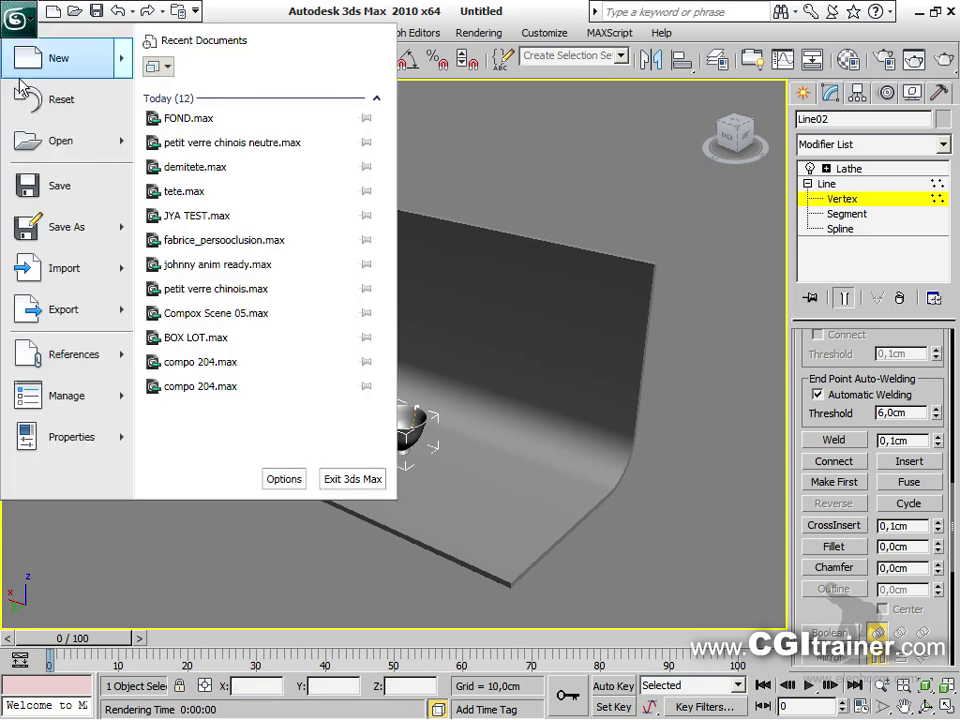
{"action": "left_click", "coordinate": [55, 141]}
{"action": "left_click", "coordinate": [577, 429]}
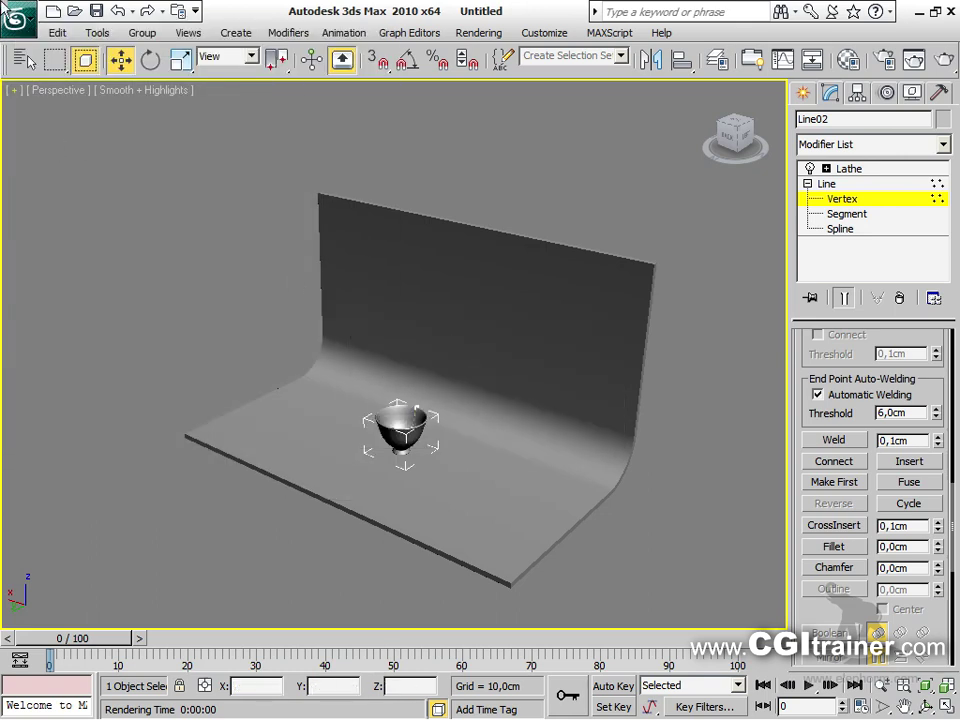
Open the recent scene FOND.max without saving the changes to the current scene
{"action": "left_click", "coordinate": [20, 18]}
{"action": "left_click", "coordinate": [188, 120]}
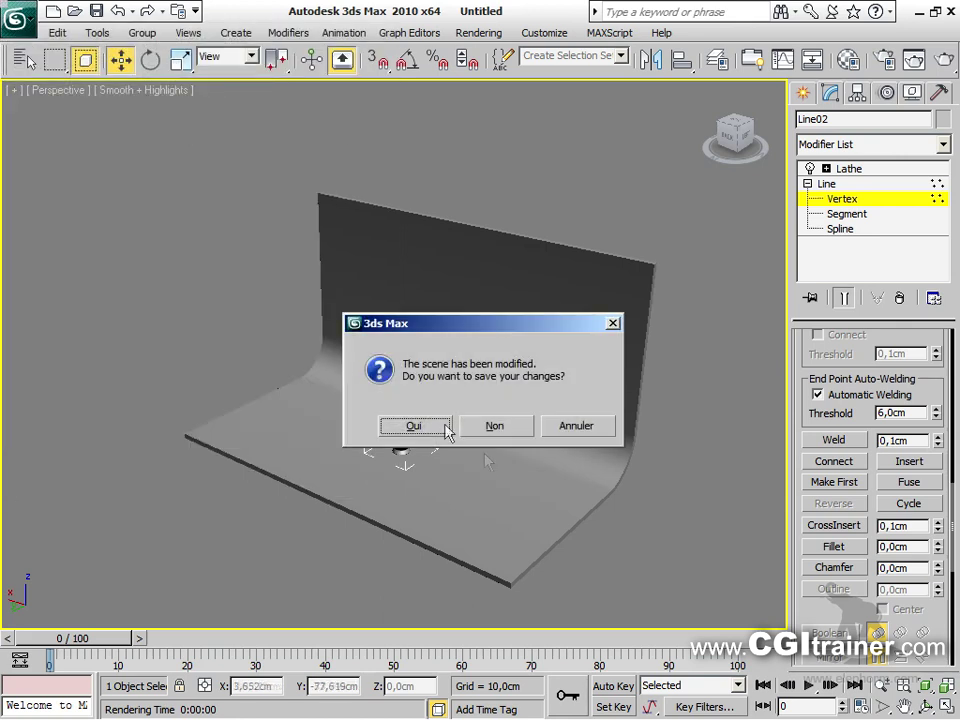
{"action": "left_click", "coordinate": [504, 430]}
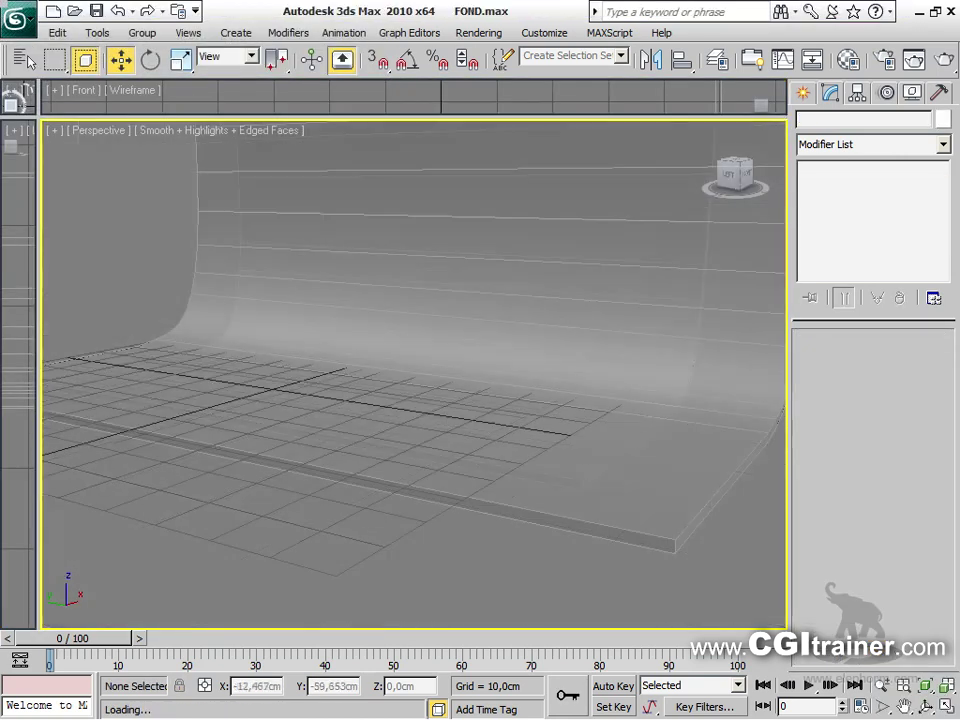
Hide the grid in the Perspective viewport and frame the whole backdrop
{"action": "mouse_move", "coordinate": [413, 375]}
{"action": "middle_mouse_down", "text": "alt"}
{"action": "mouse_move", "coordinate": [440, 370]}
{"action": "mouse_move", "coordinate": [430, 400]}
{"action": "mouse_move", "coordinate": [450, 380]}
{"action": "mouse_move", "coordinate": [405, 372]}
{"action": "middle_mouse_up", "text": "alt"}
{"action": "key", "text": "g"}
{"action": "key", "text": "z"}
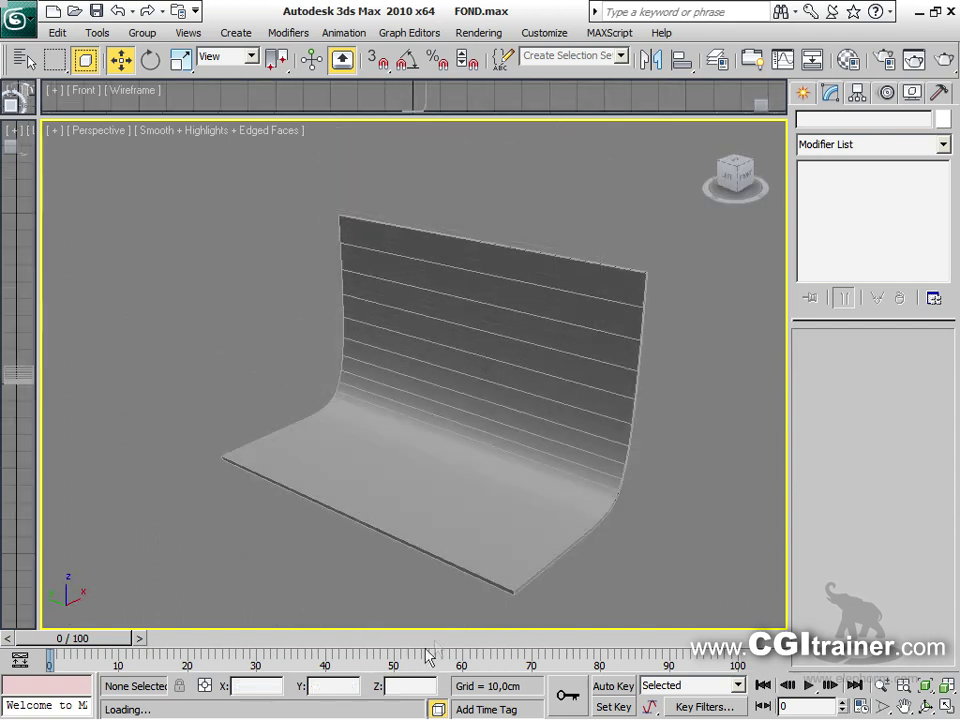
{"action": "scroll", "coordinate": [480, 526], "scroll_direction": "up", "scroll_amount": 3}
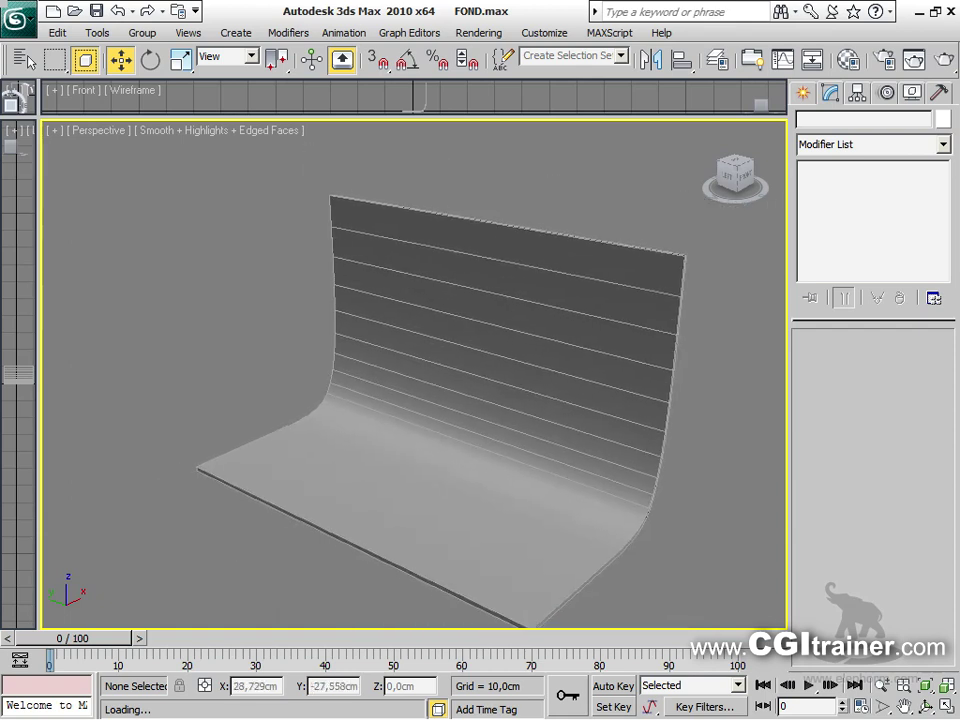
Configure the Perspective viewport's field of view and frame the curved bend of the backdrop up close
{"action": "left_click", "coordinate": [54, 131]}
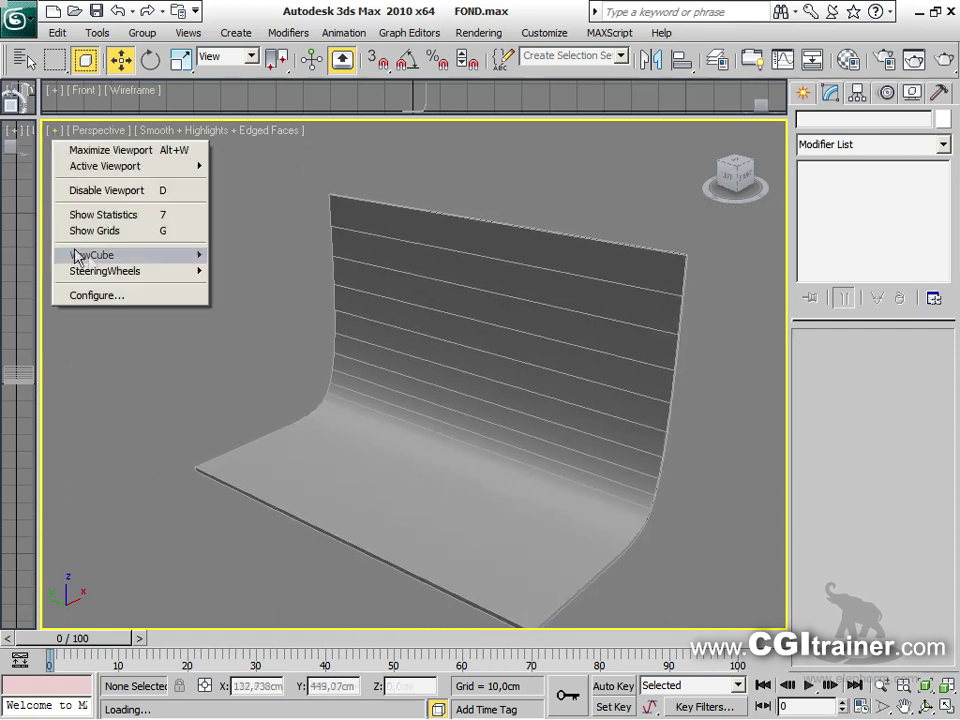
{"action": "left_click", "coordinate": [104, 295]}
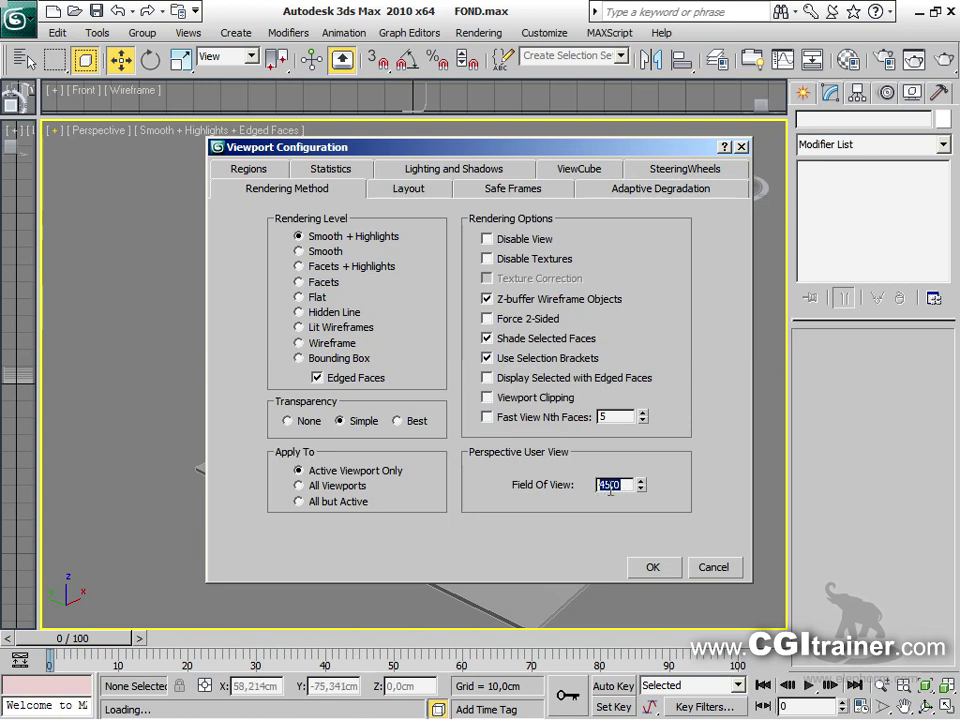
{"action": "left_click", "coordinate": [648, 568]}
{"action": "middle_click_drag", "start_coordinate": [561, 577], "coordinate": [530, 458], "text": "alt"}
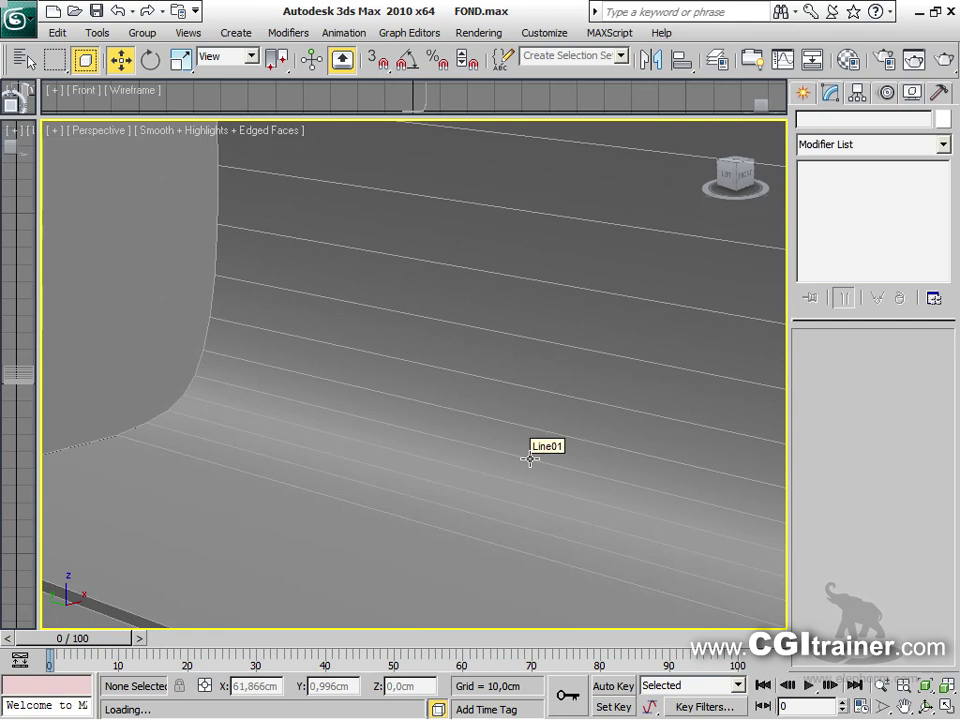
{"action": "middle_click_drag", "start_coordinate": [530, 459], "coordinate": [441, 523], "text": "alt"}
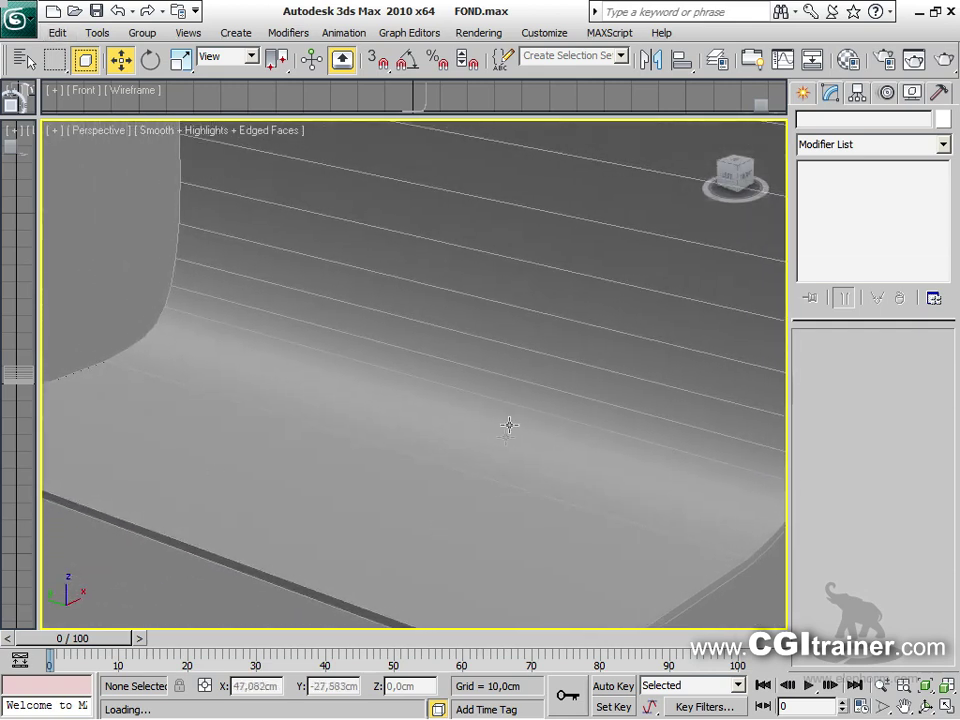
Merge the tasse file from the EXO folder into the FOND scene and place the cups on the backdrop floor
{"action": "left_click", "coordinate": [934, 12]}
{"action": "left_click_drag", "start_coordinate": [462, 200], "coordinate": [428, 208]}
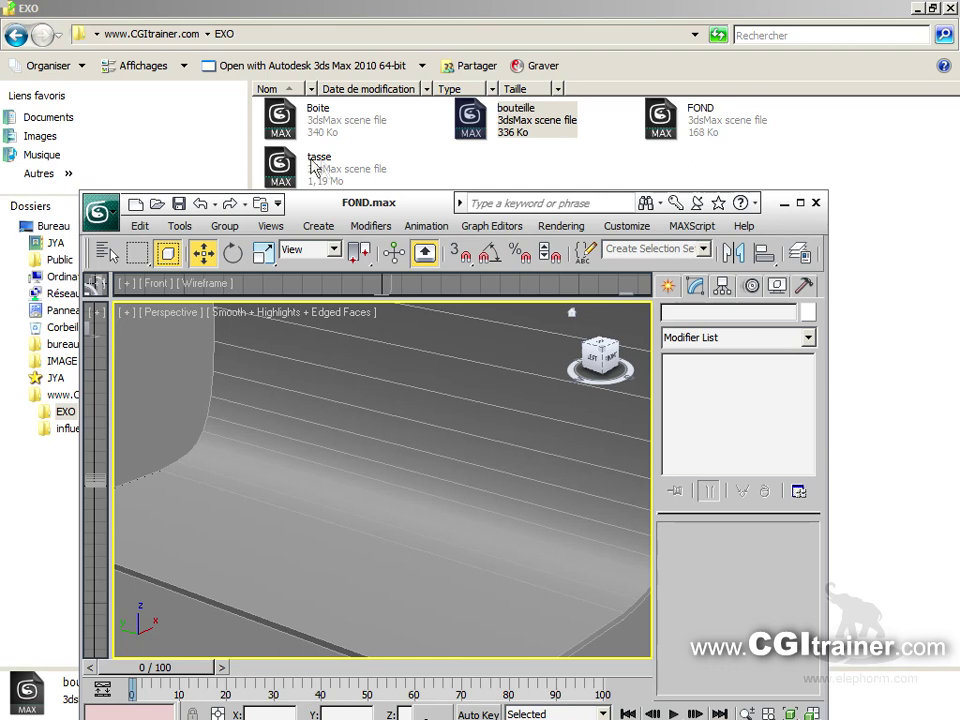
{"action": "left_click_drag", "start_coordinate": [311, 167], "coordinate": [289, 341]}
{"action": "left_click_drag", "start_coordinate": [283, 549], "coordinate": [282, 549]}
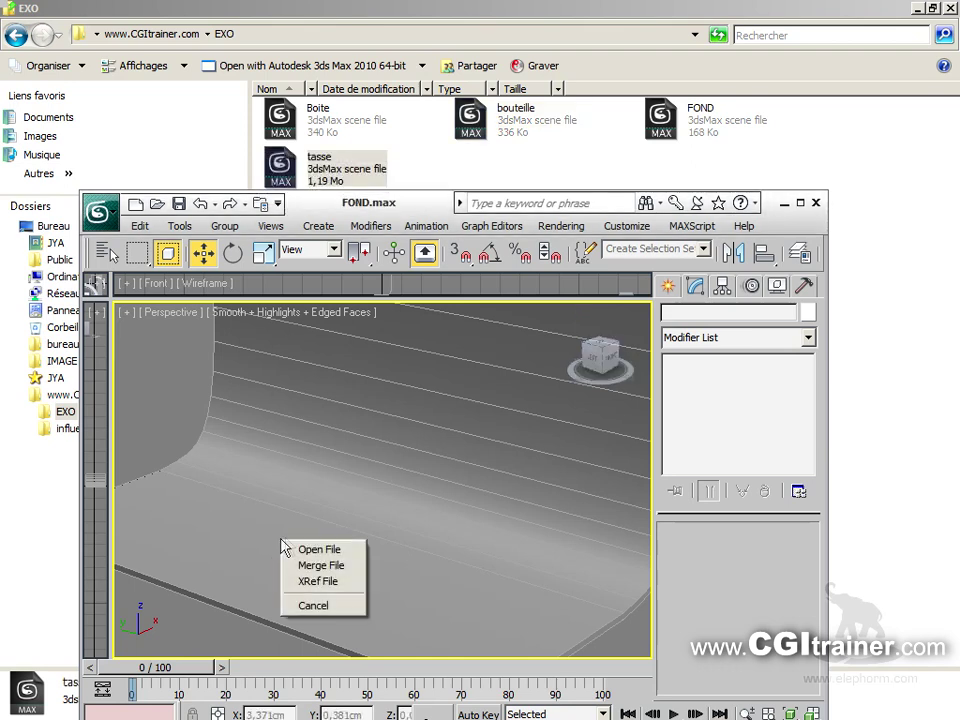
{"action": "left_click", "coordinate": [313, 565]}
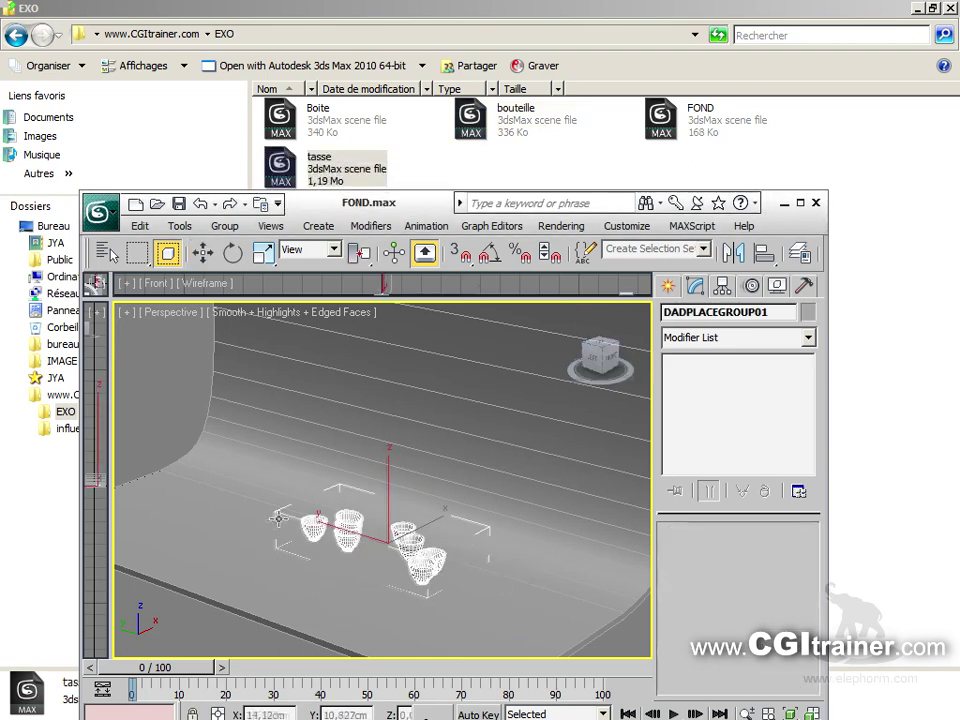
{"action": "left_click", "coordinate": [220, 490]}
Merge the Boite file into the scene and place the round box on the floor in front of the cups
{"action": "left_click_drag", "start_coordinate": [316, 118], "coordinate": [412, 590]}
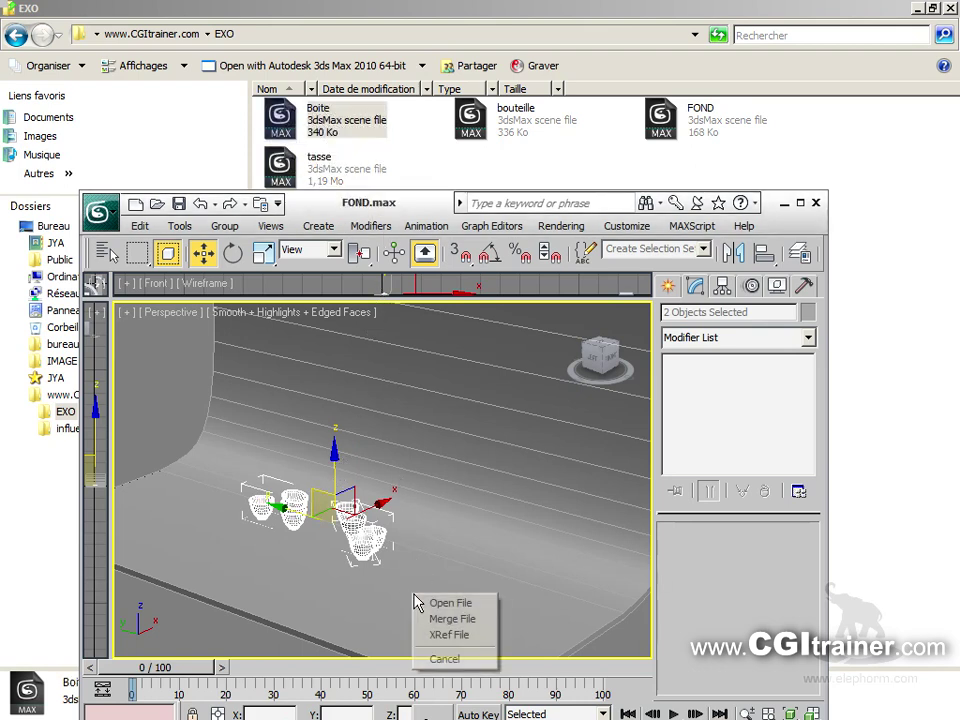
{"action": "left_click", "coordinate": [451, 619]}
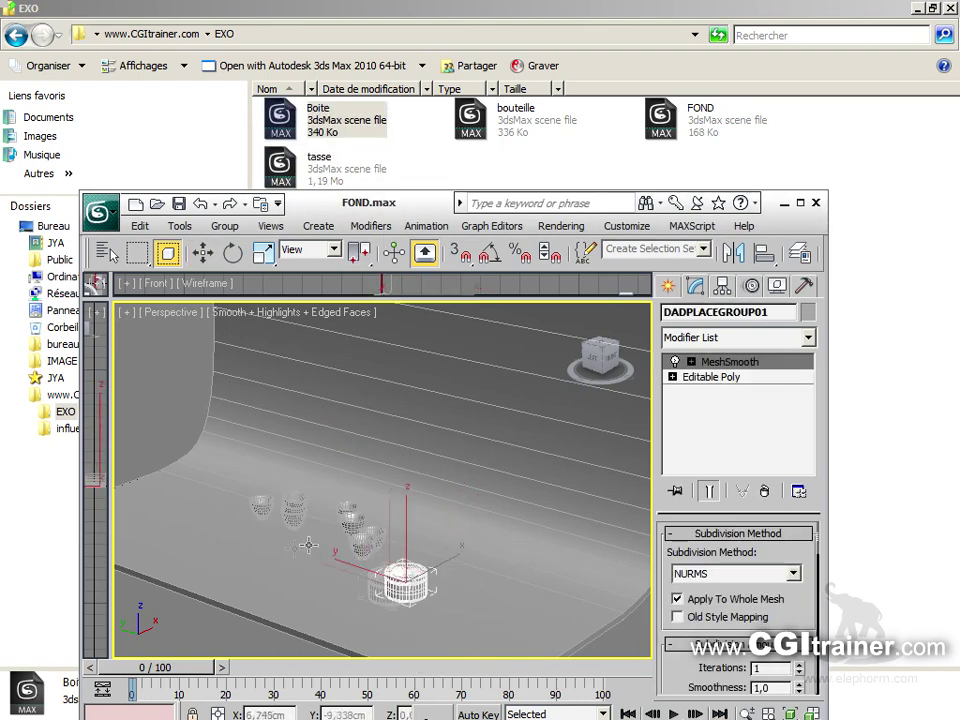
{"action": "left_click", "coordinate": [201, 514]}
Merge the bouteille file into the scene and place the bottle on the floor beside the cups
{"action": "left_click_drag", "start_coordinate": [503, 124], "coordinate": [424, 600]}
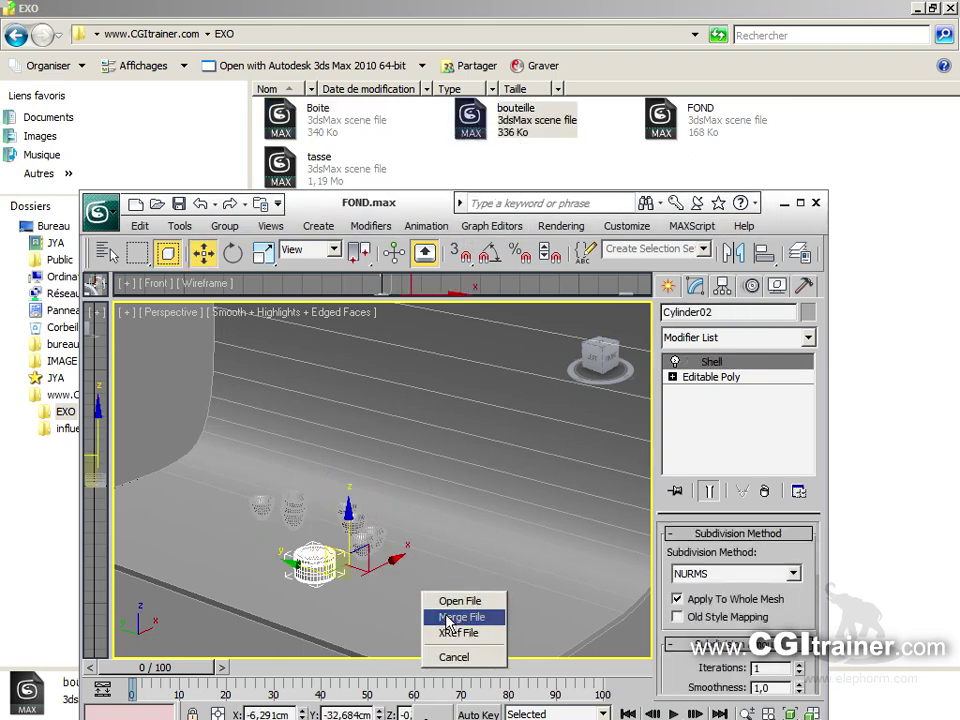
{"action": "left_click", "coordinate": [449, 619]}
{"action": "left_click", "coordinate": [307, 540]}
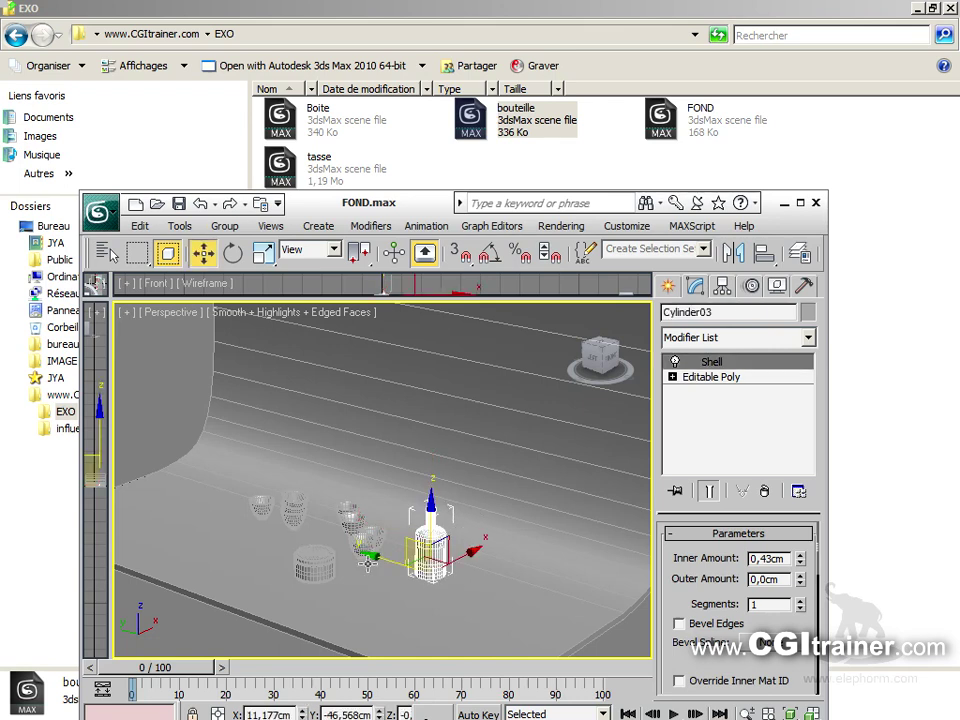
Maximize the Perspective viewport, turn off its edged faces display and frame the cups, box and bottle up close
{"action": "left_click", "coordinate": [801, 202]}
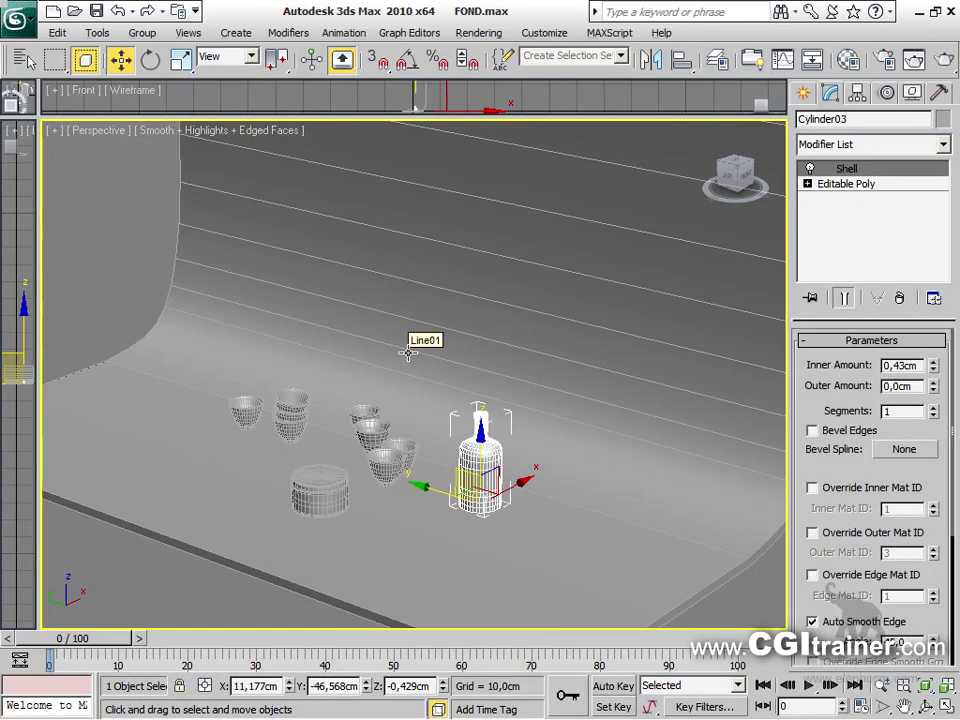
{"action": "key", "text": "alt+w"}
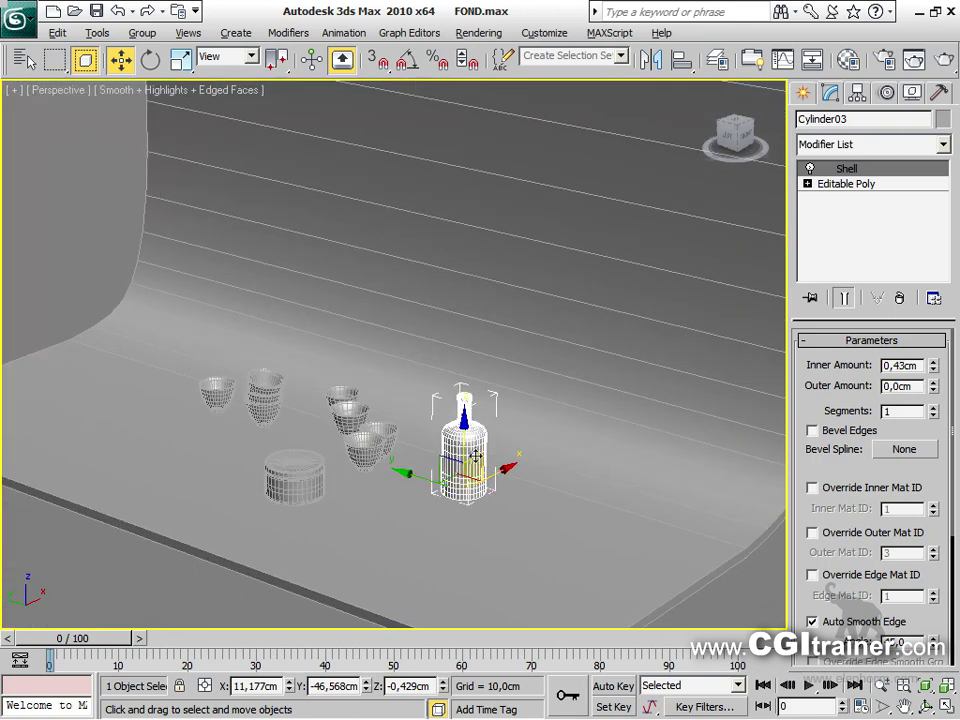
{"action": "key", "text": "F4"}
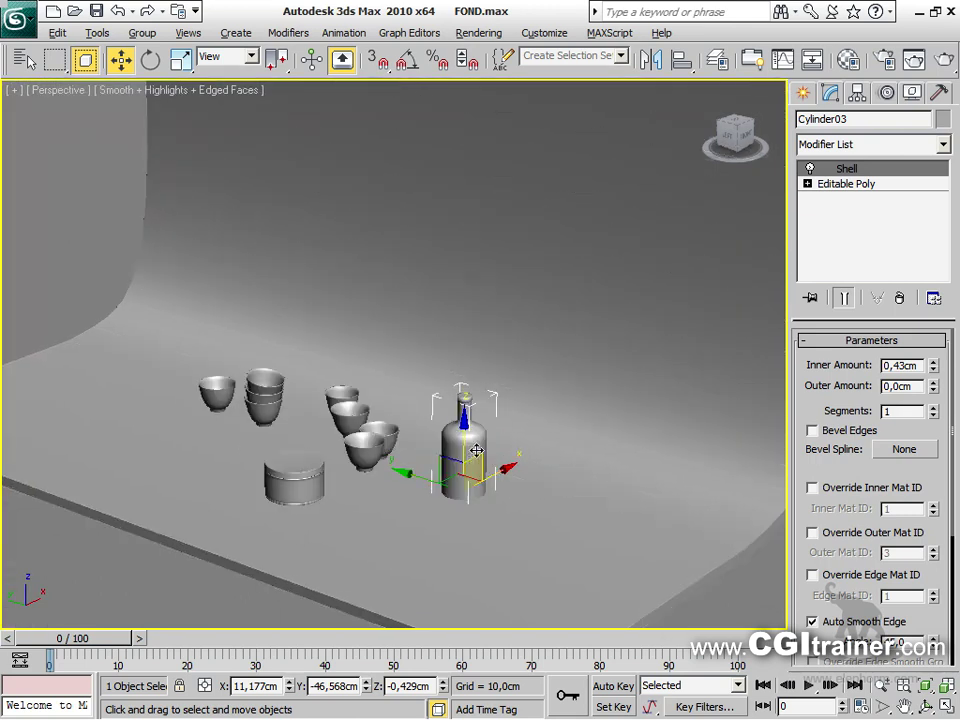
{"action": "scroll", "coordinate": [477, 451], "scroll_direction": "up", "scroll_amount": 3}
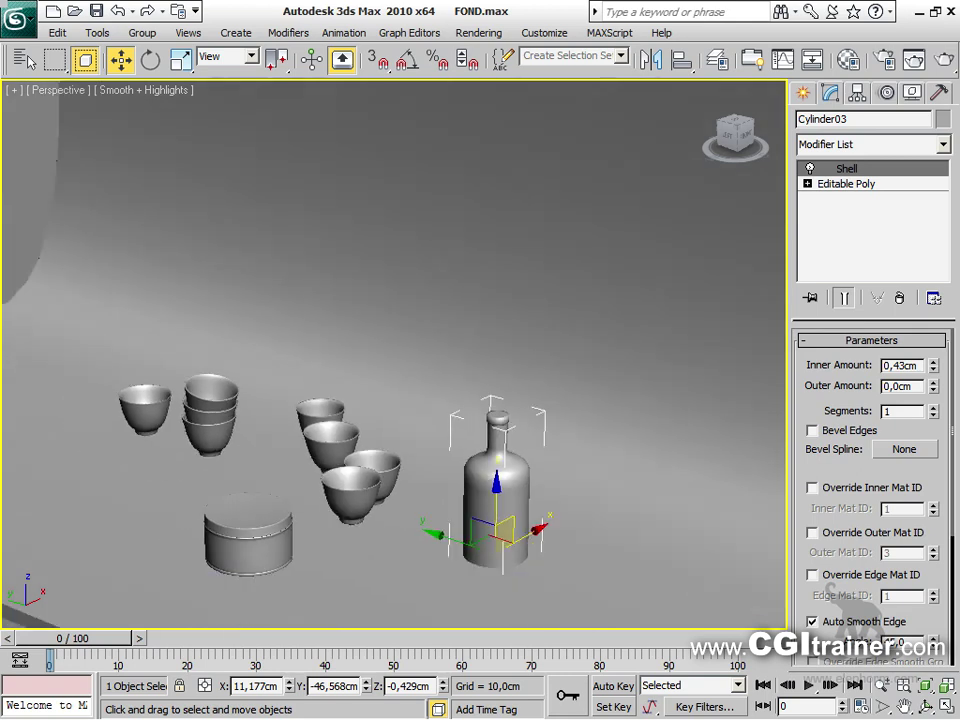
{"action": "scroll", "coordinate": [617, 264], "scroll_direction": "up", "scroll_amount": 4}
{"action": "middle_click_drag", "start_coordinate": [566, 150], "coordinate": [568, 163], "text": "alt"}
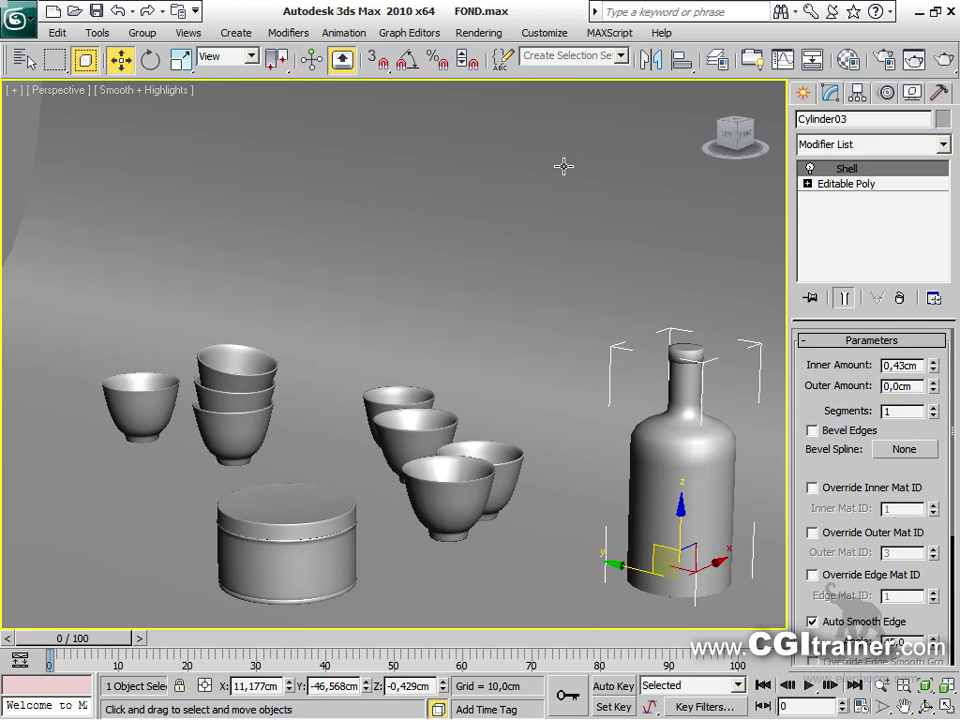
Render a test image of the Perspective view with the current render settings
{"action": "left_click", "coordinate": [478, 32]}
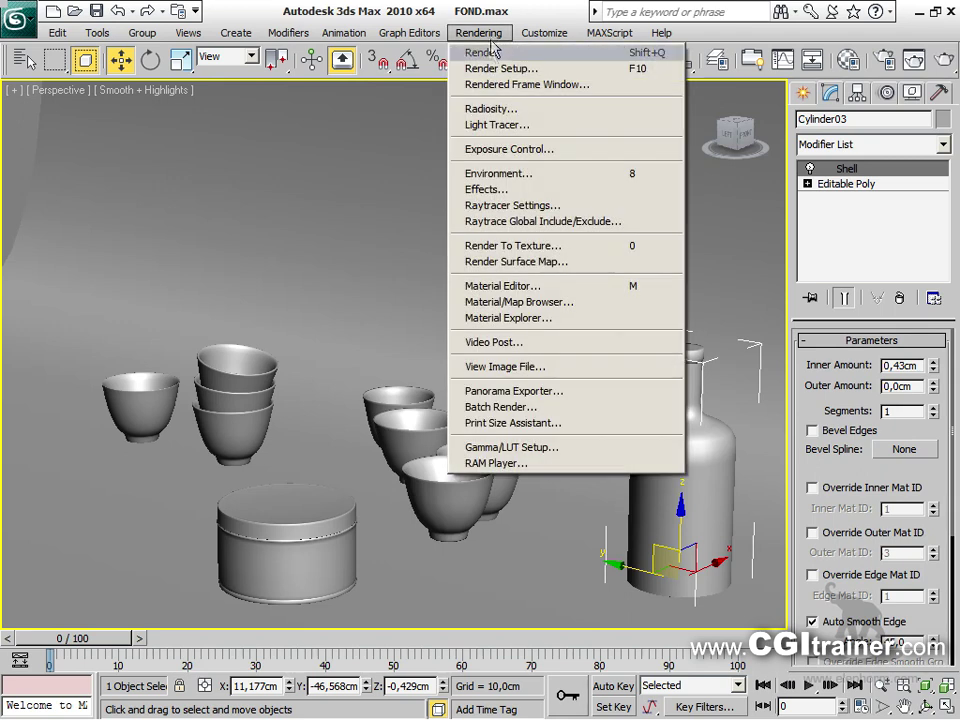
{"action": "left_click", "coordinate": [488, 54]}
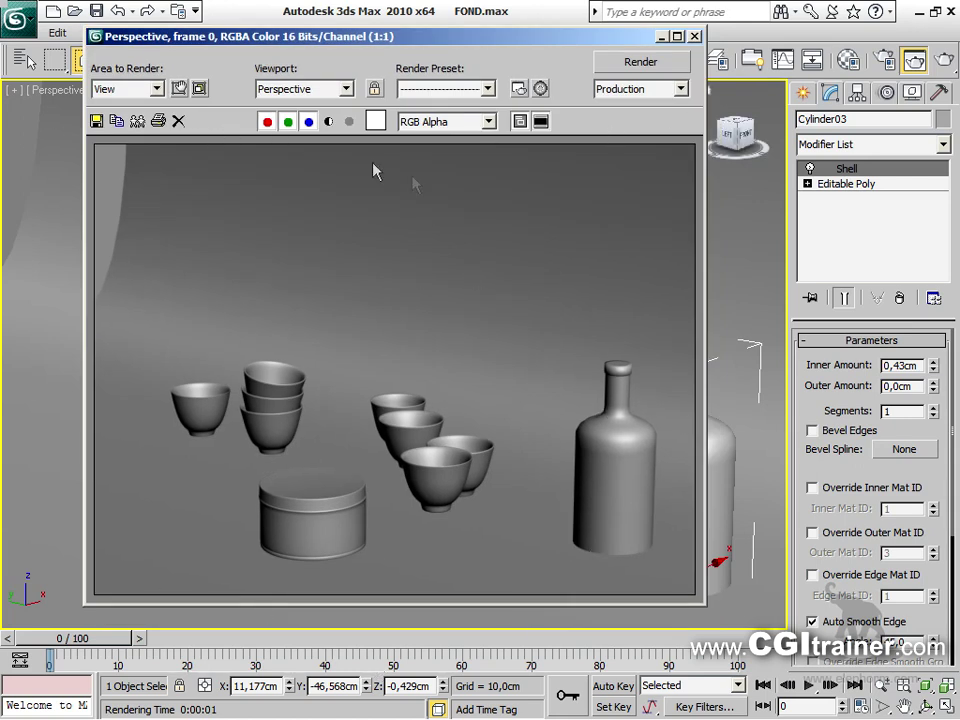
Set the render output size to 720 × 576 and render the Perspective view at that size
{"action": "left_click", "coordinate": [519, 89]}
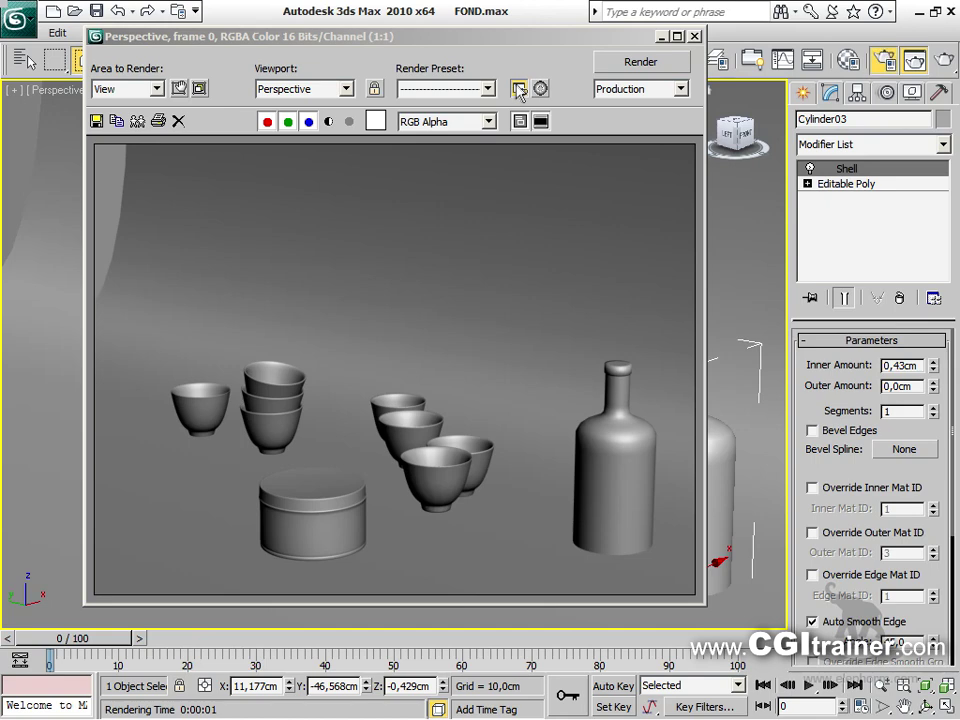
{"action": "left_click_drag", "start_coordinate": [651, 85], "coordinate": [373, 48]}
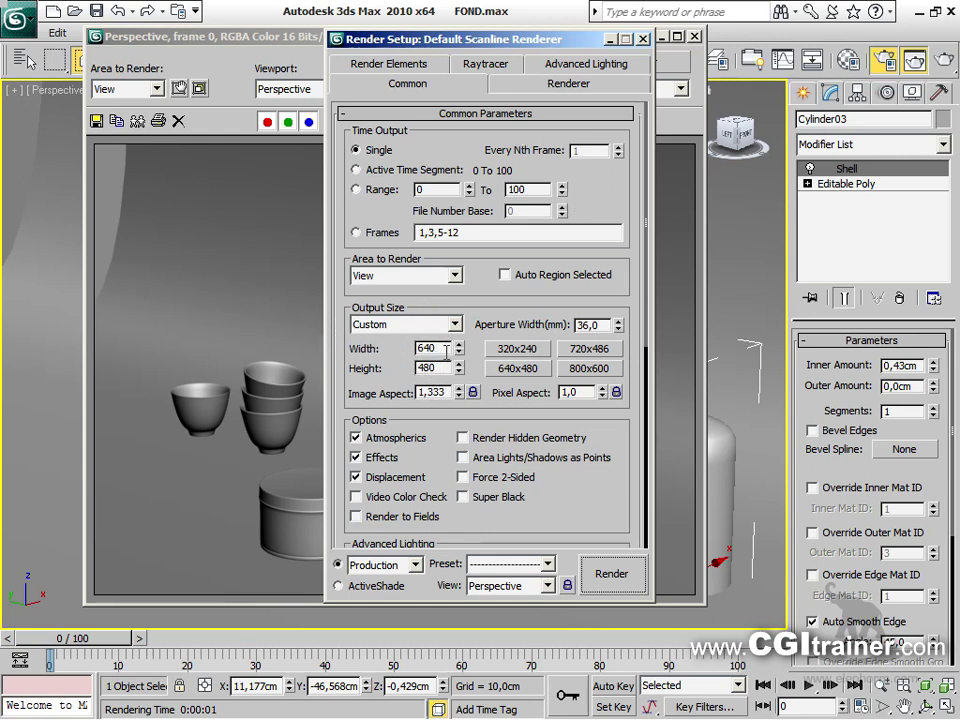
{"action": "left_click_drag", "start_coordinate": [452, 348], "coordinate": [401, 349]}
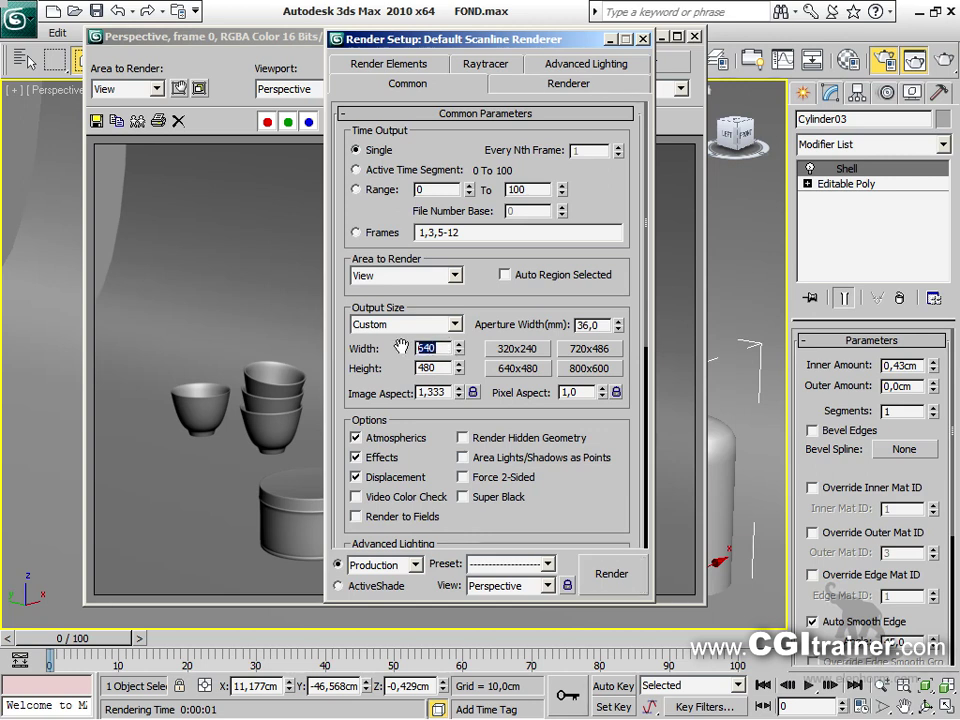
{"action": "type", "text": "720"}
{"action": "key", "text": "Tab"}
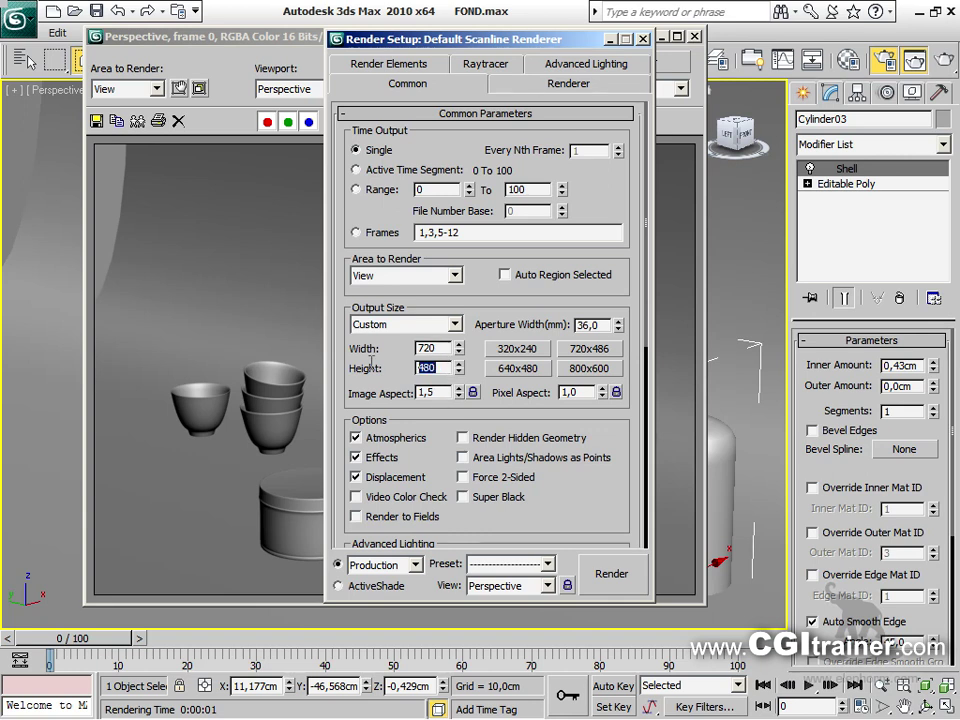
{"action": "type", "text": "7"}
{"action": "left_click", "coordinate": [594, 574]}
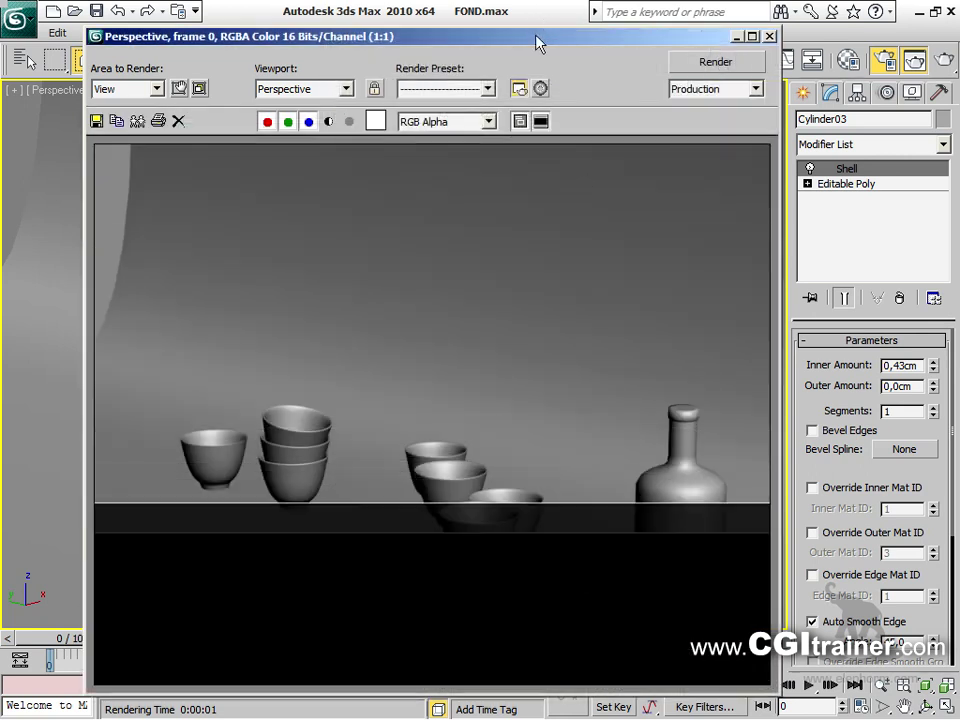
Close the rendered image and the render settings, and show safe frames in the Perspective viewport
{"action": "left_click_drag", "start_coordinate": [401, 34], "coordinate": [398, 0]}
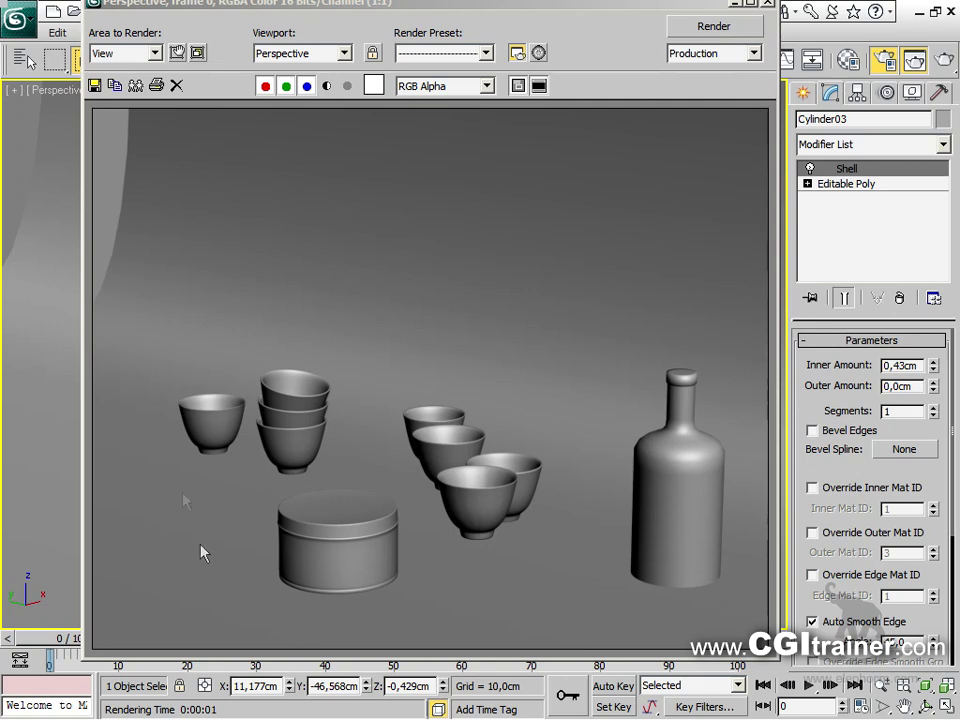
{"action": "left_click", "coordinate": [767, 3]}
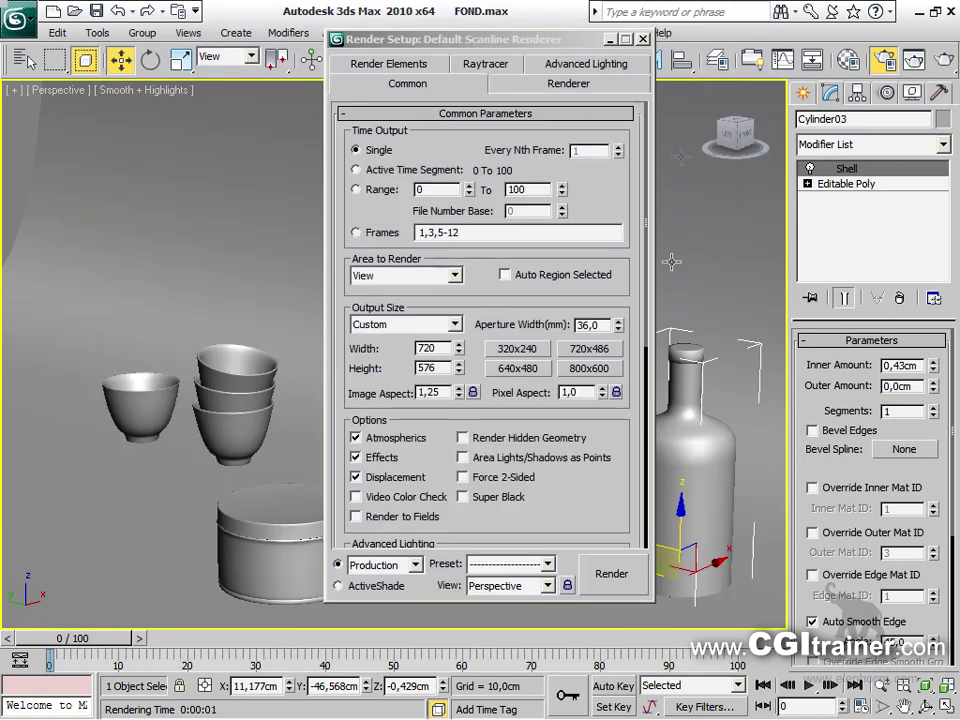
{"action": "left_click", "coordinate": [643, 40]}
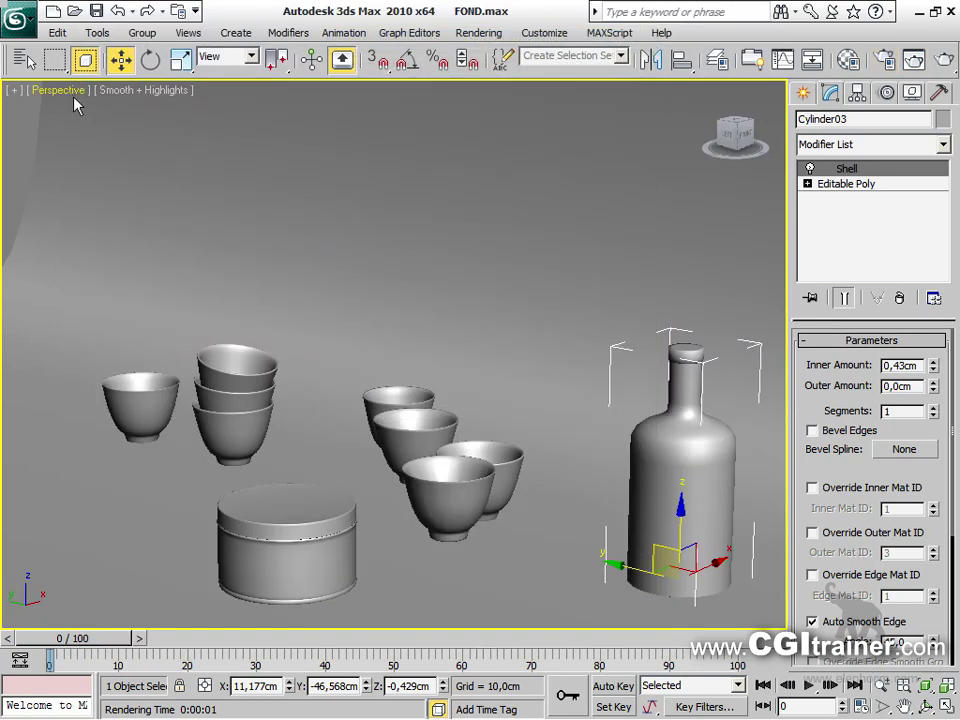
{"action": "left_click", "coordinate": [71, 91]}
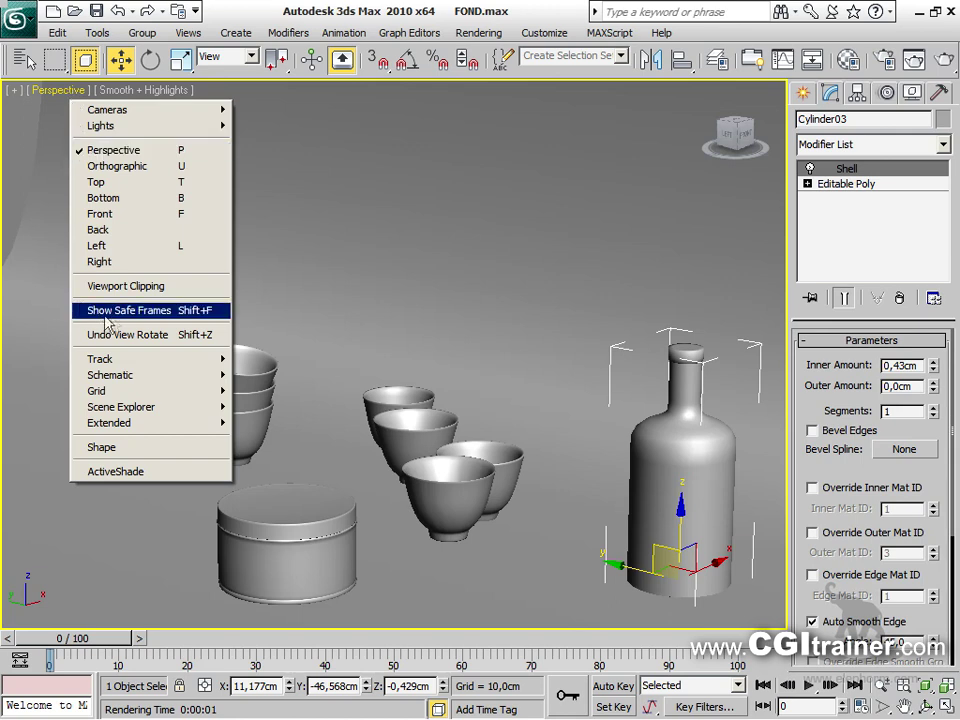
{"action": "left_click", "coordinate": [167, 316]}
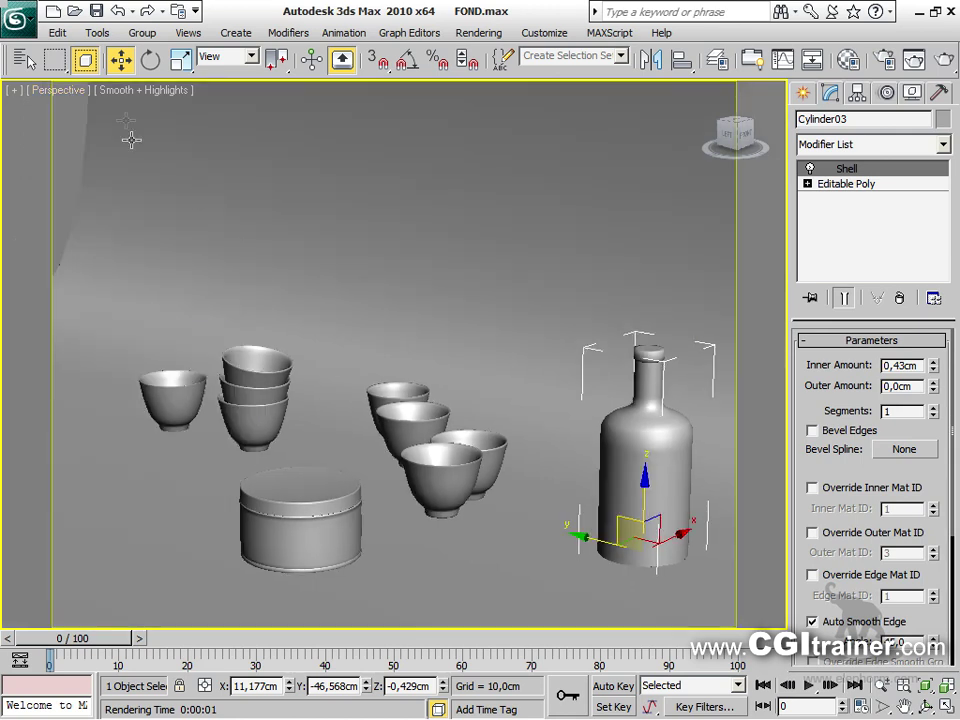